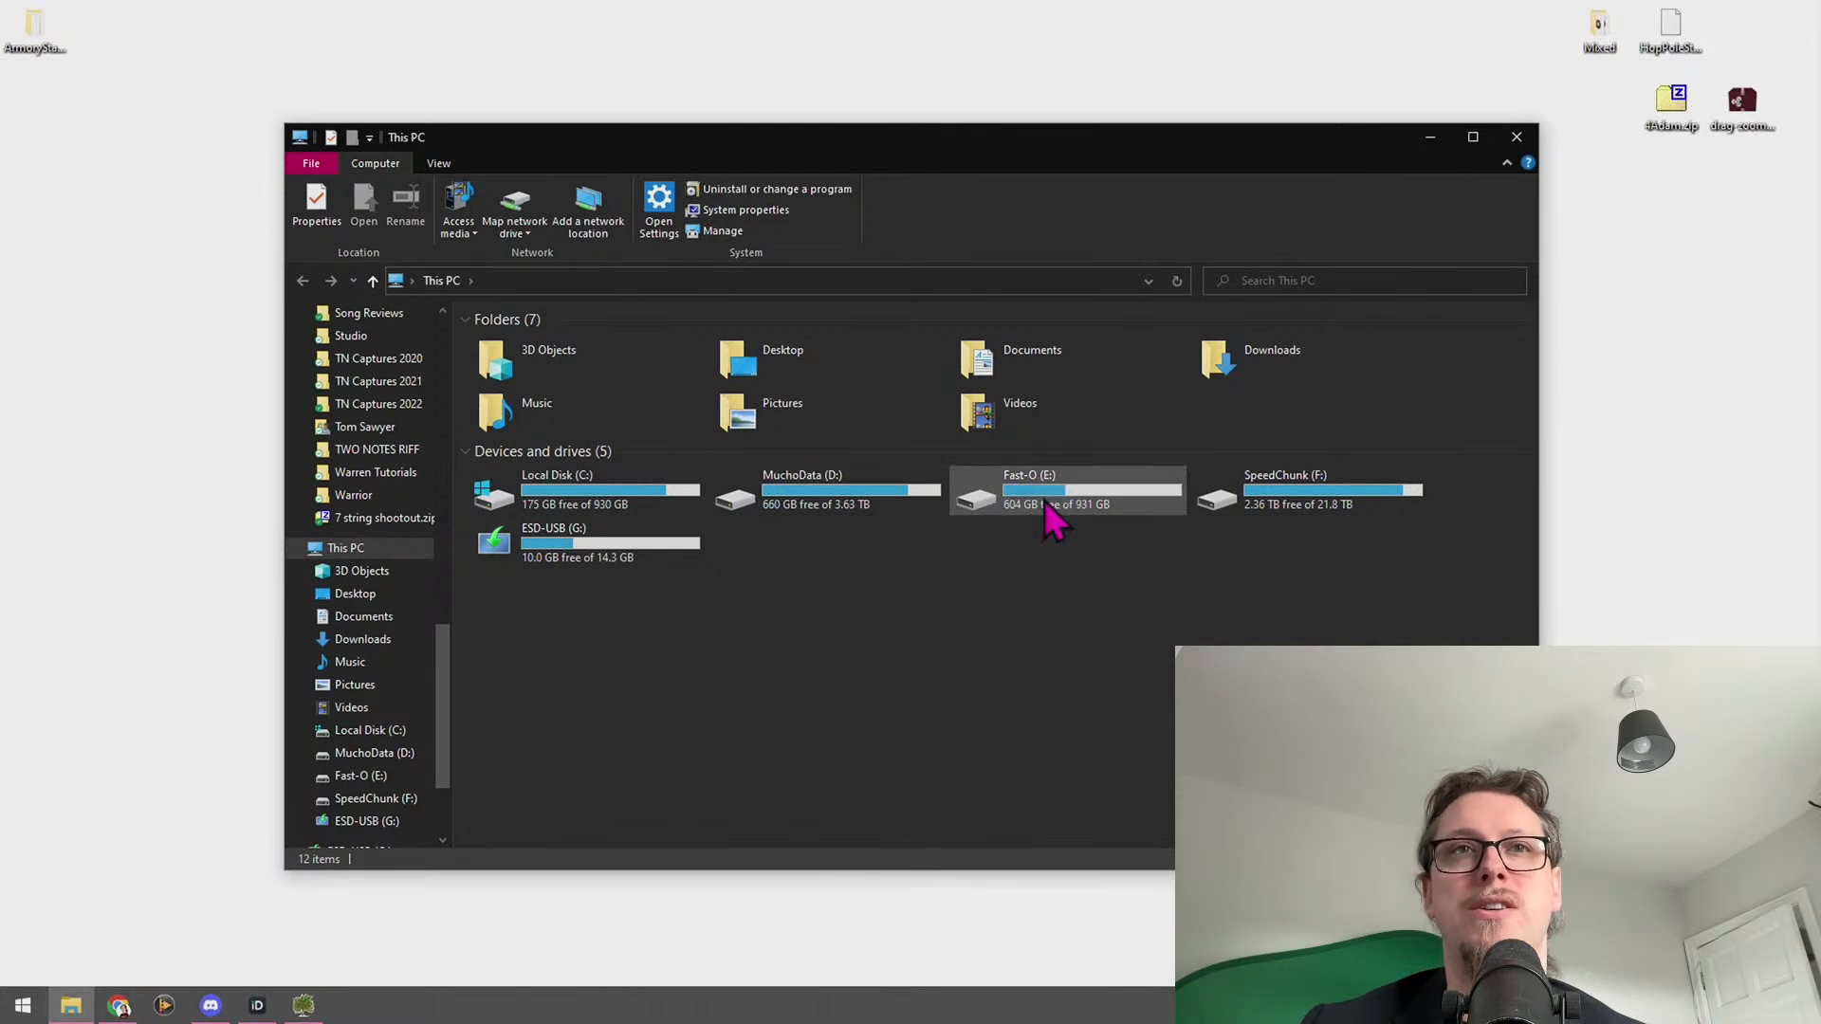
left_click(1365, 517)
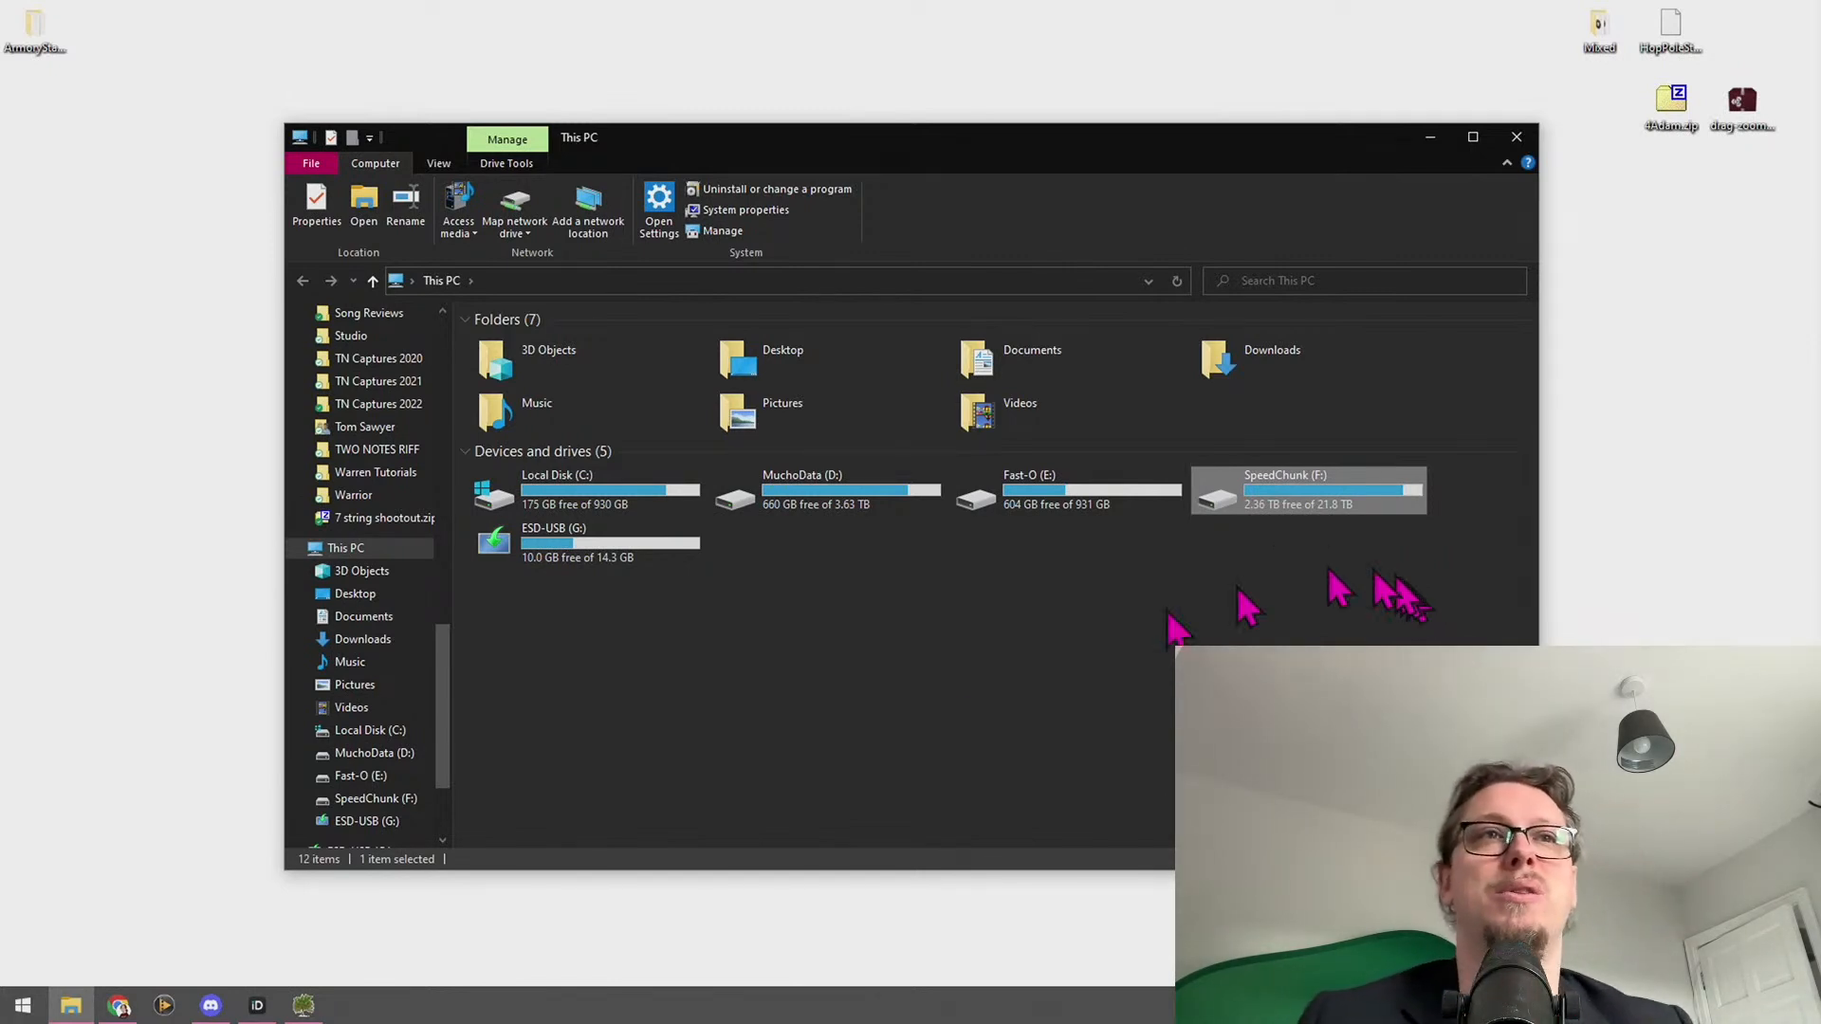
left_click(560, 542)
double_click(581, 562)
key("alt+Left")
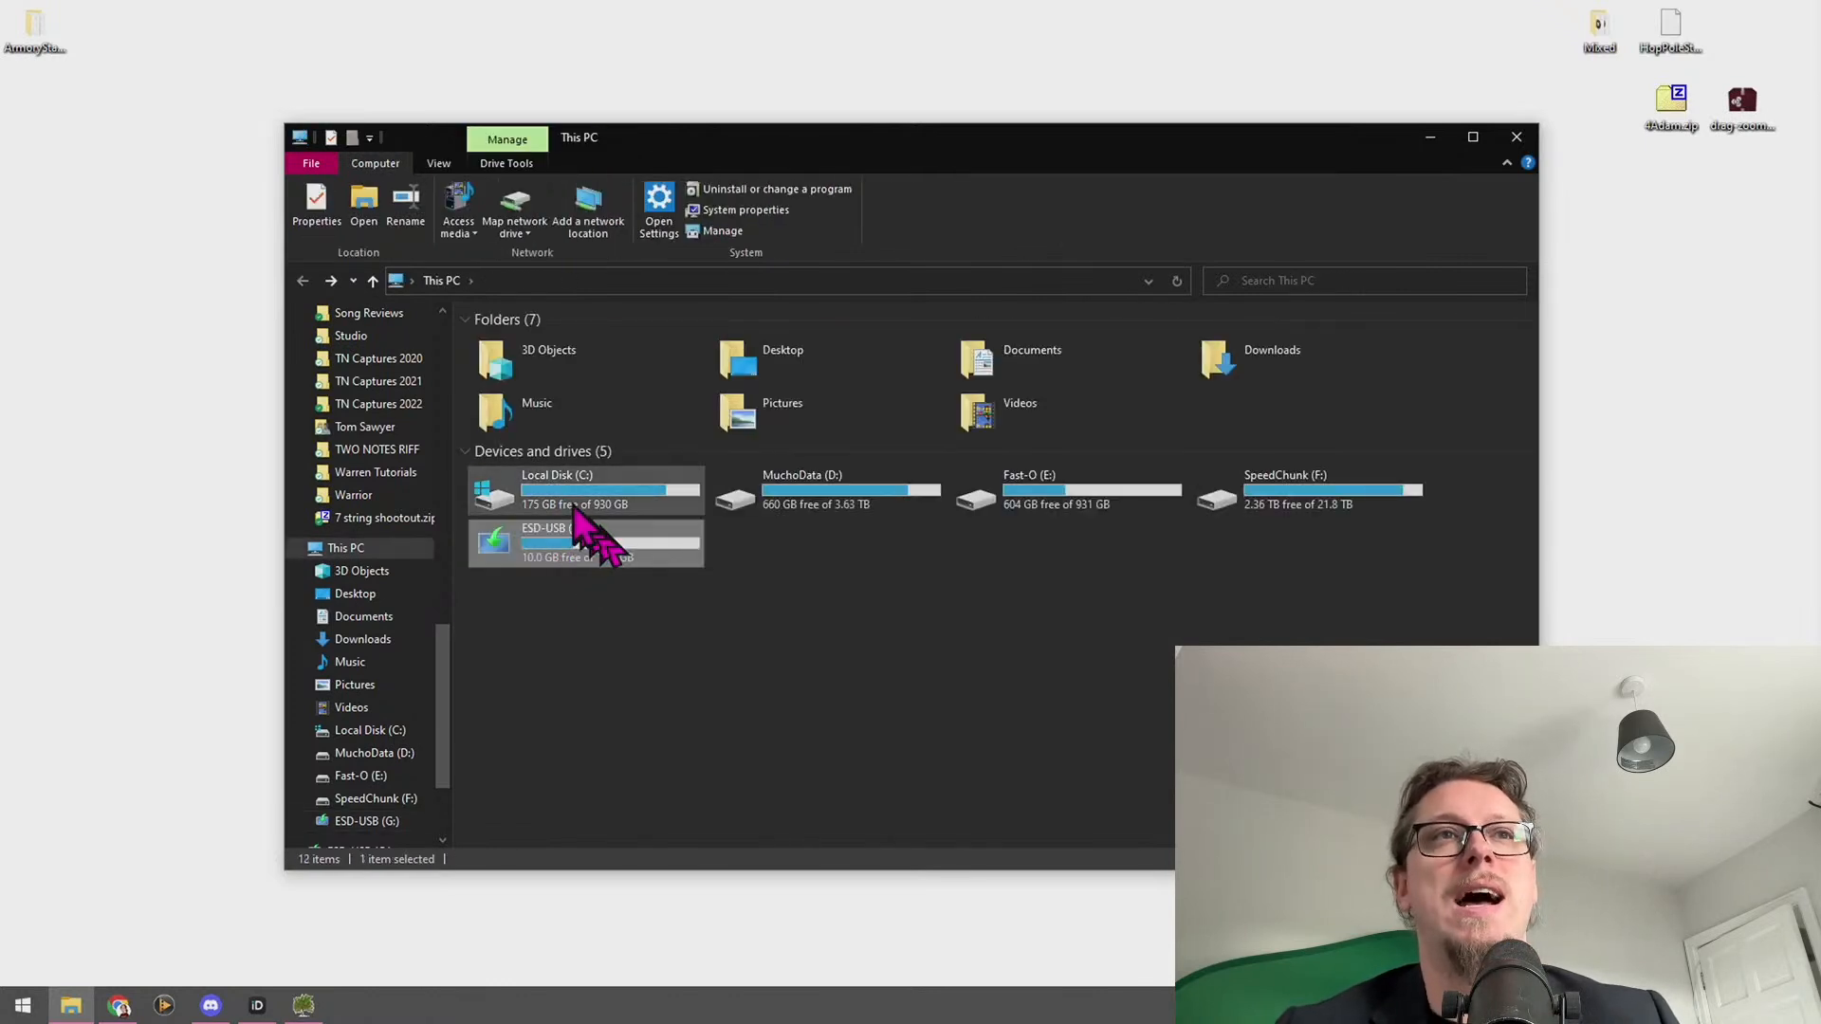
left_click(575, 502)
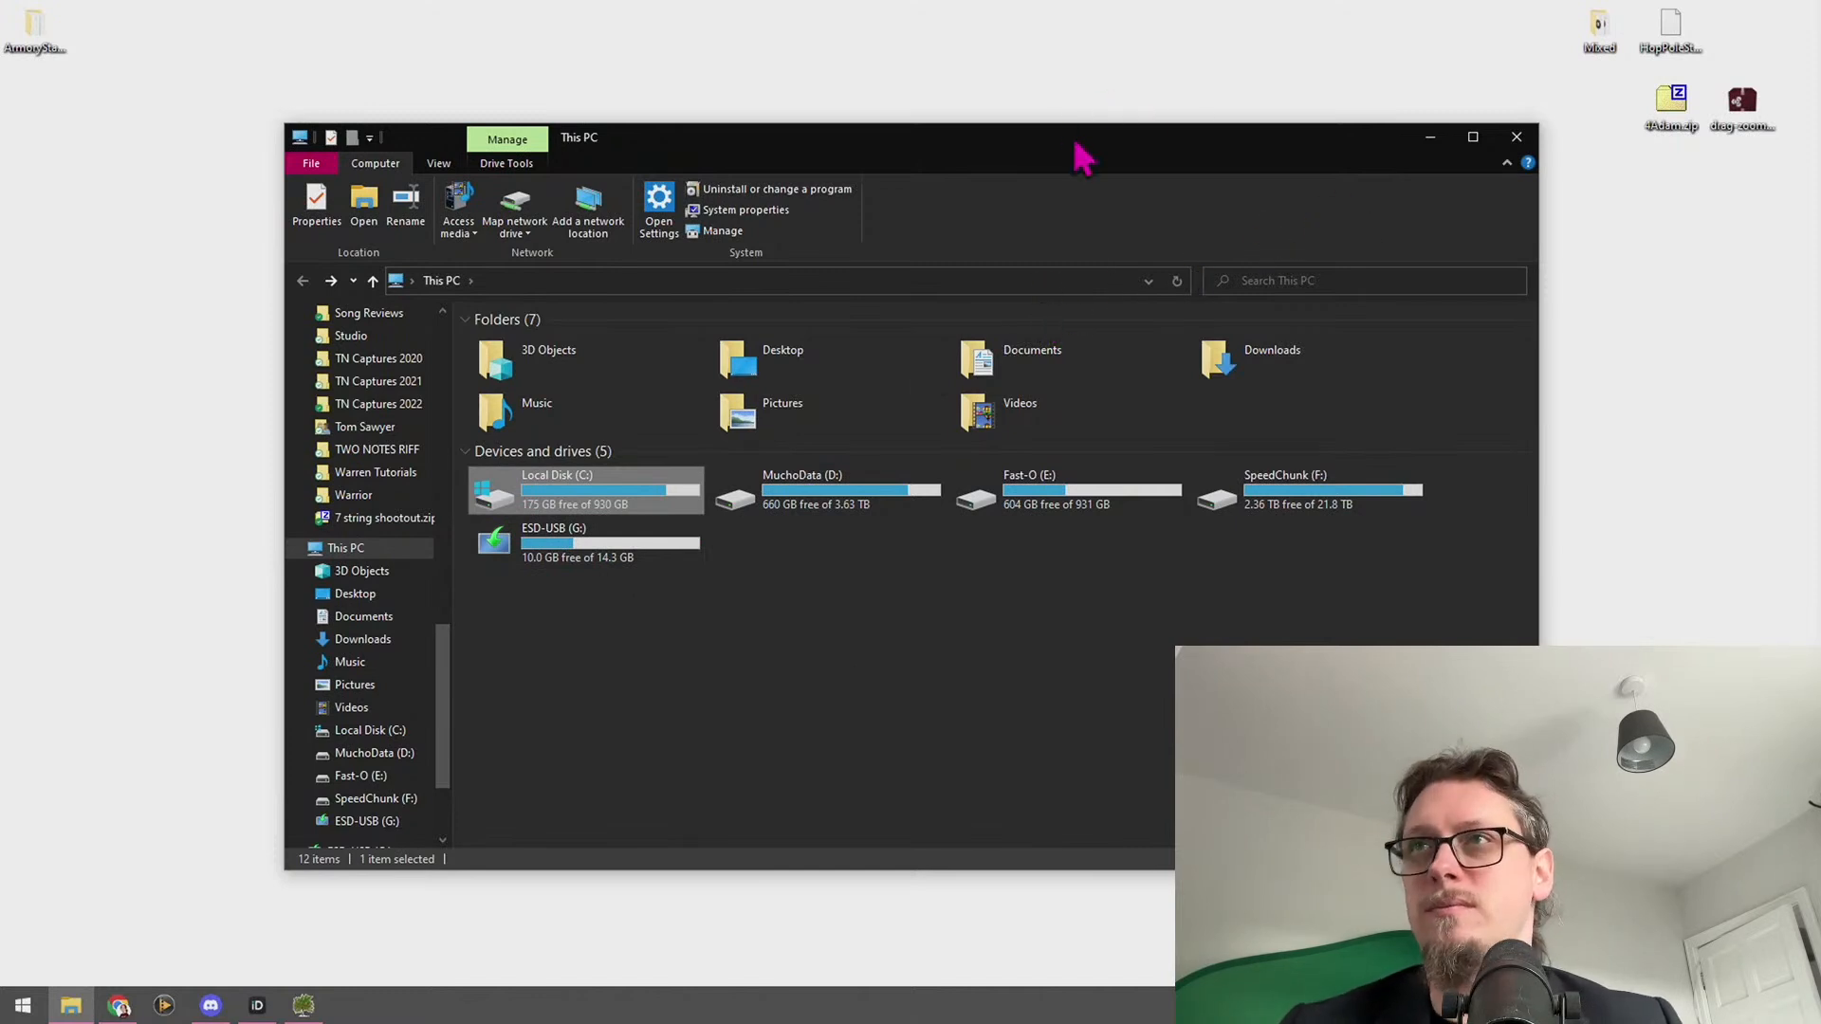
Move Explorer aside, maximize WinDirStat on the C: drive scan, and select the Users folder
left_click_drag(1077, 147, 1820, 228)
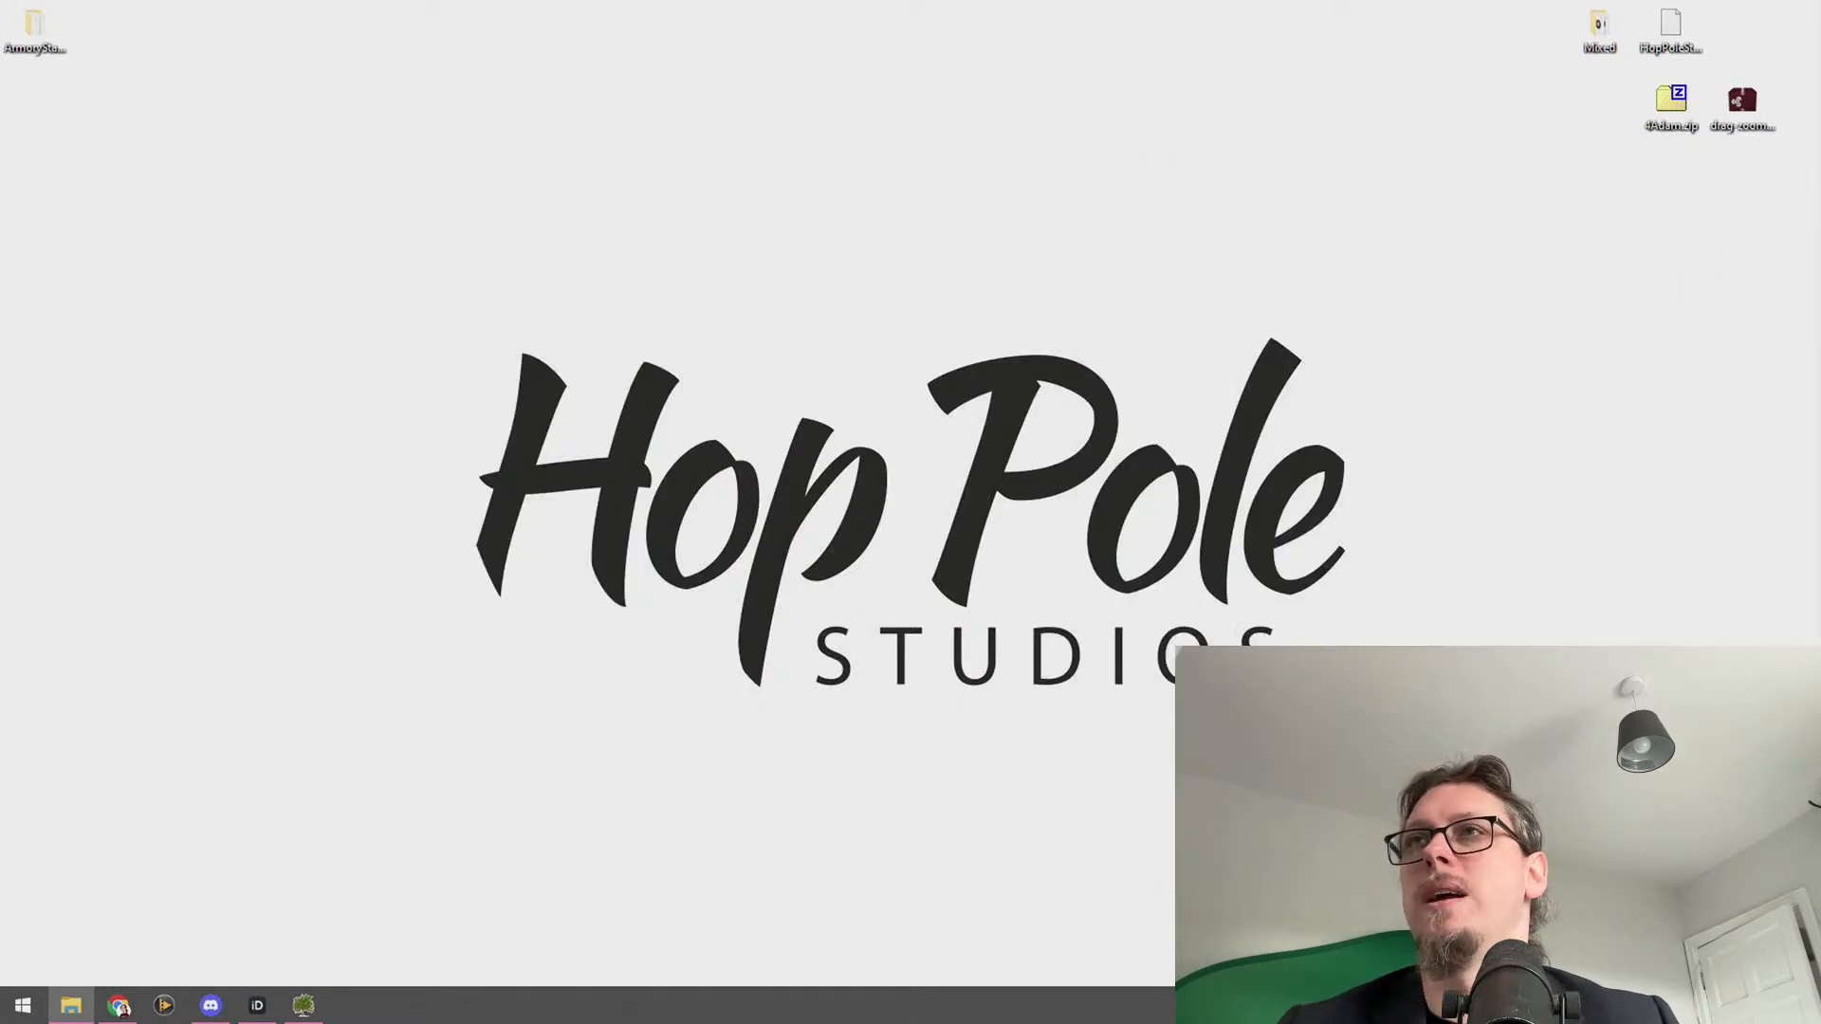
left_click_drag(1820, 143, 735, 12)
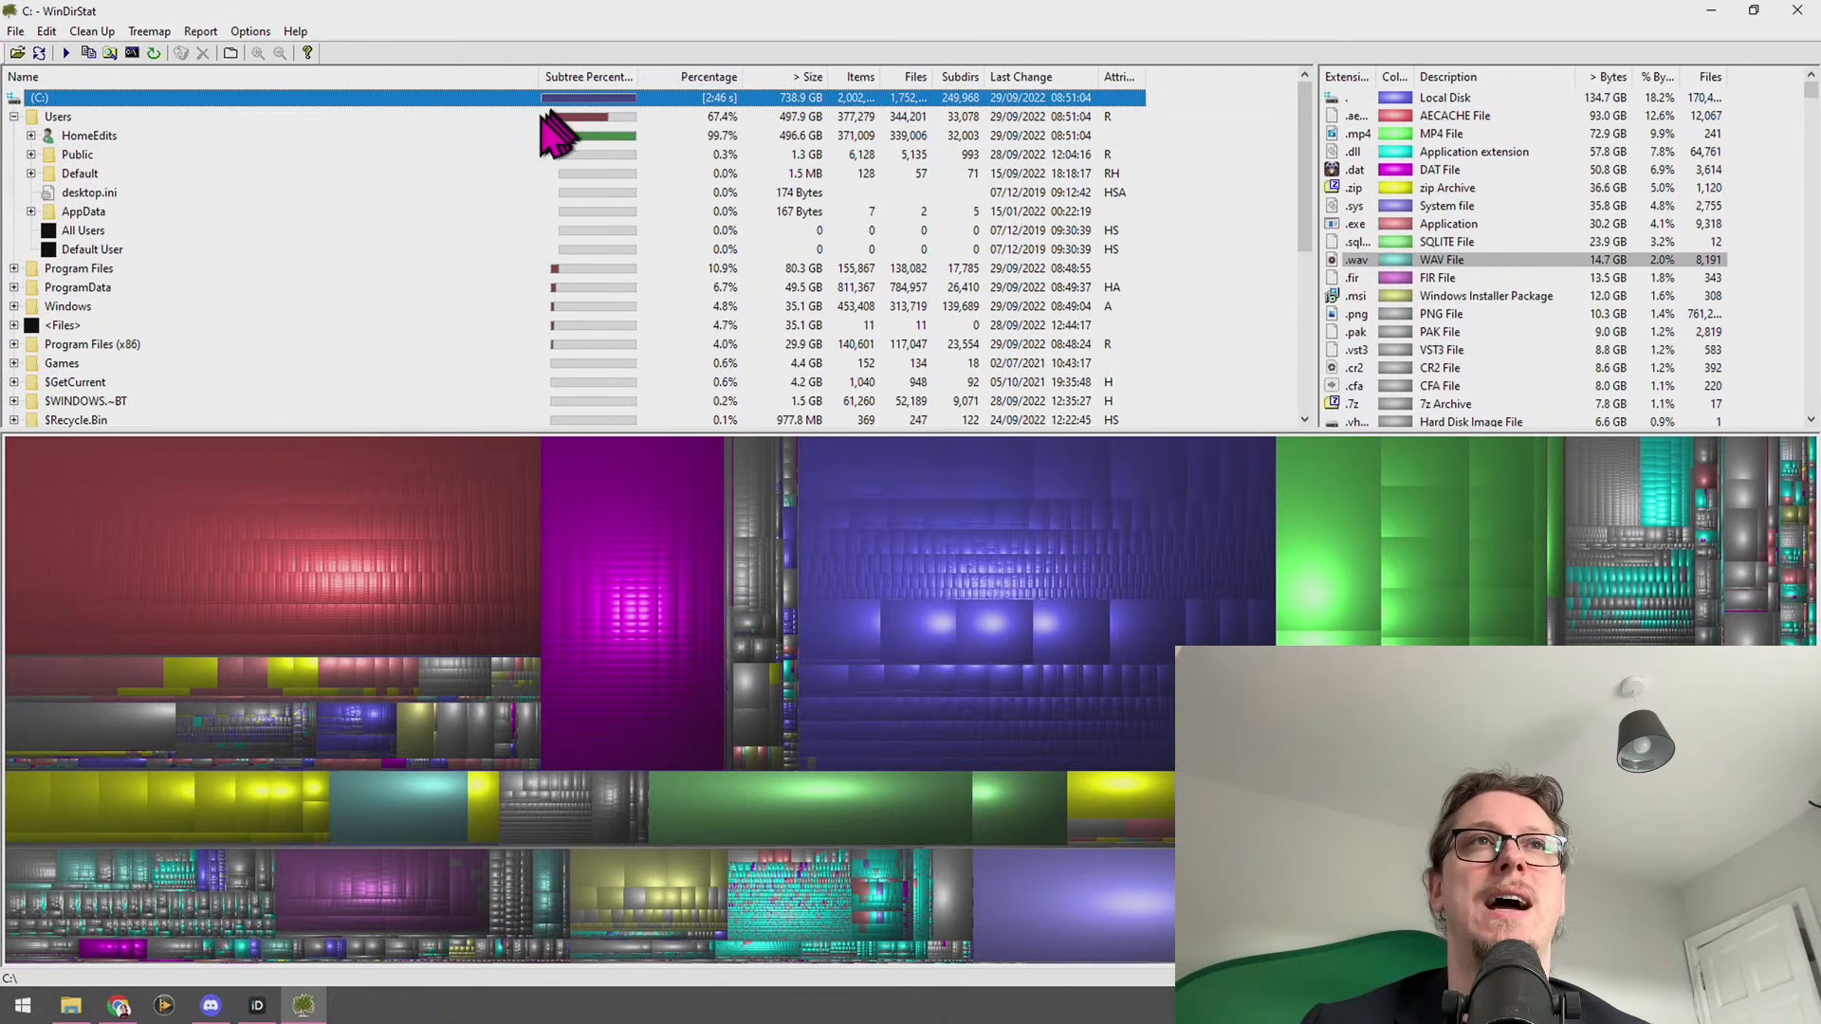
left_click(526, 114)
Expand Users and HomeEdits to compare AppData (206.8 GB) and Apple (123.7 GB) sizes
left_click(15, 117)
left_click(14, 116)
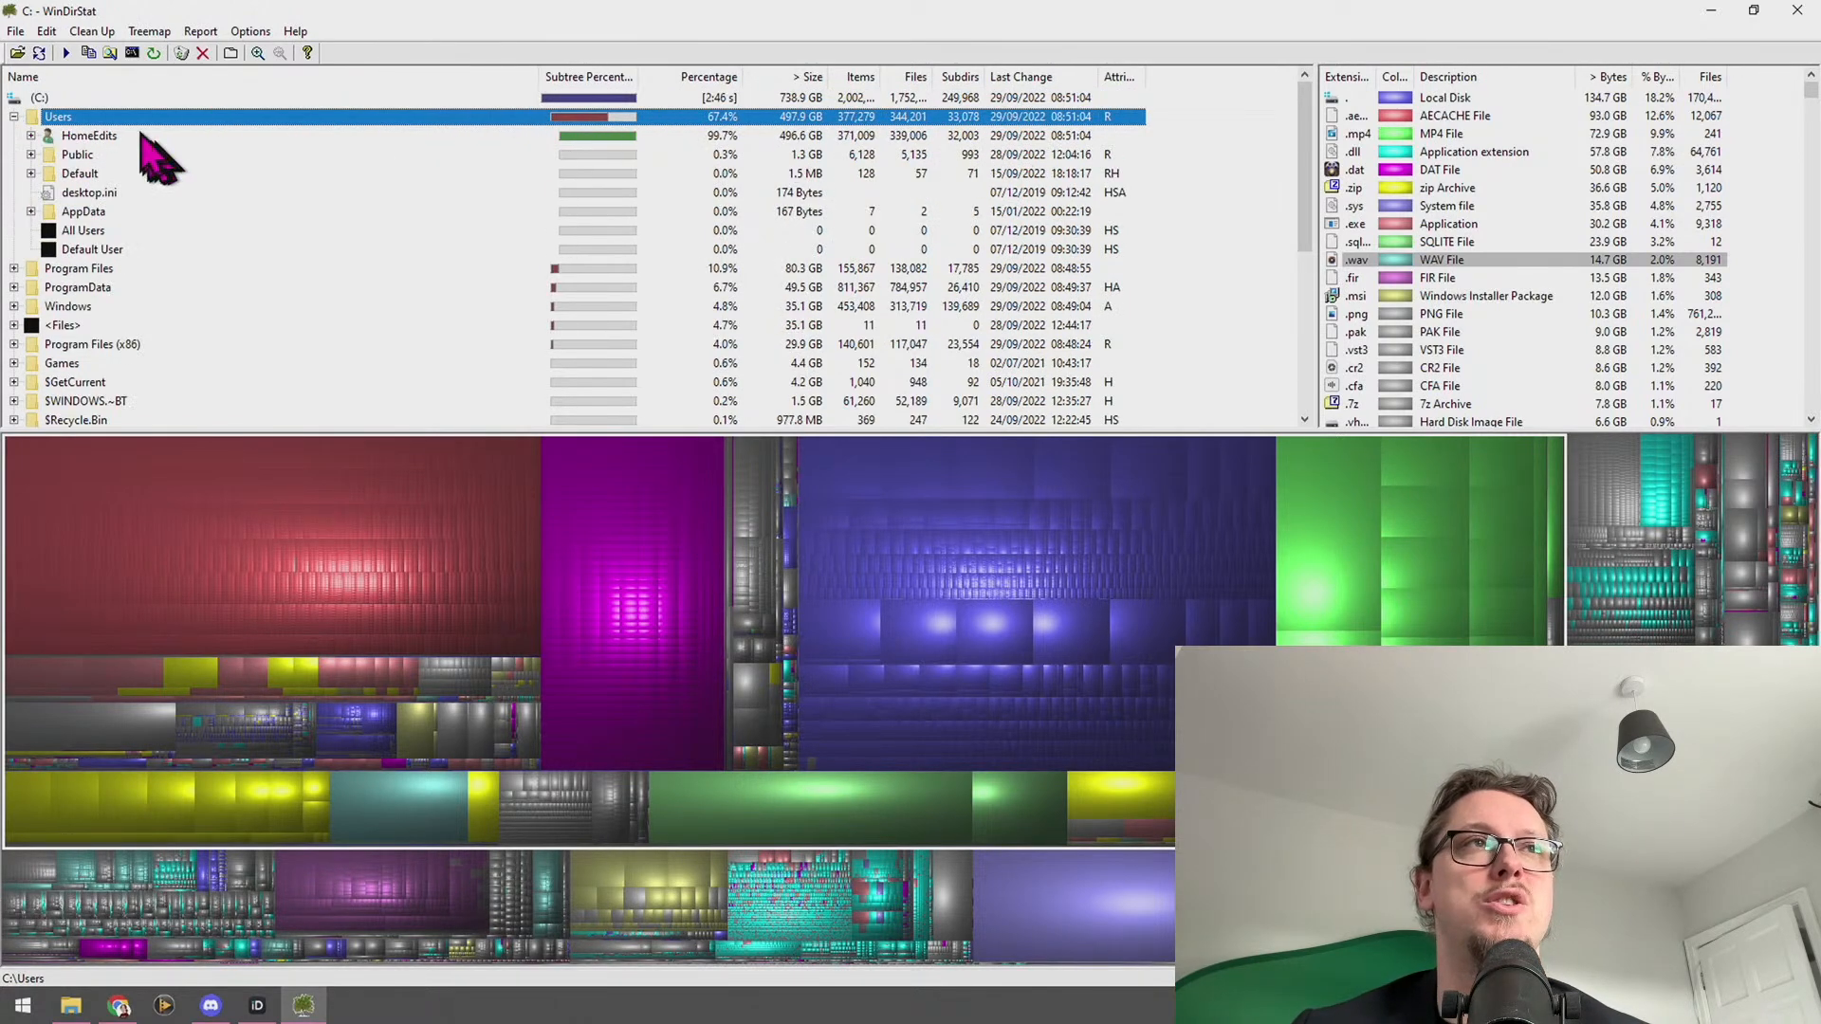
left_click(90, 138)
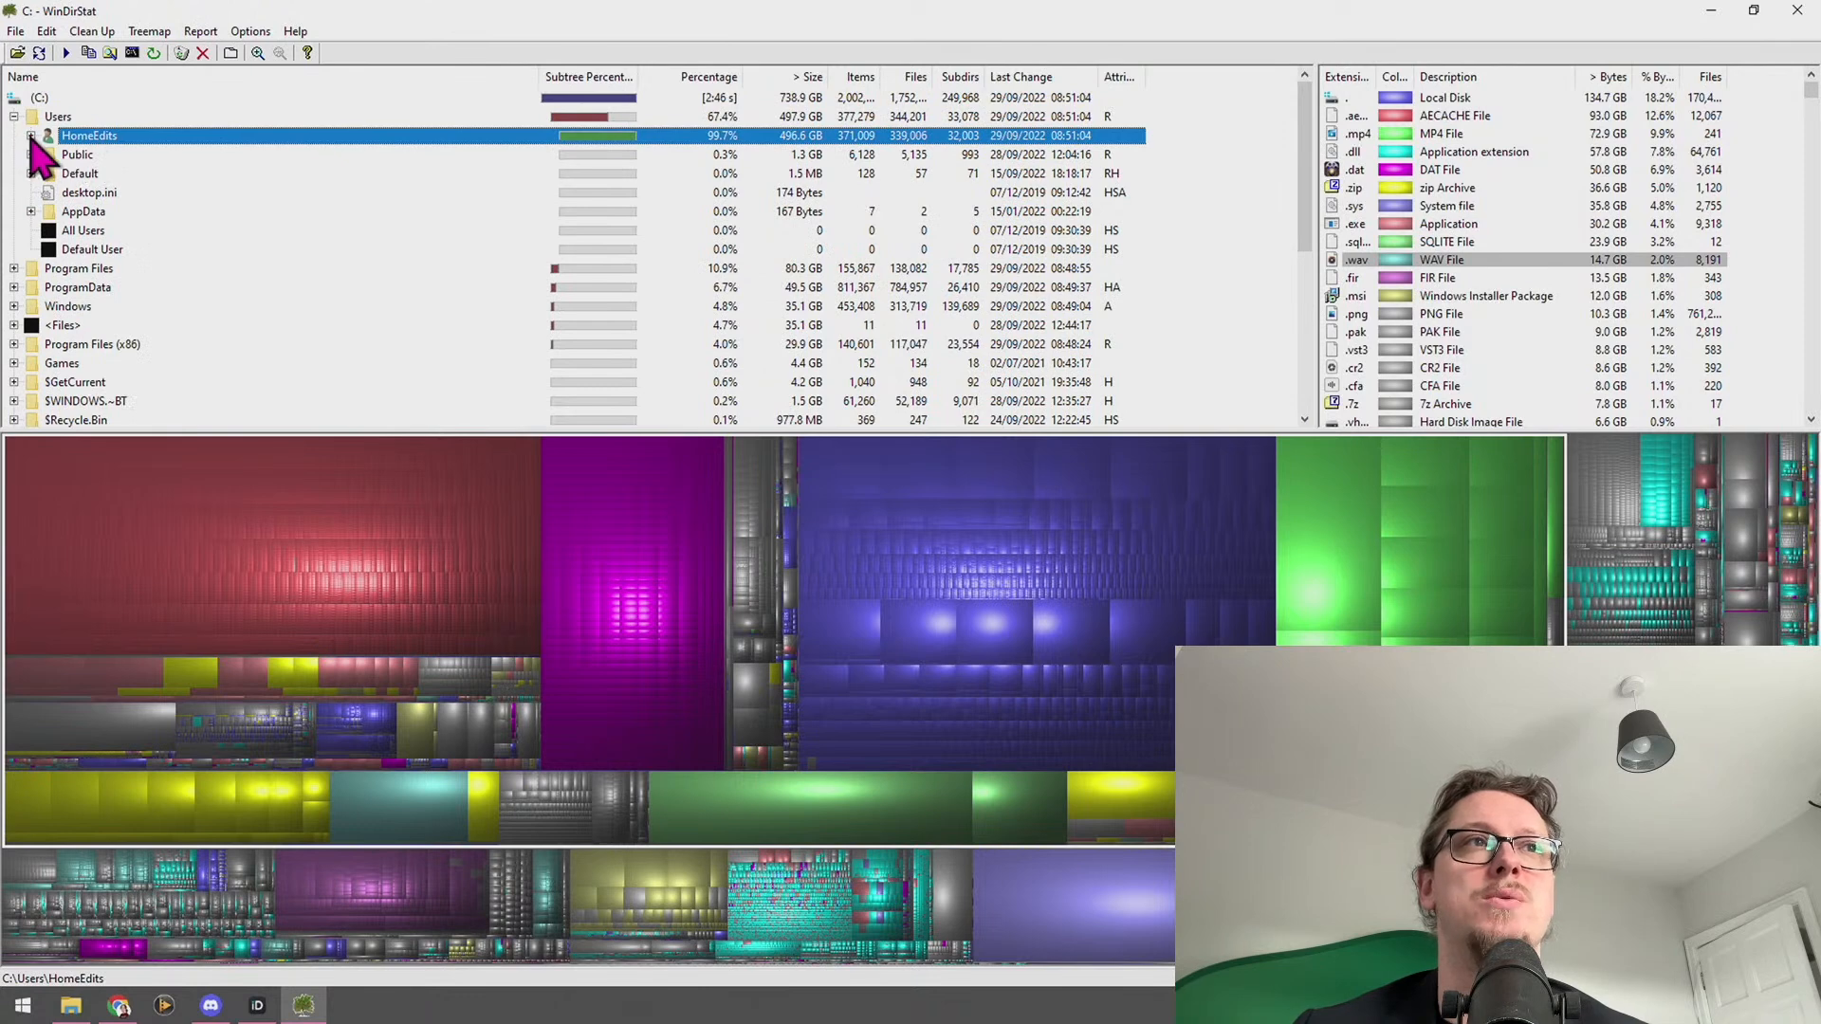
left_click(31, 135)
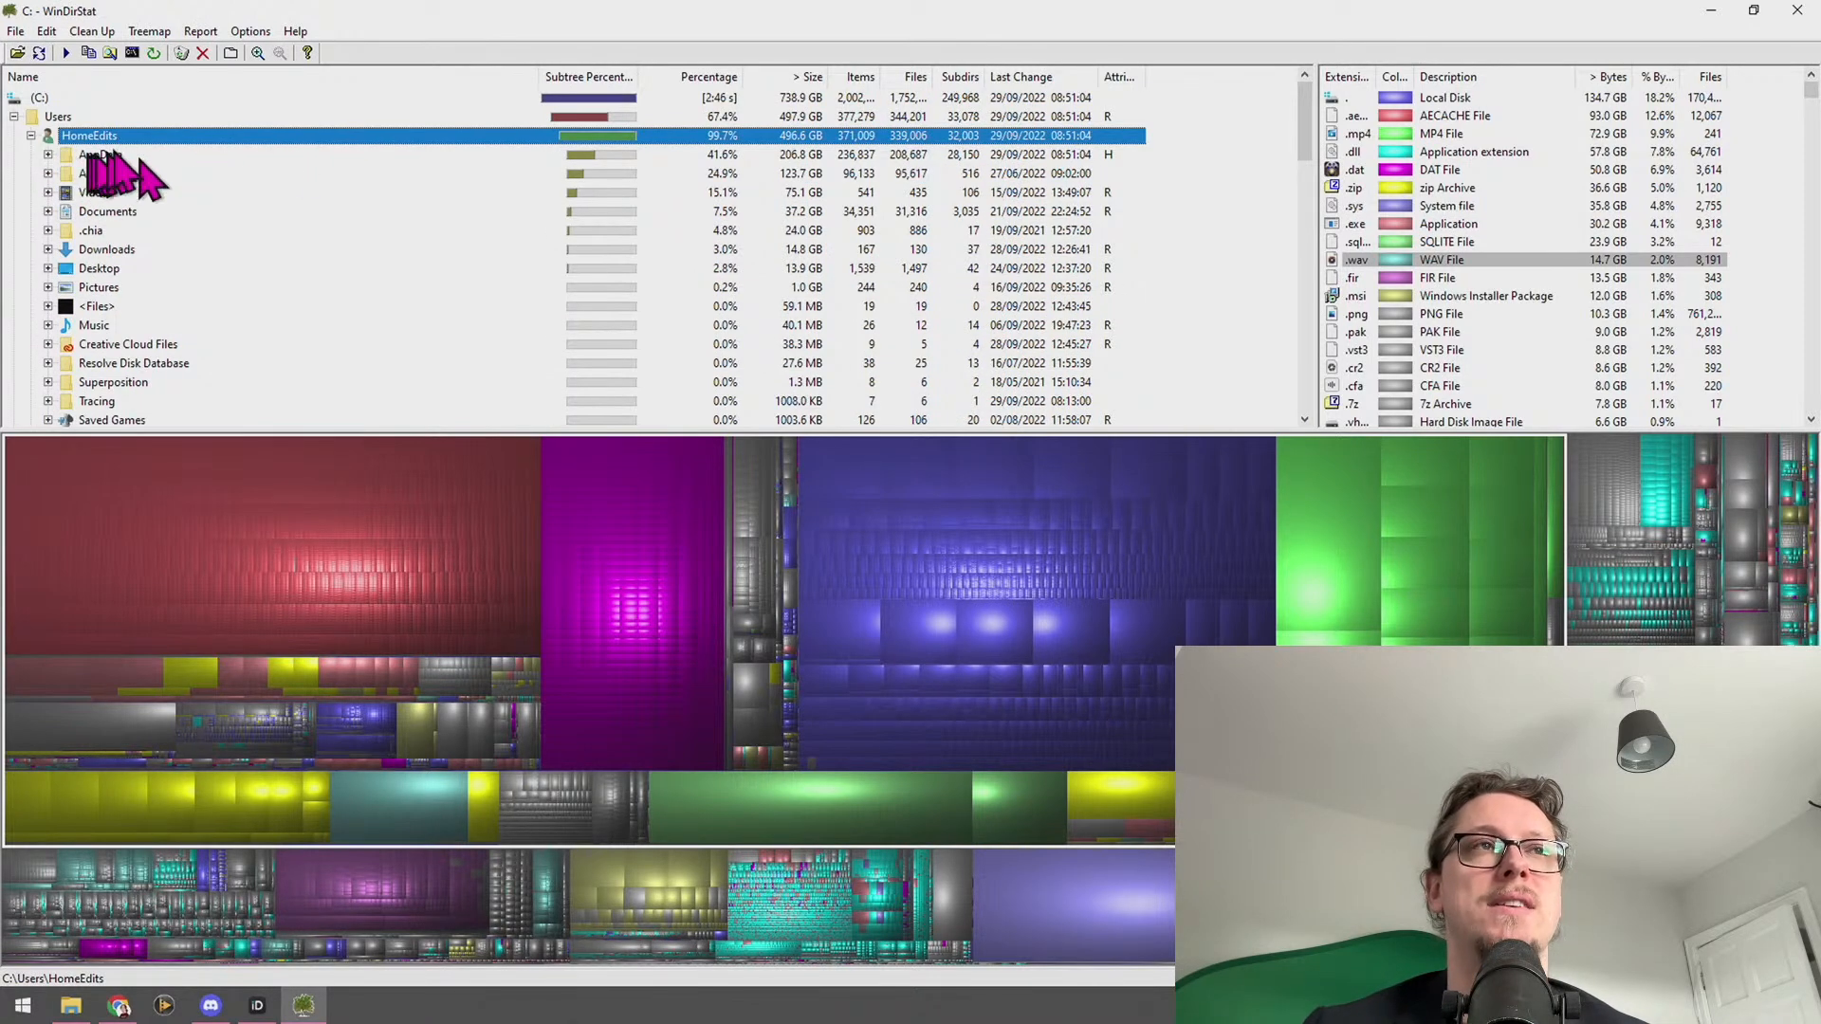
left_click(97, 155)
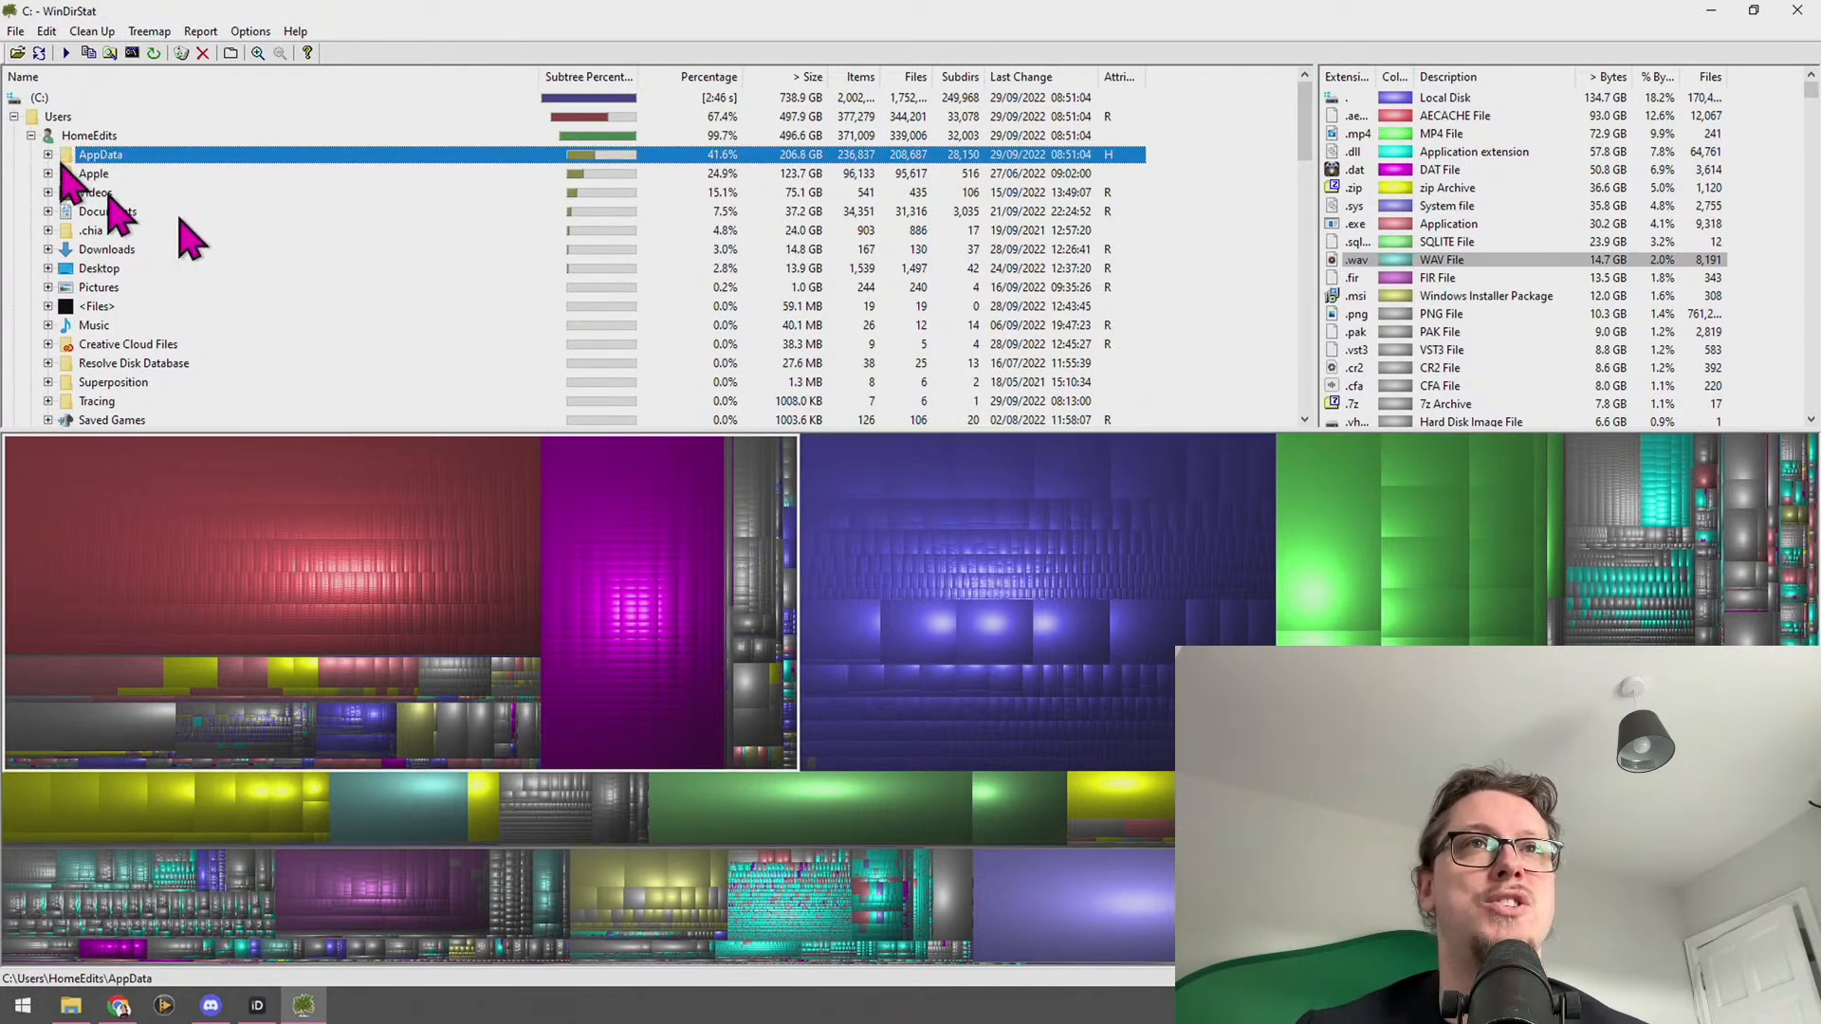
left_click(317, 174)
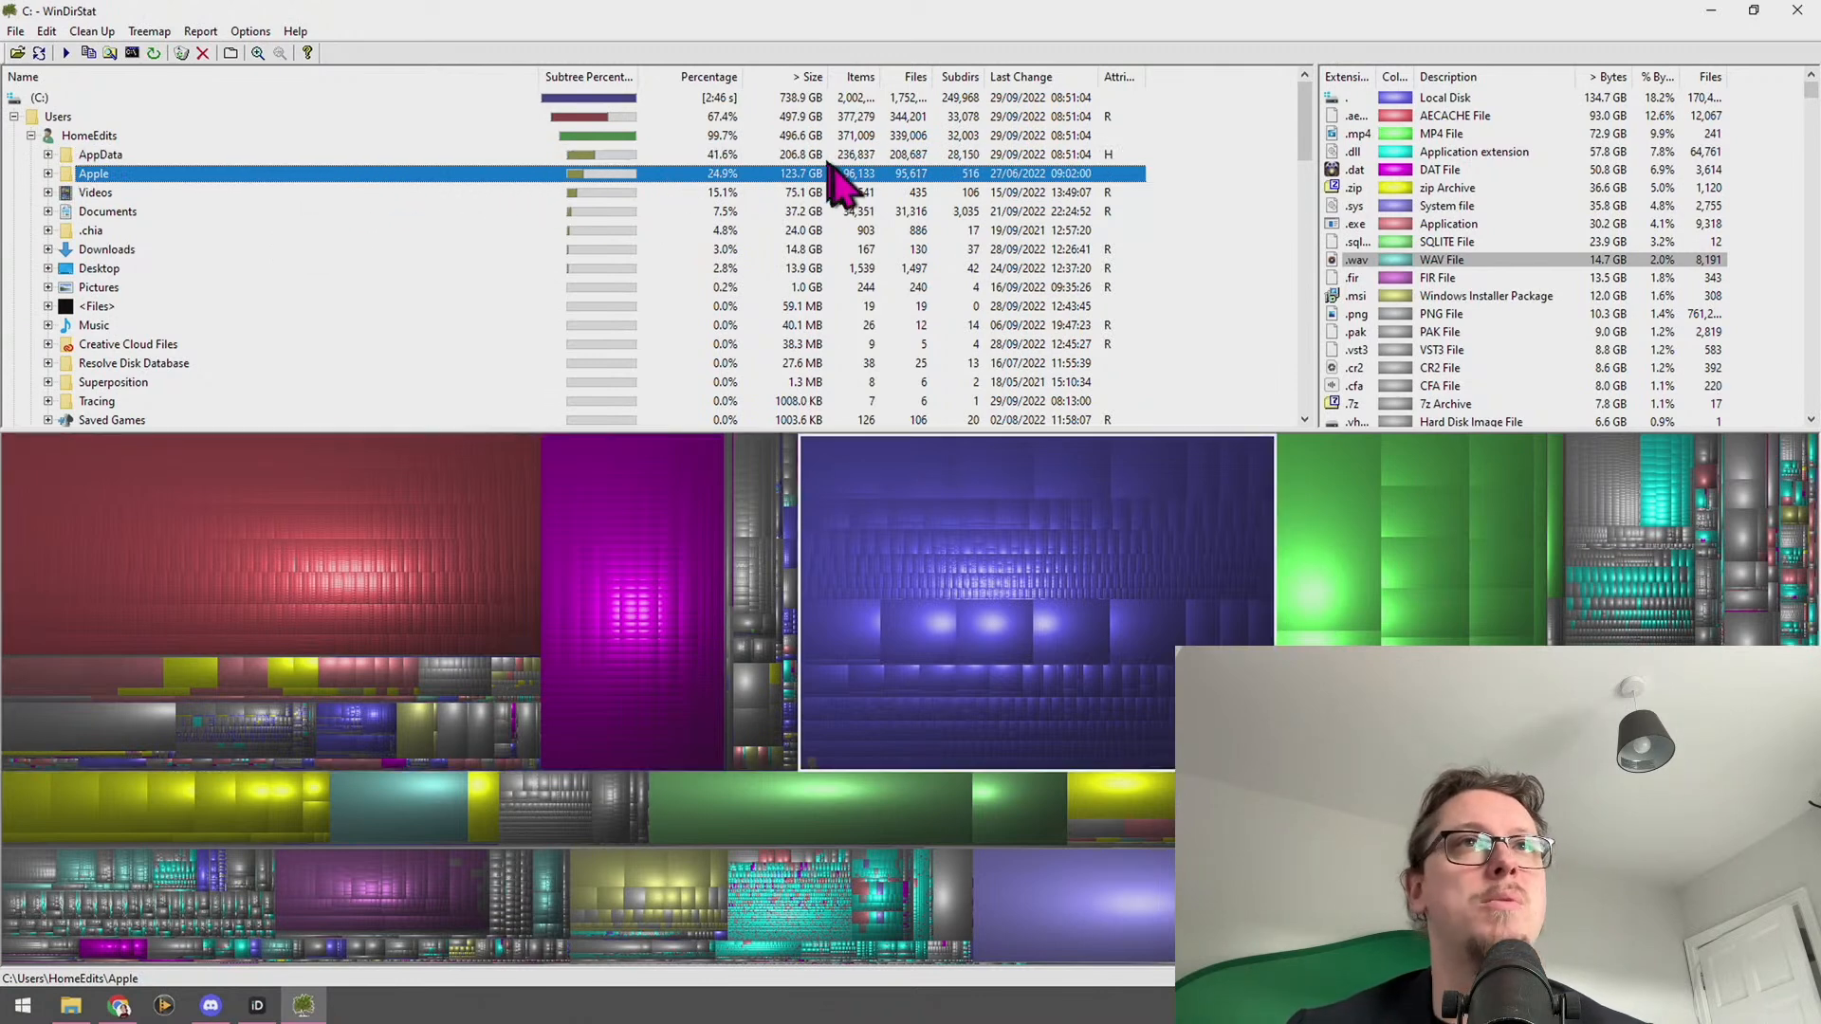
Expand AppData and inspect Local, Temp, Roaming, Dogecoin and Packages folder sizes
left_click(47, 155)
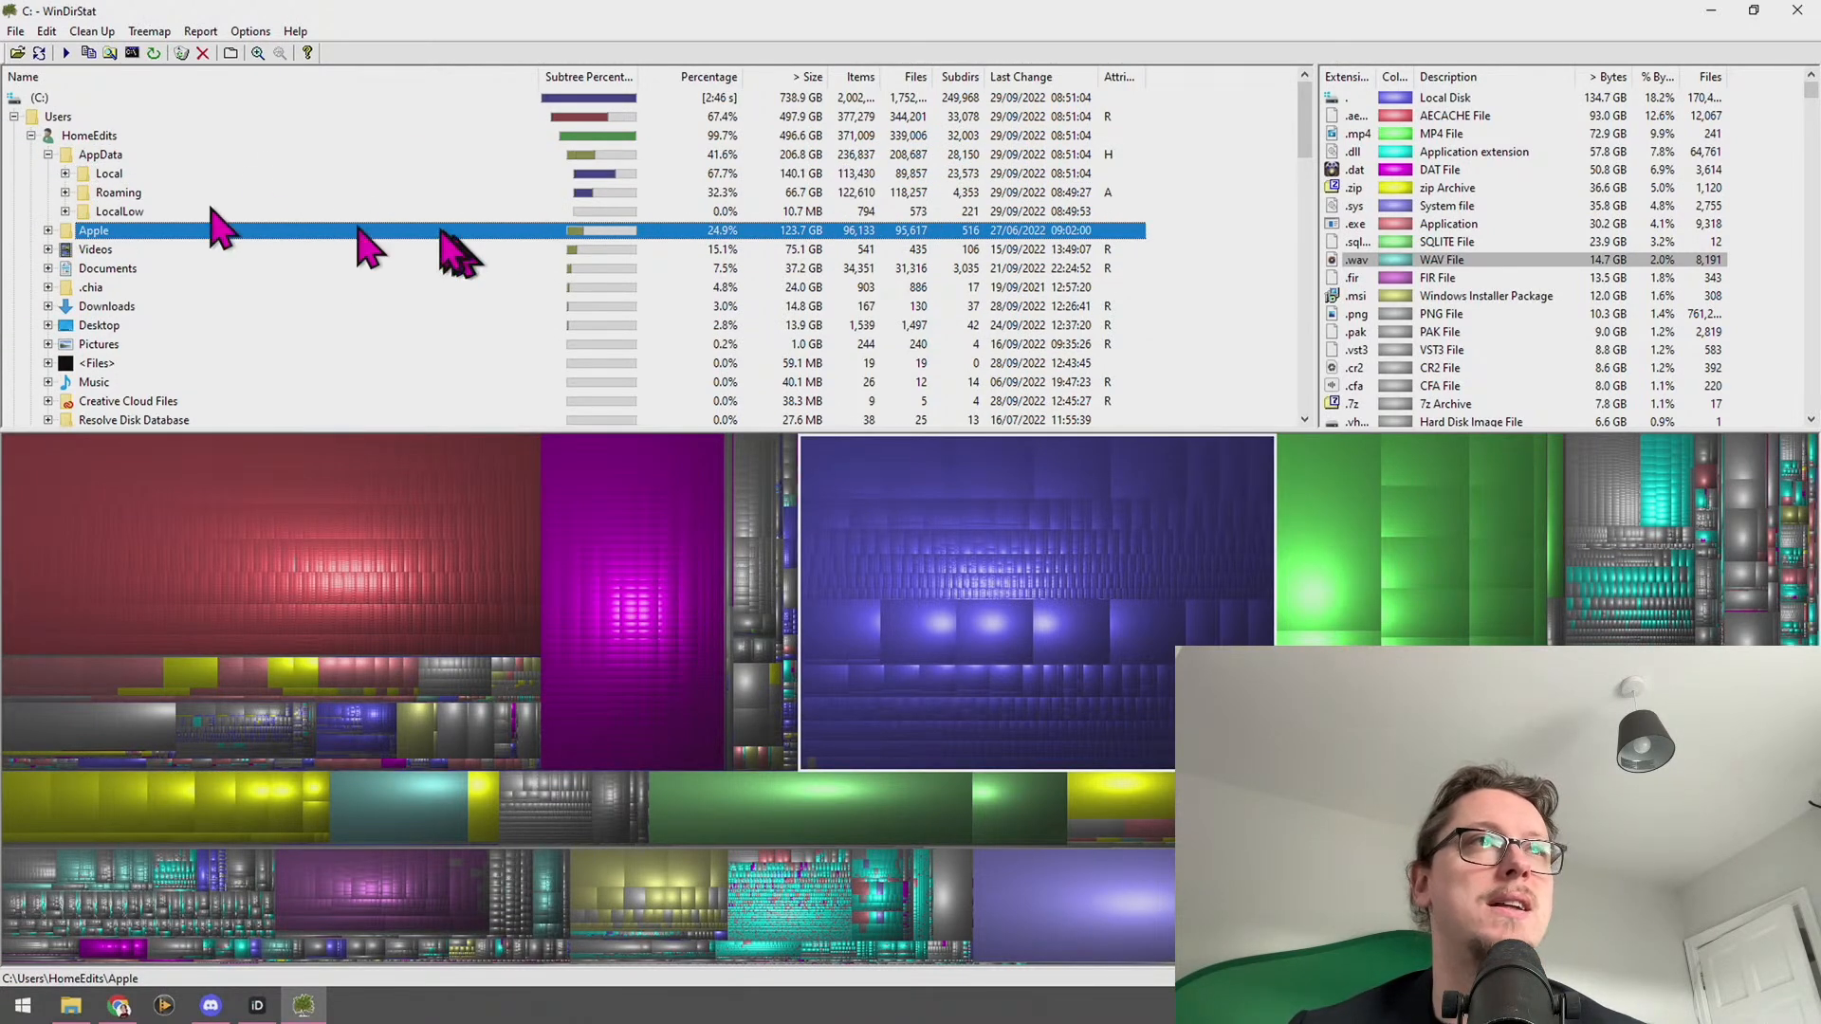
left_click(90, 175)
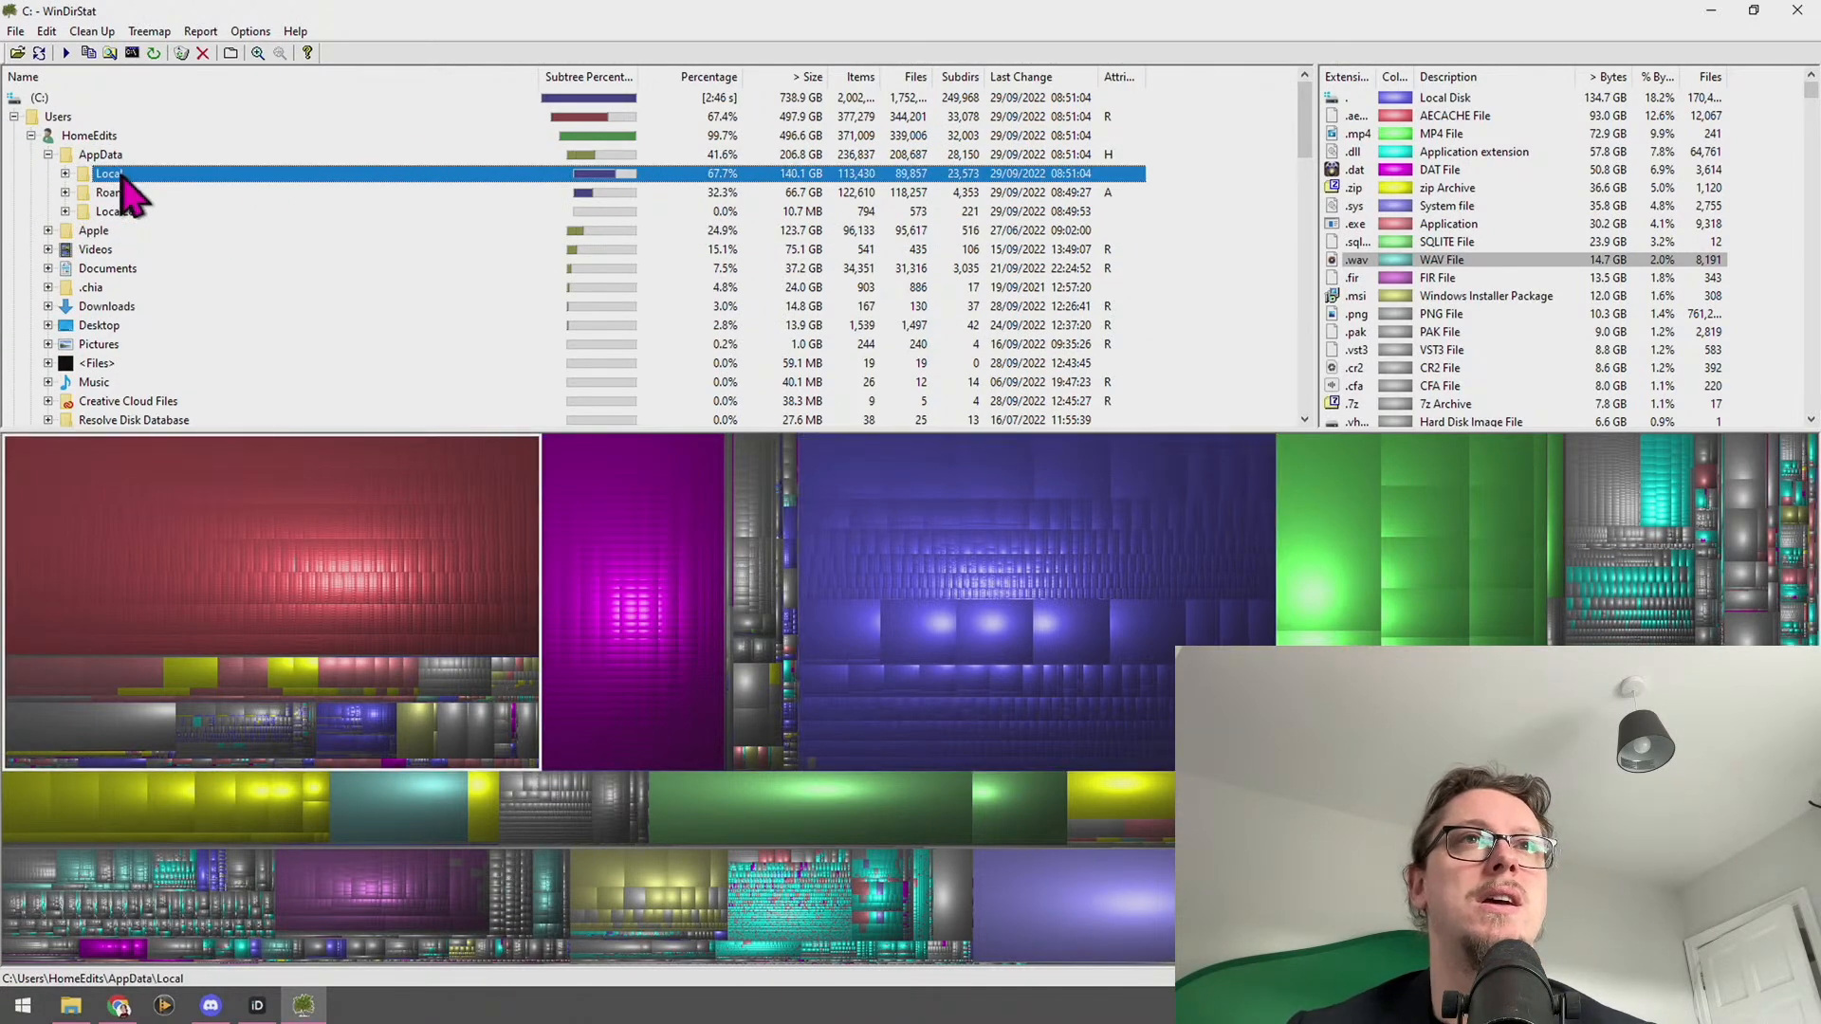
left_click(65, 173)
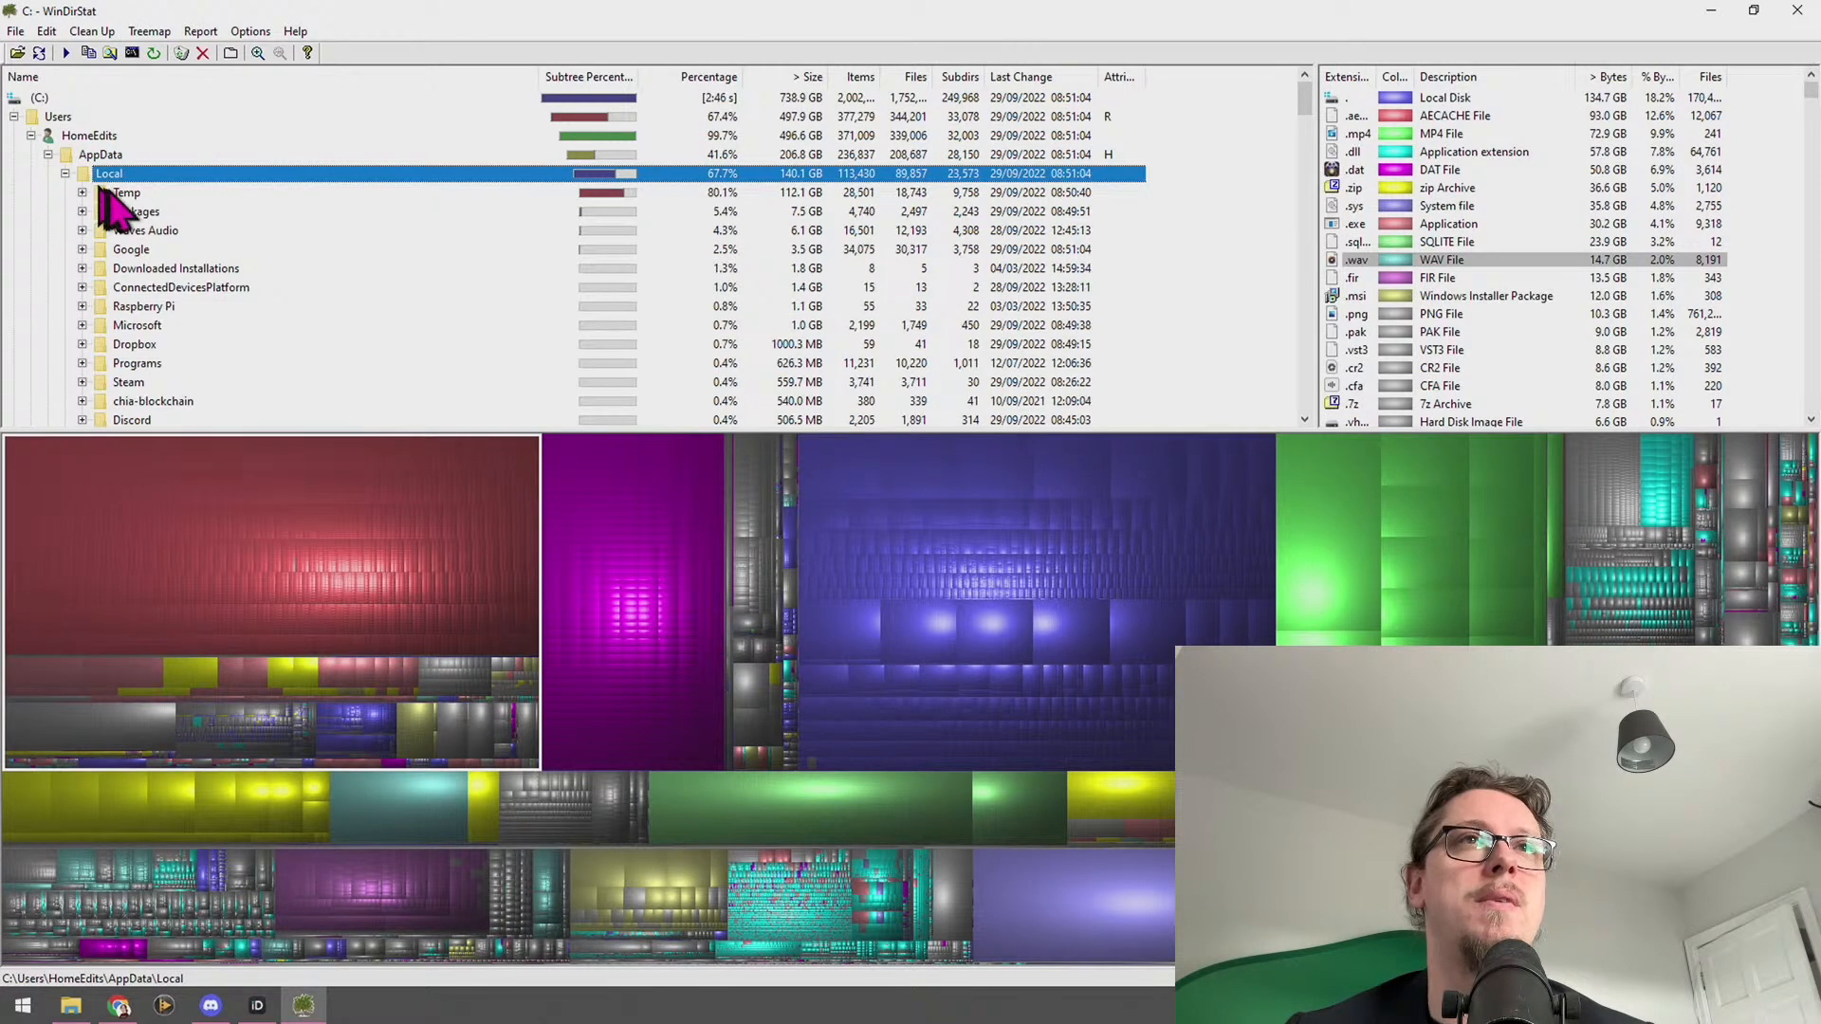
left_click(107, 194)
left_click(64, 174)
left_click(99, 193)
left_click(64, 193)
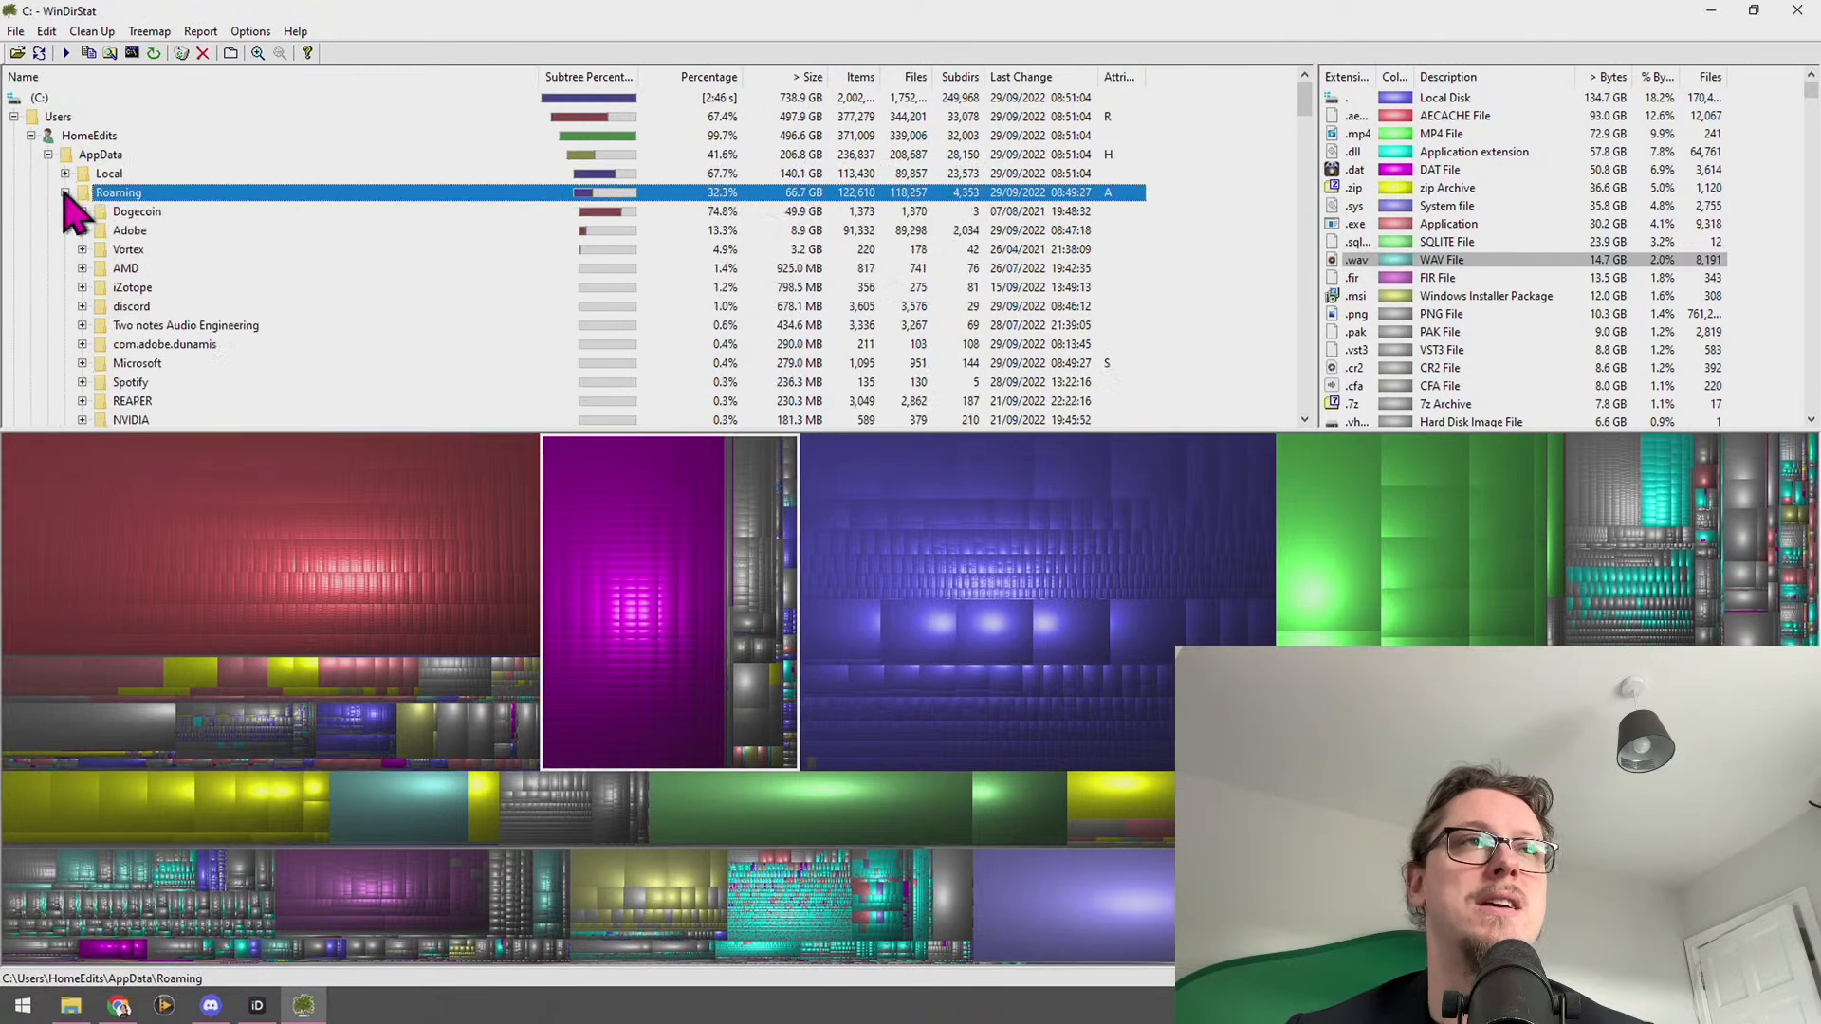
left_click(123, 212)
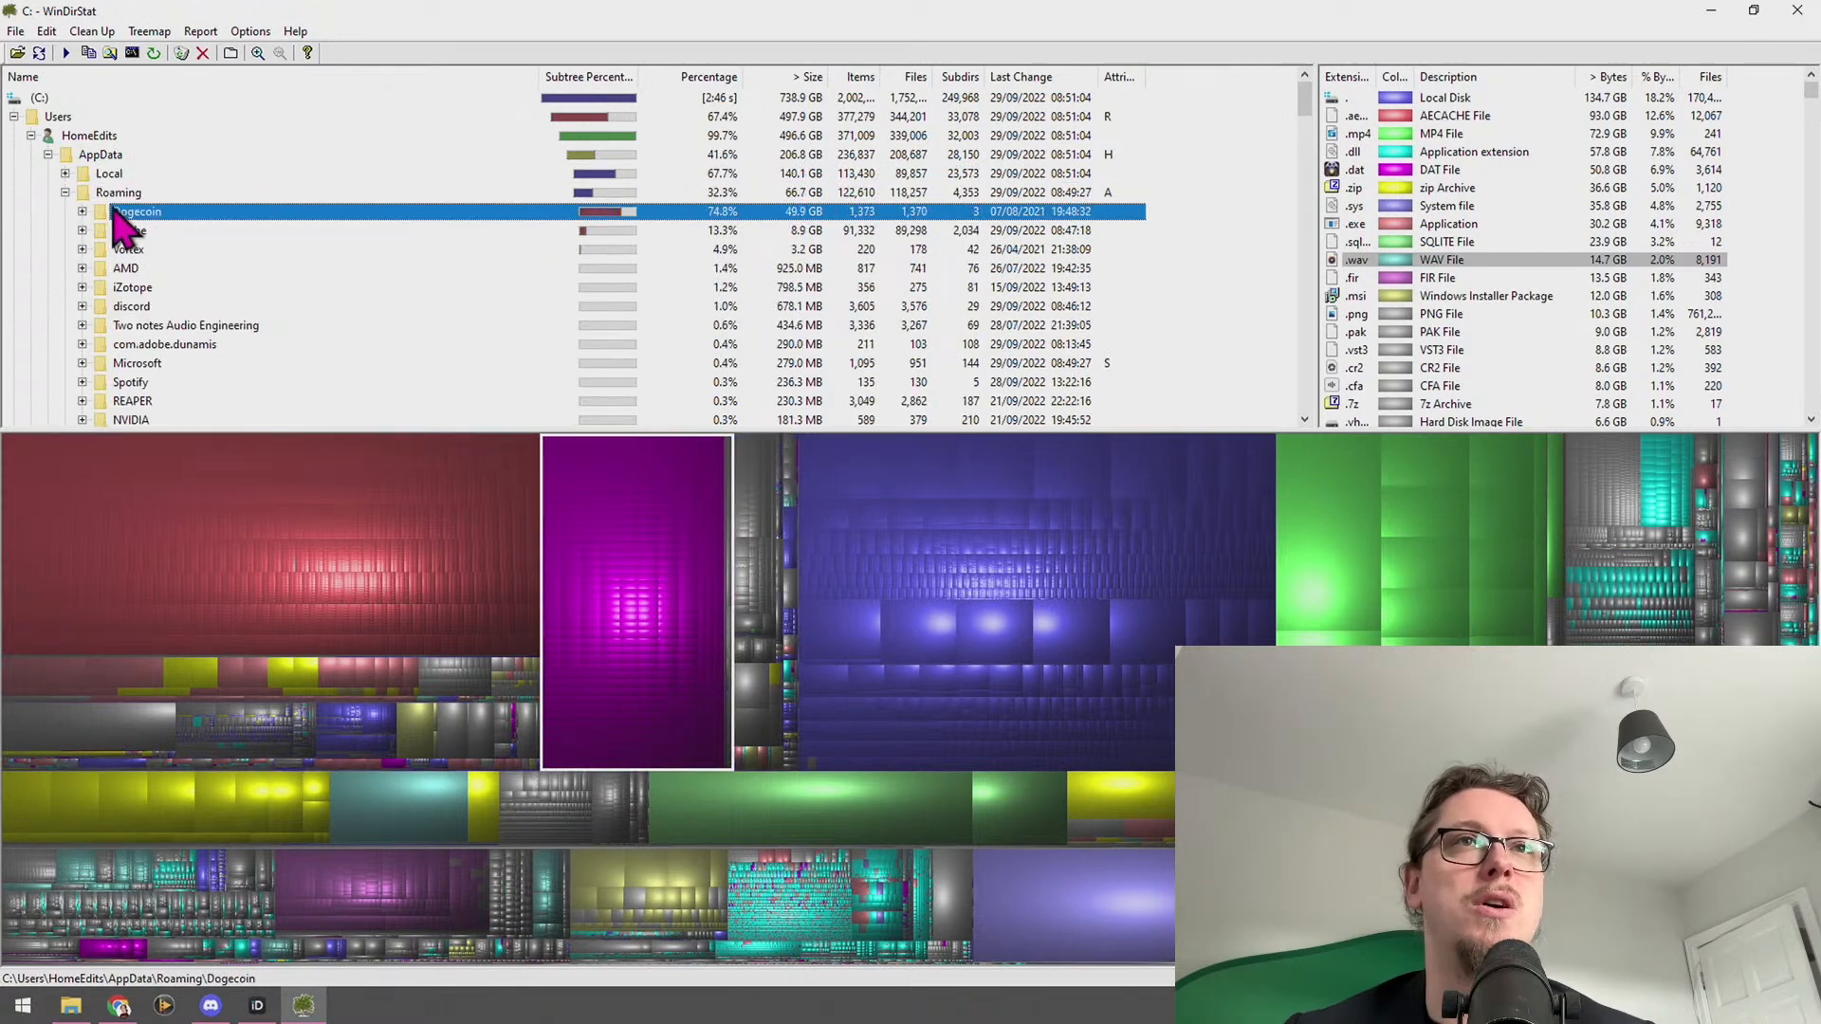
left_click(65, 174)
left_click(155, 197)
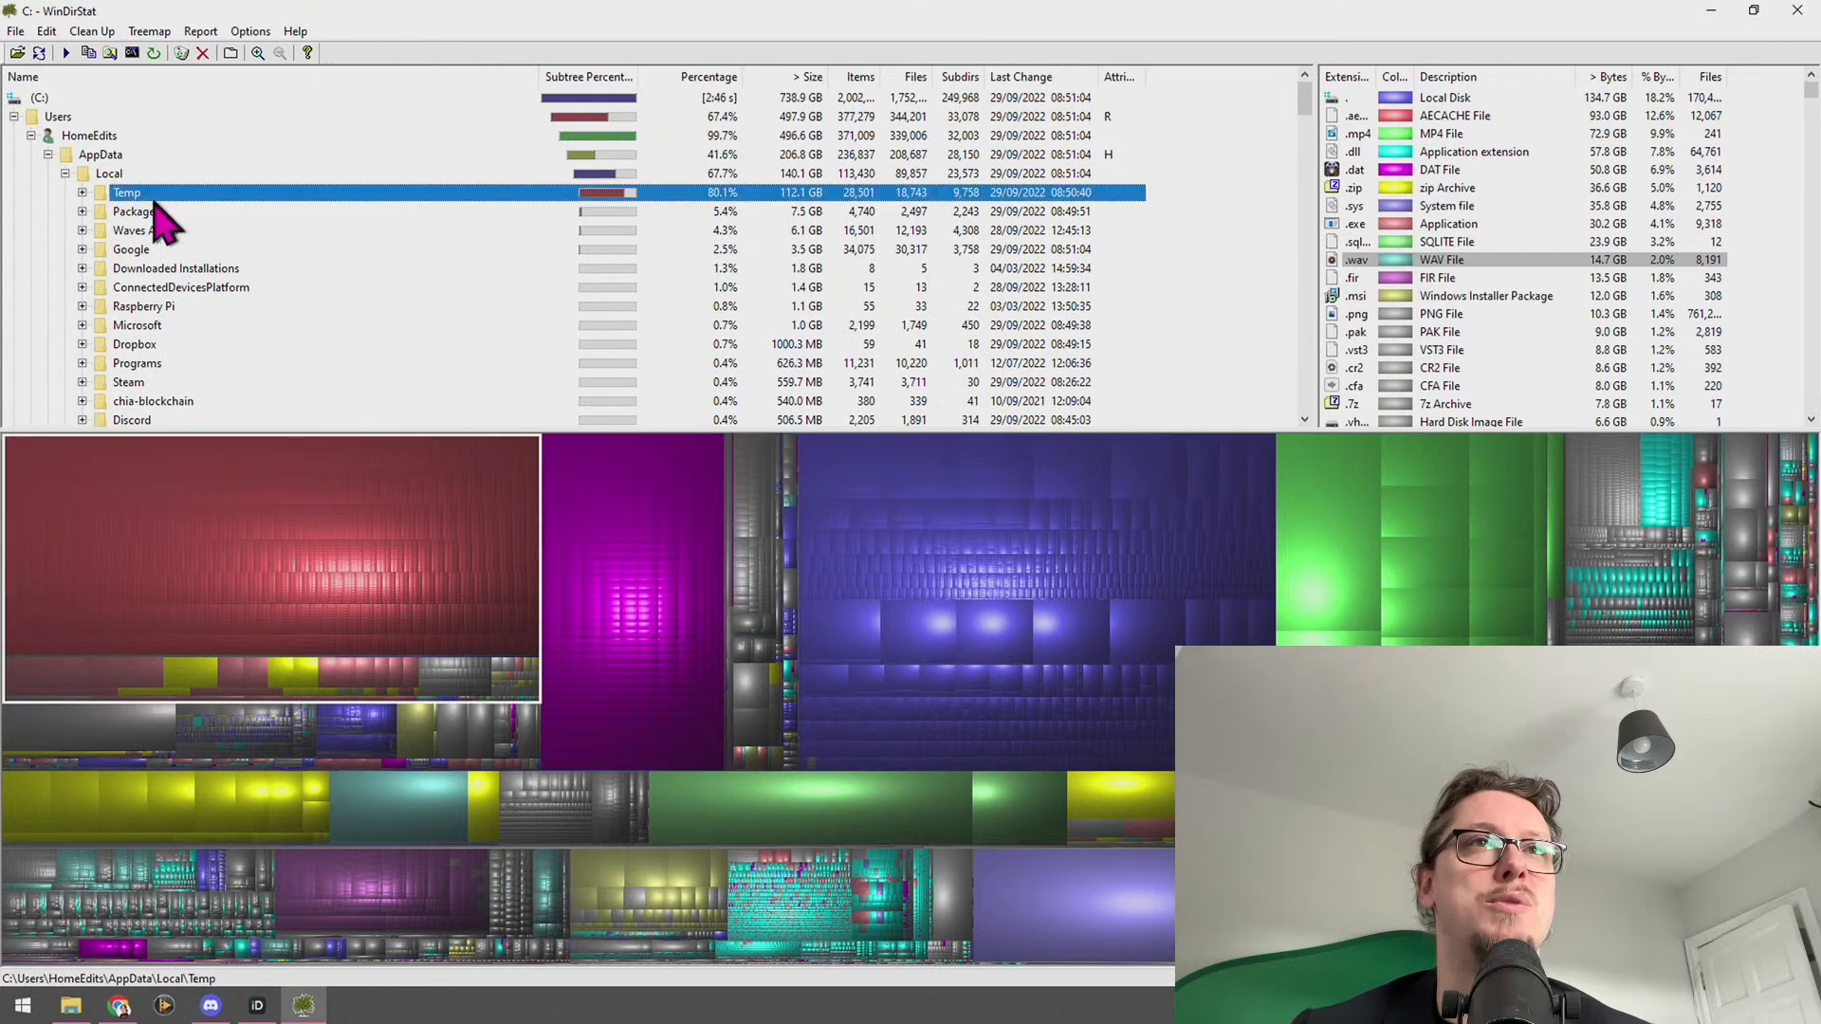
left_click(161, 213)
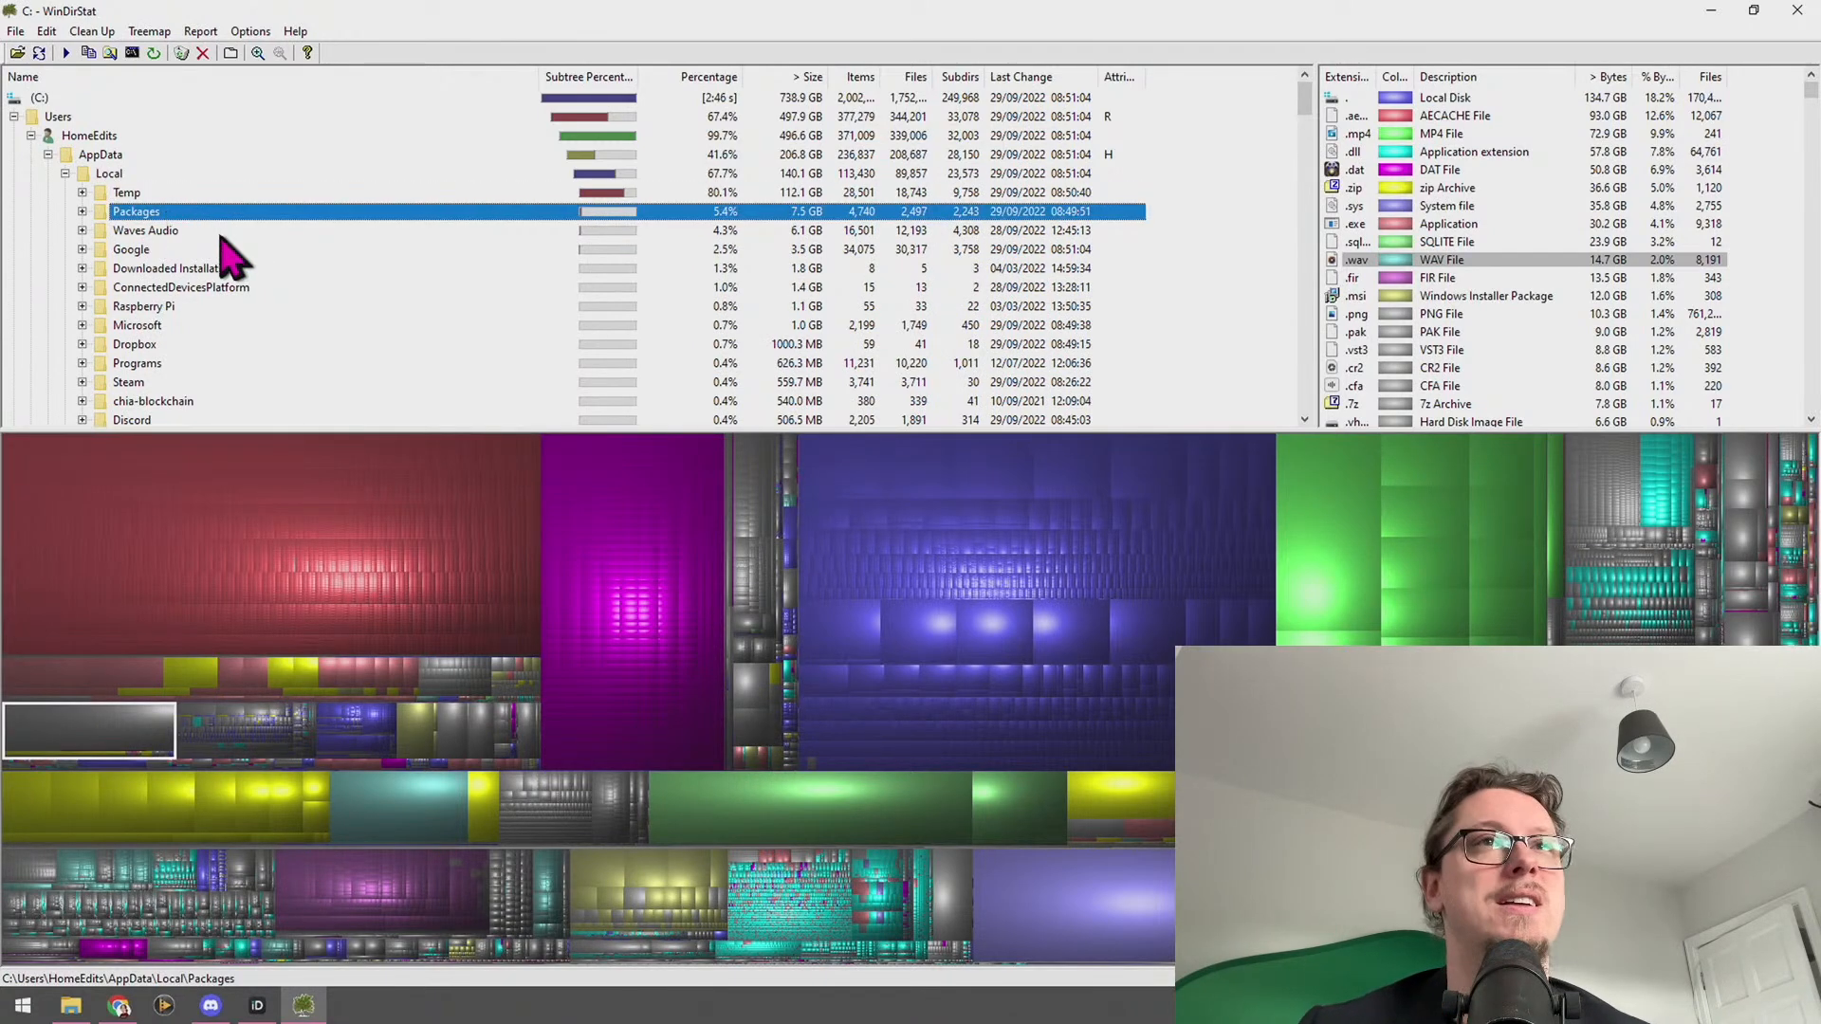
Collapse the tree after checking Program Files and ProgramData, then move WinDirStat off screen
left_click(57, 156)
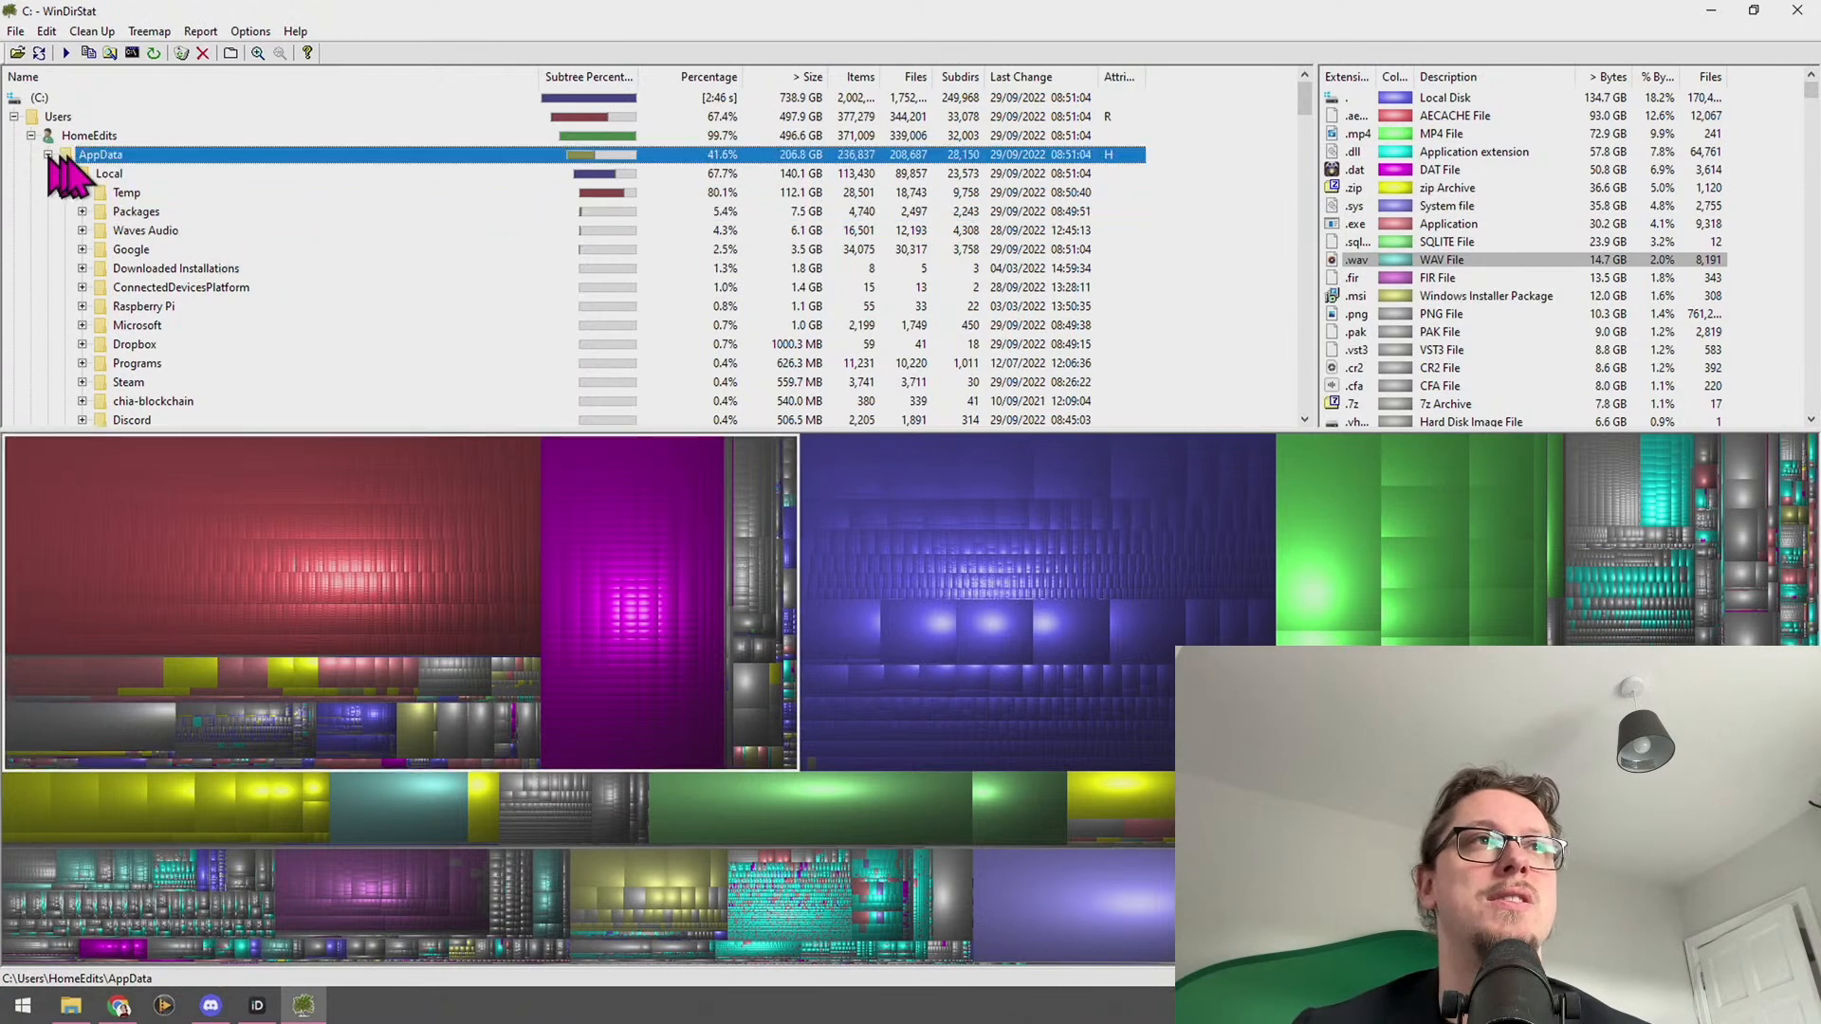
left_click(31, 137)
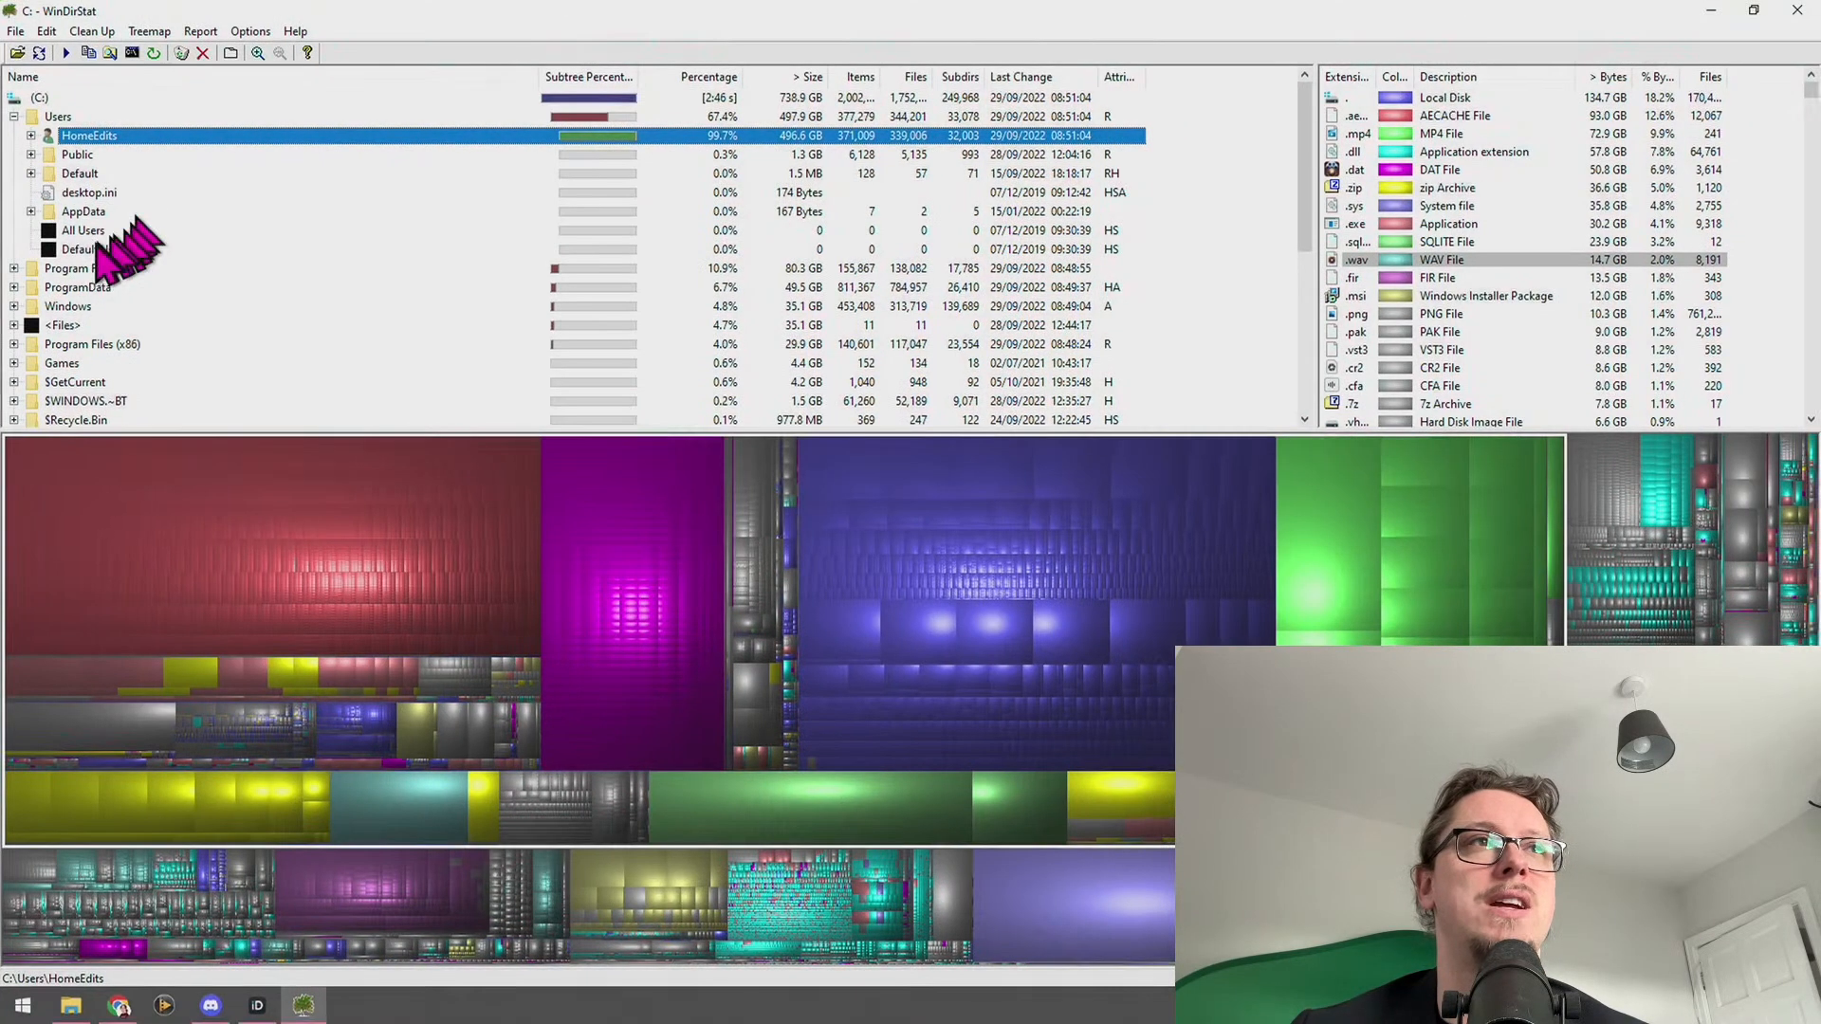
left_click(83, 269)
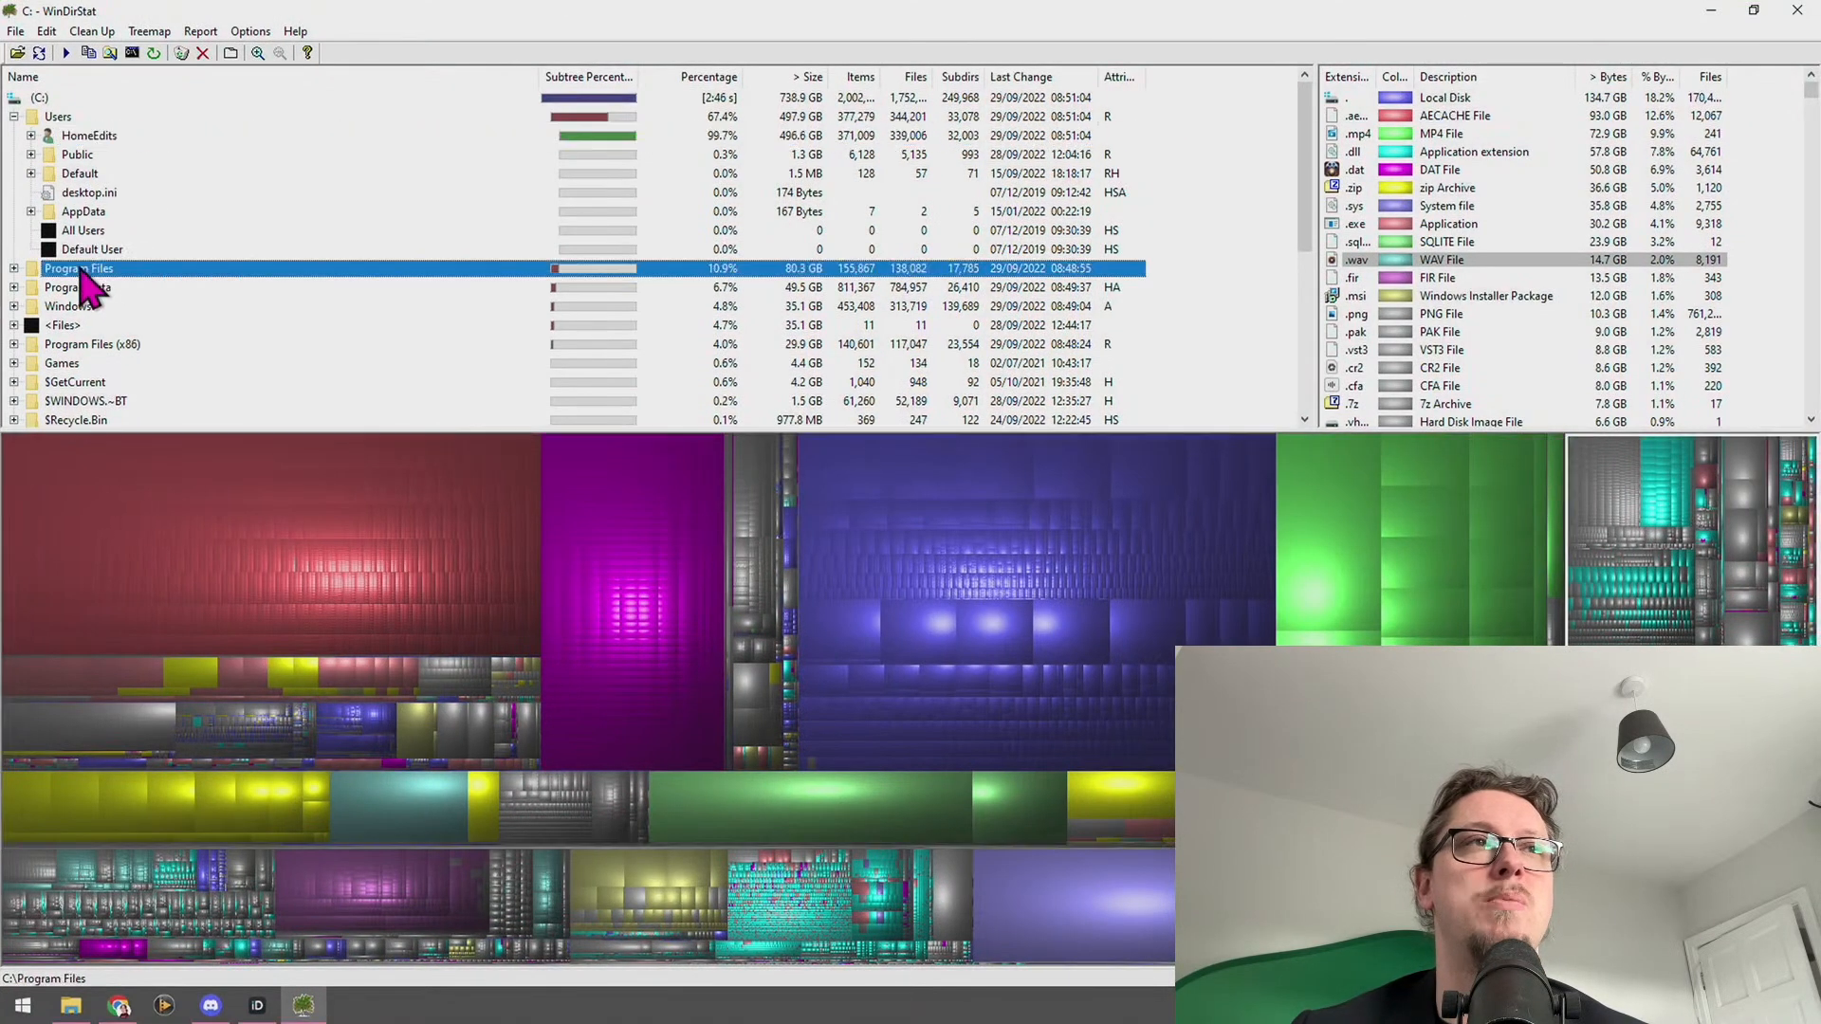
left_click(14, 287)
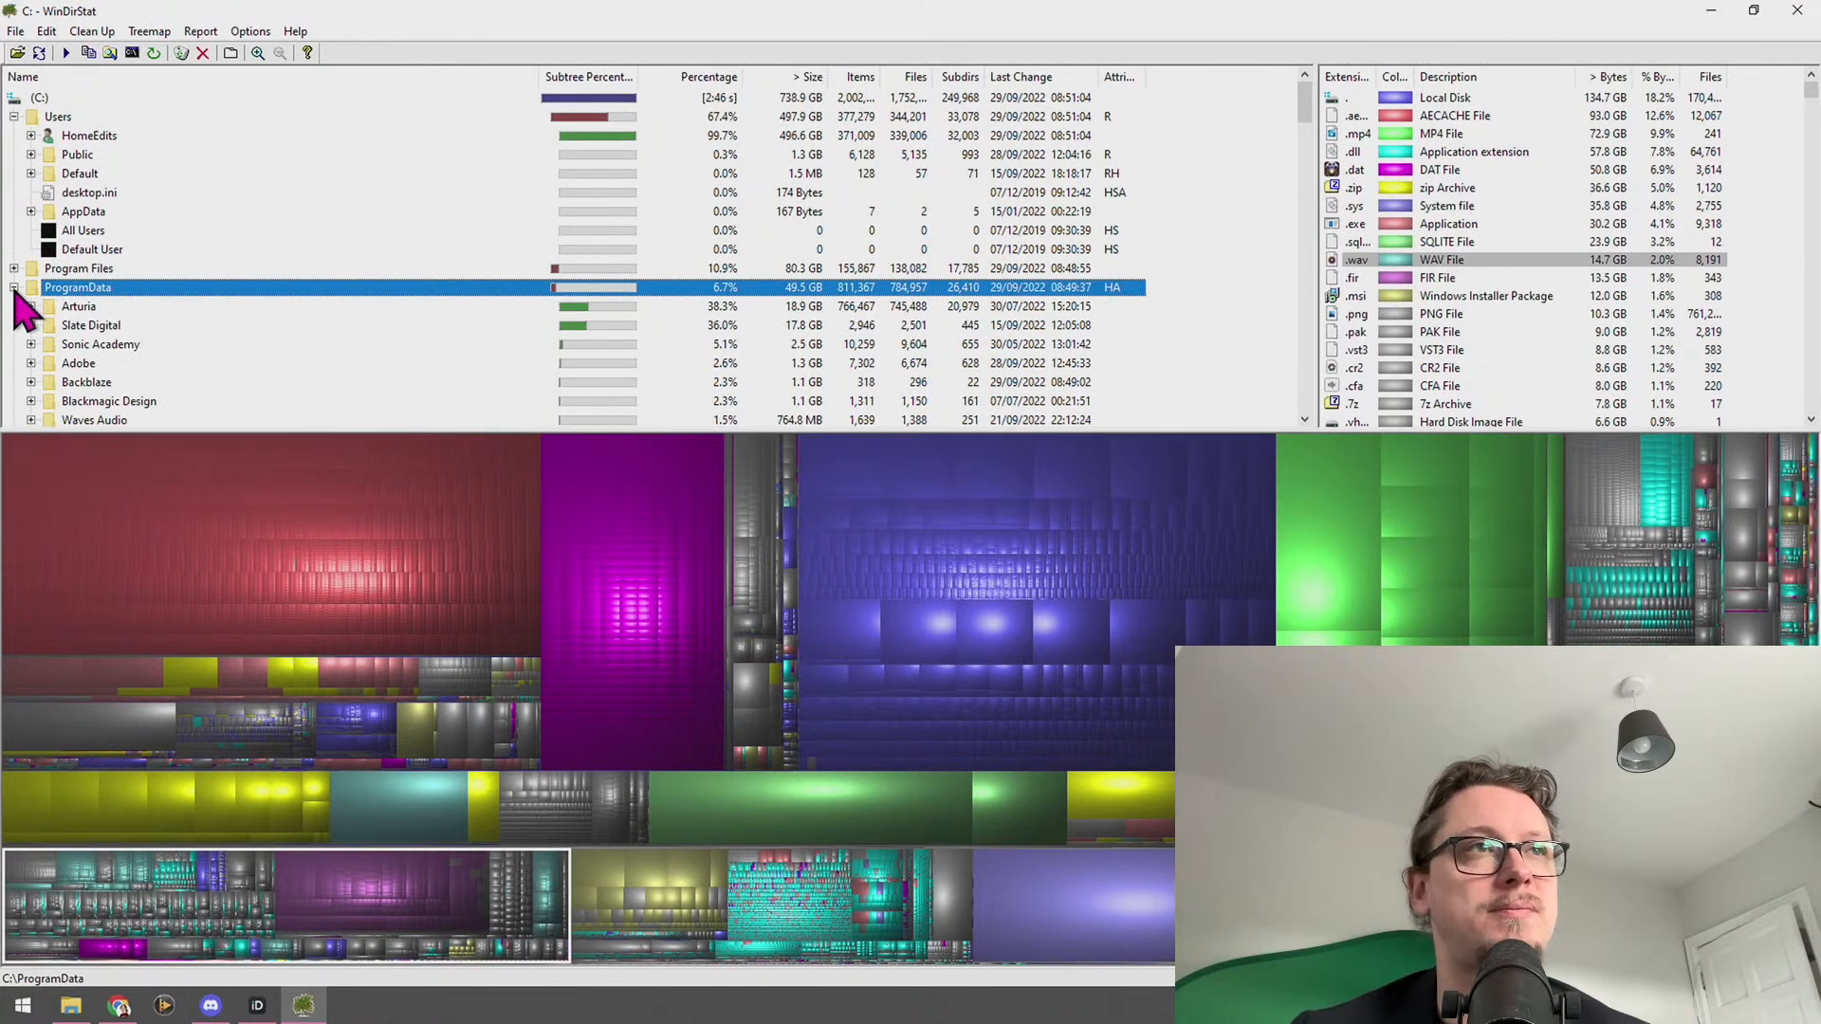
left_click(14, 287)
left_click(15, 116)
scroll(237, 261, "down", 3)
scroll(241, 270, "up", 3)
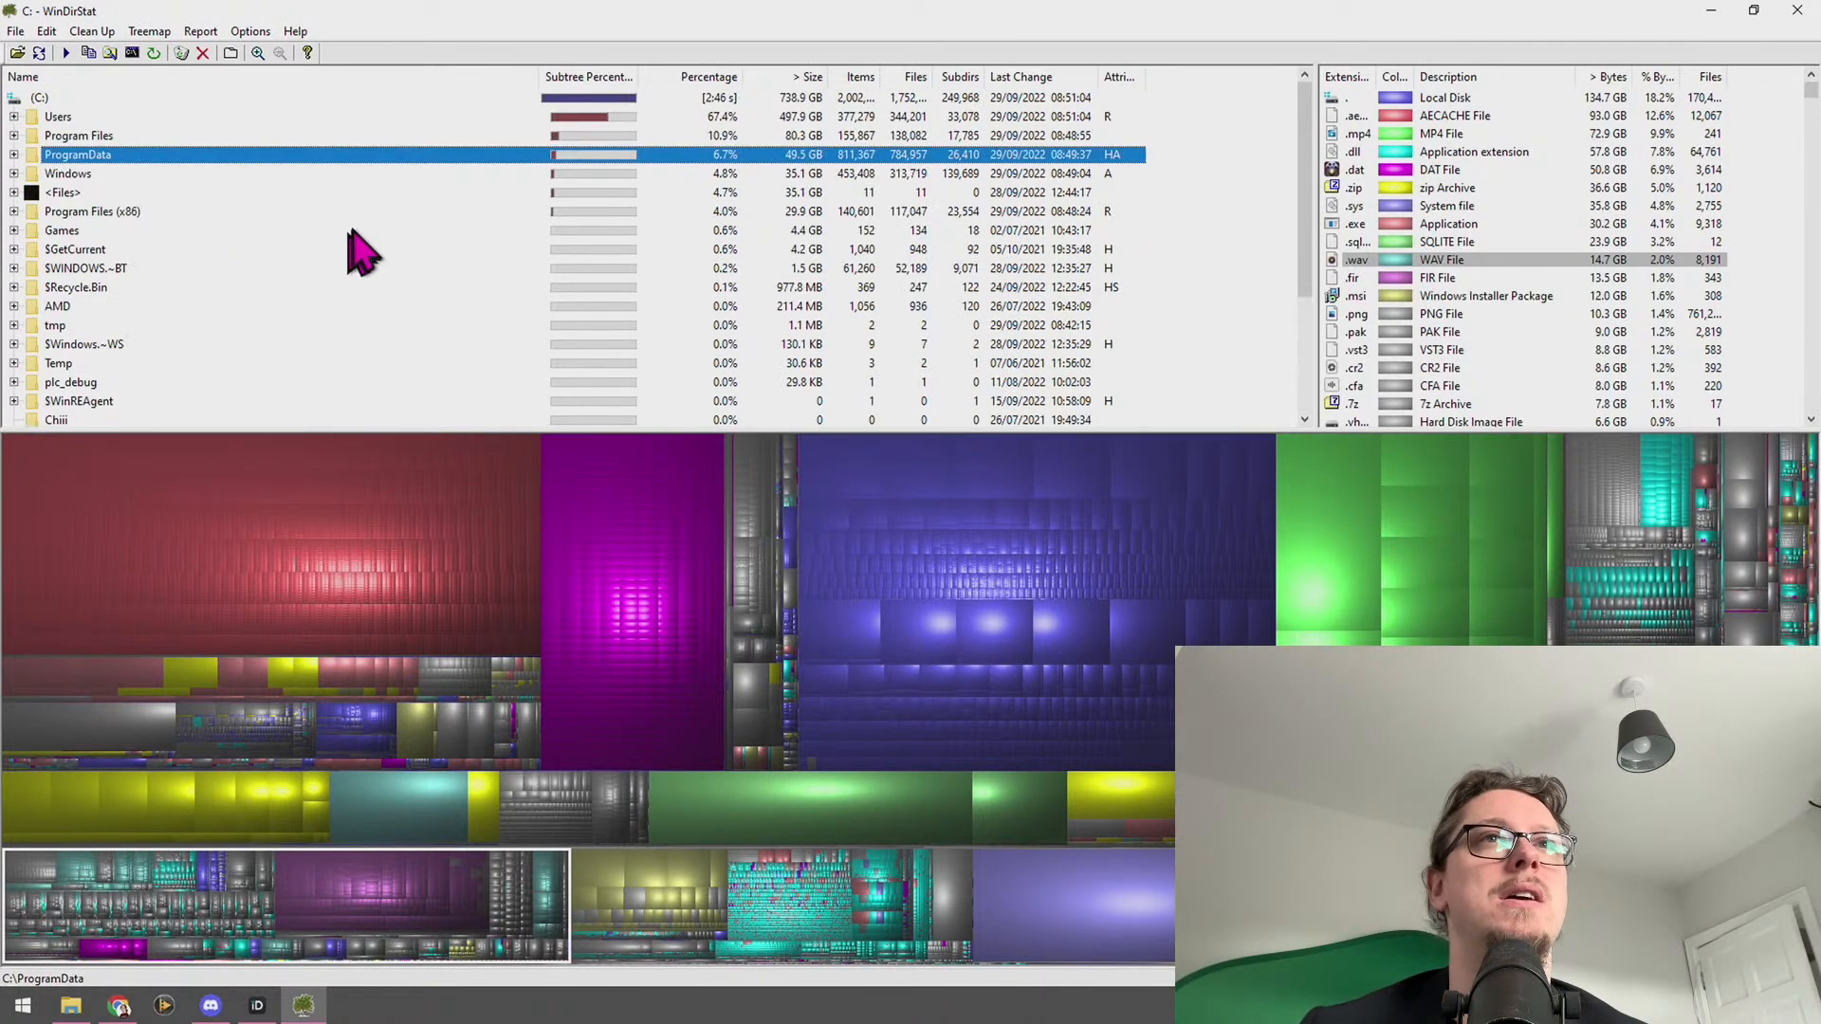
left_click_drag(478, 6, 1820, 186)
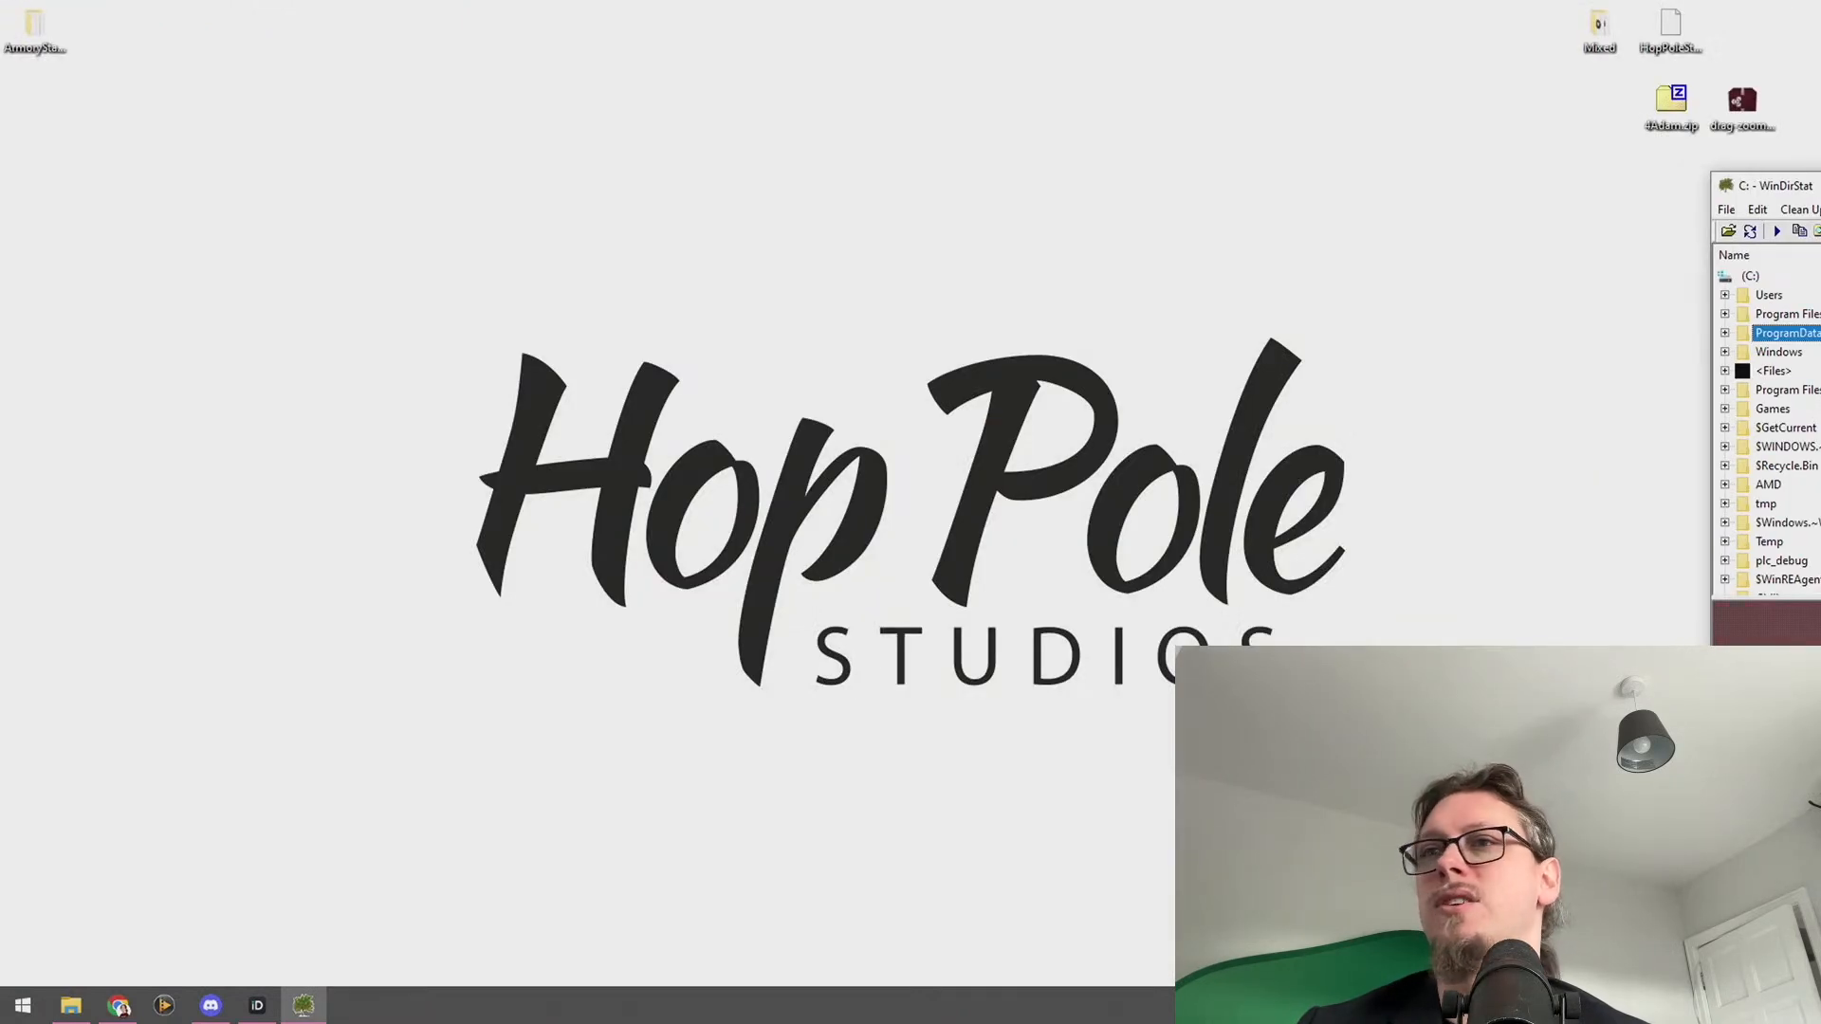
Close WinDirStat with Alt+F4 and maximize the REAPER window with its empty project
key("alt+F4")
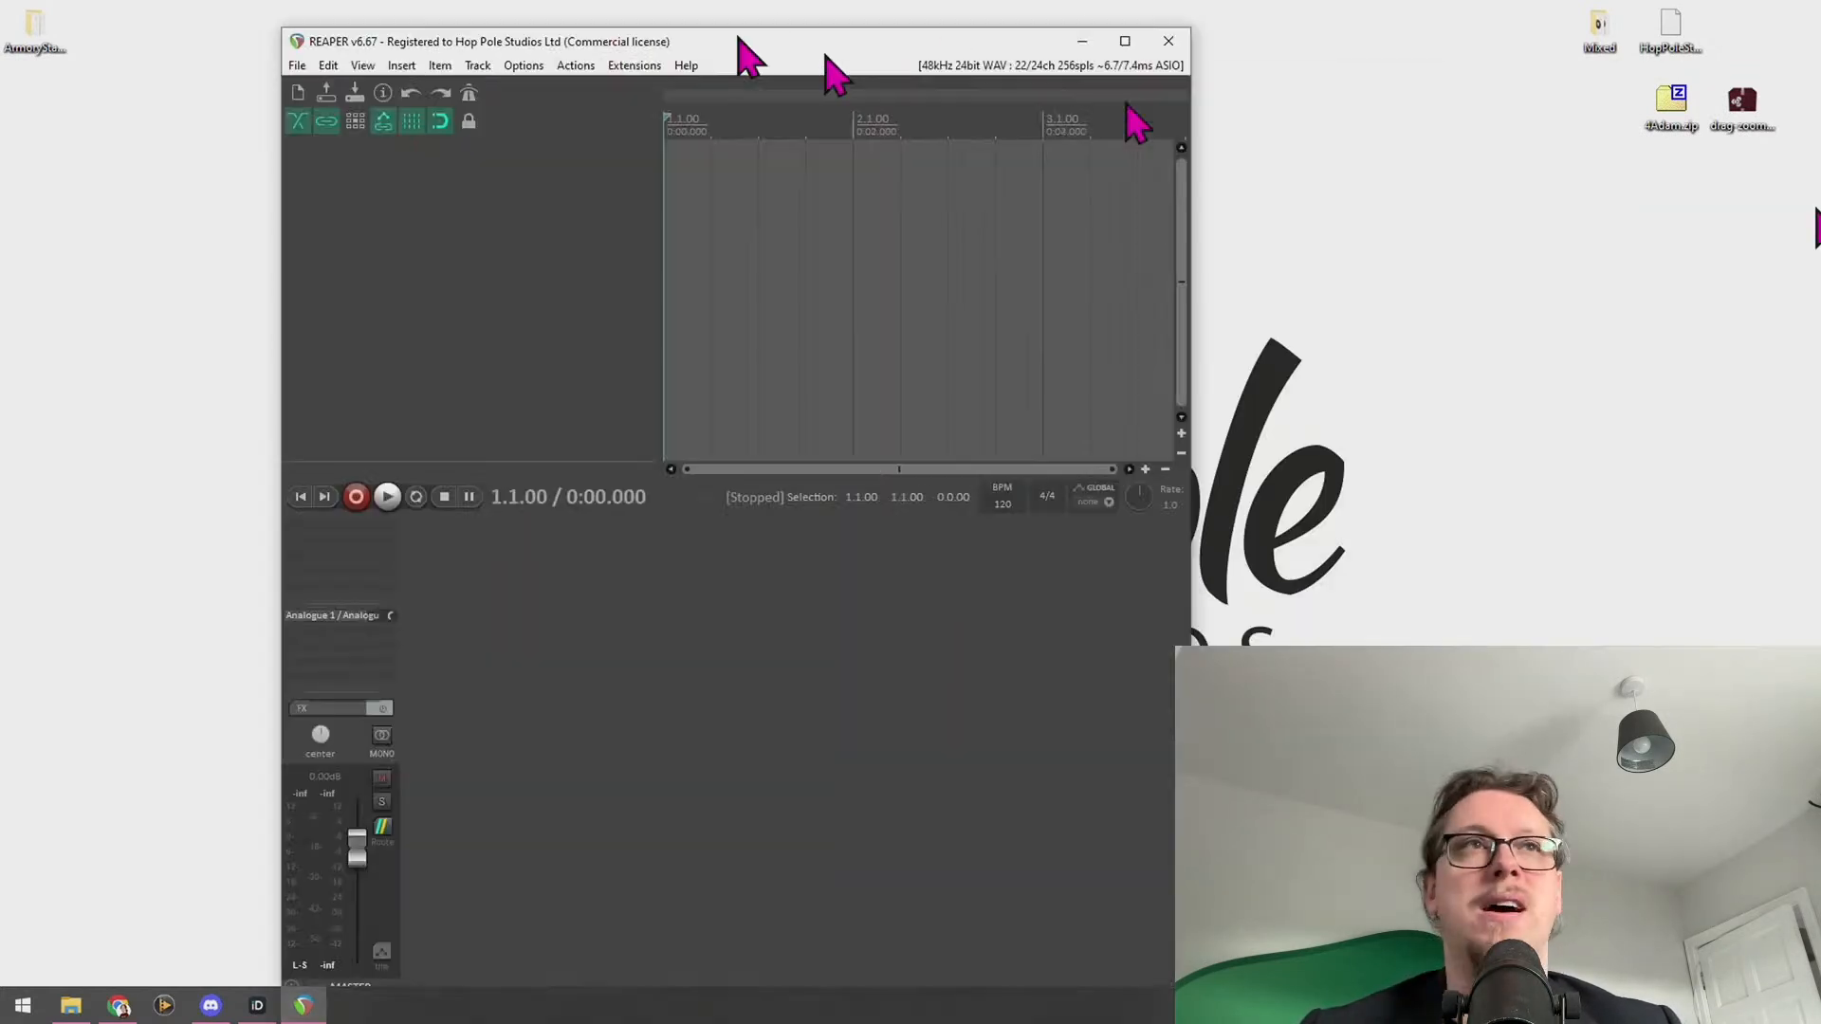
left_click_drag(736, 38, 695, 1)
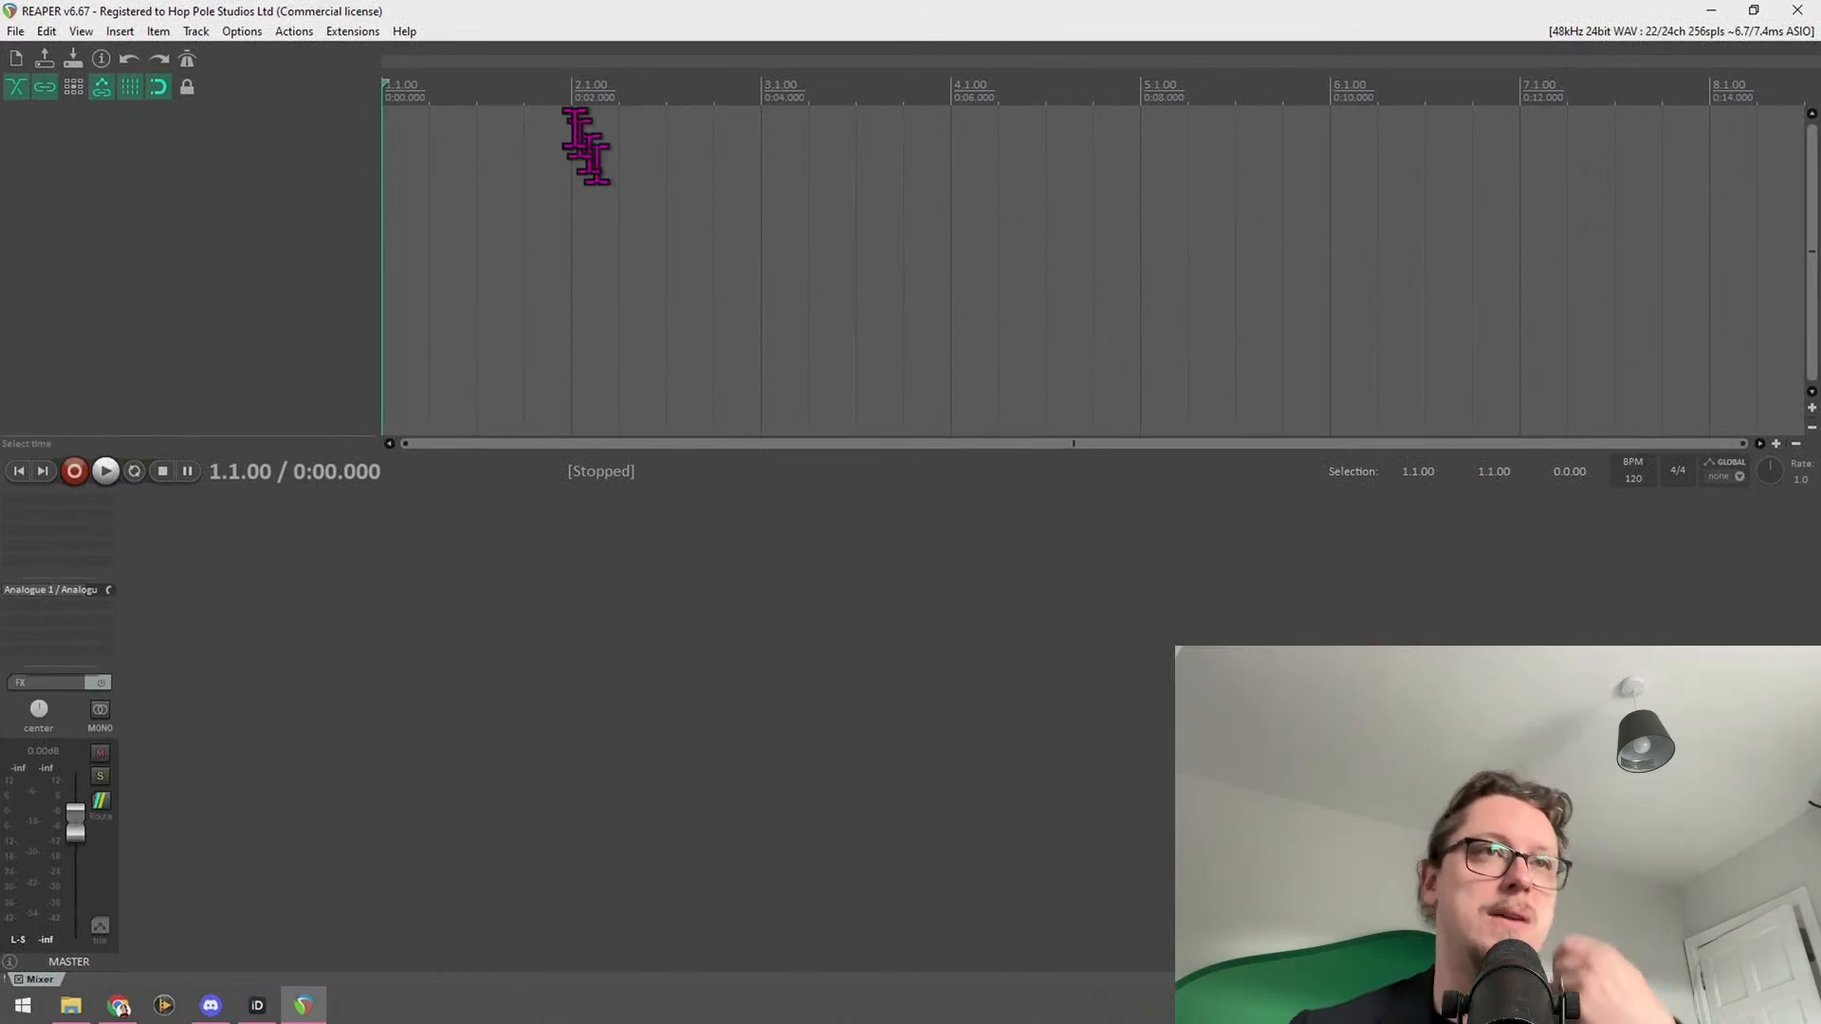
Open REAPER's Preferences from the Options menu and move the window left
left_click(242, 32)
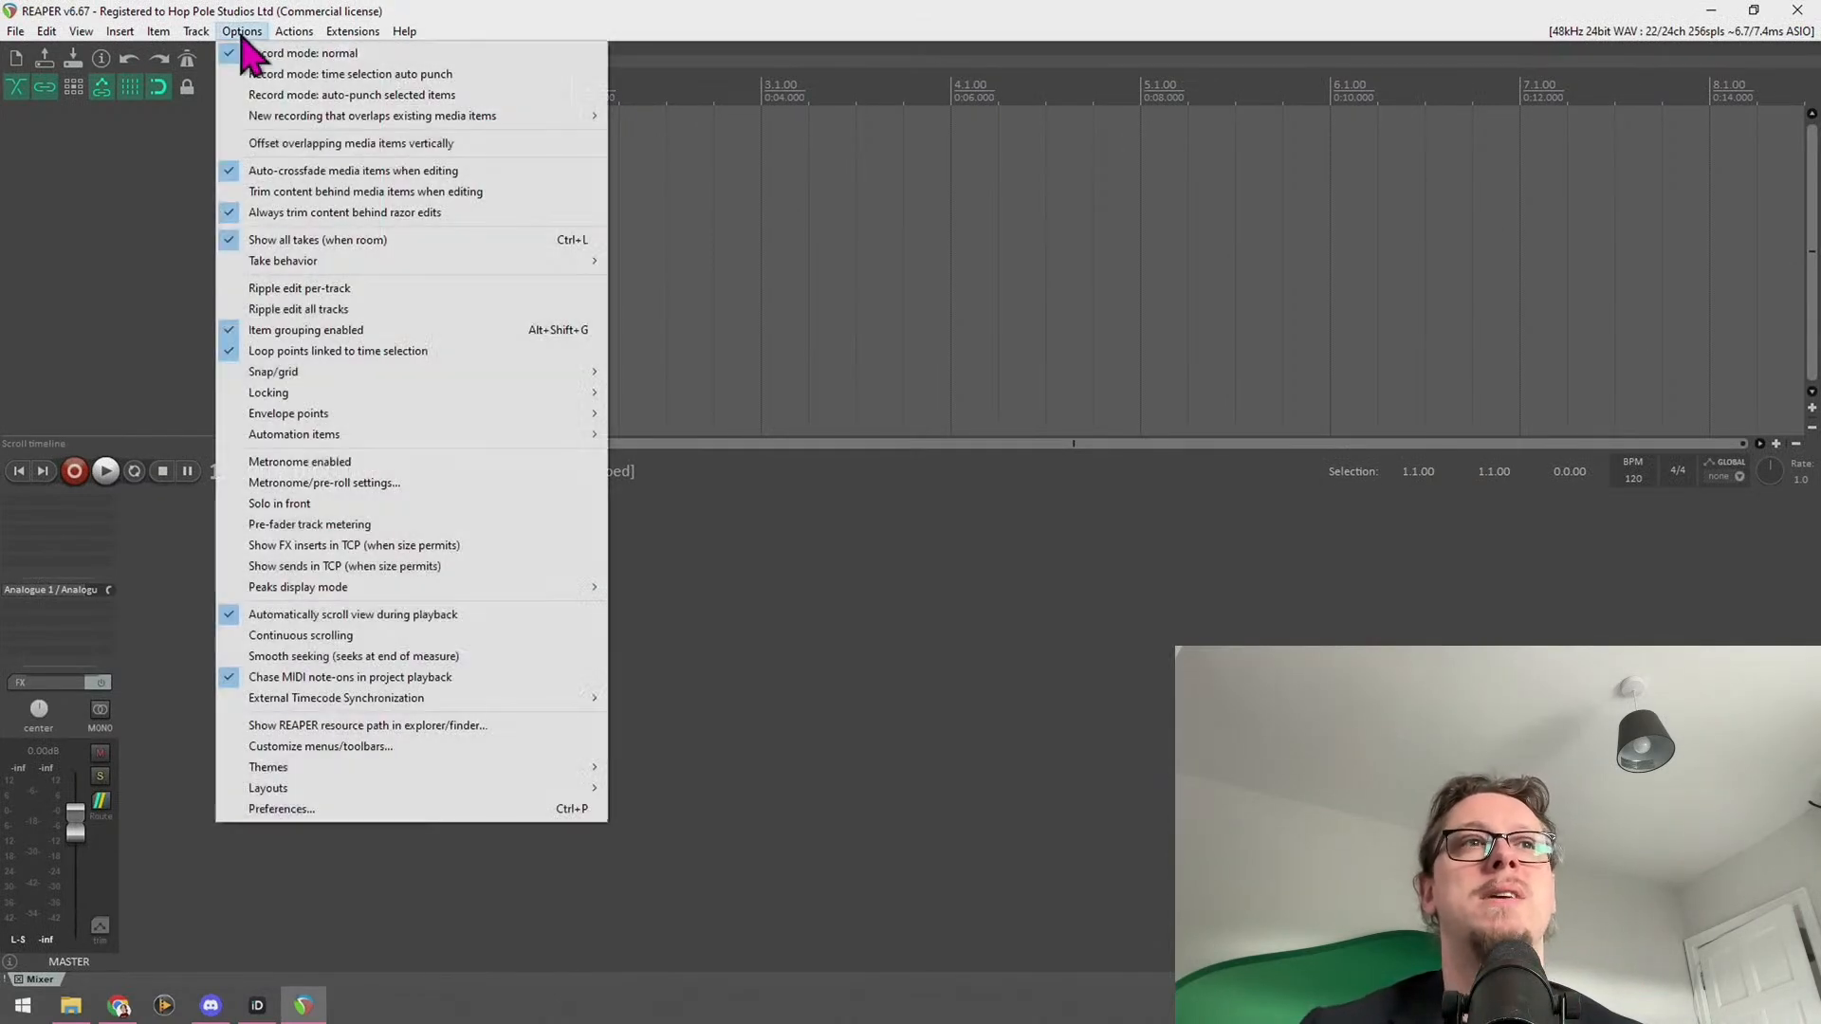
left_click(321, 812)
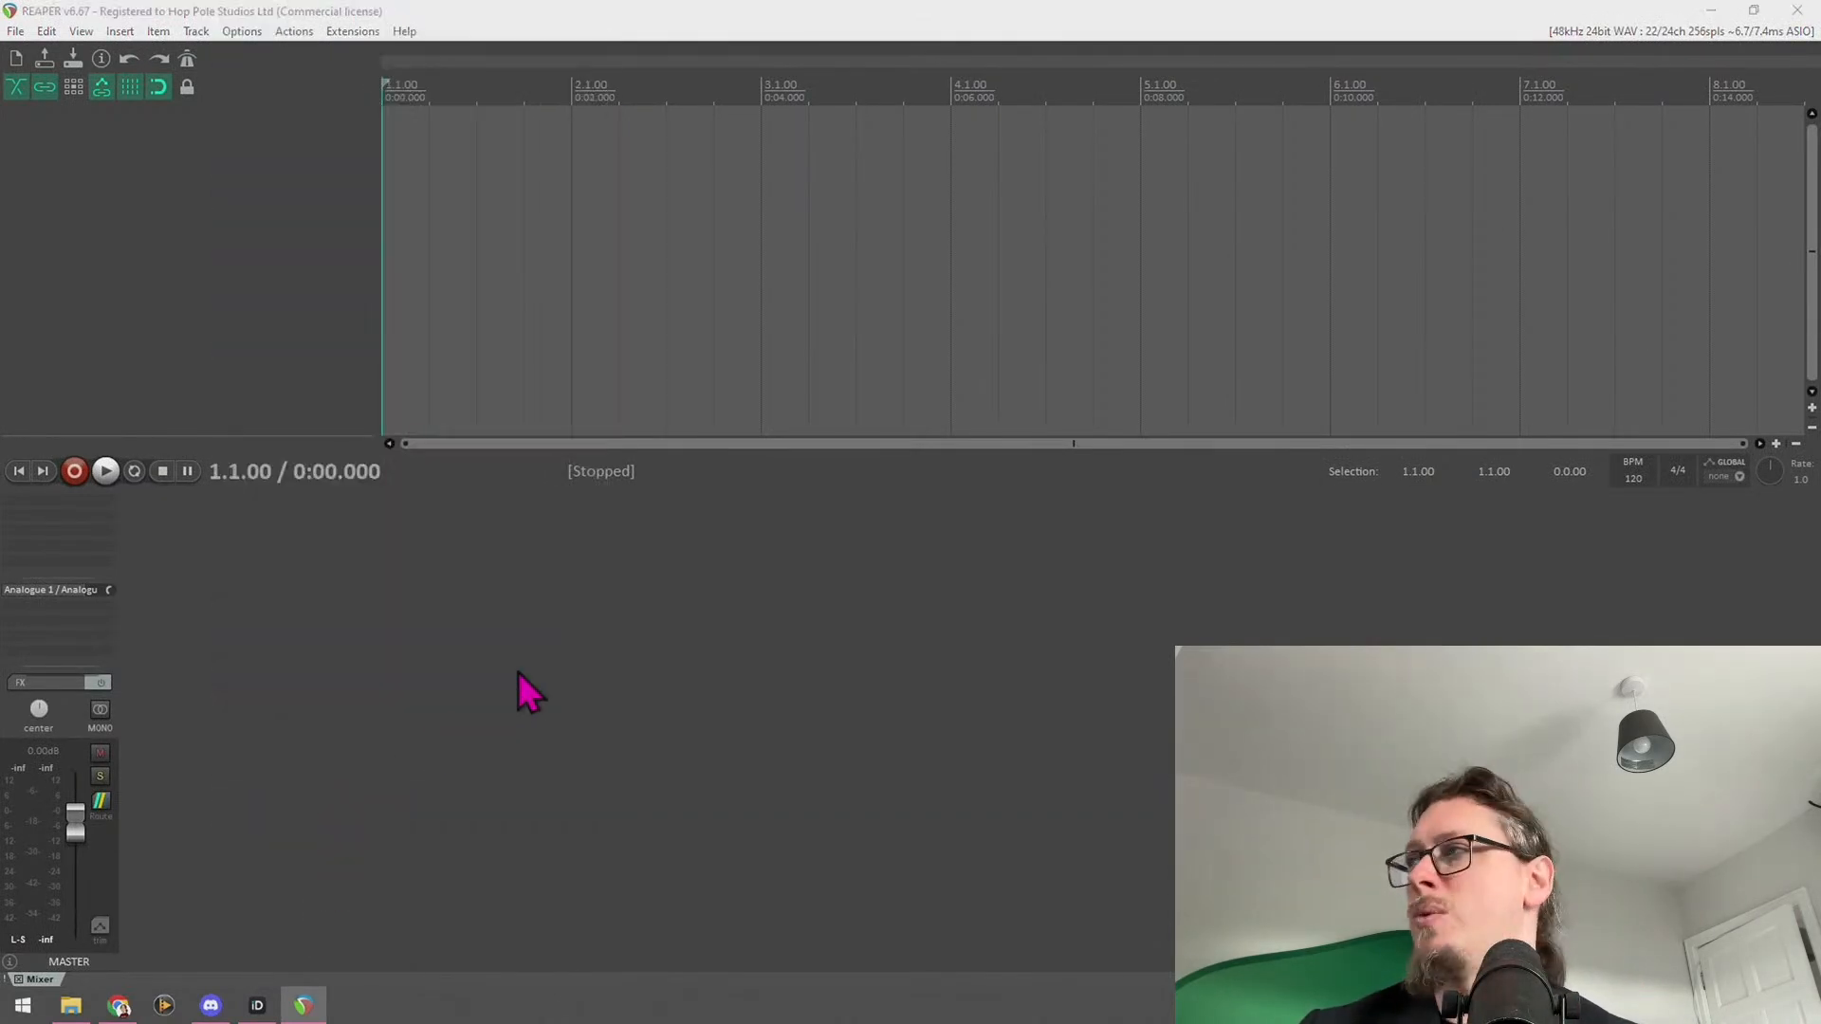
left_click_drag(1067, 261, 761, 334)
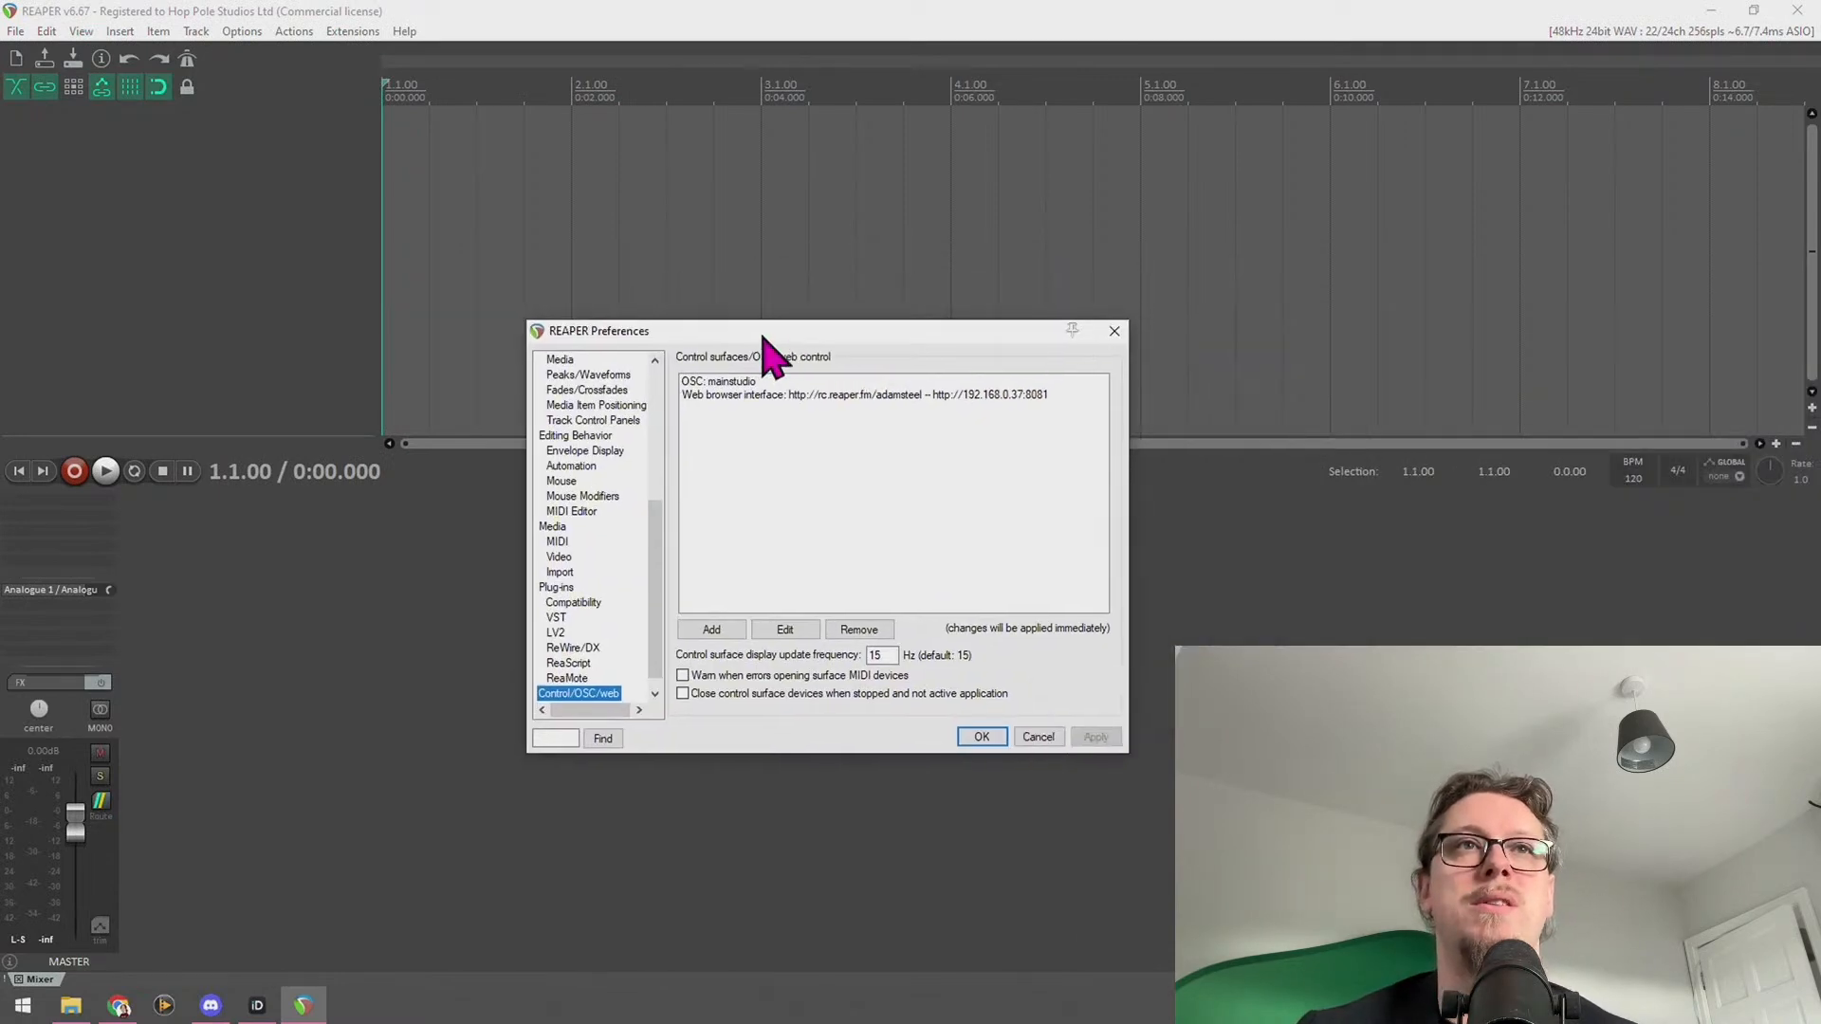
left_click(654, 694)
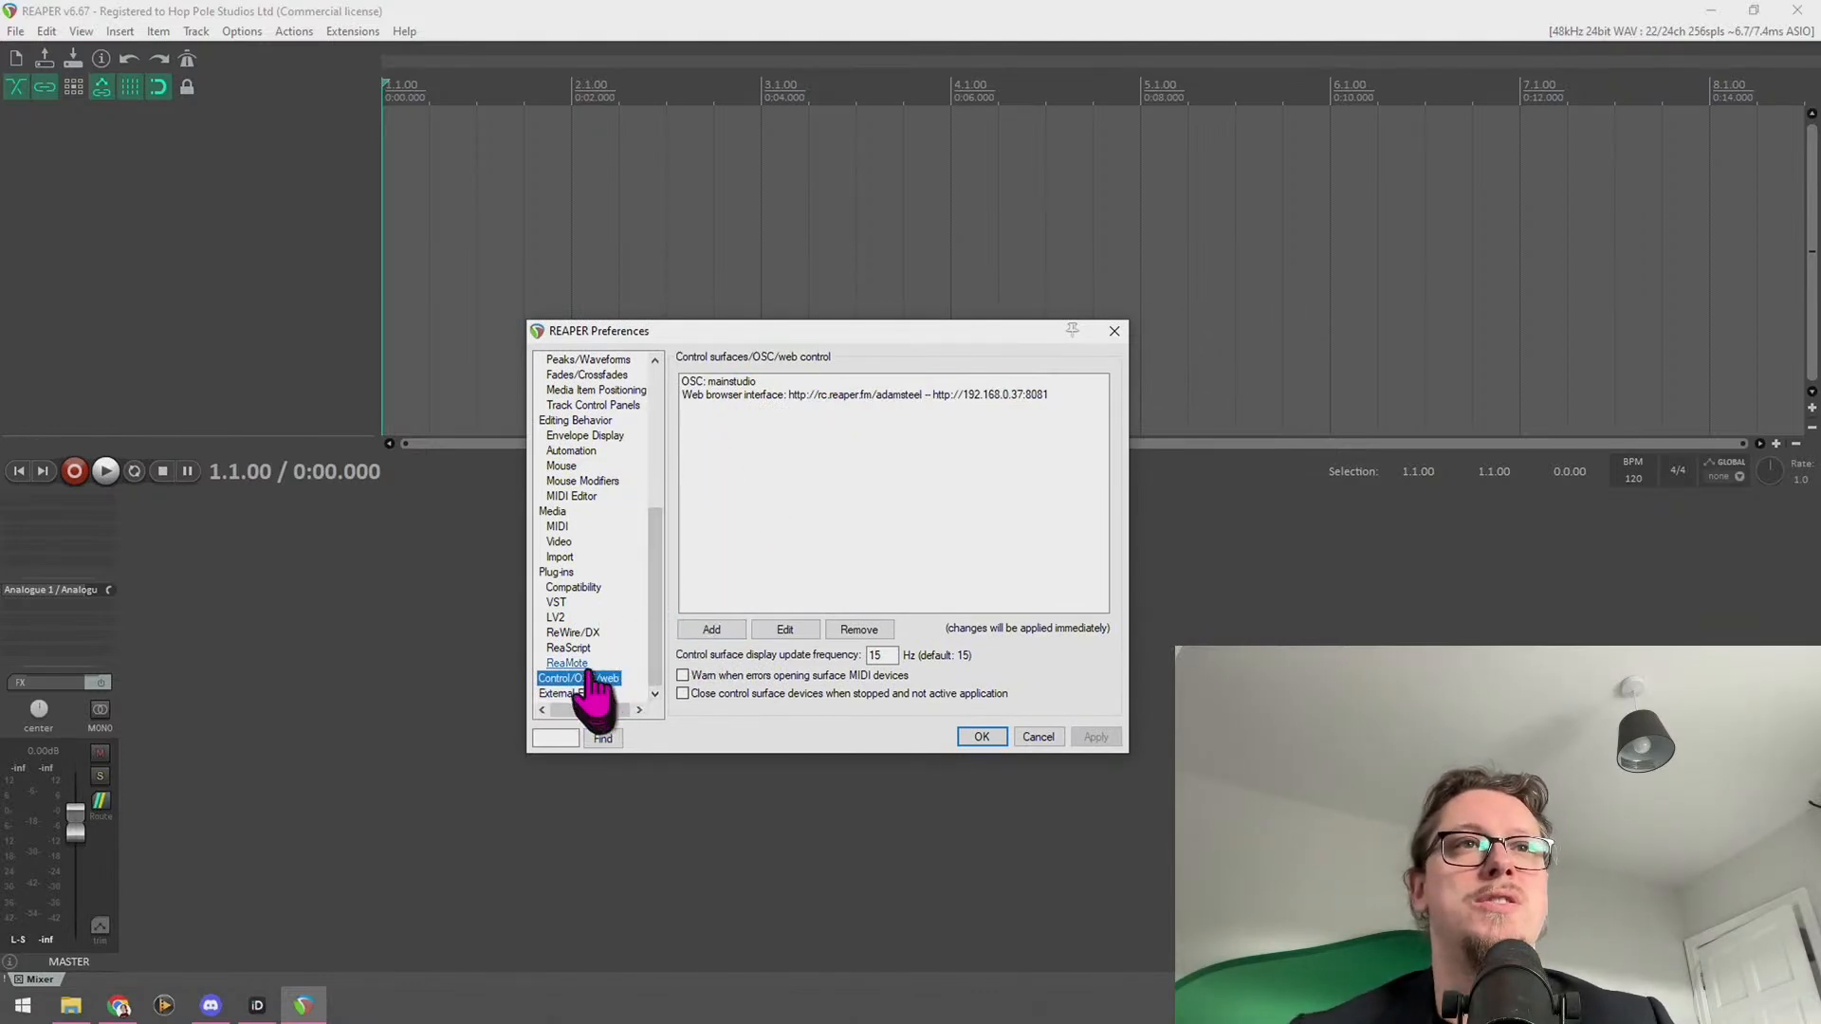
scroll(607, 607, "up", 2)
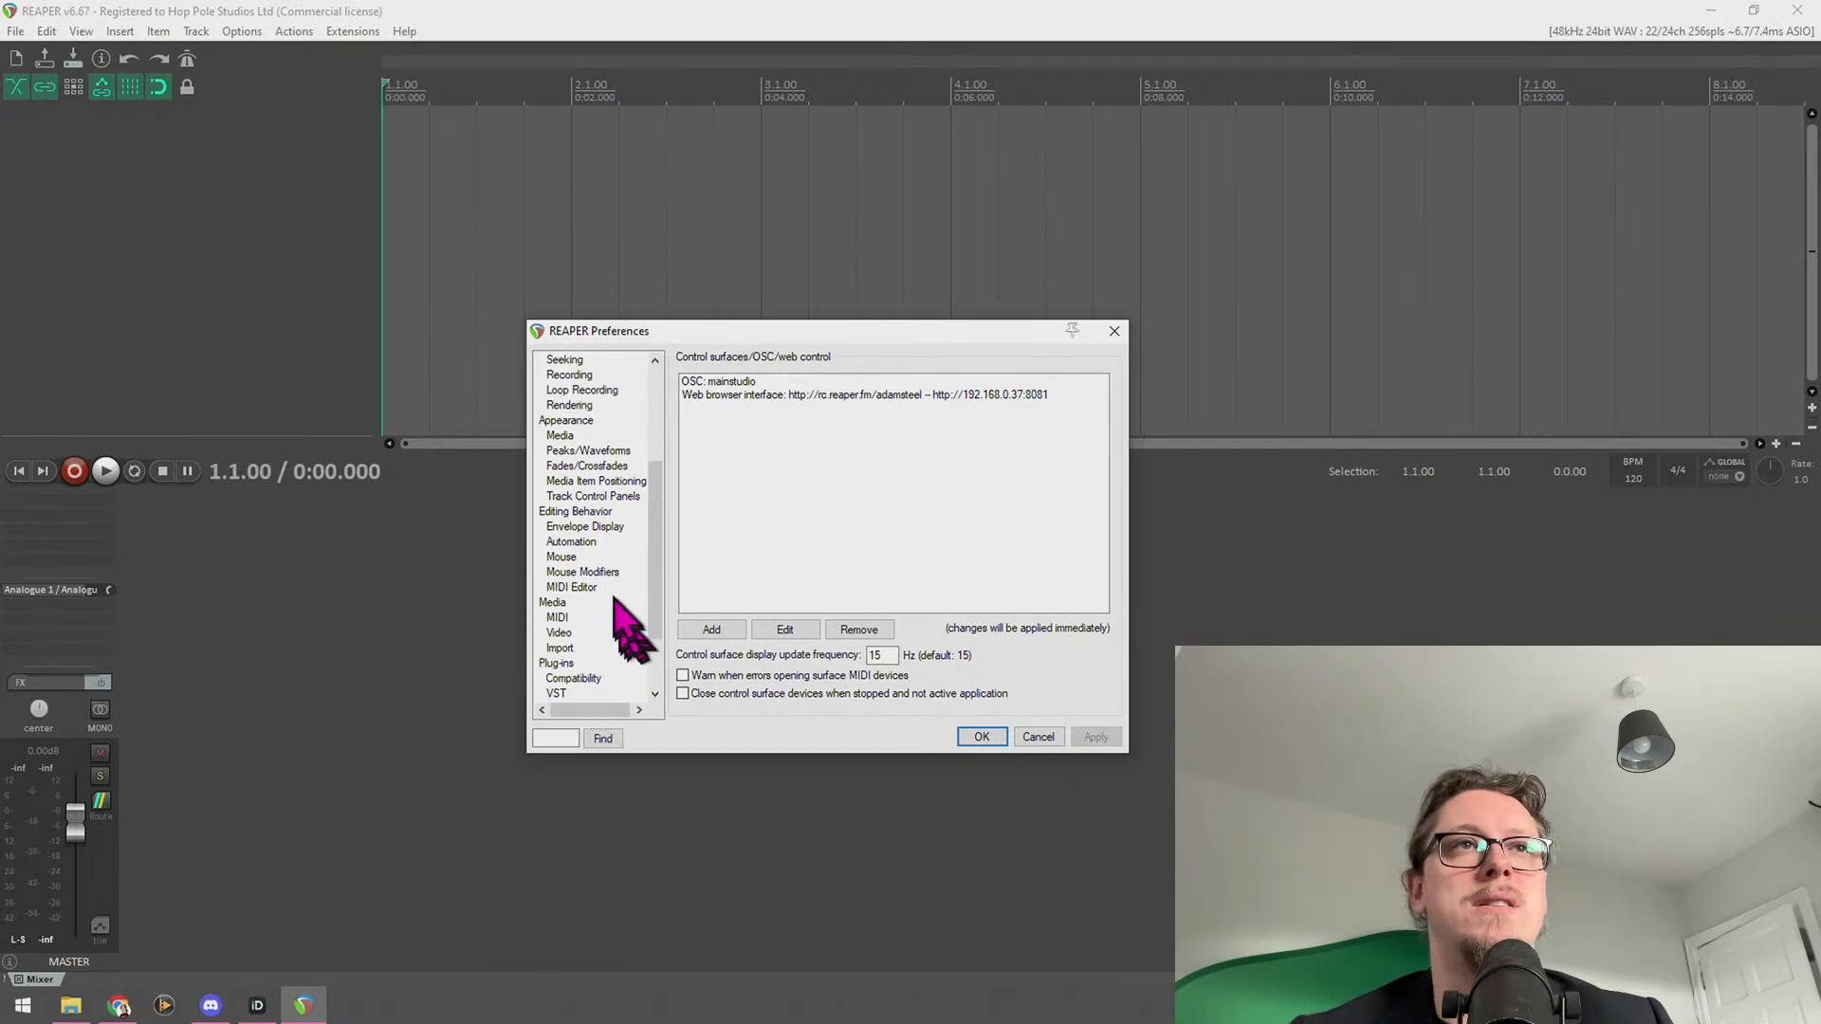
scroll(592, 626, "up", 4)
On the General page, start Export configuration listing 607 files (74.9 MB)
left_click(558, 361)
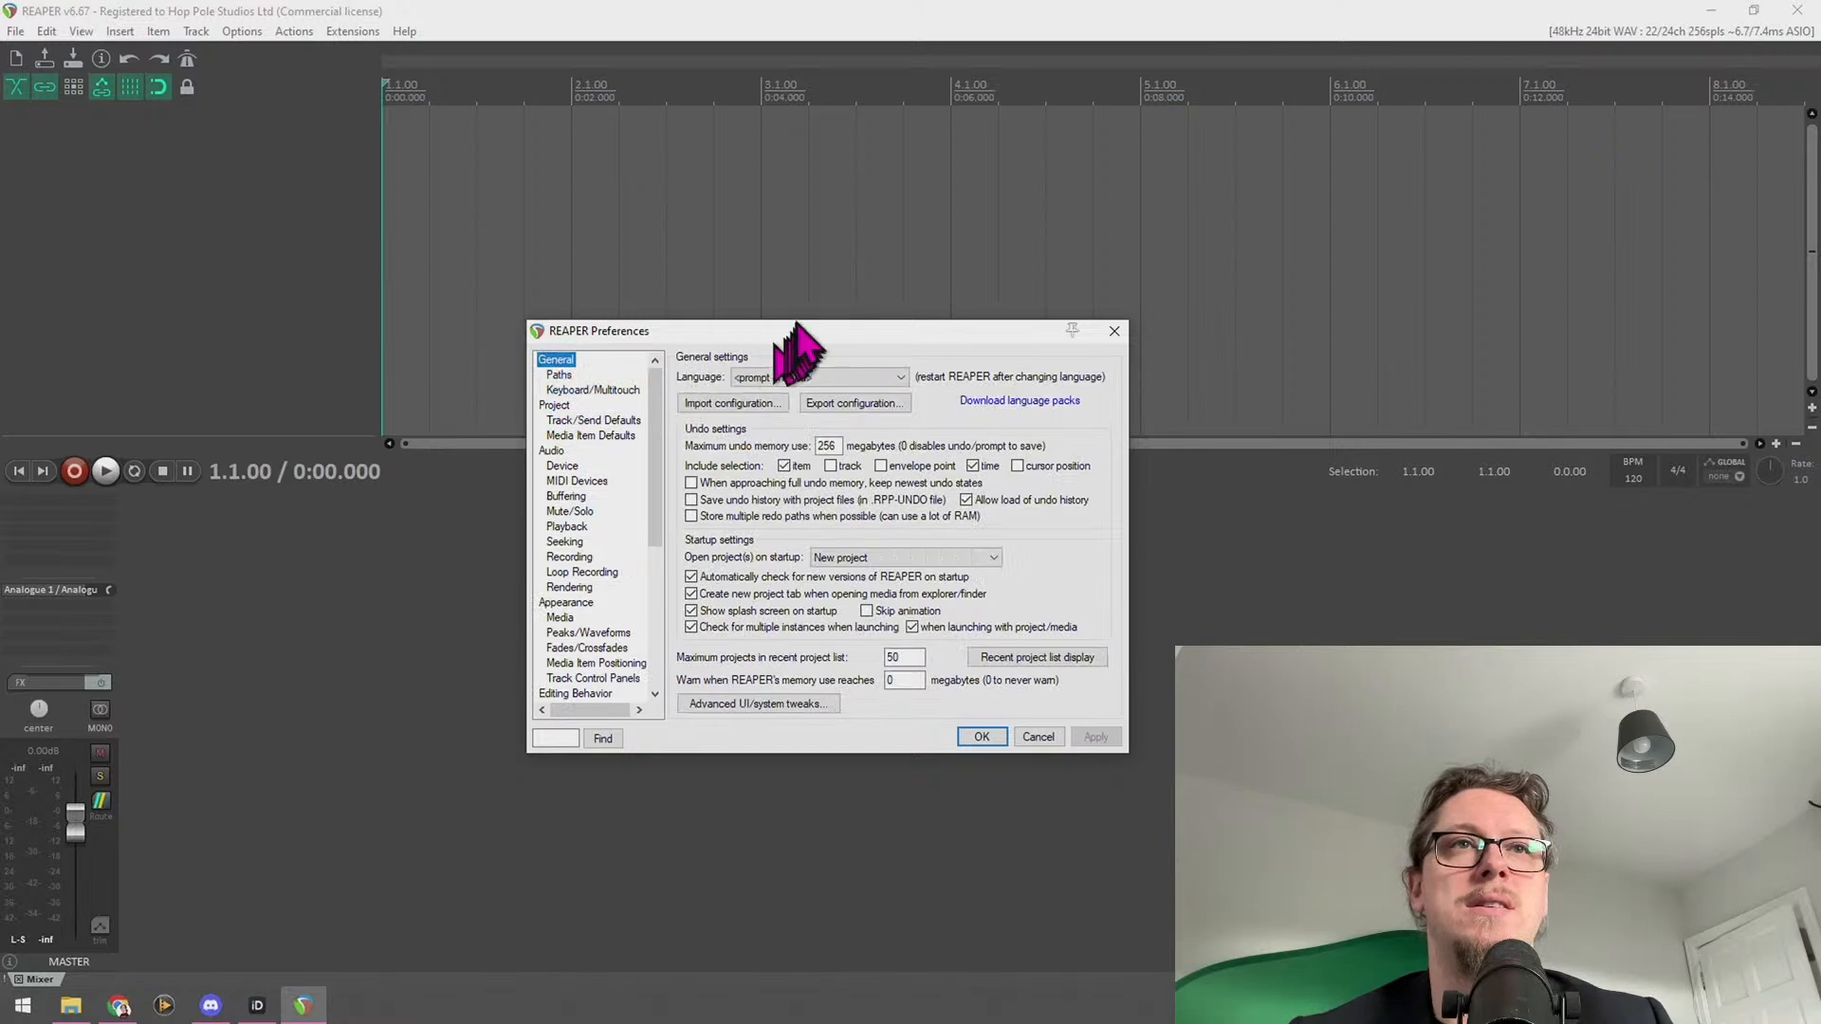
scroll(609, 508, "down", 7)
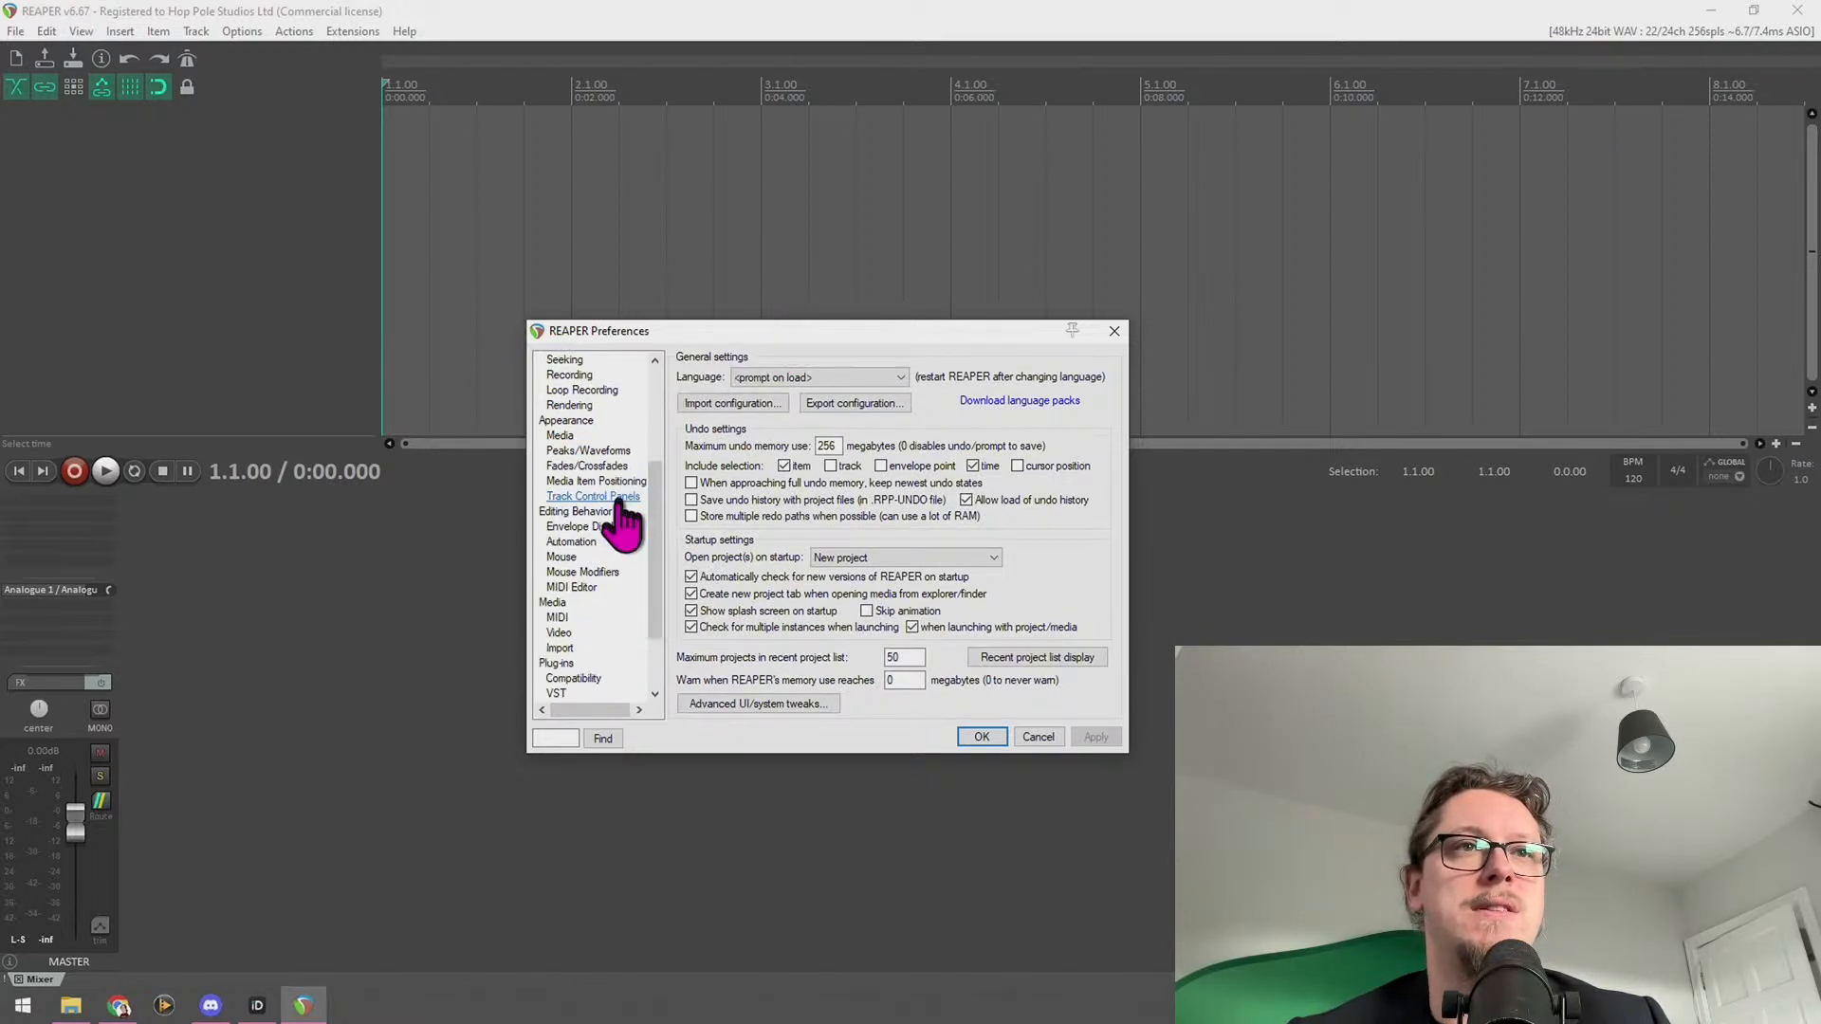
scroll(600, 516, "up", 7)
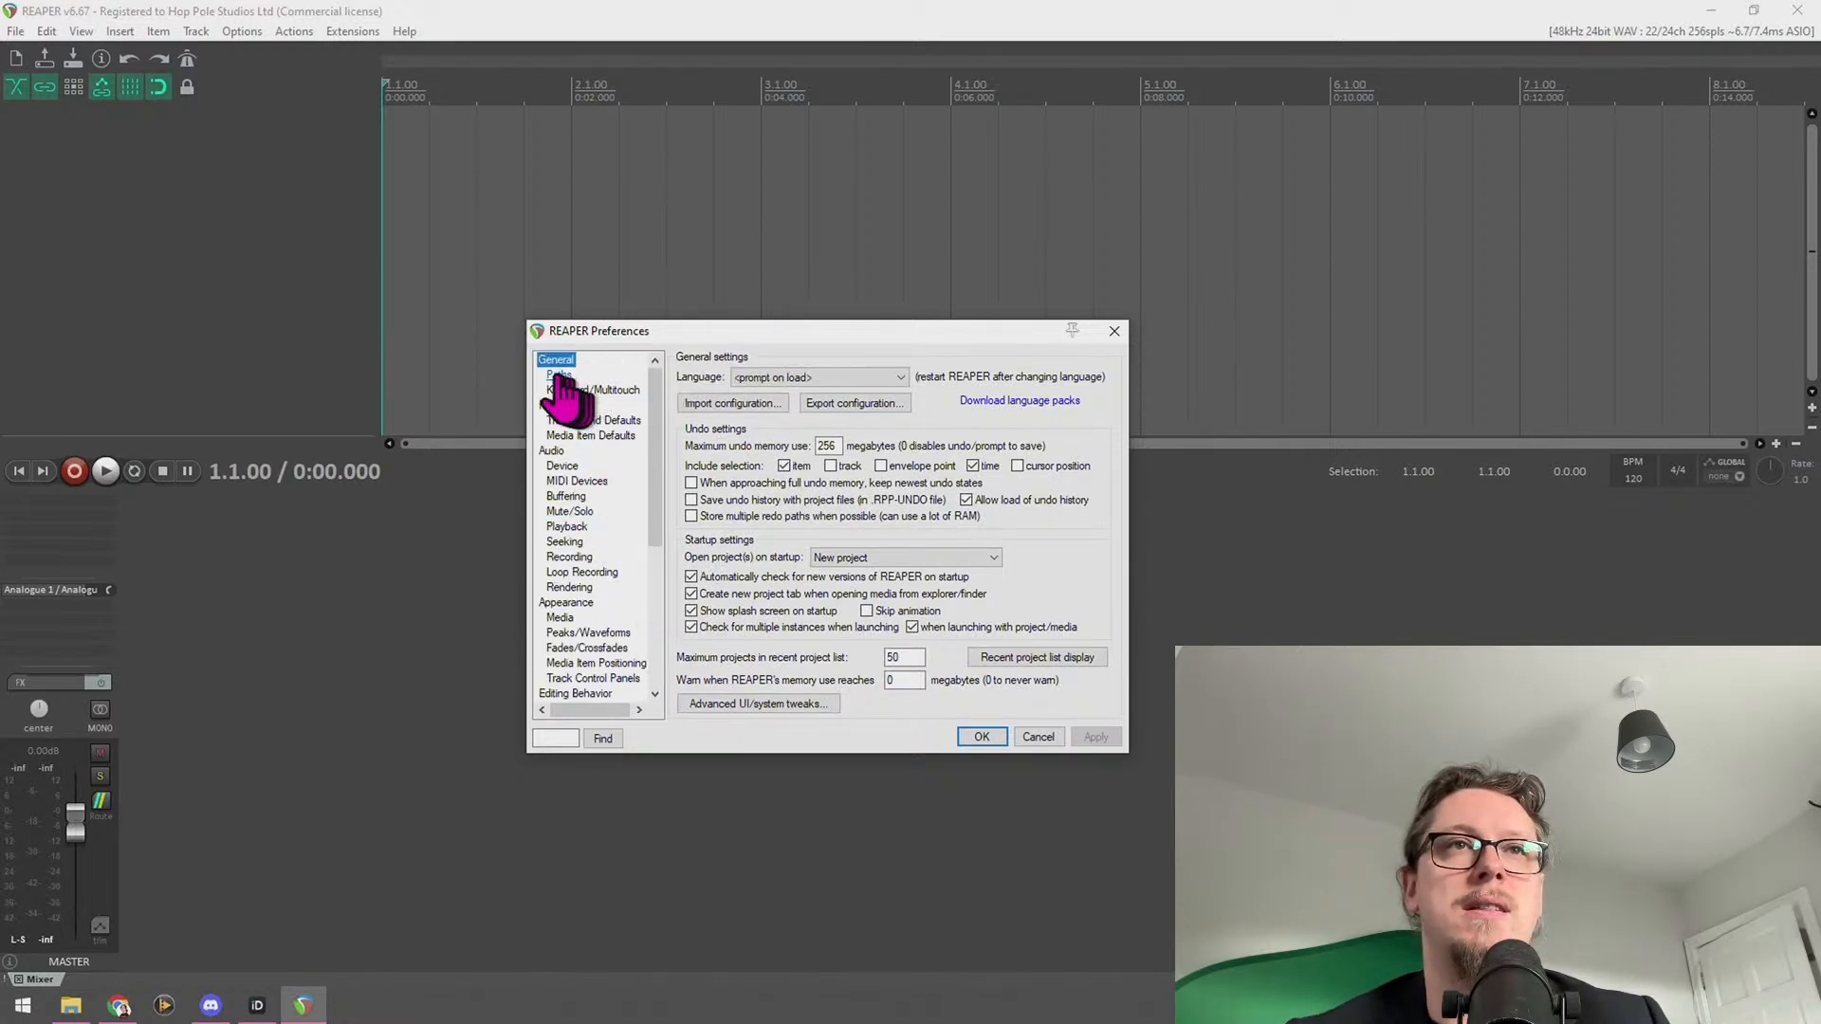
left_click(818, 410)
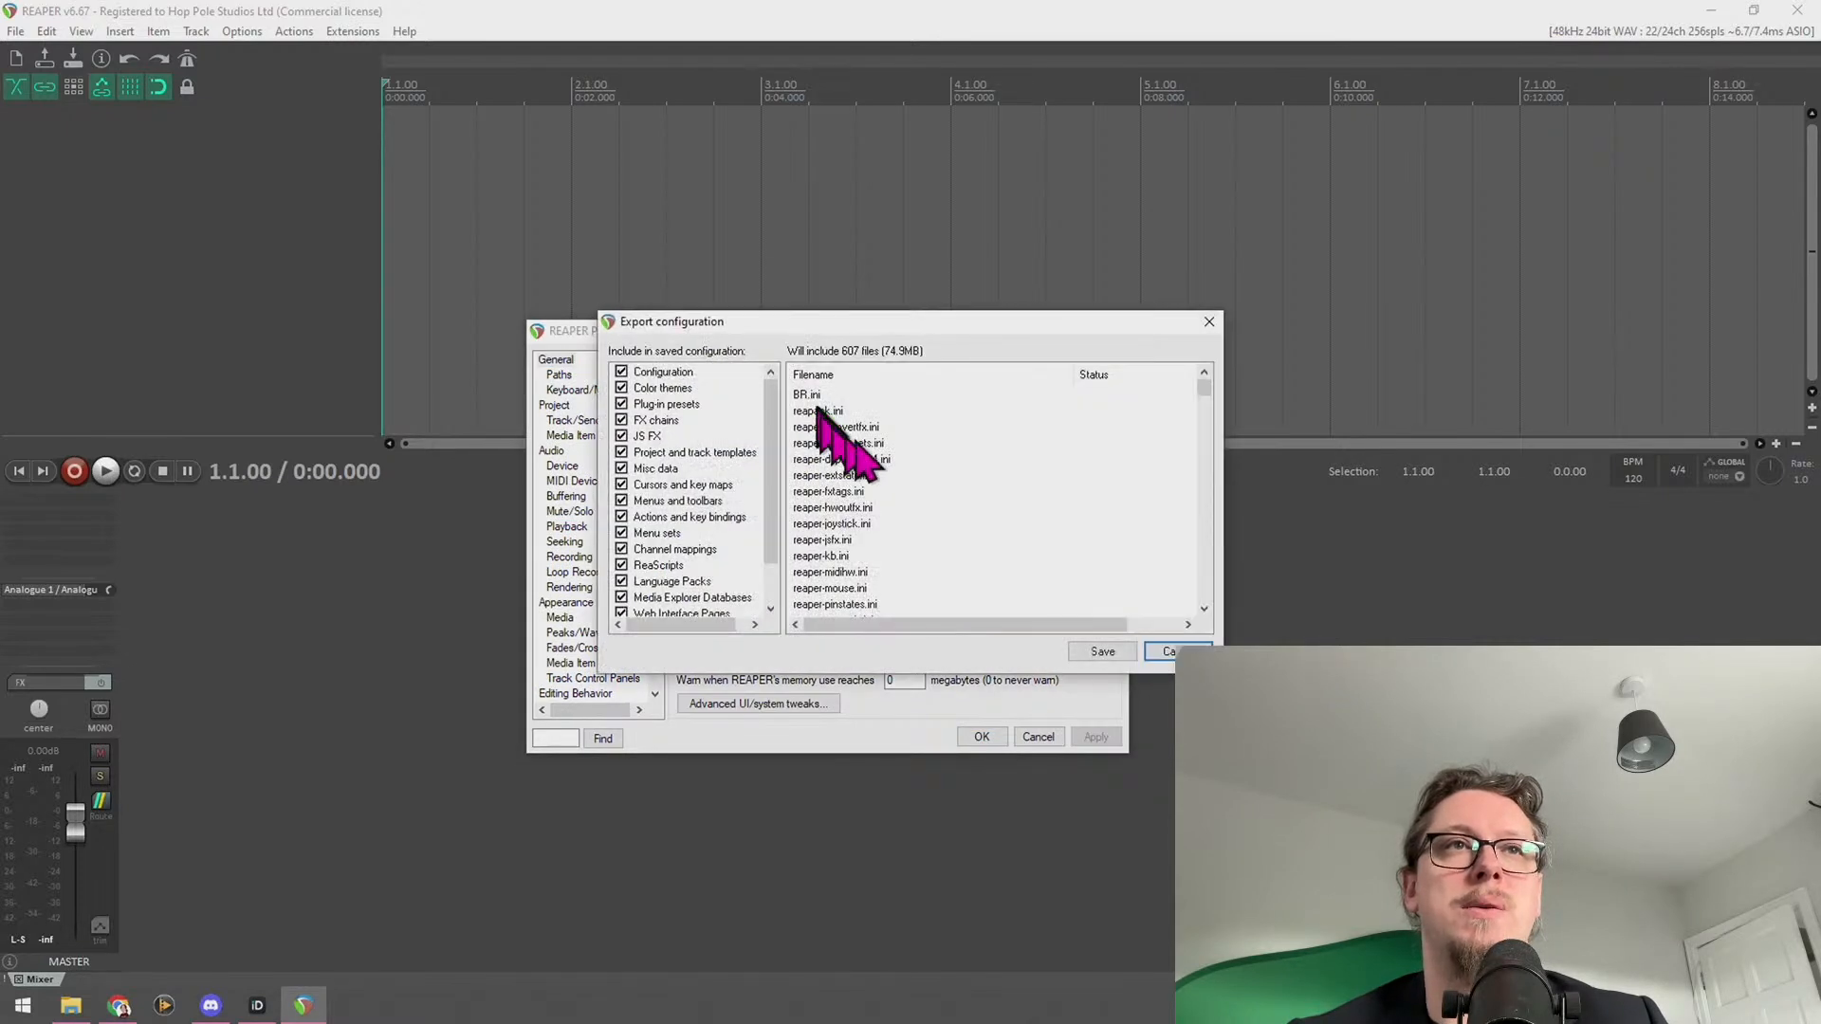
Review the export categories down to Automation Items and MIDI Note/CC Names, leaving all ticked
scroll(776, 418, "down", 1)
scroll(758, 446, "up", 1)
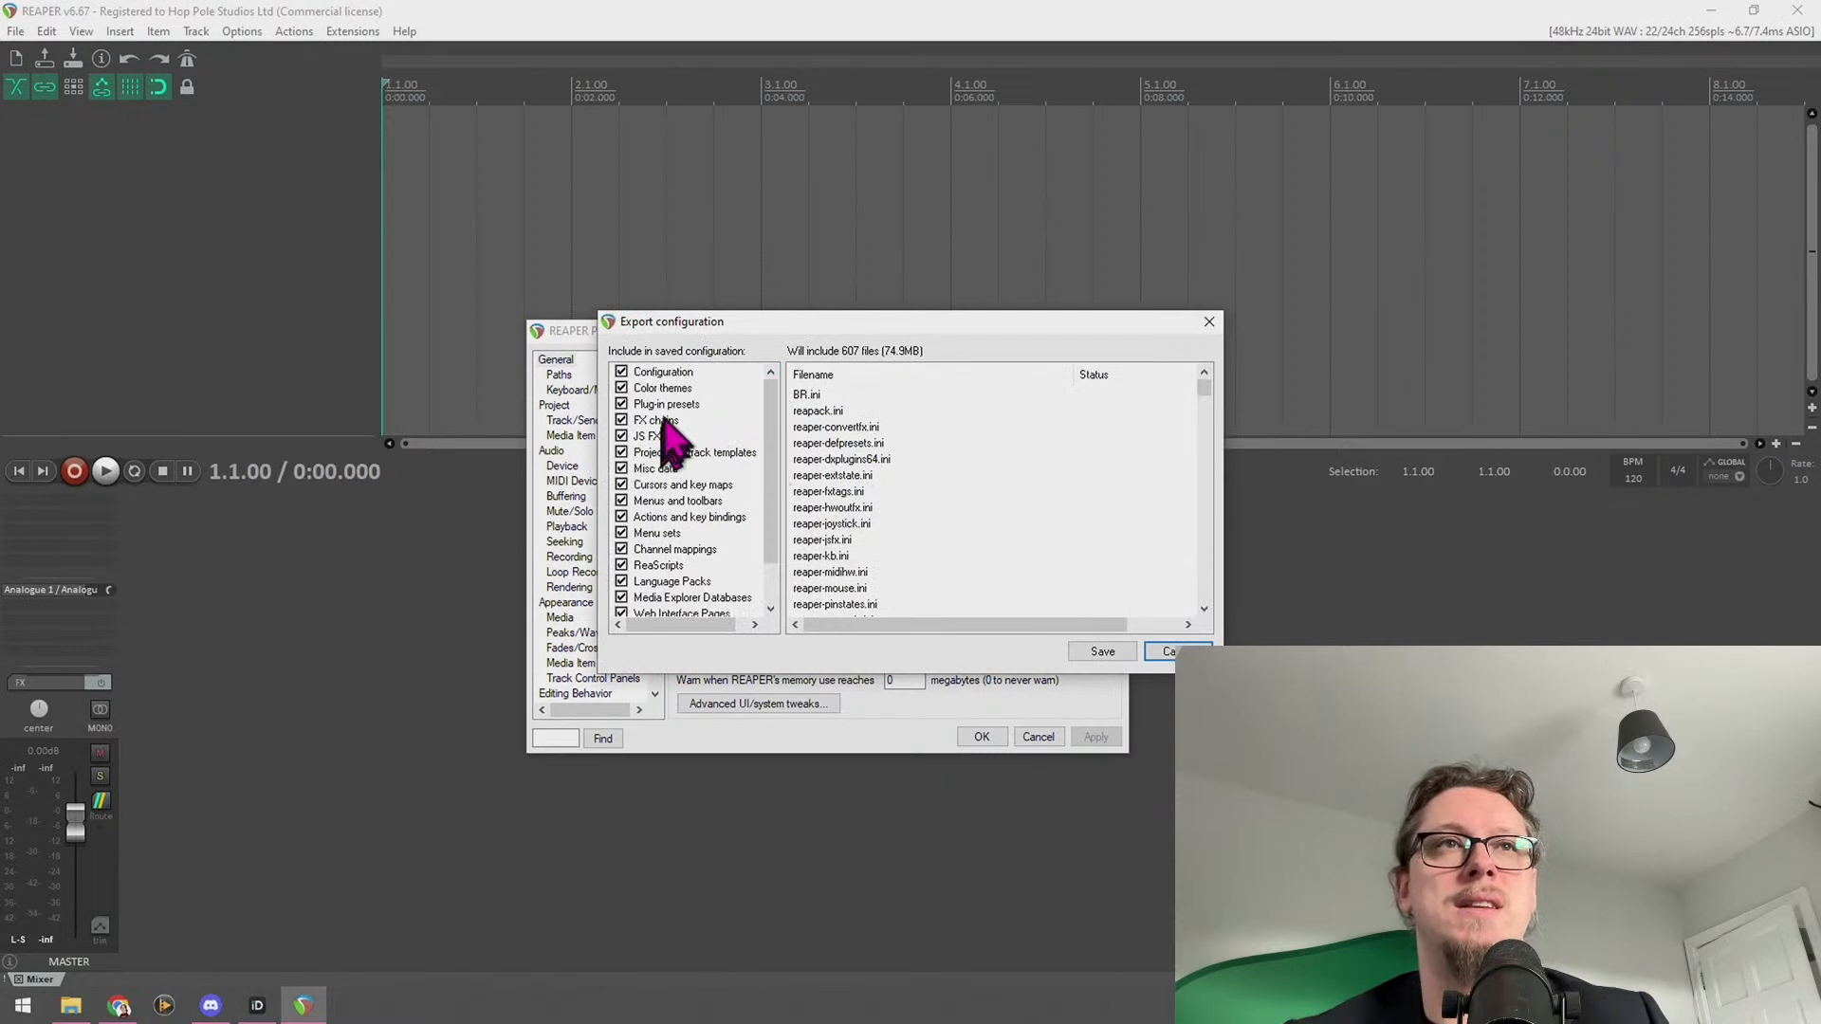
scroll(726, 512, "down", 1)
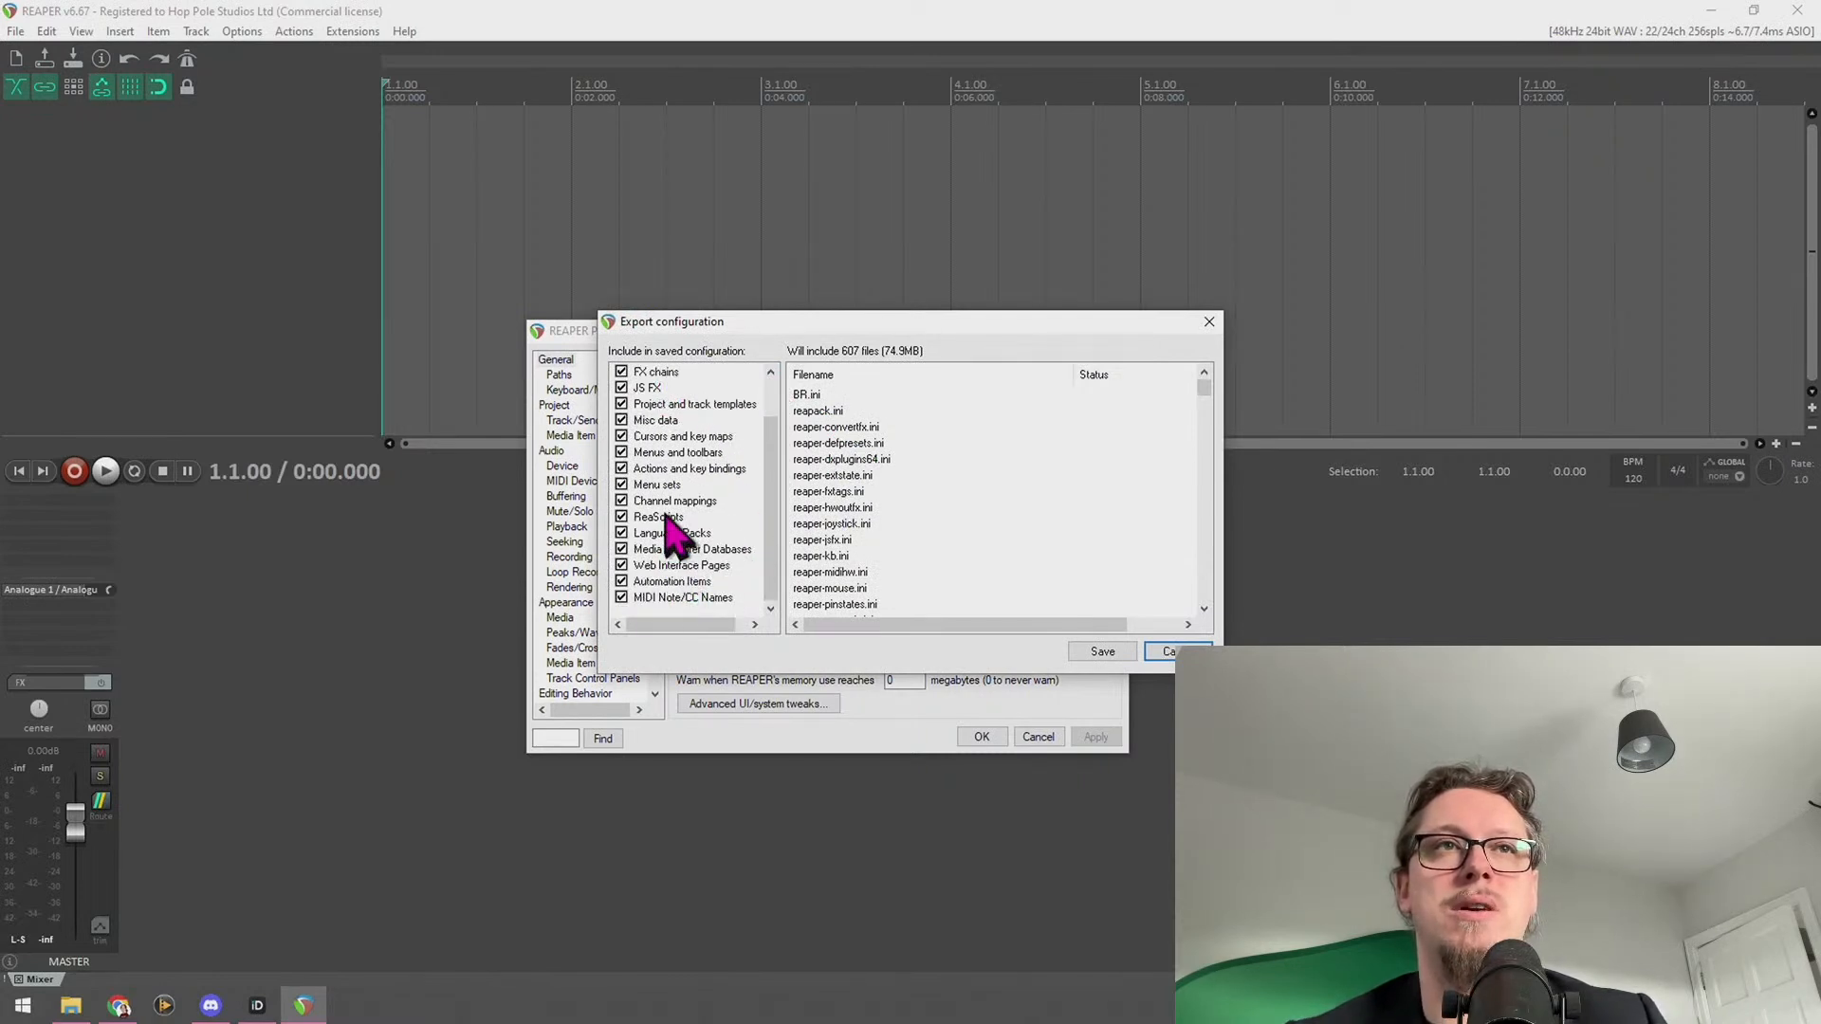
scroll(673, 535, "up", 1)
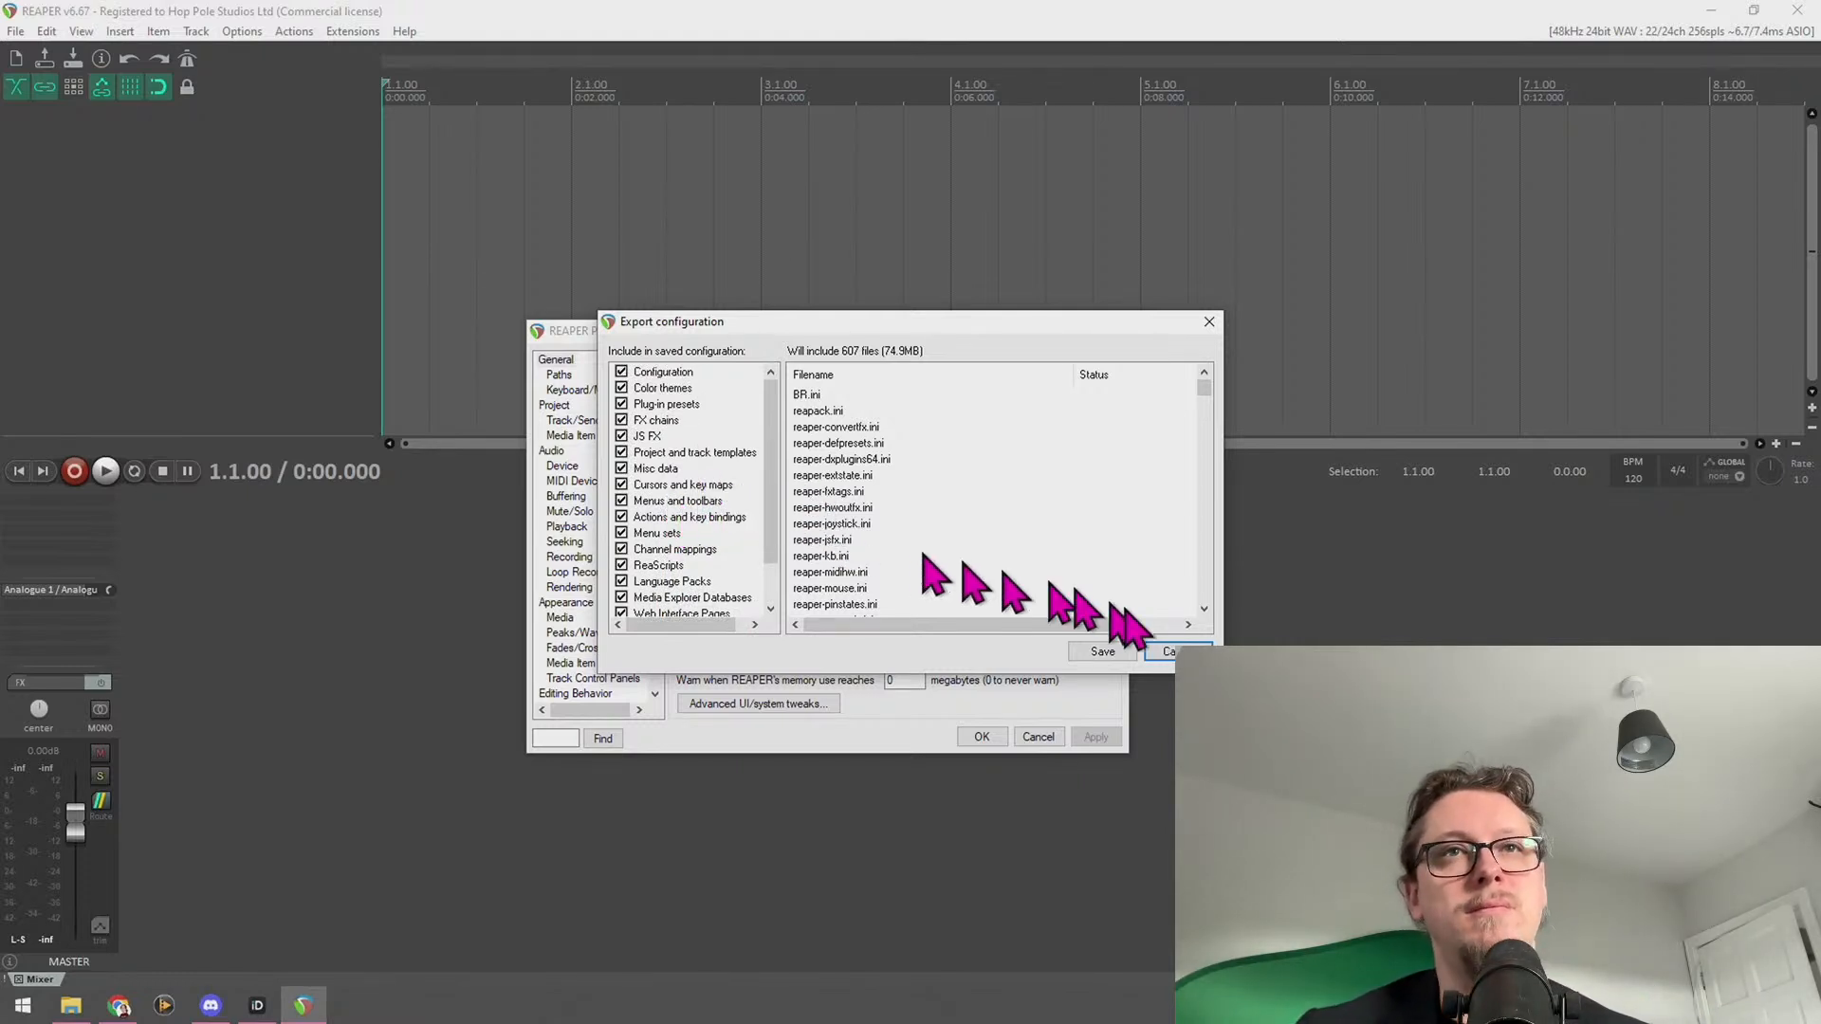
Save the ReaperConfigZip archive to the MuchoData (D:) drive
left_click(1115, 651)
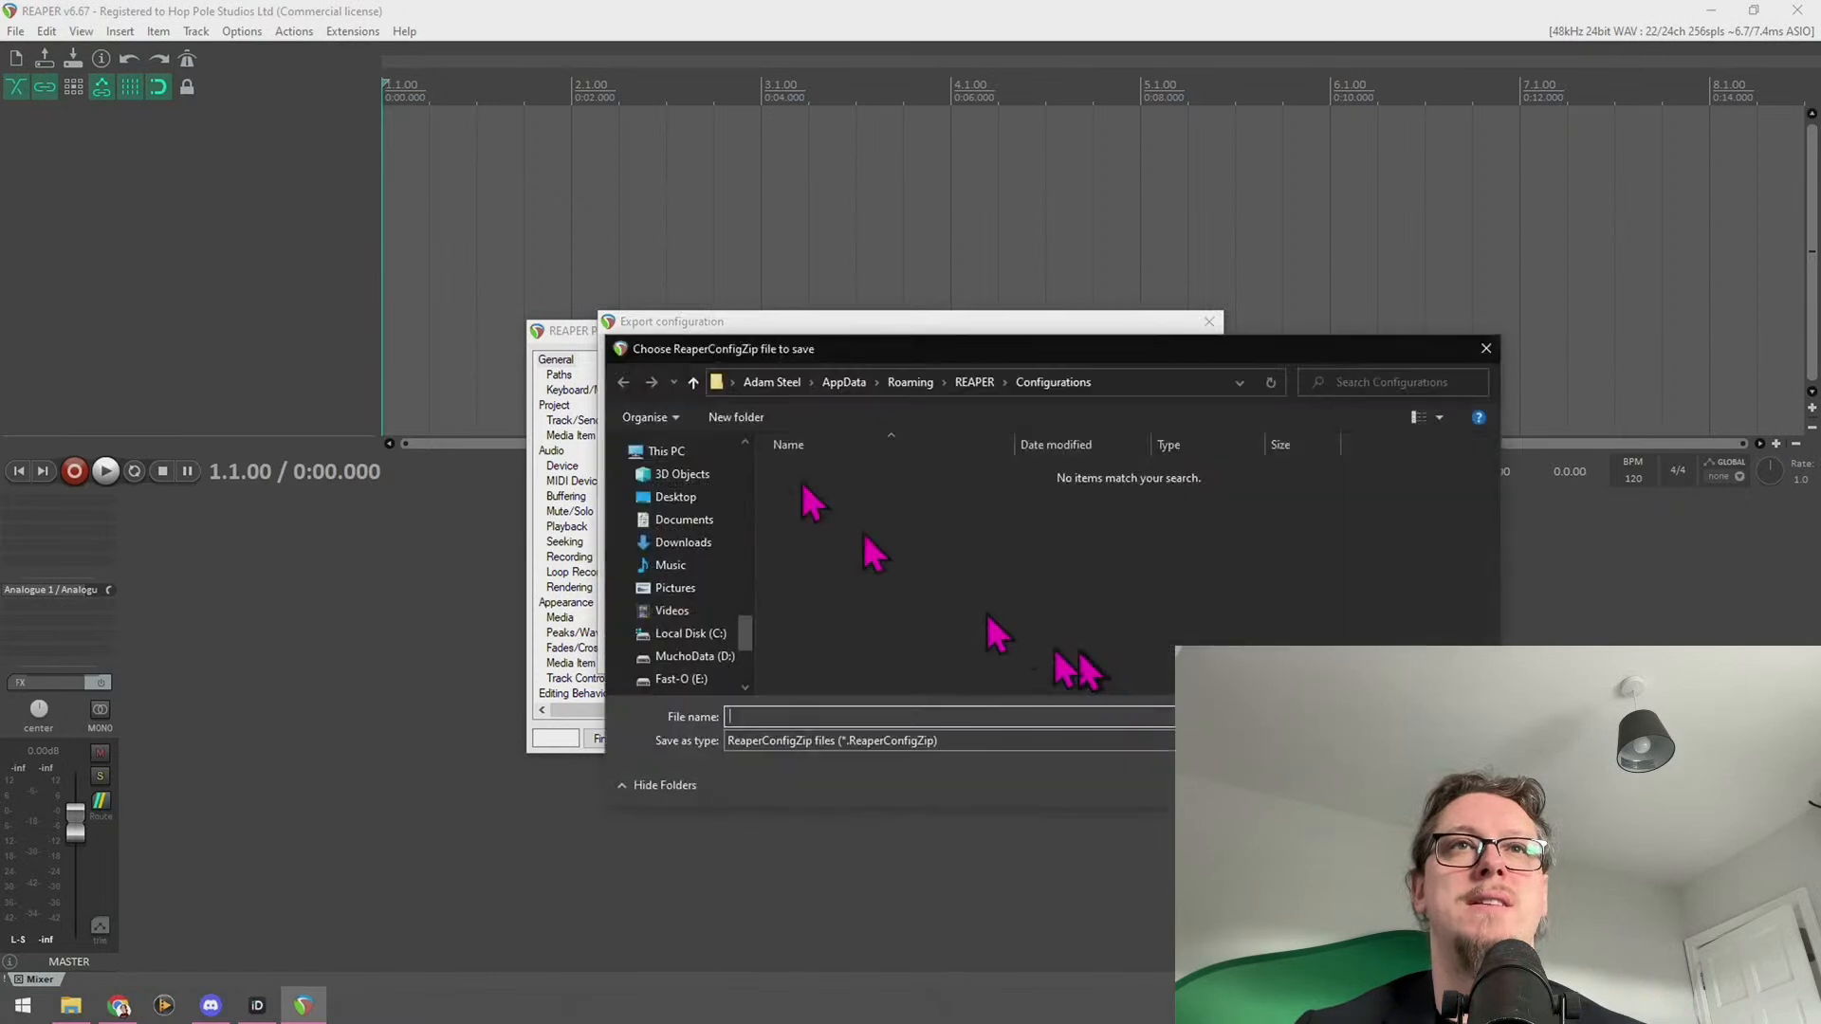
scroll(743, 622, "down", 1)
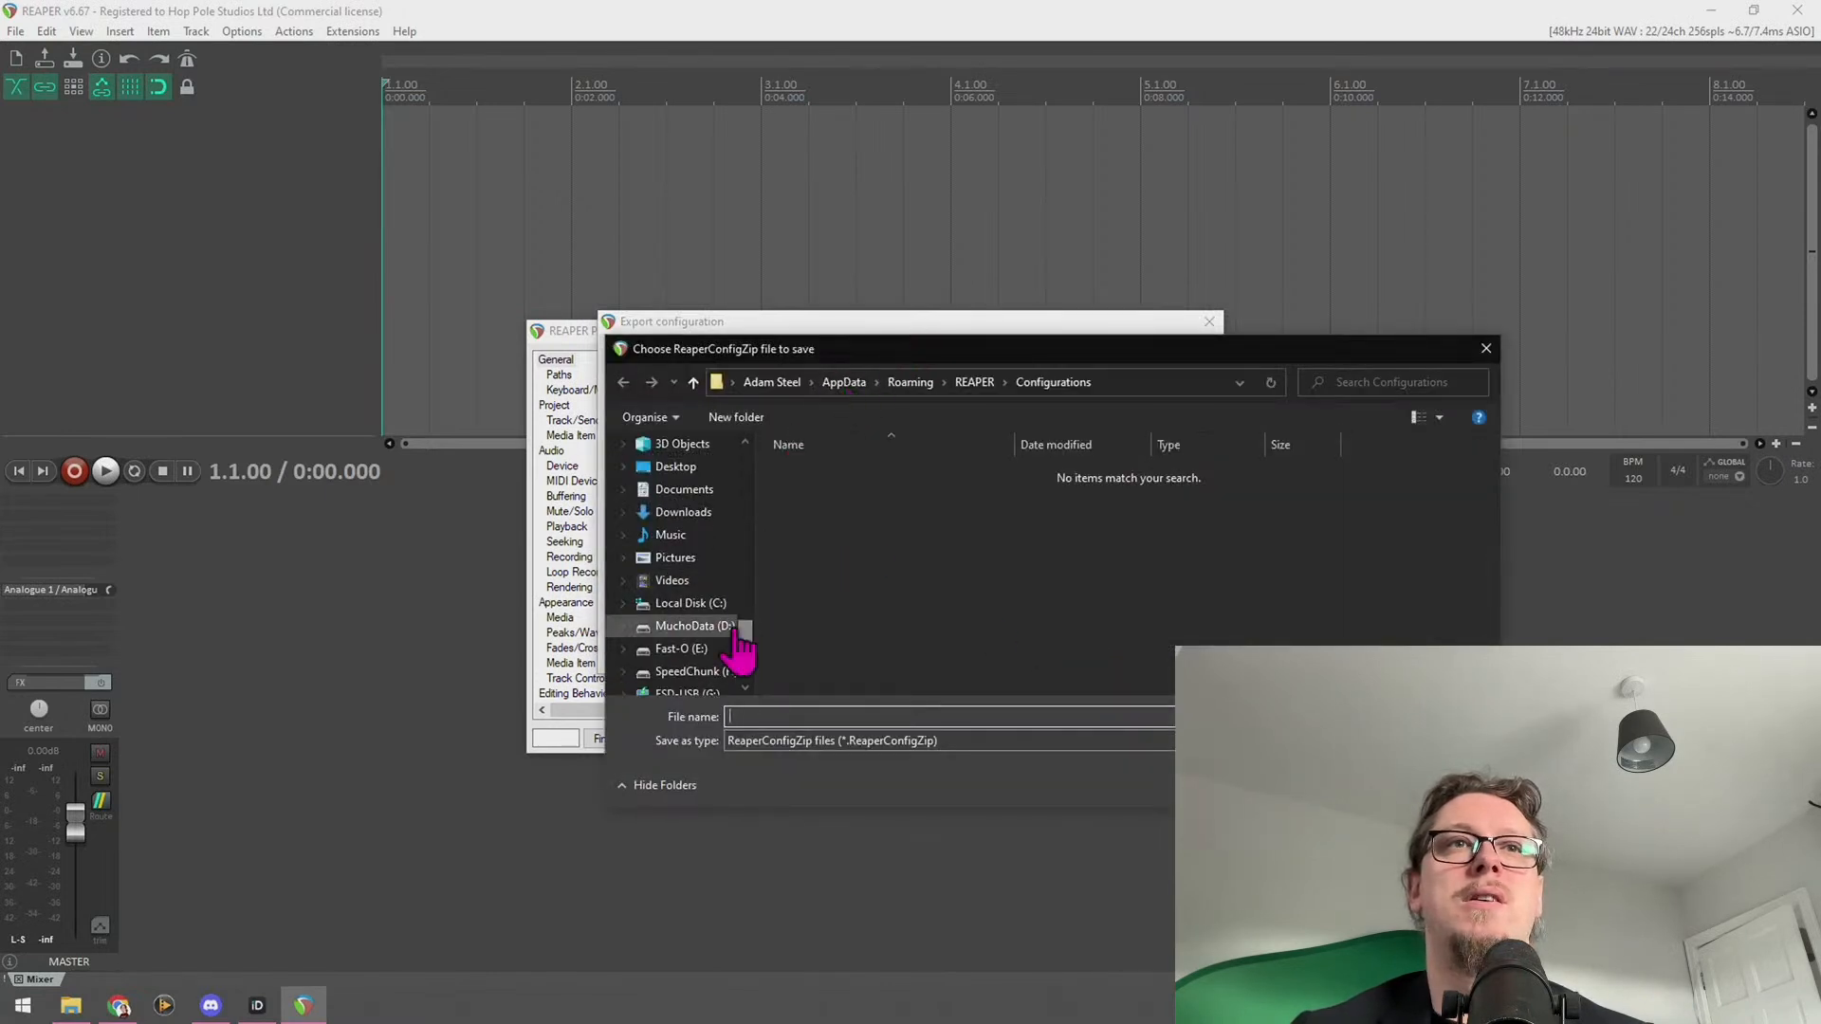
left_click(673, 625)
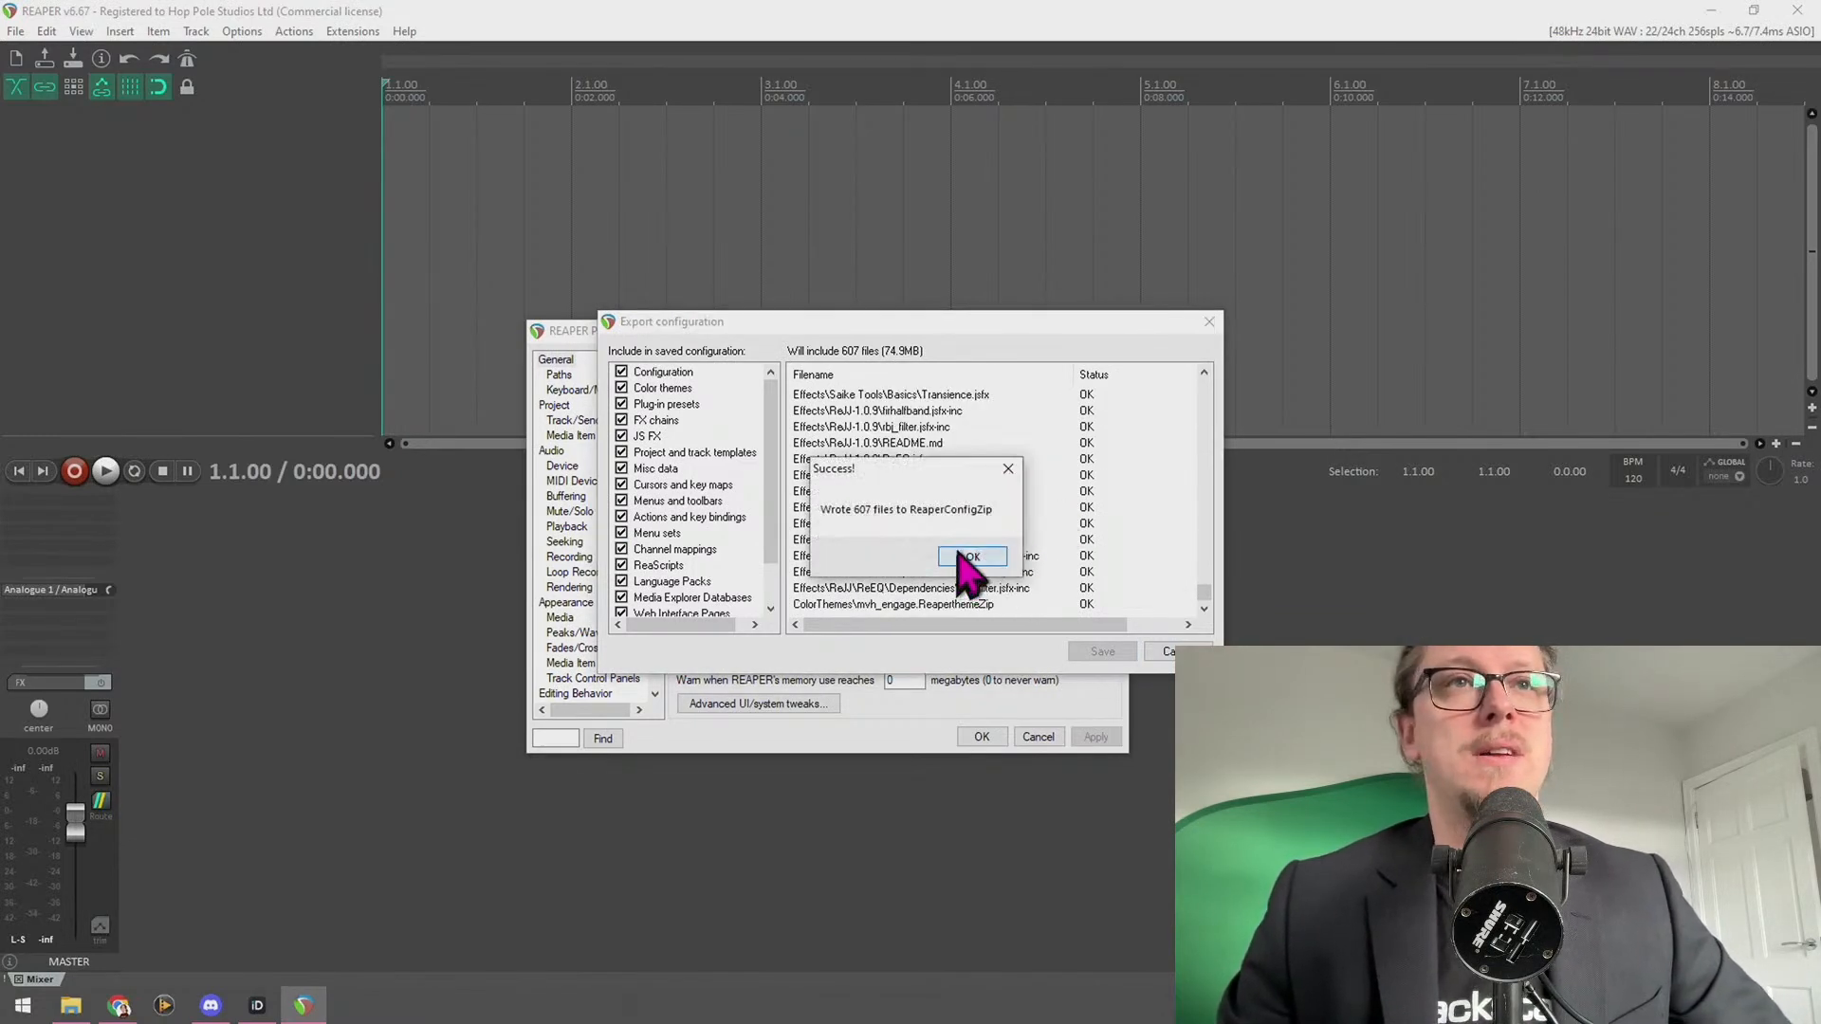
Dismiss the export success message, close Preferences, and quit REAPER
left_click(971, 556)
left_click(1038, 737)
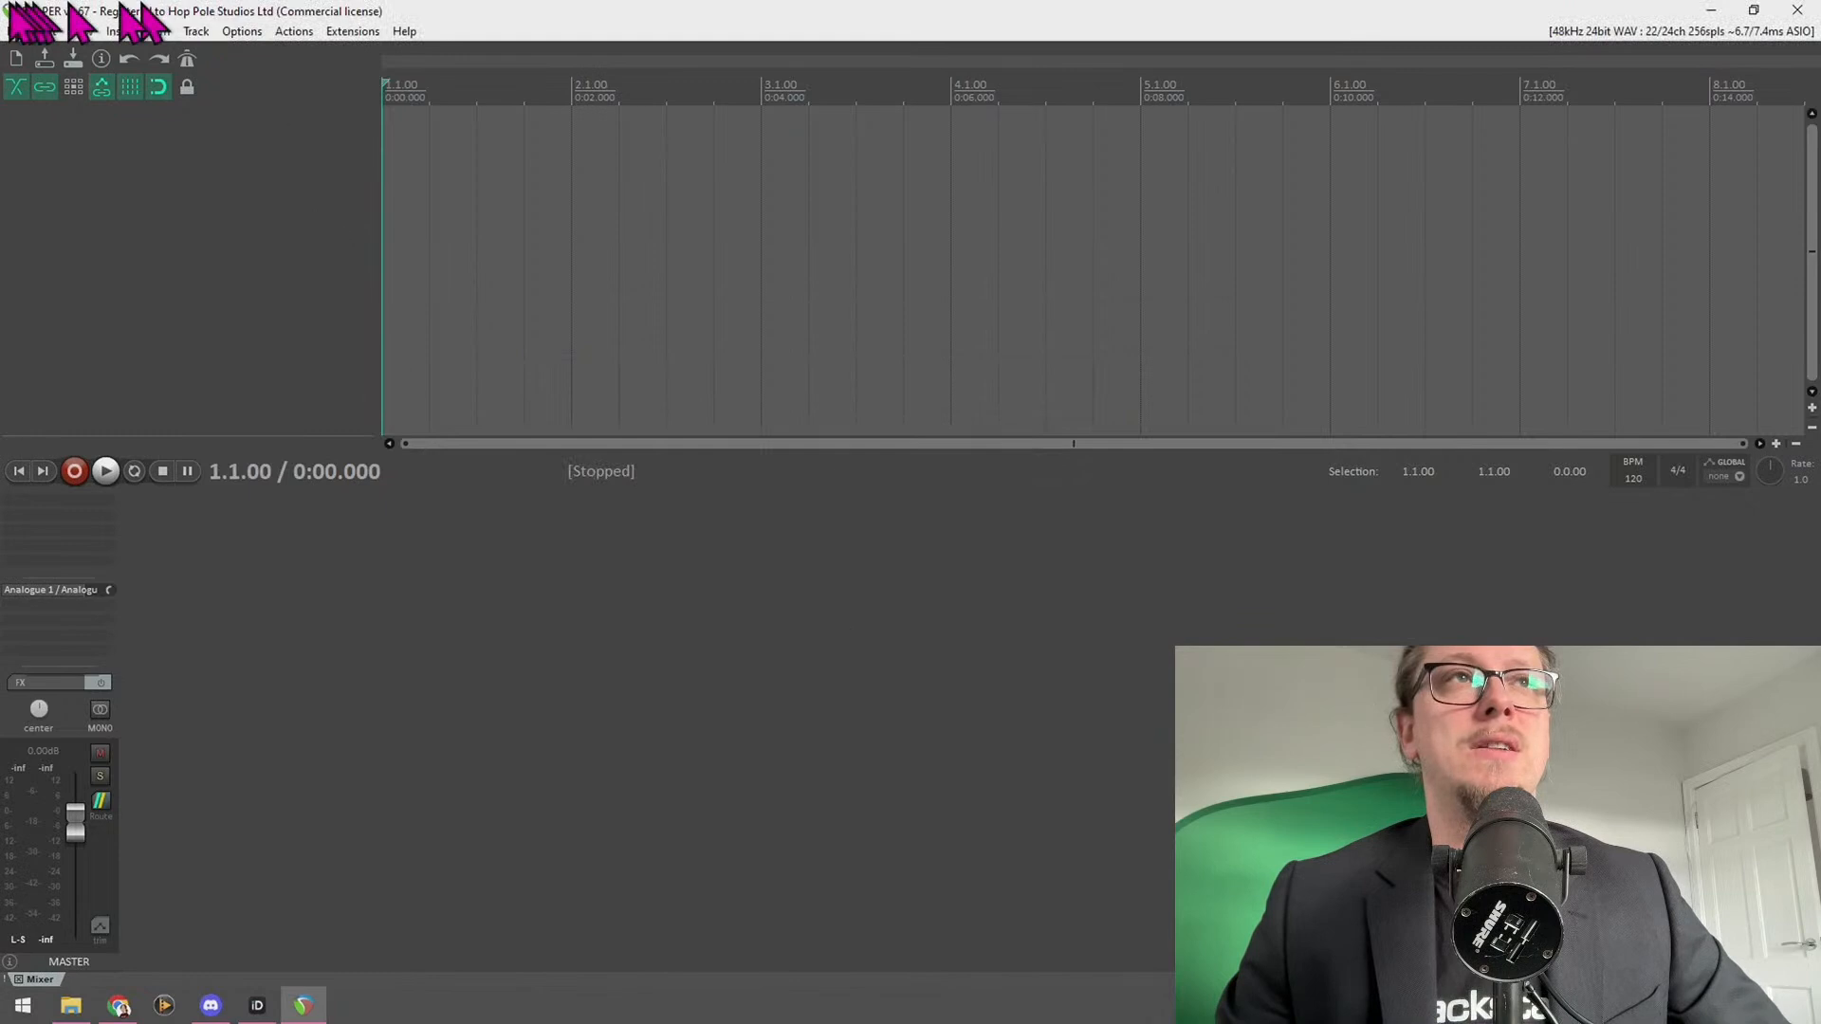
double_click(3, 6)
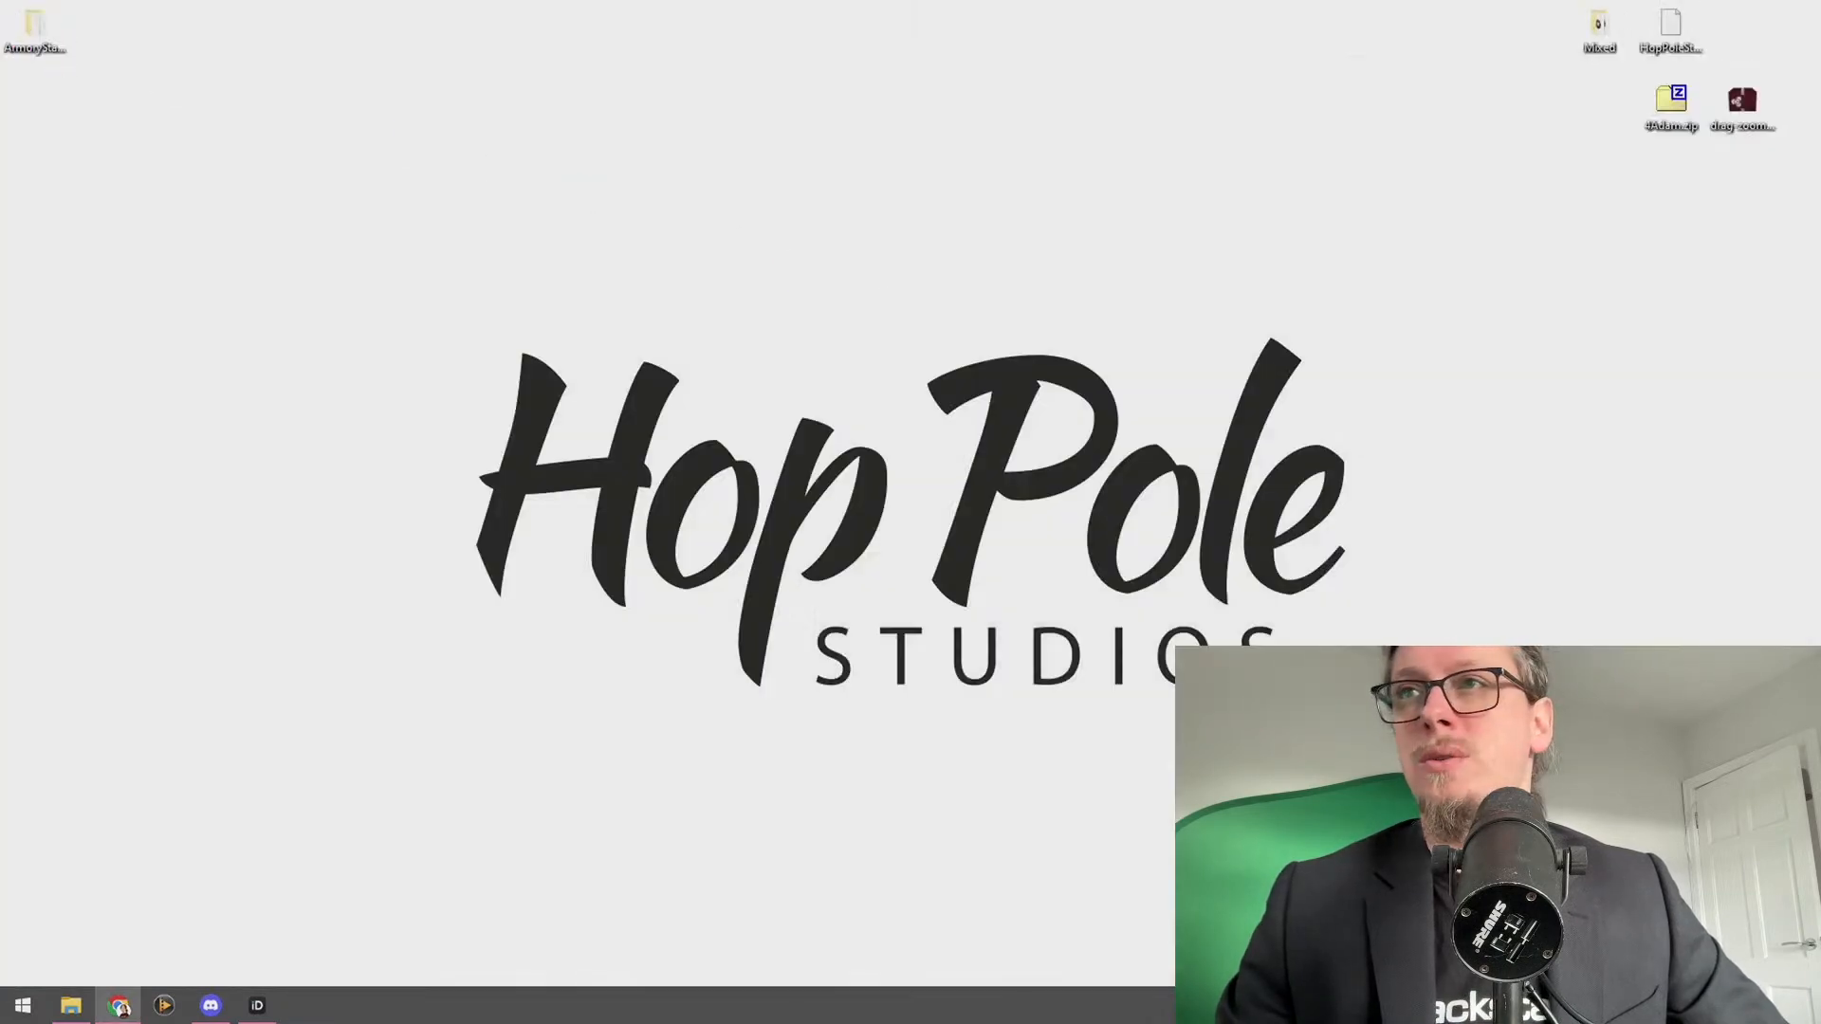
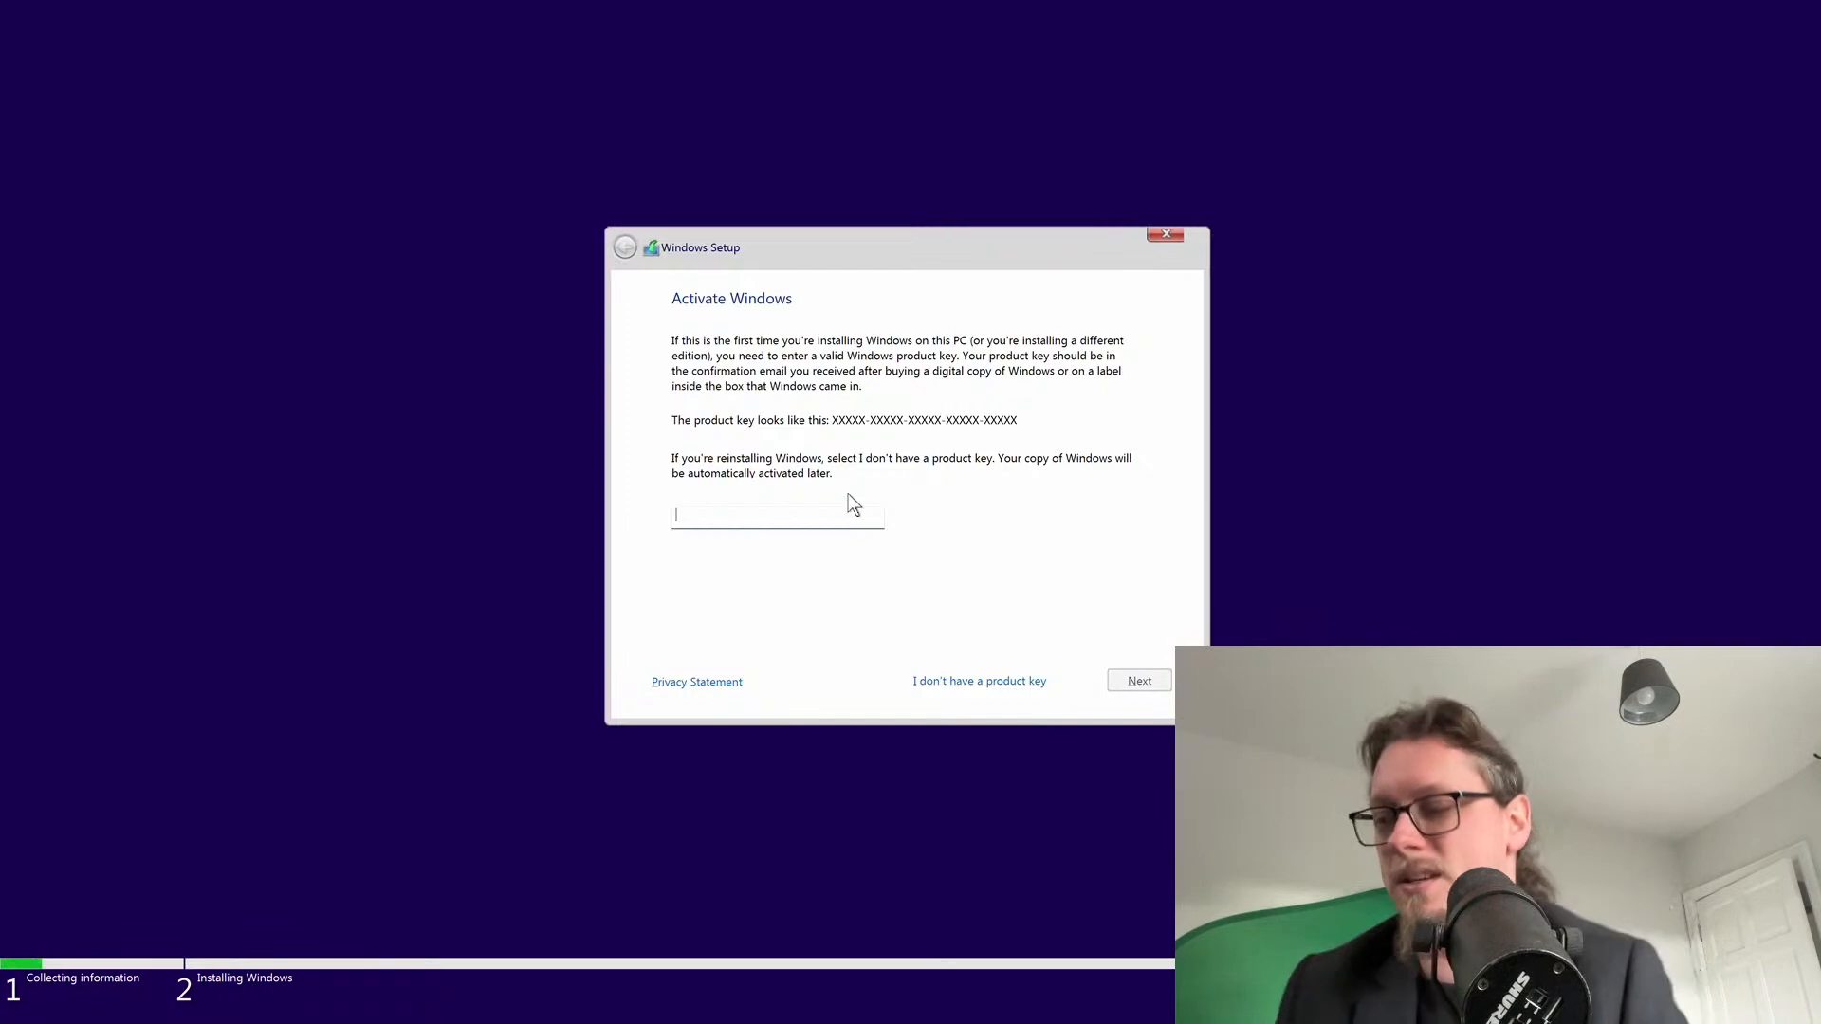
Skip product key entry to reach the list of Windows 11 editions
left_click(952, 679)
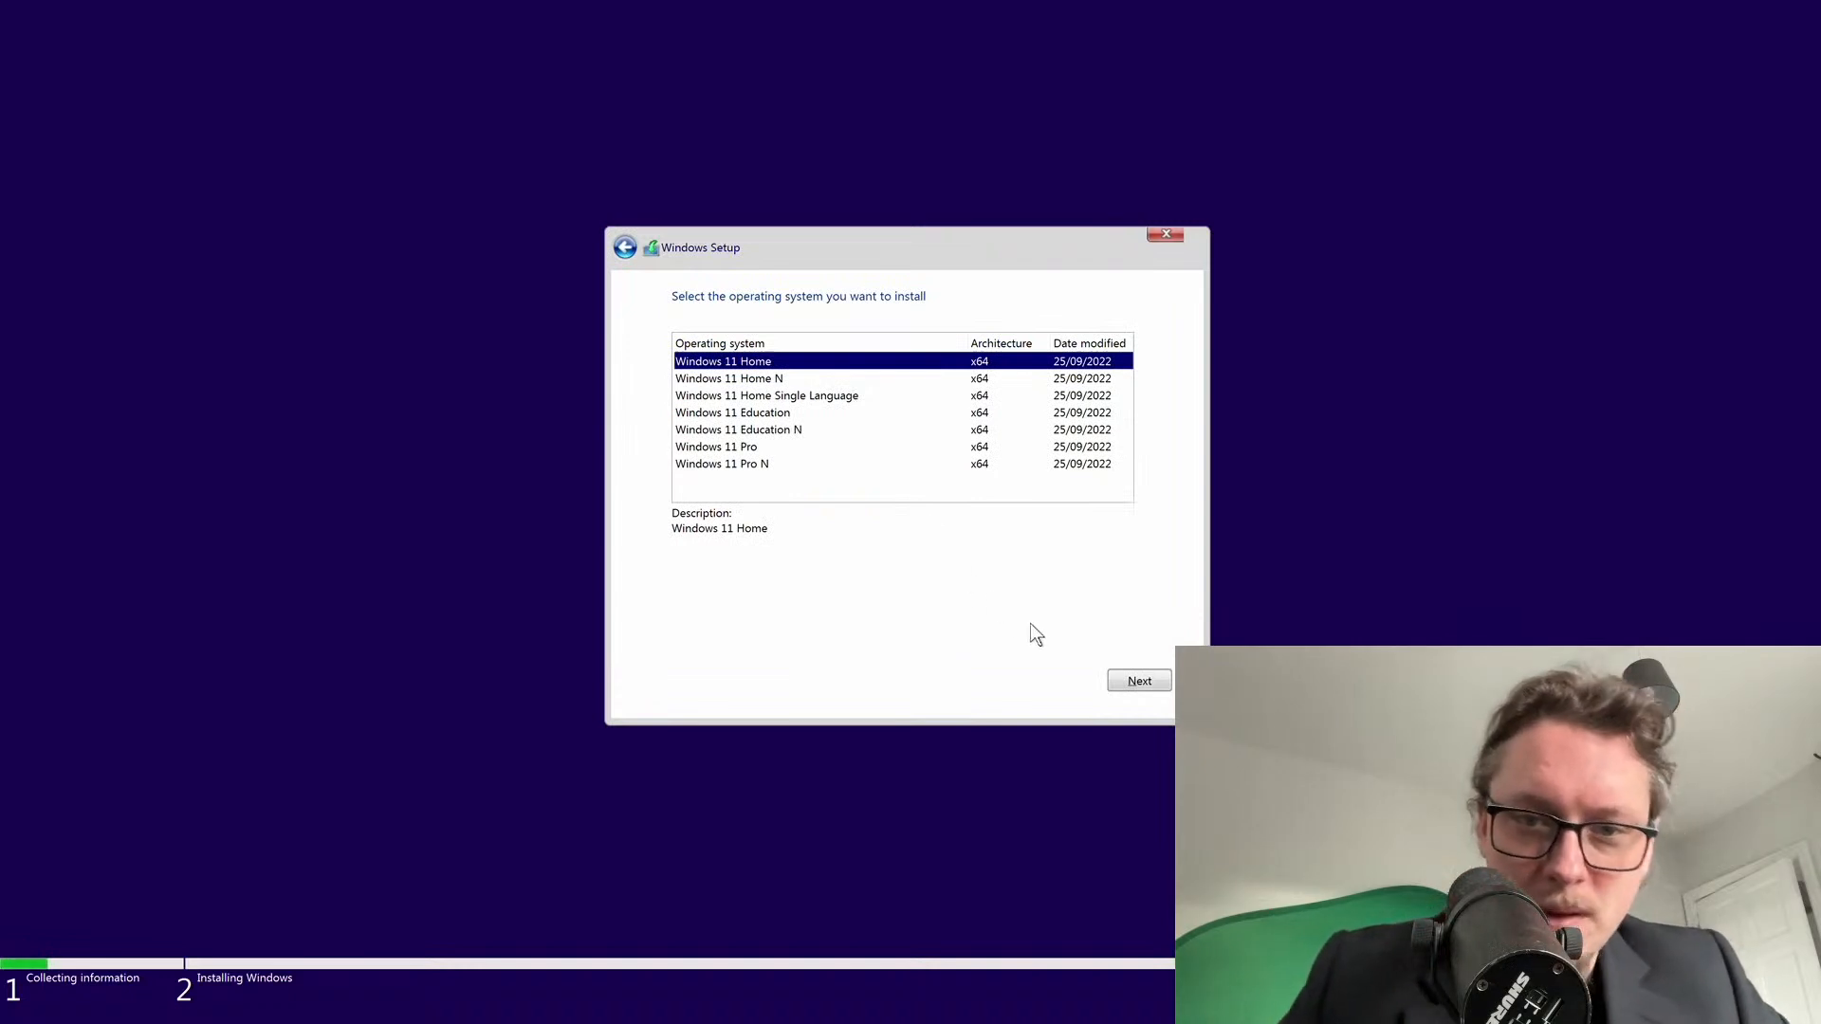
Pick Windows 11 Pro, accept the licence terms, and choose Custom: Install Windows only
left_click(756, 448)
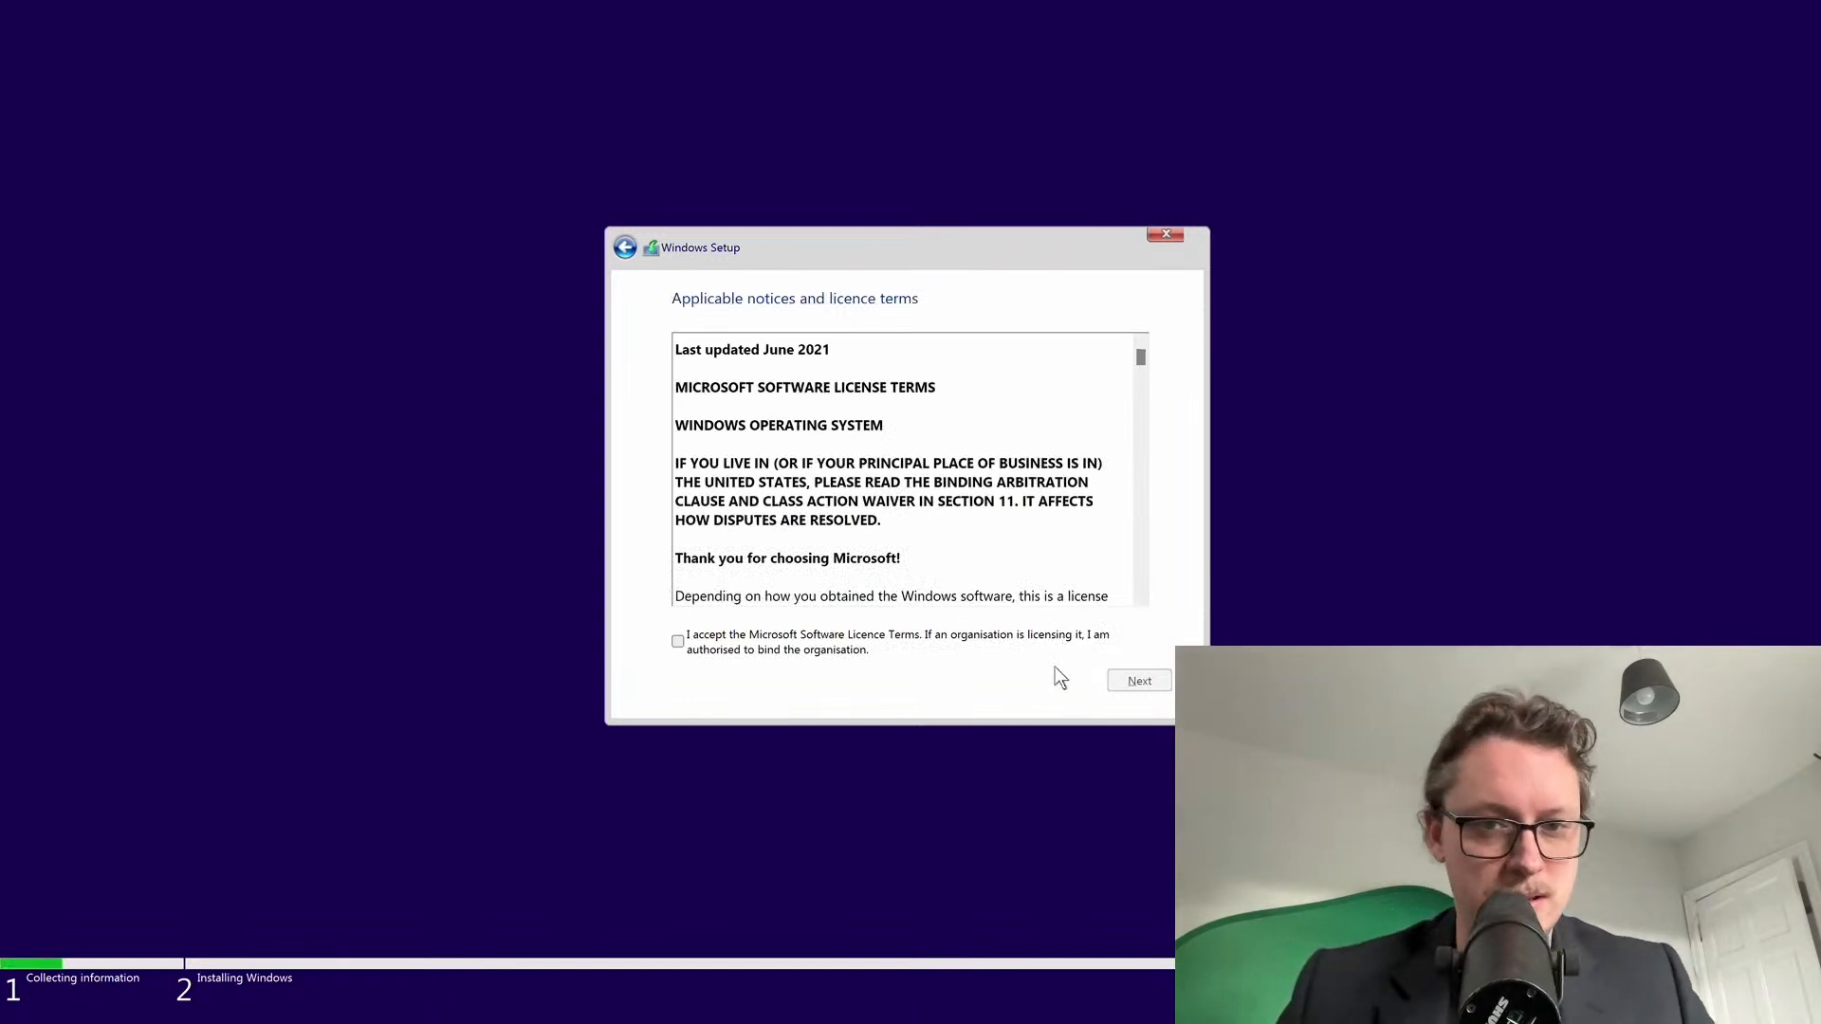
left_click(913, 645)
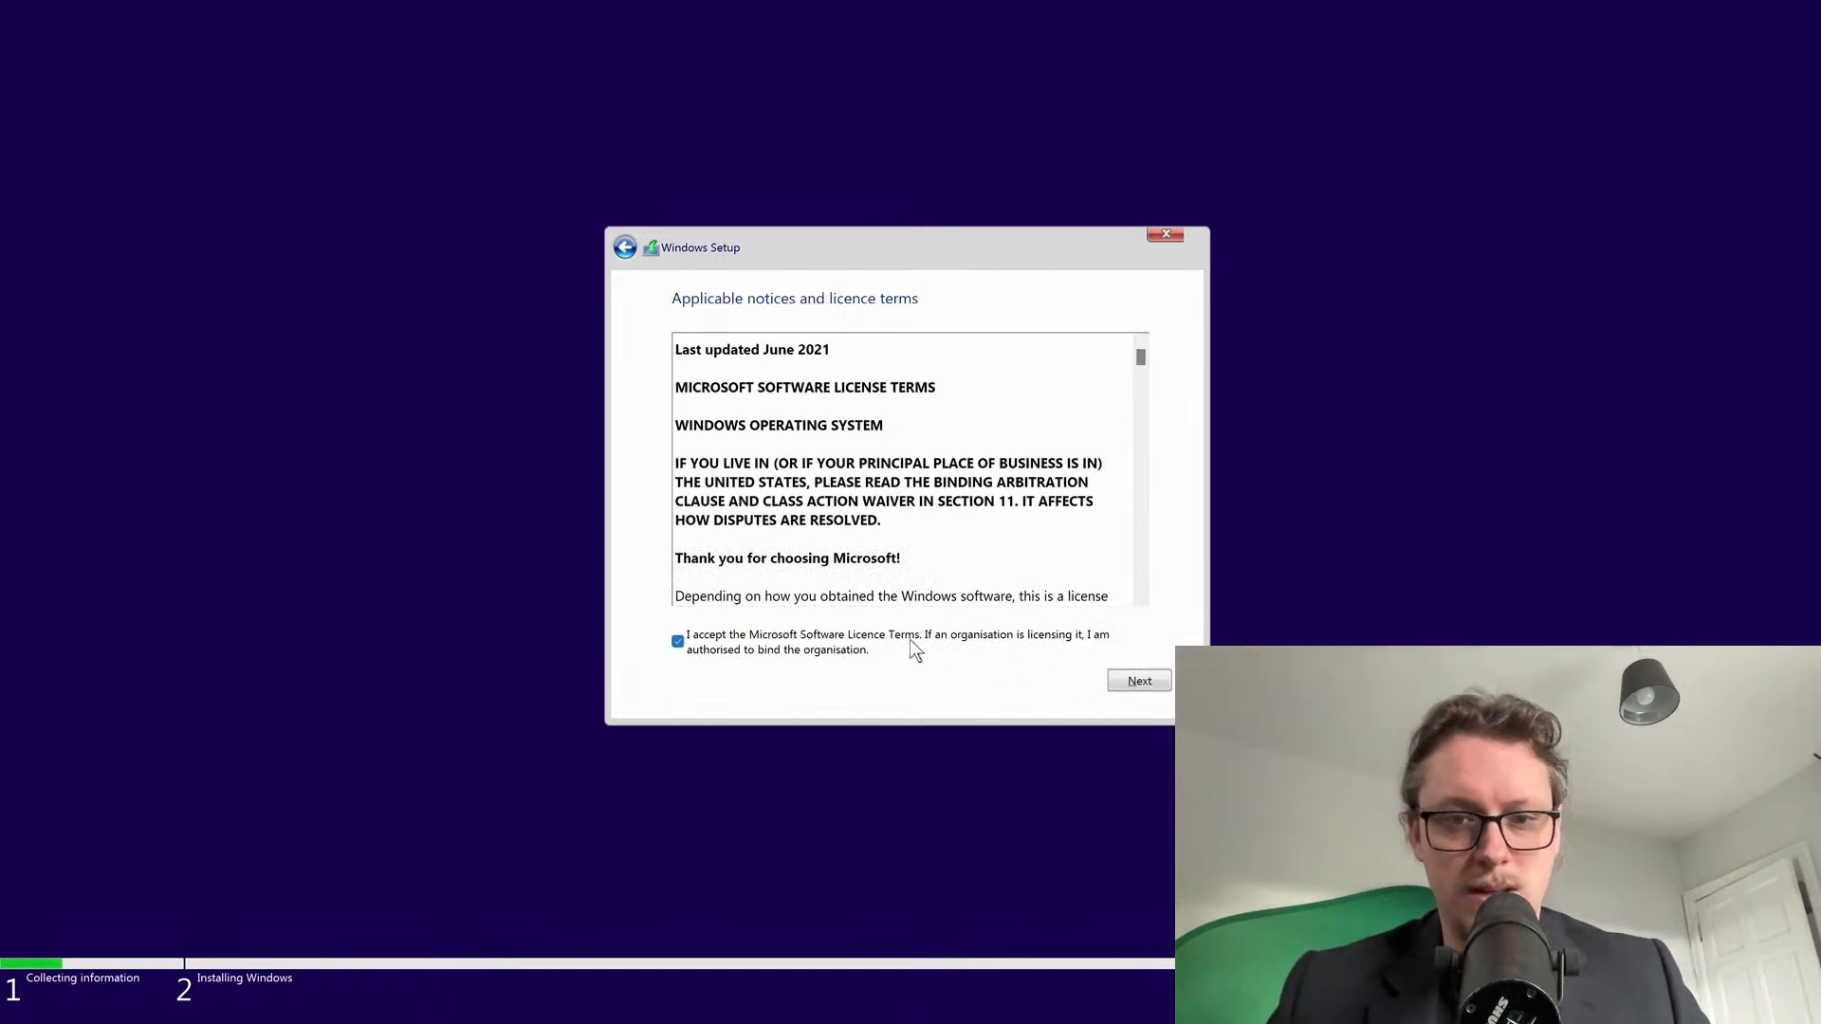
left_click(1122, 680)
left_click(839, 487)
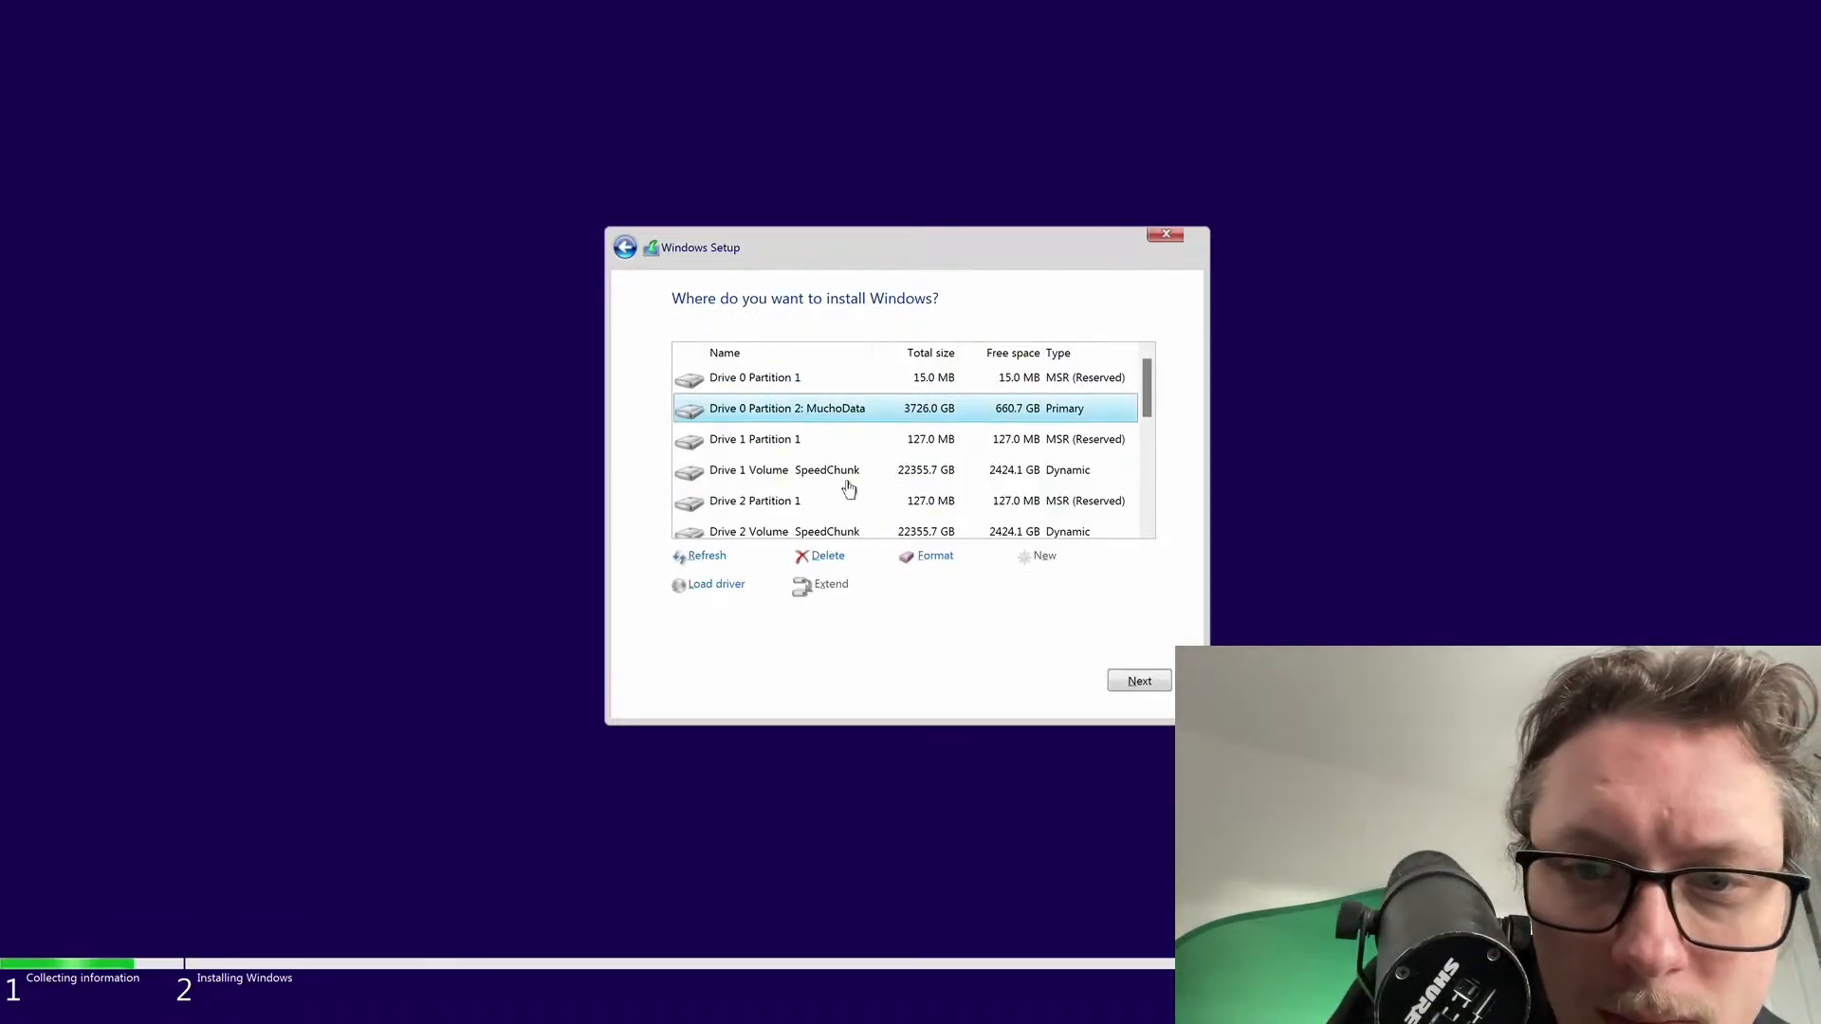
Browse the drive list, selecting Drive 5 Partition 2 and then the 930.9 GB Drive 4 Partition 2
scroll(849, 488, "down", 1)
scroll(892, 479, "down", 1)
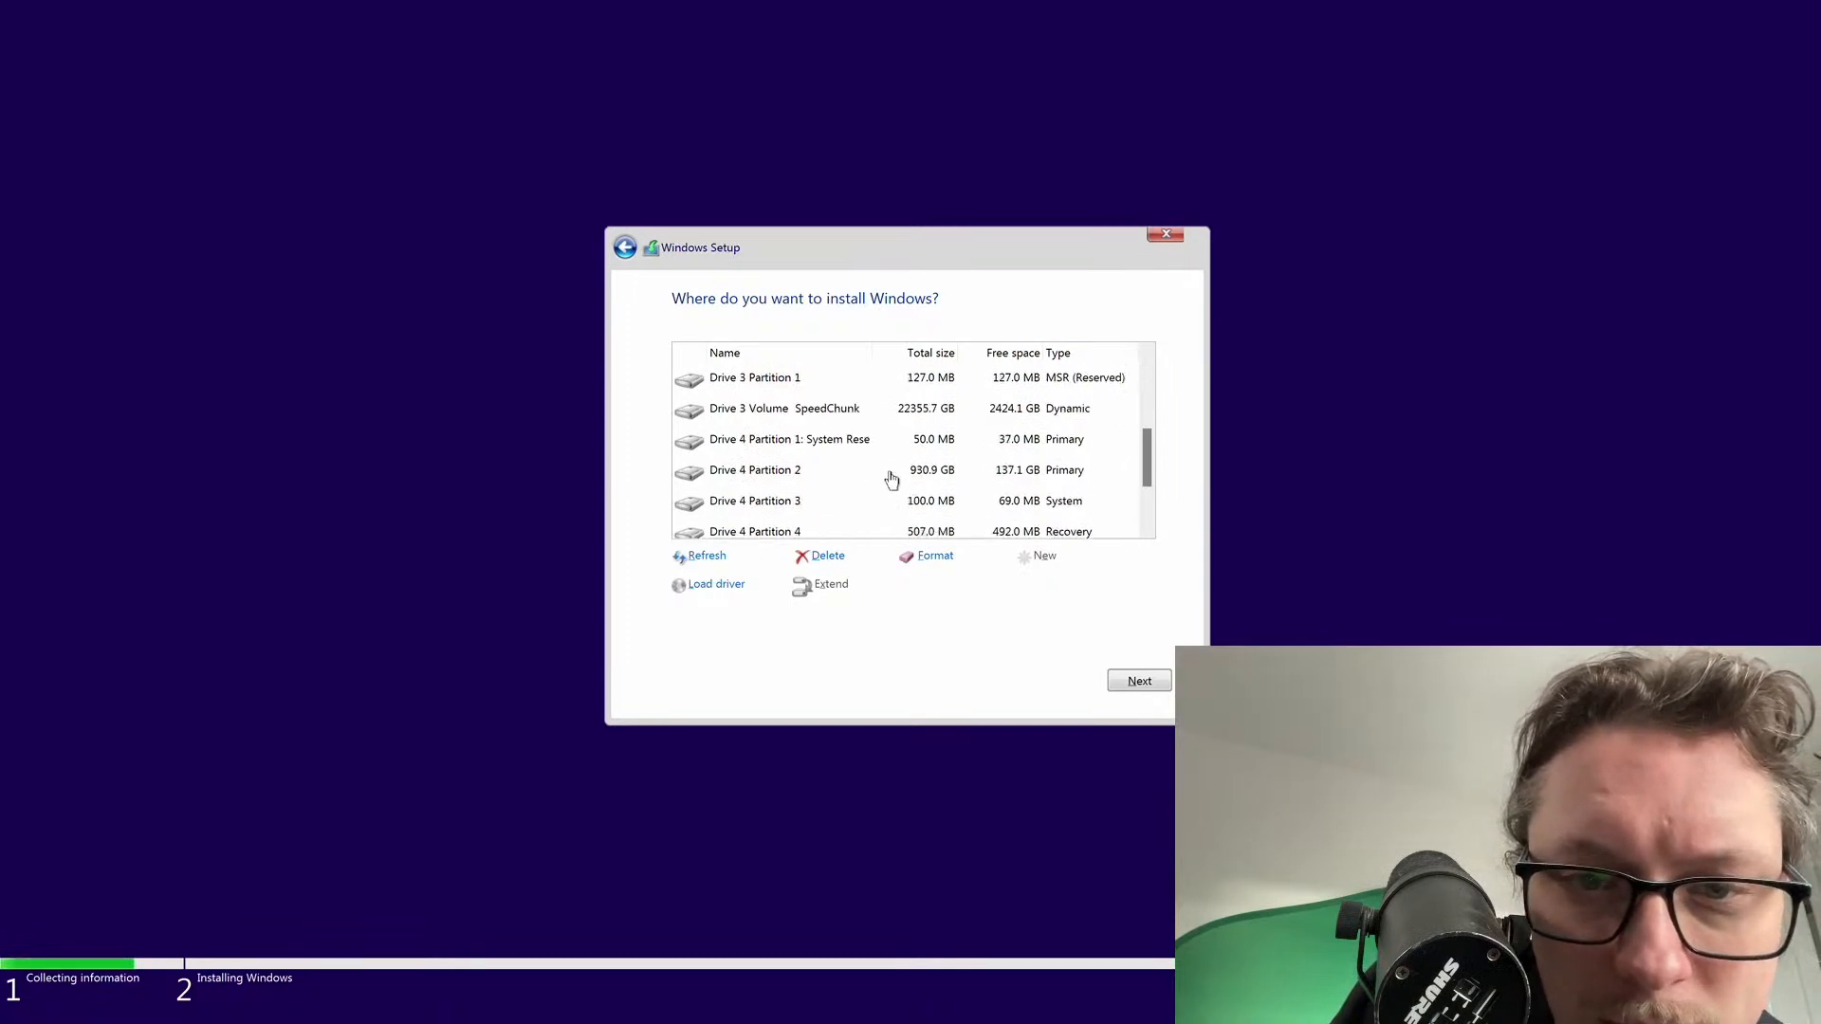
scroll(889, 480, "up", 2)
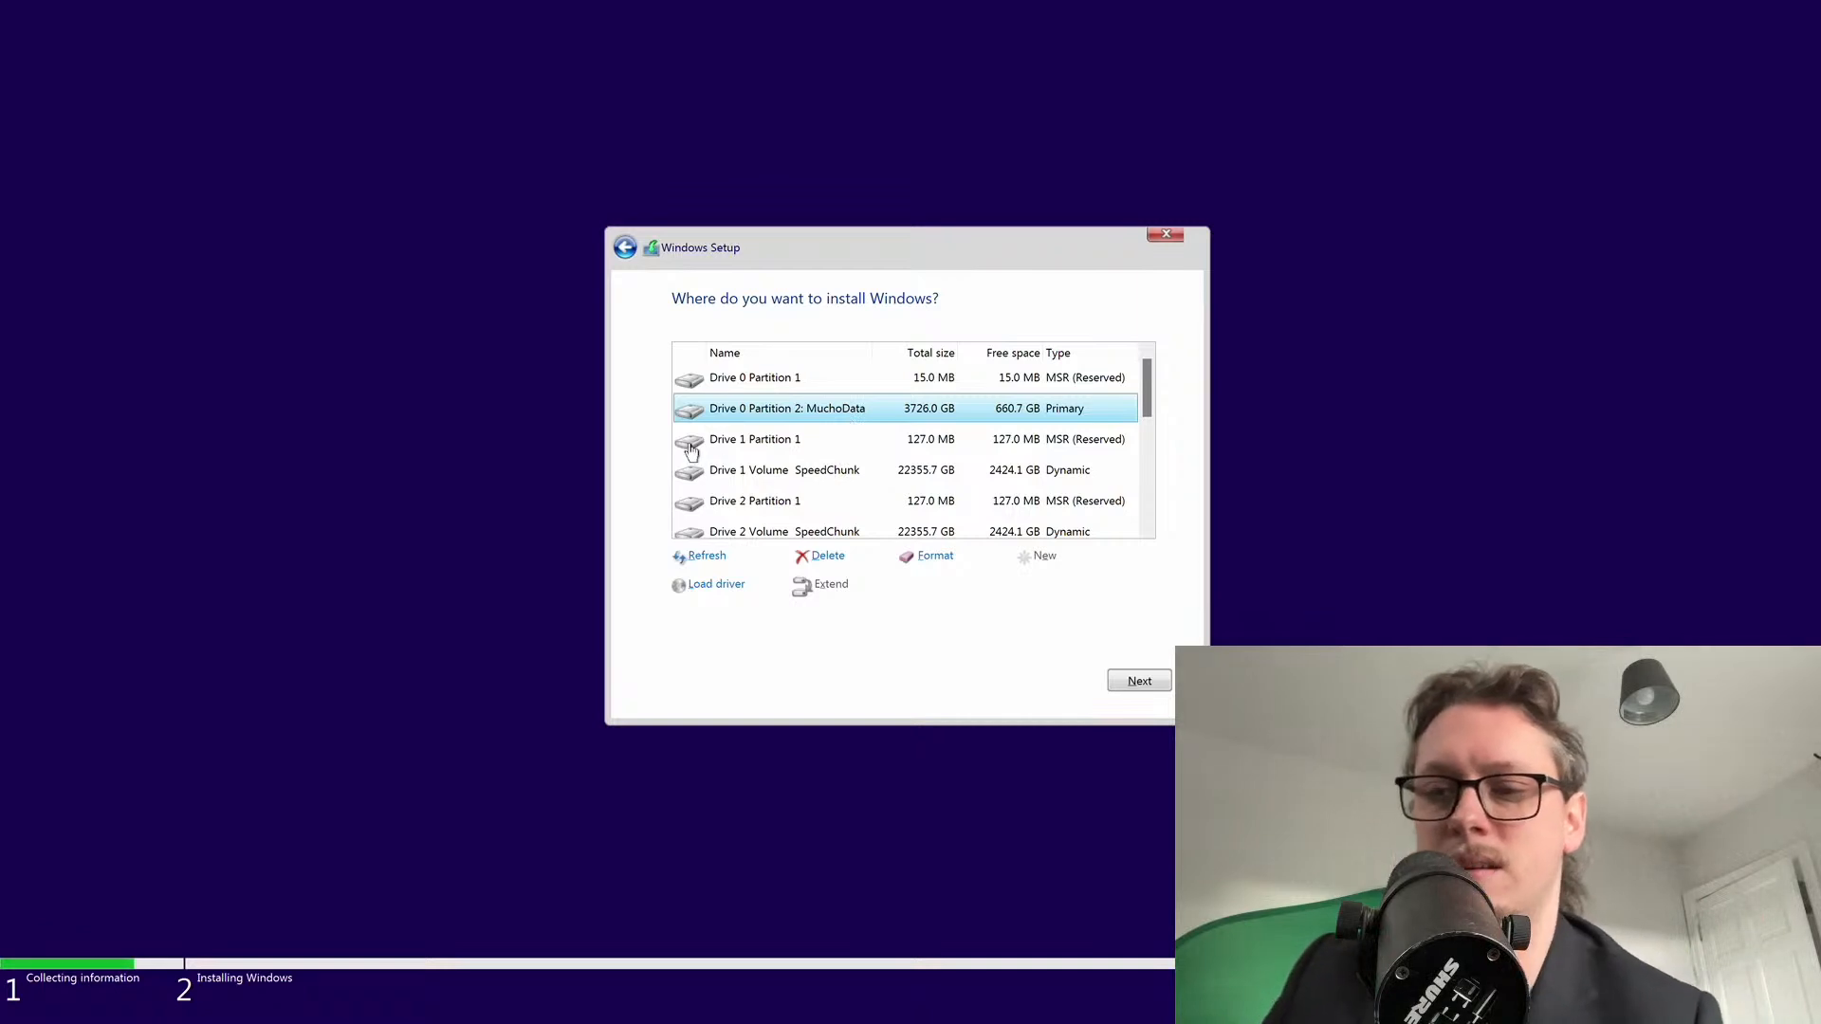
scroll(758, 465, "down", 2)
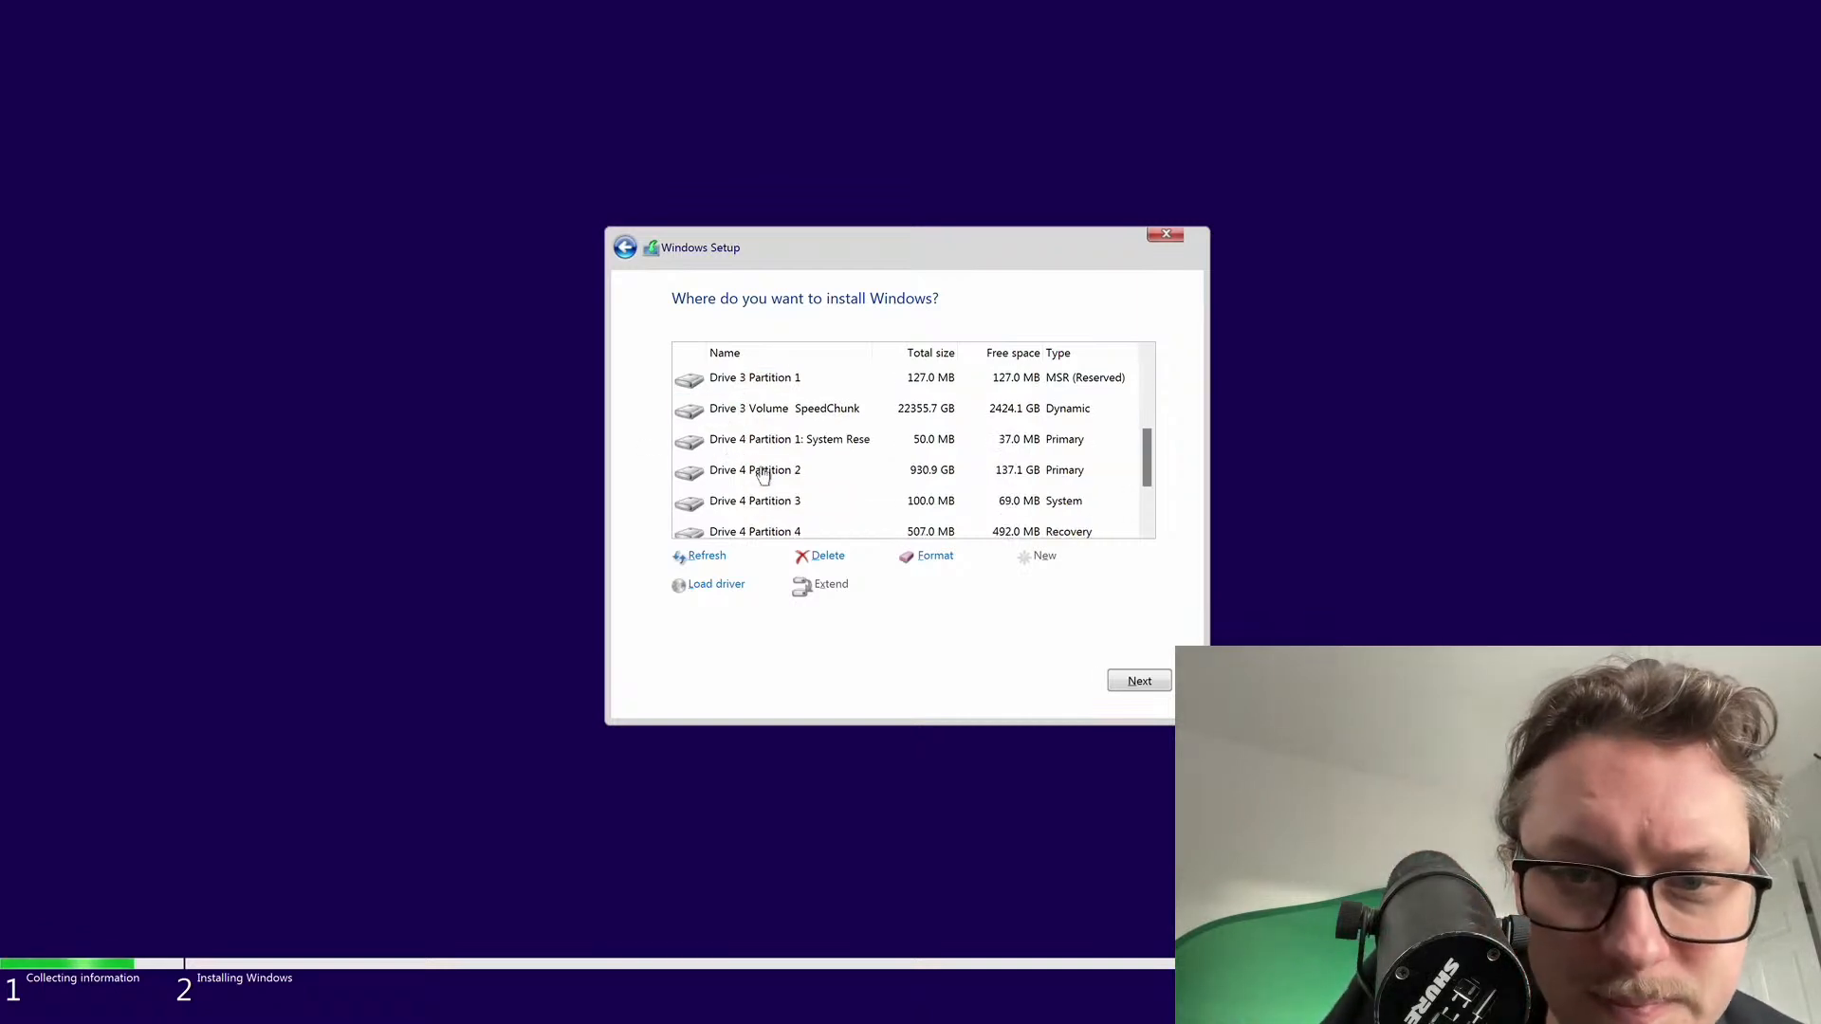
scroll(782, 450, "down", 1)
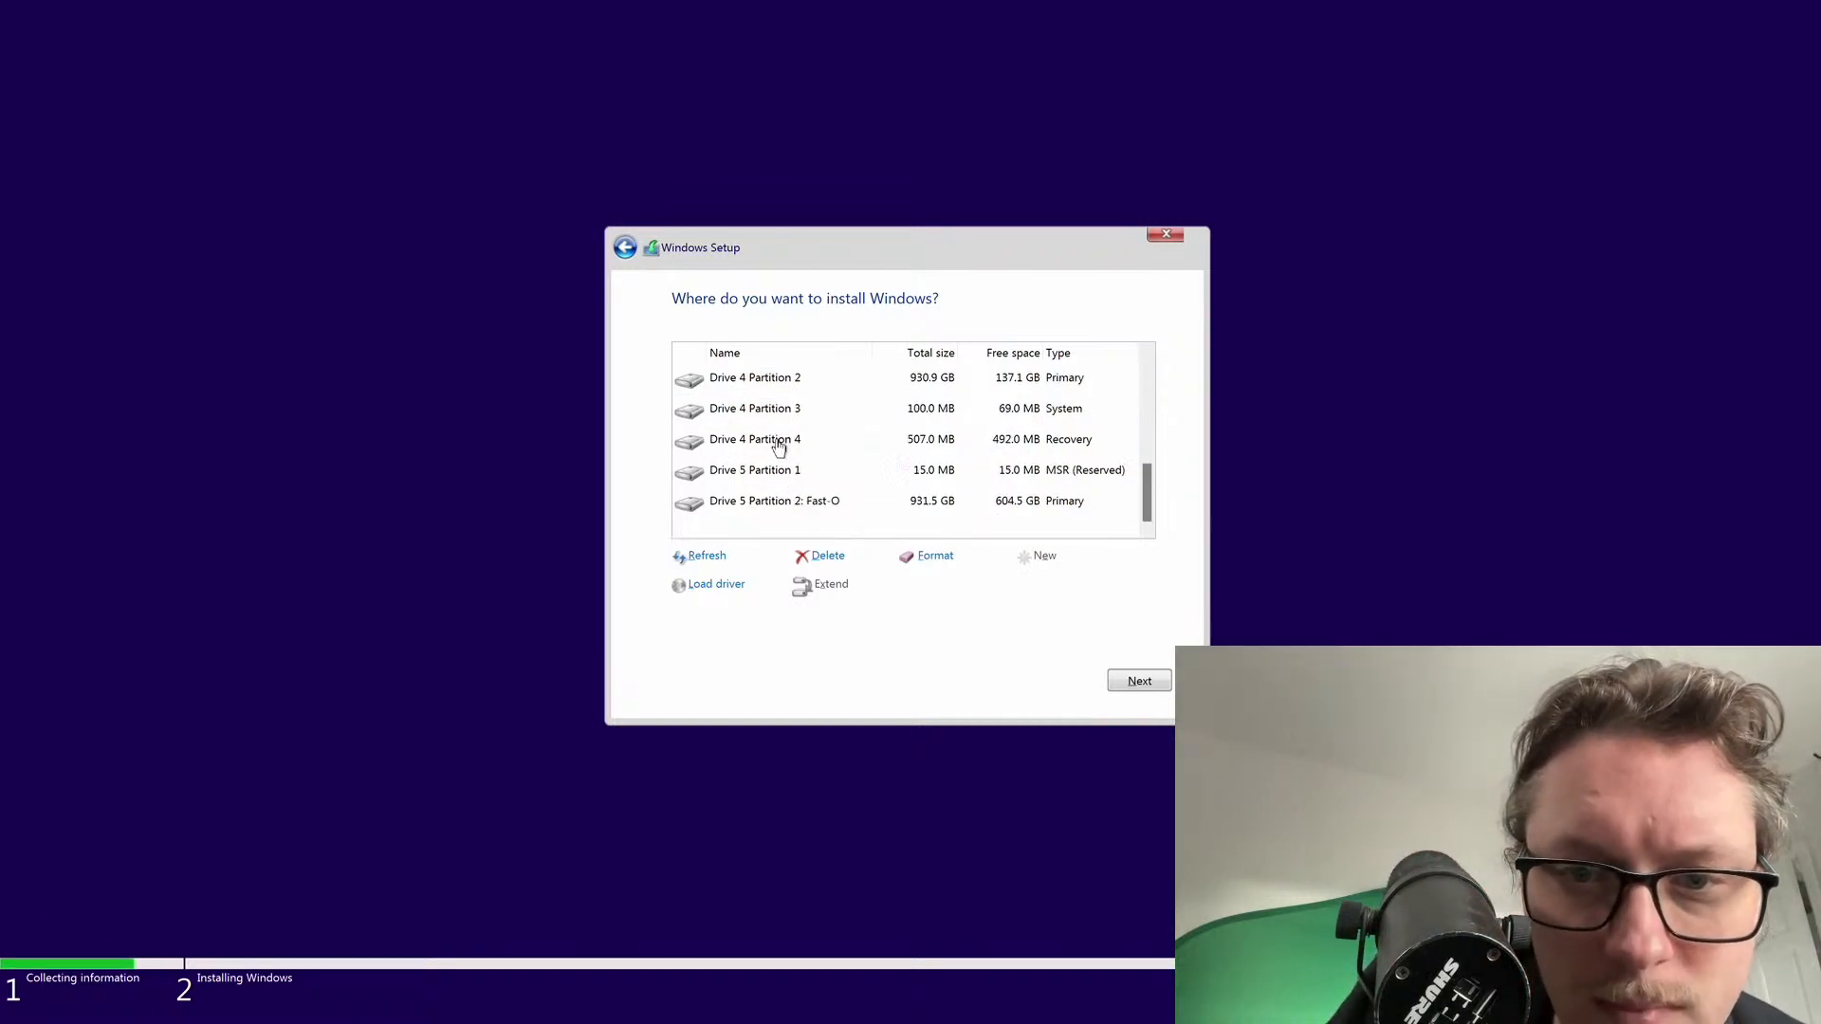
left_click(786, 510)
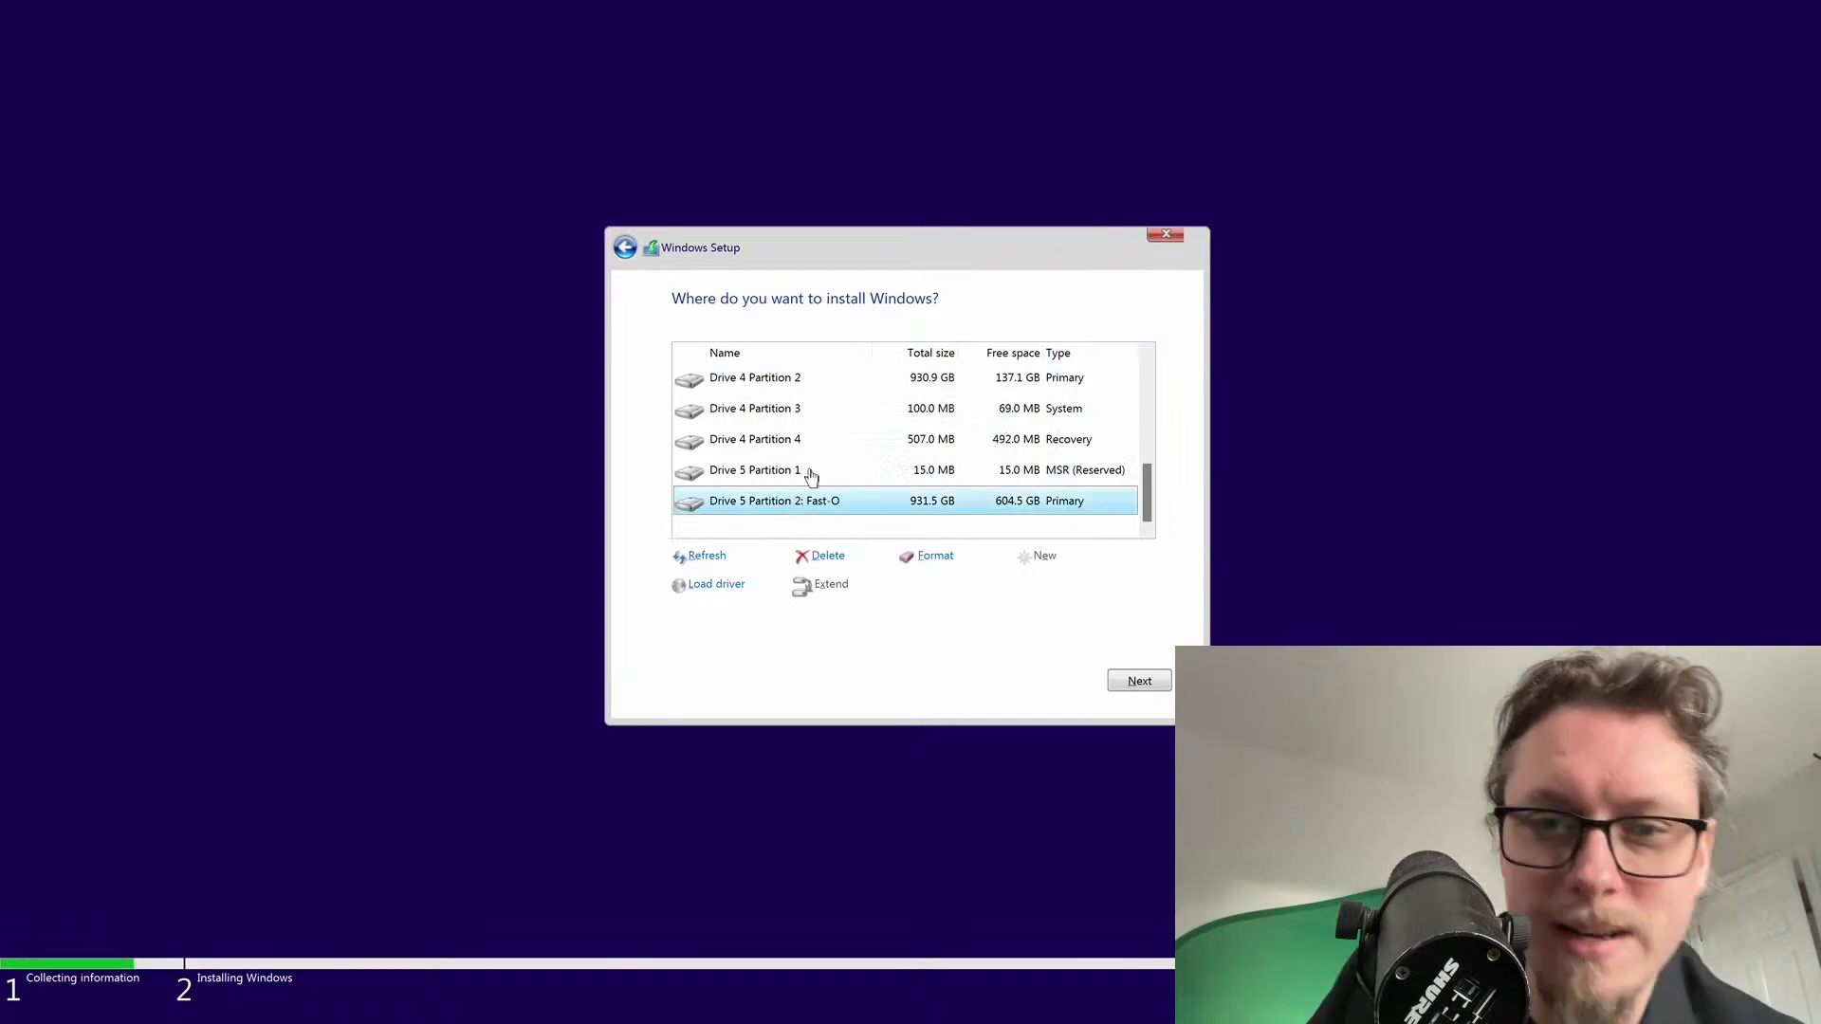
left_click(786, 387)
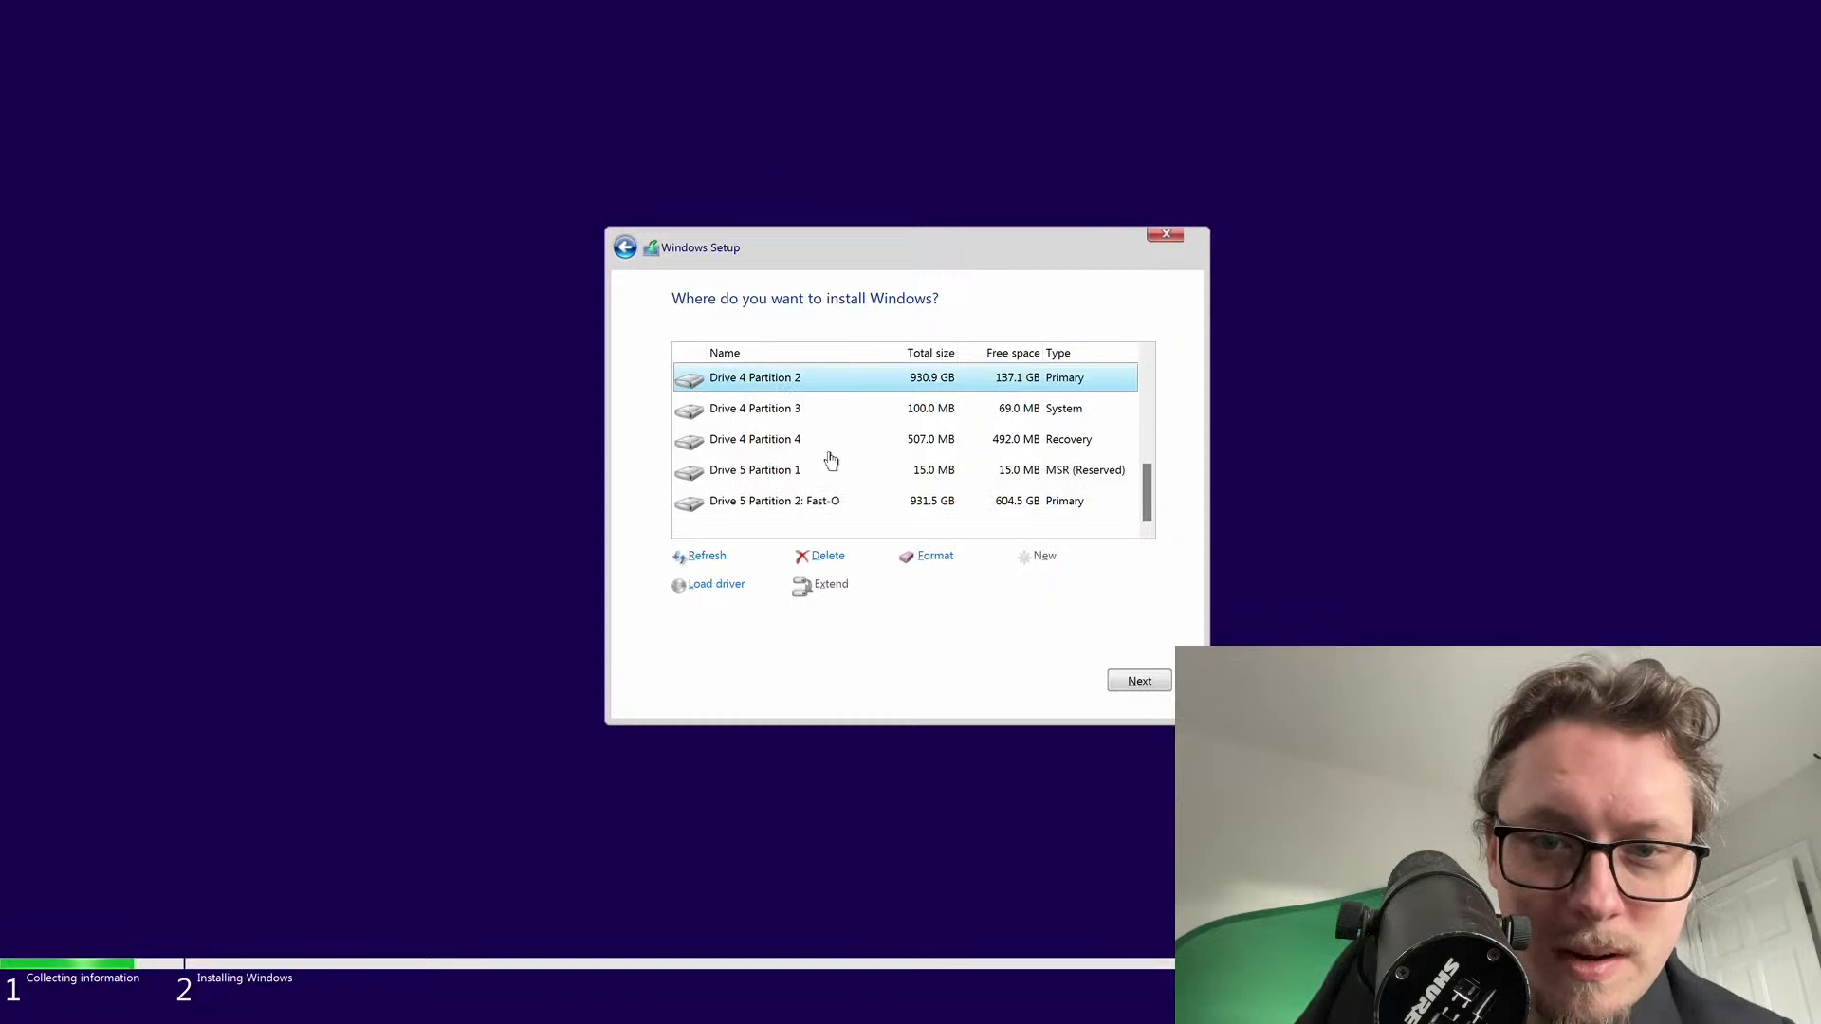
scroll(823, 509, "up", 1)
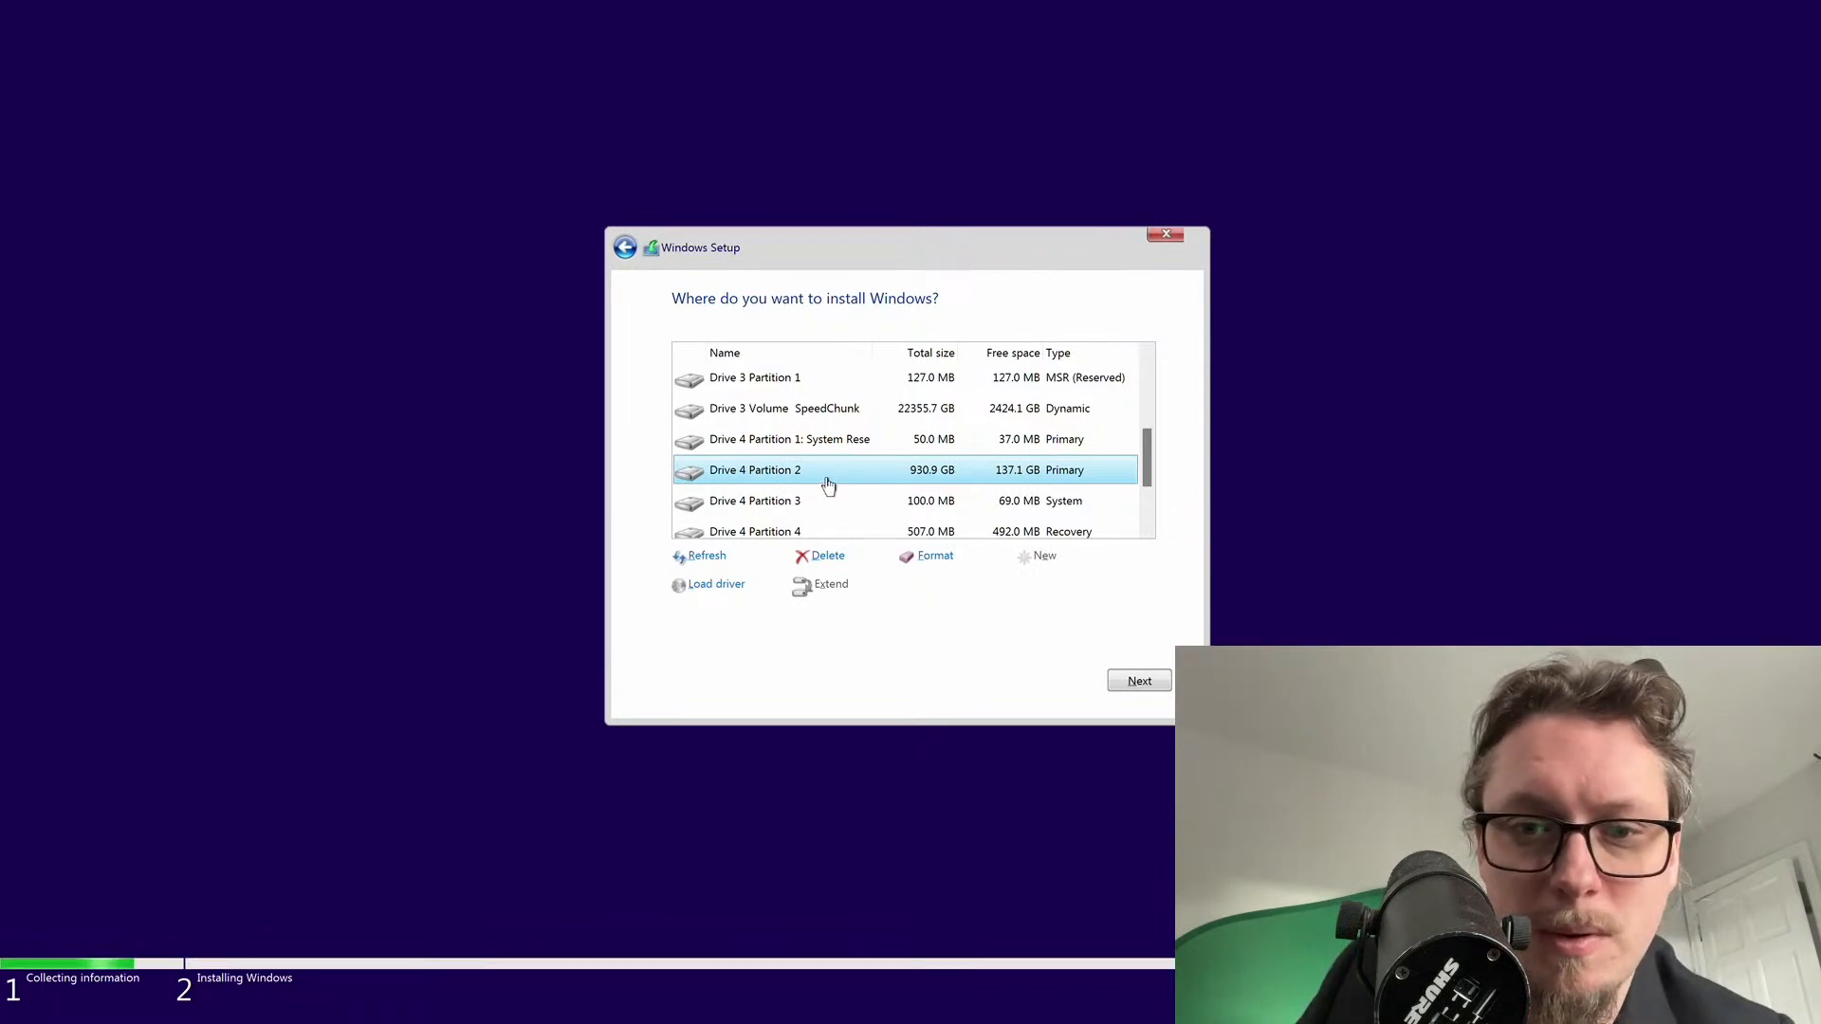
Delete the 930.9 GB Drive 4 partition and the 100 MB system partition
left_click(839, 556)
left_click(1023, 594)
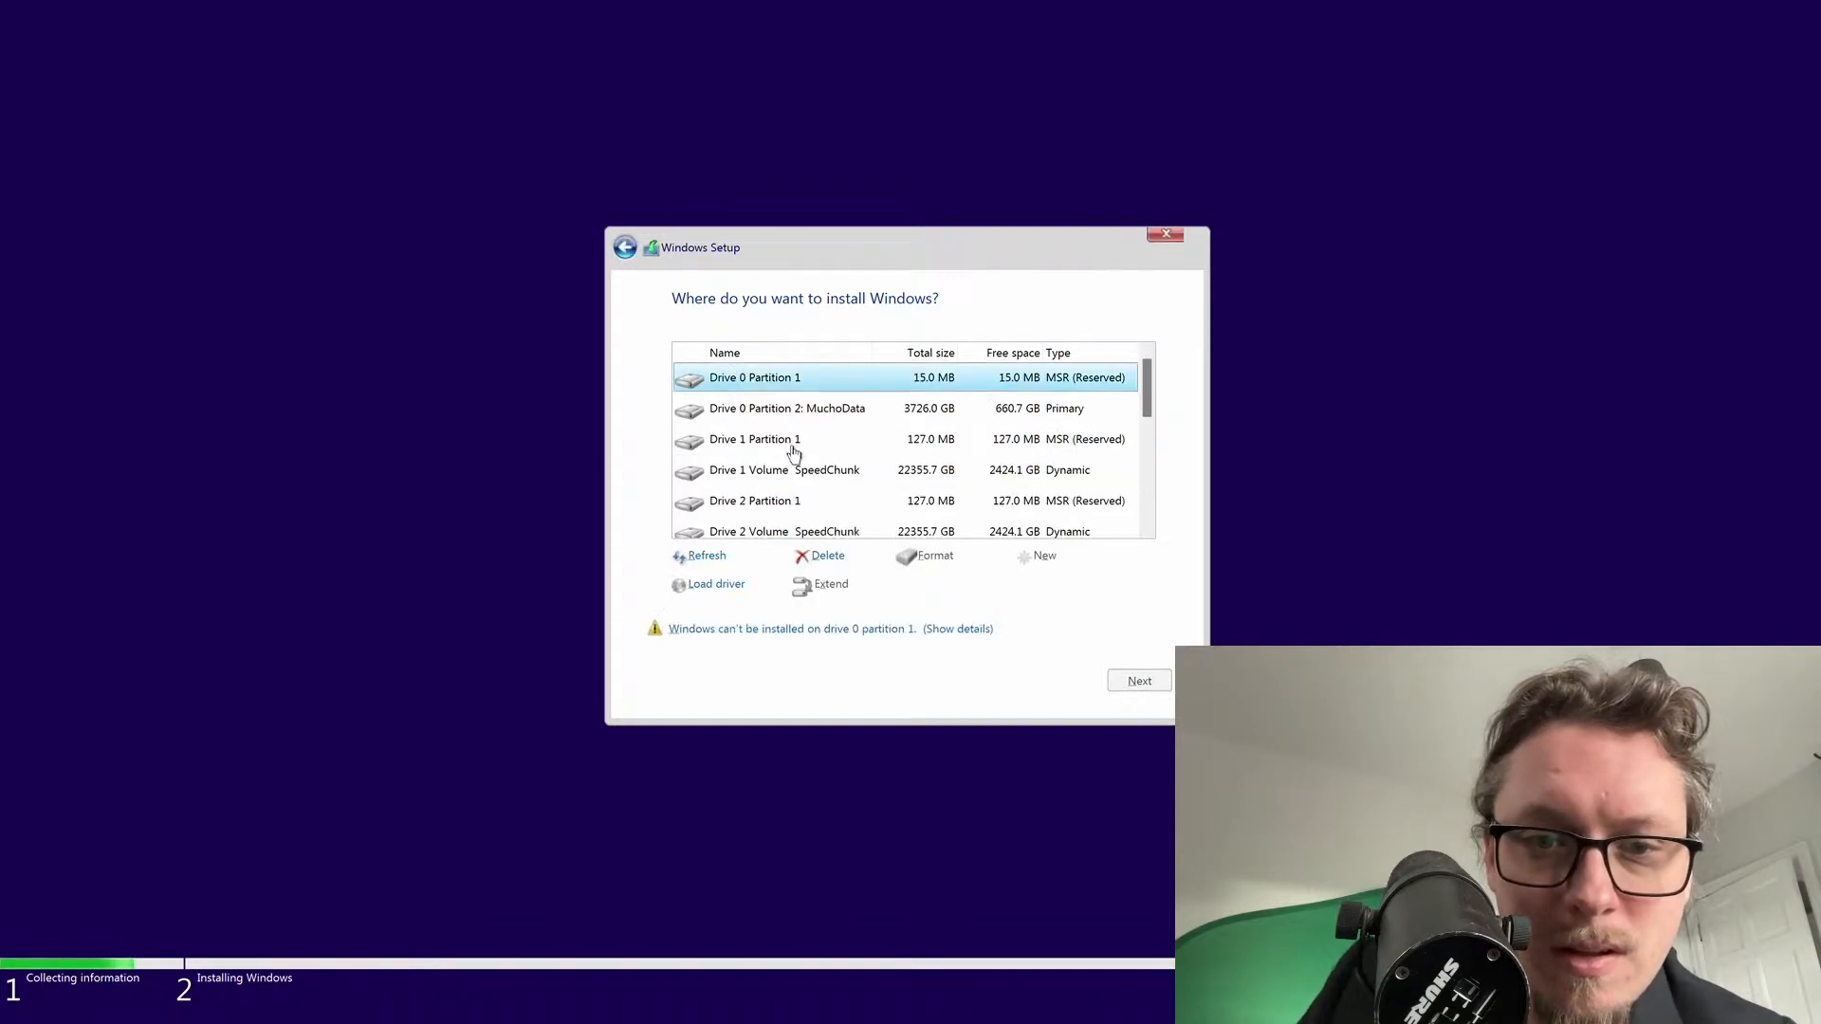
scroll(803, 457, "down", 5)
left_click(793, 408)
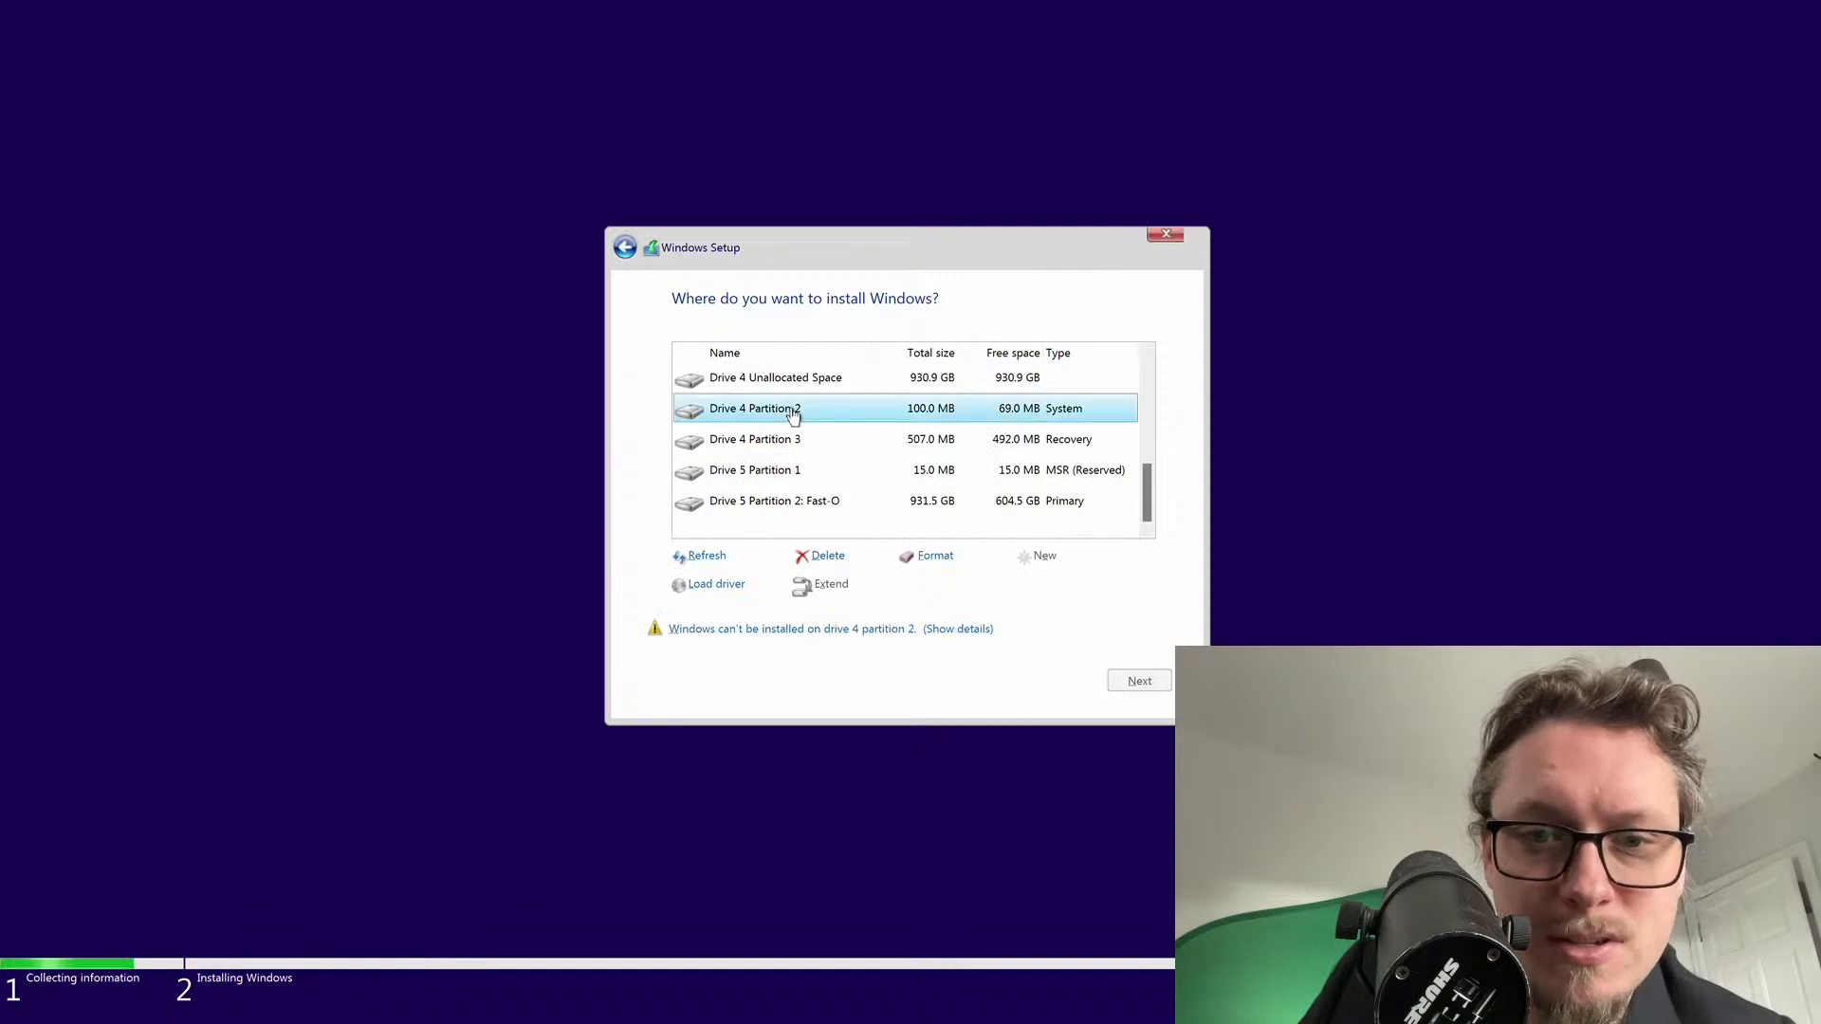
left_click(833, 557)
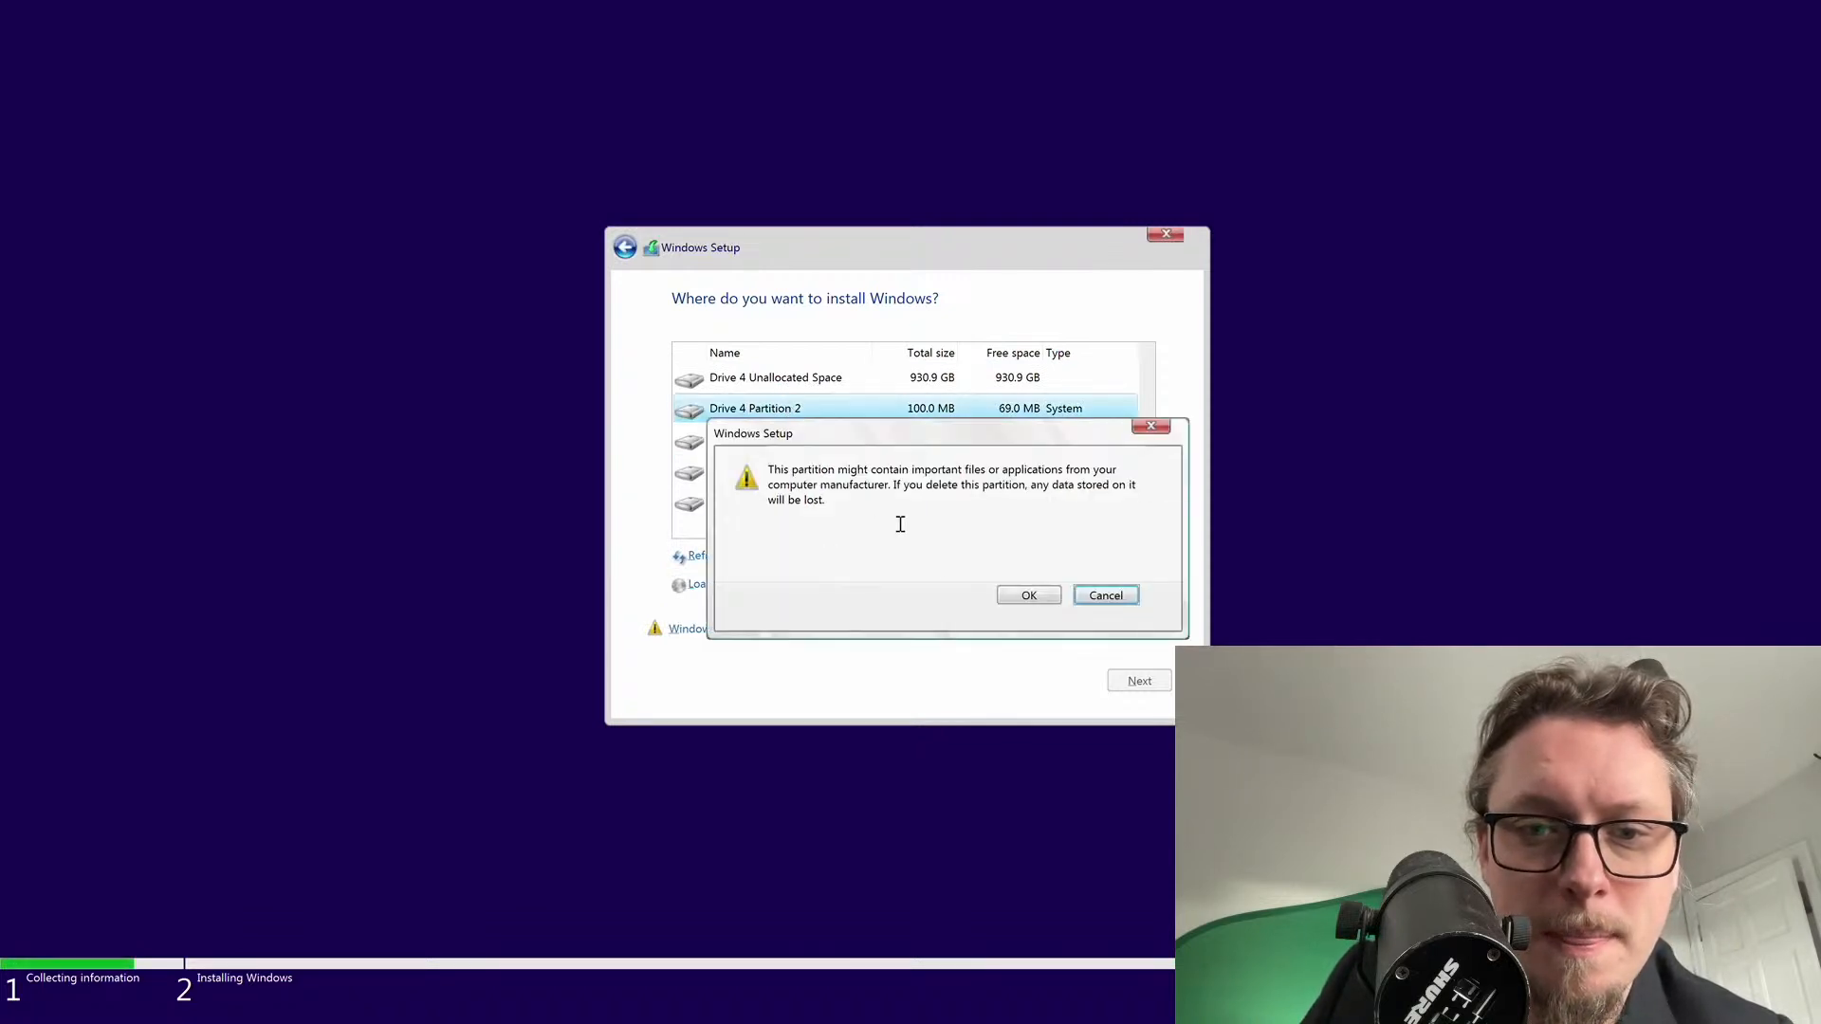
left_click(1000, 594)
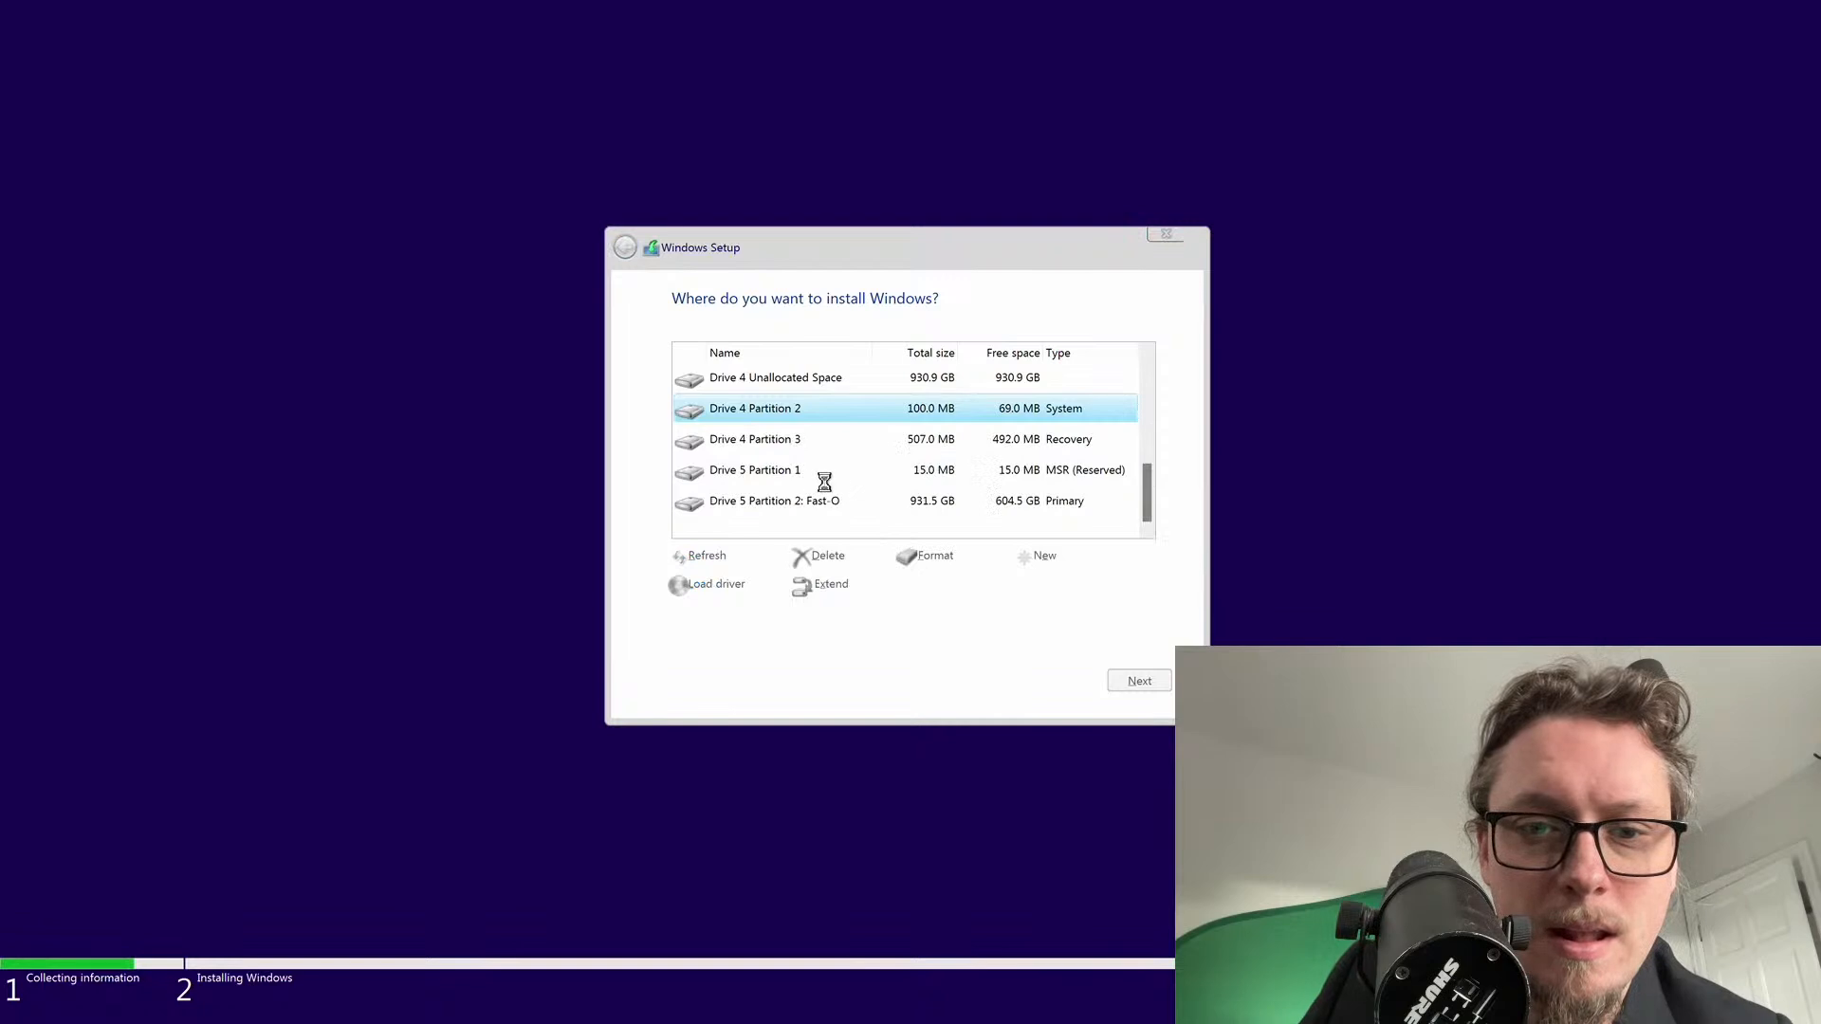
Delete the 50 MB reserved and 507 MB recovery partitions on Drive 4
scroll(787, 467, "down", 3)
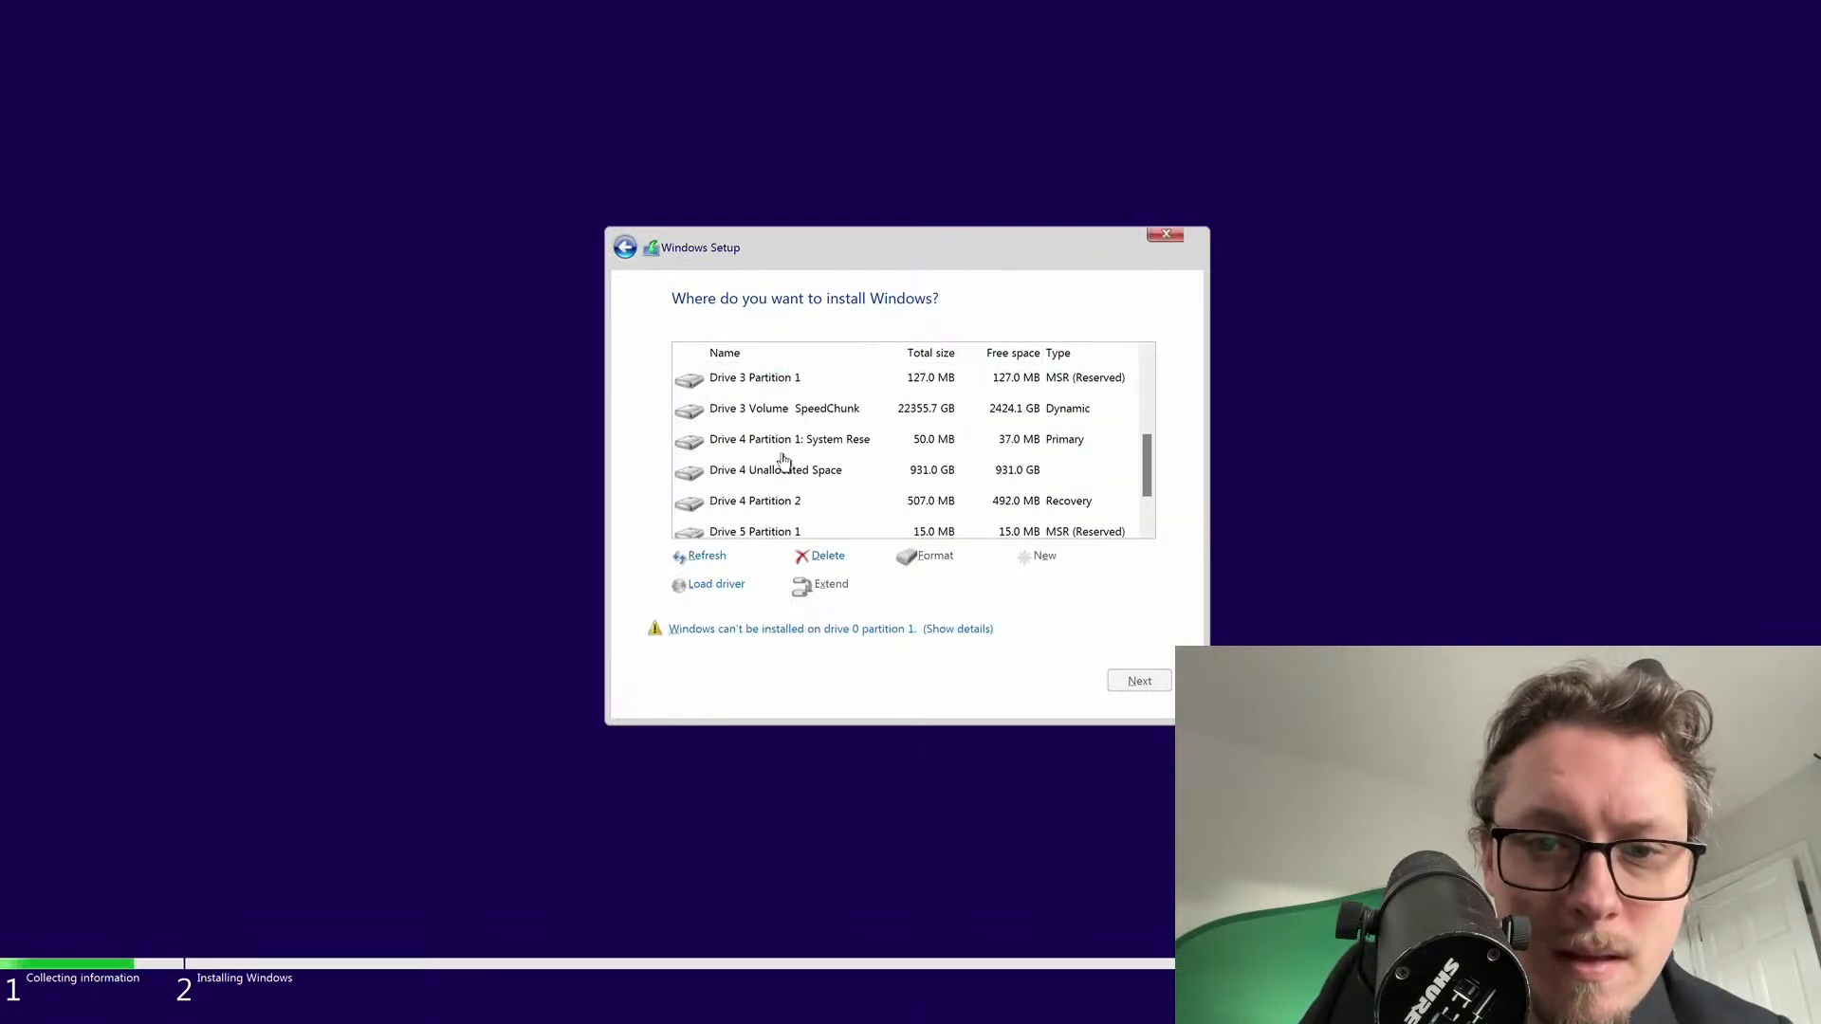
left_click(787, 444)
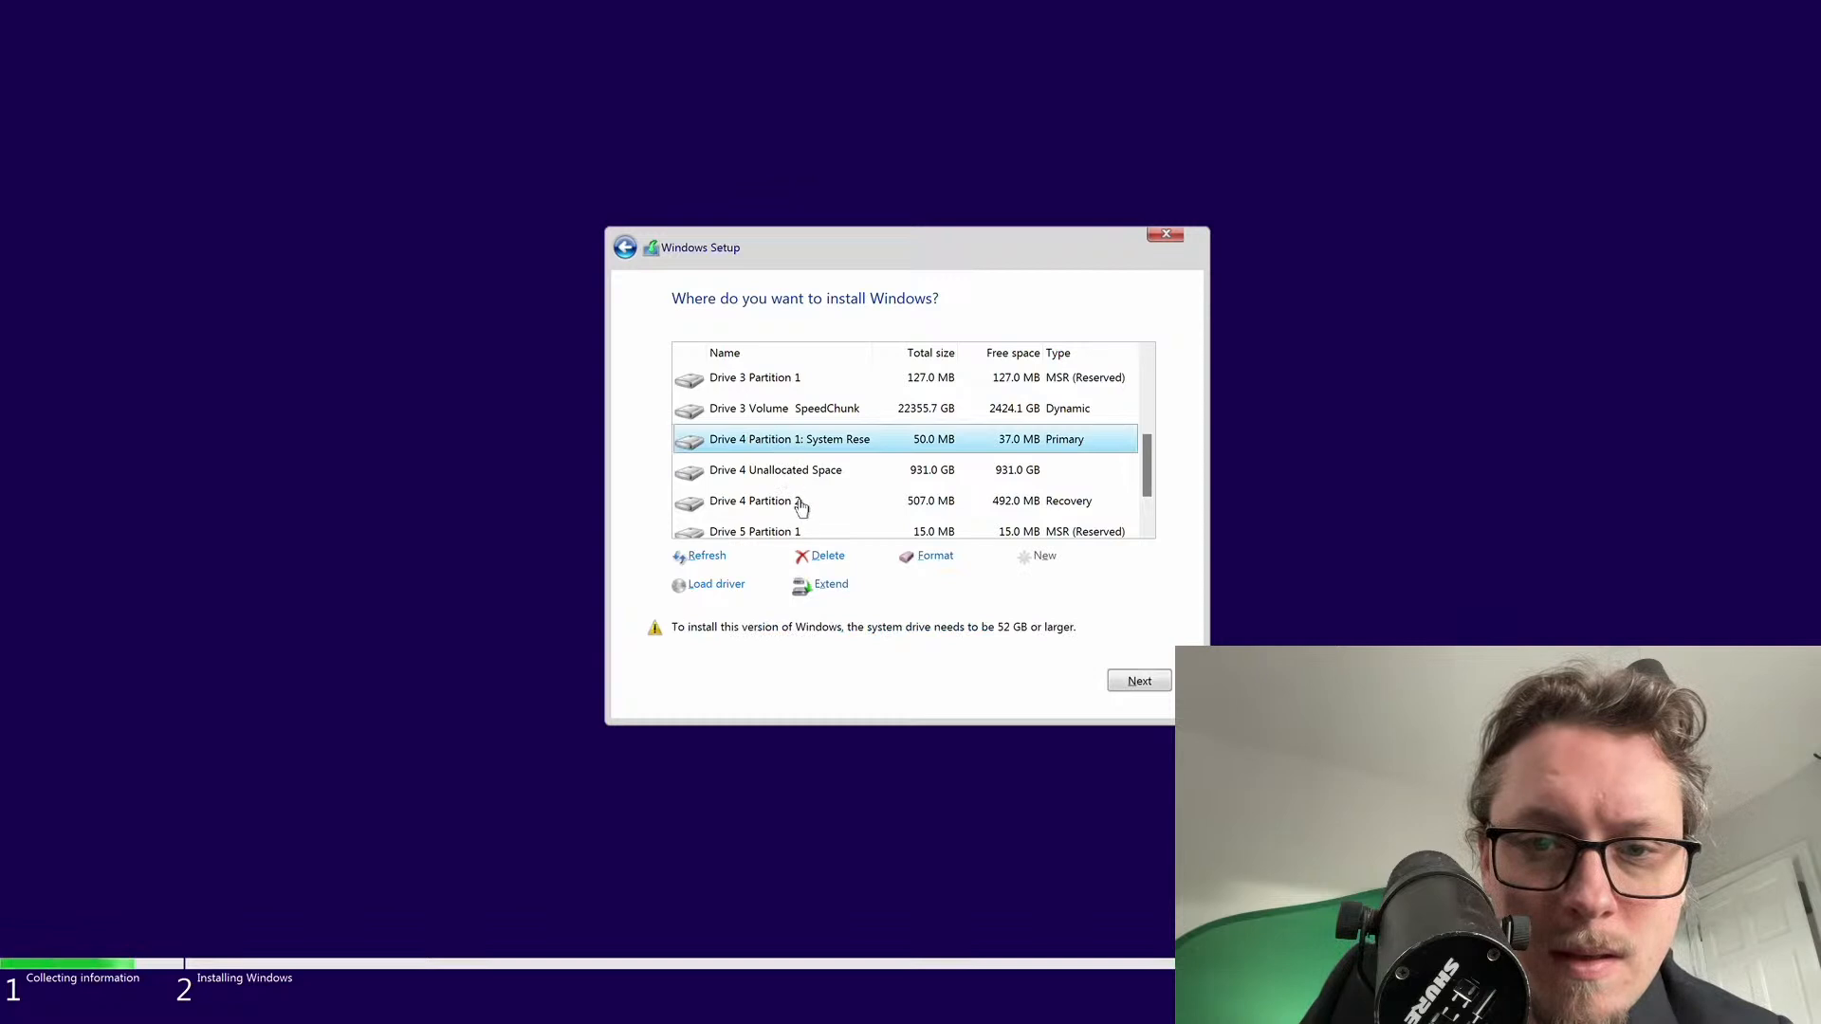
left_click(827, 556)
left_click(1011, 594)
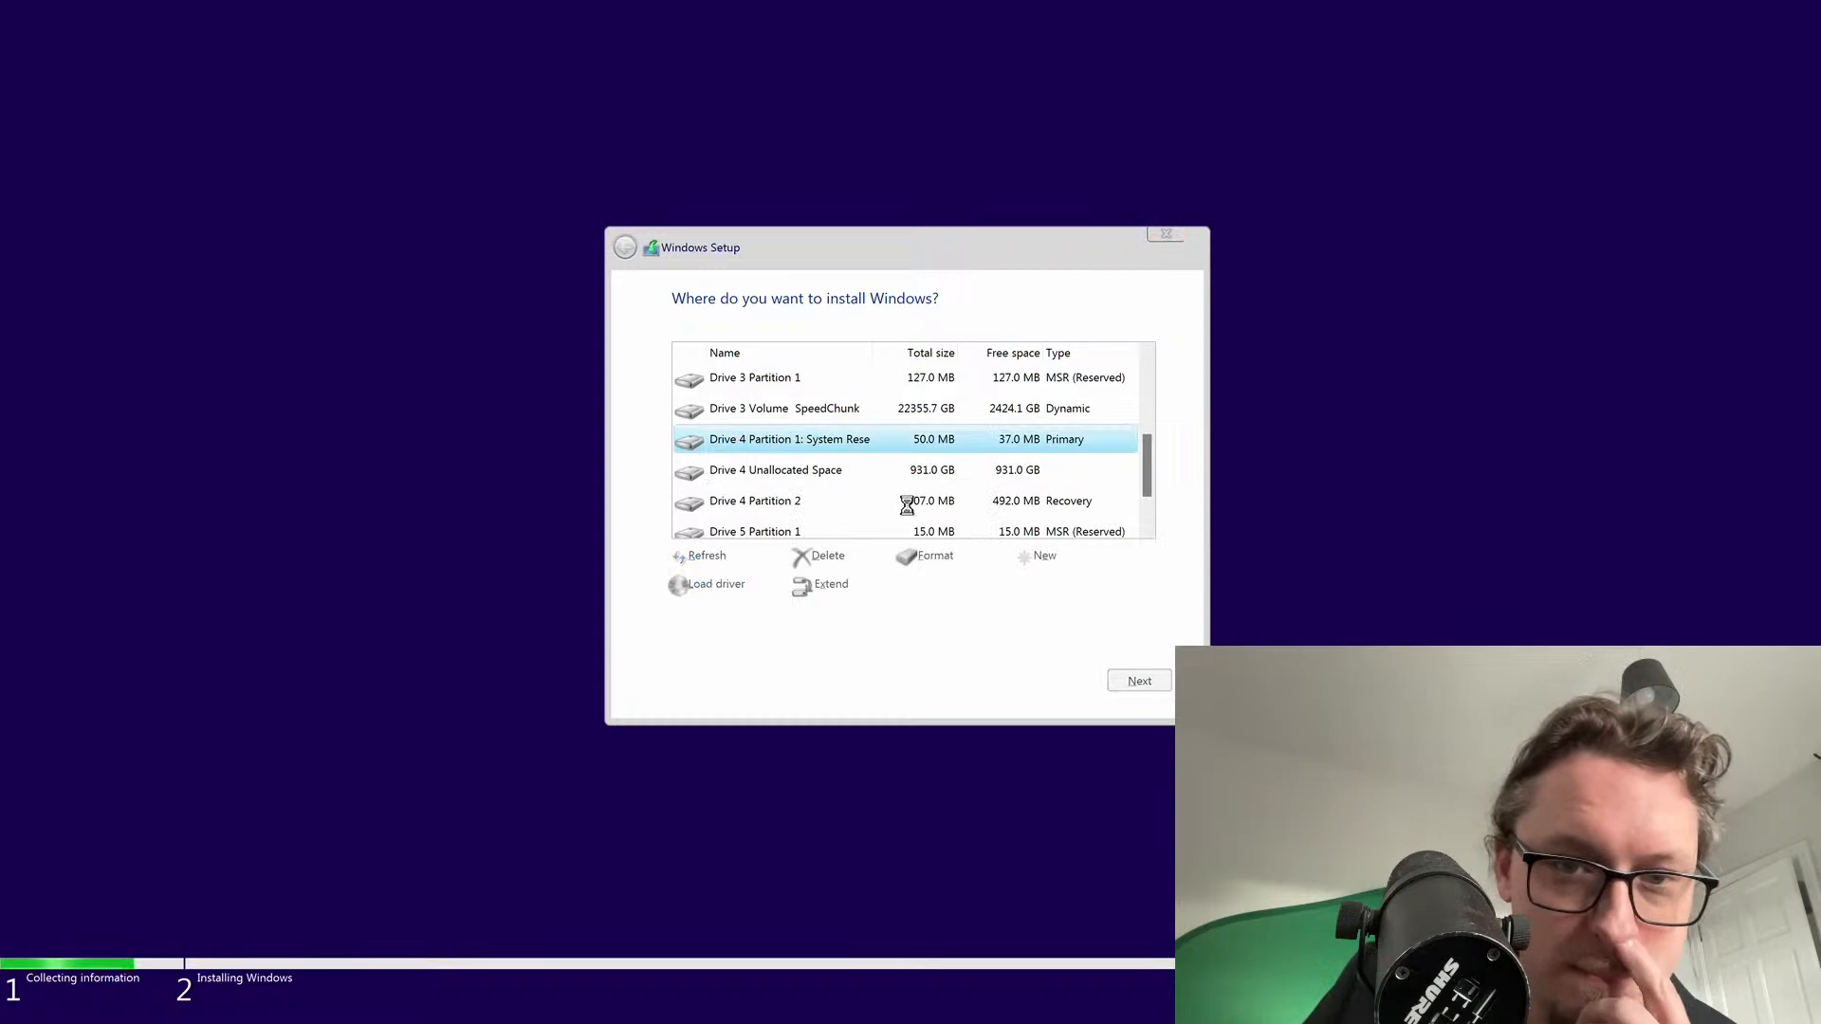
scroll(873, 493, "down", 5)
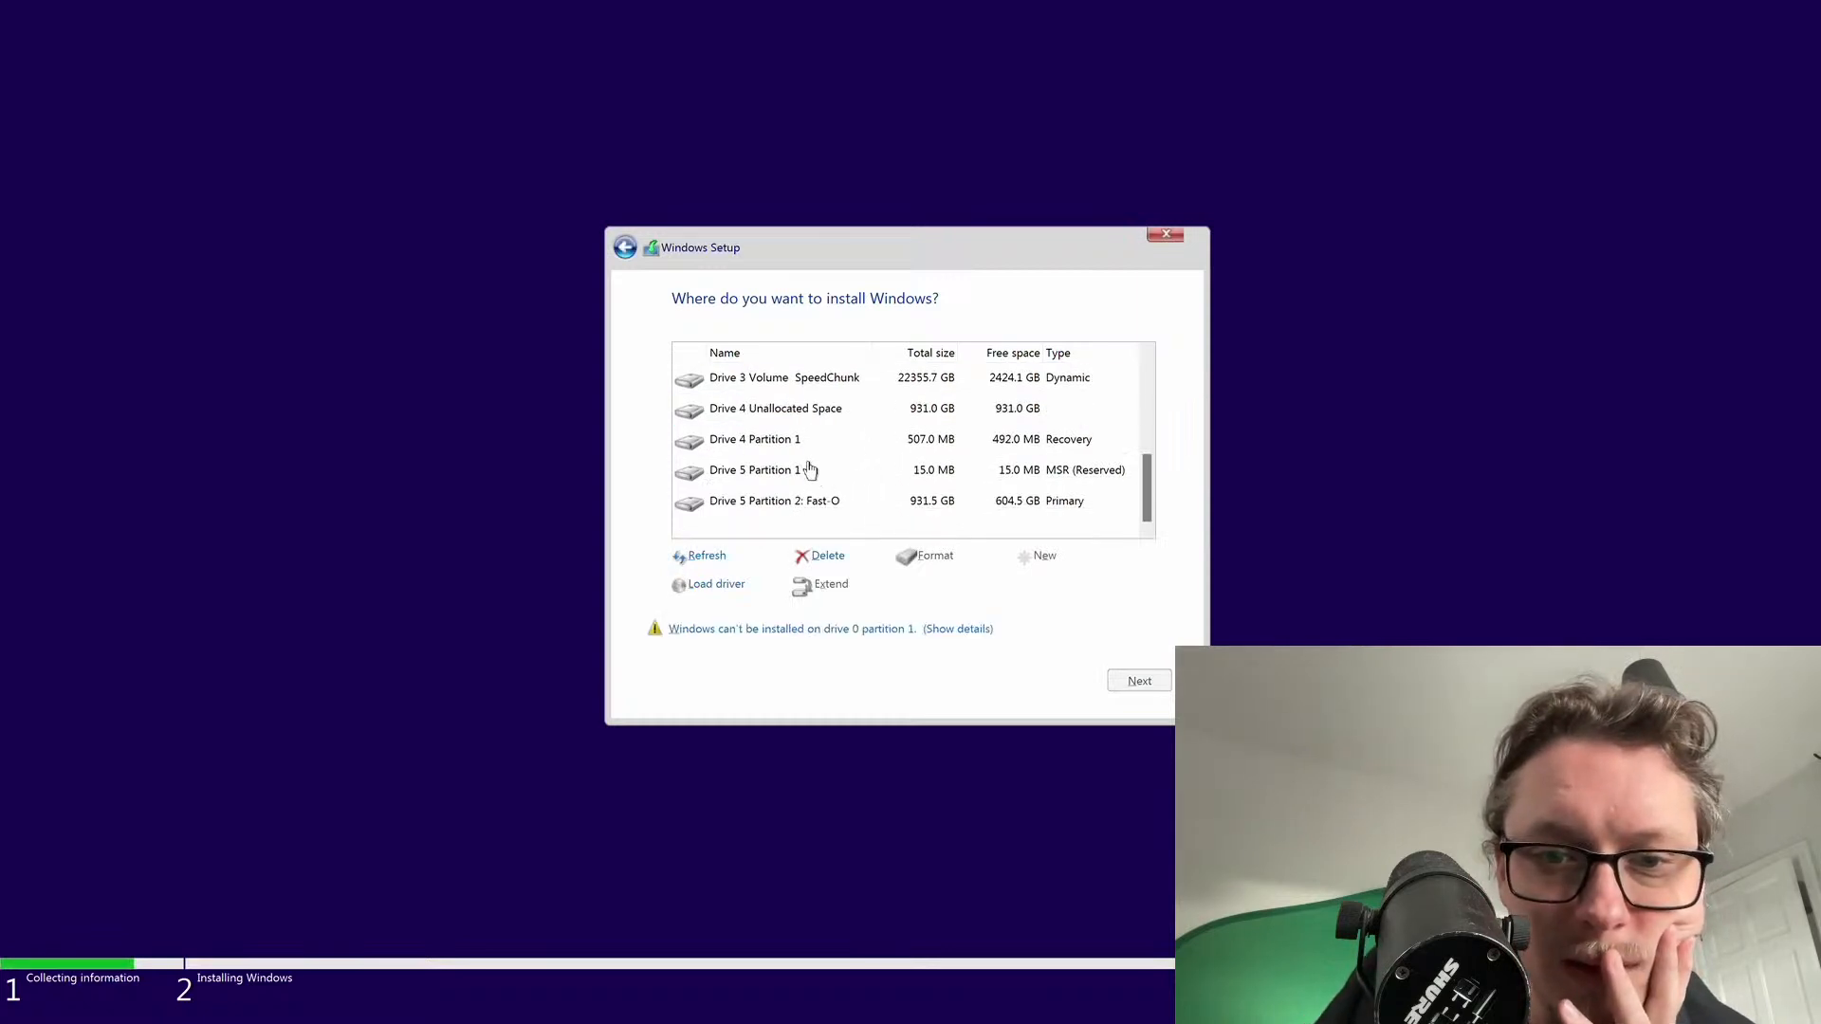
left_click(765, 442)
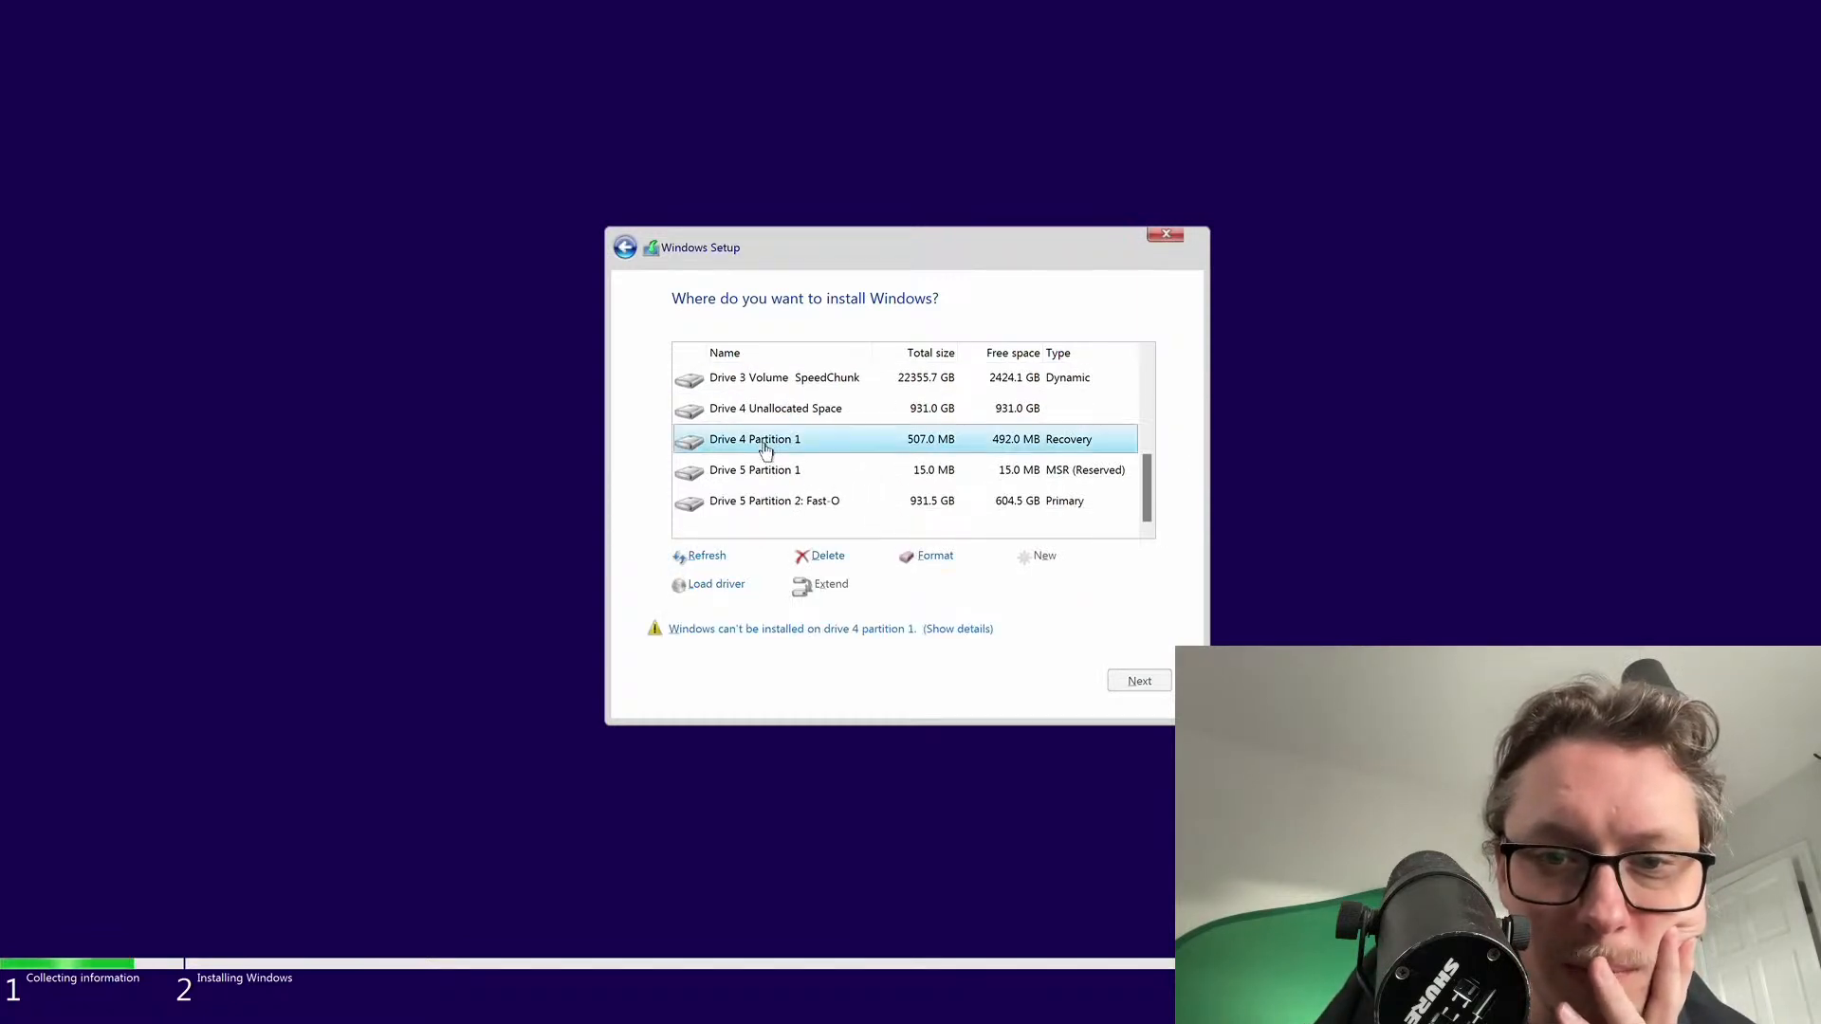
left_click(830, 557)
left_click(1028, 594)
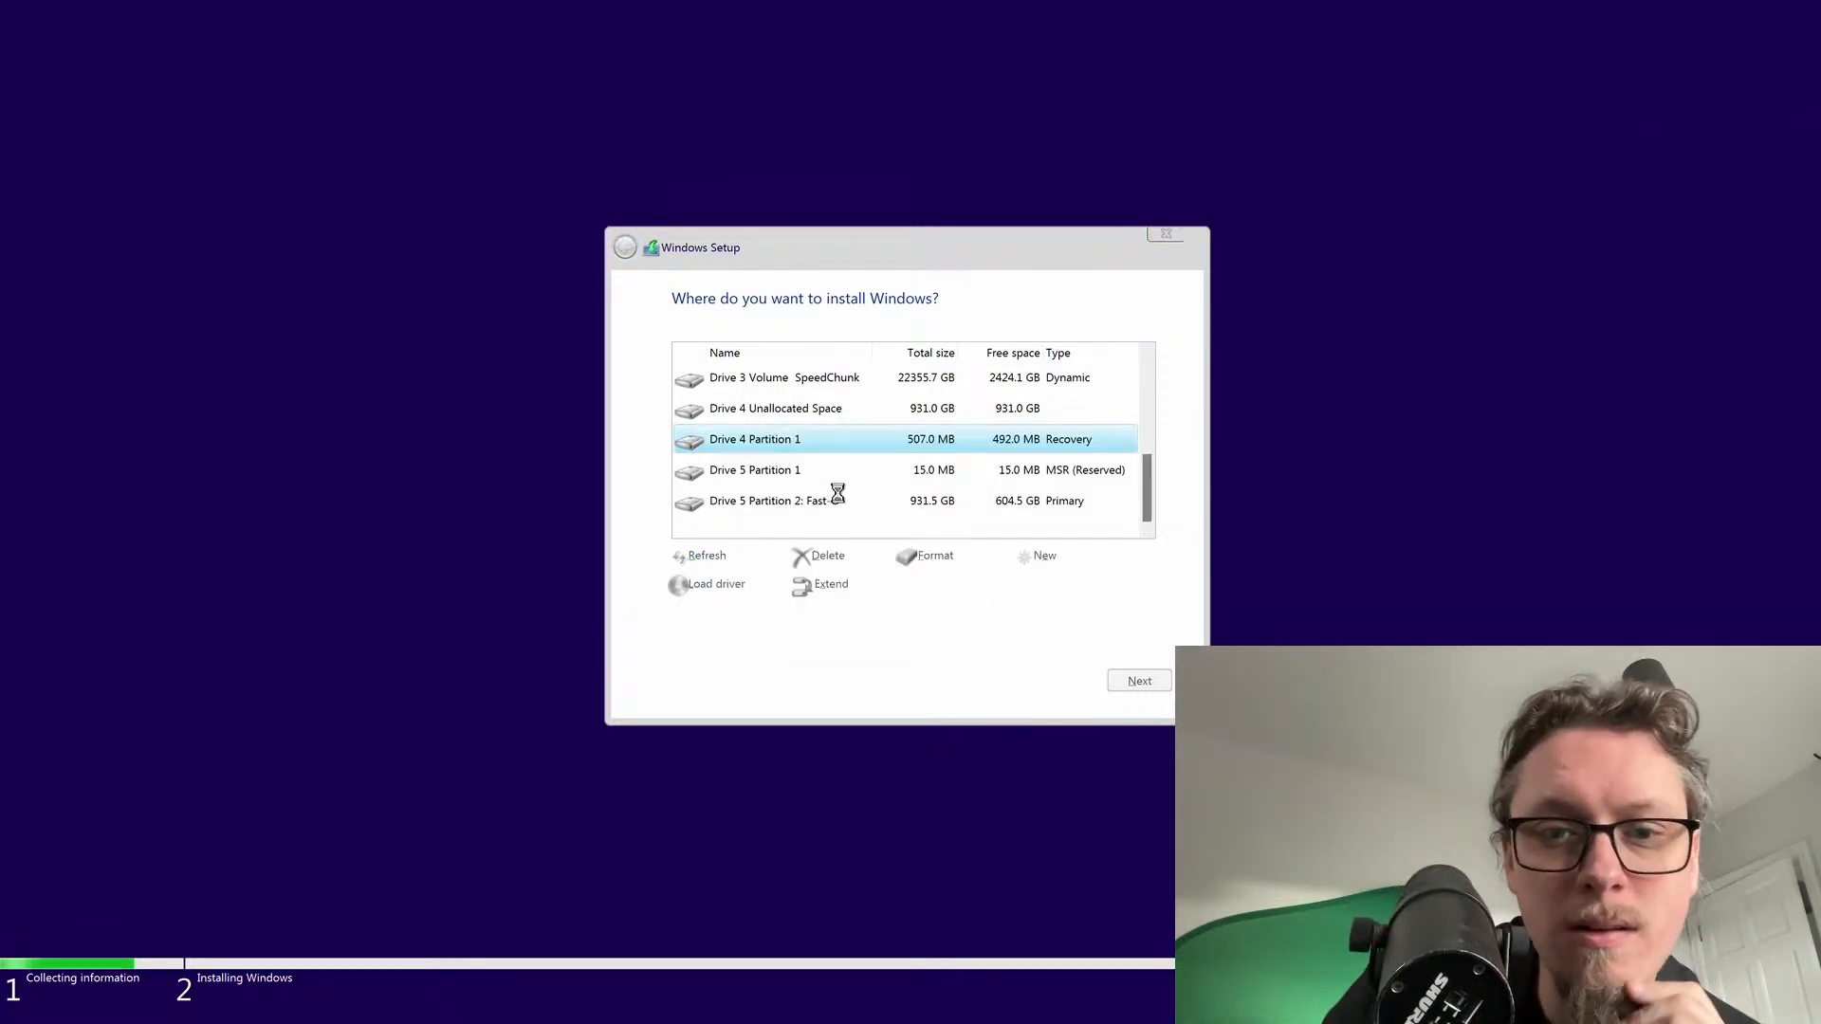
Install Windows into the 931.5 GB Drive 4 unallocated space
scroll(809, 490, "down", 3)
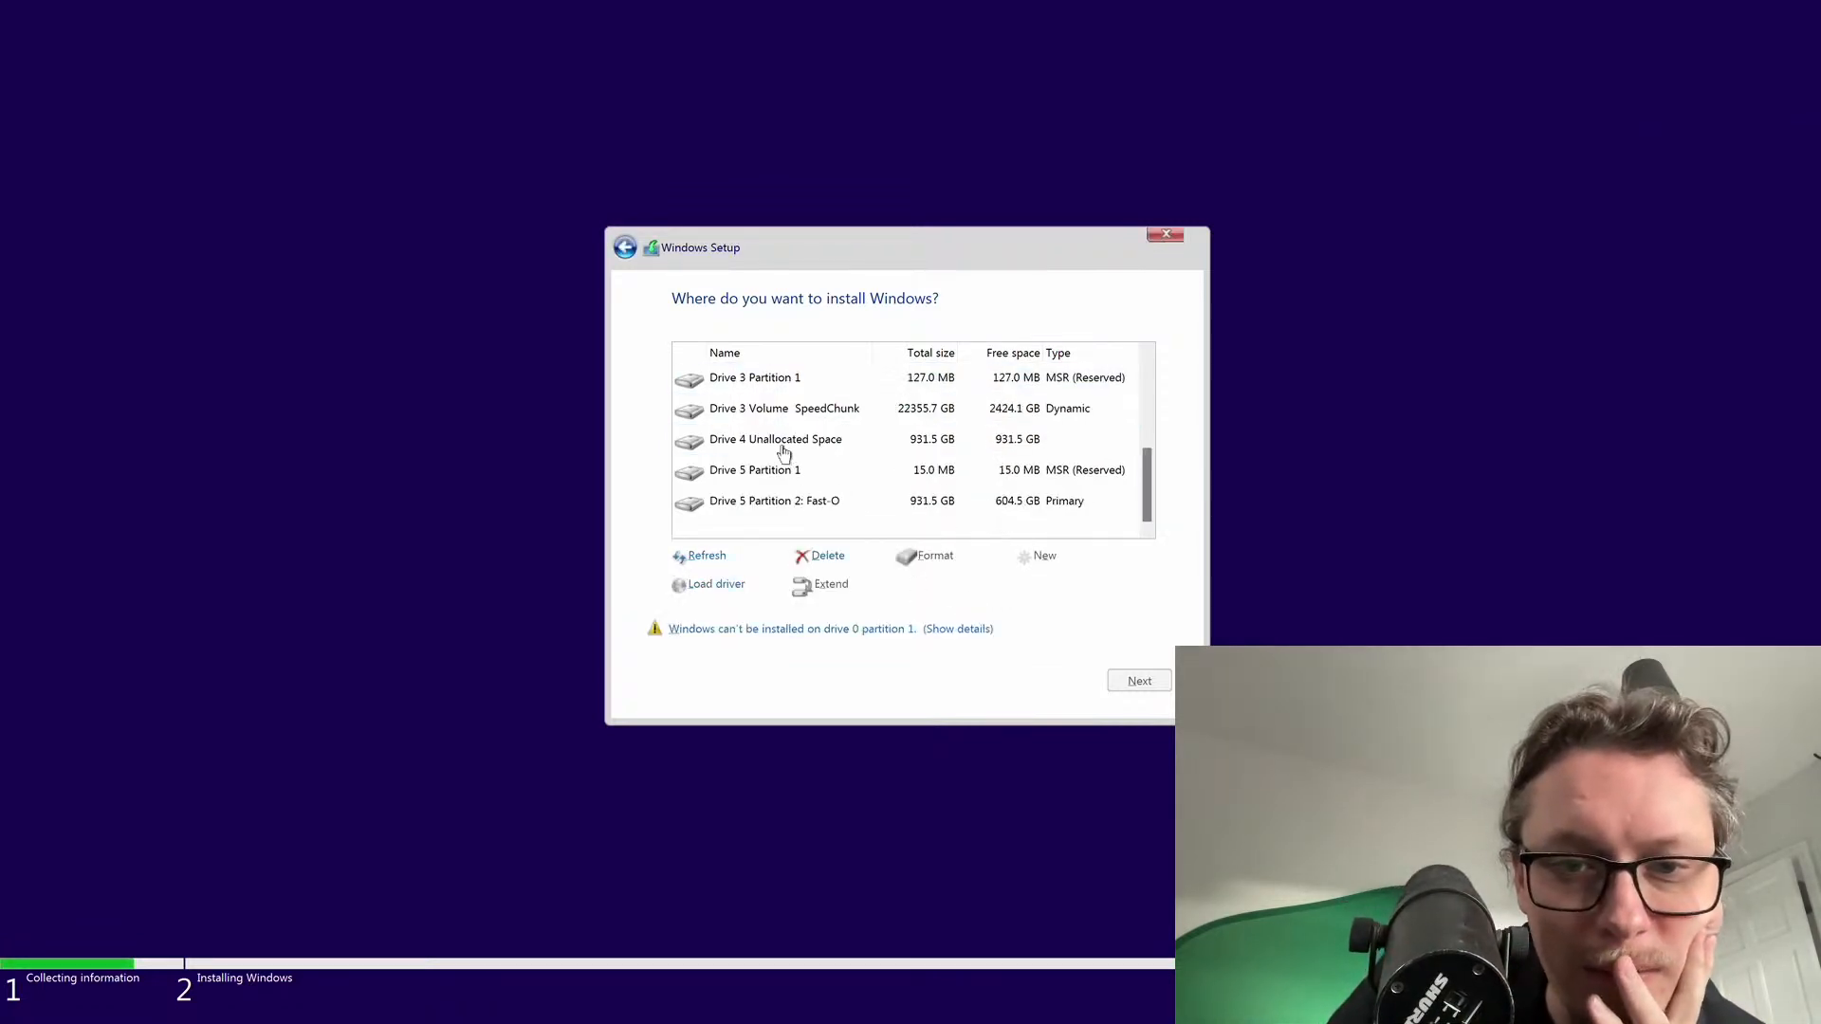
left_click(783, 450)
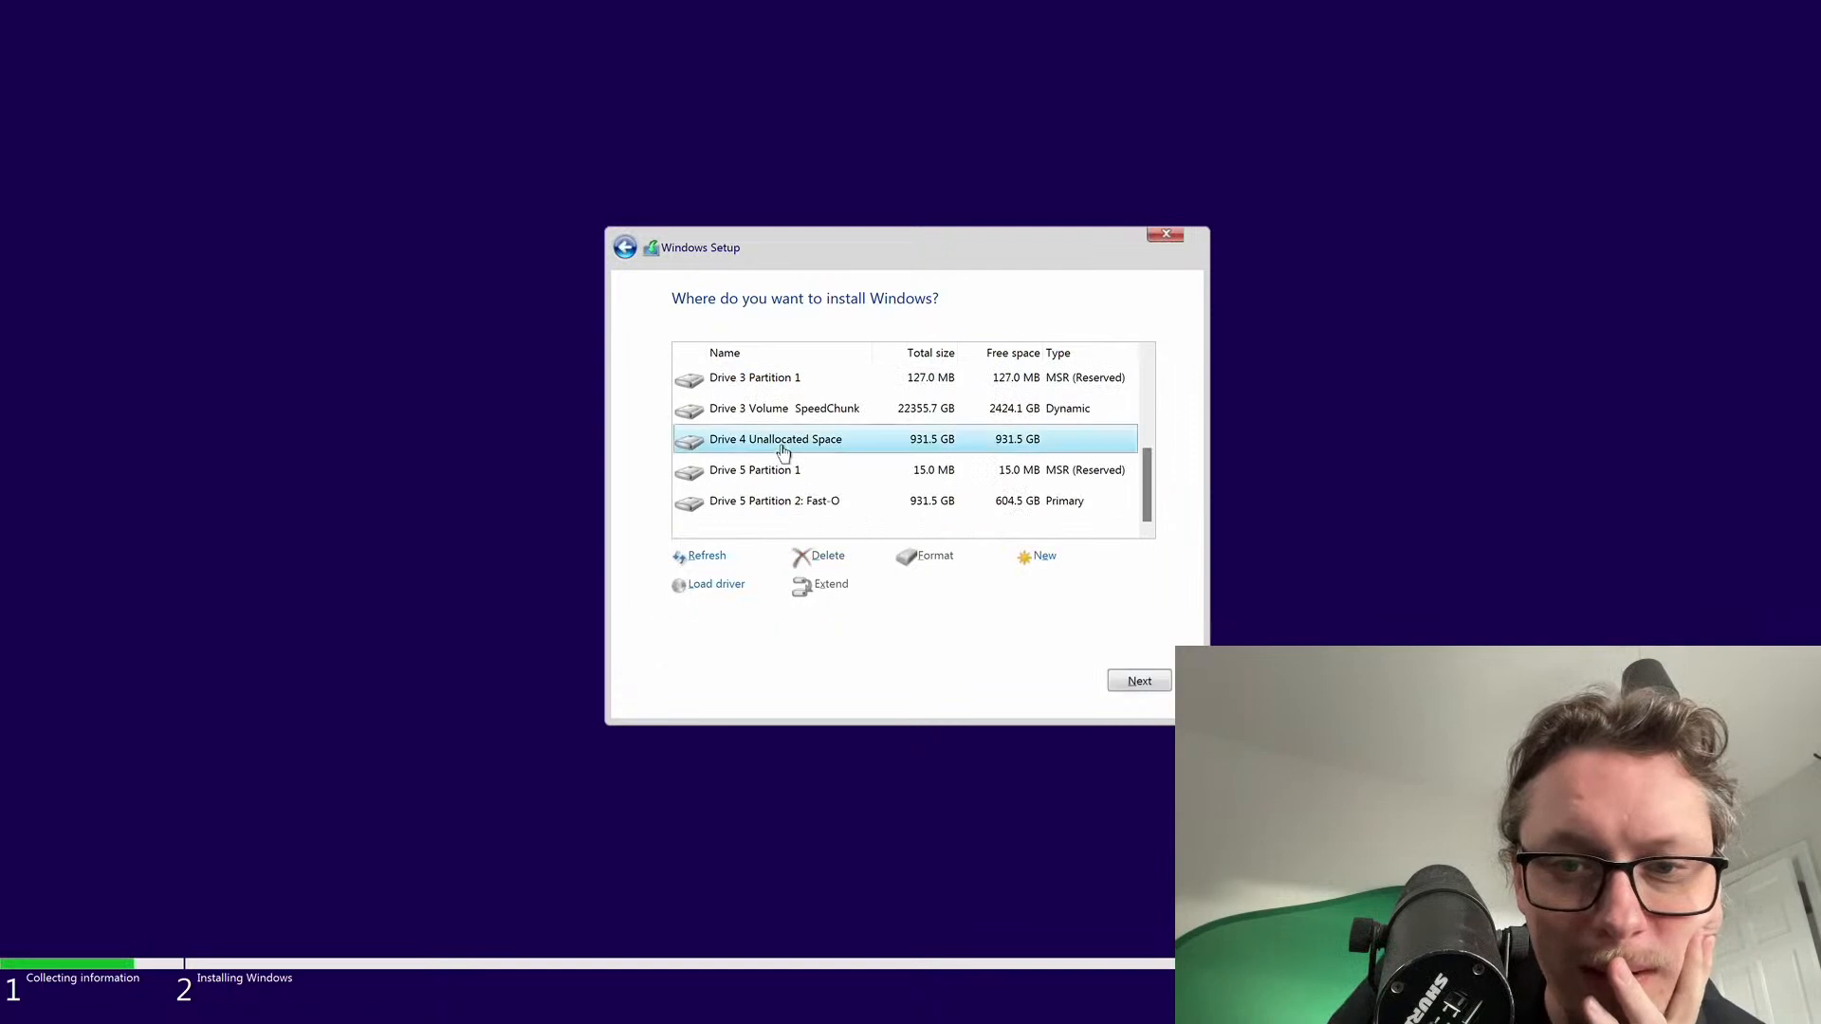
left_click(1128, 682)
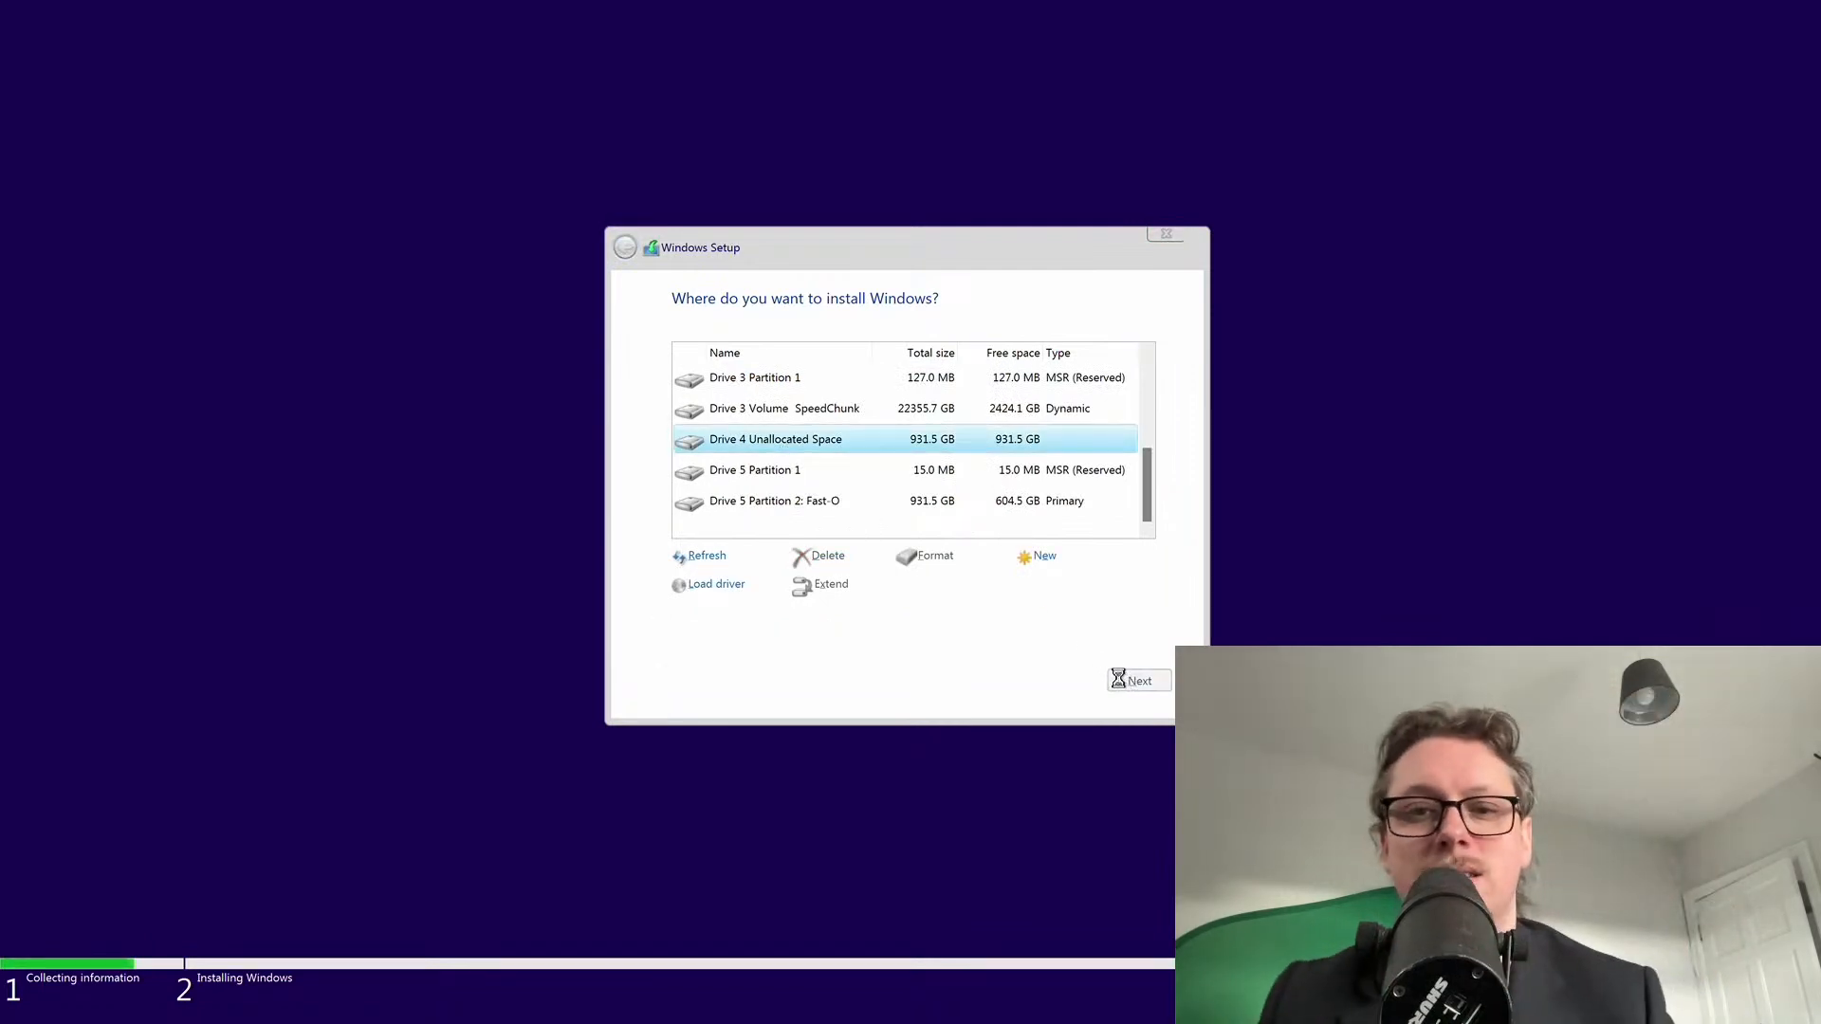
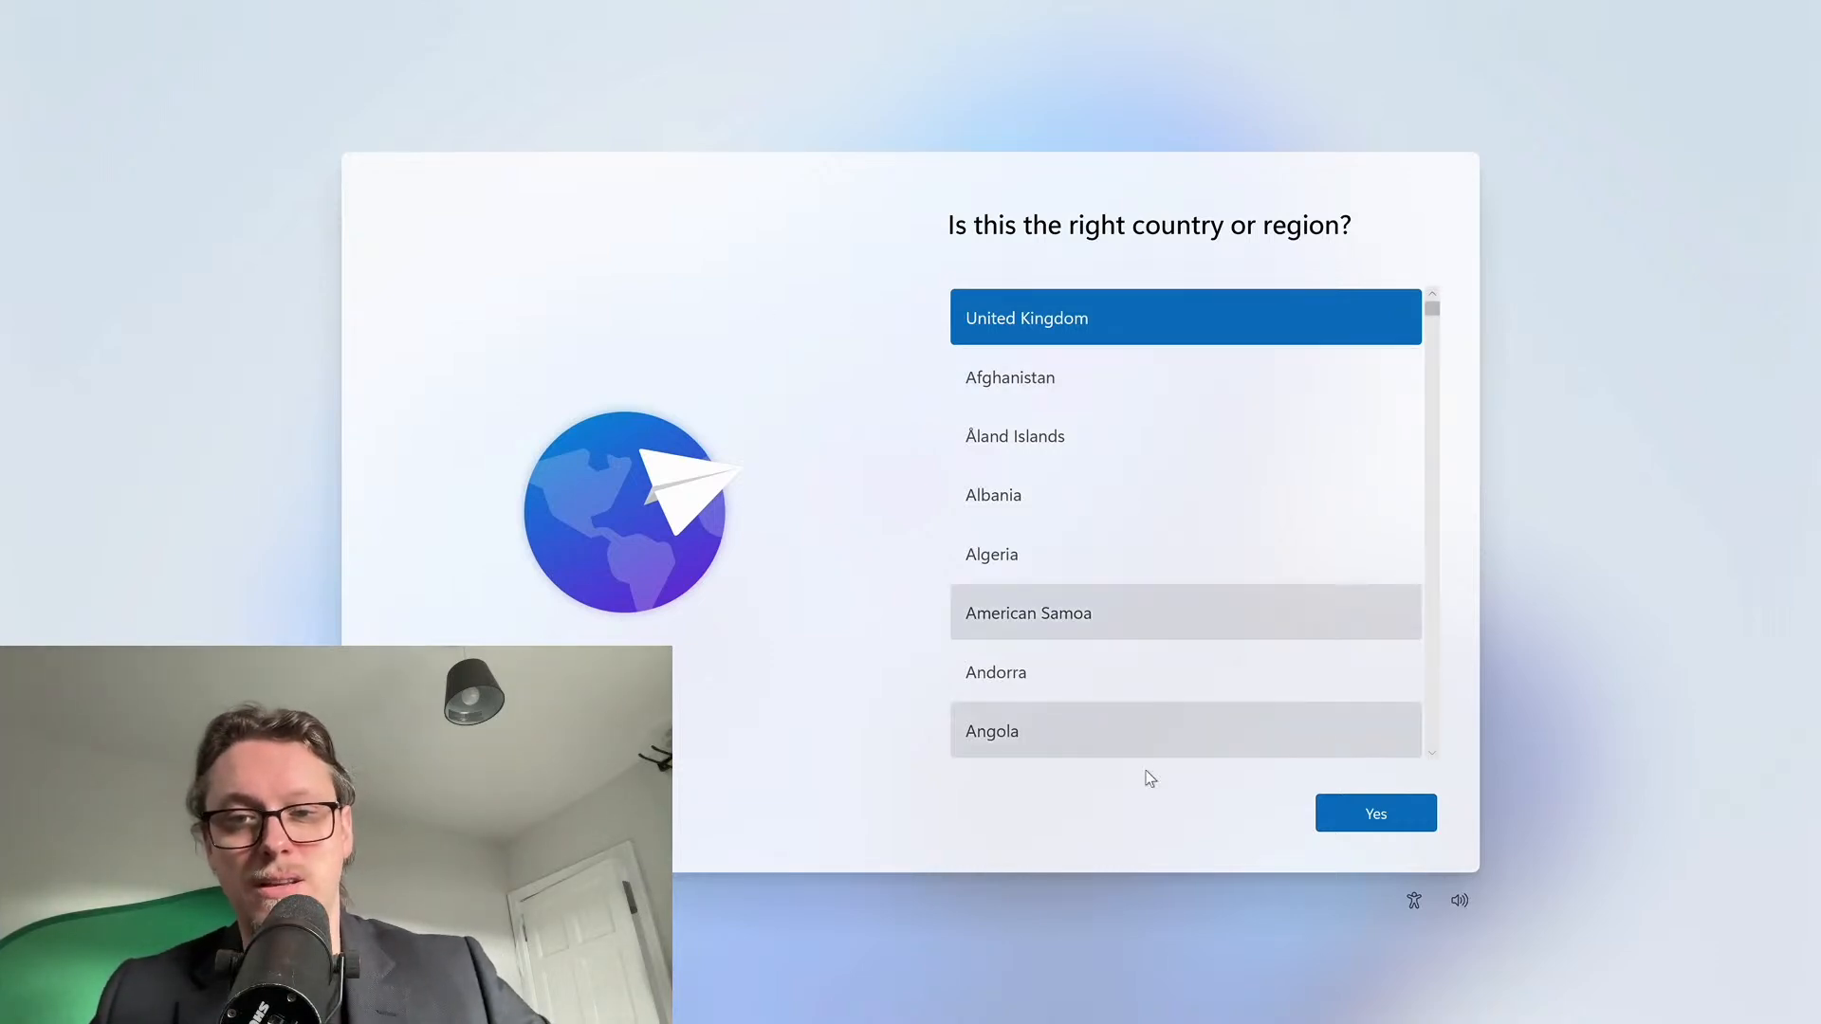
Confirm United Kingdom as country and keyboard layout, skipping any second layout
left_click(1400, 813)
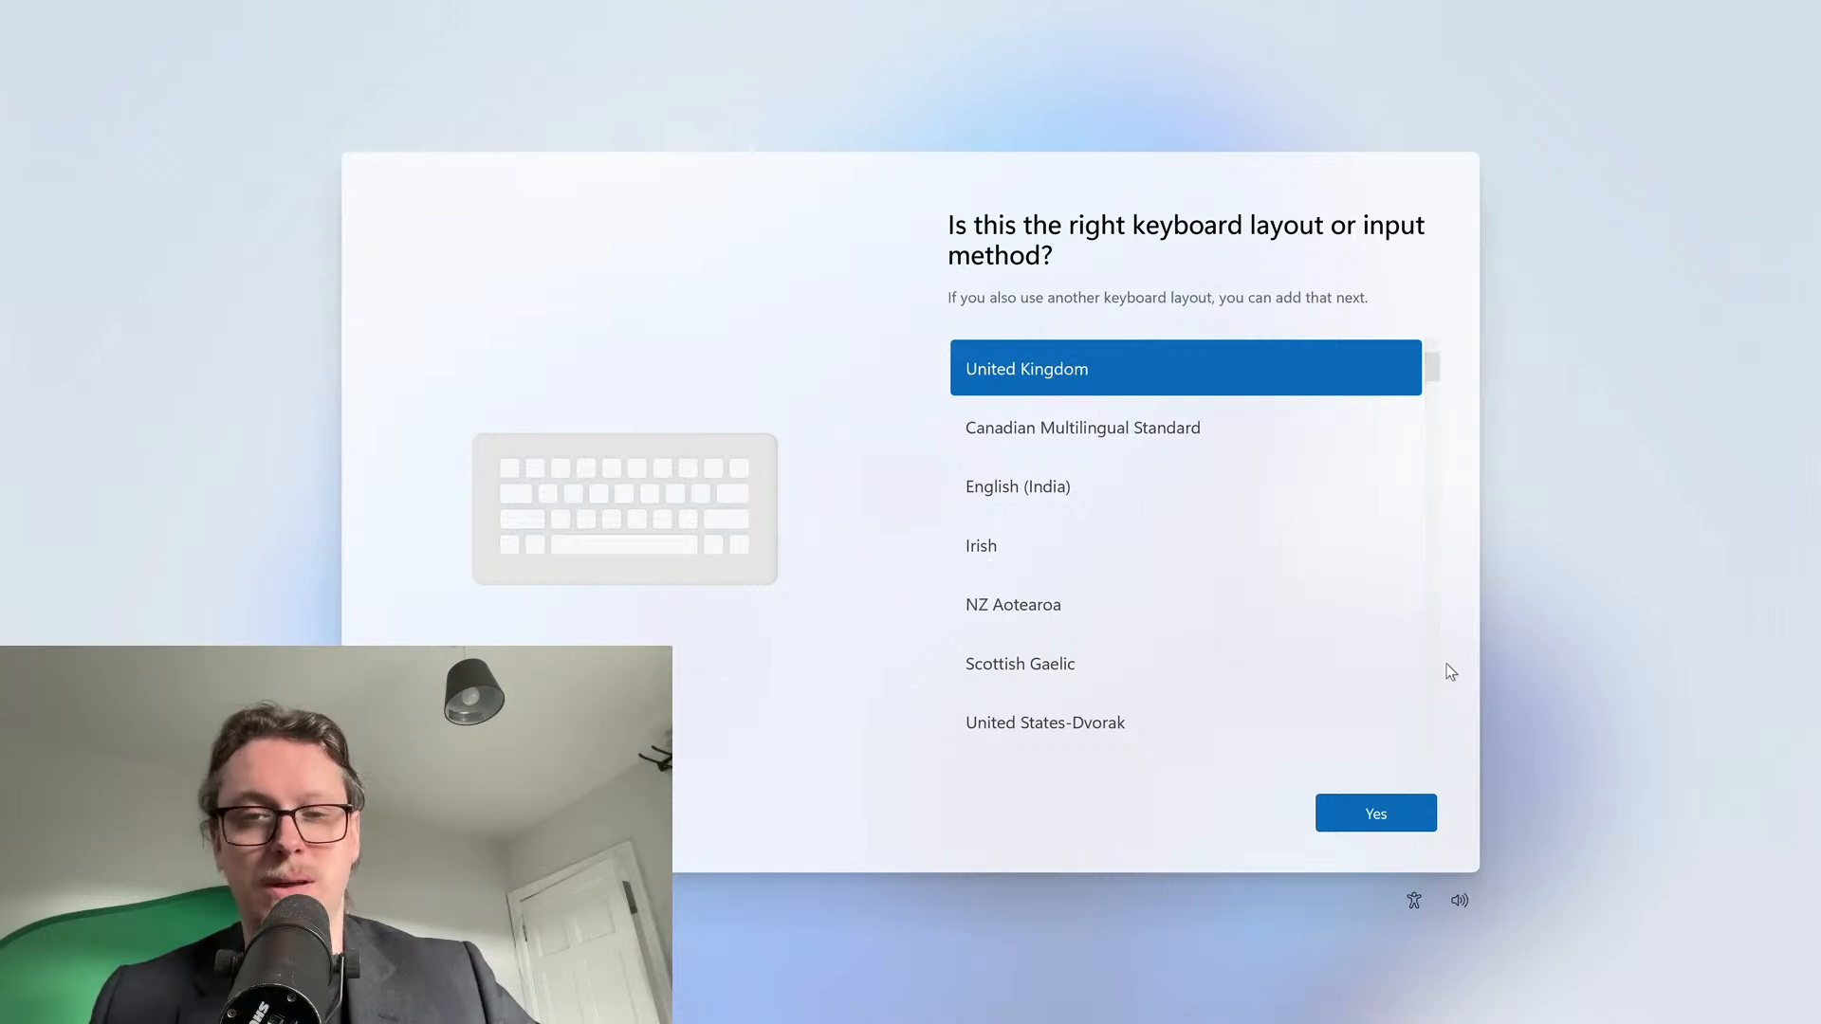
left_click(1405, 813)
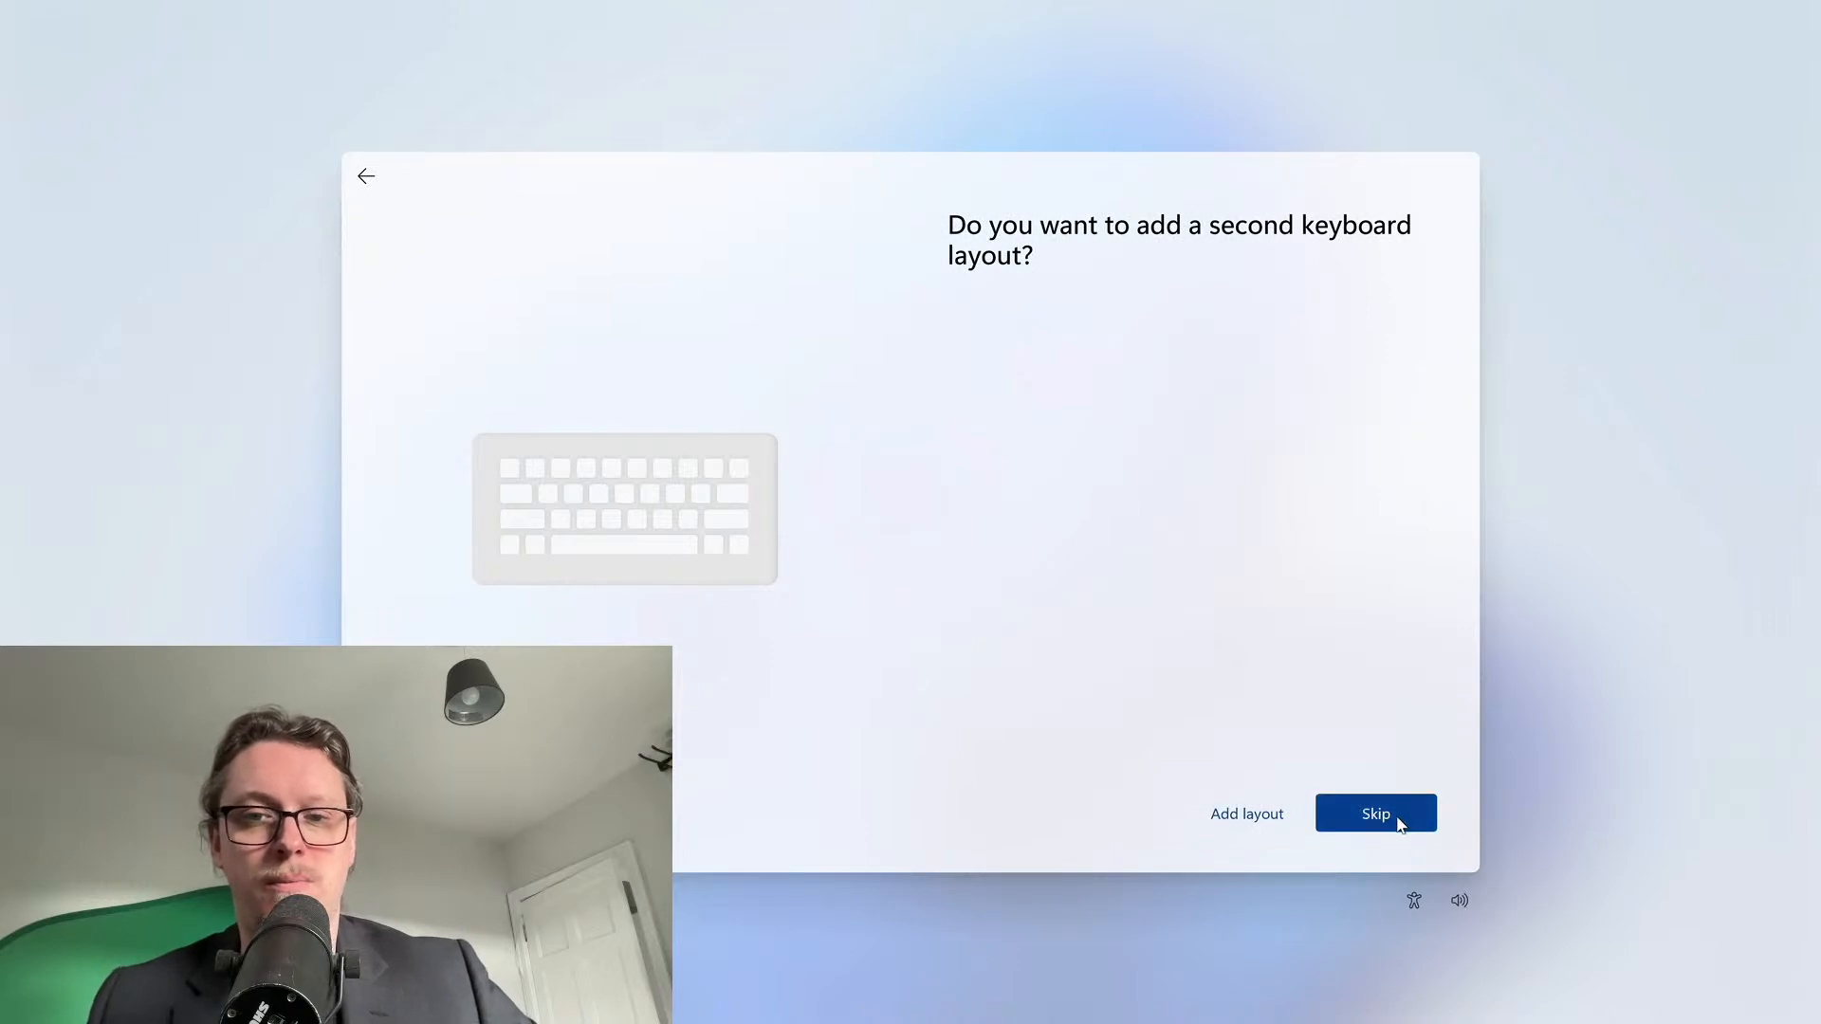
left_click(1381, 808)
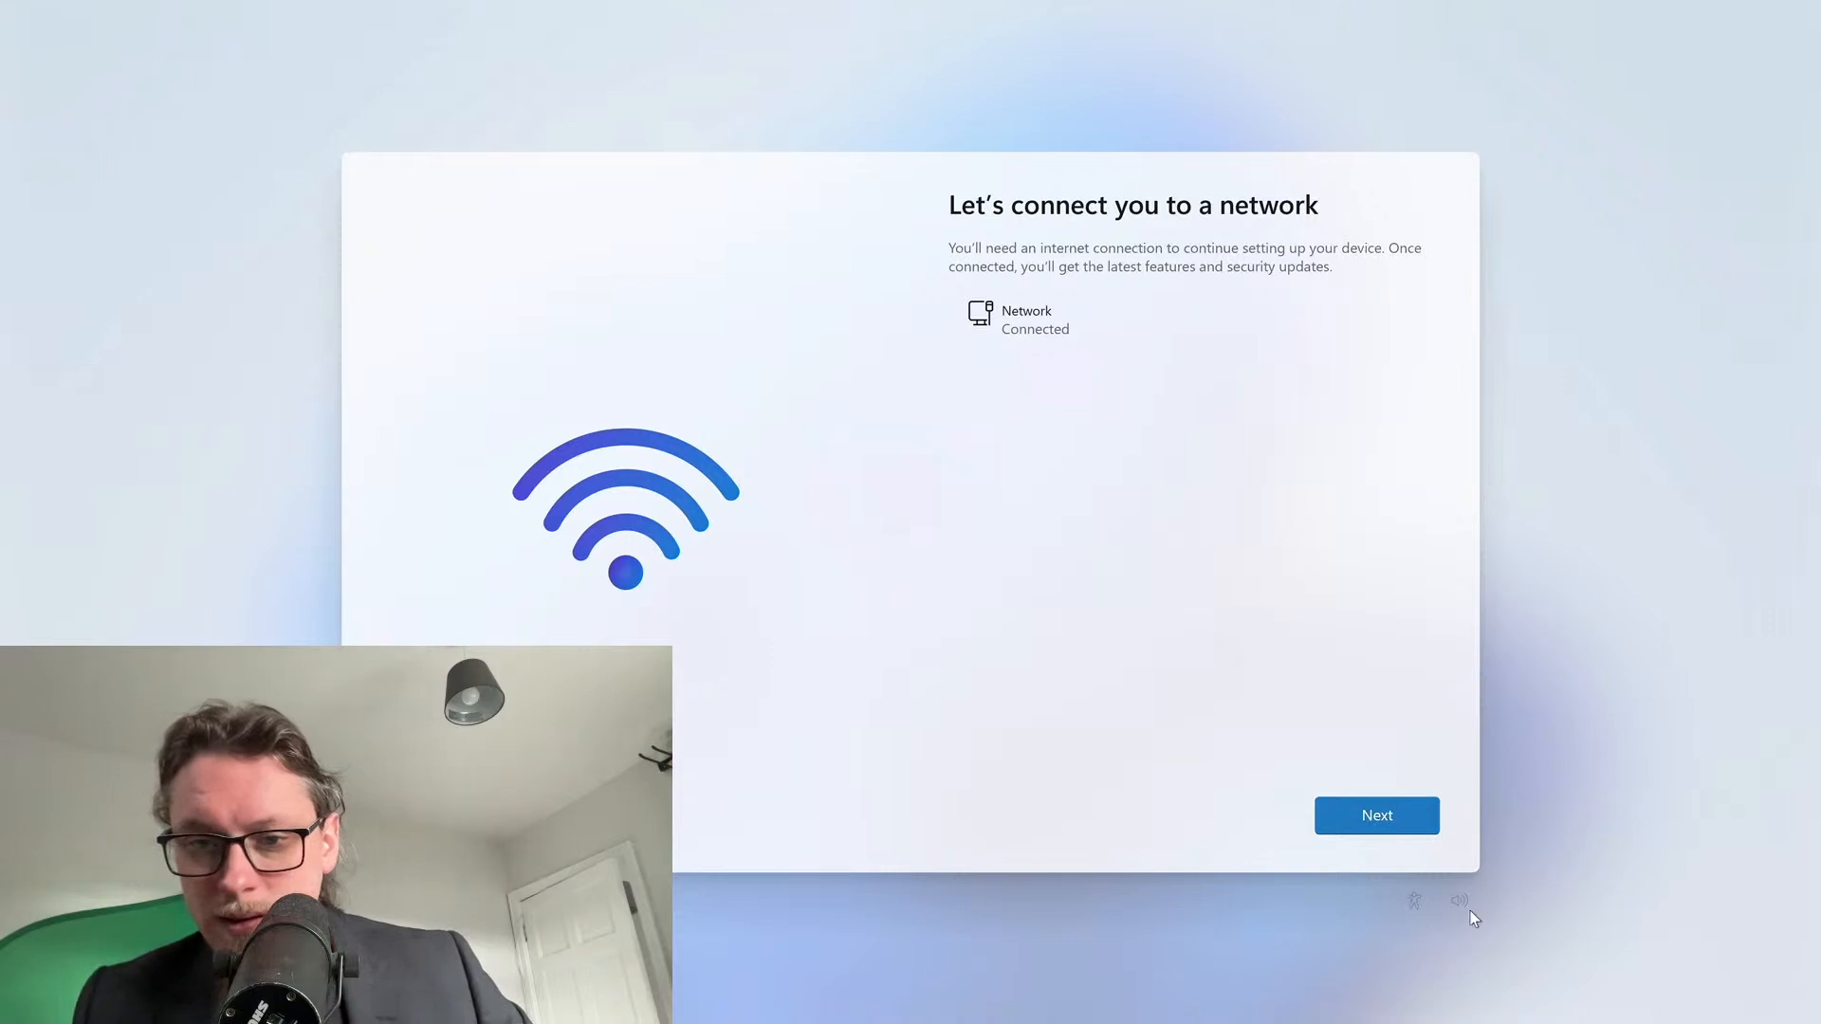
Continue past the network page now showing the wired Ethernet as Connected
left_click(1388, 819)
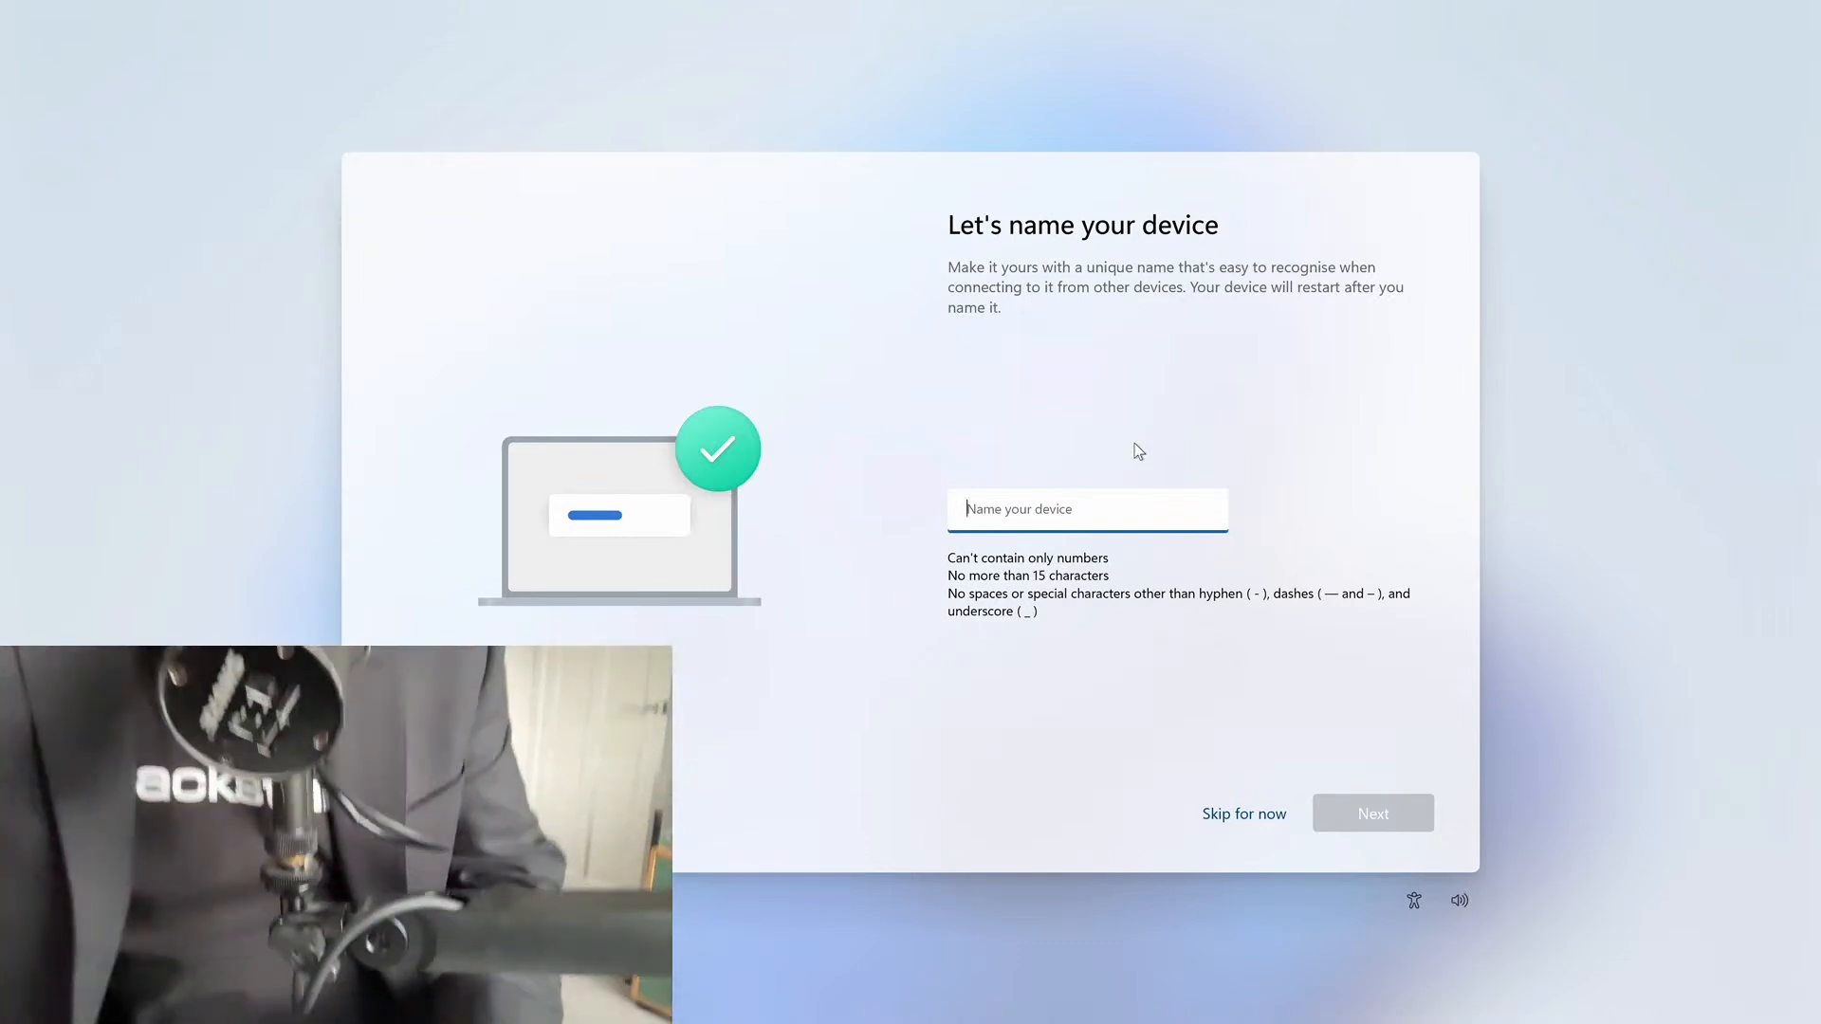
Name the device 'Fred' and continue, letting setup restart
type("Fred")
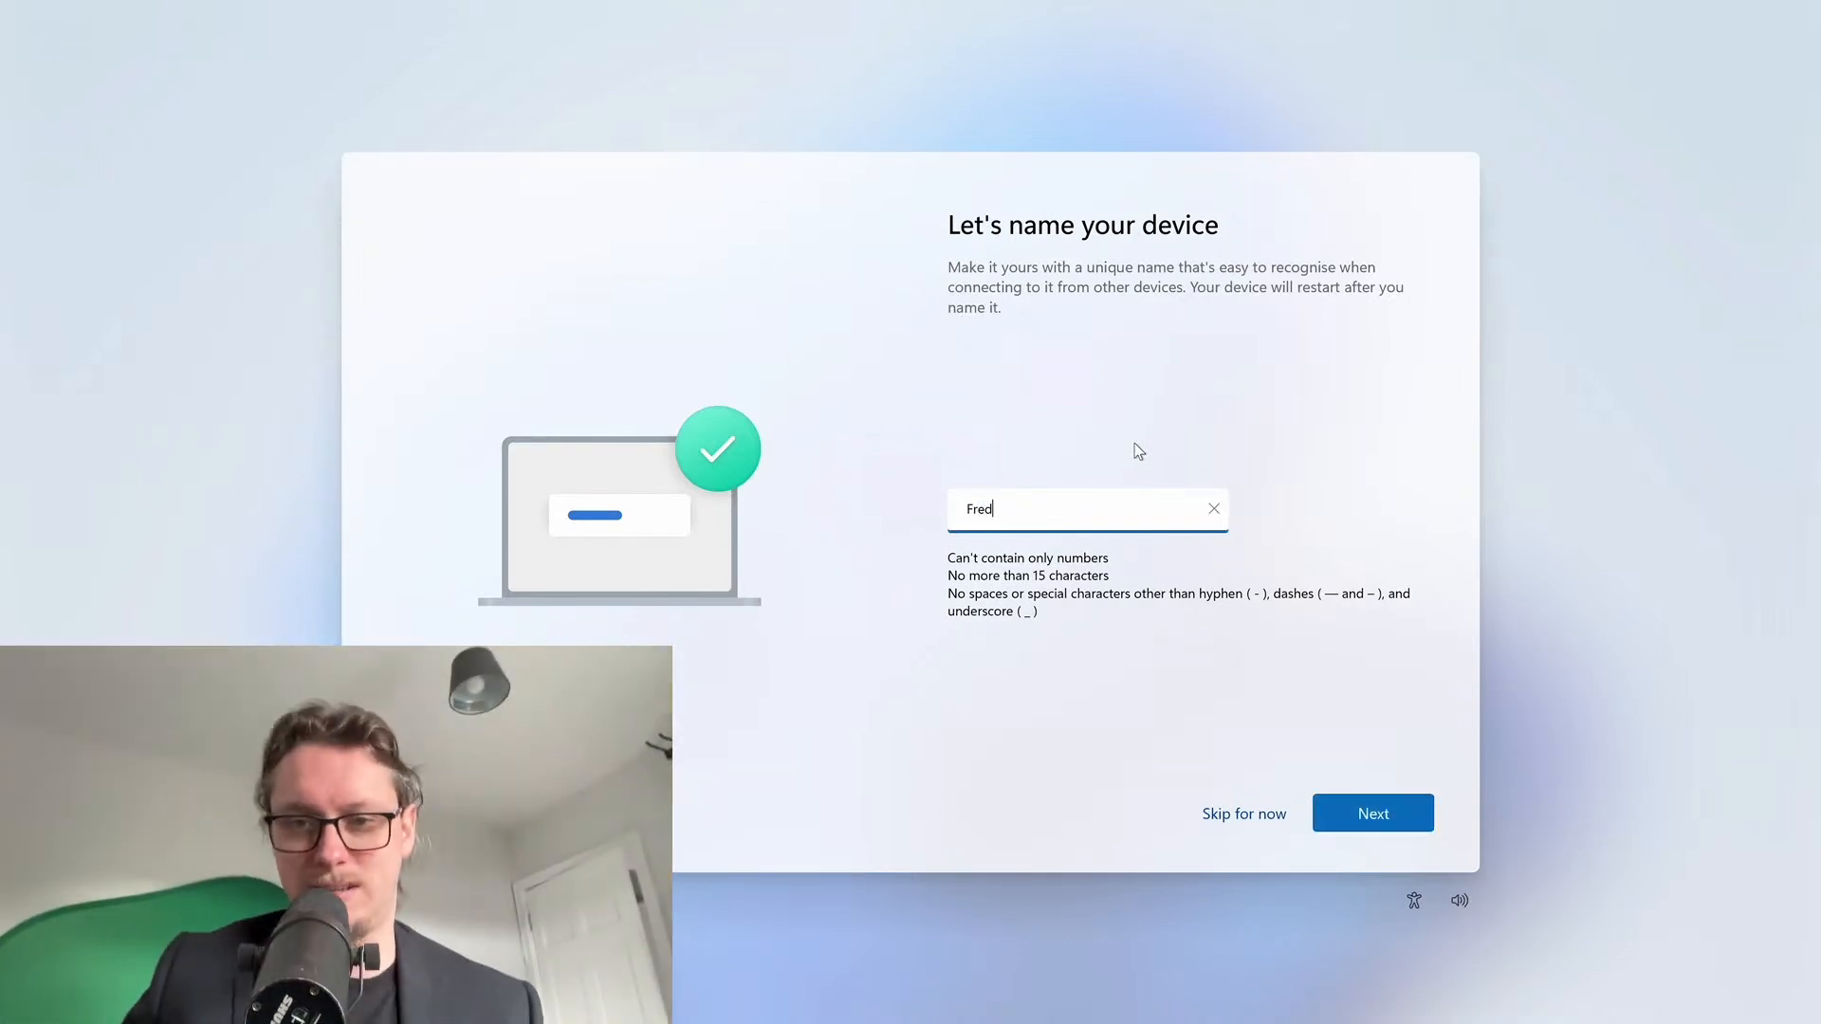
left_click(1369, 812)
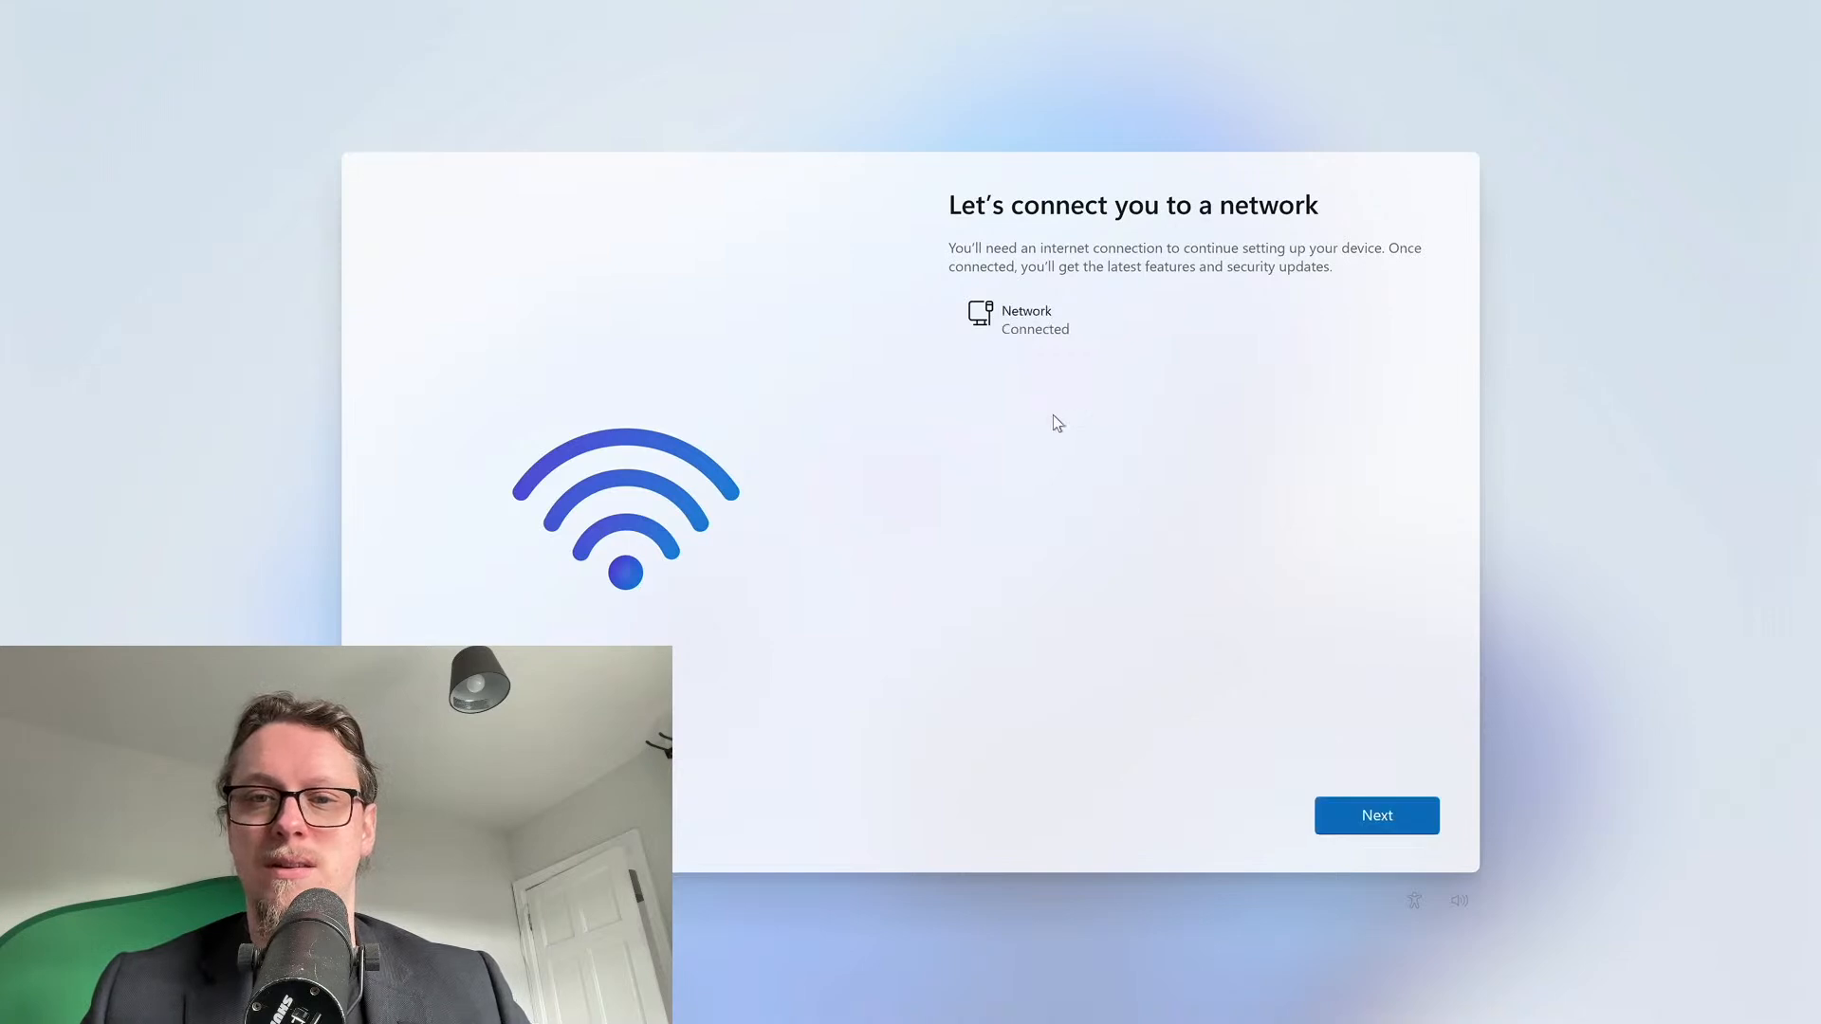
Continue past the network page, choose 'Set up for personal use', and proceed to sign-in
left_click(1404, 825)
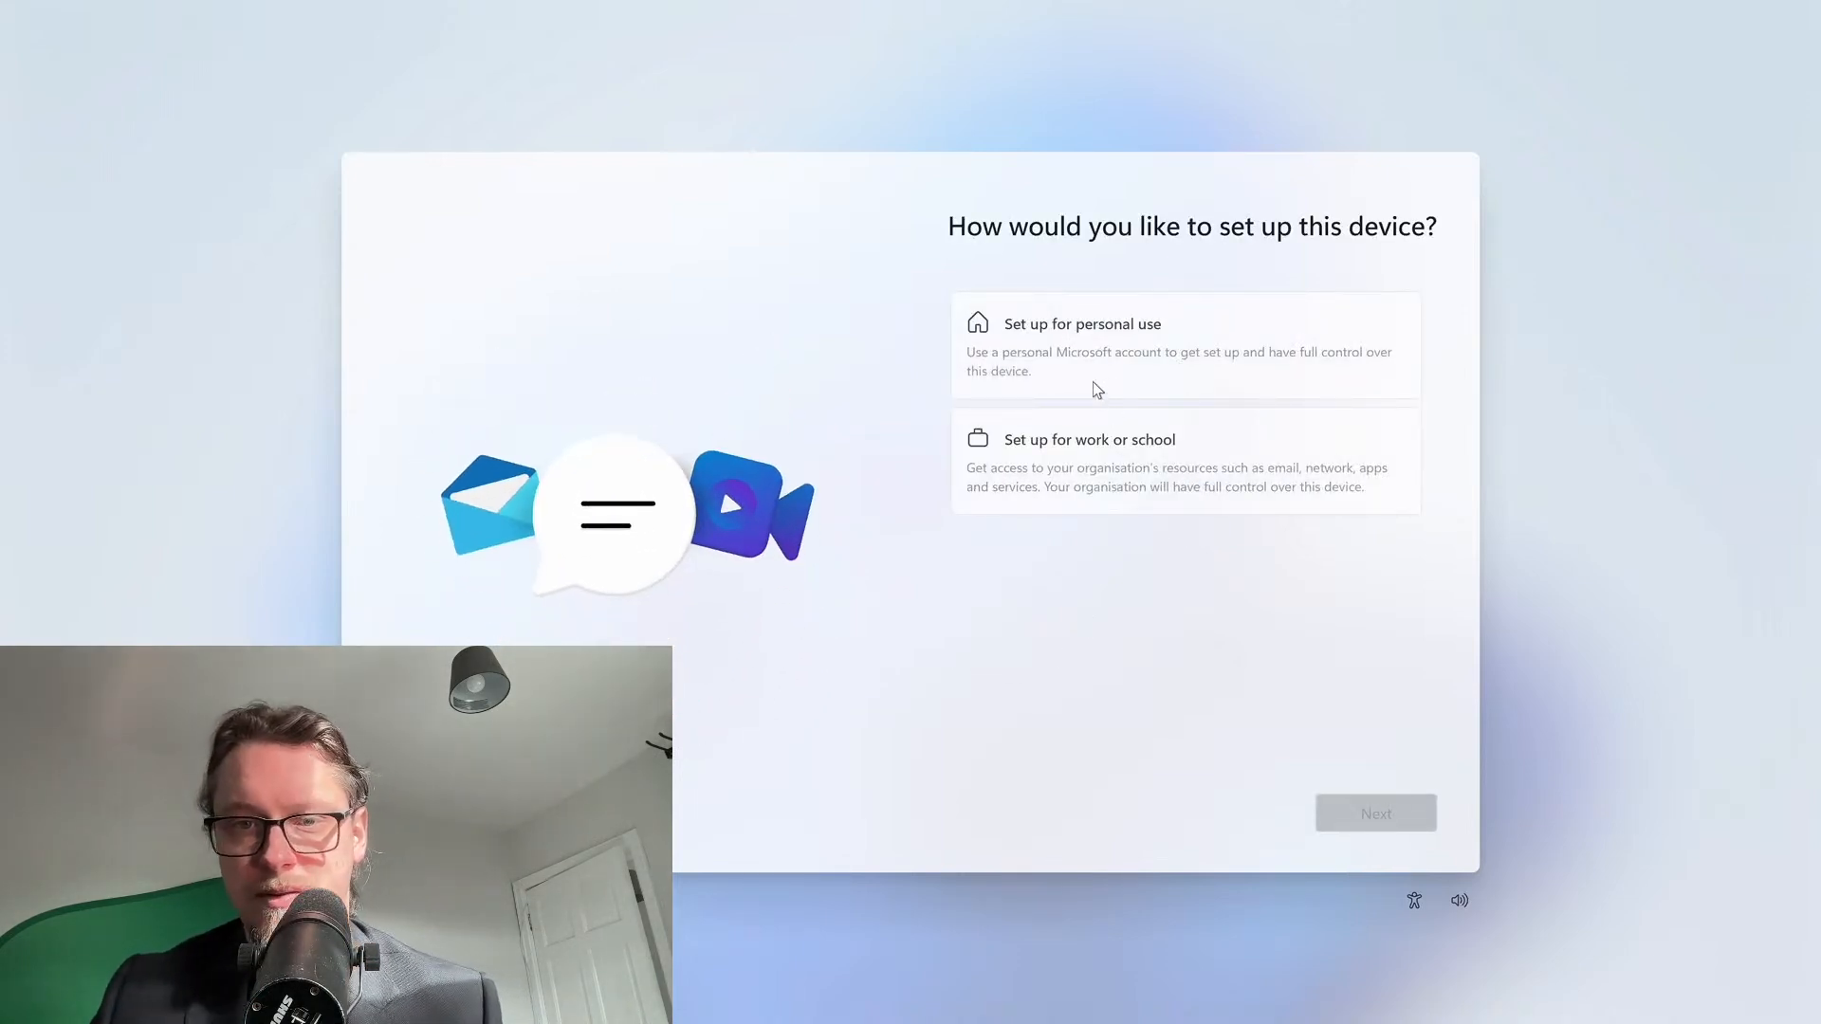
left_click(1117, 349)
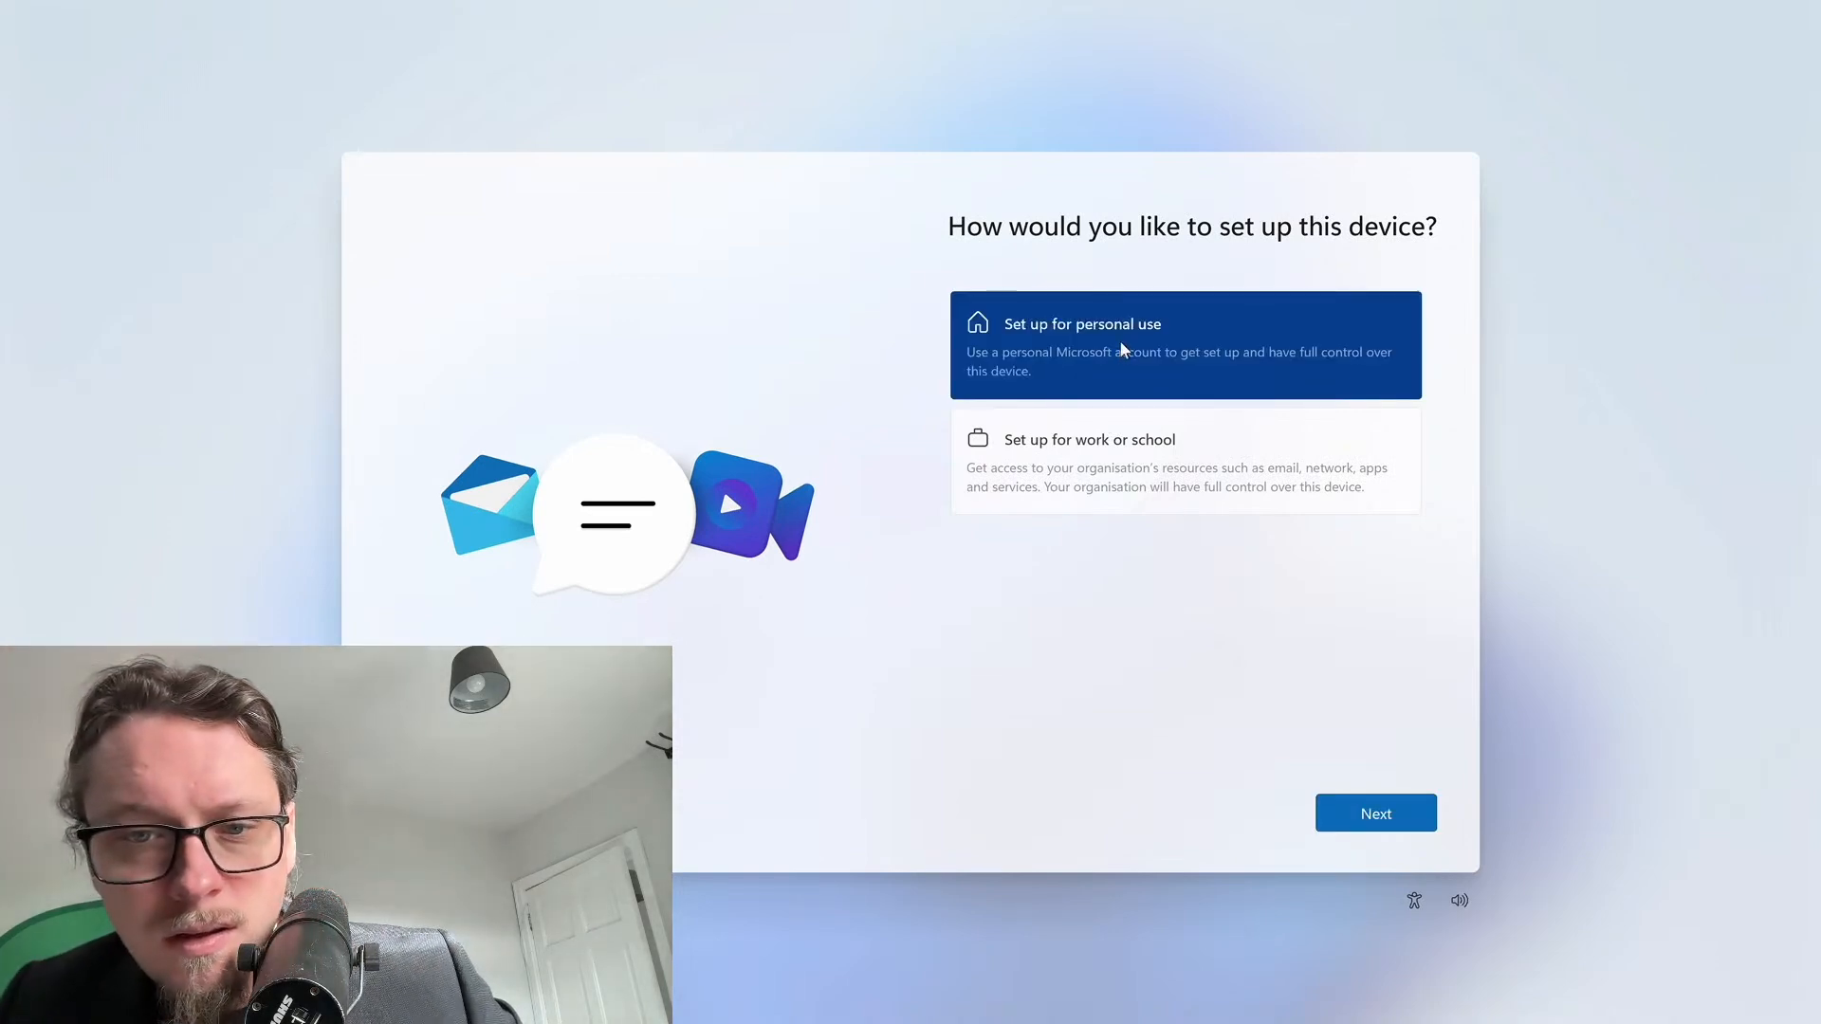
left_click(1377, 817)
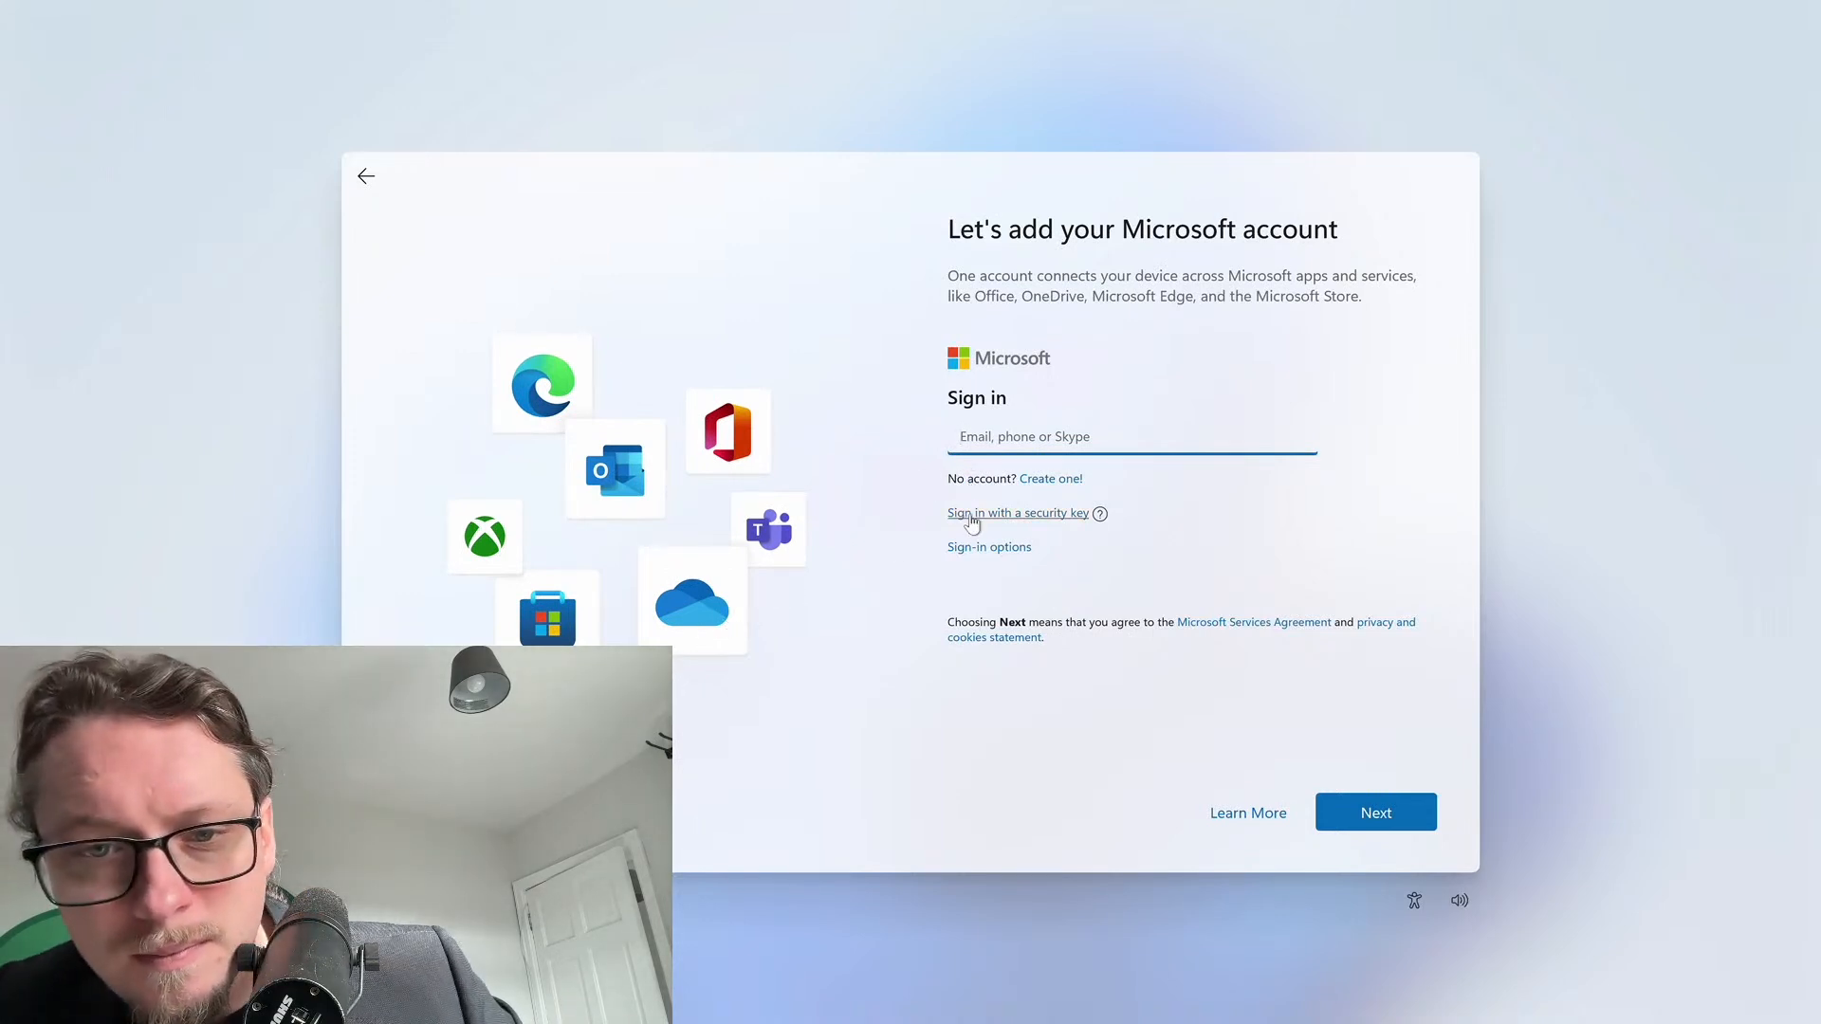
Enter the Microsoft account e-mail address and submit it
left_click(987, 550)
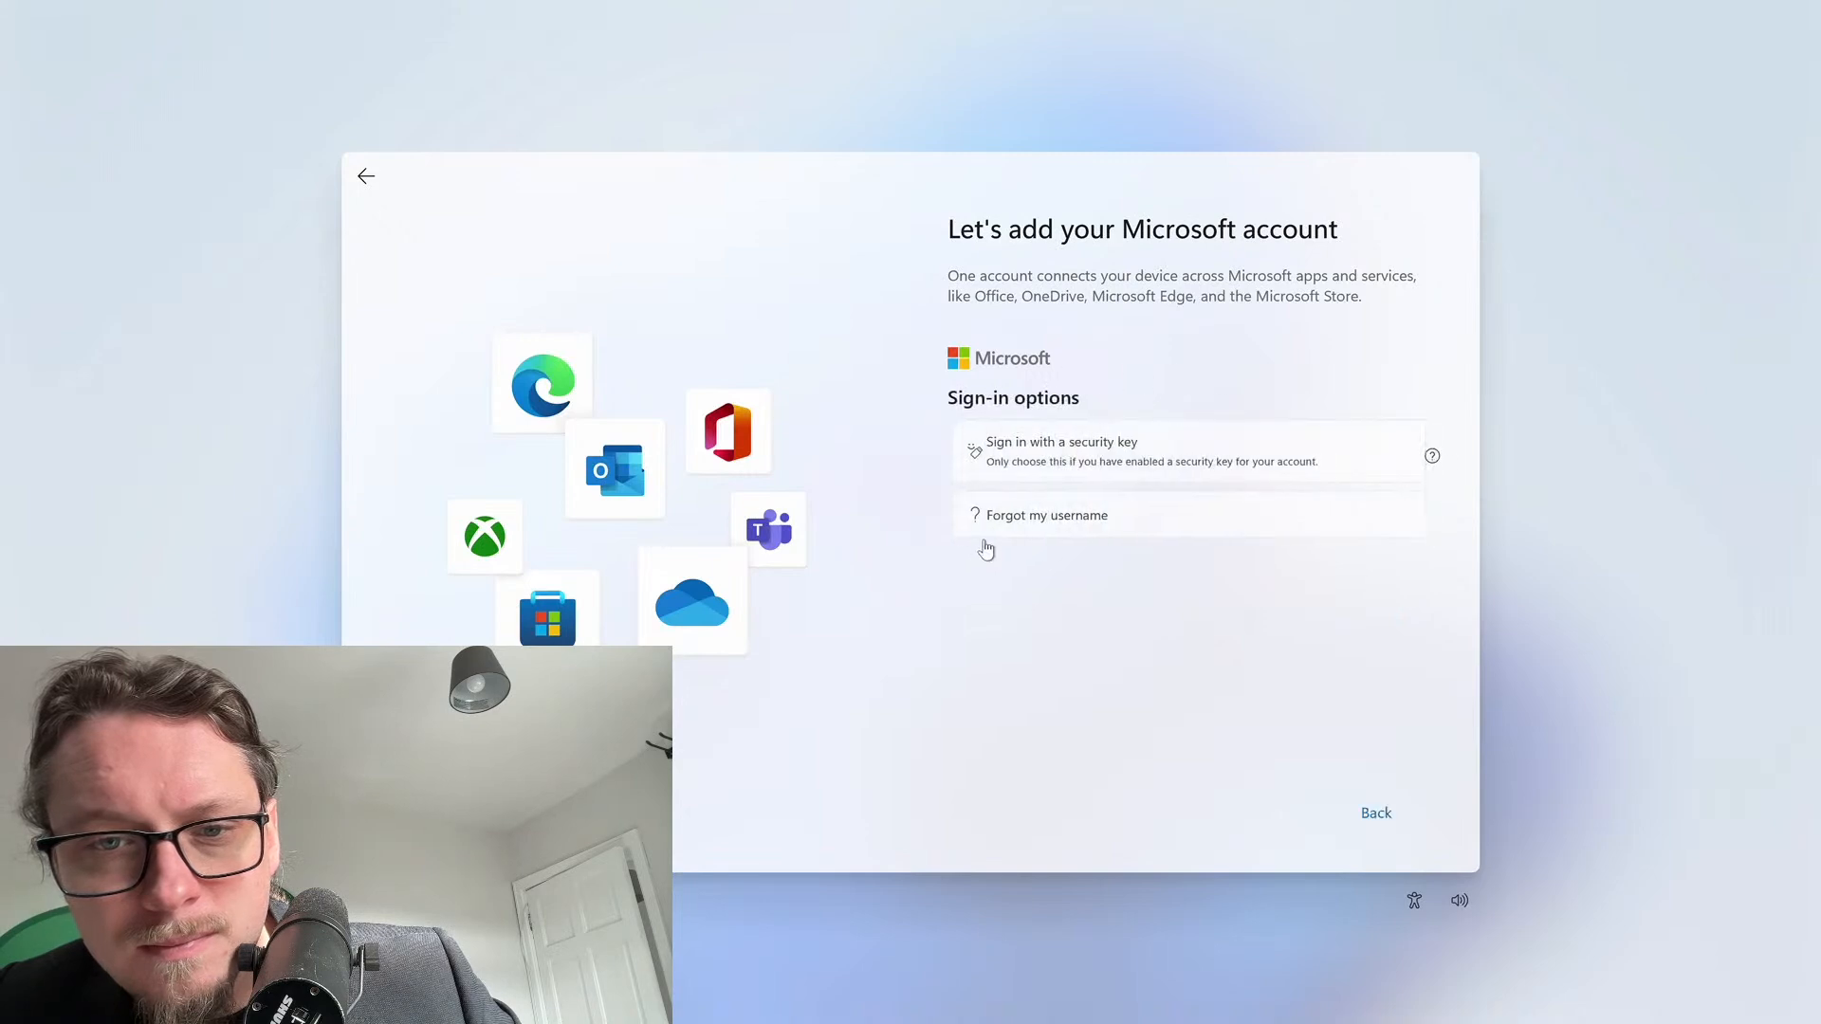
left_click(1380, 811)
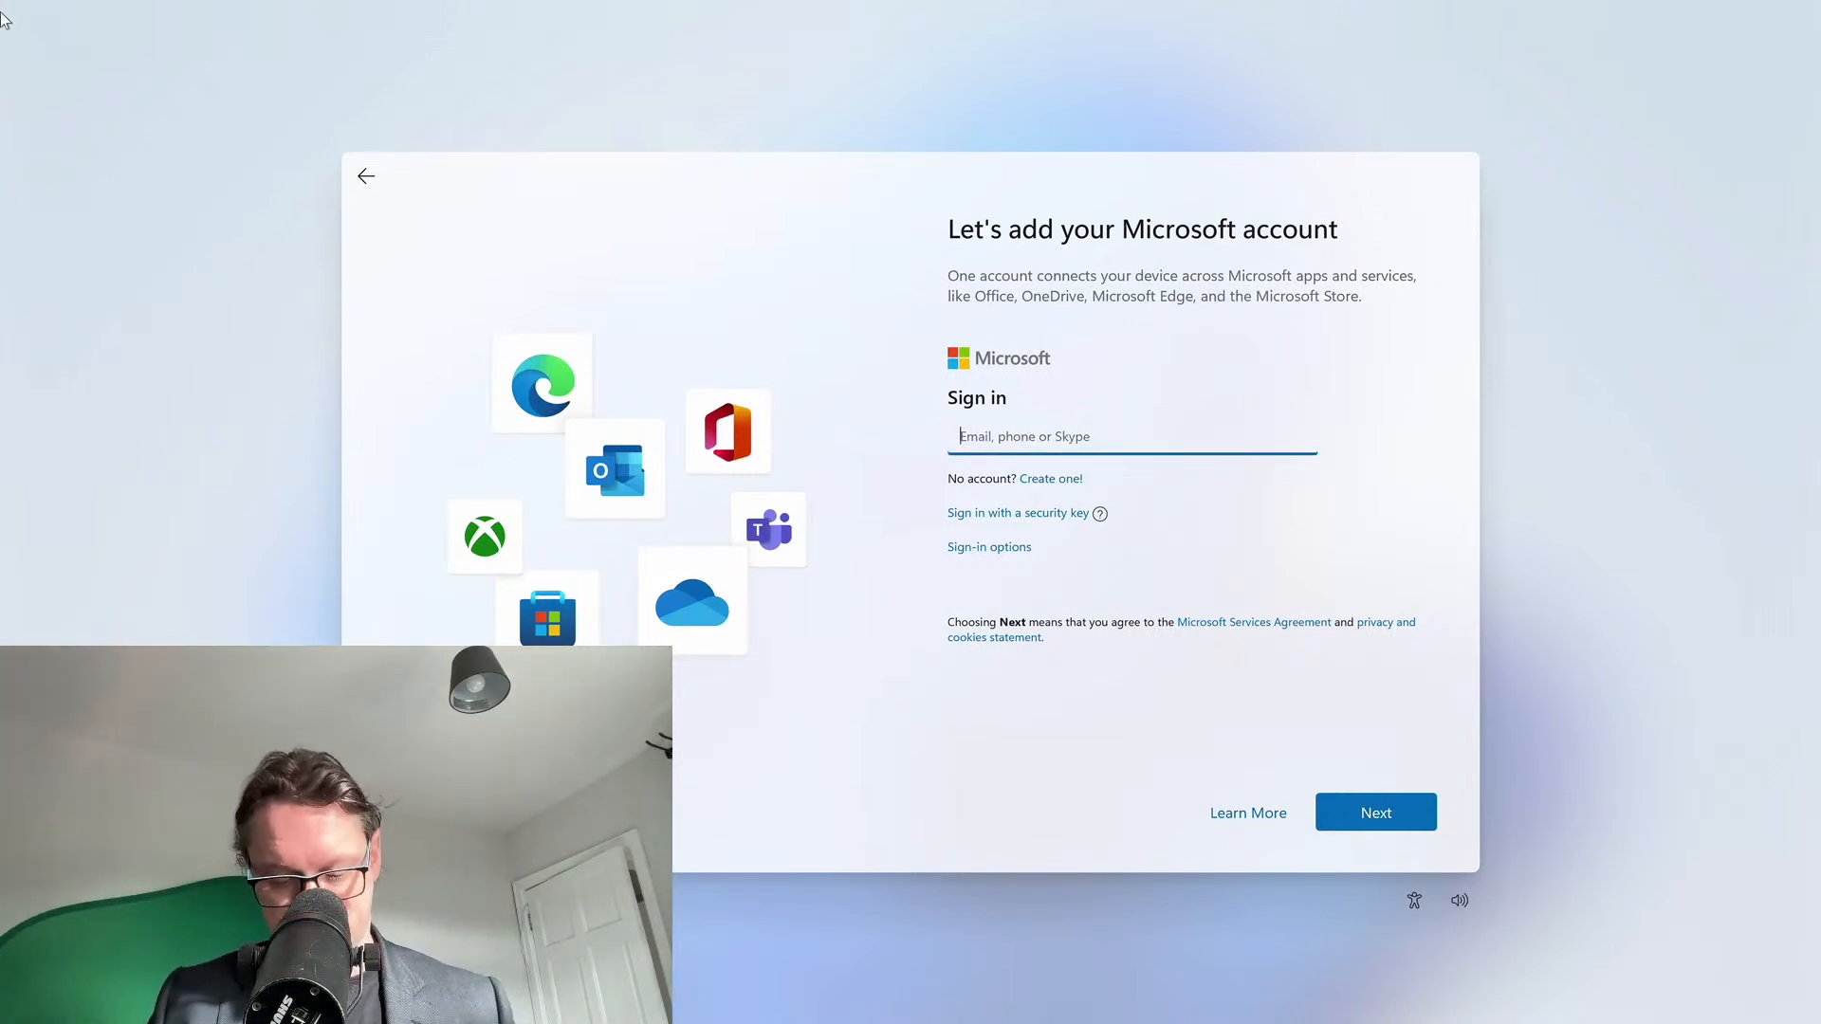
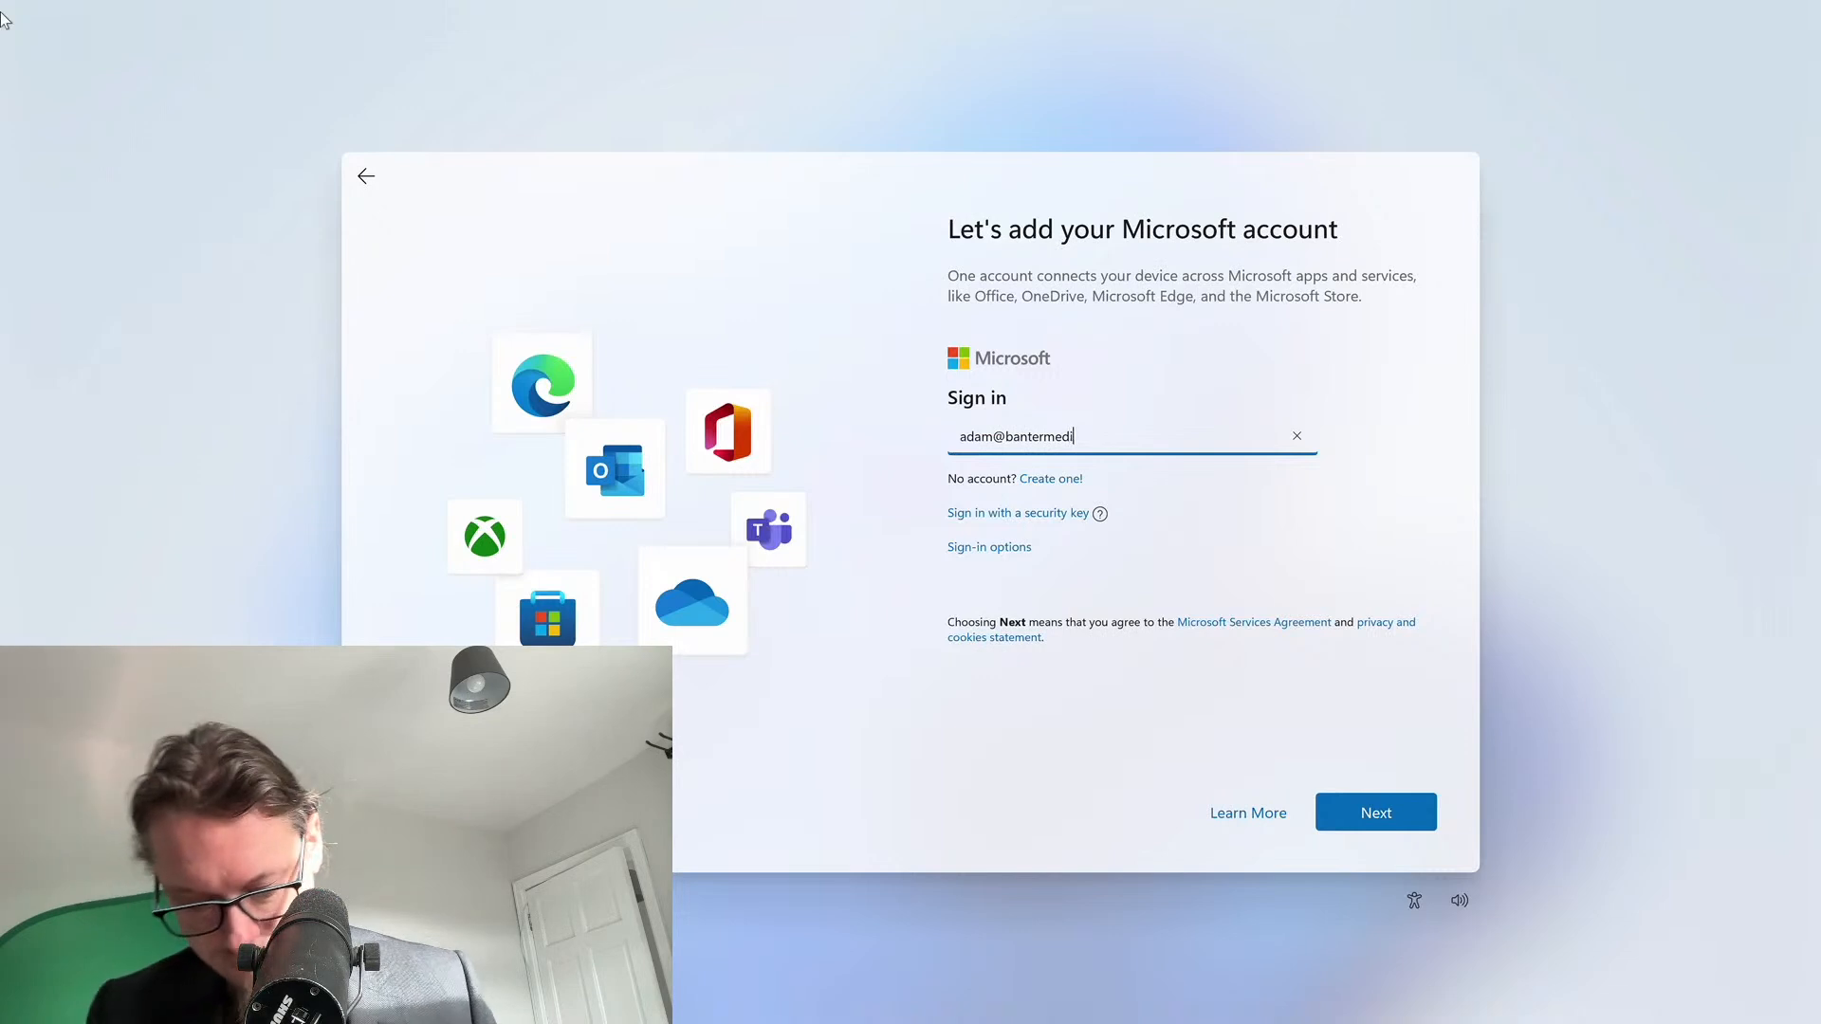
key("Return")
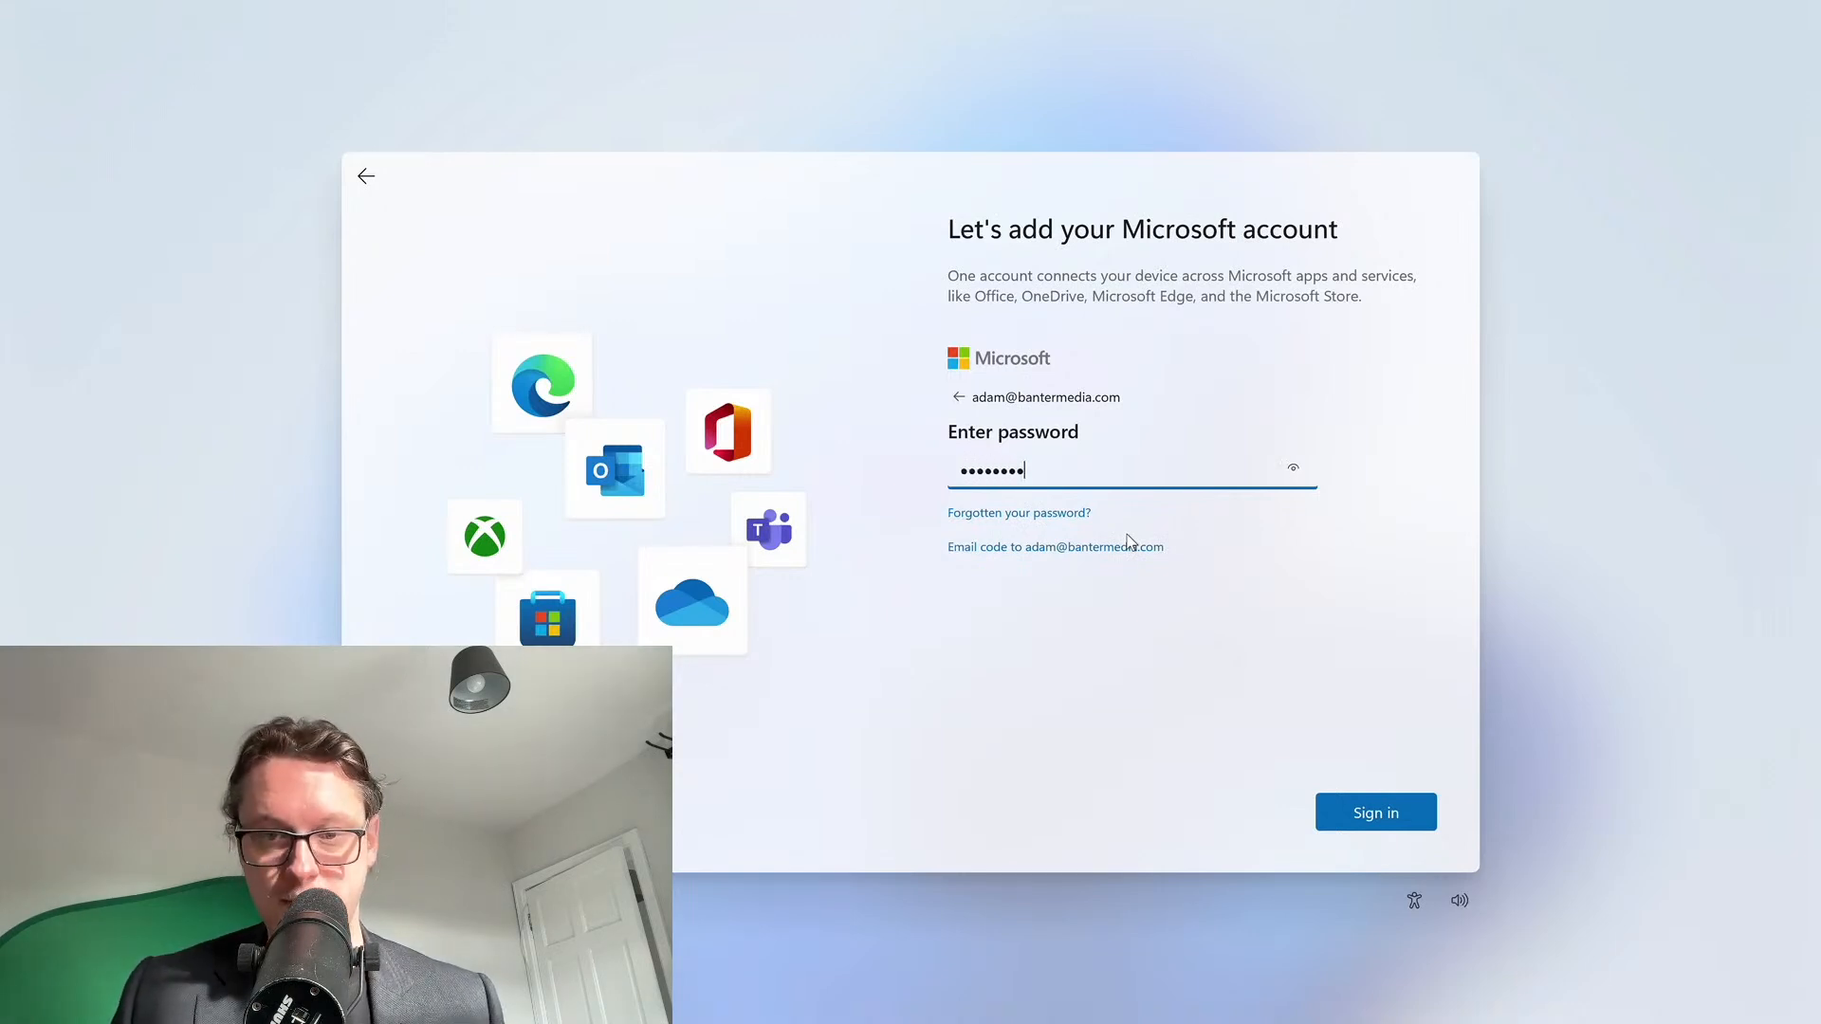
Enter the account password, retrying until the sign-in is accepted
key("Return")
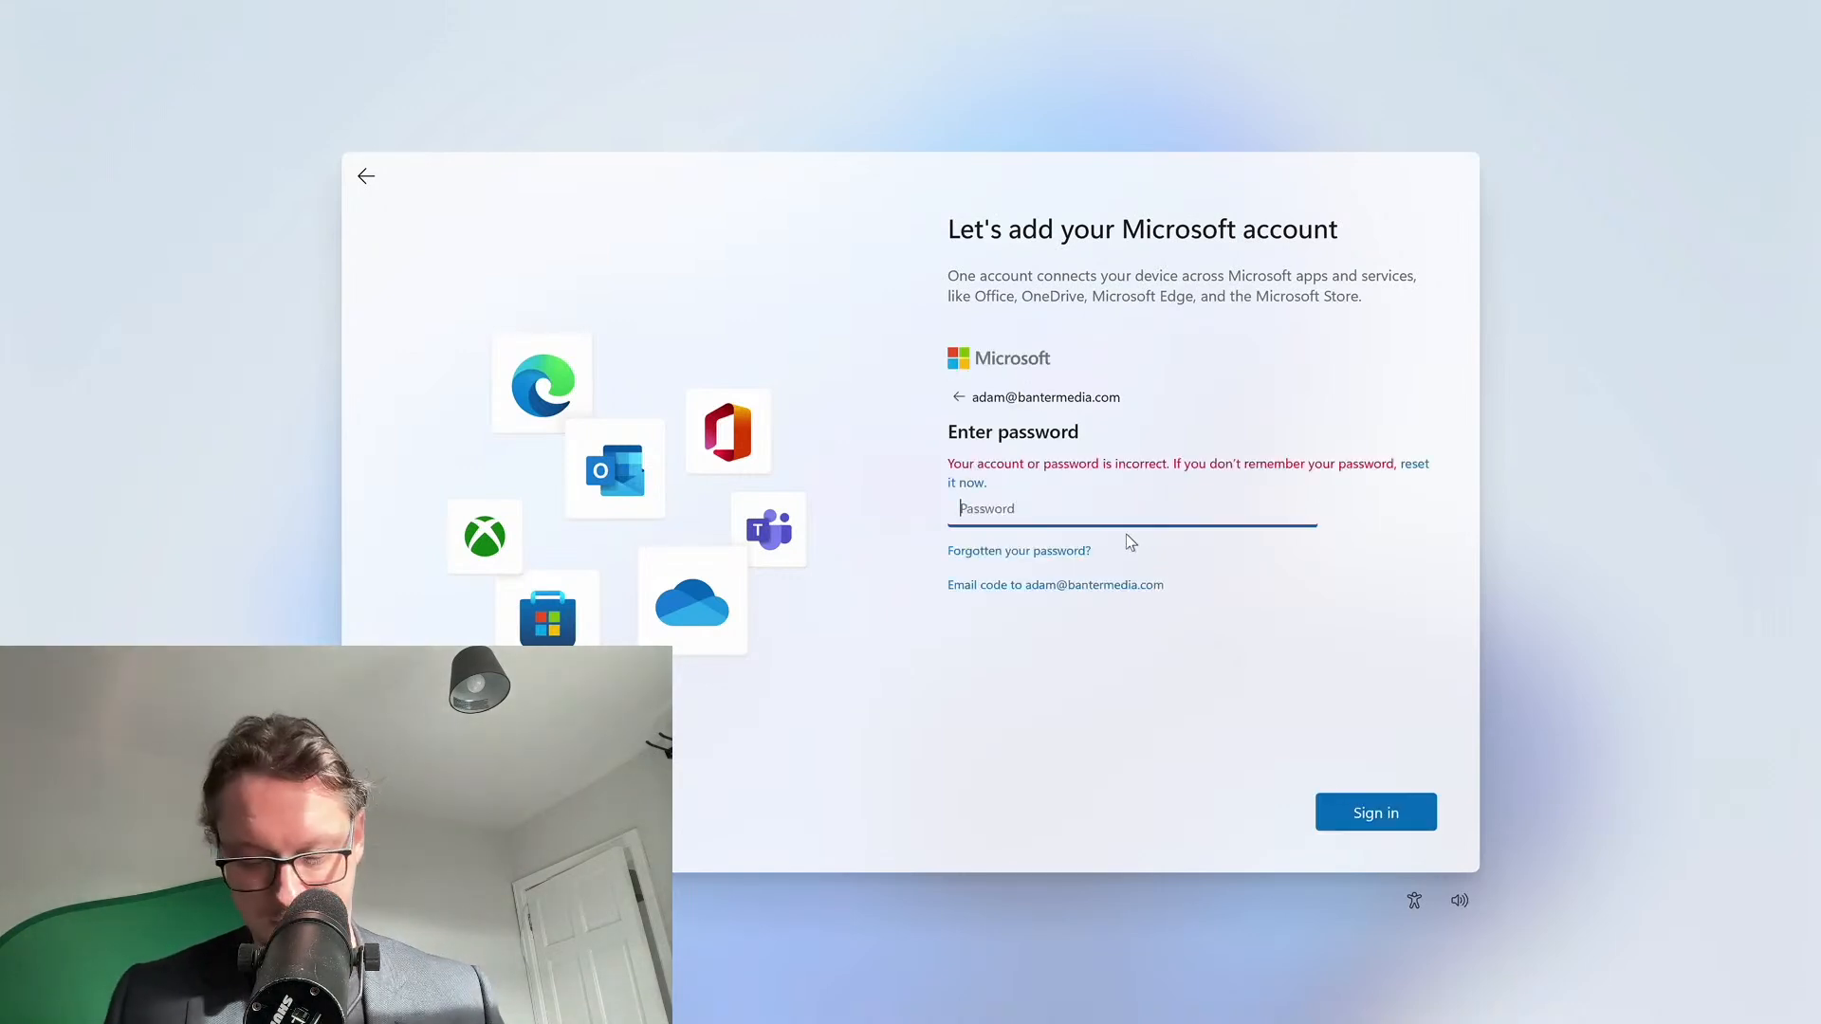
type("********")
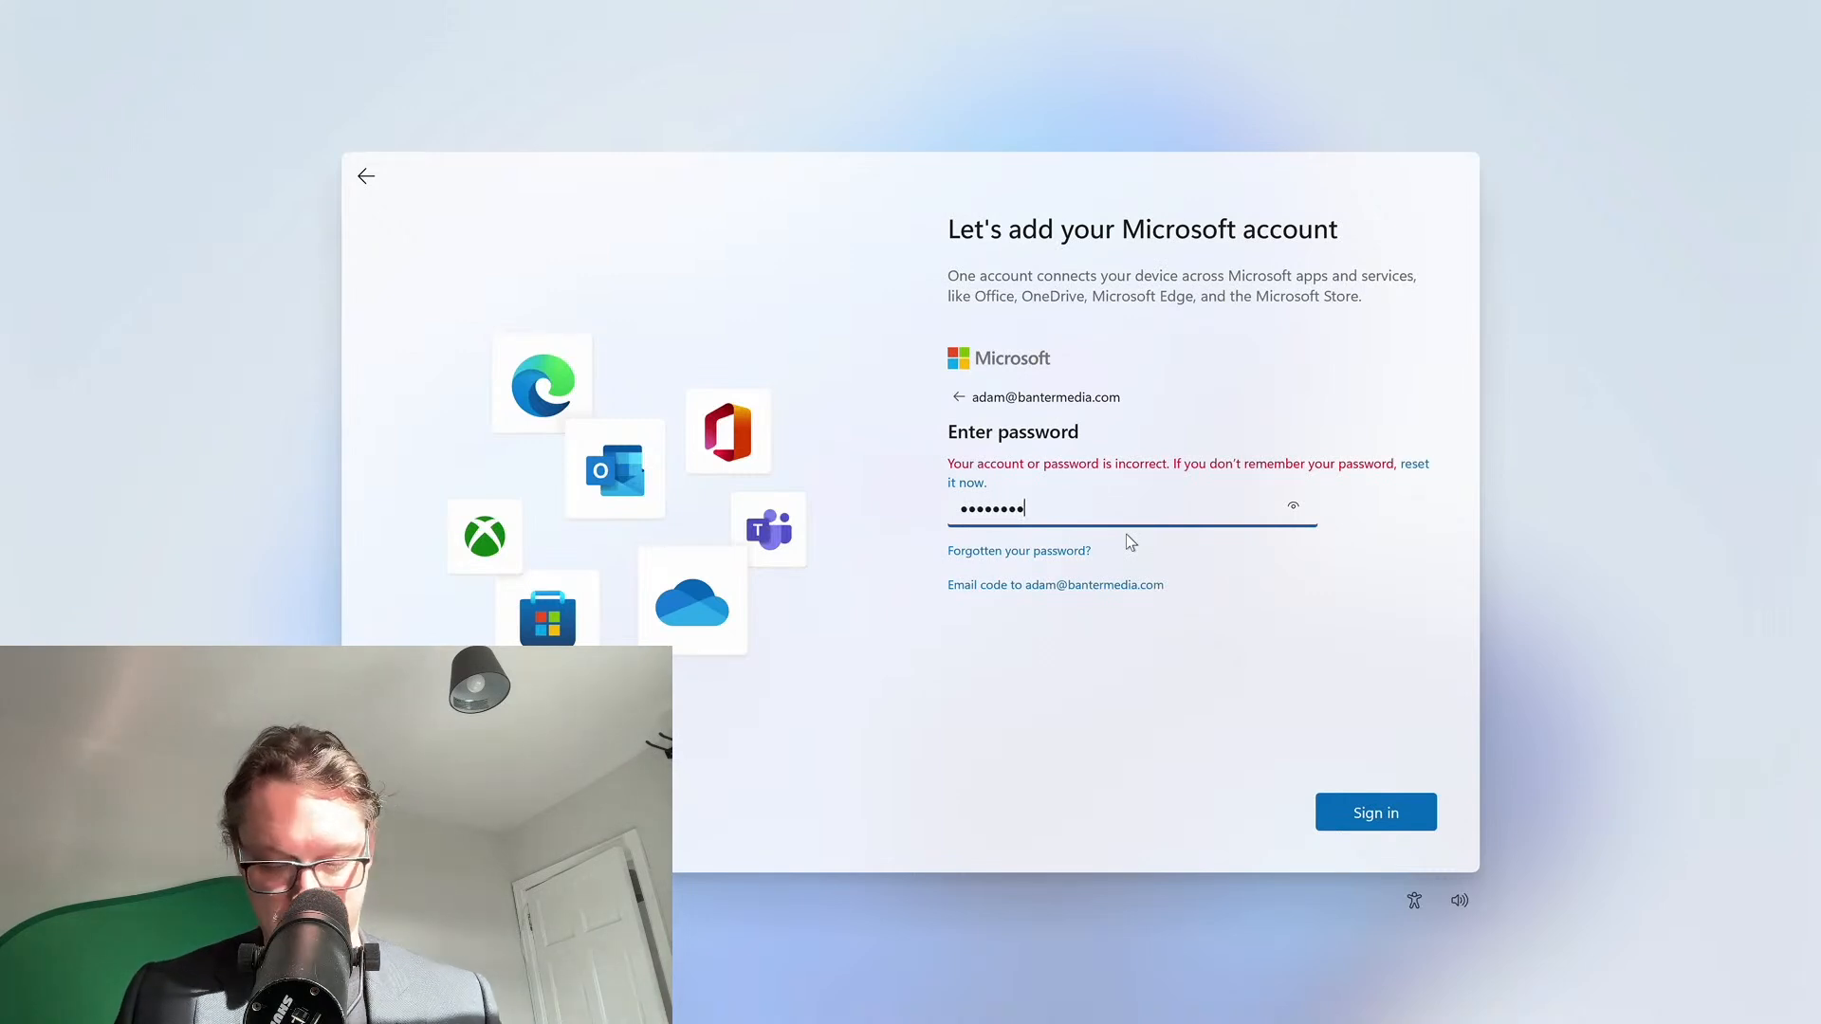
type("*")
key("Return")
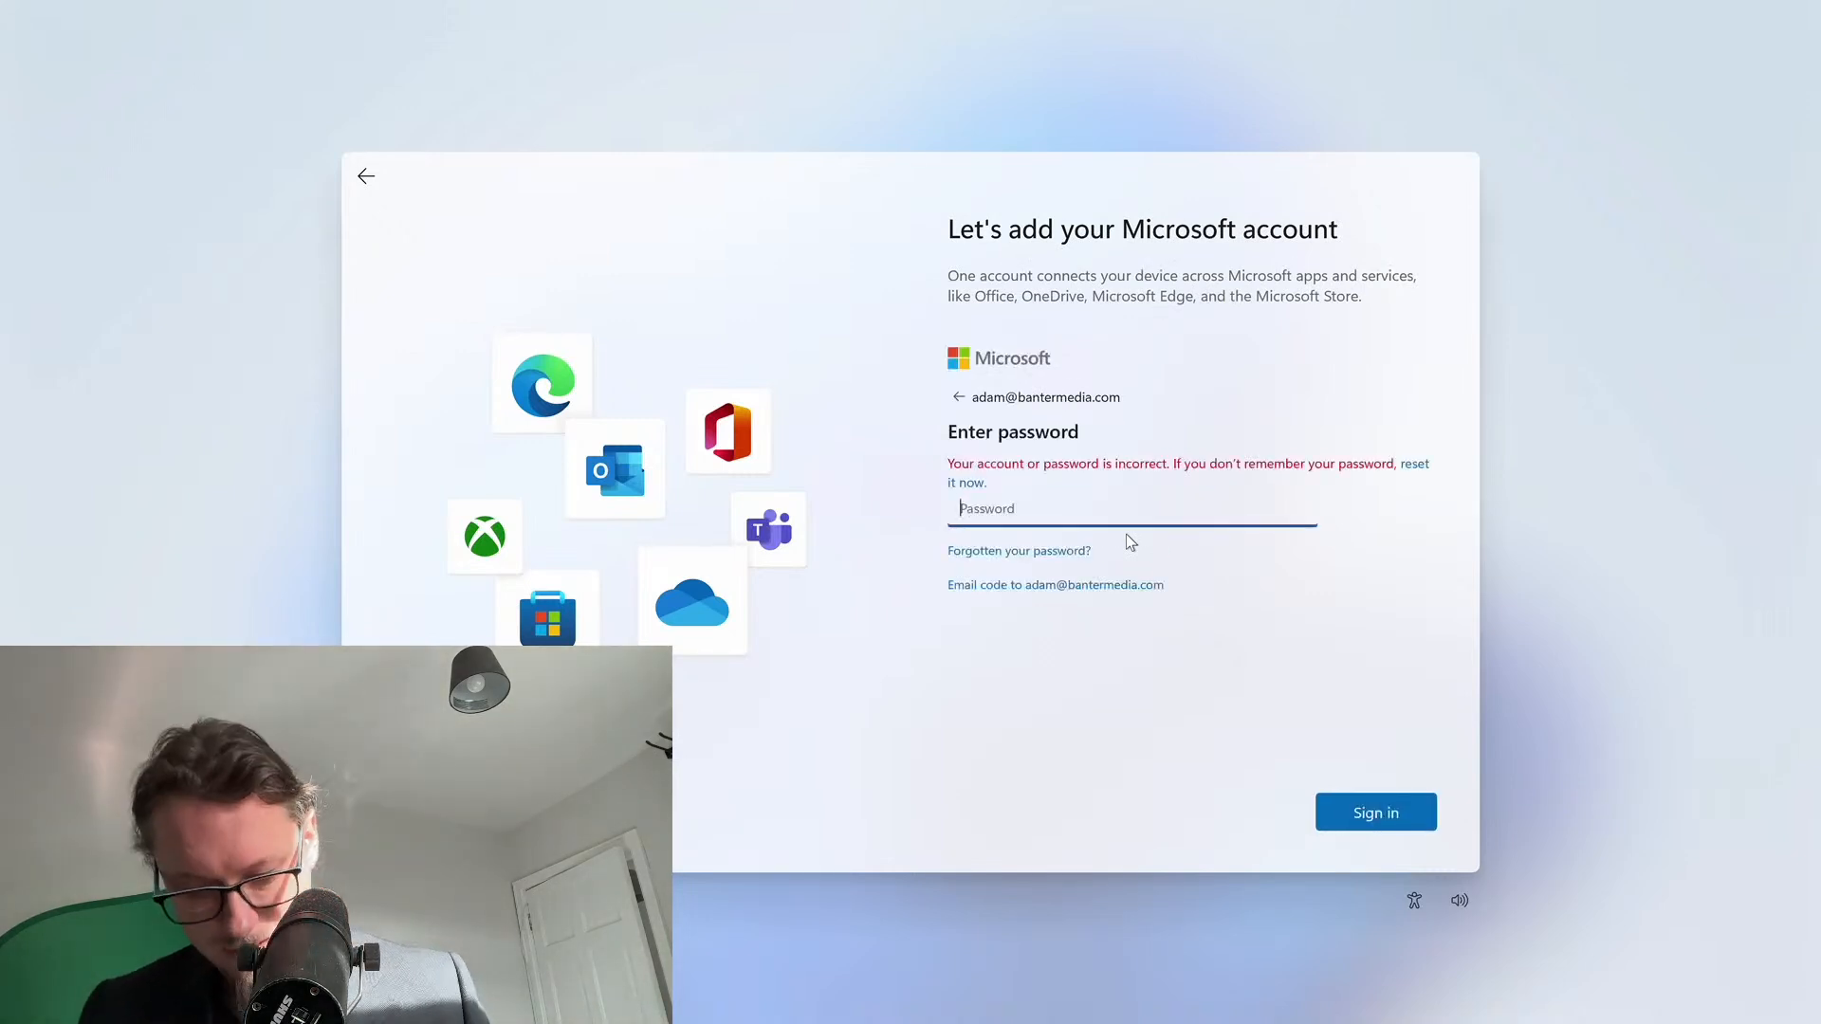
type("*********")
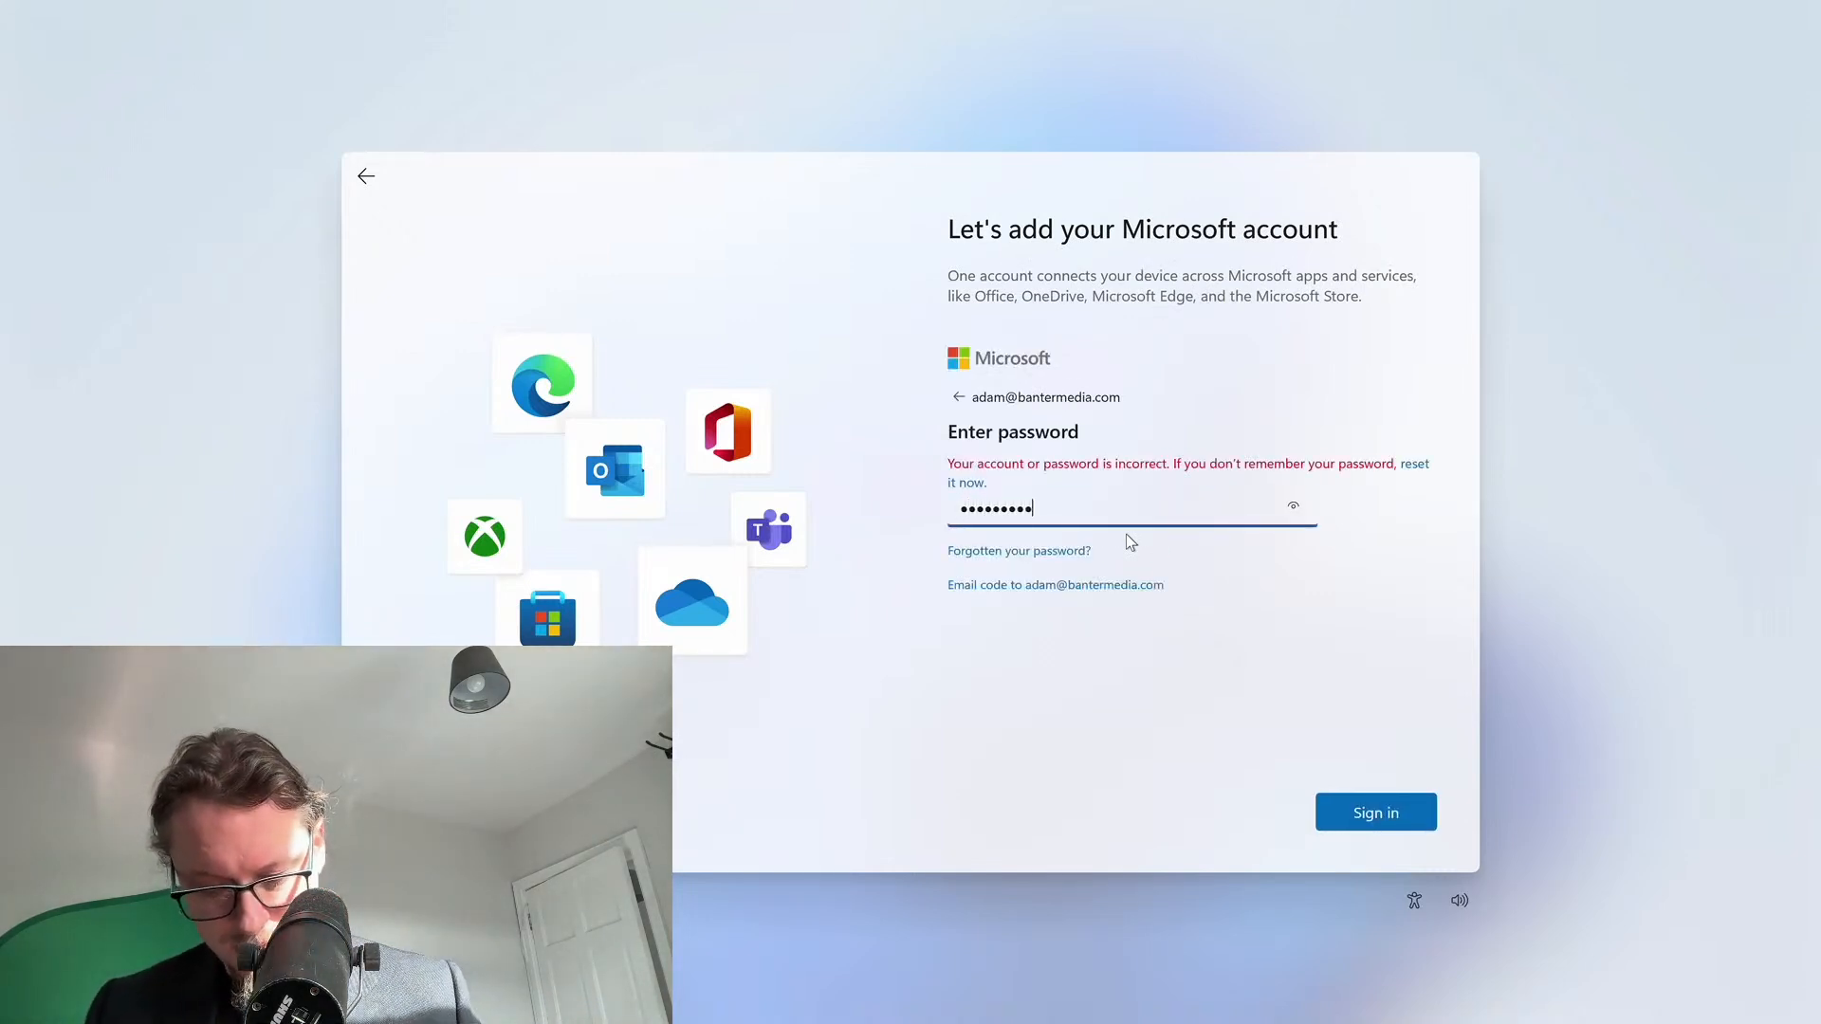
type("**")
key("Return")
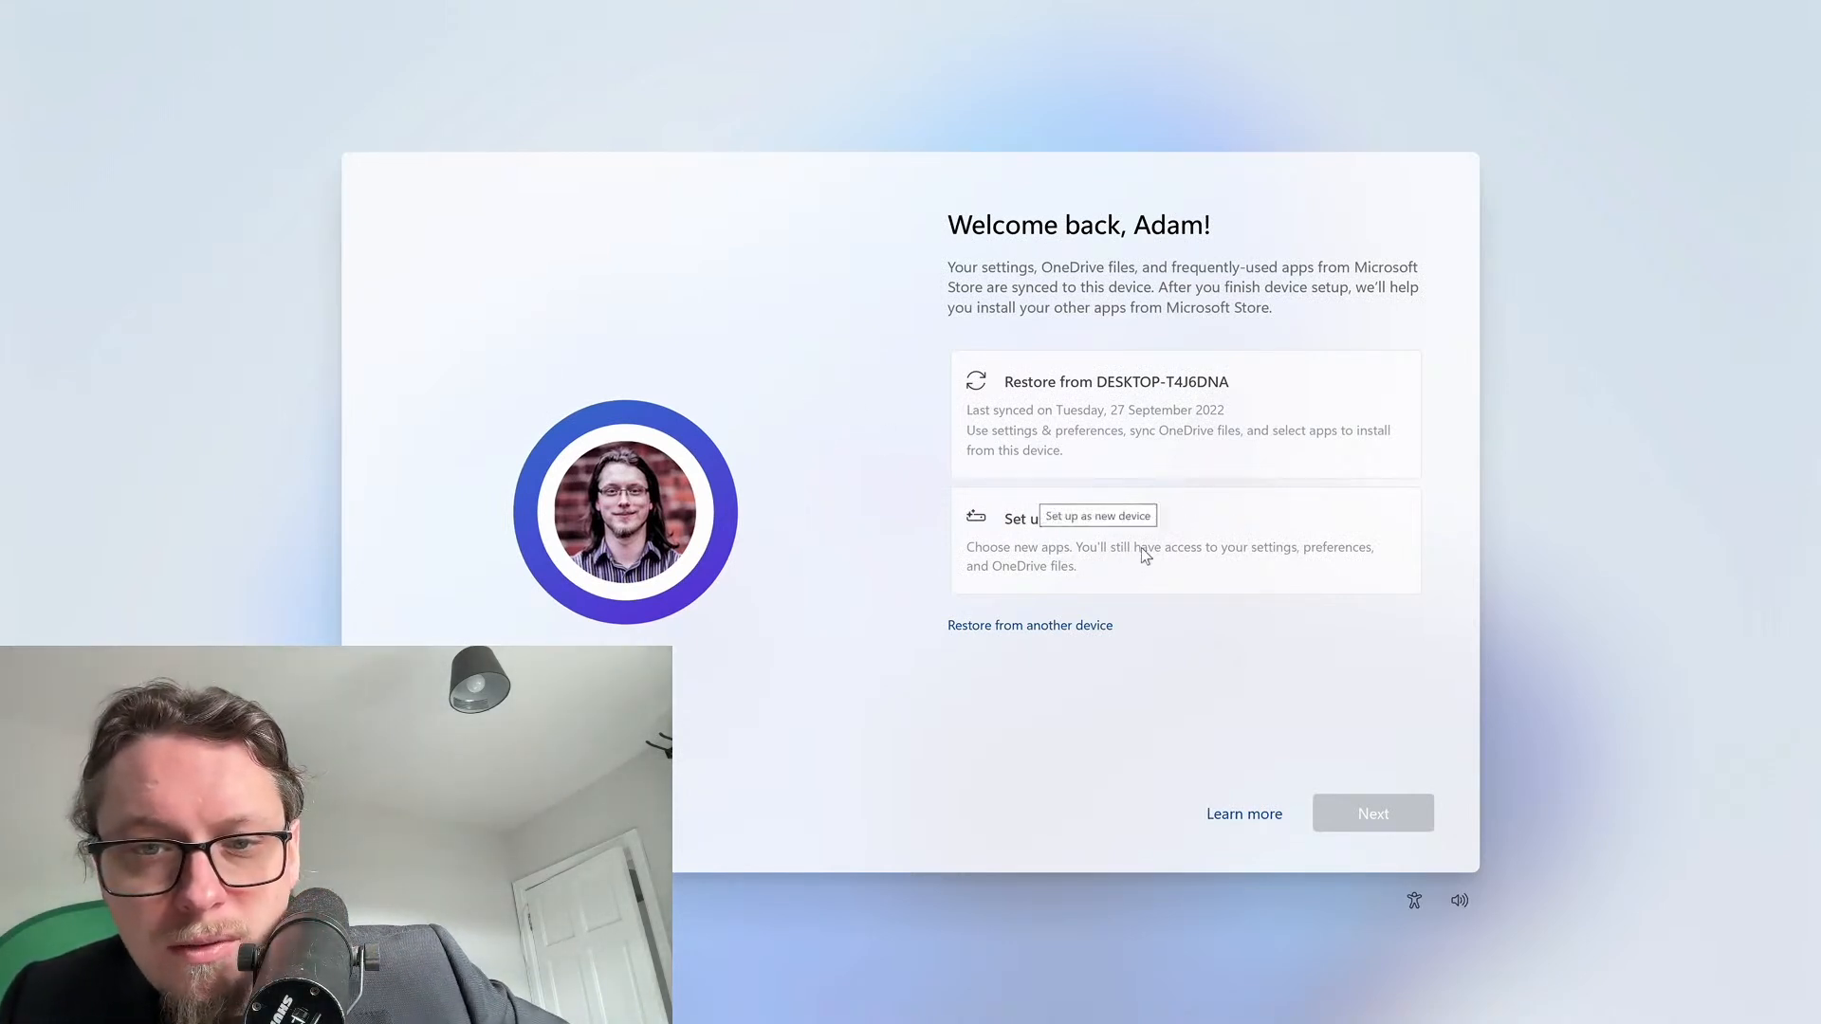
Choose 'Set up as new device' and create and confirm a four-digit Windows Hello PIN
left_click(1263, 560)
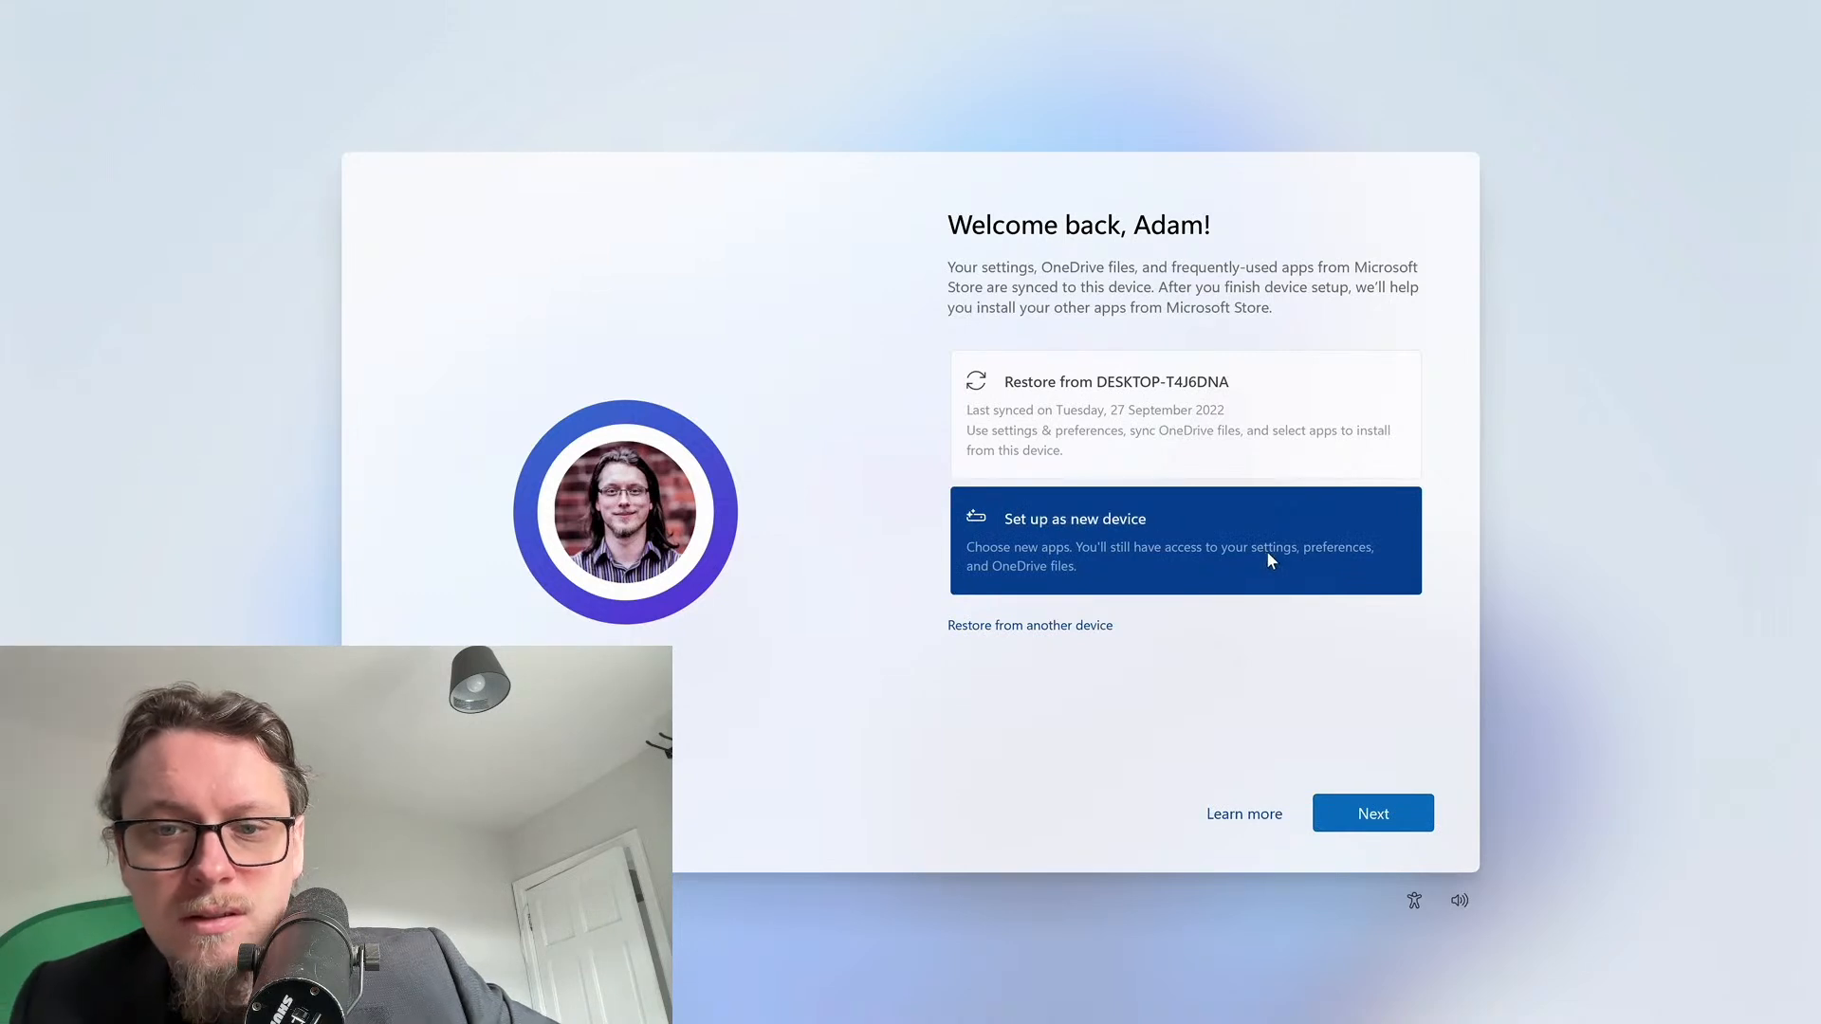
left_click(1382, 831)
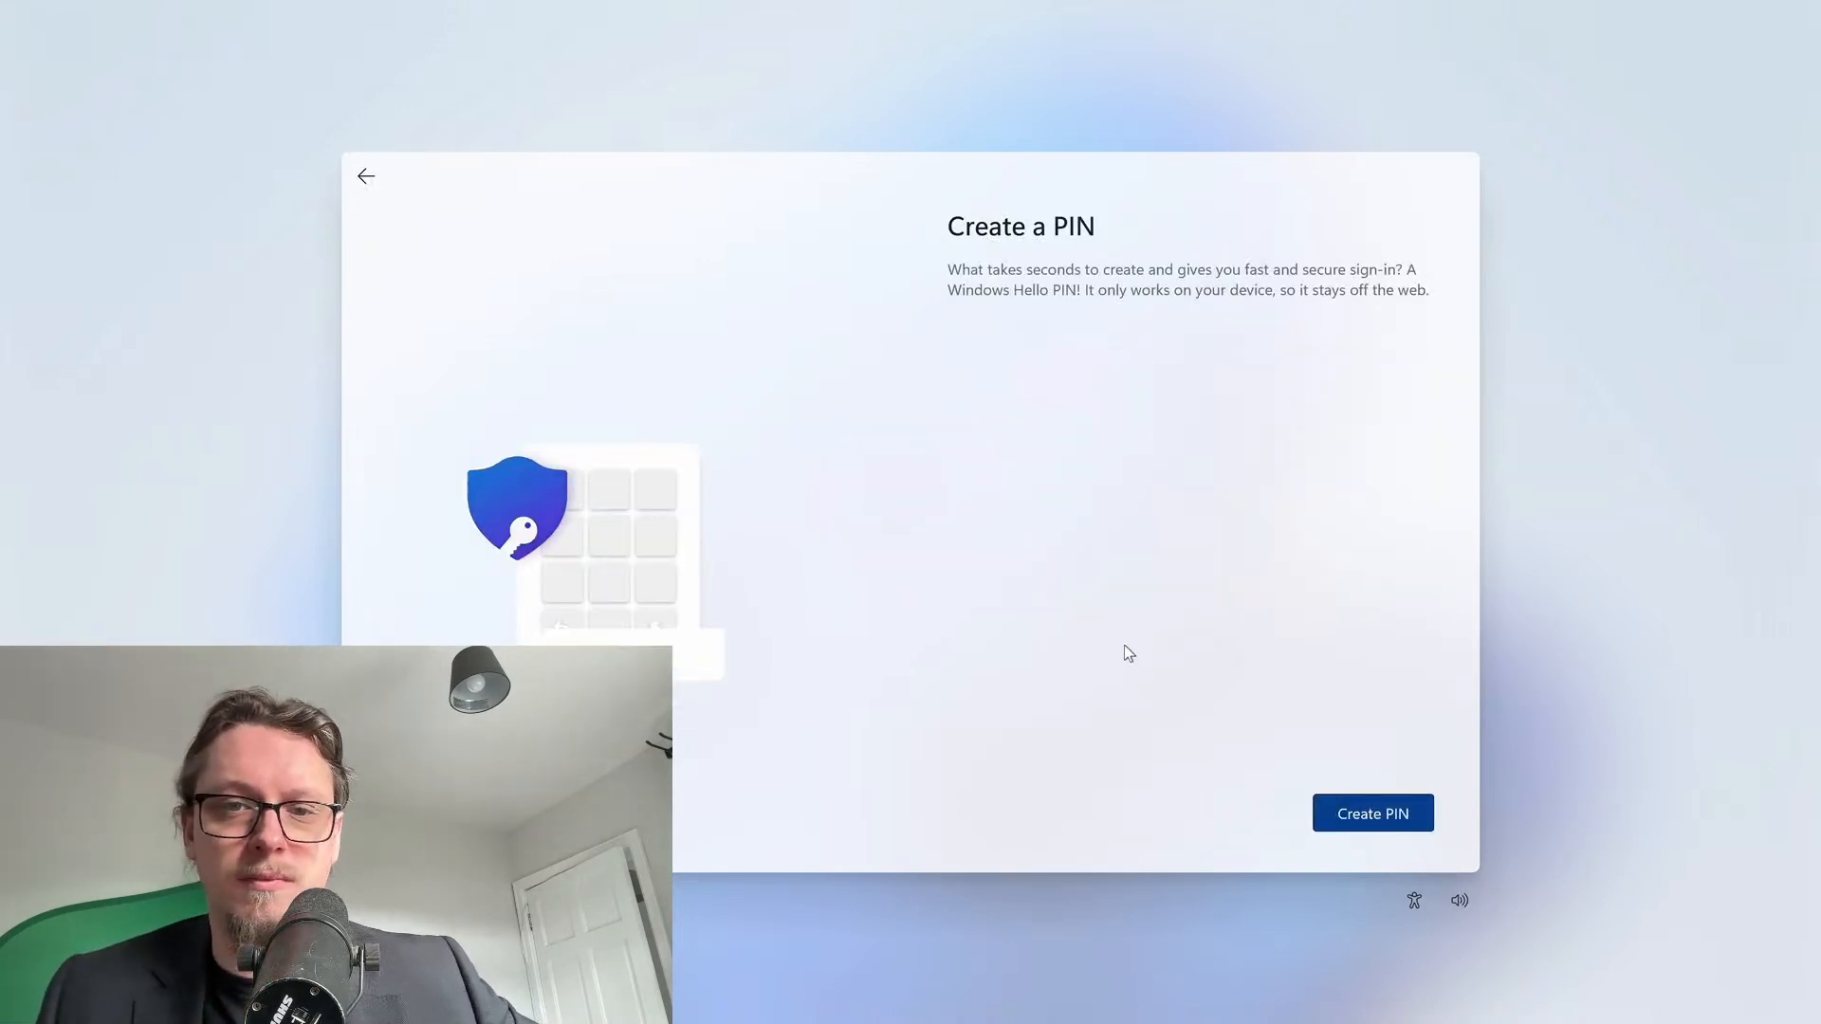
left_click(1369, 825)
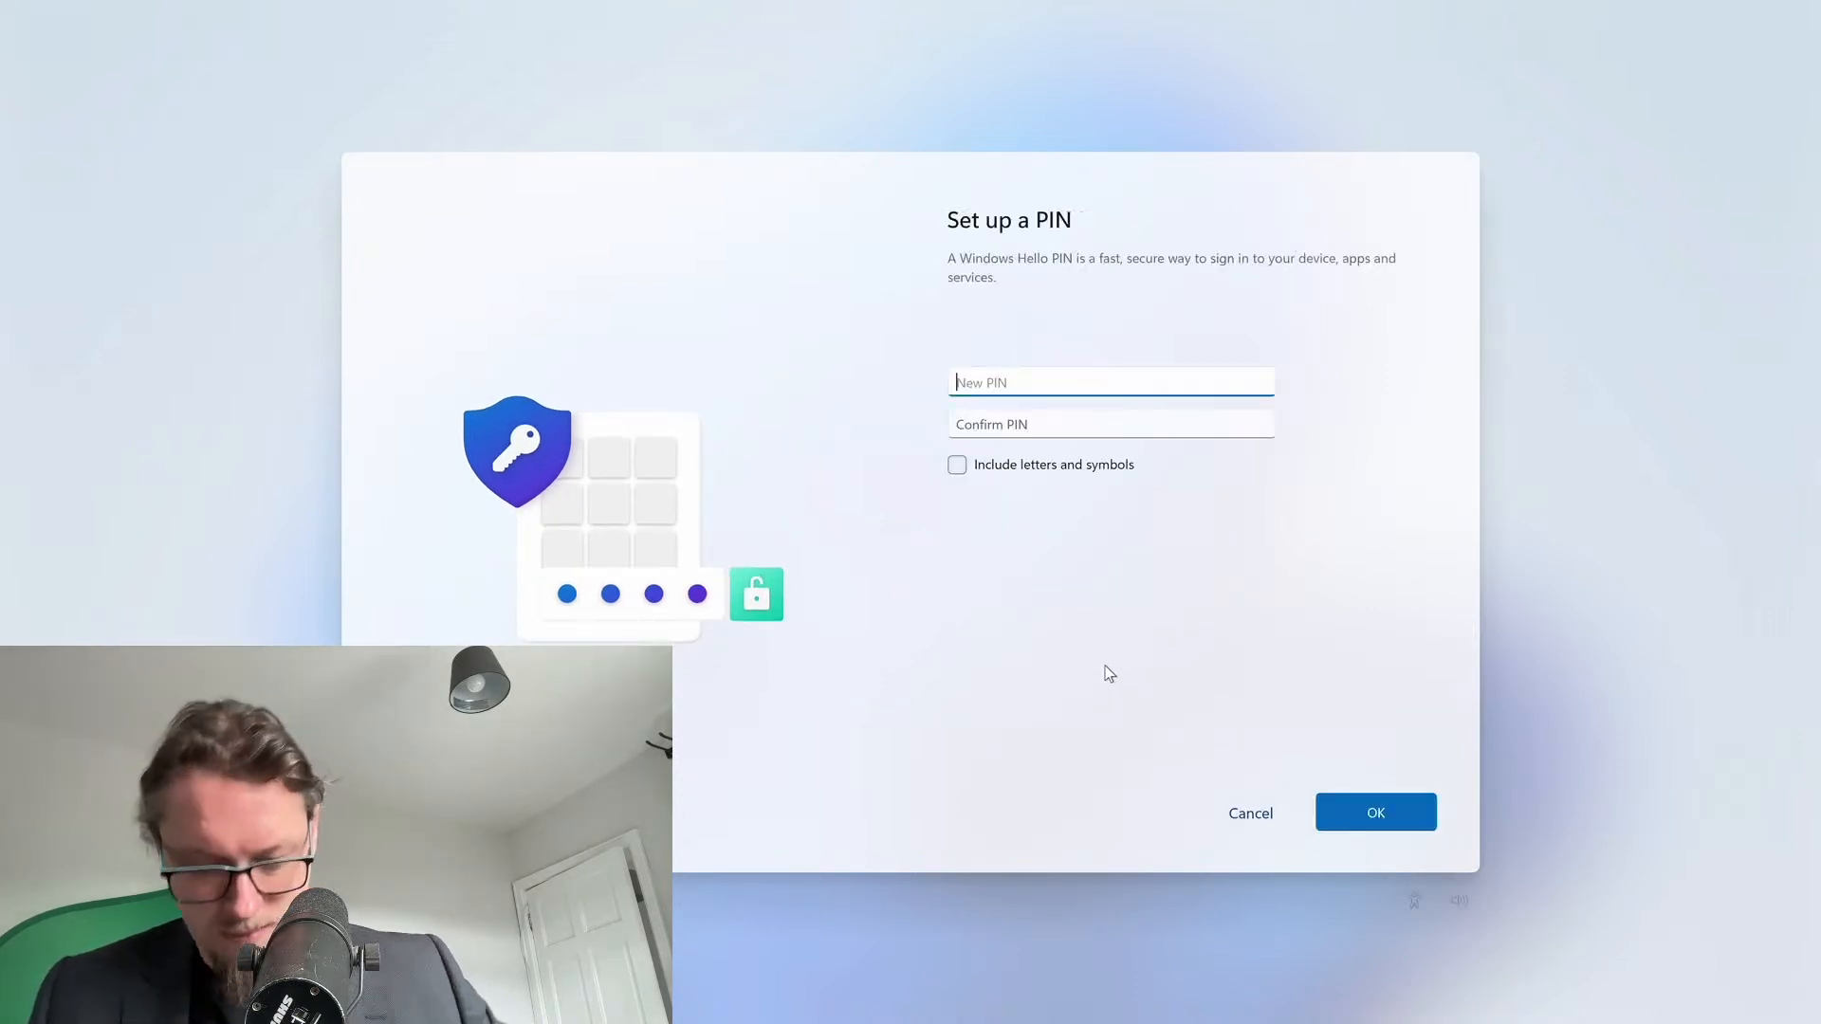
type("1234")
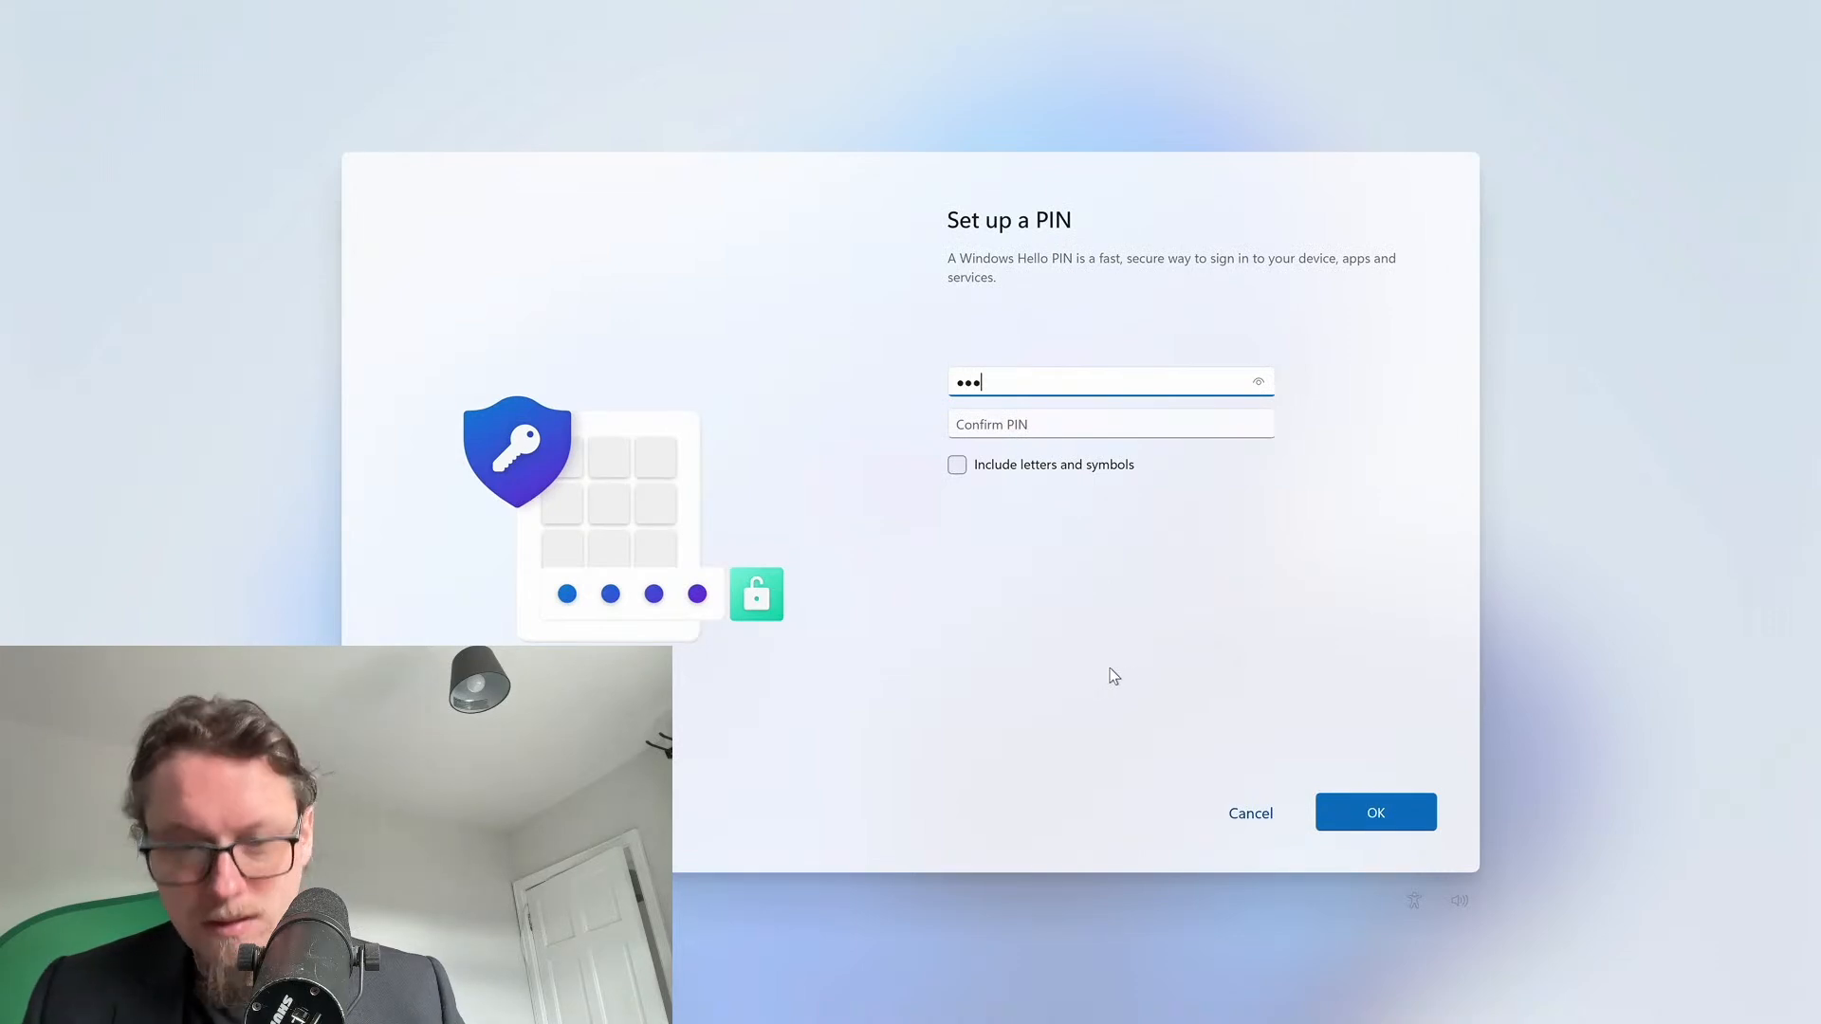
left_click(1101, 434)
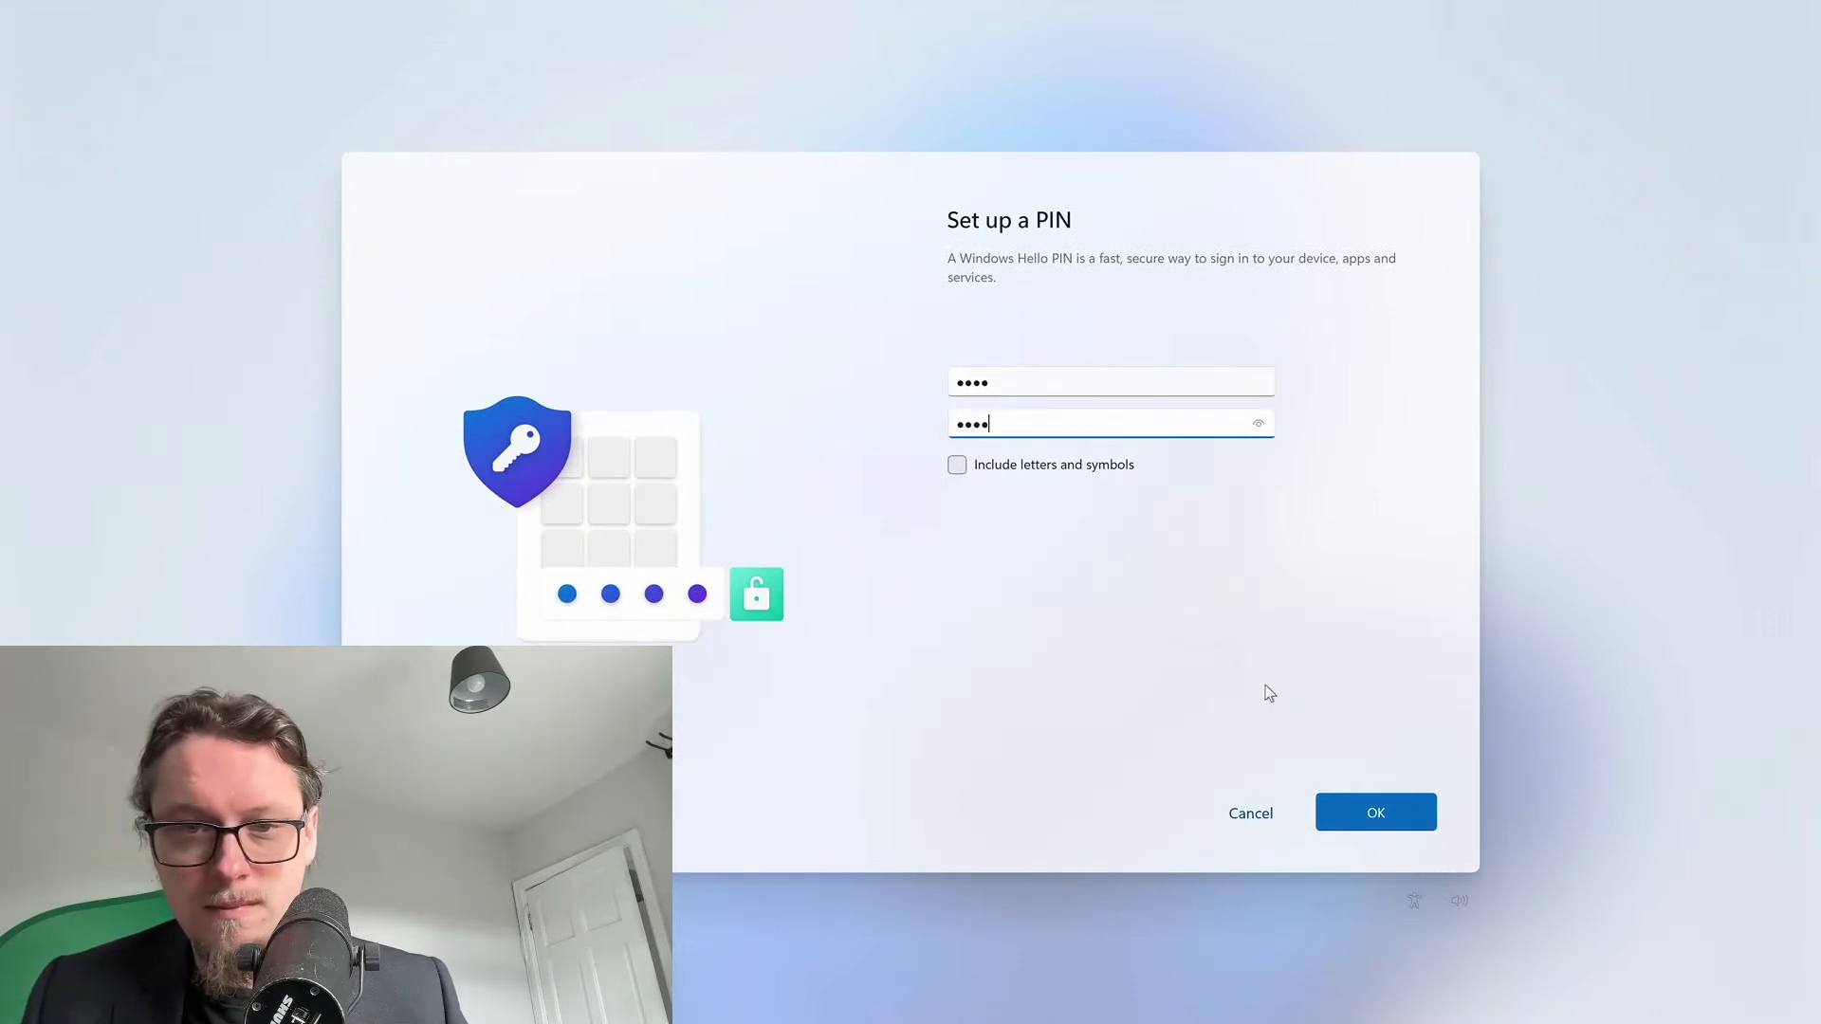
left_click(1343, 805)
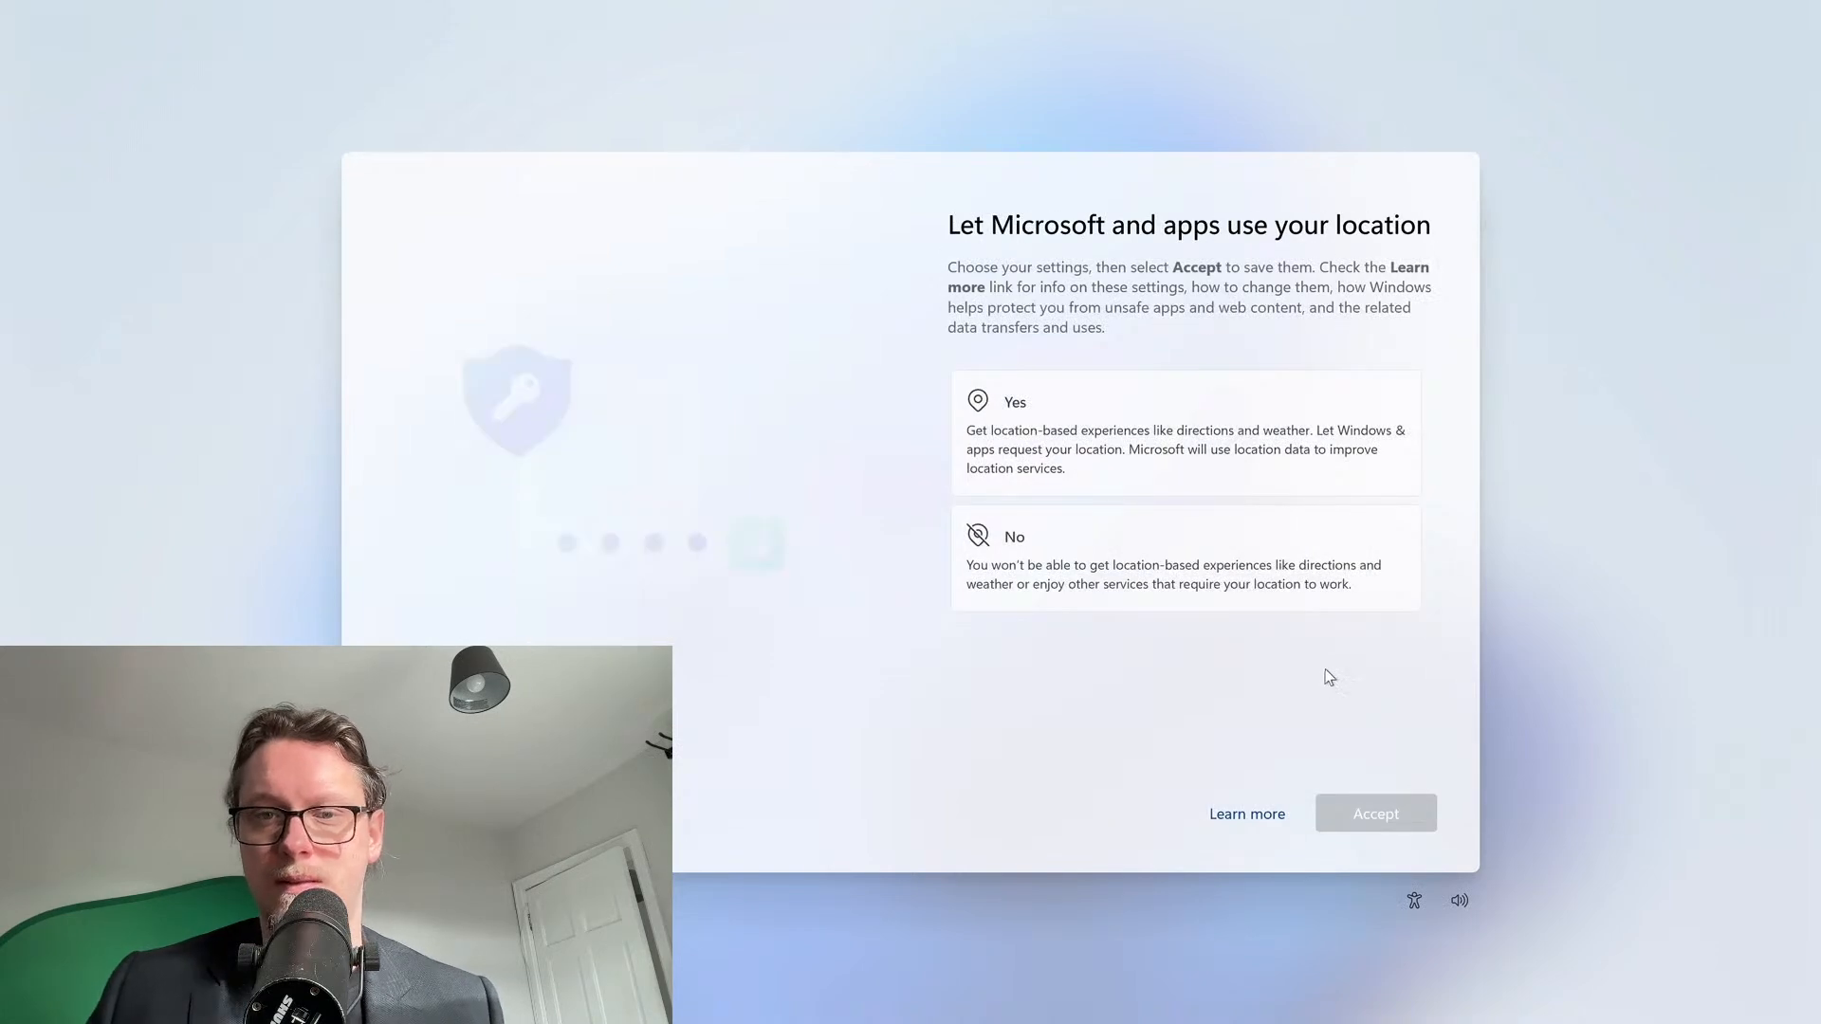
Decline location access and Find my device, and send only required diagnostic data
left_click(1174, 555)
left_click(1375, 812)
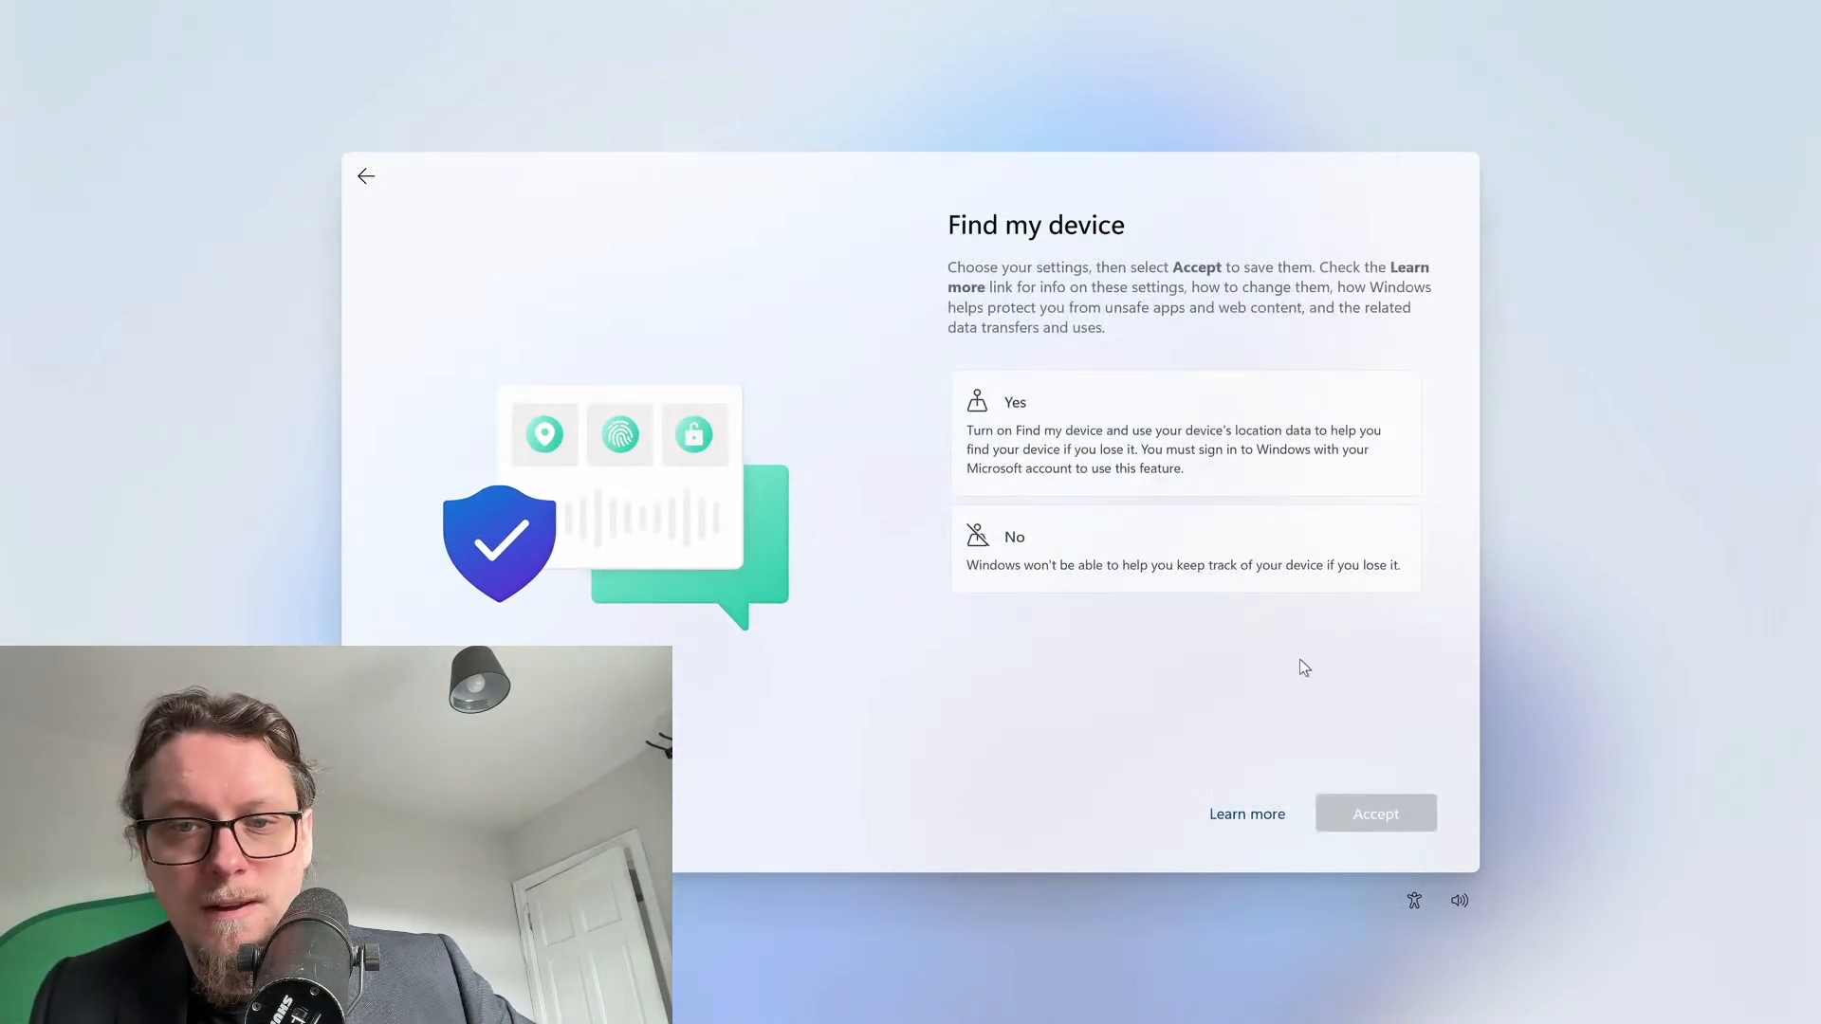
left_click(1280, 580)
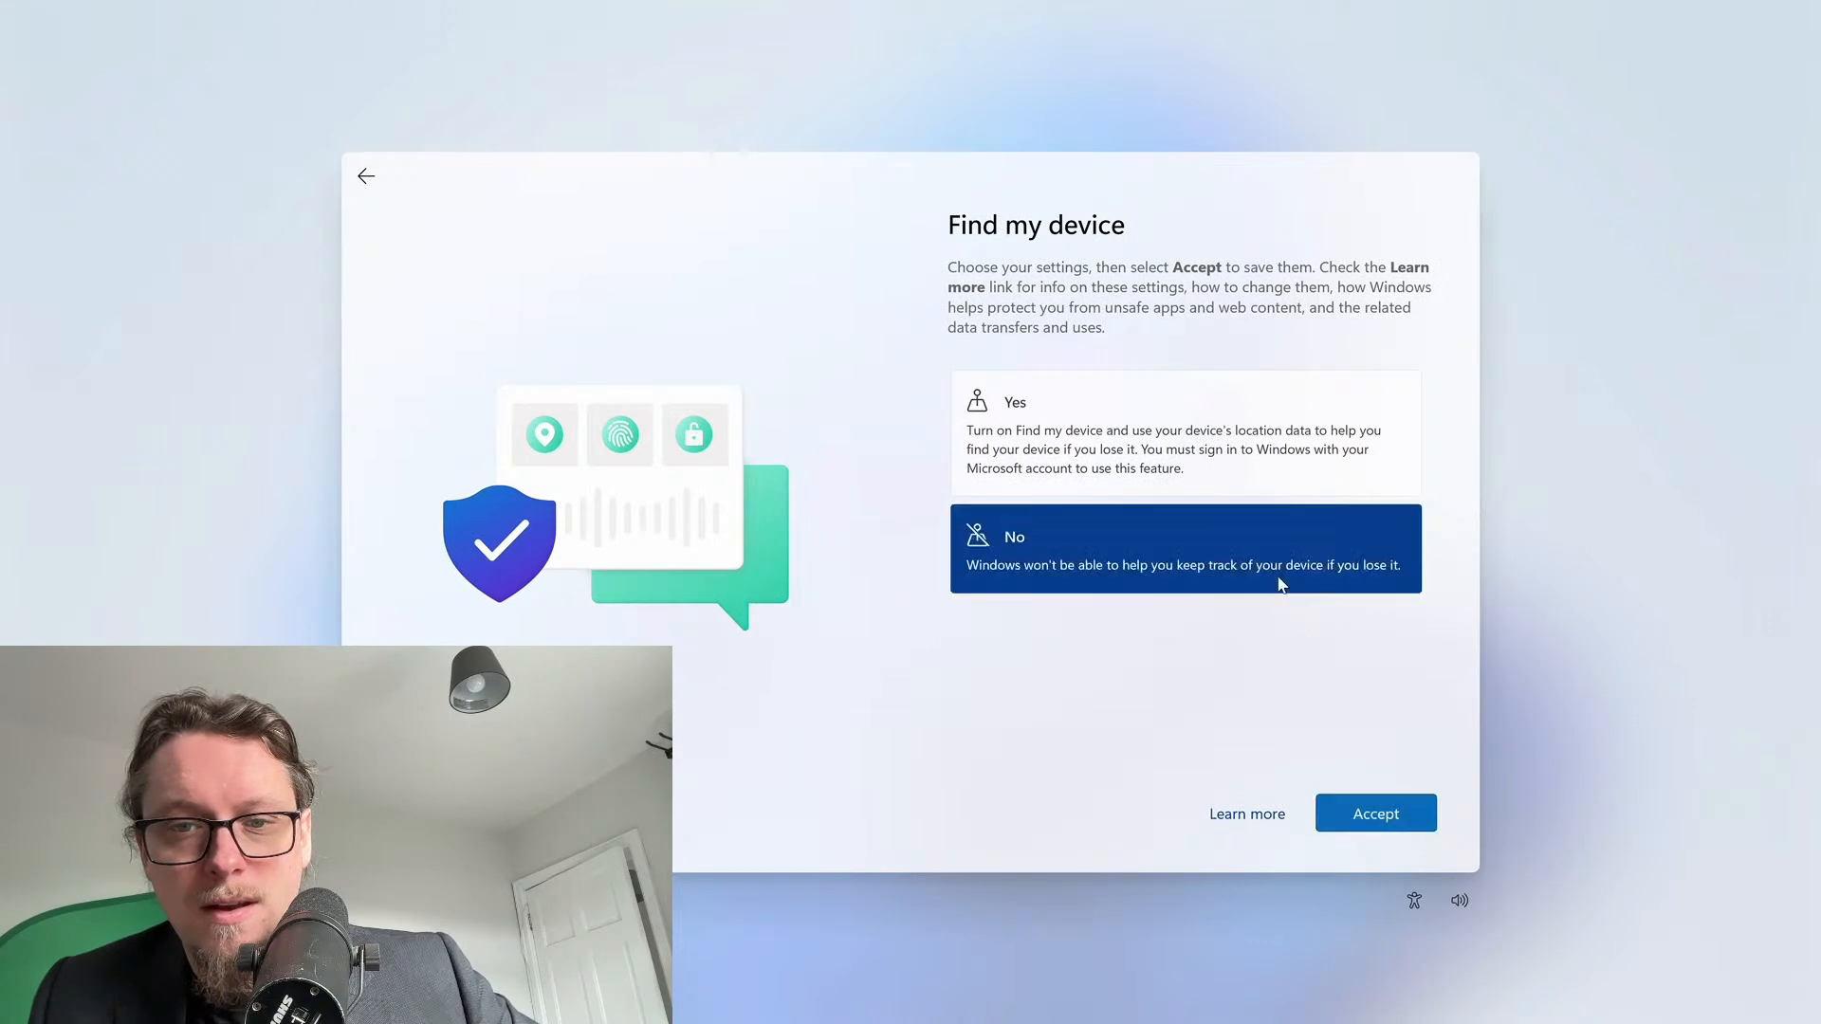
left_click(1366, 813)
left_click(1234, 634)
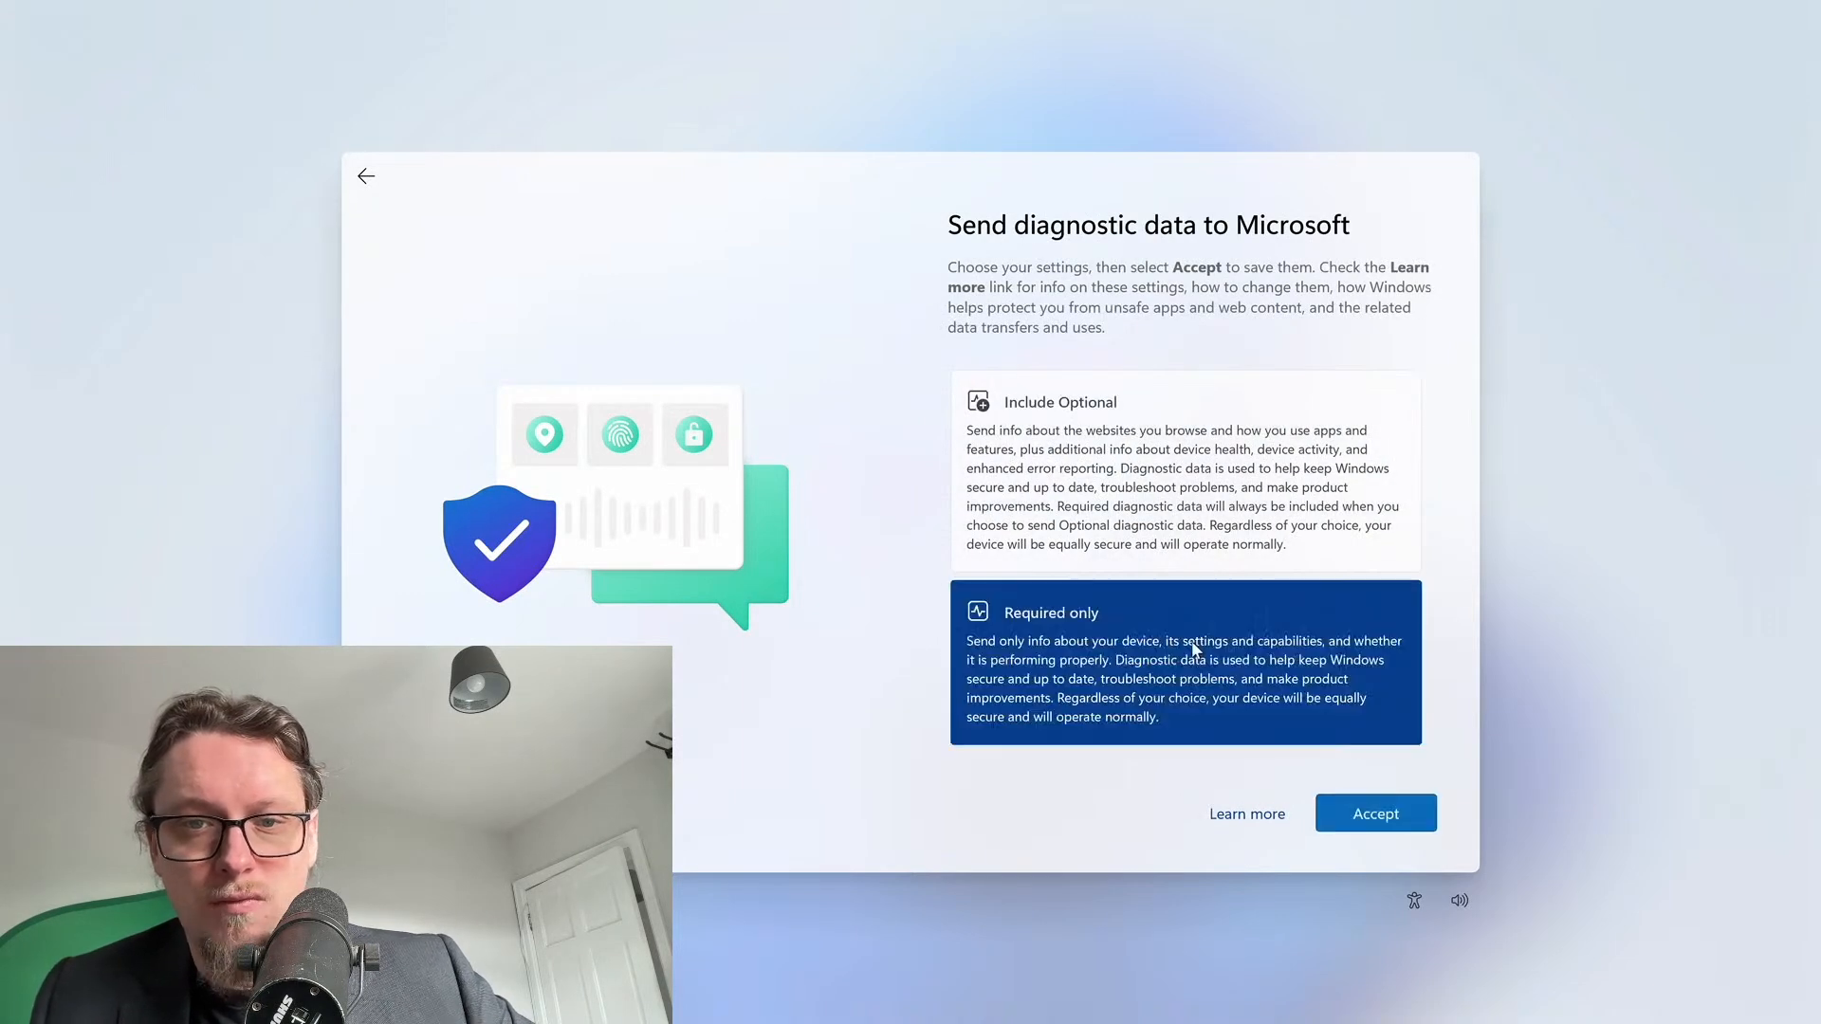
left_click(1372, 812)
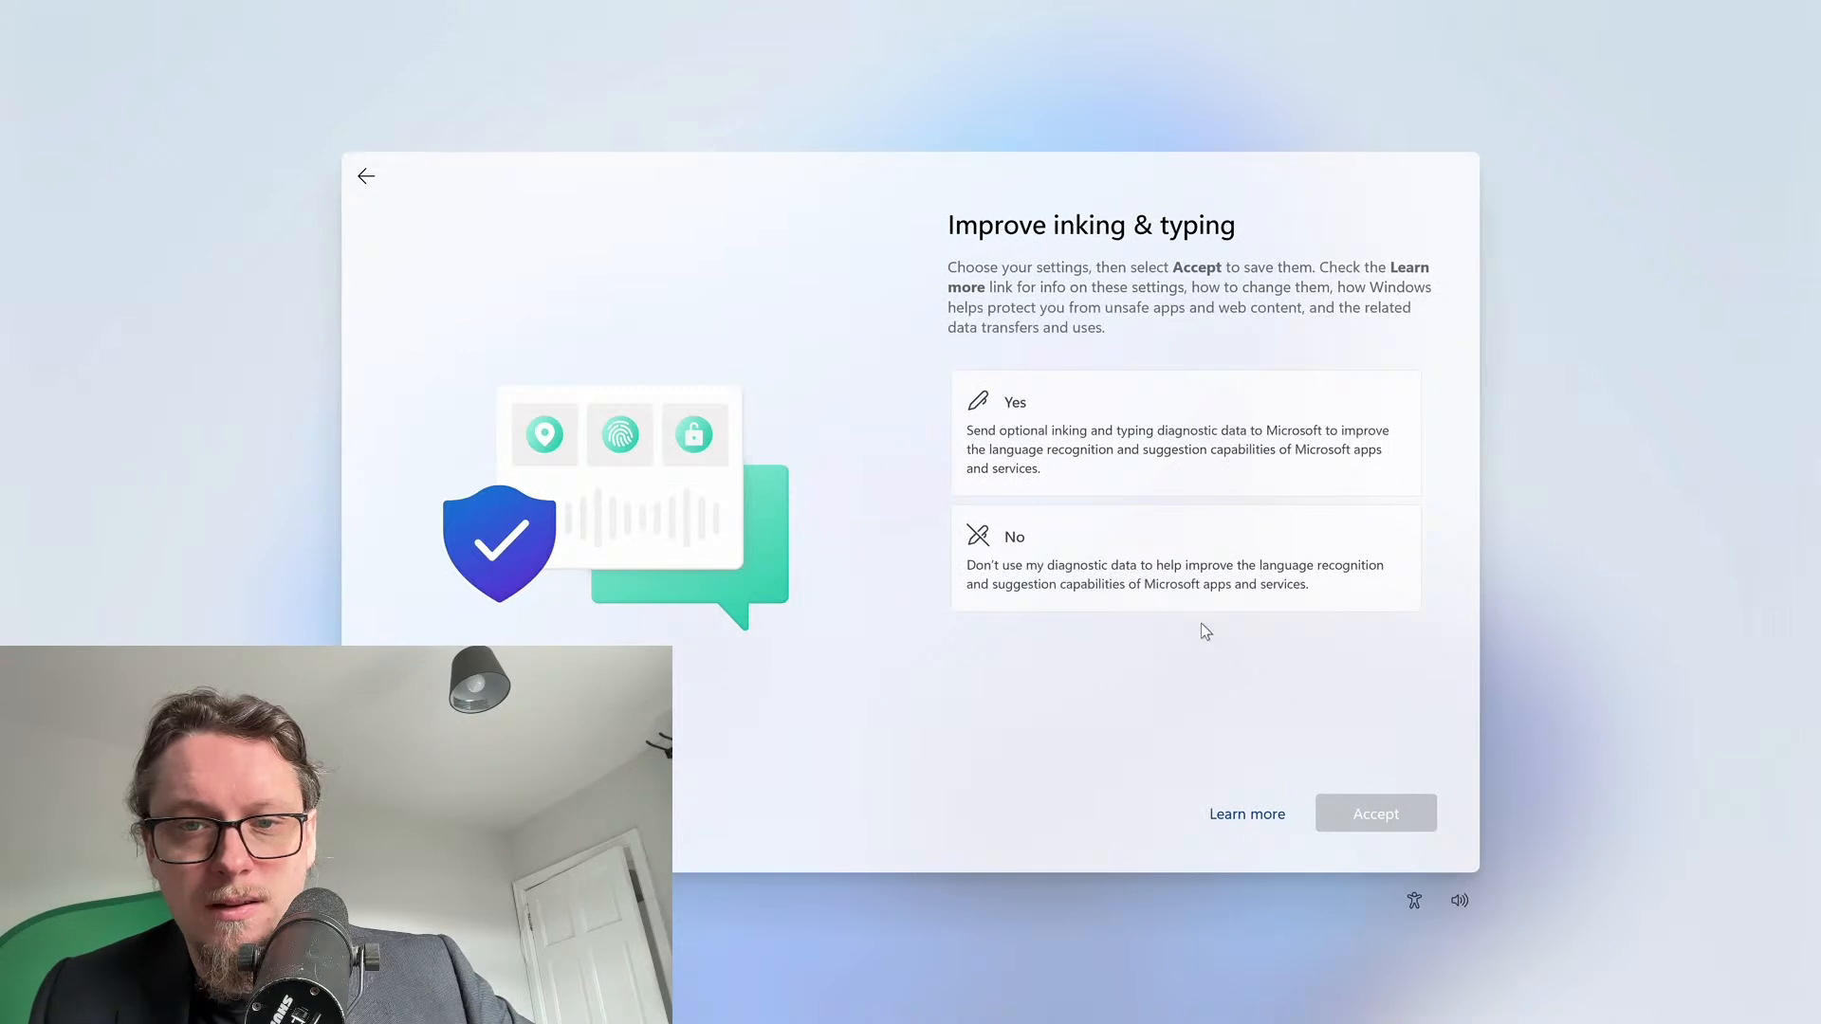
Decline inking and typing data sharing, tailored experiences and the advertising ID
left_click(1187, 576)
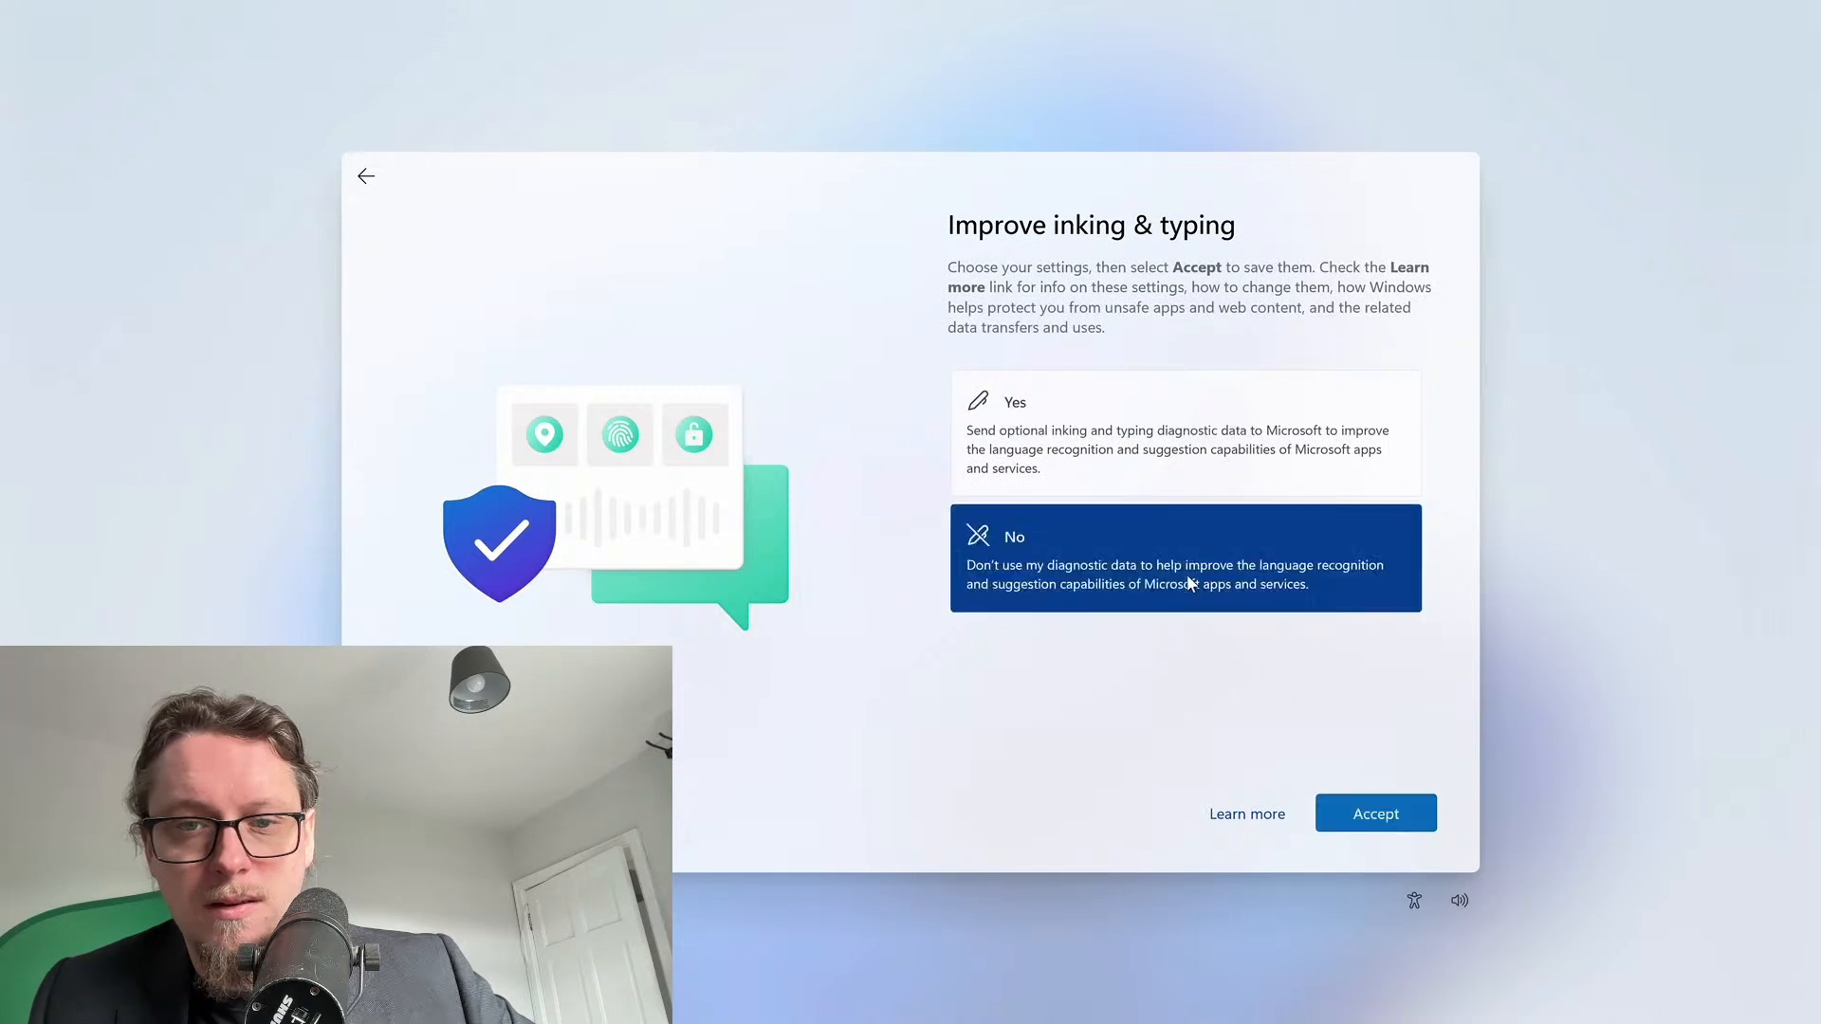
left_click(1395, 823)
left_click(1234, 623)
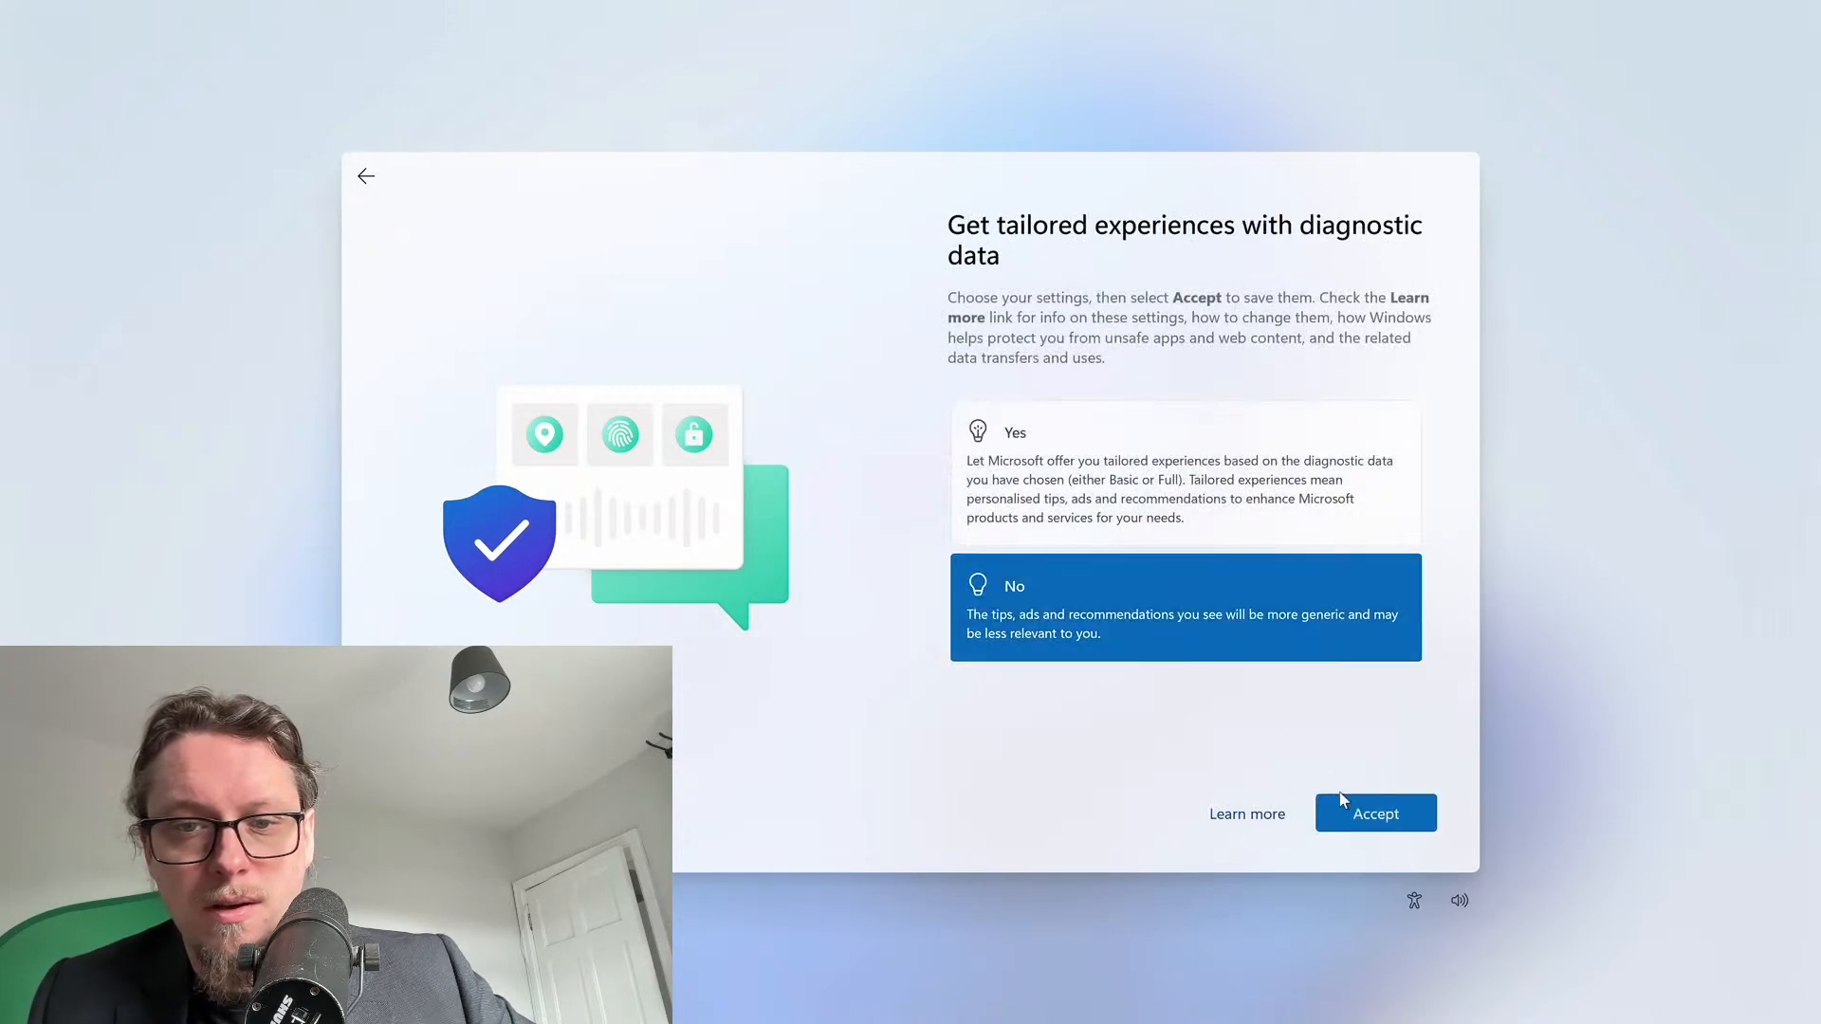
left_click(1361, 811)
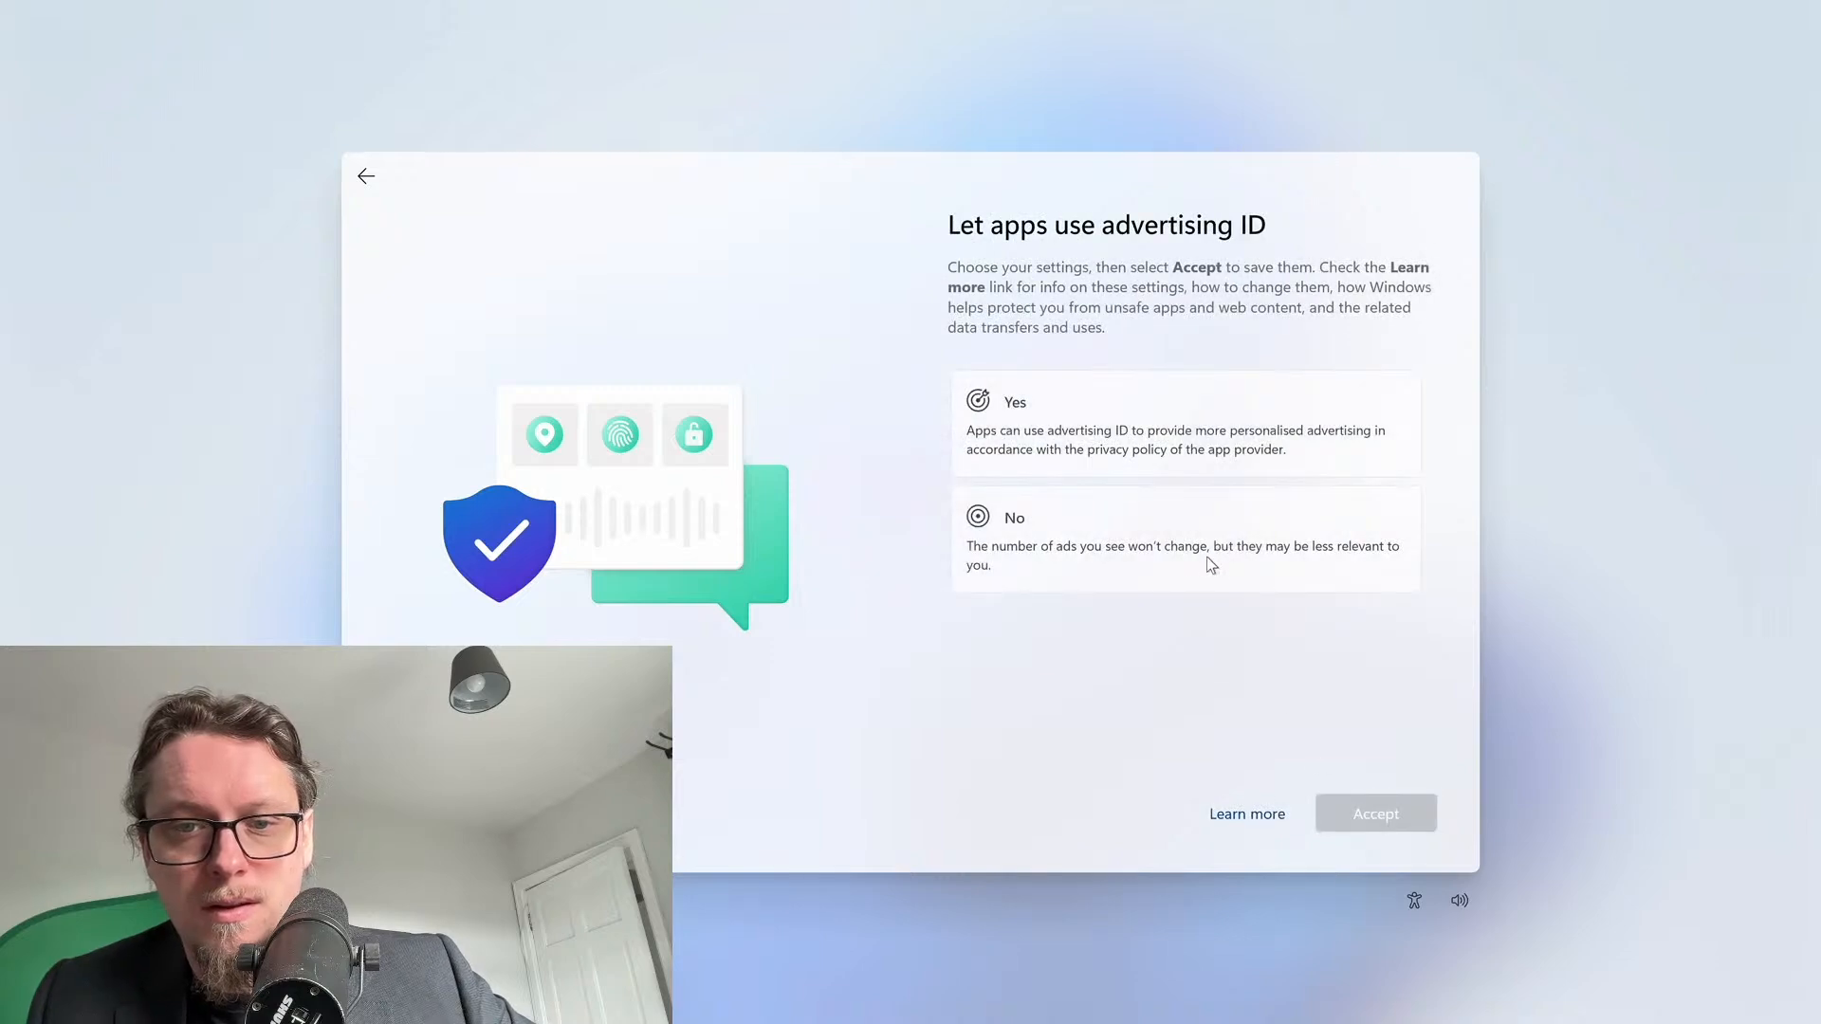
left_click(1208, 557)
left_click(1368, 811)
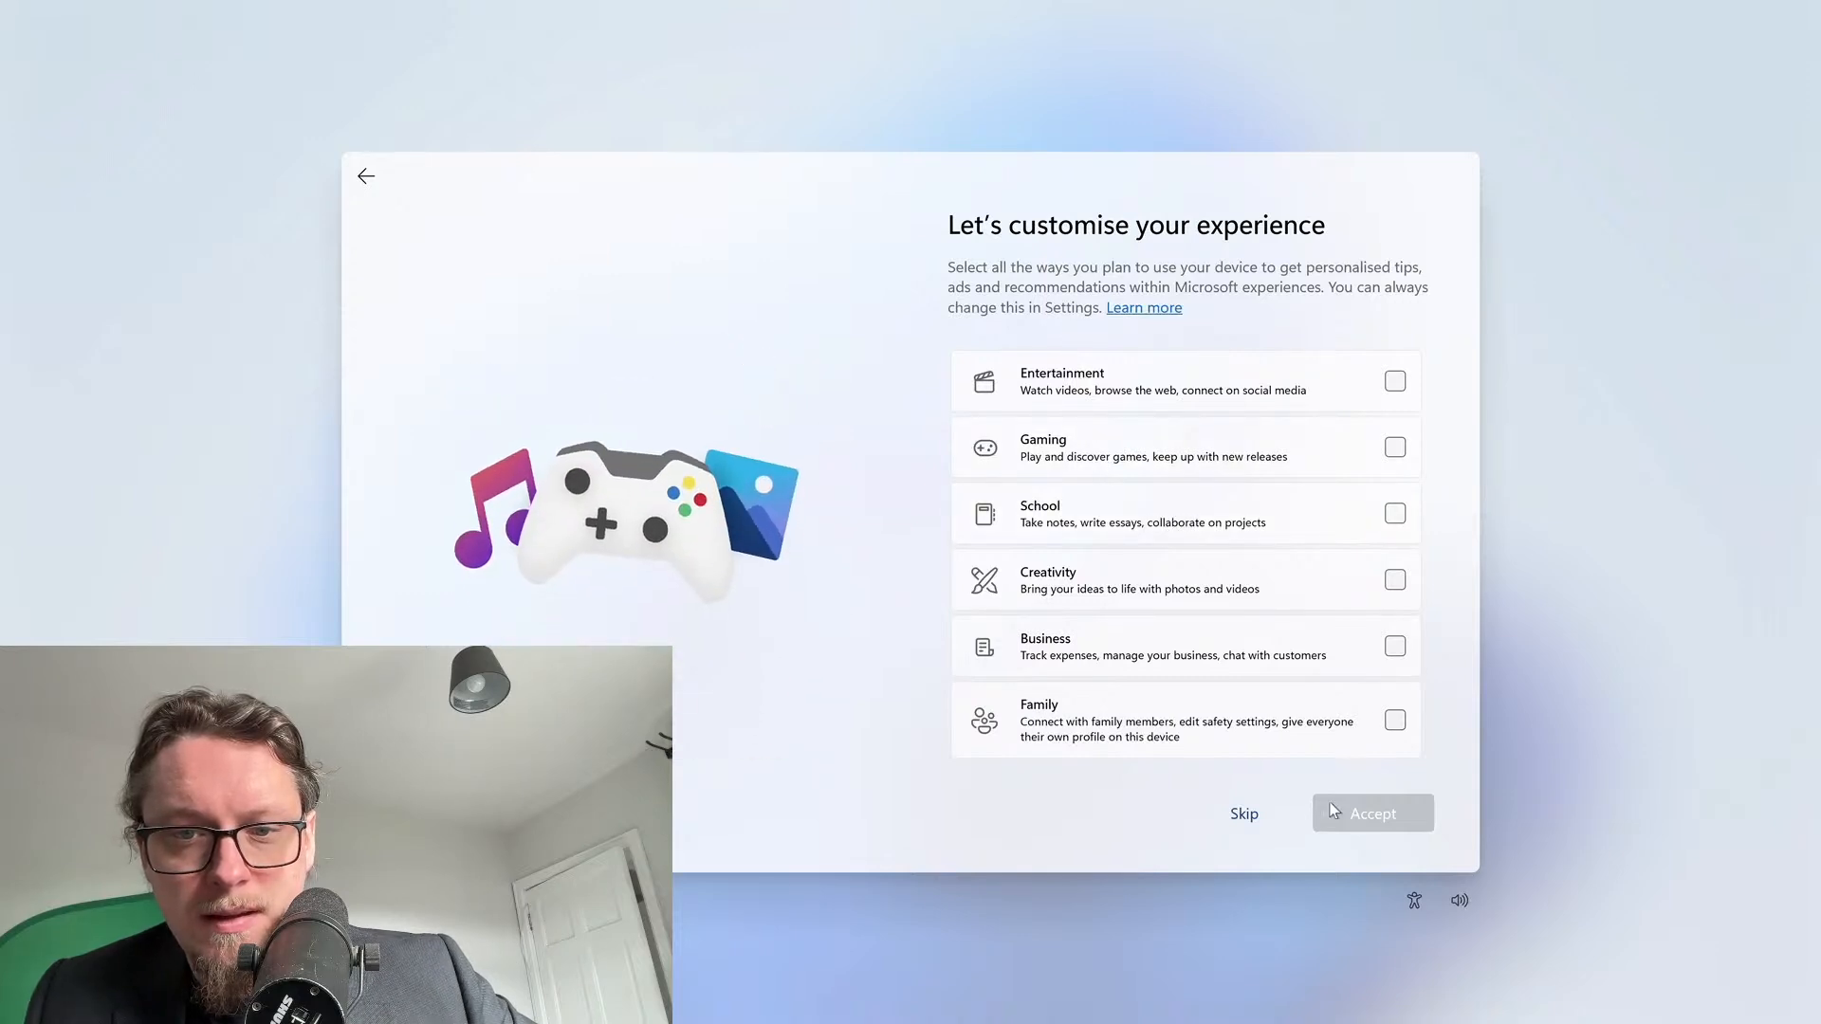
Skip the customise page, choose 'Only save files to this PC', and decline Microsoft 365
left_click(1244, 816)
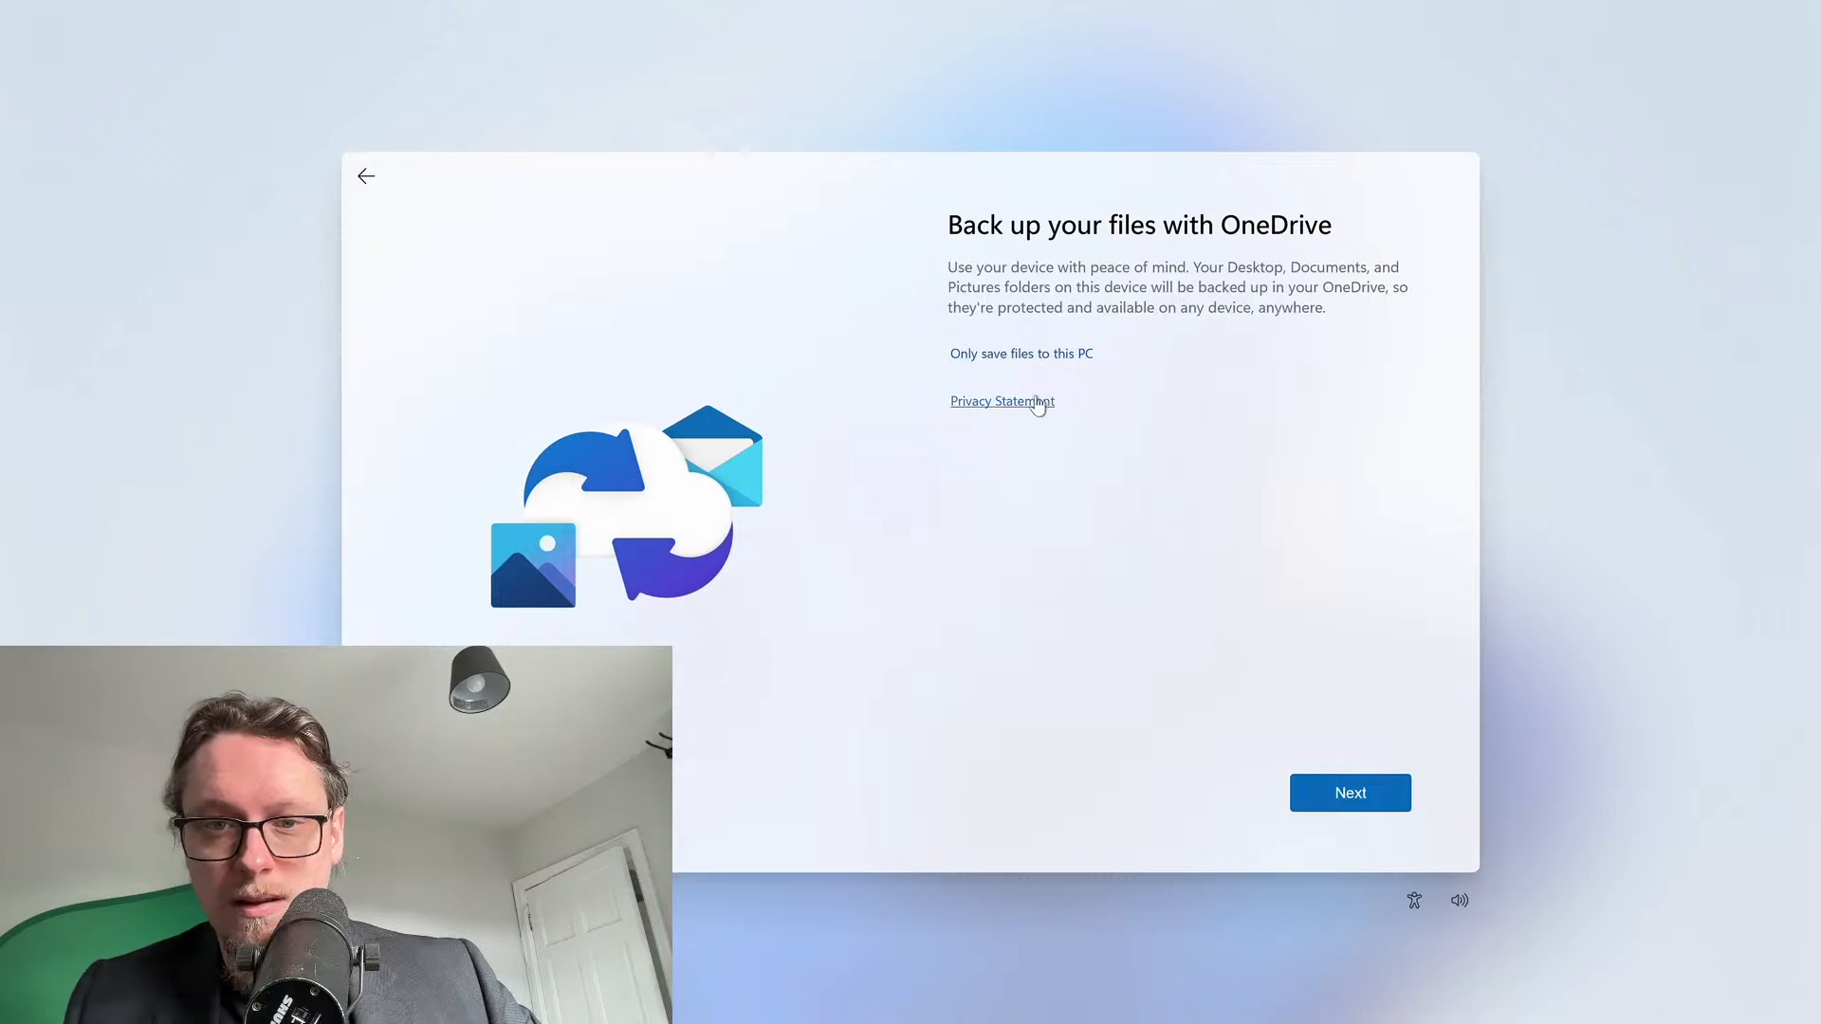
left_click(1020, 360)
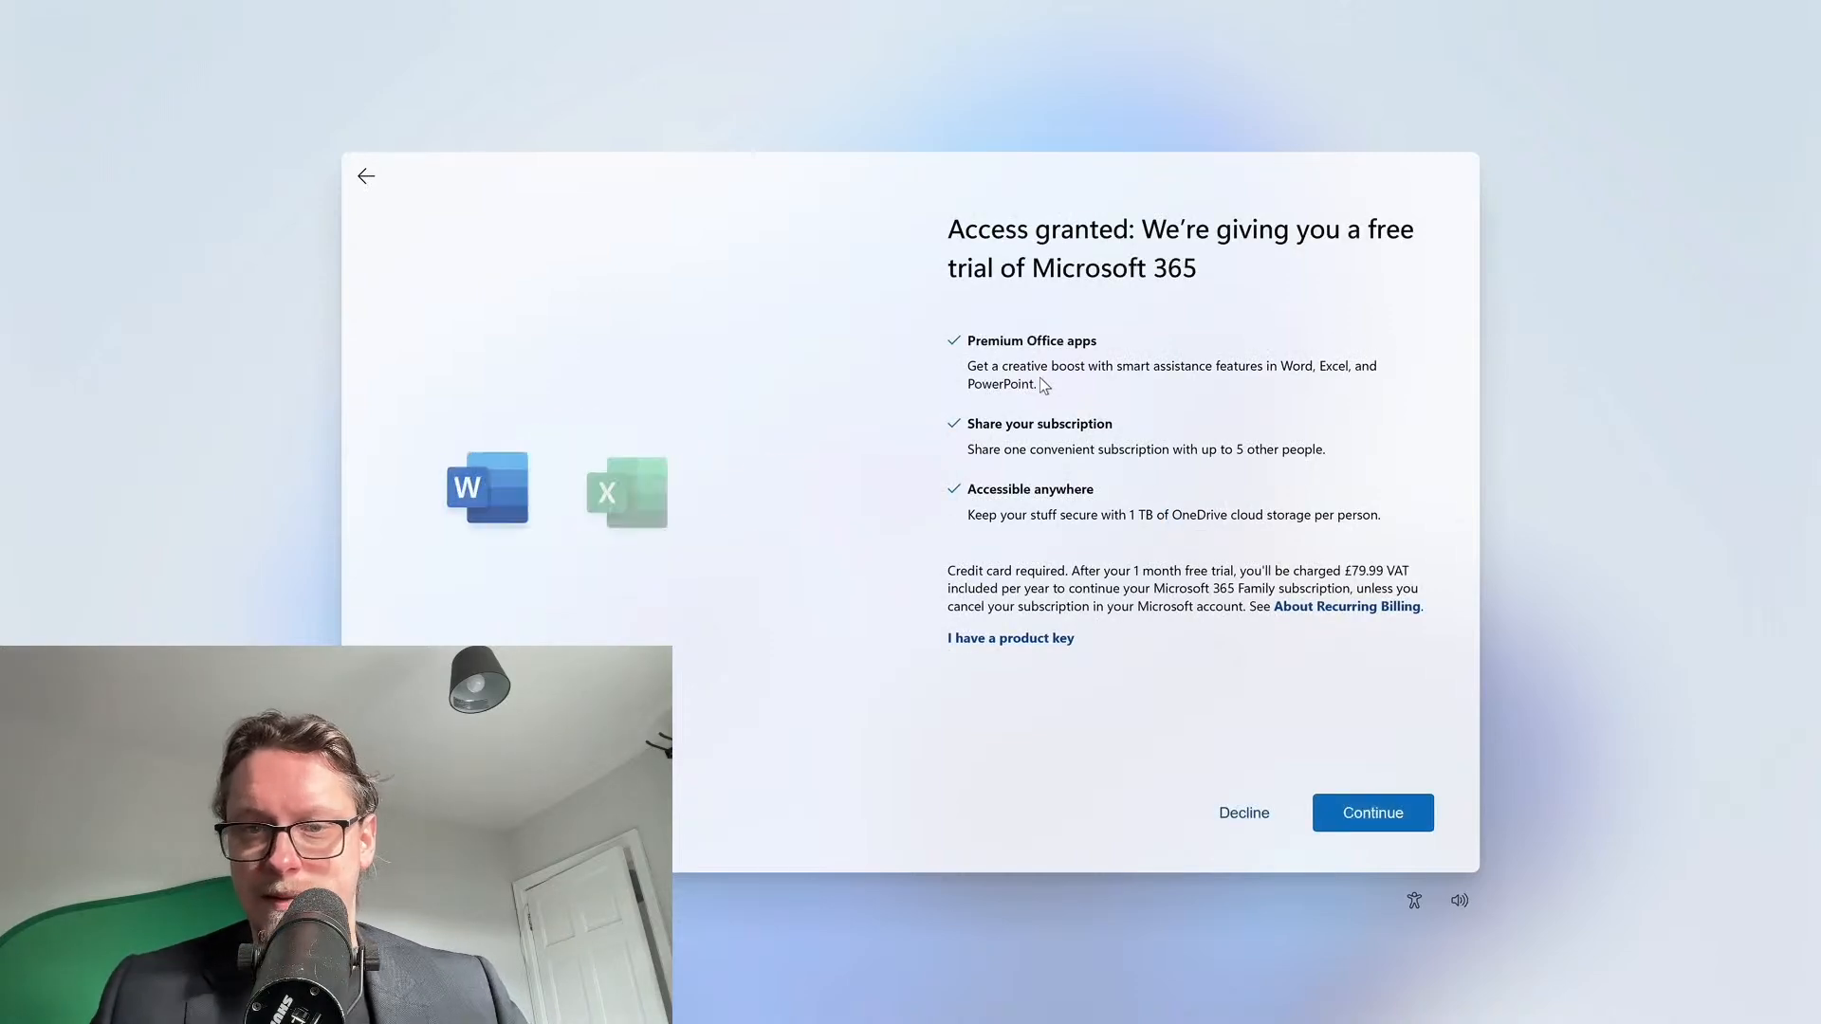
left_click(1242, 814)
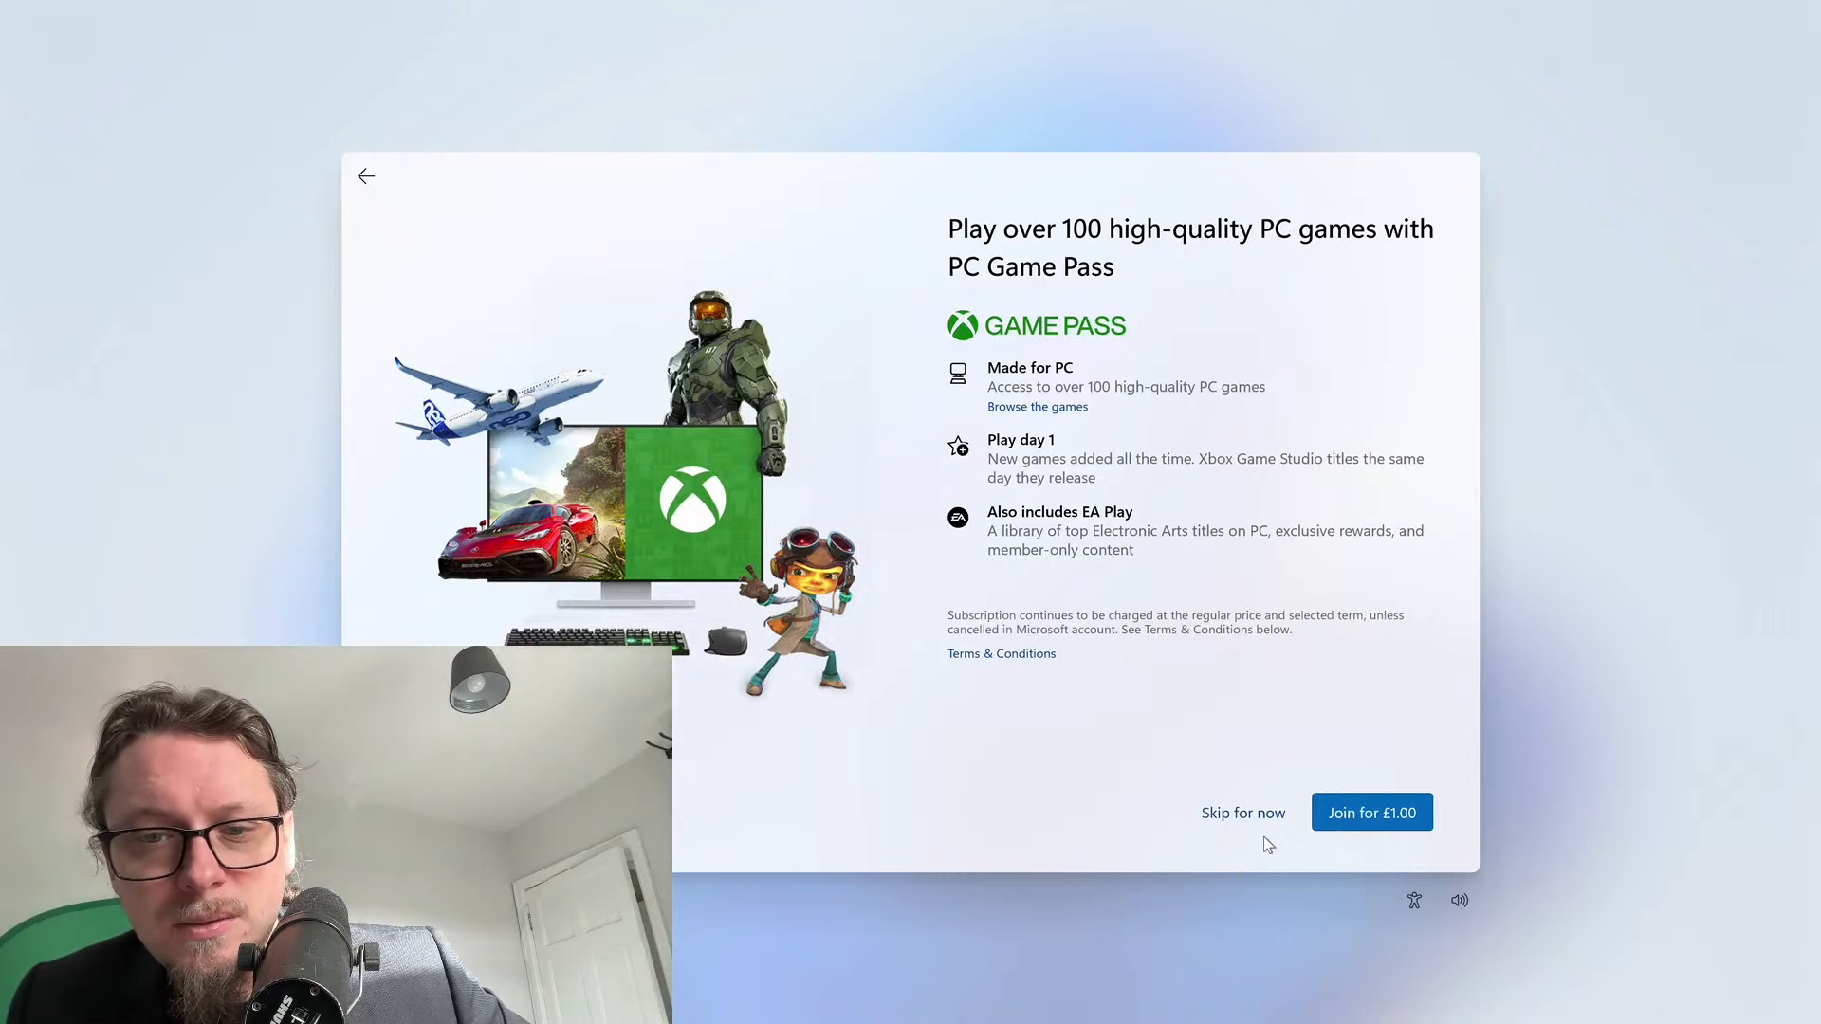
Skip the PC Game Pass offer and, once setup finishes, open the Start menu
left_click(1244, 818)
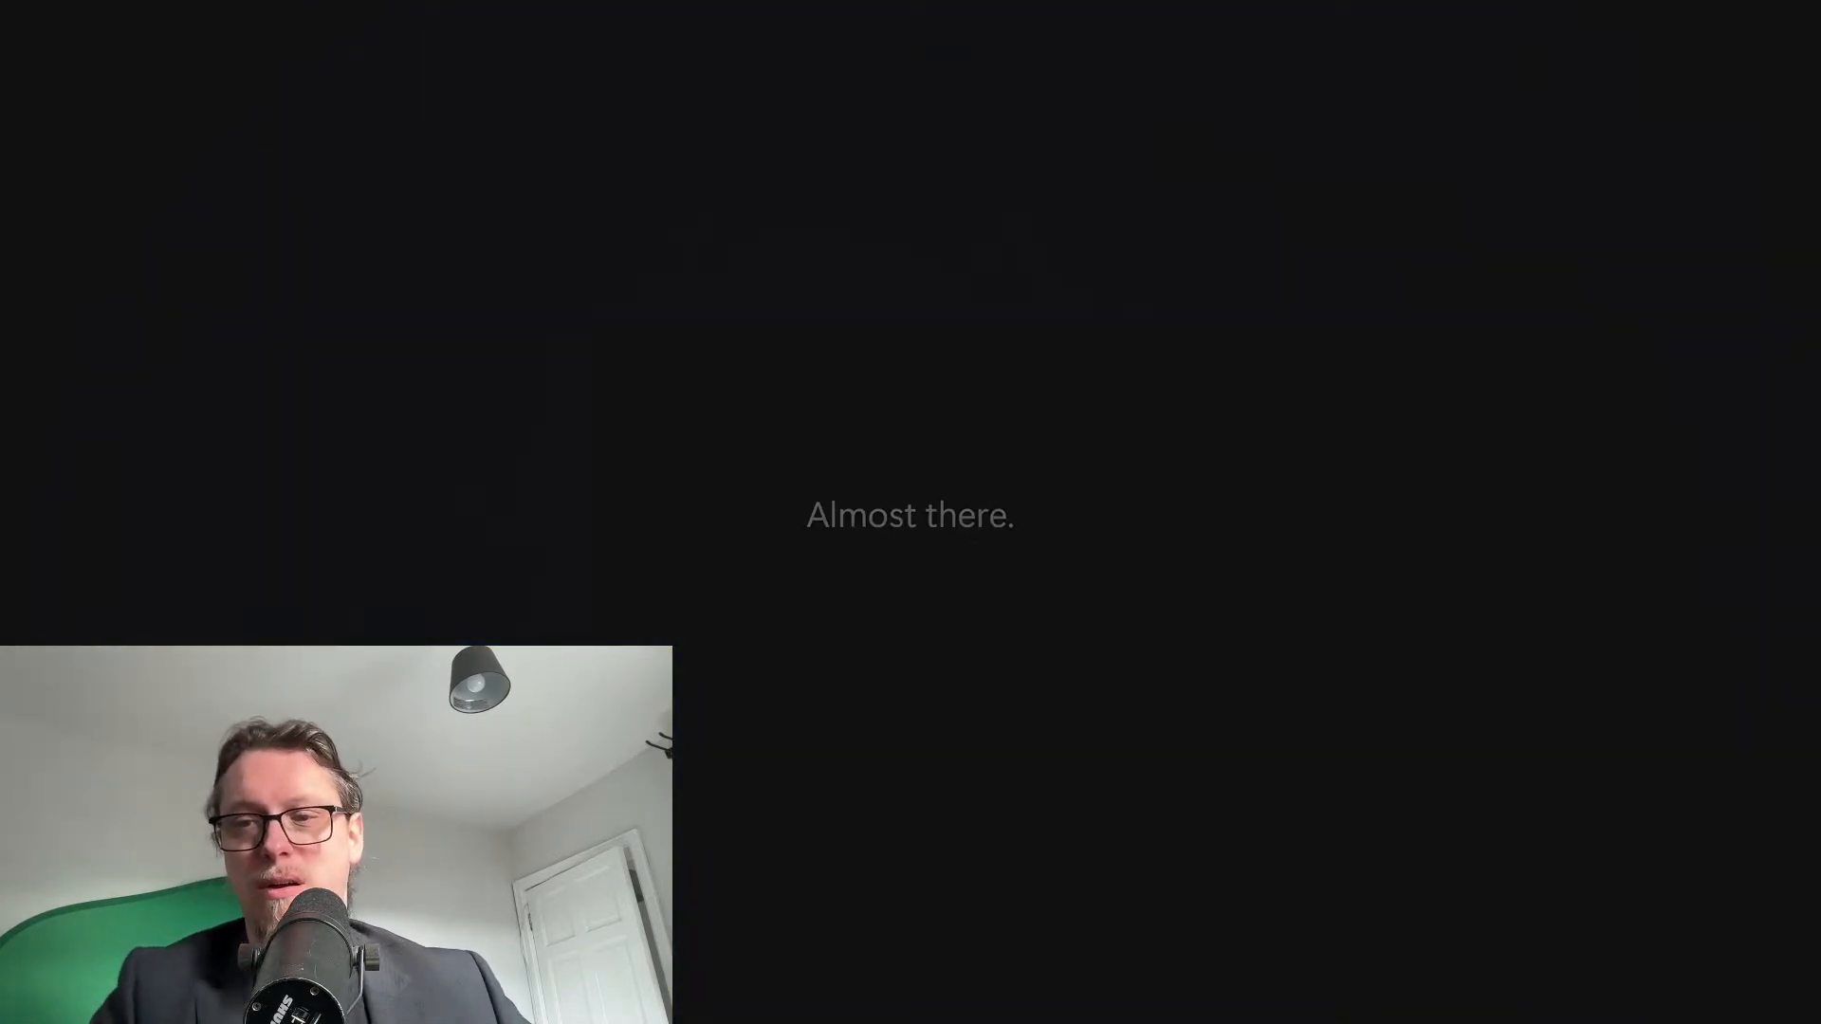
key("super")
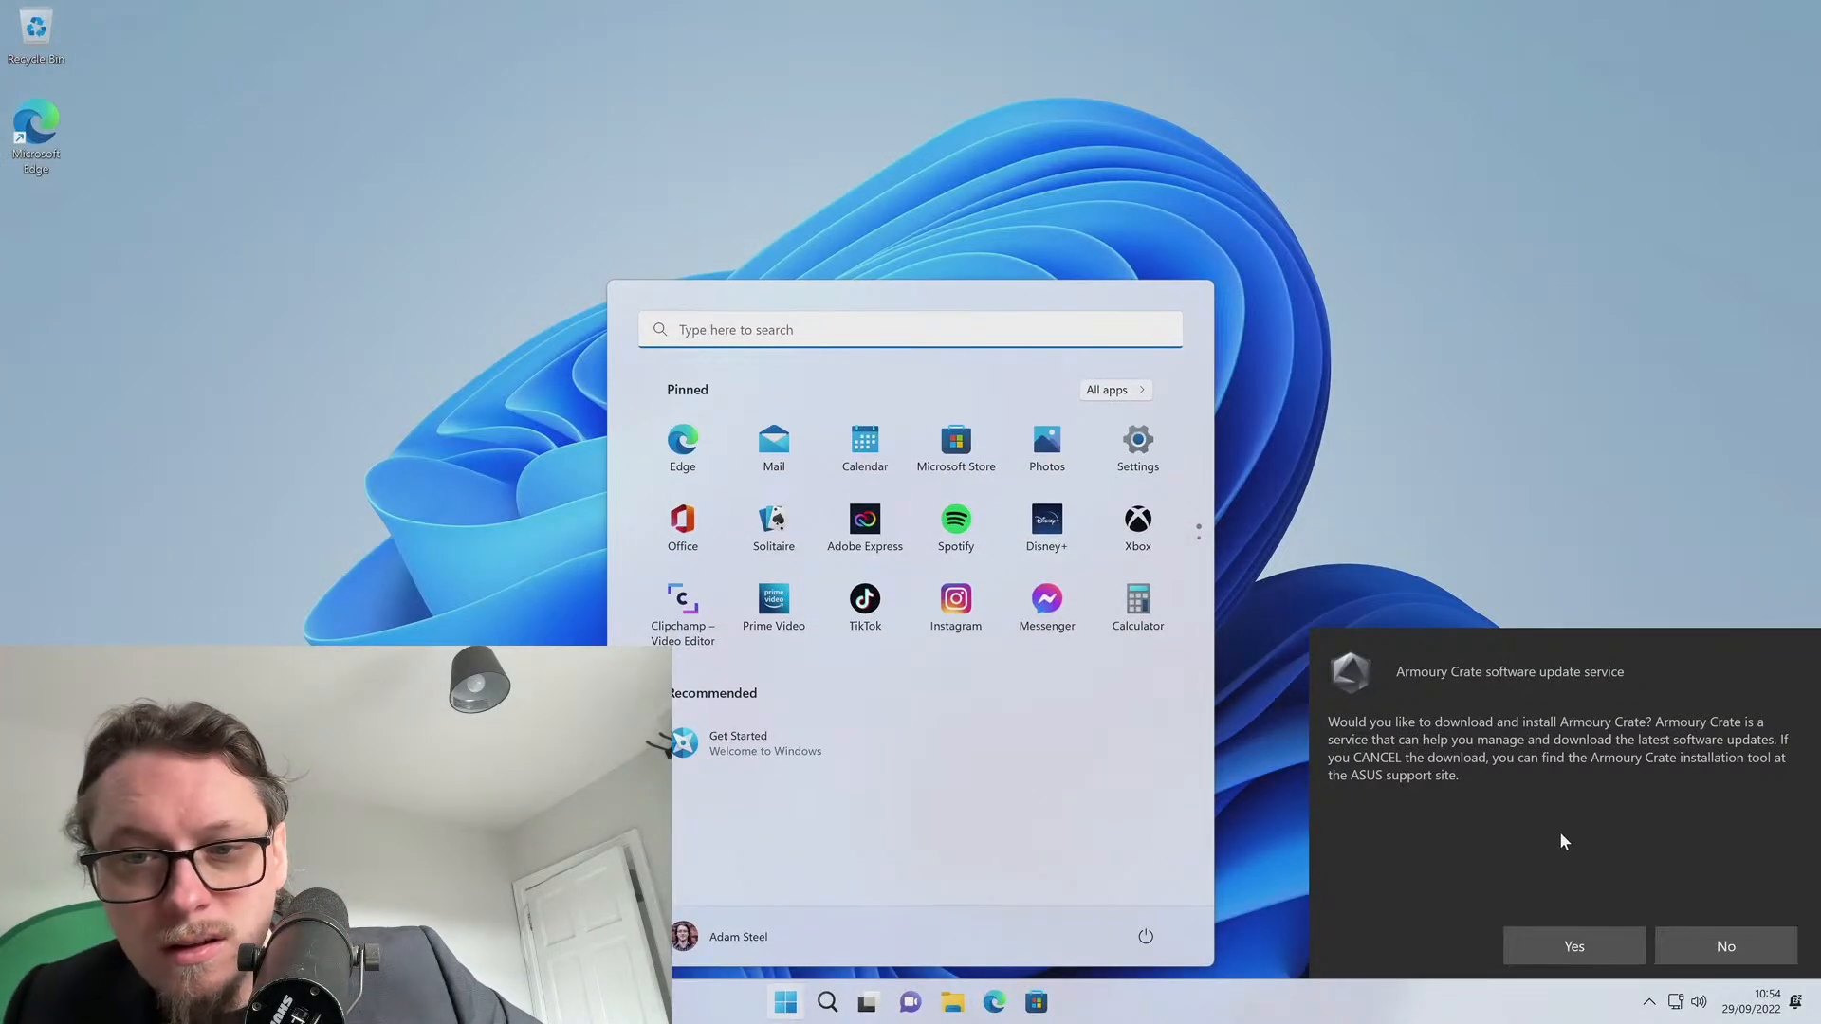
Accept the Armoury Crate install prompt and install the recommended Logitech Options+
left_click(1614, 944)
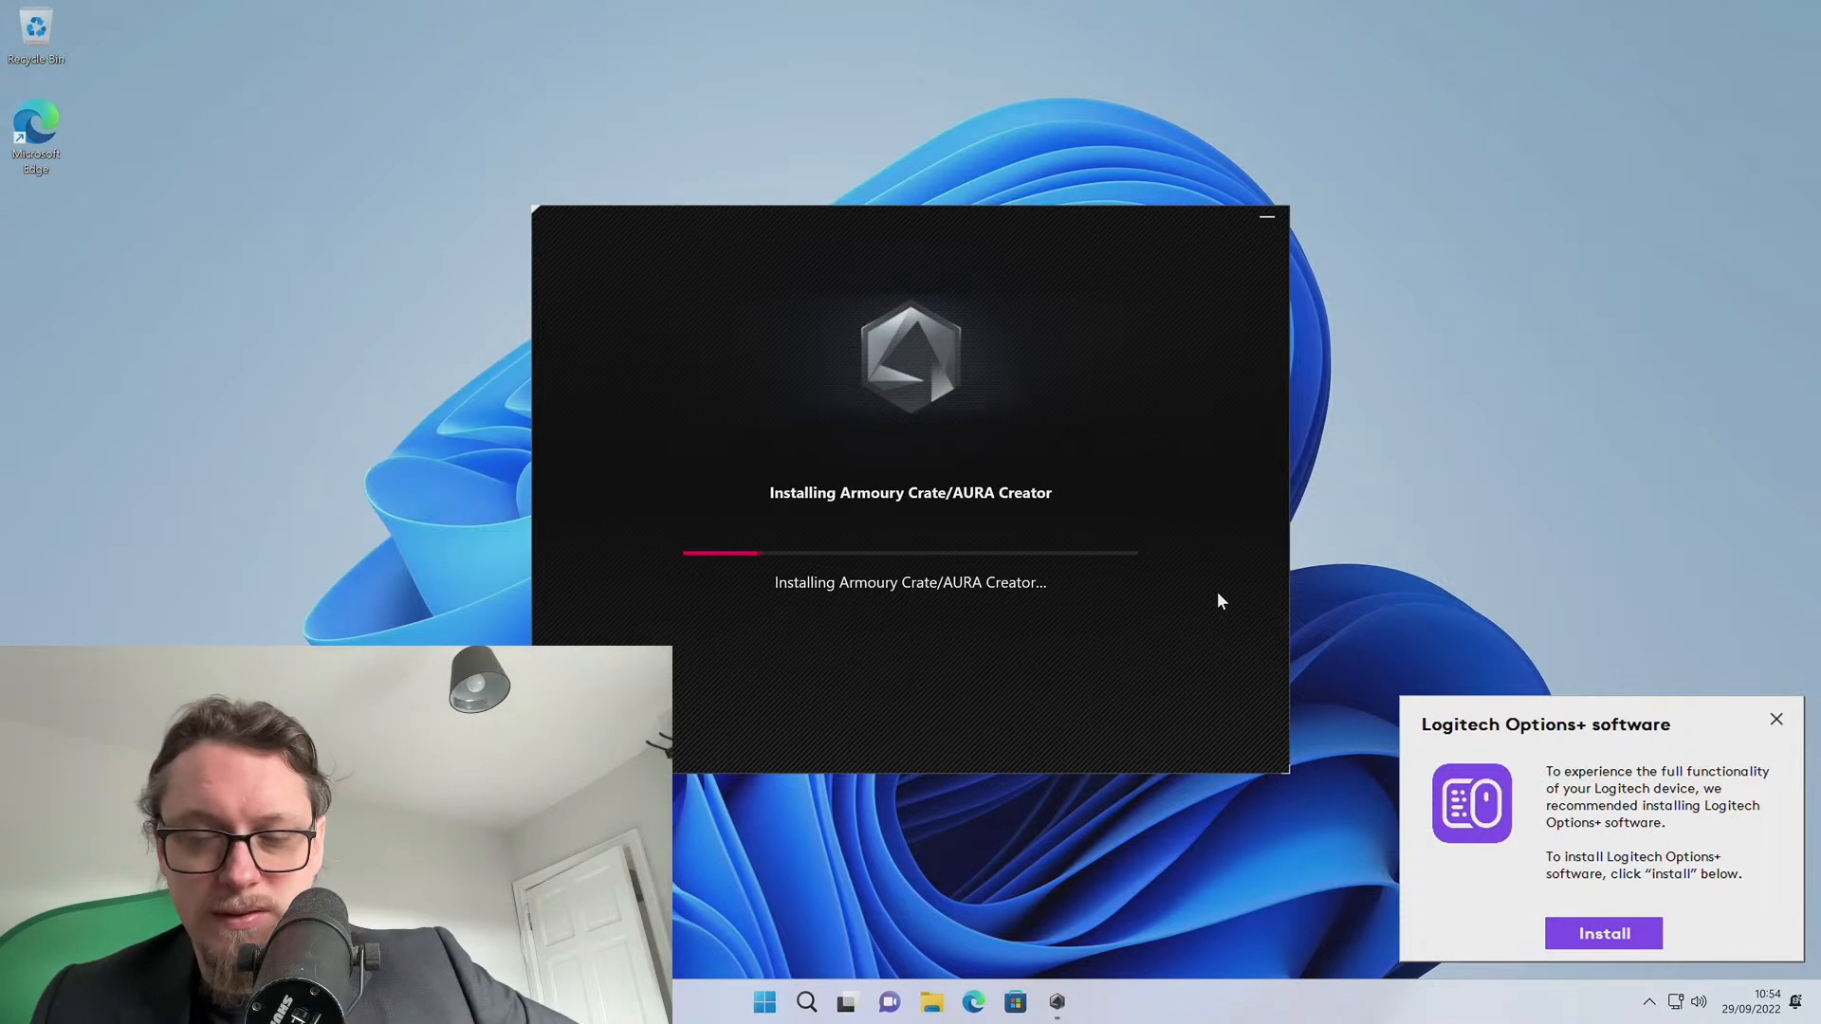
left_click(1599, 946)
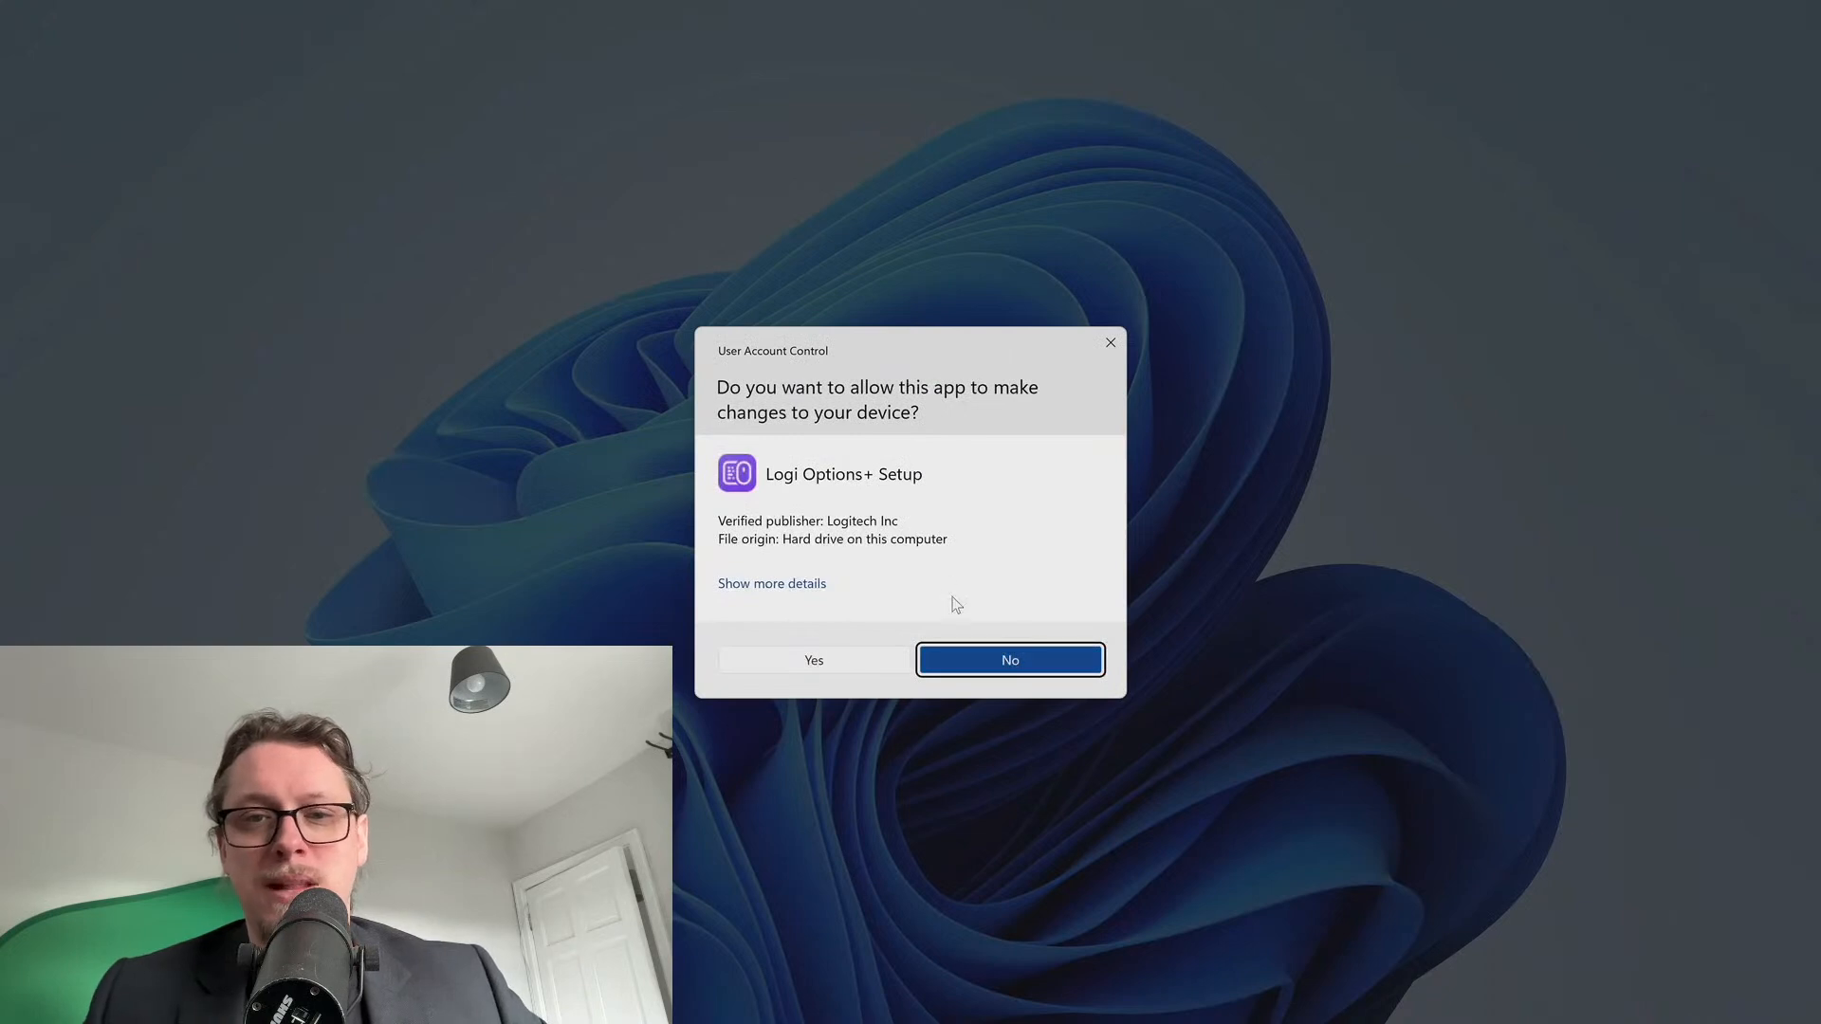
Install Logi Options+, decline diagnostics sharing and cloud-backup login, then close the app
left_click(801, 662)
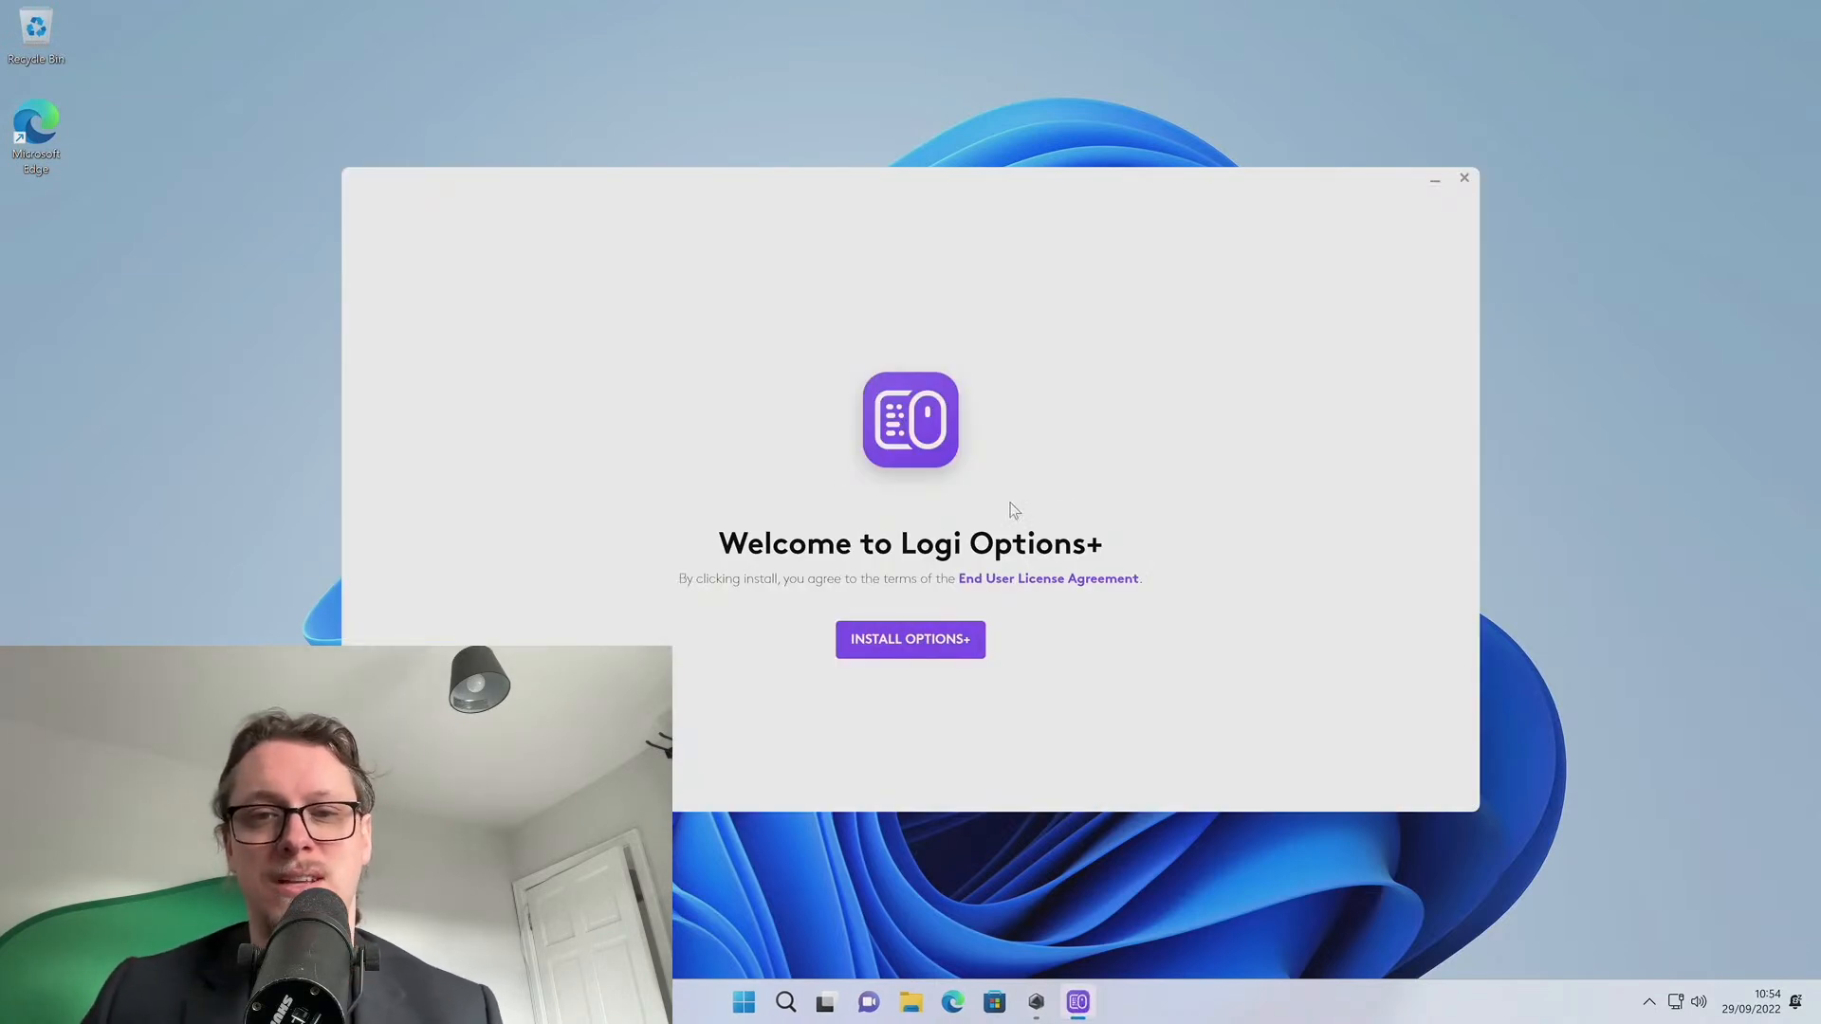
left_click(961, 643)
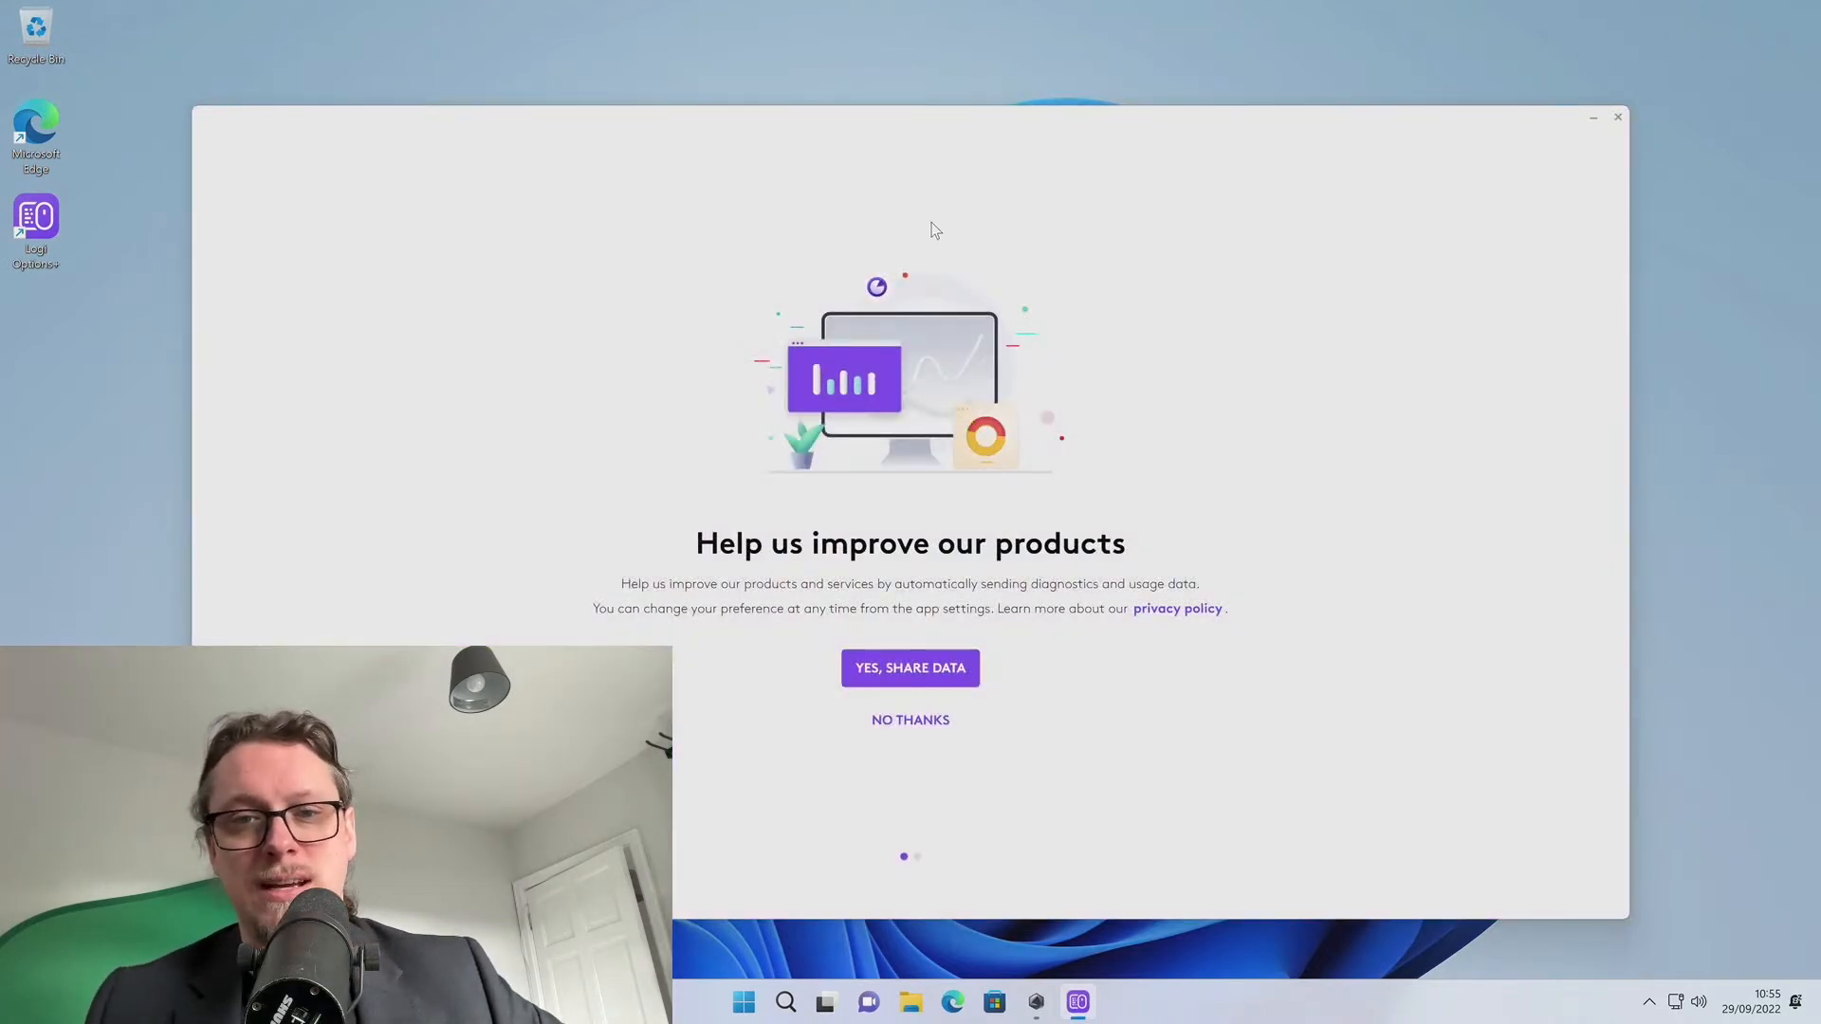
left_click(910, 726)
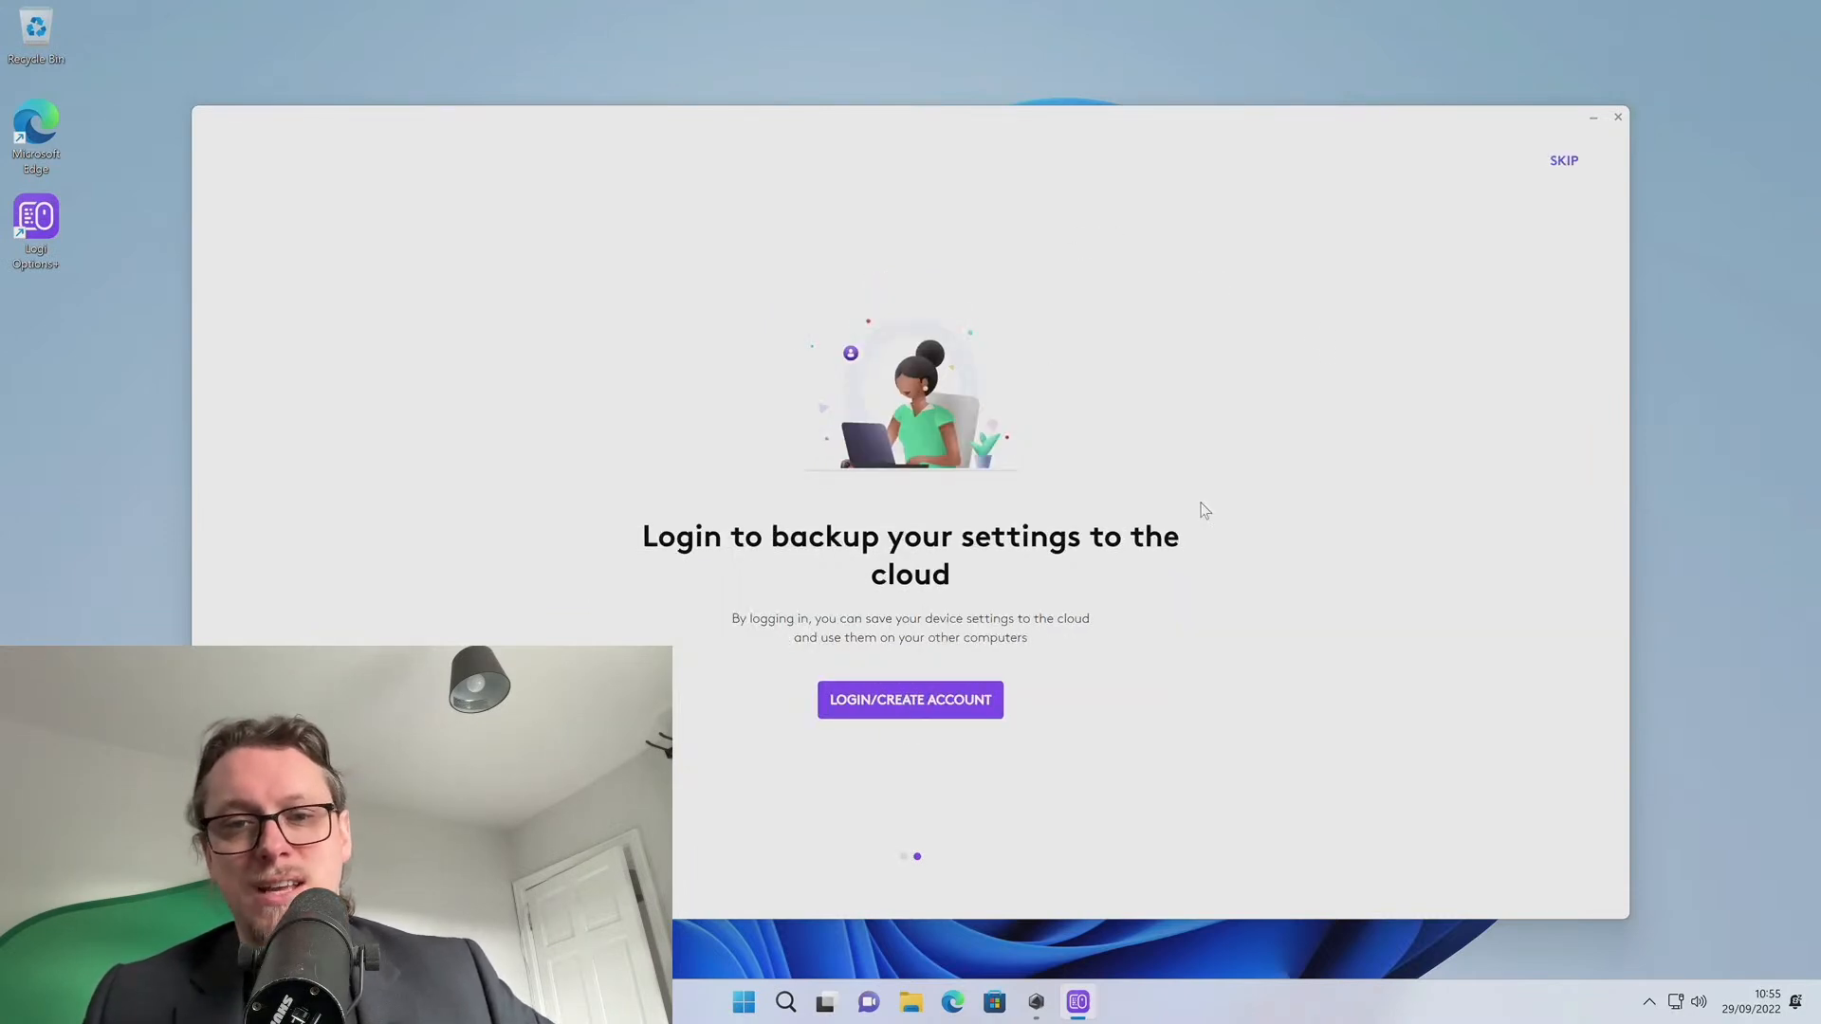
left_click(1565, 161)
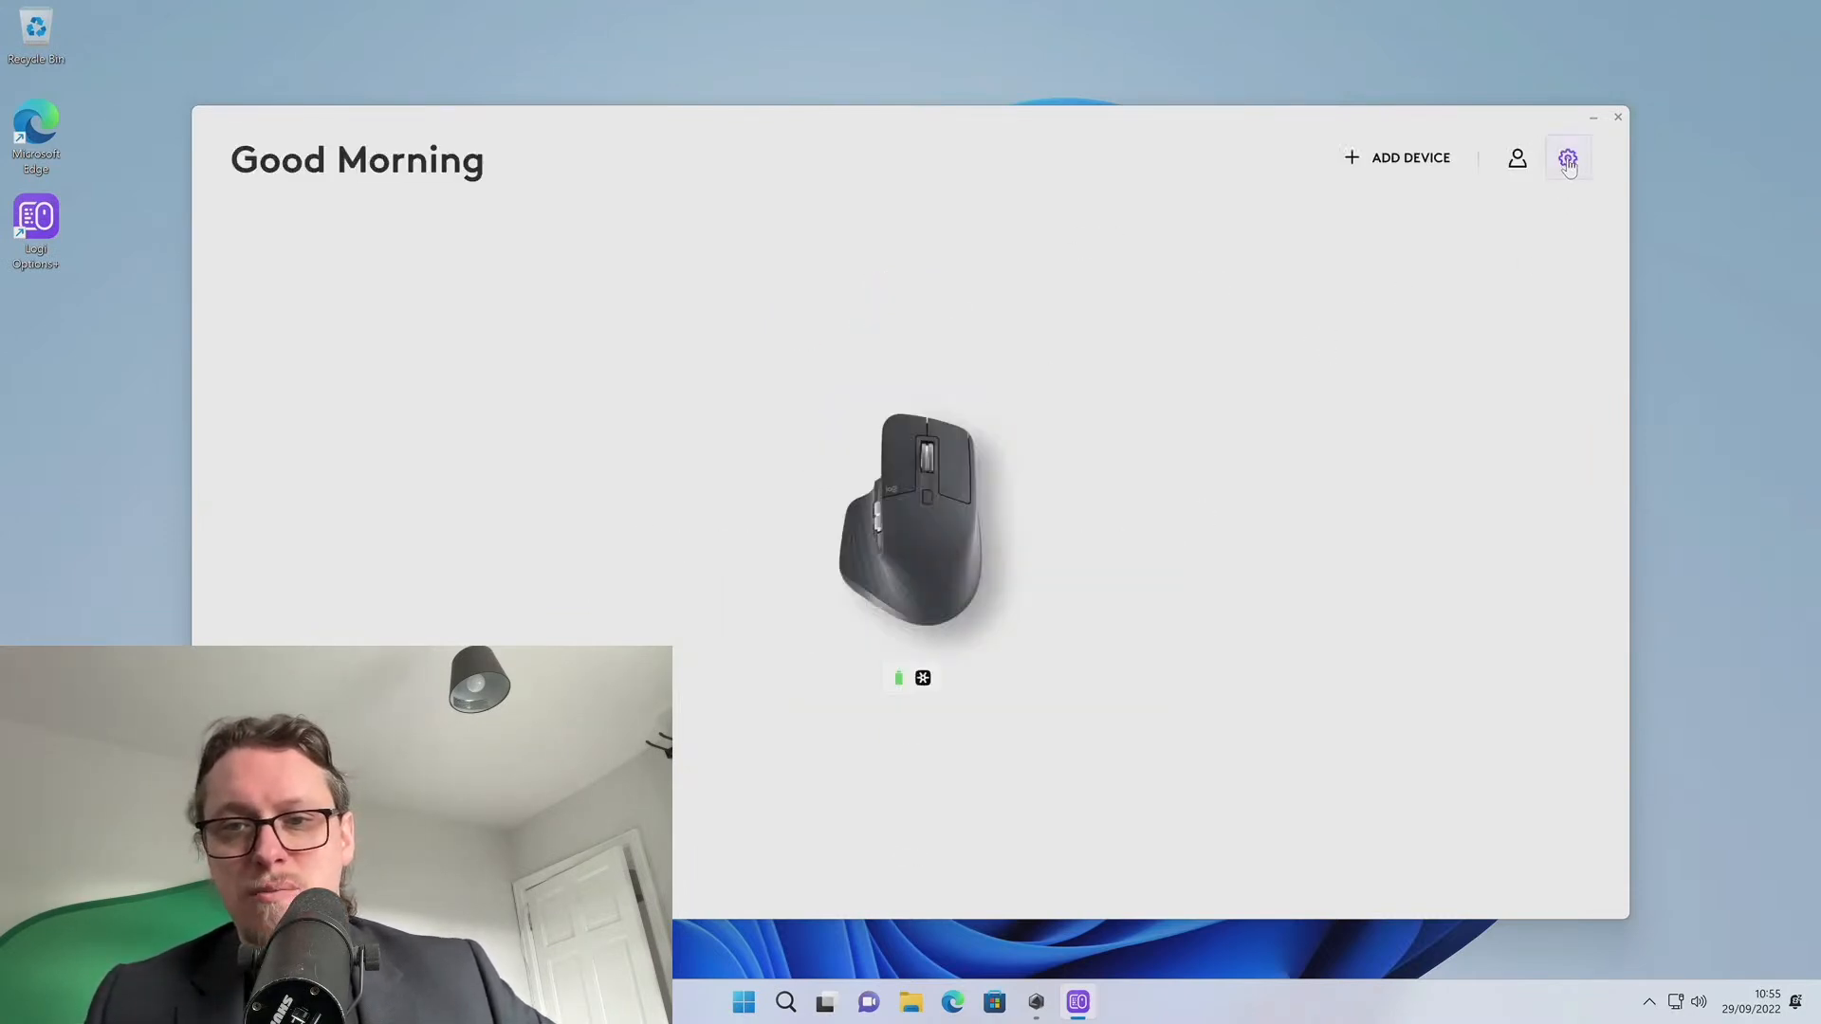
left_click(1620, 119)
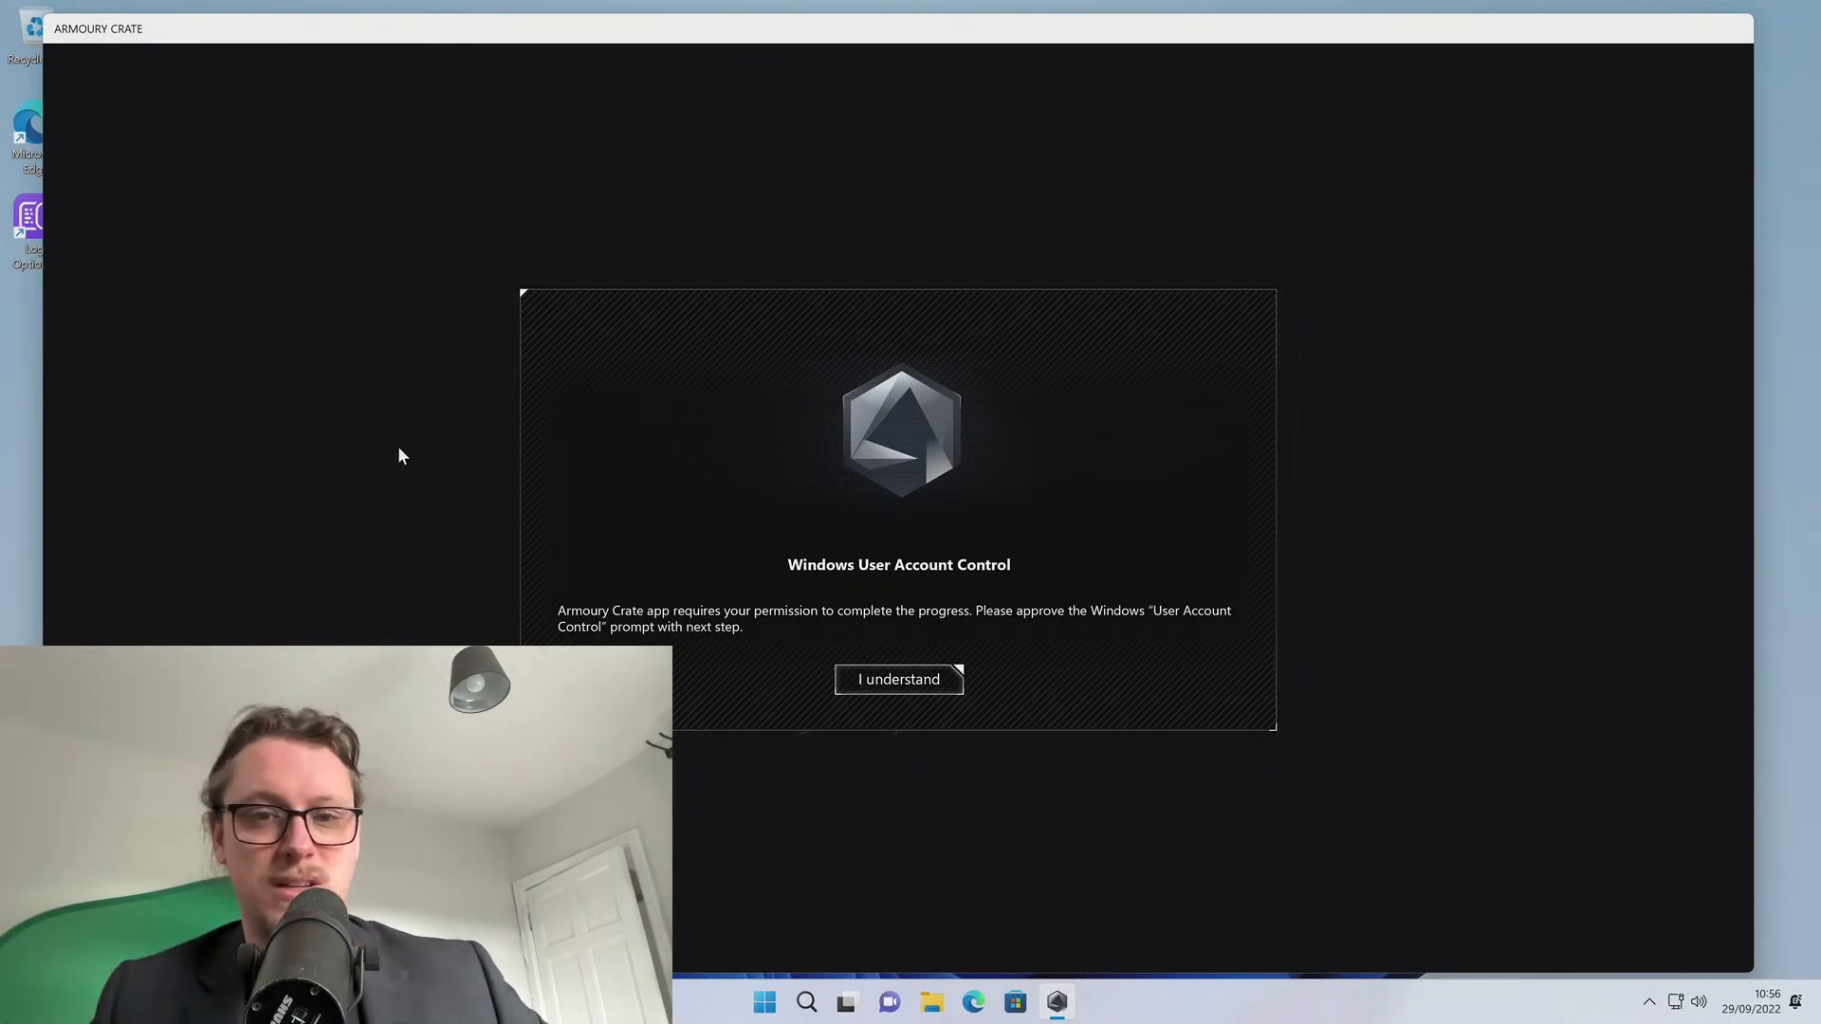
Acknowledge Armoury Crate's permission notice and grant it administrator rights via UAC
left_click(873, 681)
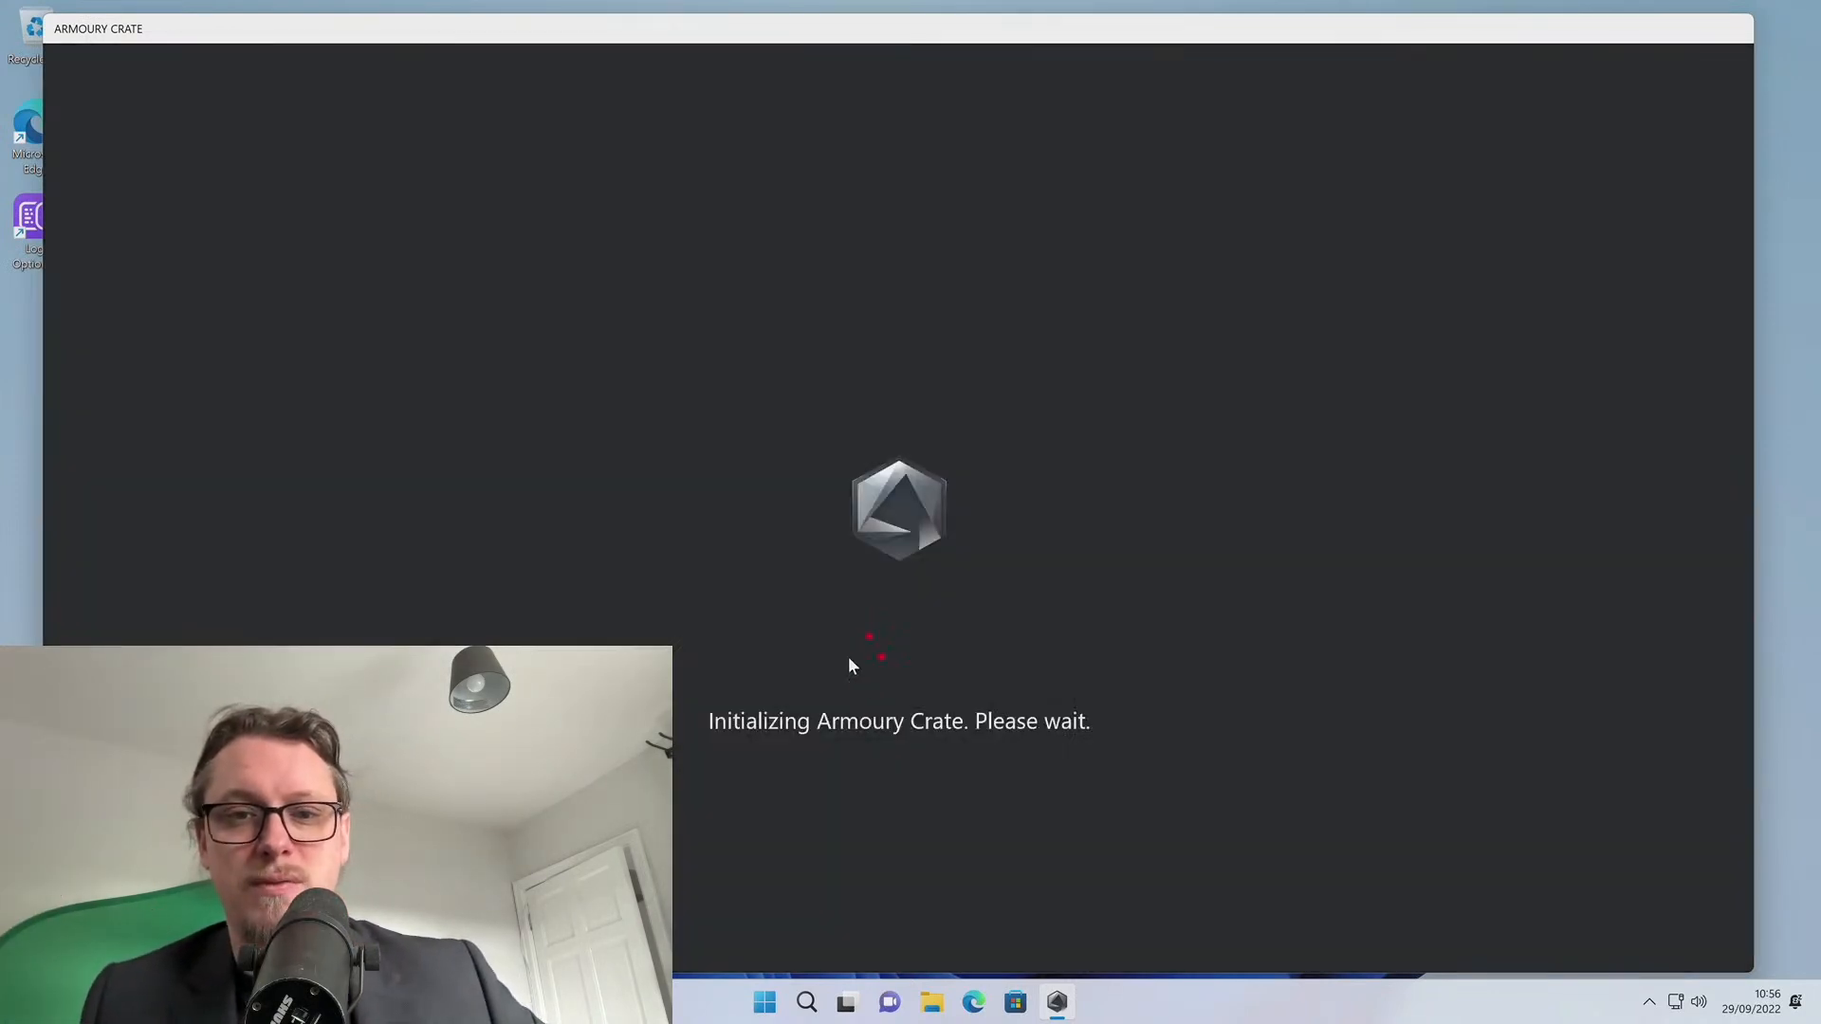
left_click(818, 661)
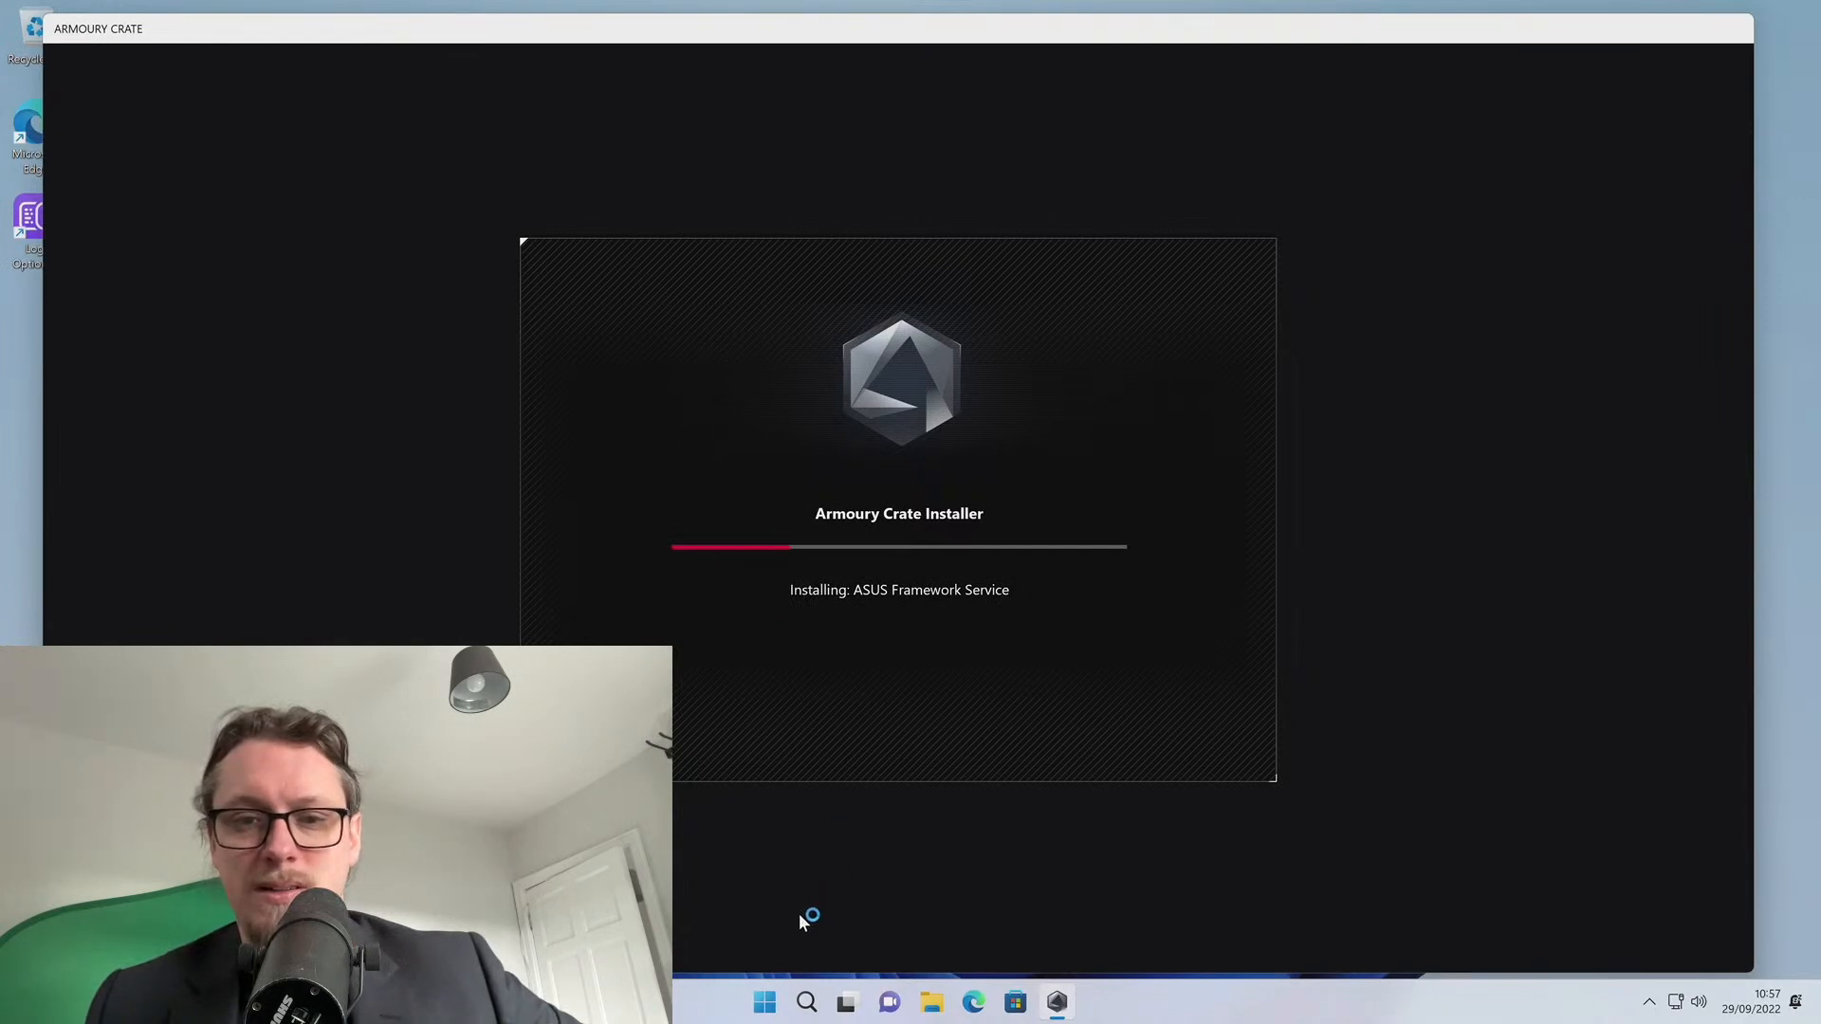
Finish Edge's first-run setup, skipping Google import and refusing browsing-data access and personalisation
left_click(976, 1003)
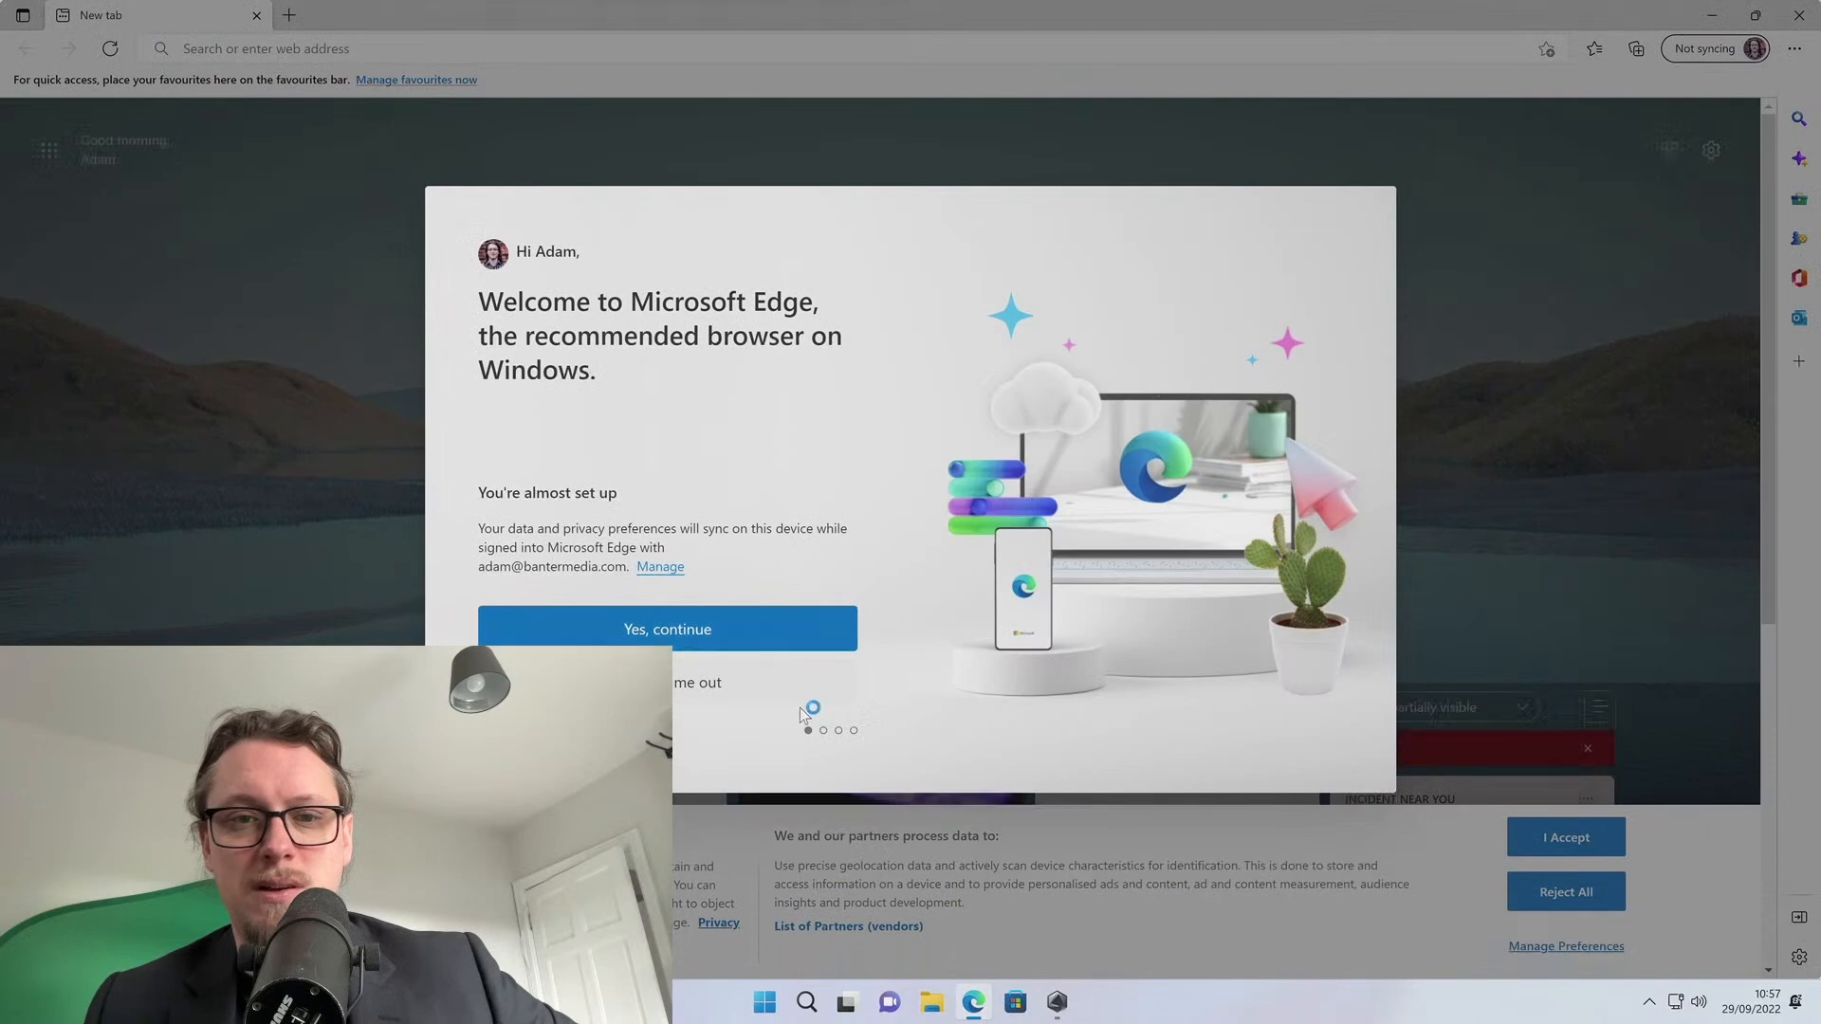
left_click(726, 688)
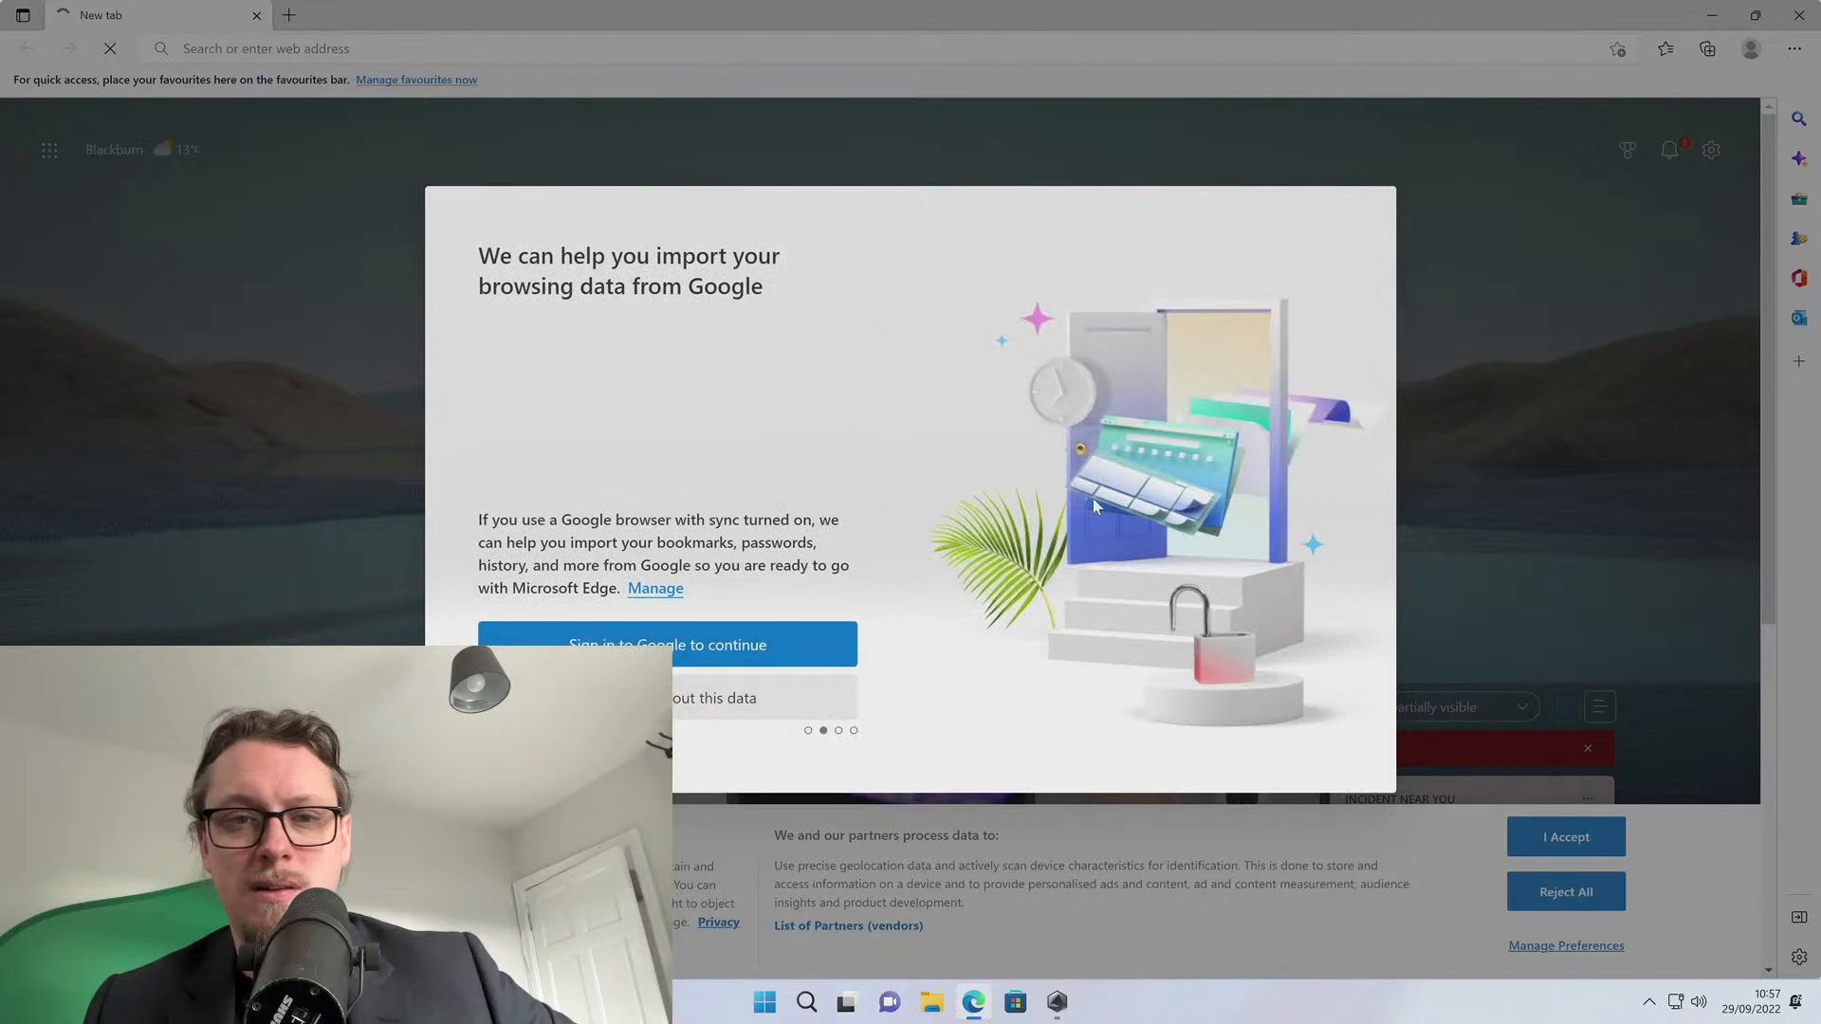
left_click(808, 694)
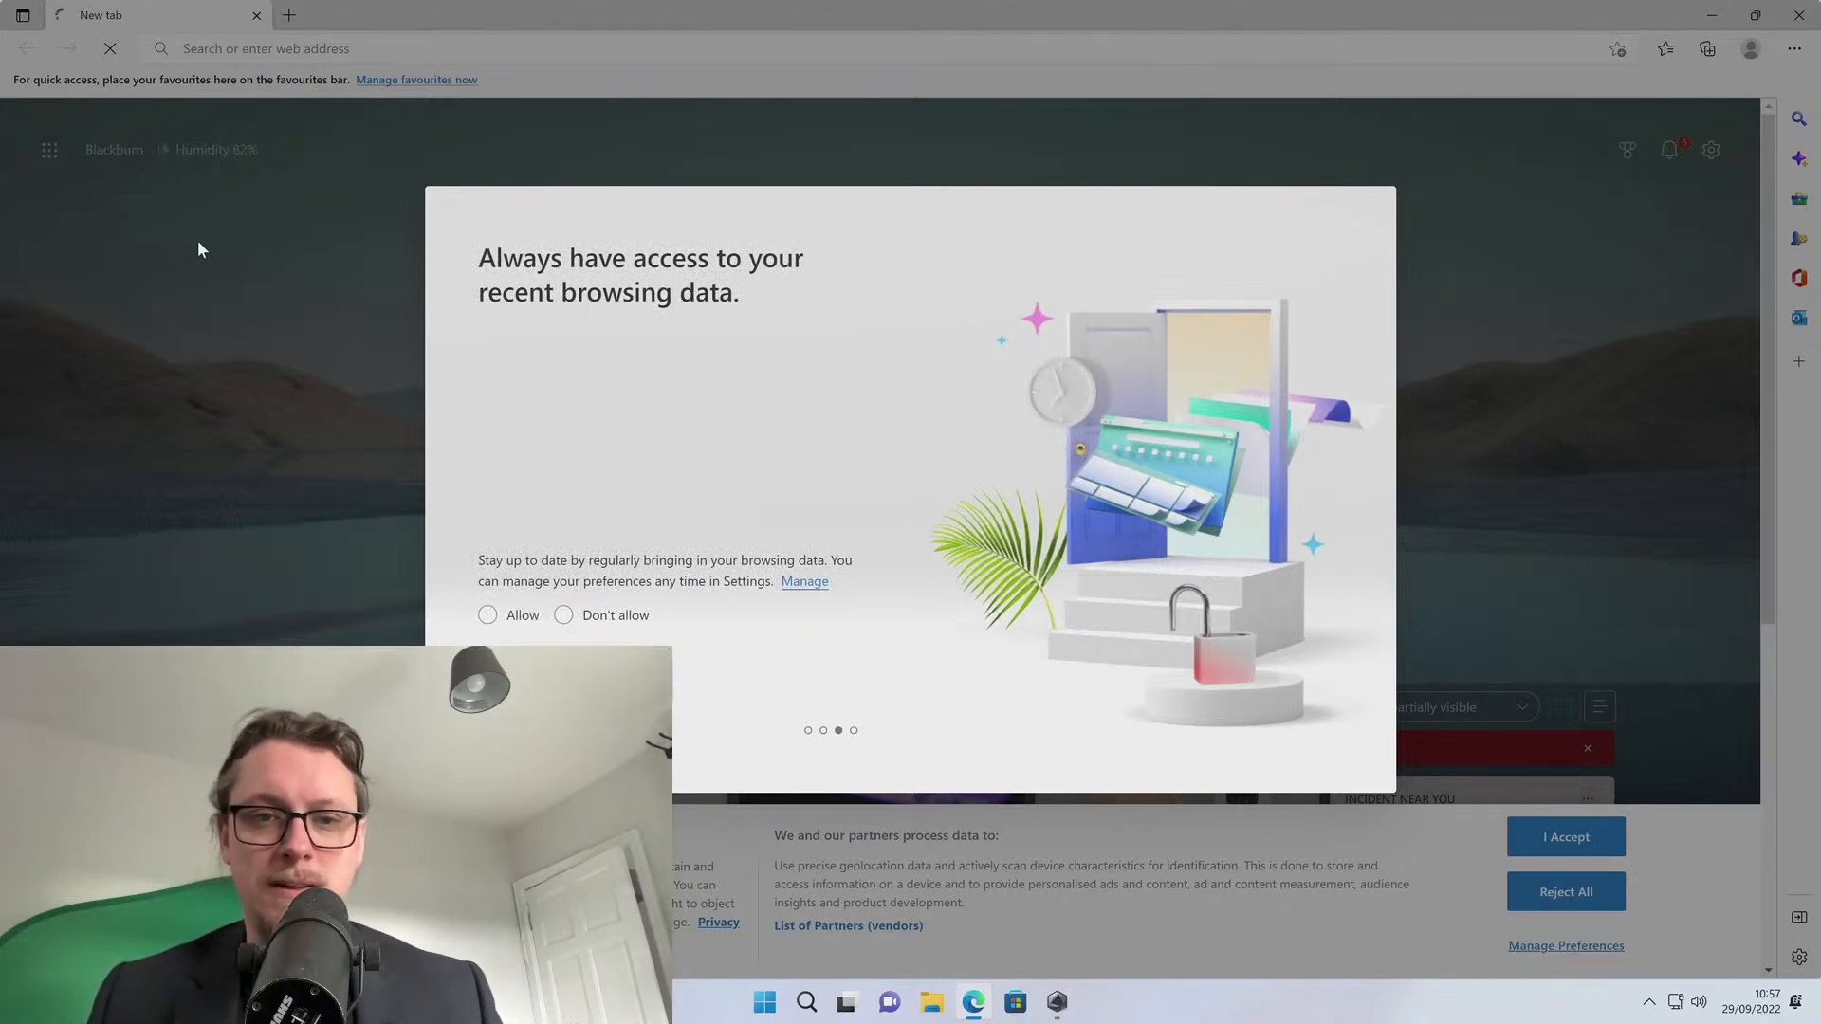
left_click(563, 616)
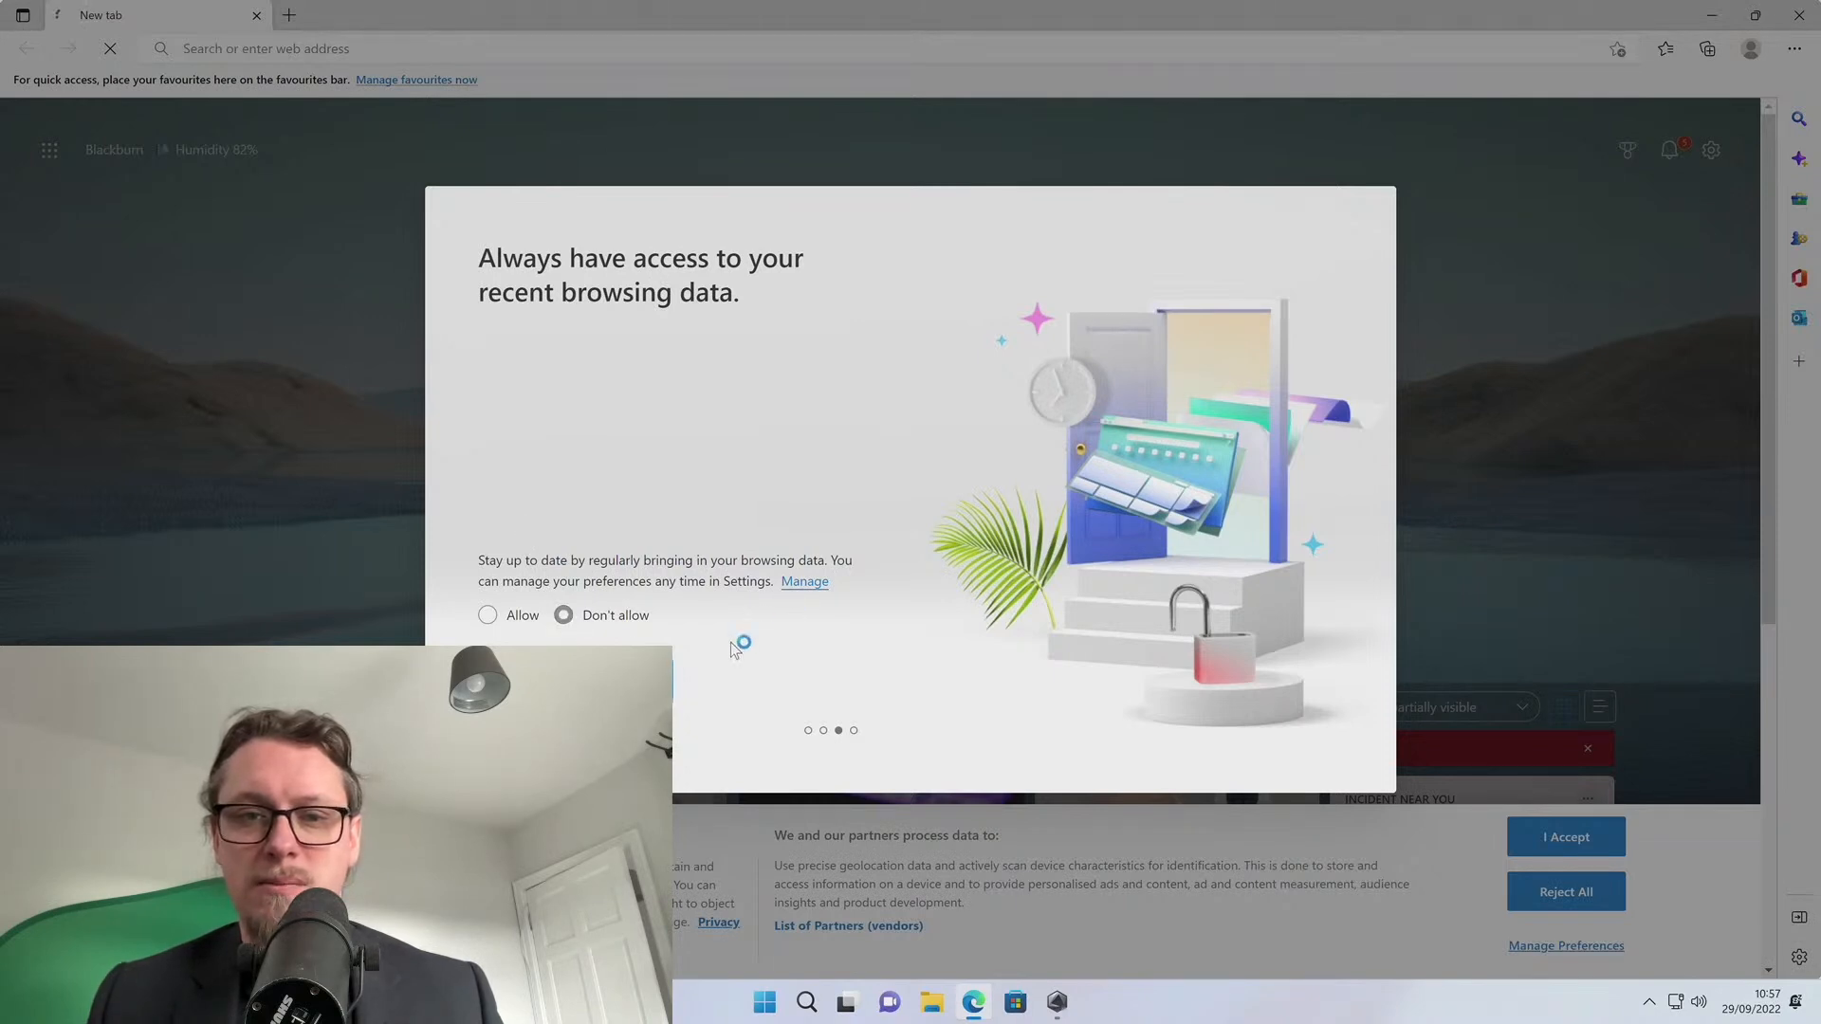
left_click(625, 680)
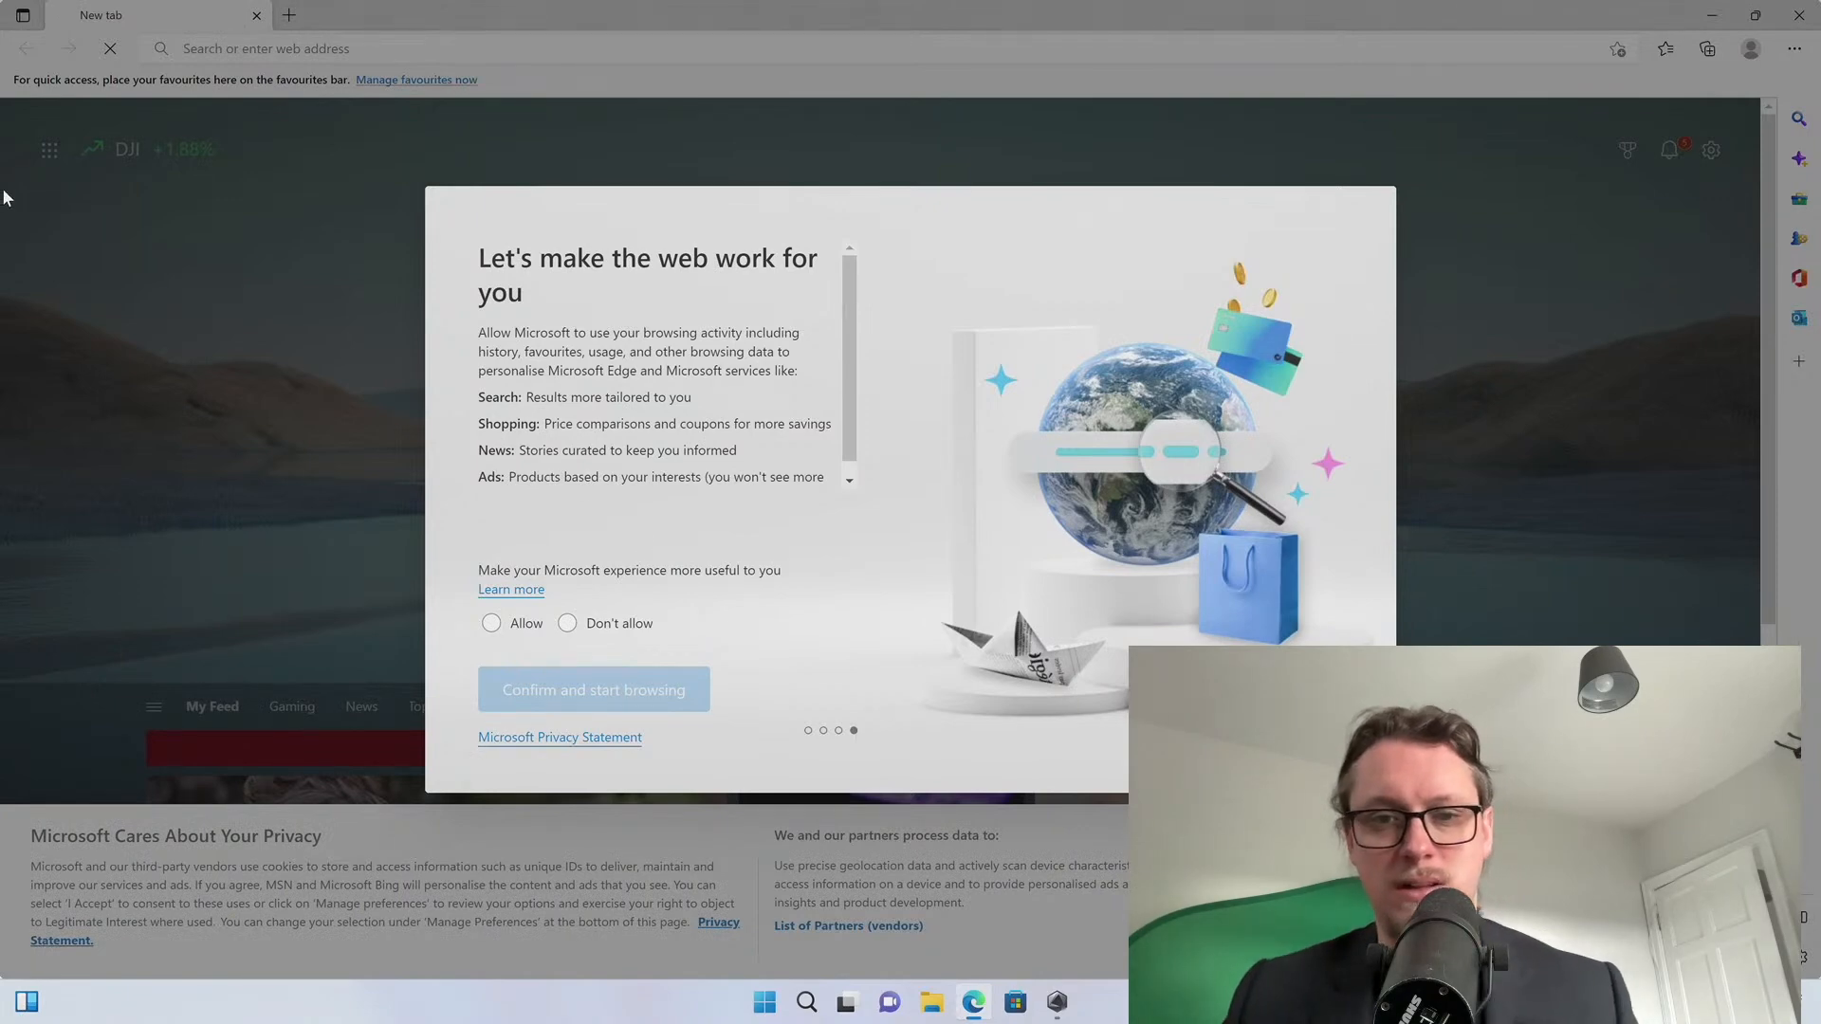
left_click(580, 629)
left_click(594, 691)
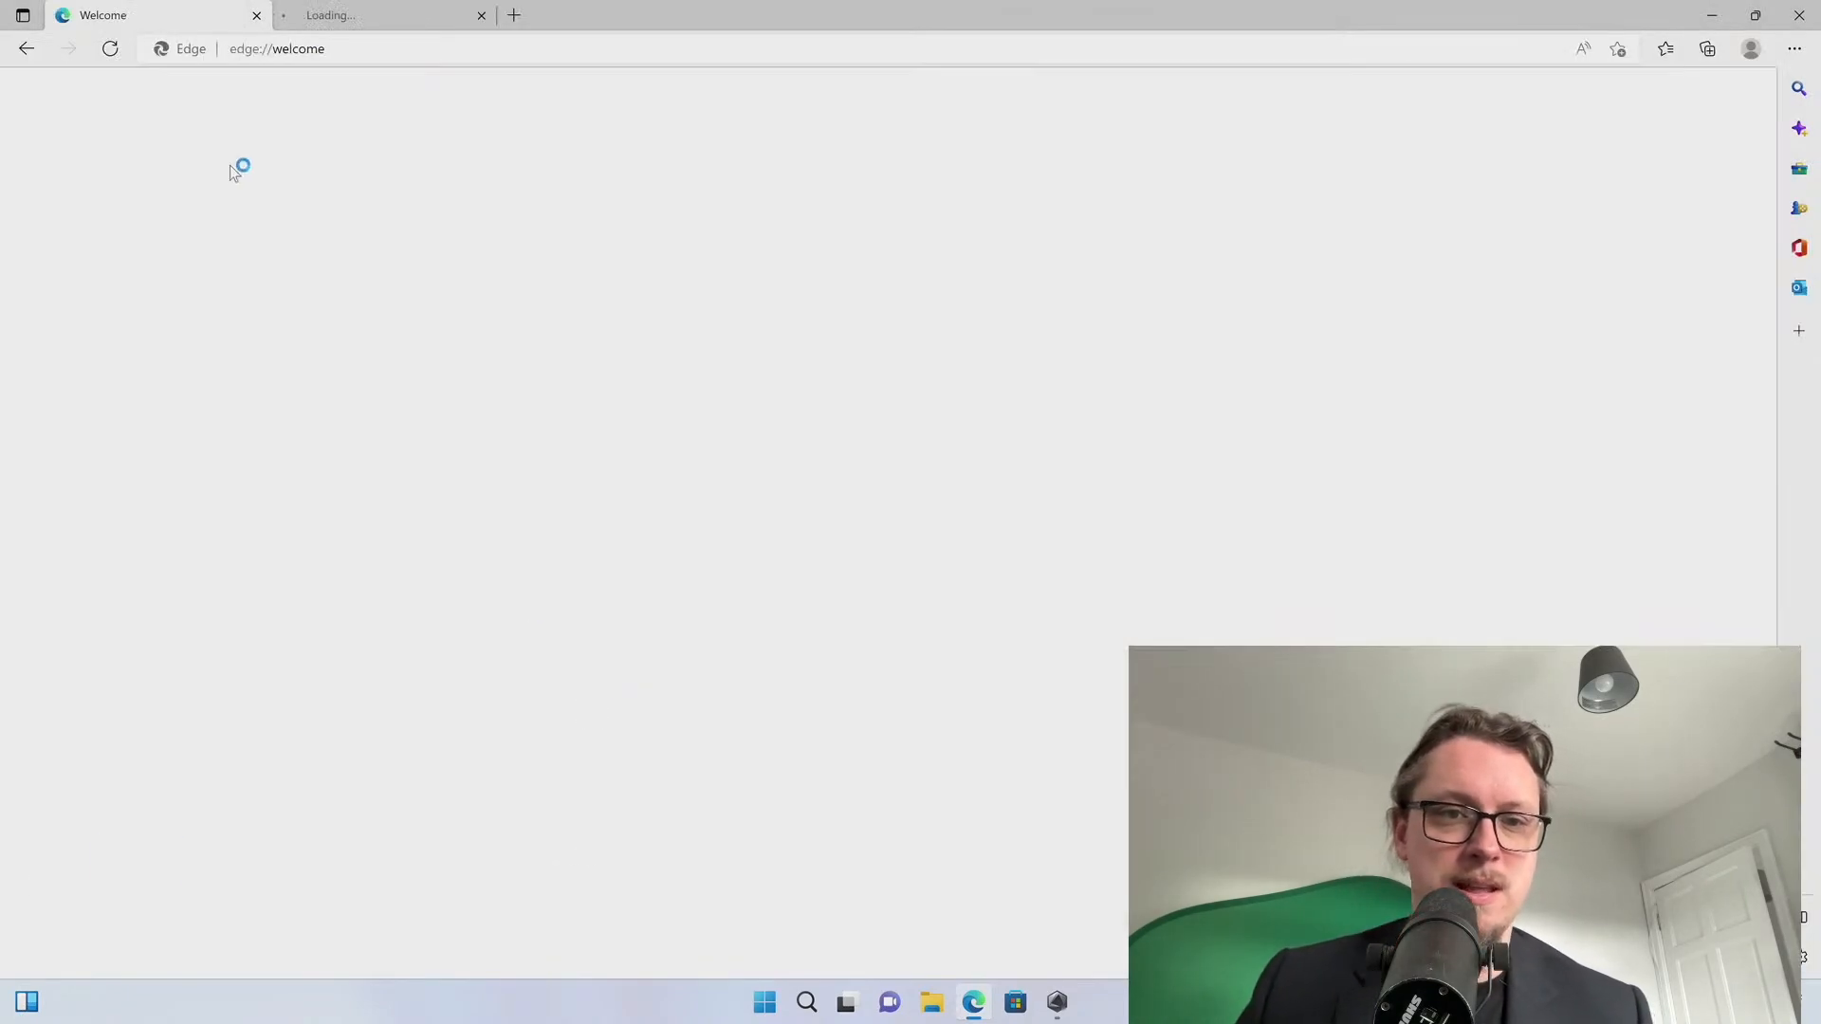
Go to nvidia.com in Edge and open its driver download page
left_click(357, 57)
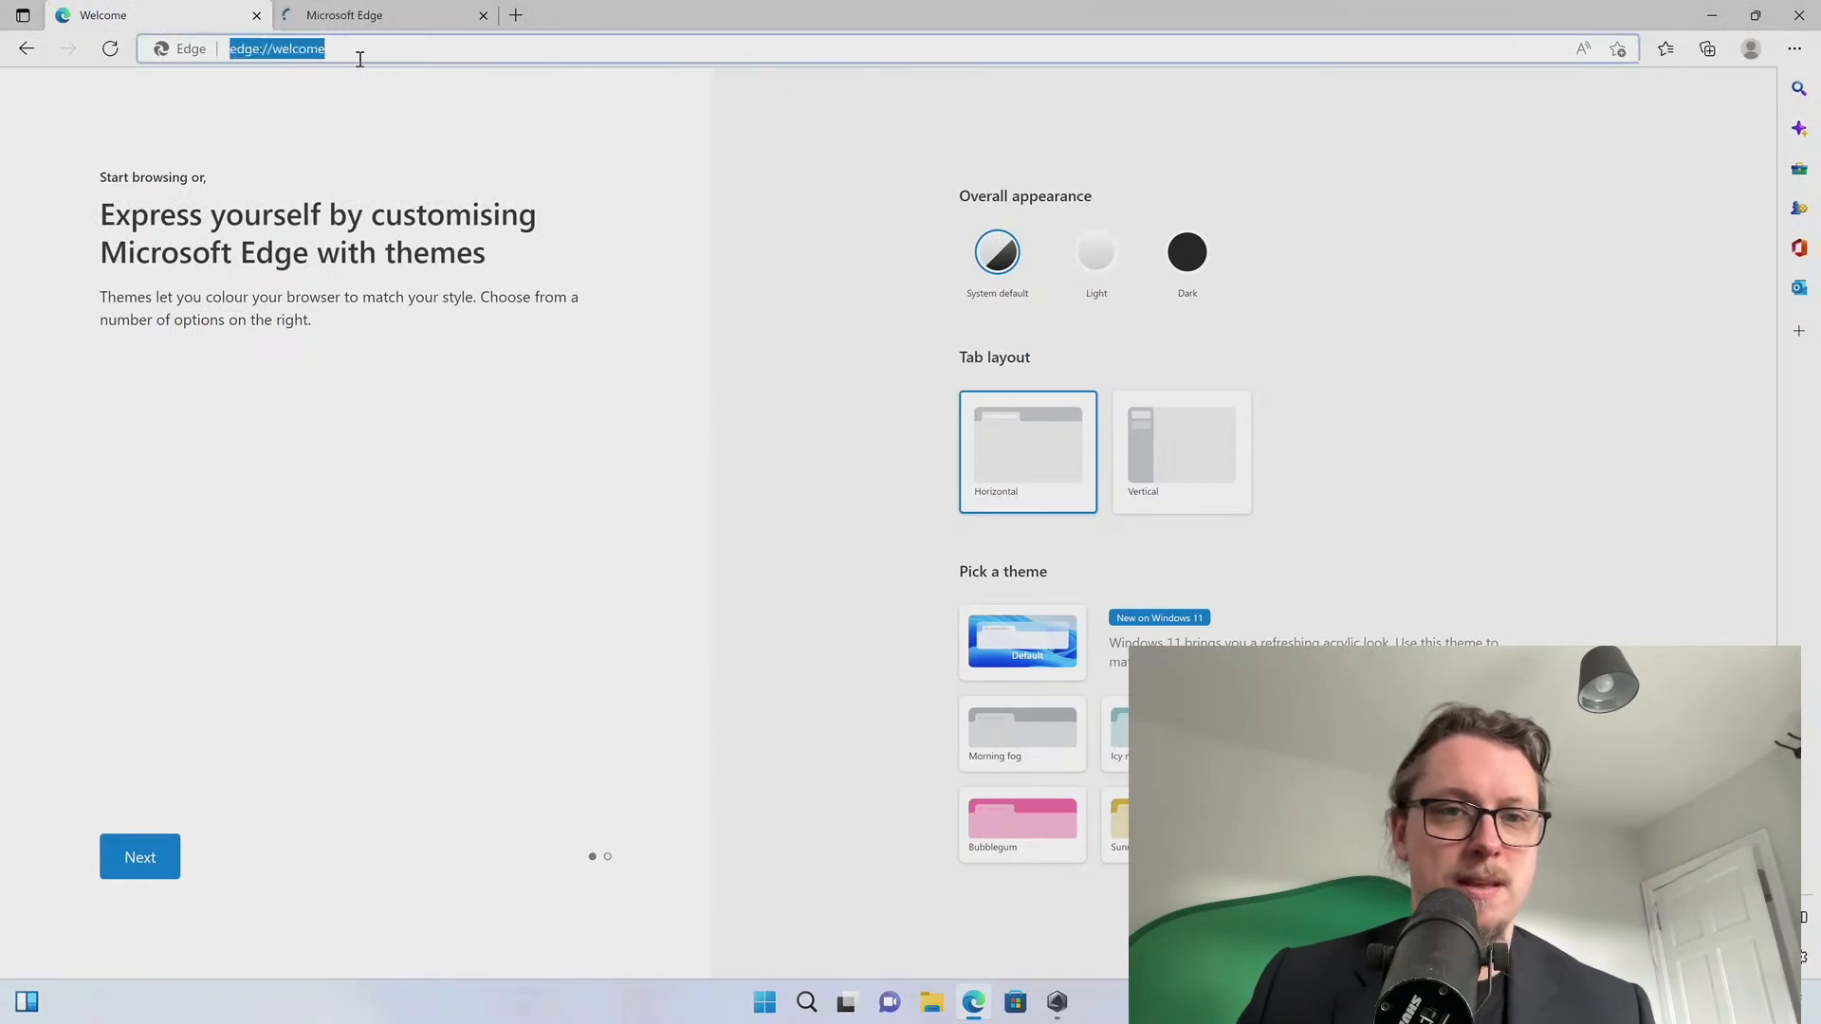
key("BackSpace")
type("nvidi")
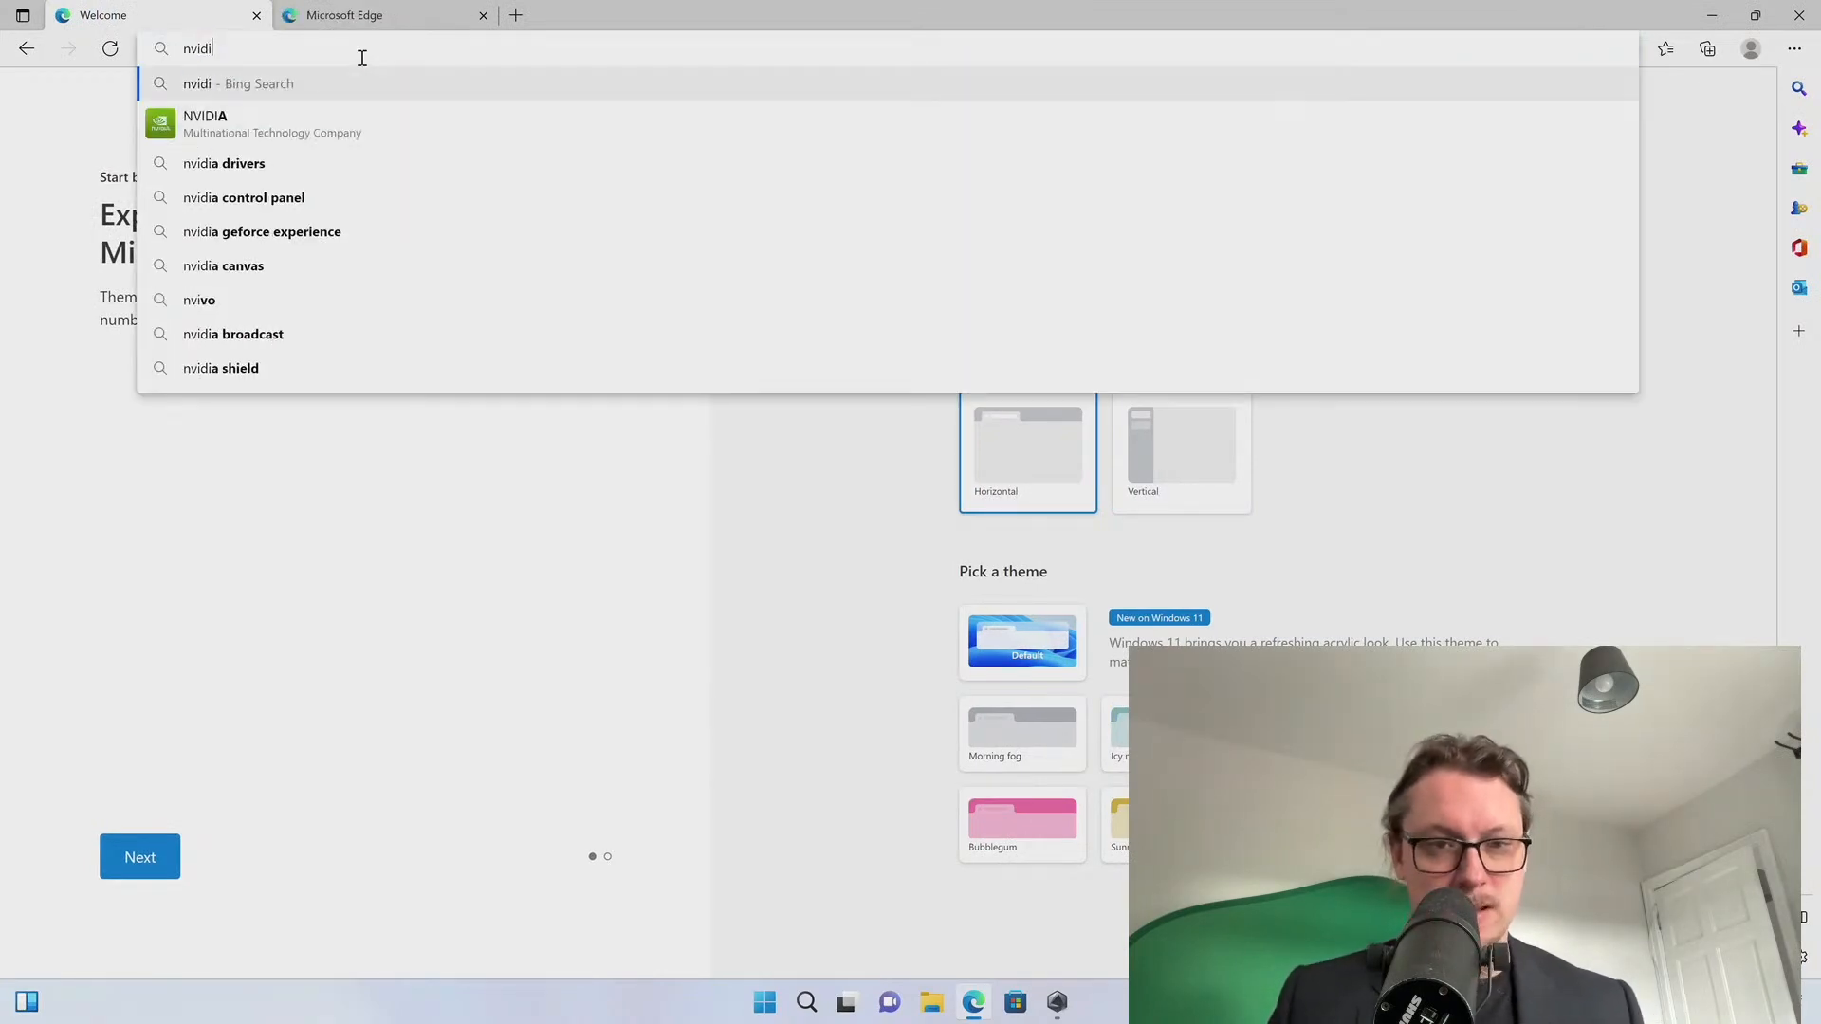
type("a.com")
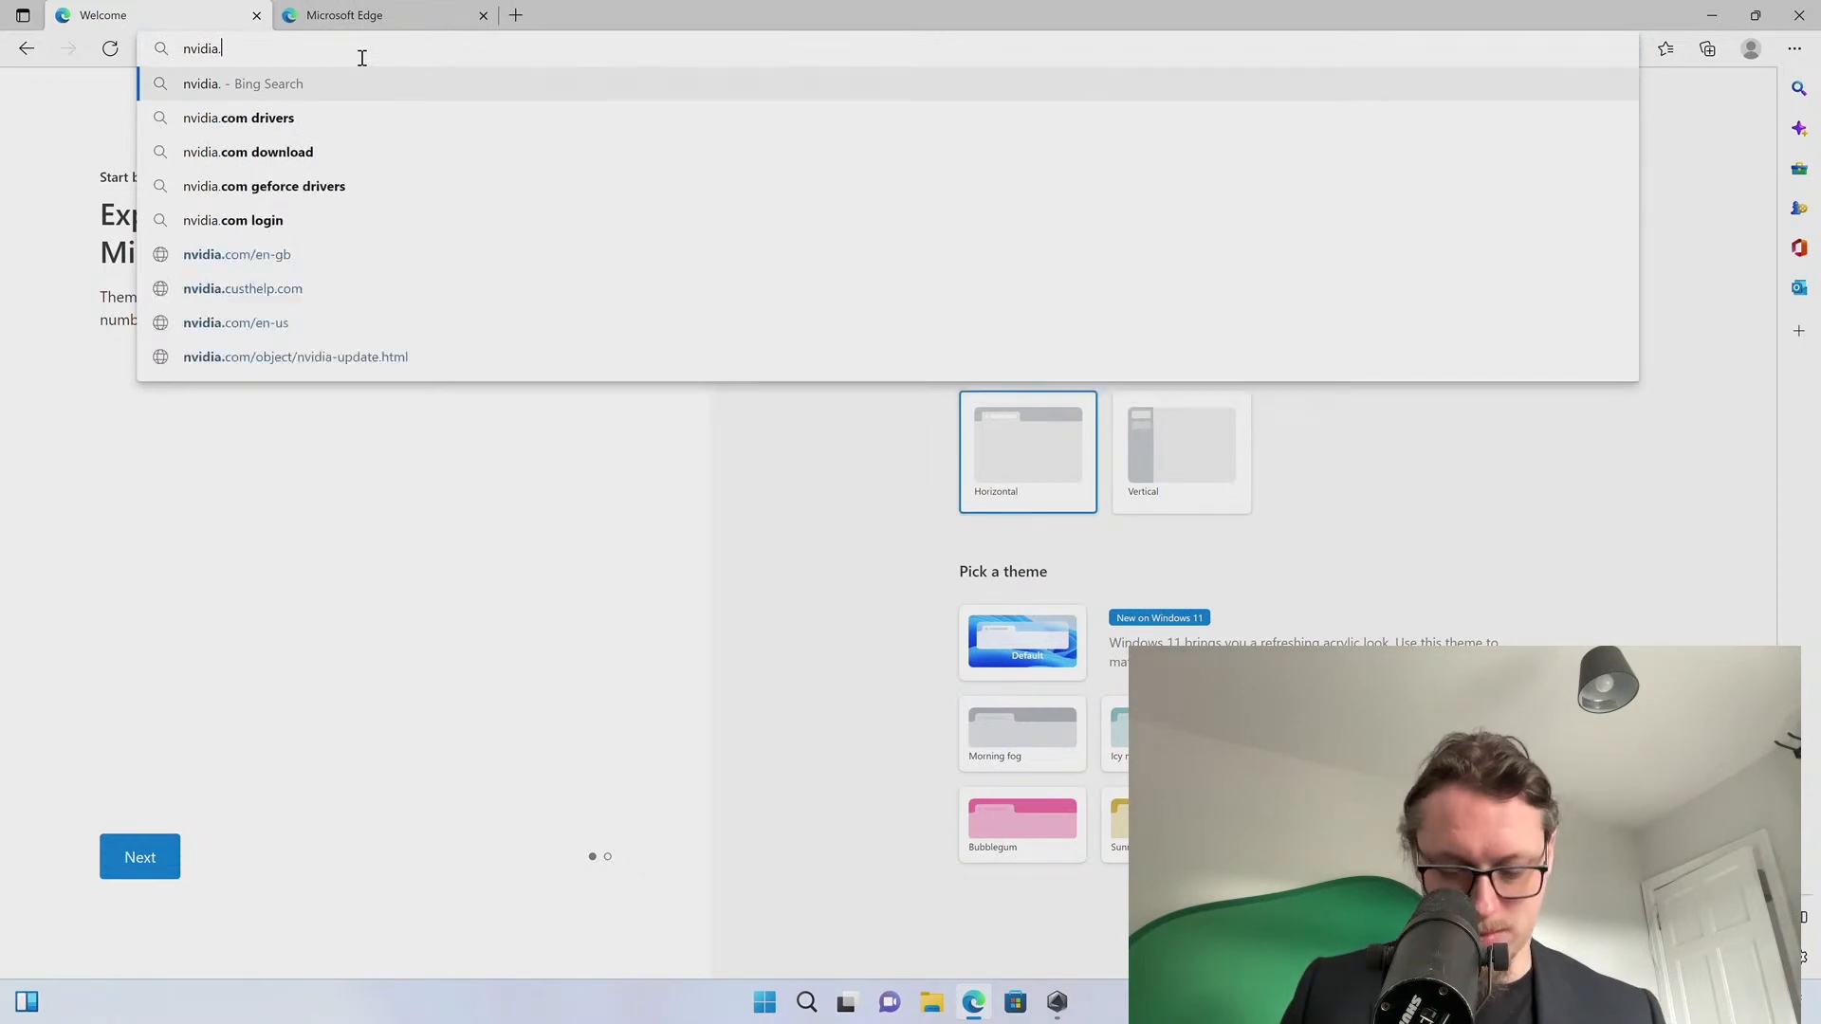
key("Return")
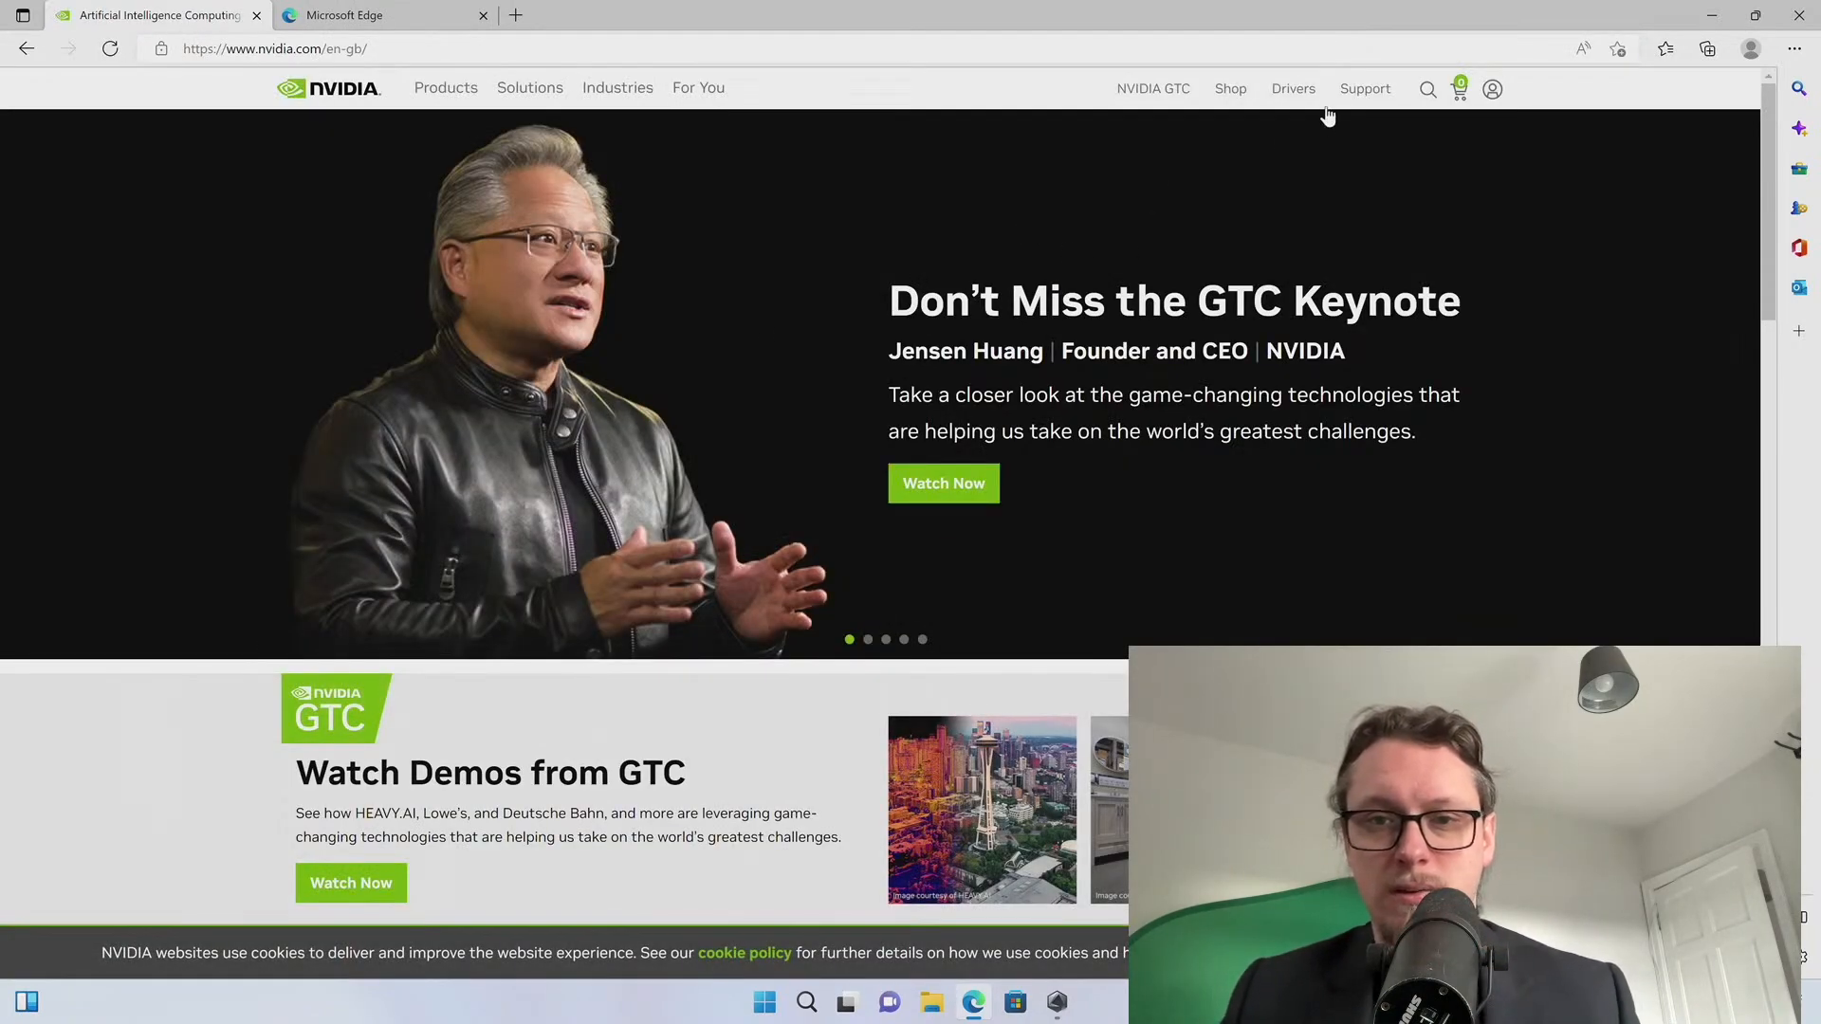
left_click(1300, 90)
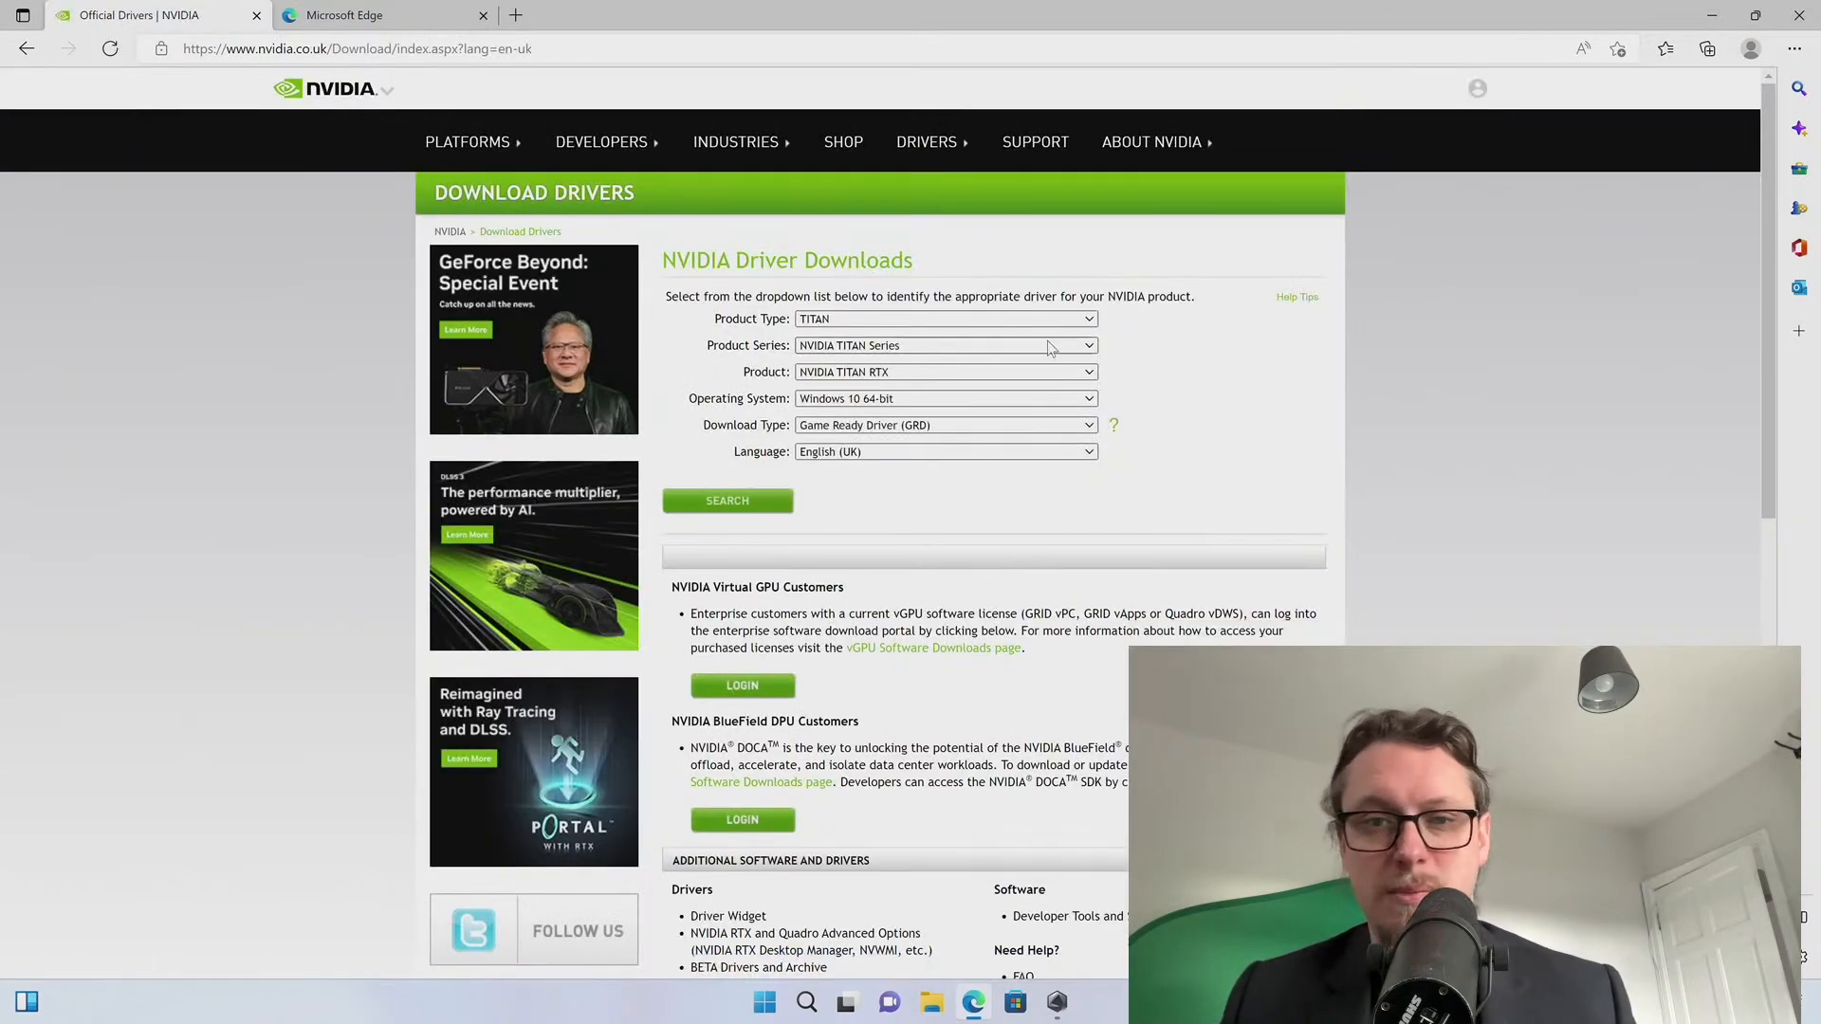
Search for the GeForce RTX 30 Series RTX 3070 Studio Driver (SD)
left_click(897, 320)
left_click(886, 339)
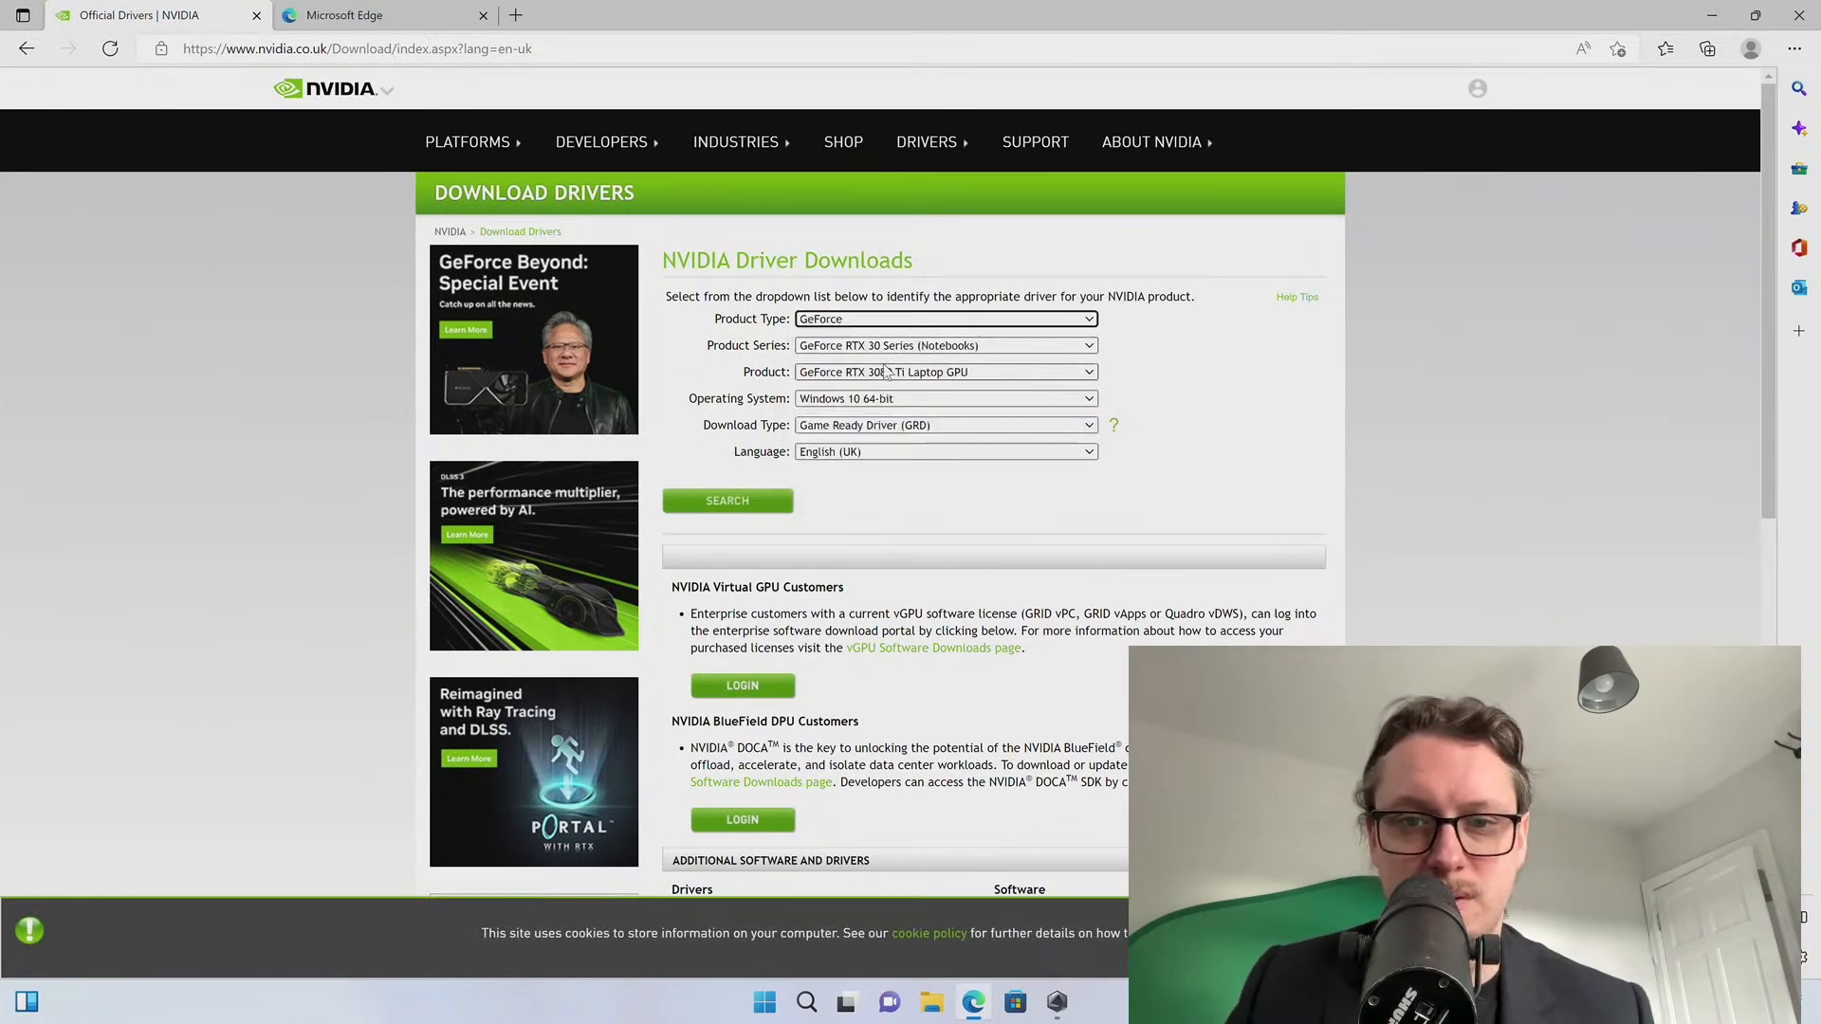
left_click(886, 347)
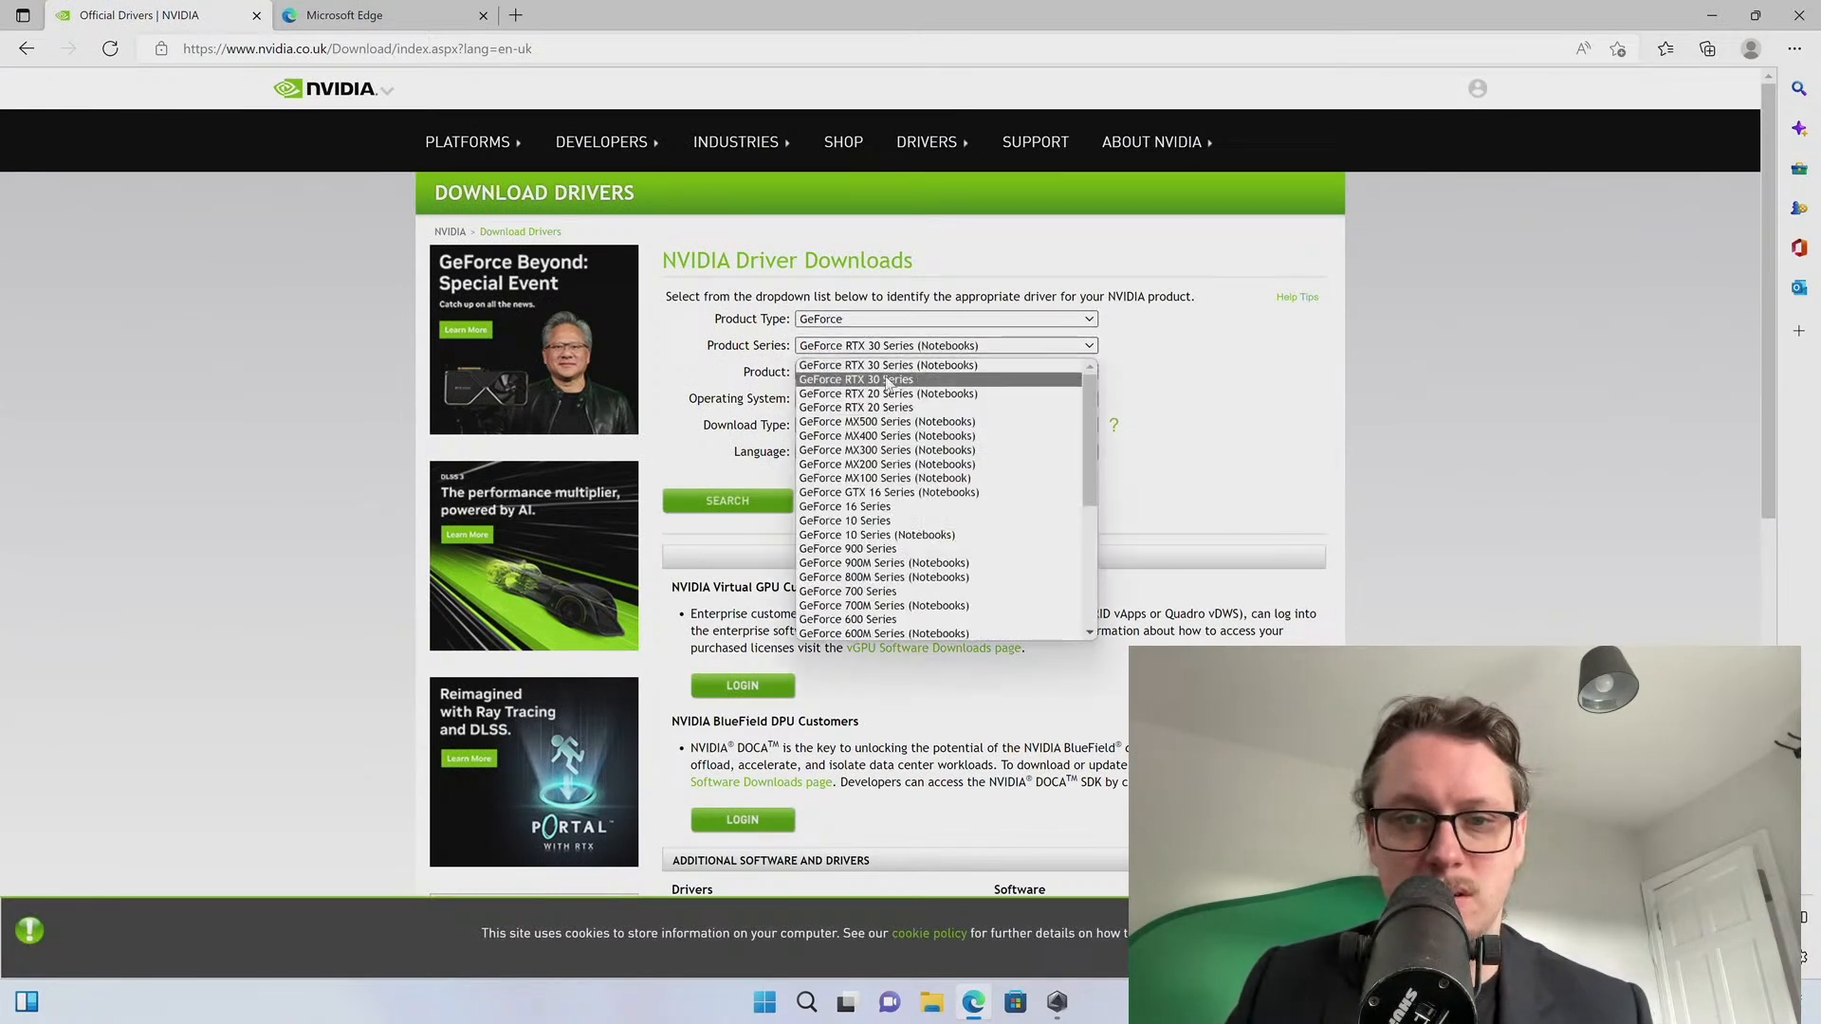
left_click(886, 381)
left_click(890, 375)
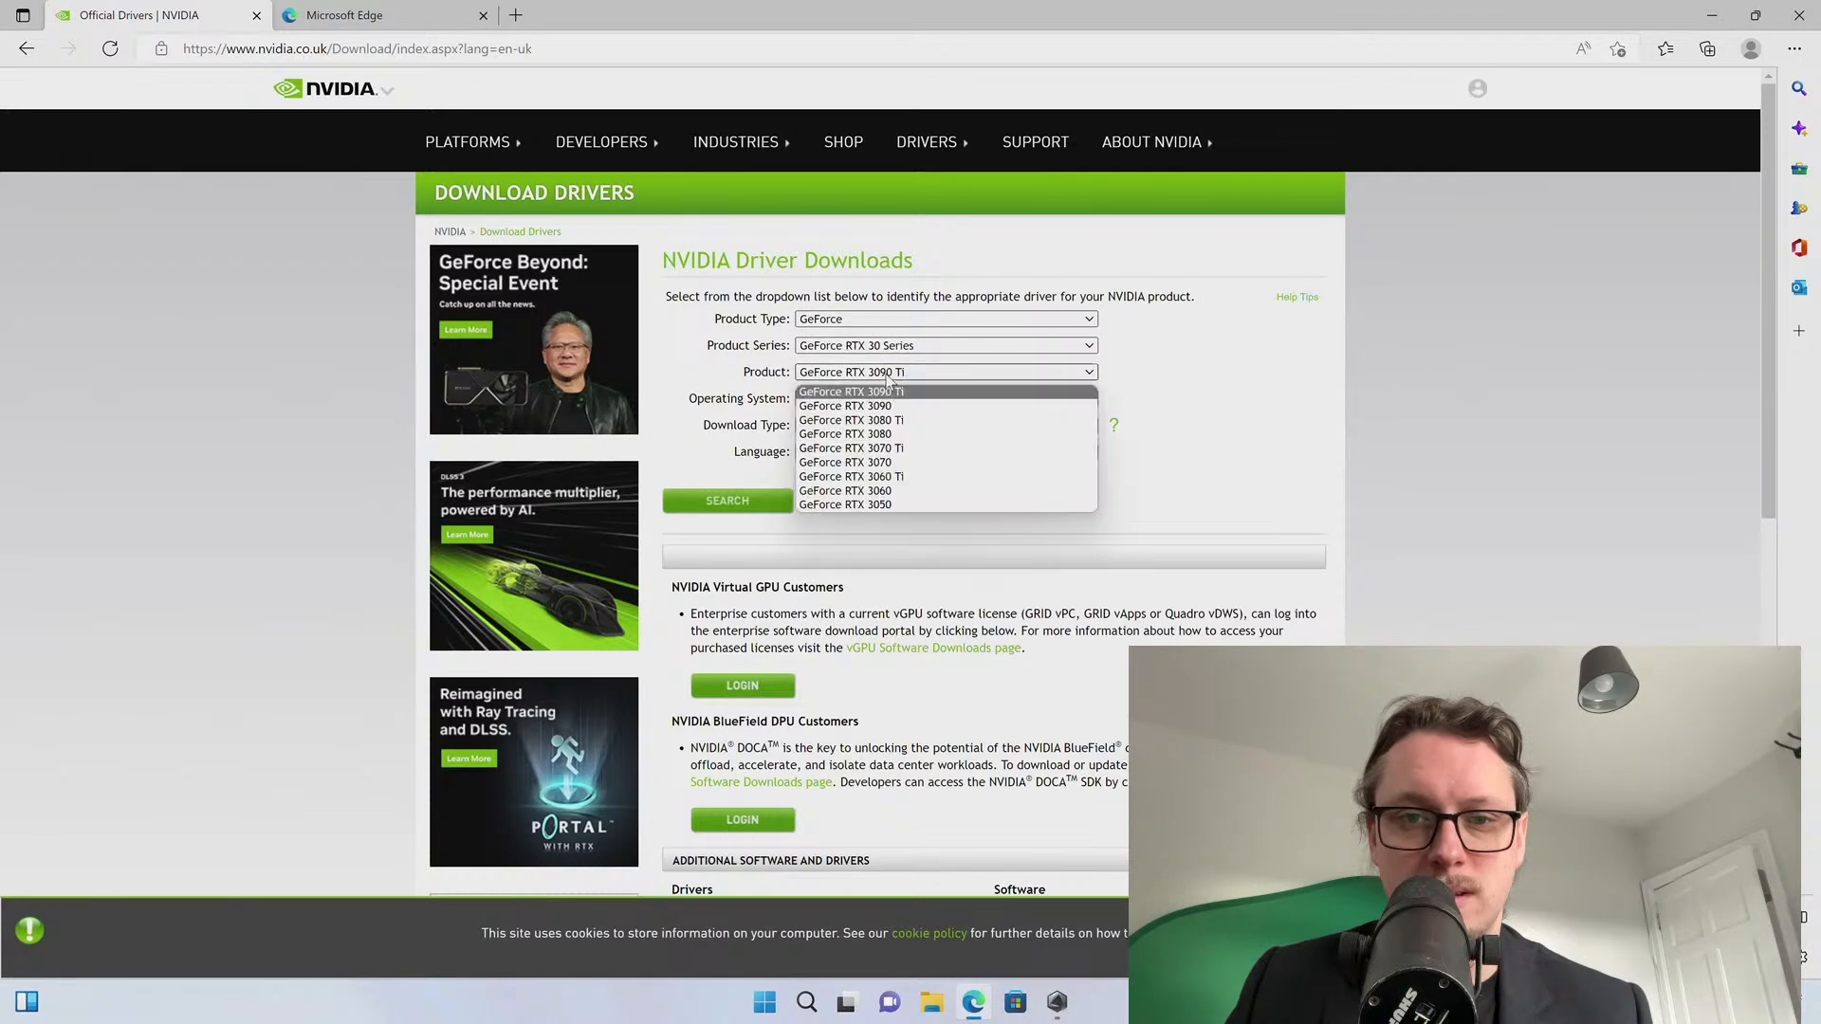
left_click(902, 463)
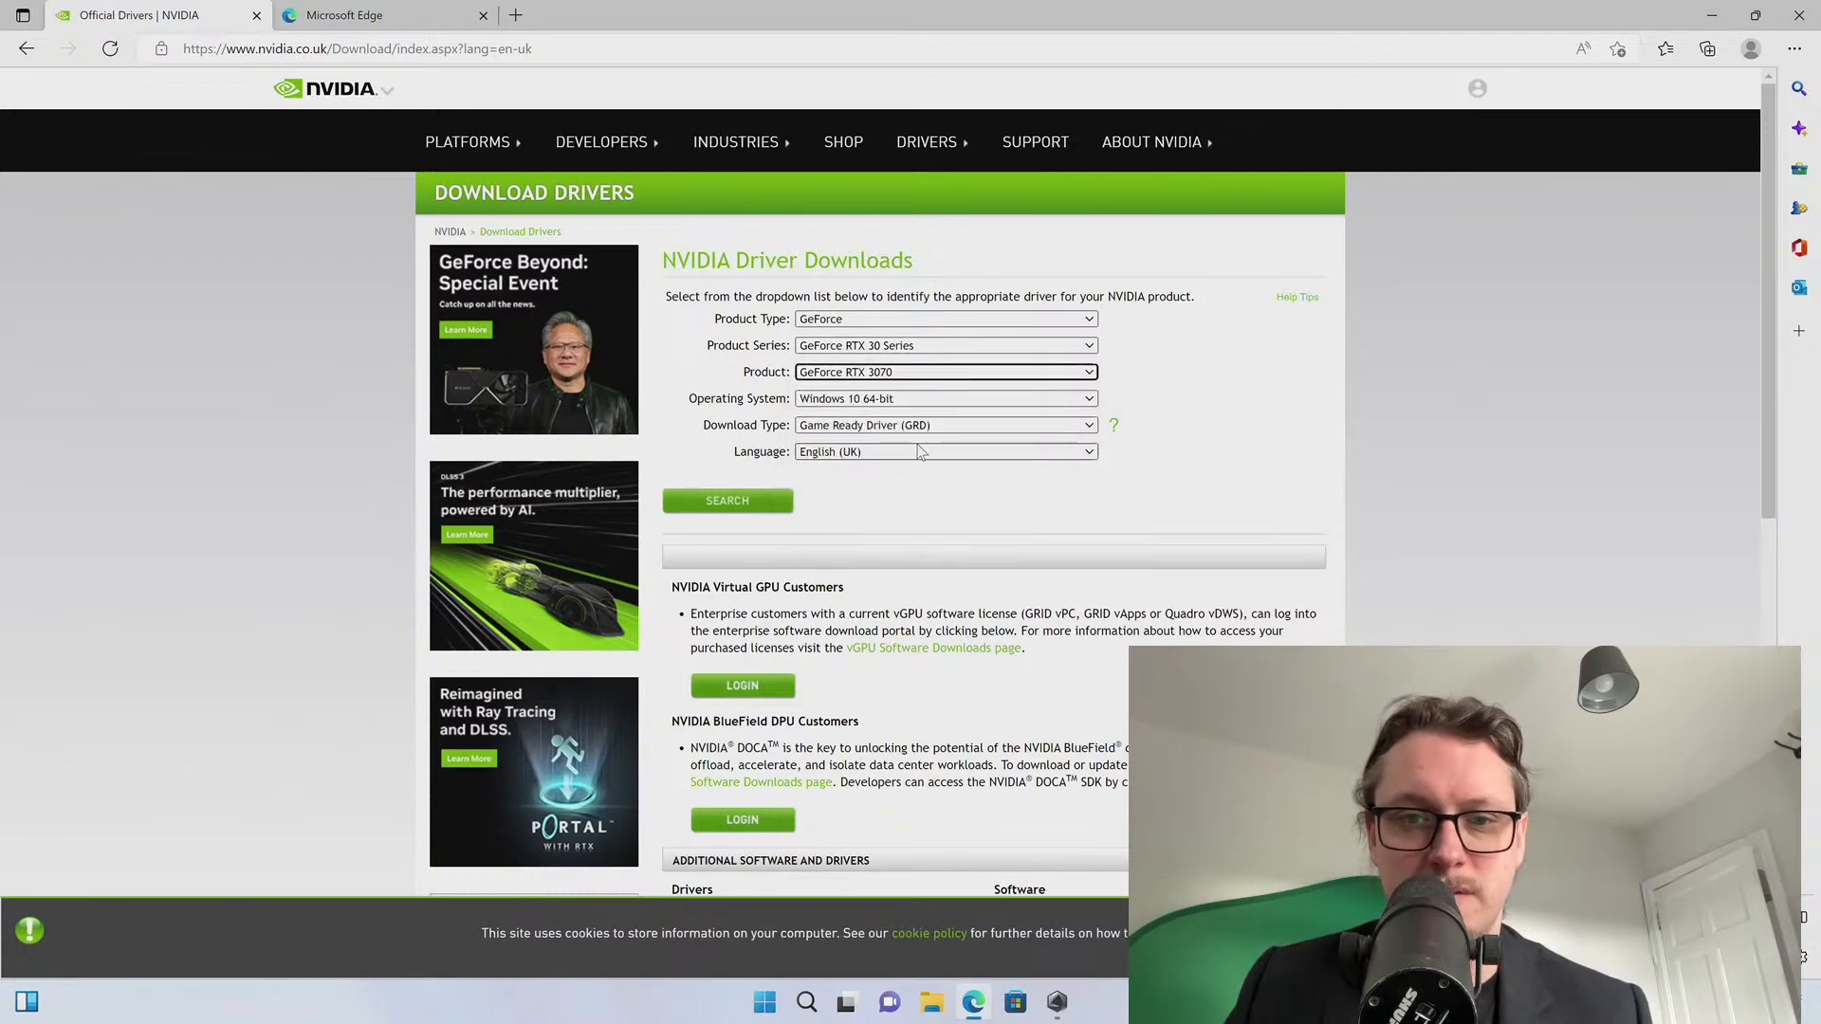
left_click(849, 427)
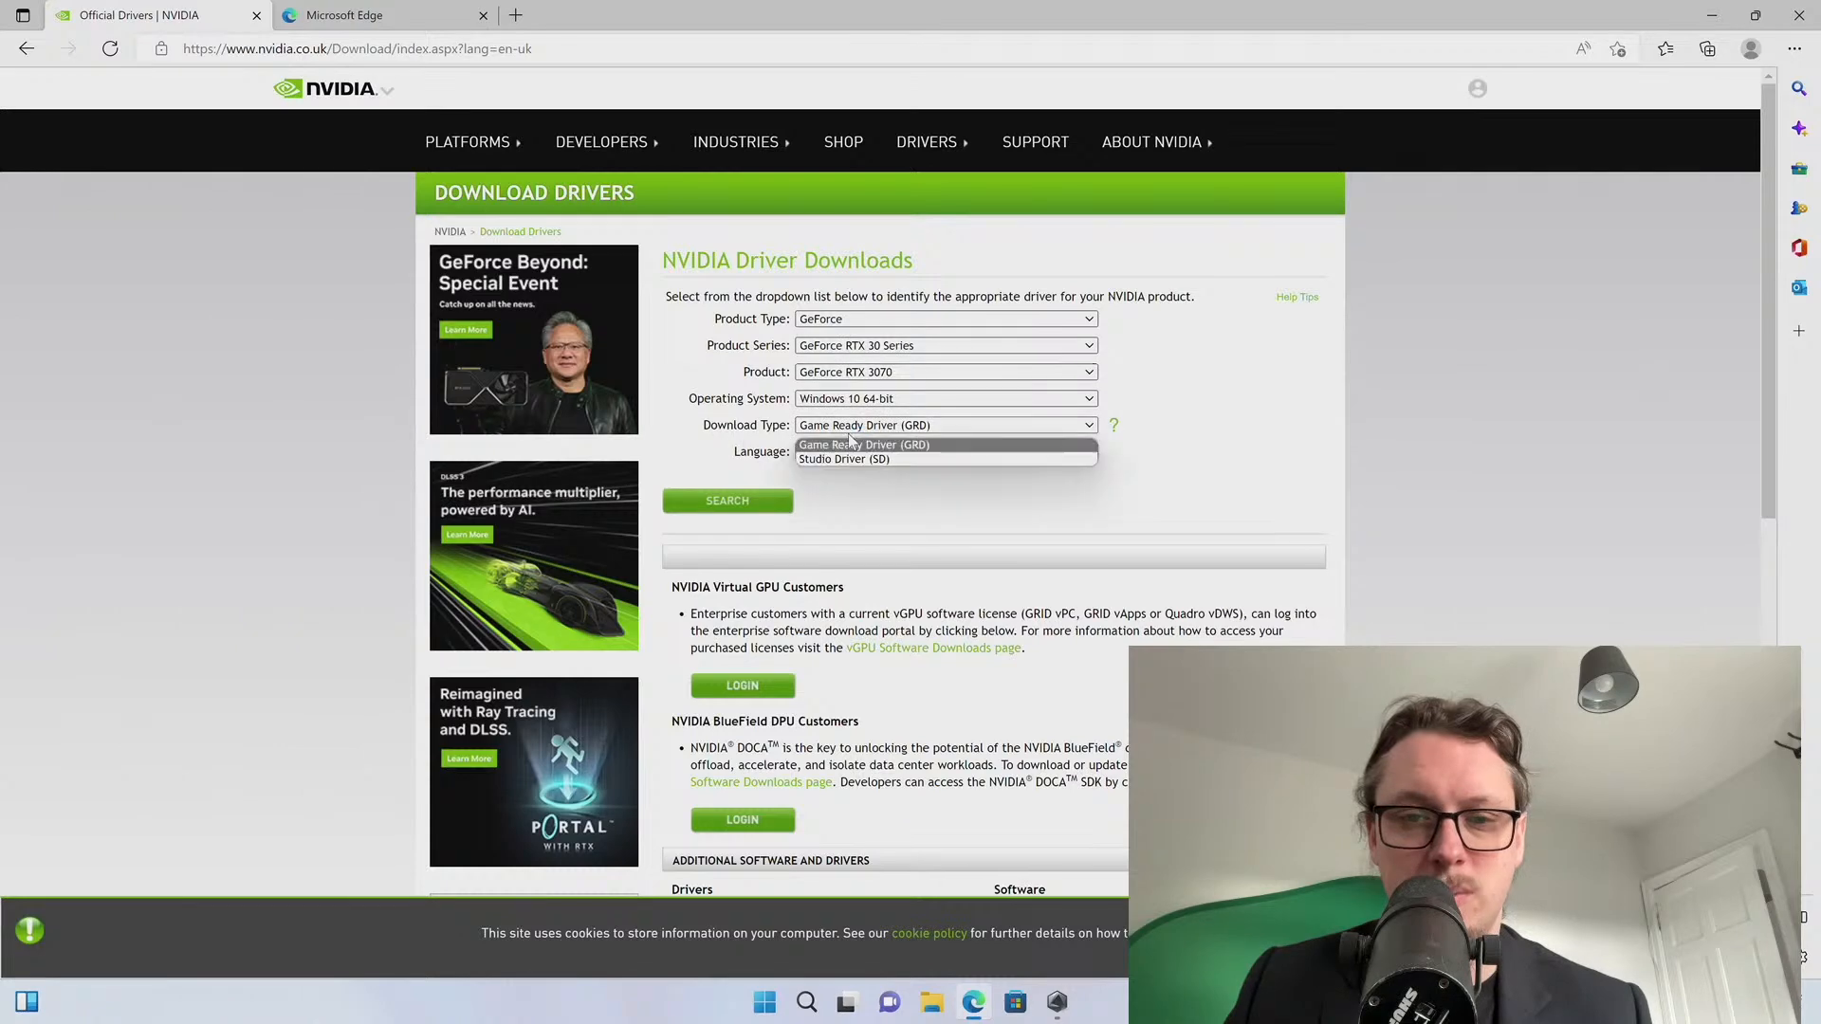
left_click(848, 458)
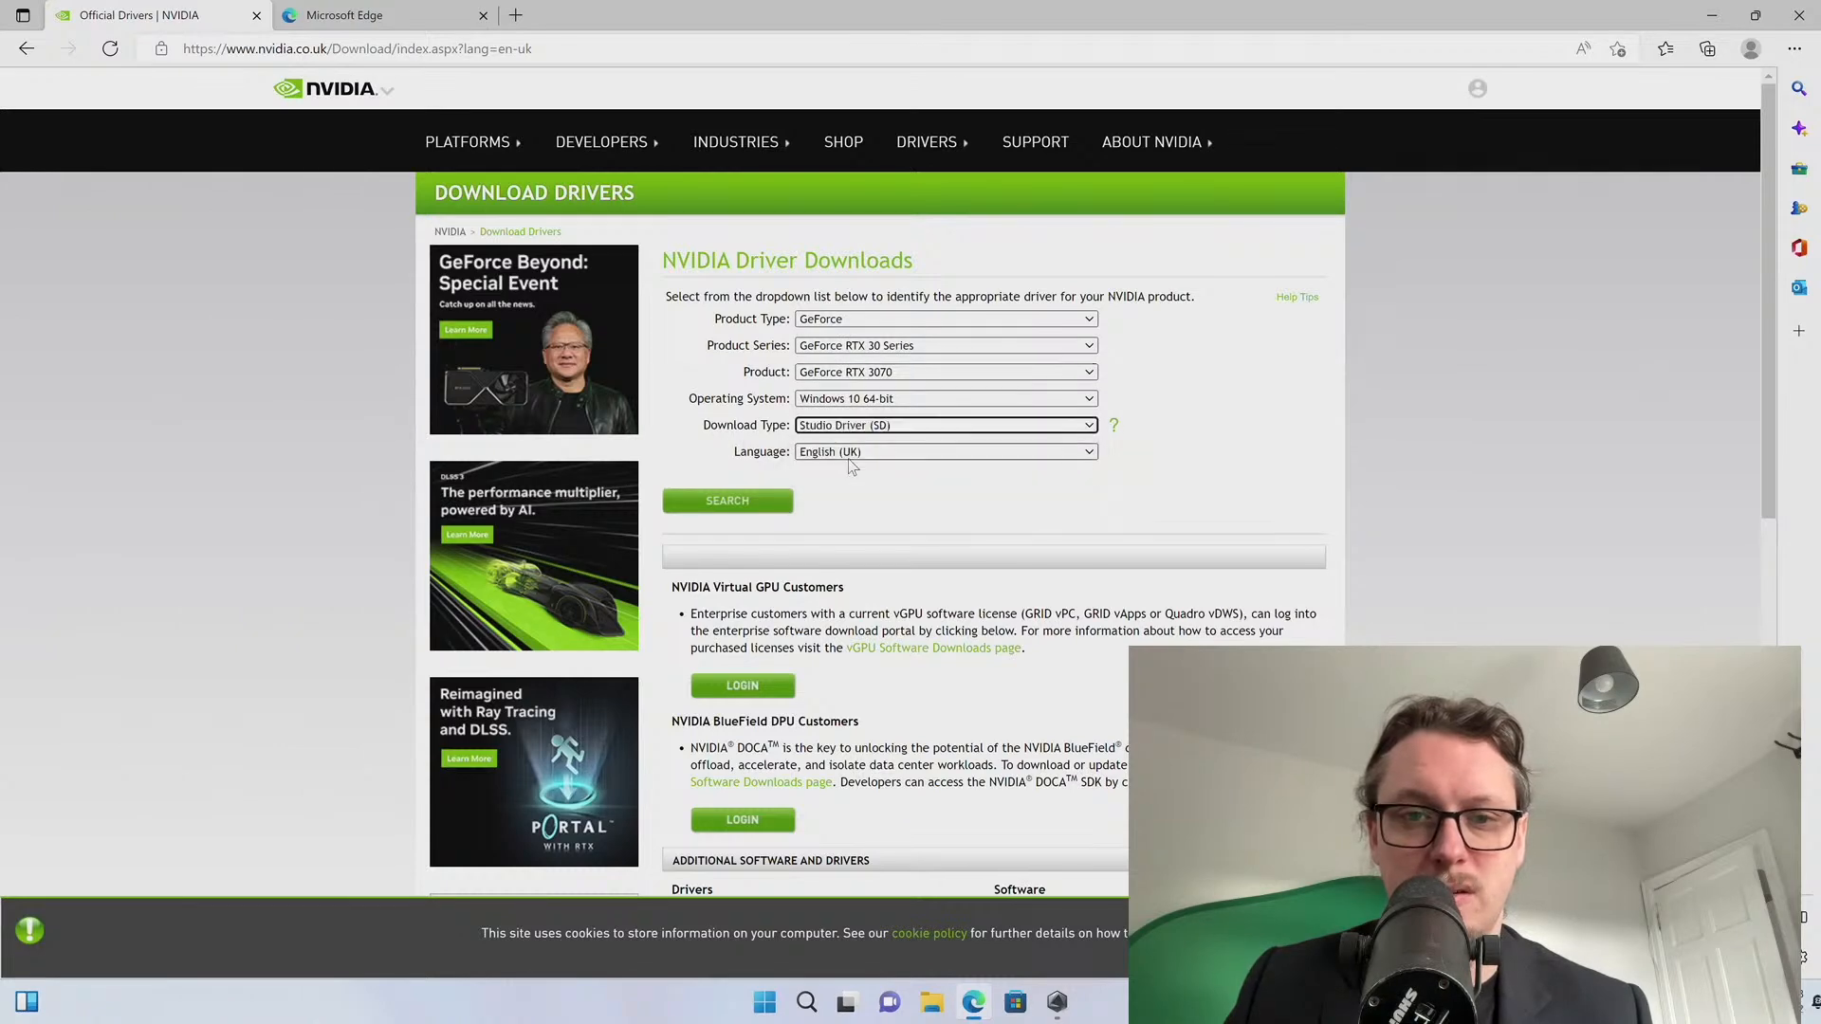
left_click(781, 502)
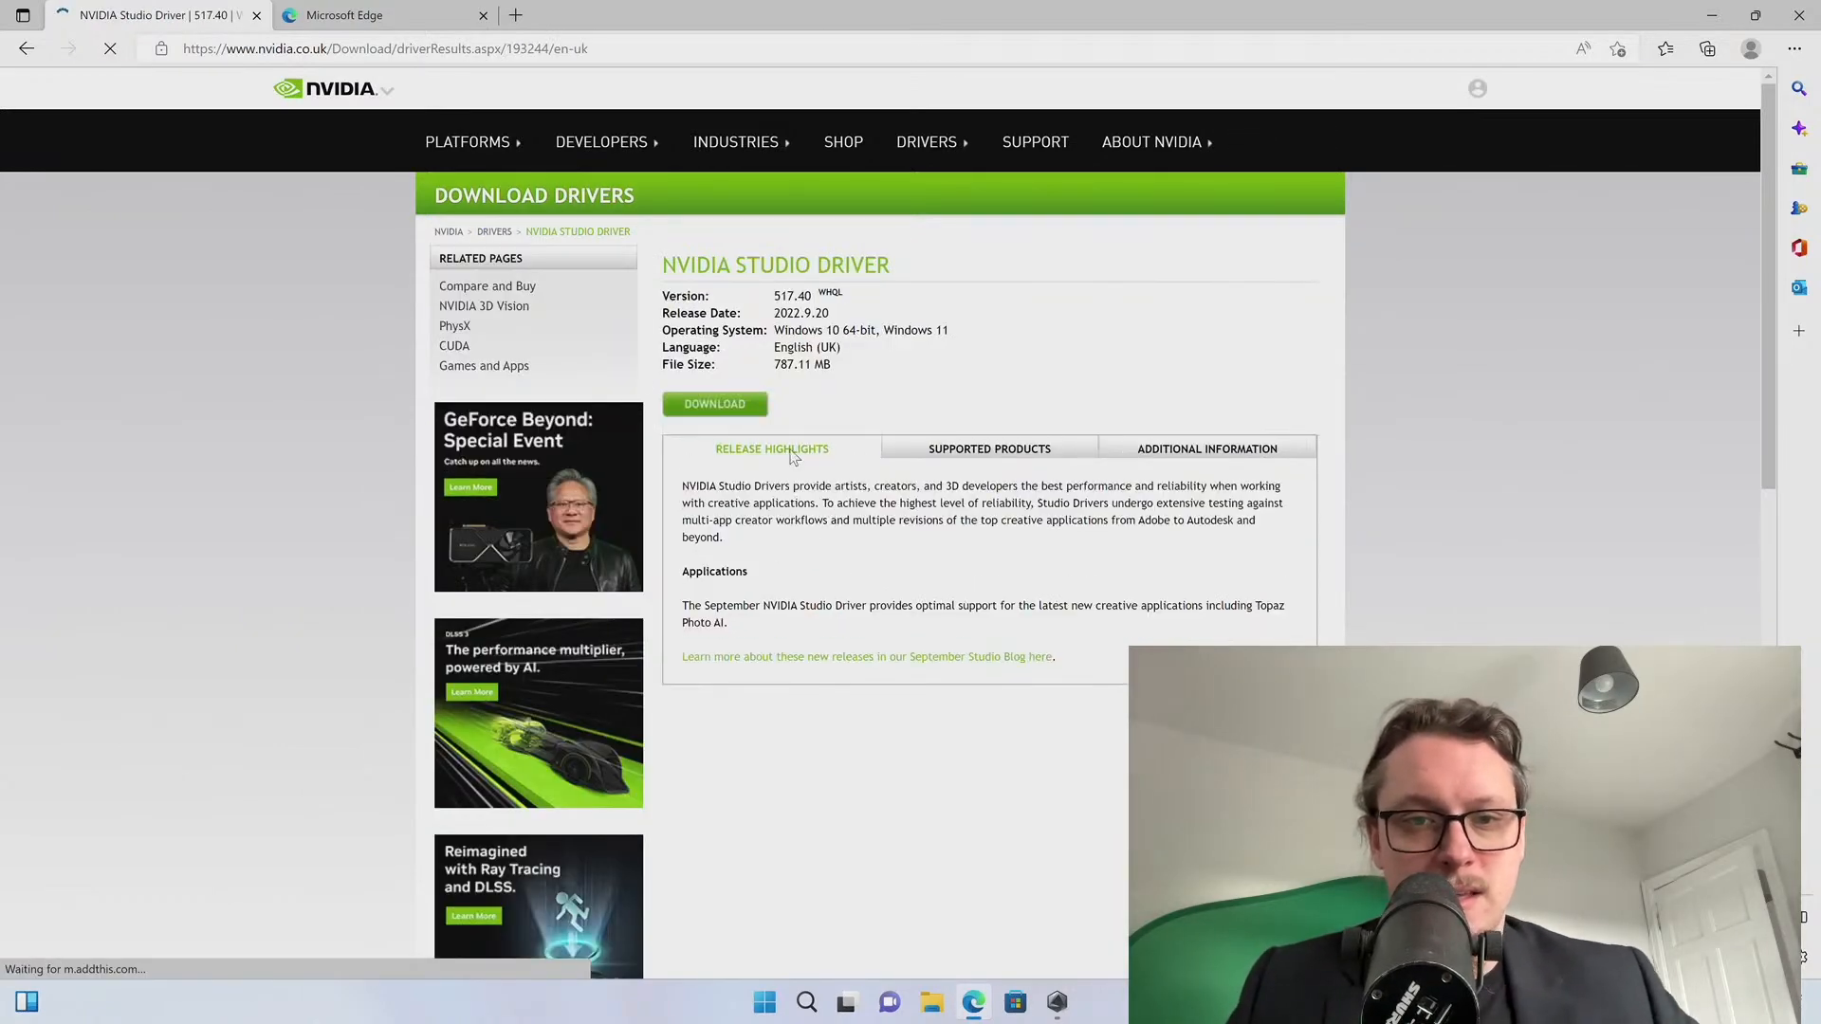
Download the 787 MB Studio Driver 517.40 installer, then minimise Edge
left_click(724, 406)
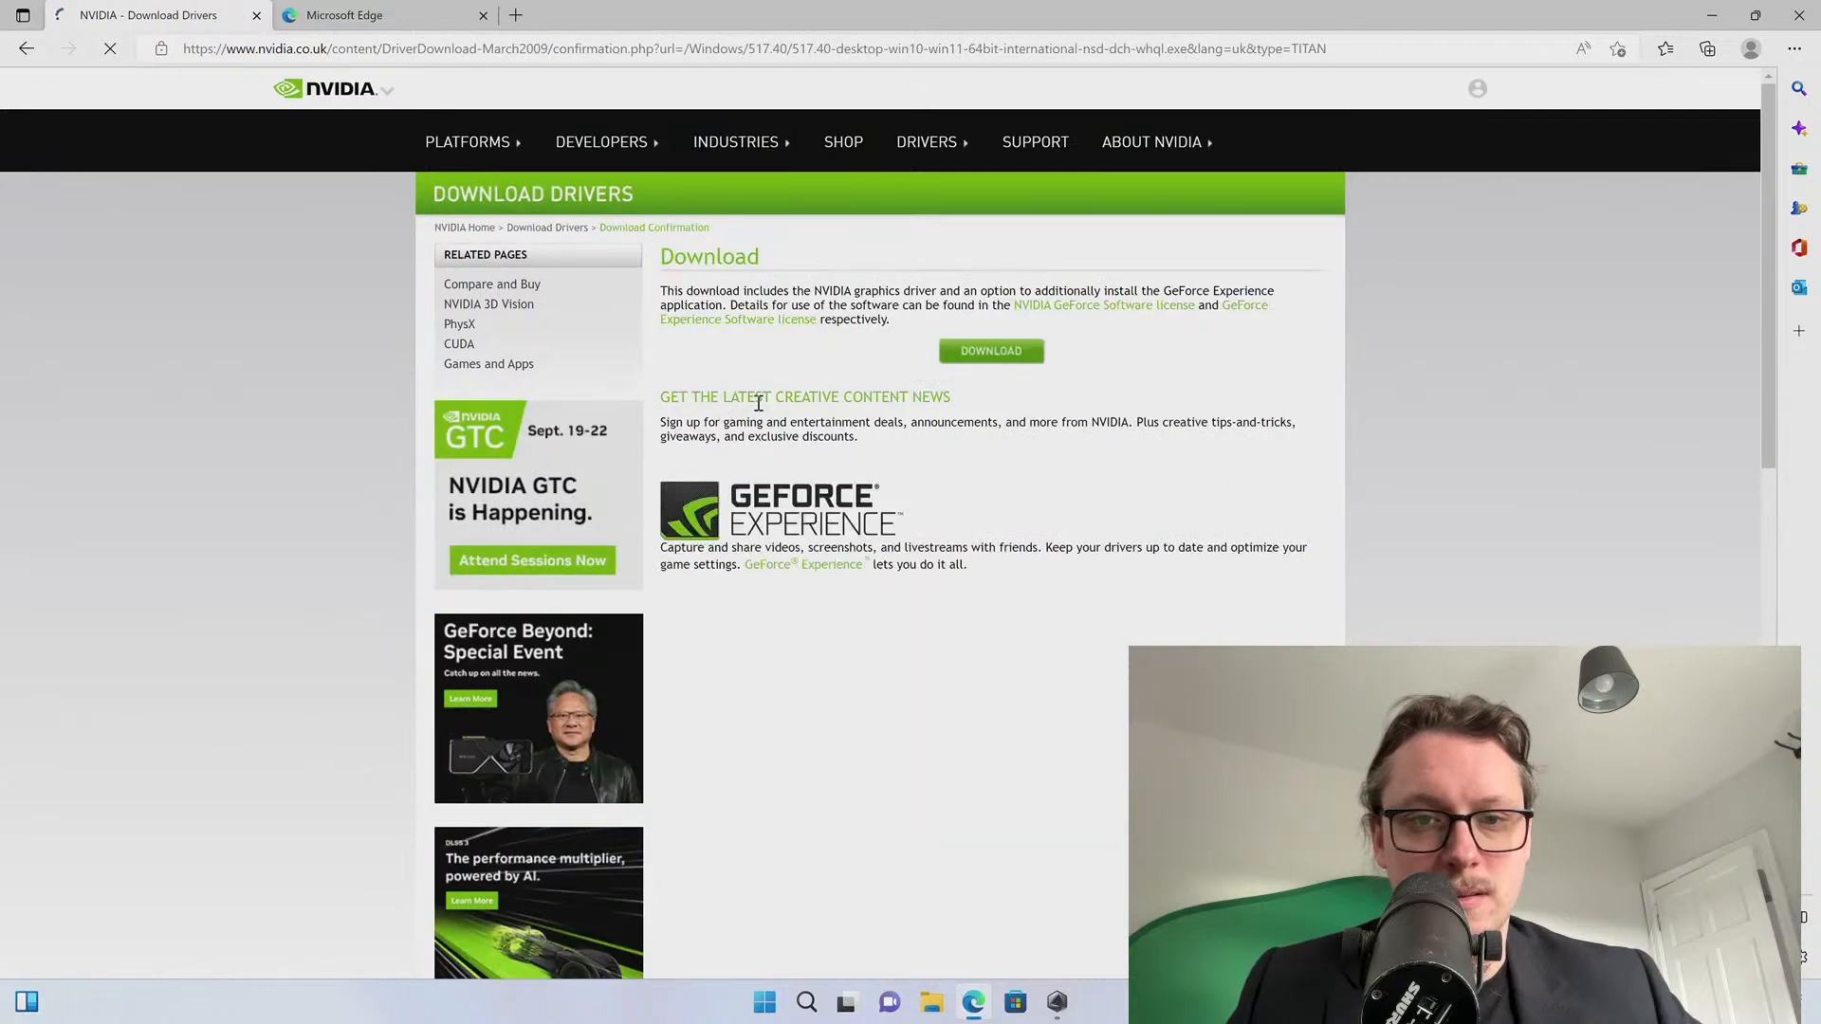
left_click(993, 356)
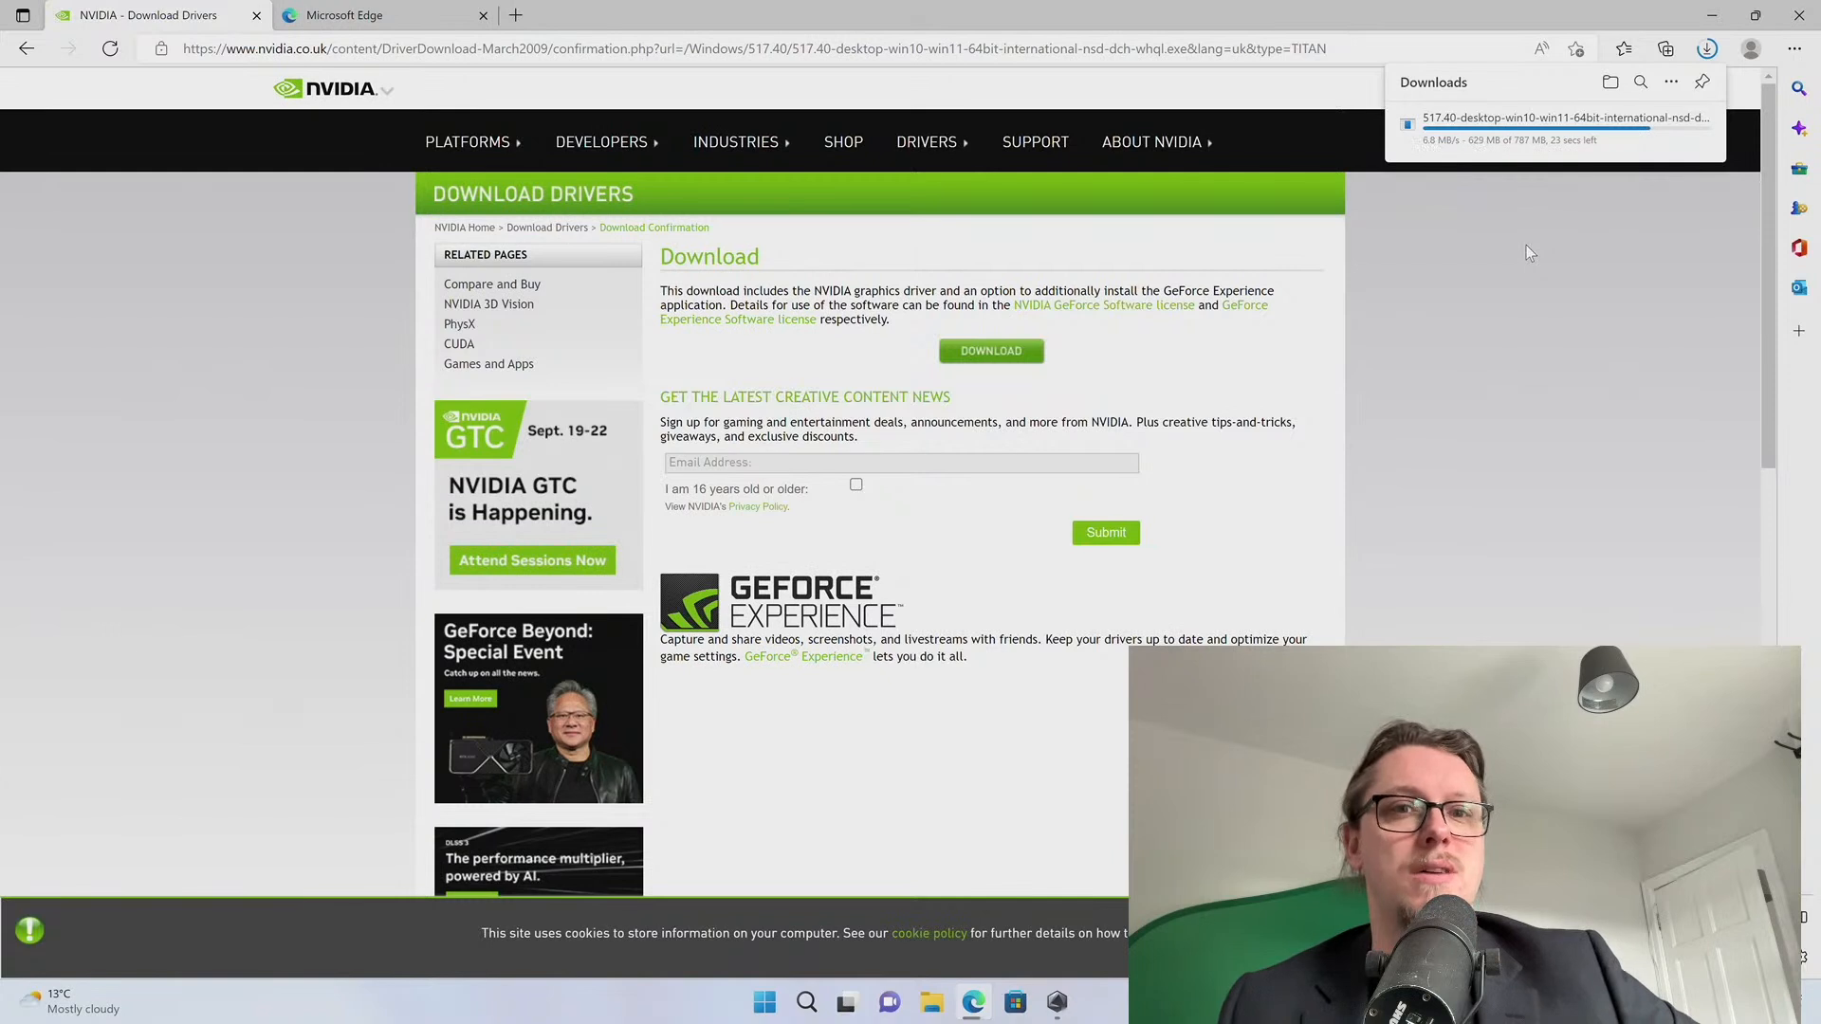
mouse_move(1565, 135)
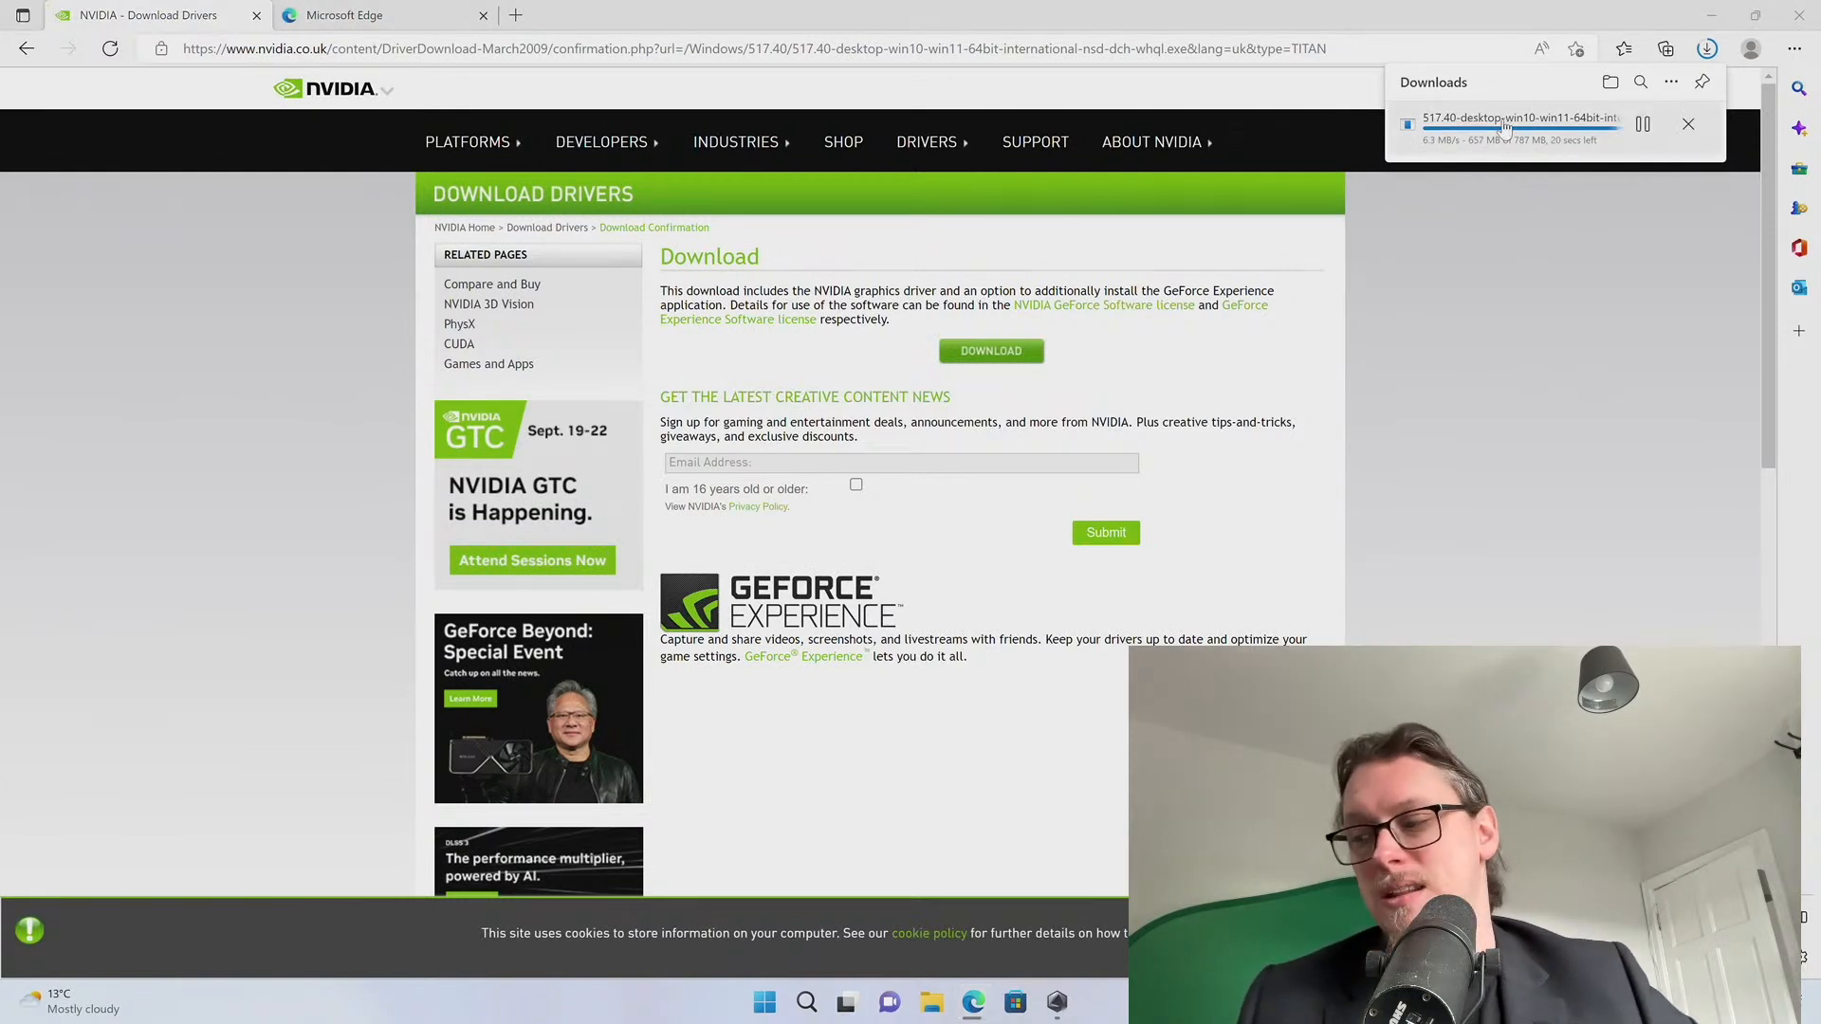
key("Escape")
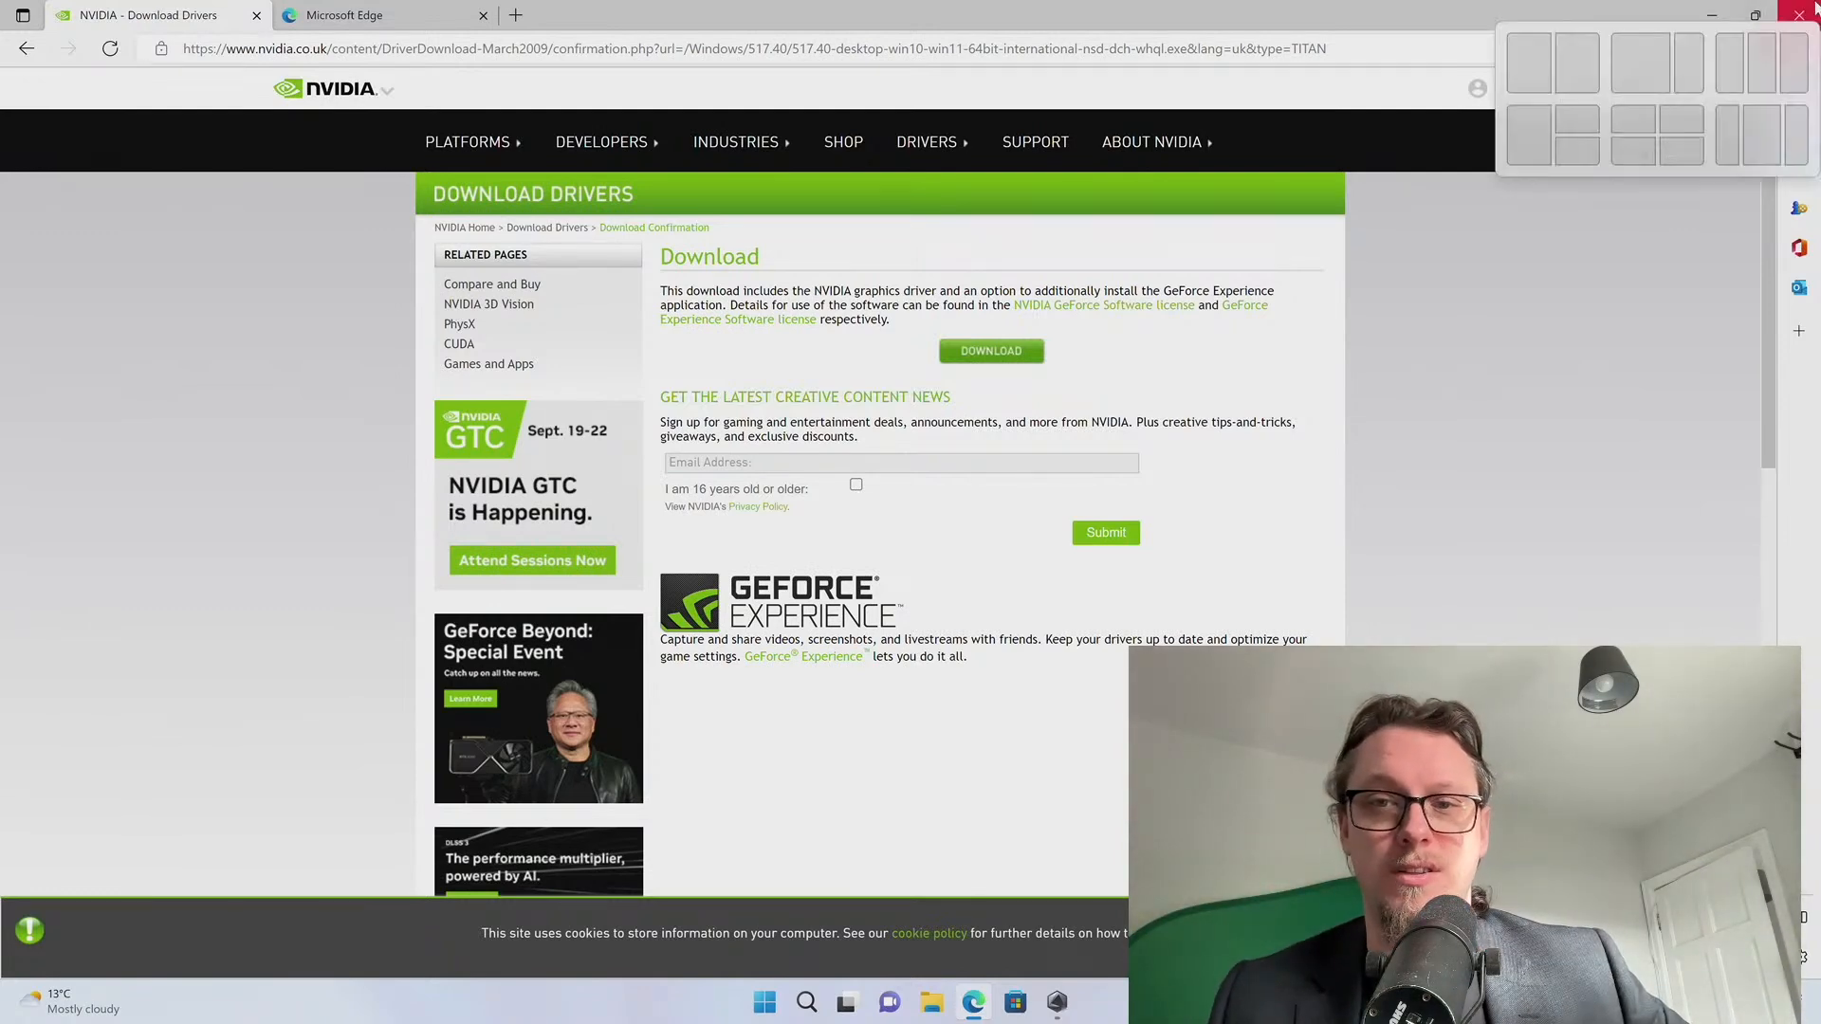
left_click(1717, 11)
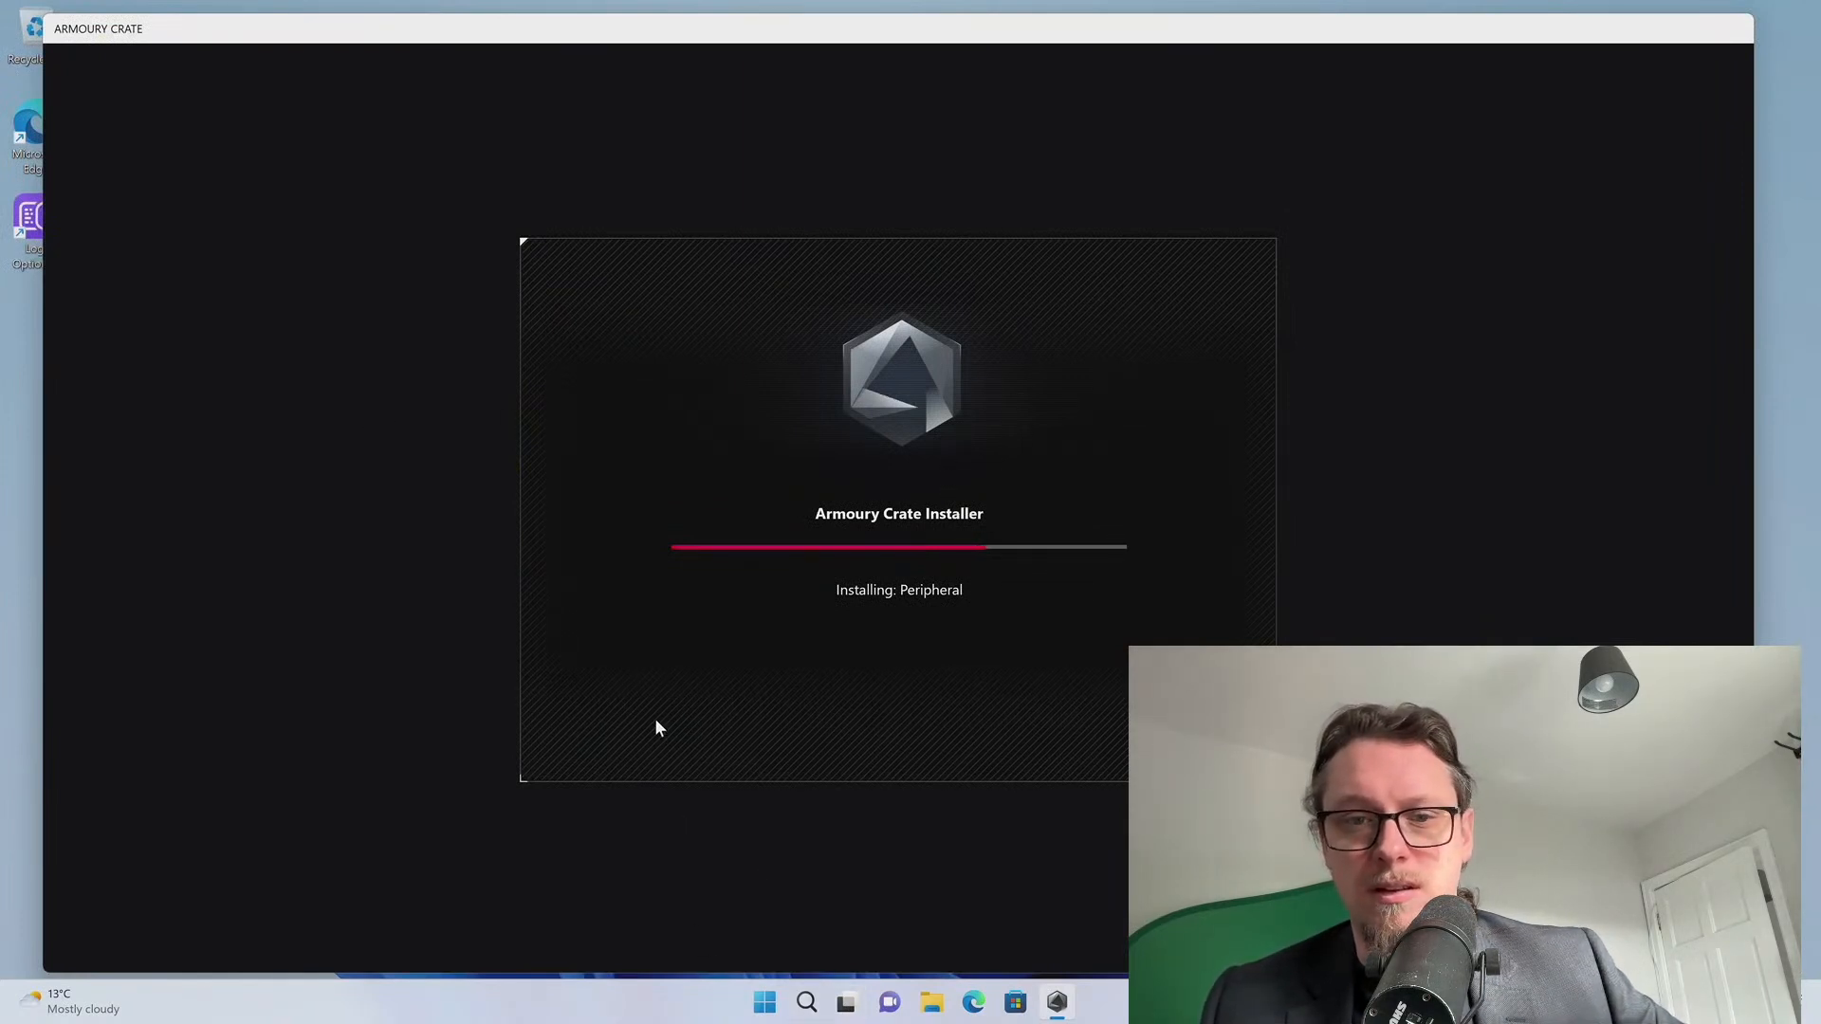
Open File Explorer from the taskbar at the Downloads folder
left_click(932, 1002)
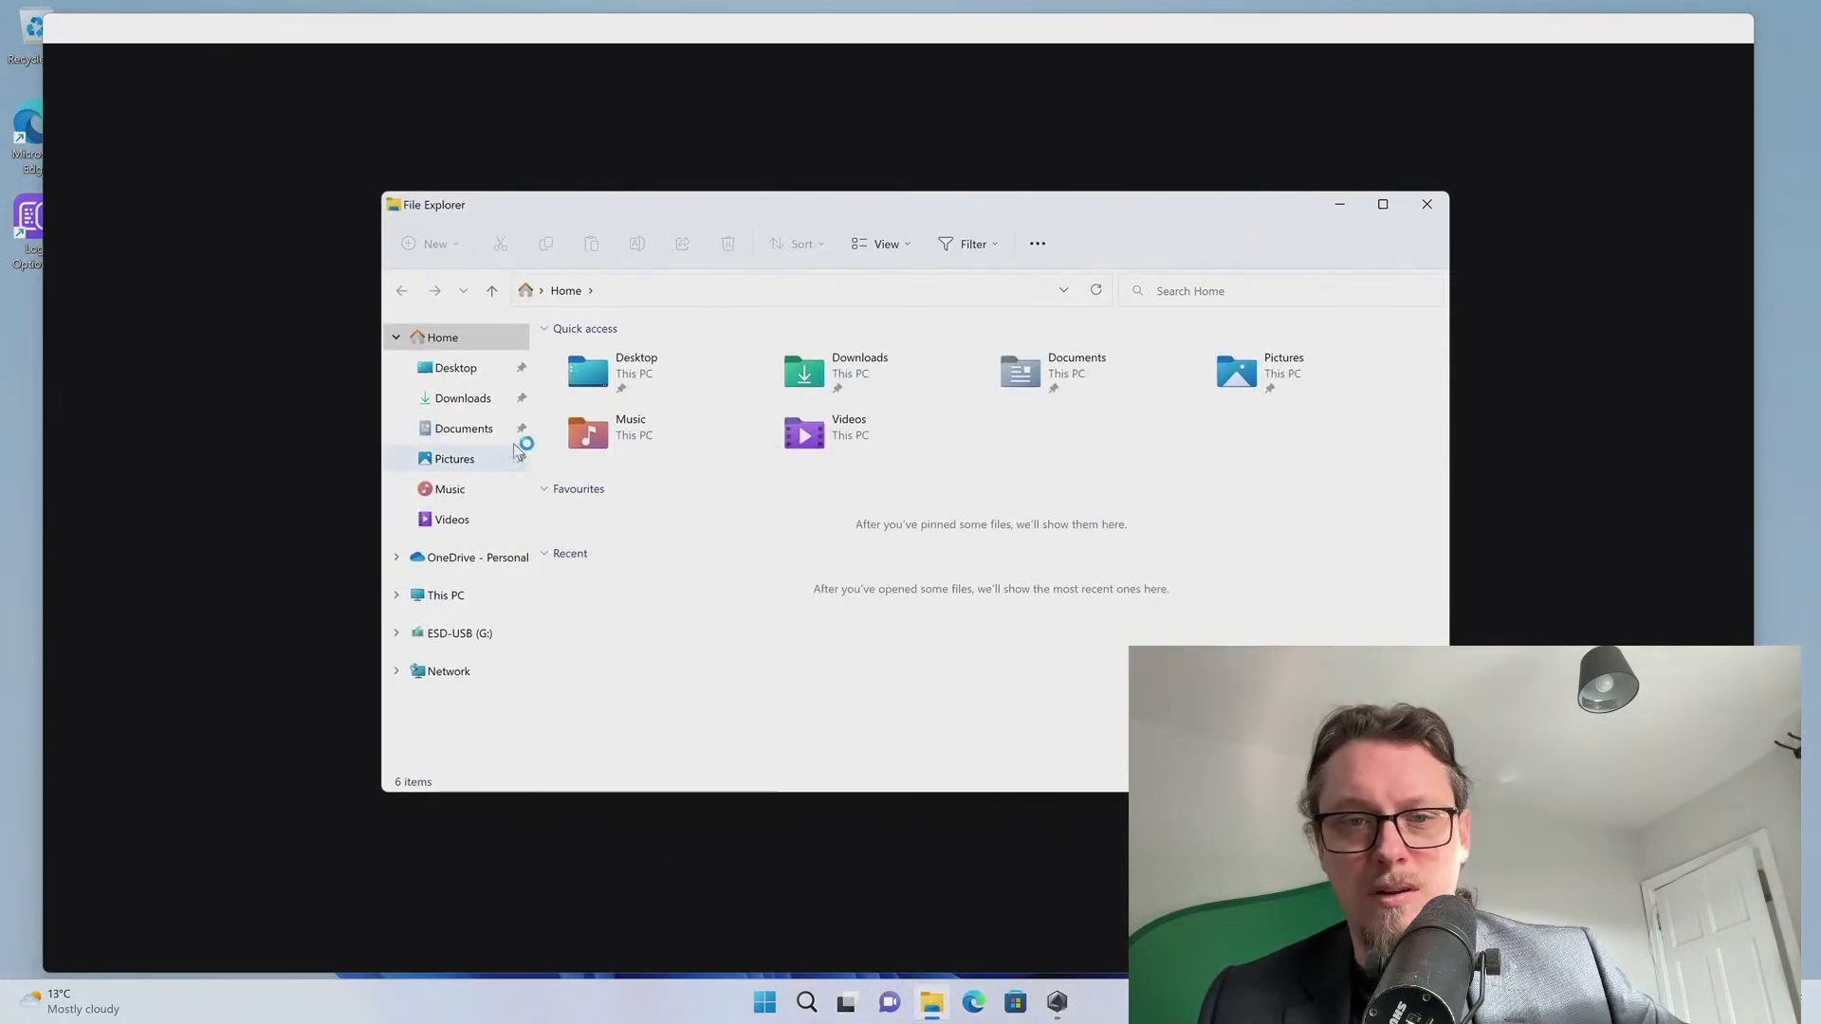
left_click(494, 405)
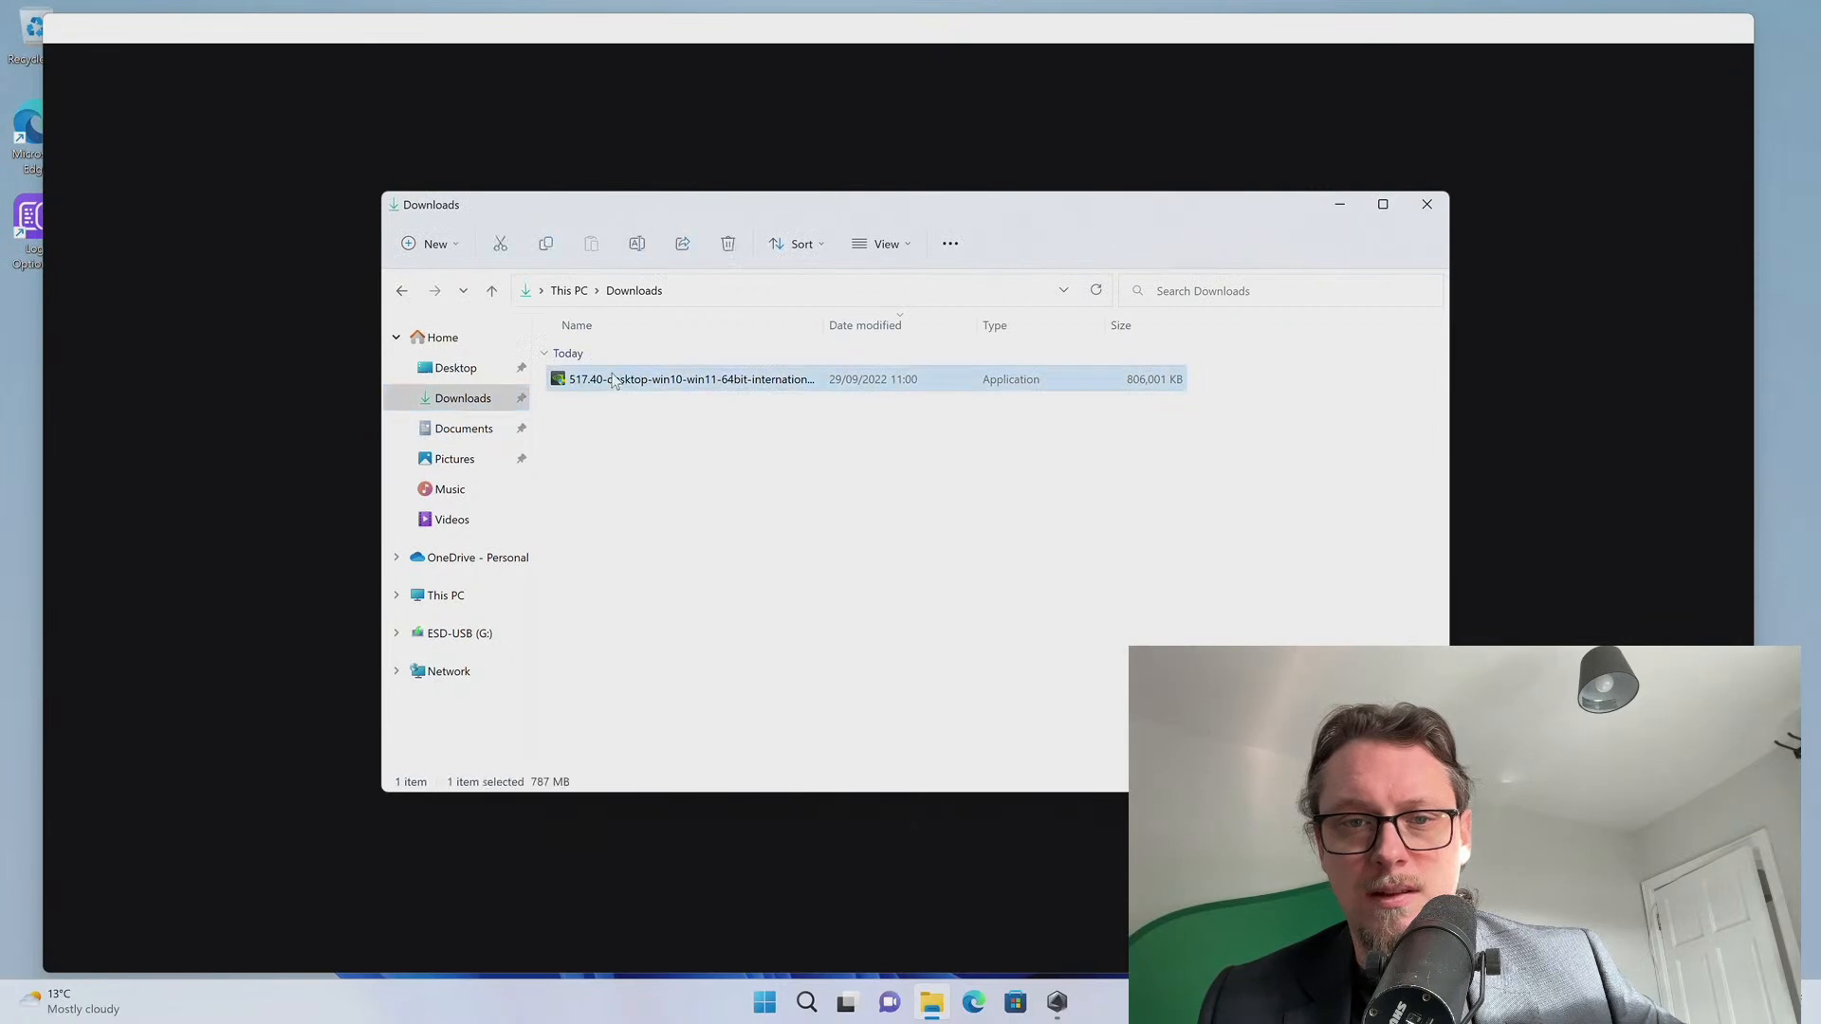
Run the 517.40 driver installer, approve UAC and extract to the default folder
double_click(610, 379)
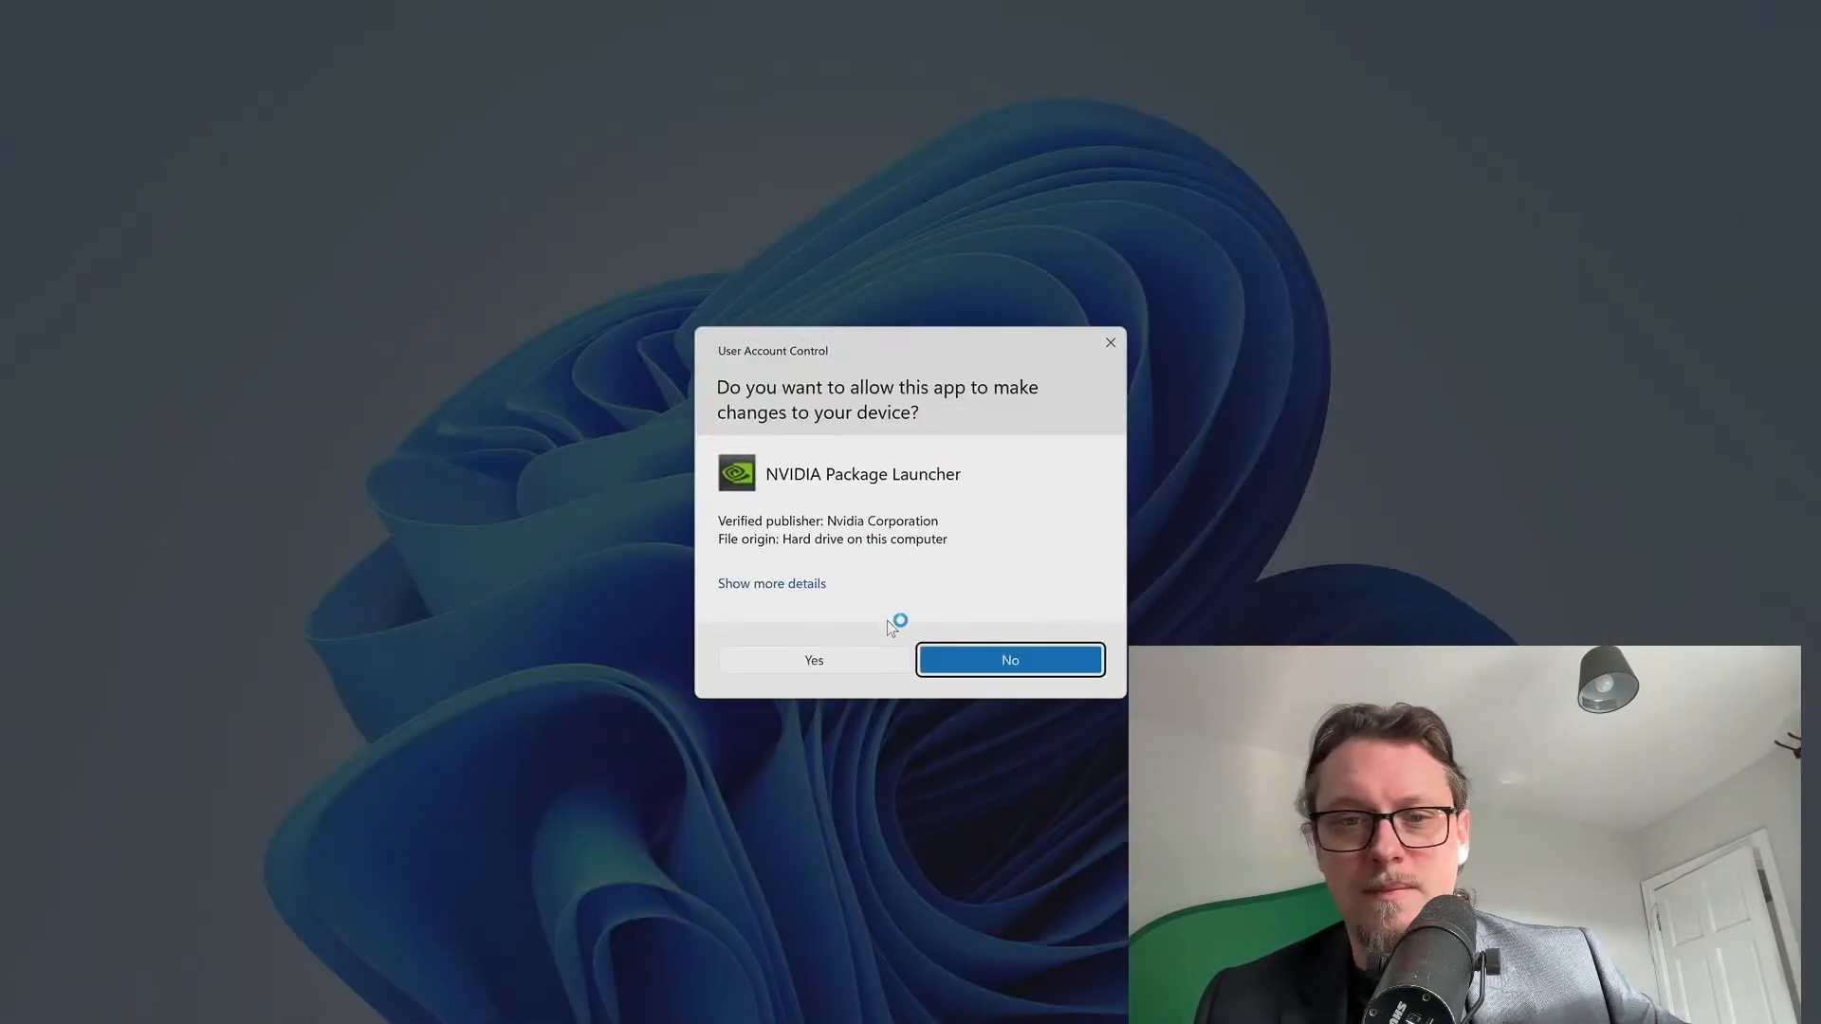
left_click(860, 670)
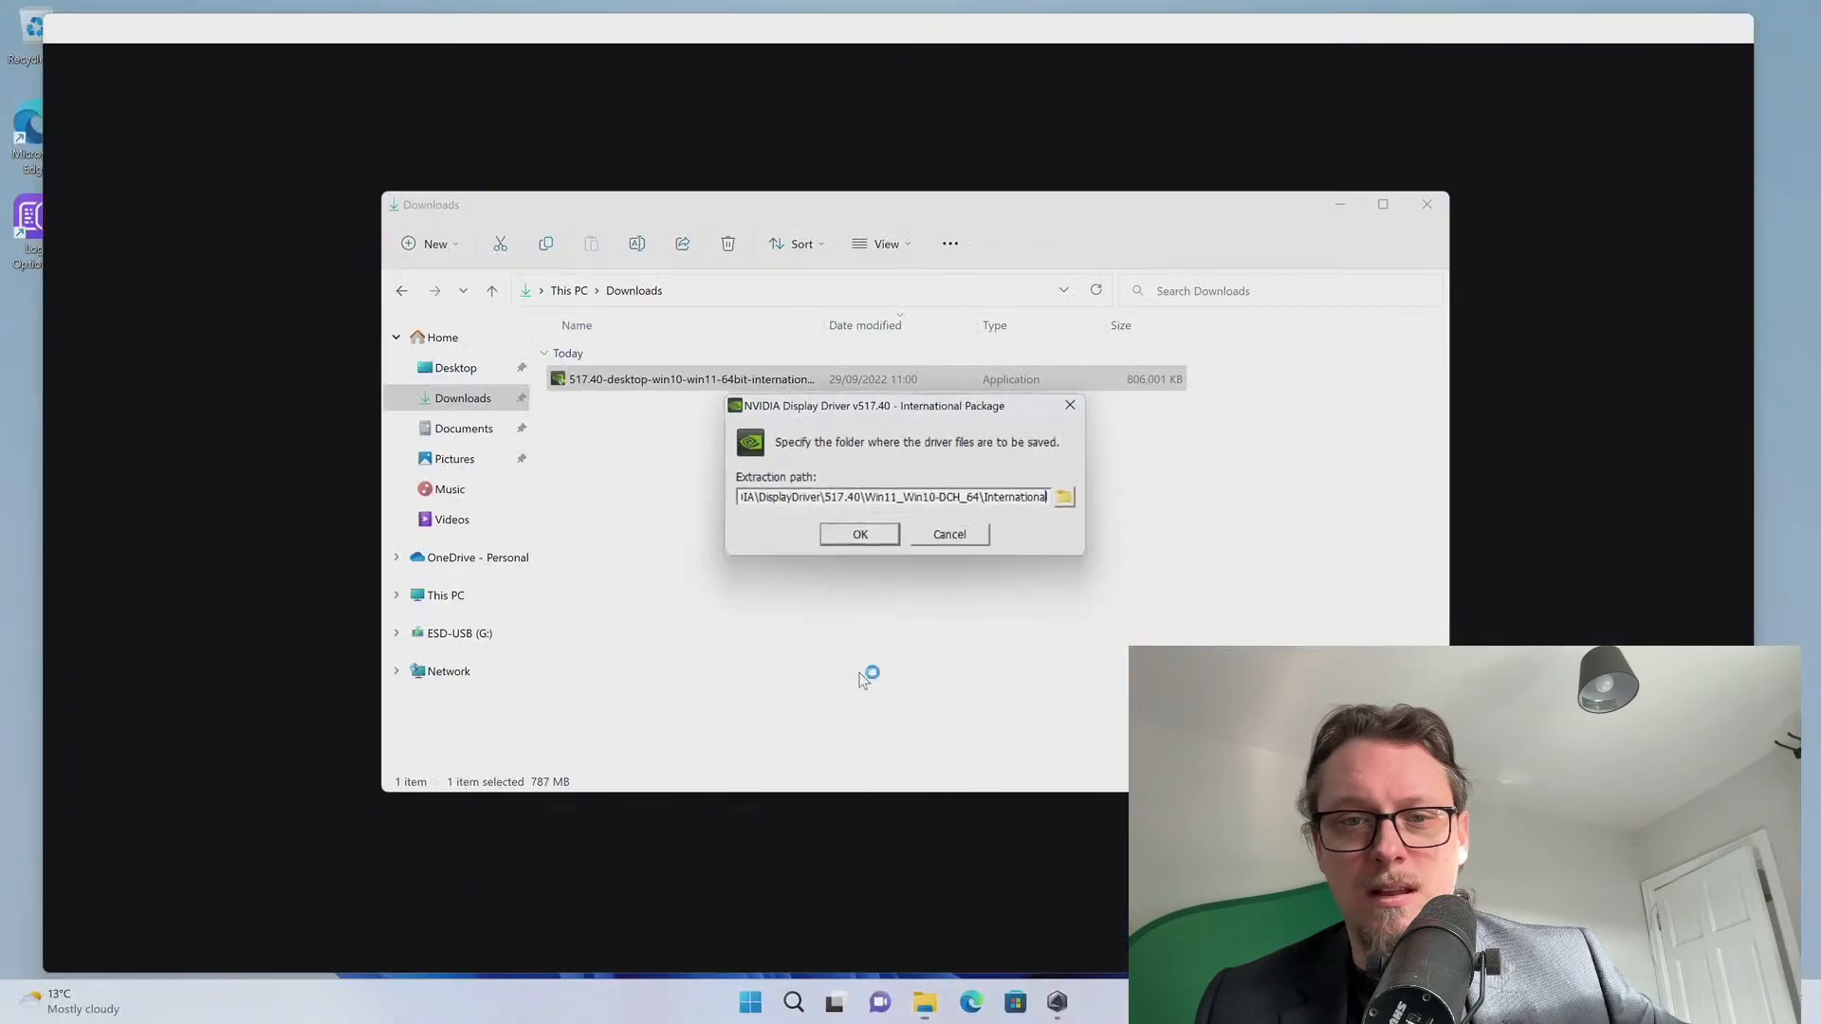
left_click(864, 540)
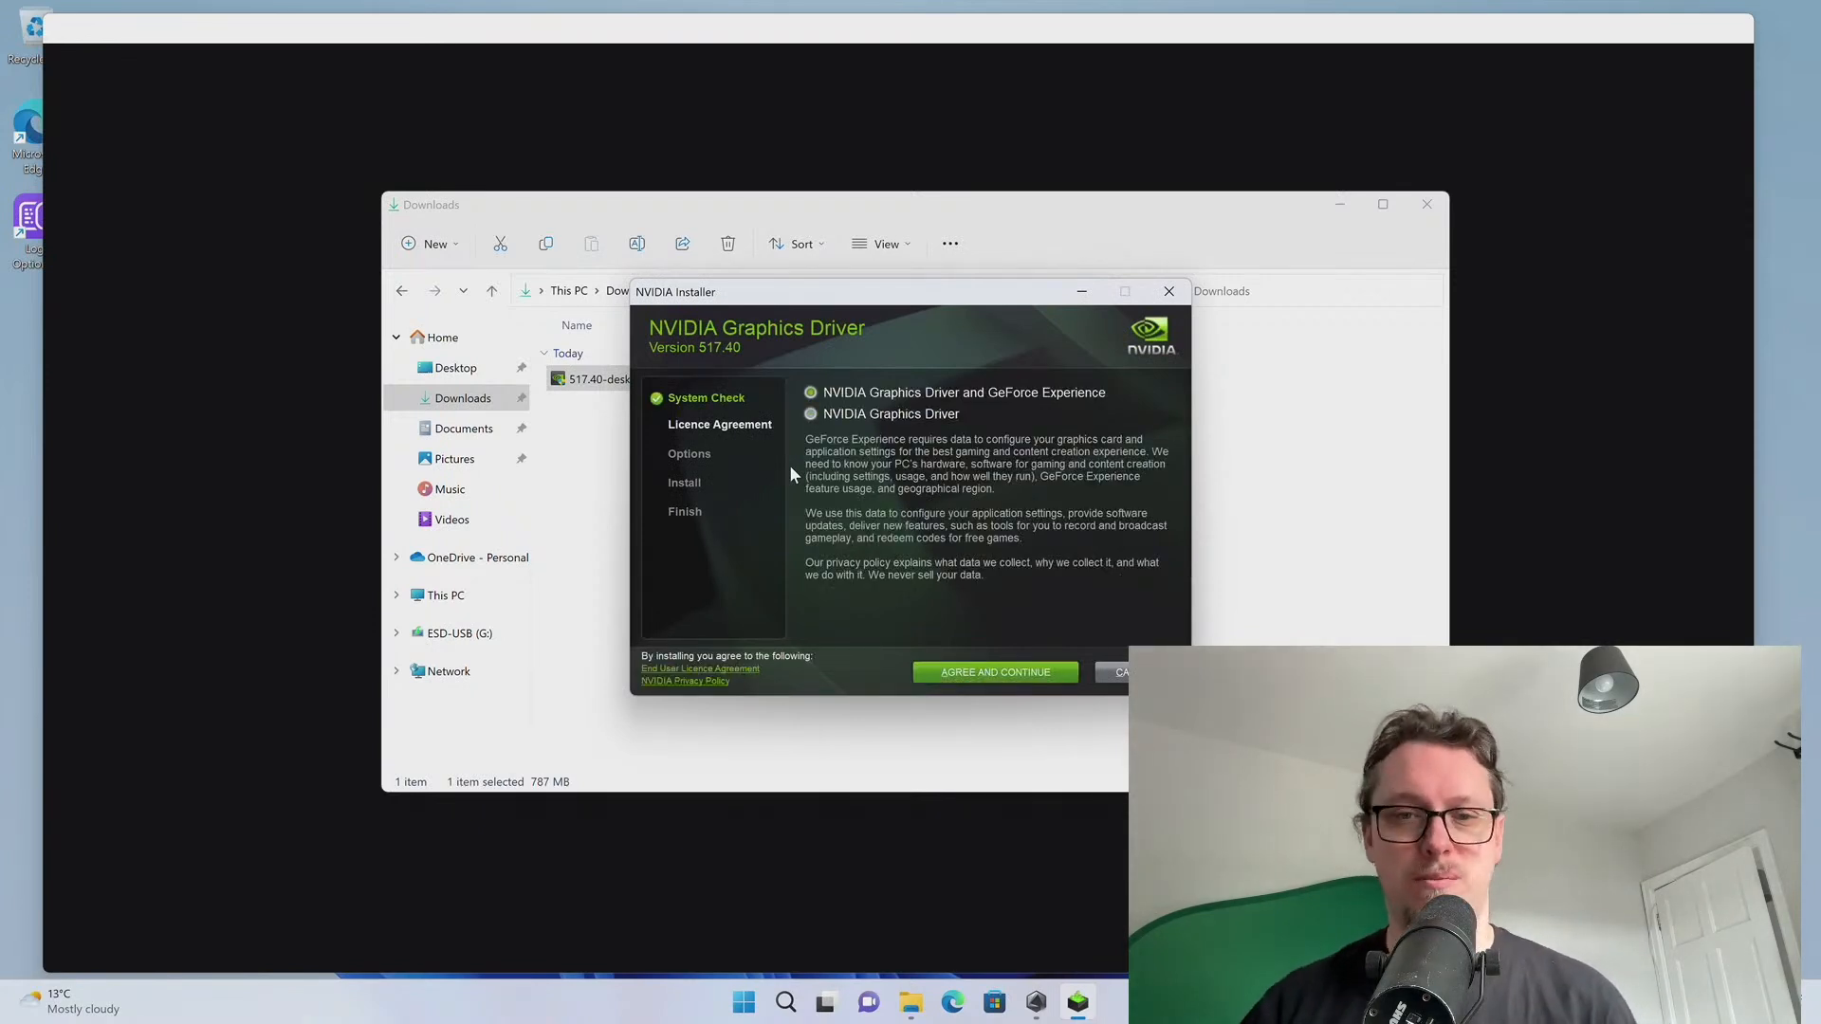
Install only the NVIDIA Graphics Driver with Express installation, then close the installer
left_click(827, 419)
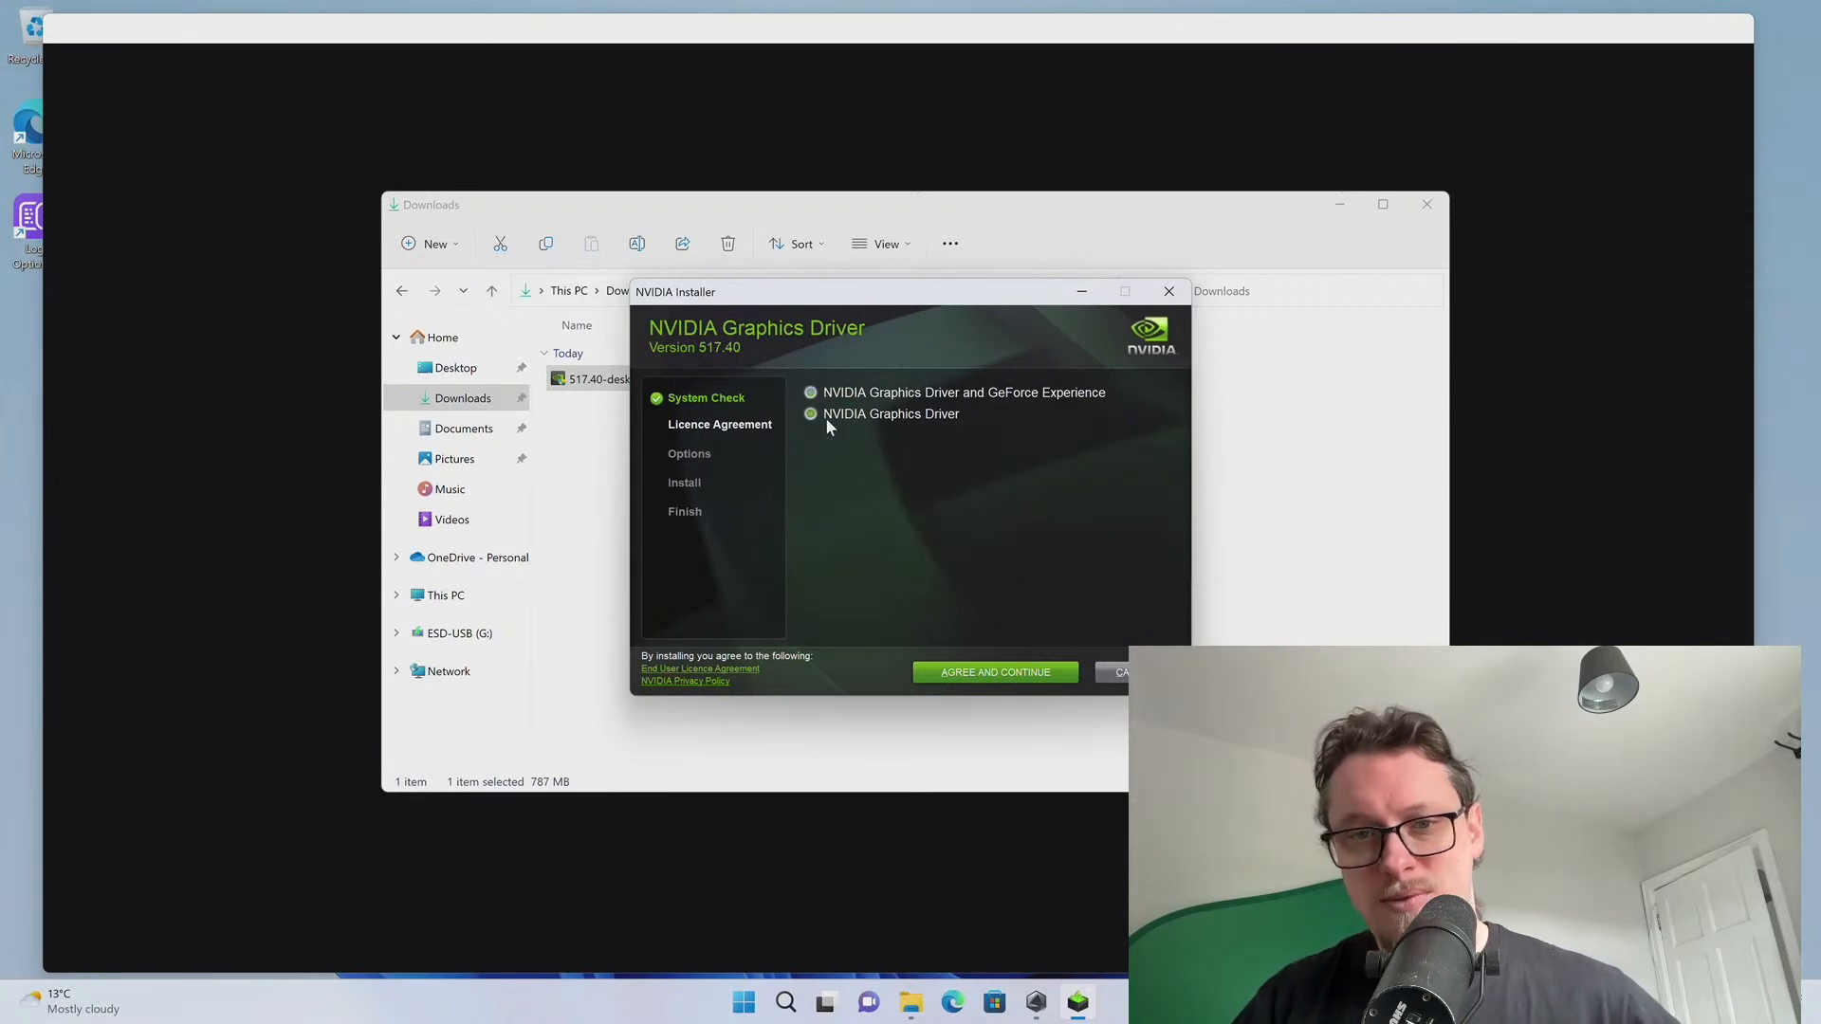
left_click(969, 669)
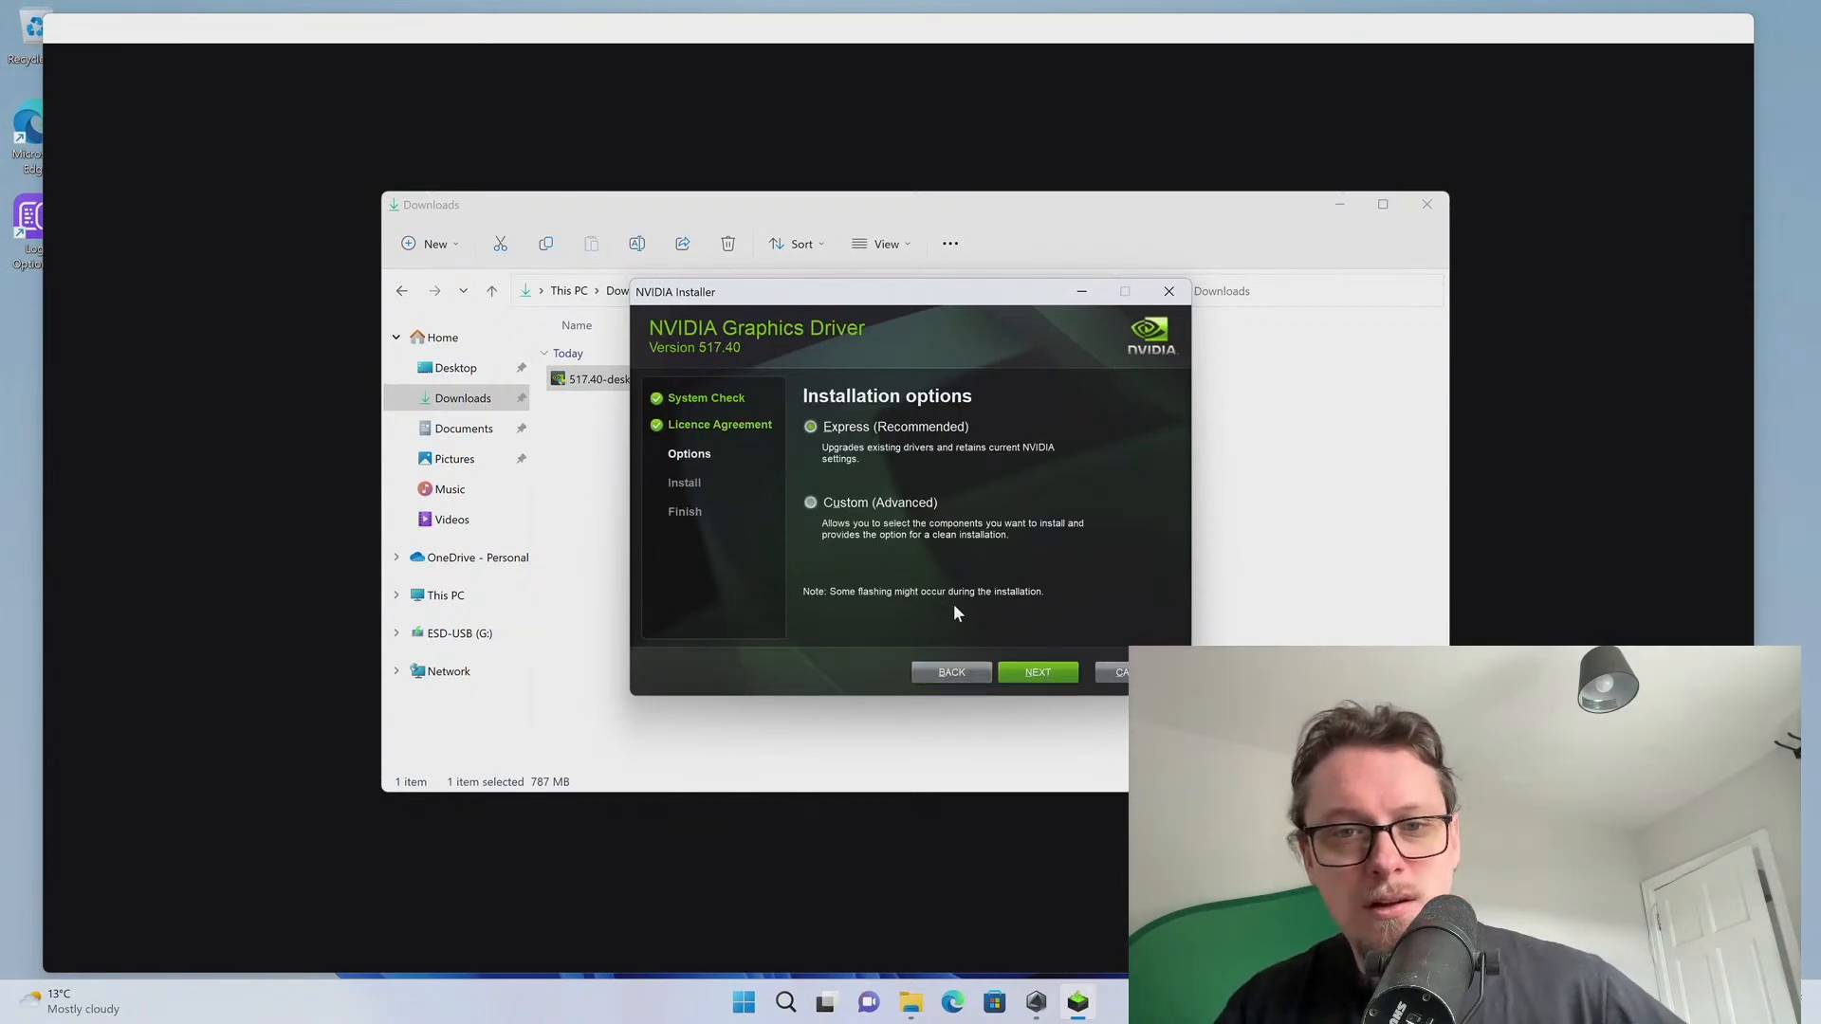
left_click(1033, 676)
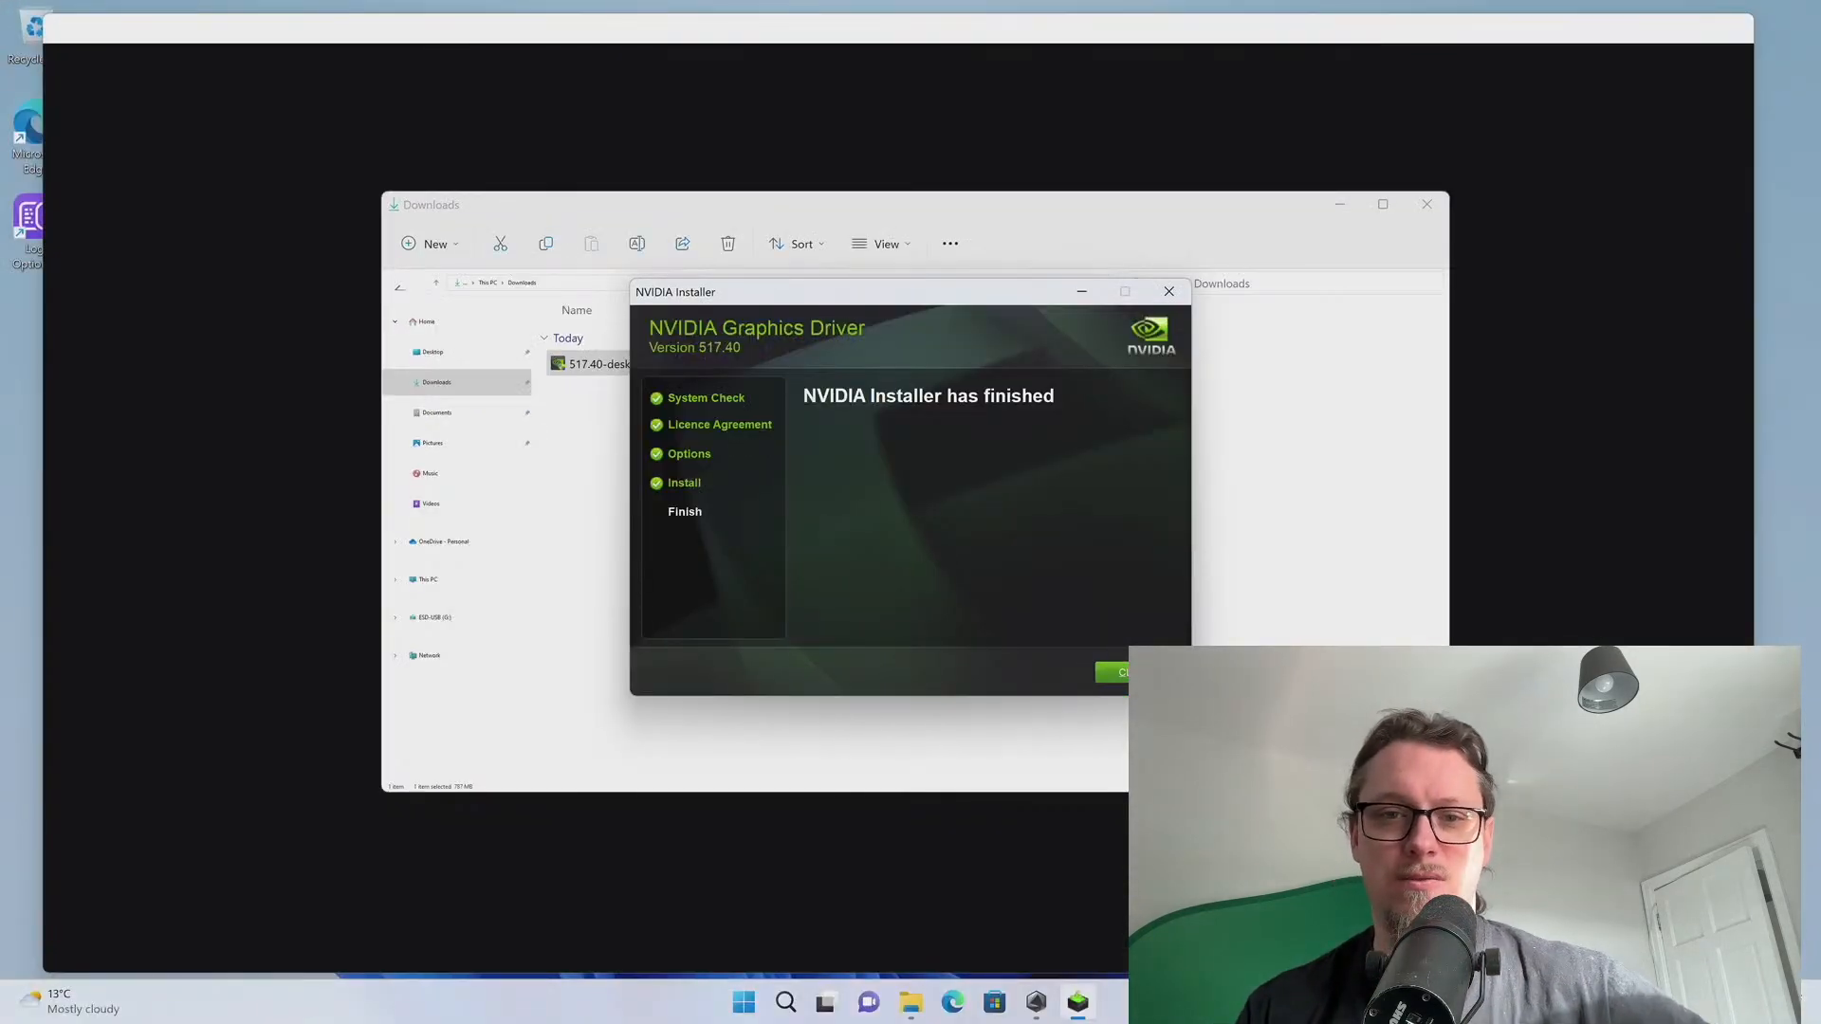
left_click(1112, 676)
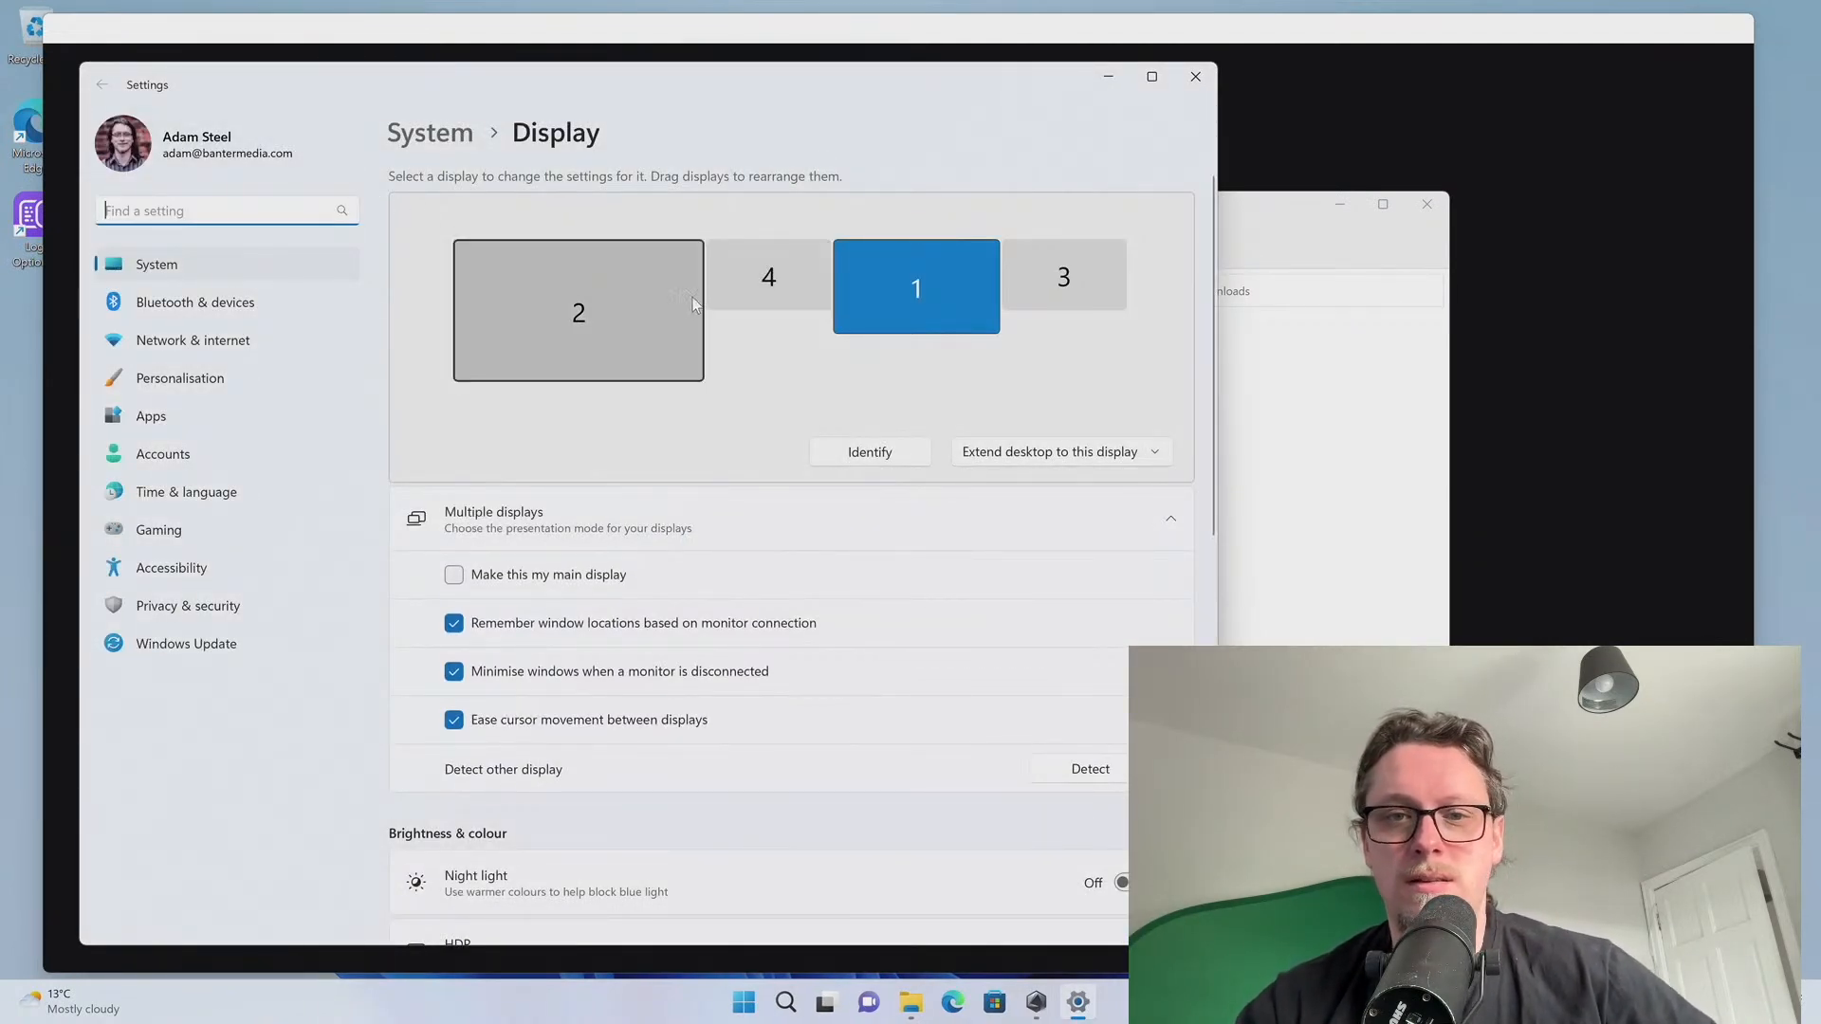
Identify the connected displays and select display 2
left_click(867, 453)
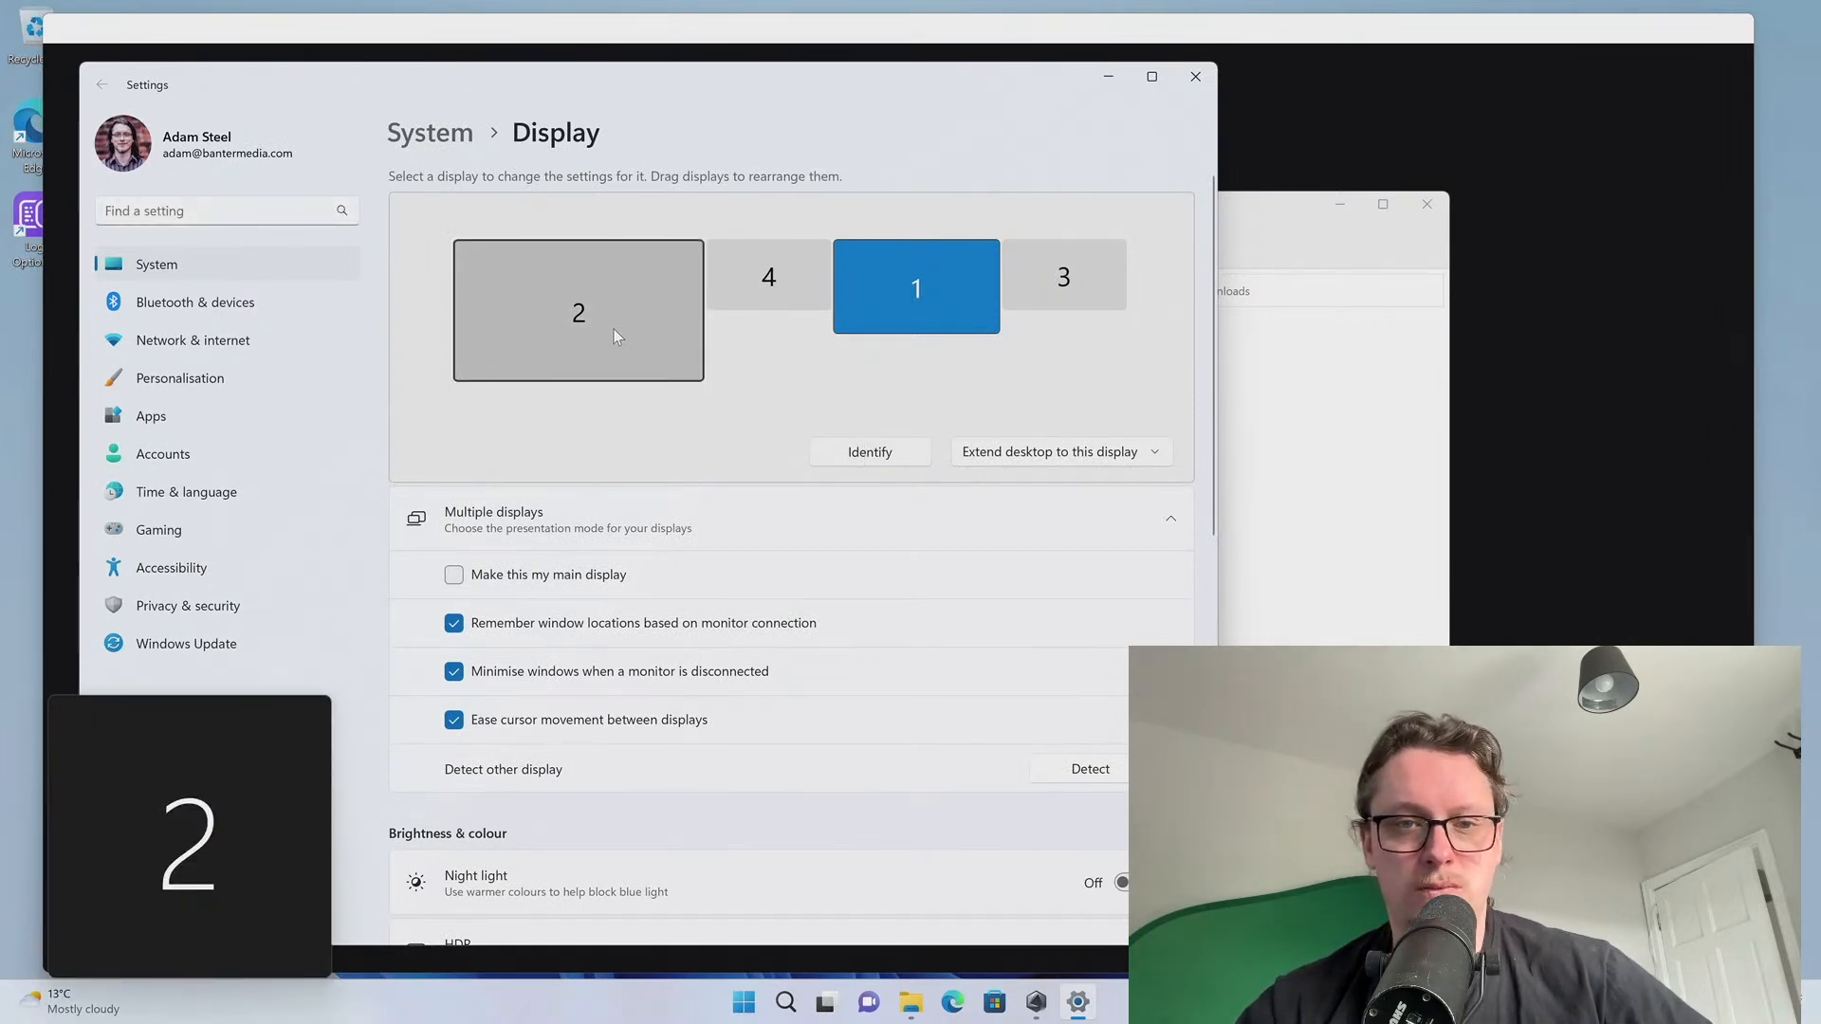
left_click(589, 313)
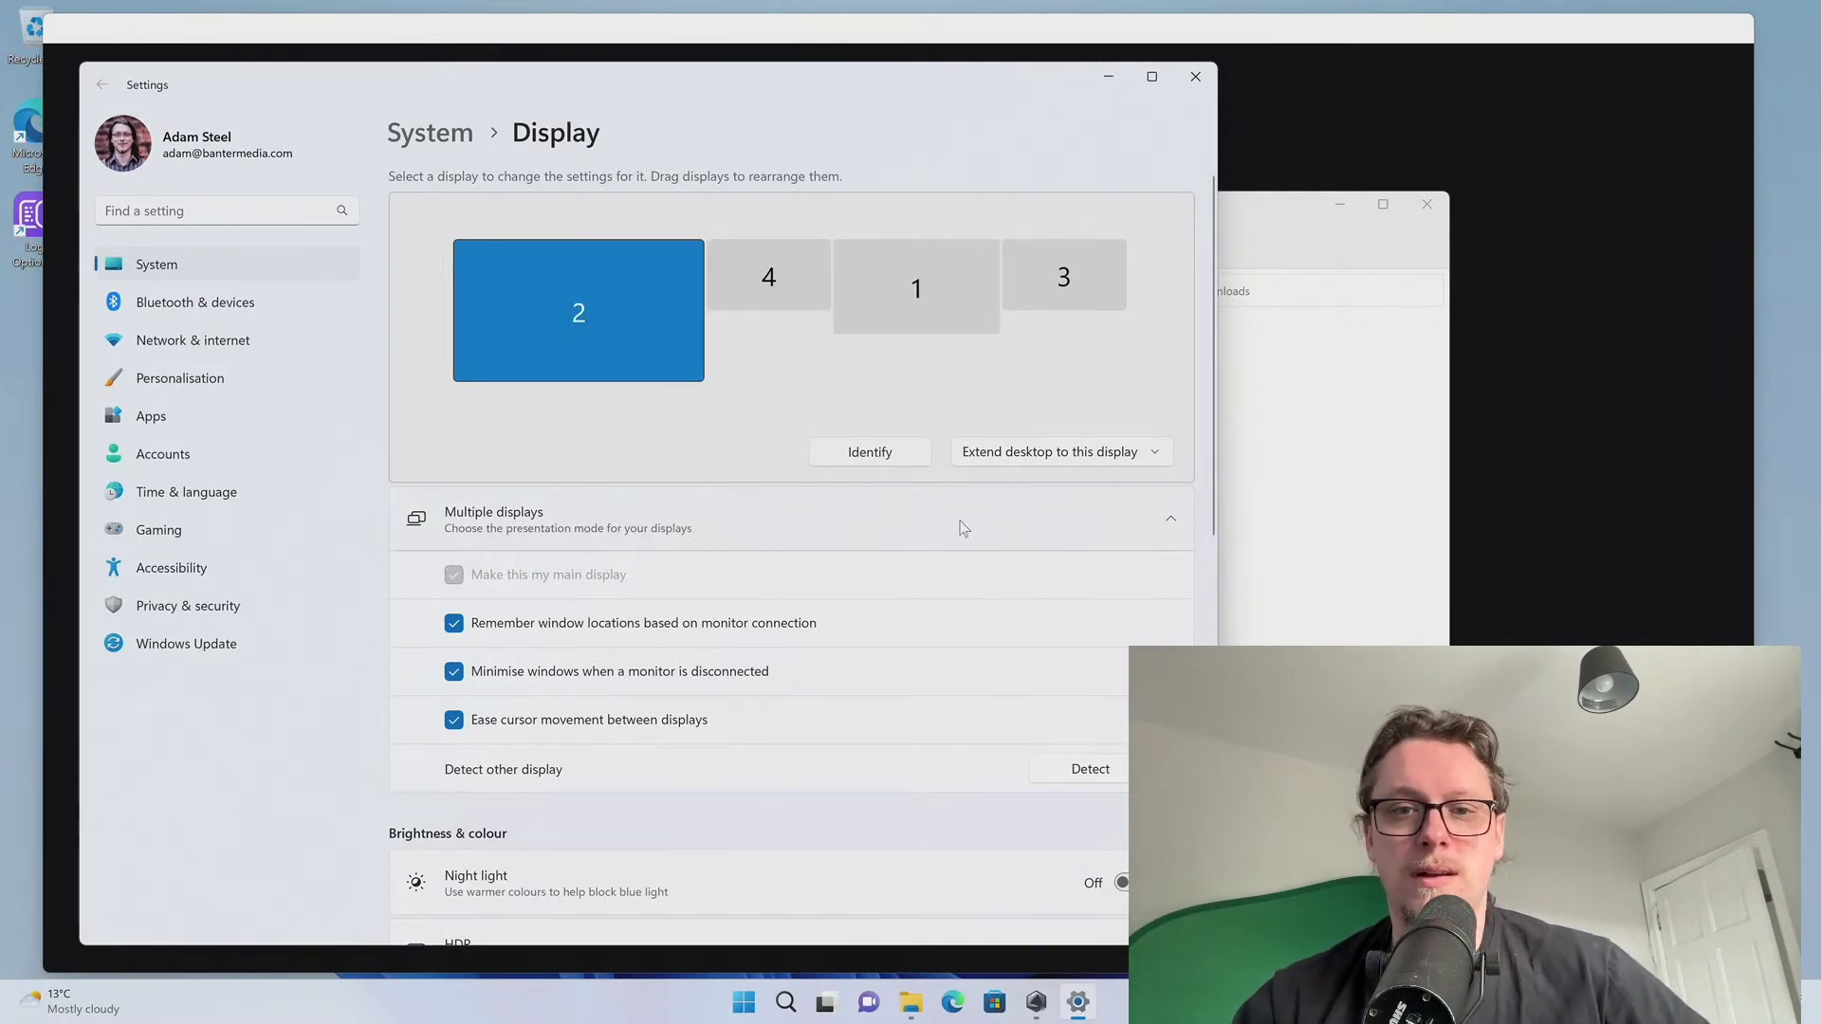
left_click(902, 462)
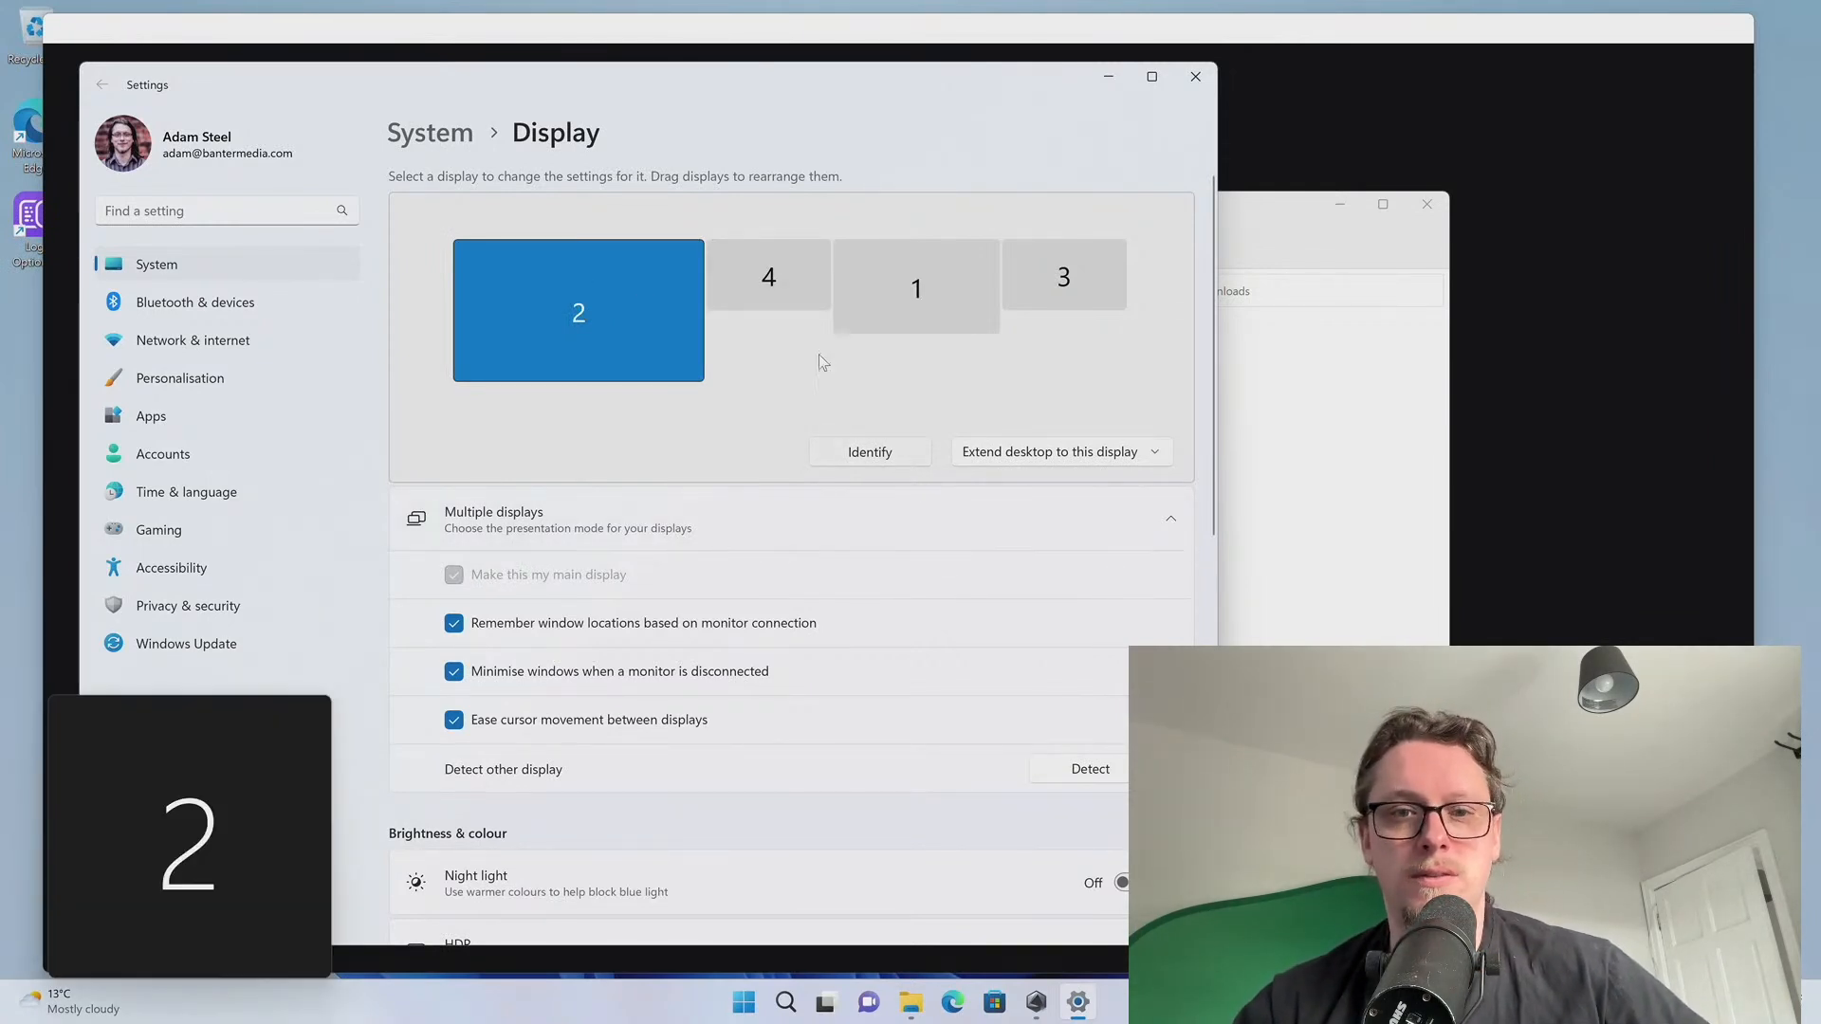
Change the multiple-display mode to Duplicate desktop on displays 2 and 4
scroll(718, 625, "down", 5)
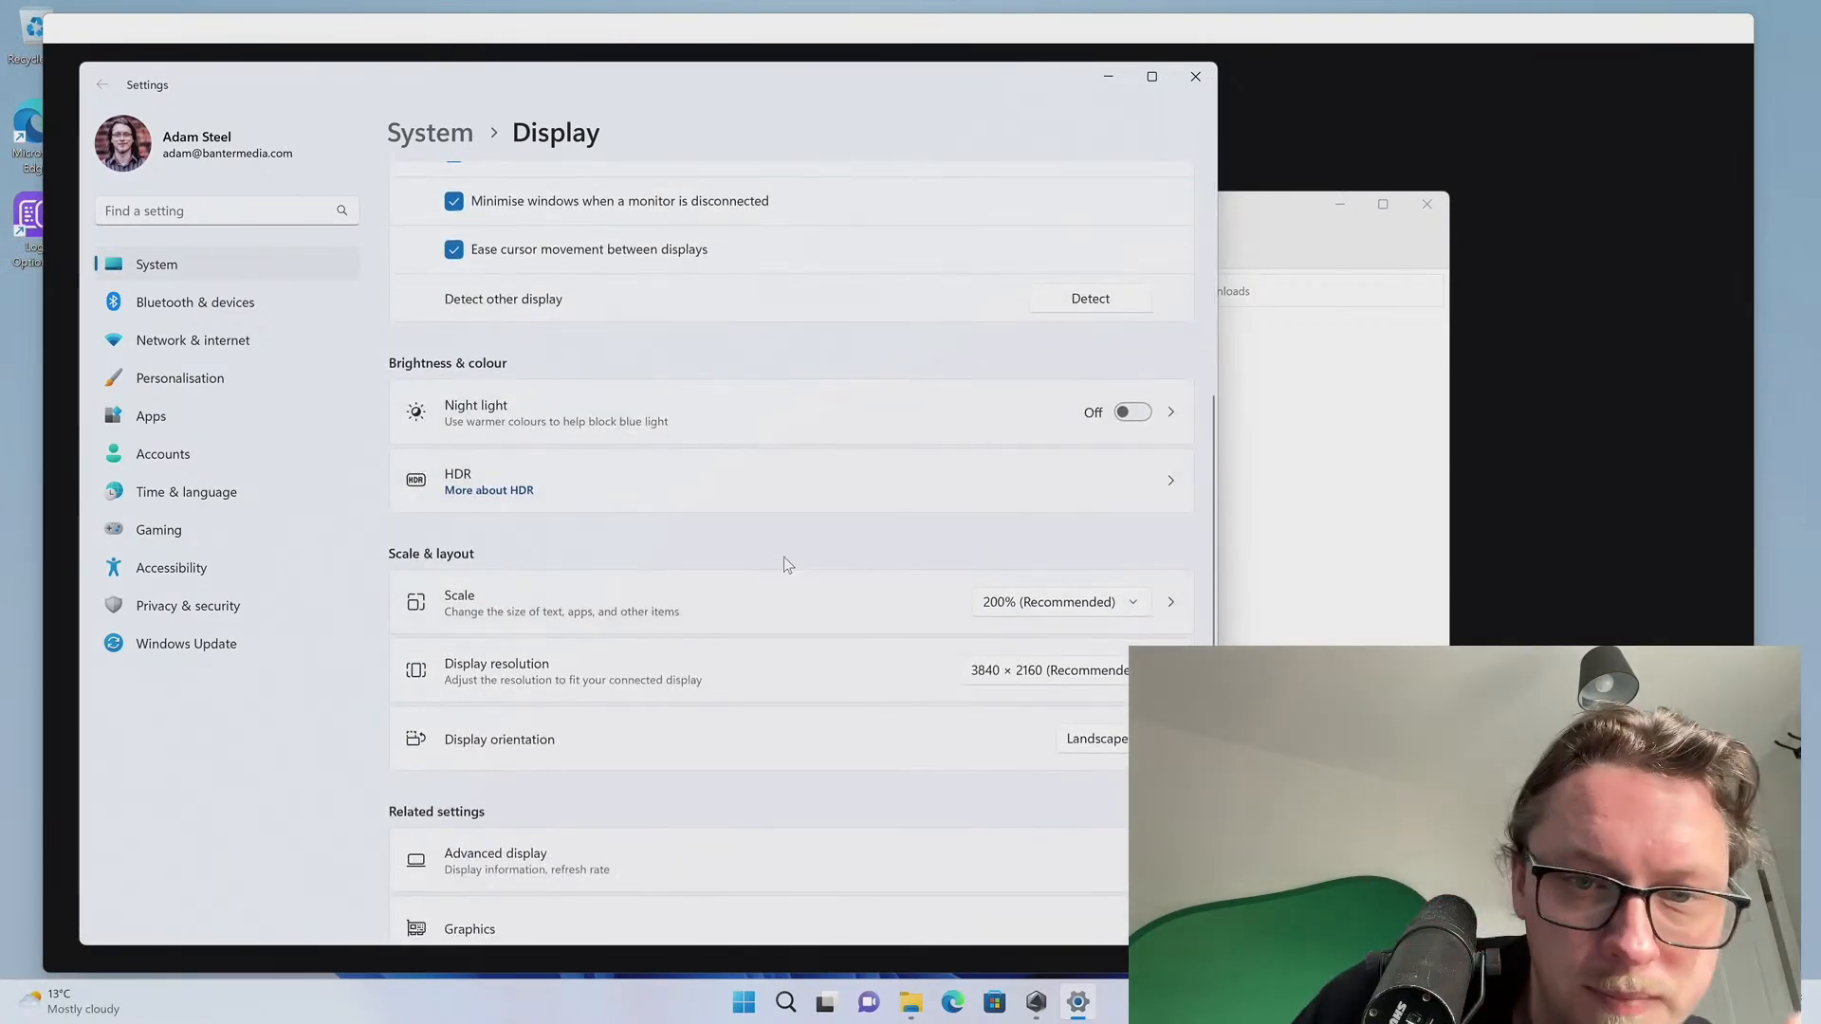
scroll(690, 640, "down", 2)
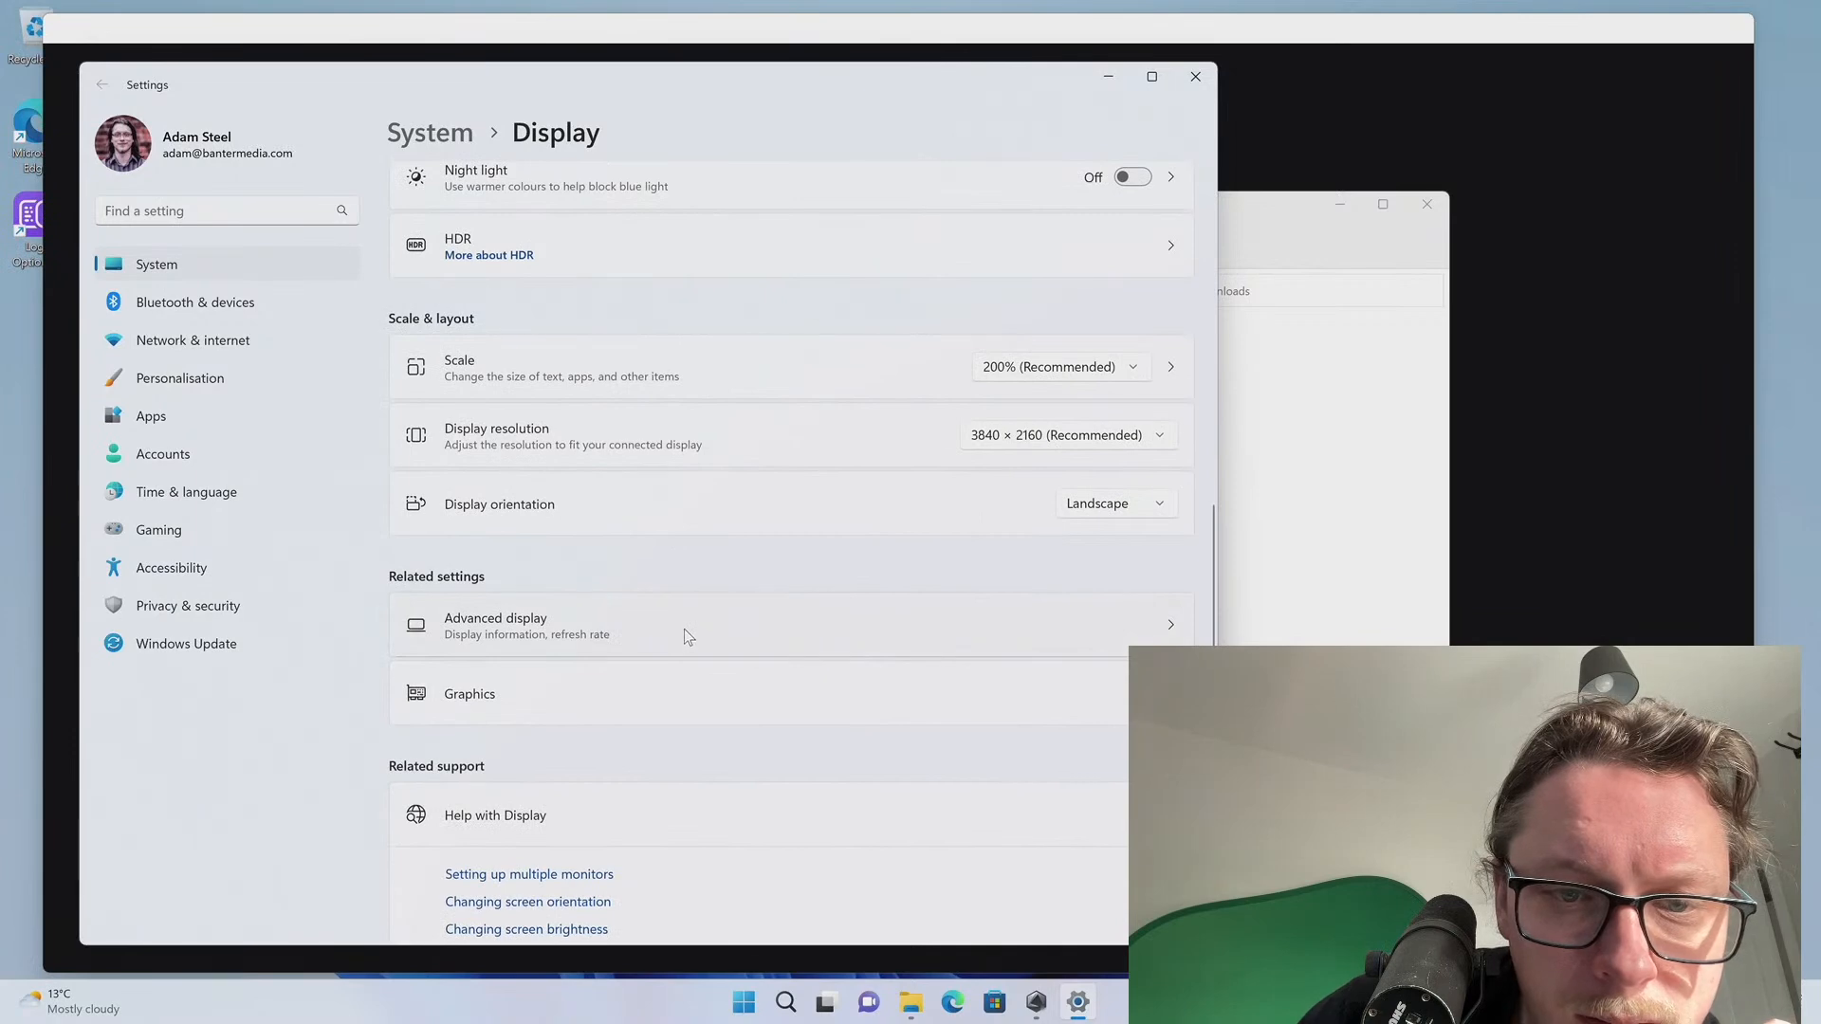
scroll(685, 628, "down", 2)
scroll(685, 629, "up", 6)
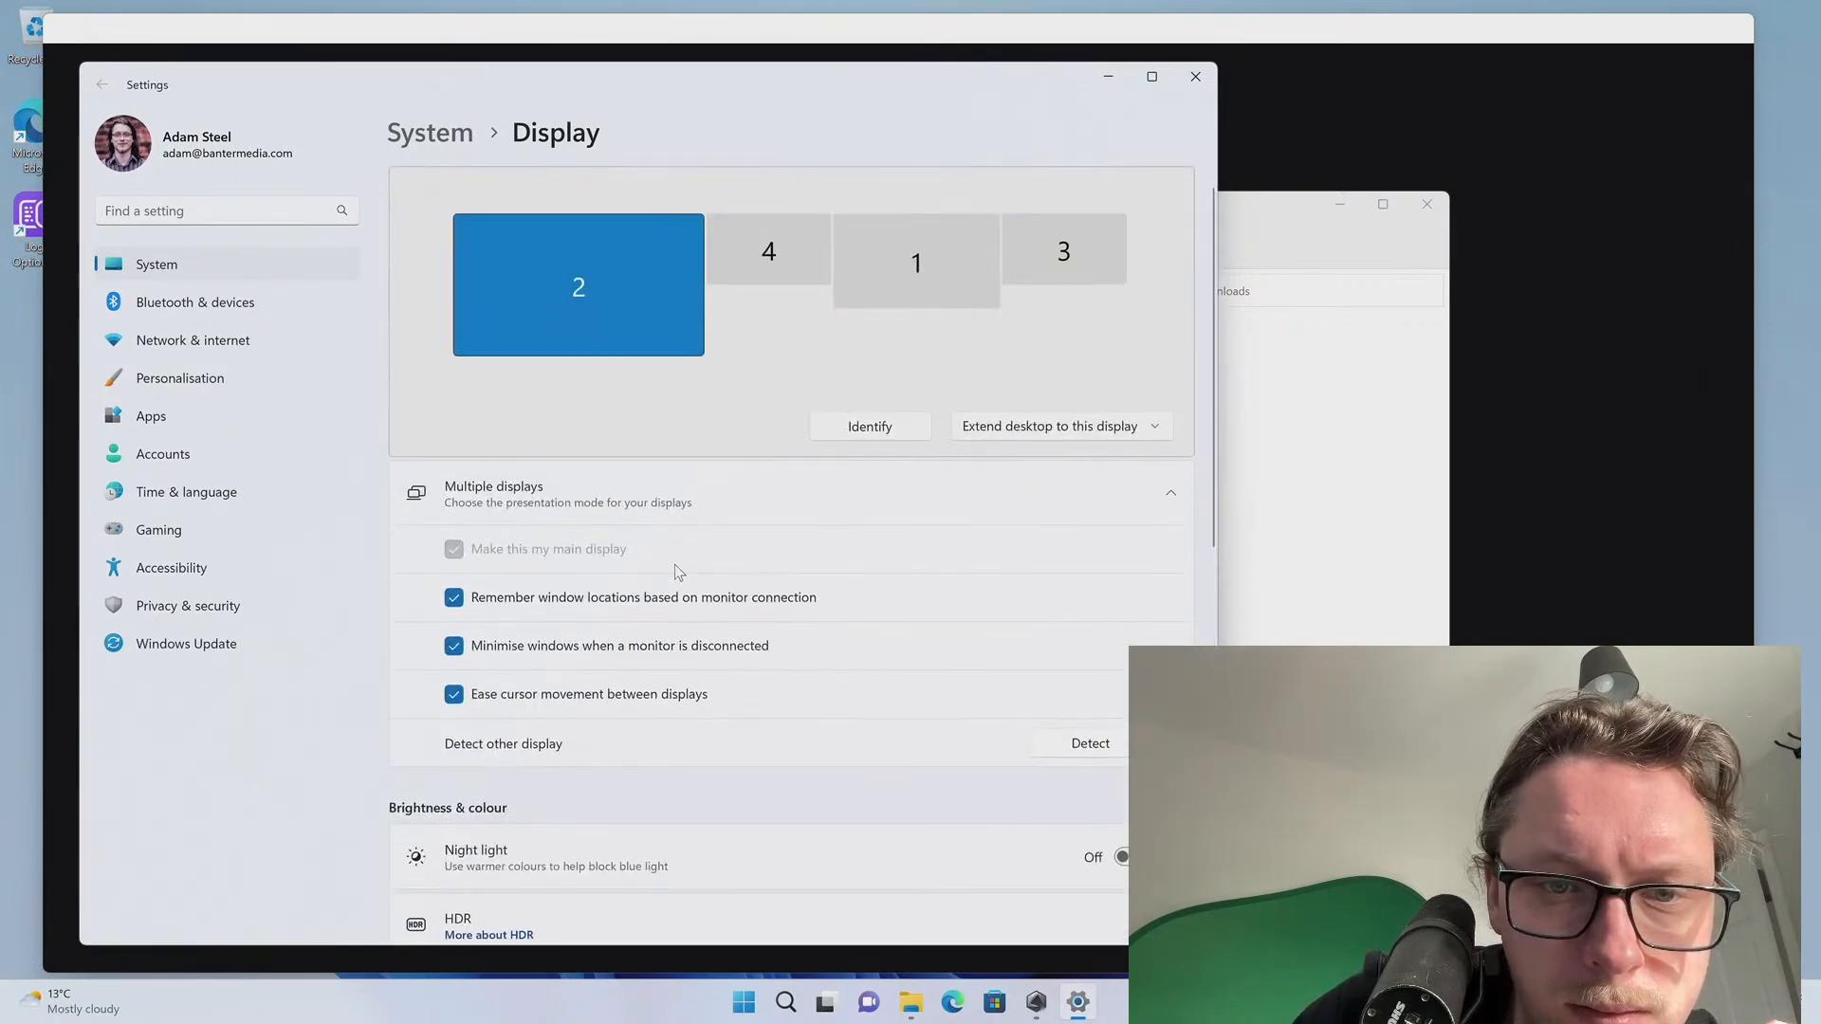
scroll(603, 626, "down", 1)
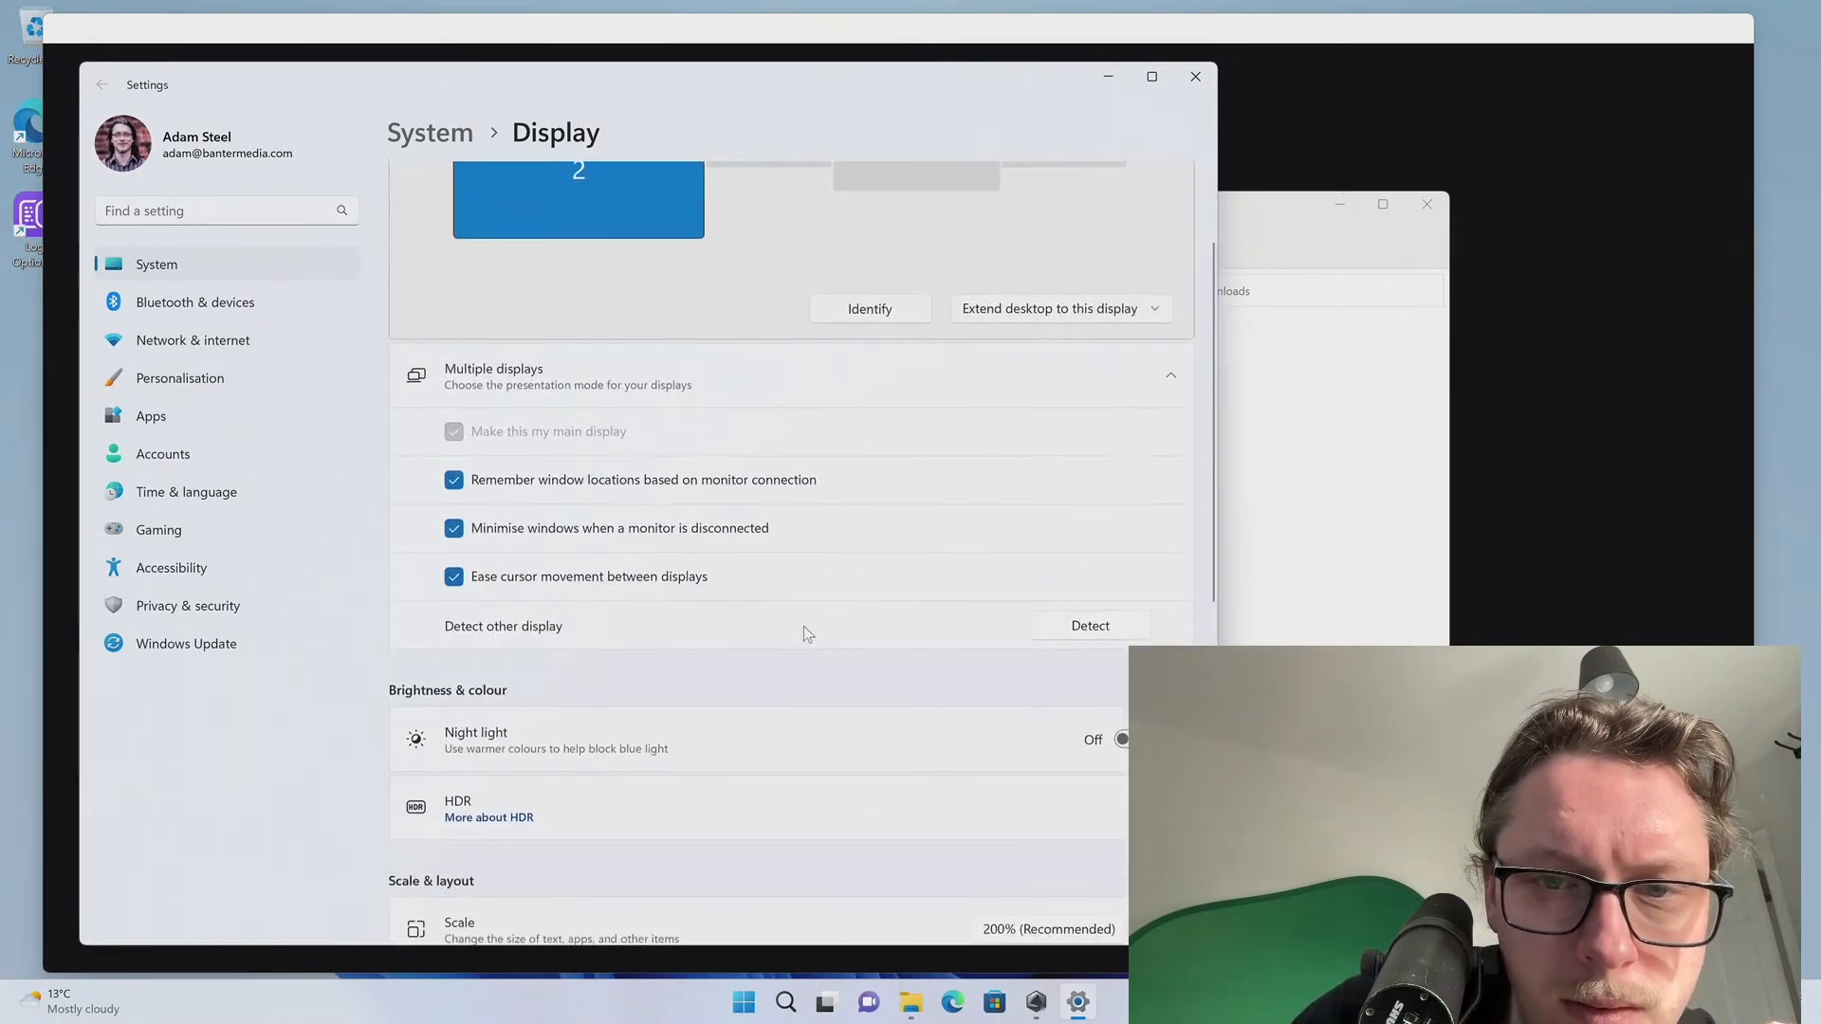
scroll(772, 562, "up", 2)
left_click(1020, 452)
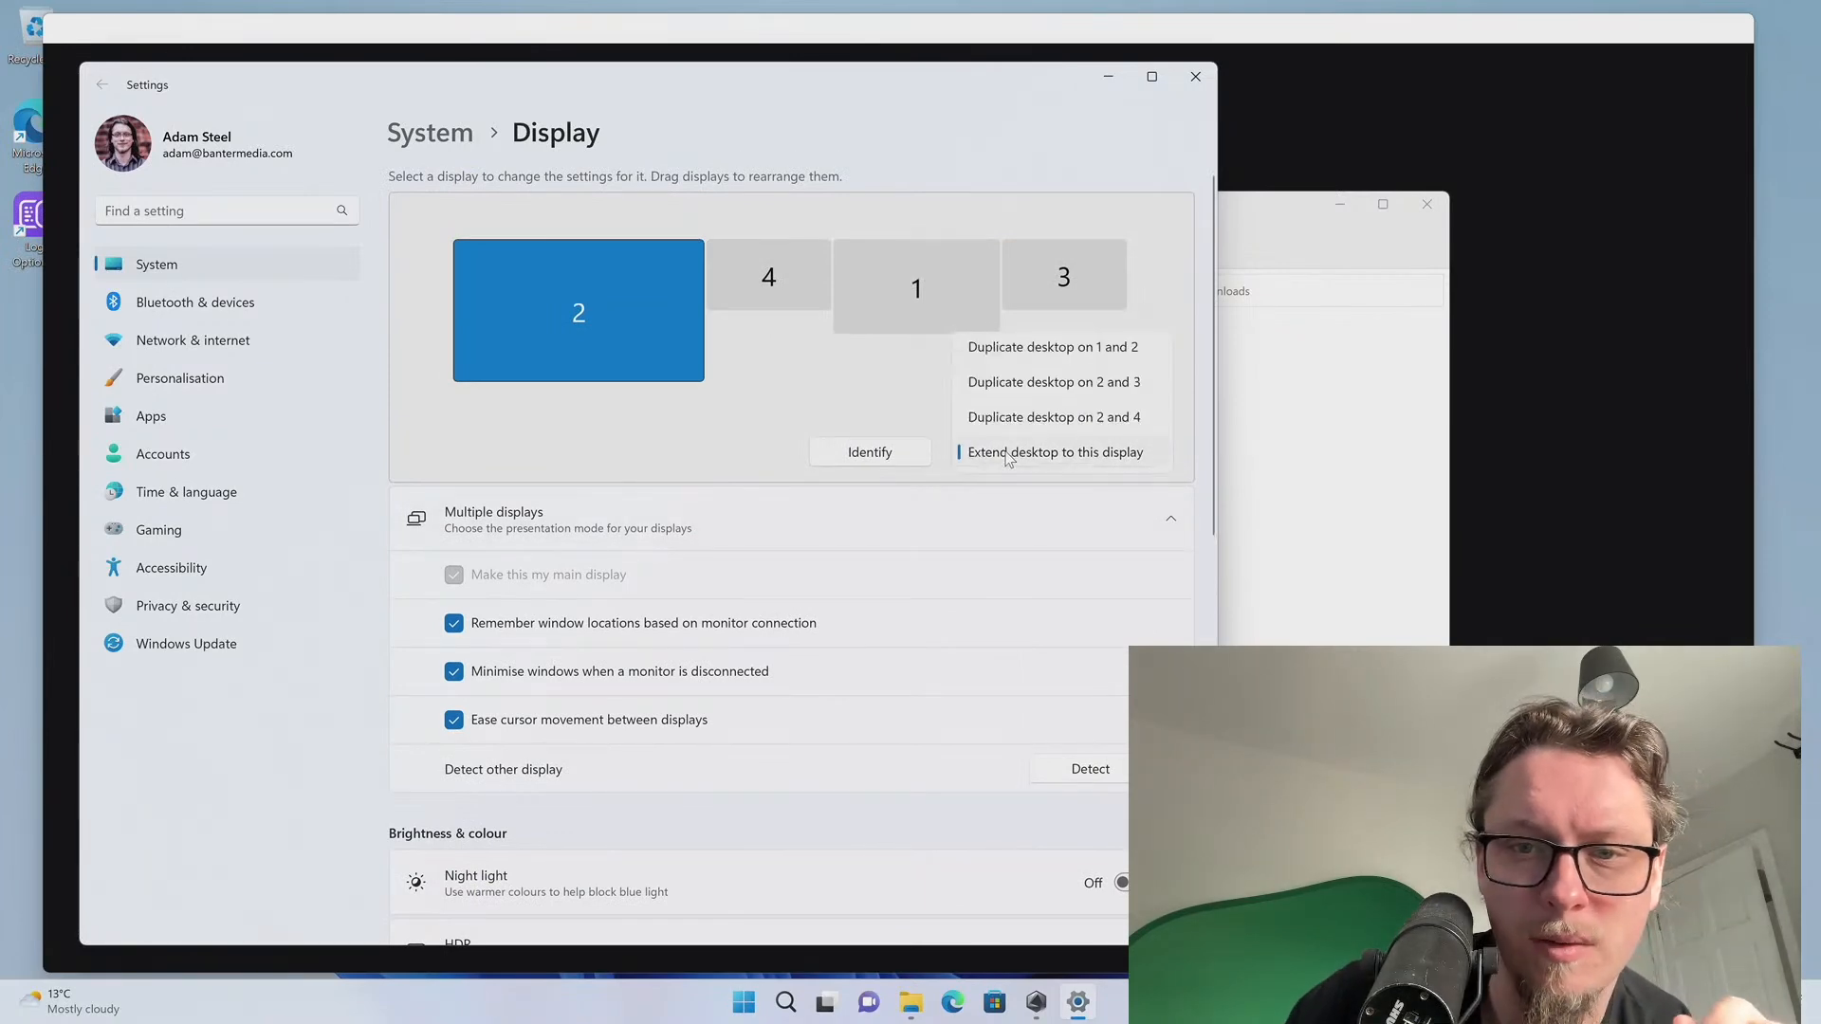
left_click(1022, 419)
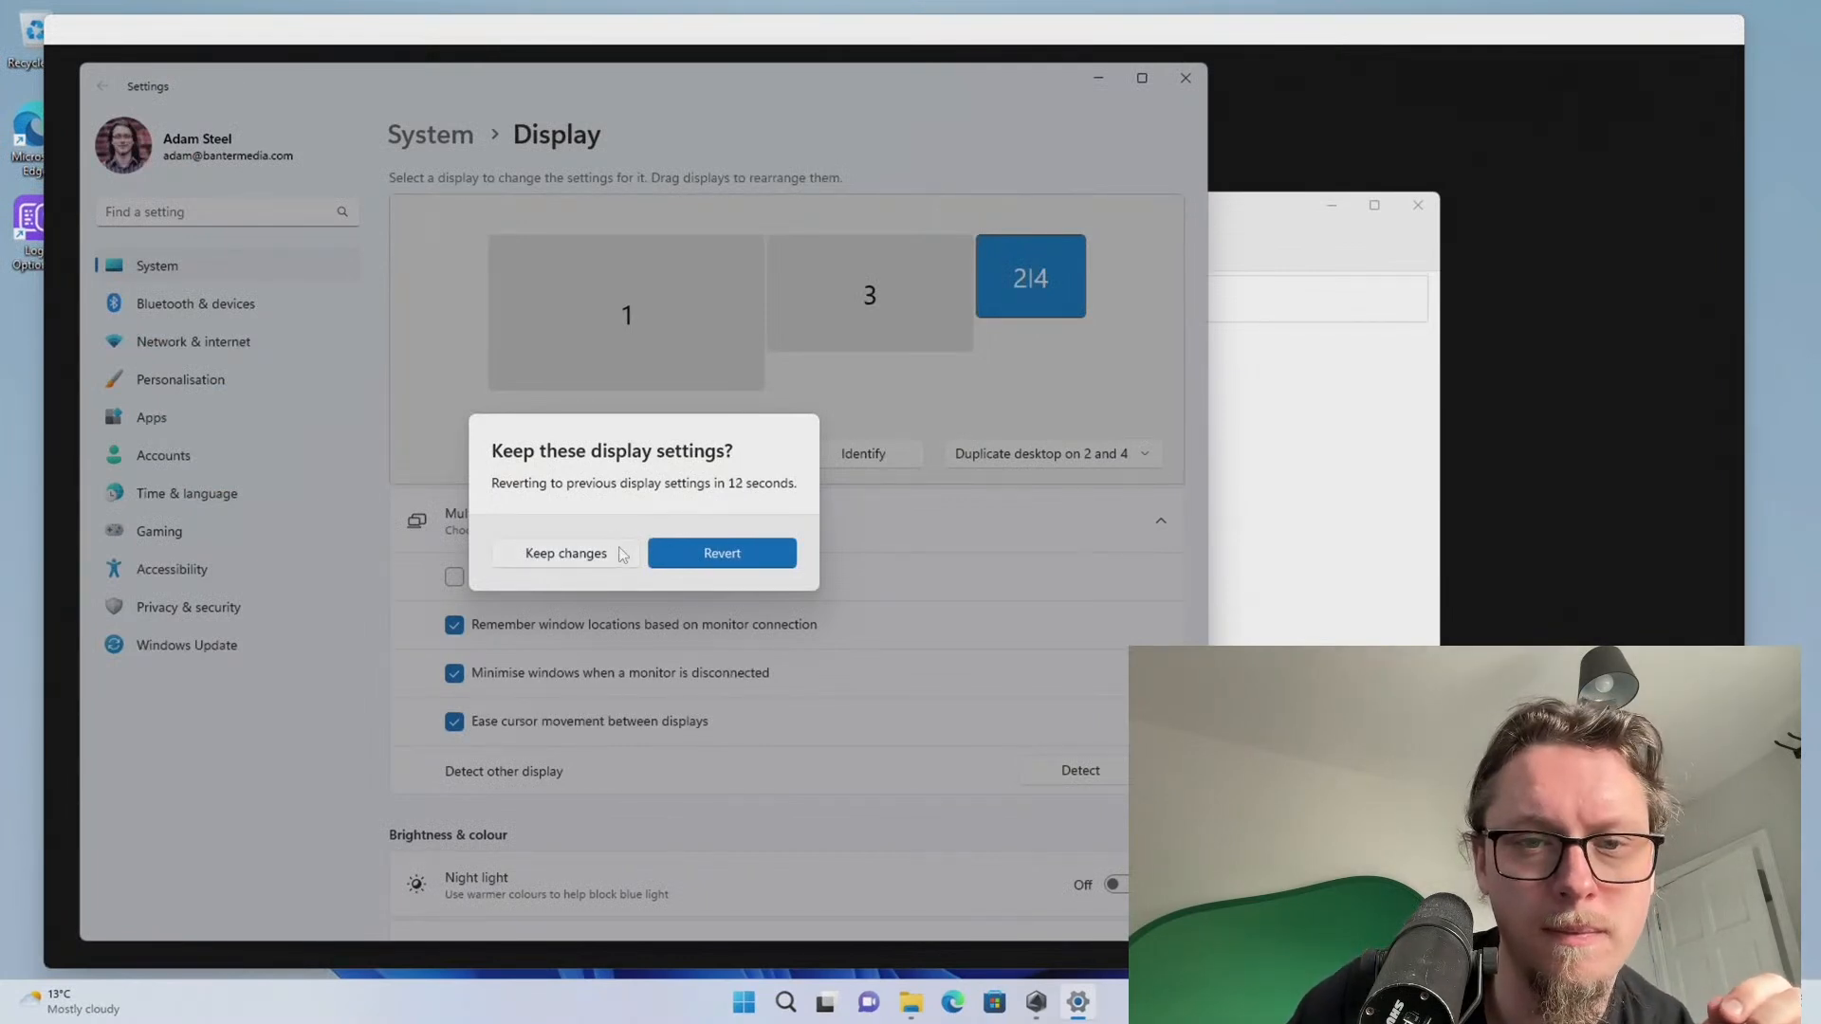
Keep the duplicated setup, place display 3 between 2|4 and 1, and apply
left_click(566, 554)
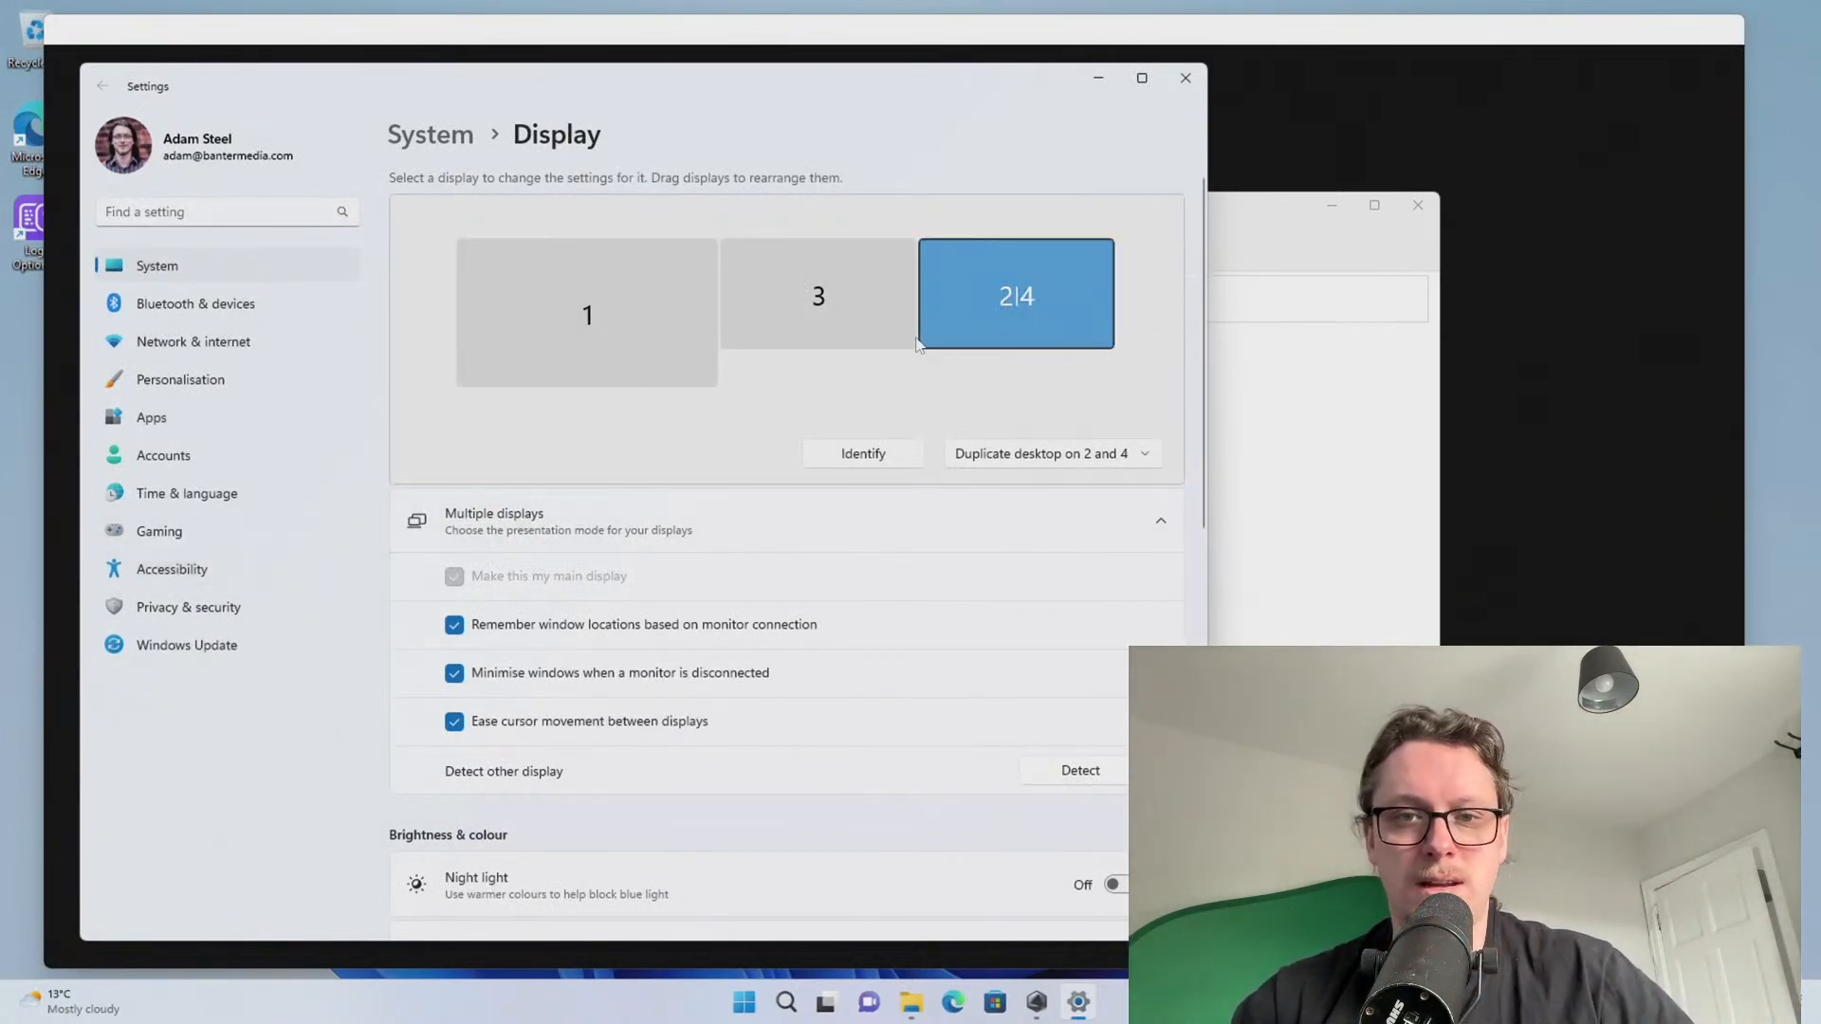
left_click_drag(635, 299, 1280, 292)
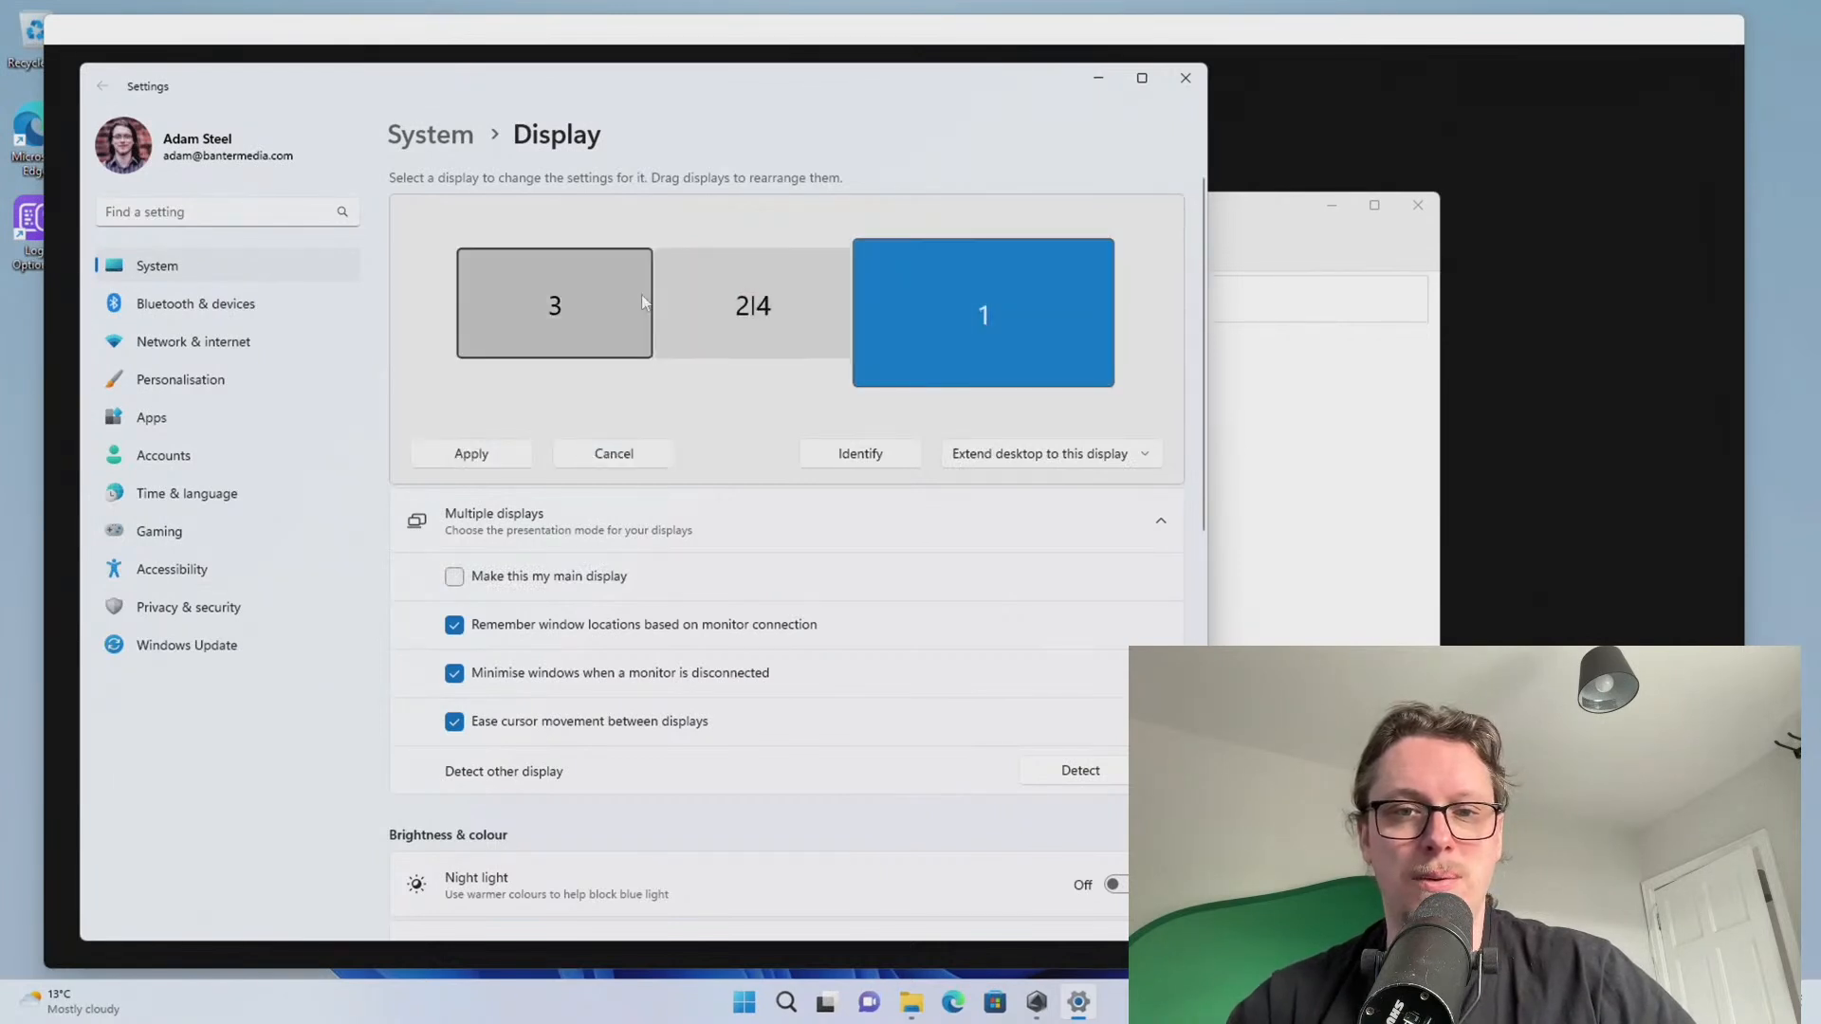
left_click_drag(608, 300, 920, 287)
left_click(919, 292)
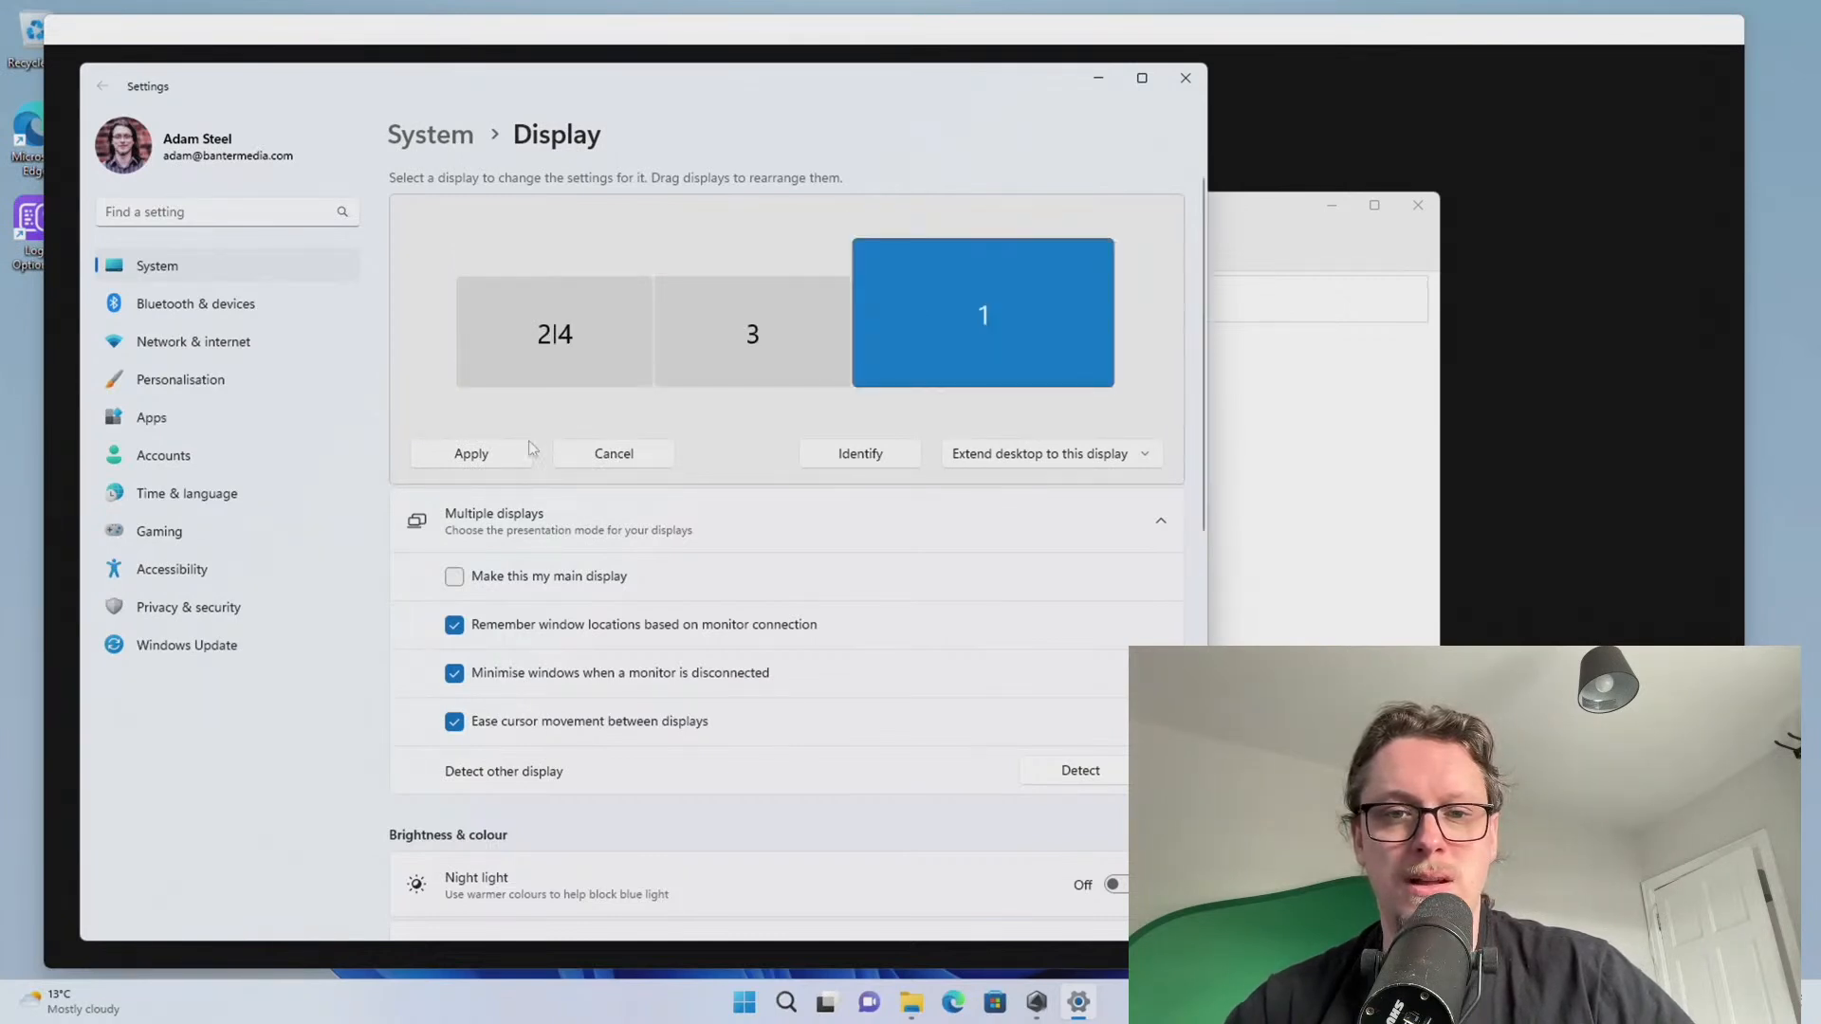
left_click(485, 457)
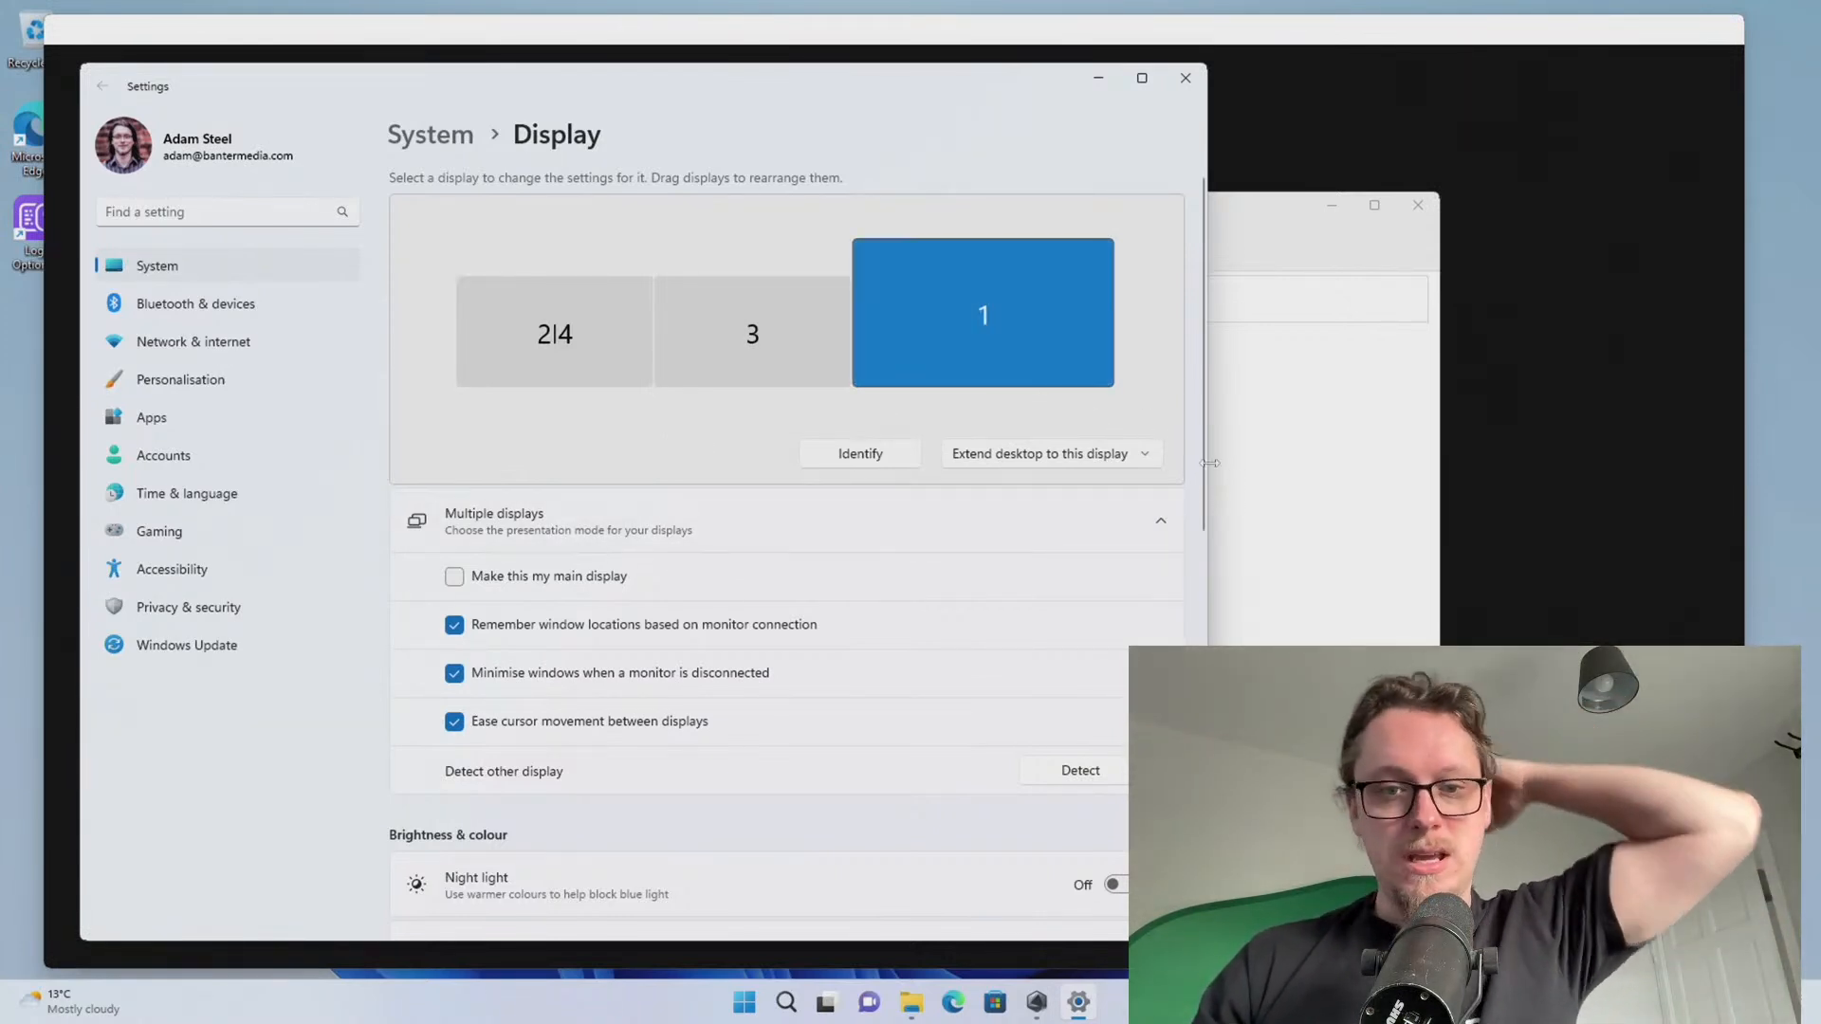
Keep display 2|4 at 1920 × 1080, check displays 3 and 1, then close Settings
left_click(560, 332)
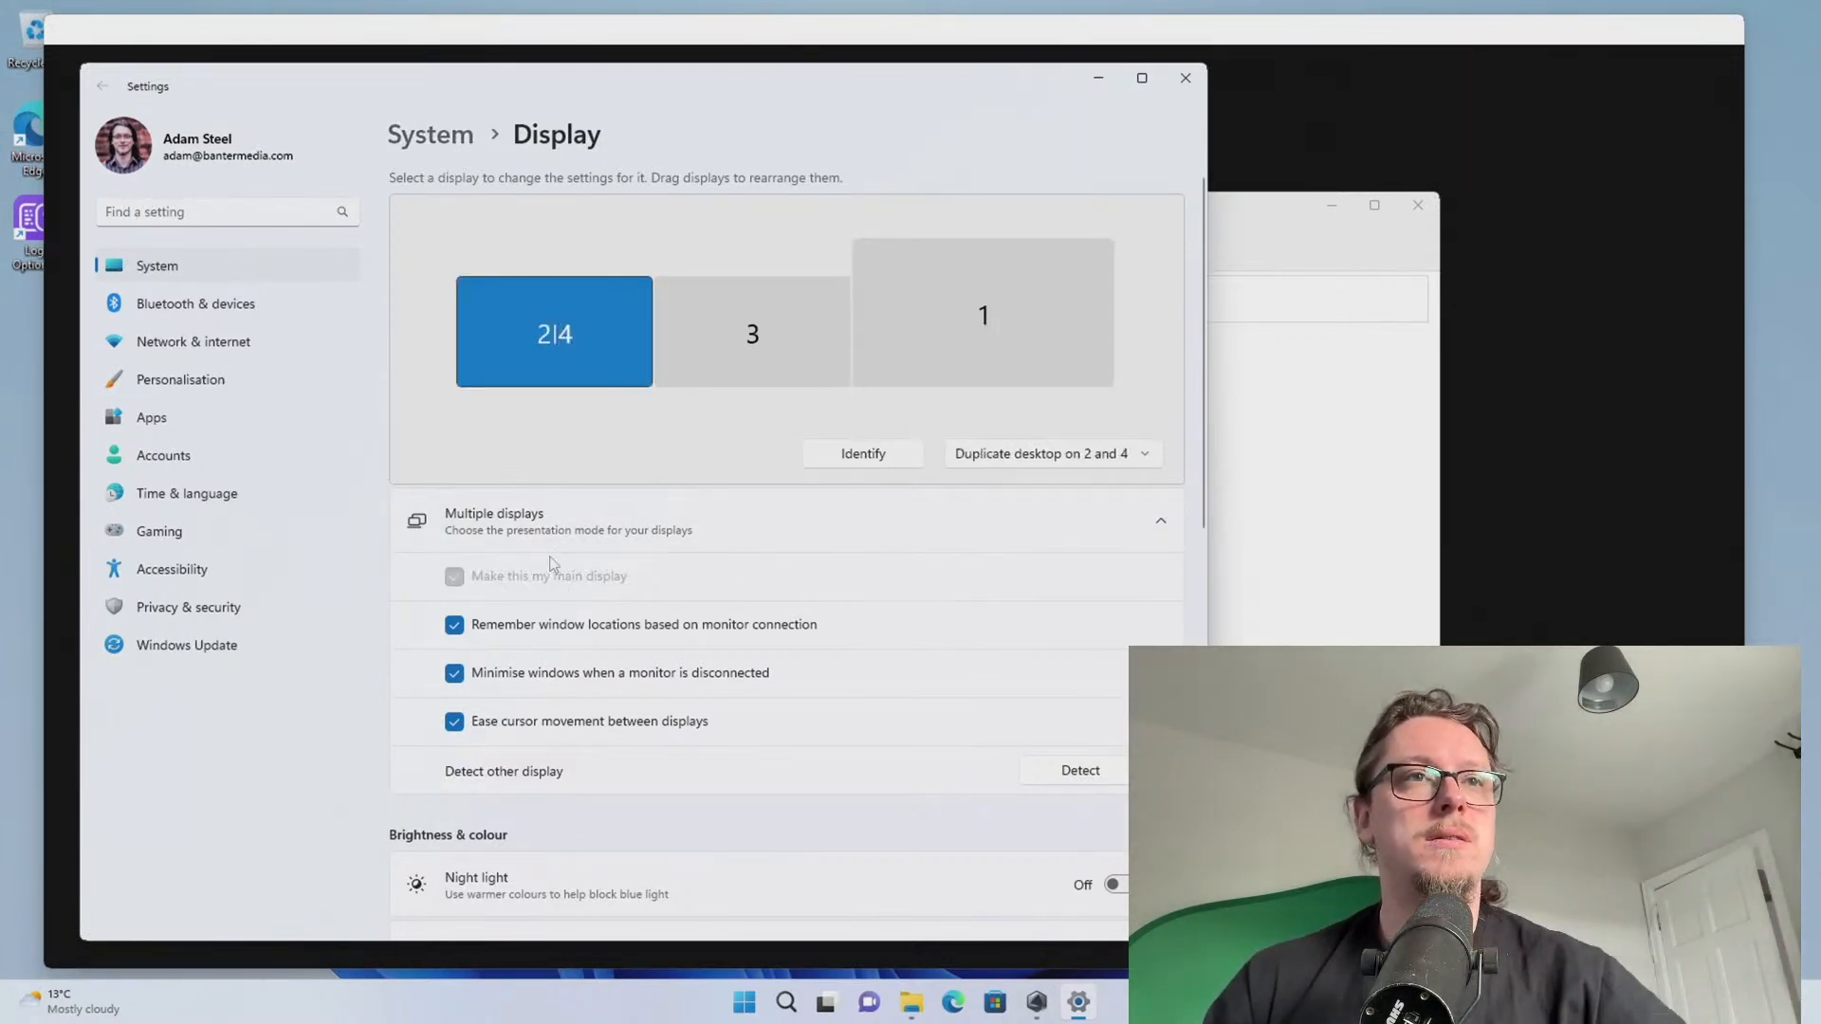
scroll(613, 548, "down", 6)
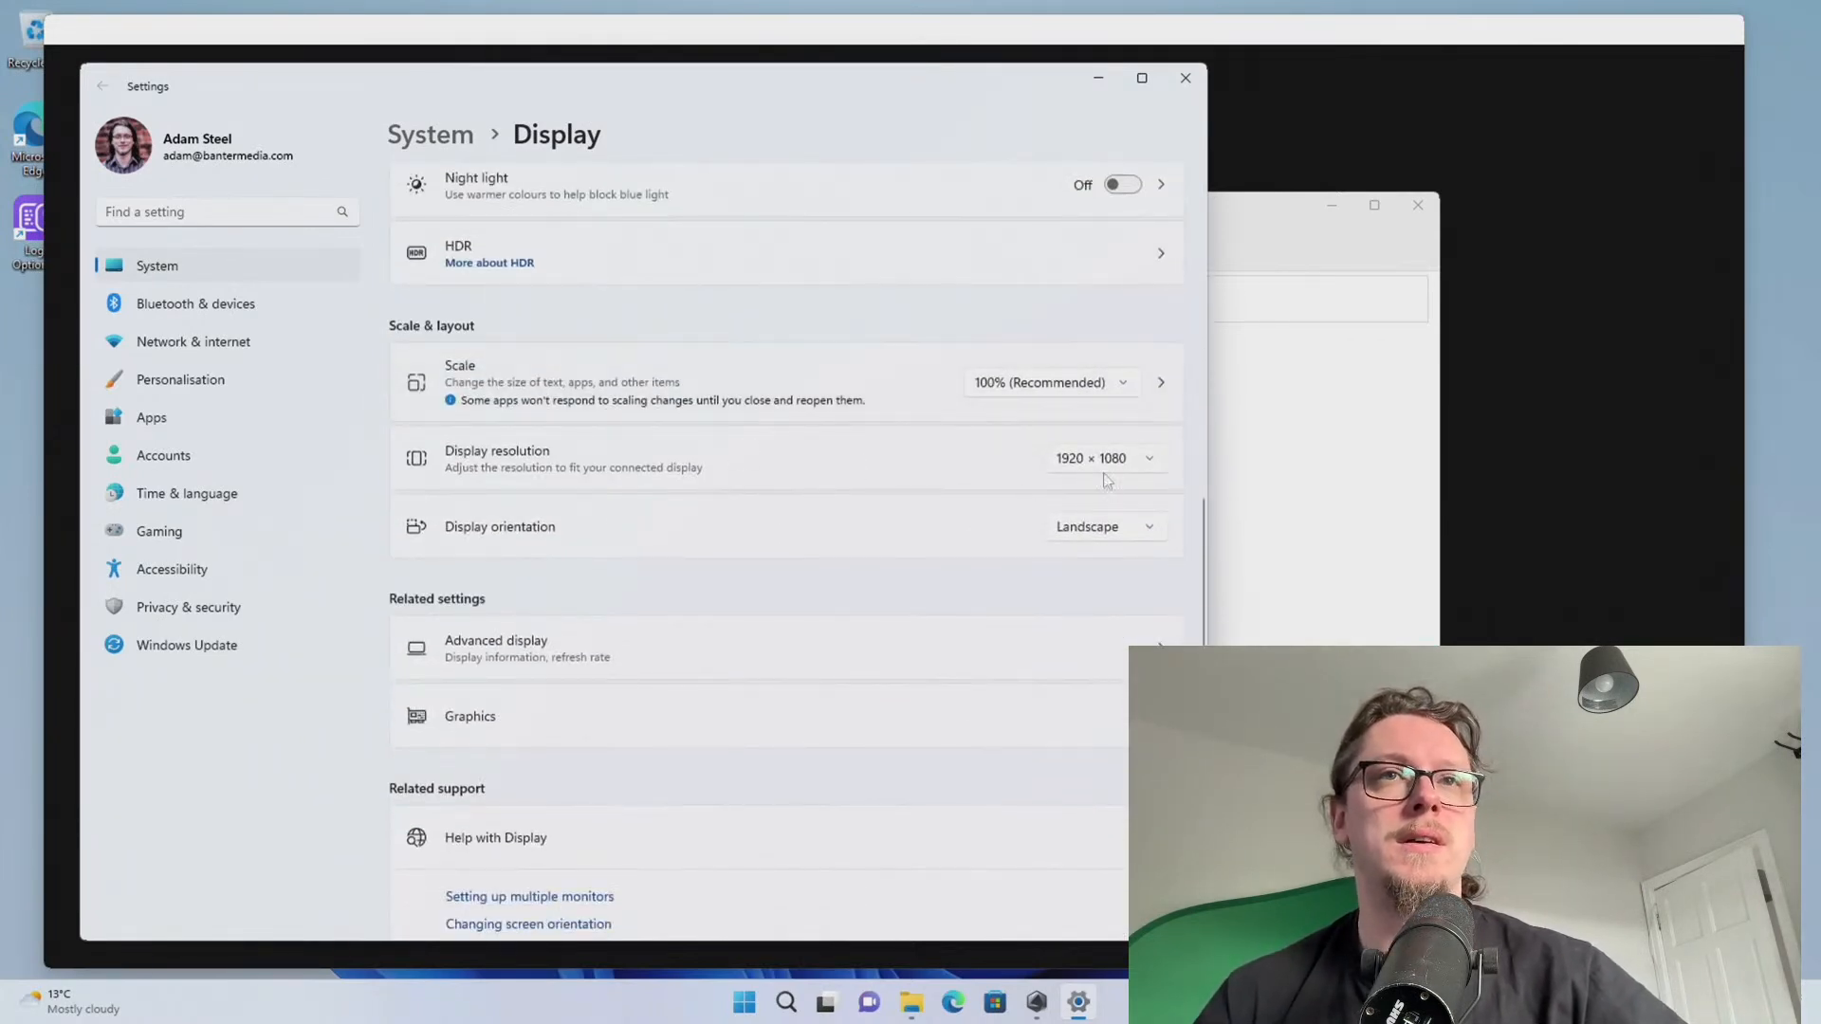
left_click(1102, 459)
left_click(1064, 285)
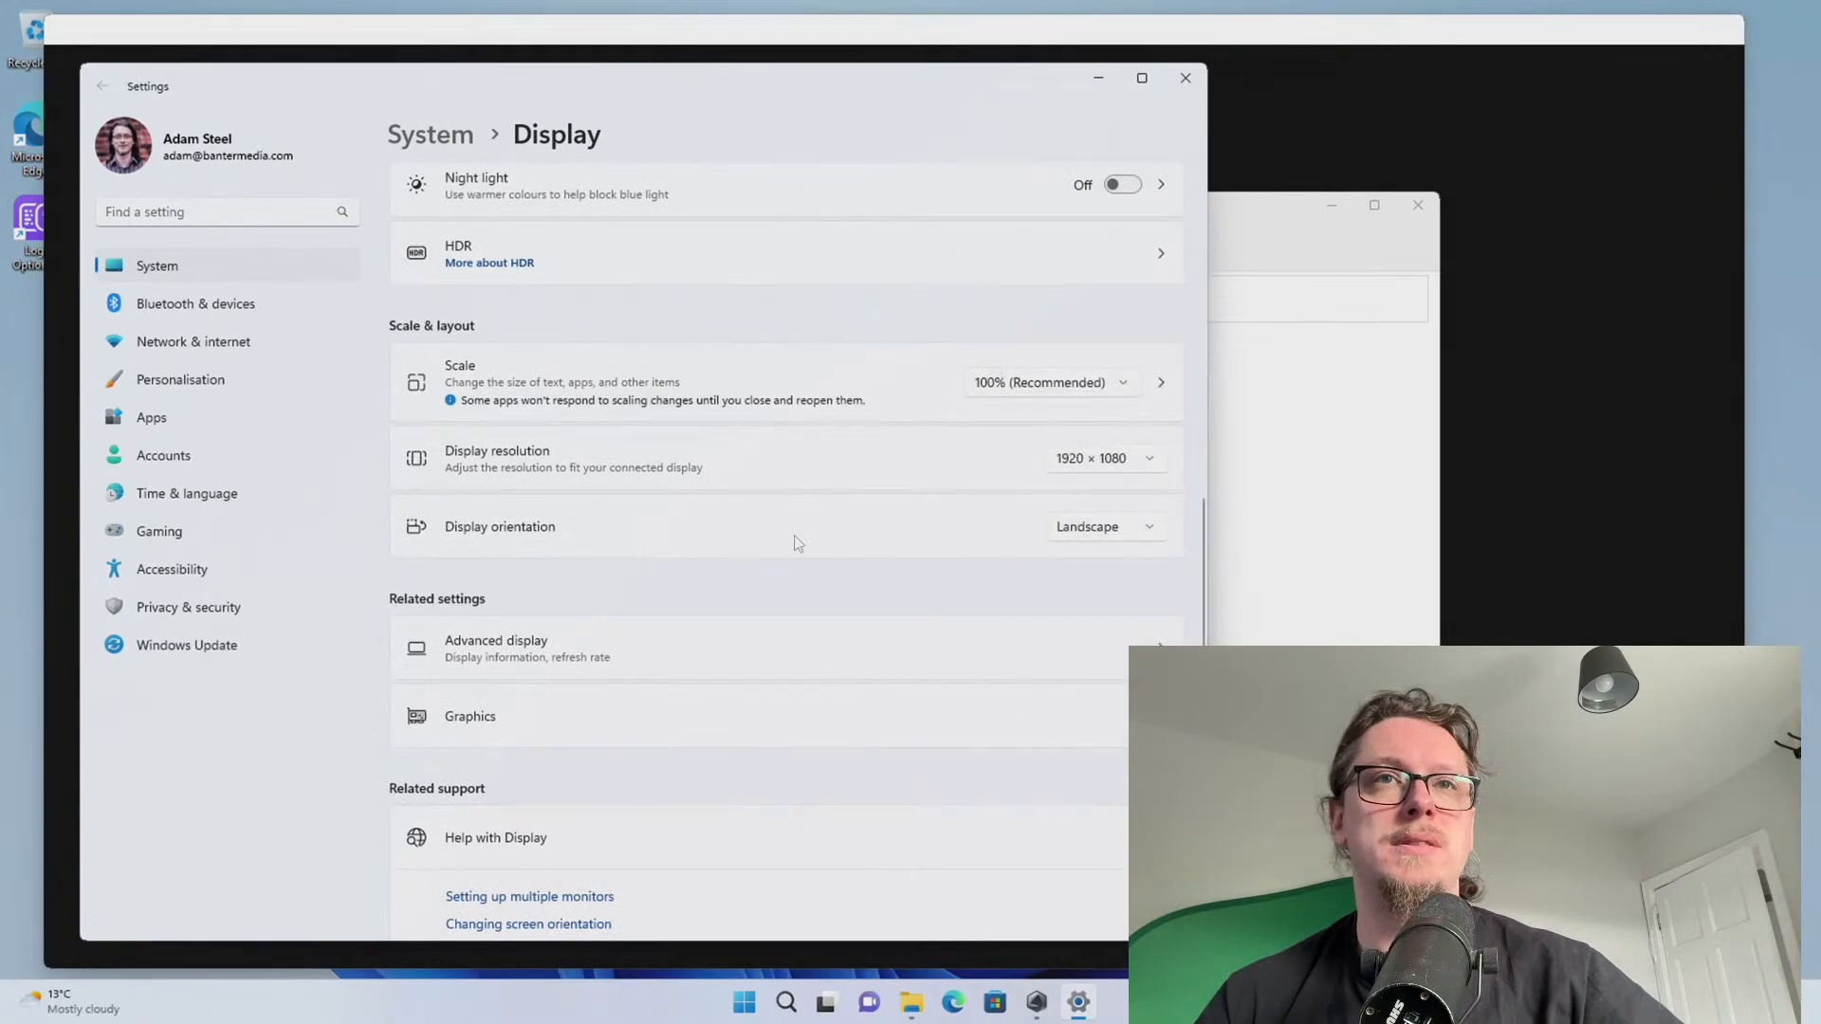
scroll(811, 470, "up", 10)
left_click(728, 340)
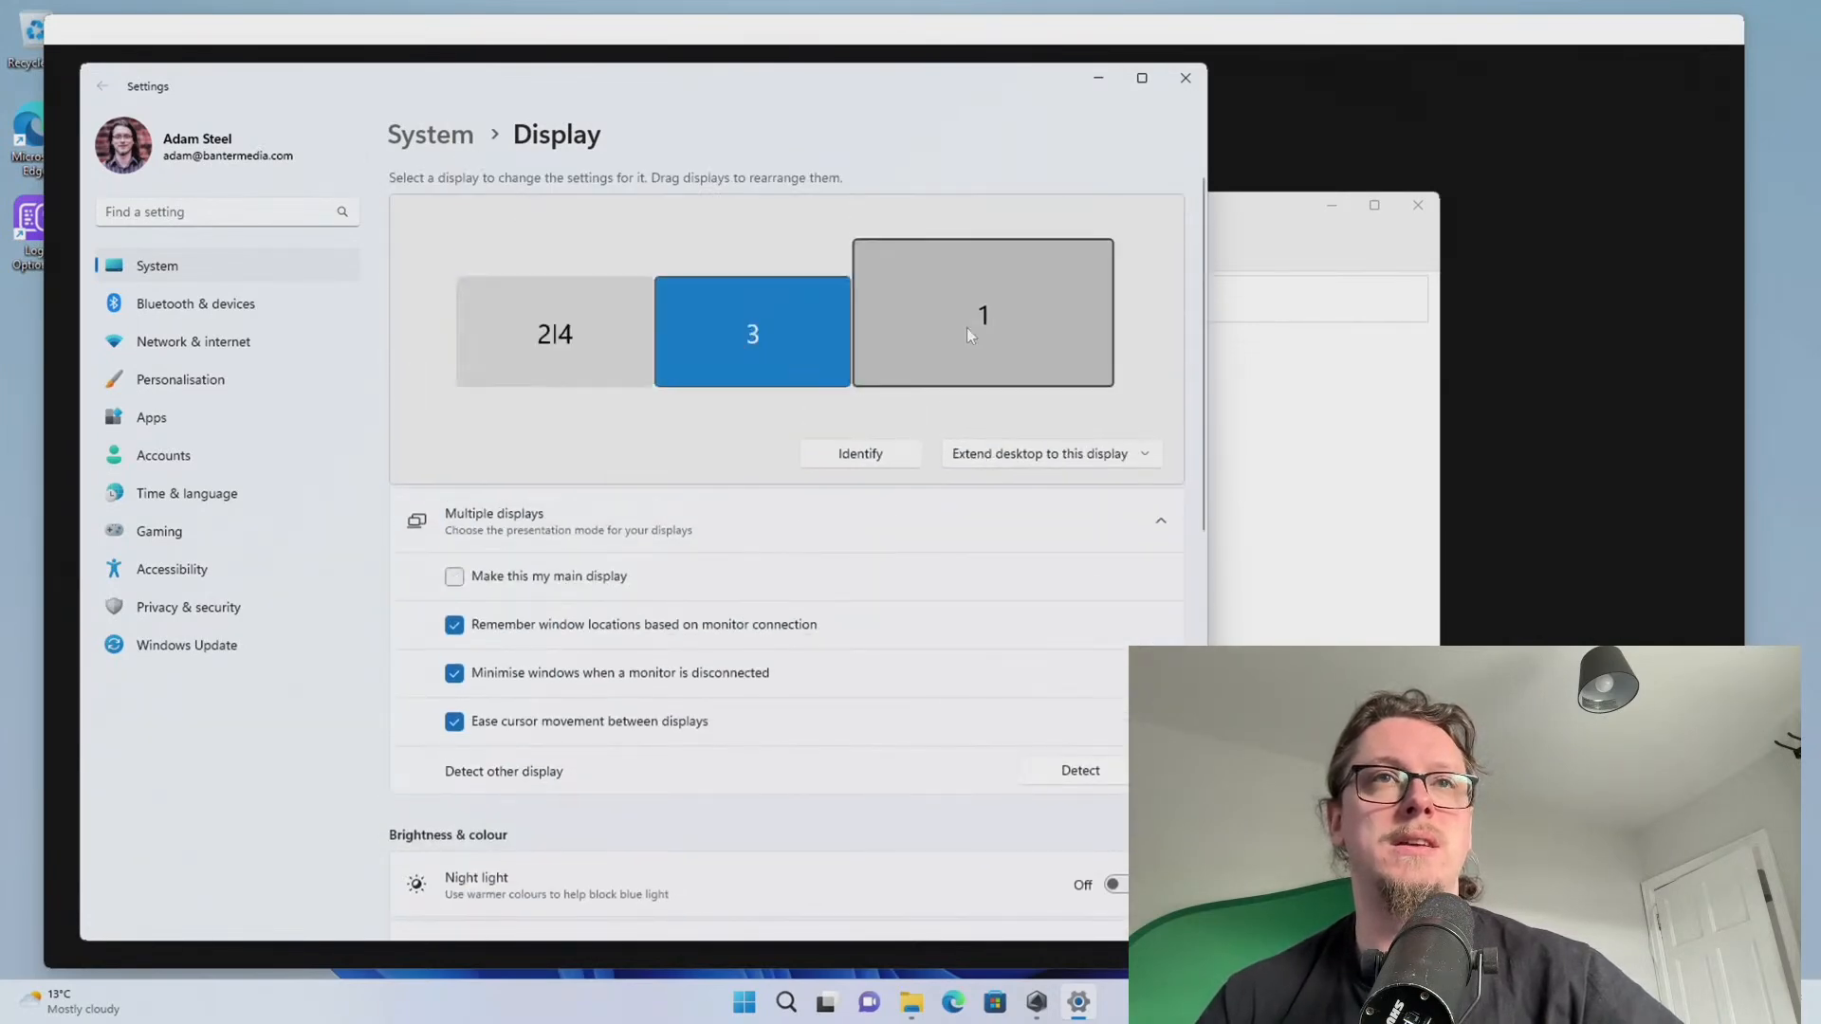
left_click(904, 353)
scroll(854, 520, "down", 5)
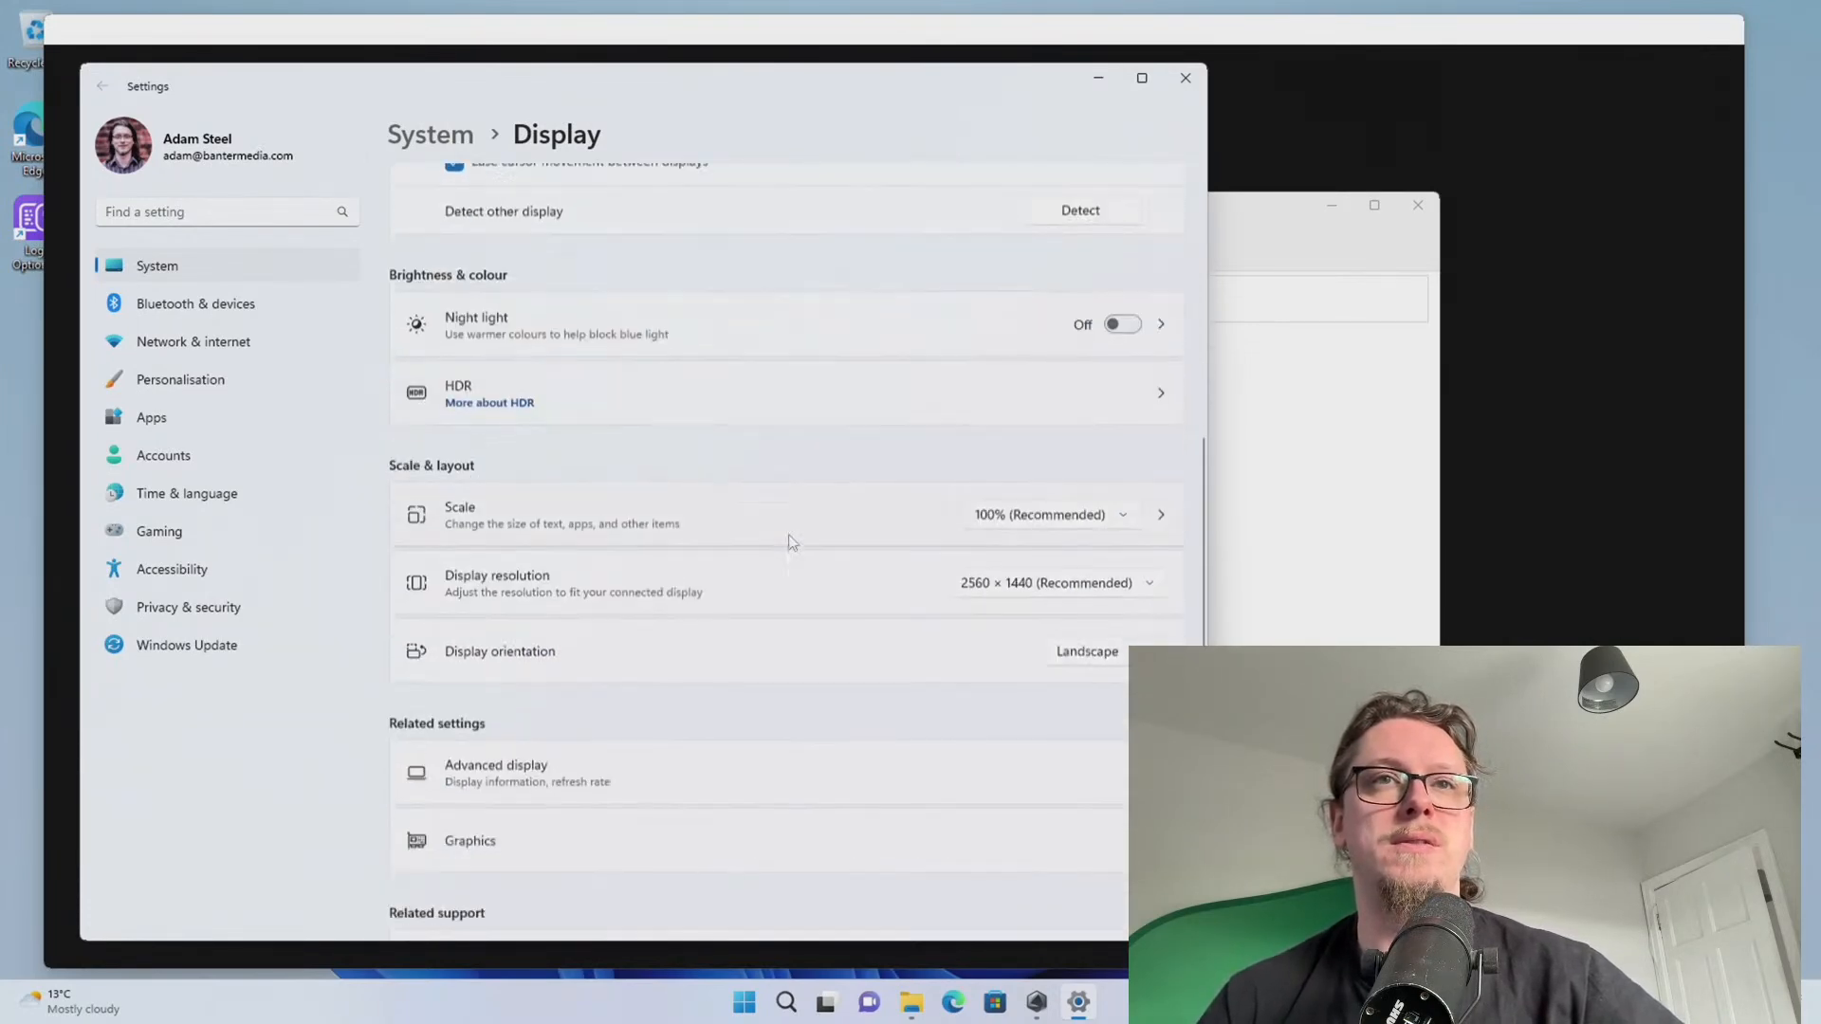
left_click(1186, 78)
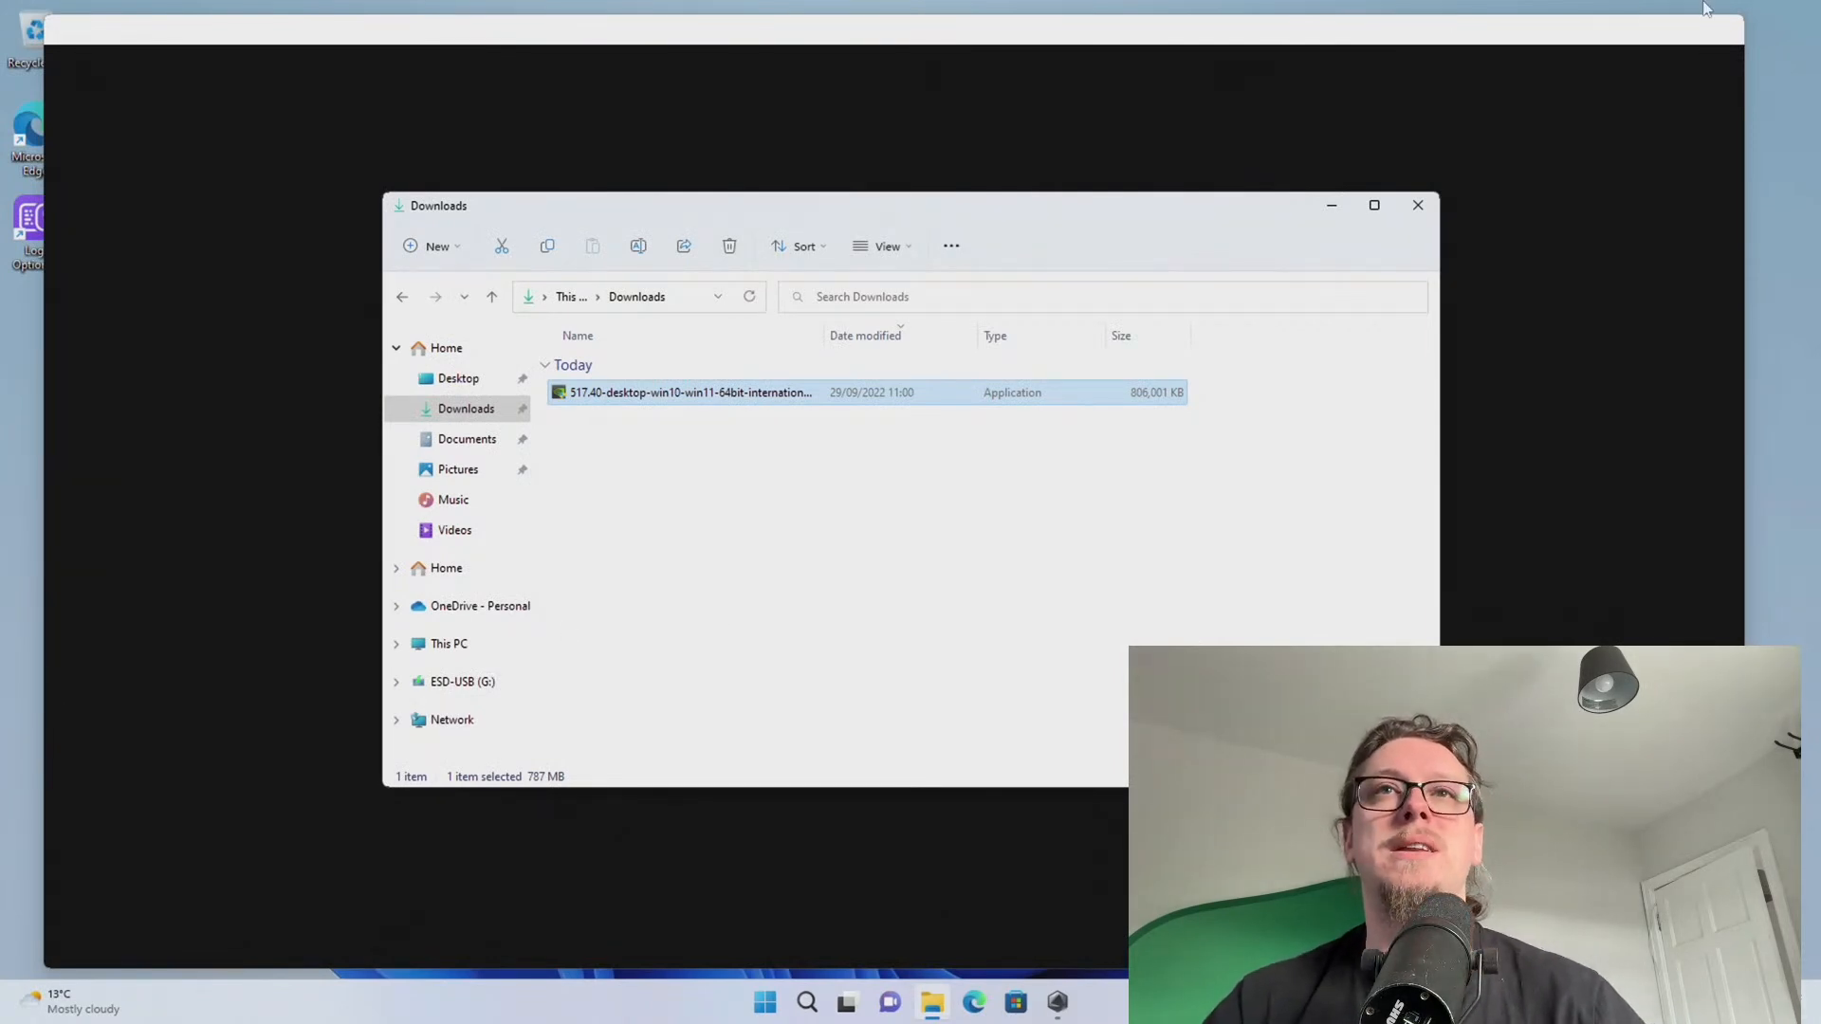
Close the Downloads folder, relaunch Armoury Crate and agree to the licence agreement
left_click(1417, 205)
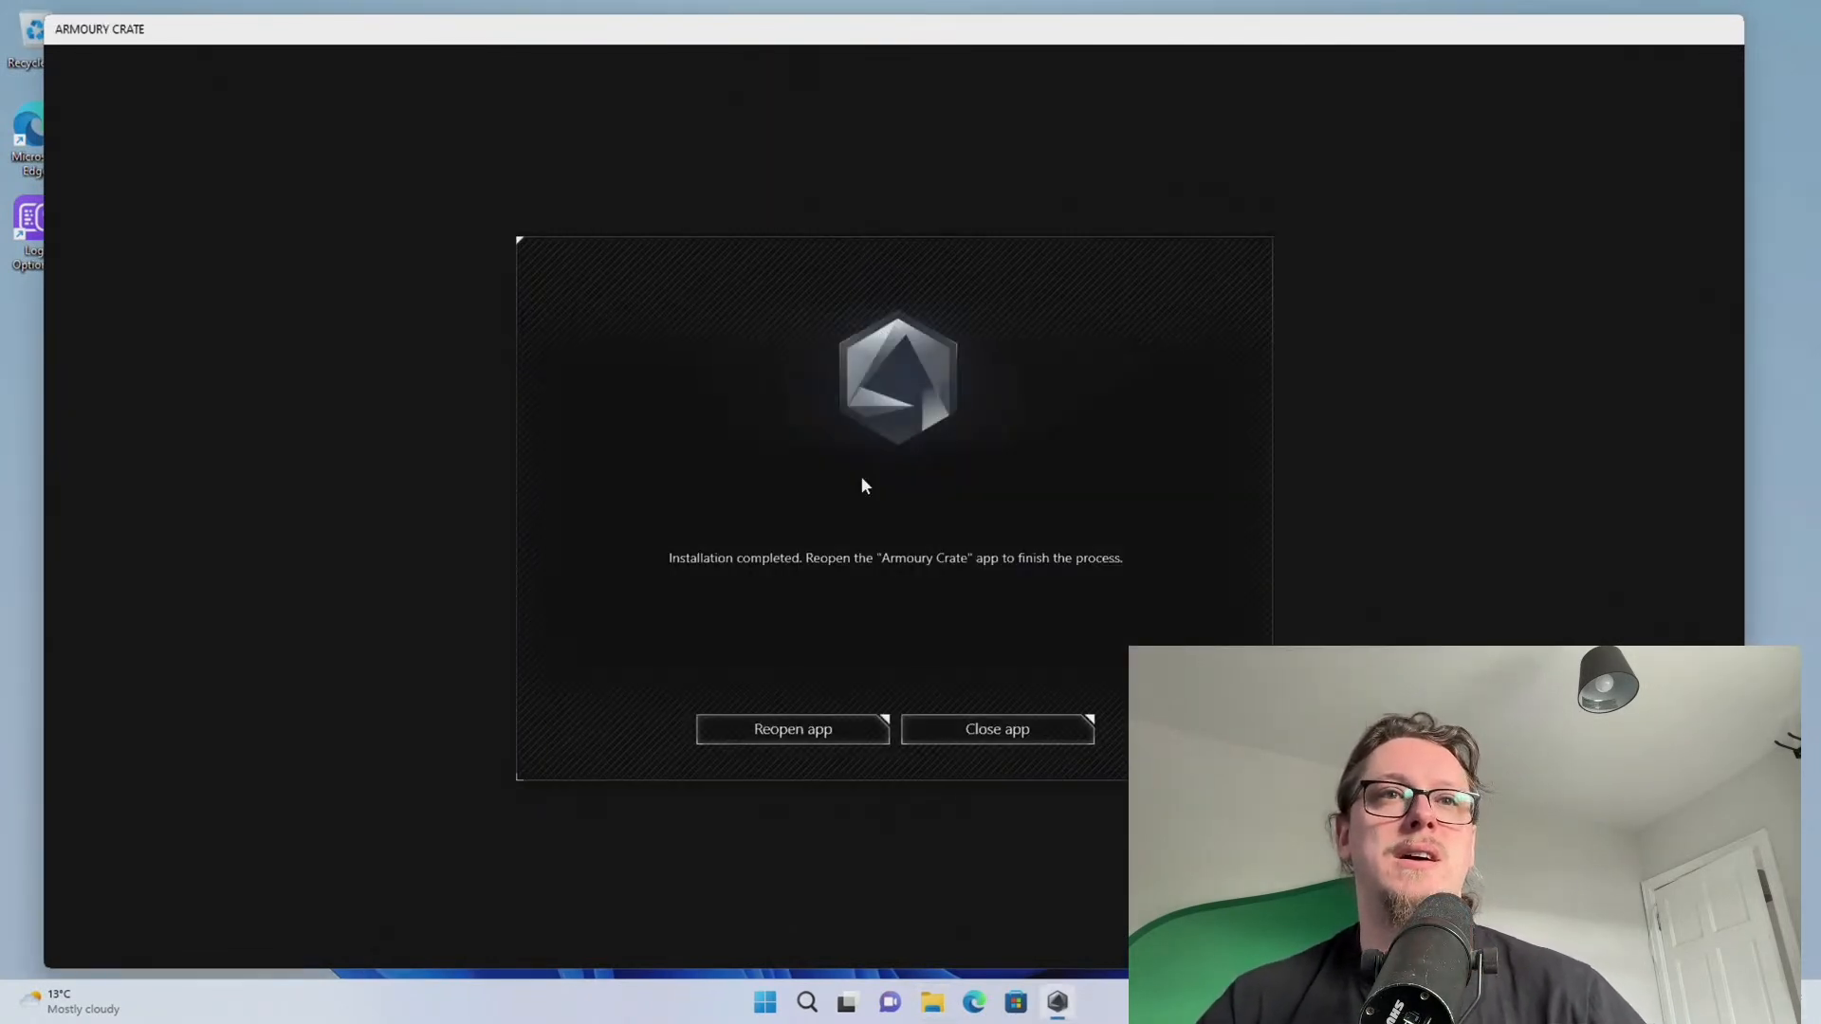
left_click(787, 734)
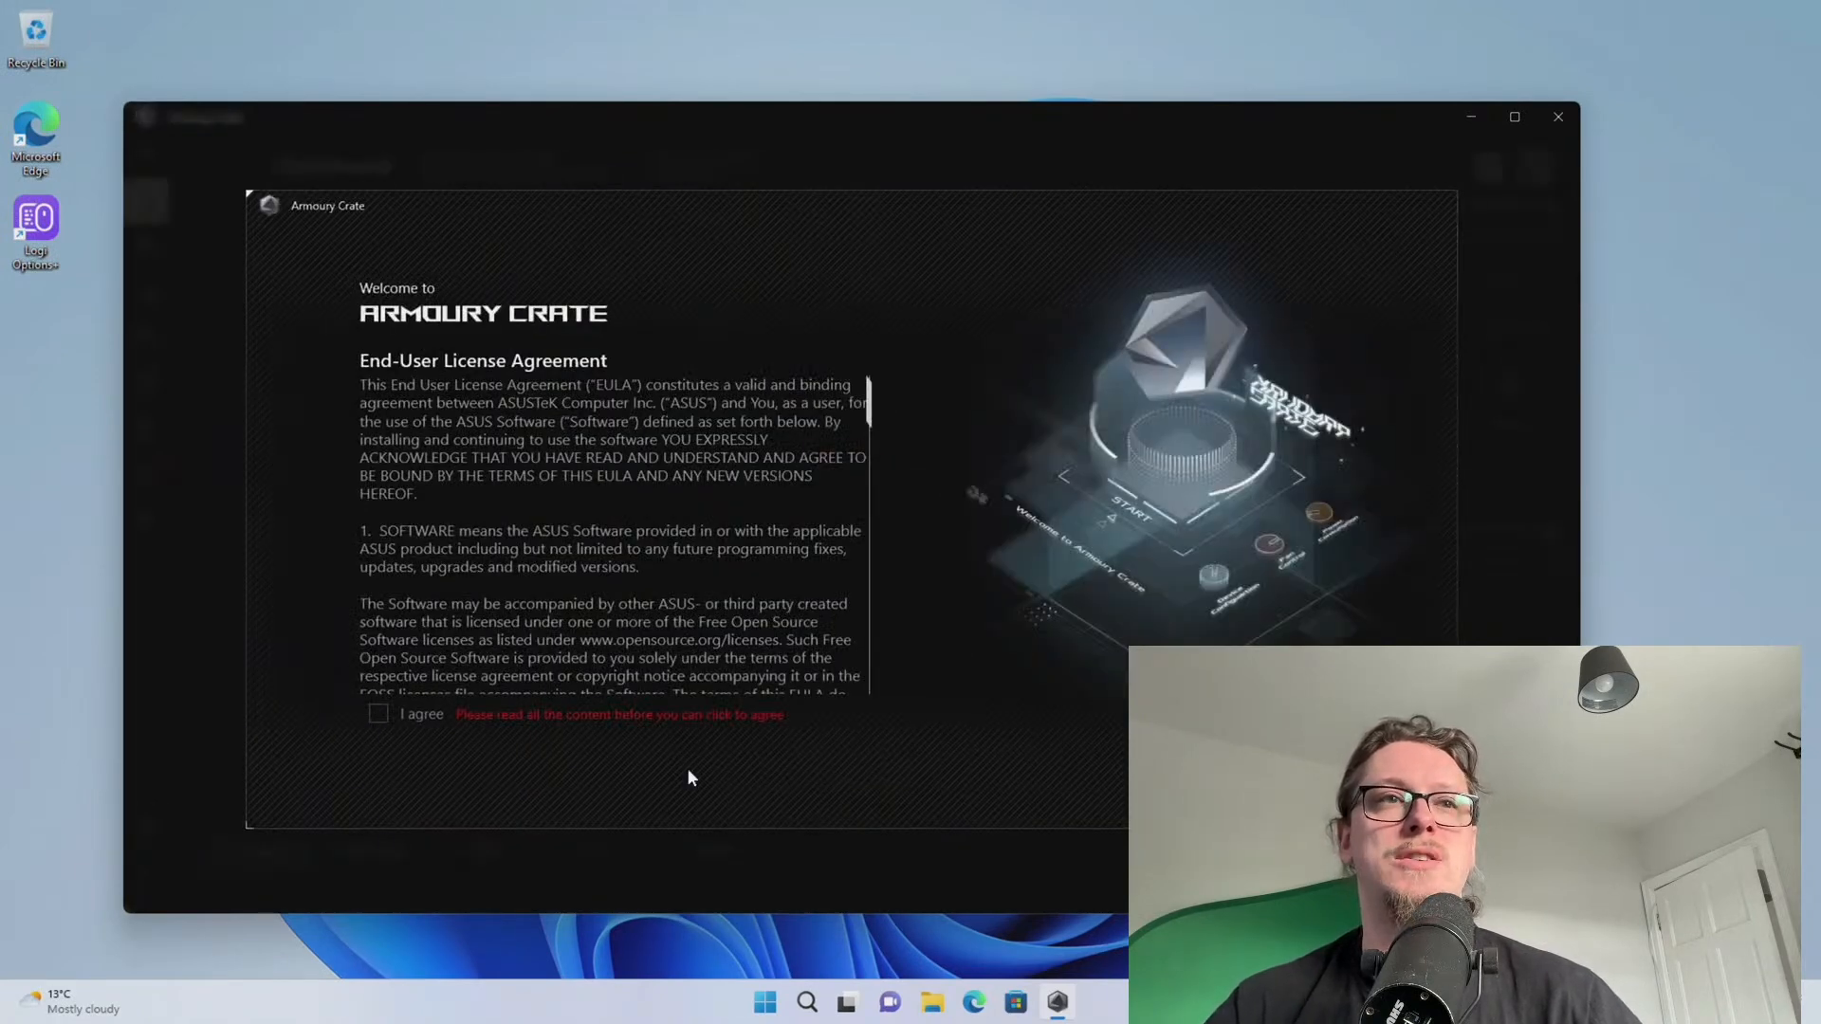
scroll(451, 607, "down", 10)
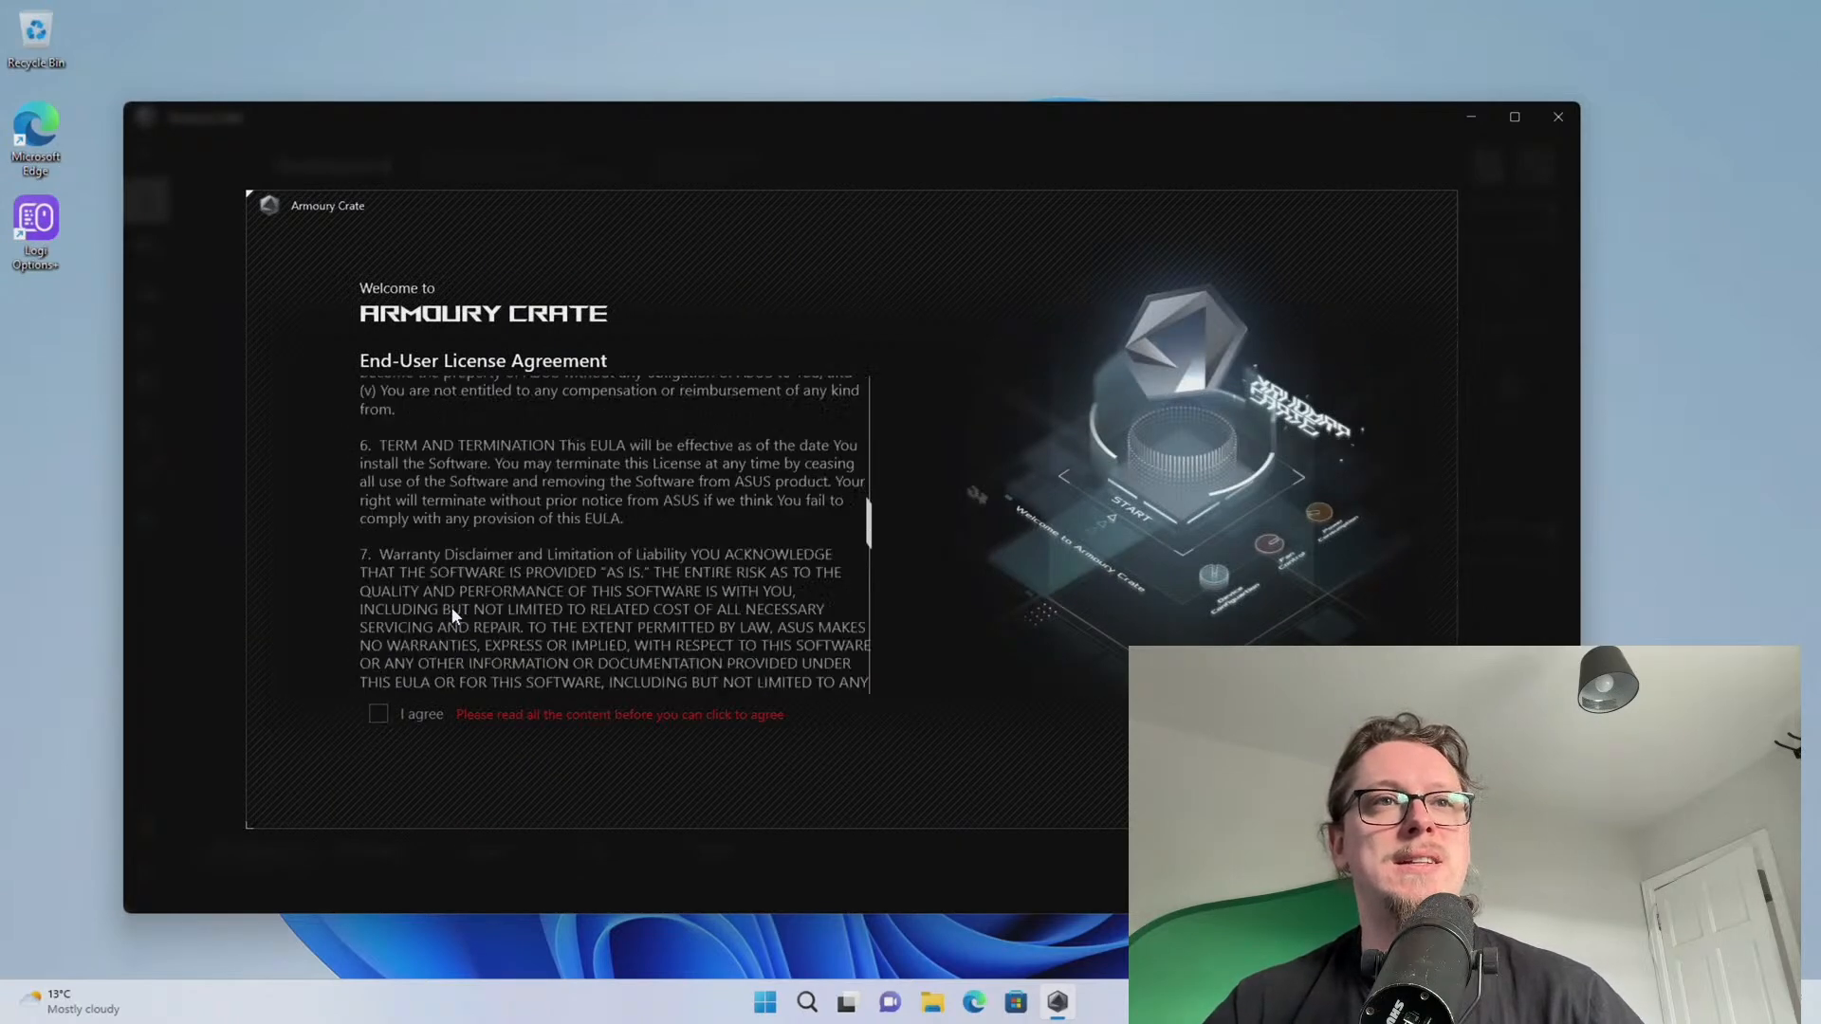
scroll(451, 607, "down", 5)
left_click(381, 712)
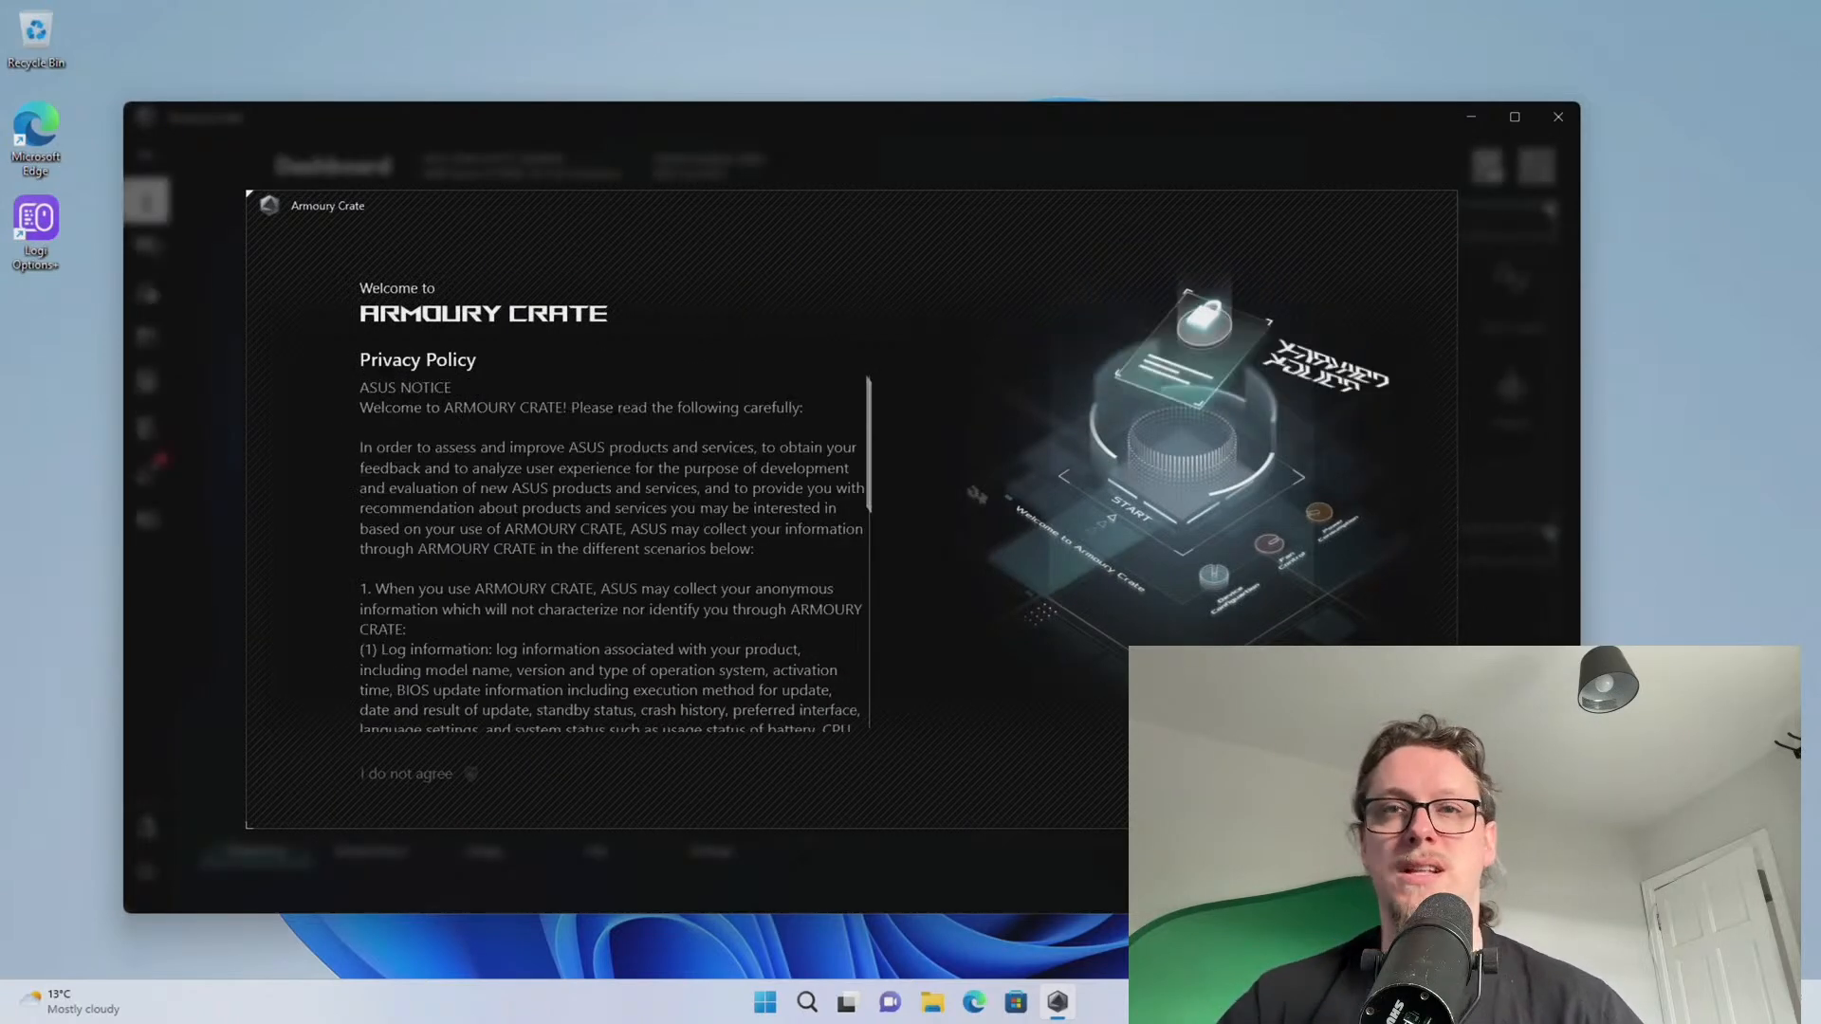
Accept the privacy policy, skip the Aura Wallpaper intro, and set the login prompt to never show
scroll(474, 574, "down", 10)
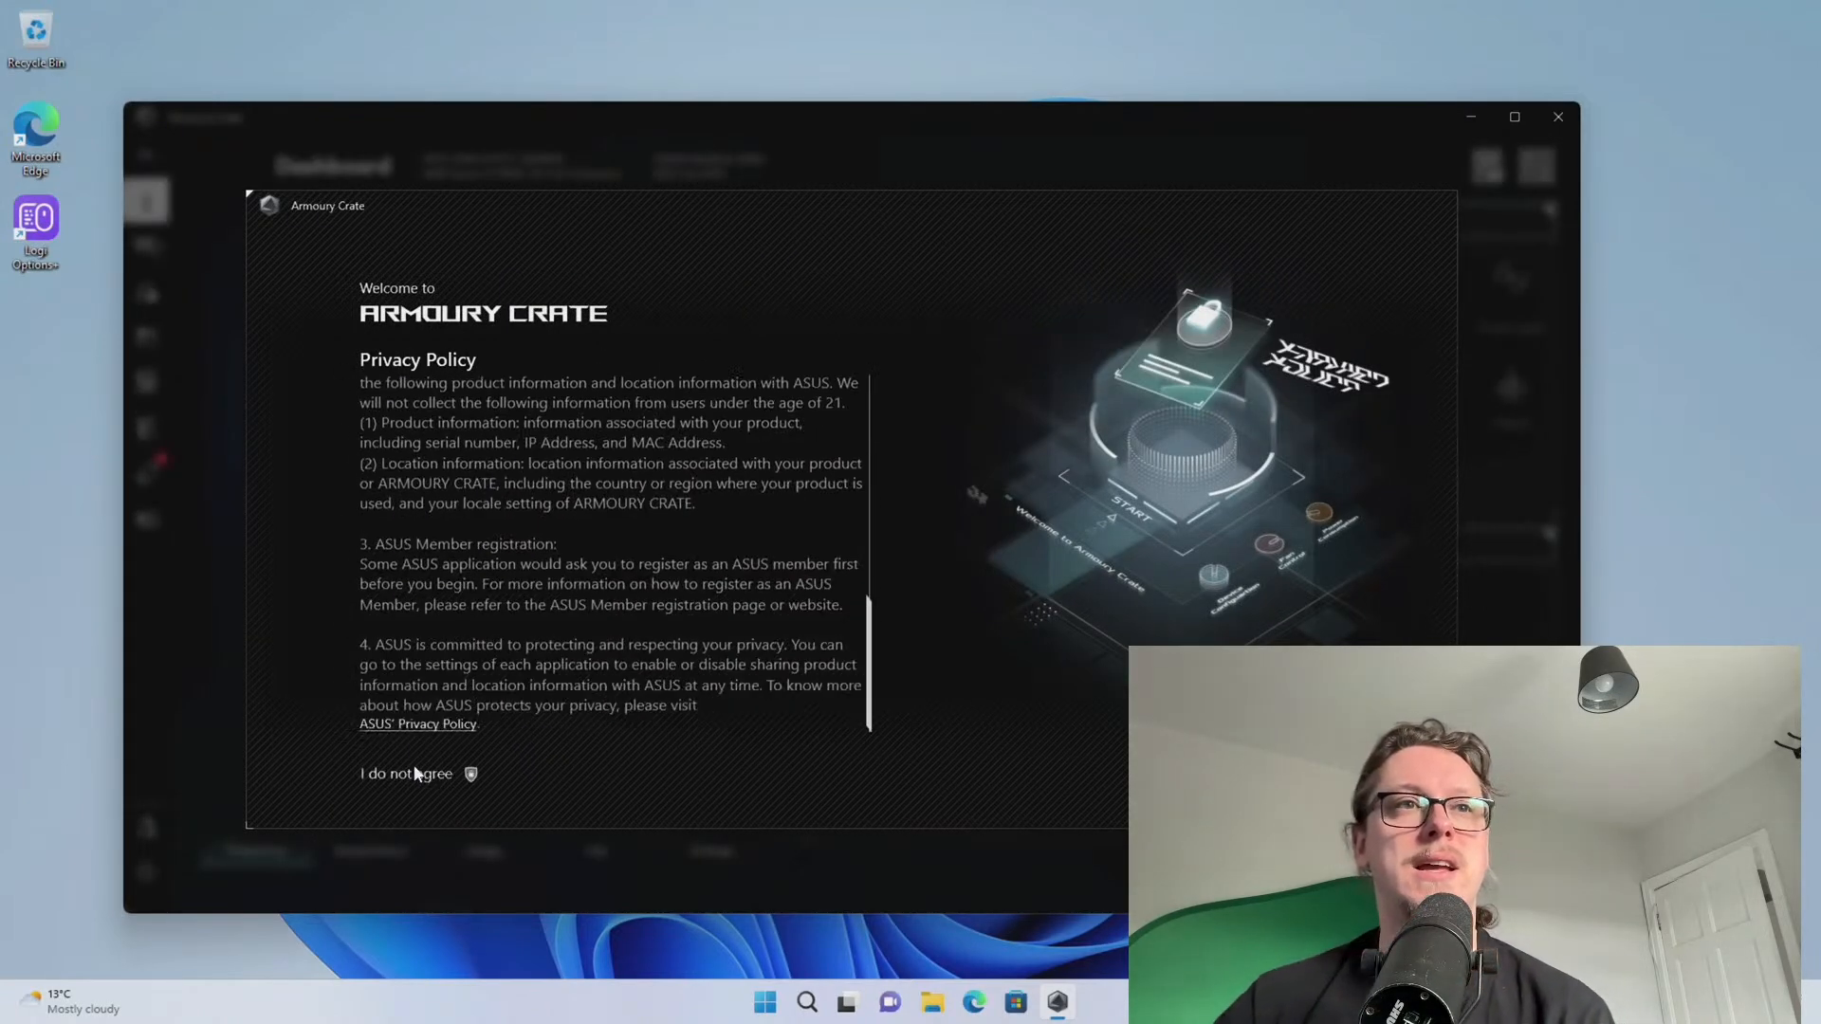
left_click(953, 779)
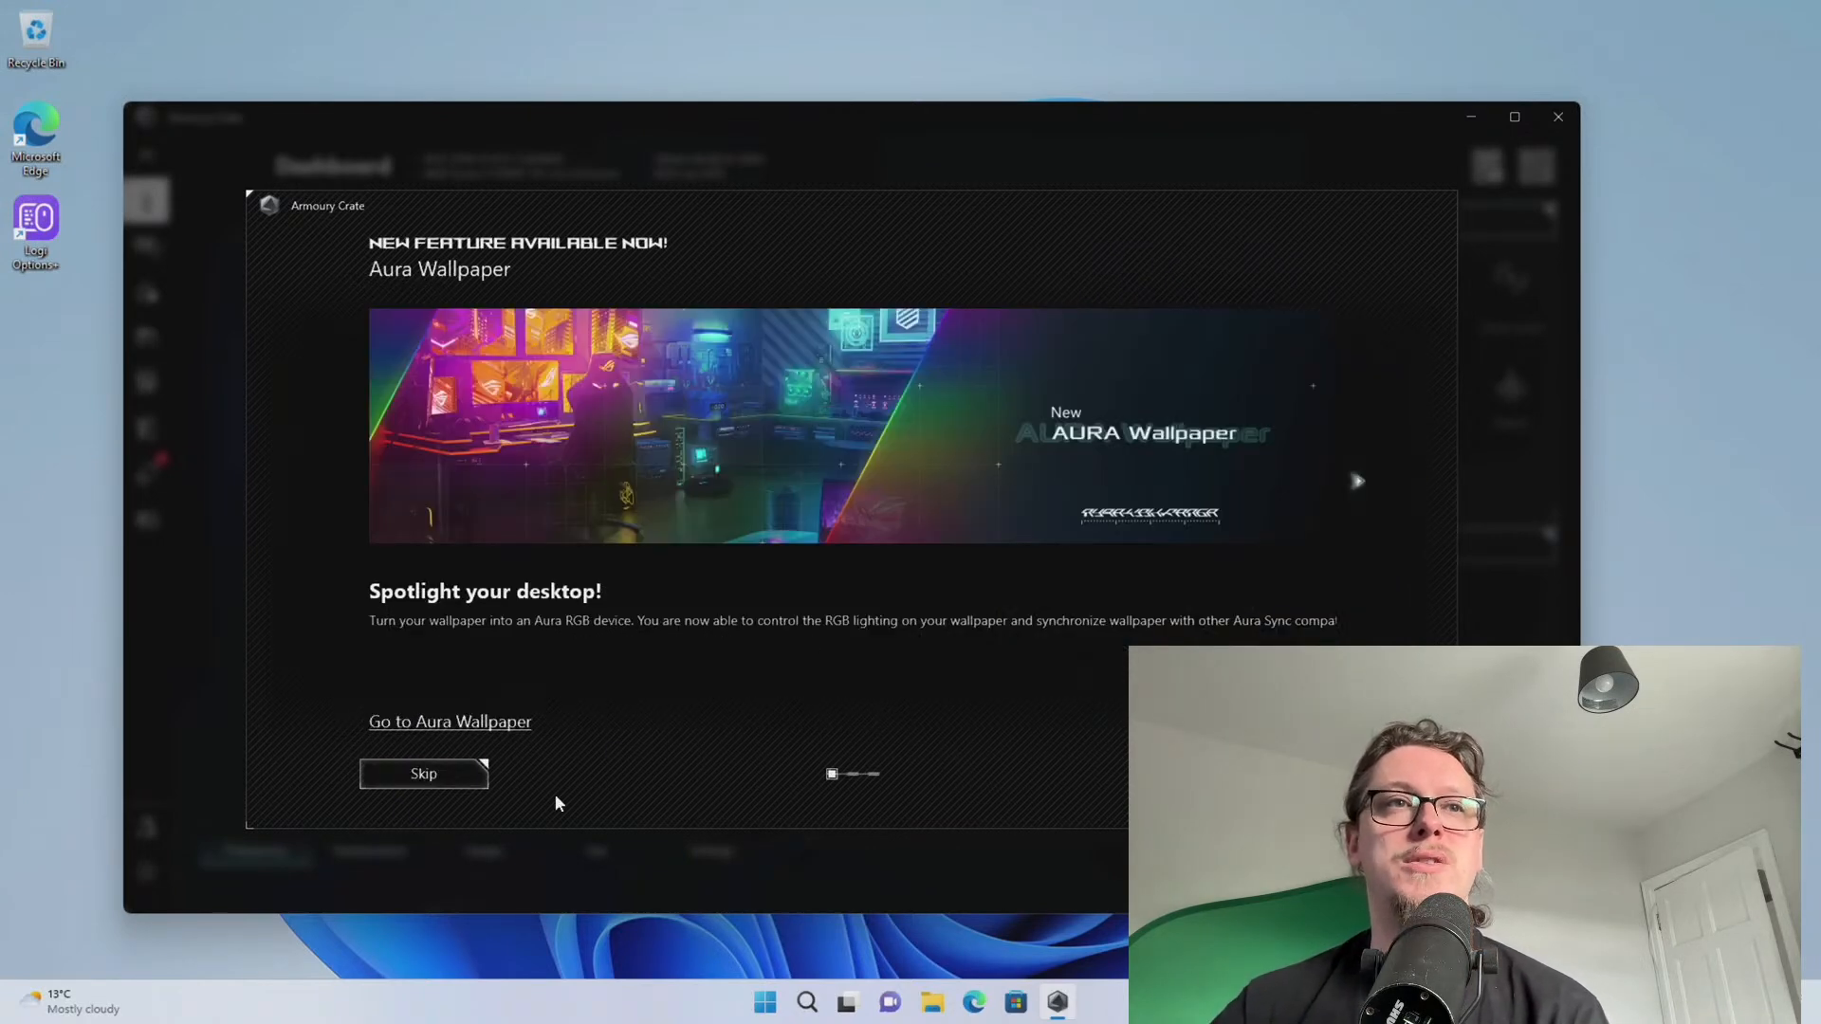
left_click(455, 783)
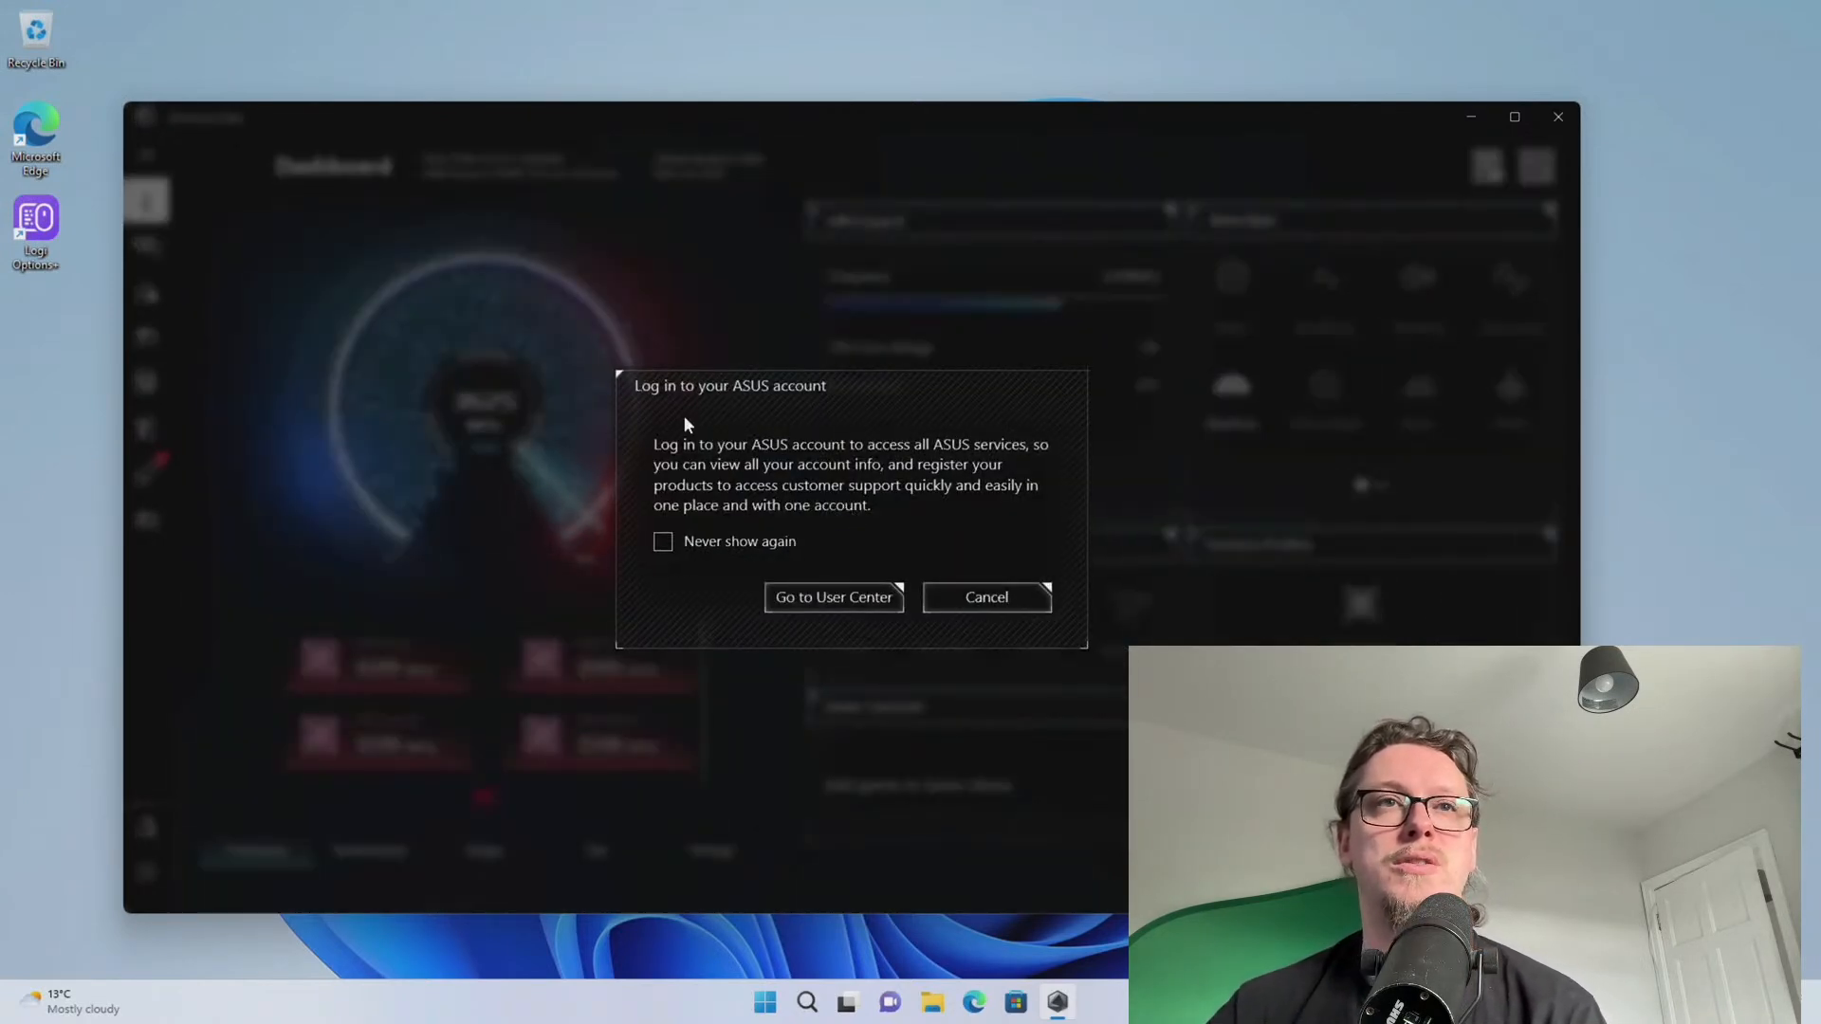
left_click(697, 542)
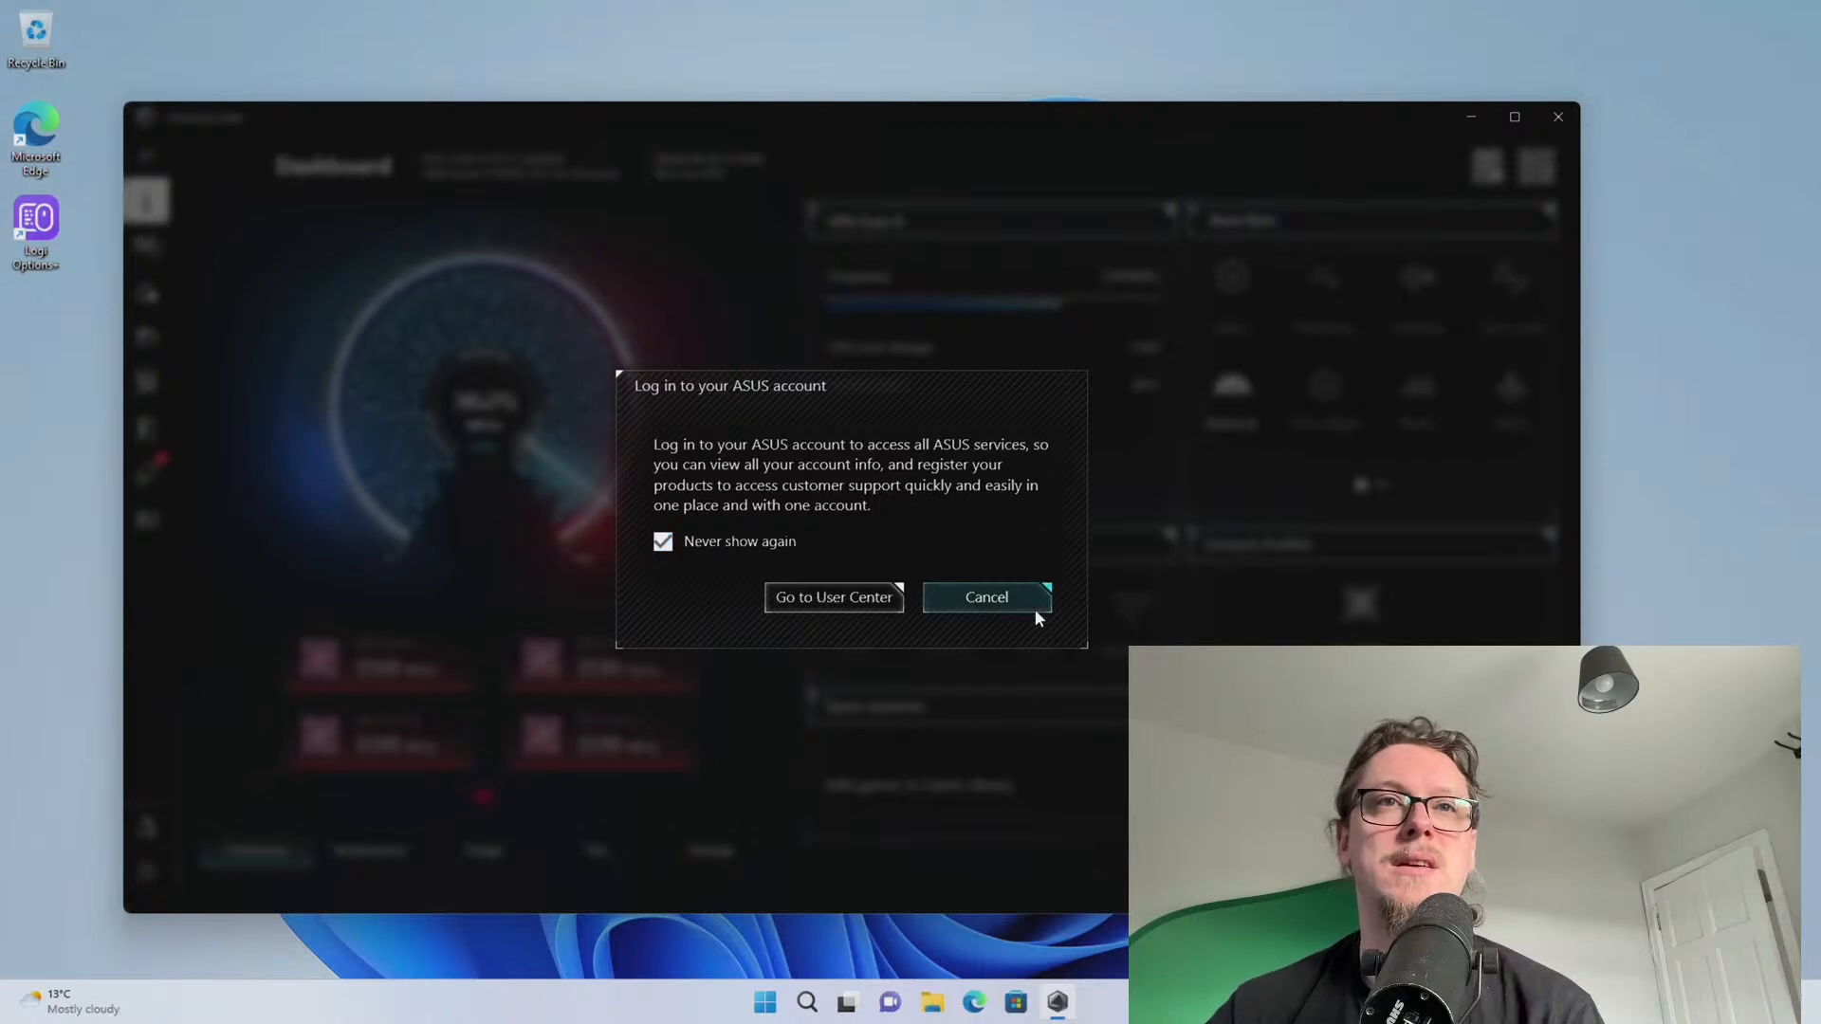
left_click(996, 600)
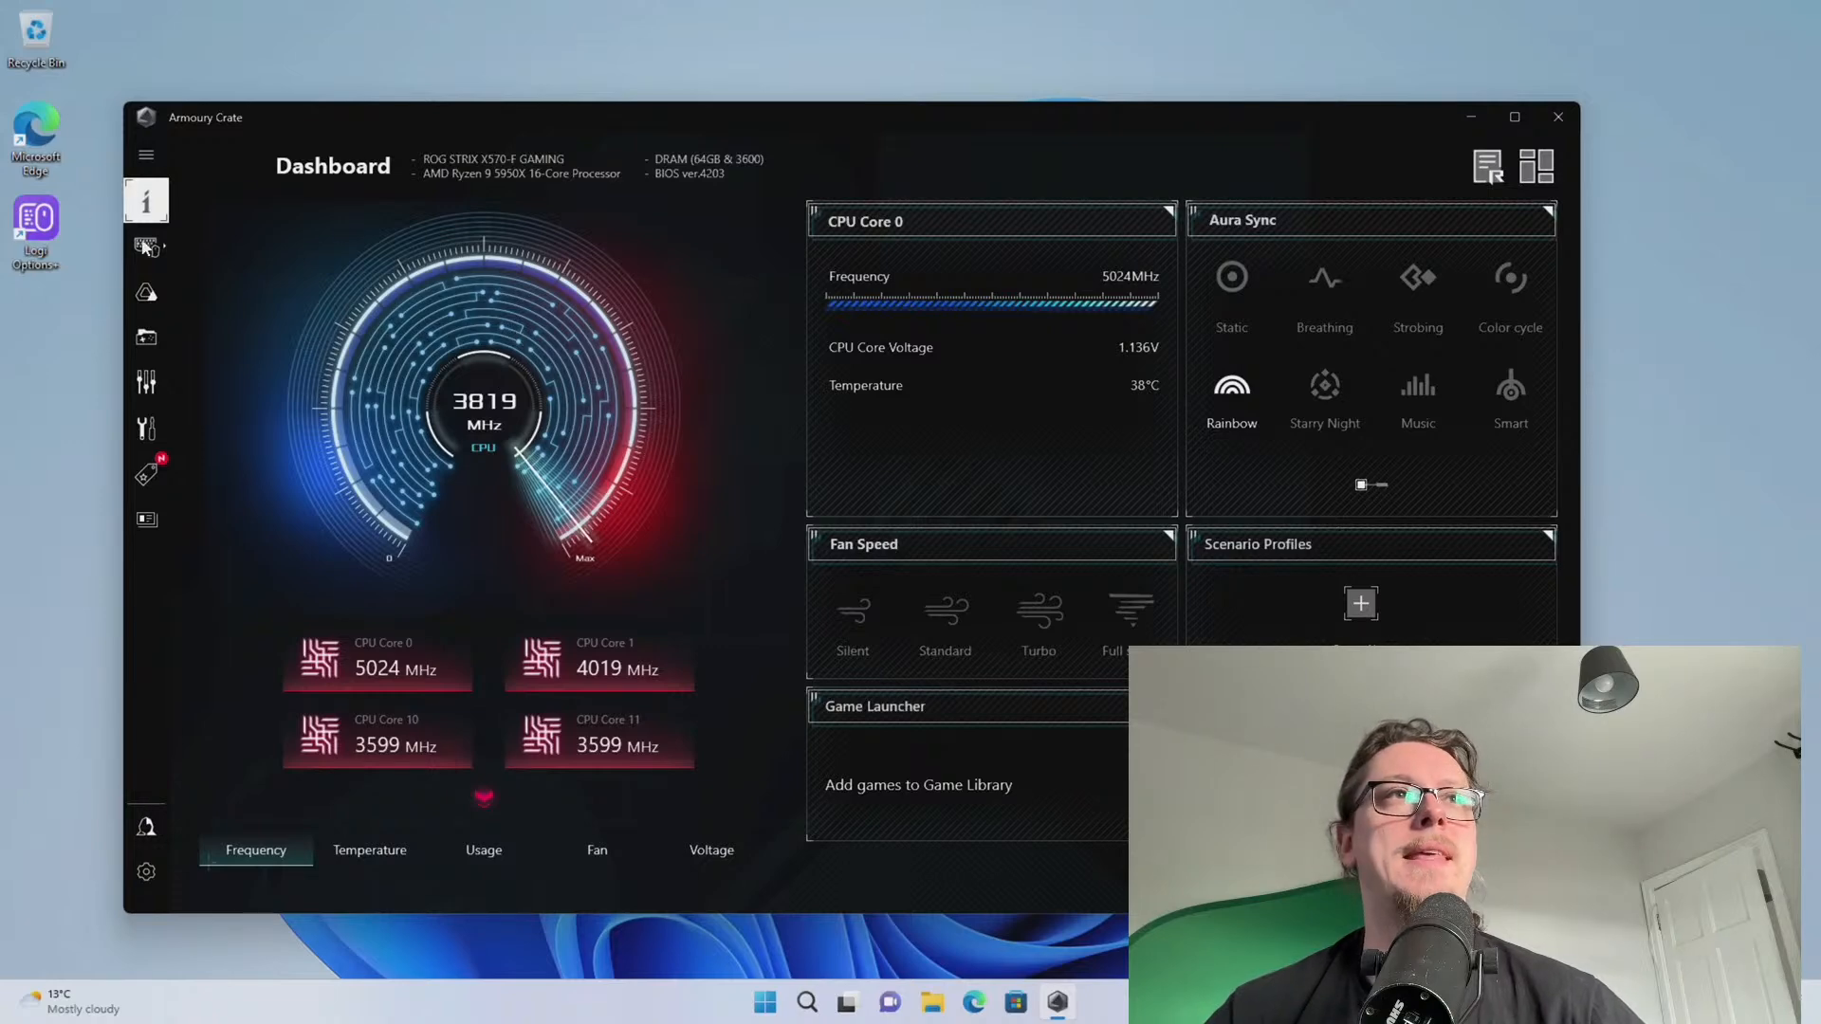
Visit the Aura Sync, Game Library and Scenario Profiles pages, skipping the profile tutorial
left_click(146, 296)
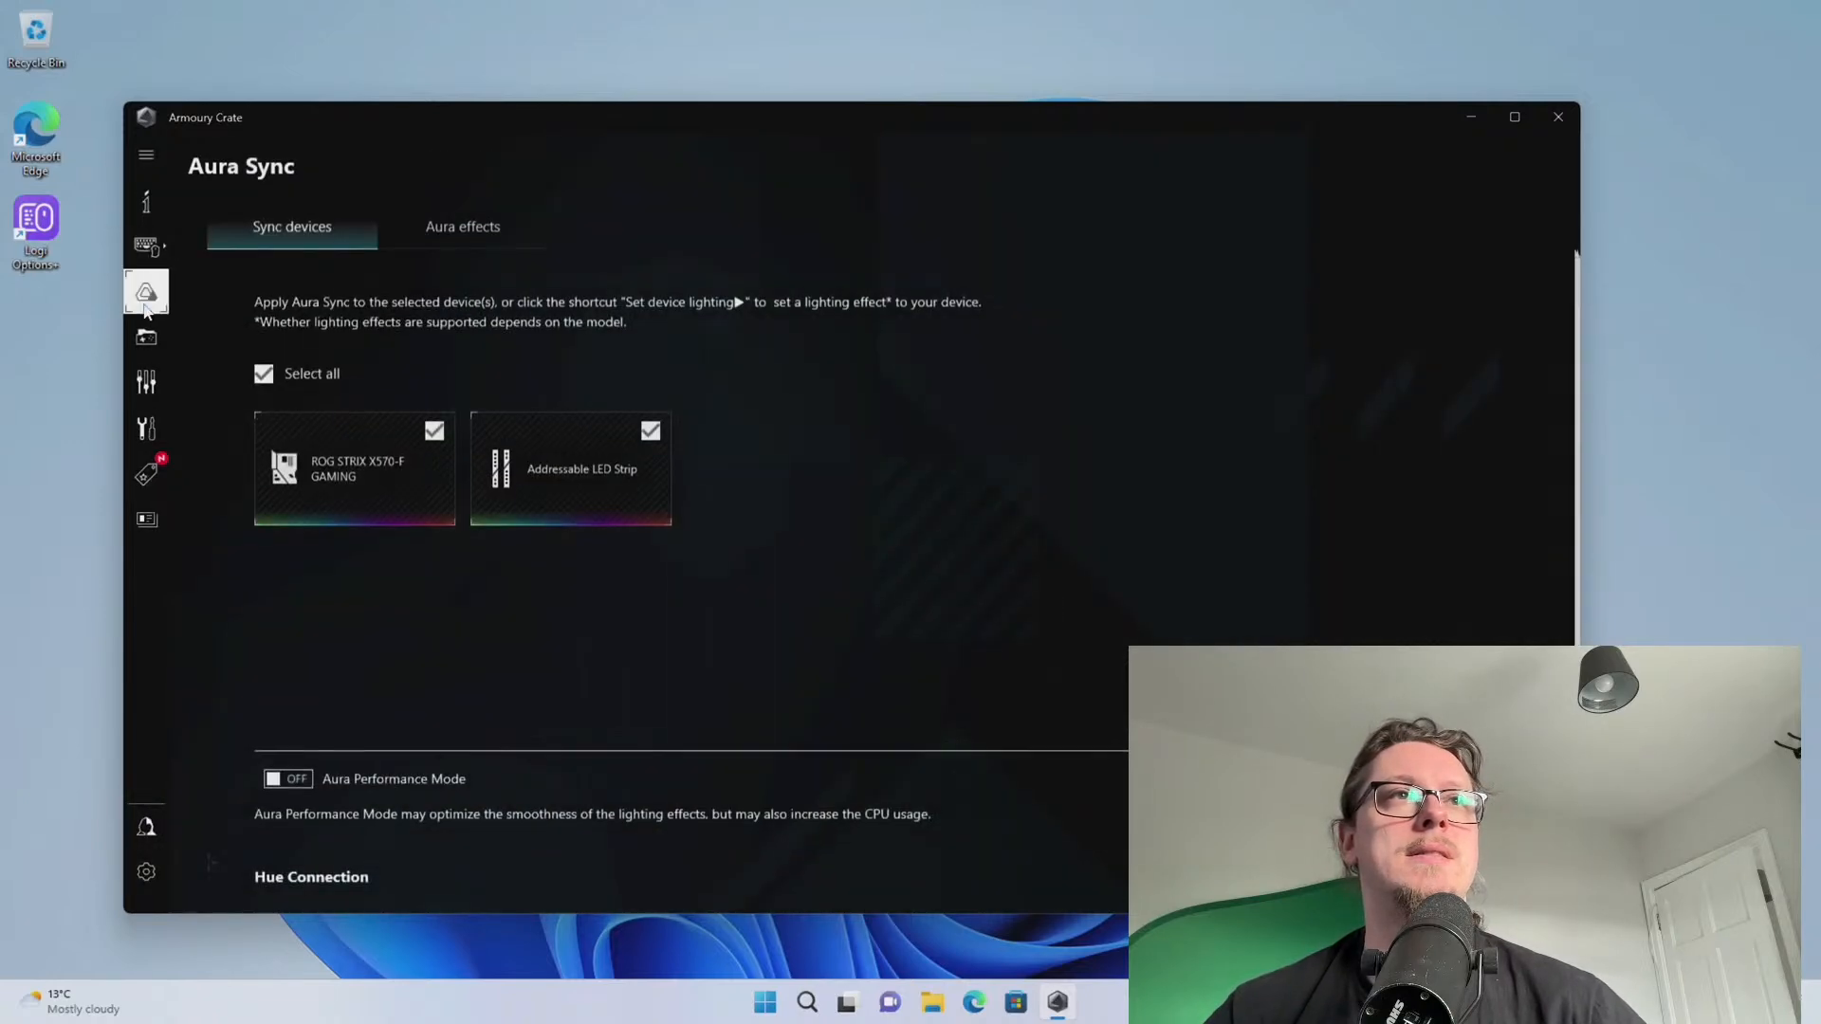
left_click(148, 339)
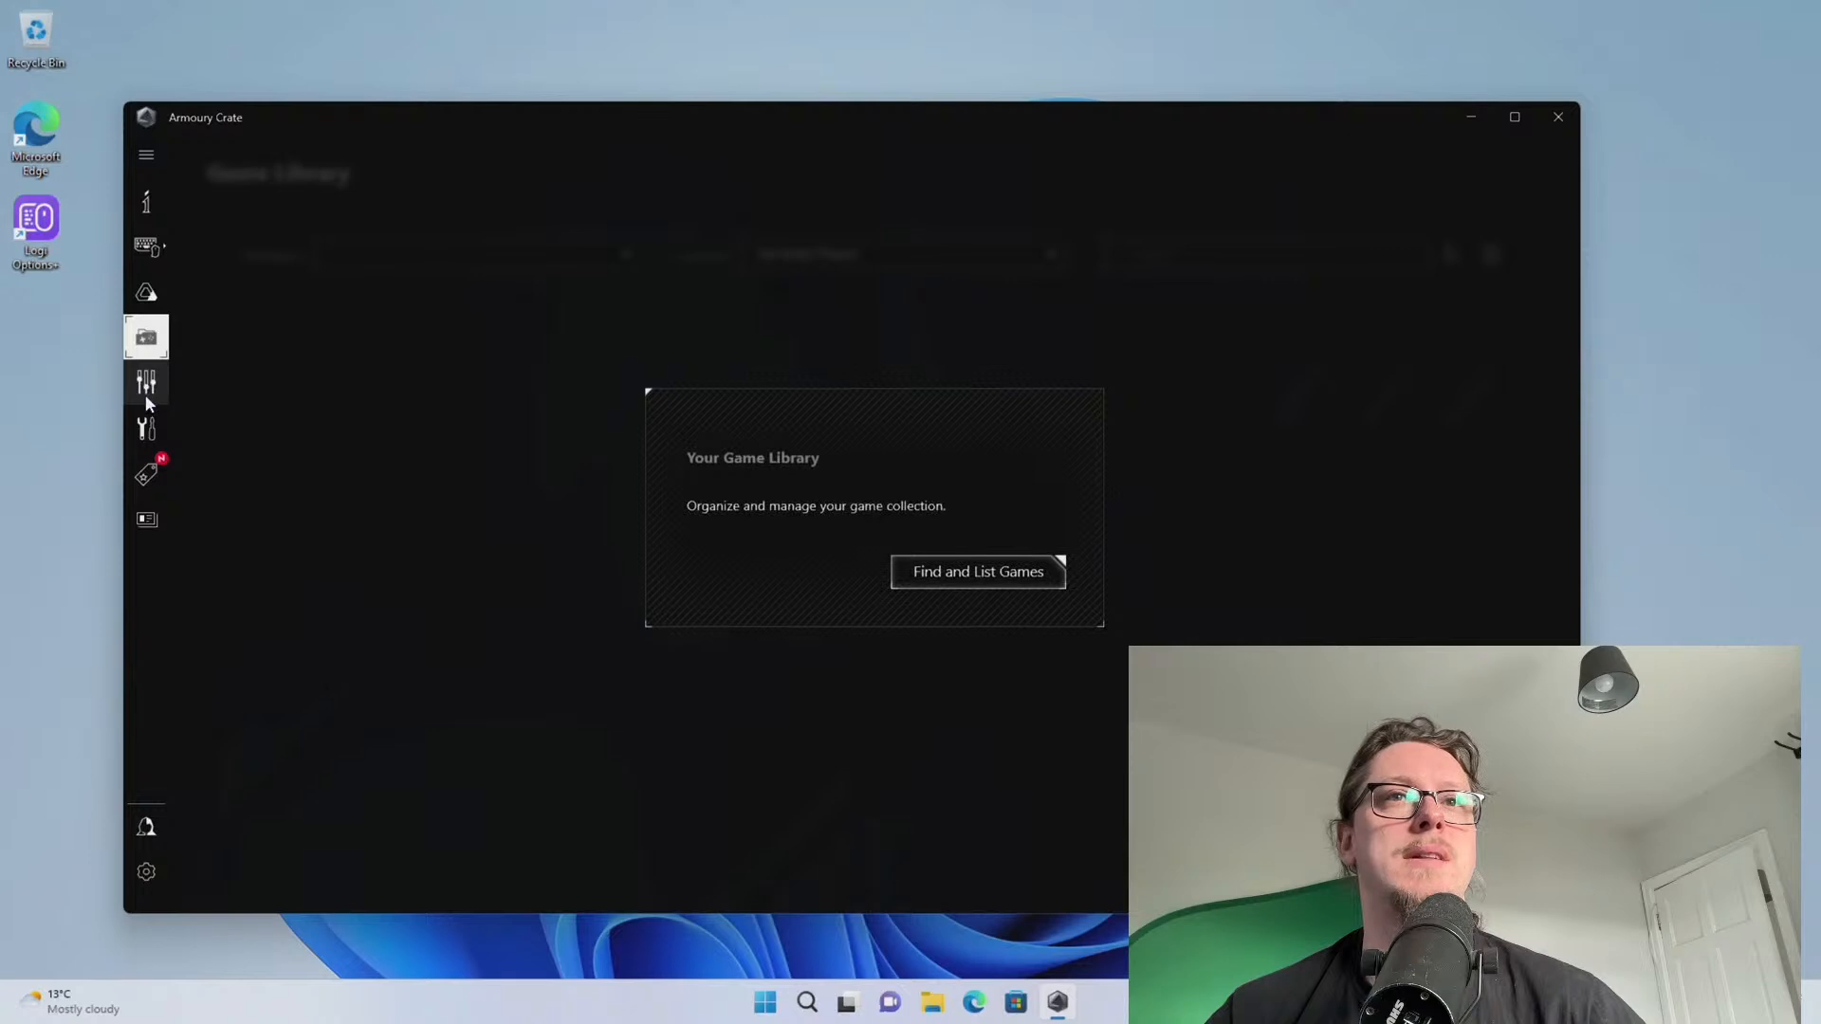
left_click(150, 393)
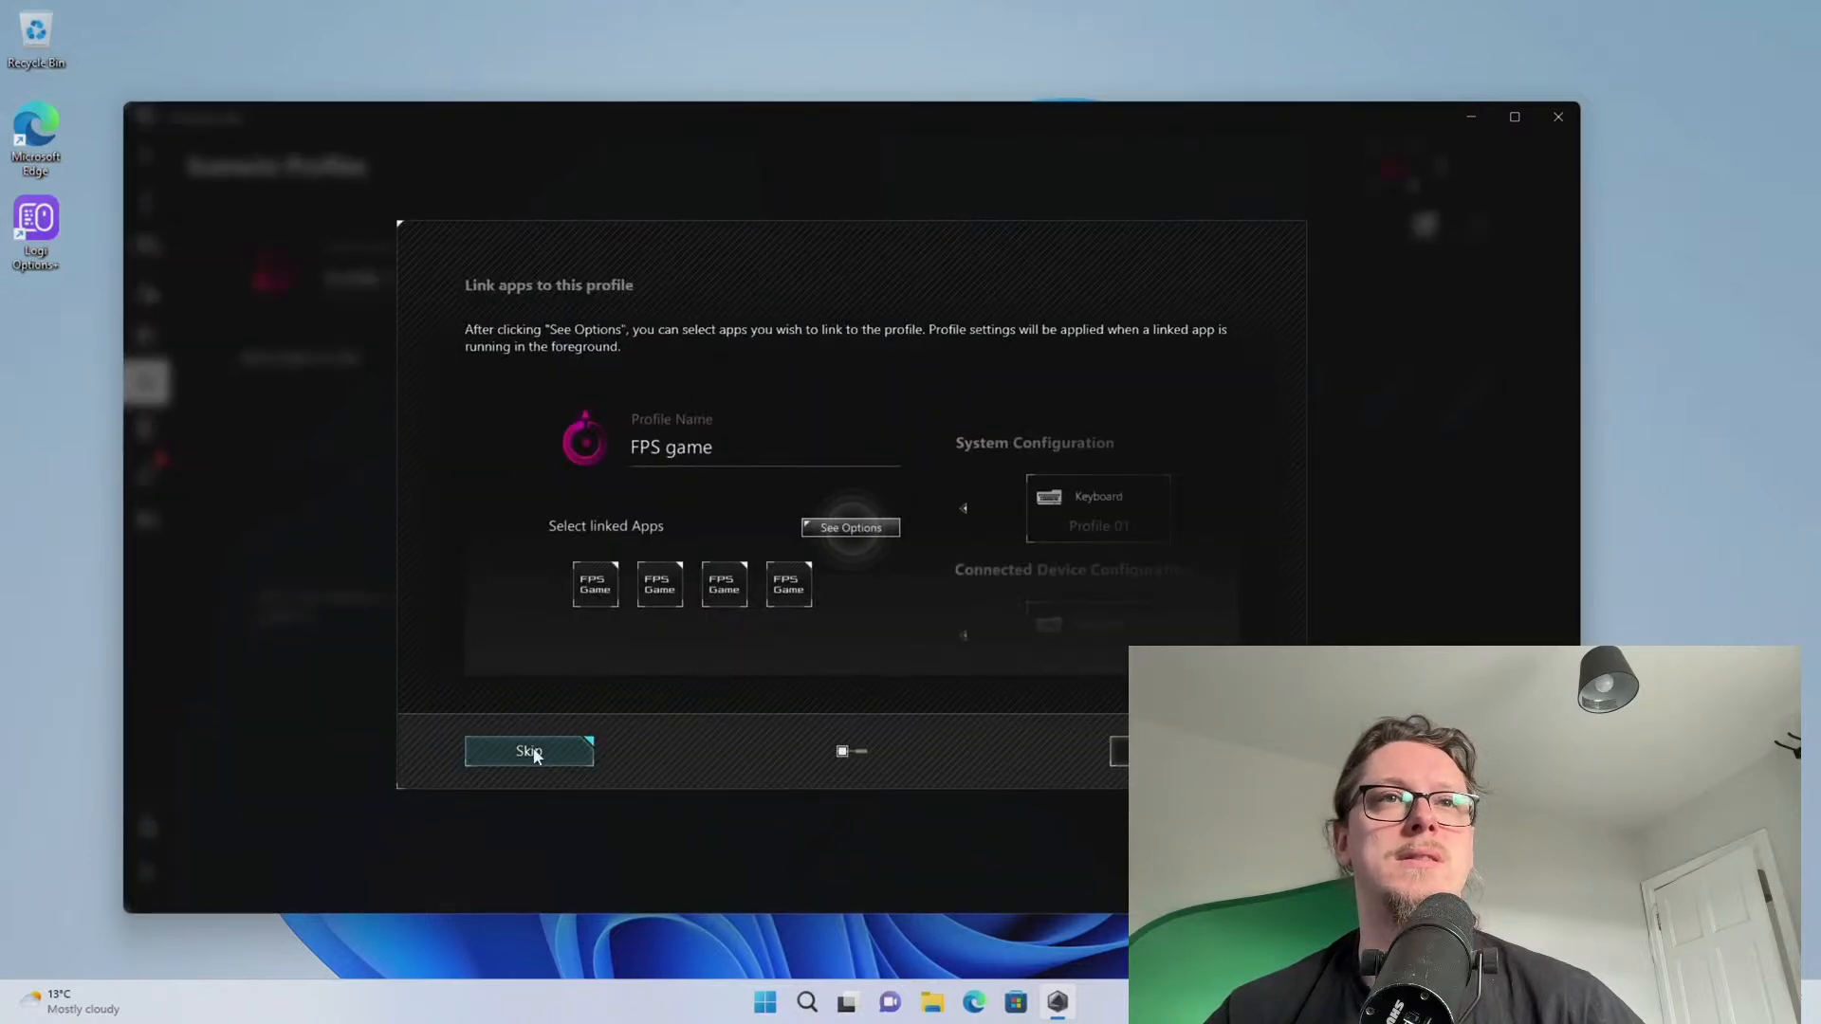
left_click(532, 749)
Show the Tools driver list with AMD Chipset, Intel Gigabit Ethernet and Realtek Audio drivers, and launch Device Manager
left_click(145, 433)
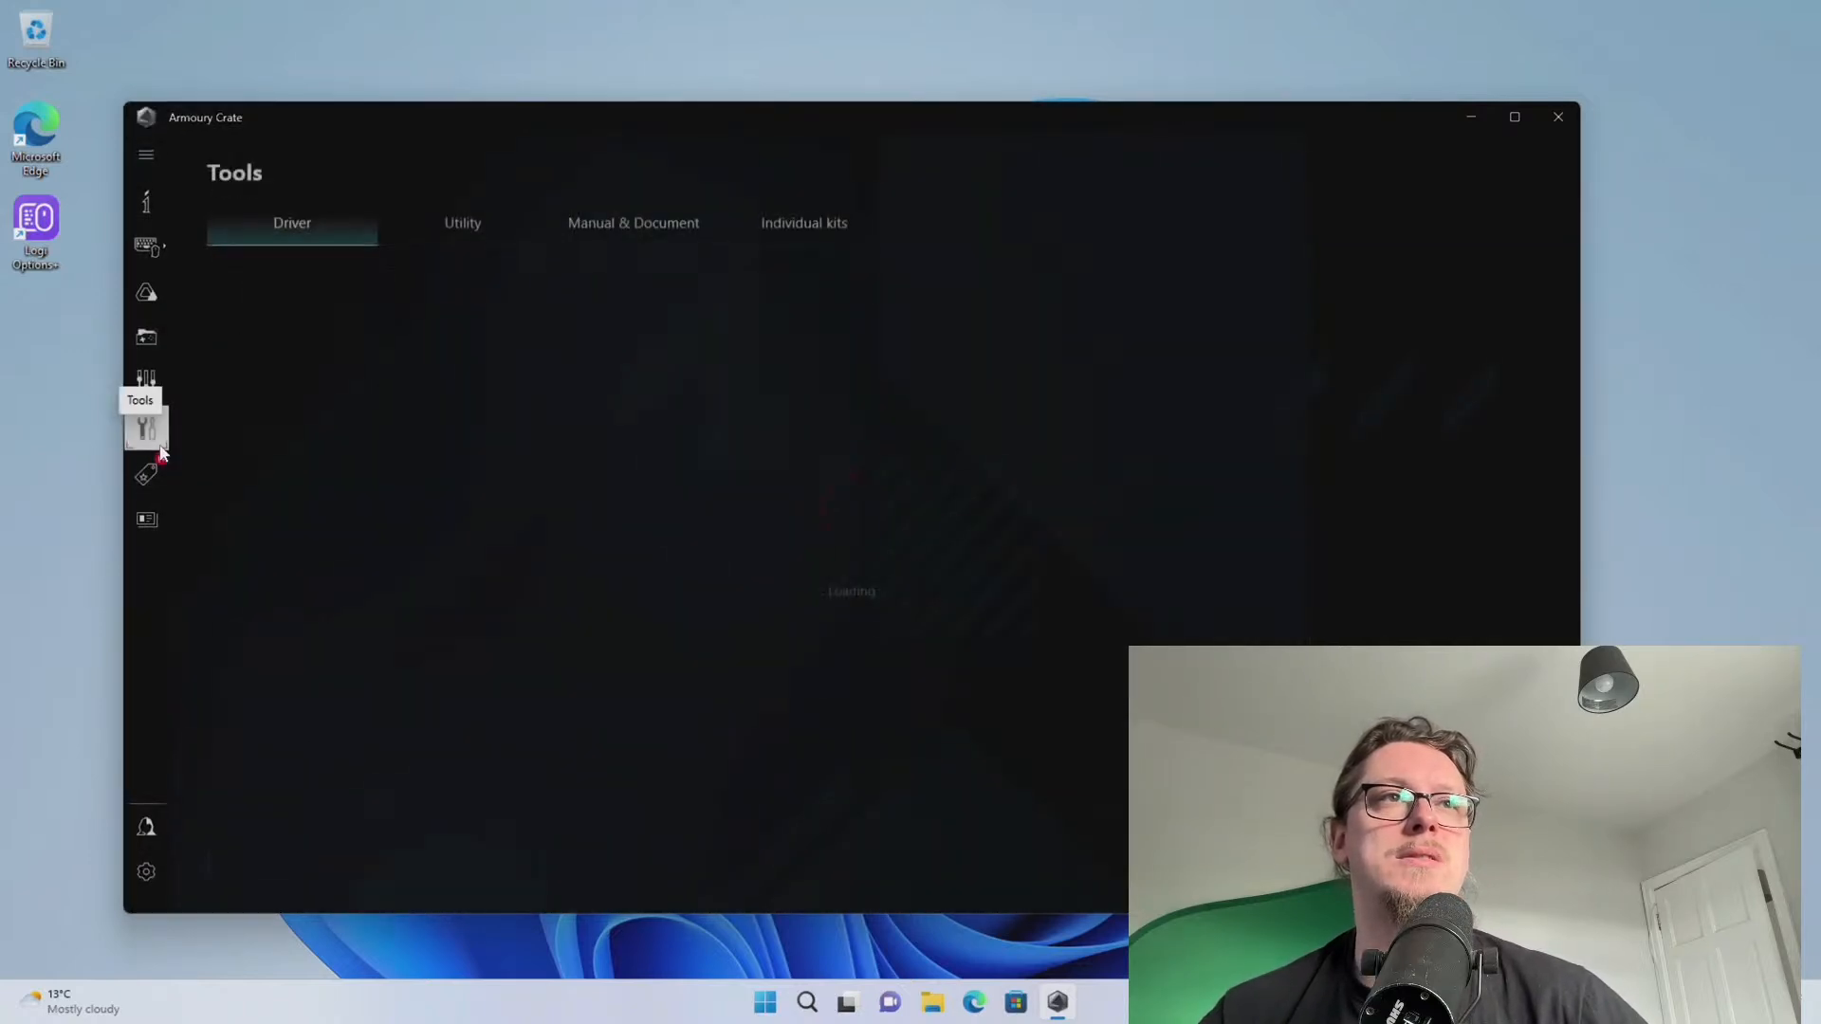
left_click_drag(529, 121, 599, 111)
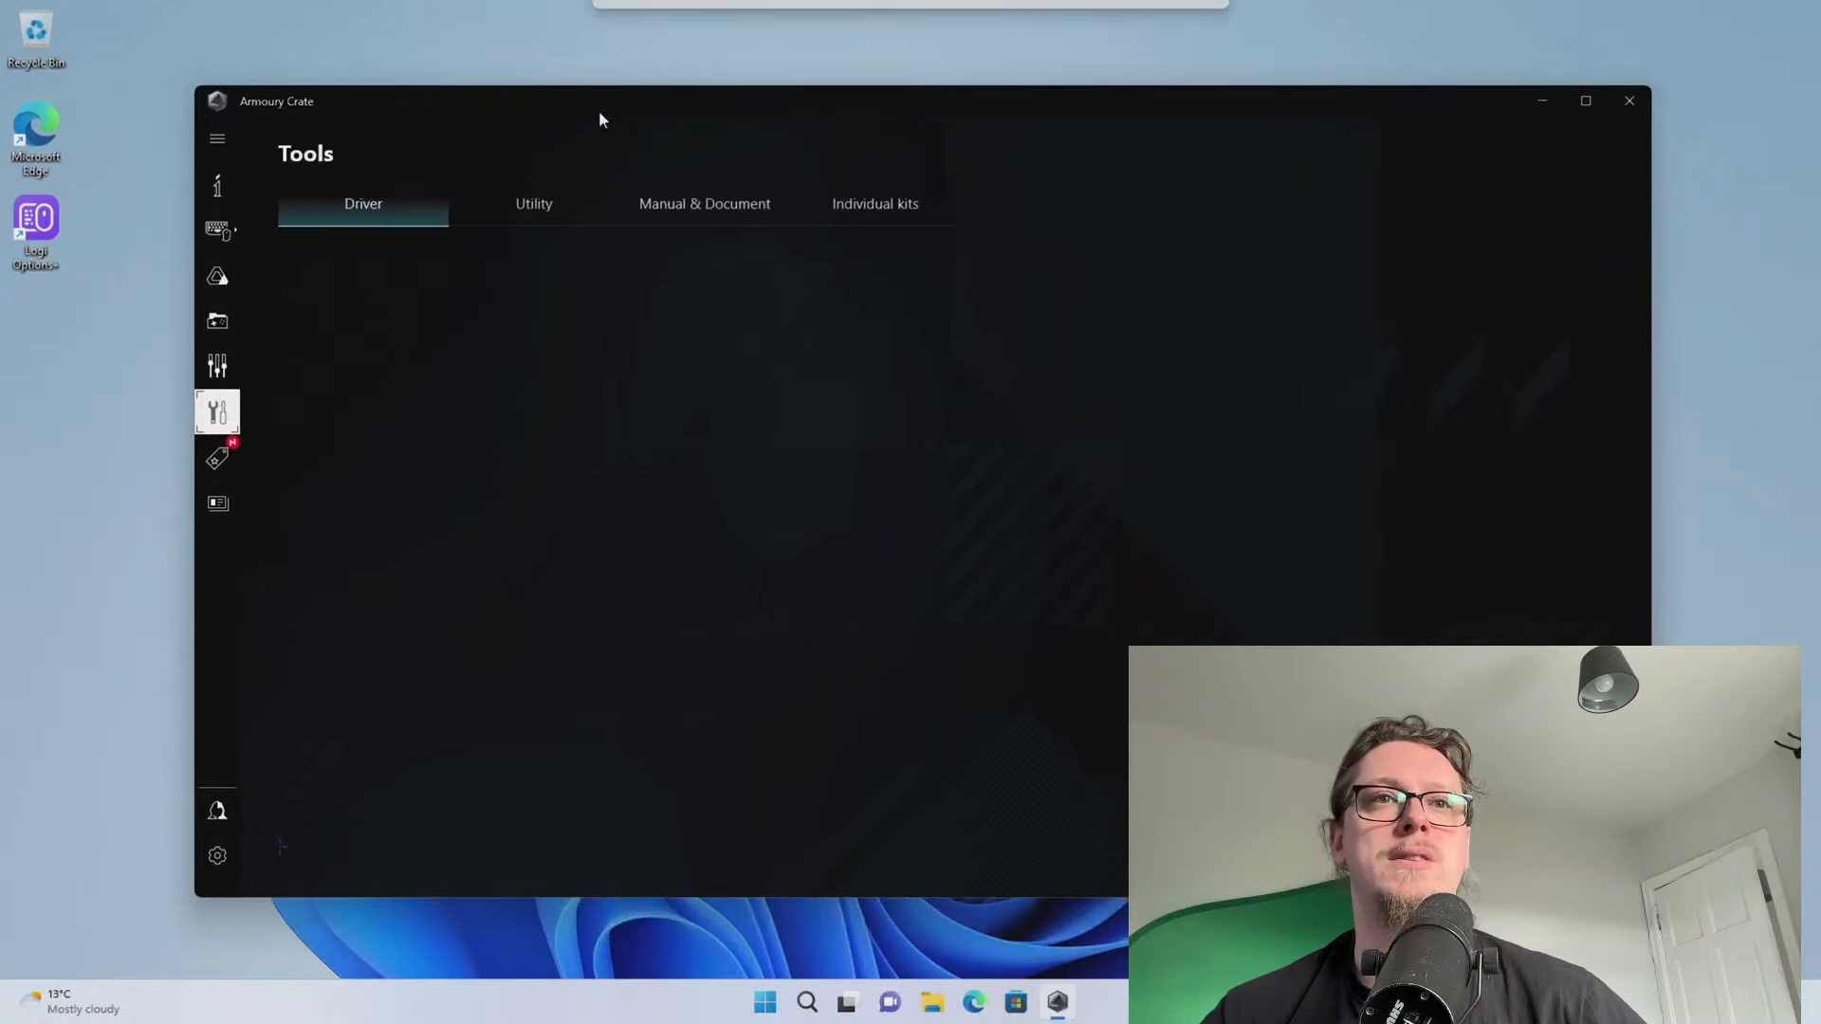
right_click(783, 1003)
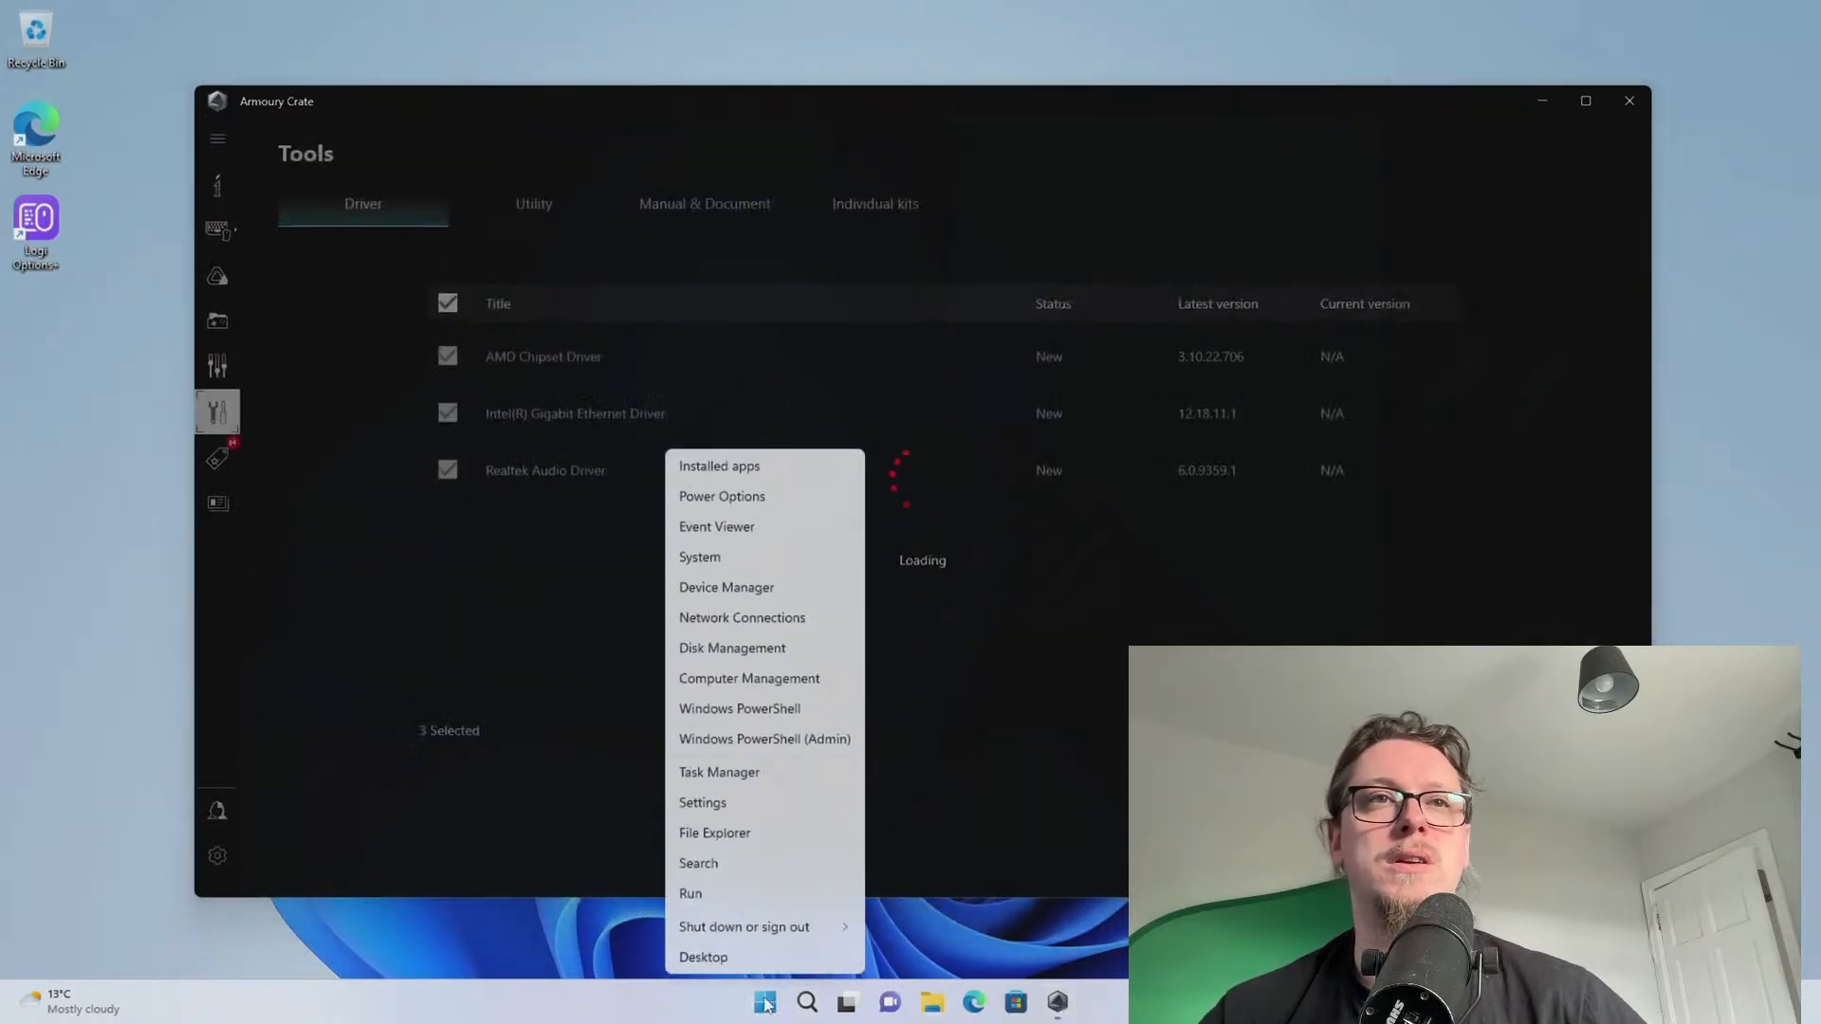
left_click(727, 588)
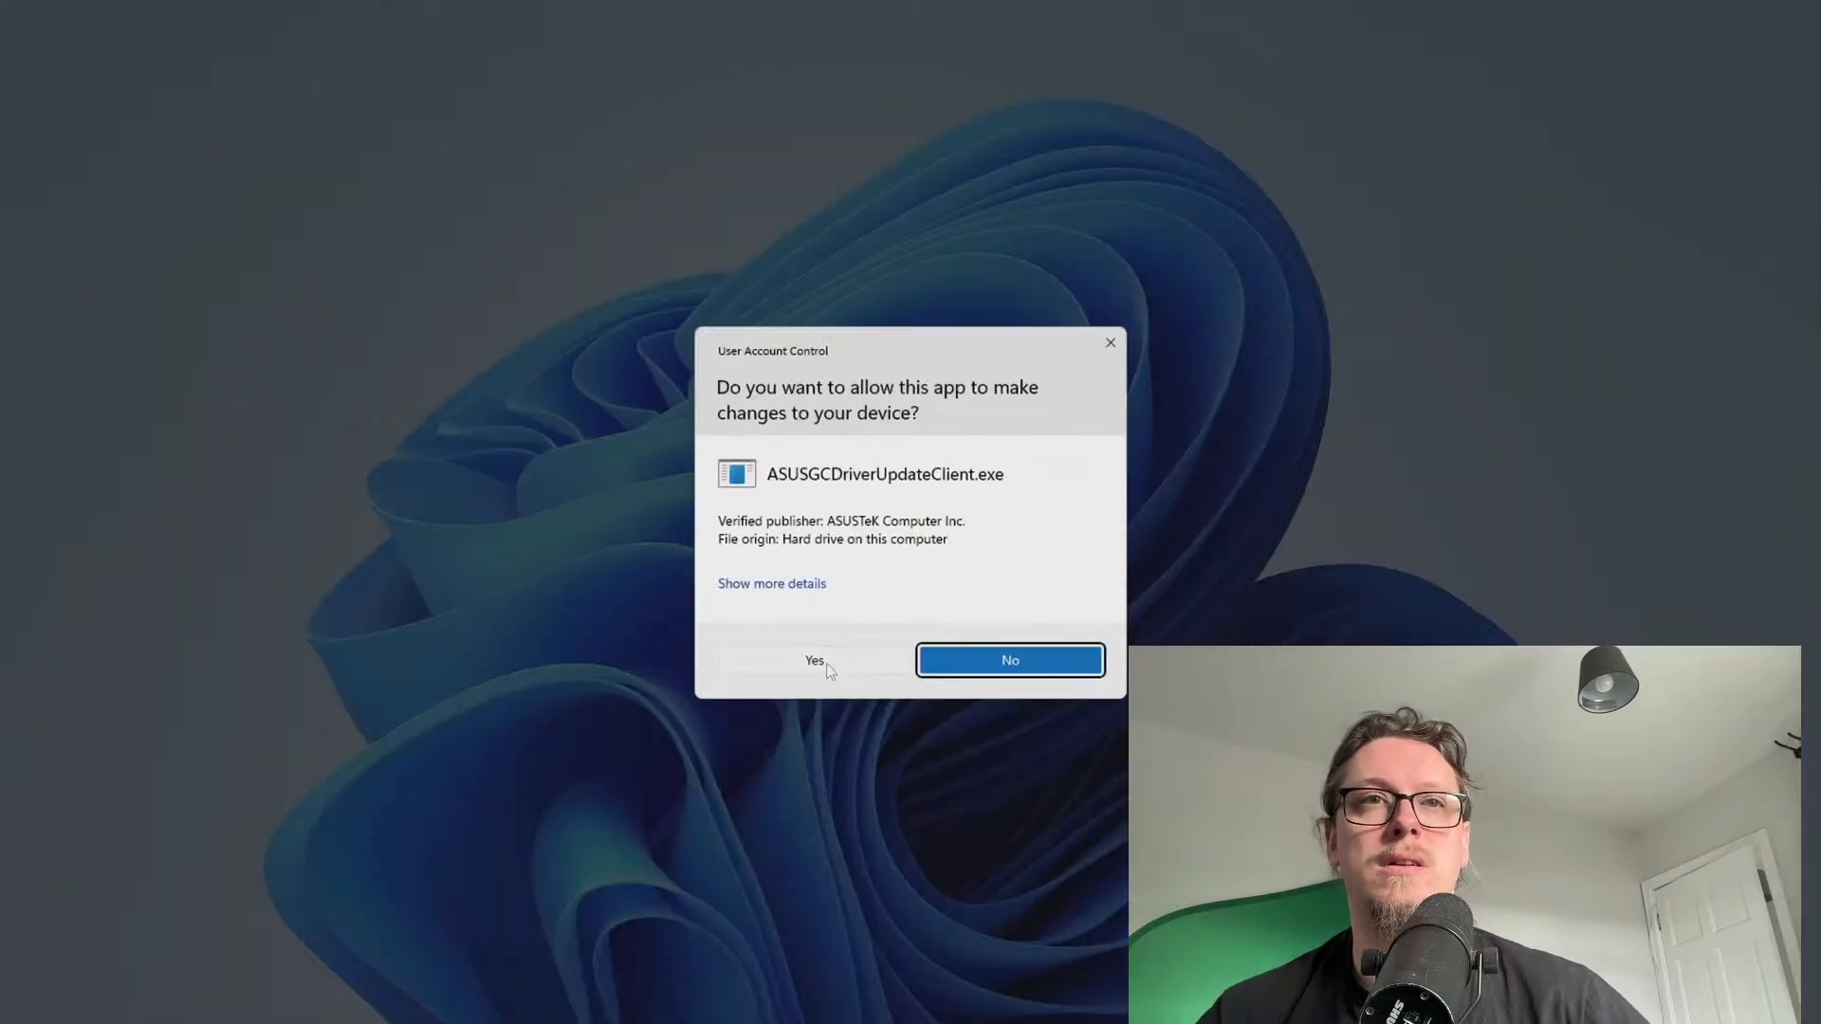
Install the ticked AMD Chipset, Intel Gigabit Ethernet and Realtek Audio drivers, then open the Start menu
left_click(816, 661)
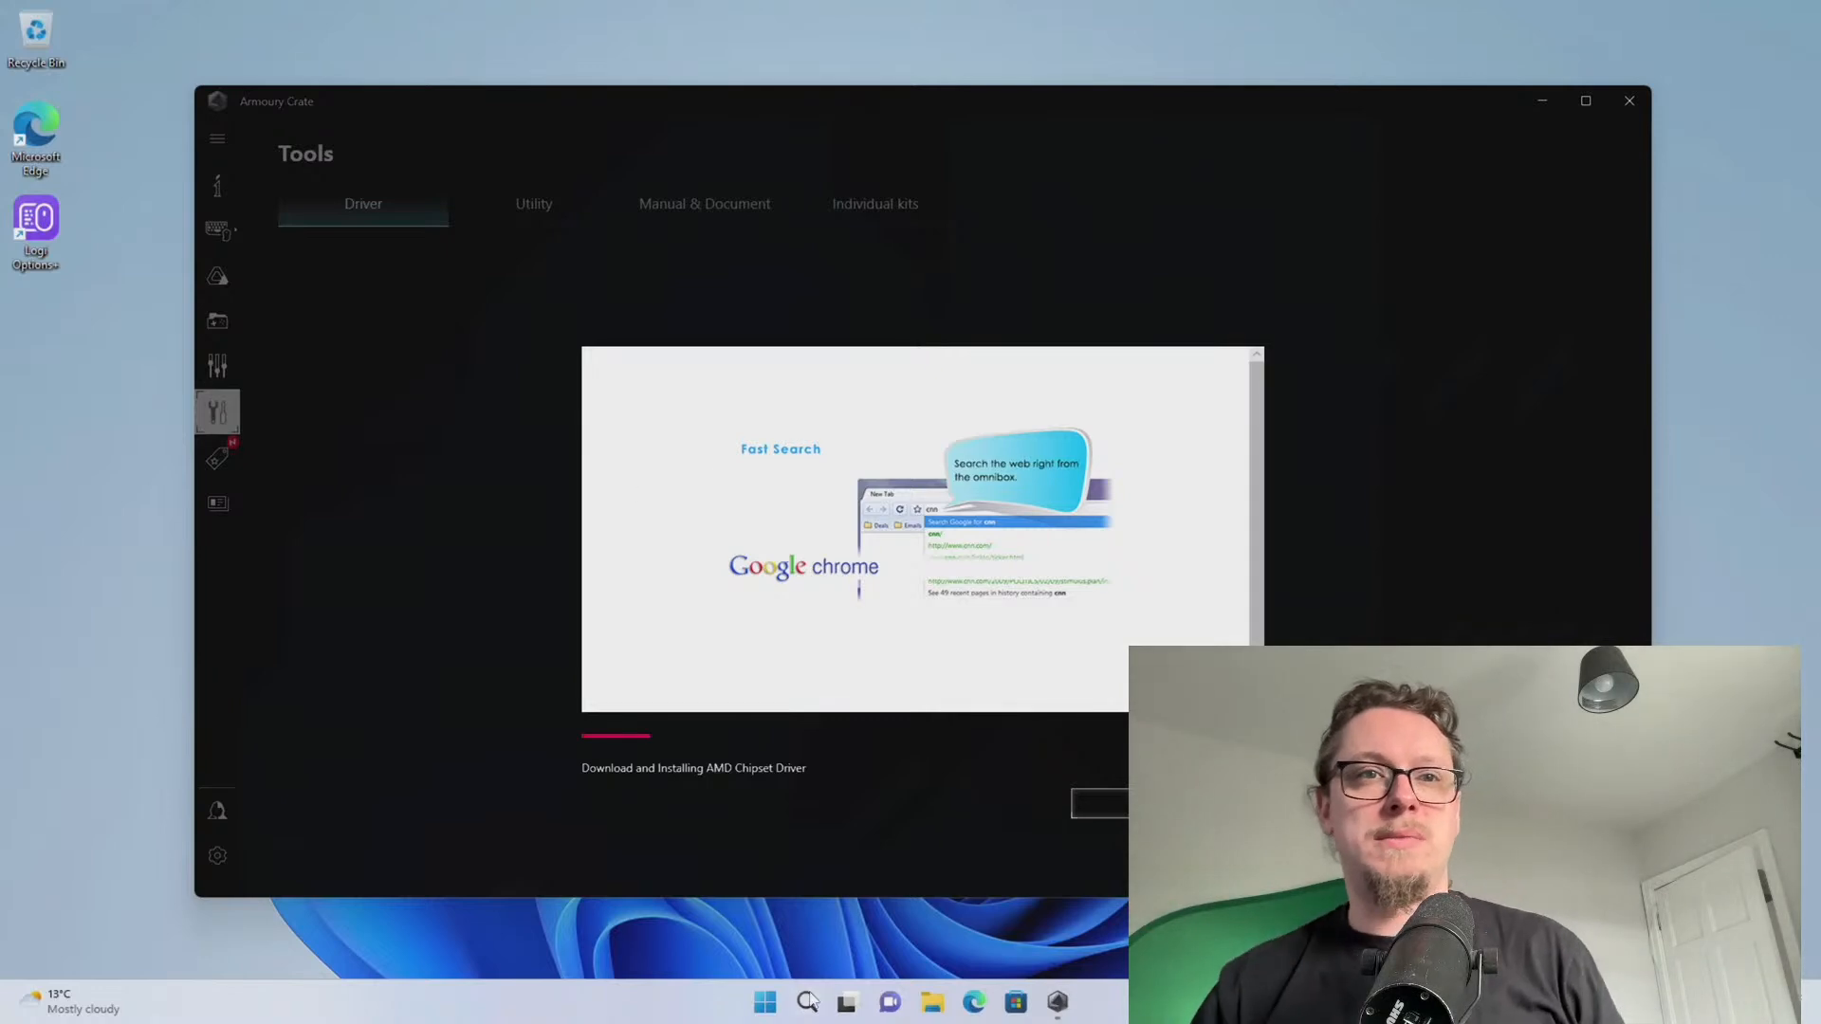
right_click(770, 1003)
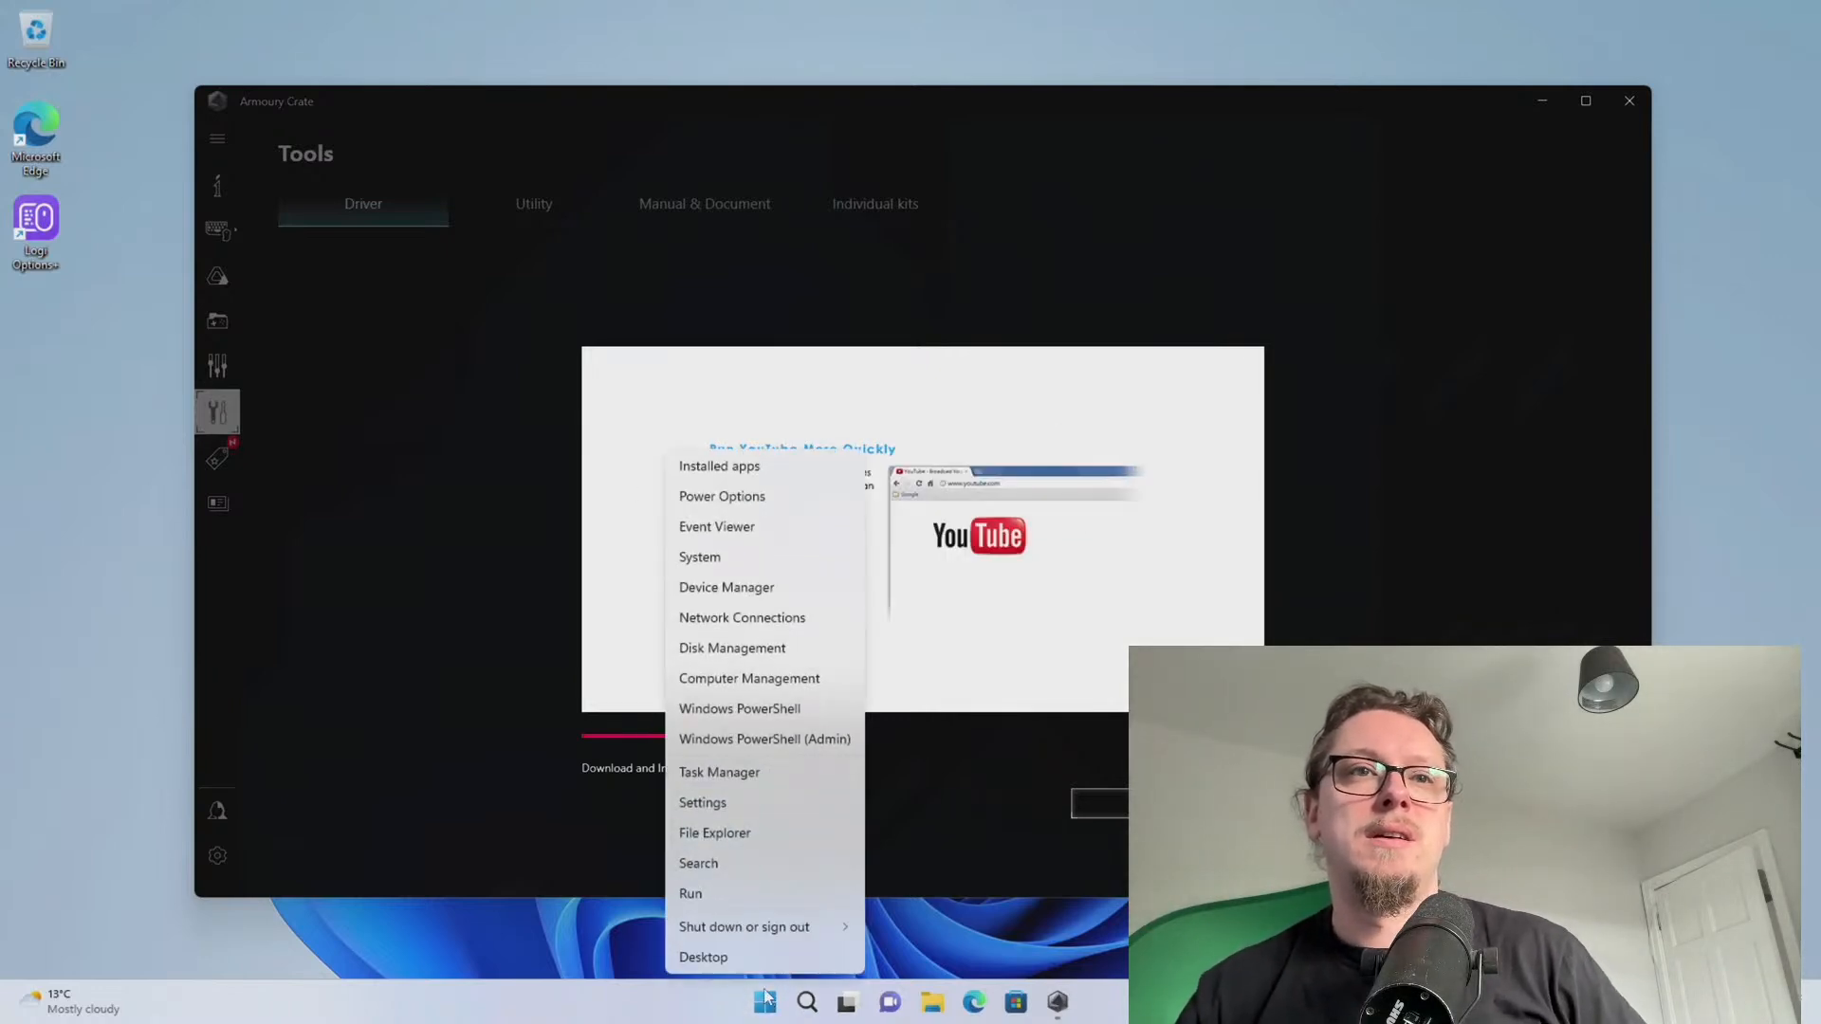
left_click(765, 1003)
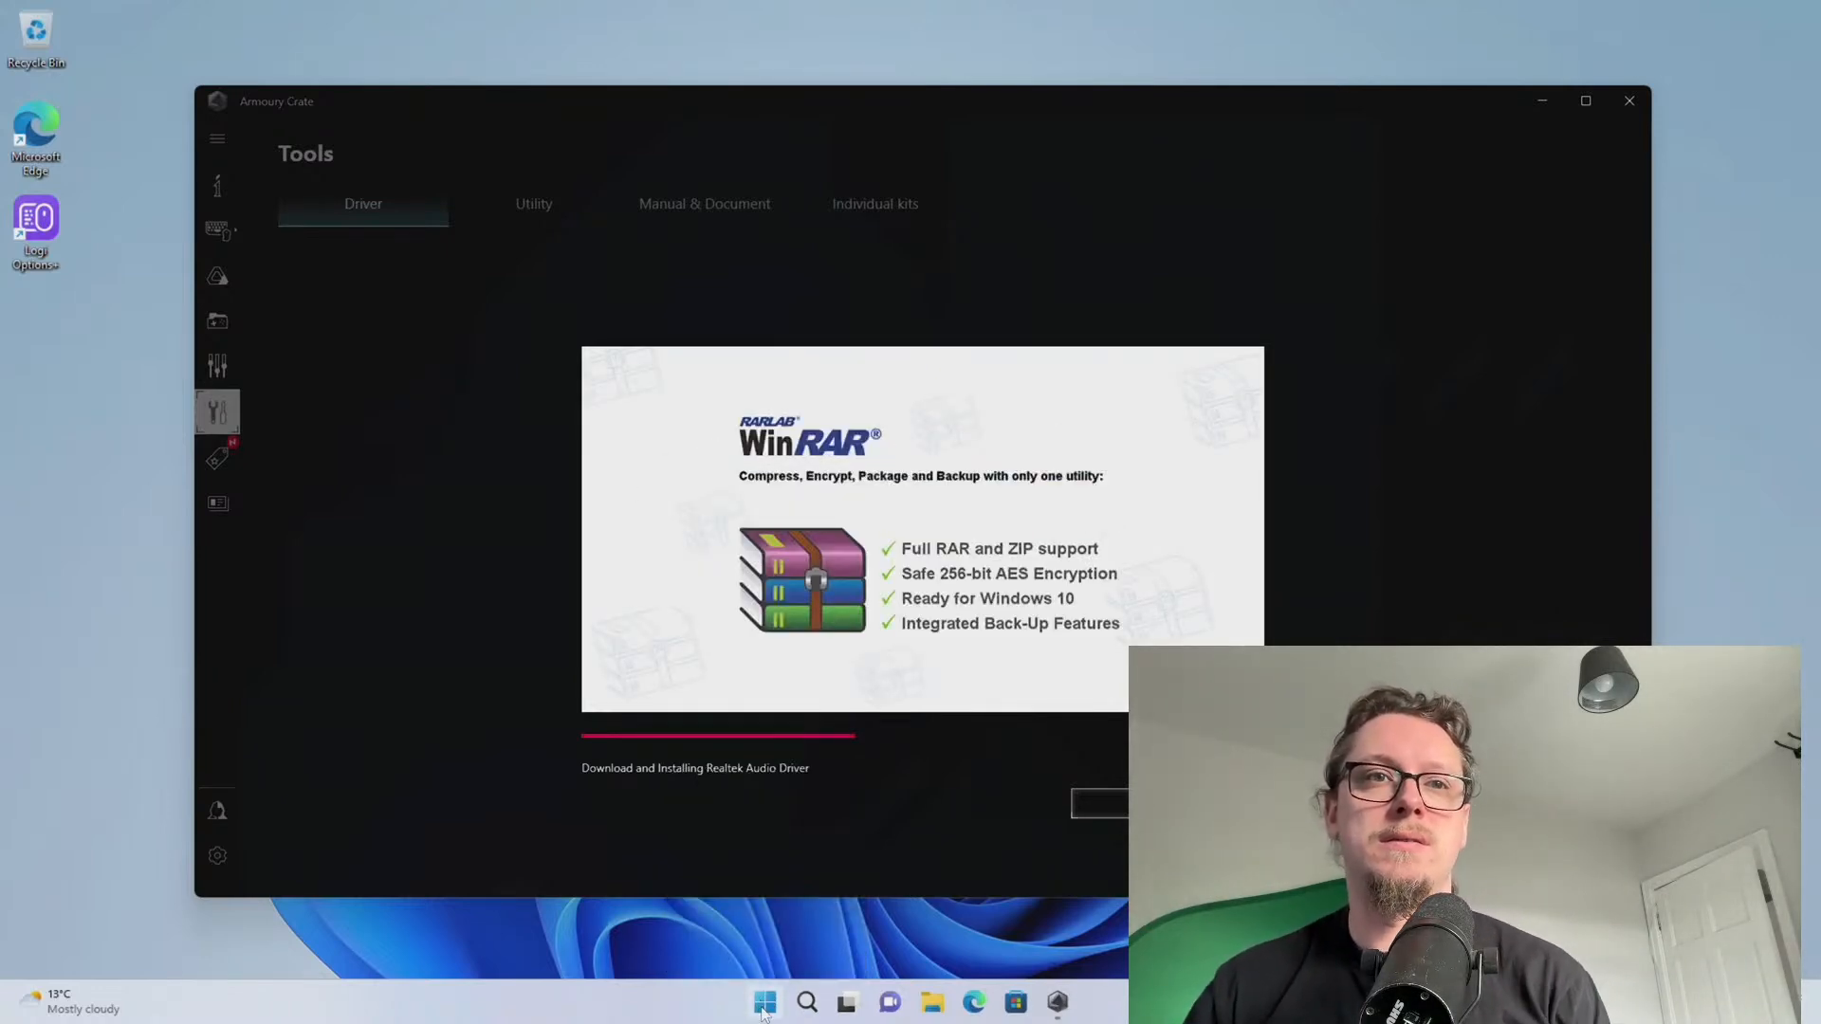
left_click(766, 1002)
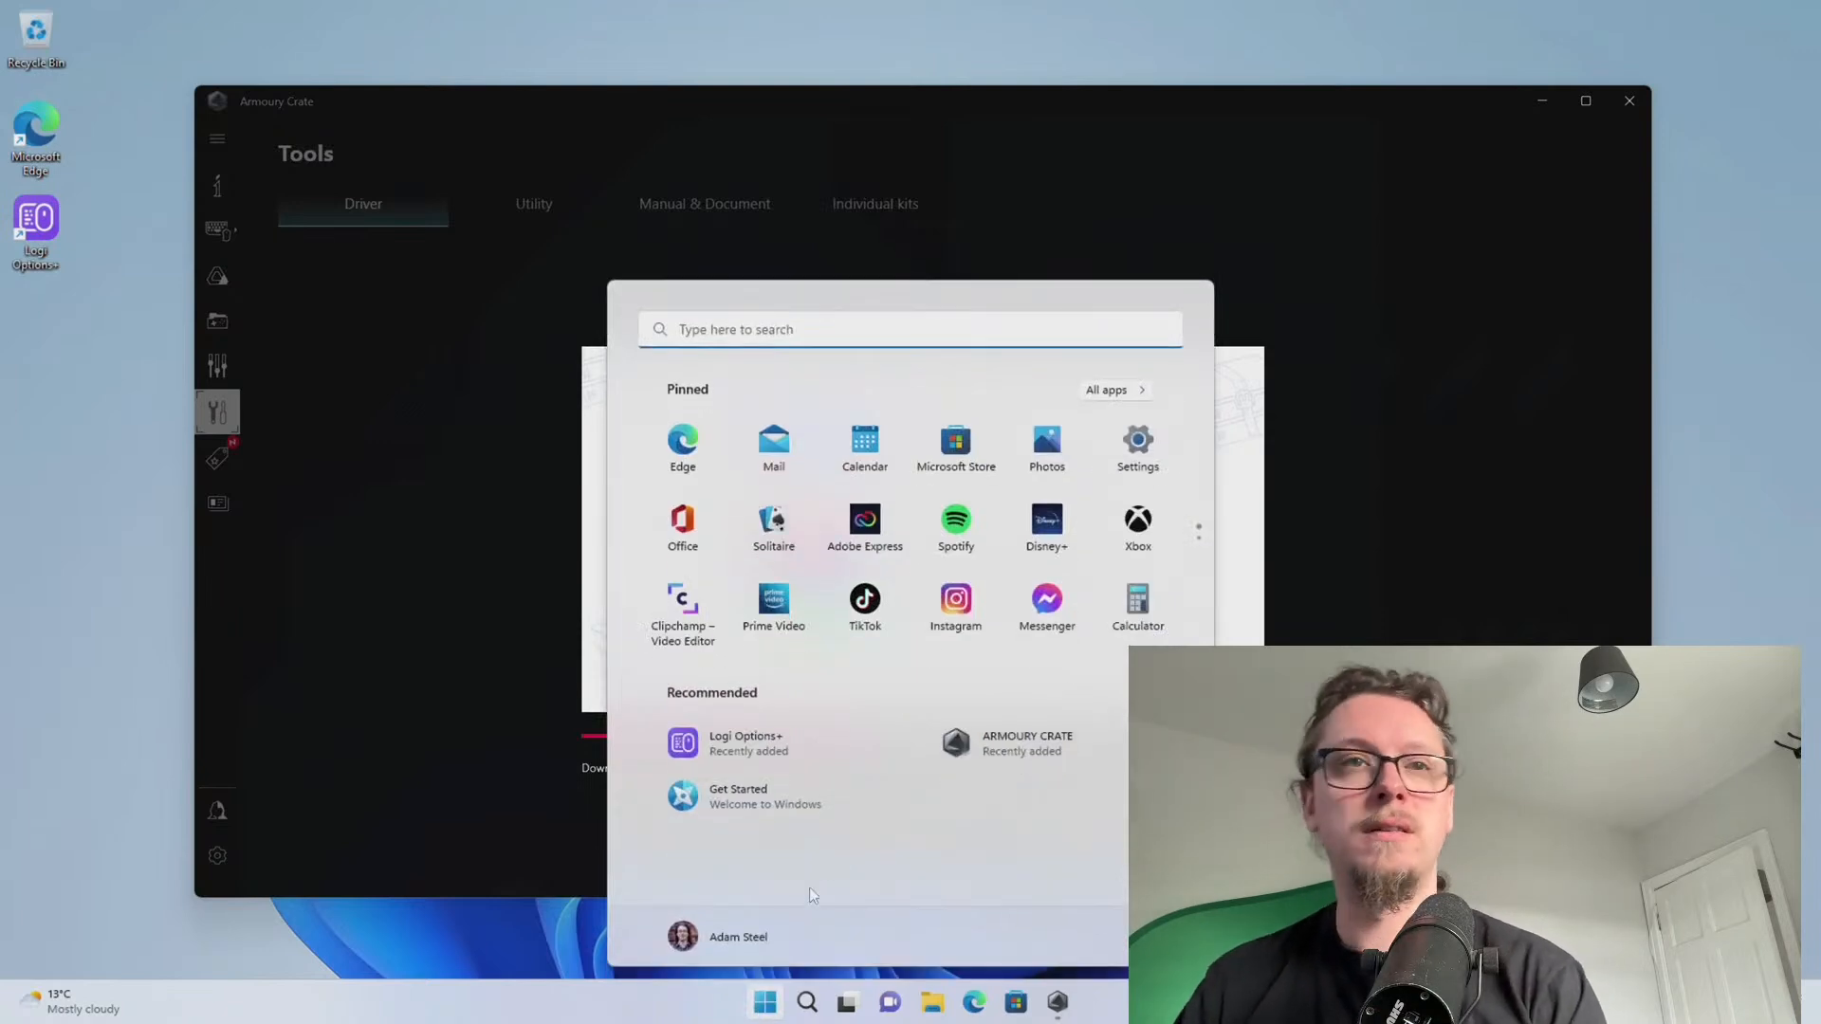
Search apps for 'up' and open Settings from the results
left_click(754, 329)
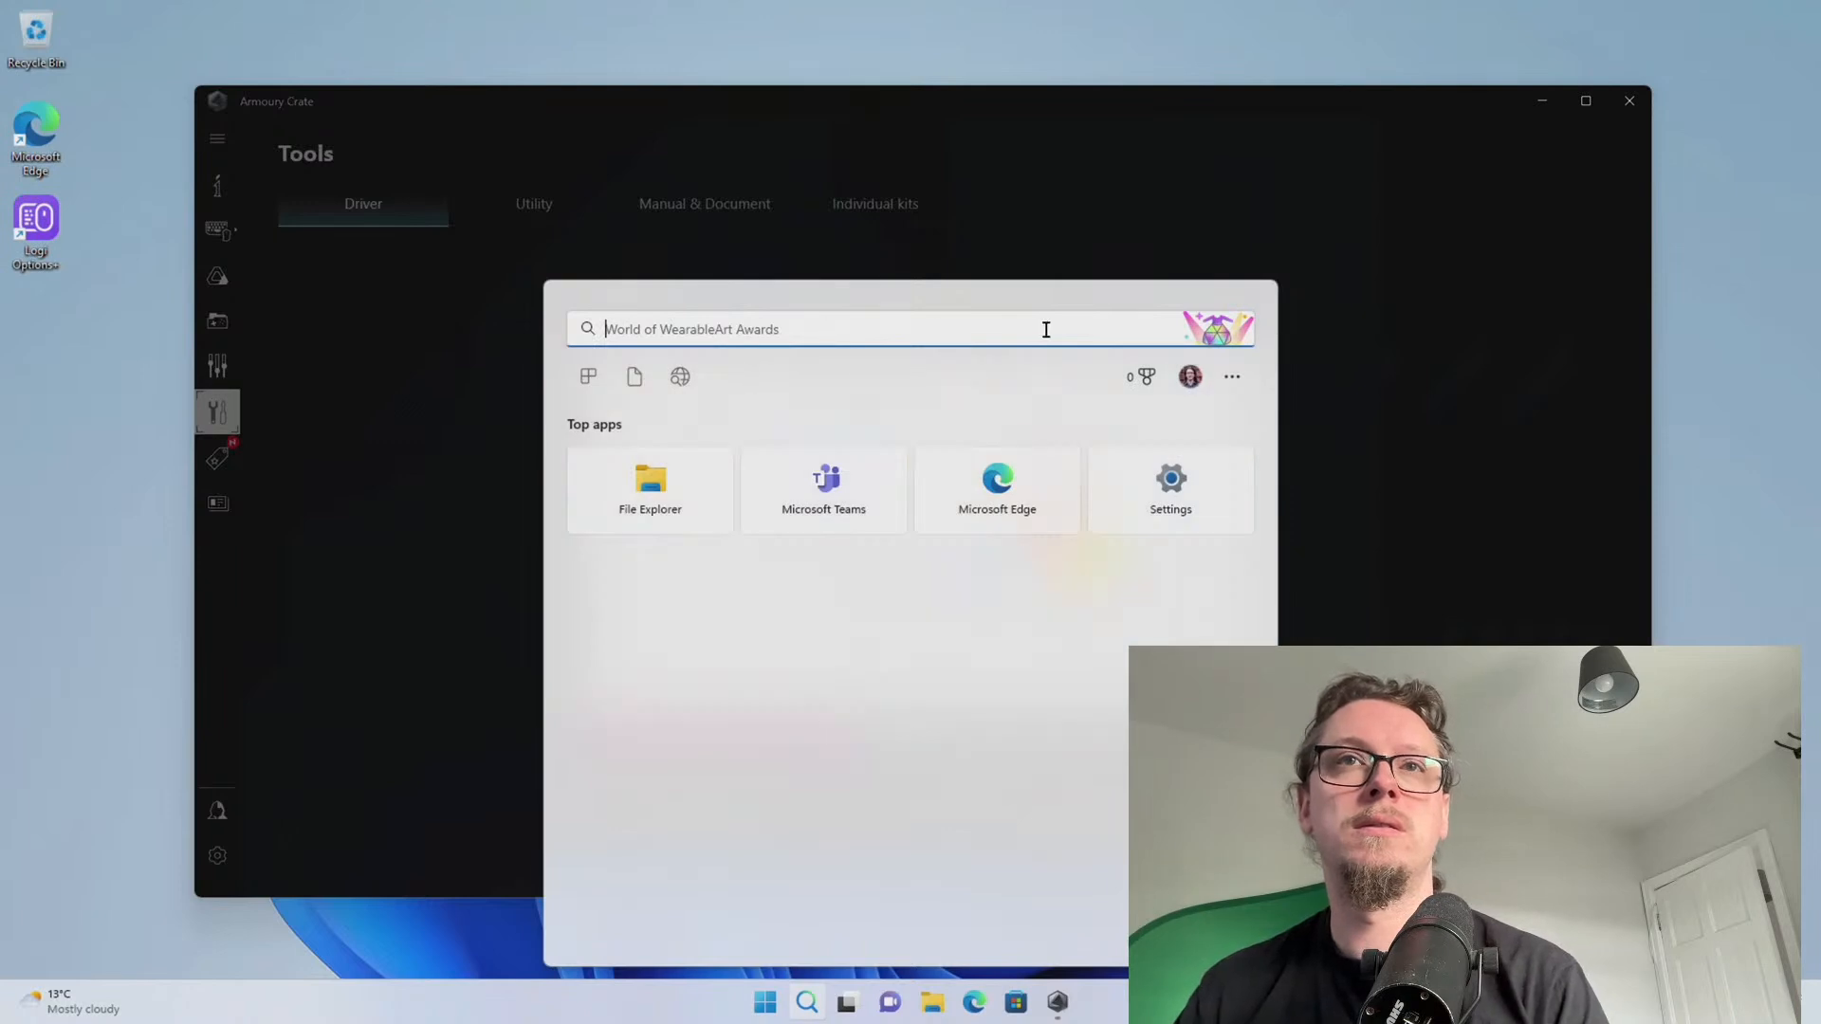
left_click(635, 376)
left_click(589, 376)
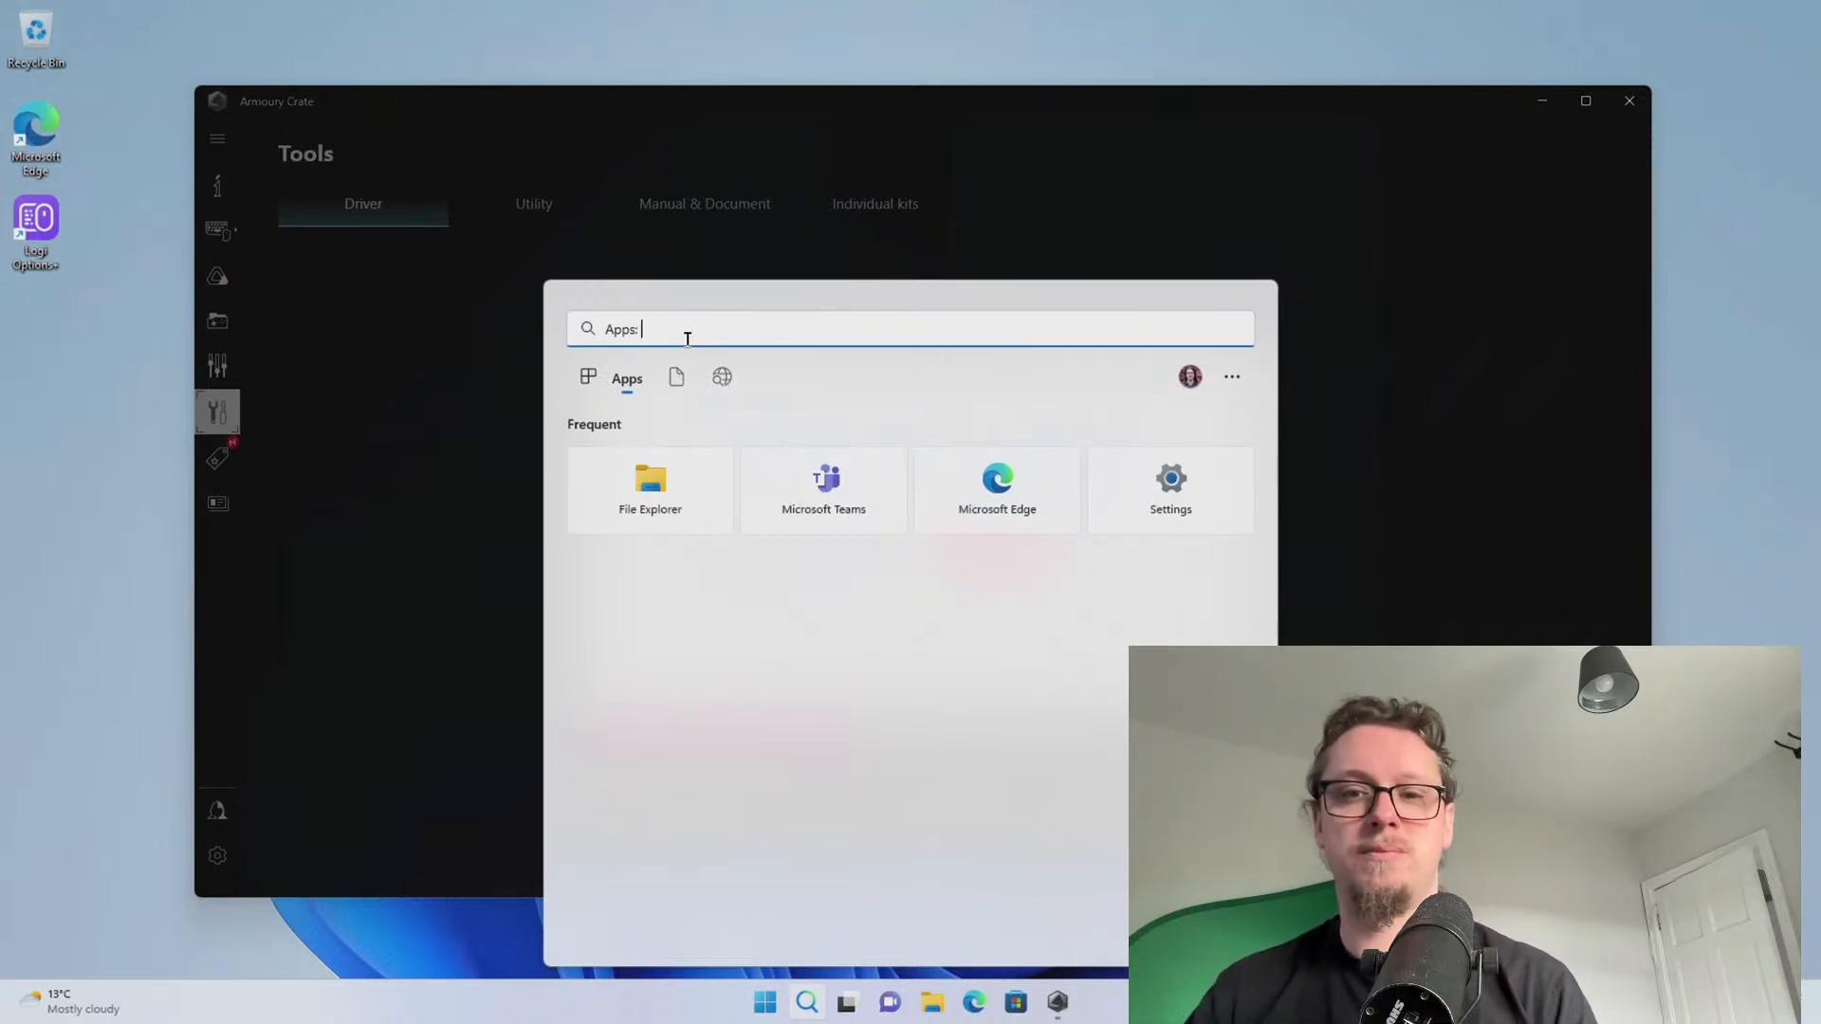
type("up")
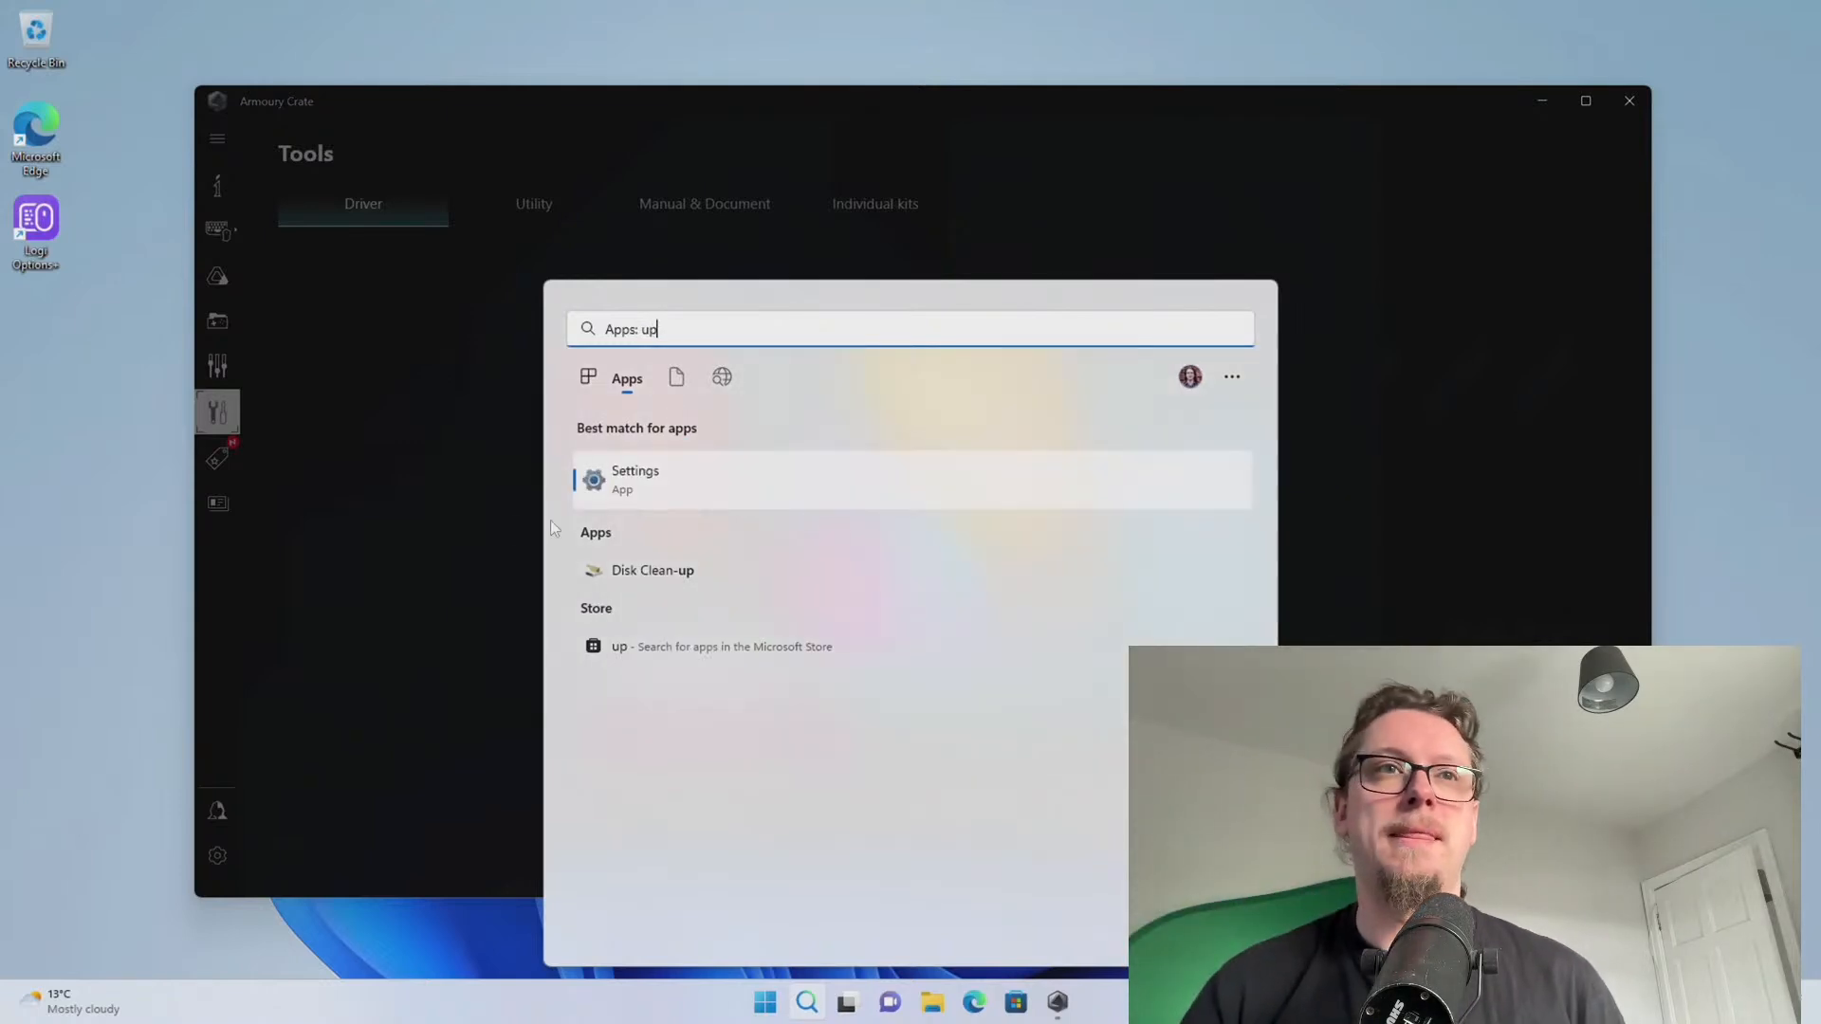
left_click(671, 486)
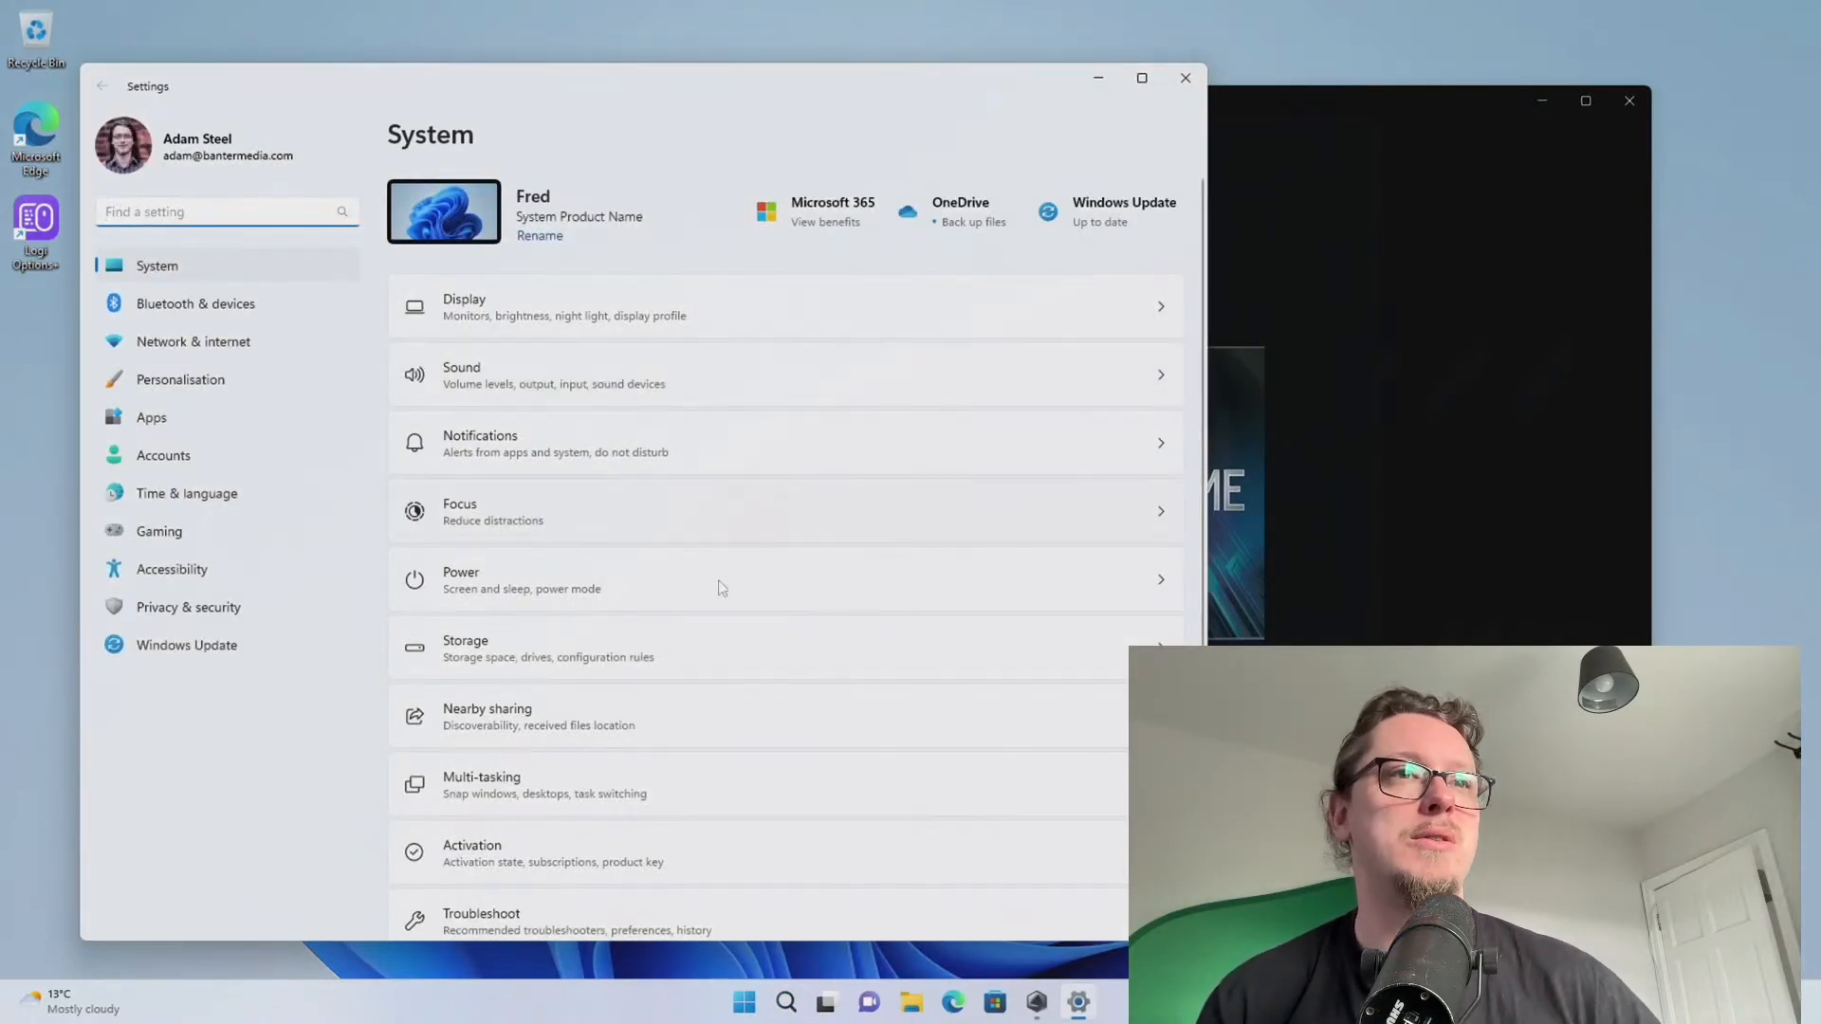
Start a Windows Update check from the Windows Update page
left_click(195, 647)
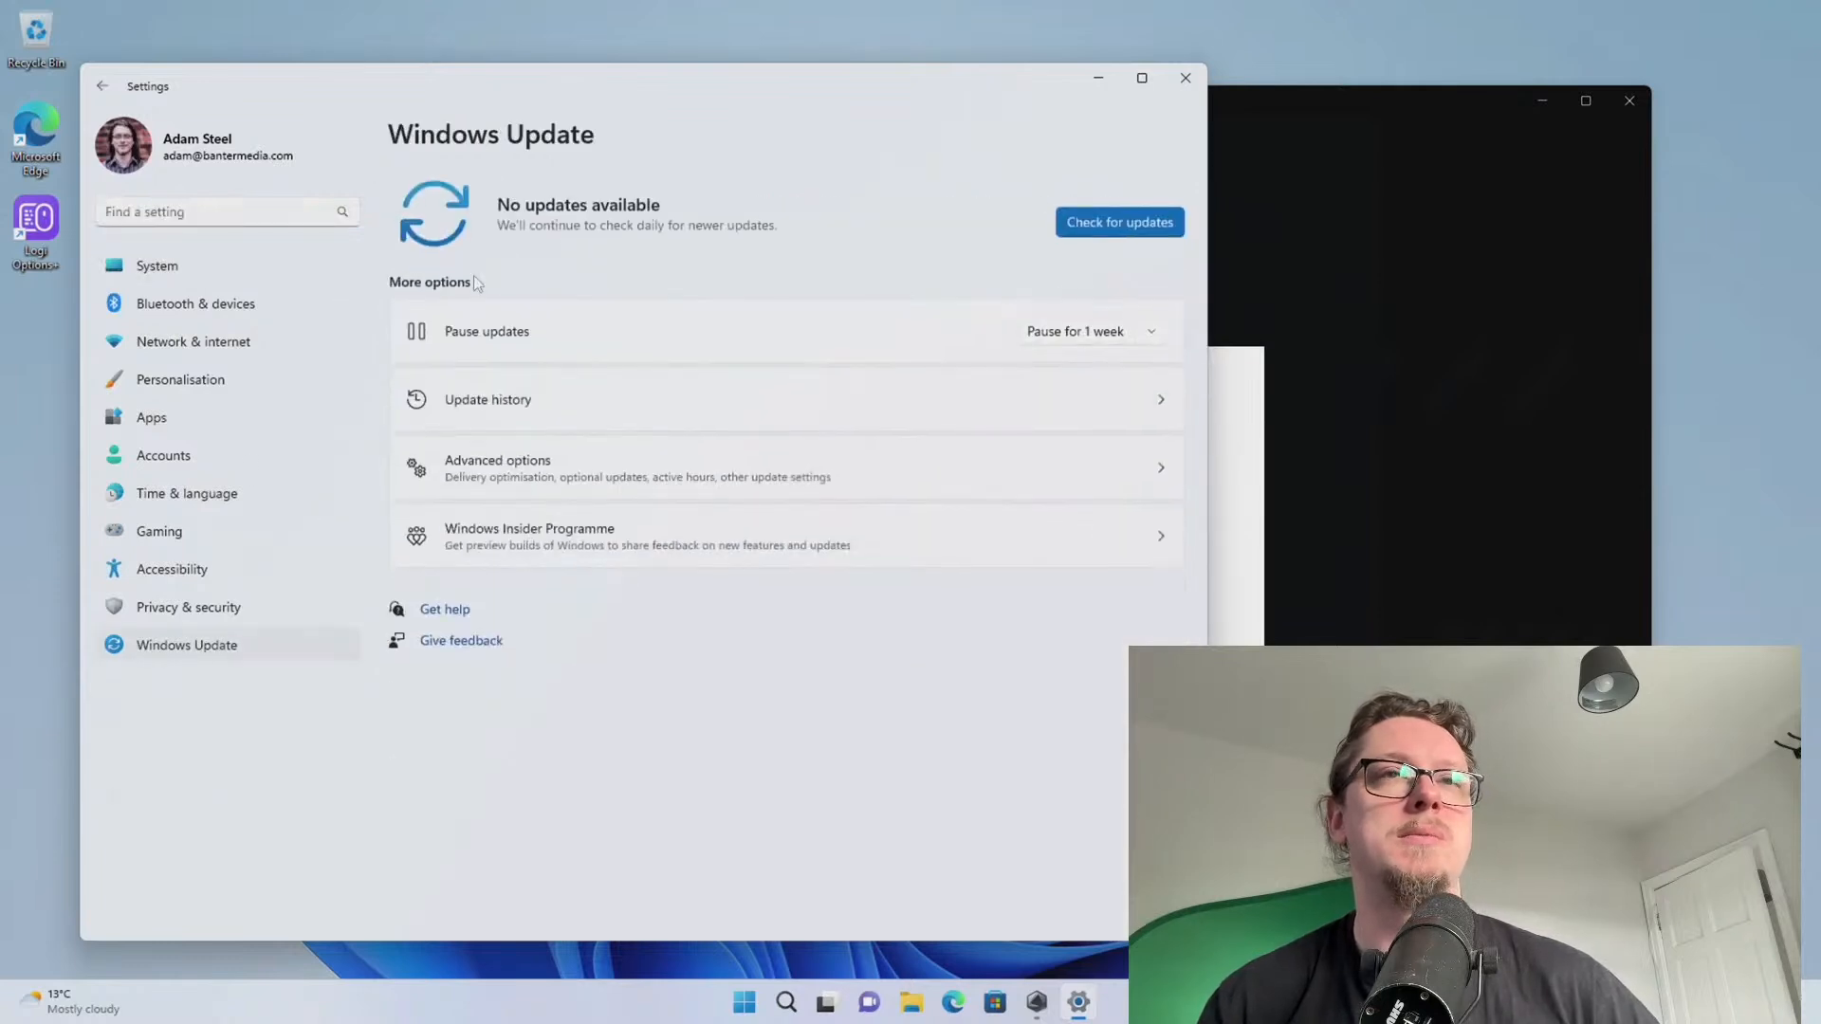
left_click(1123, 221)
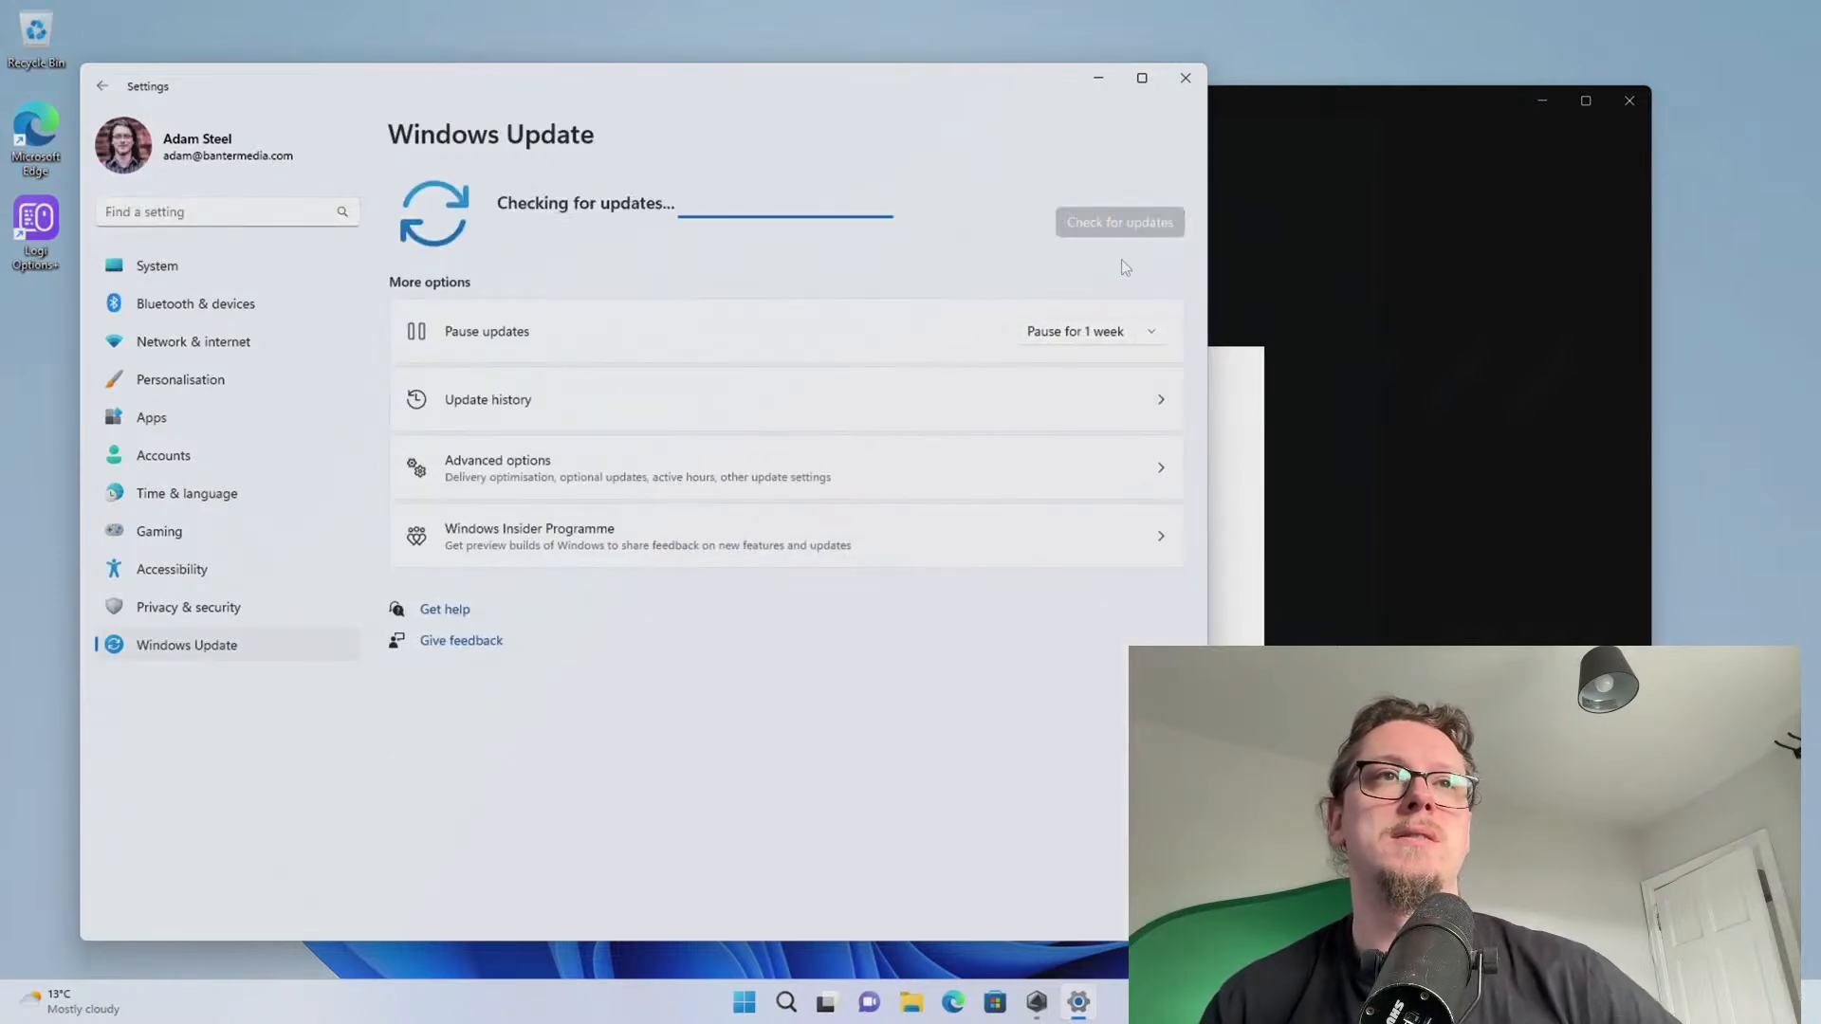
mouse_move(502, 88)
left_mouse_down()
mouse_move(453, 85)
mouse_move(470, 92)
left_mouse_up()
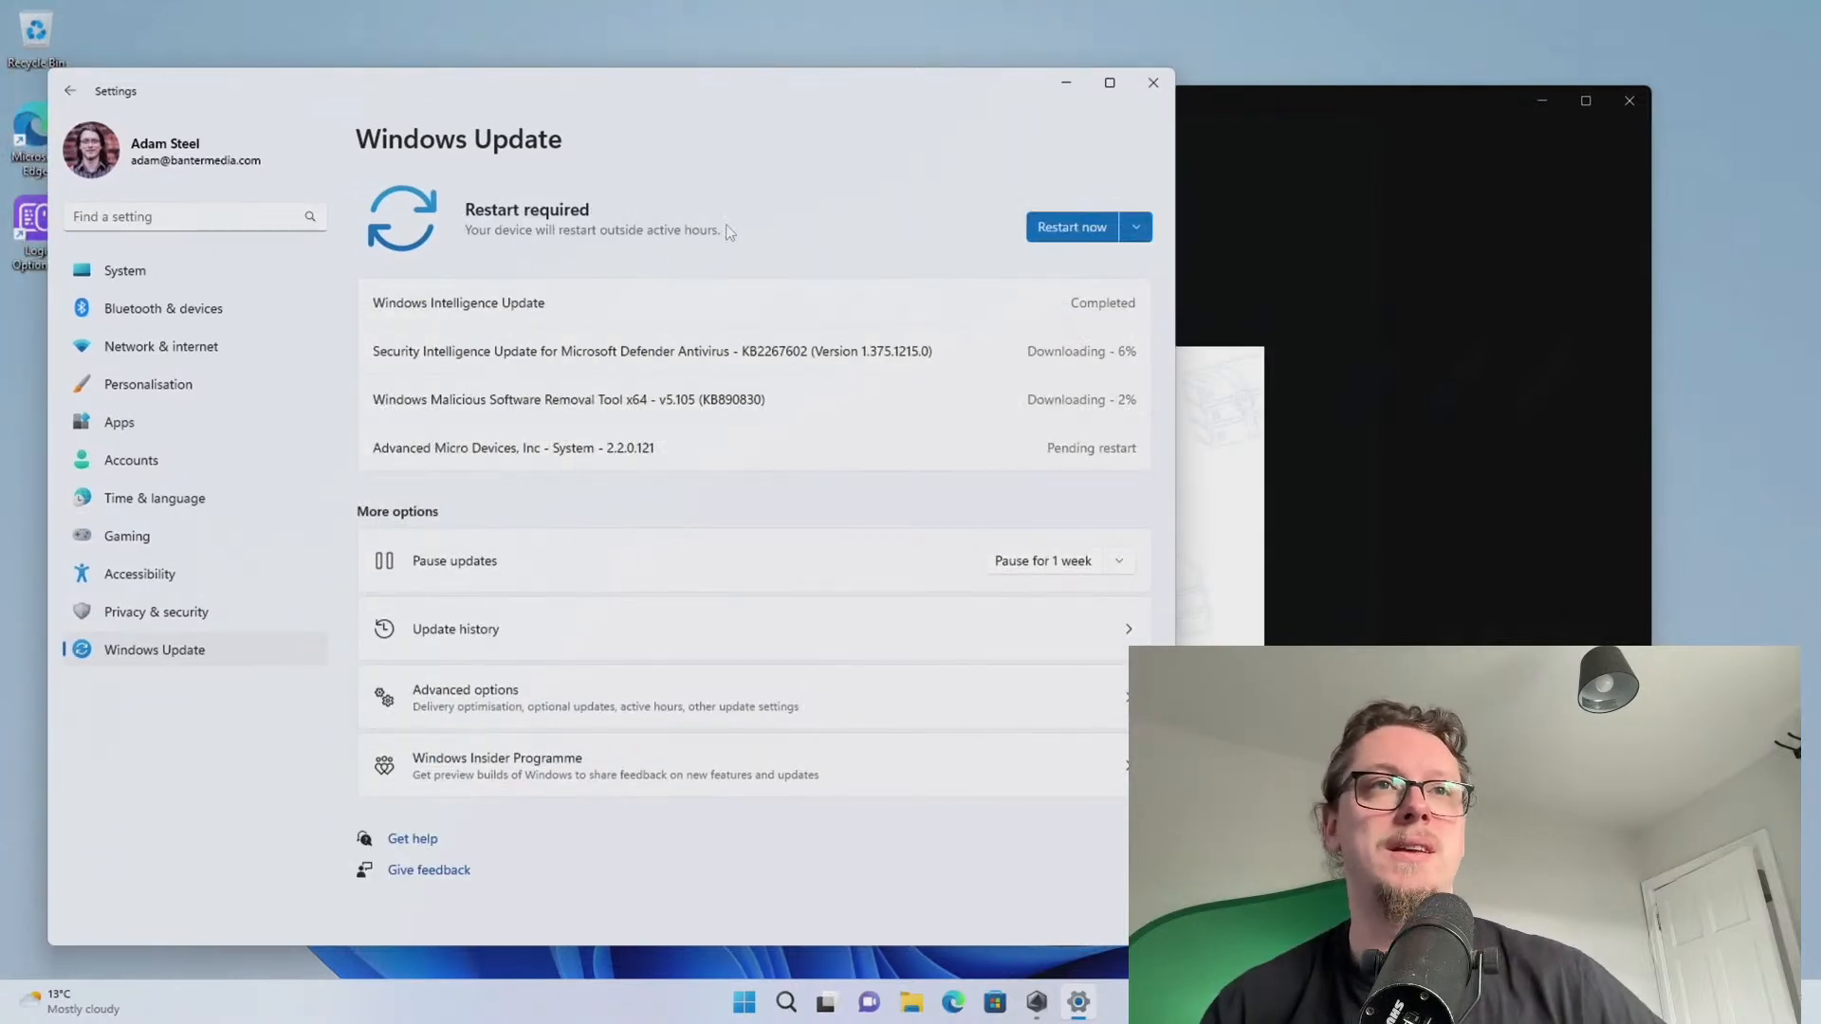
Alternate between Windows Update and Armoury Crate's Realtek Audio Driver install to monitor both
left_click(1268, 442)
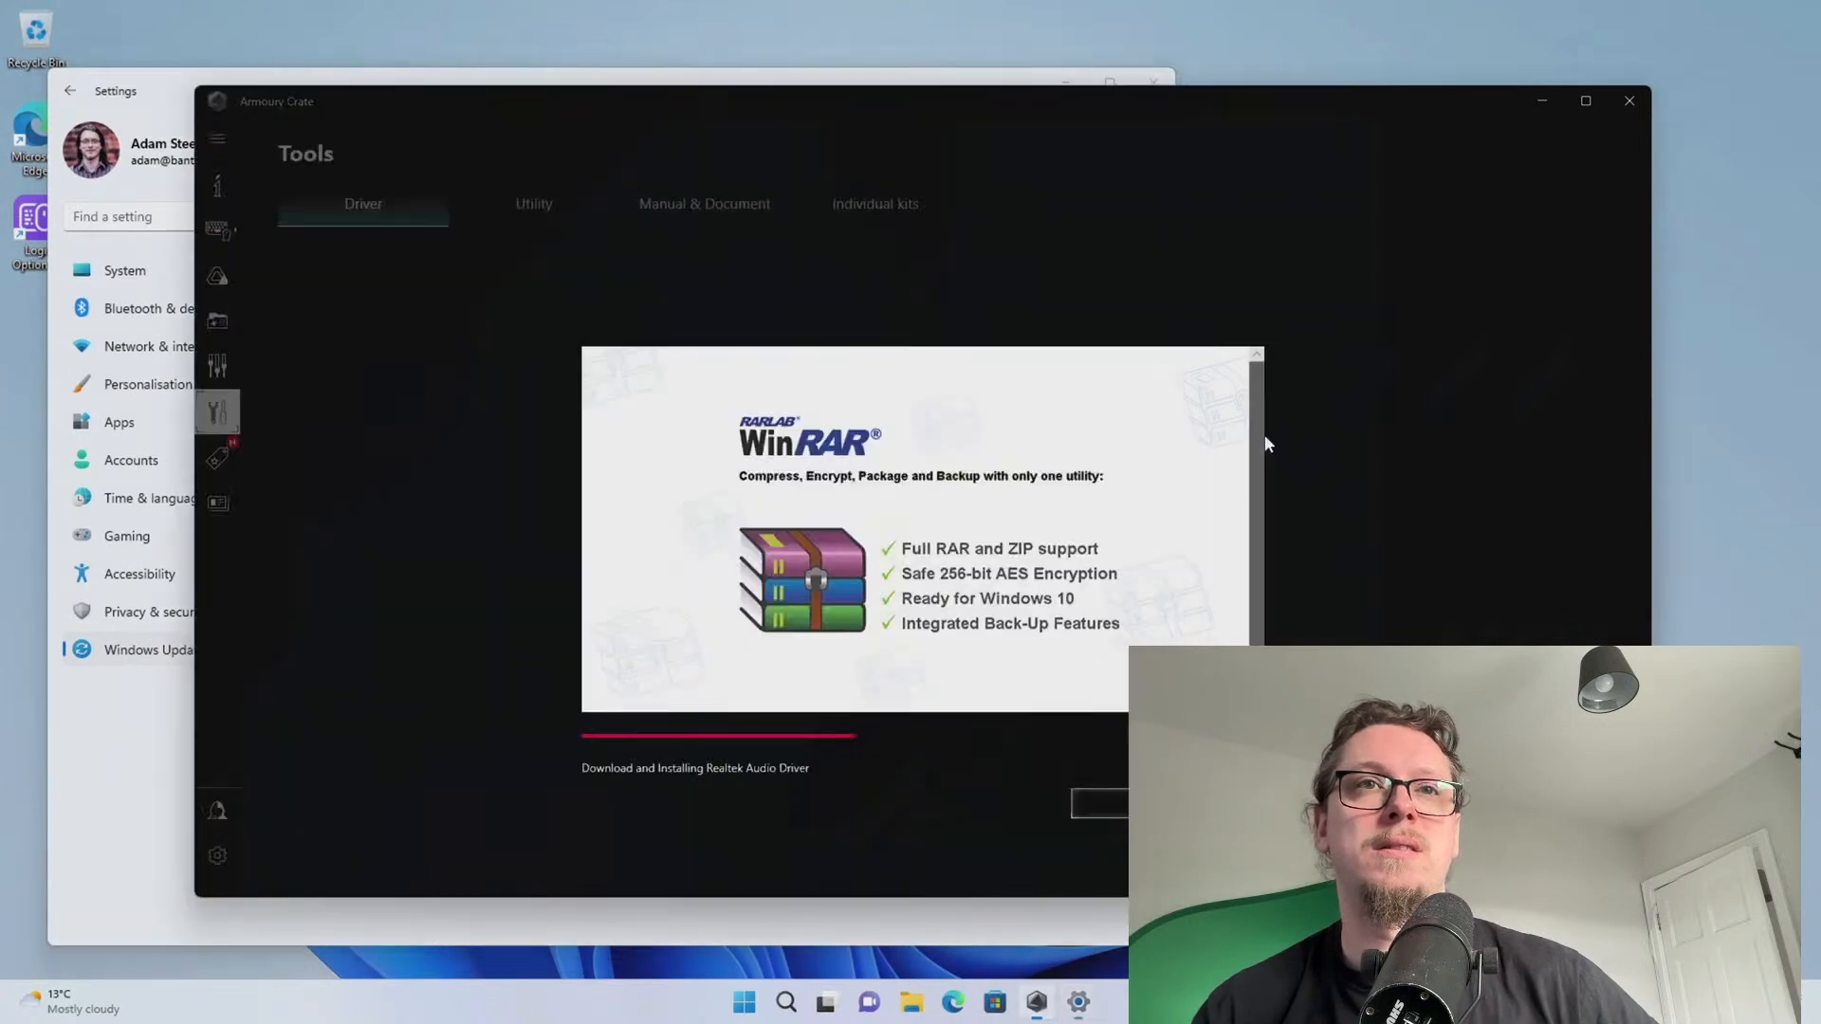
left_click(153, 805)
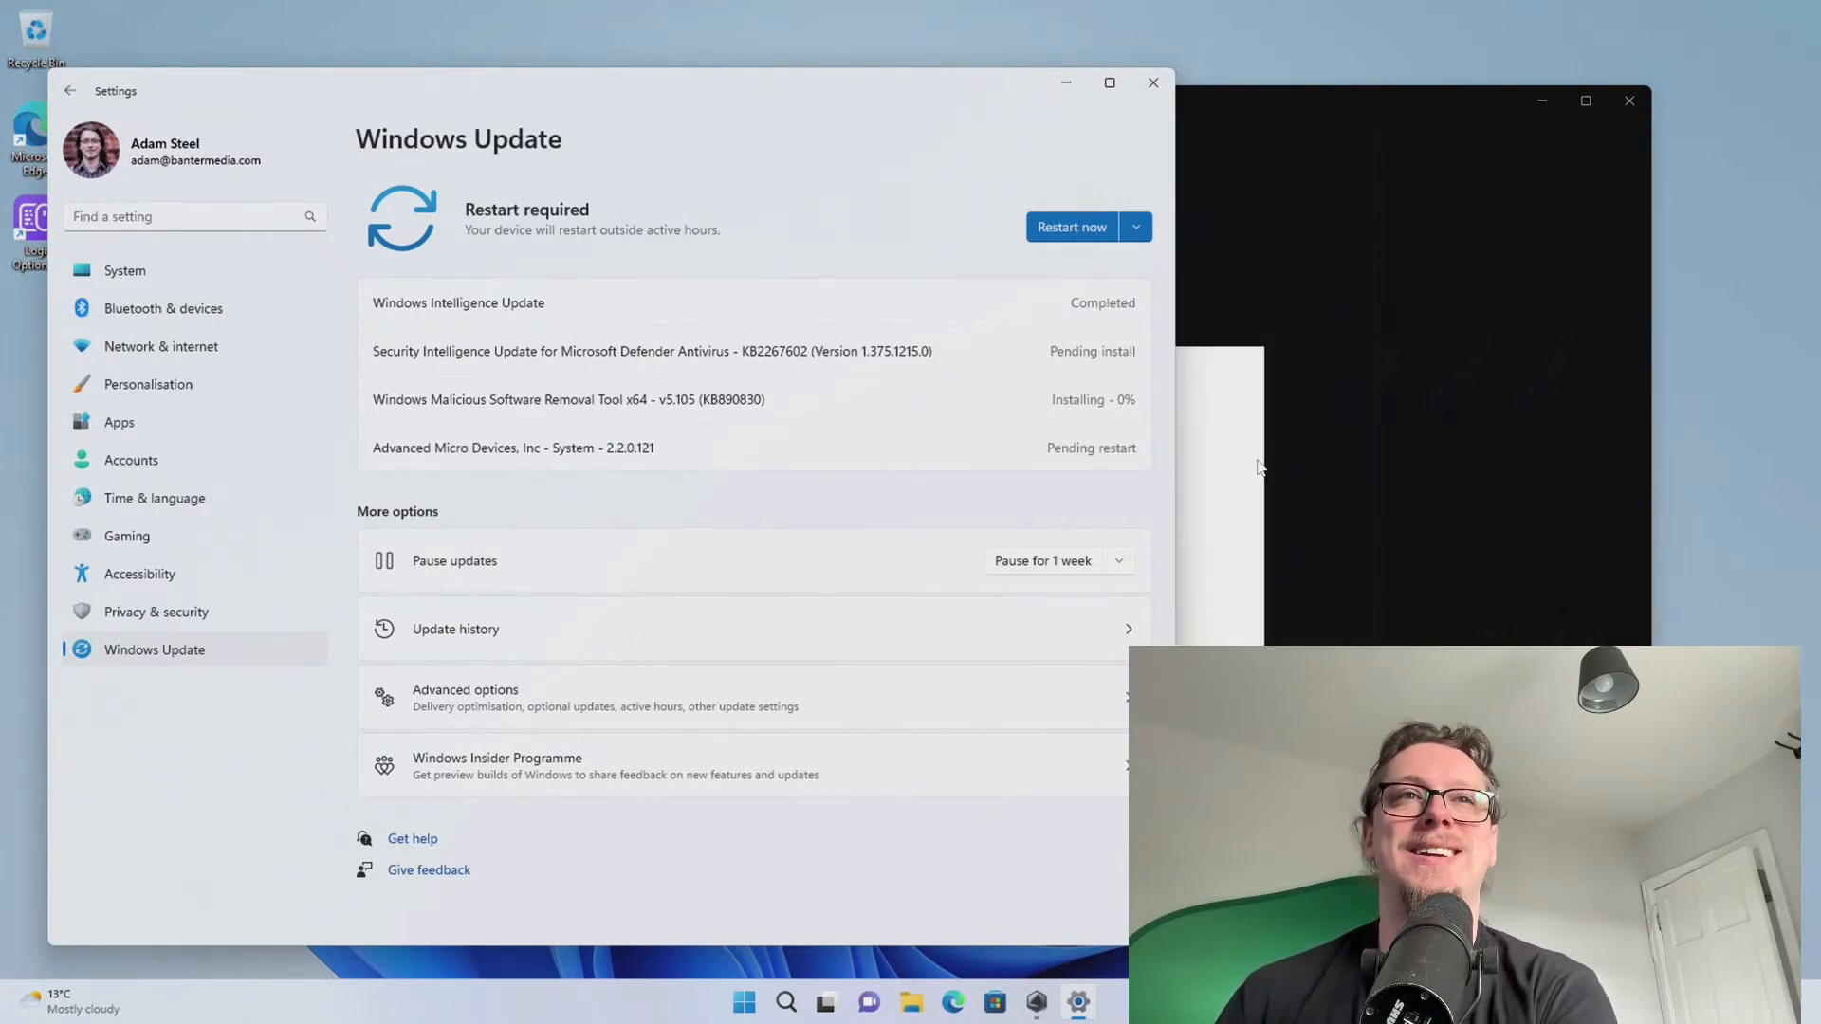
left_click(1301, 433)
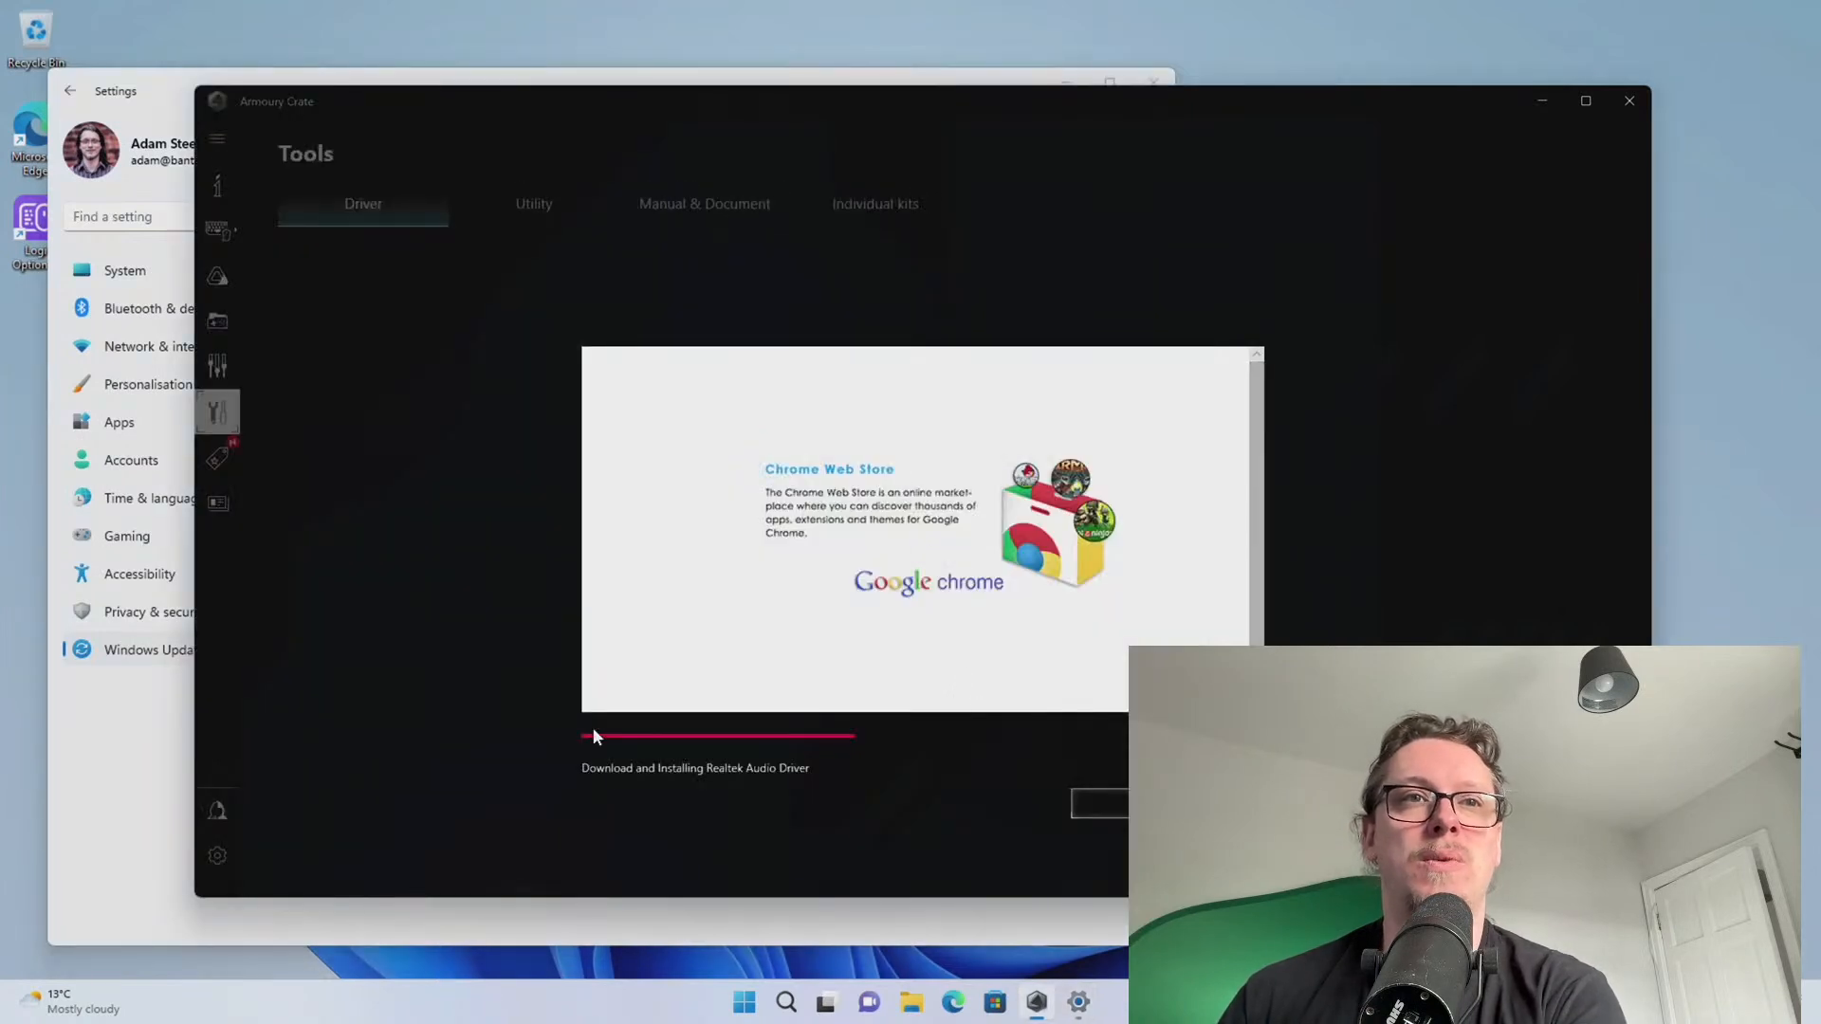
left_click(154, 752)
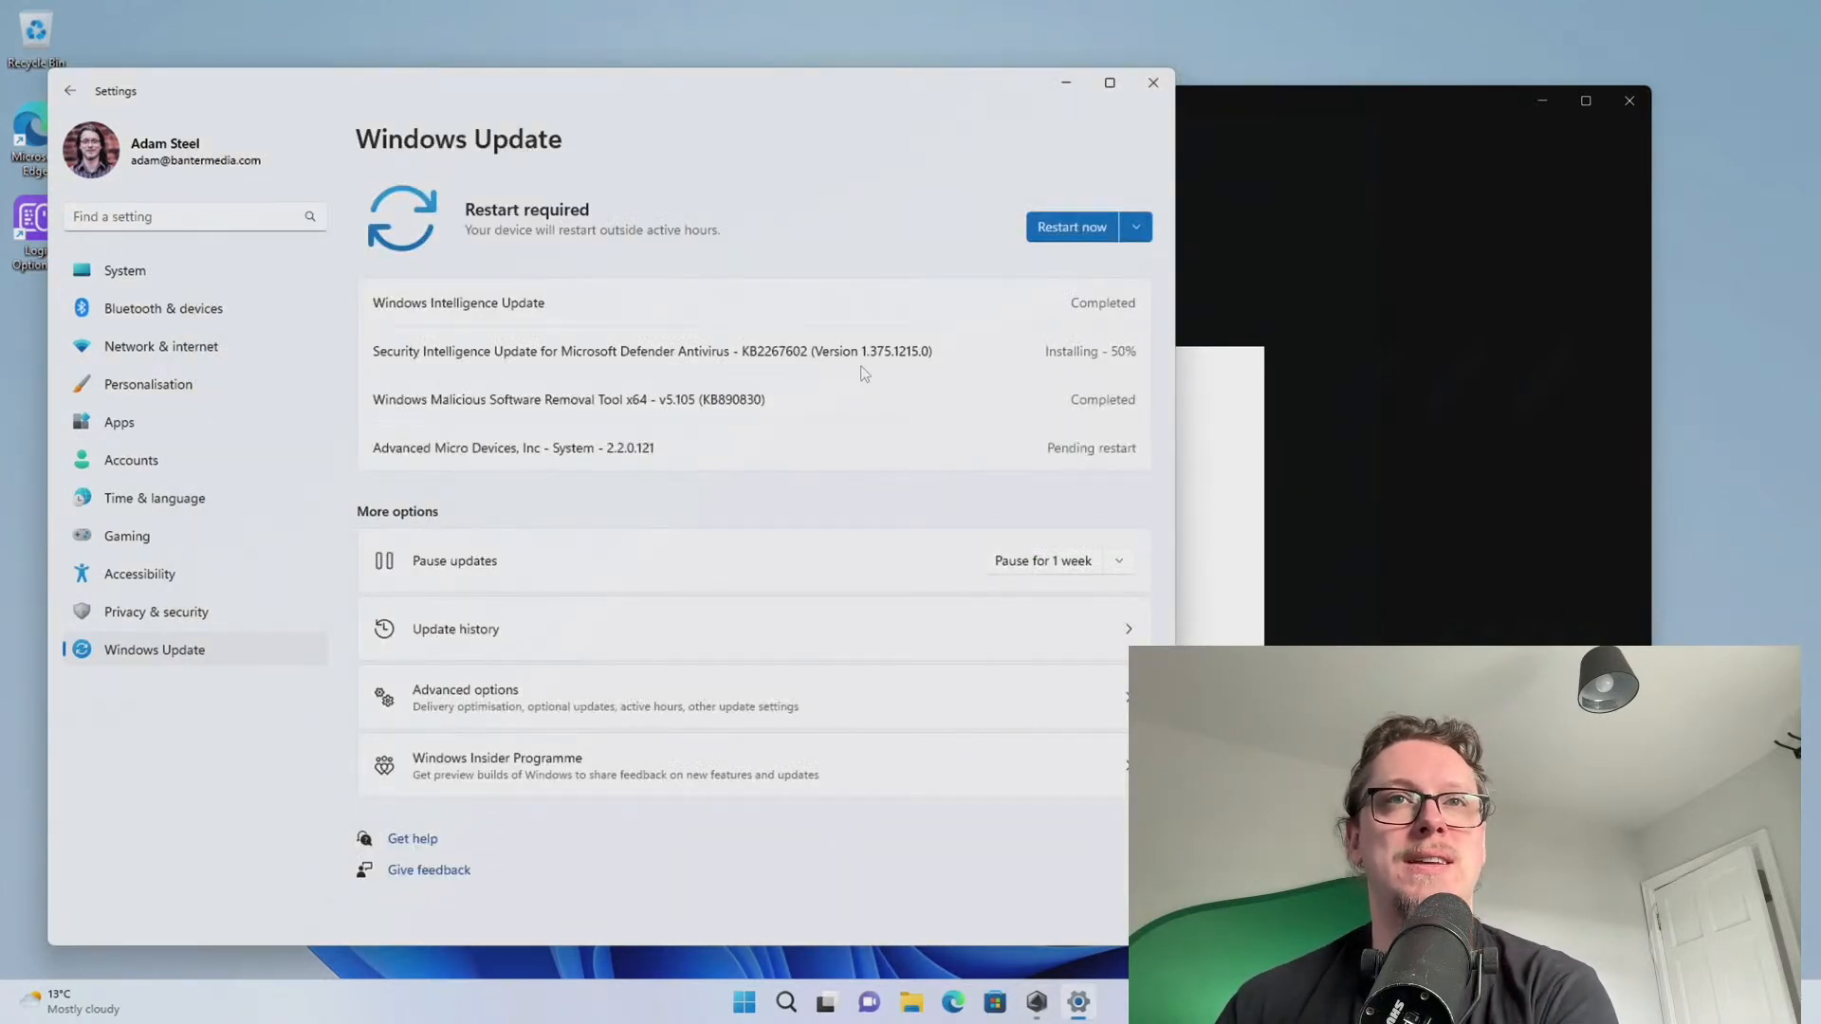
left_click(1487, 465)
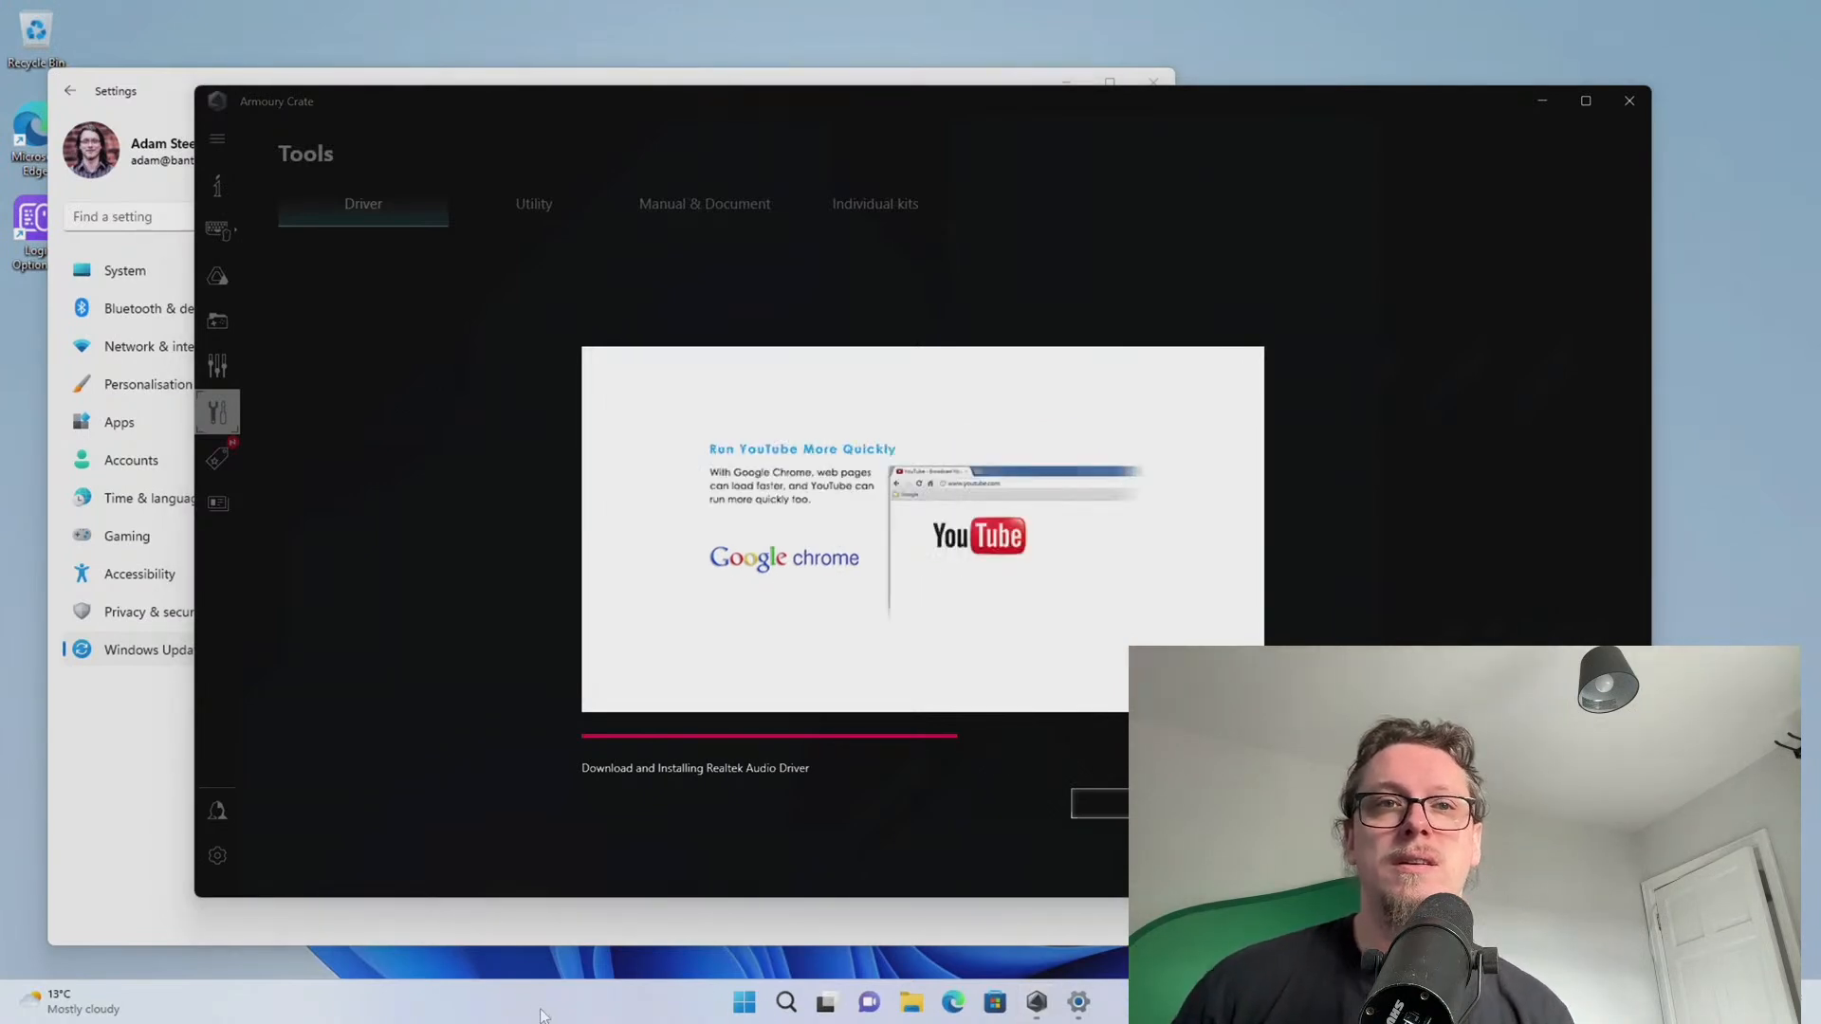
Open an enlarged Task Manager at the top right on its Performance page, then launch File Explorer
right_click(746, 1002)
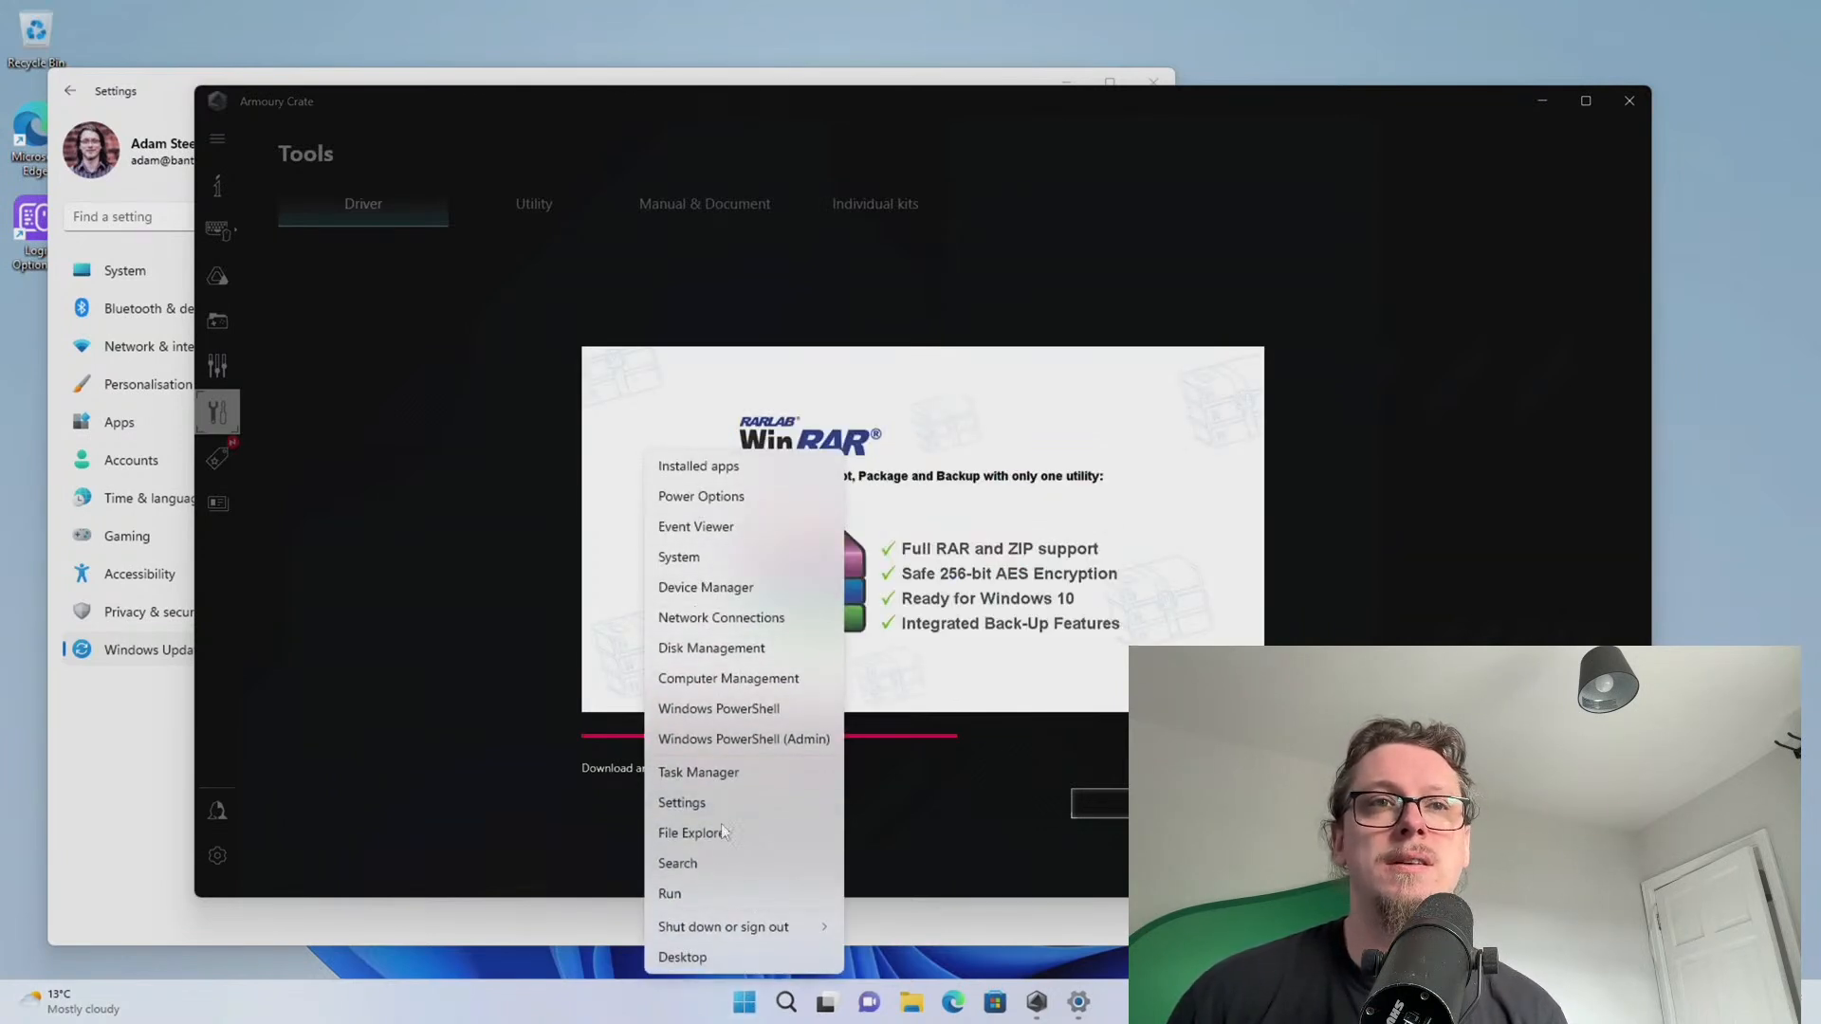
left_click(698, 771)
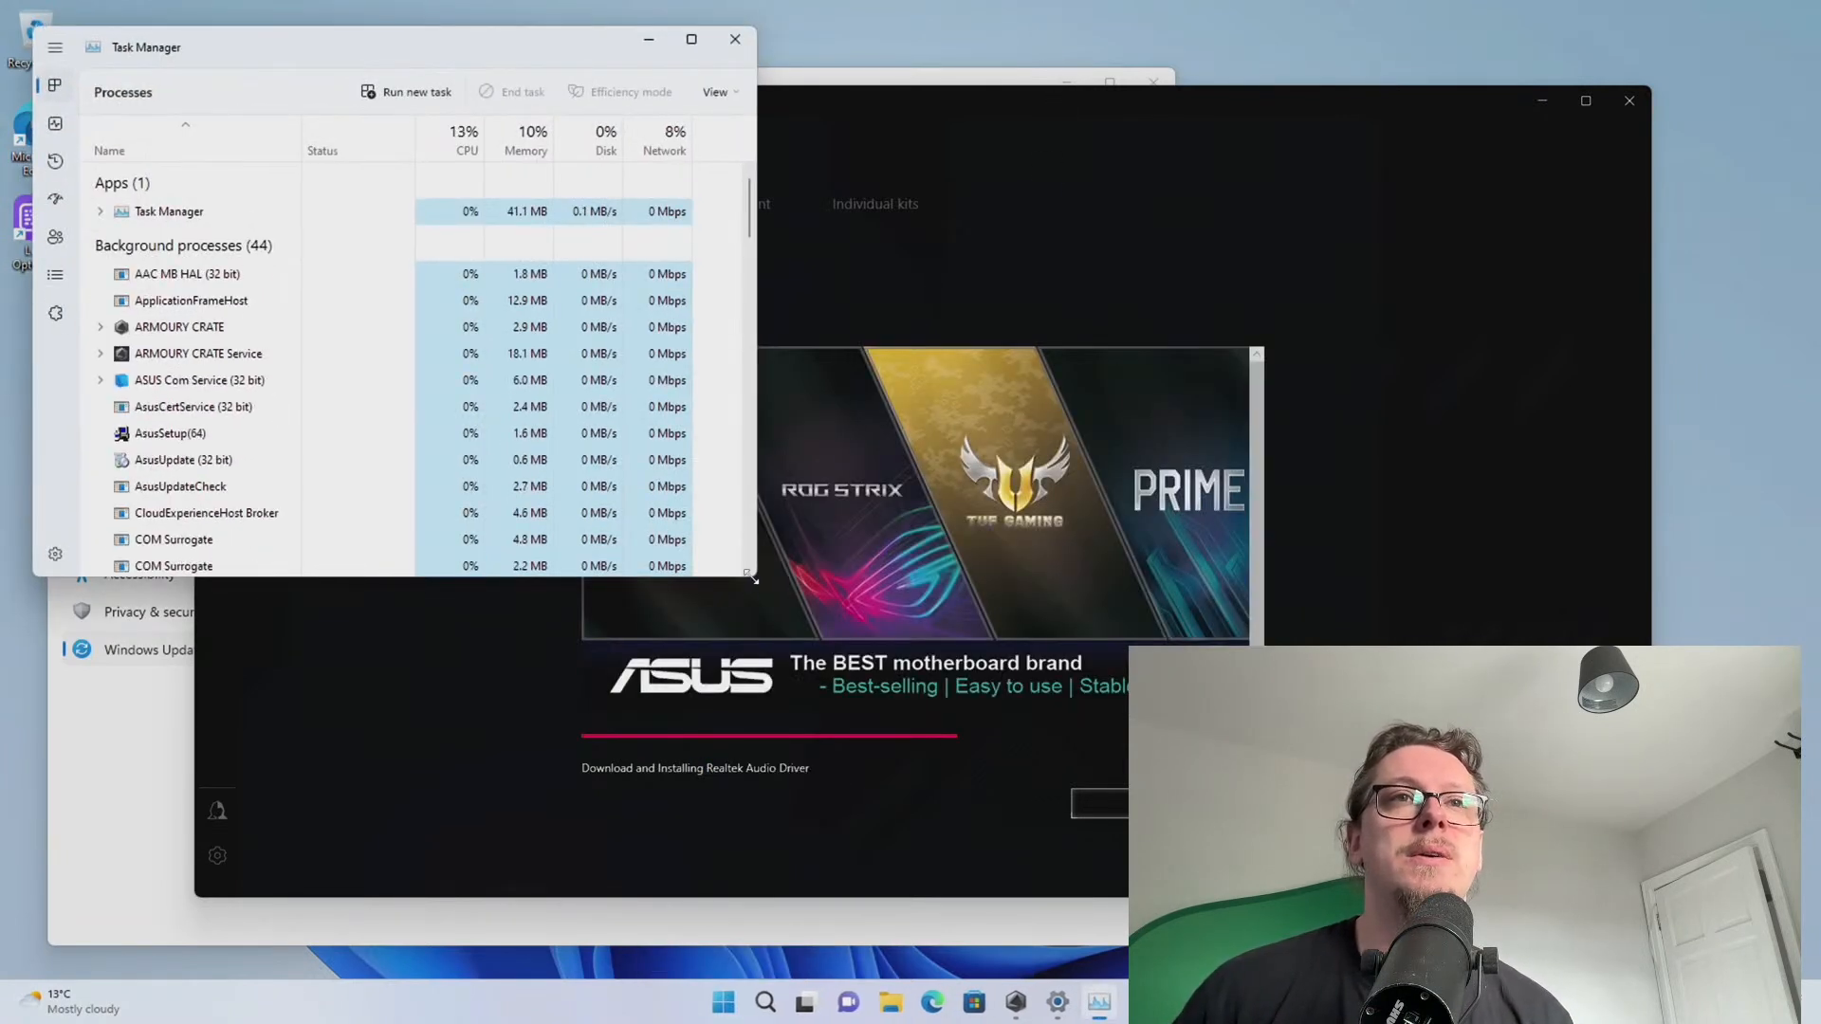
left_click_drag(754, 579, 939, 770)
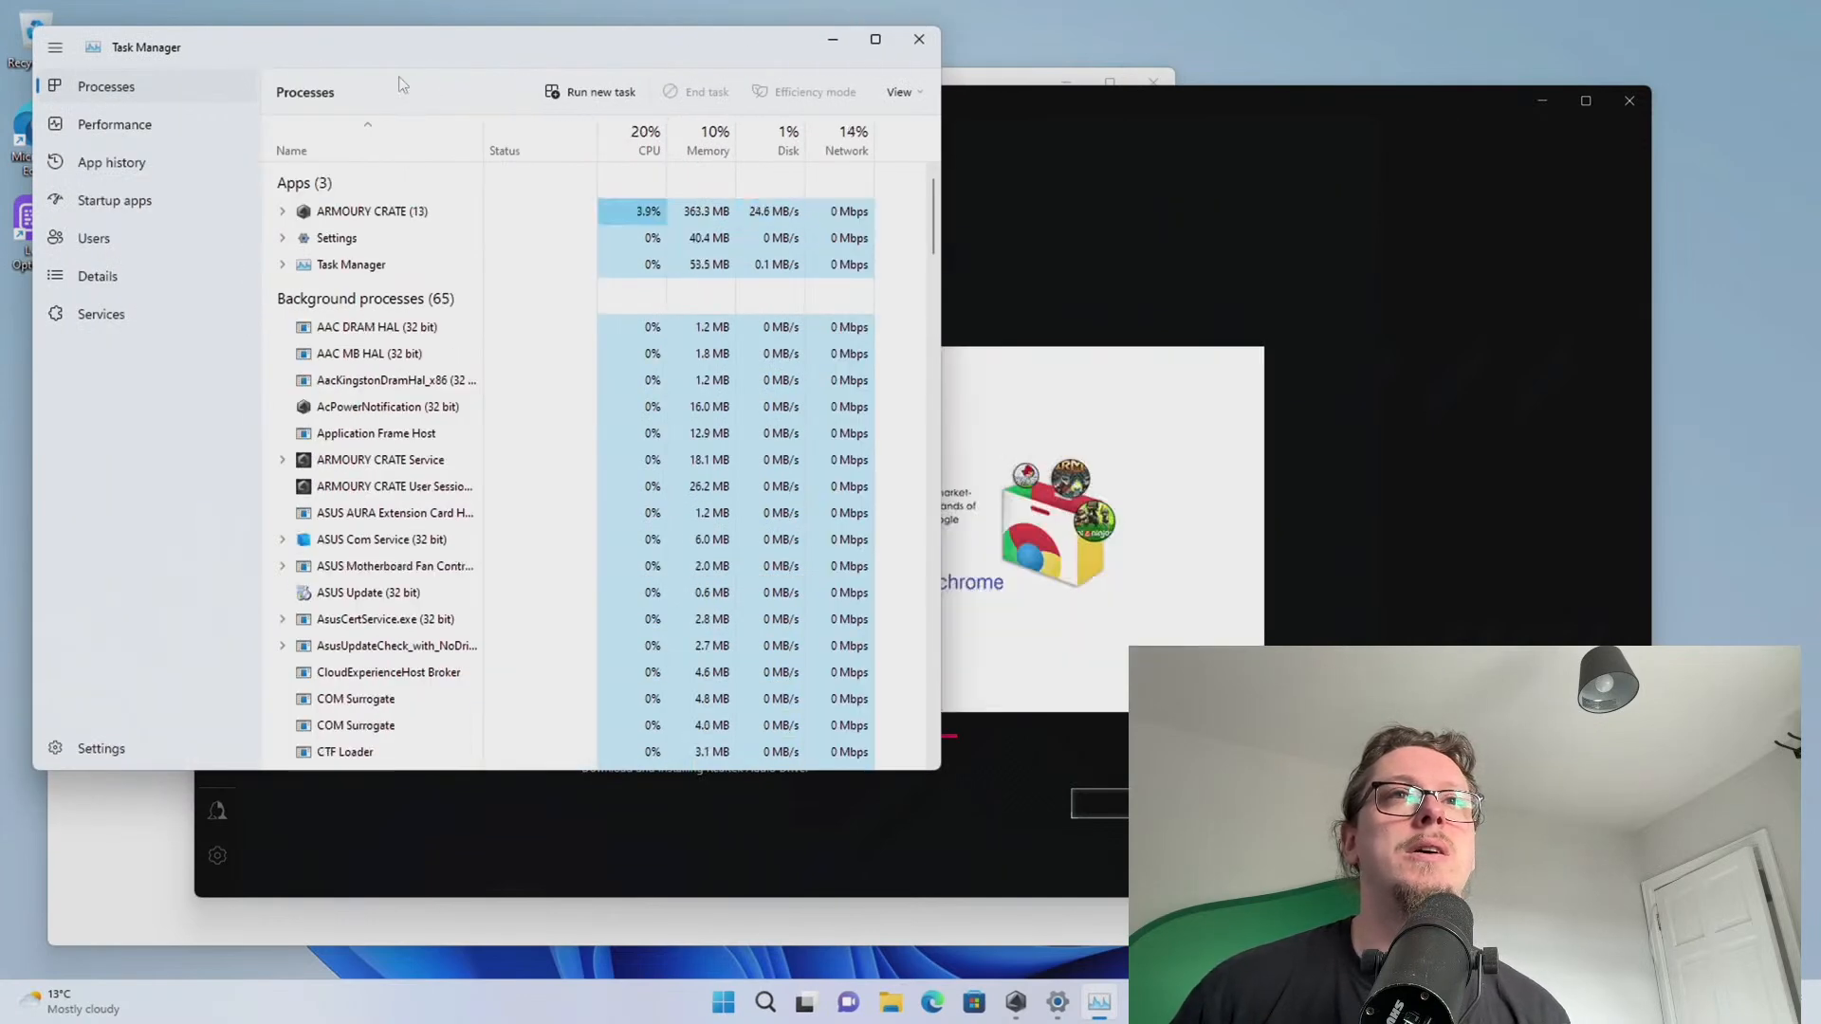
left_click_drag(317, 46, 1053, 36)
left_click(854, 117)
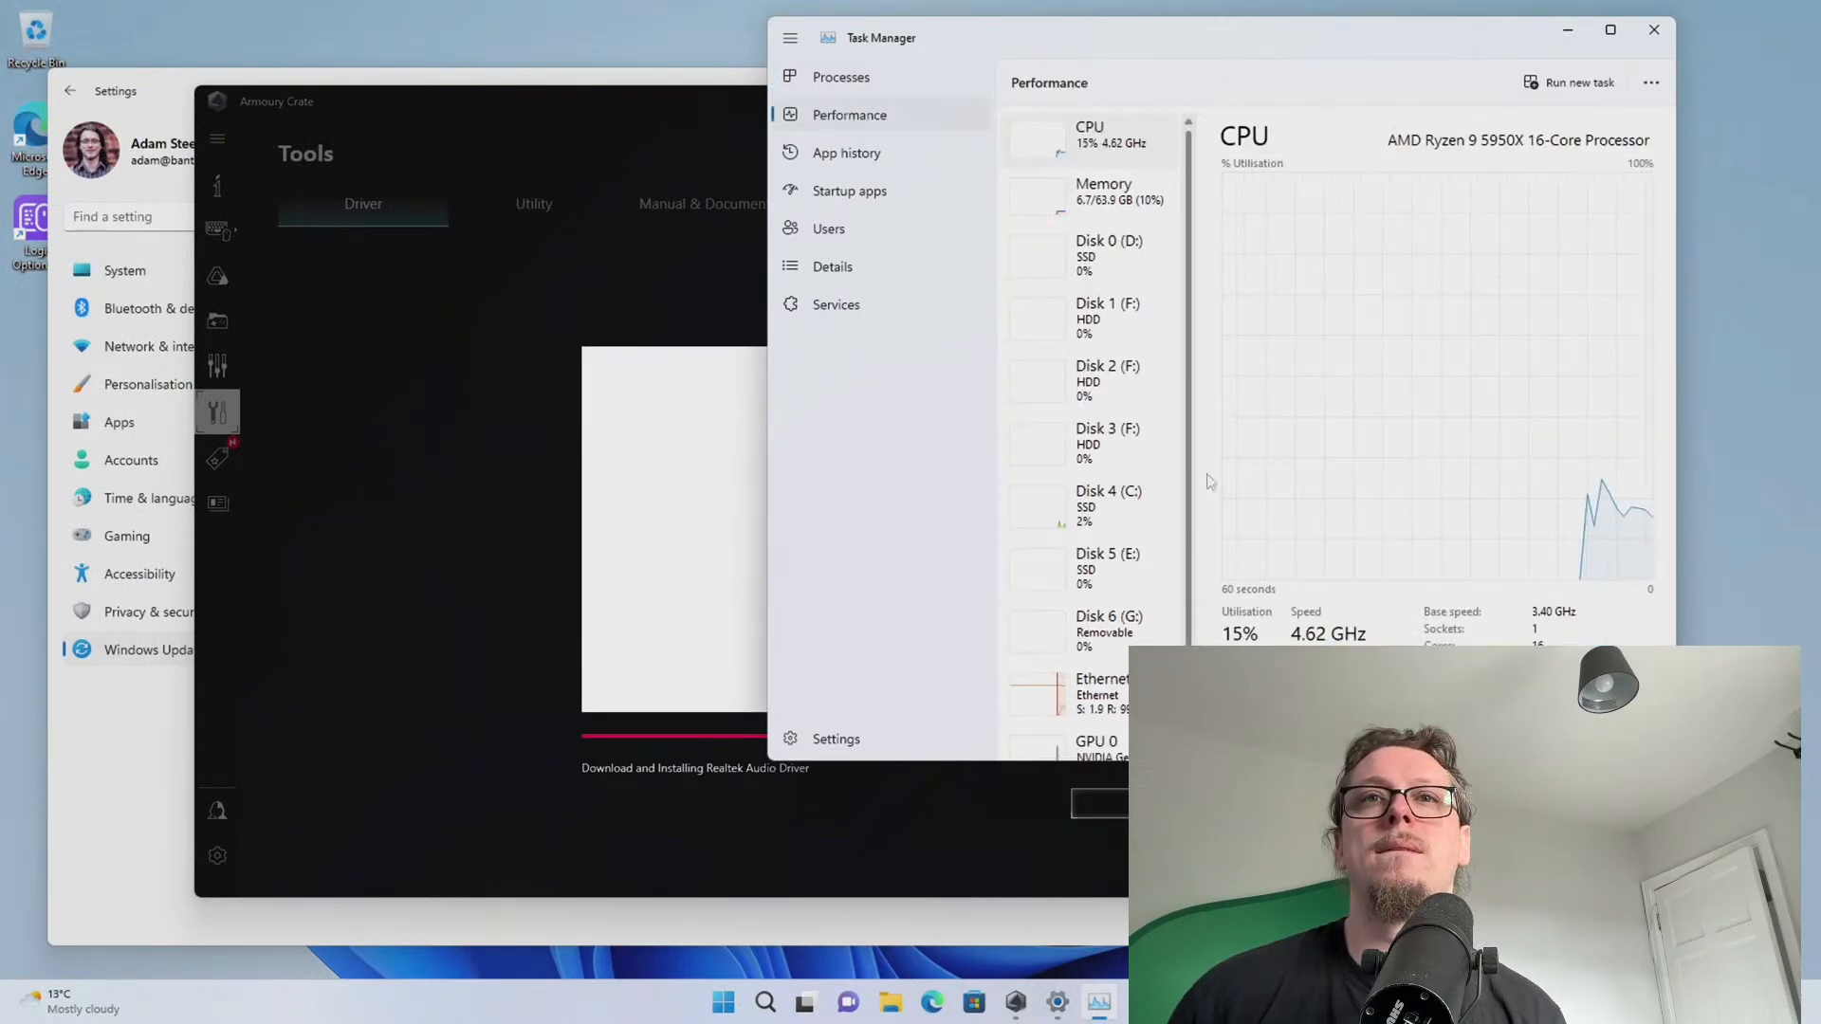
scroll(1159, 510, "down", 1)
scroll(1115, 531, "up", 1)
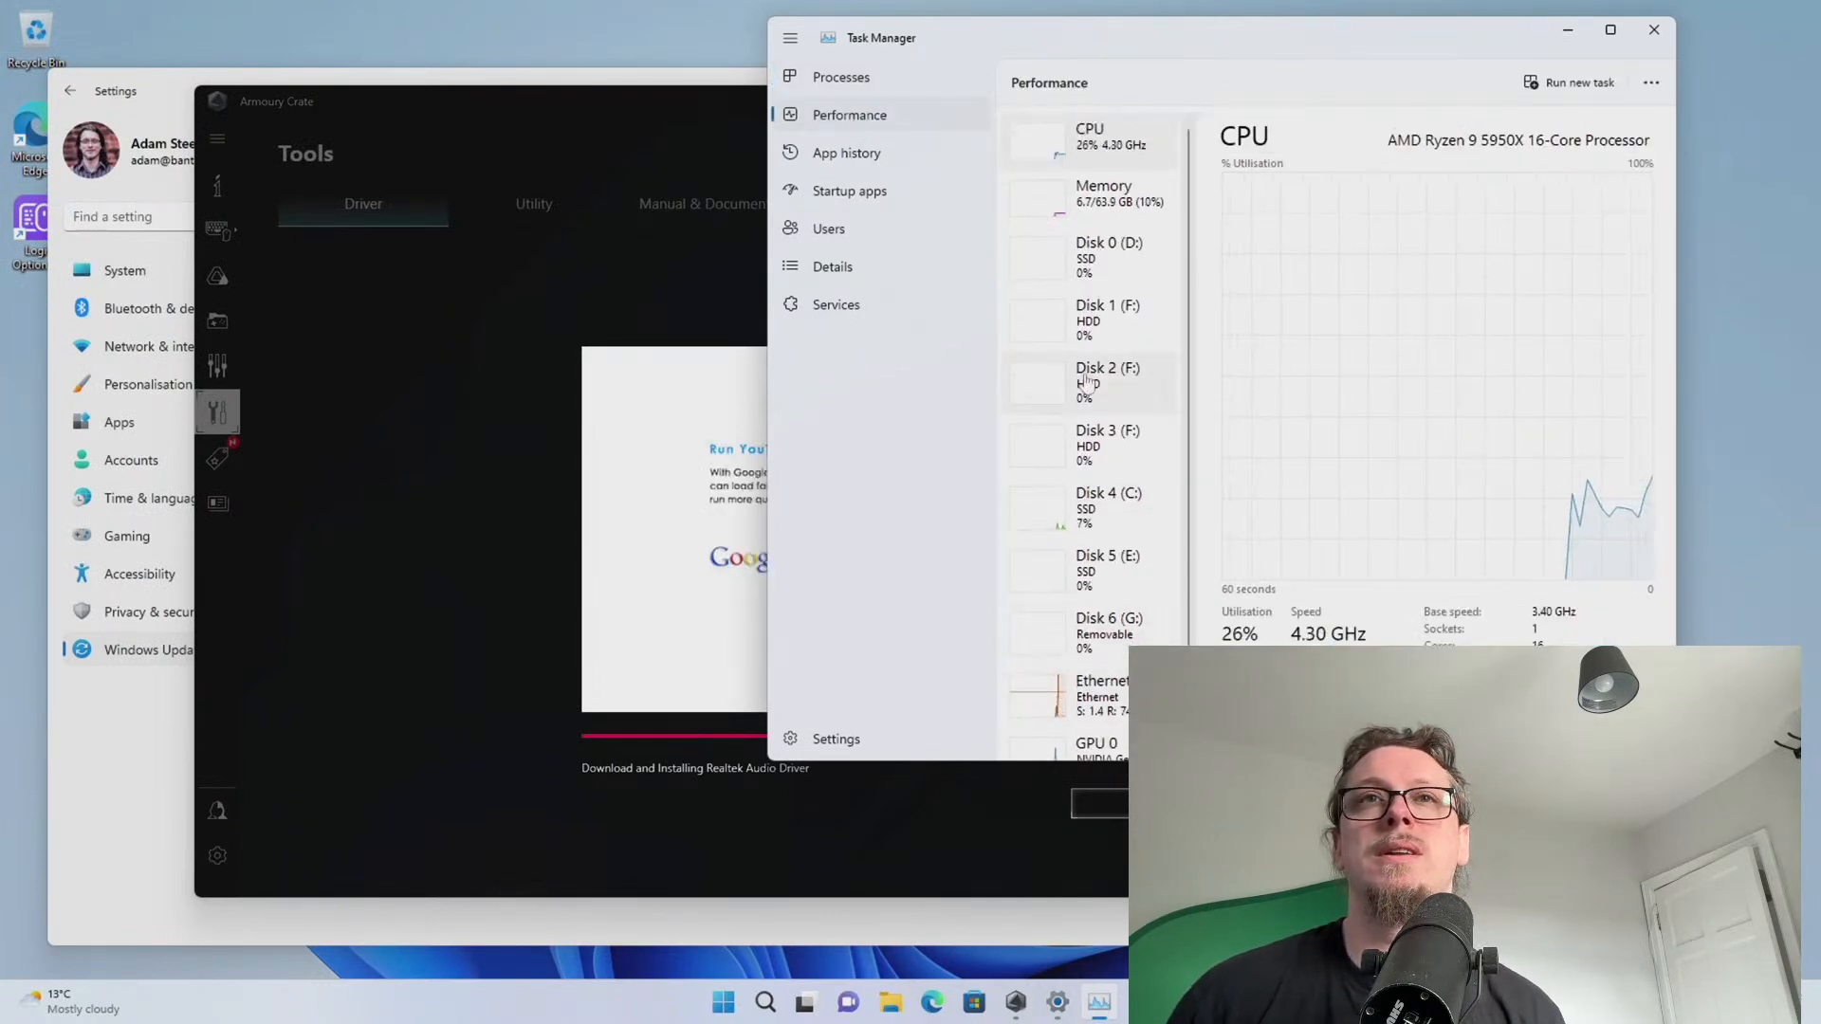
scroll(1110, 531, "down", 1)
left_click(722, 1002)
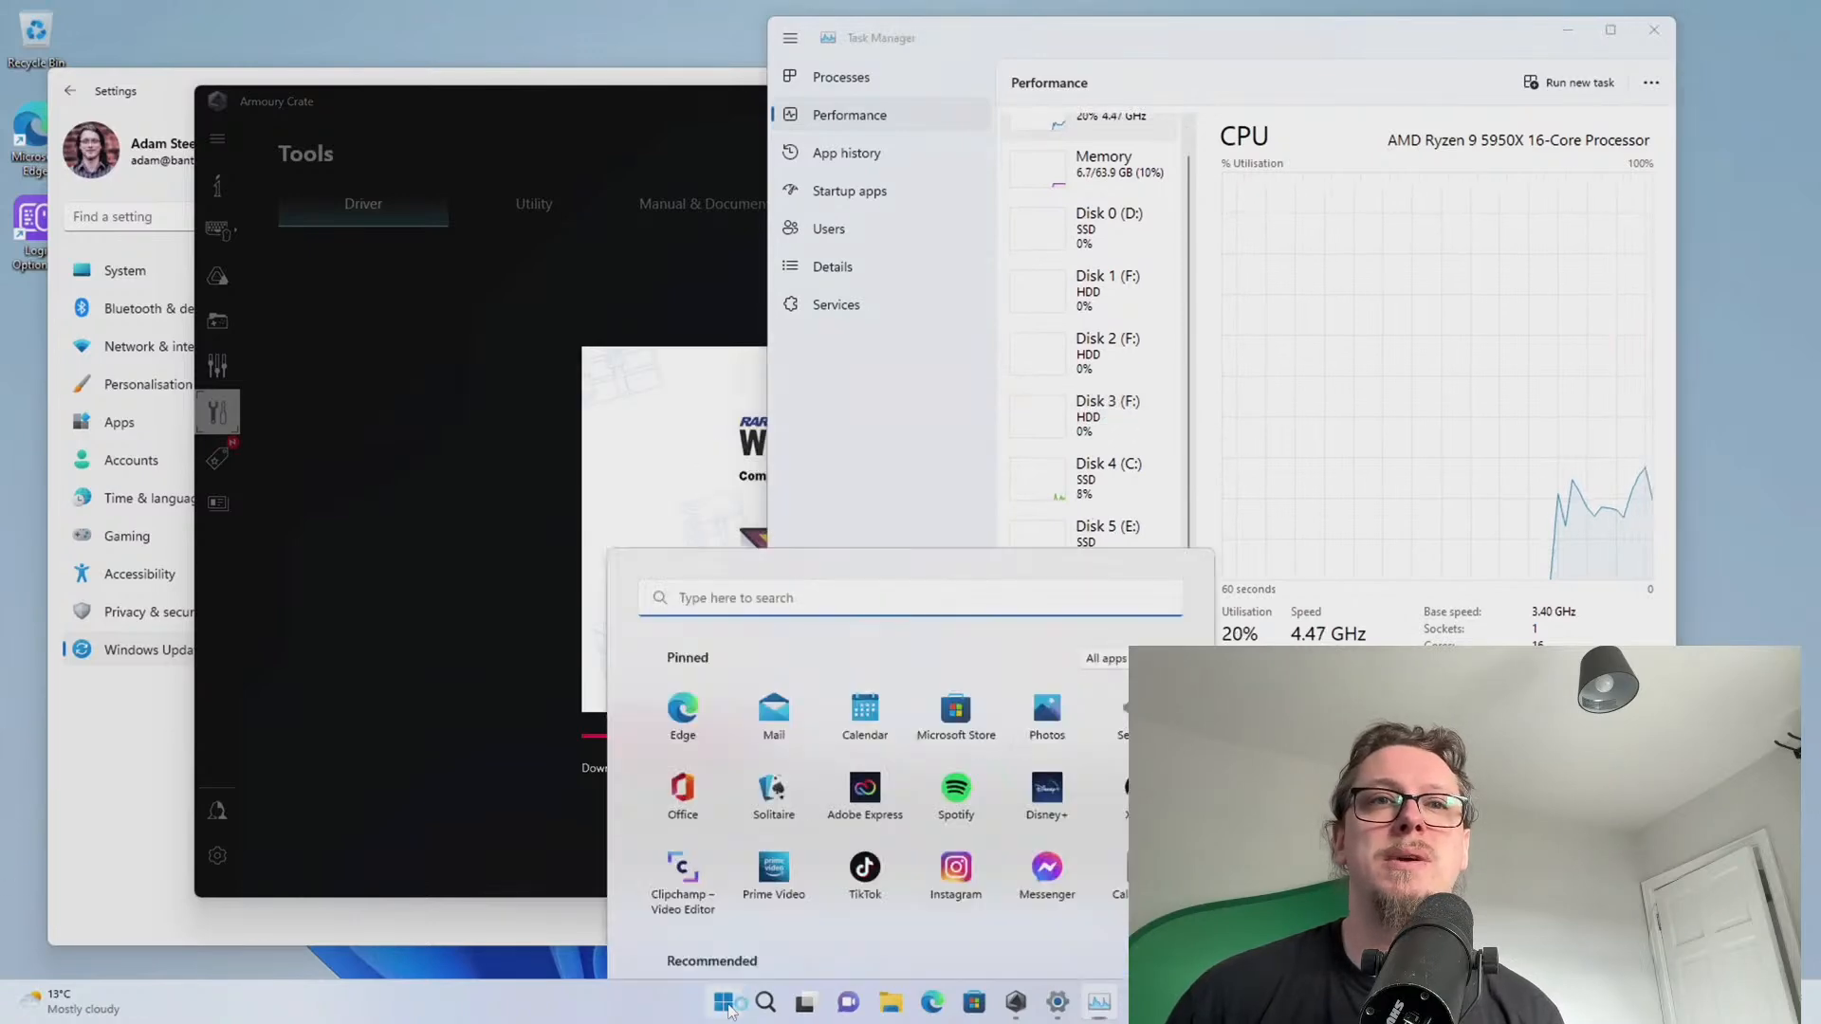
left_click(891, 1002)
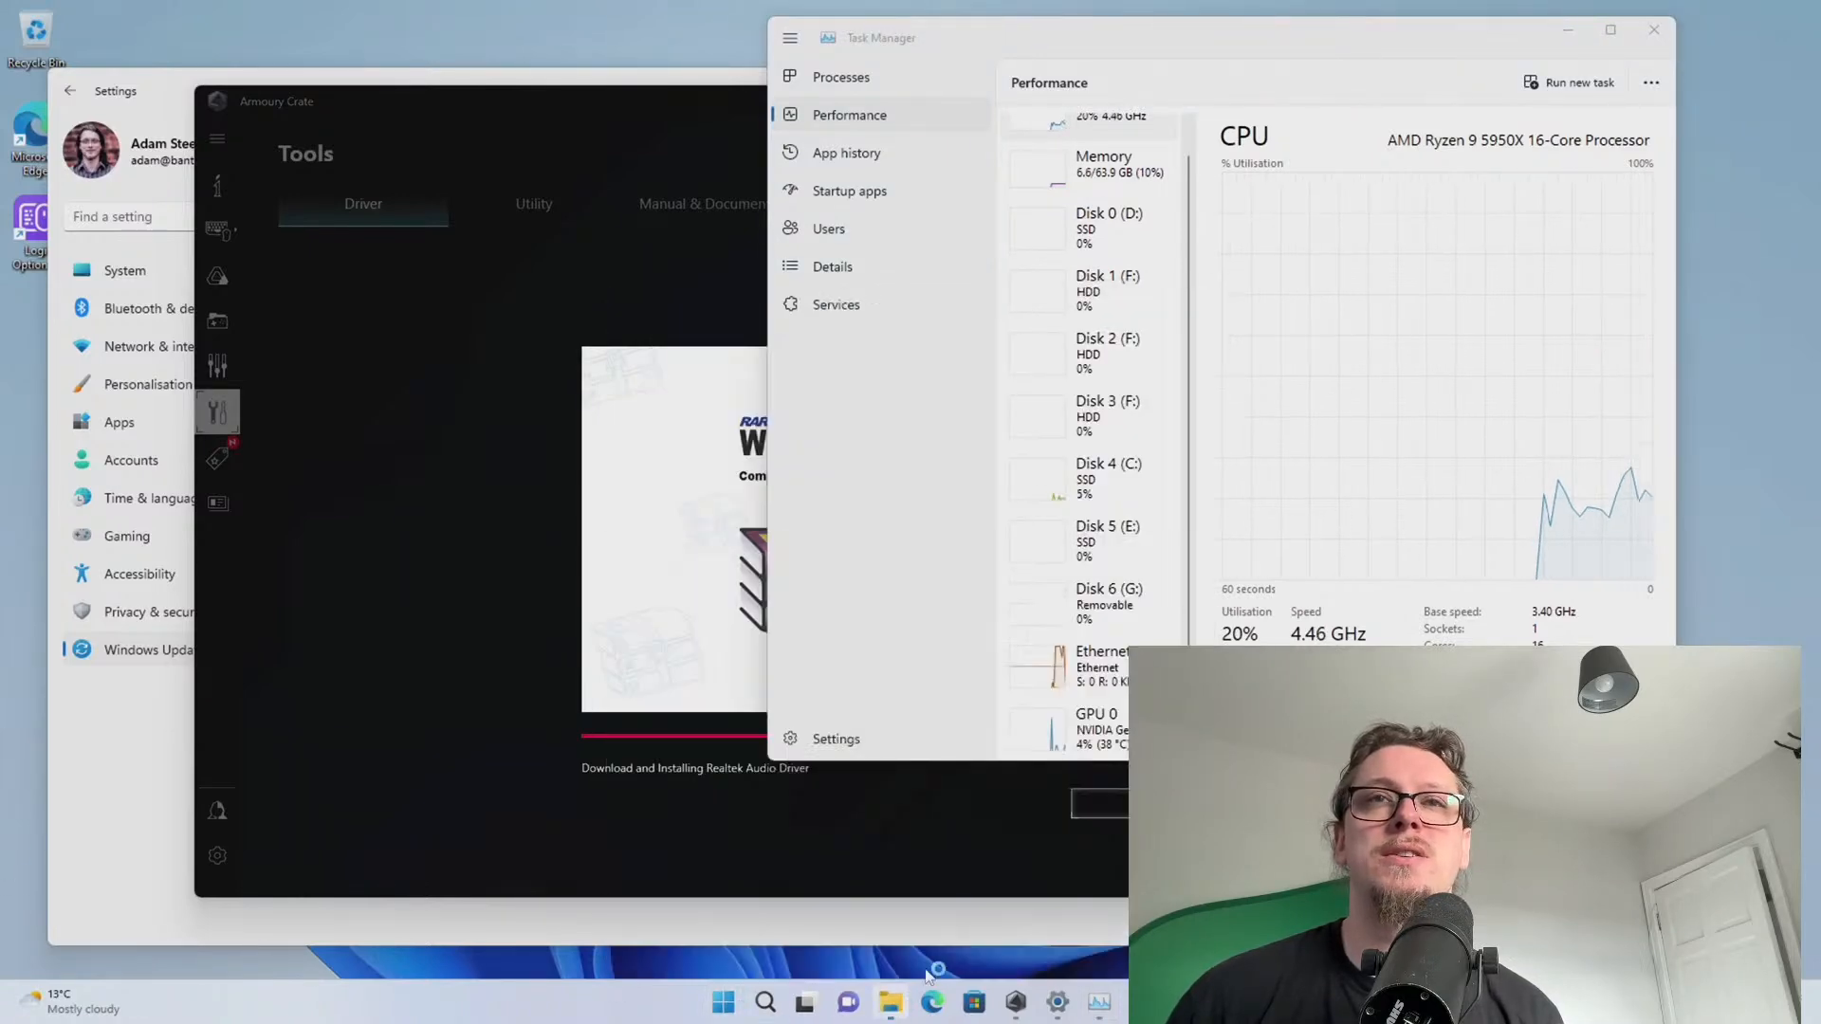
Browse This PC, look inside SpeedChunk (F:), go back, and close File Explorer
left_click(454, 610)
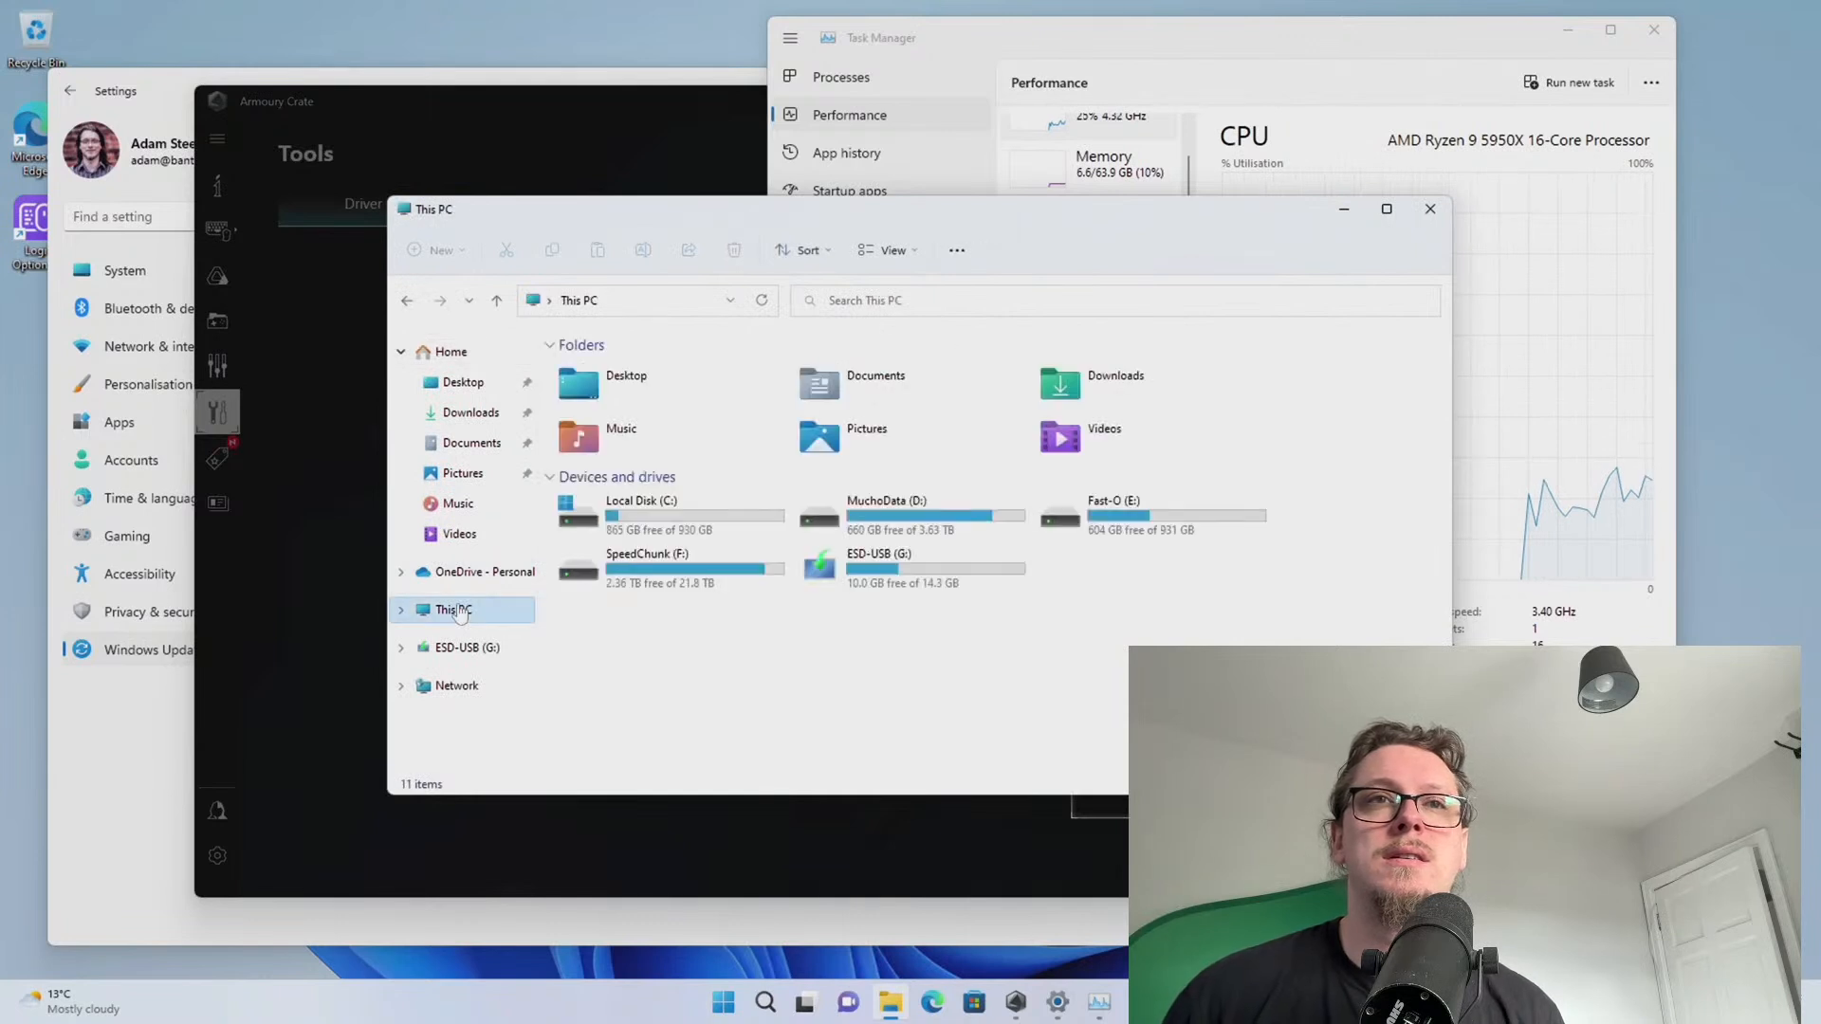
double_click(664, 569)
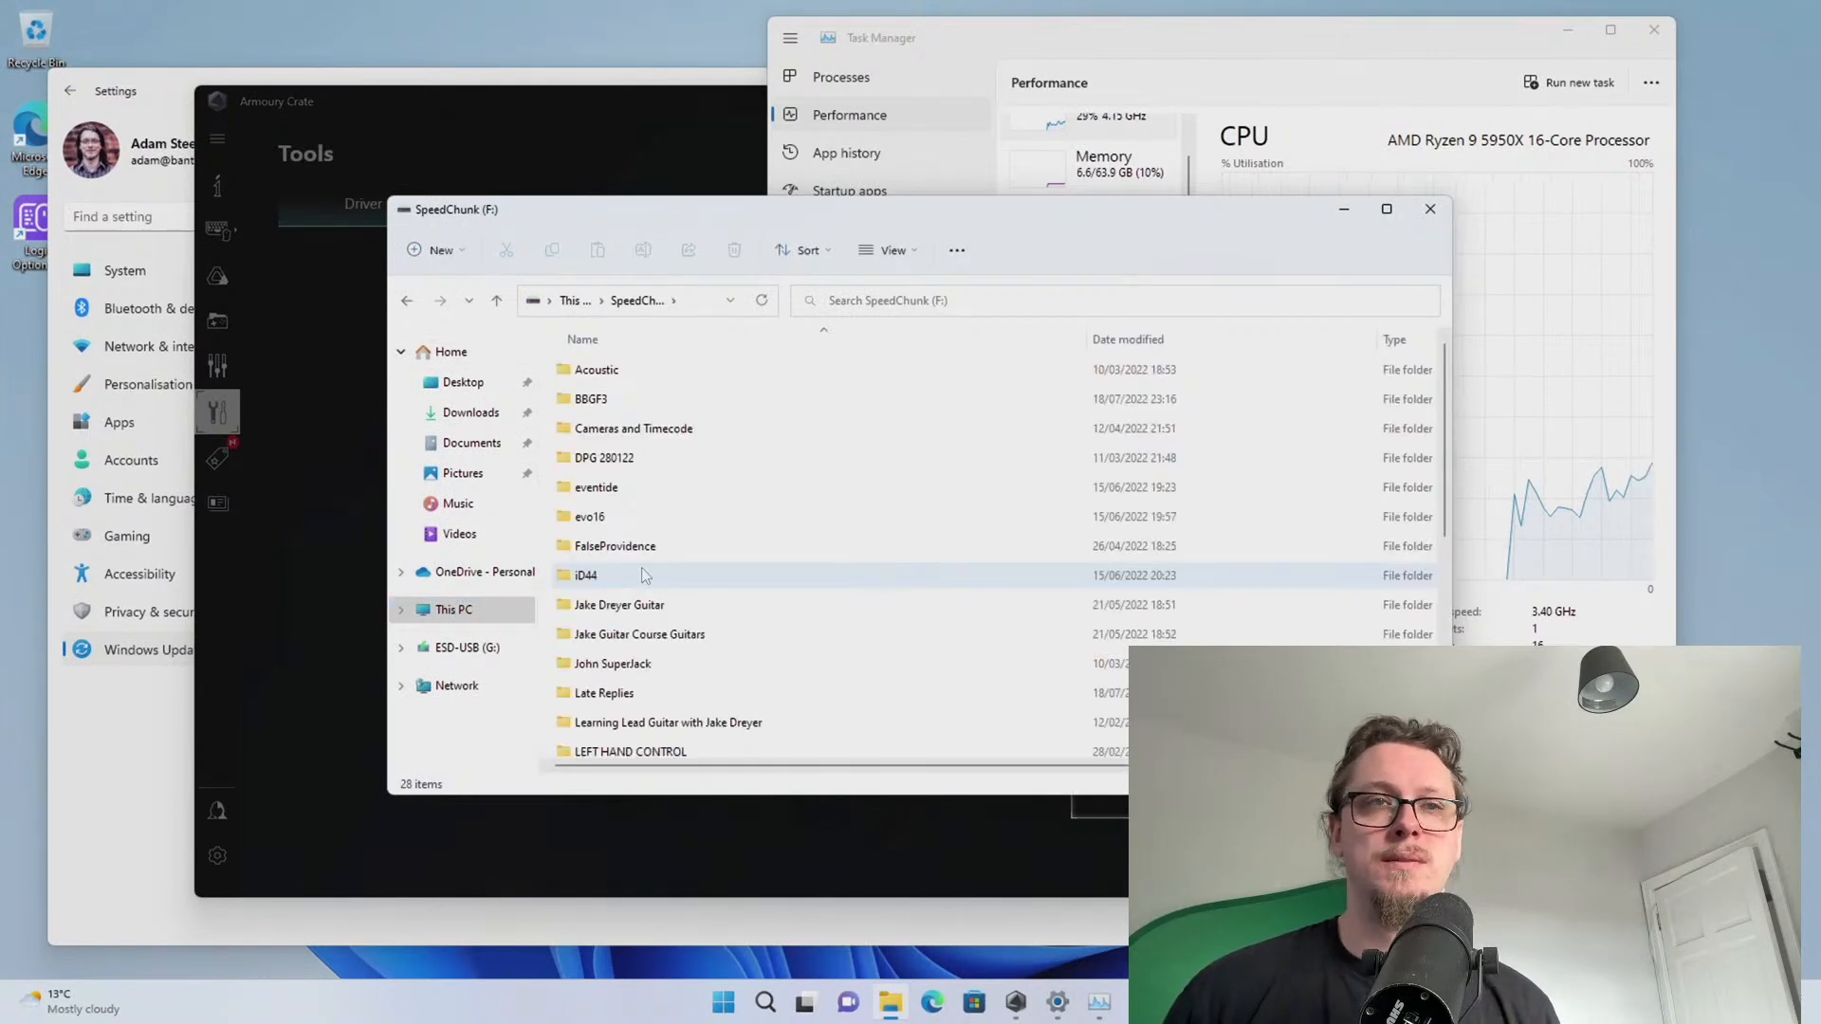
scroll(661, 557, "down", 3)
key("alt+Left")
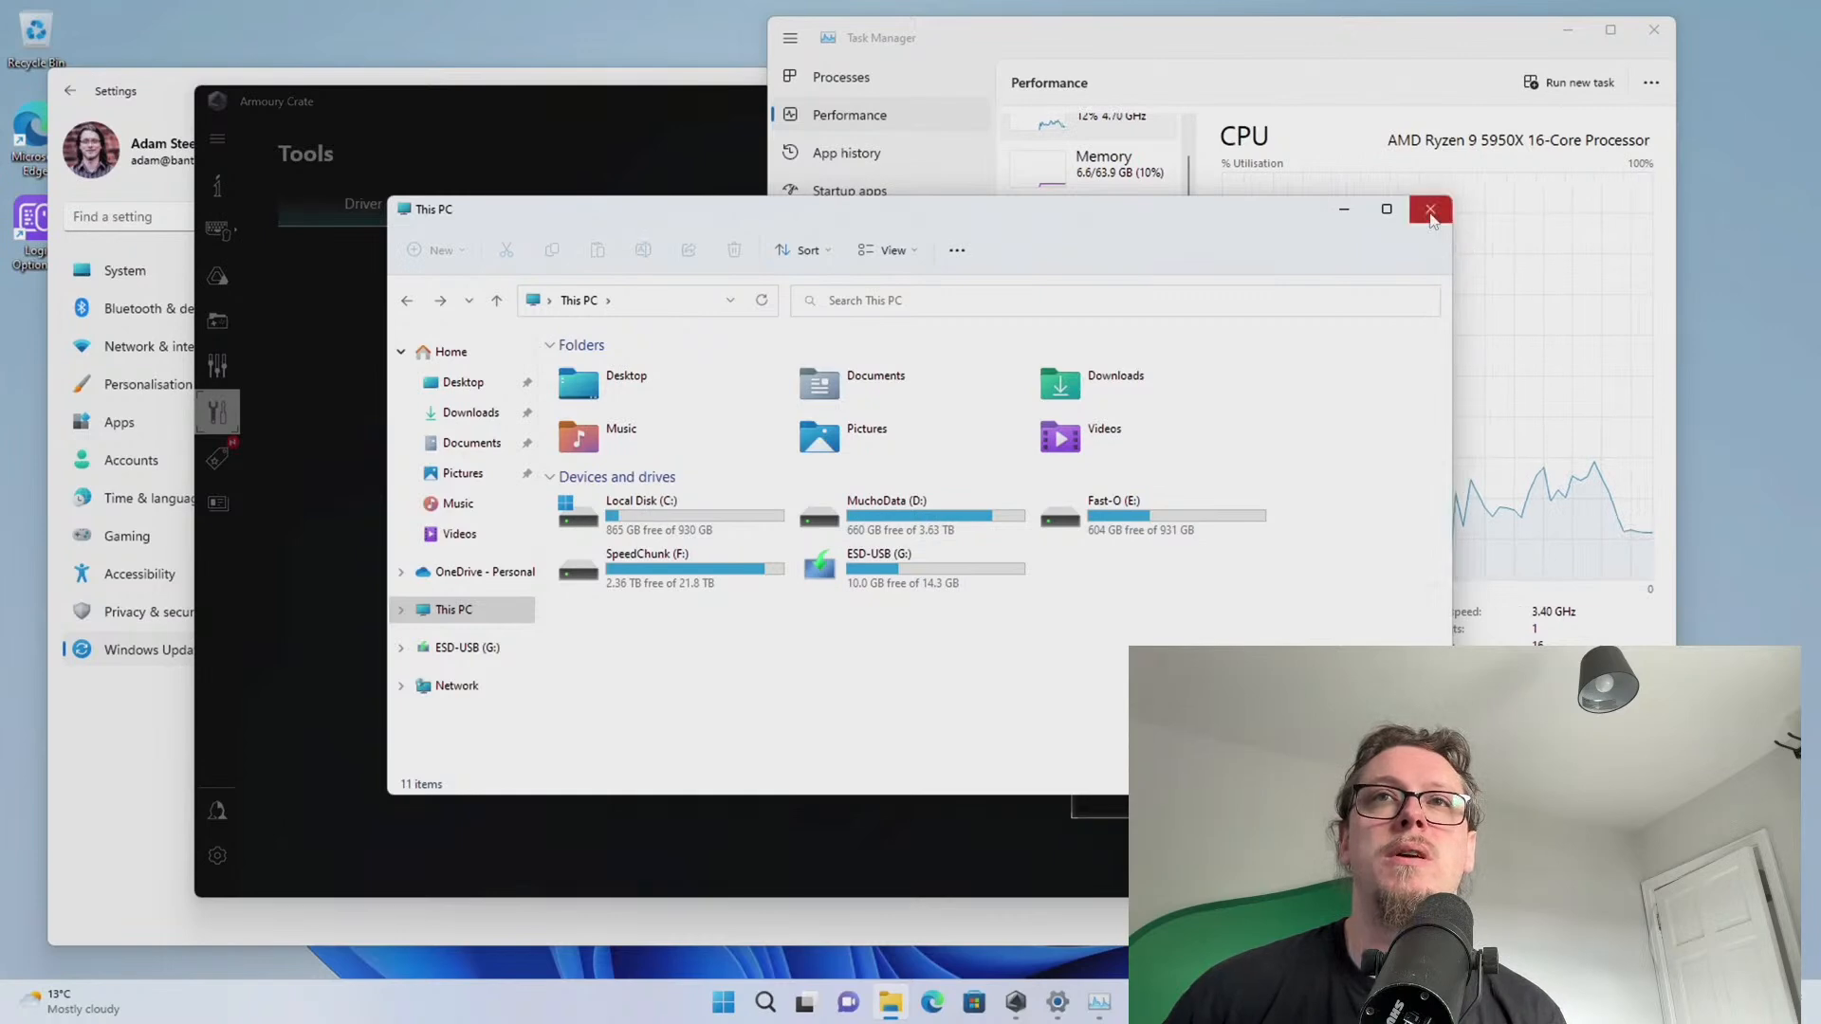
left_click(1430, 209)
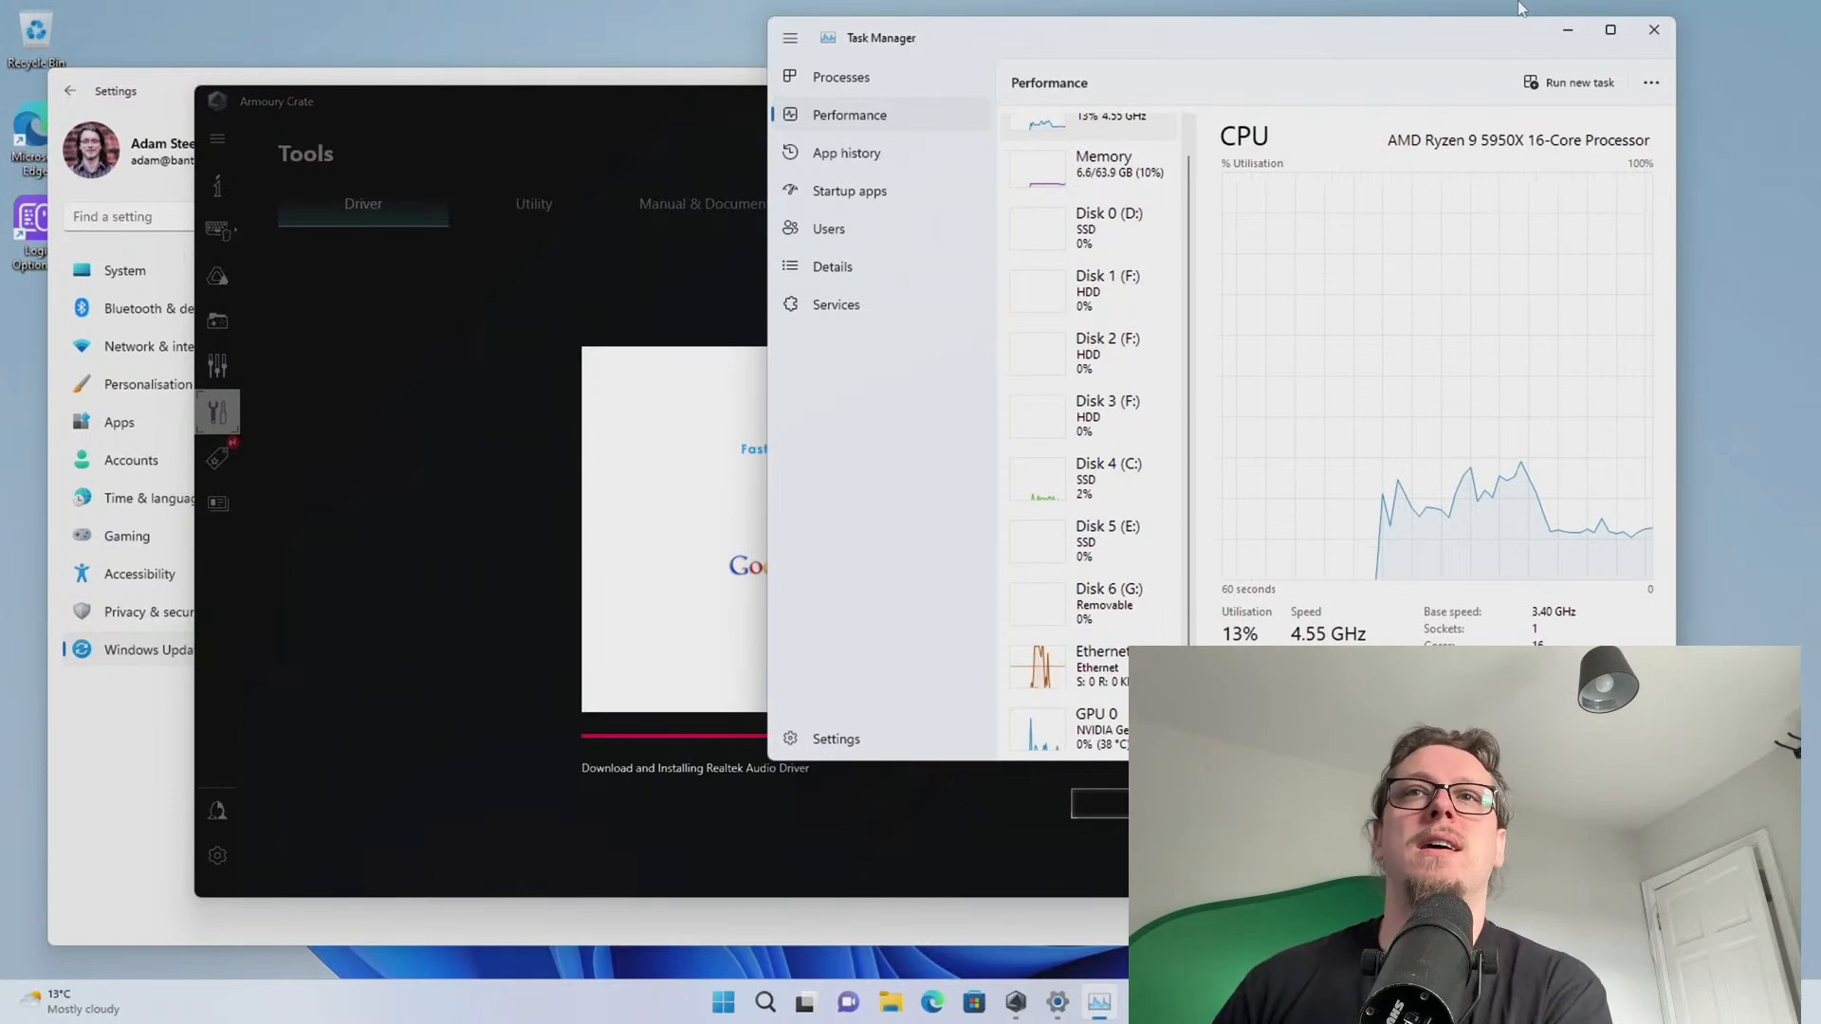
Enlarge Task Manager from its bottom-right corner and shift it over, bringing up Snap Assist
scroll(1138, 284, "up", 1)
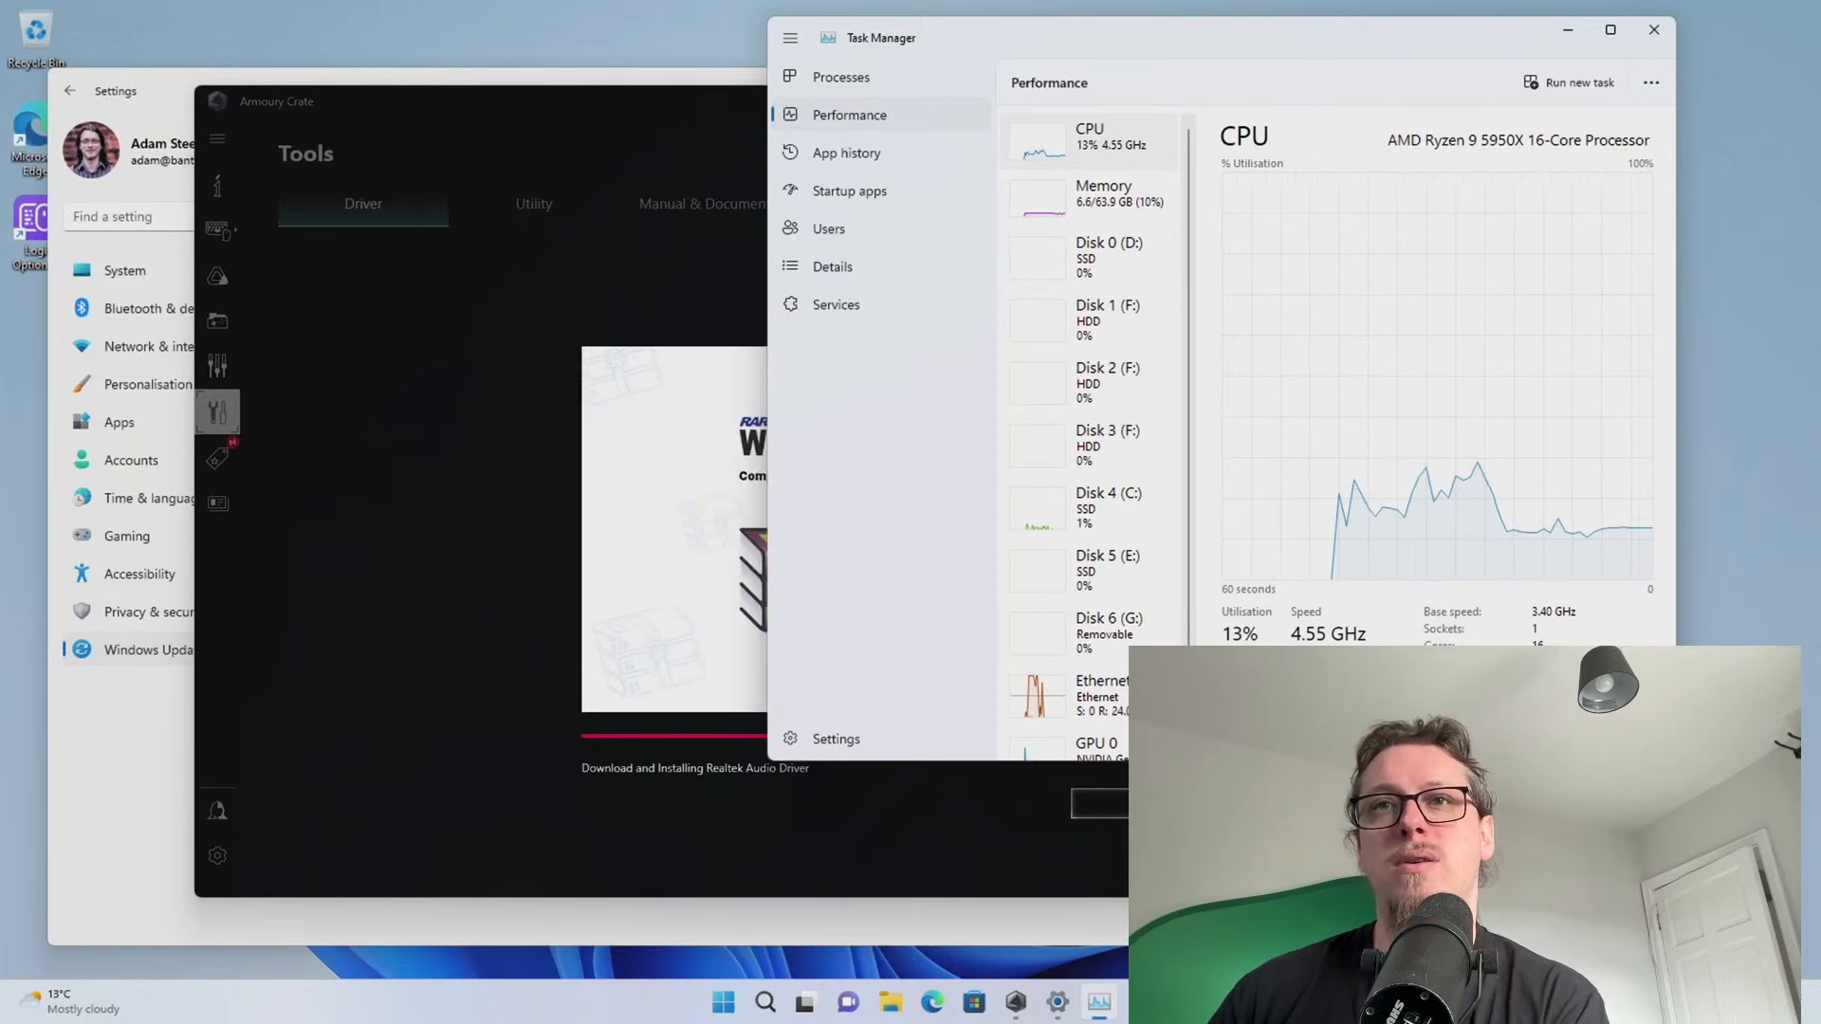
left_click_drag(1675, 760, 1746, 791)
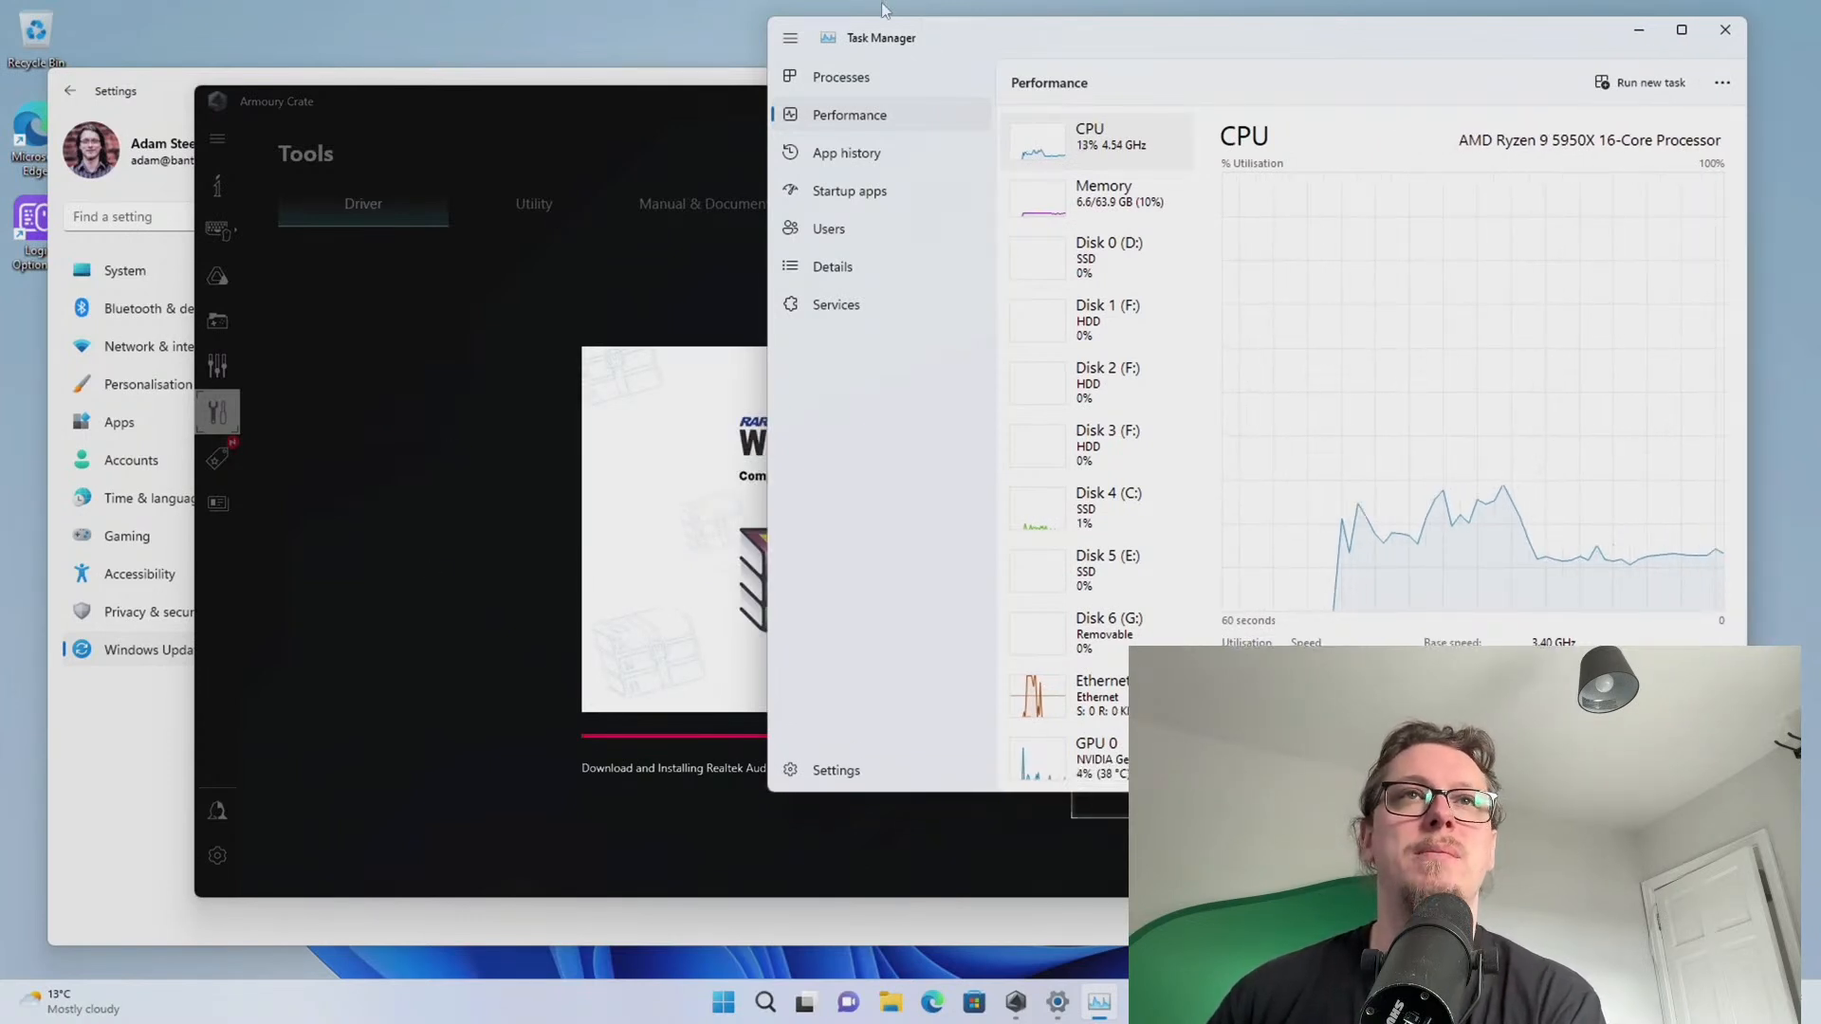
left_click_drag(1022, 46, 794, 59)
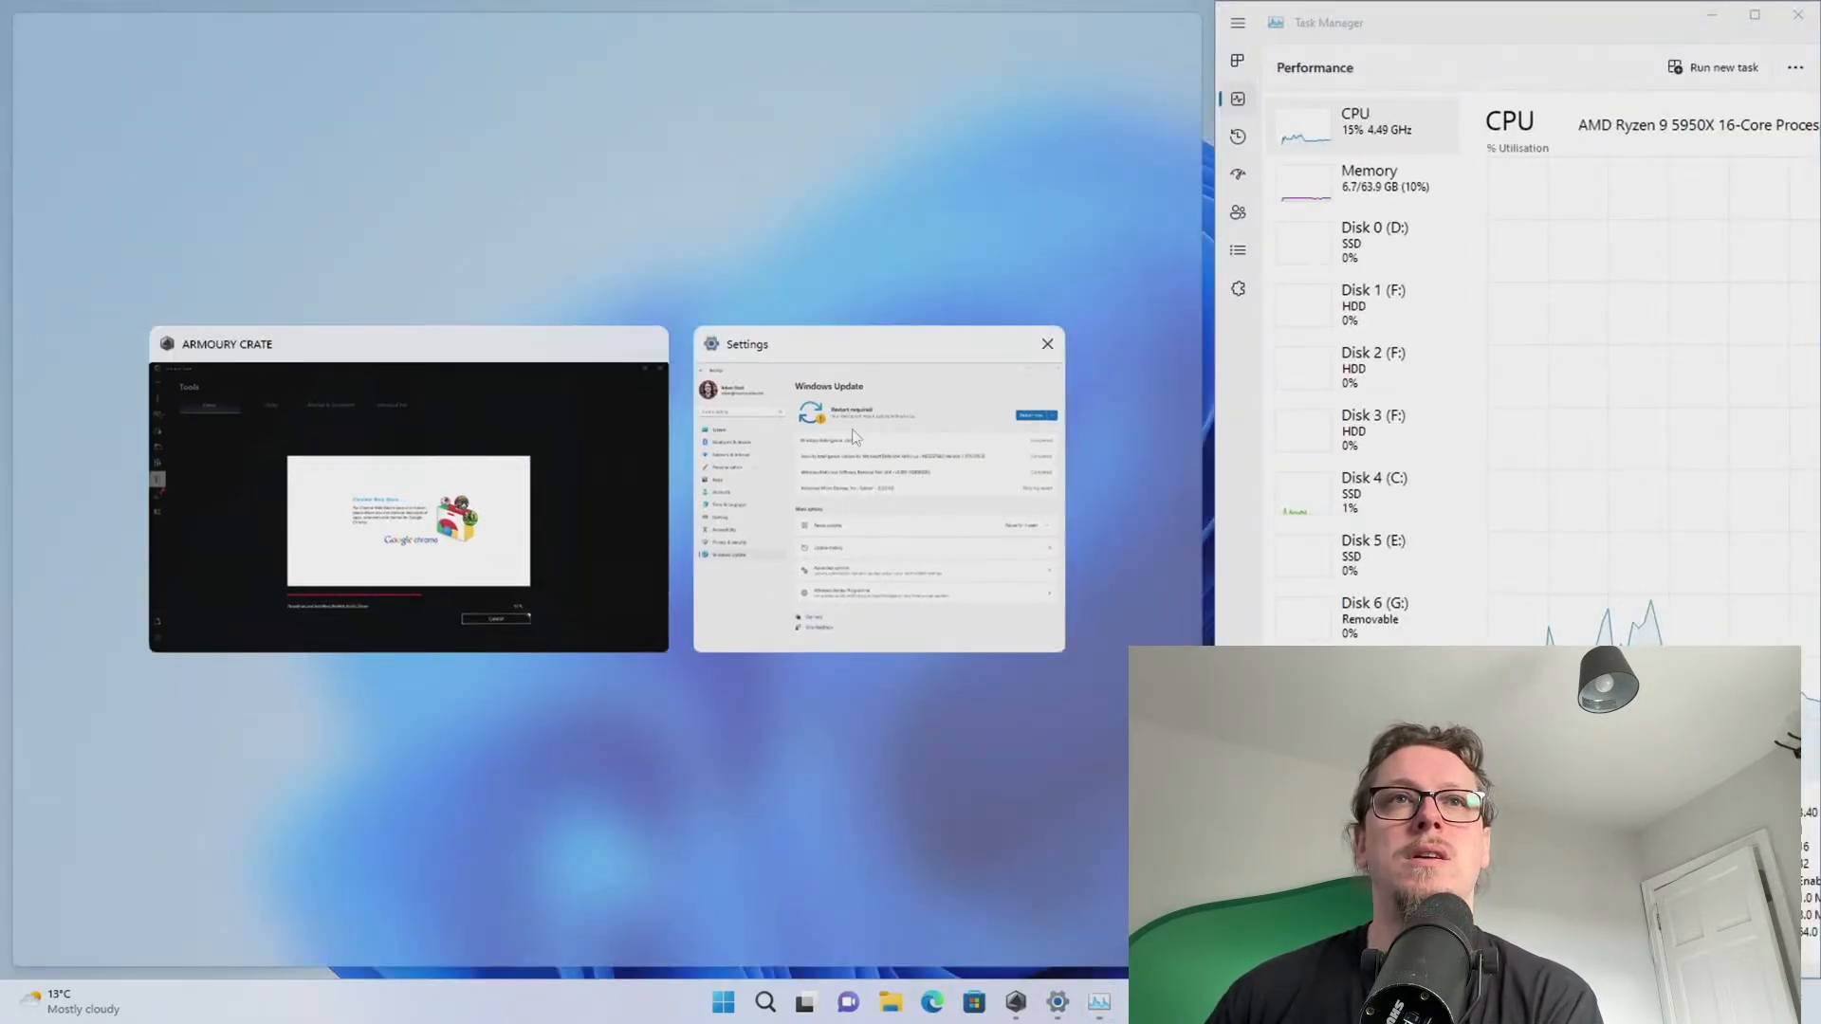
Snap Settings beside Task Manager, rearrange the windows, and dismiss the snap suggestions
left_click(830, 436)
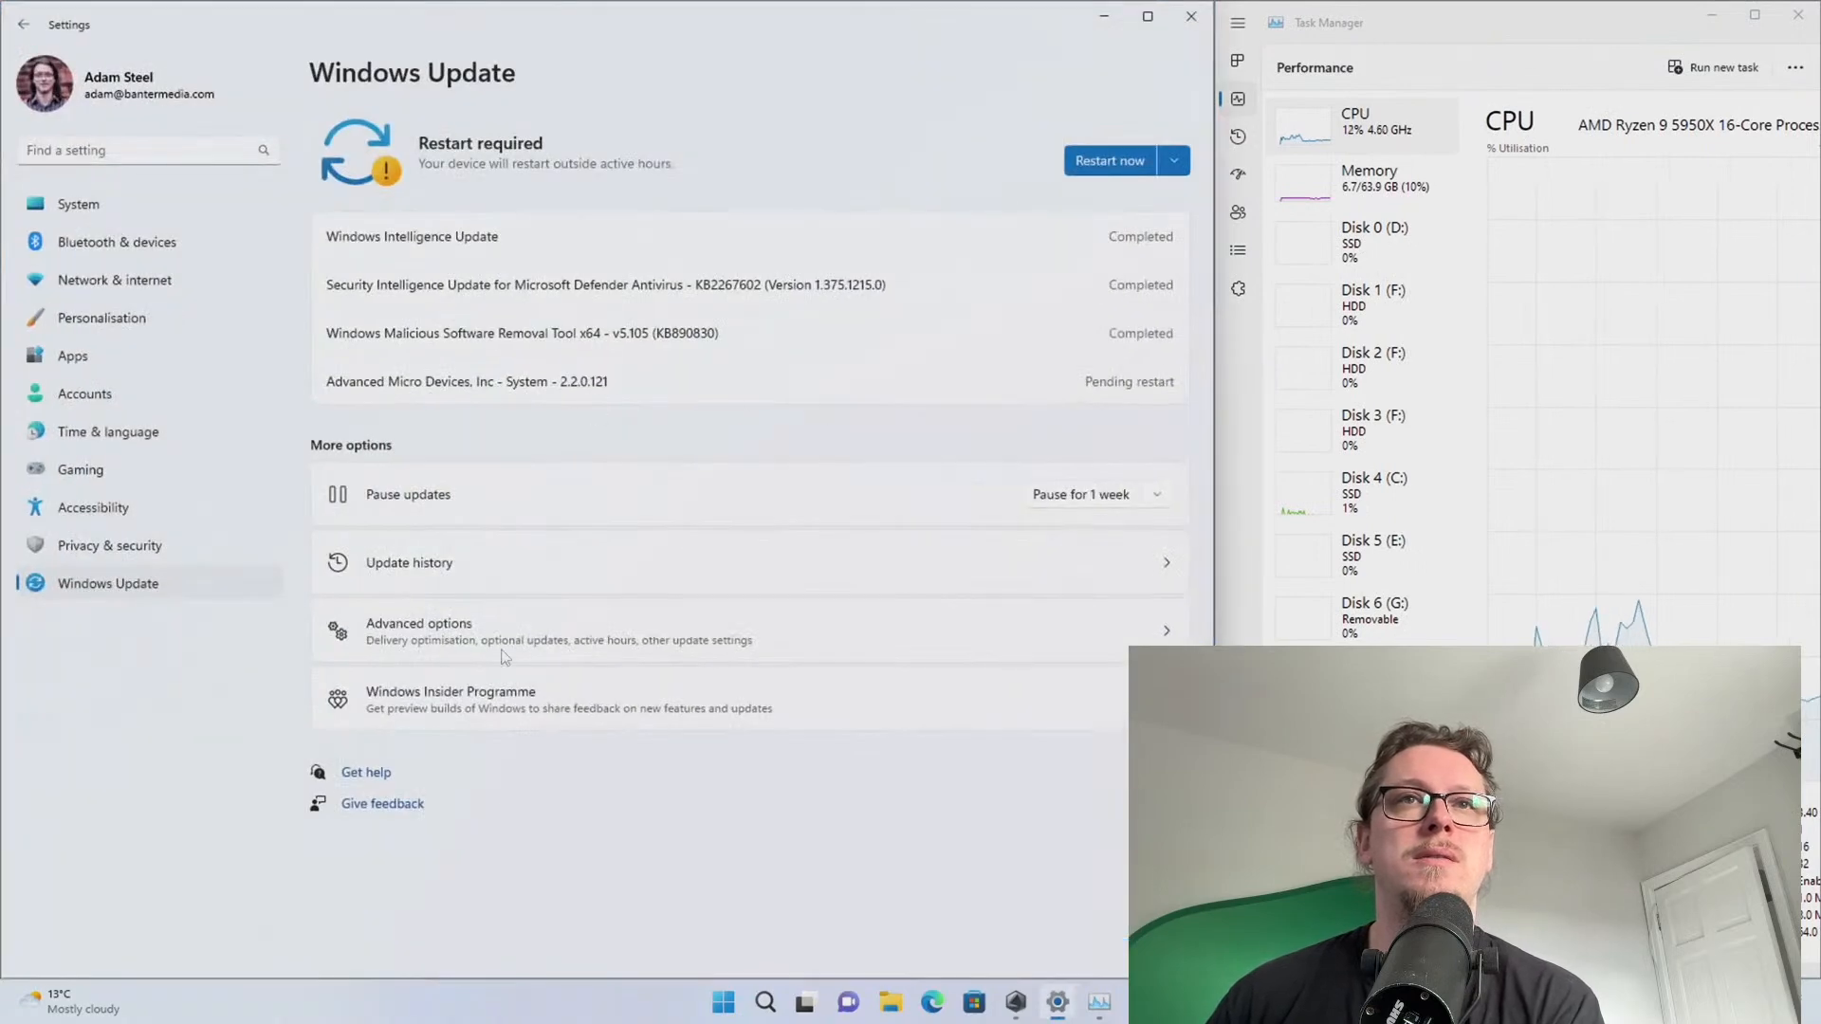
left_click_drag(794, 29, 795, 102)
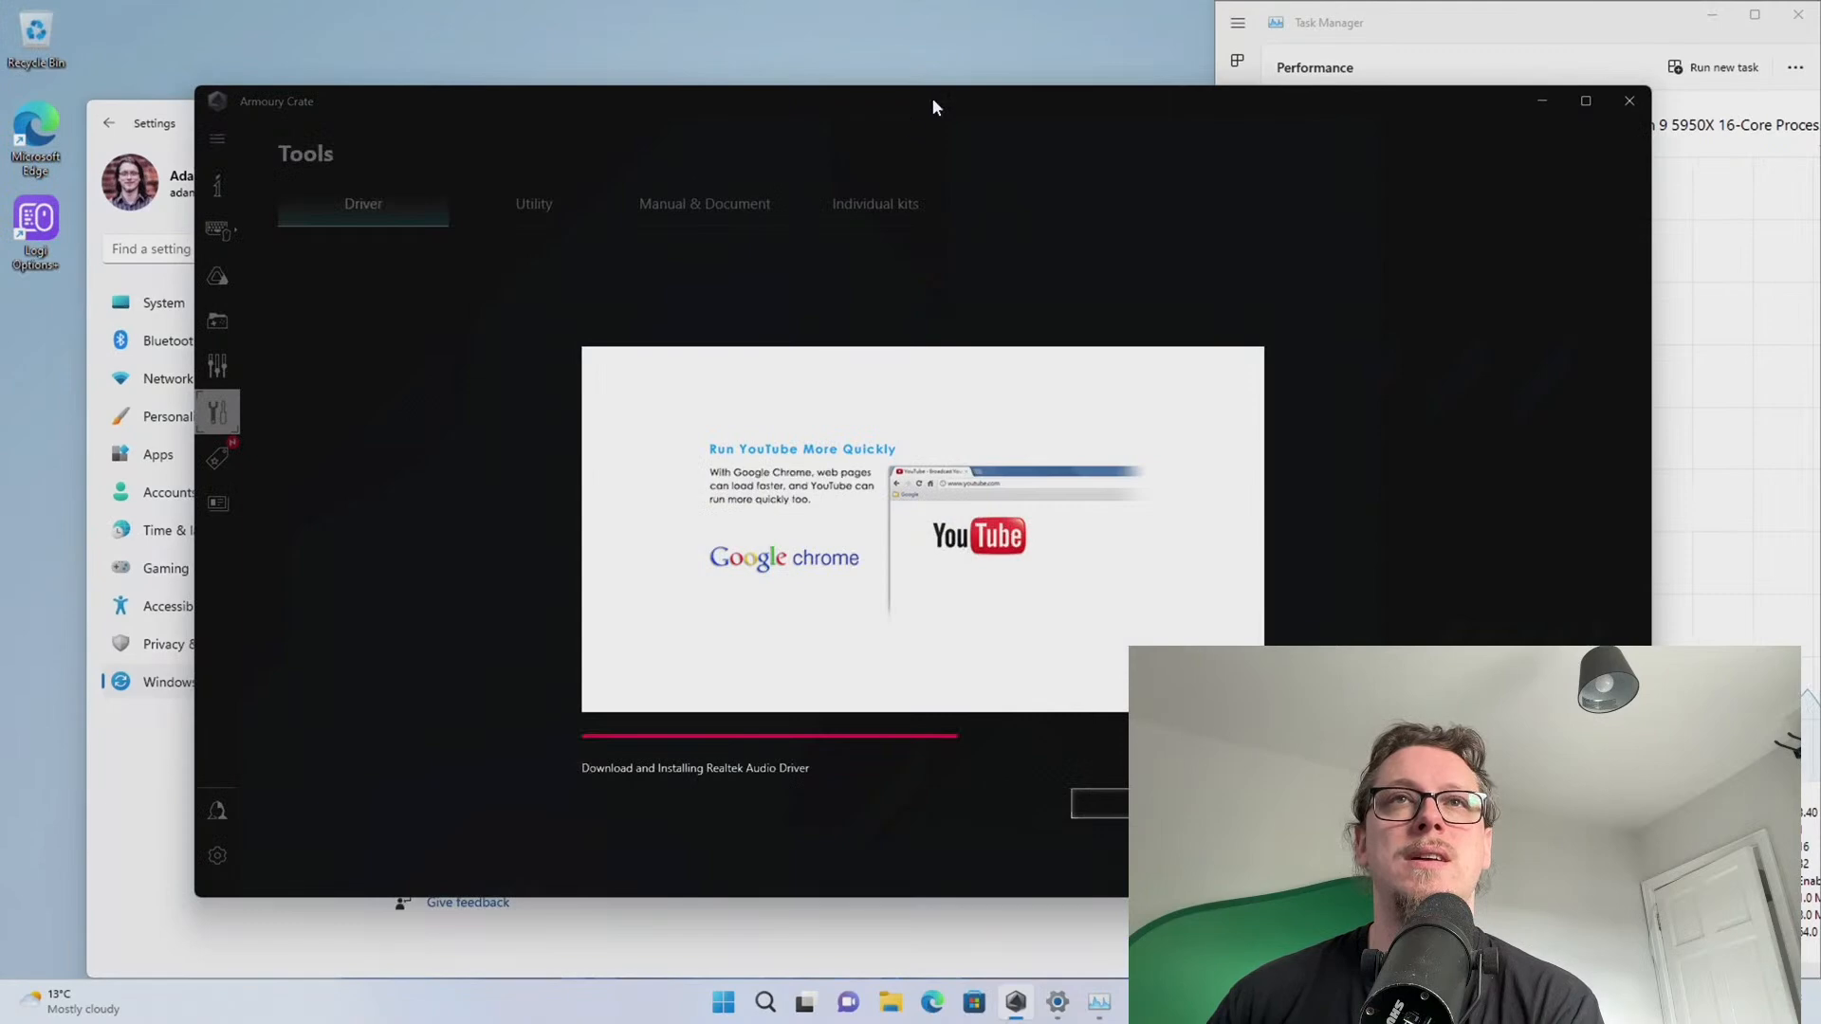
left_click_drag(1543, 9, 867, 36)
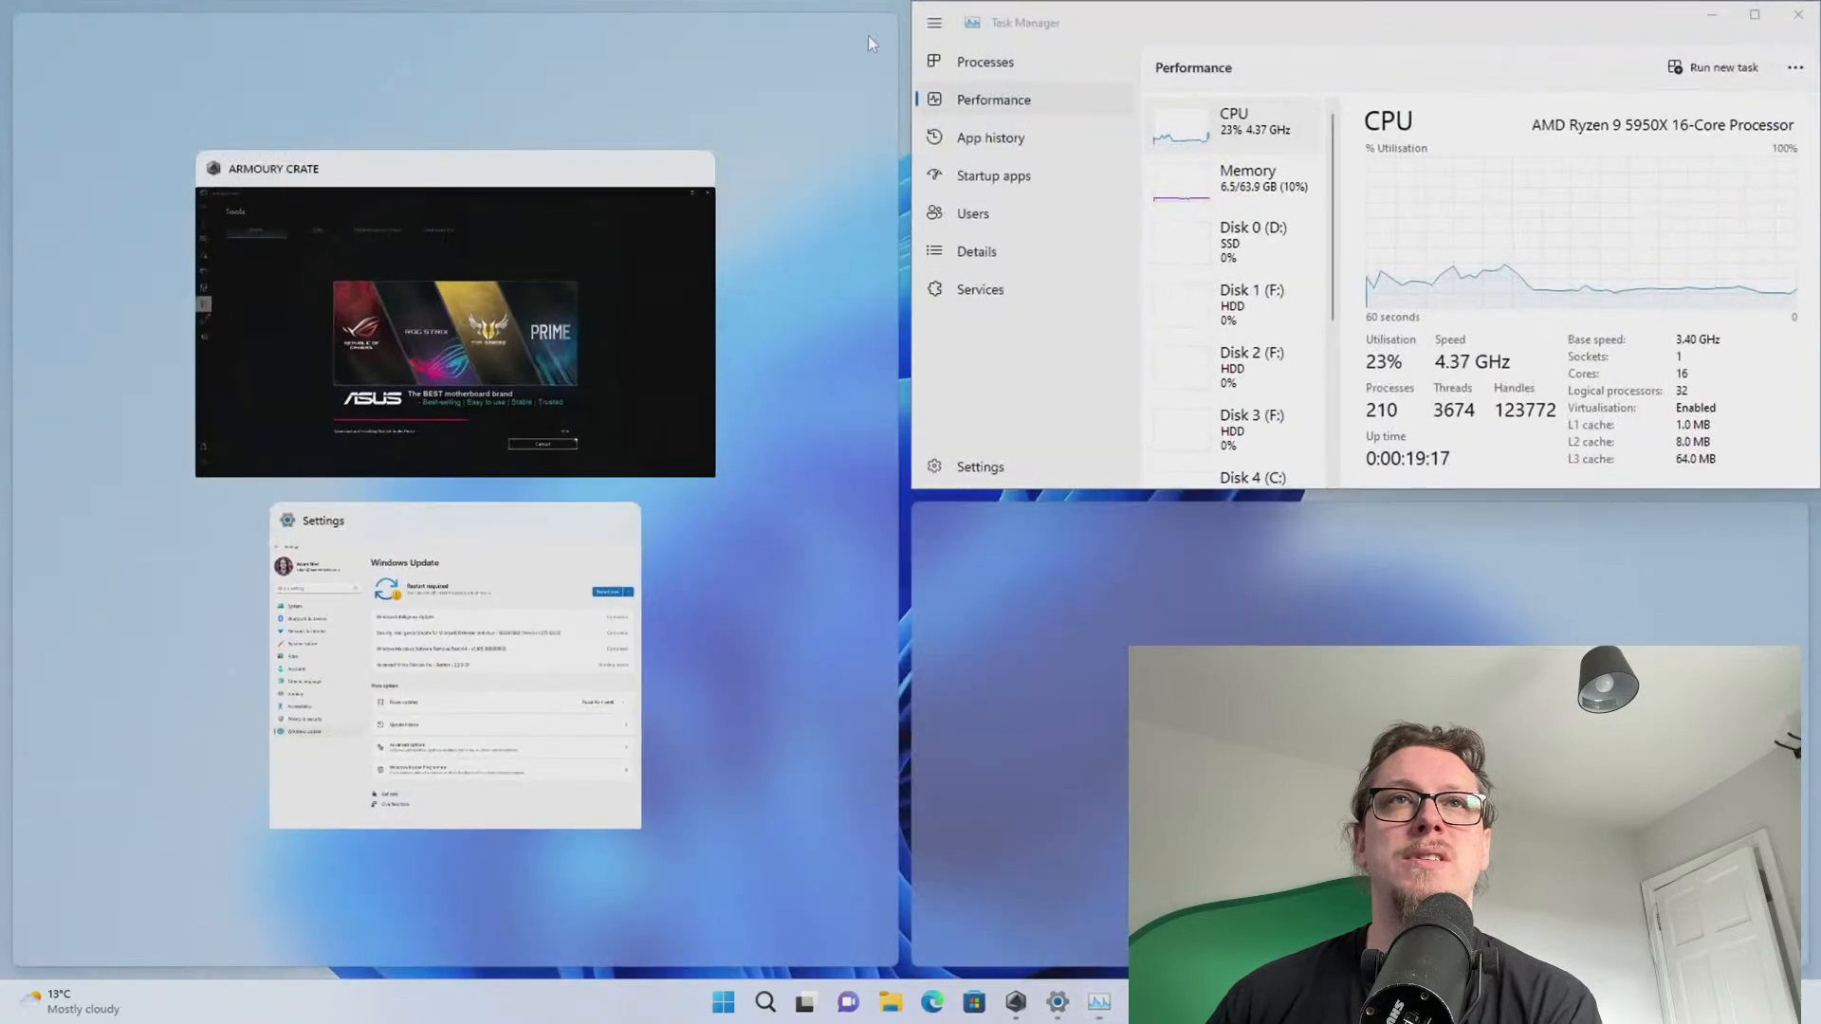
left_click(803, 426)
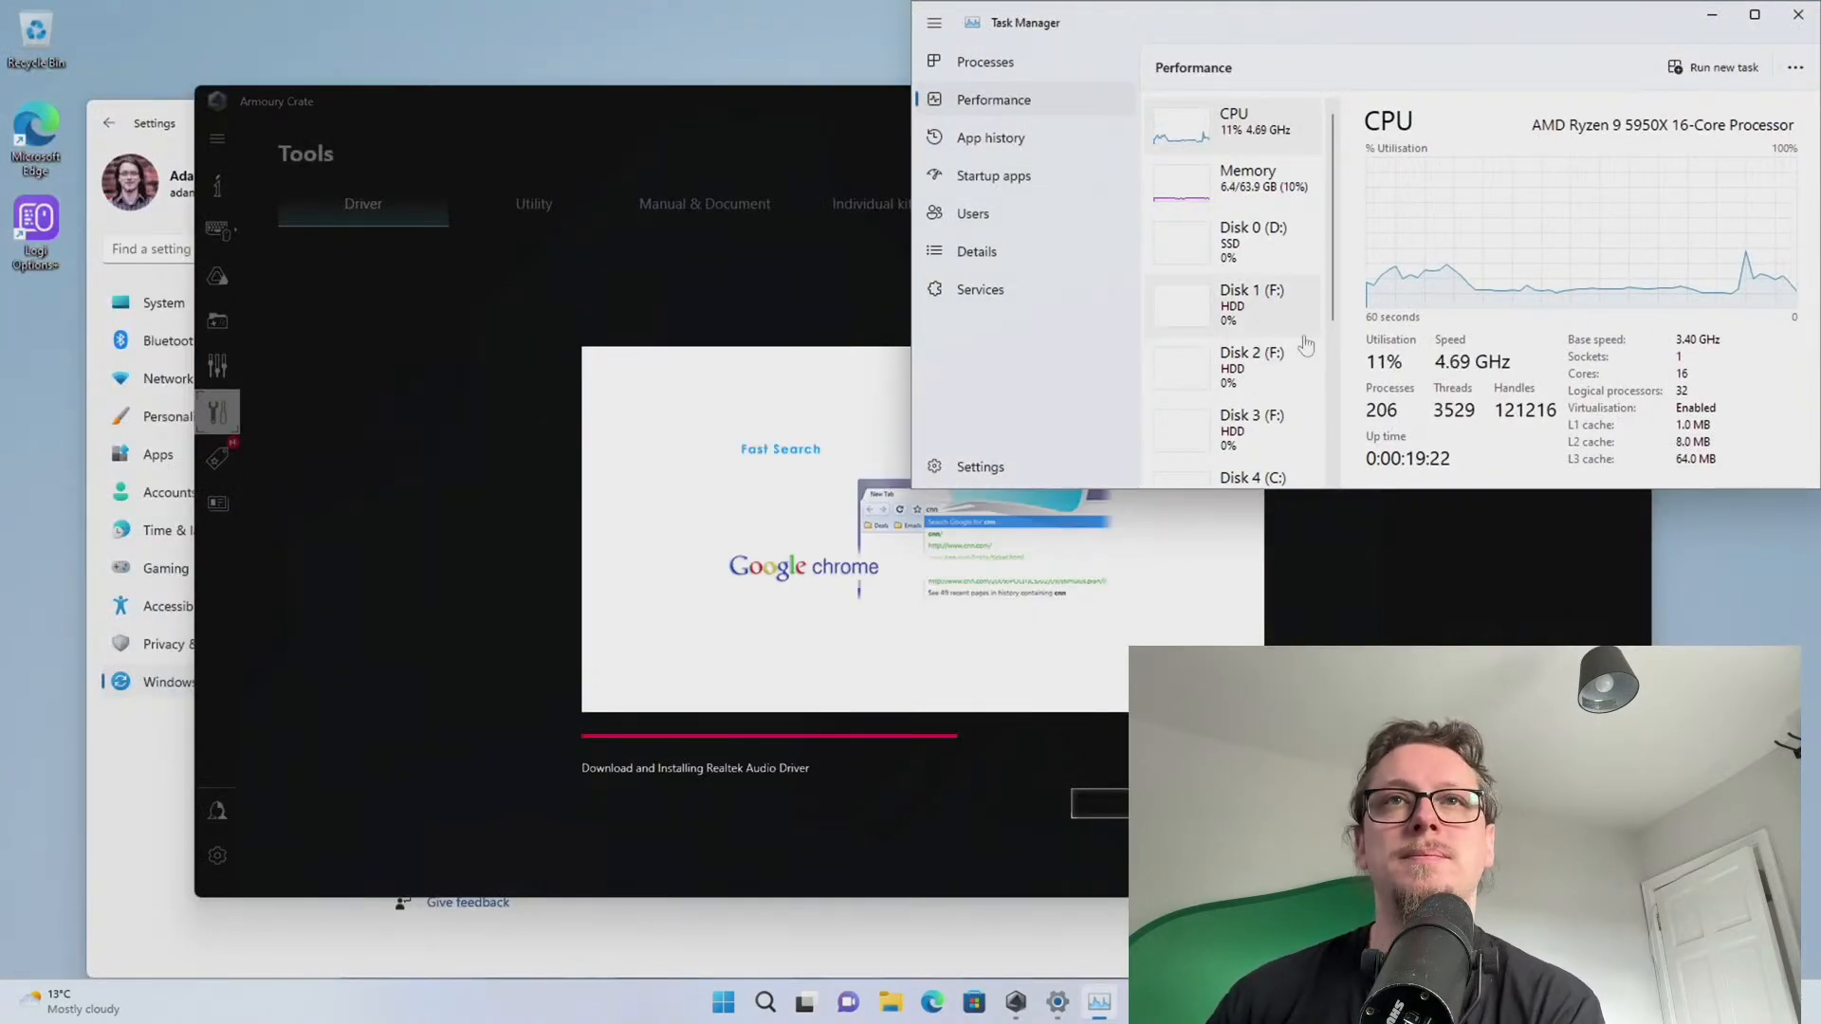
scroll(1307, 334, "down", 1)
scroll(1307, 334, "down", 2)
scroll(1300, 331, "up", 4)
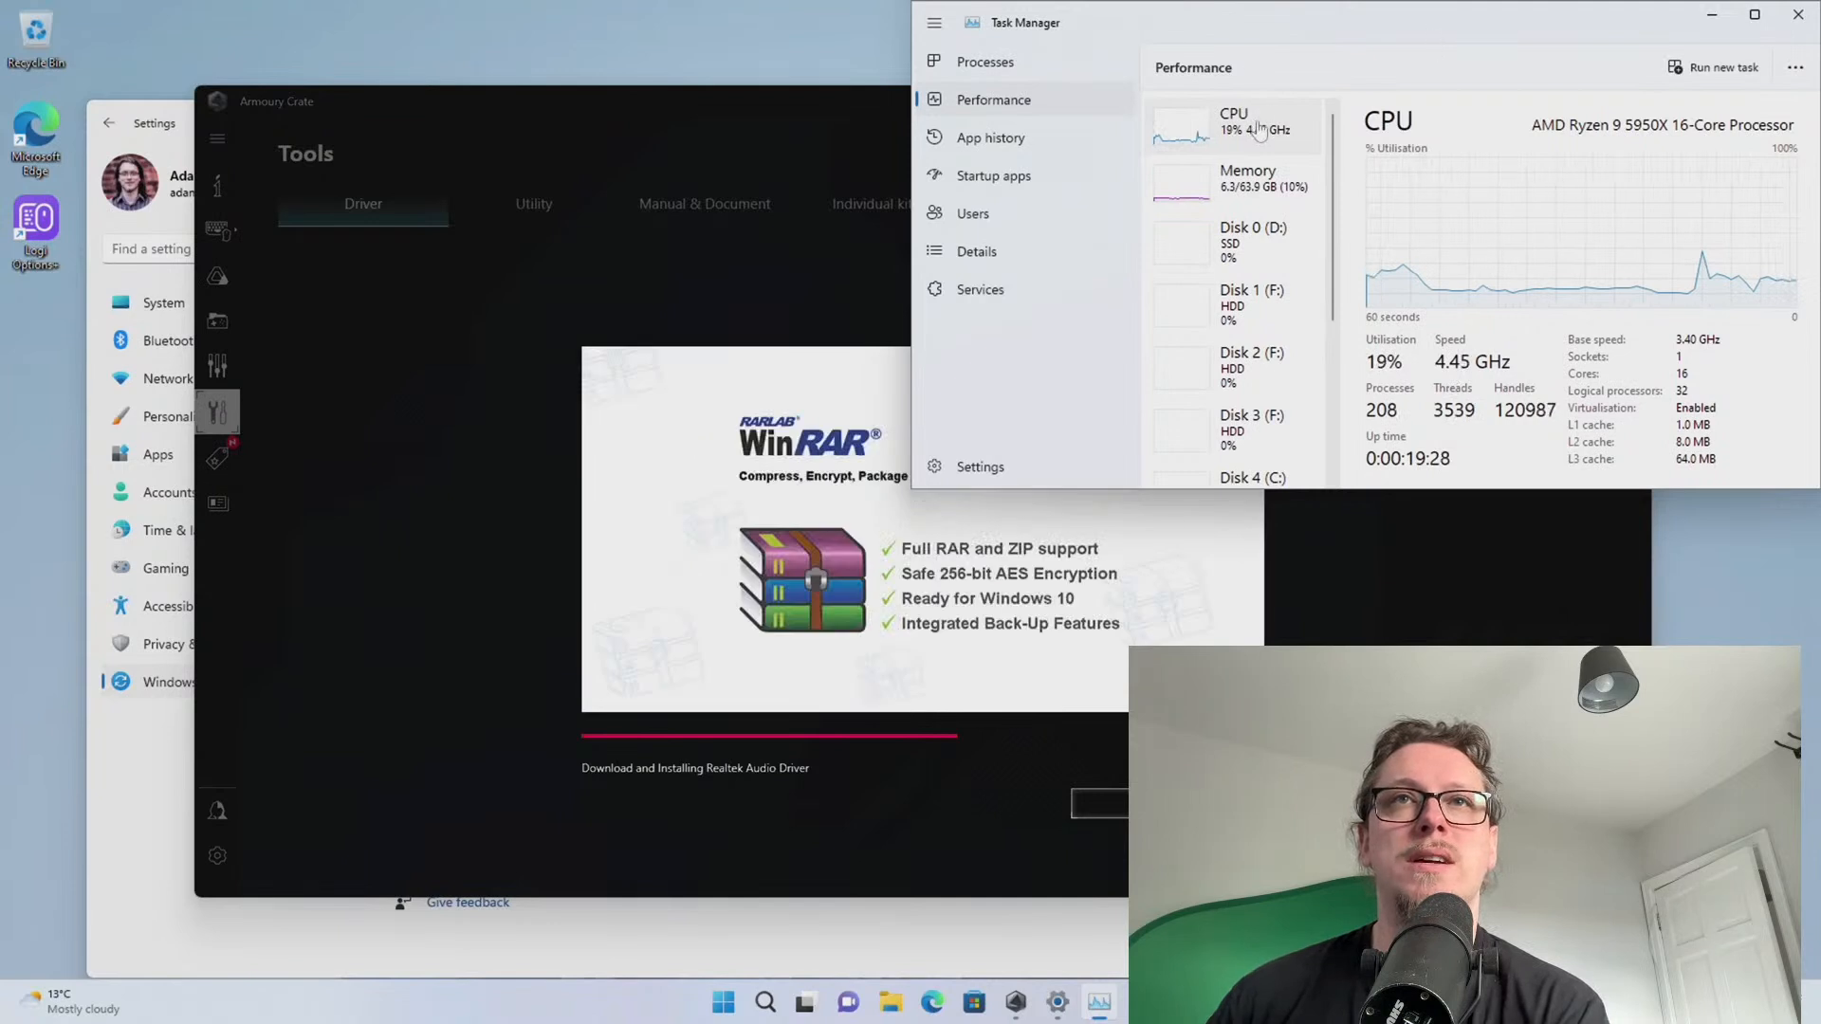
Move the Windows Update Settings window up-left and bring Task Manager to the front
left_click(128, 800)
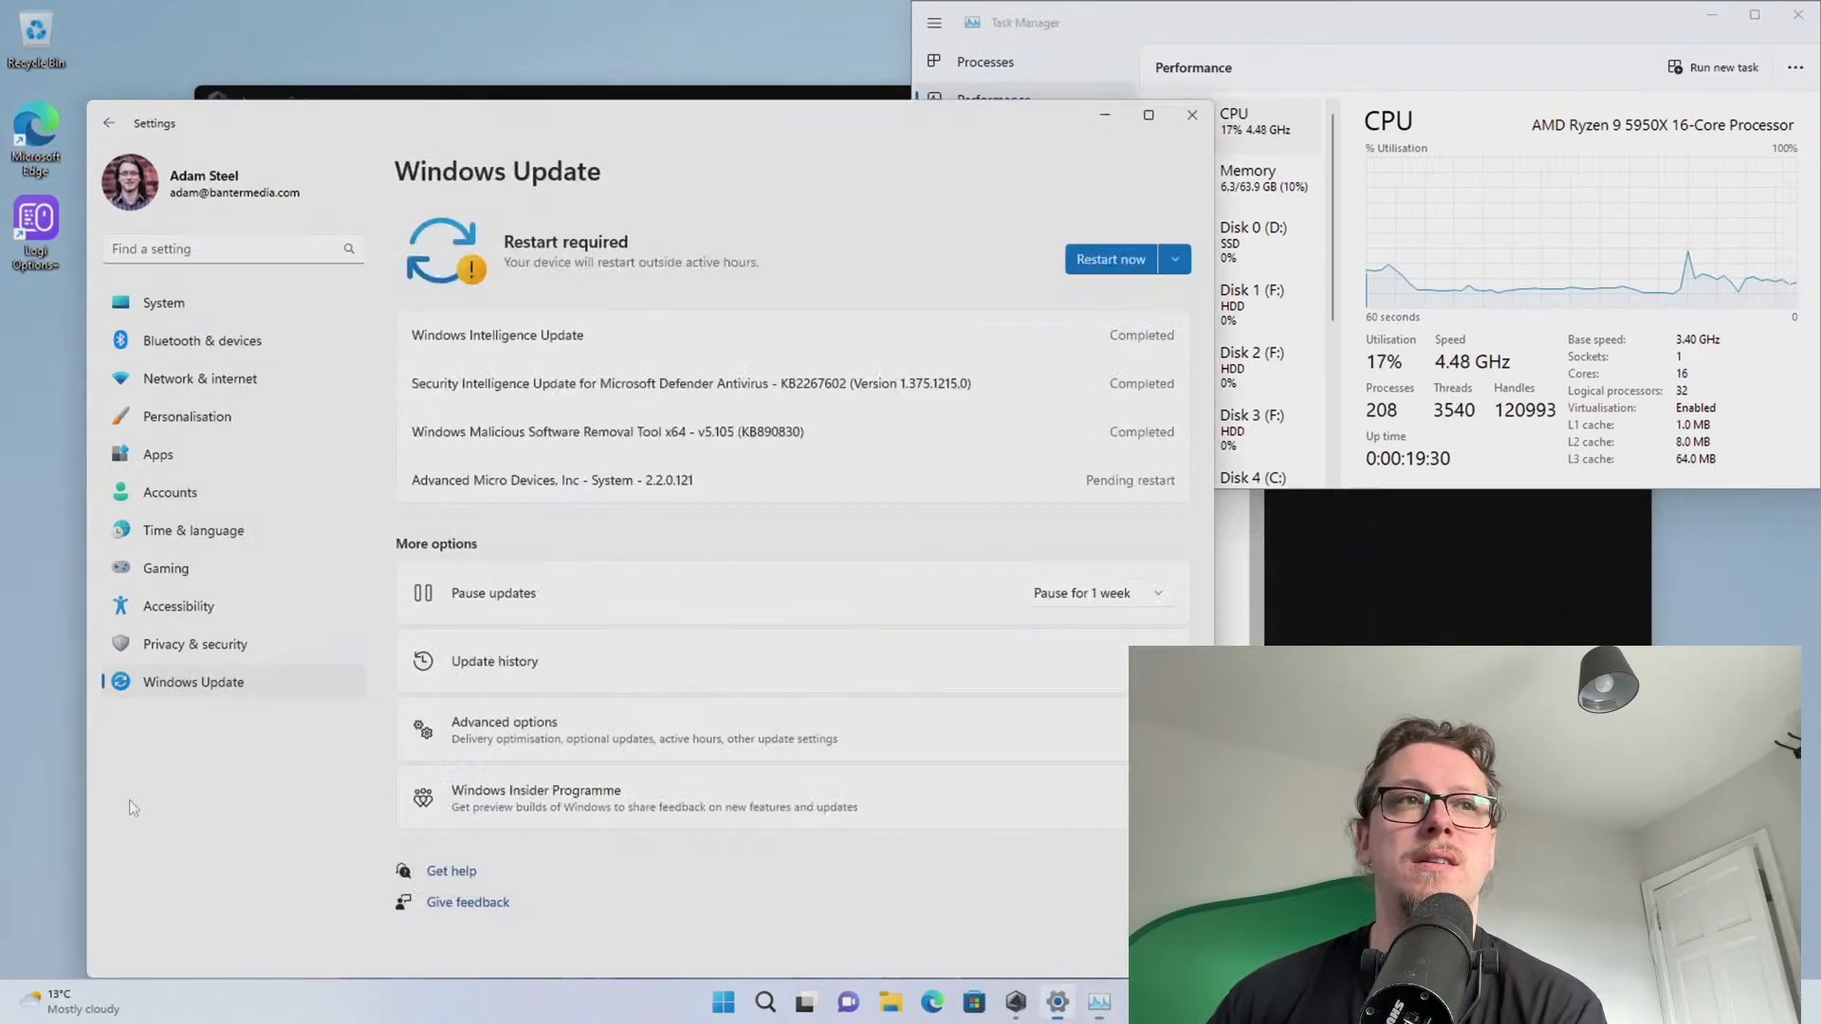
left_click_drag(451, 129, 418, 120)
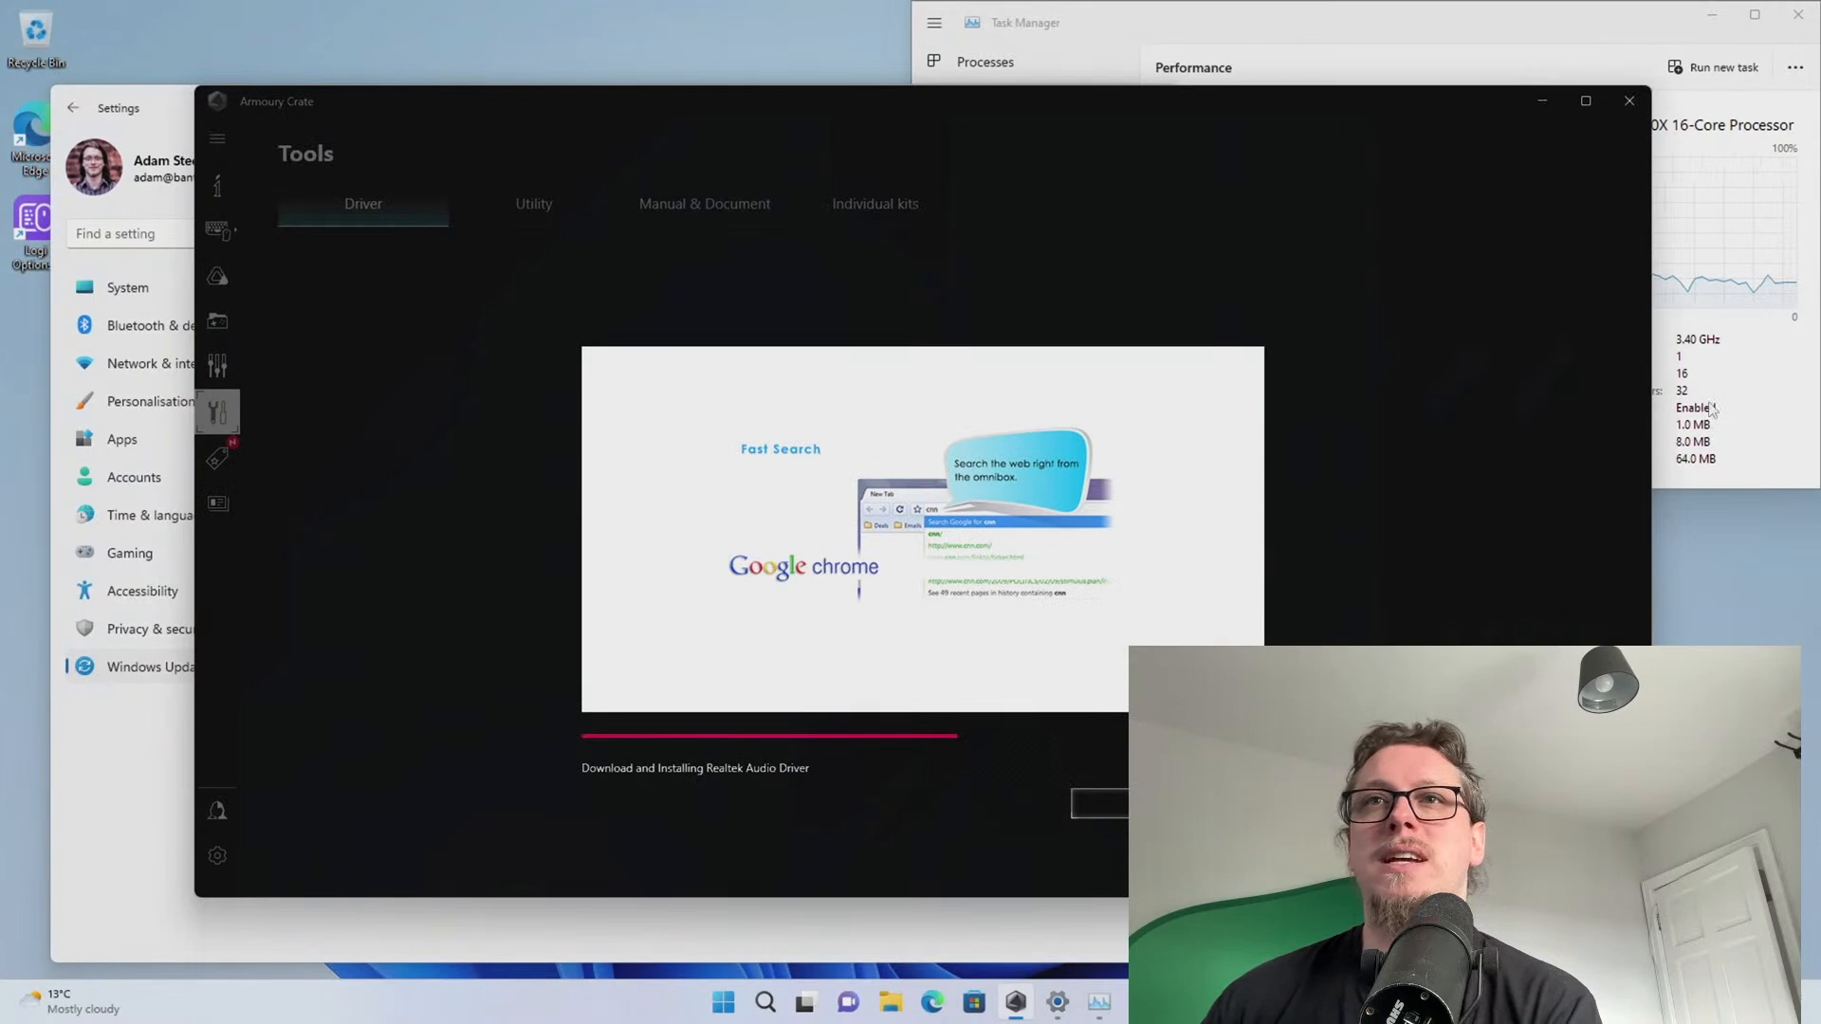
left_click(1712, 409)
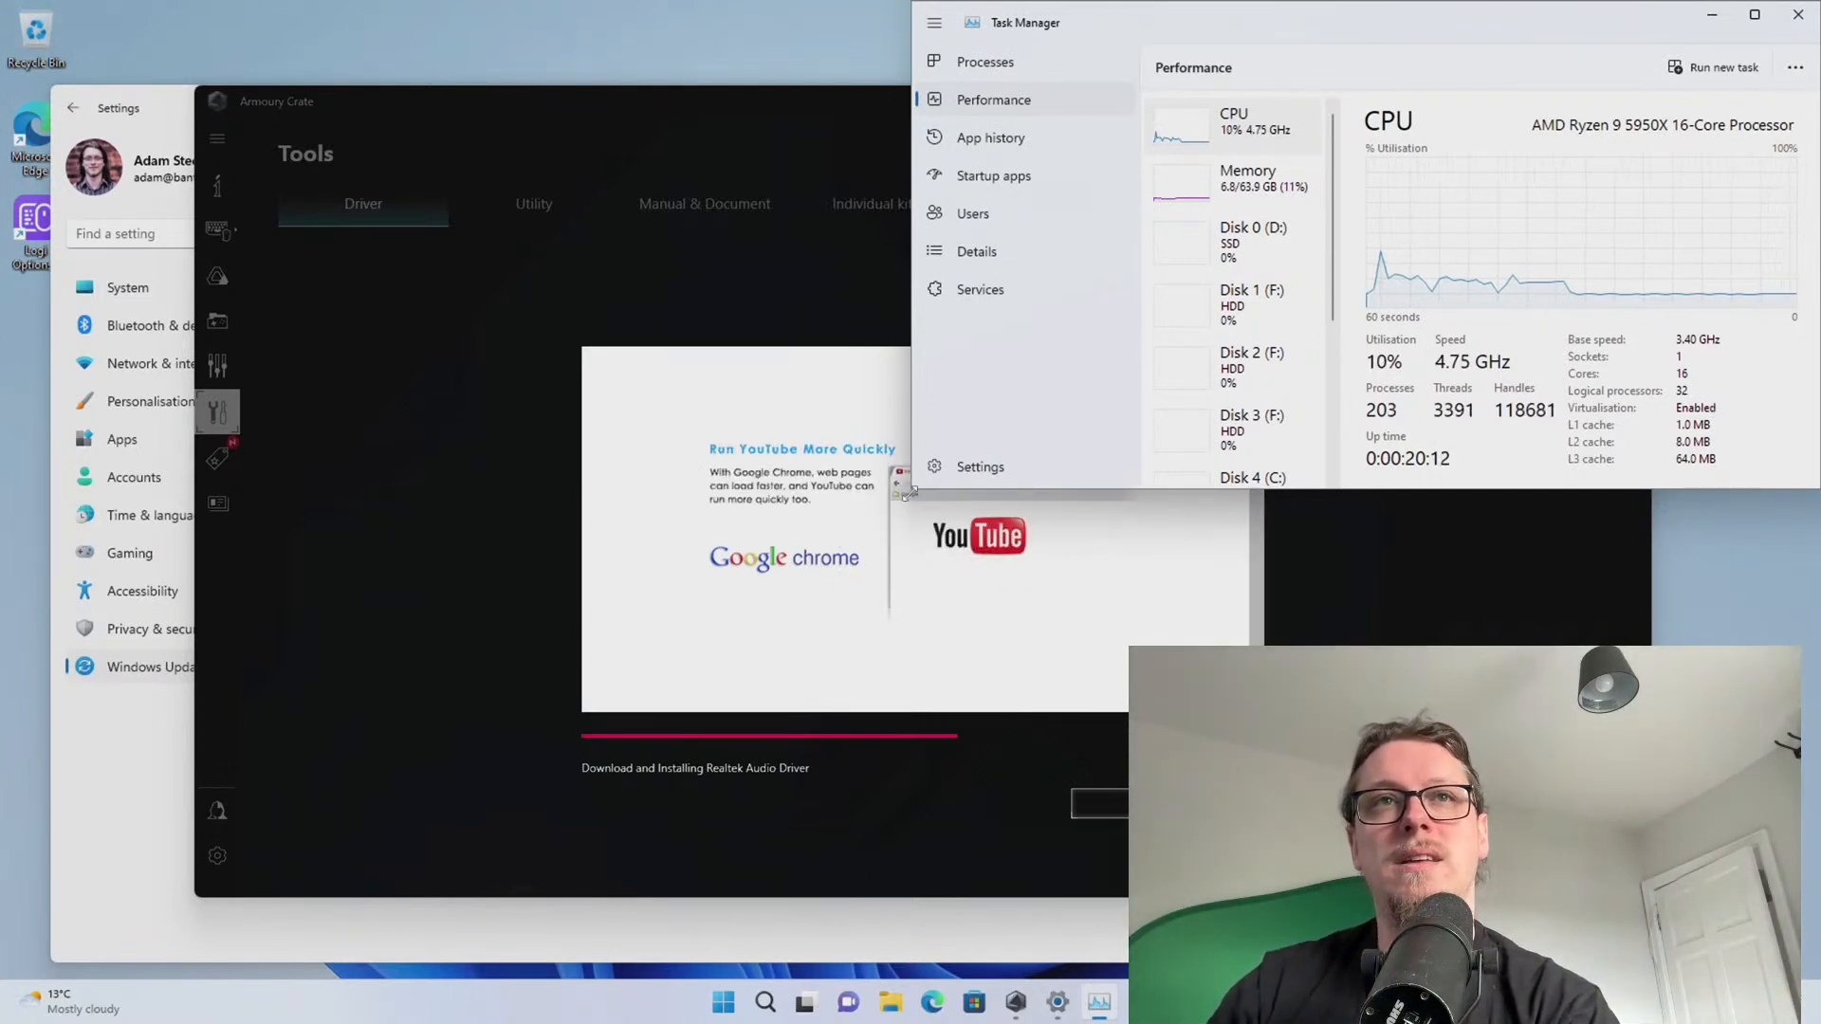
Enlarge Task Manager leftward and downward and browse its Details page
left_click_drag(913, 489, 828, 747)
left_click(895, 252)
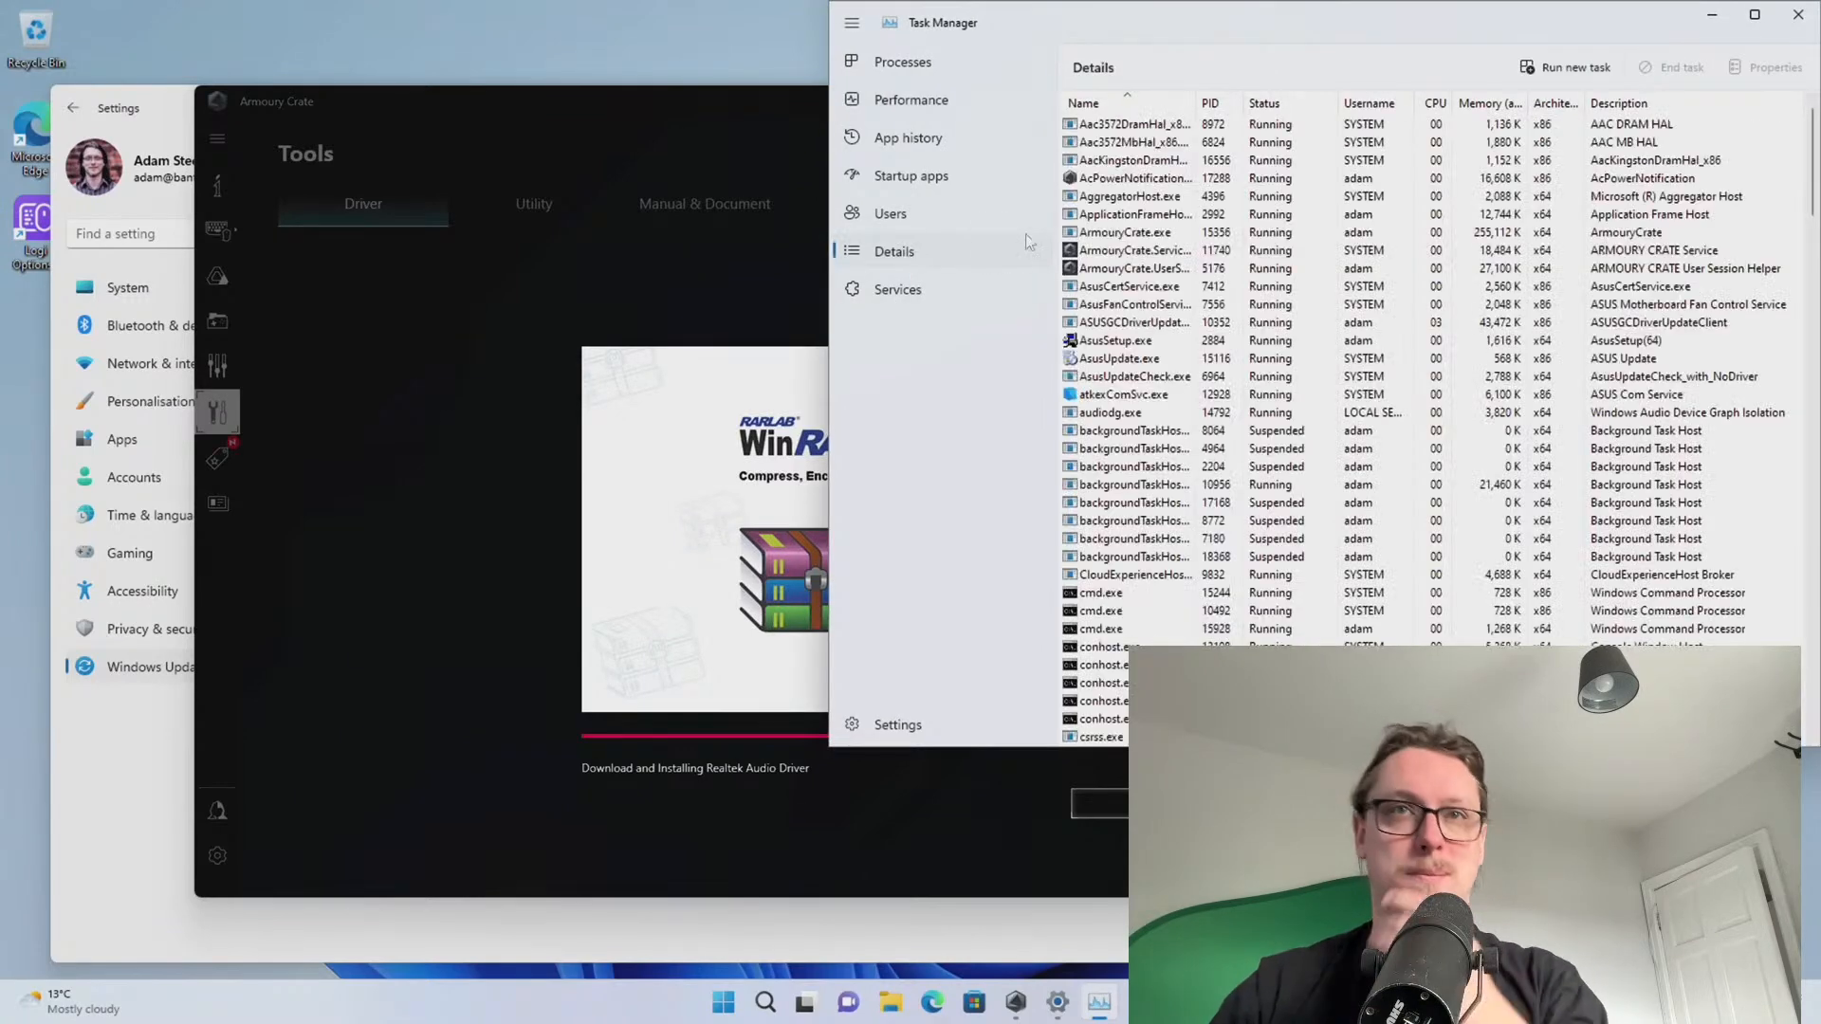
scroll(1230, 242, "down", 20)
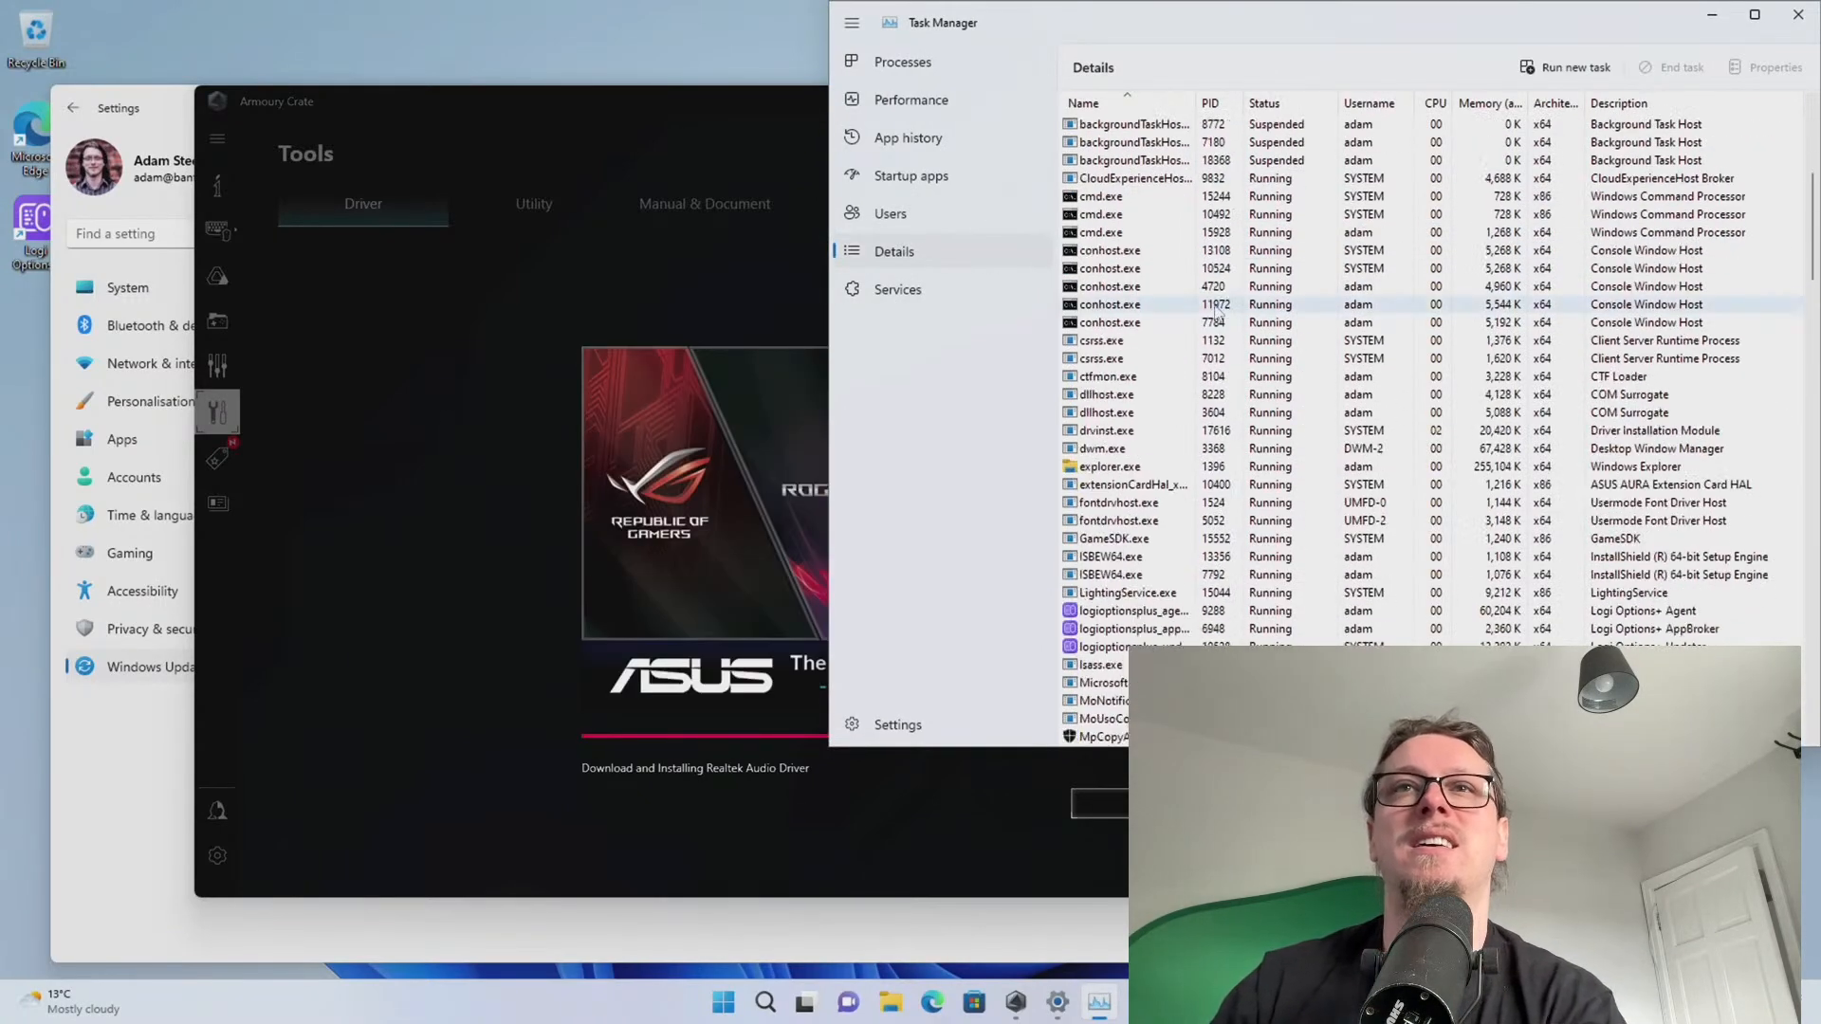
scroll(1227, 363, "up", 20)
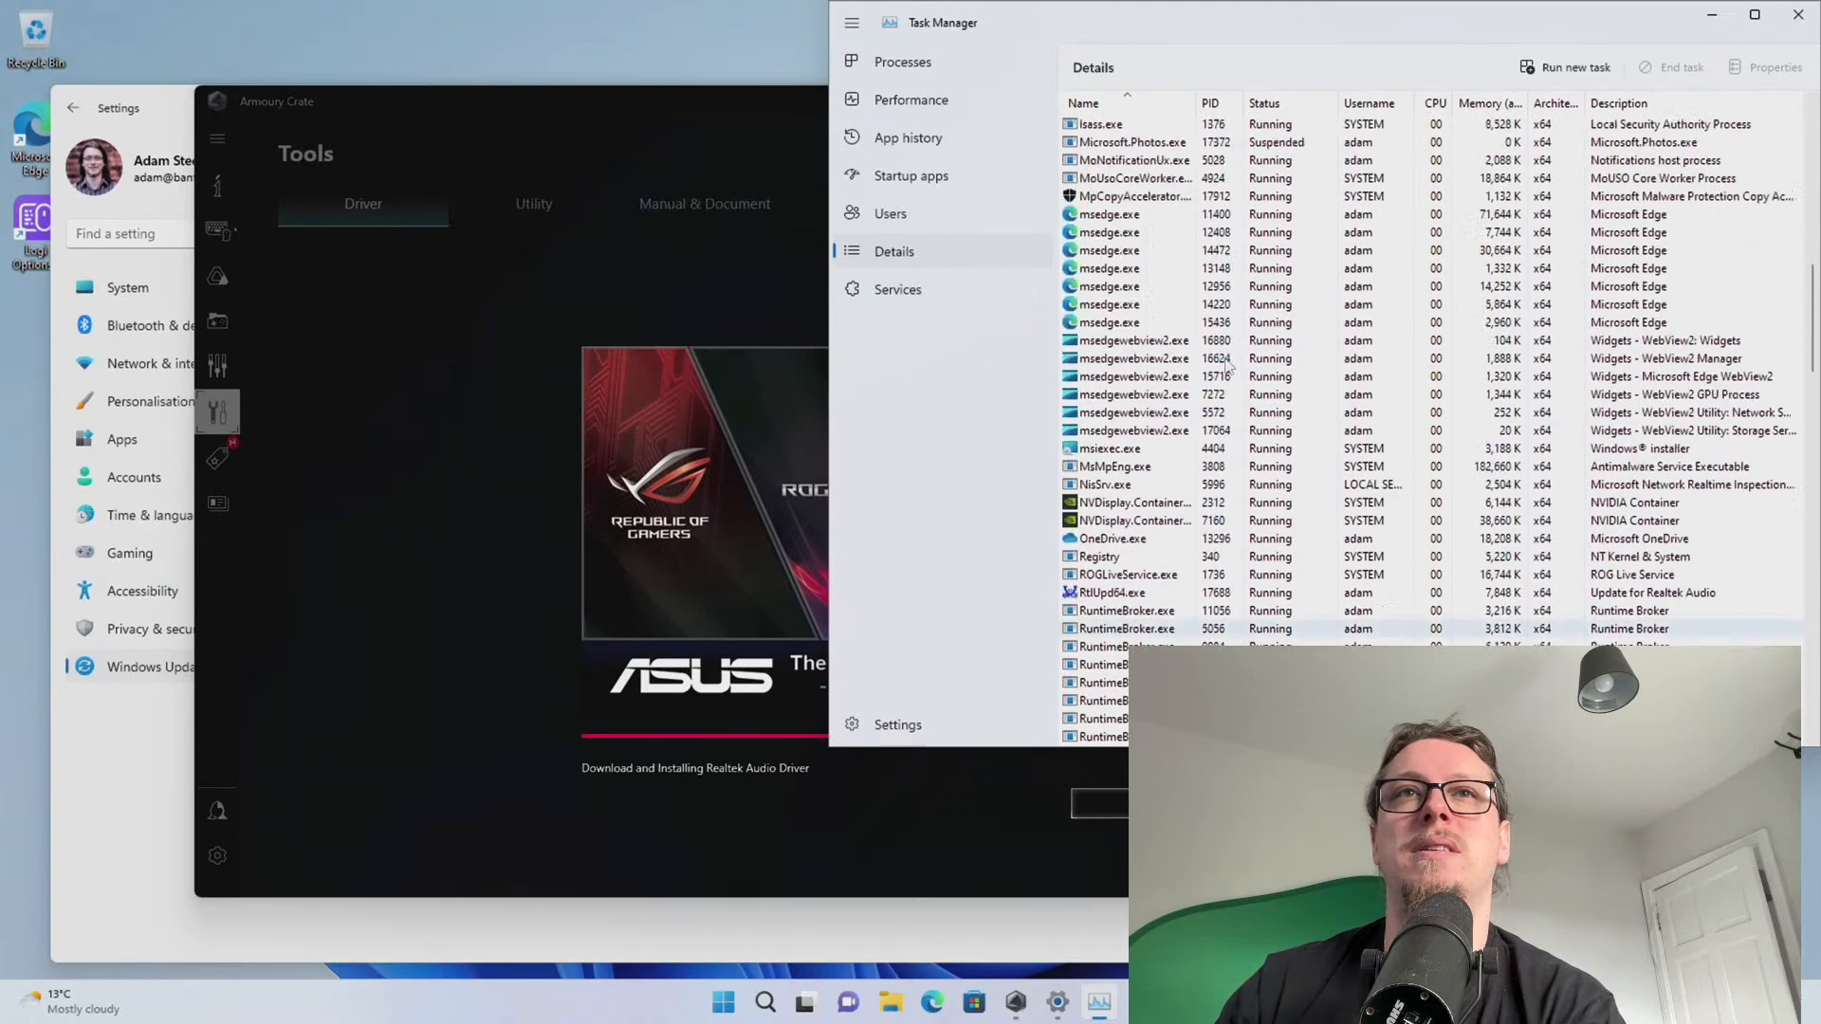
scroll(1223, 352, "up", 8)
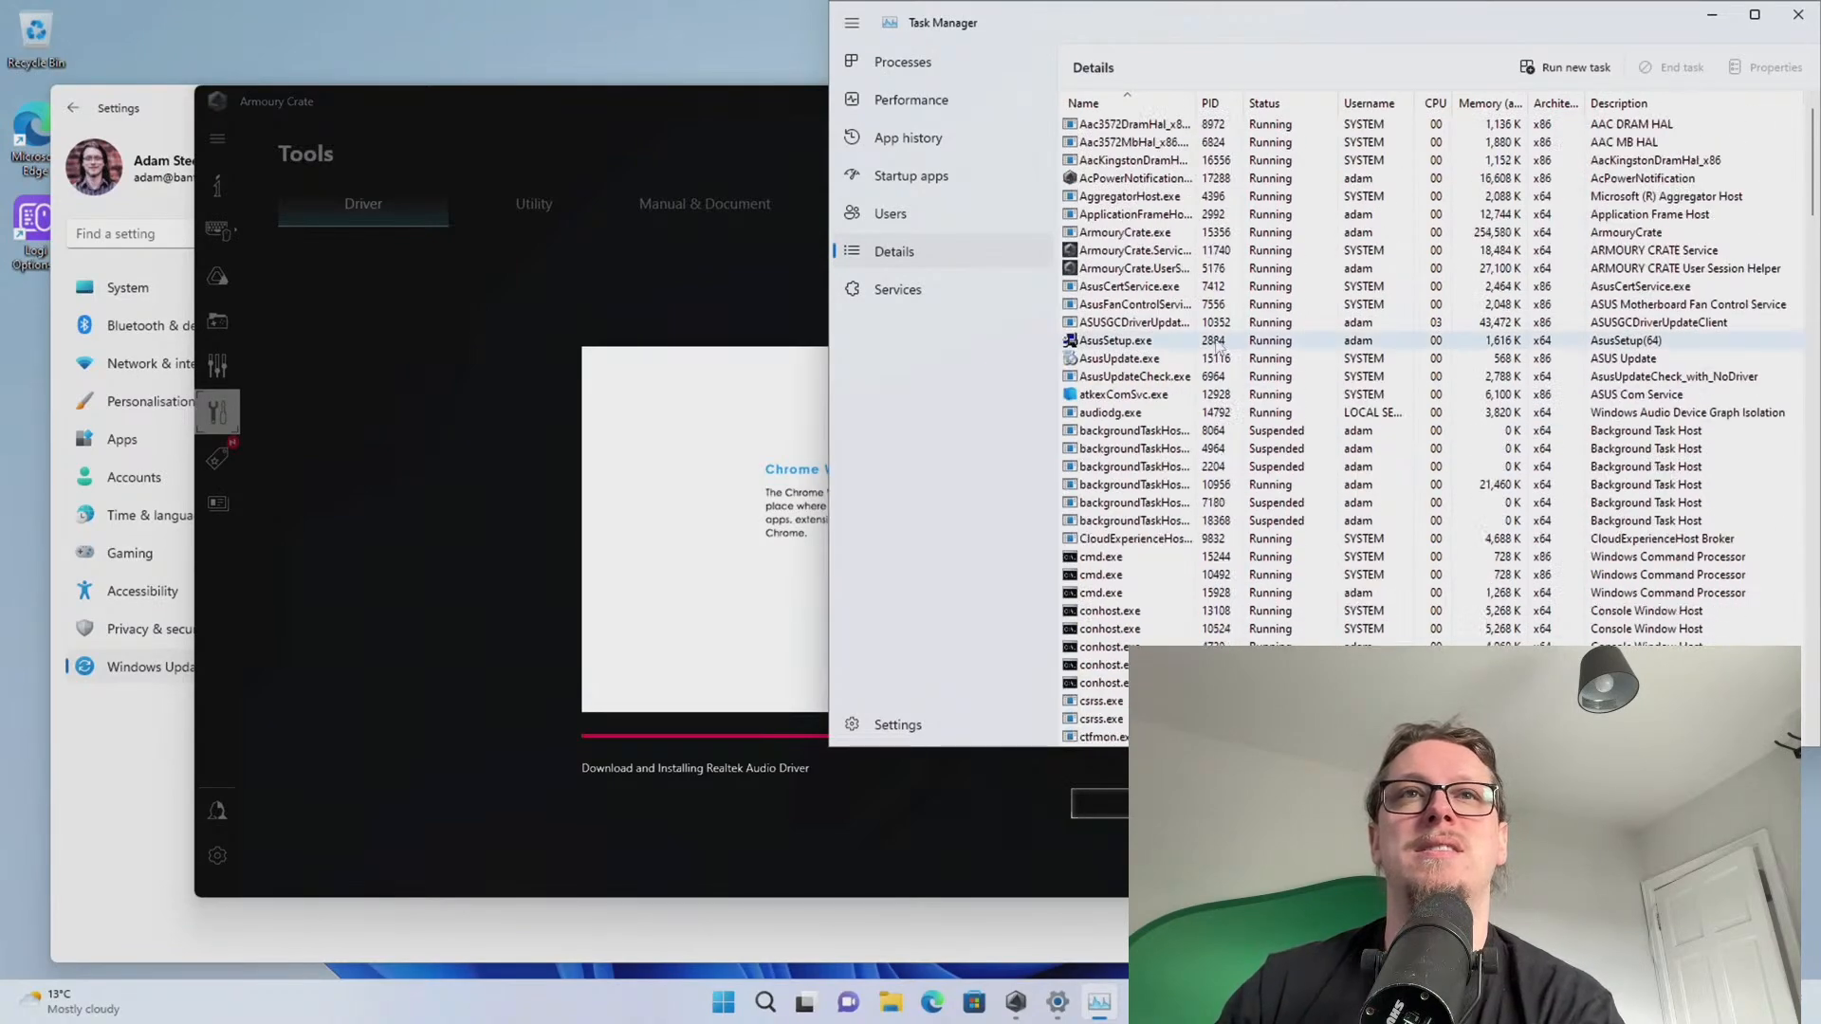
Look through Task Manager's Users, Startup apps and App history pages
left_click(906, 218)
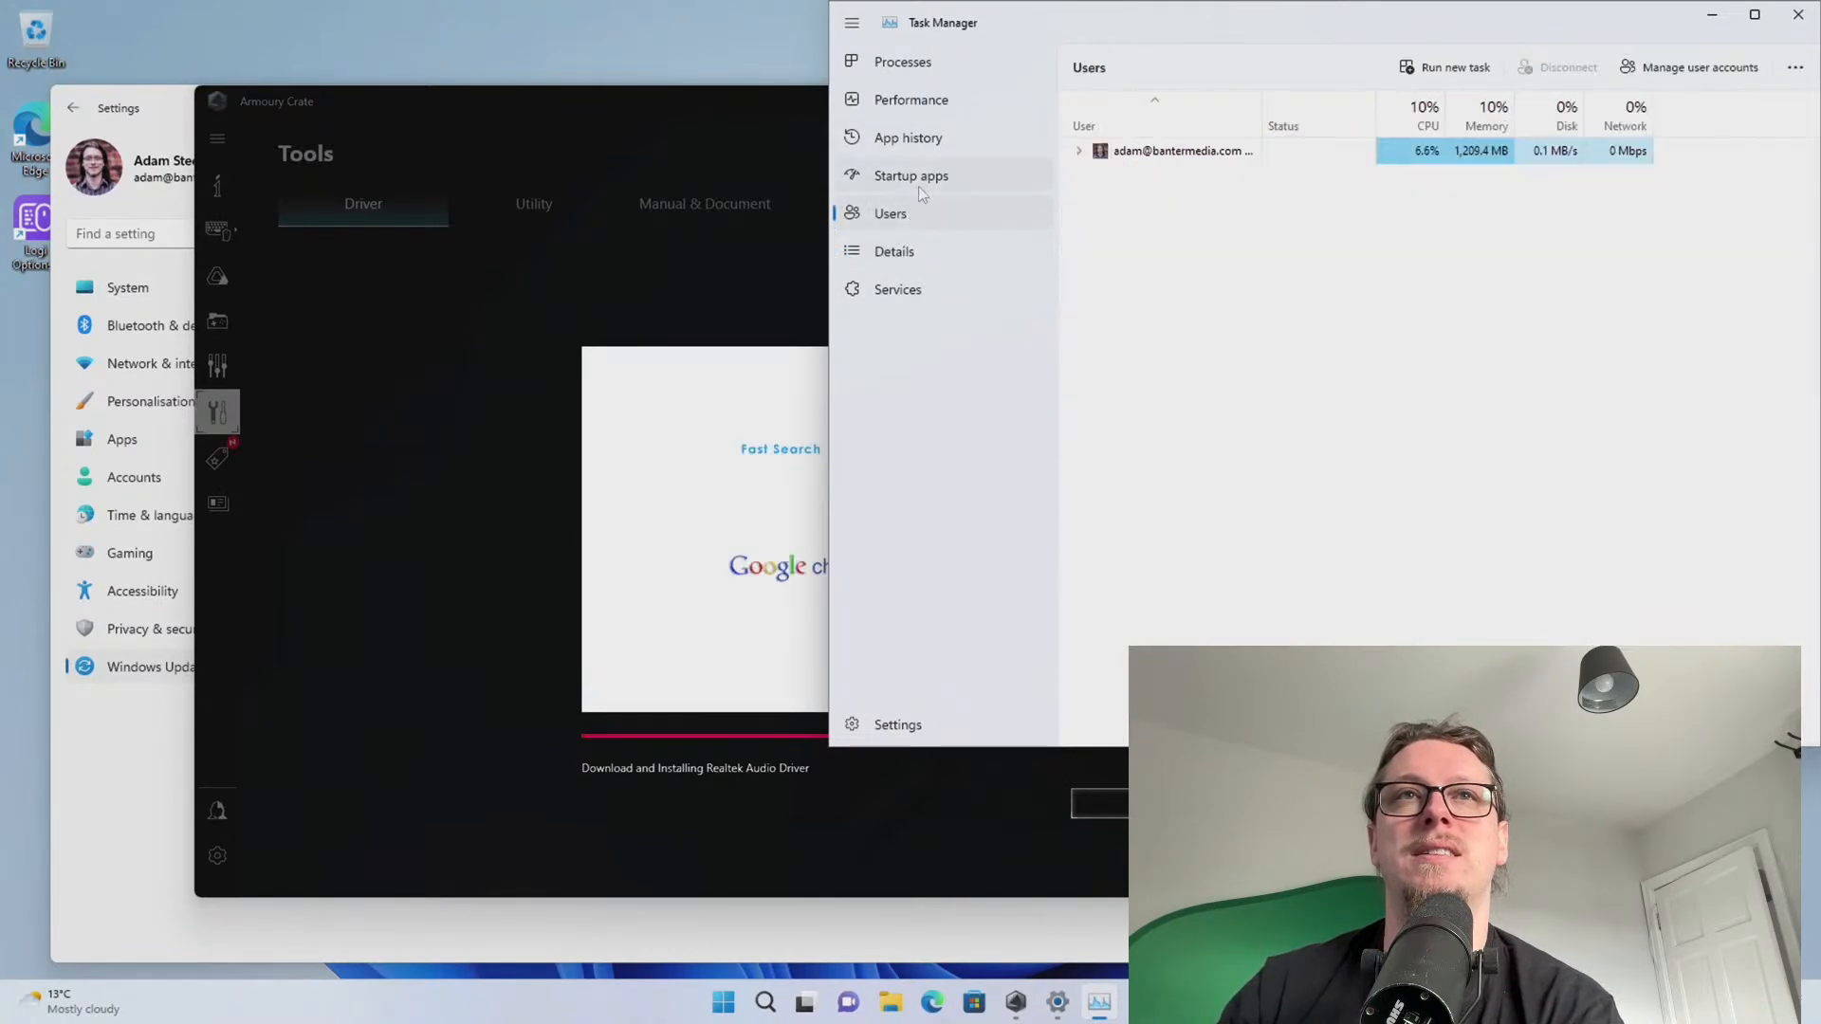
left_click(912, 139)
left_click(914, 178)
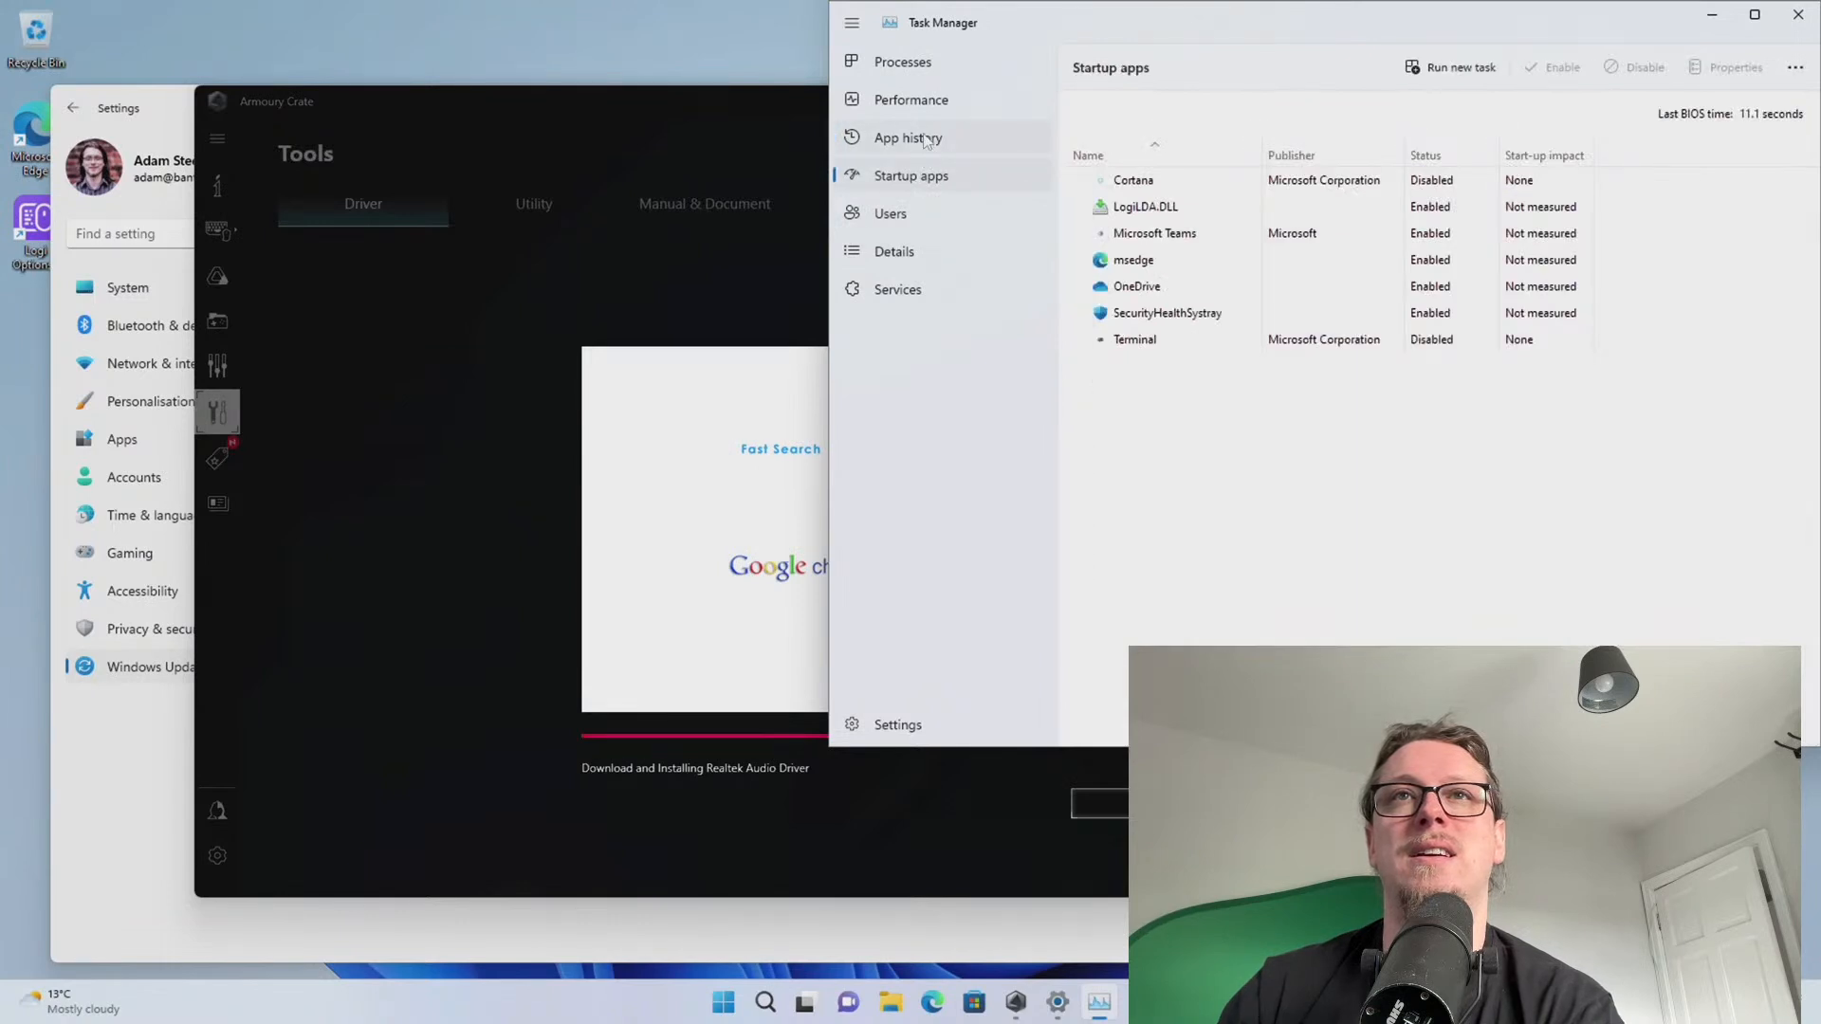
left_click(926, 140)
left_click(924, 105)
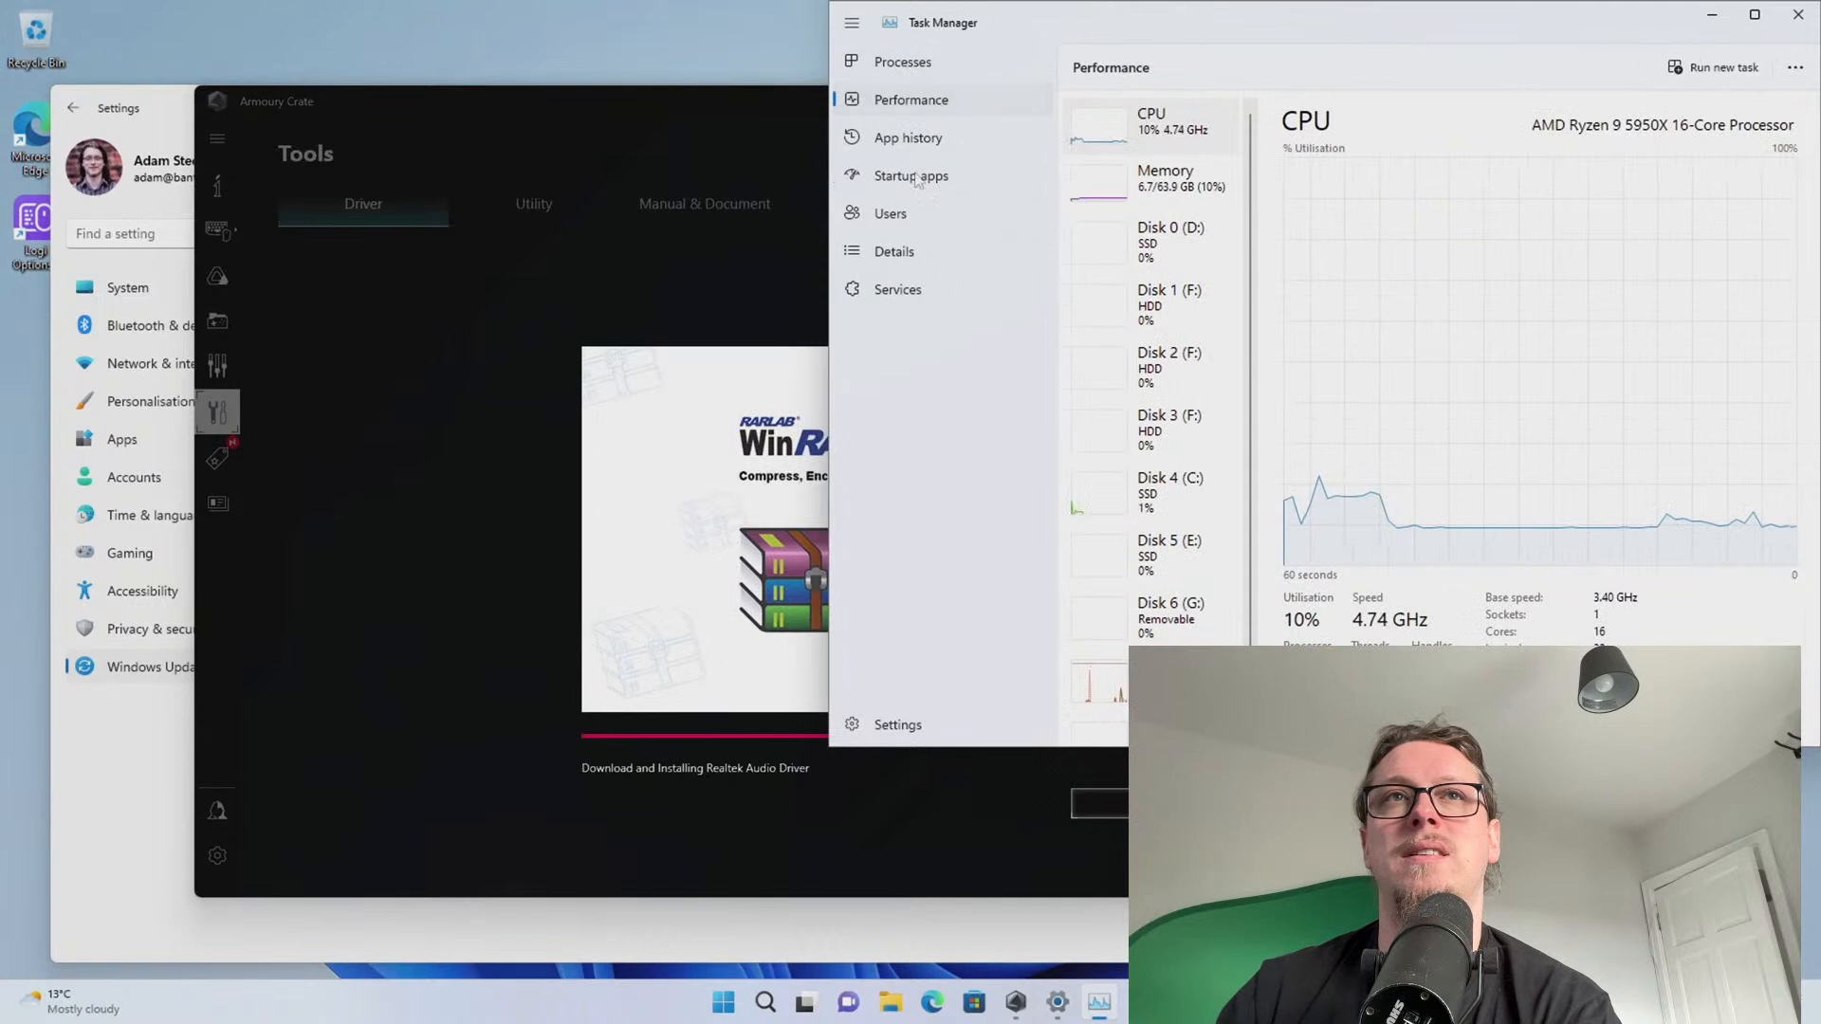
left_click(908, 142)
scroll(1206, 271, "up", 1)
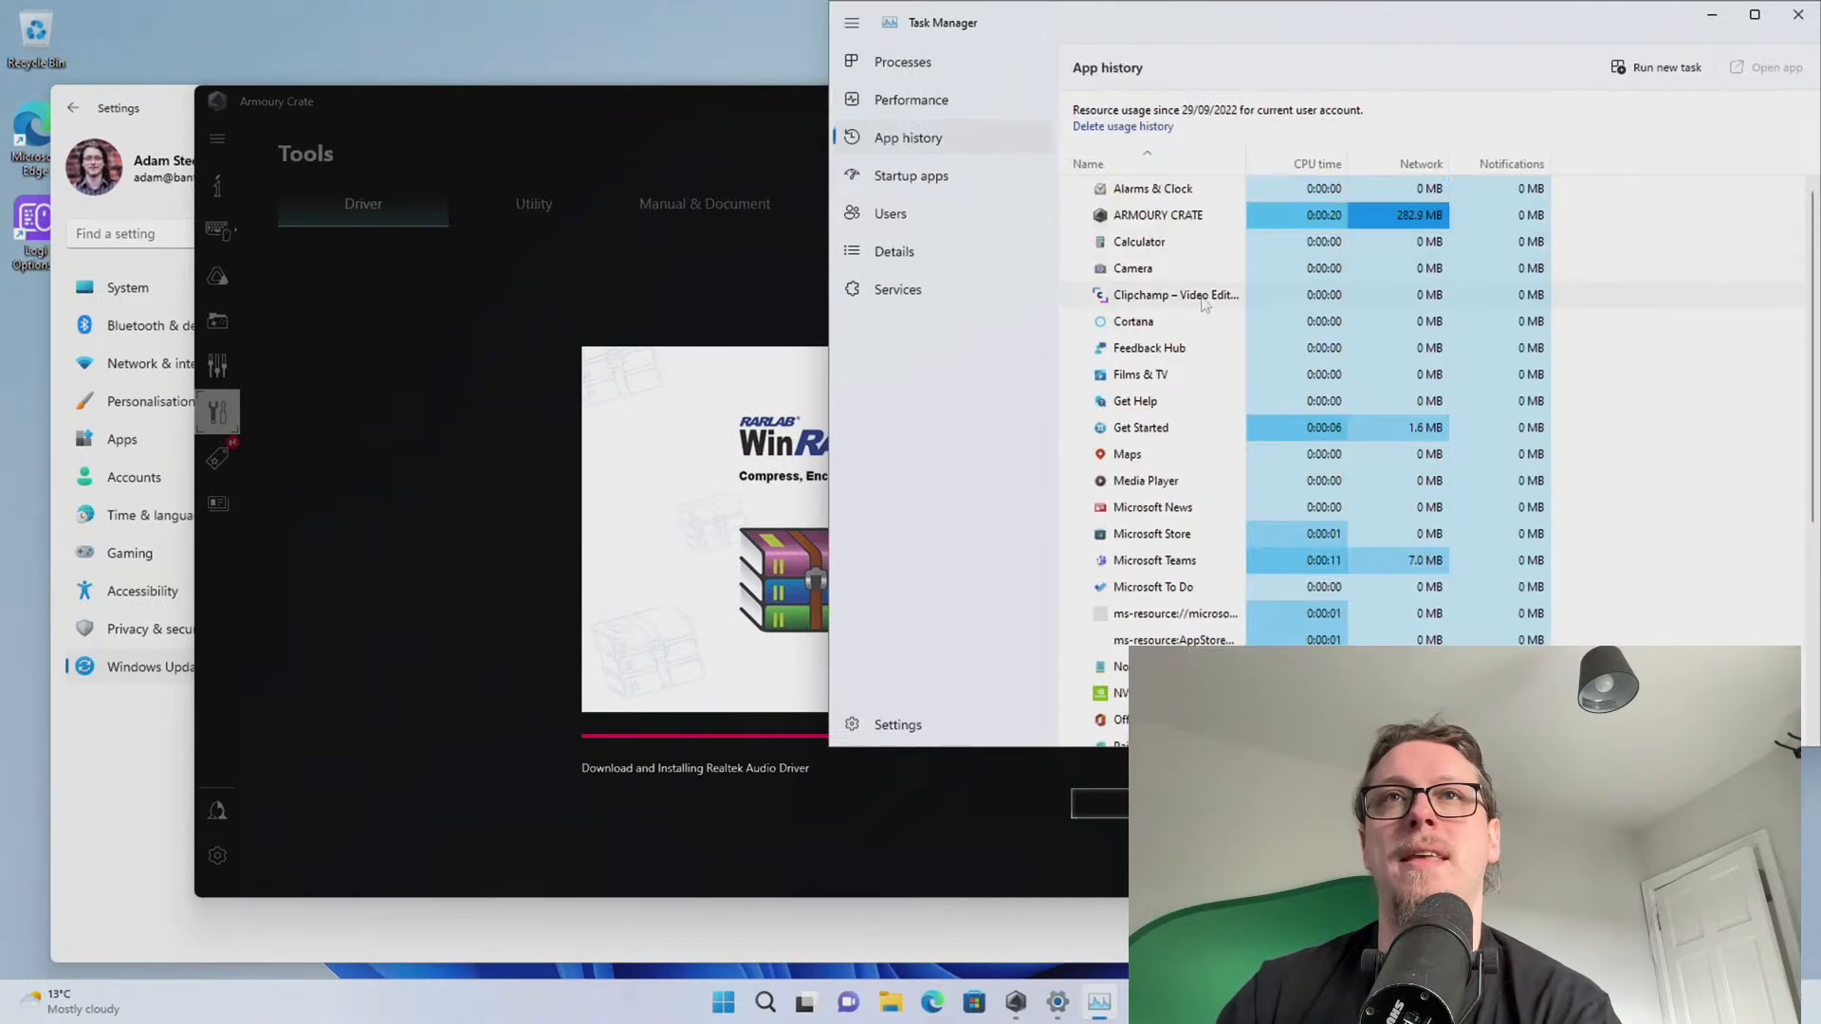
scroll(1233, 303, "down", 5)
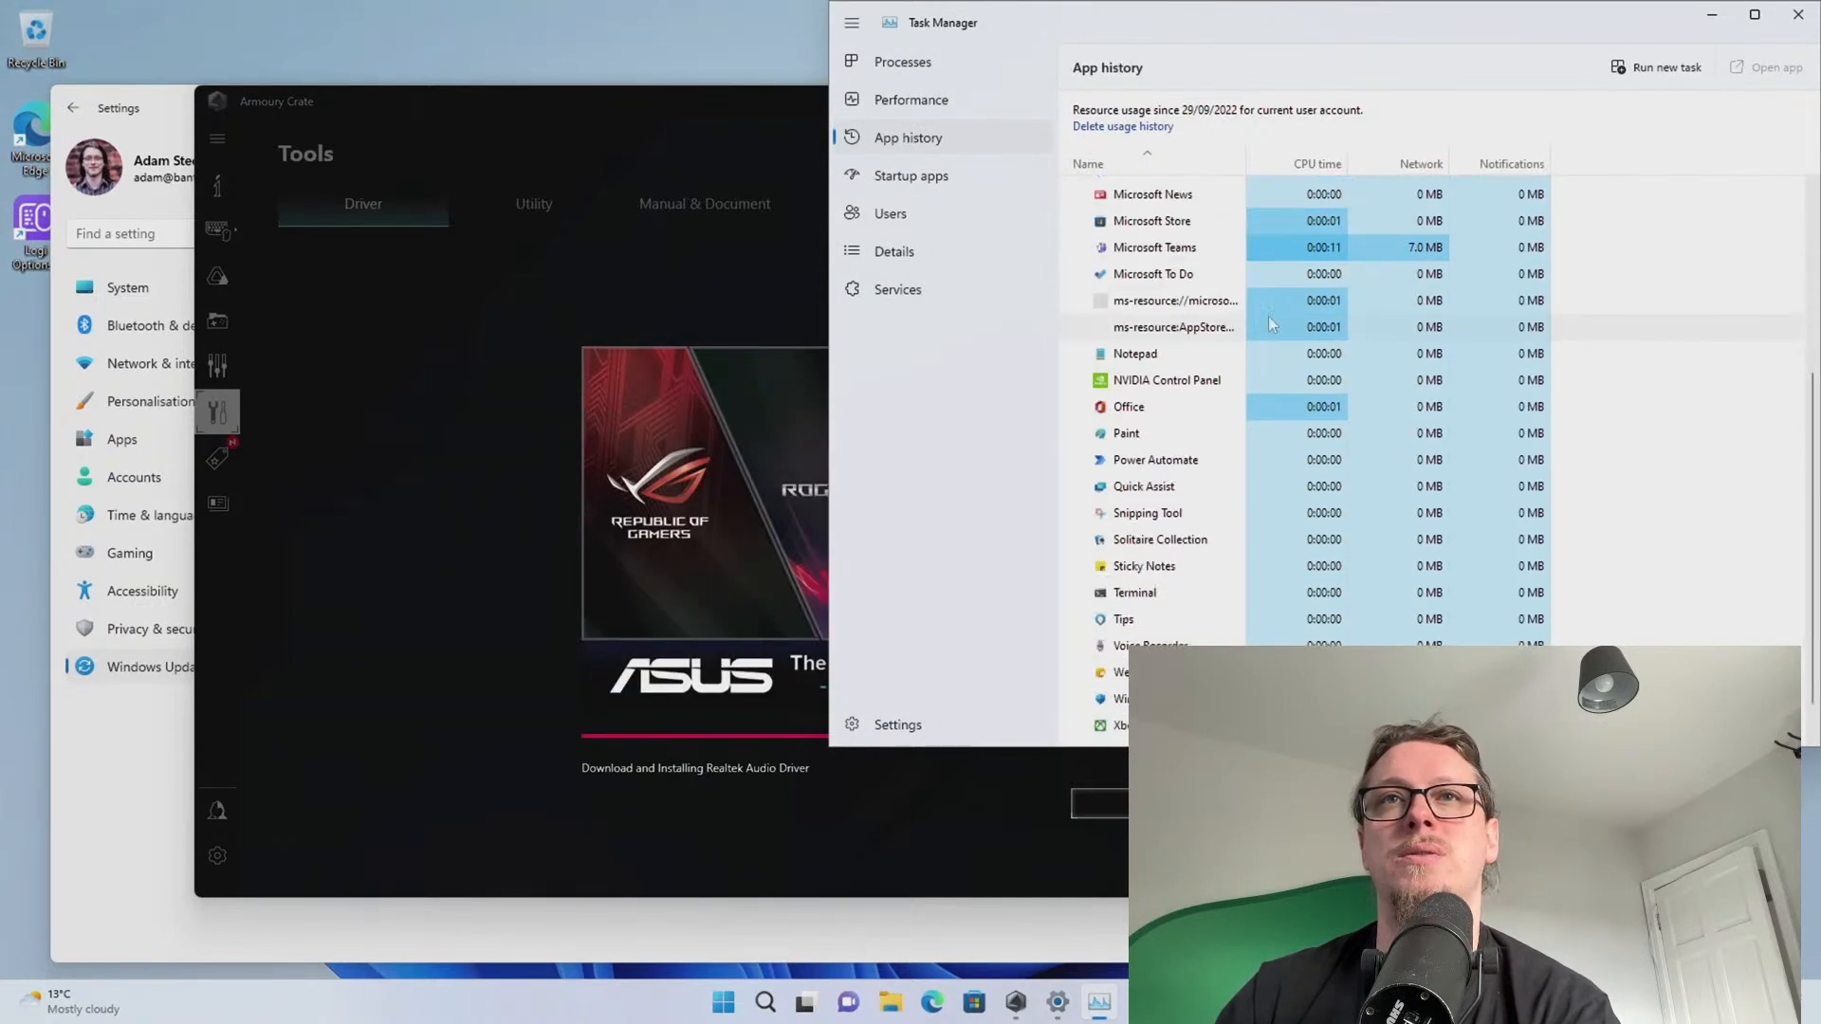
scroll(1271, 341, "up", 5)
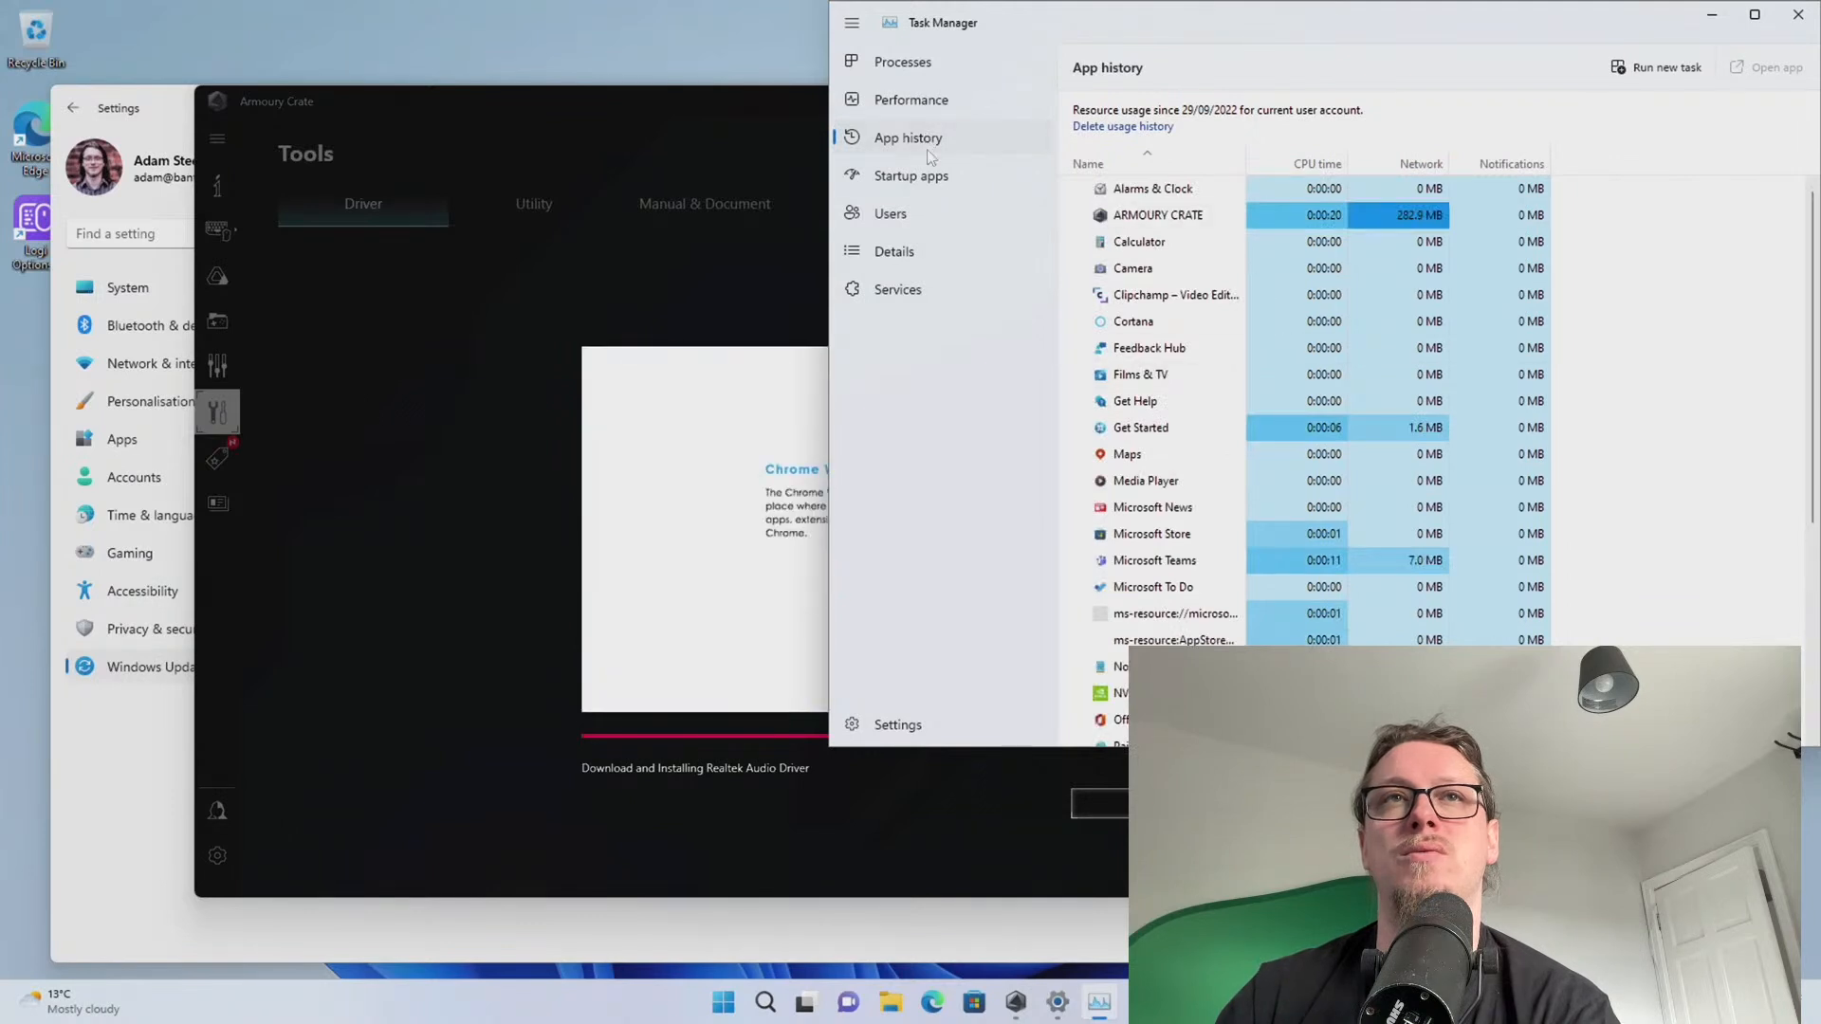
Return to the Processes list via Performance and bring the Armoury Crate installer back in front
left_click(937, 101)
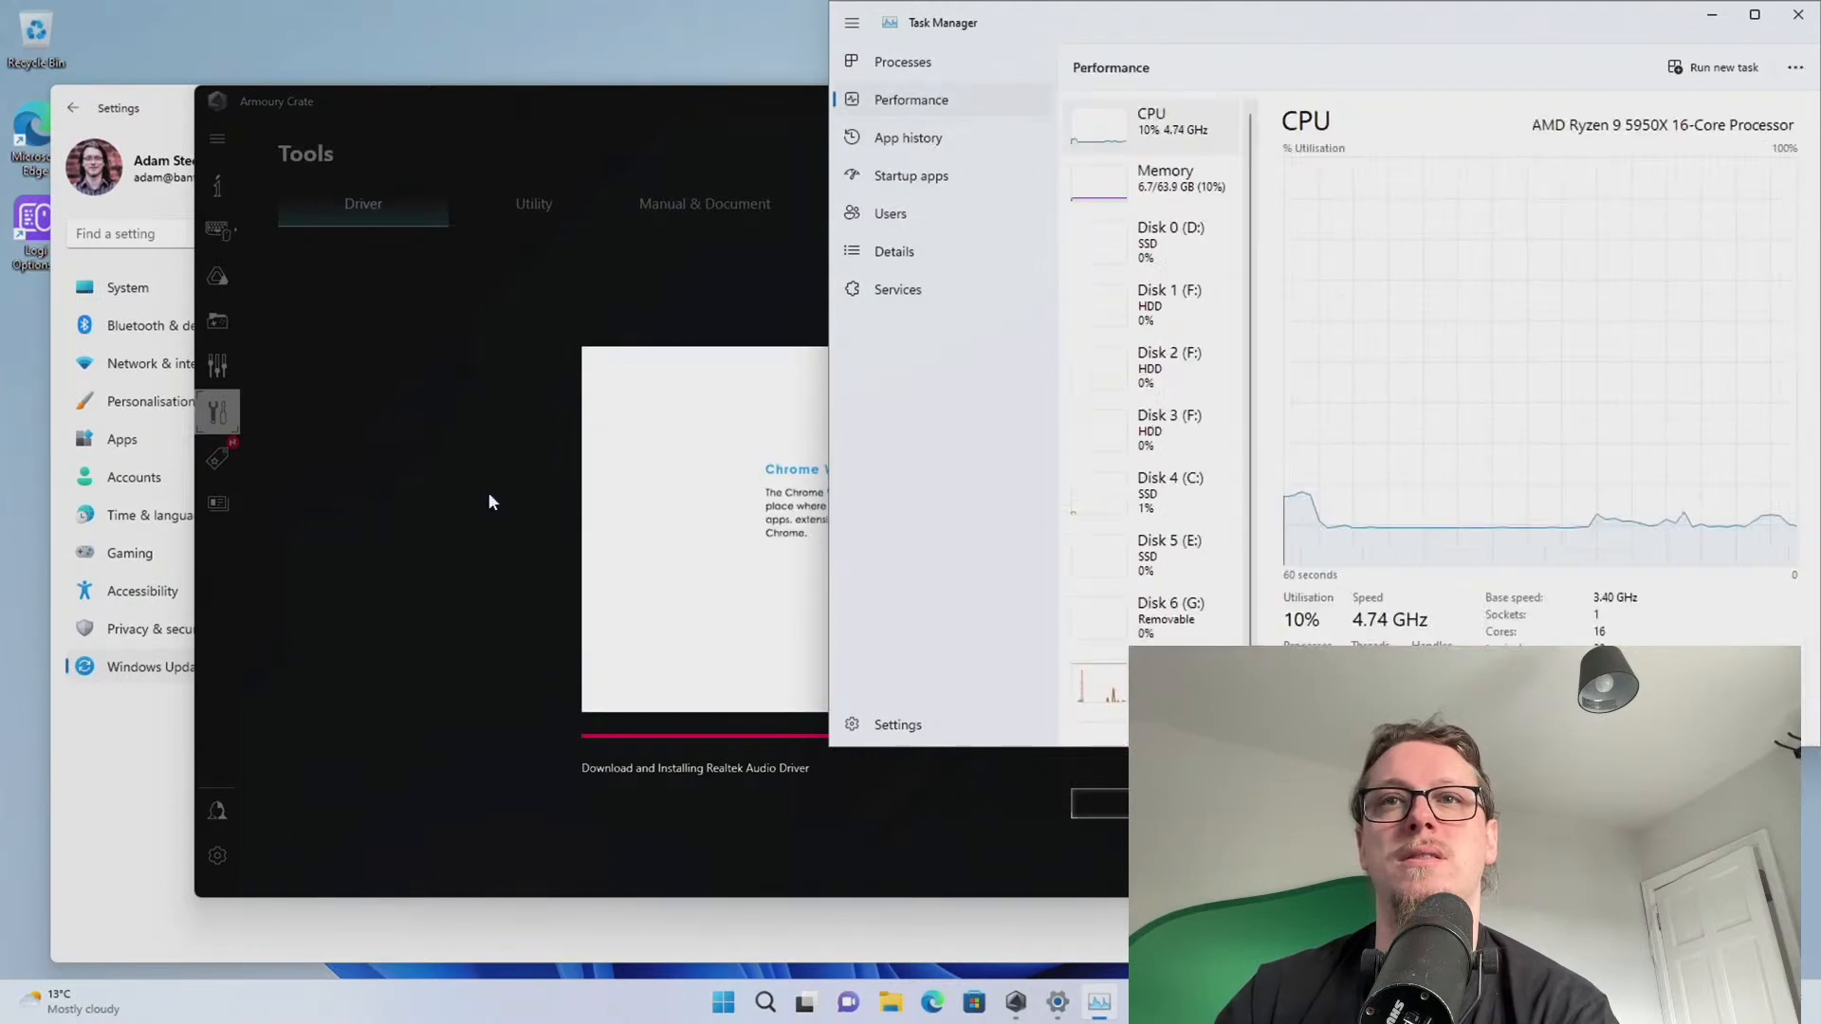
left_click(960, 61)
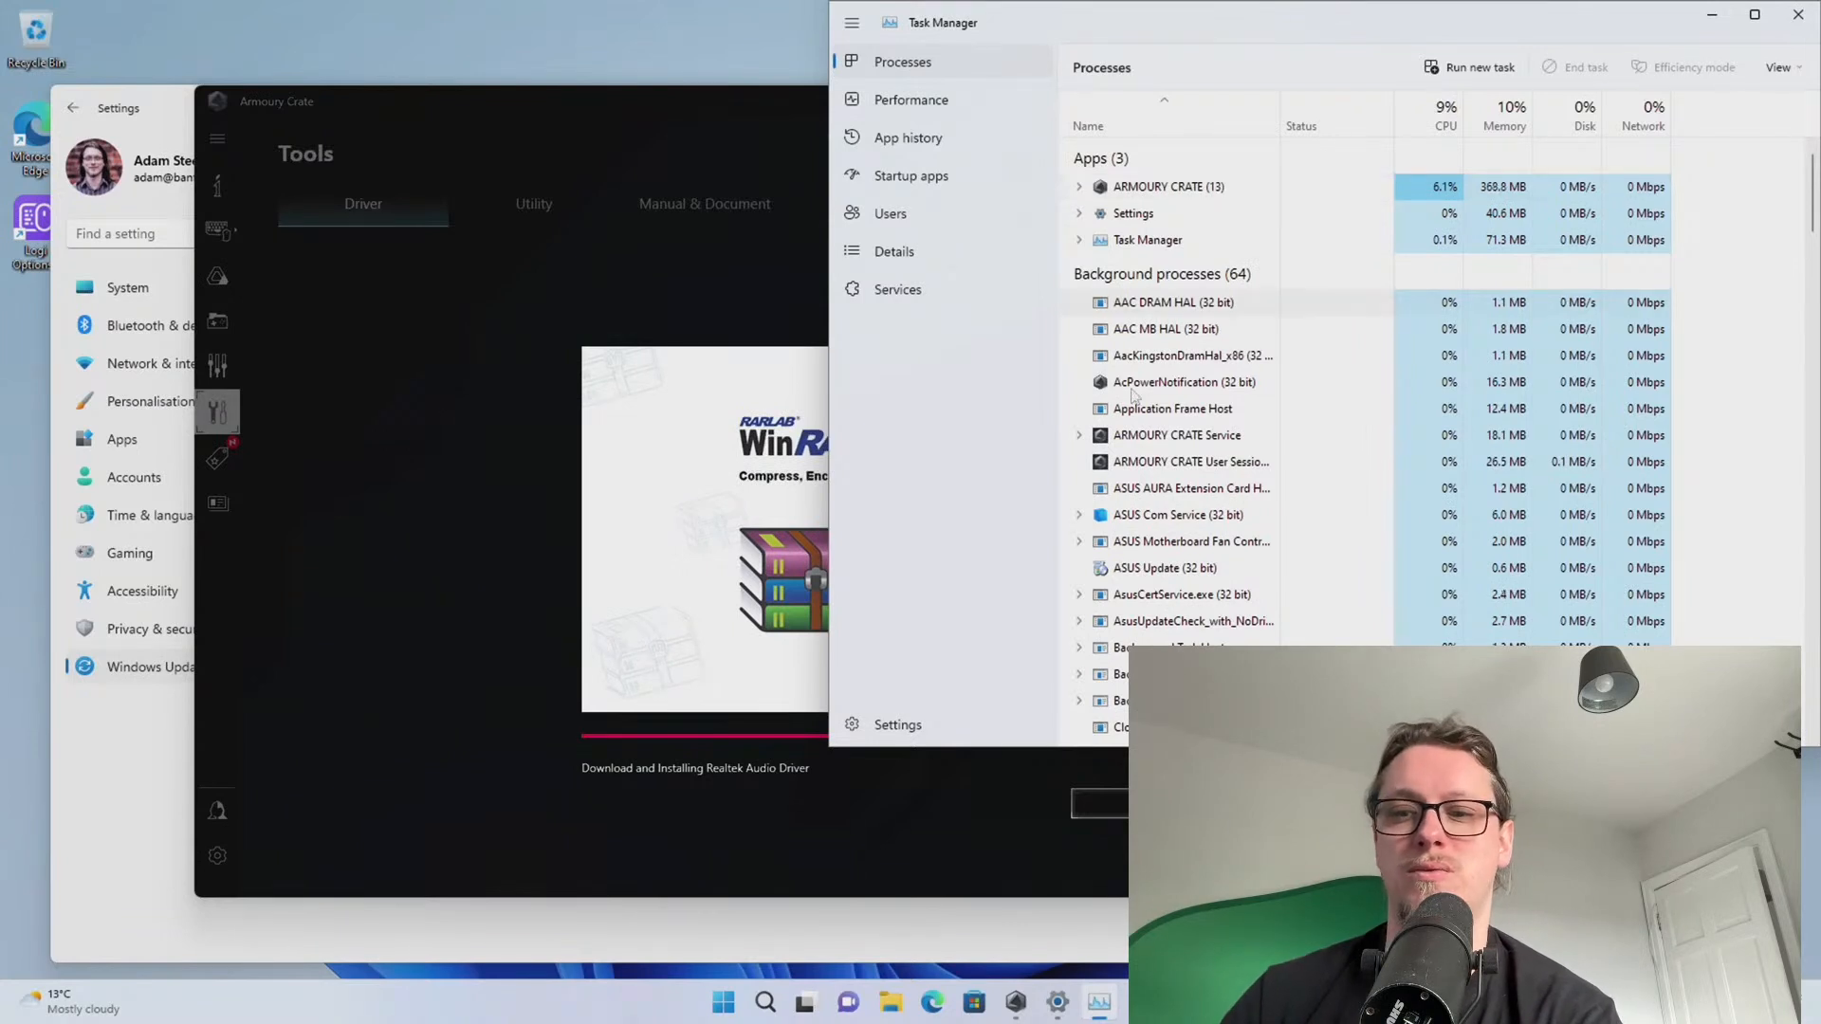
left_click(380, 461)
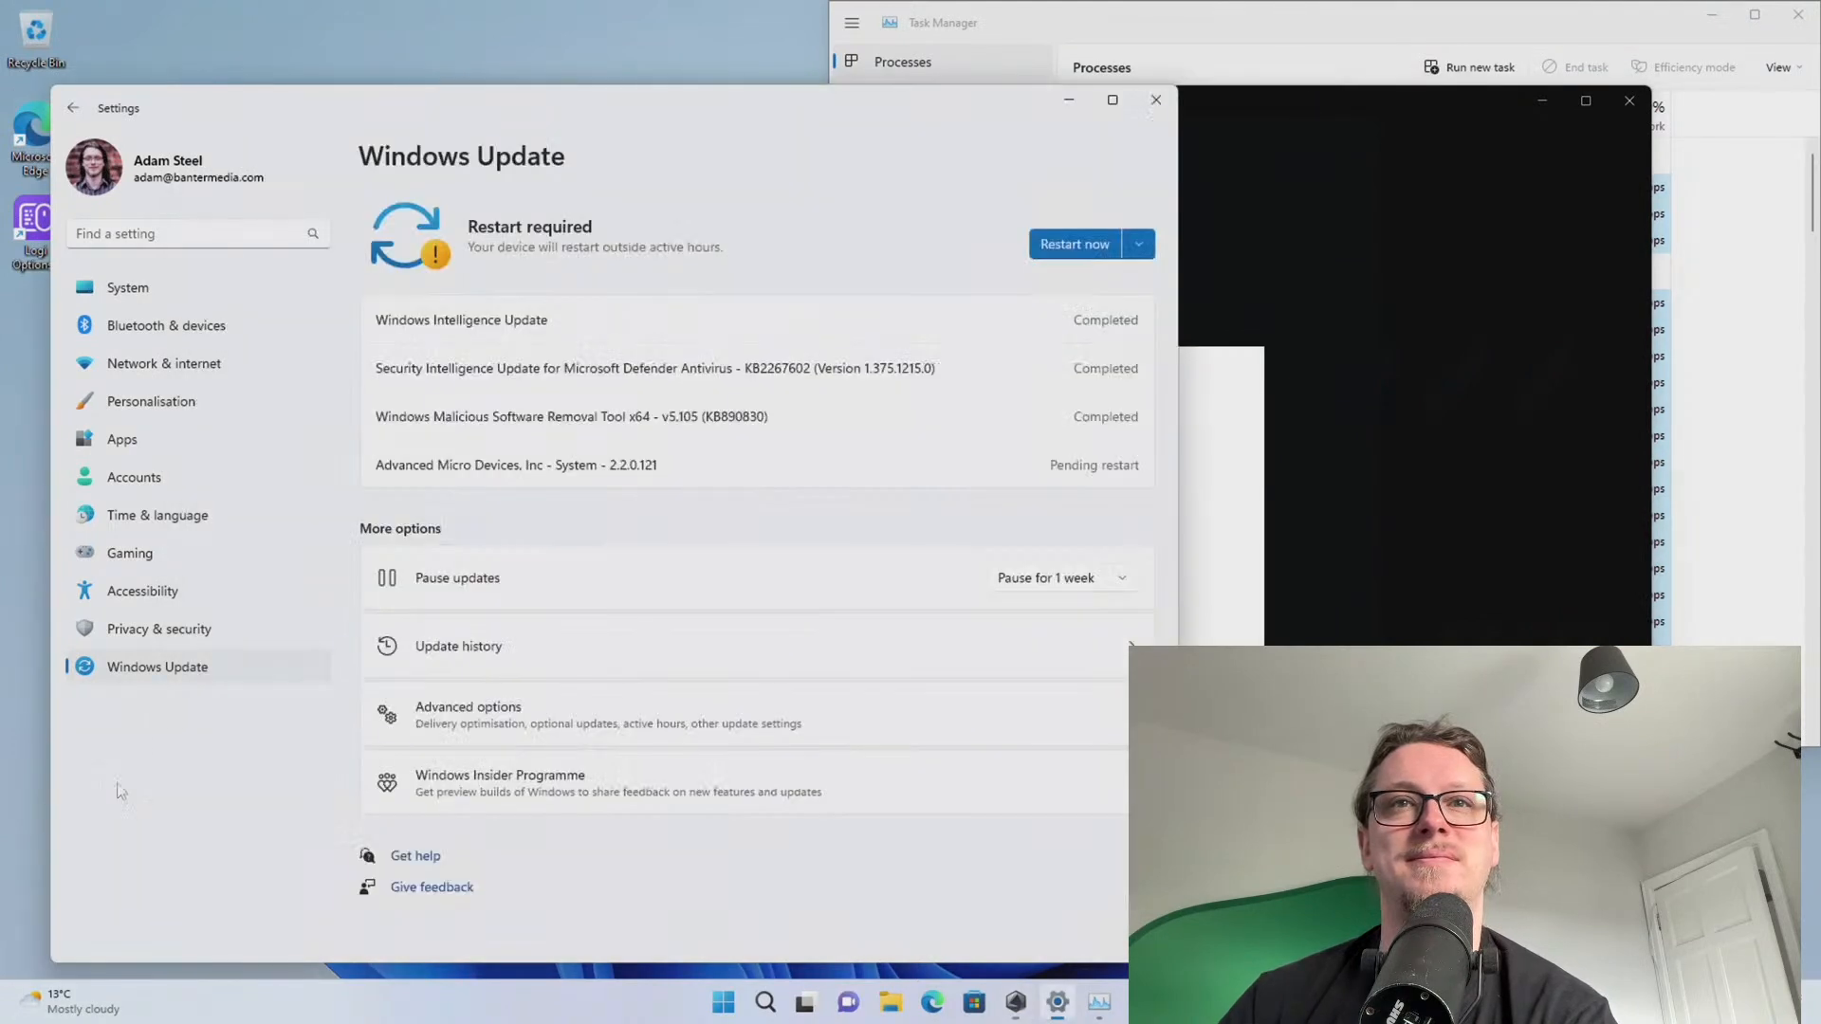
Cancel the stuck Realtek Audio Driver installation in Armoury Crate and watch it stop
left_click(119, 796)
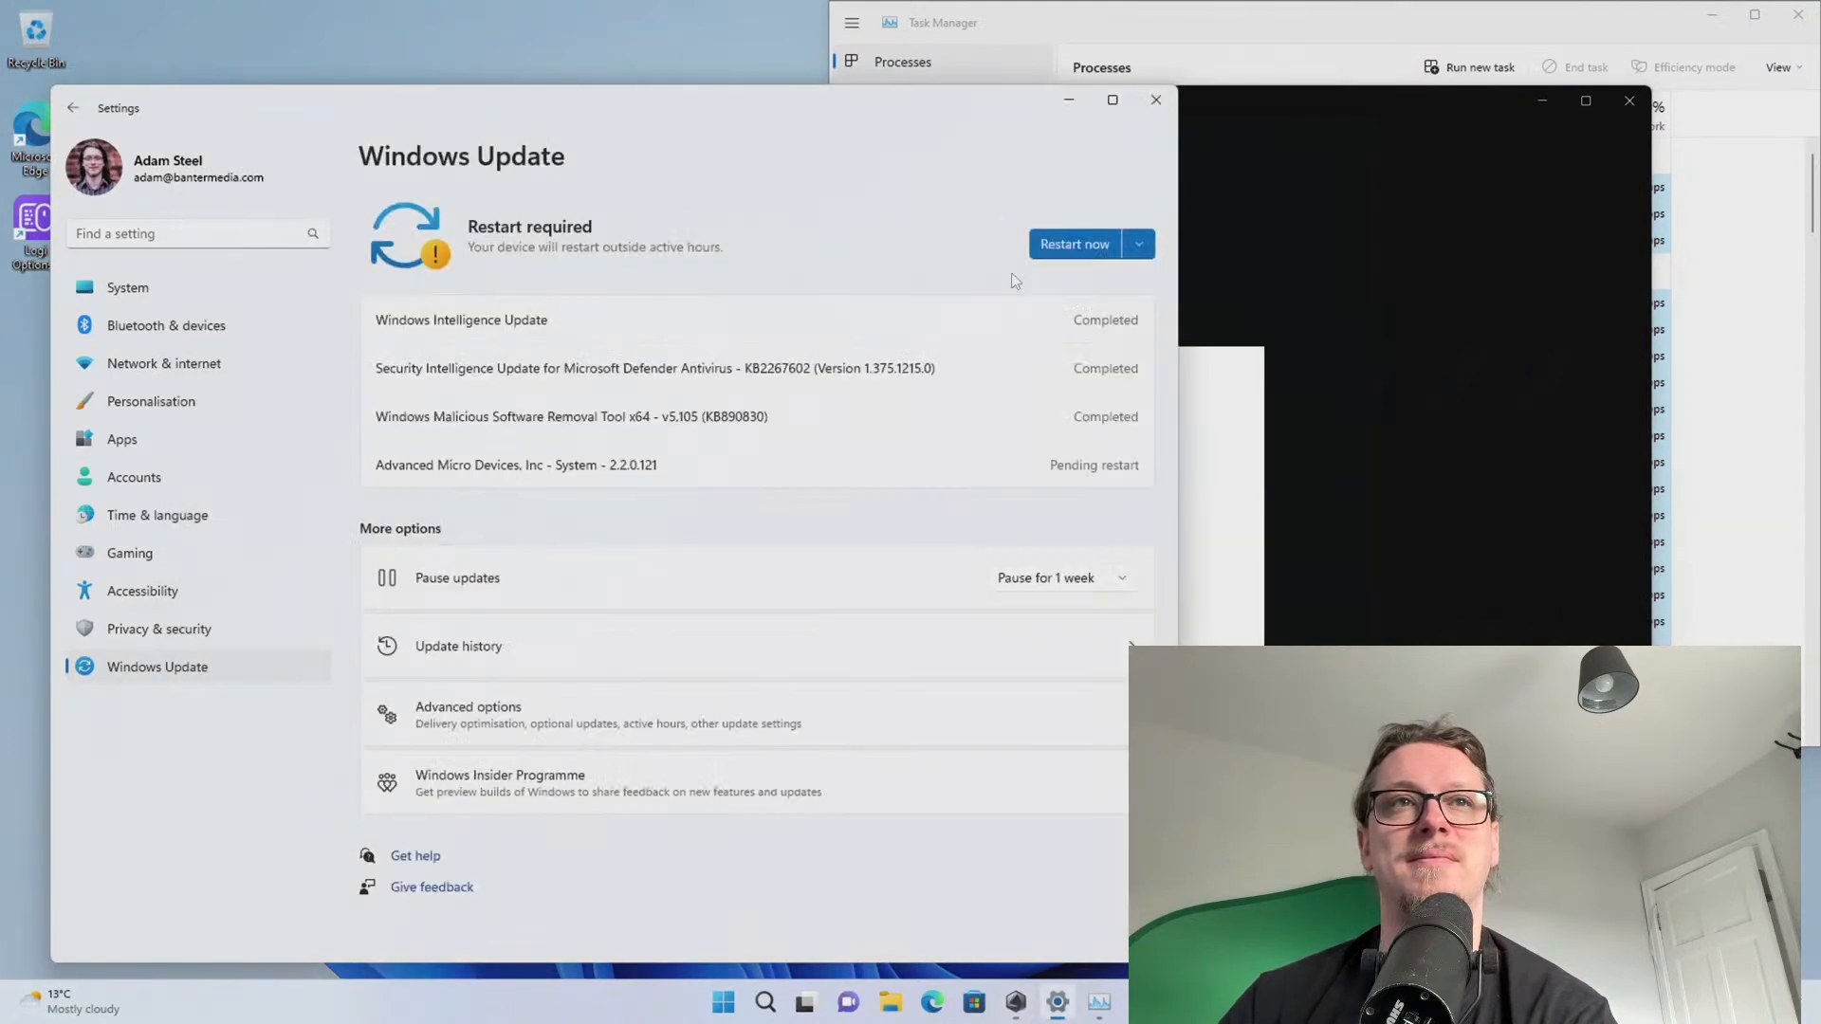
left_click(1413, 450)
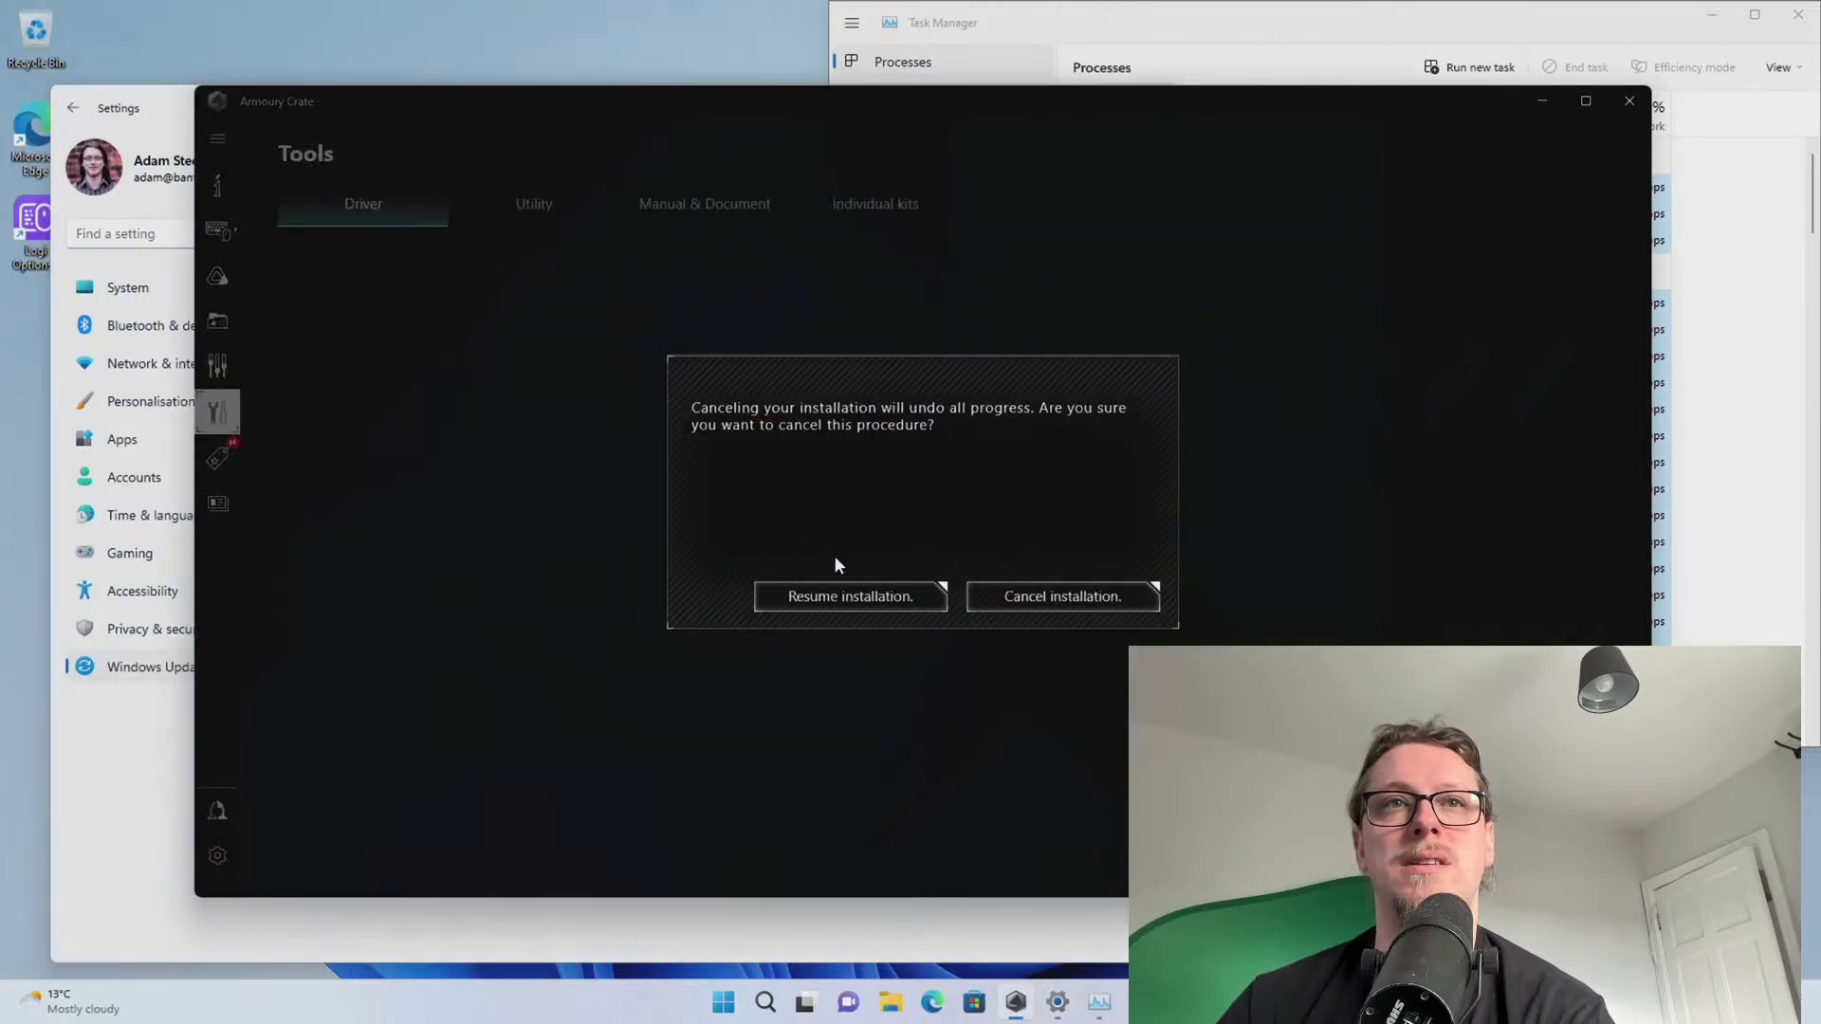
left_click(987, 600)
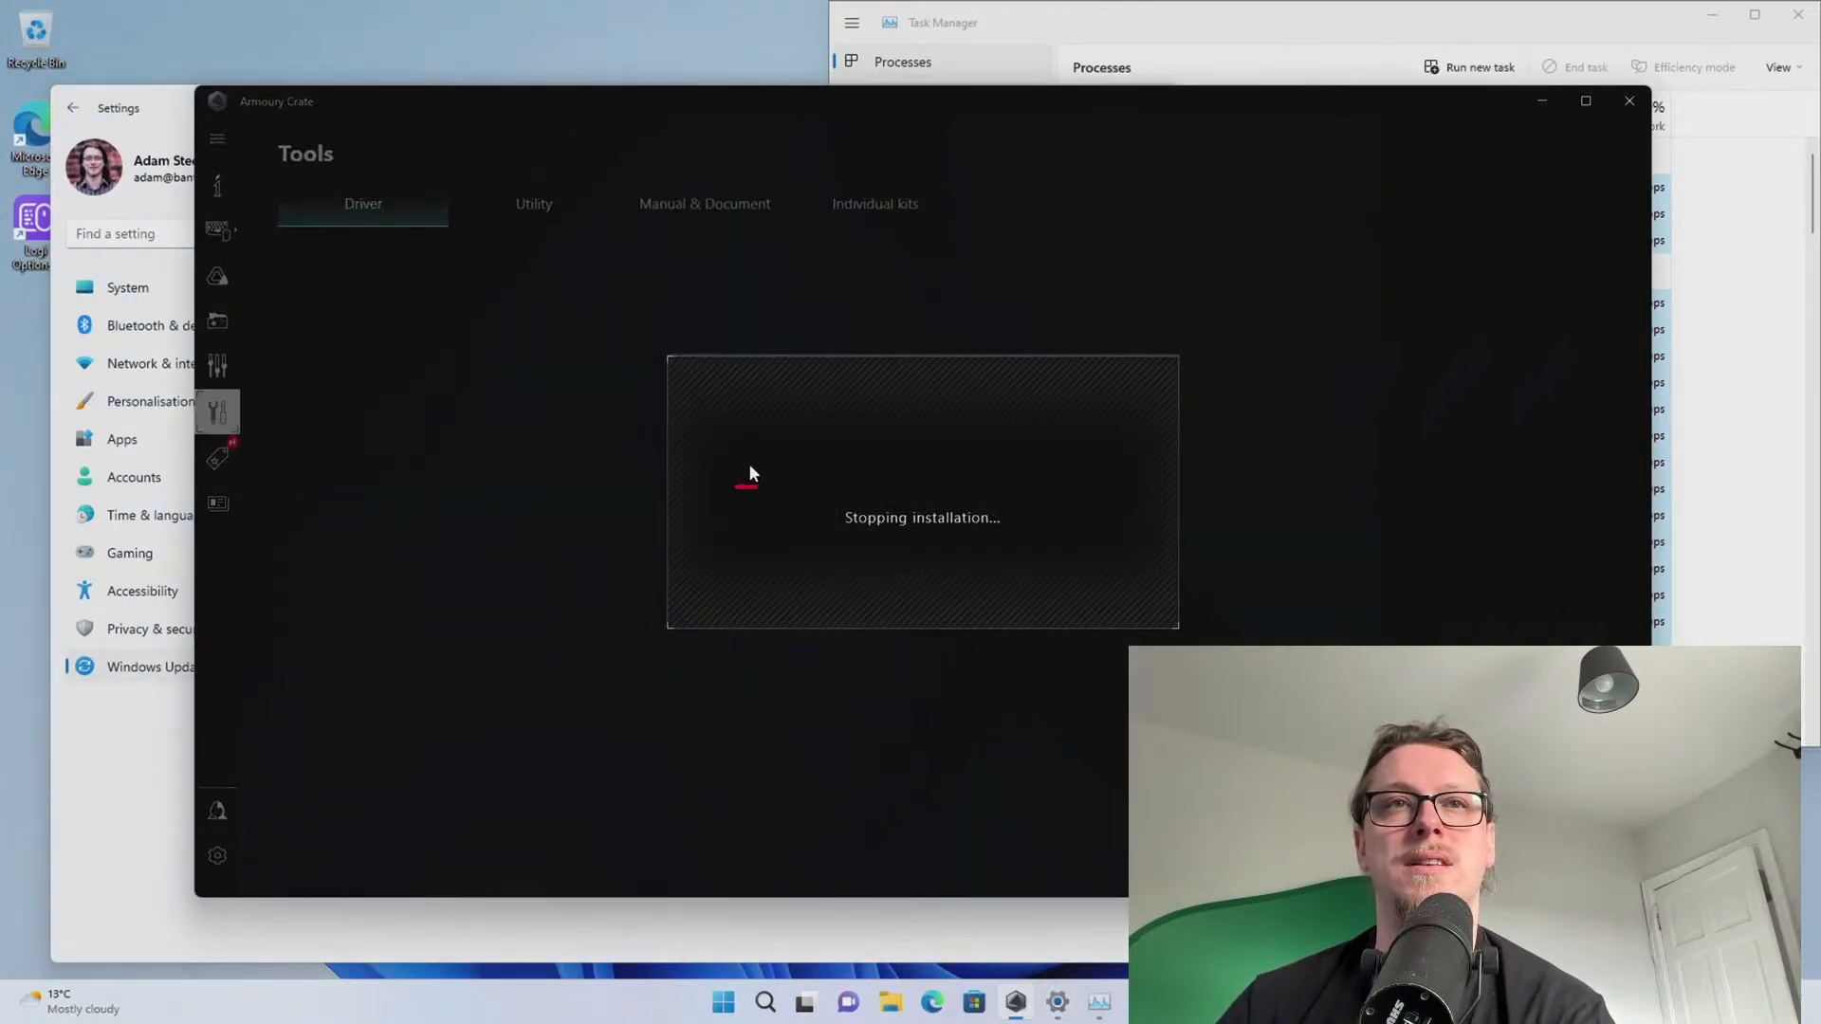
left_click(1041, 14)
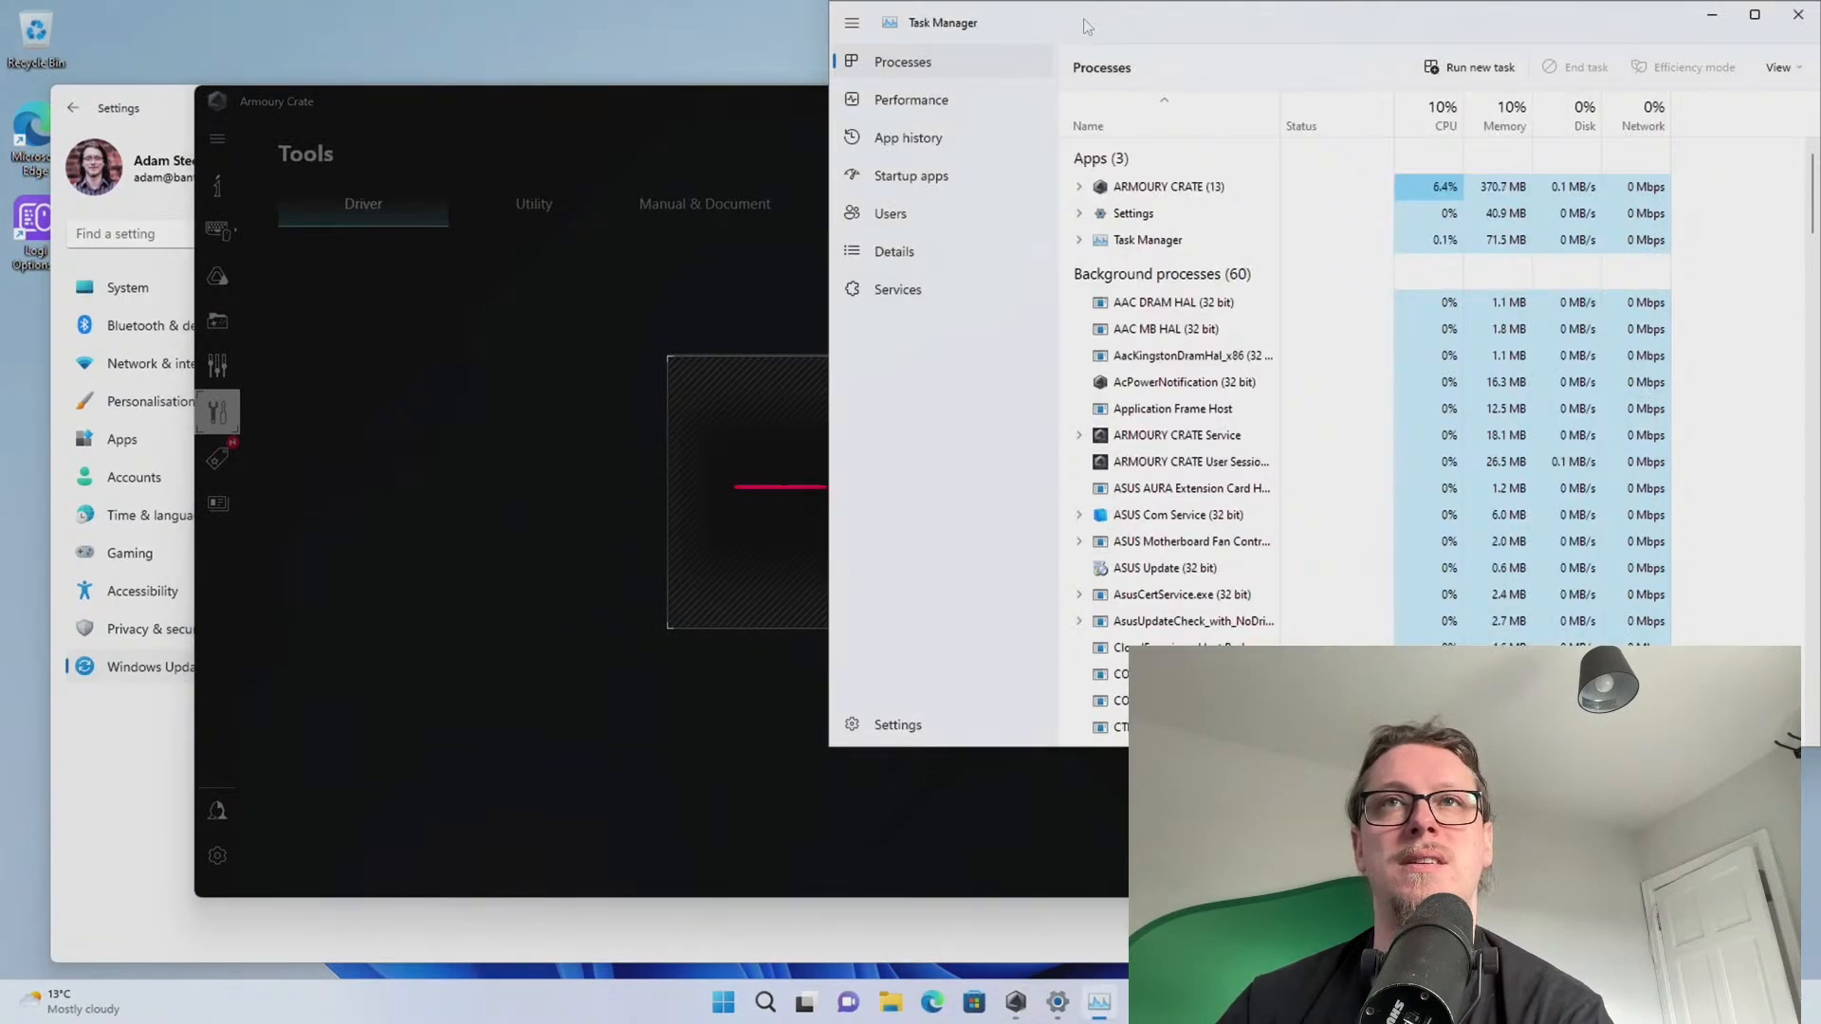
left_click(490, 465)
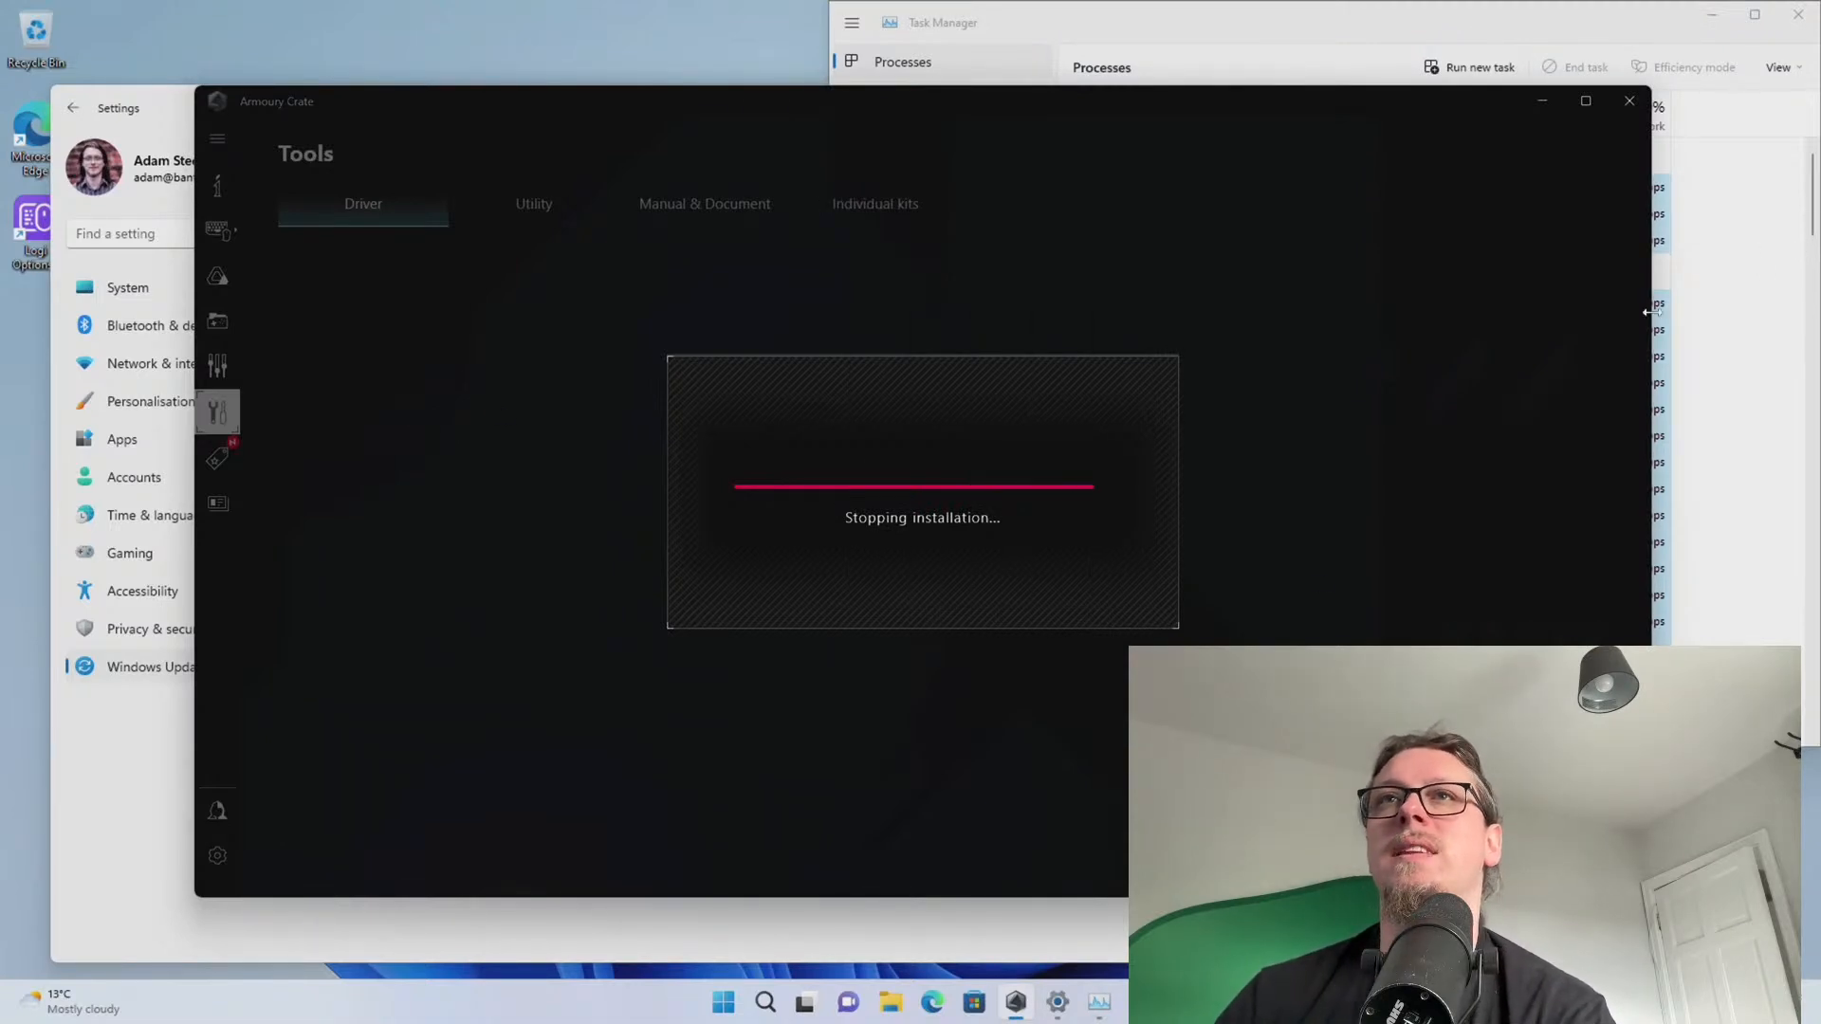
left_click(1778, 351)
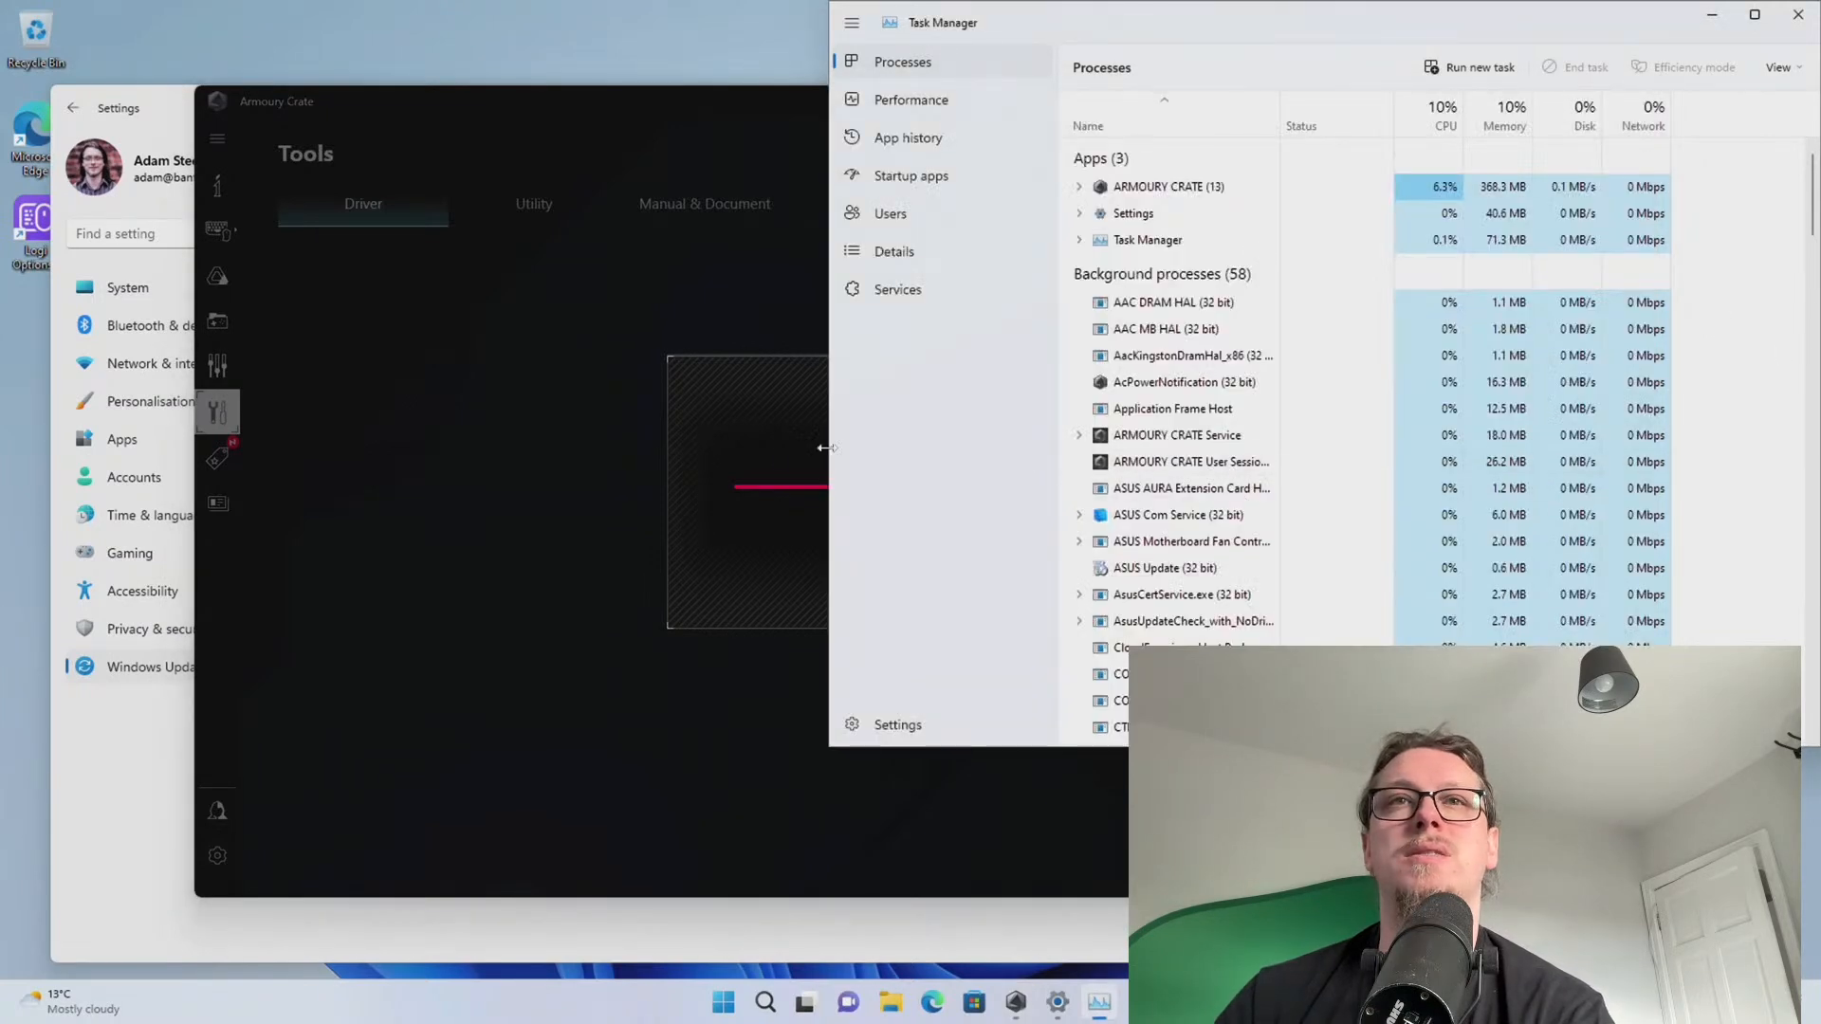
left_click(590, 461)
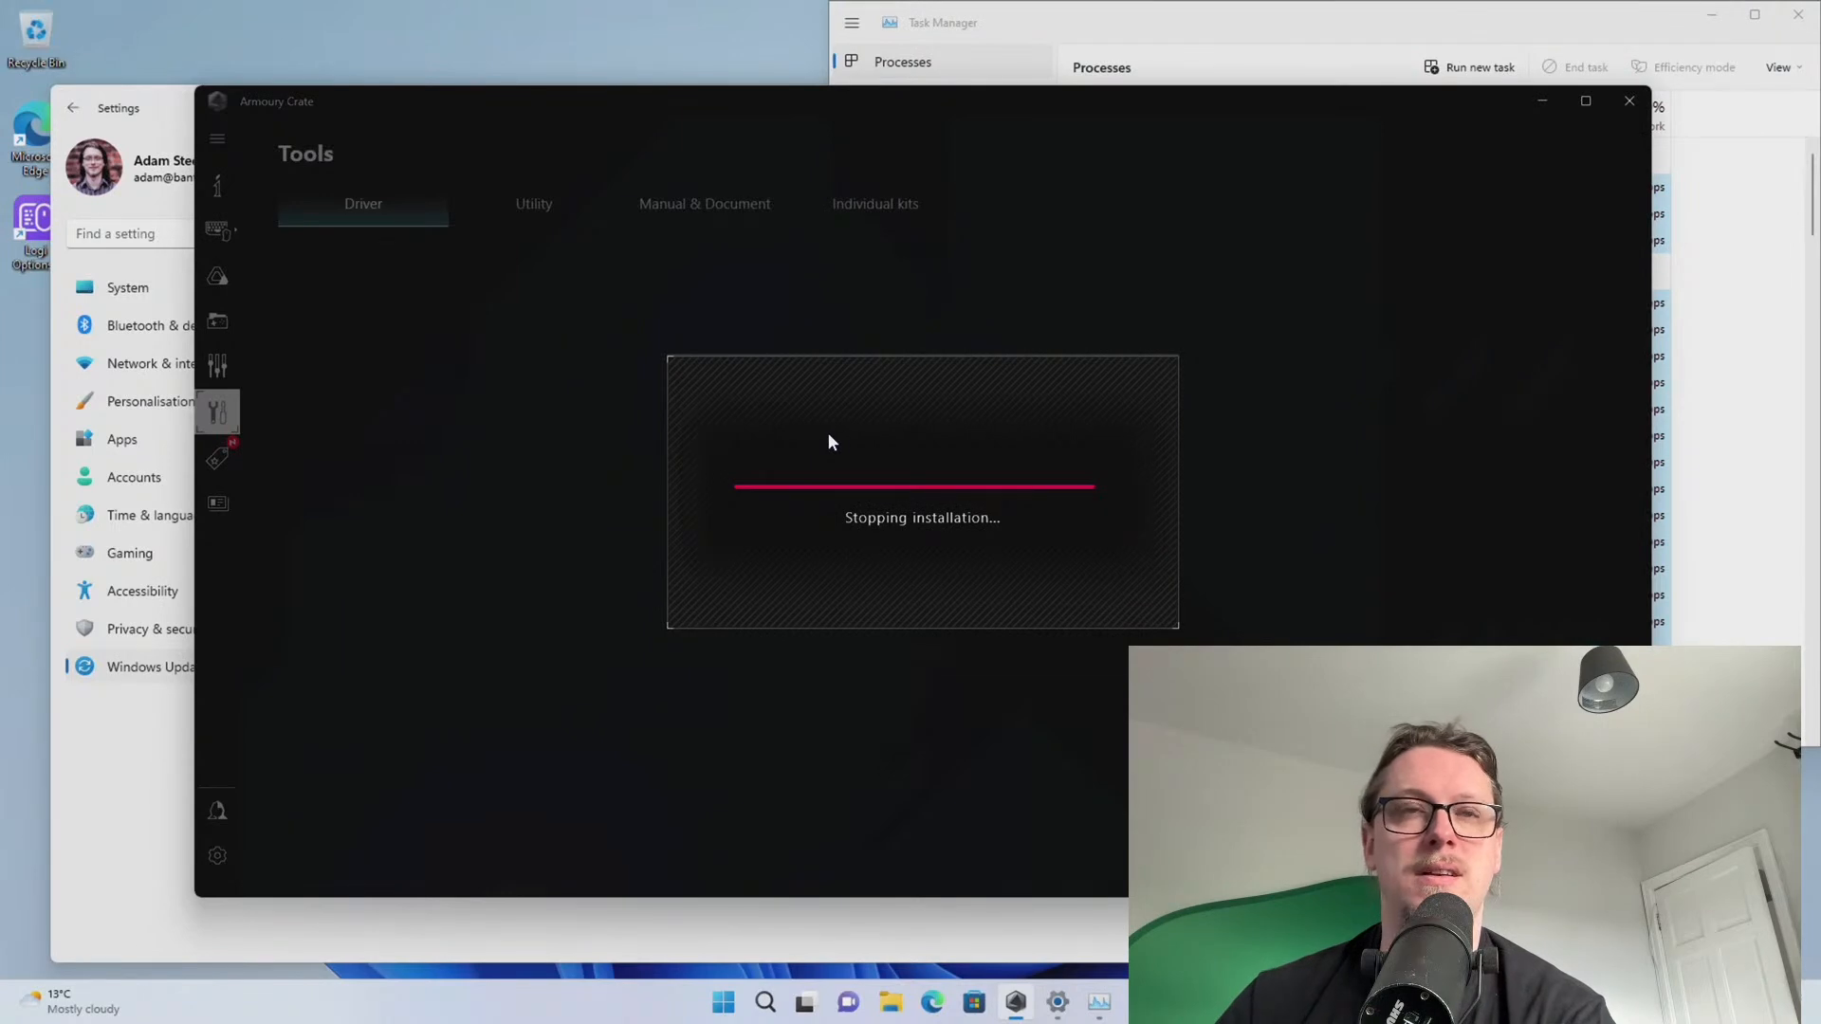
End the ARMOURY CRATE task in Task Manager, leaving the Windows Update page in front
left_click(1042, 11)
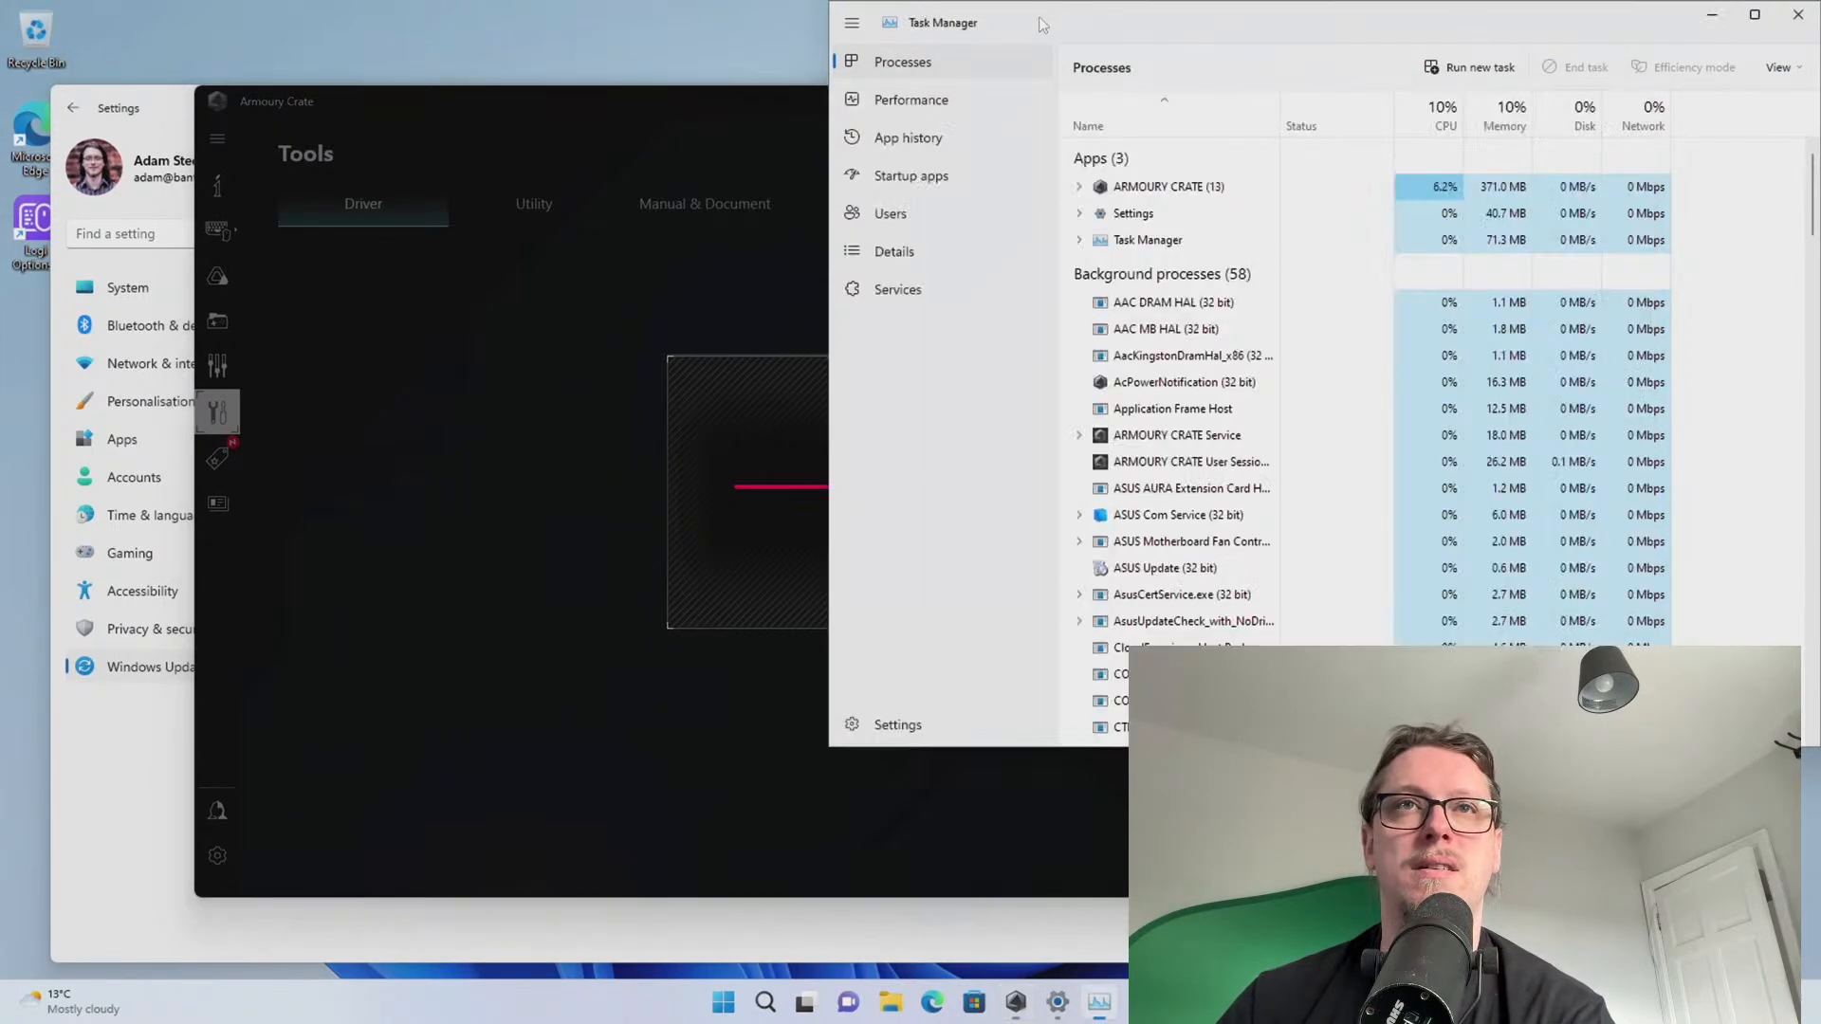
left_click(1162, 190)
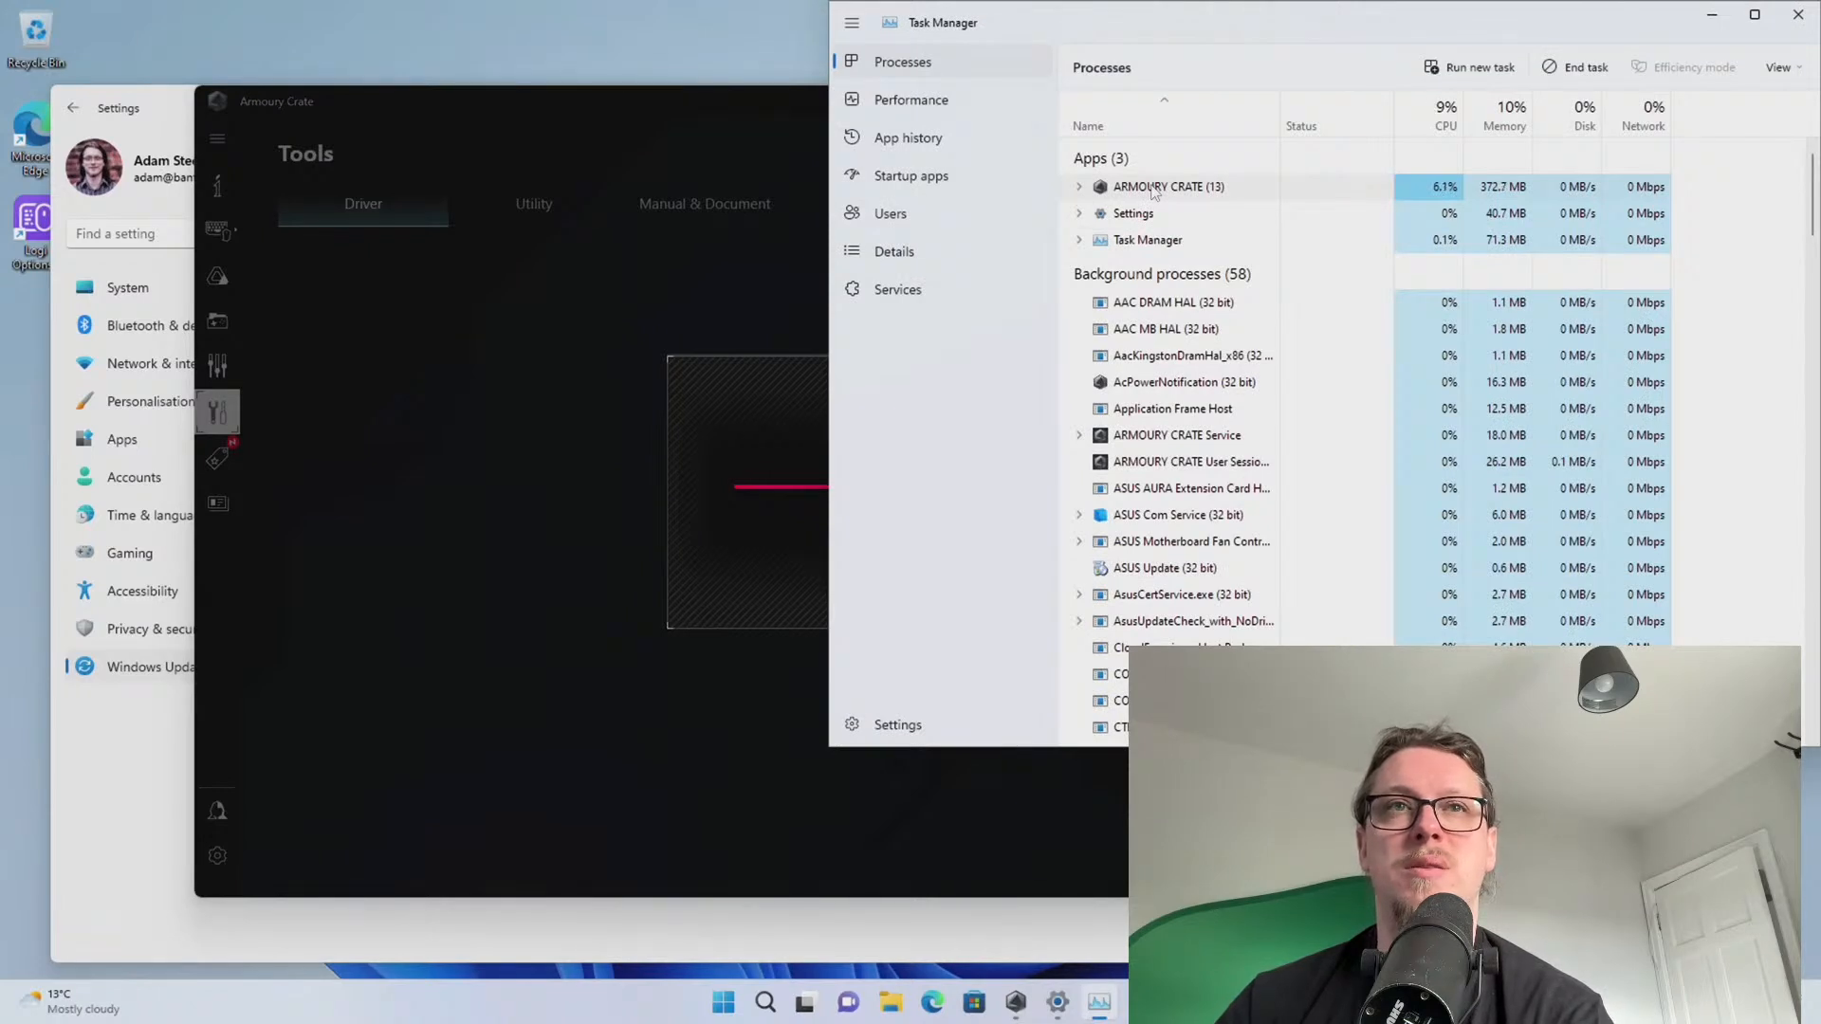
right_click(1153, 190)
left_click(1201, 248)
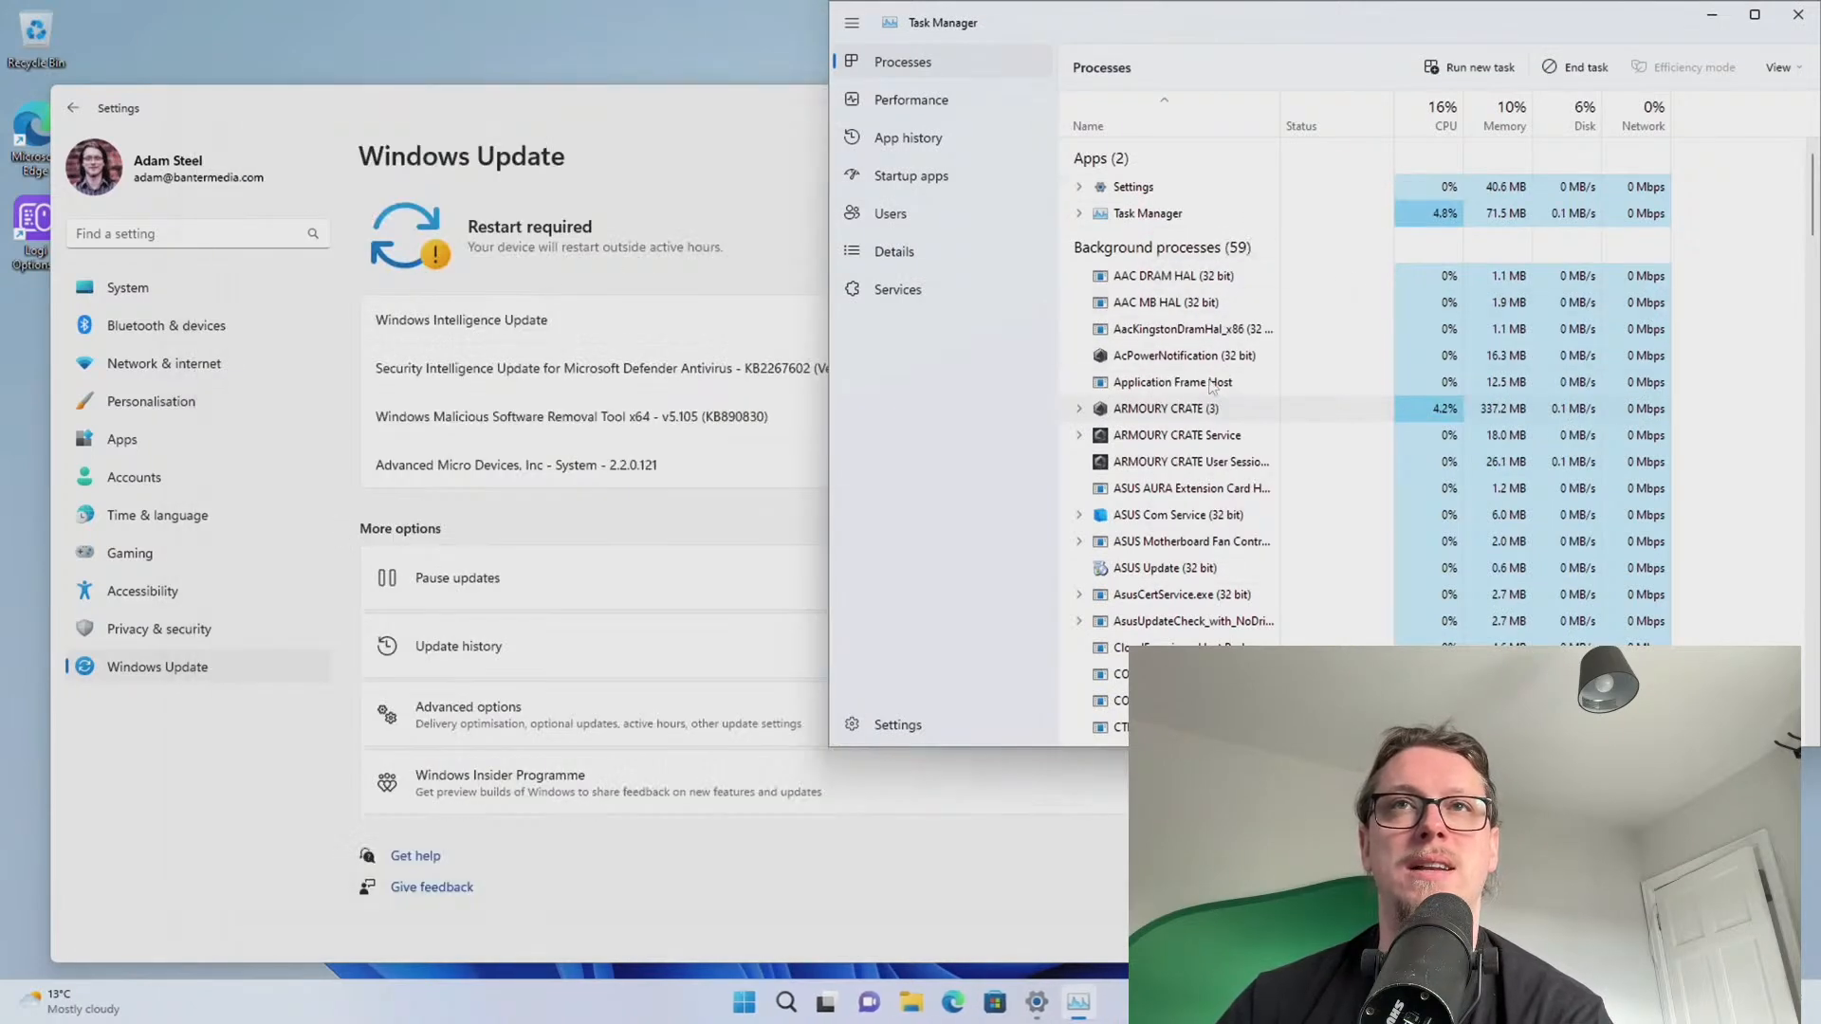
left_click(703, 248)
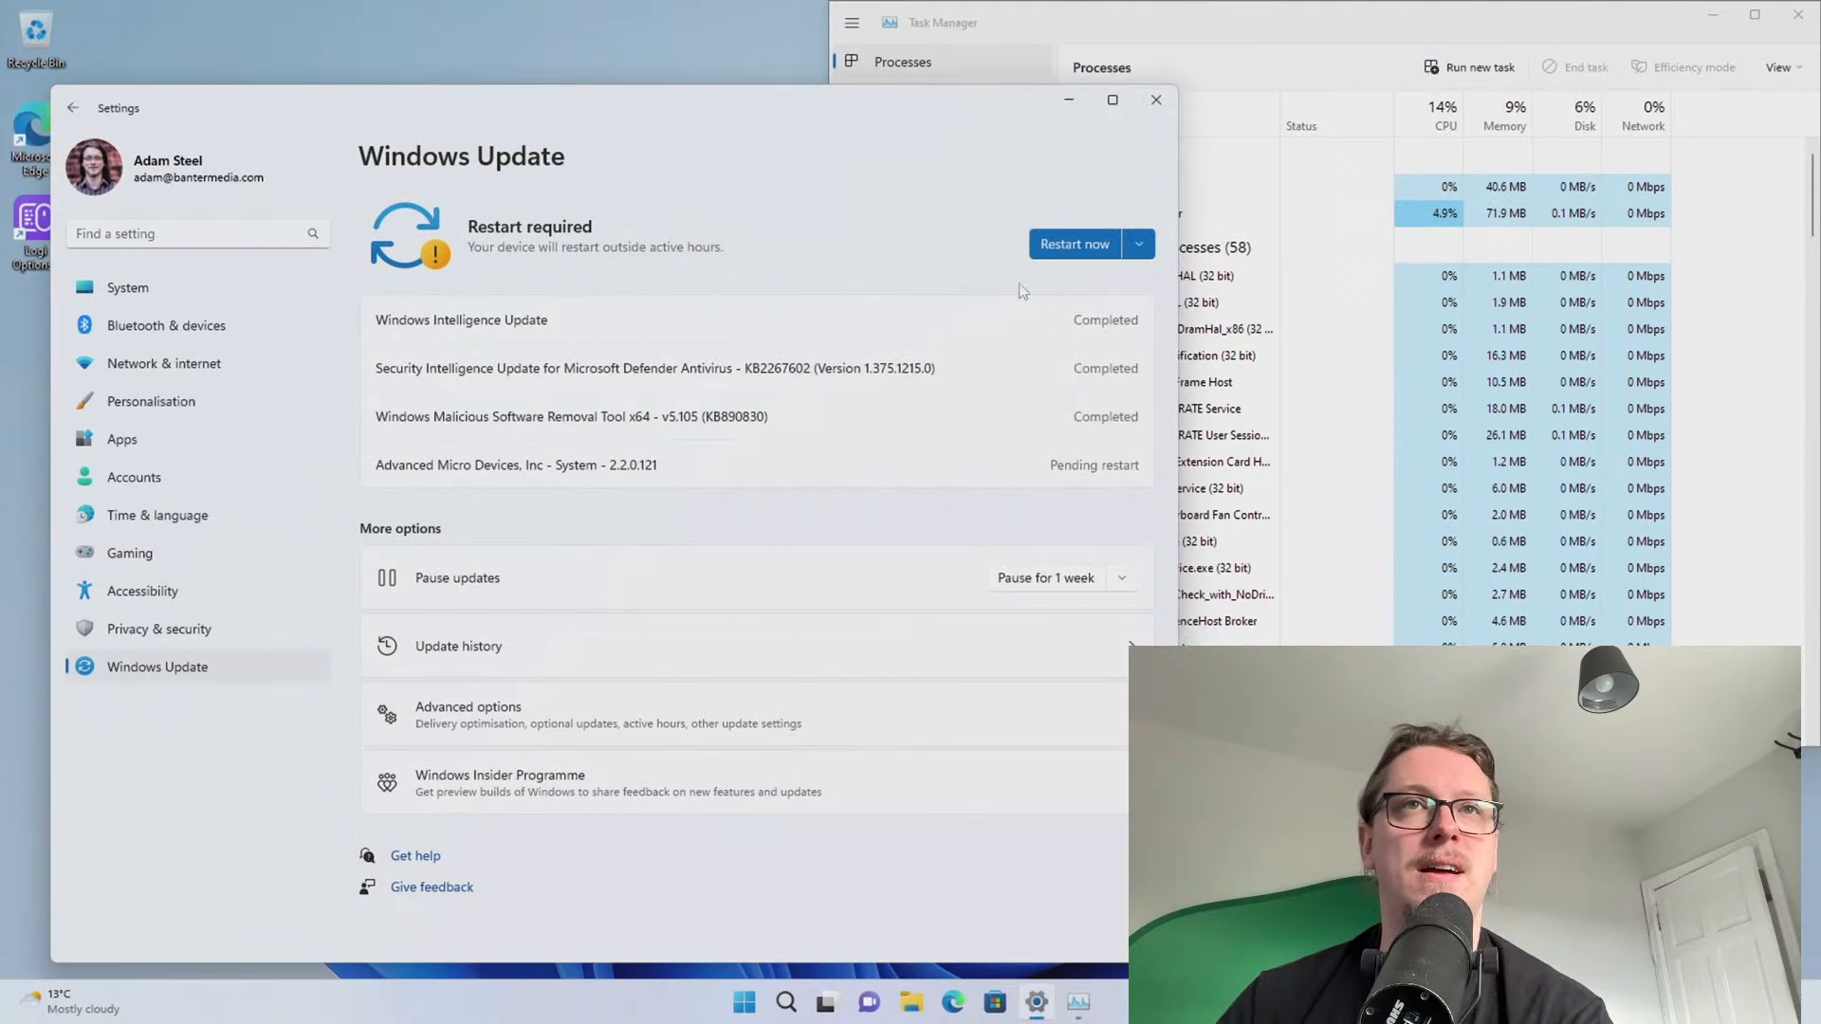
Restart the PC from Windows Update, choosing Restart anyway even though Task Manager is open
left_click(1064, 245)
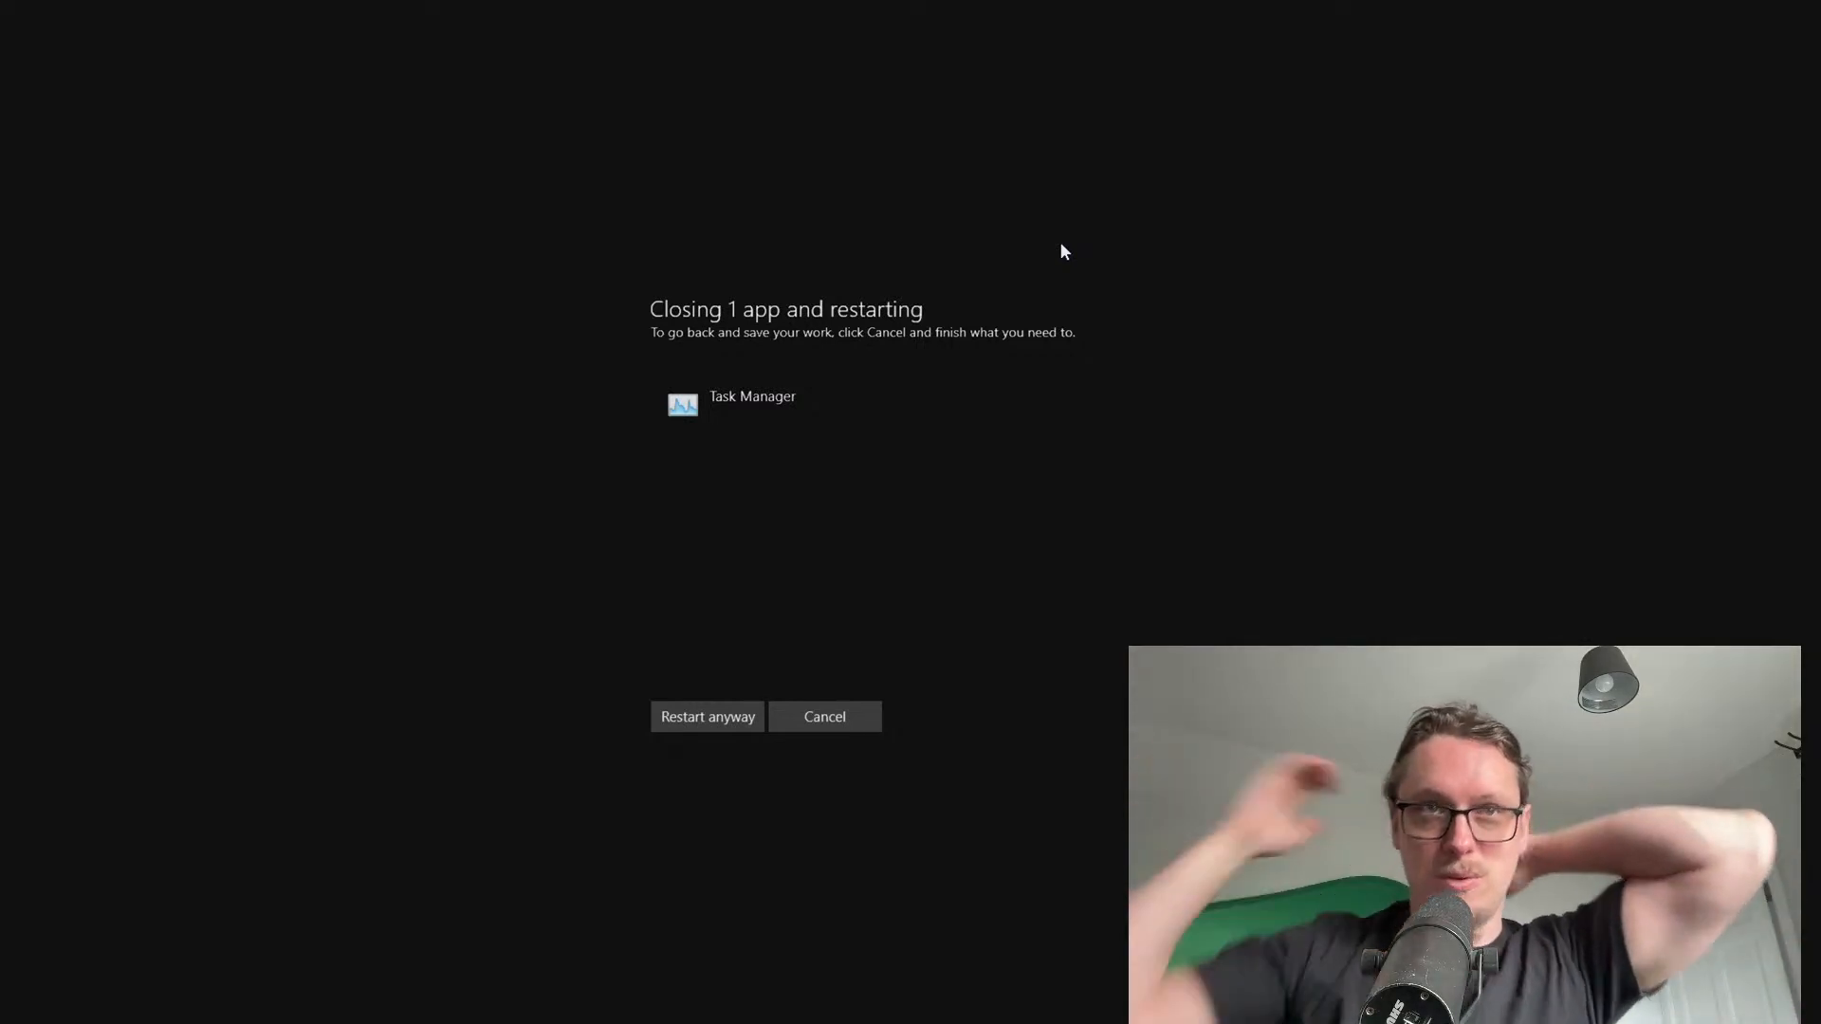
left_click(719, 721)
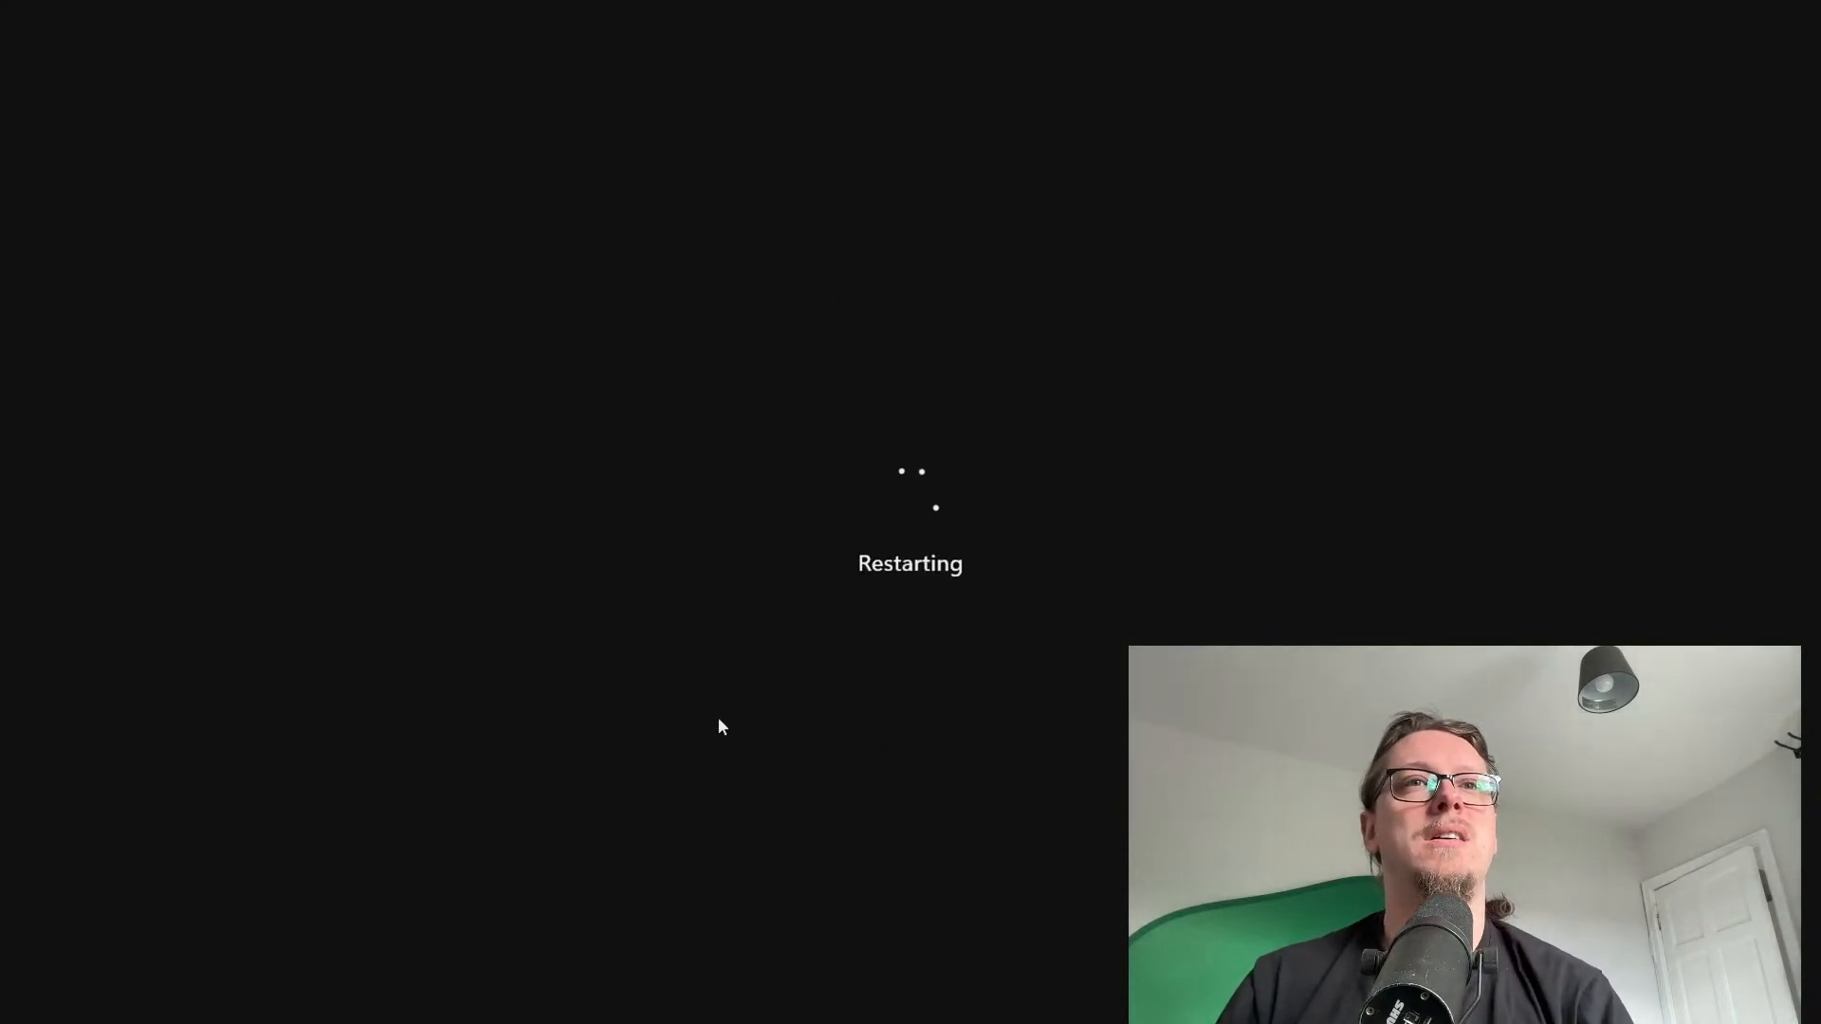
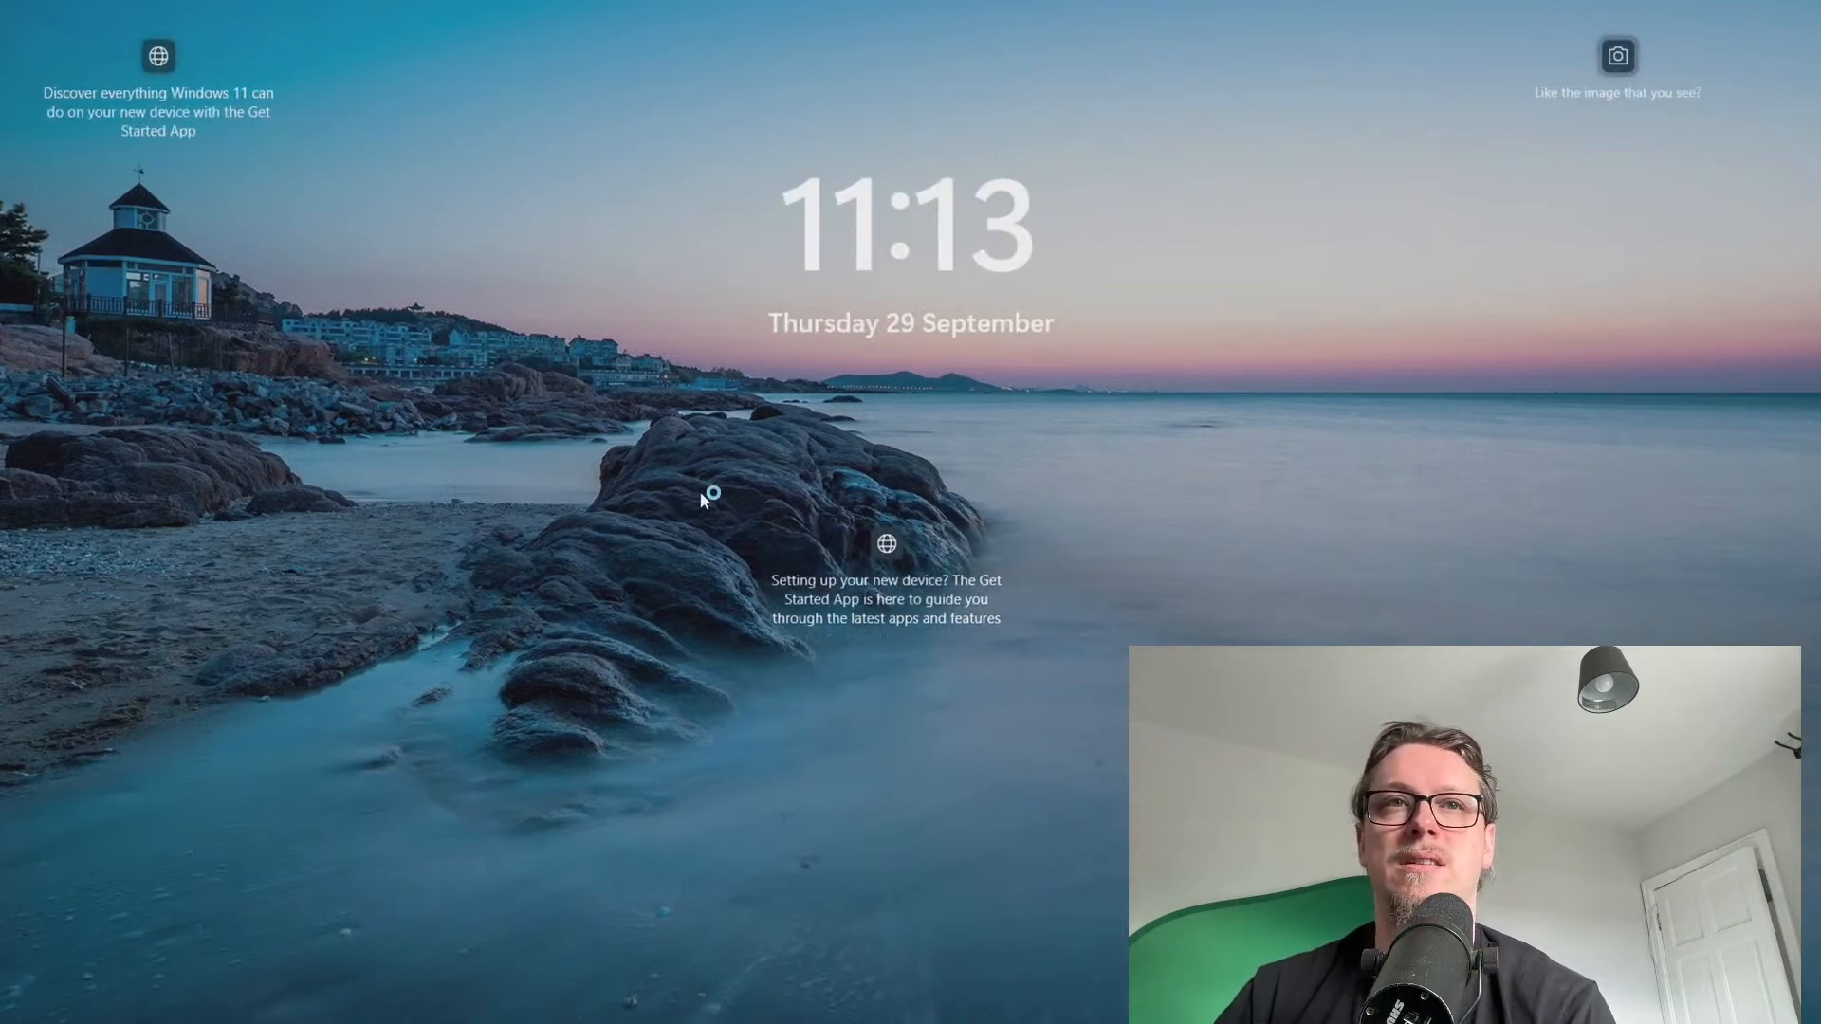
Sign in at the lock screen with the PIN and close the 'USB device not recognised' warning
left_click(890, 595)
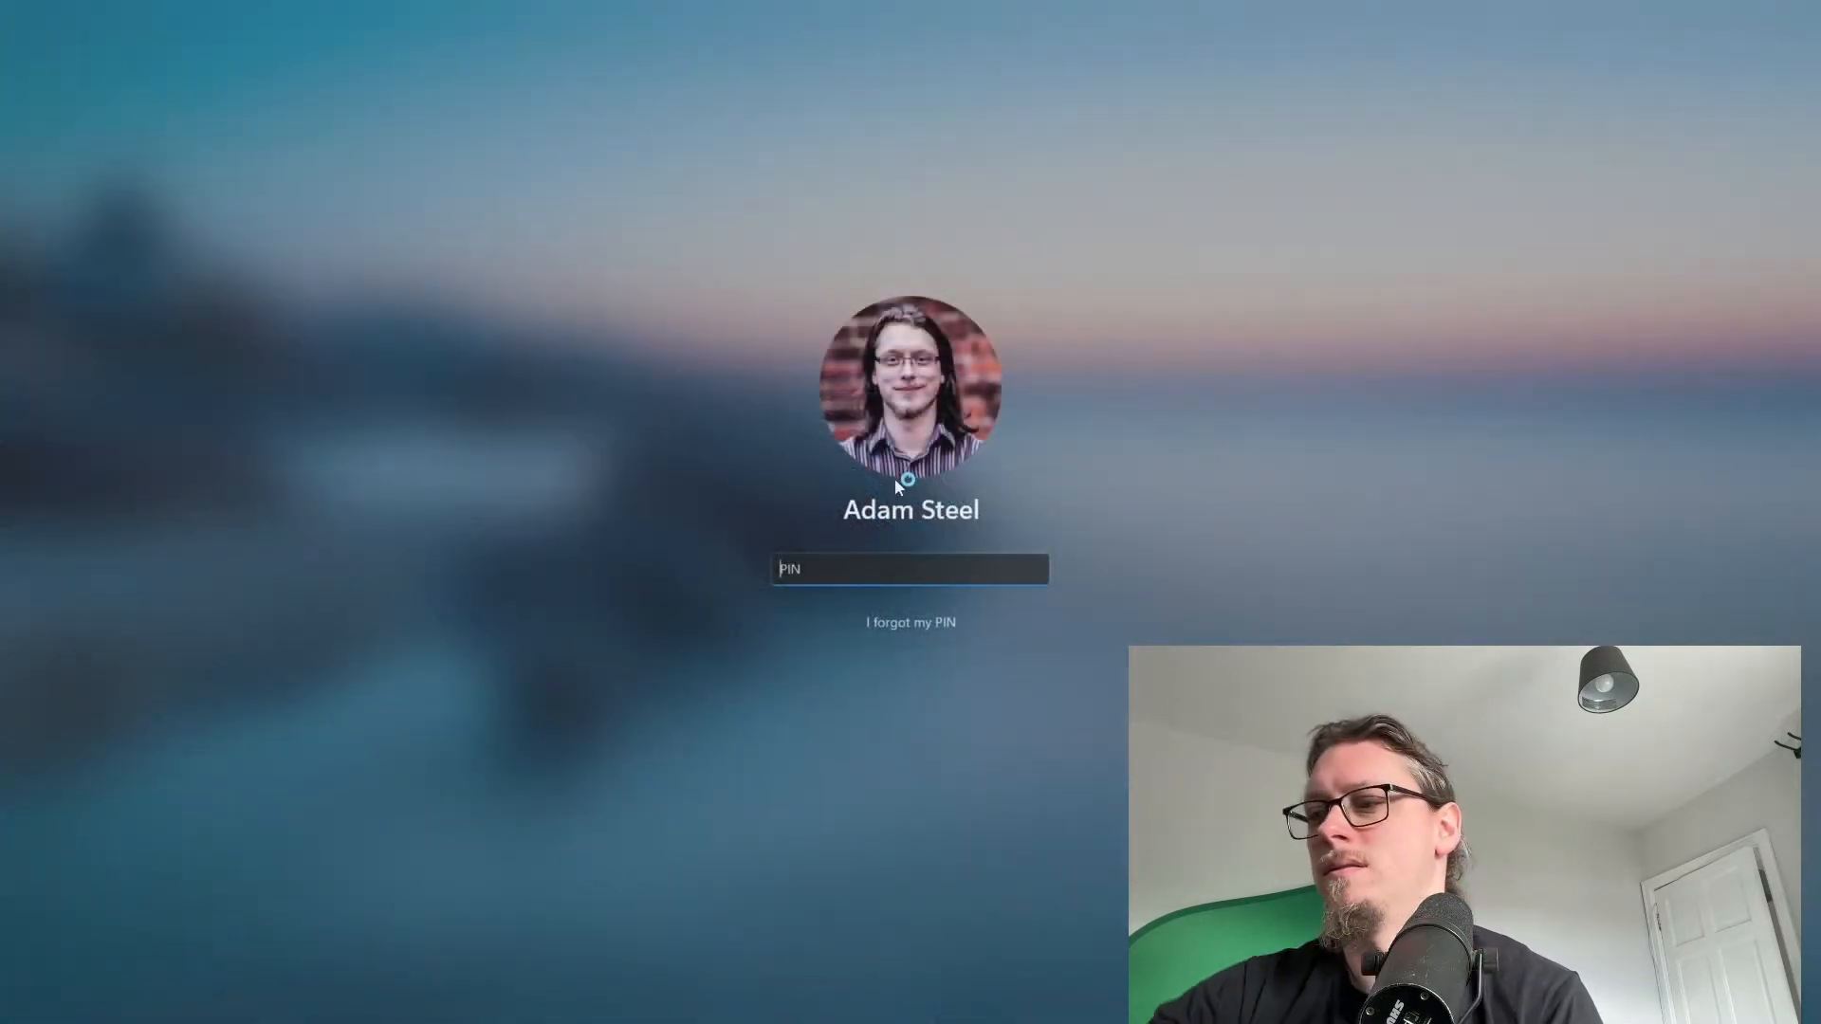
type("••••")
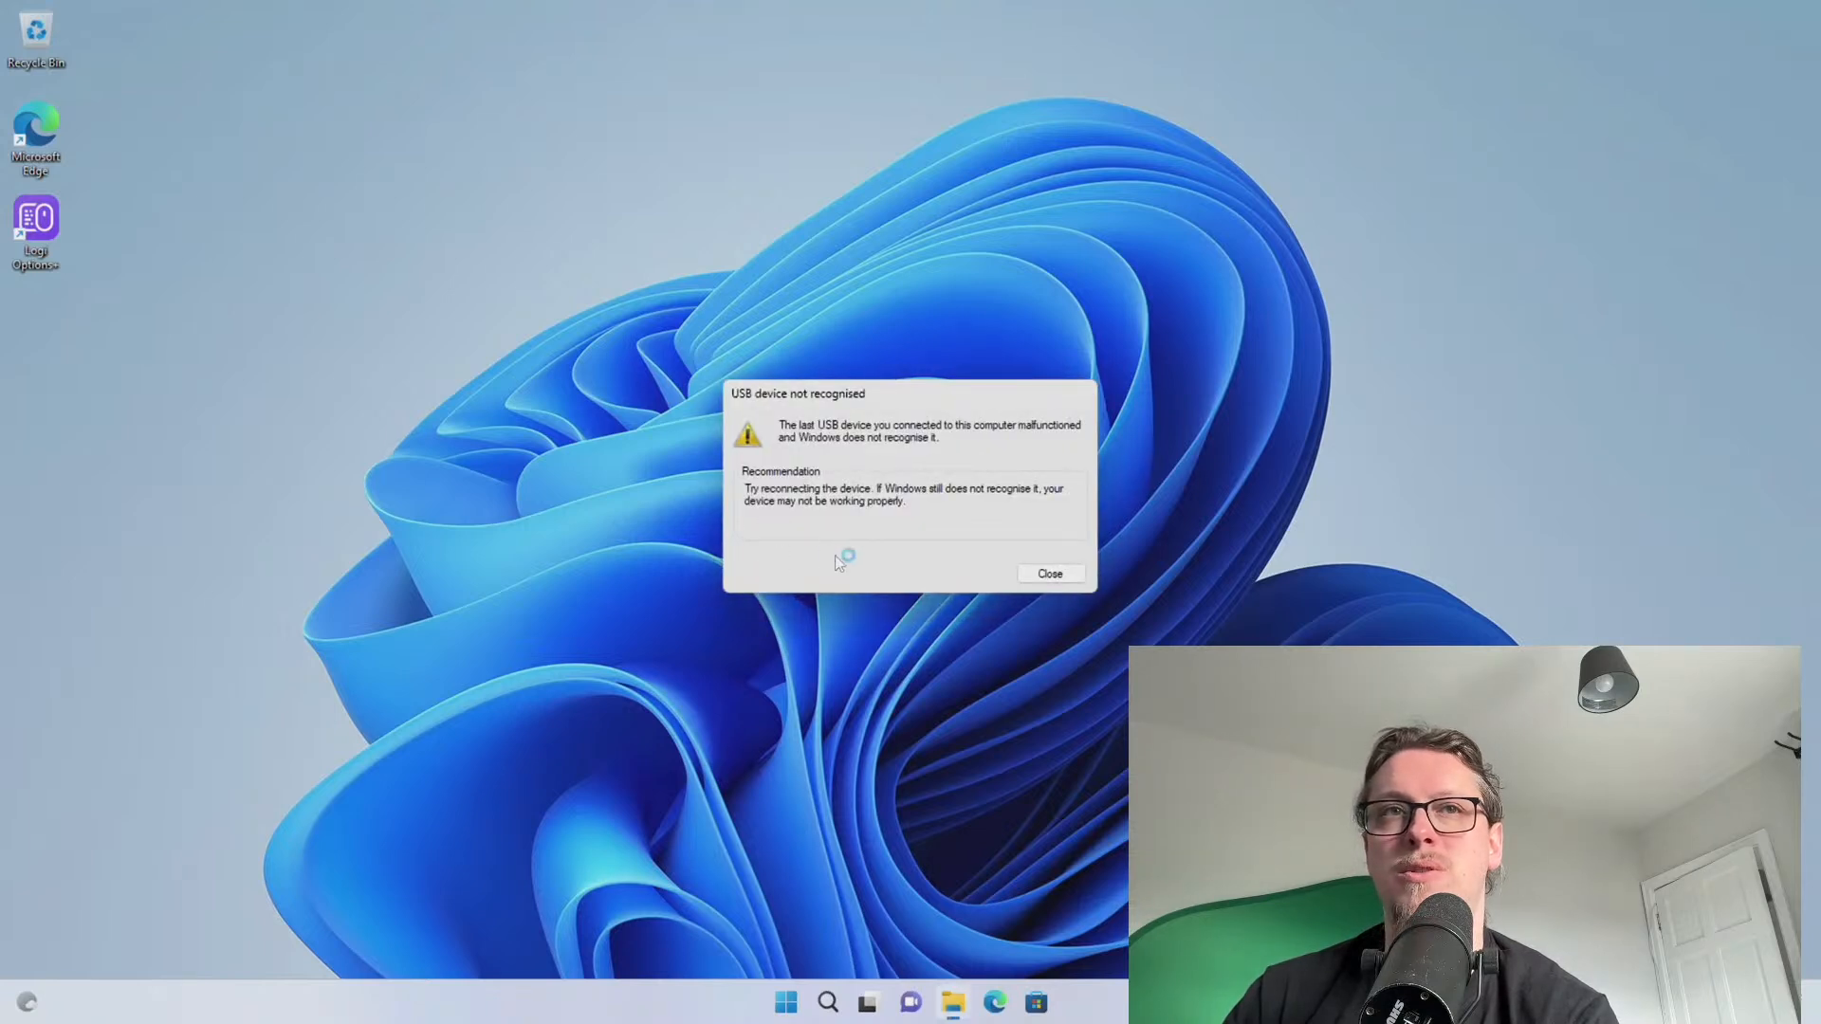
left_click(1050, 573)
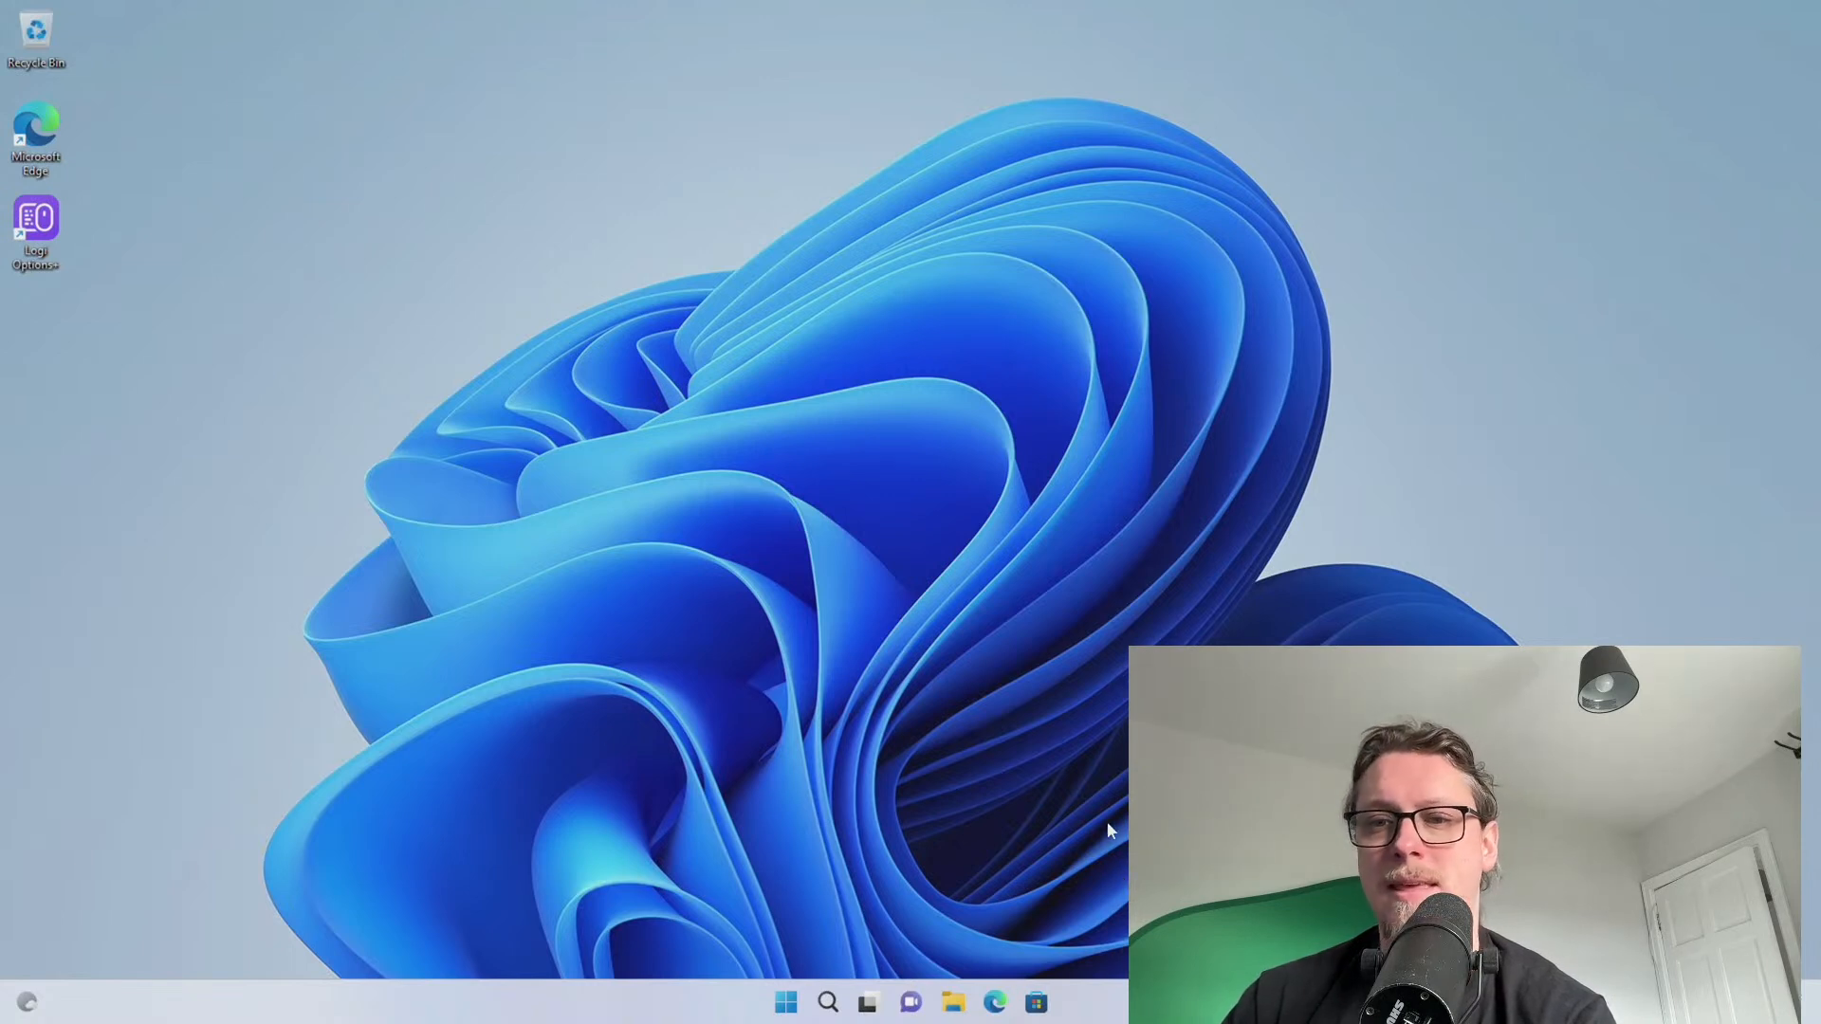
Search Bing in Edge for 'windows 11 debloater' and accept the cookie notice
left_click(993, 1005)
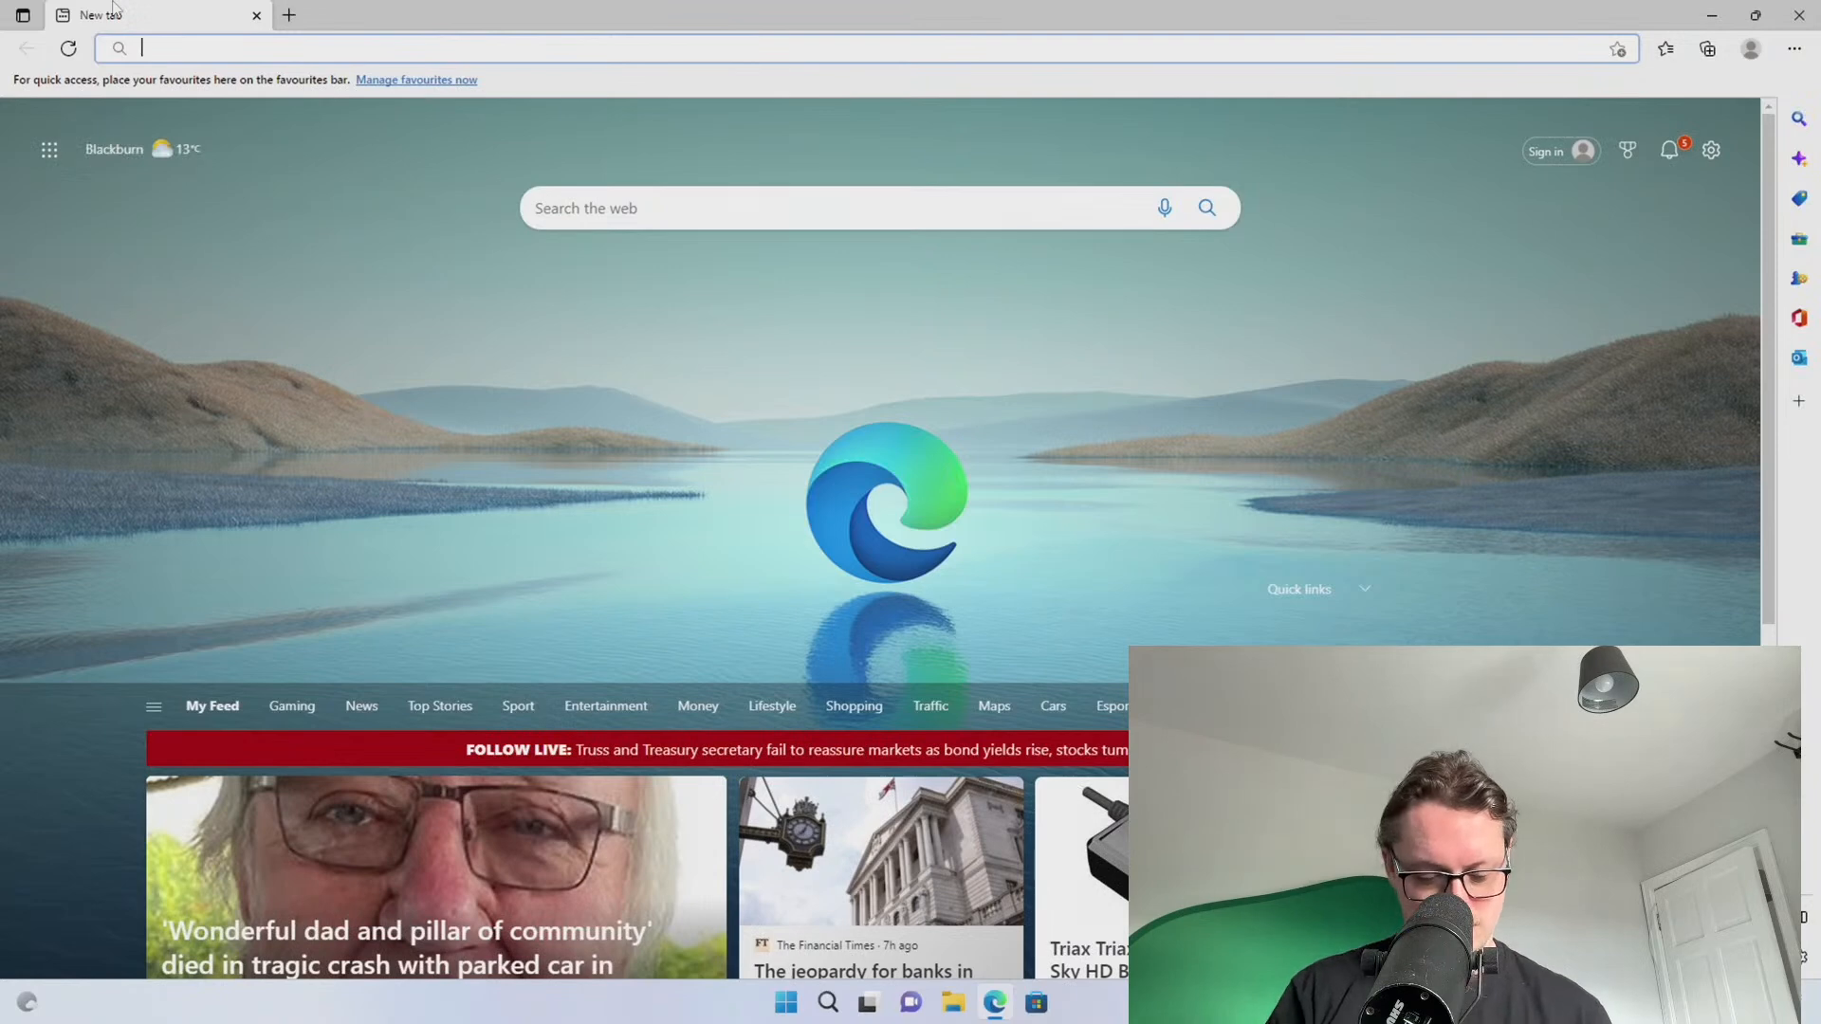
type("windows 11 deblo")
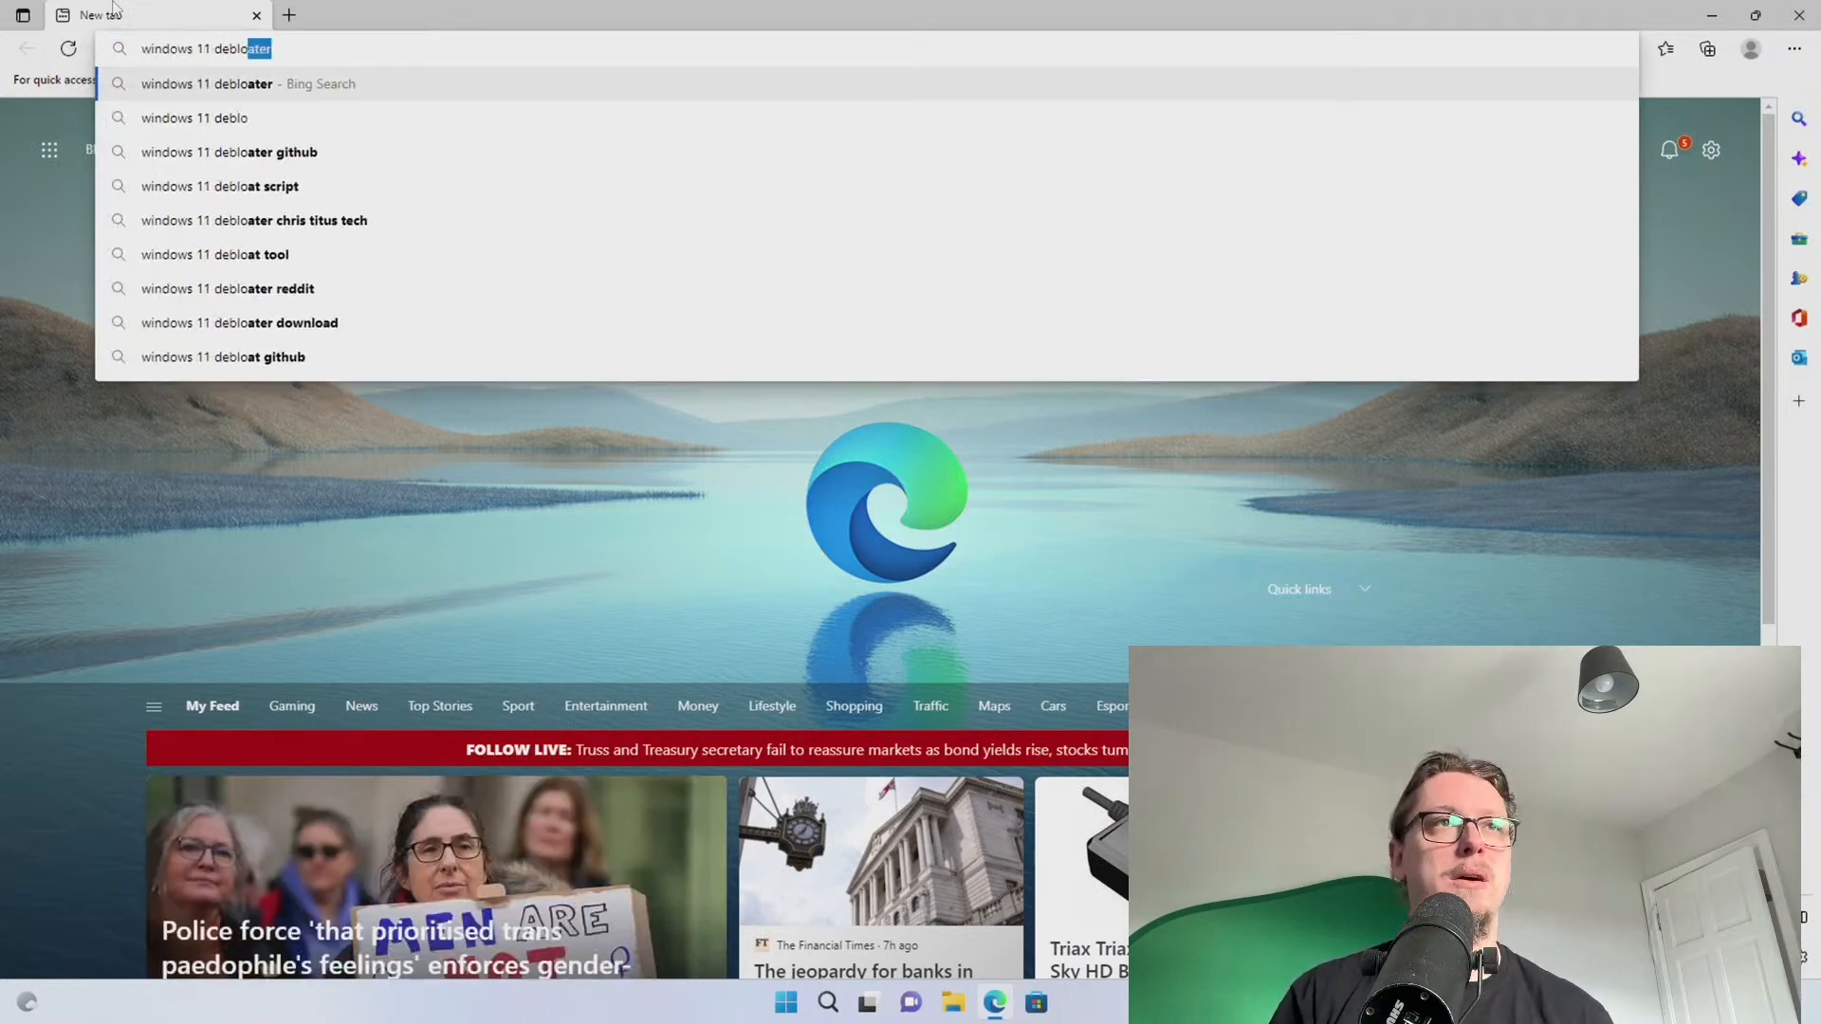
key("Return")
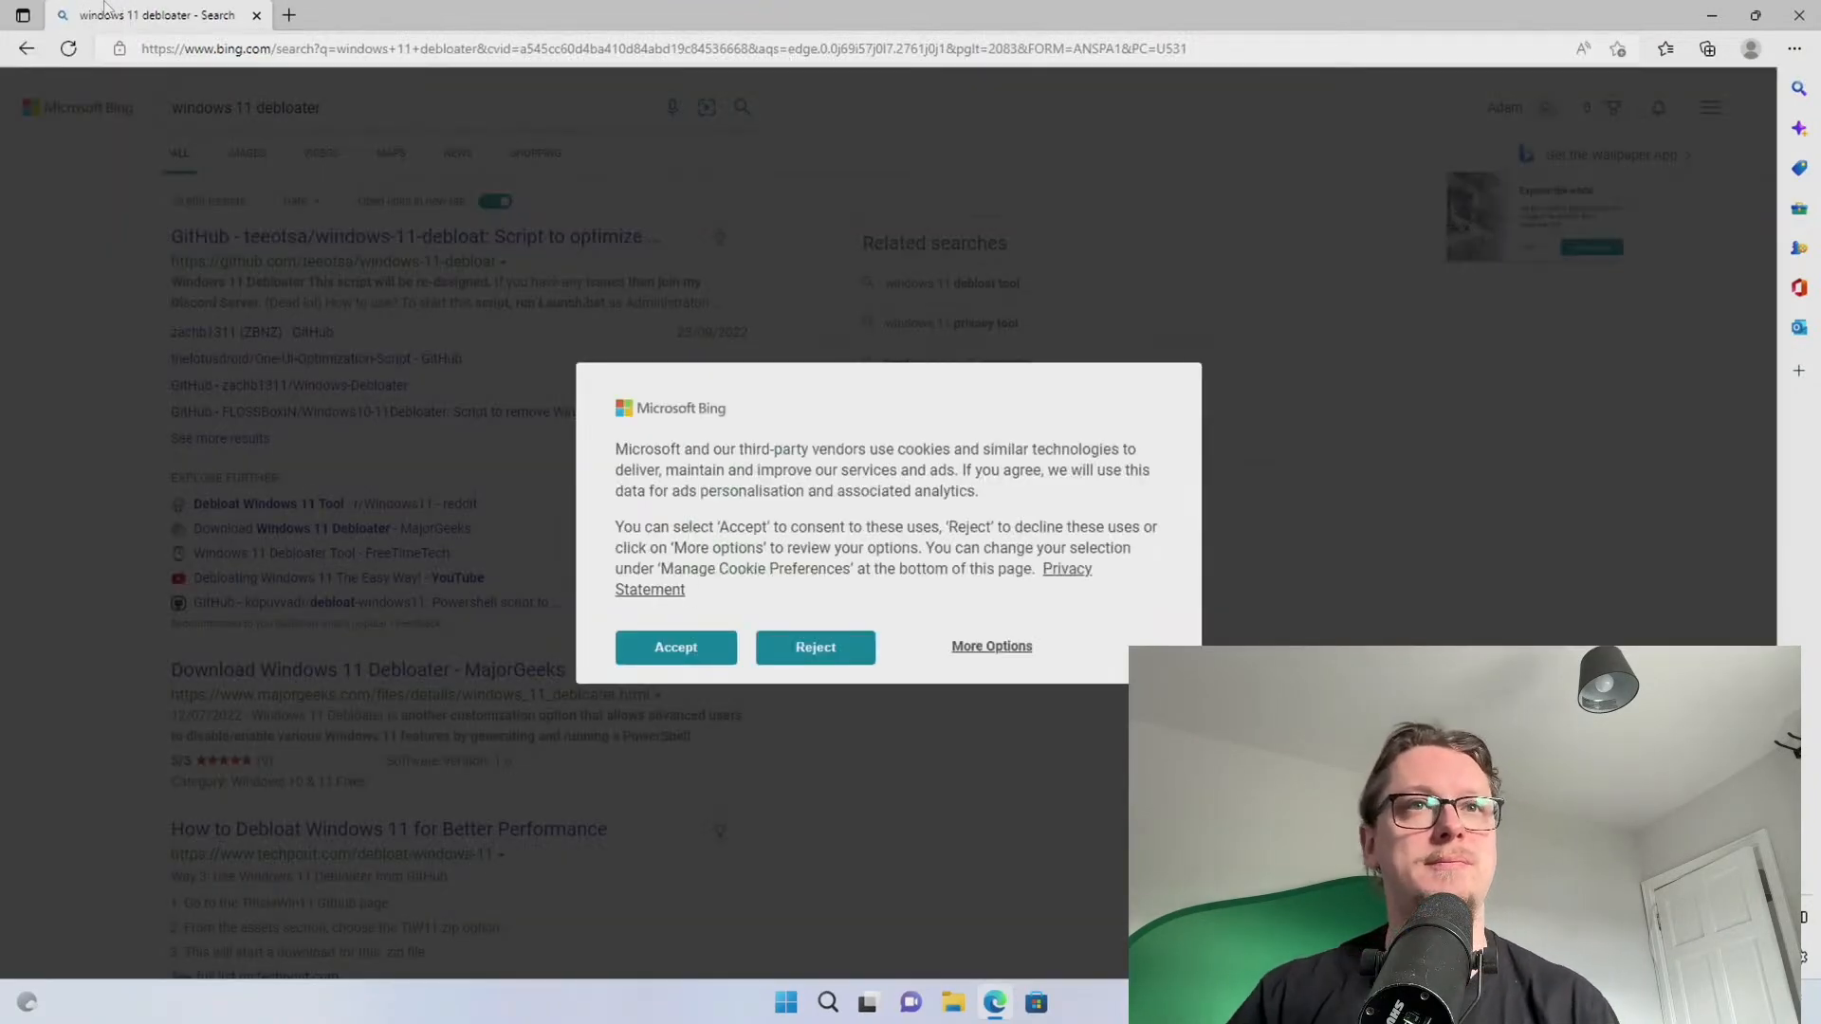
left_click(679, 659)
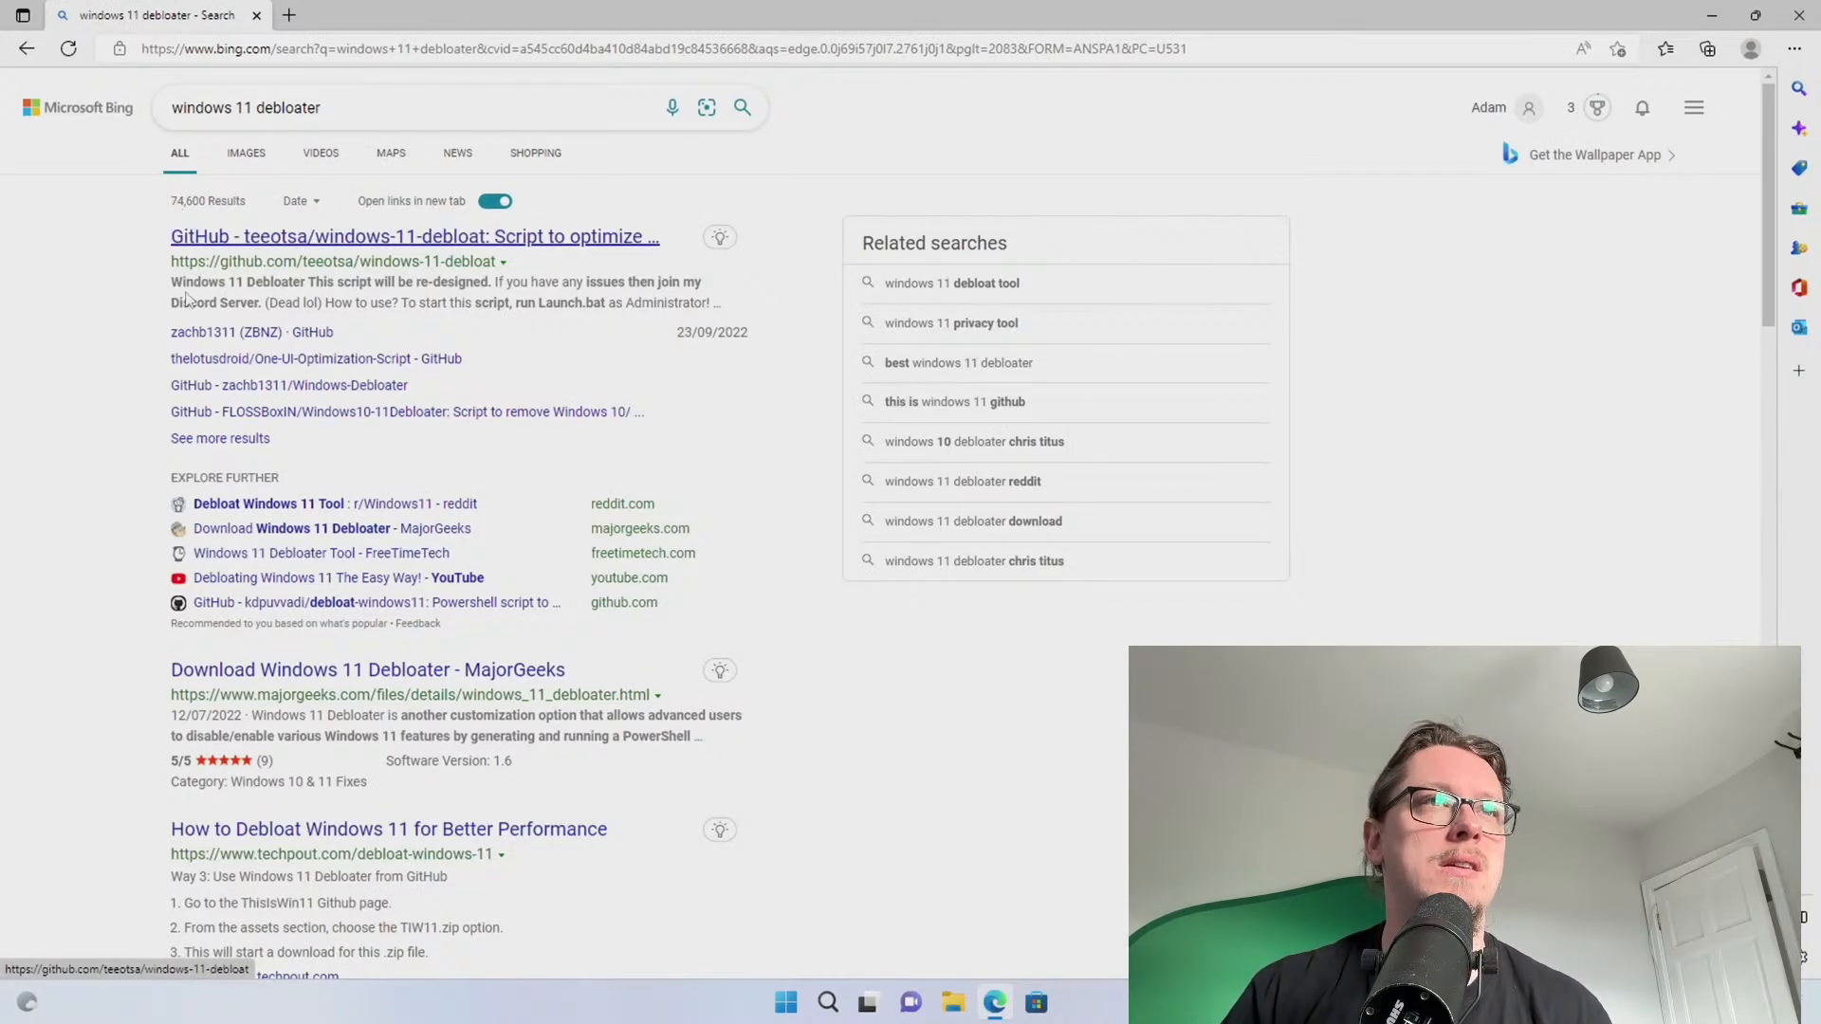
Look over the windows-11-debloat GitHub repository result, then close its tab
left_click(222, 241)
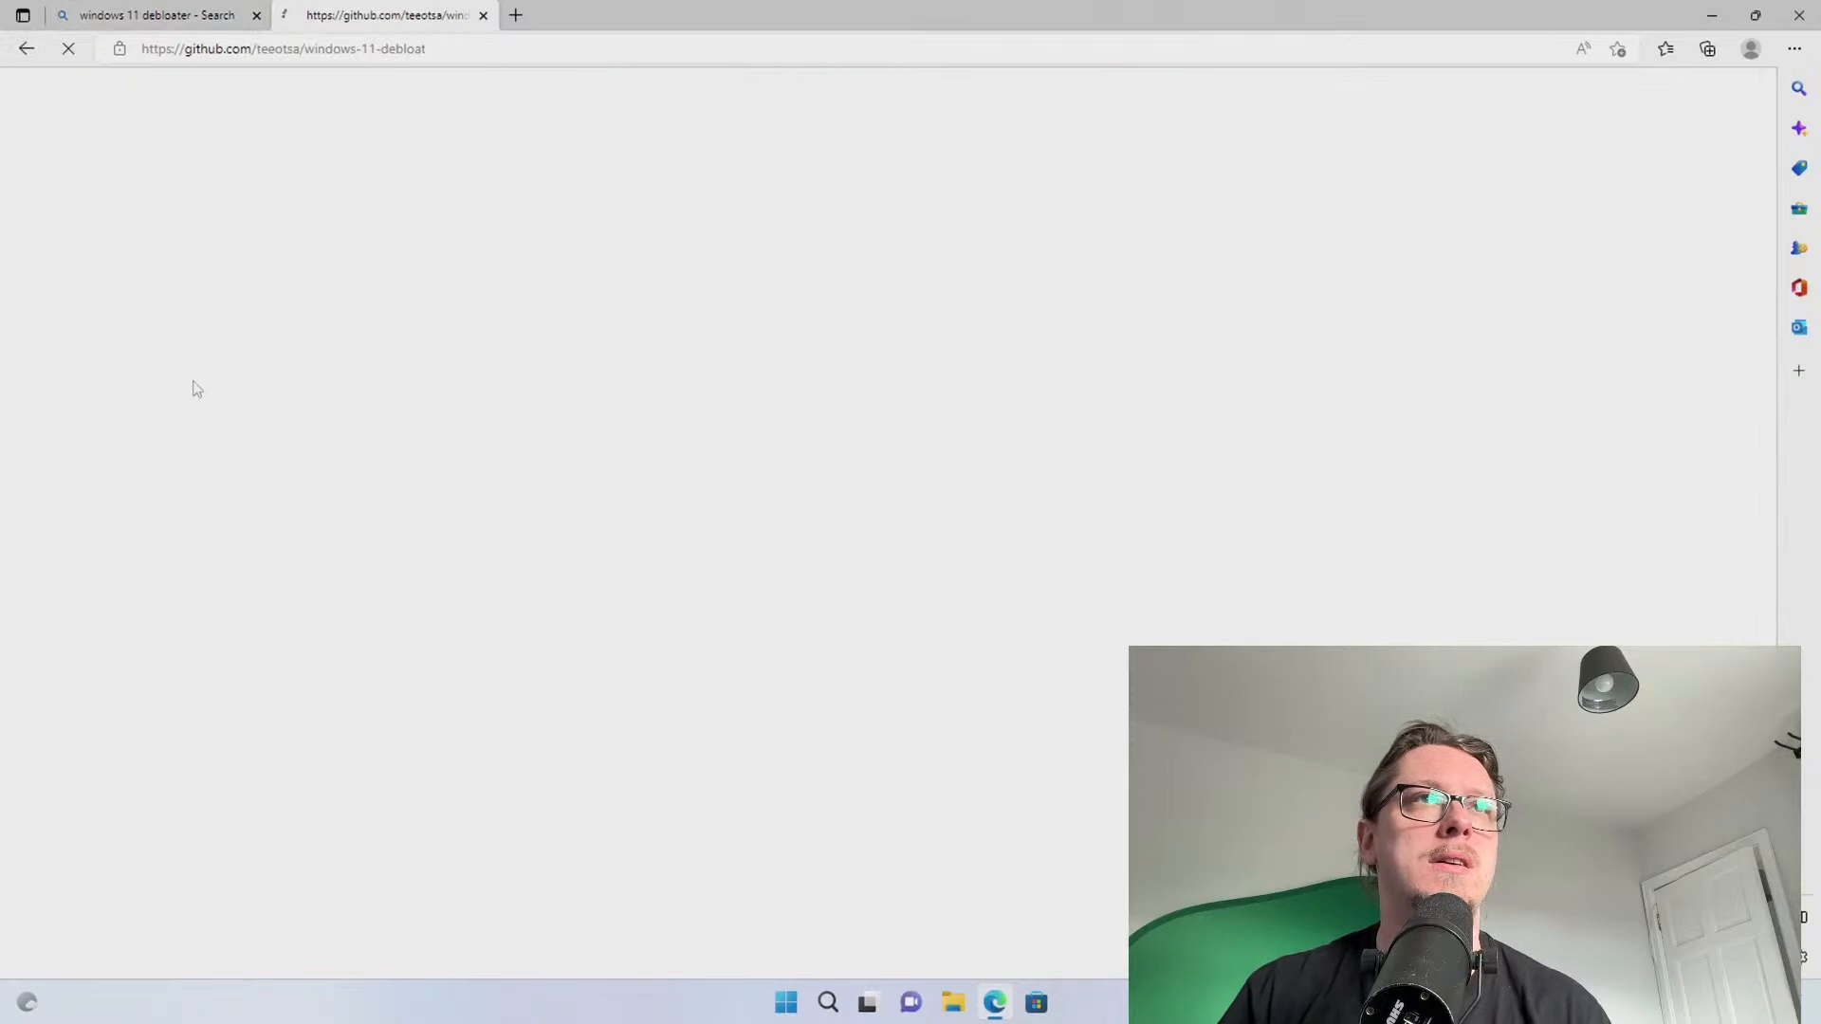
scroll(177, 443, "down", 5)
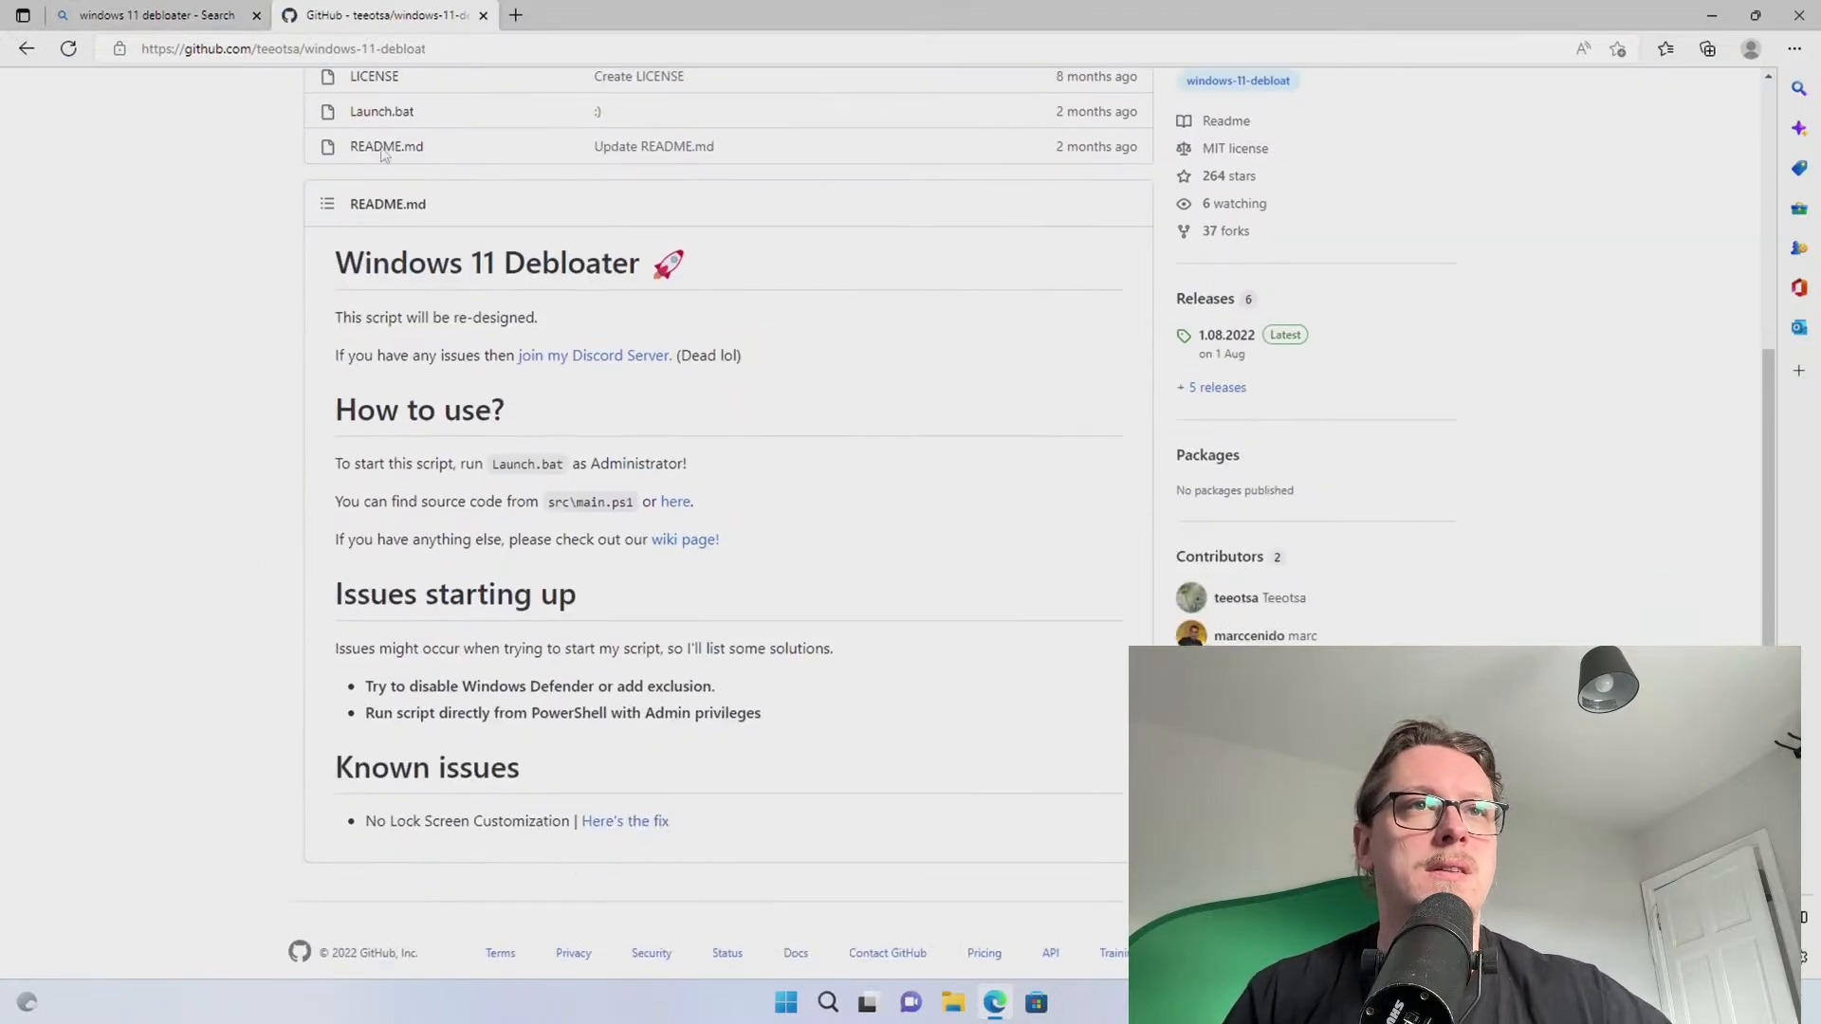
left_click(483, 15)
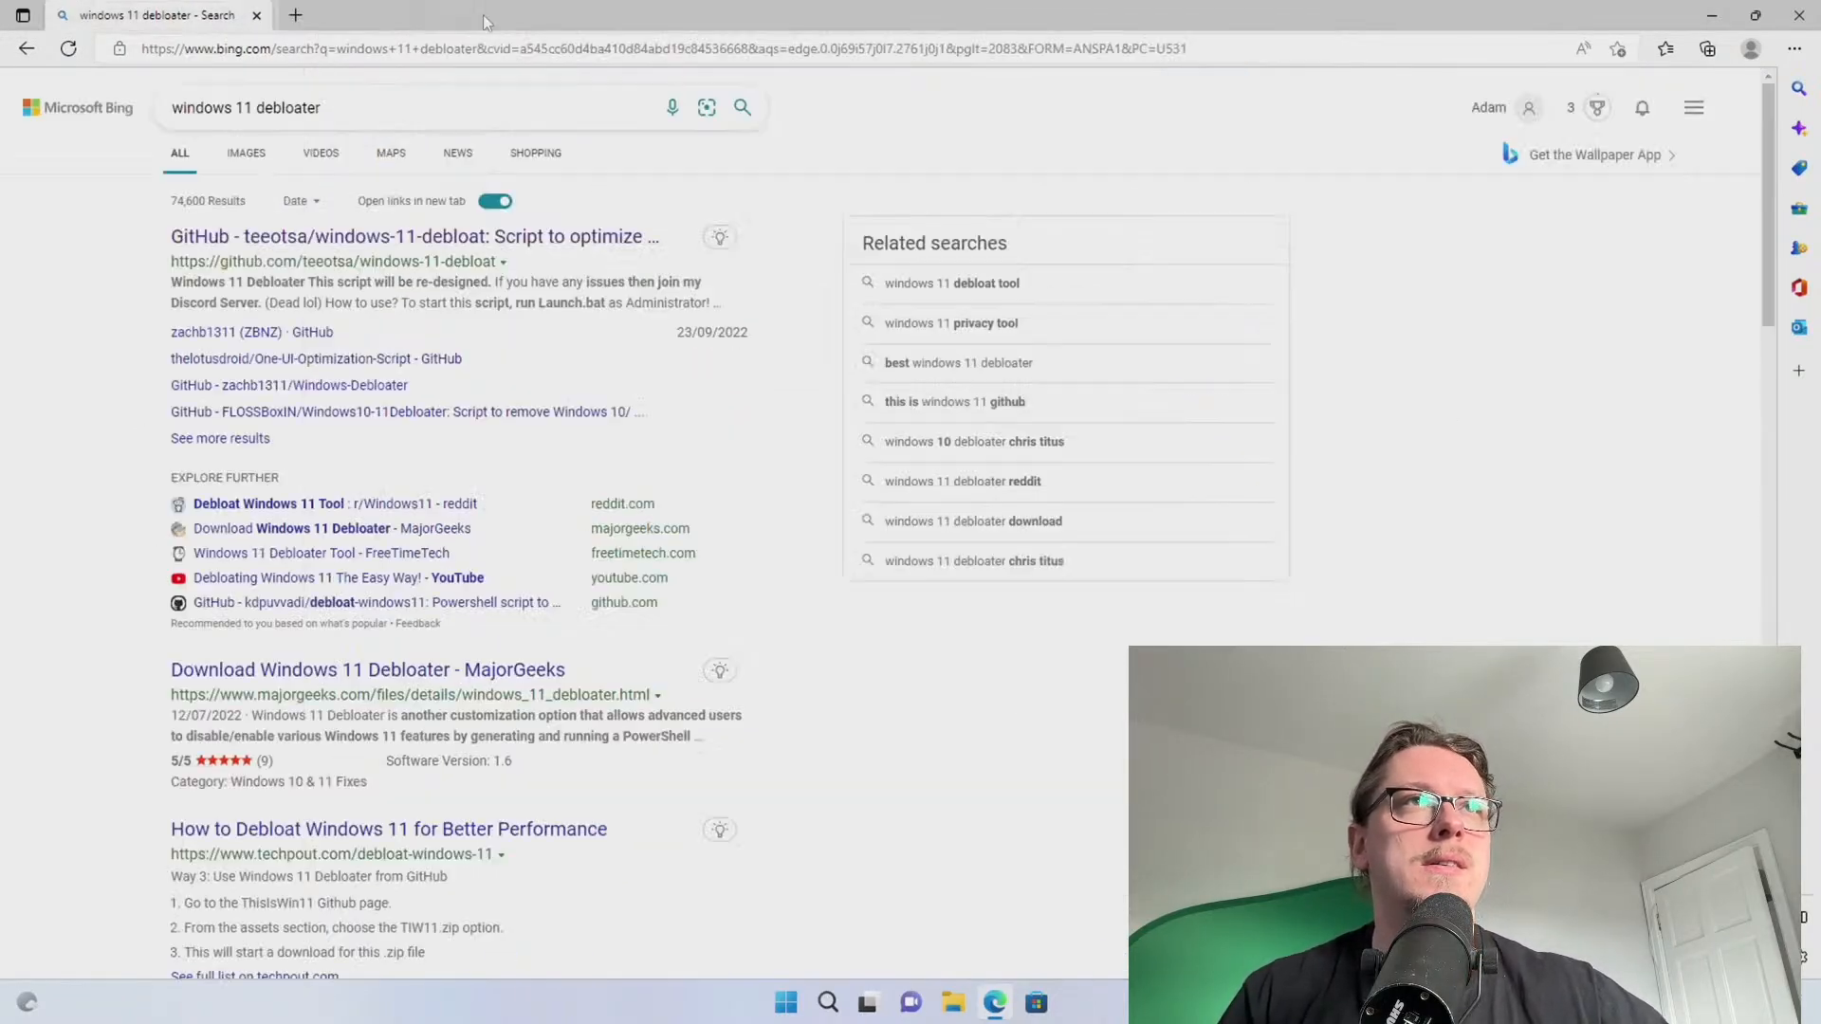
Open Beebom's 'How to Debloat Windows 11' guide, dismiss its consent prompt and scroll down
scroll(97, 574, "down", 3)
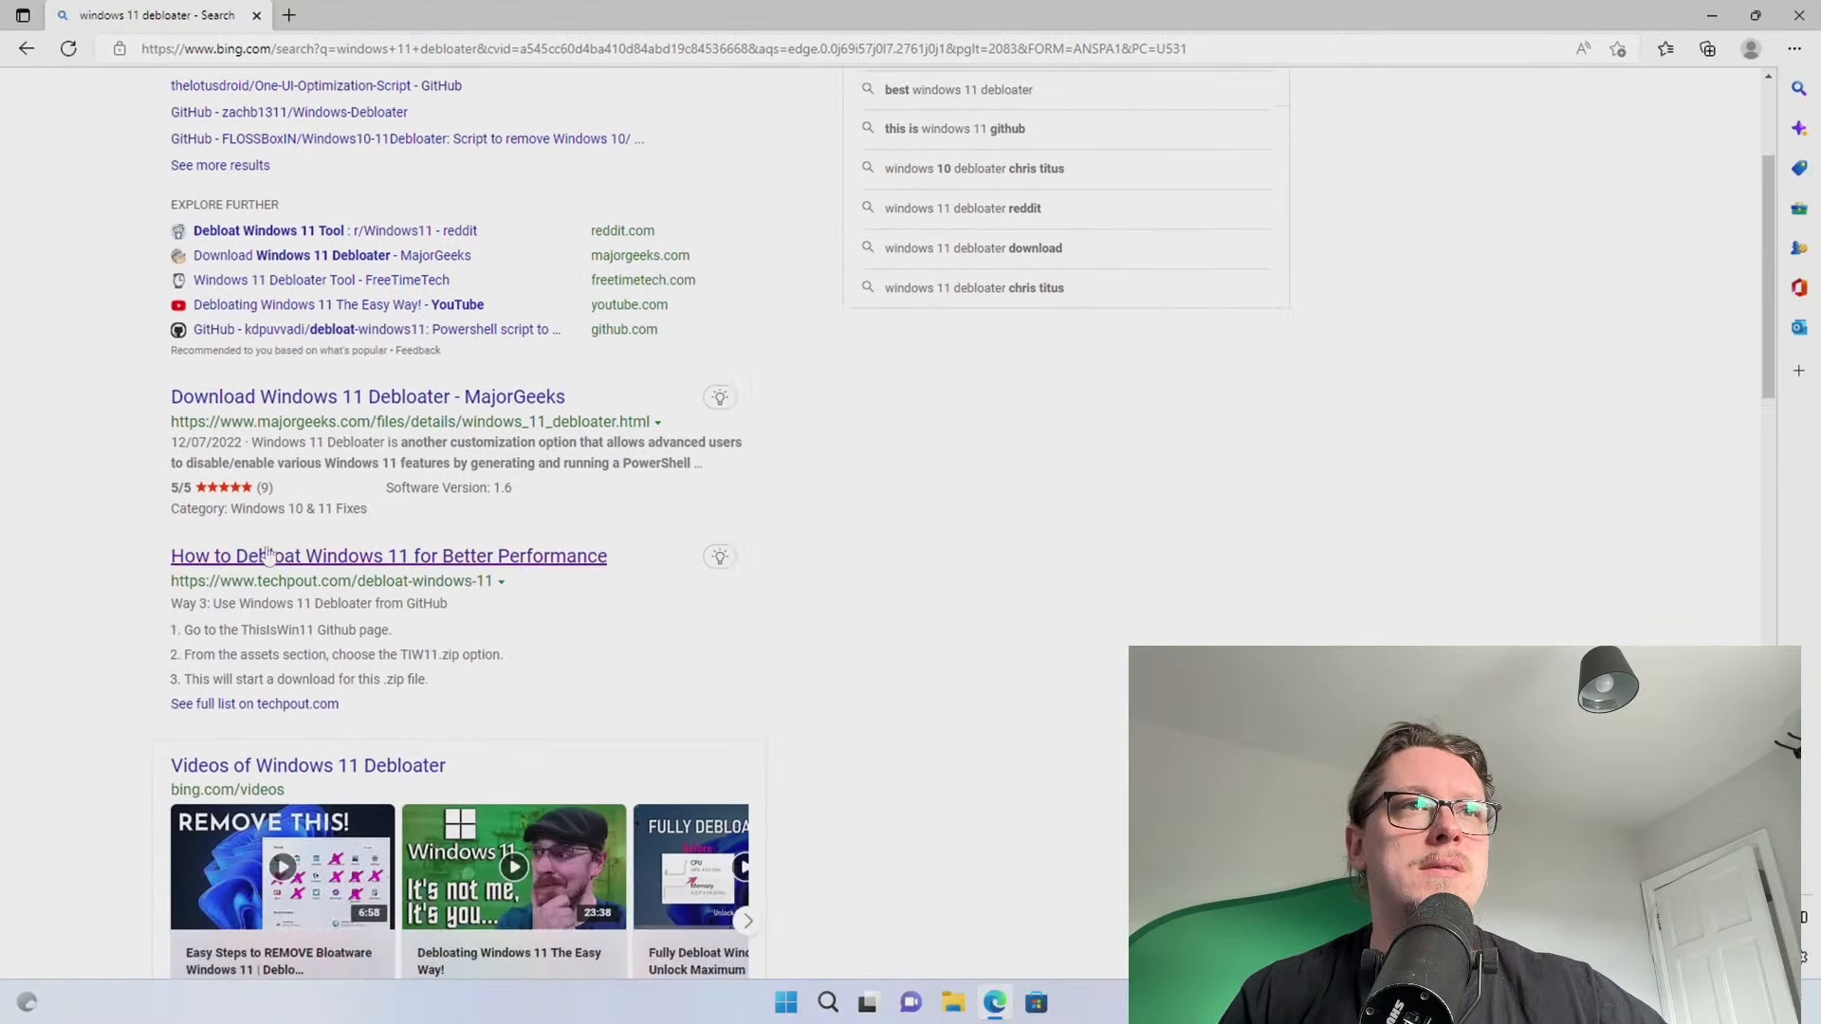
scroll(237, 560, "down", 5)
scroll(94, 559, "down", 5)
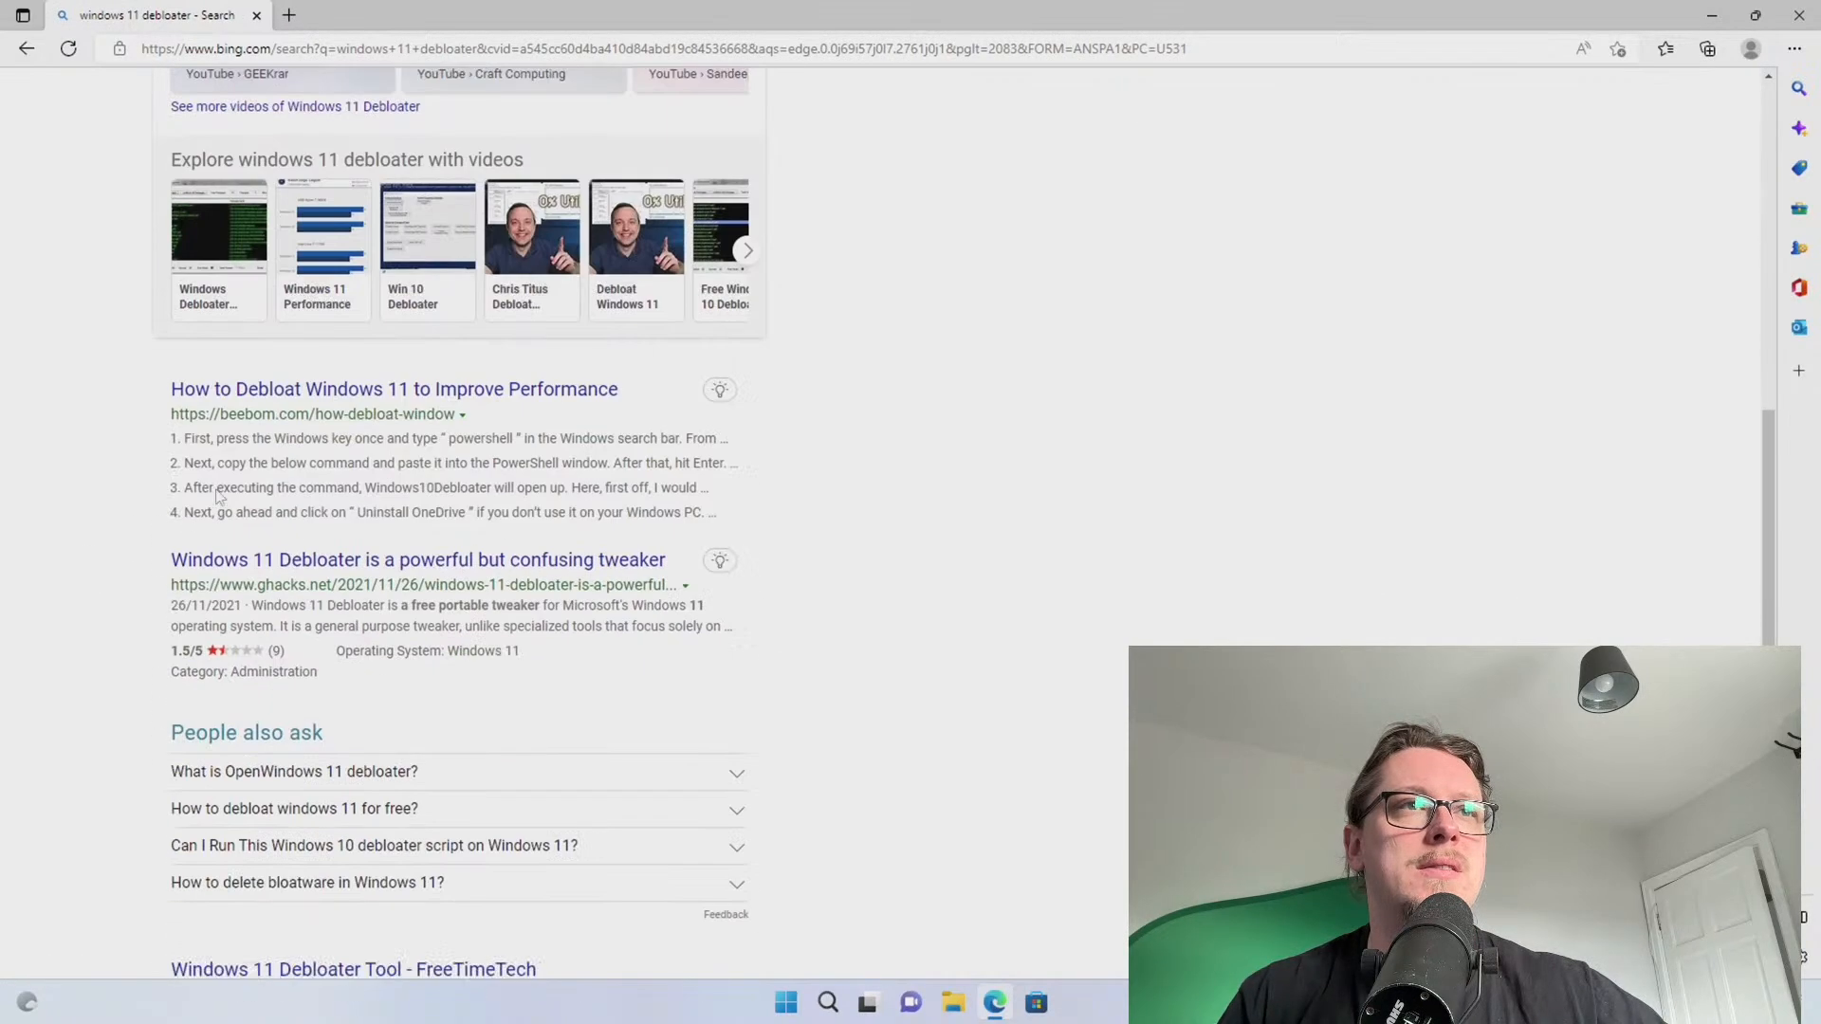
left_click(319, 379)
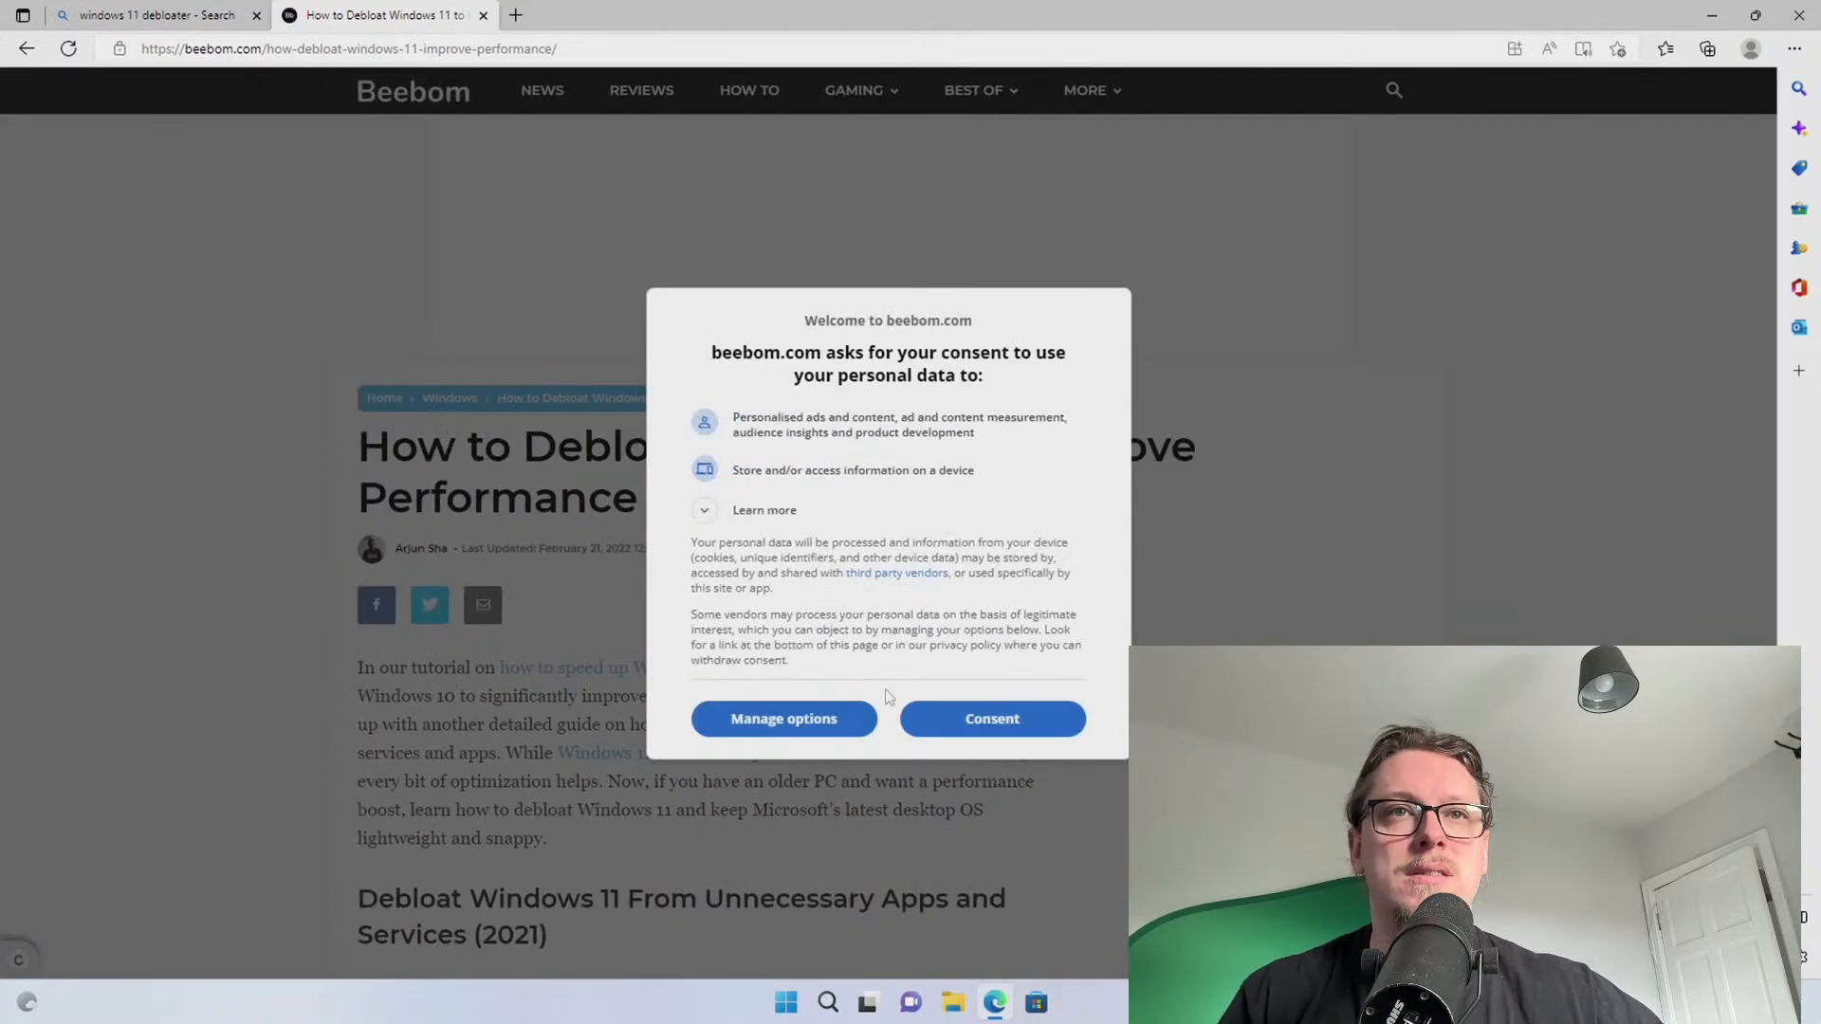
left_click(937, 725)
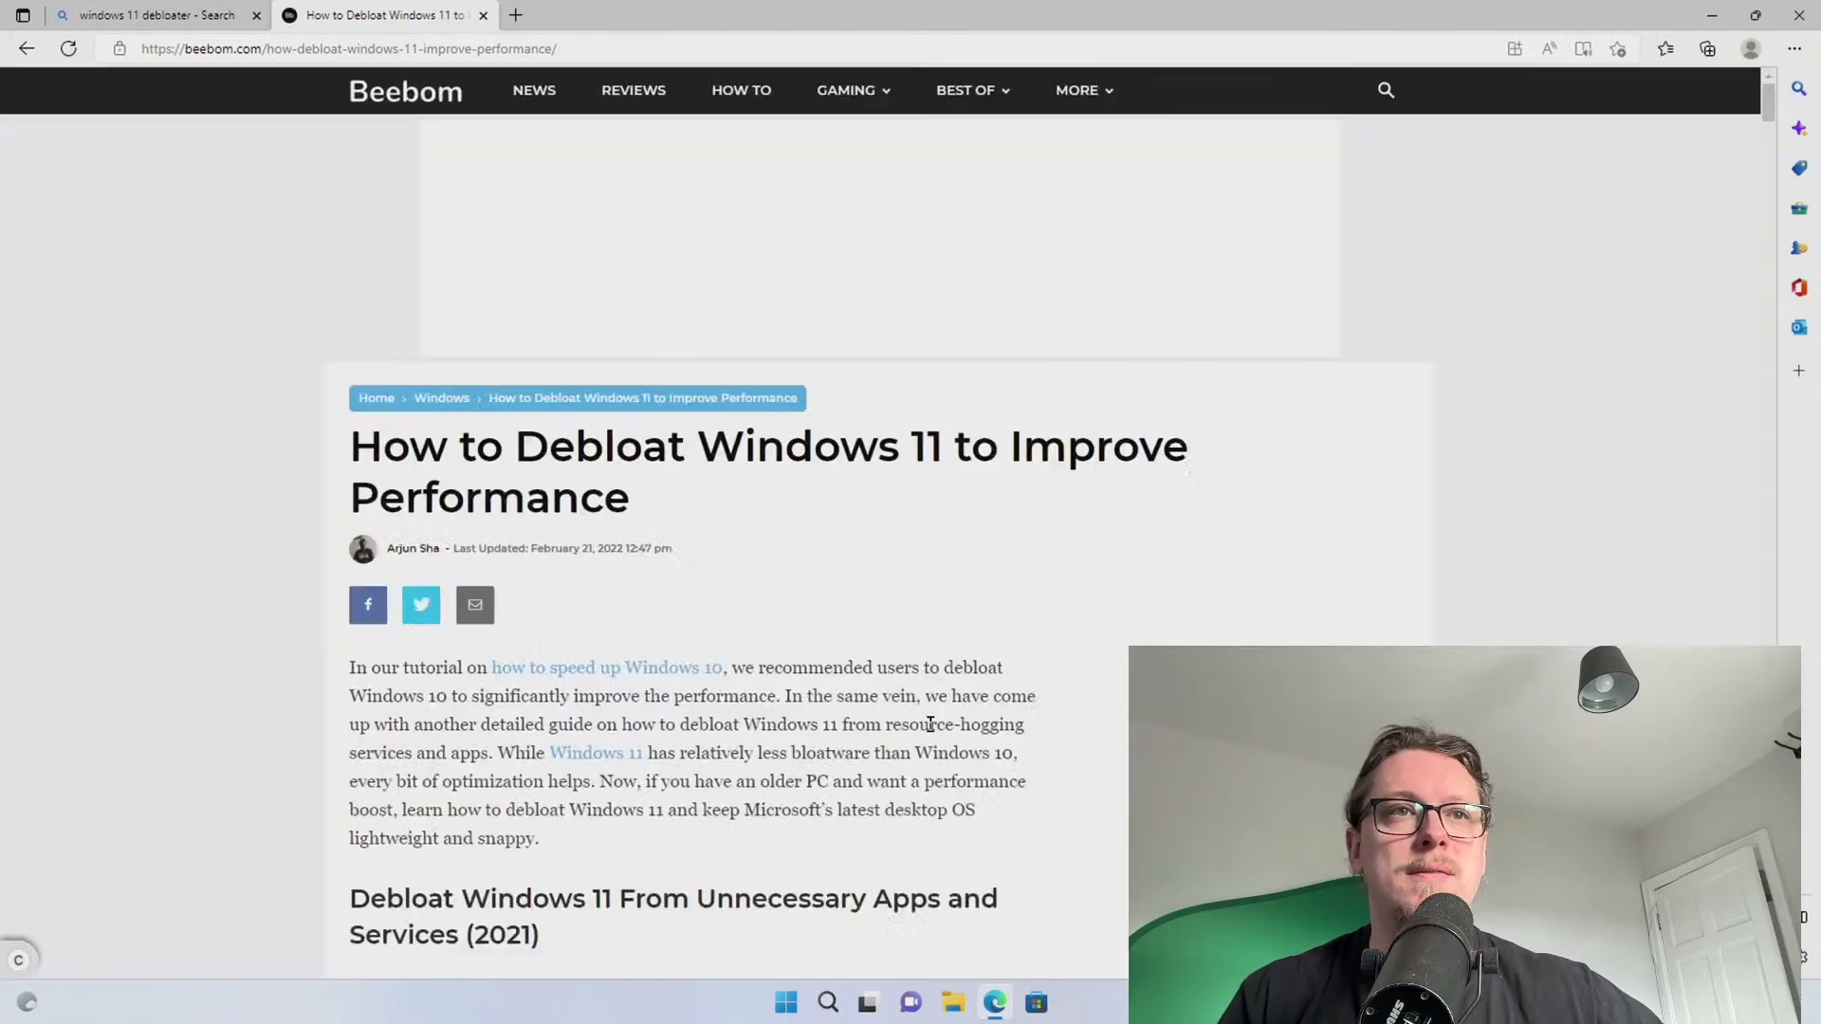
scroll(496, 520, "down", 10)
scroll(385, 491, "down", 9)
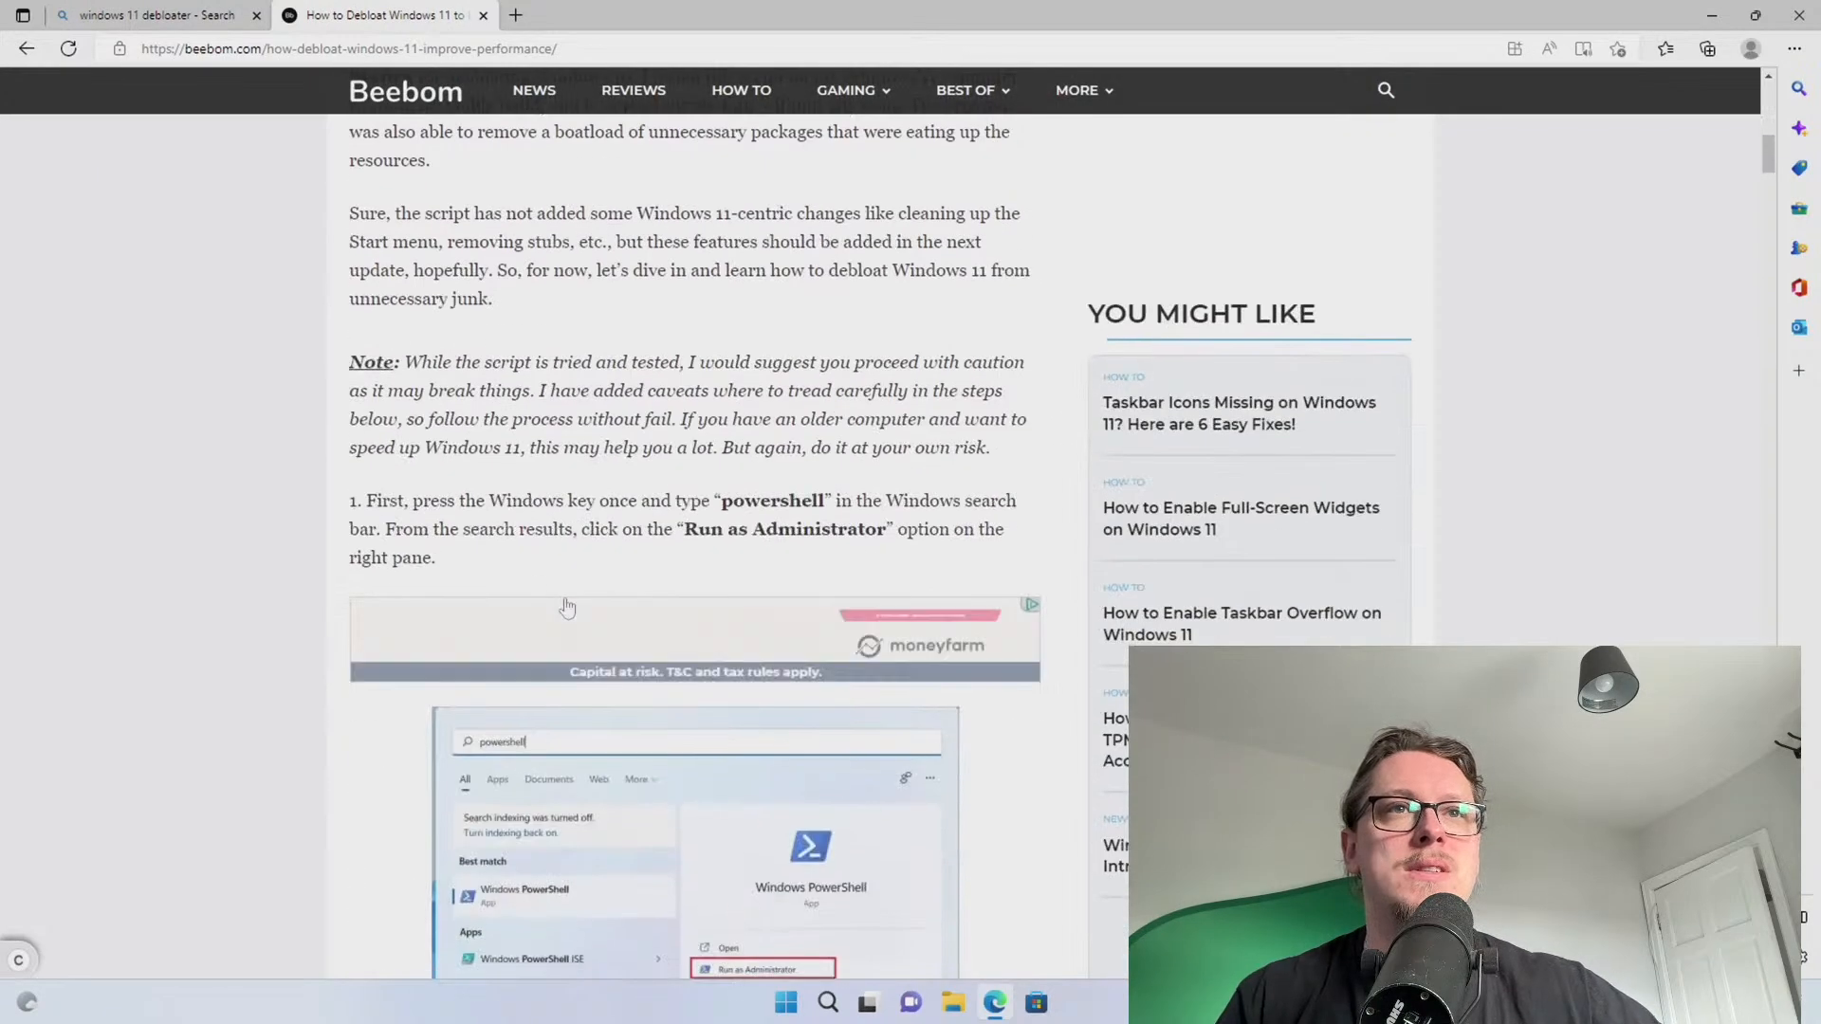
key("super")
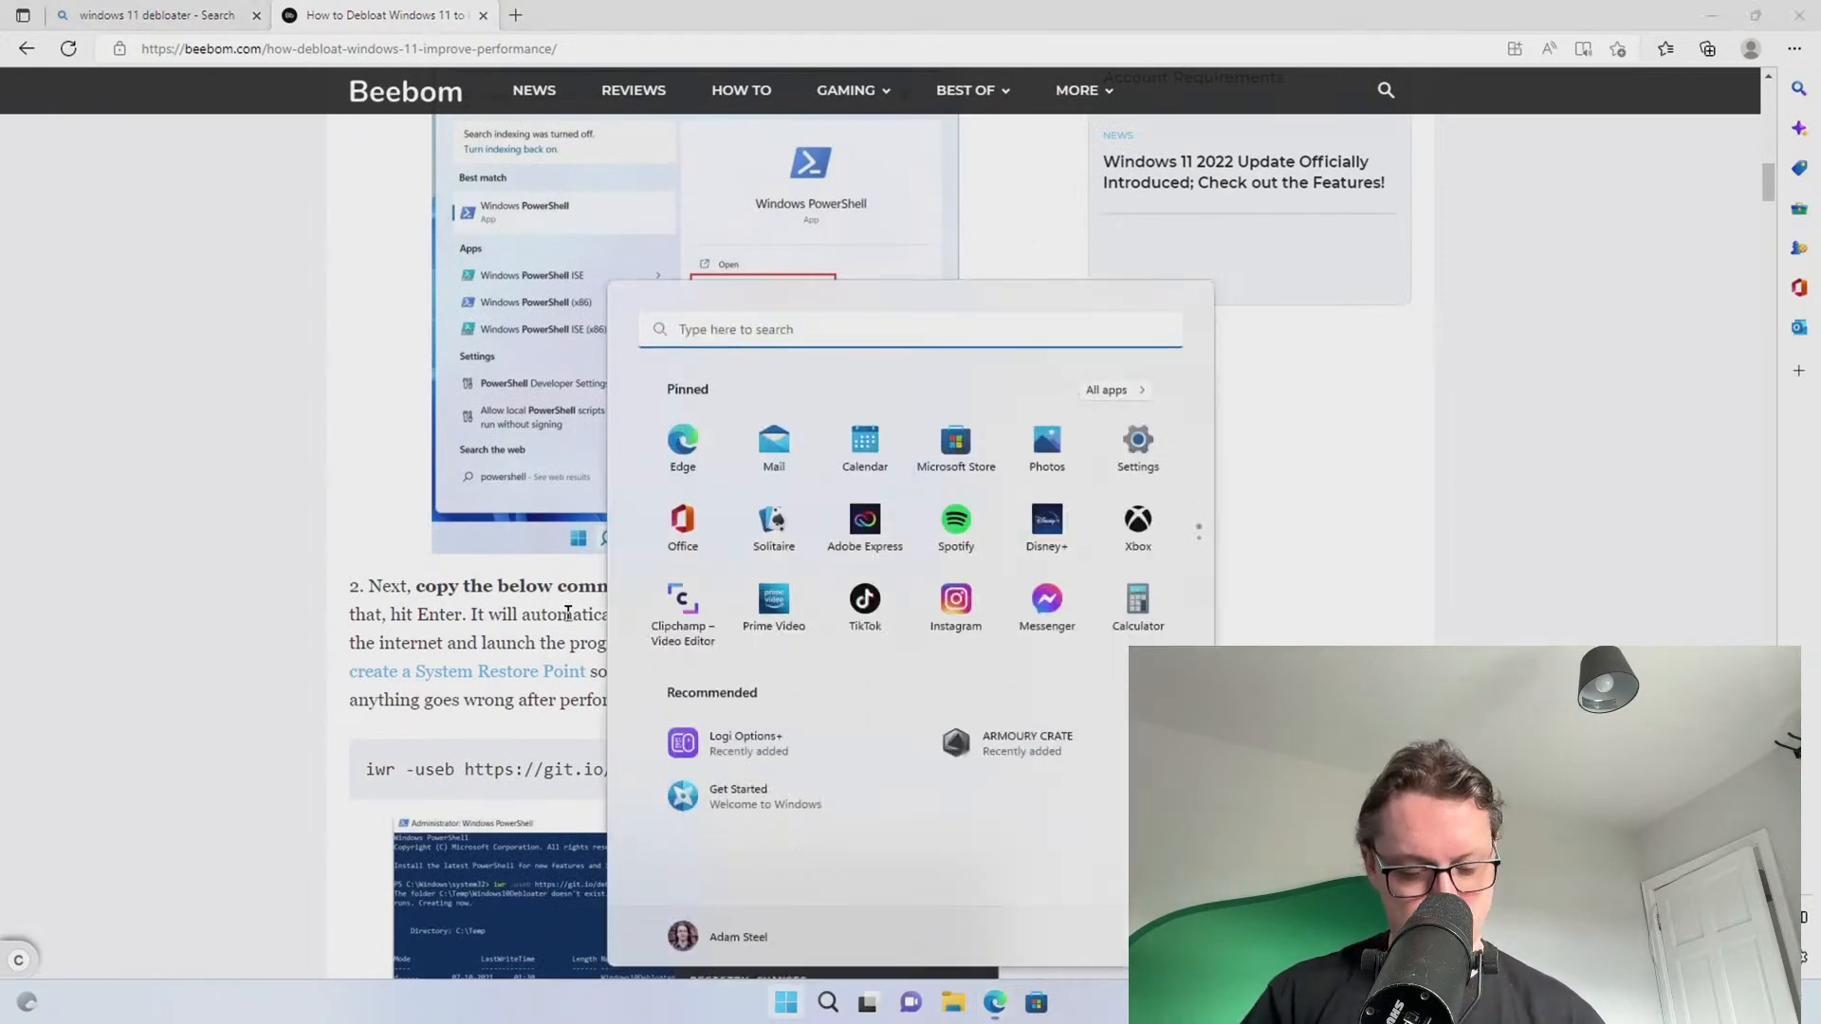
Launch Windows PowerShell as administrator and move its window to the right
type("power")
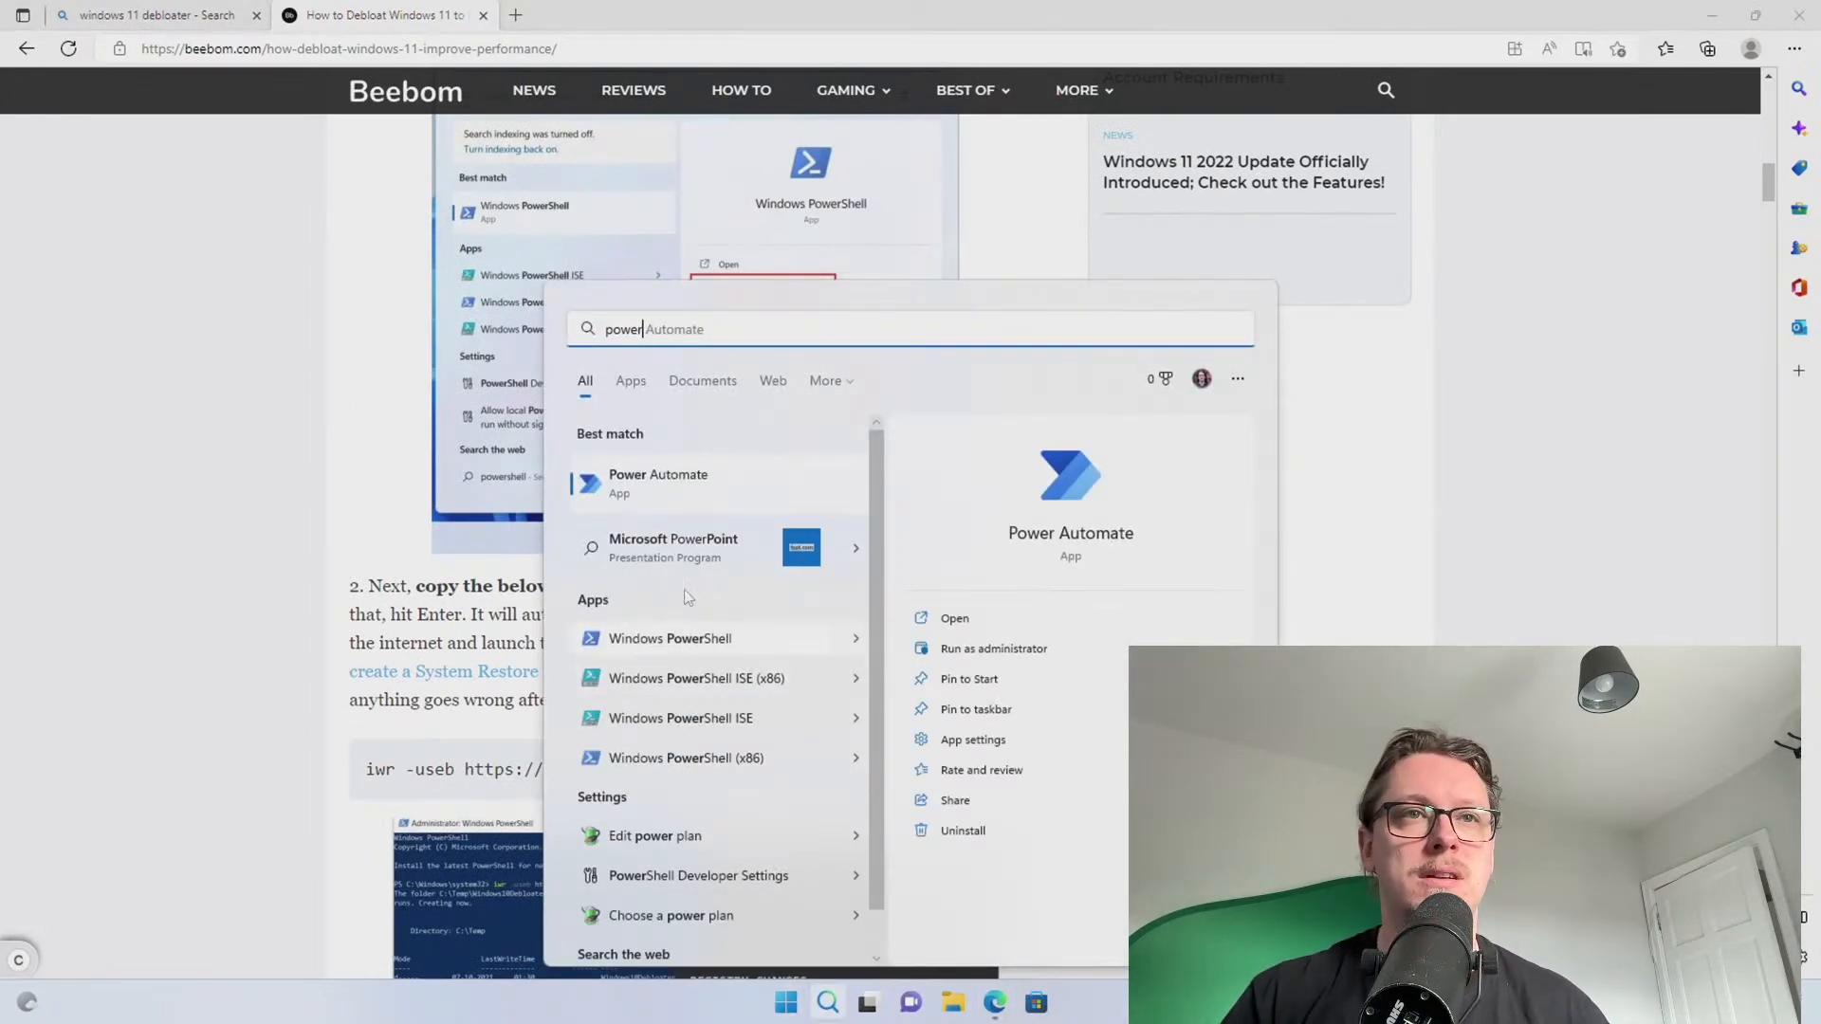
right_click(656, 641)
left_click(691, 667)
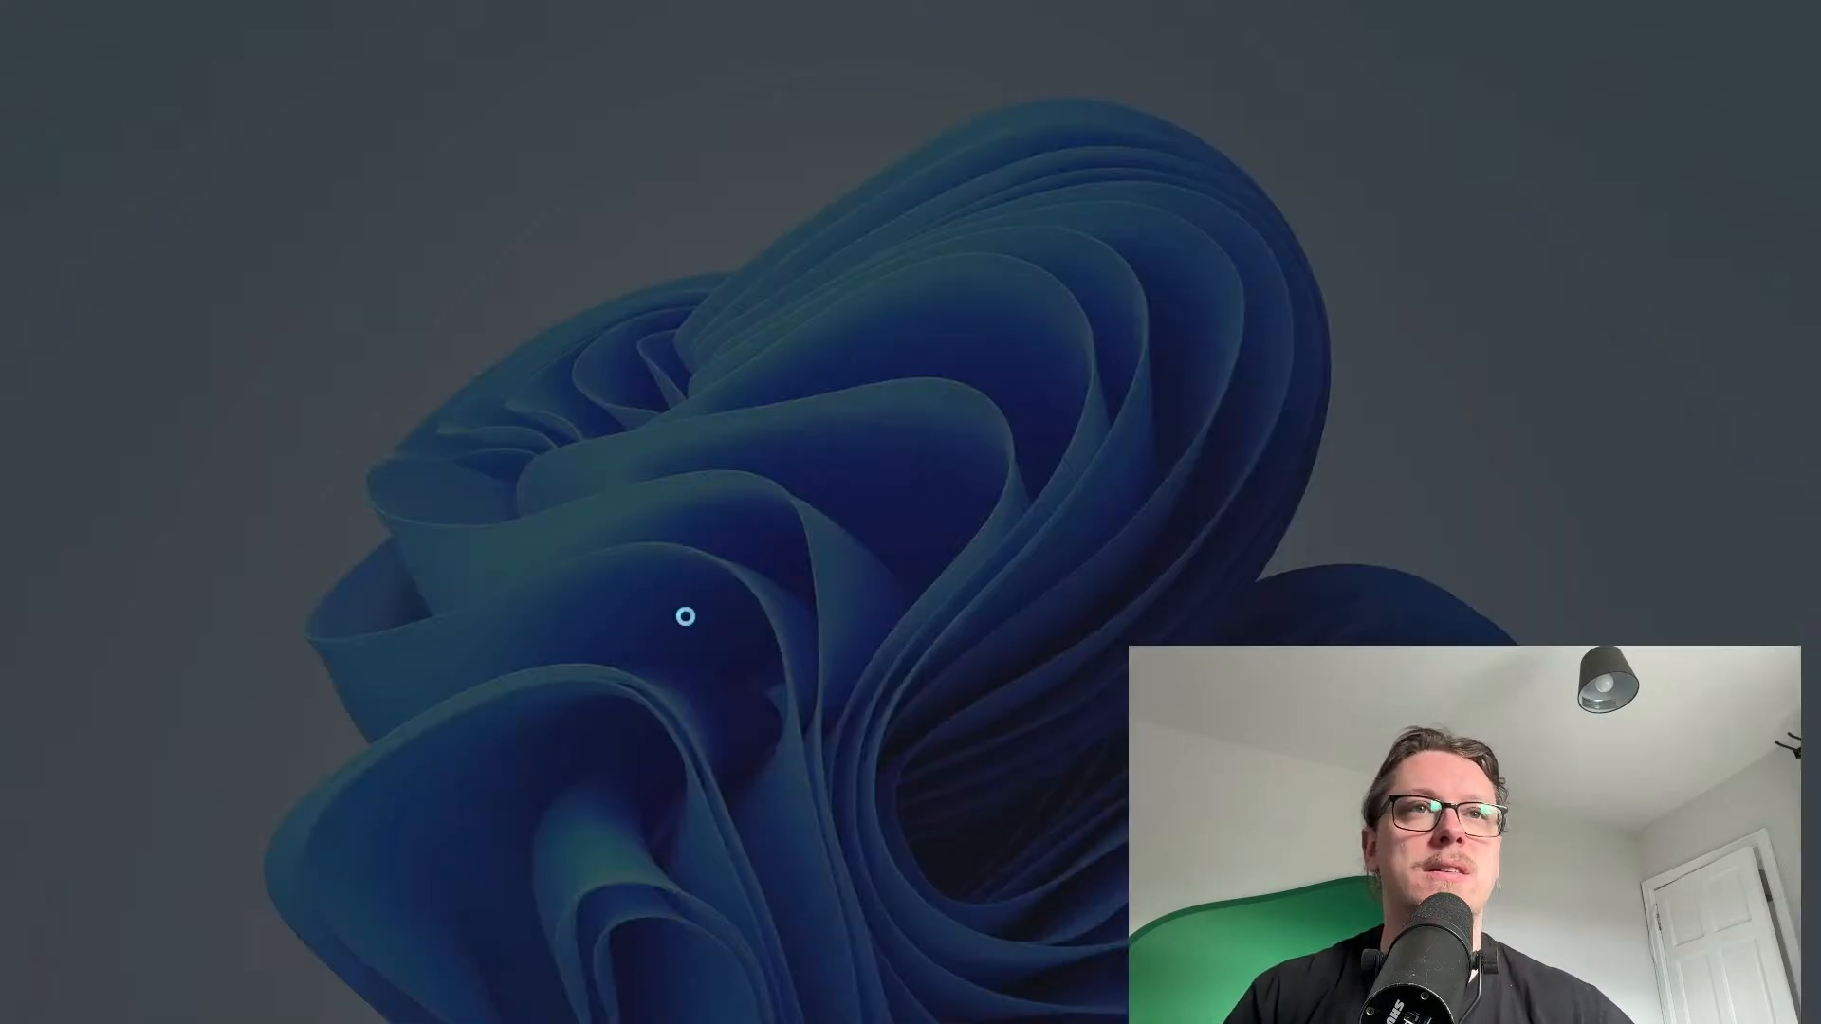
left_click(958, 650)
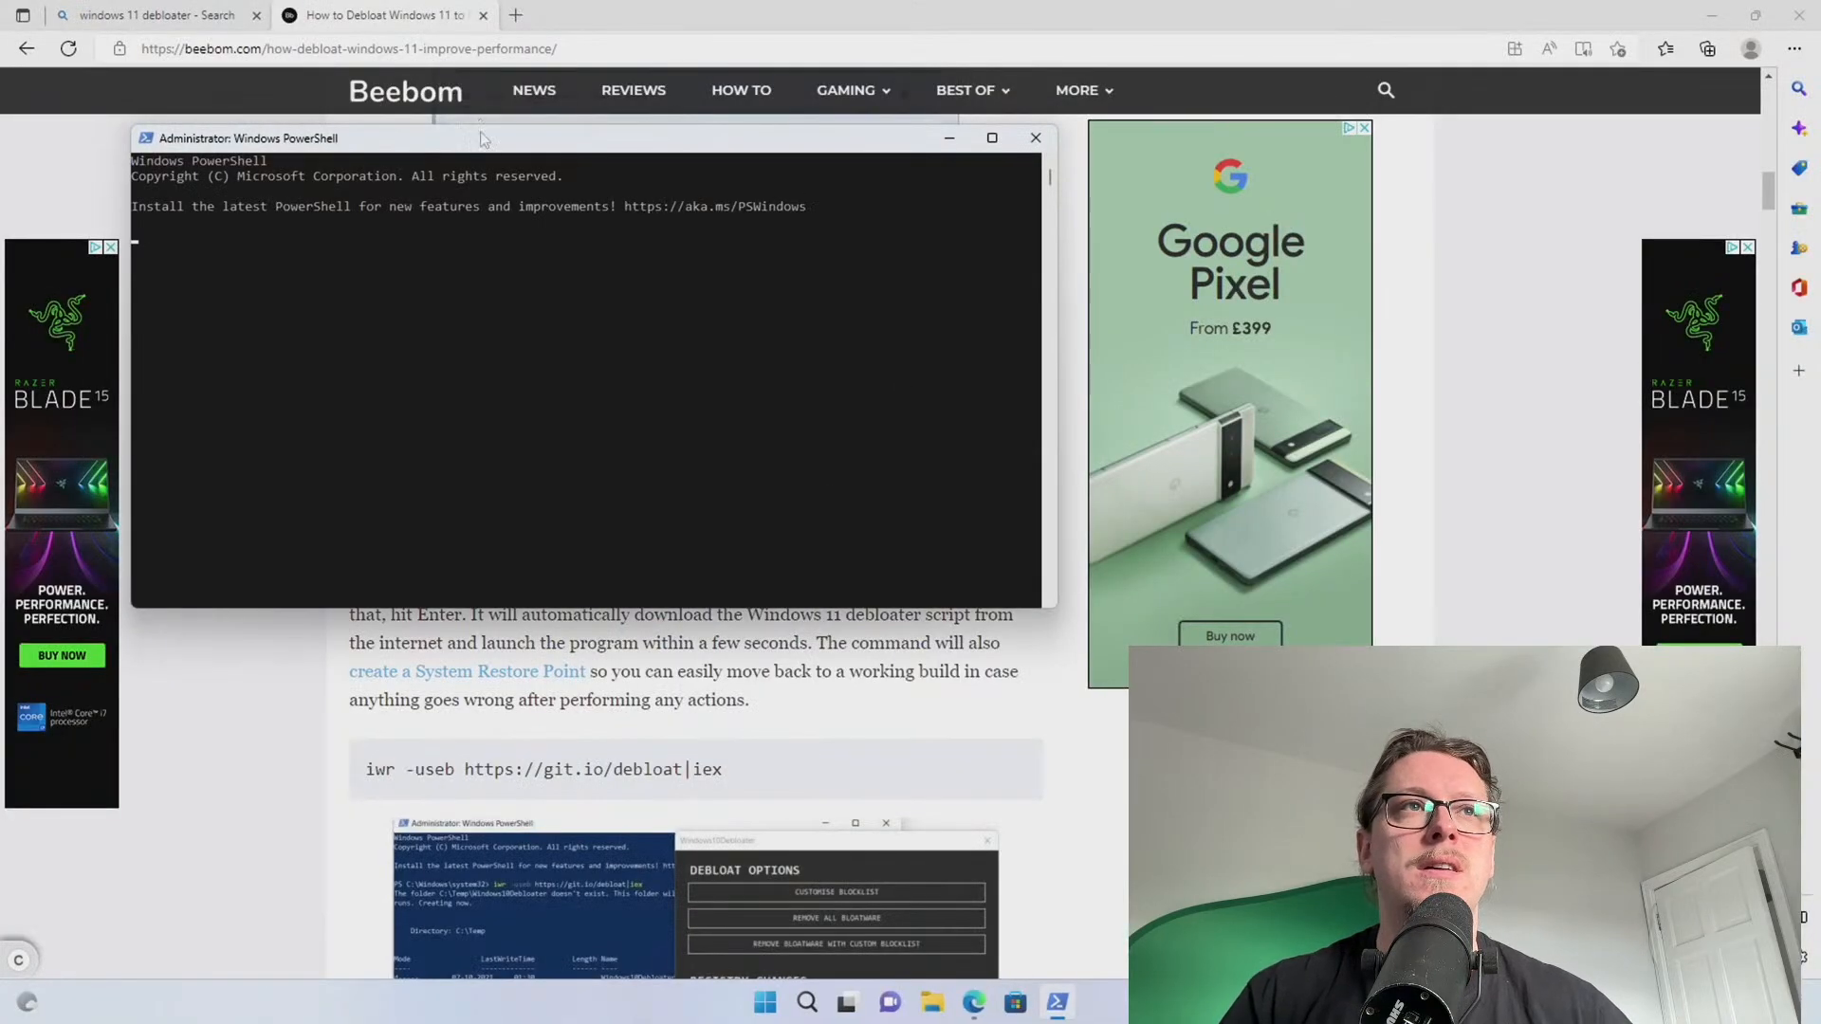
left_click_drag(484, 138, 1432, 114)
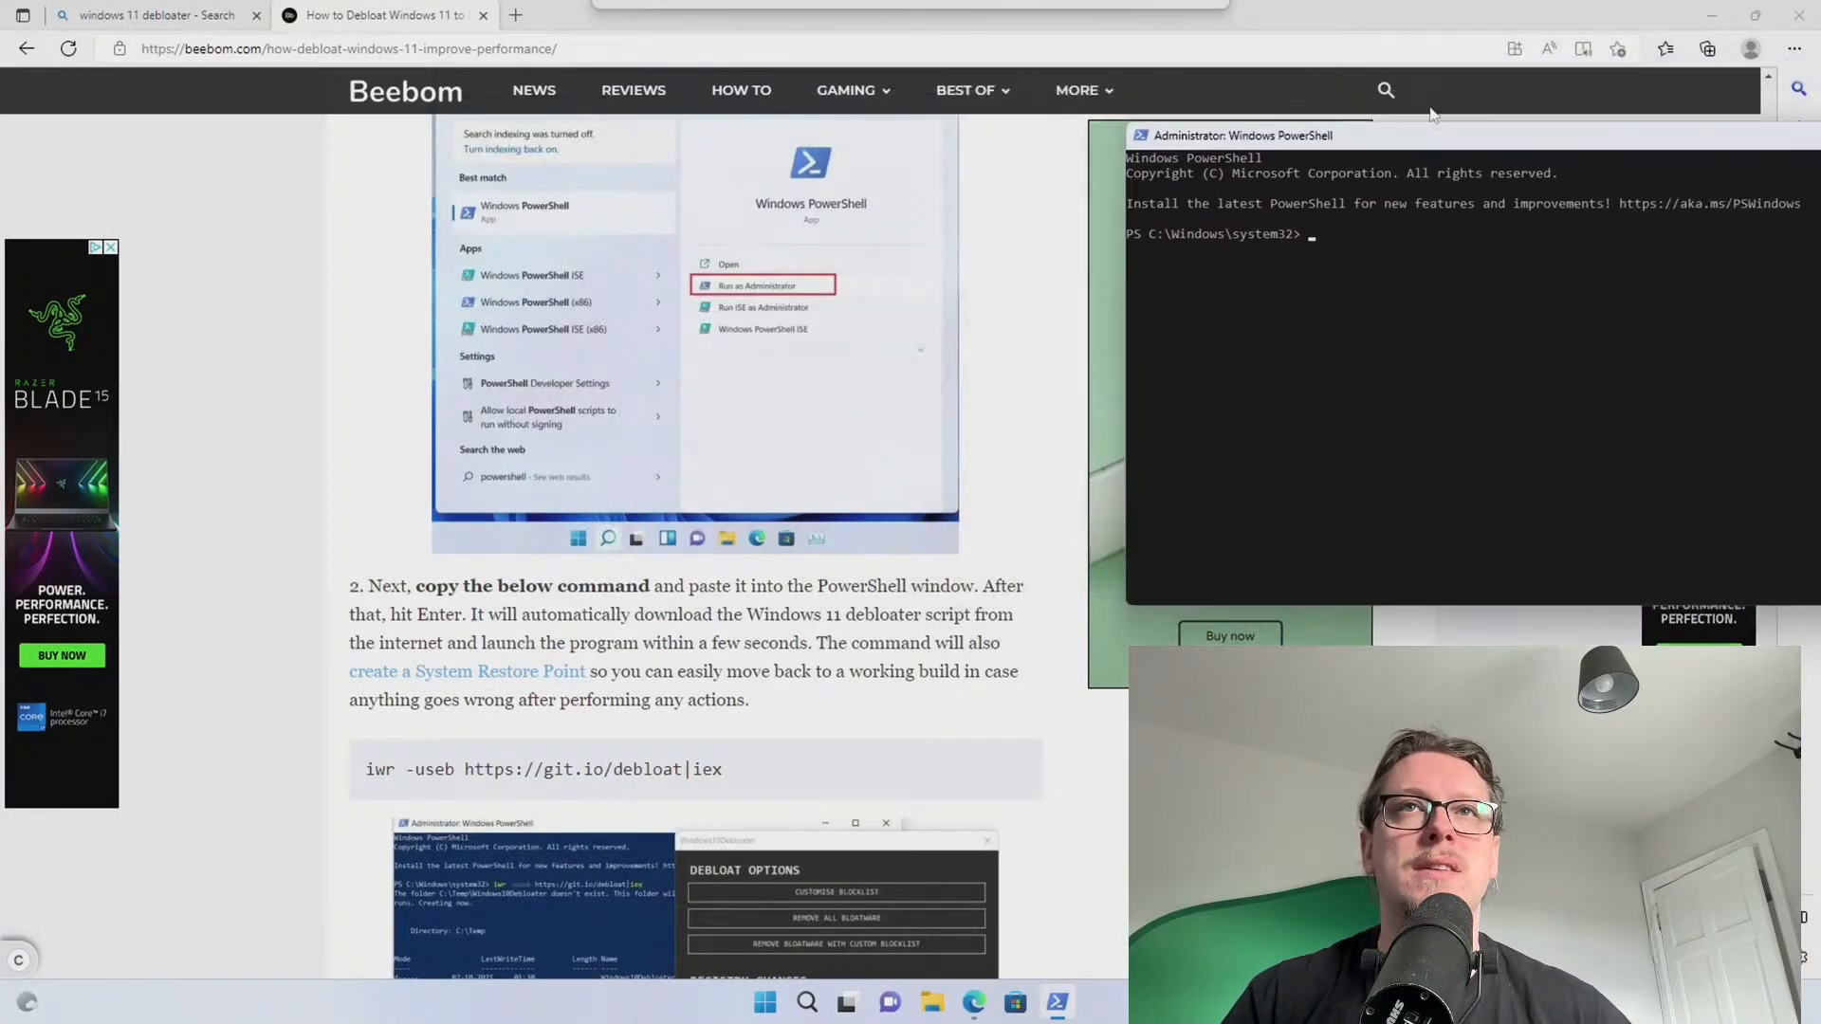
left_click(1114, 26)
scroll(531, 617, "down", 1)
left_click_drag(756, 633, 371, 636)
right_click(379, 633)
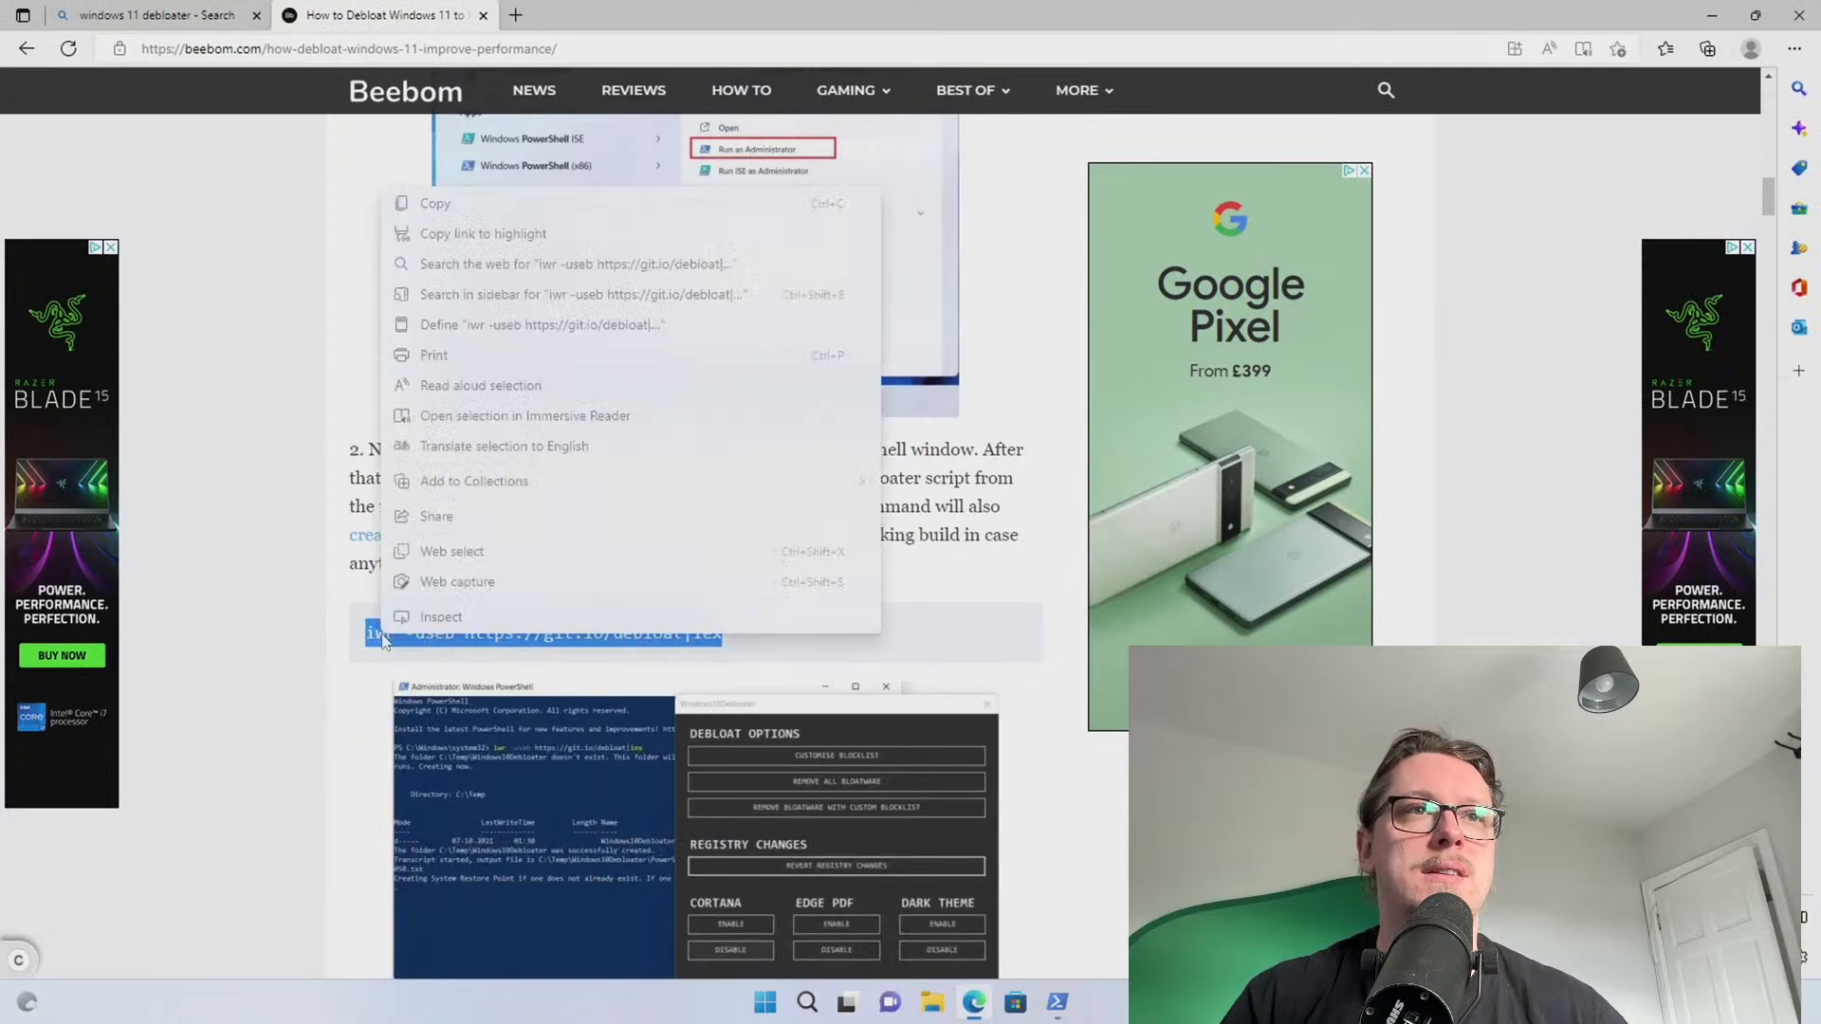
left_click(446, 203)
key("alt+Tab")
key("ctrl+v")
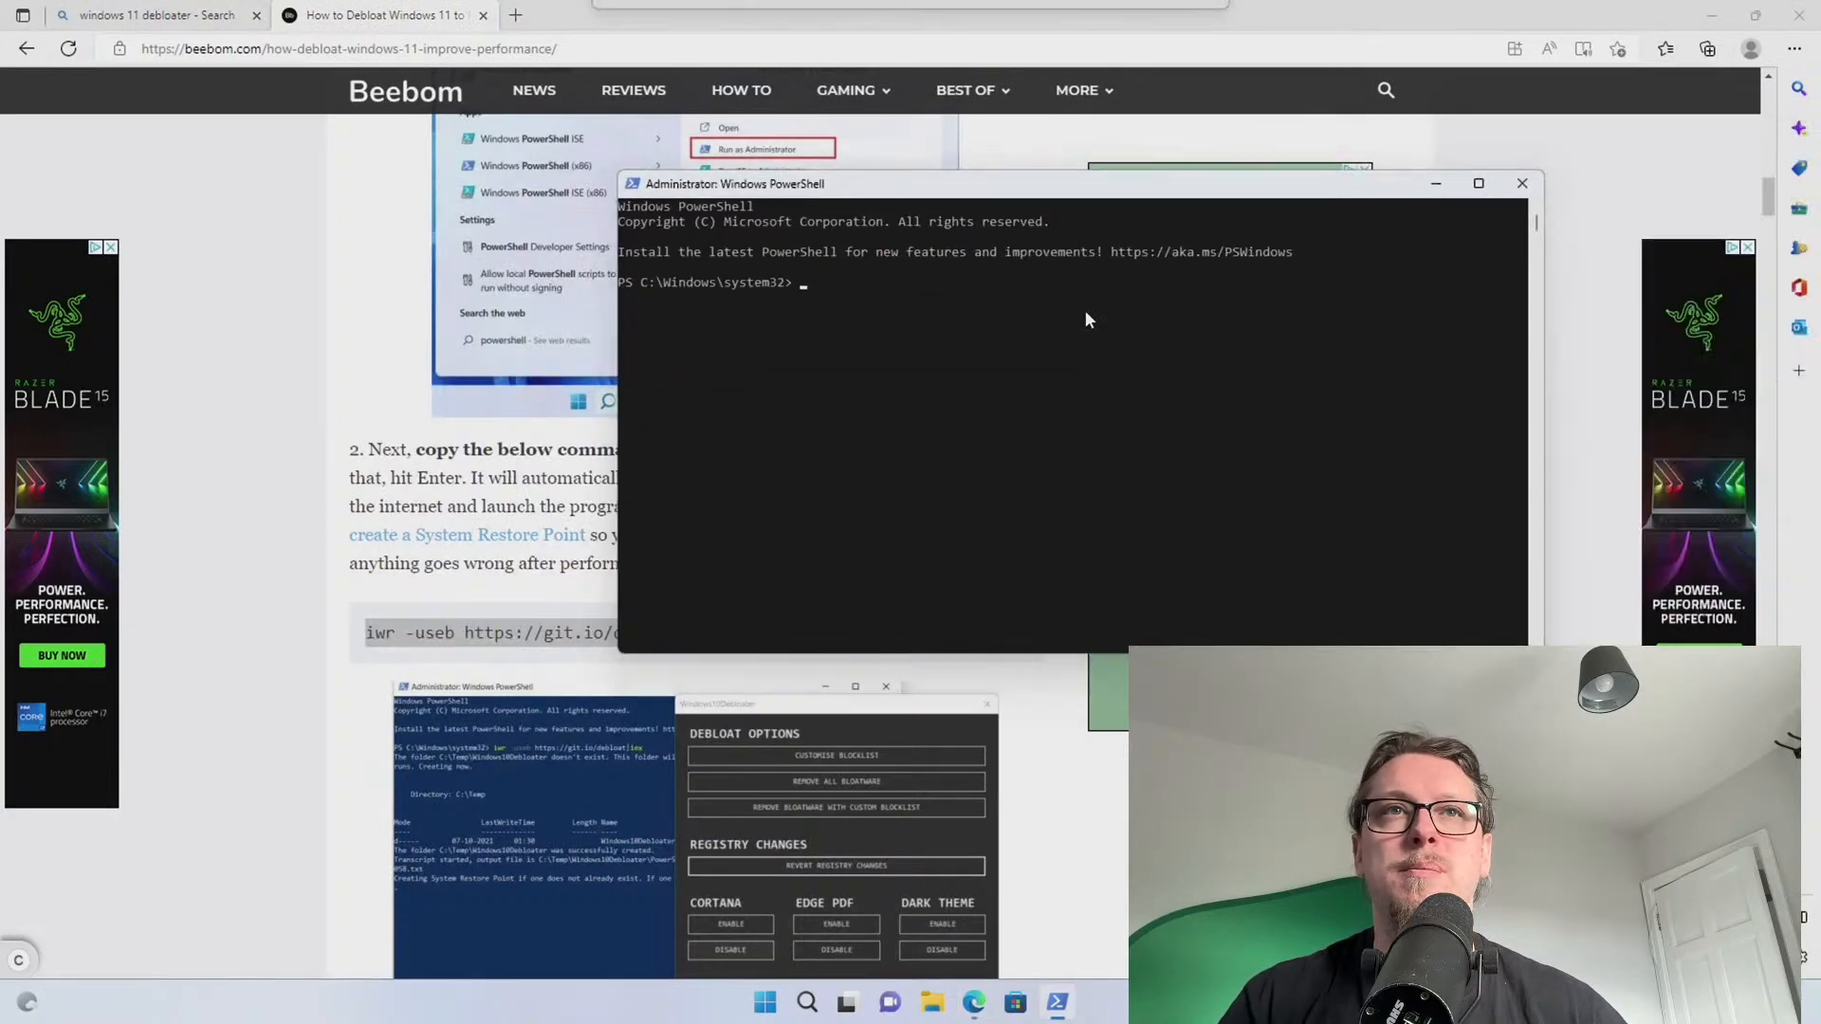
key("Return")
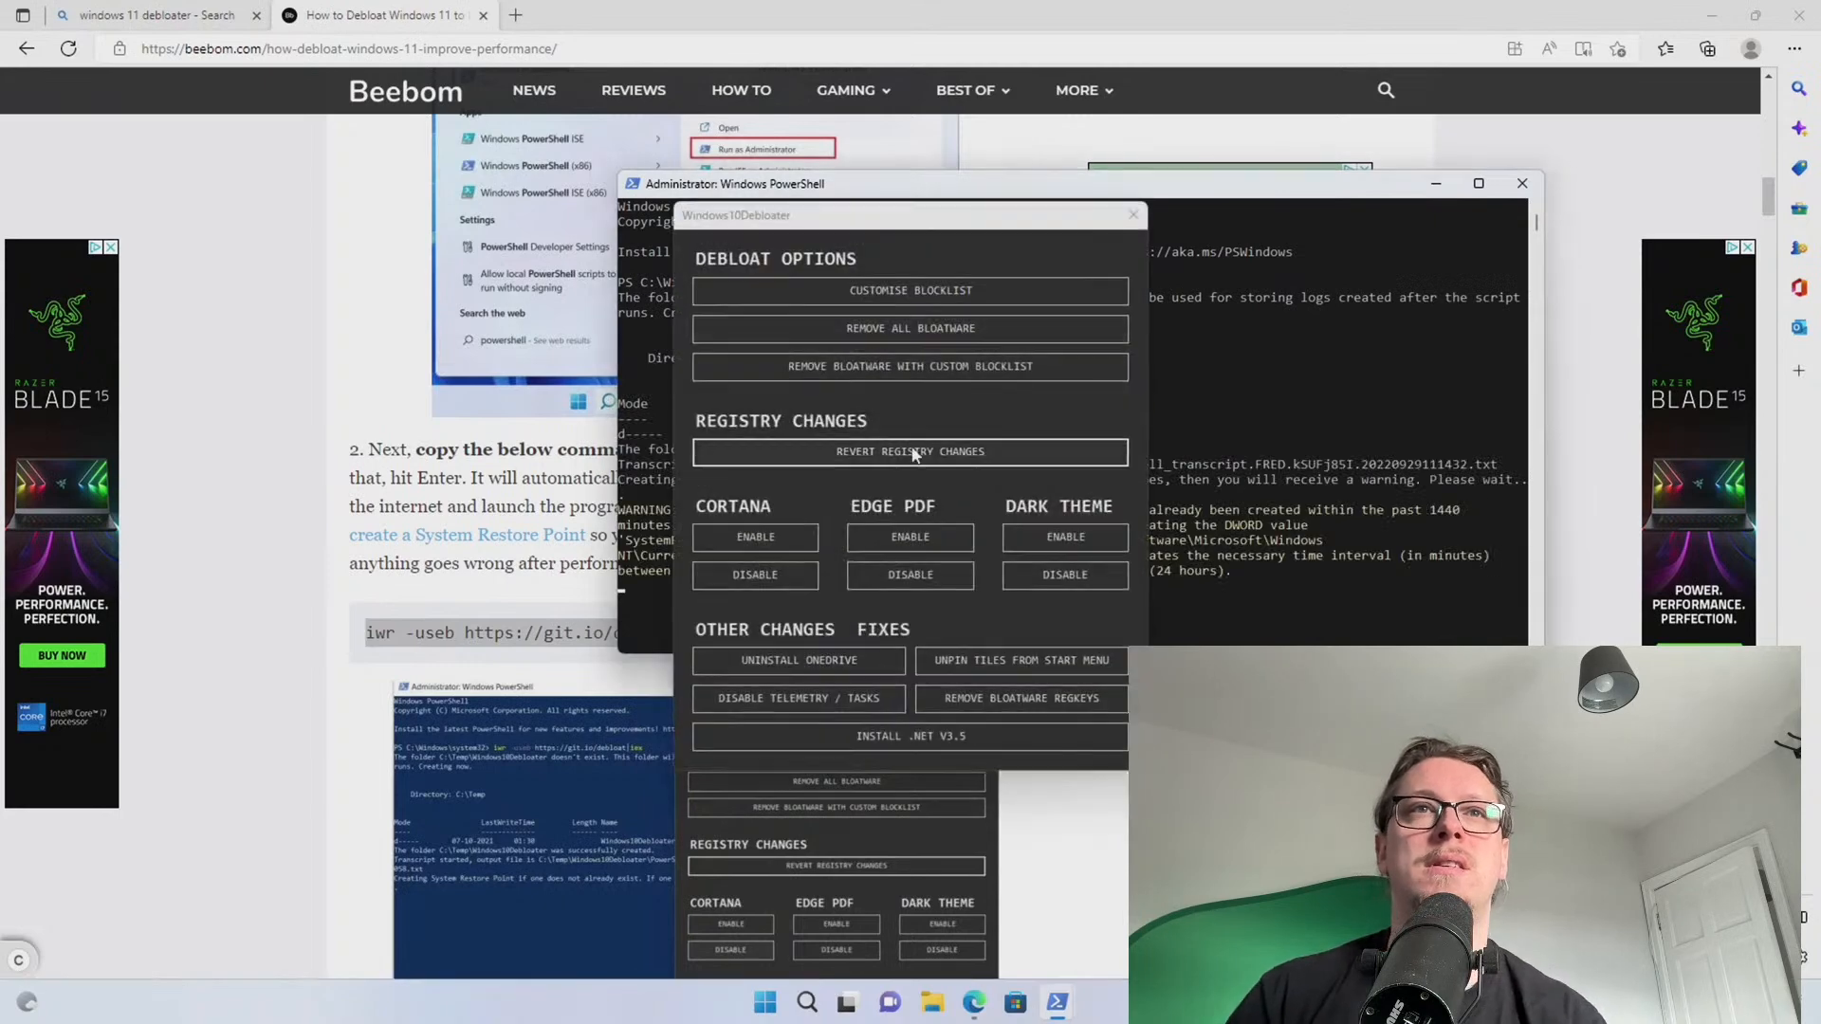
left_click_drag(856, 234, 826, 236)
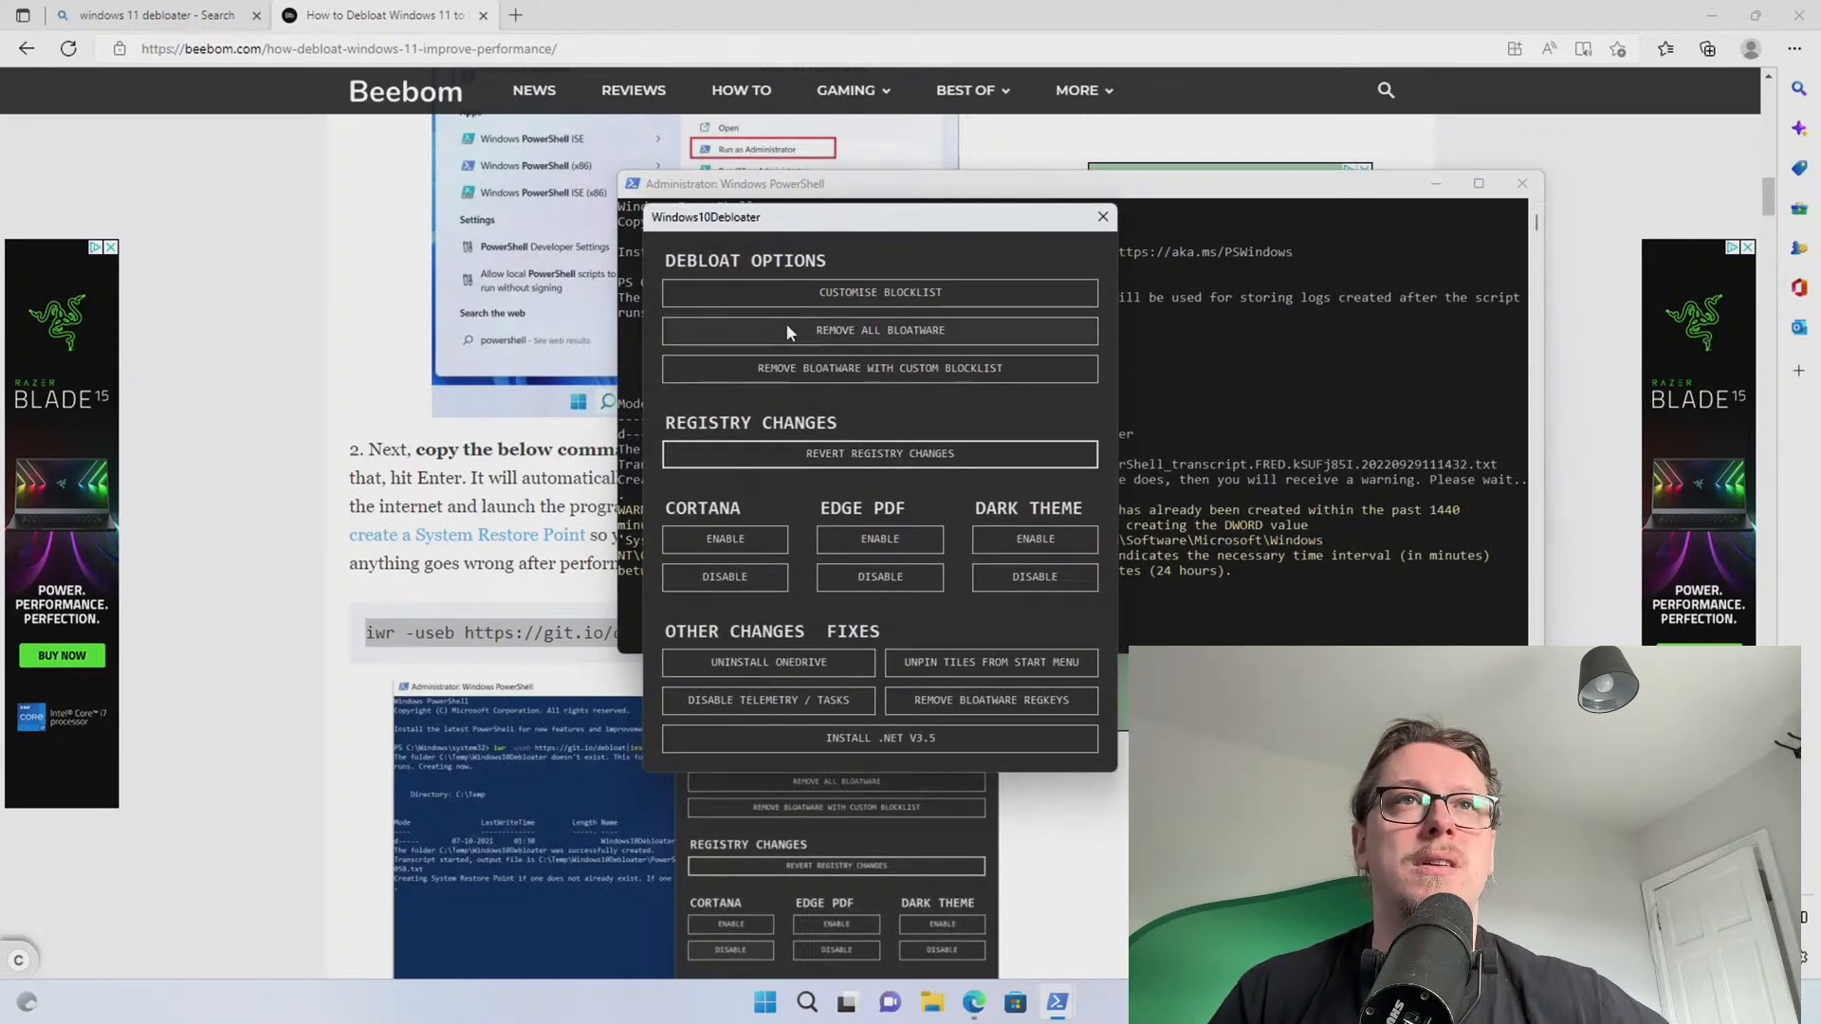
Run REMOVE ALL BLOATWARE, then review the remaining pinned apps in the Start menu
left_click(838, 331)
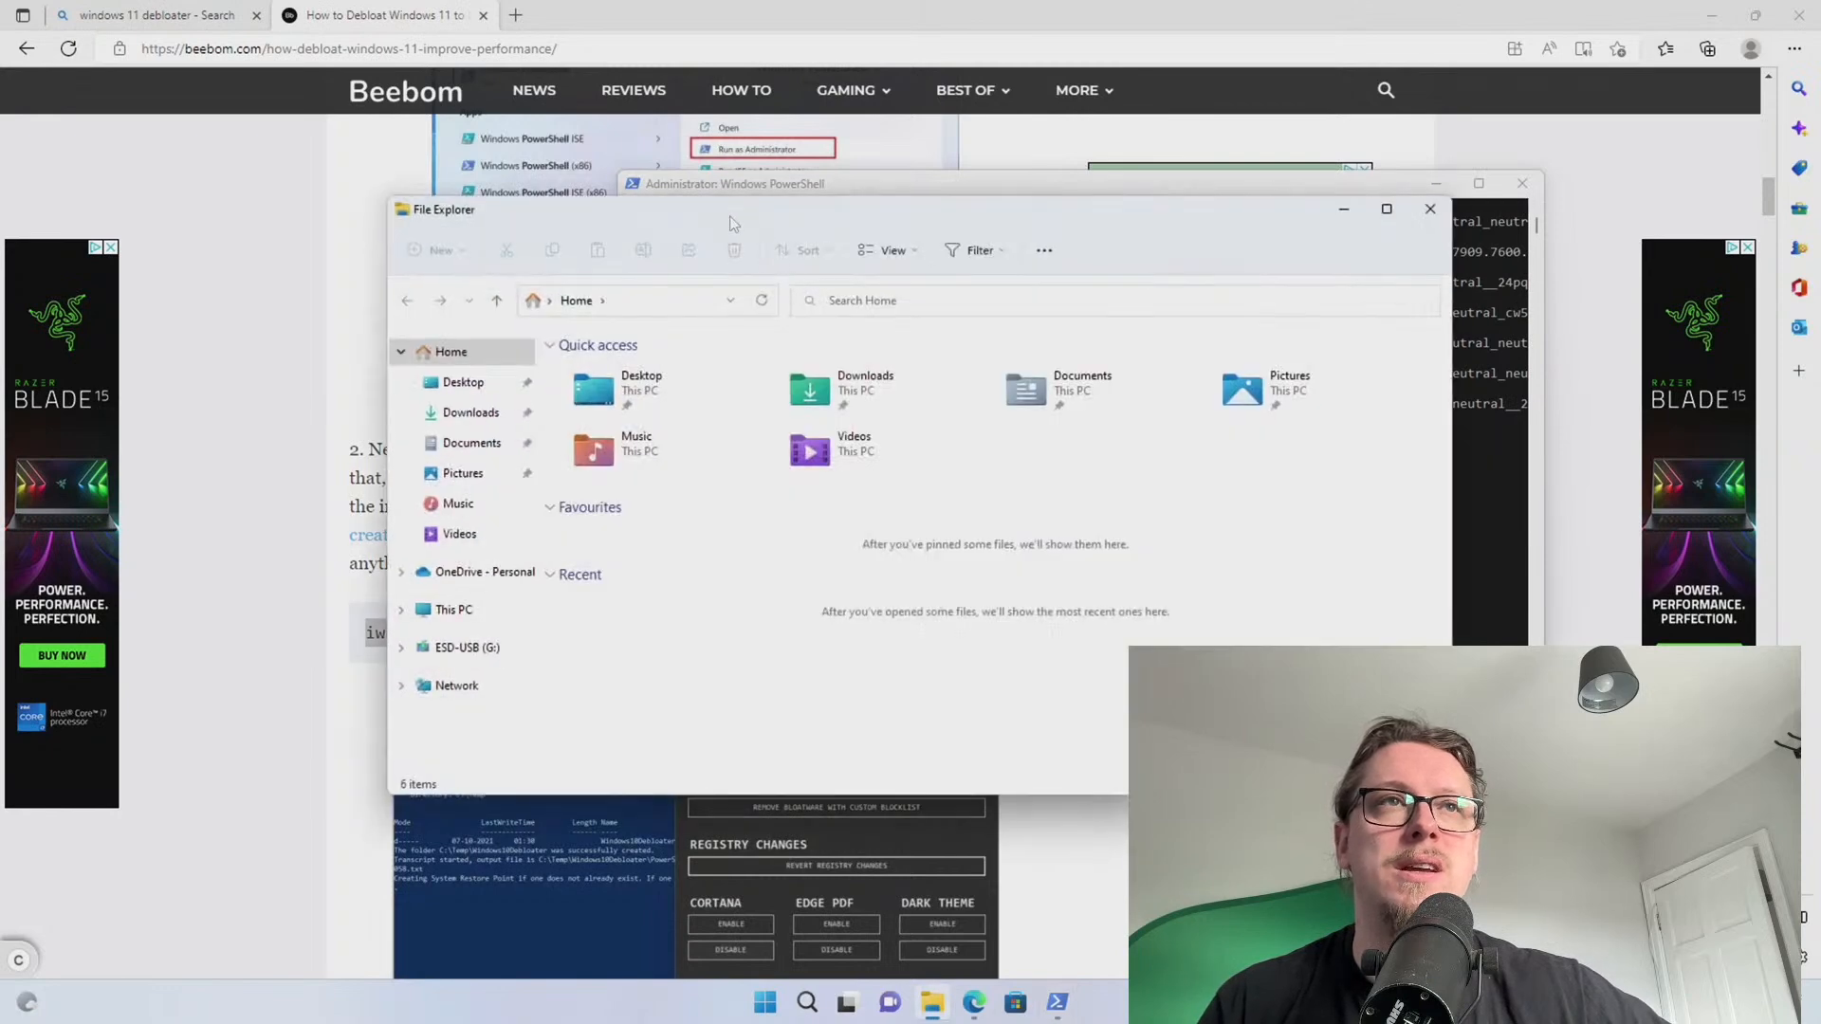
left_click_drag(734, 224, 497, 281)
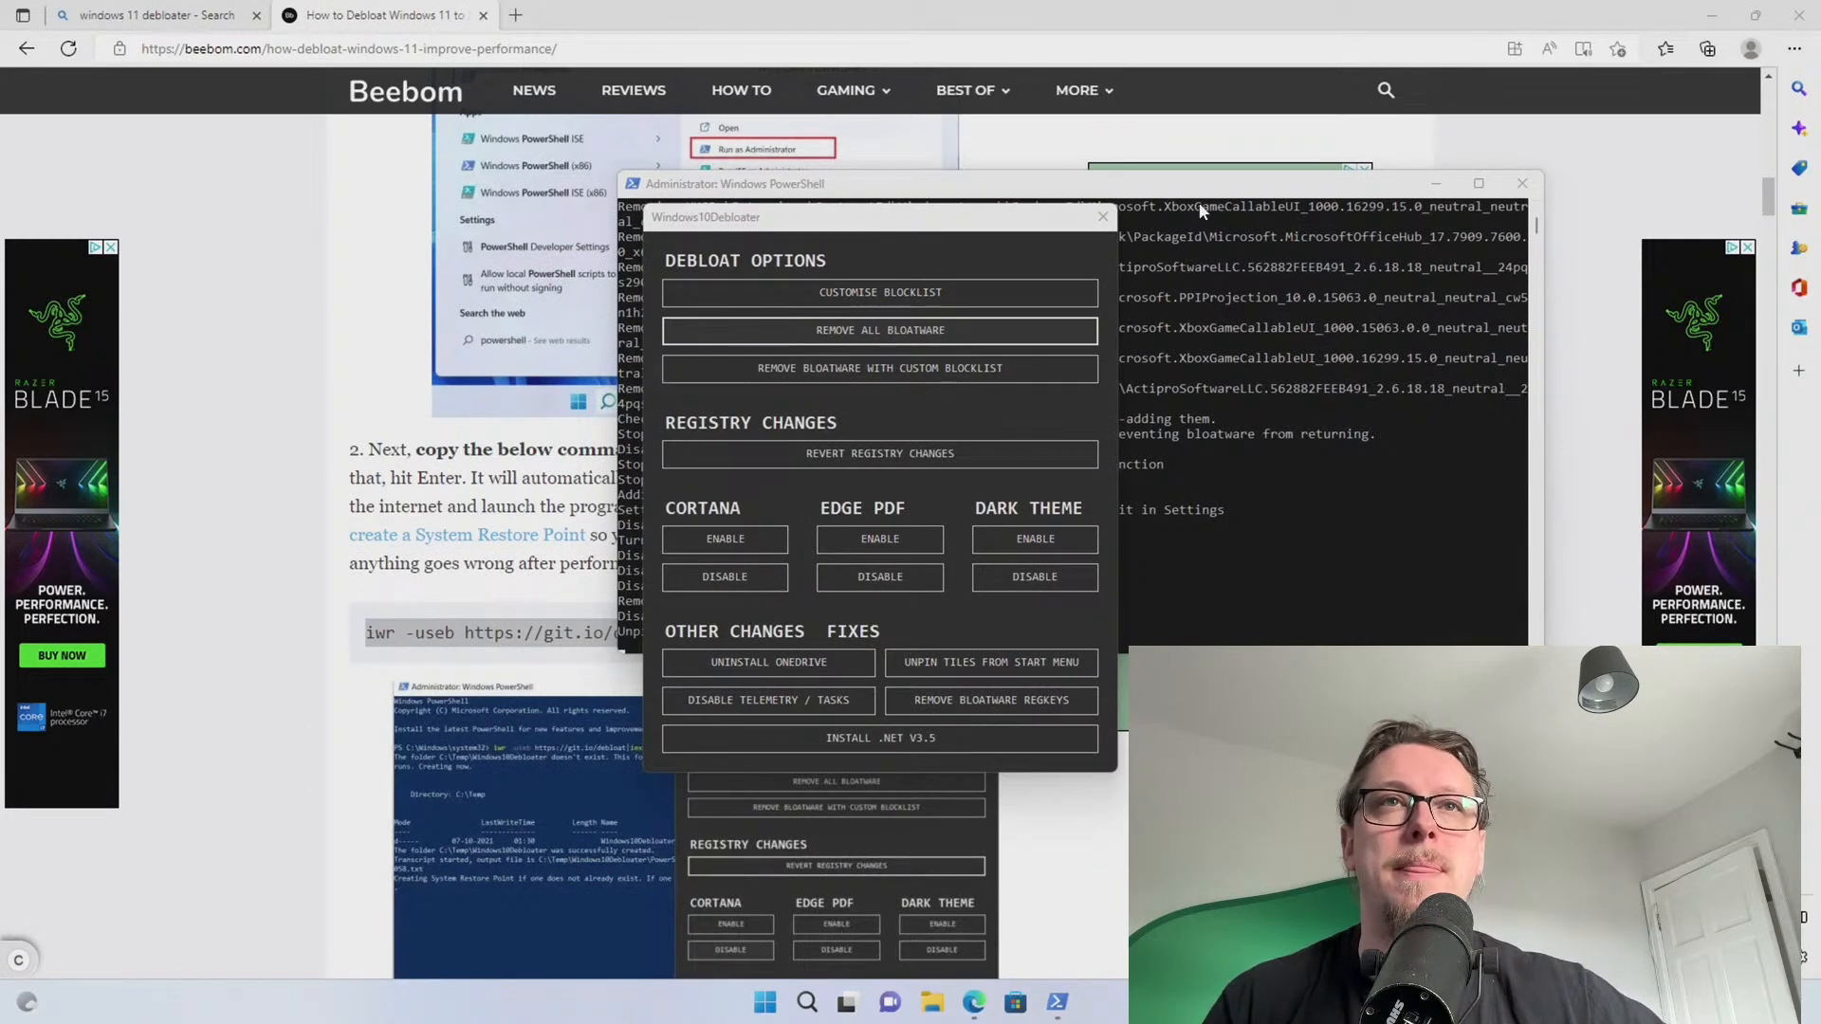
key("super")
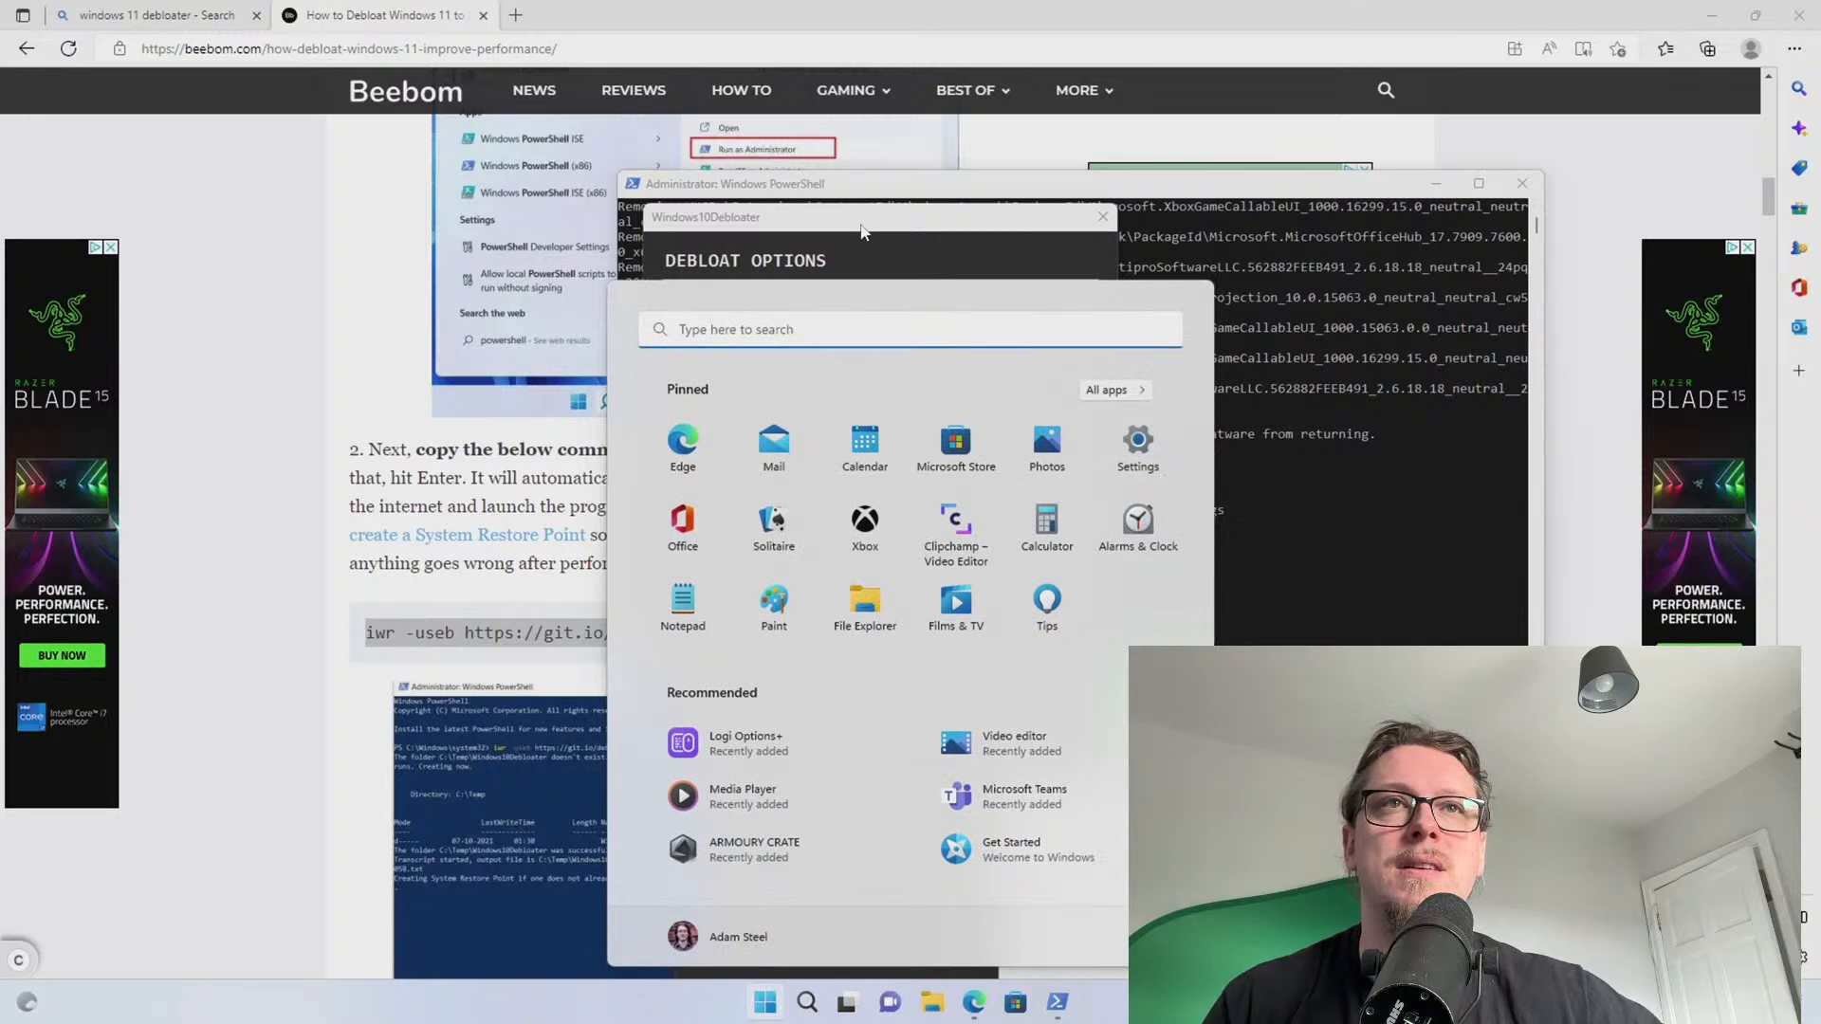
key("super")
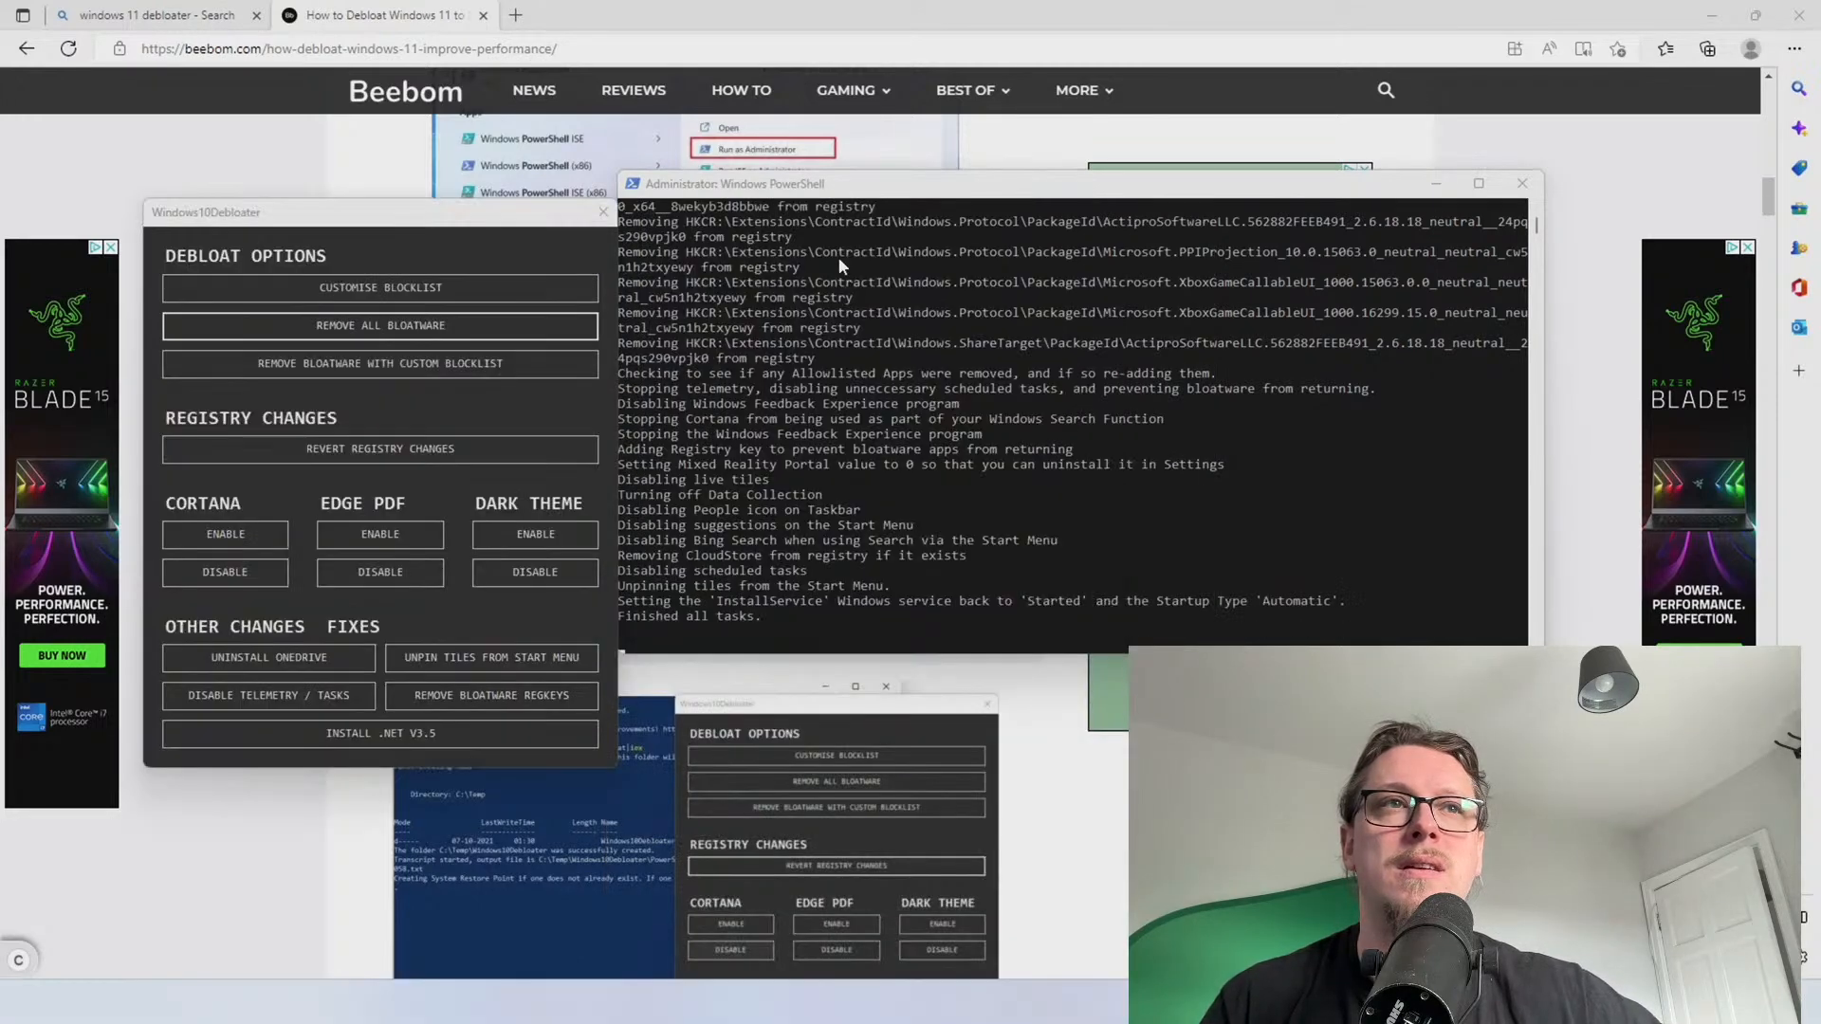
key("super")
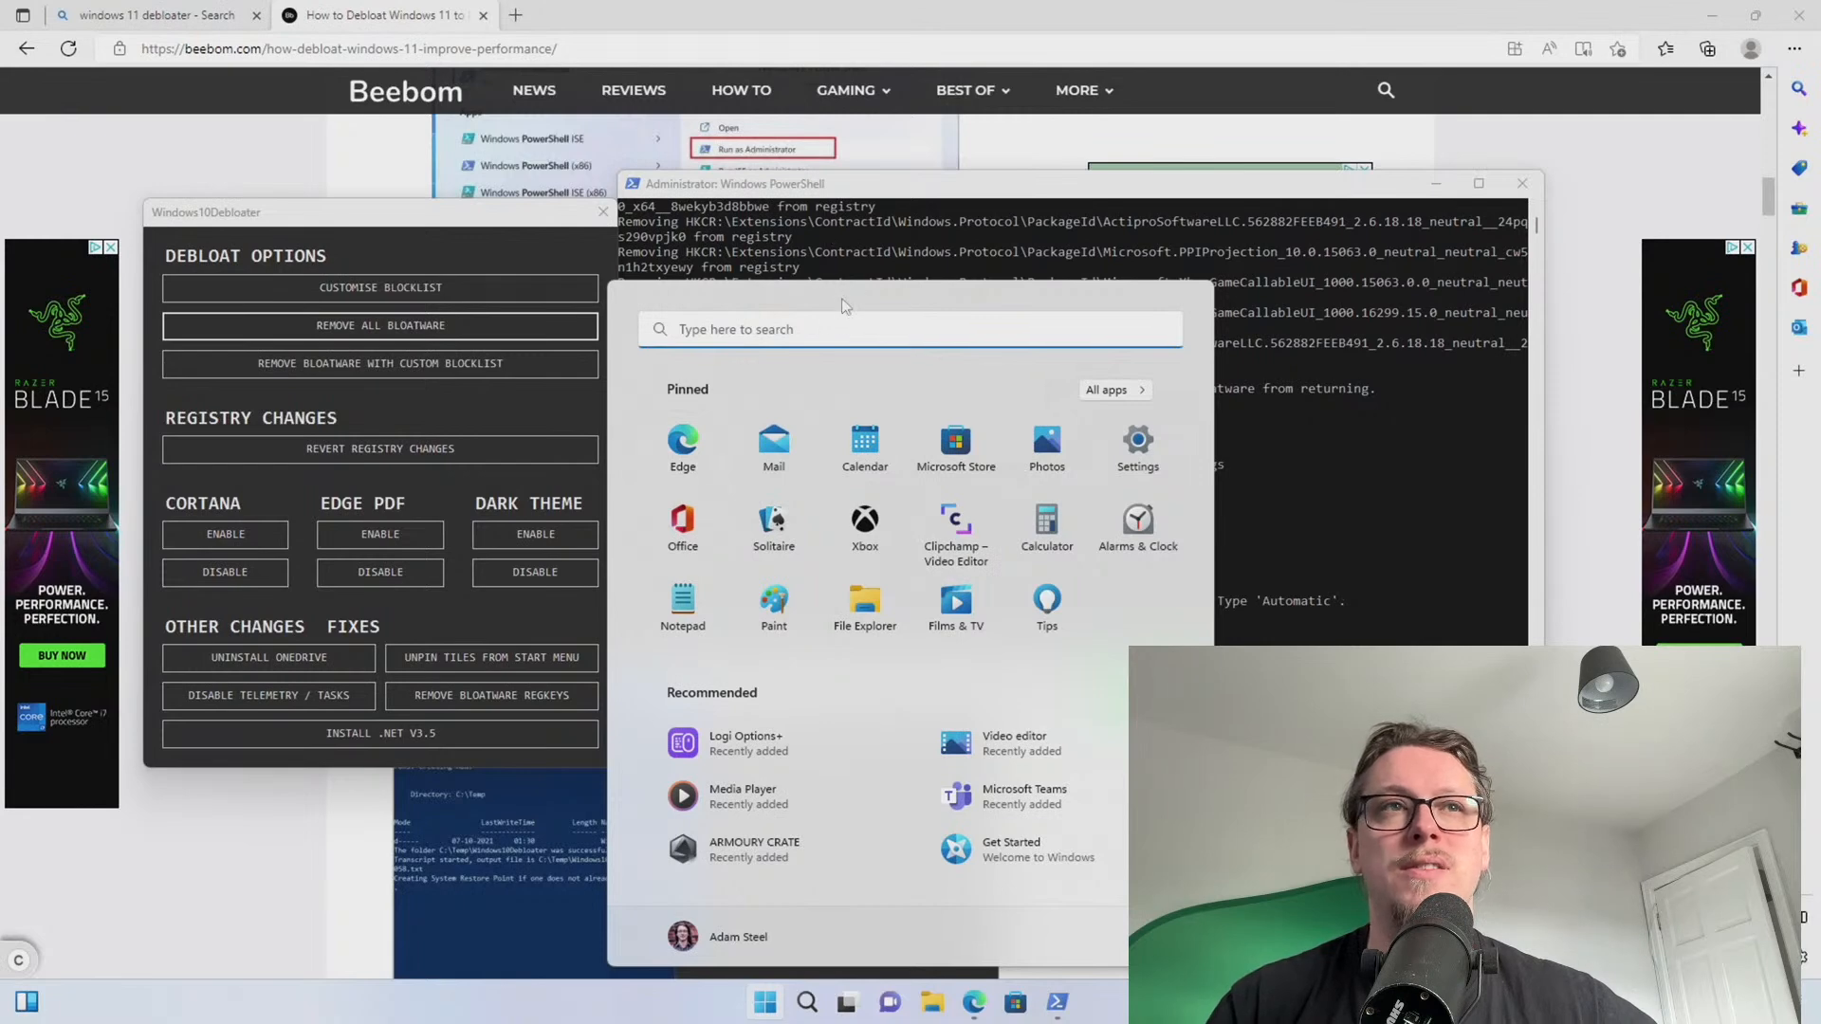
Disable Cortana and Edge as PDF viewer, and enable the dark theme in Windows10Debloater
left_click(885, 294)
left_click(856, 193)
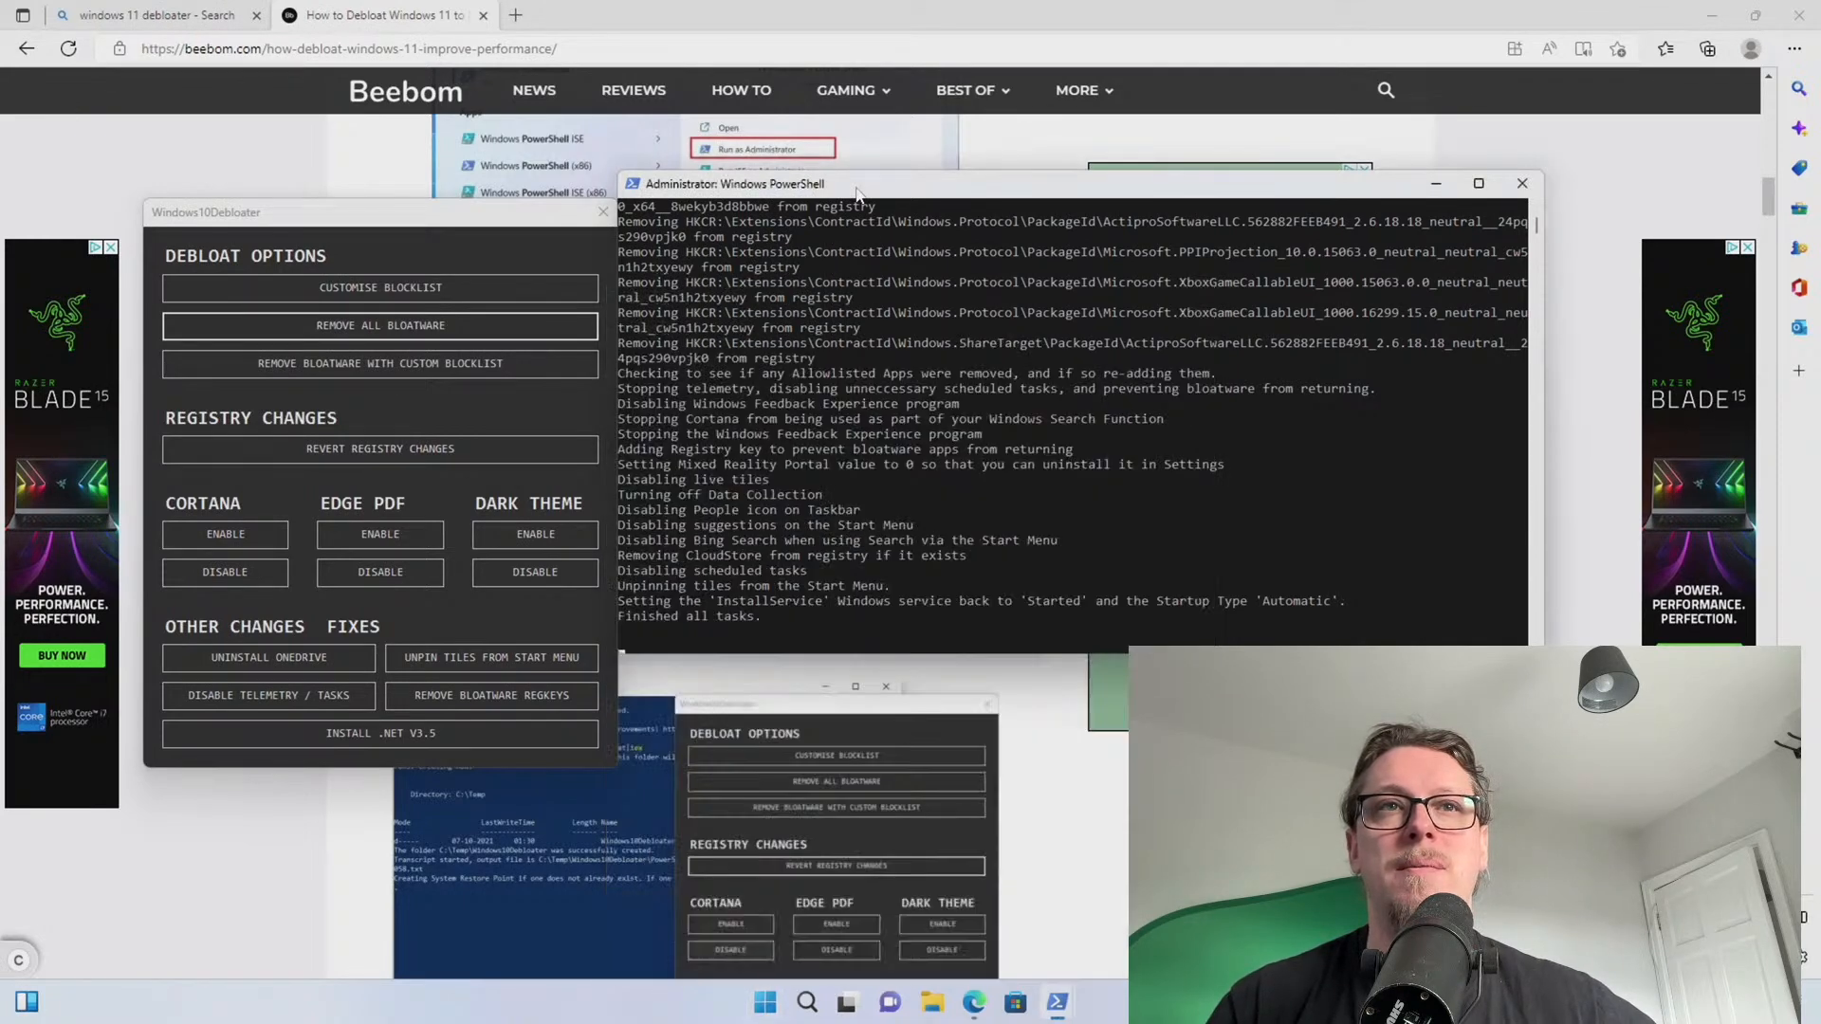
left_click(335, 229)
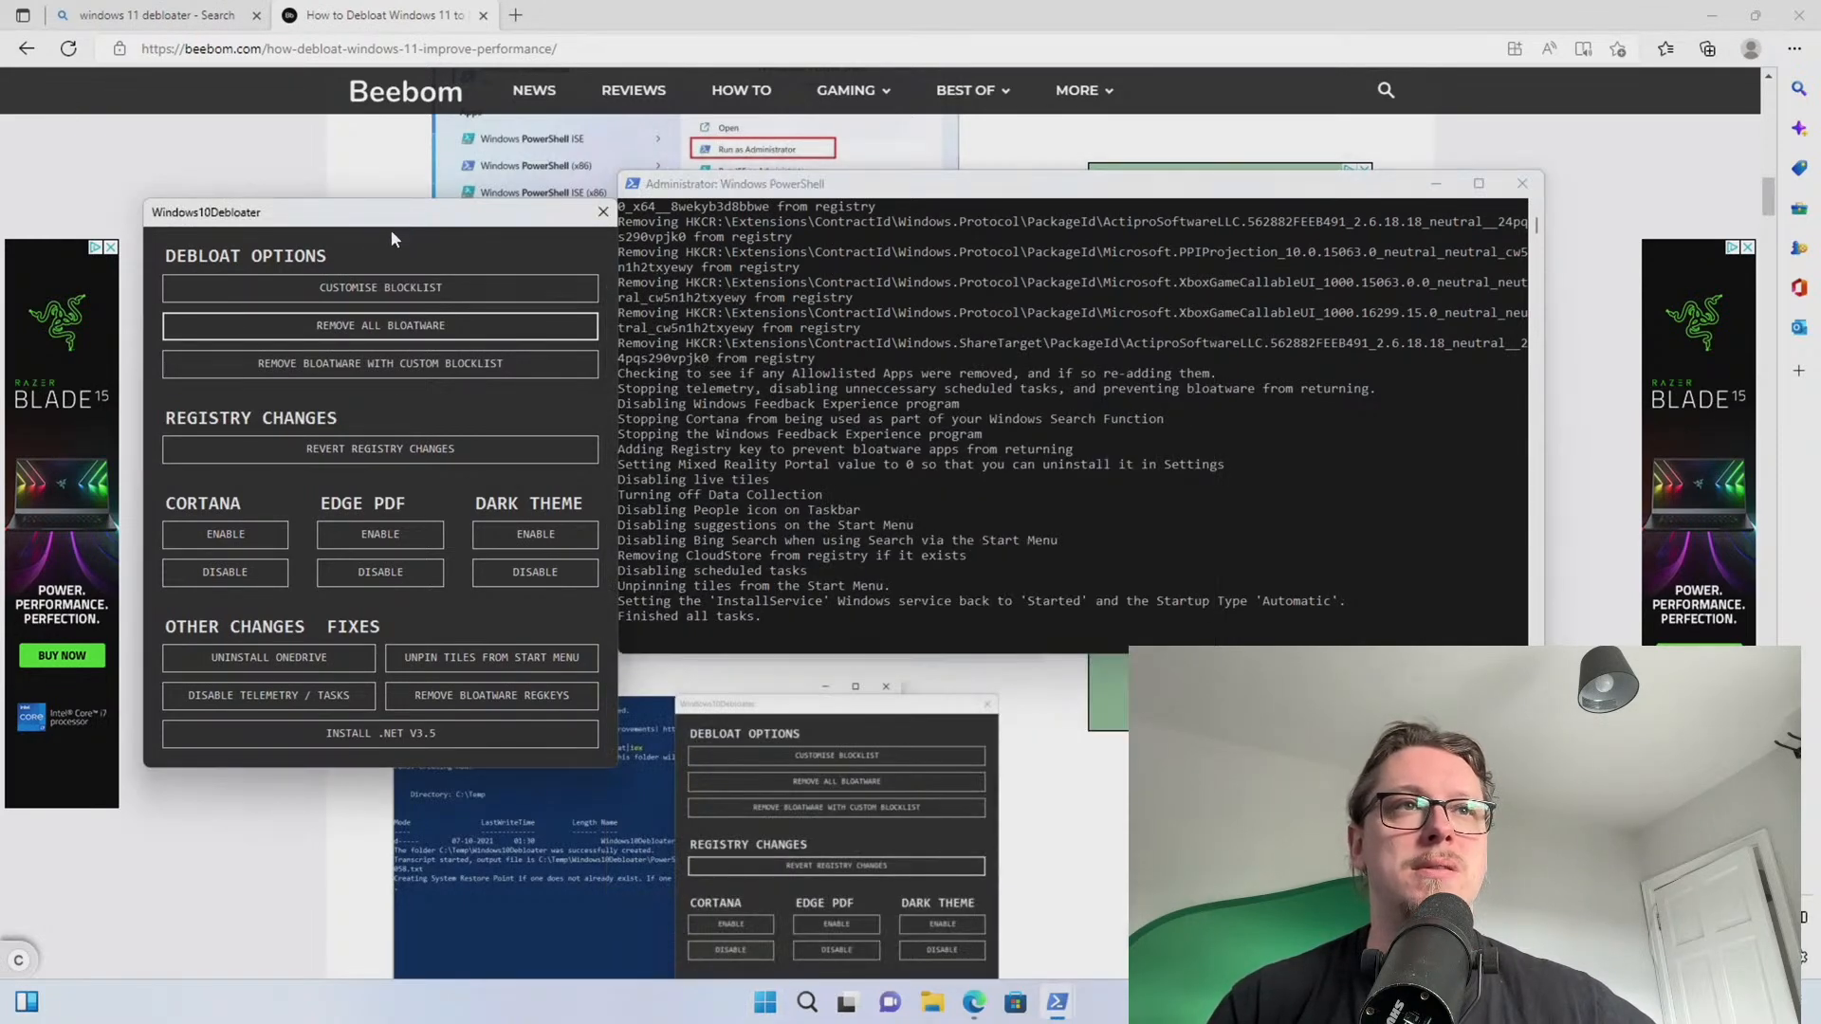
left_click_drag(383, 226, 467, 220)
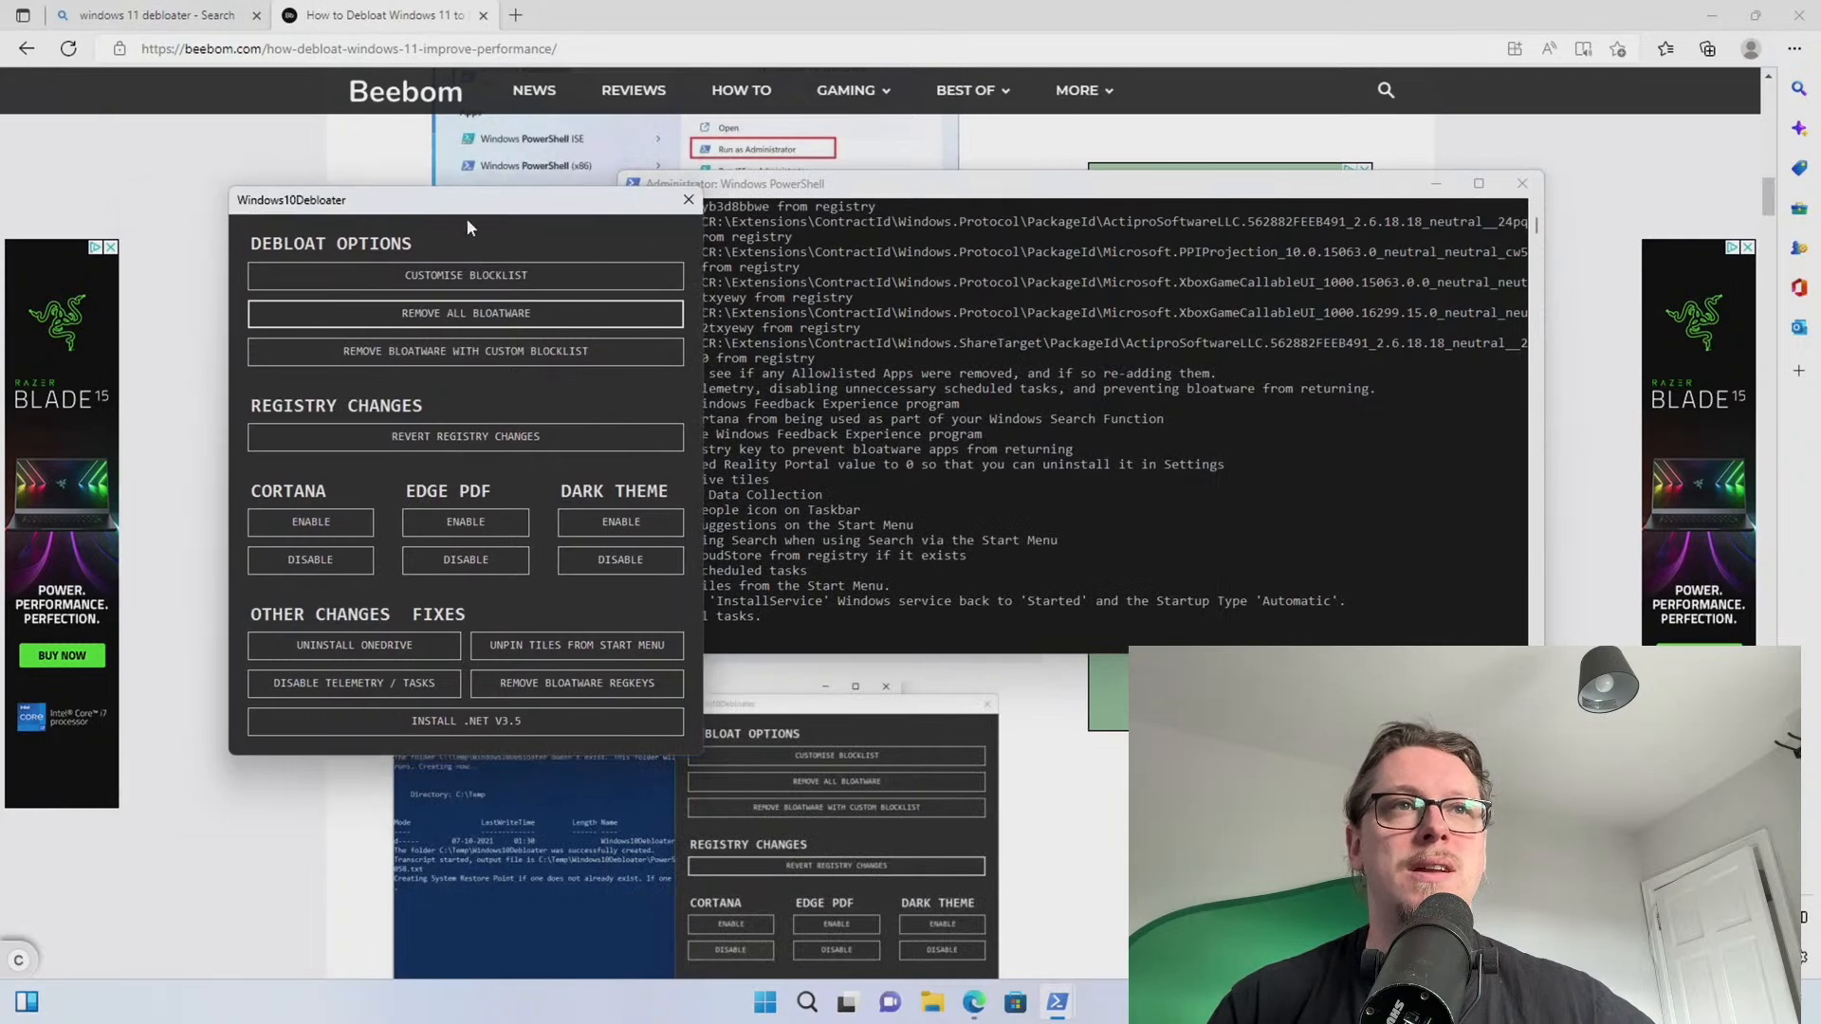
left_click(339, 565)
left_click(477, 566)
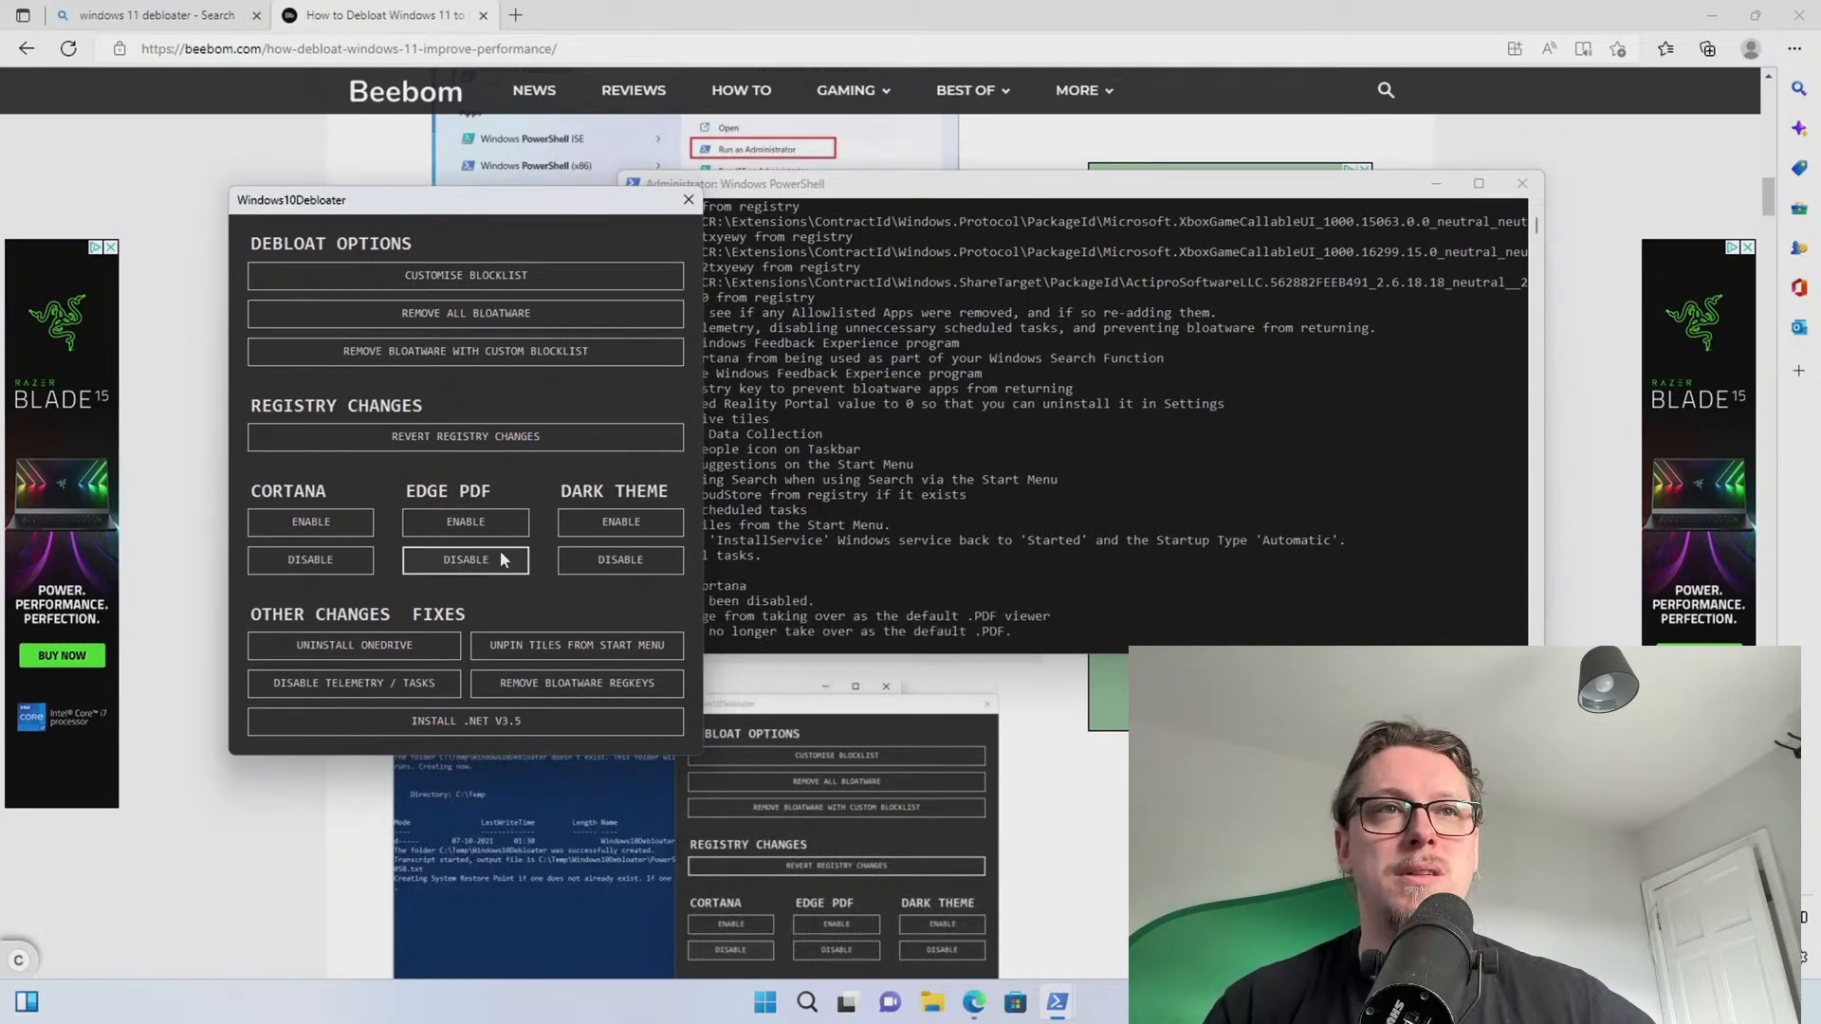
left_click(595, 527)
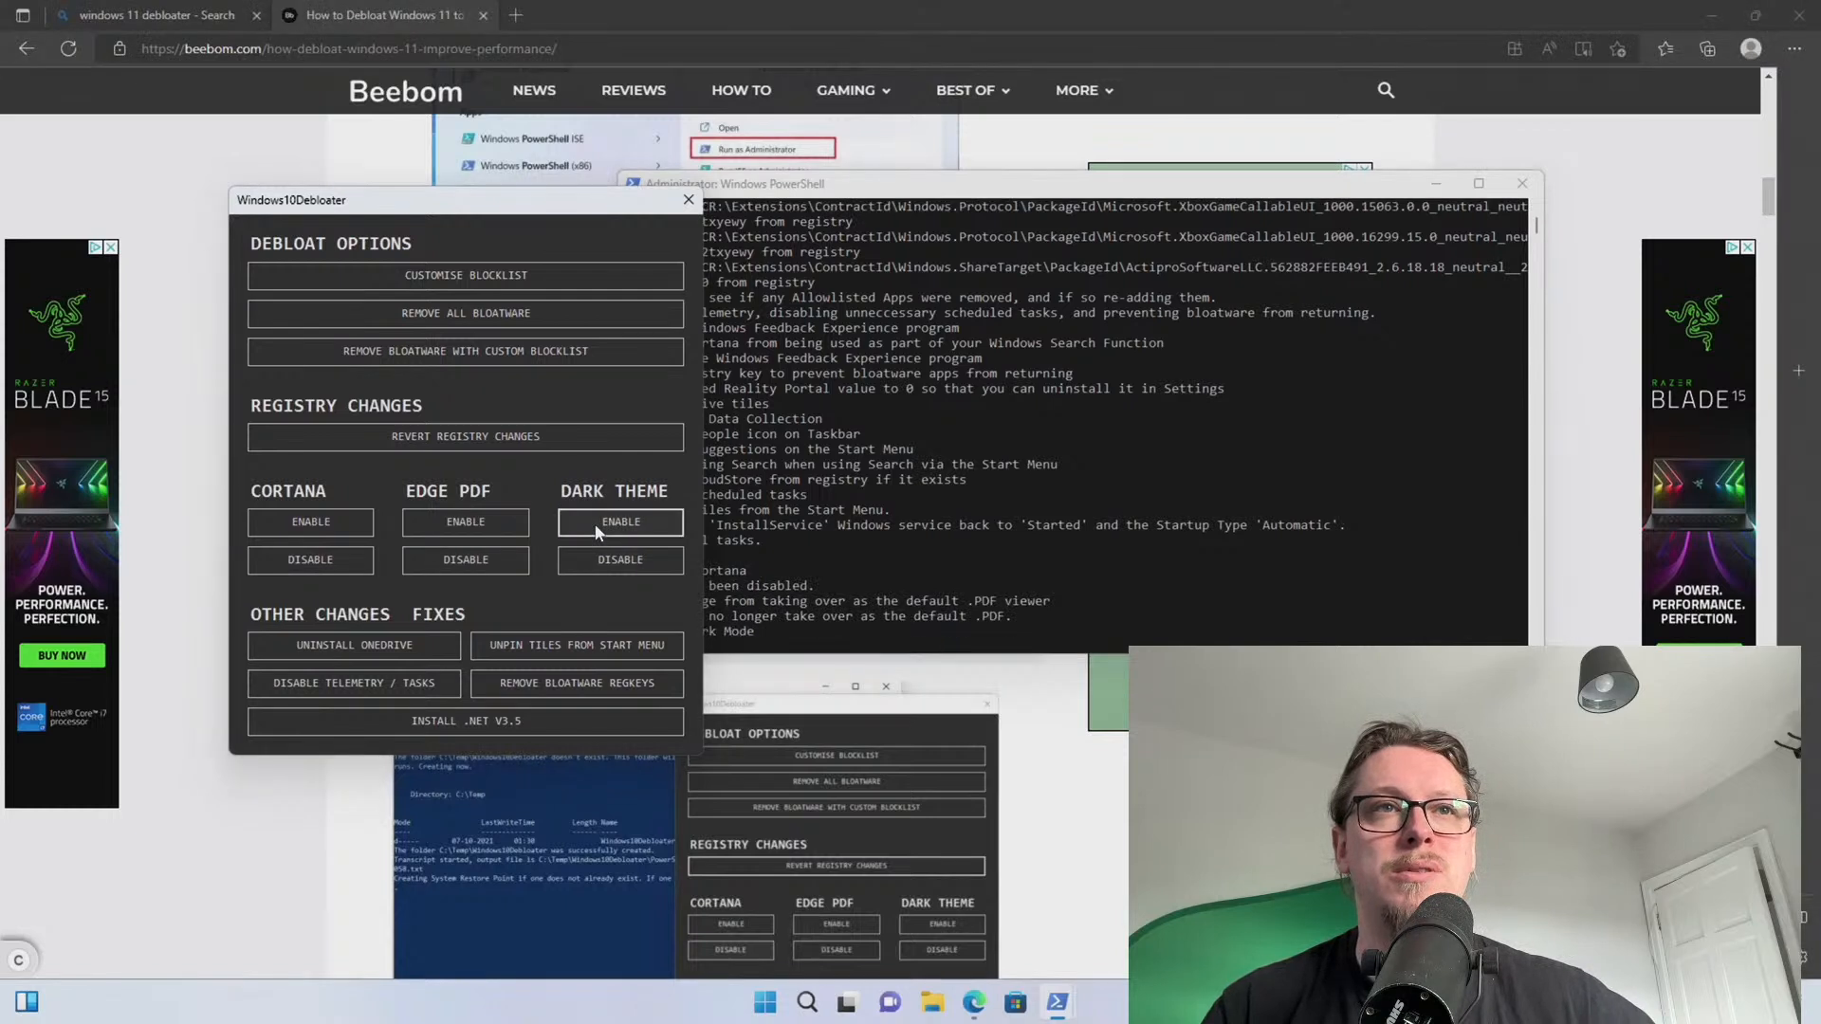
Uninstall OneDrive, disable telemetry and scheduled tasks, and start installing .NET 3.5
left_click(345, 647)
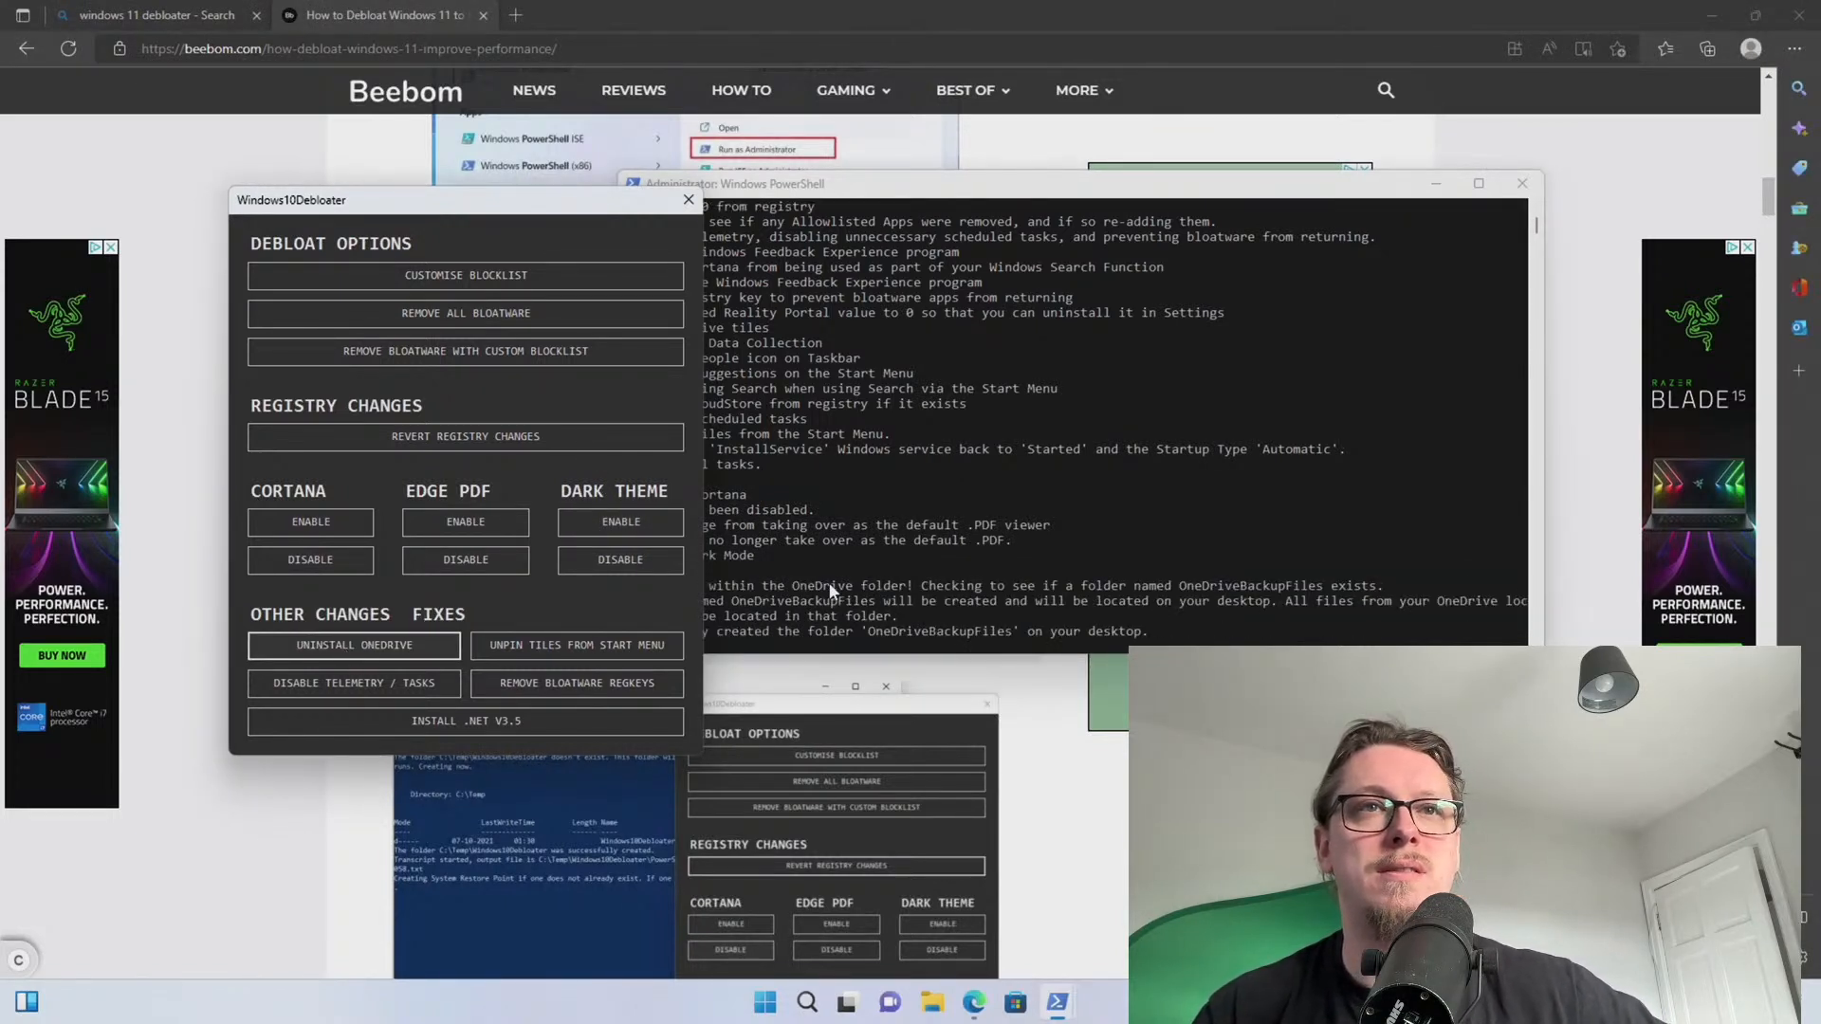
left_click(737, 590)
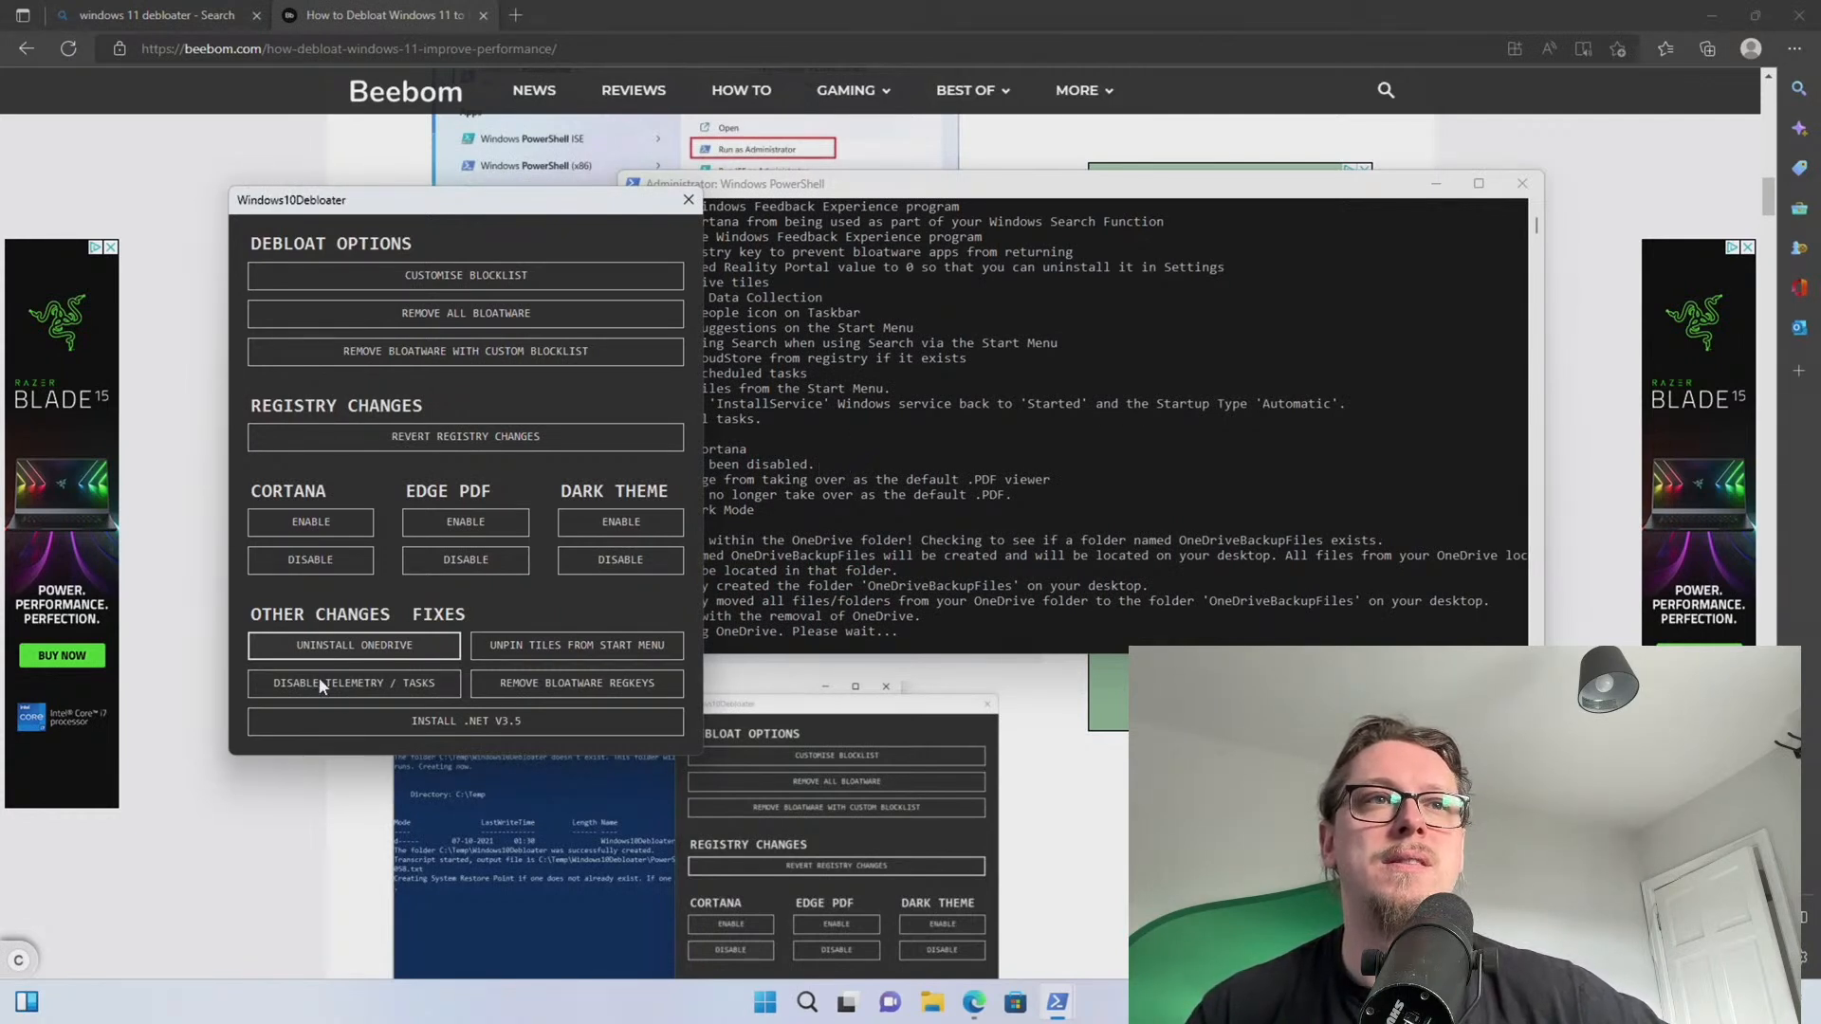
left_click(865, 547)
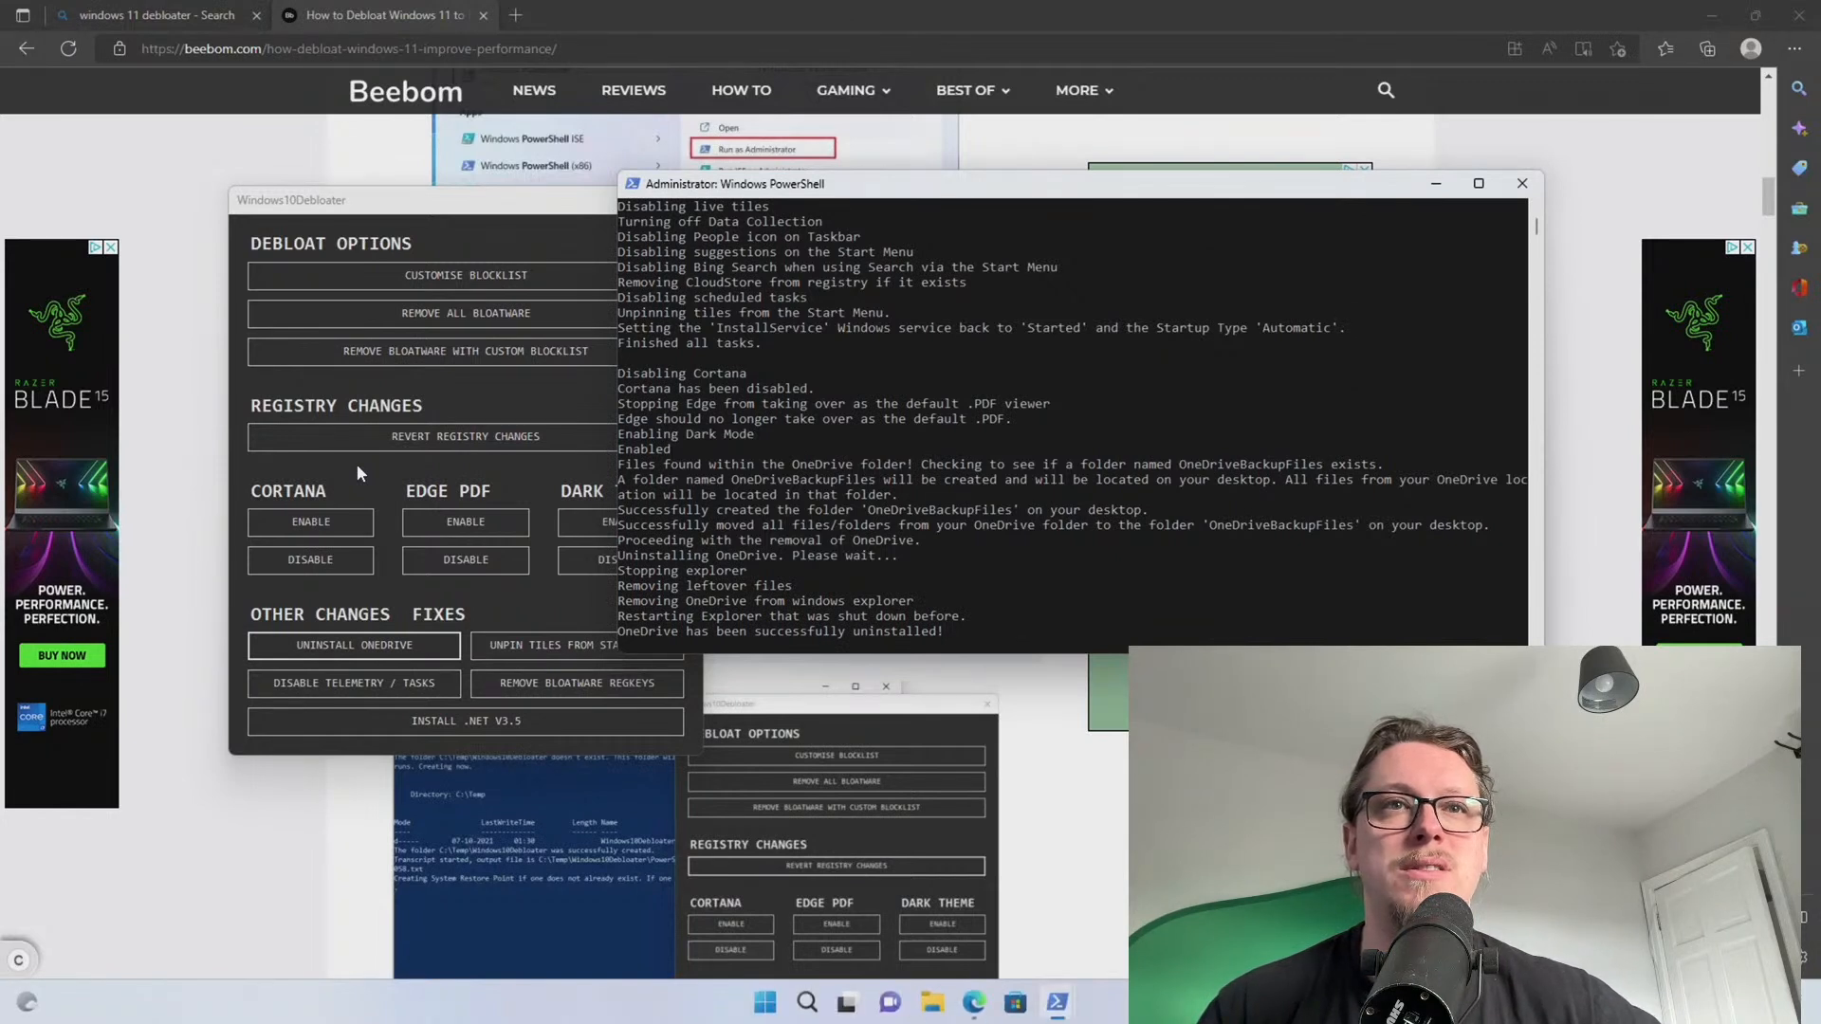
left_click(357, 685)
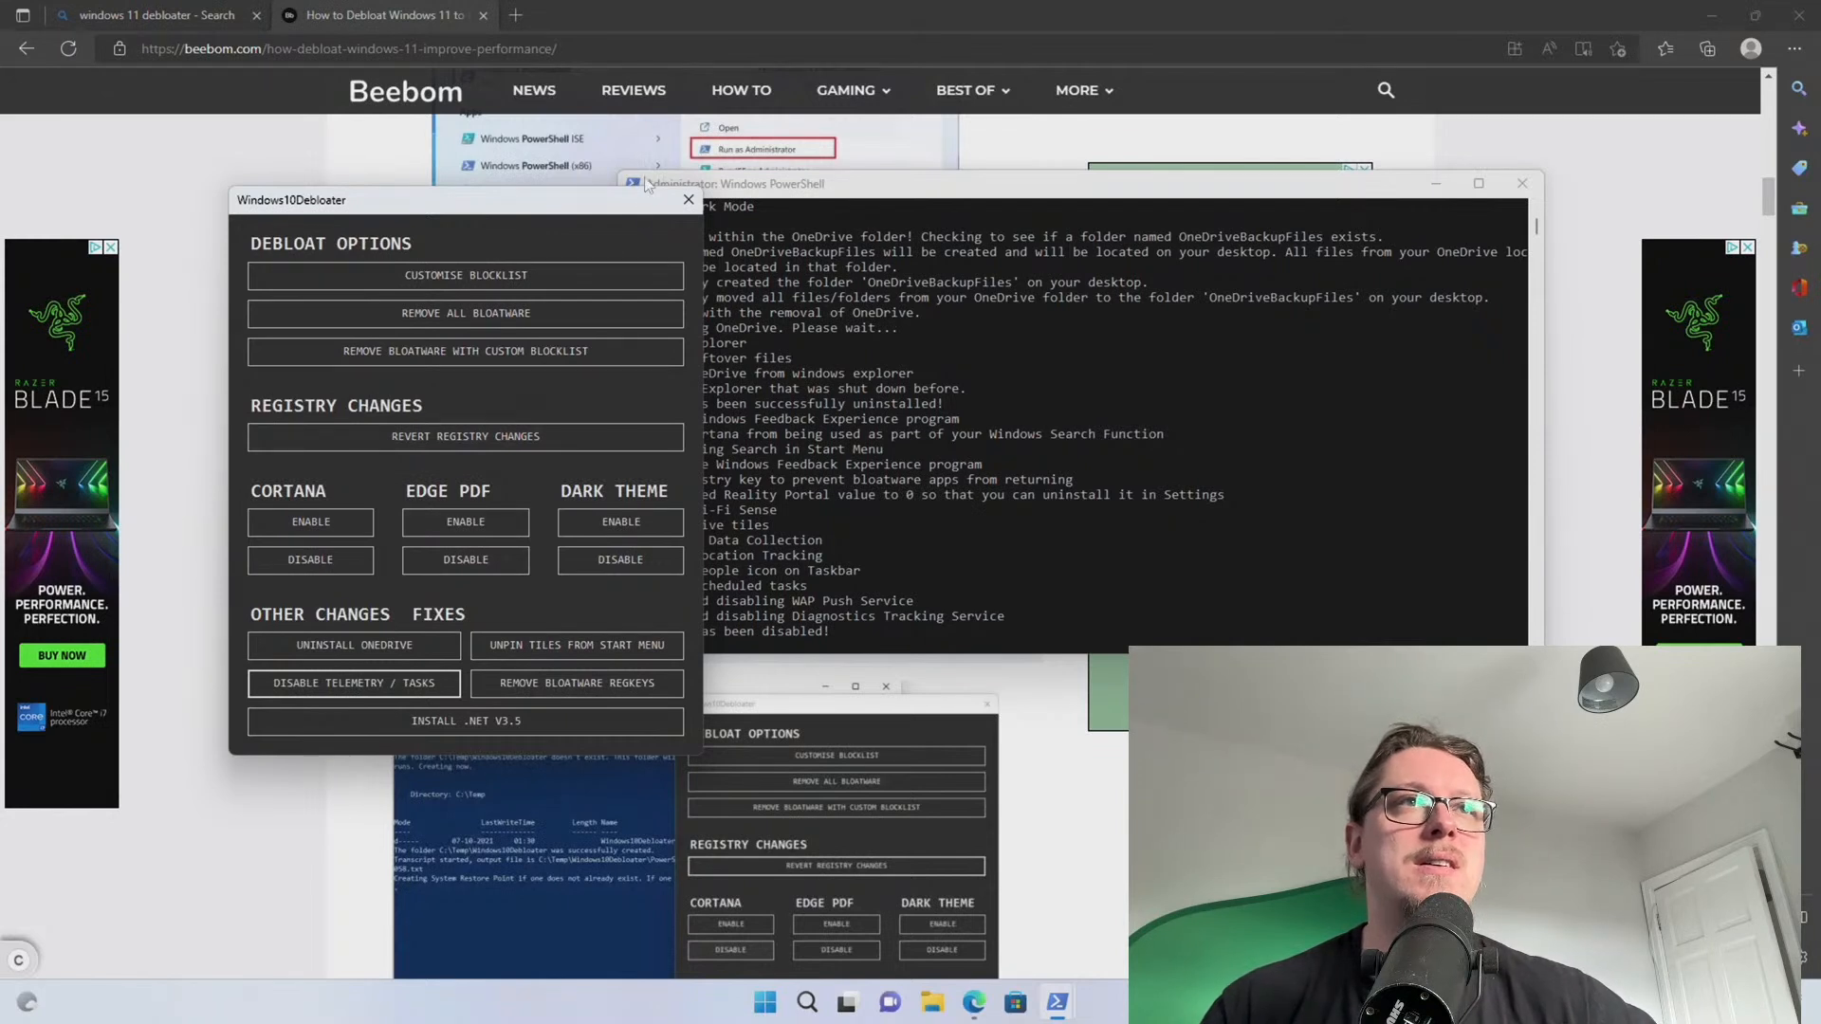
left_click(492, 723)
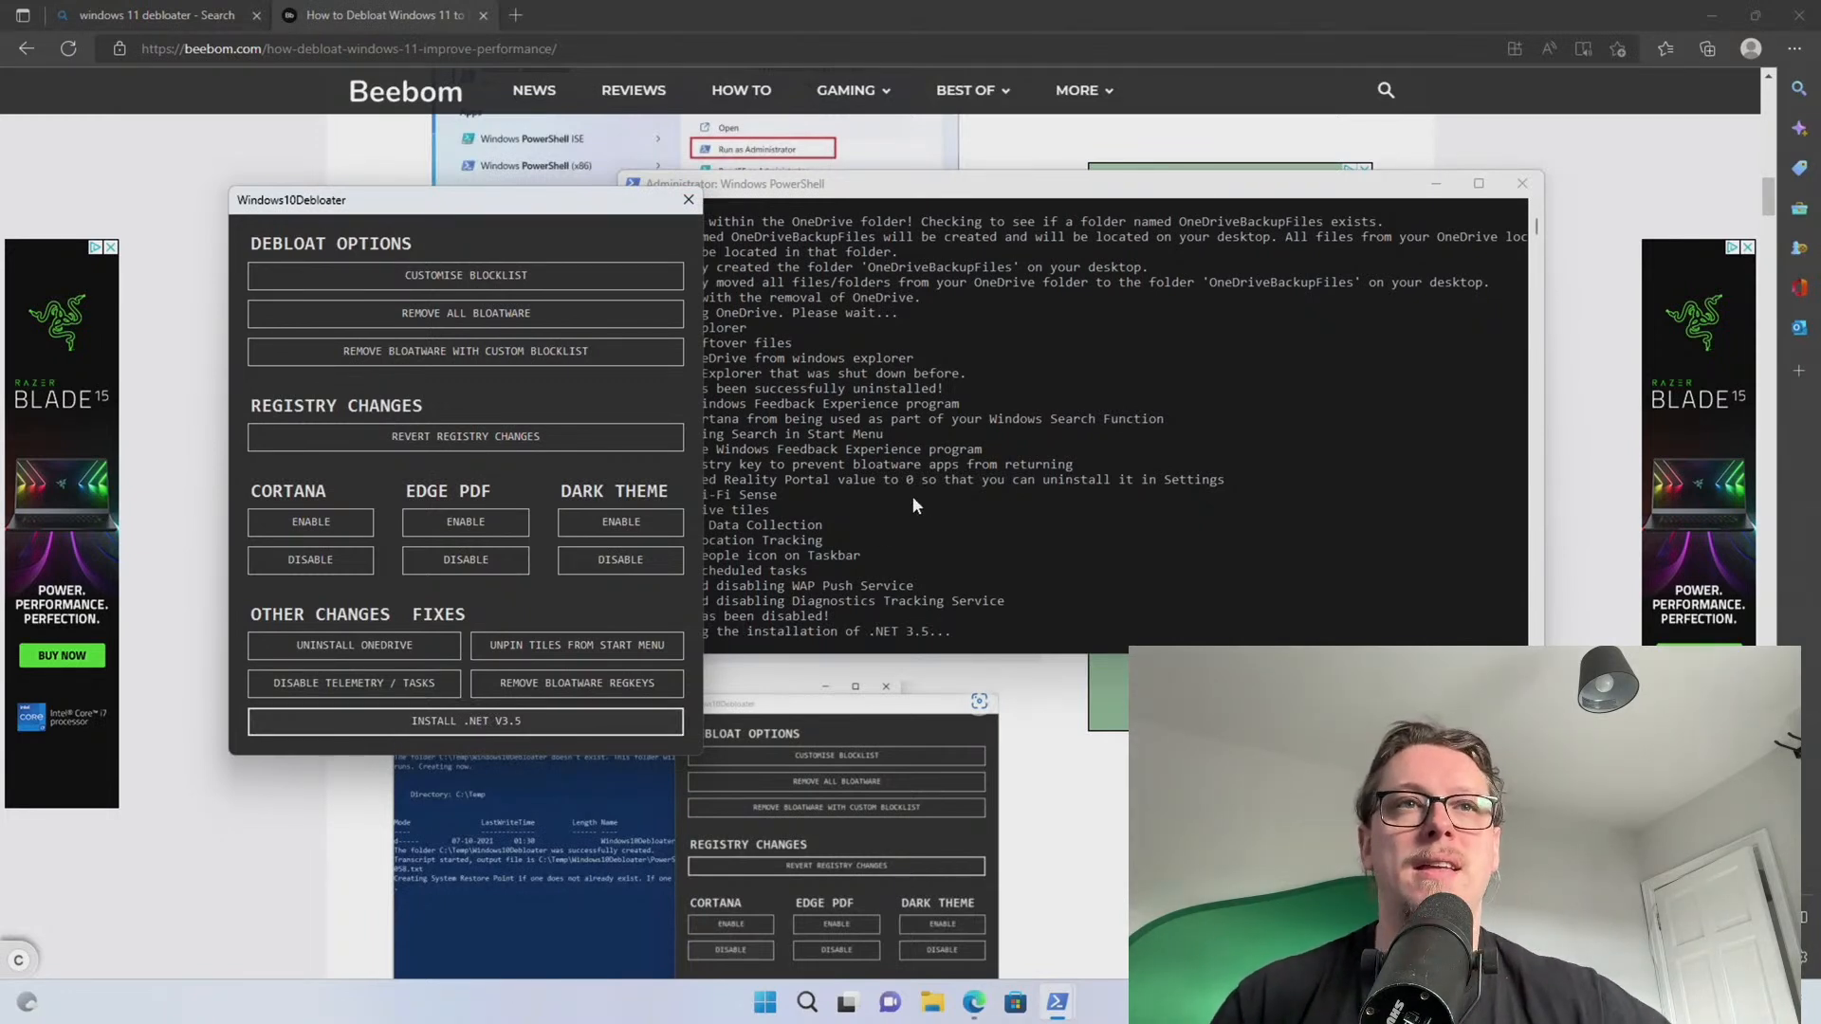
left_click(862, 514)
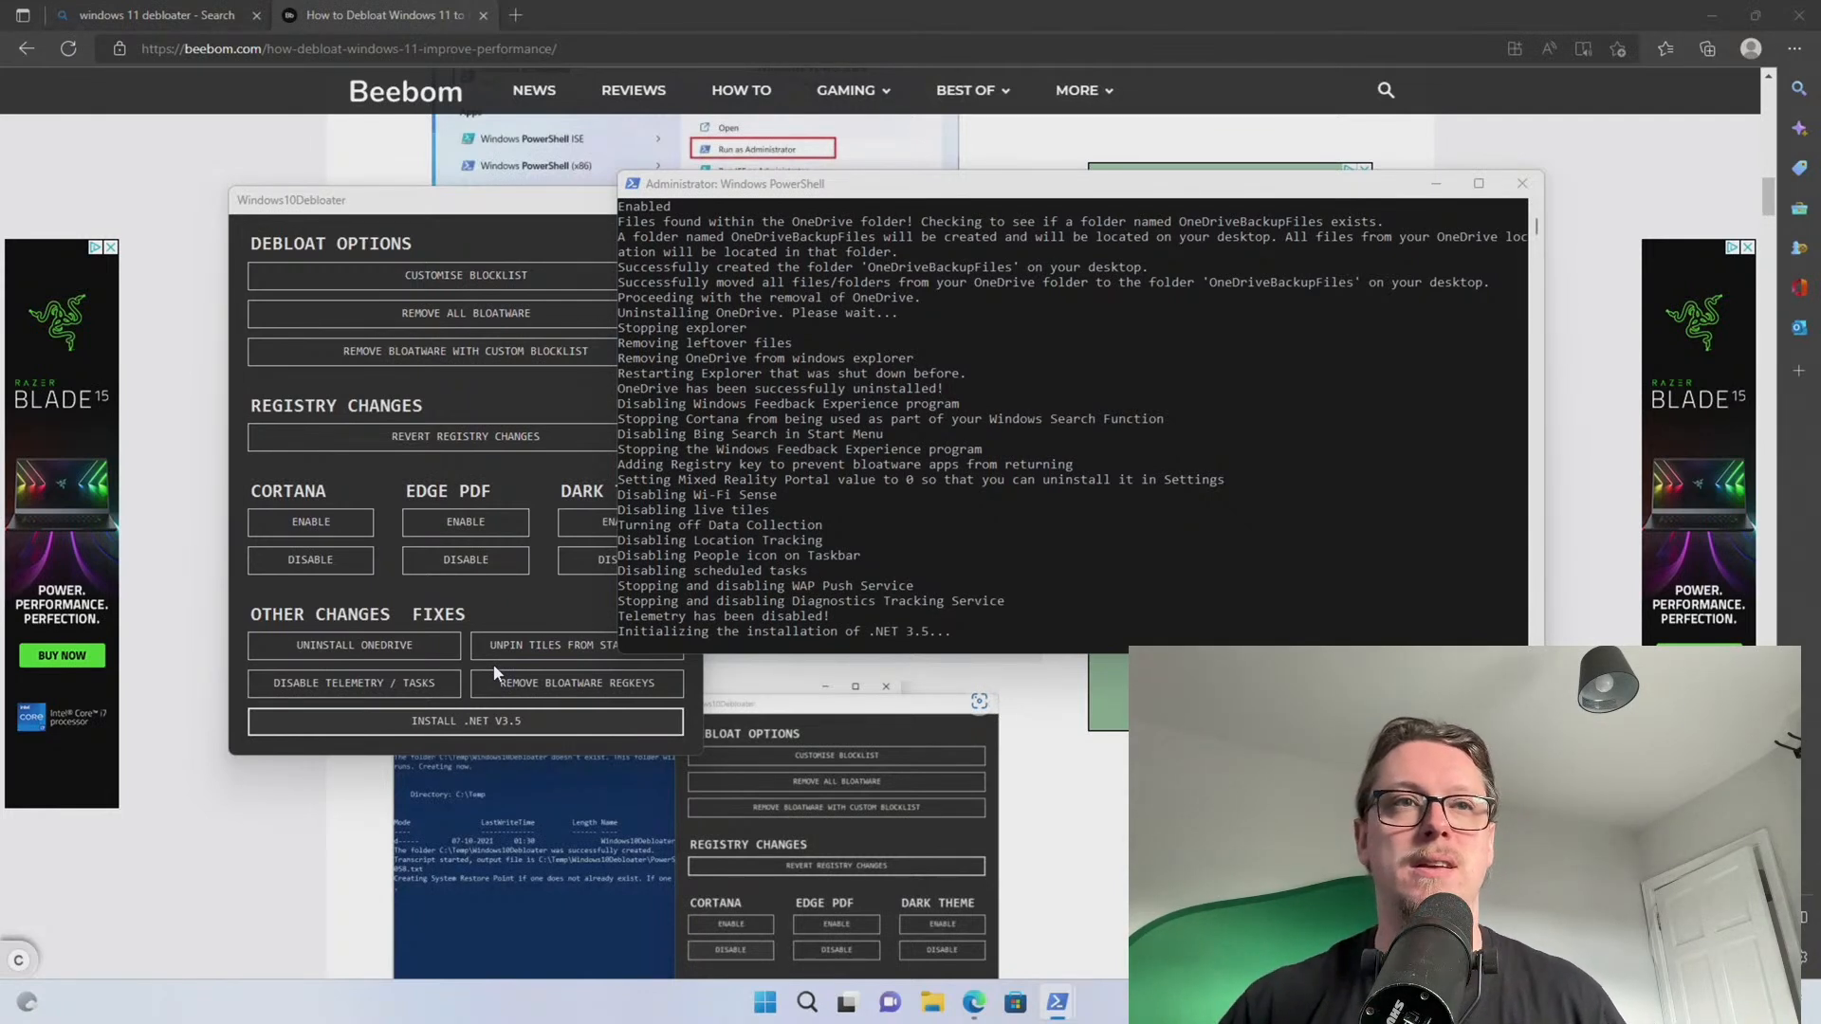
right_click(764, 1002)
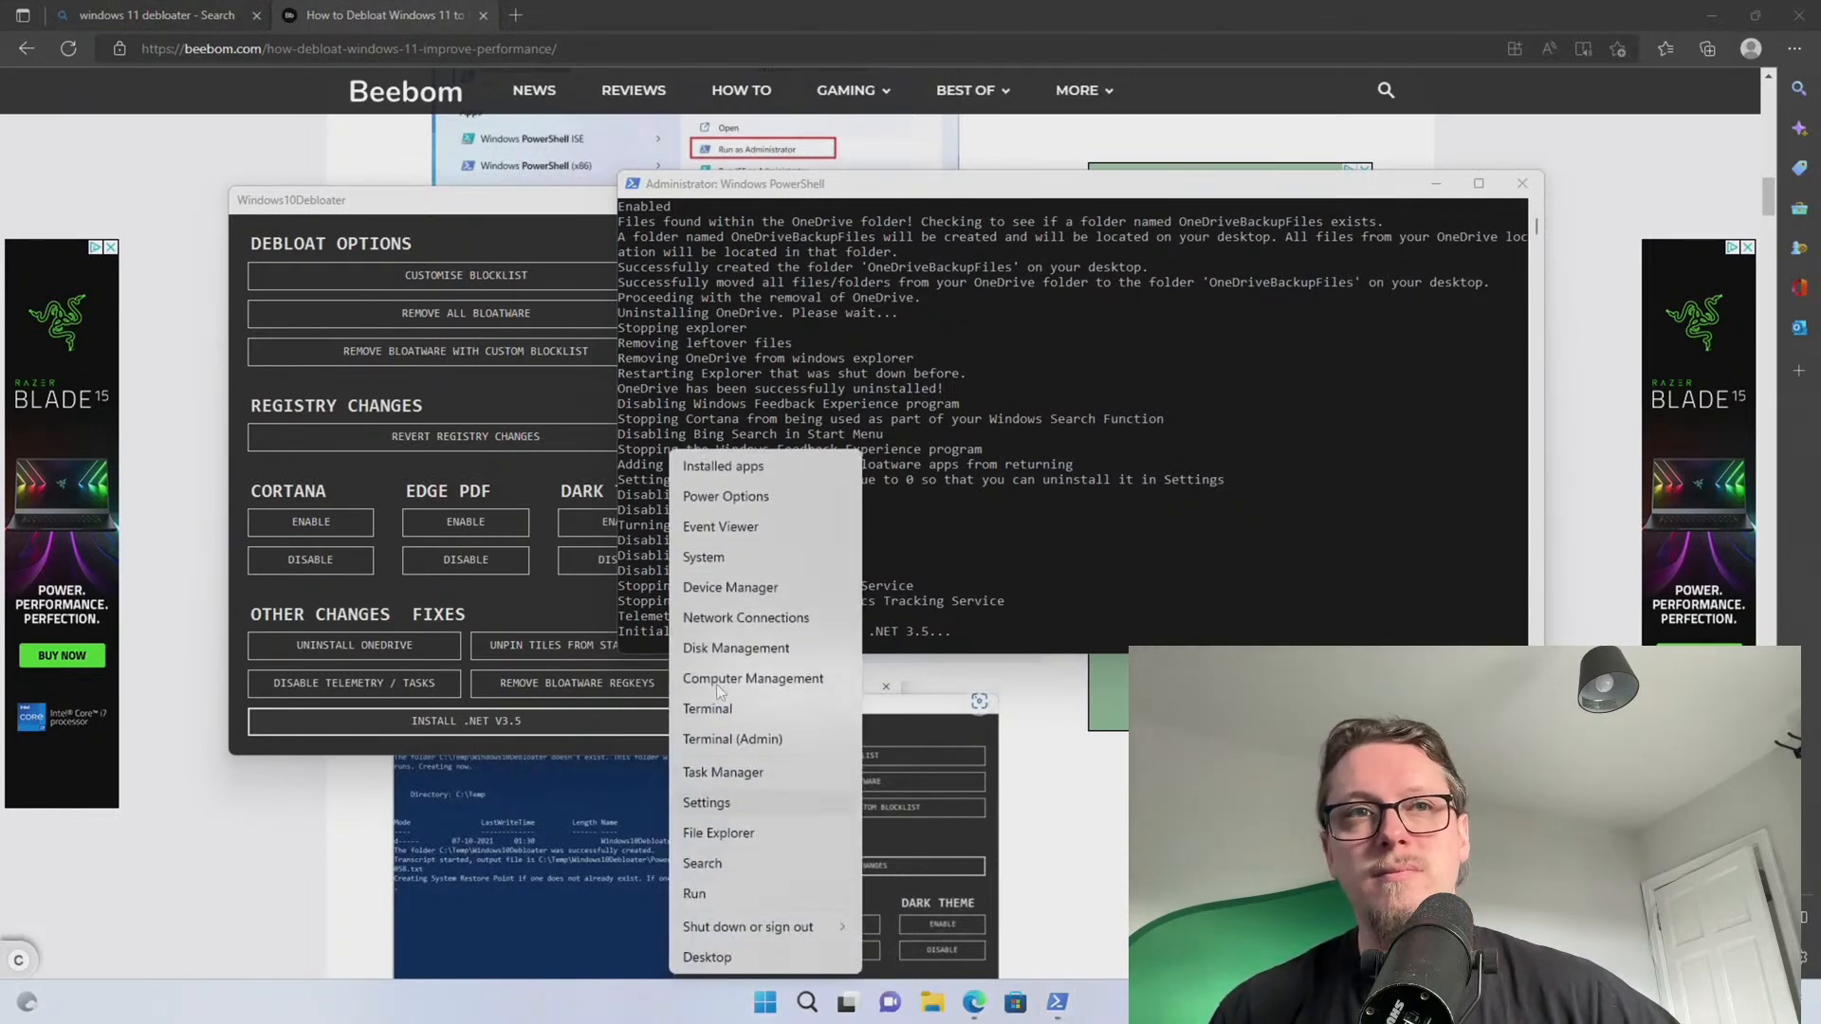
left_click(731, 588)
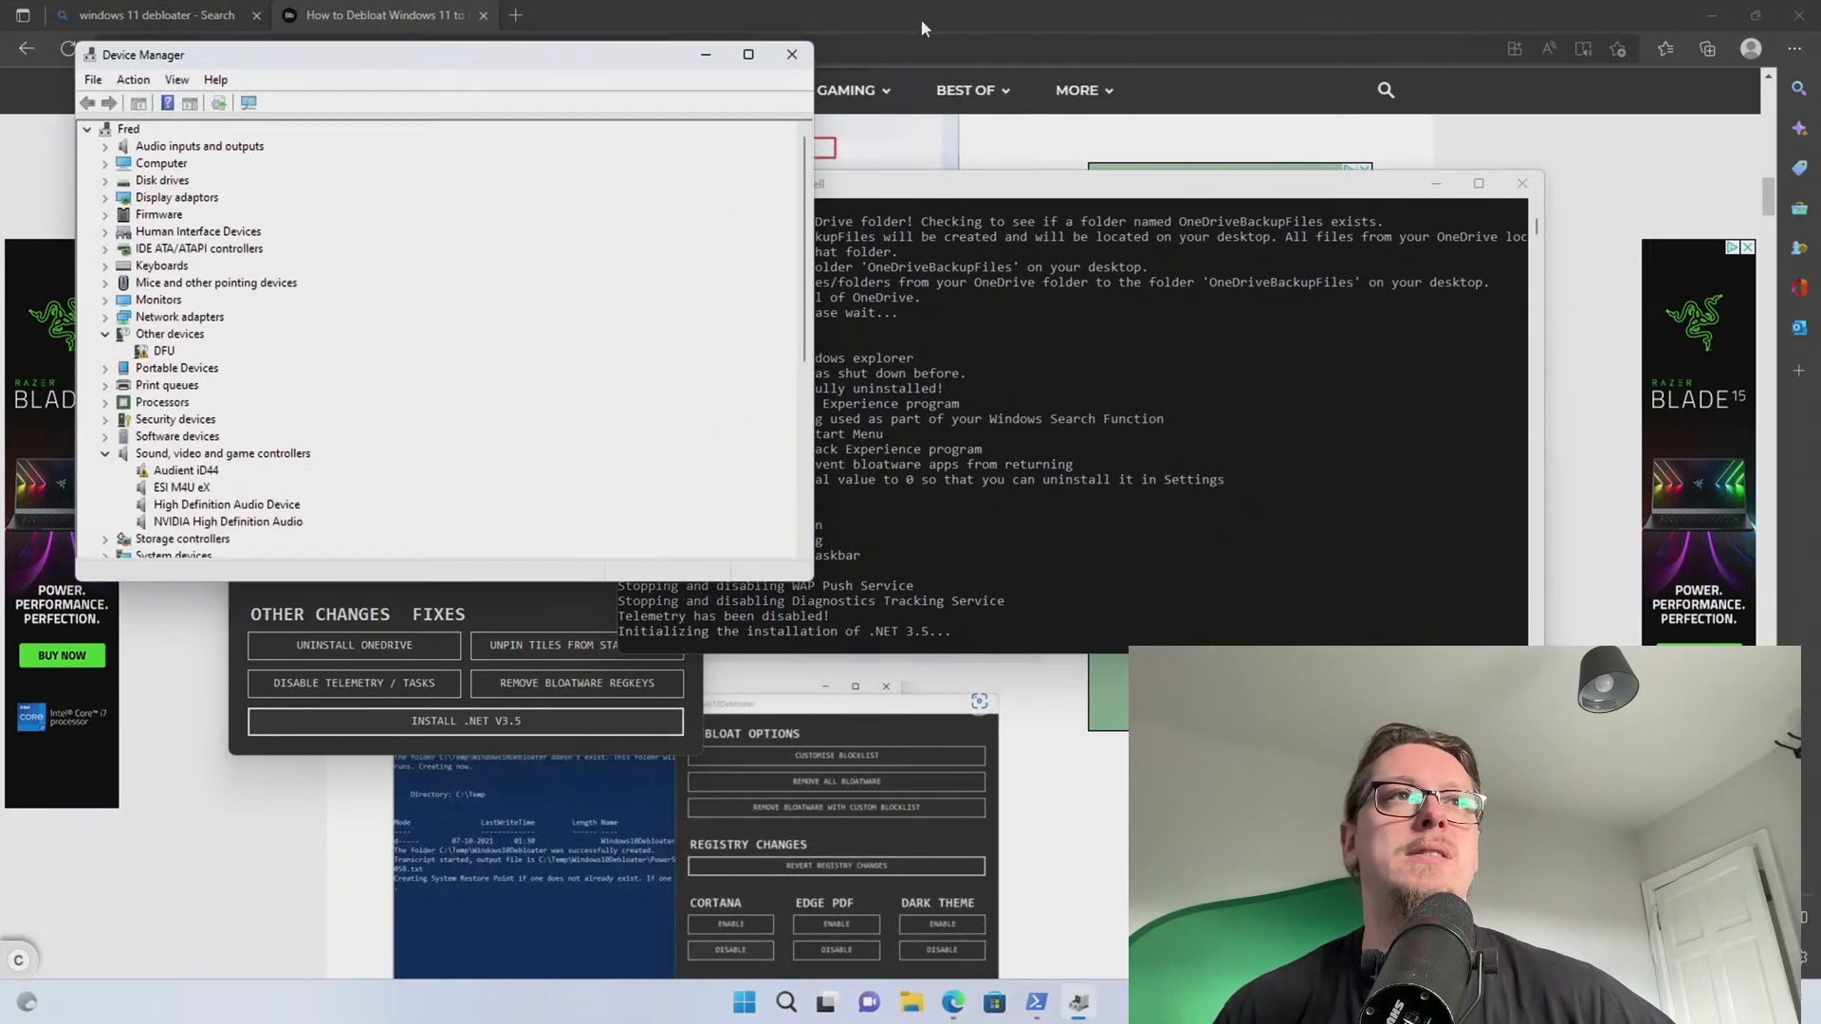
left_click(165, 352)
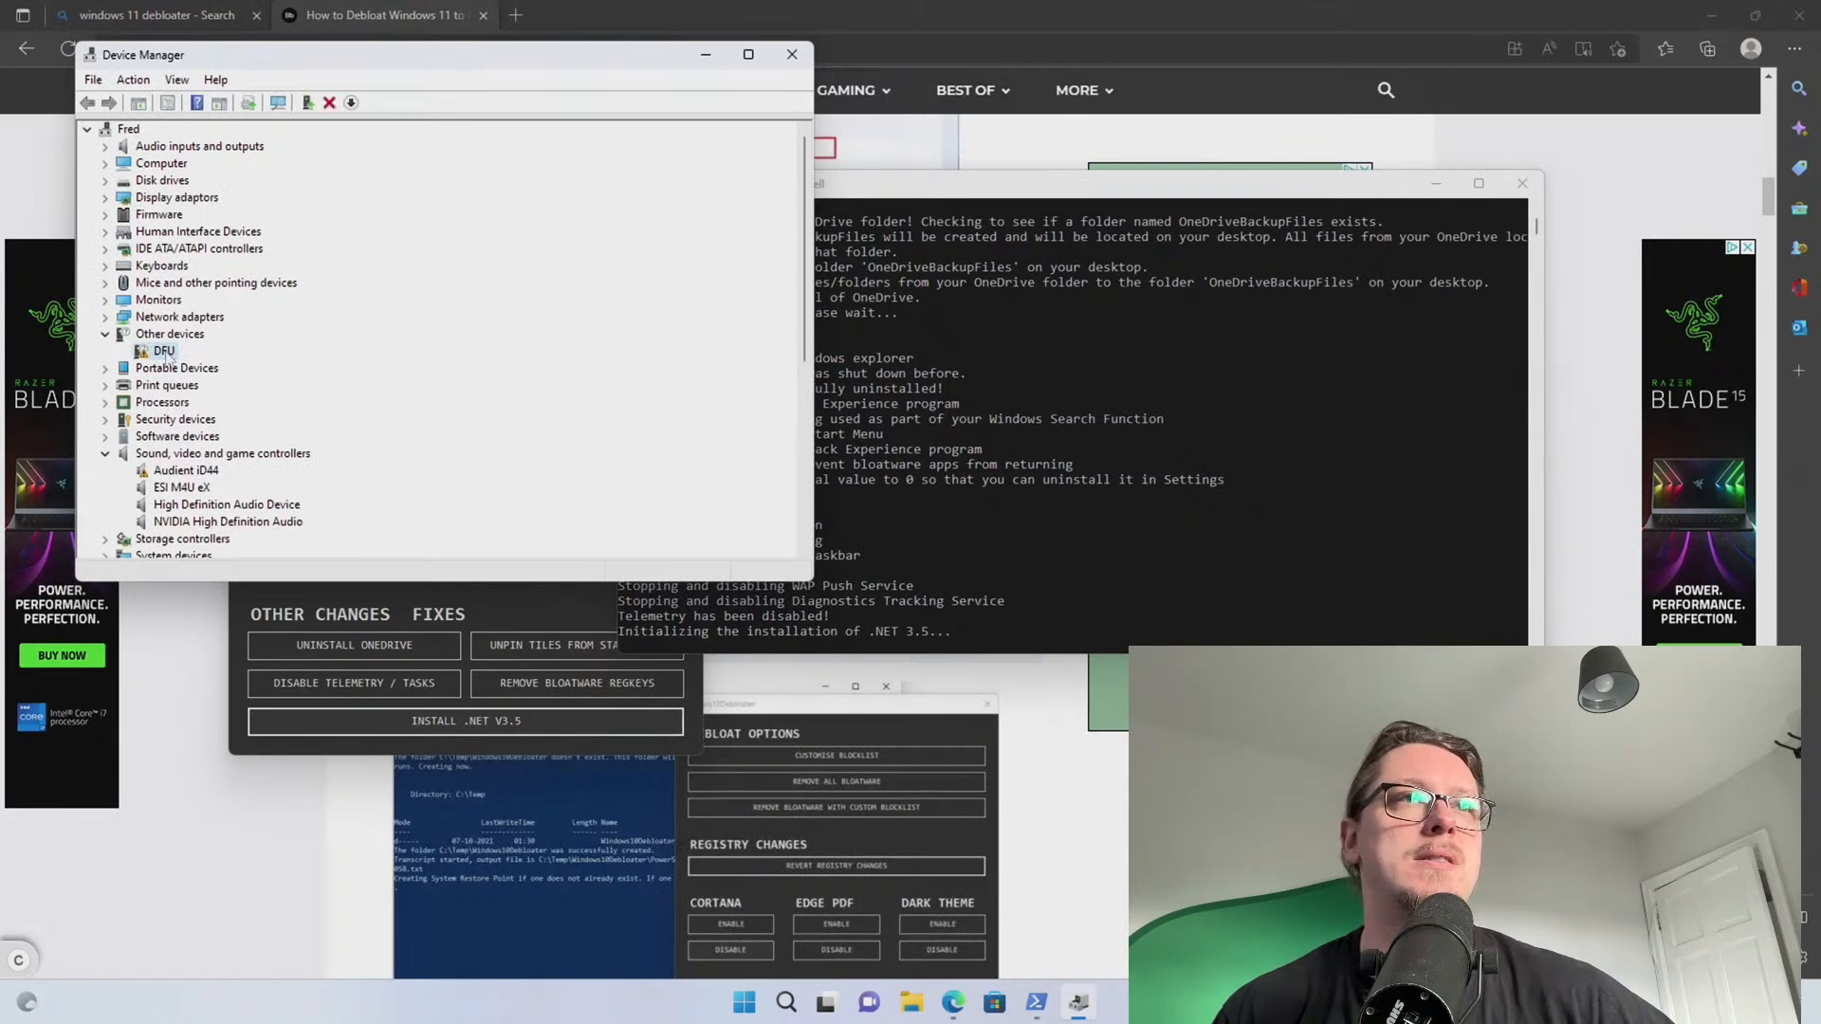
left_click(204, 472)
scroll(202, 474, "down", 6)
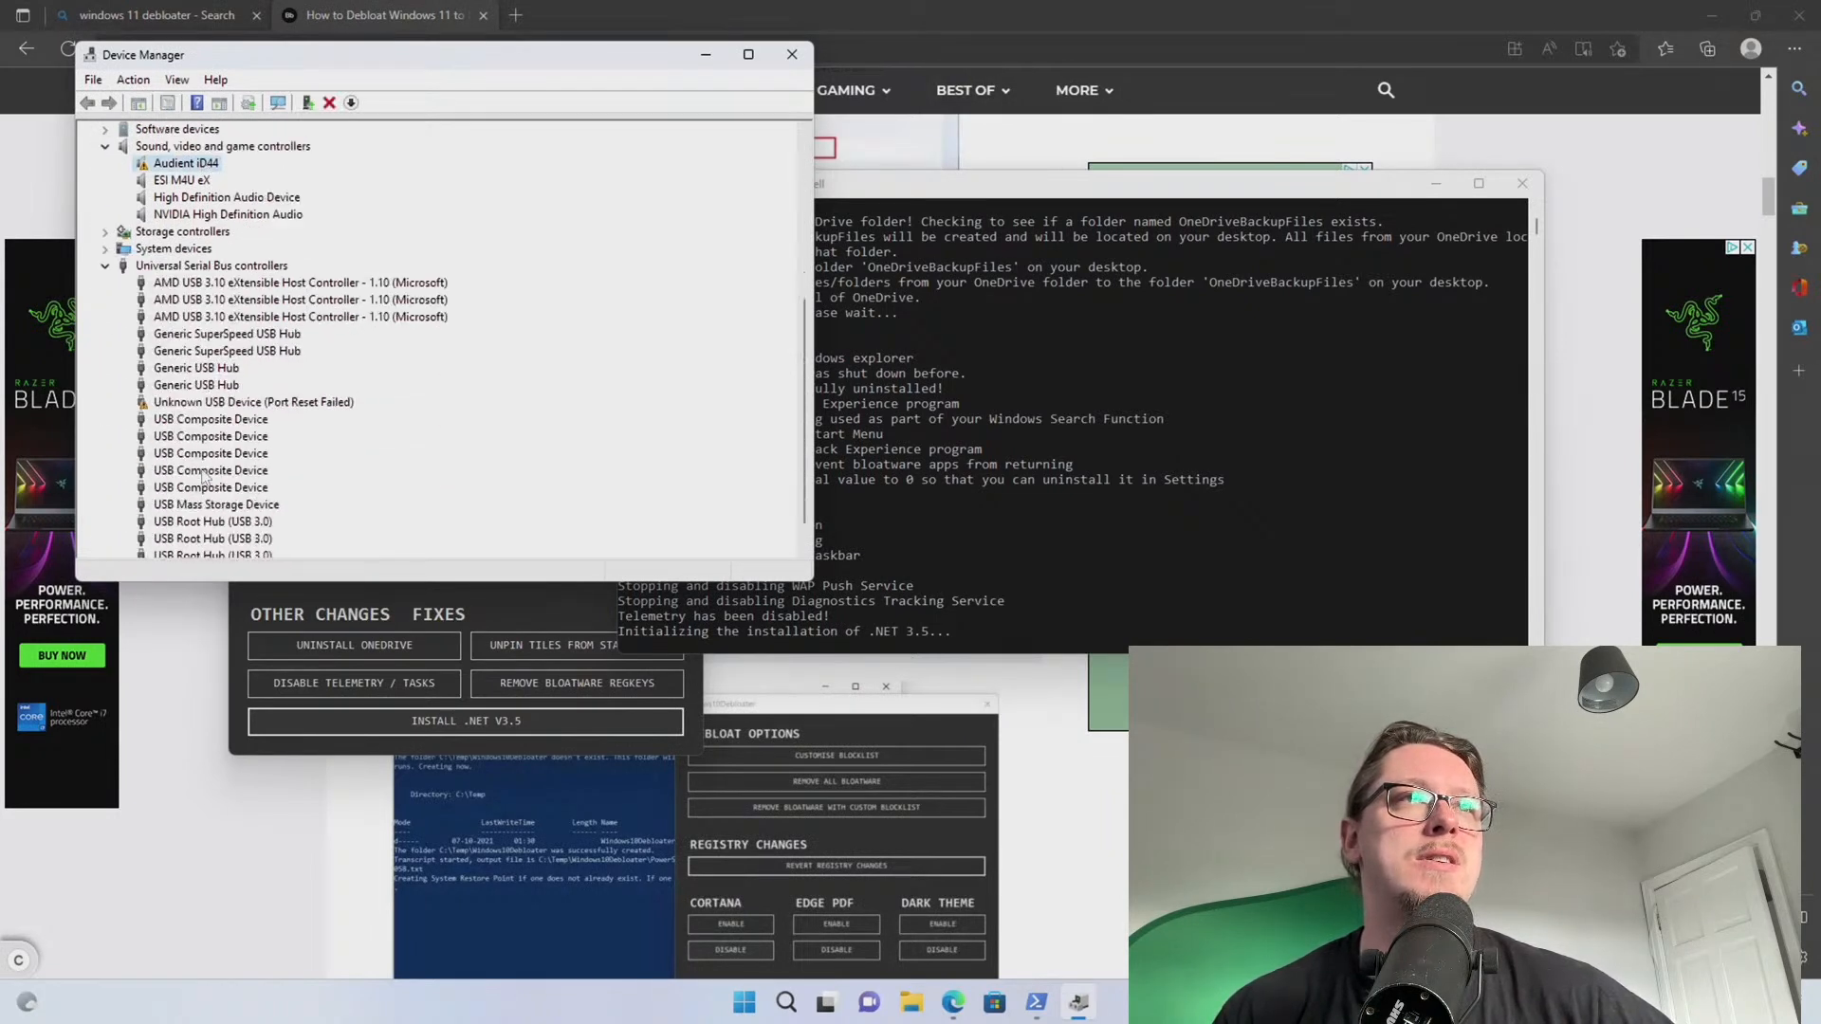
left_click(213, 409)
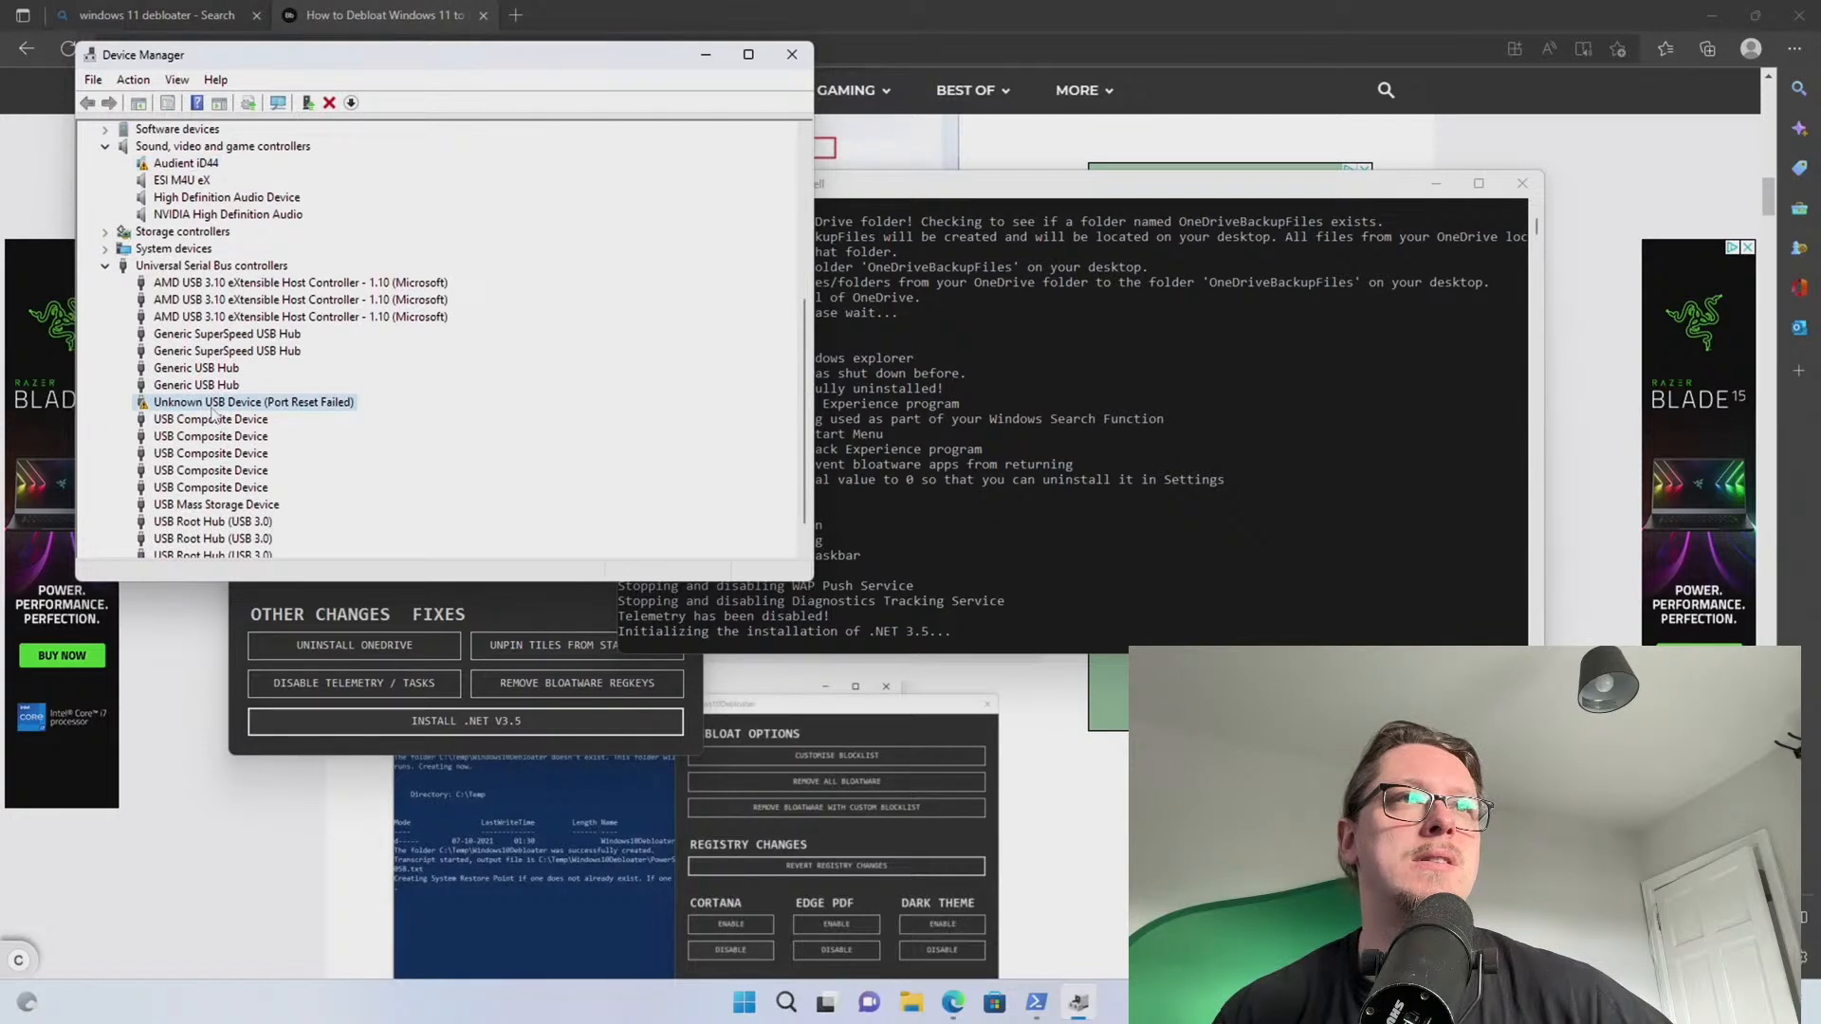
scroll(209, 398, "up", 4)
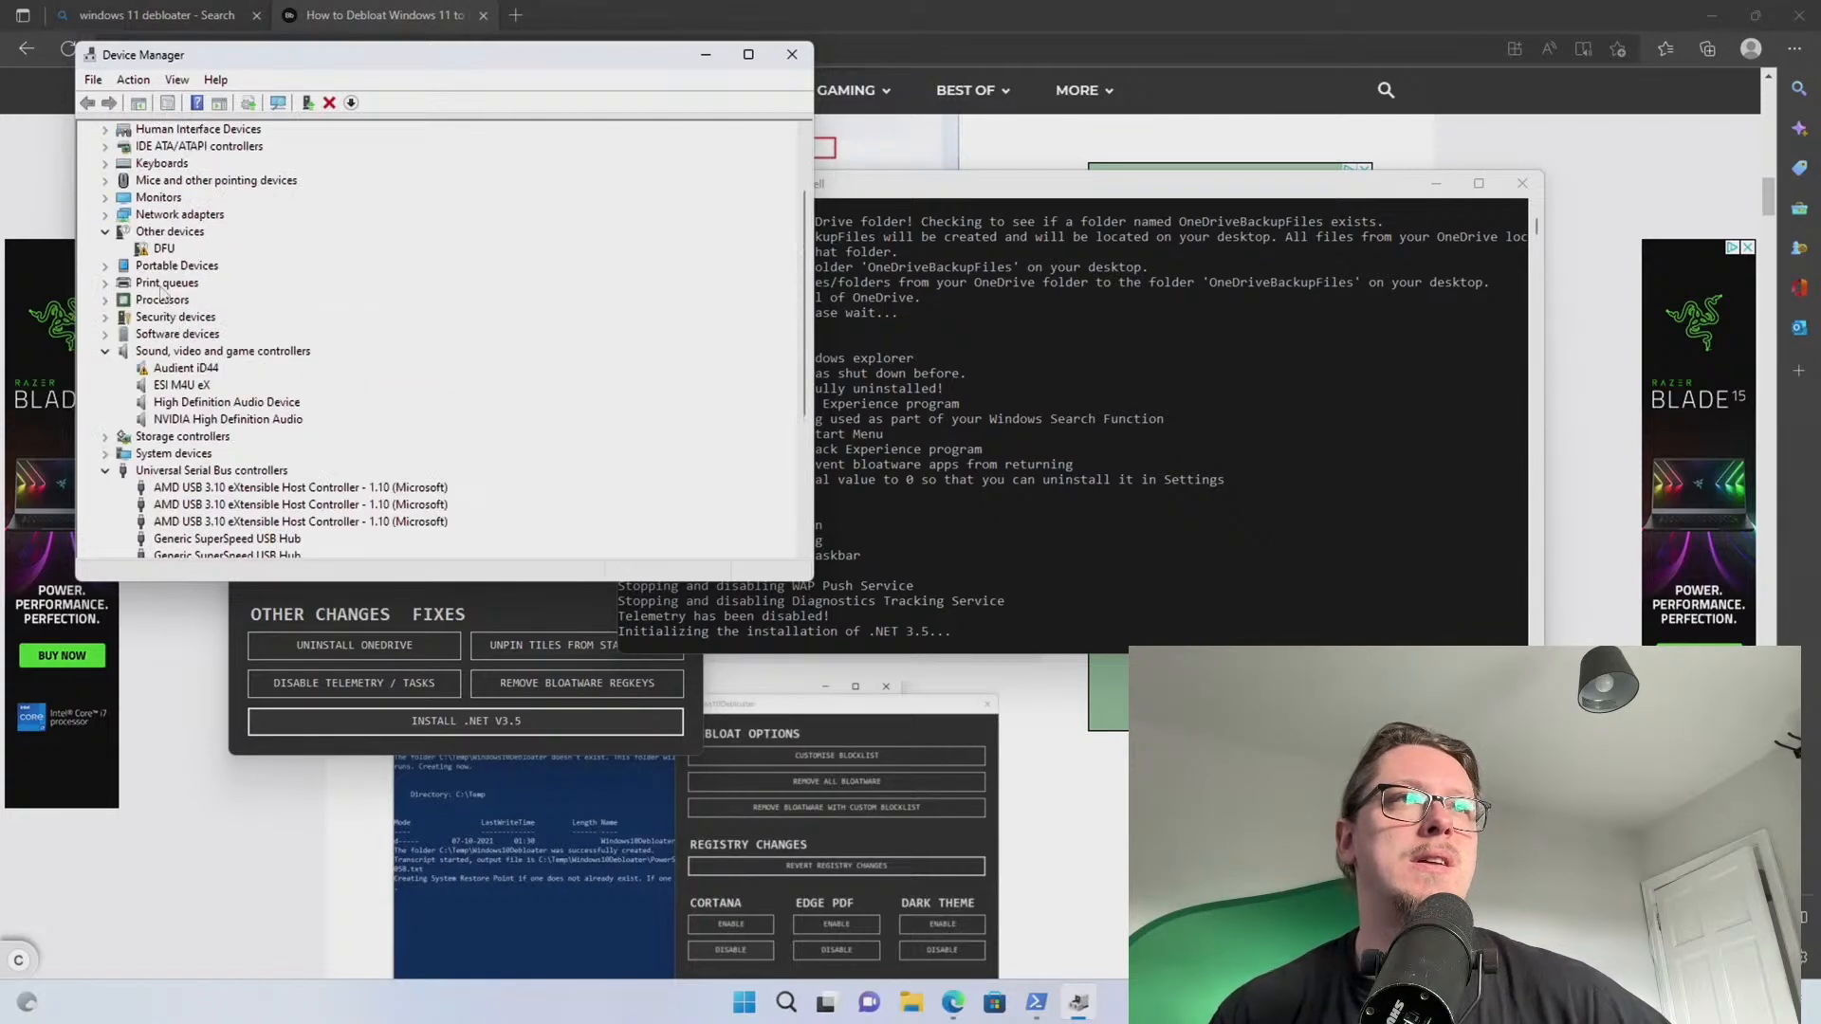
left_click(155, 252)
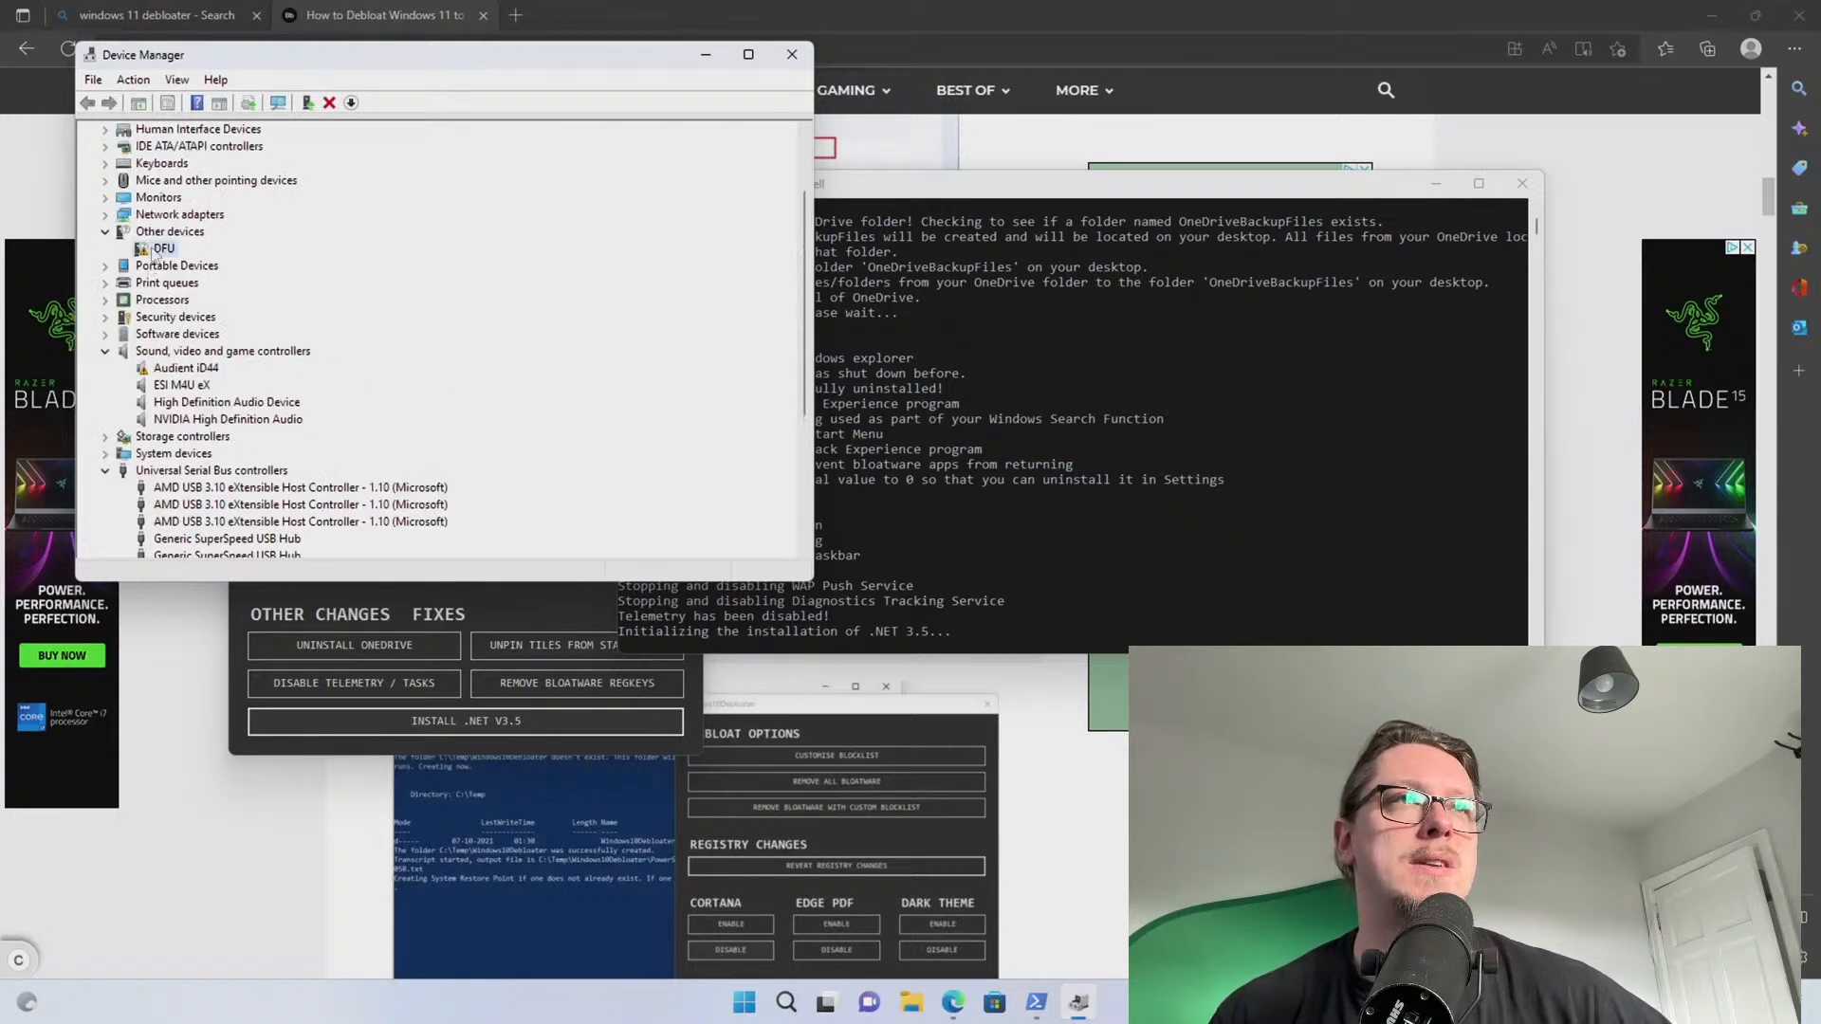
left_click(792, 54)
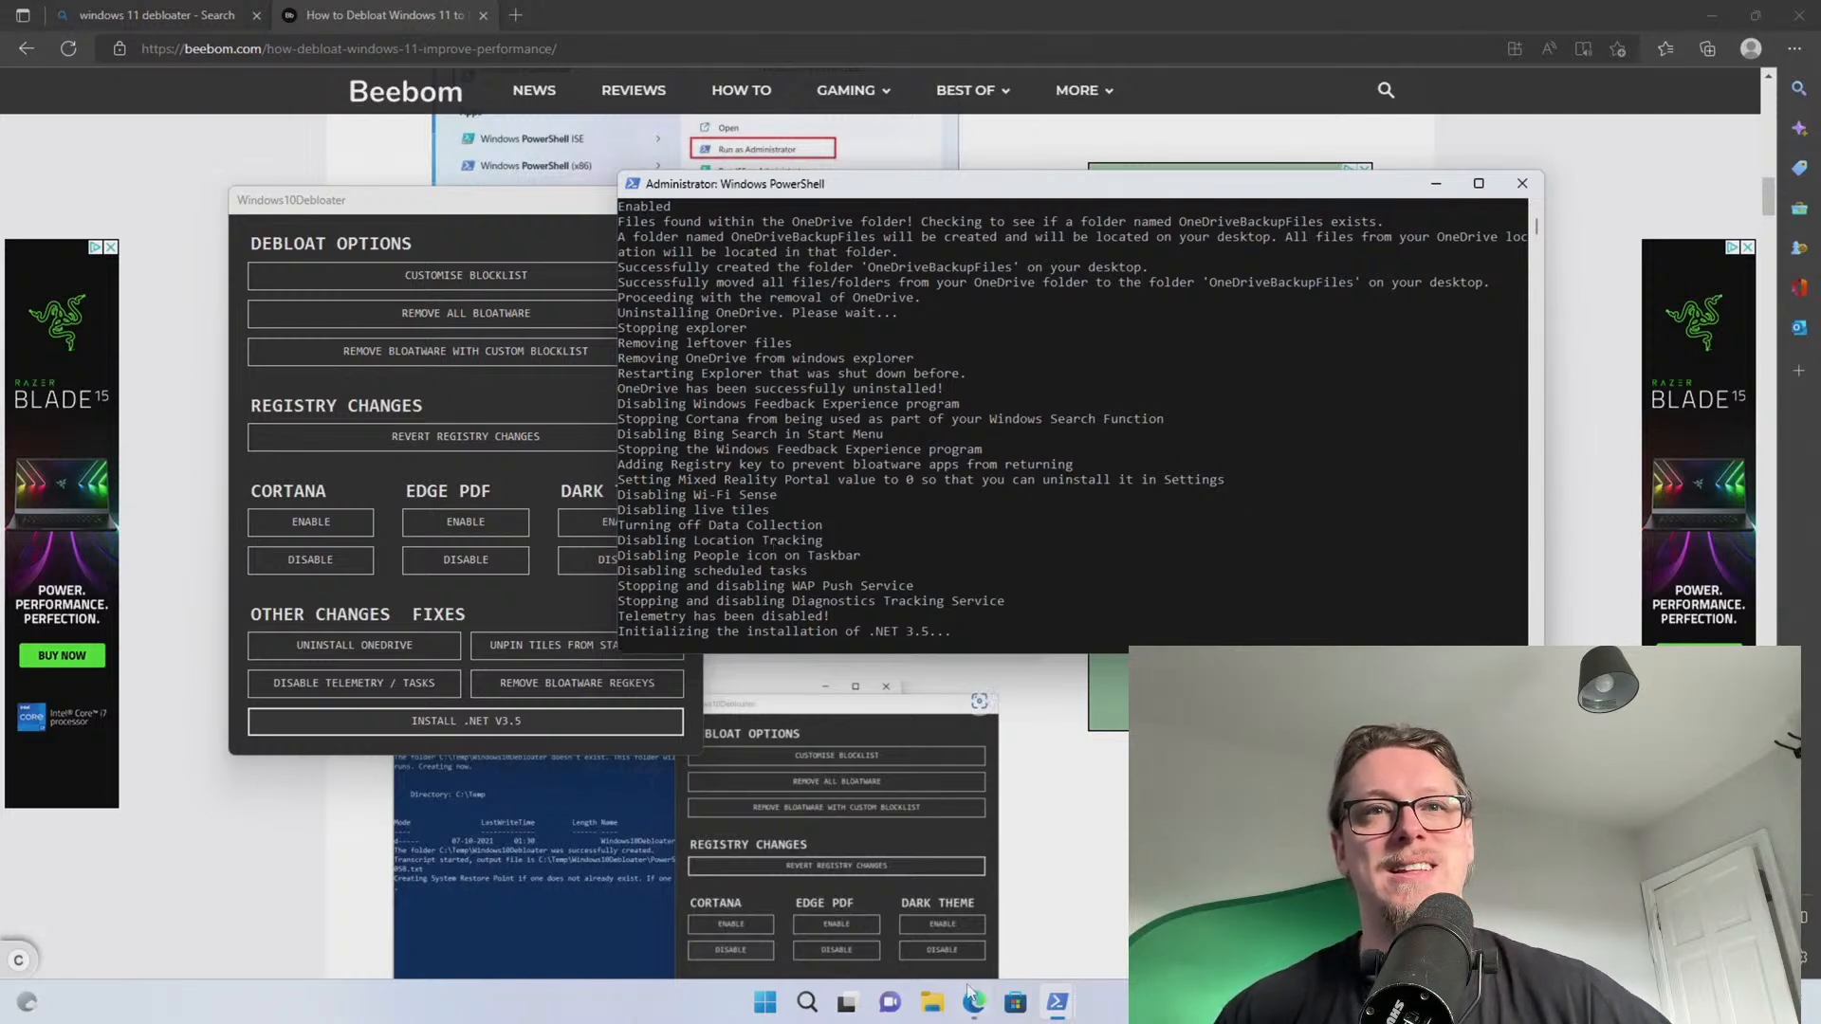
mouse_move(1043, 1005)
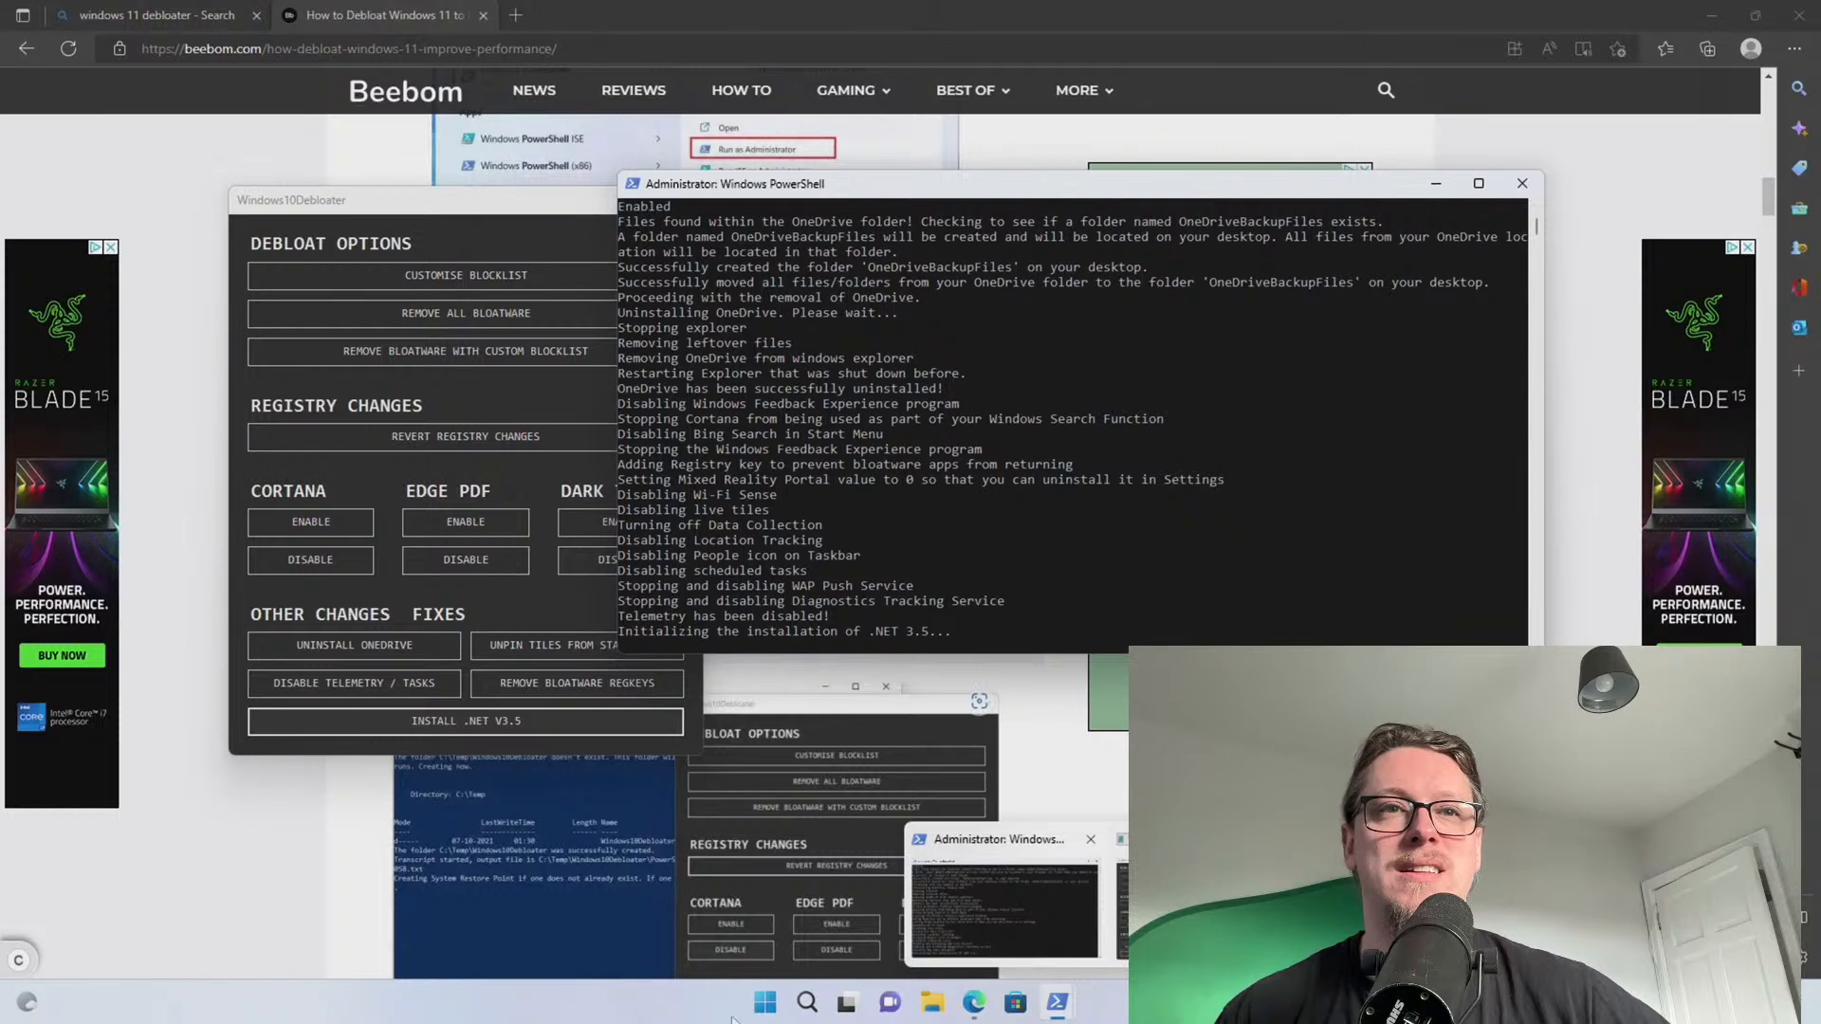
Sort Task Manager by CPU, then view System About: Ryzen 9 5950X, 64 GB, Windows 11 Pro 22H2
right_click(765, 1003)
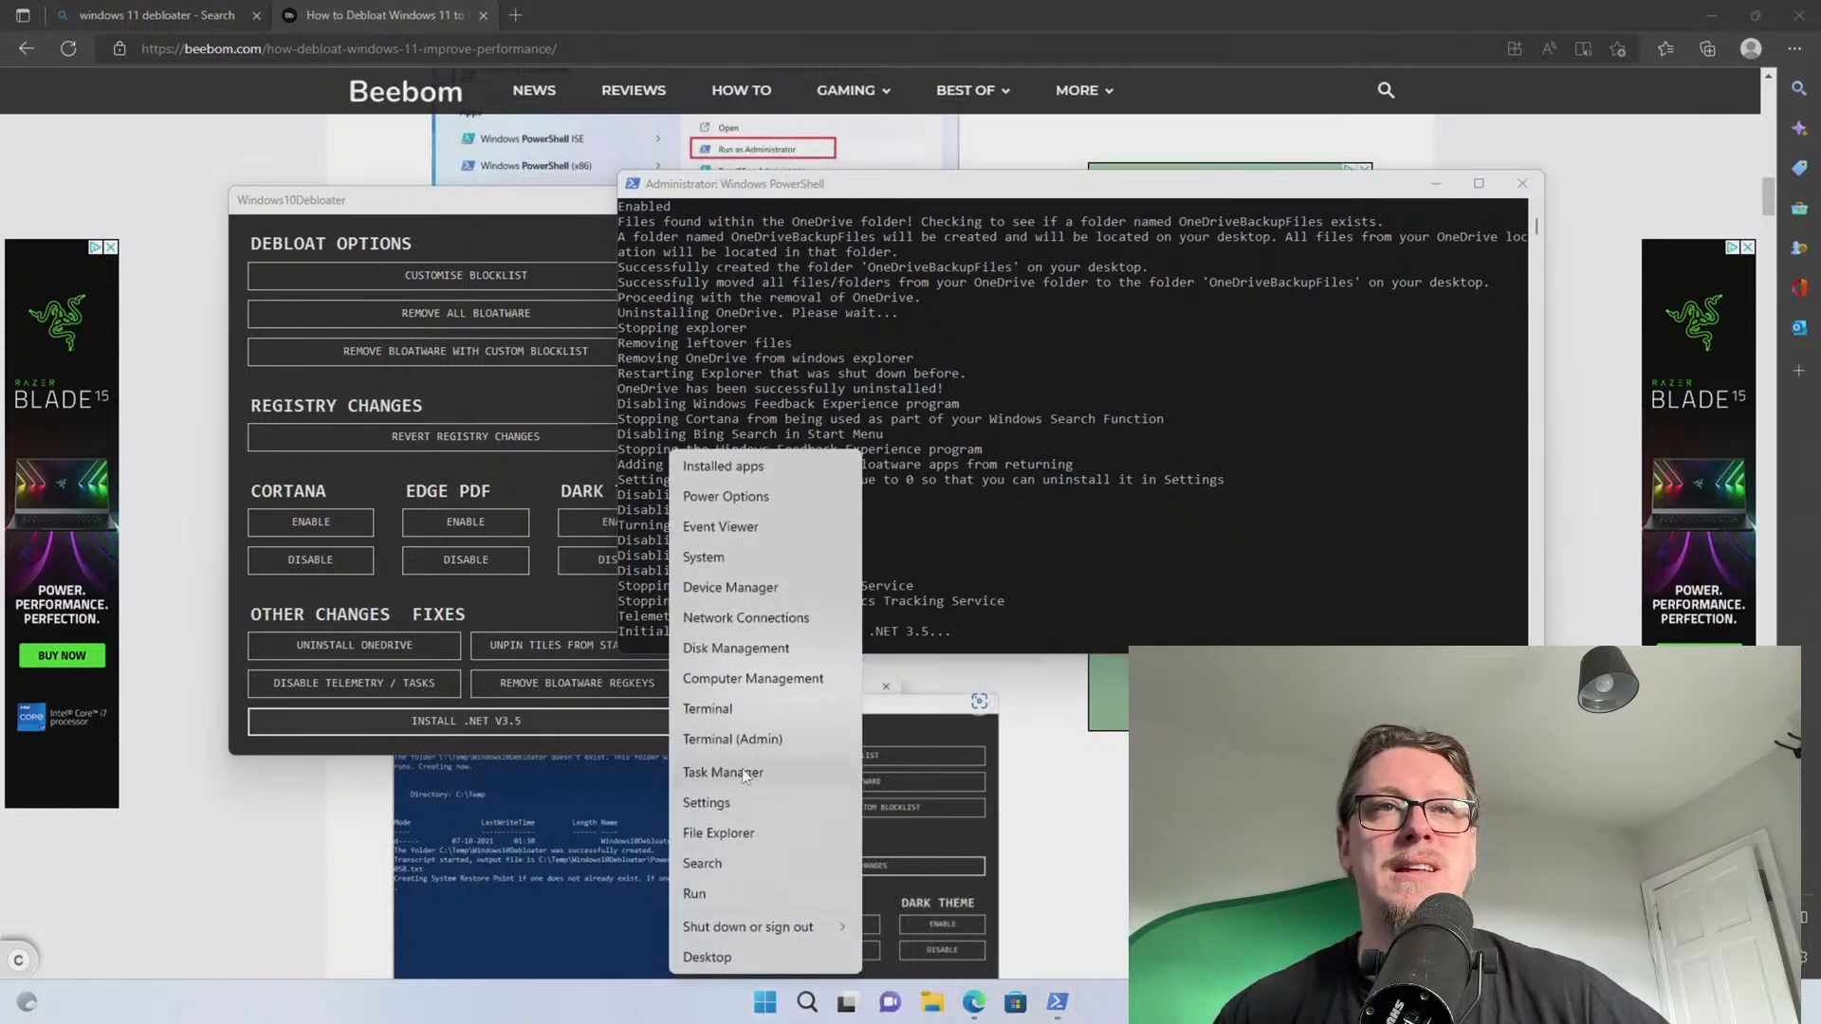
left_click(749, 773)
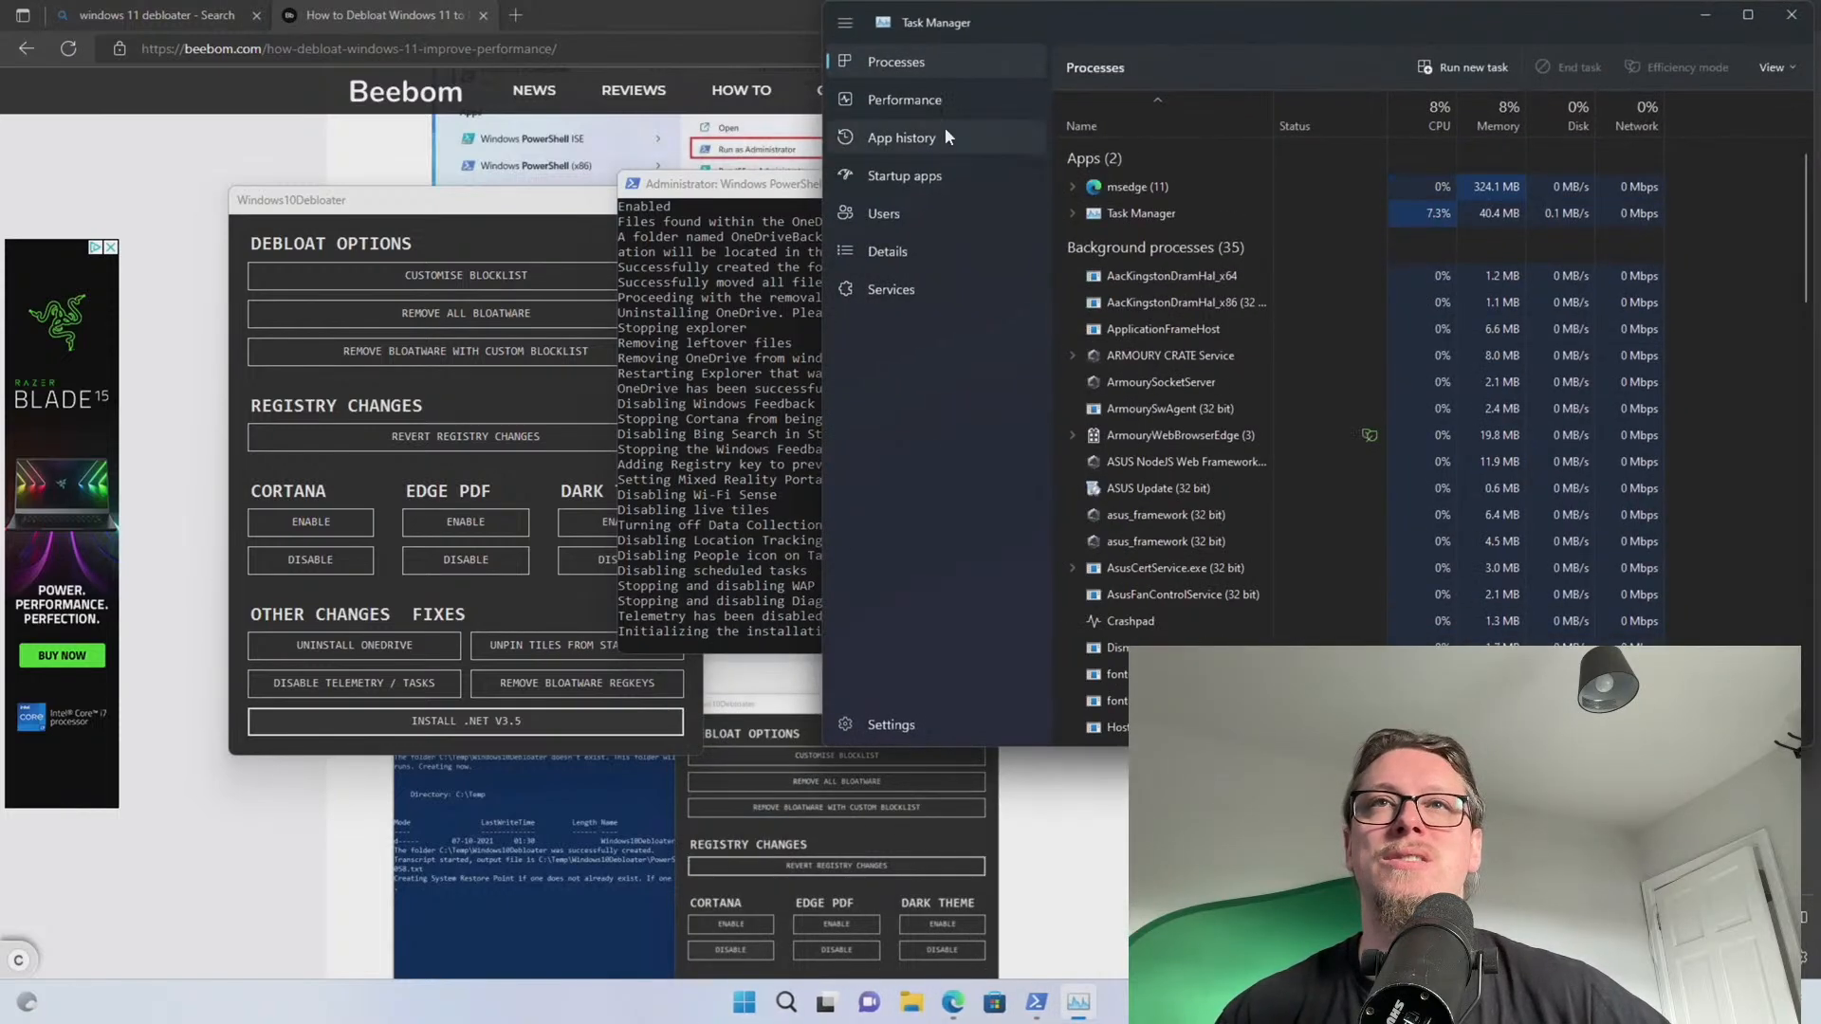
left_click(1410, 123)
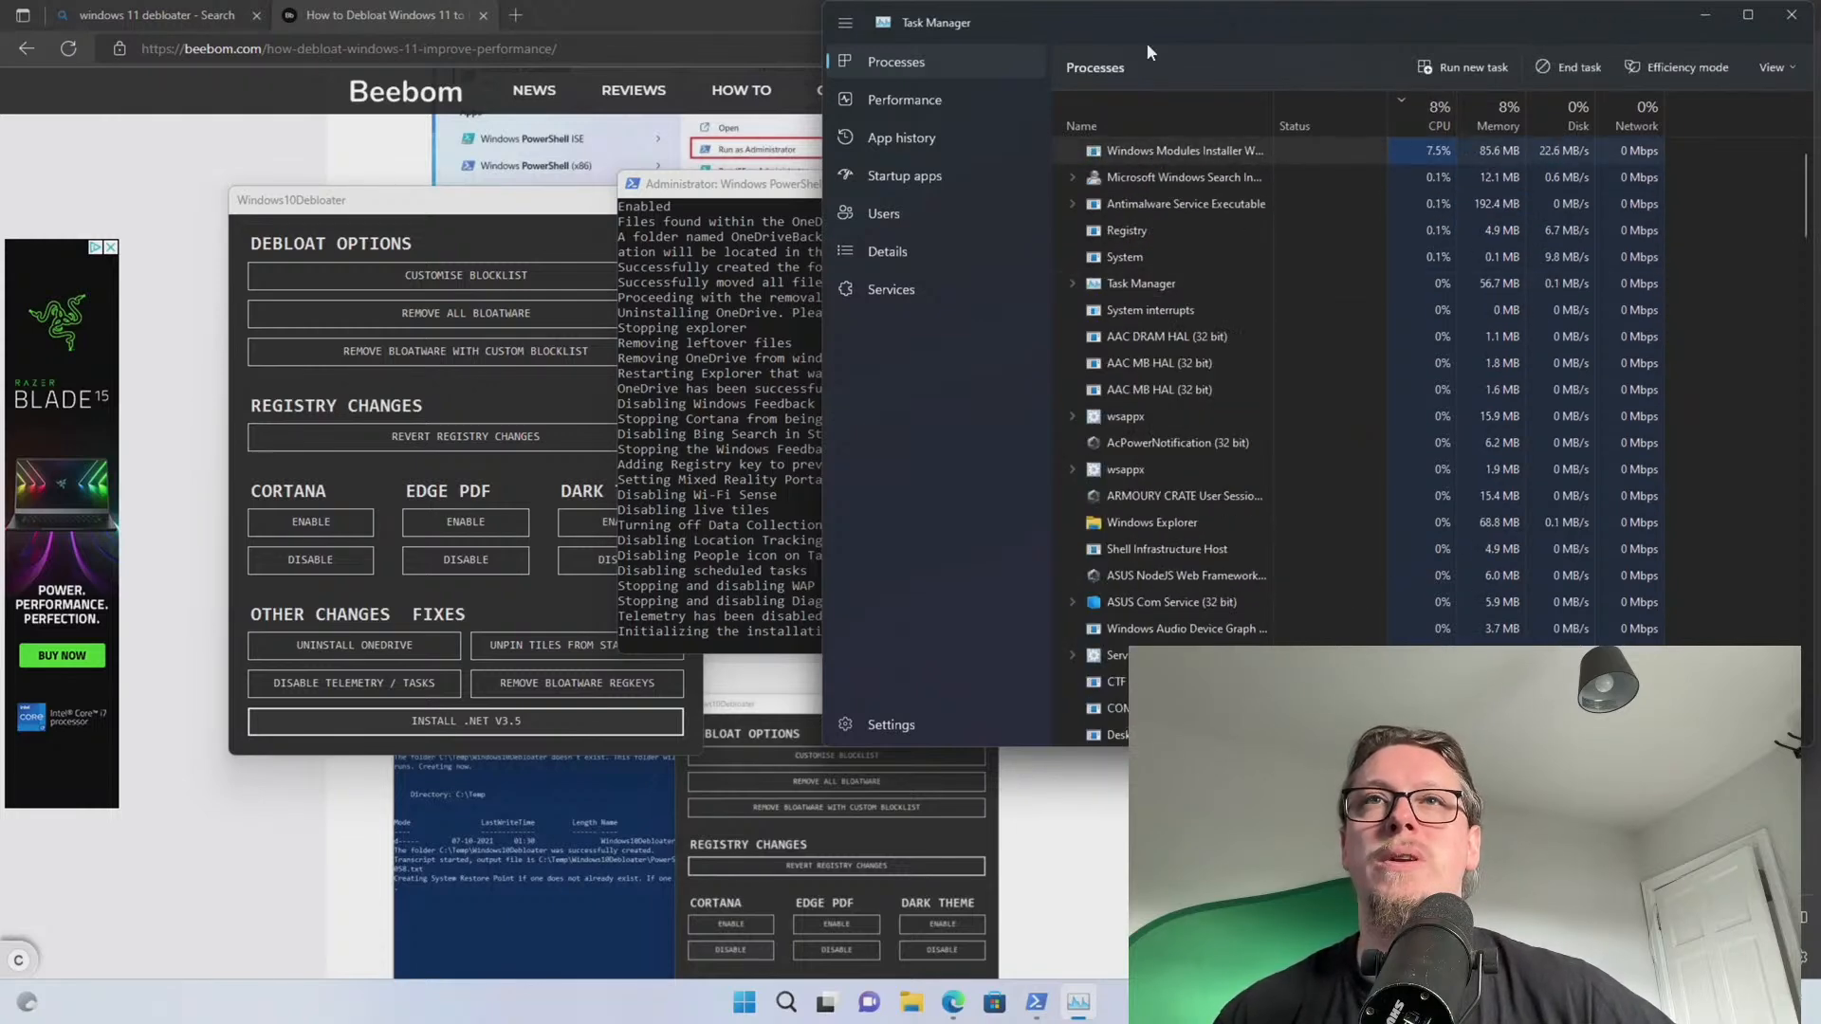
left_click_drag(1135, 21, 1039, 140)
left_click(745, 458)
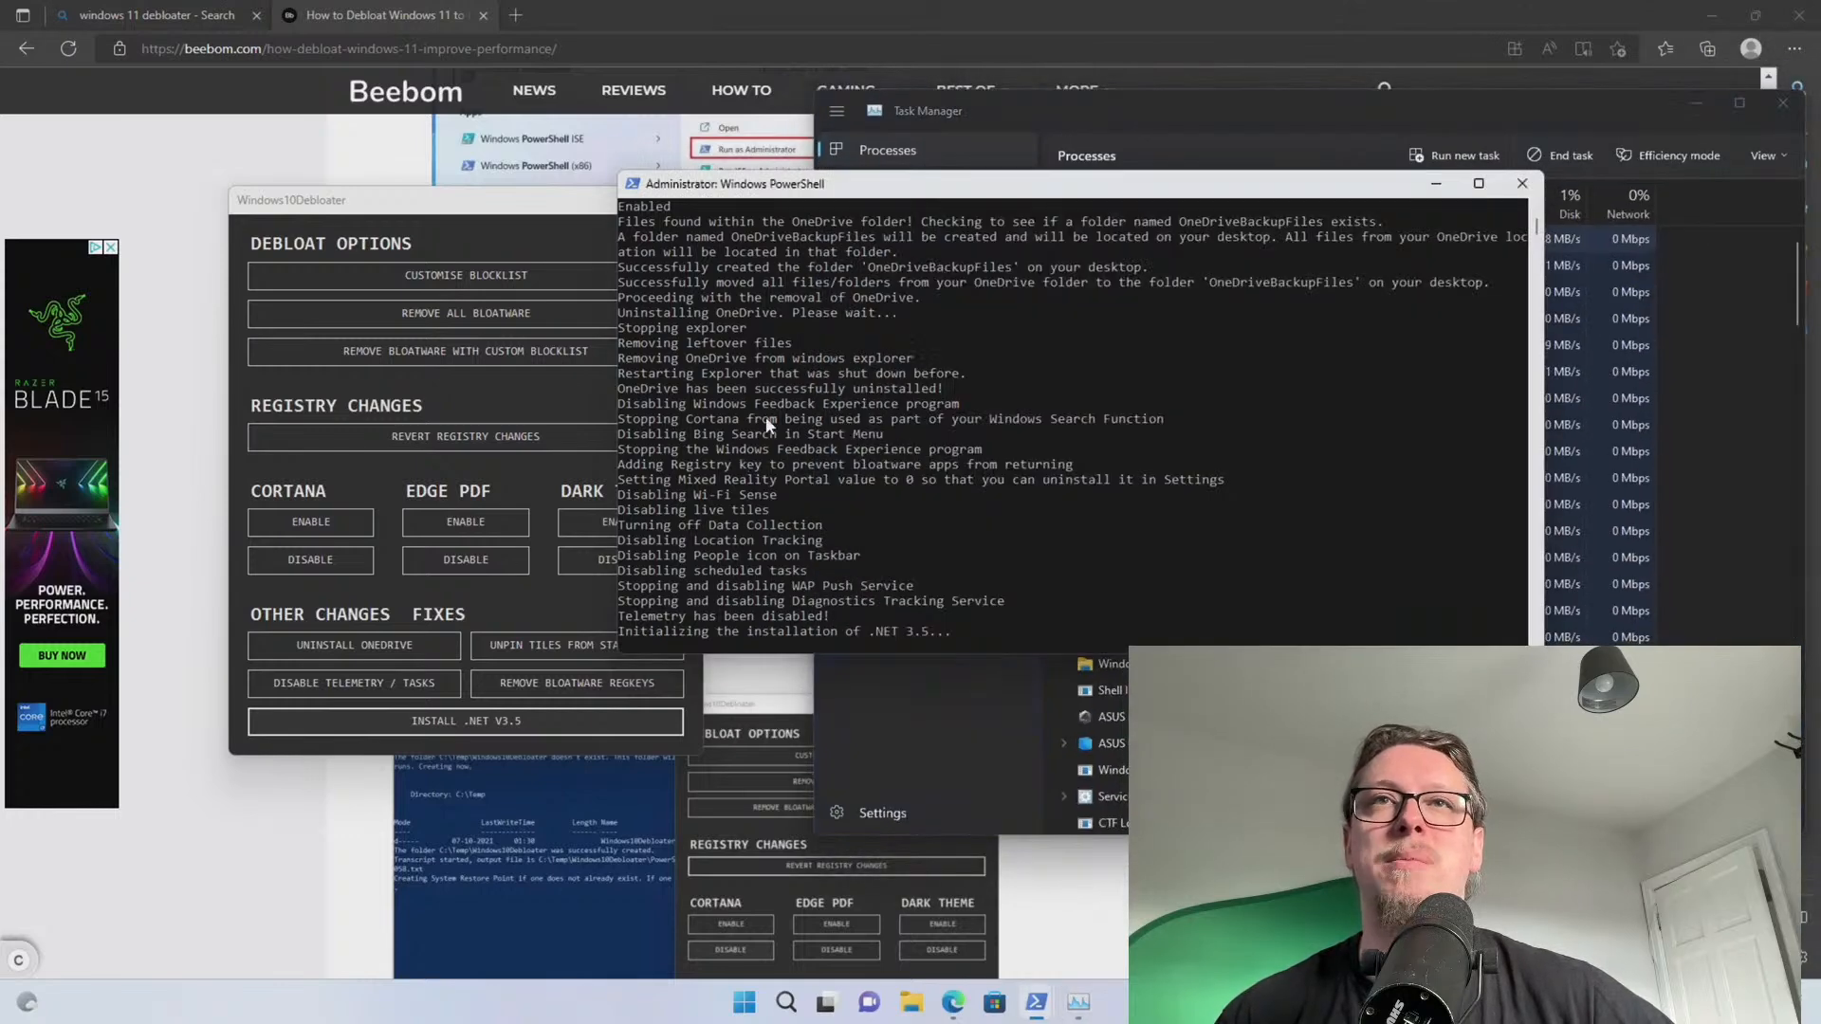
left_click(1260, 106)
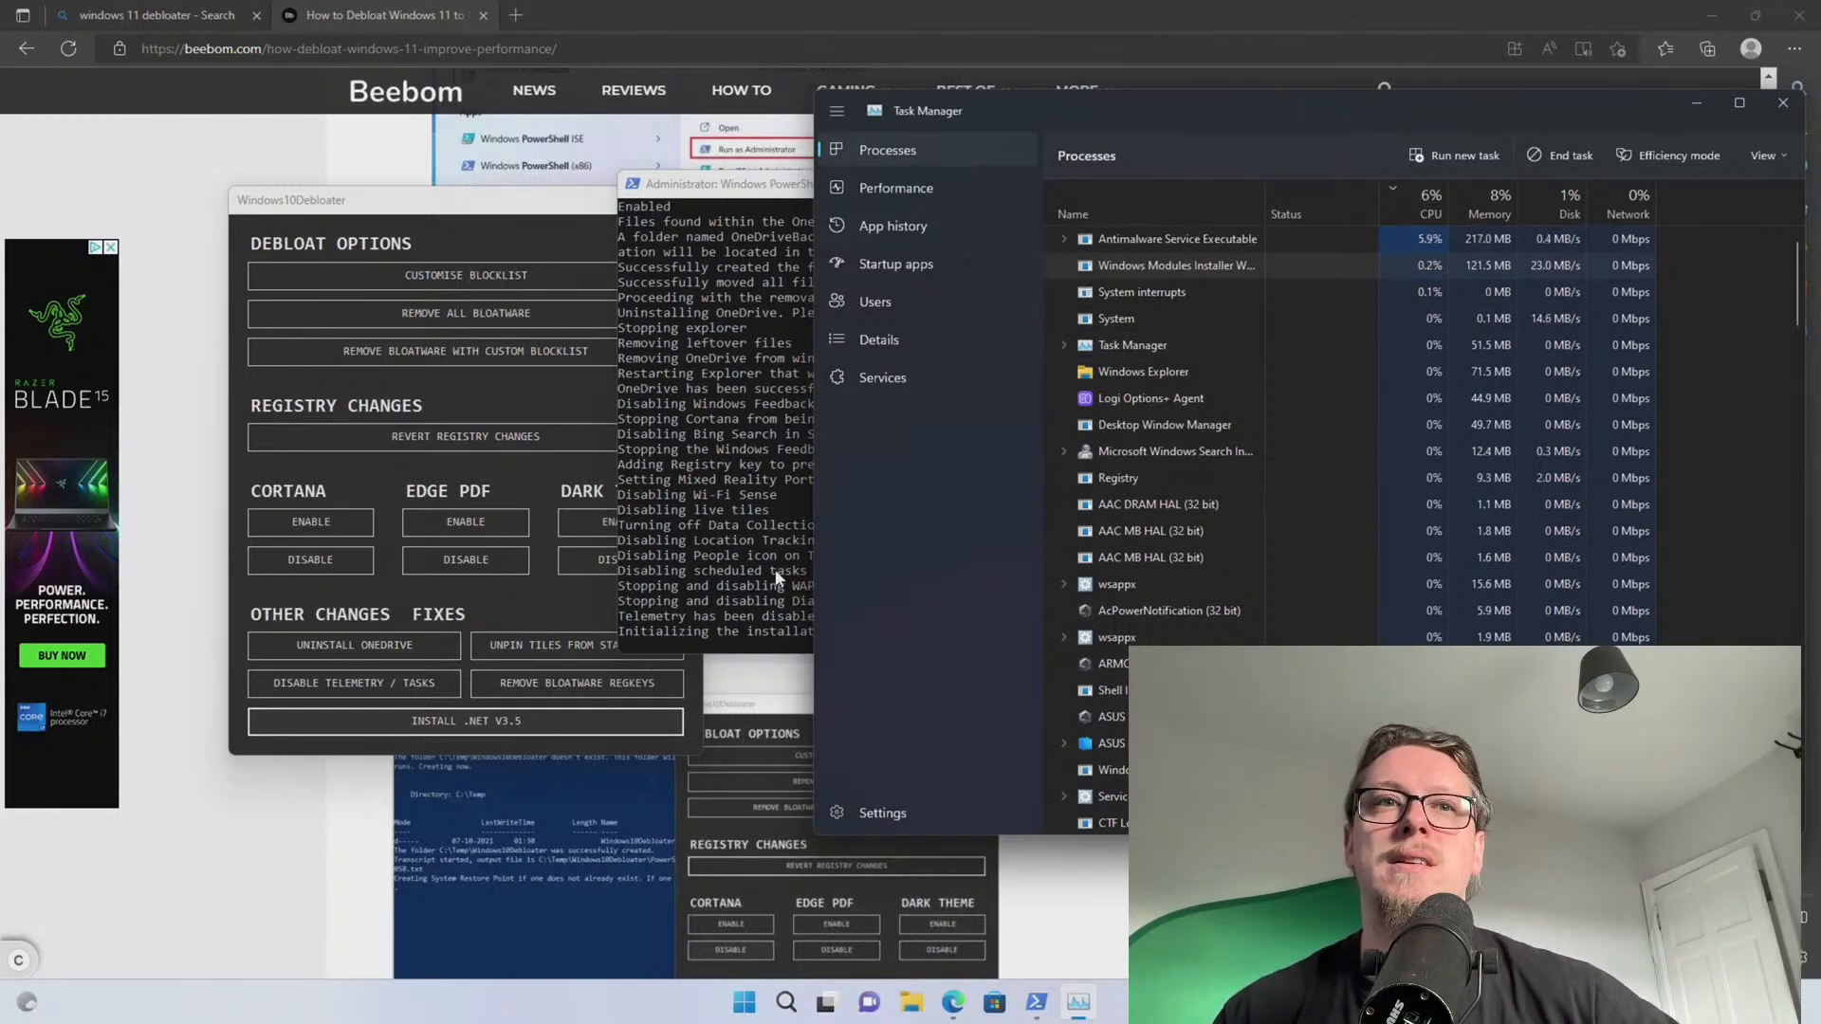
right_click(741, 1011)
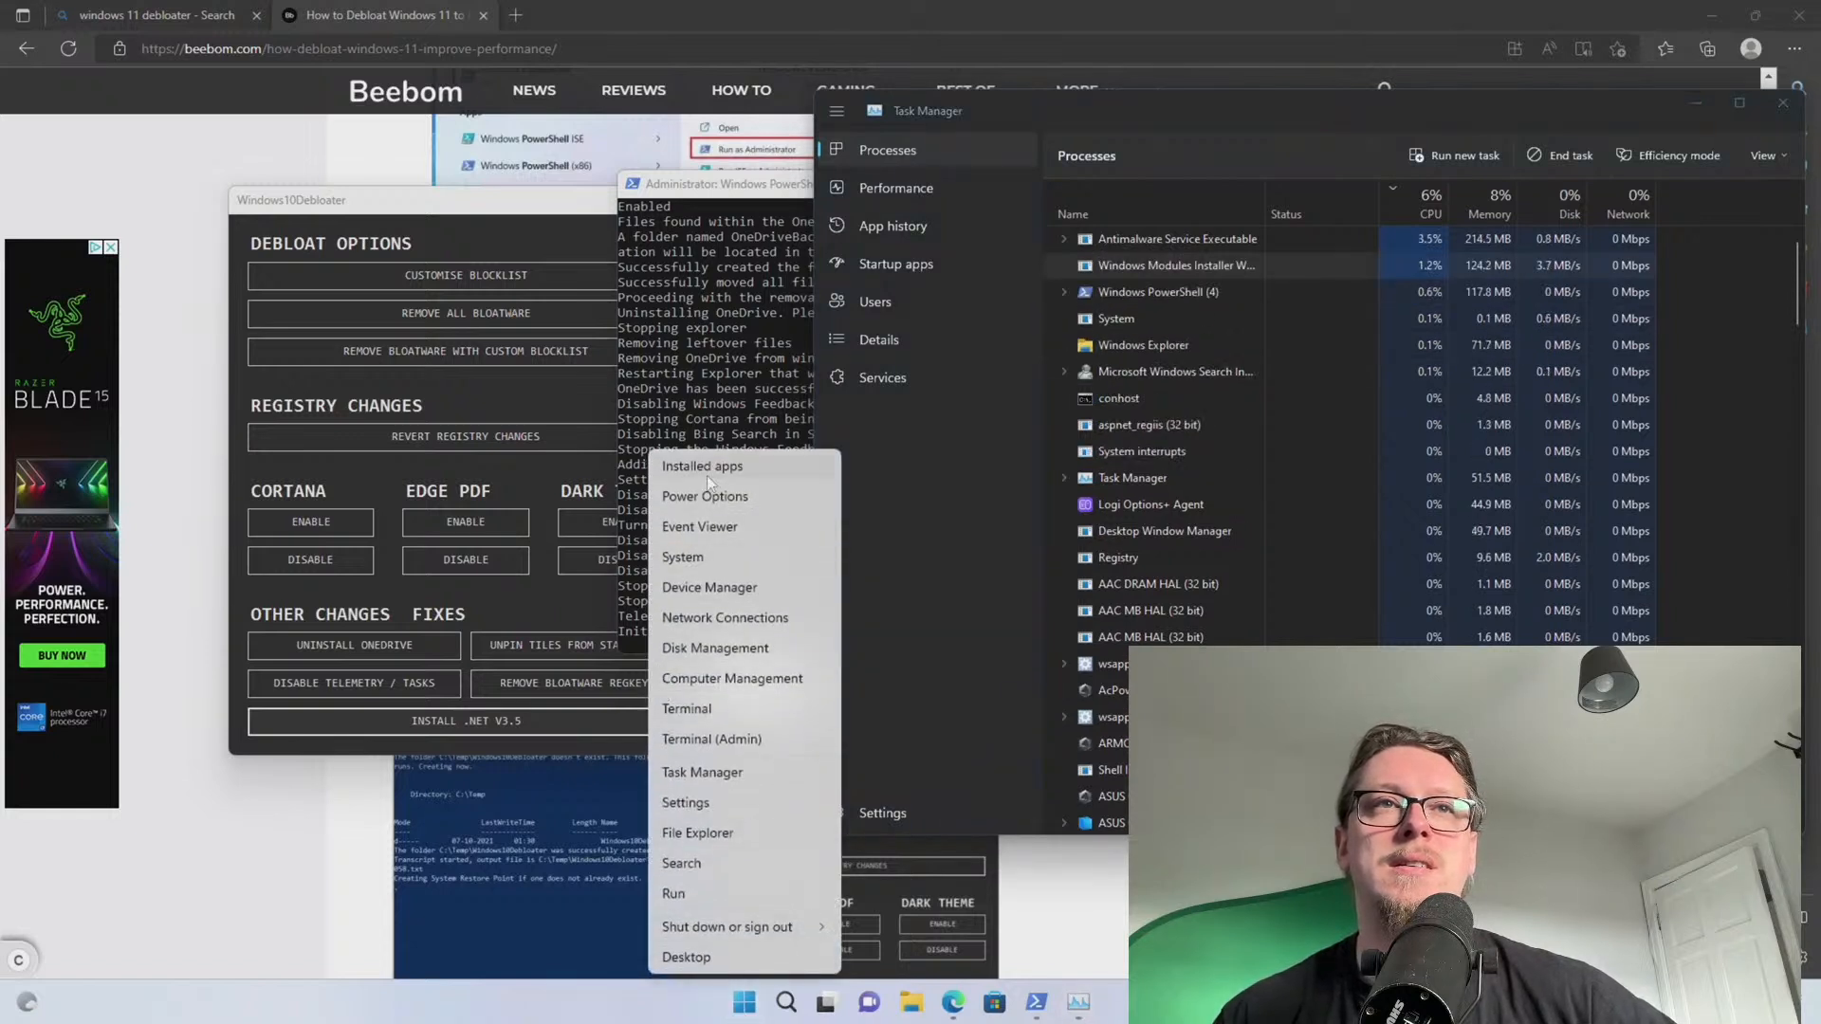
left_click(702, 557)
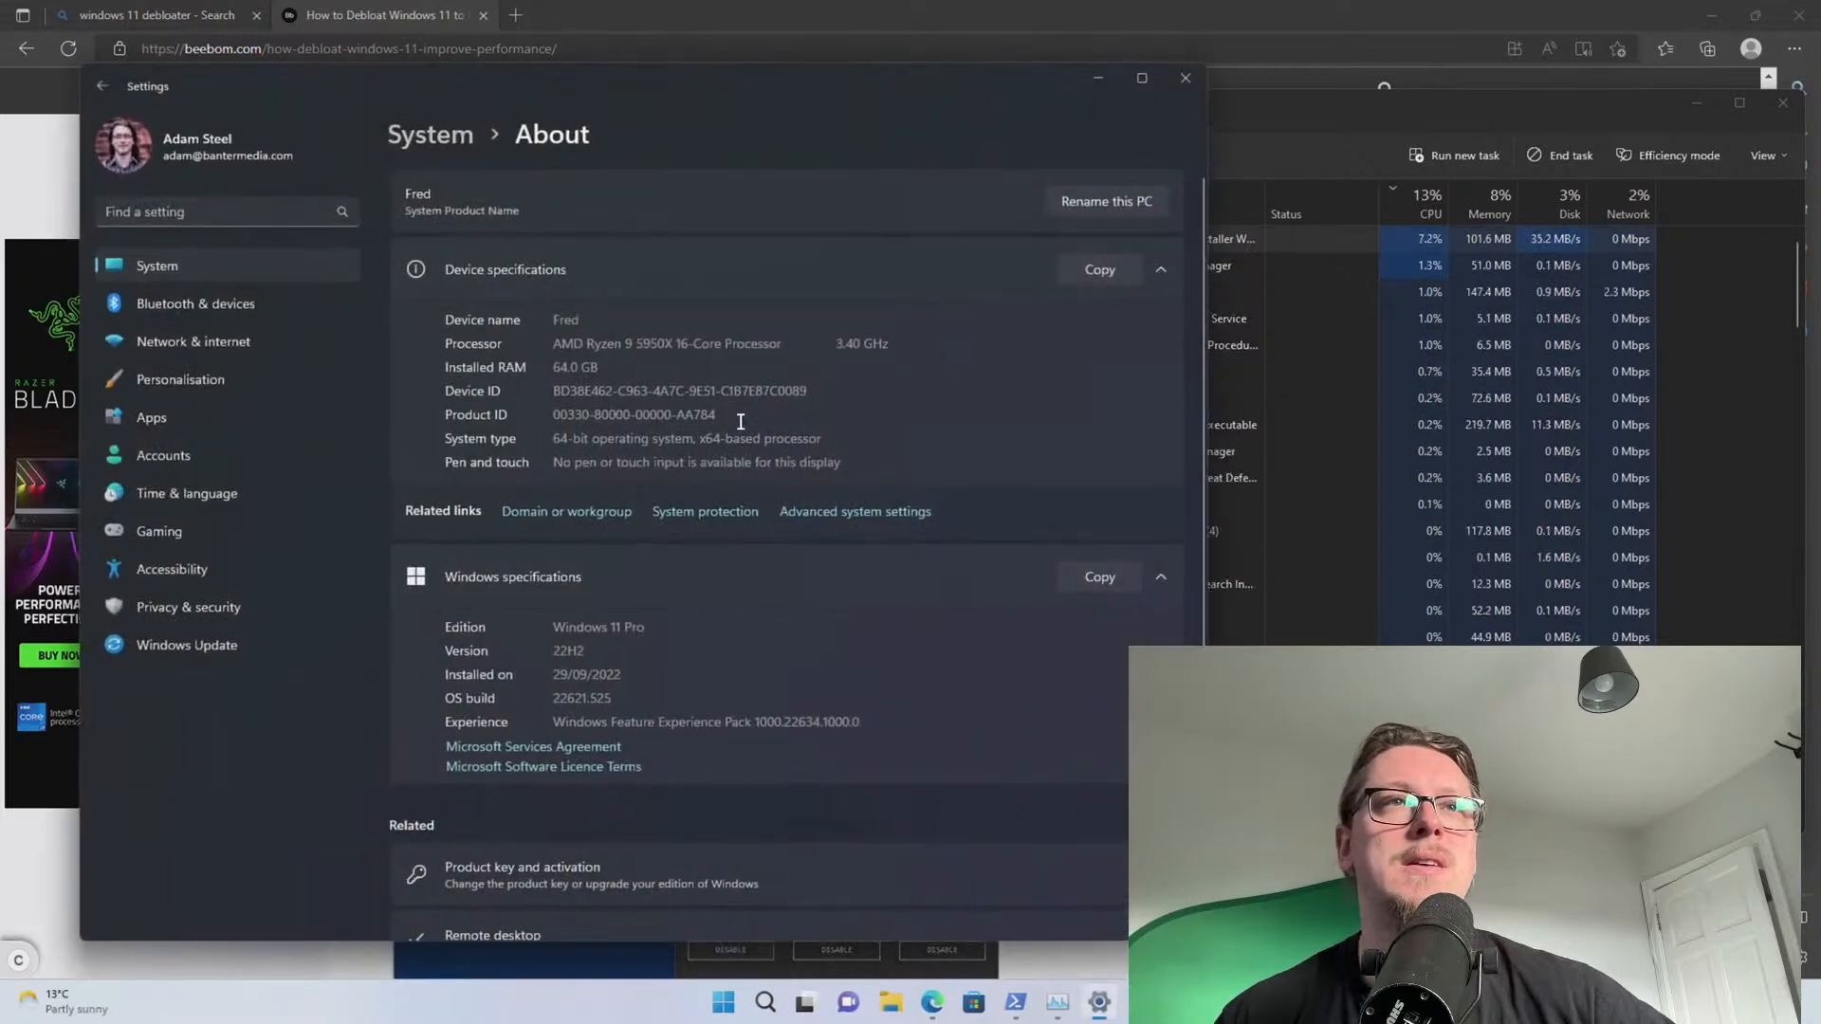
Confirm activation, then check Windows Update so the .NET and Defender updates download
scroll(523, 380, "down", 2)
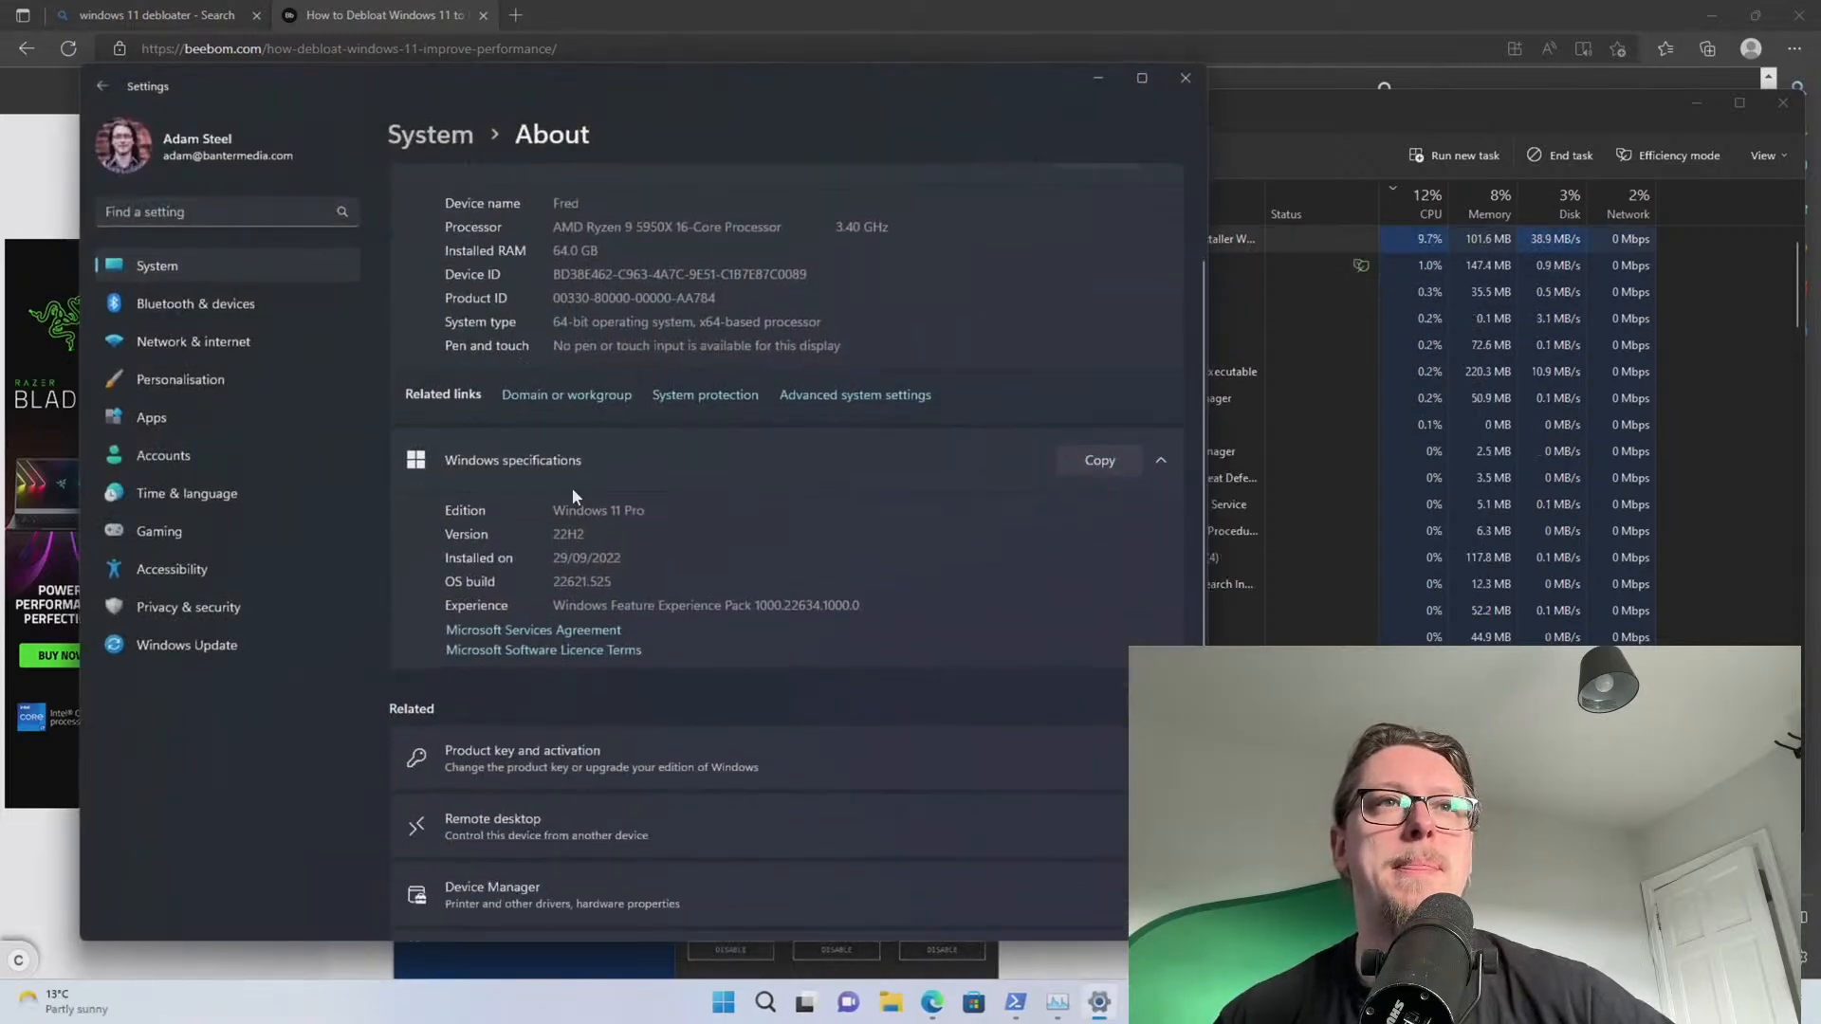
left_click(675, 759)
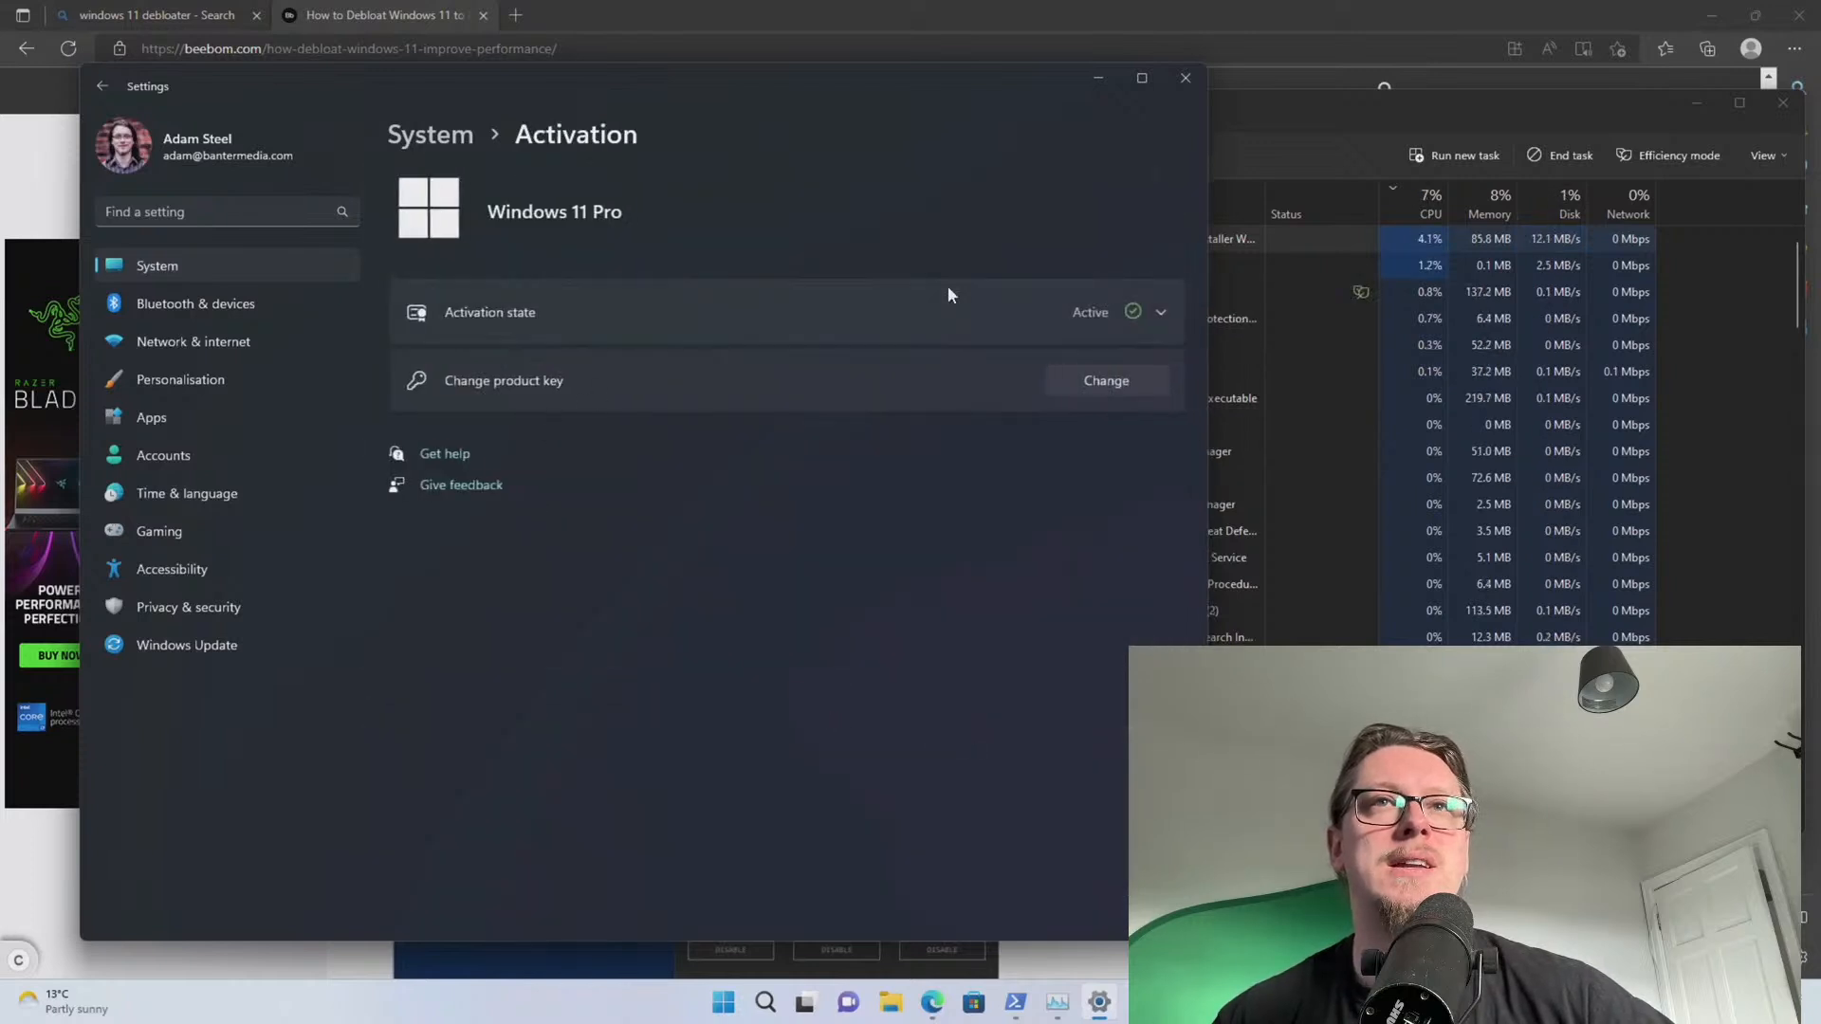
left_click(433, 143)
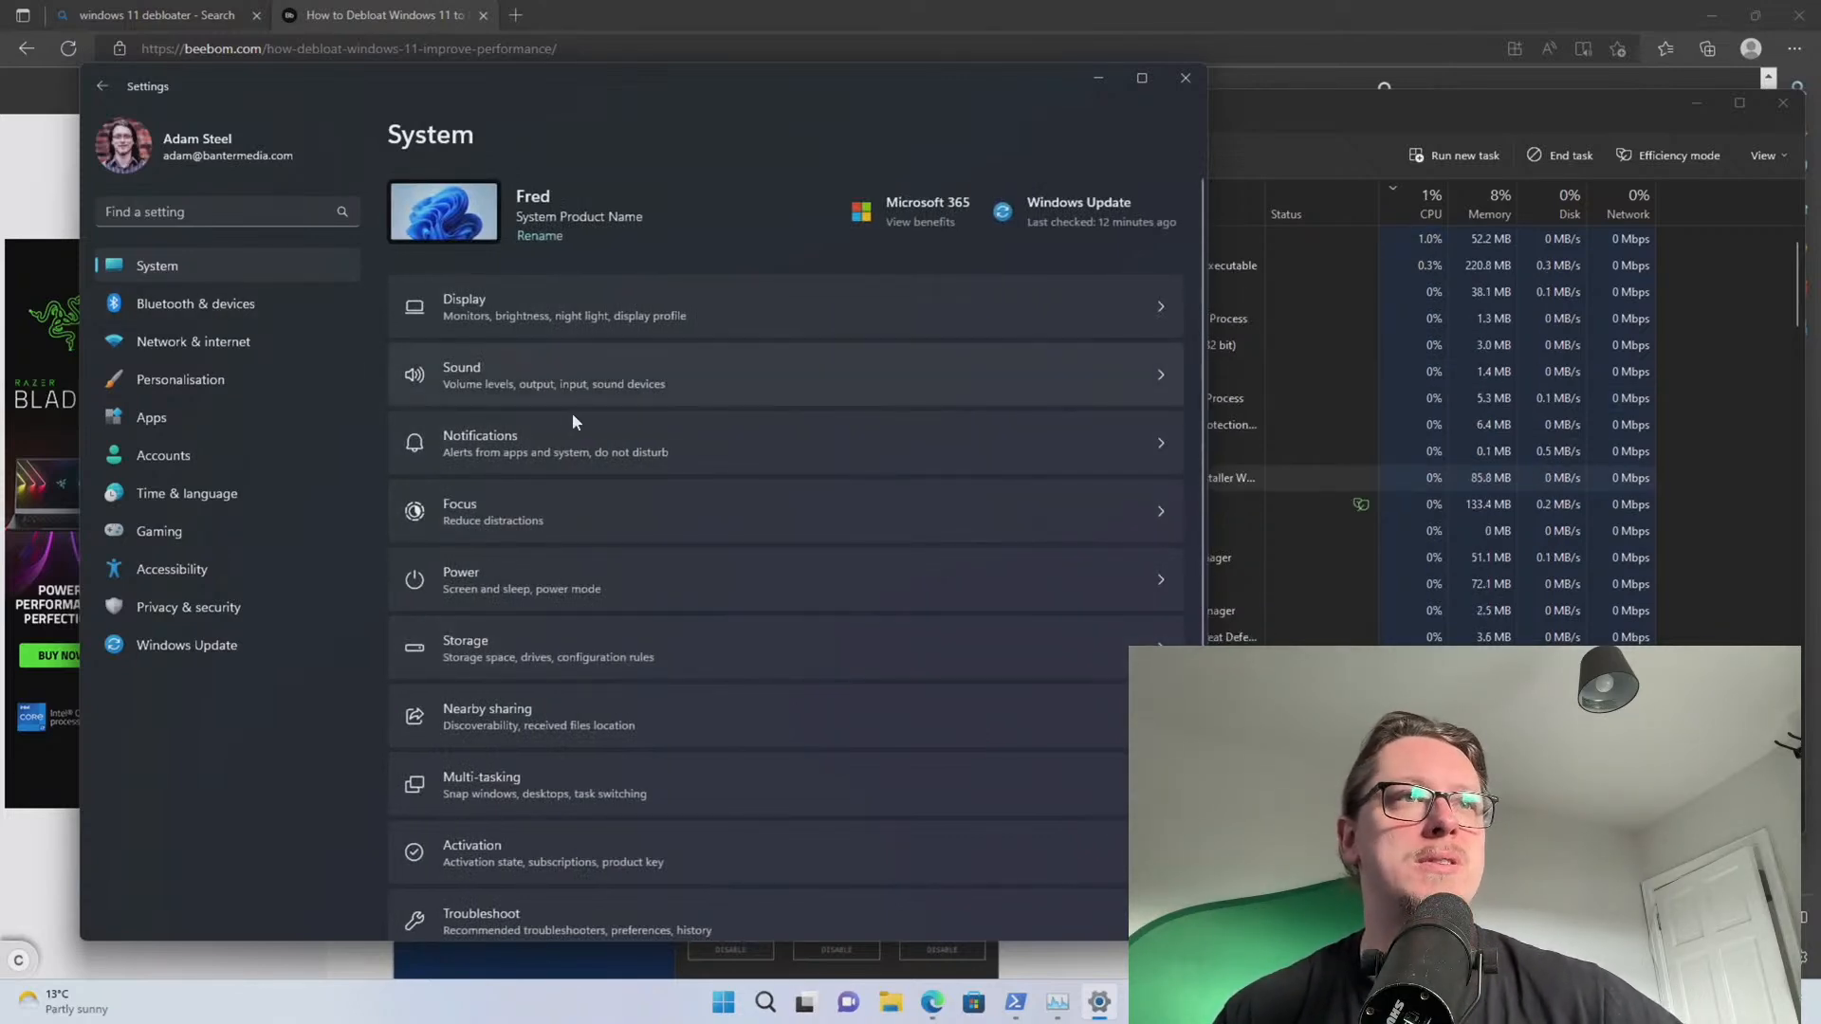
left_click(171, 652)
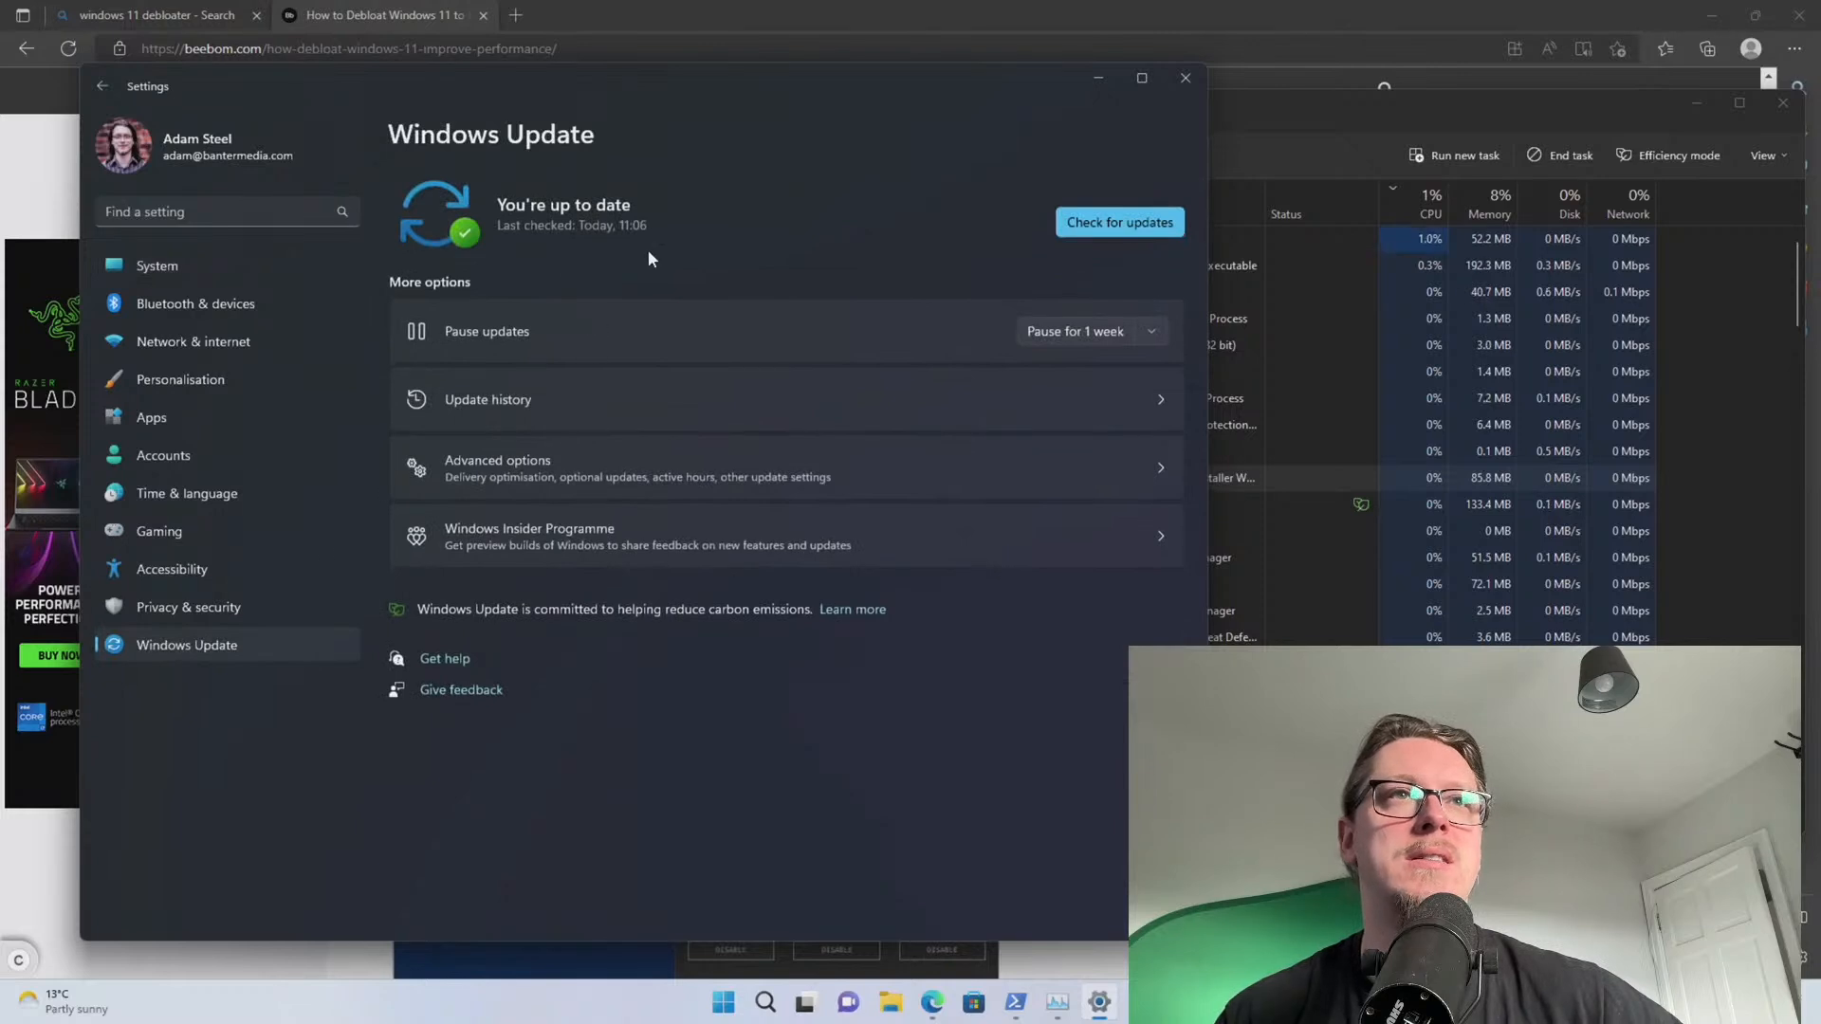
left_click(1089, 227)
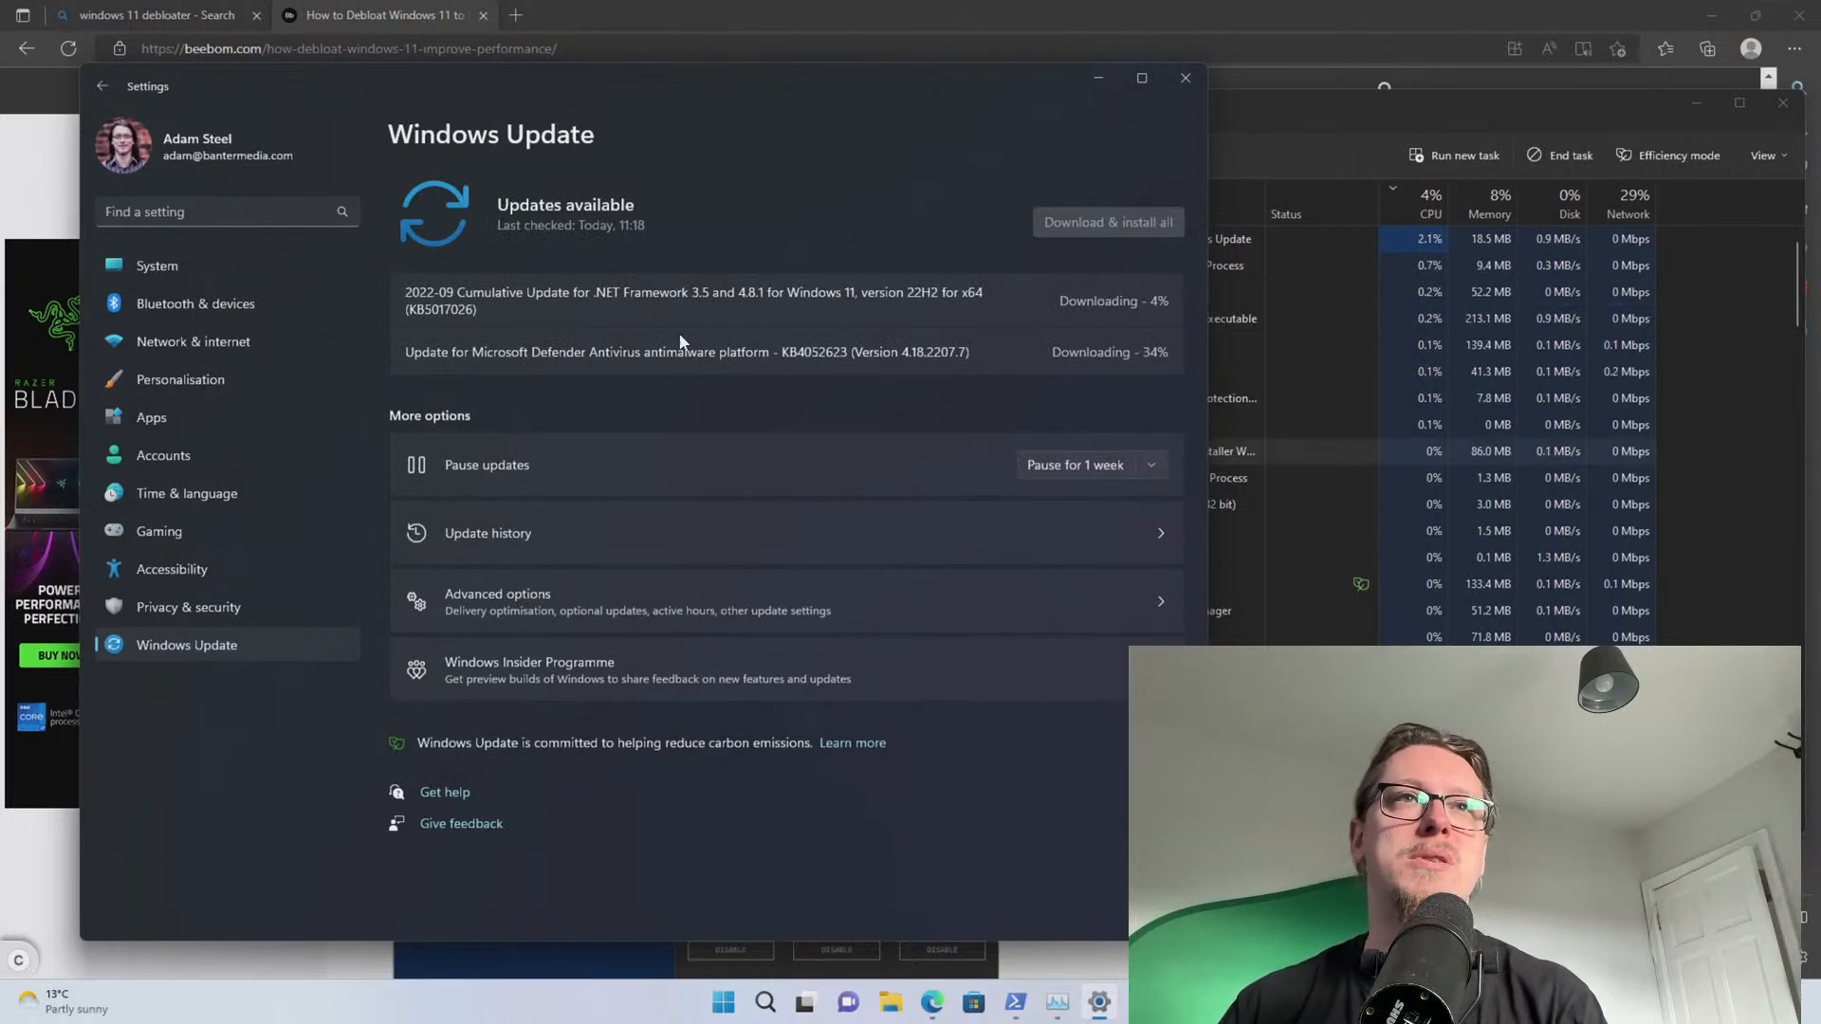
left_click(1300, 129)
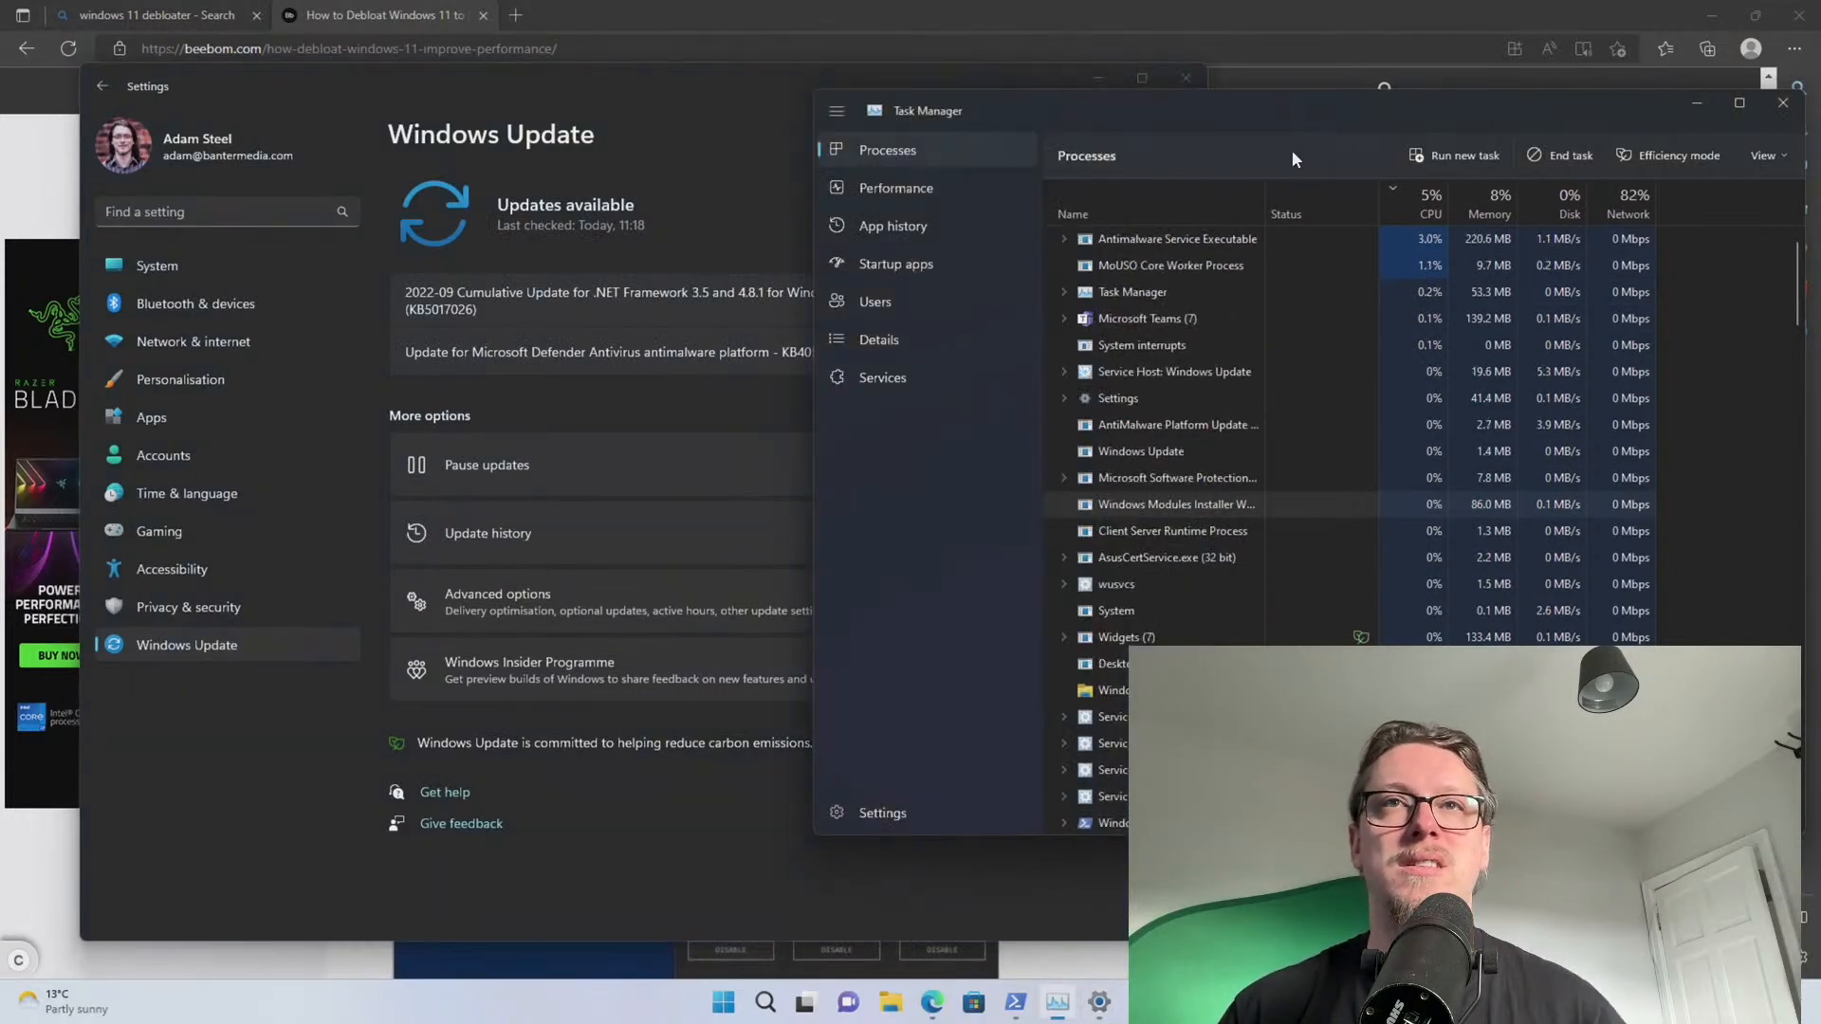
Close Windows10Debloater and PowerShell, then close Settings once Windows reports up to date
left_click(1058, 1002)
left_click(1017, 1005)
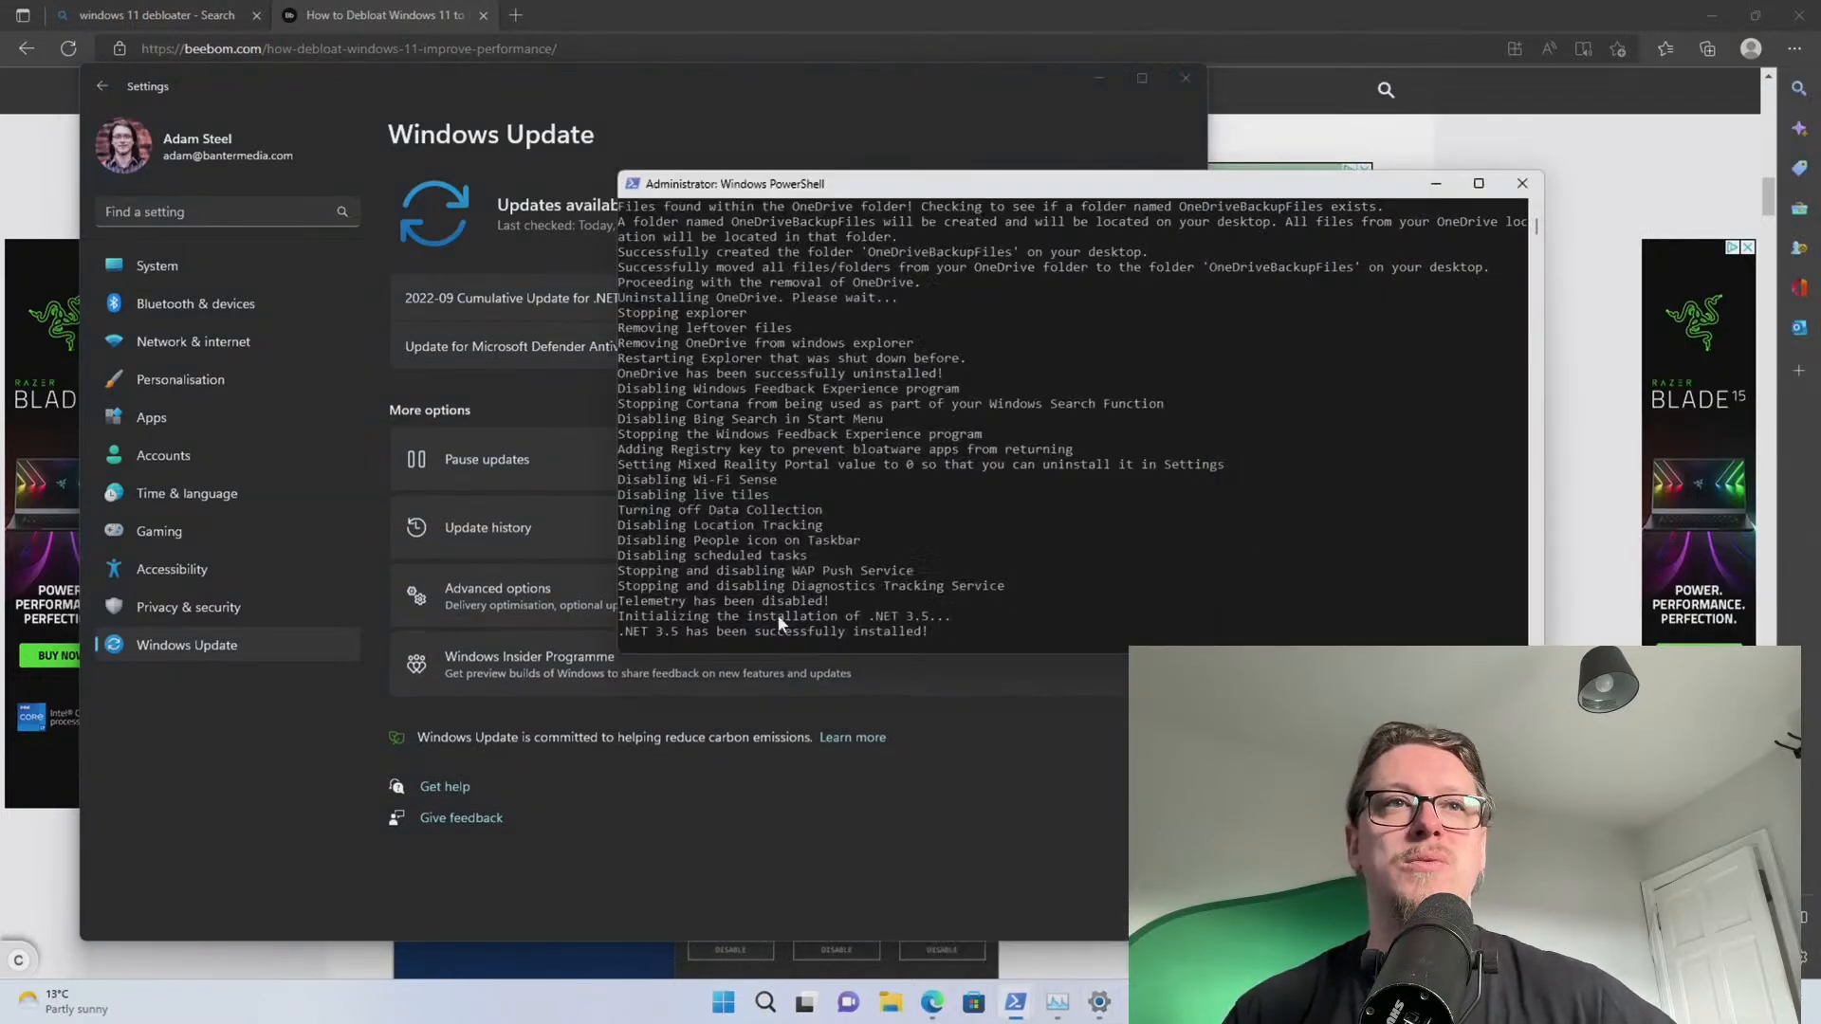
mouse_move(1015, 1007)
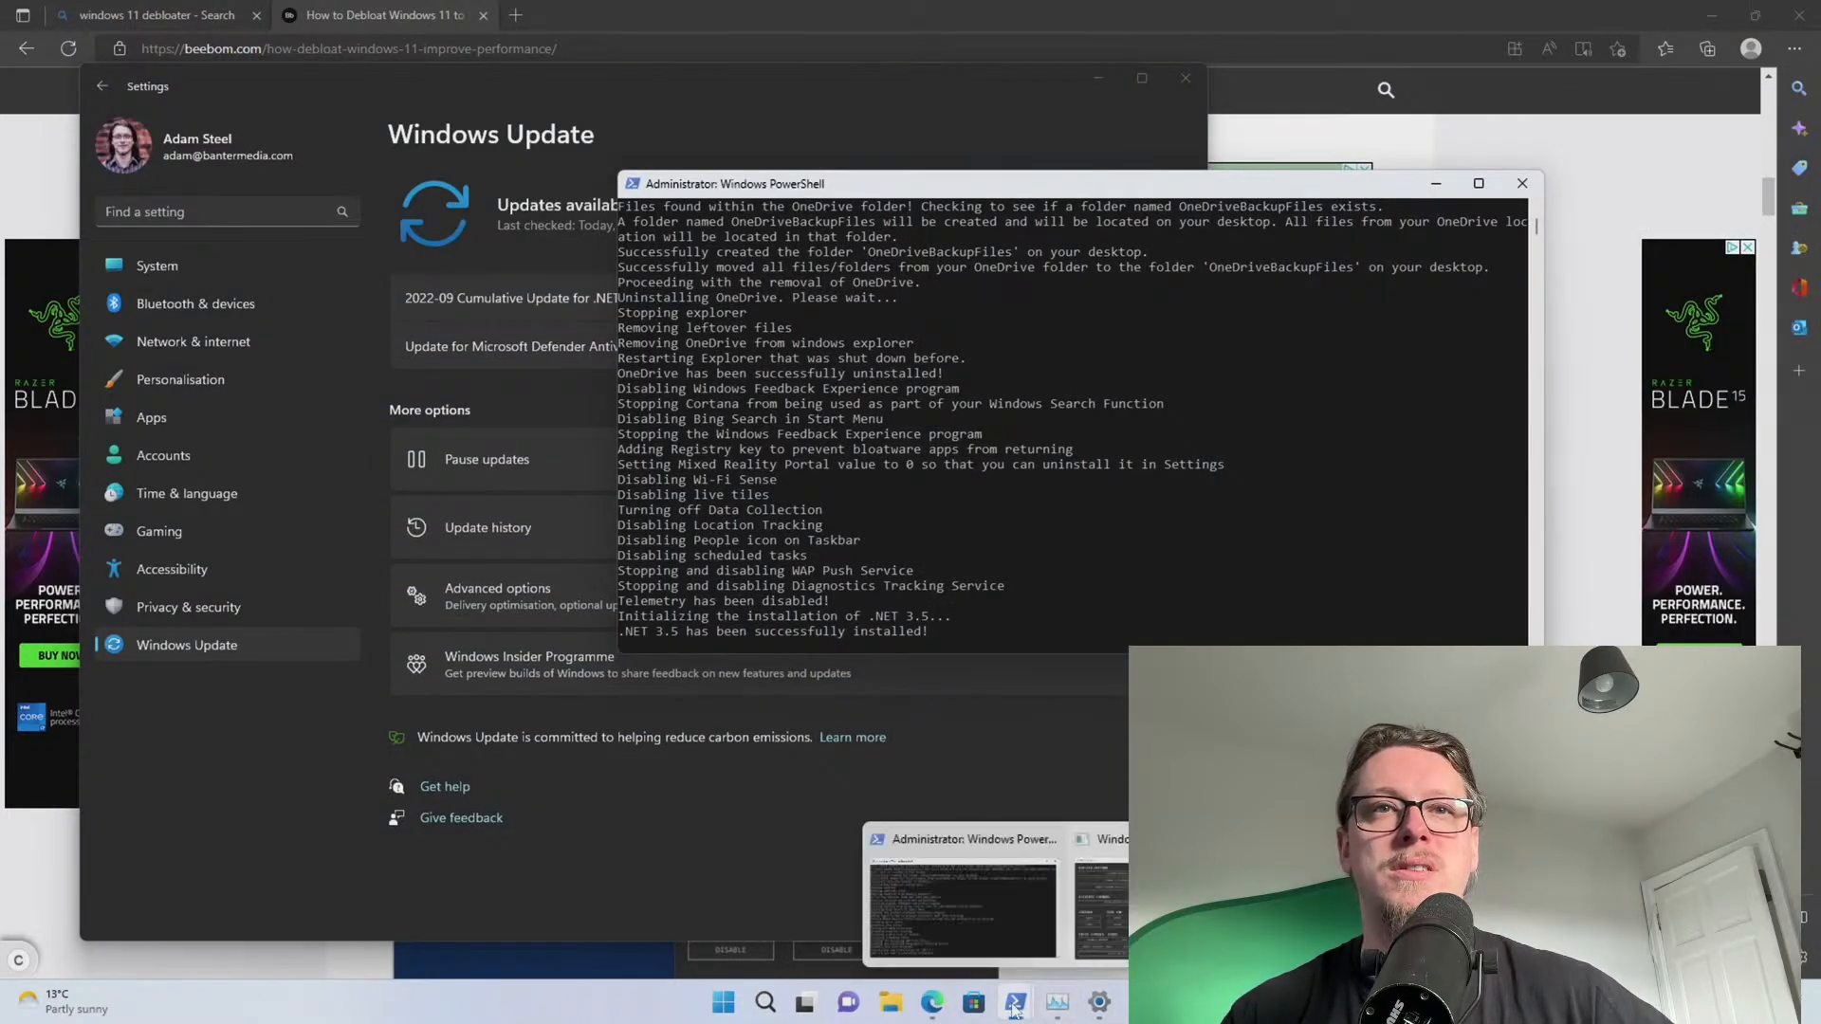
left_click(1101, 896)
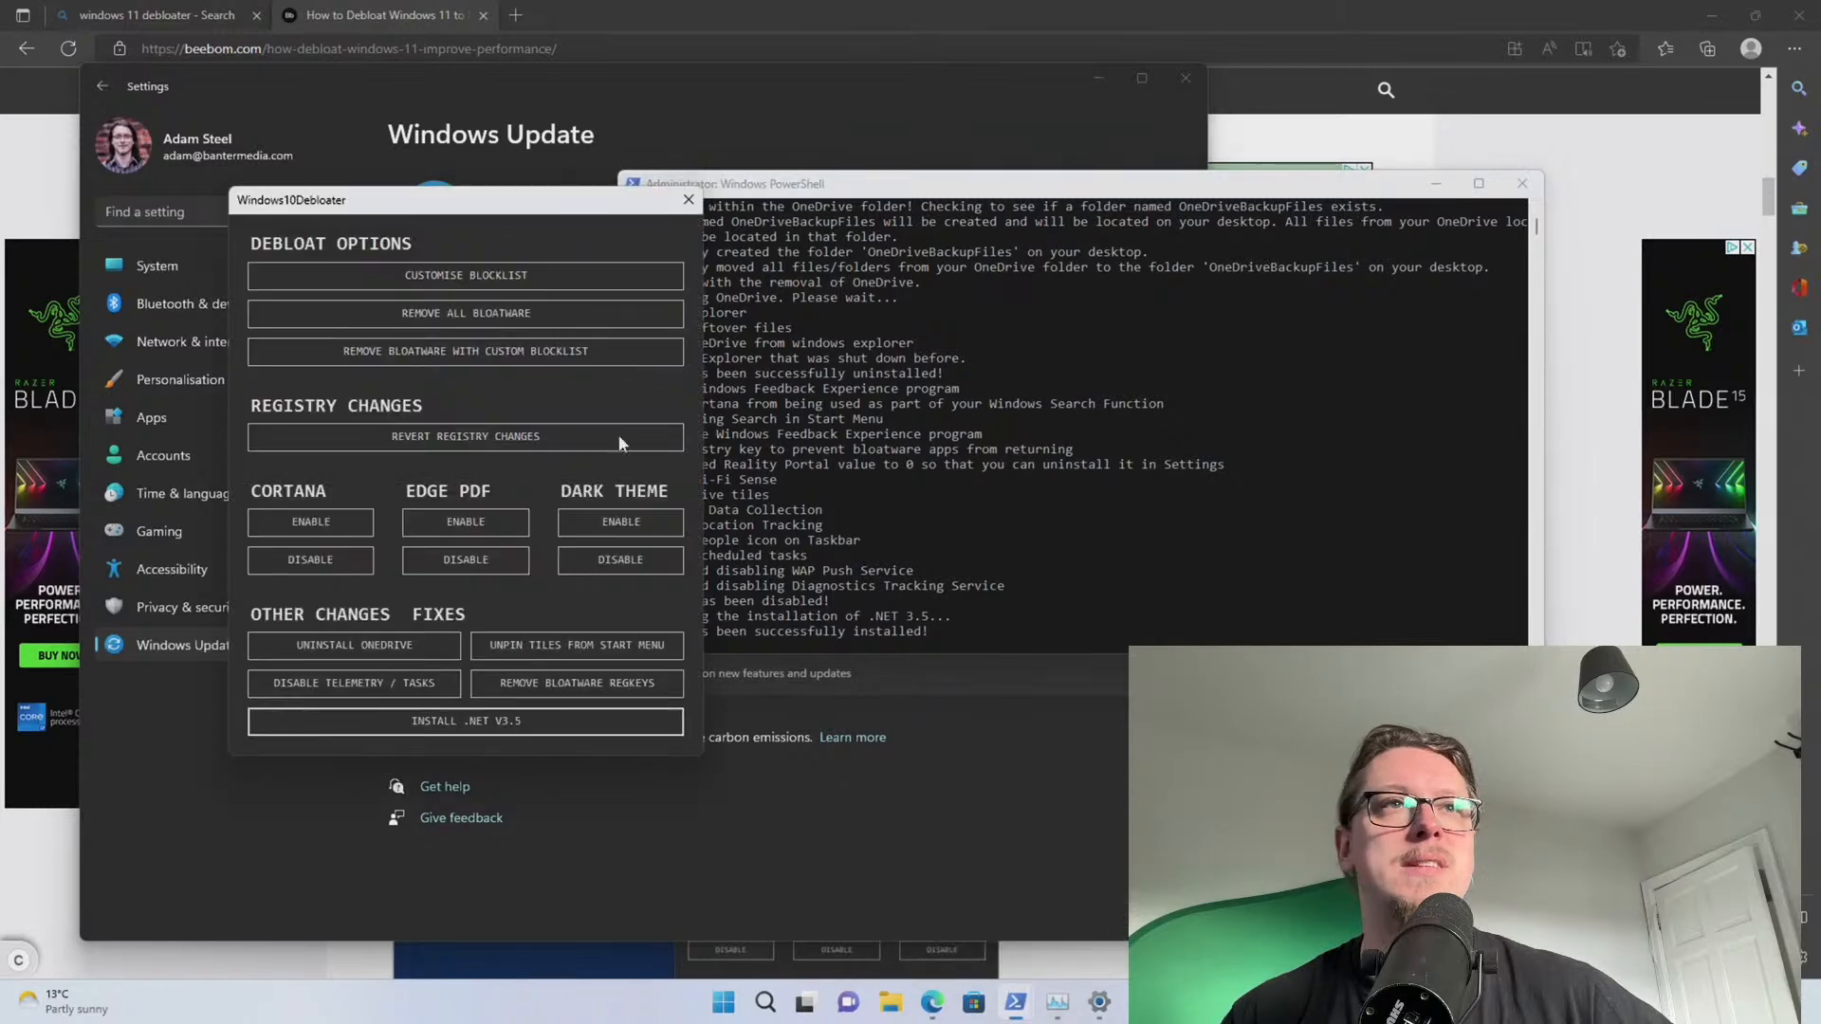
left_click(688, 201)
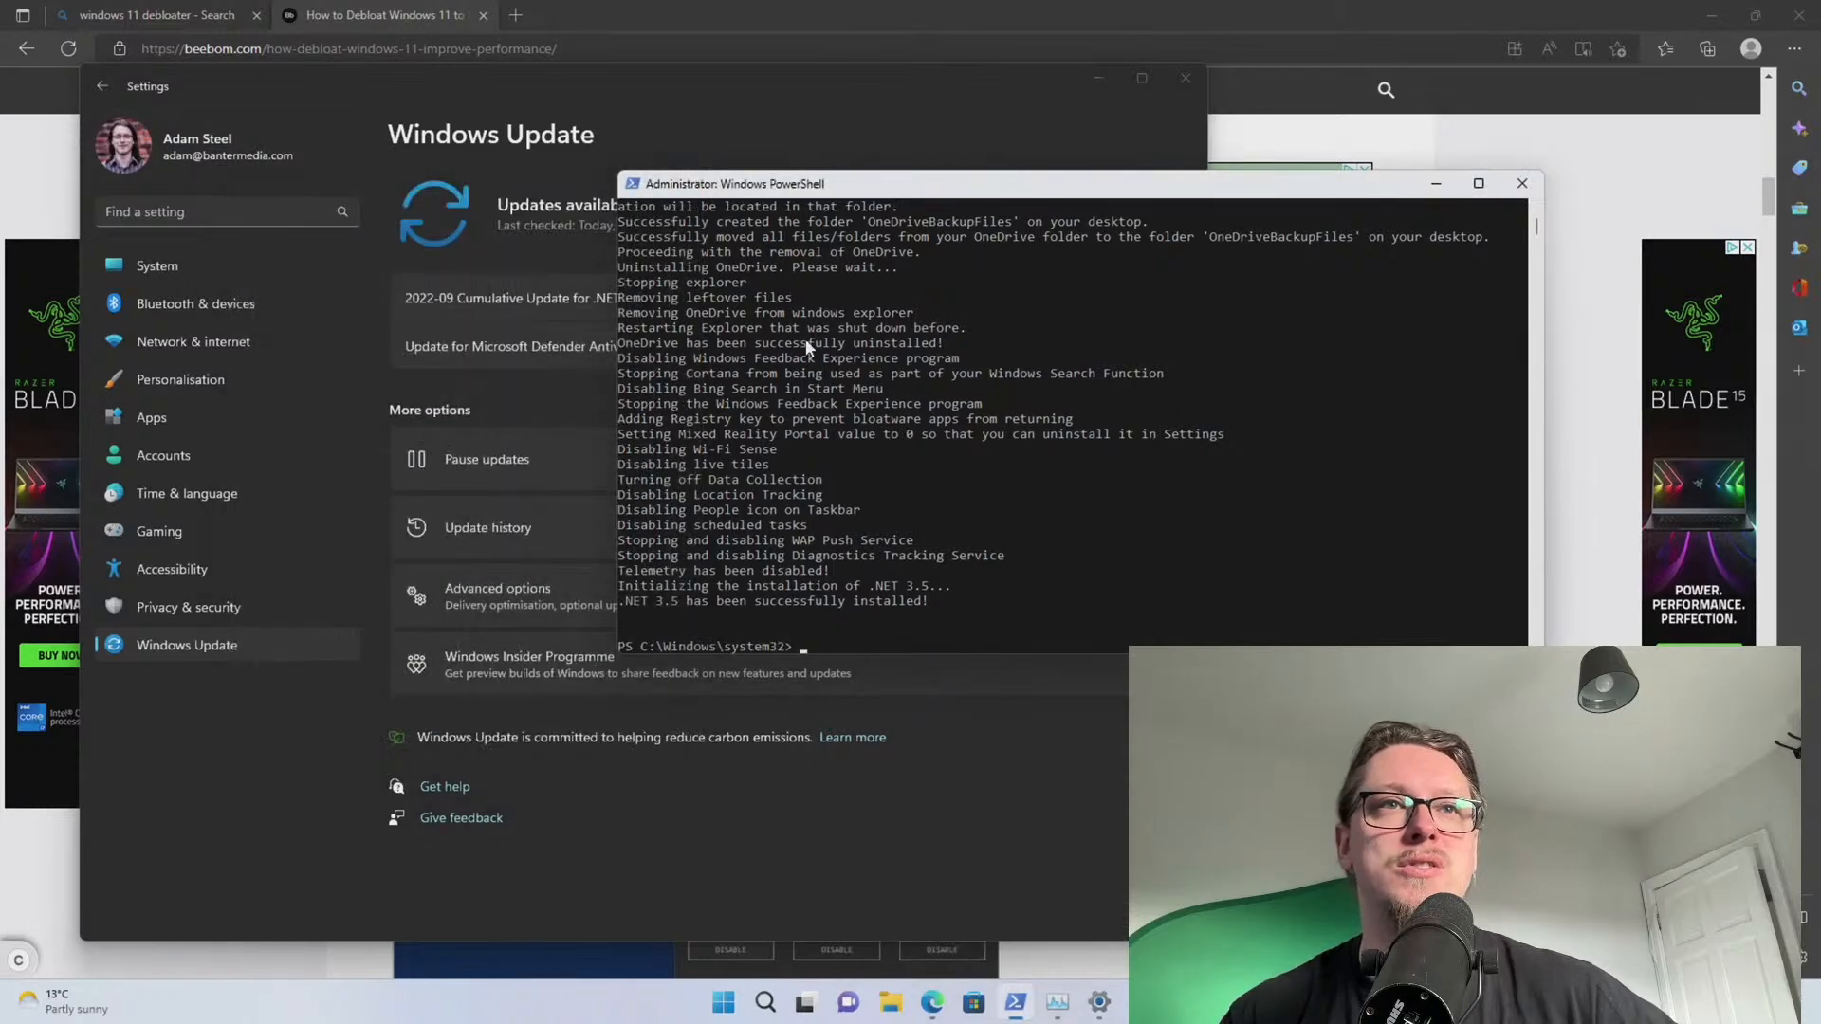
left_click(1522, 183)
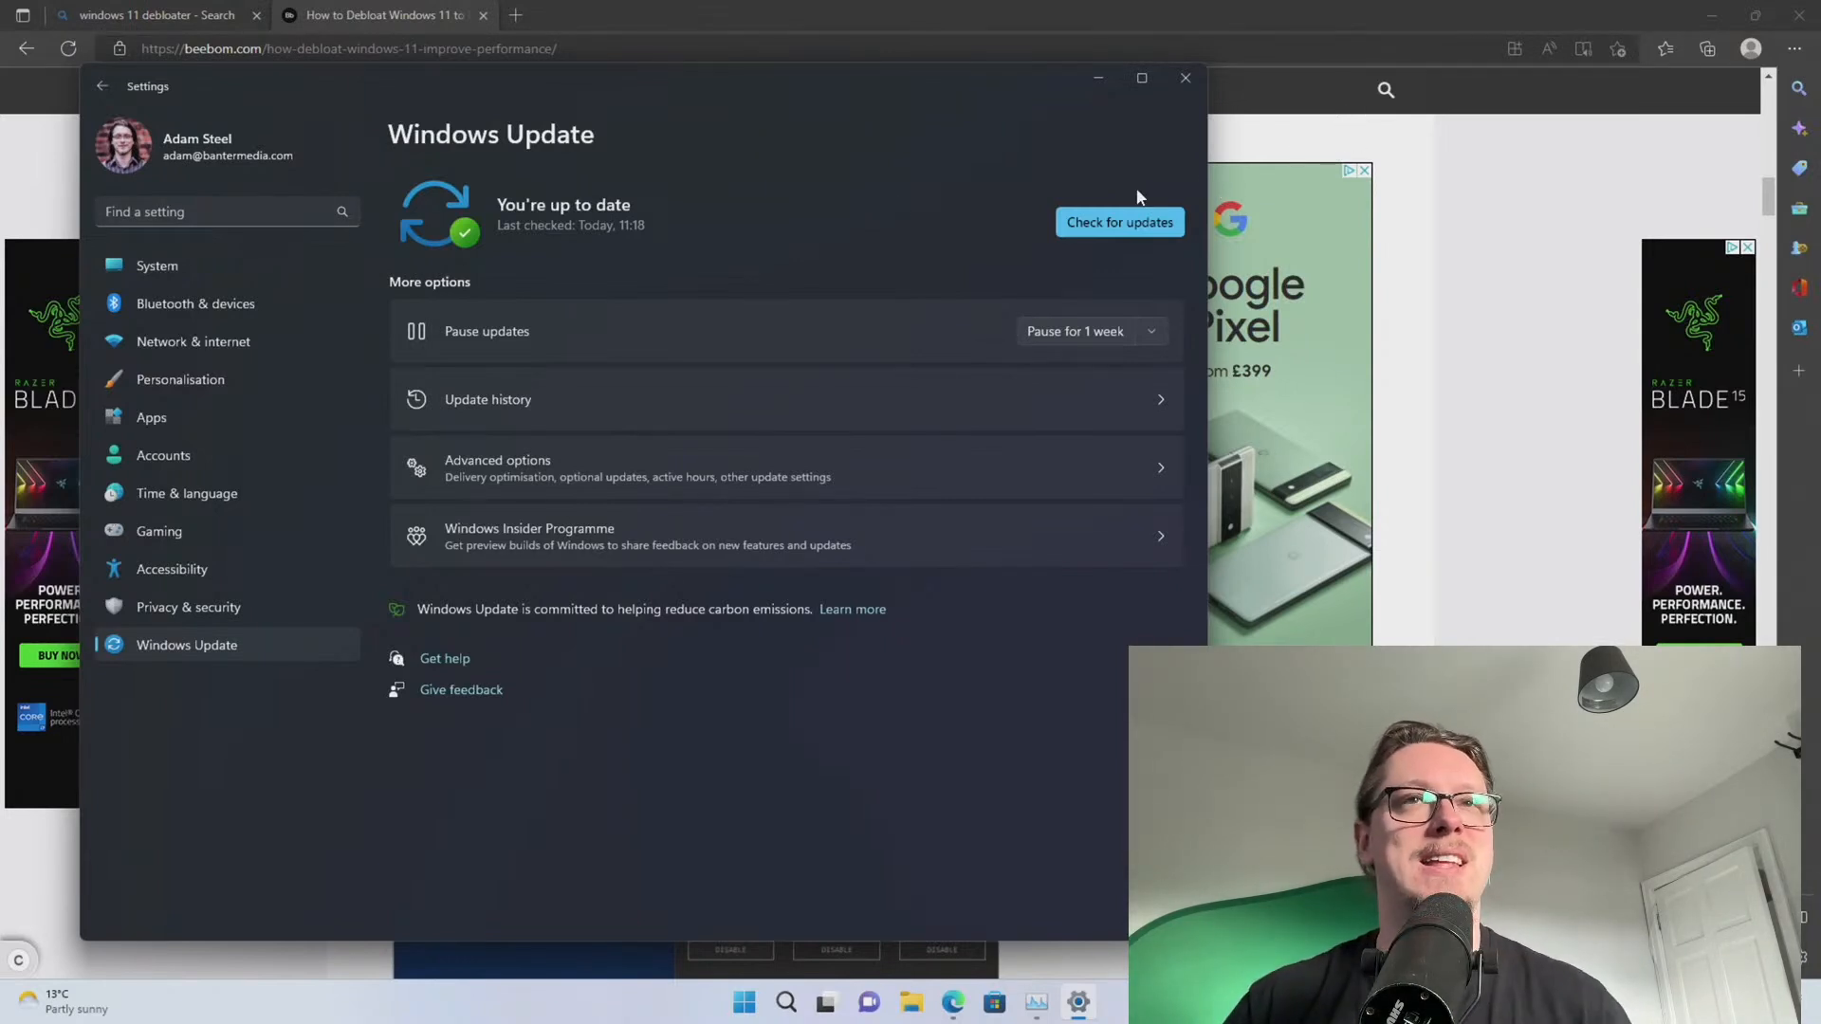
left_click(1184, 78)
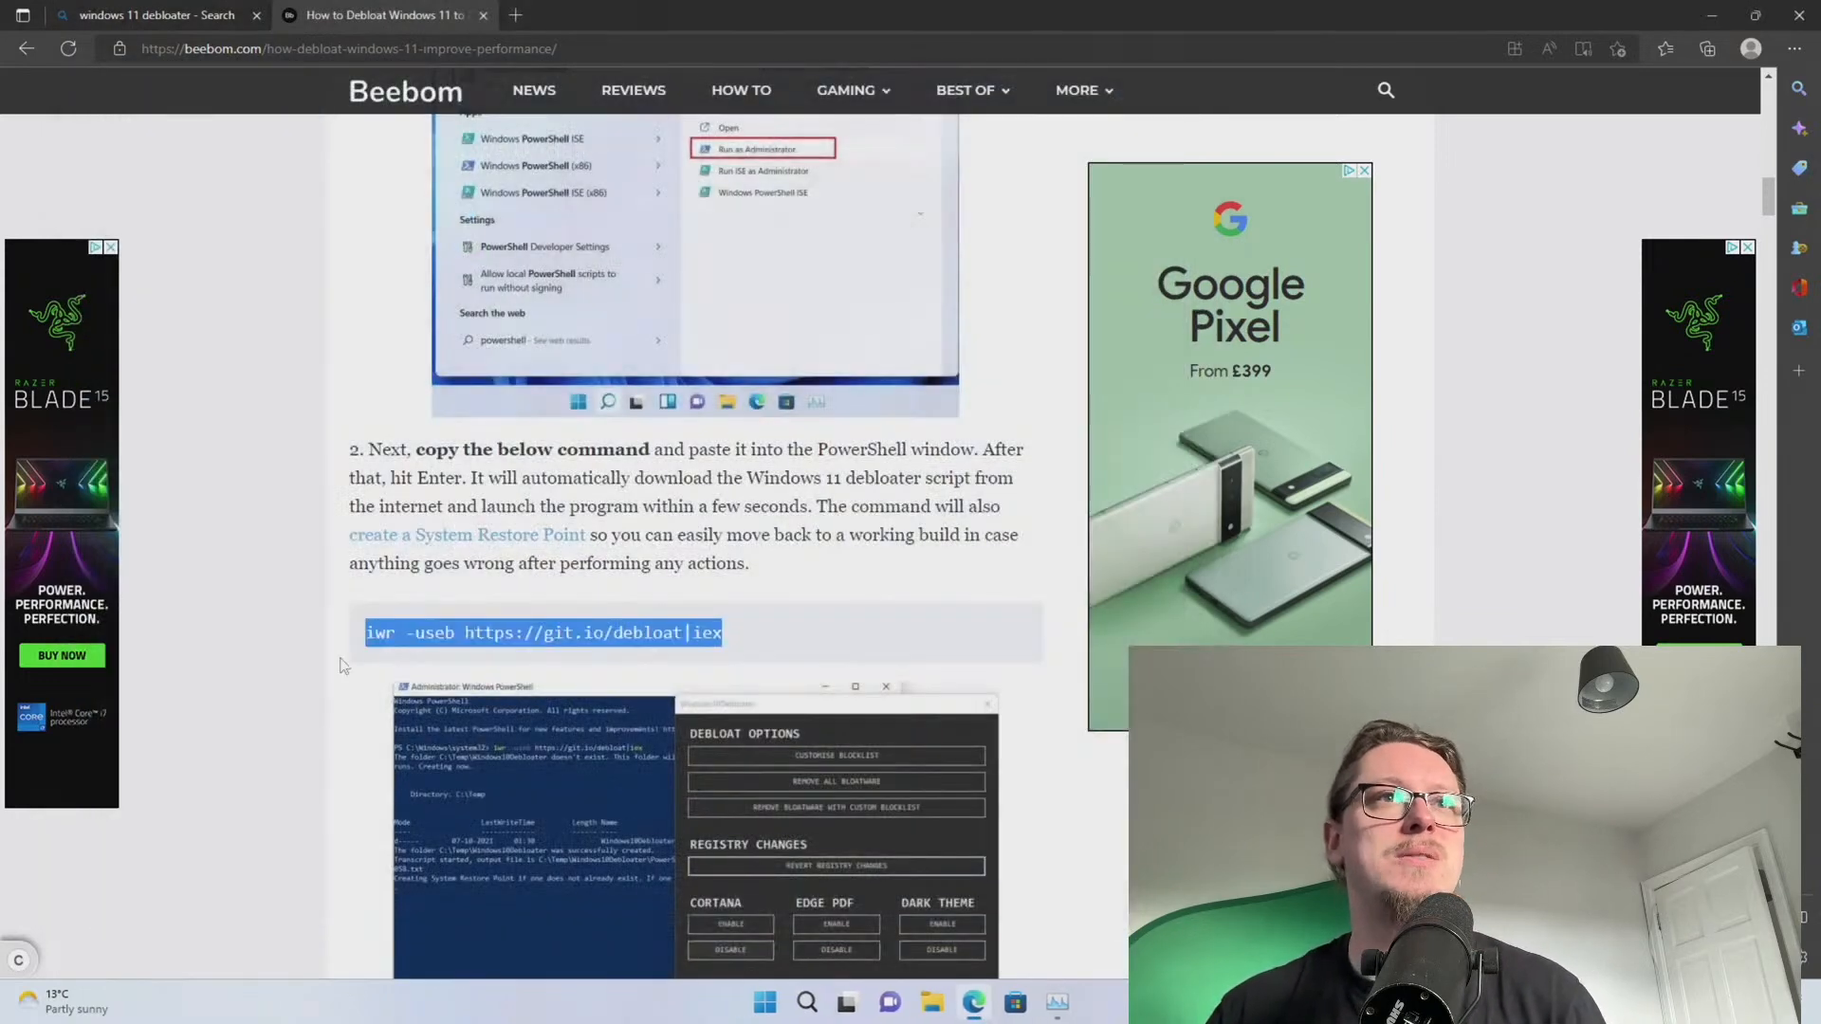
Close the Beebom tab and go to ninite.com
left_click(483, 16)
left_click(370, 49)
type("nini")
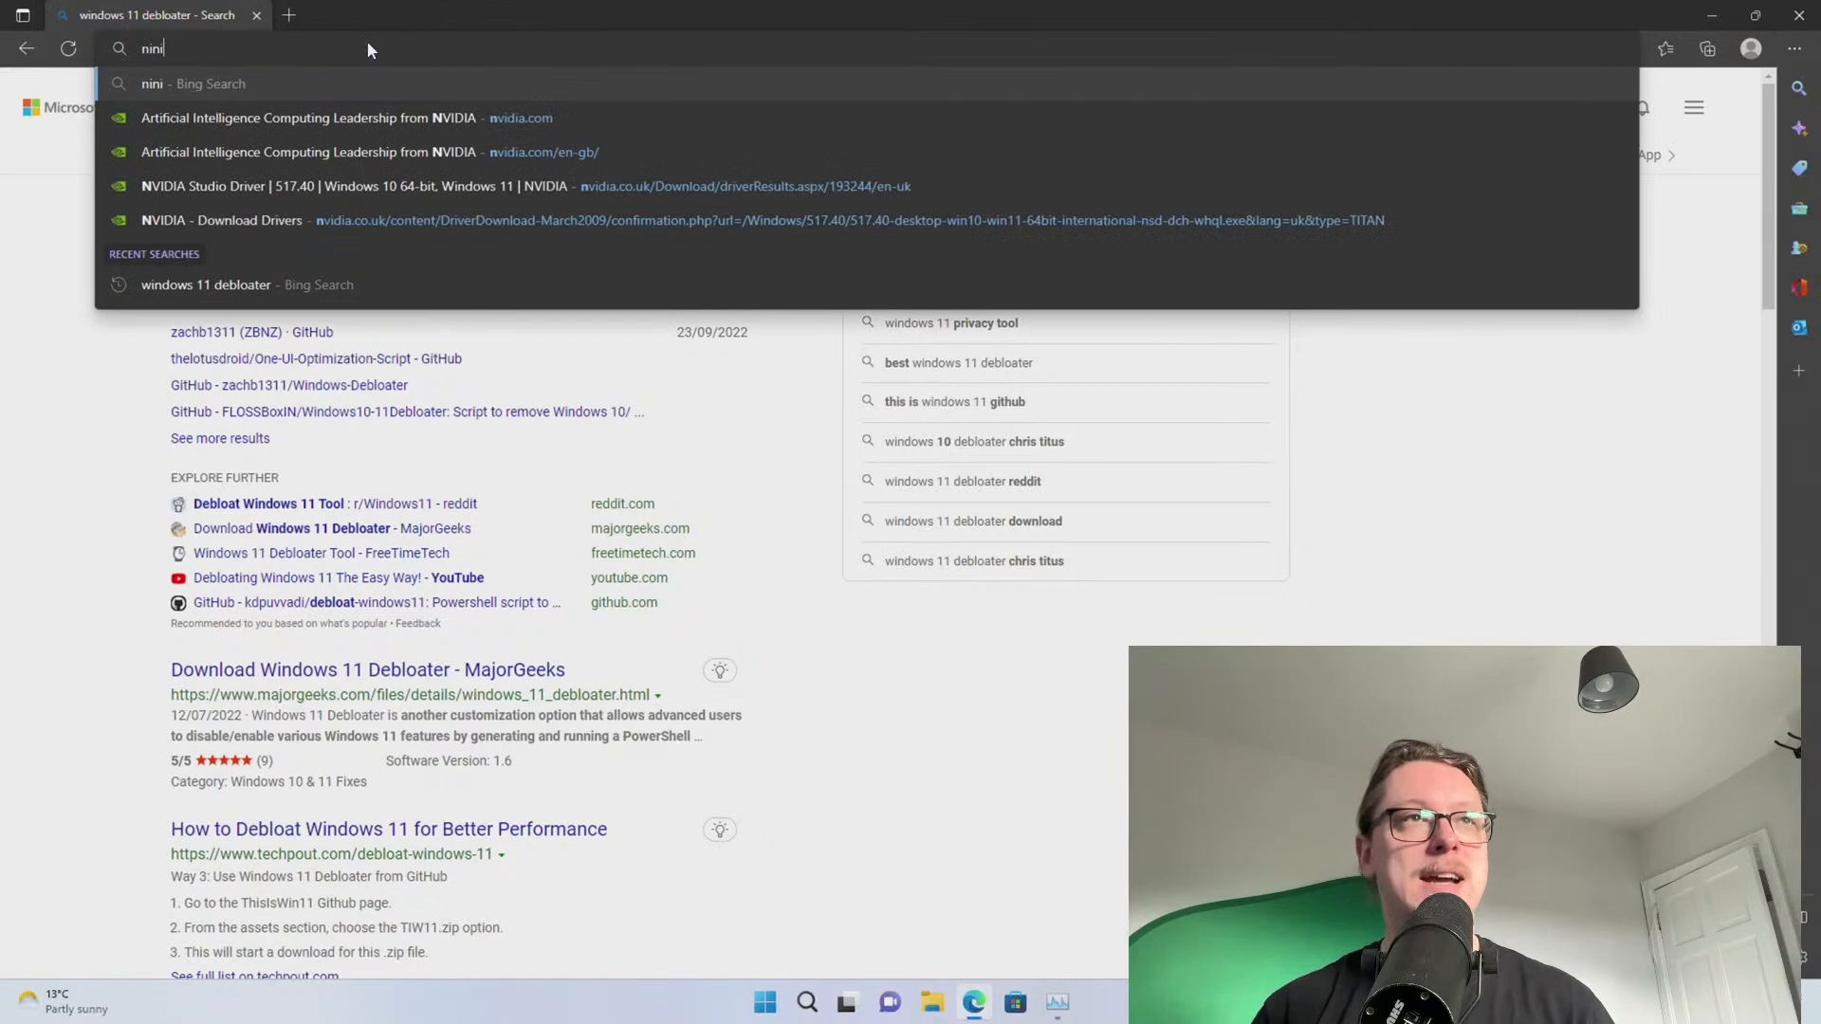
type("te.com")
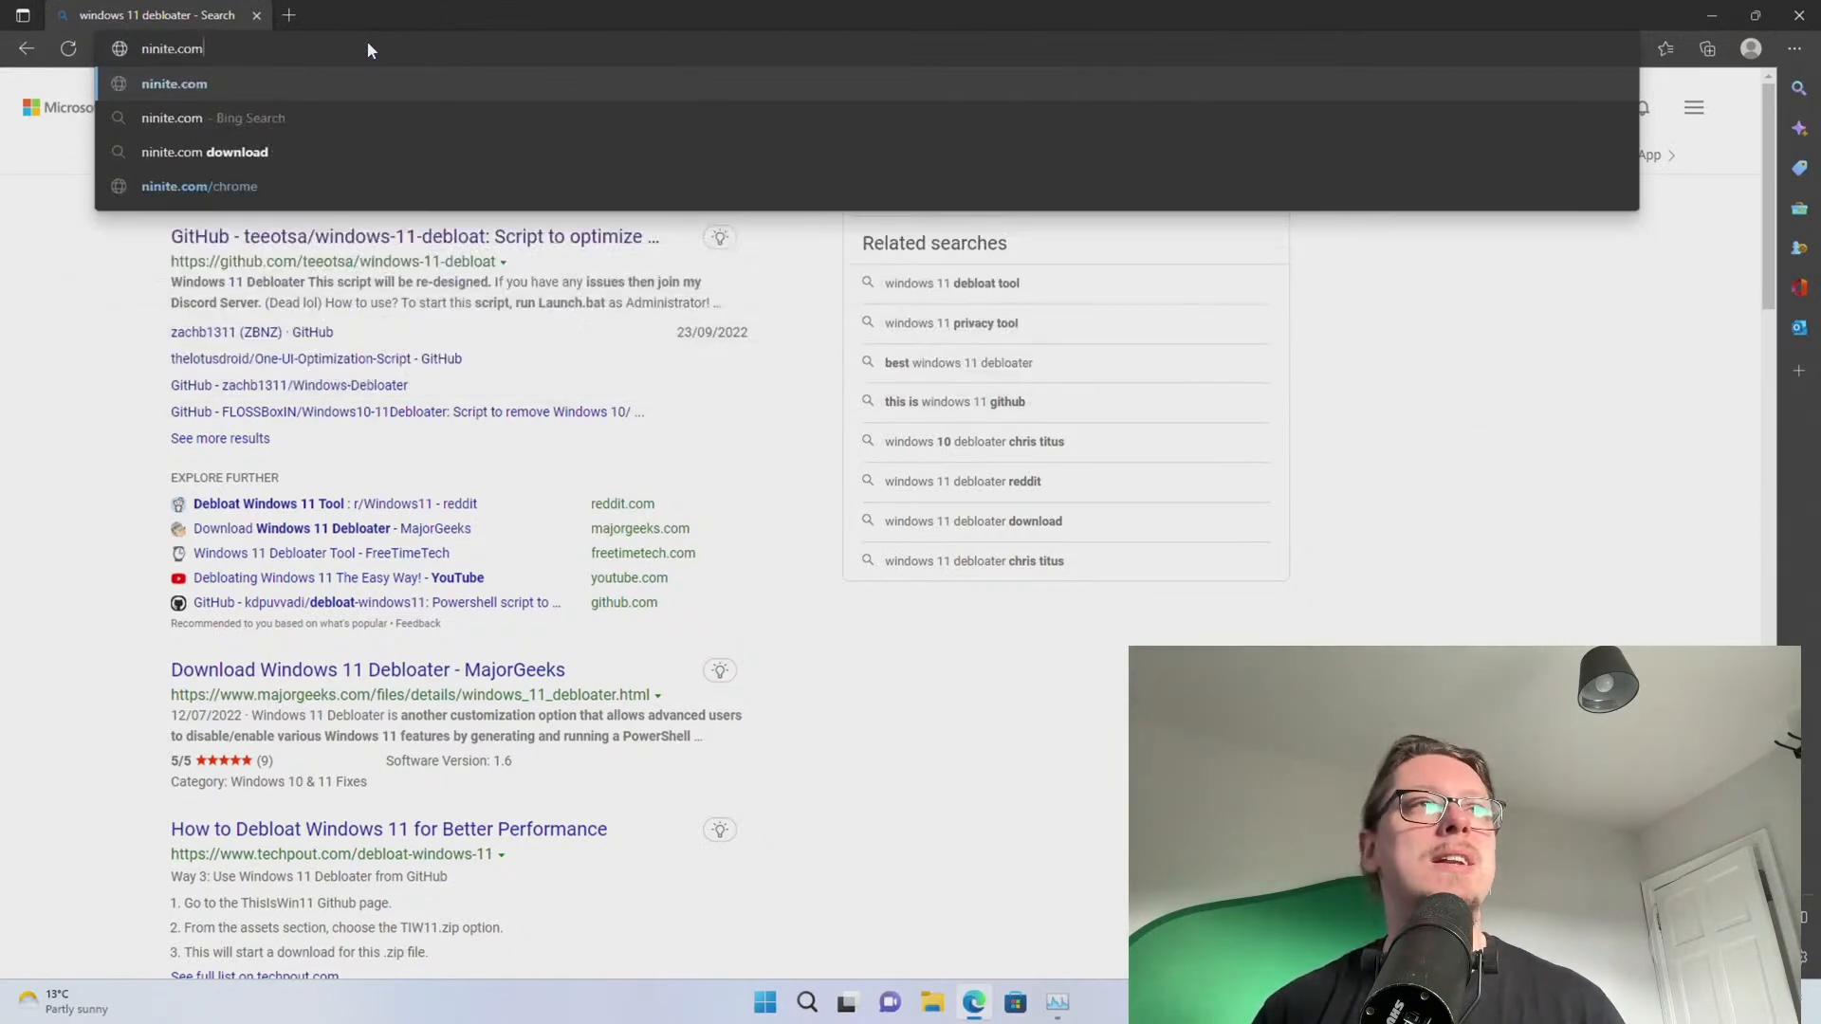
key("Return")
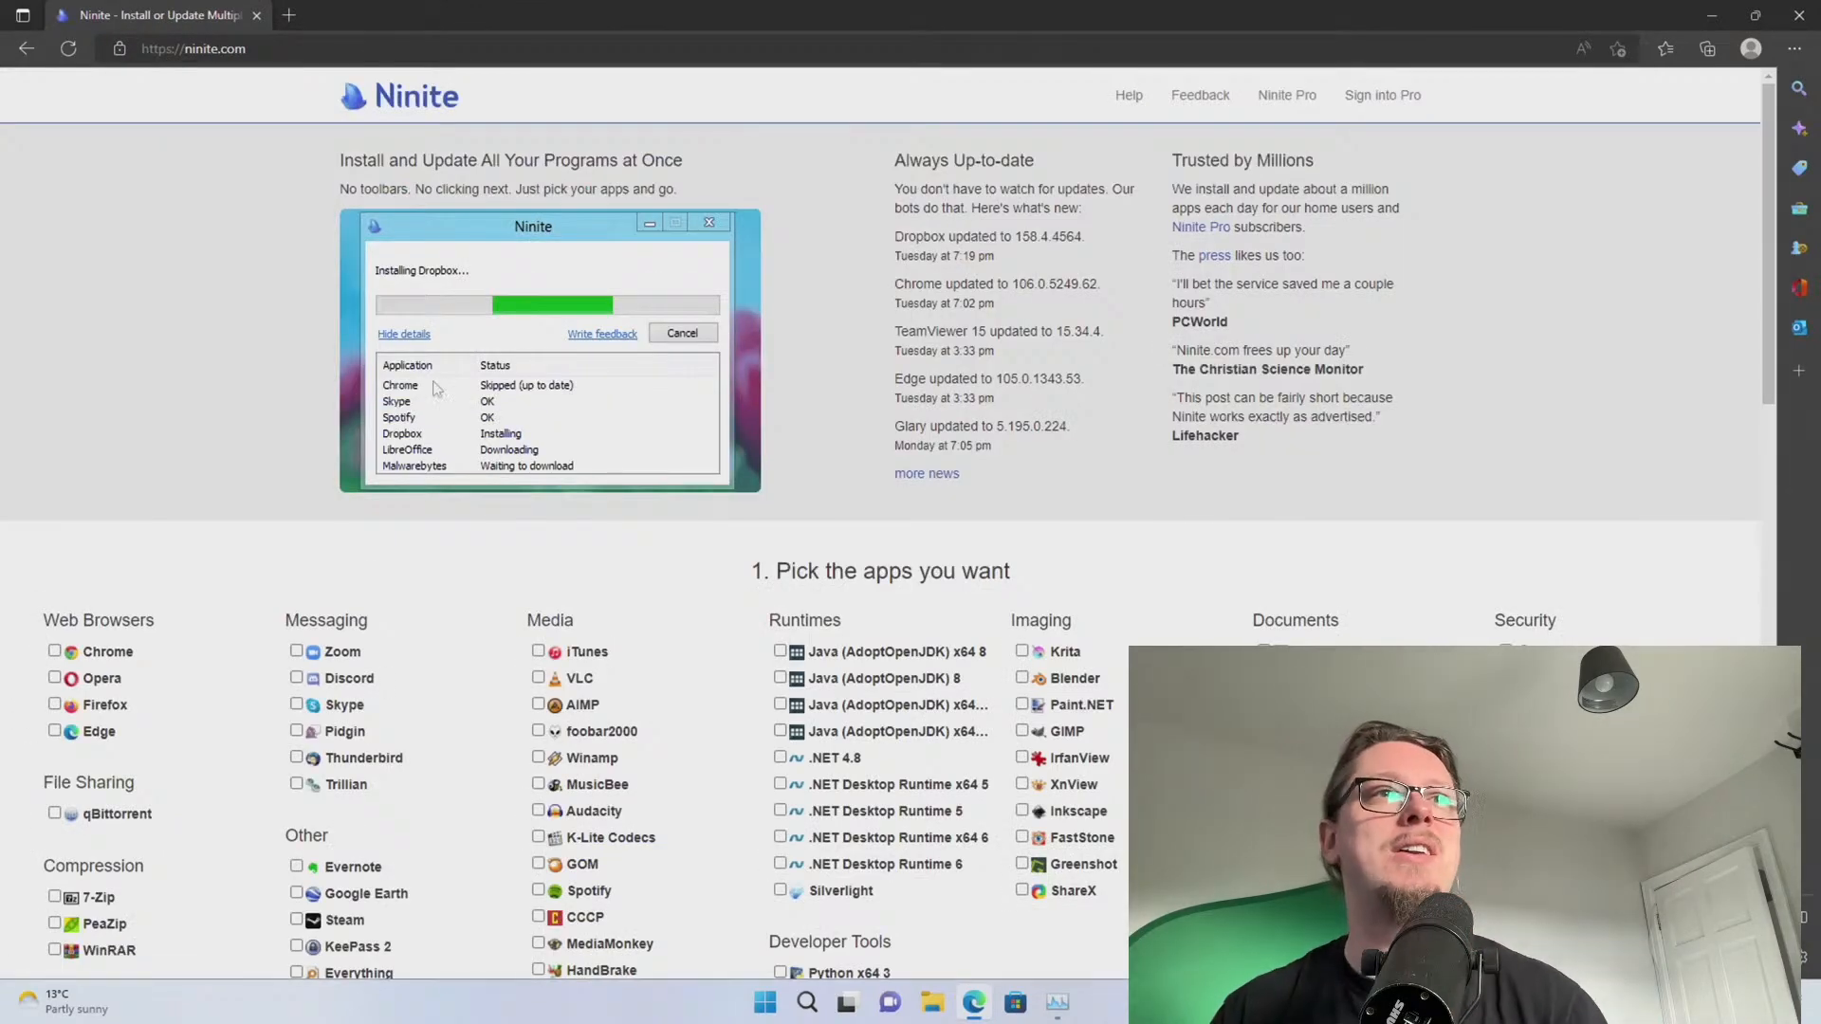
scroll(304, 500, "down", 4)
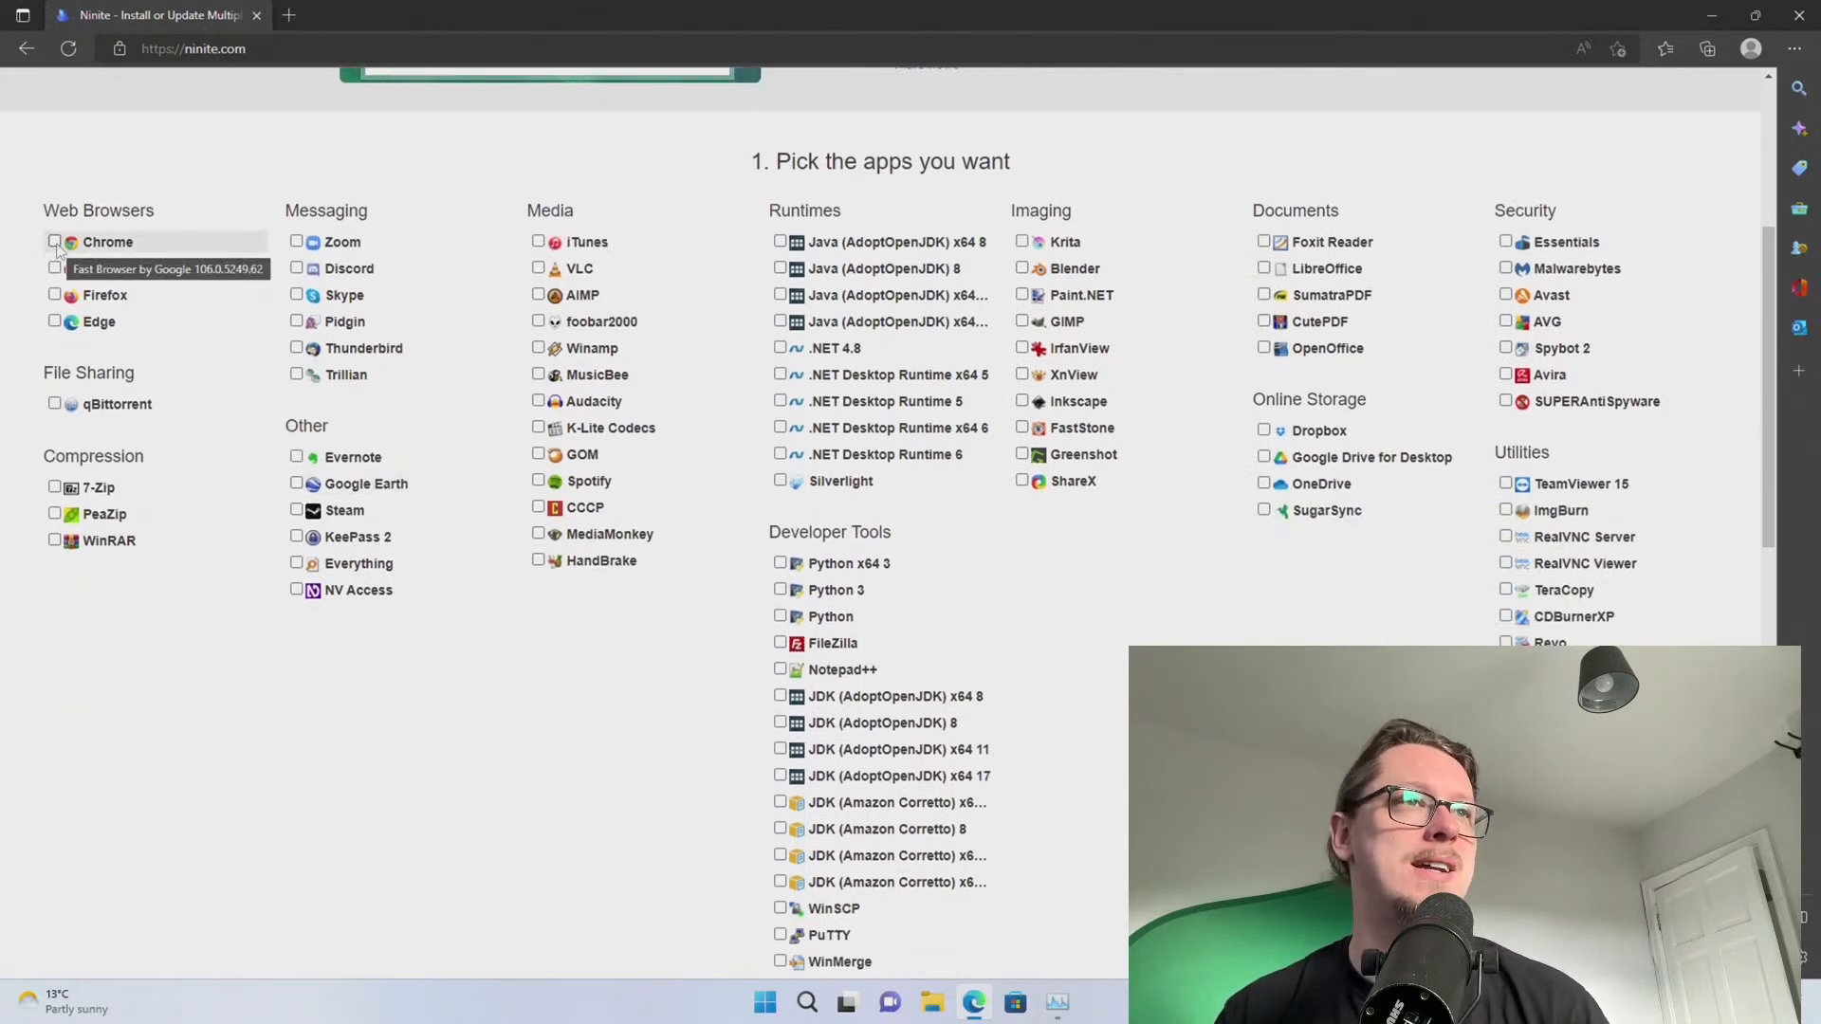
Select Chrome, 7-Zip, Zoom, Discord, Skype, Spotify and HandBrake on Ninite
left_click(55, 243)
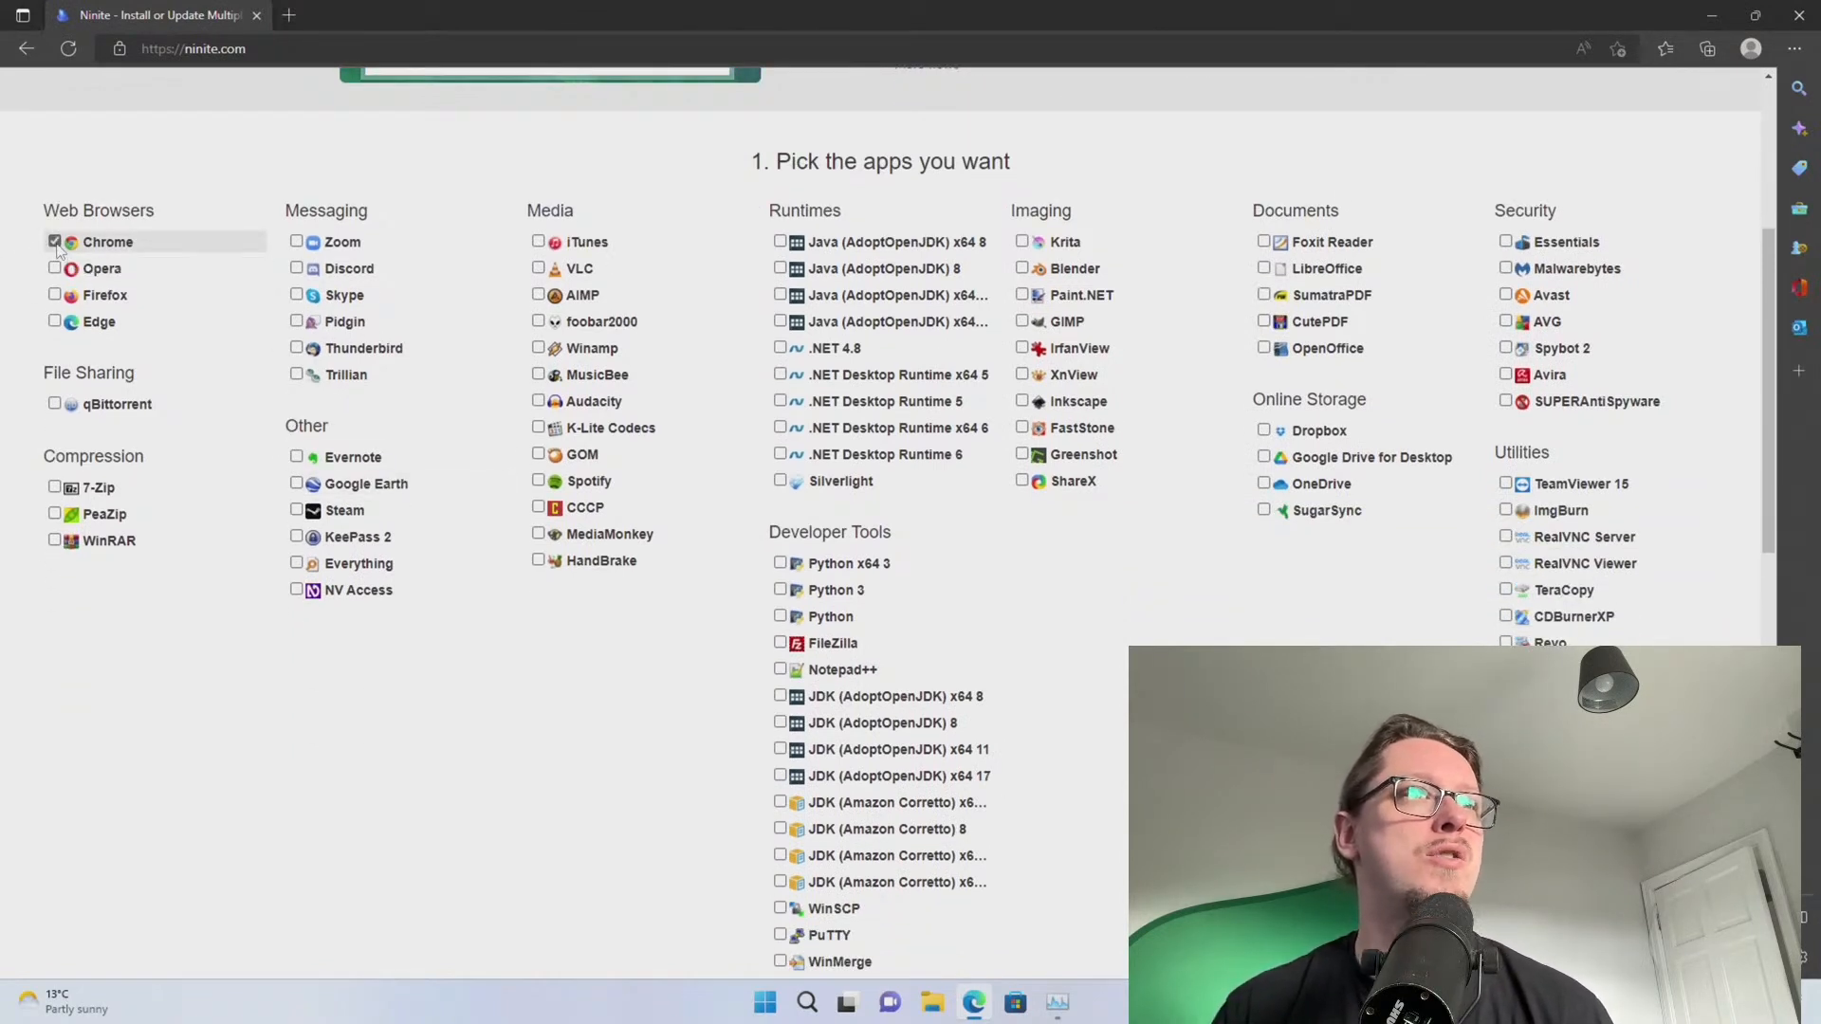
left_click(55, 488)
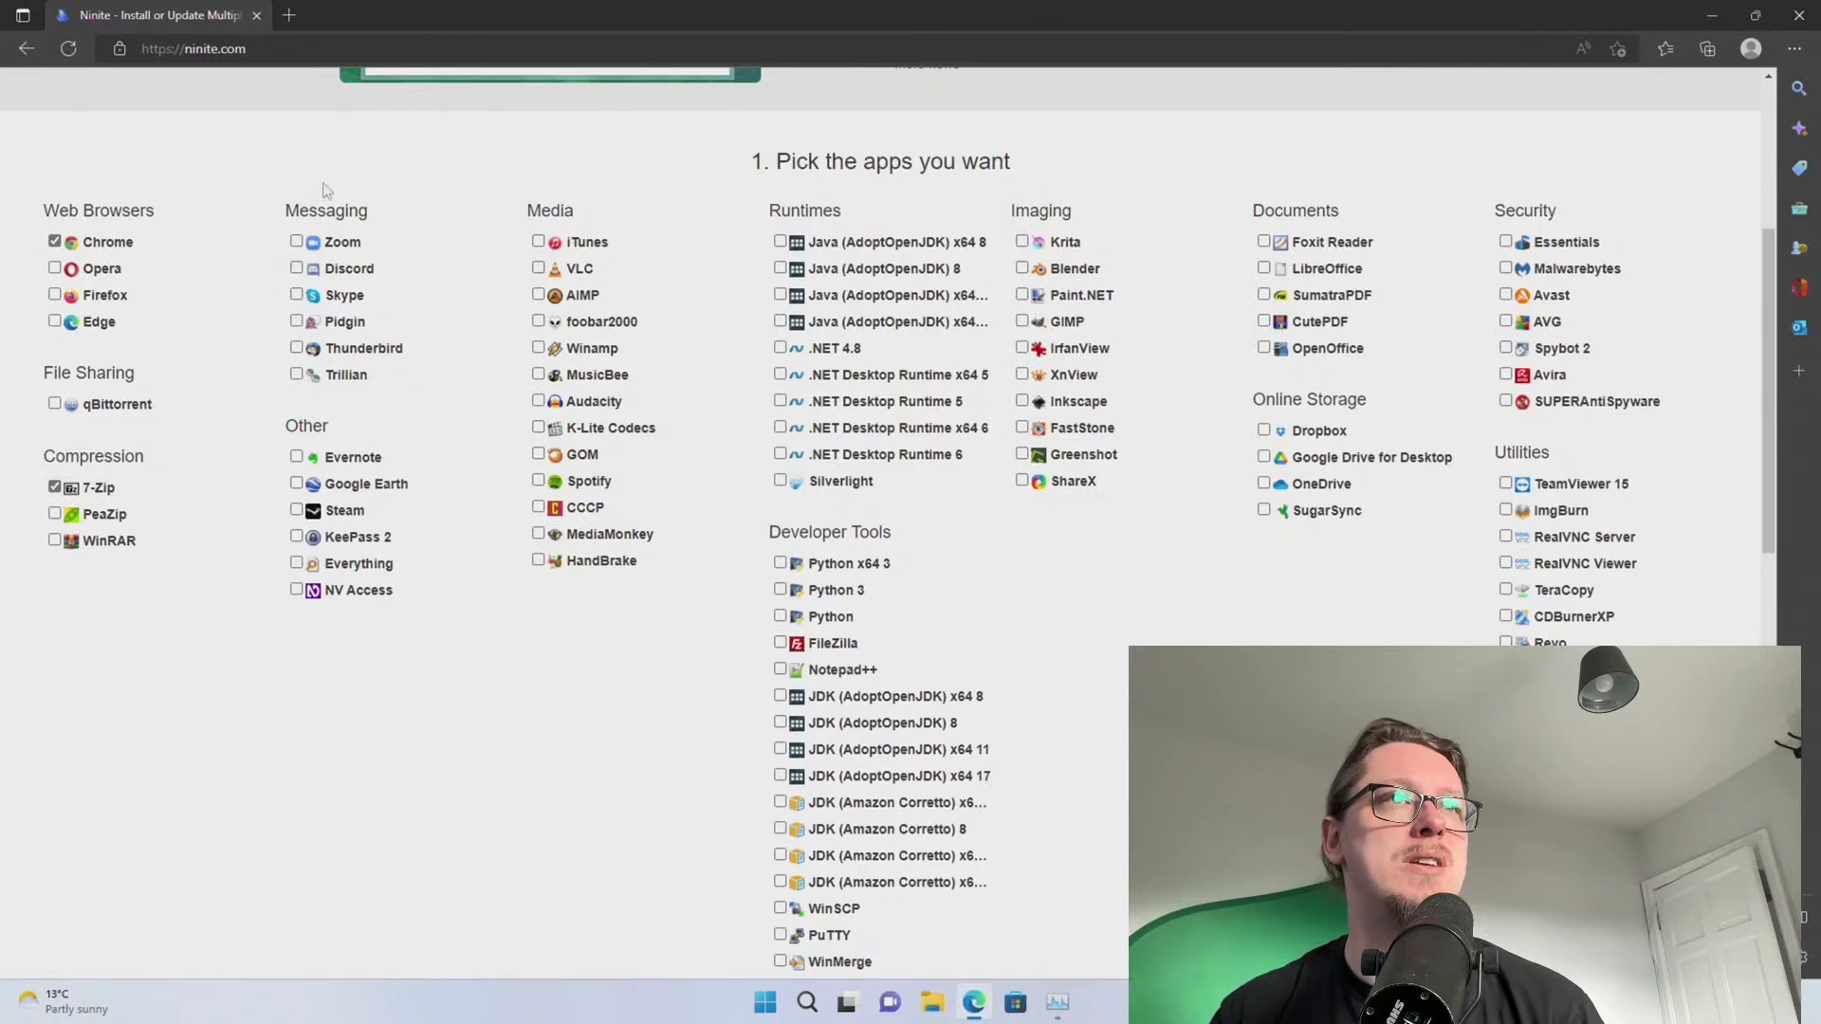
left_click(298, 243)
left_click(298, 269)
left_click(298, 297)
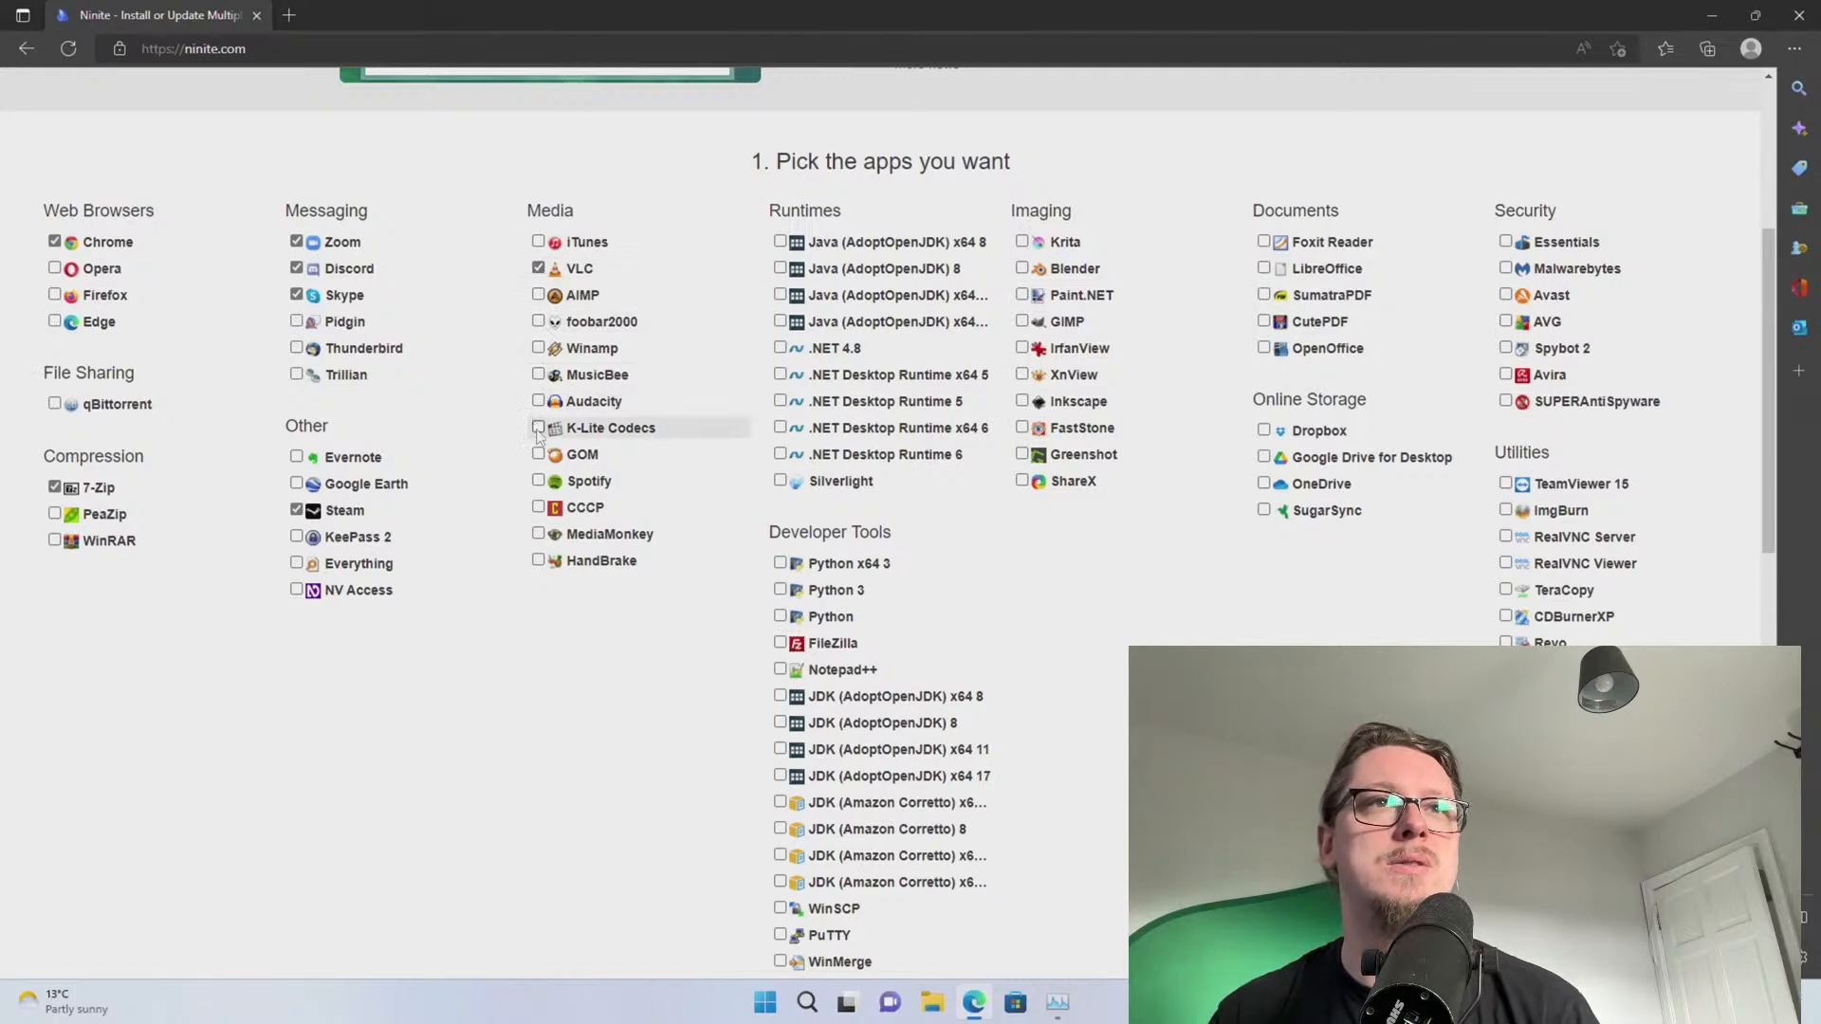
left_click(538, 481)
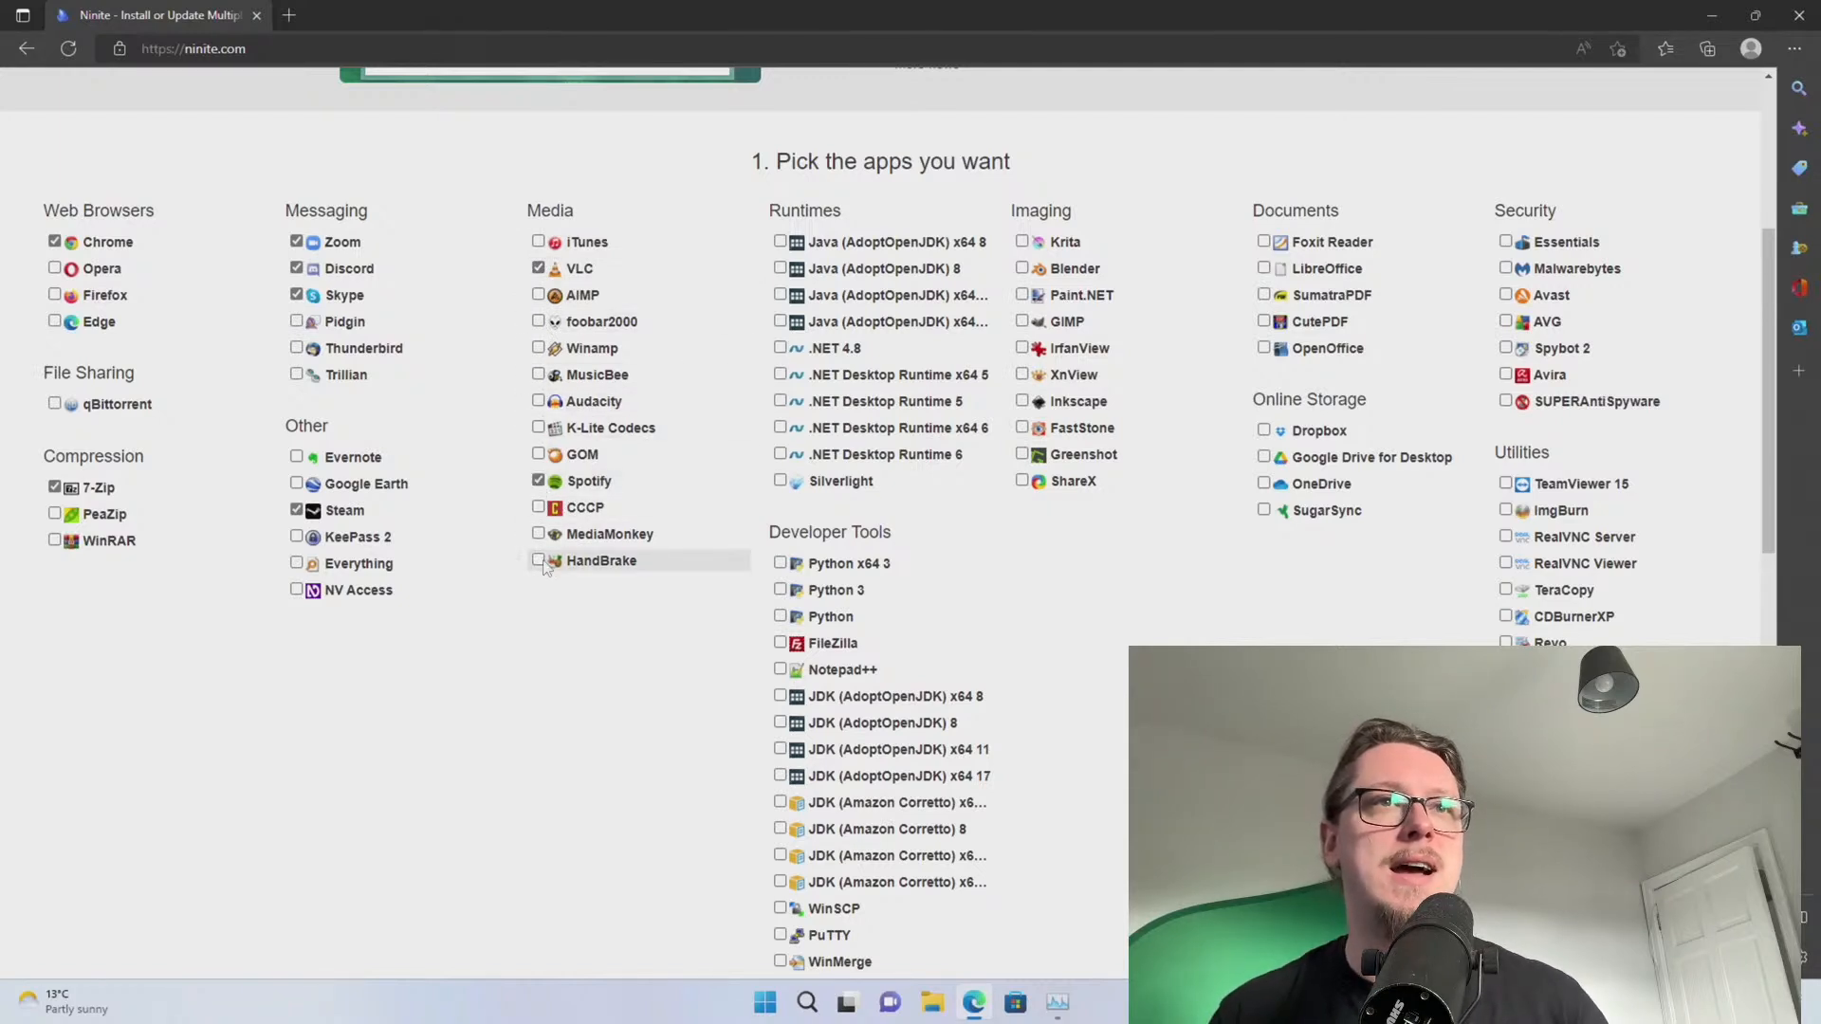
left_click(538, 561)
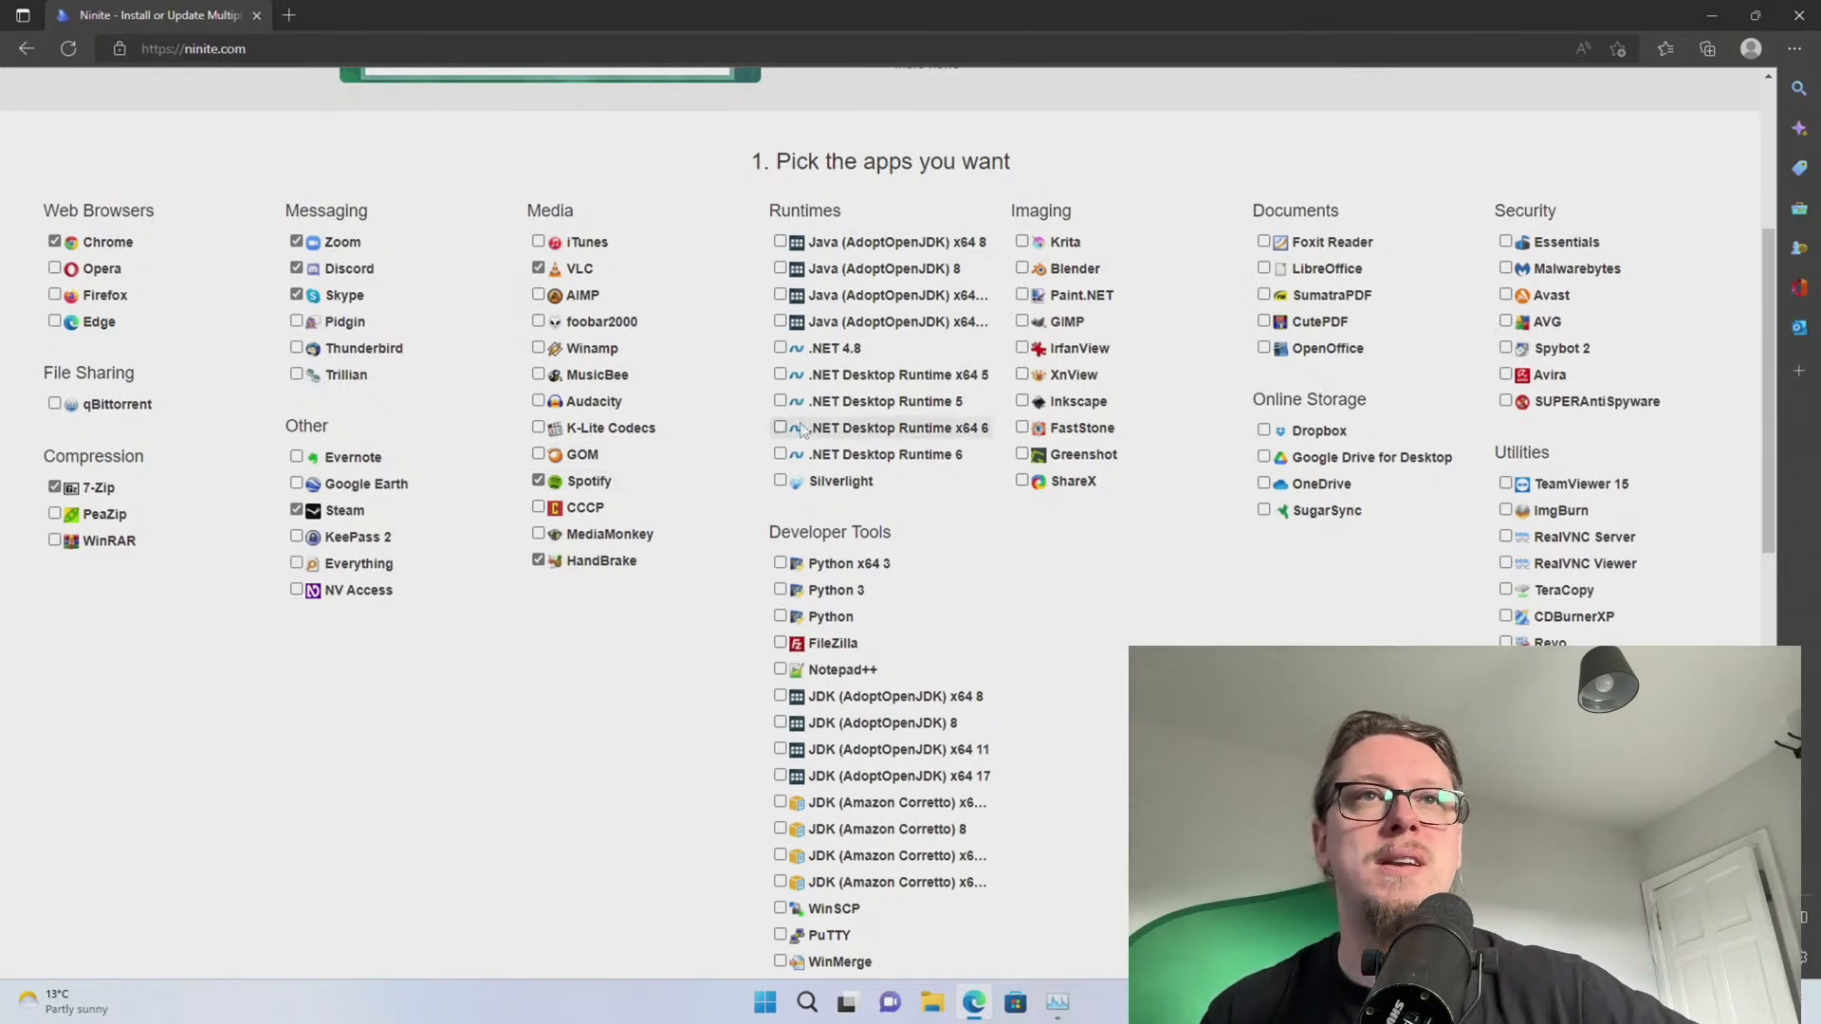
Add WinSCP, PuTTY and OpenOffice, then download and run the custom Ninite installer
scroll(801, 456, "down", 1)
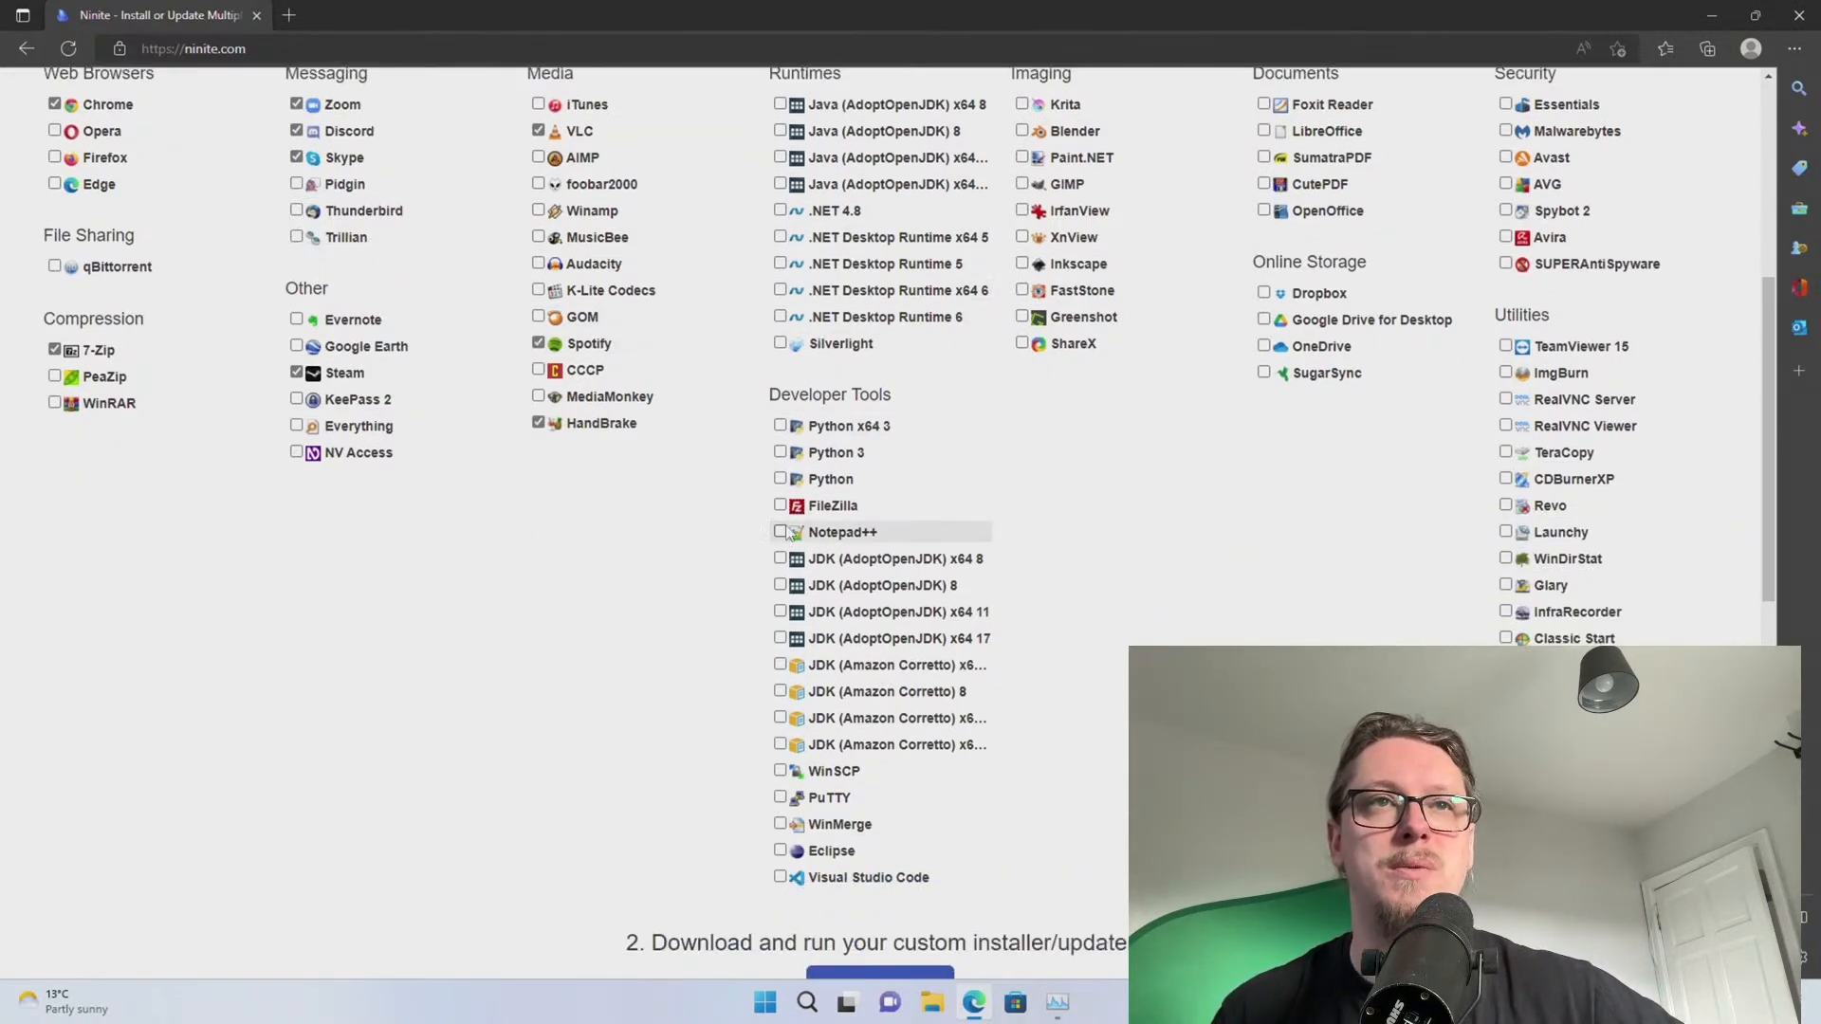
left_click(779, 772)
left_click(779, 797)
scroll(834, 692, "up", 1)
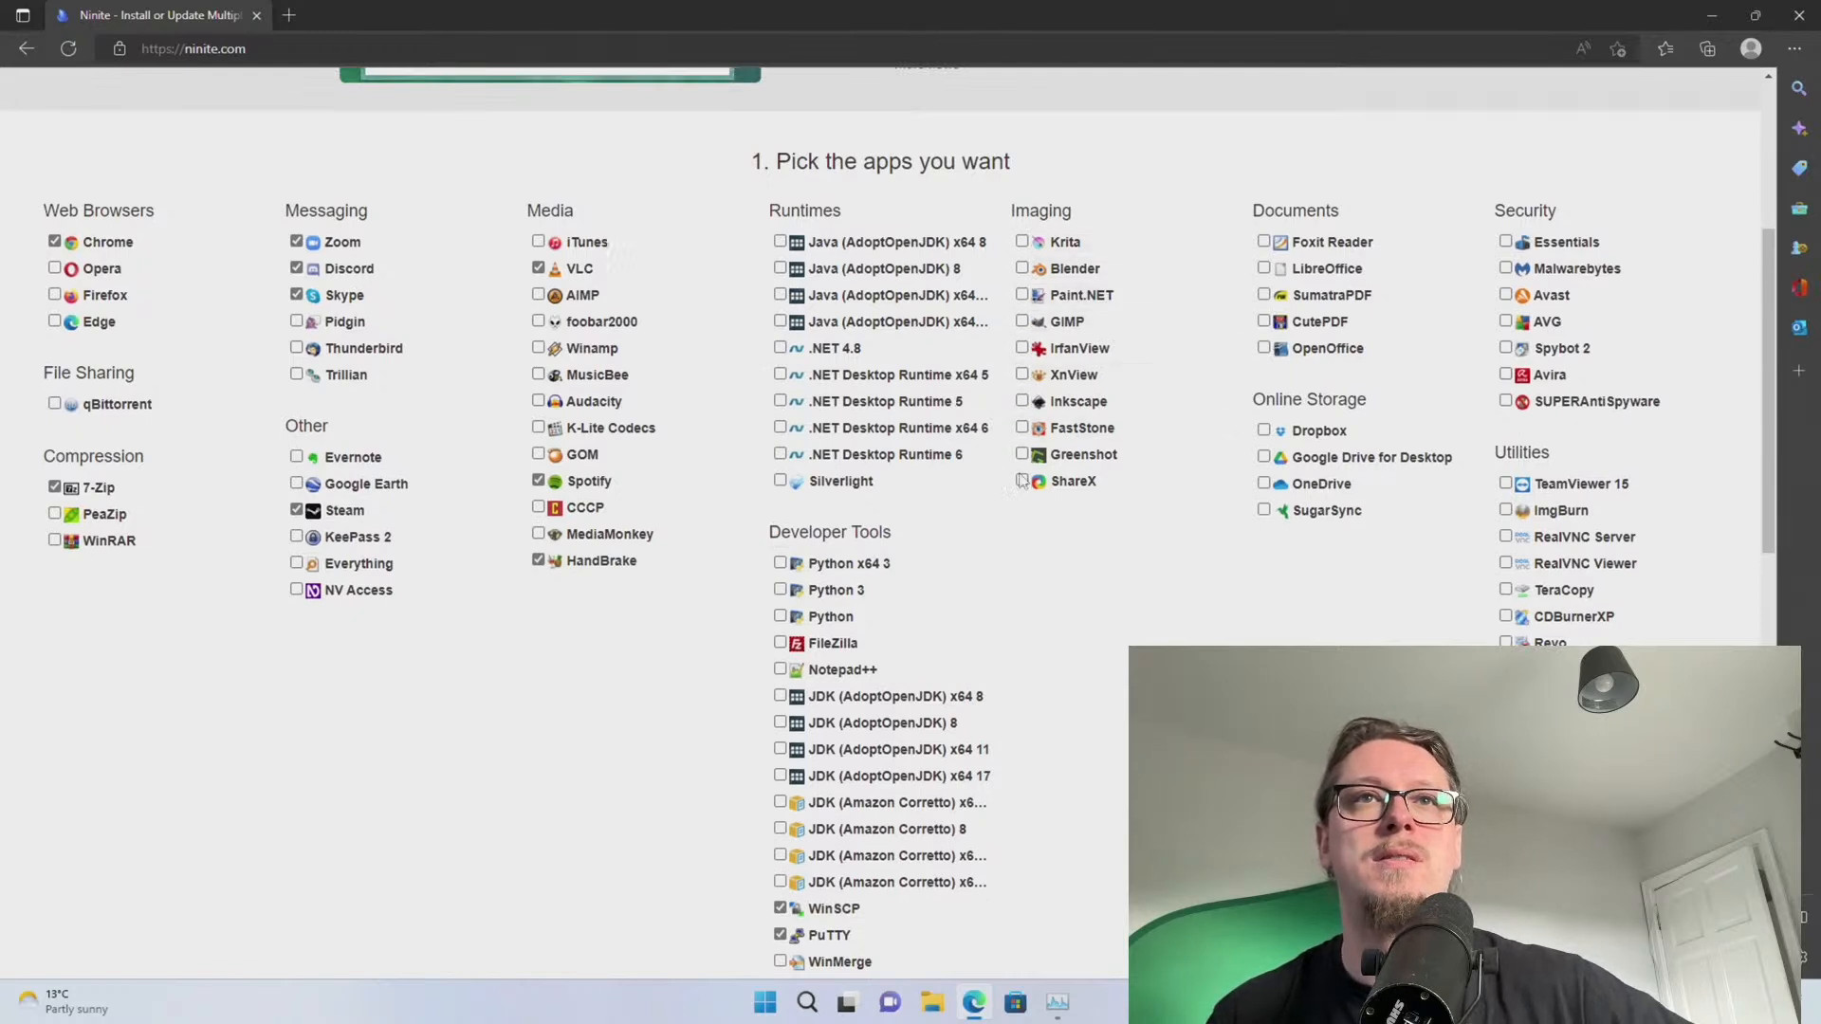
scroll(1328, 245, "up", 1)
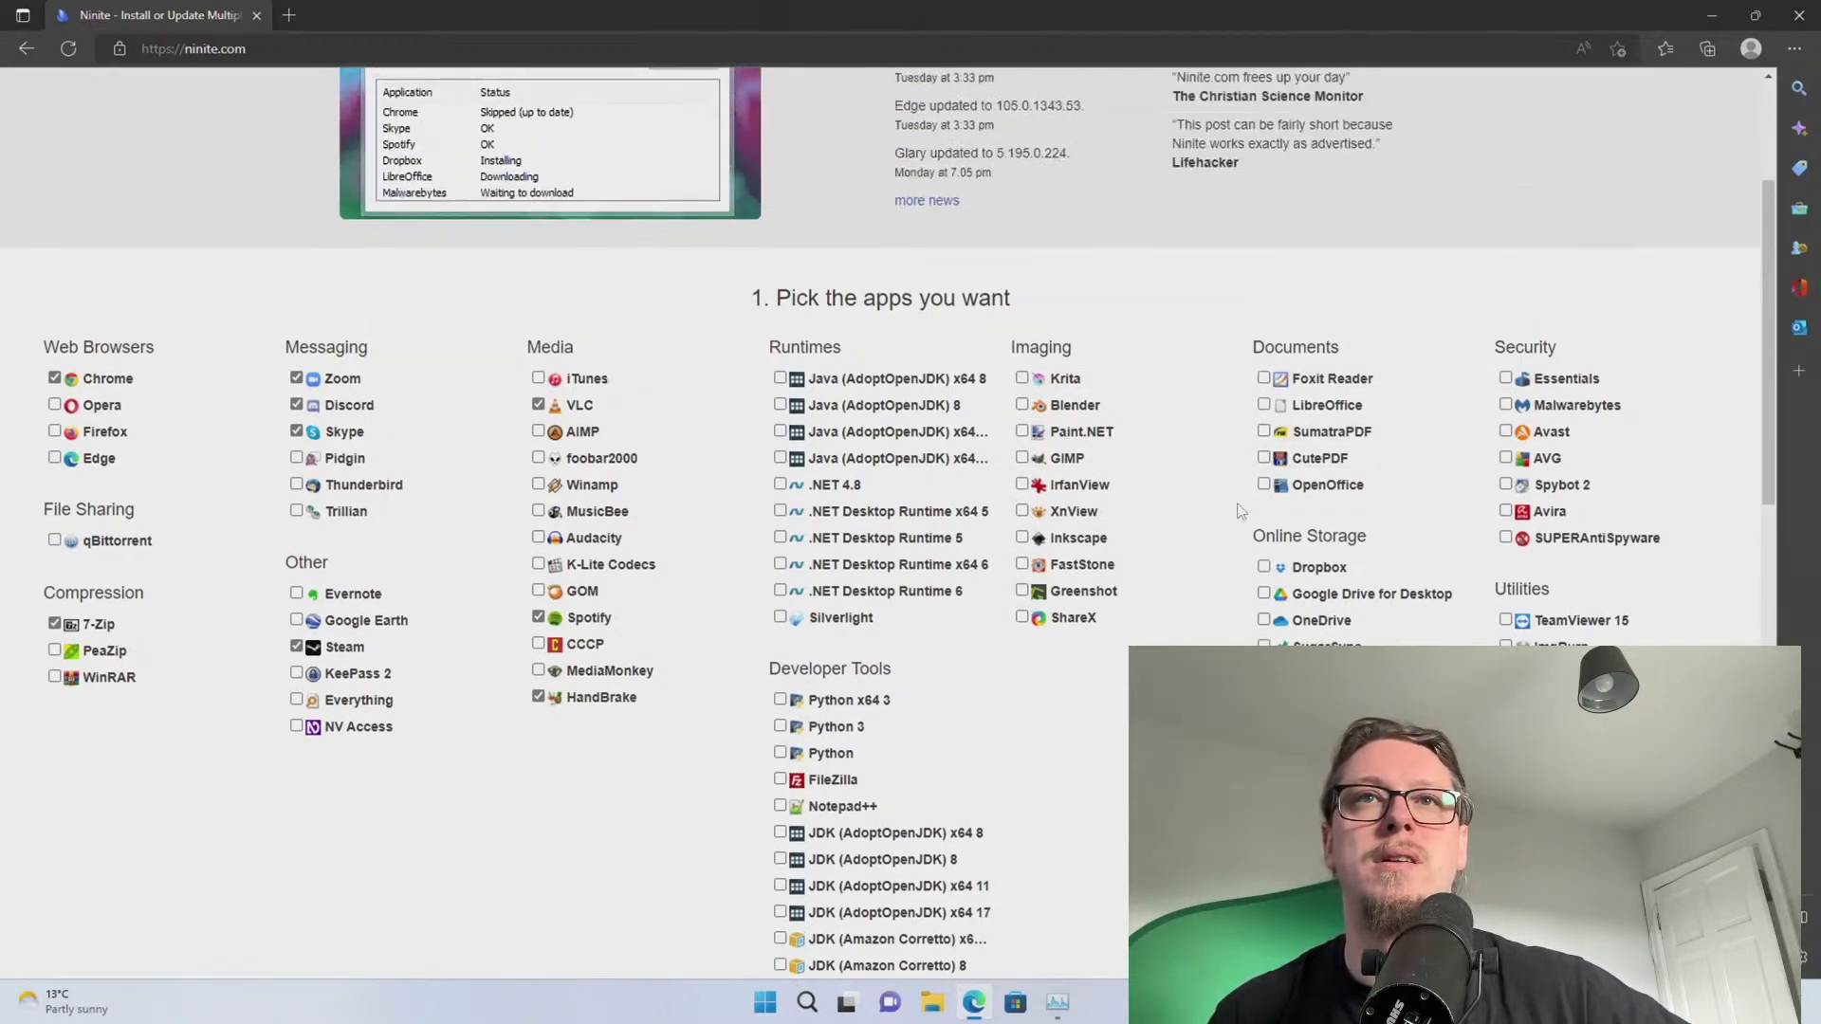
left_click(1271, 486)
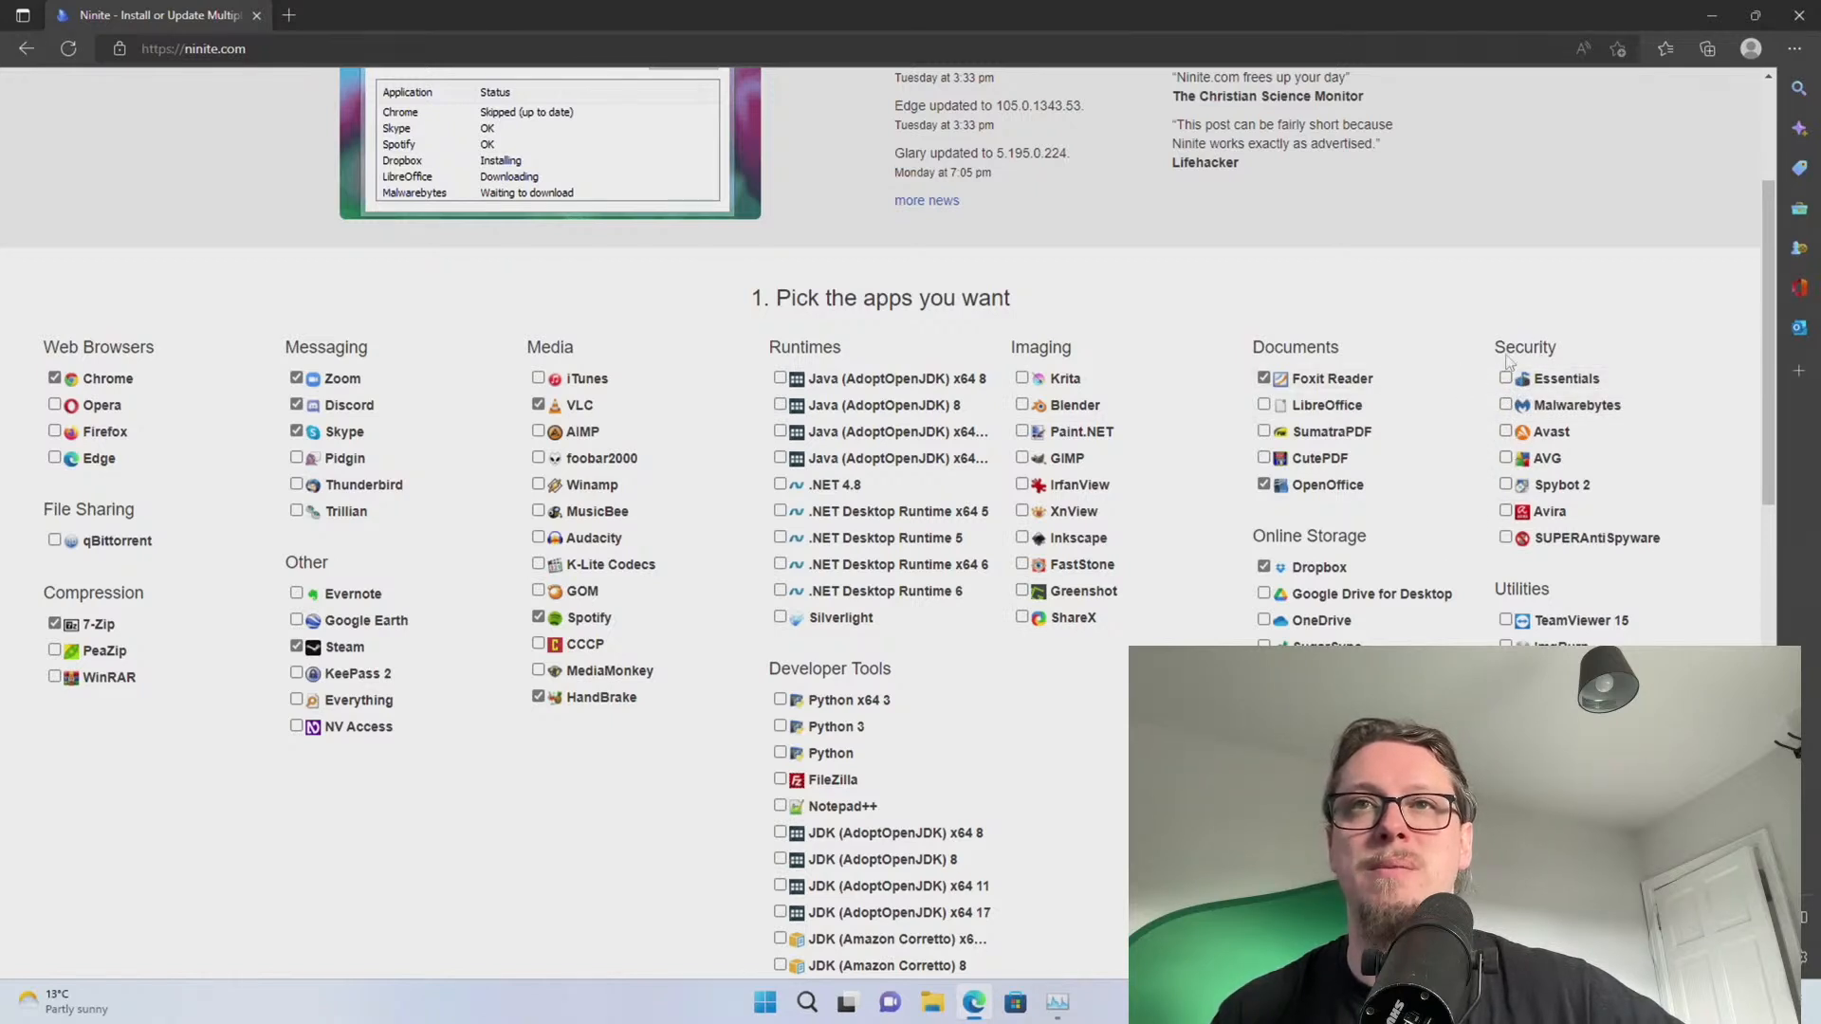
scroll(1503, 474, "down", 1)
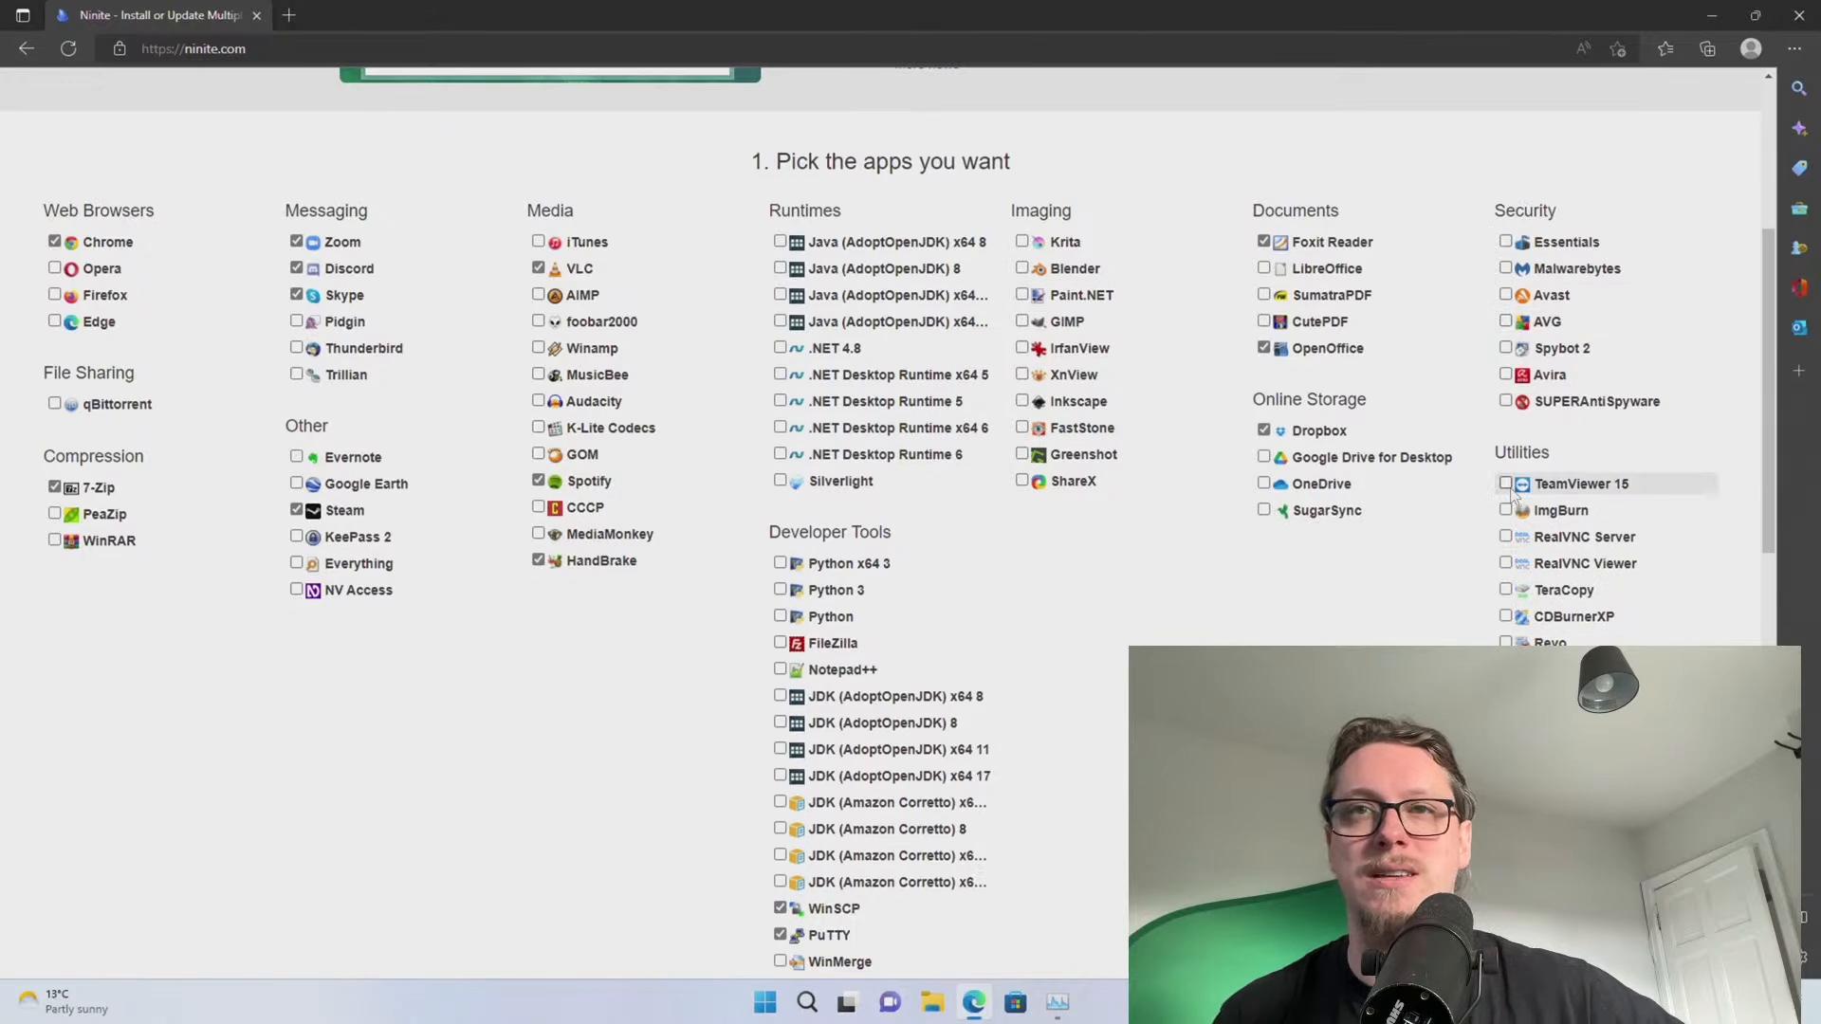
scroll(1537, 607, "down", 1)
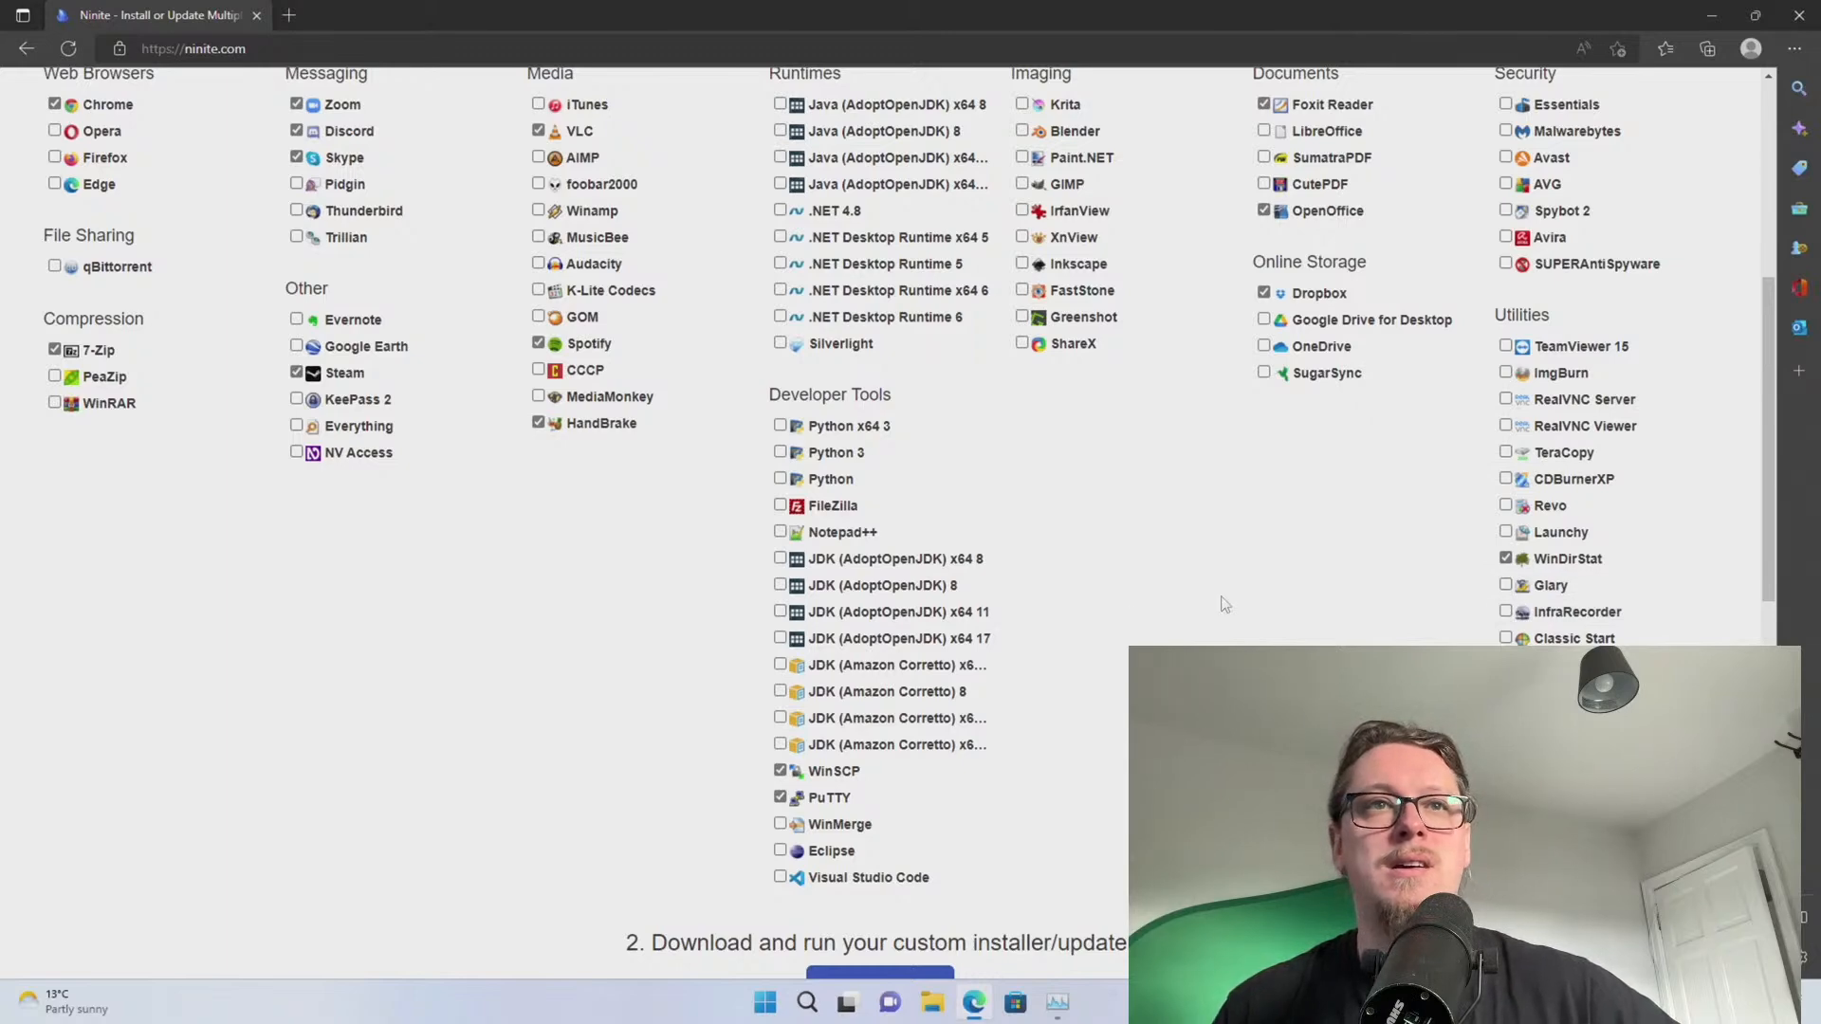
scroll(1223, 604, "down", 3)
left_click(887, 713)
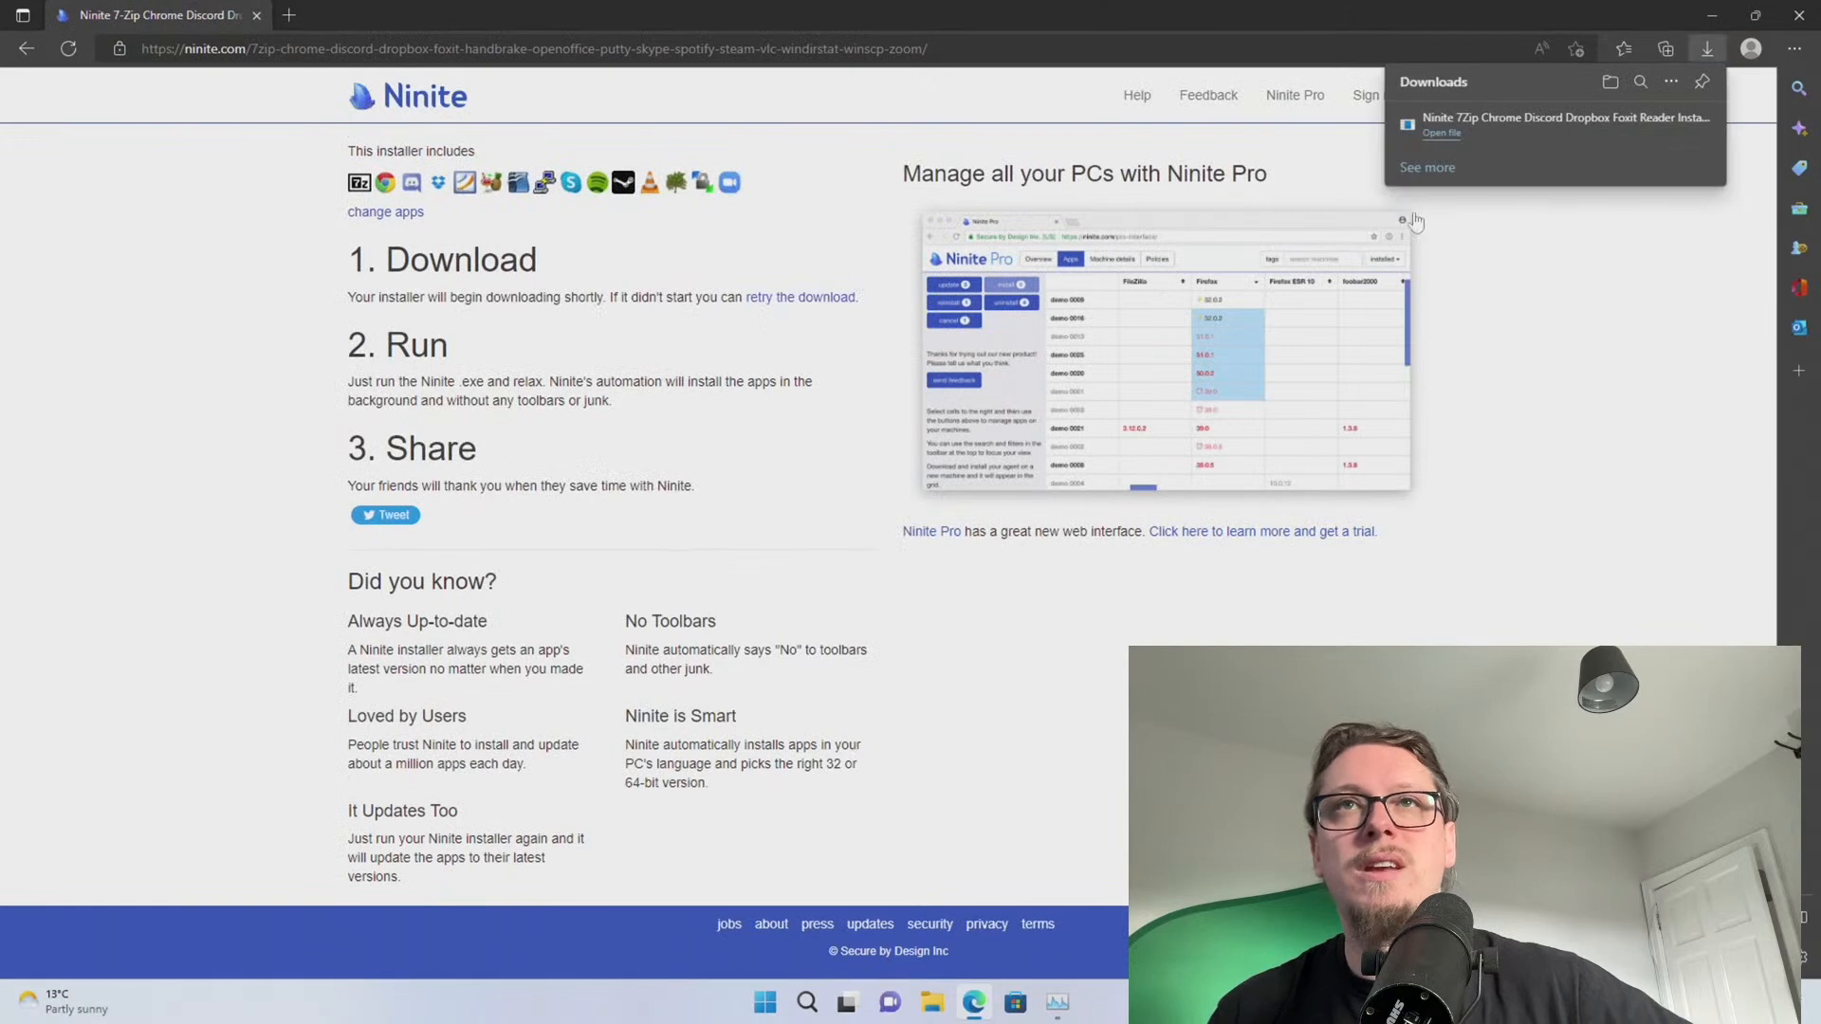
left_click(1439, 133)
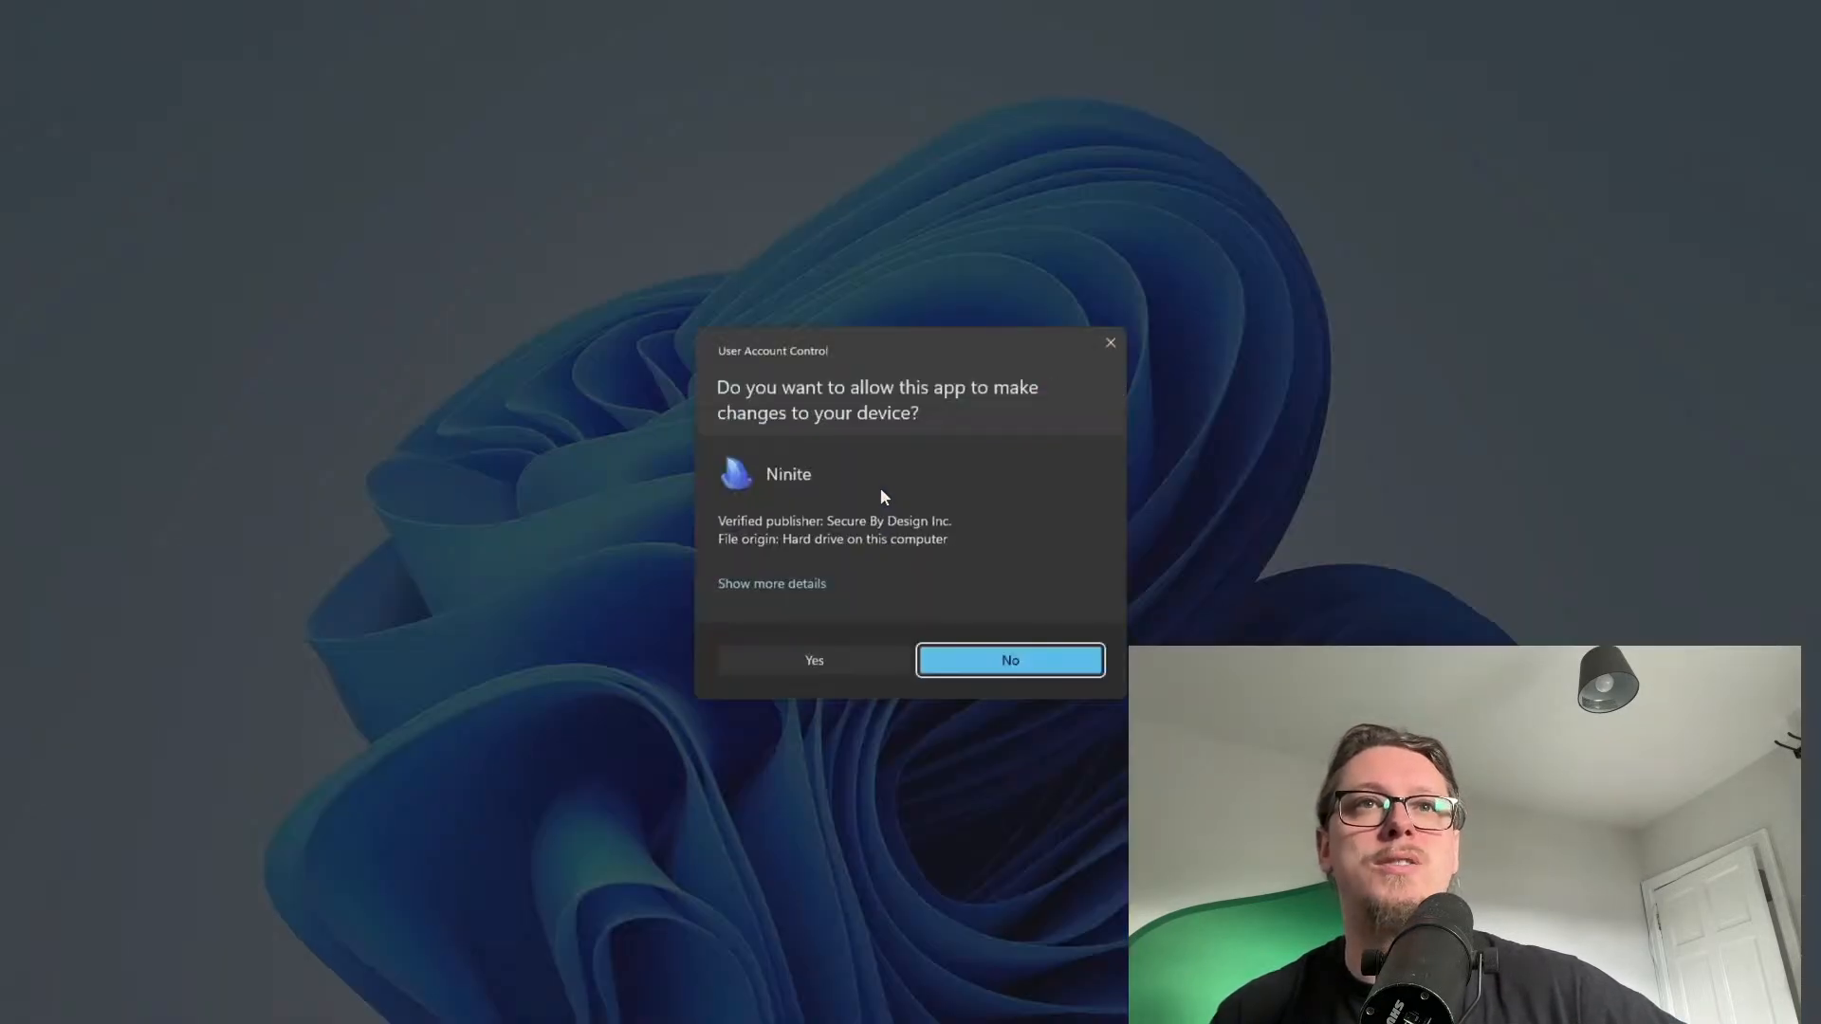
Approve the Ninite installer and scroll its per-app progress list from WinSCP to HandBrake
left_click(858, 662)
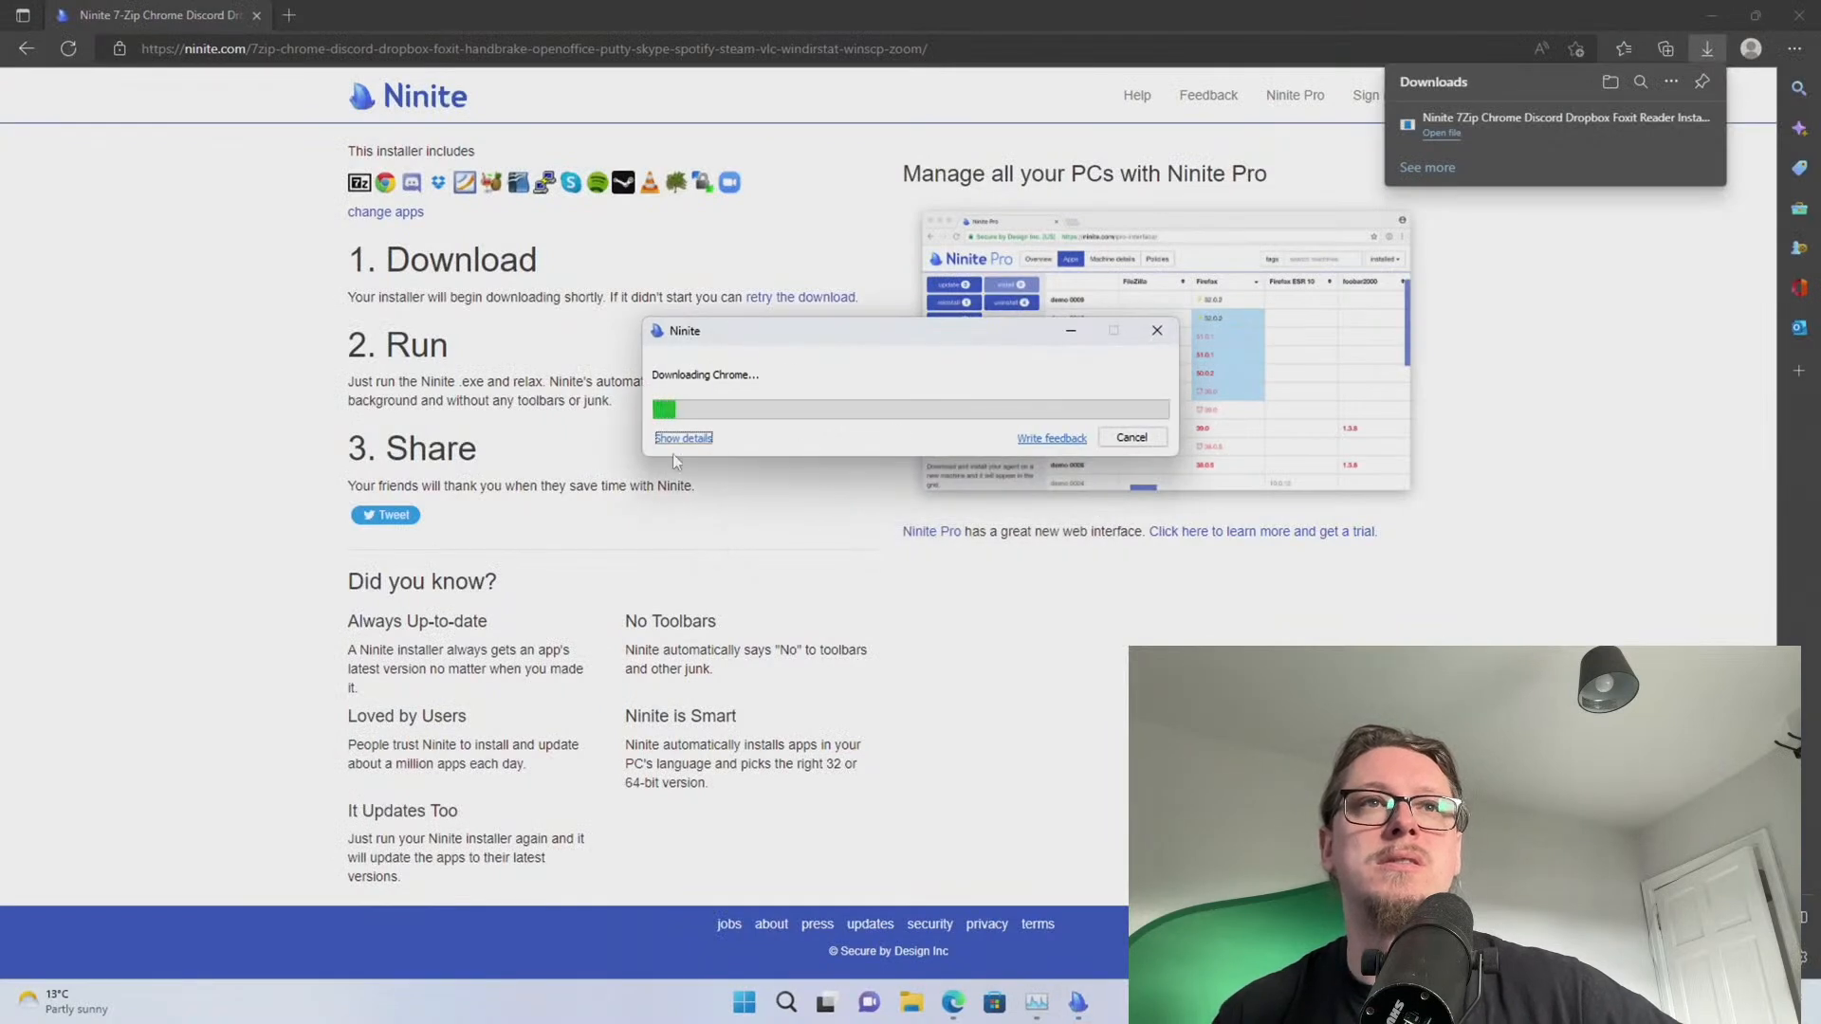
left_click(683, 440)
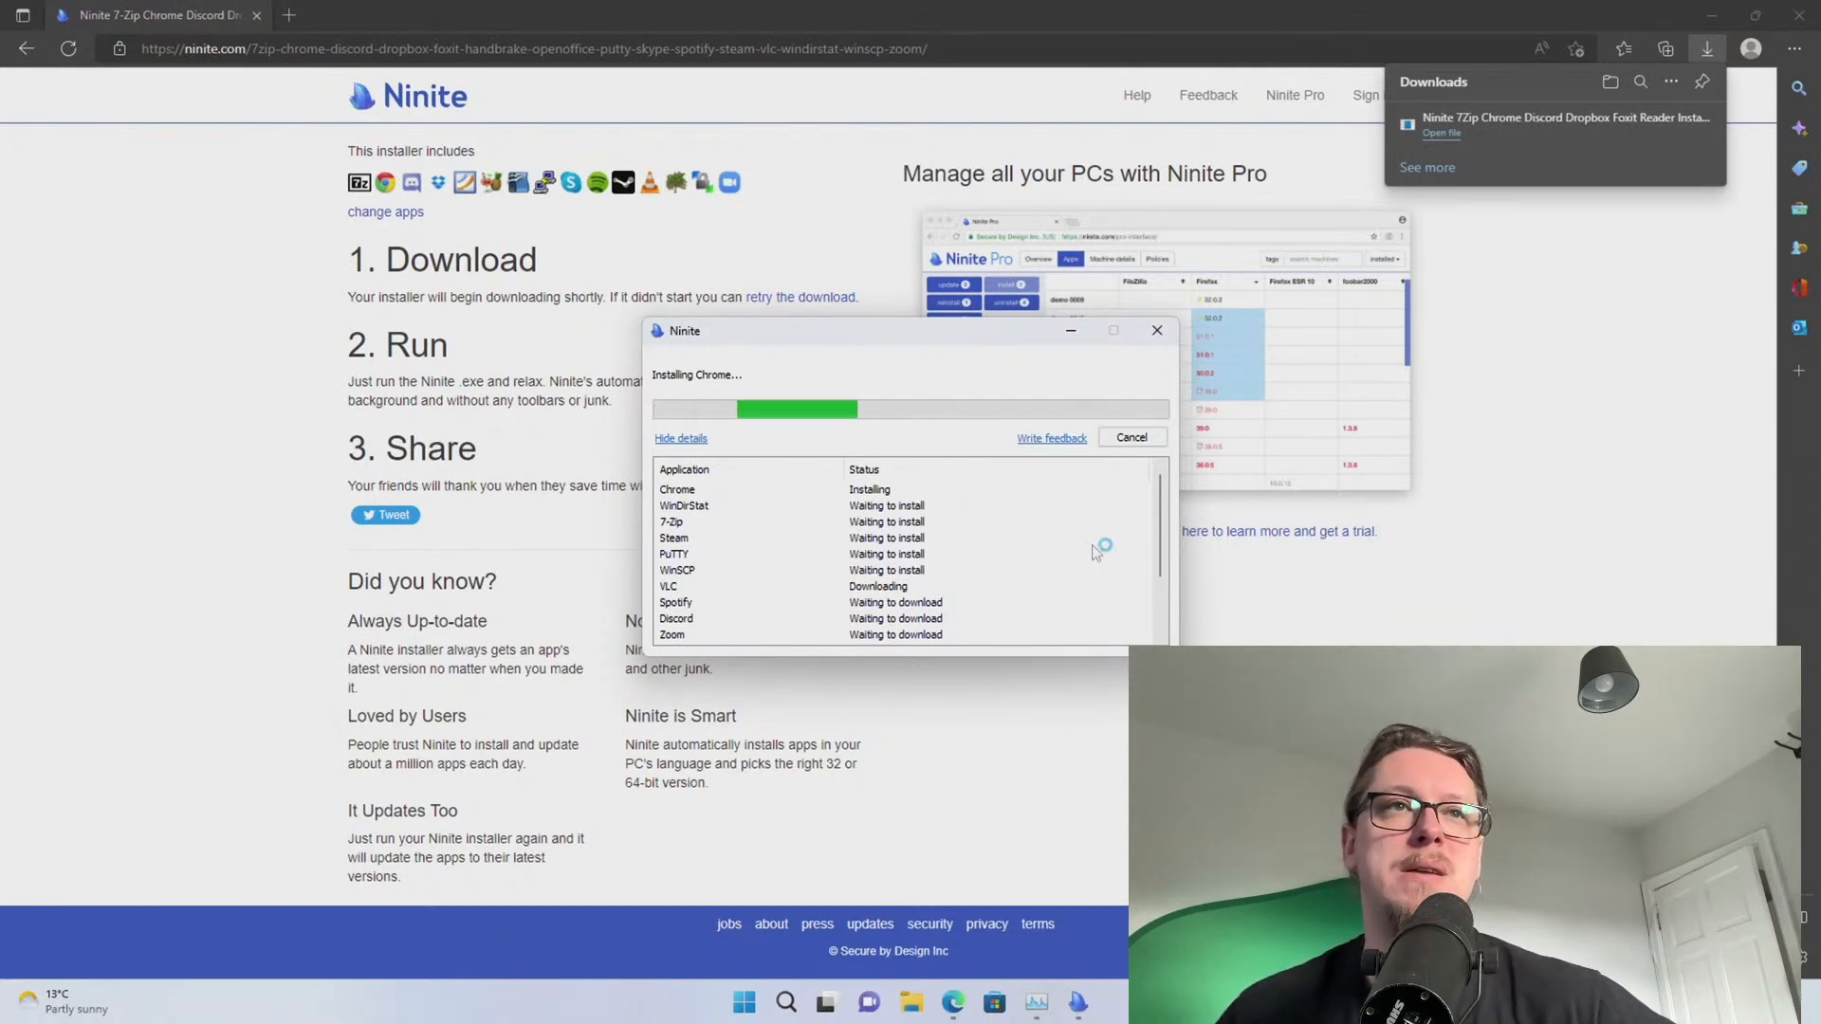
scroll(1097, 552, "down", 2)
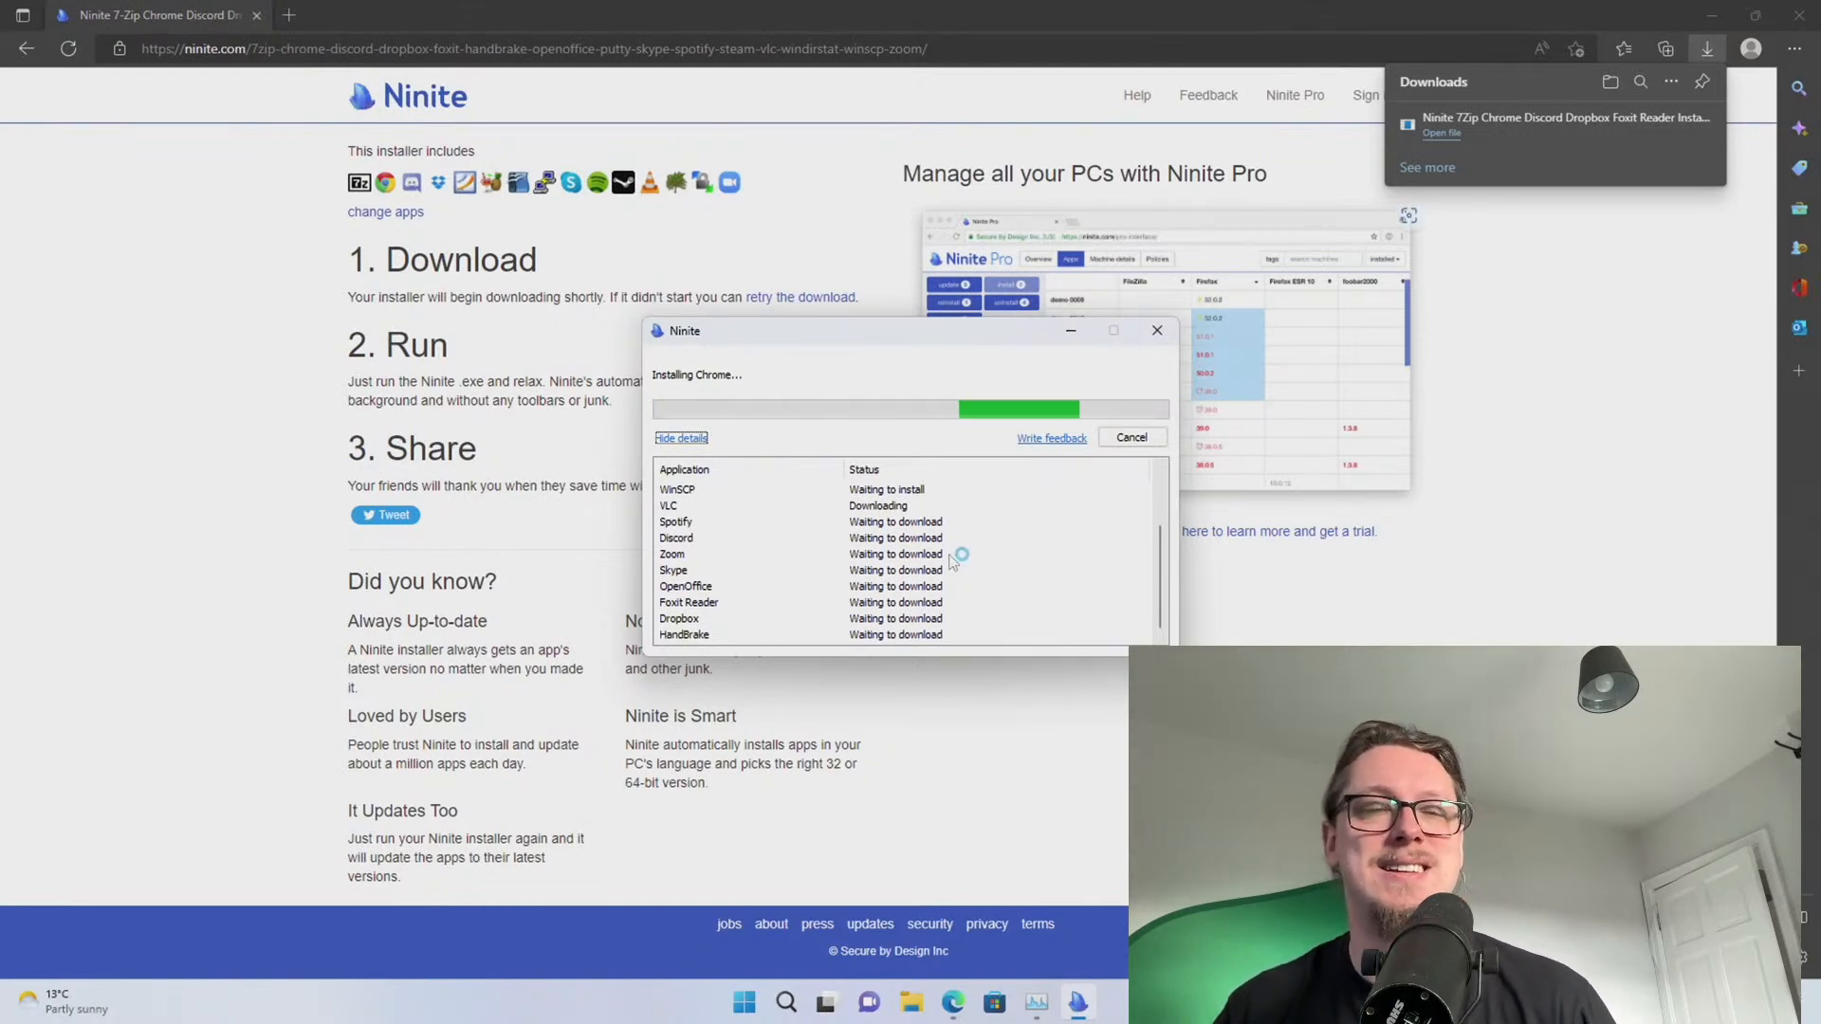
left_click(347, 48)
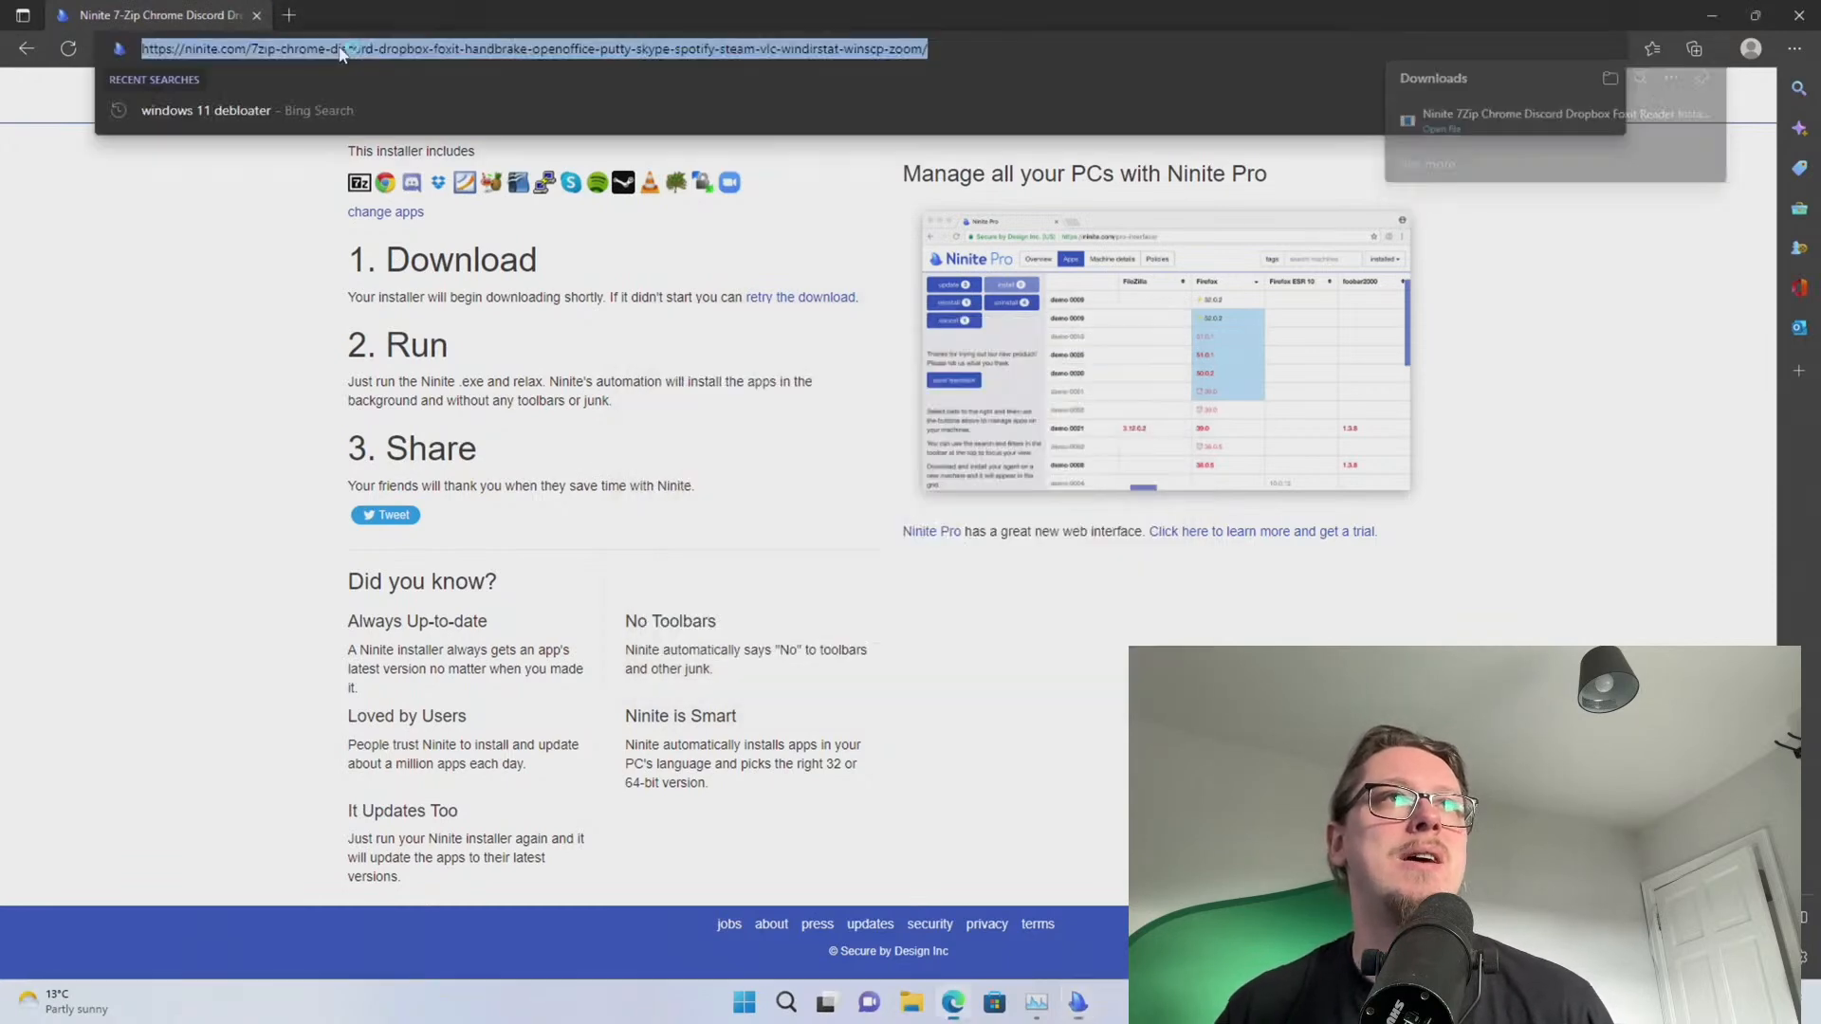
Close Edge, start the Chrome sign-in, and move Chrome off screen to reveal Ninite's progress
left_click(1801, 13)
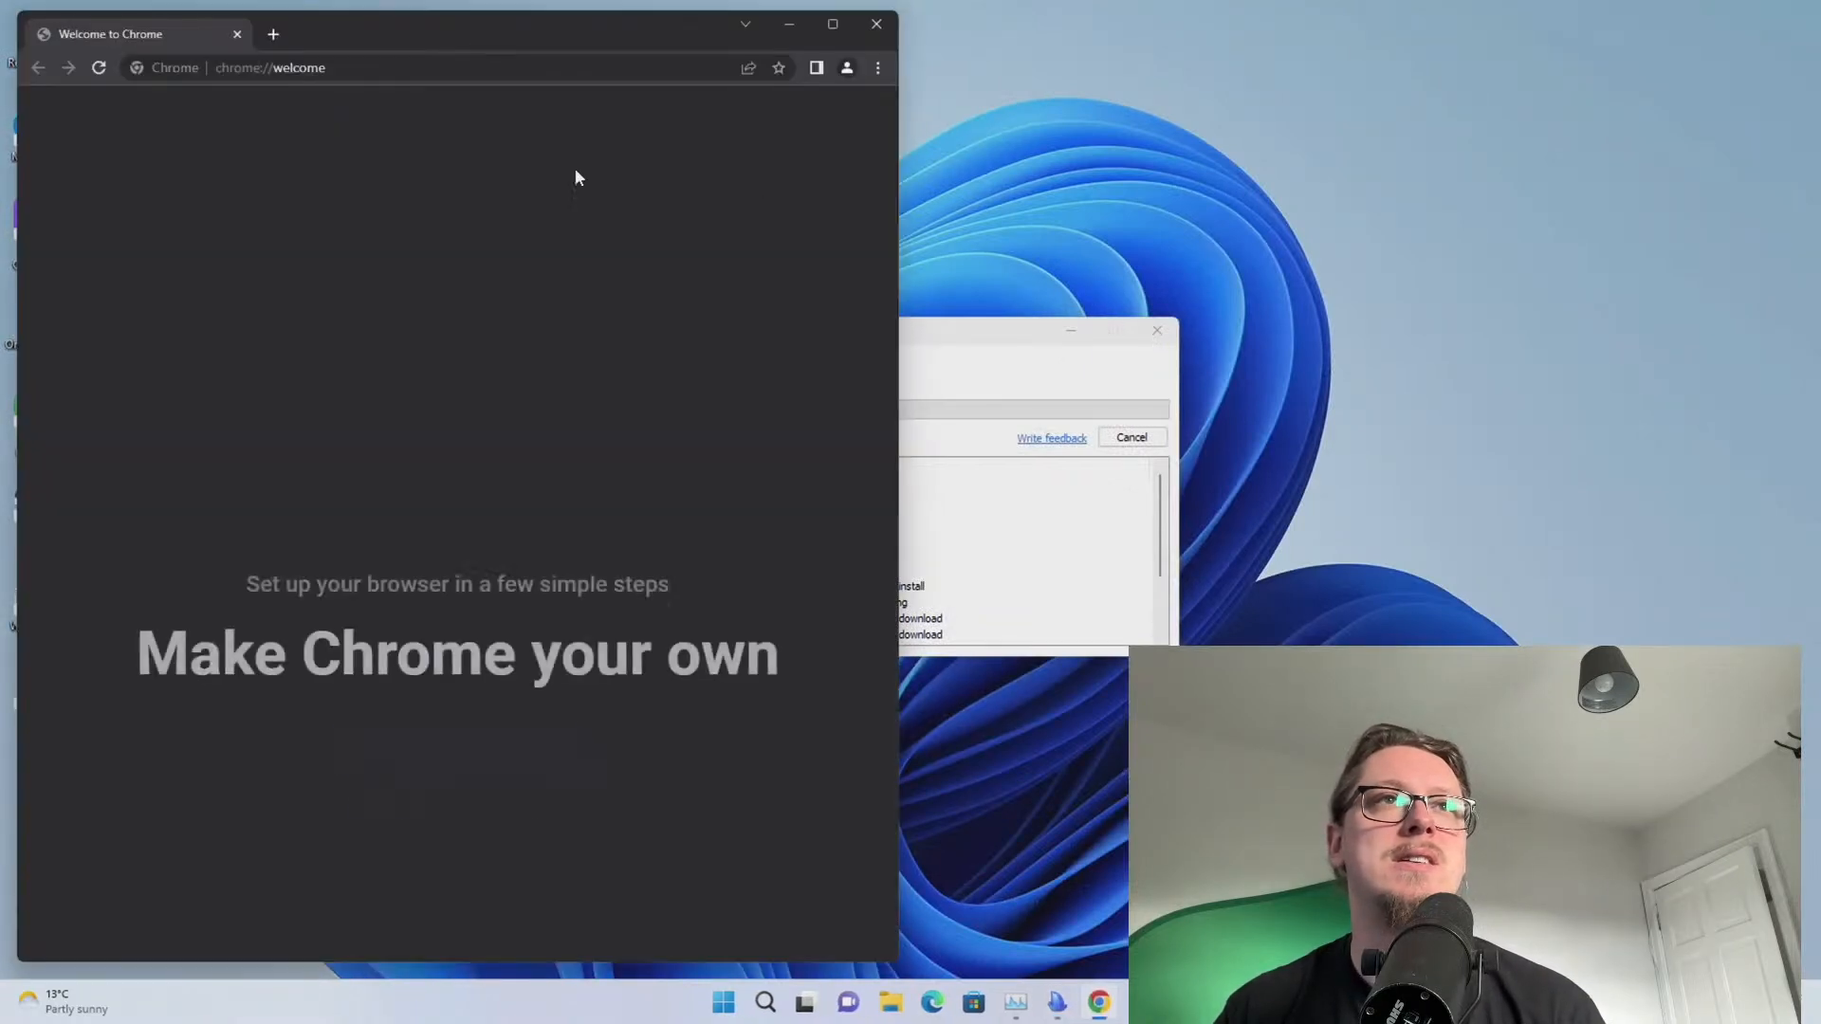
left_click(470, 802)
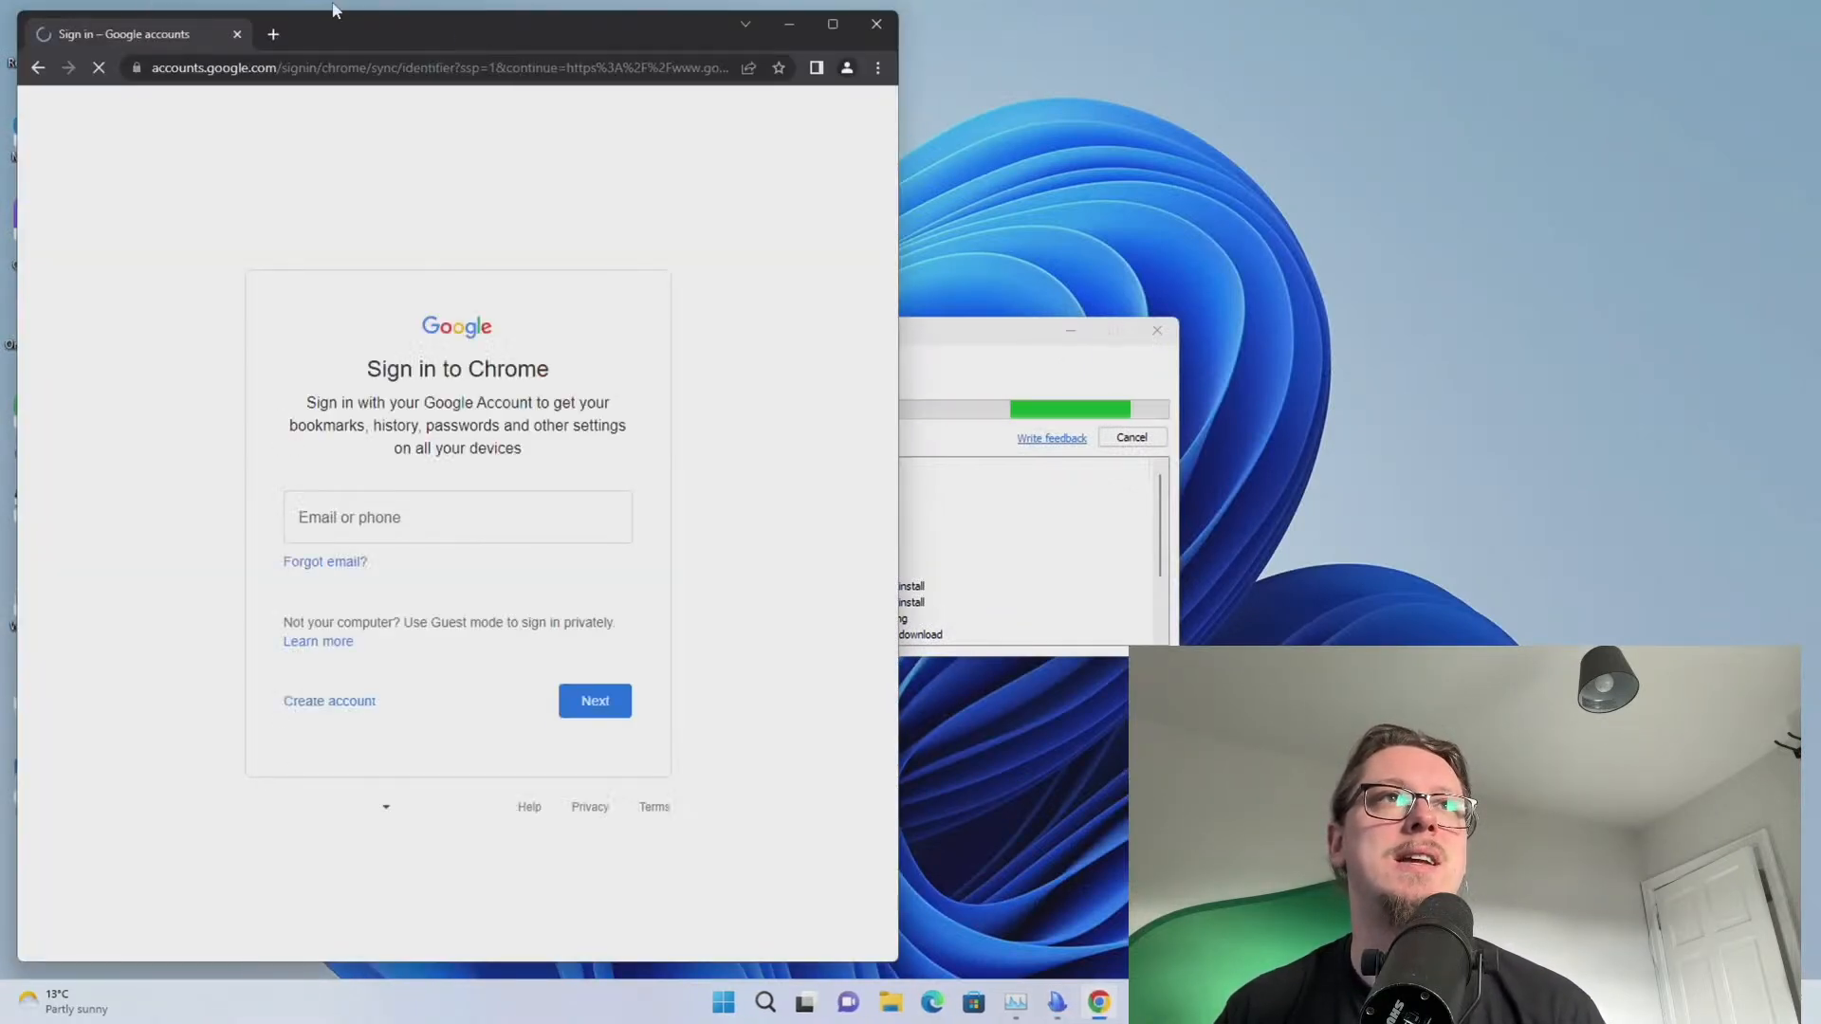
left_click_drag(346, 36, 1820, 38)
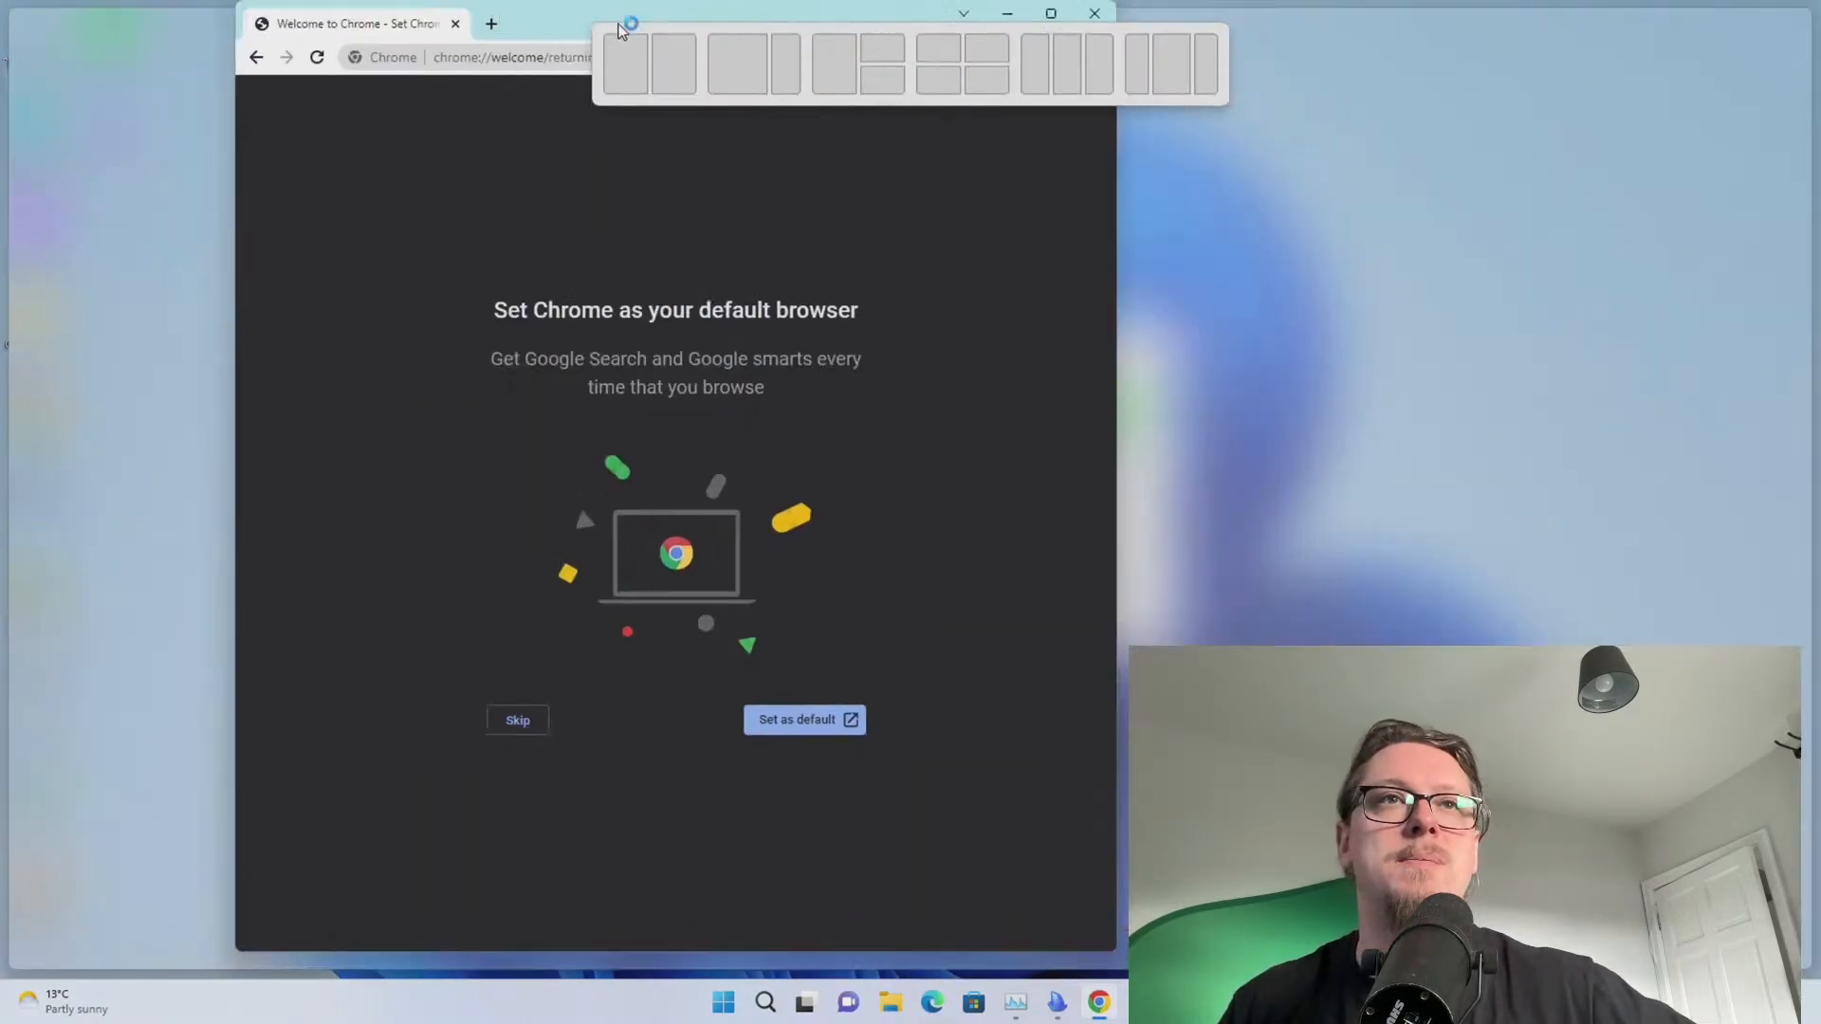
Bring Chrome back on screen, widen it on the left, and move Ninite to the right
left_click_drag(621, 31, 485, 62)
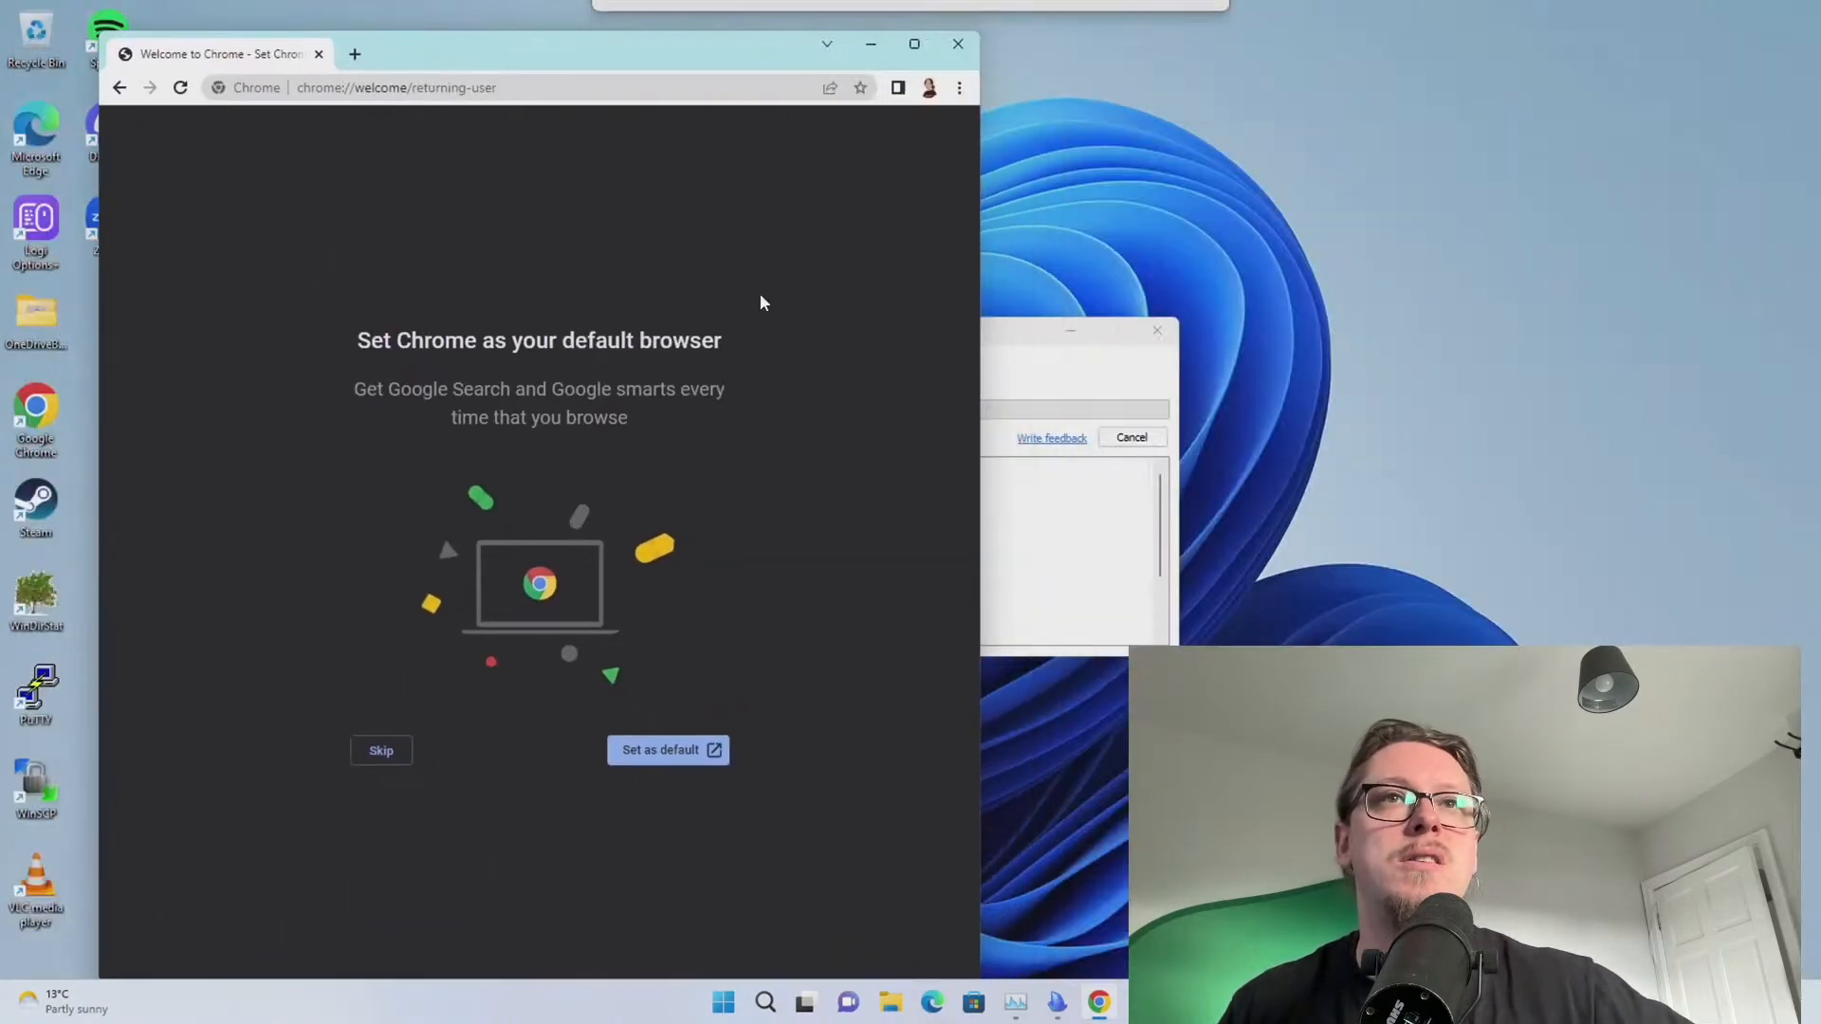
left_click(1063, 529)
left_click_drag(898, 339, 1337, 325)
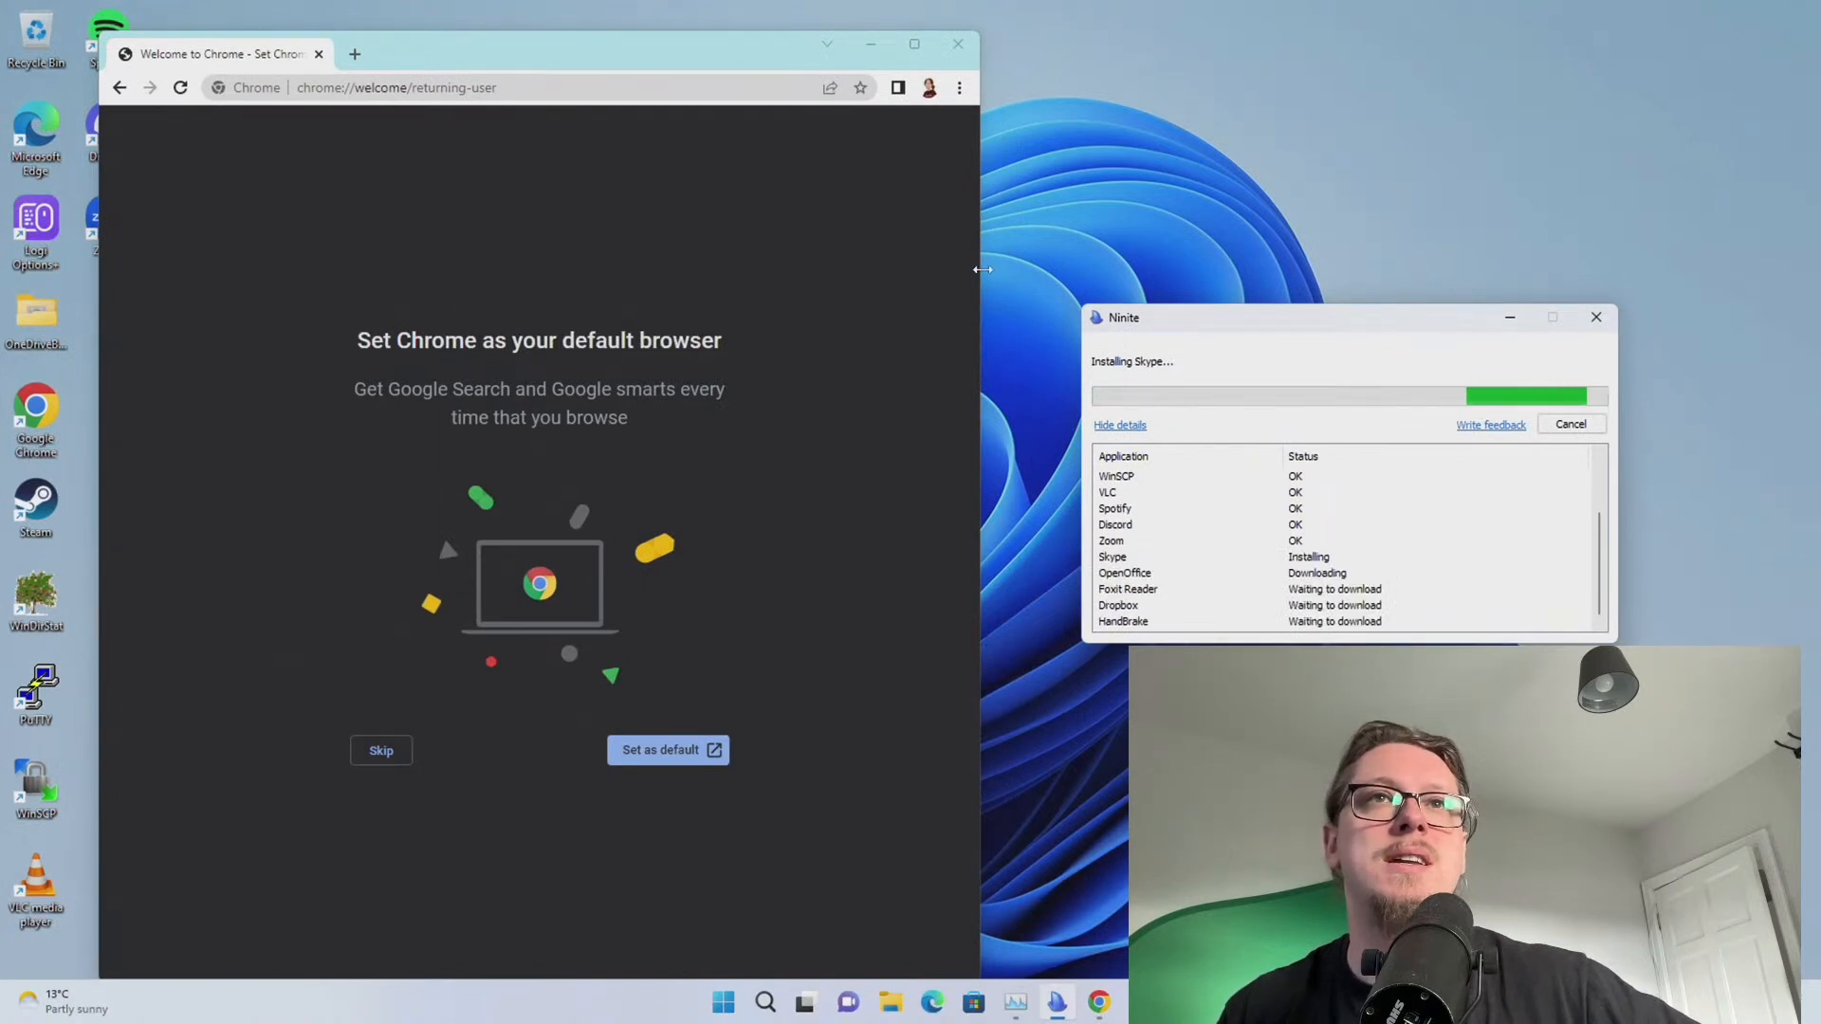
left_click_drag(983, 270, 1098, 270)
left_click_drag(724, 37, 645, 48)
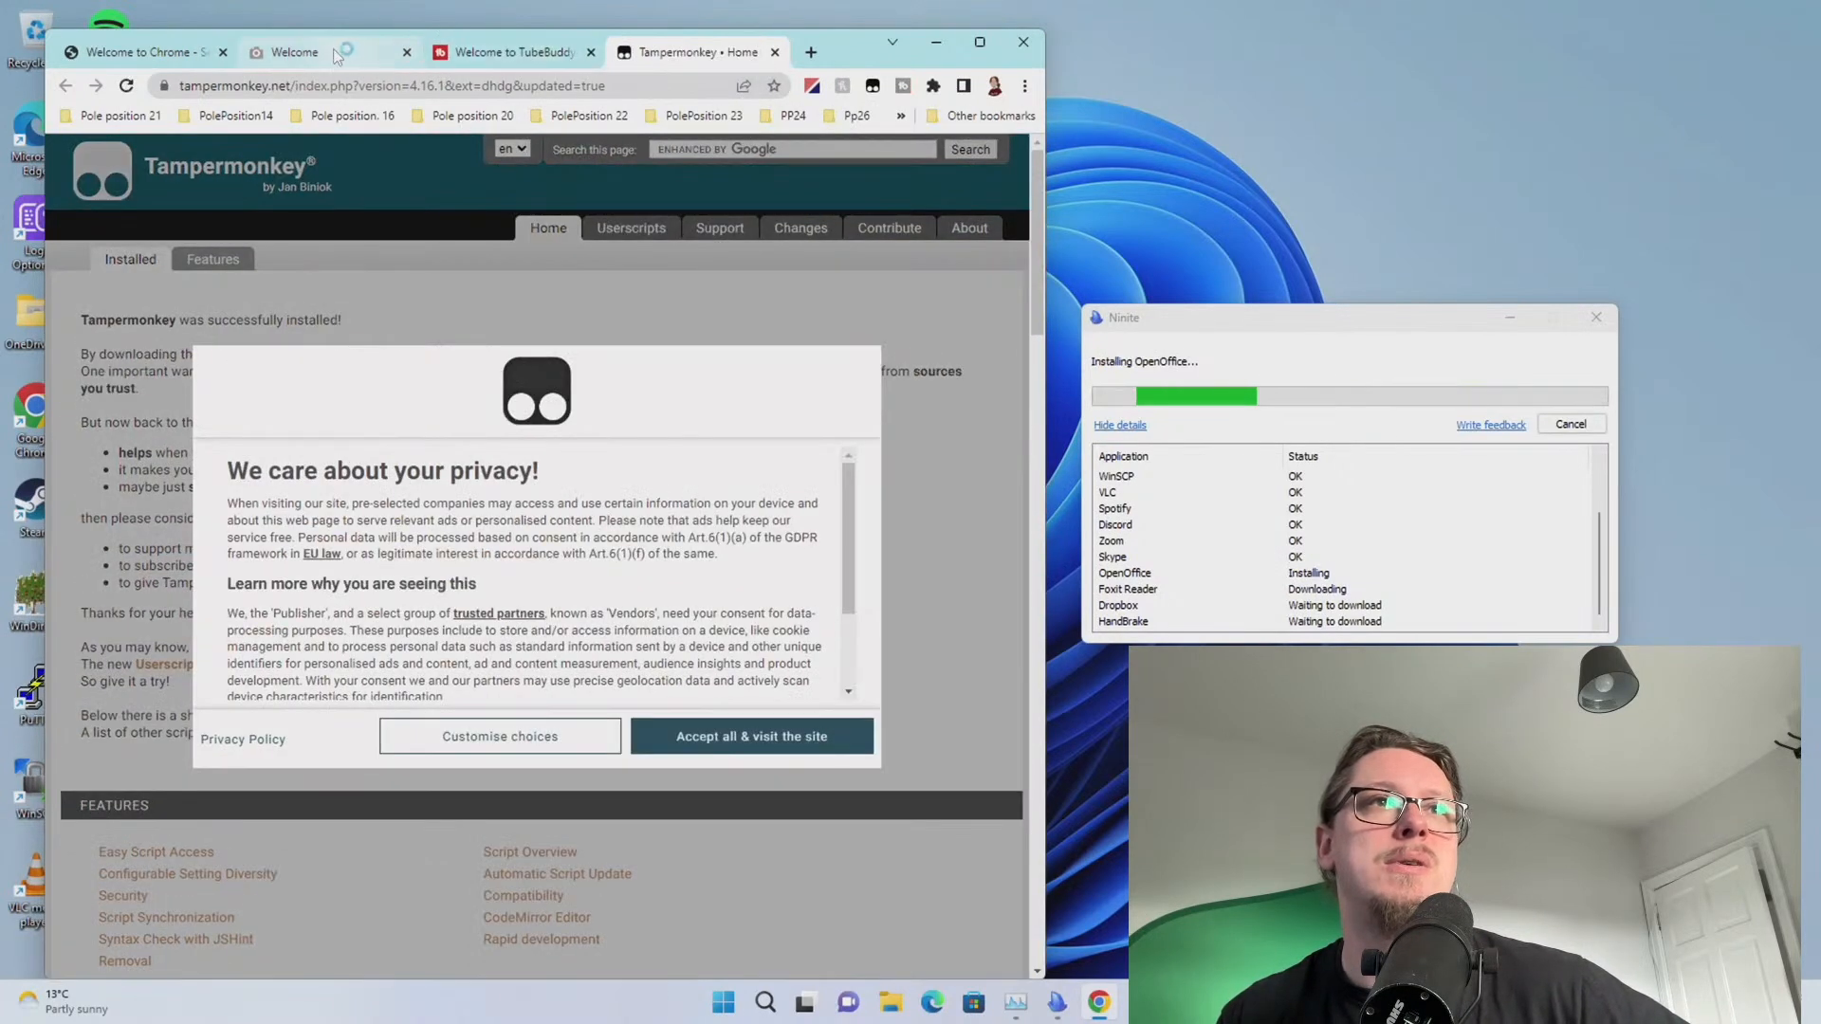
Close the TubeBuddy, Tampermonkey and GoFullPage welcome tabs
left_click(590, 52)
left_click(591, 52)
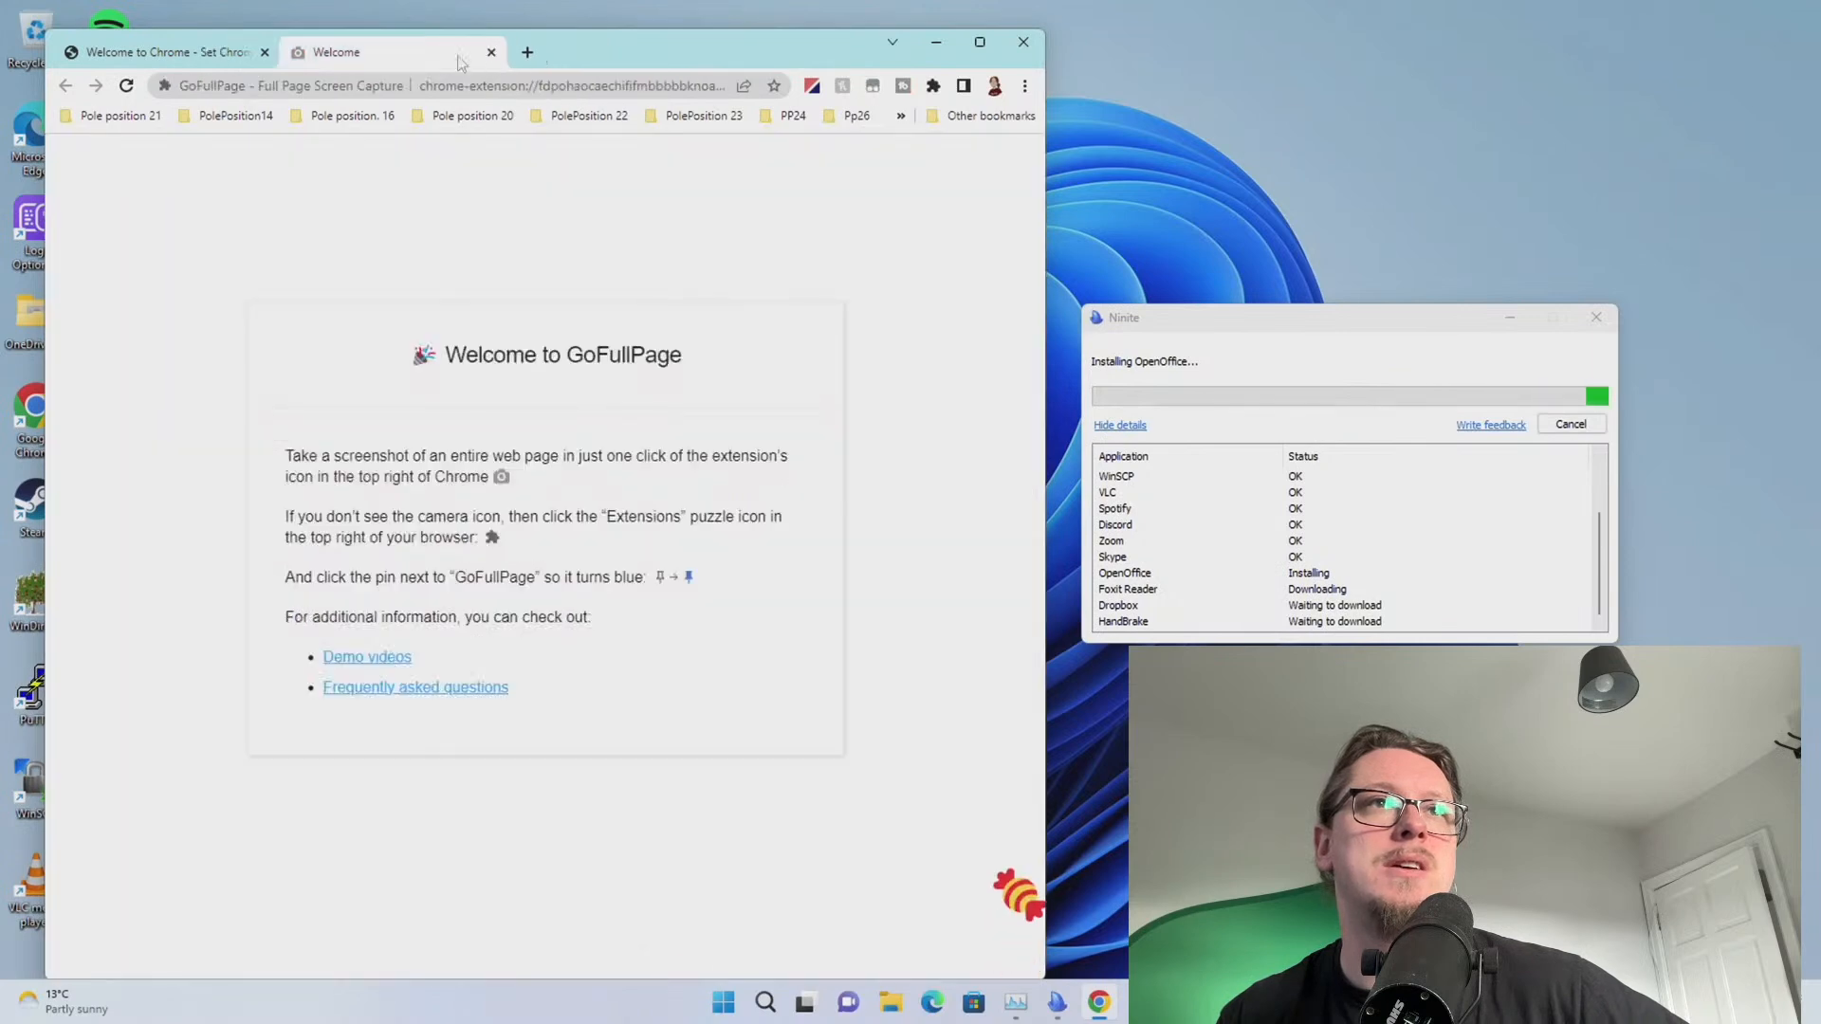
left_click(407, 52)
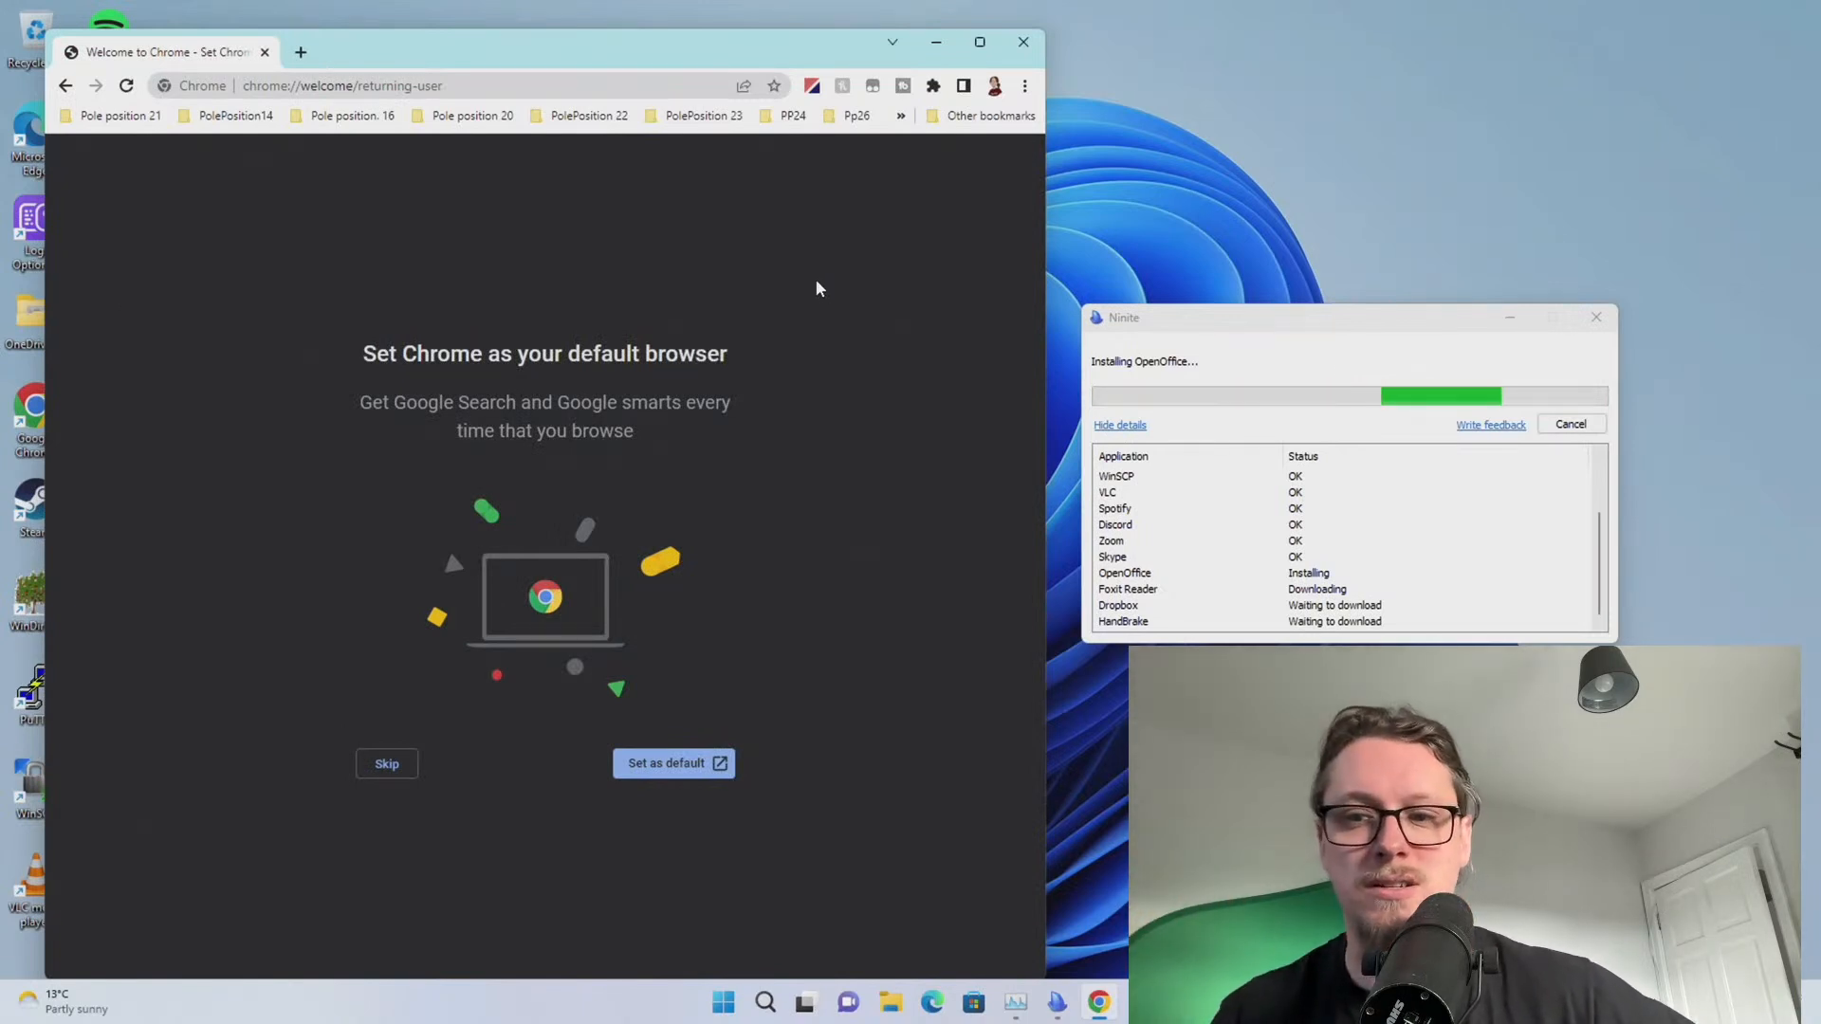
Shift Chrome to uncover the desktop icons and keep the Ninite installer in front
left_click(1416, 560)
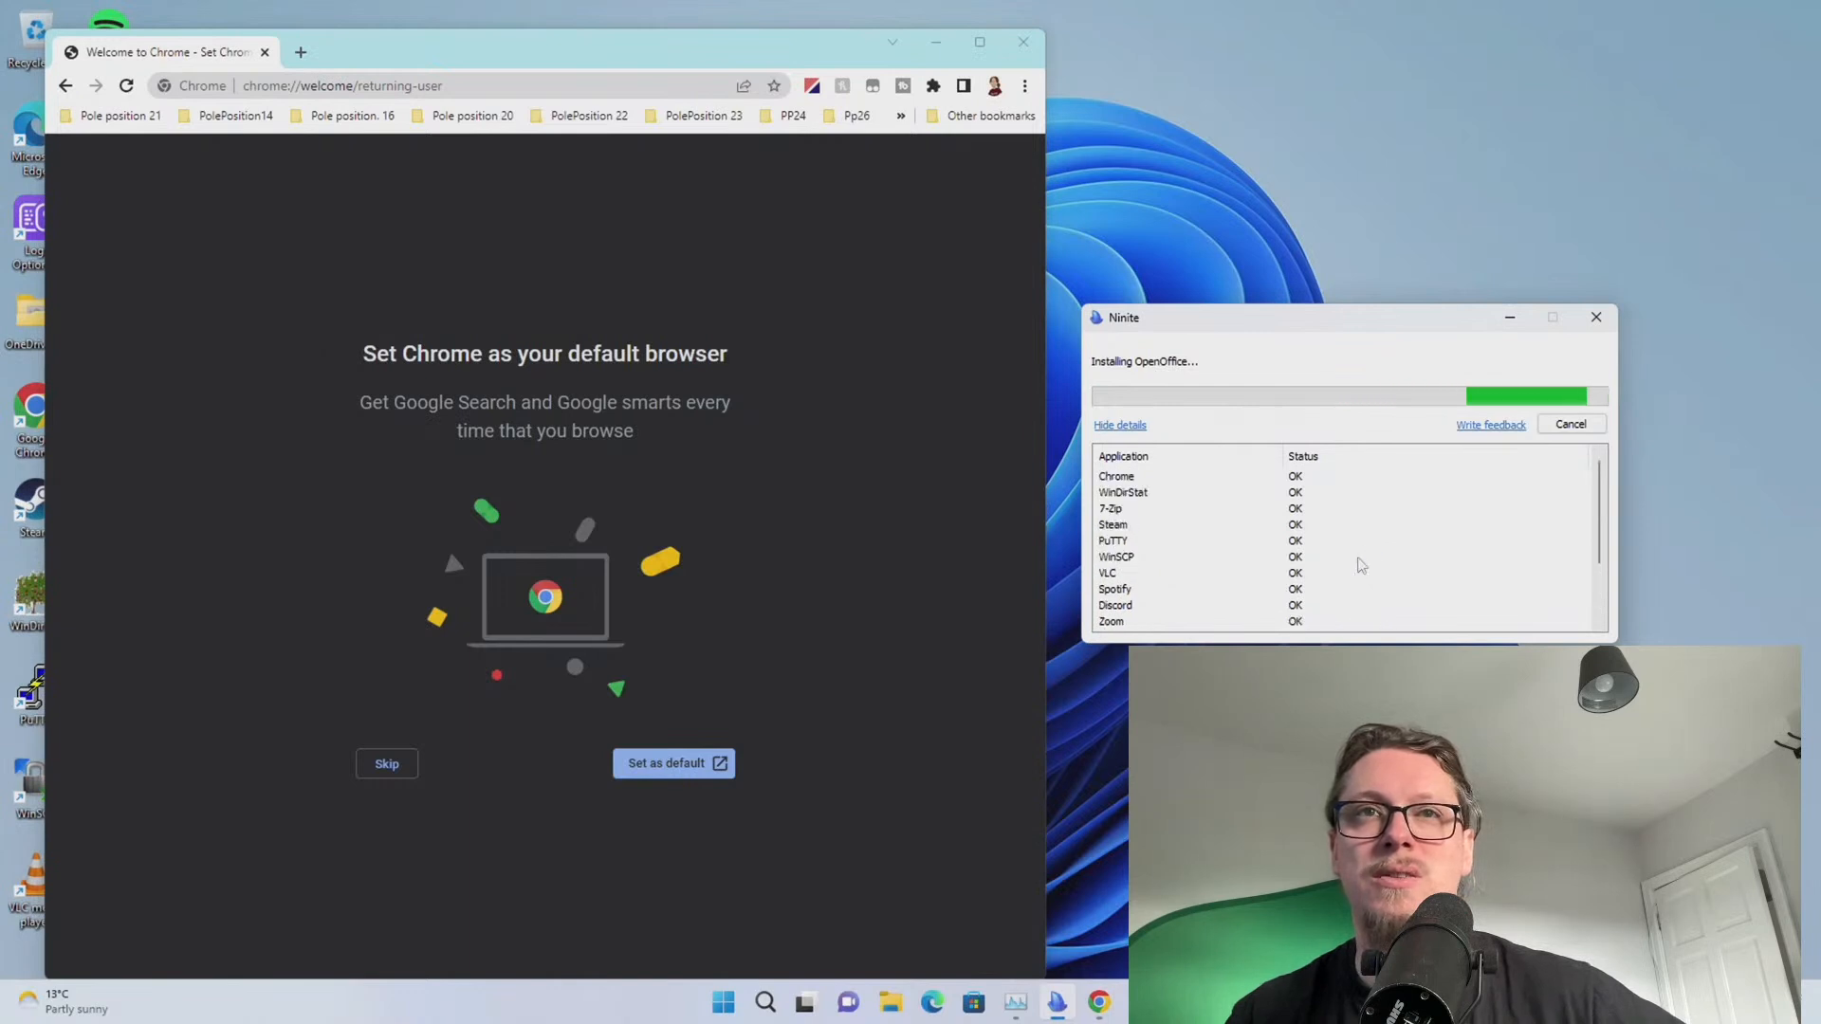
left_click_drag(385, 34, 486, 19)
left_click(1548, 561)
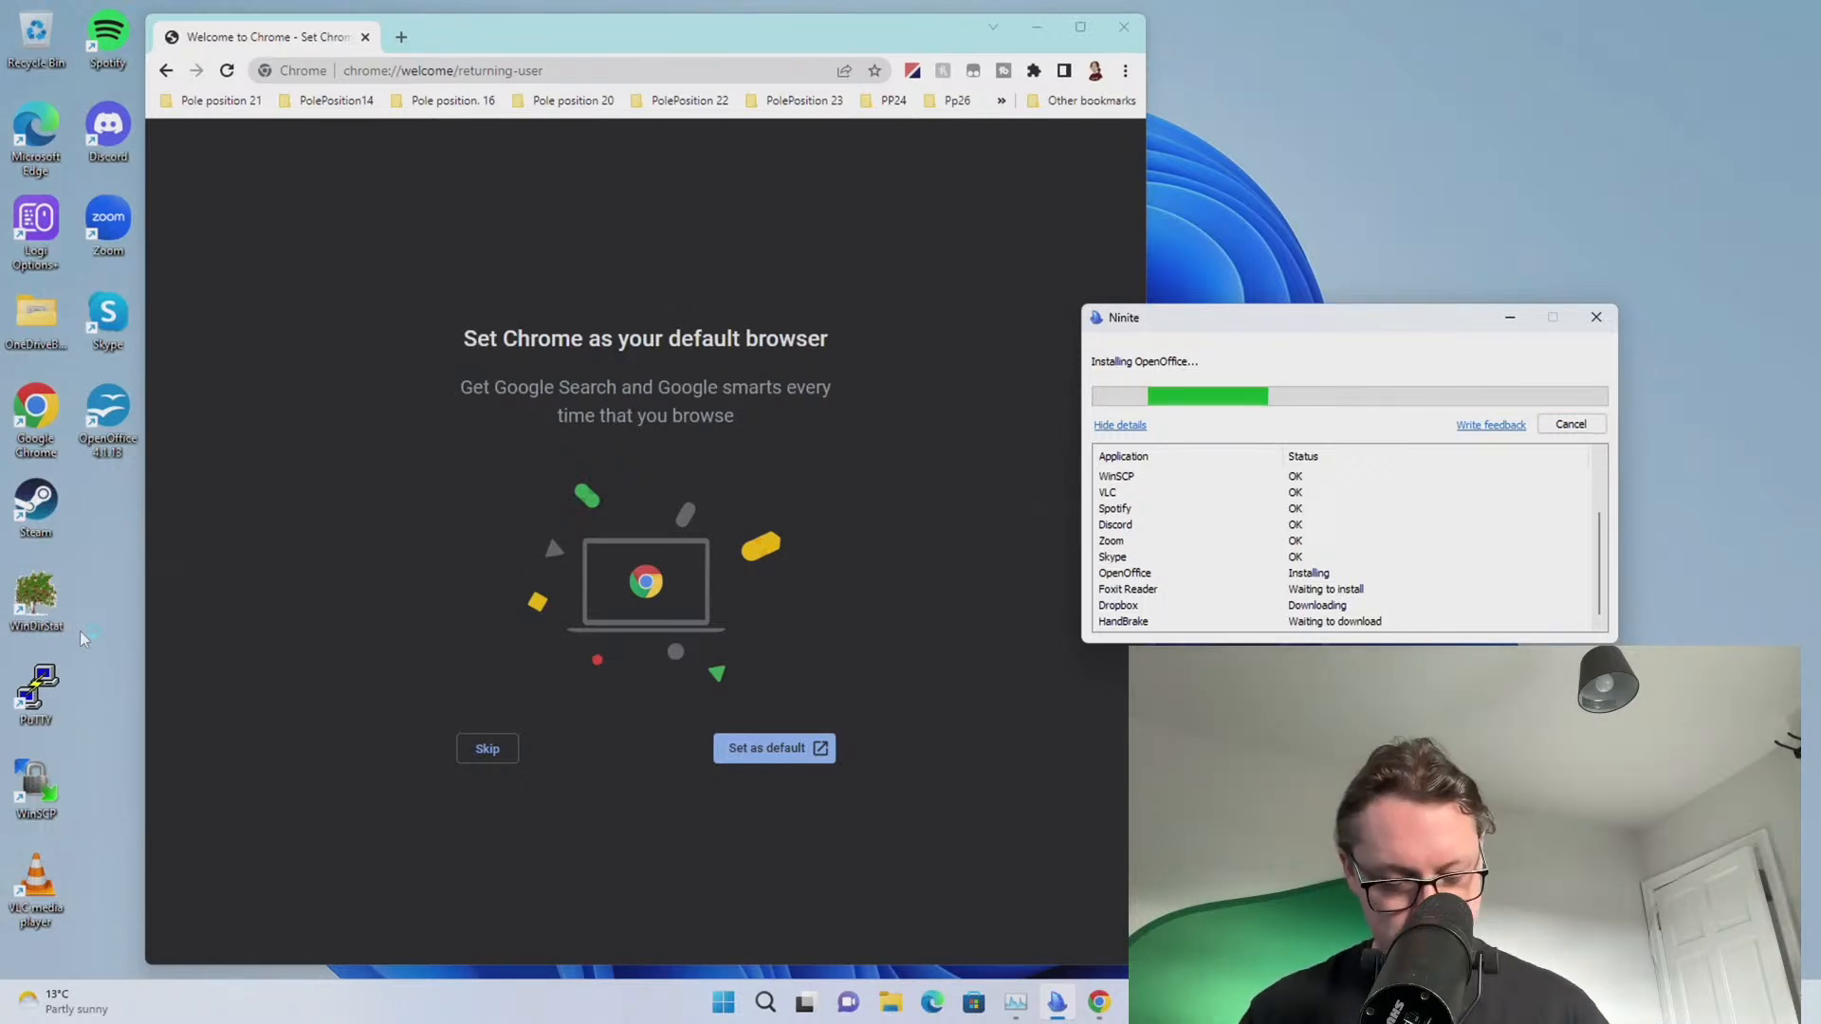
Search for 'drop', dismiss the search, then launch Steam from its desktop shortcut
key("super")
type("drop")
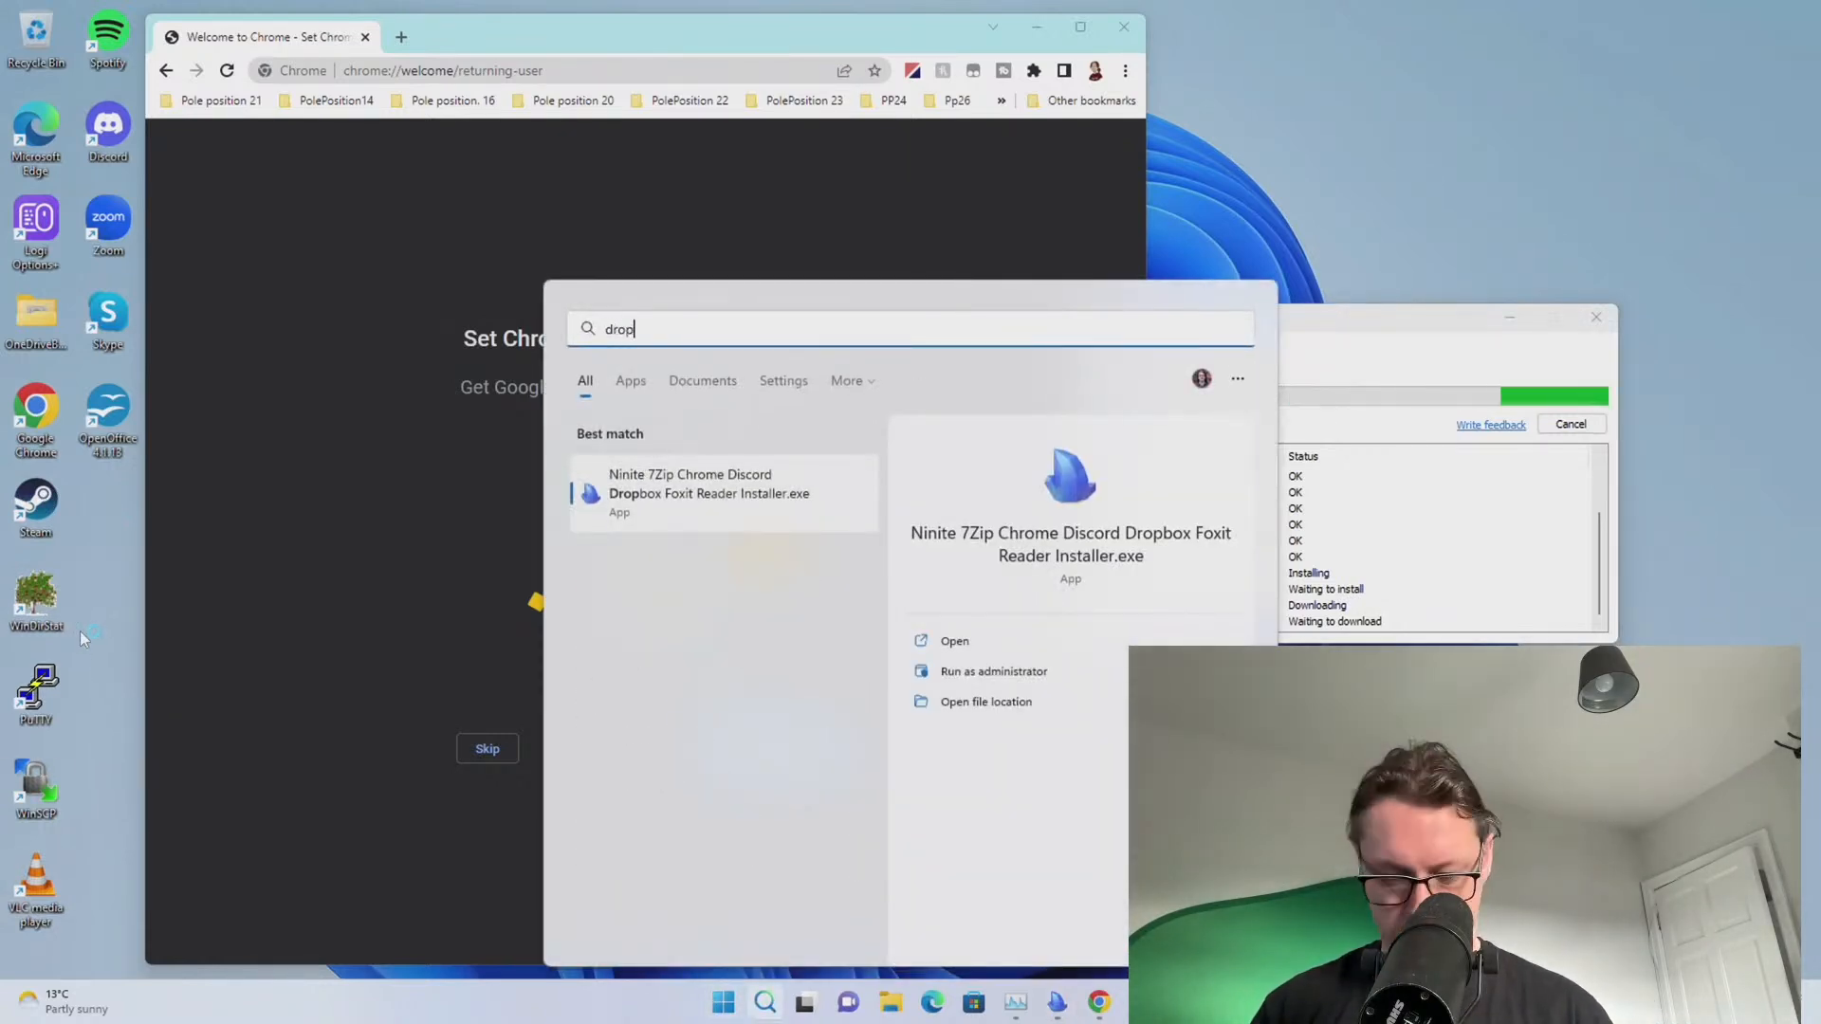
left_click(1559, 543)
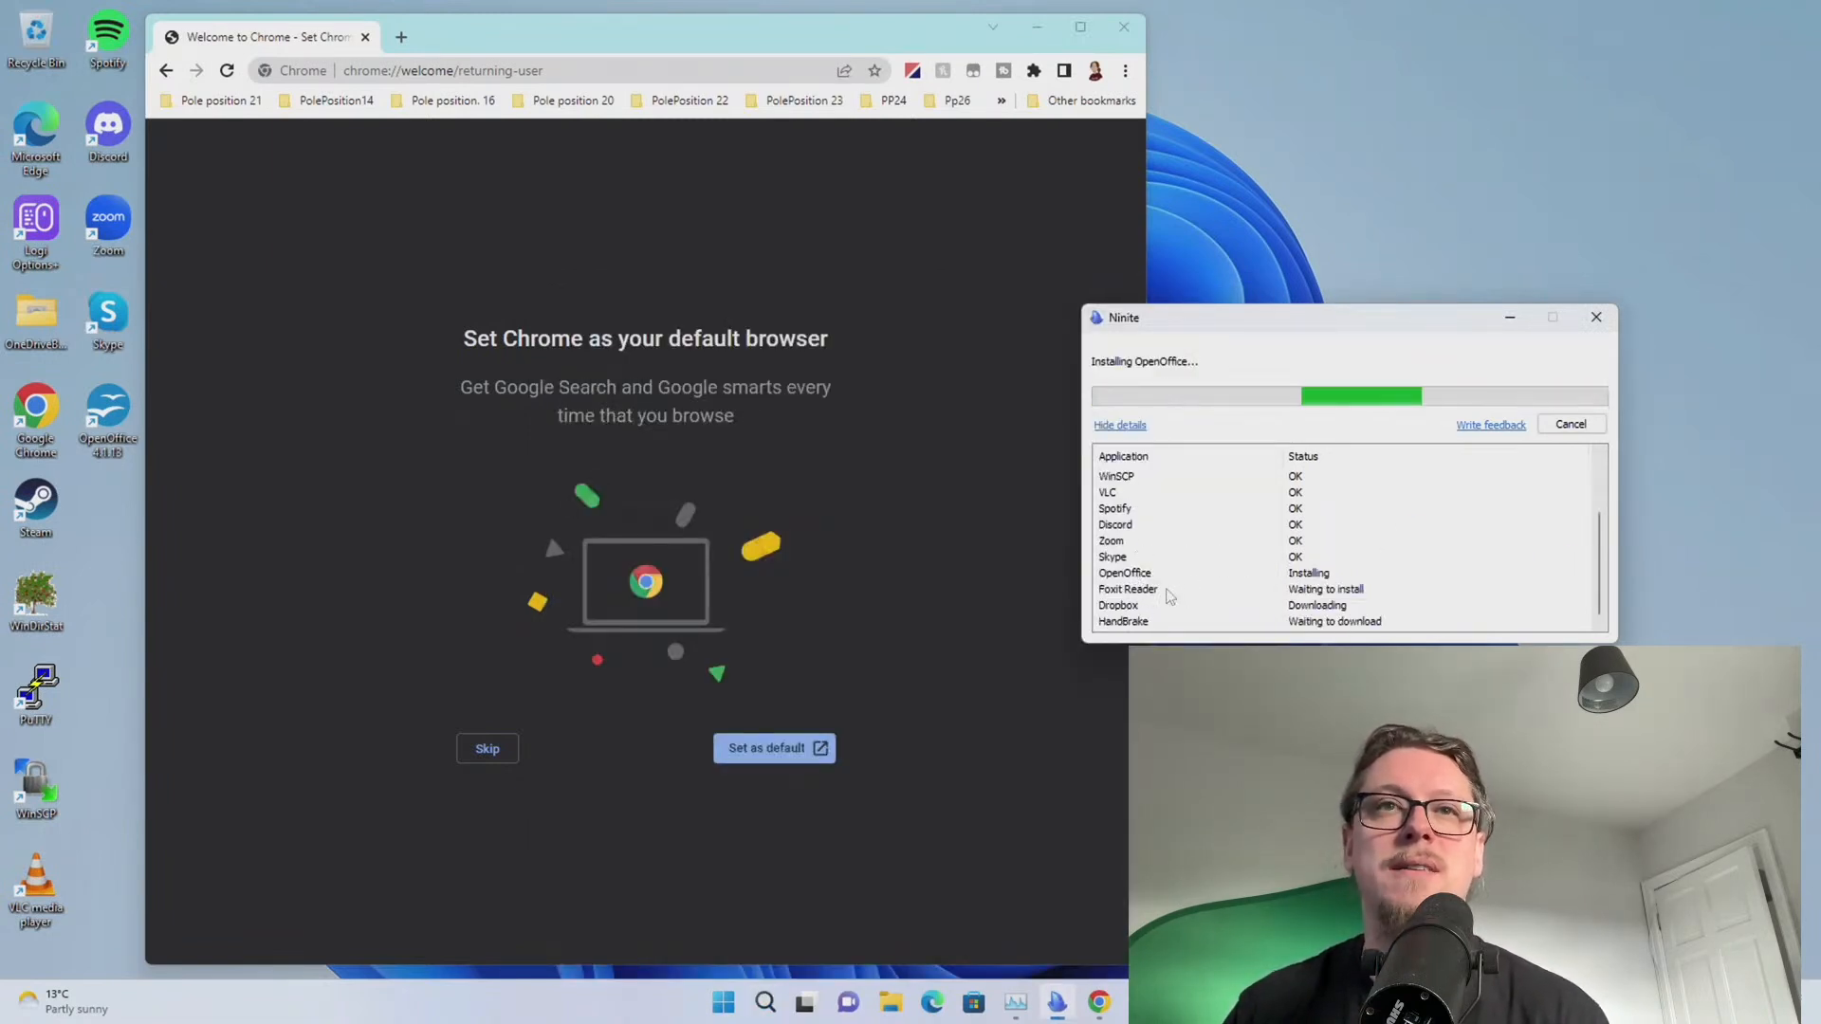
double_click(60, 503)
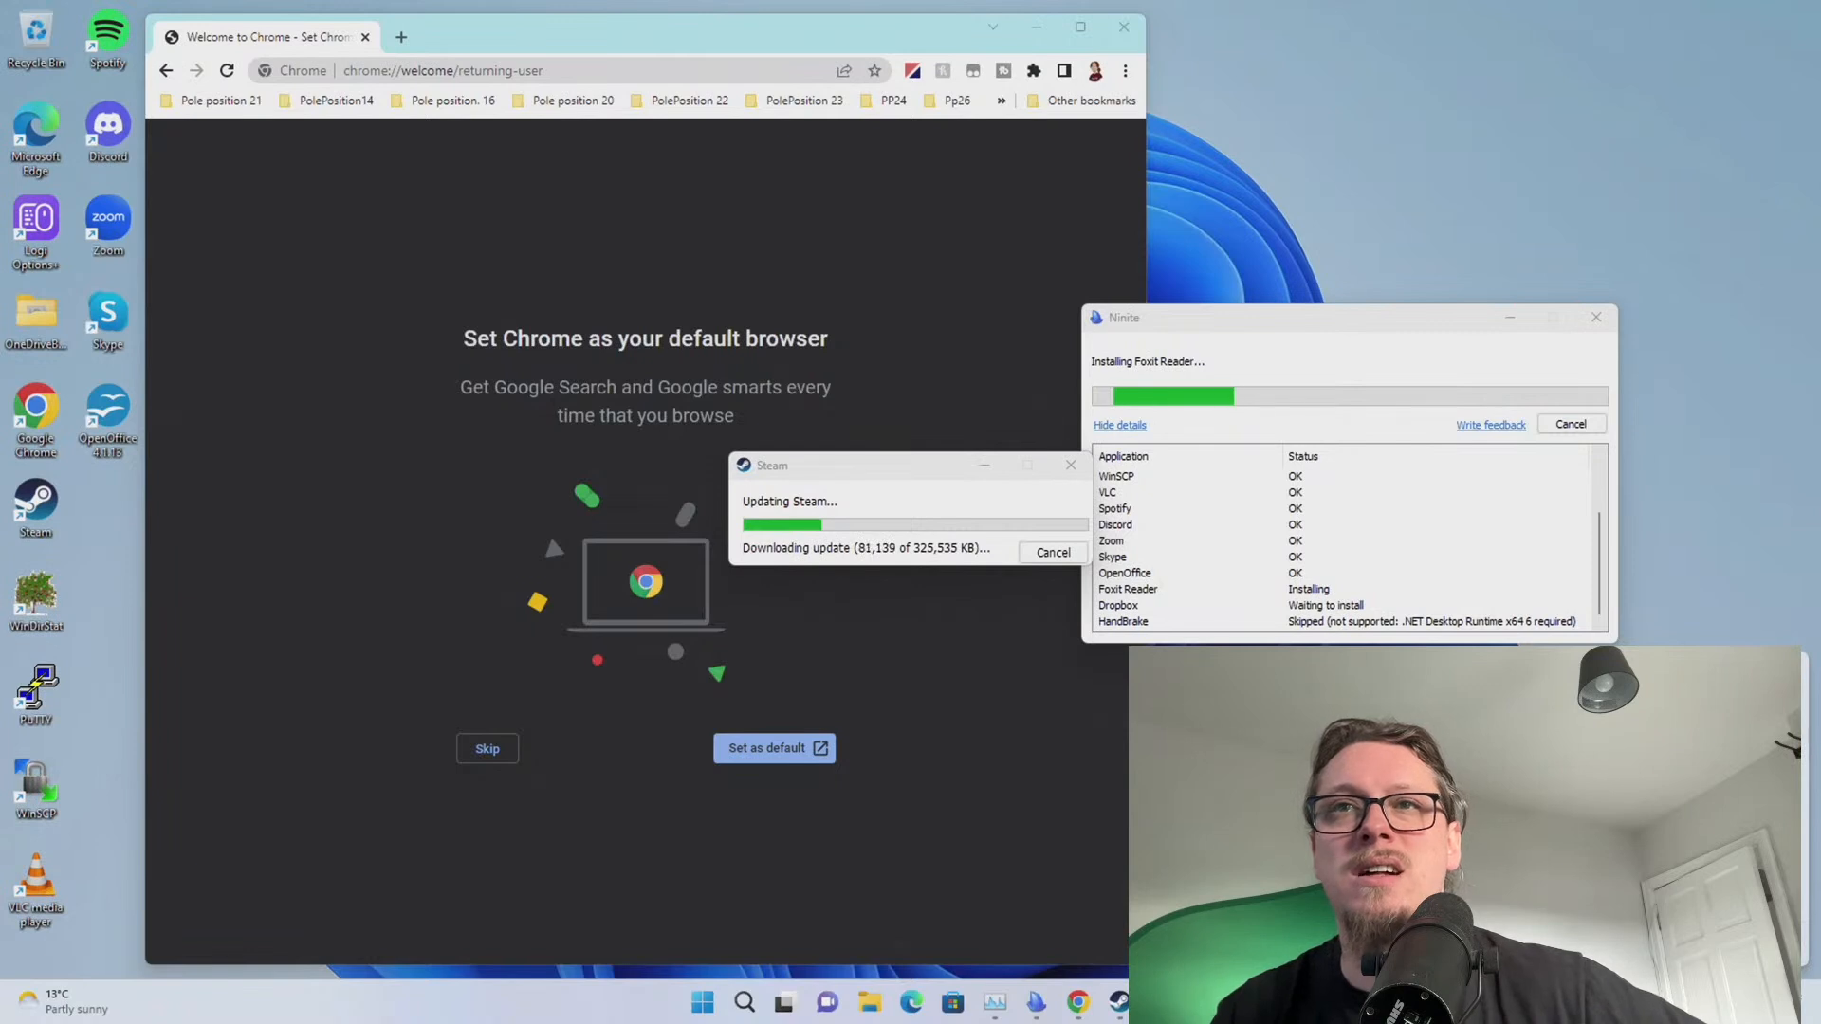
Watch Steam's update and Ninite finish, then close the completed Ninite installer
left_click(806, 480)
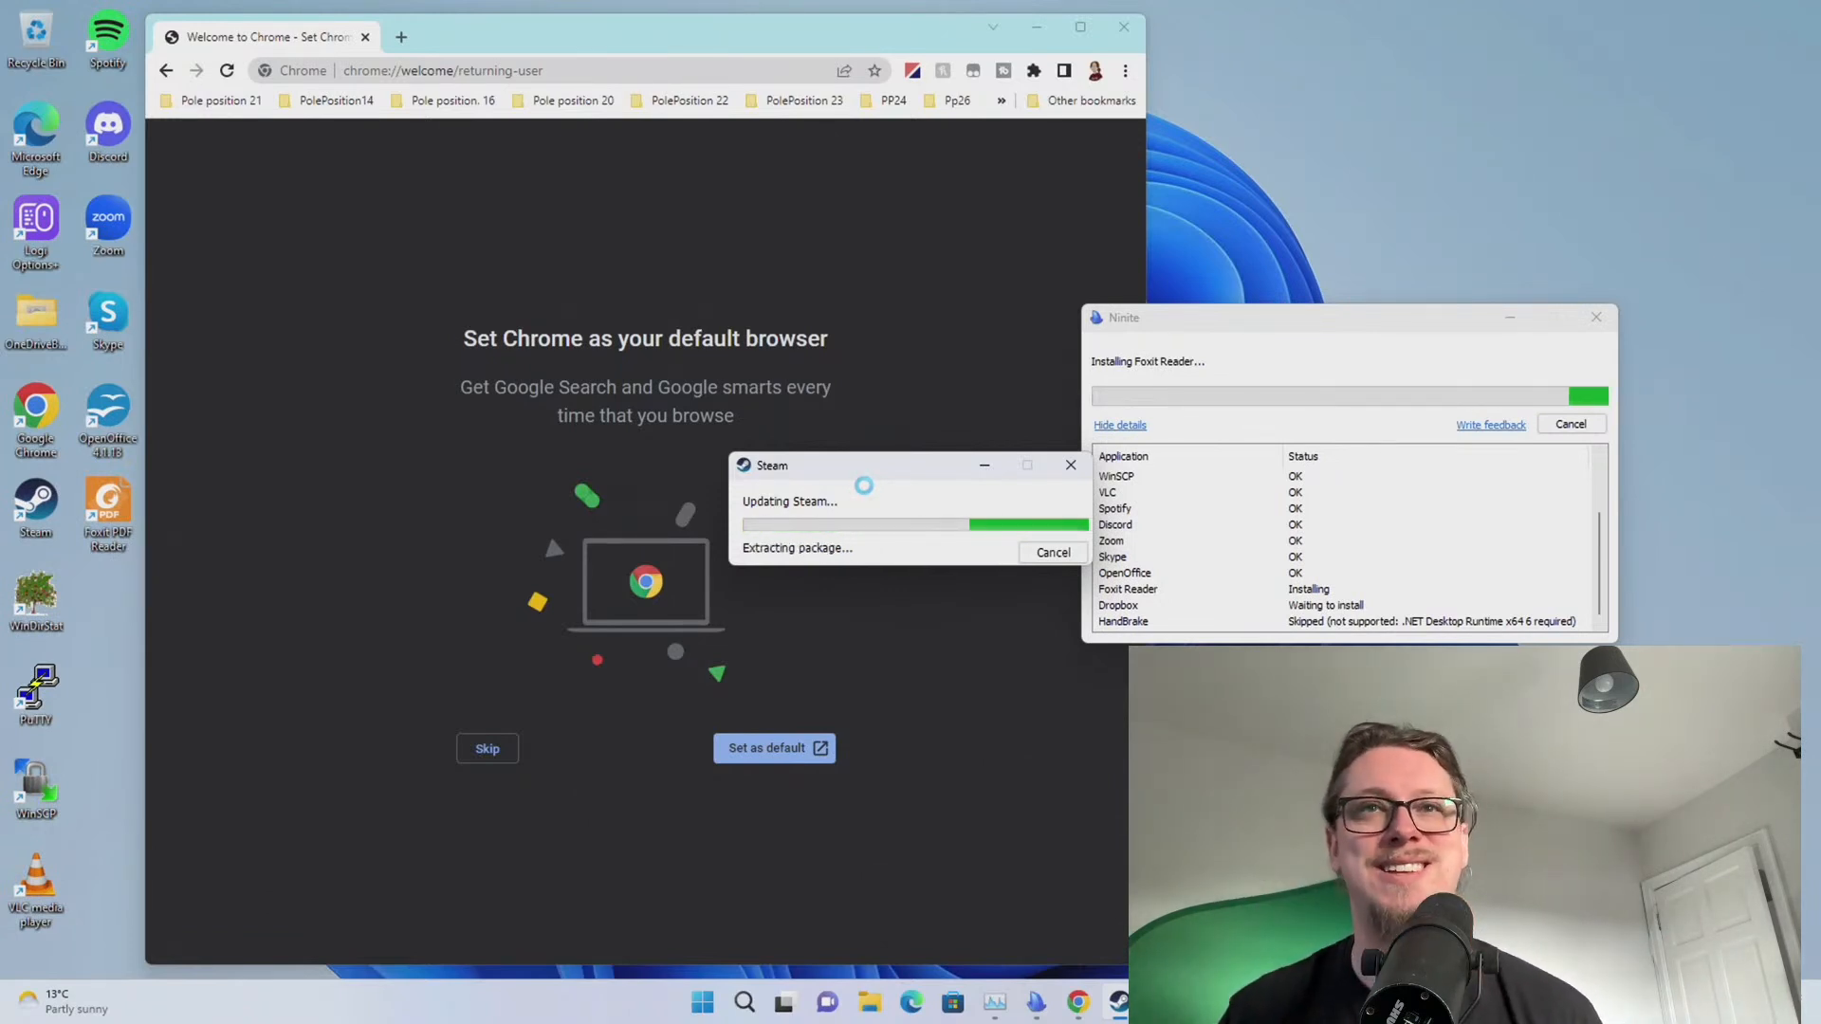
left_click(1171, 628)
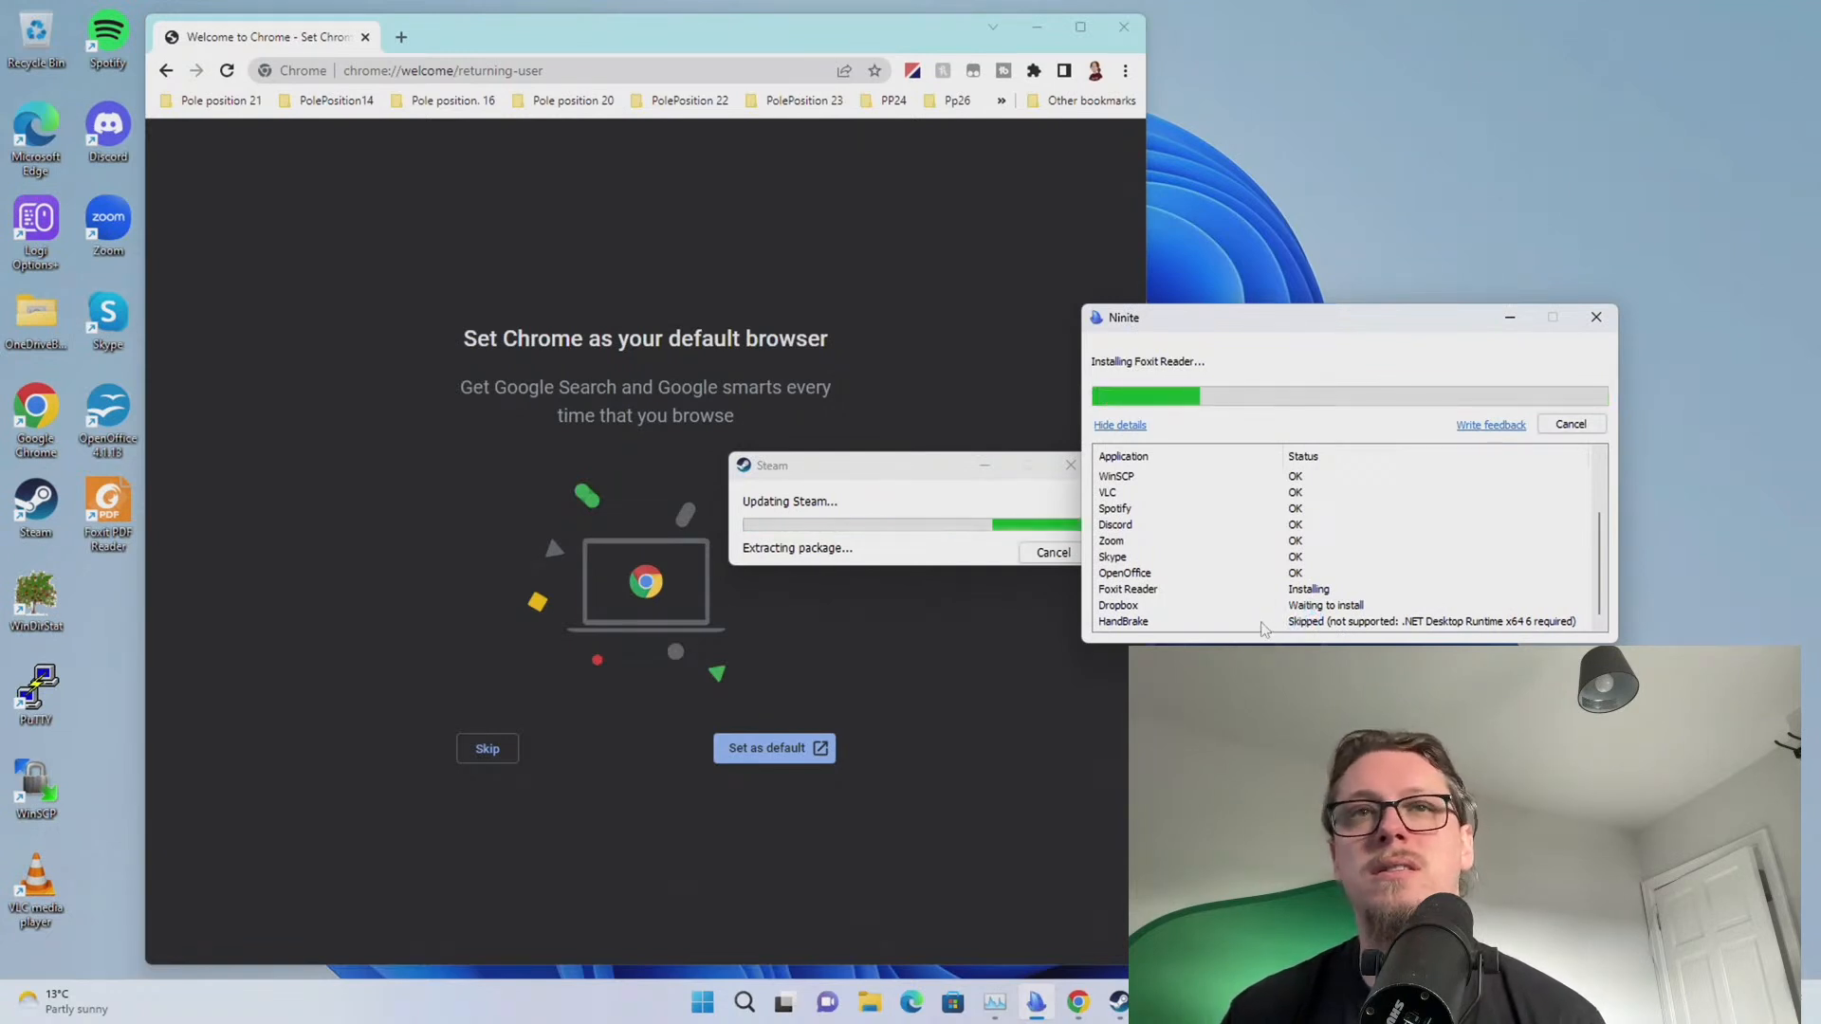
left_click(838, 486)
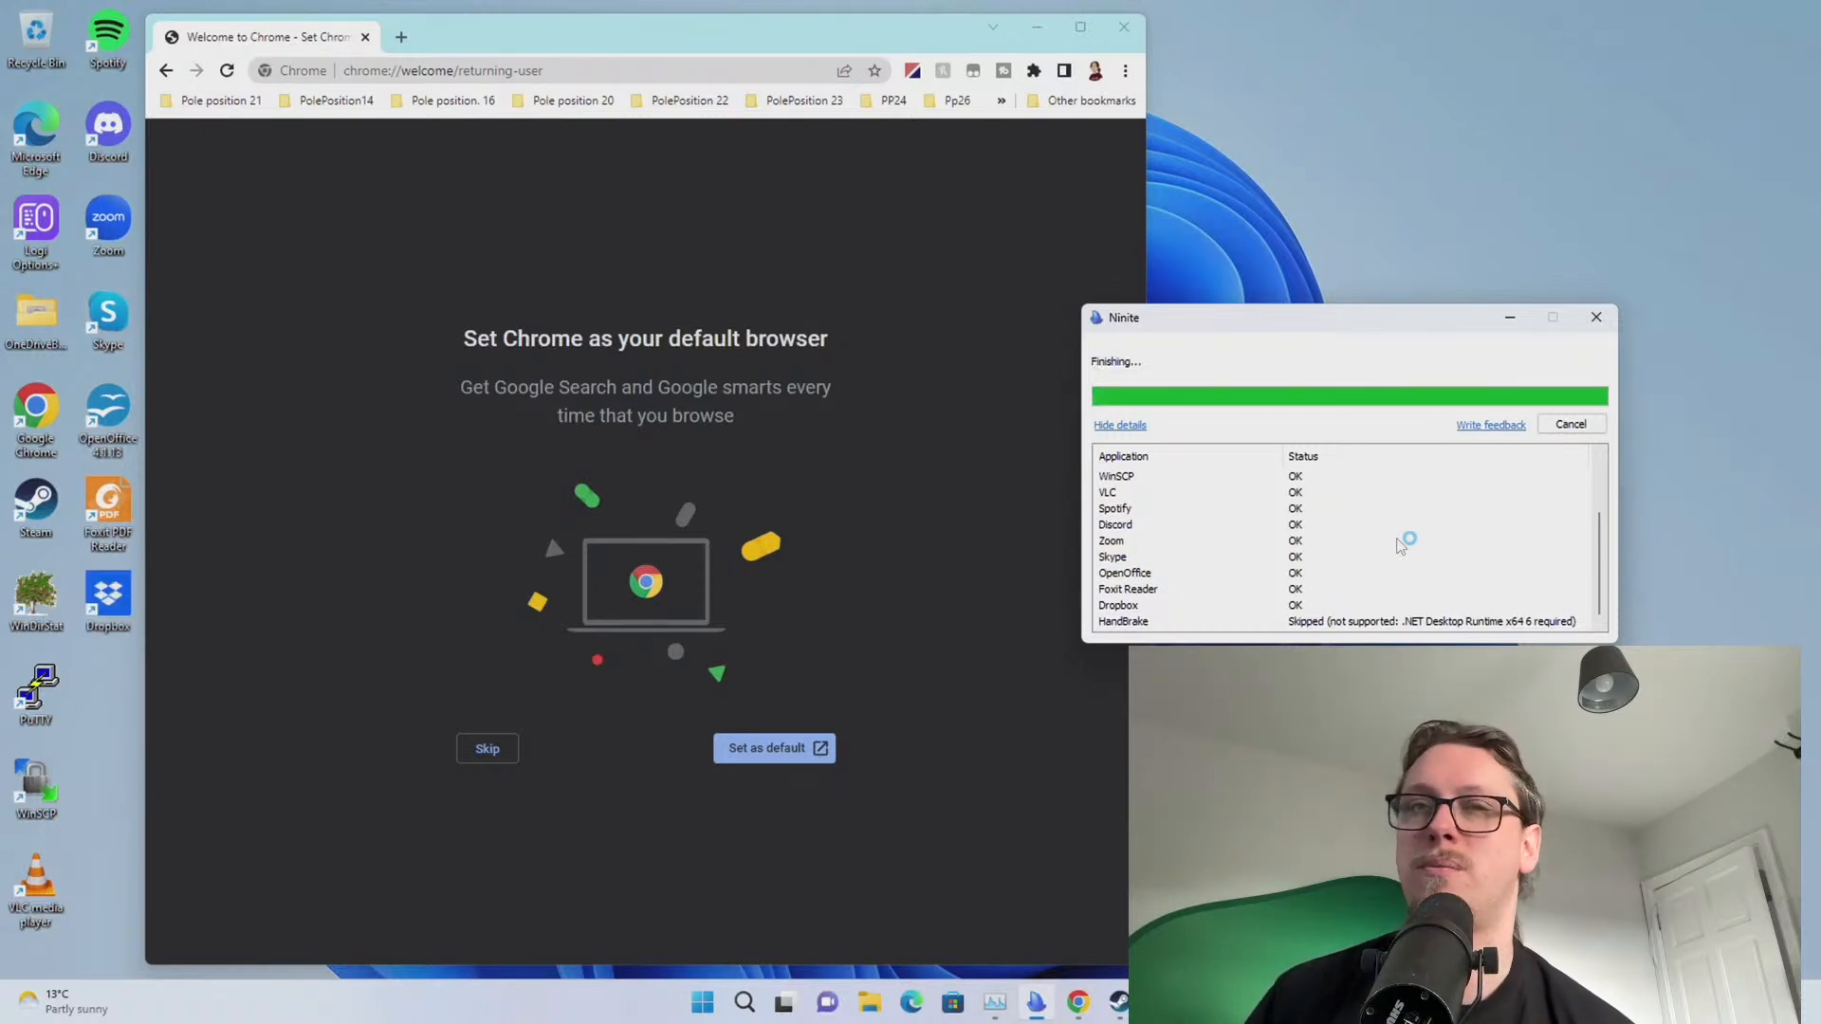
left_click(1570, 425)
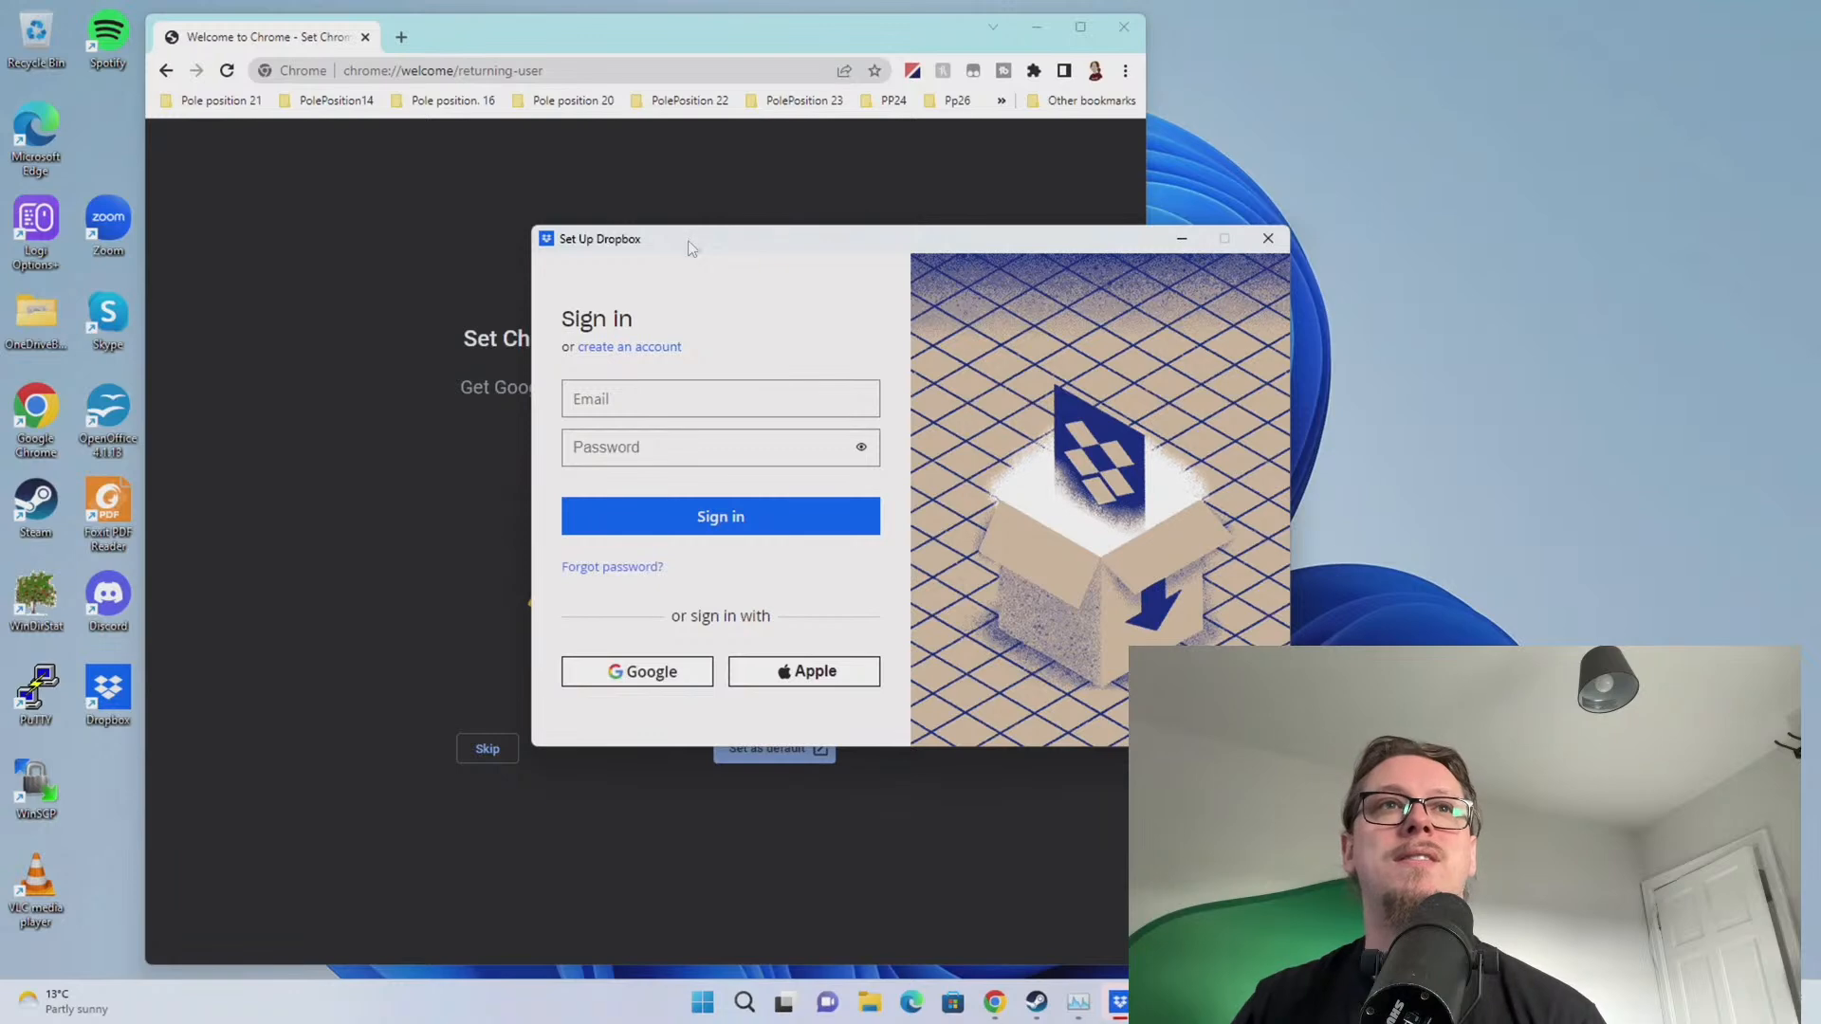
Move the Dropbox setup window and the finished Google sign-in browser window out of view
left_click_drag(692, 248, 1820, 275)
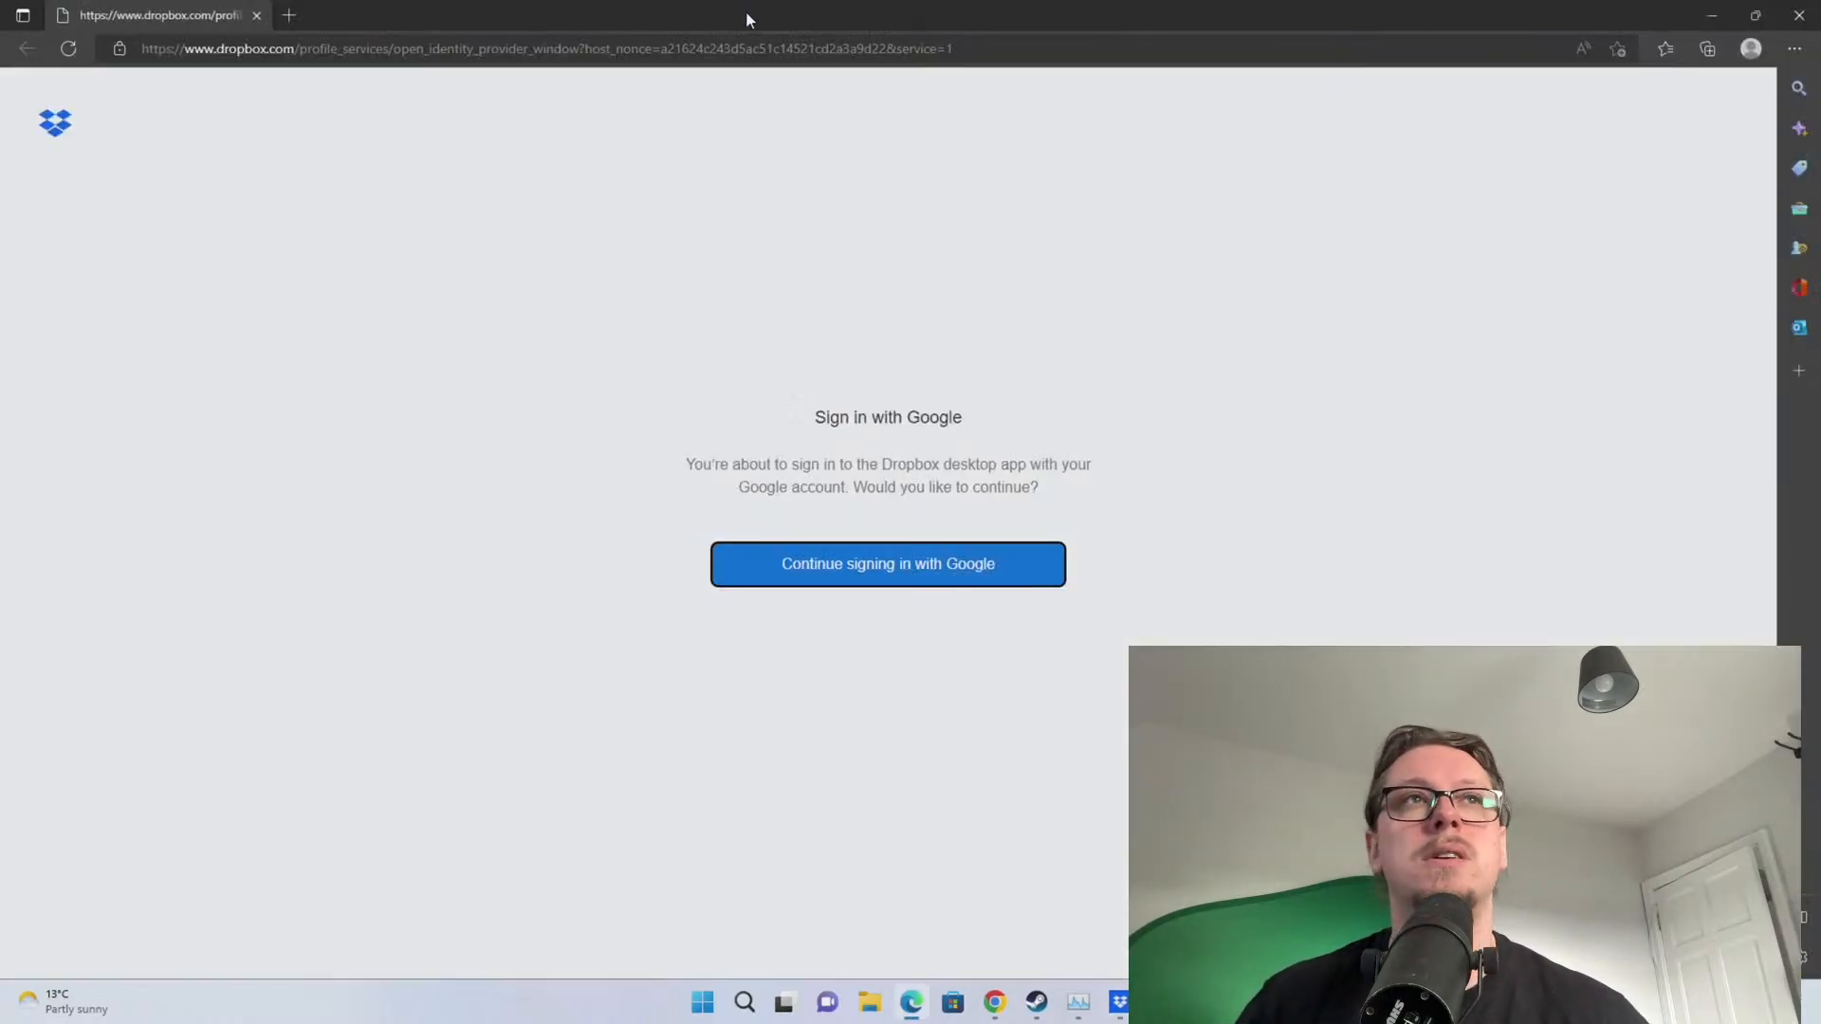
left_click_drag(745, 11, 746, 0)
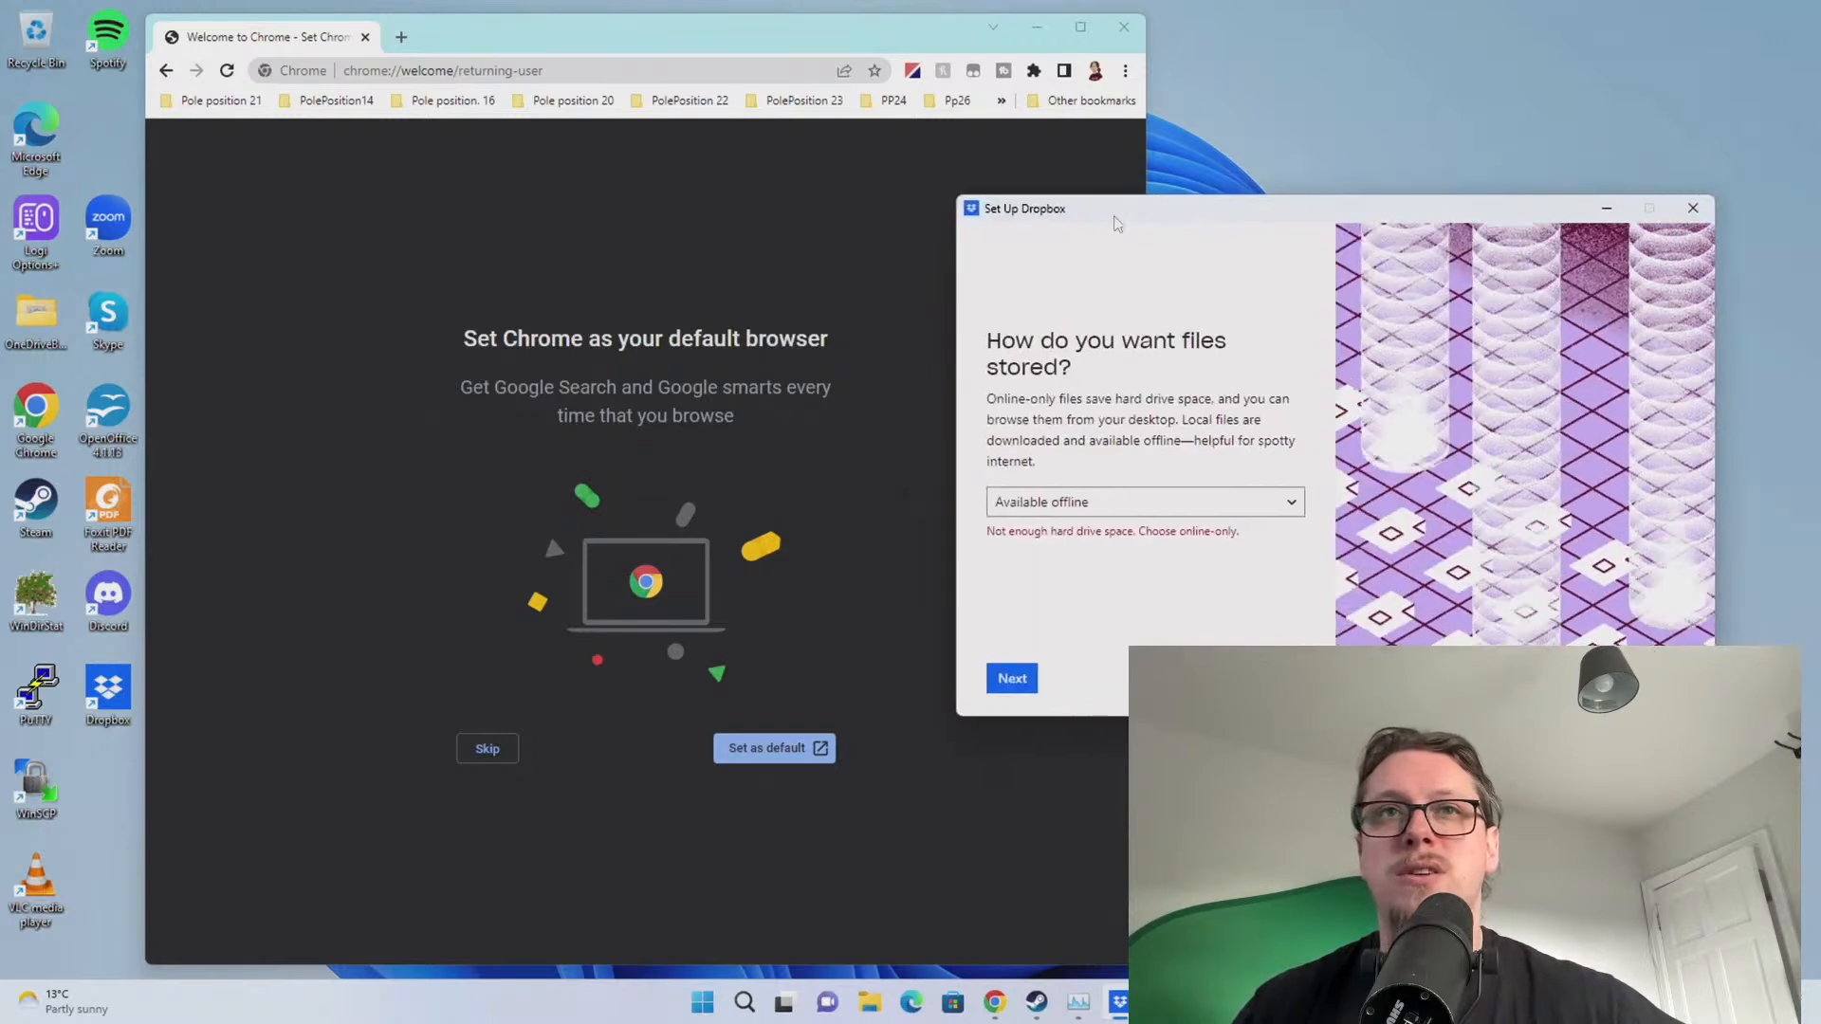
Choose Online-only (recommended) file storage, go to Next, and move the Selective Sync dialog aside
left_click(1091, 502)
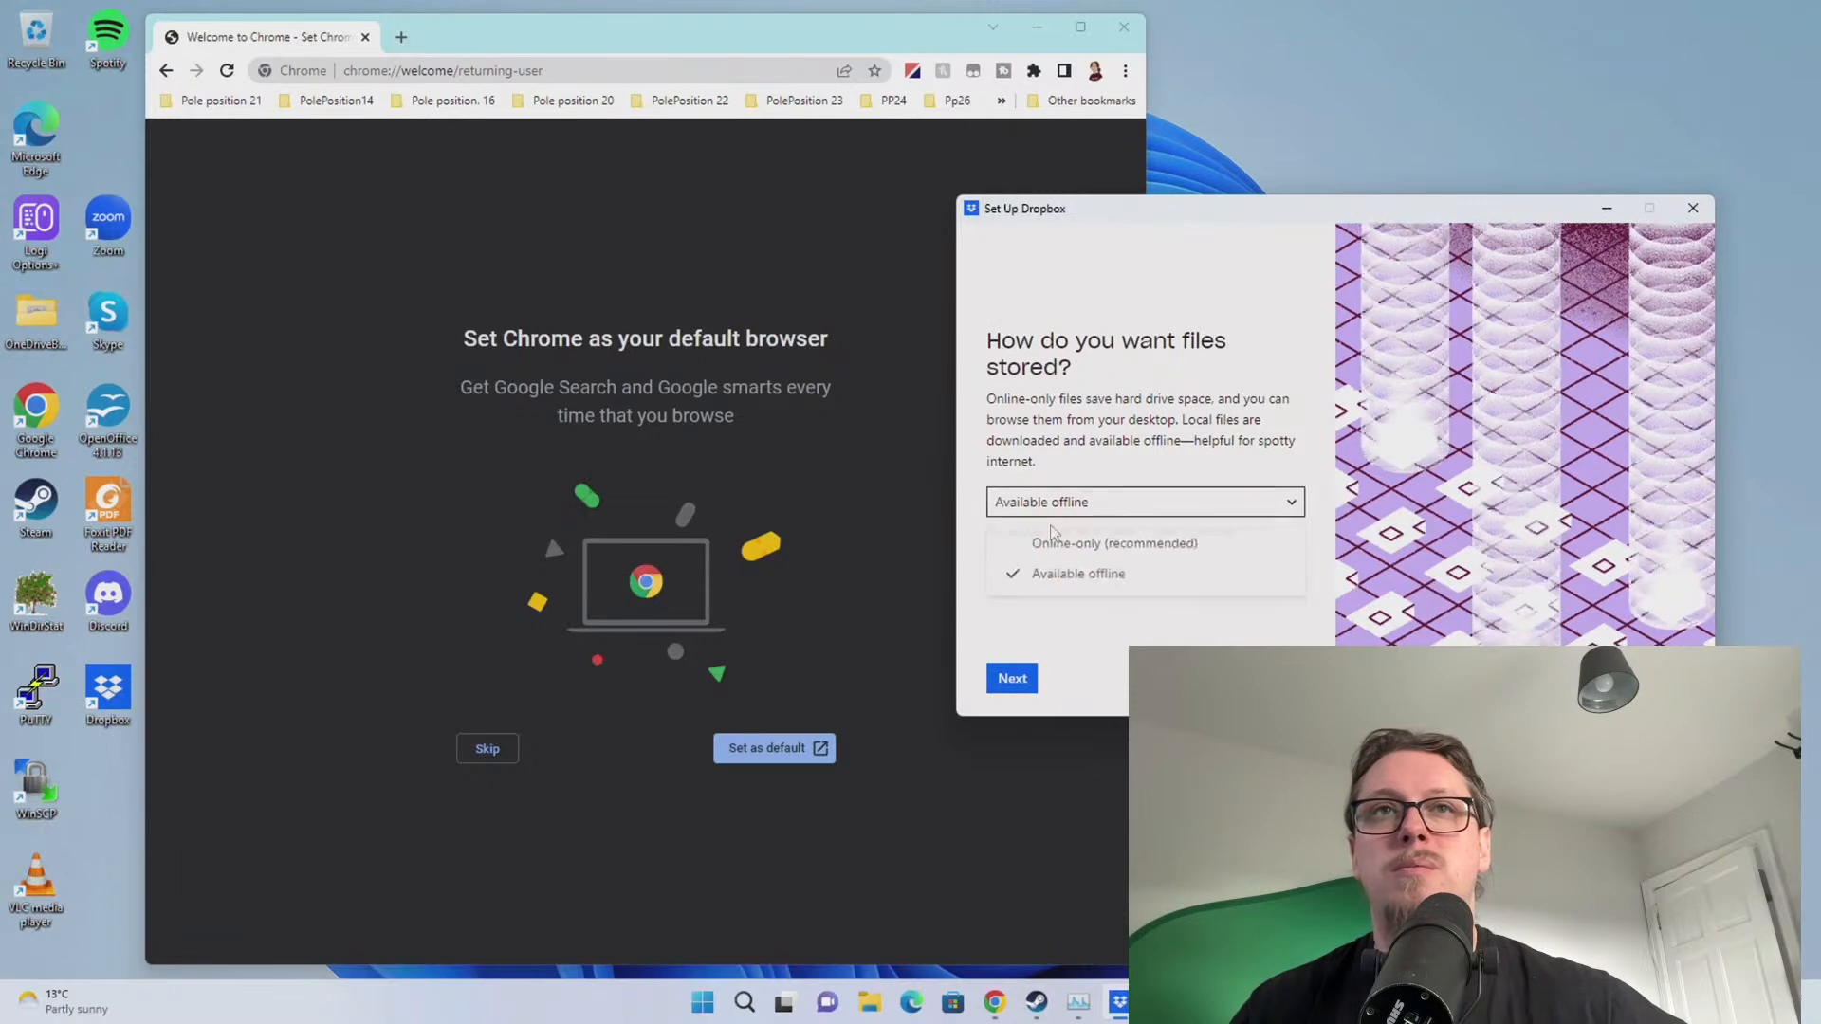
left_click(1077, 540)
left_click(1018, 681)
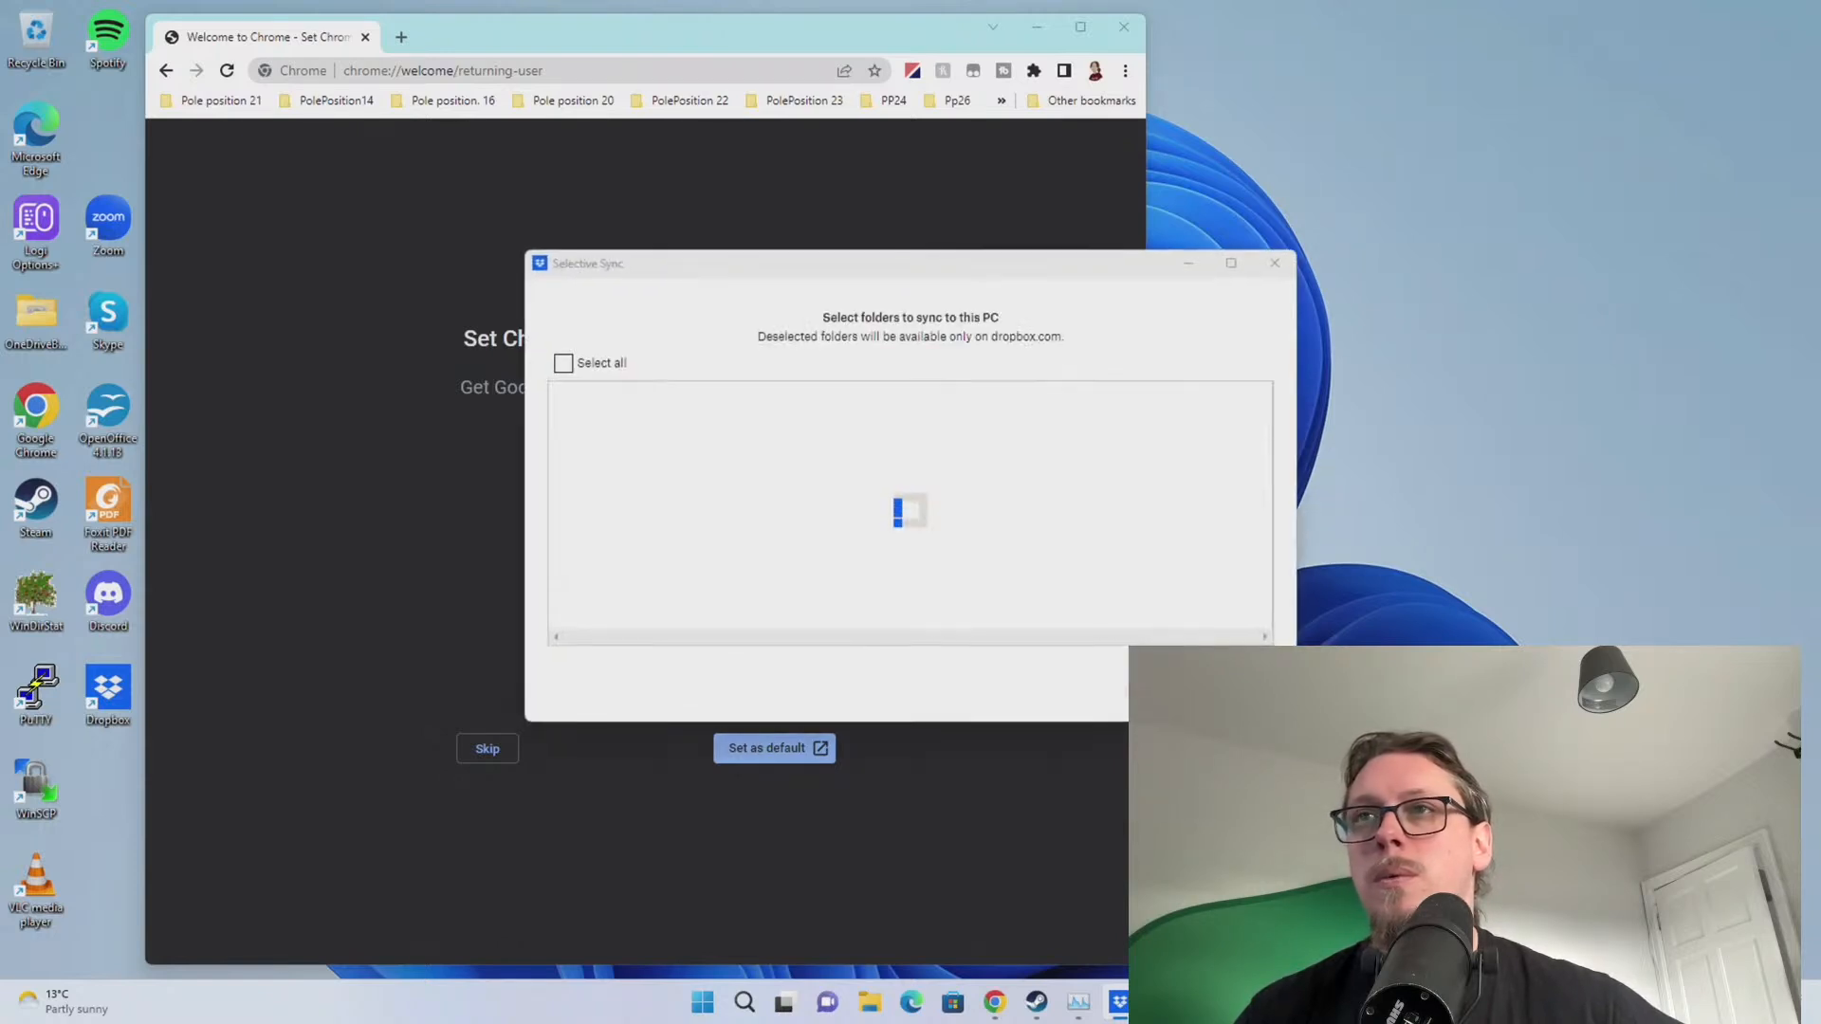
left_click_drag(927, 266, 1820, 251)
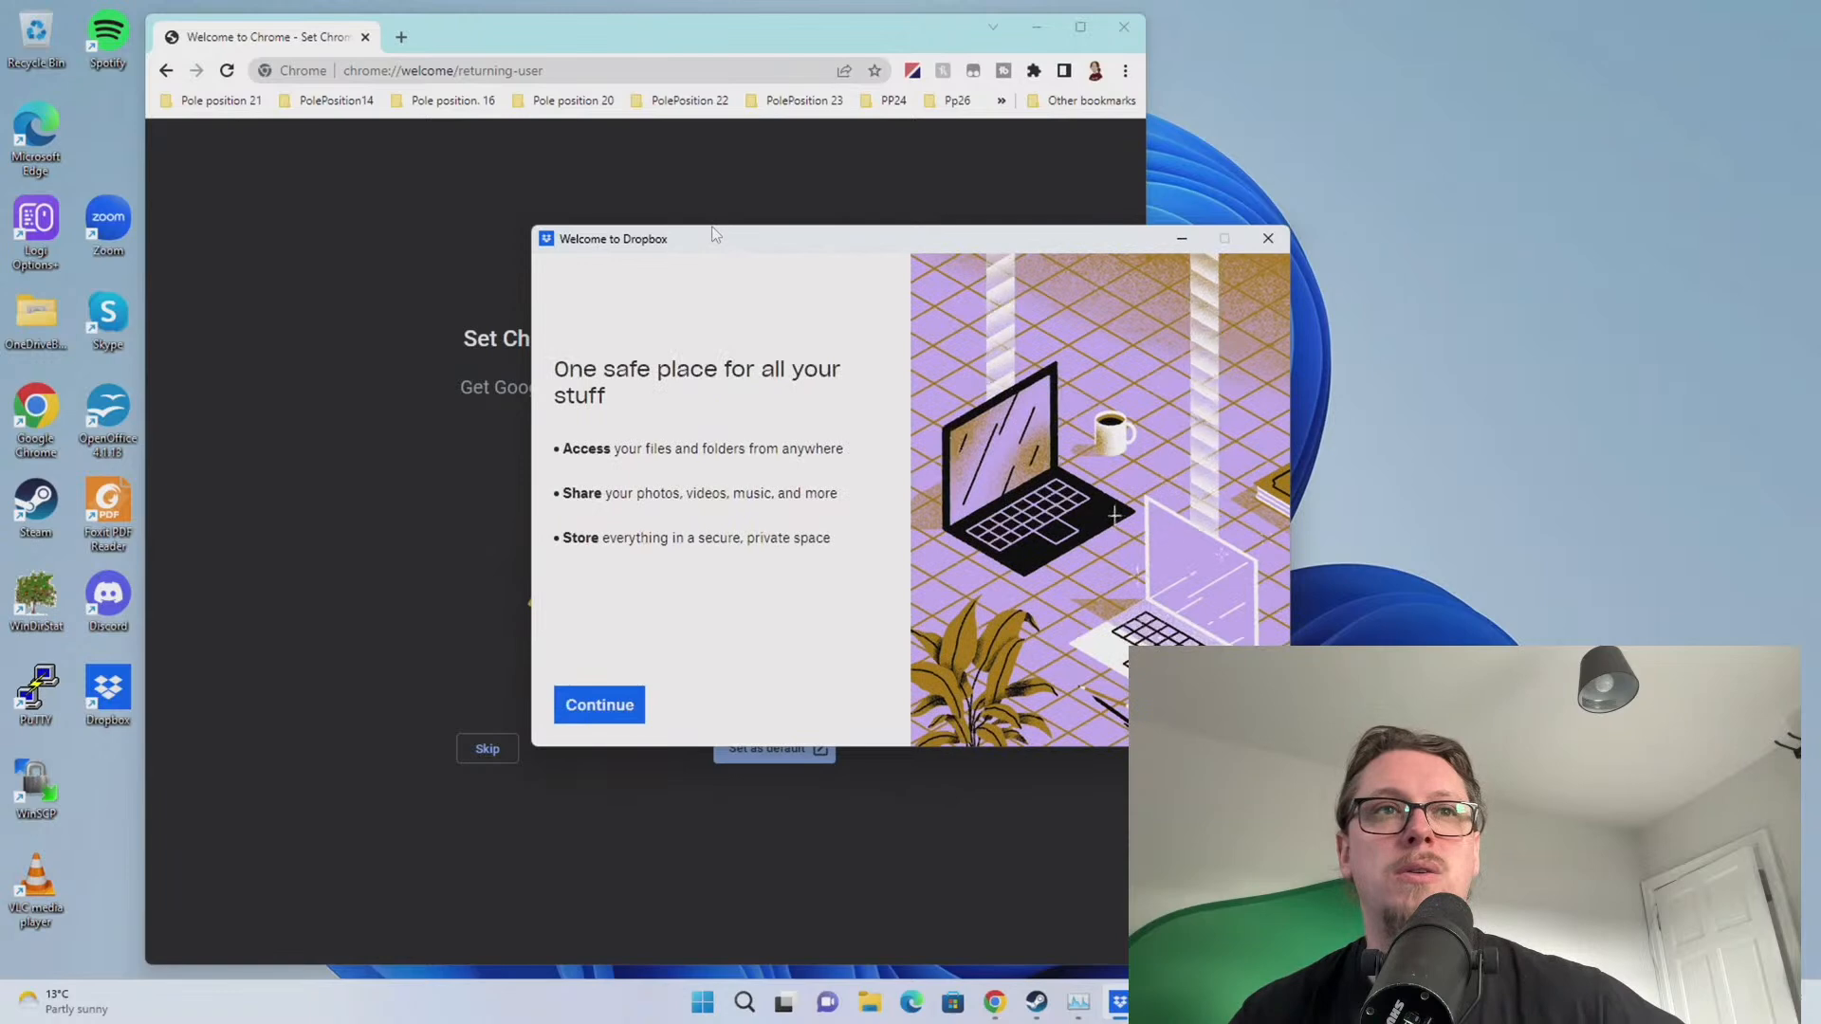
Continue past the welcome page, decline PC backup, and move the Dropbox folder off screen
left_click(621, 705)
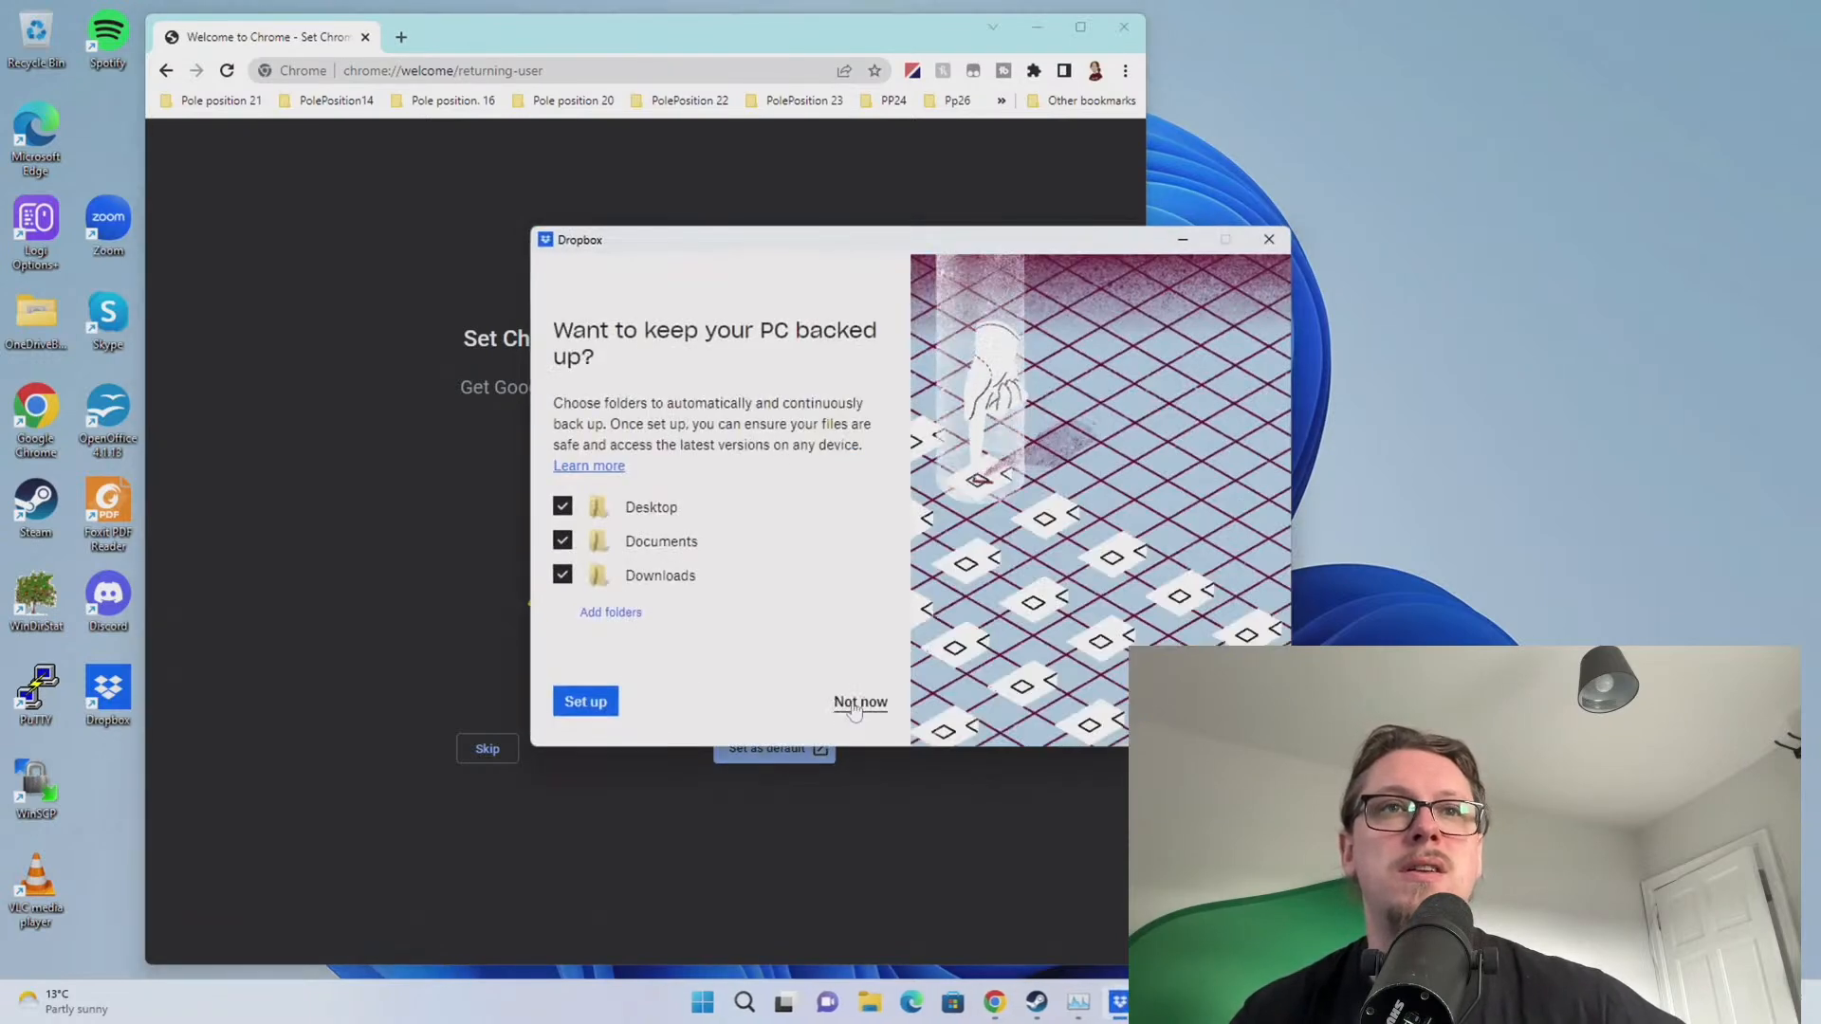
left_click(860, 702)
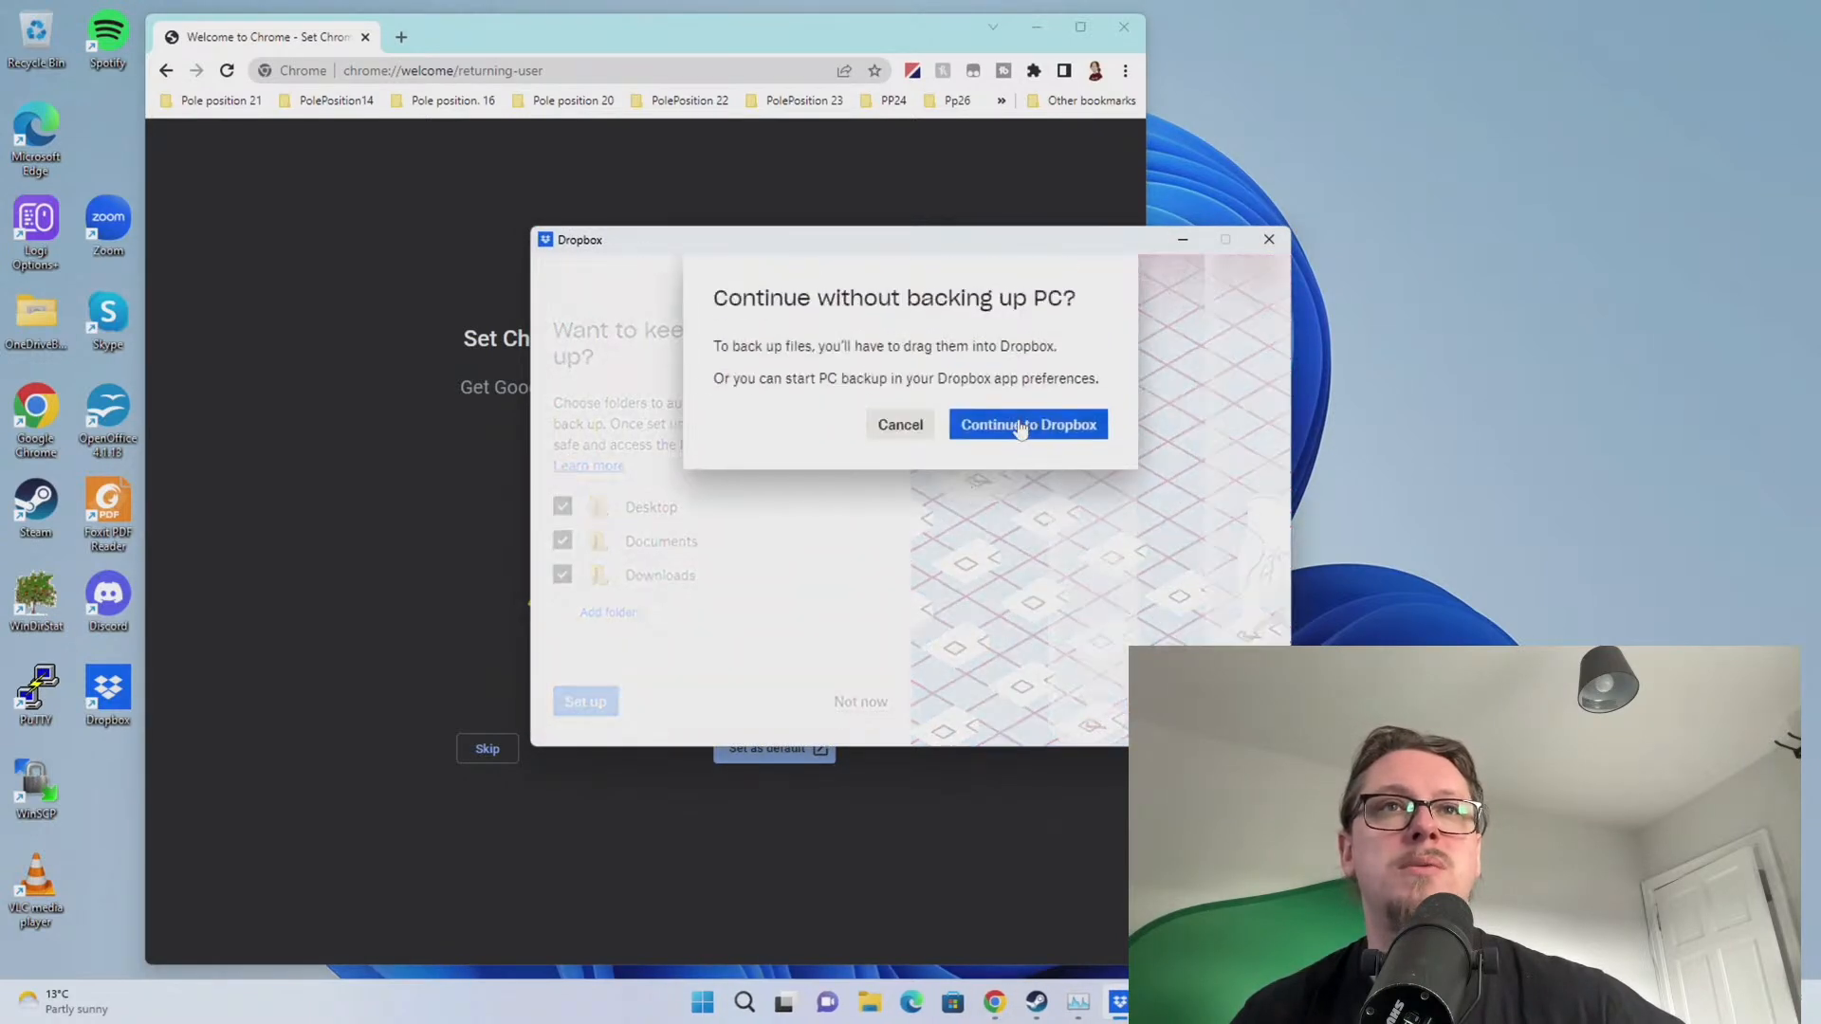
left_click(1016, 429)
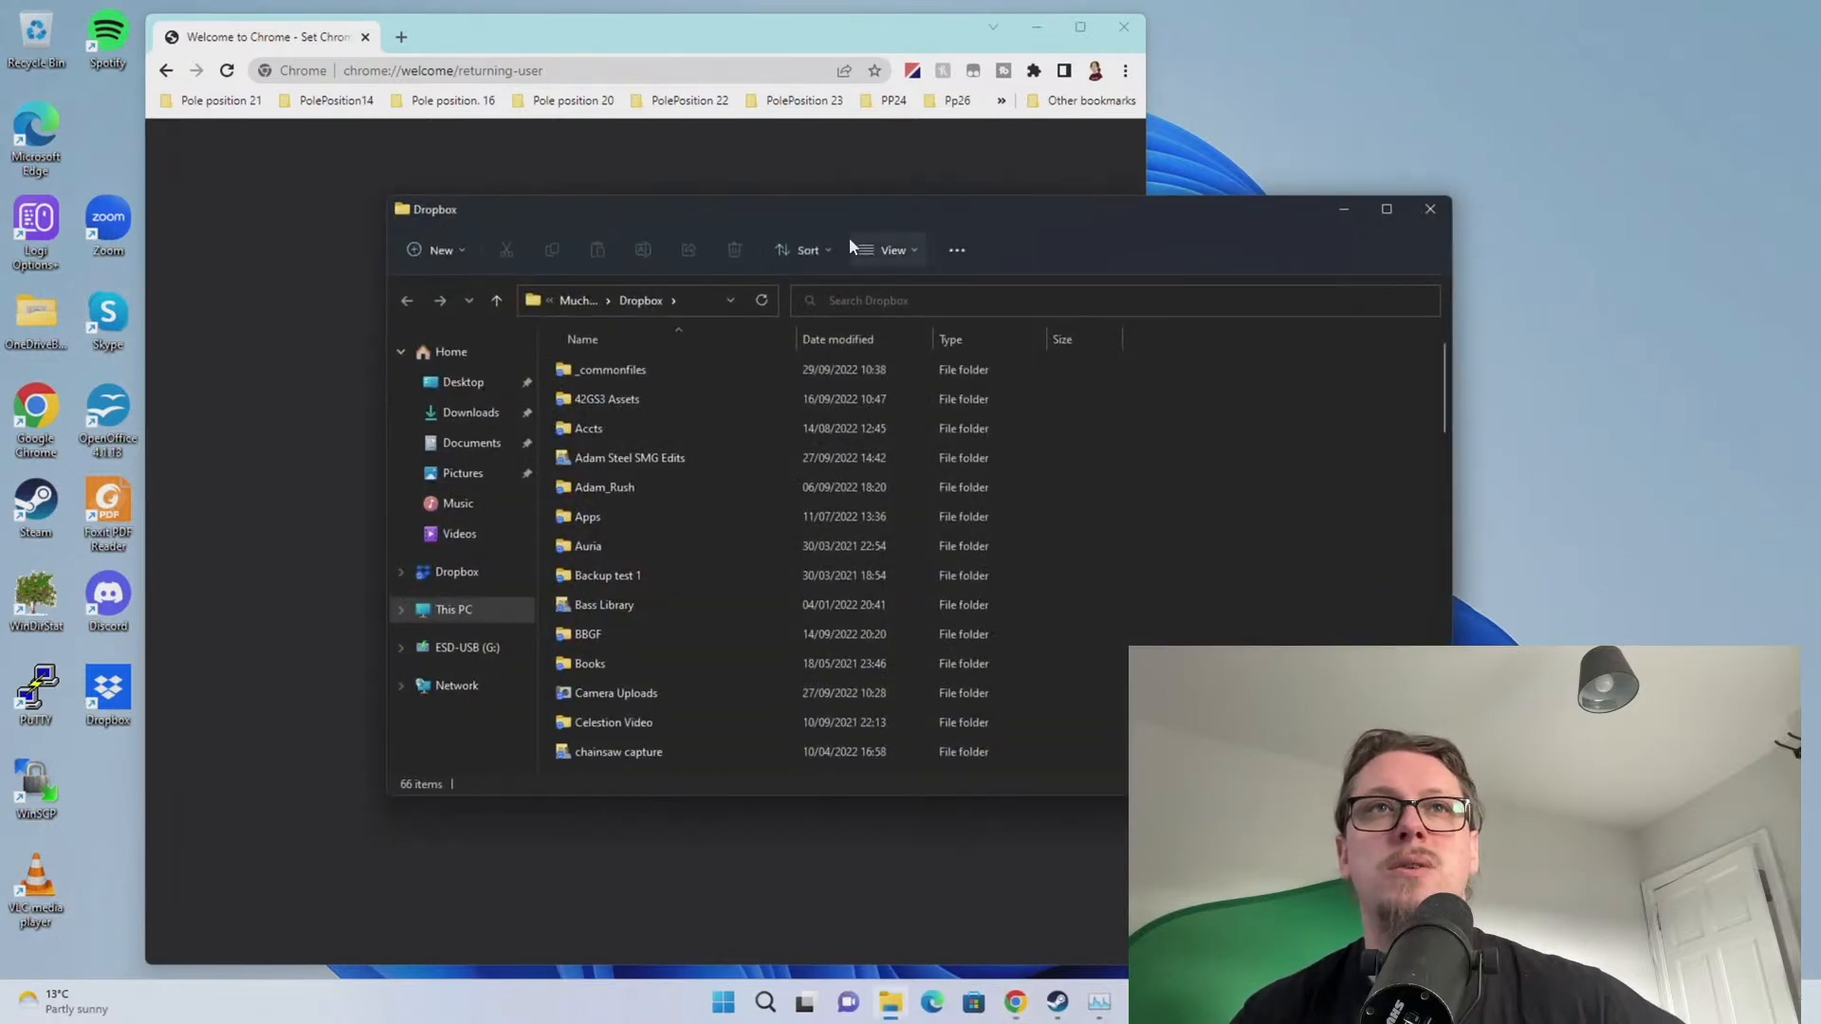
left_click_drag(844, 211, 1820, 228)
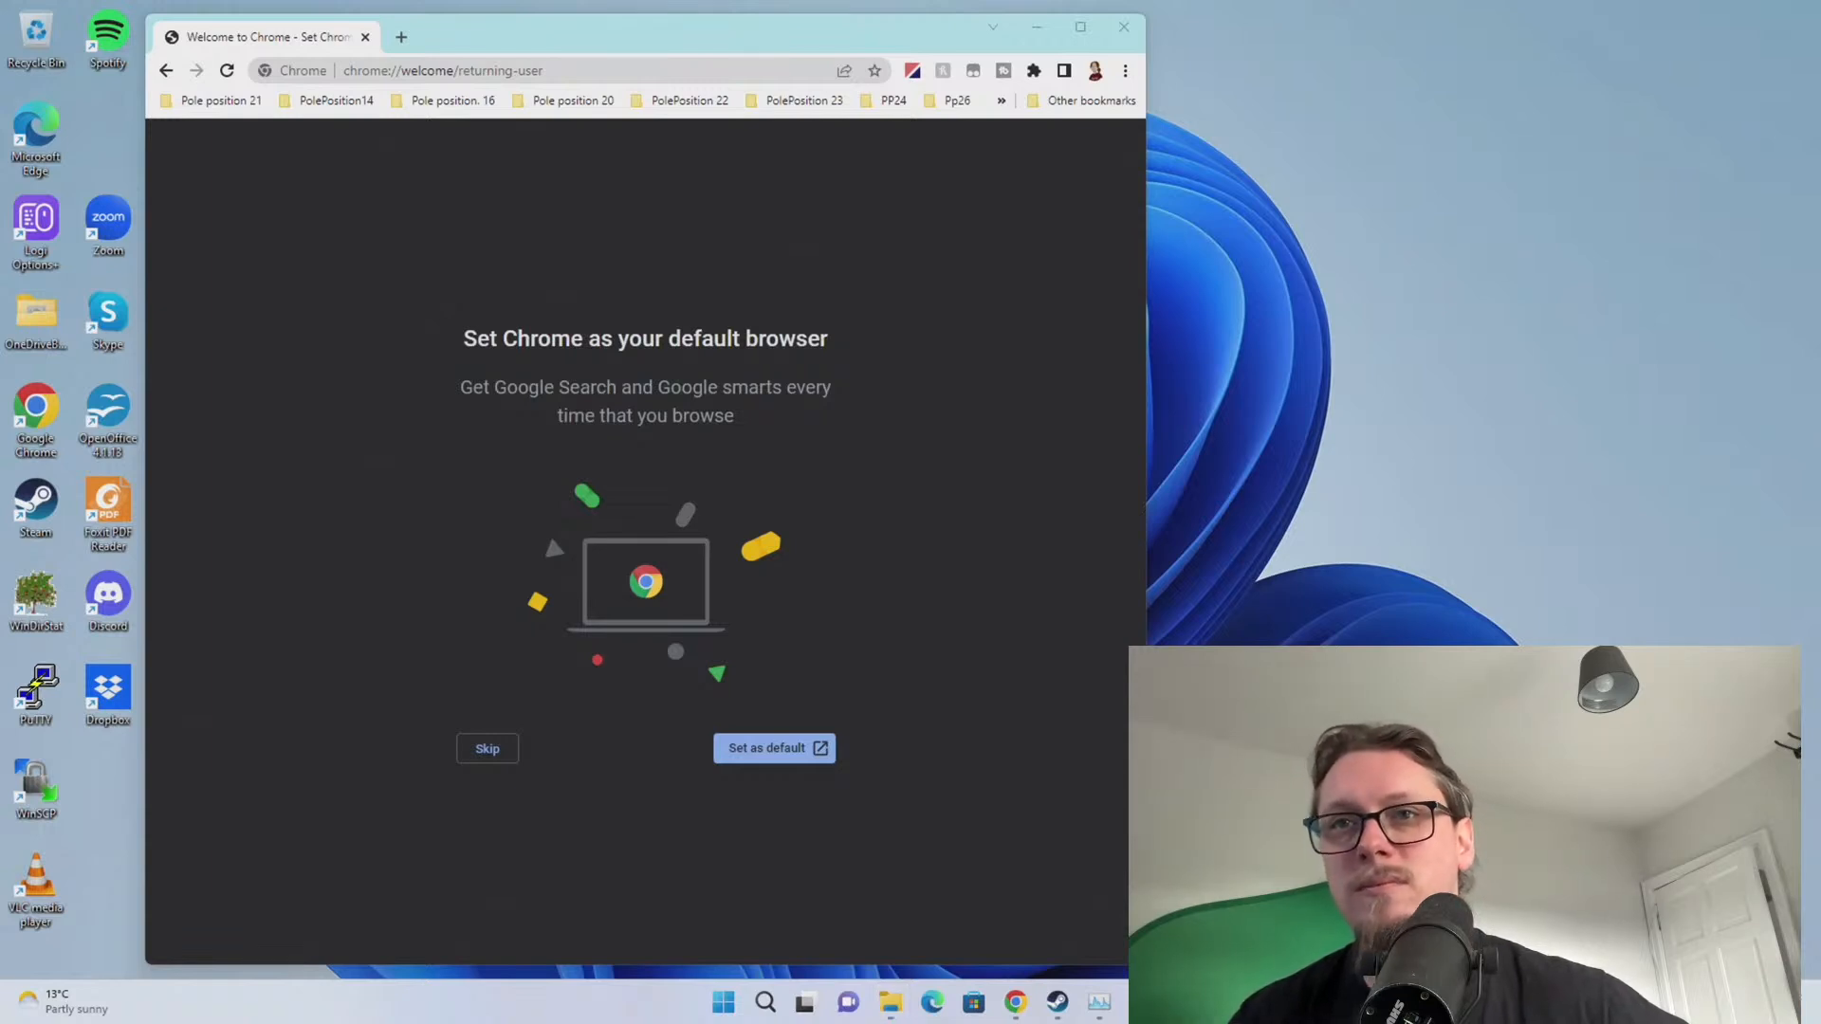
Review Dropbox's Sync preferences, close them, then choose Set as default on Chrome's welcome page
left_click(1788, 390)
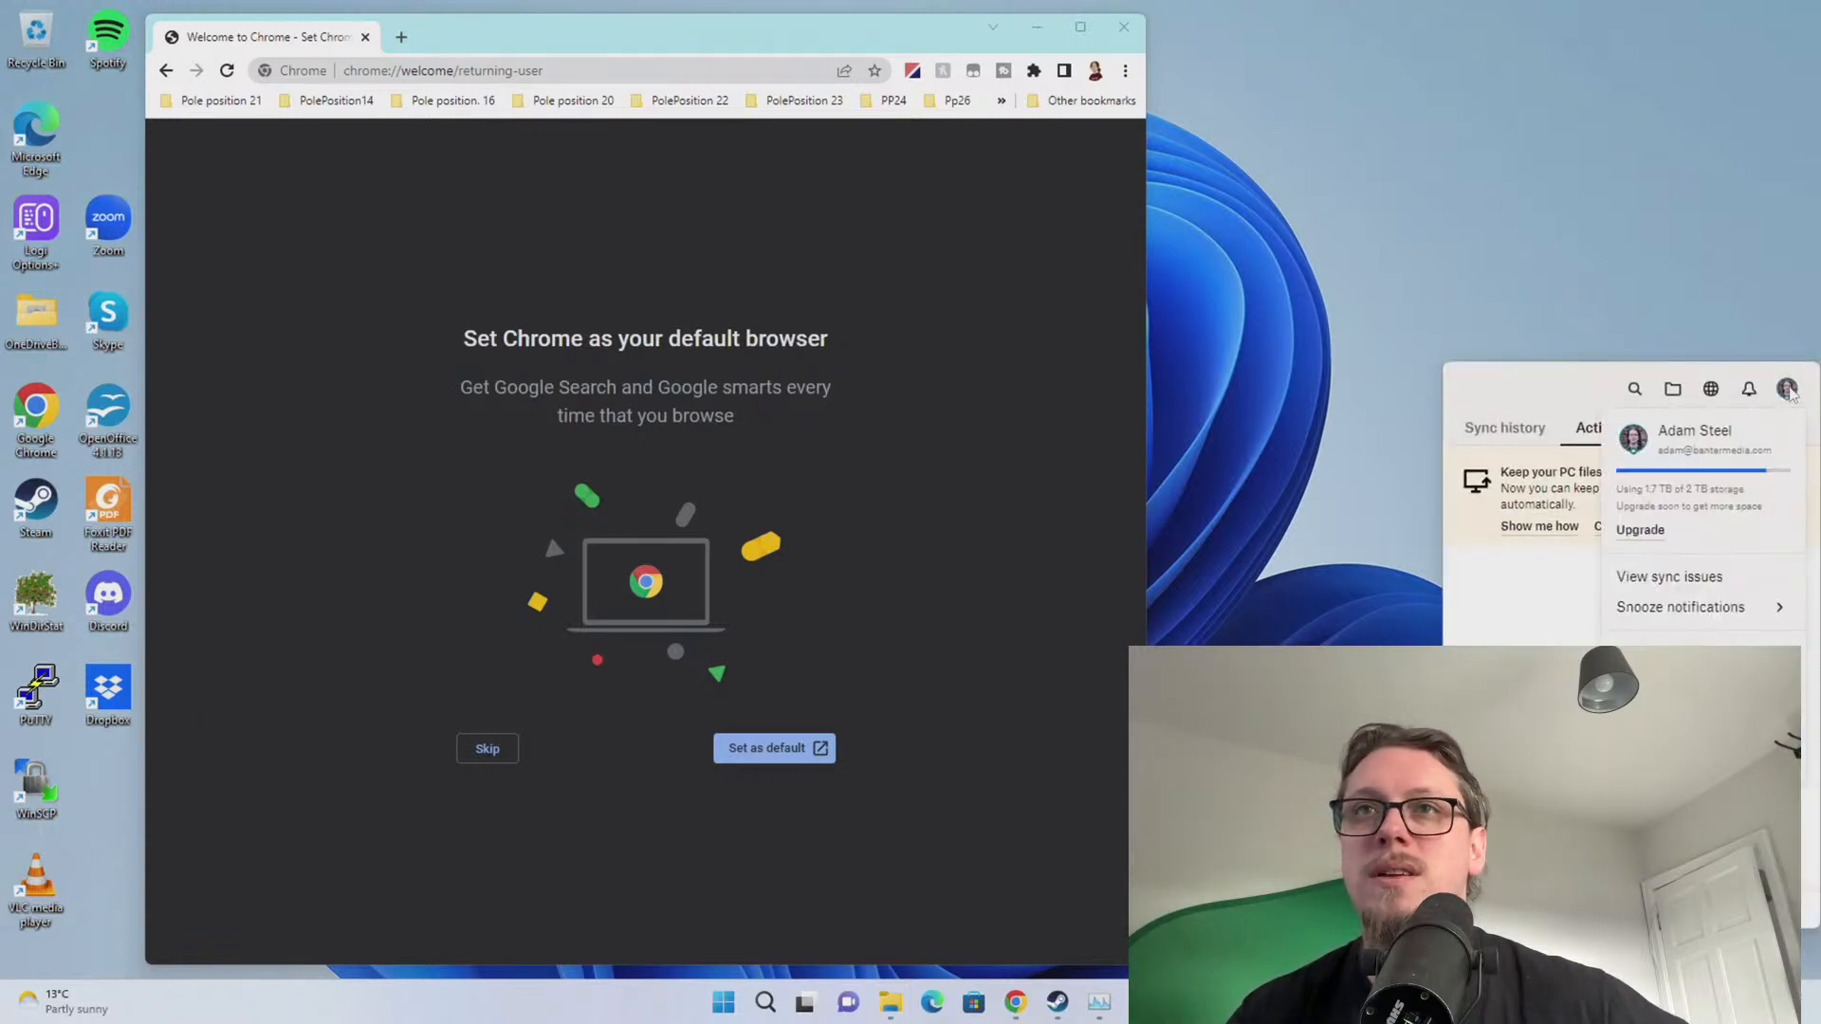
left_click(1652, 656)
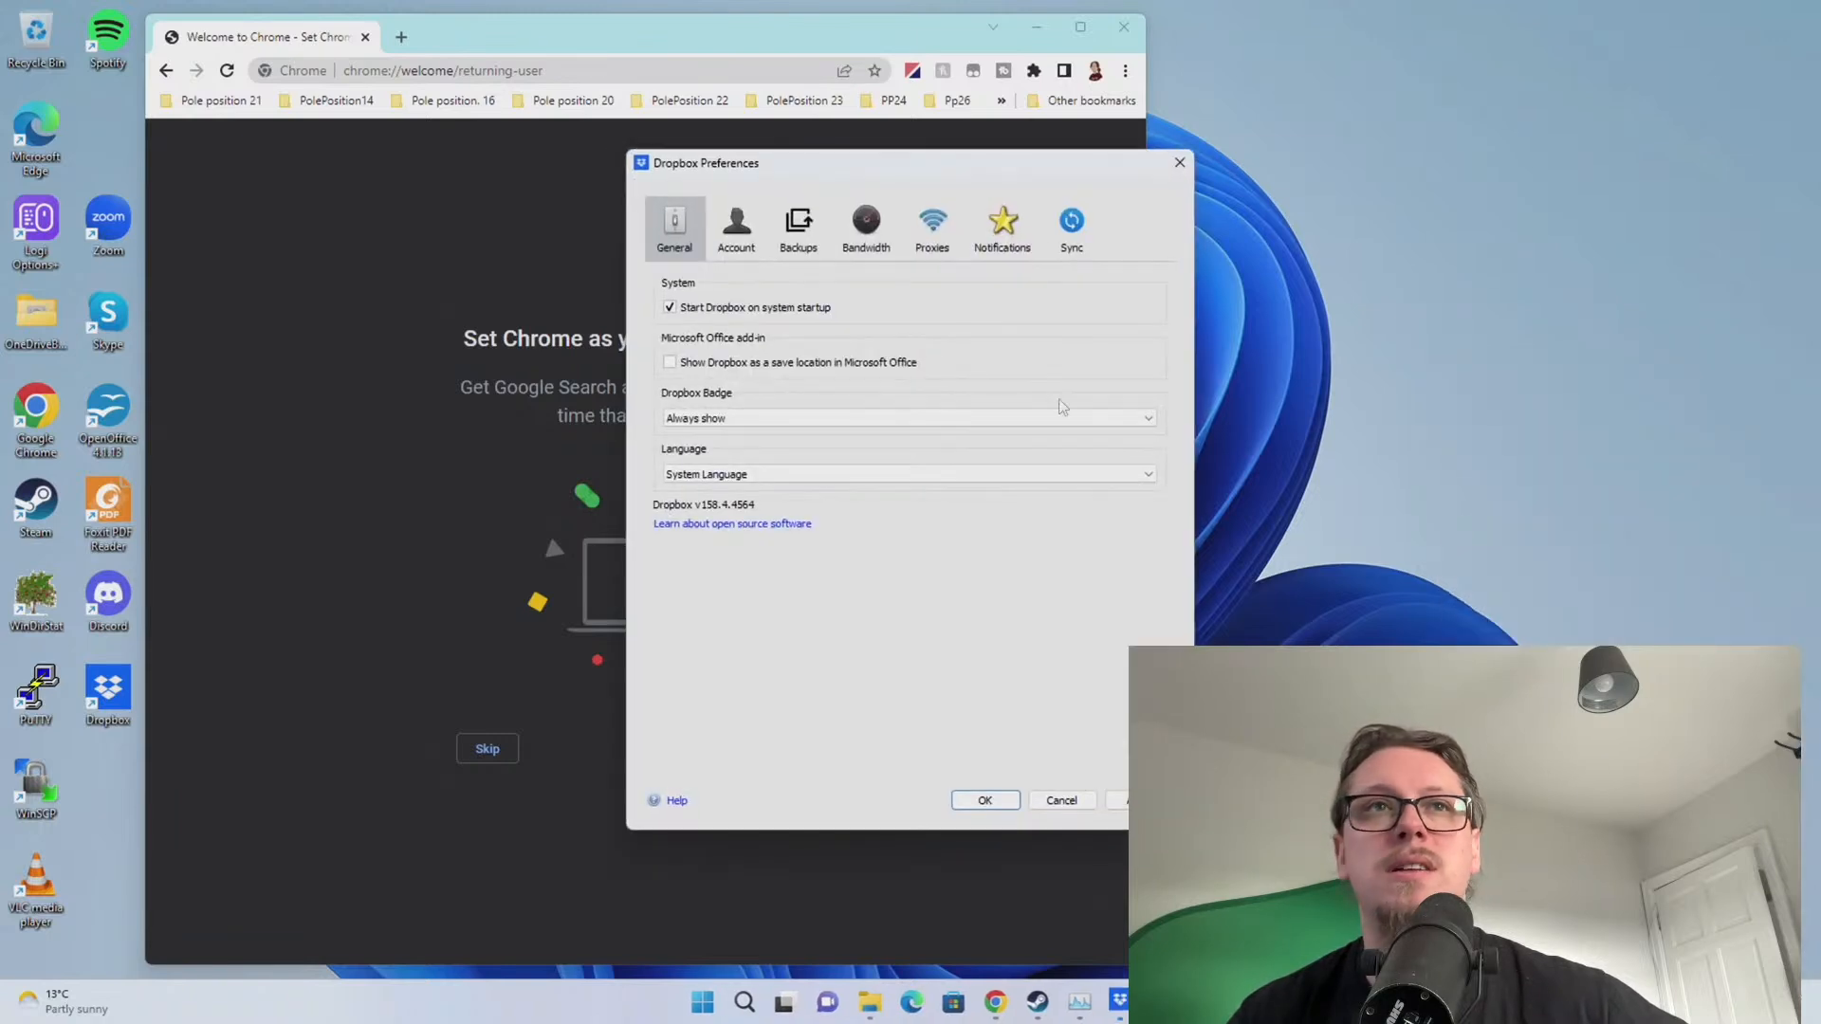
left_click_drag(730, 163, 1269, 217)
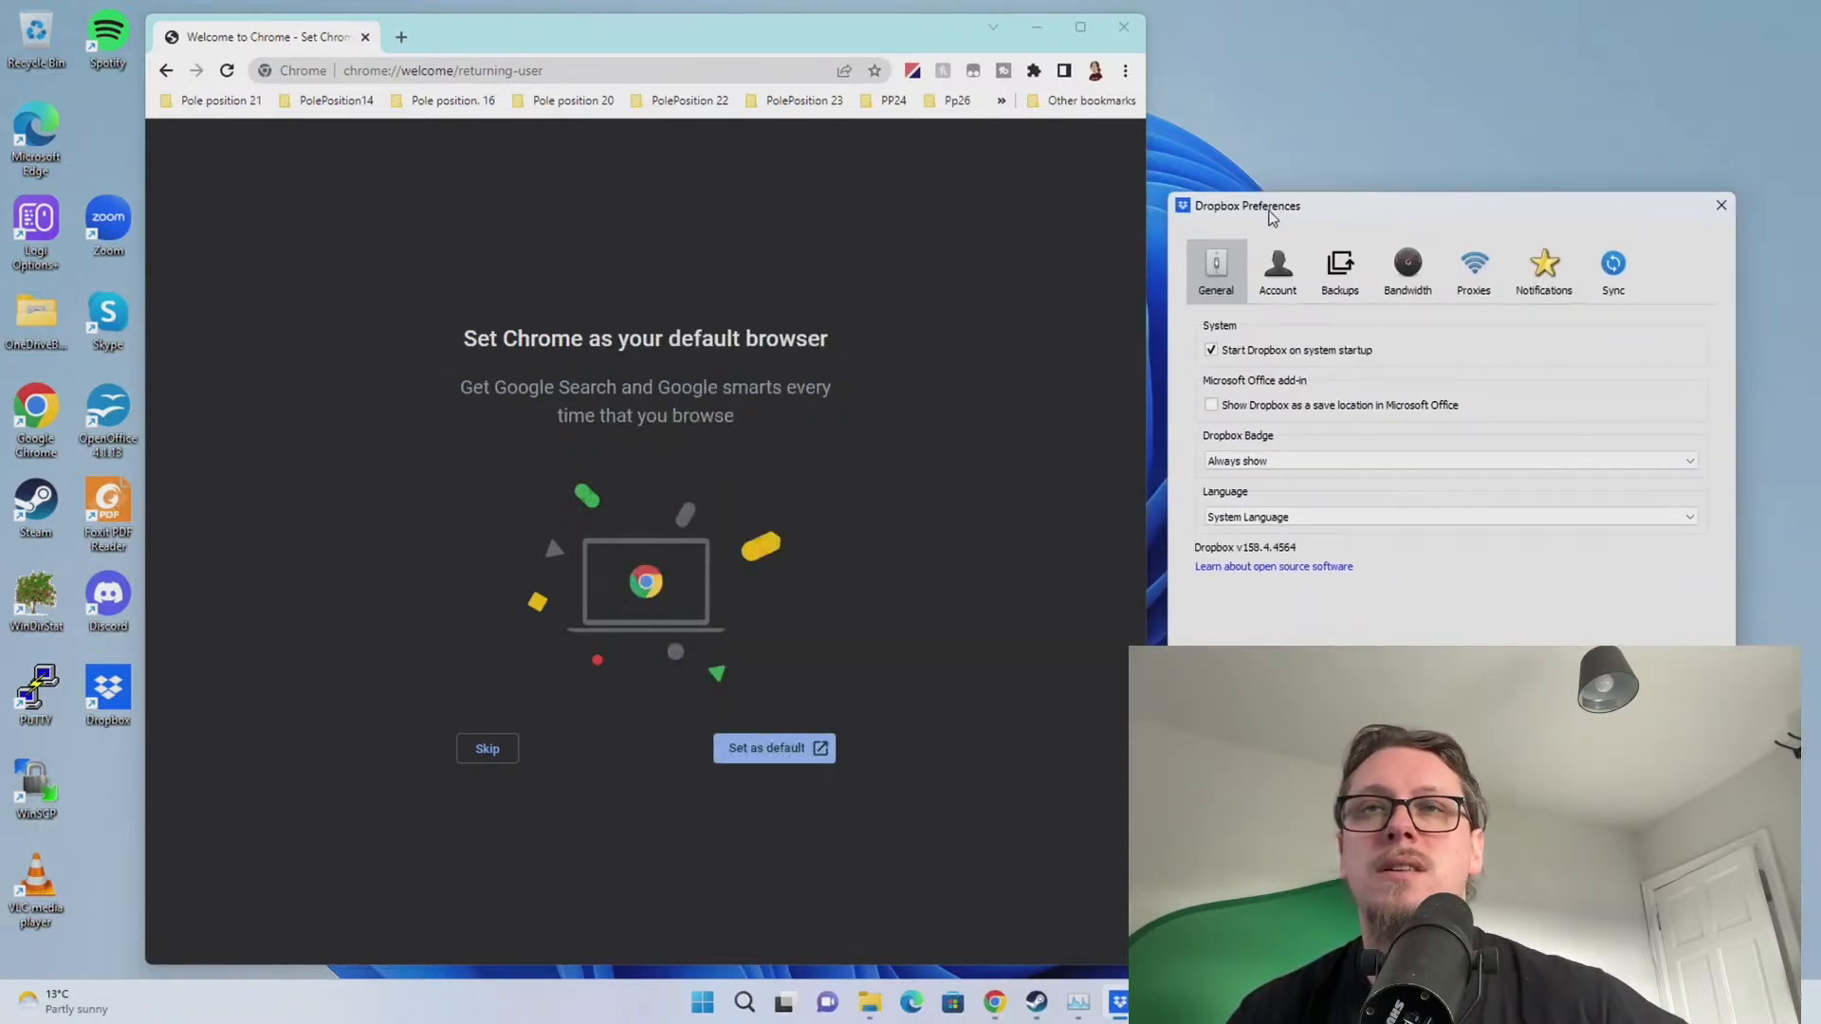
left_click(1601, 273)
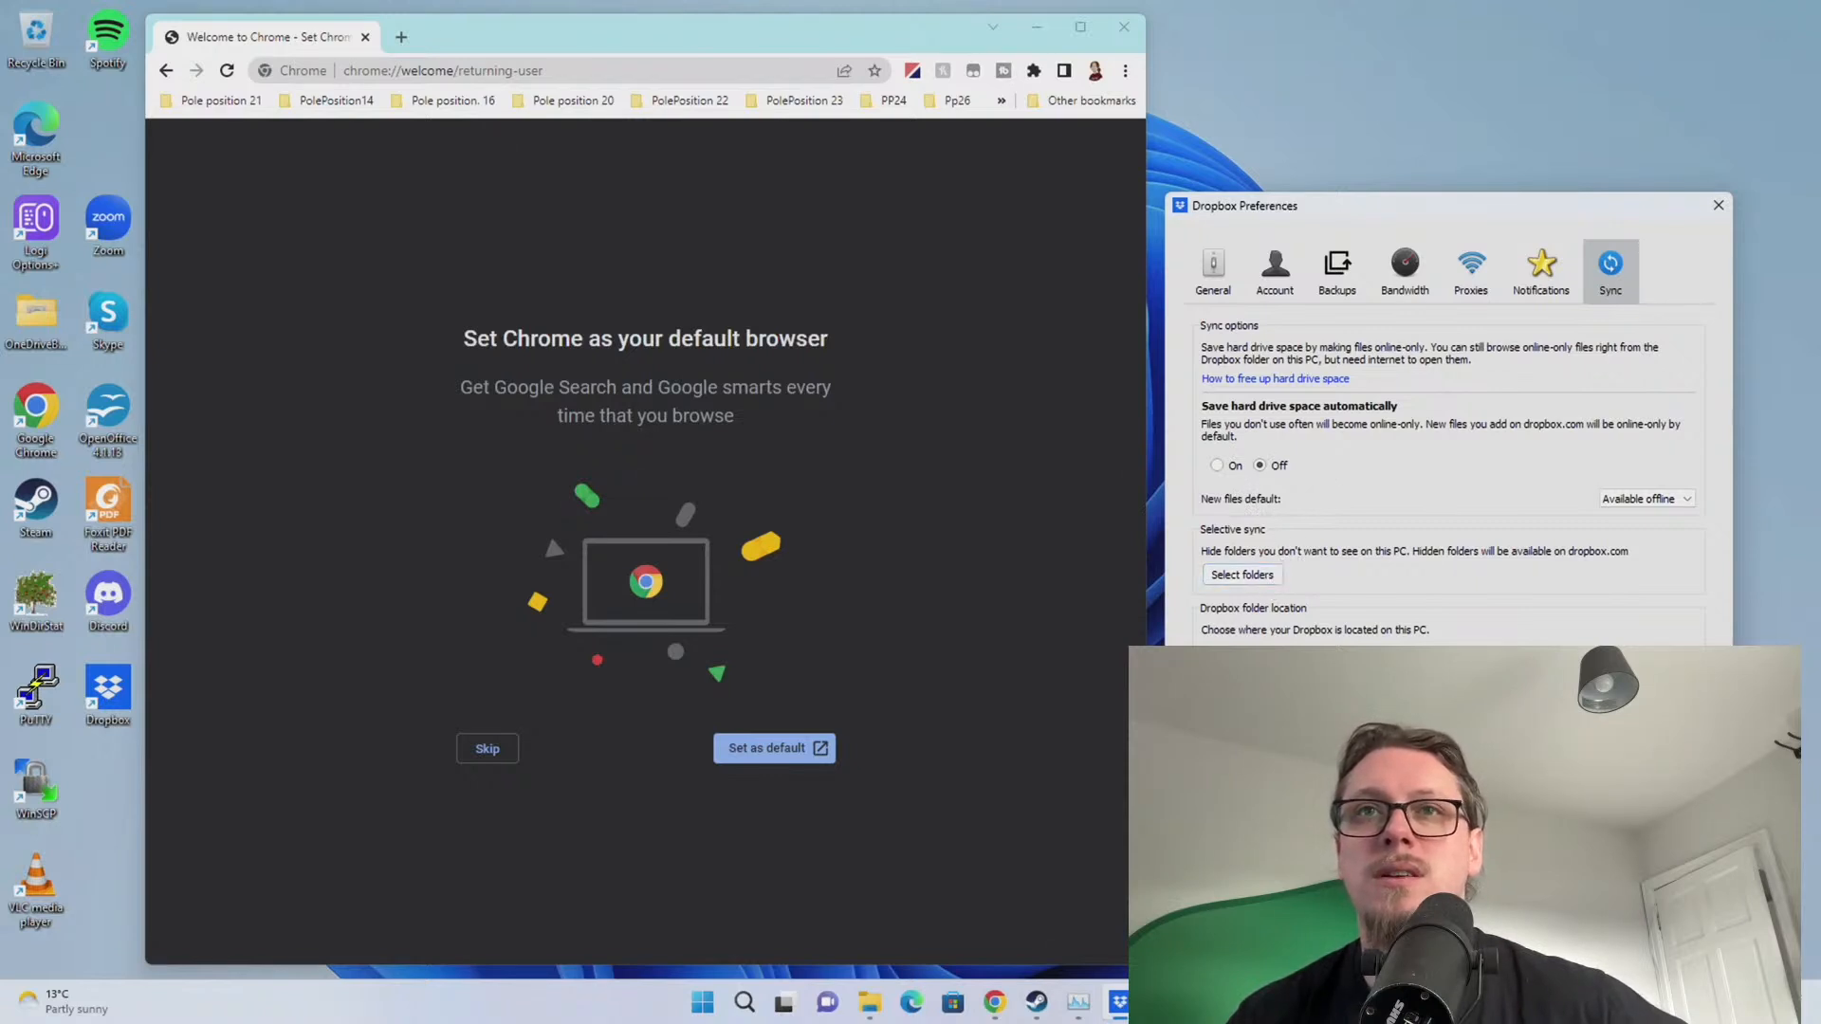
key("Escape")
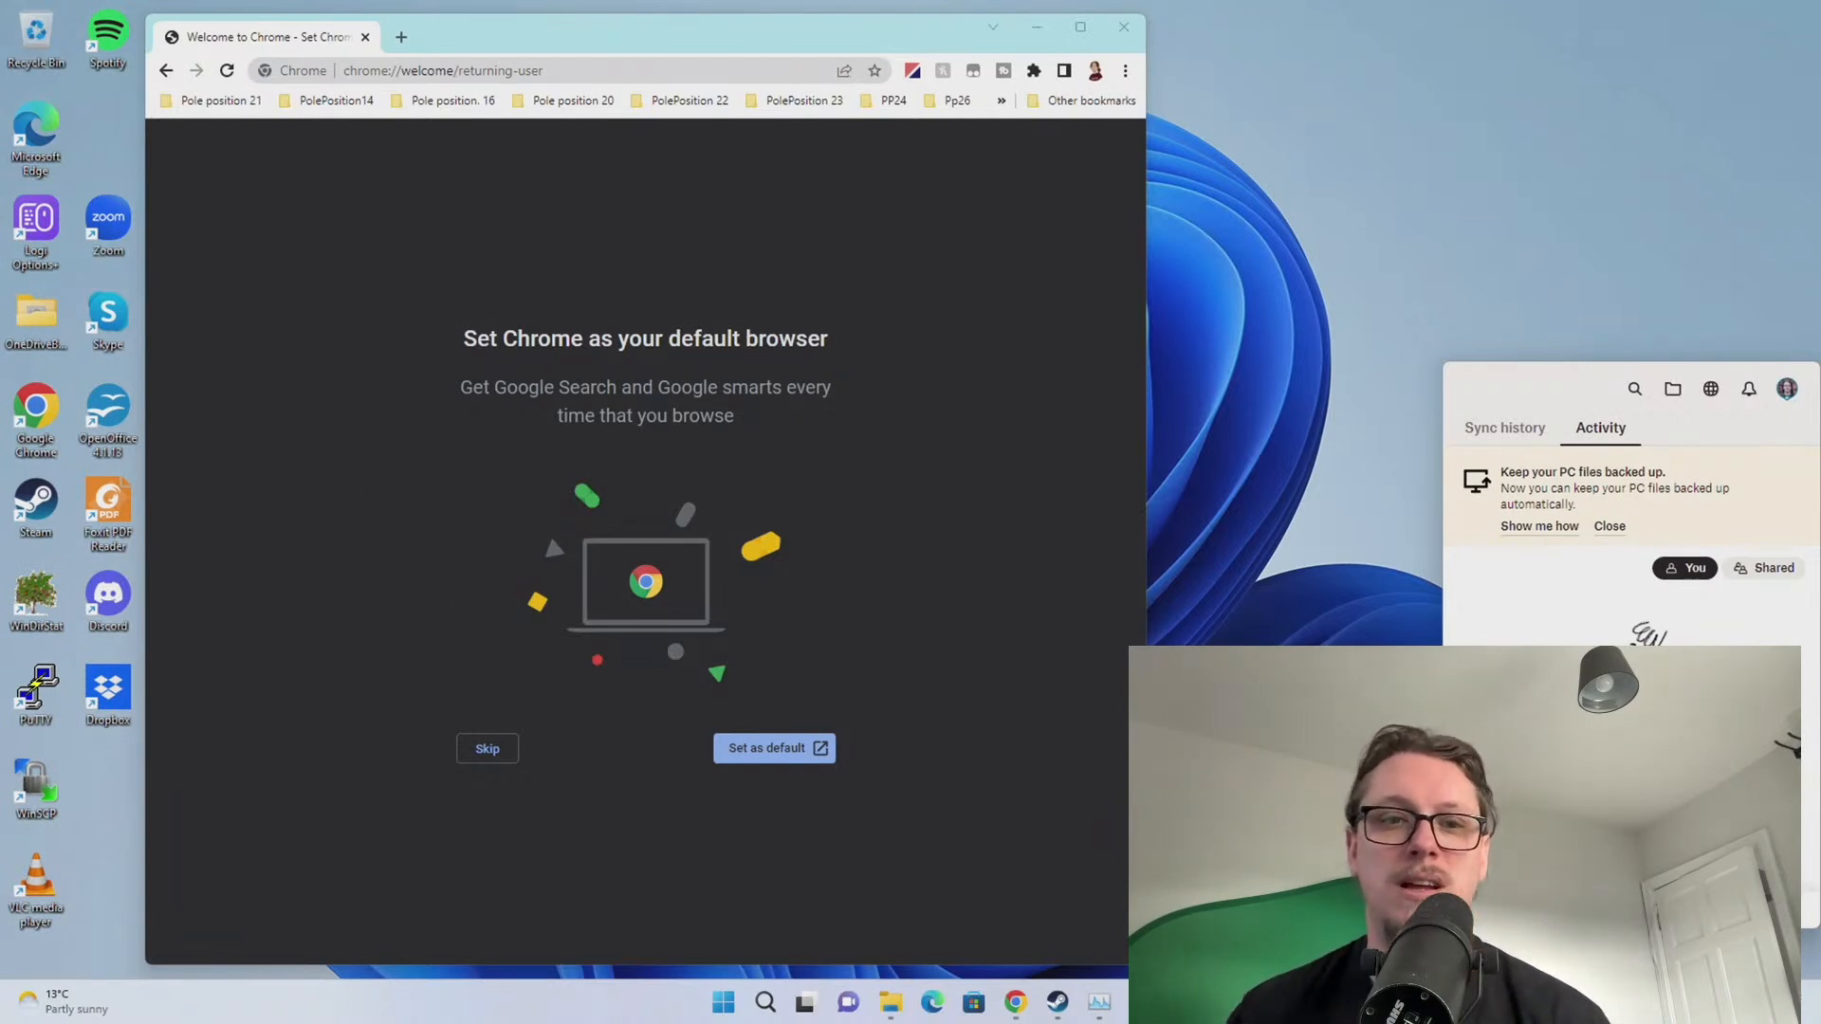
left_click(741, 751)
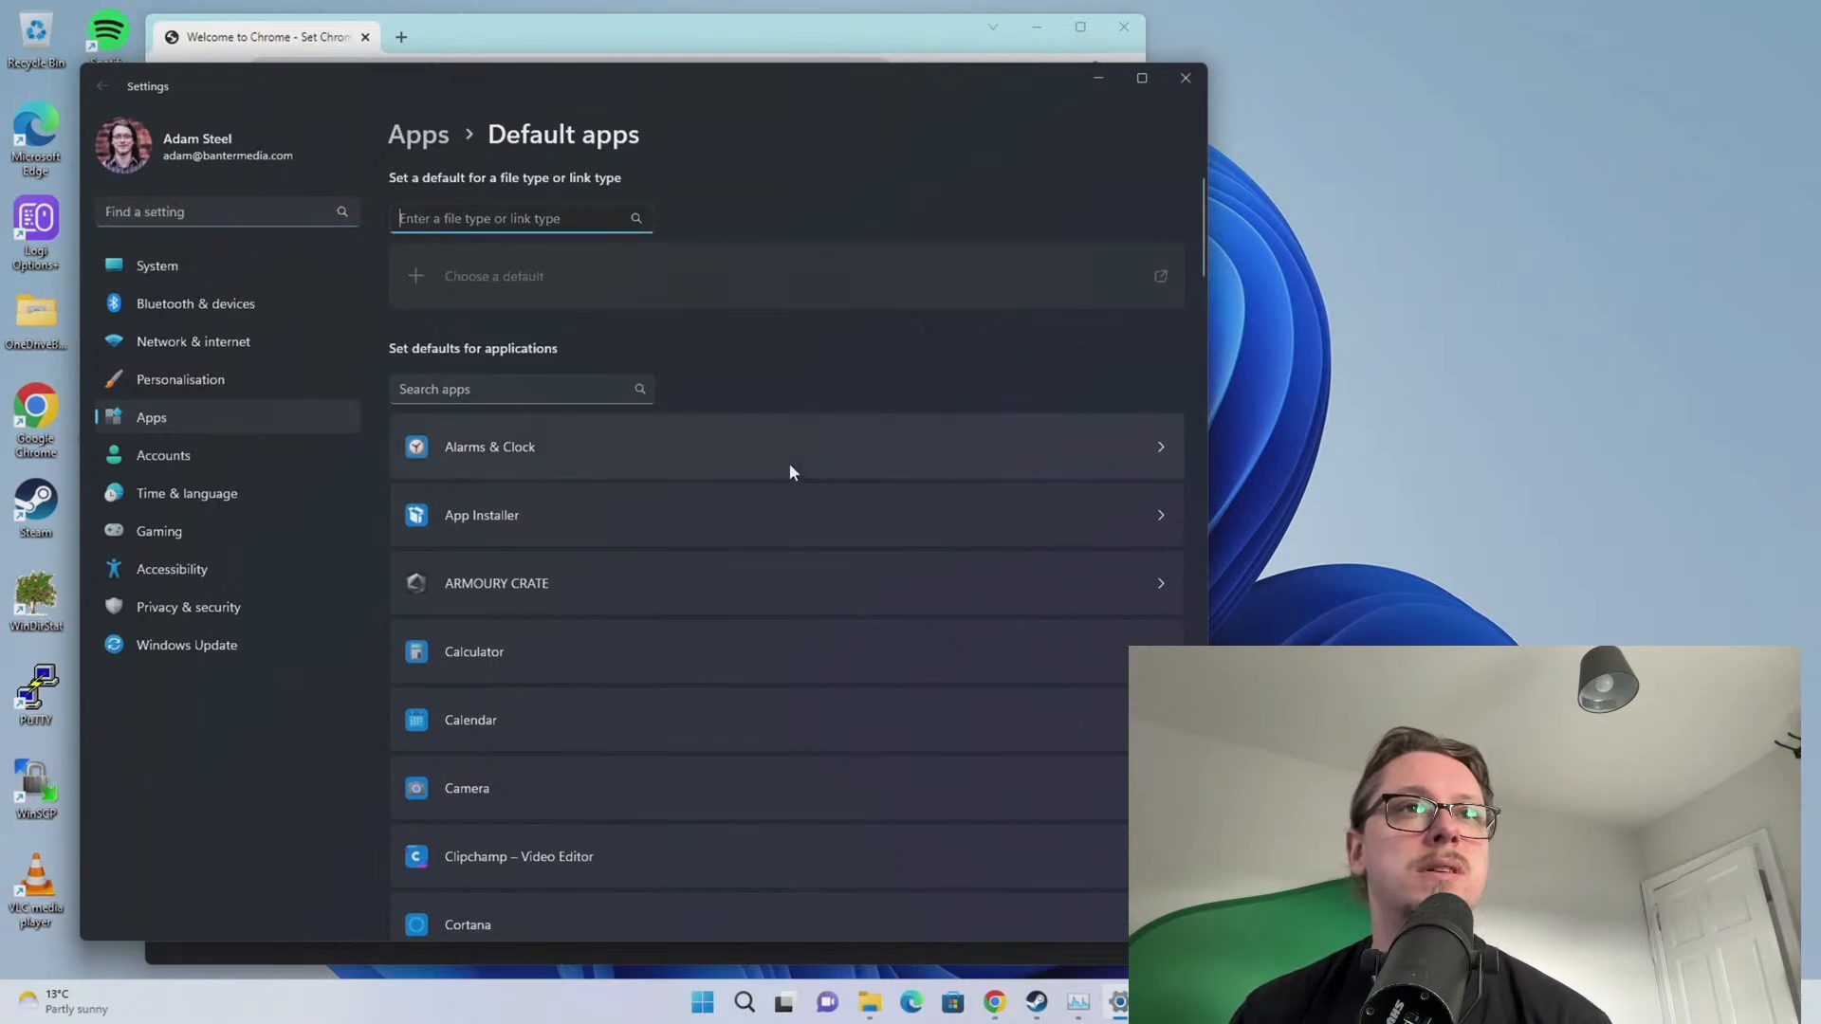
Open Google Chrome's default-app settings and switch .htm files to Chrome despite the Edge prompt
scroll(789, 463, "down", 10)
scroll(750, 479, "down", 10)
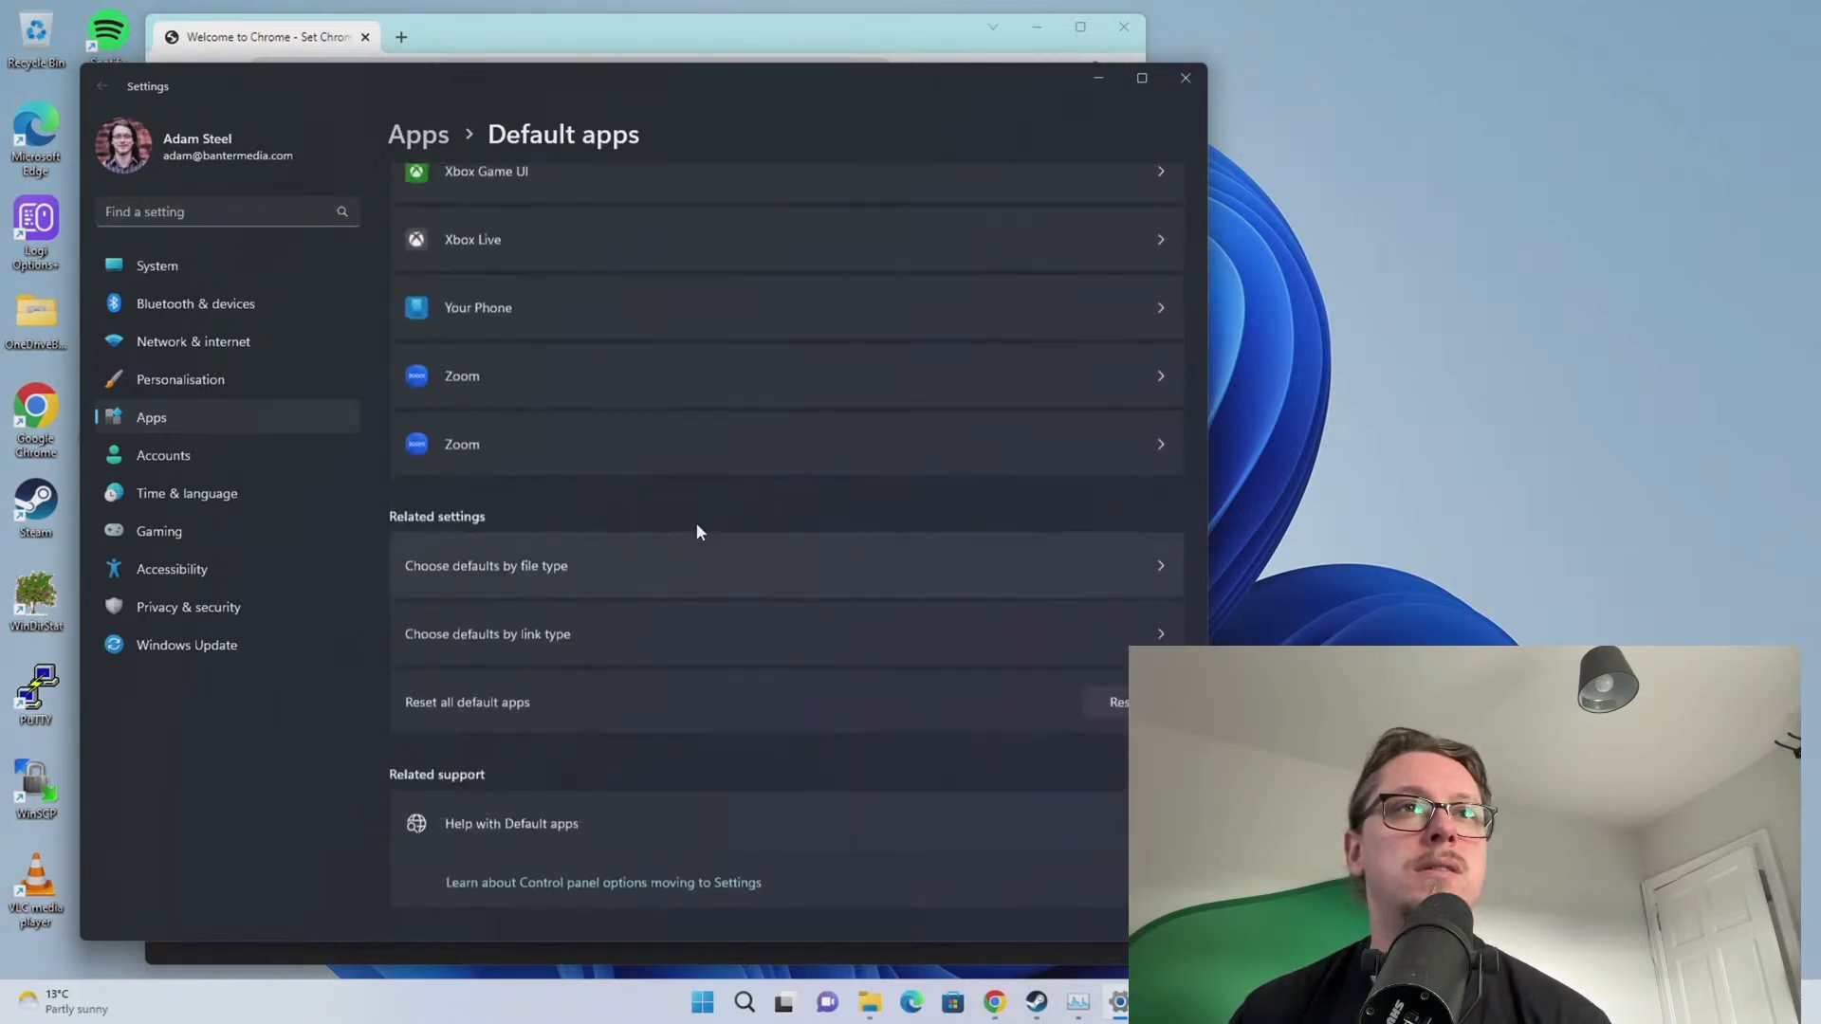
scroll(693, 526, "up", 6)
scroll(663, 526, "up", 12)
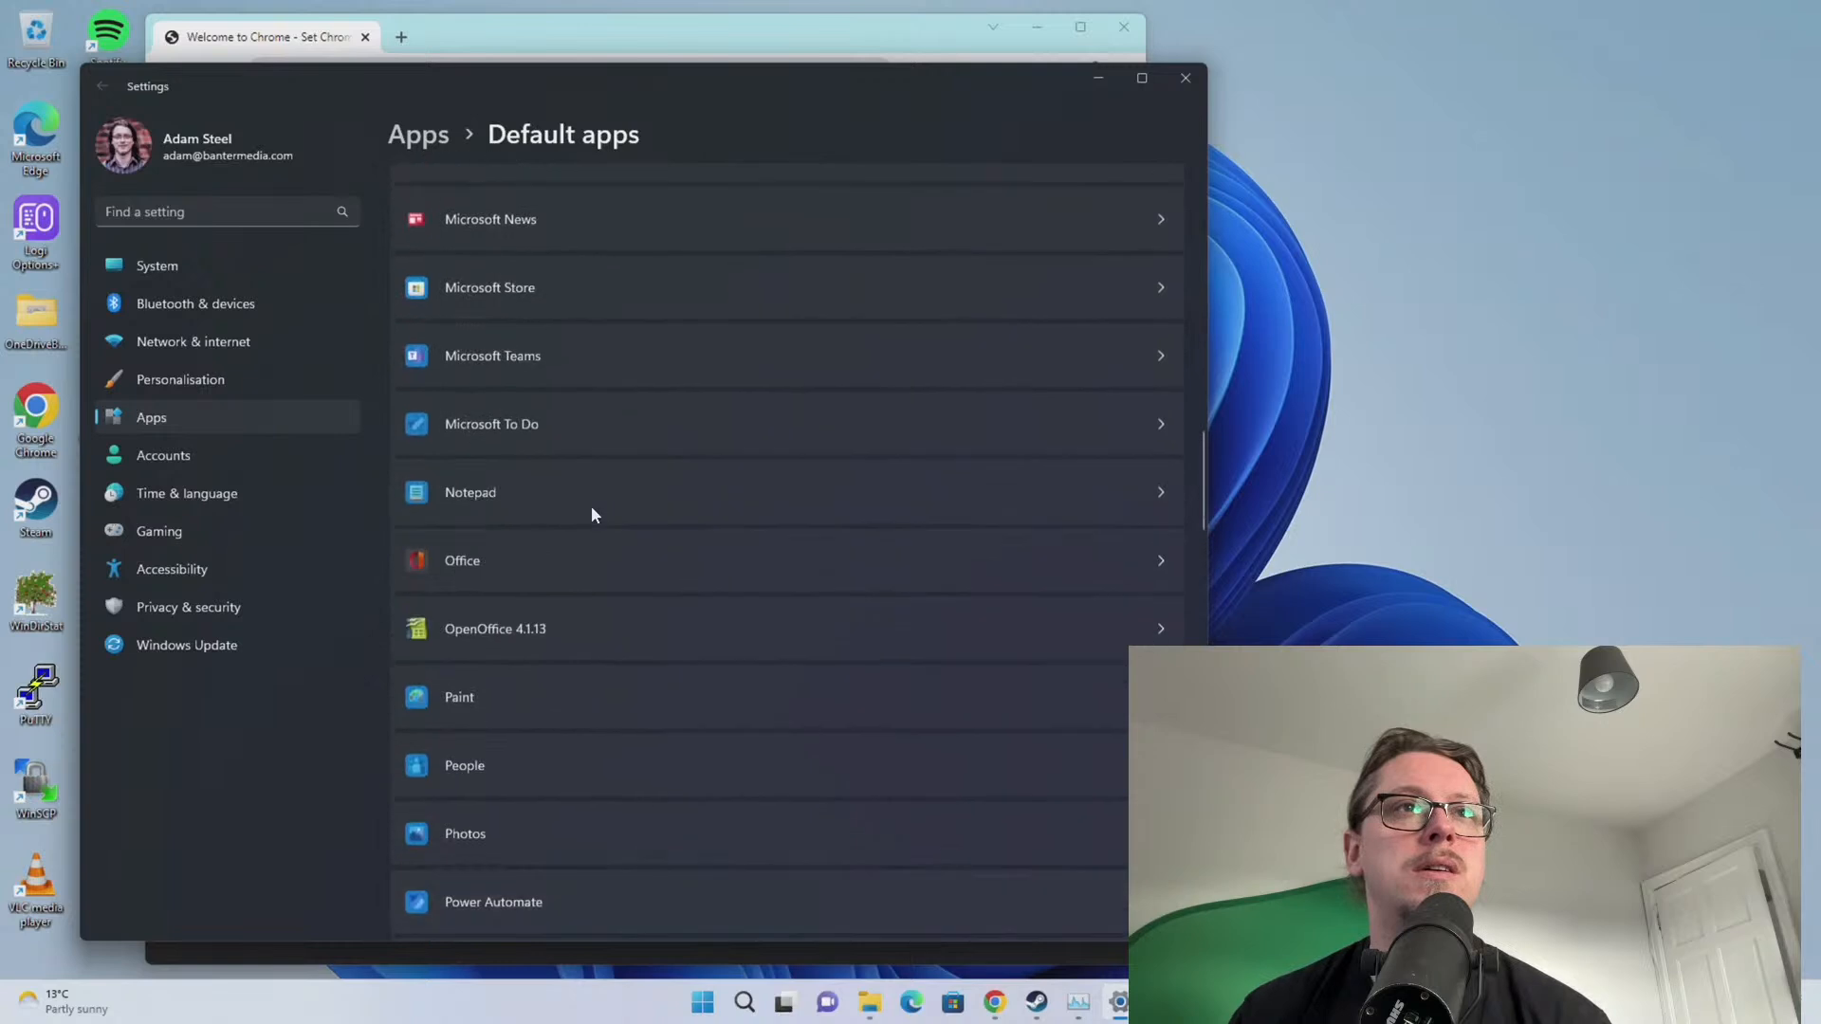
left_click(562, 445)
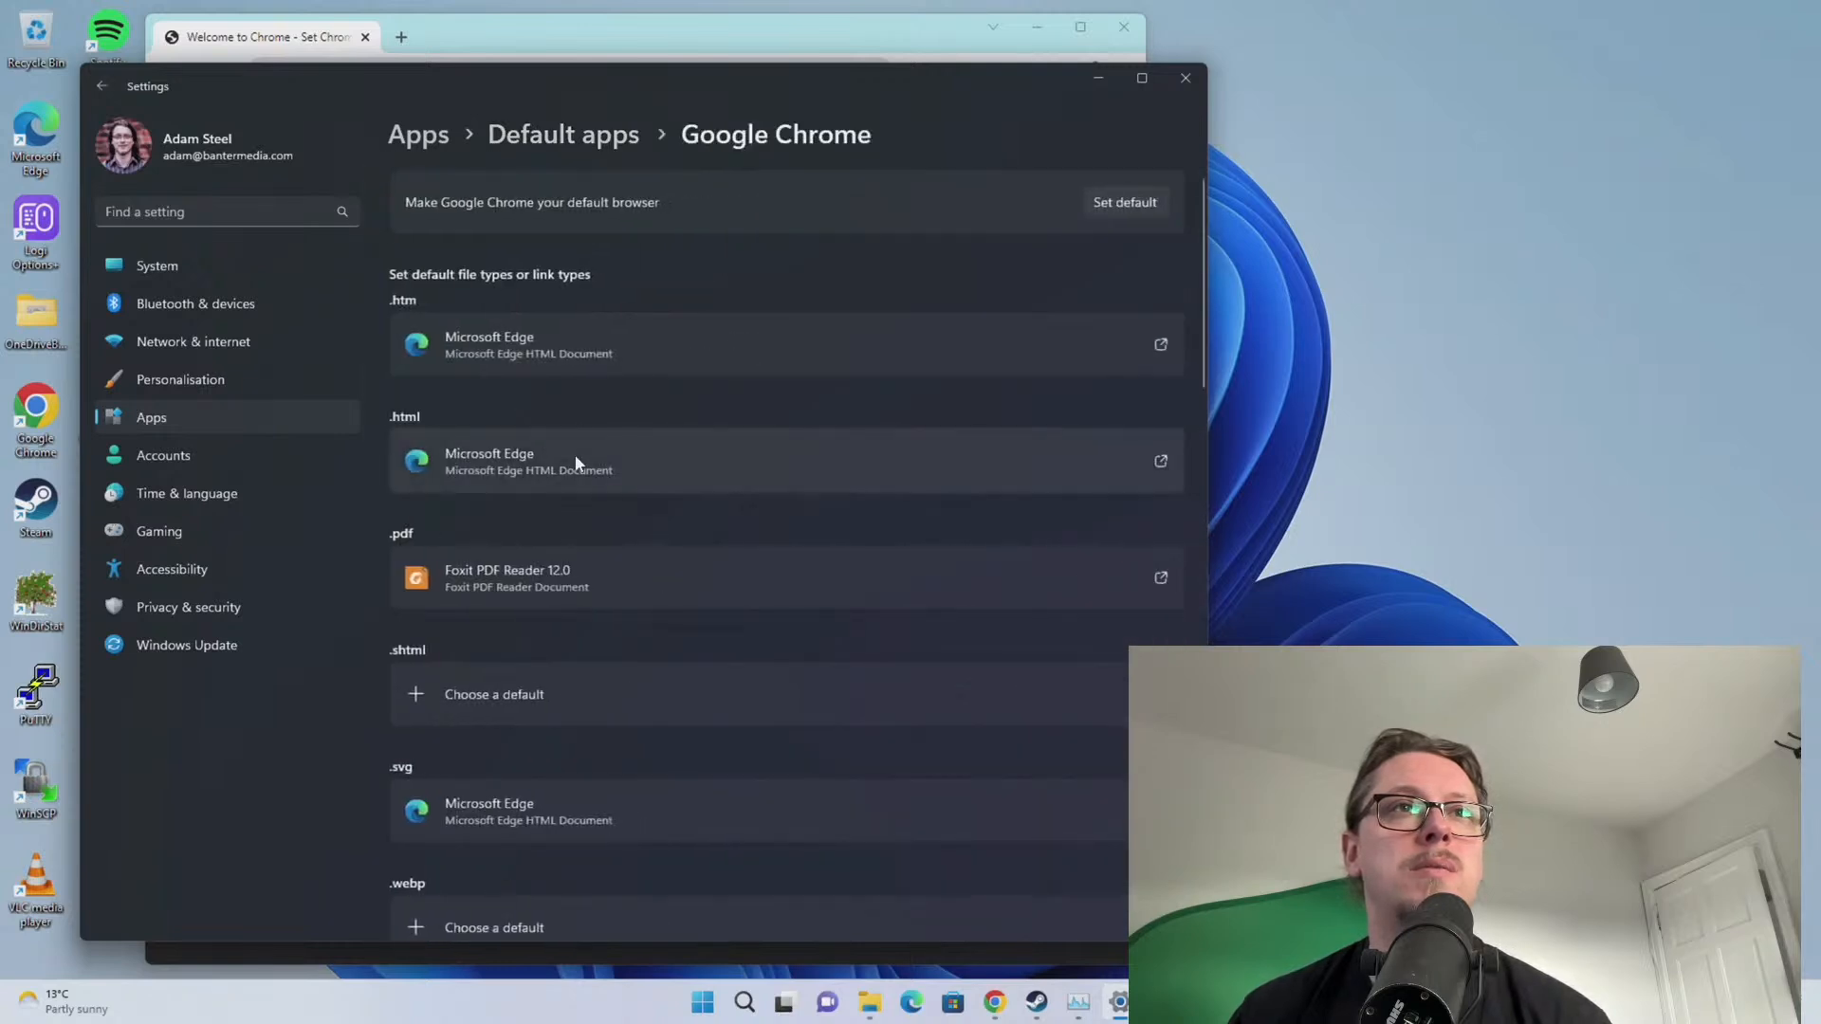
left_click(519, 347)
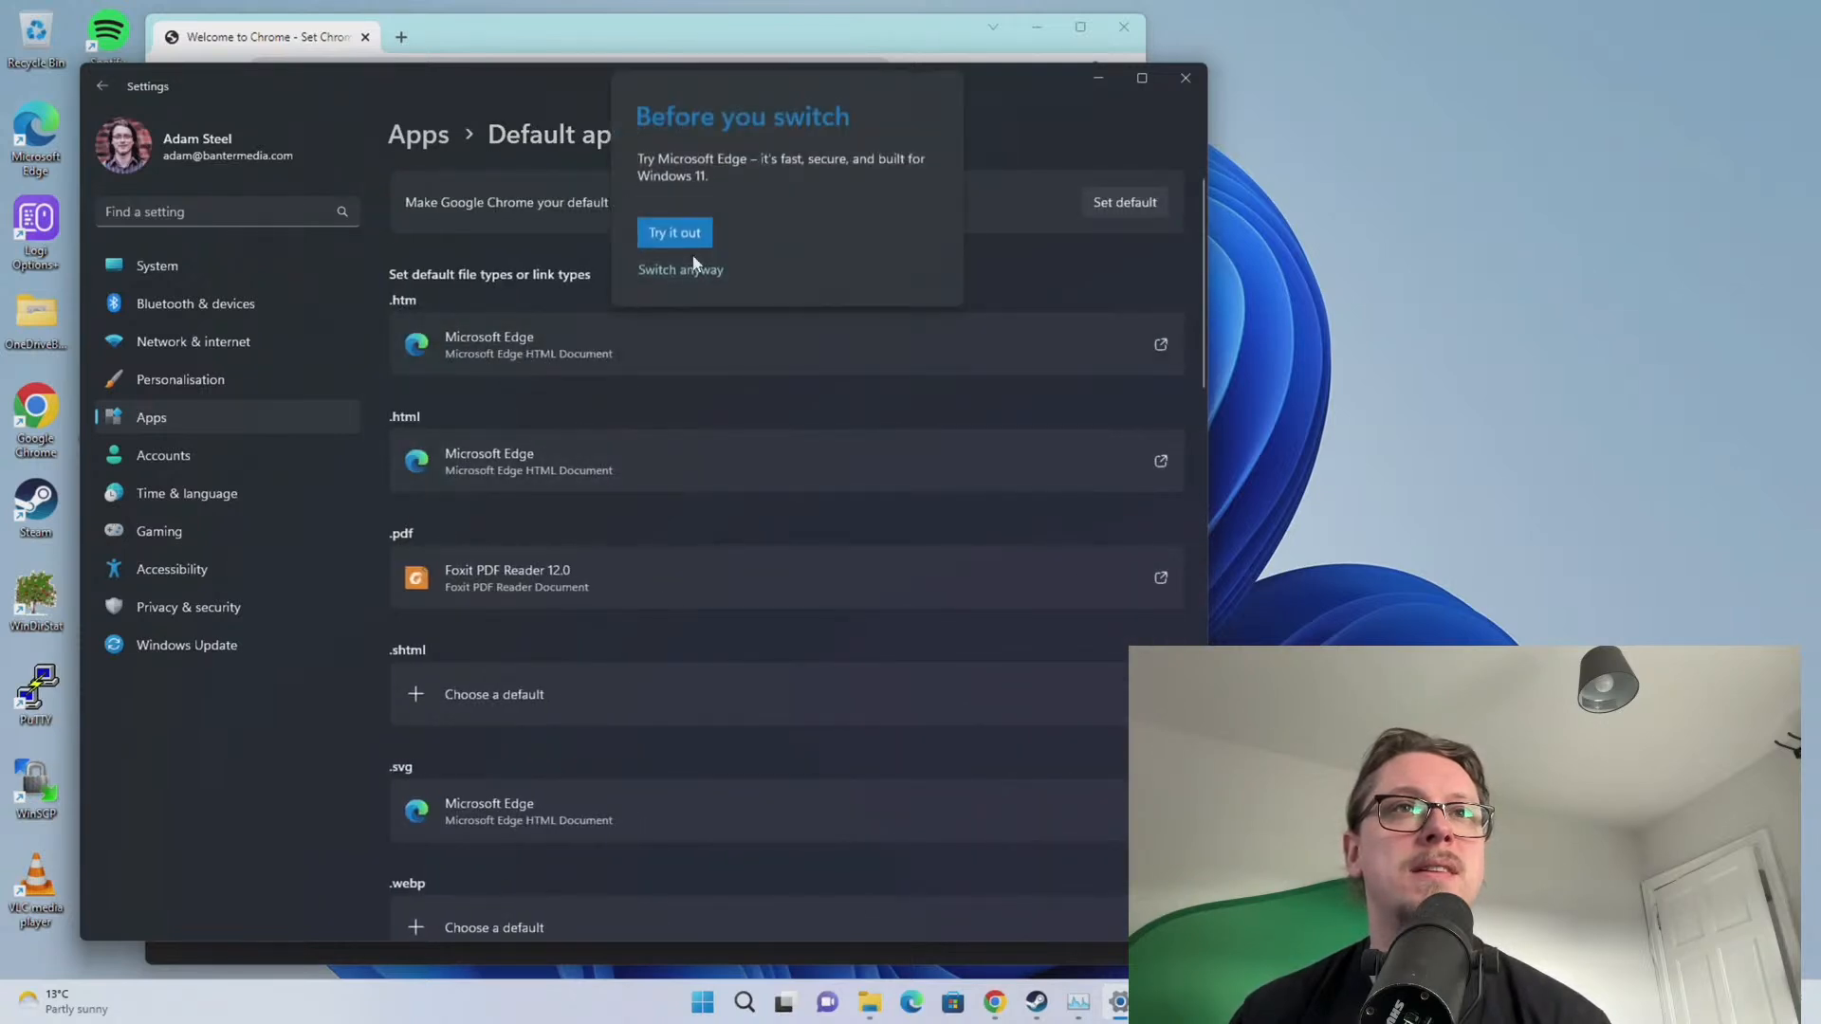
left_click(660, 269)
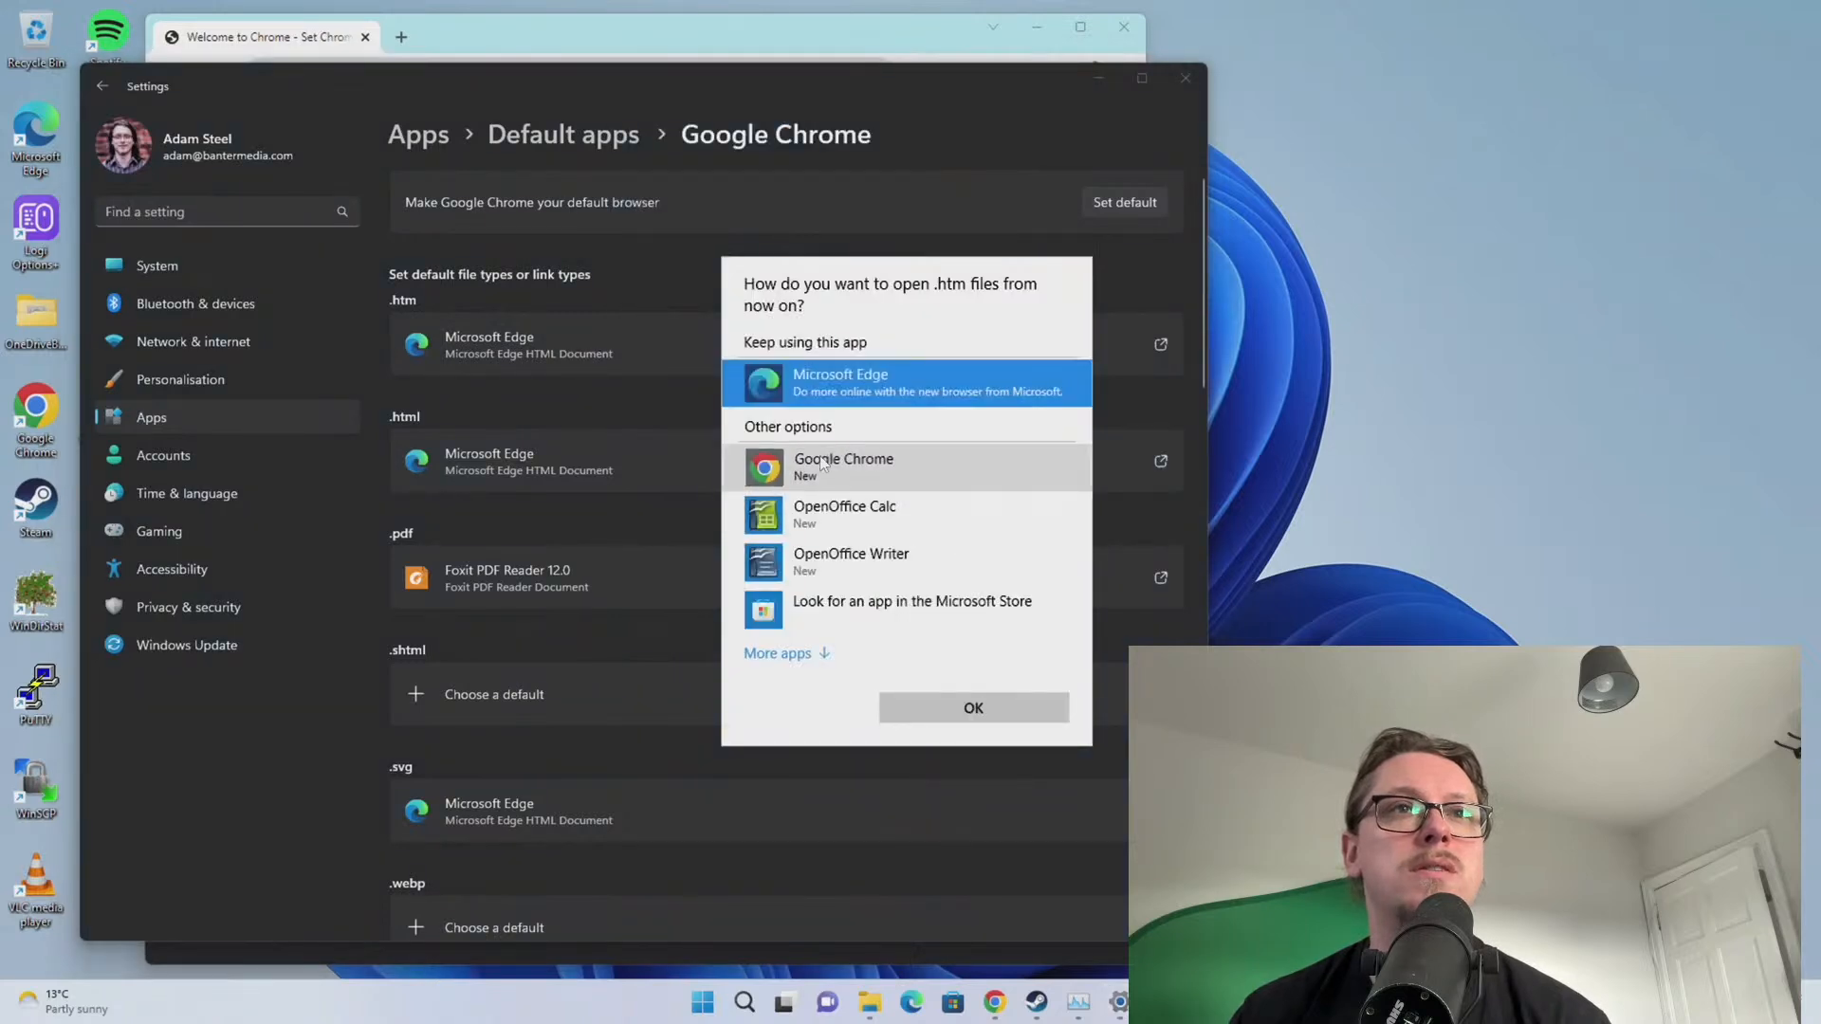
left_click(844, 466)
left_click(973, 707)
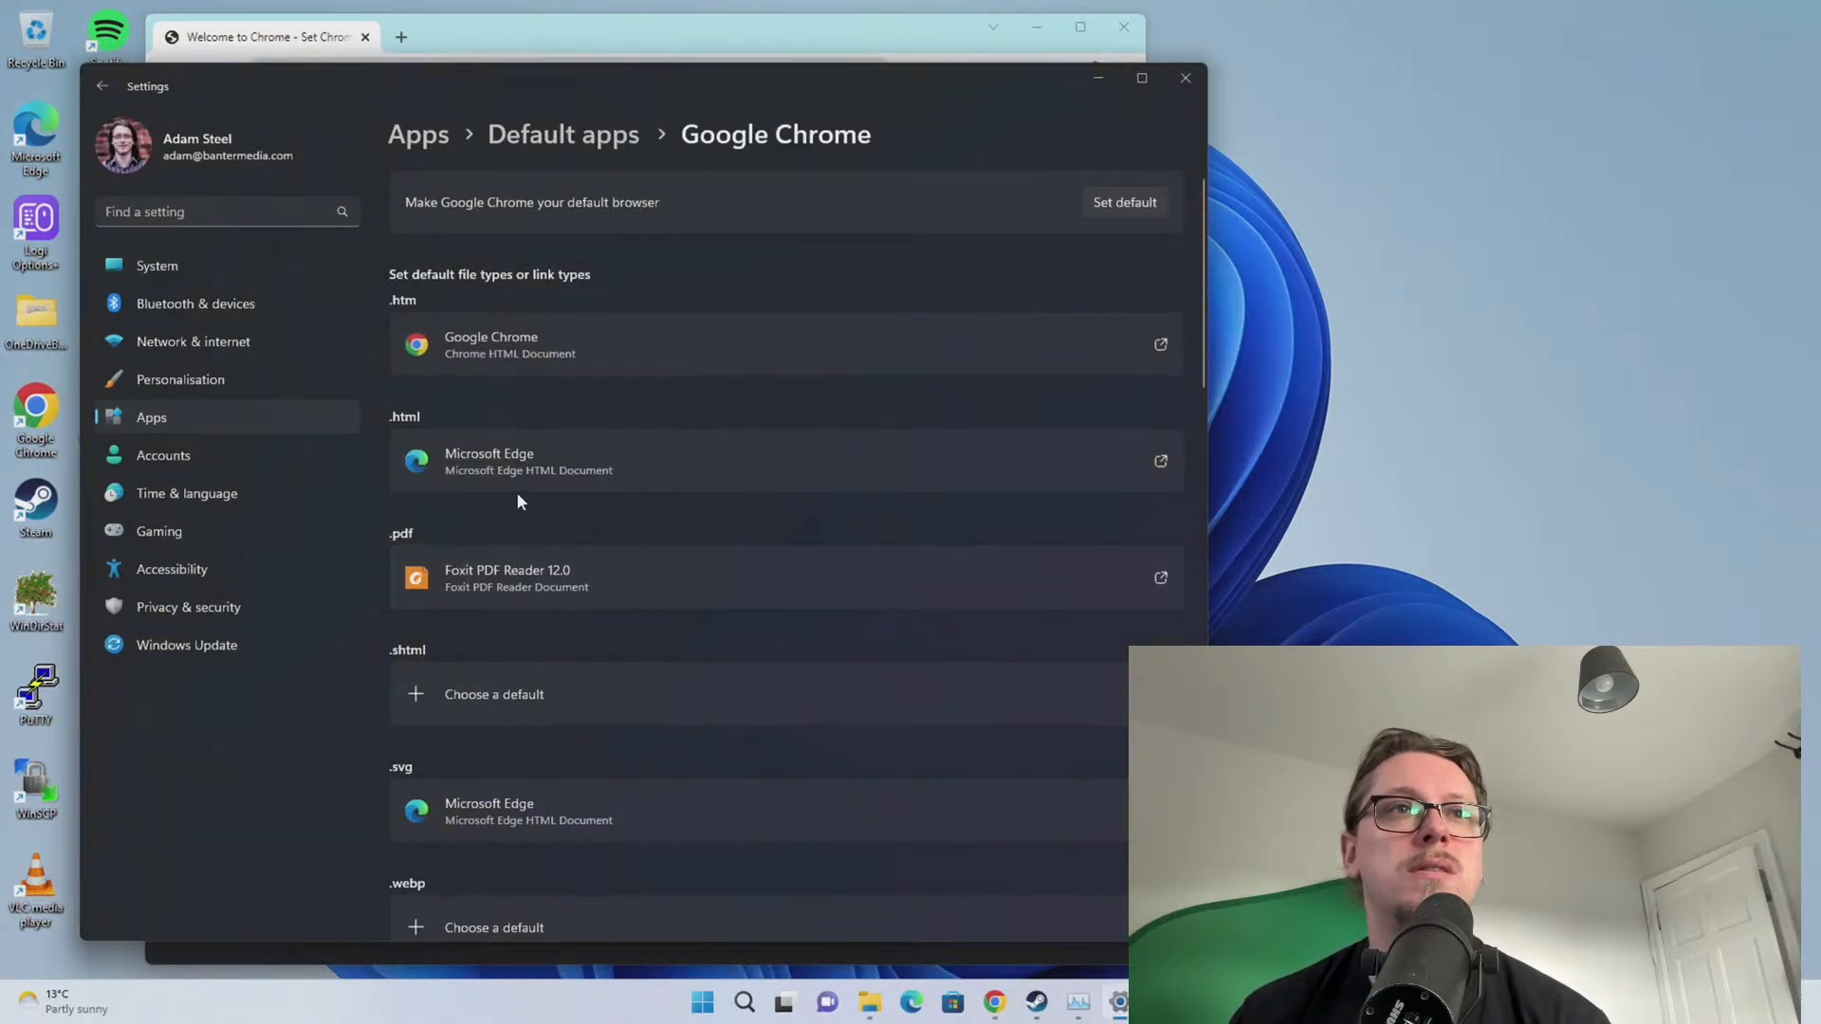
Set .html files to Chrome too and make Chrome the default browser
left_click(516, 464)
left_click(828, 462)
left_click(973, 707)
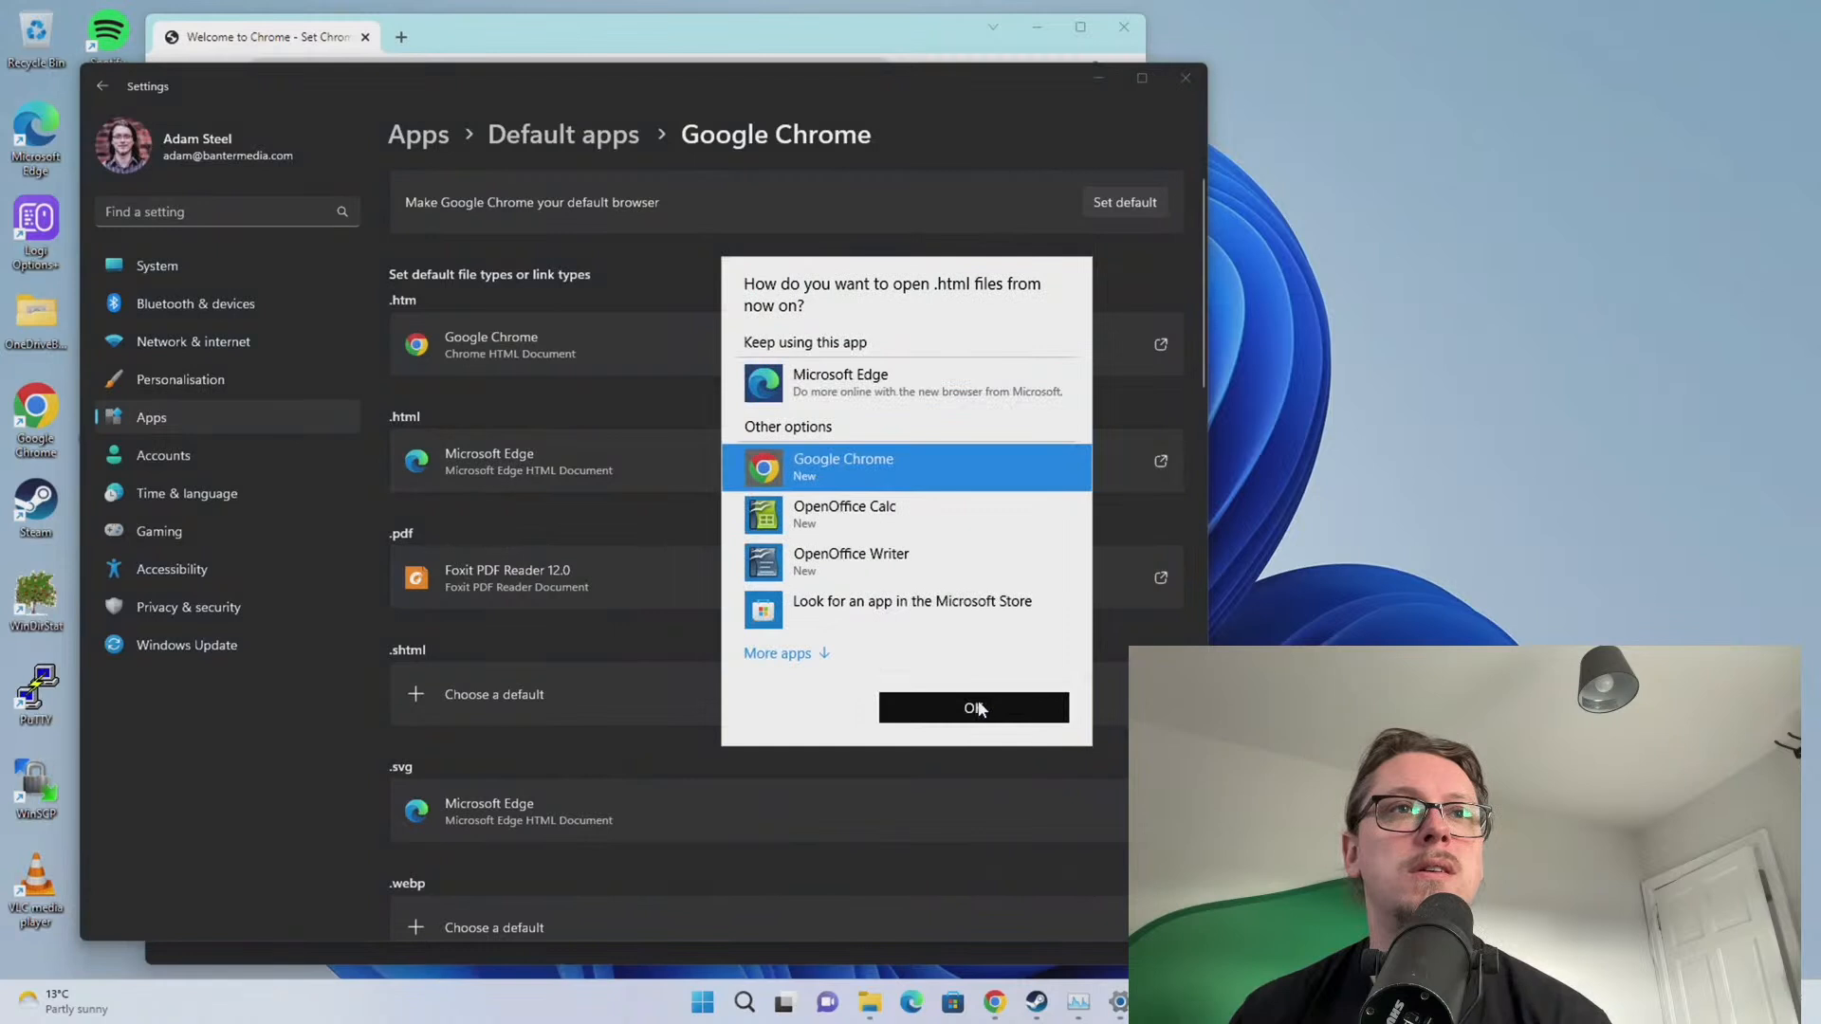
scroll(635, 564, "down", 1)
scroll(621, 567, "up", 1)
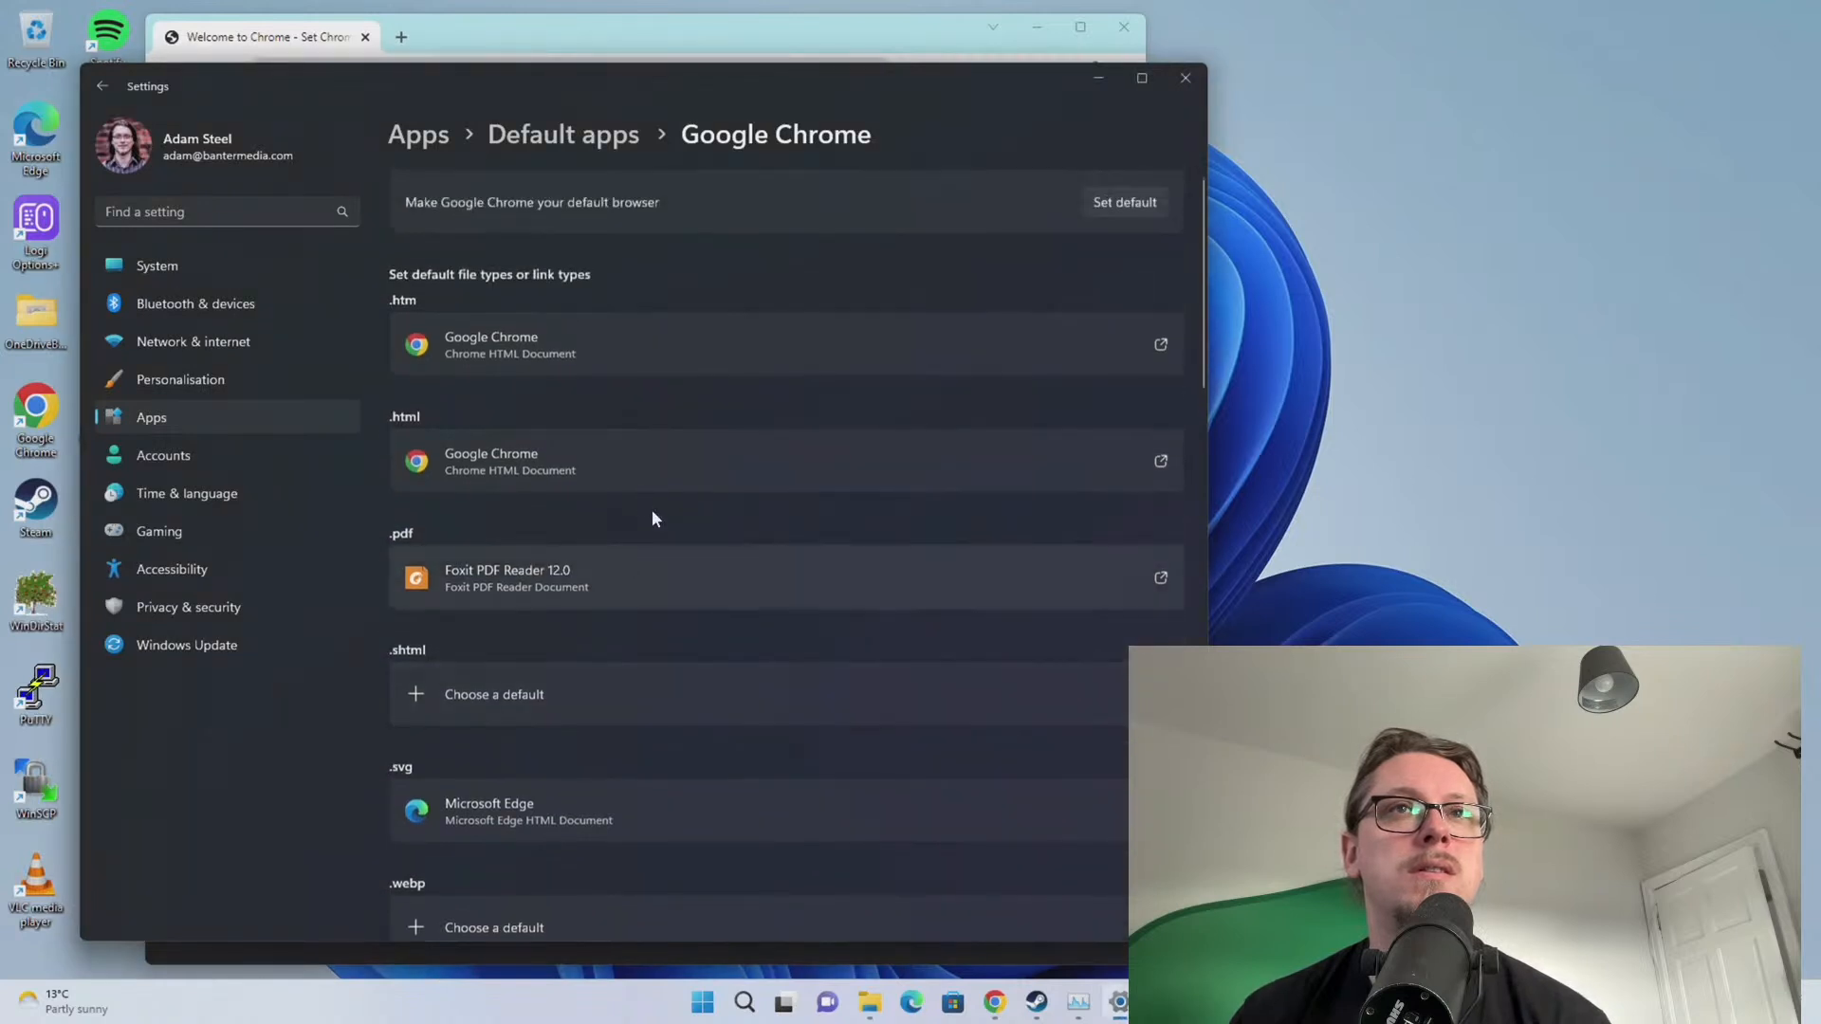
left_click(1126, 207)
Review Chrome's default associations, go back through Default apps and Apps, and close Settings
scroll(724, 297, "down", 6)
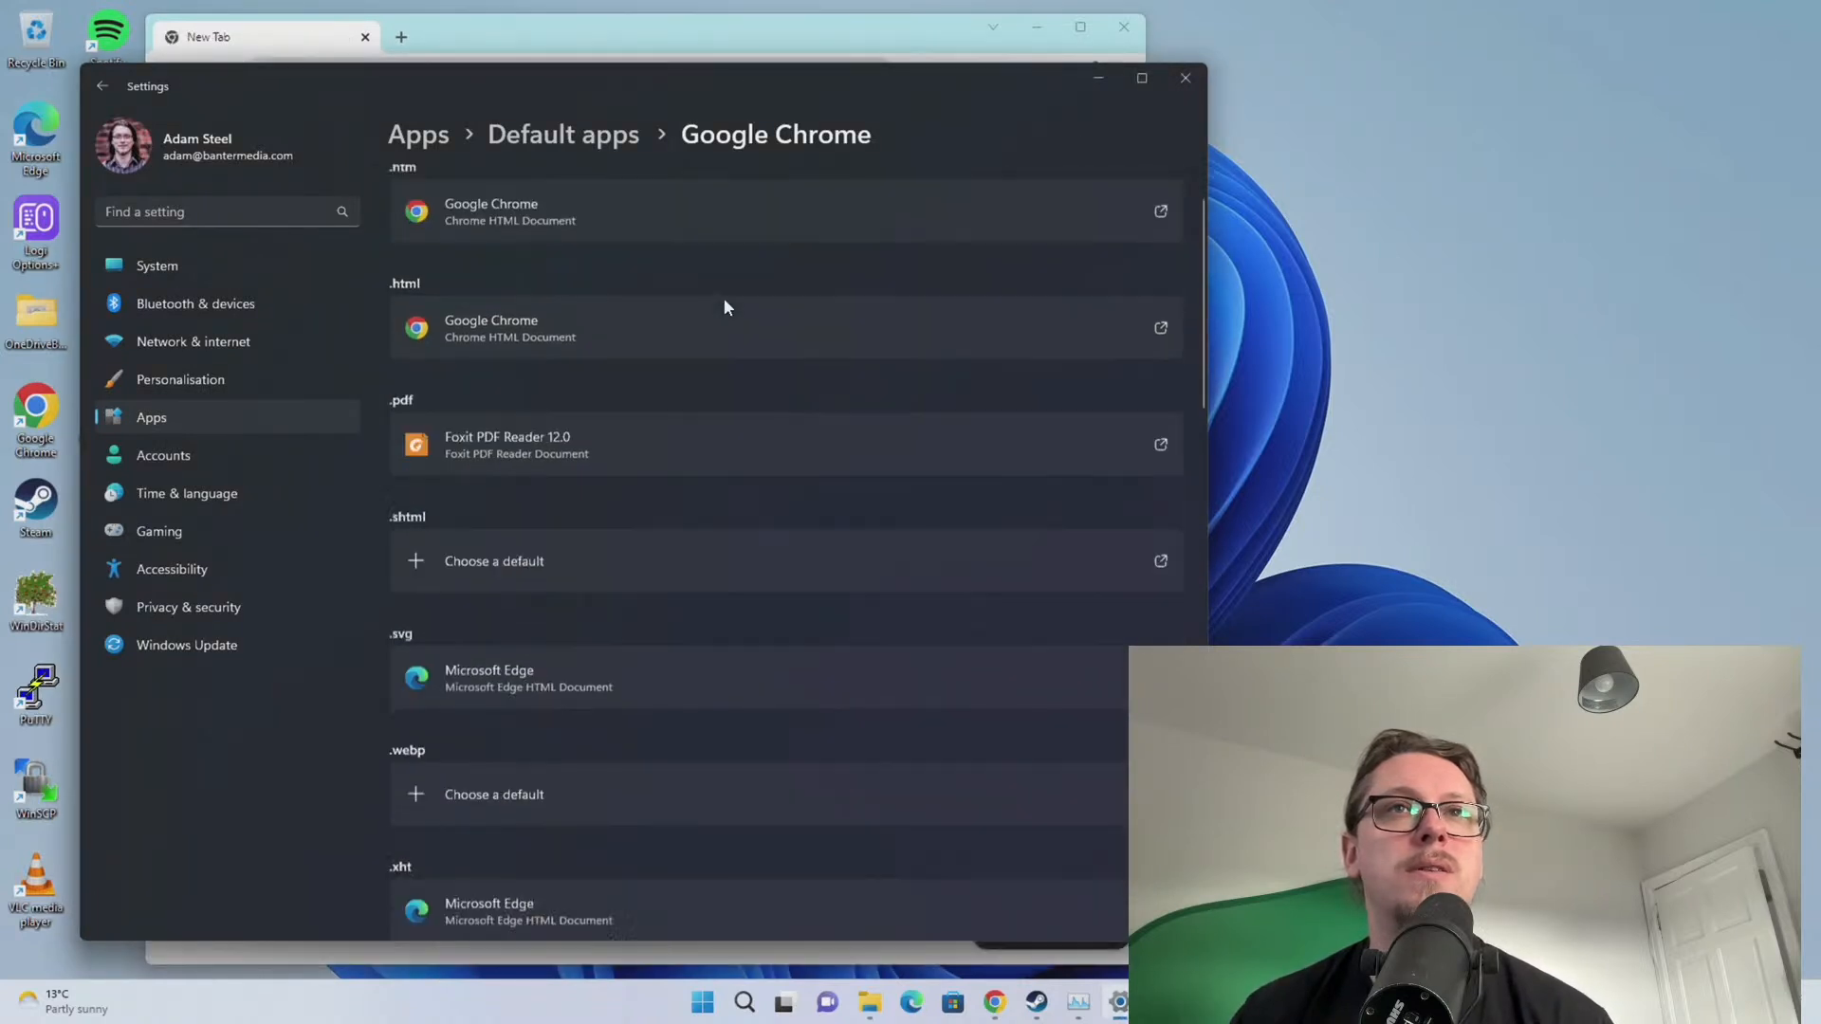
scroll(663, 485, "down", 4)
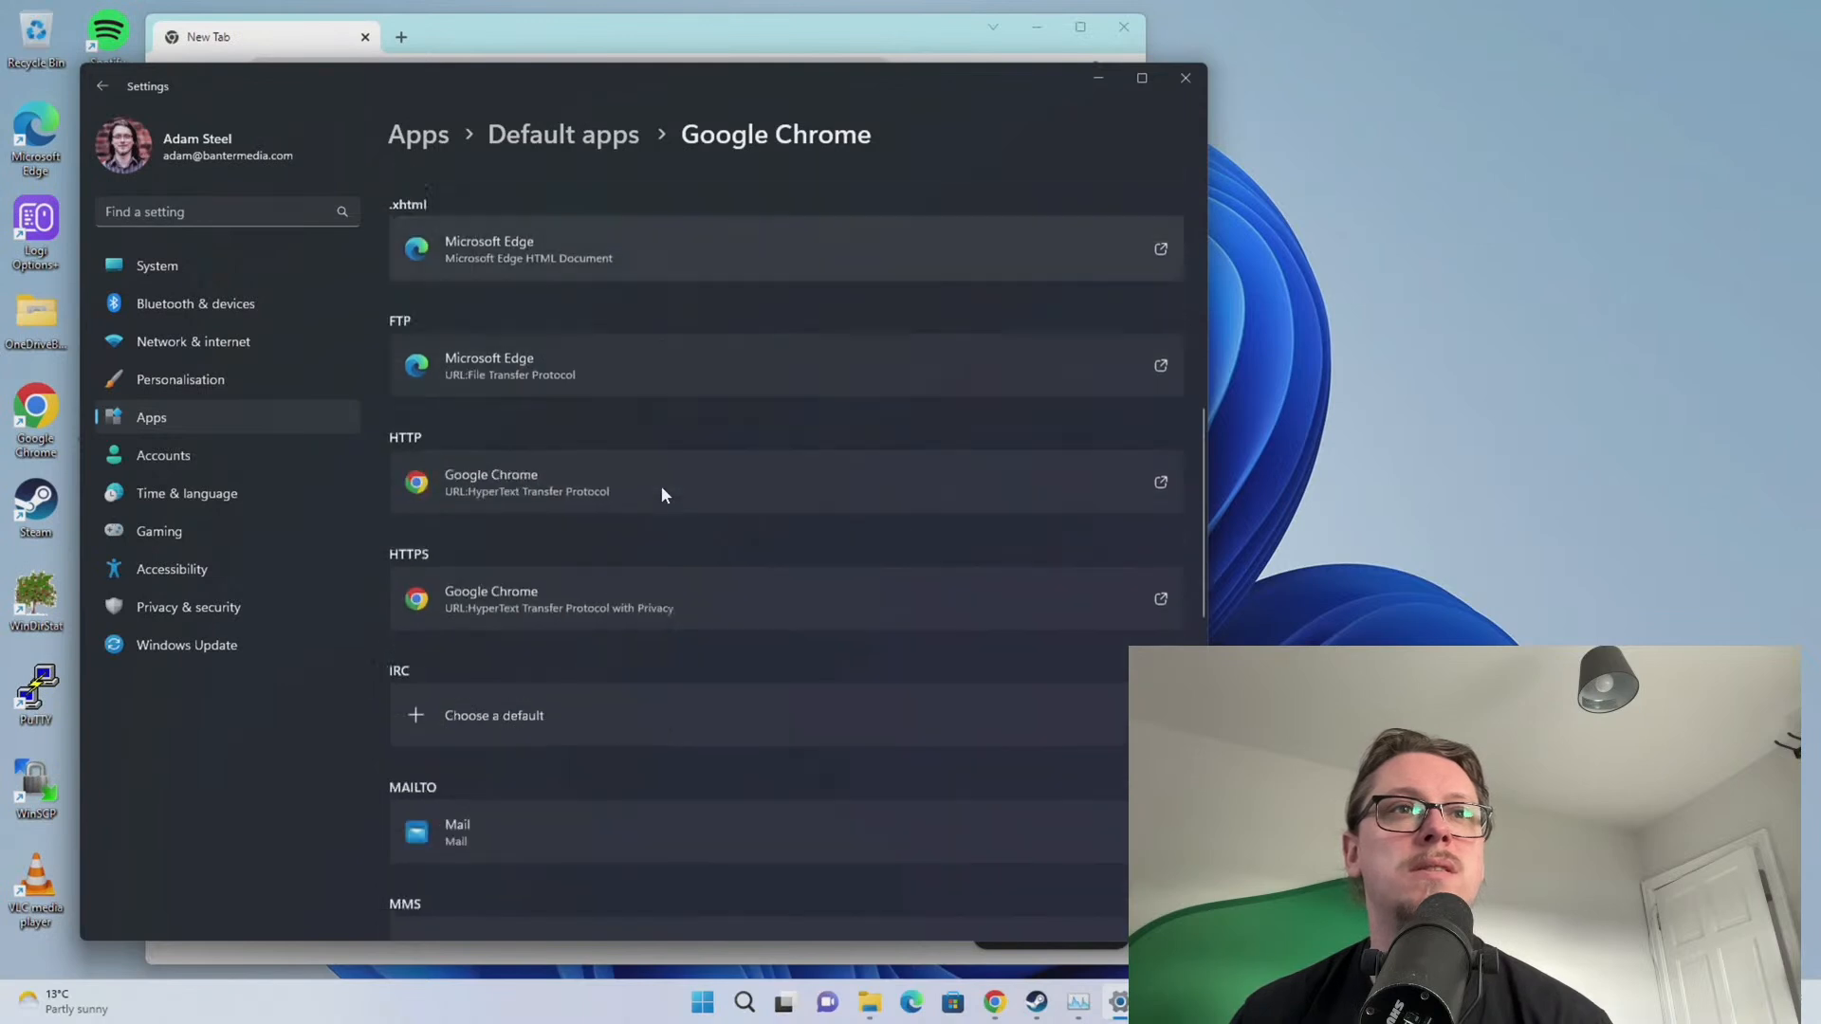
scroll(649, 489, "up", 3)
scroll(647, 489, "up", 1)
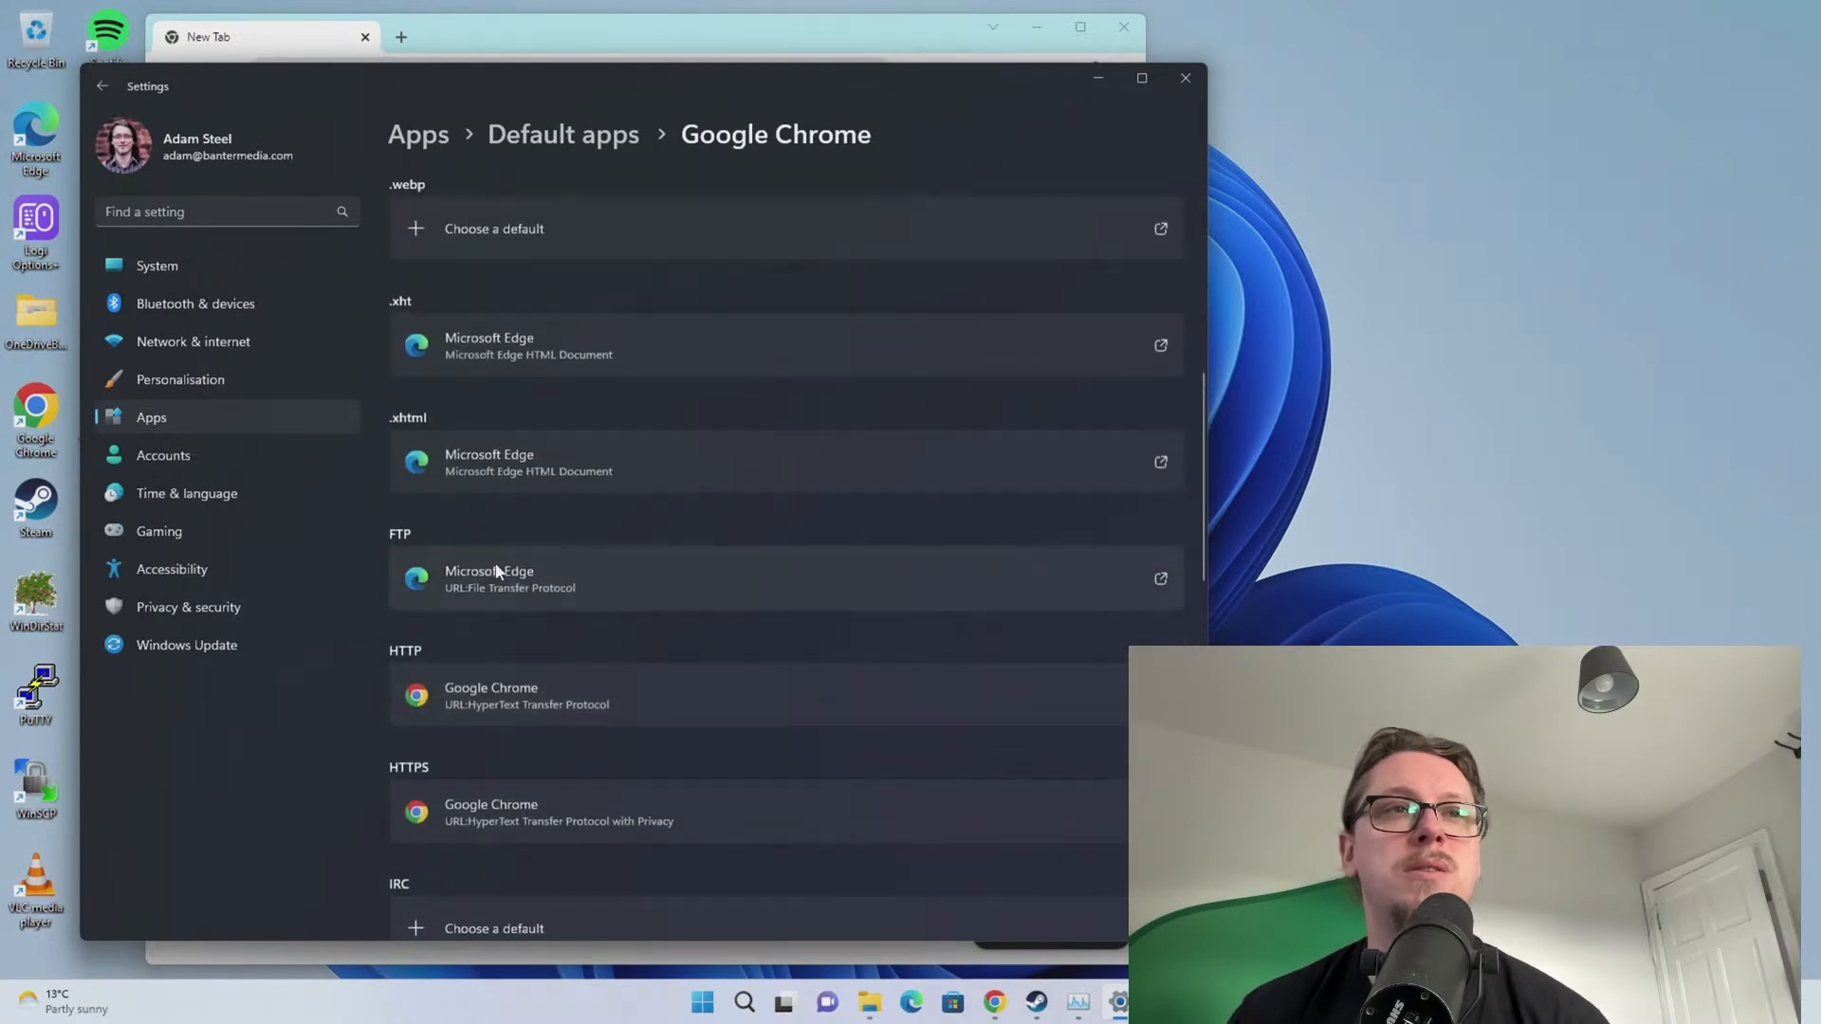
scroll(557, 515, "up", 2)
scroll(556, 500, "up", 4)
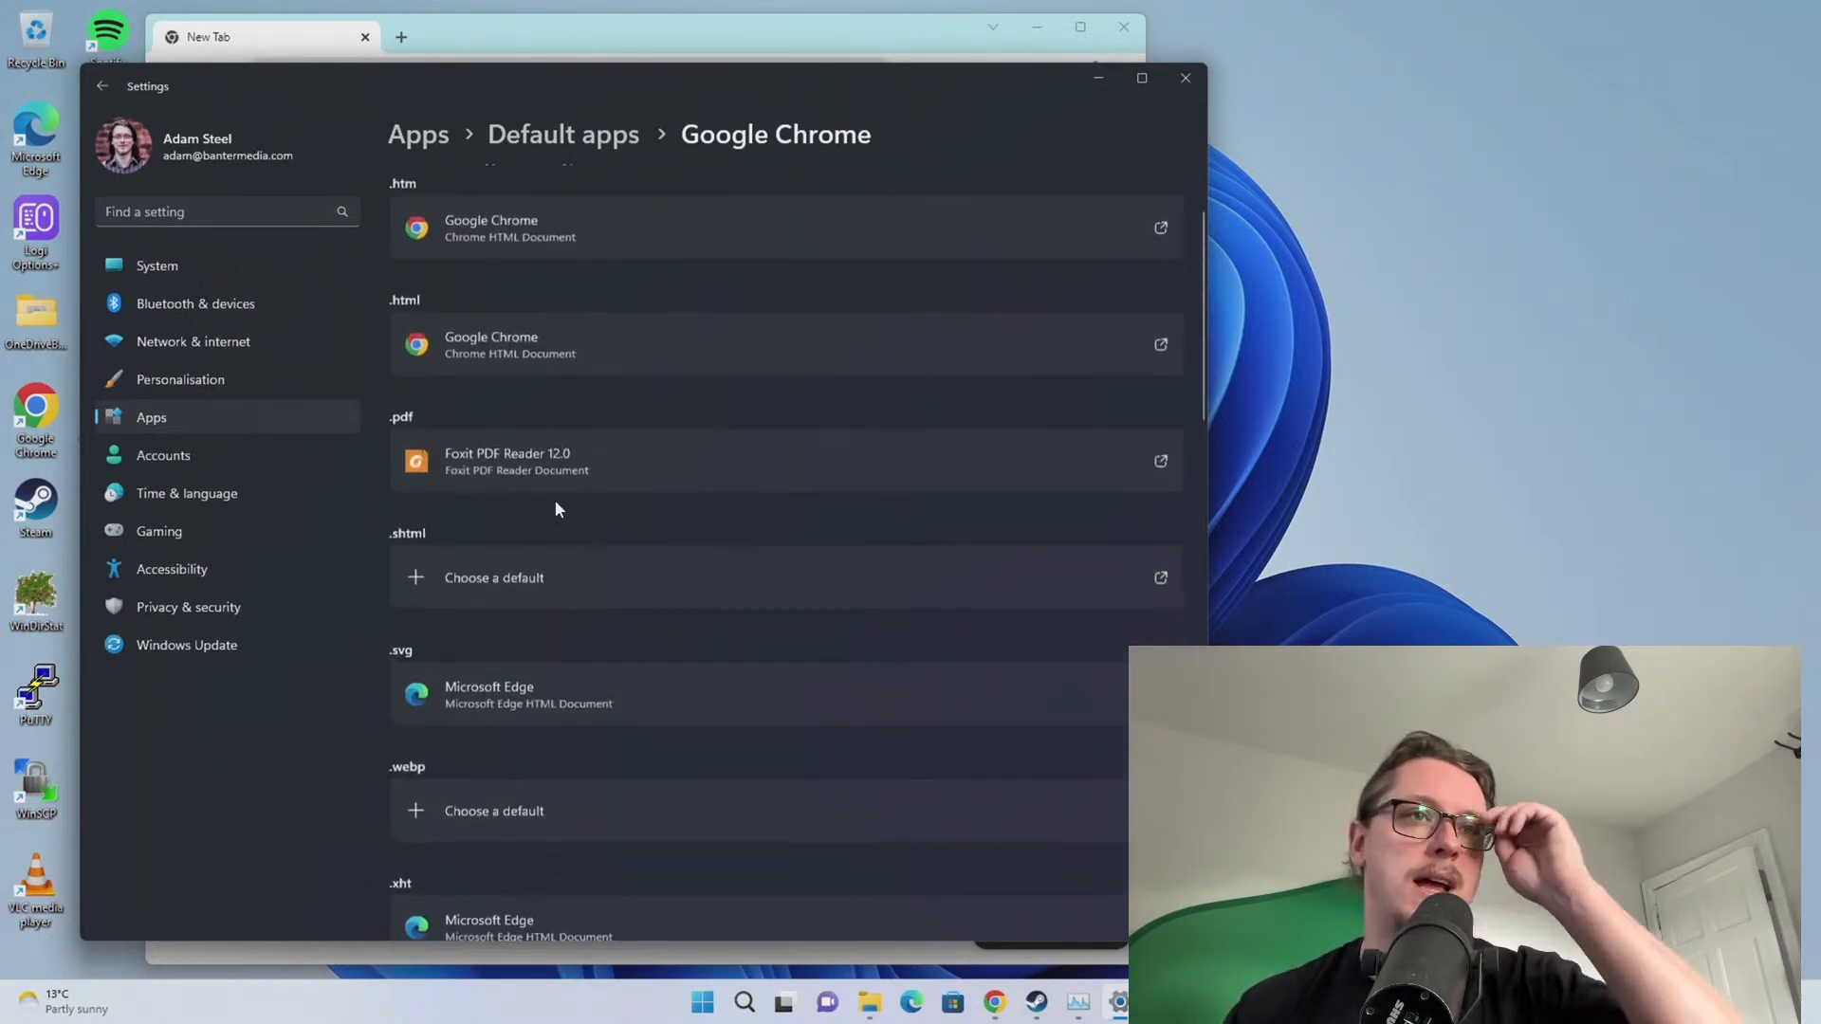
scroll(558, 499, "down", 12)
scroll(564, 498, "up", 15)
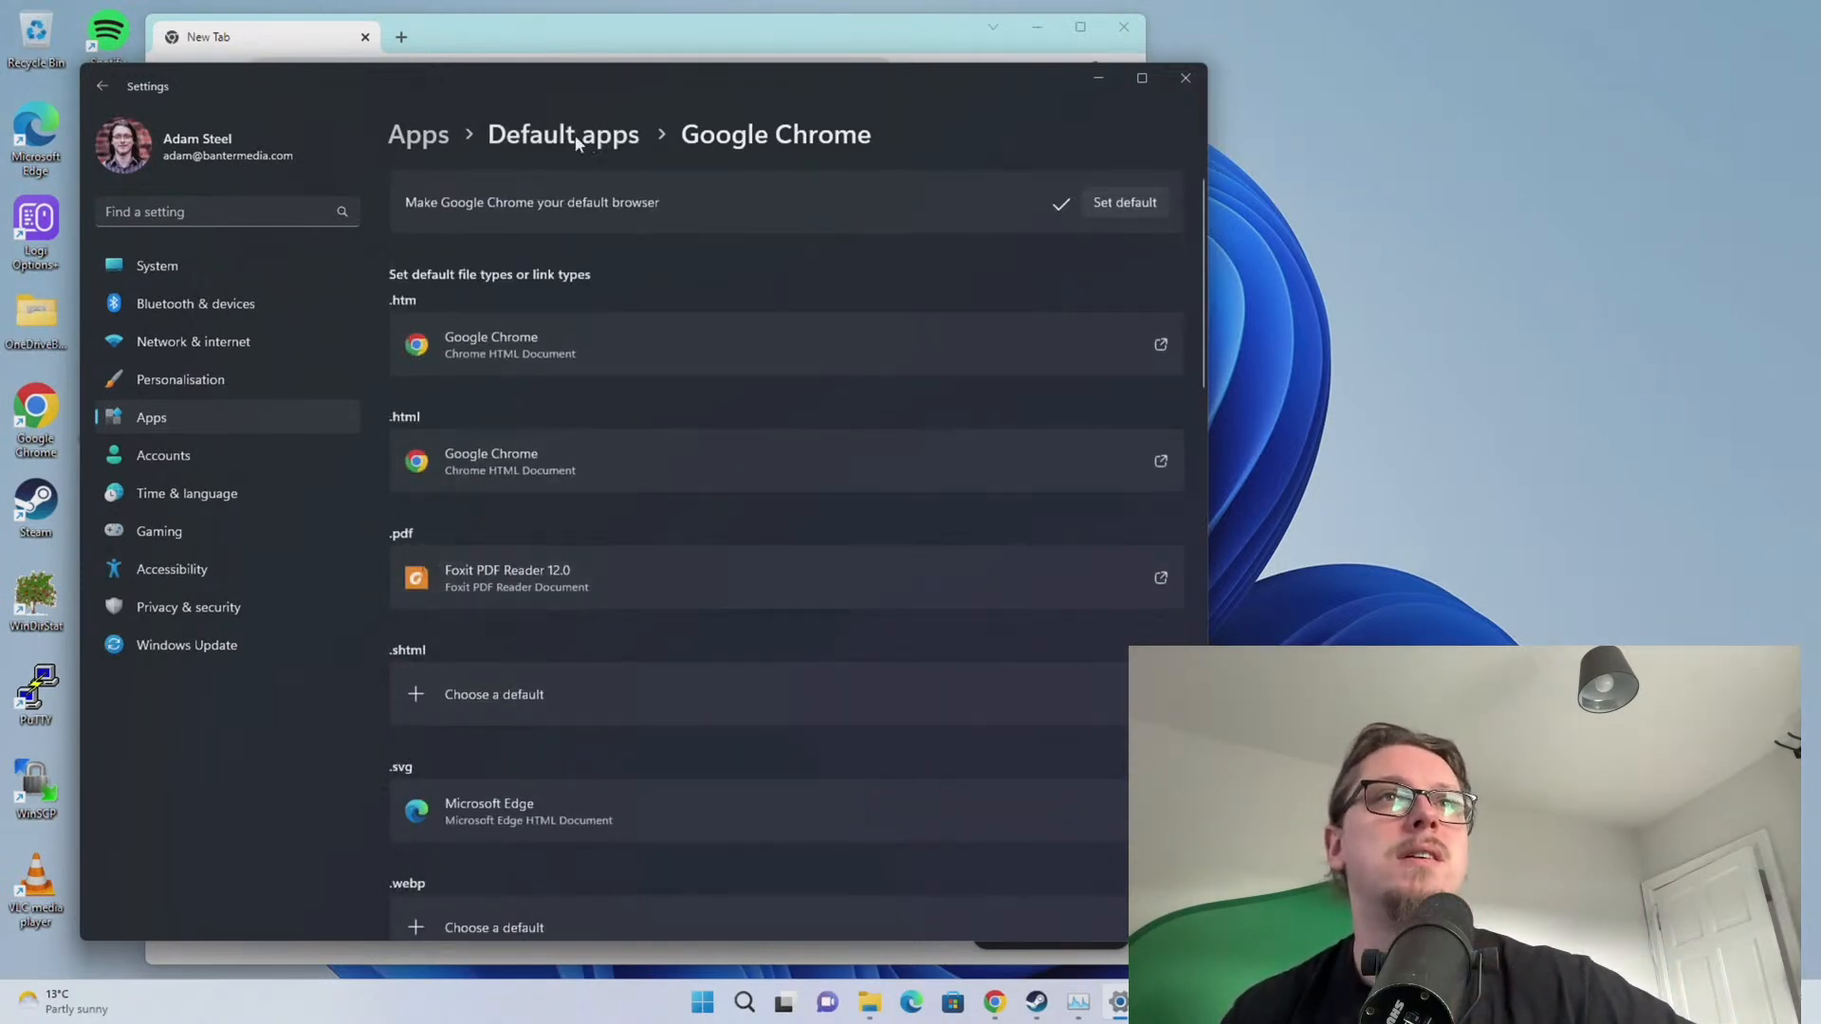
left_click(575, 134)
left_click(410, 135)
left_click(1186, 78)
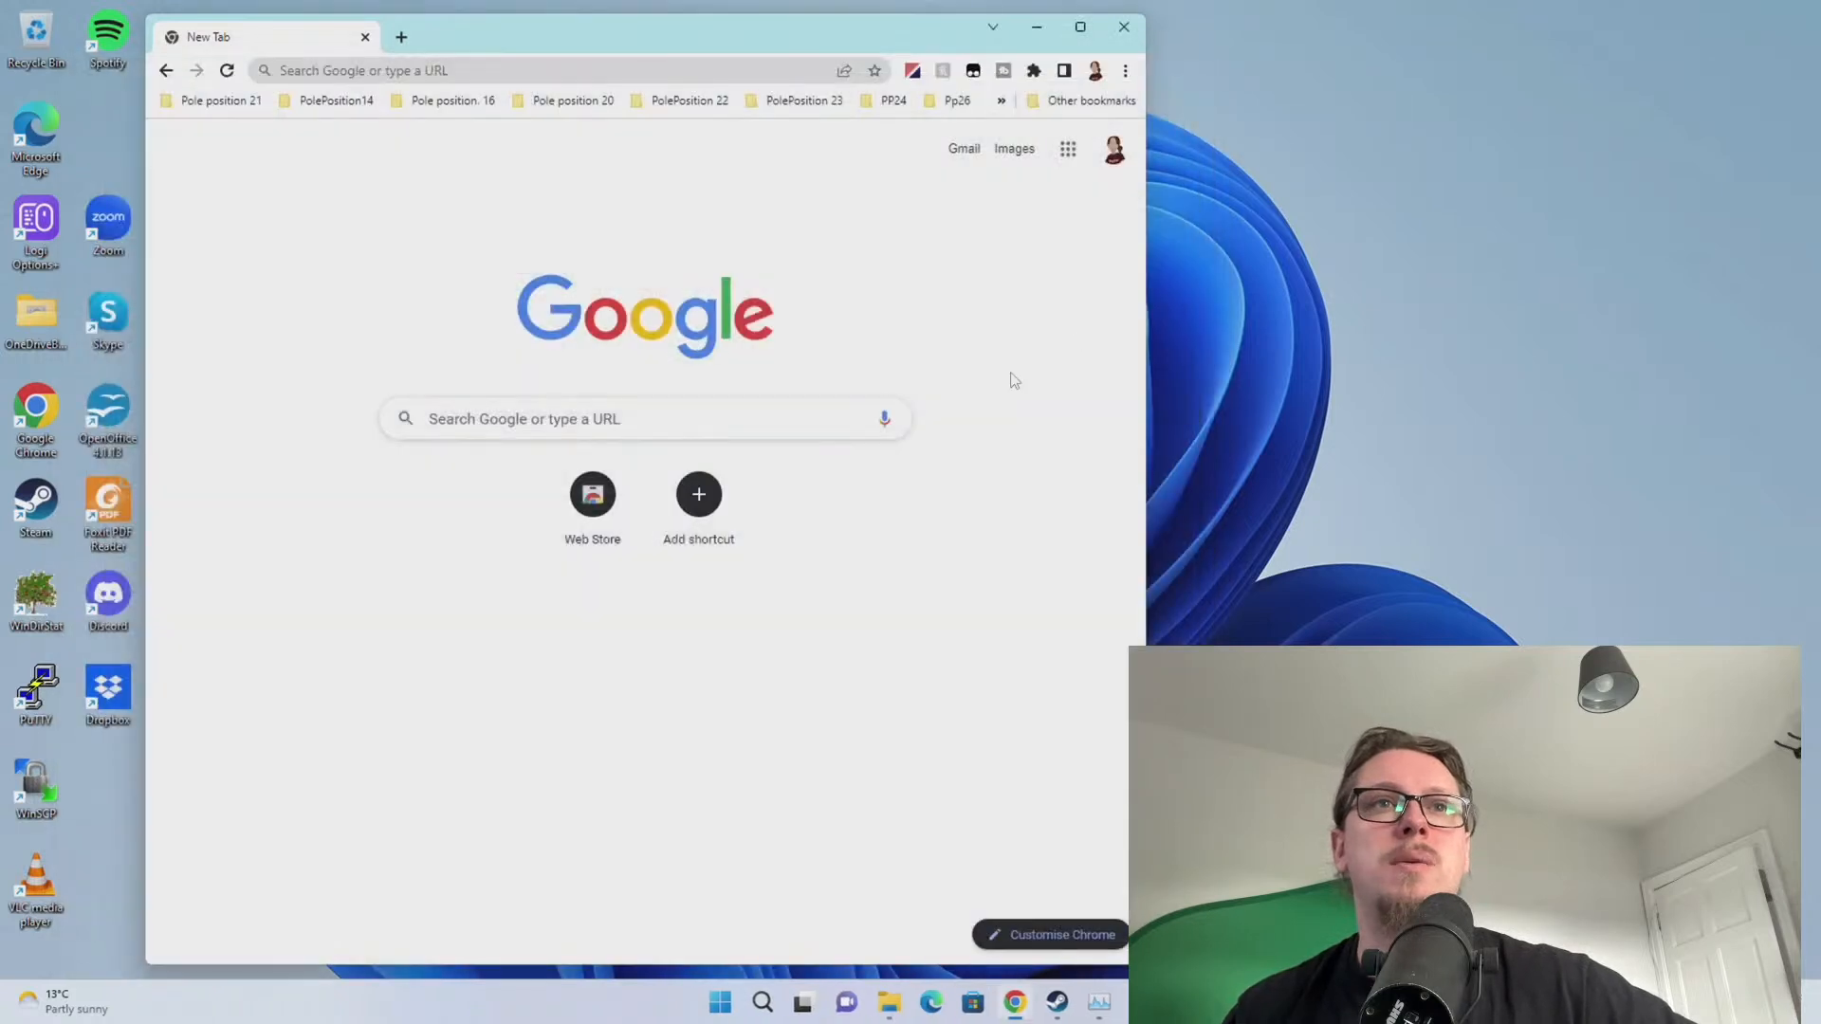
Widen and reposition the Chrome window, then open Task Manager from the Start button's quick-link menu
left_click_drag(1146, 366, 1362, 366)
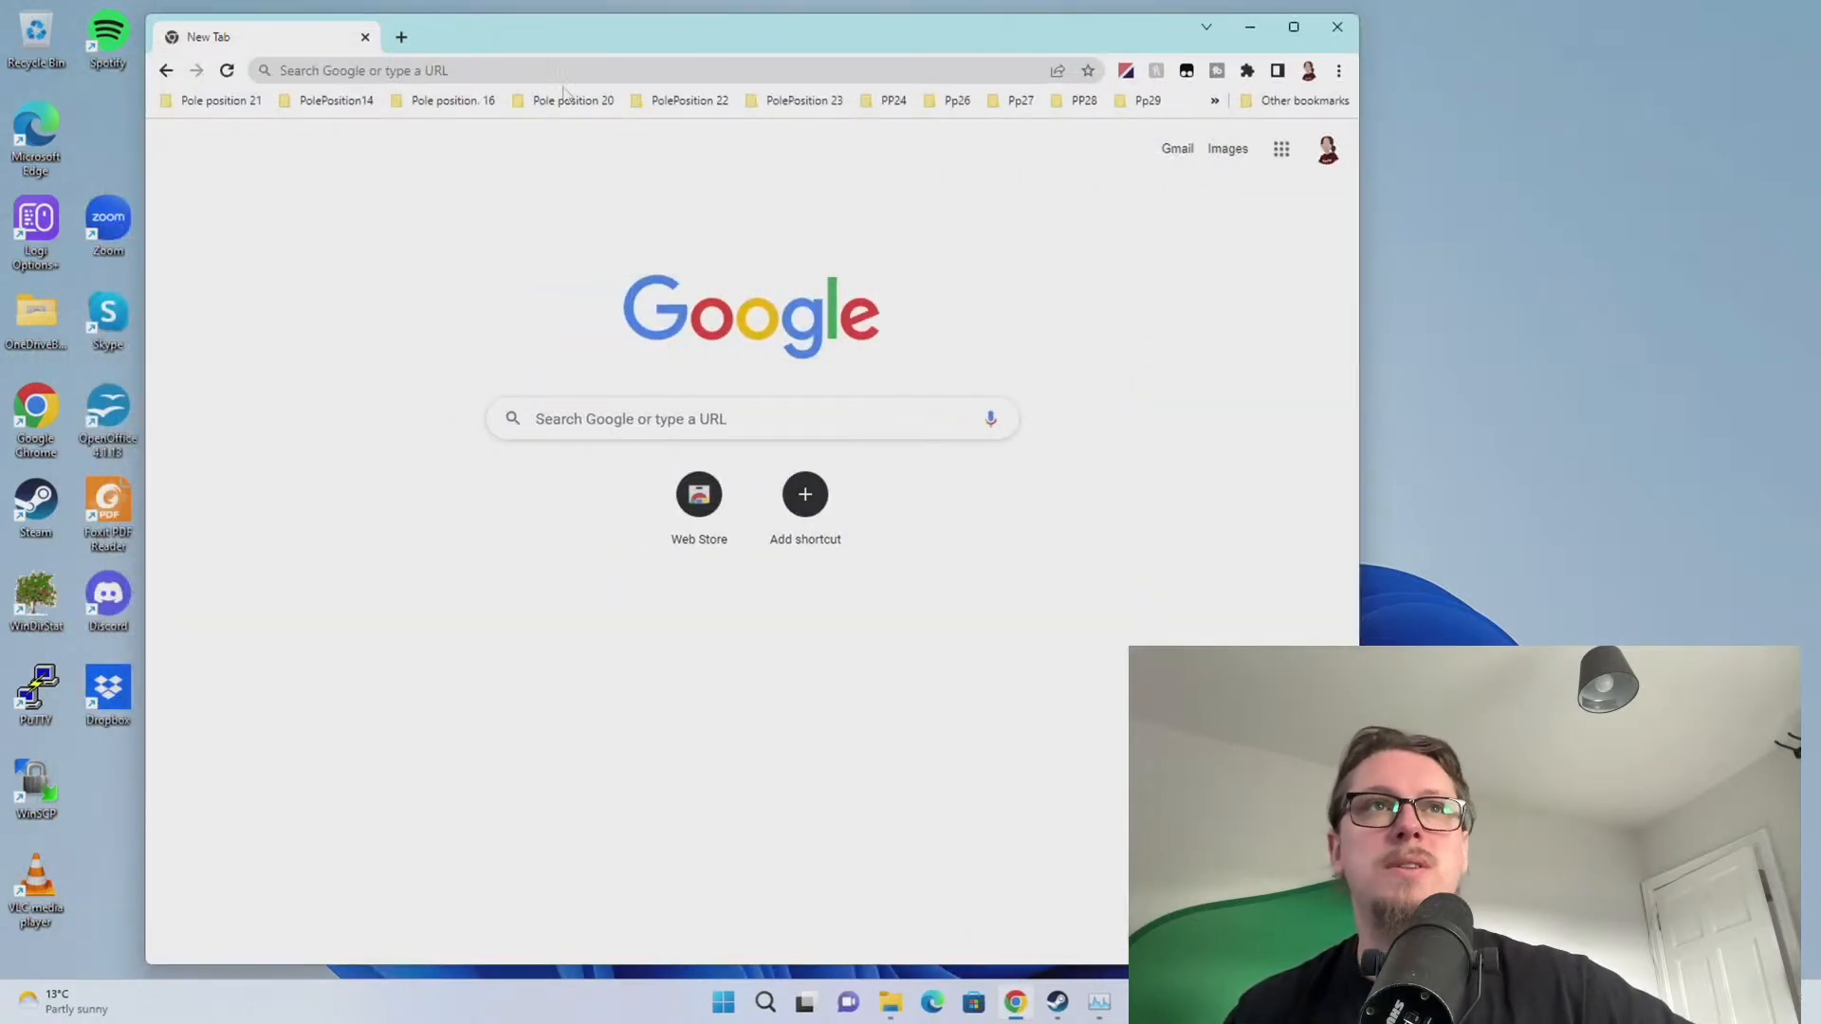
left_click(567, 70)
left_click_drag(588, 35, 622, 36)
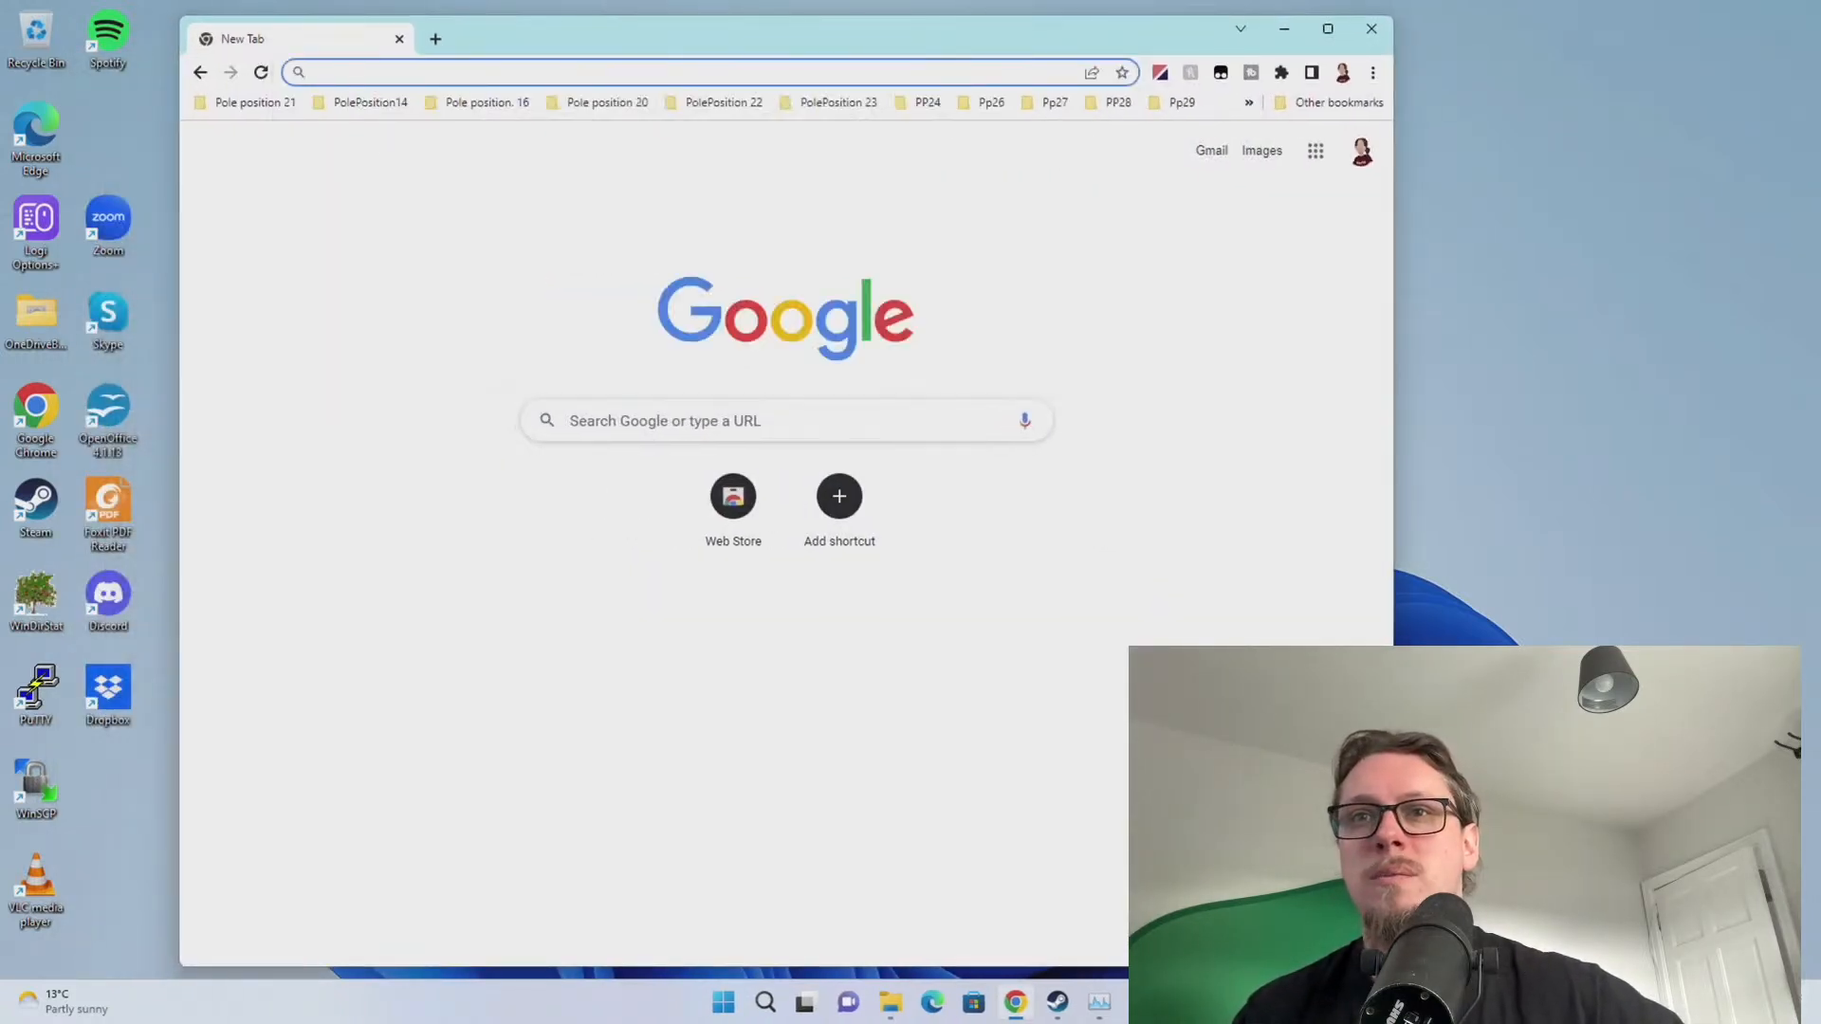
right_click(723, 1009)
left_click(704, 770)
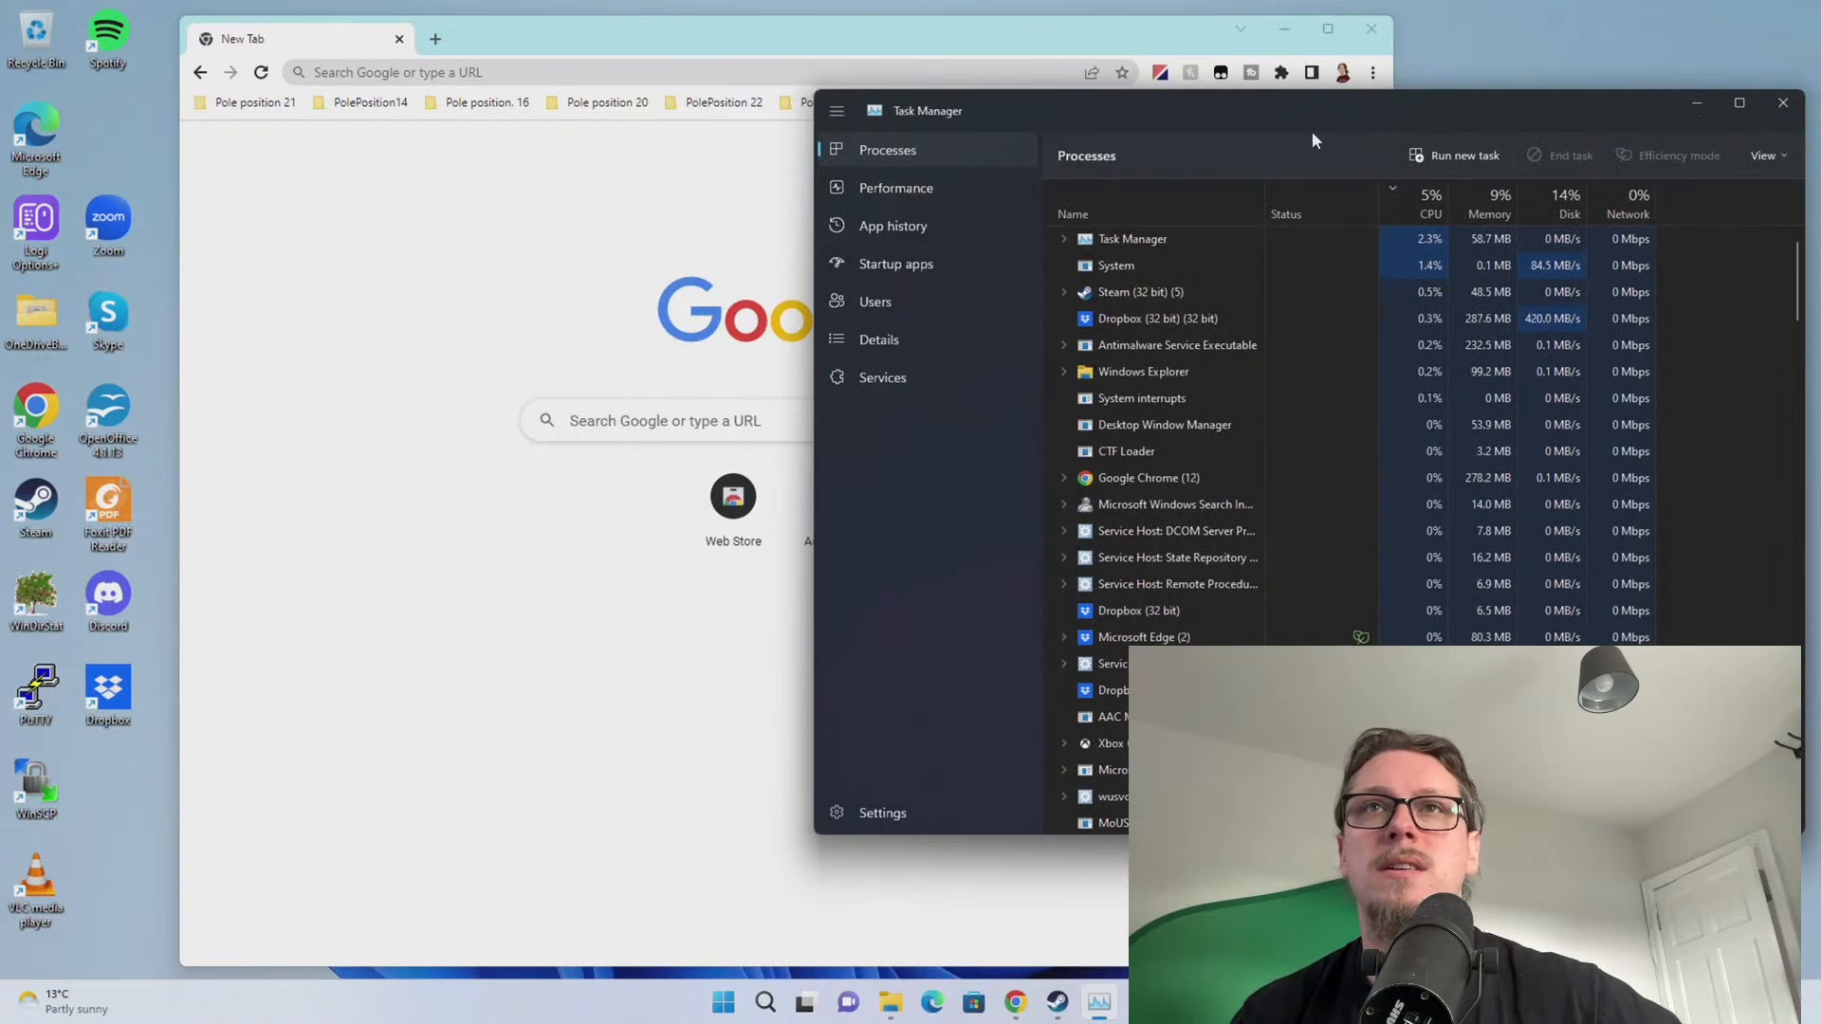
Select the Dropbox (32 bit) process in Task Manager
left_click_drag(1297, 115, 1212, 116)
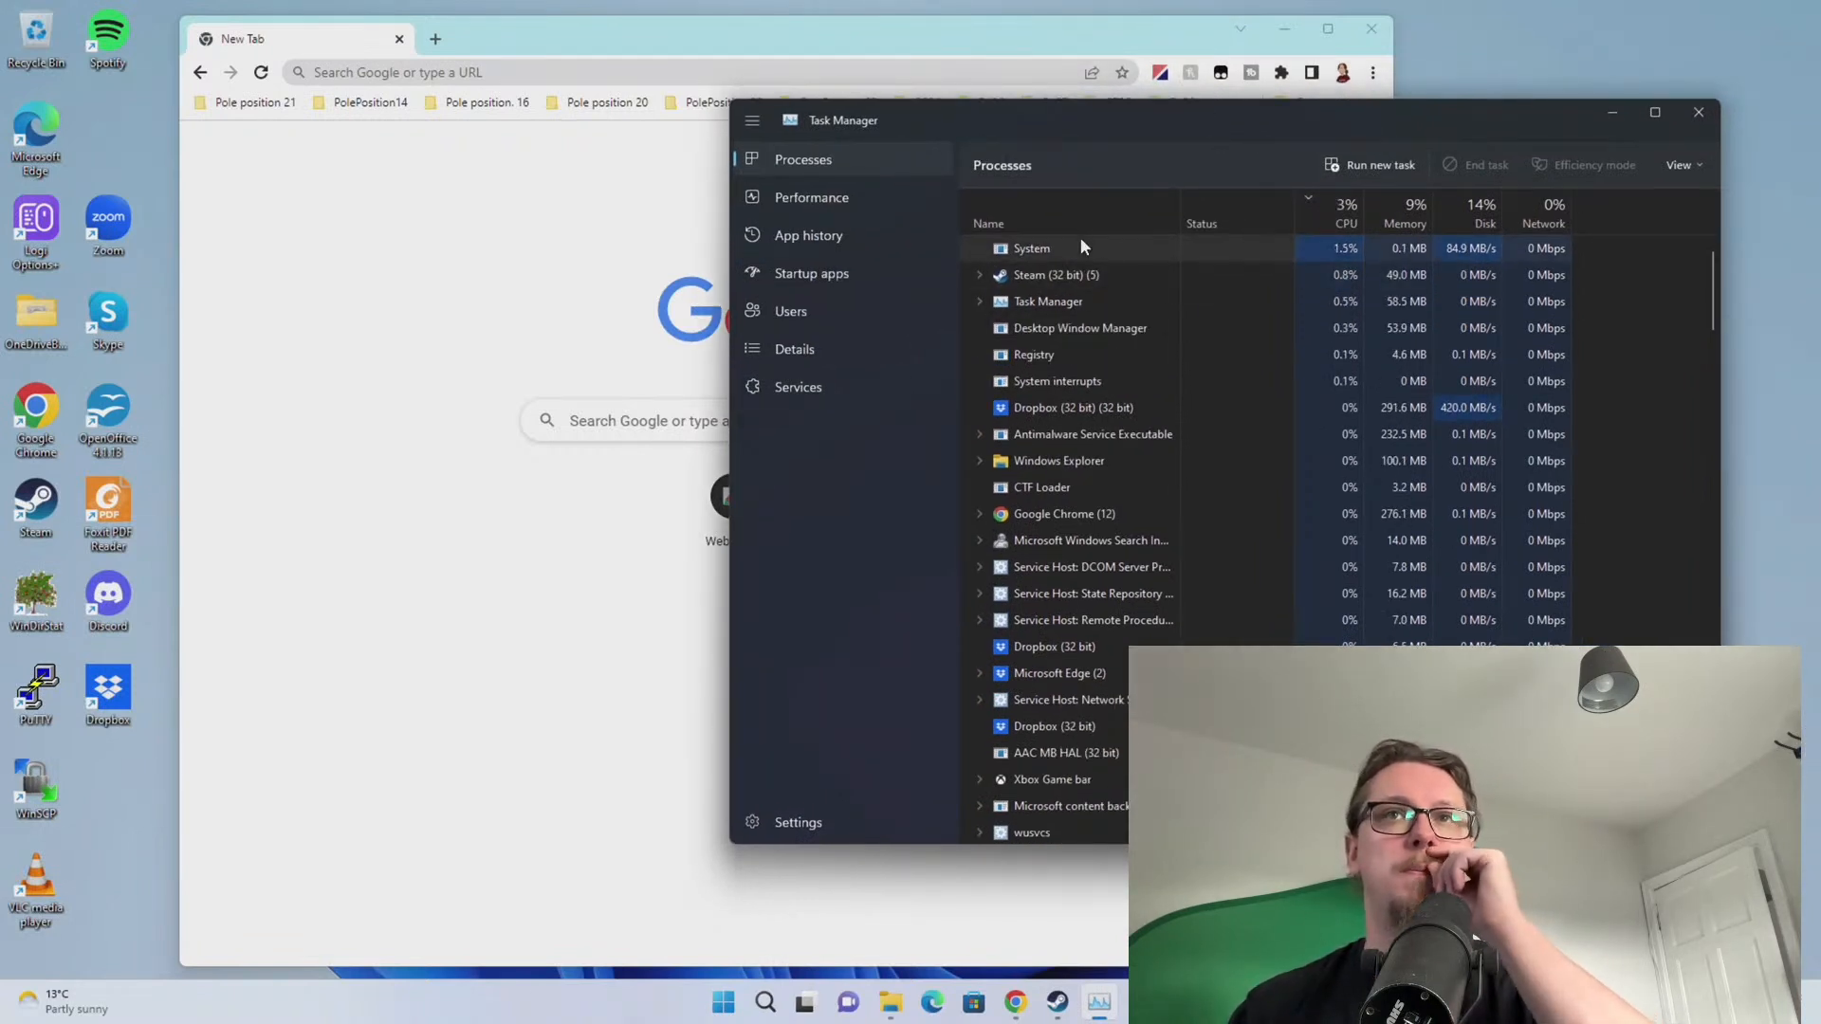
left_click(1426, 384)
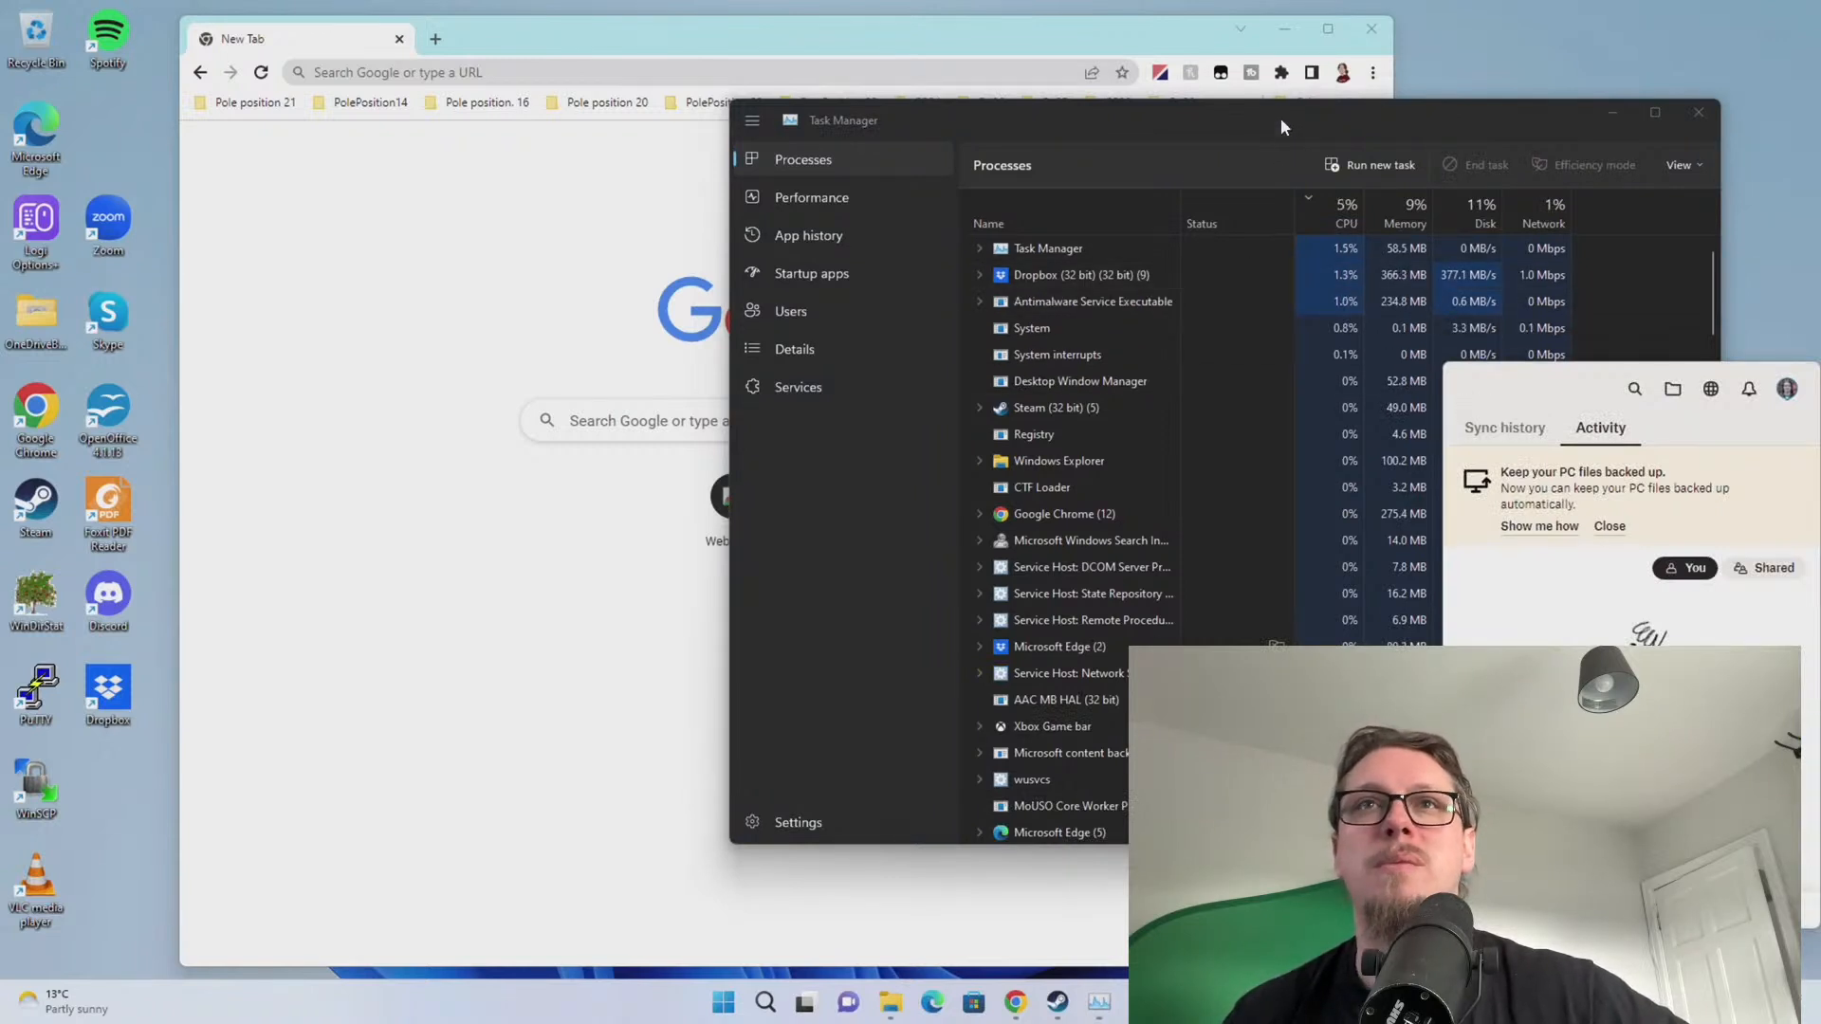
left_click_drag(1279, 117, 1259, 155)
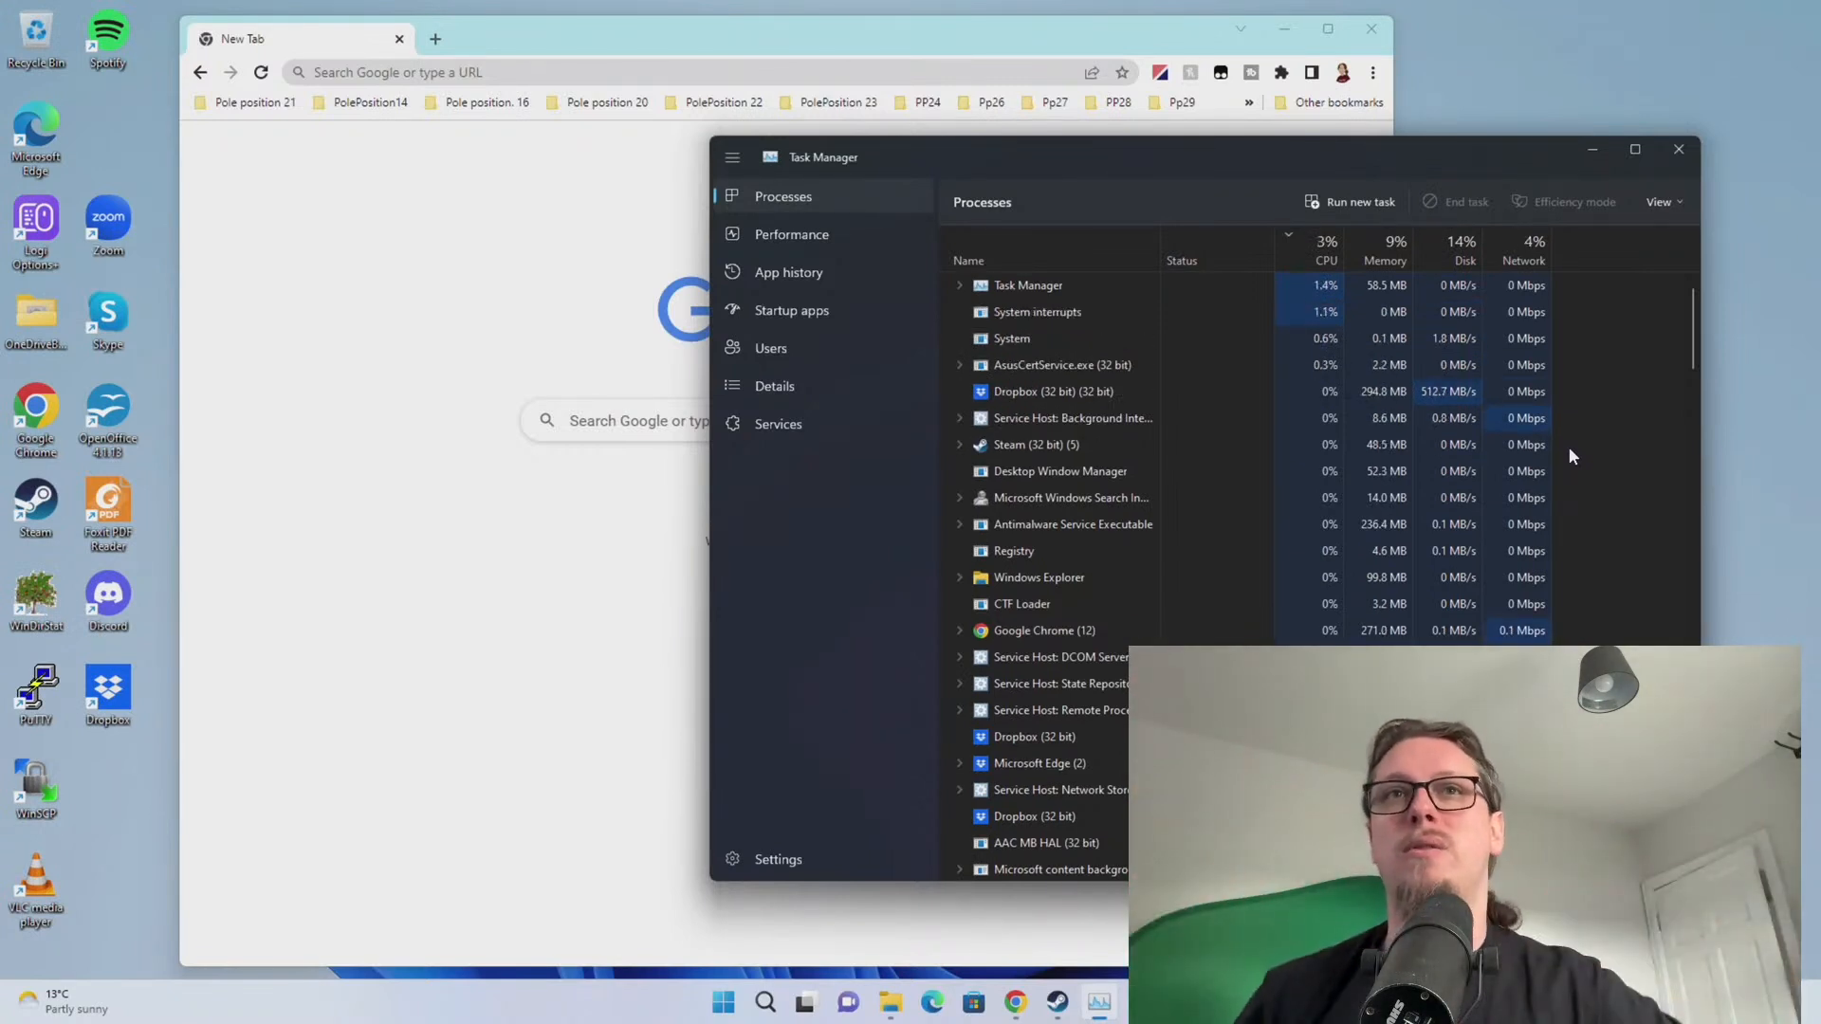
Show the Disk 0 (D:) Samsung SSD graph on the Performance page, at 100% active time
left_click(1339, 360)
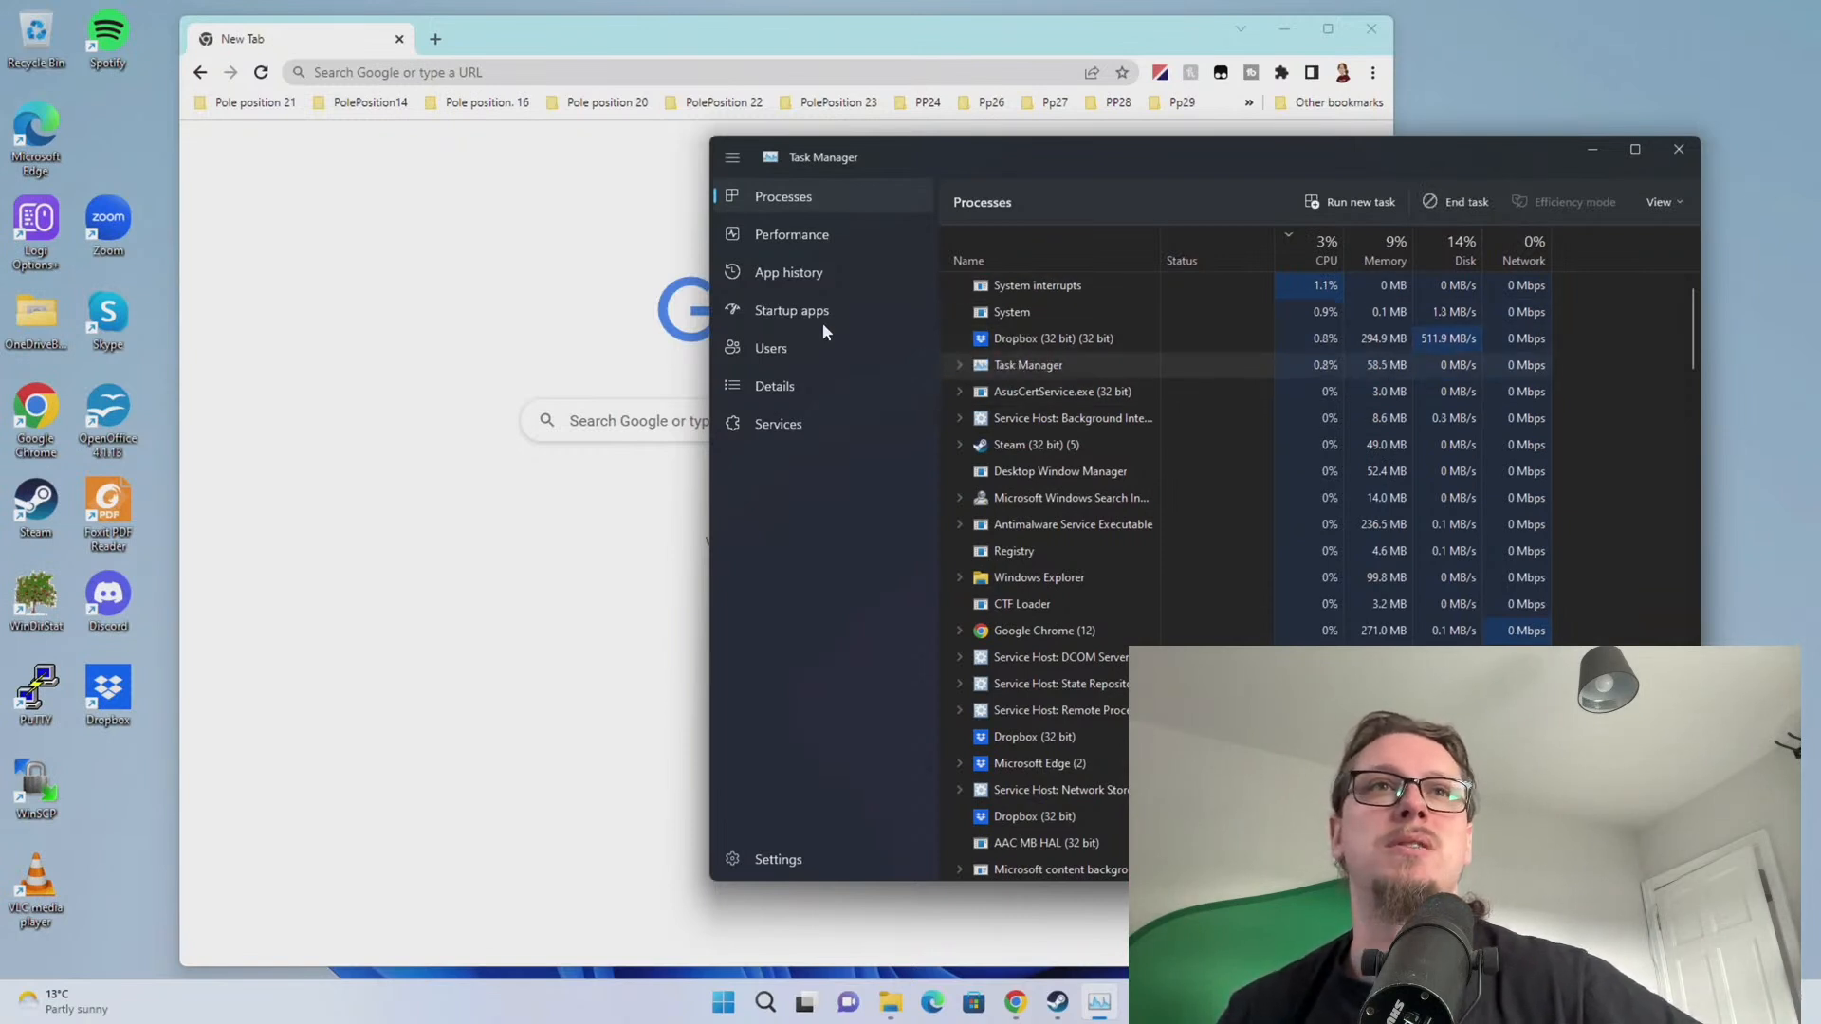
left_click(818, 239)
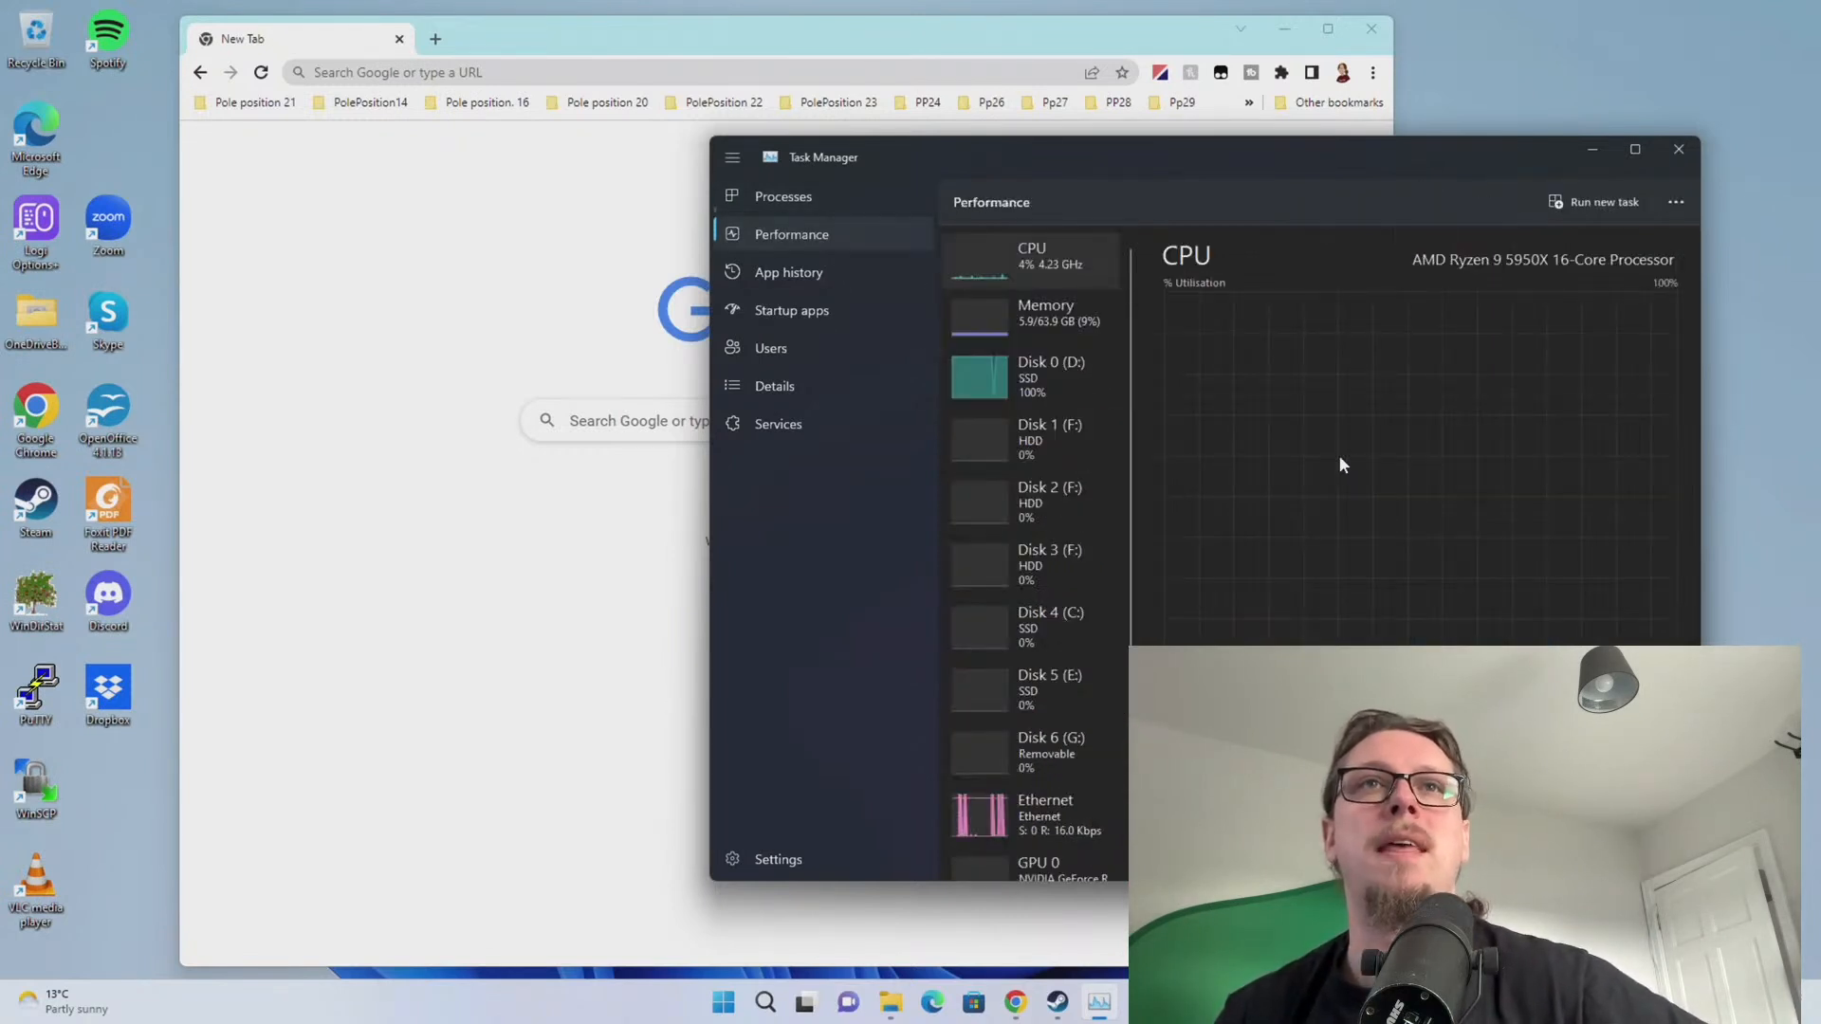
left_click(1022, 403)
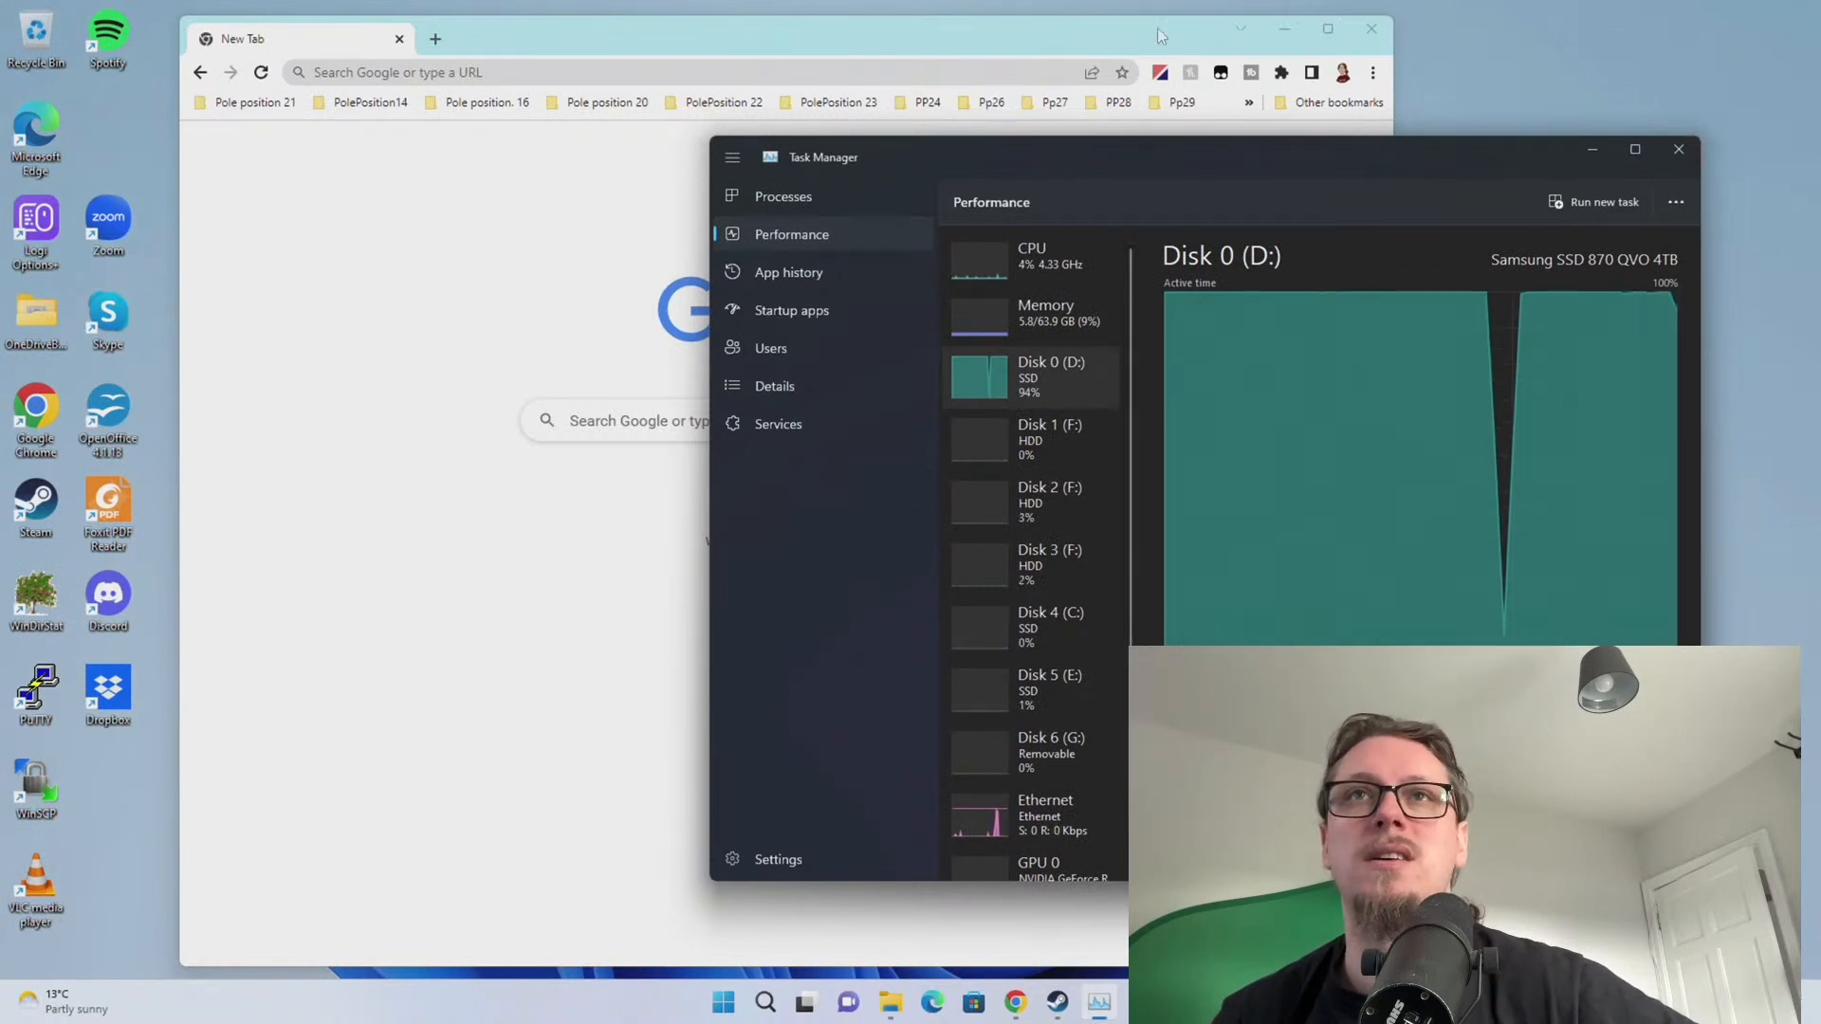
left_click_drag(1148, 156, 623, 163)
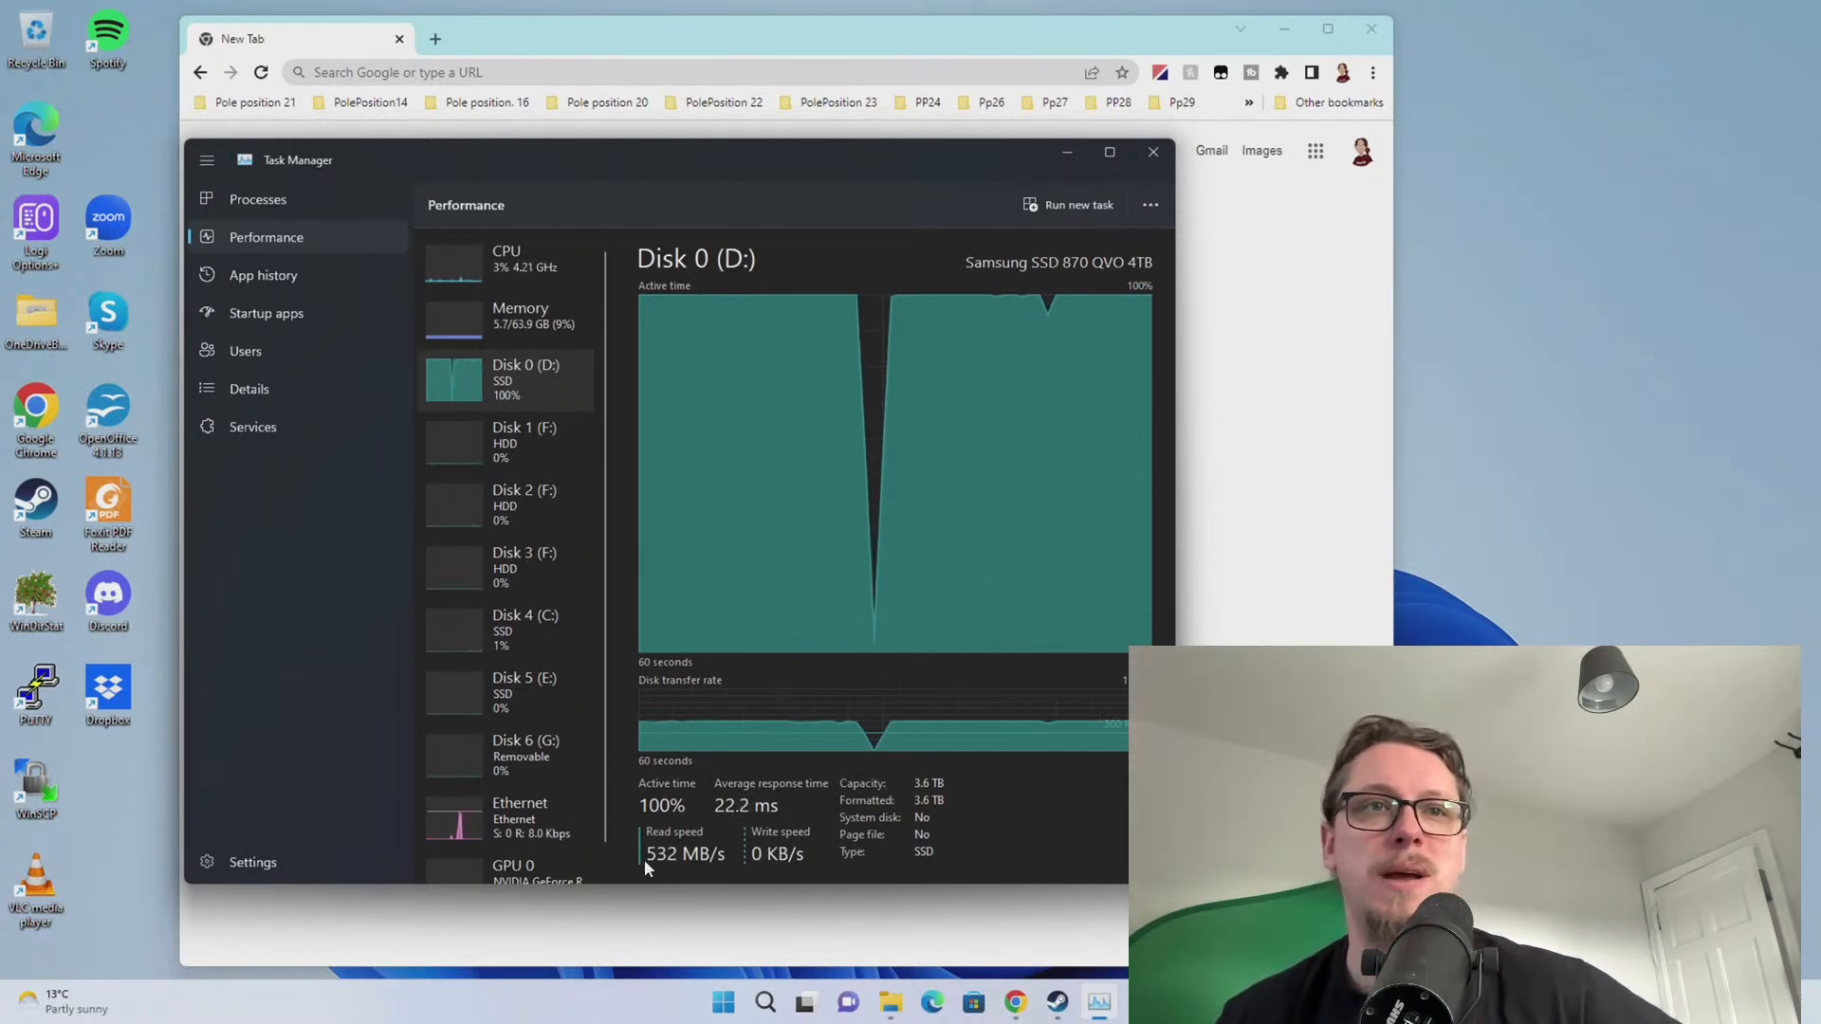
Close Task Manager, search Chrome for 'adobe creative cloud' and open Adobe's product page
left_click(1154, 155)
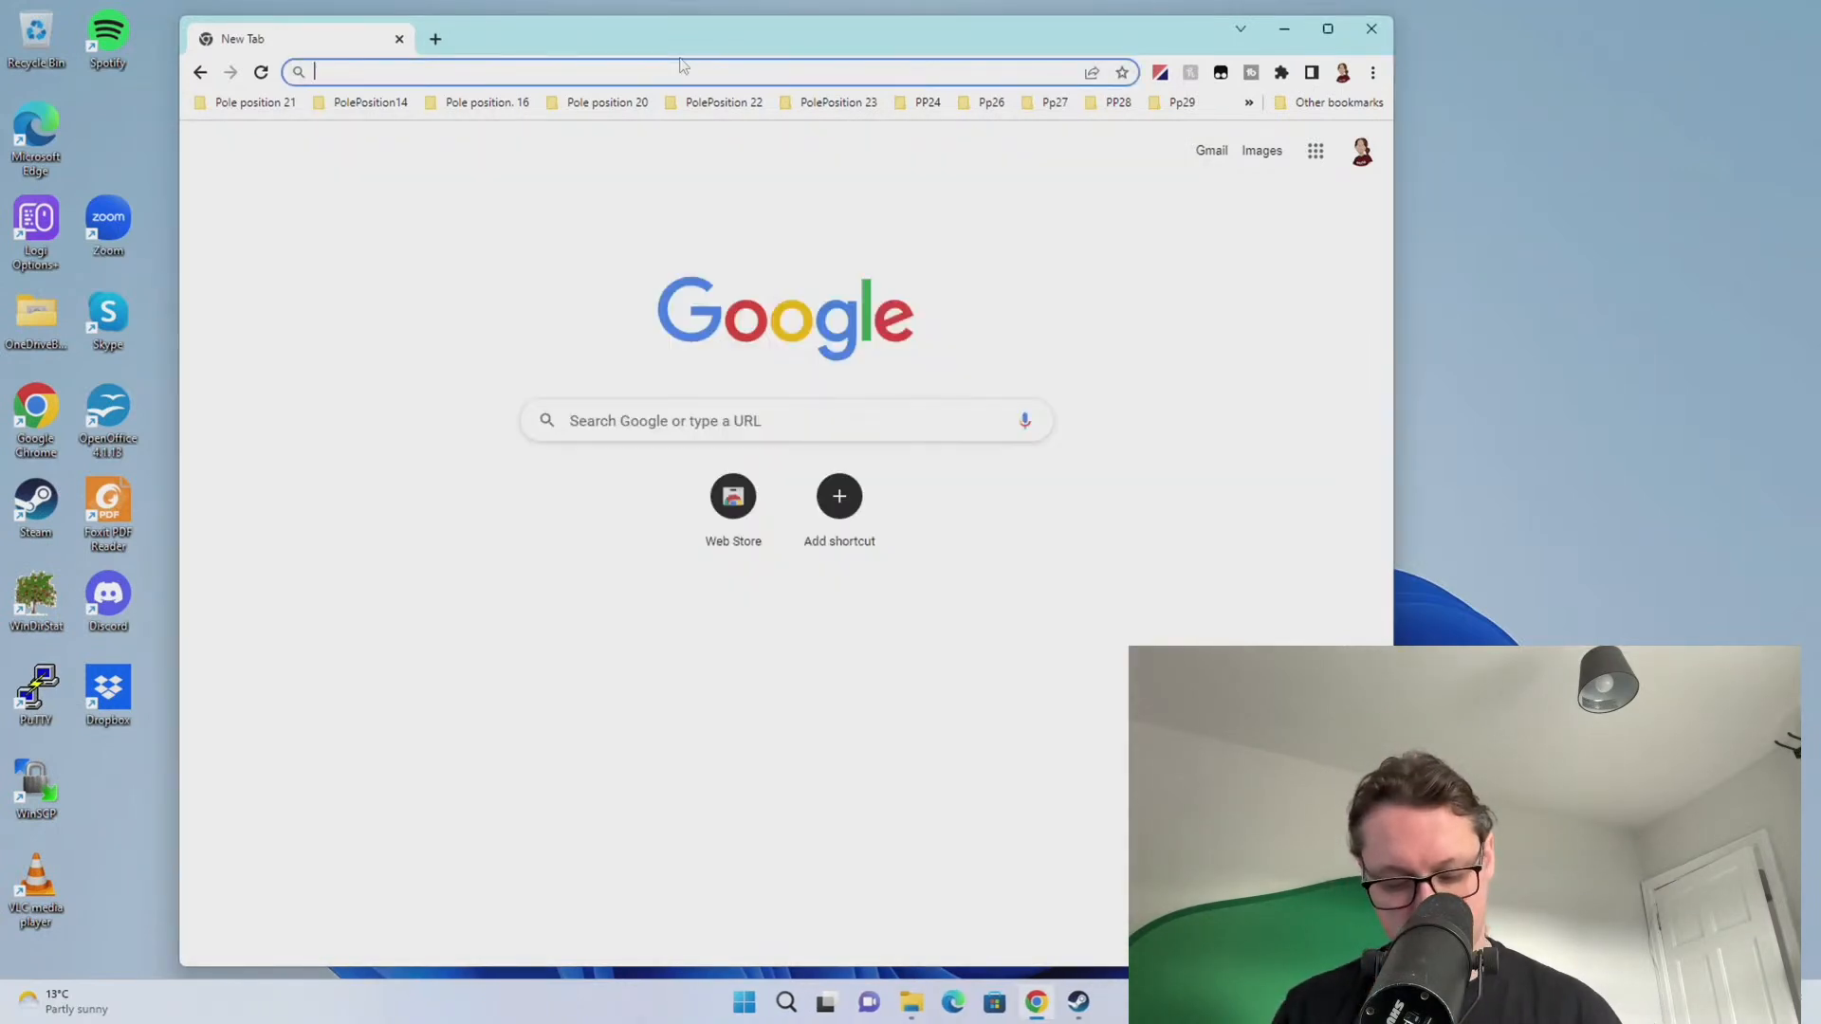
type("adobe c")
key("Down")
key("Return")
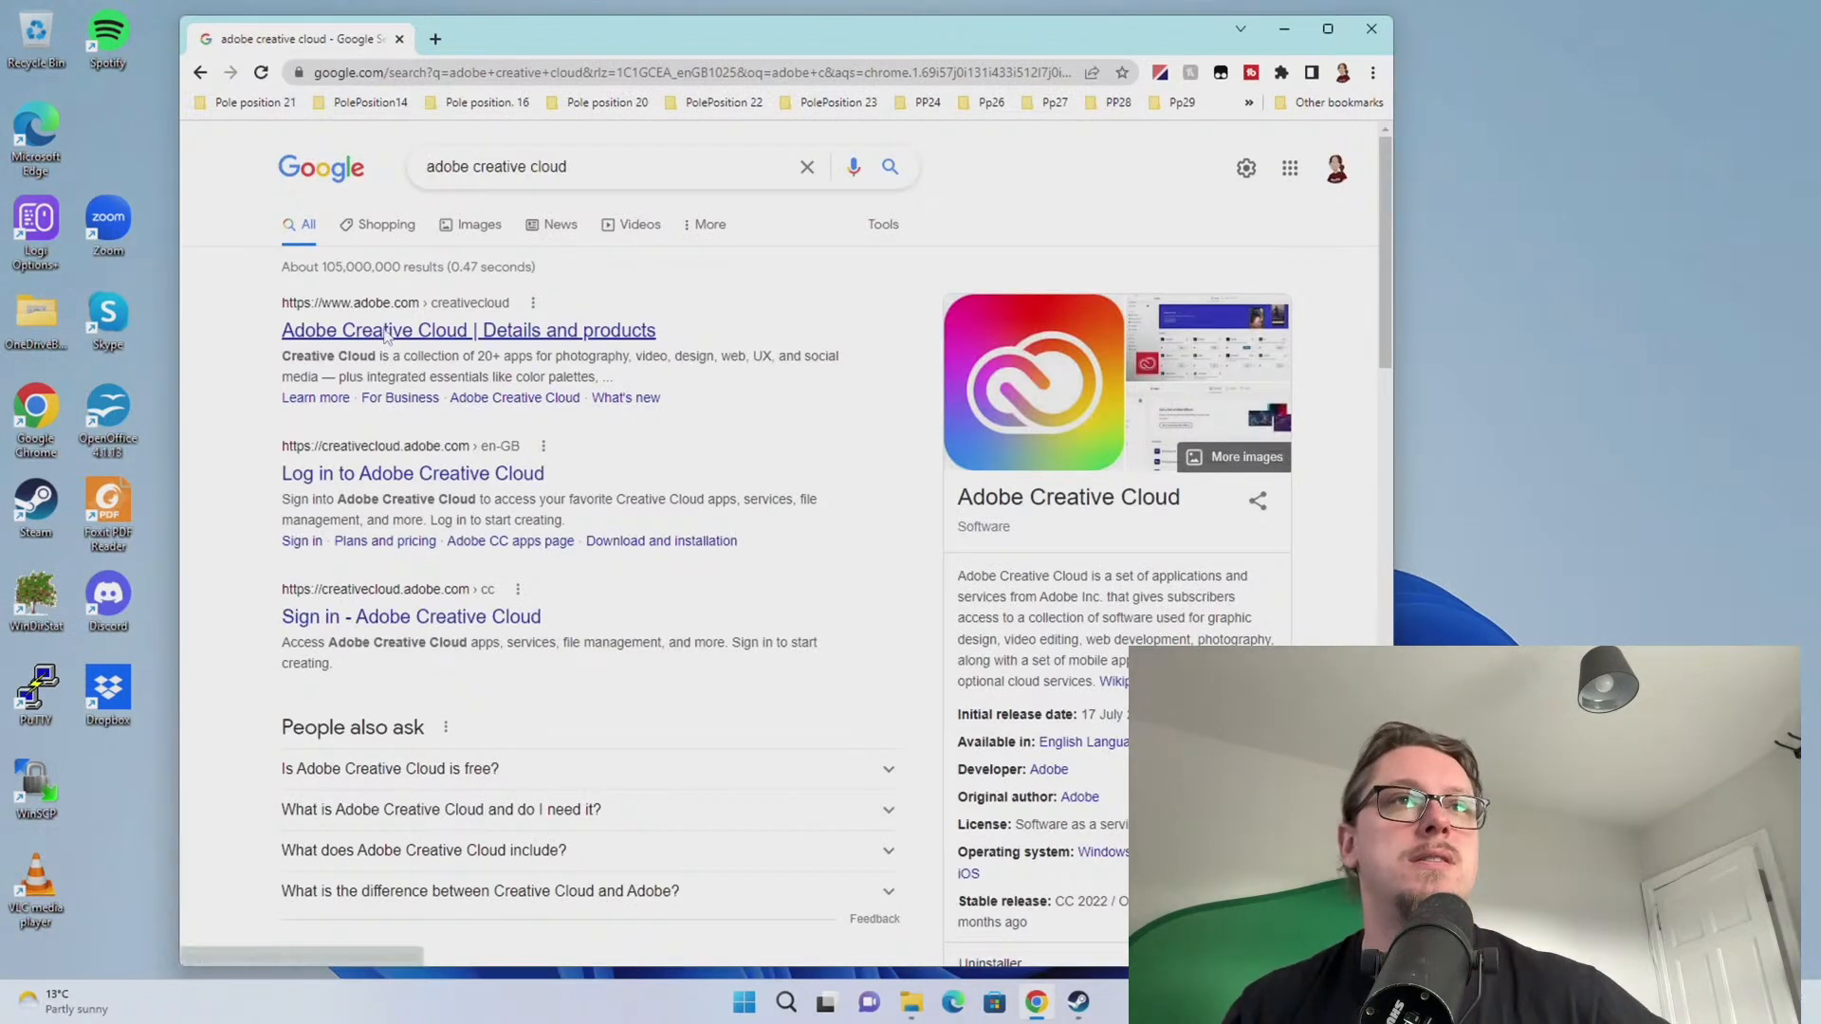
left_click(386, 336)
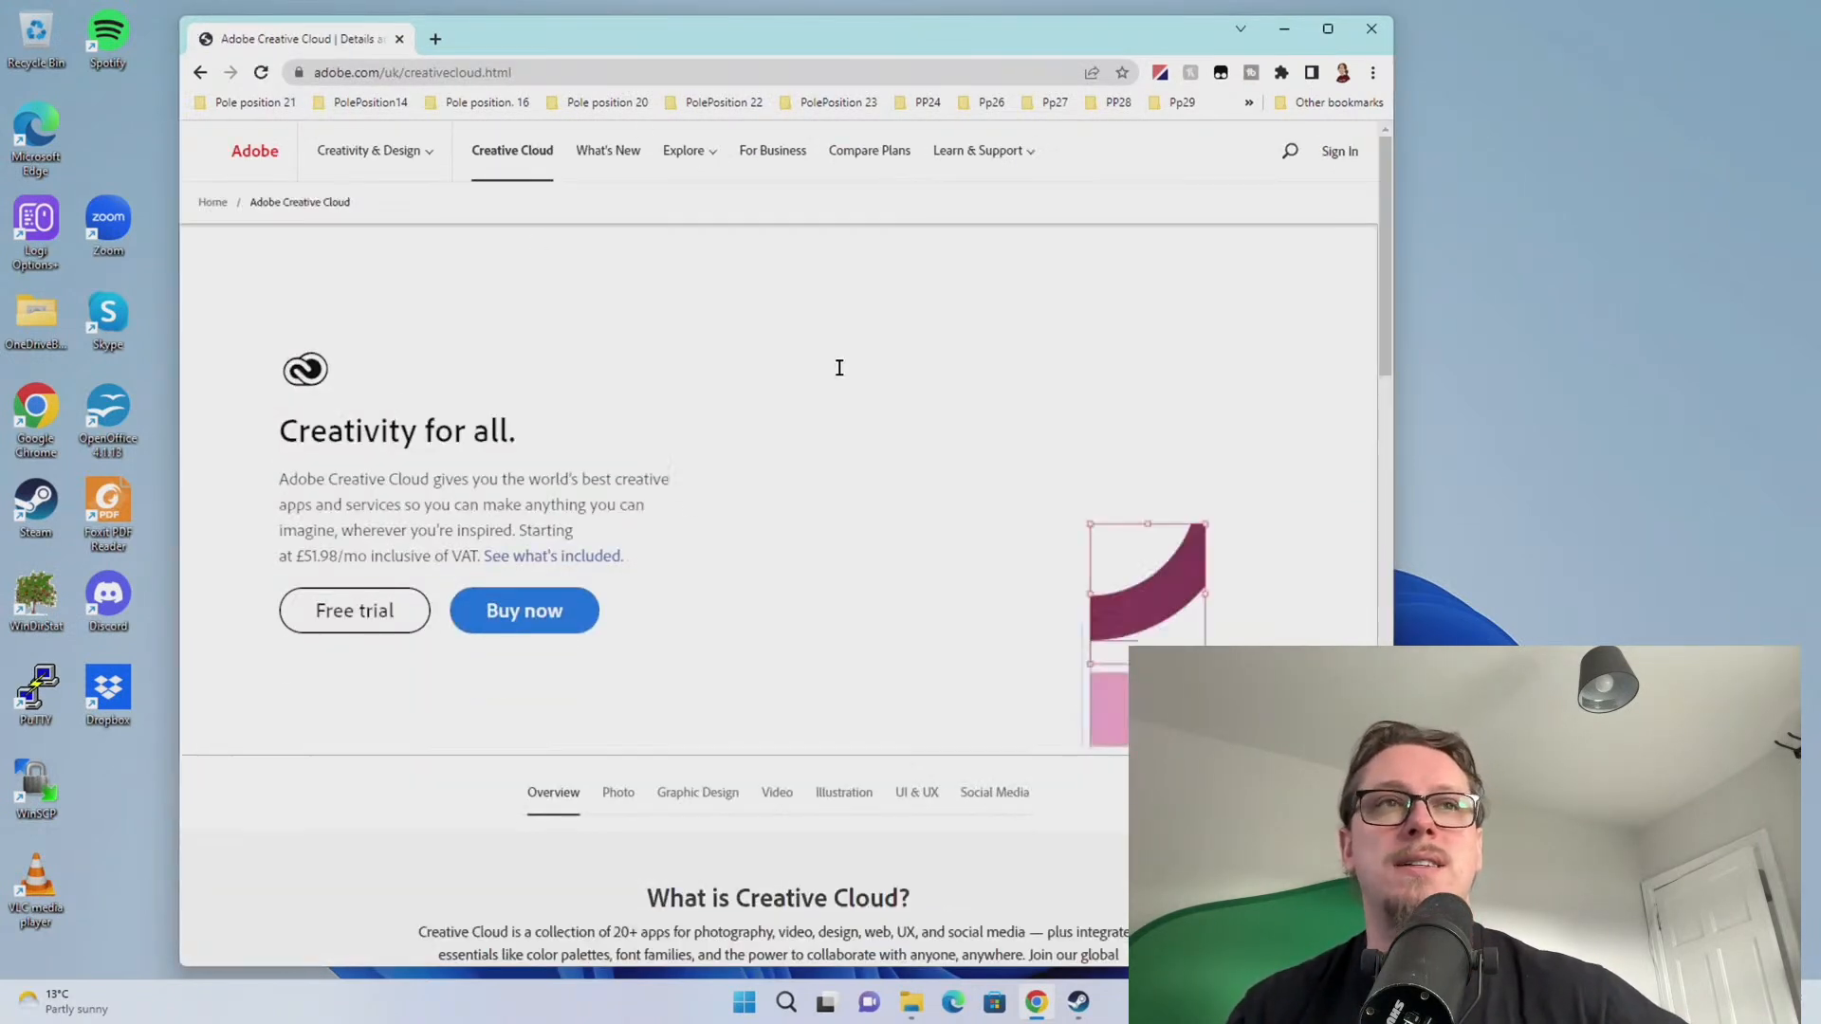
Sign in to the Adobe account, open the Creative Cloud apps page and accept cookies
left_click(1340, 152)
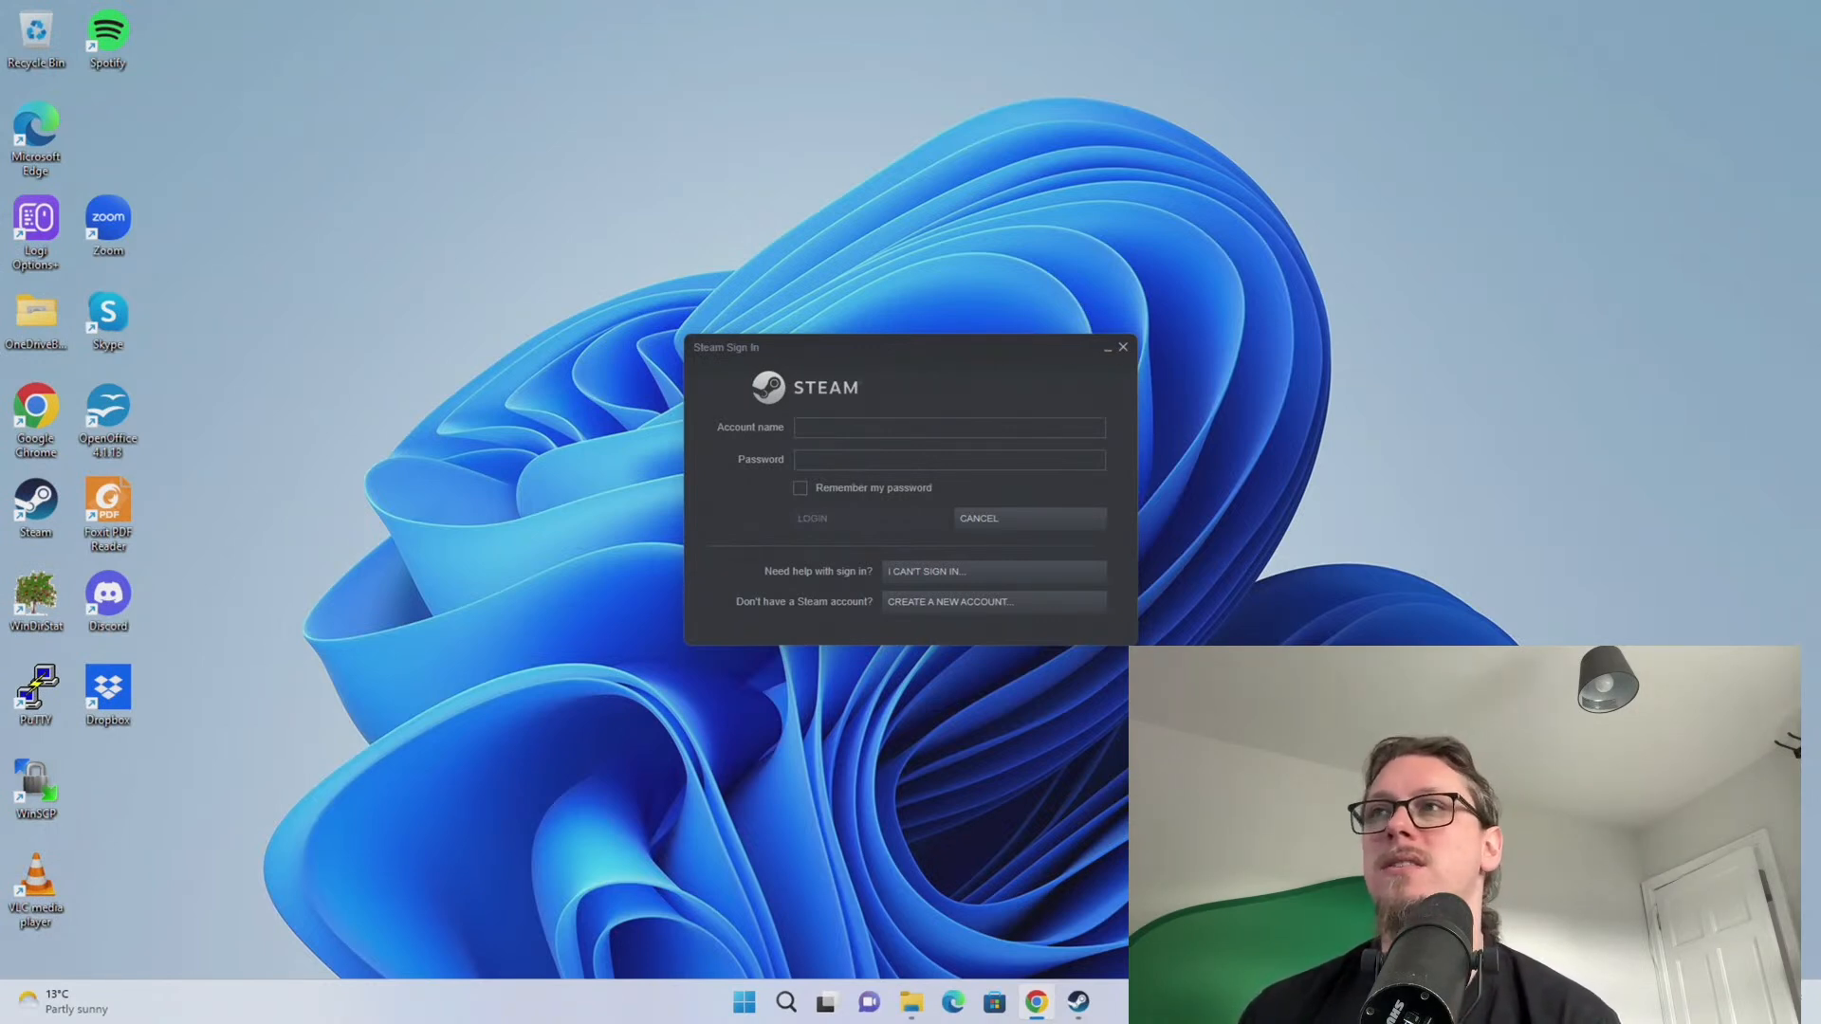
left_click_drag(617, 0, 571, 76)
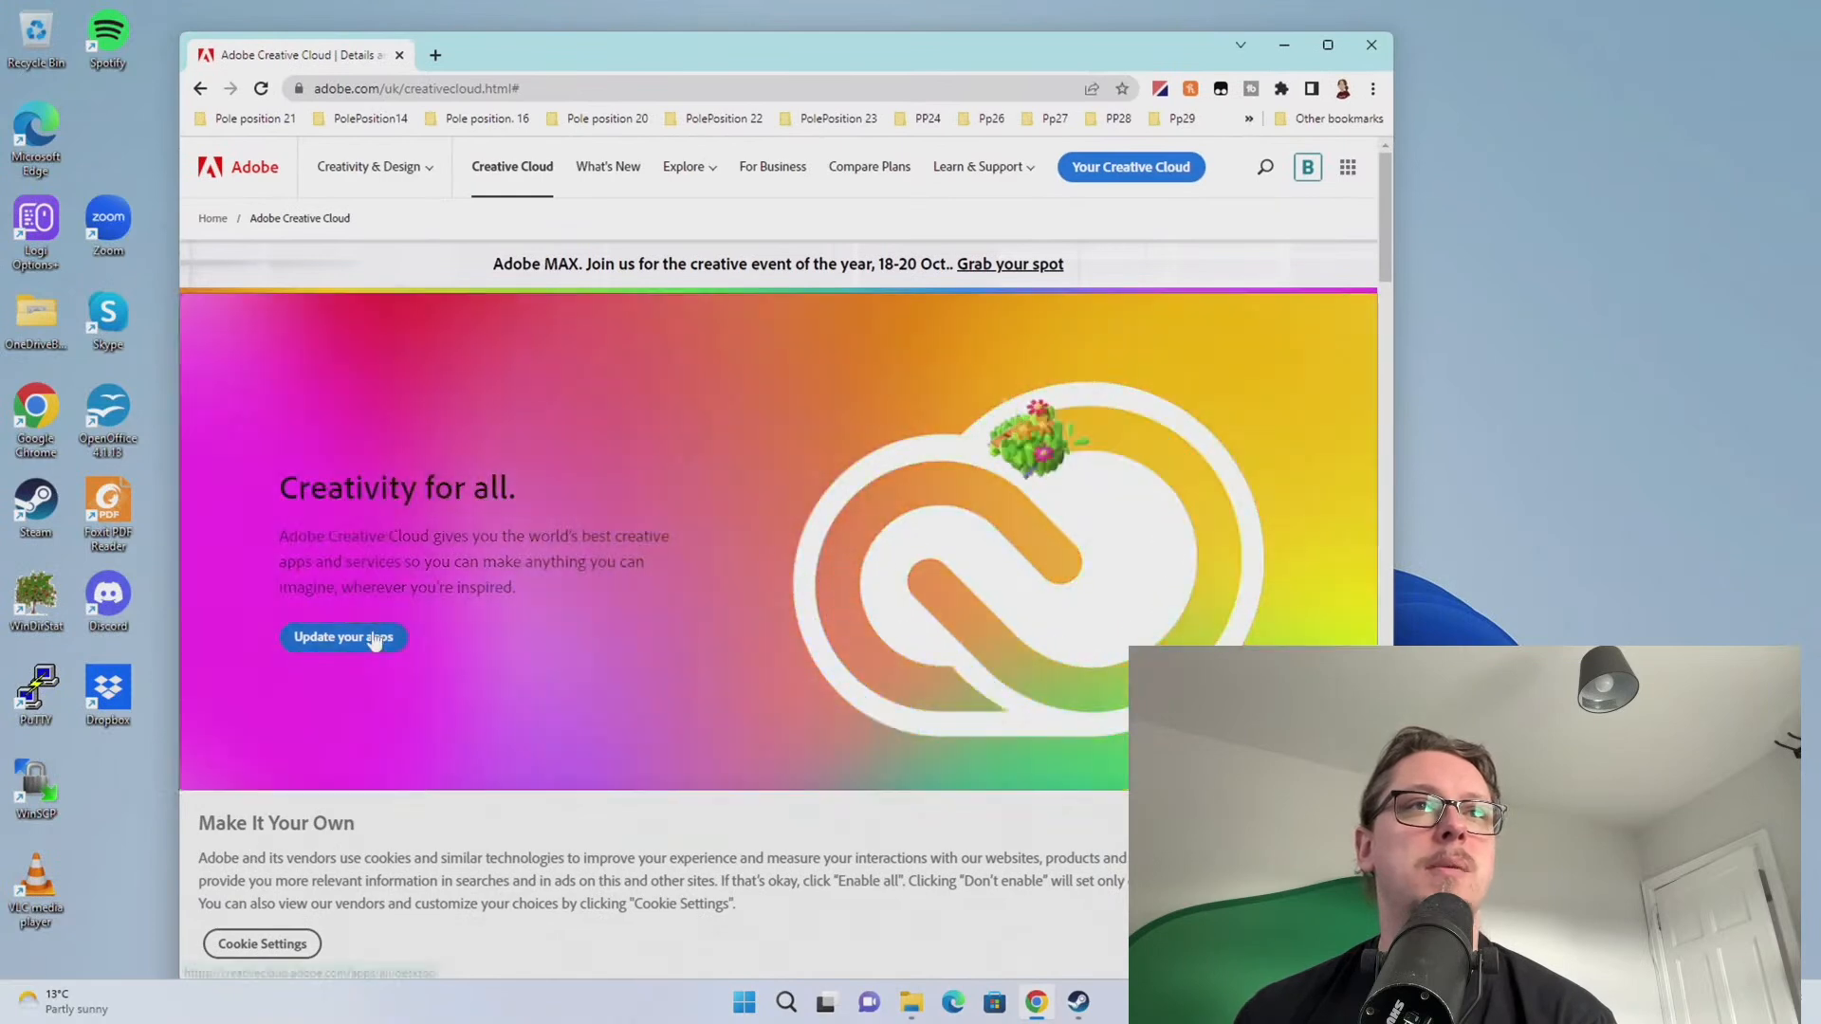
left_click(374, 640)
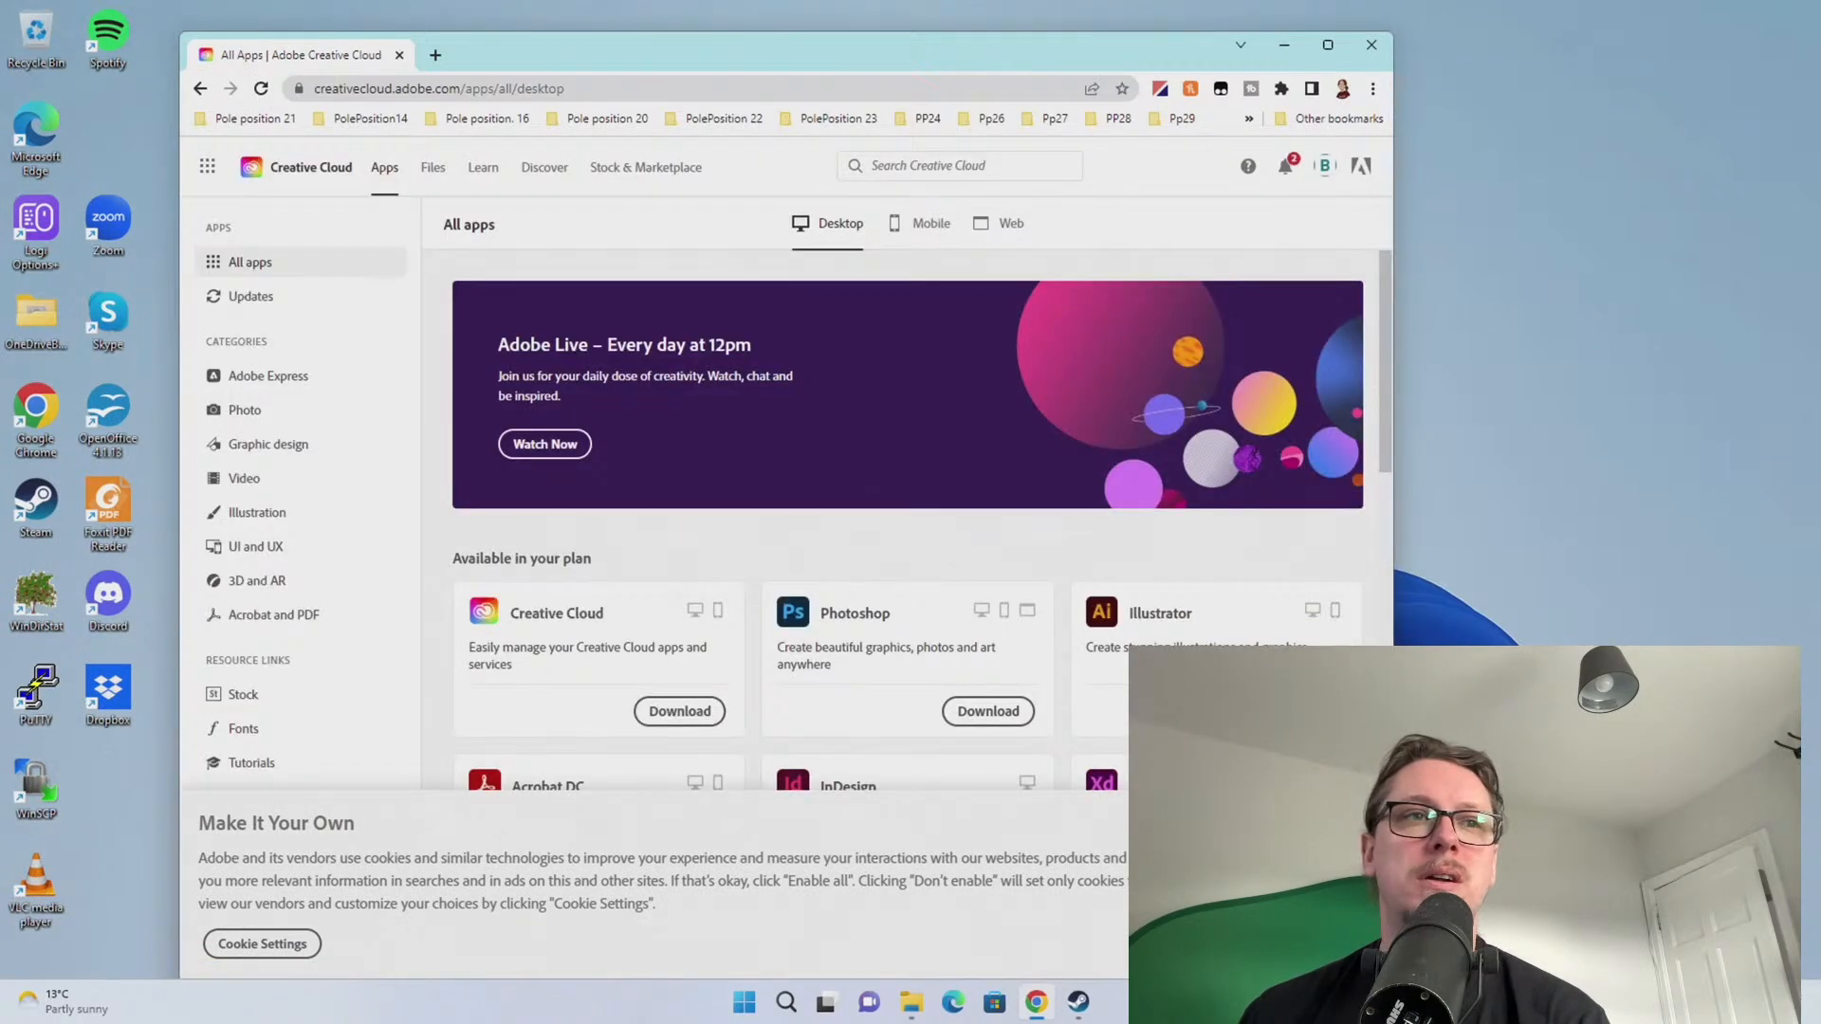
left_click(1322, 943)
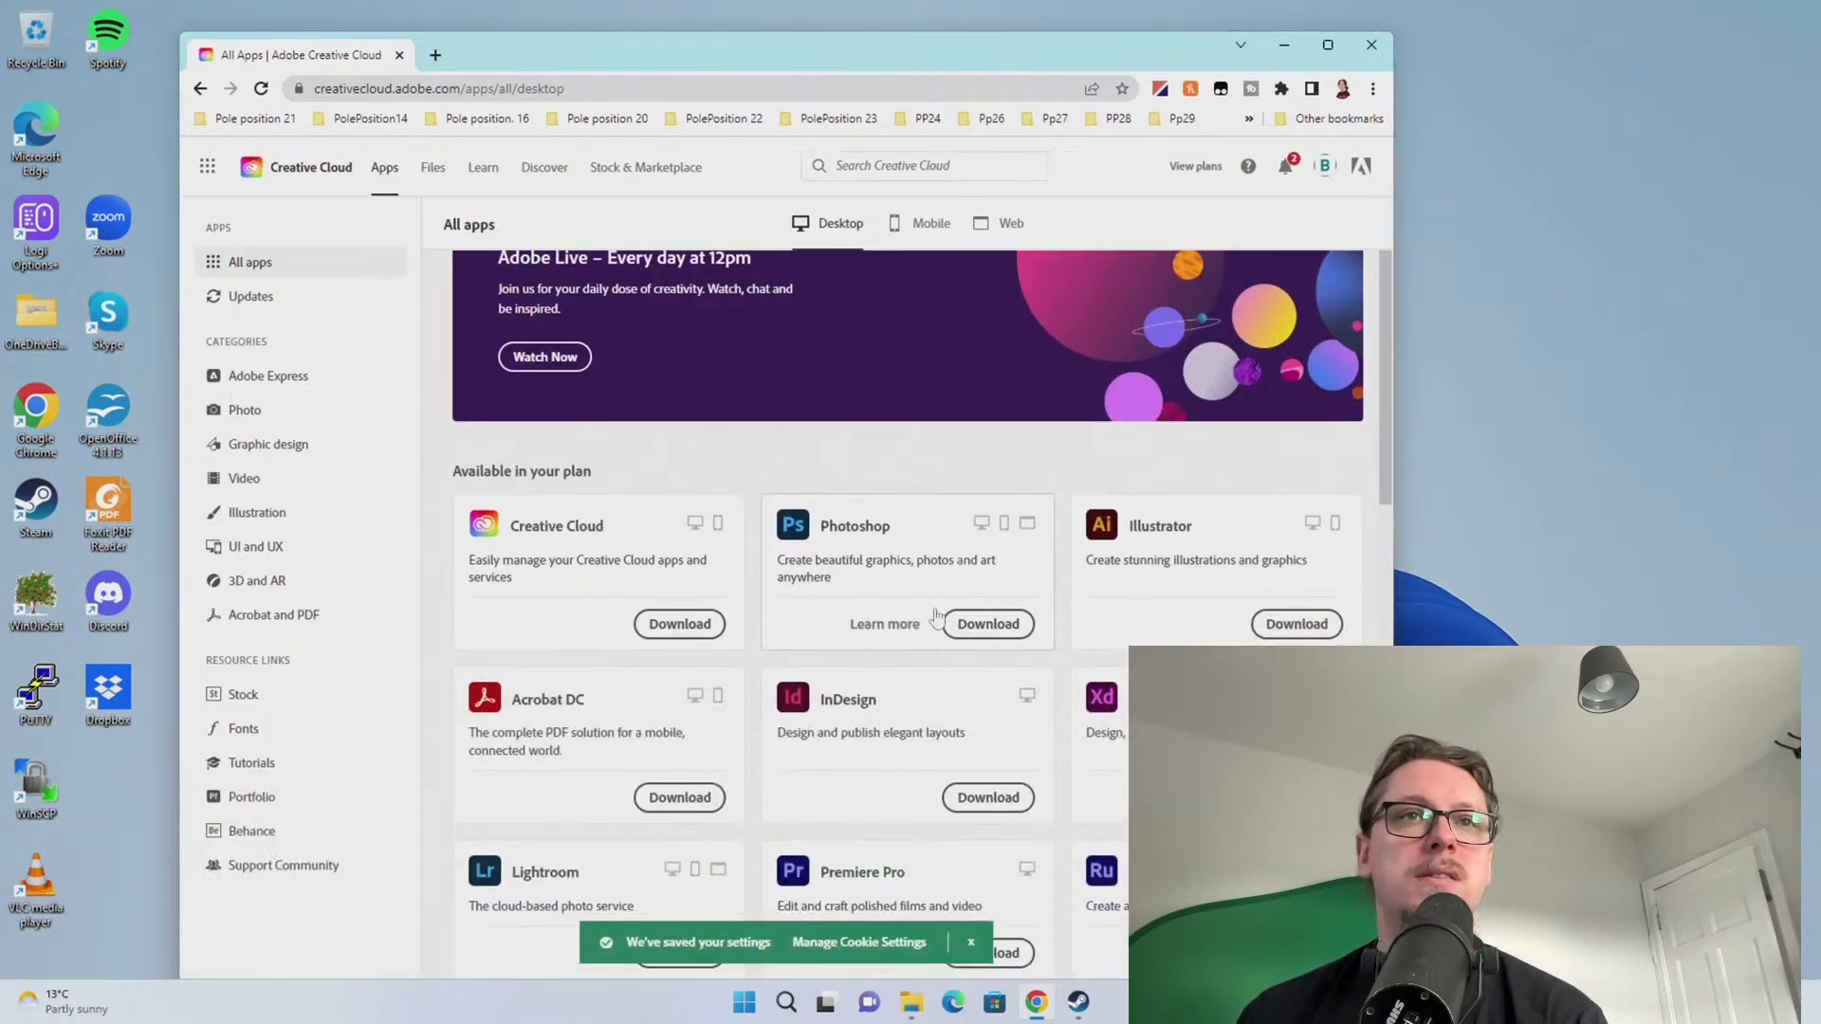
Download the Creative Cloud desktop installer, keep it, and run it with administrator approval
left_click(655, 719)
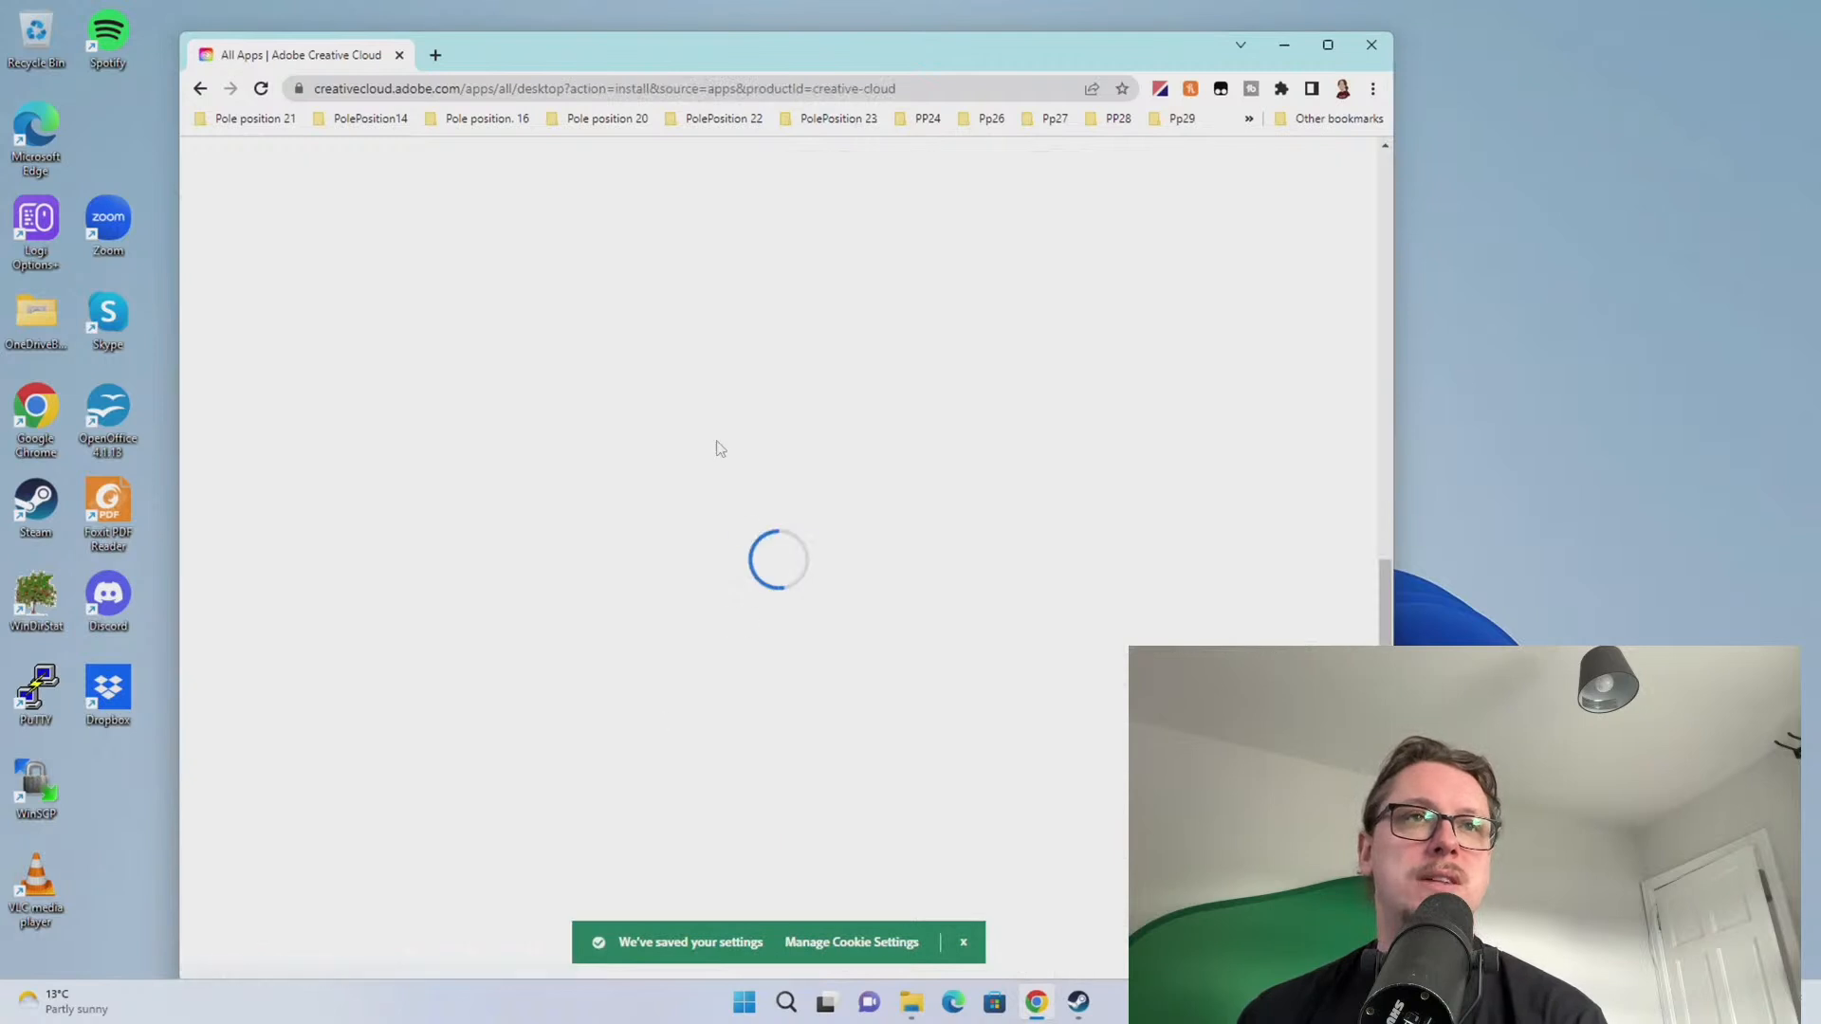
left_click(536, 956)
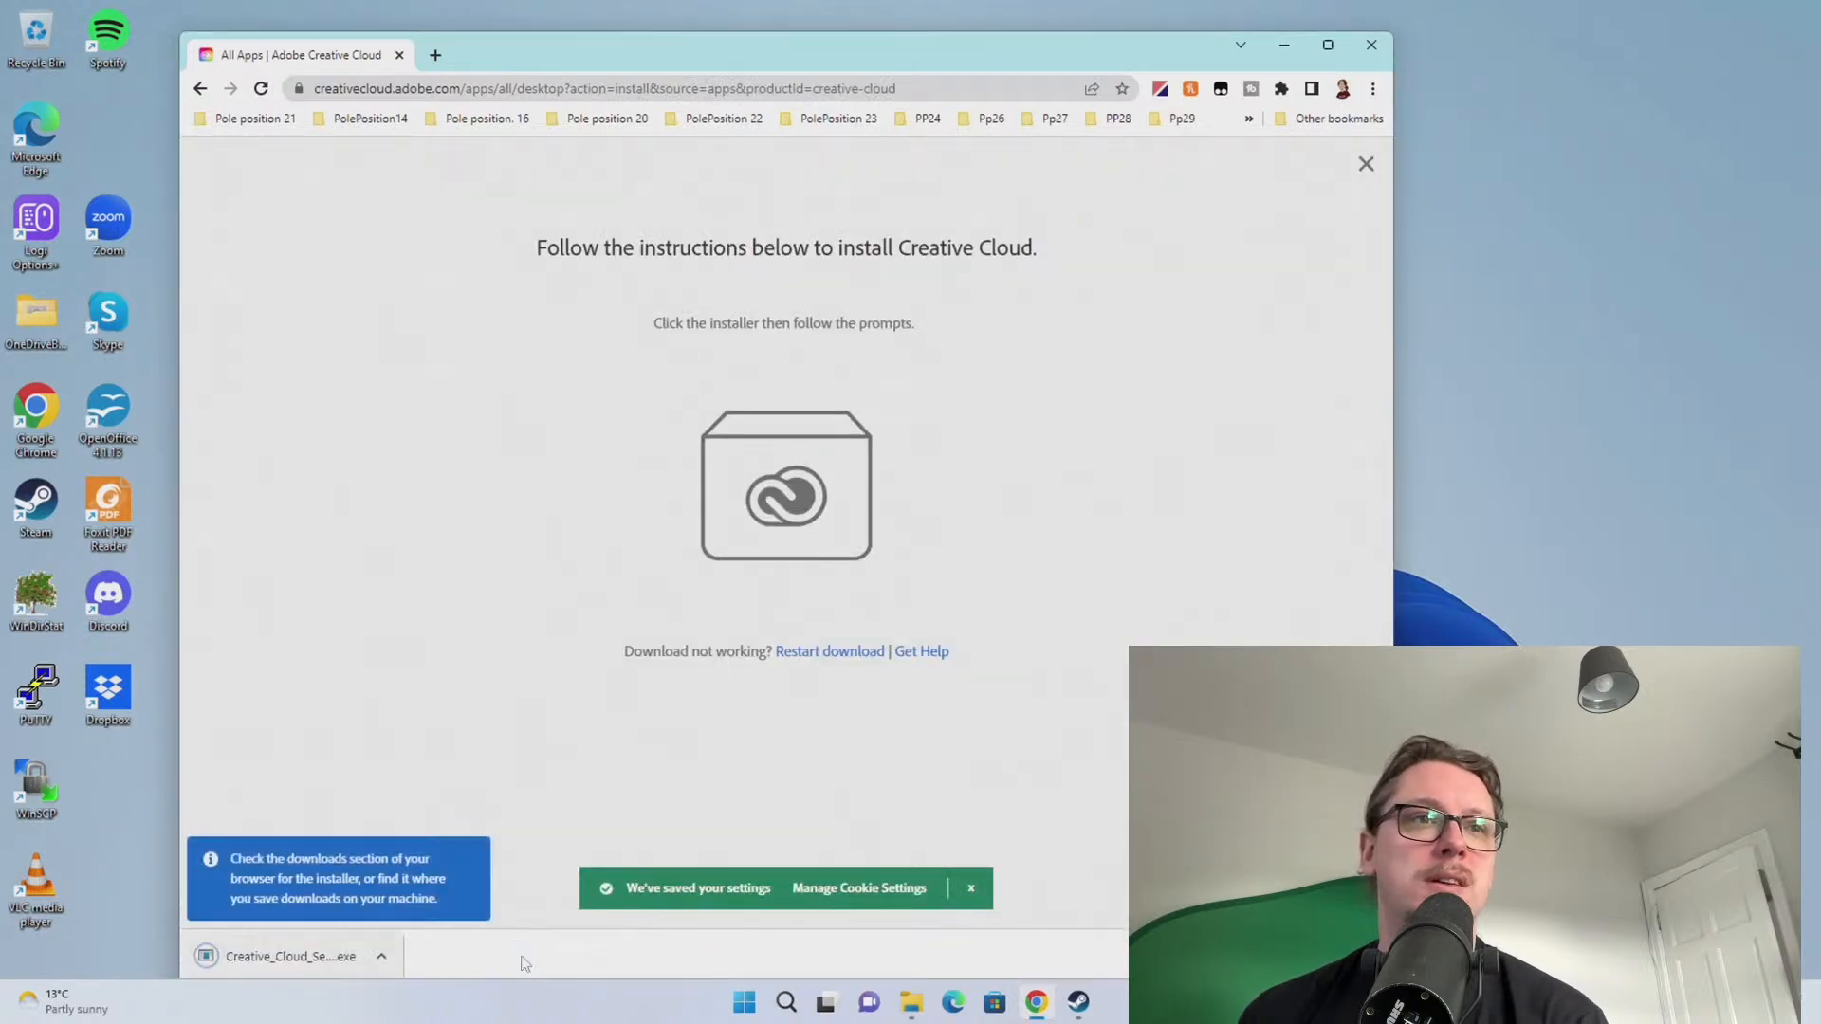
left_click(303, 956)
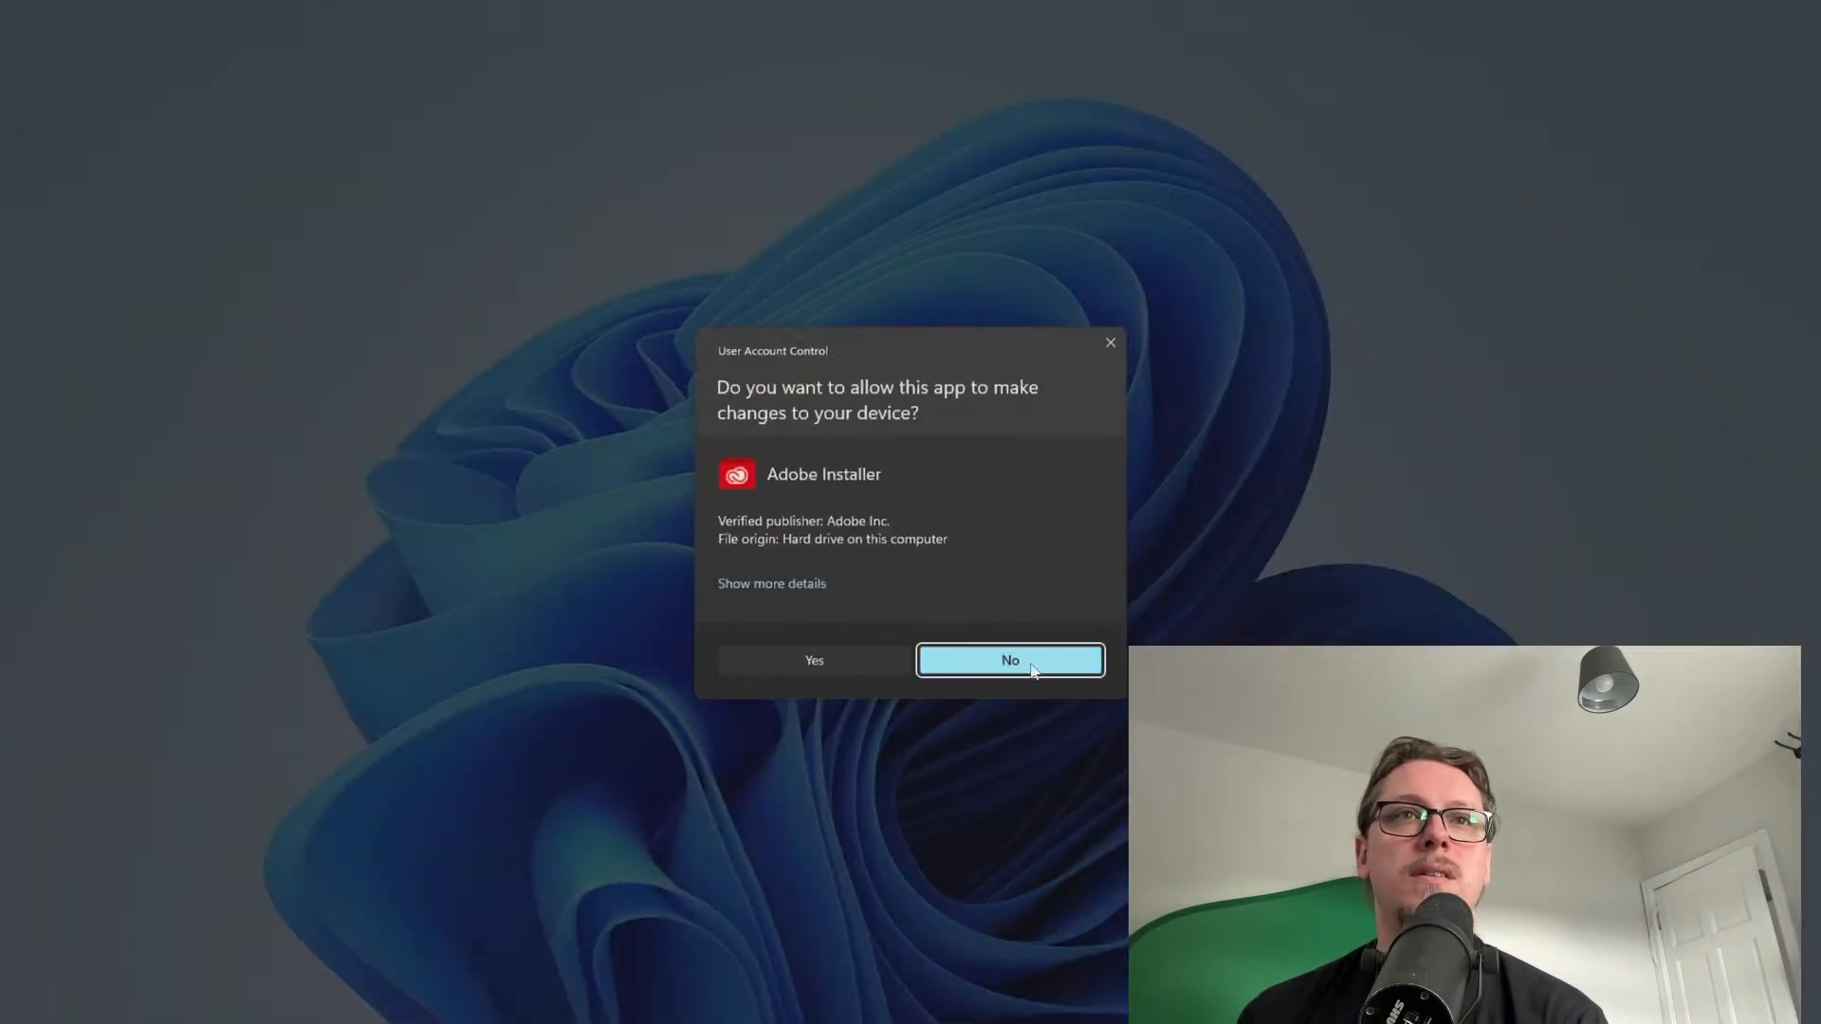
left_click(1010, 663)
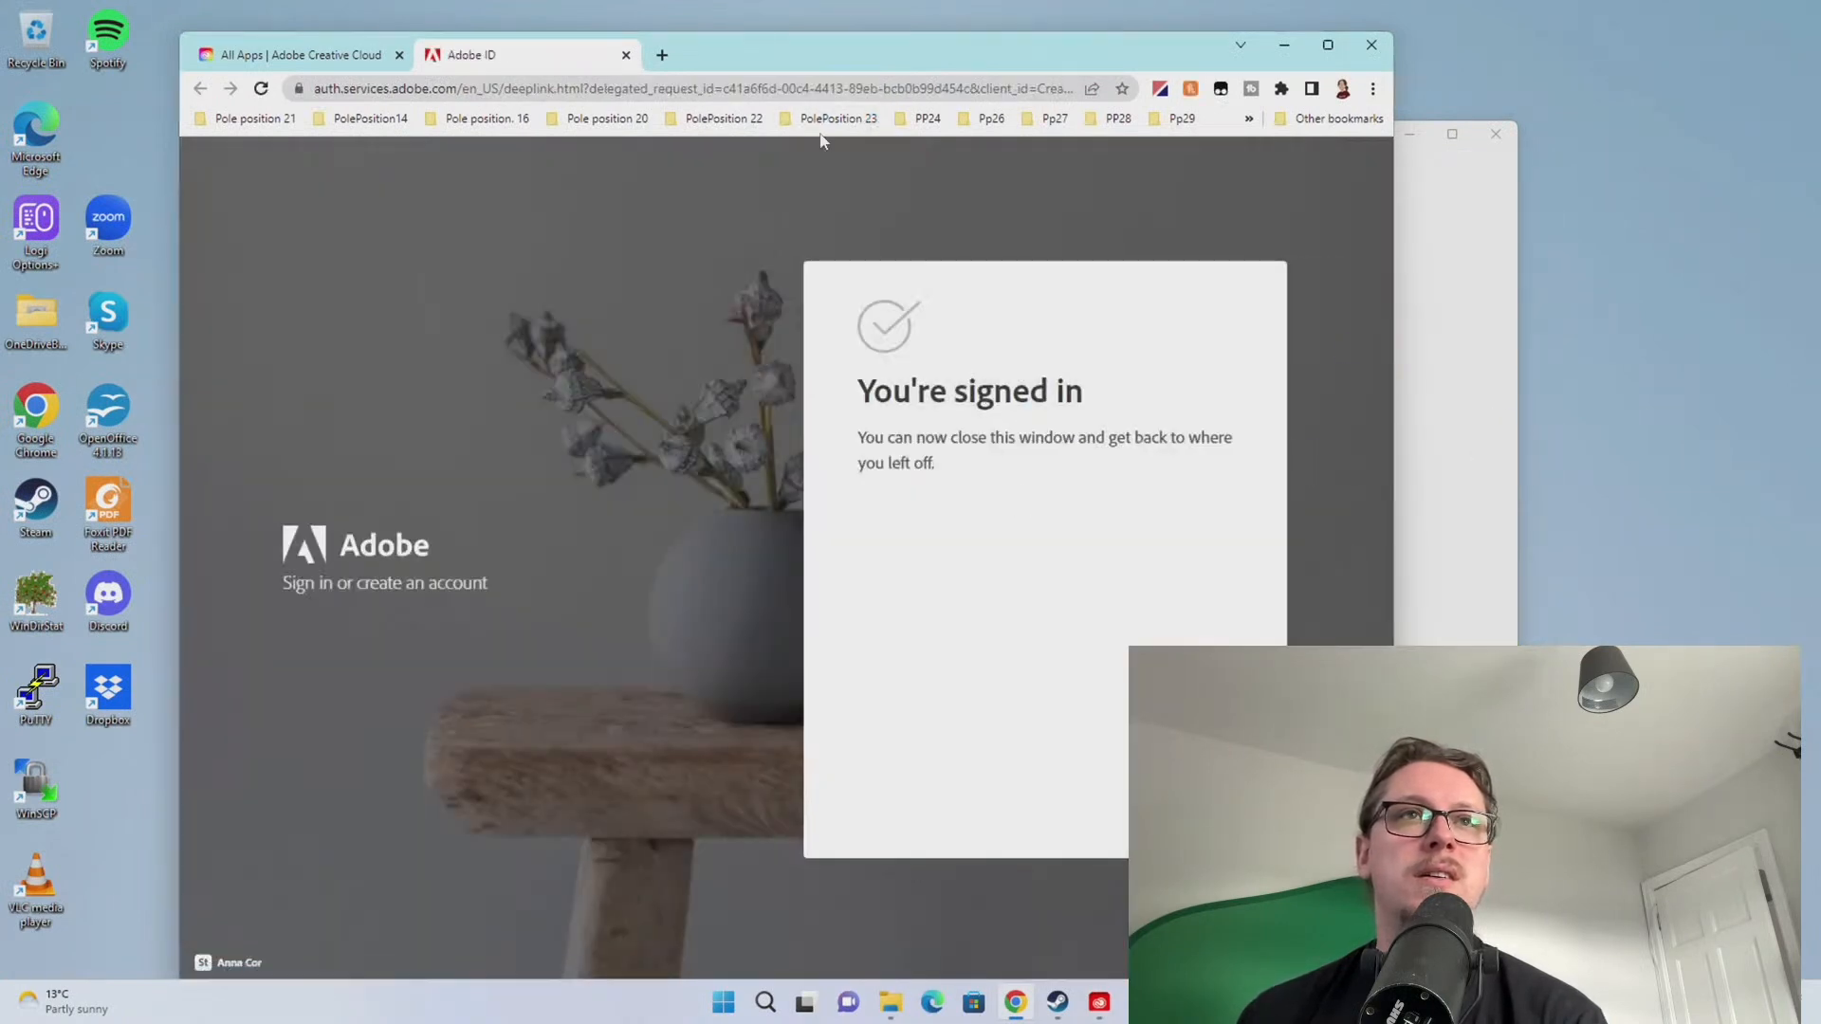
Close the signed-in confirmation tab, keeping the Creative Cloud installer over the browser
left_click(626, 56)
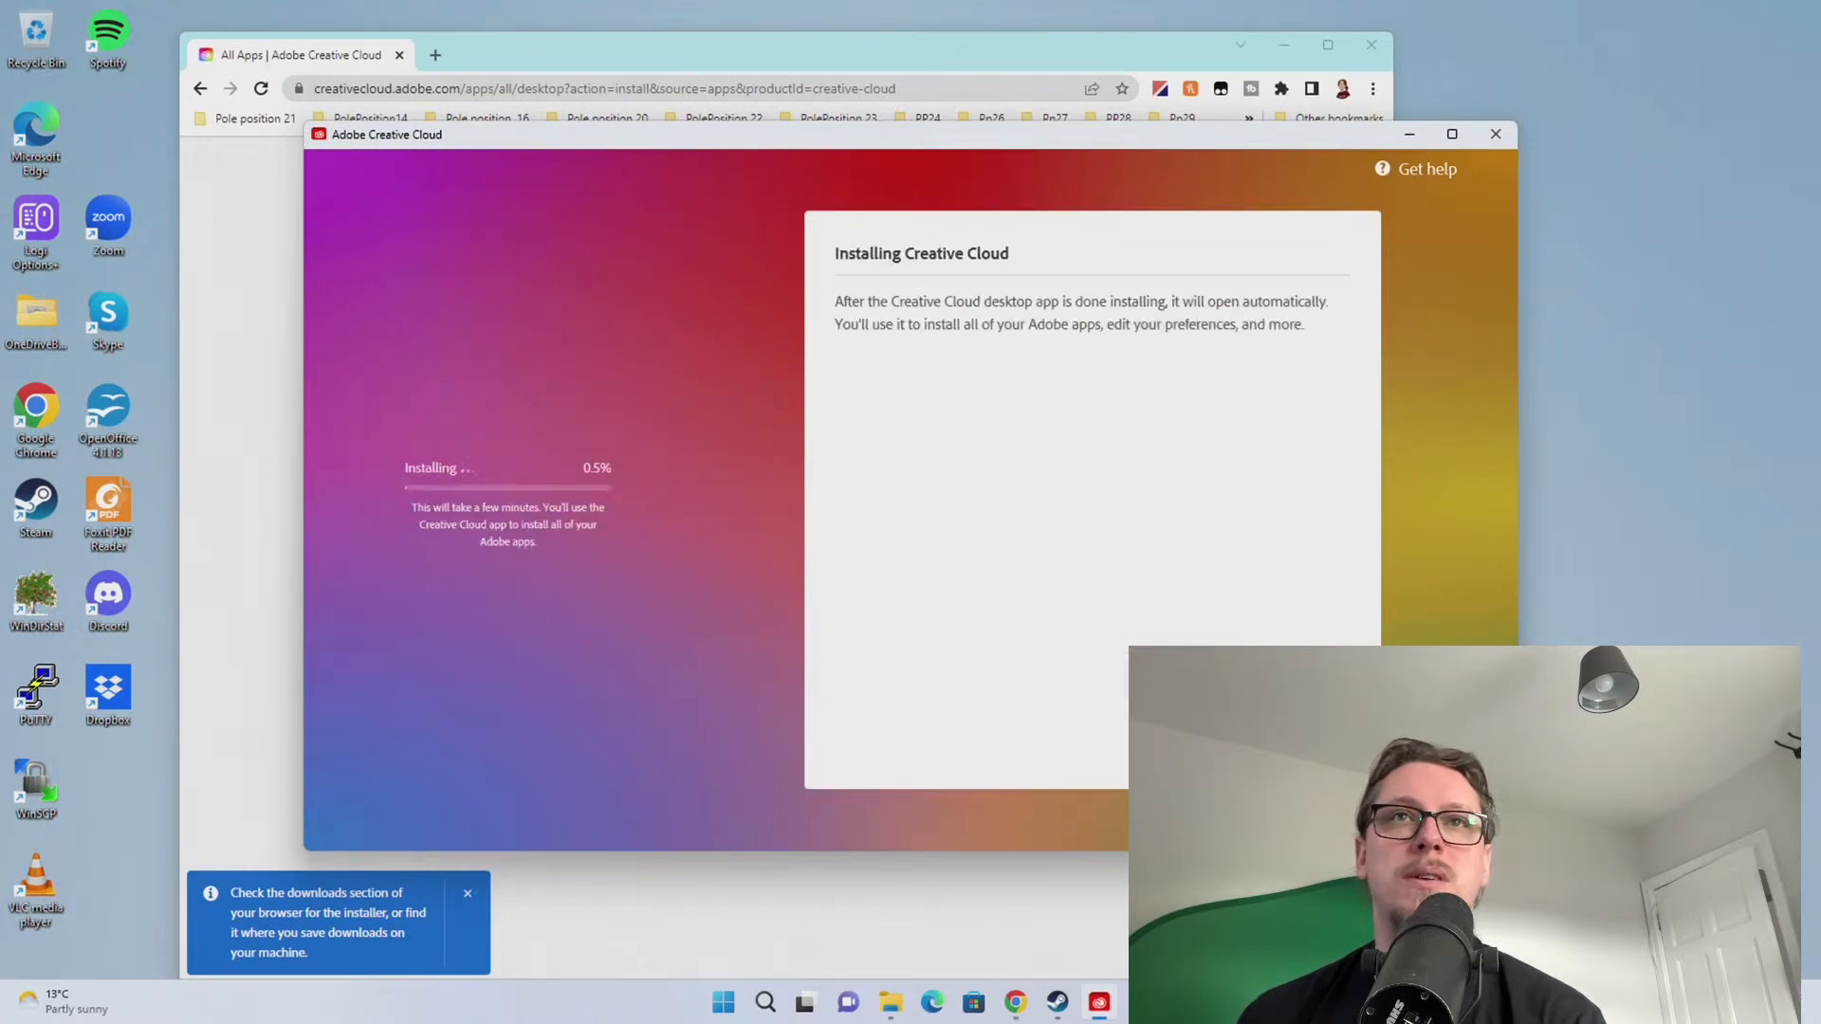
left_click_drag(896, 138, 1820, 177)
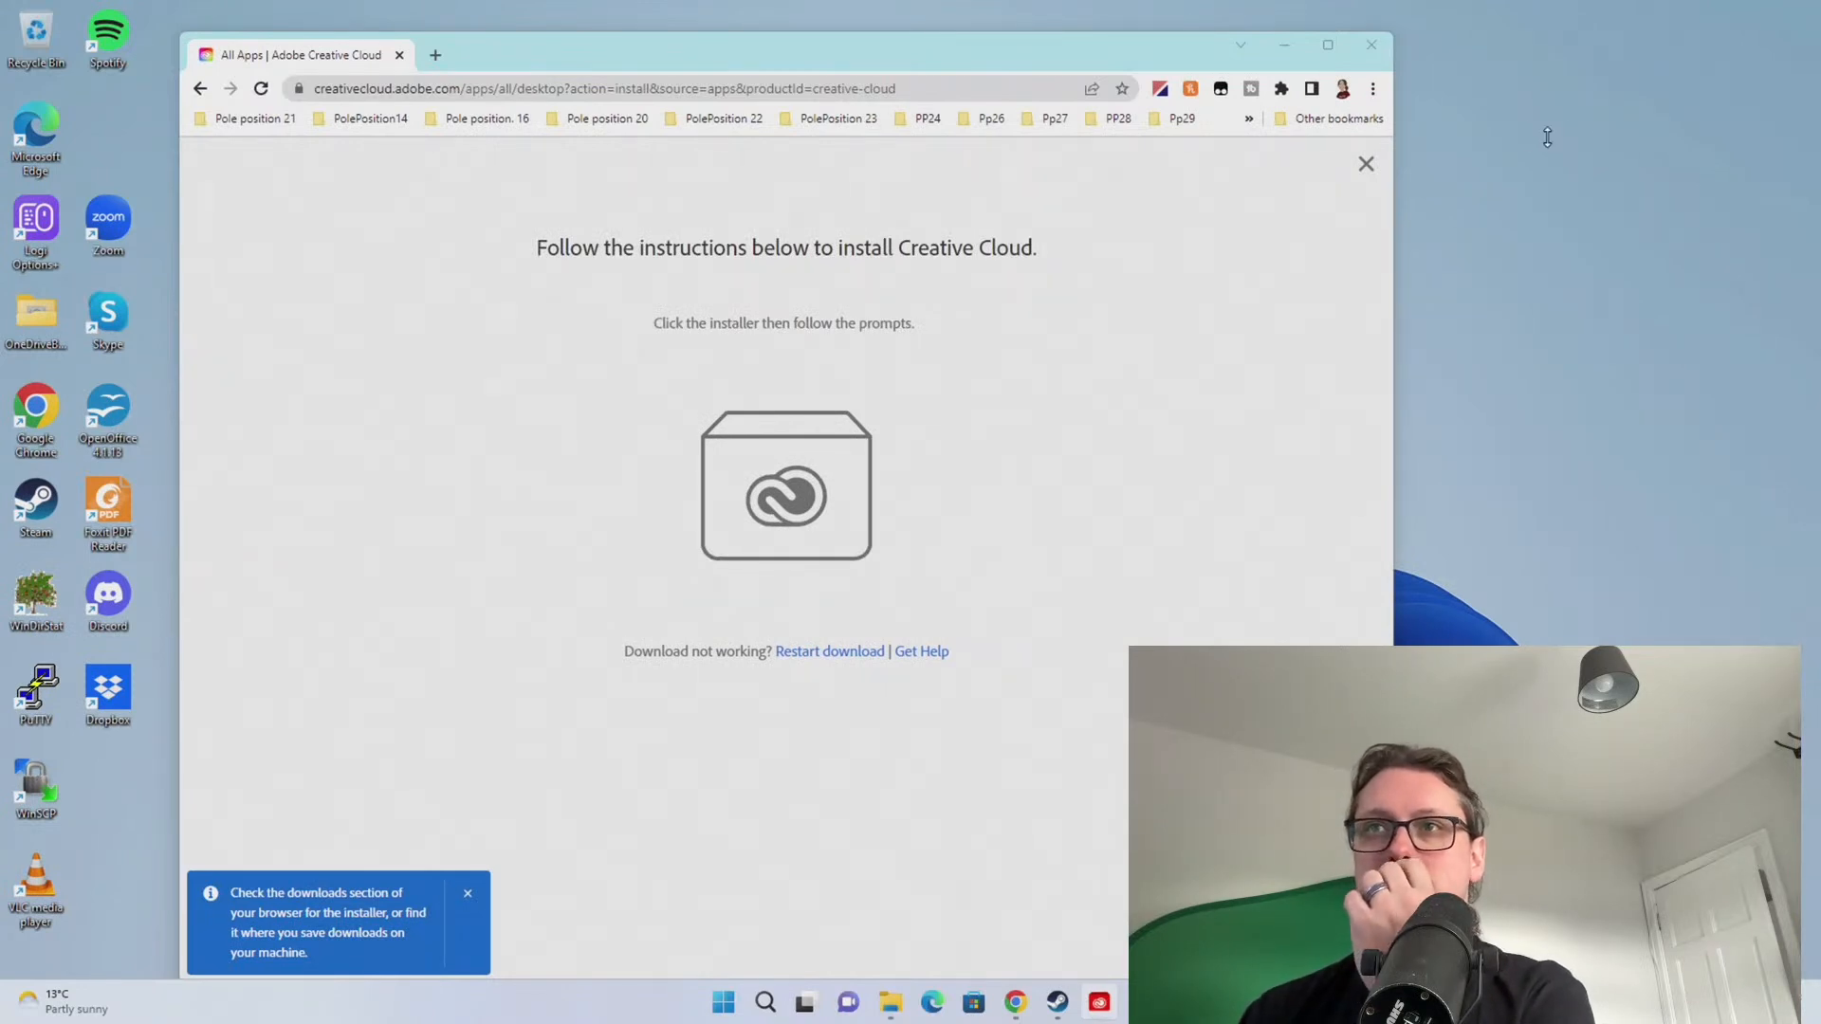
left_click_drag(1820, 177, 1156, 165)
Download the REAPER Windows 64-bit installer from reaper.fm
left_click(368, 327)
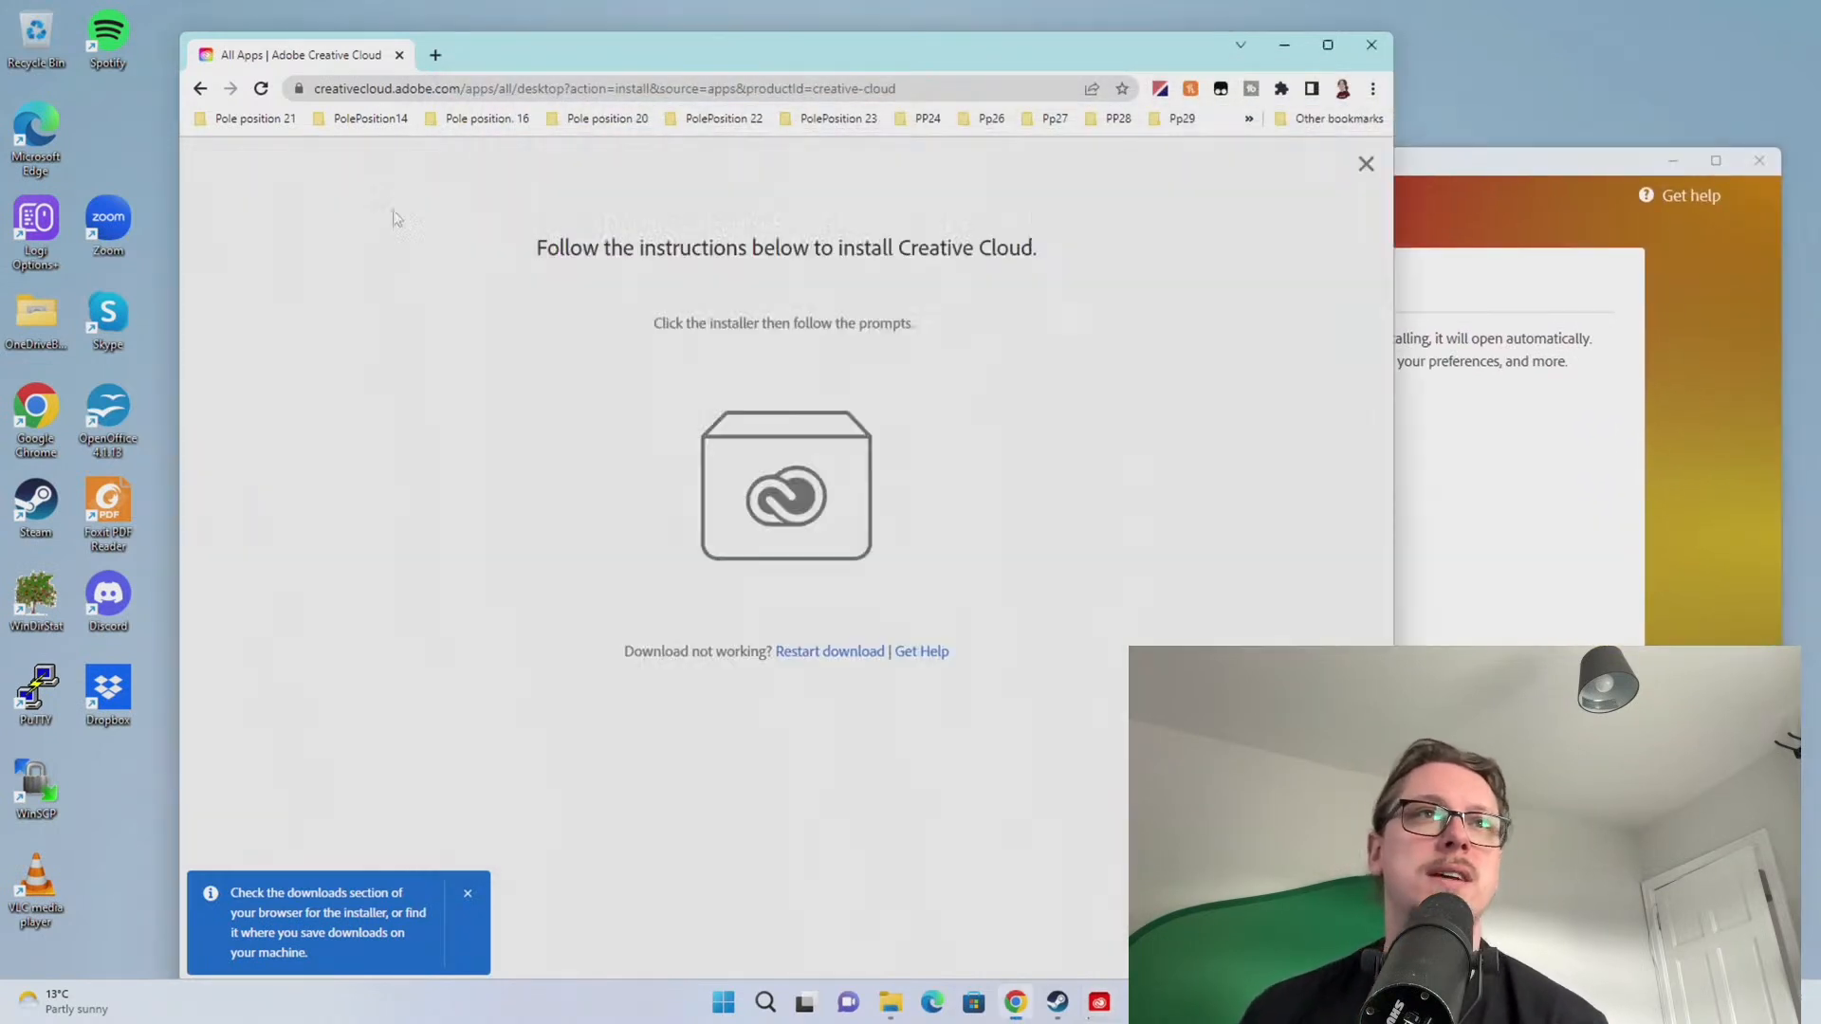
left_click(479, 90)
type("rea")
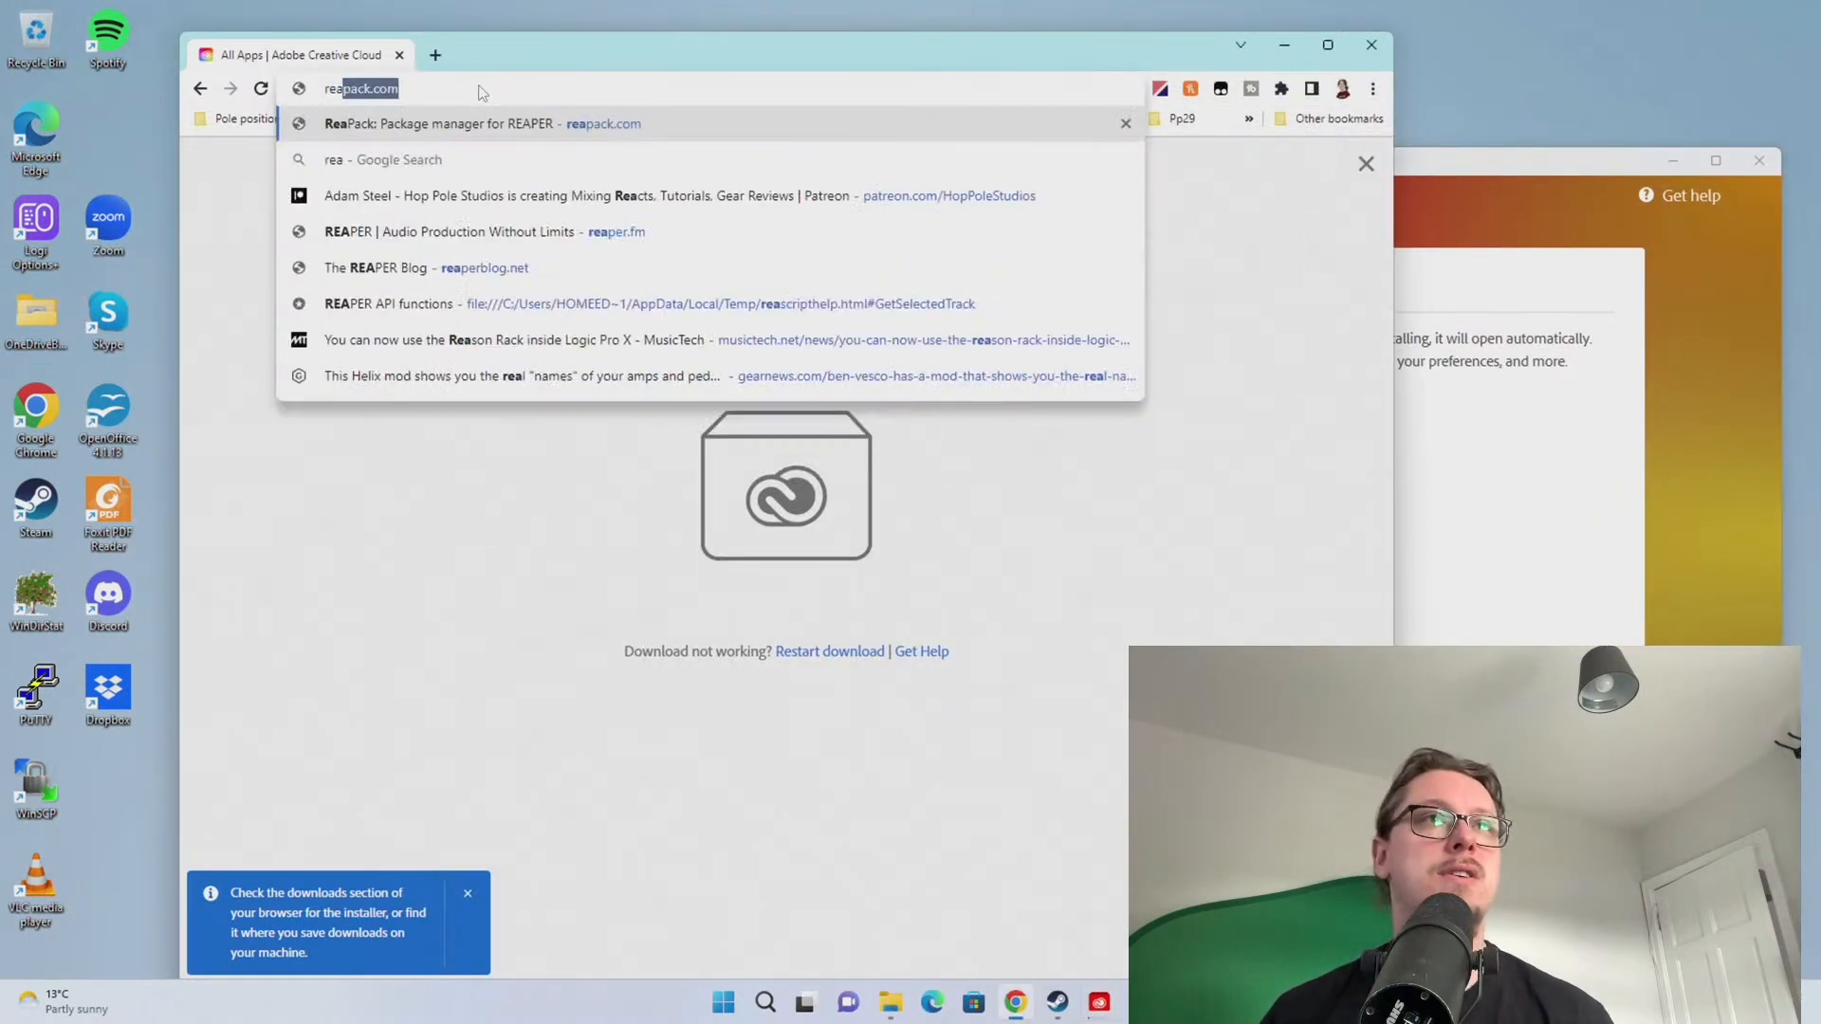
type("per")
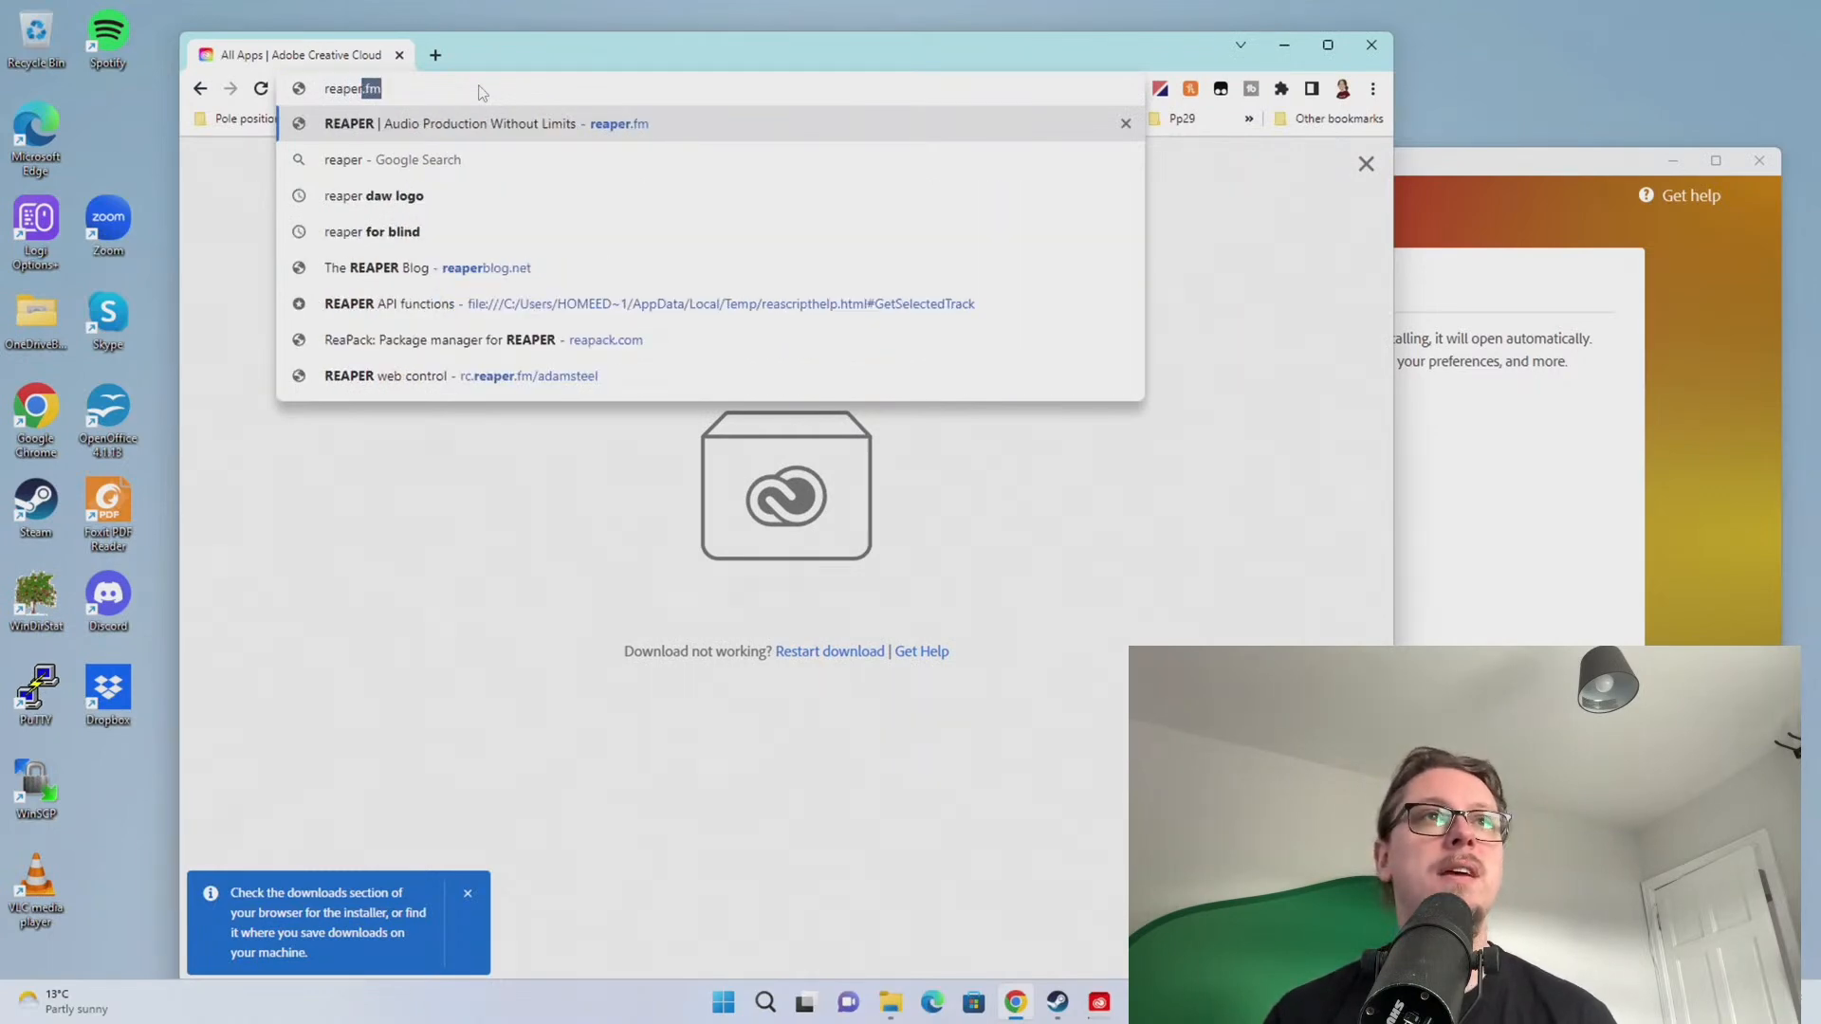
key("Return")
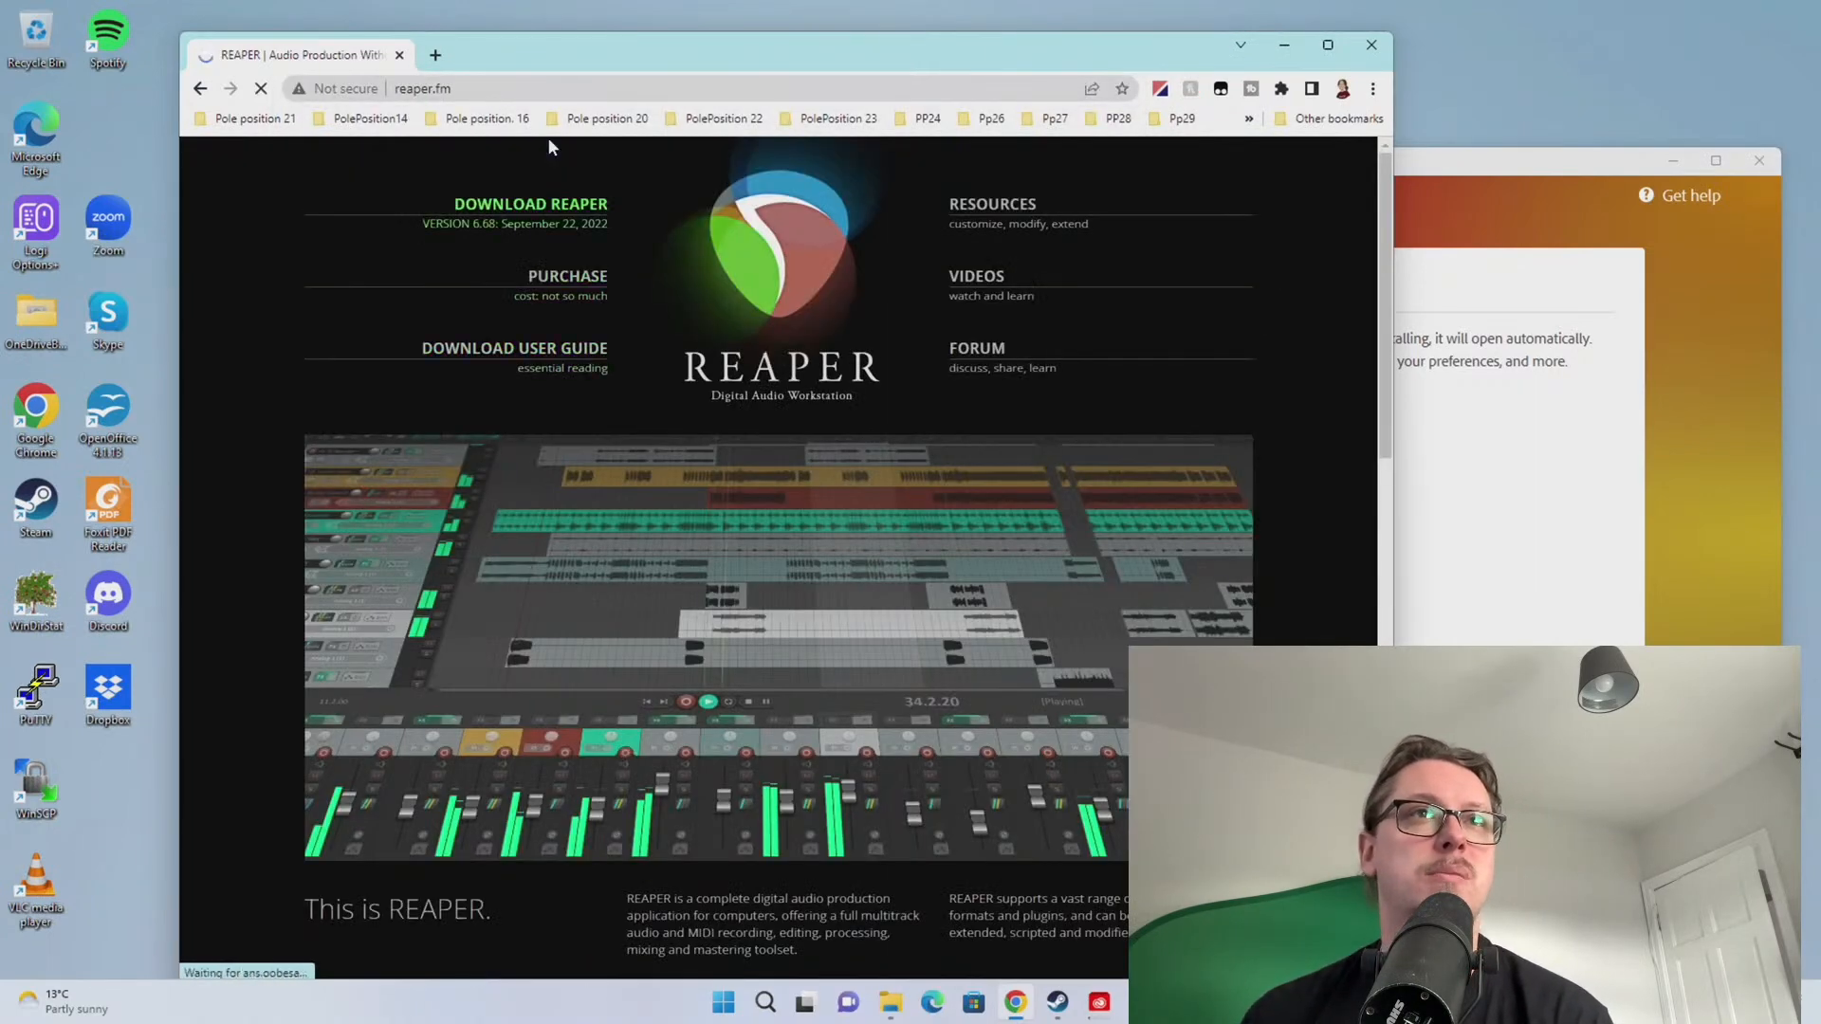
left_click(559, 204)
scroll(630, 658, "down", 2)
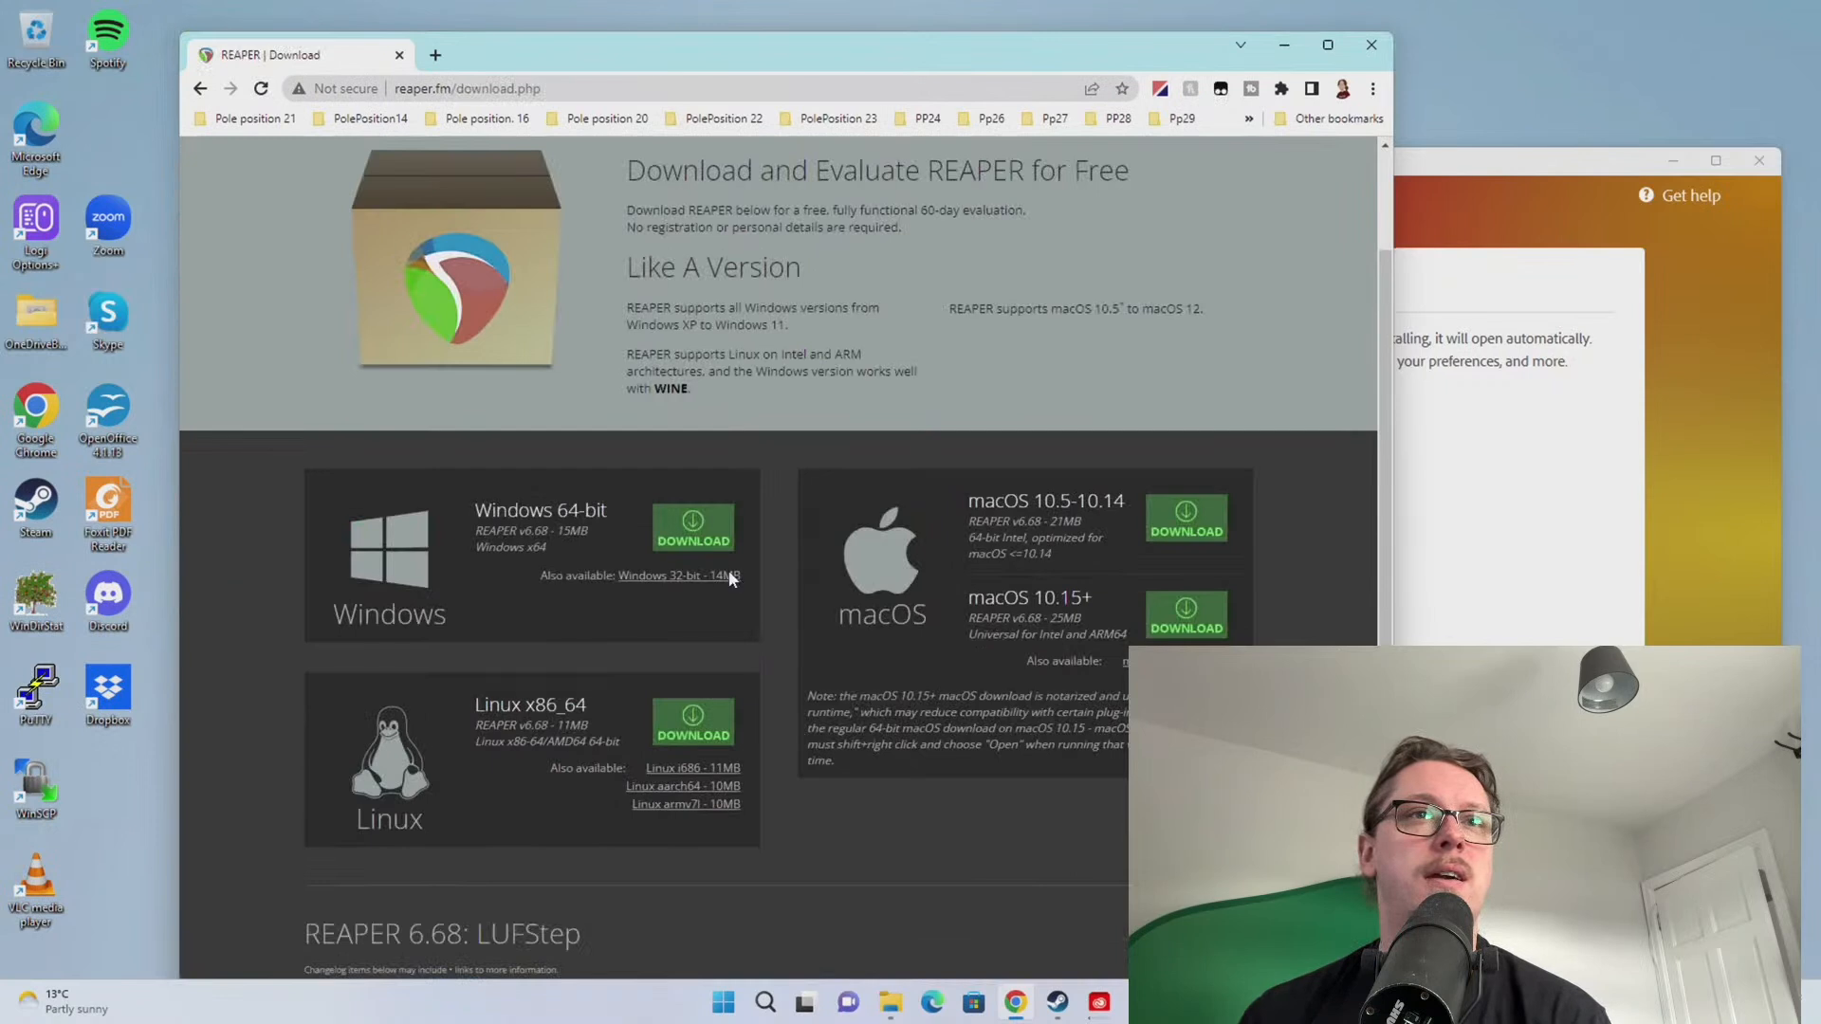
left_click(714, 541)
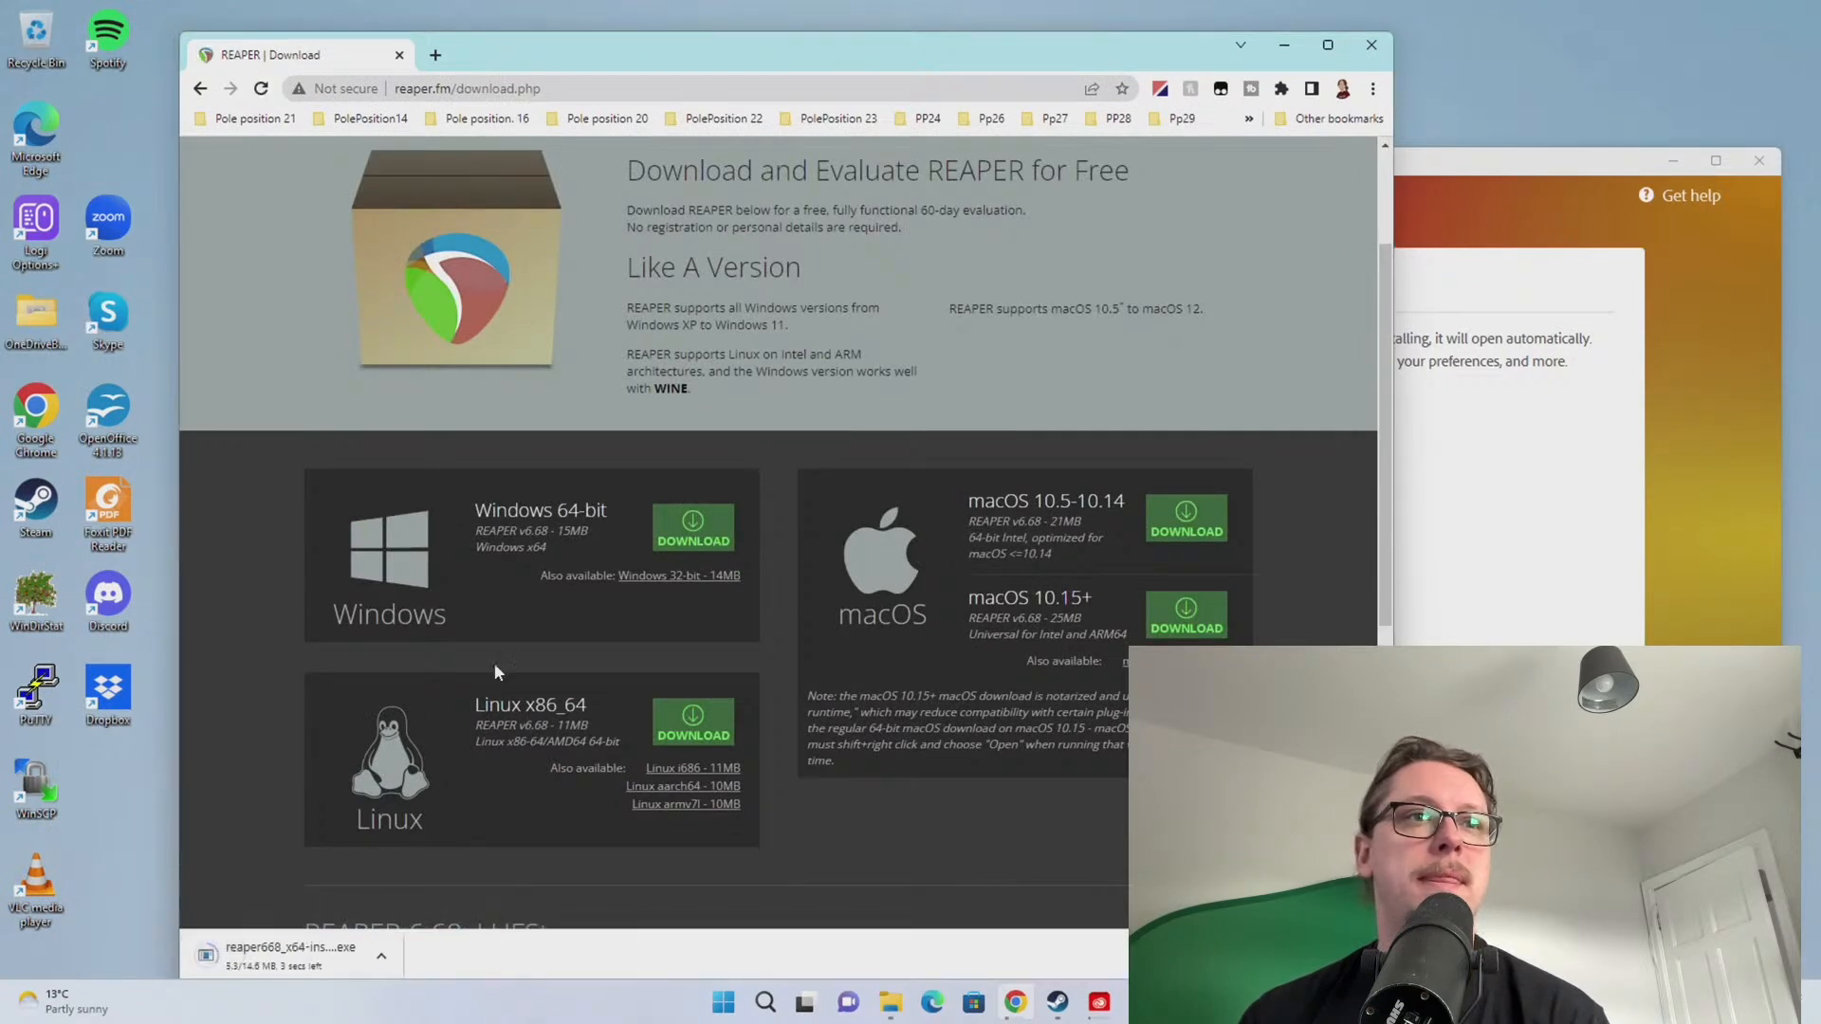
Run the REAPER 6.68 installer, accept the licence, continue and approve administrator changes
left_click_drag(677, 47, 549, 35)
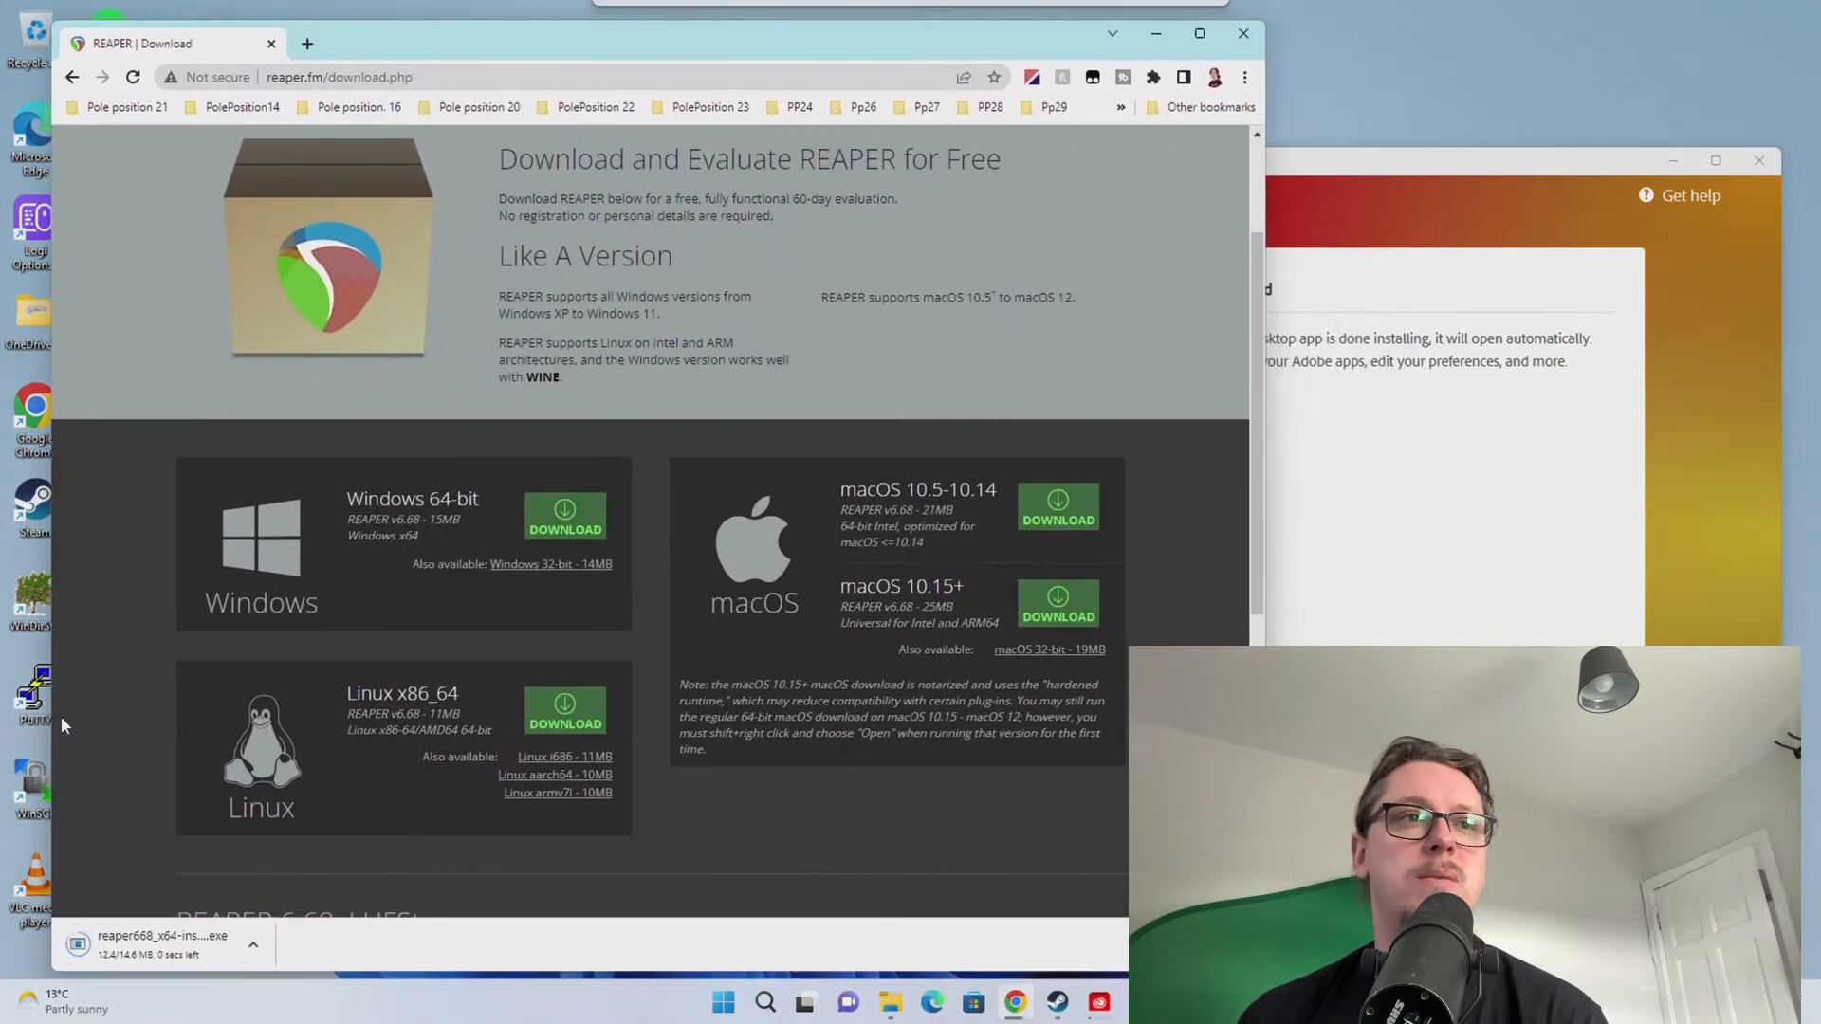
left_click(157, 958)
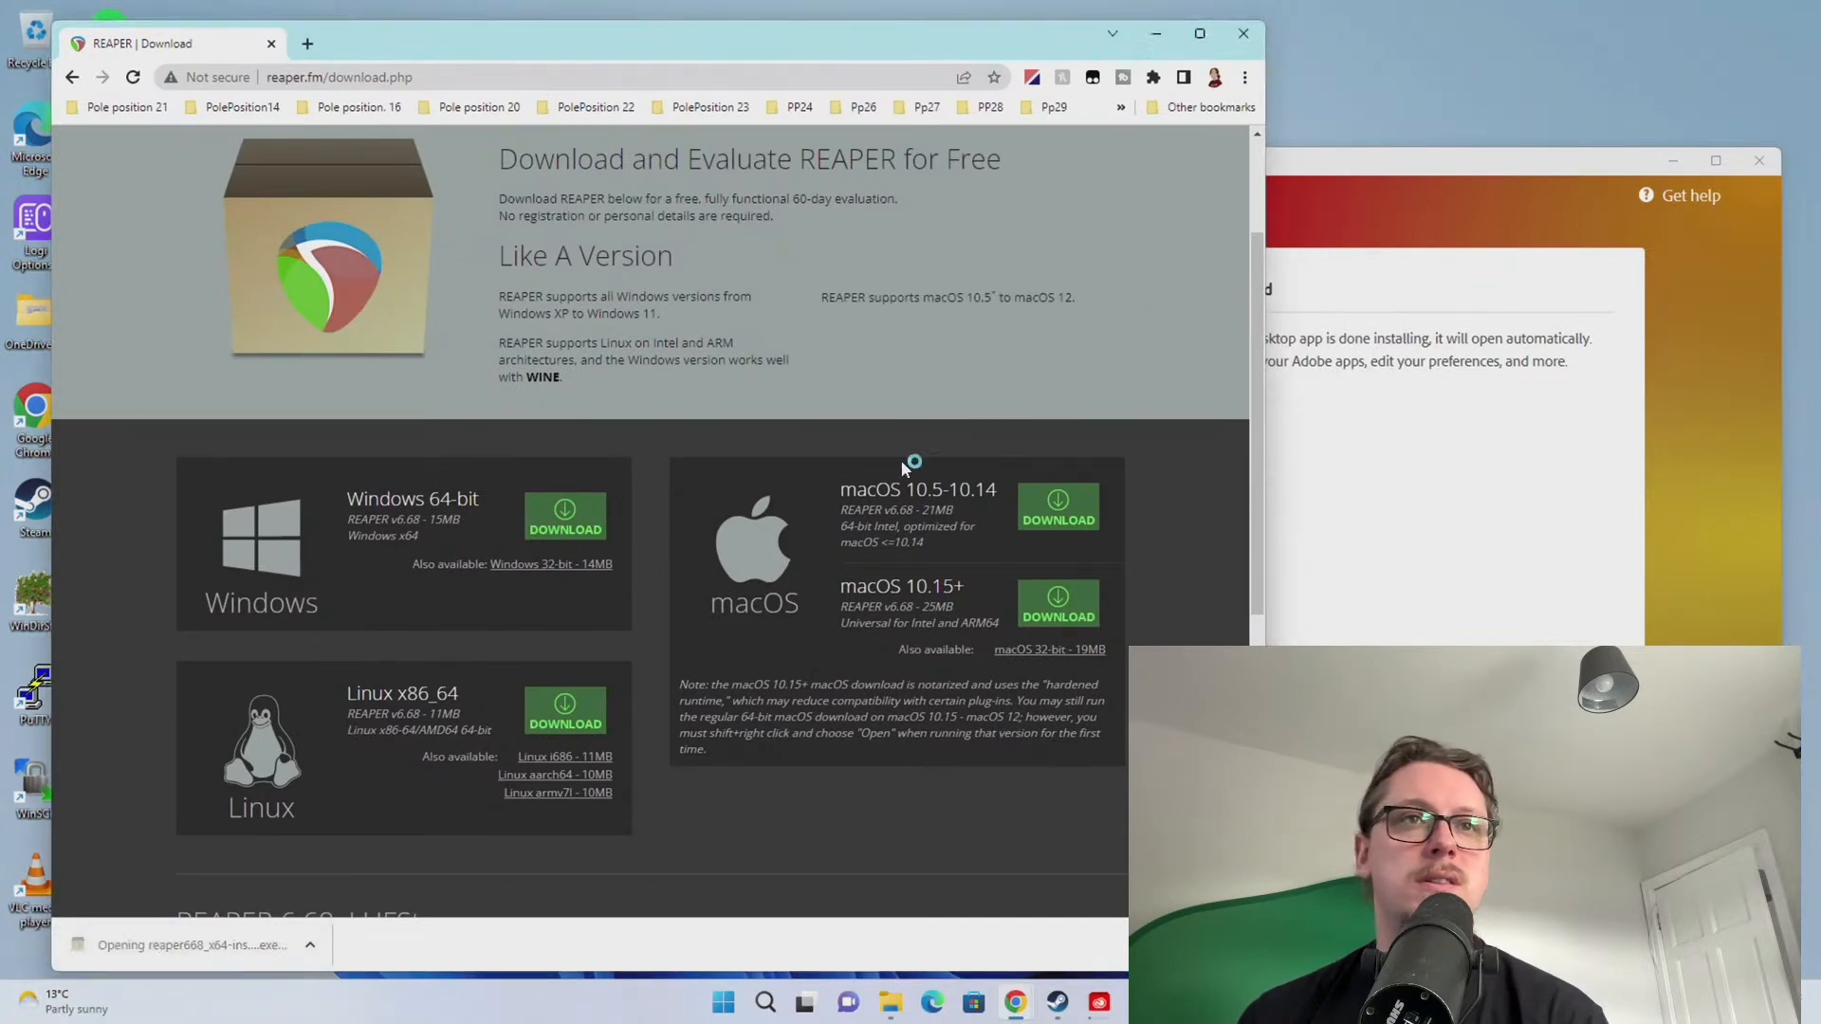
left_click(1013, 653)
left_click(1013, 652)
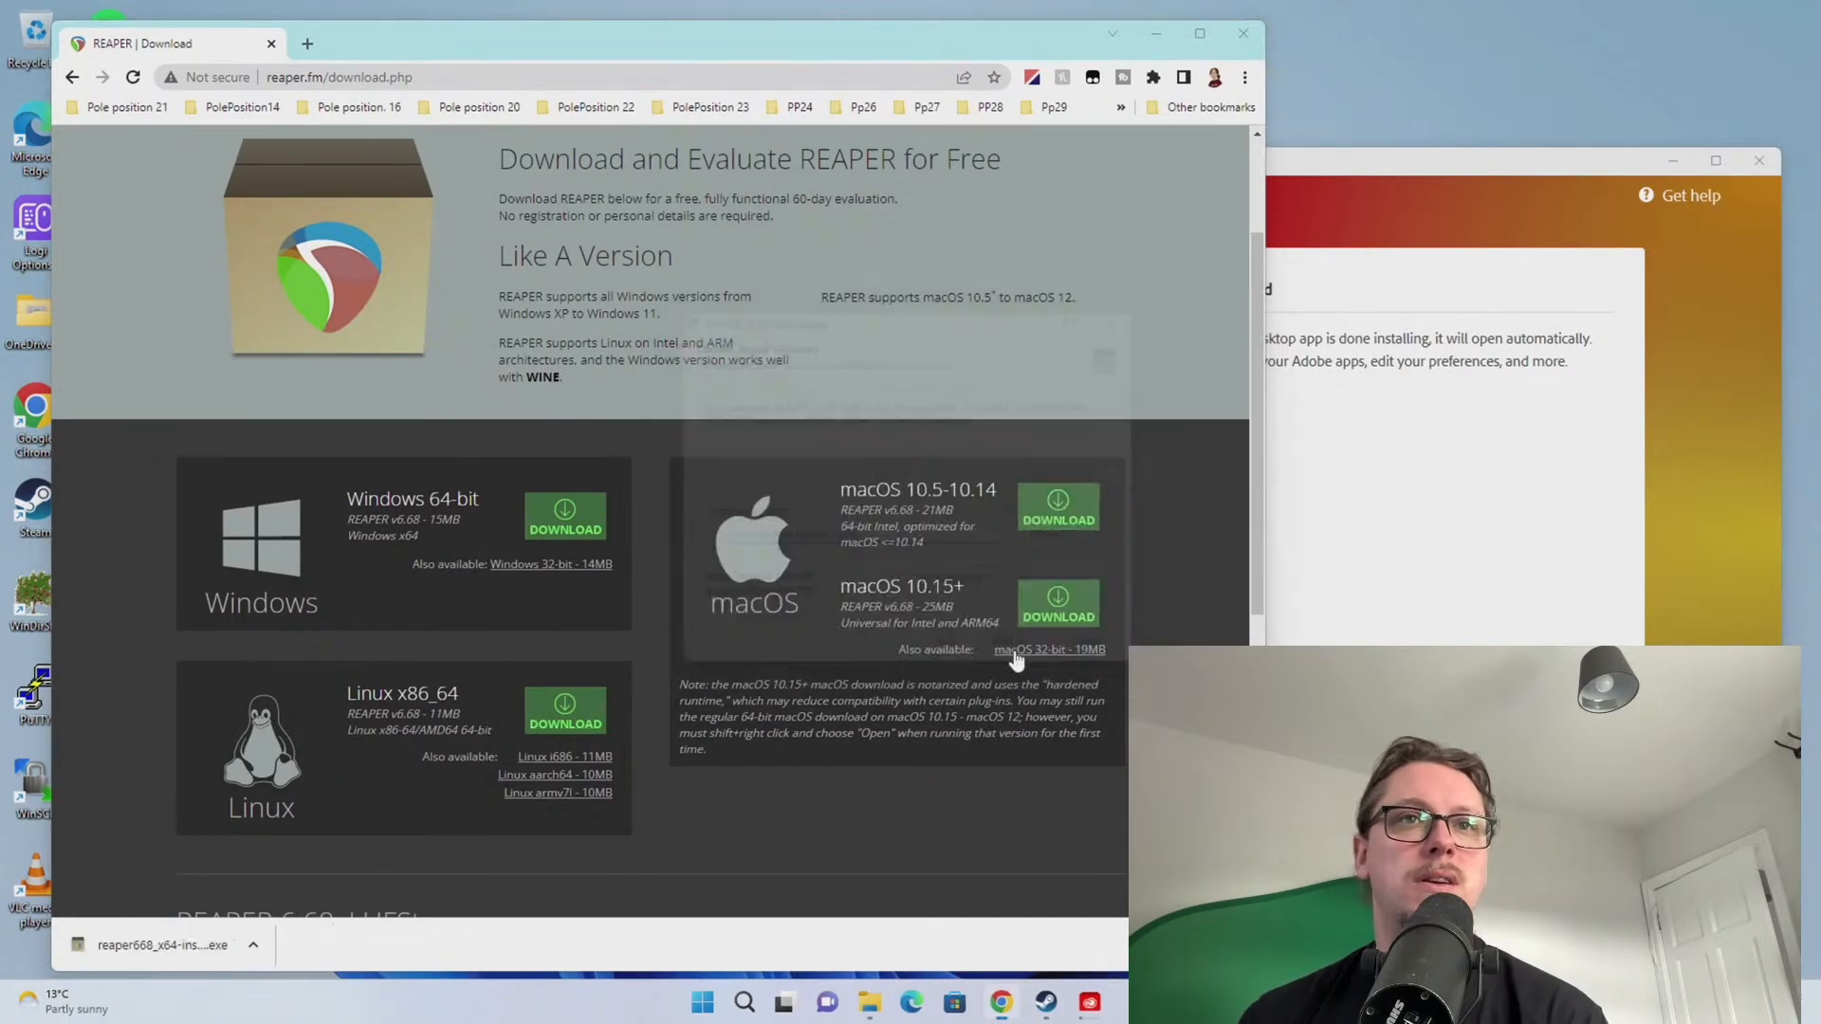
left_click(1014, 655)
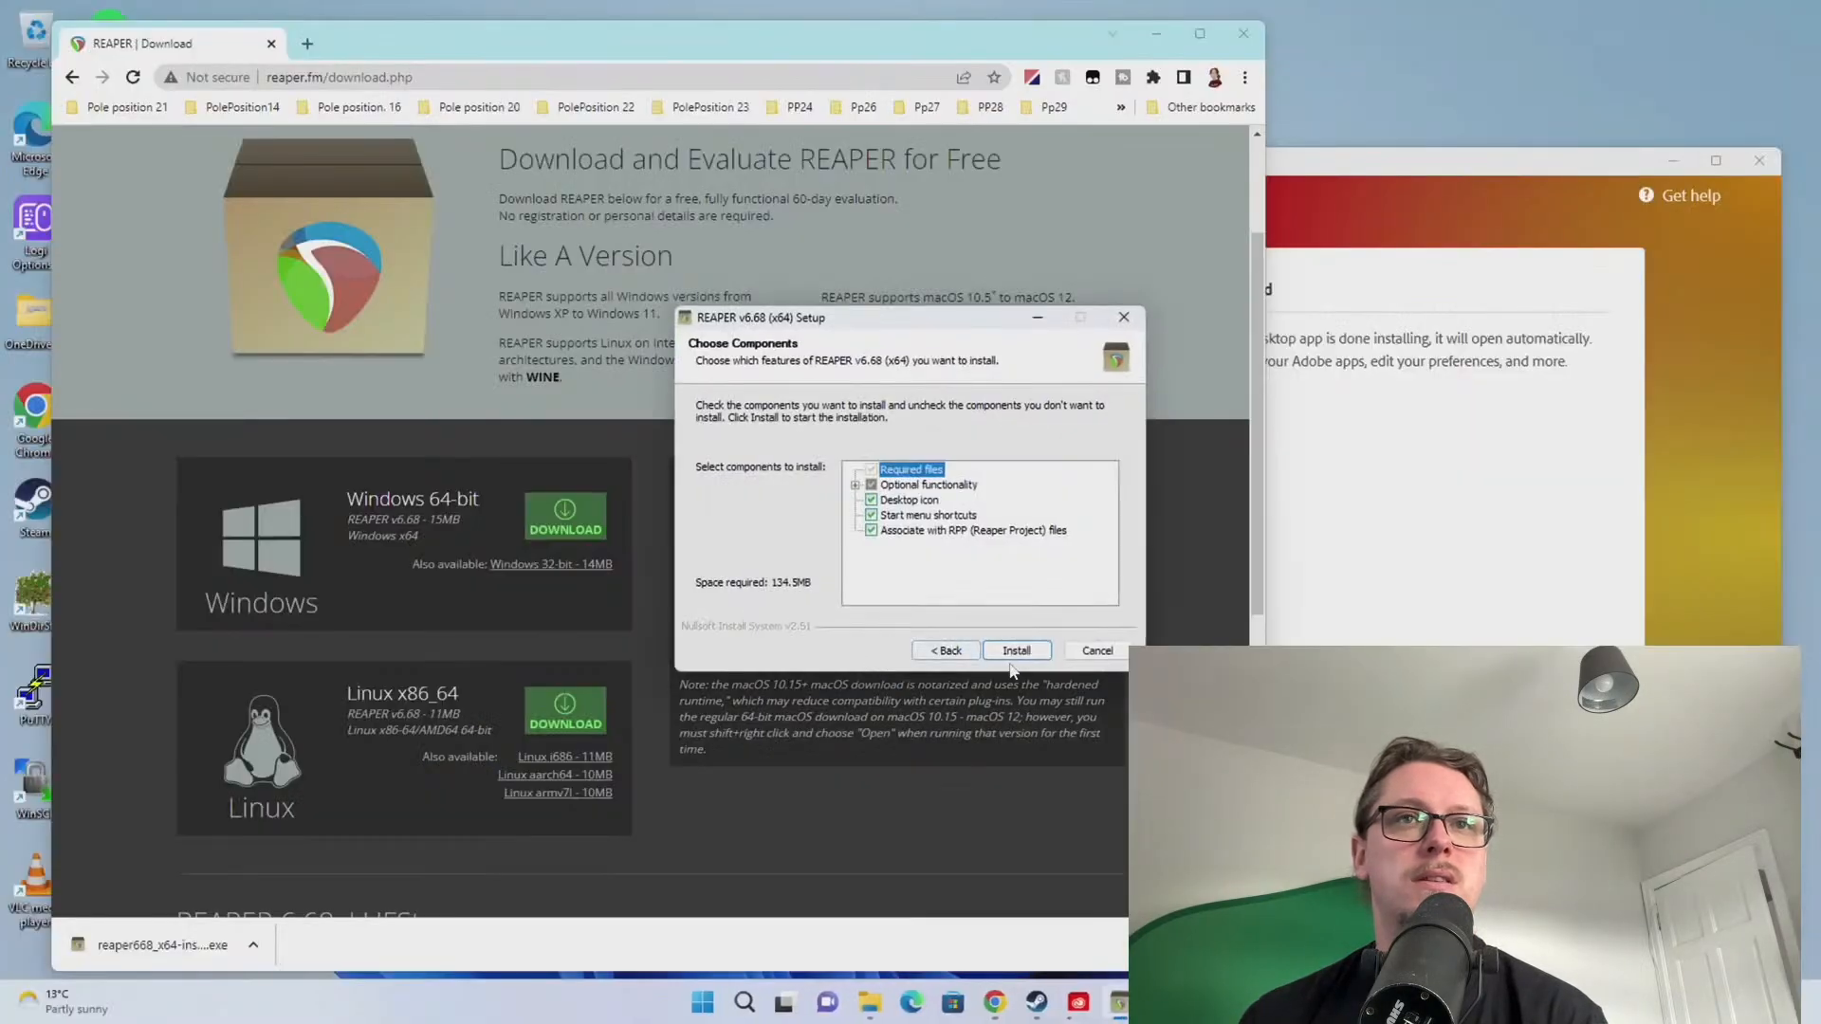
Install REAPER 6.68, launch it, set up an audio device and continue evaluating
left_click(1016, 651)
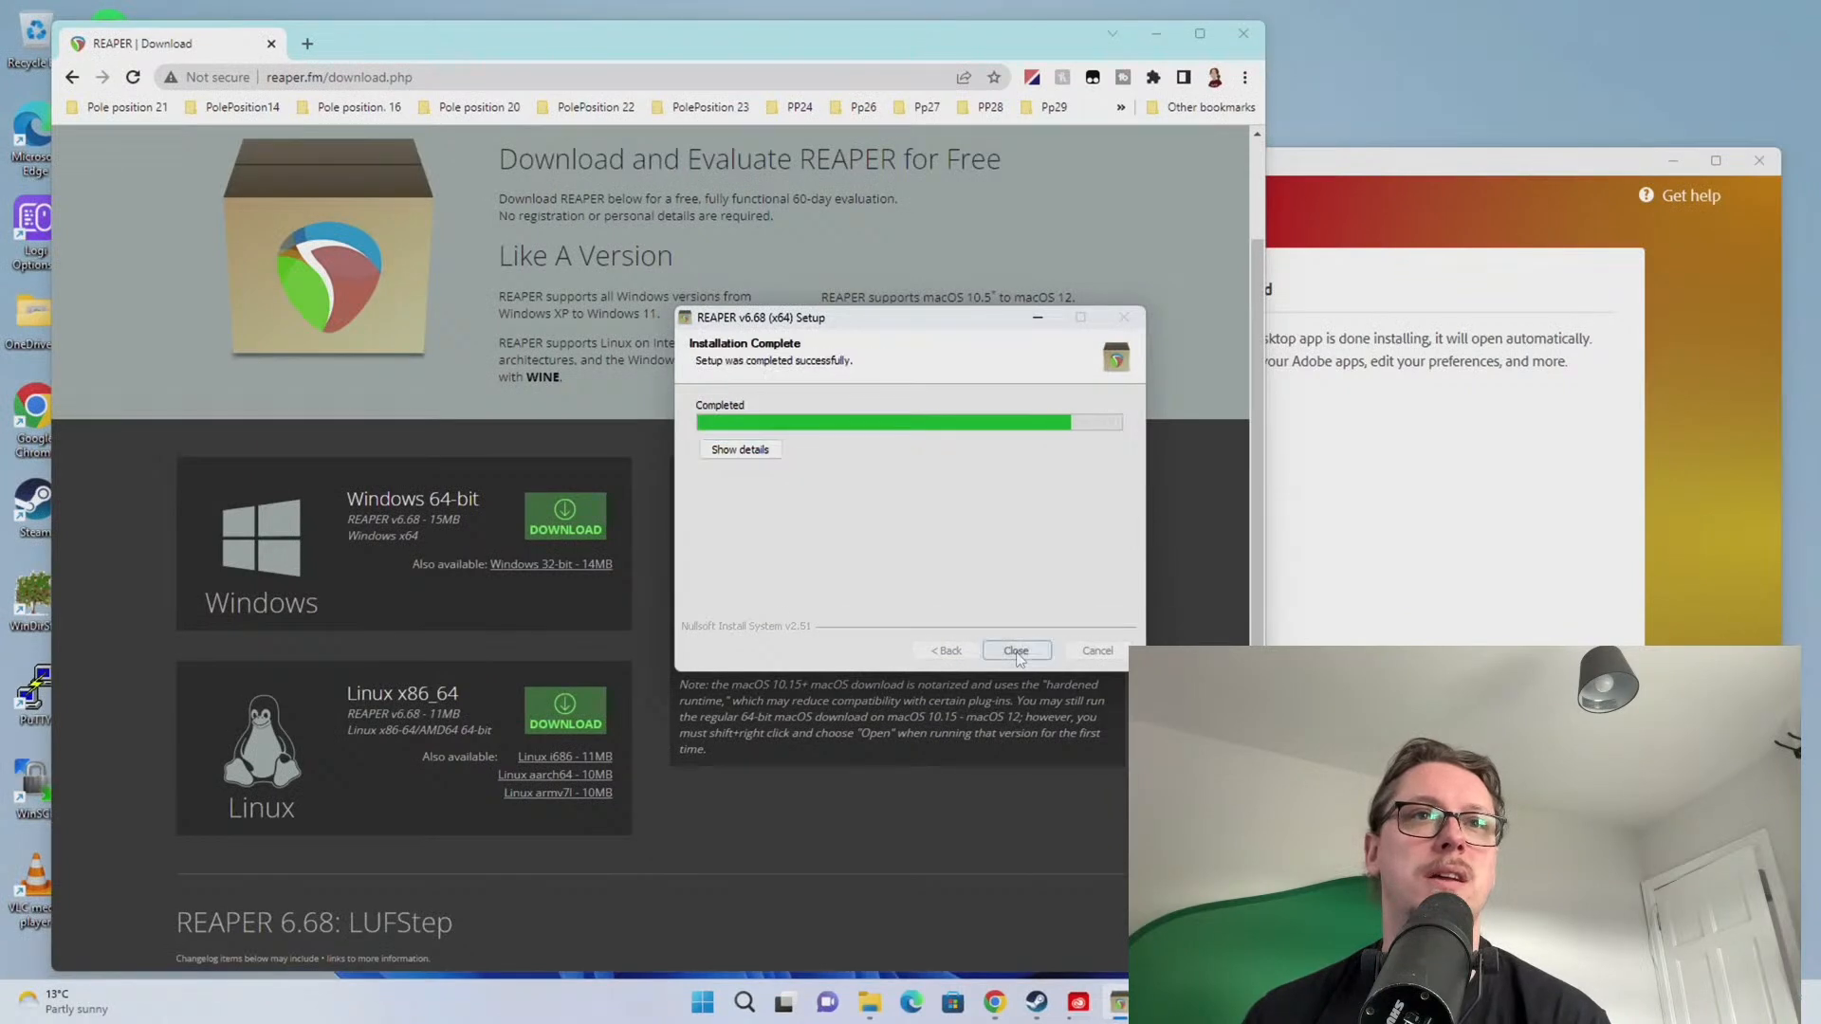
left_click(1015, 652)
left_click(888, 554)
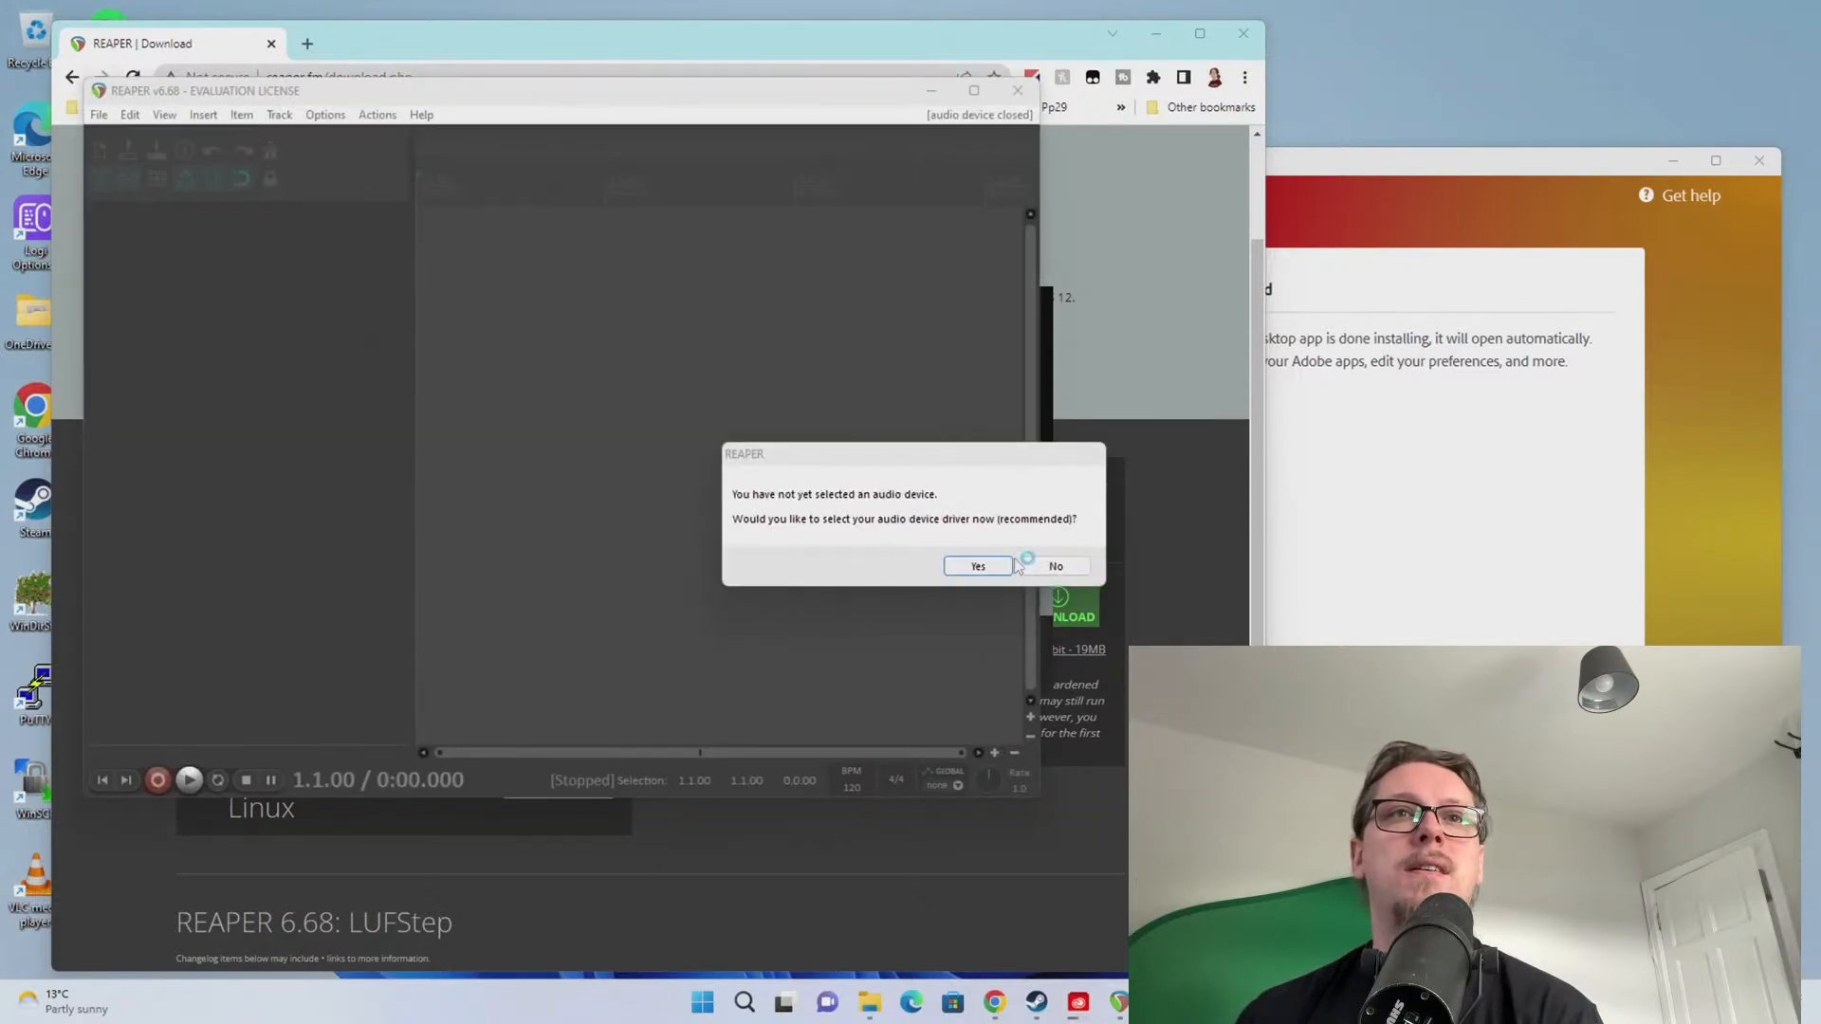
left_click(1043, 566)
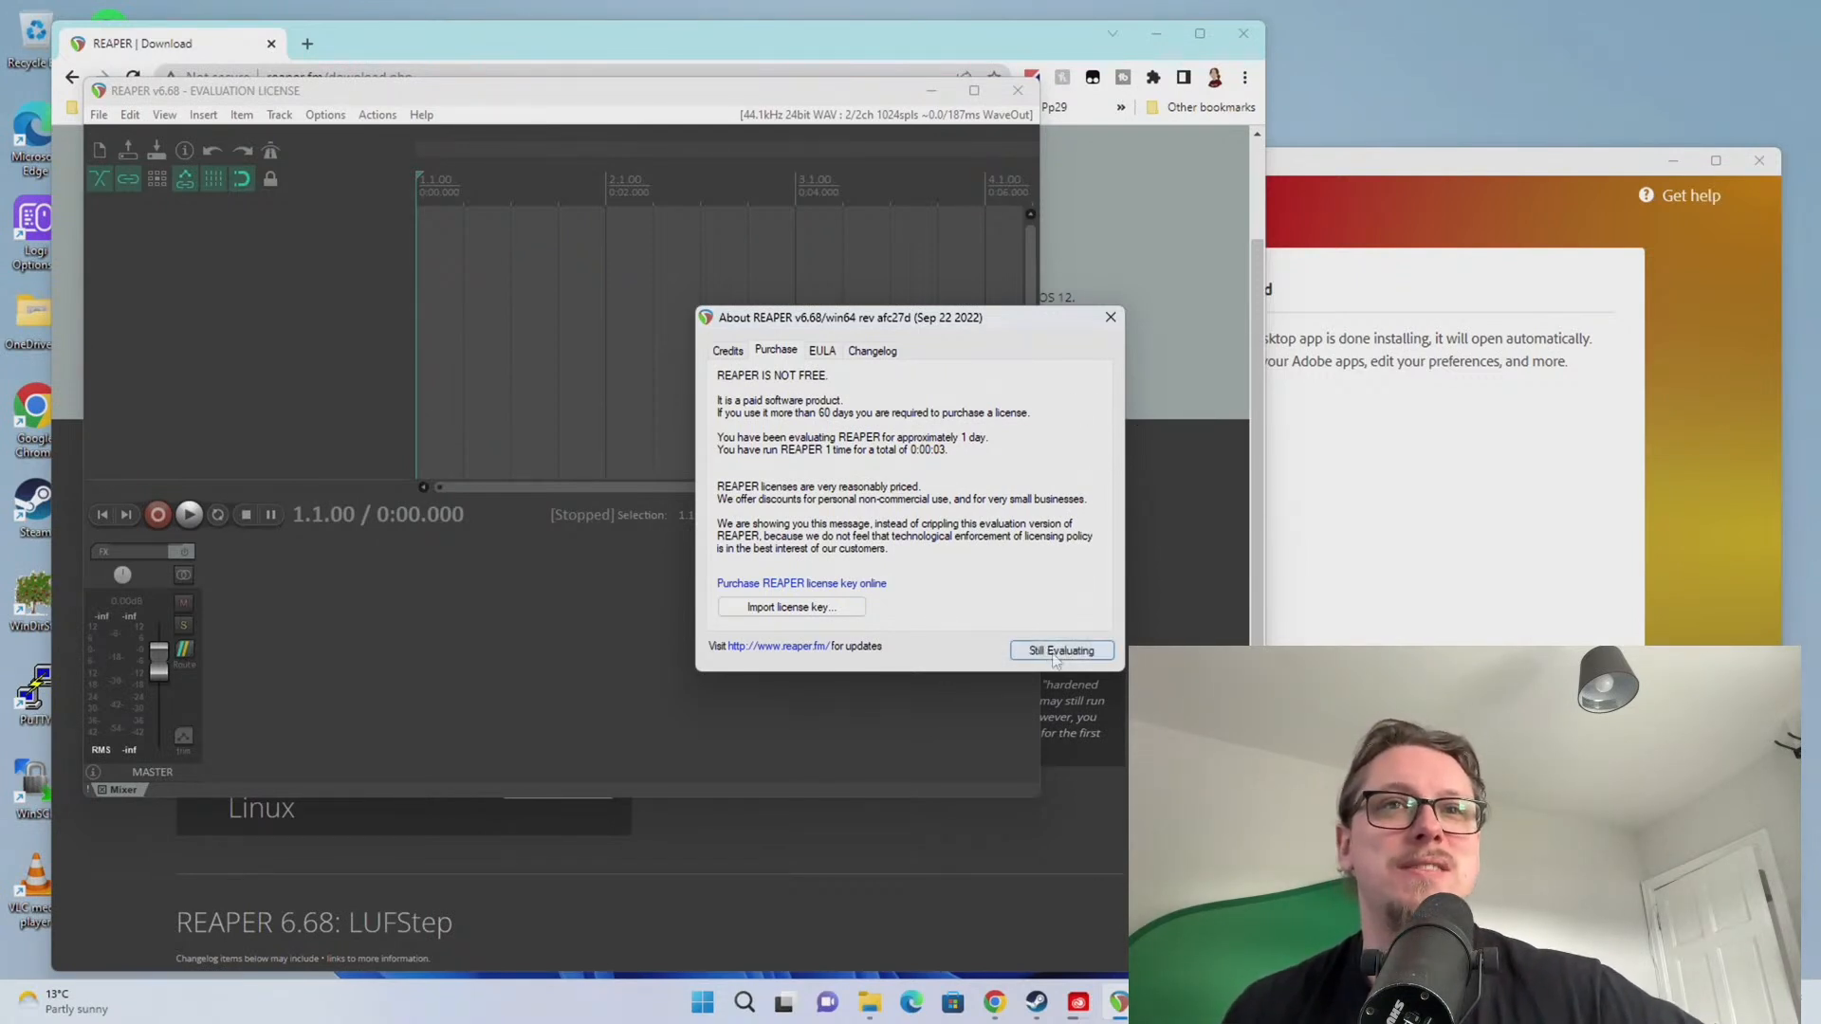
left_click(1062, 651)
Move REAPER left and bring the Creative Cloud installer and browser forward
left_click_drag(560, 76, 510, 80)
left_click(1392, 171)
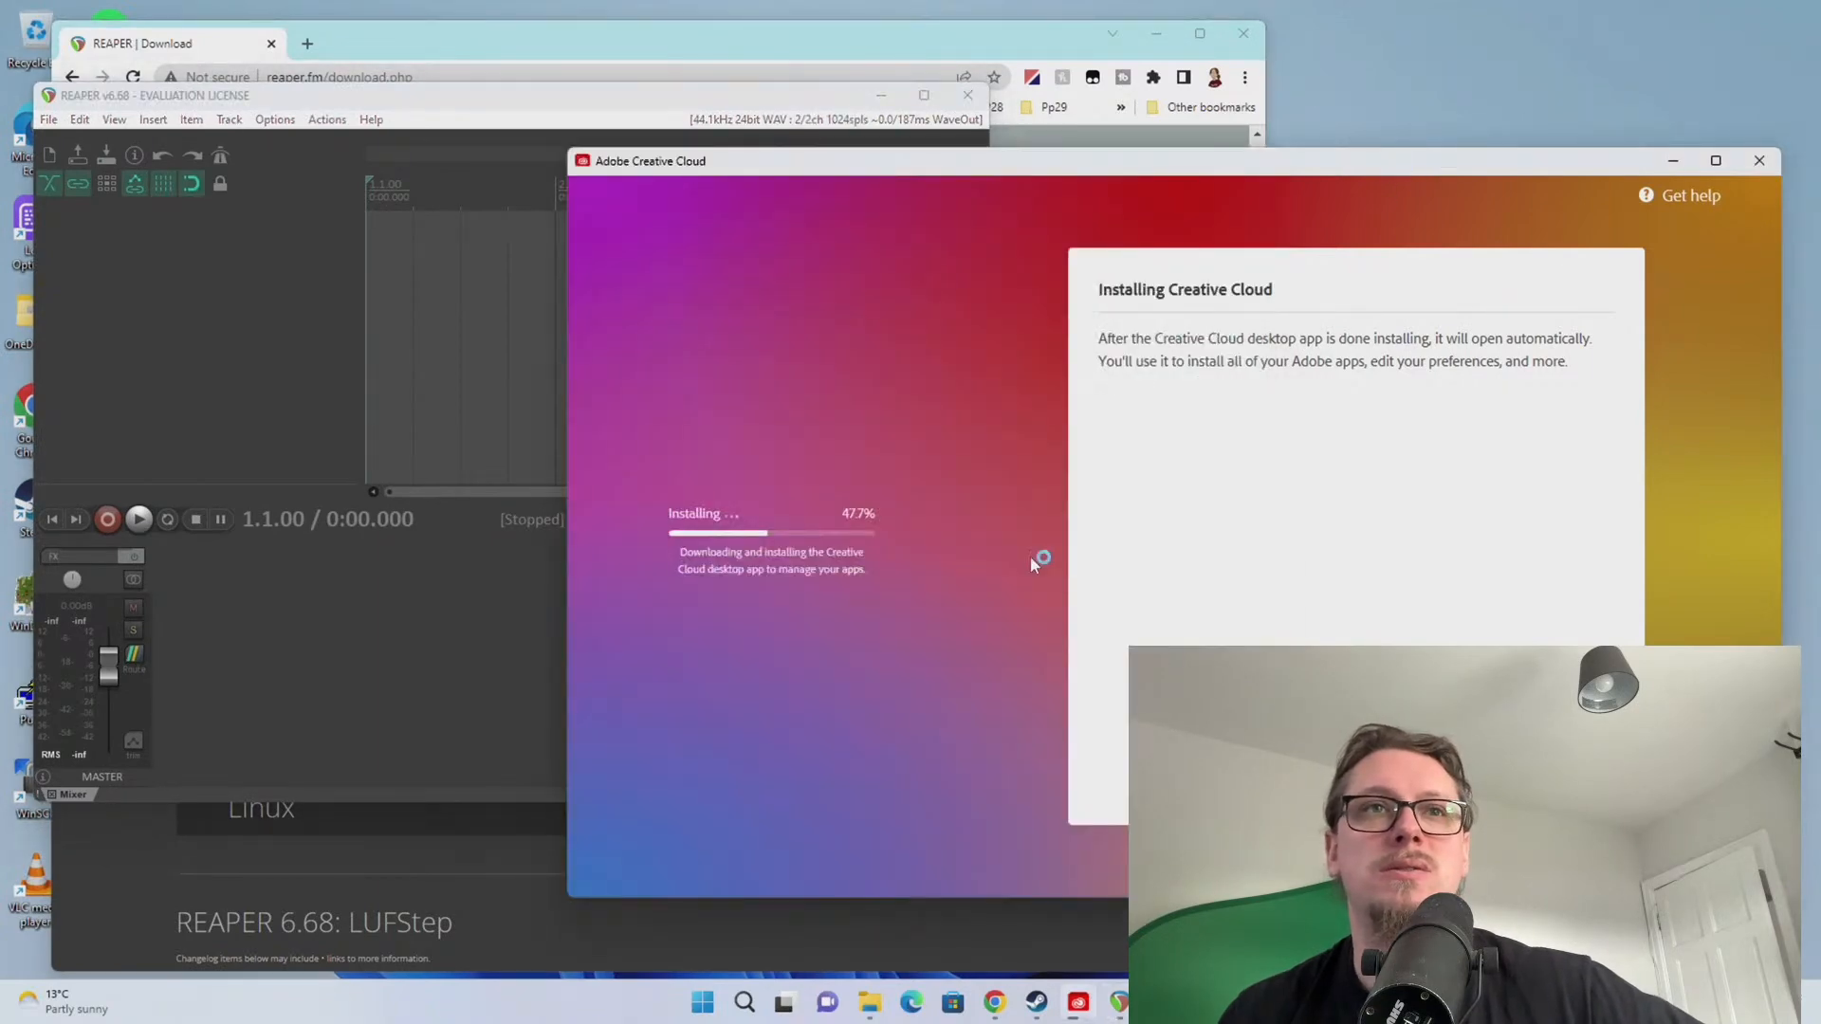
left_click(354, 44)
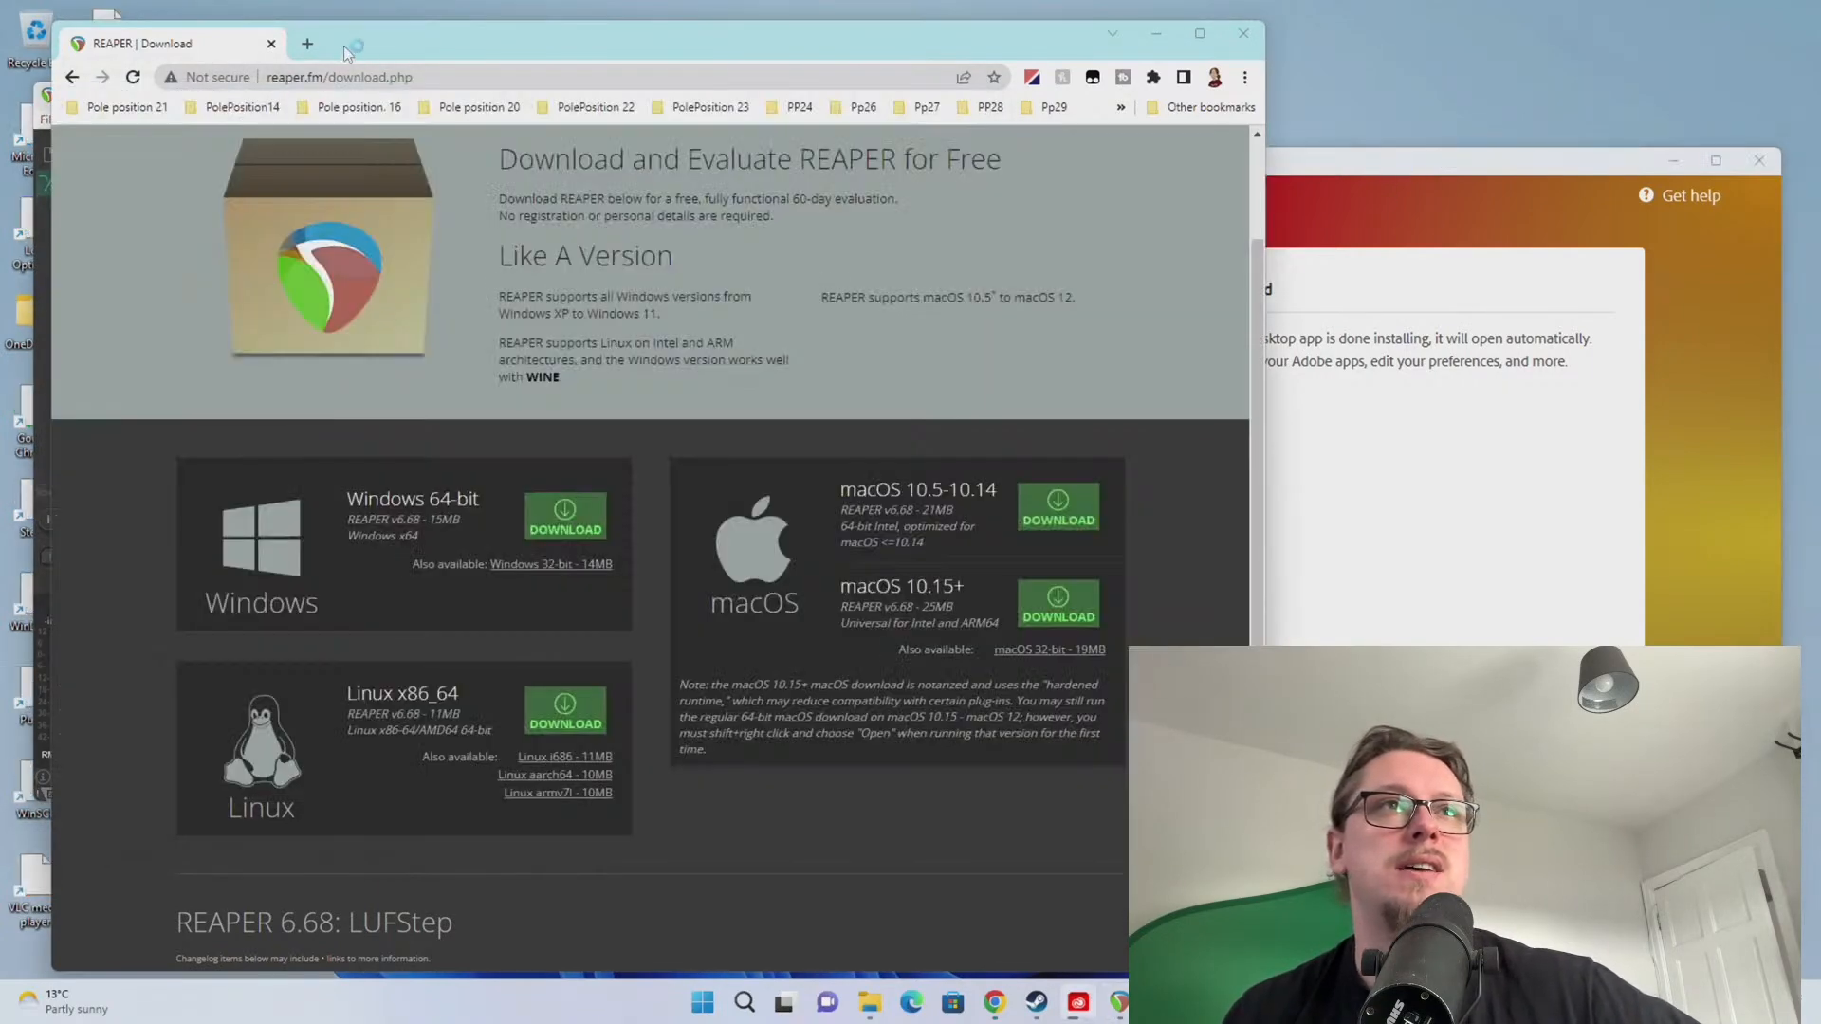
left_click(265, 72)
Drag Chrome off screen while the Creative Cloud install advances to 93.4%
left_click_drag(451, 44, 1820, 123)
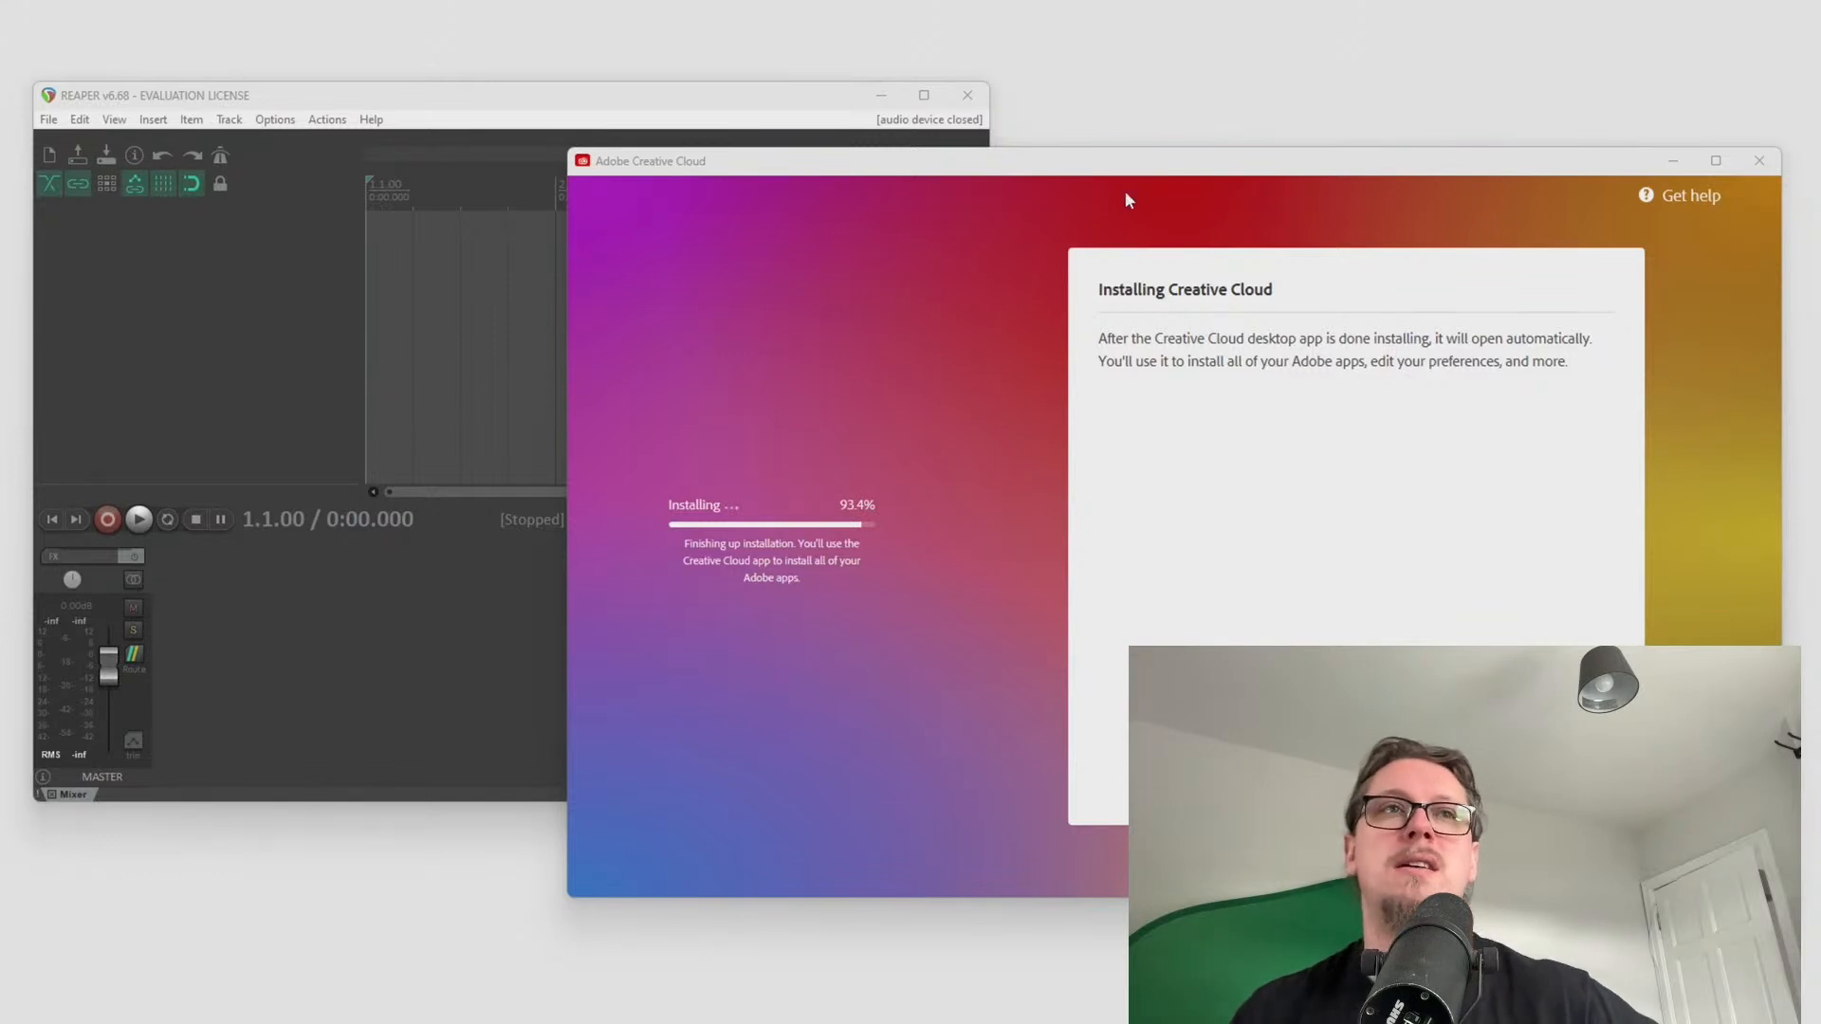
Import the REAPER licence key from the clipboard via Help > Purchasing information
left_click(584, 247)
left_click(276, 120)
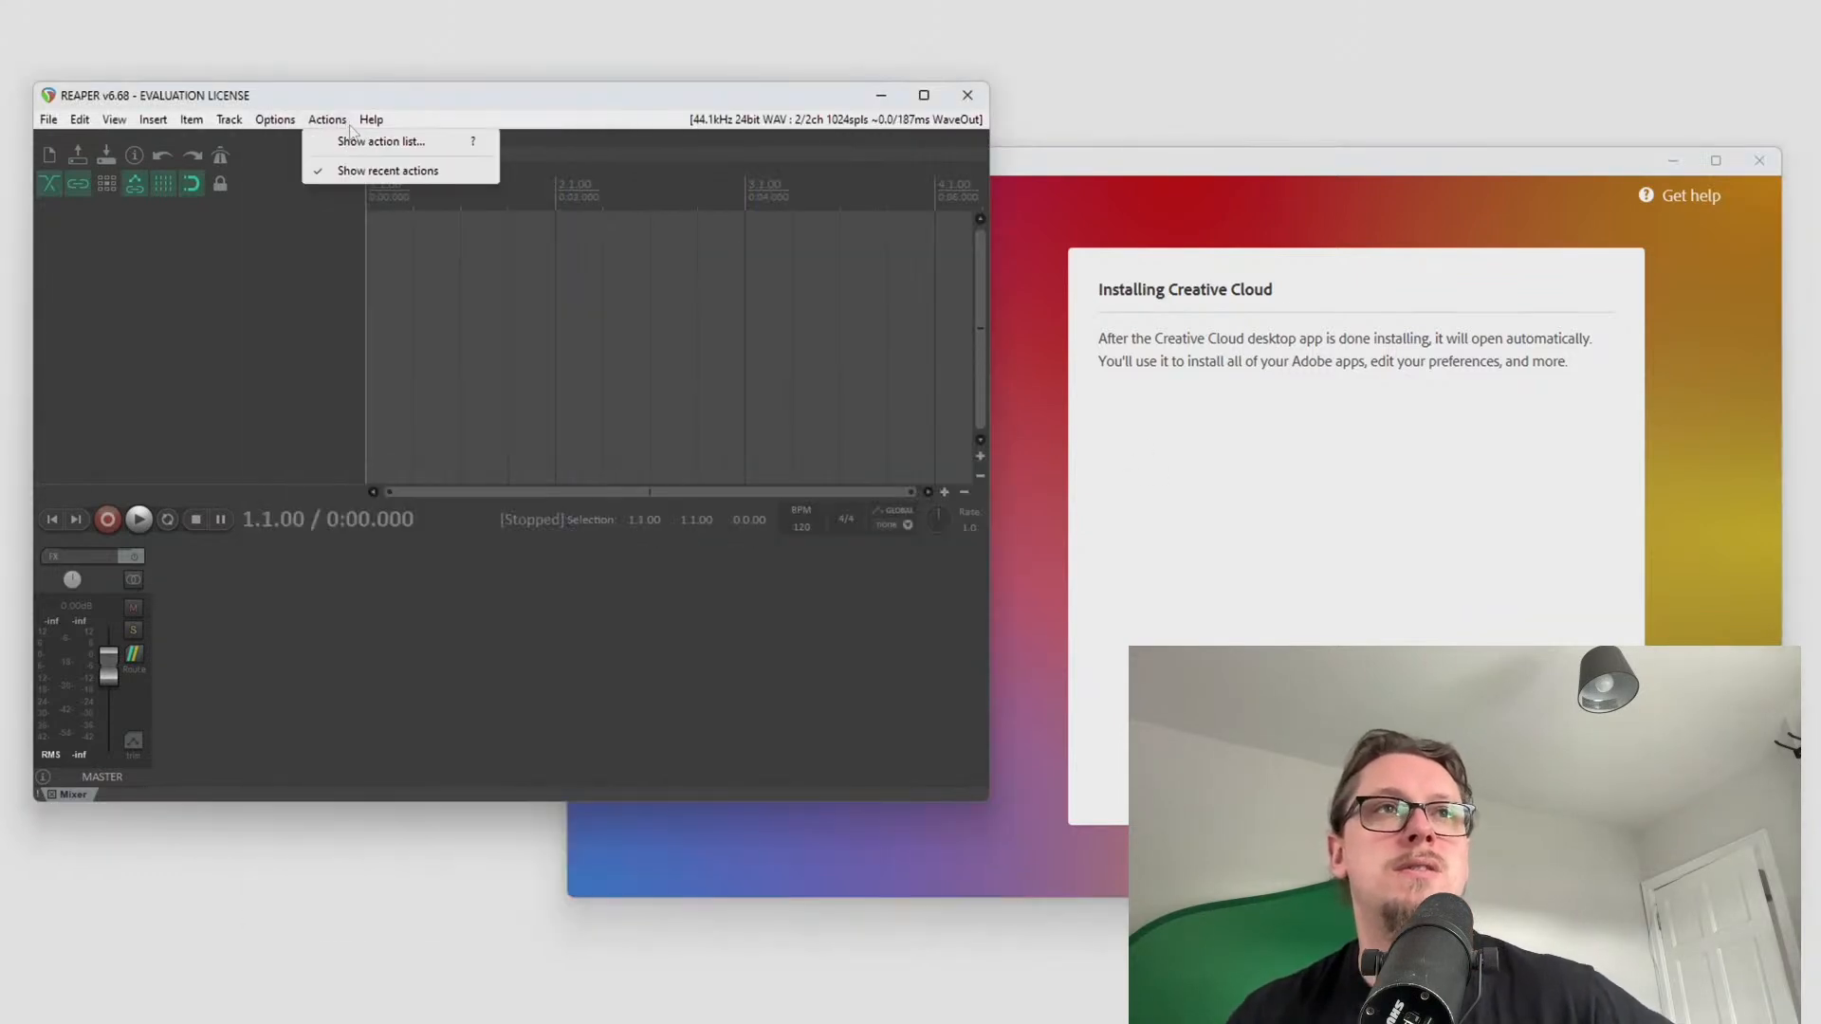
mouse_move(371, 119)
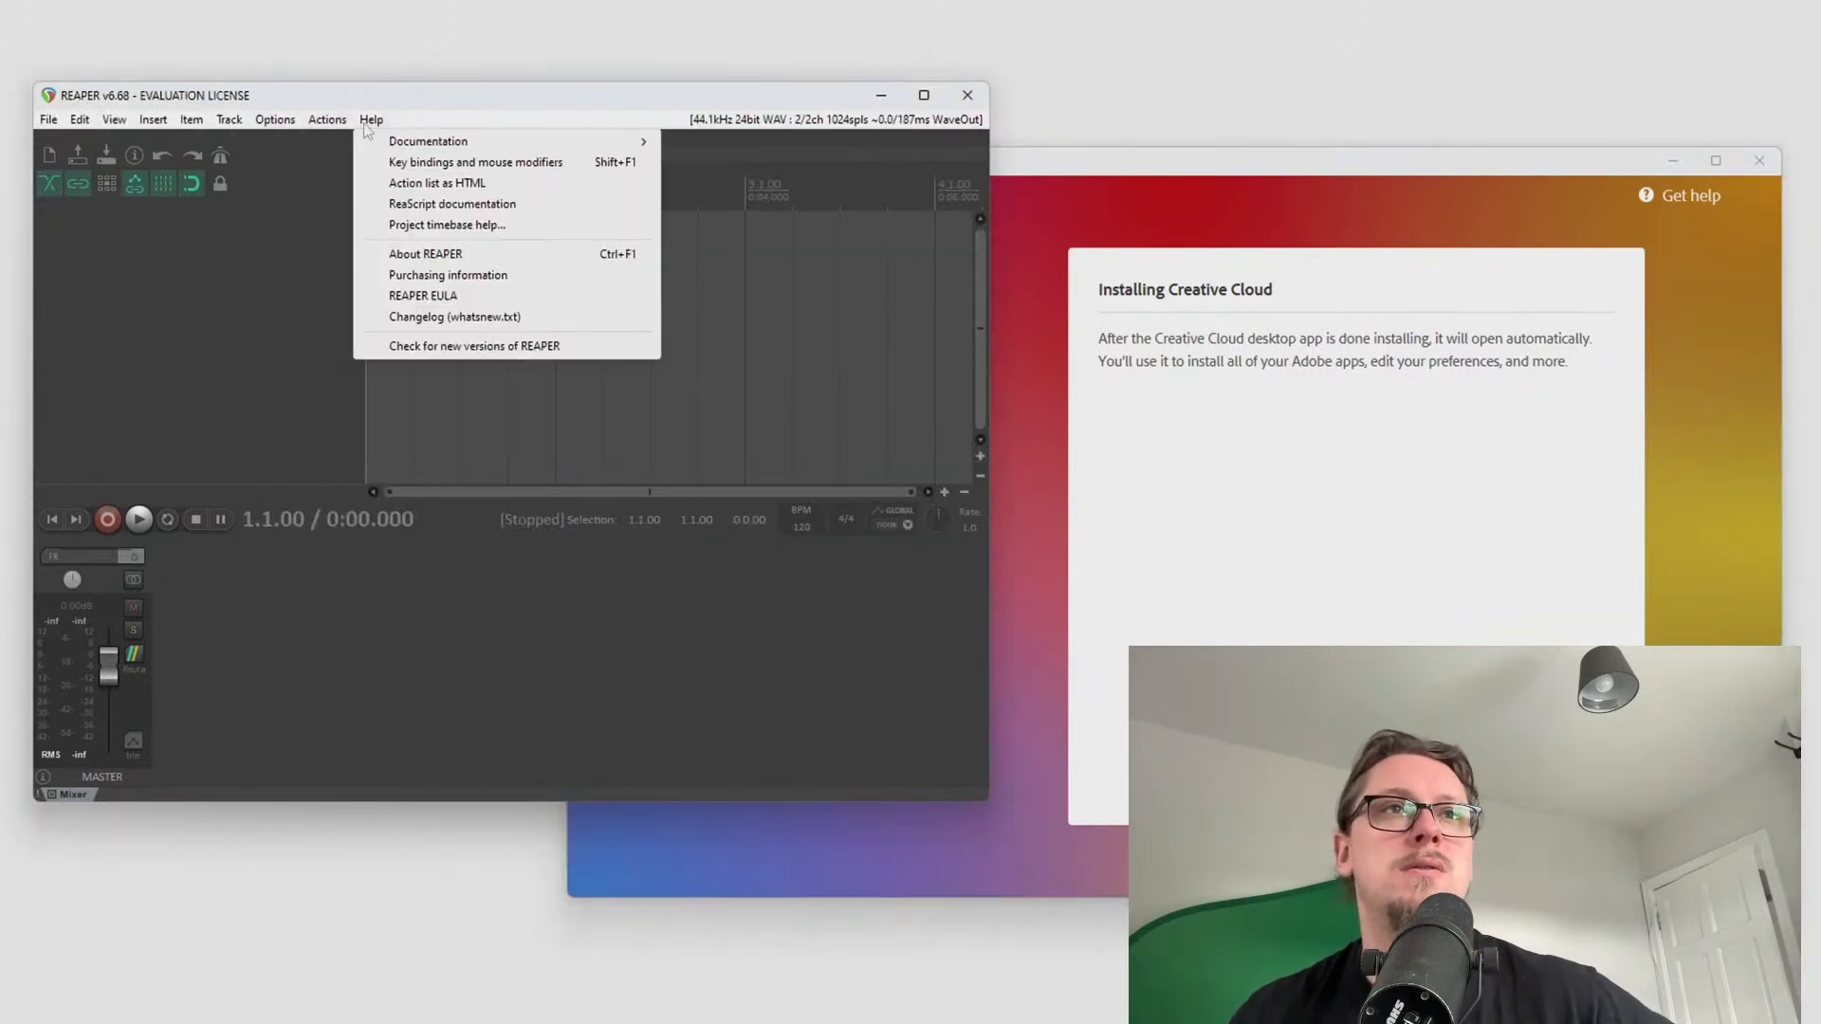
left_click(437, 275)
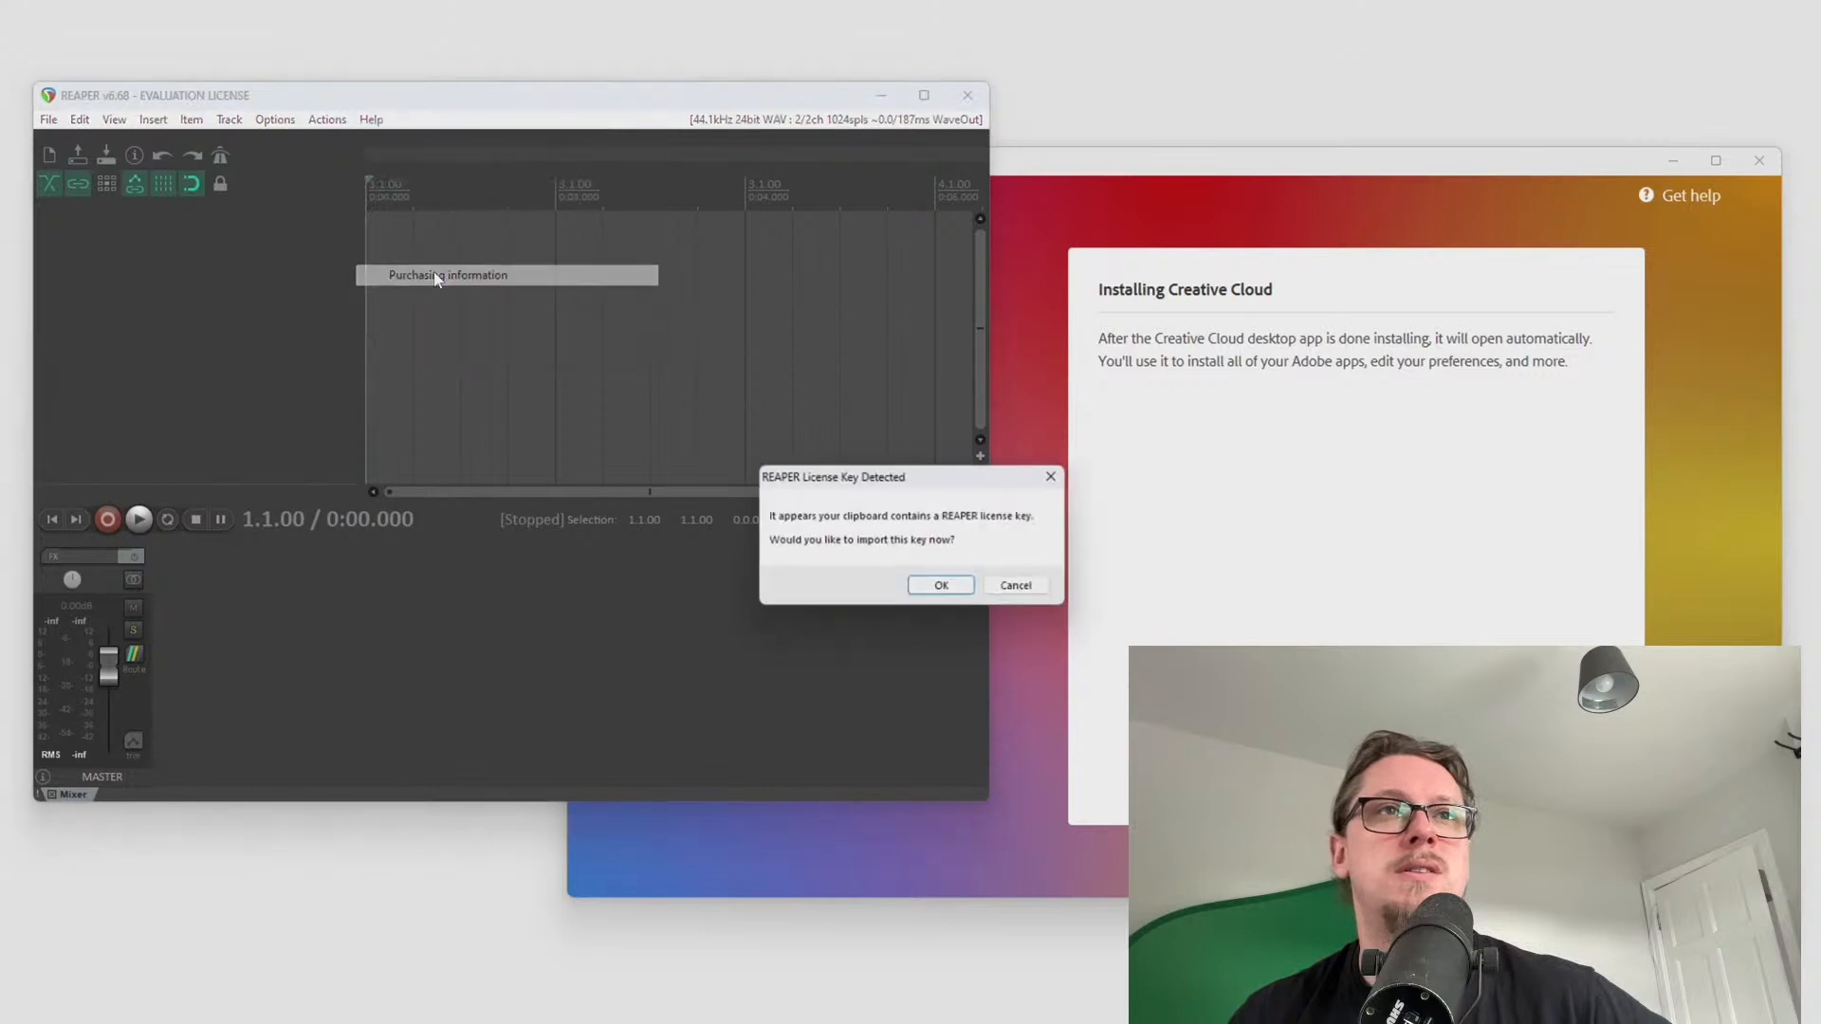
left_click(941, 588)
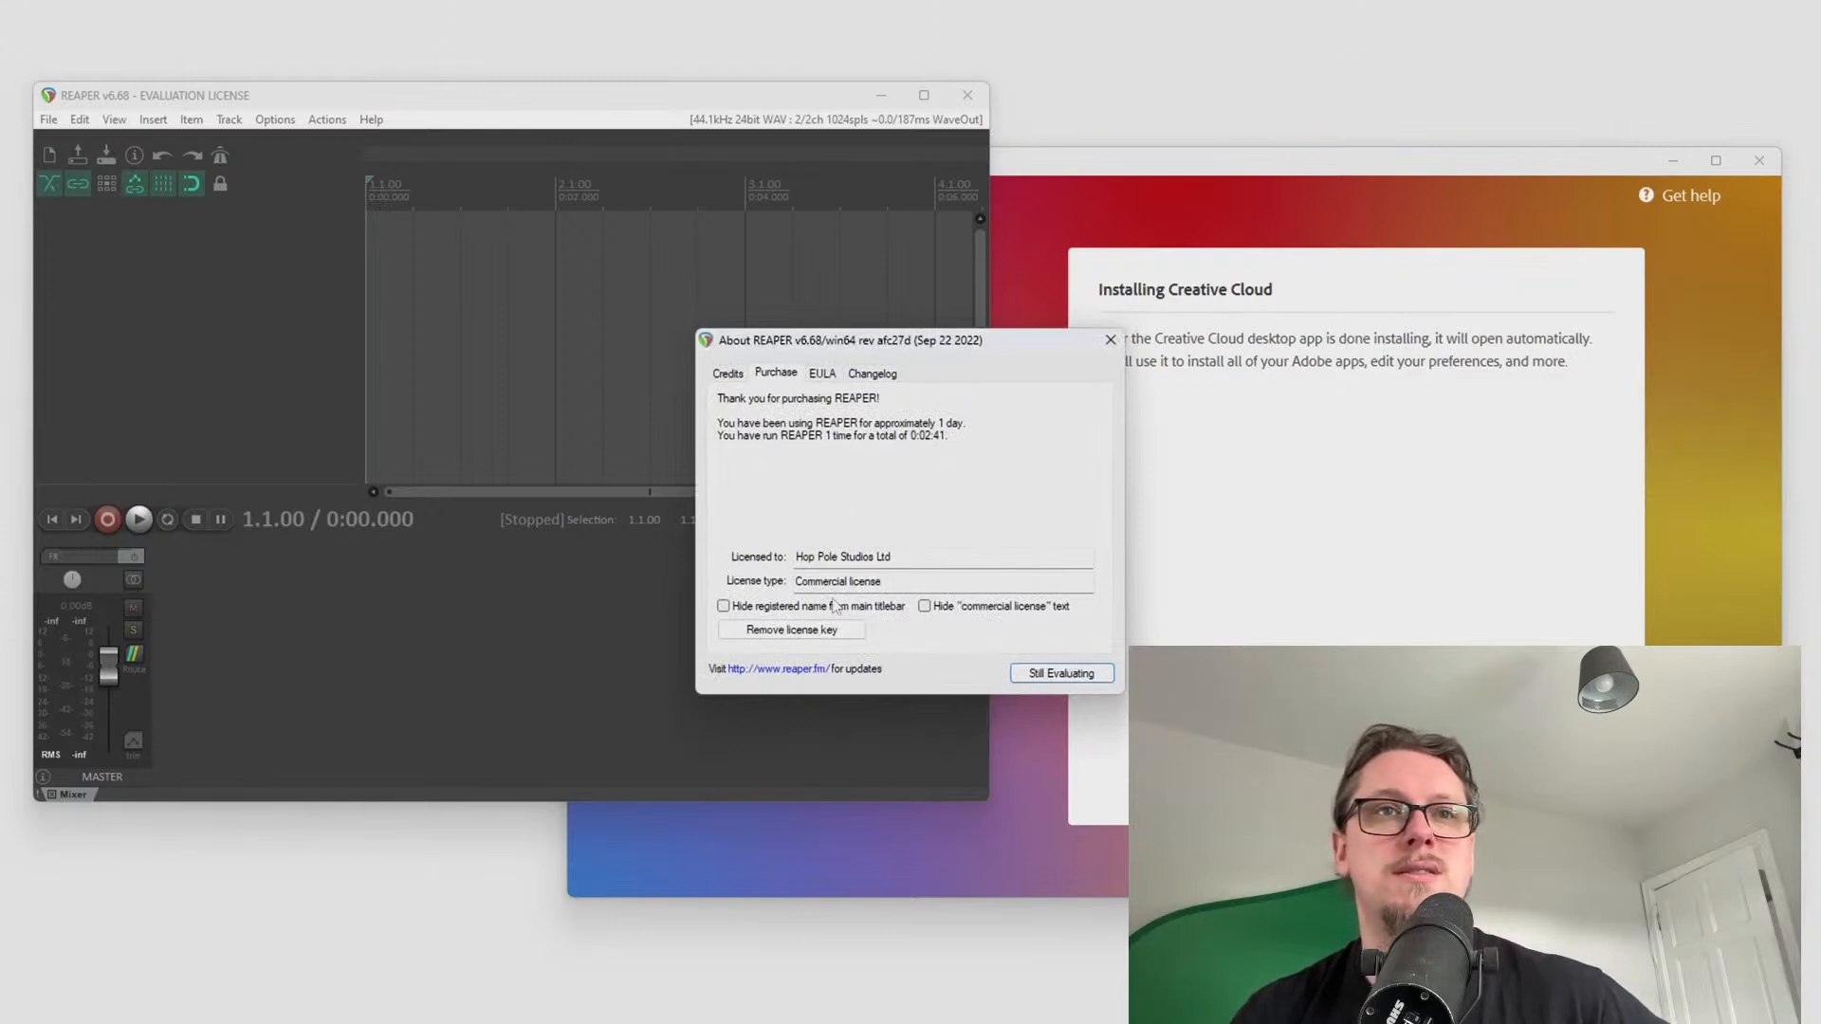
left_click_drag(869, 343, 776, 339)
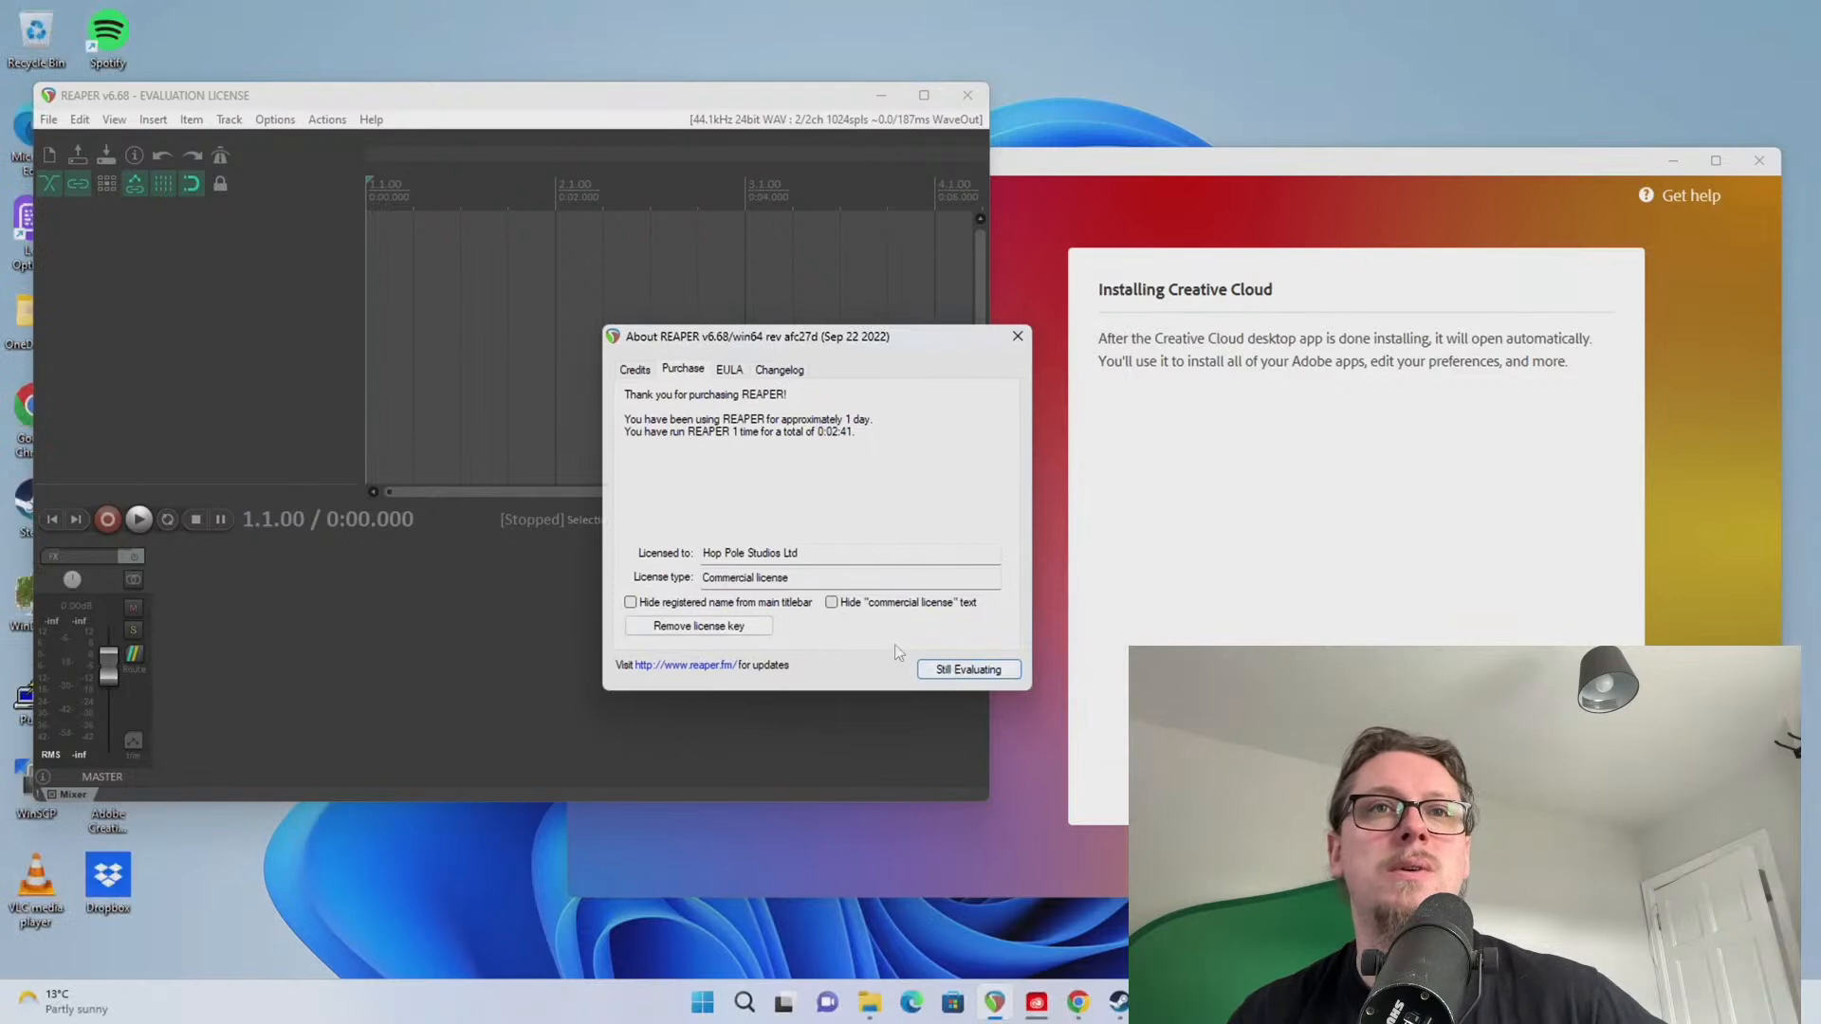
left_click(966, 671)
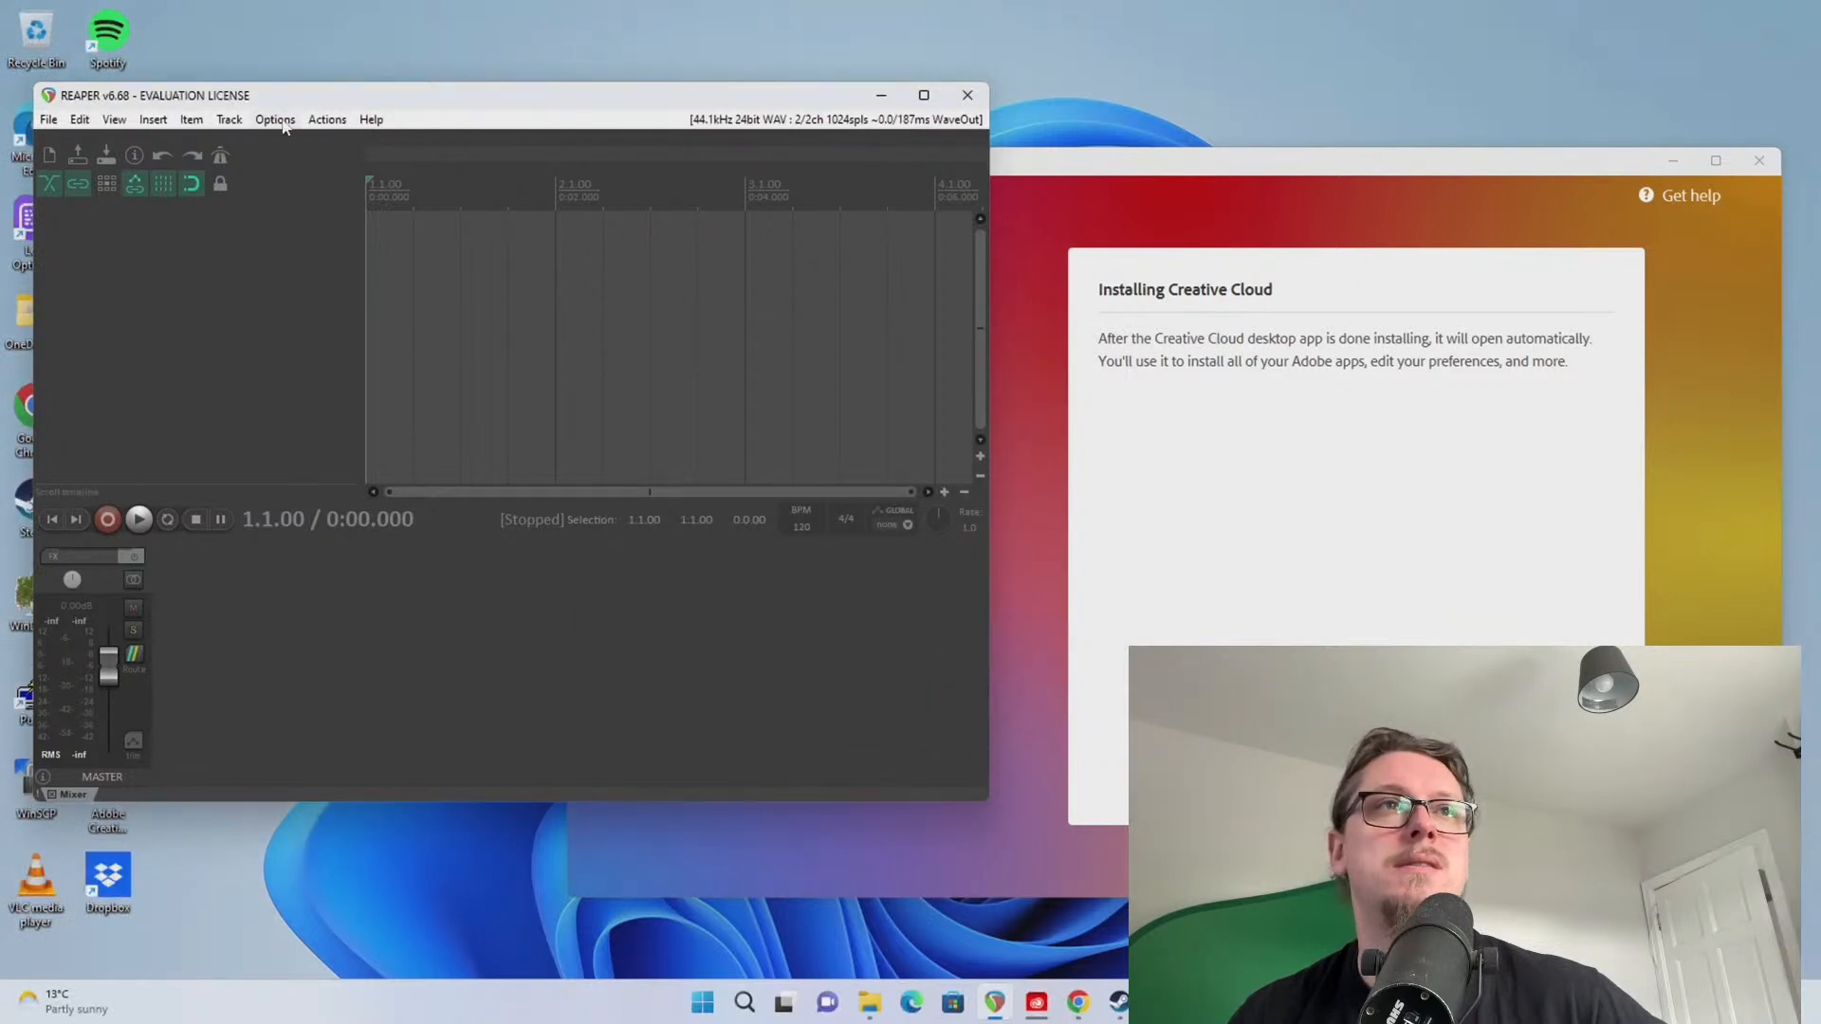
Quit and relaunch REAPER from Start search as registered, skip audio setup, then close it
left_click(316, 120)
mouse_move(371, 120)
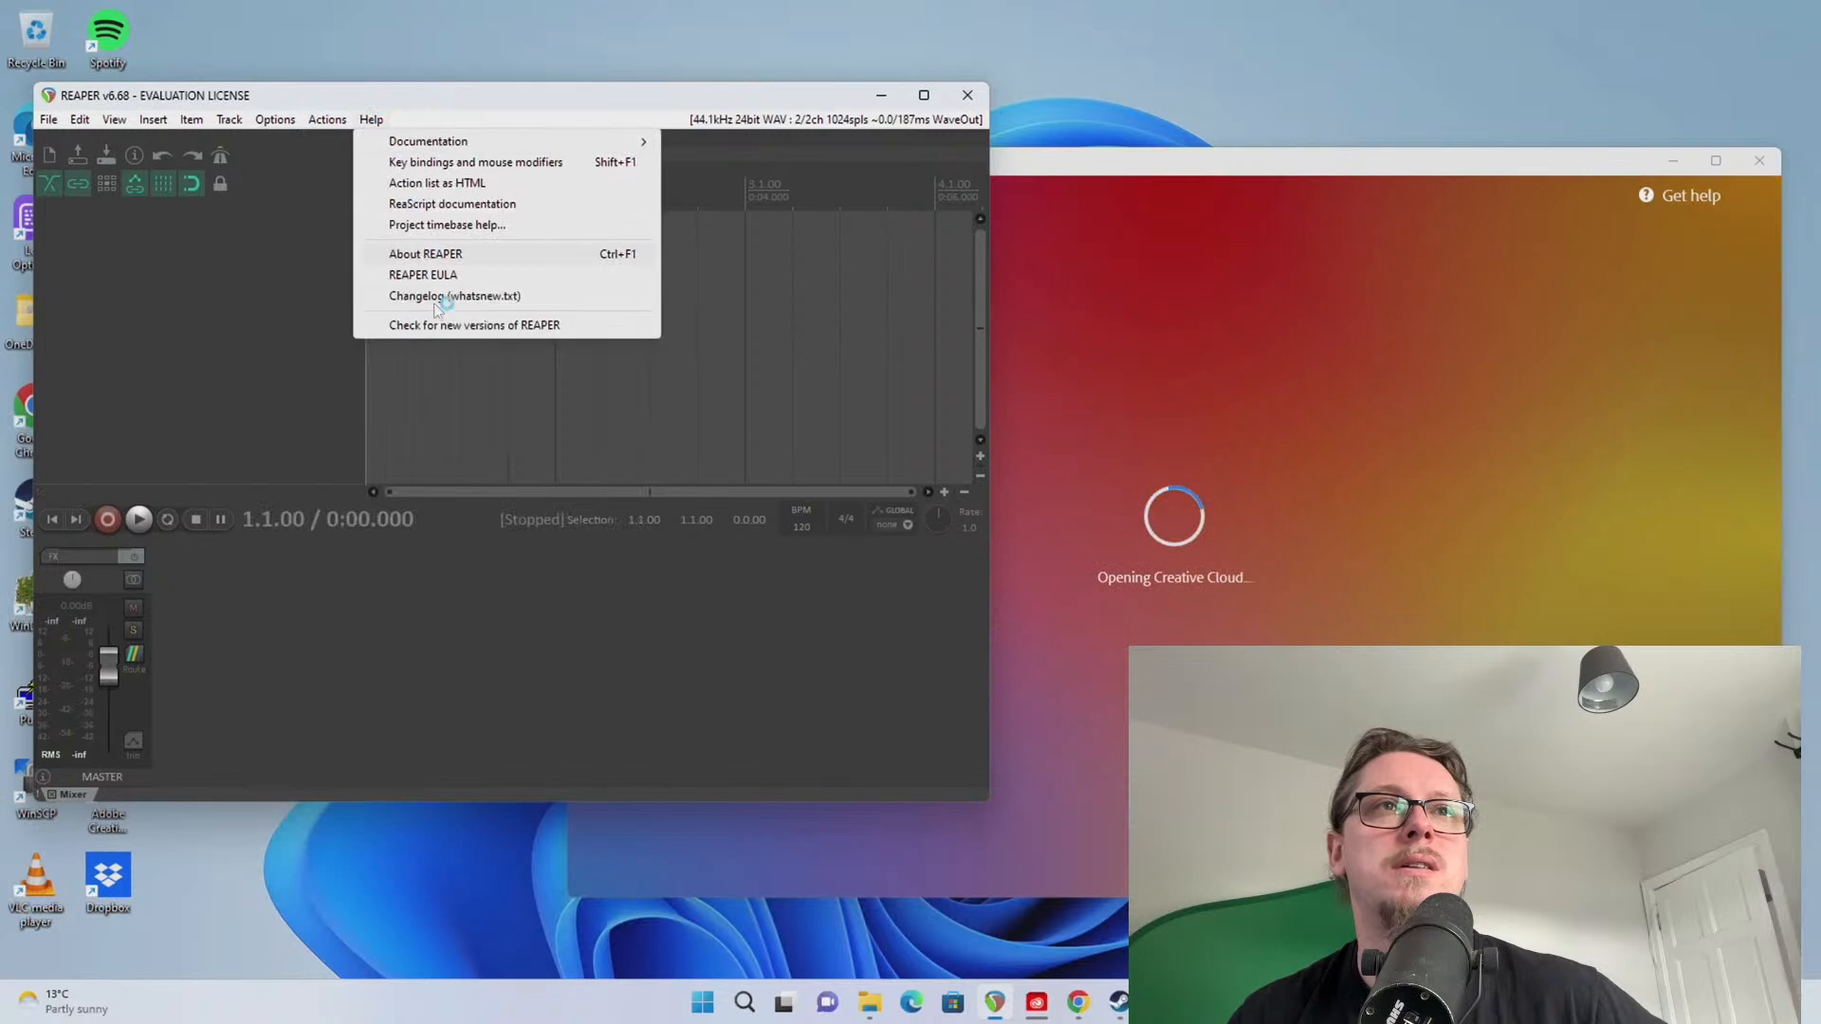
left_click(269, 305)
left_click(967, 95)
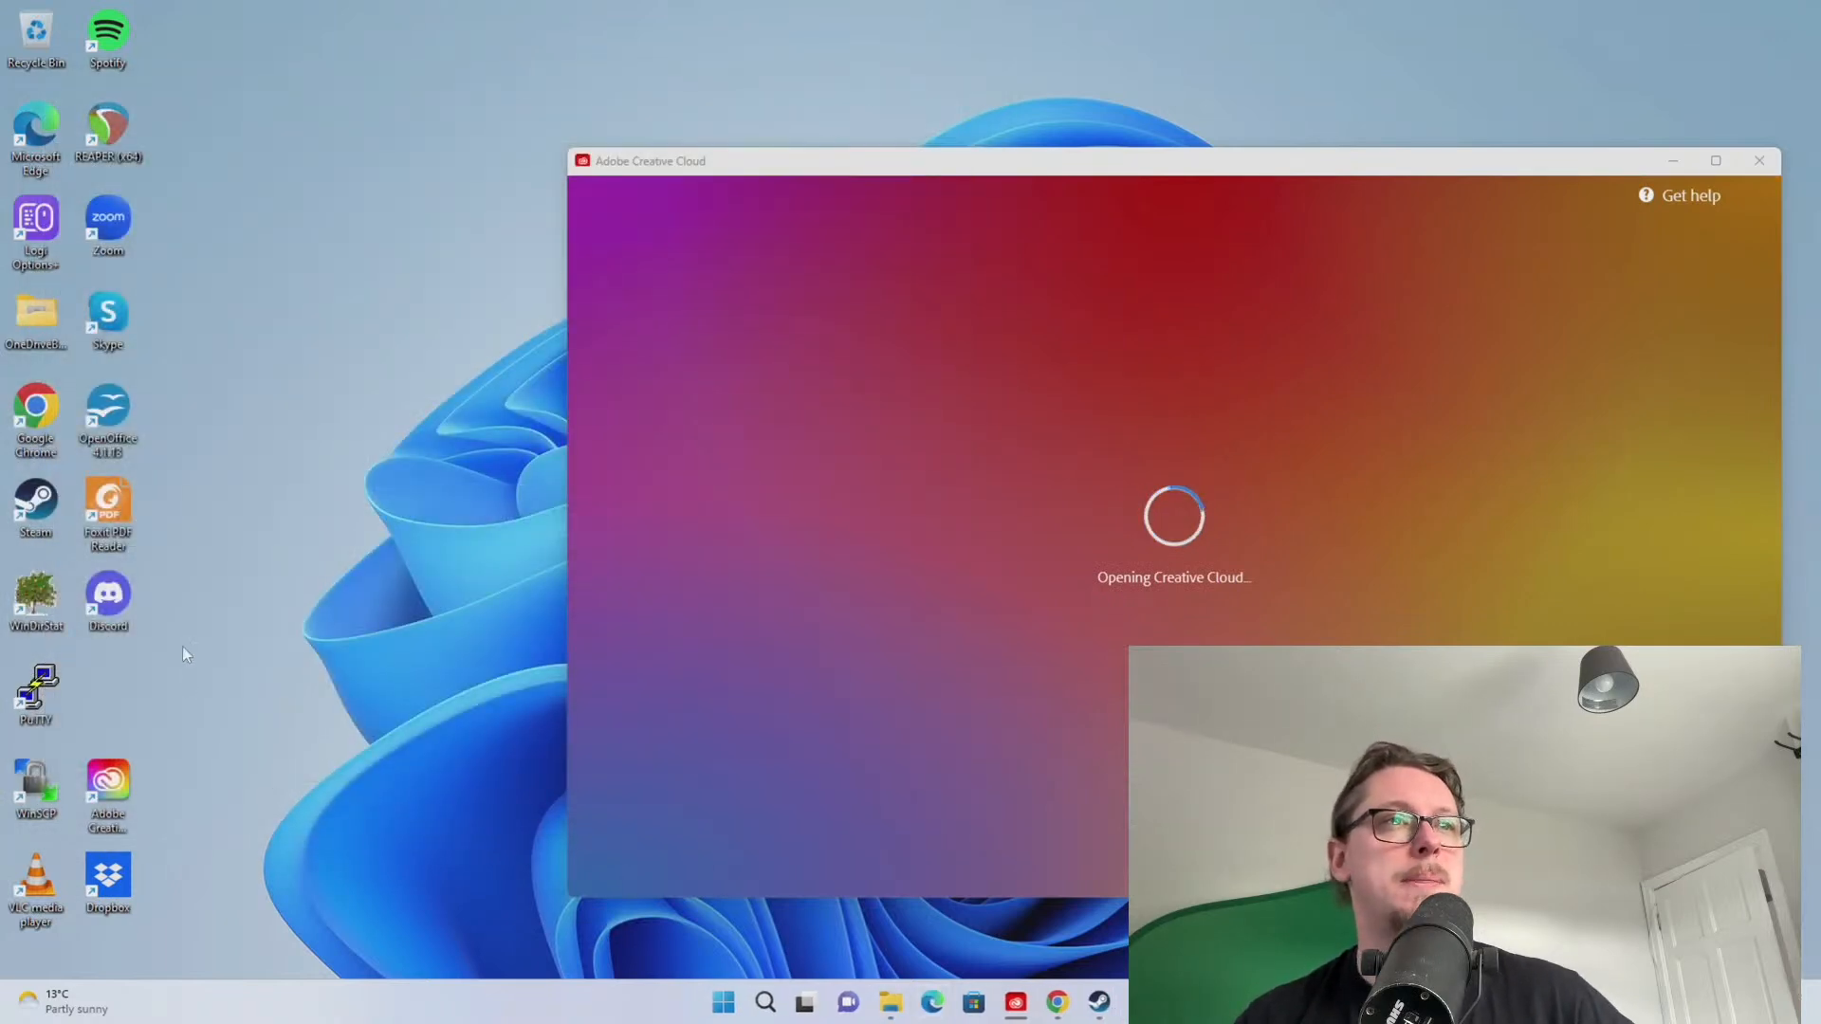
key("super")
type("rea")
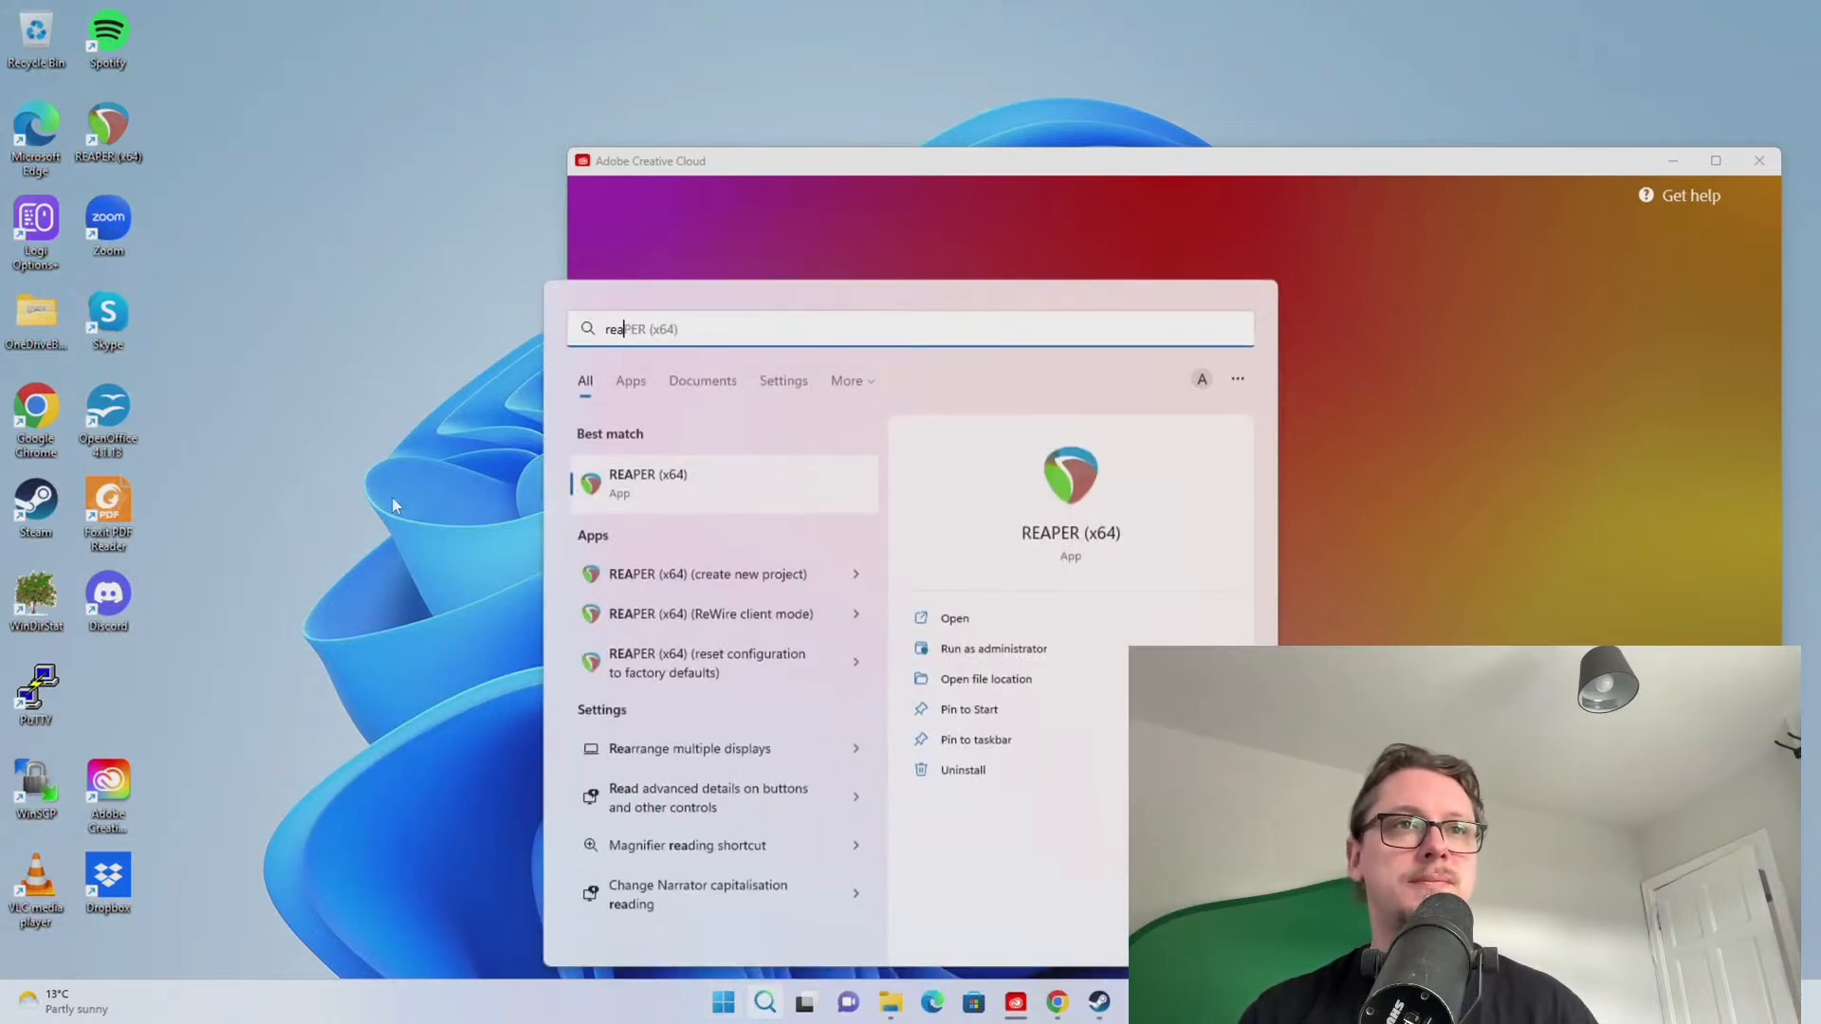
left_click(644, 484)
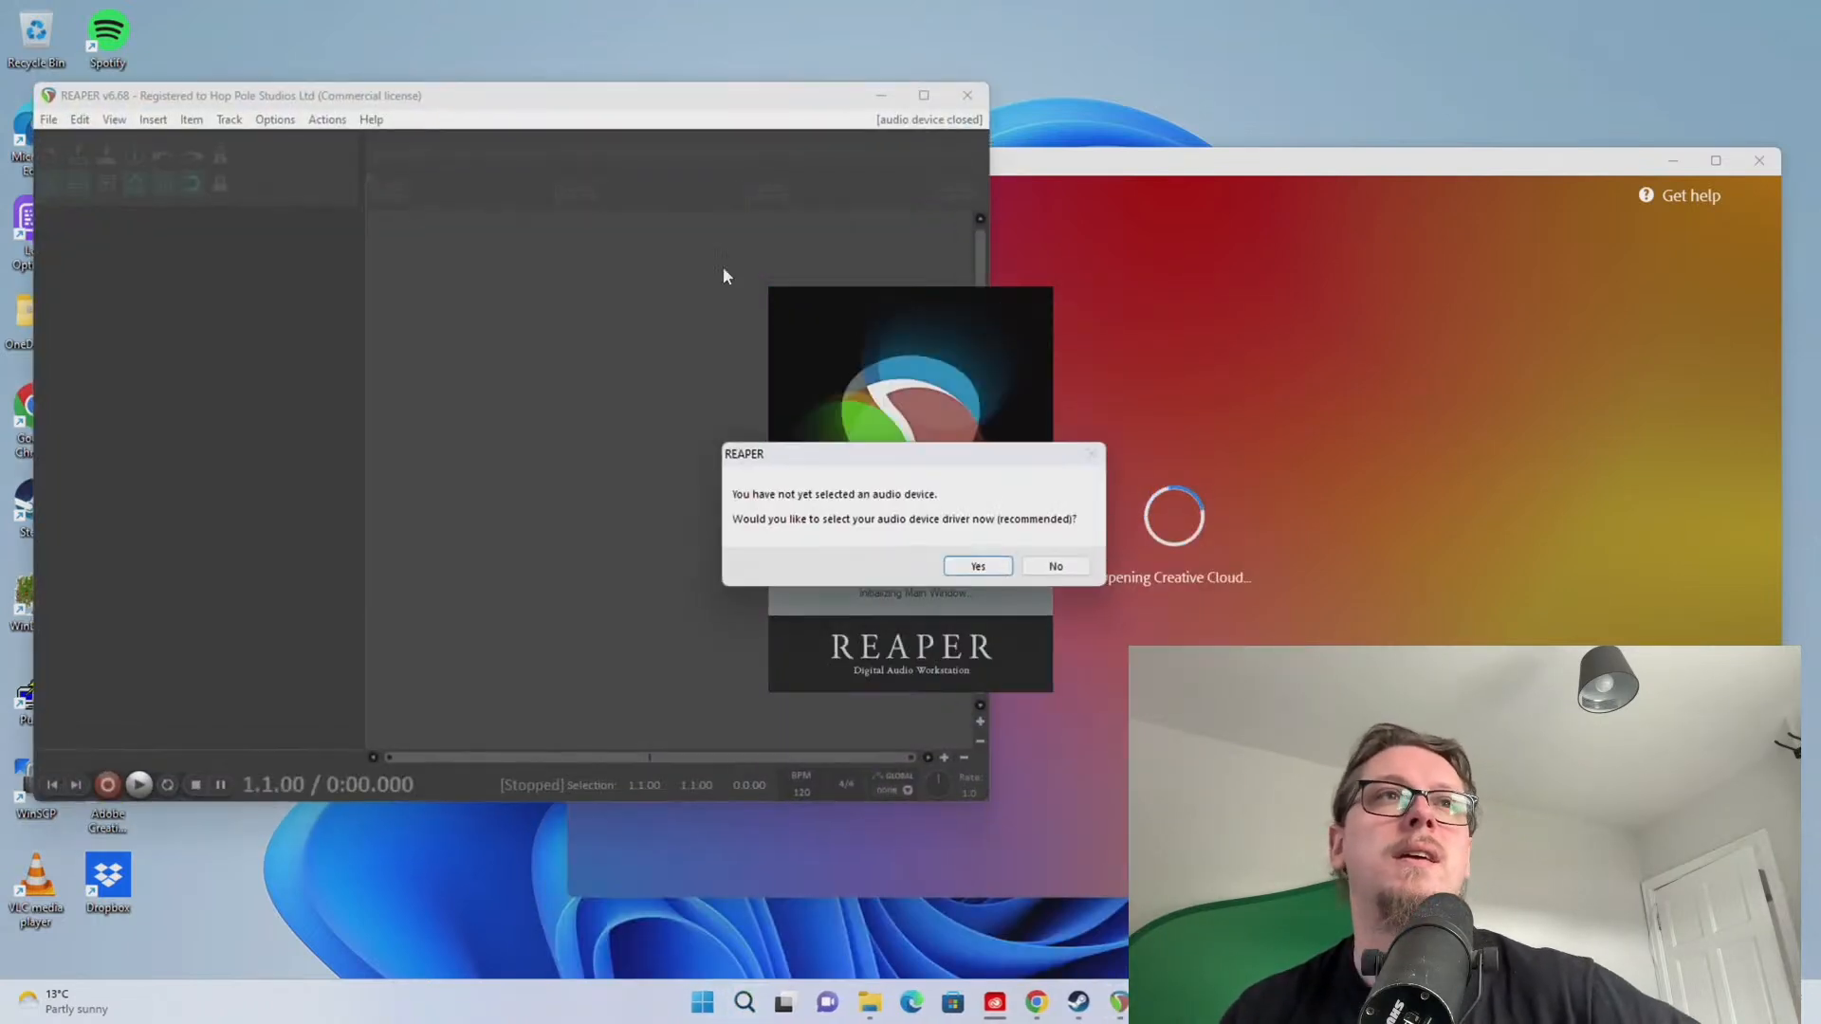
left_click(1061, 567)
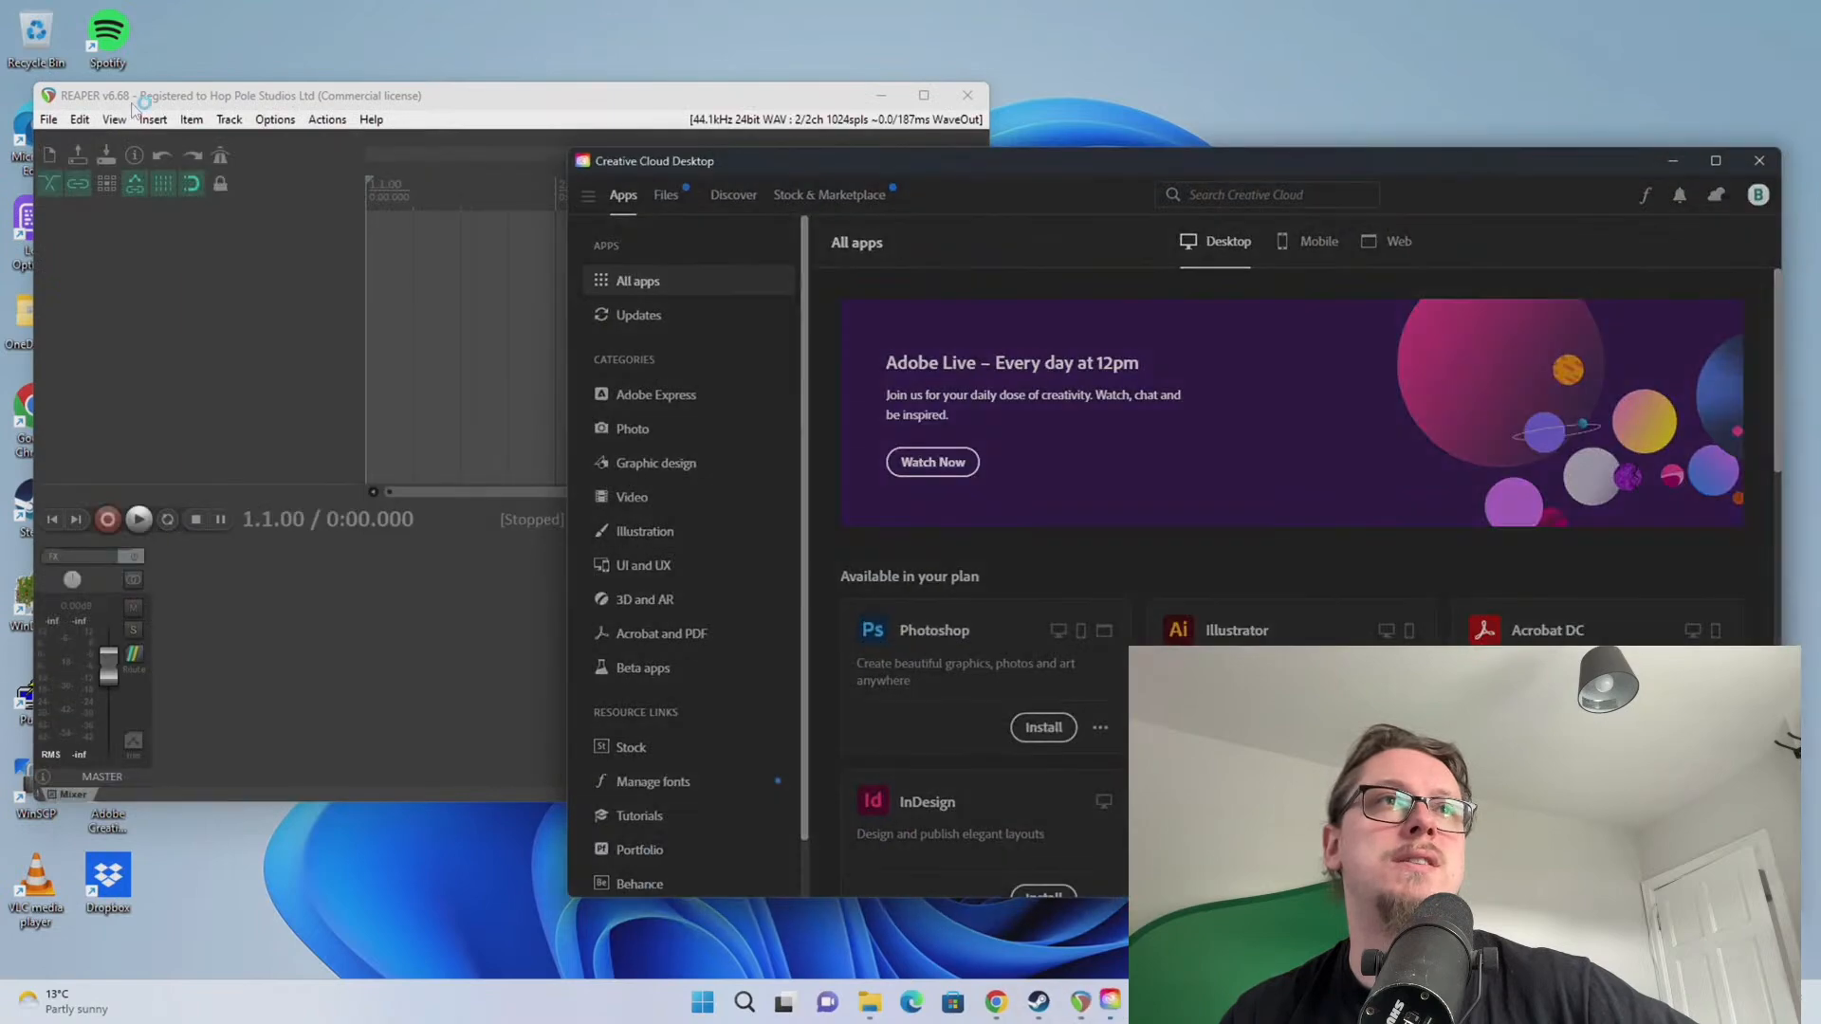
left_click(336, 103)
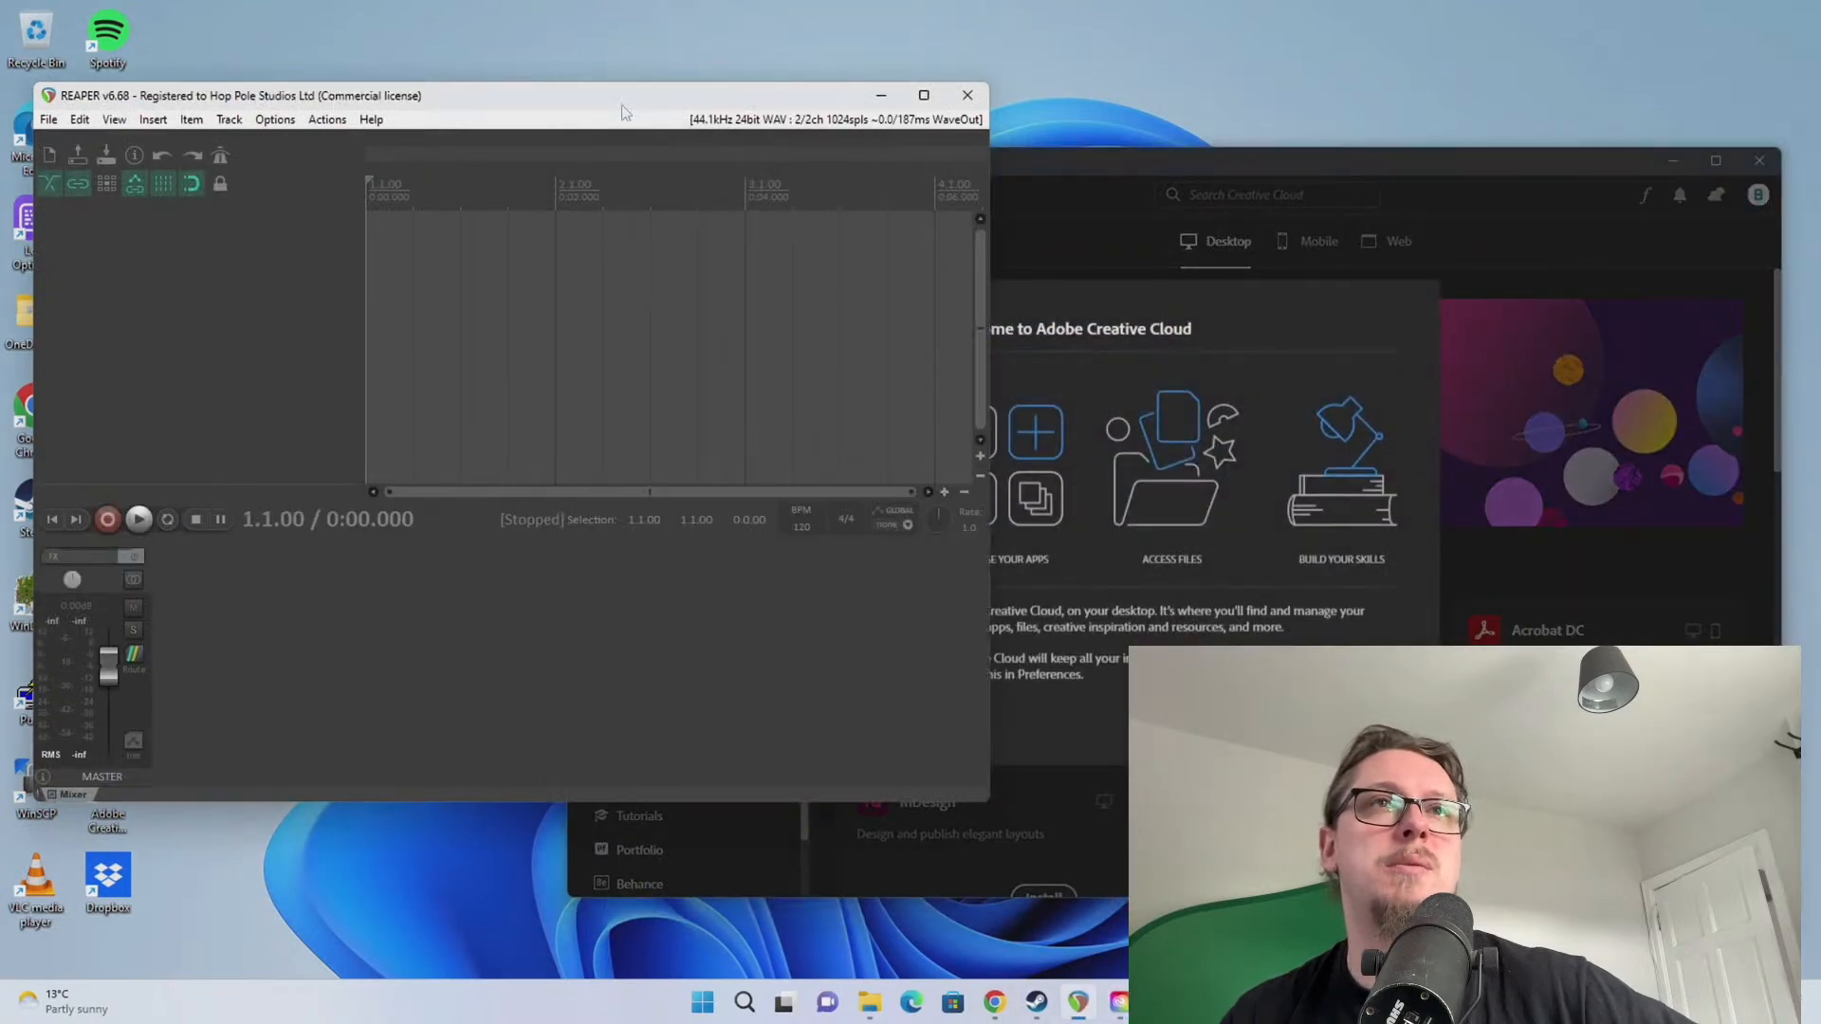
left_click(967, 102)
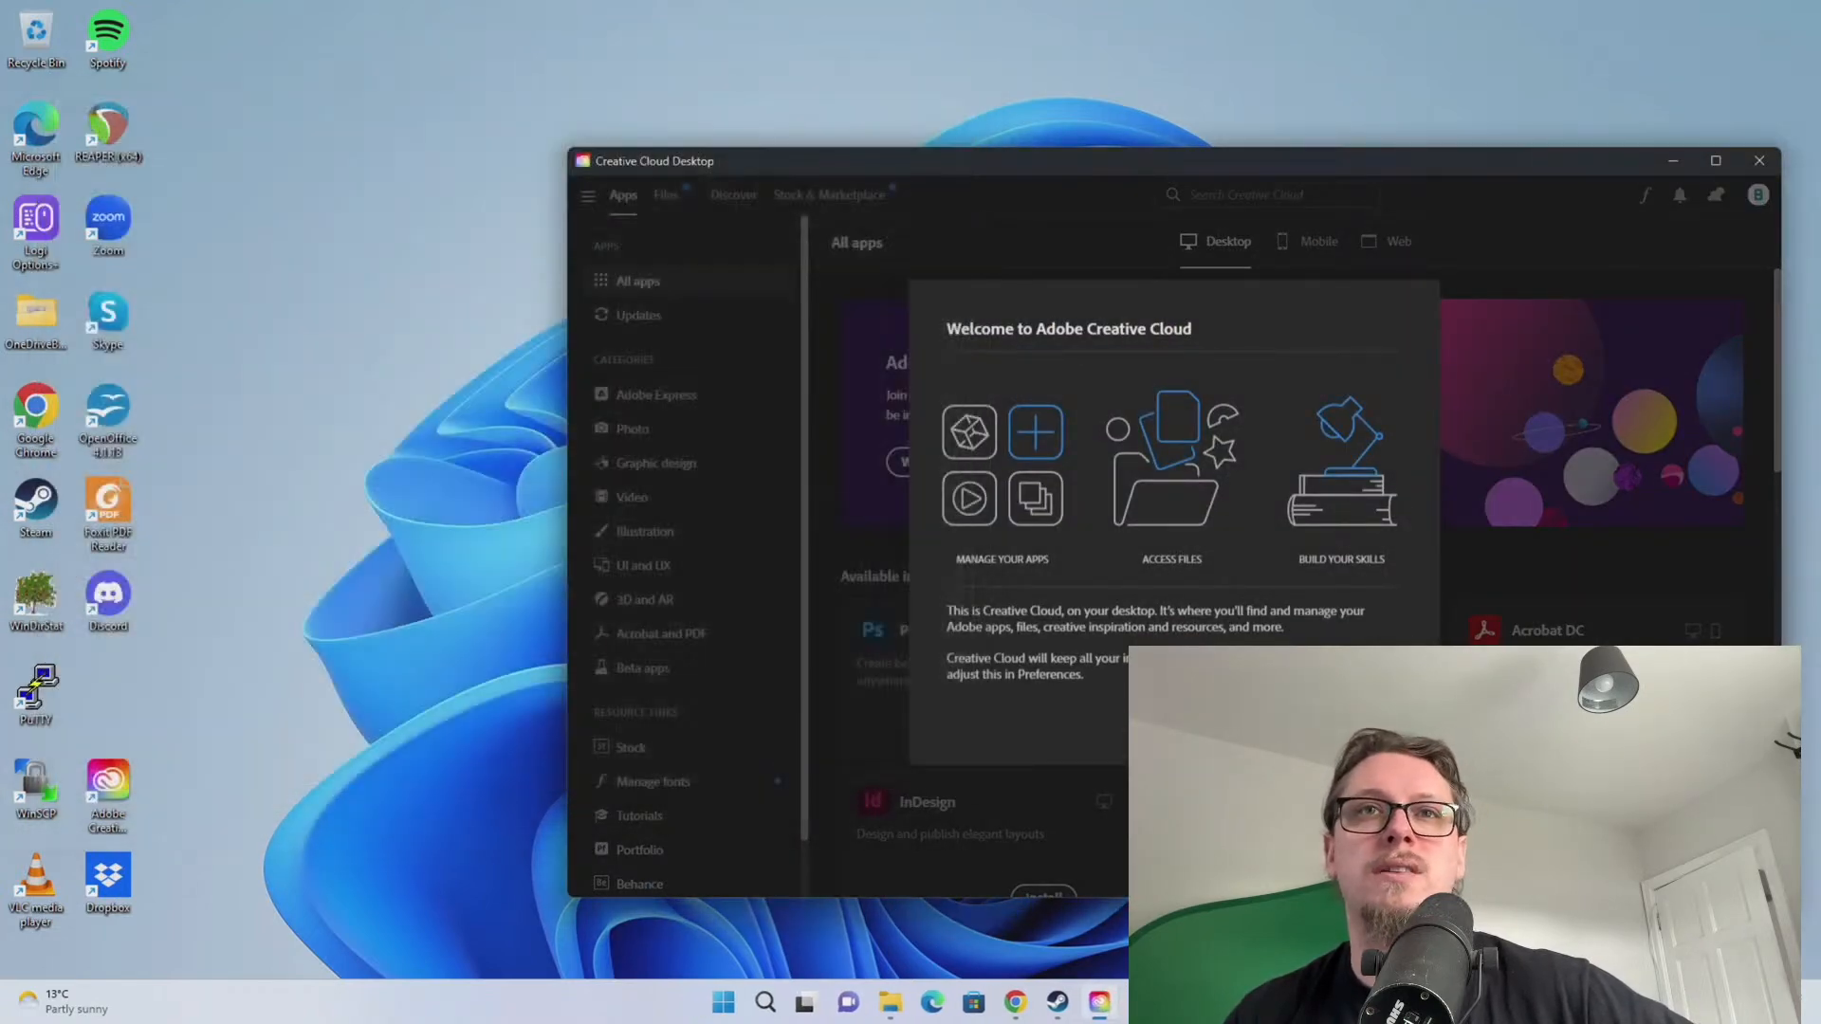
Install Photoshop and queue Acrobat DC, After Effects and Media Encoder in Creative Cloud
left_click(1364, 713)
left_click_drag(1032, 178, 981, 124)
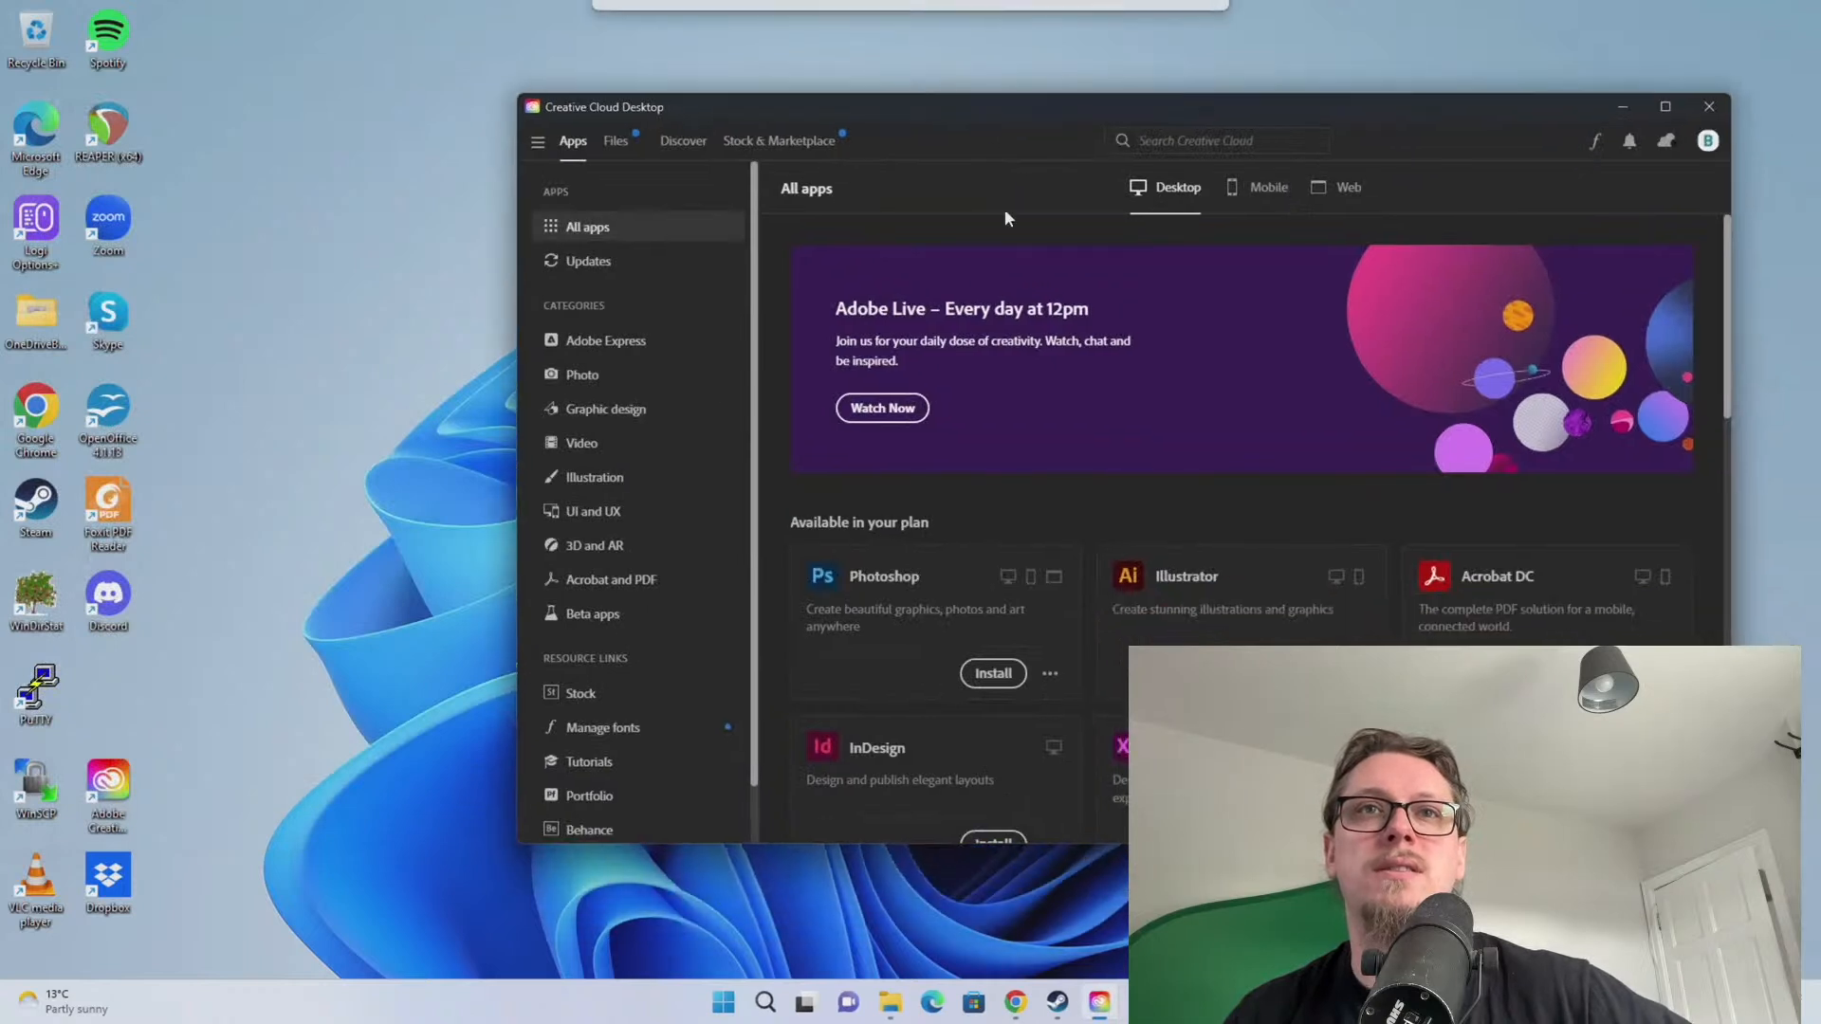
scroll(1007, 519, "down", 2)
left_click(991, 581)
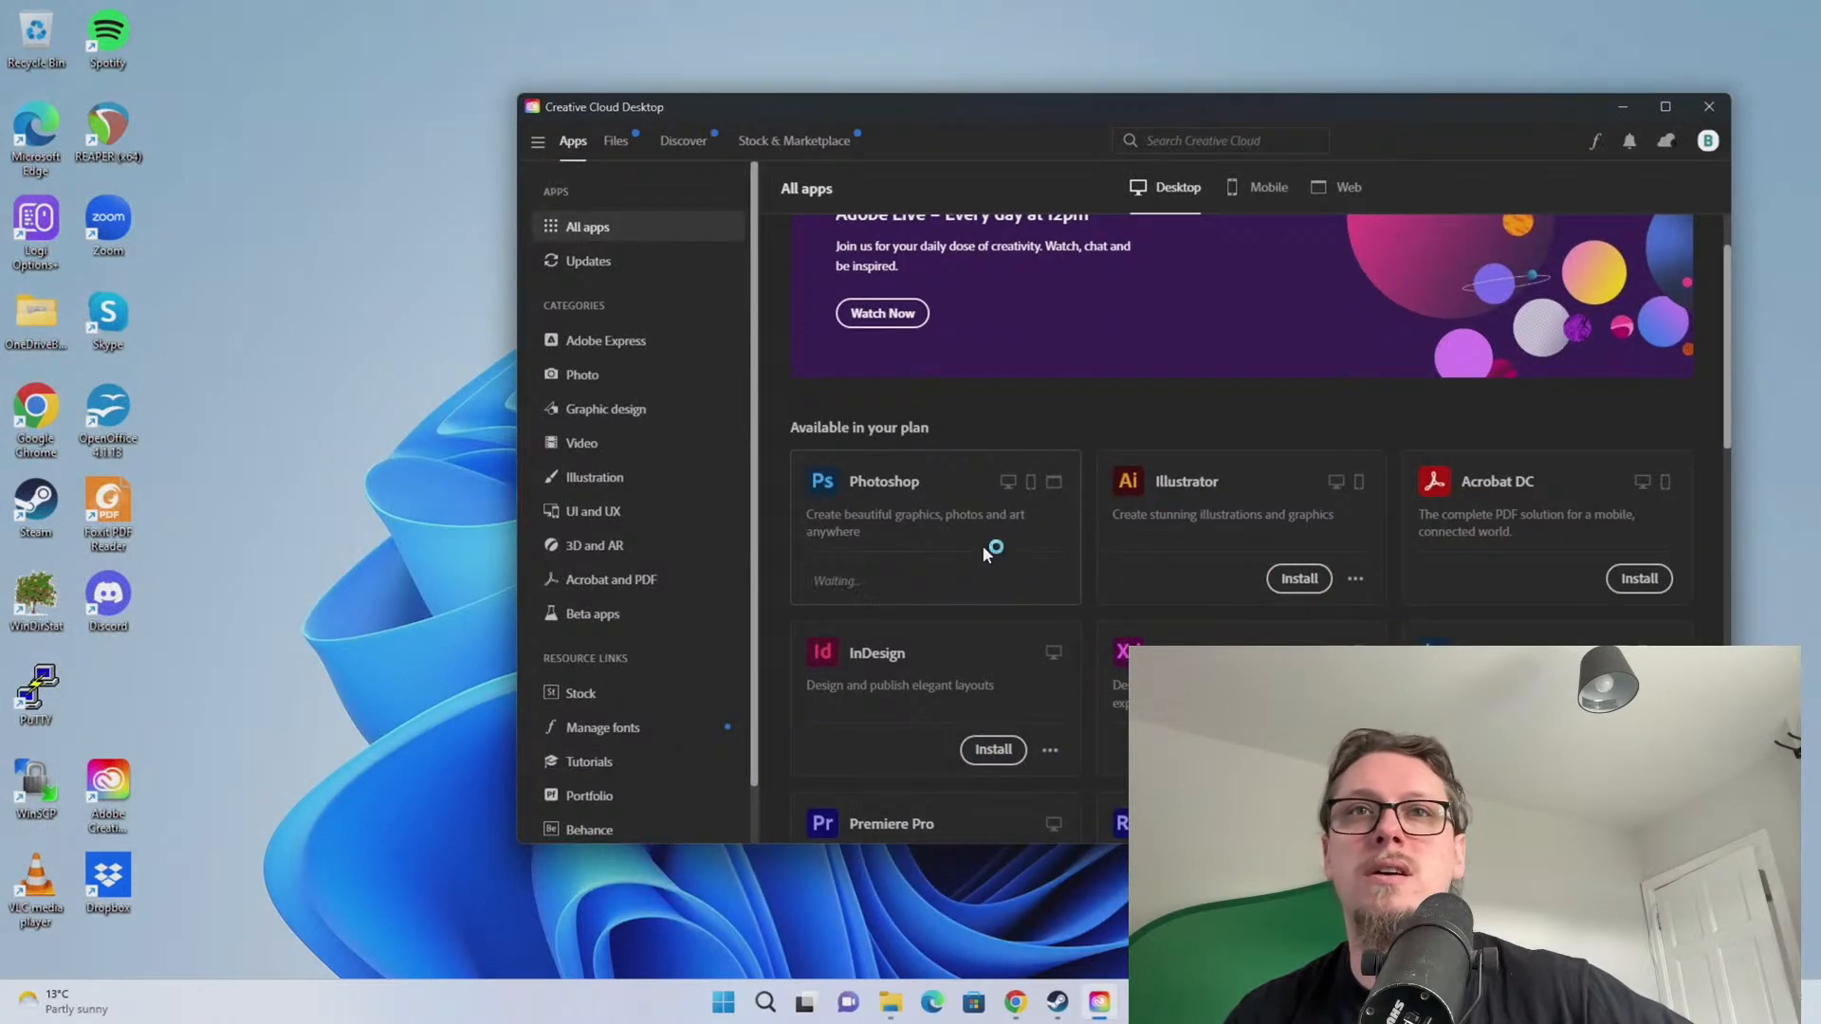
left_click(1638, 579)
scroll(1289, 533, "down", 3)
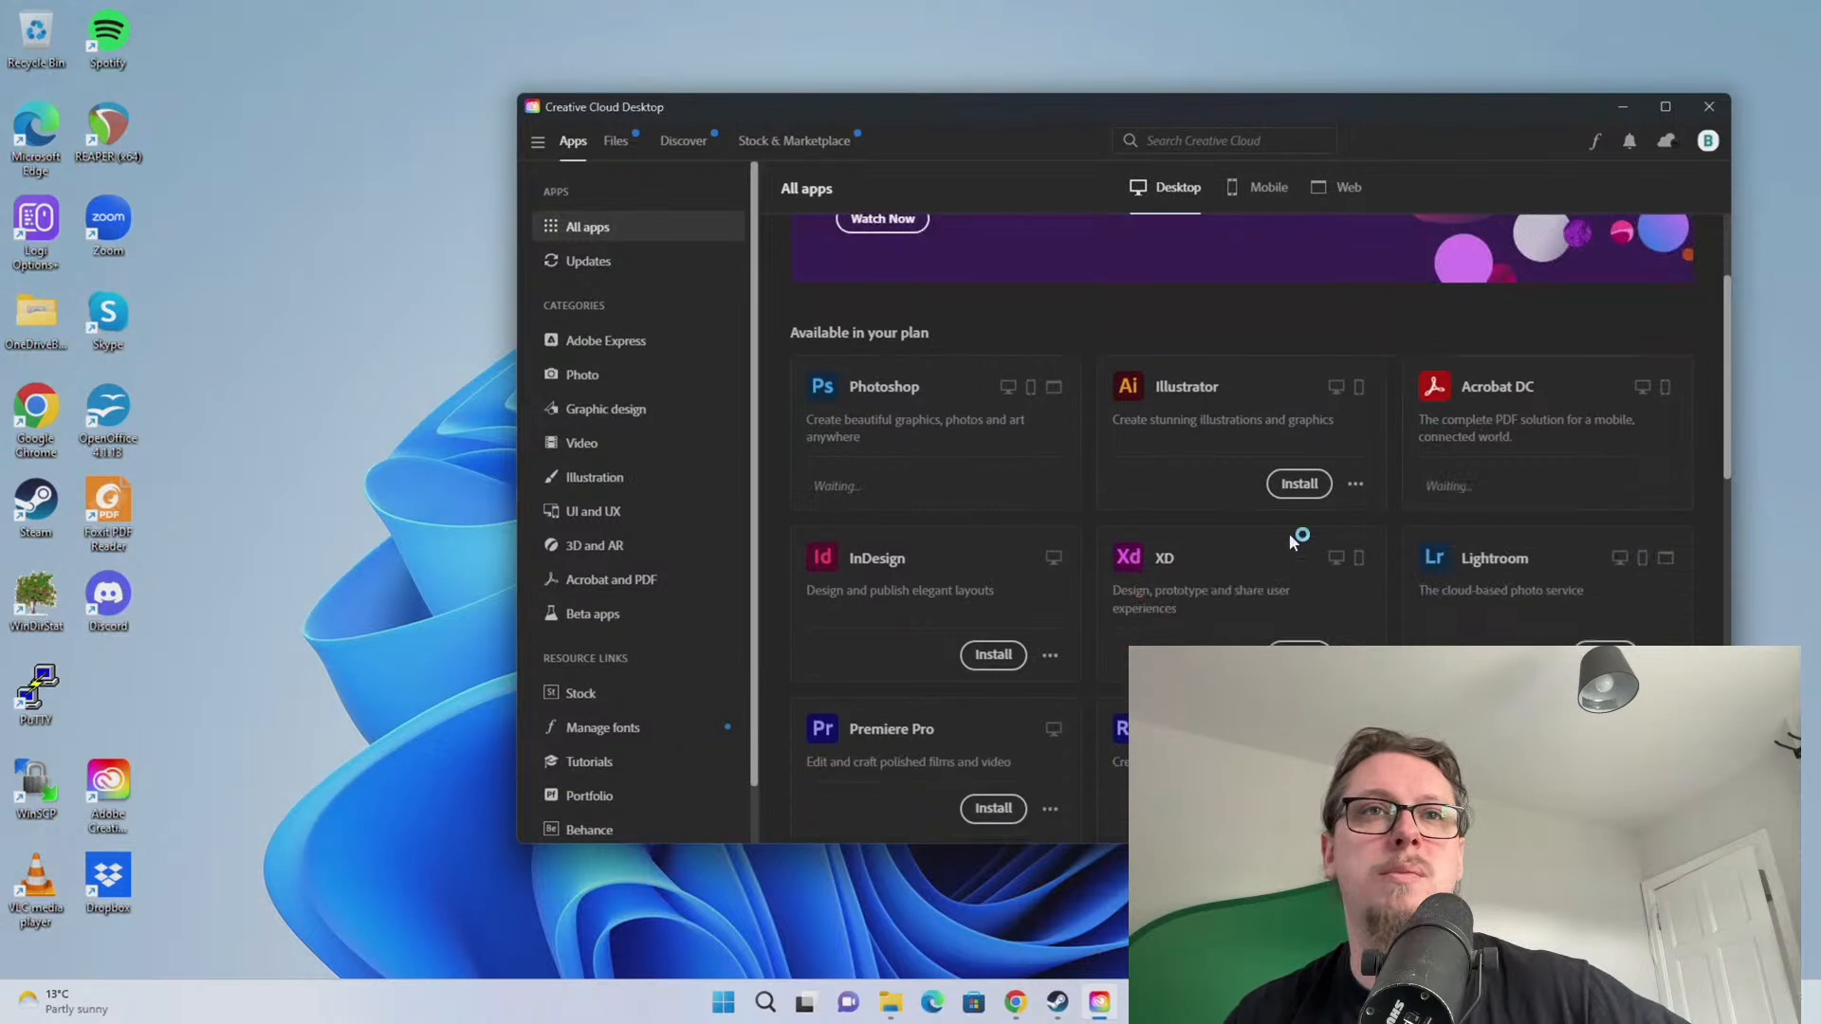
scroll(1290, 605, "up", 3)
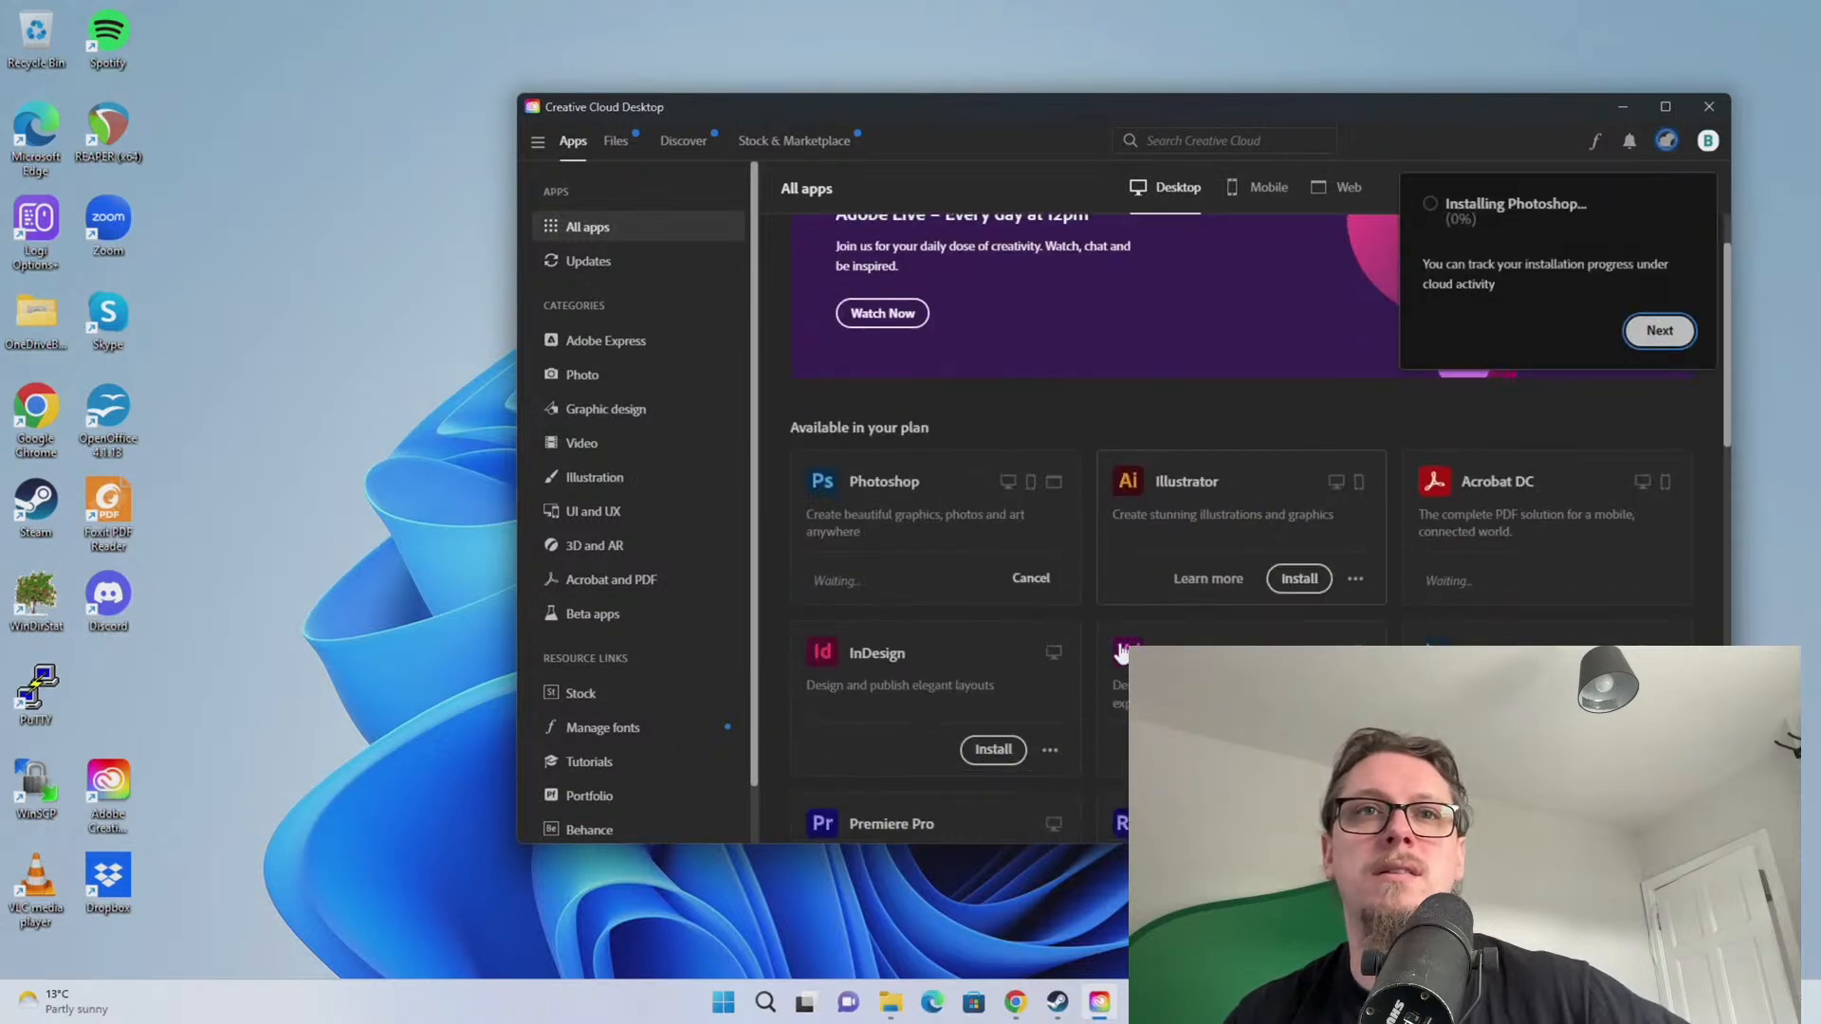
scroll(1063, 598, "down", 4)
left_click(1003, 694)
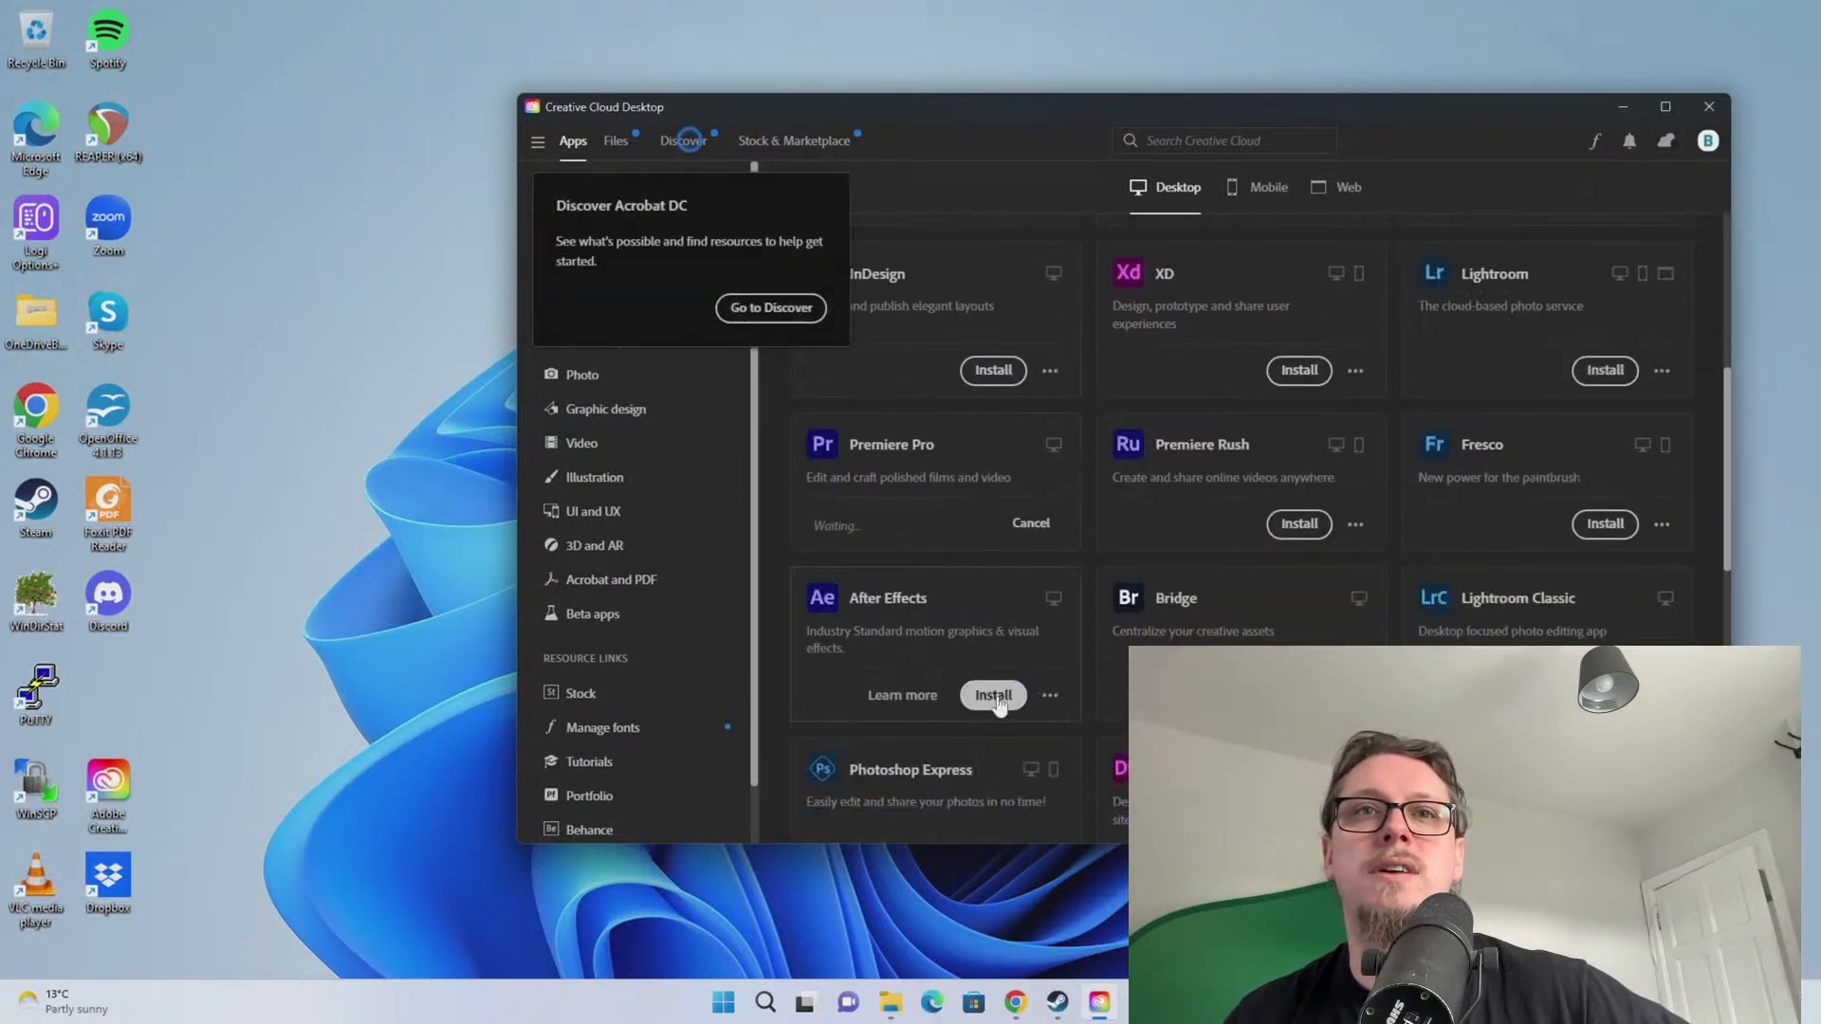
scroll(983, 664, "down", 6)
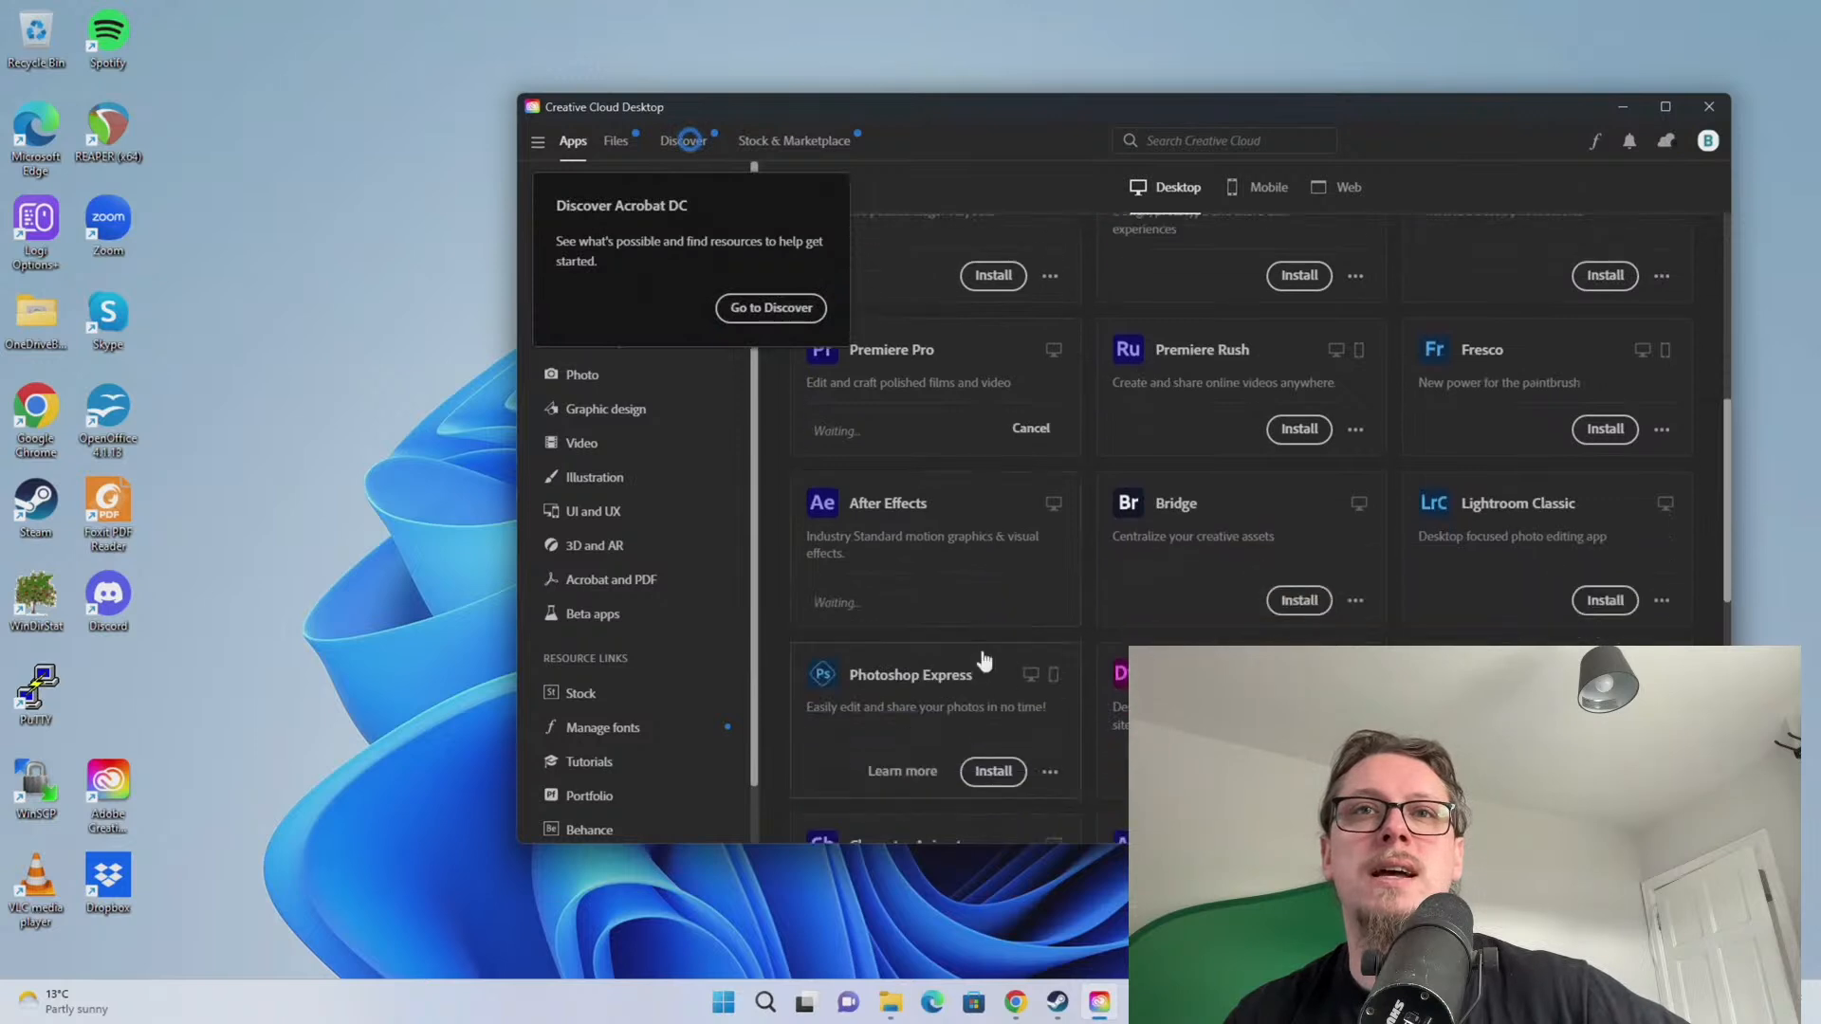
left_click(1024, 626)
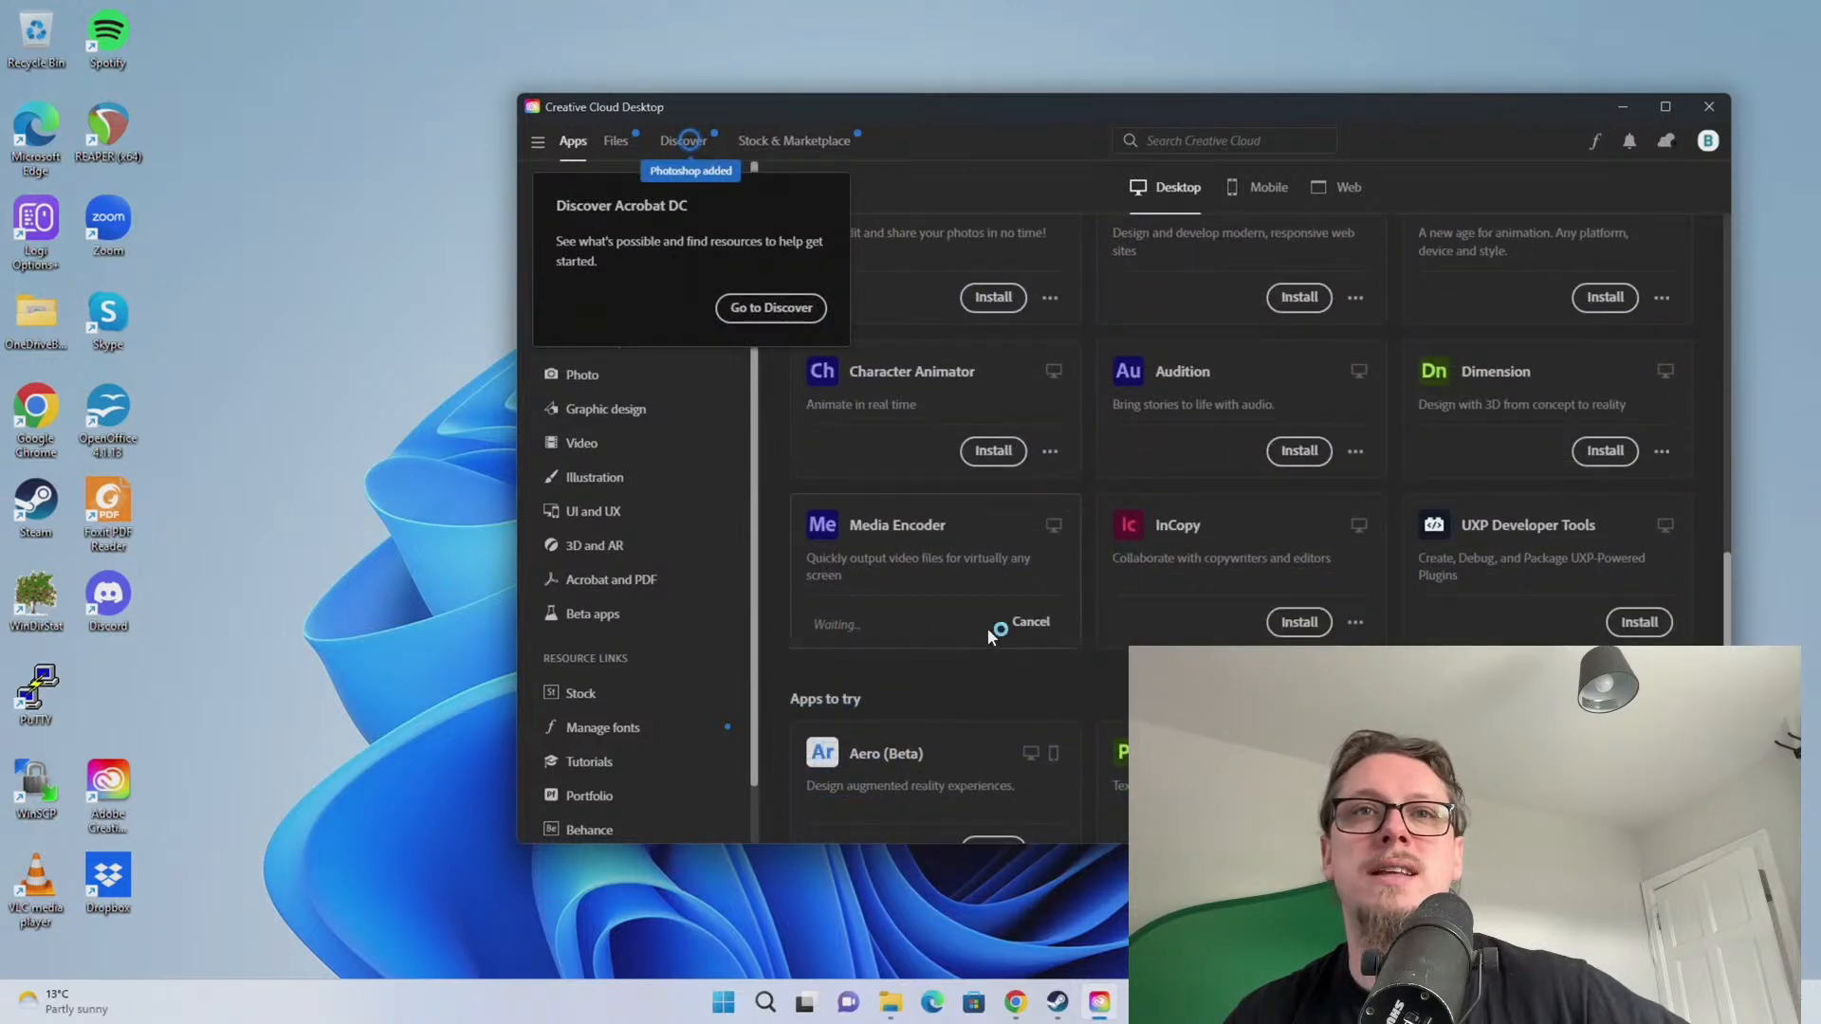
Check Creative Cloud for app updates, return to All apps, and bring Chrome onto the screen
scroll(991, 621, "up", 2)
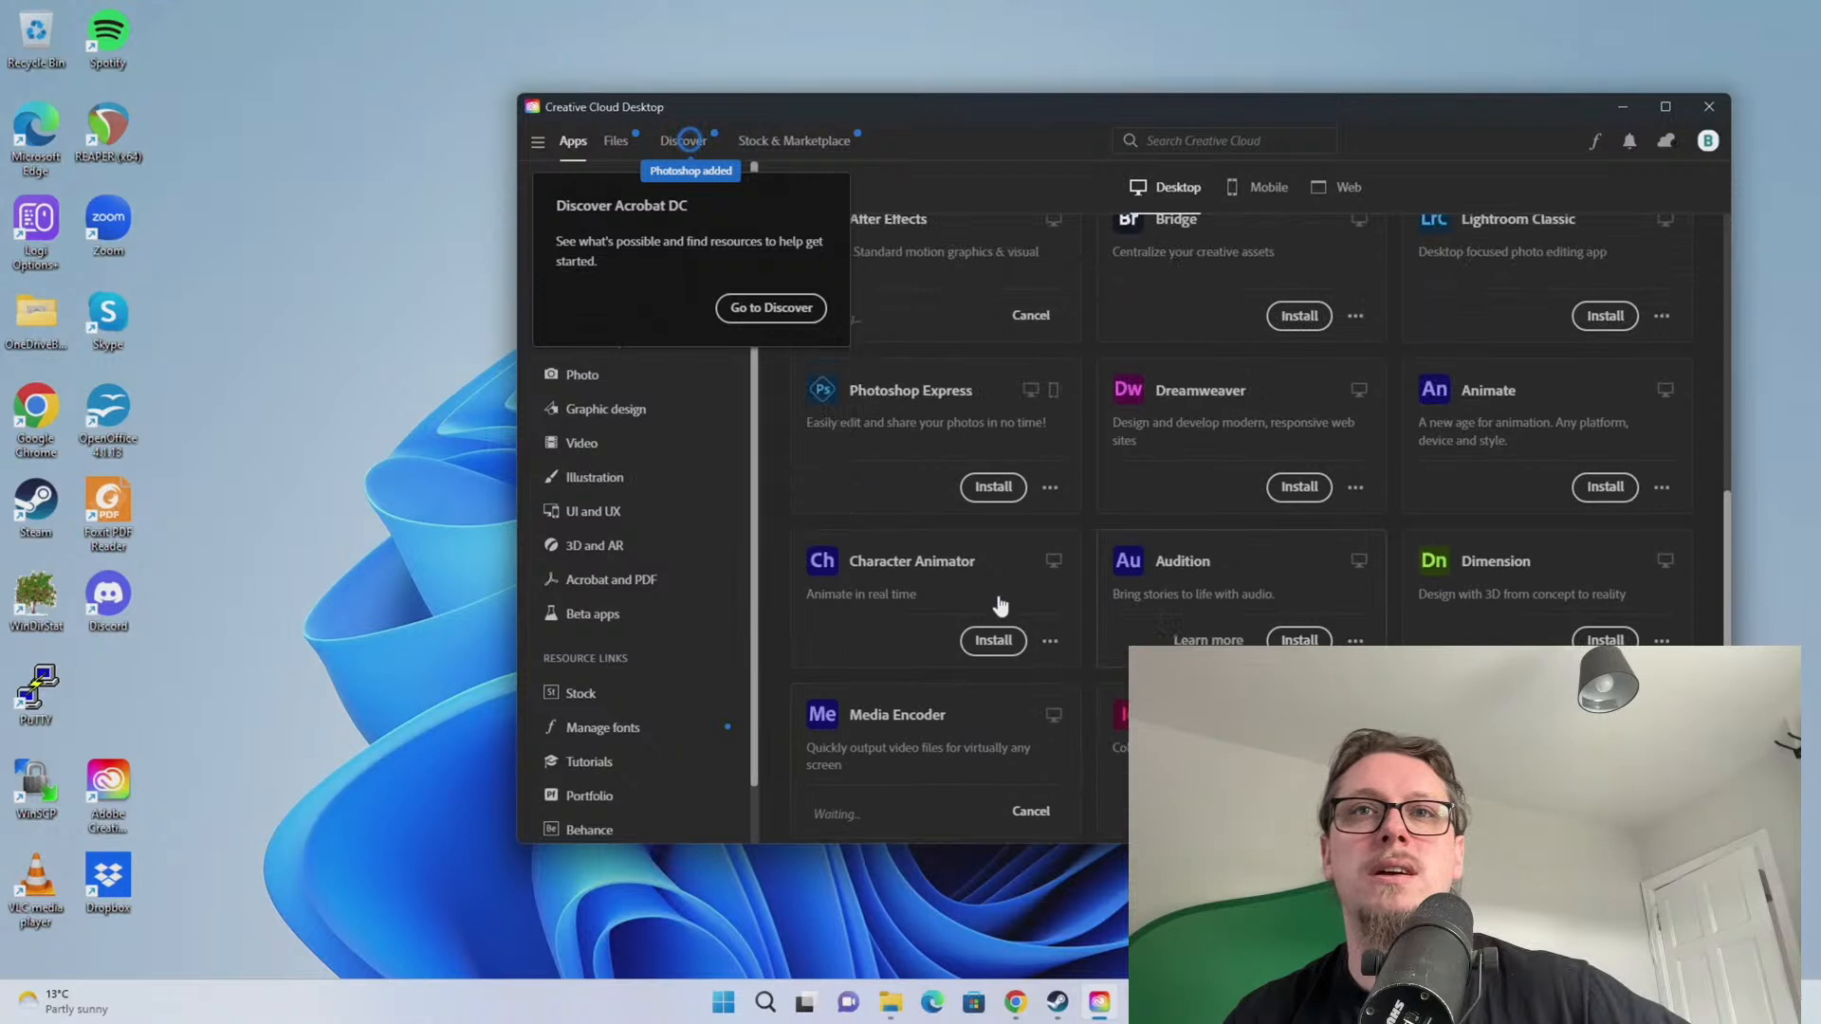
scroll(1081, 591, "up", 2)
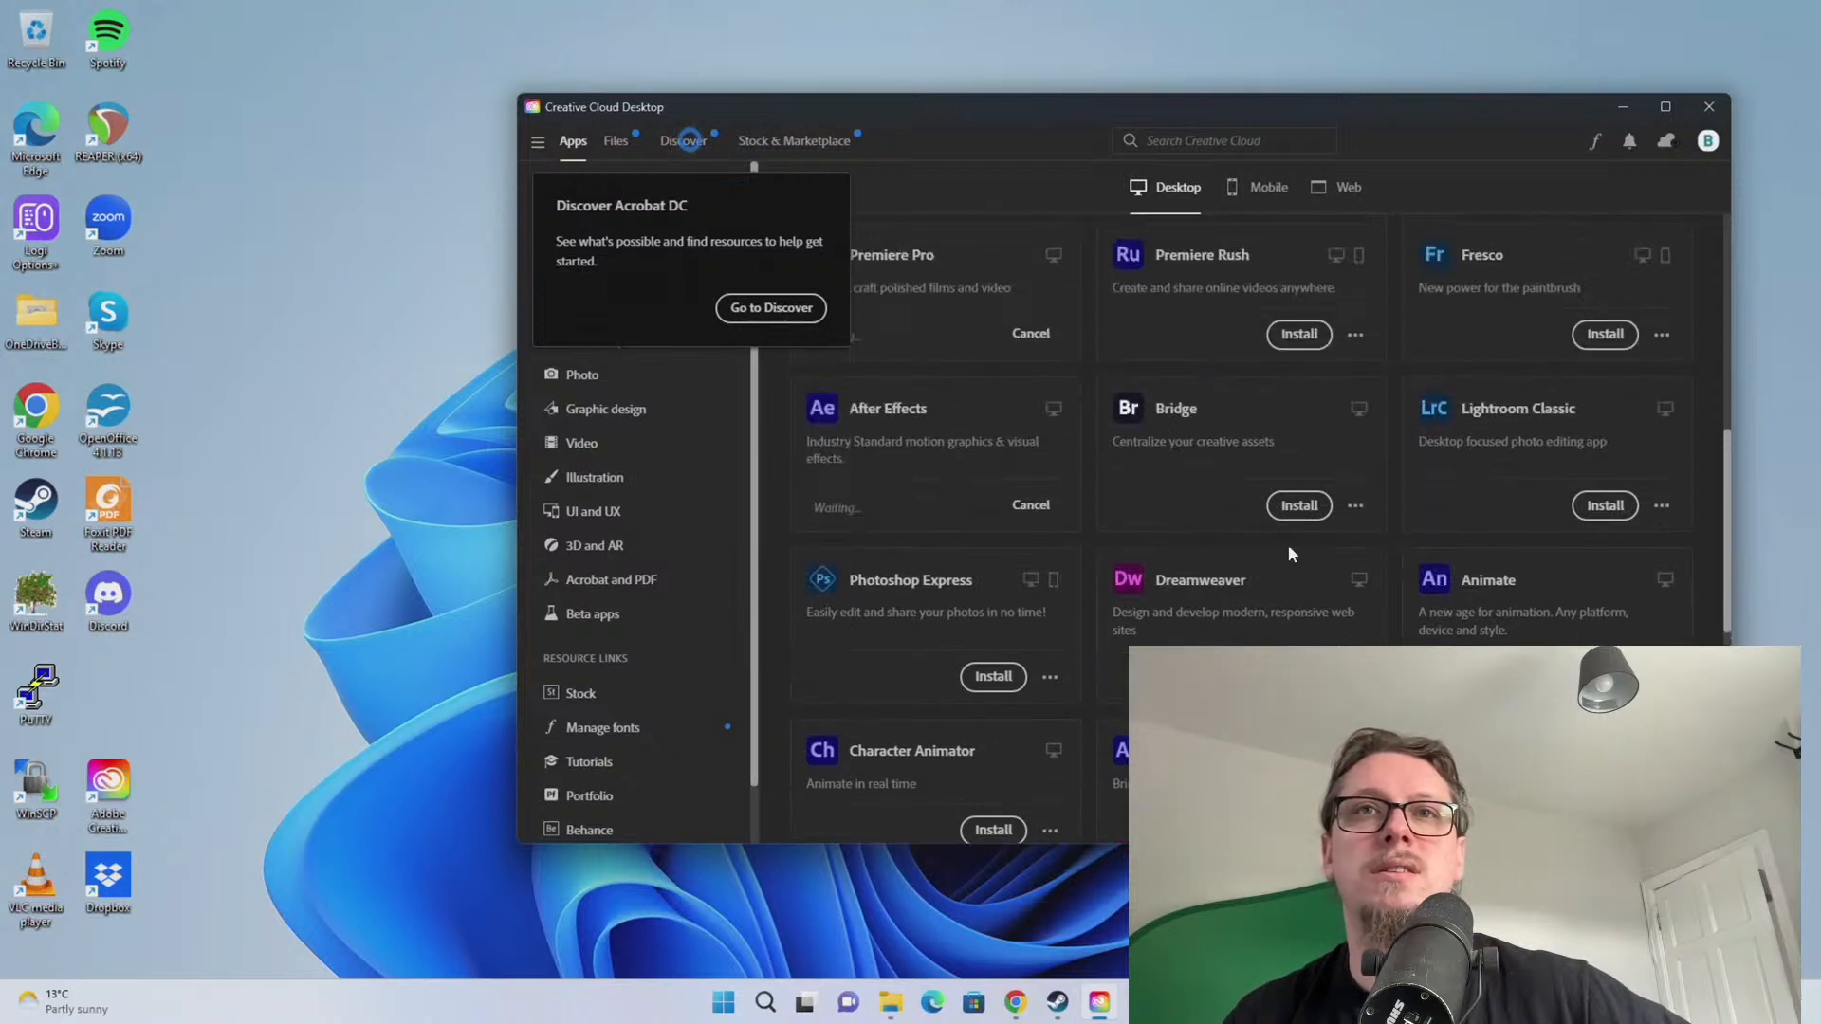
scroll(1288, 553, "up", 2)
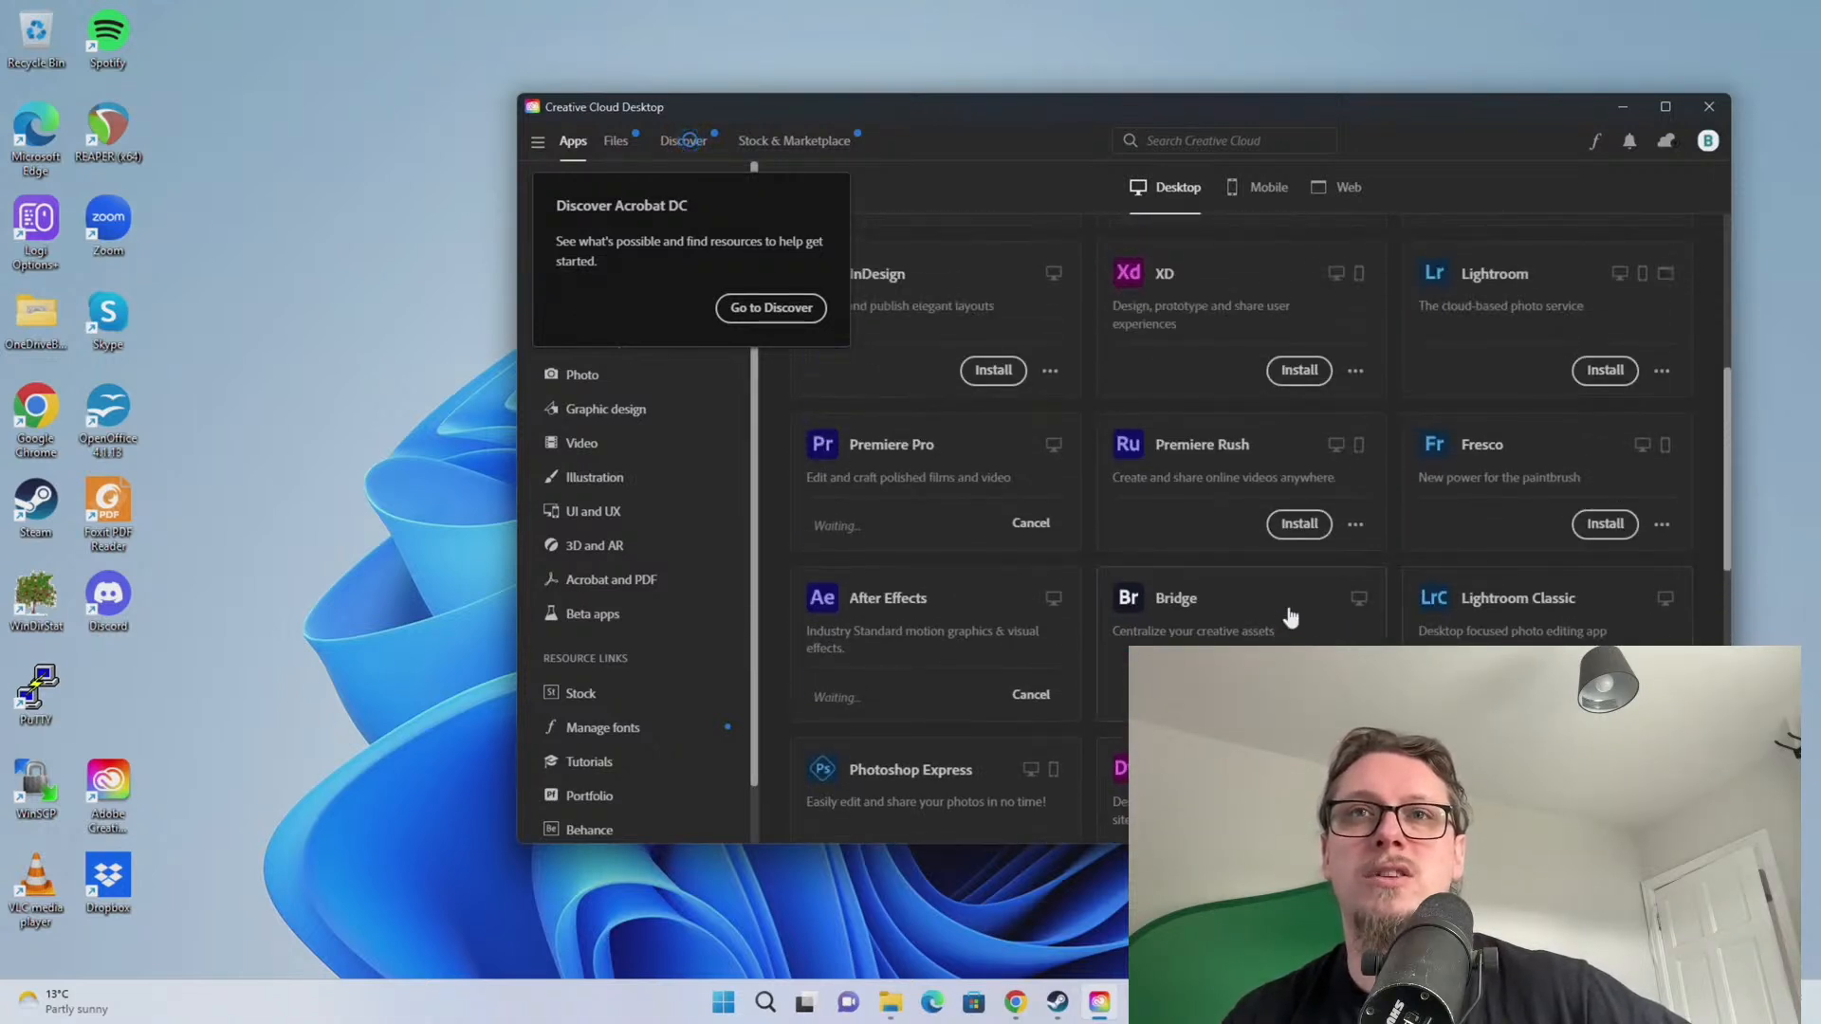
scroll(1291, 617, "up", 3)
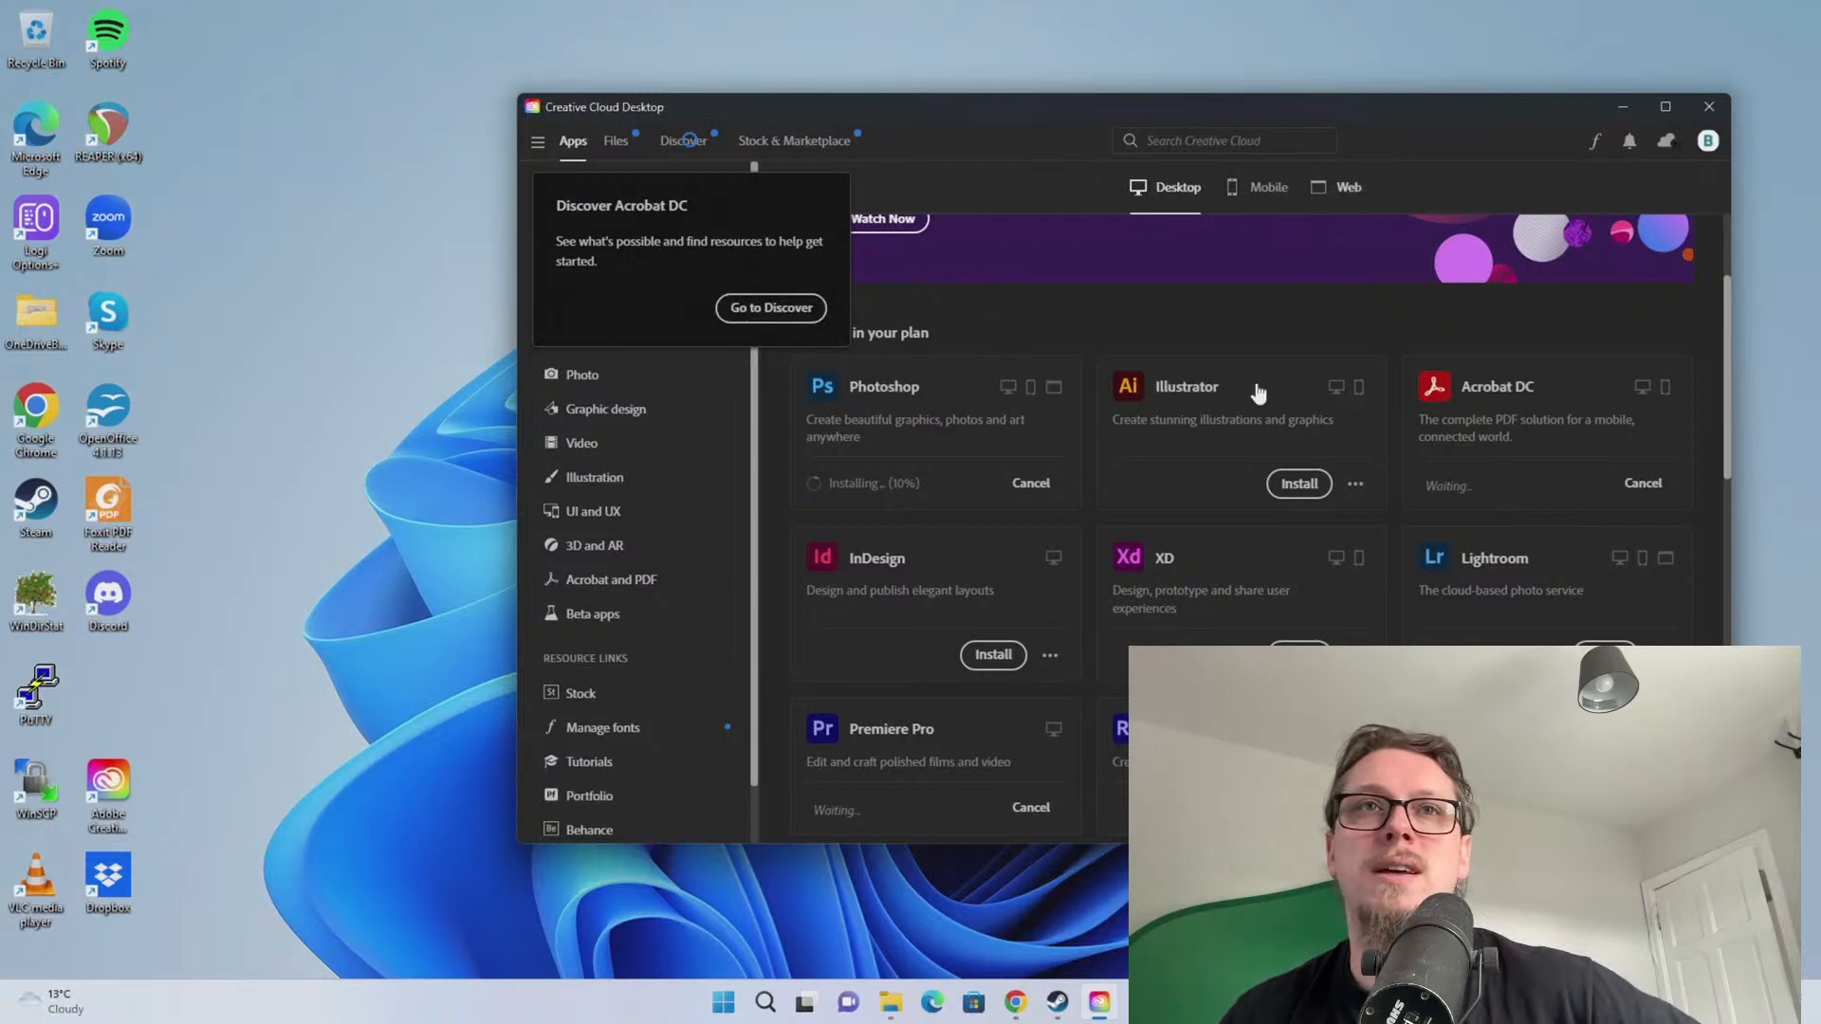
scroll(1257, 393, "up", 2)
left_click(697, 142)
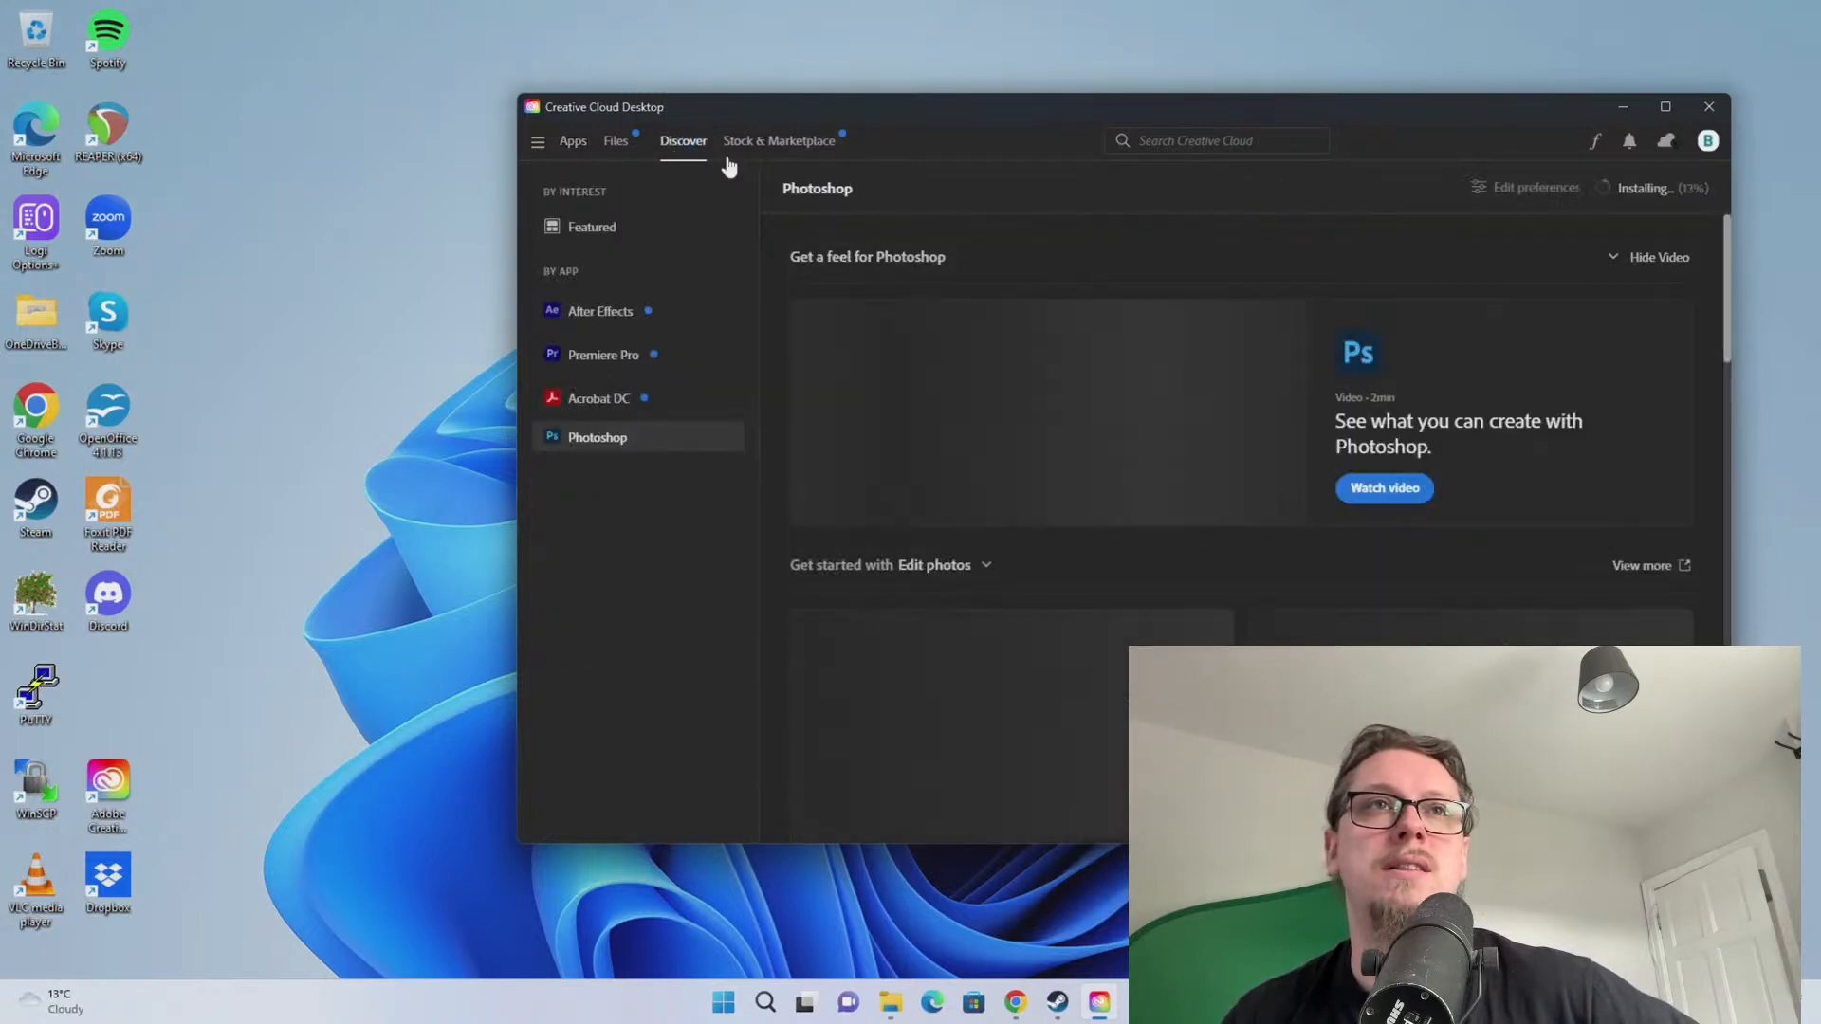
left_click(573, 140)
left_click(598, 263)
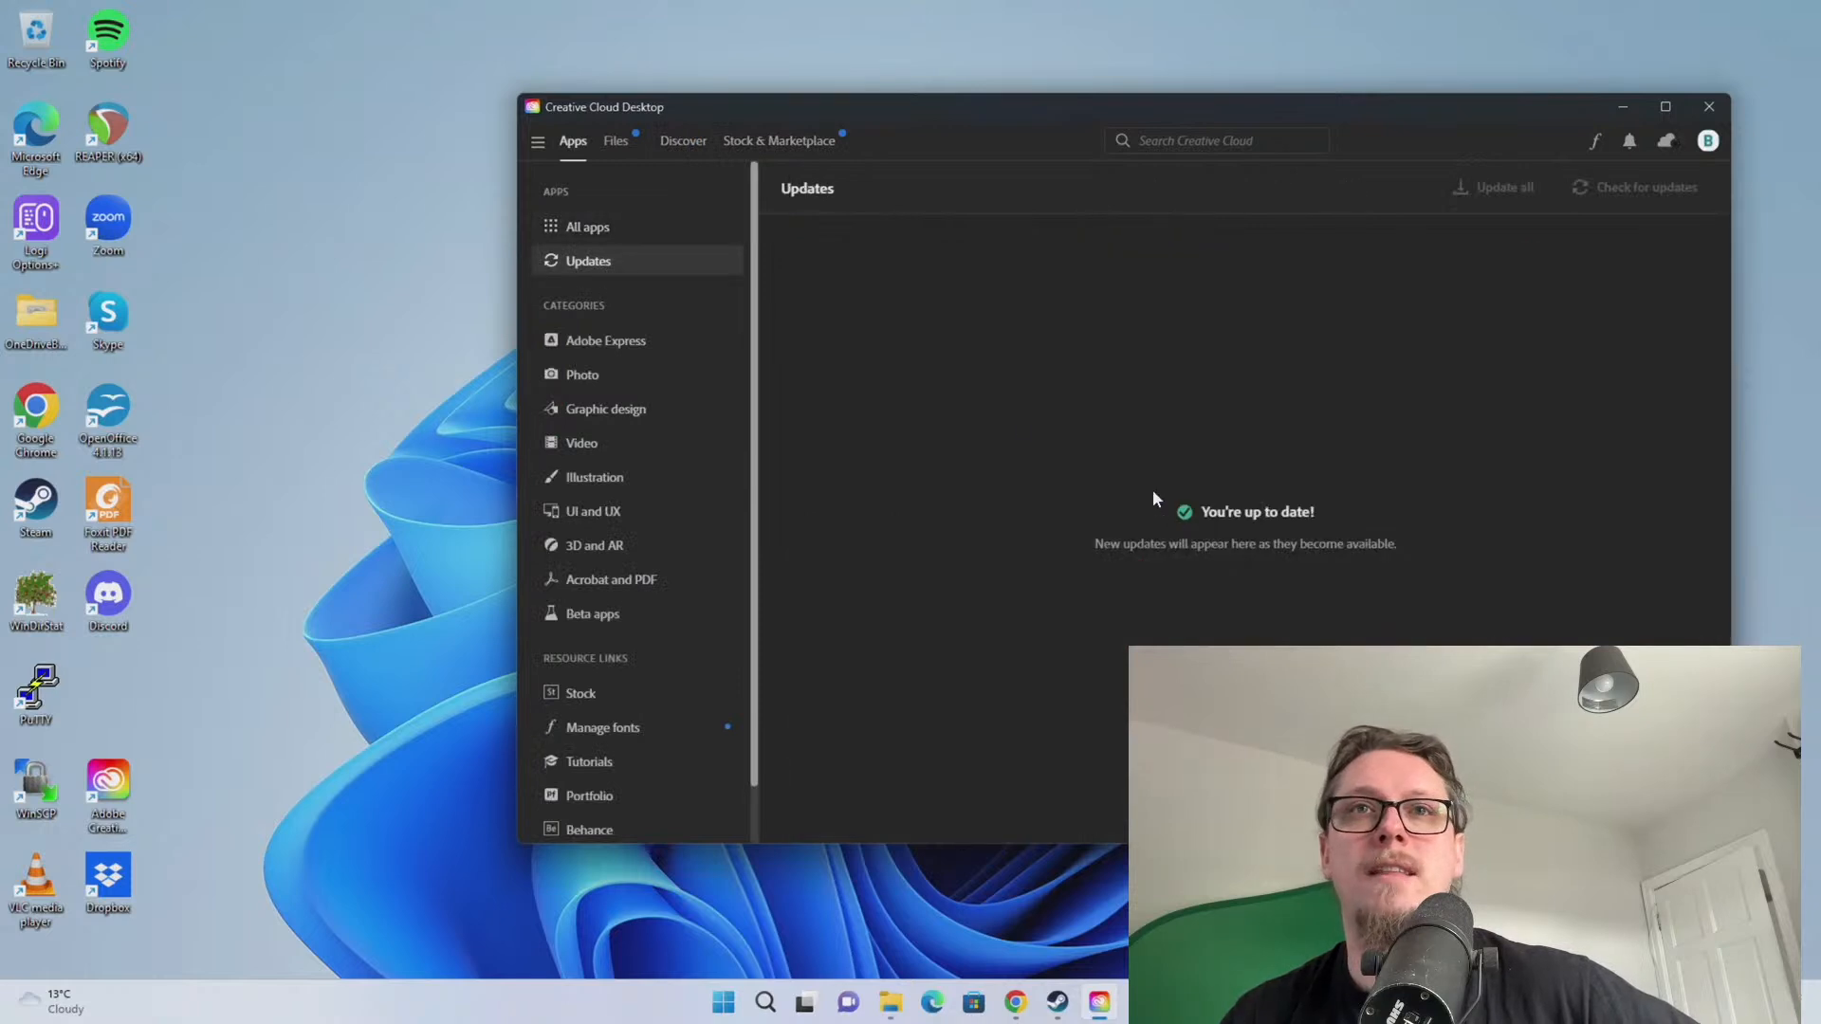
left_click(588, 227)
scroll(1155, 526, "down", 1)
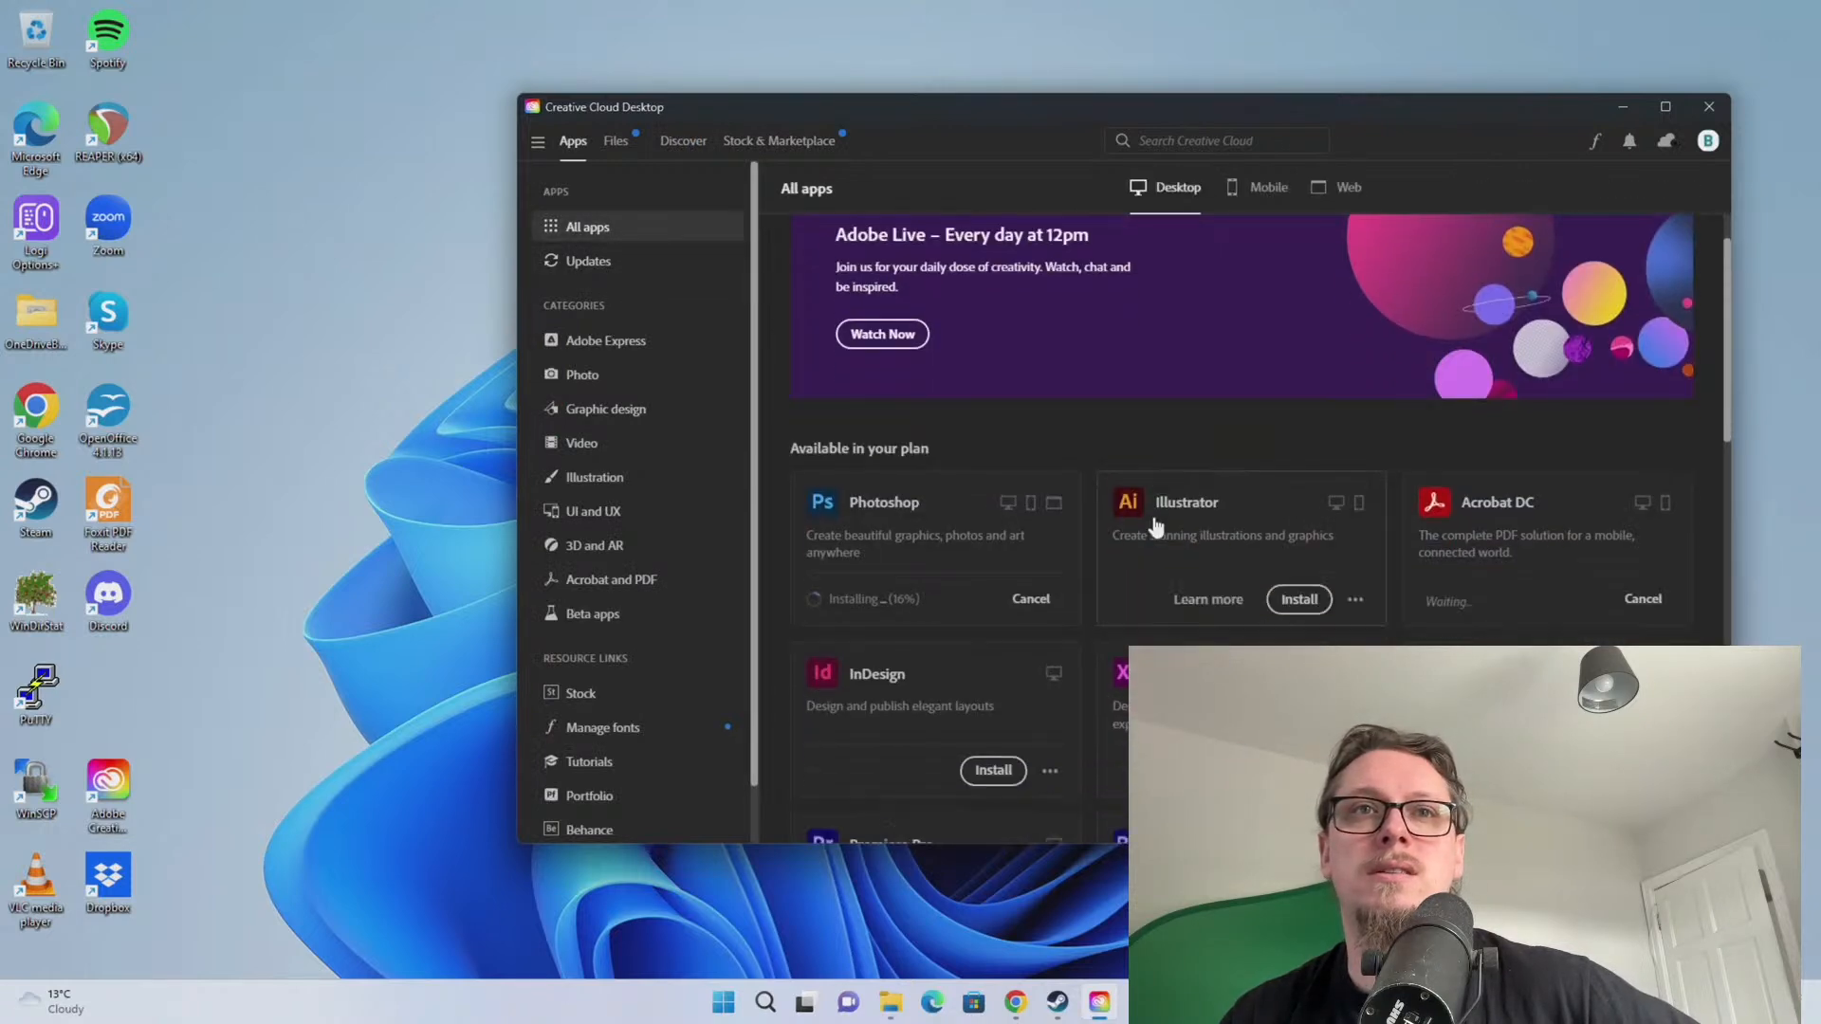
scroll(1156, 526, "down", 1)
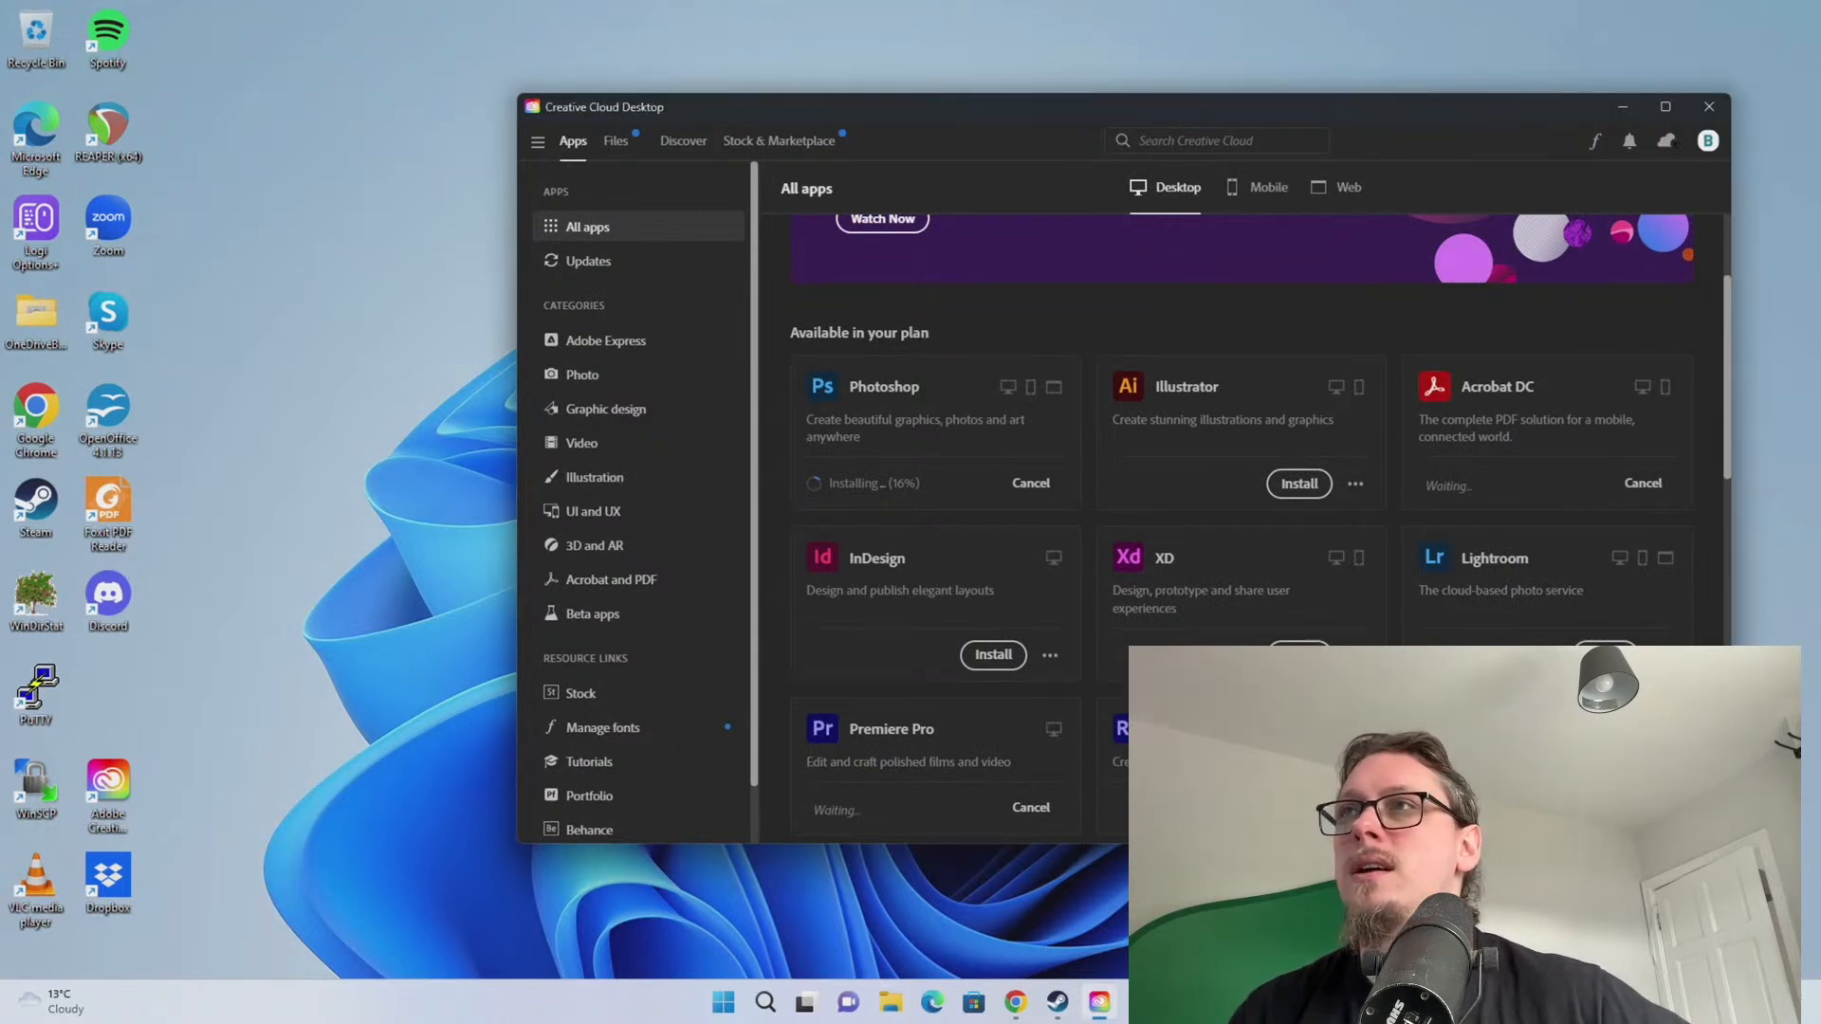
left_click_drag(1820, 68, 201, 44)
Search 'esi m4u driver' and open the 'ESI - Download: M4U' result
type("e")
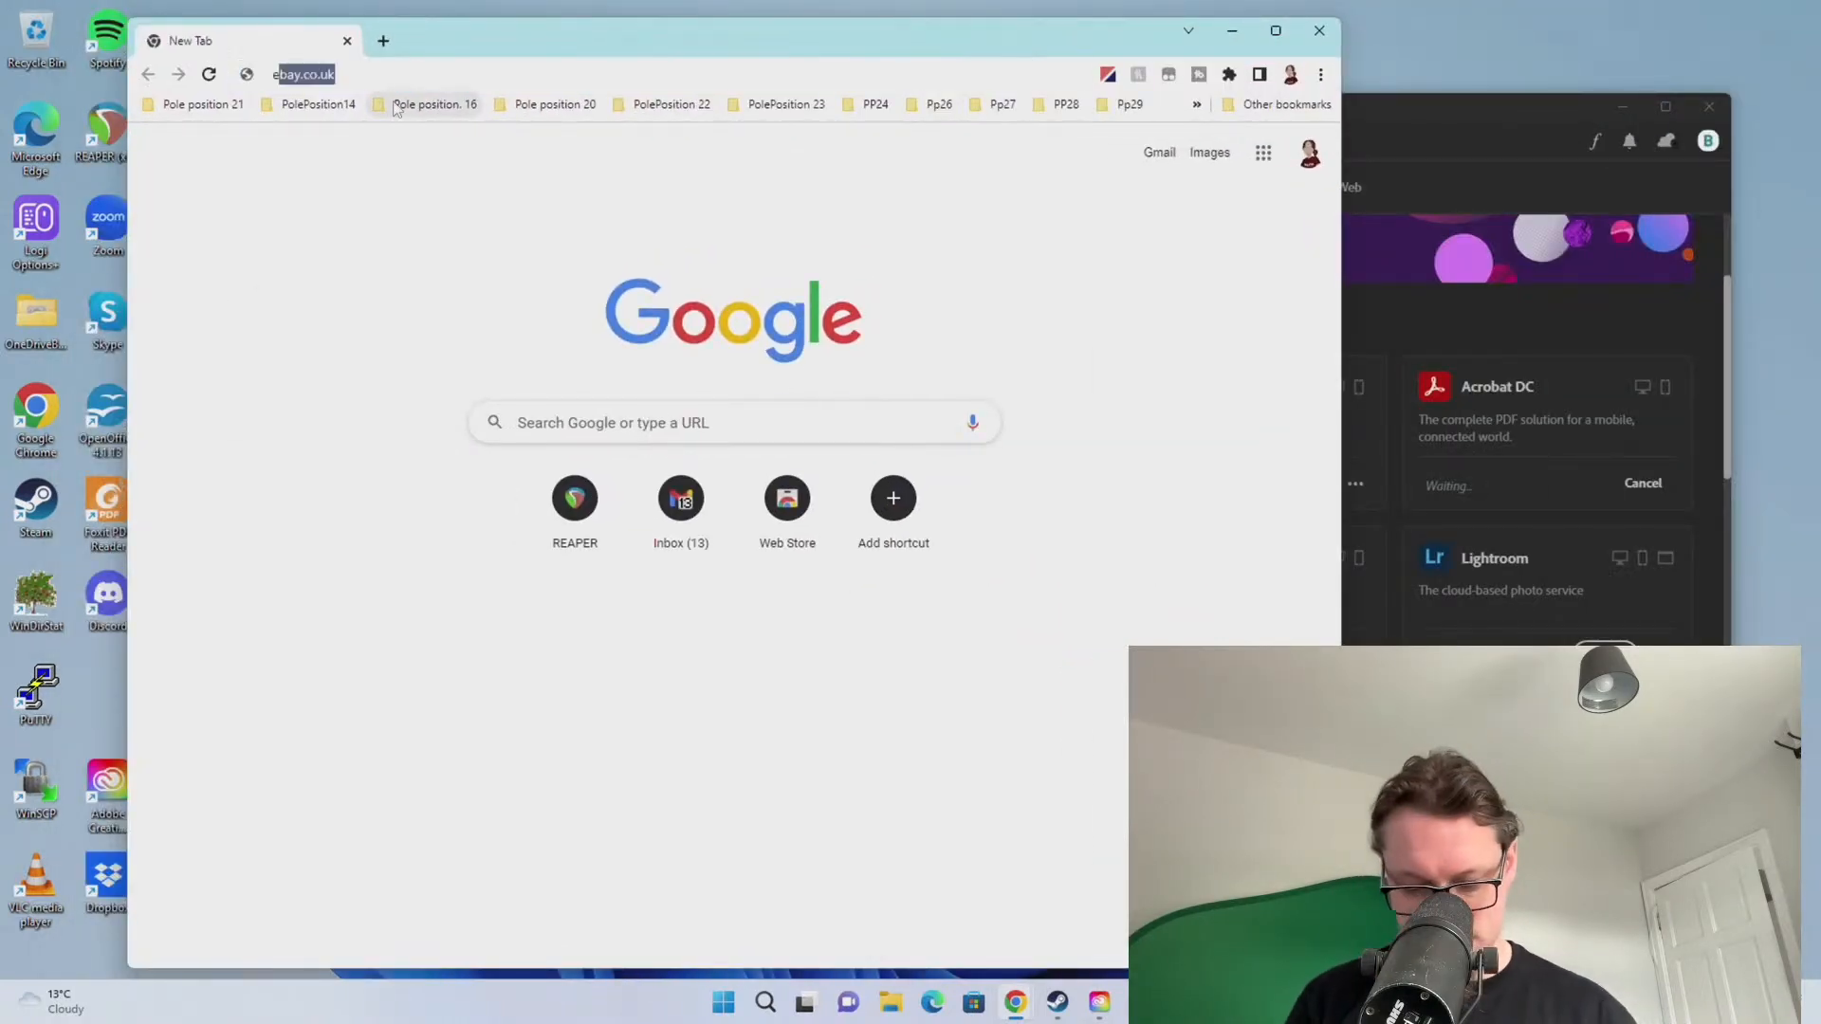
type("si")
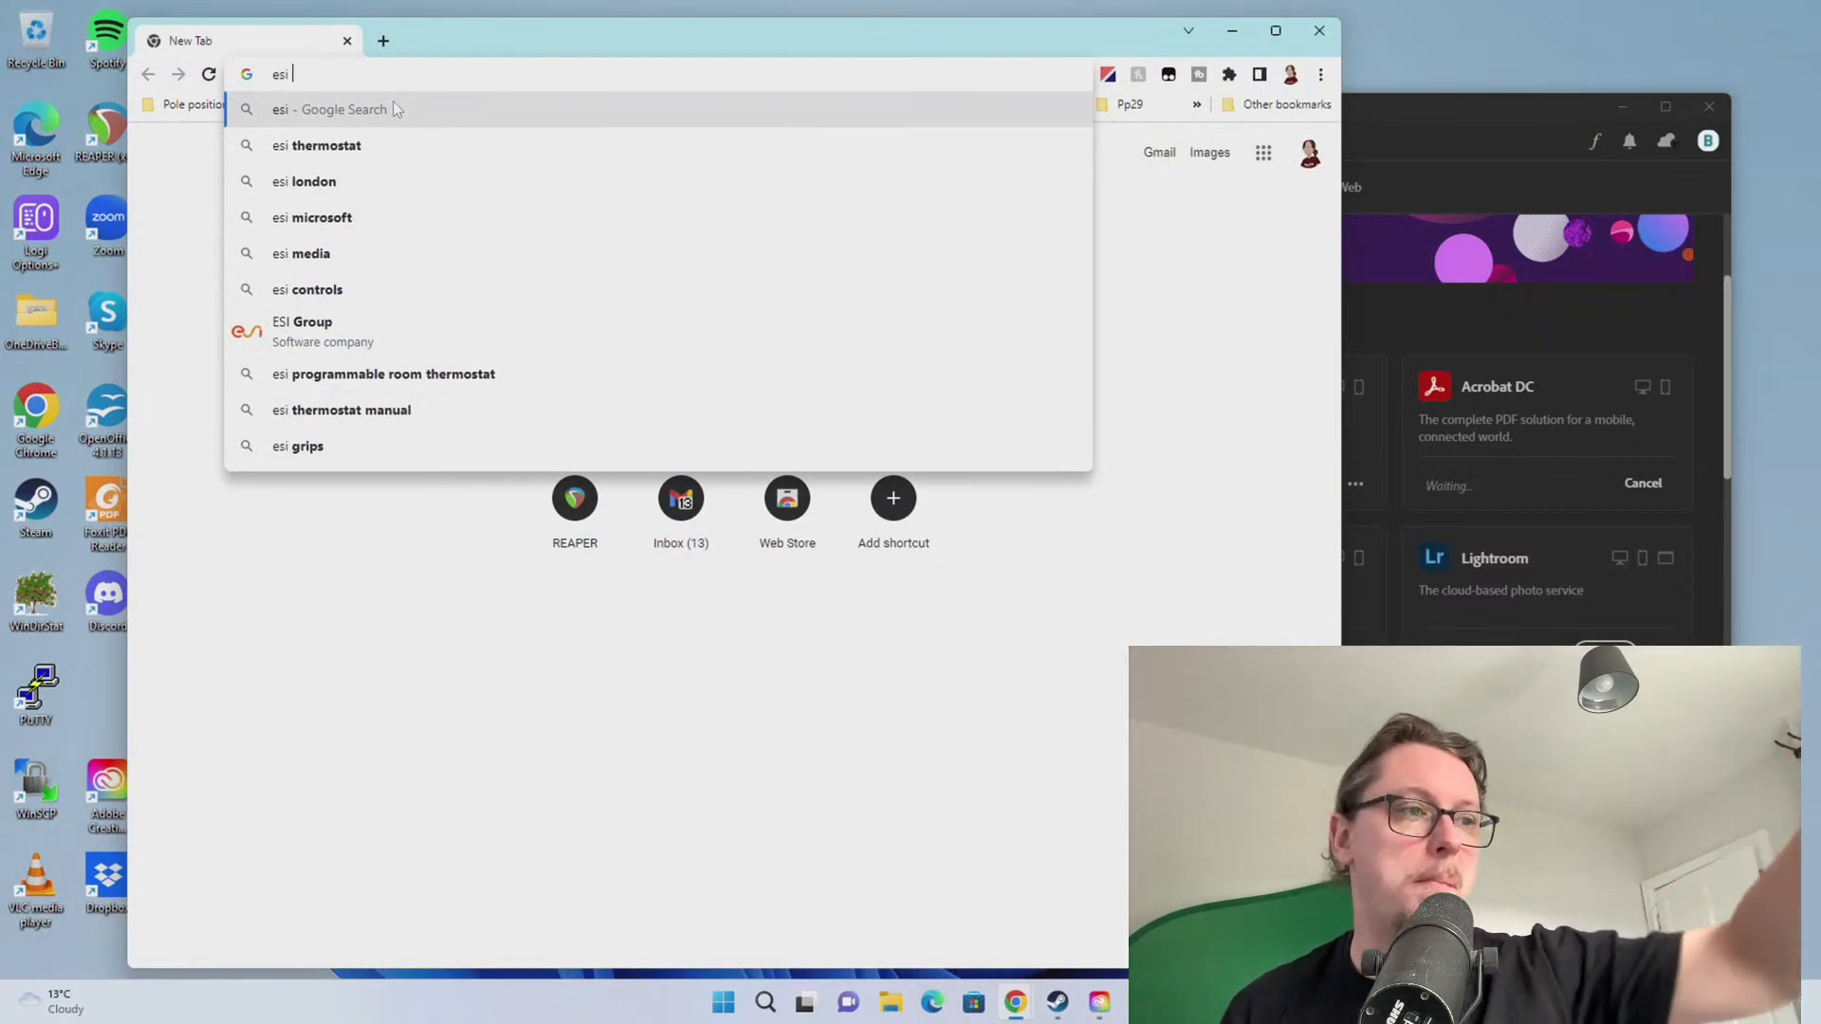
type("m4u")
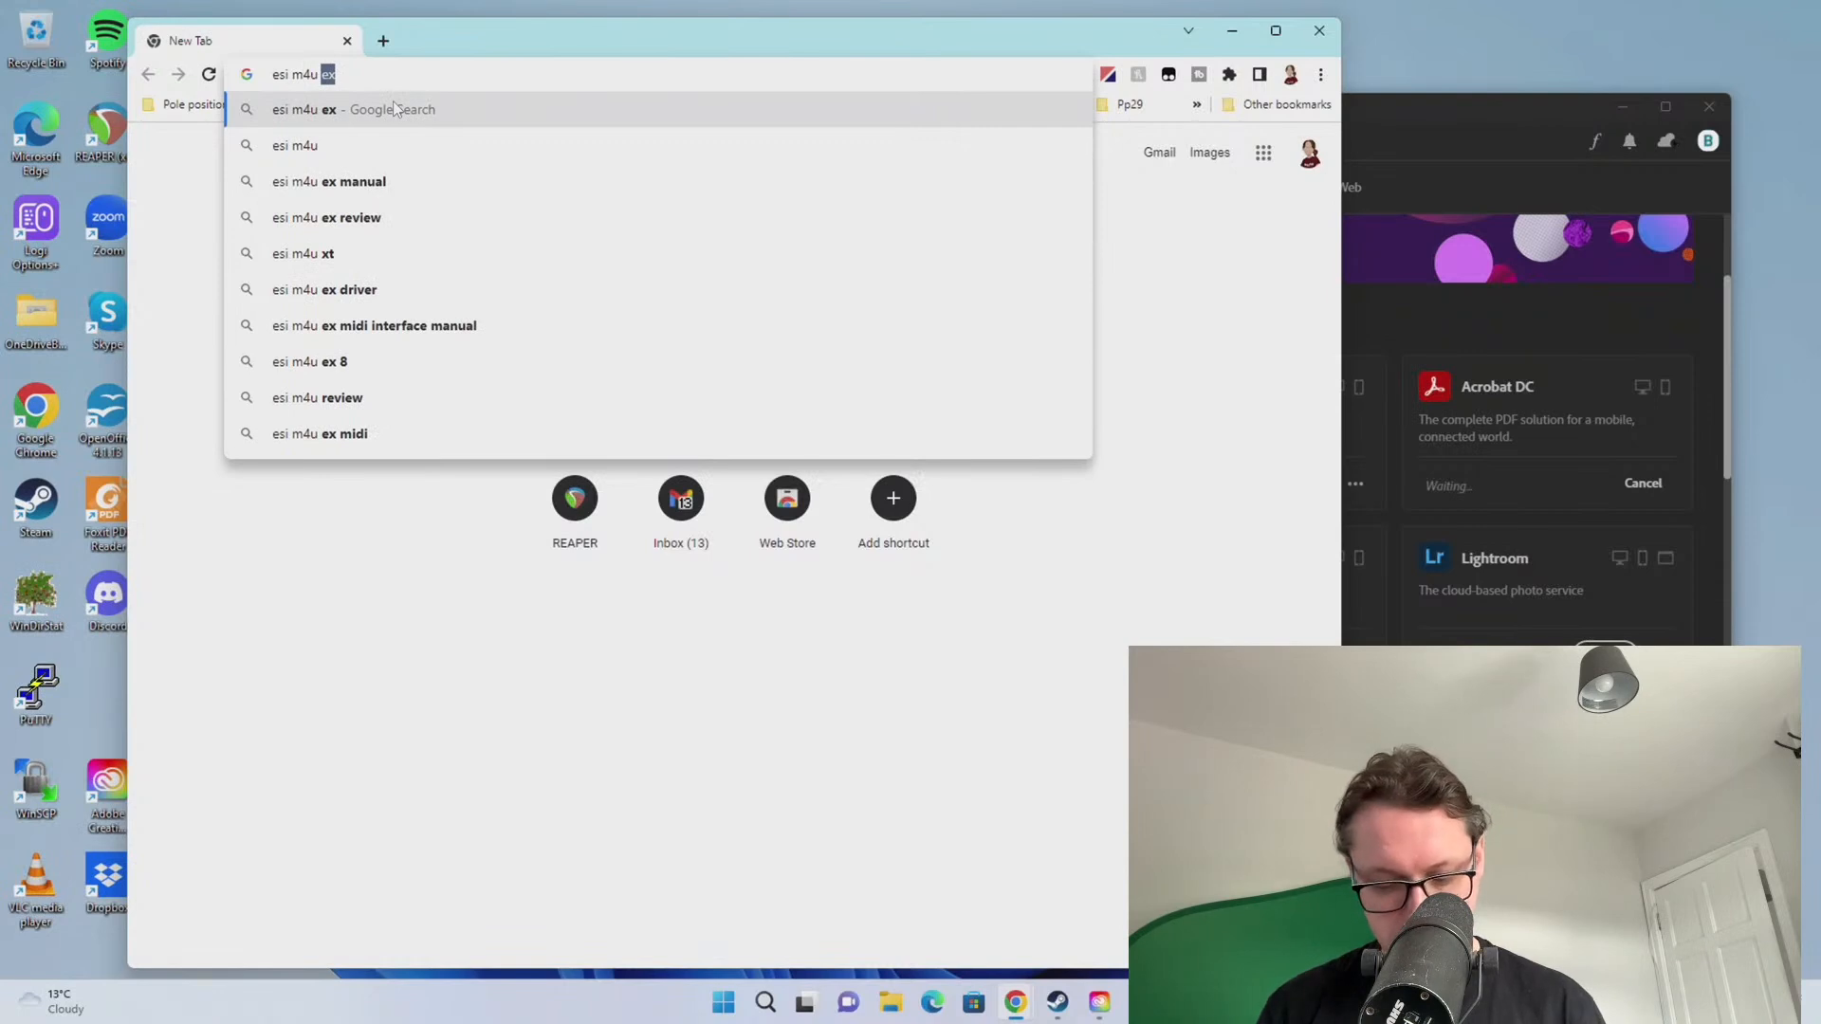
type(" driver")
key("Return")
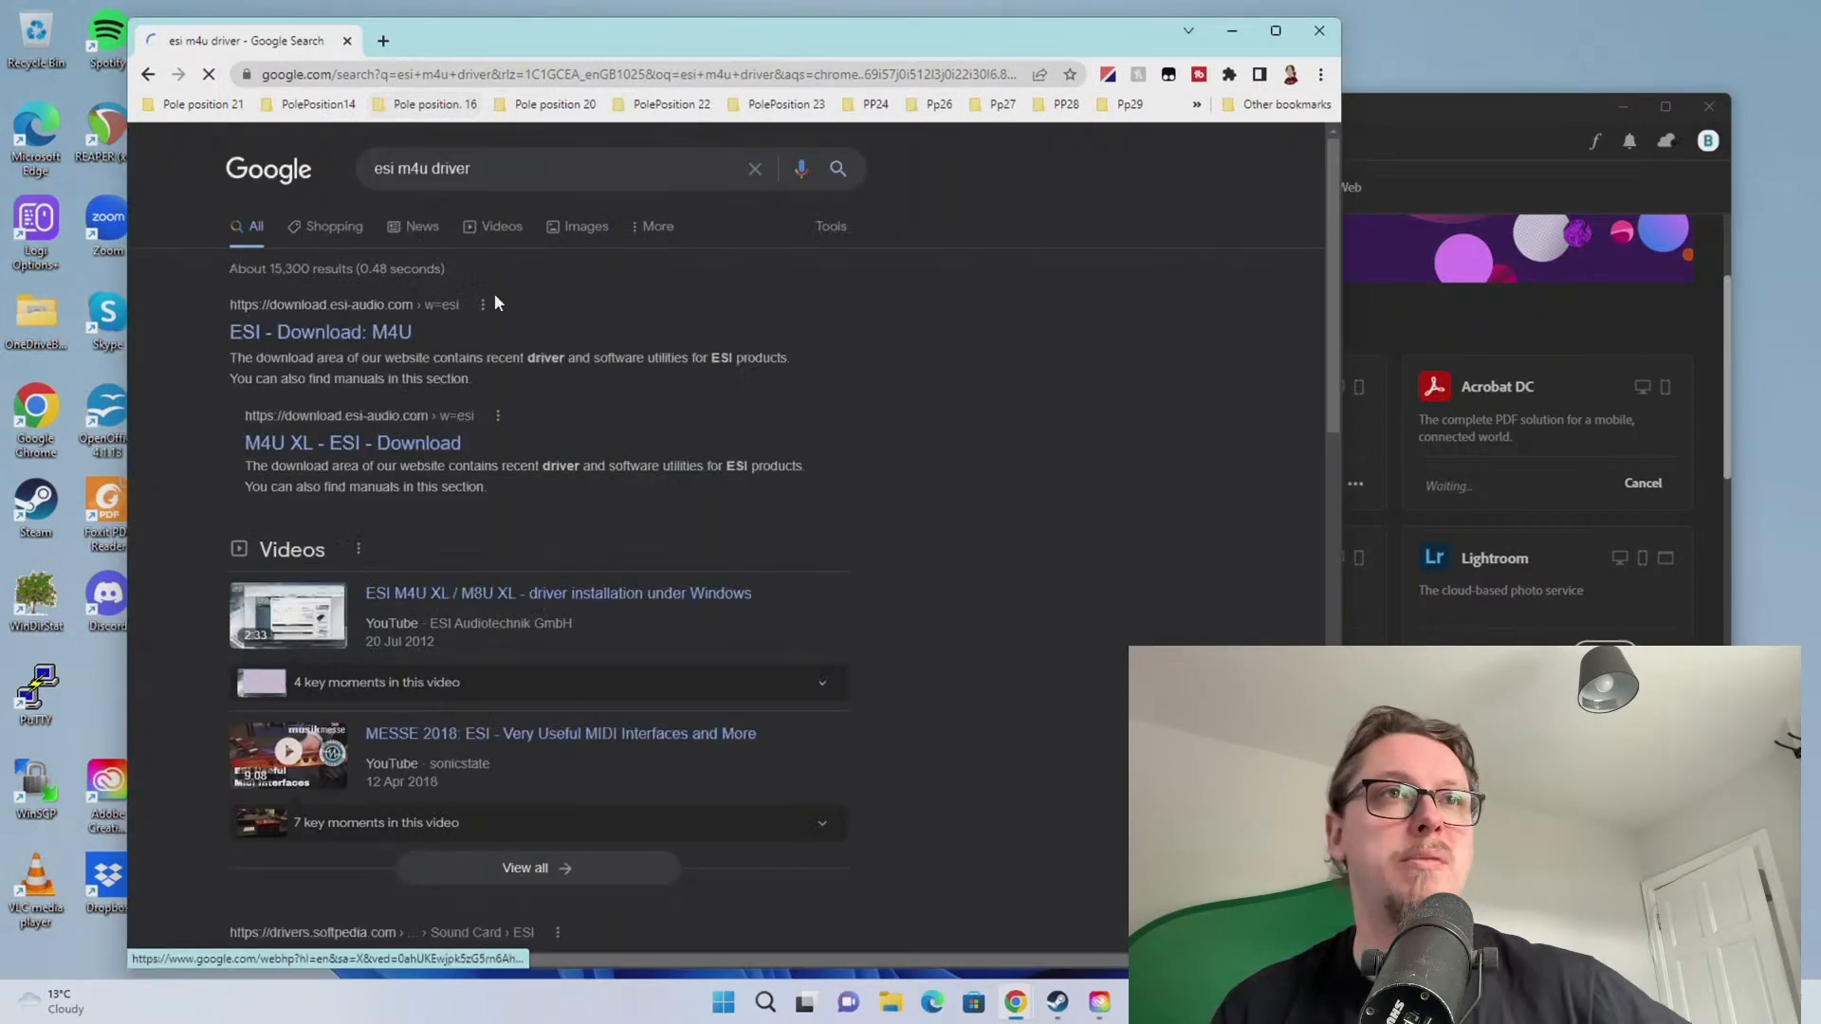
left_click(458, 330)
Set the ESI product to M4U eX and open the ESI_MIDIPort-v1_3.zip driver page
scroll(704, 651, "down", 3)
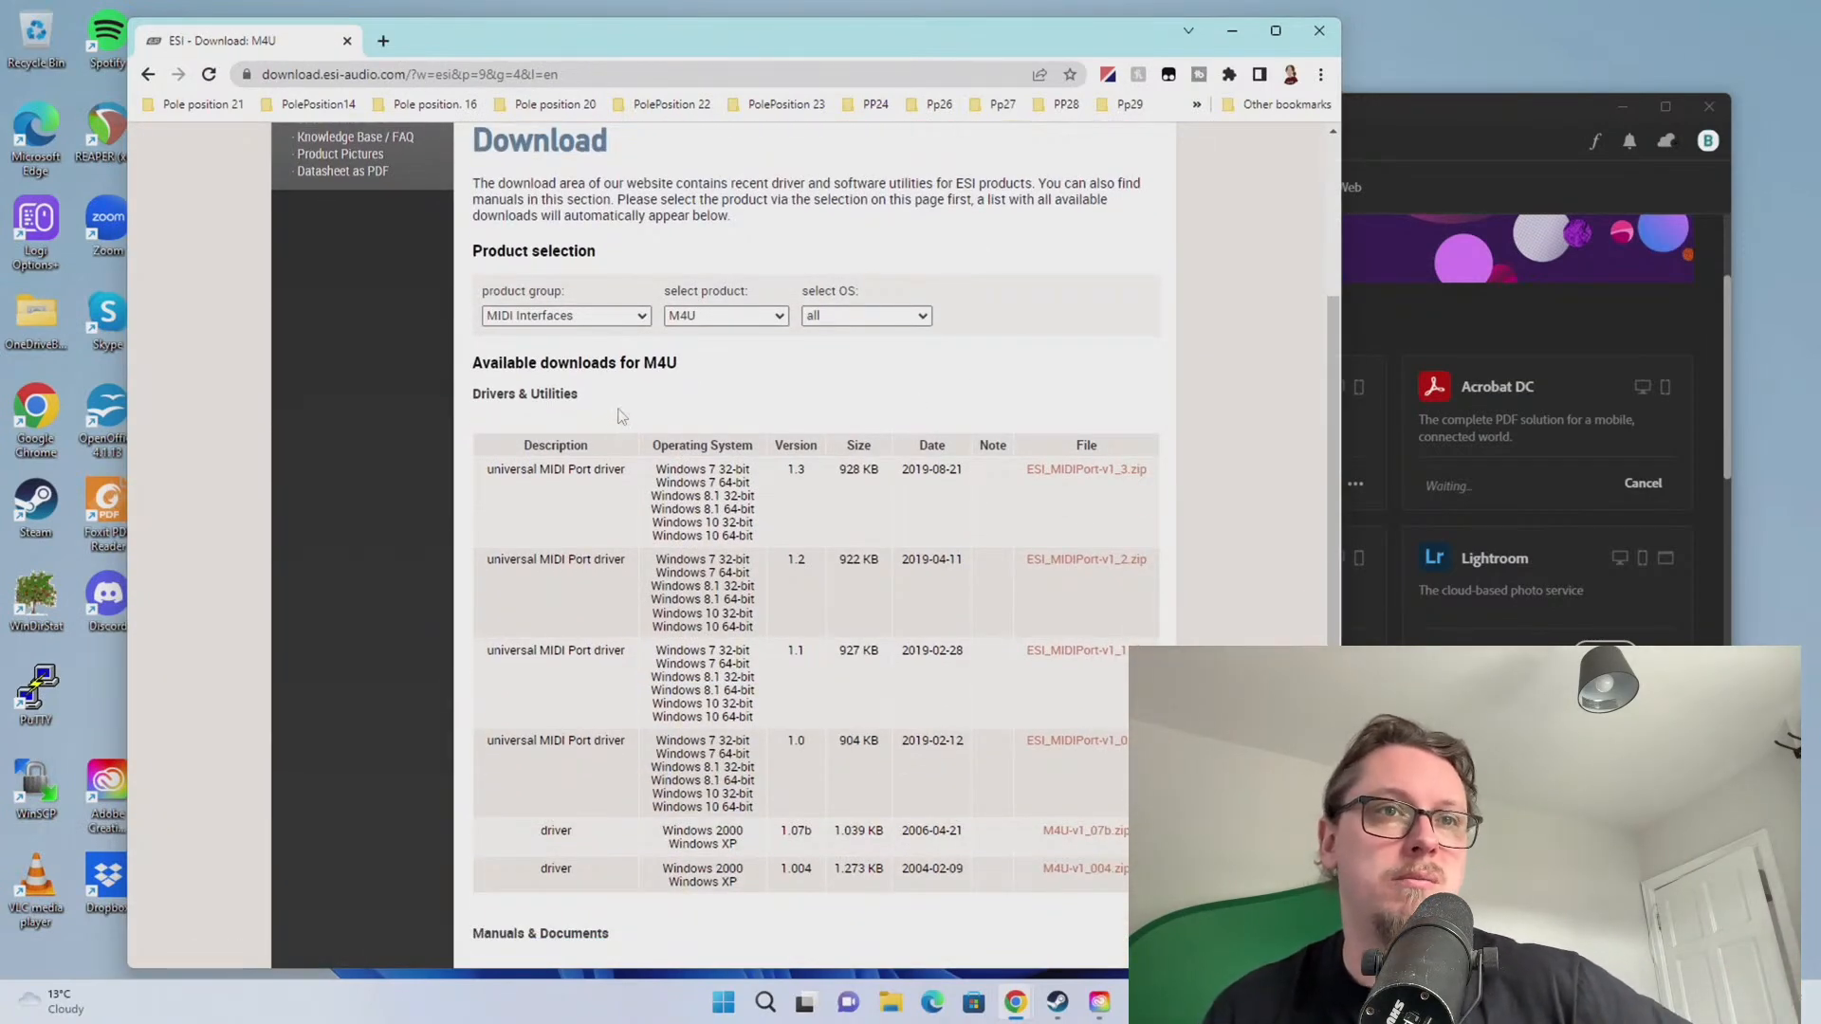
scroll(614, 408, "down", 1)
scroll(637, 432, "up", 2)
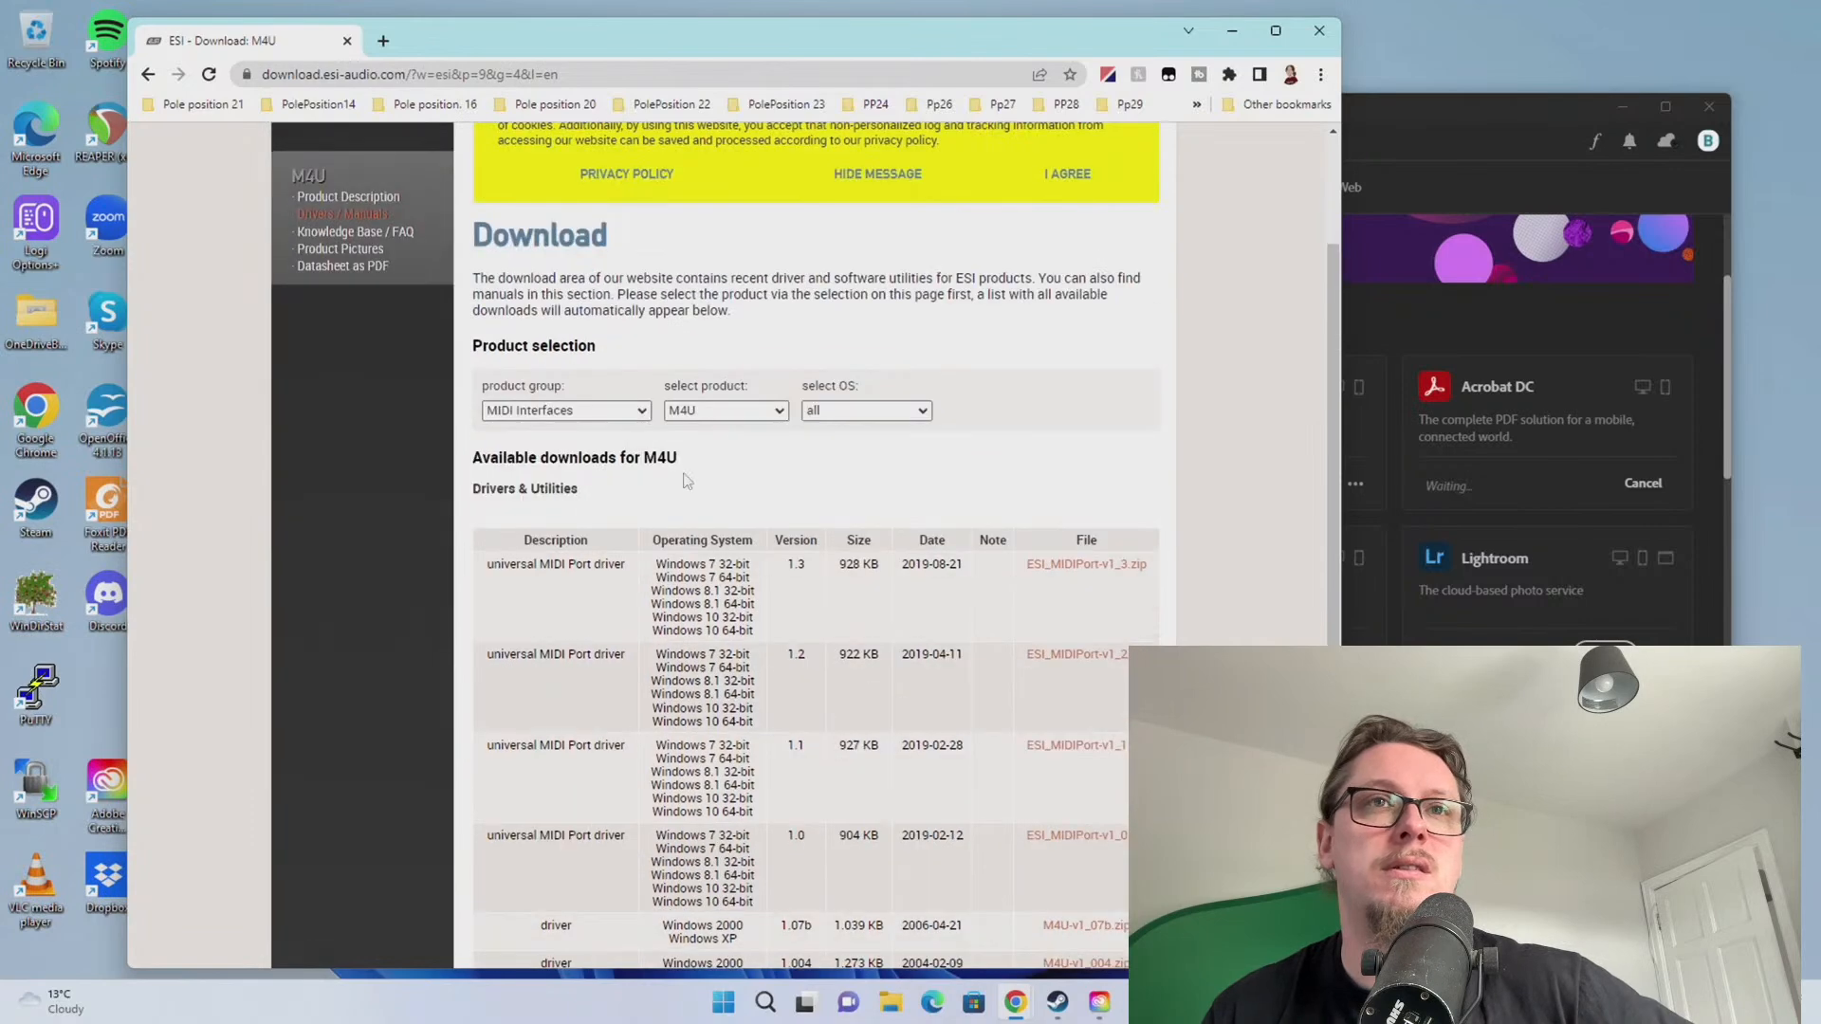
scroll(668, 486, "down", 1)
left_click(682, 322)
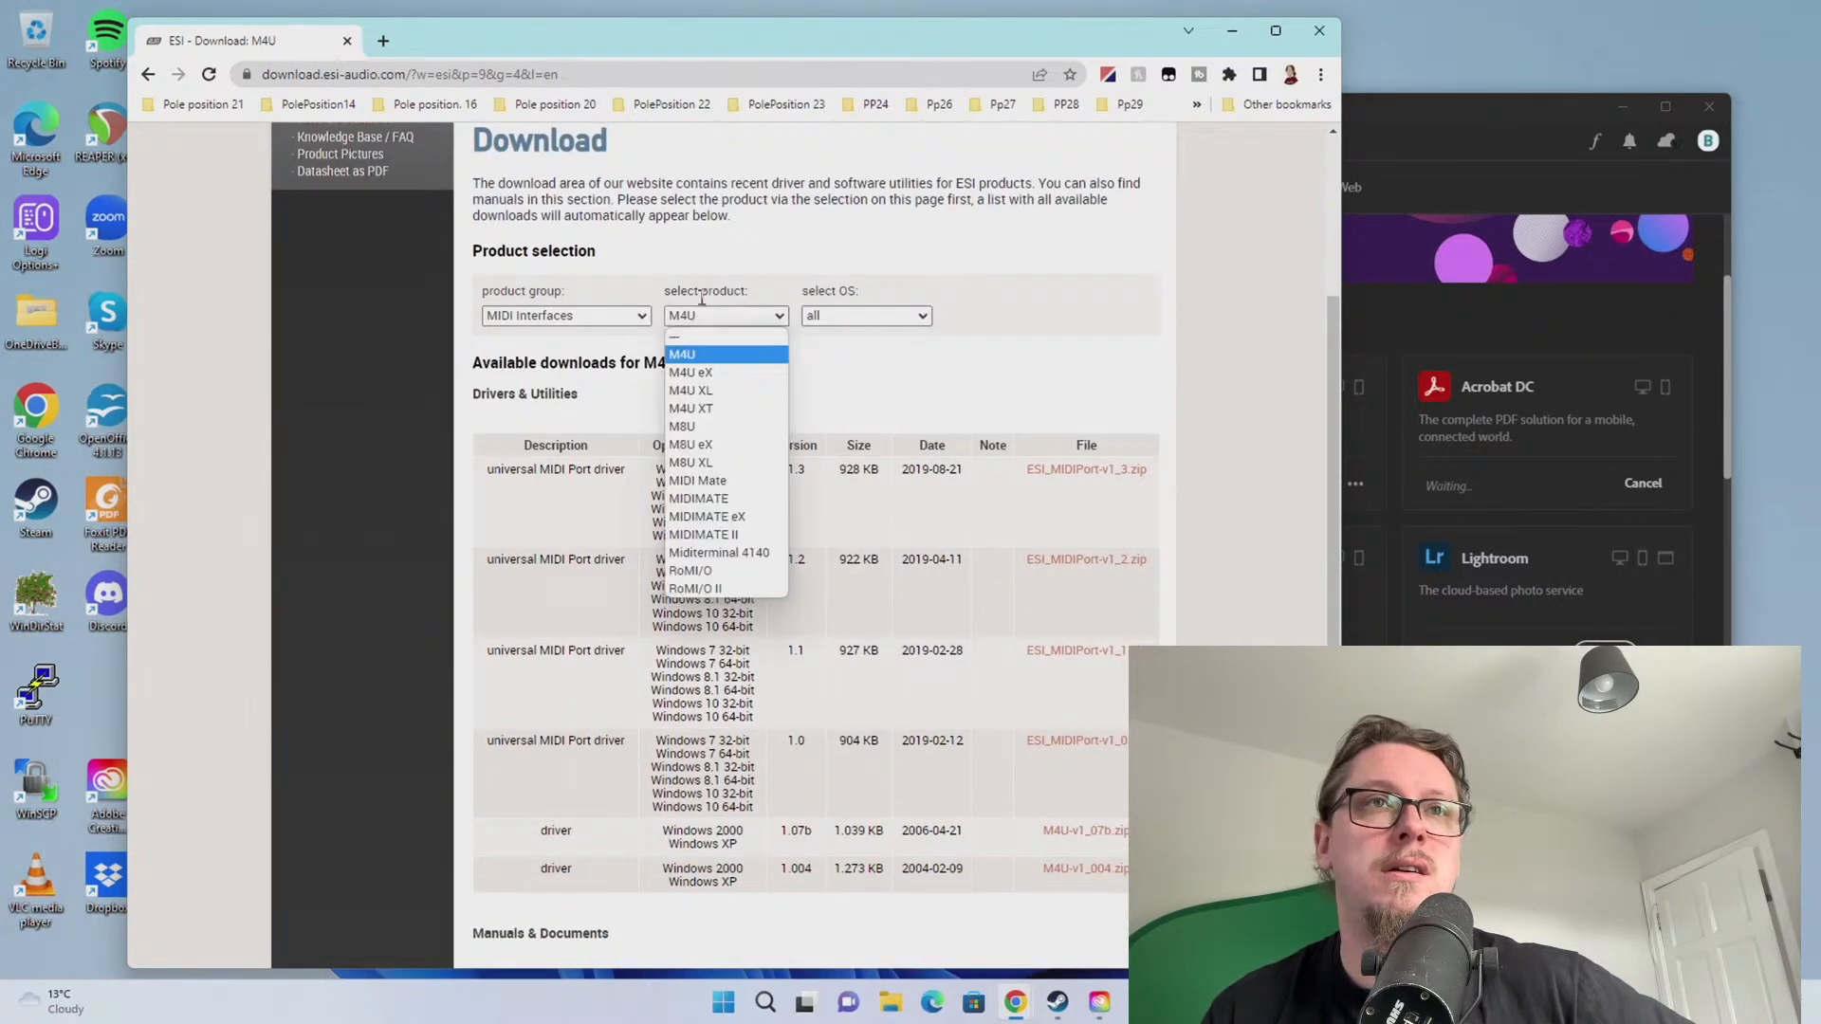
left_click(704, 383)
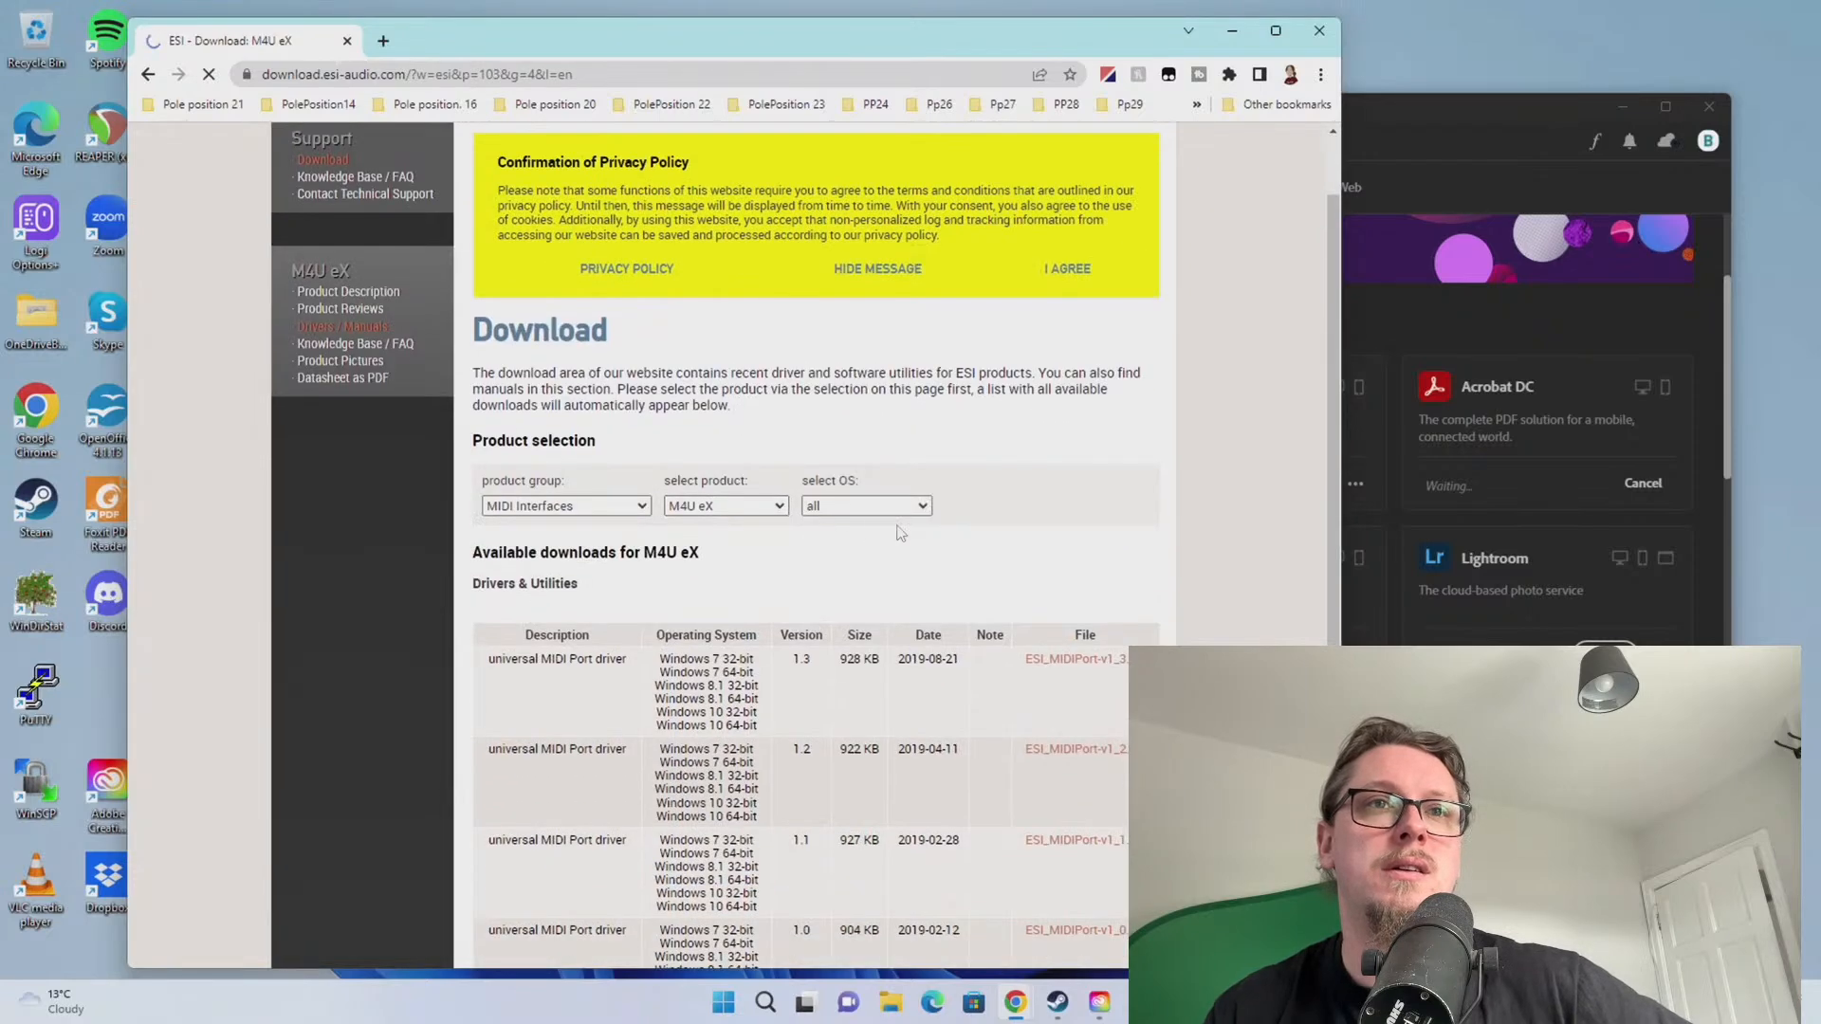
scroll(901, 521, "down", 2)
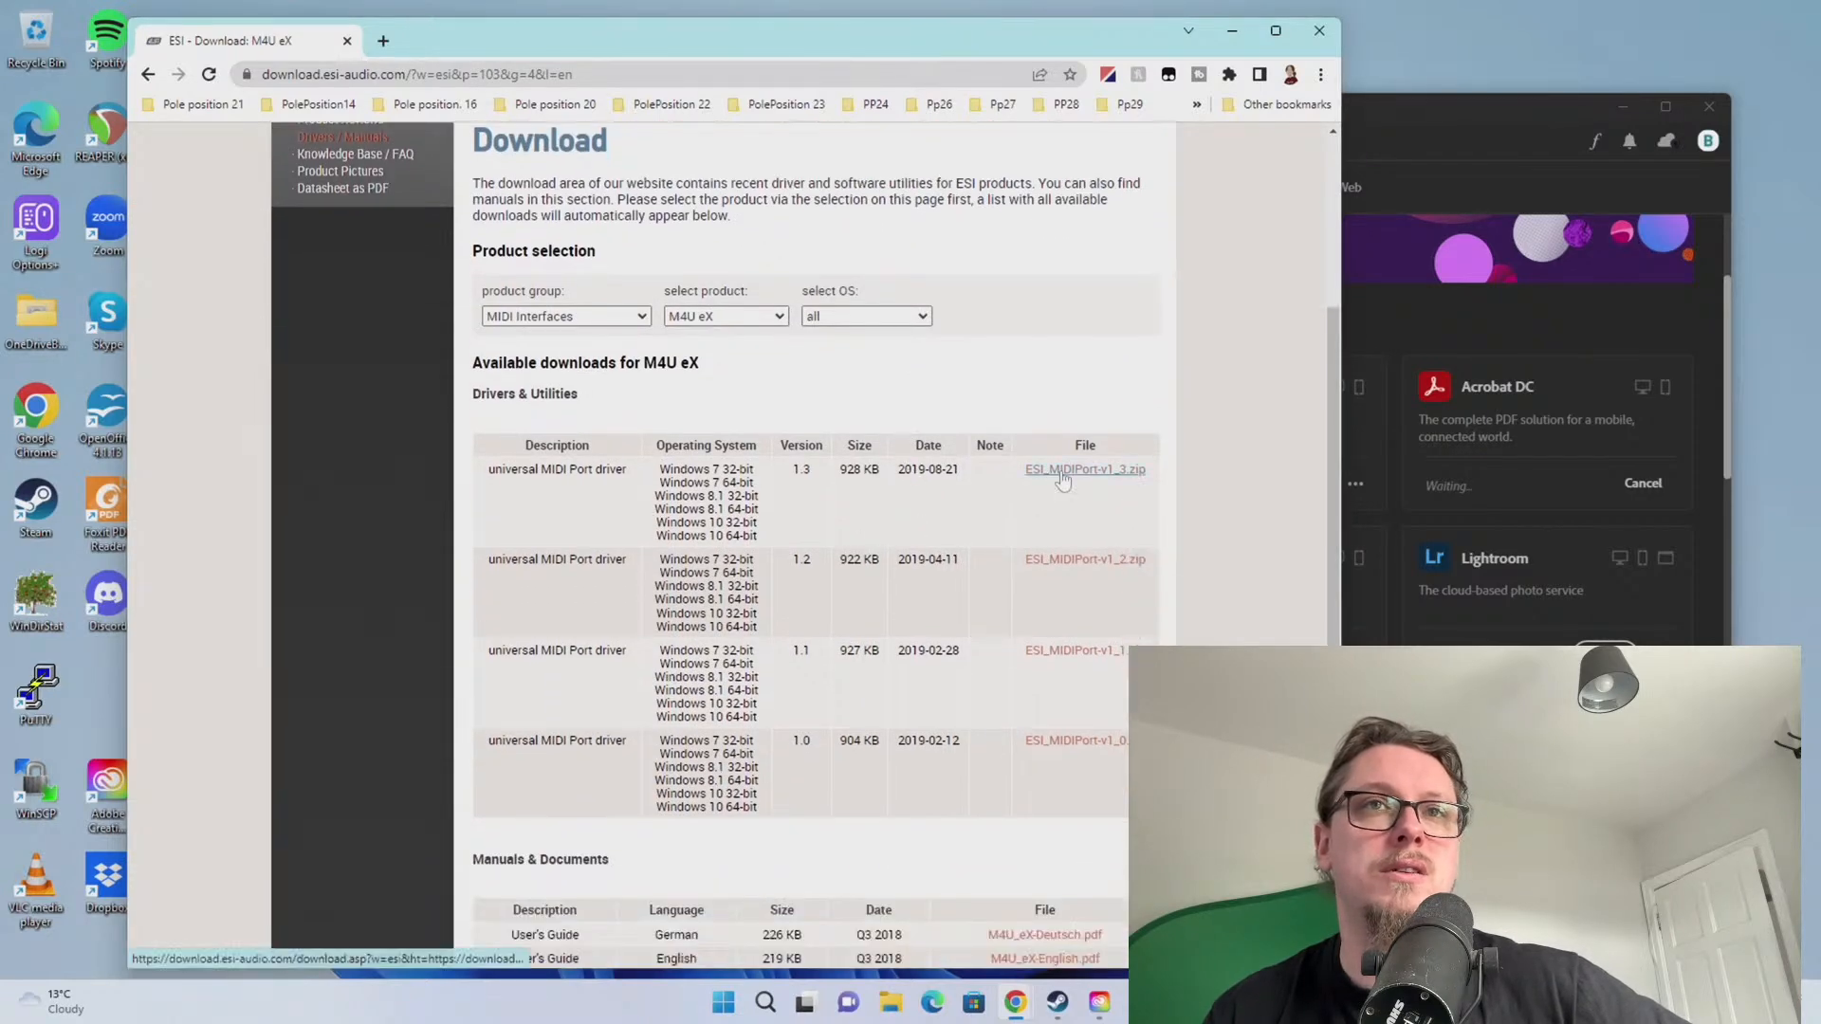
left_click(1062, 481)
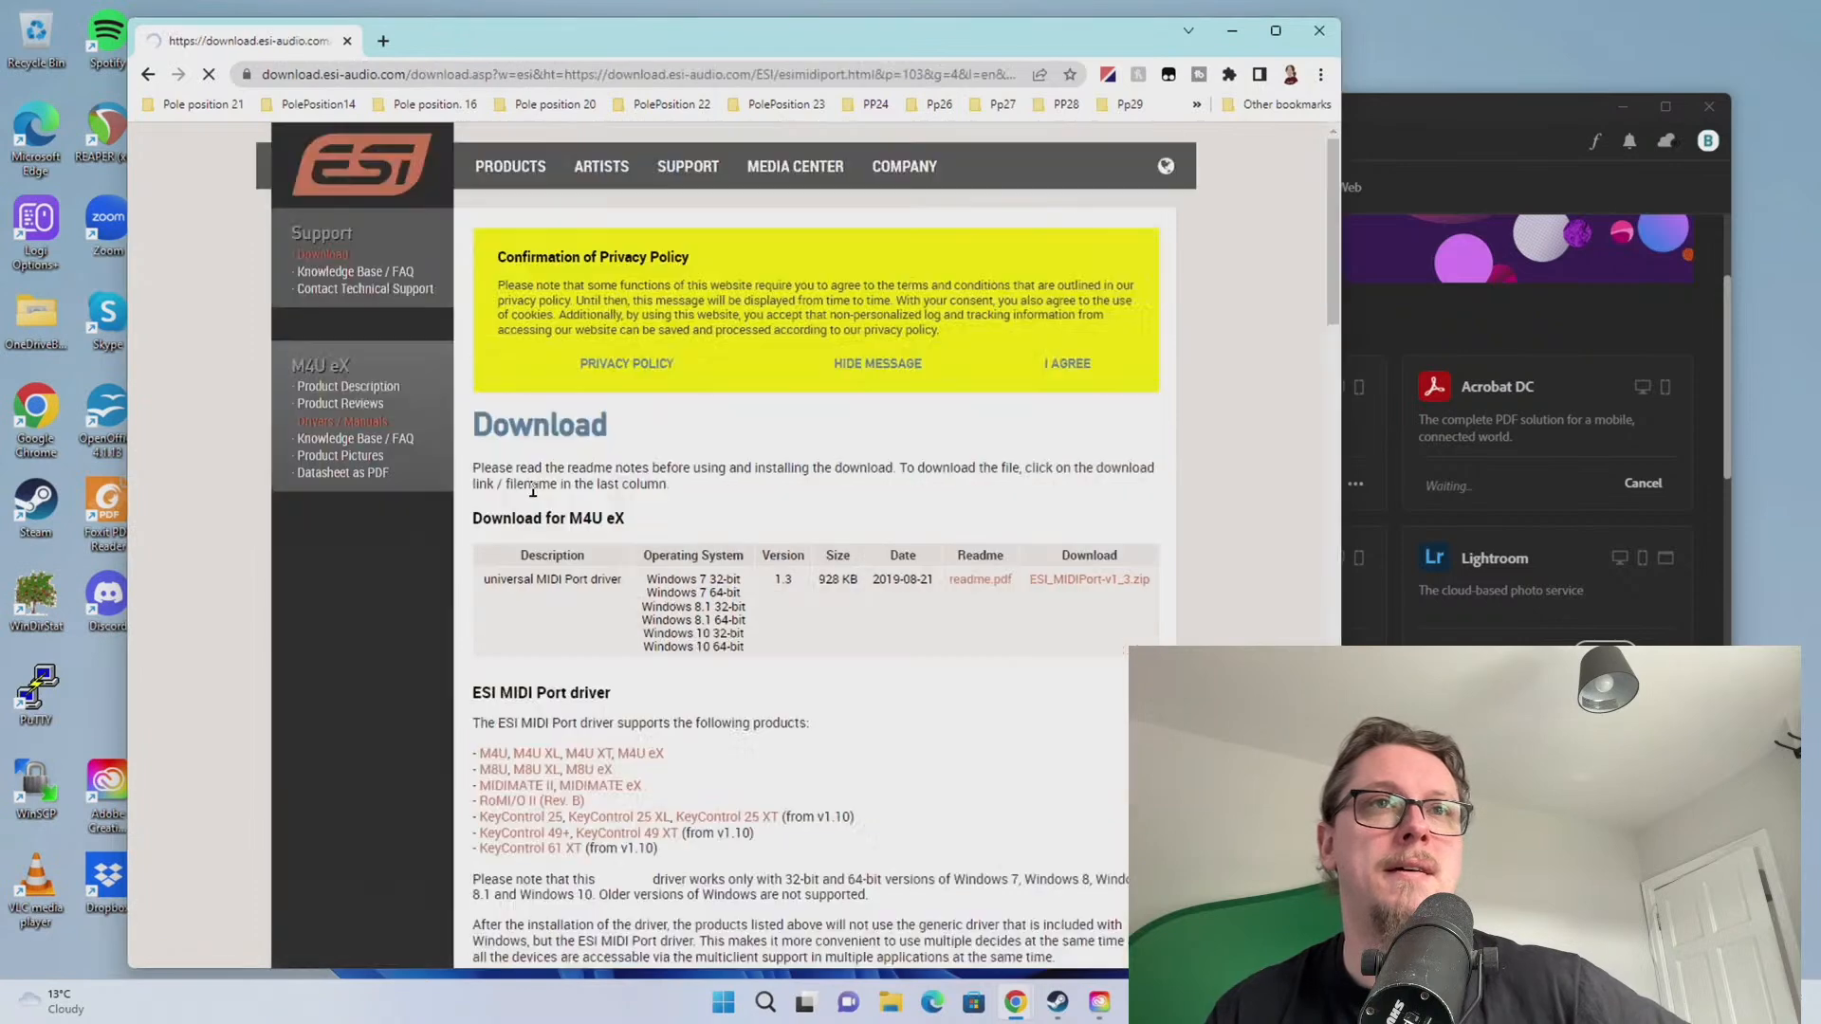
Download ESI_MIDIPort-v1_3.zip and open the downloaded zip
scroll(614, 601, "down", 4)
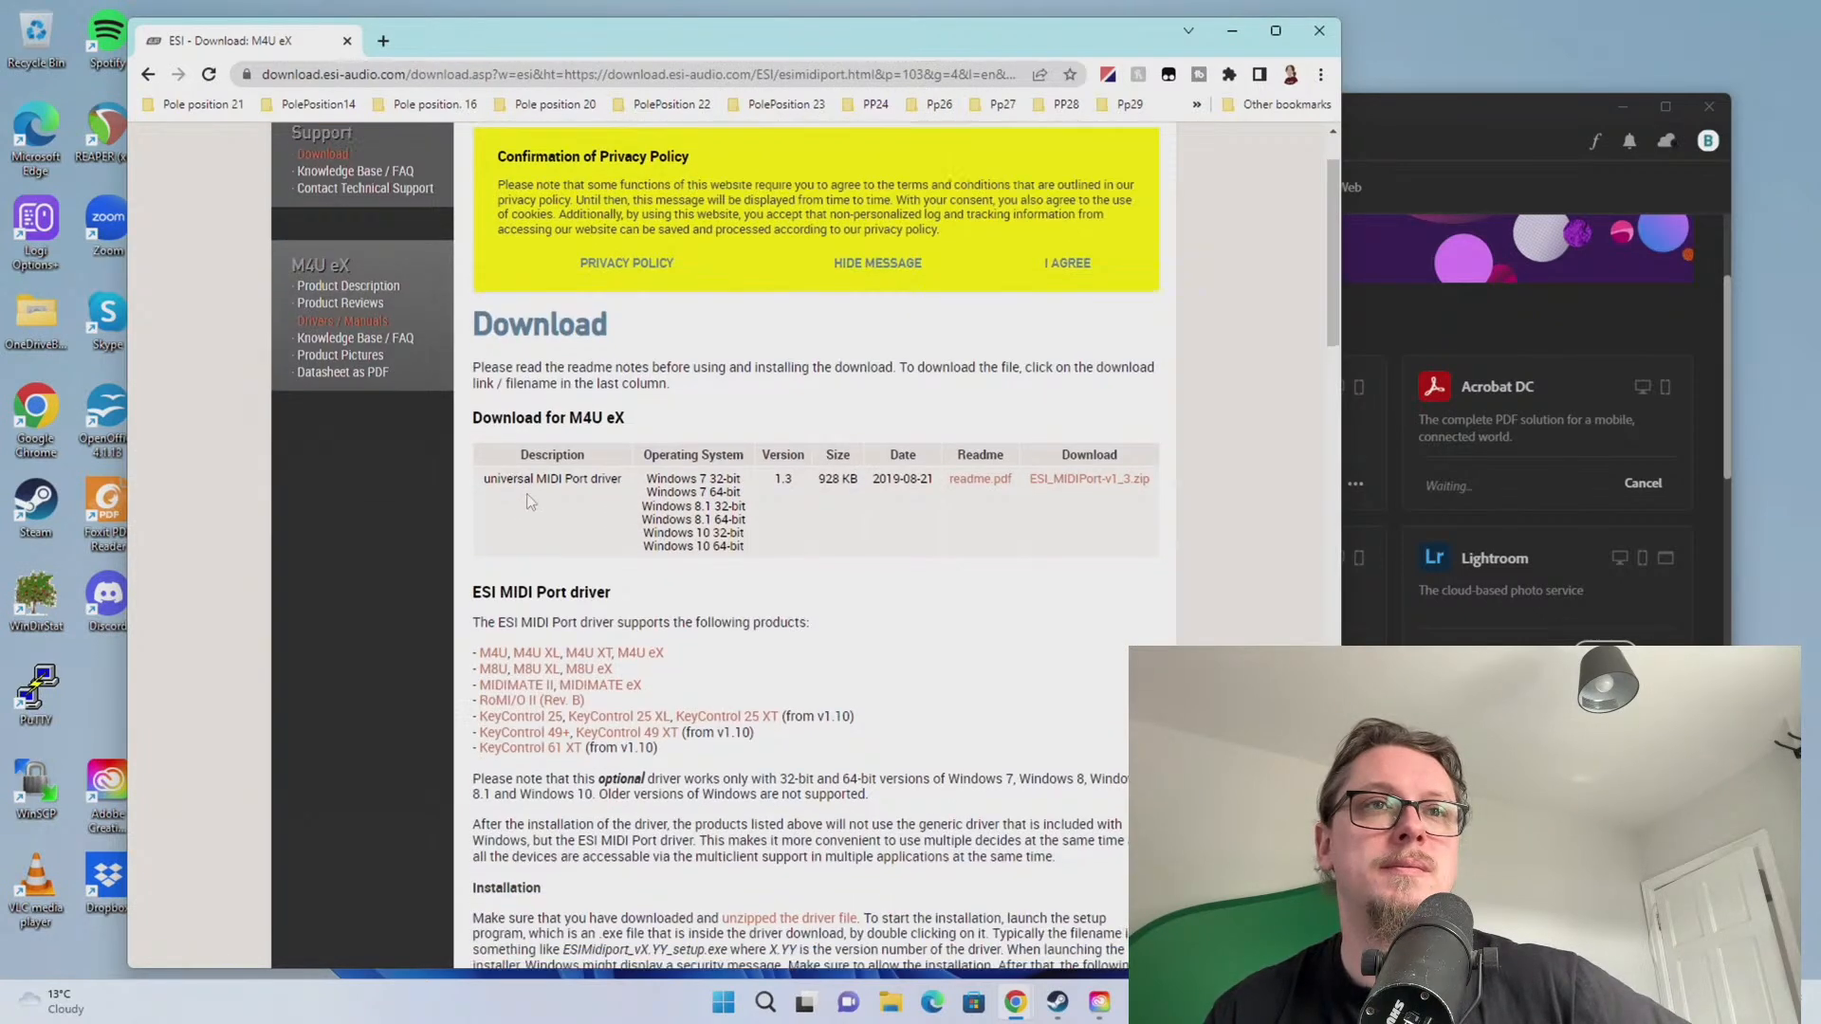
scroll(692, 531, "down", 1)
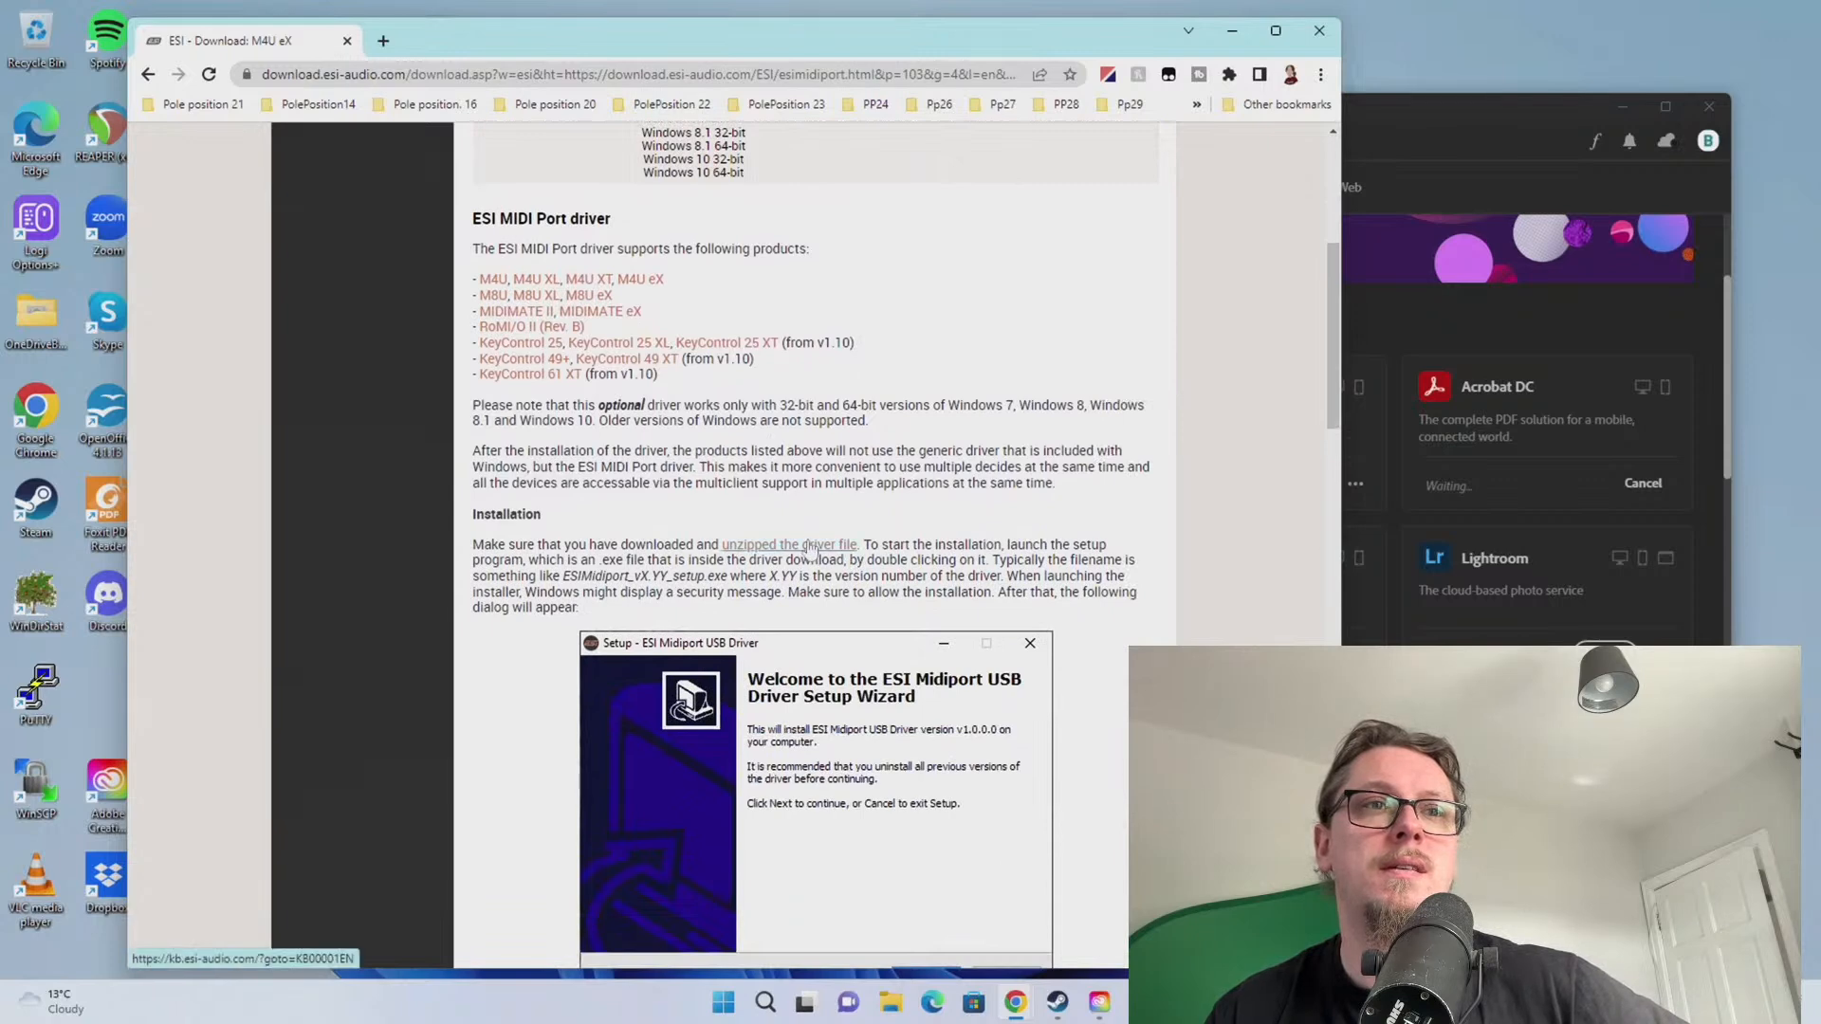
scroll(811, 550, "down", 15)
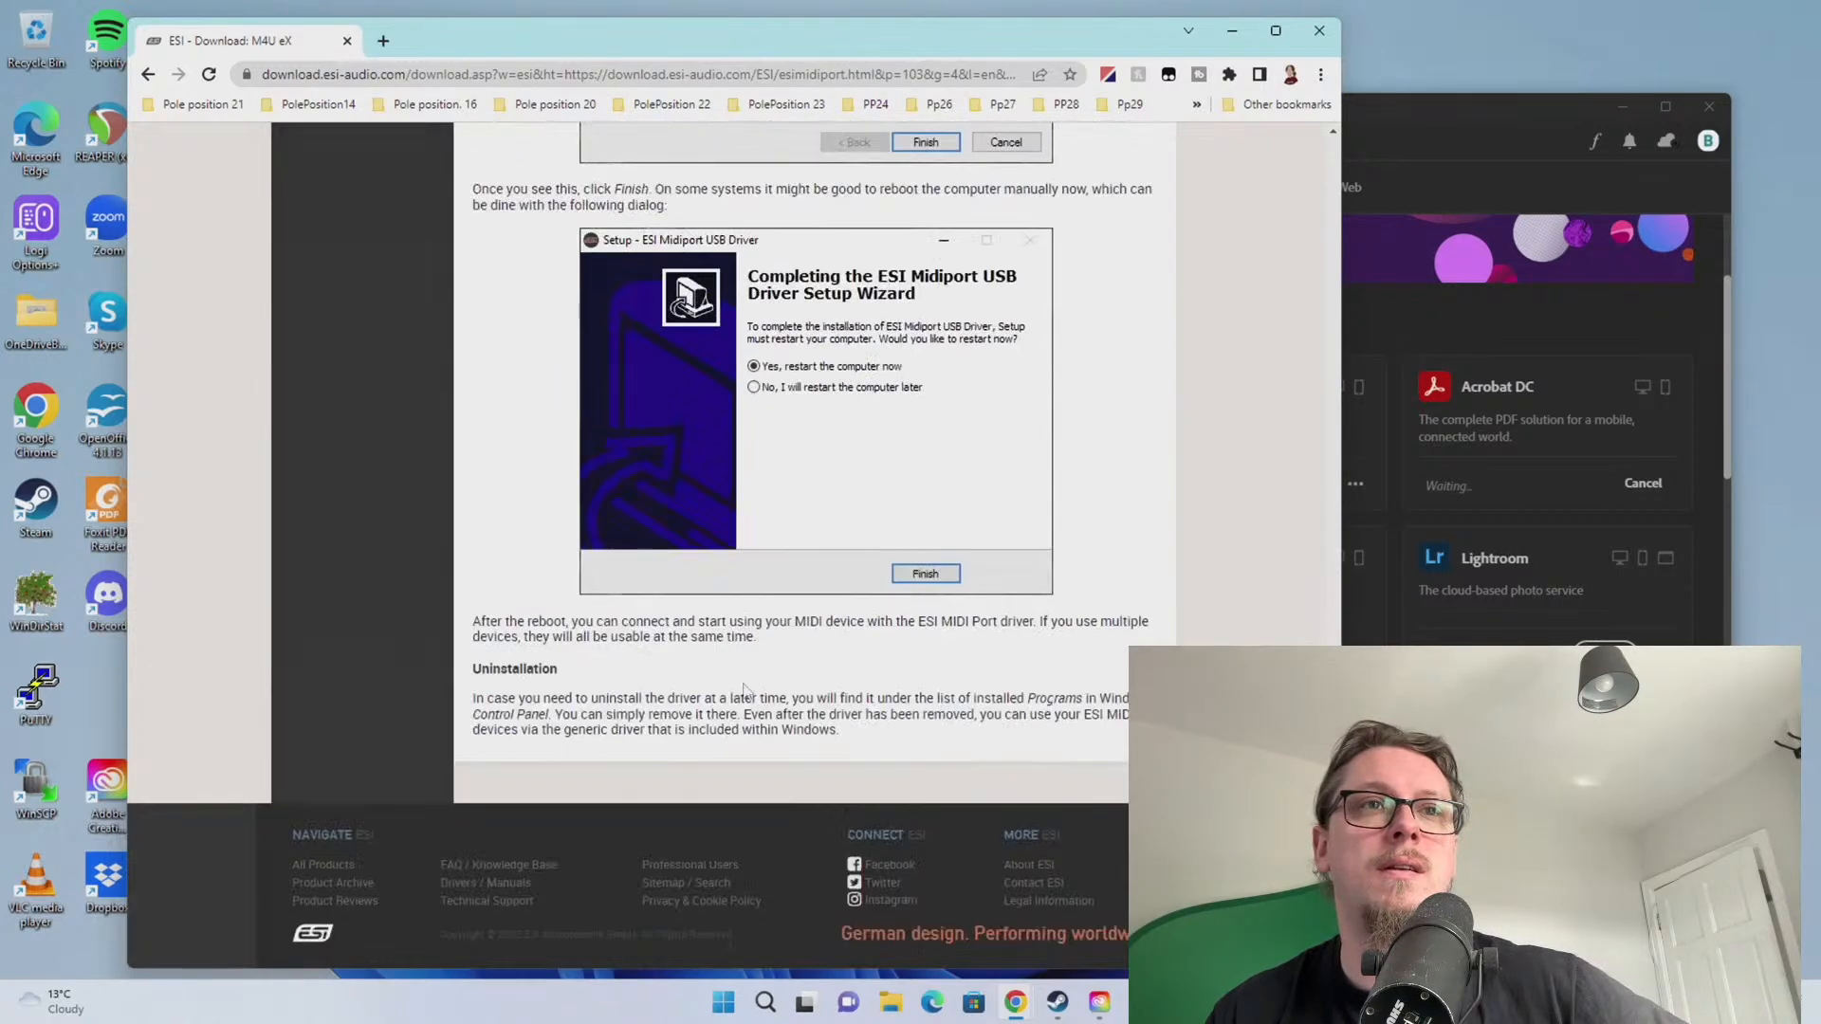
scroll(744, 689, "up", 20)
left_click(1082, 582)
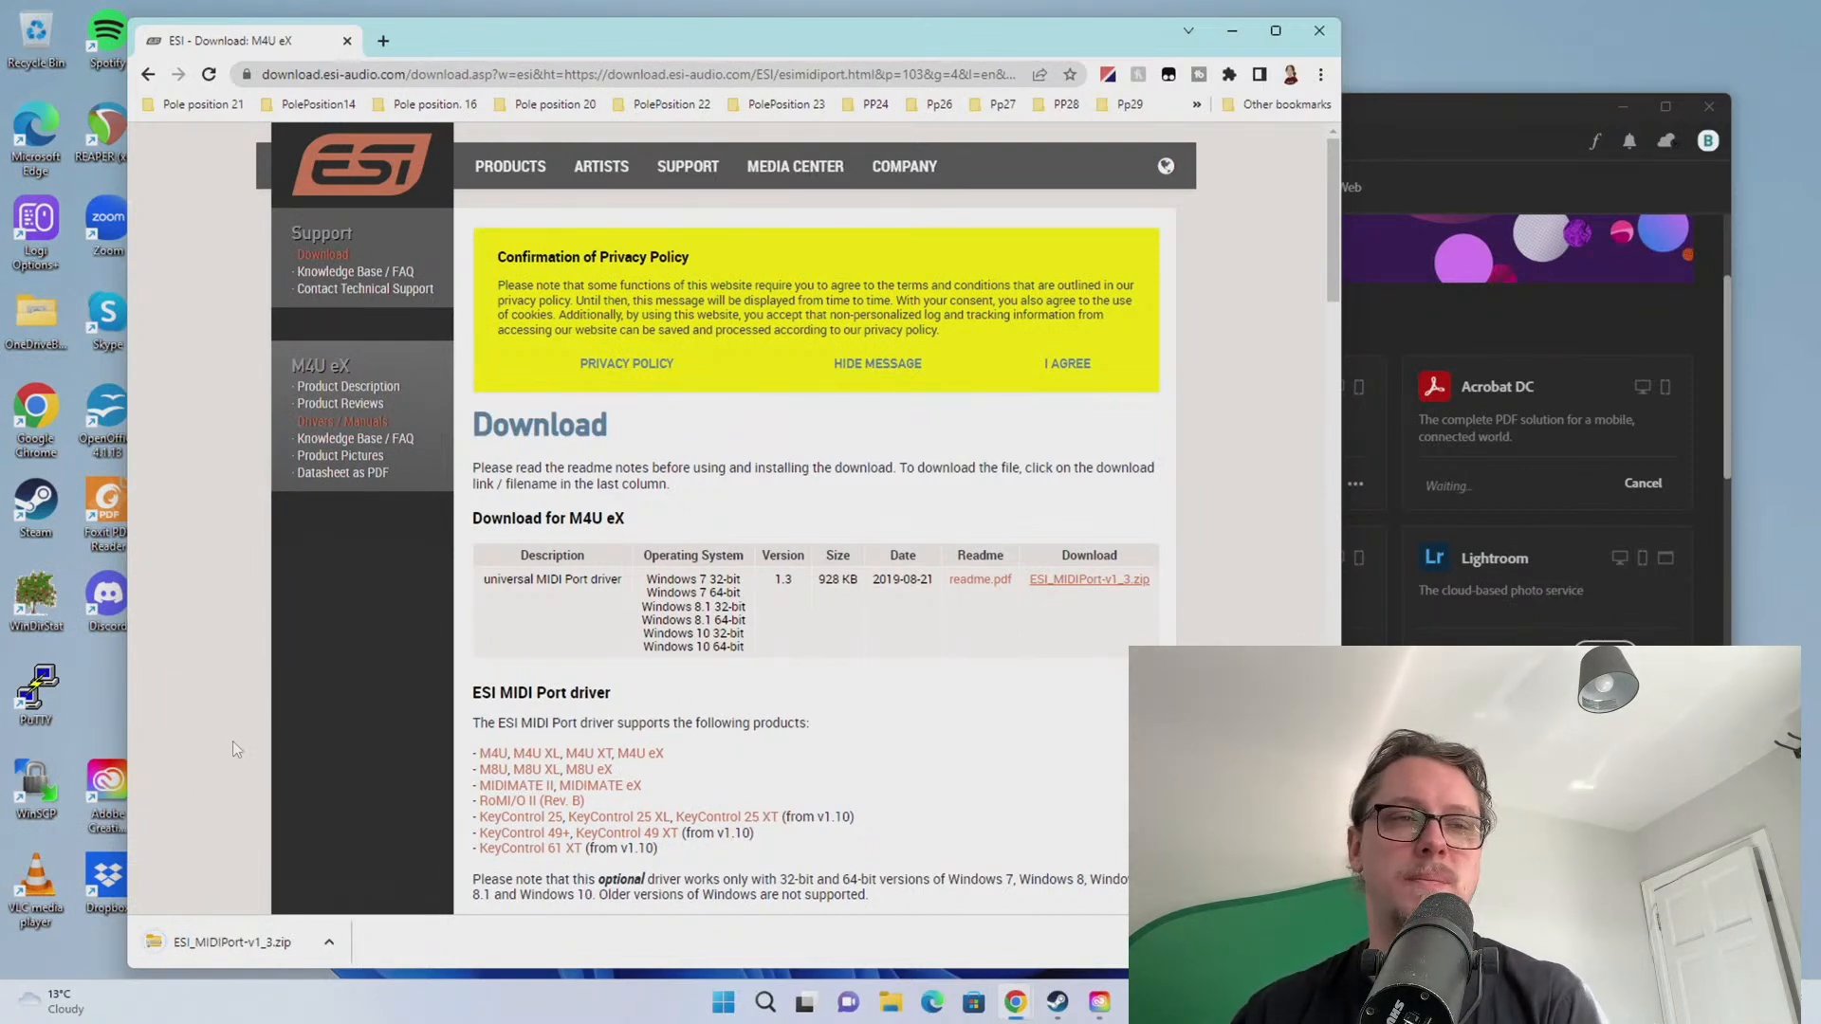
left_click(234, 943)
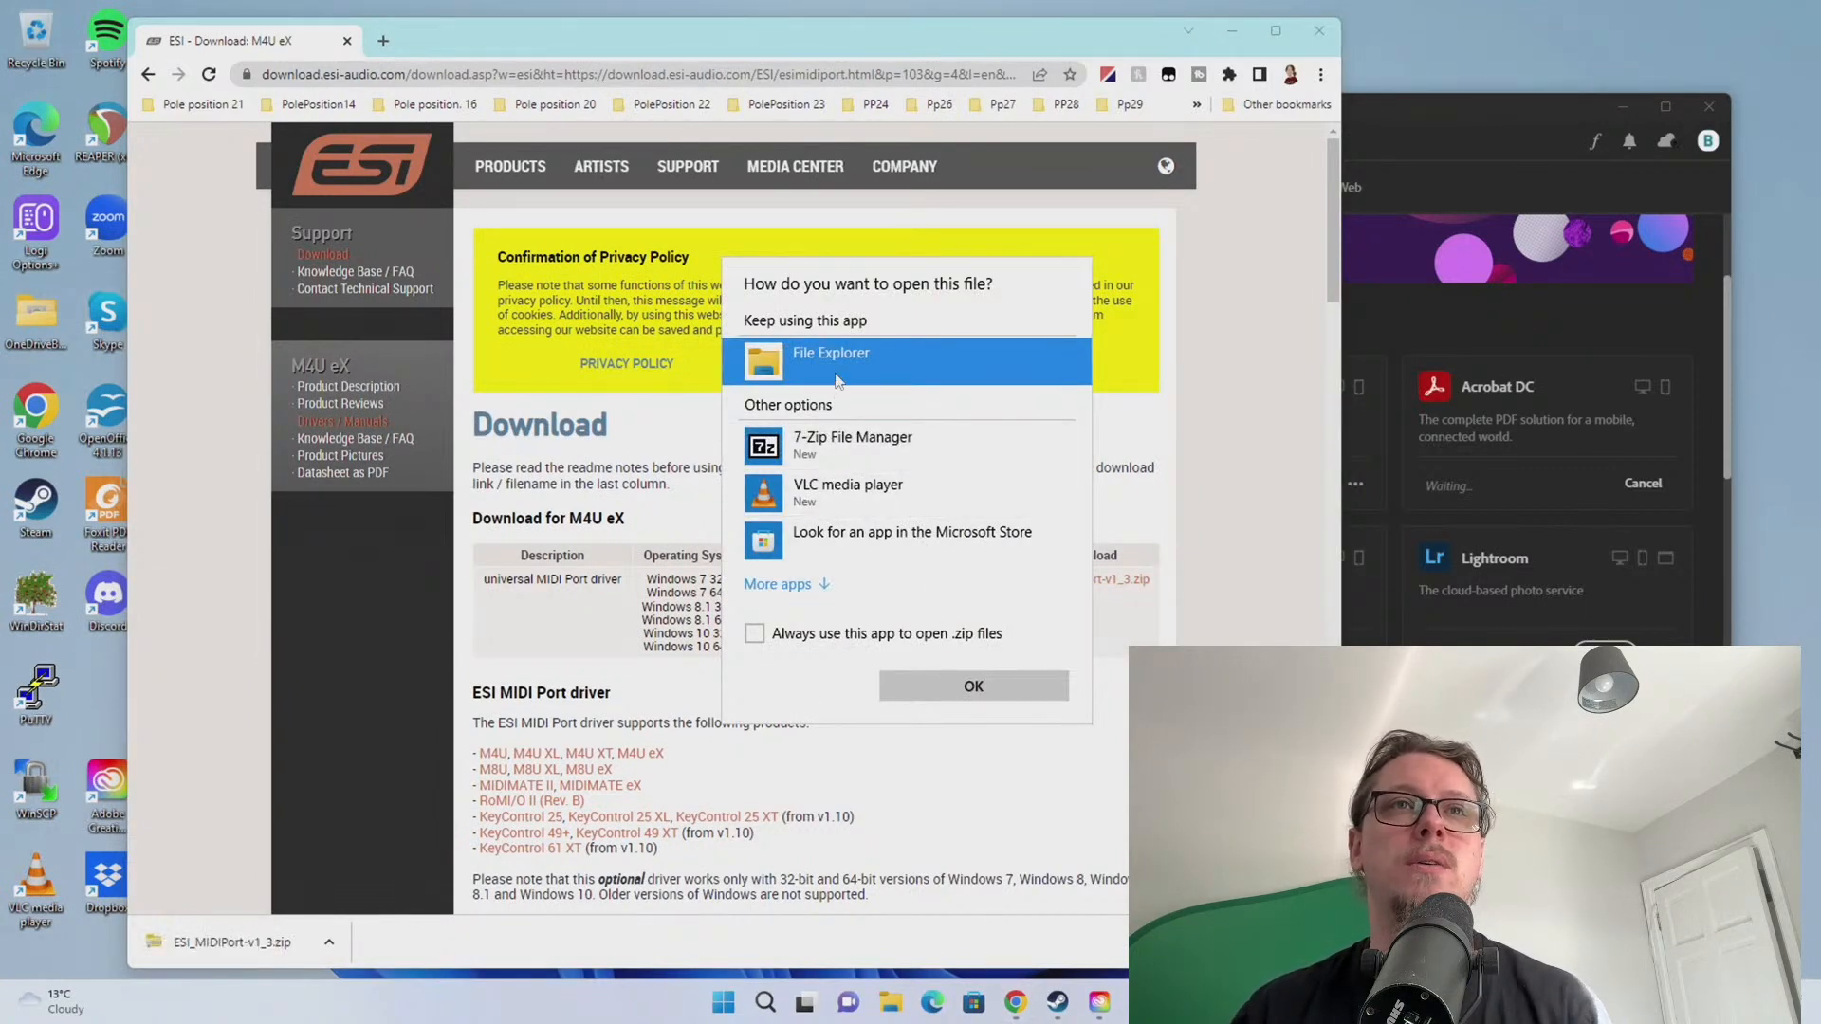
Open the downloaded zip and launch ESIMidiport_v1.30_setup, approving the run and permission prompts
double_click(828, 375)
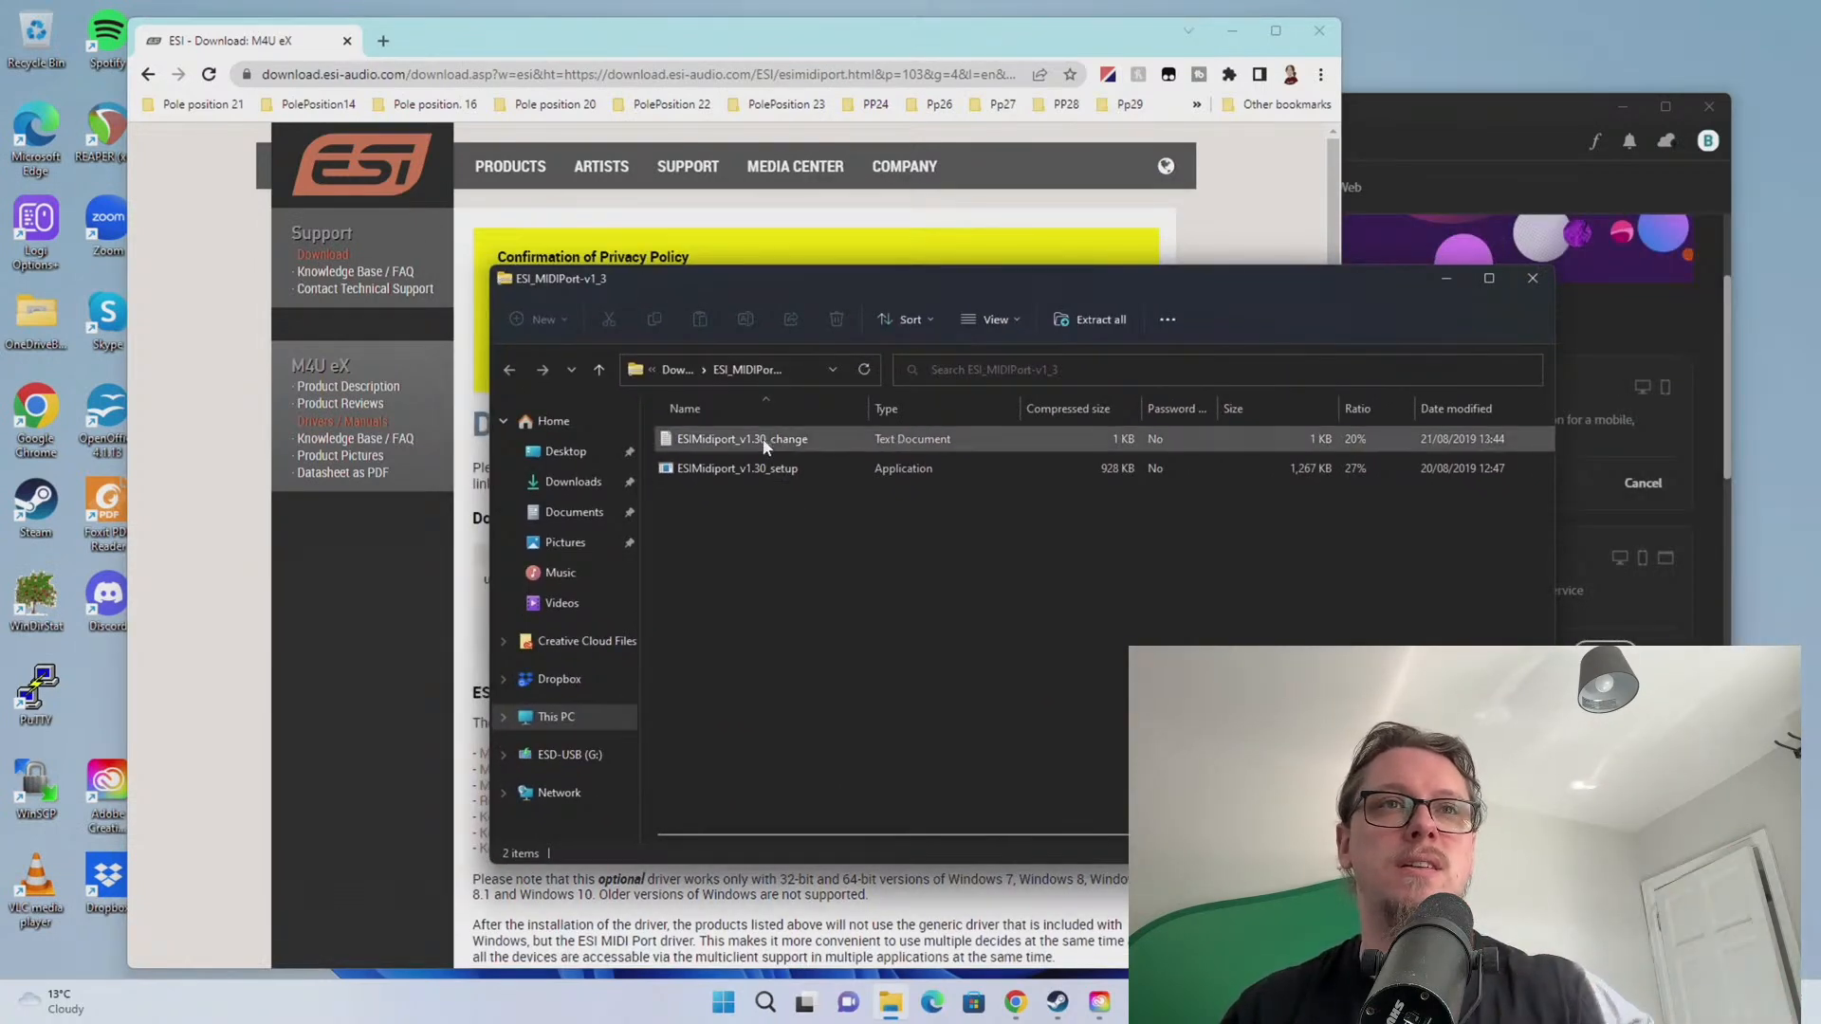
double_click(747, 470)
left_click(938, 537)
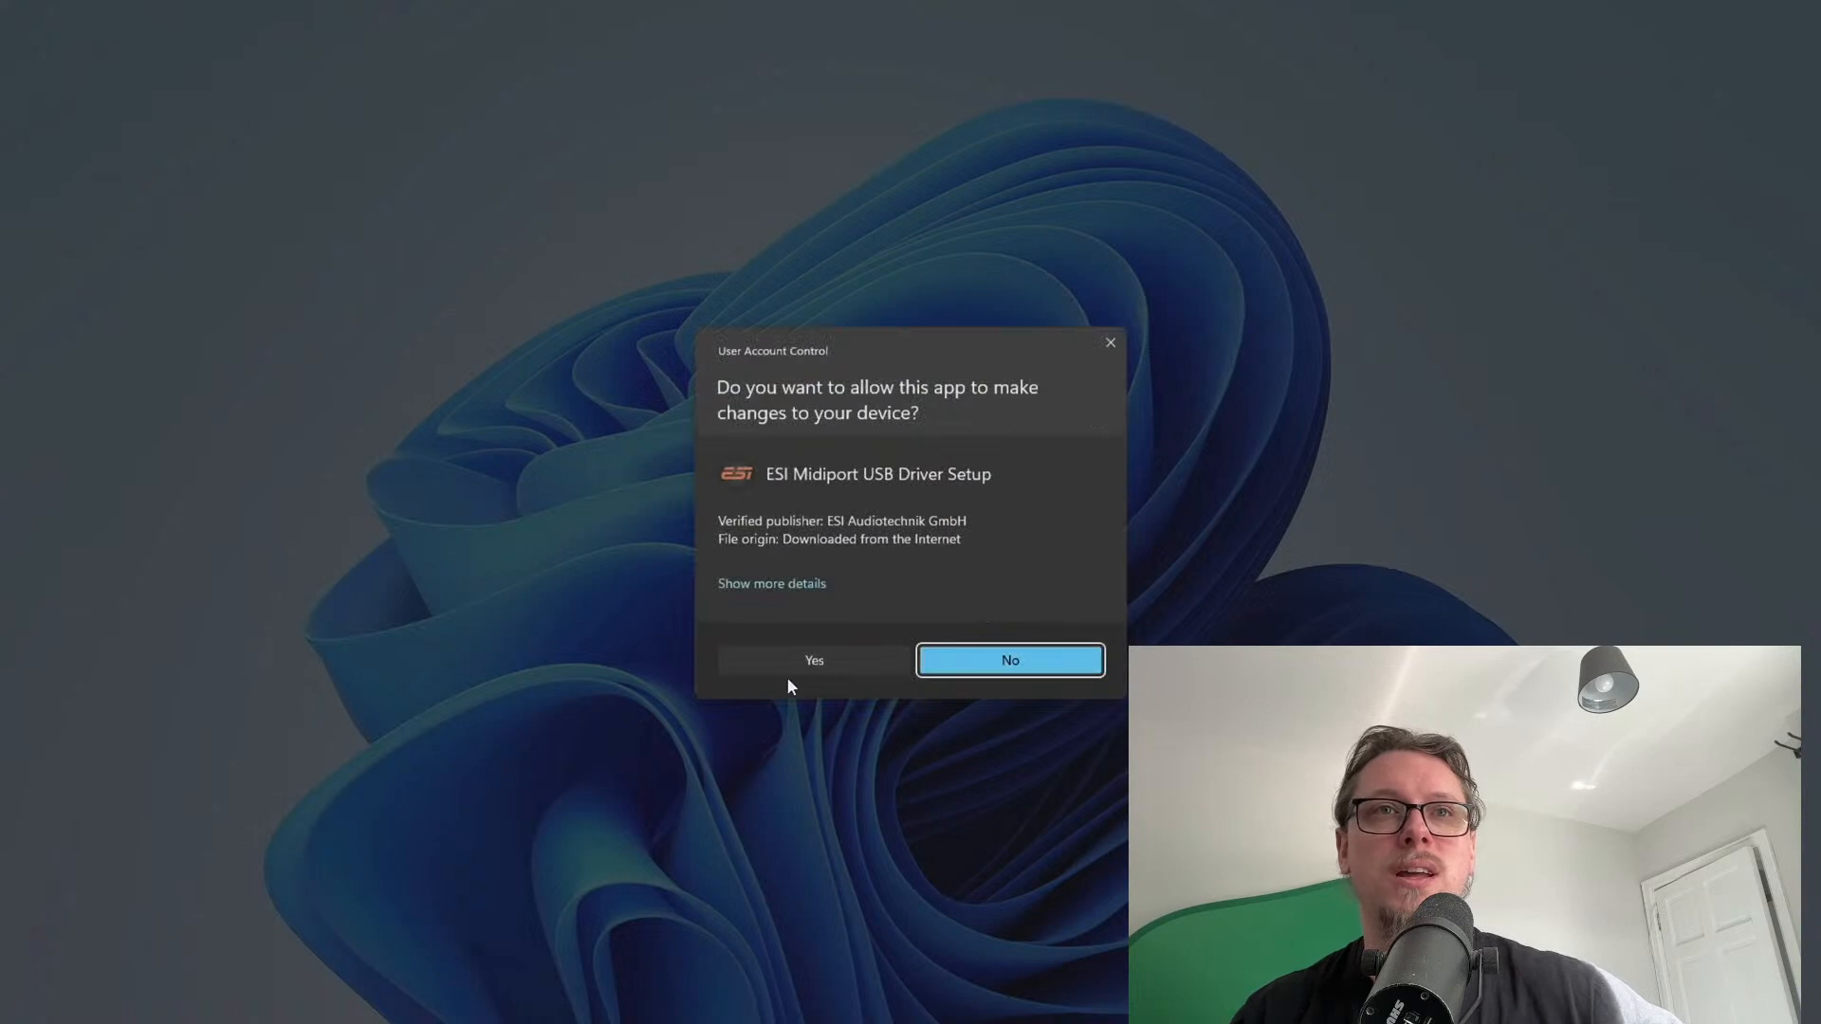
left_click(808, 668)
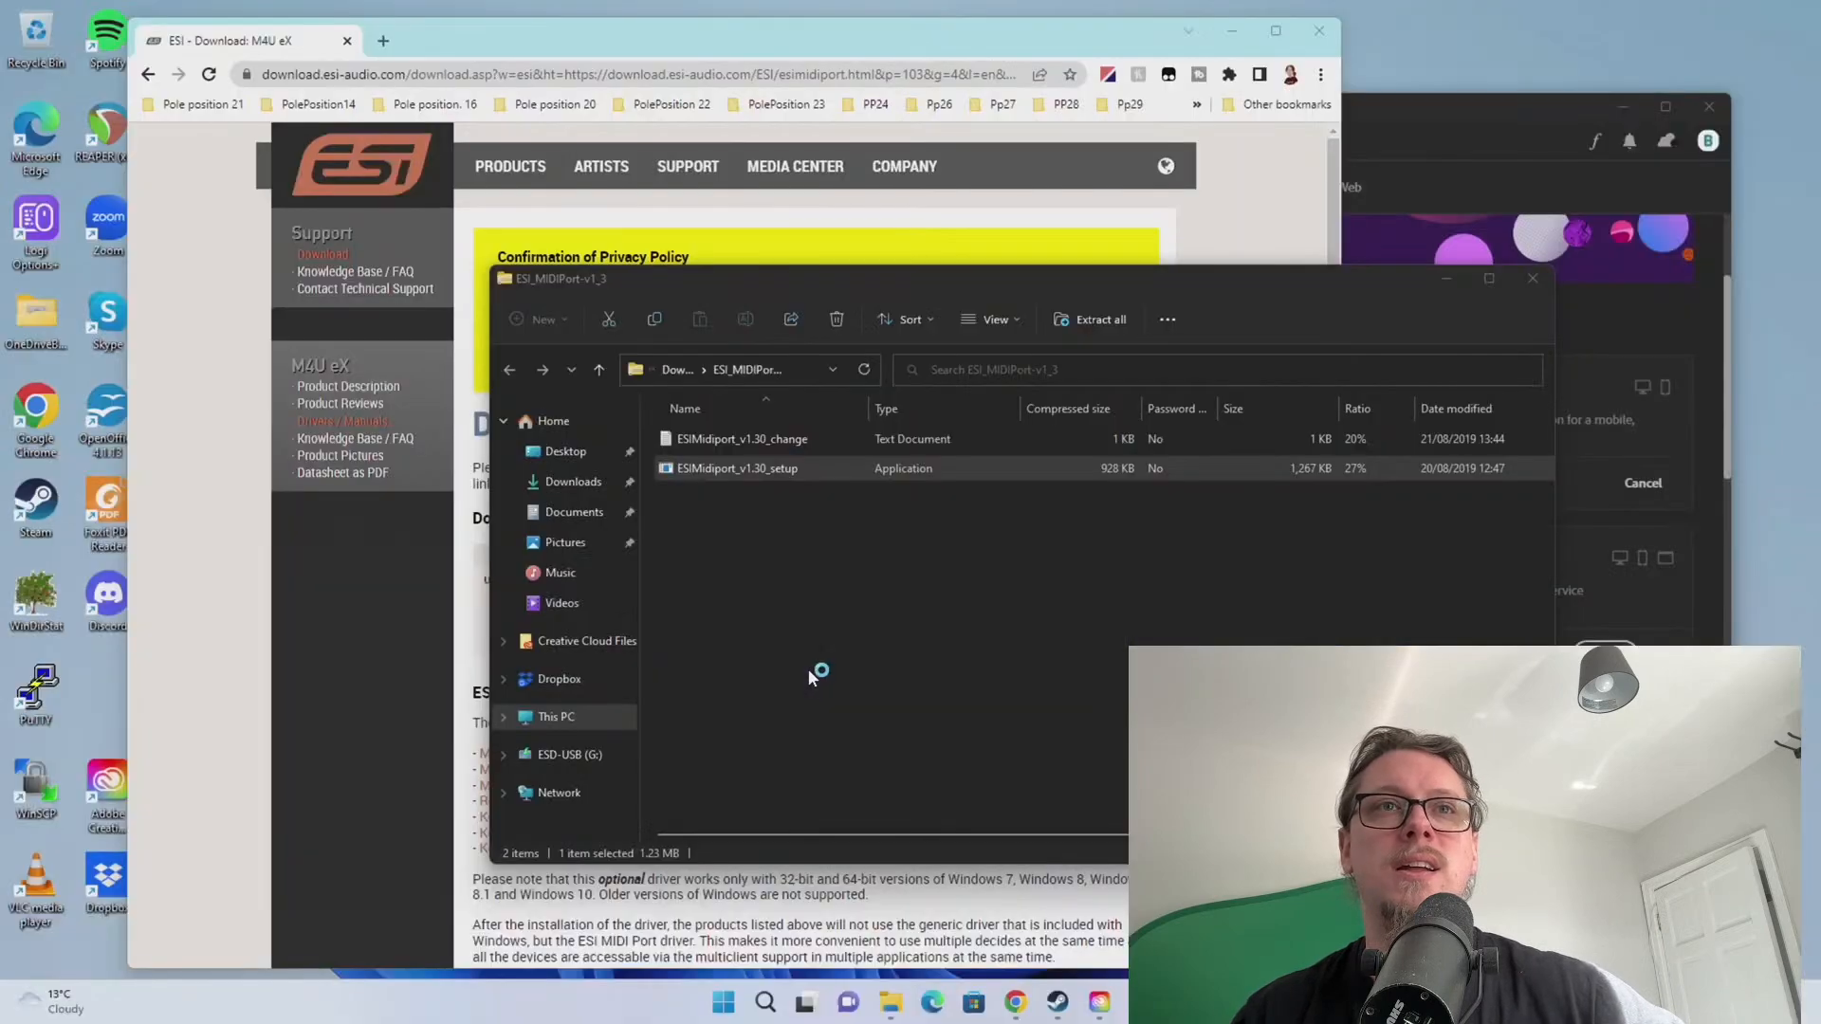
Install the ESI Midiport USB driver and choose to restart the computer later
left_click(1026, 654)
left_click(1025, 655)
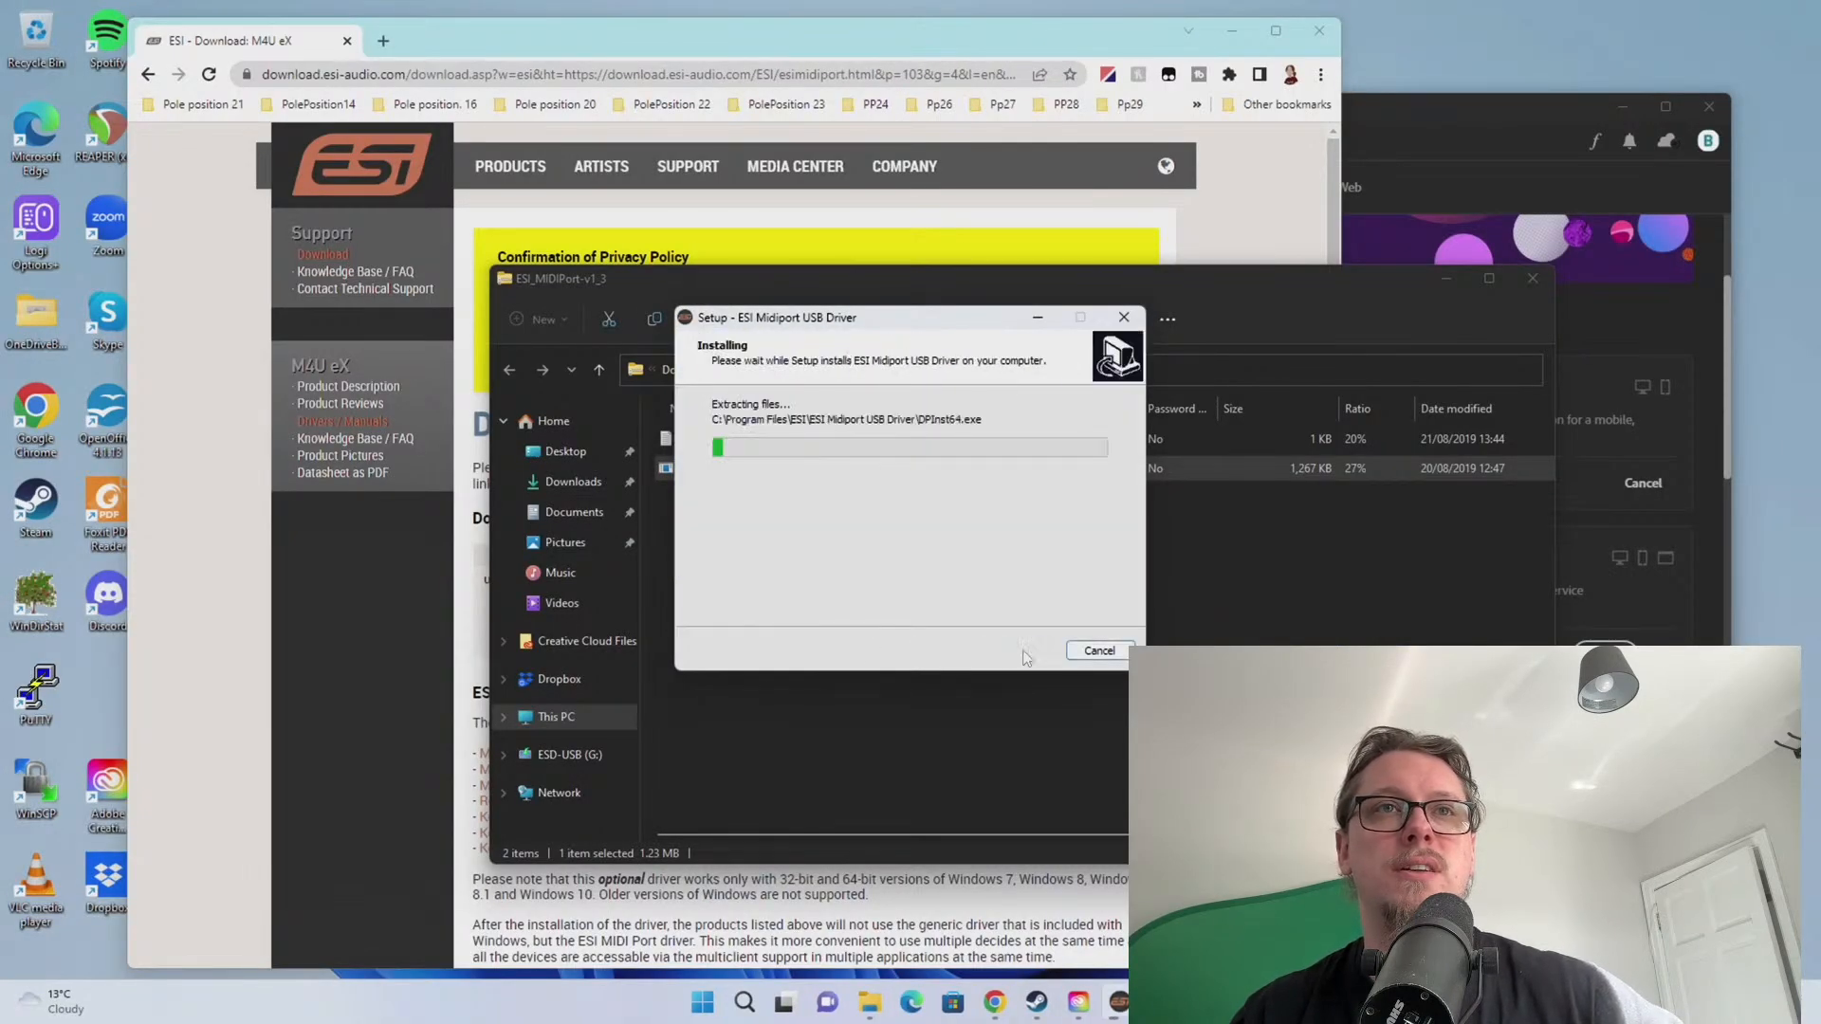
left_click(463, 449)
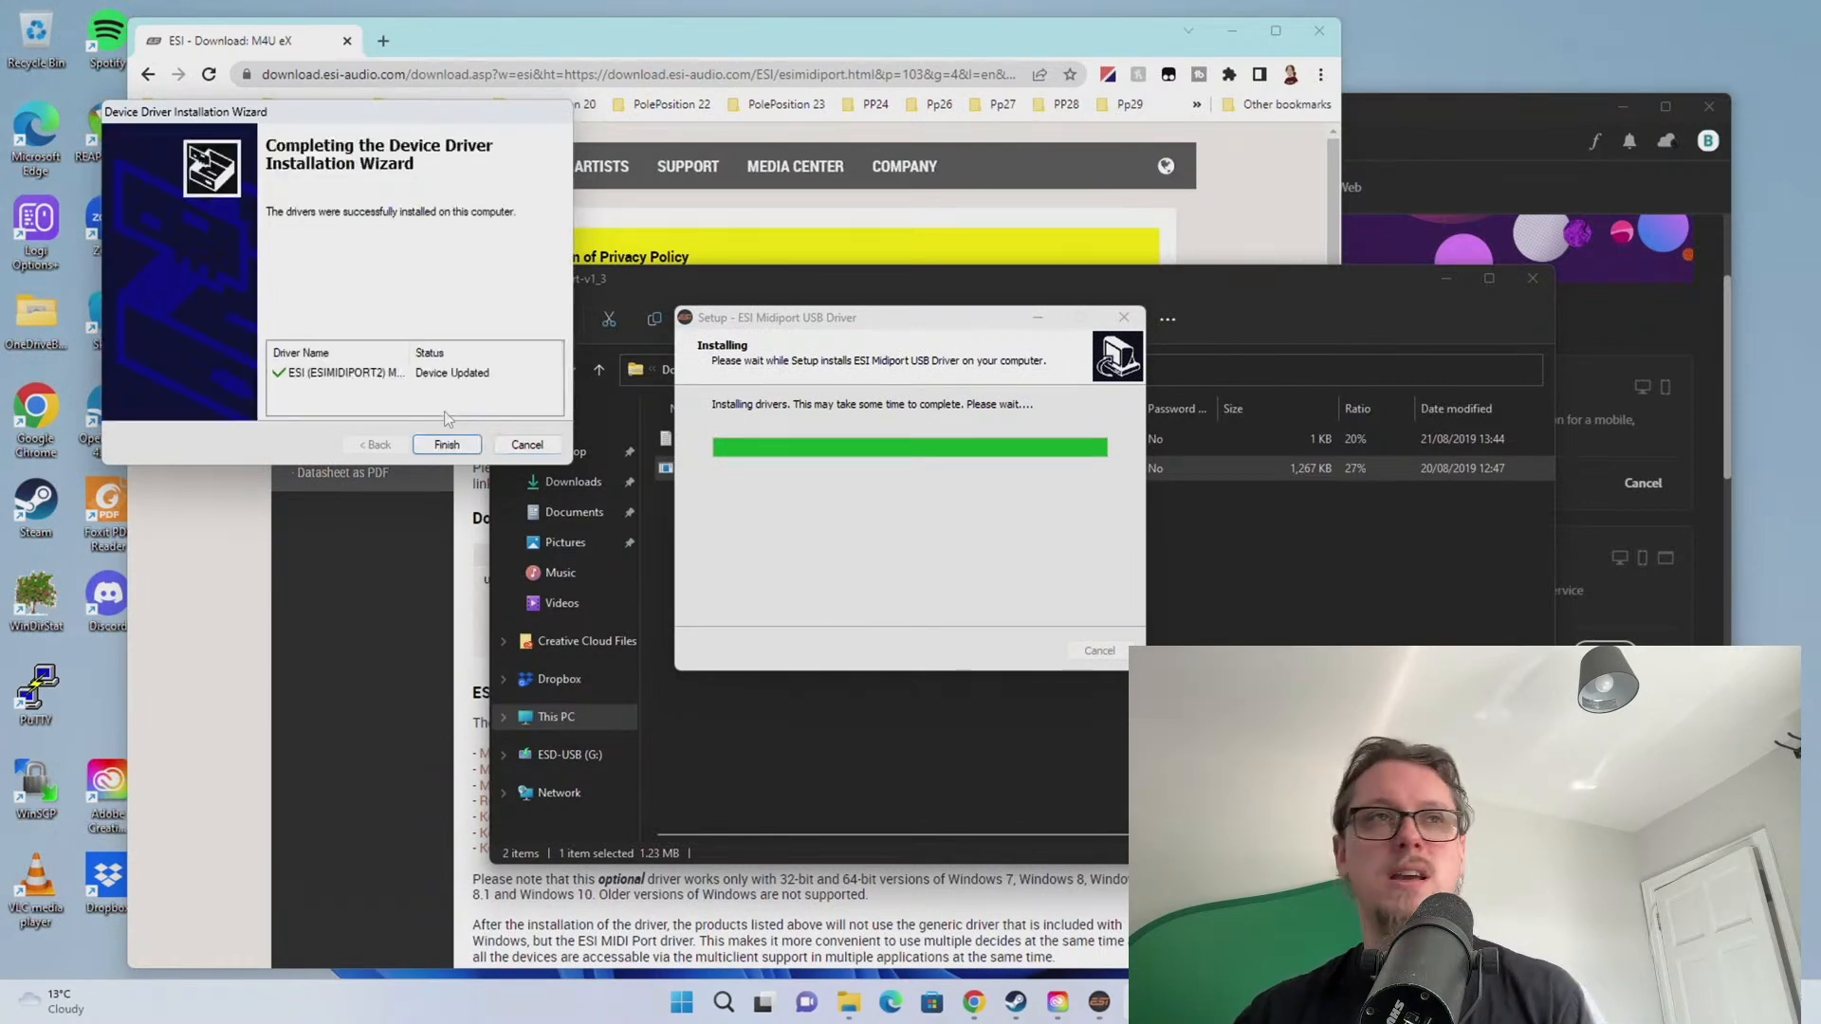
left_click(446, 443)
left_click(915, 464)
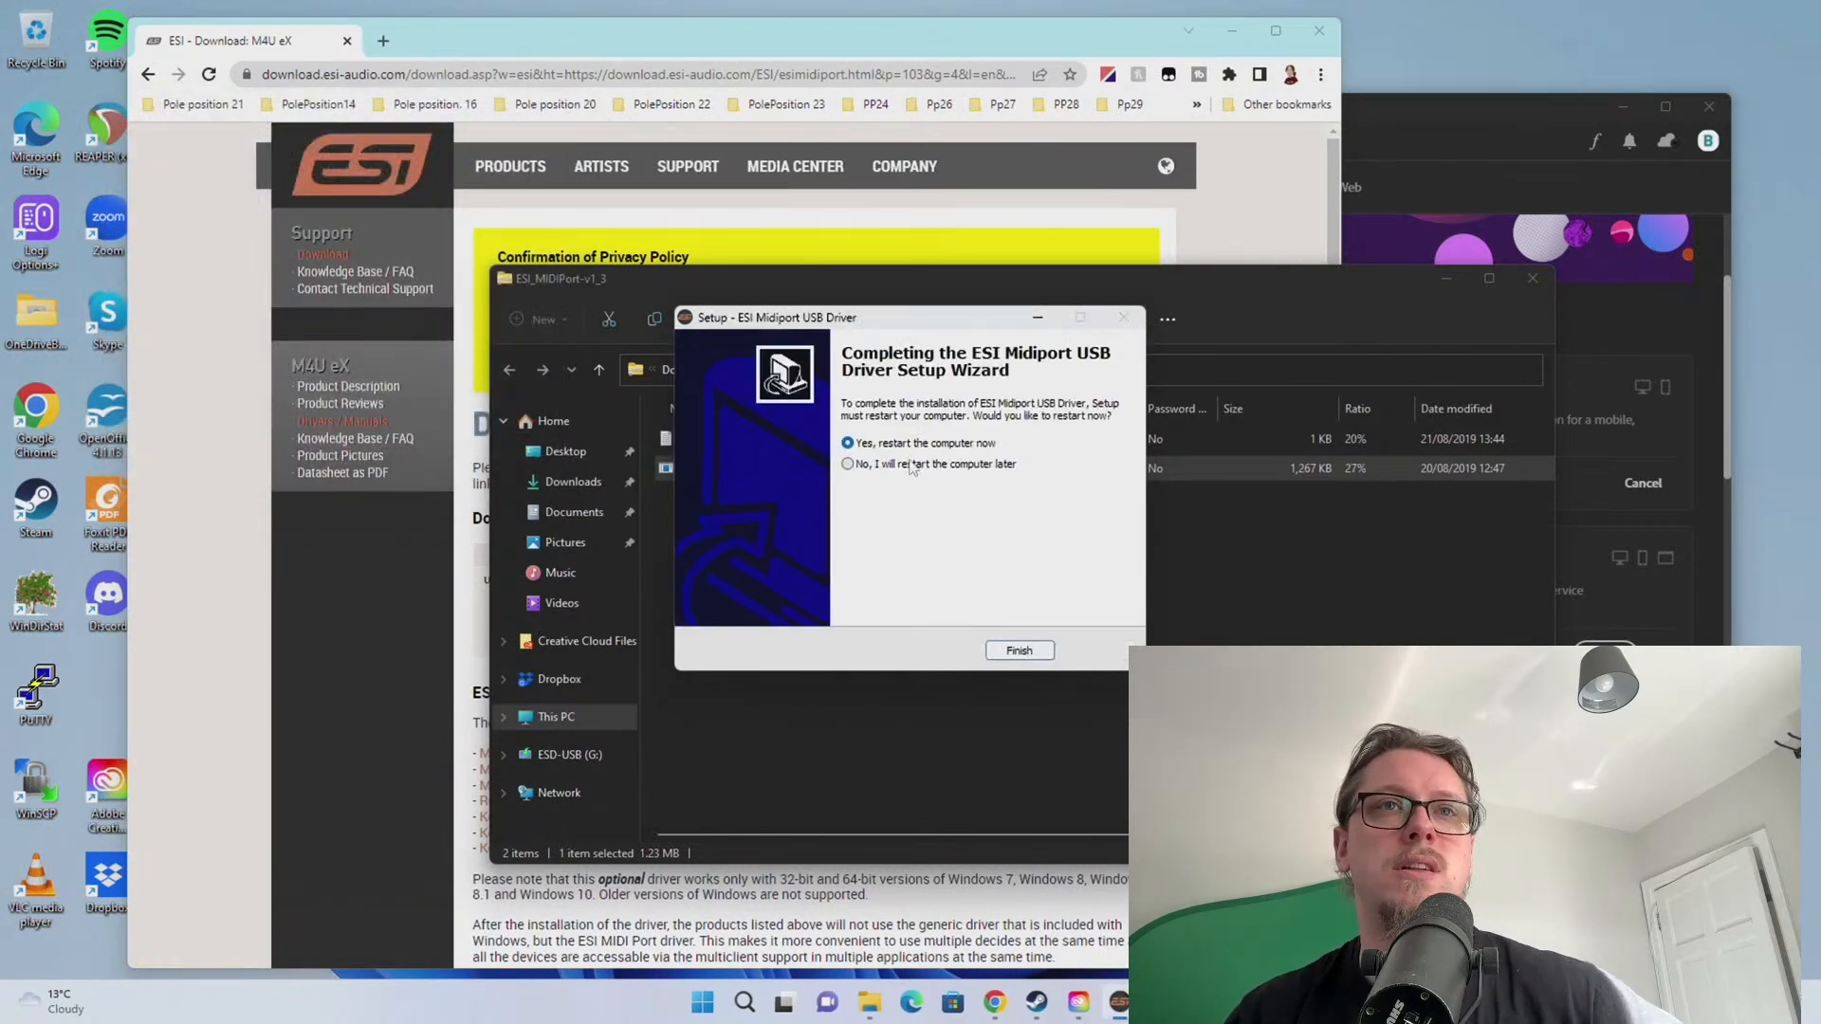
left_click(1007, 650)
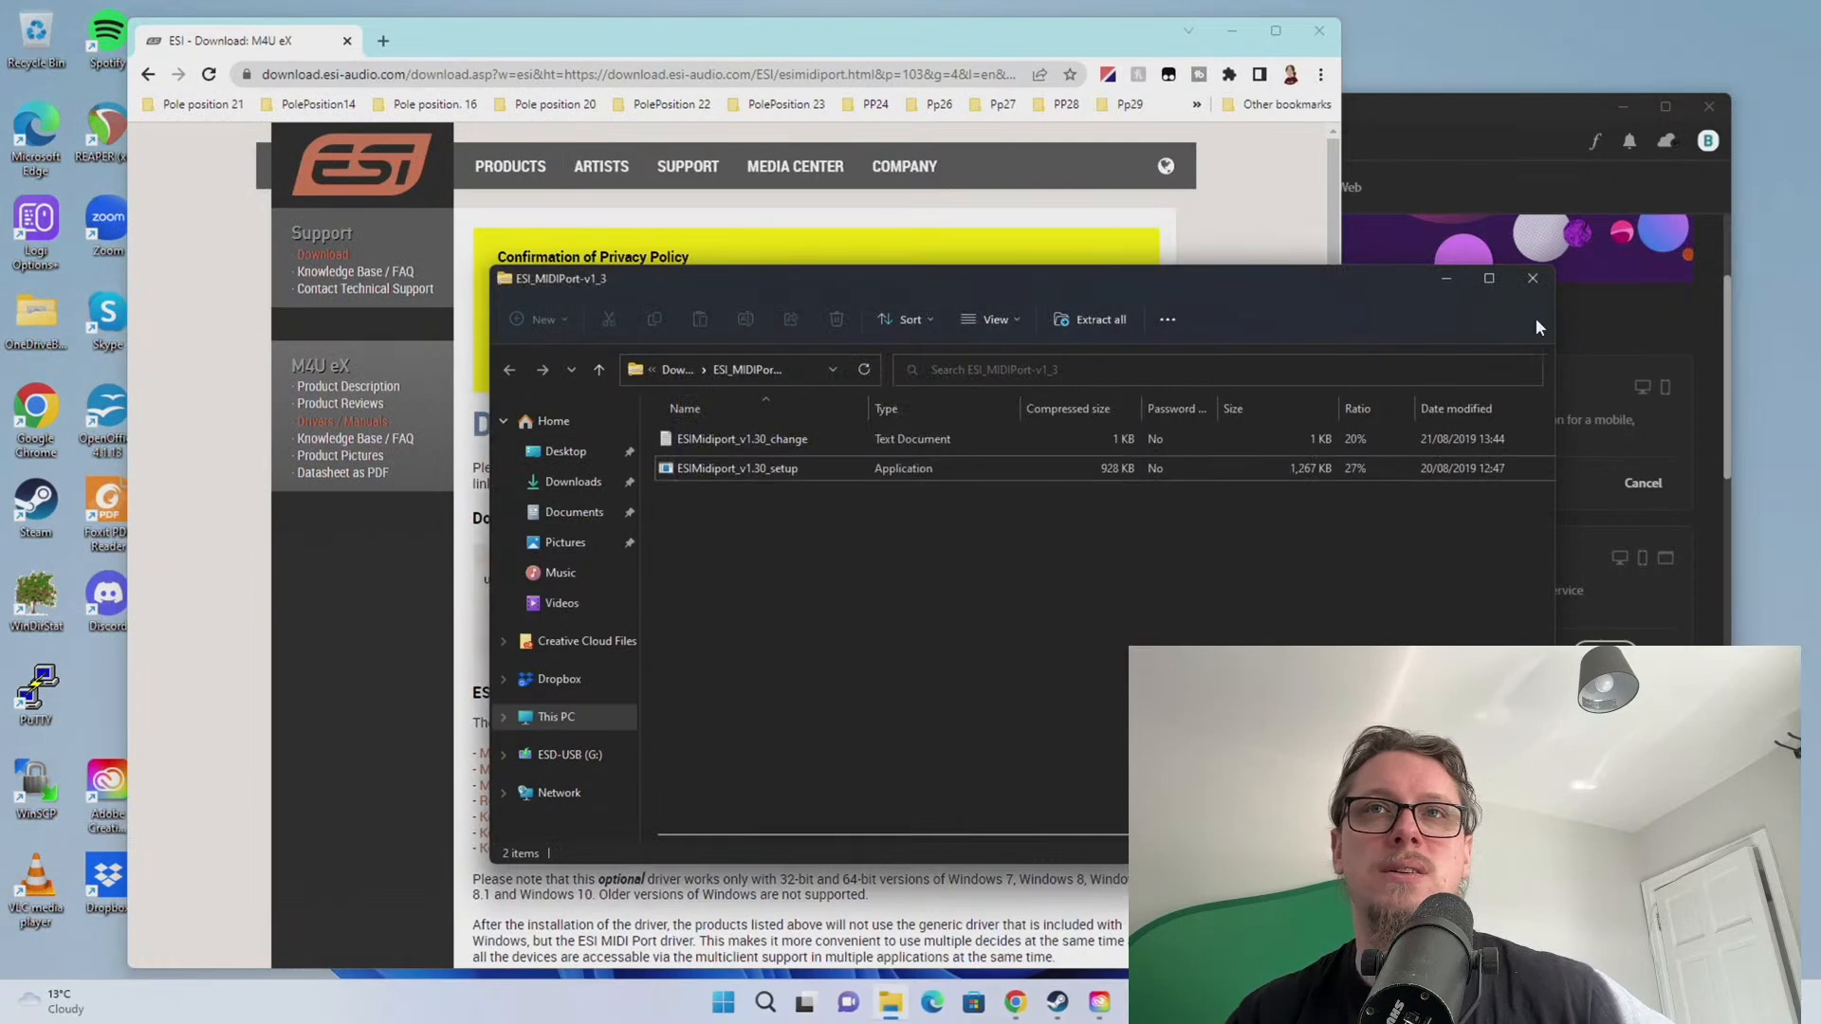
Close the ESI_MIDIPort folder and bring the ESI download page back with its address selected
left_click(1532, 280)
left_click(1447, 134)
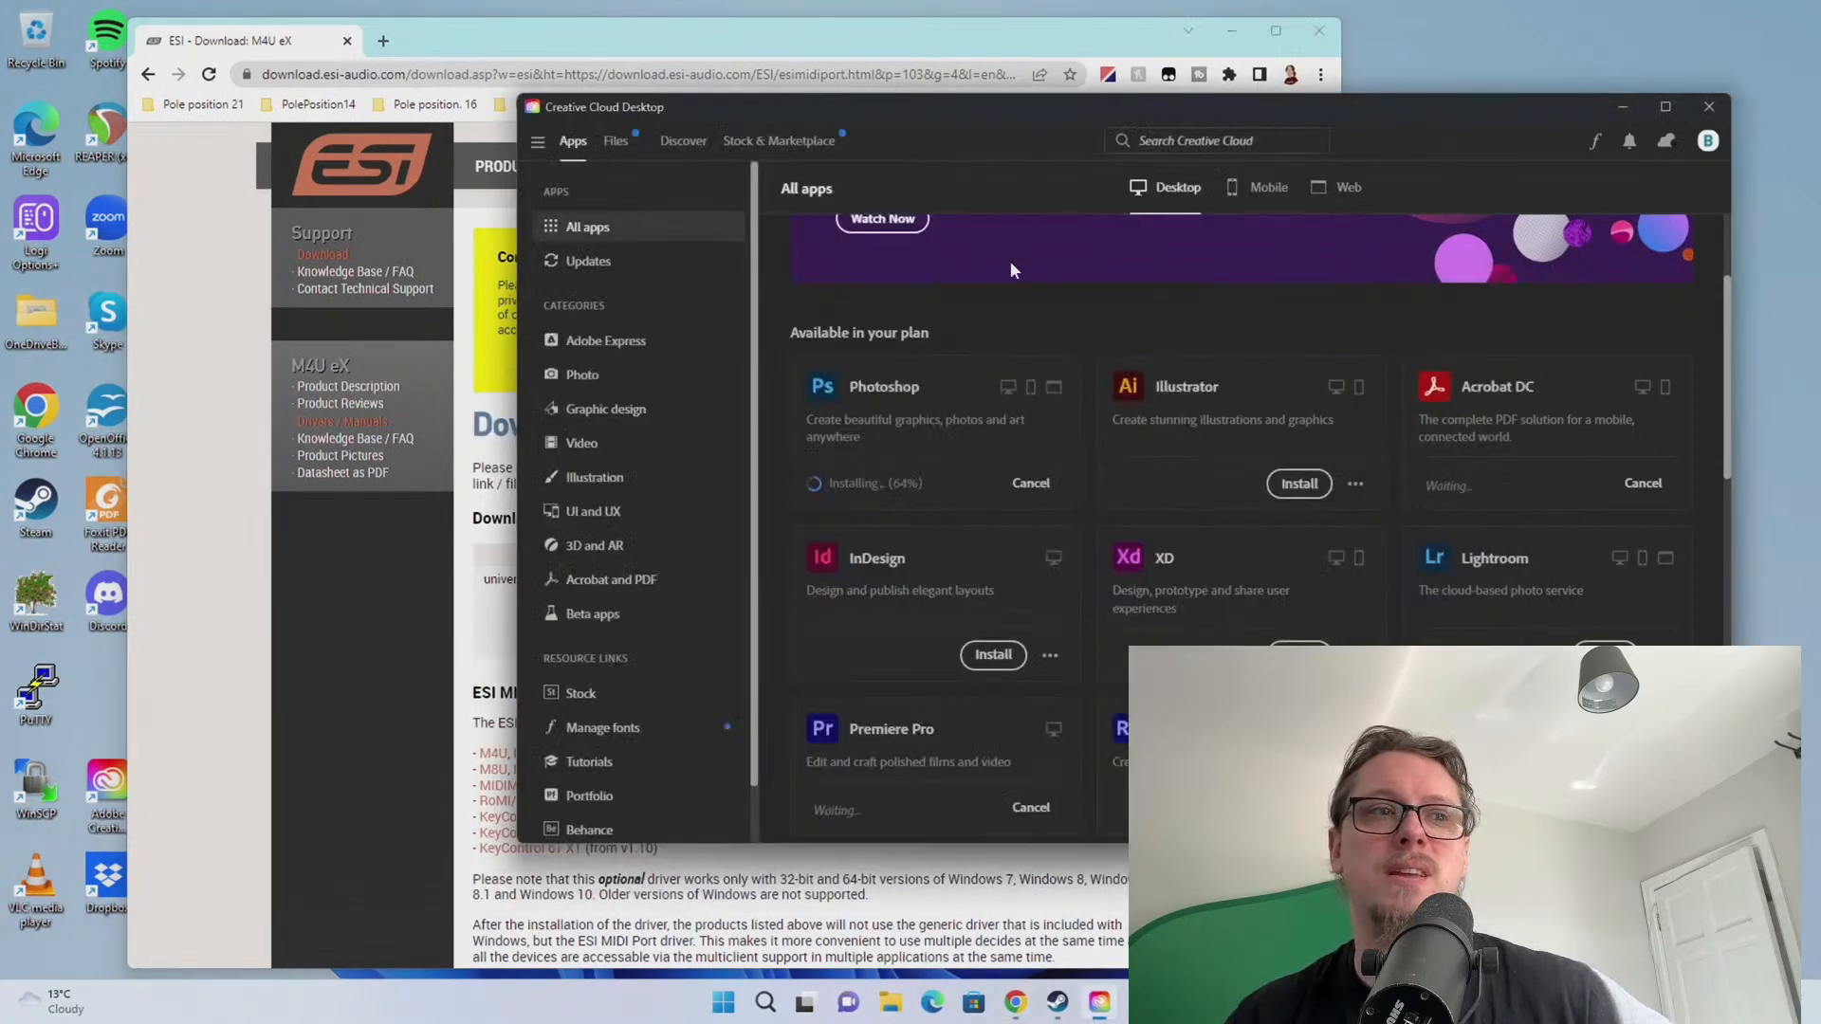
left_click(280, 479)
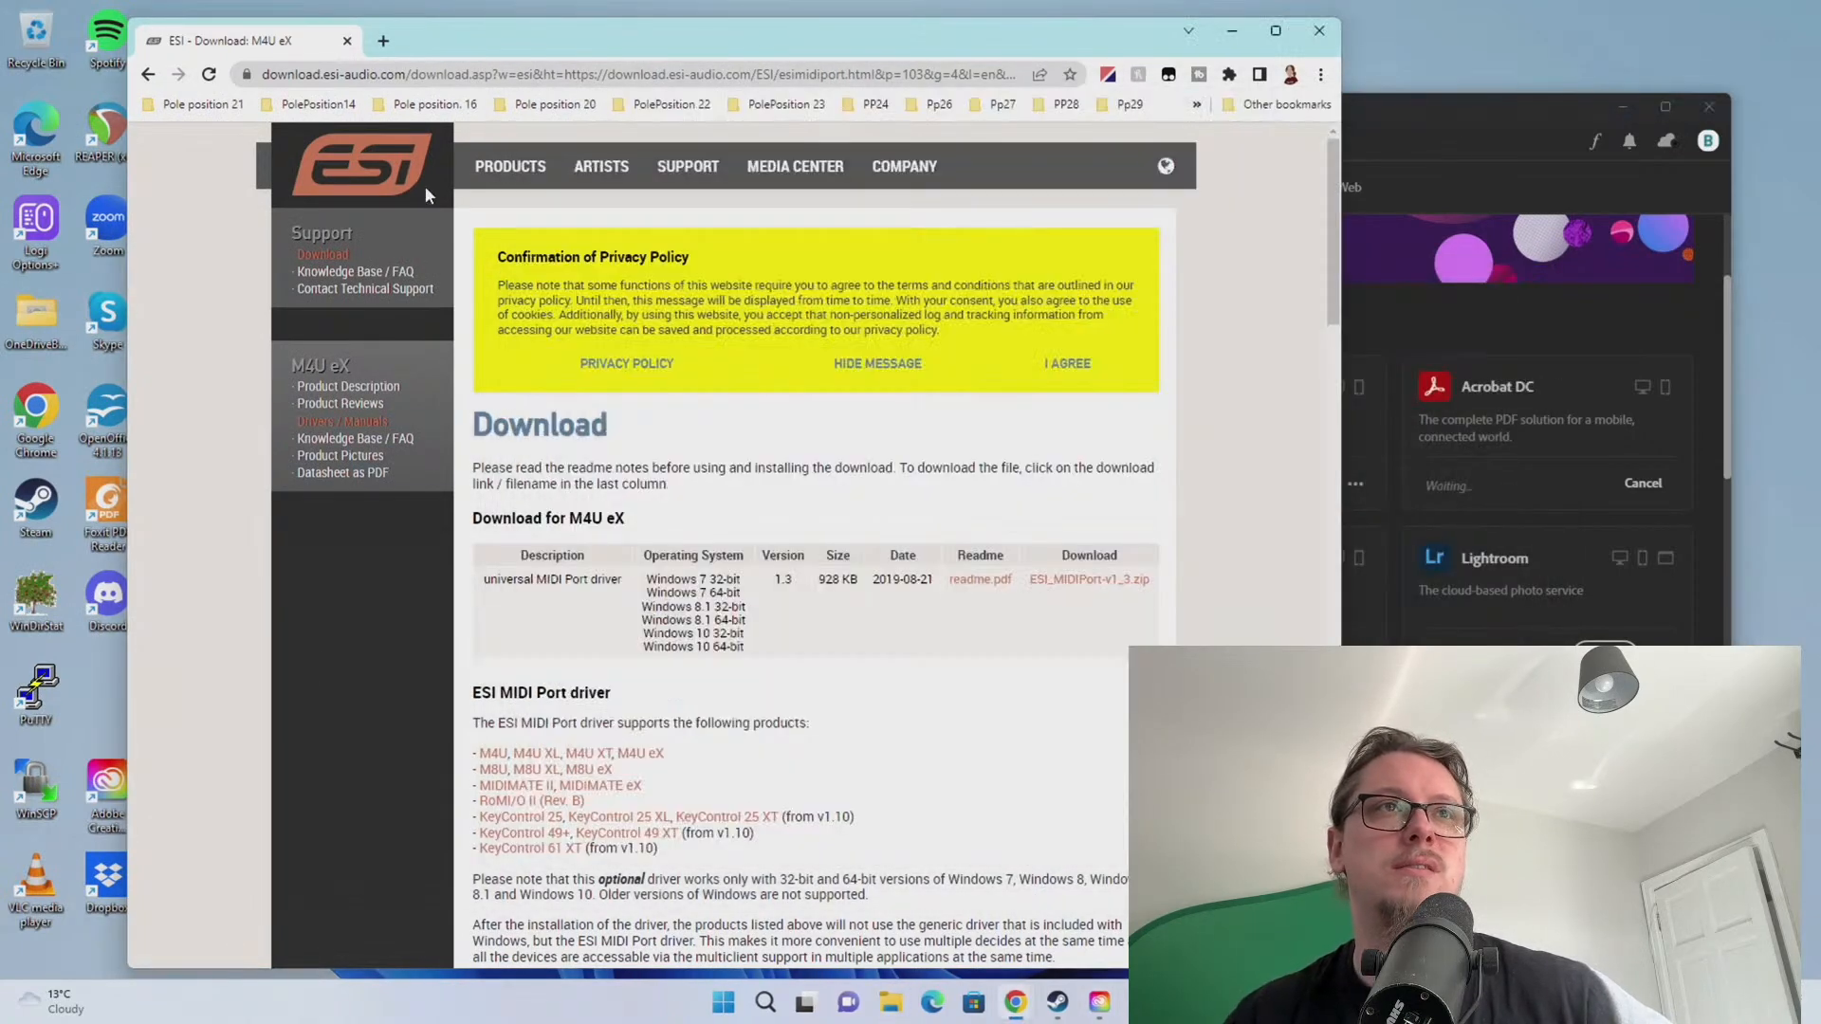
left_click(463, 68)
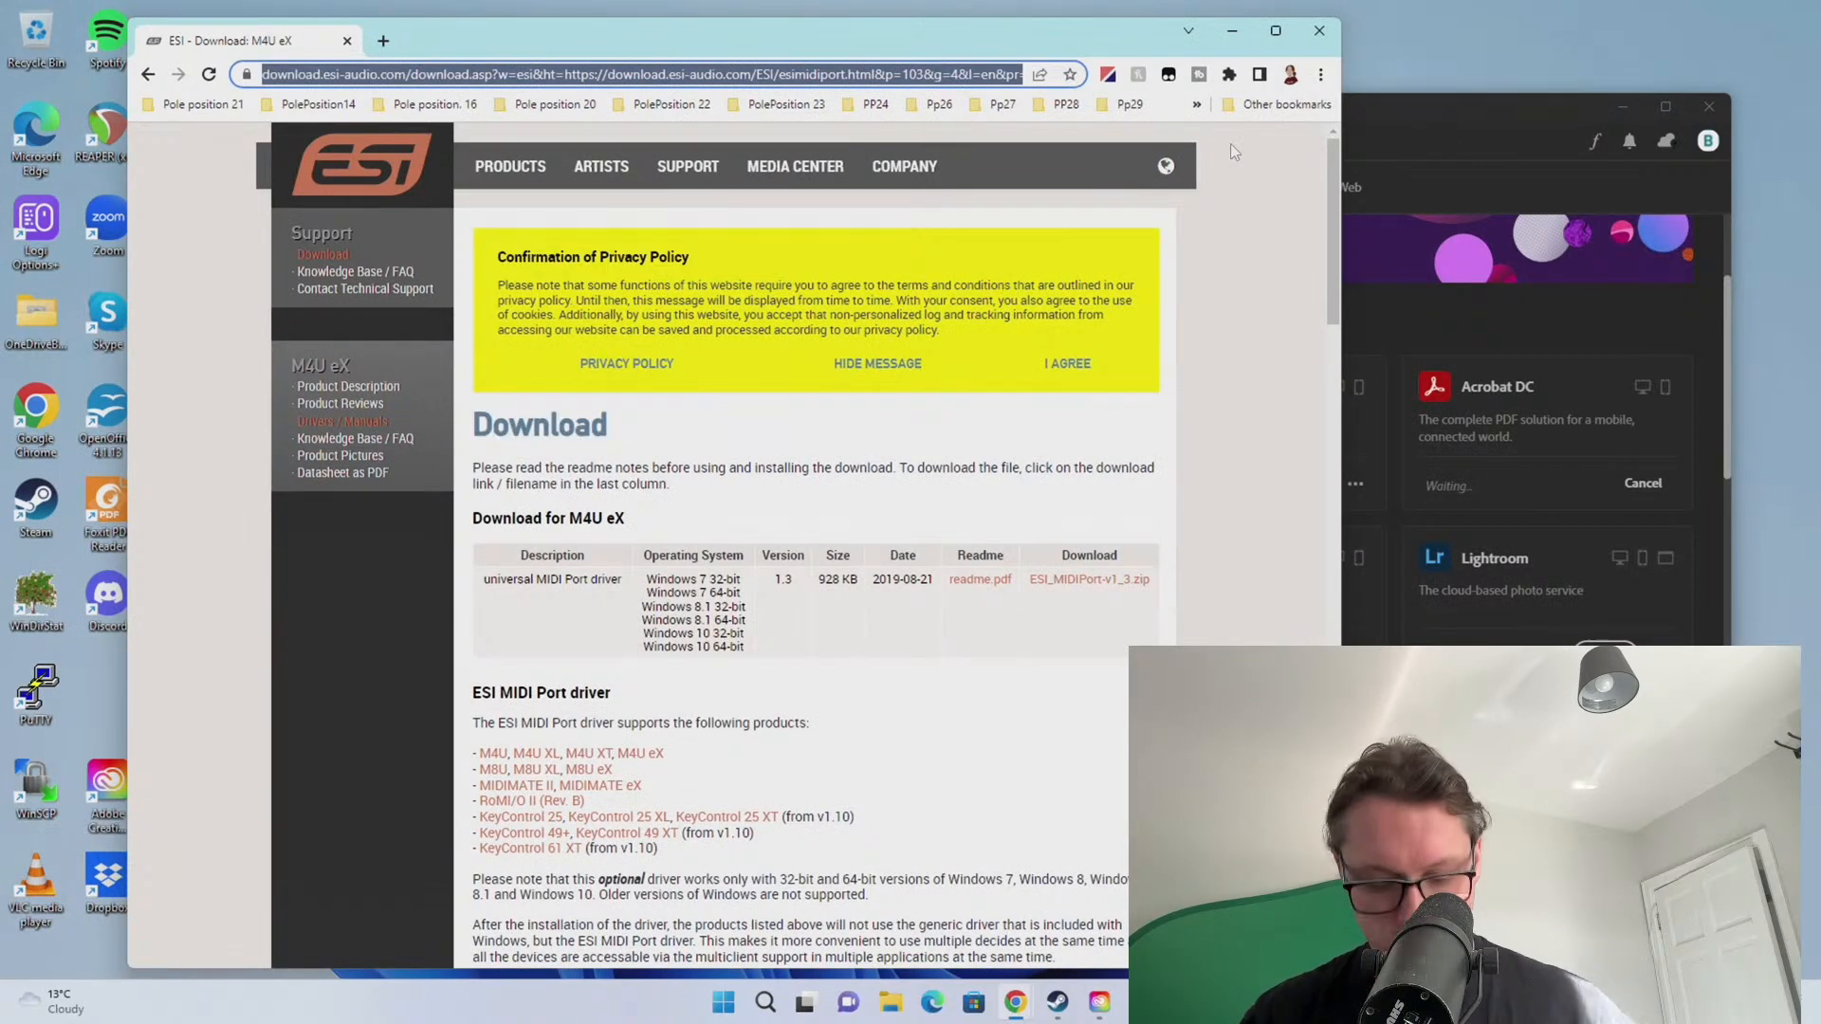
Load audient.com to show the Audient home page
type("audient.com")
key("Return")
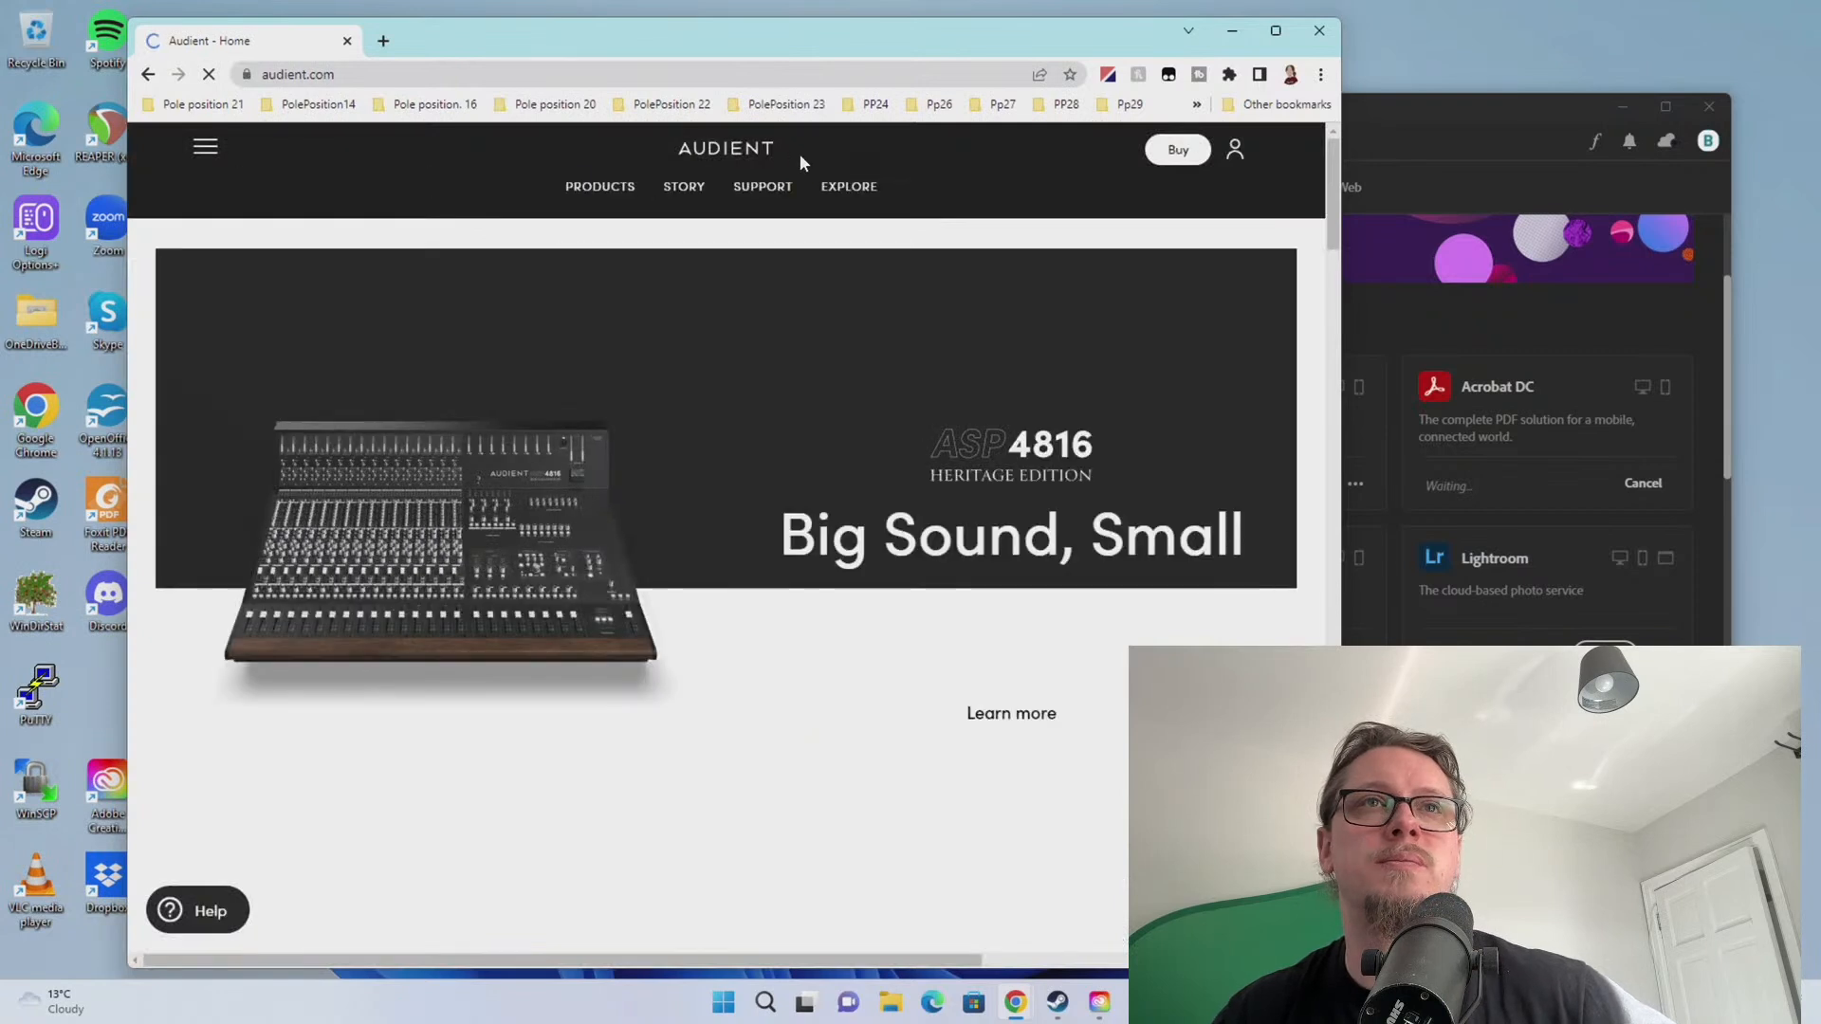
mouse_move(600, 190)
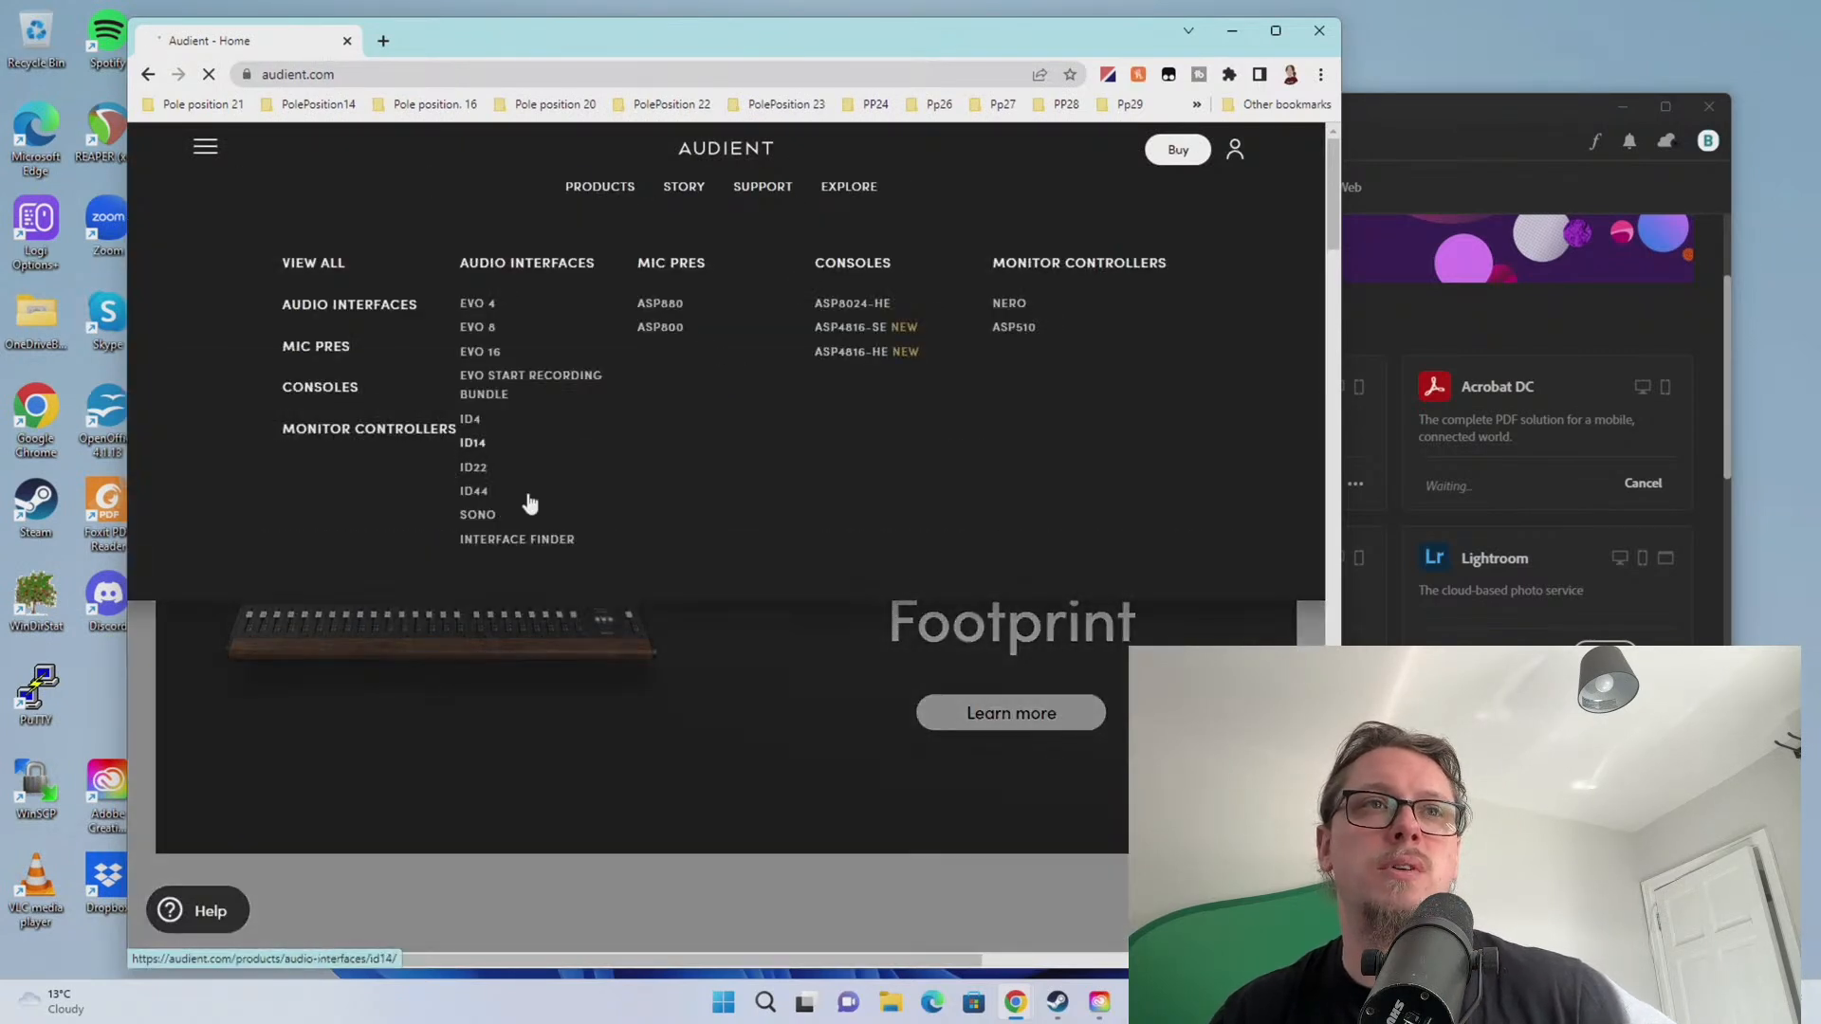
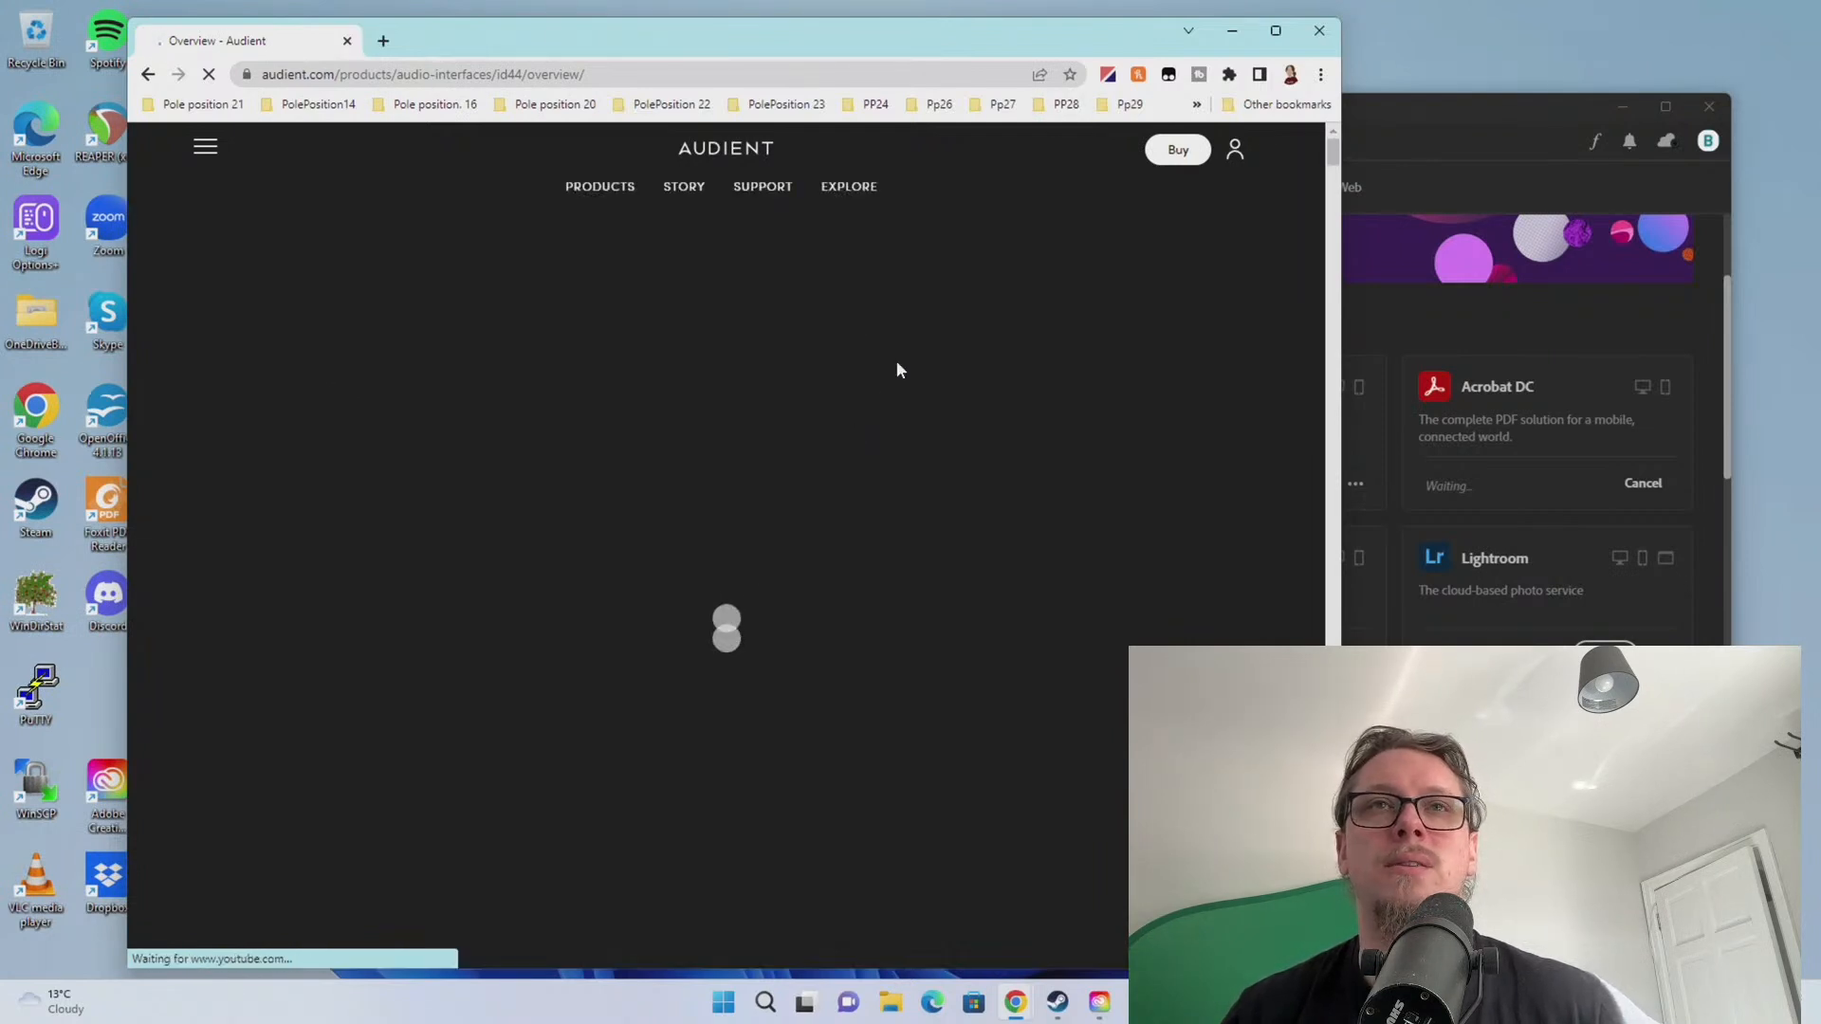
Open the Audient iD44 downloads page and check Creative Cloud's download progress
left_click(1181, 198)
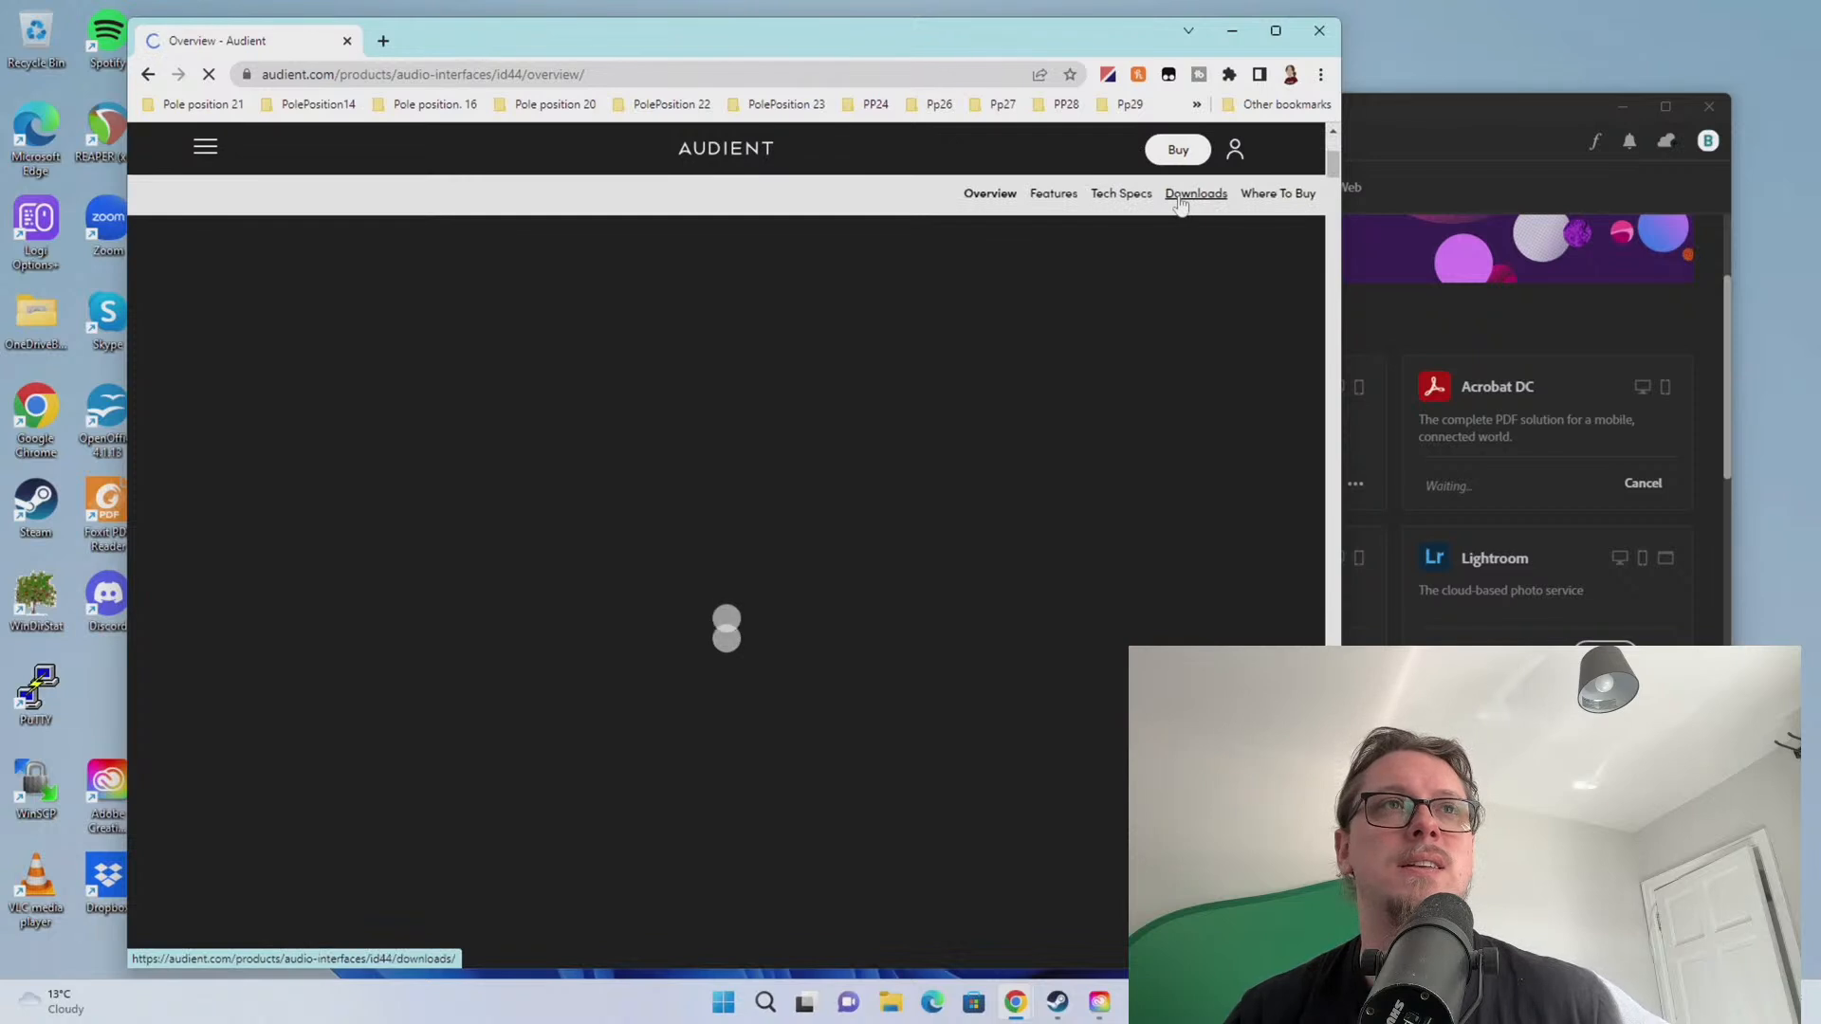
left_click(1361, 123)
scroll(1366, 607, "down", 3)
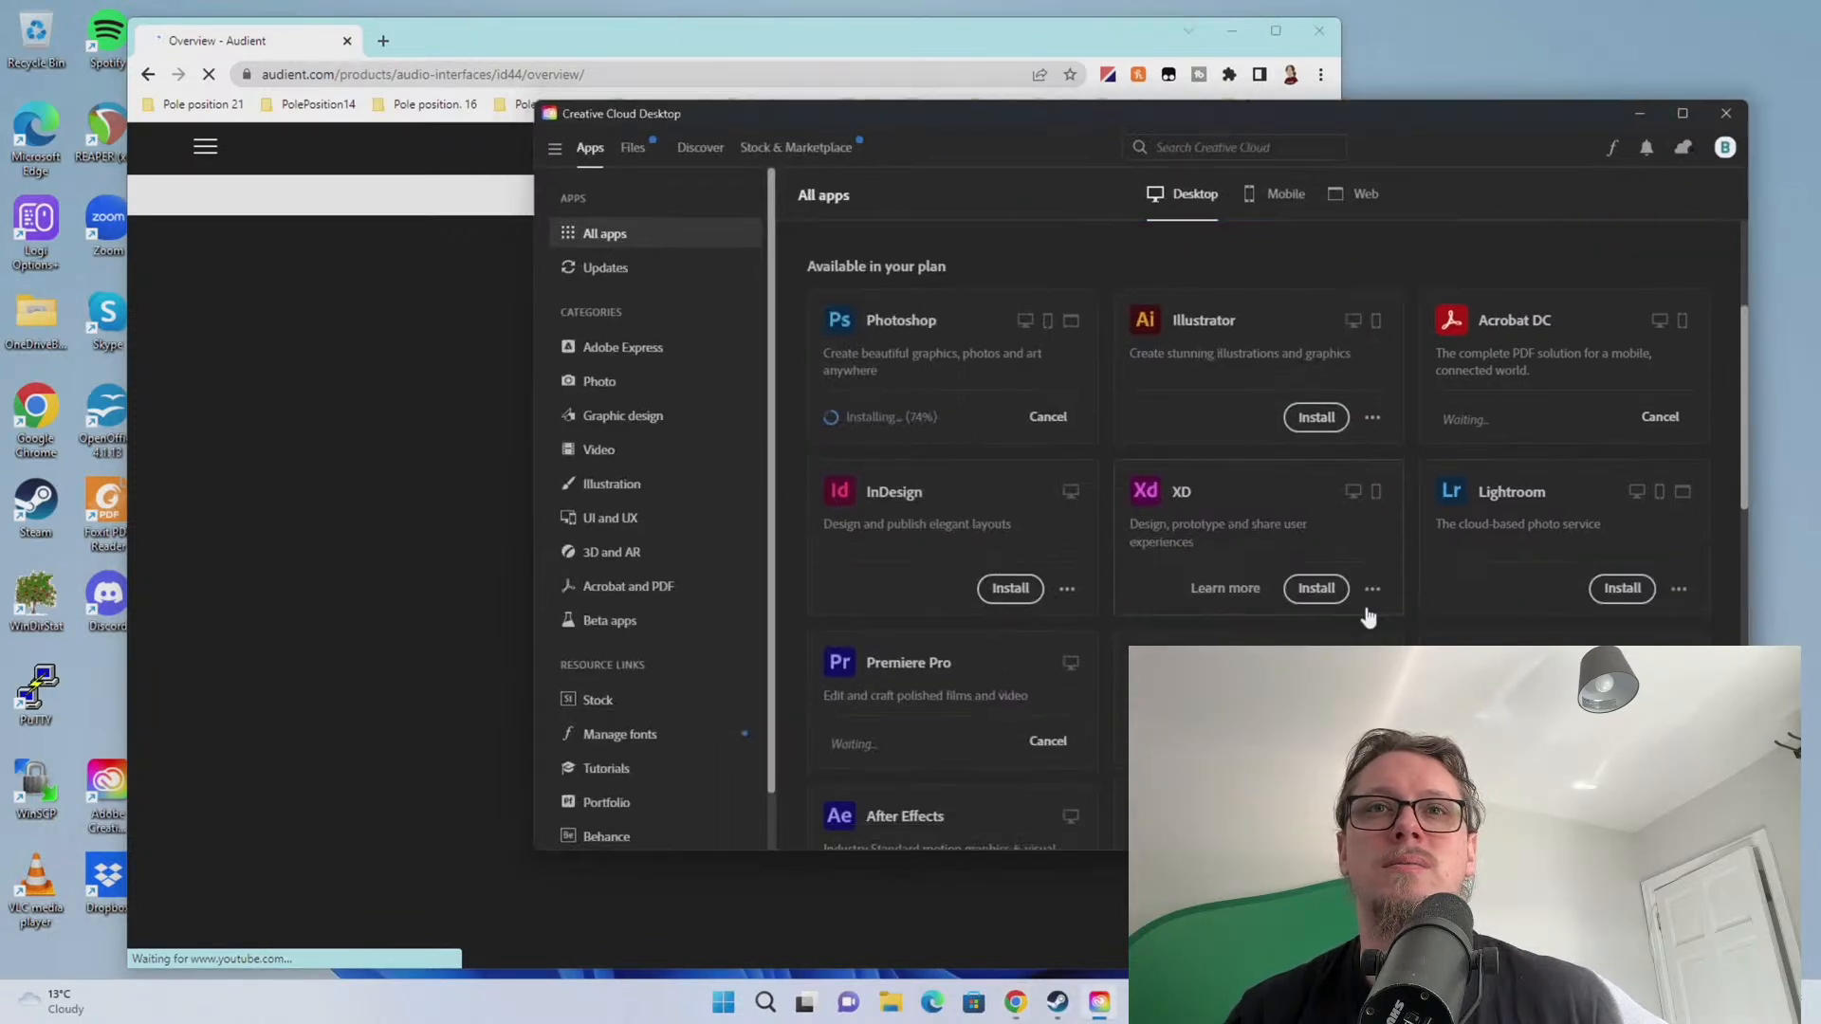
scroll(1323, 524, "down", 8)
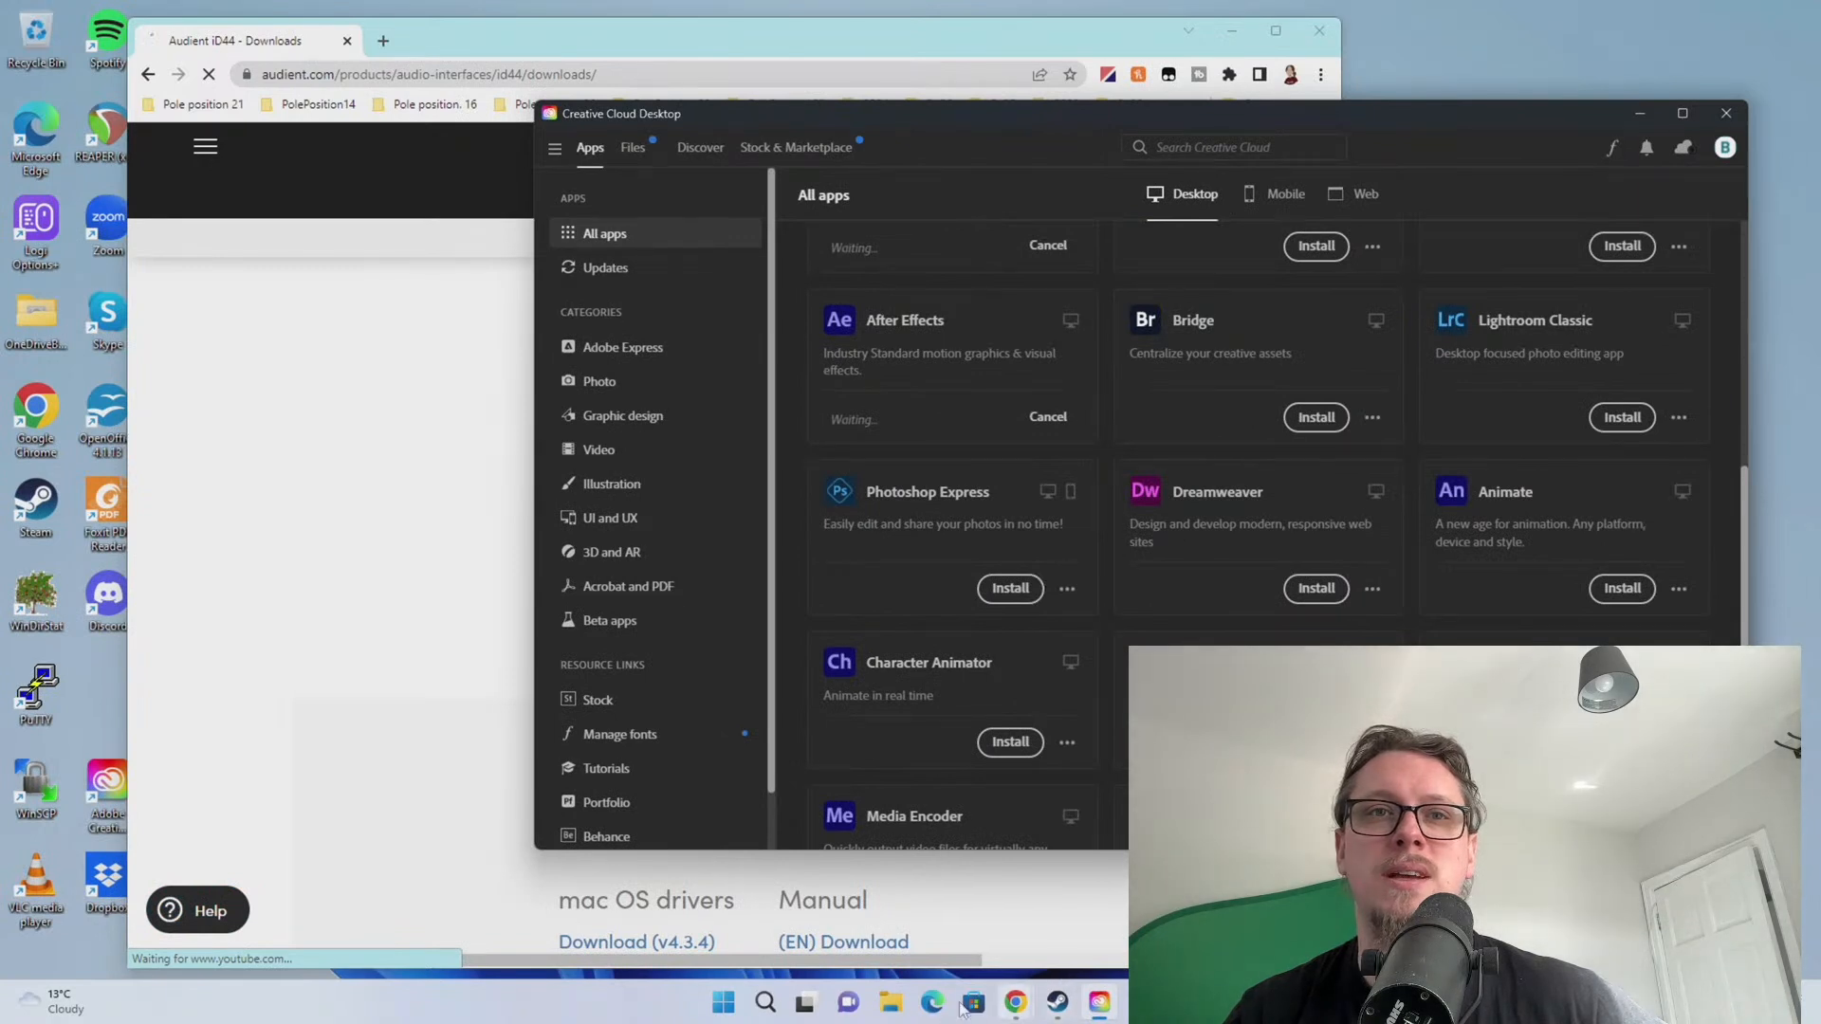
Open Device Manager from the Win+X menu, then close it again
left_click(722, 1002)
right_click(723, 1003)
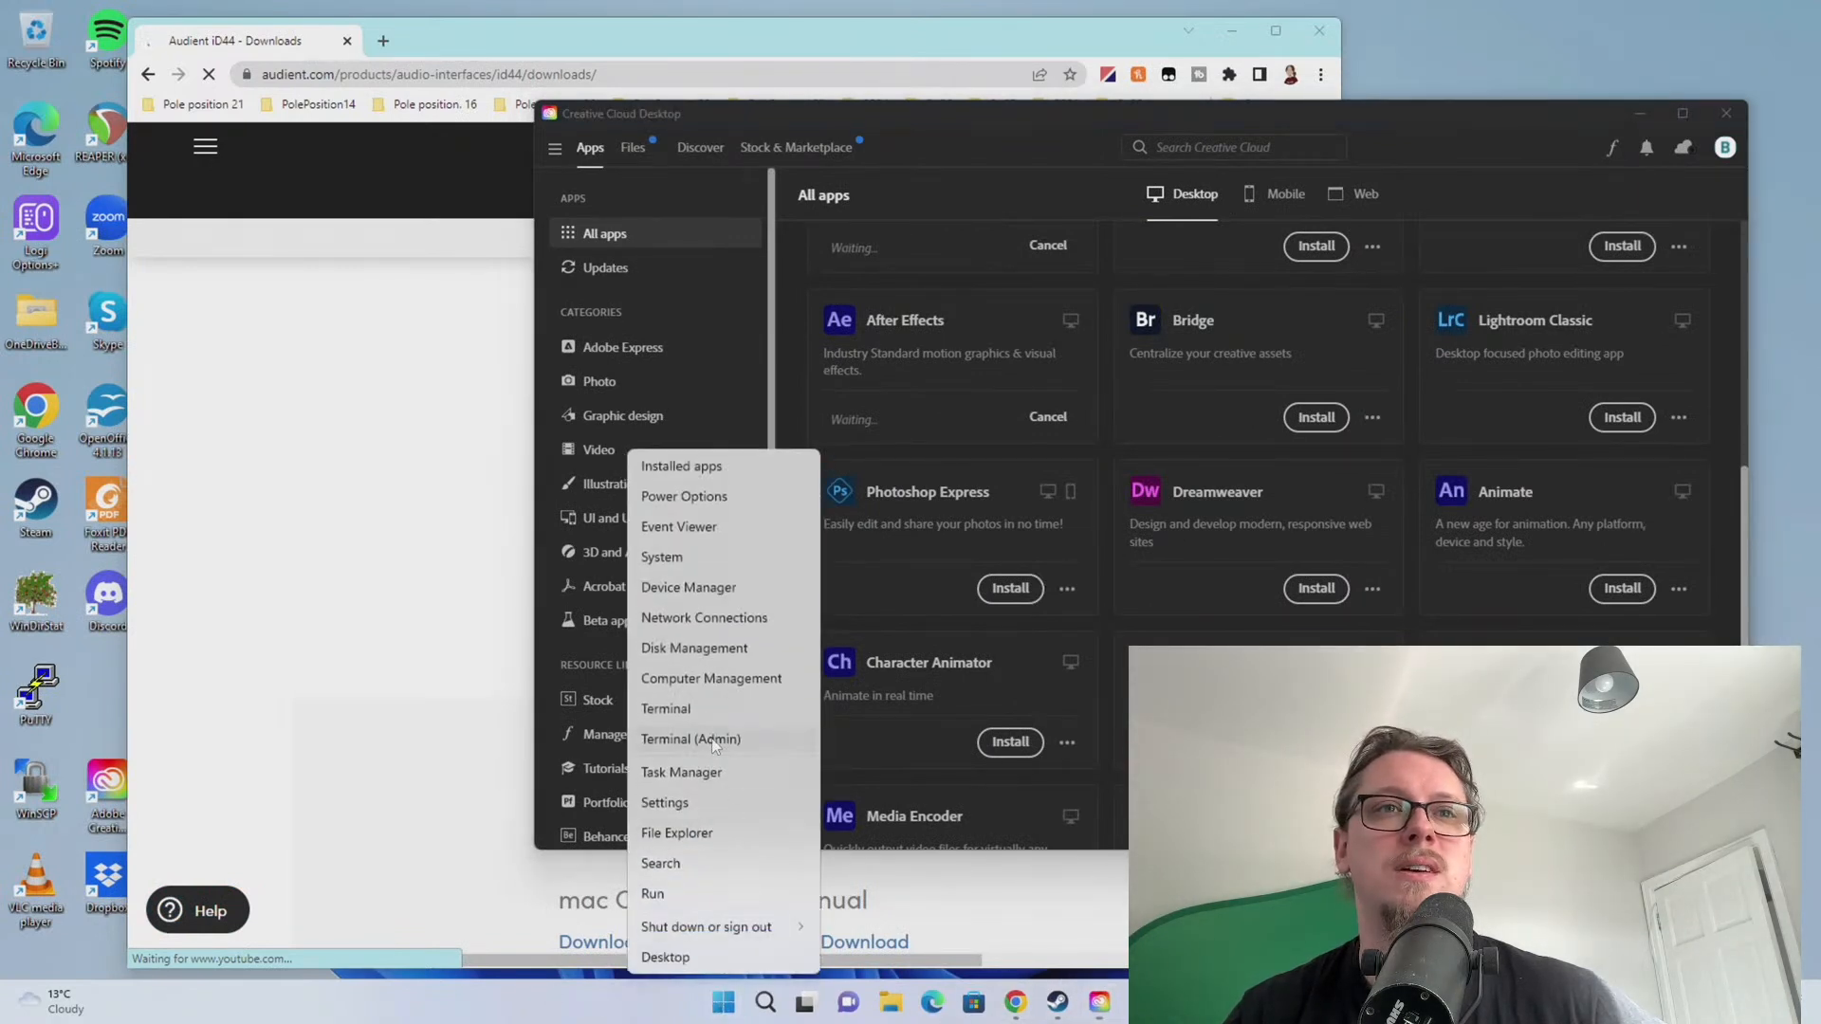
left_click(675, 588)
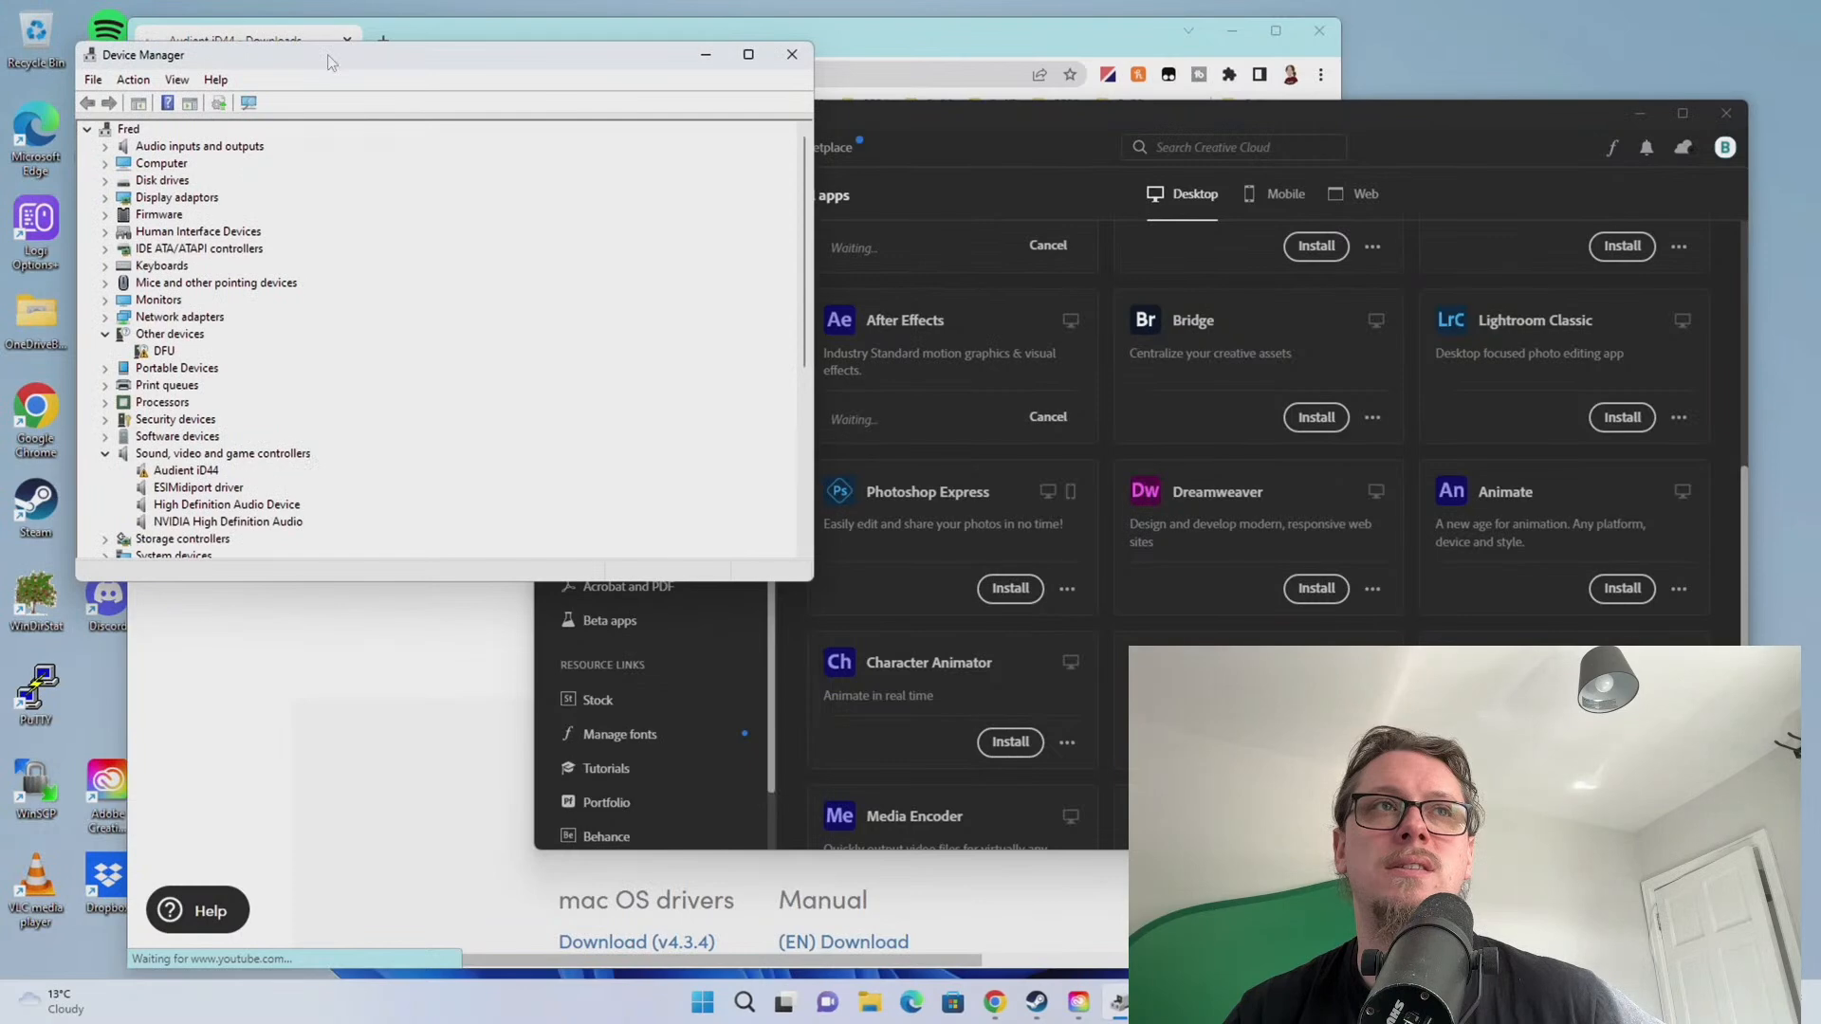
left_click(792, 54)
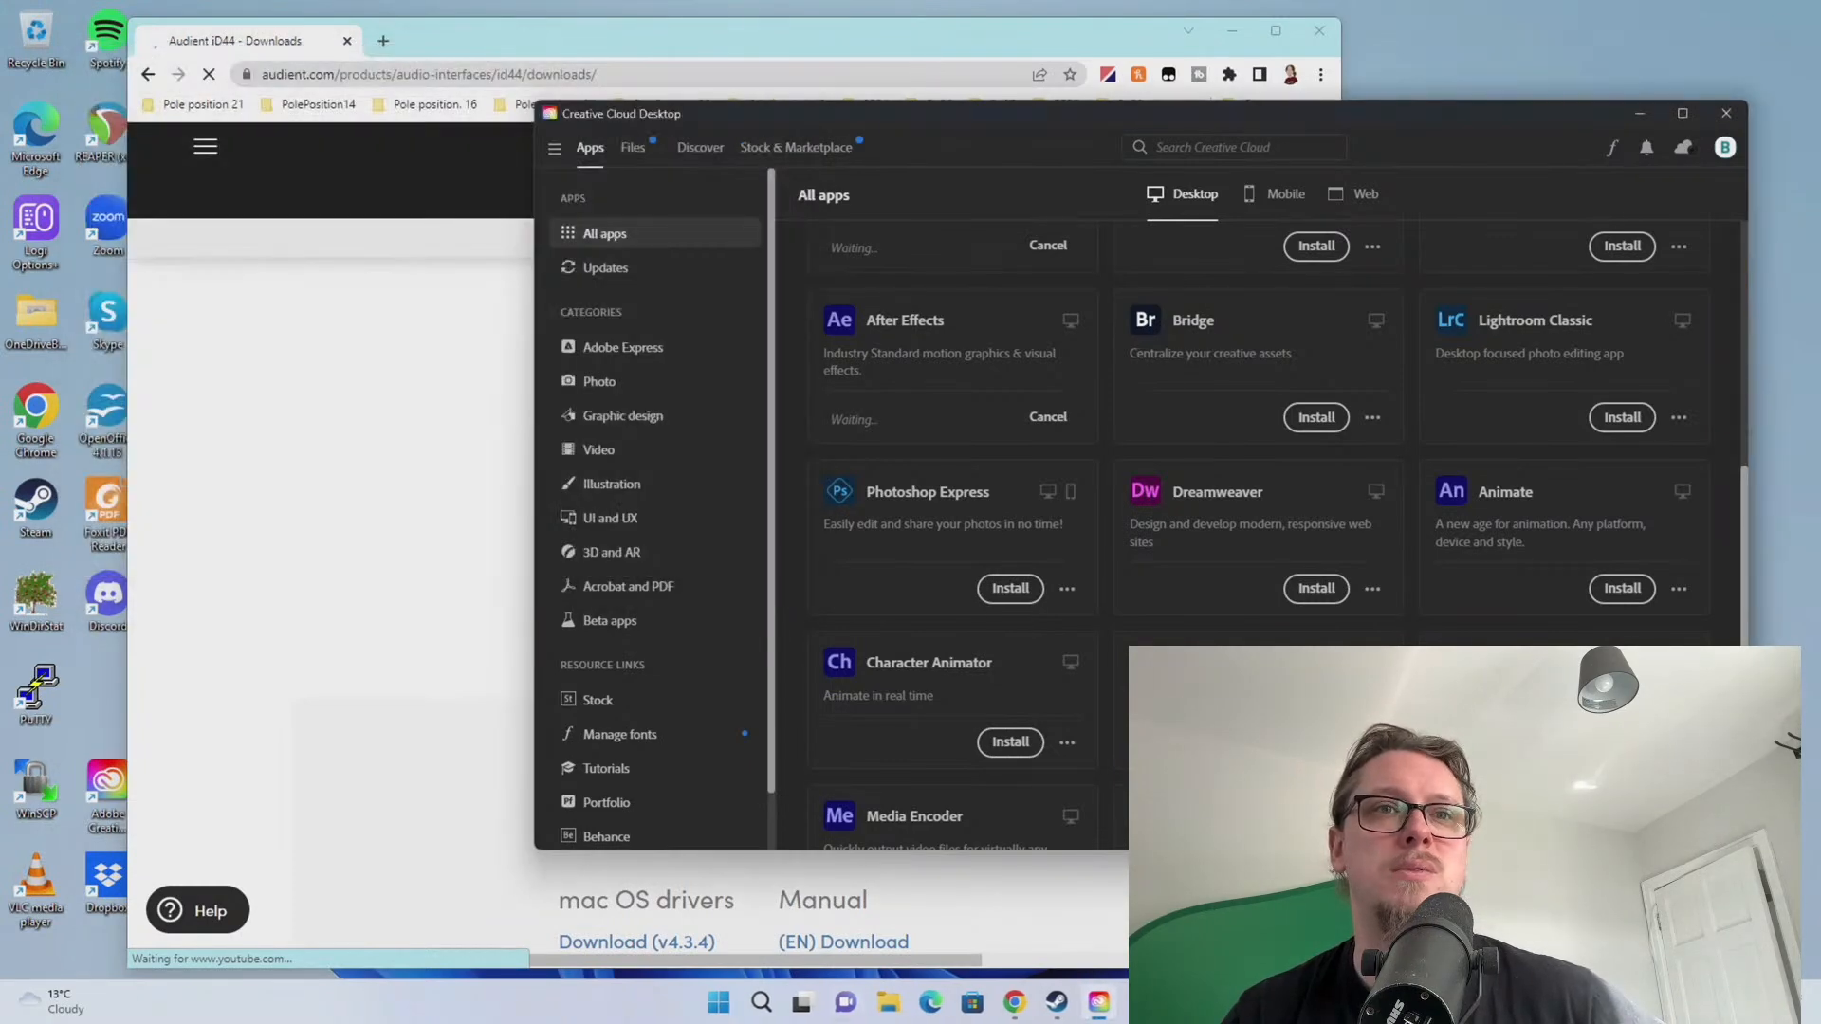
Open Task Manager and drag it off the right edge of the screen
right_click(722, 1003)
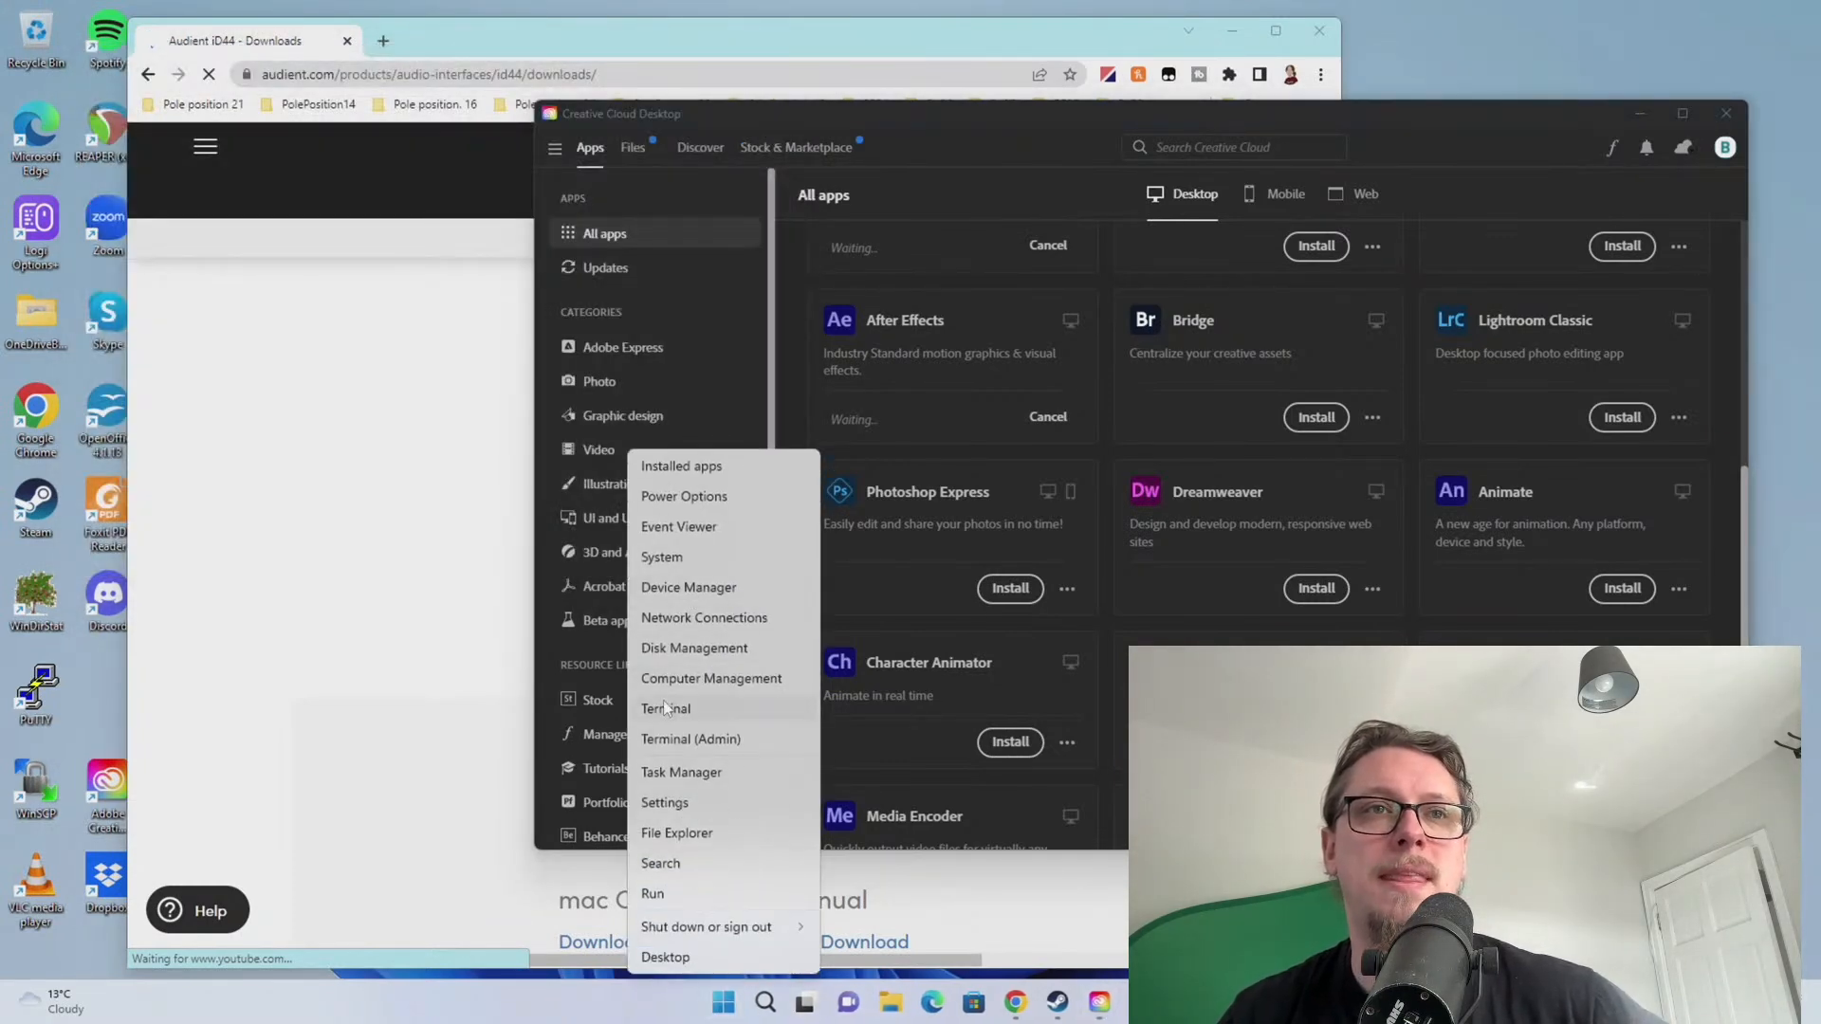
left_click(662, 776)
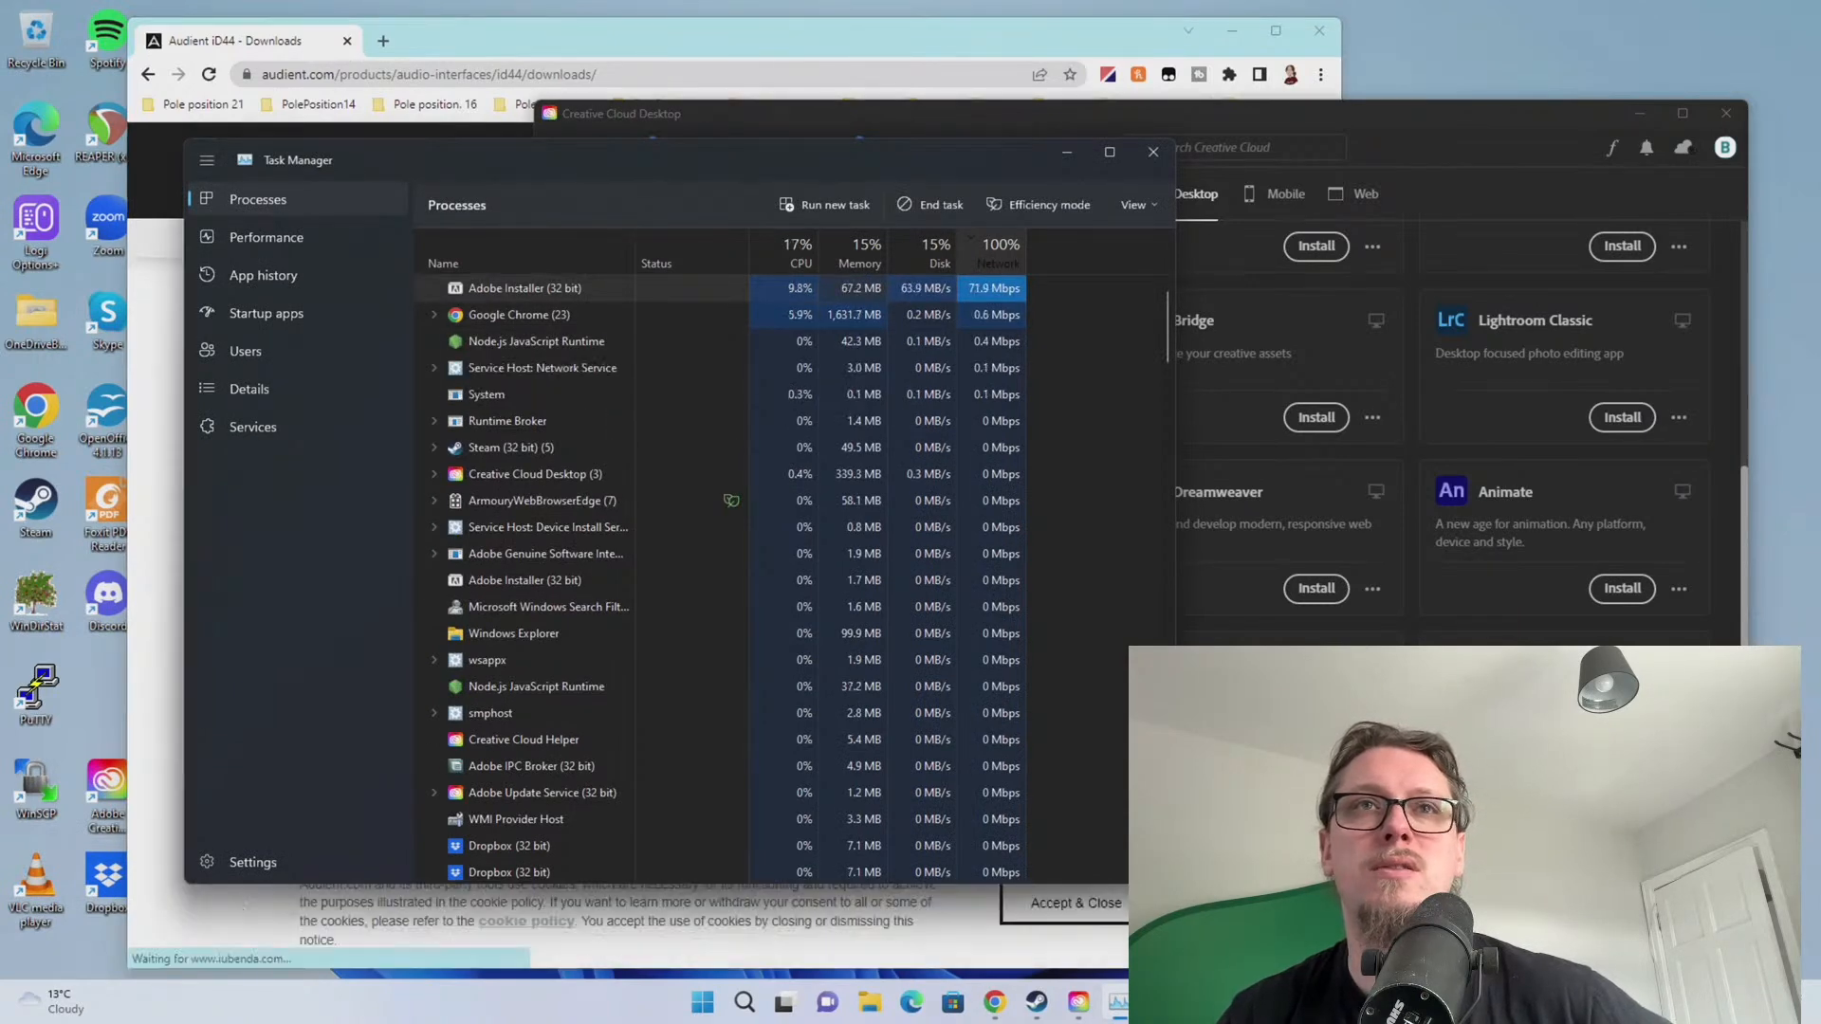
left_click_drag(590, 160, 1820, 233)
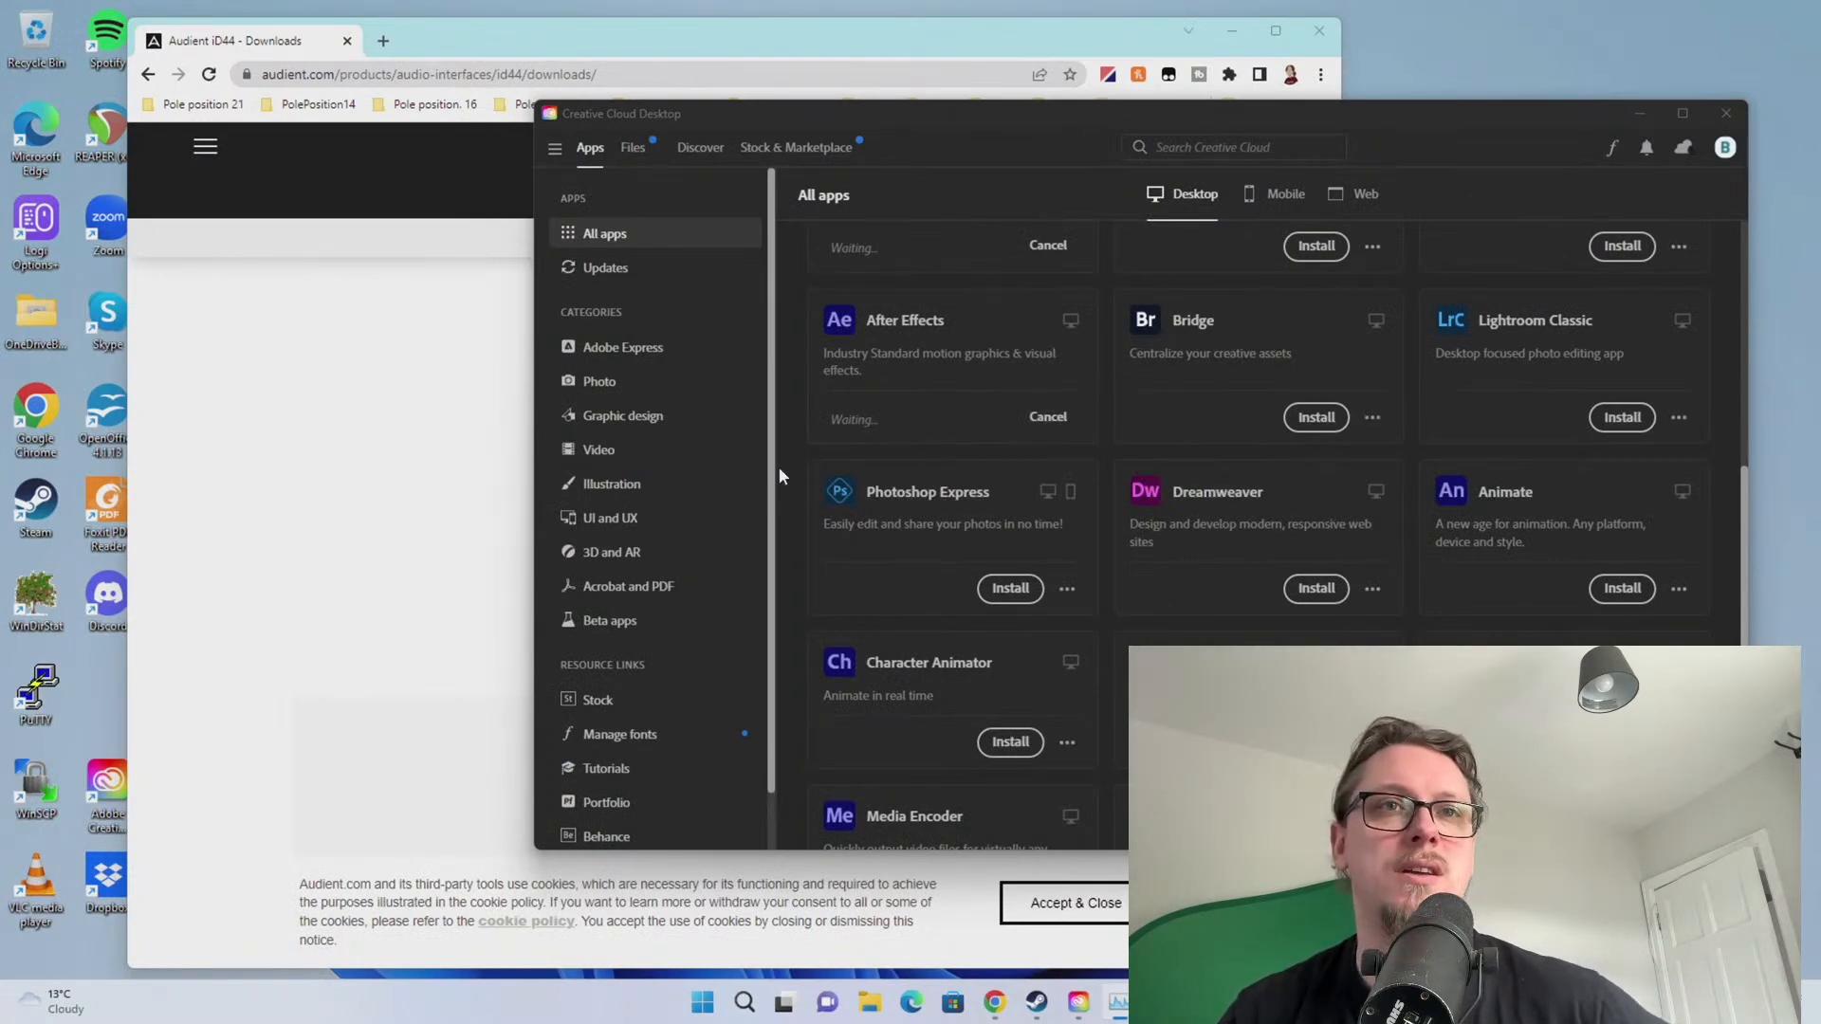
Download the iD44 Windows driver v4.3.4a and run iD-v4.3.4a.exe from Chrome's download bar
scroll(1067, 470, "up", 3)
left_click(298, 470)
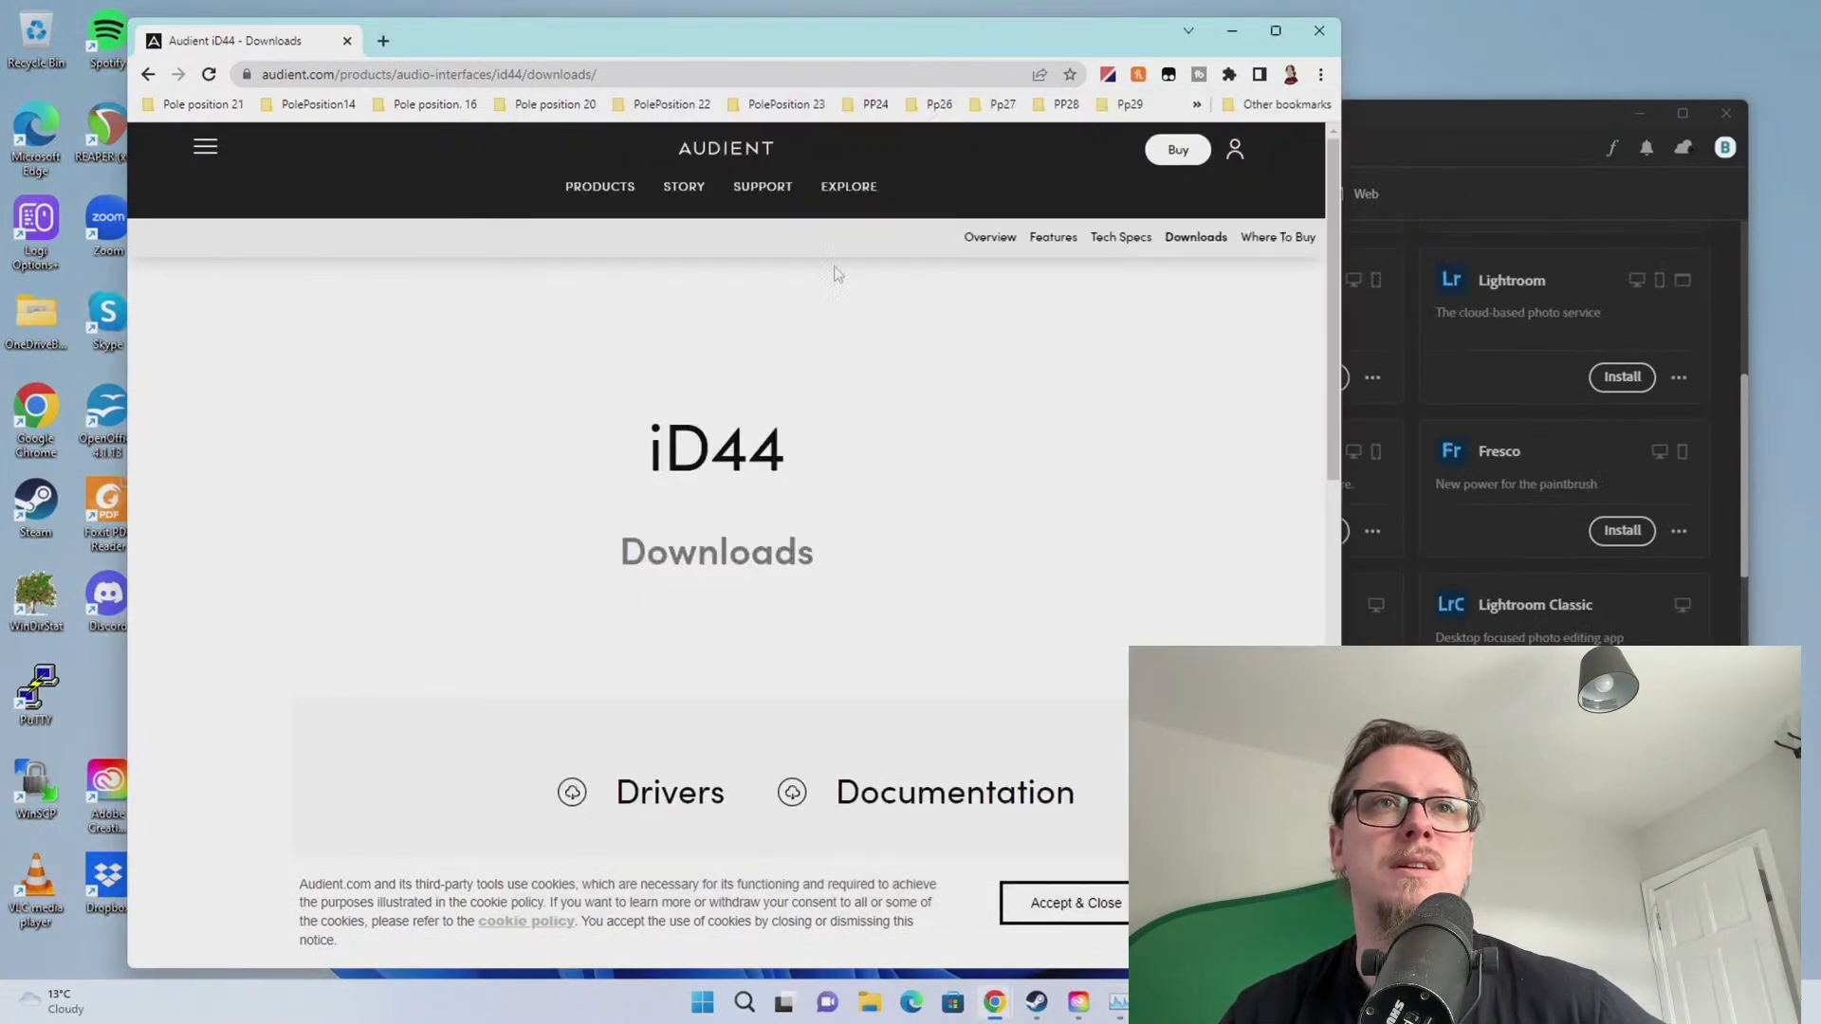
scroll(630, 666, "down", 1)
scroll(653, 731, "down", 3)
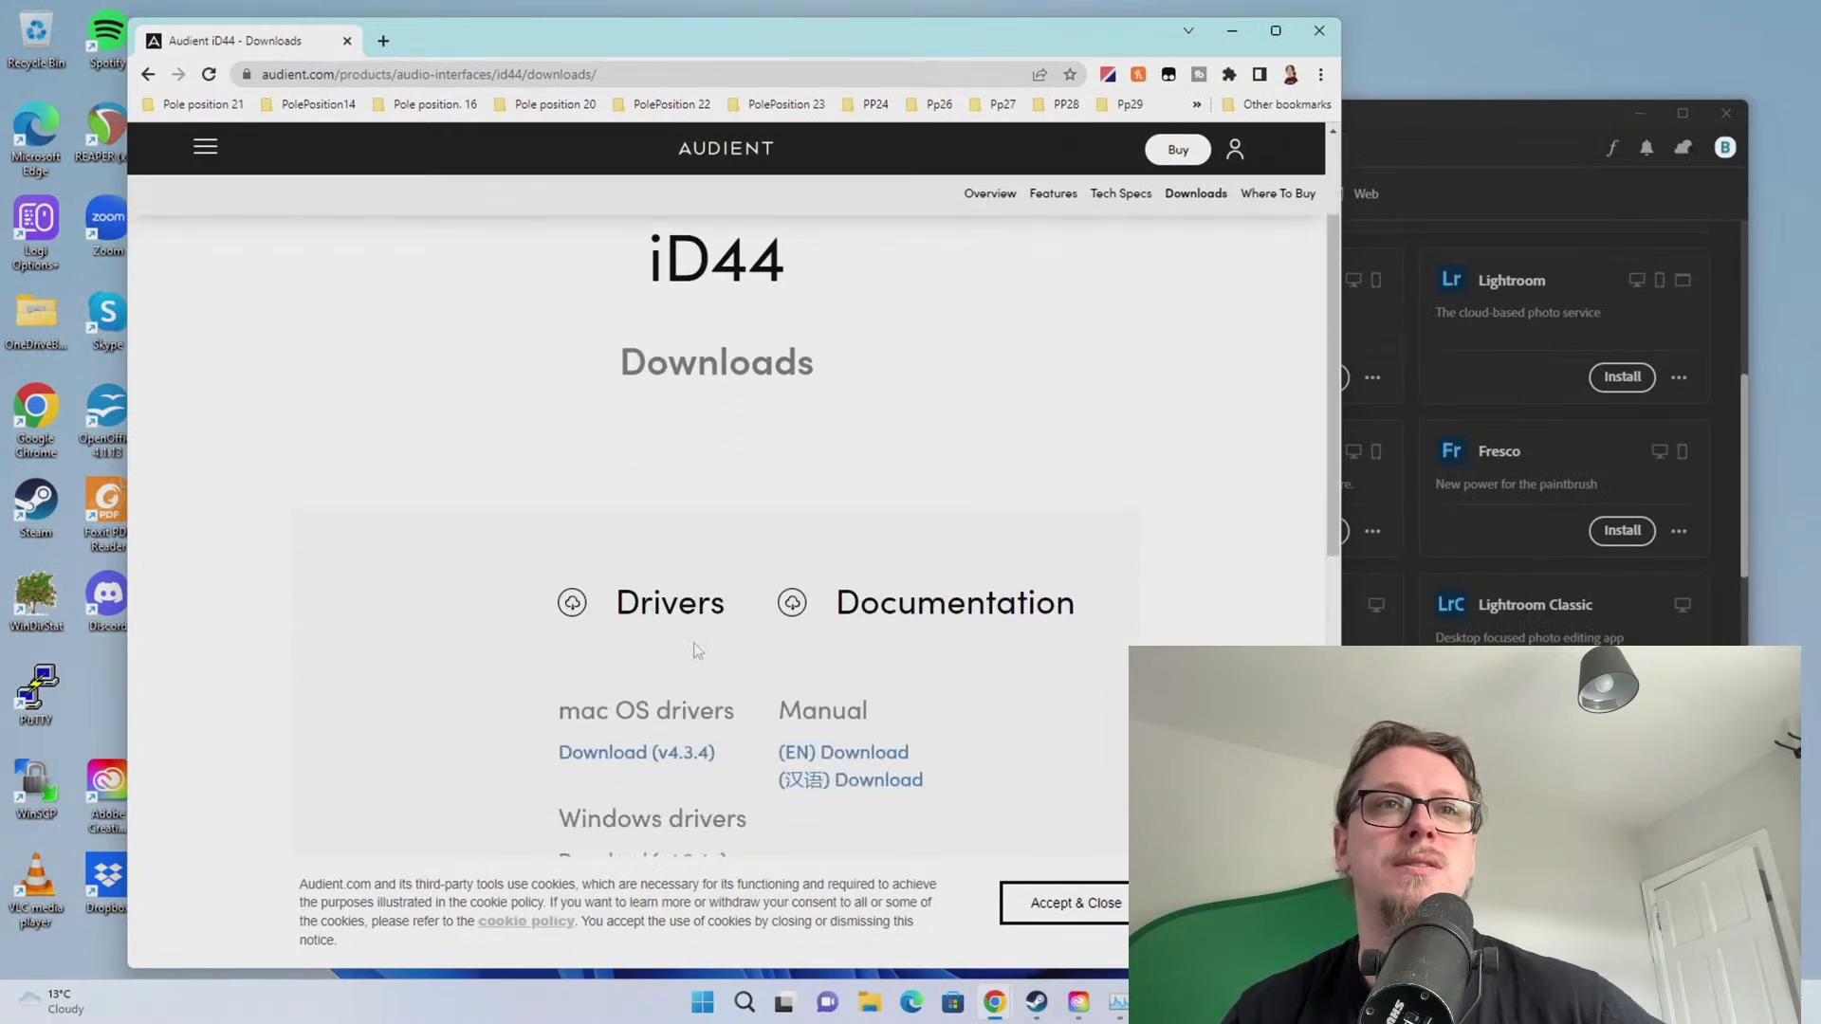
scroll(650, 749, "down", 1)
left_click(650, 749)
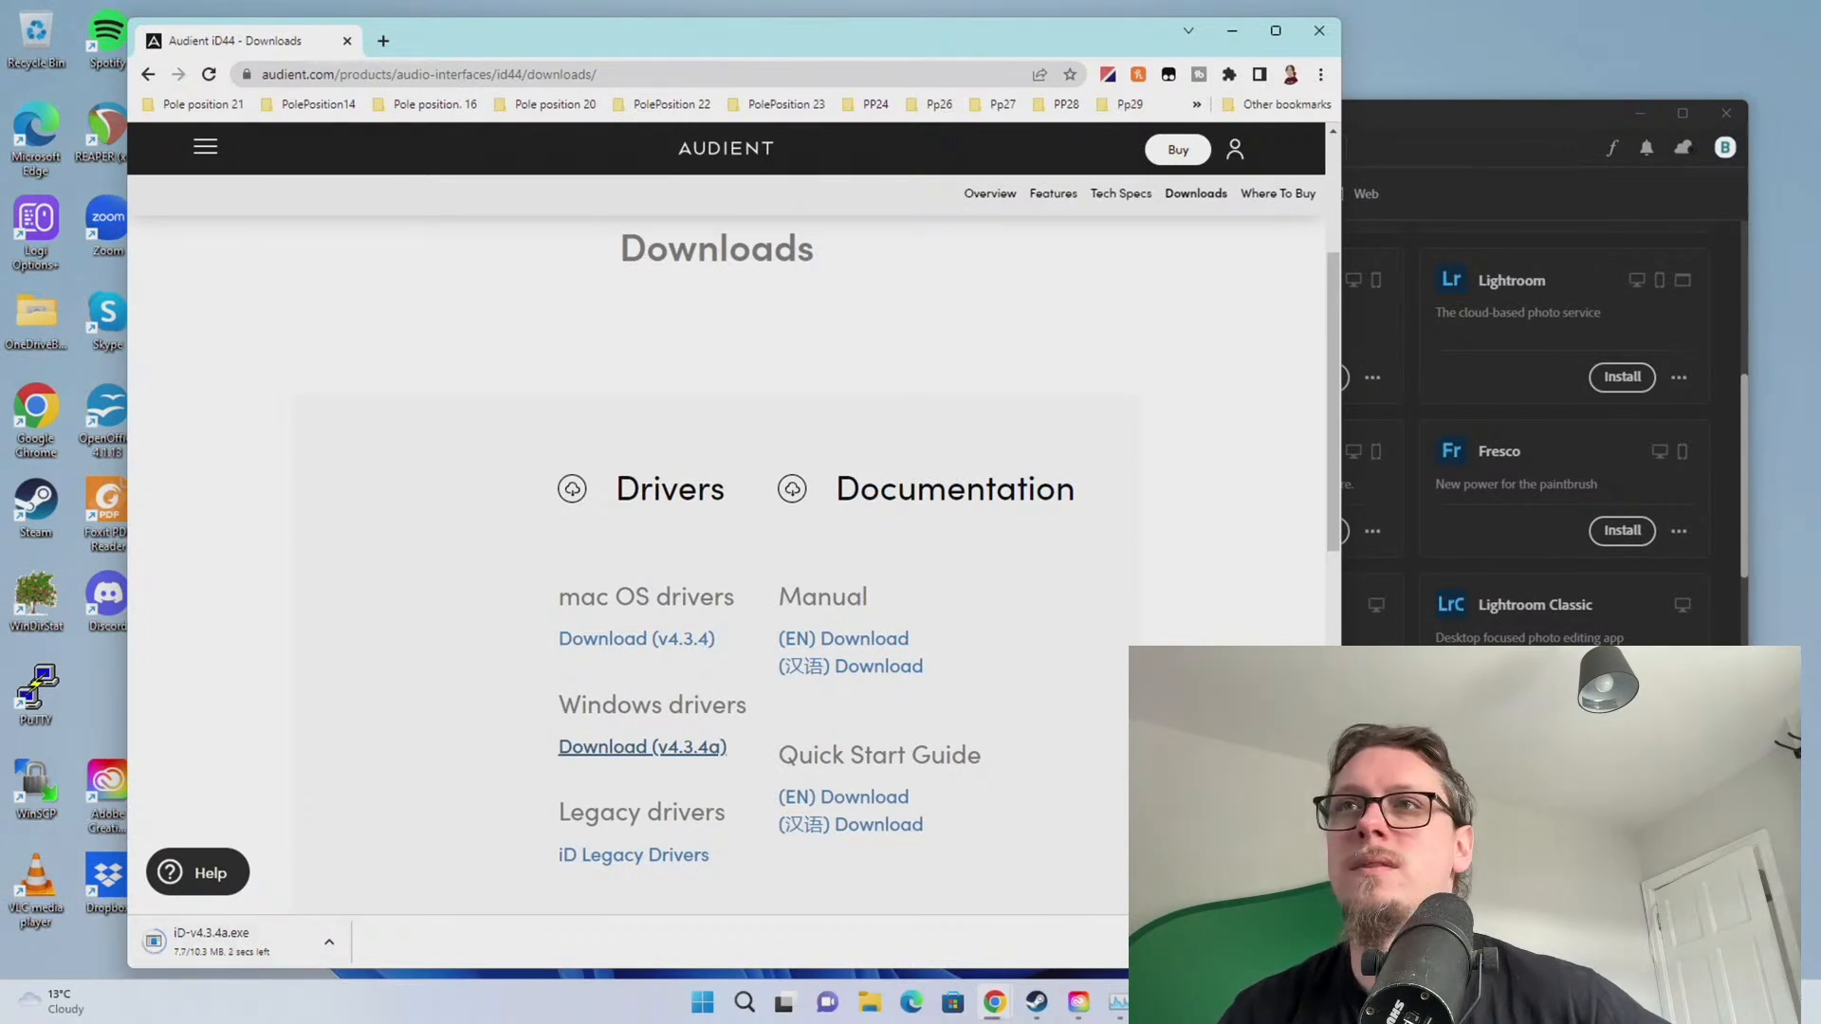
key("alt+Tab")
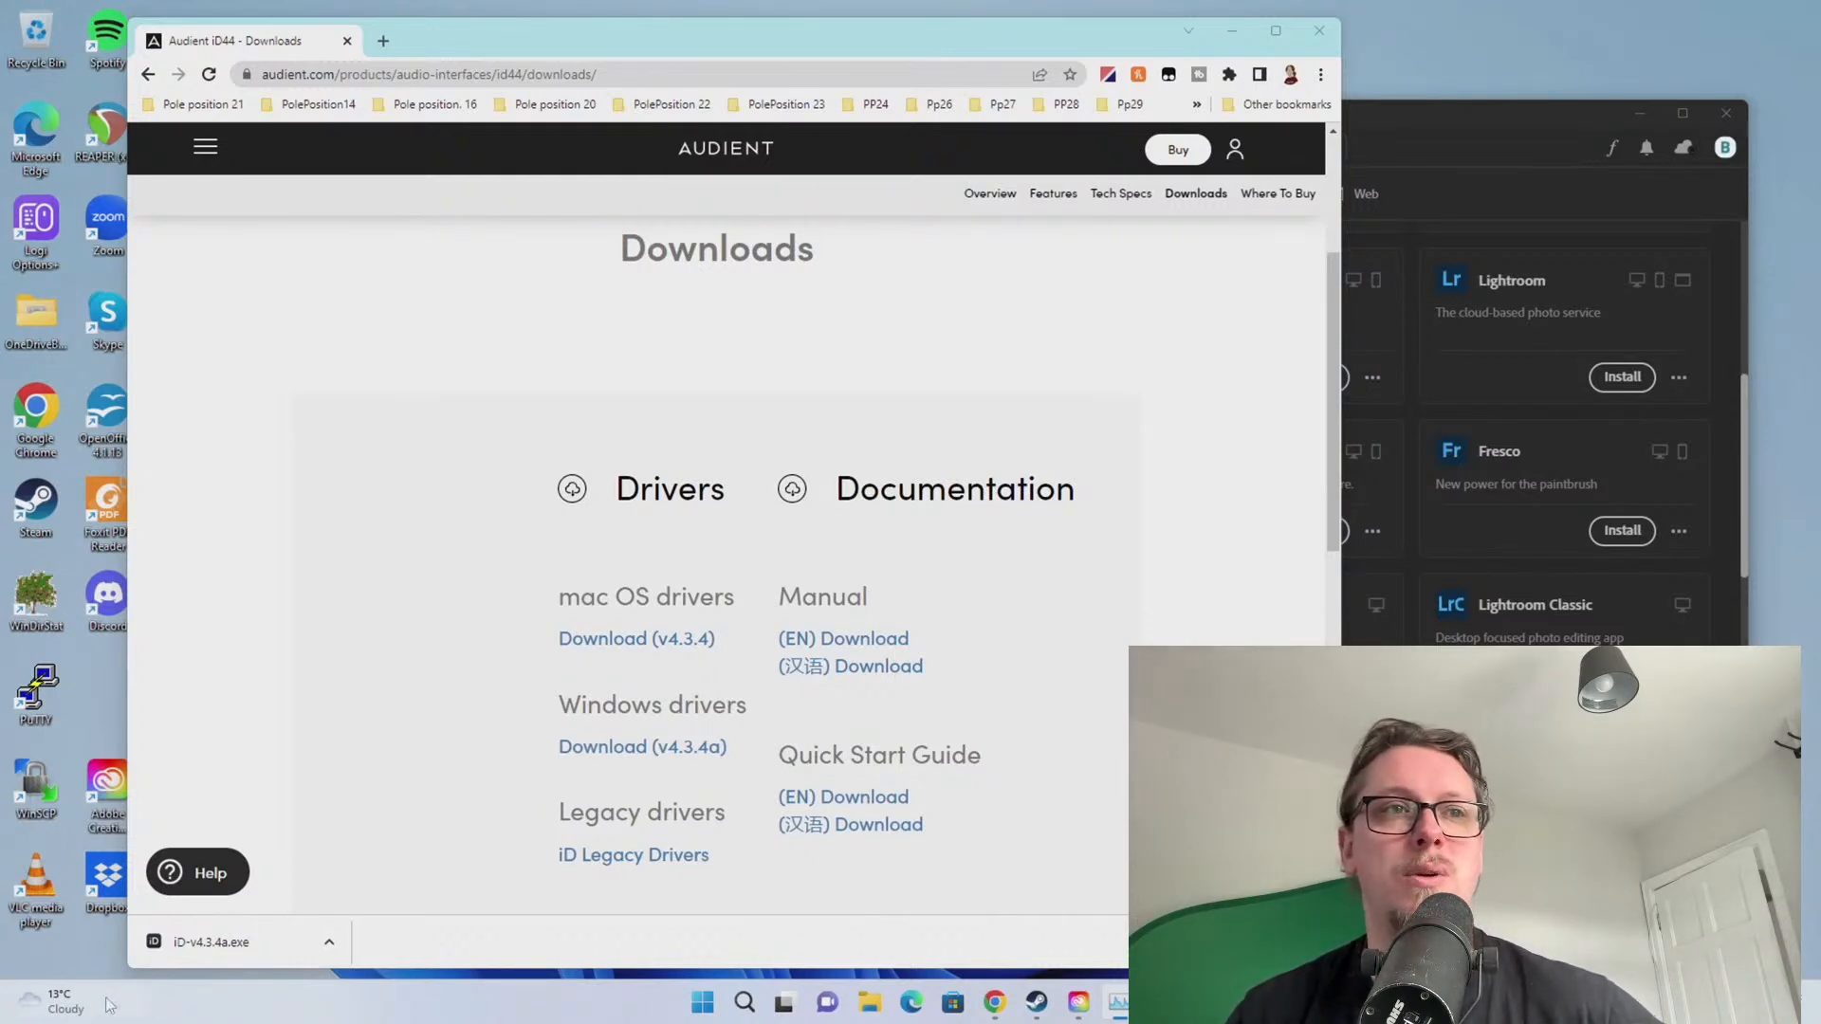
left_click(176, 950)
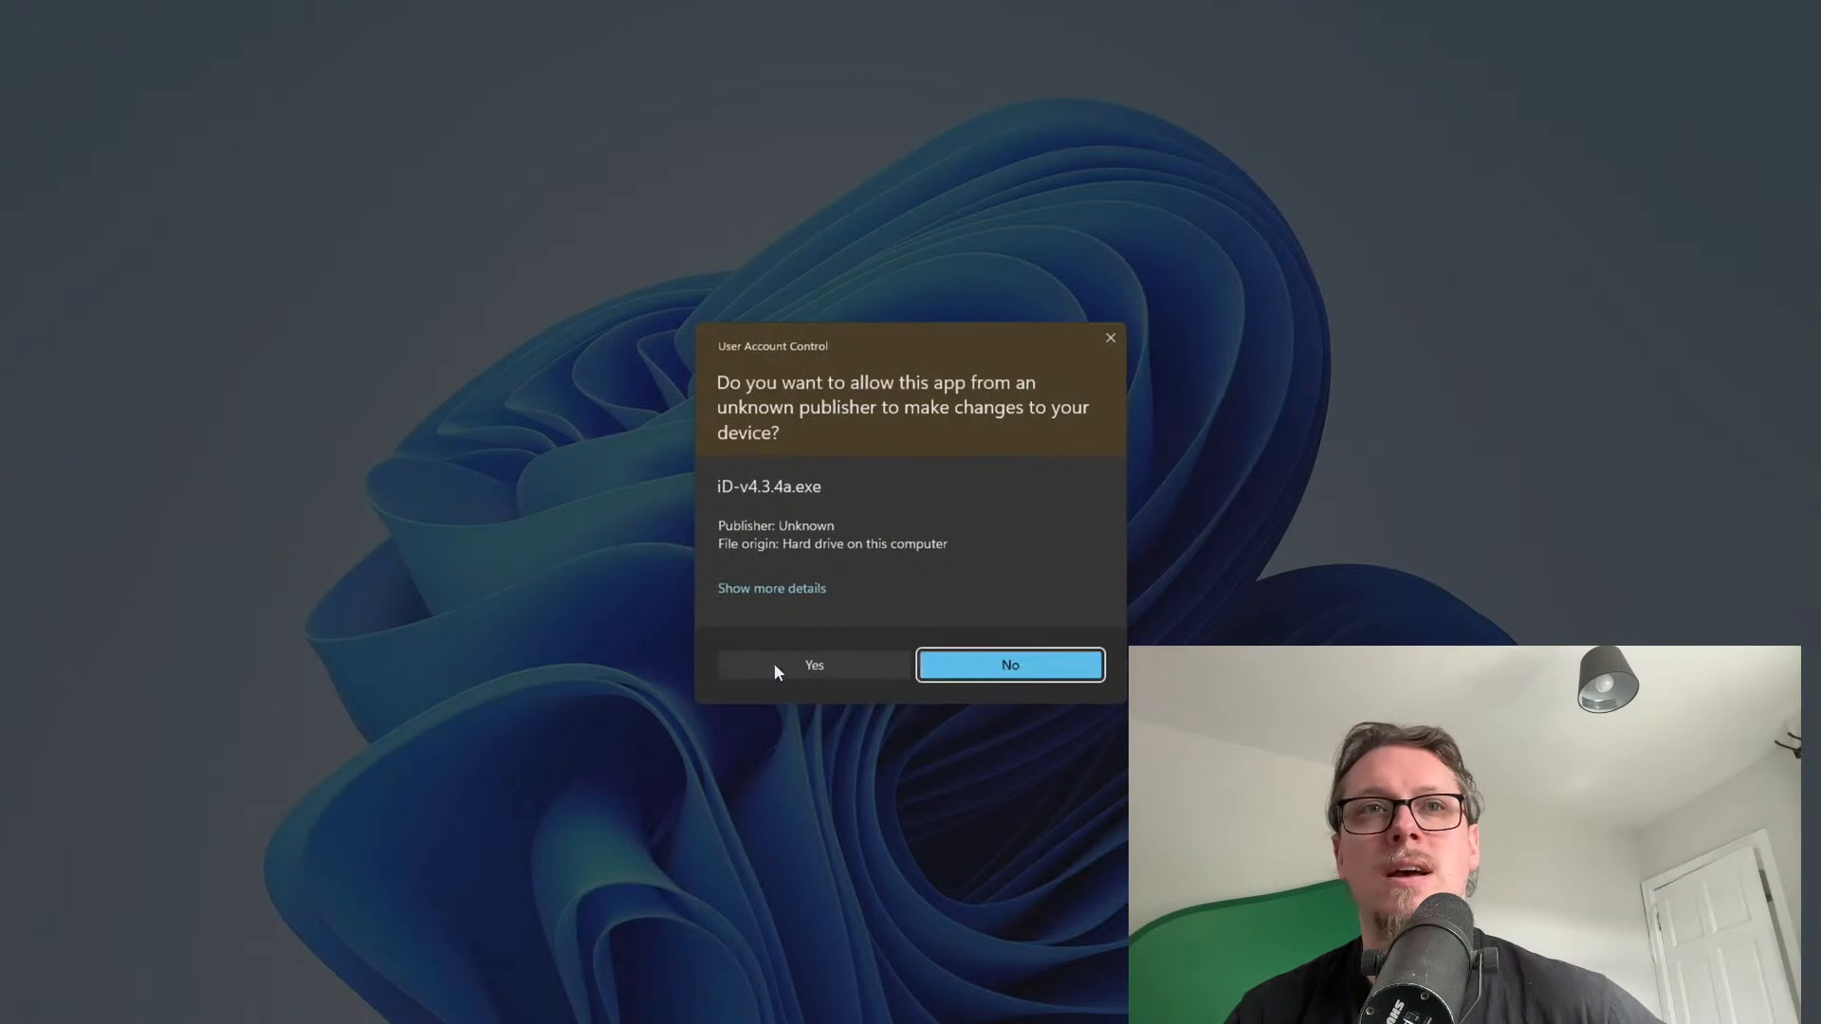
Approve the UAC prompt, accept the licence, and install the USB audio driver and iD Control components
left_click(774, 668)
left_click(1019, 652)
left_click(1022, 655)
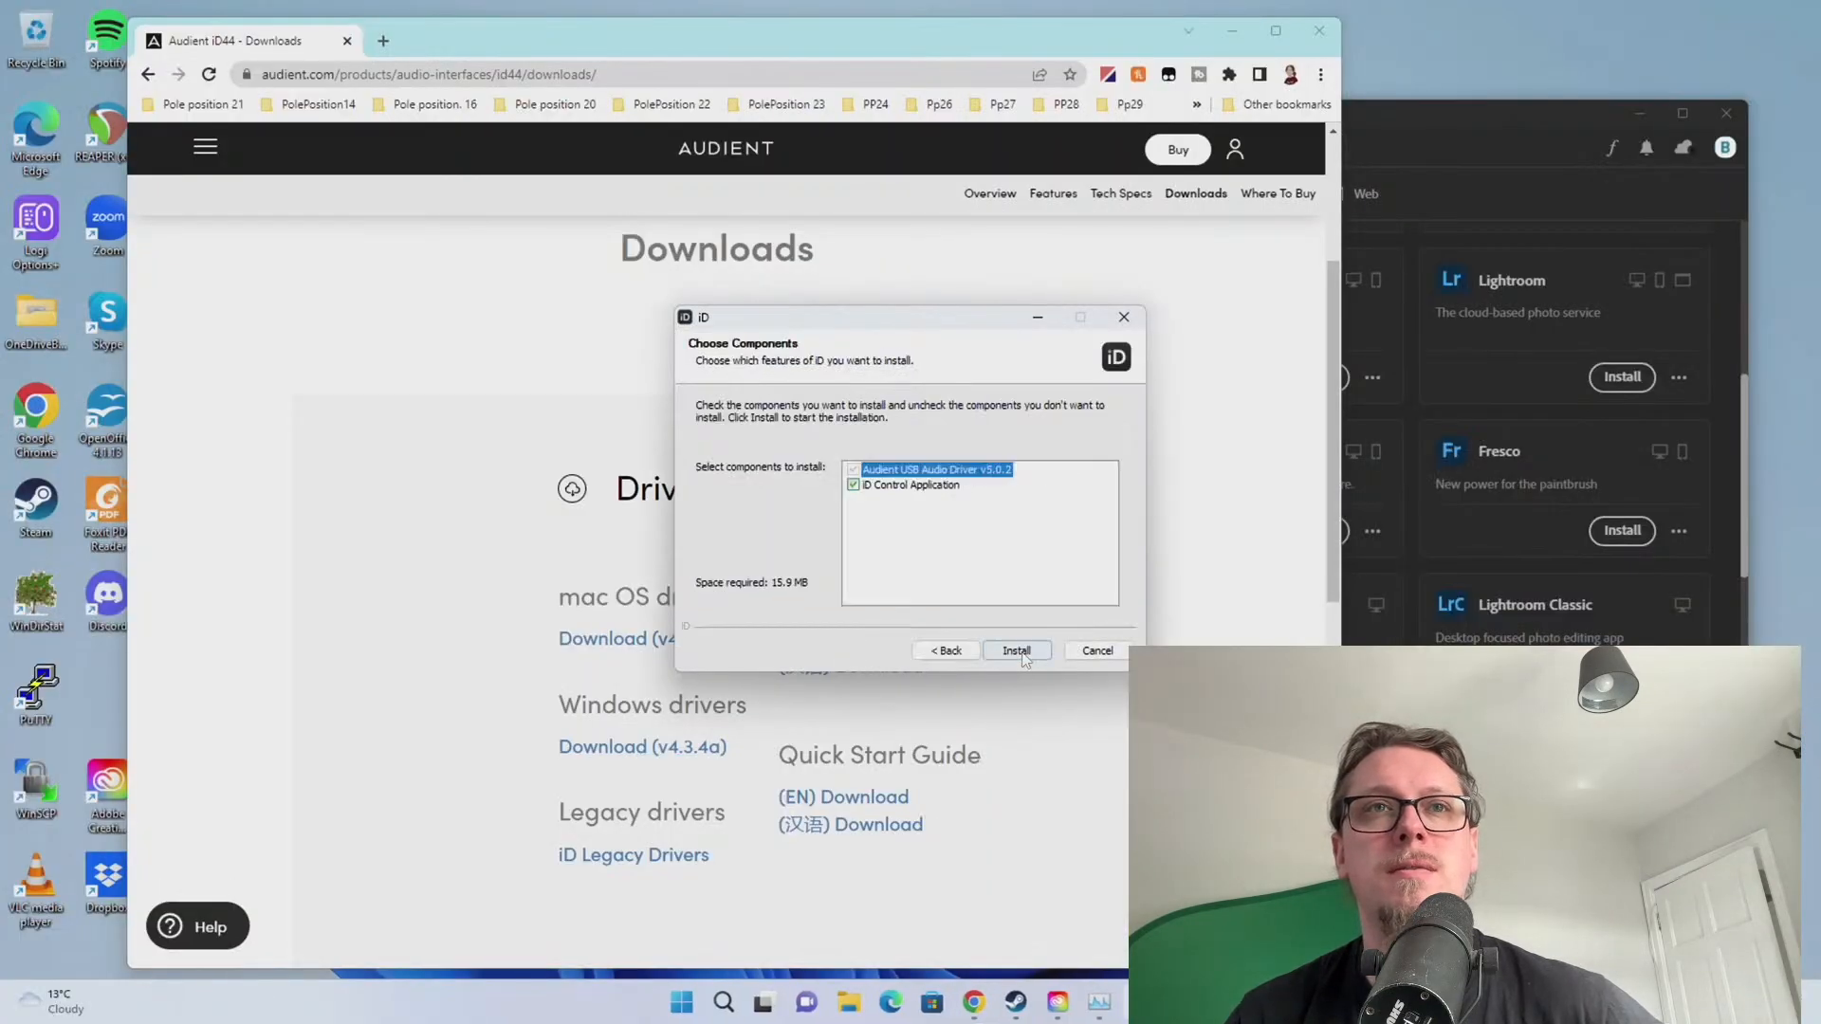
left_click(1015, 652)
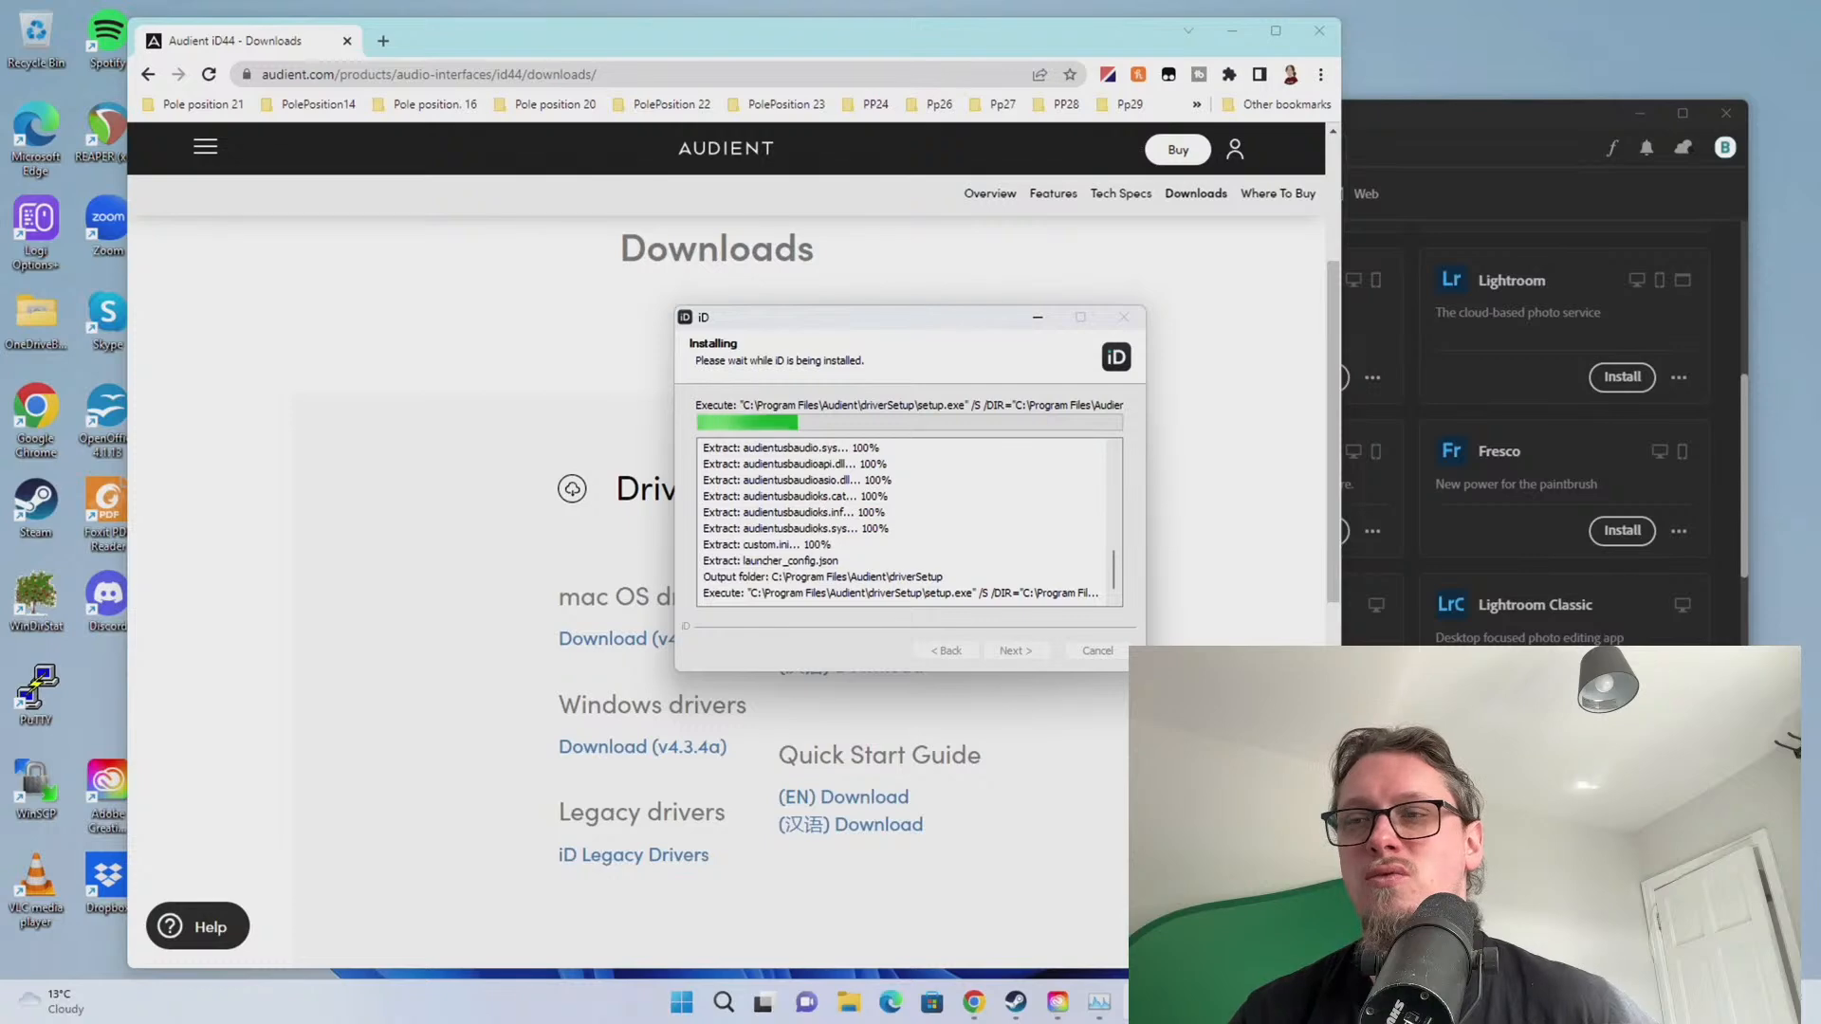
Check network throughput in Task Manager, move it aside, and finish the iD setup
left_click_drag(1820, 211, 744, 208)
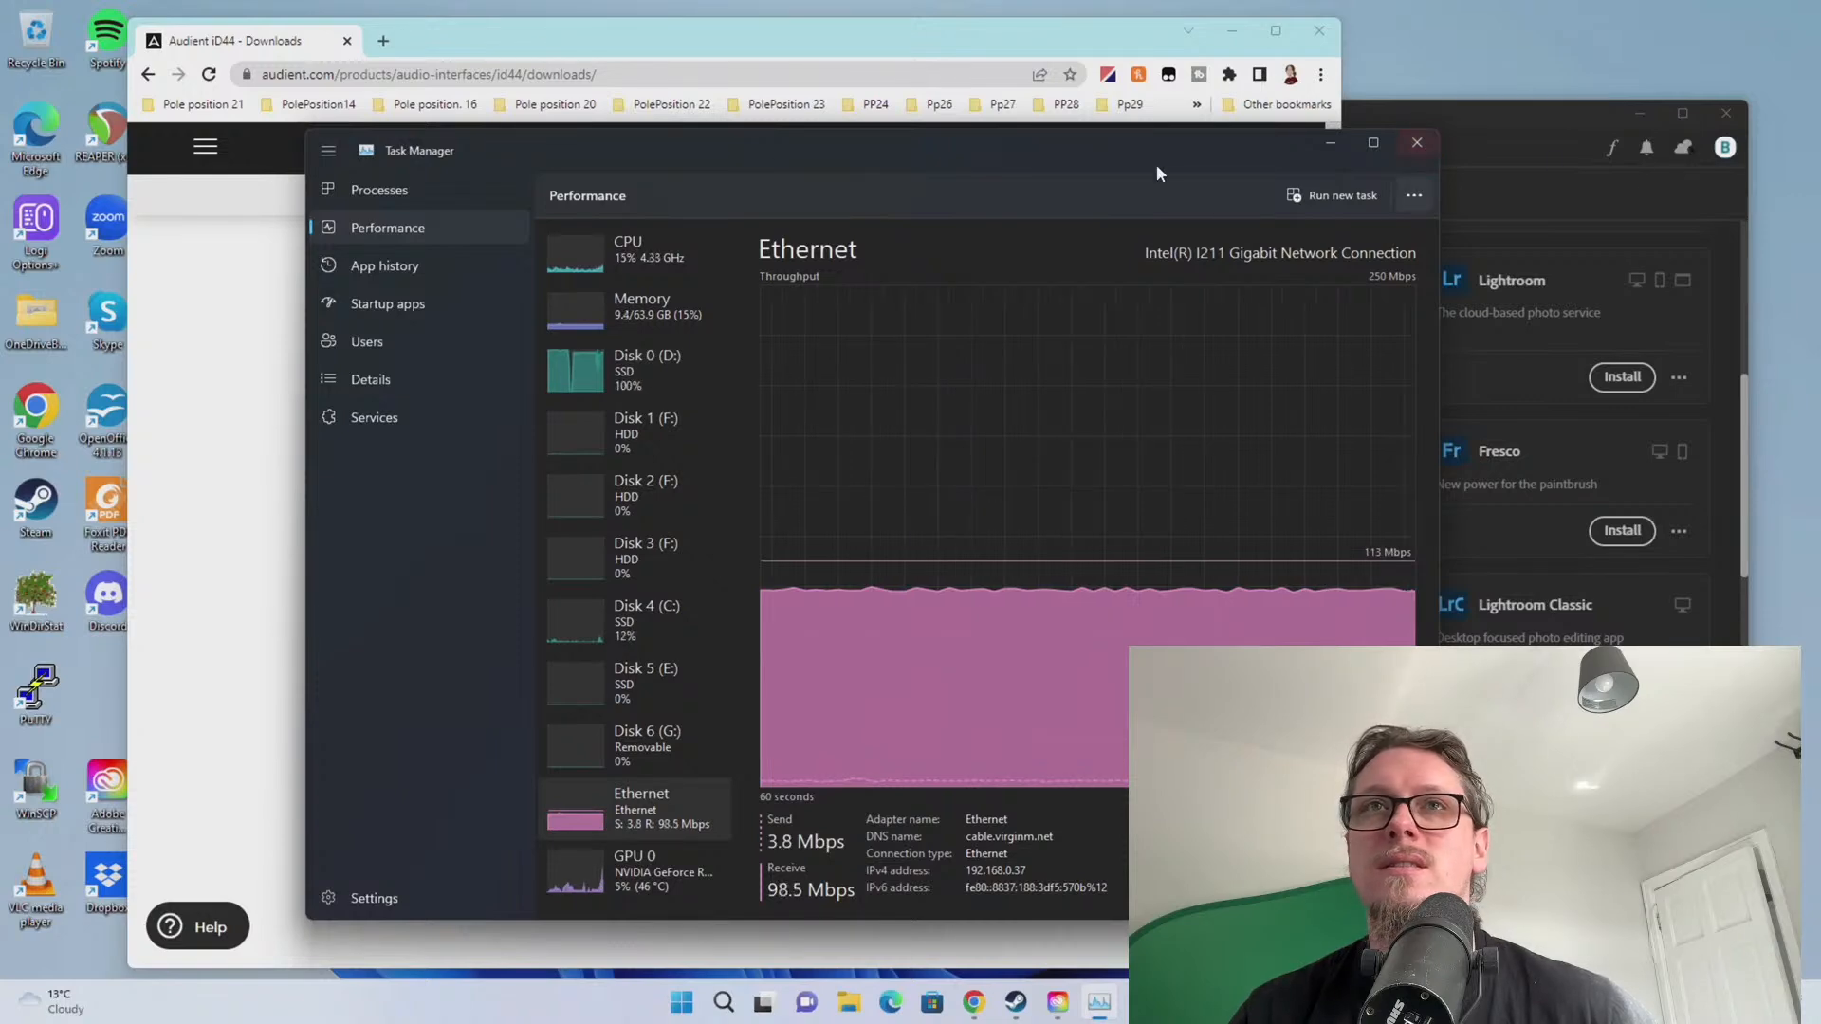
left_click_drag(968, 144, 1820, 151)
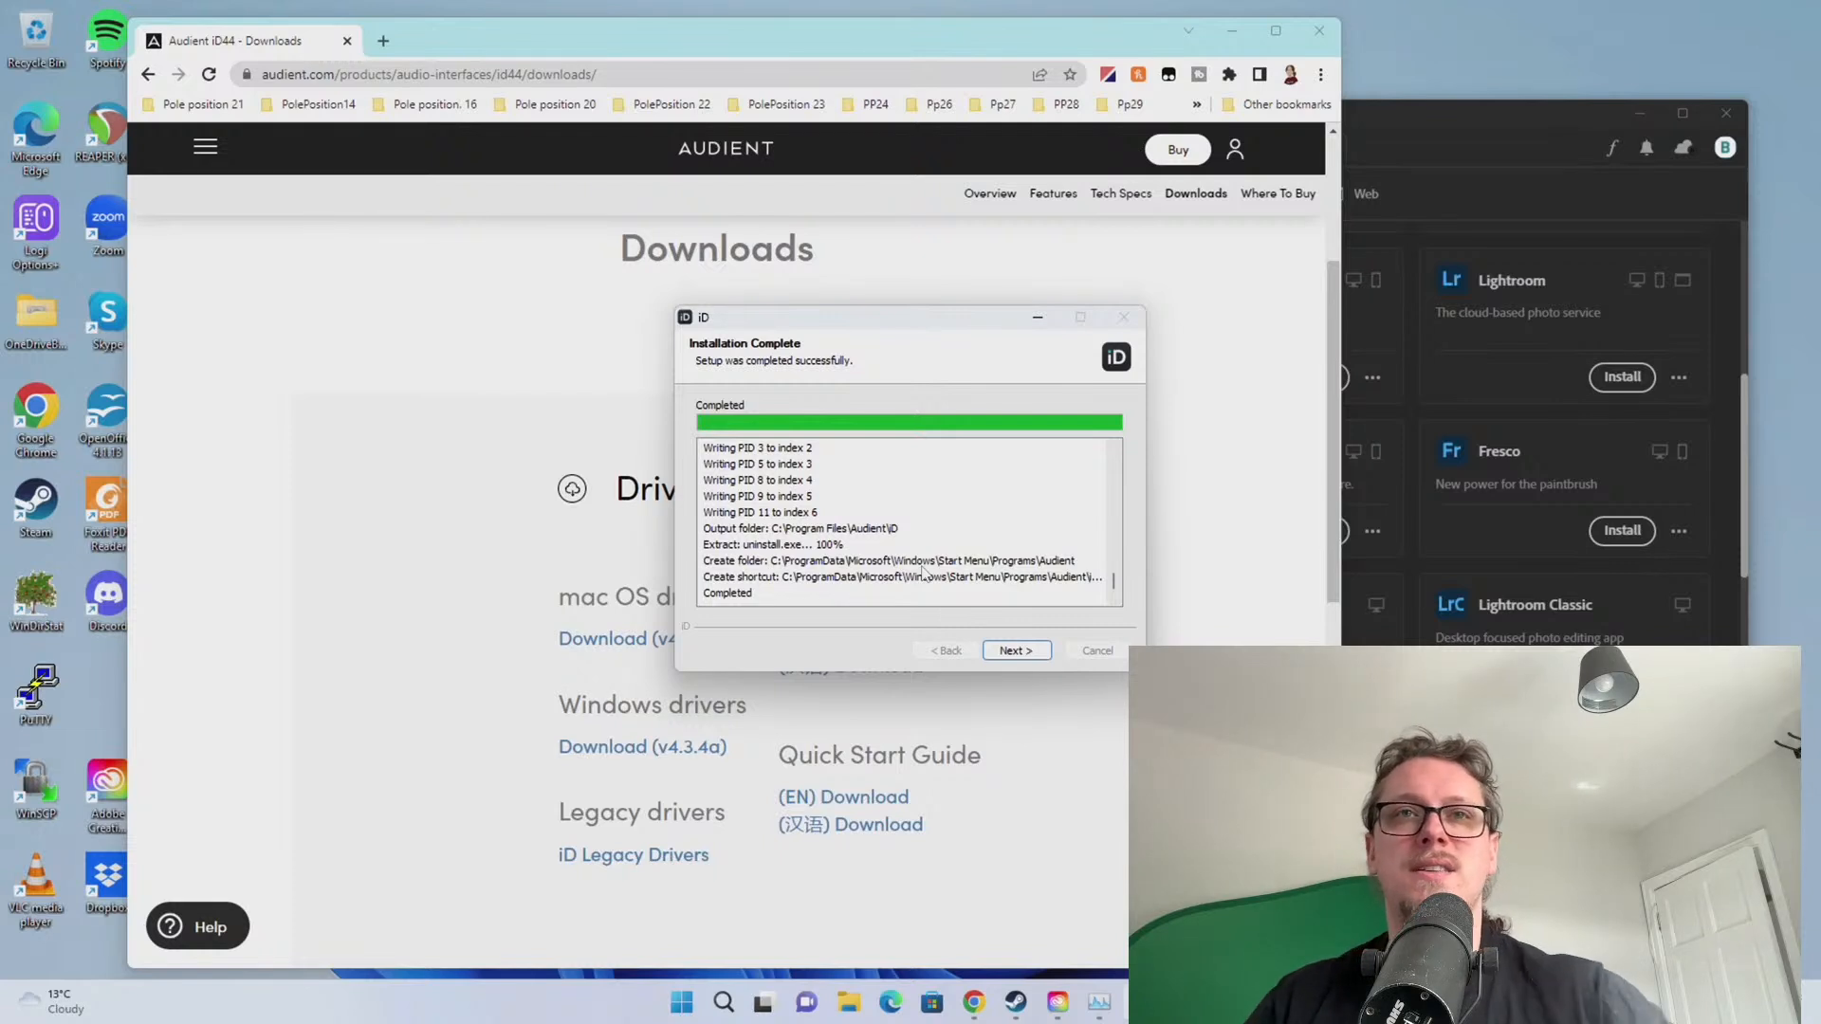
left_click(996, 652)
left_click(1016, 651)
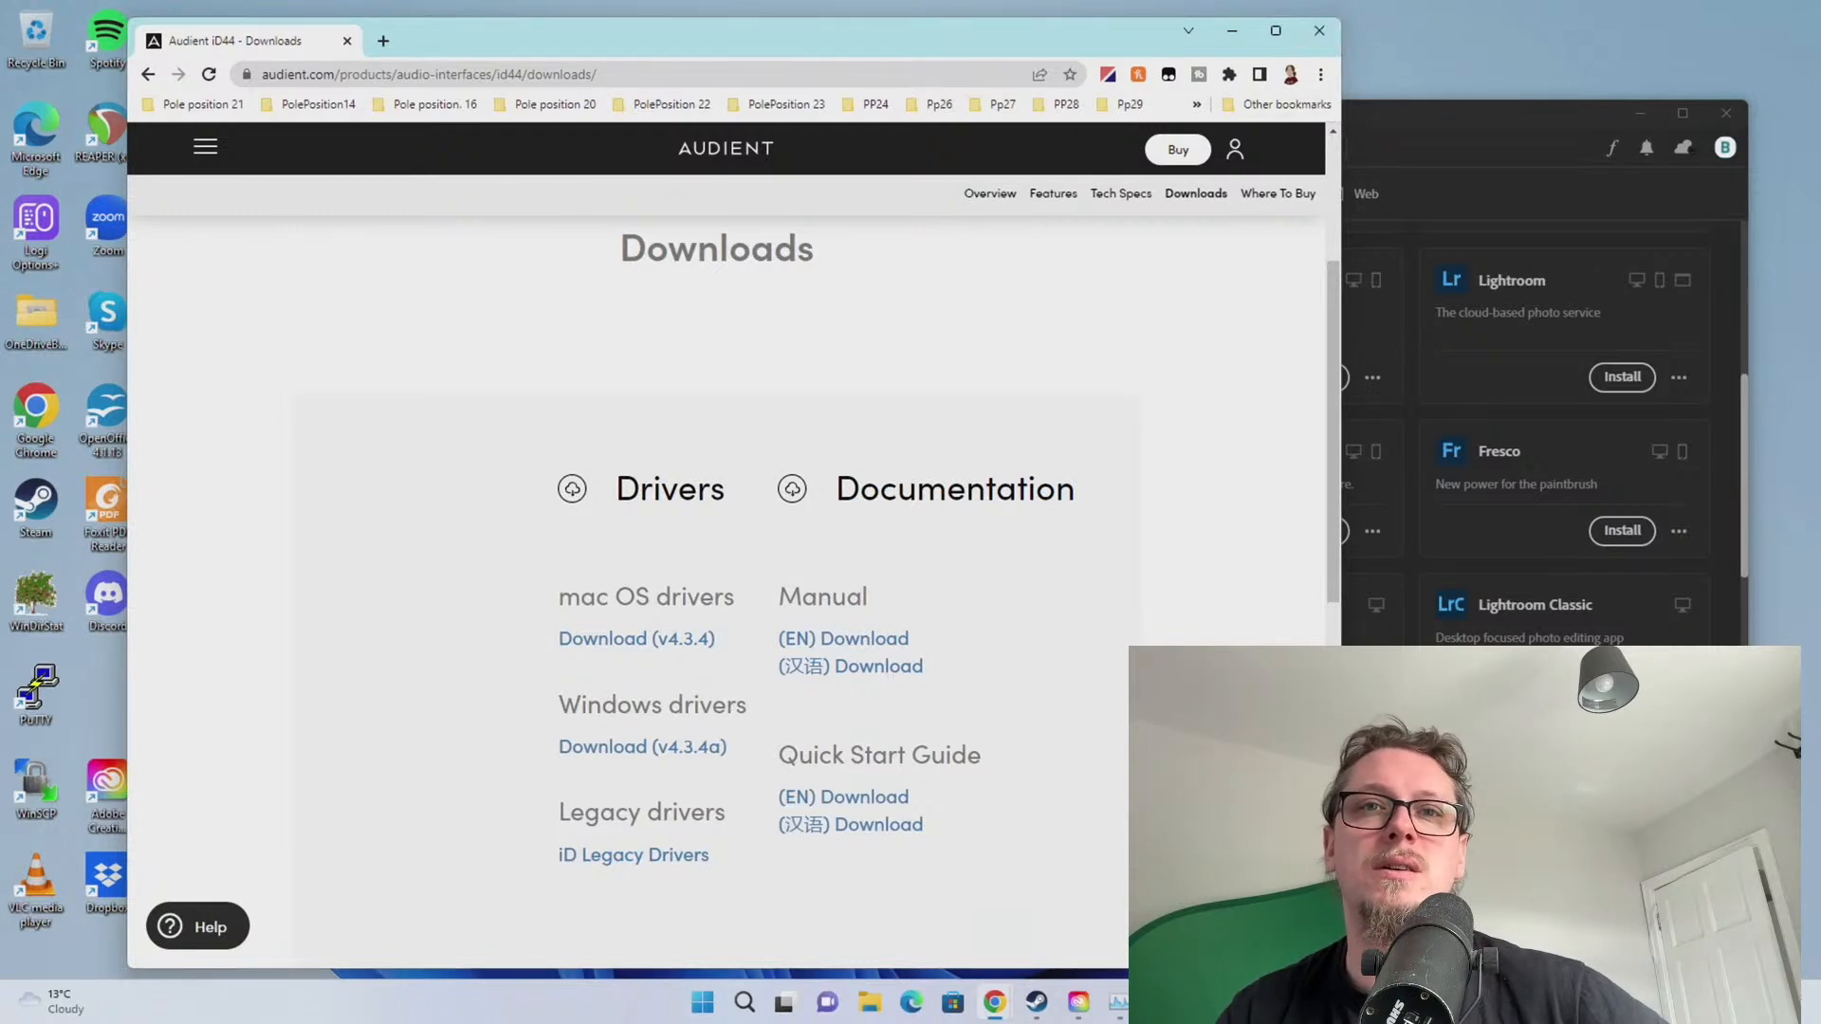
right_click(702, 1003)
left_click(680, 596)
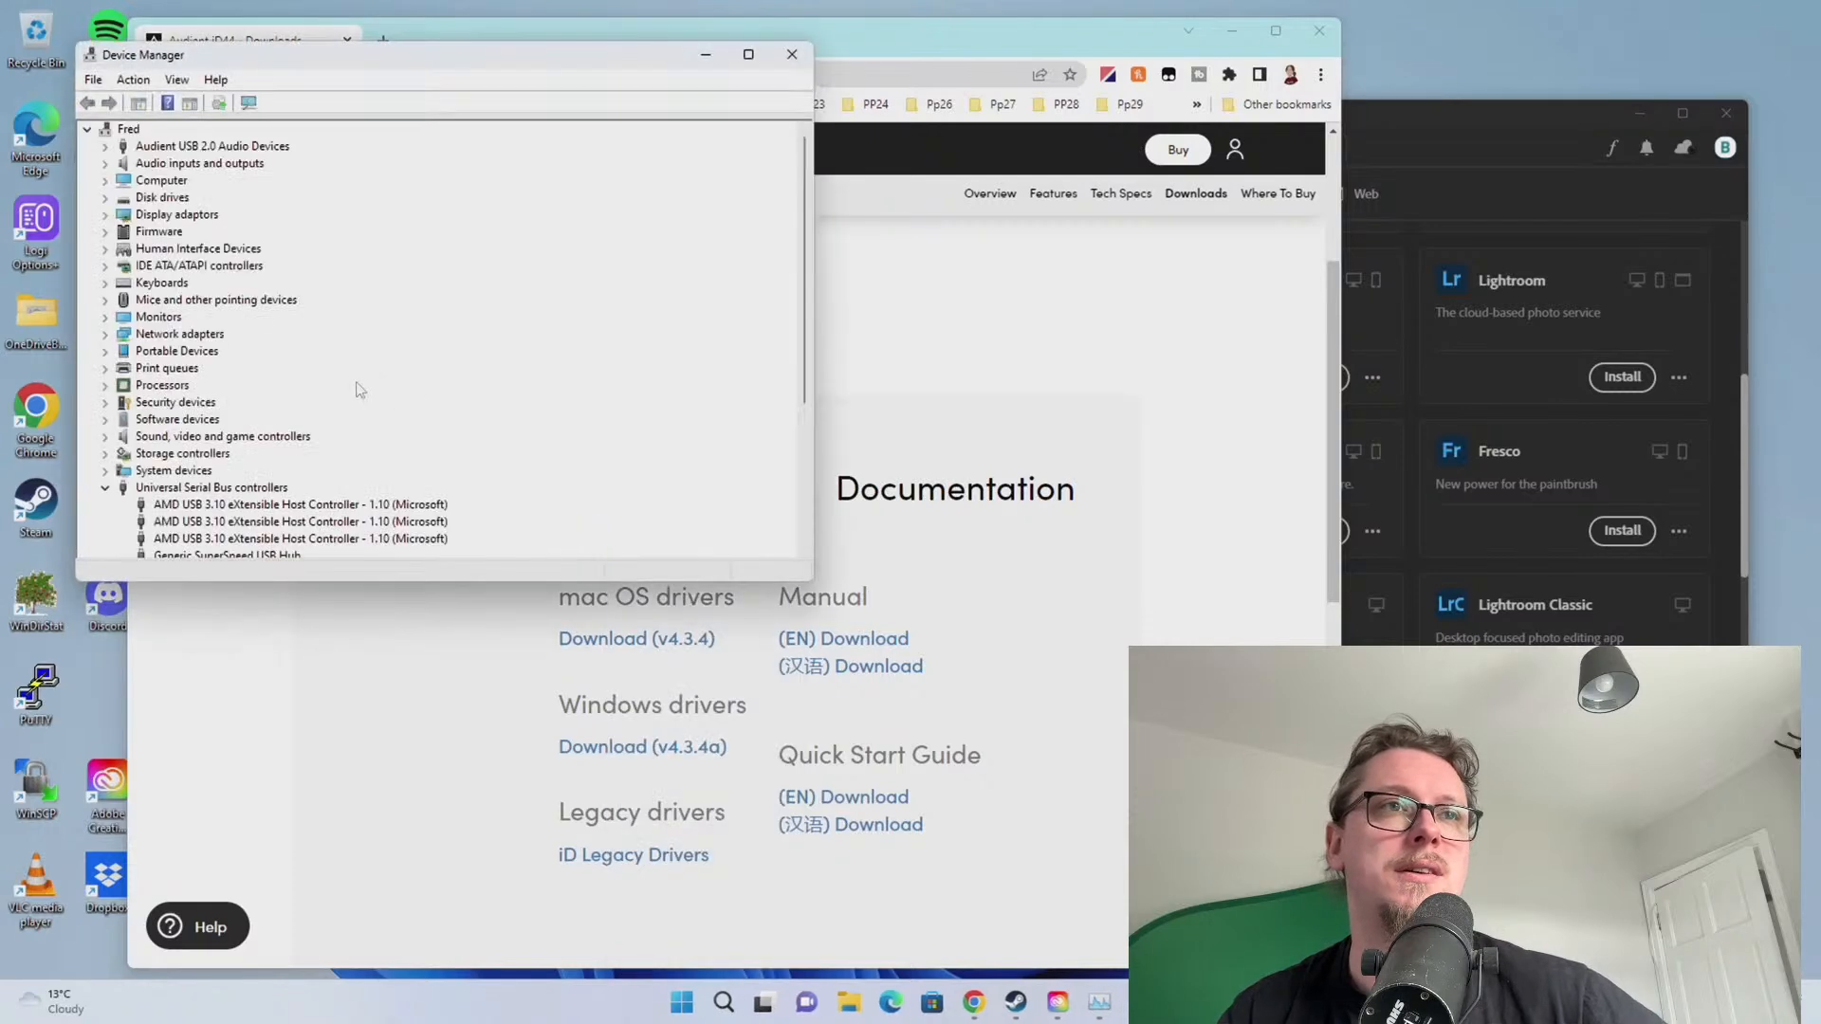
scroll(356, 389, "down", 5)
right_click(168, 404)
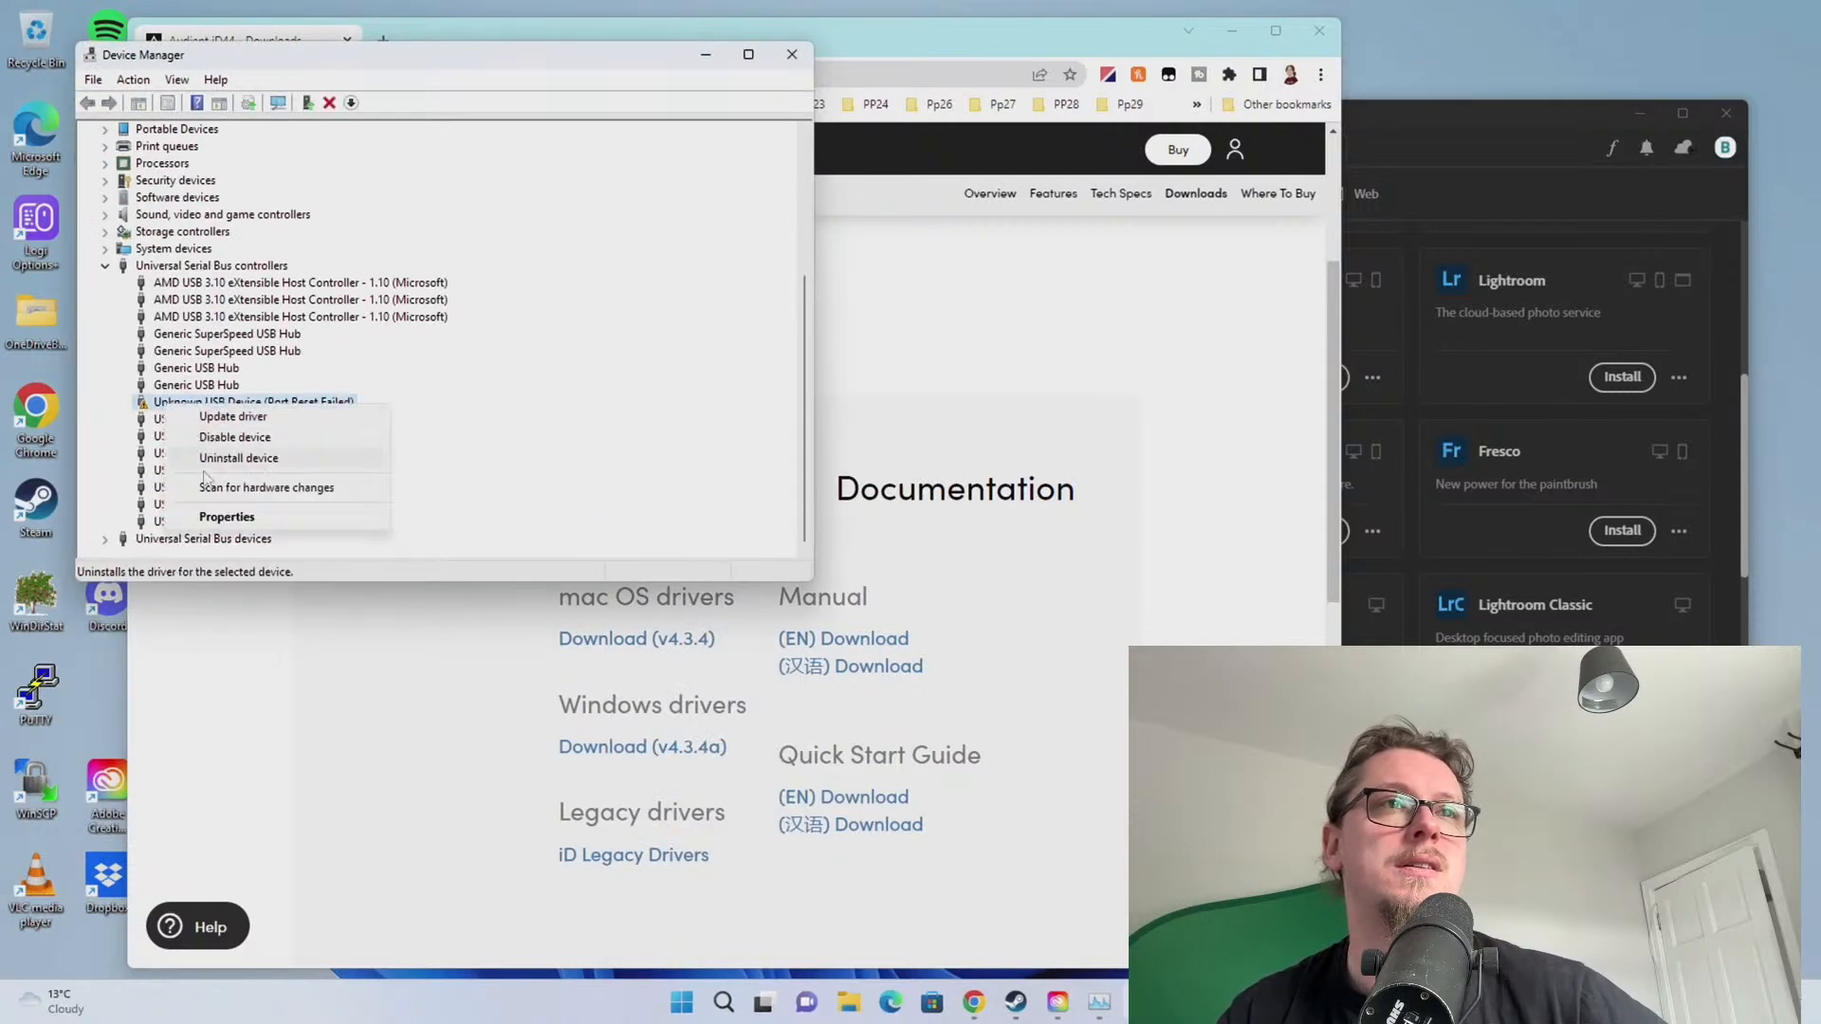
left_click(224, 511)
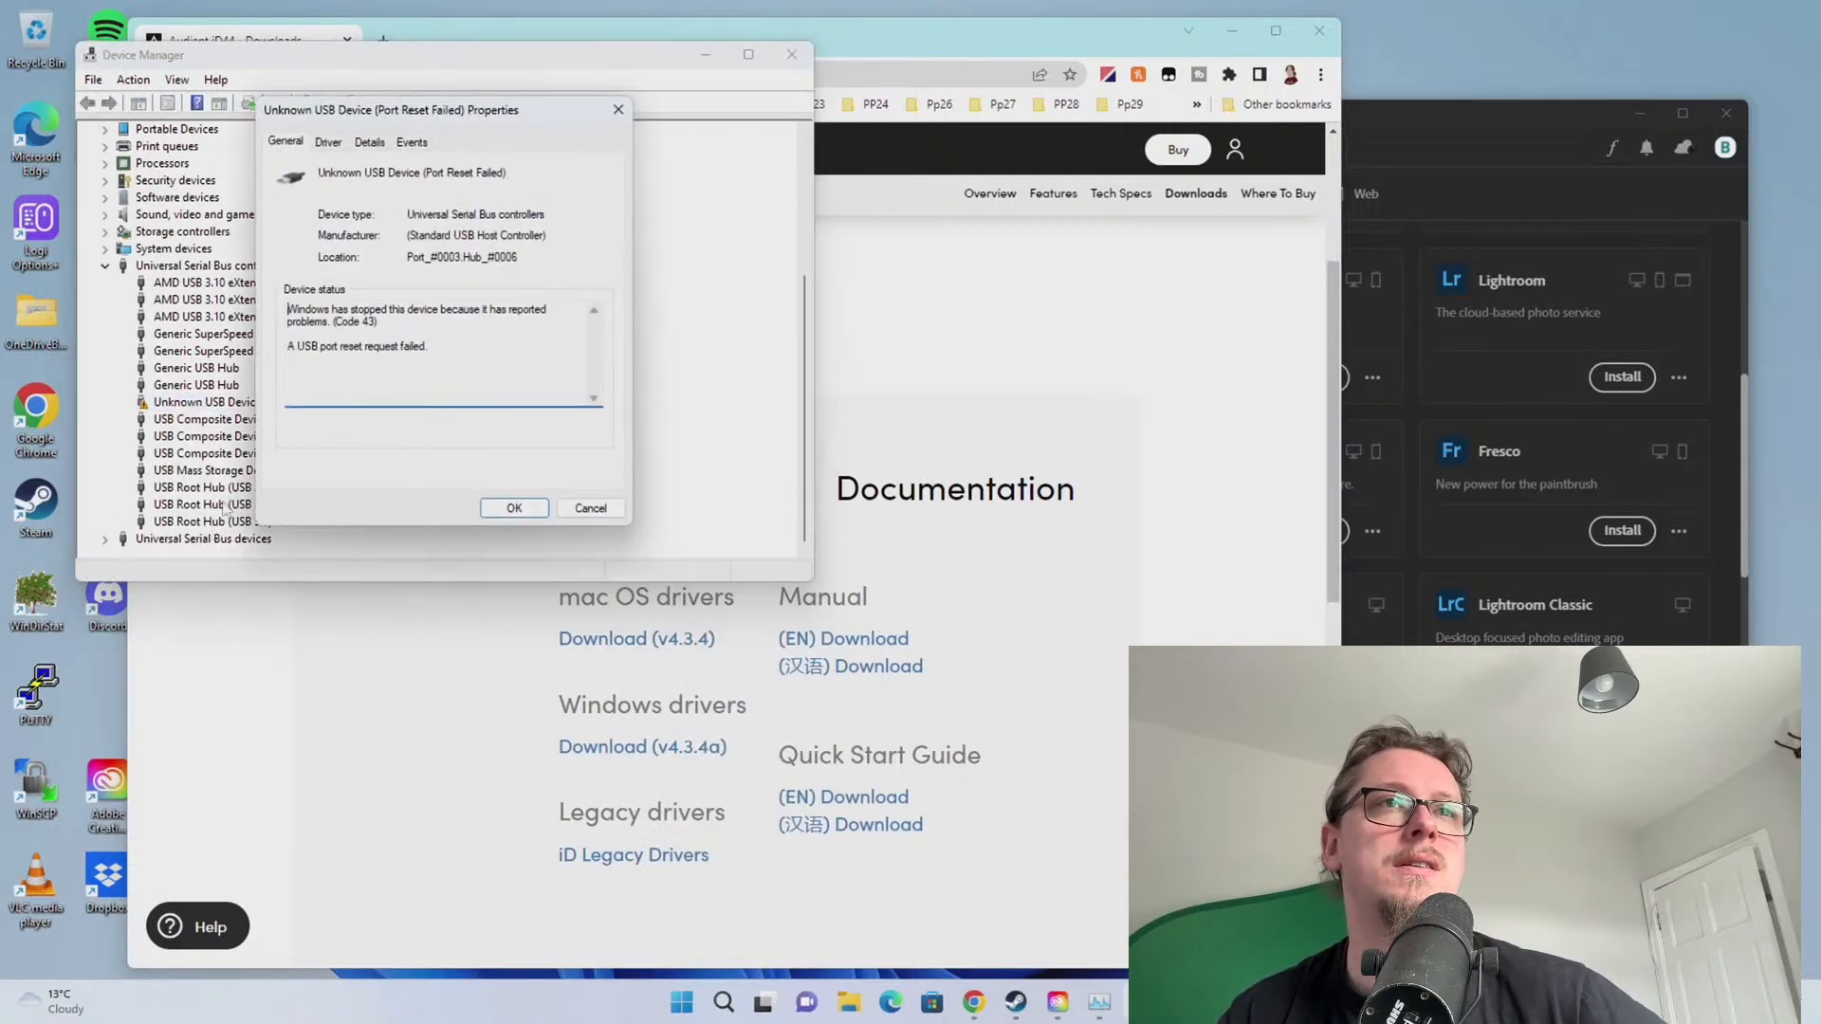
left_click(329, 142)
left_click(370, 142)
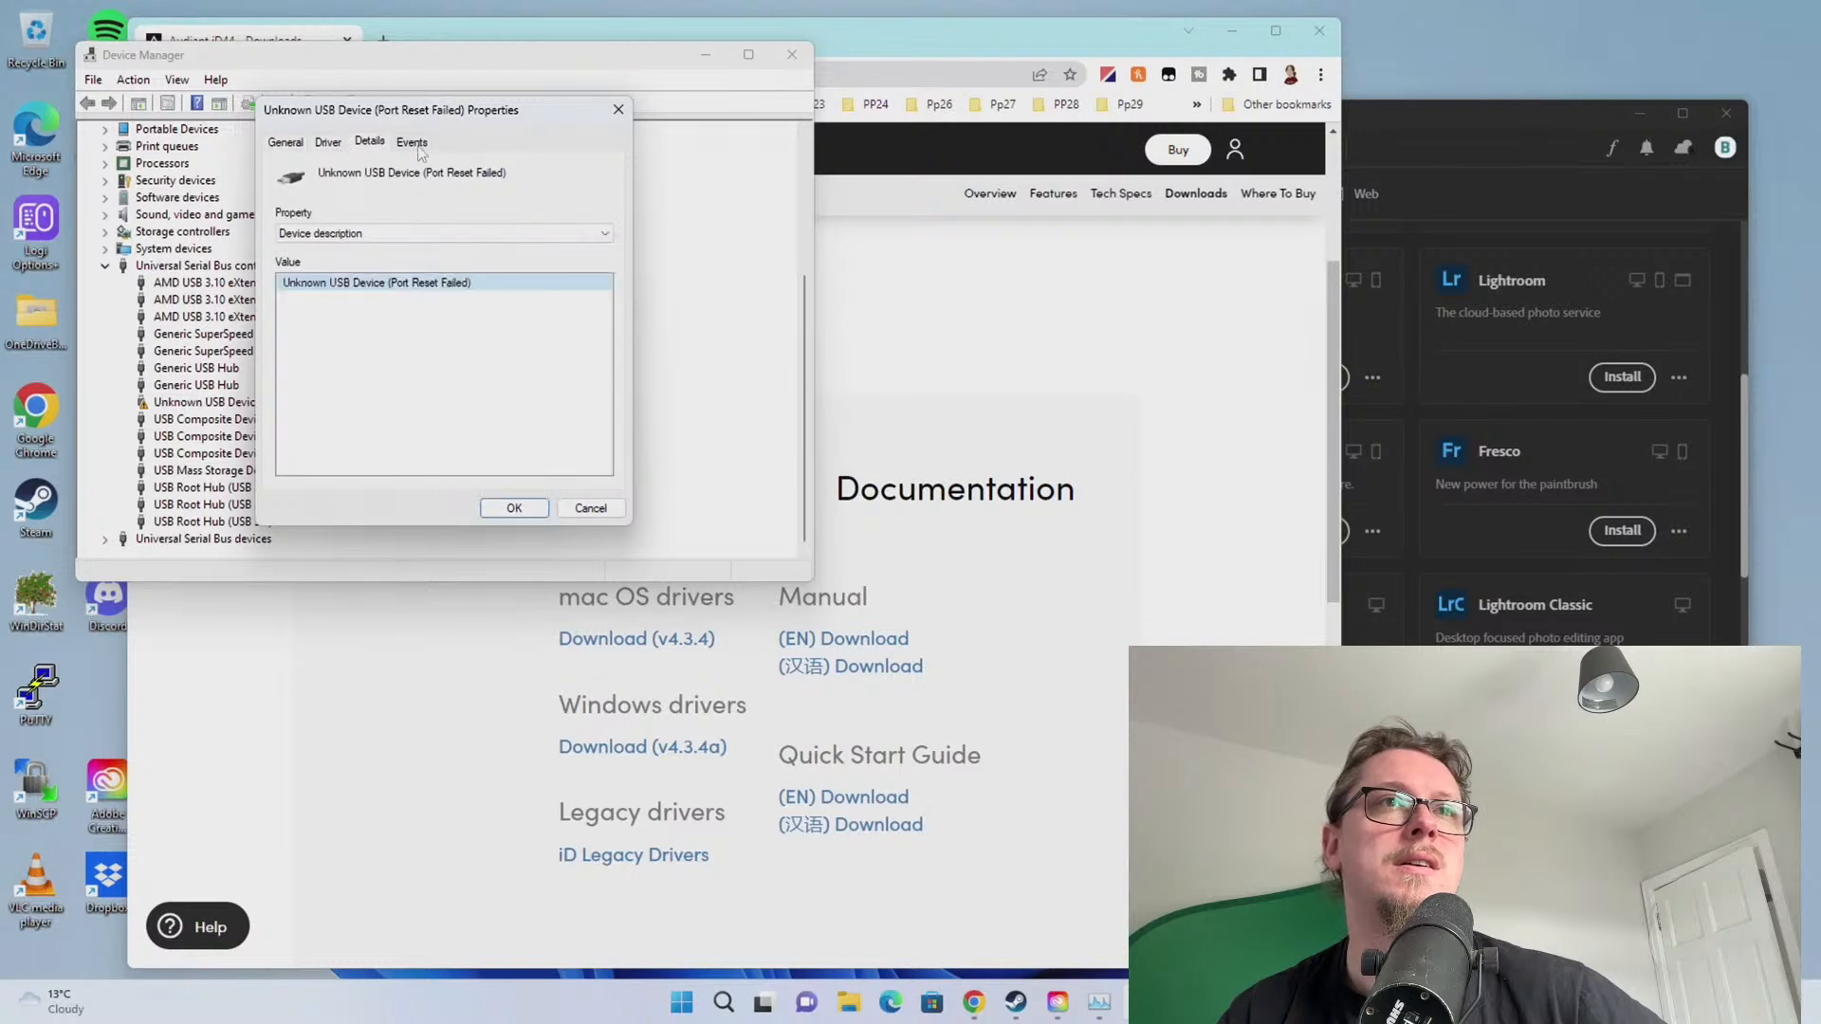
left_click(413, 142)
scroll(530, 433, "down", 3)
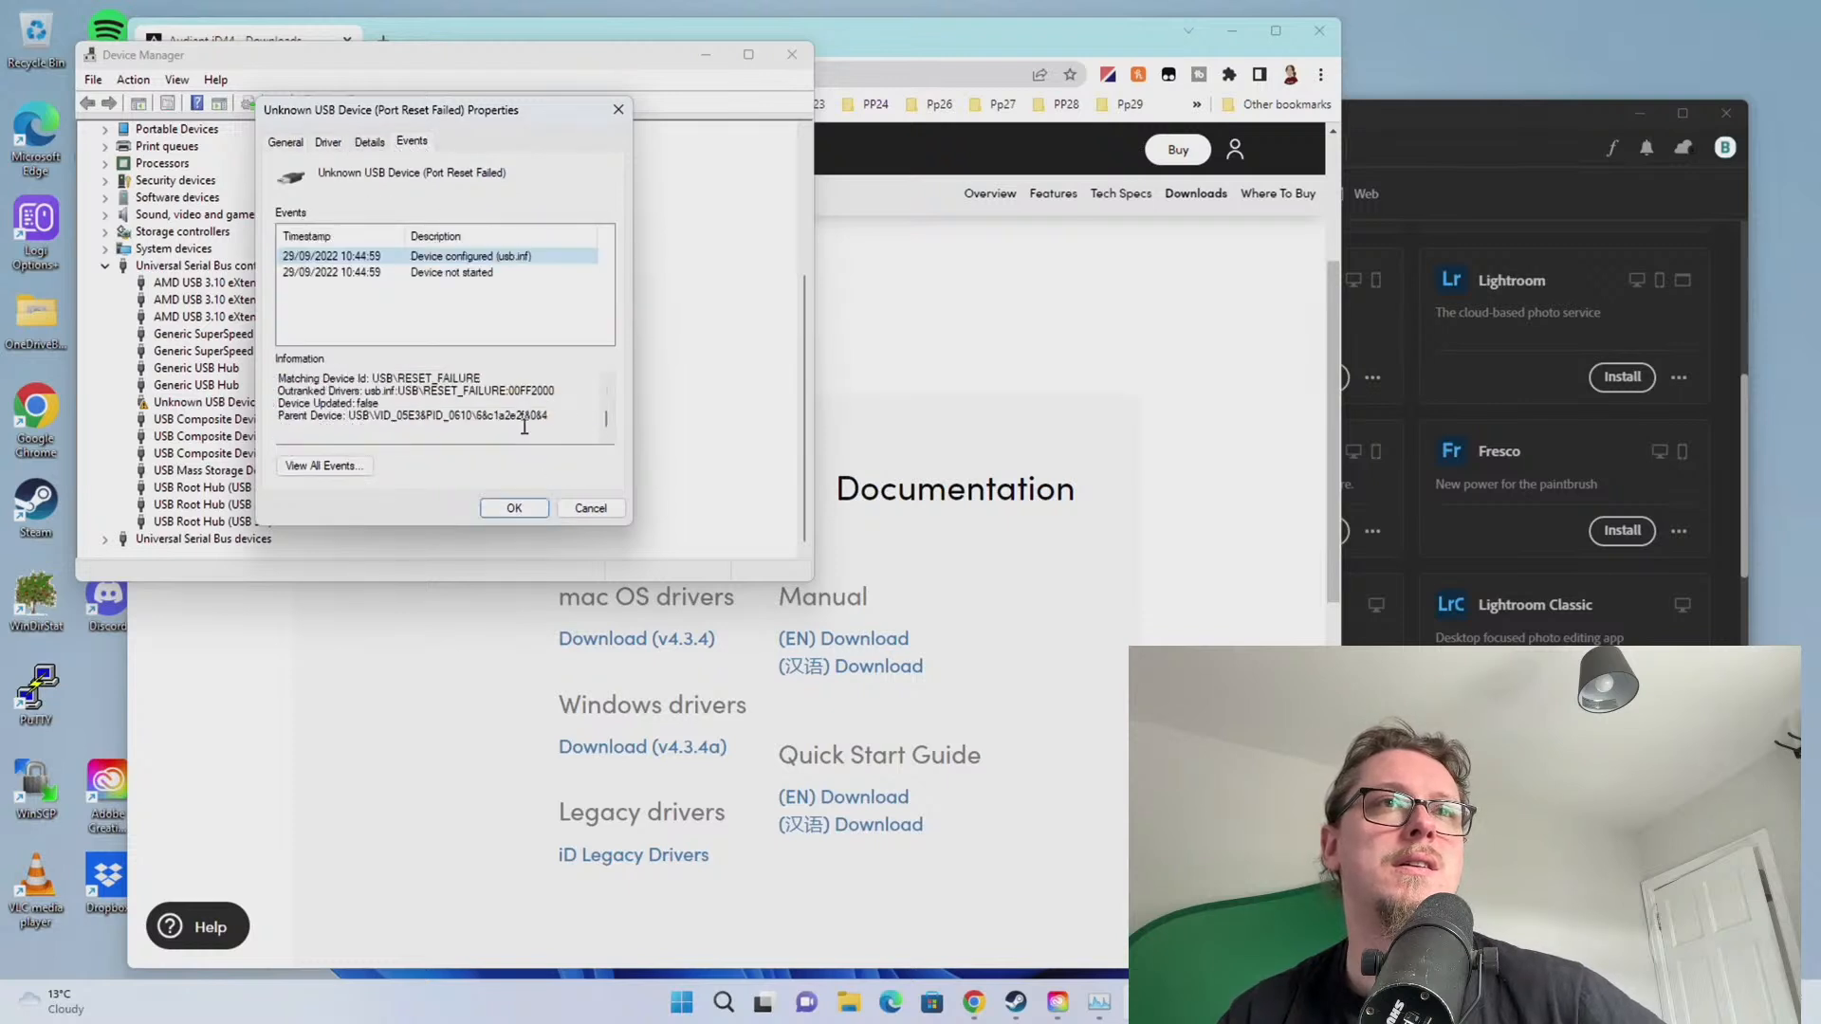
scroll(524, 429, "up", 3)
left_click(289, 143)
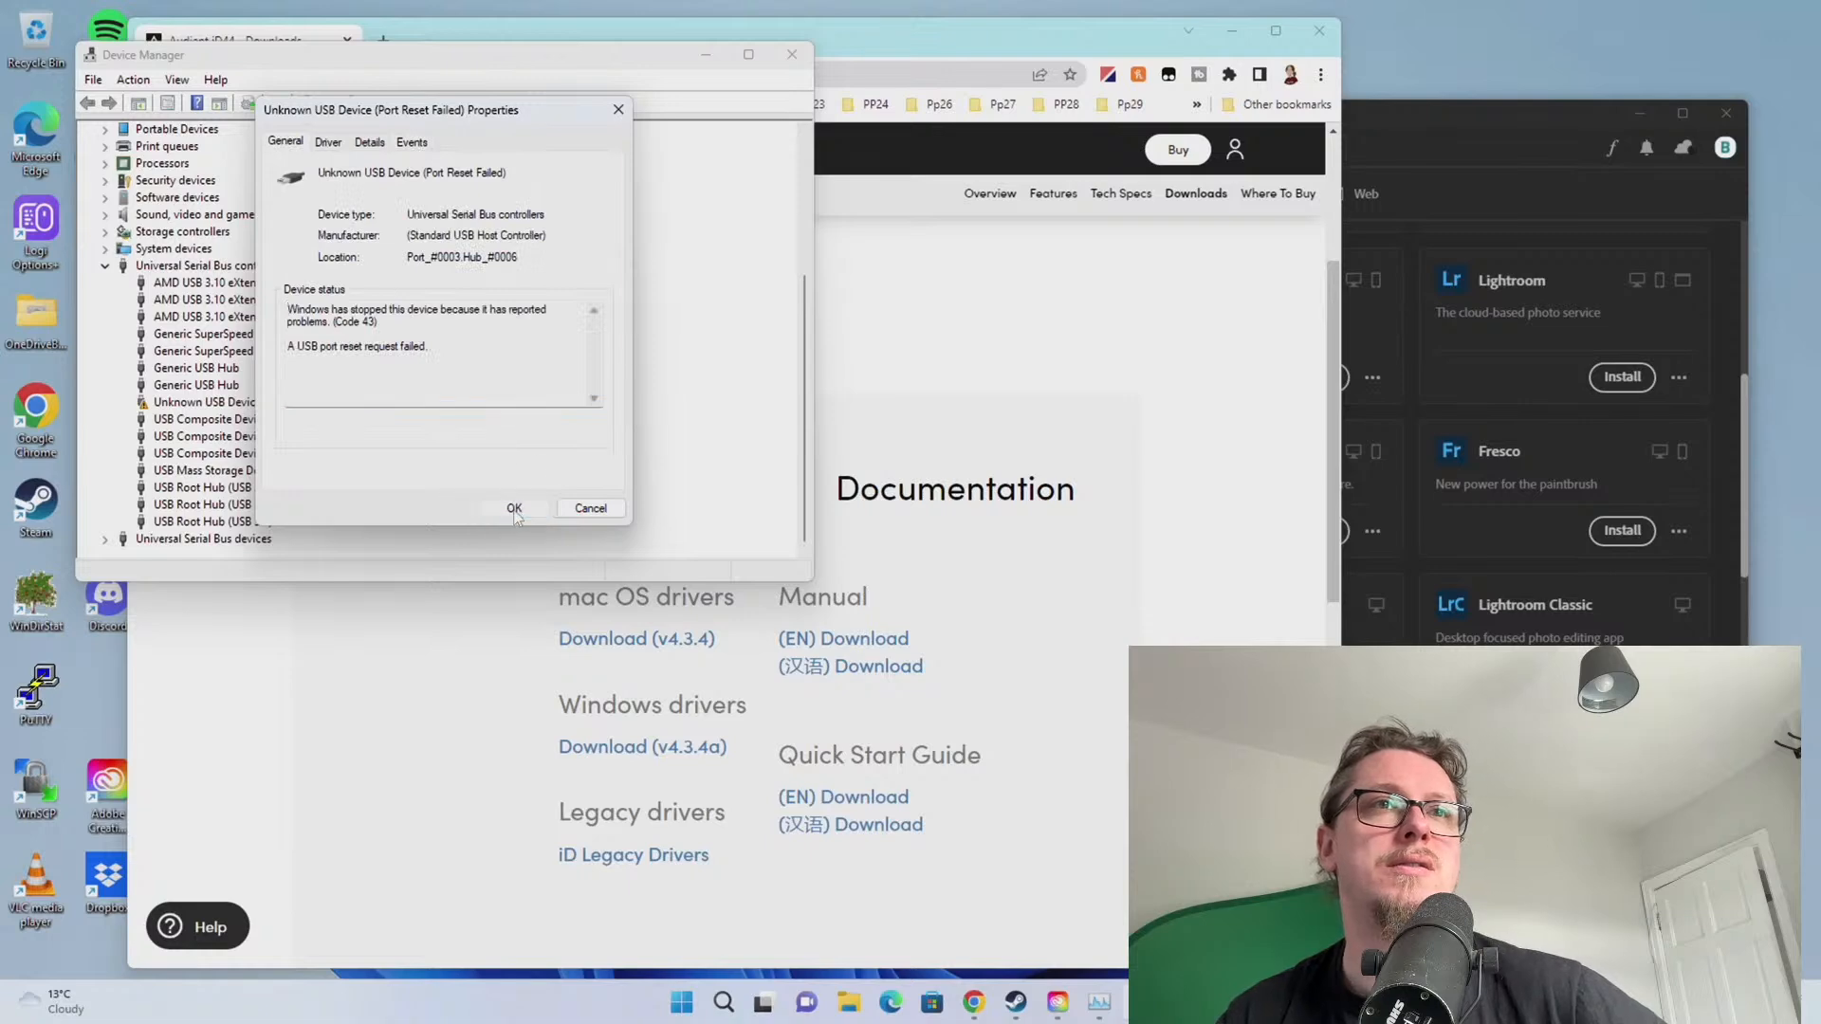
left_click(514, 508)
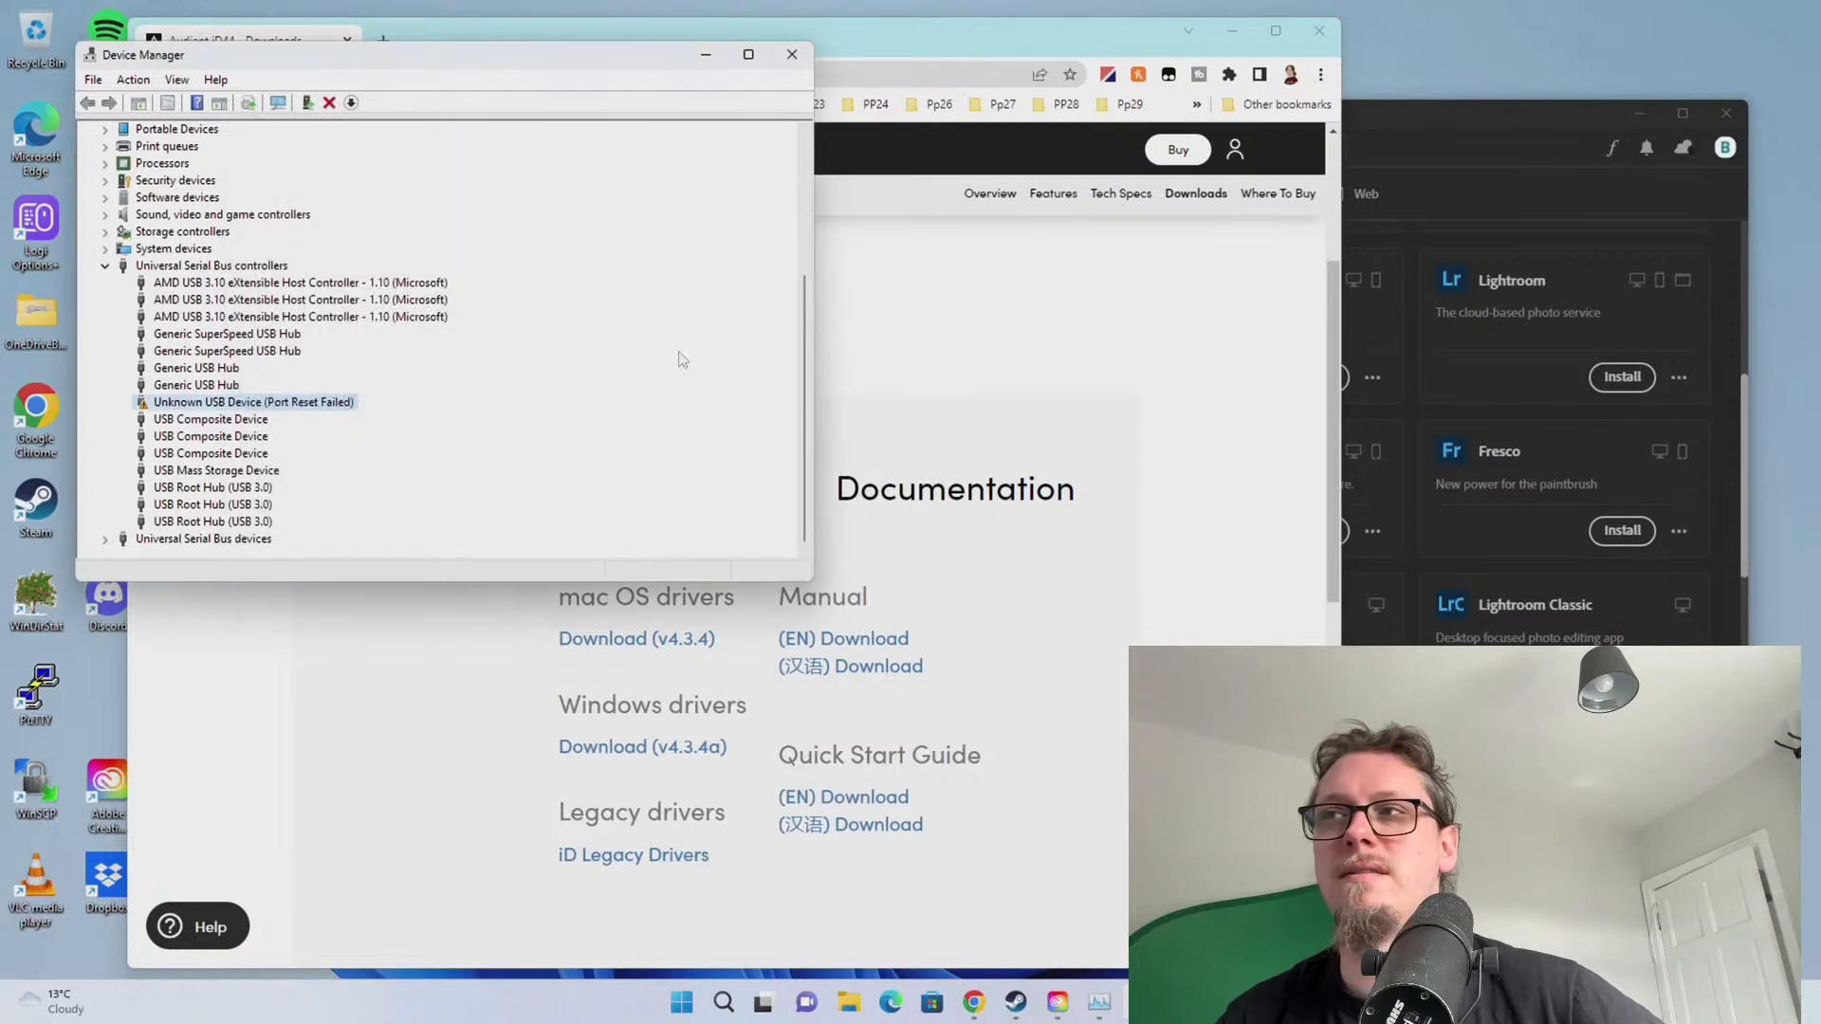
left_click(792, 54)
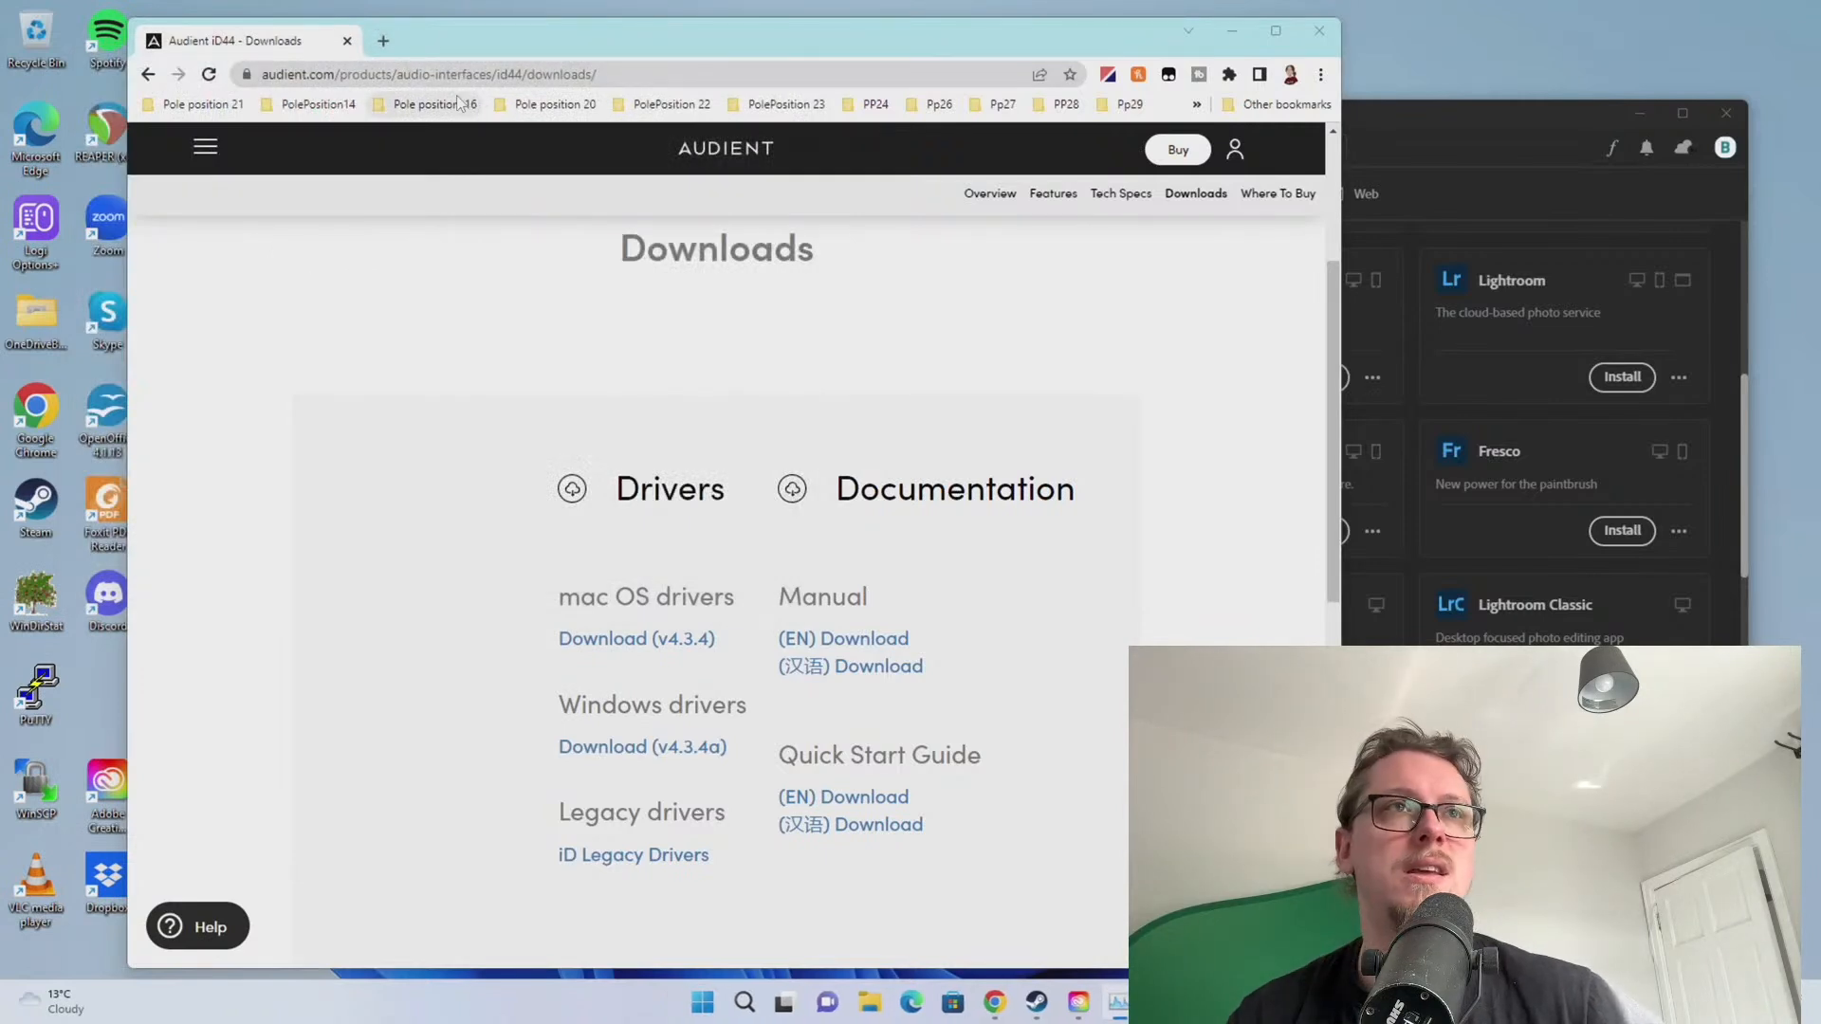
Search 'asus proart drivers', open the ProArt Display PA278QV support page, and accept cookies
left_click(386, 42)
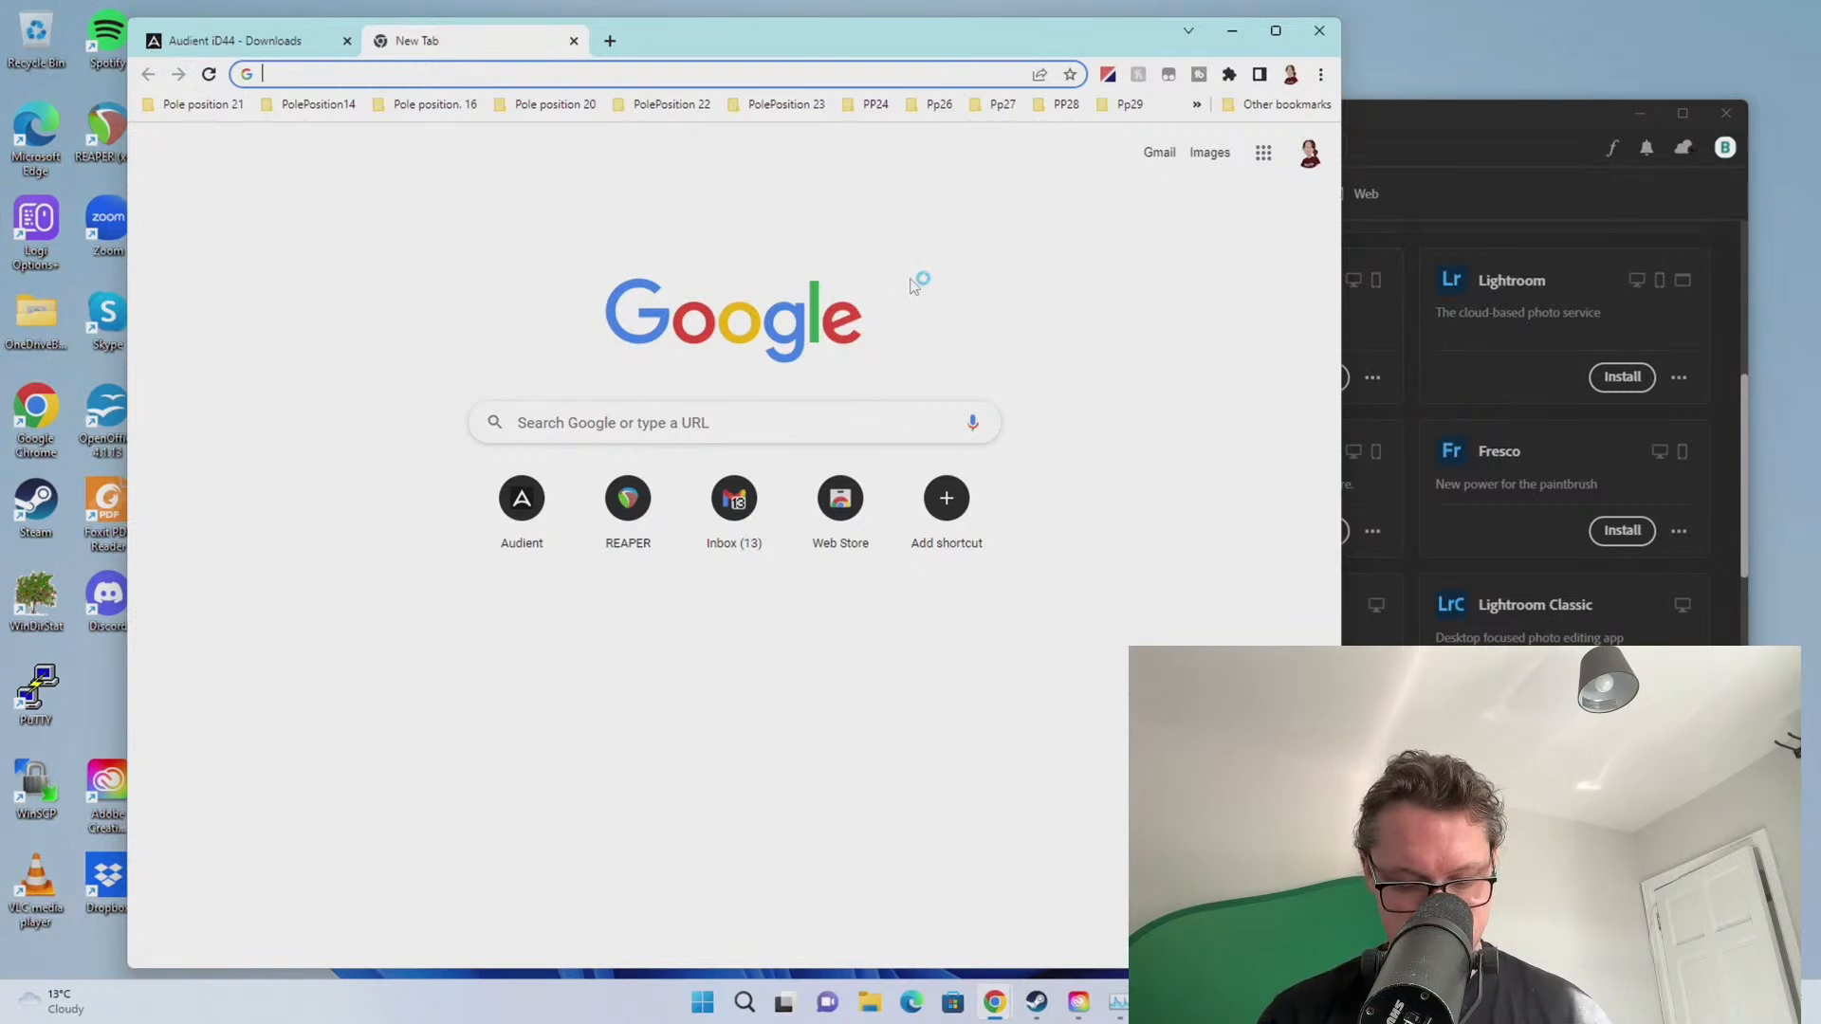
type("asus proa")
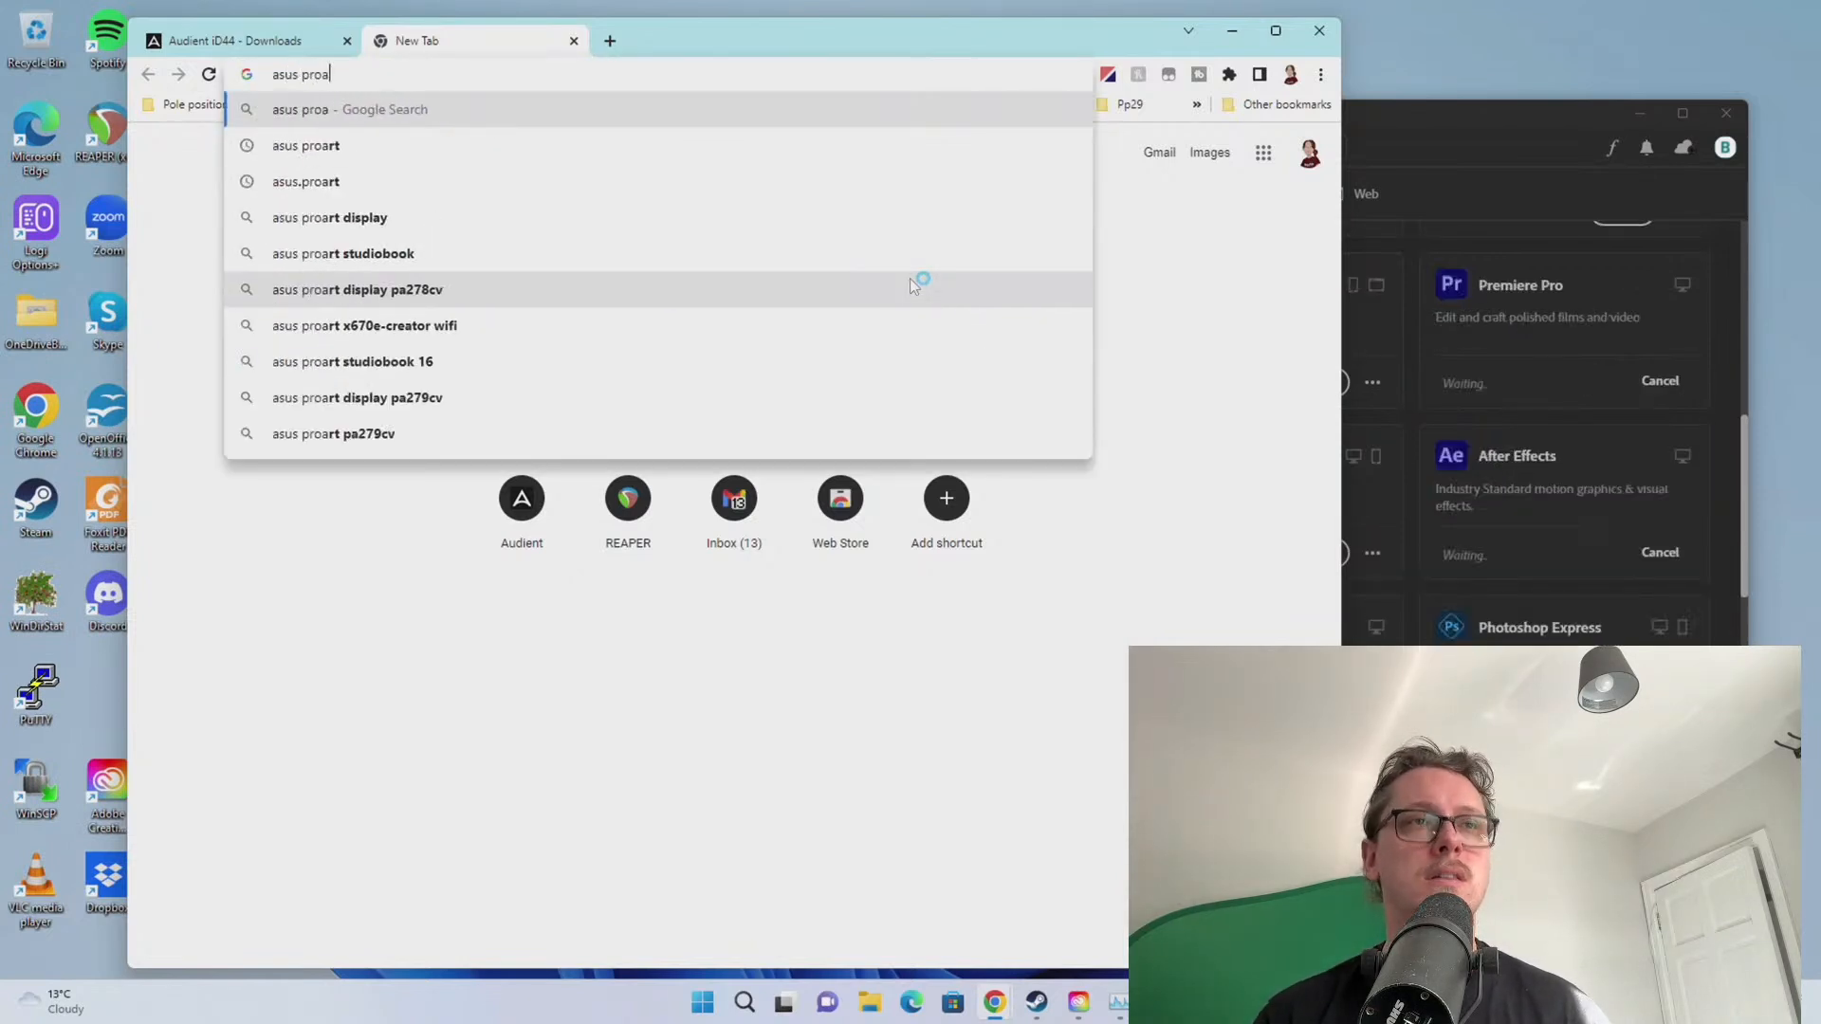
type("rt drivers")
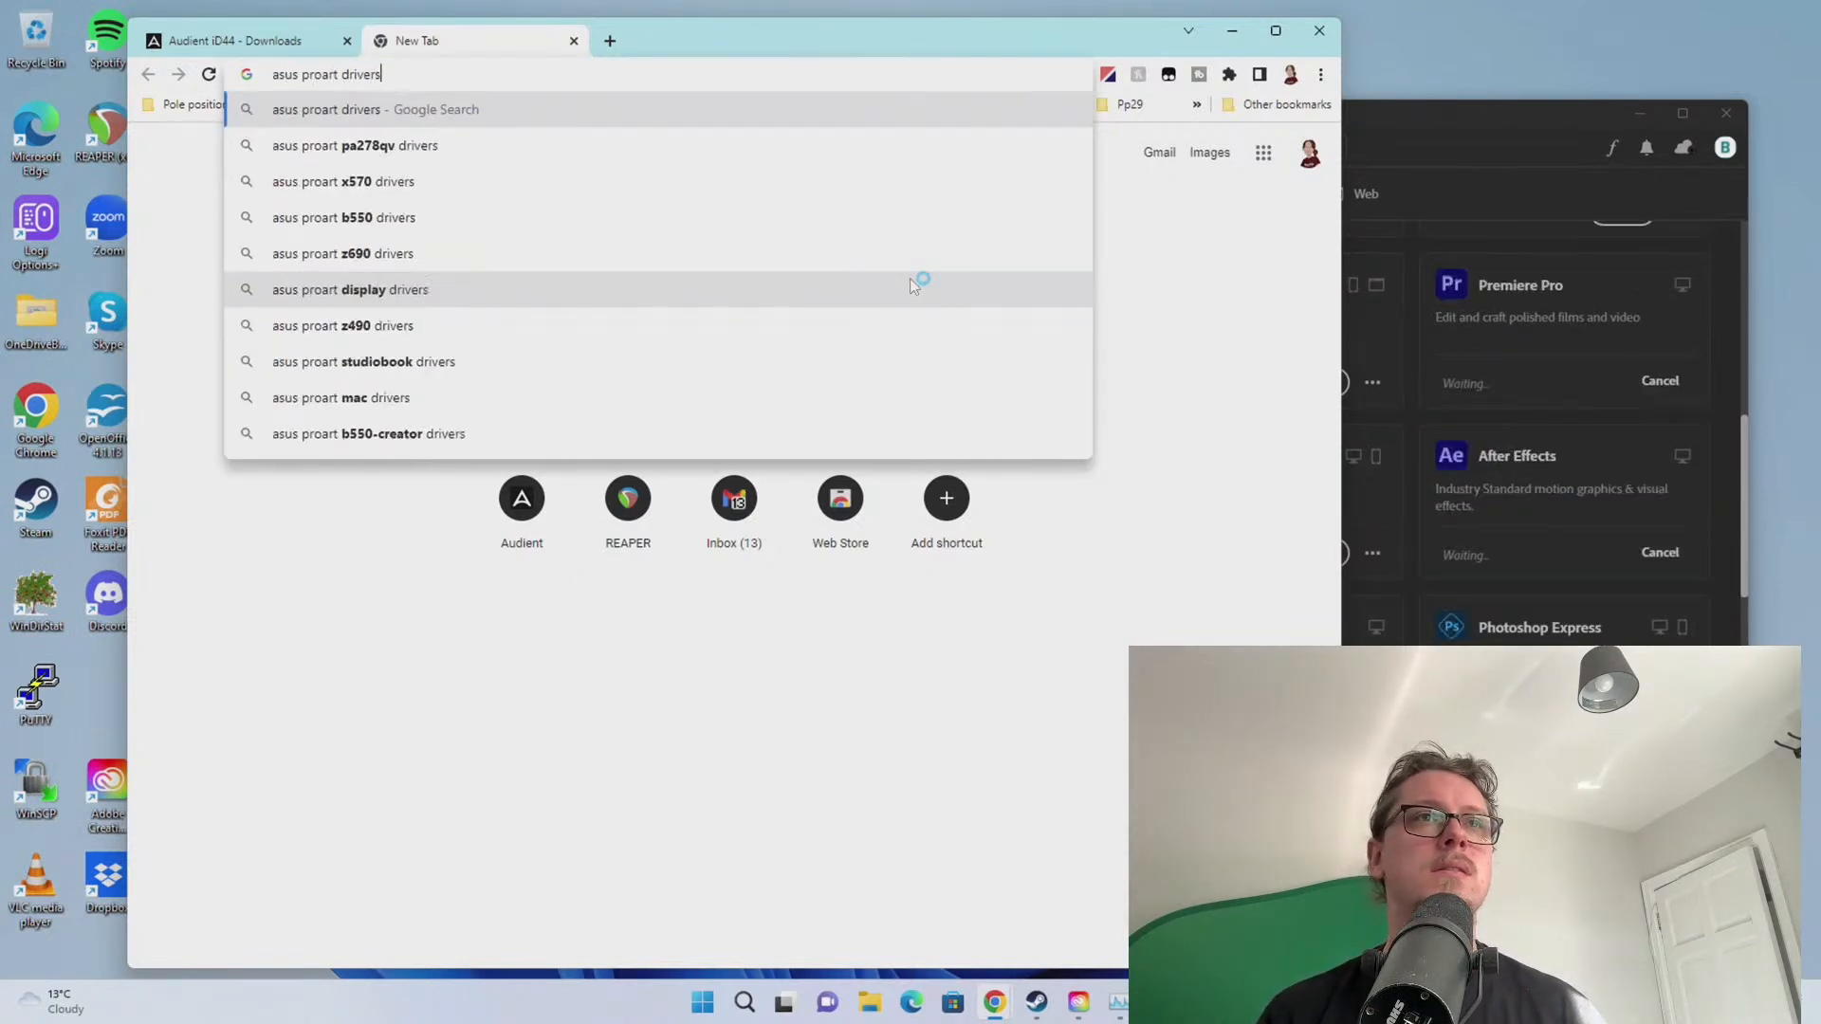
key("Return")
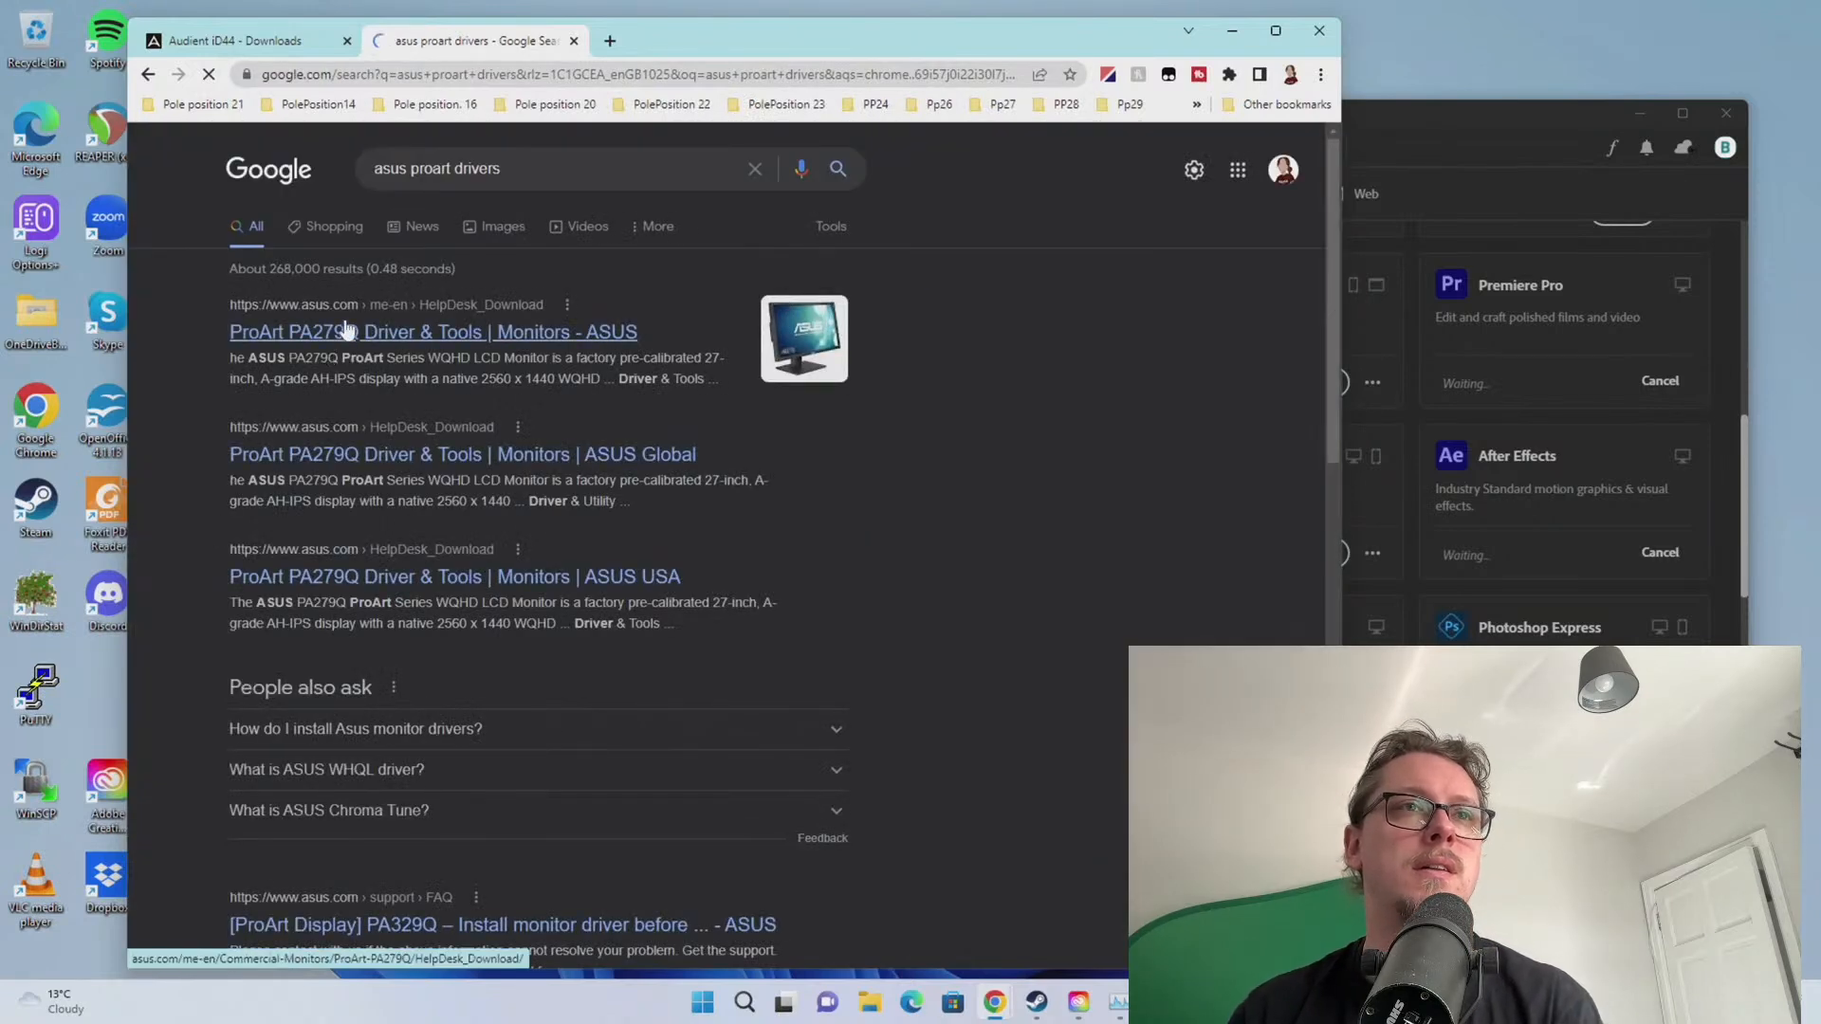
scroll(452, 497, "down", 4)
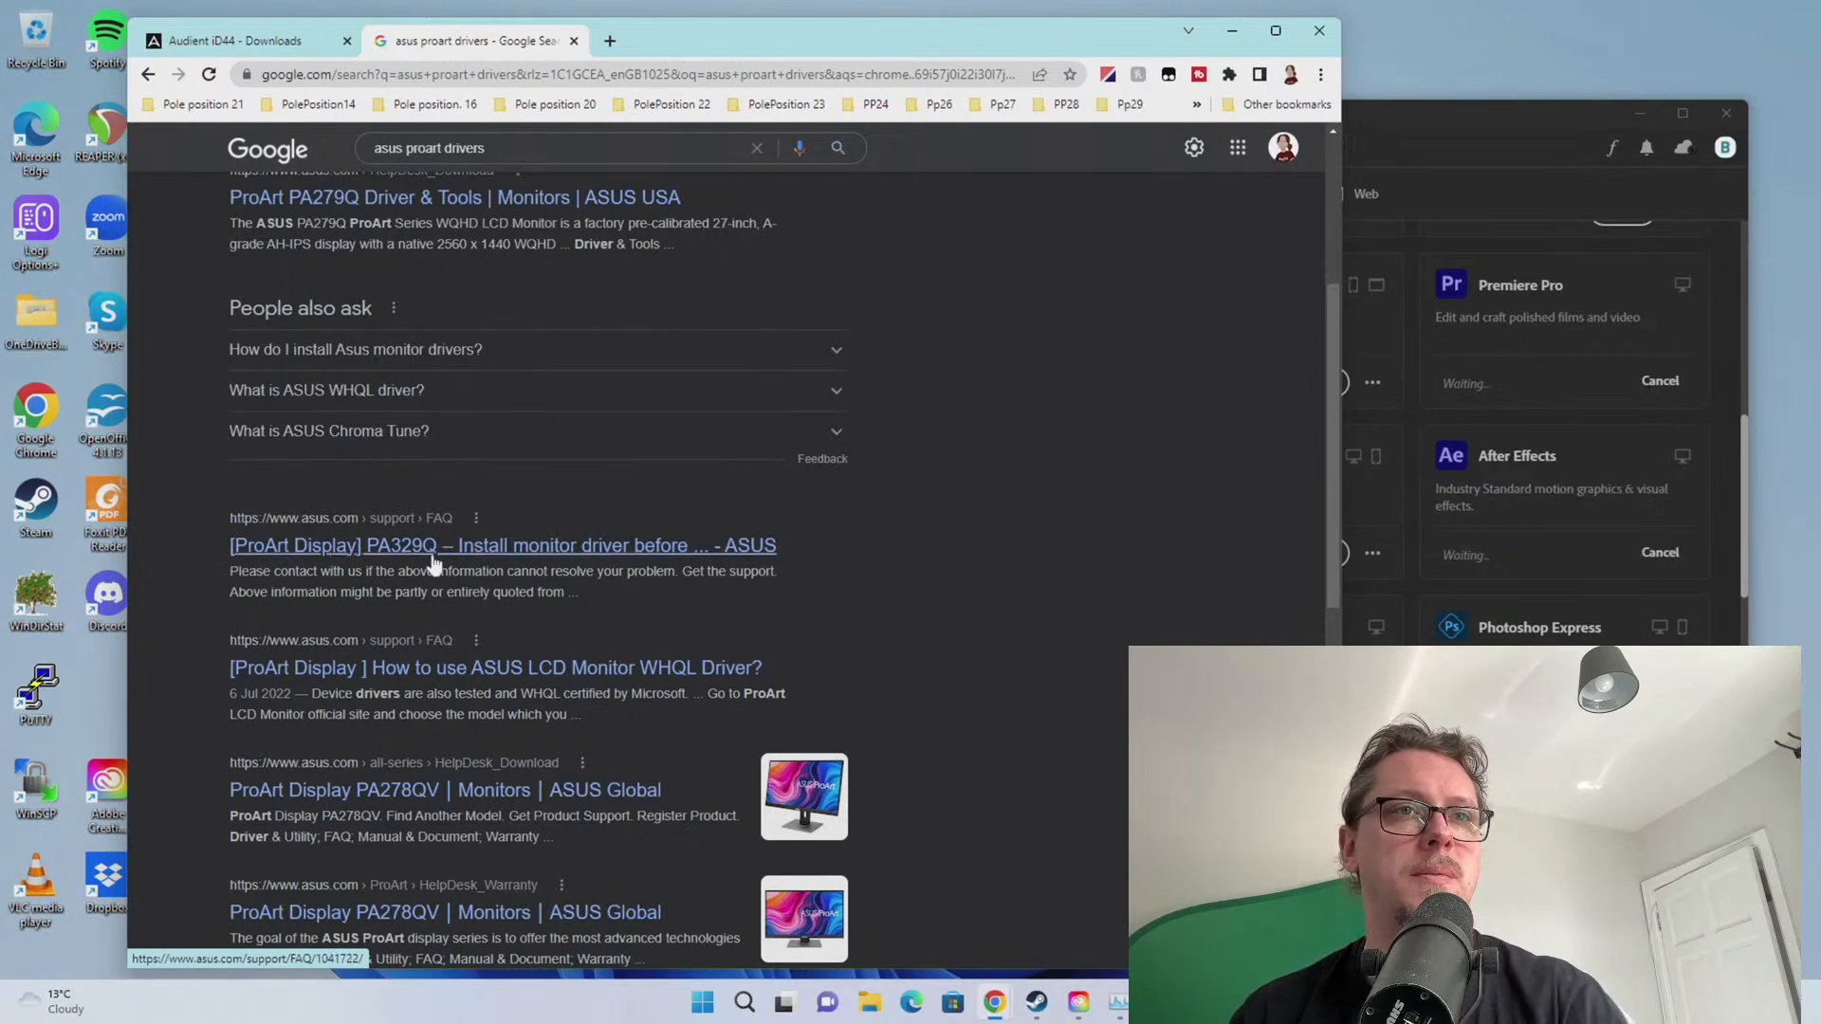
scroll(433, 569, "down", 1)
left_click(425, 693)
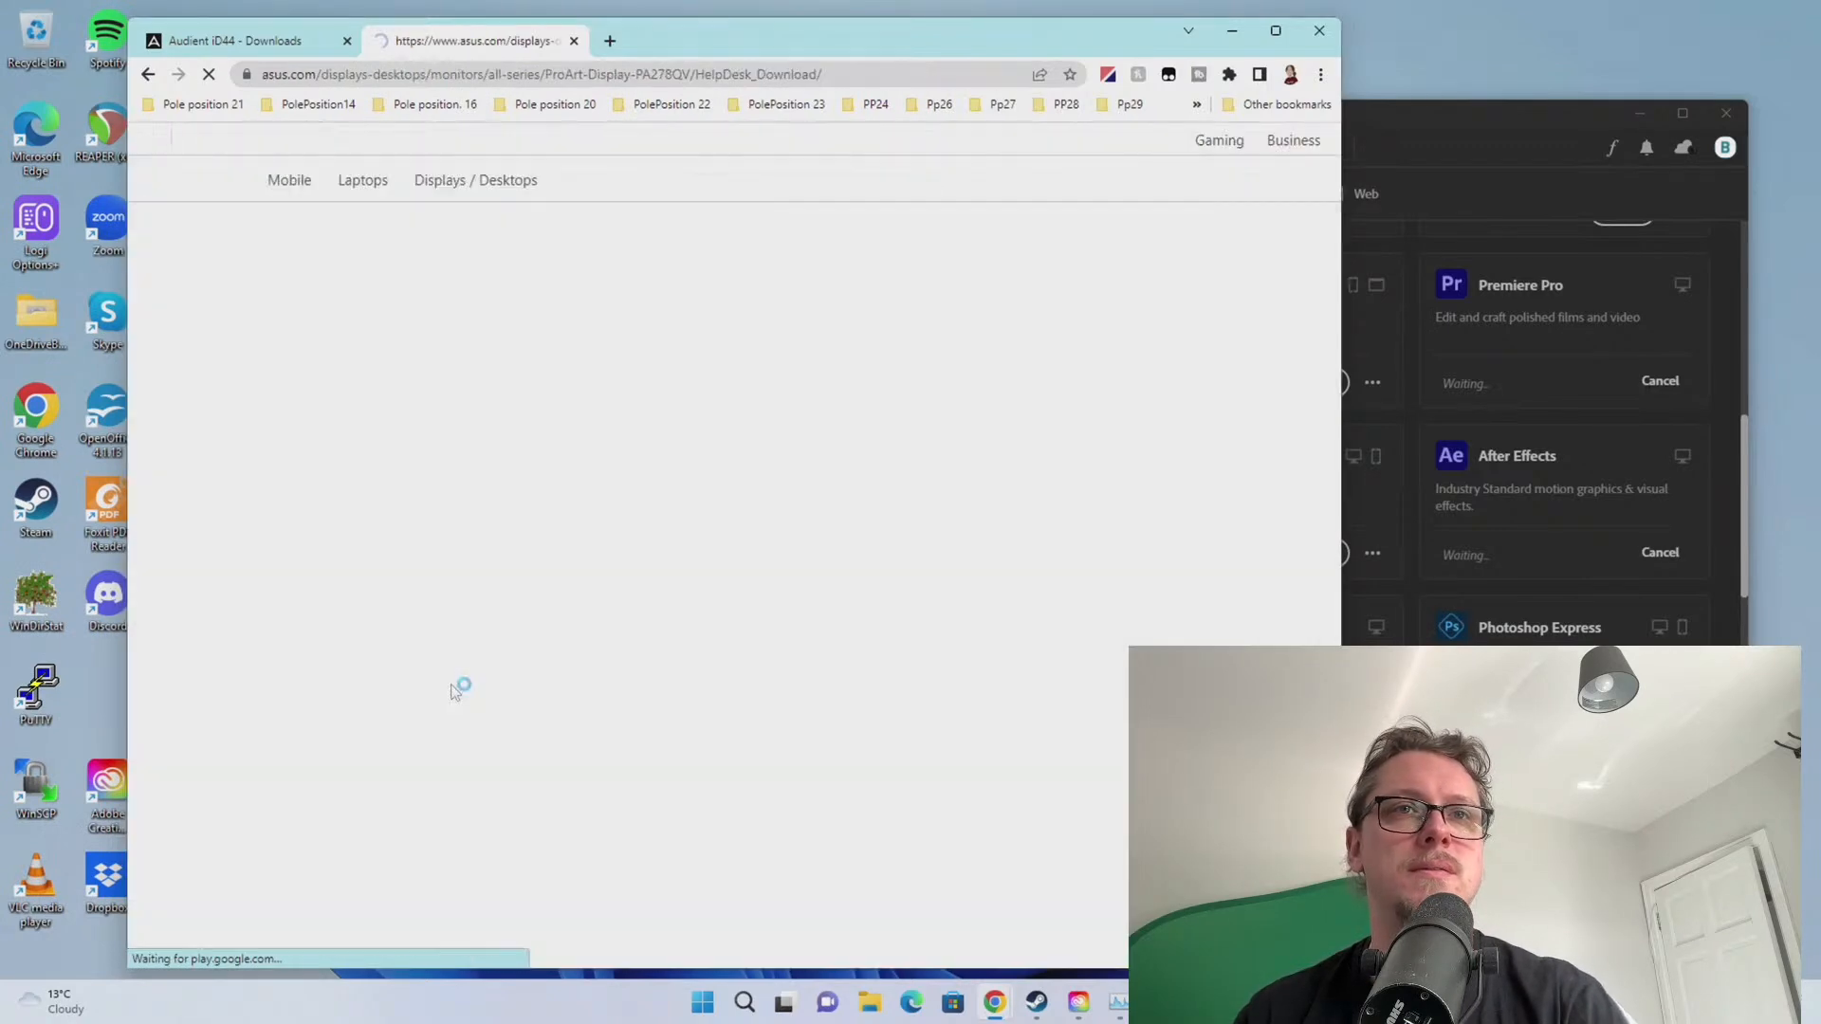
left_click(770, 672)
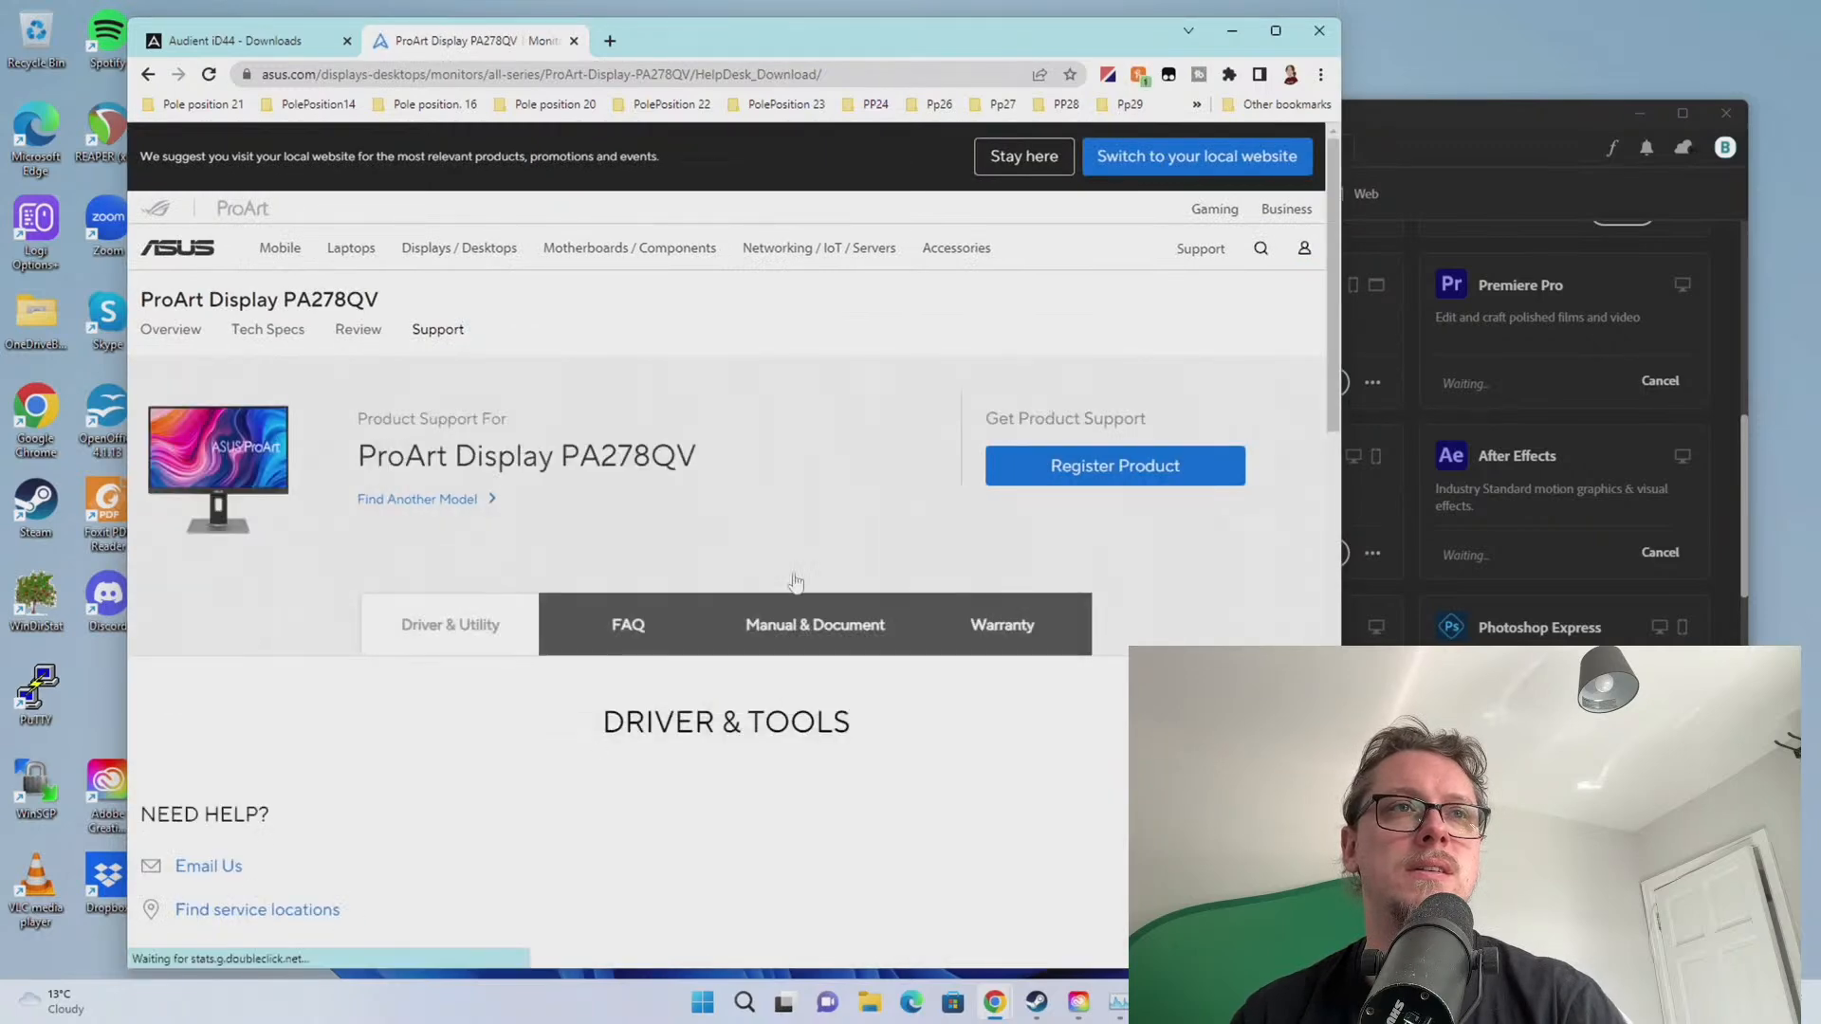
Download the Windows 11 64-bit Chroma Tune utility and open the downloaded zip
scroll(449, 529, "down", 2)
scroll(447, 528, "down", 2)
left_click(738, 459)
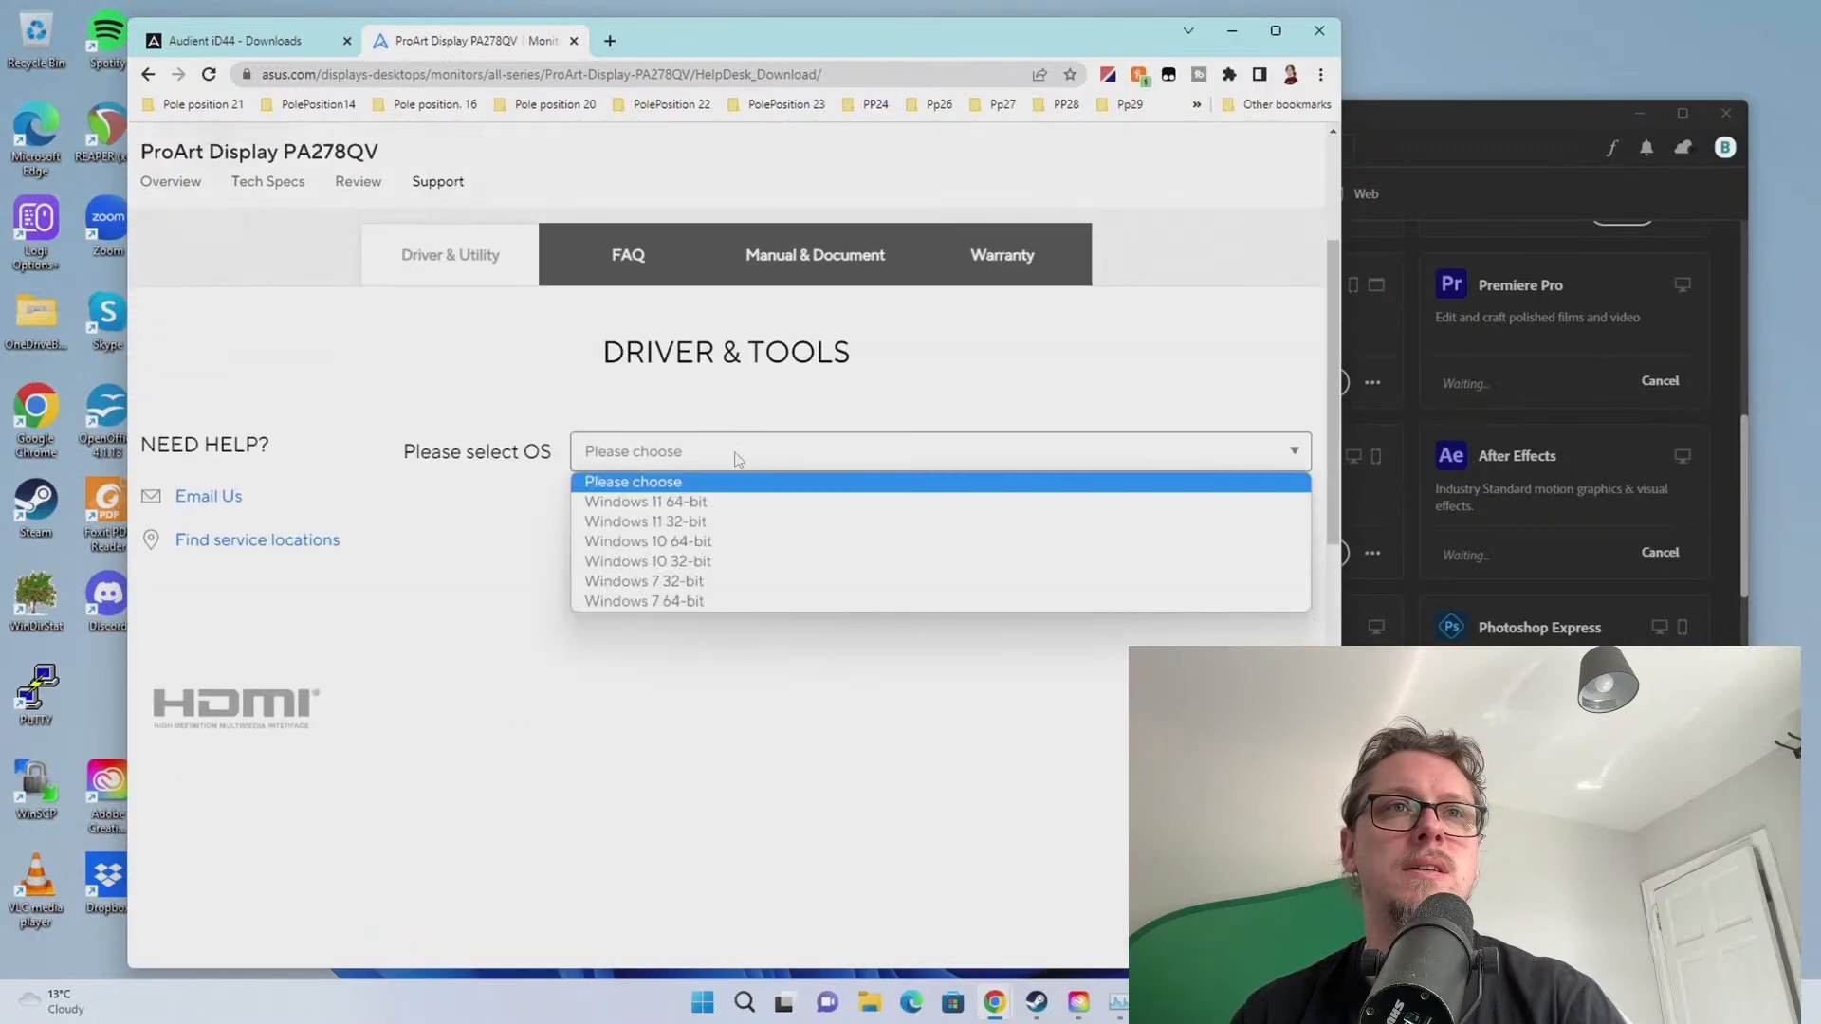
left_click(688, 500)
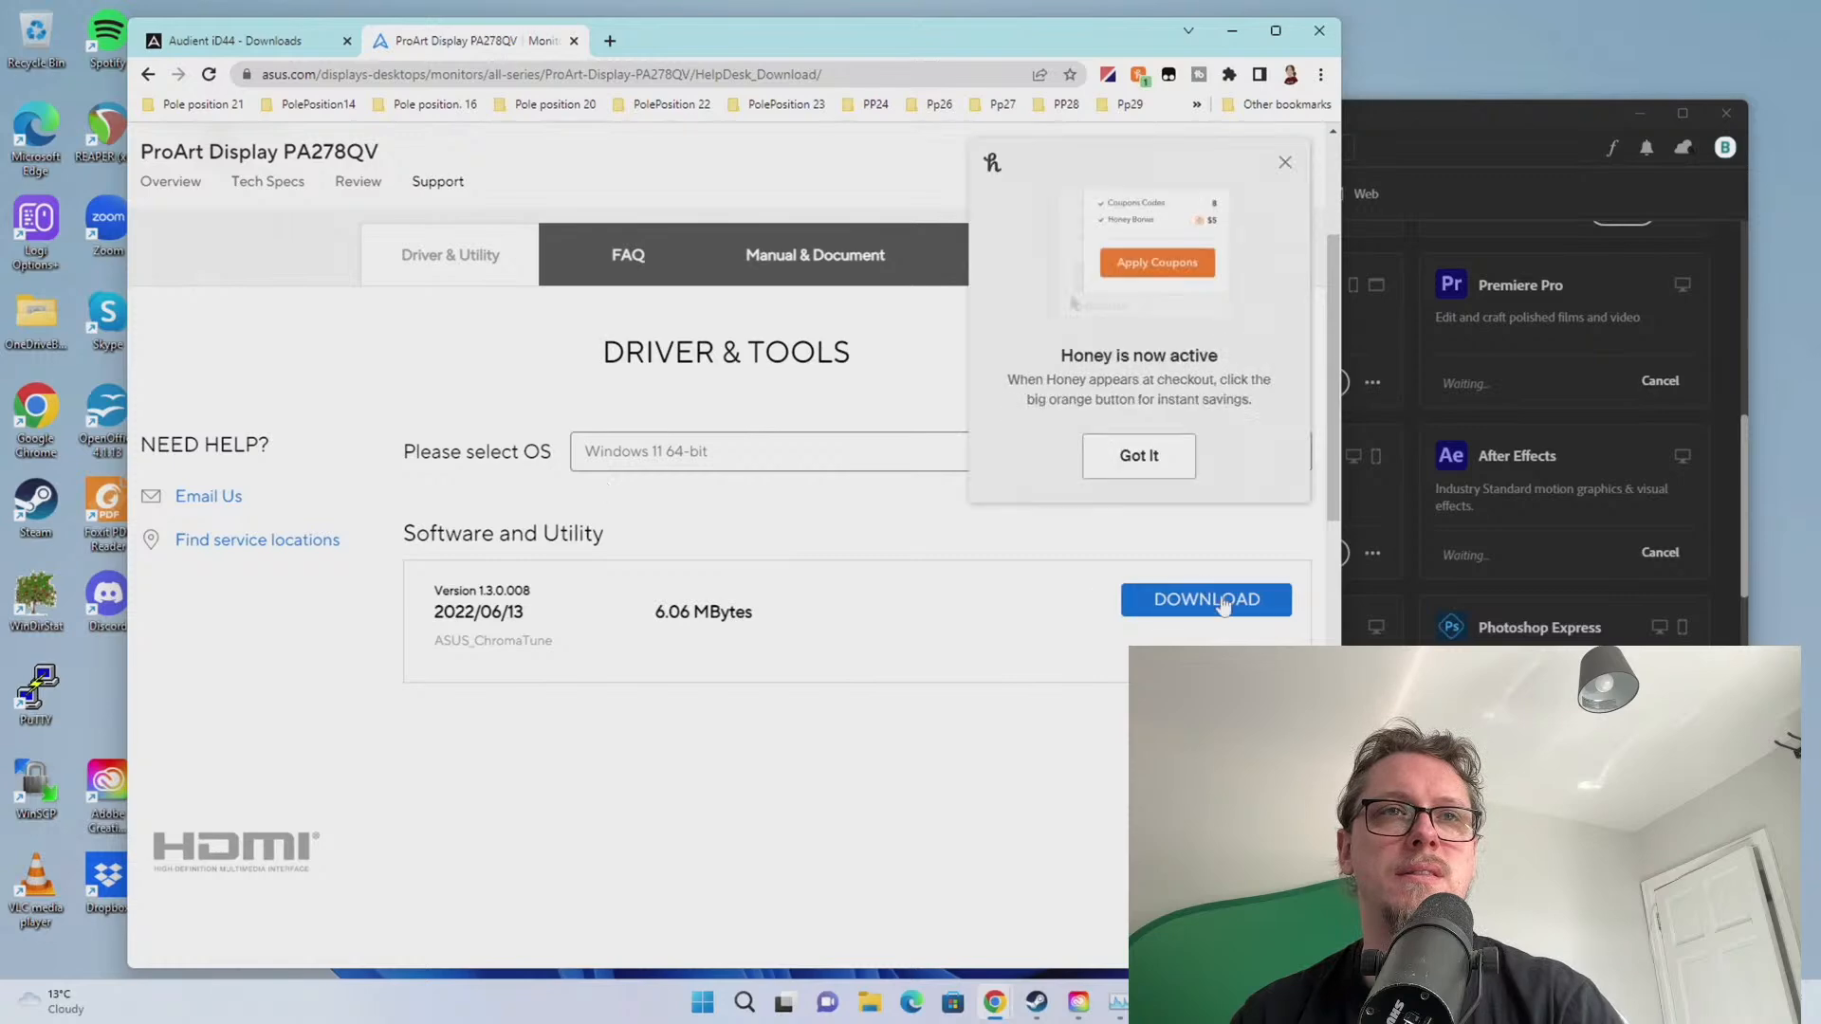
left_click(1207, 600)
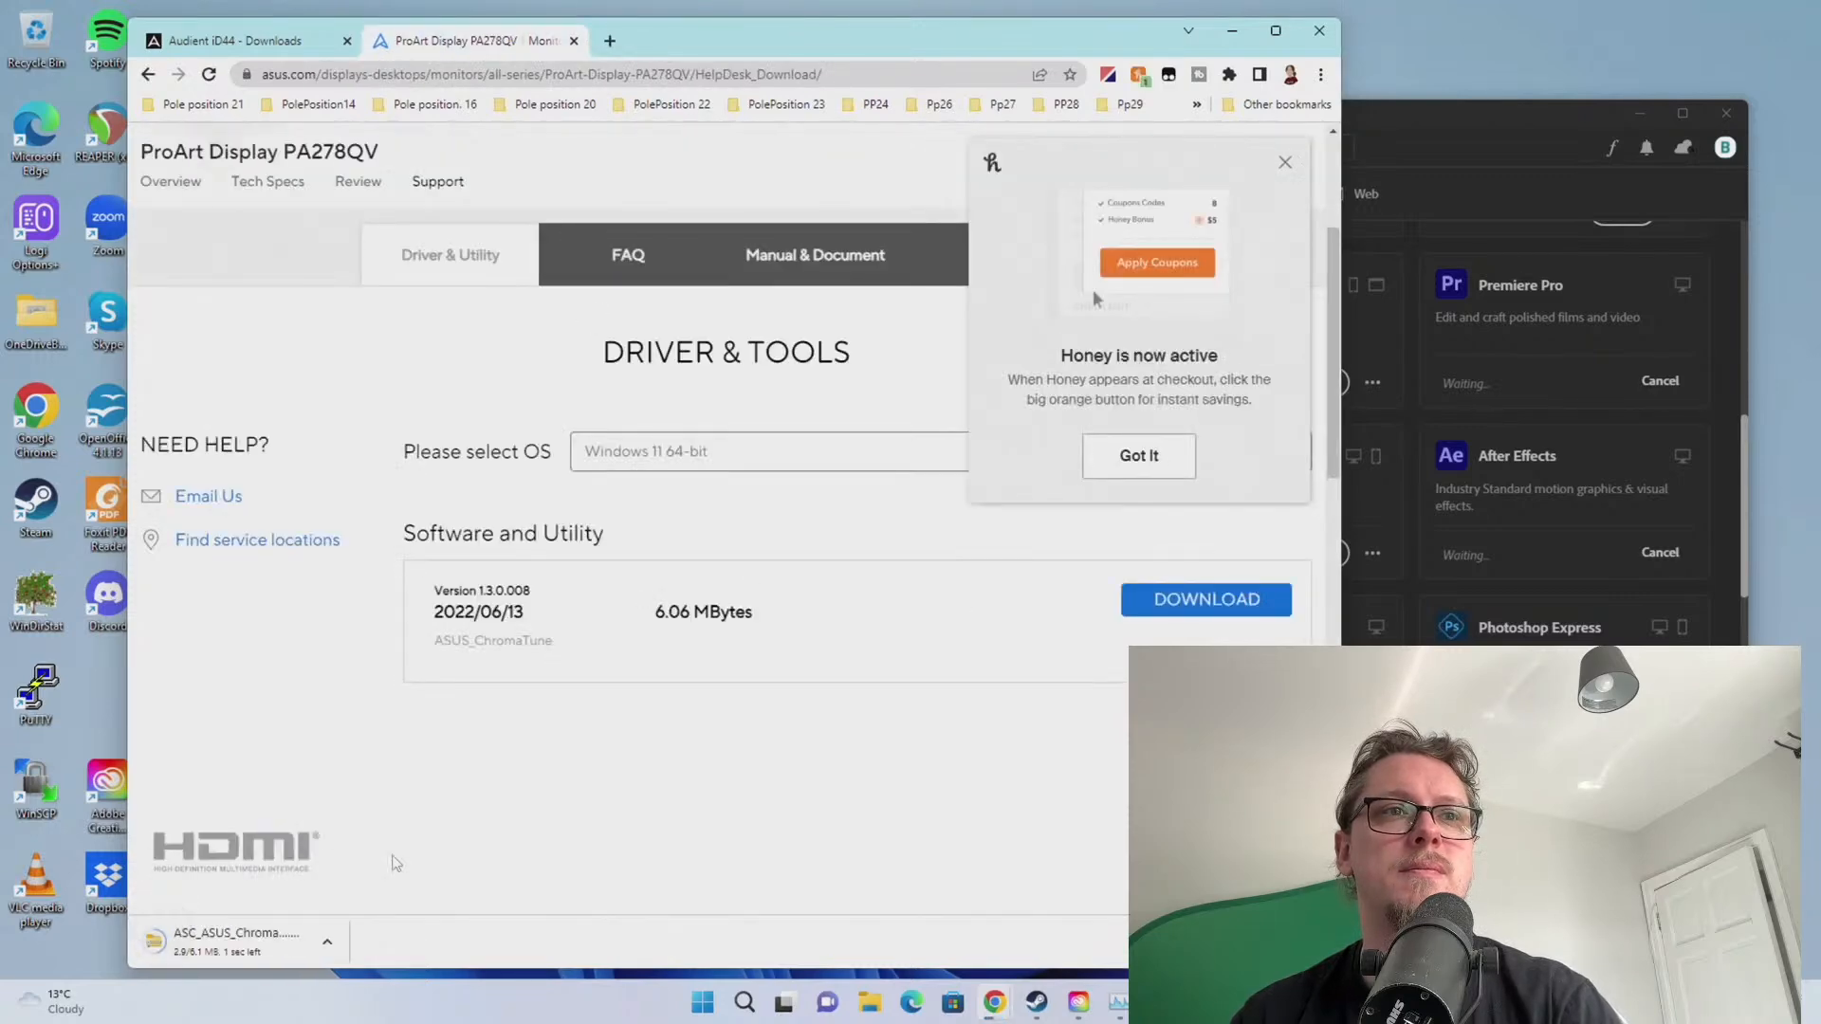
left_click(218, 939)
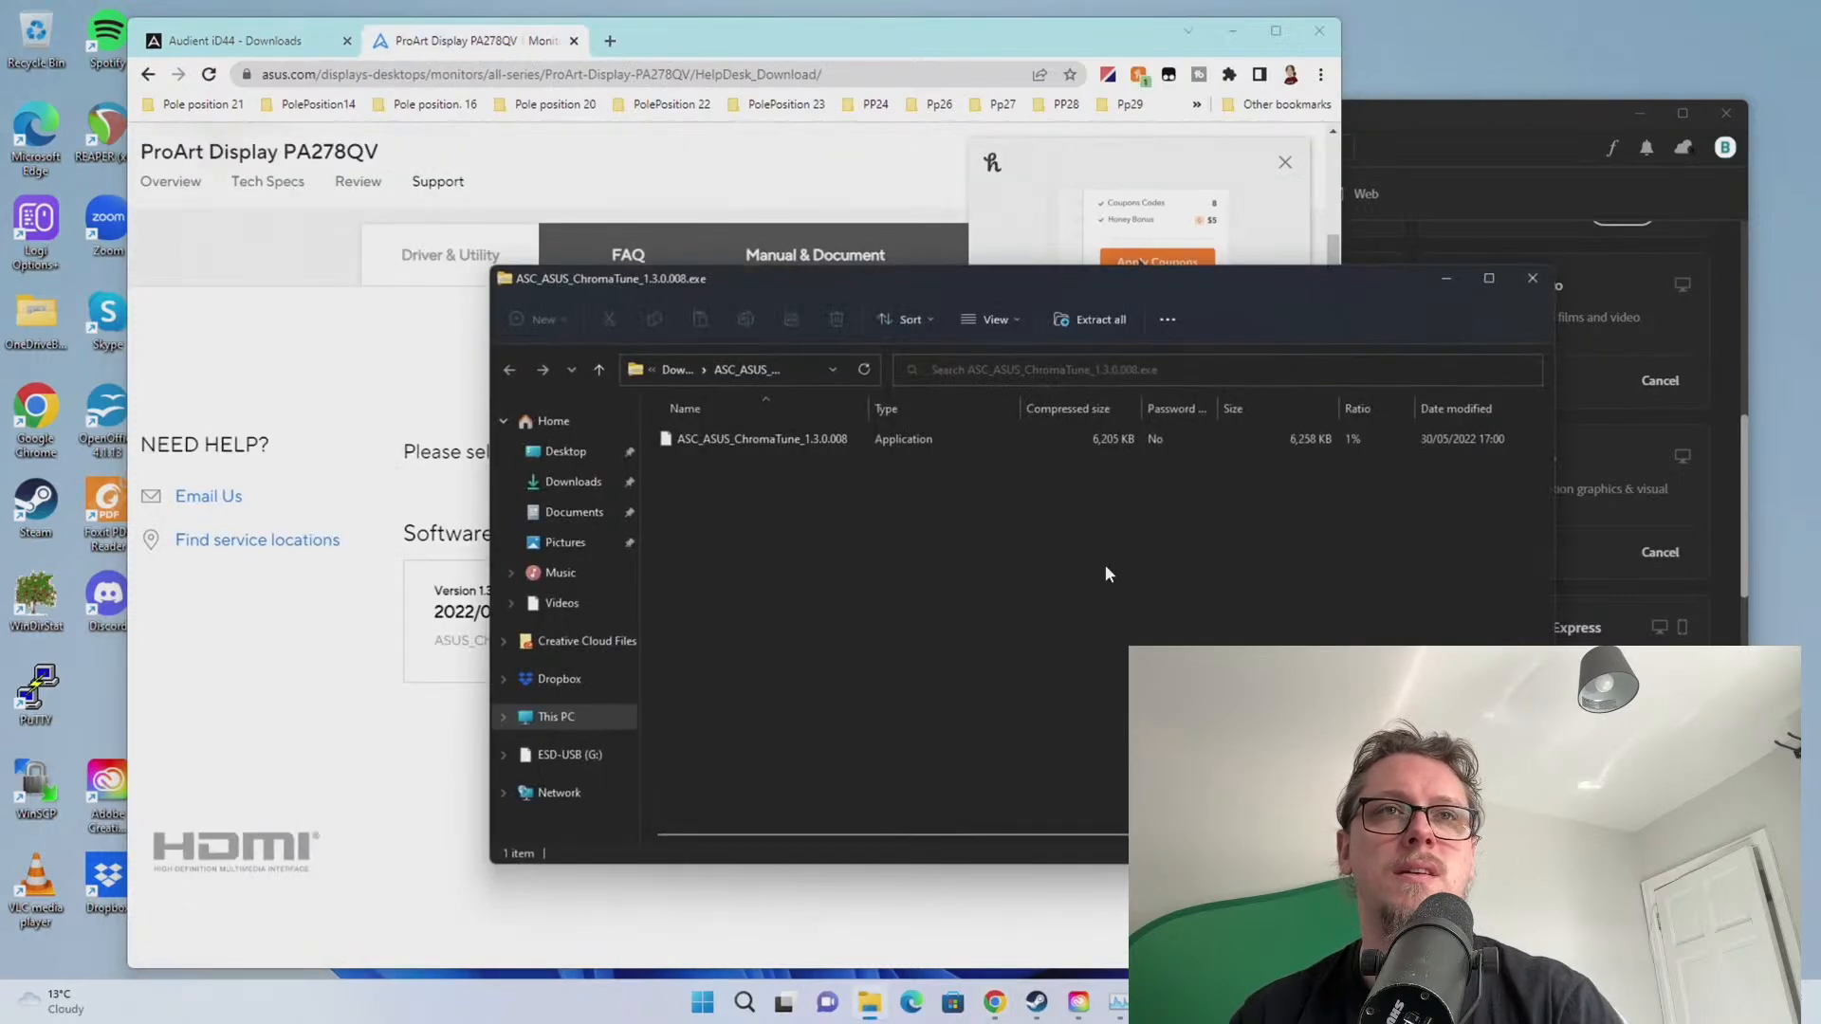
Launch the Chroma Tune installer, approving UAC and choosing English as the language
left_click(726, 442)
double_click(834, 448)
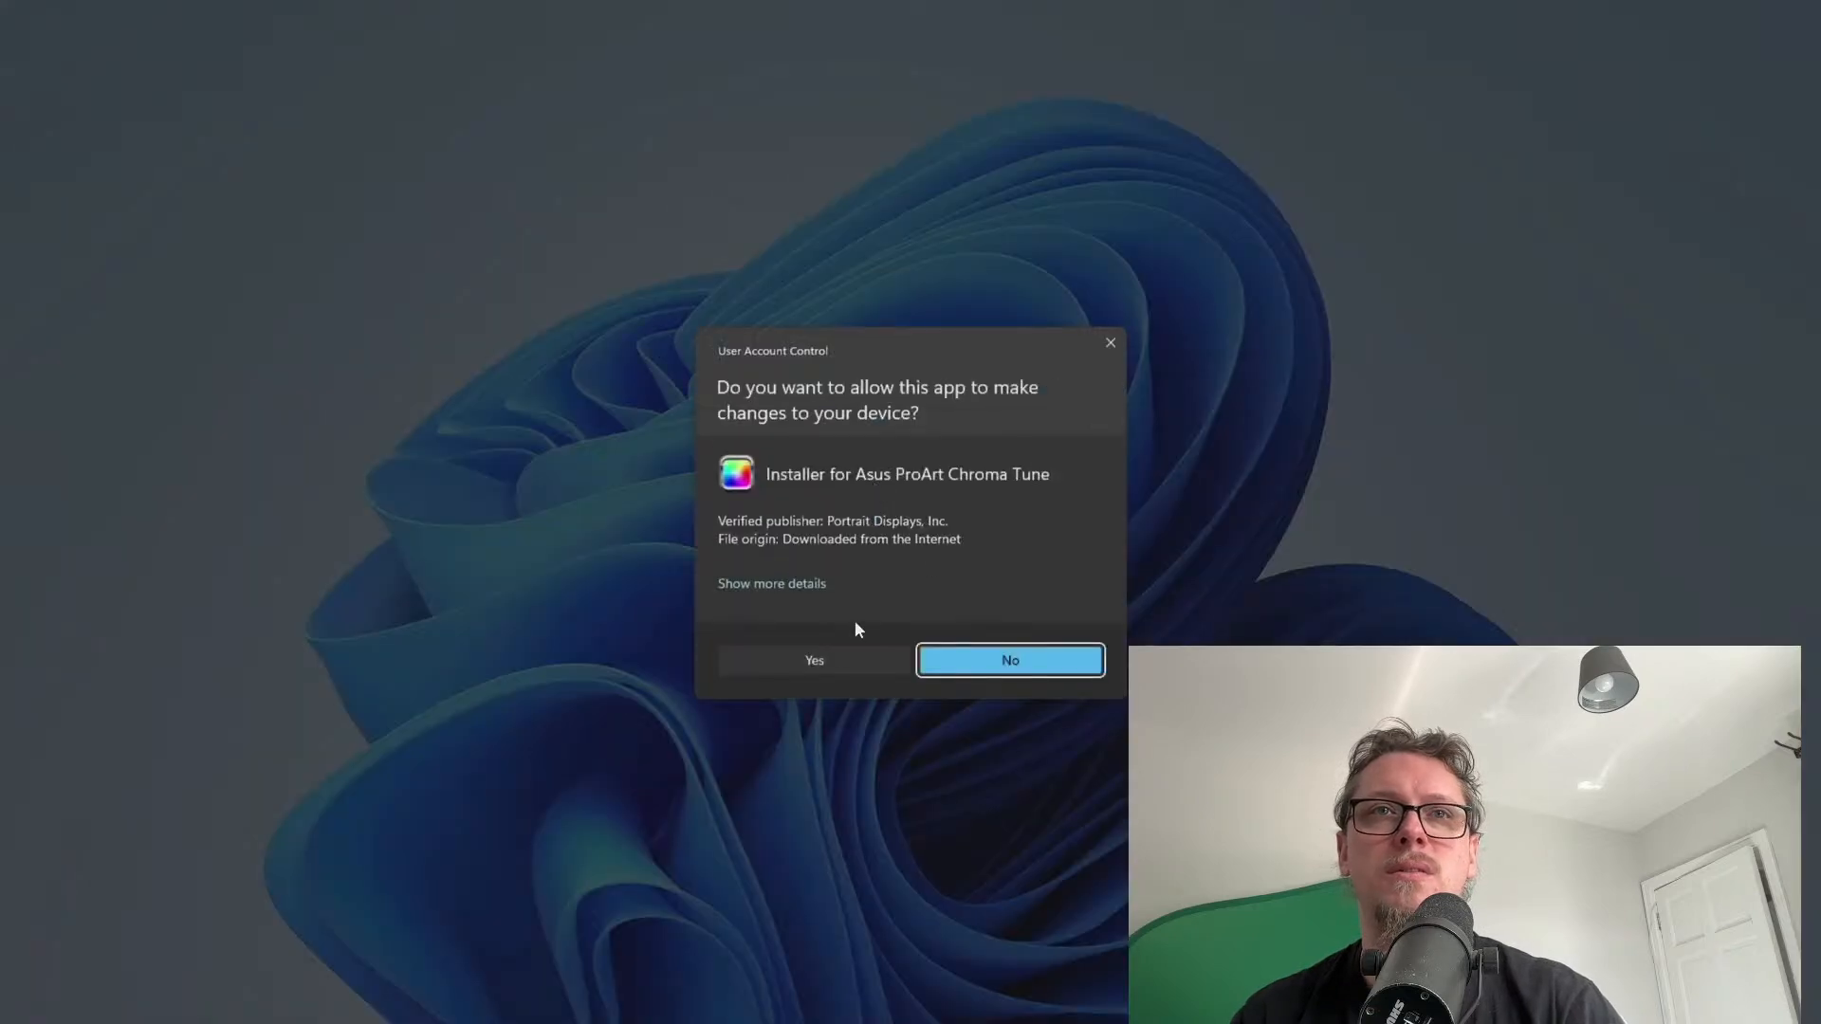
left_click(828, 664)
left_click(903, 542)
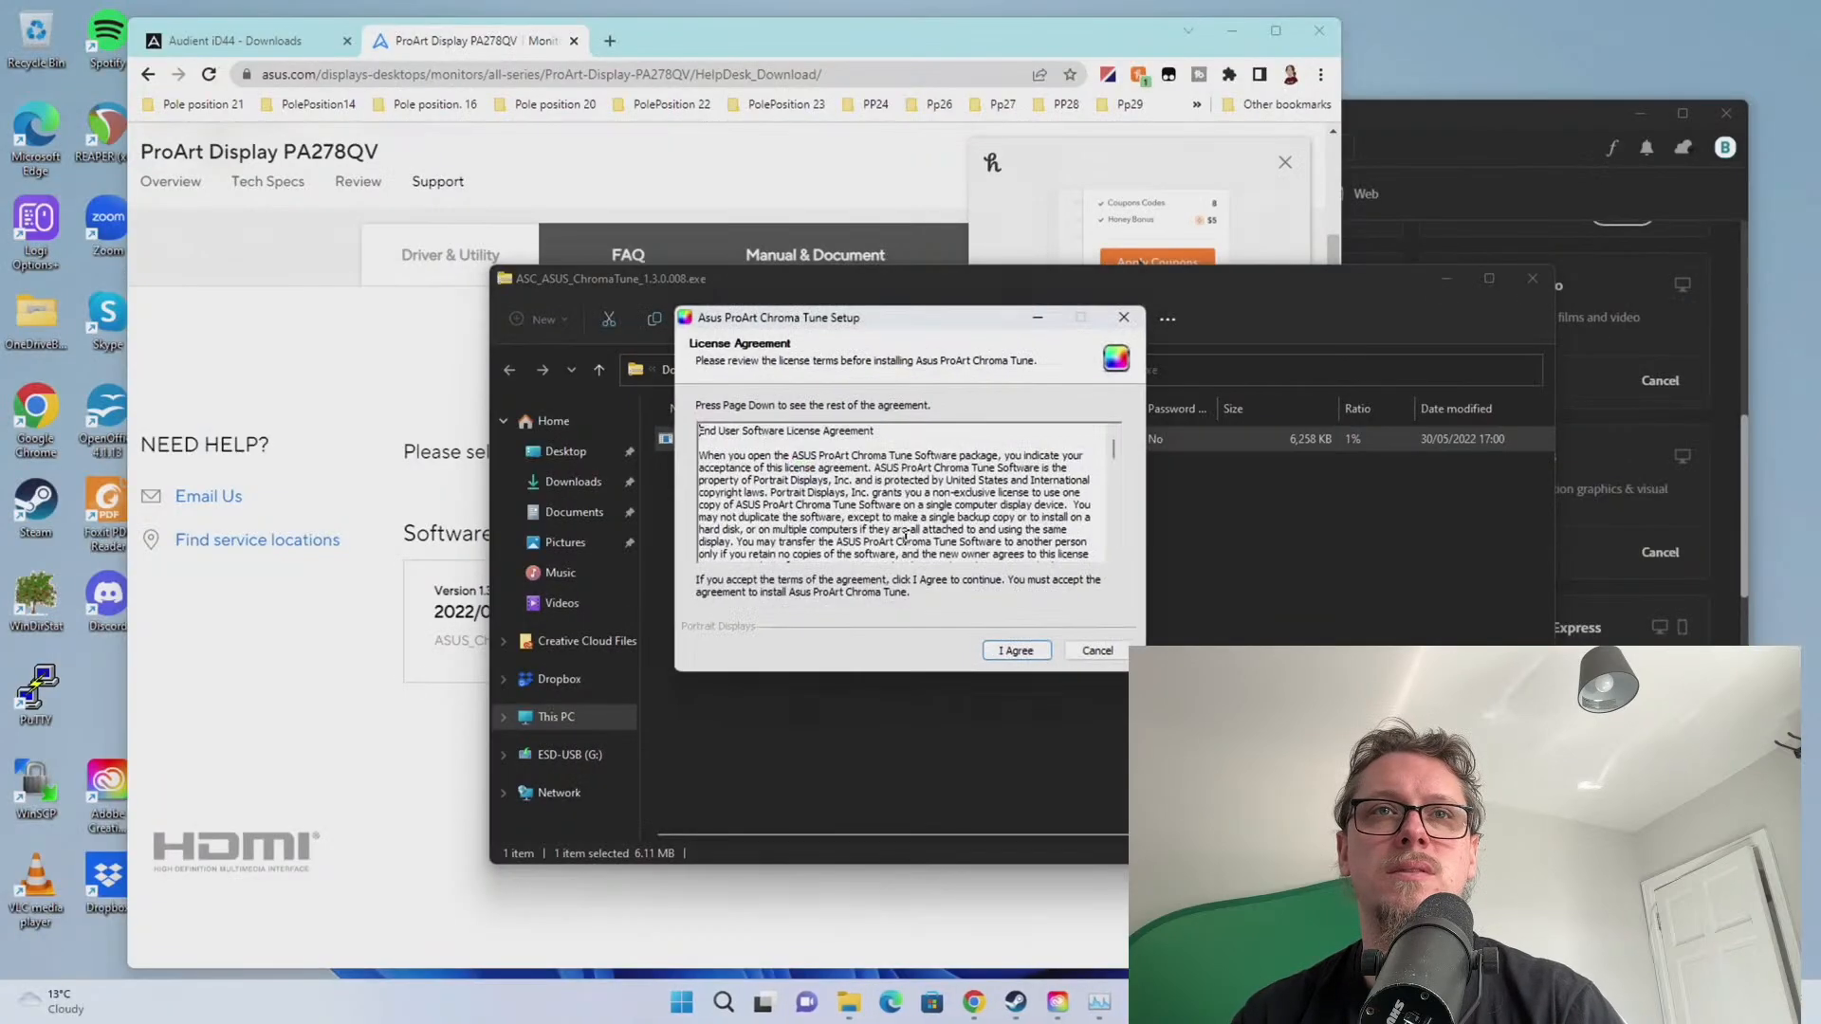
Install Chroma Tune with default components and location, then close the archive window
left_click(1017, 651)
left_click(1017, 650)
left_click(1016, 651)
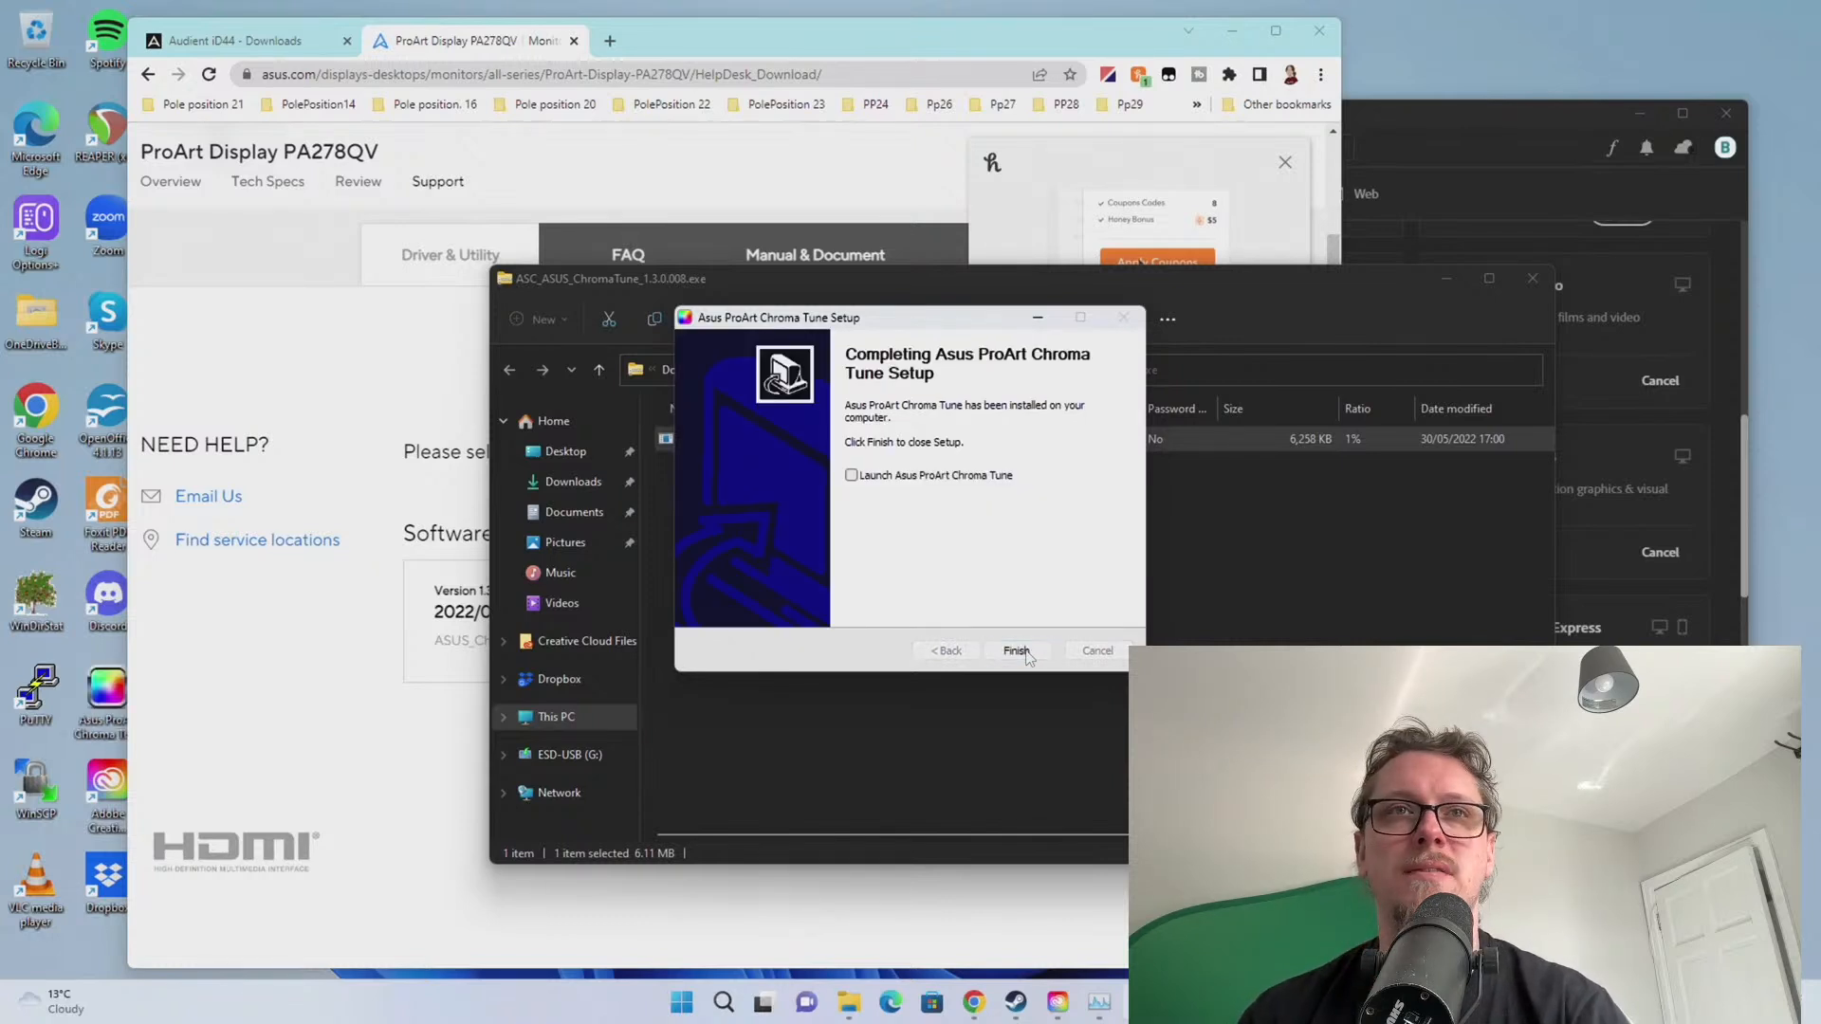
left_click(1017, 652)
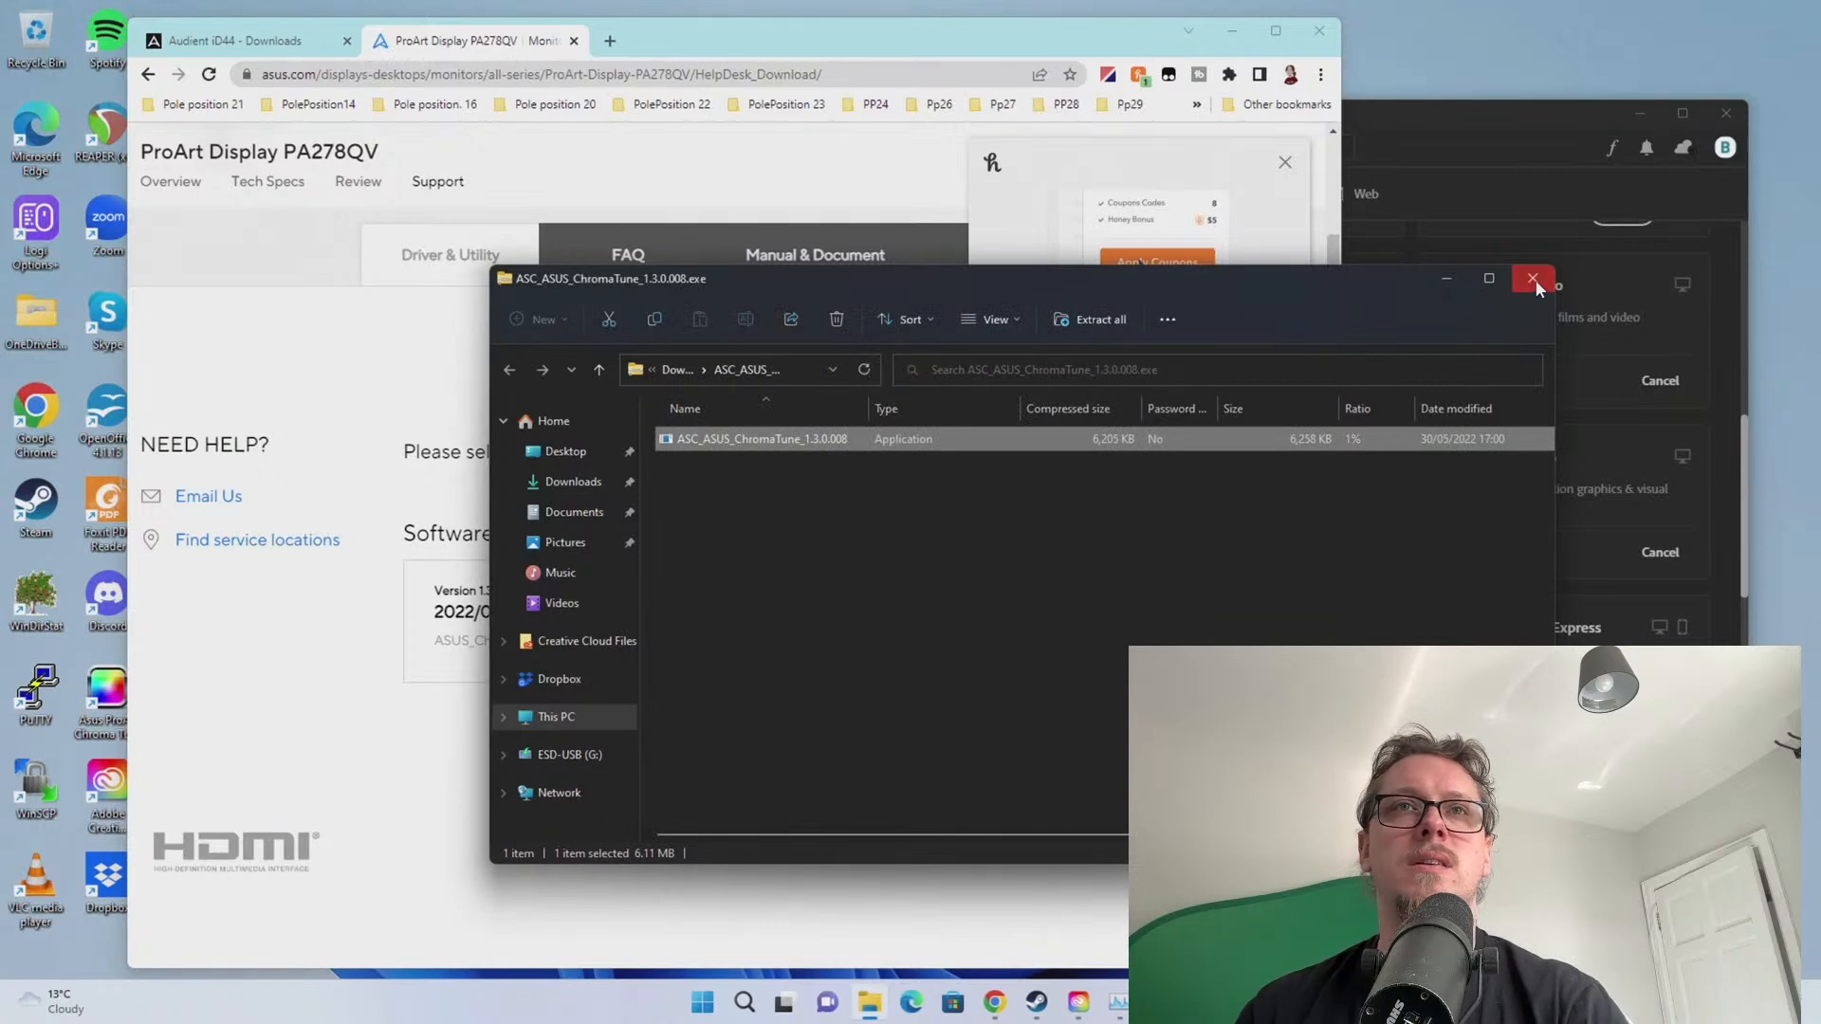
left_click(1533, 279)
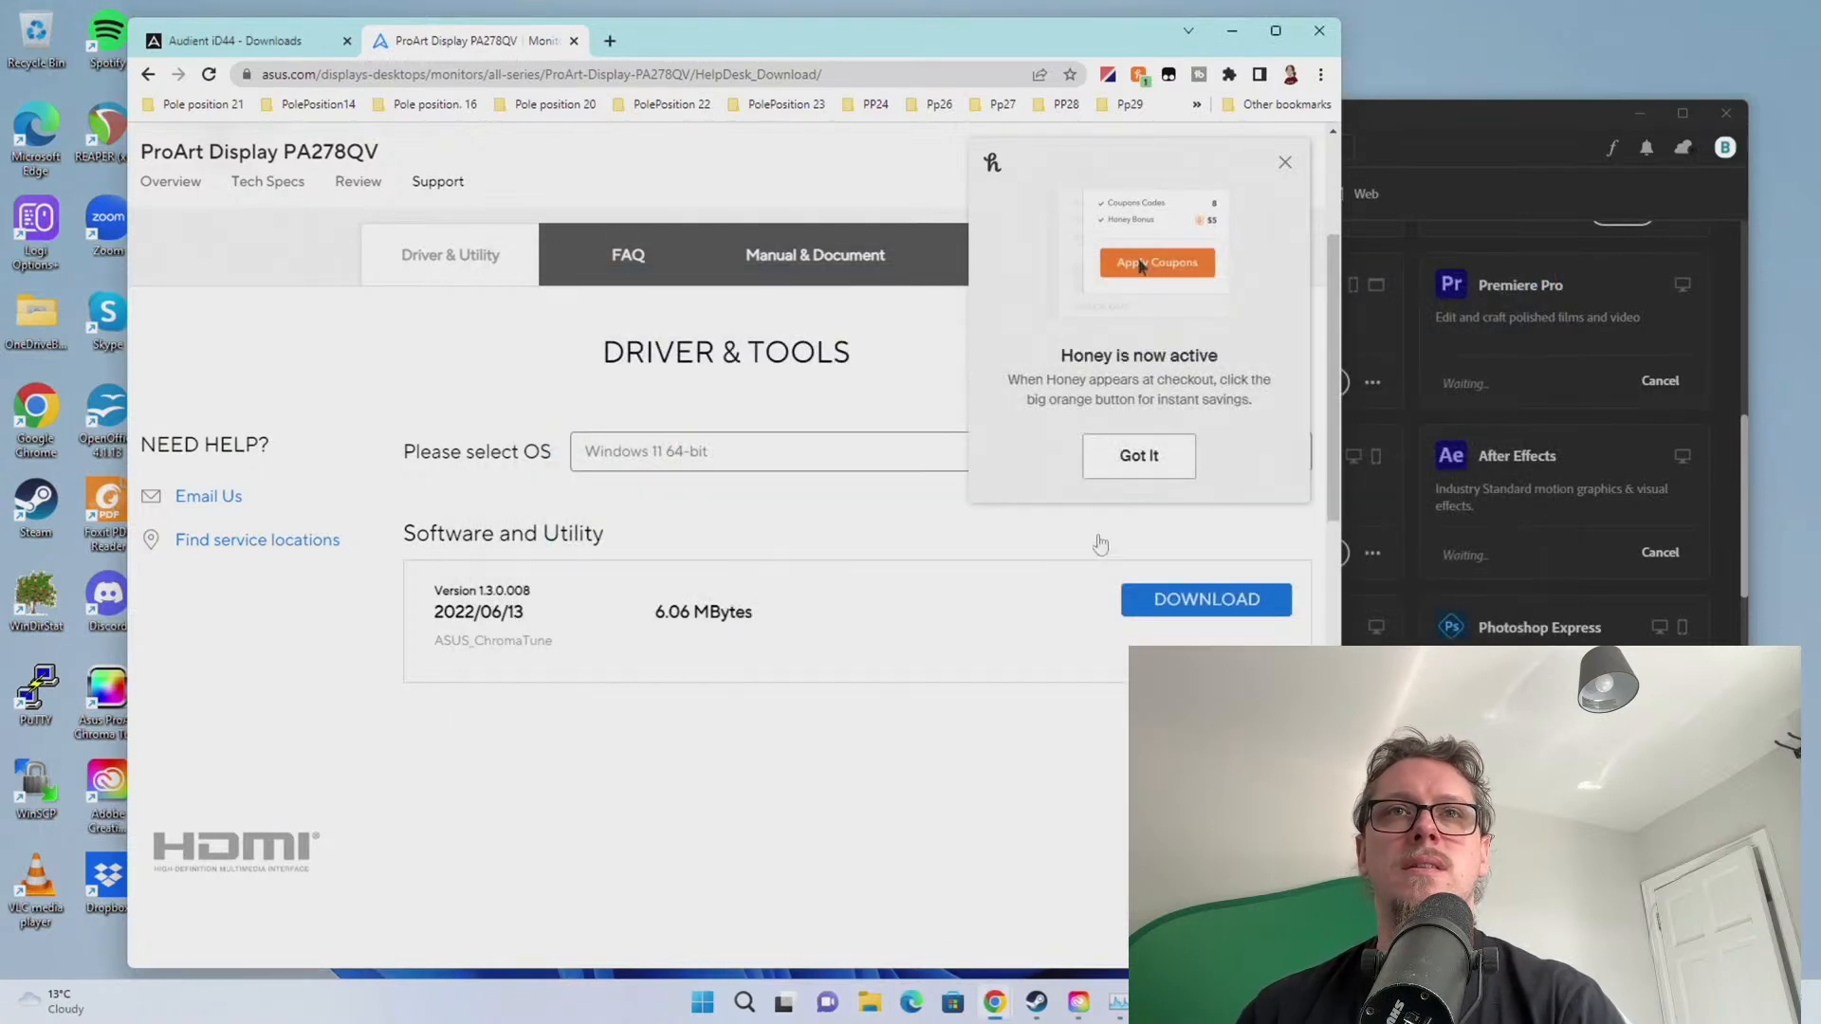
Review Creative Cloud's pending installs and dismiss the Discover Premiere Pro tip
left_click(1413, 148)
scroll(1171, 537, "up", 5)
scroll(1173, 560, "down", 1)
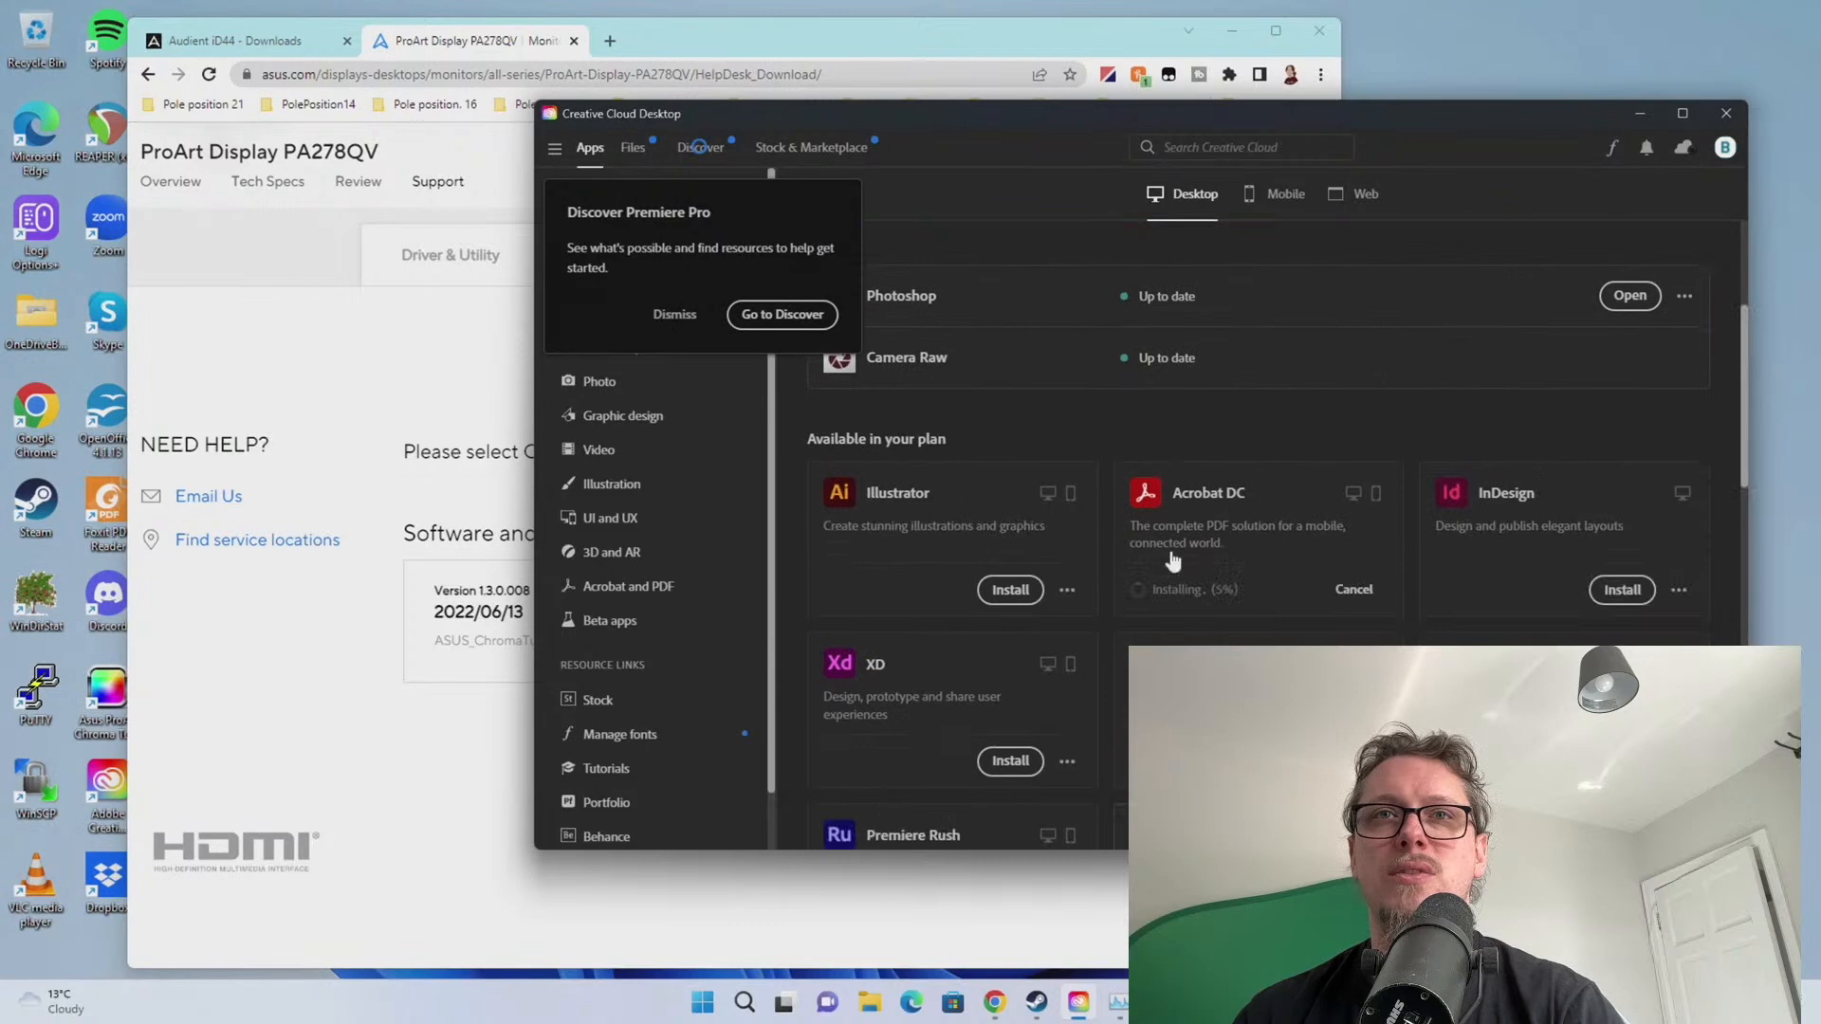
scroll(1173, 562, "down", 5)
scroll(1112, 537, "up", 2)
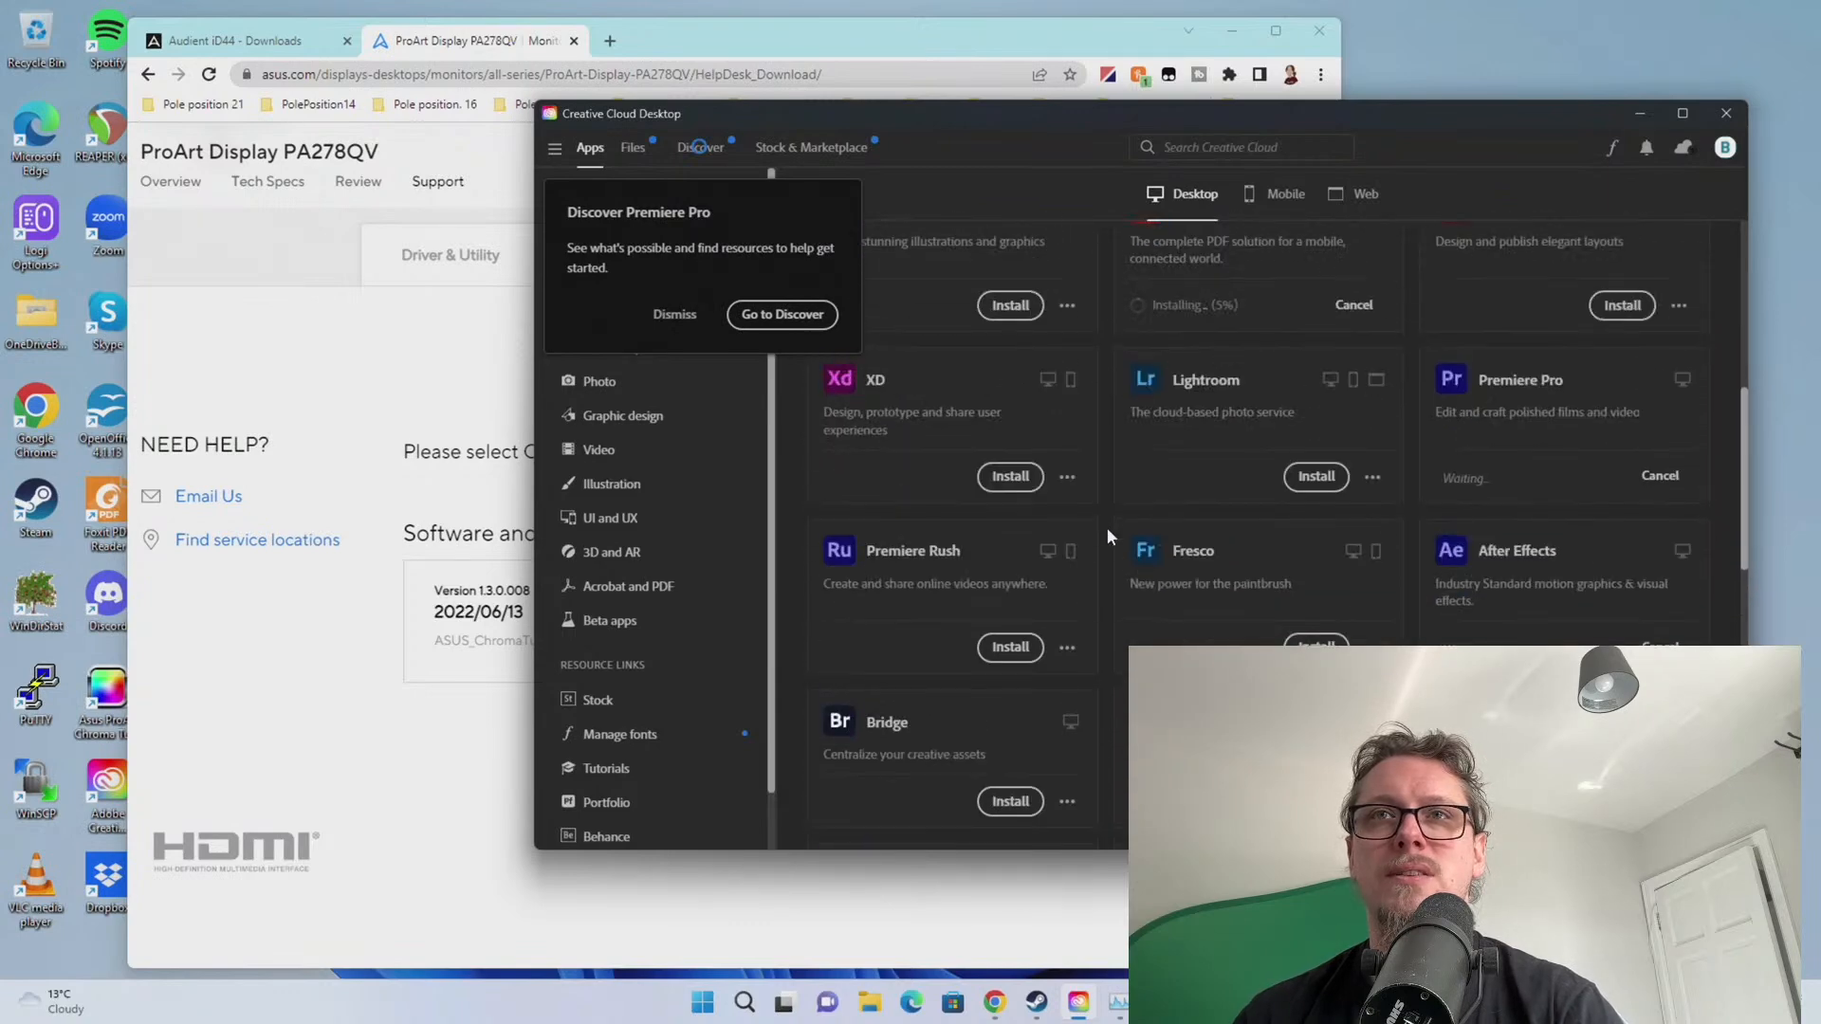
scroll(1126, 480, "up", 2)
left_click(675, 316)
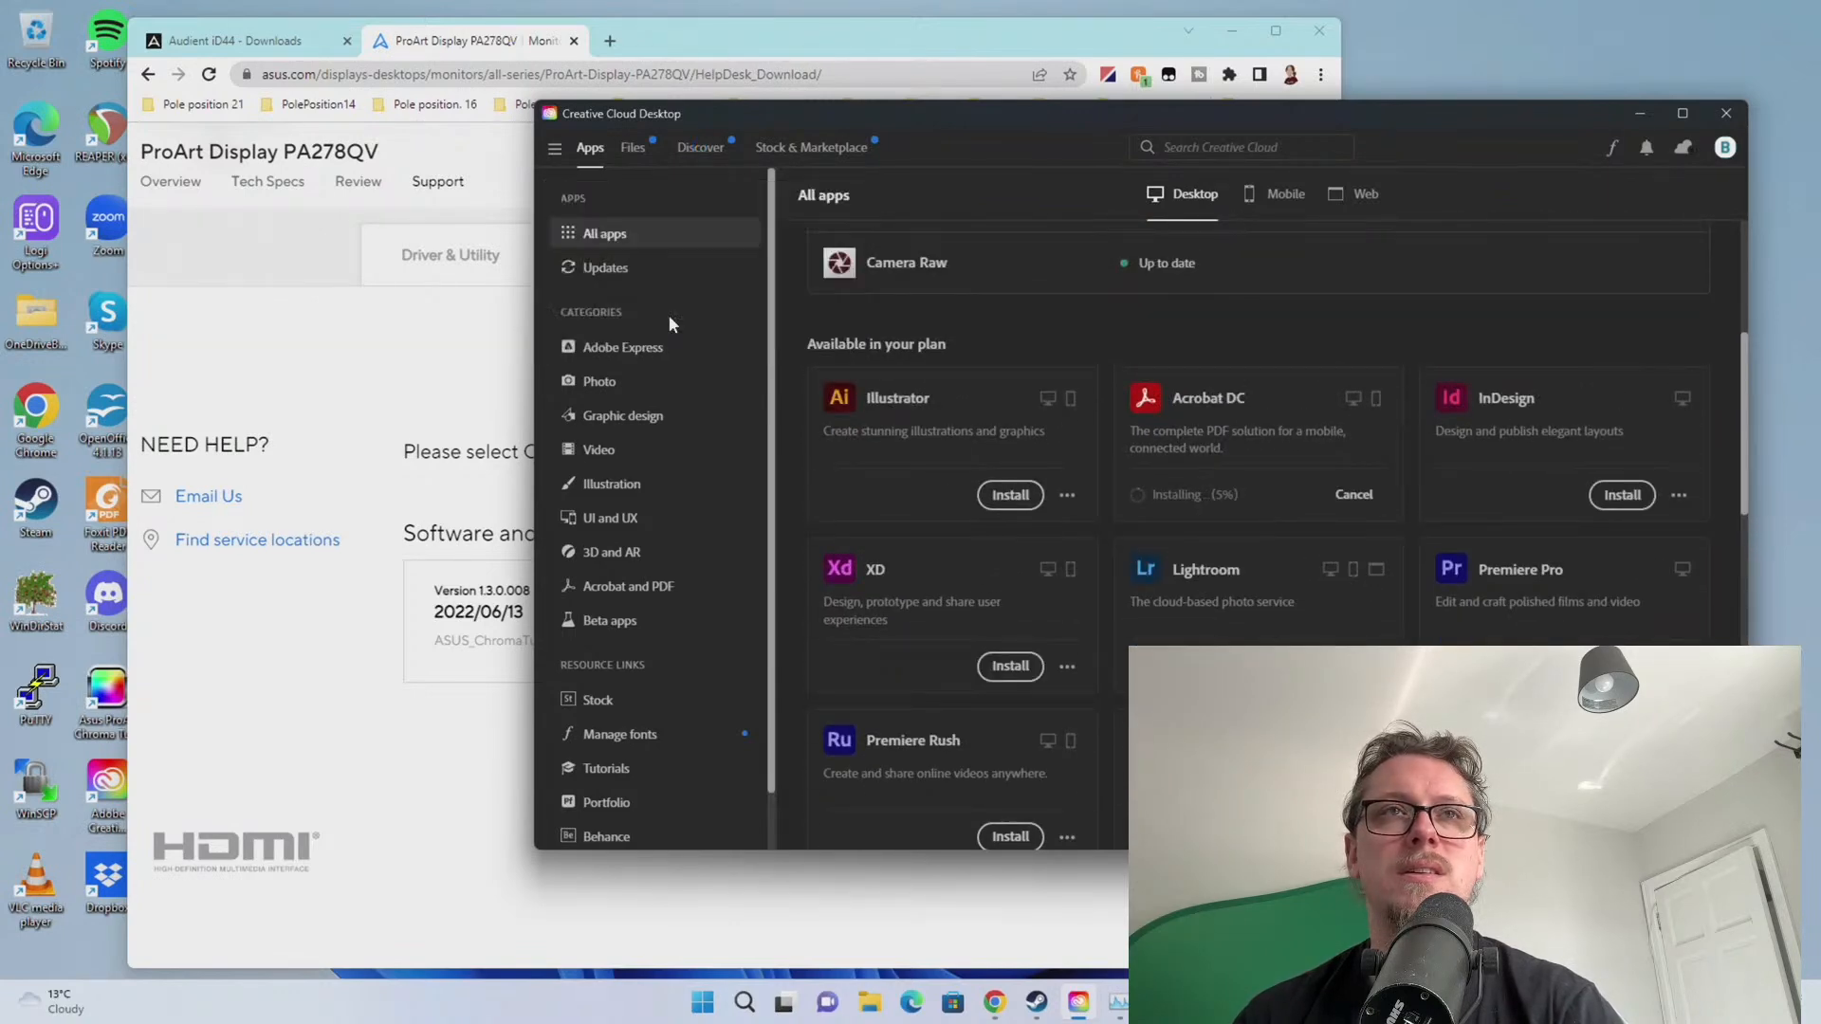
left_click(337, 793)
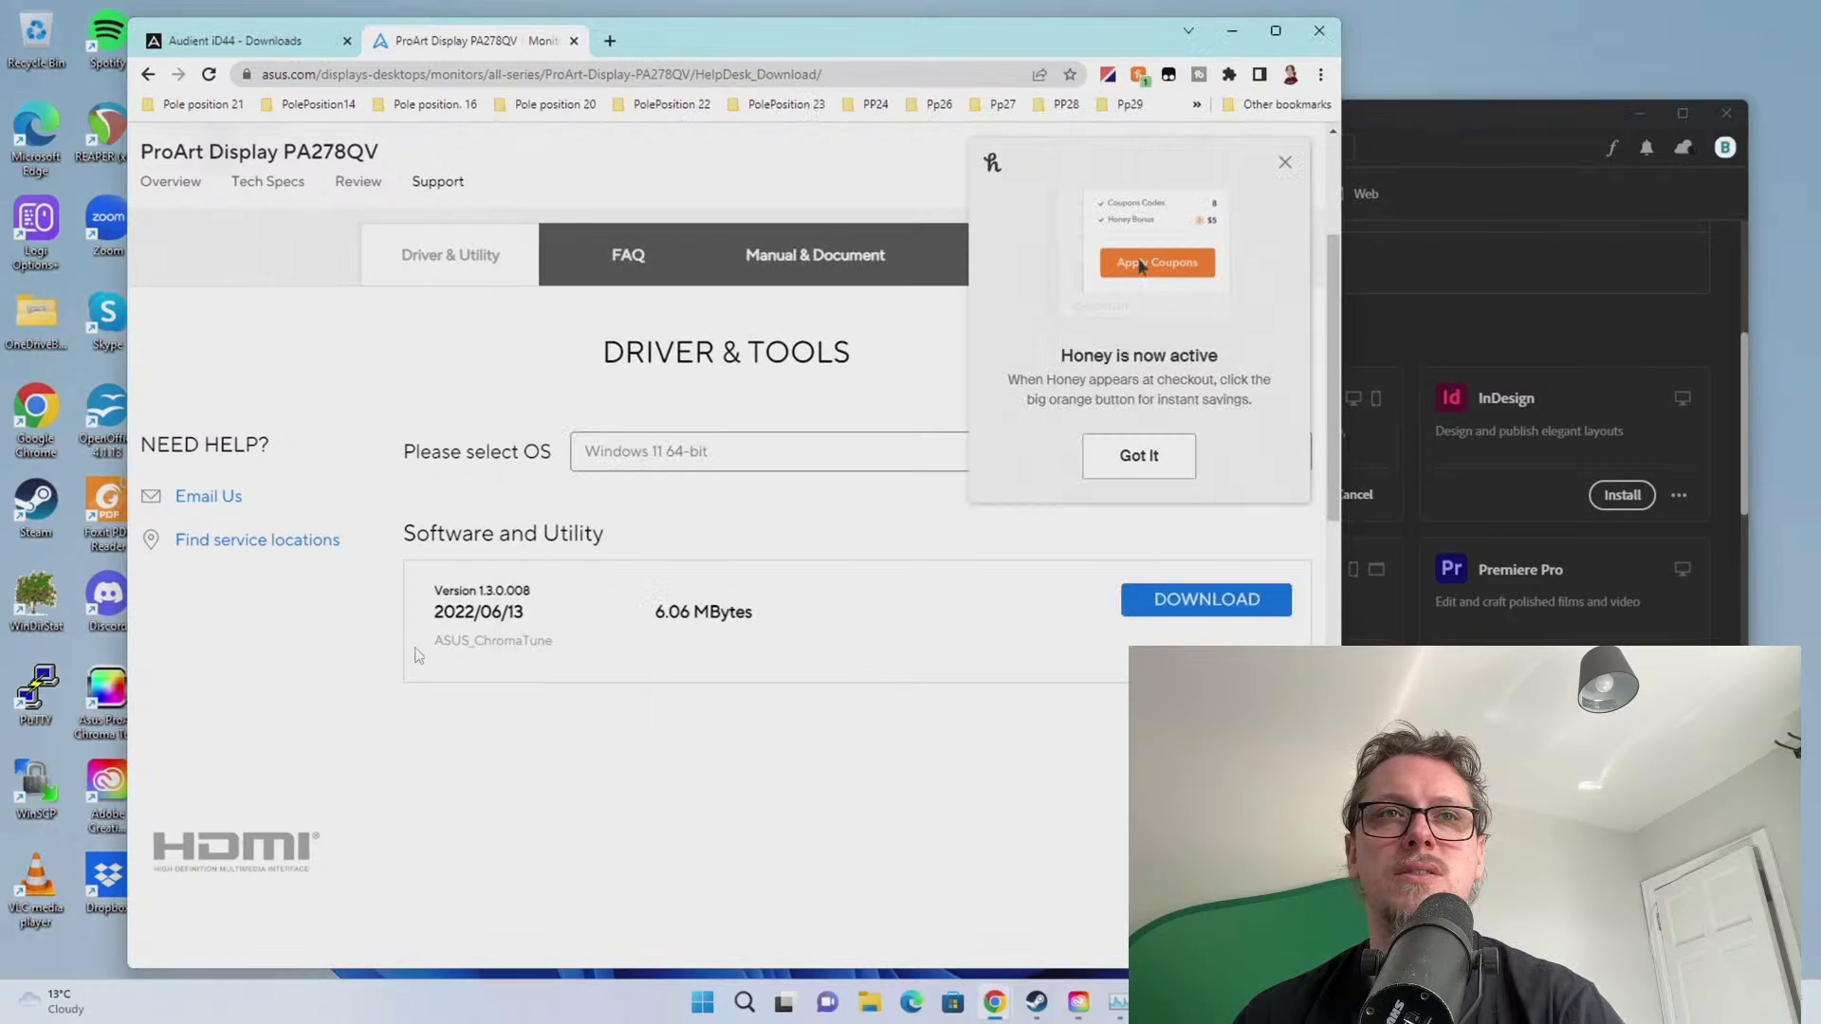
Cancel the Acrobat DC installation, giving 'The installer is taking too long' as reason
left_click(1468, 230)
left_click(1356, 494)
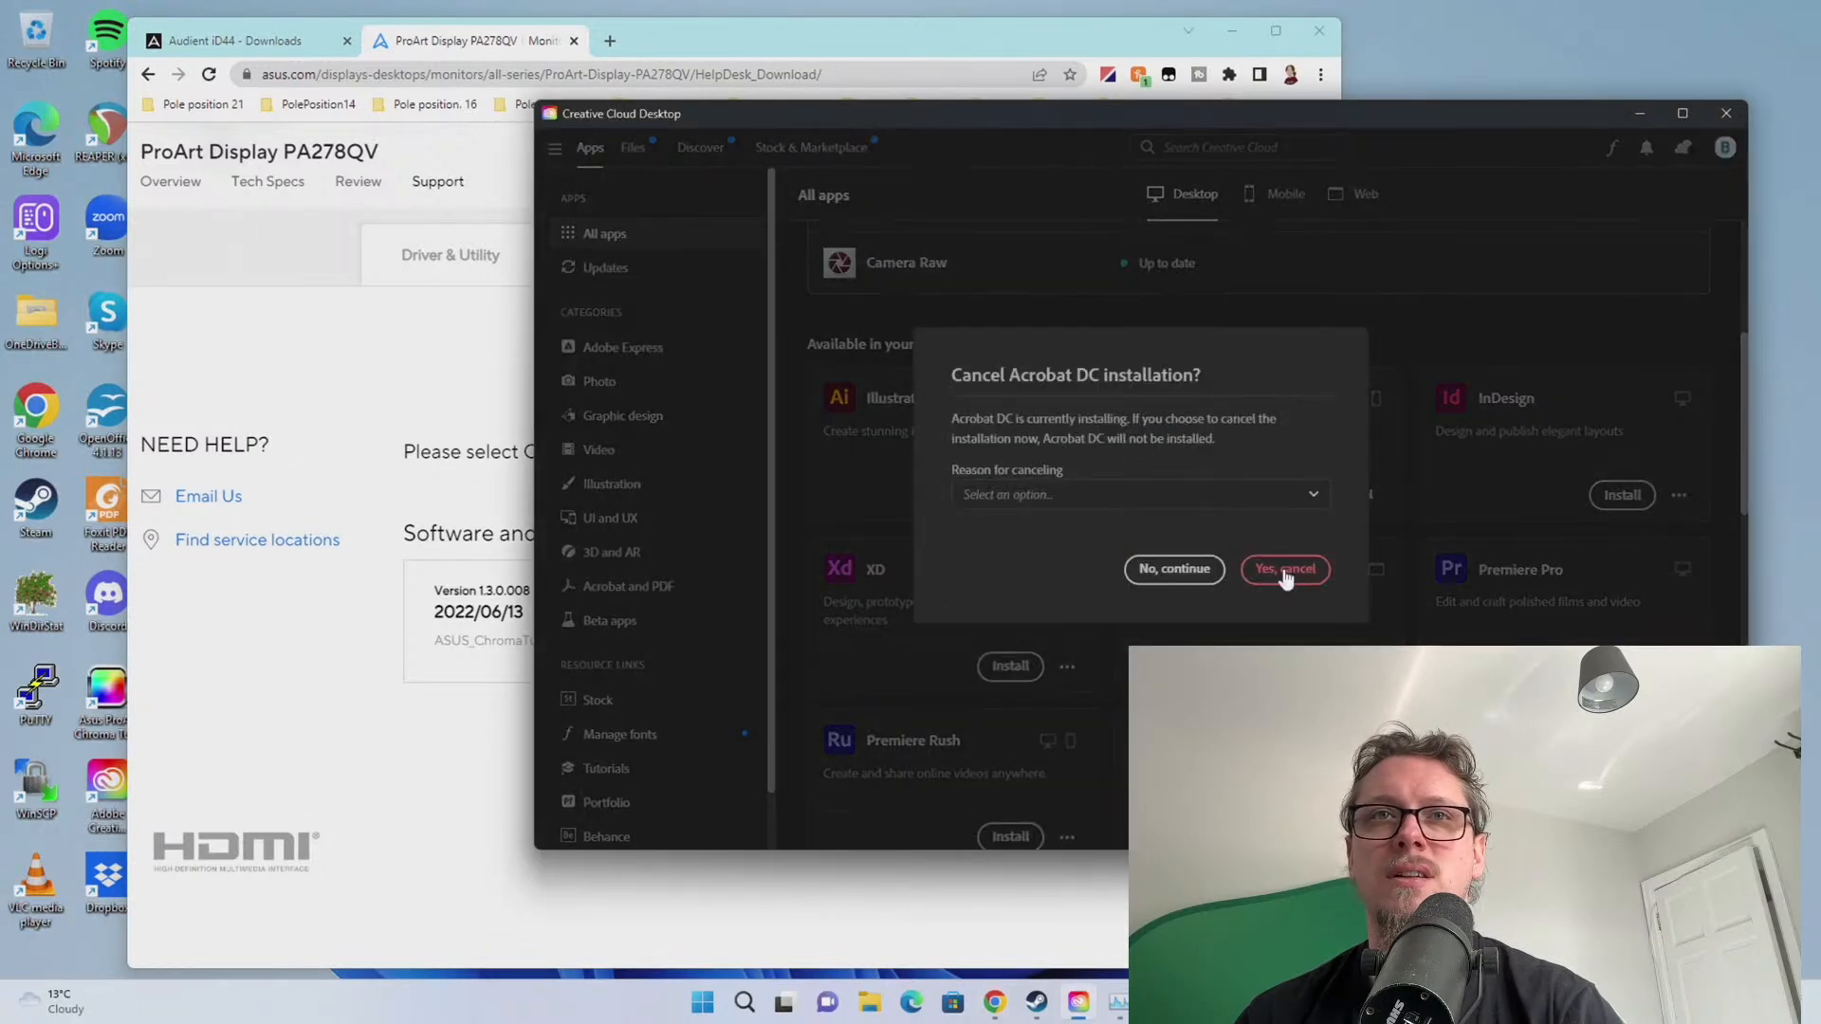
left_click(1249, 498)
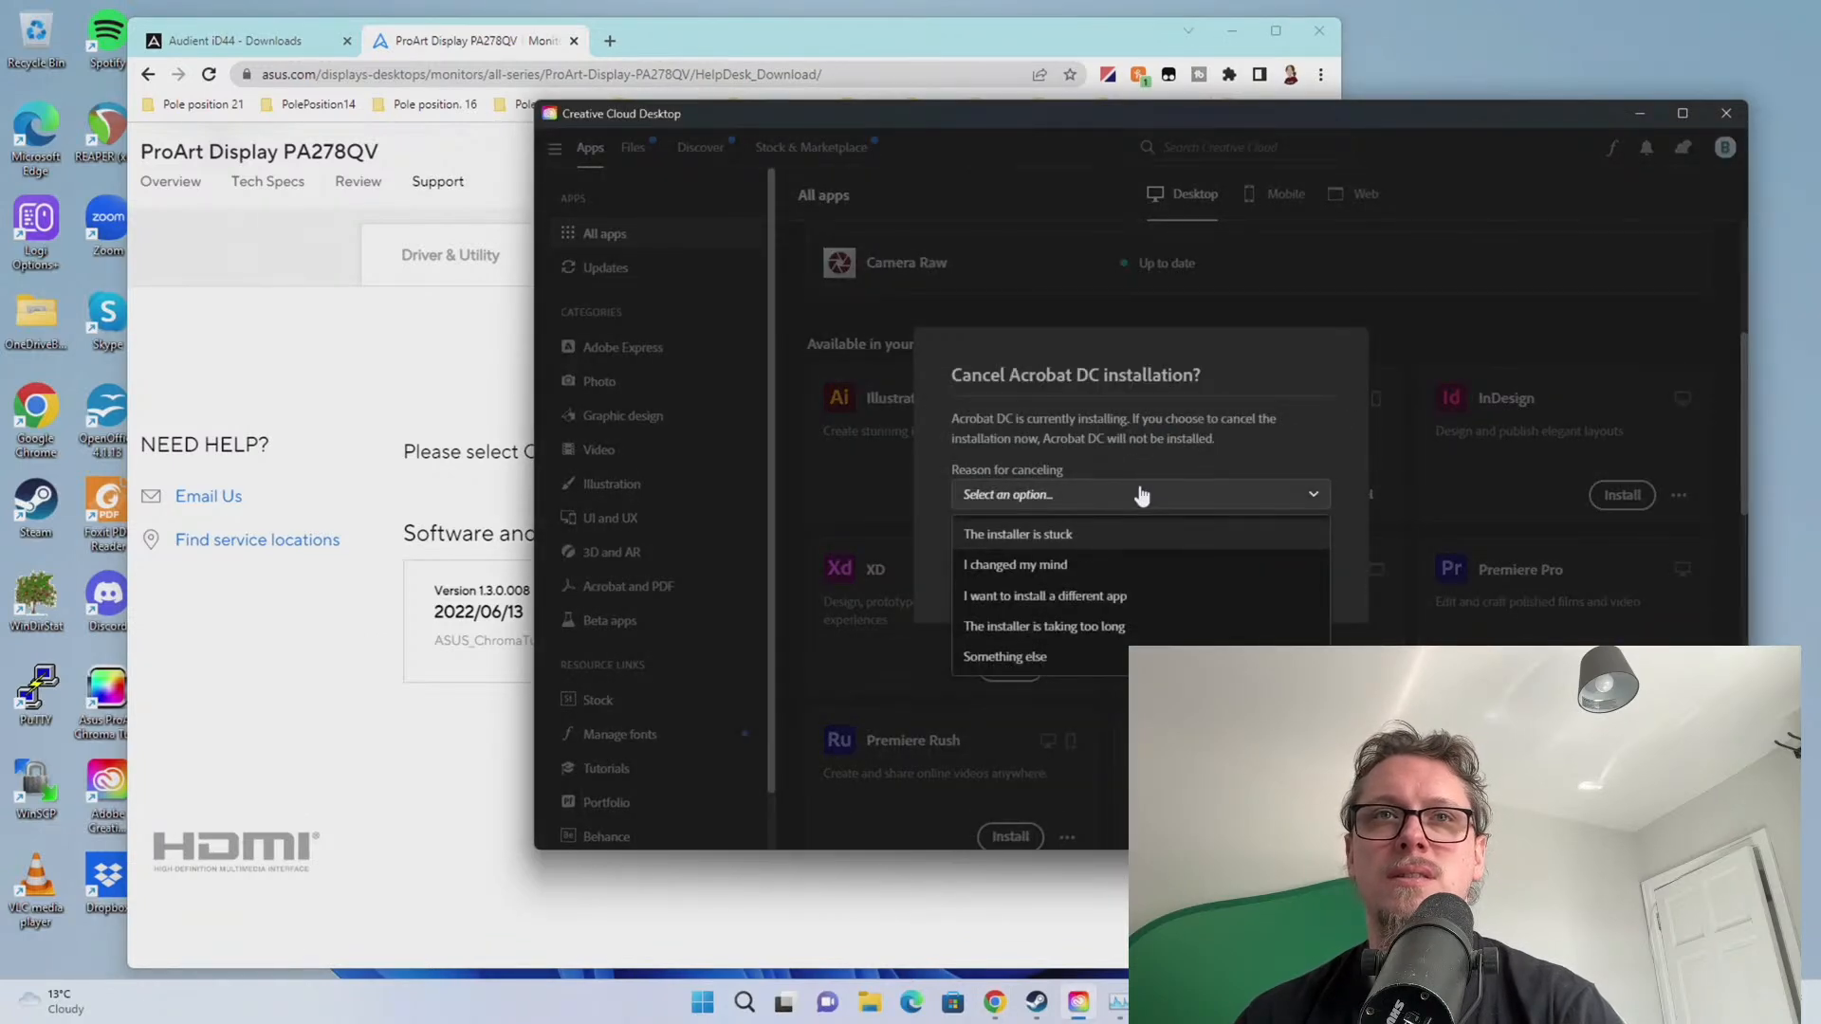
left_click(1032, 627)
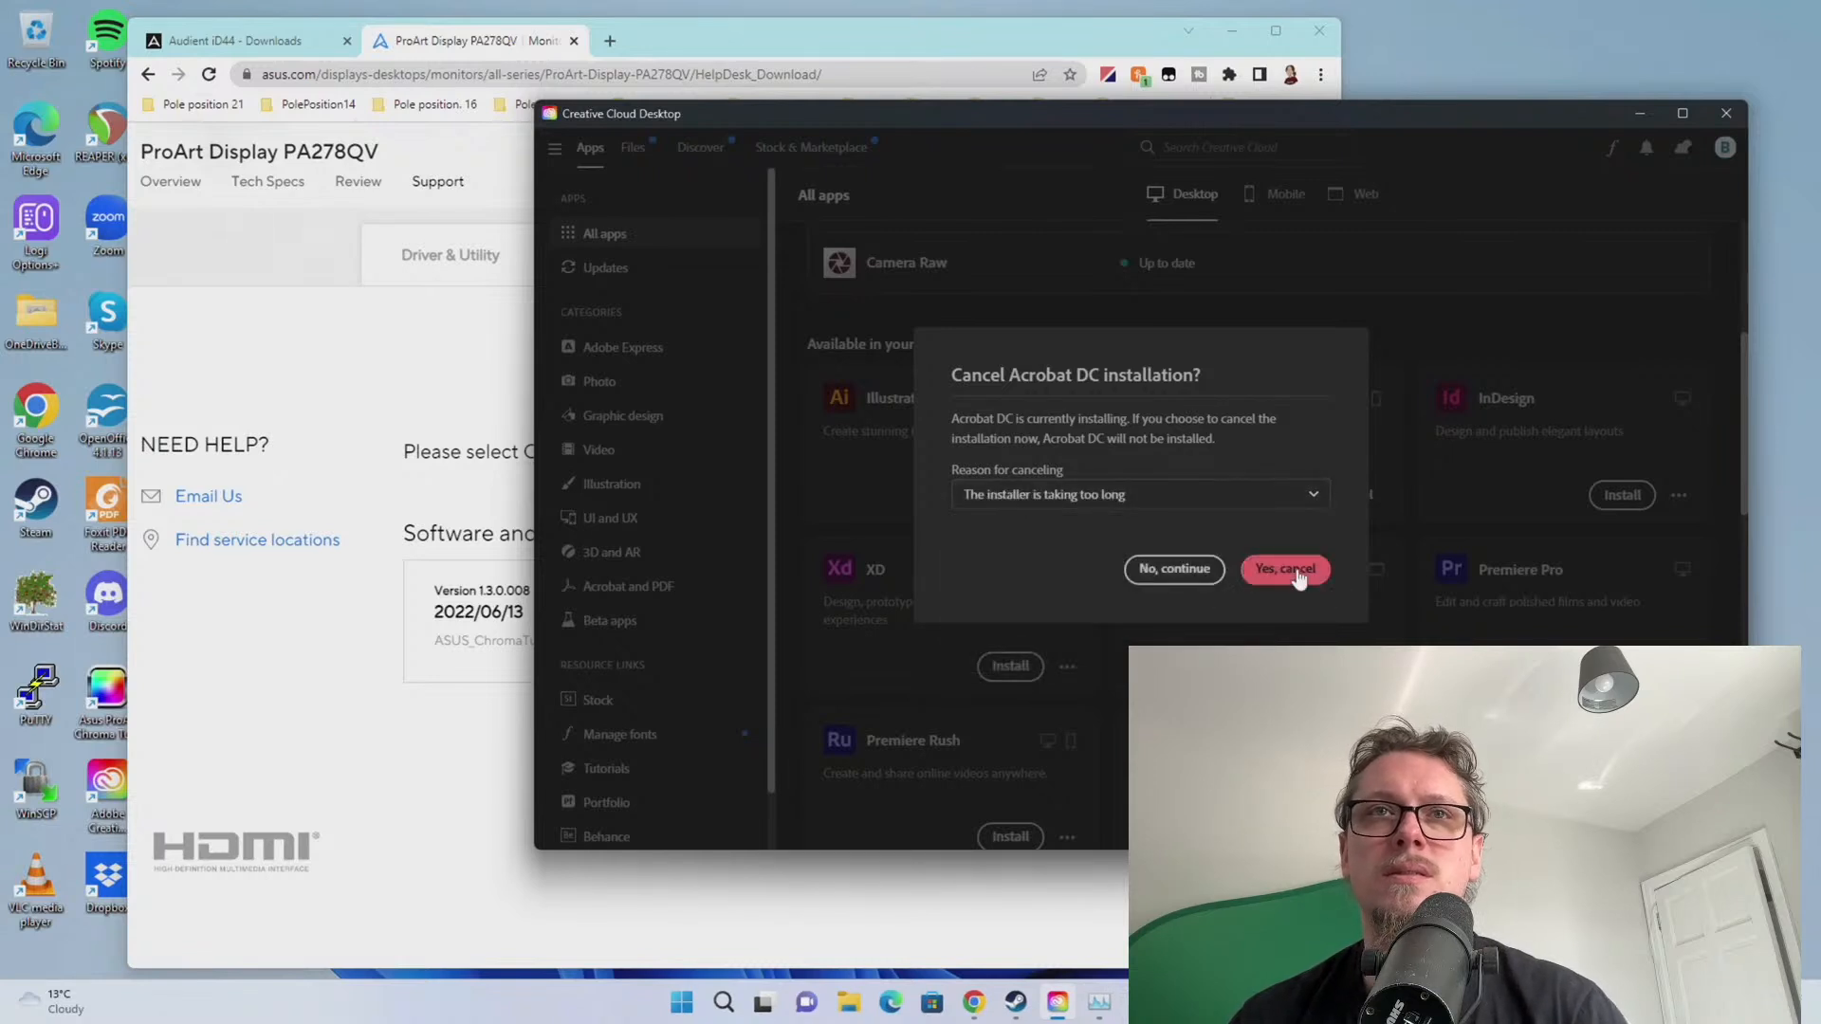
left_click(1299, 571)
Cancel the Premiere Pro installation with the reason 'The installer is taking too long'
scroll(1697, 595, "down", 1)
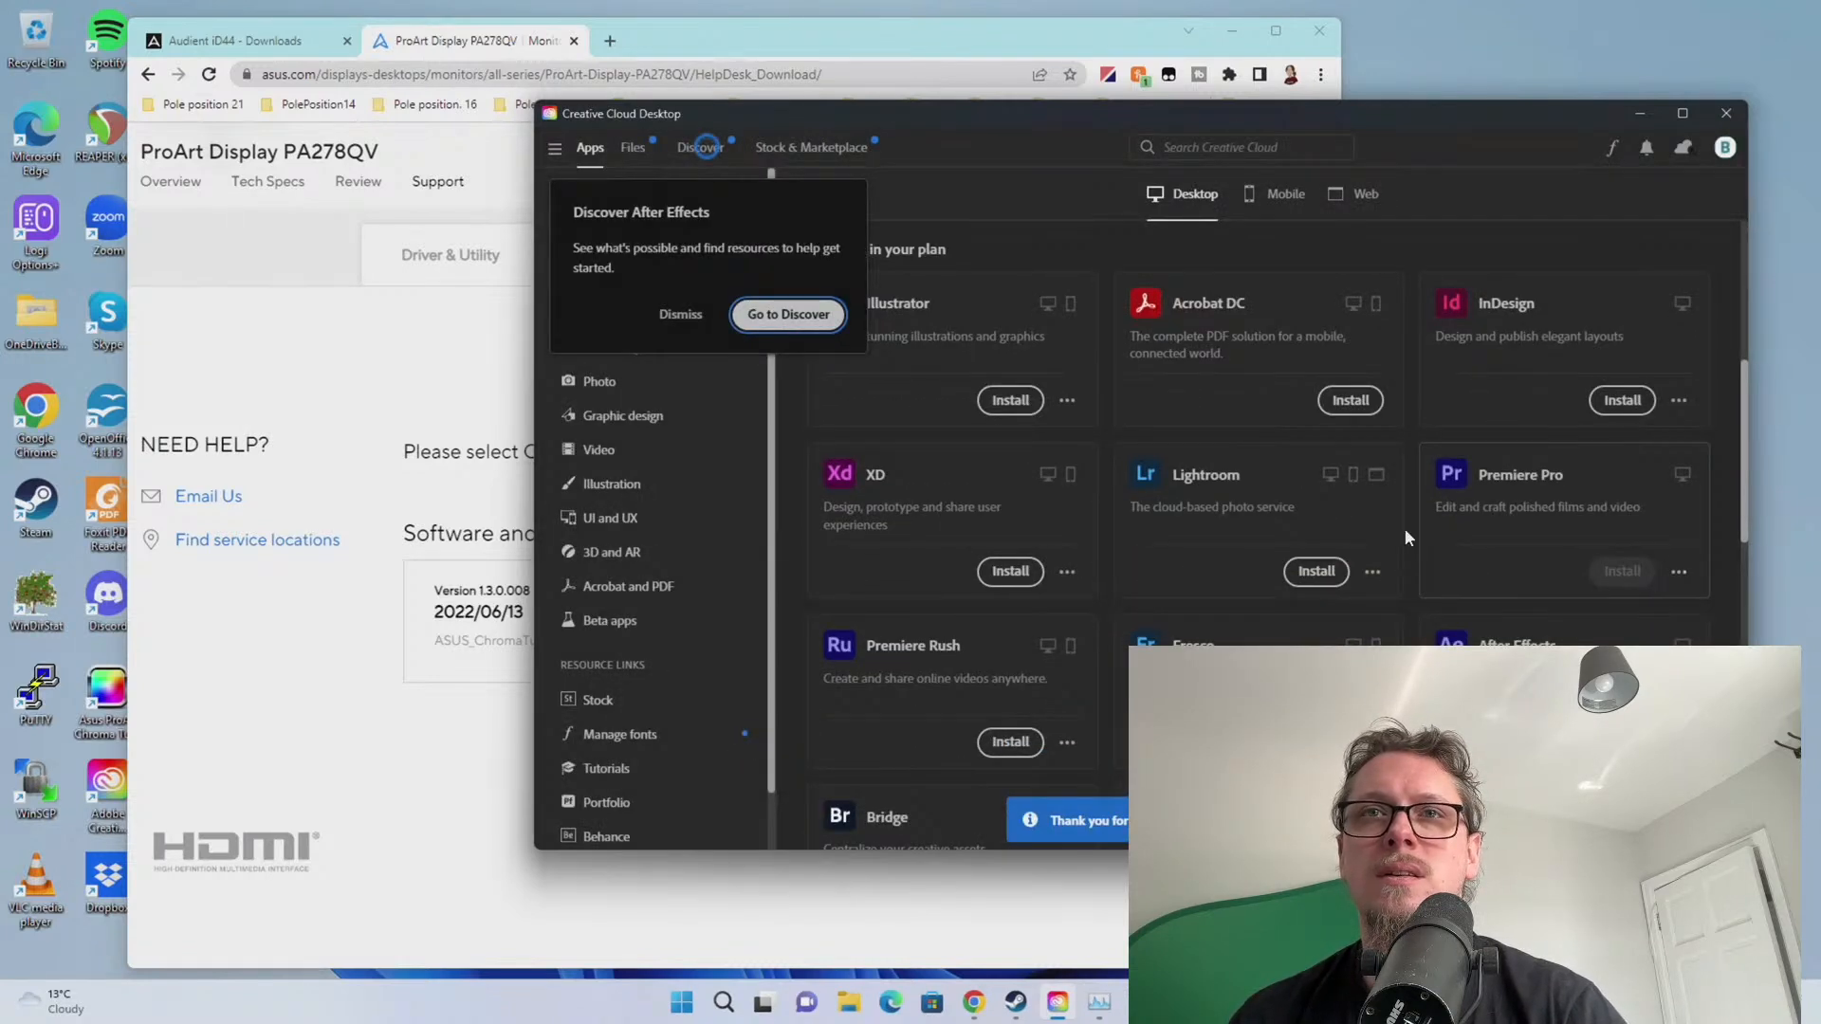
left_click(1620, 570)
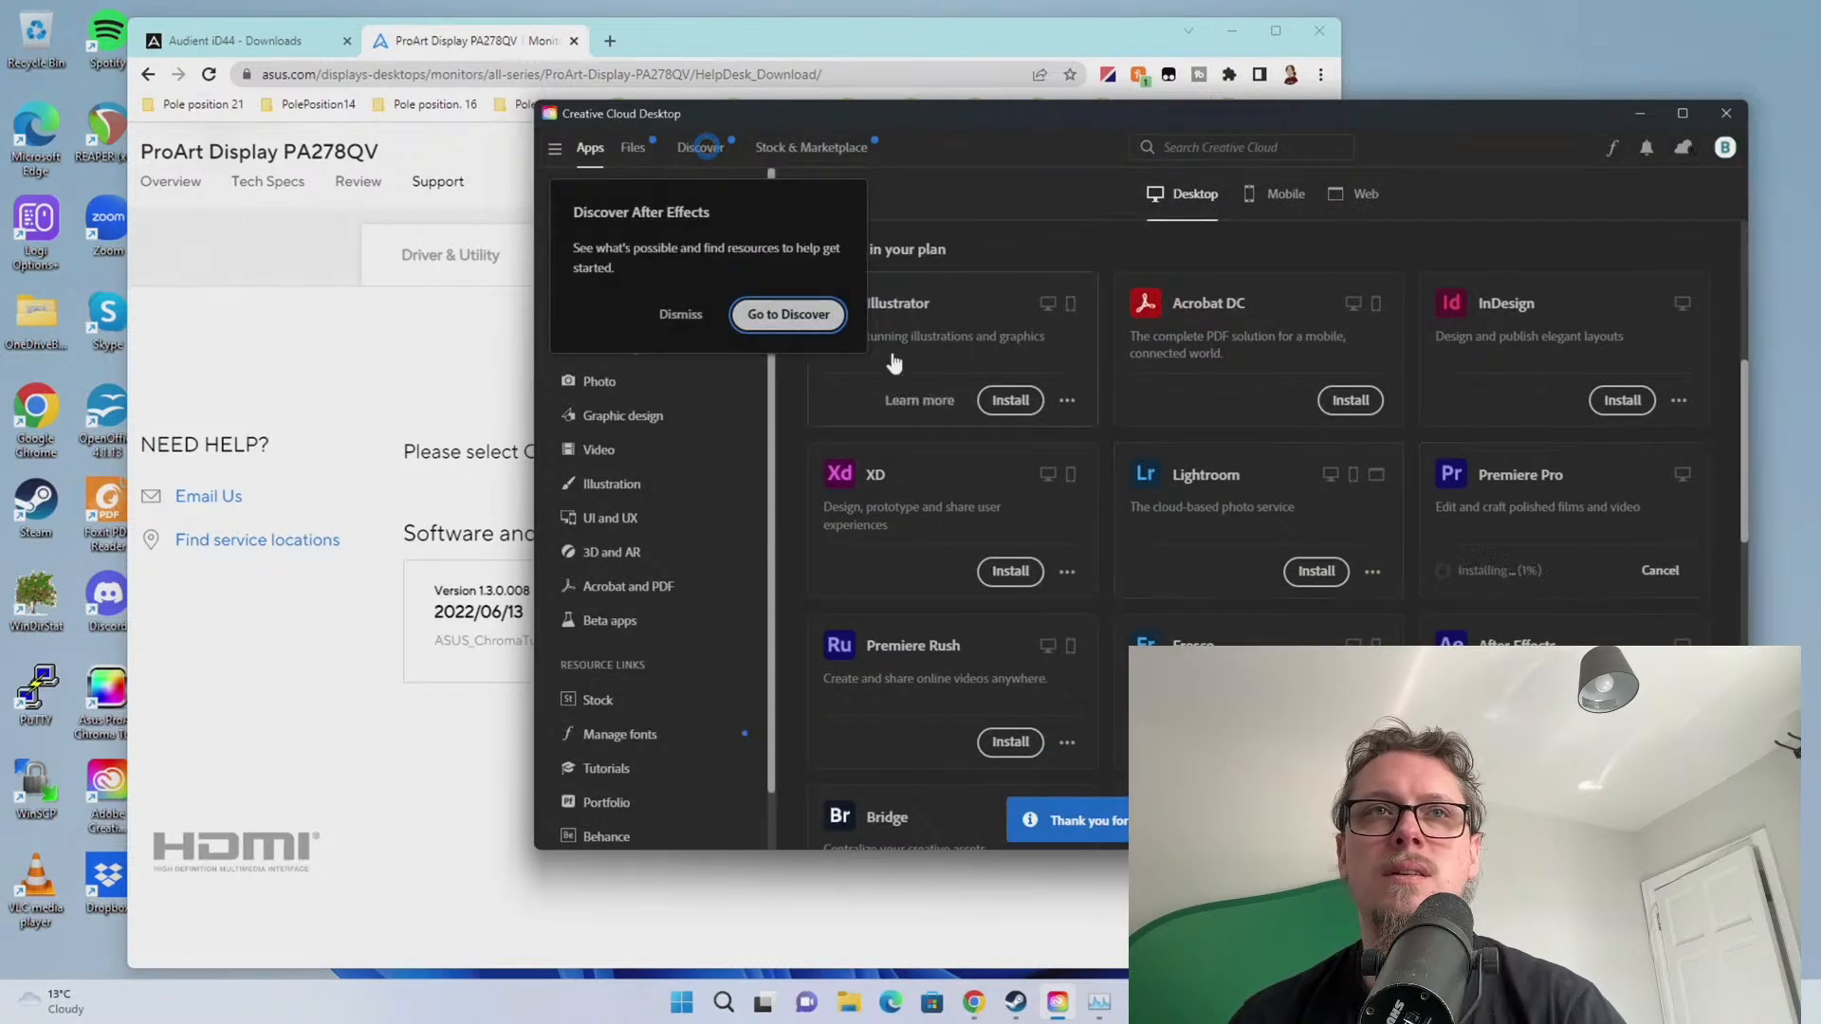
left_click(1660, 572)
left_click(1089, 494)
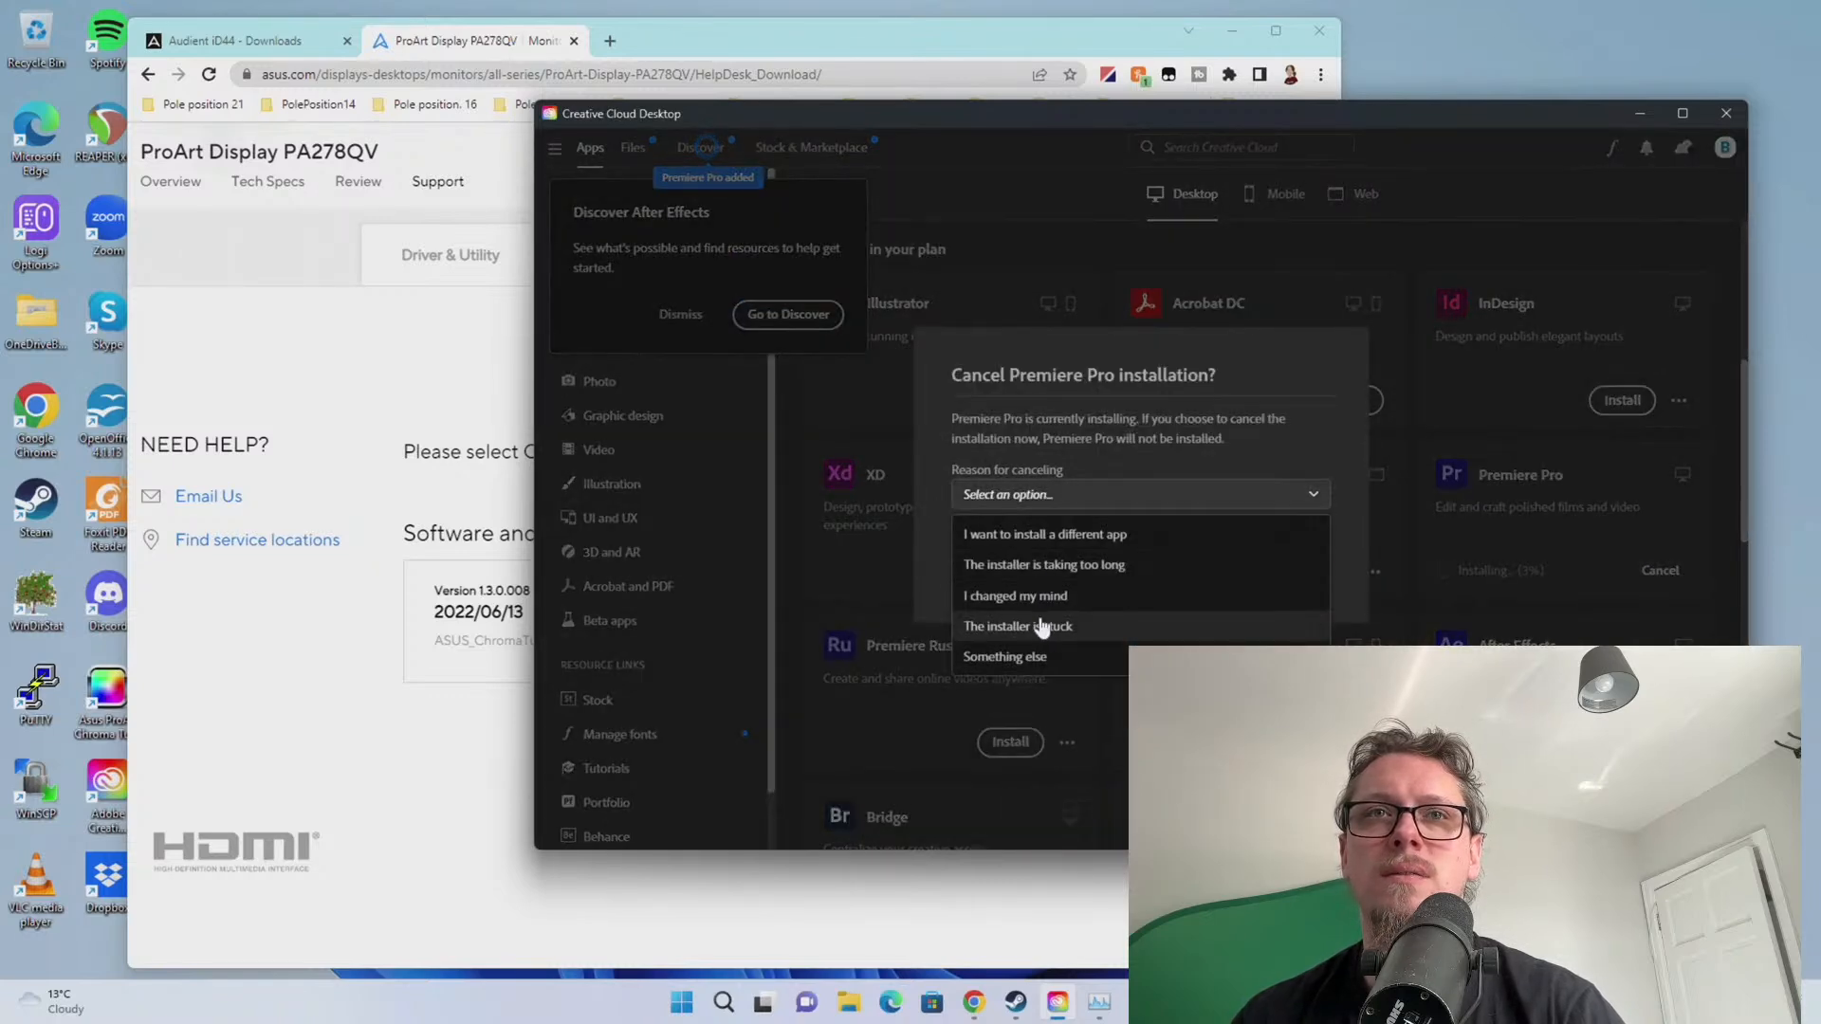
left_click(1043, 627)
left_click(1069, 494)
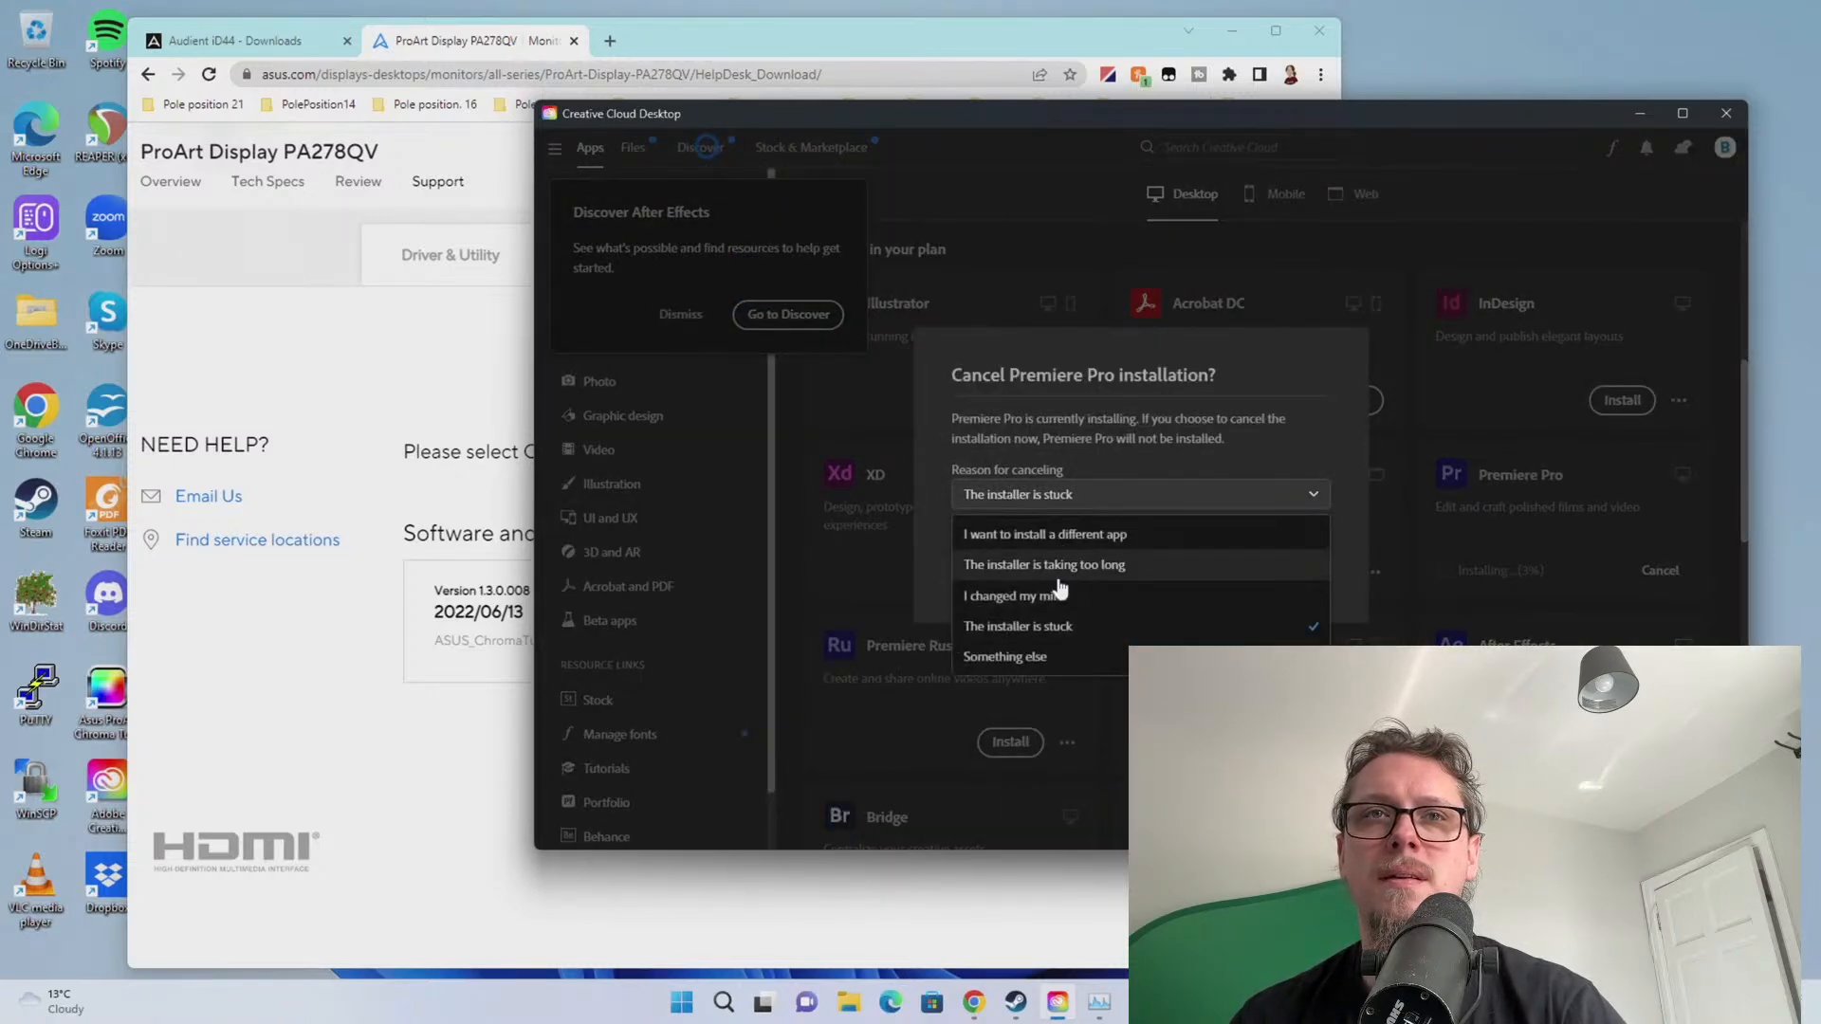
left_click(1043, 564)
left_click(1281, 569)
Cancel the Media Encoder and After Effects installations
scroll(1299, 512, "down", 3)
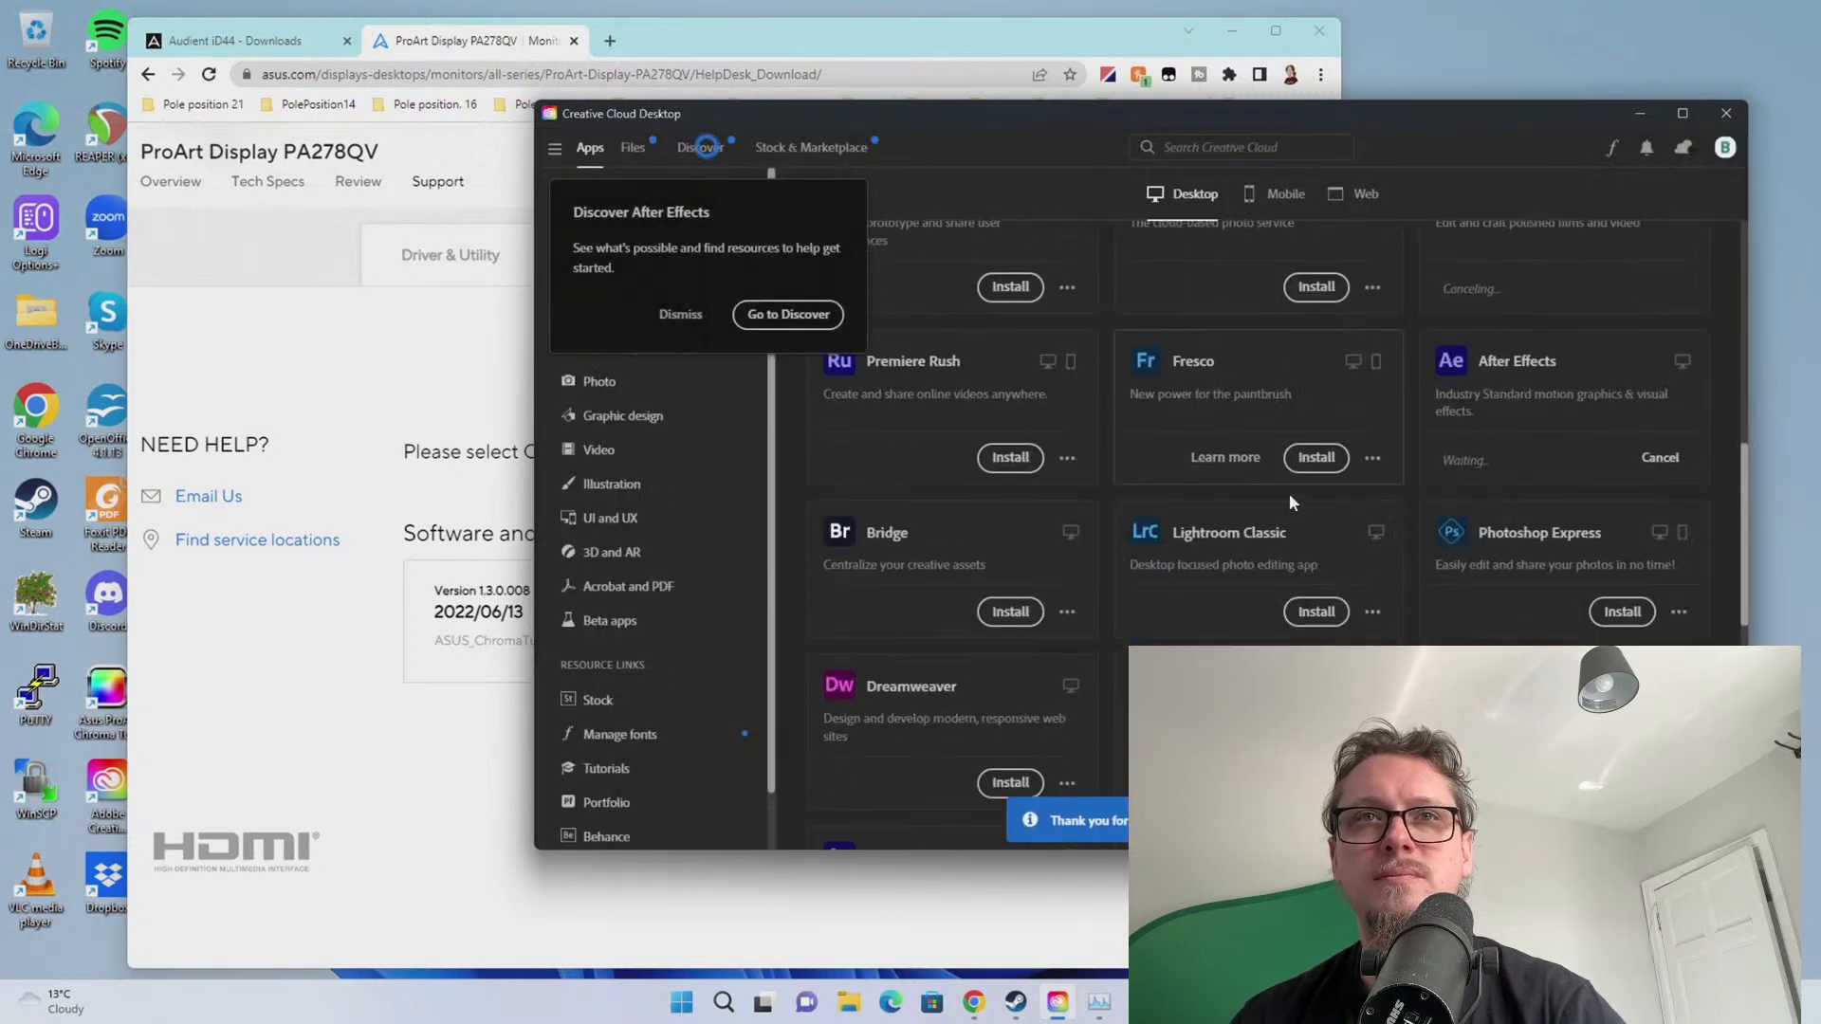
scroll(1644, 548, "down", 2)
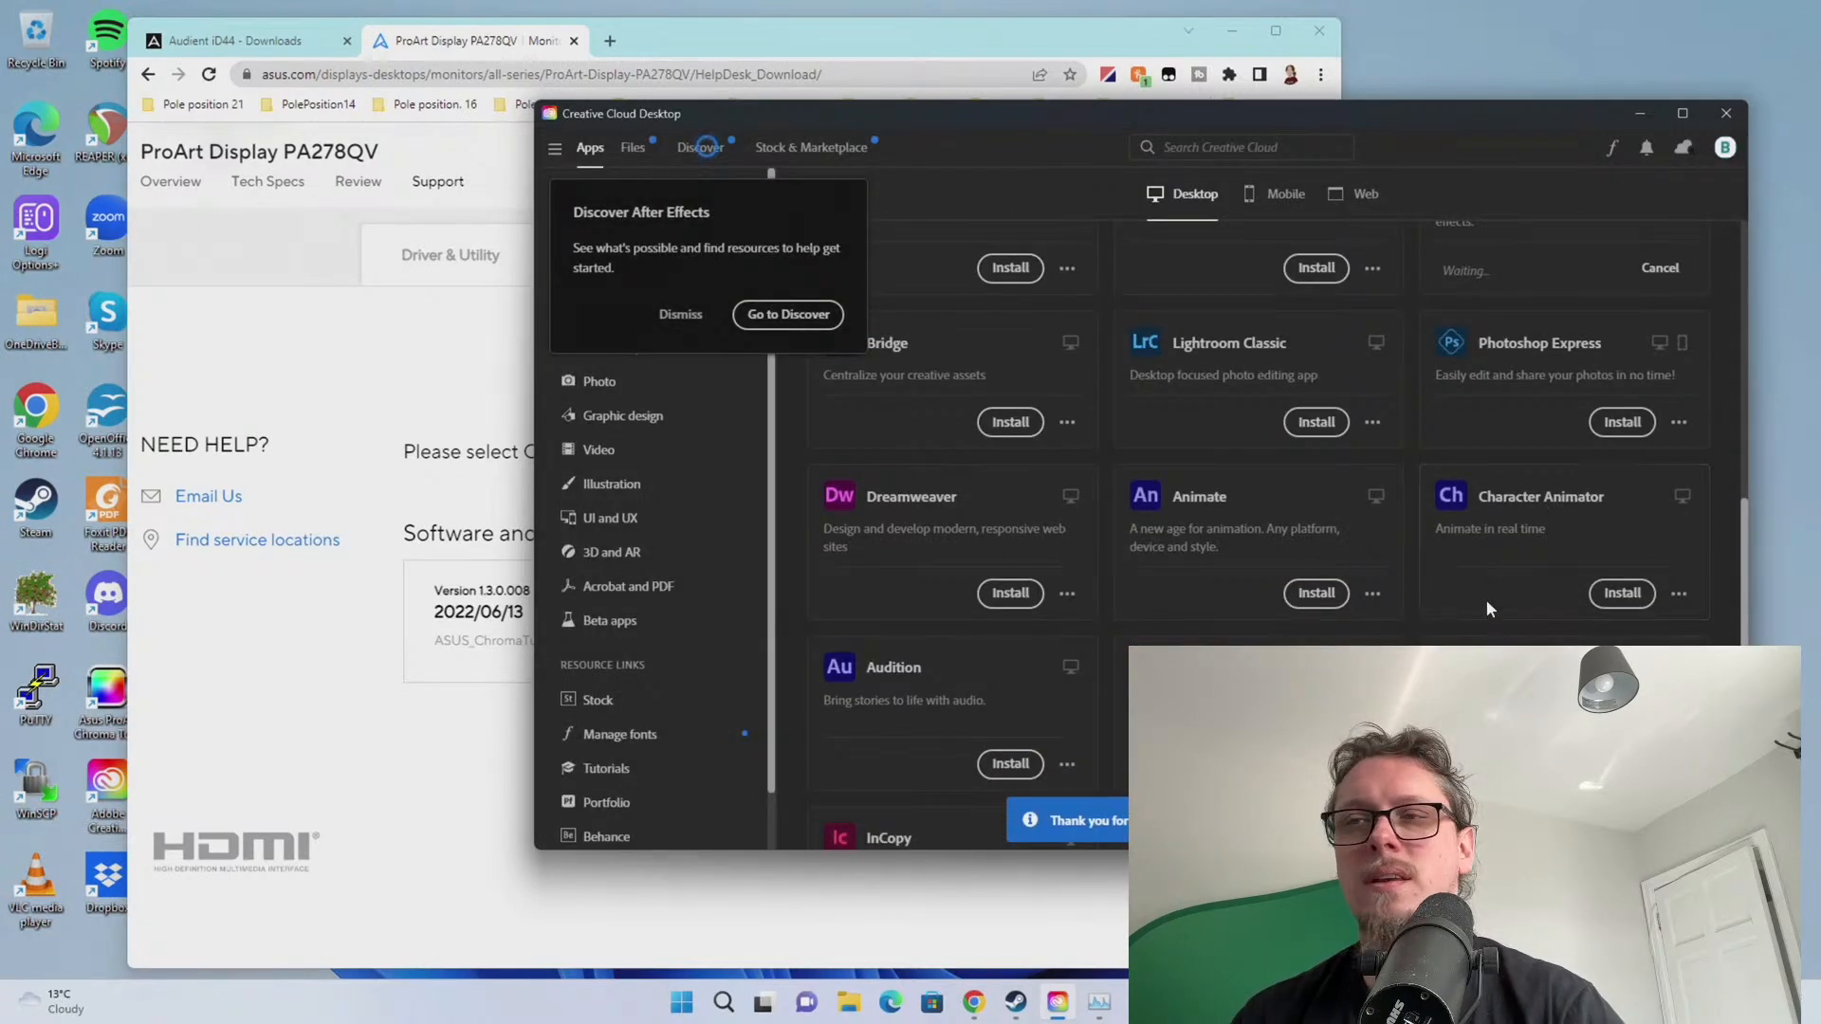
scroll(1486, 603, "down", 2)
left_click(1677, 669)
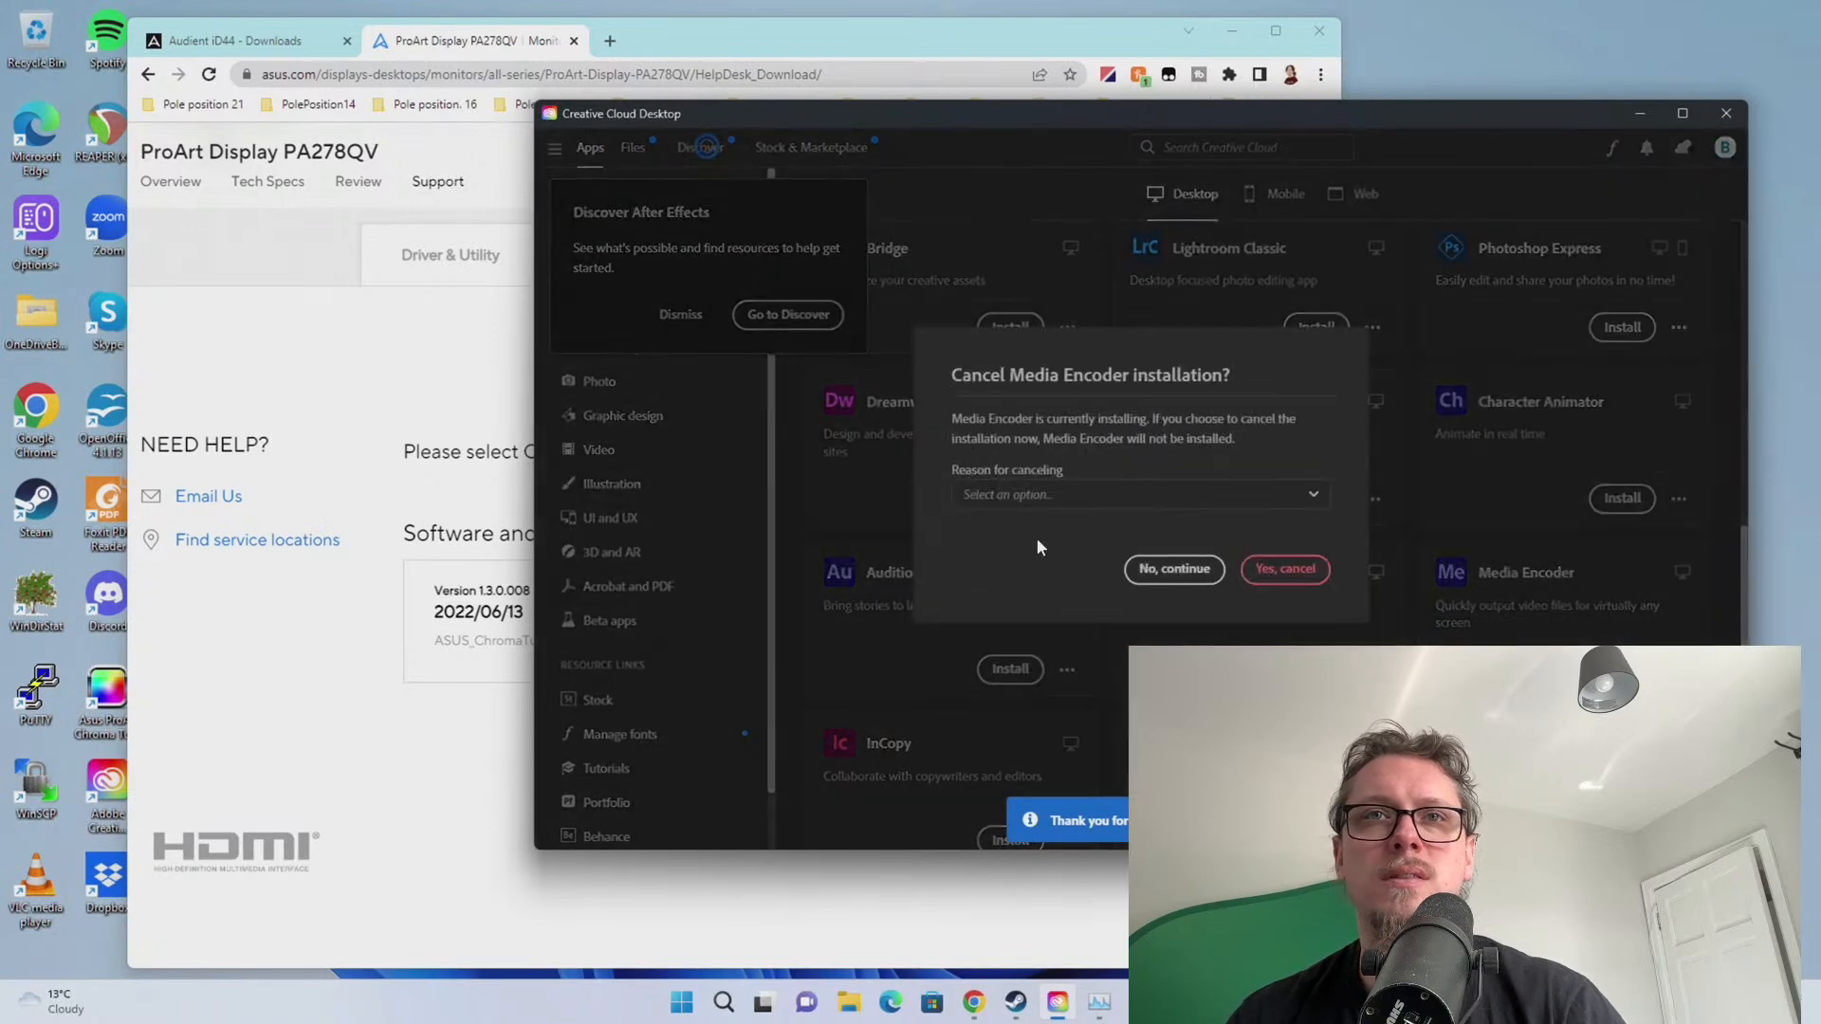
left_click(1276, 574)
scroll(1574, 592, "up", 1)
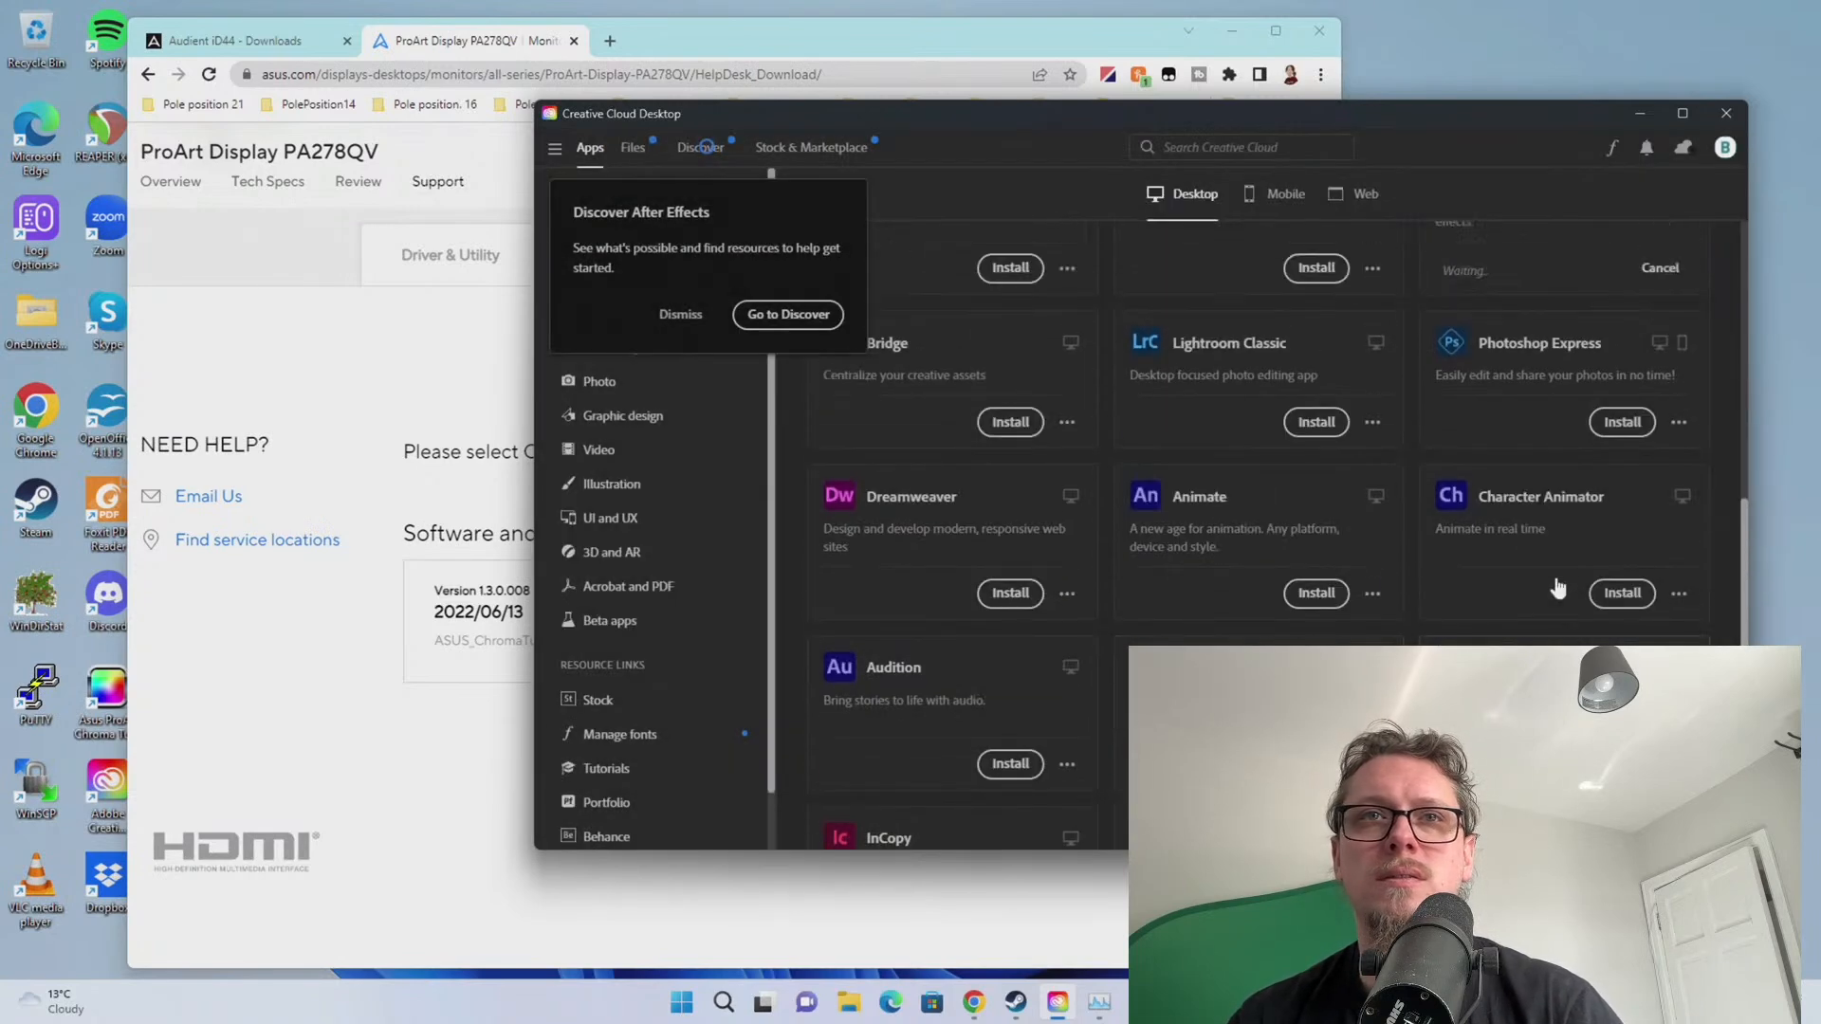
scroll(1055, 561, "up", 2)
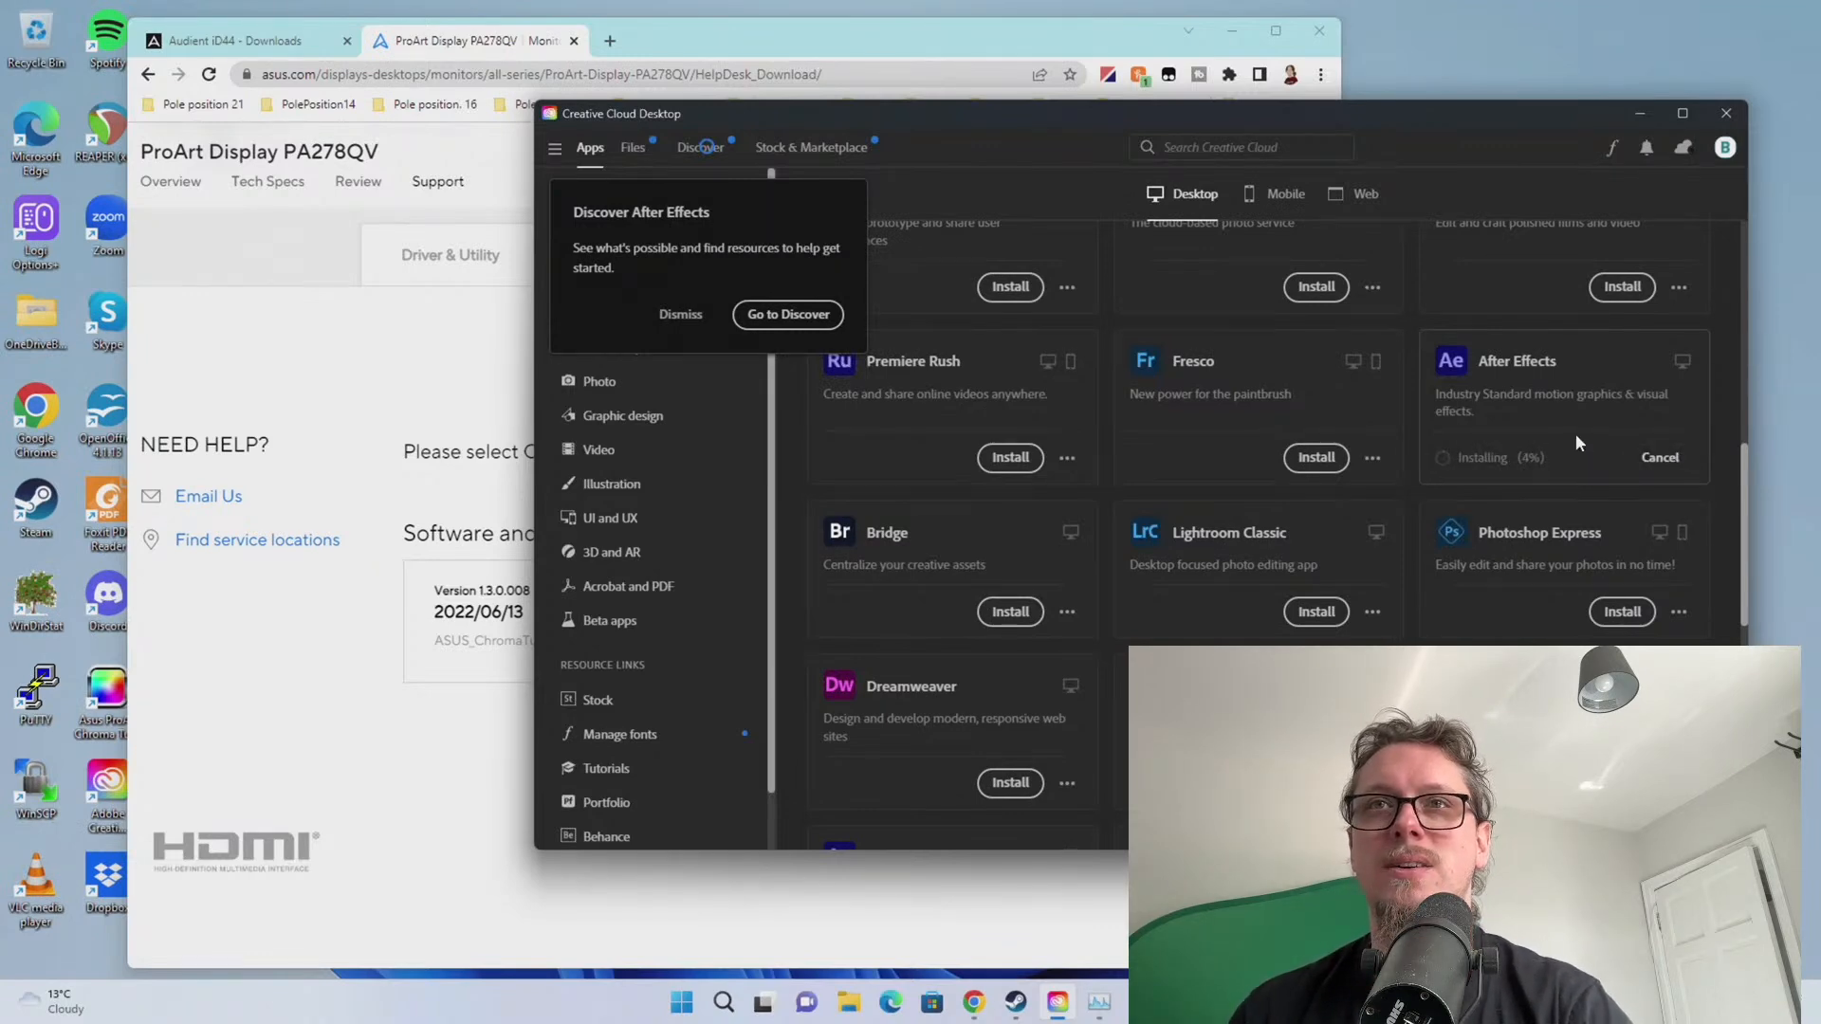
left_click(1660, 459)
left_click(1280, 570)
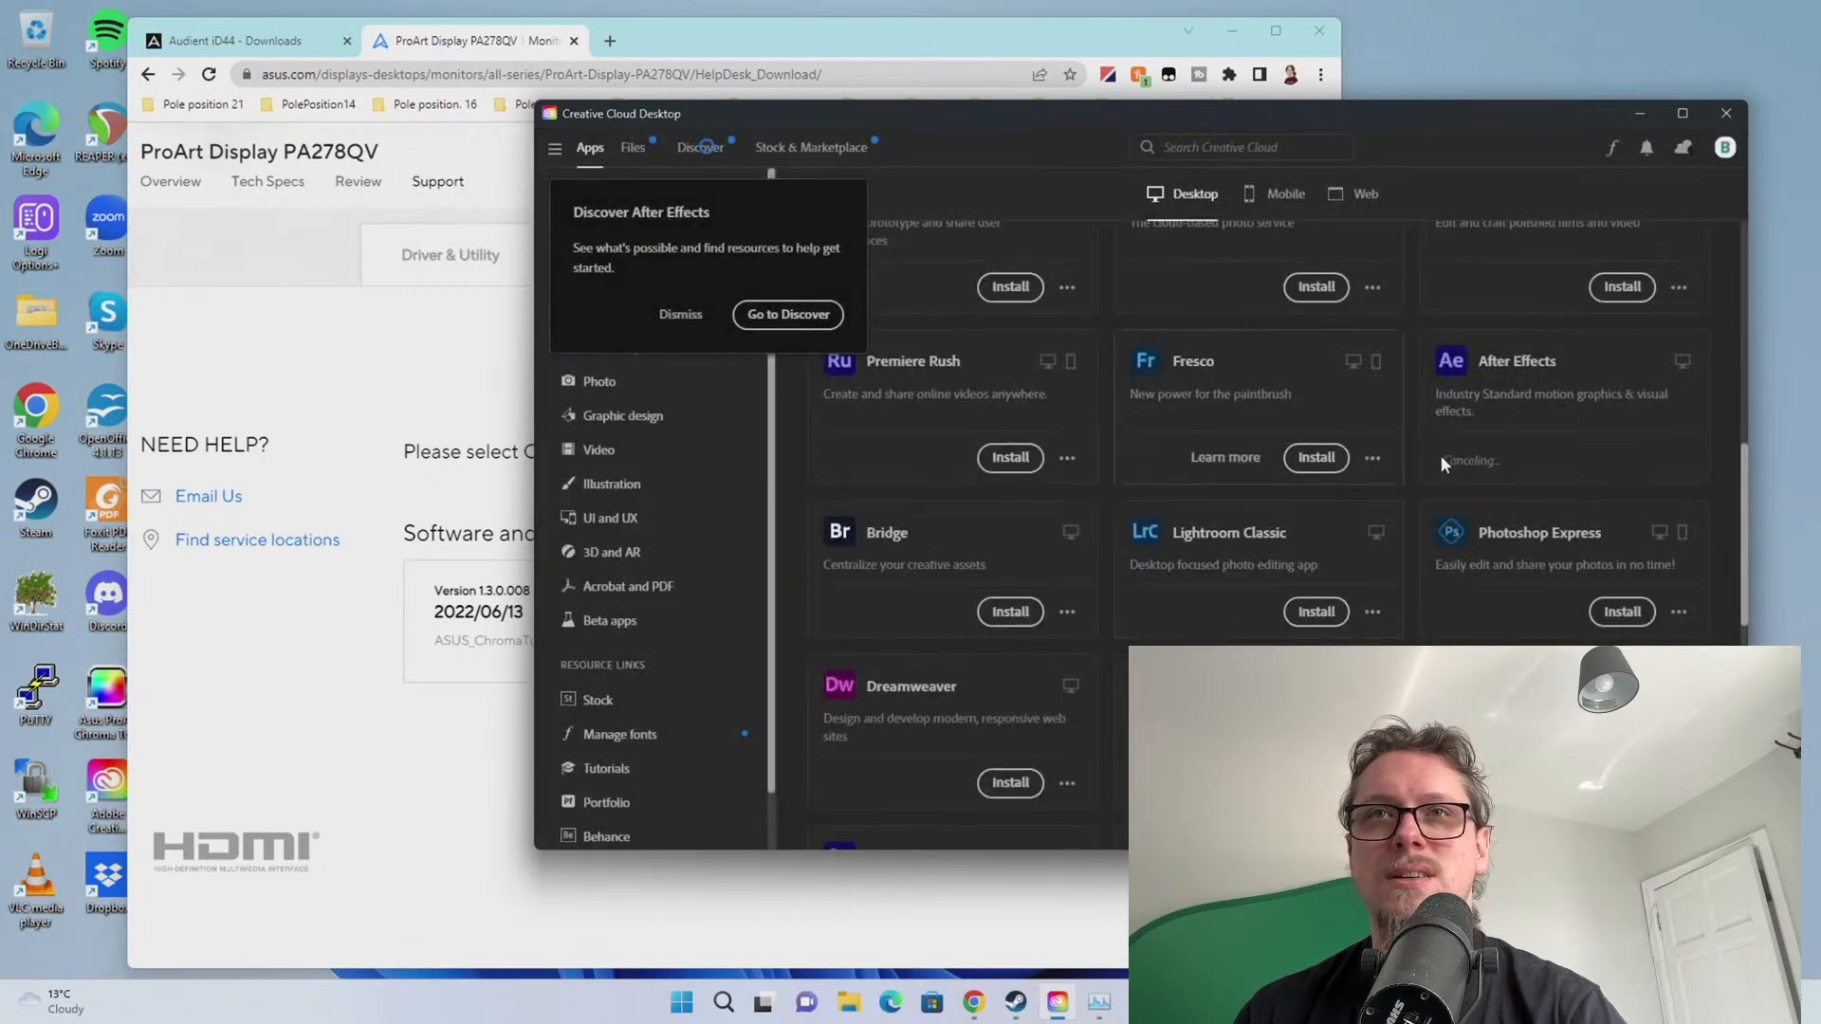
Dismiss the Discover After Effects prompt and close Creative Cloud Desktop
scroll(1451, 464, "up", 2)
scroll(1334, 573, "up", 2)
scroll(1333, 573, "down", 2)
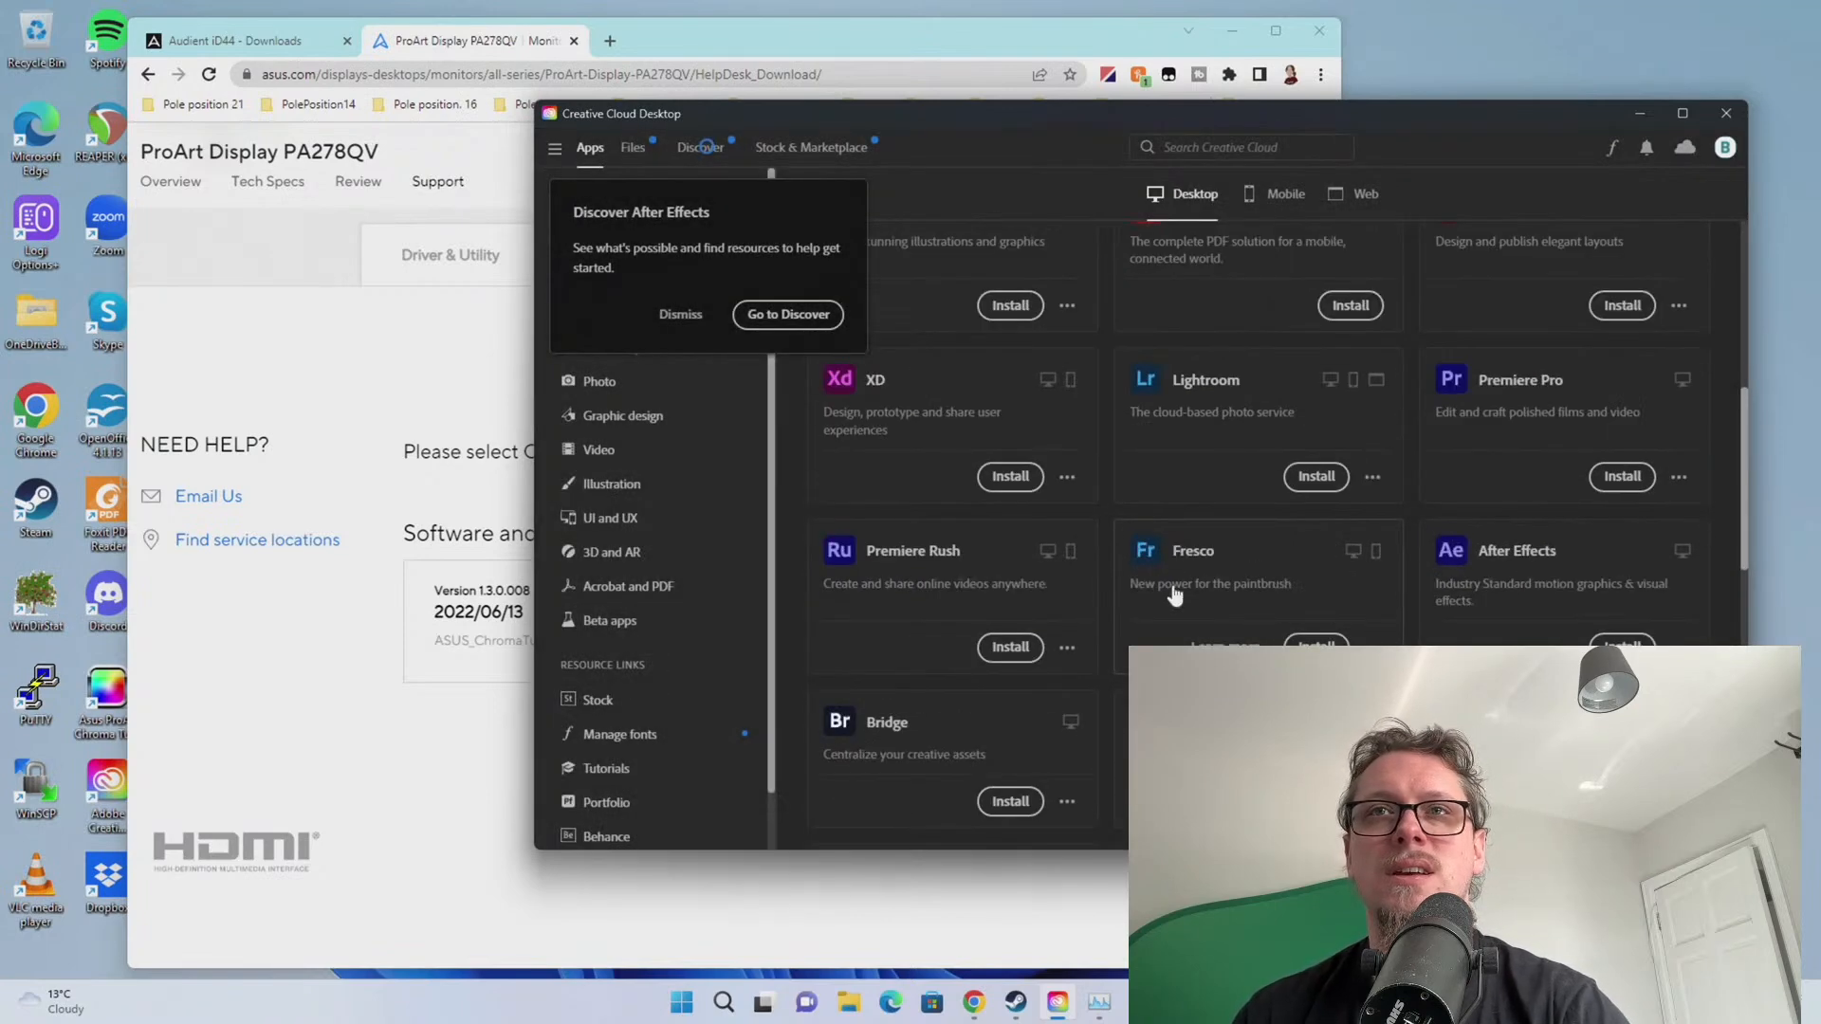
scroll(1176, 588, "up", 1)
scroll(1174, 571, "down", 8)
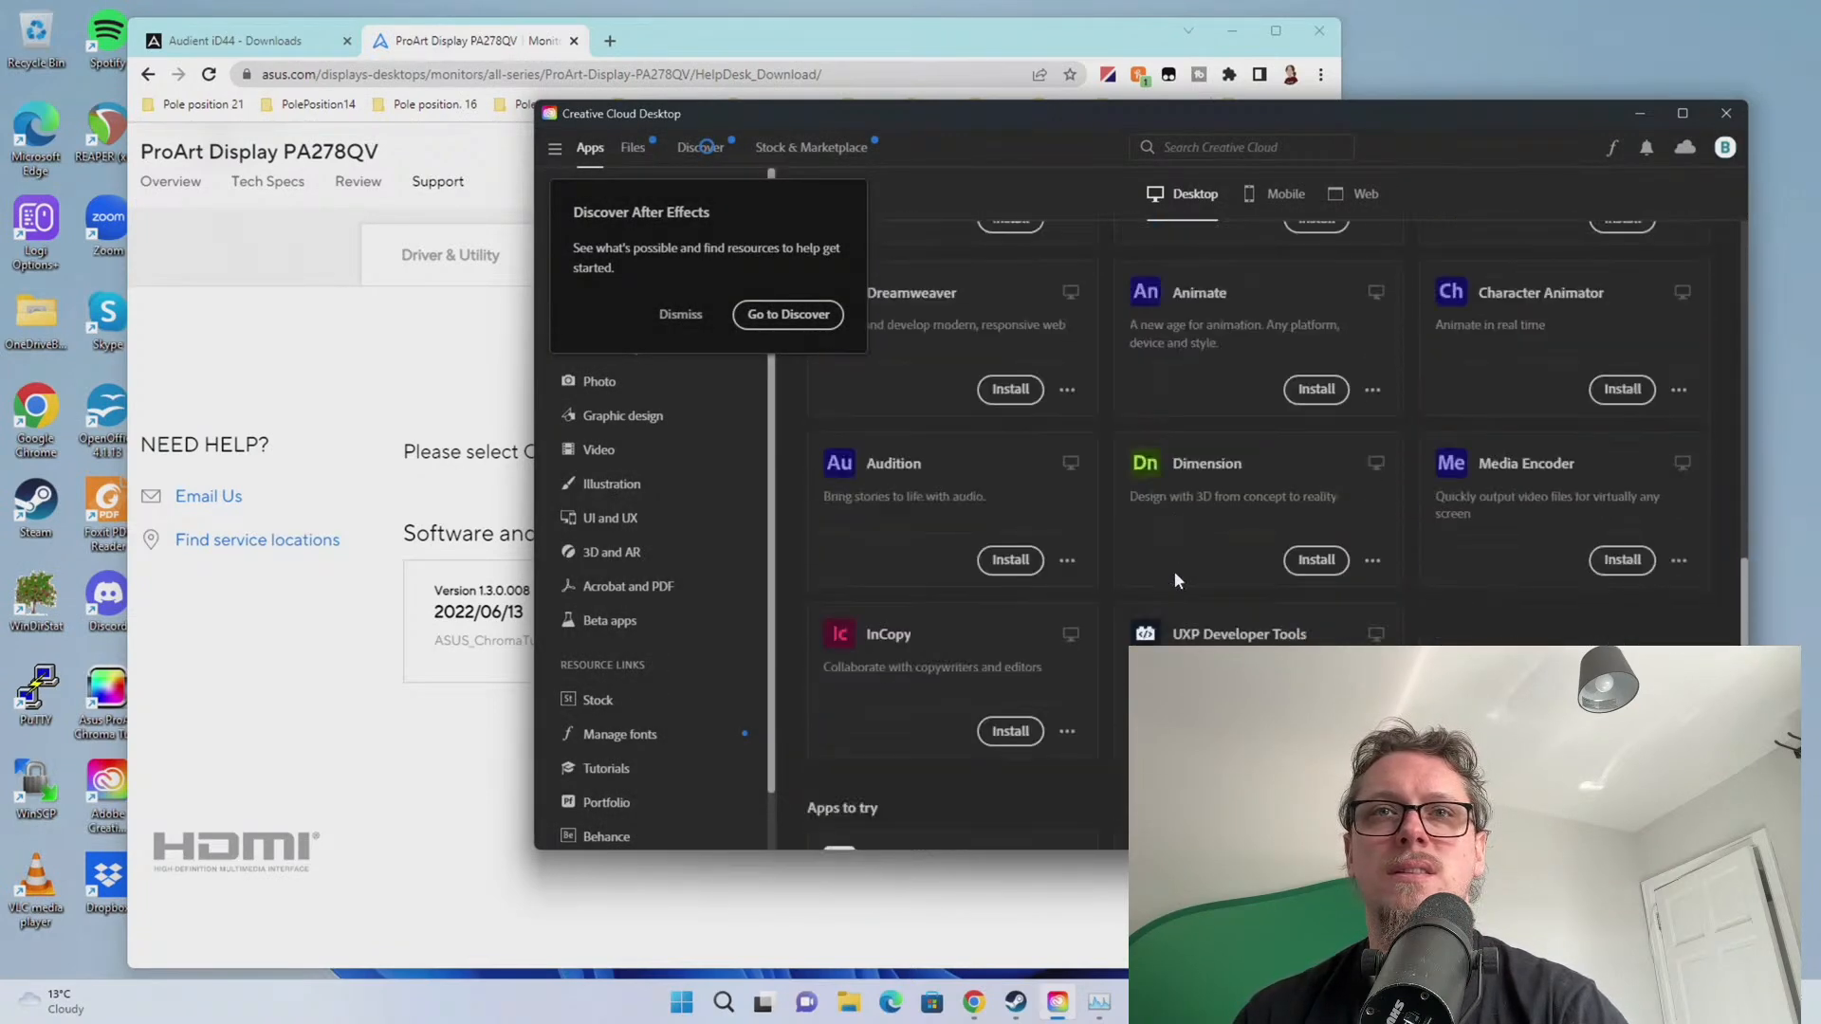
left_click(687, 314)
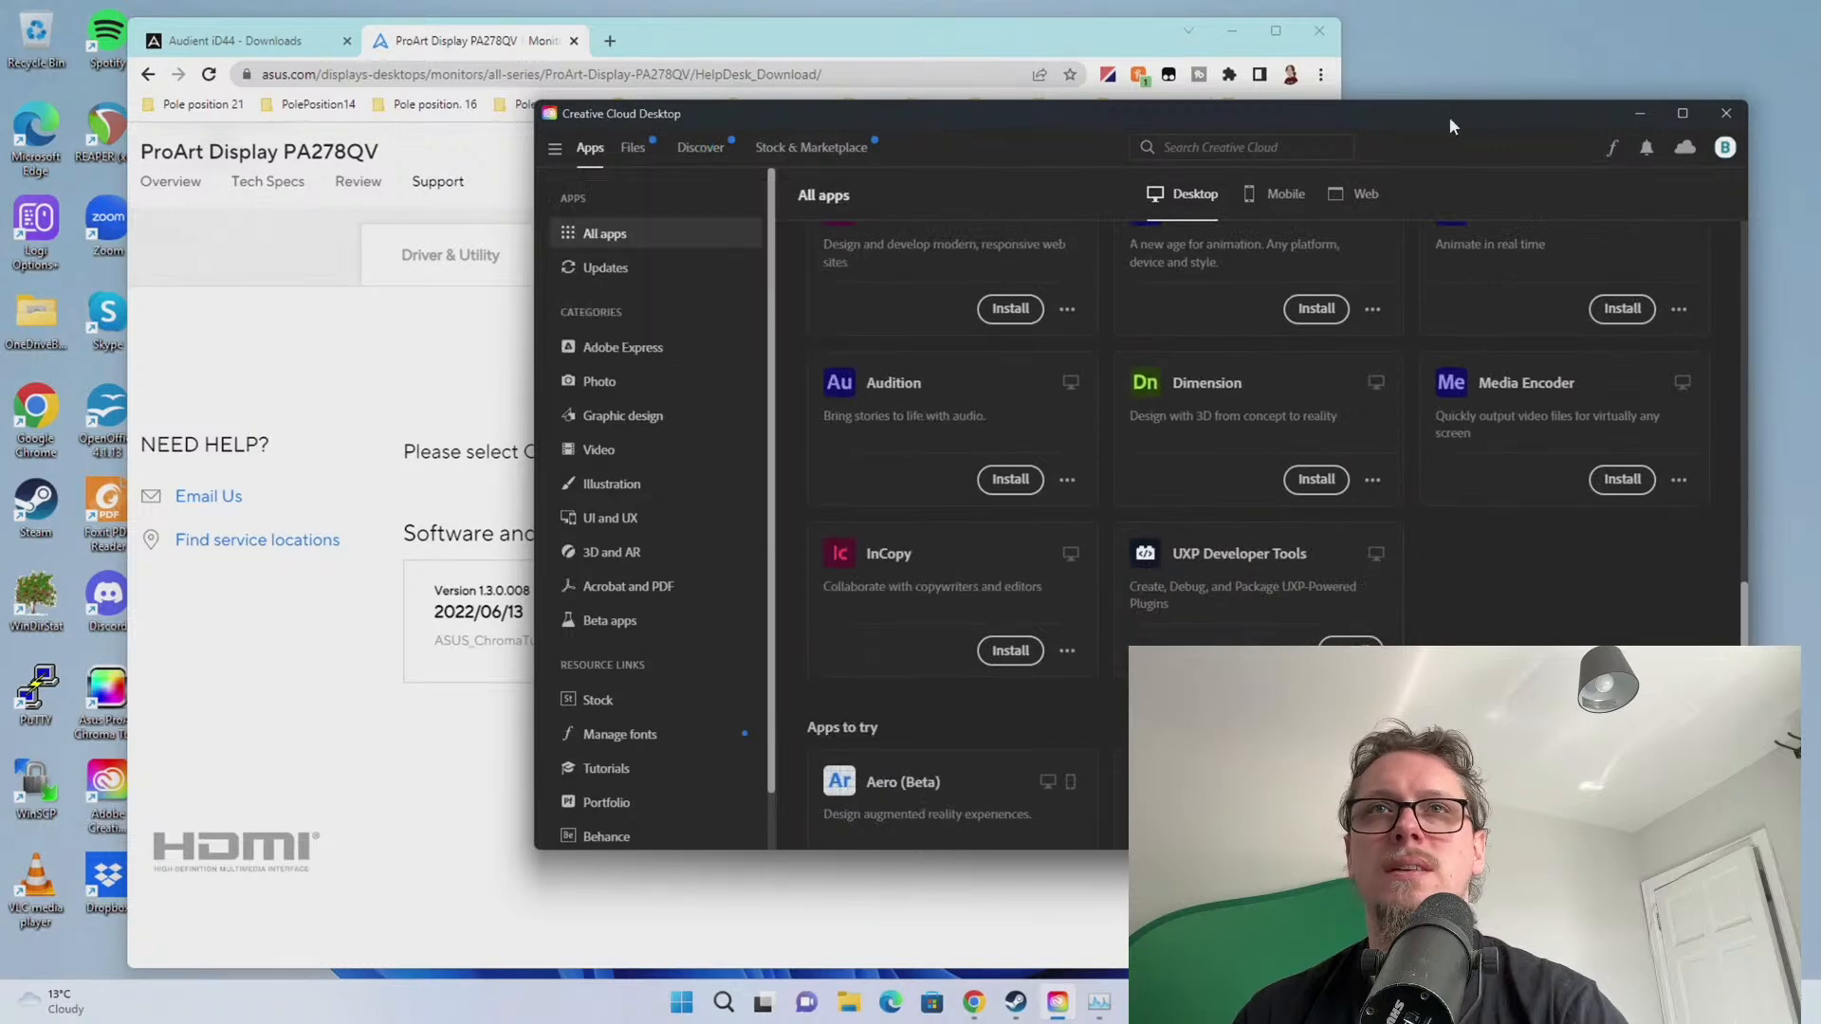
left_click(1748, 112)
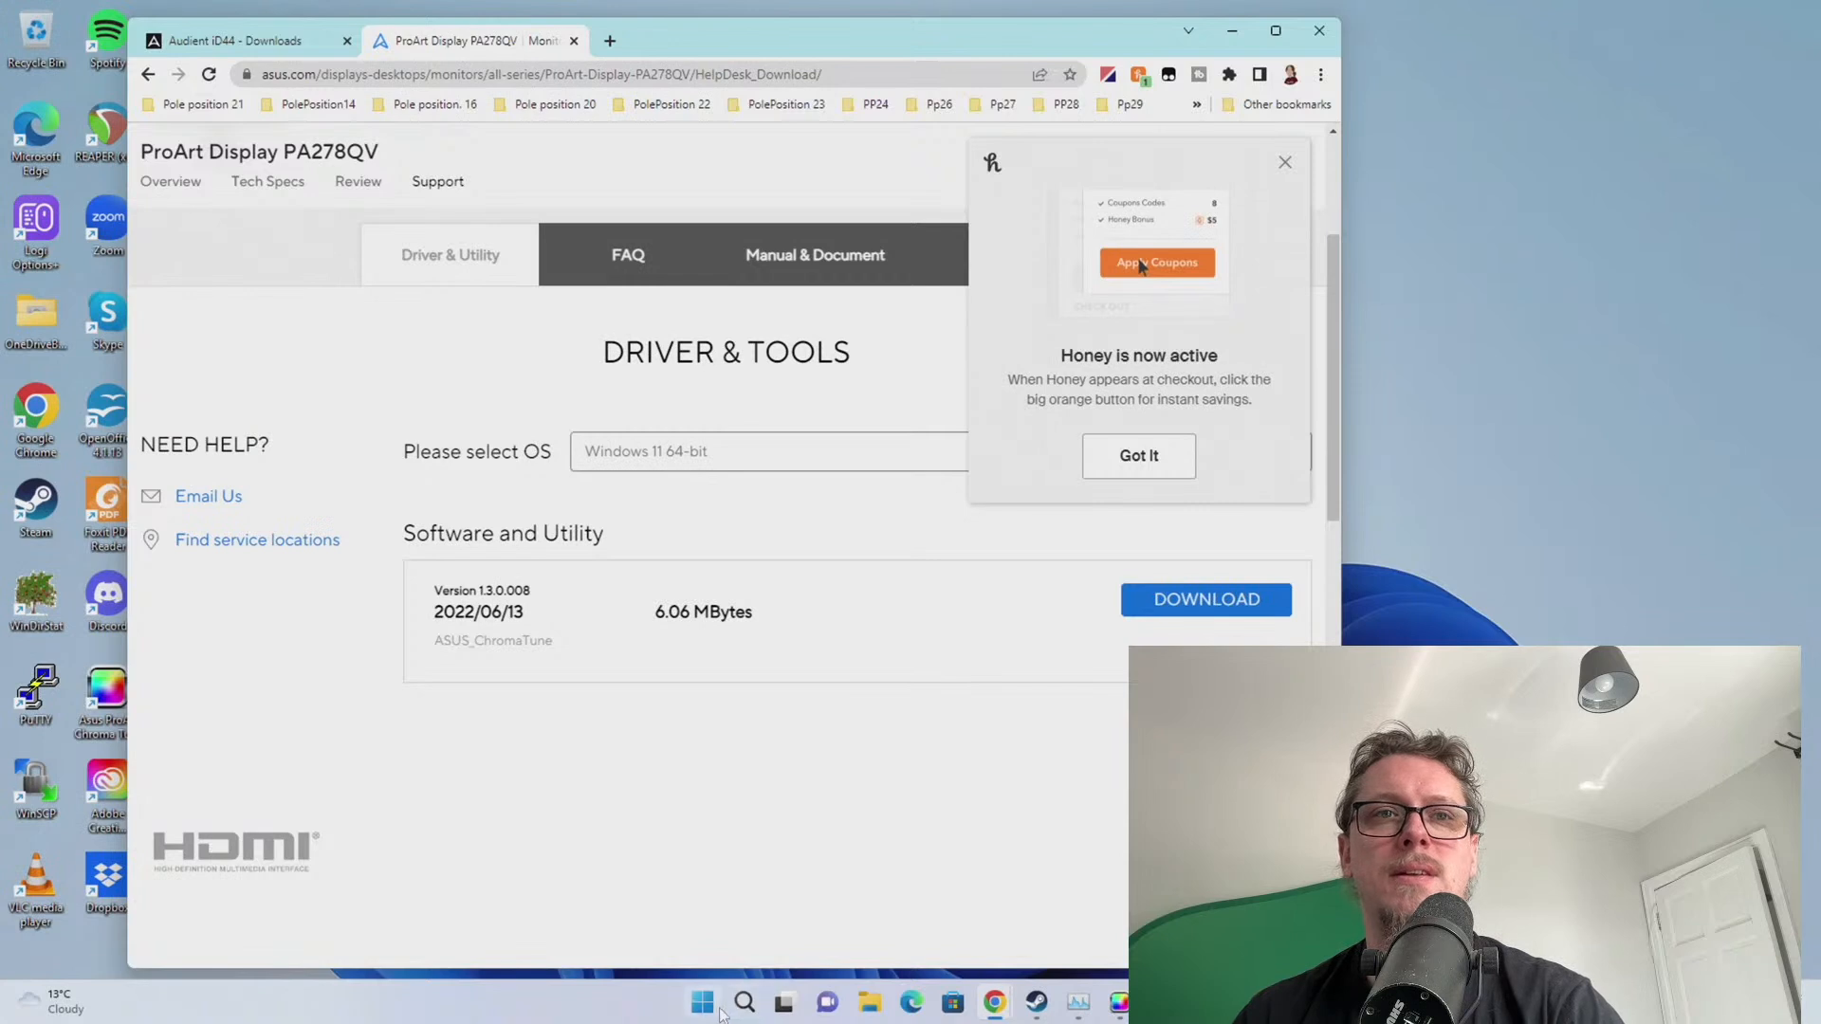
Open Device Manager and select the Unknown USB Device (Port Reset Failed) under USB controllers
right_click(709, 1005)
left_click(665, 588)
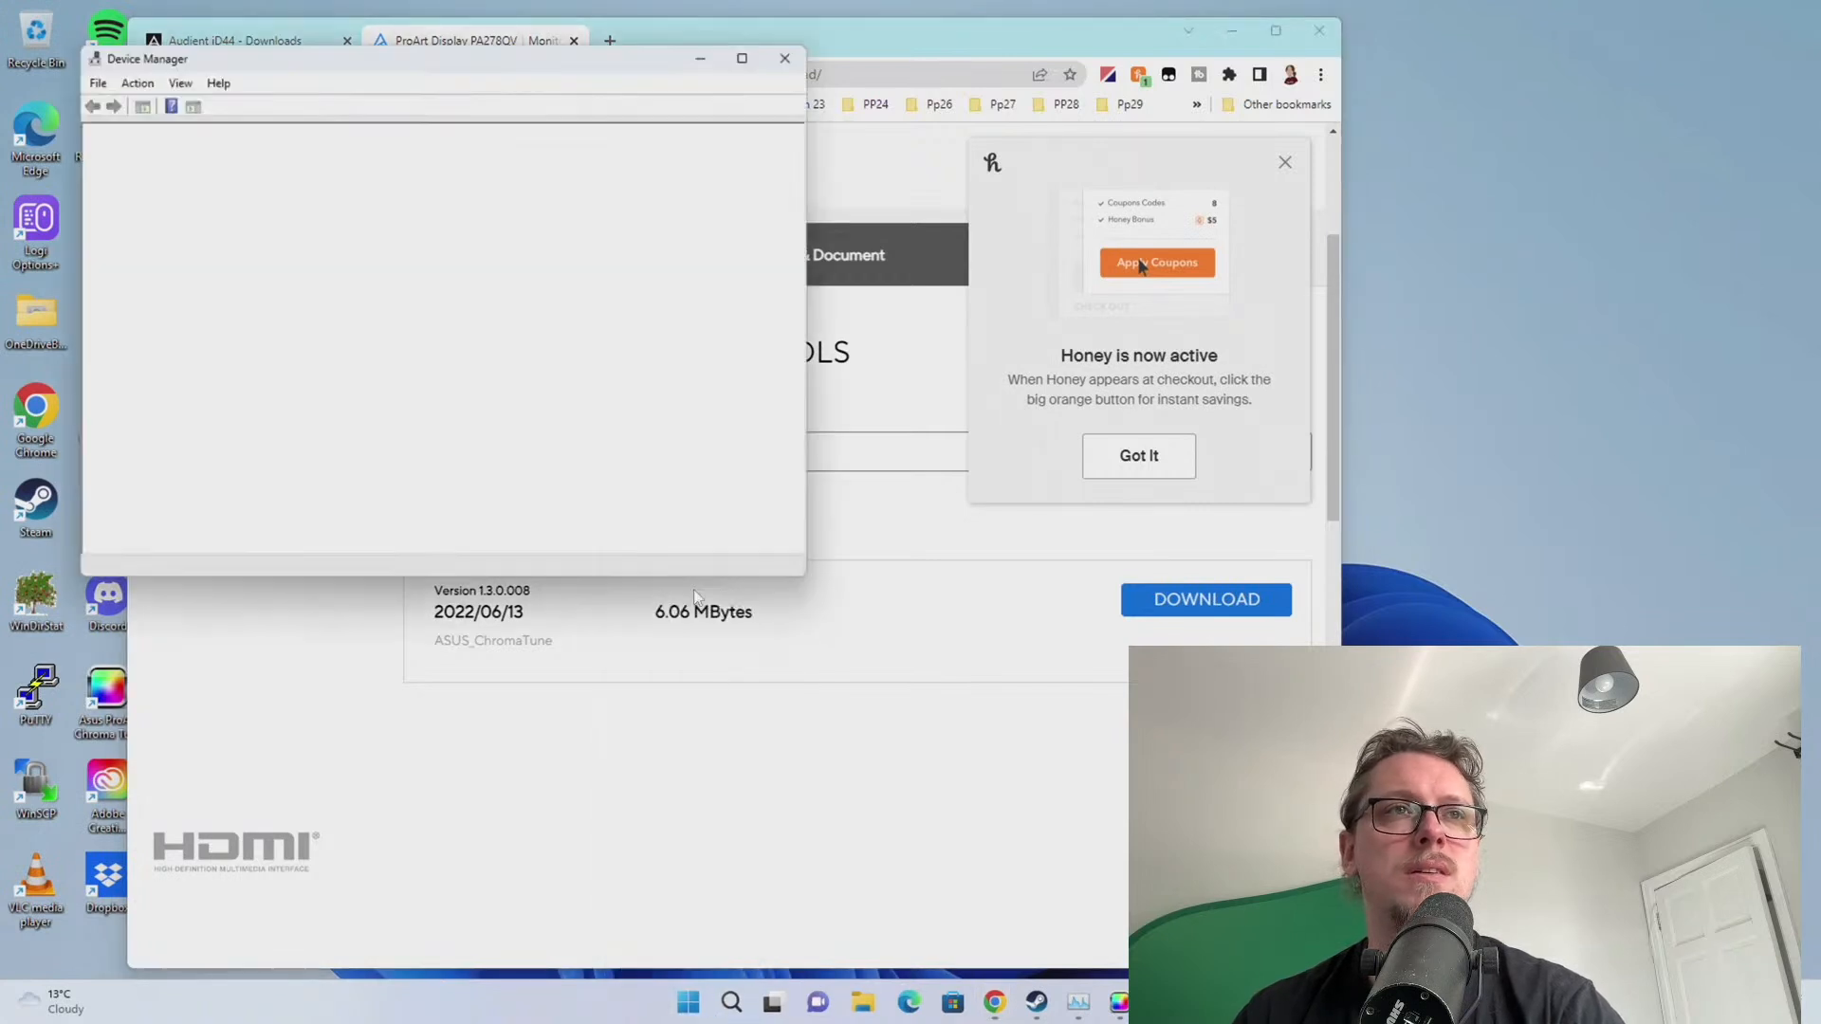
scroll(227, 320, "down", 4)
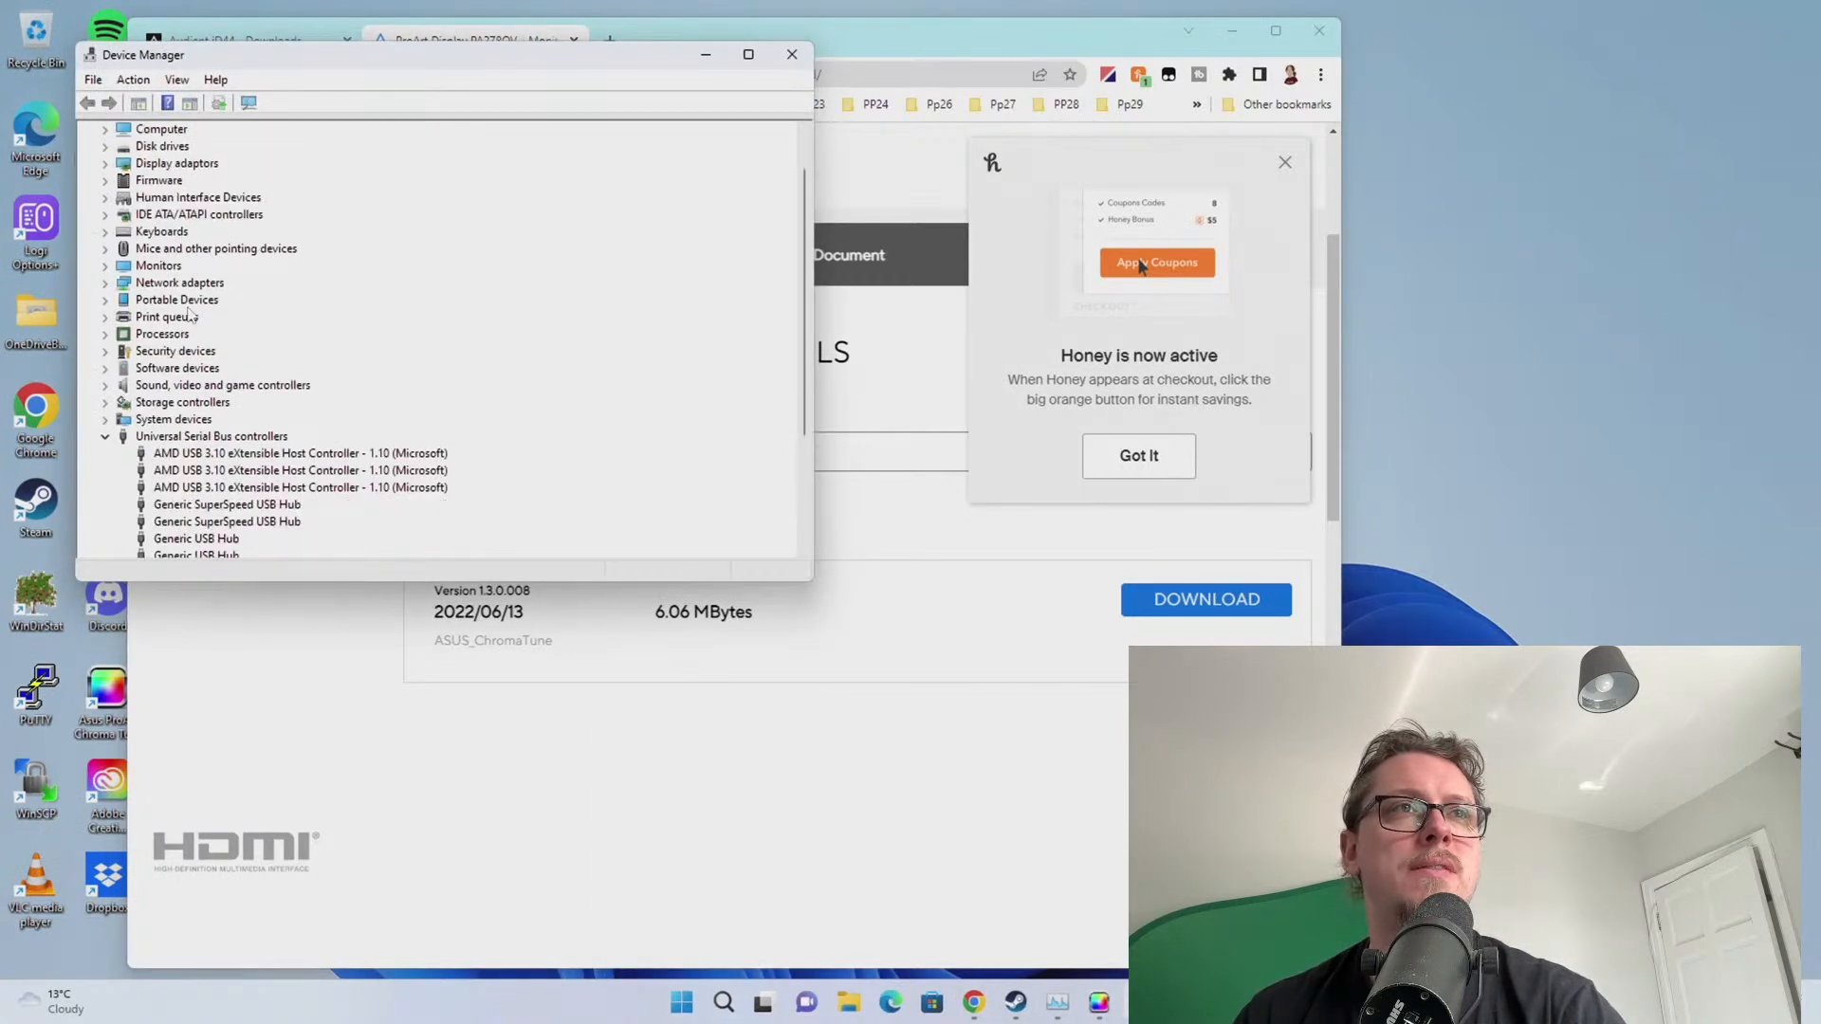
scroll(199, 414, "up", 4)
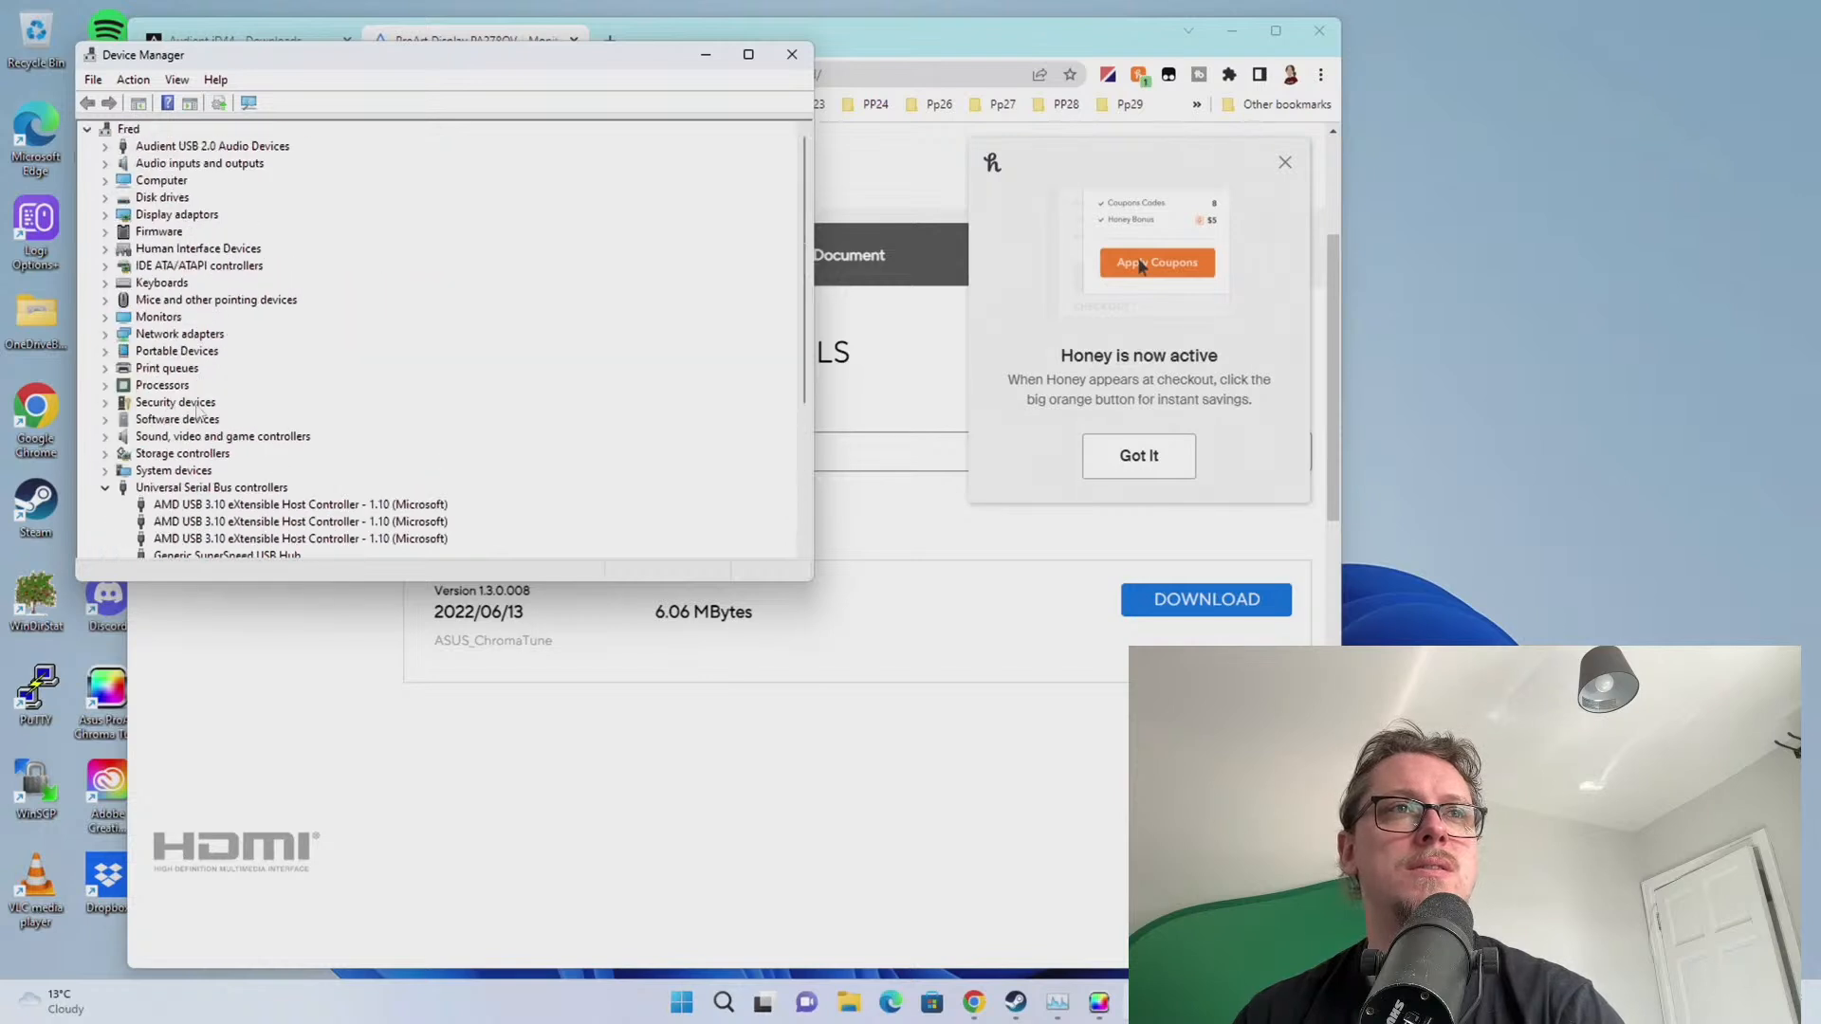
scroll(123, 327, "down", 3)
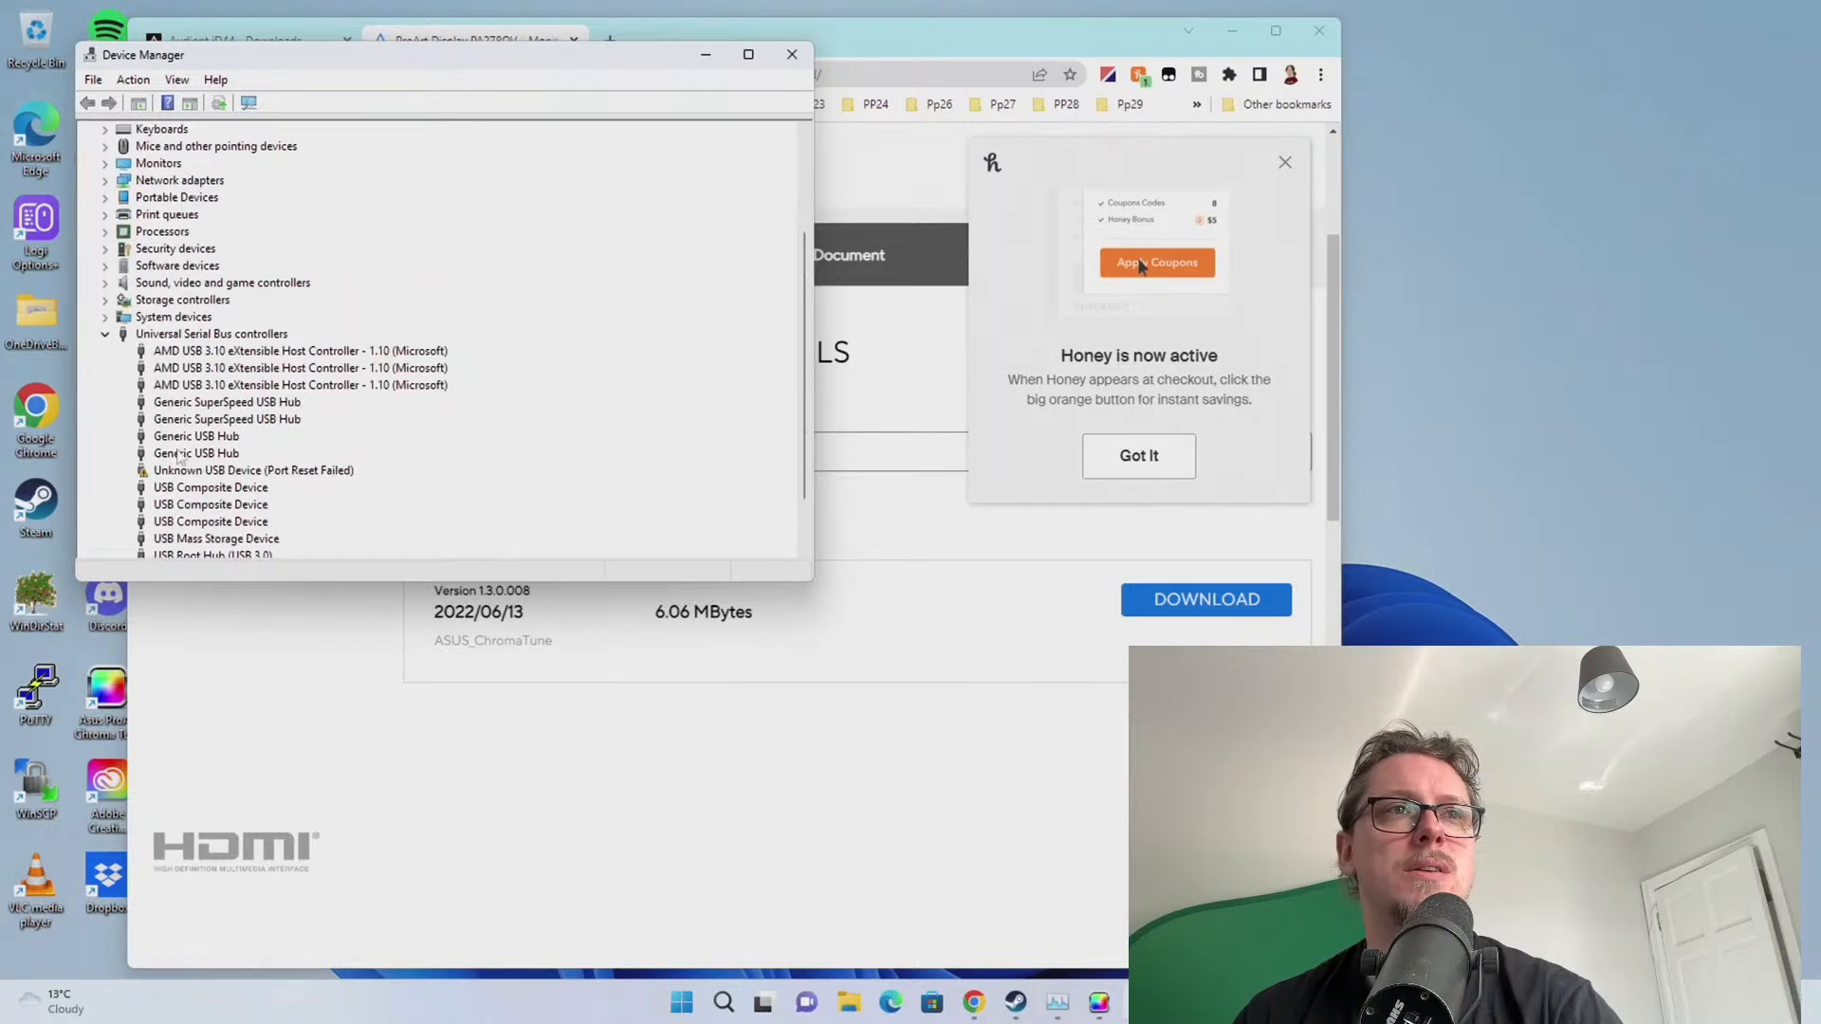
left_click(201, 474)
Restart the computer from the Start menu's power button
key("super")
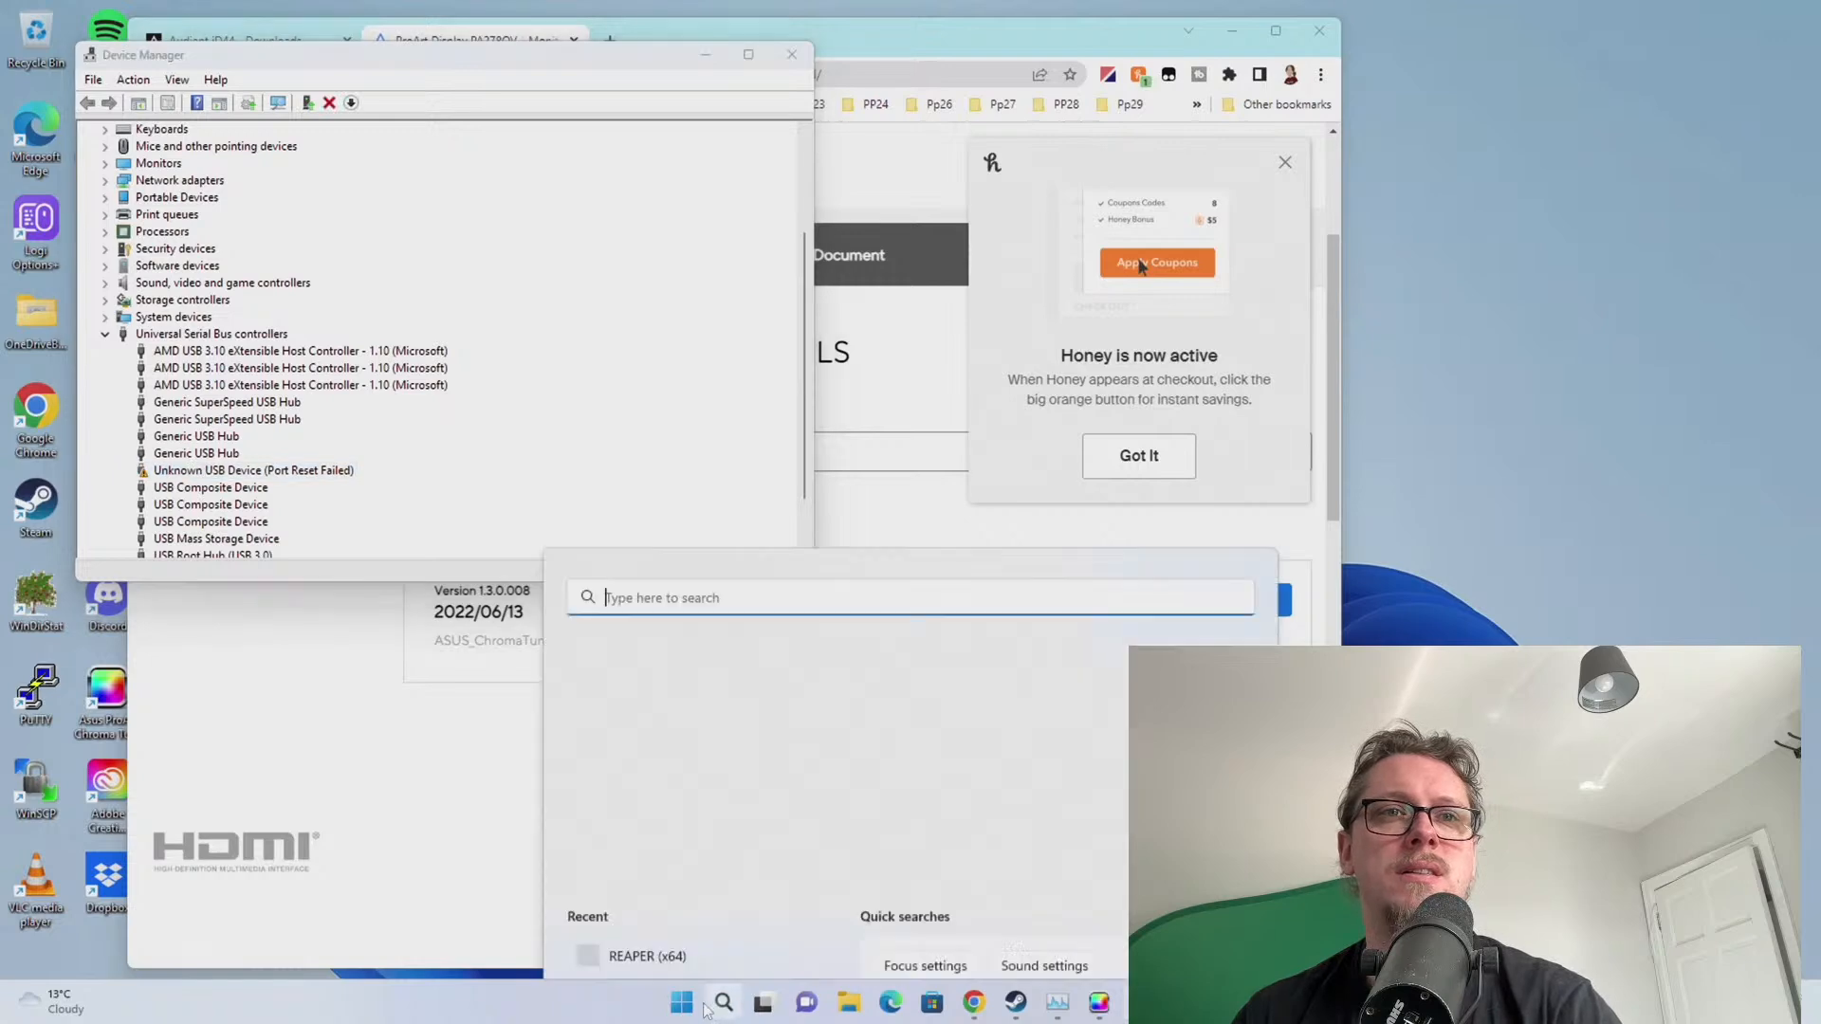
left_click(1138, 937)
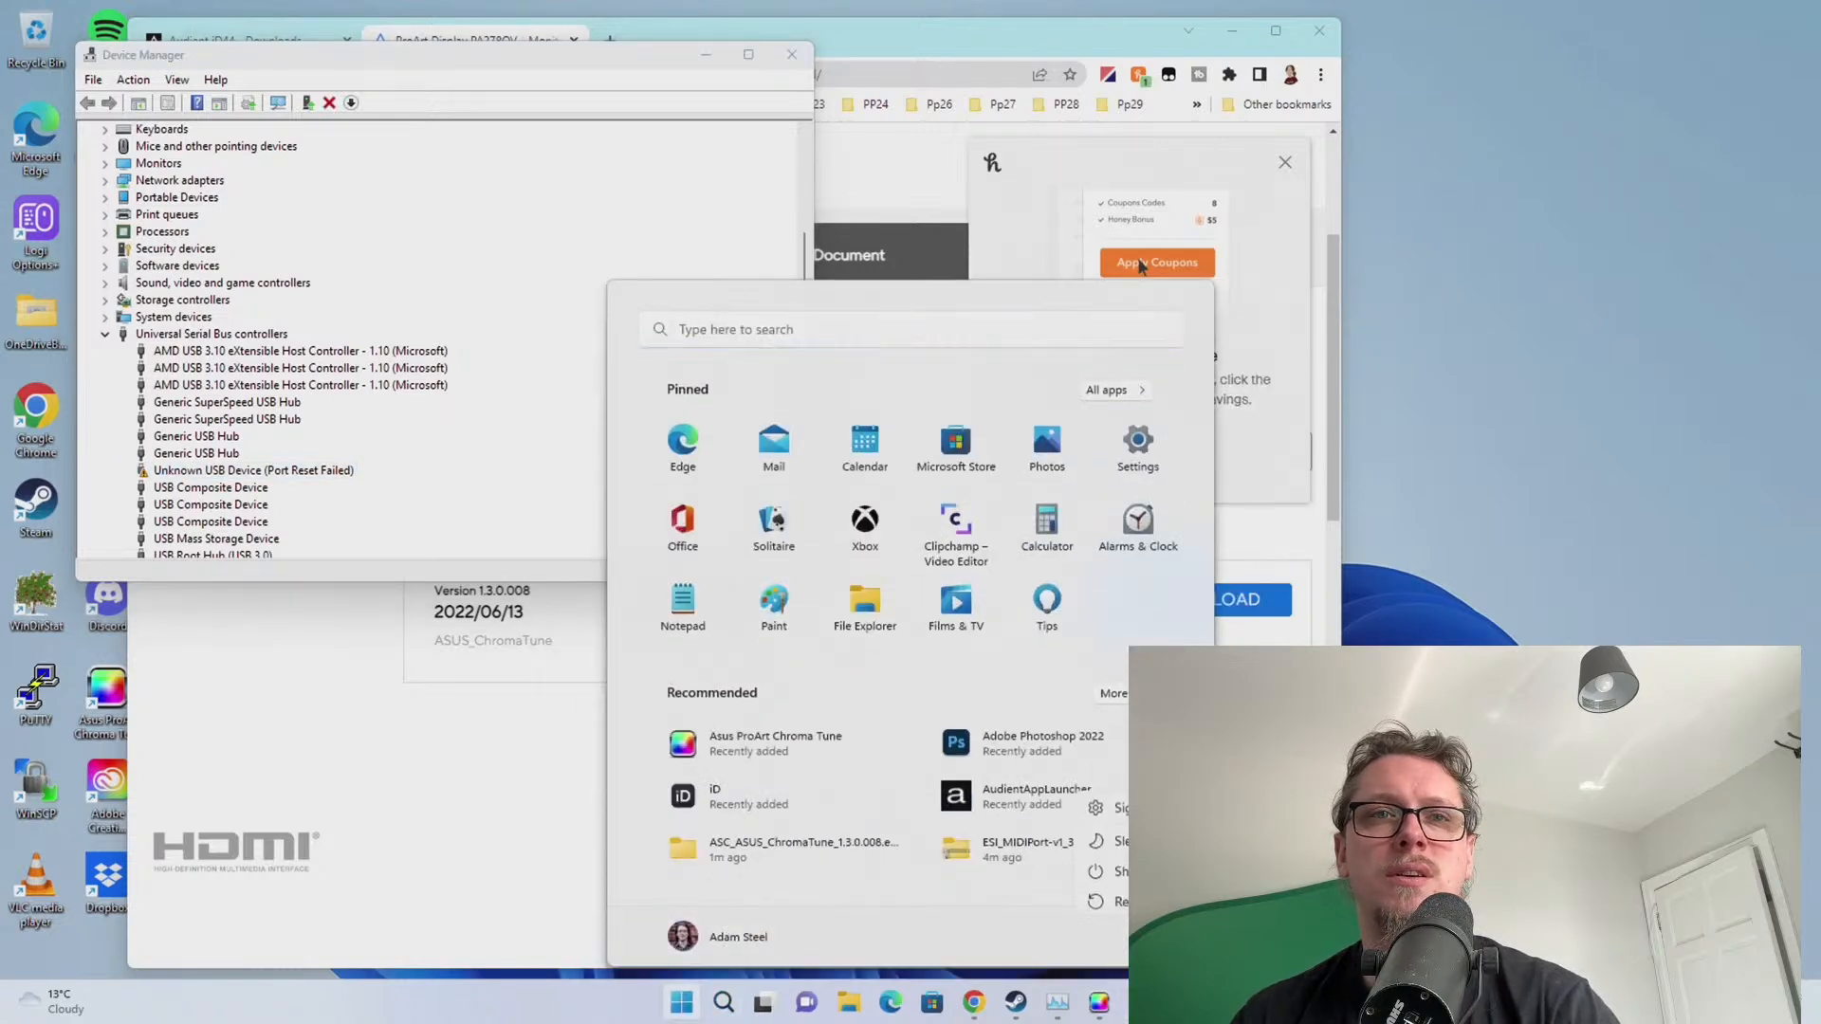
left_click(1111, 865)
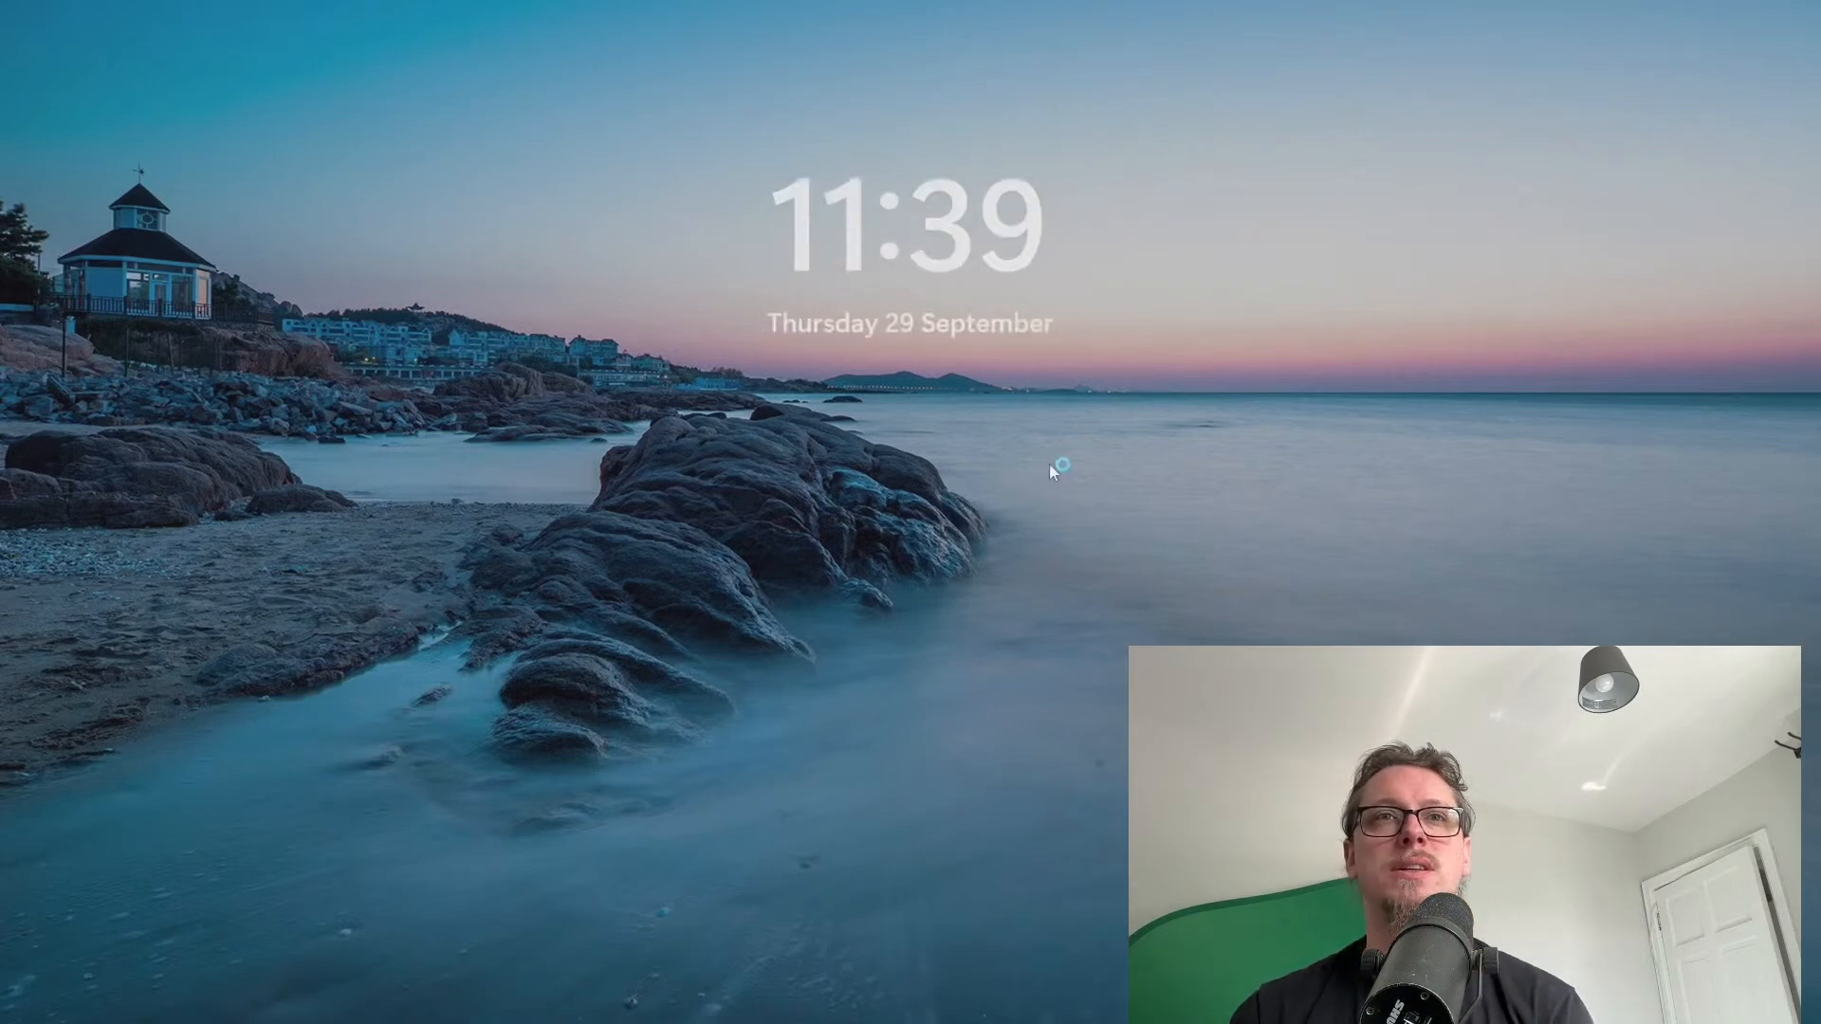
Dismiss the lock screen and enter the account PIN to sign in
left_click(1049, 464)
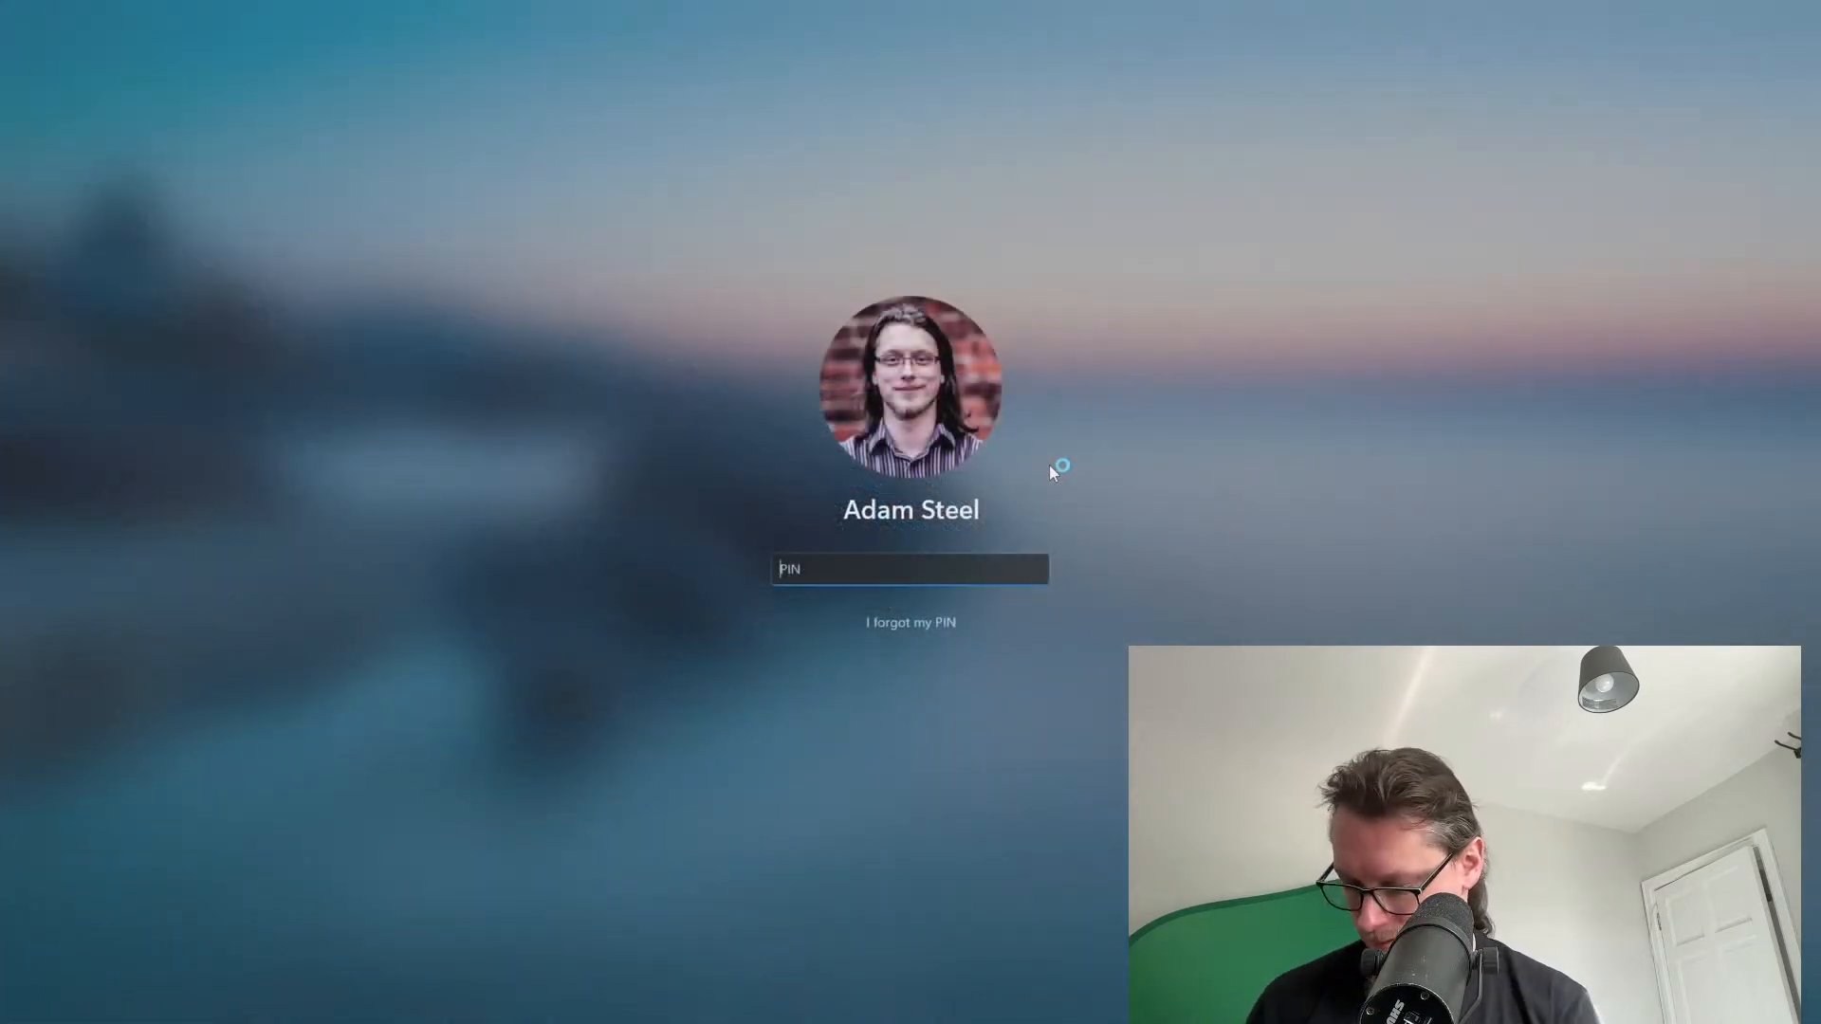
type("1234")
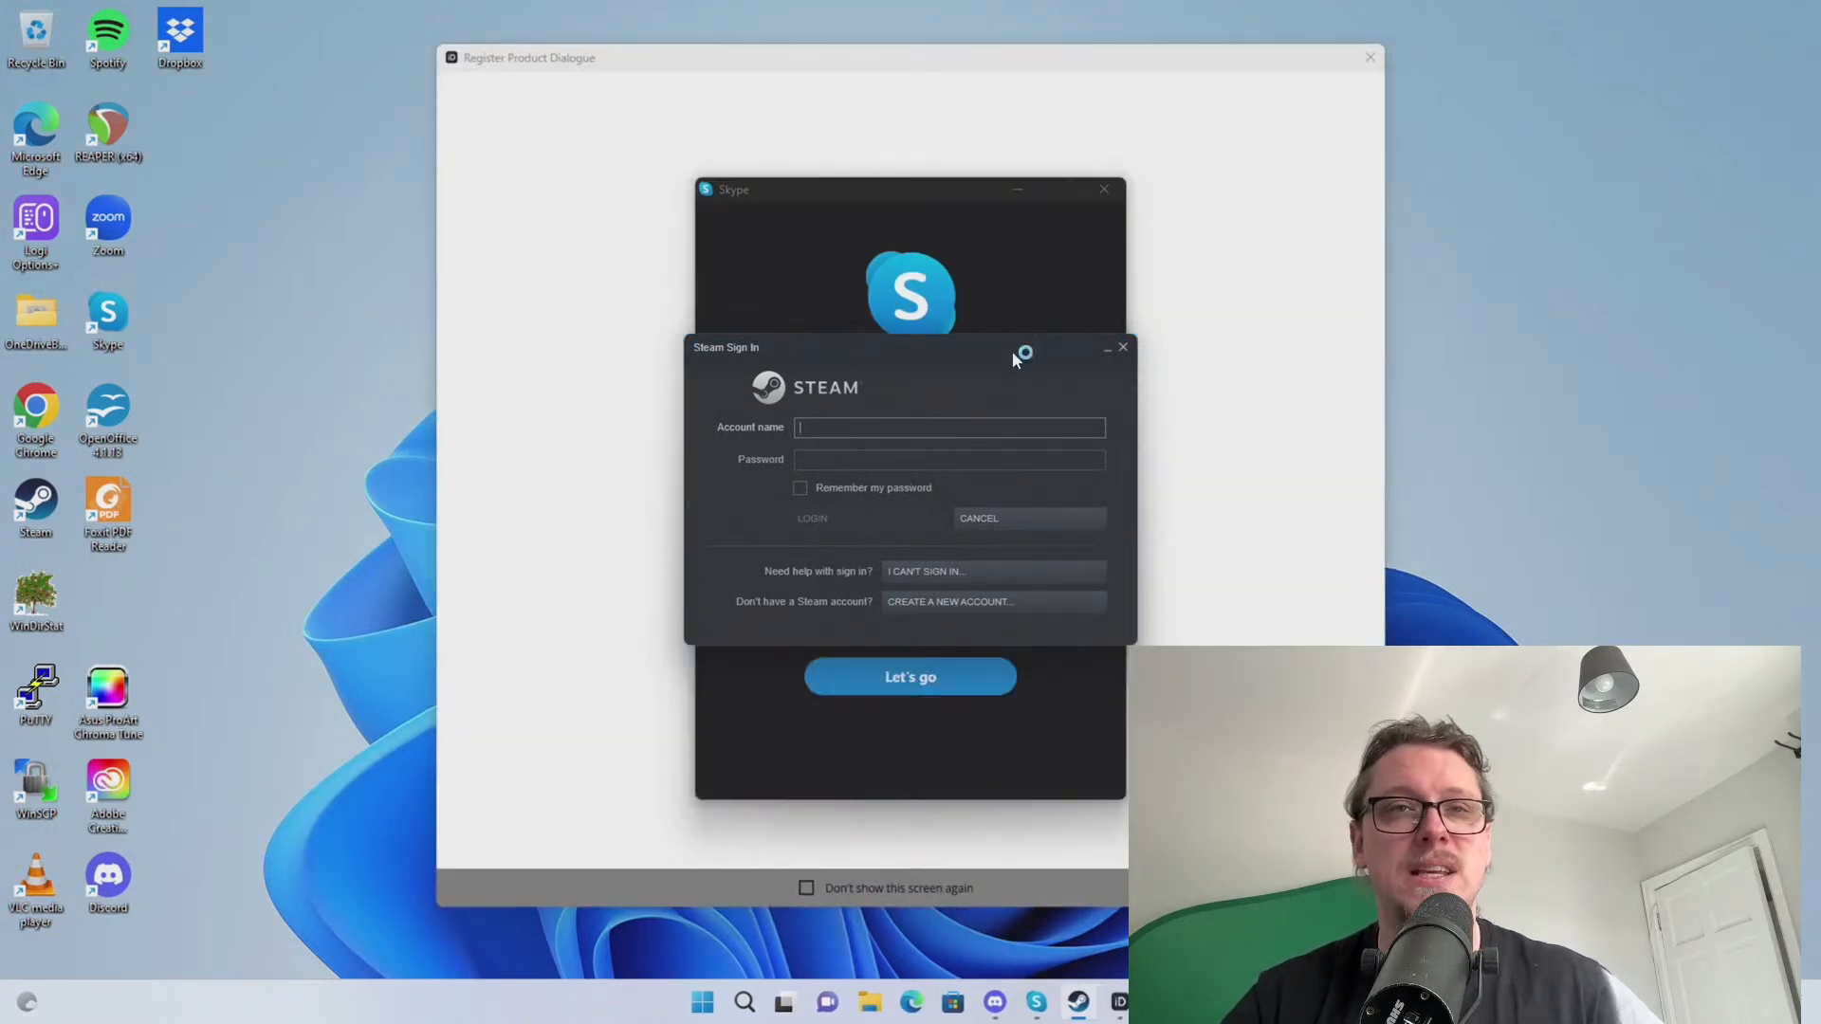
Move the Steam sign-in window to the left, then move Skype right and close it
left_click_drag(1046, 352, 515, 475)
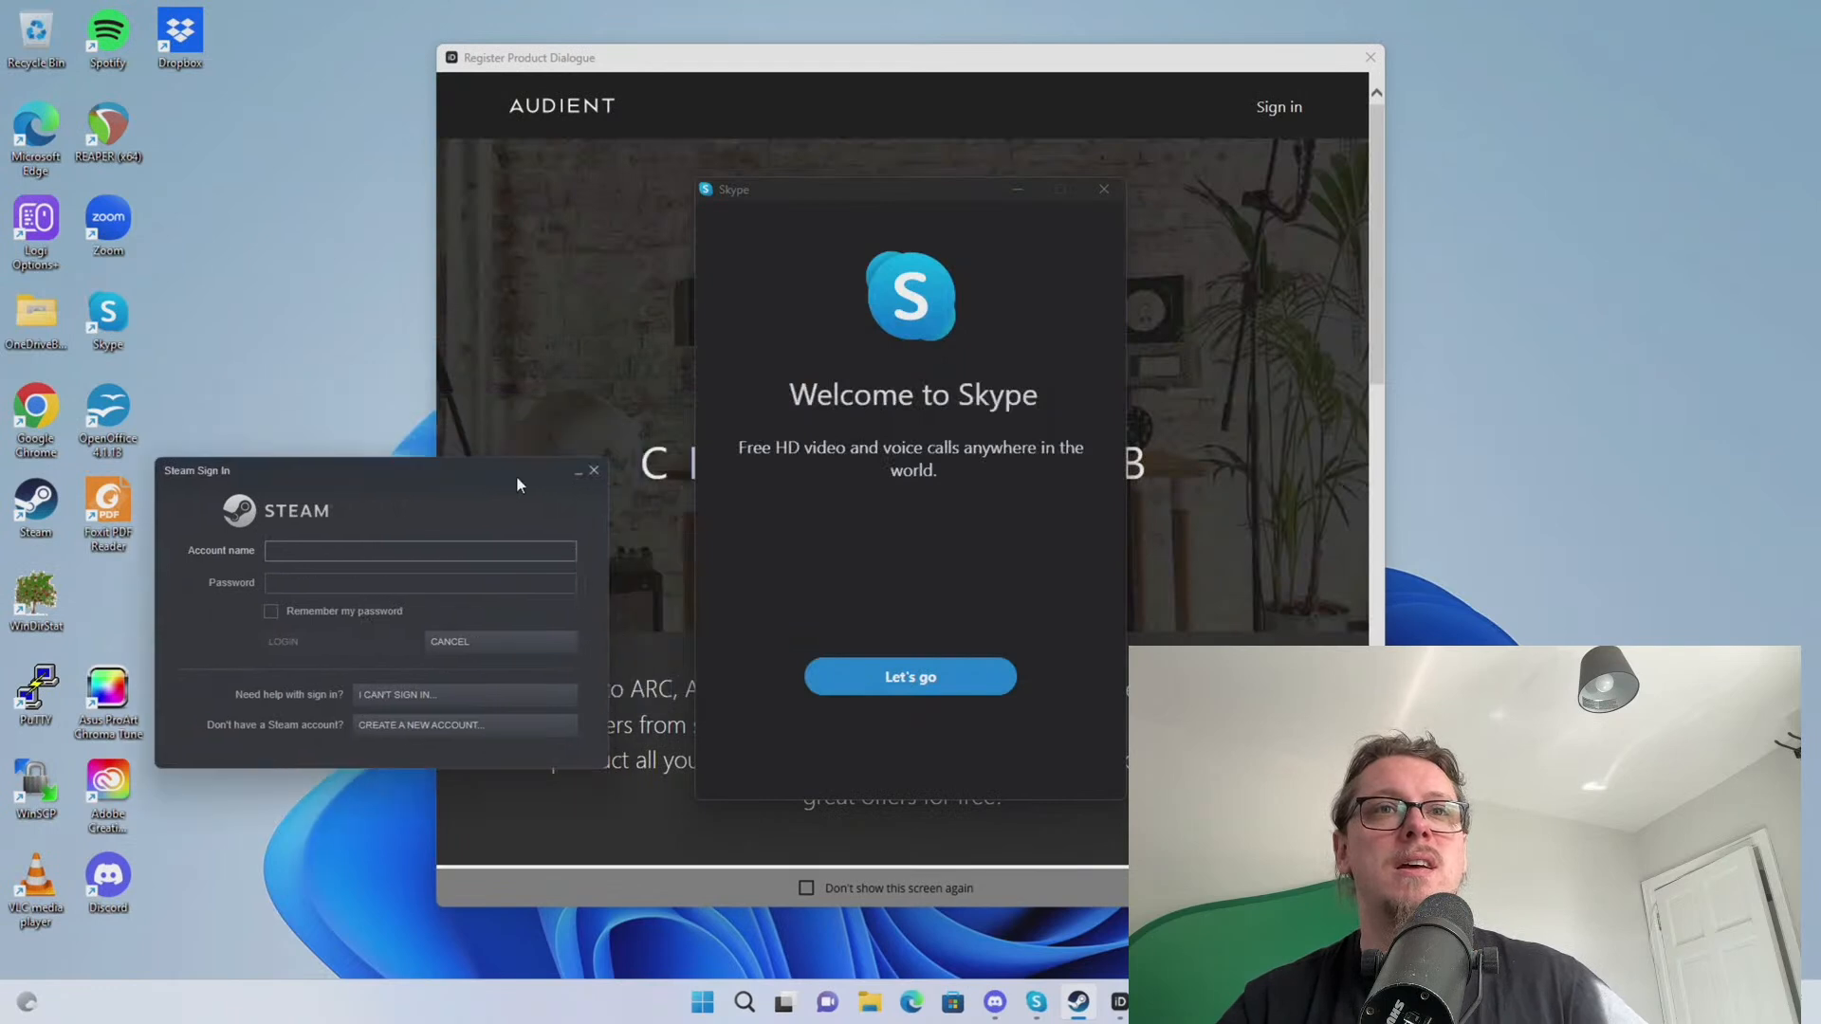
left_click_drag(895, 189, 1537, 211)
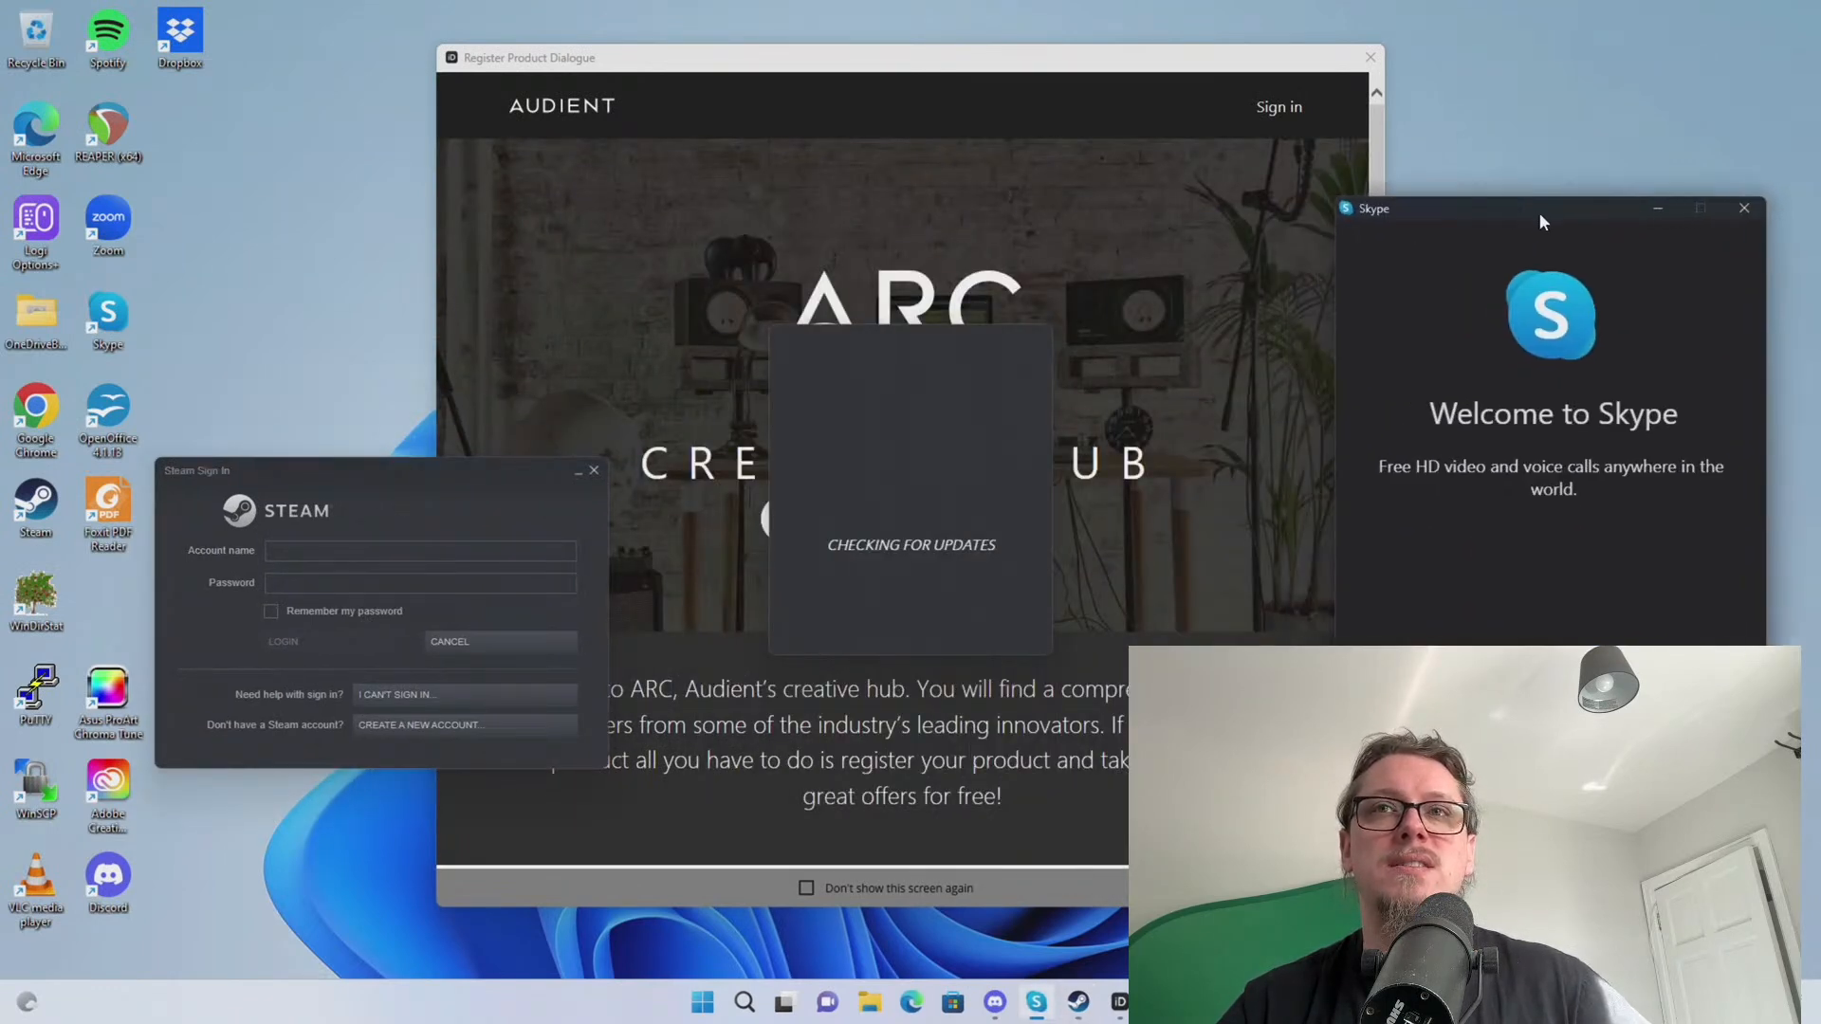
left_click(1750, 210)
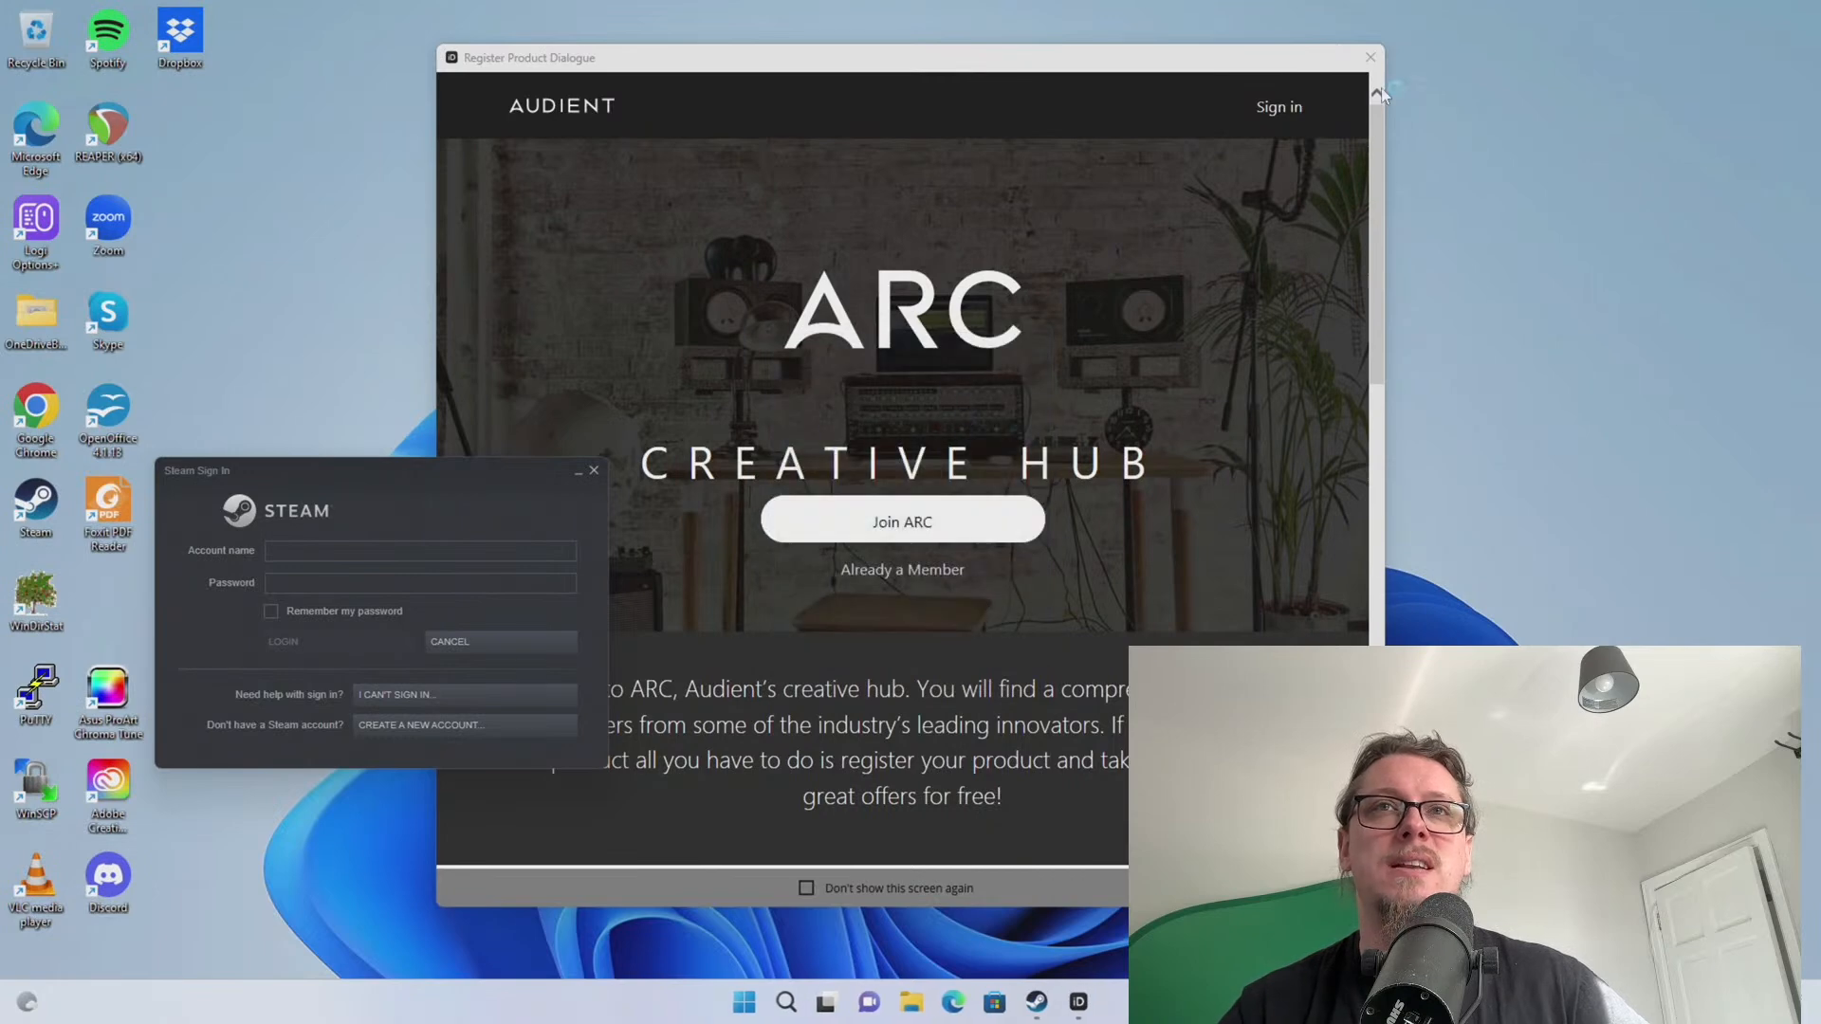
Tick 'Don't show this screen again' in Audient ARC's registration window and close it
scroll(1098, 375, "down", 14)
left_click(855, 898)
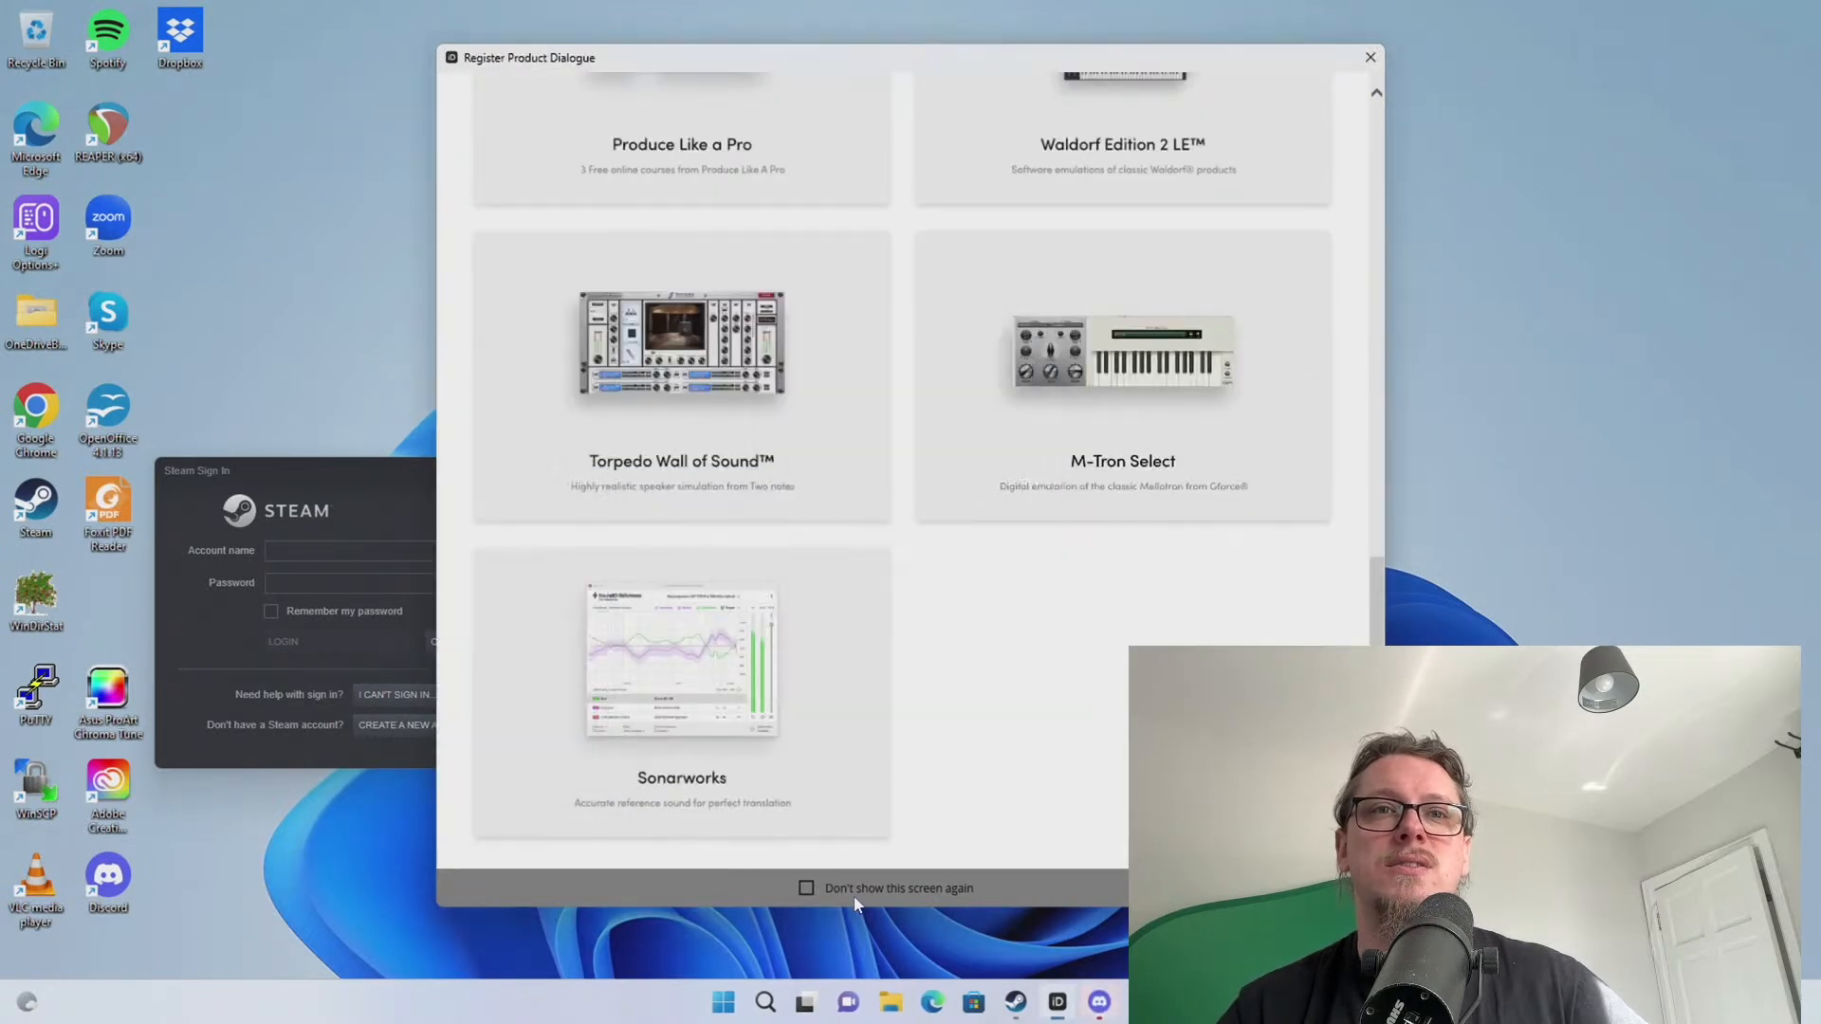
left_click(807, 889)
scroll(996, 474, "up", 14)
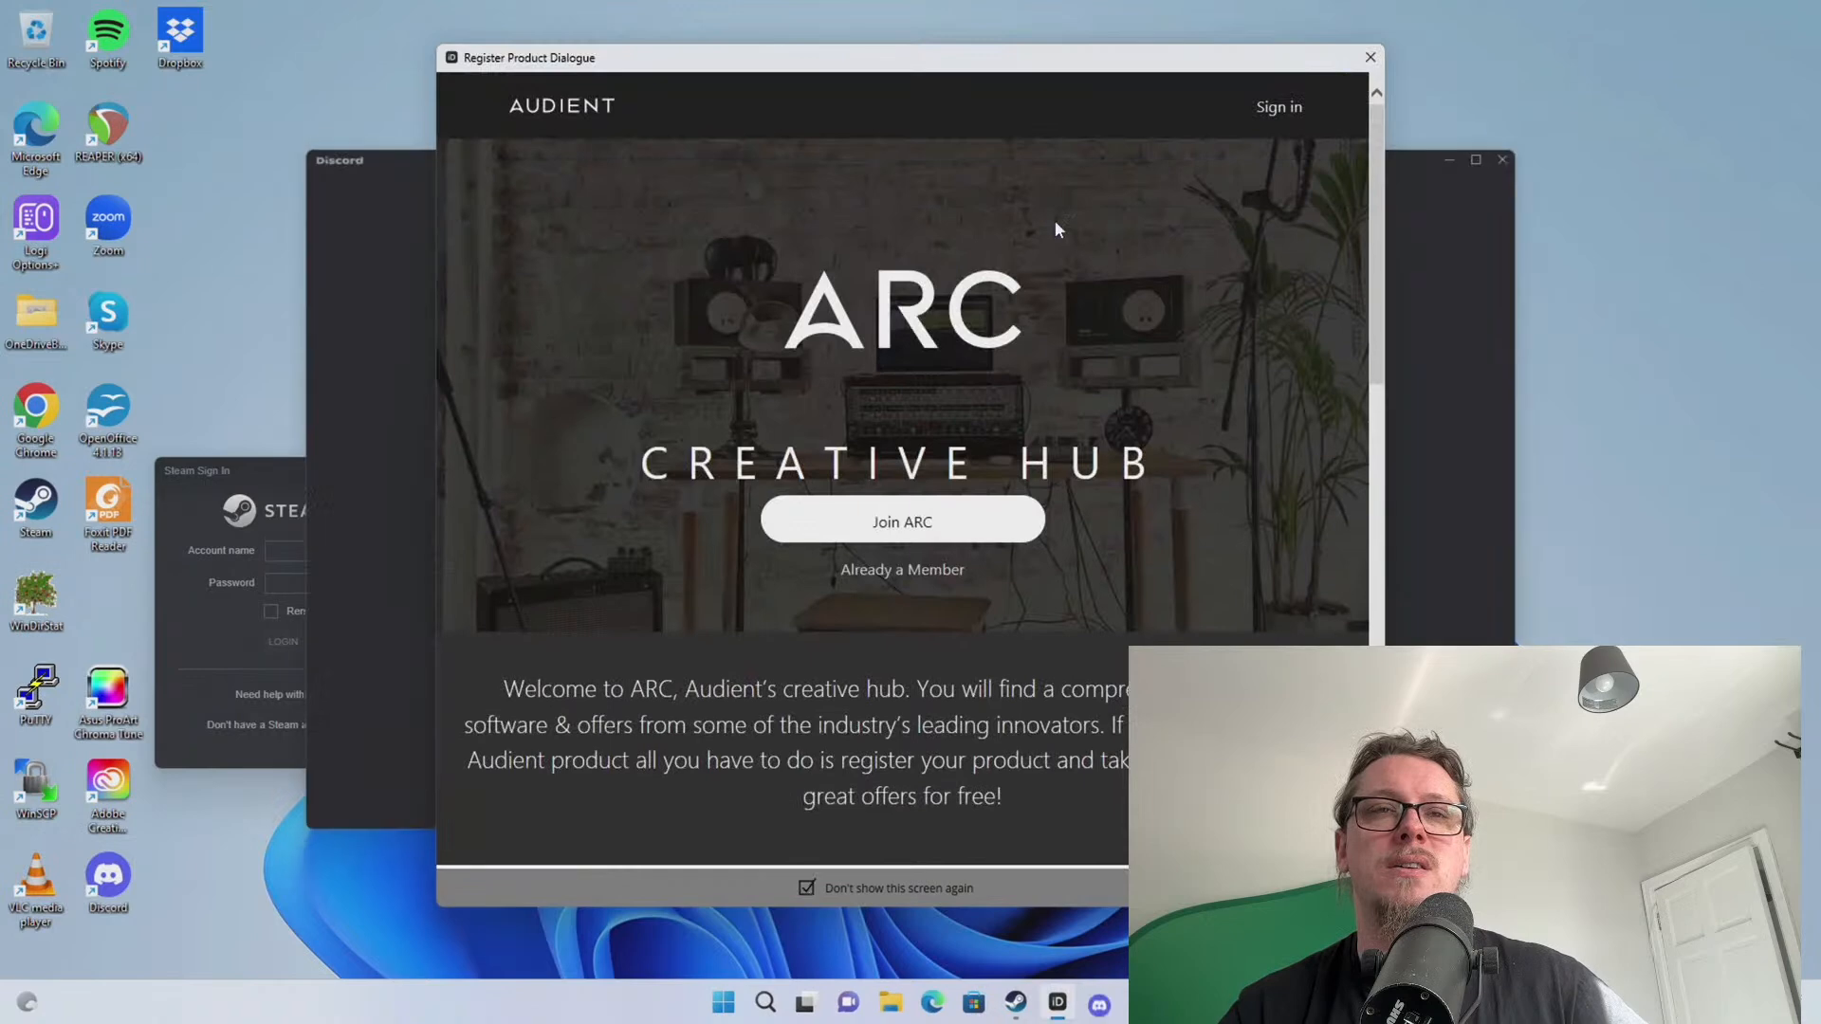
scroll(1055, 224, "down", 15)
scroll(1137, 344, "up", 3)
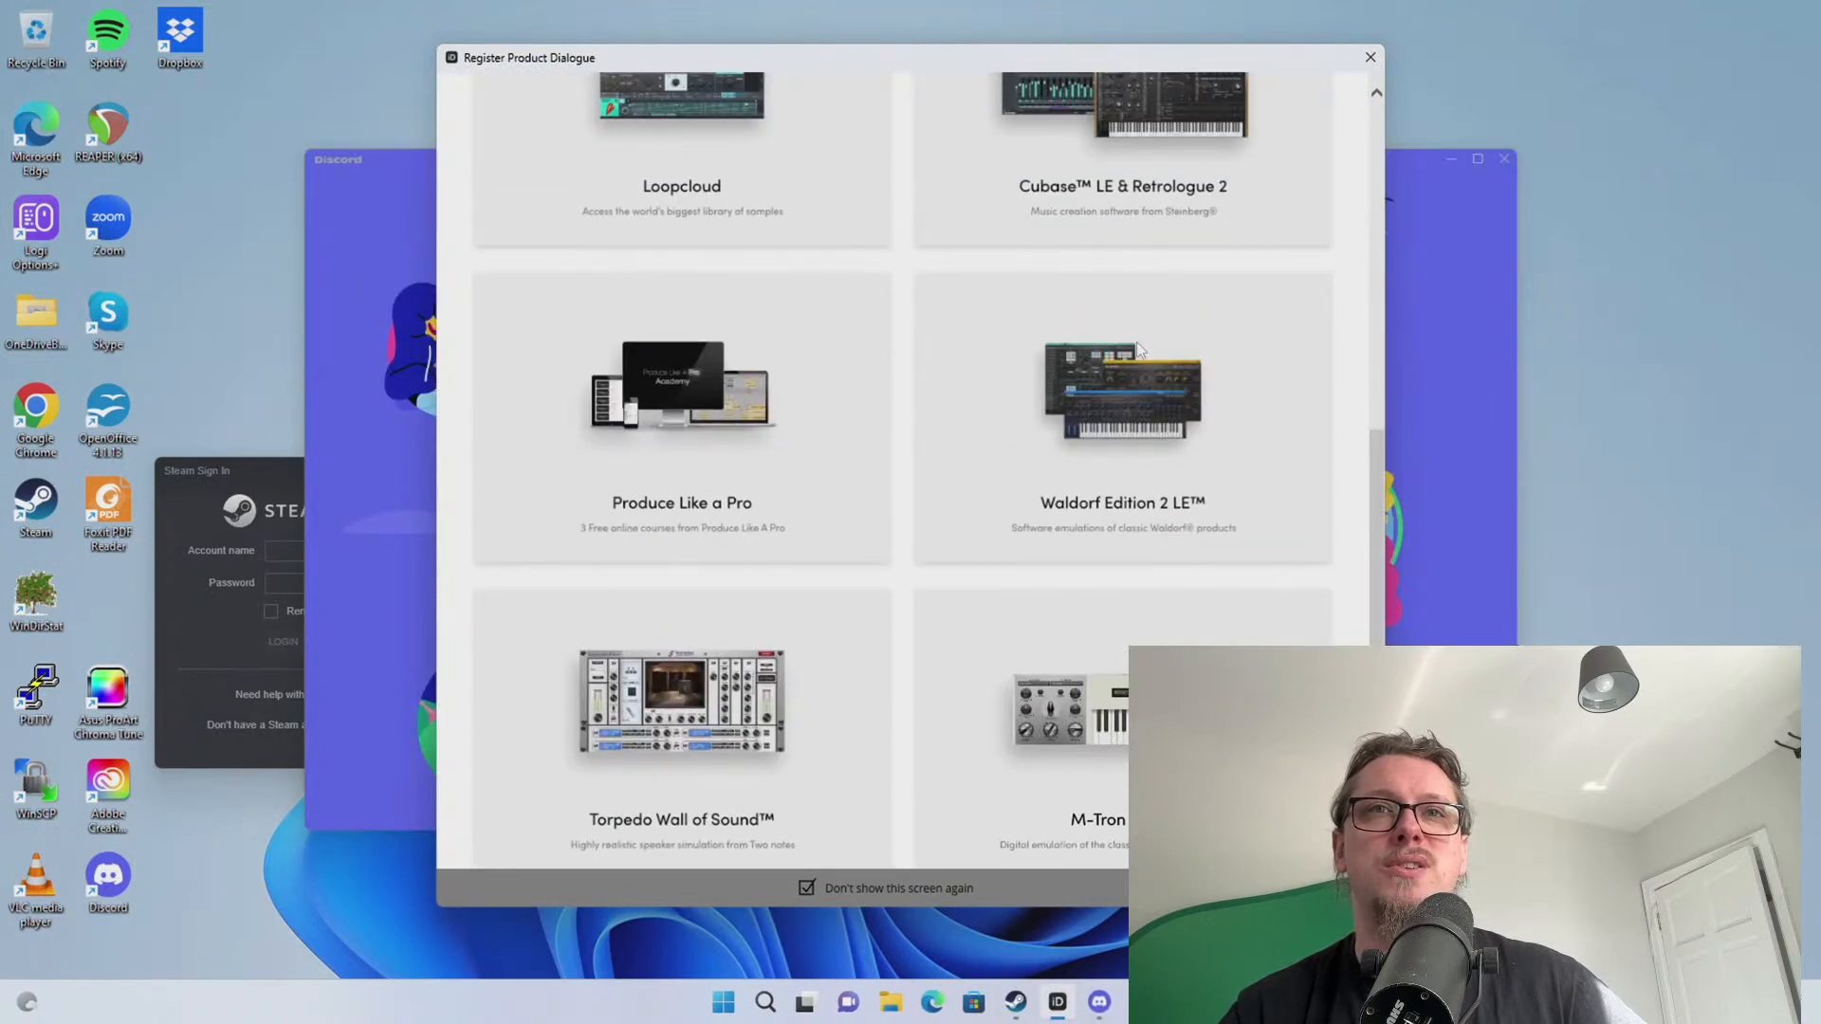
scroll(1136, 341, "up", 5)
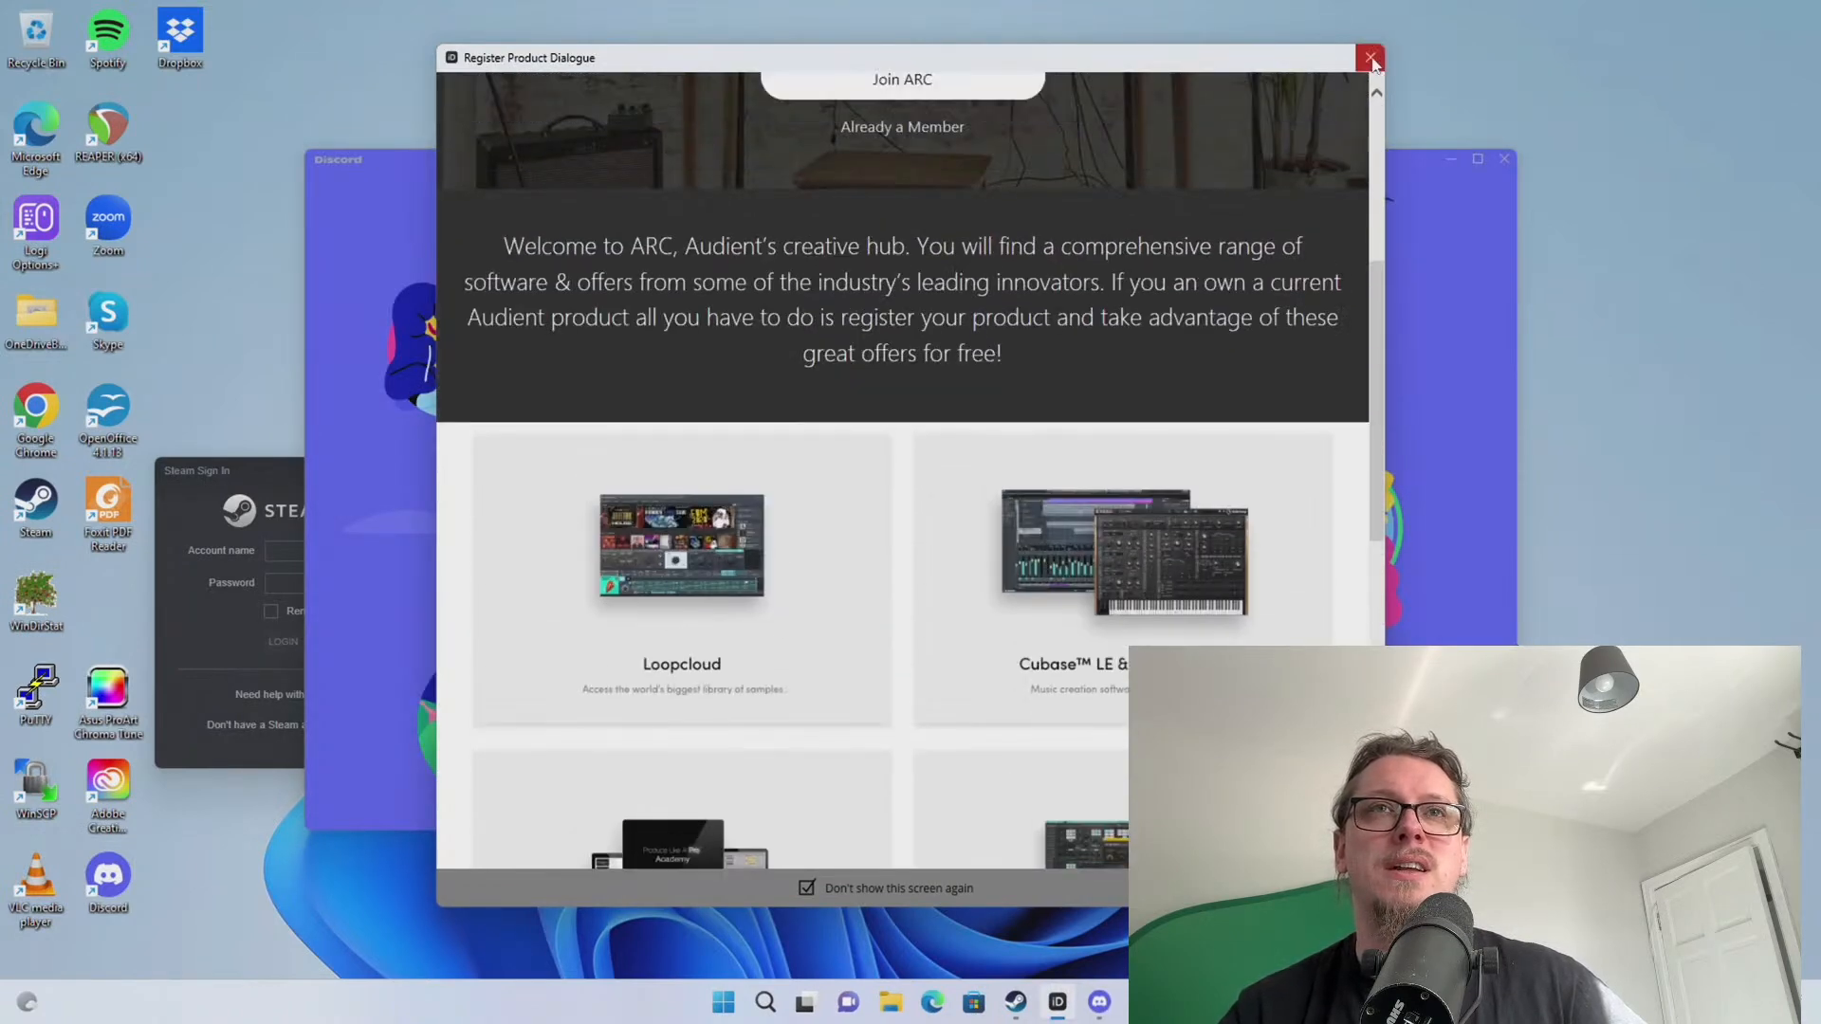
left_click(1372, 59)
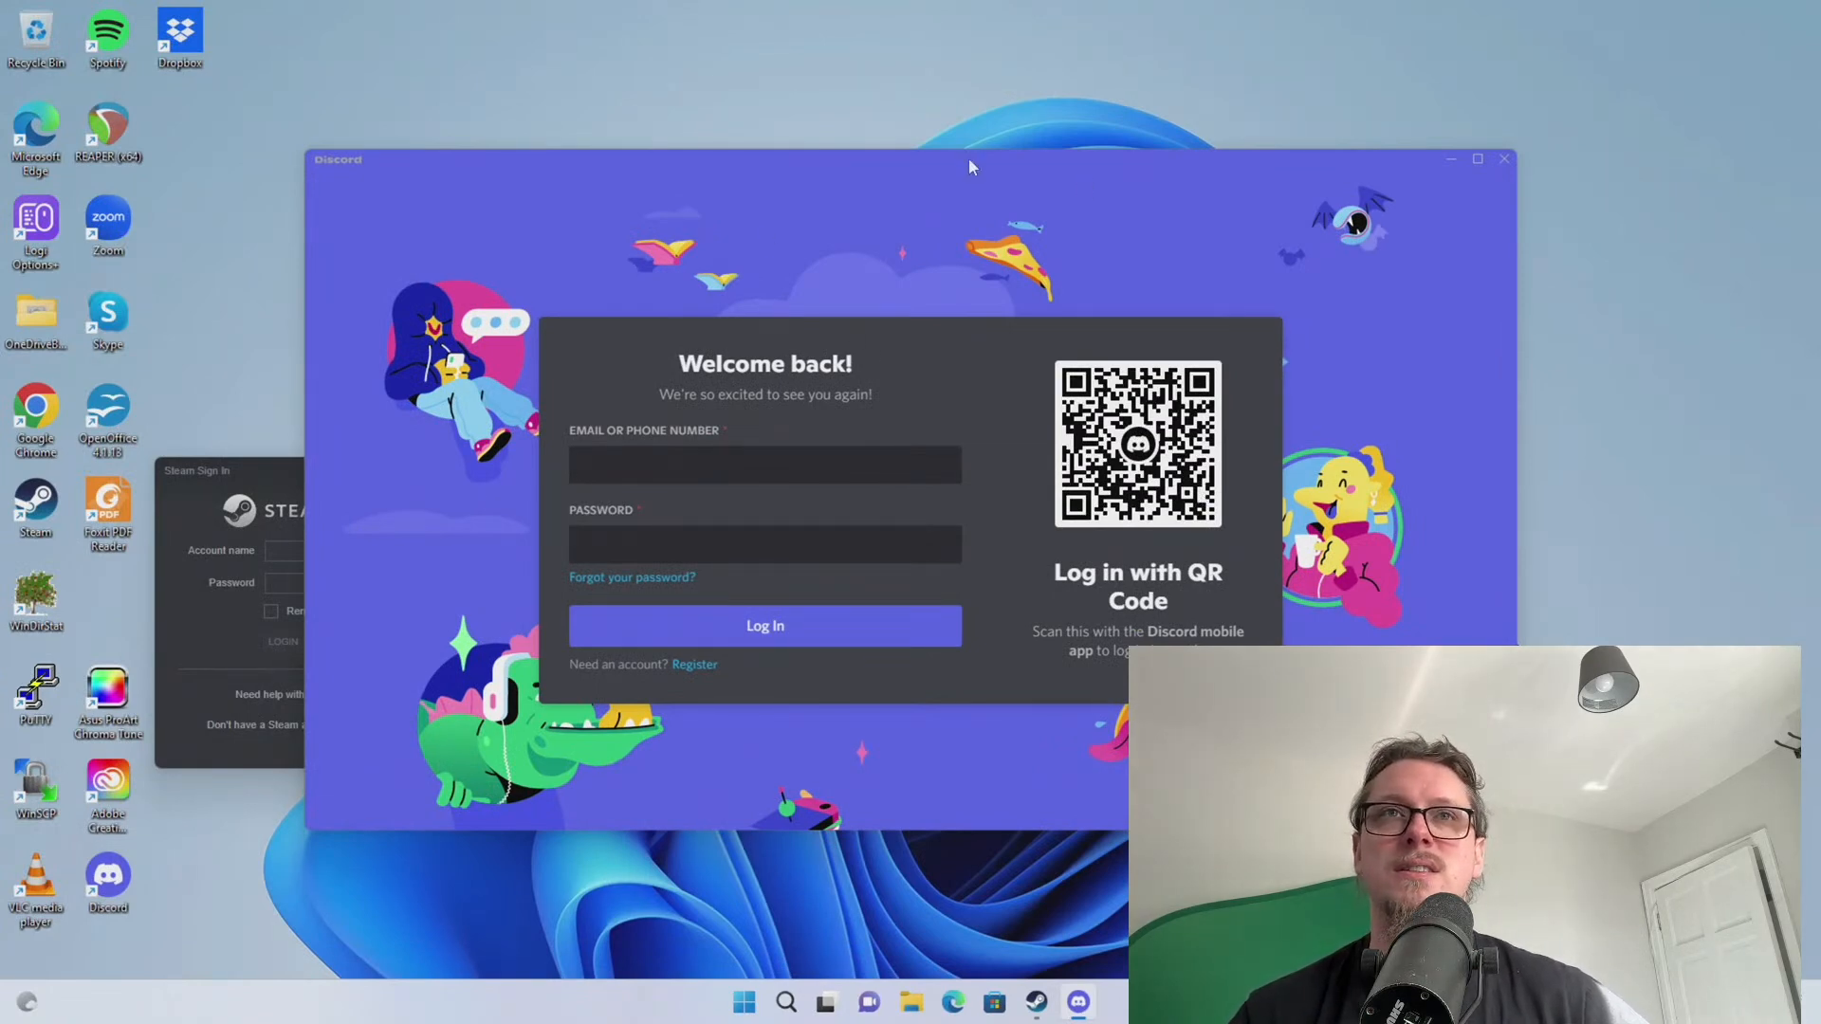
Drag Discord off the right edge and the Steam sign-in window off the left edge
left_click_drag(969, 160, 1820, 159)
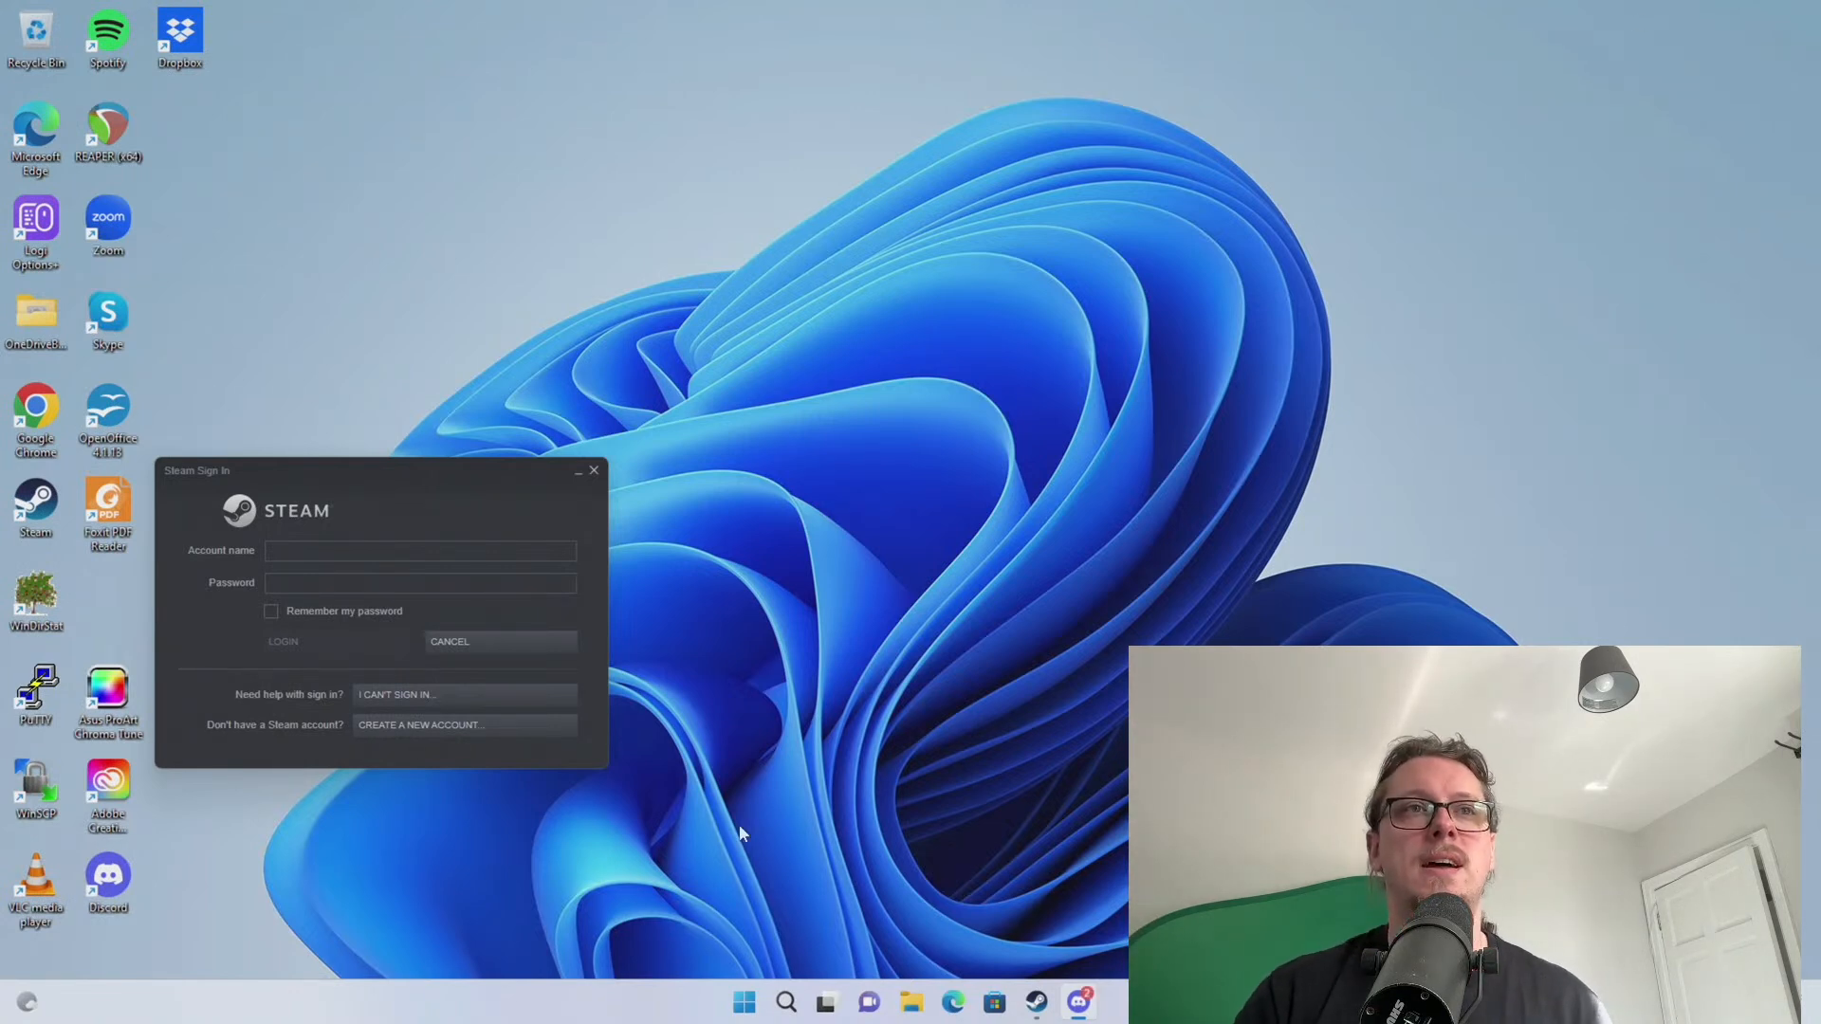
left_click_drag(374, 467, 0, 466)
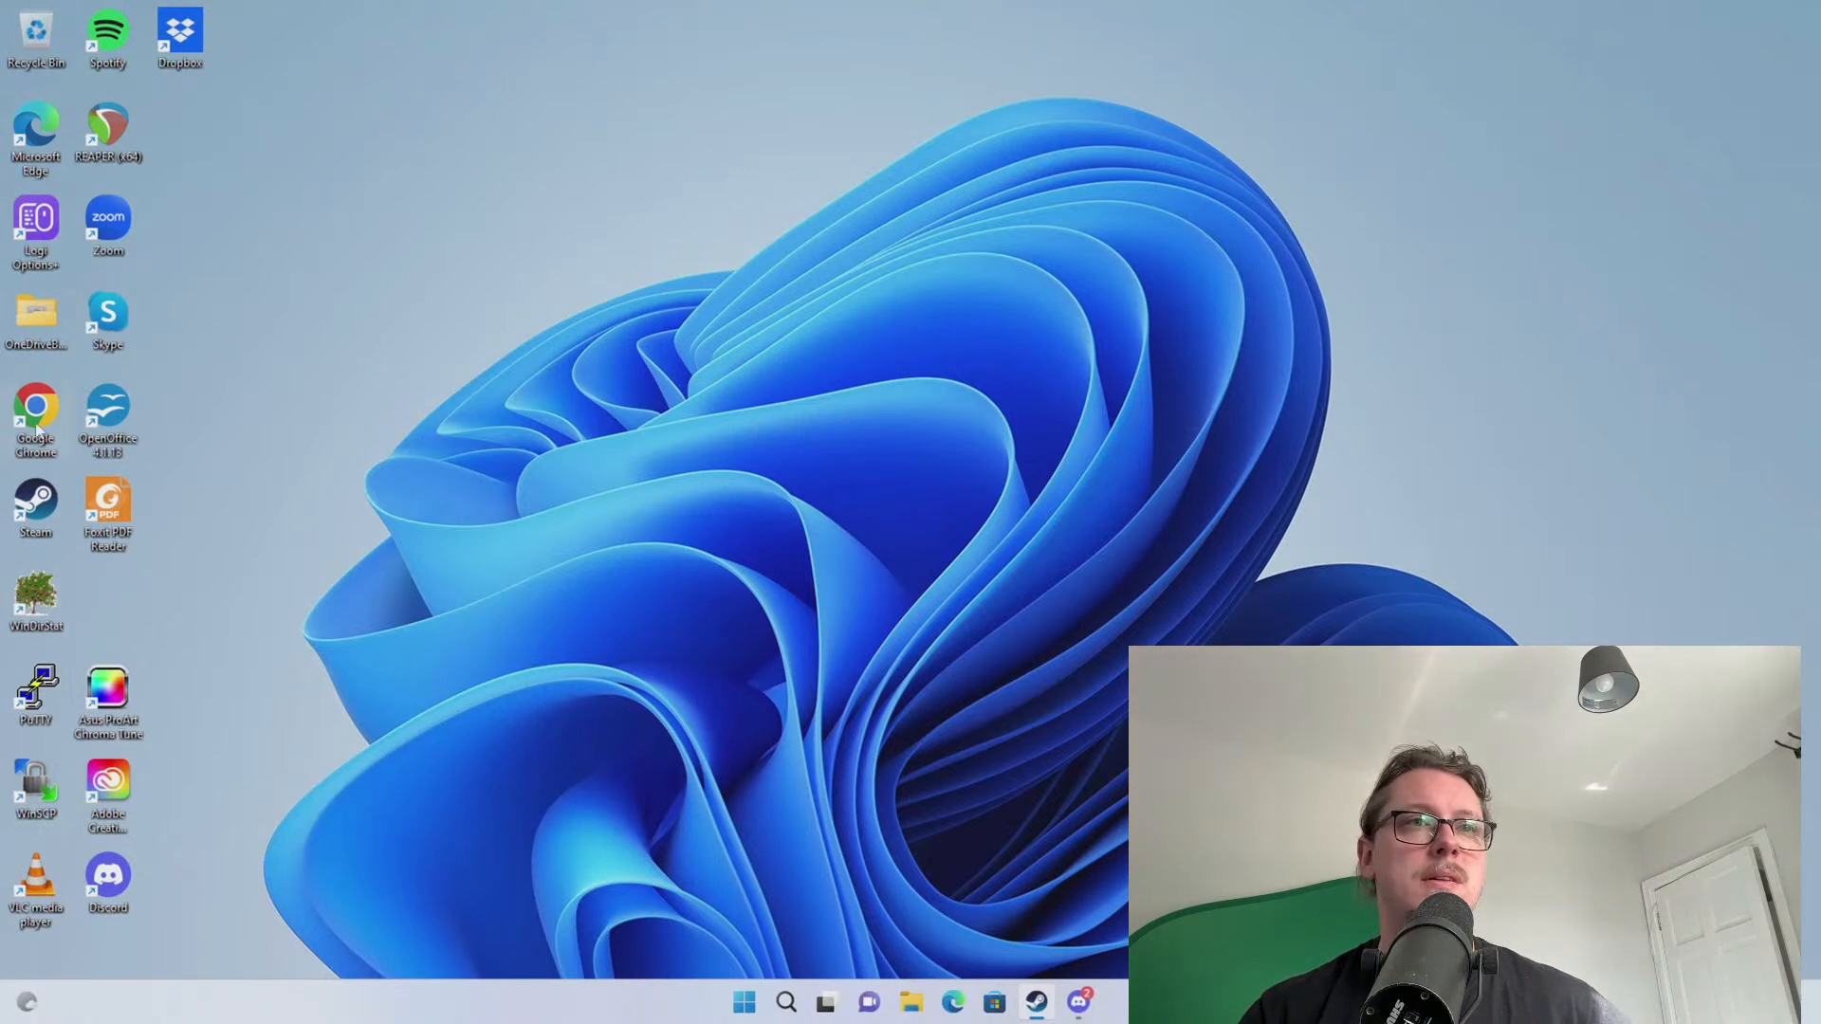
Unpin Edge, pin the Google Chrome shortcut to the taskbar, and launch Chrome
right_click(953, 1000)
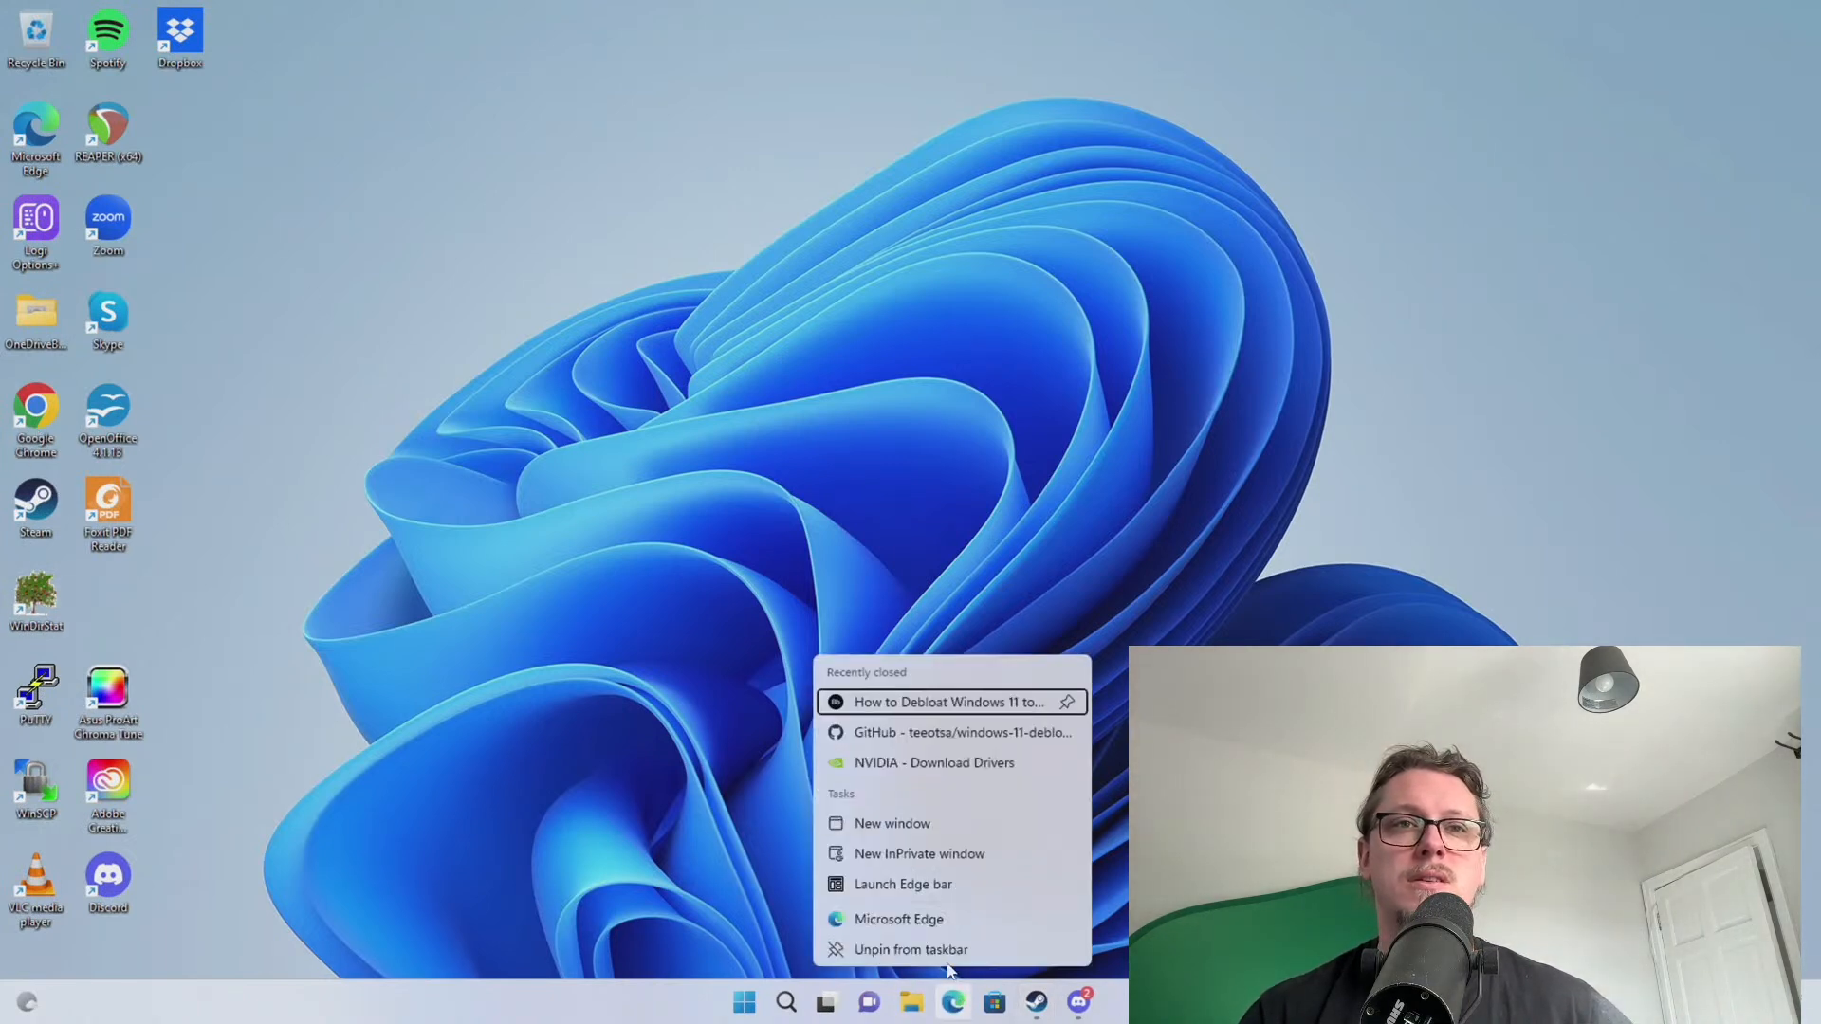
left_click(947, 960)
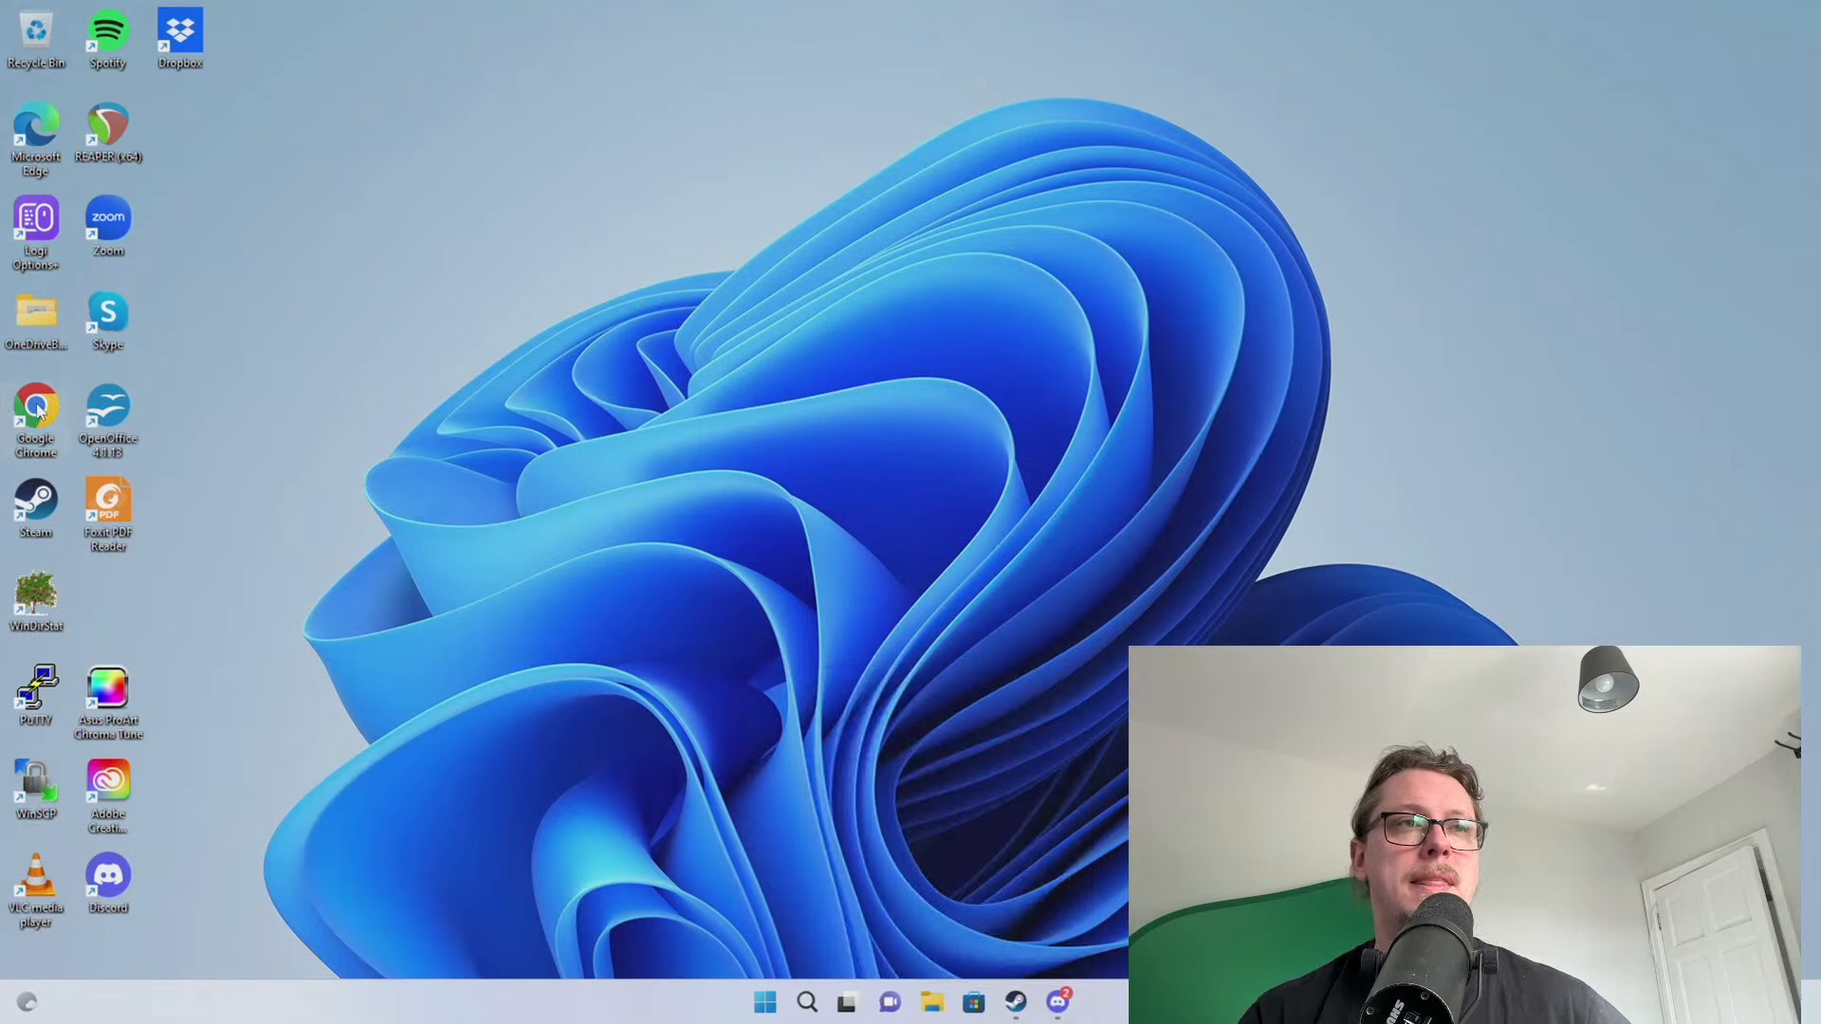
right_click(40, 409)
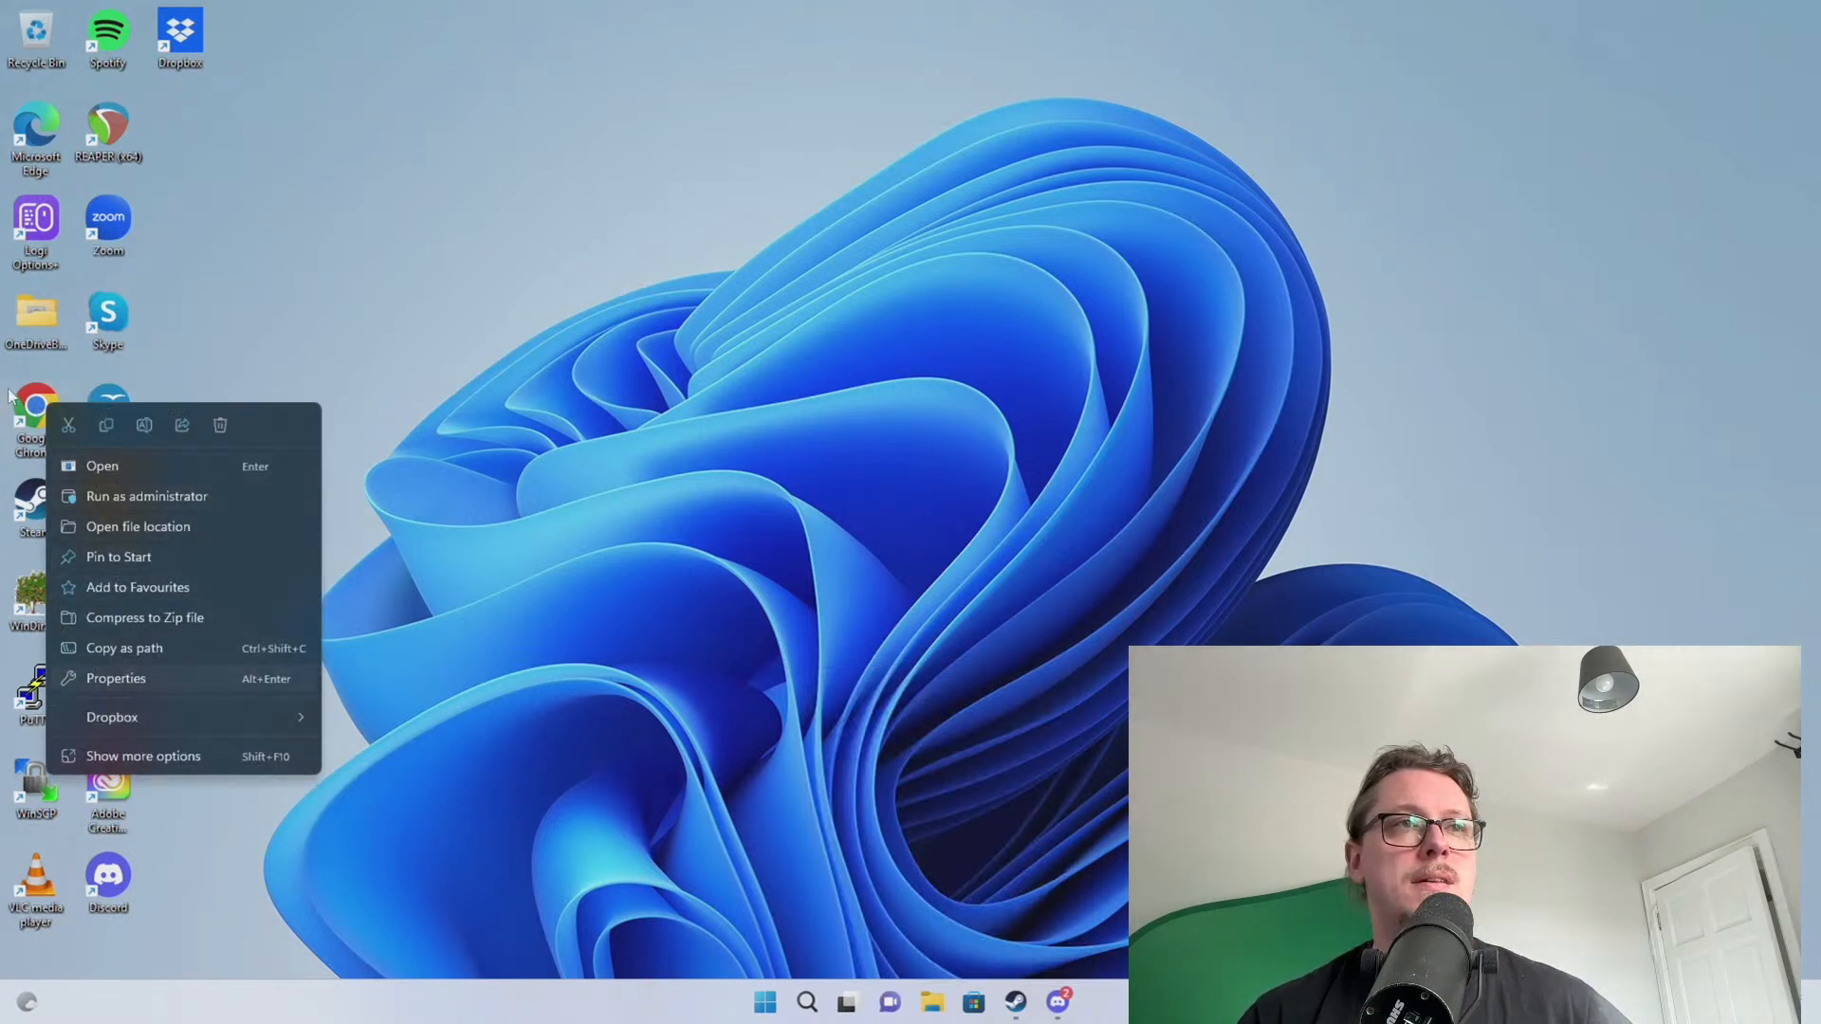
left_click_drag(38, 410, 946, 991)
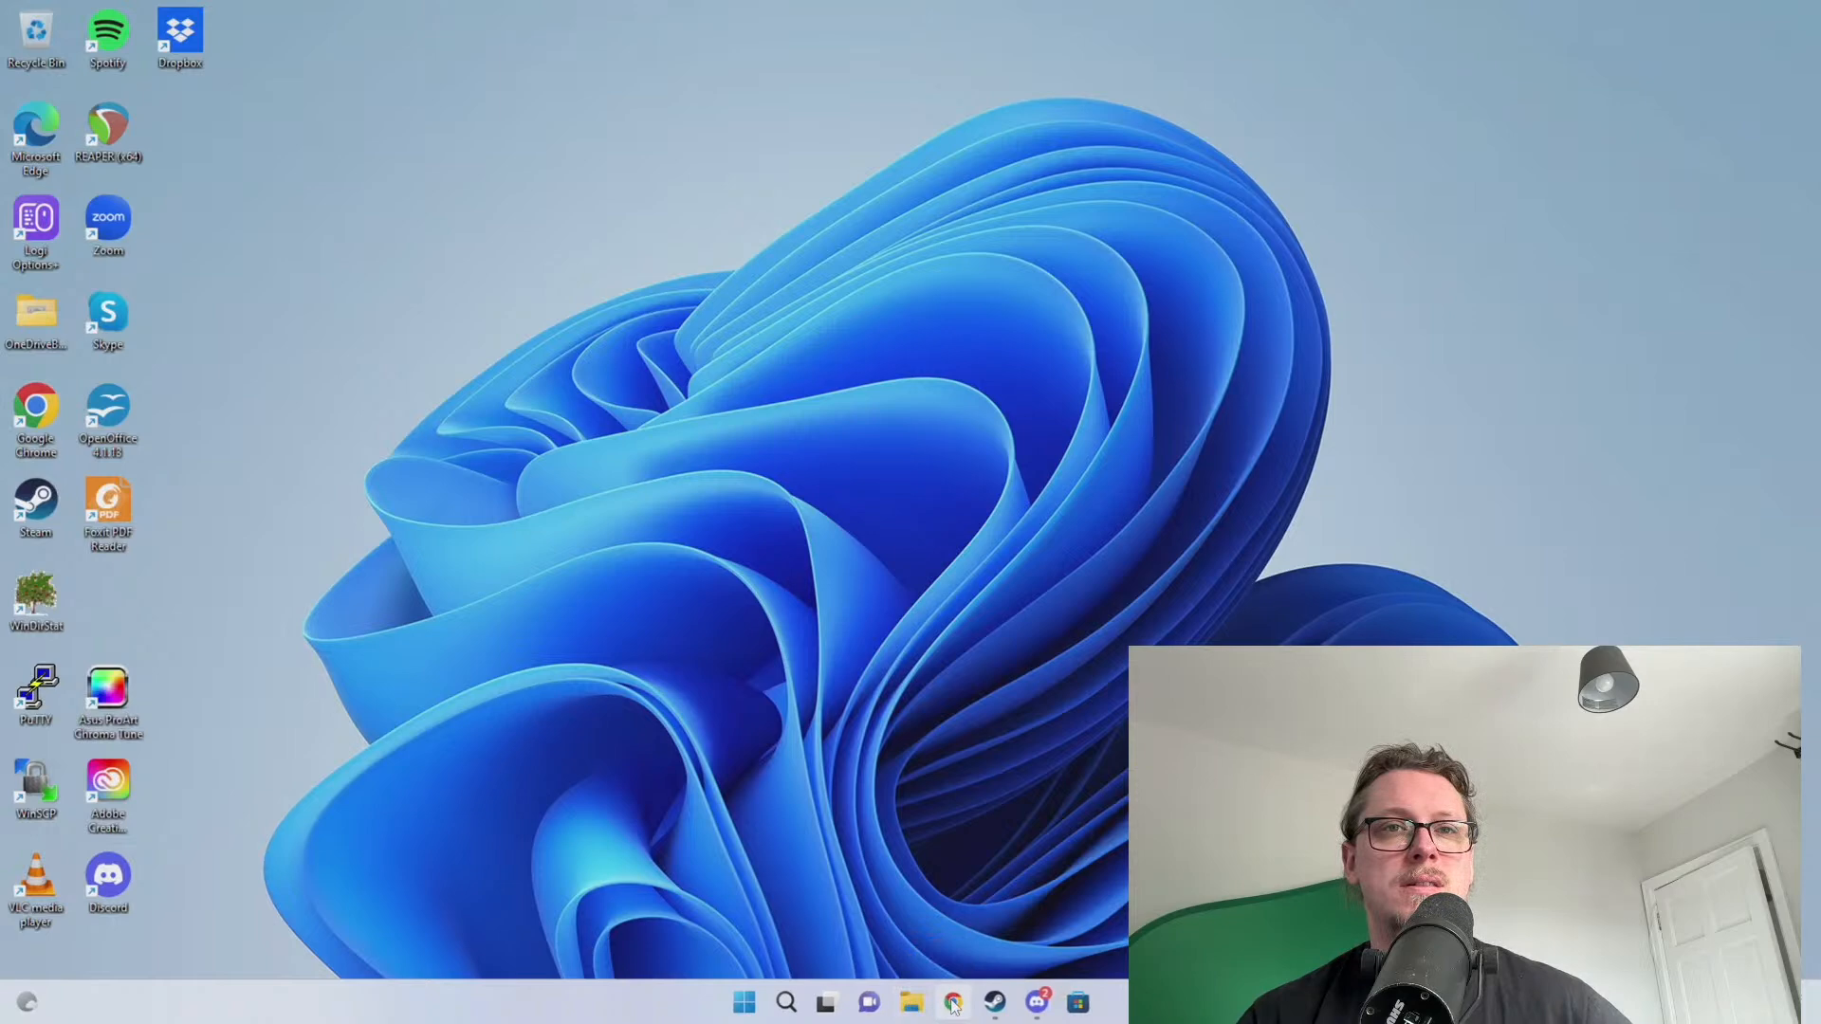
left_click(951, 1001)
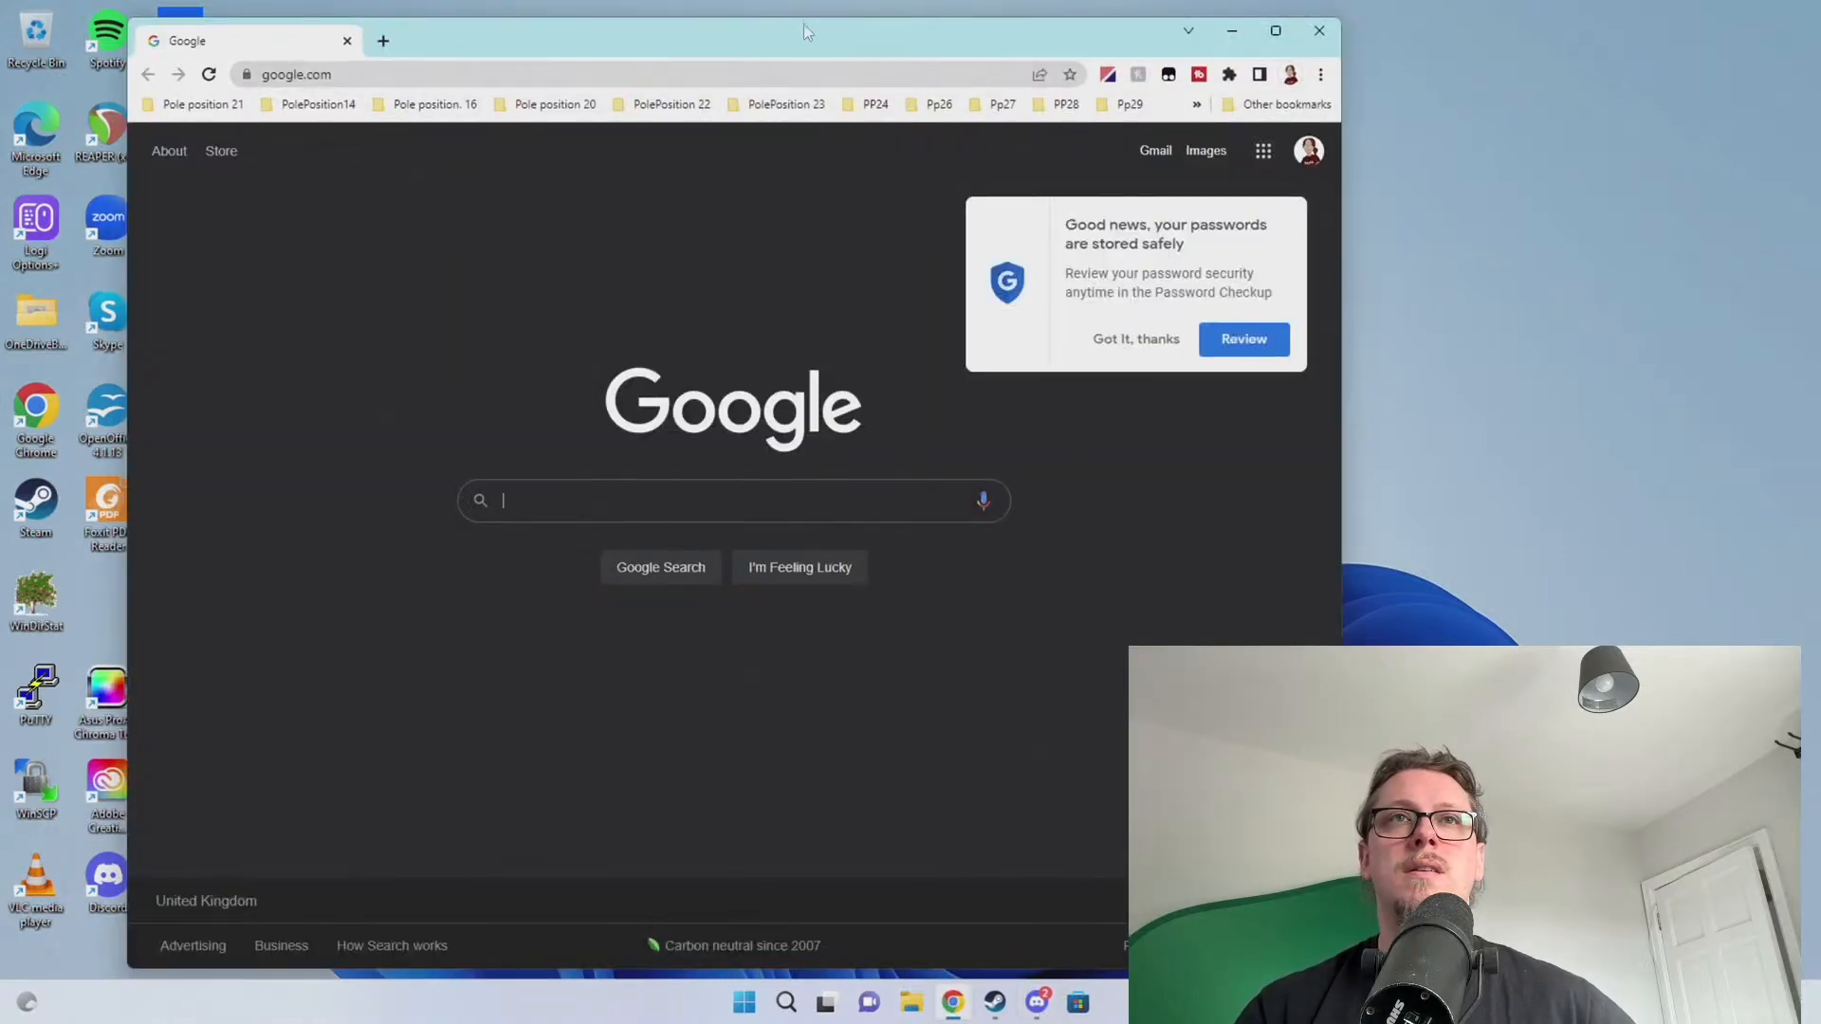
Drag the Chrome window by its title bar off the right edge of the screen
left_click_drag(805, 31, 1820, 103)
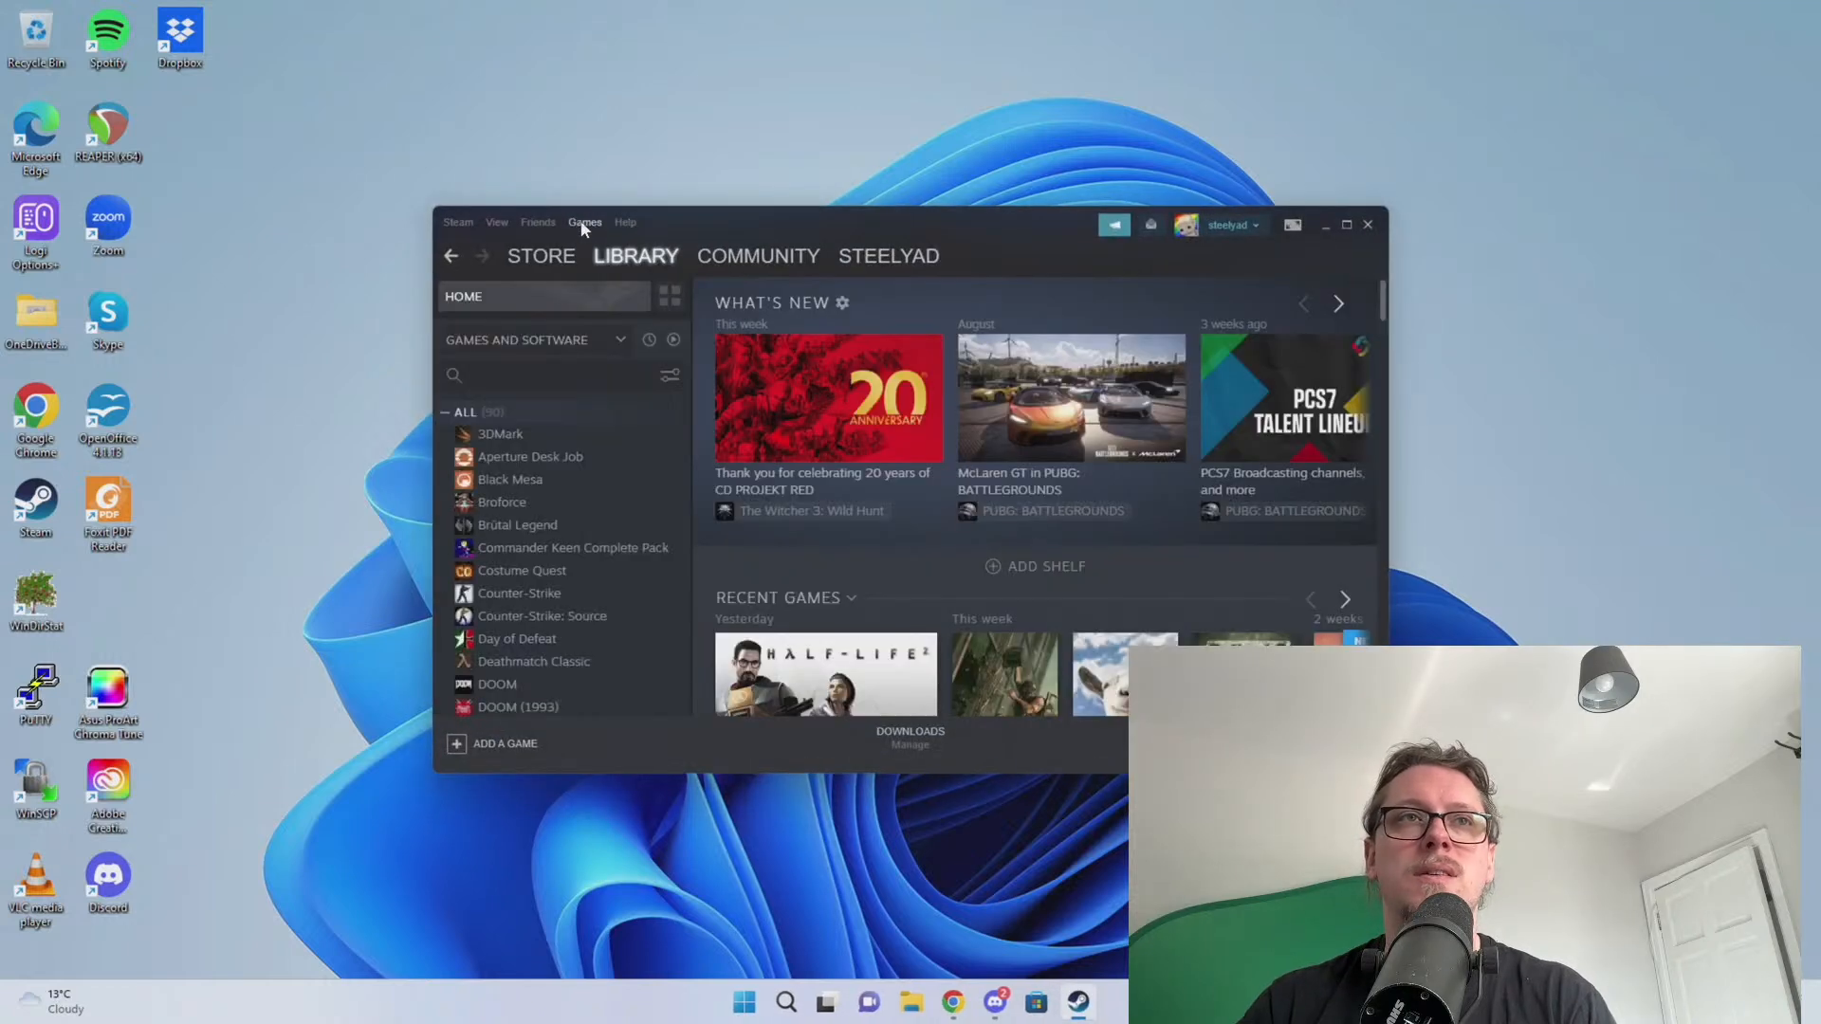
Open Steam's Storage settings and add Local Drive (D:) as a new library folder
left_click(457, 221)
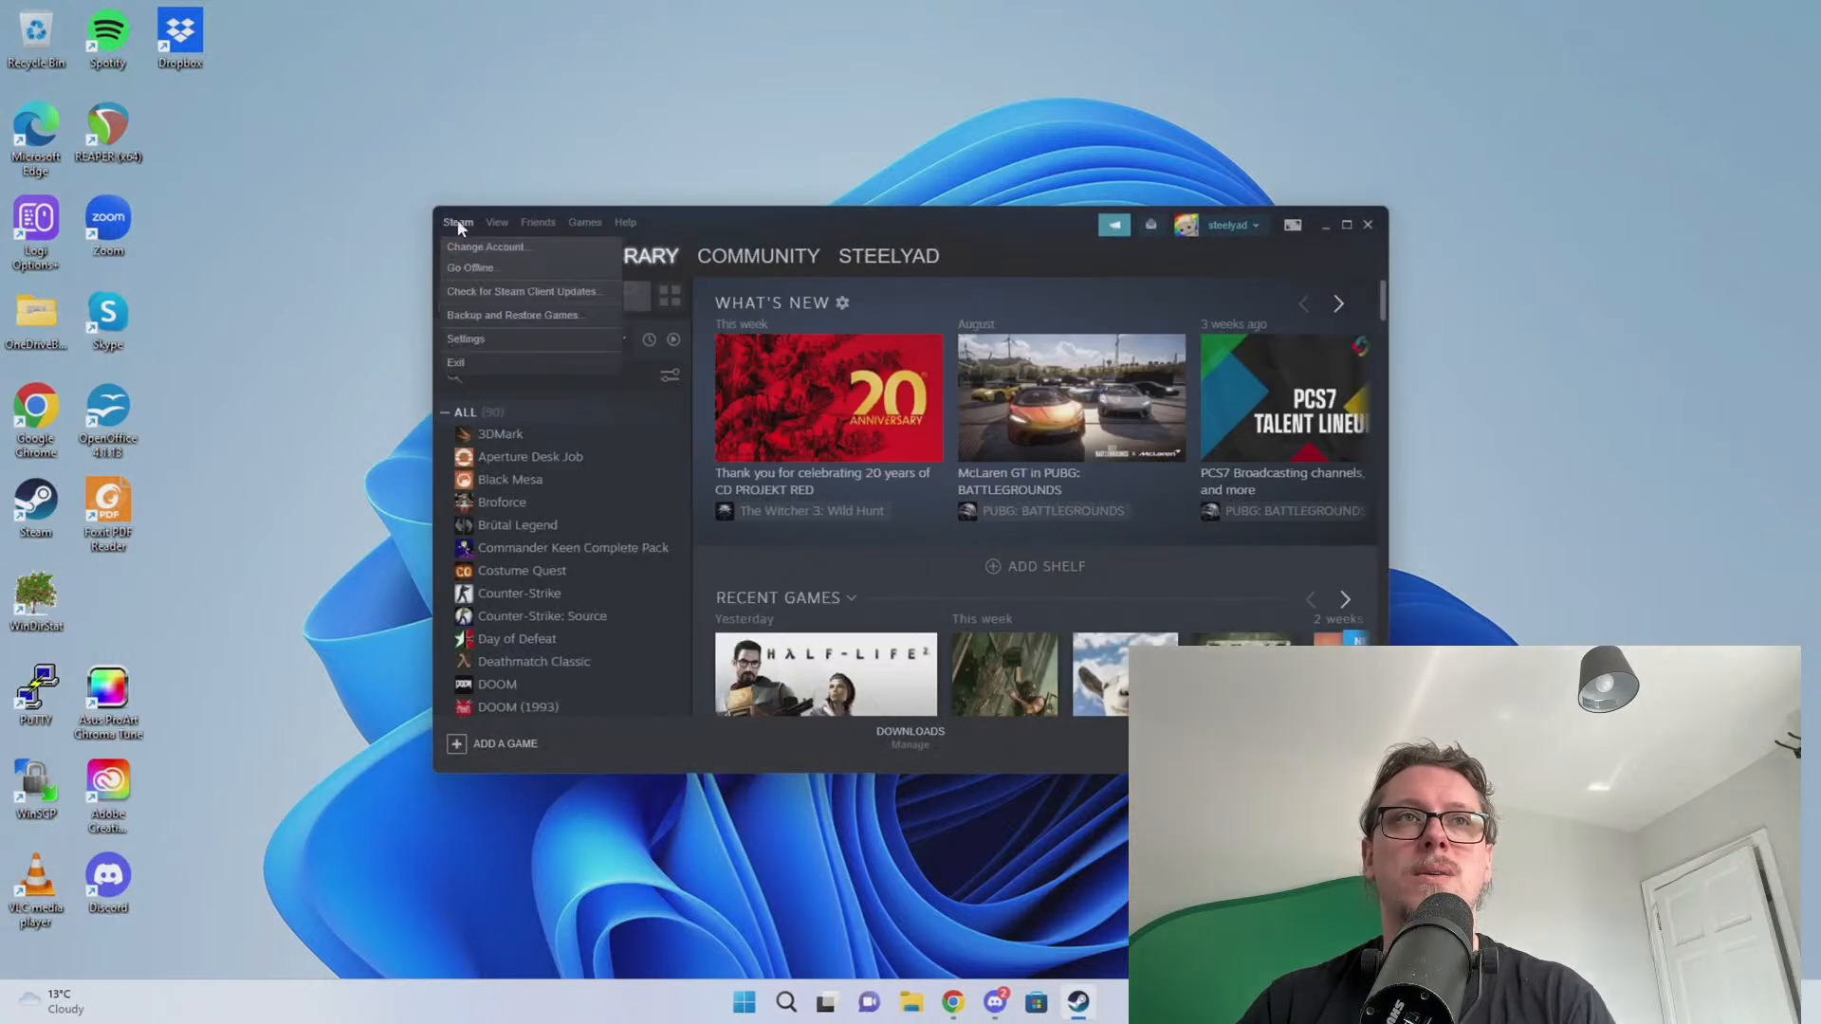
left_click(480, 340)
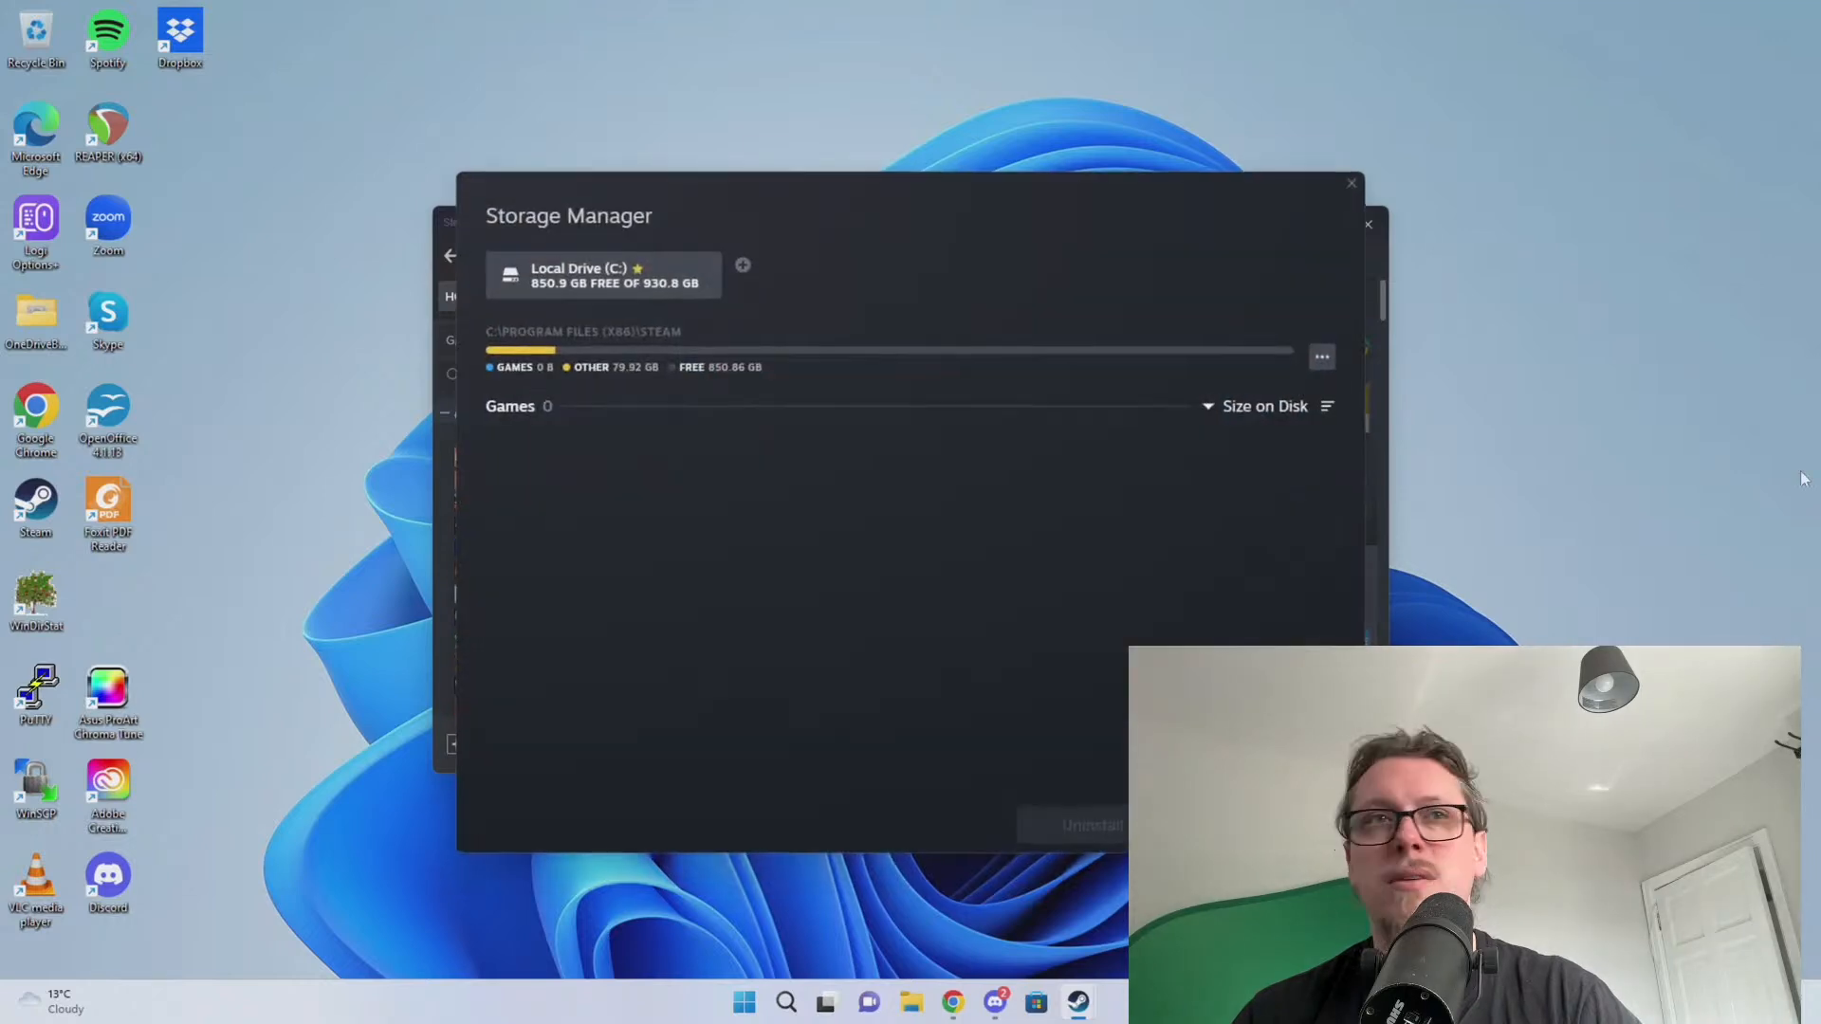
left_click_drag(640, 213, 793, 258)
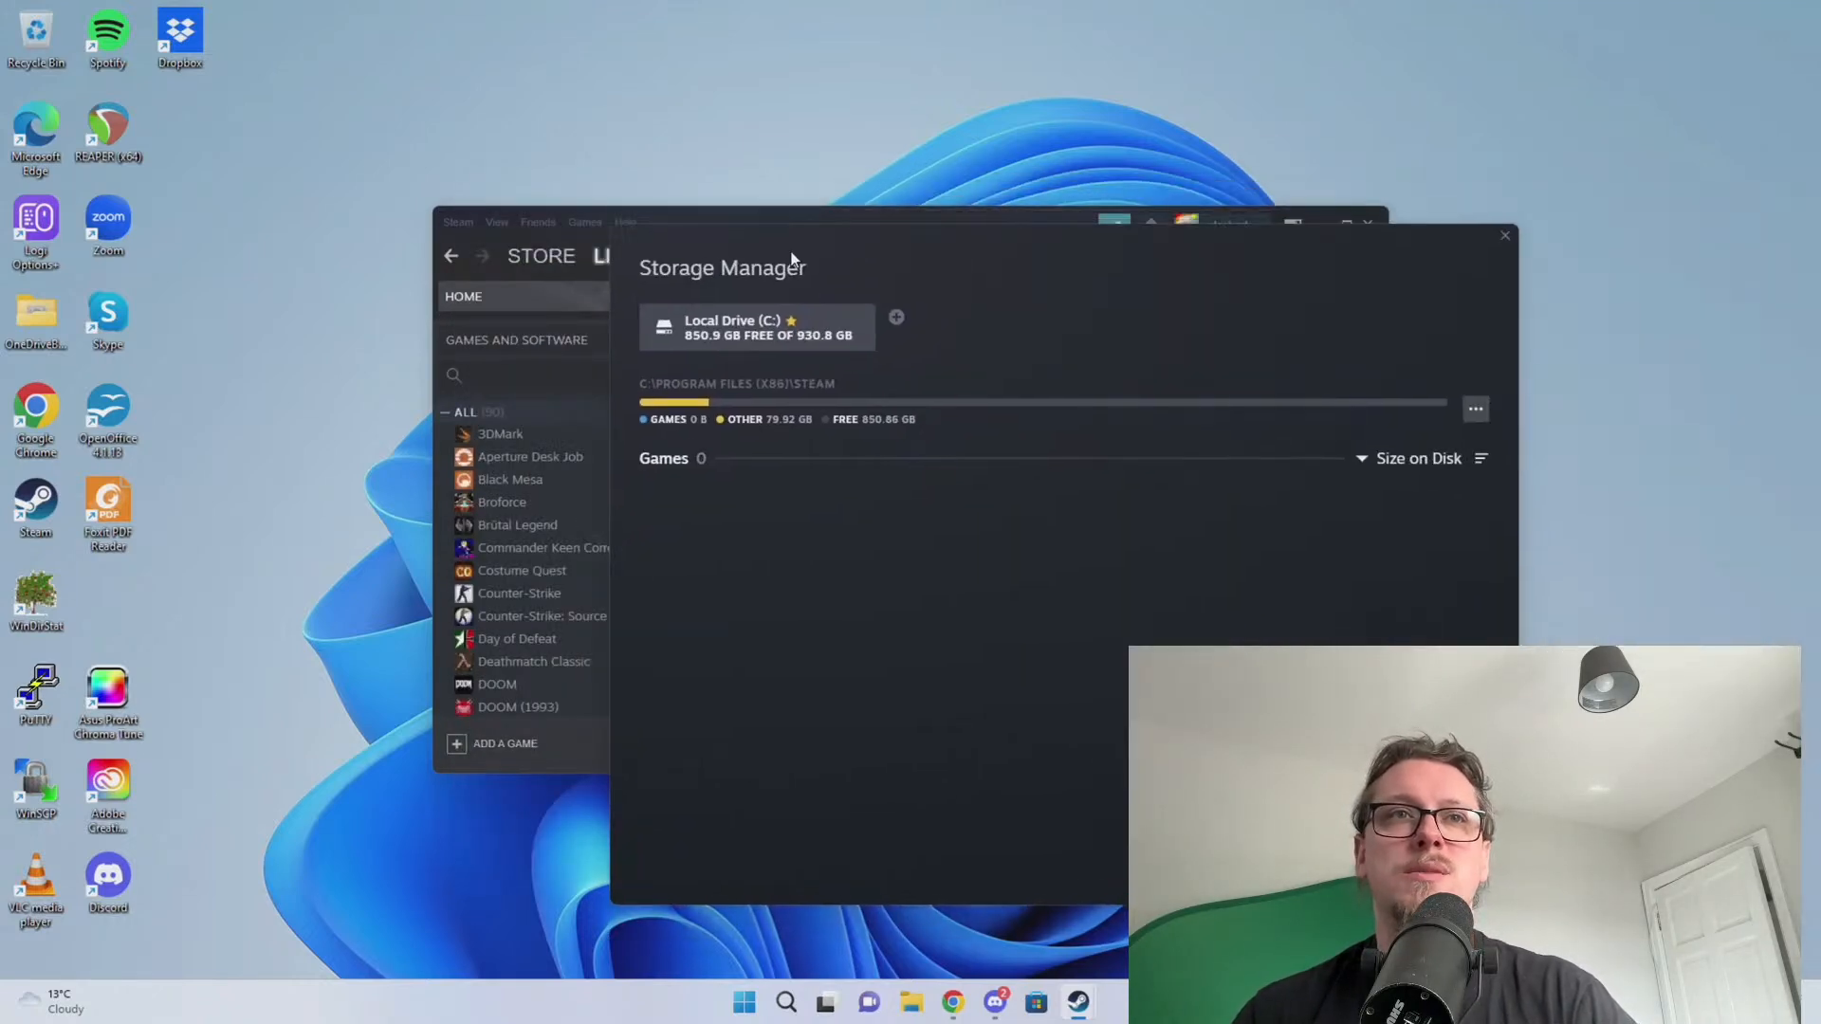
left_click(896, 318)
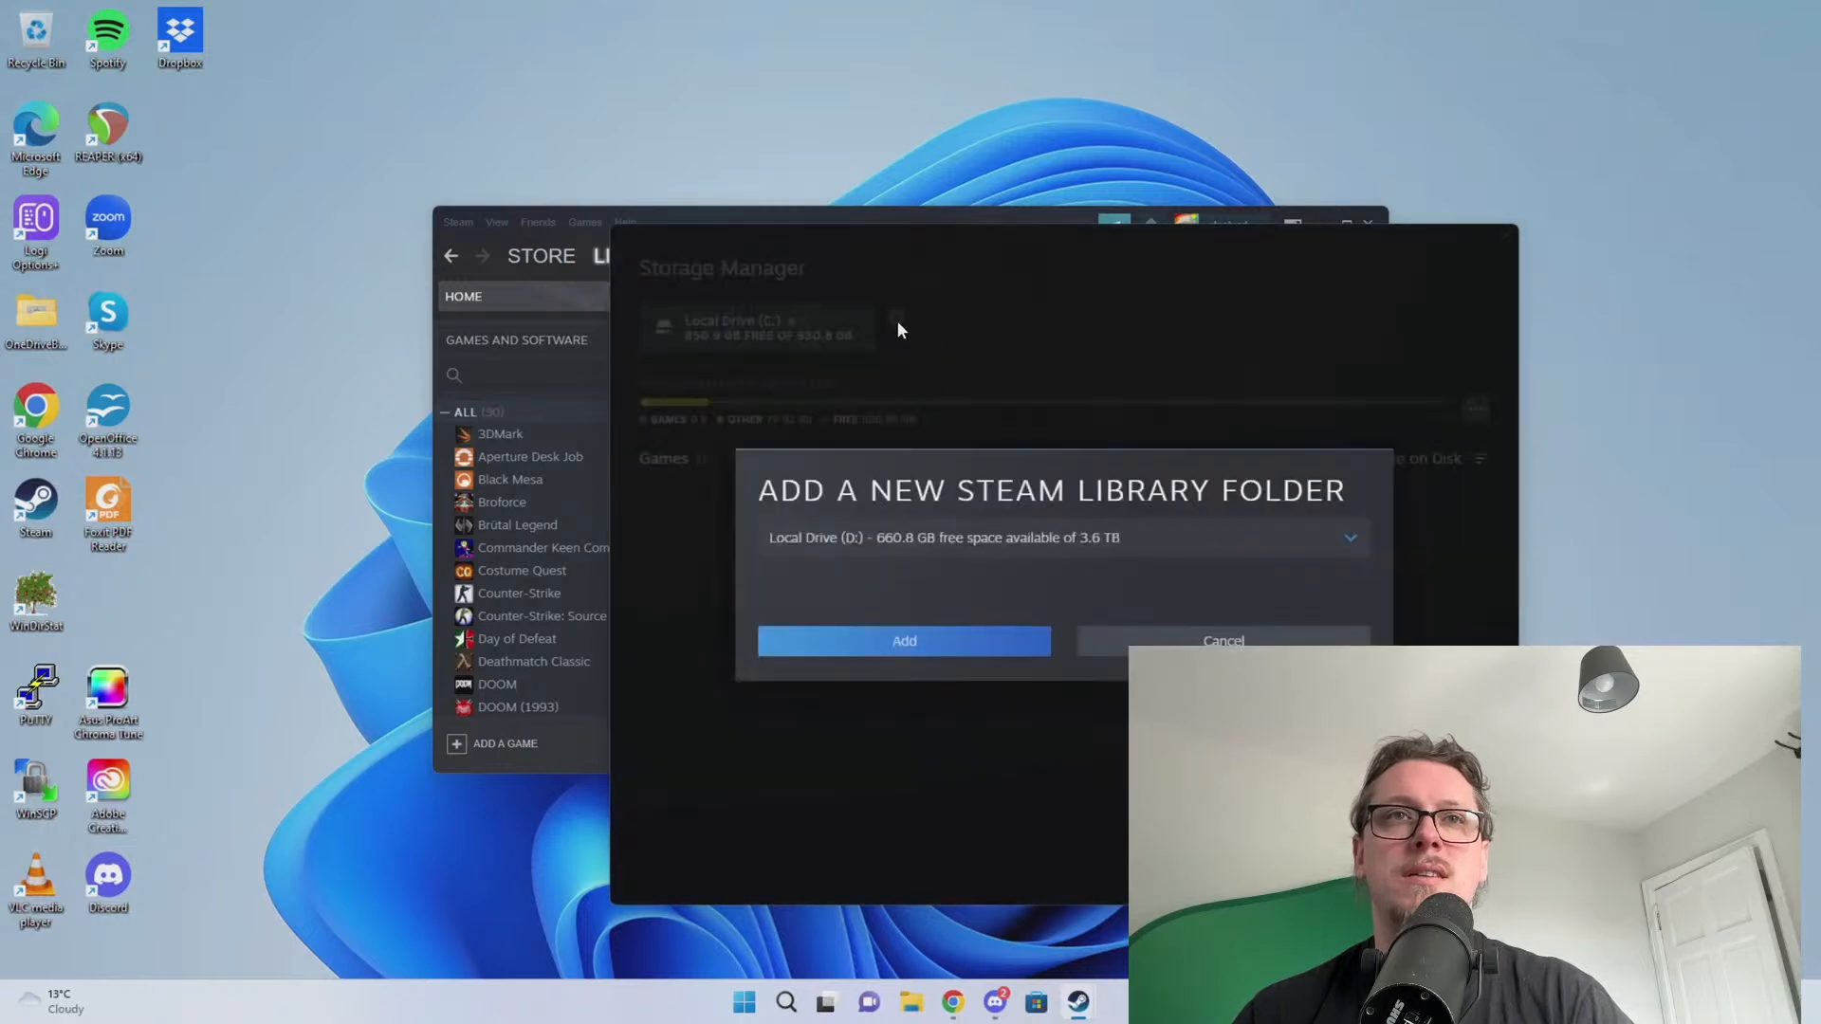
left_click(871, 539)
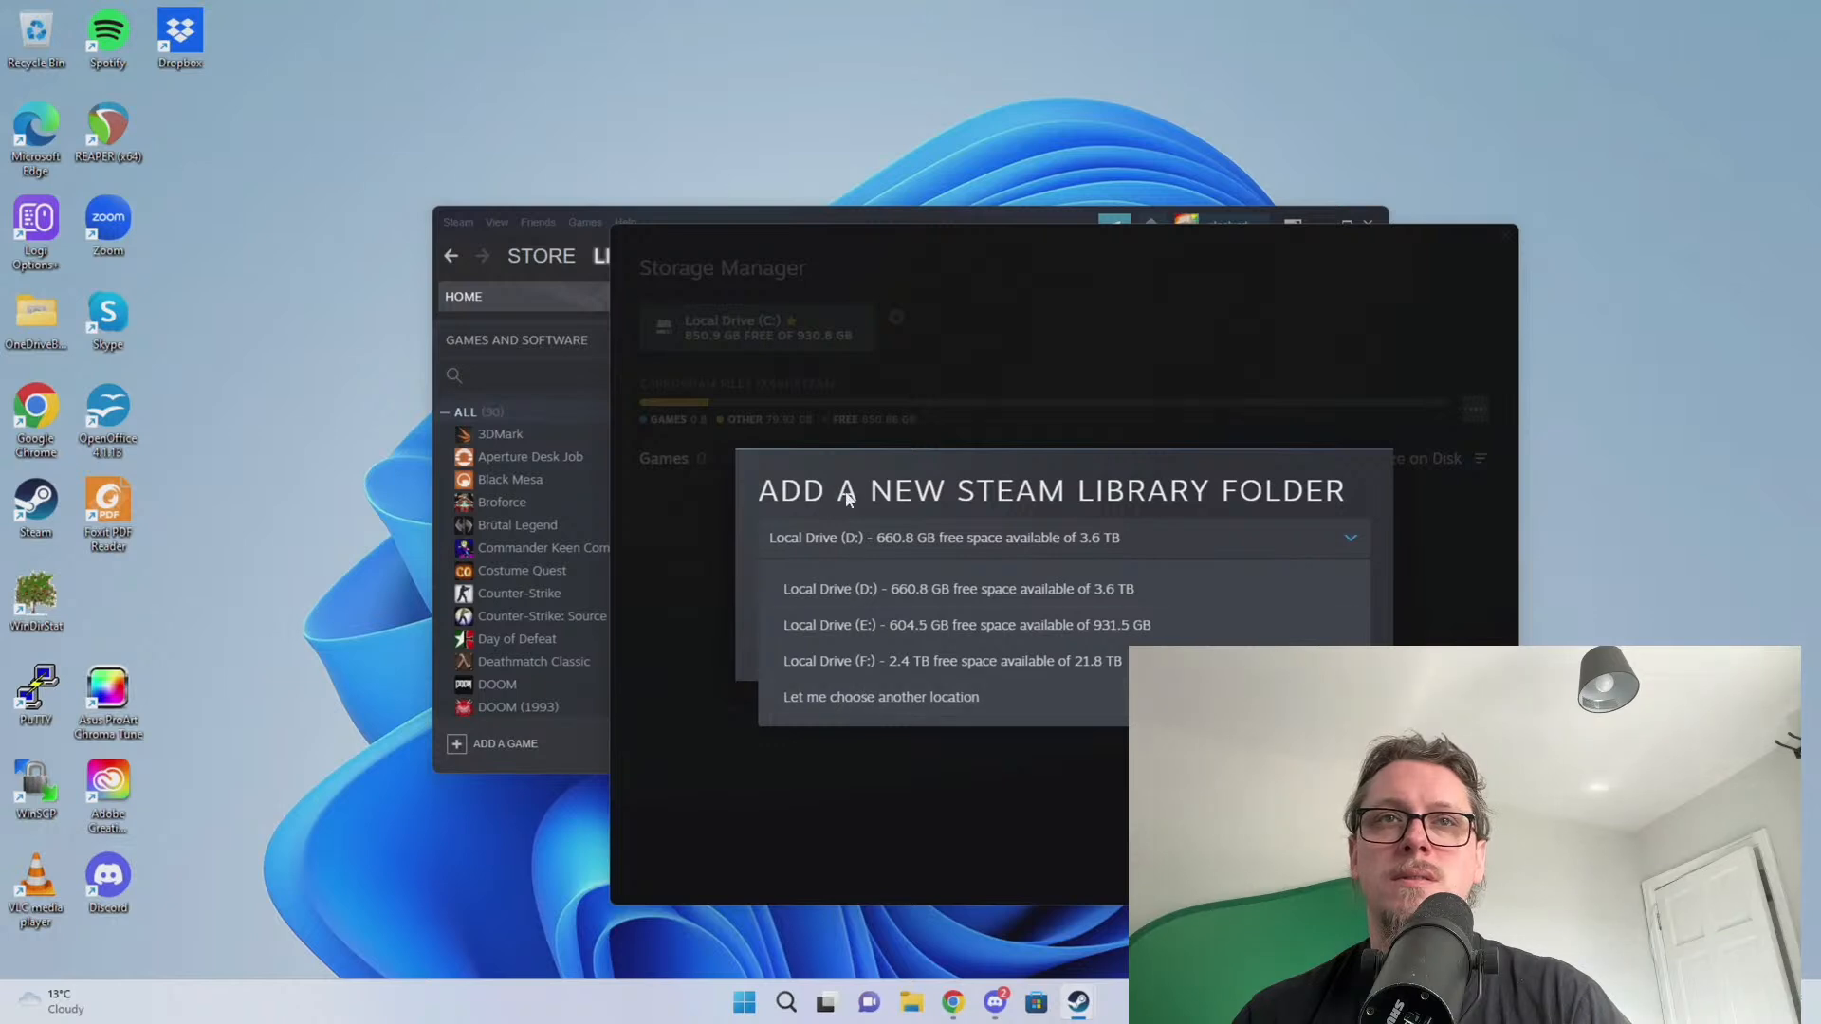
left_click(899, 500)
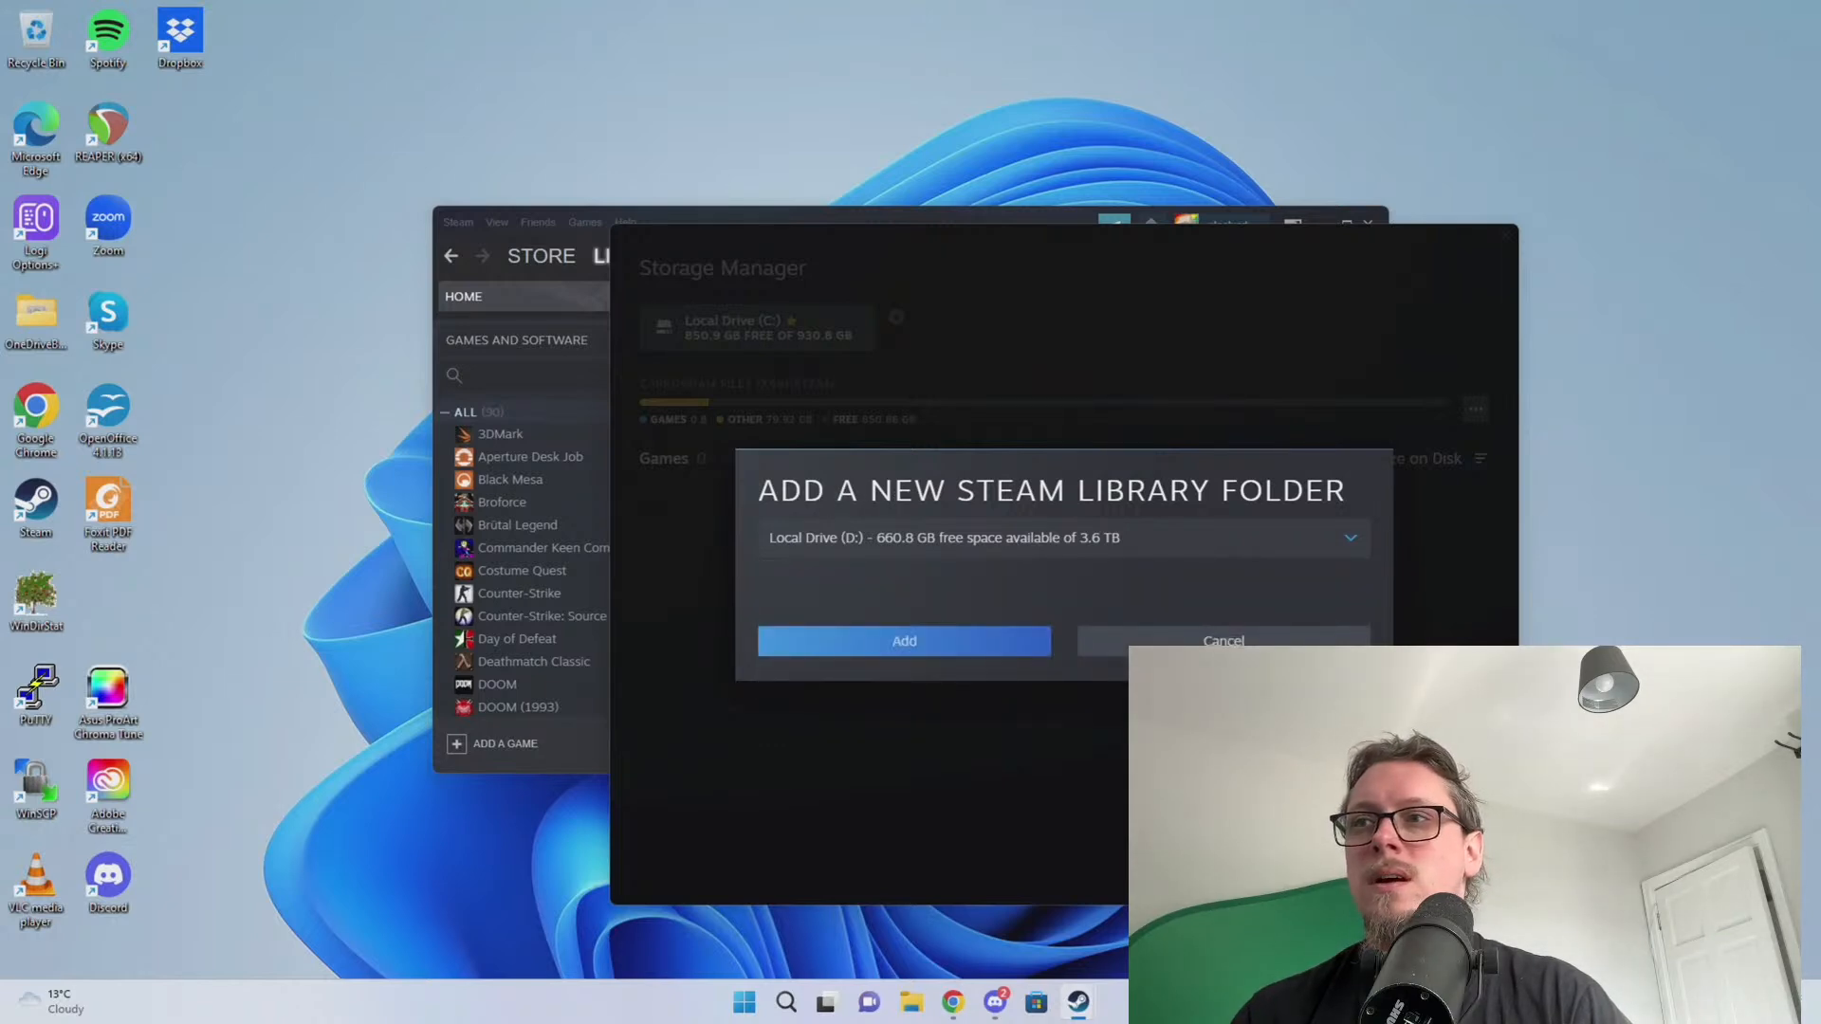
left_click(929, 640)
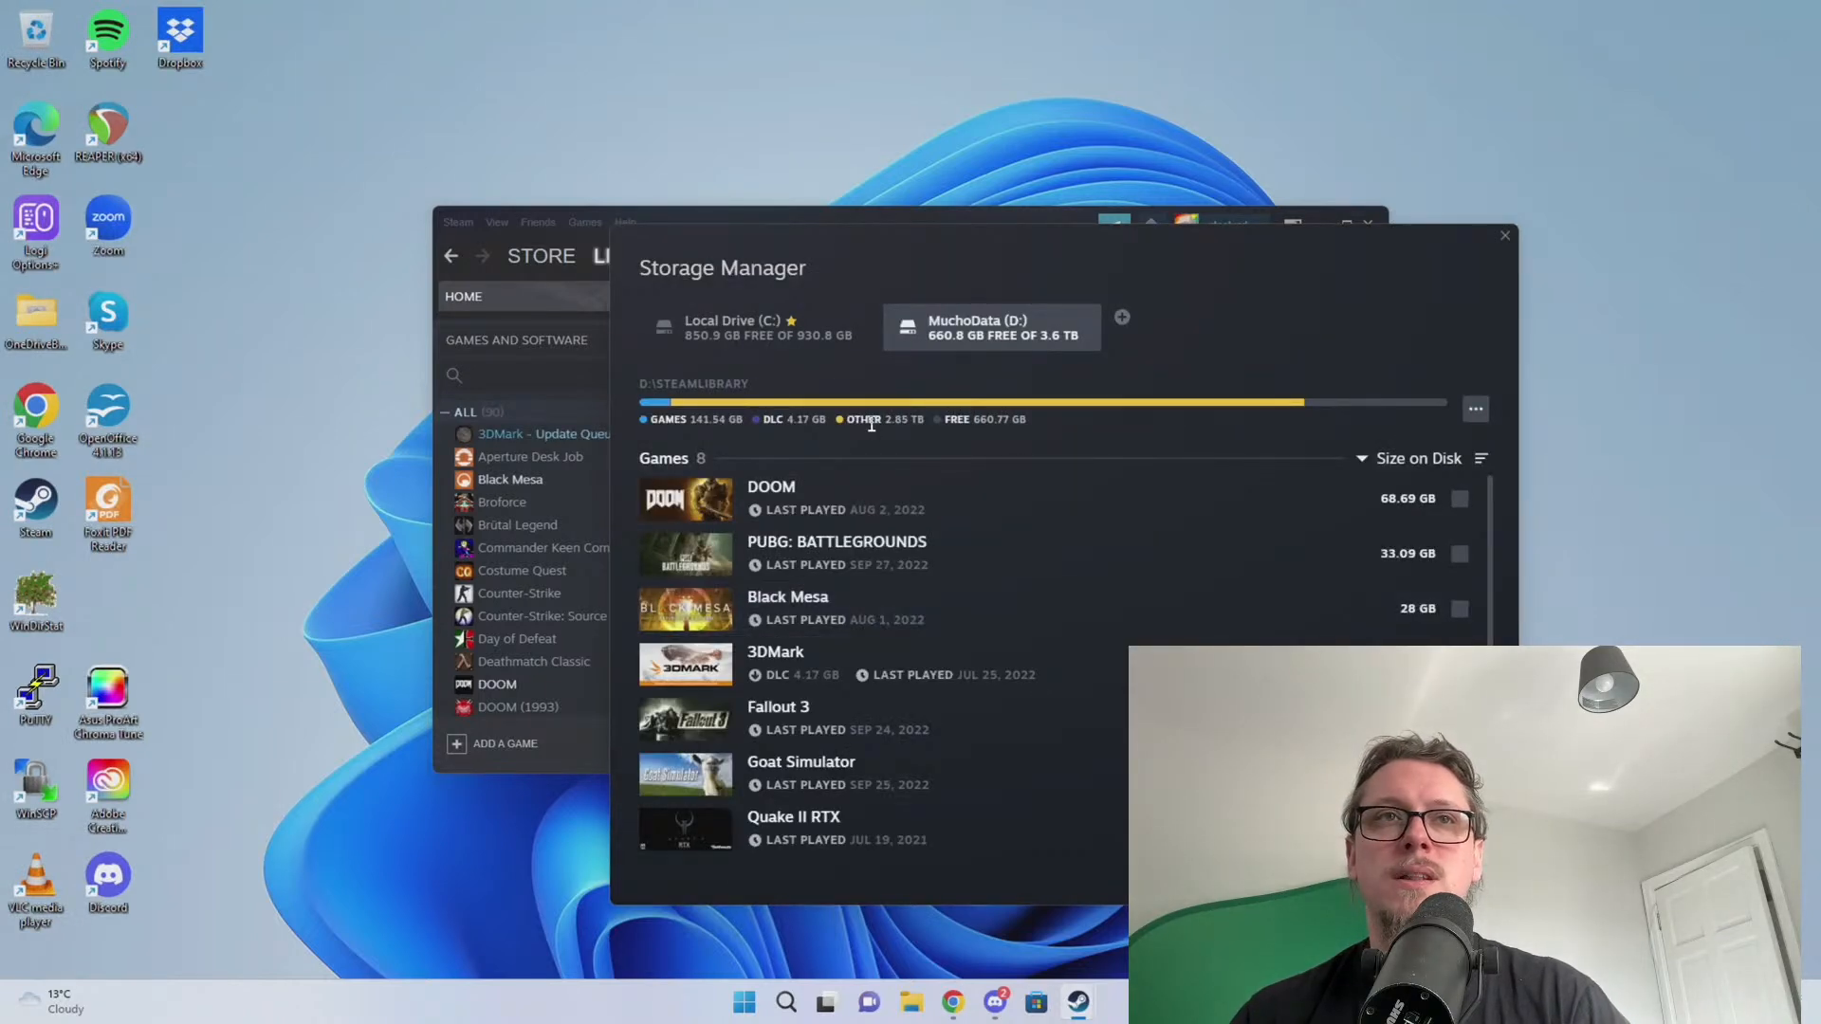
Compare the games stored on drive C: and MuchoData (D:), then close the Storage Manager
left_click(804, 326)
left_click(918, 330)
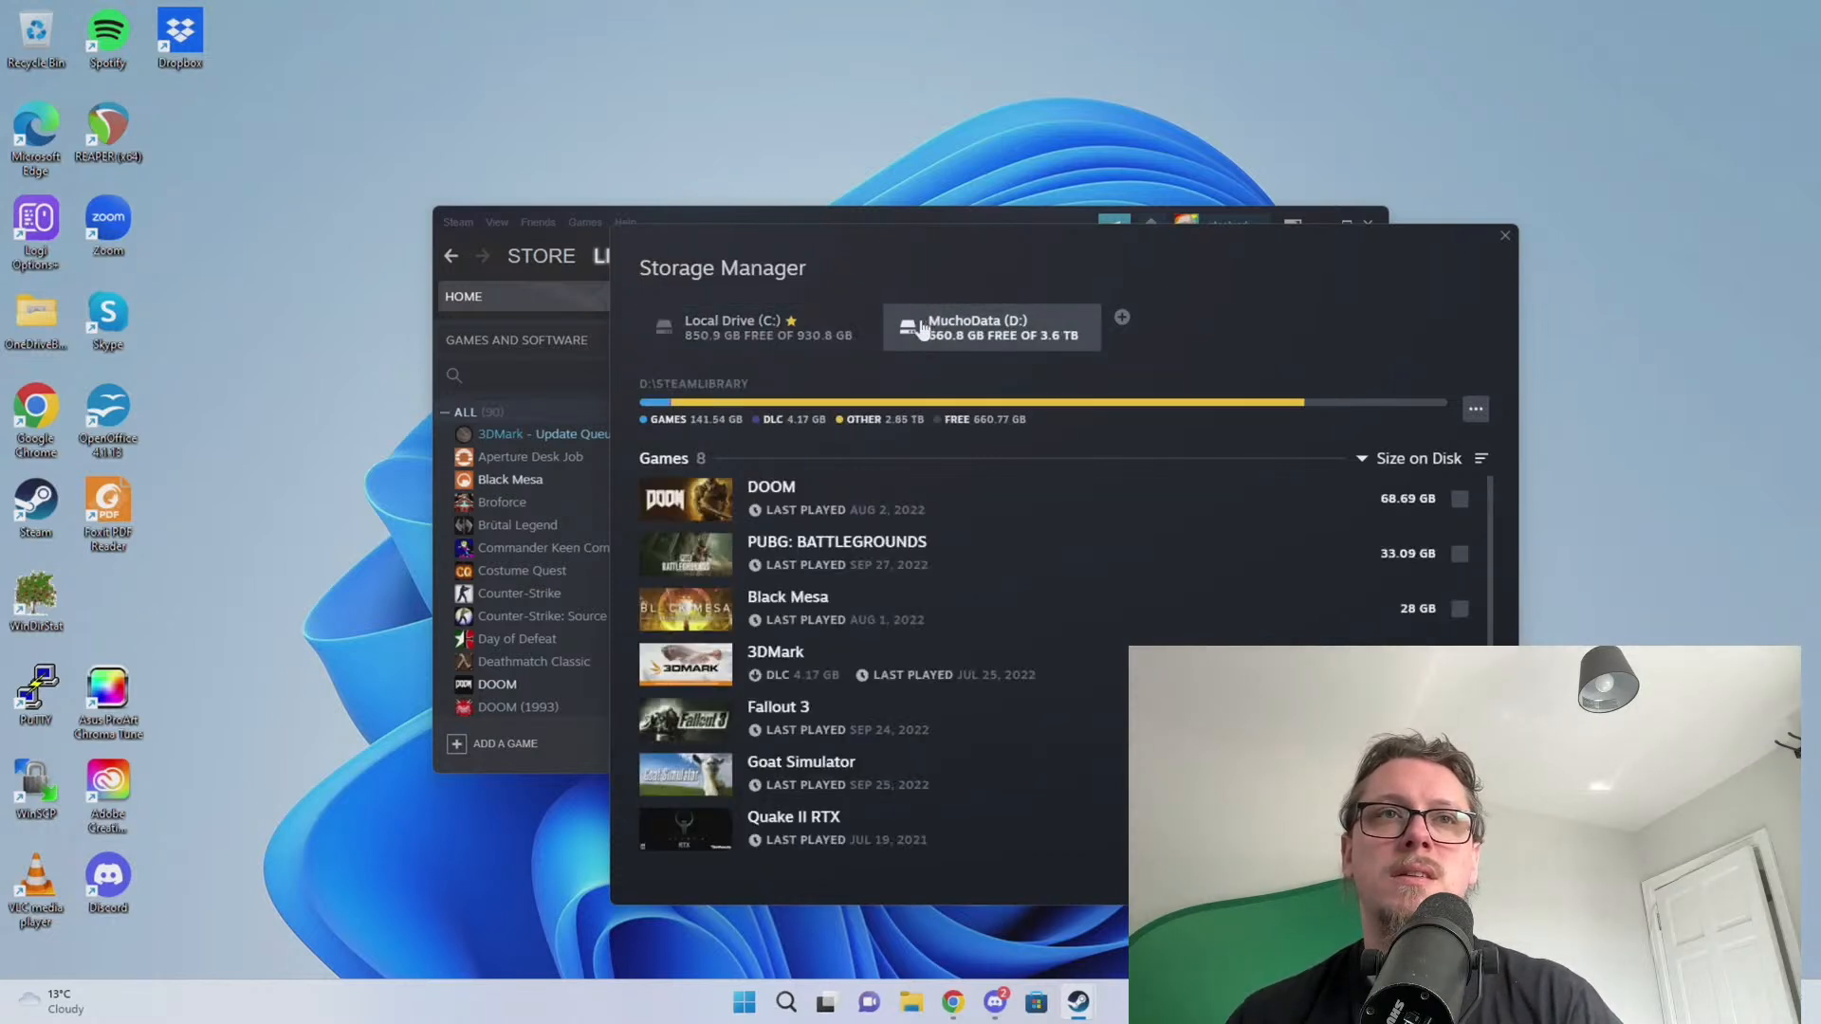
left_click(750, 340)
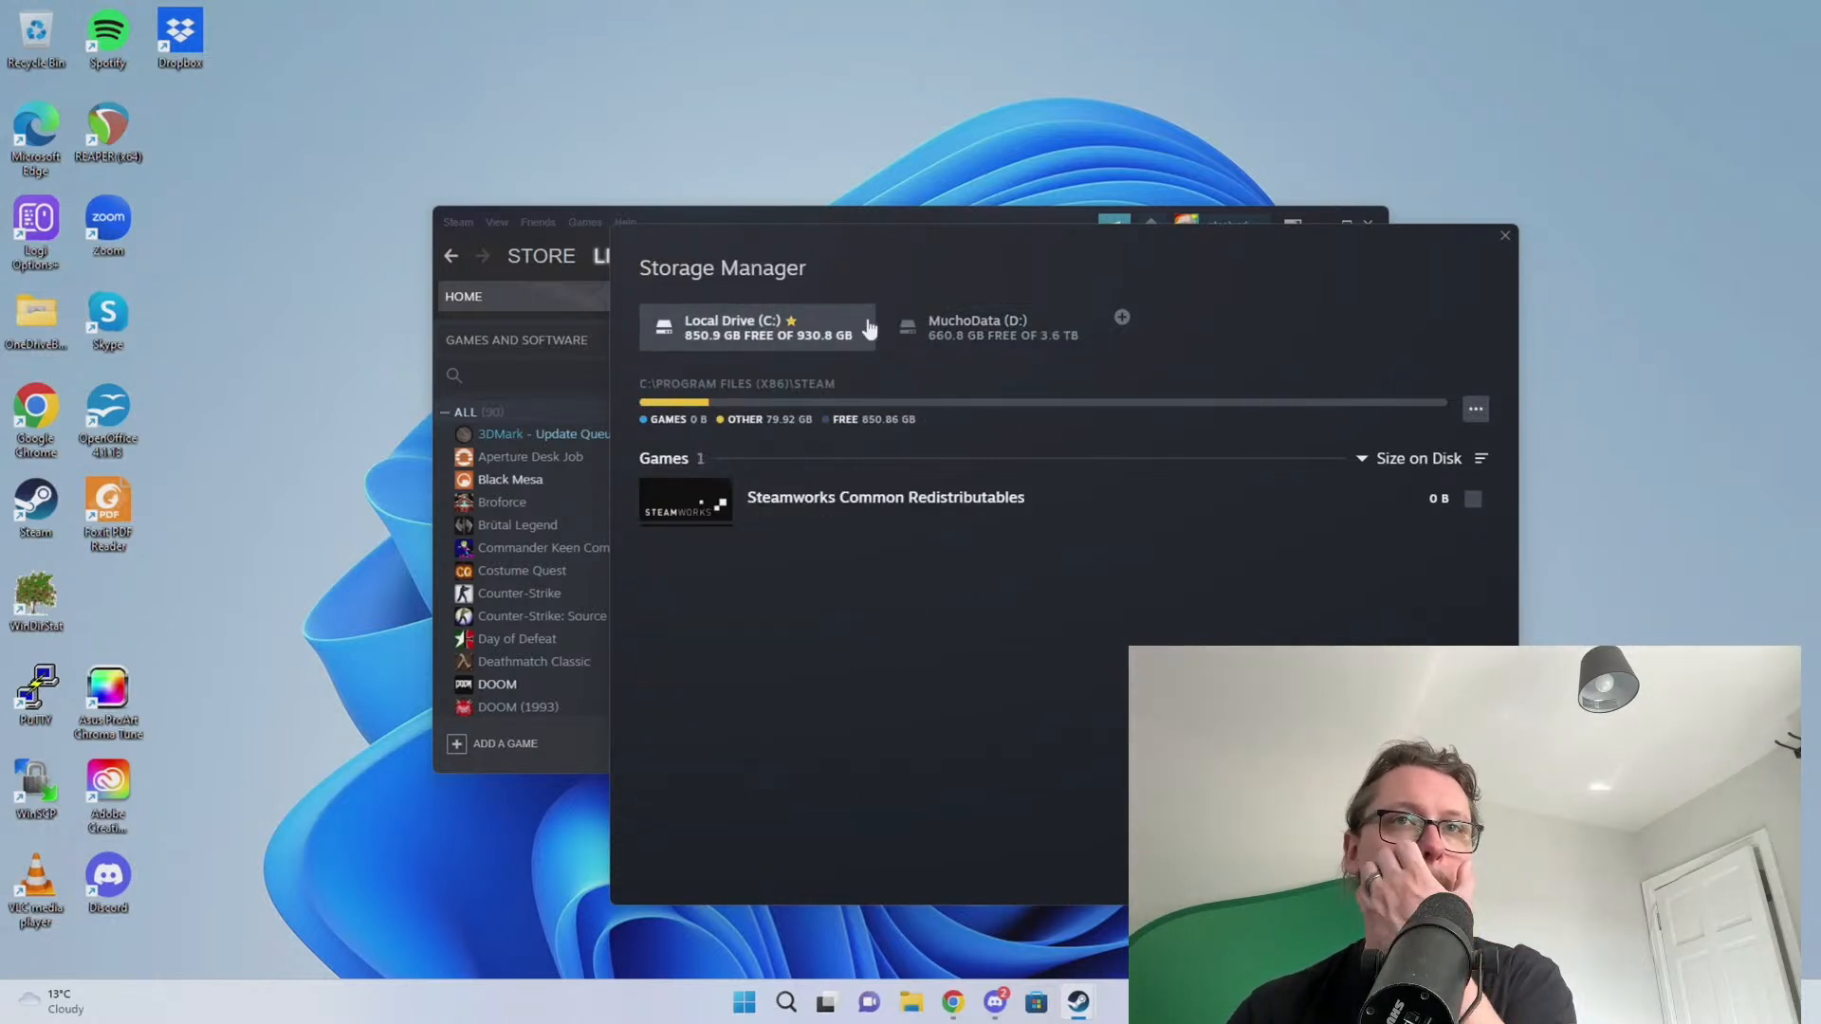
left_click(1476, 408)
left_click(793, 329)
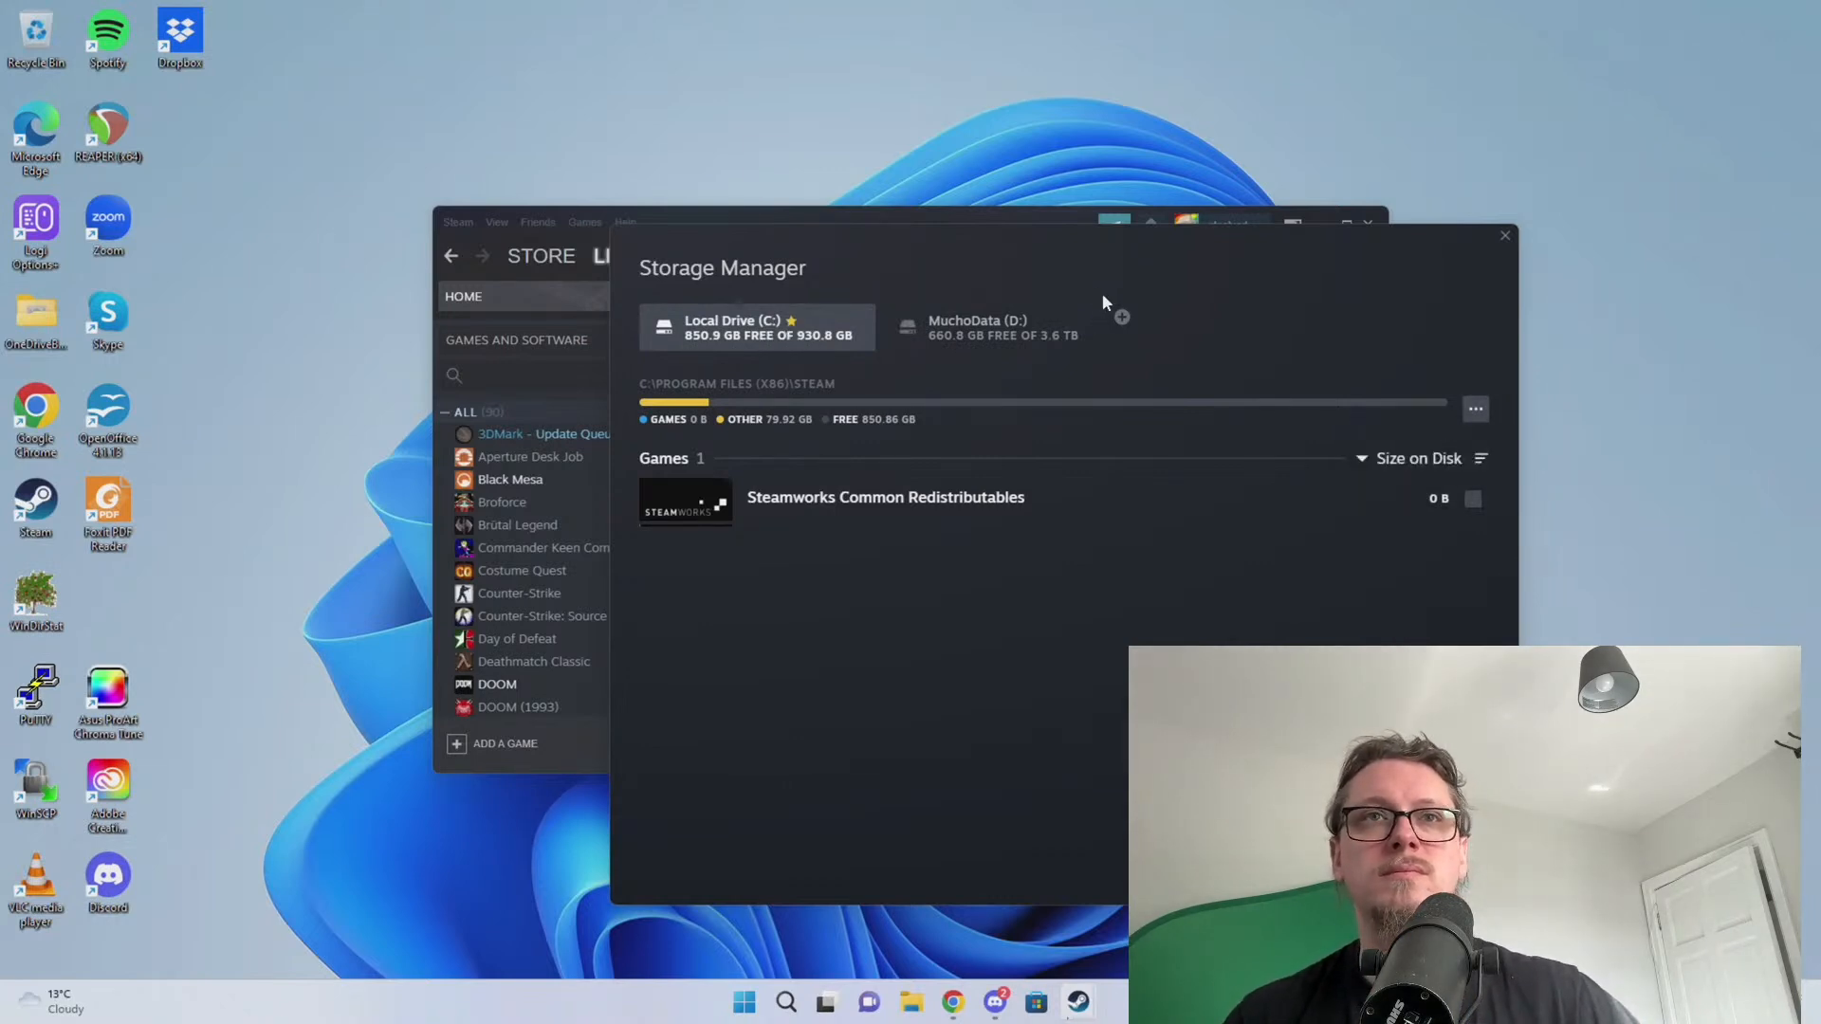
left_click(996, 327)
left_click(756, 334)
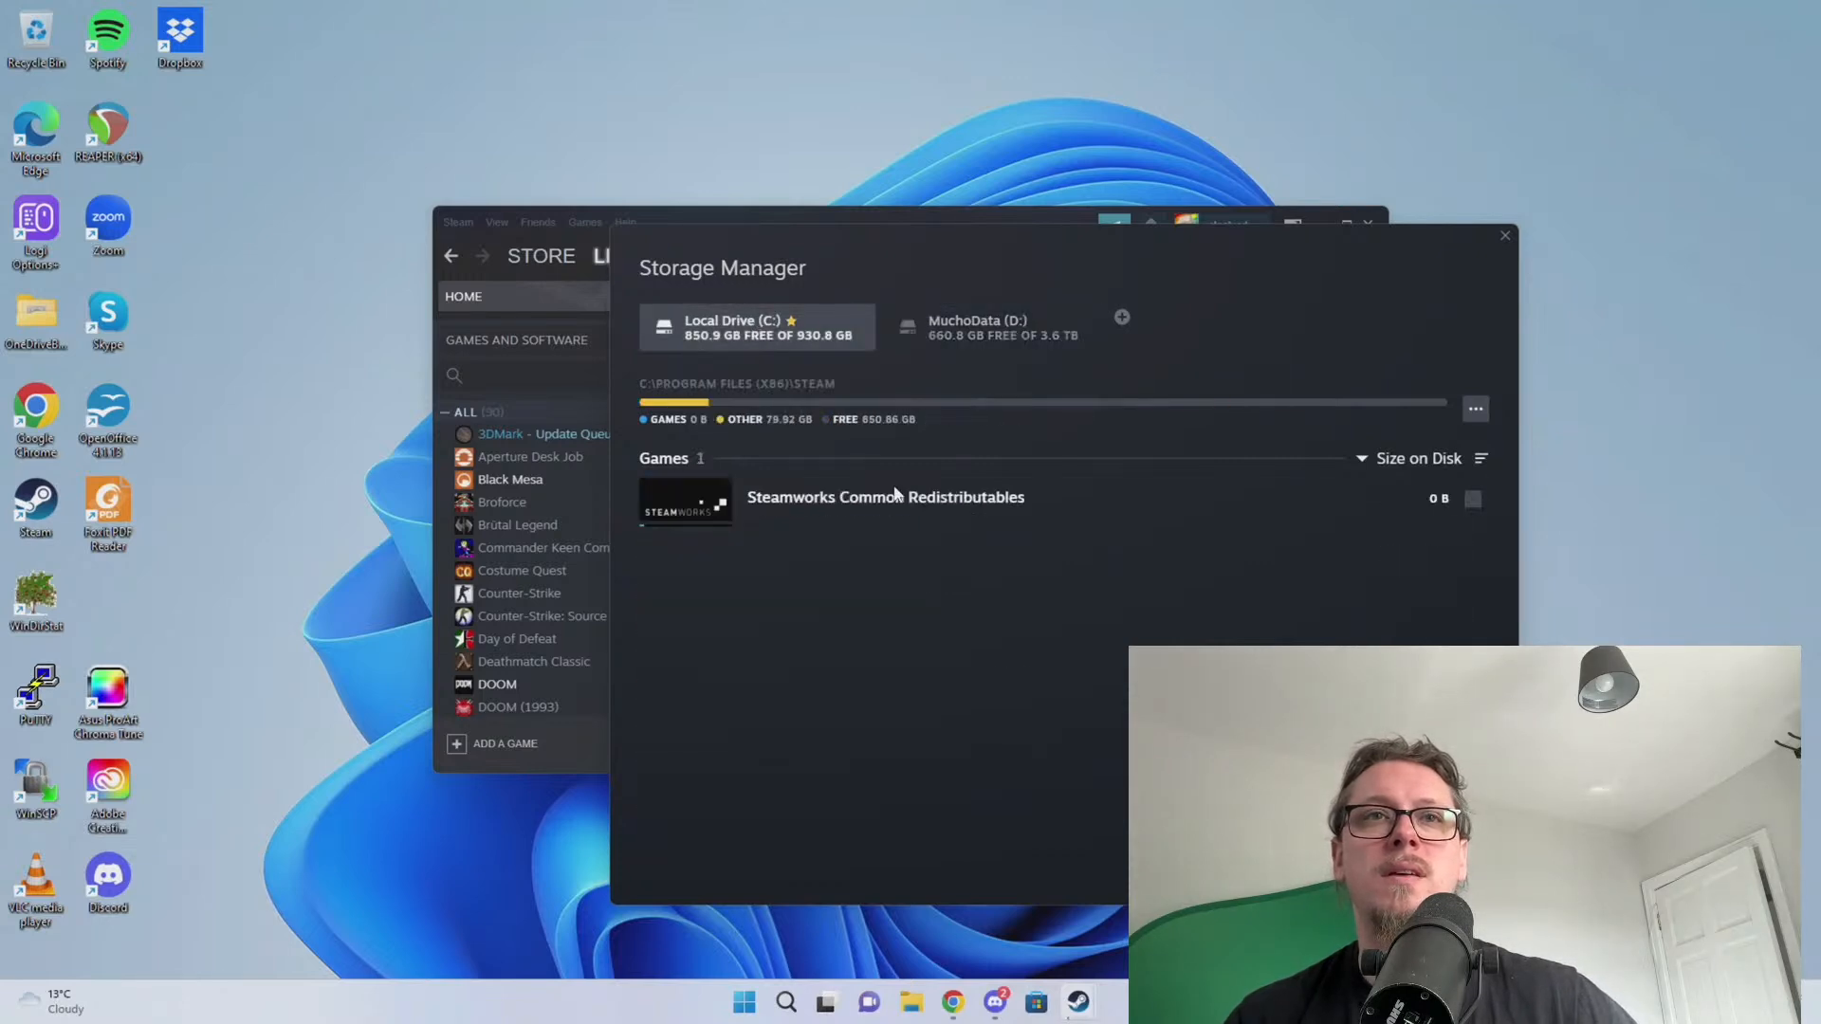
left_click(958, 342)
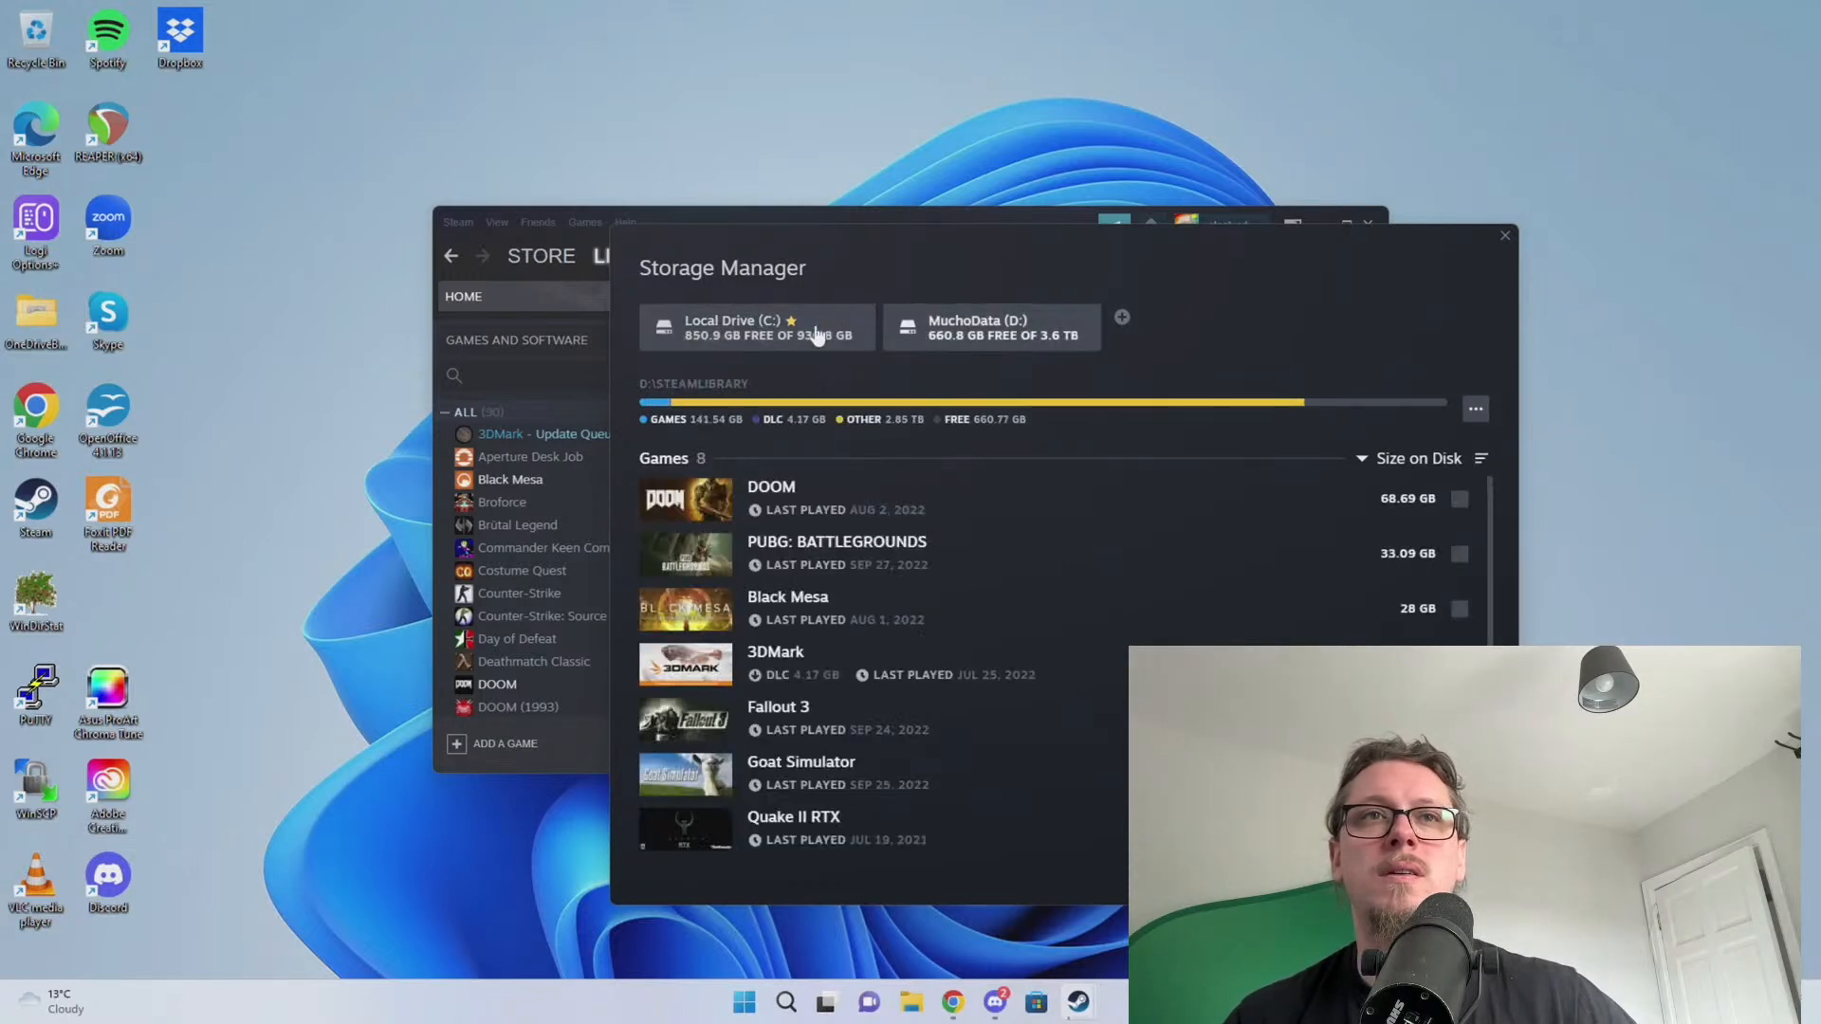
left_click(816, 334)
key("Escape")
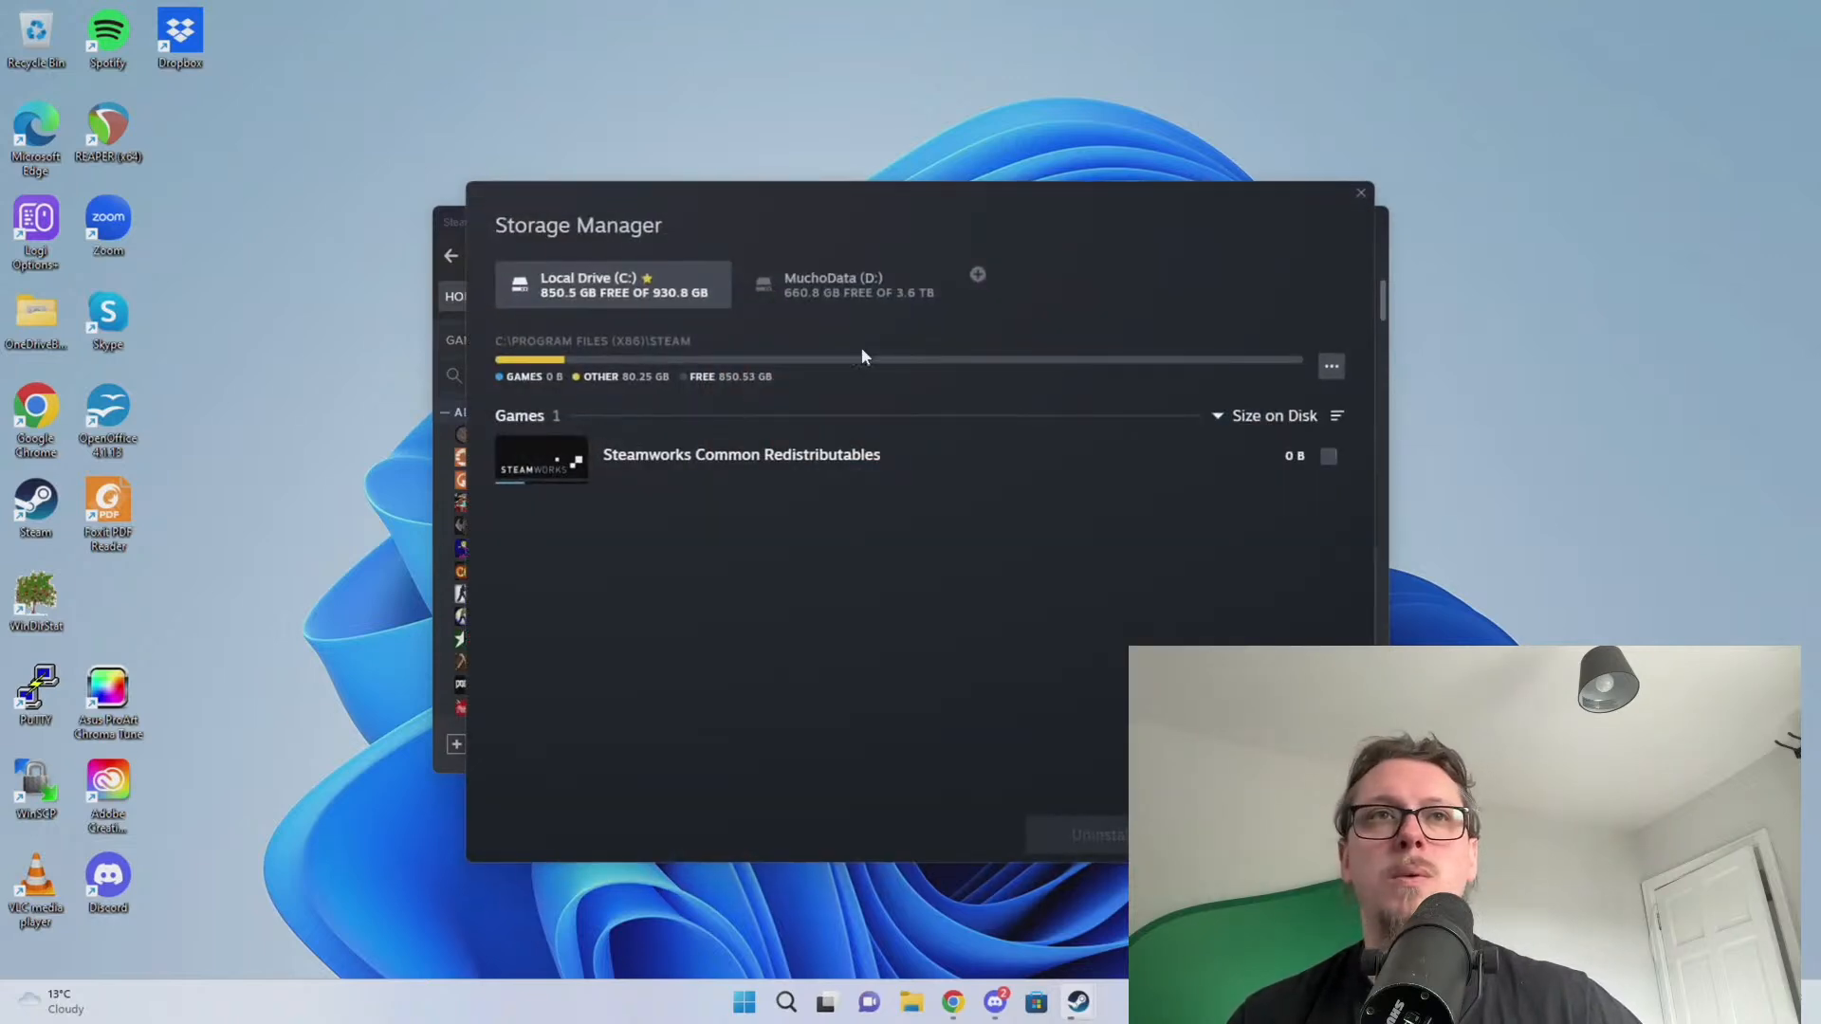
Make MuchoData (D:) Steam's default install drive and move the Storage Manager aside
left_click(847, 284)
left_click_drag(856, 277, 599, 283)
left_click(599, 282)
left_click(844, 286)
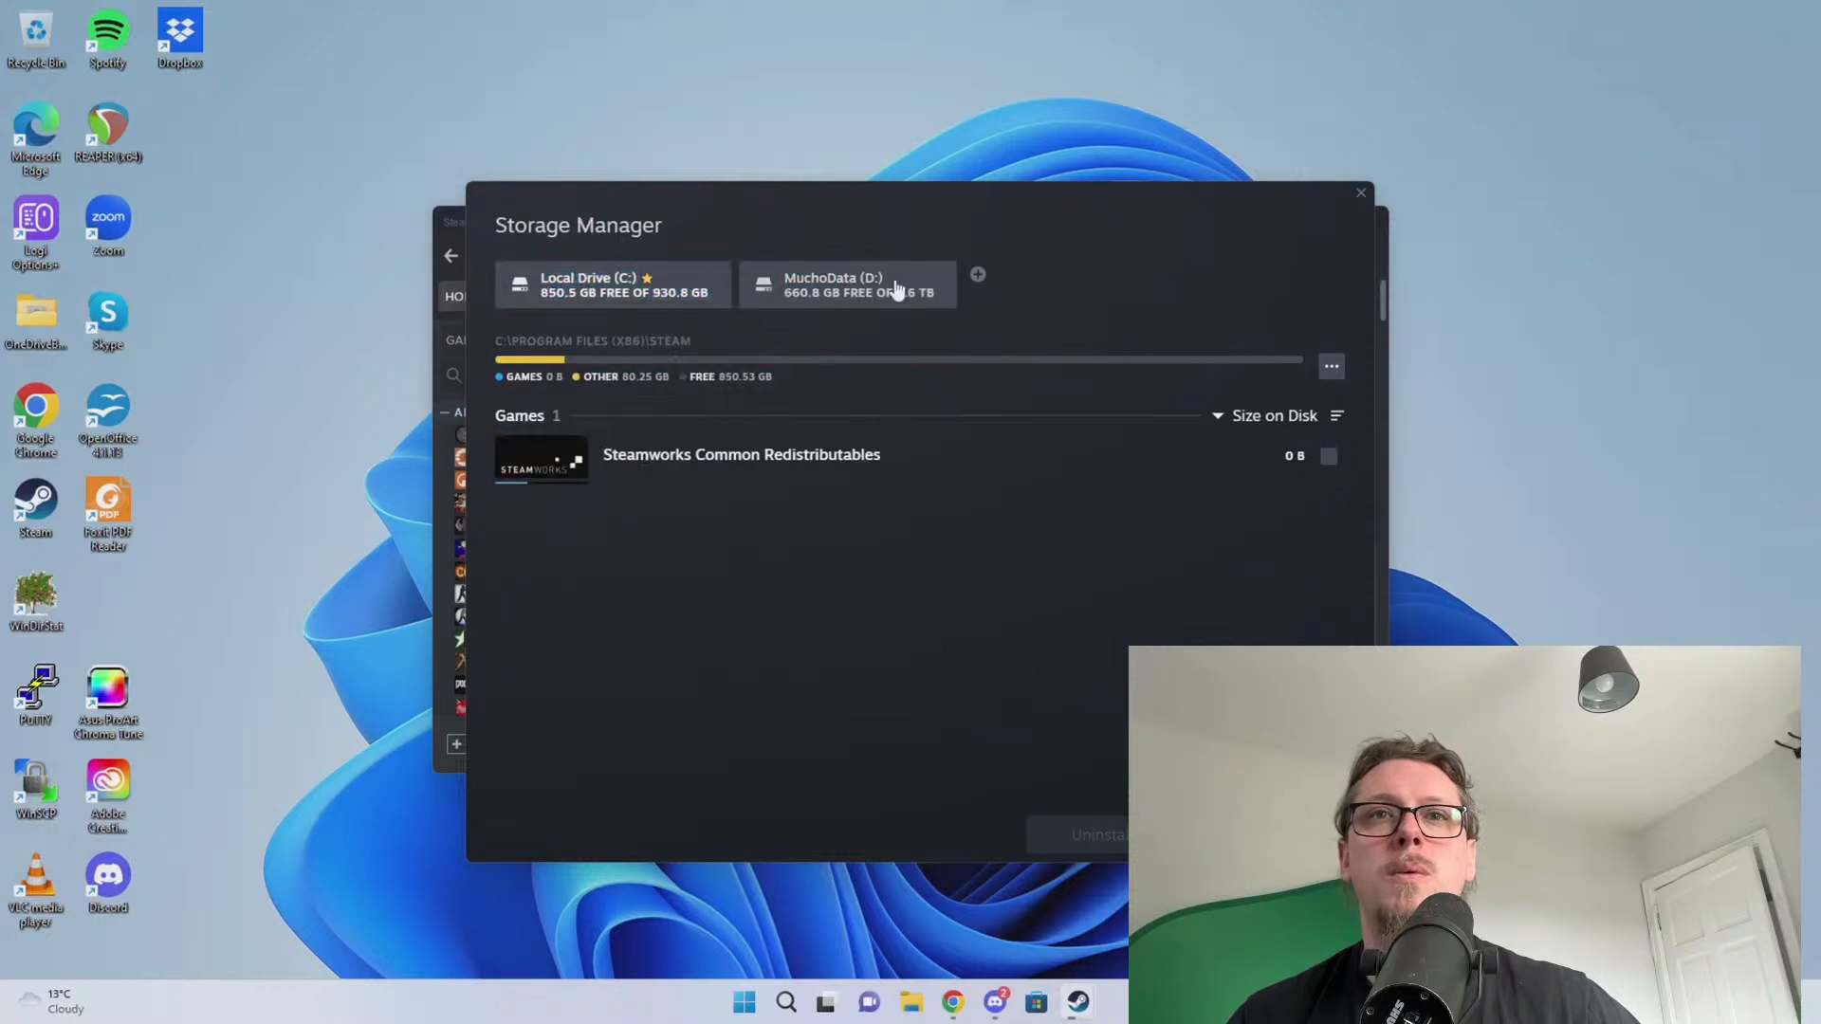
left_click(1331, 366)
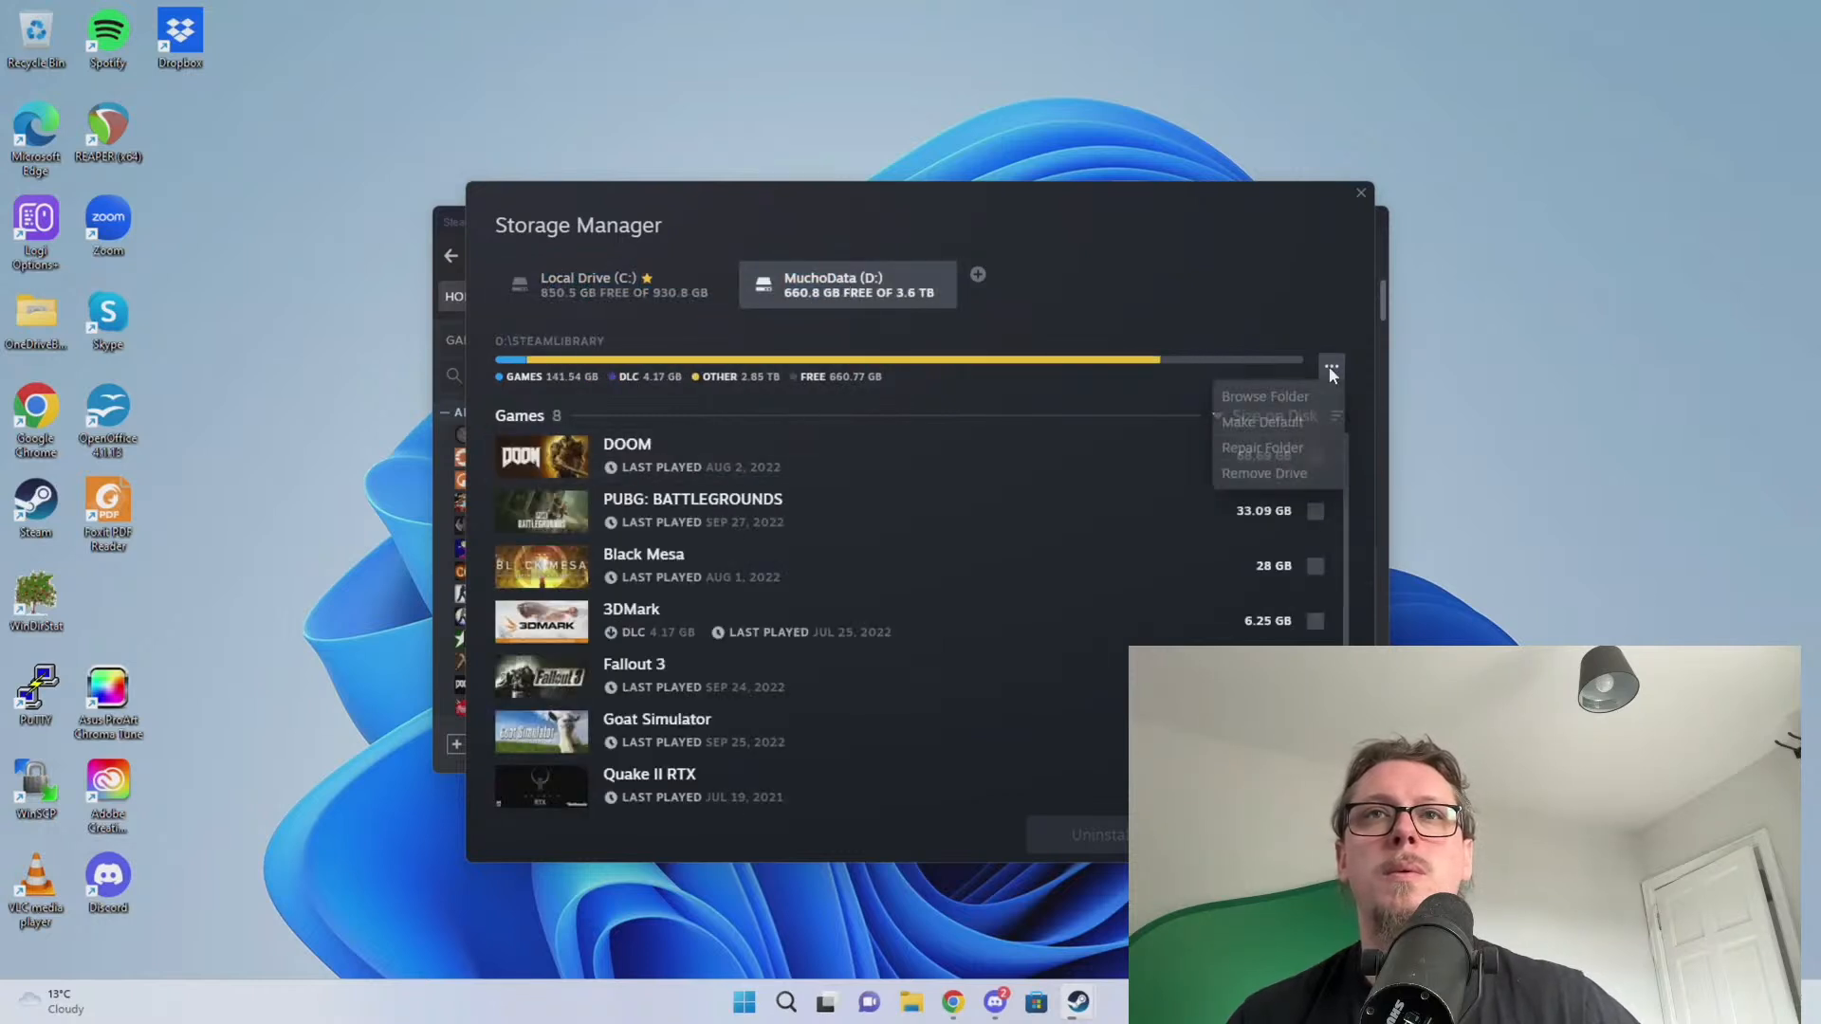
left_click(1255, 421)
left_click(652, 288)
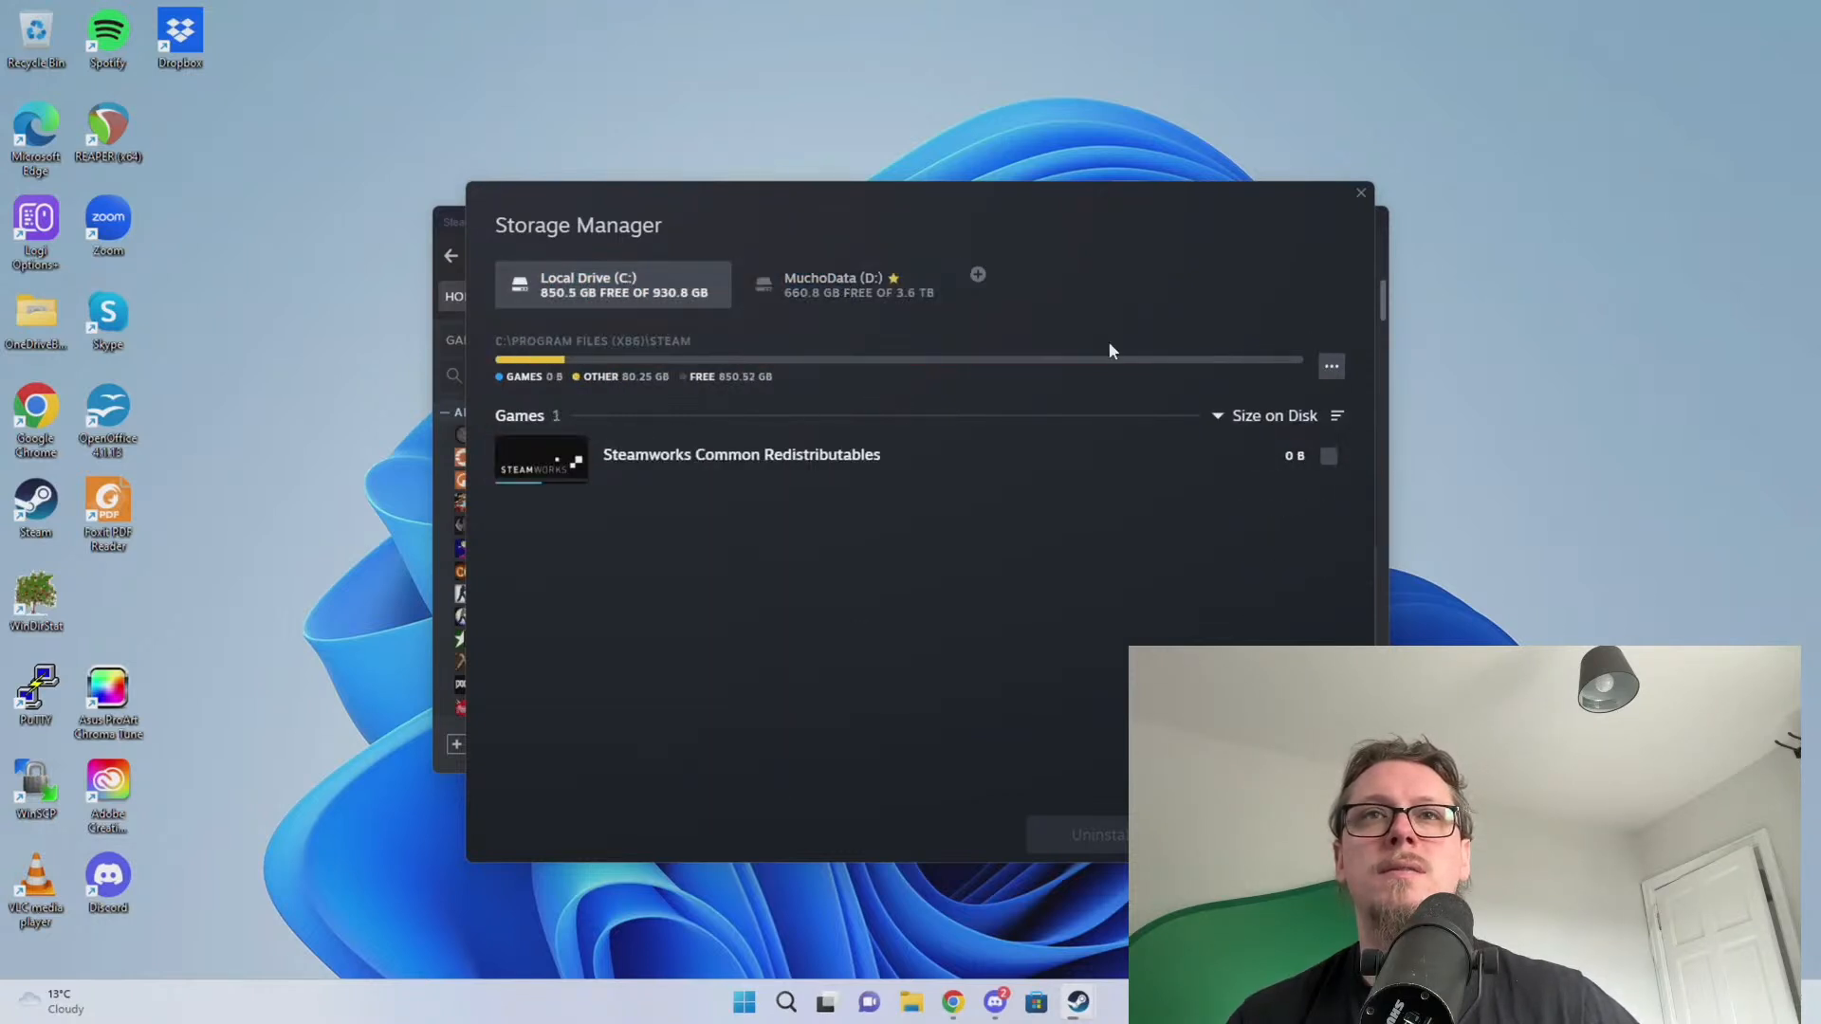
left_click(1331, 366)
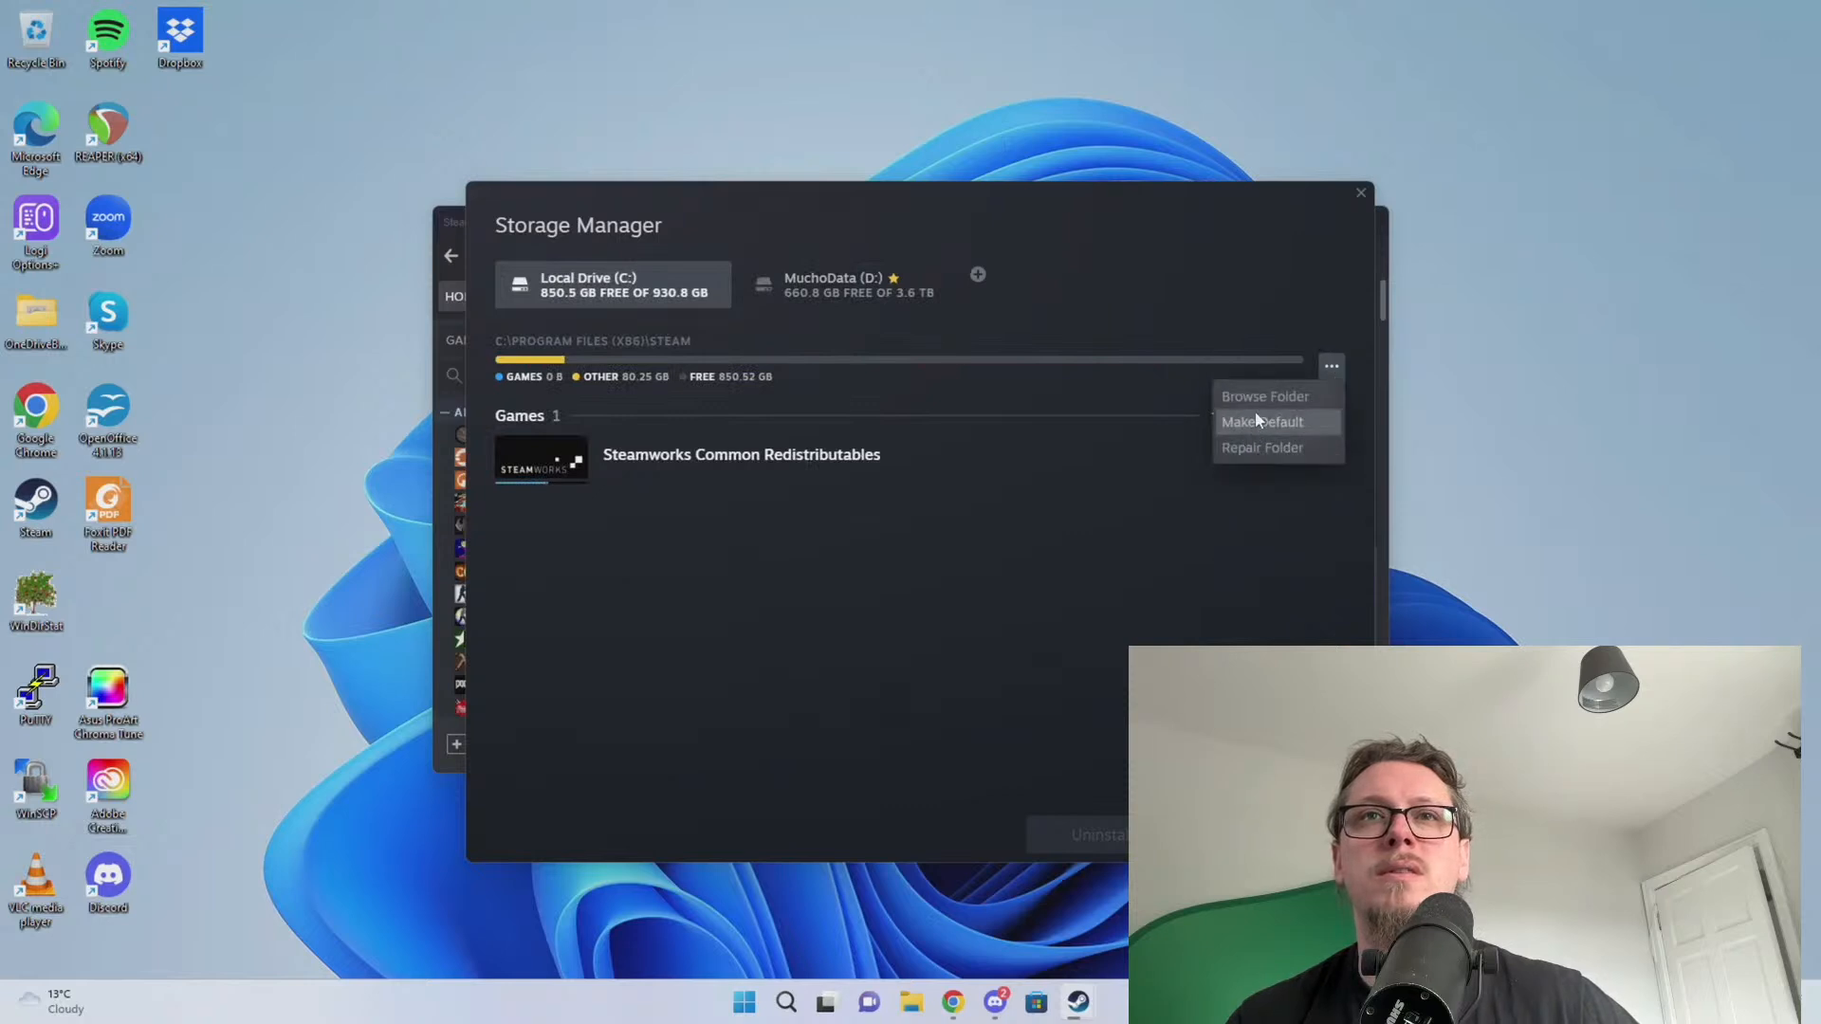
left_click(845, 250)
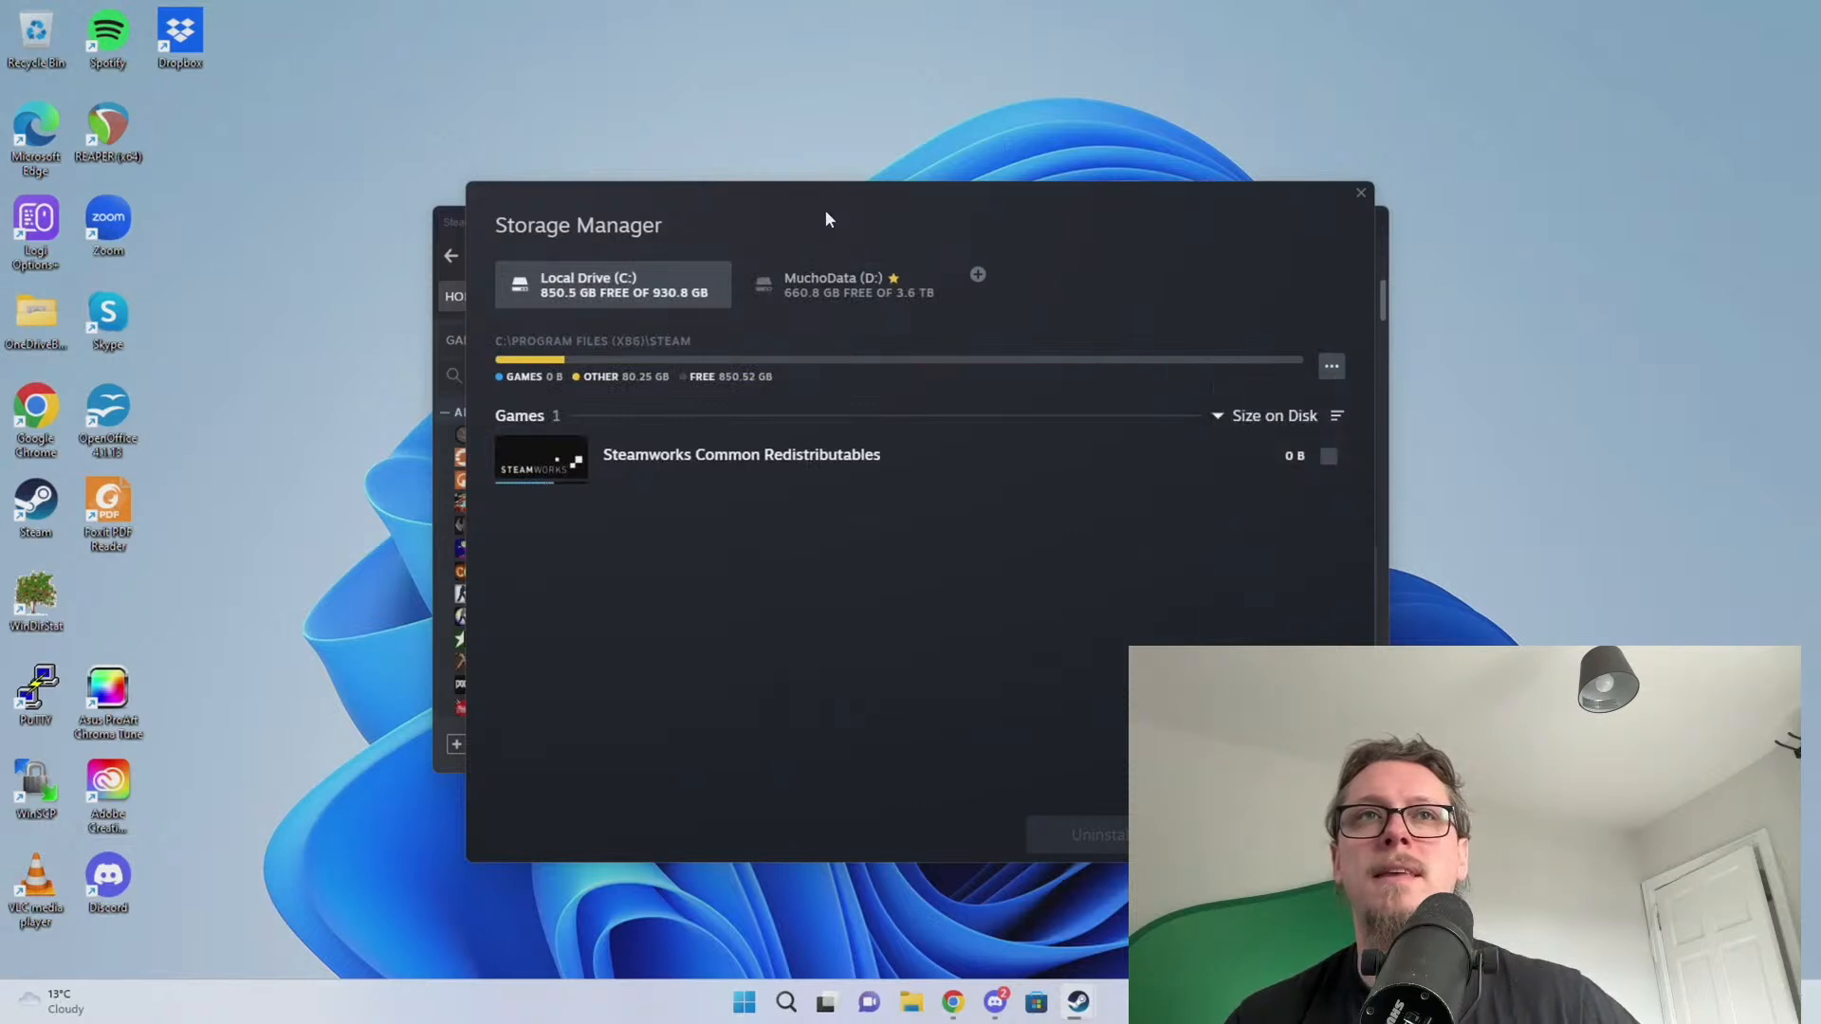
left_click_drag(825, 219, 1820, 237)
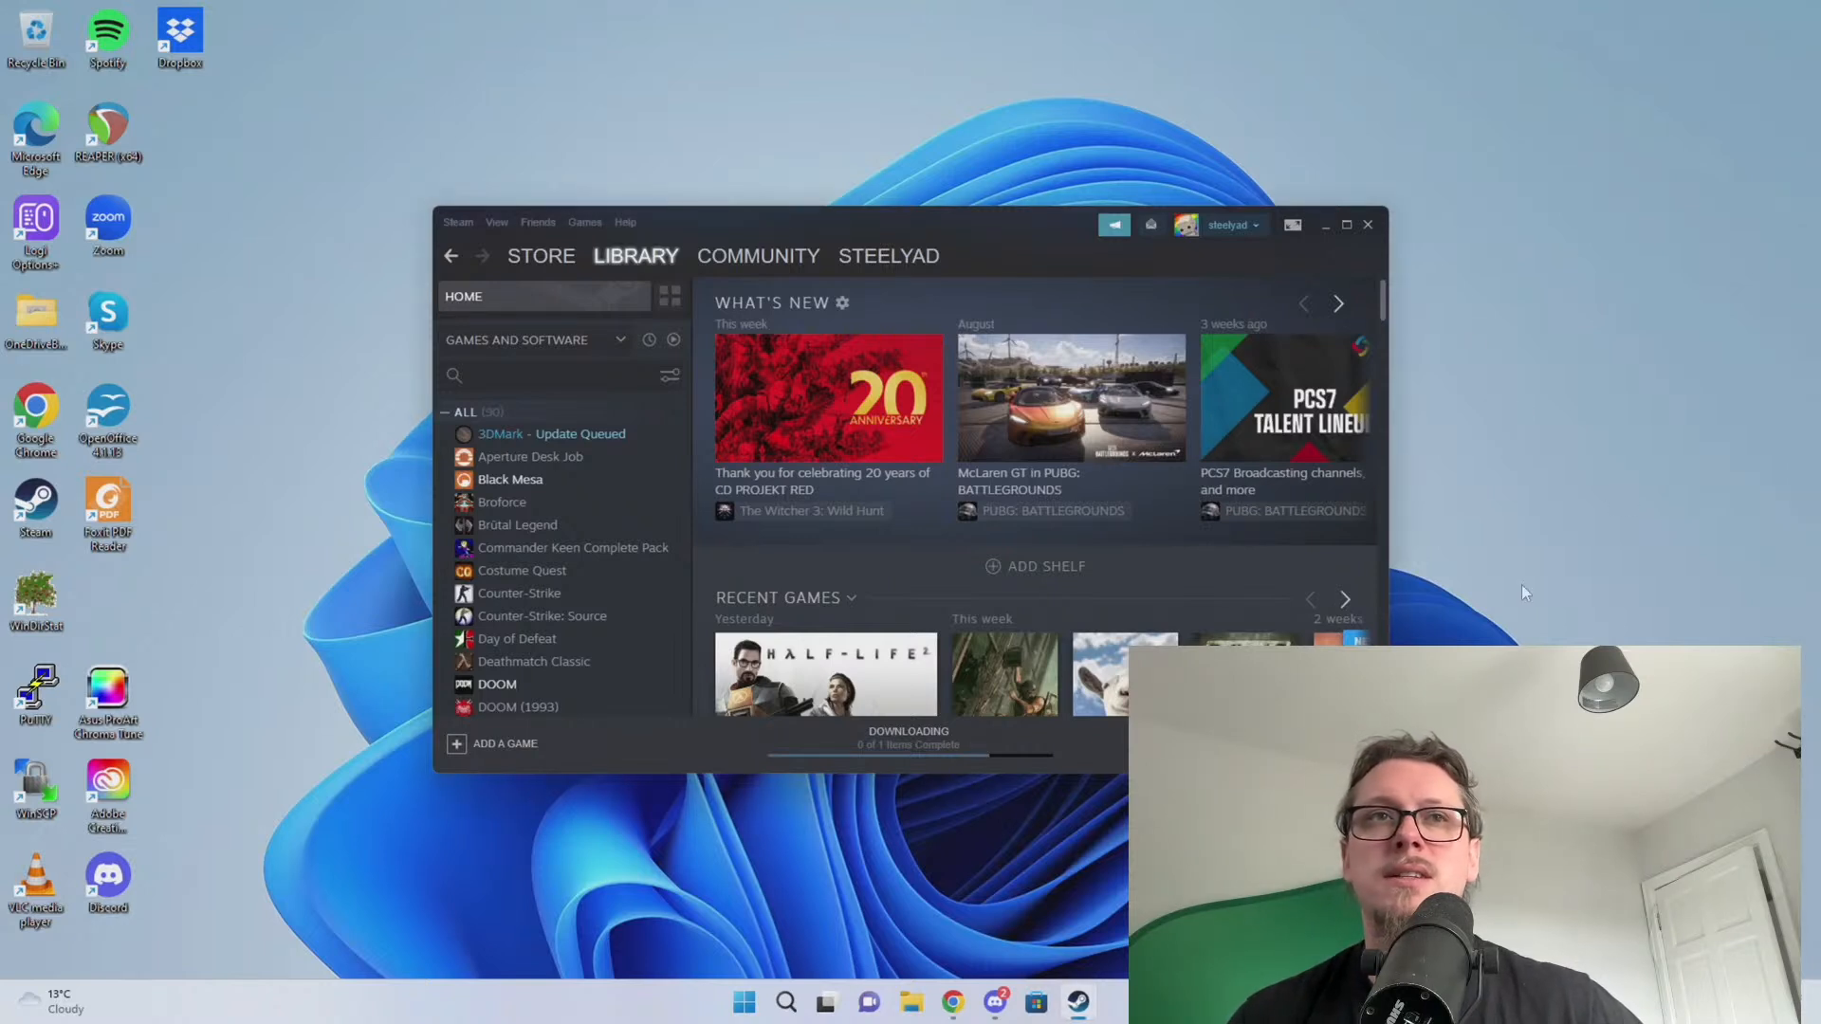
Close Steam, close the PC backup banner in Dropbox's tray panel, and drag Discord on screen
scroll(605, 500, "down", 15)
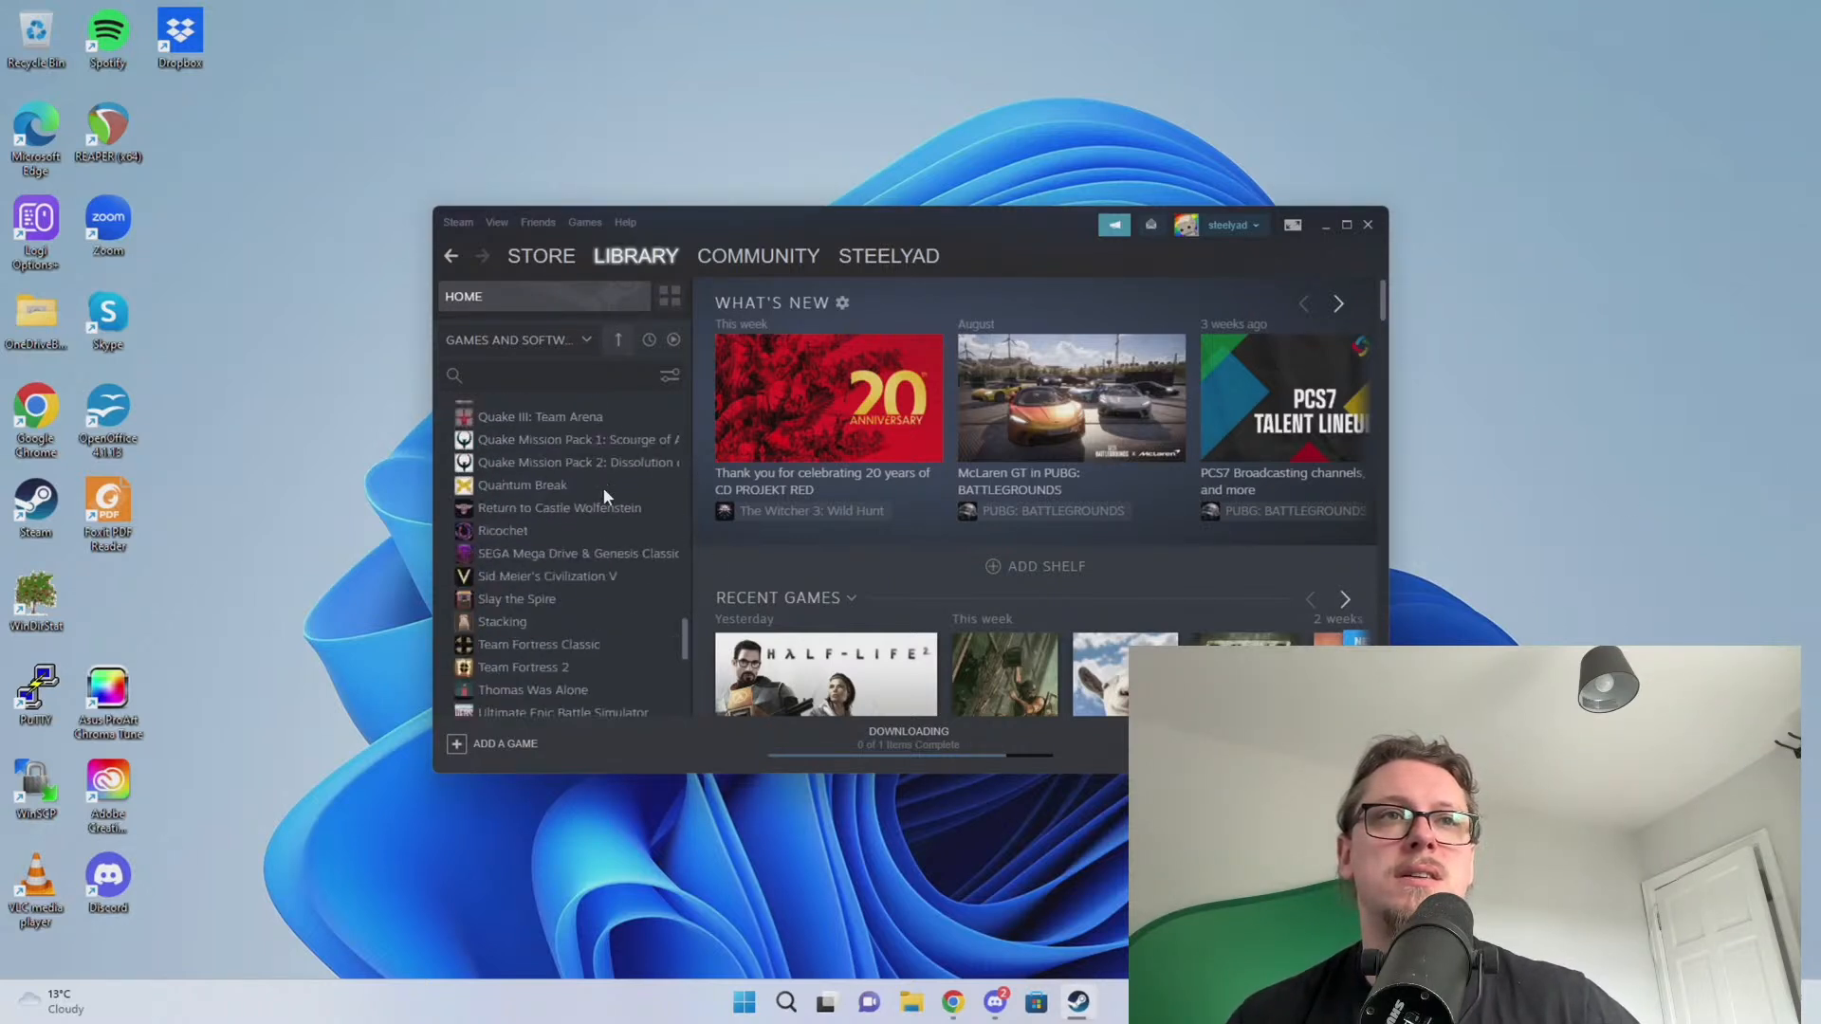
scroll(541, 531, "up", 15)
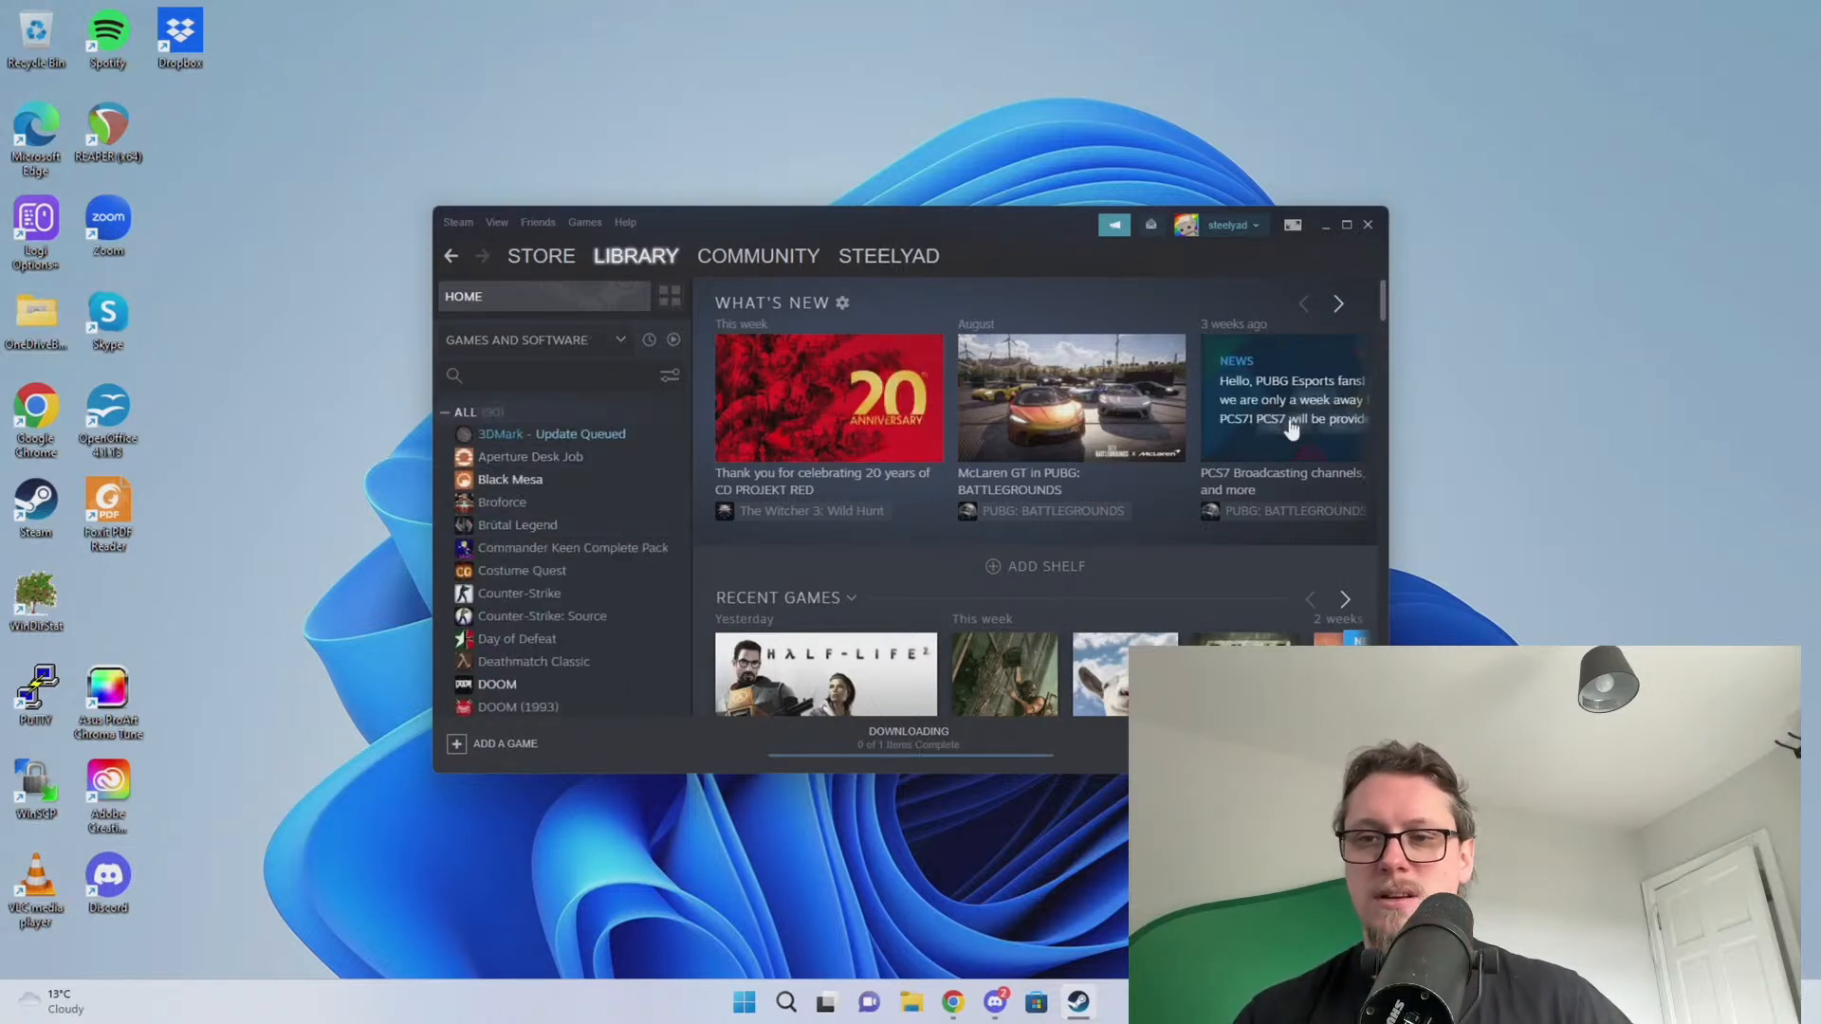
left_click(1368, 227)
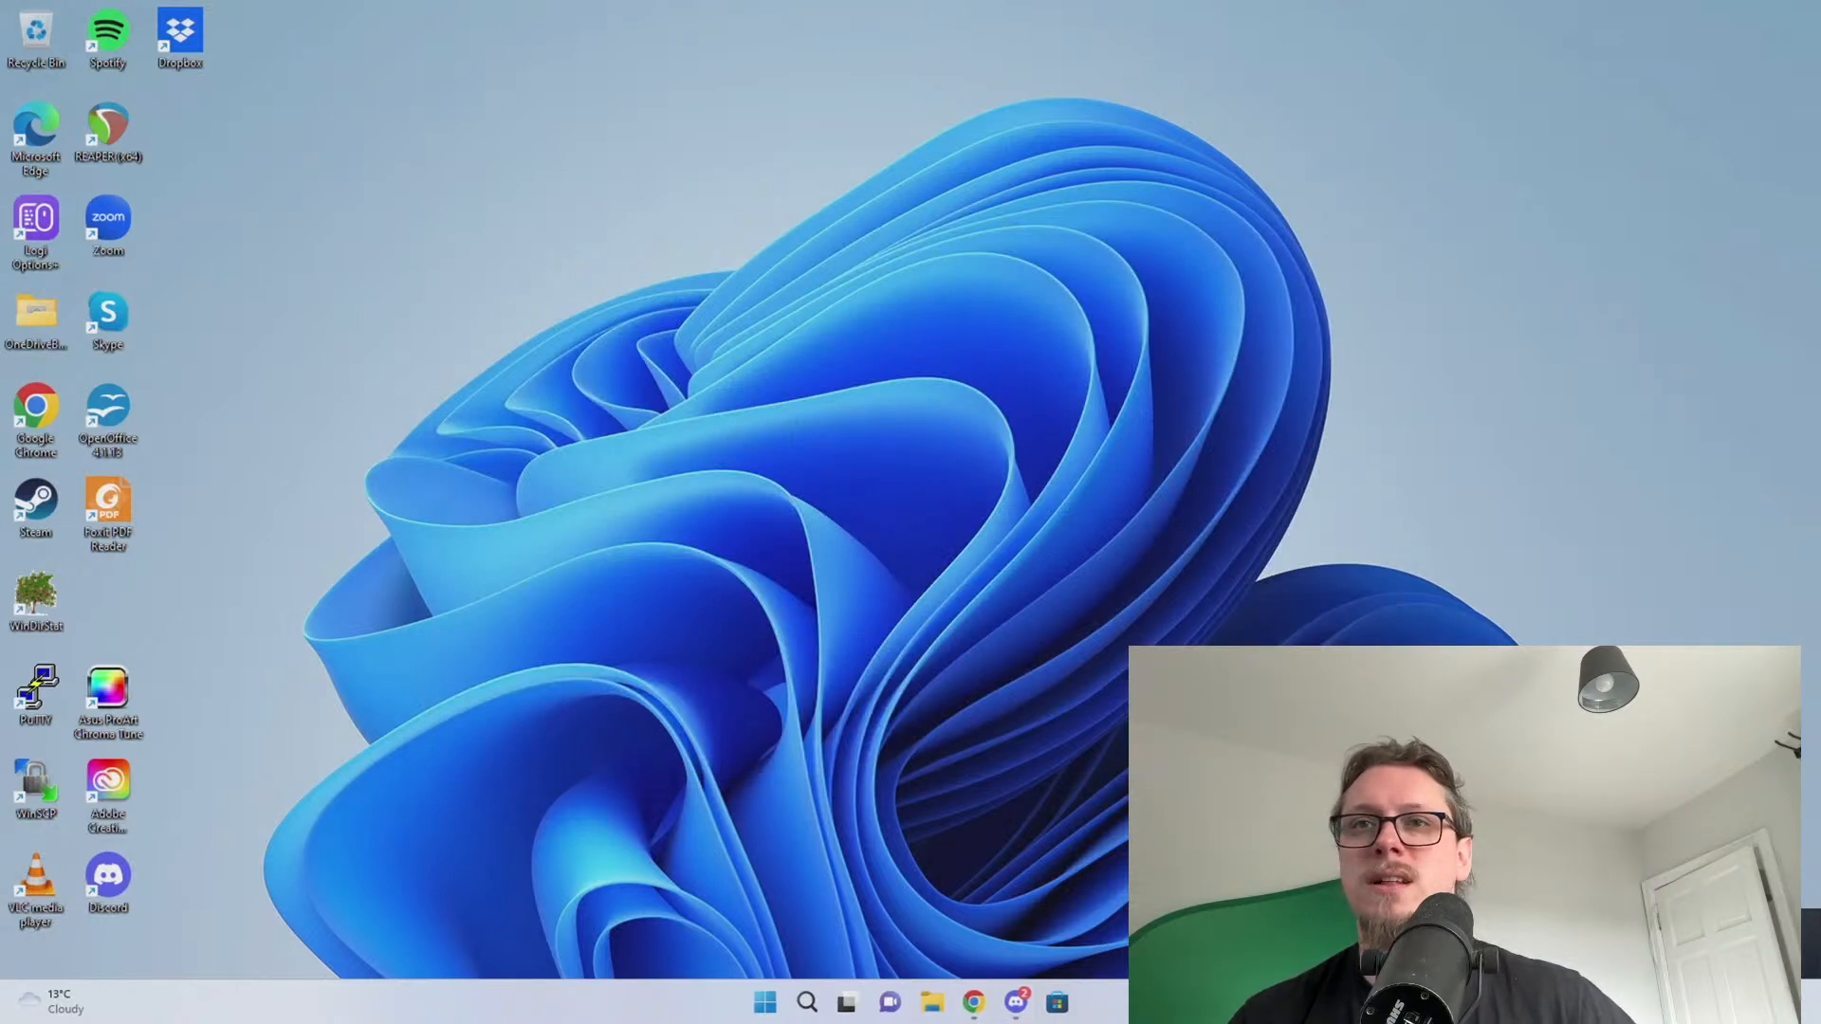
left_click(1613, 910)
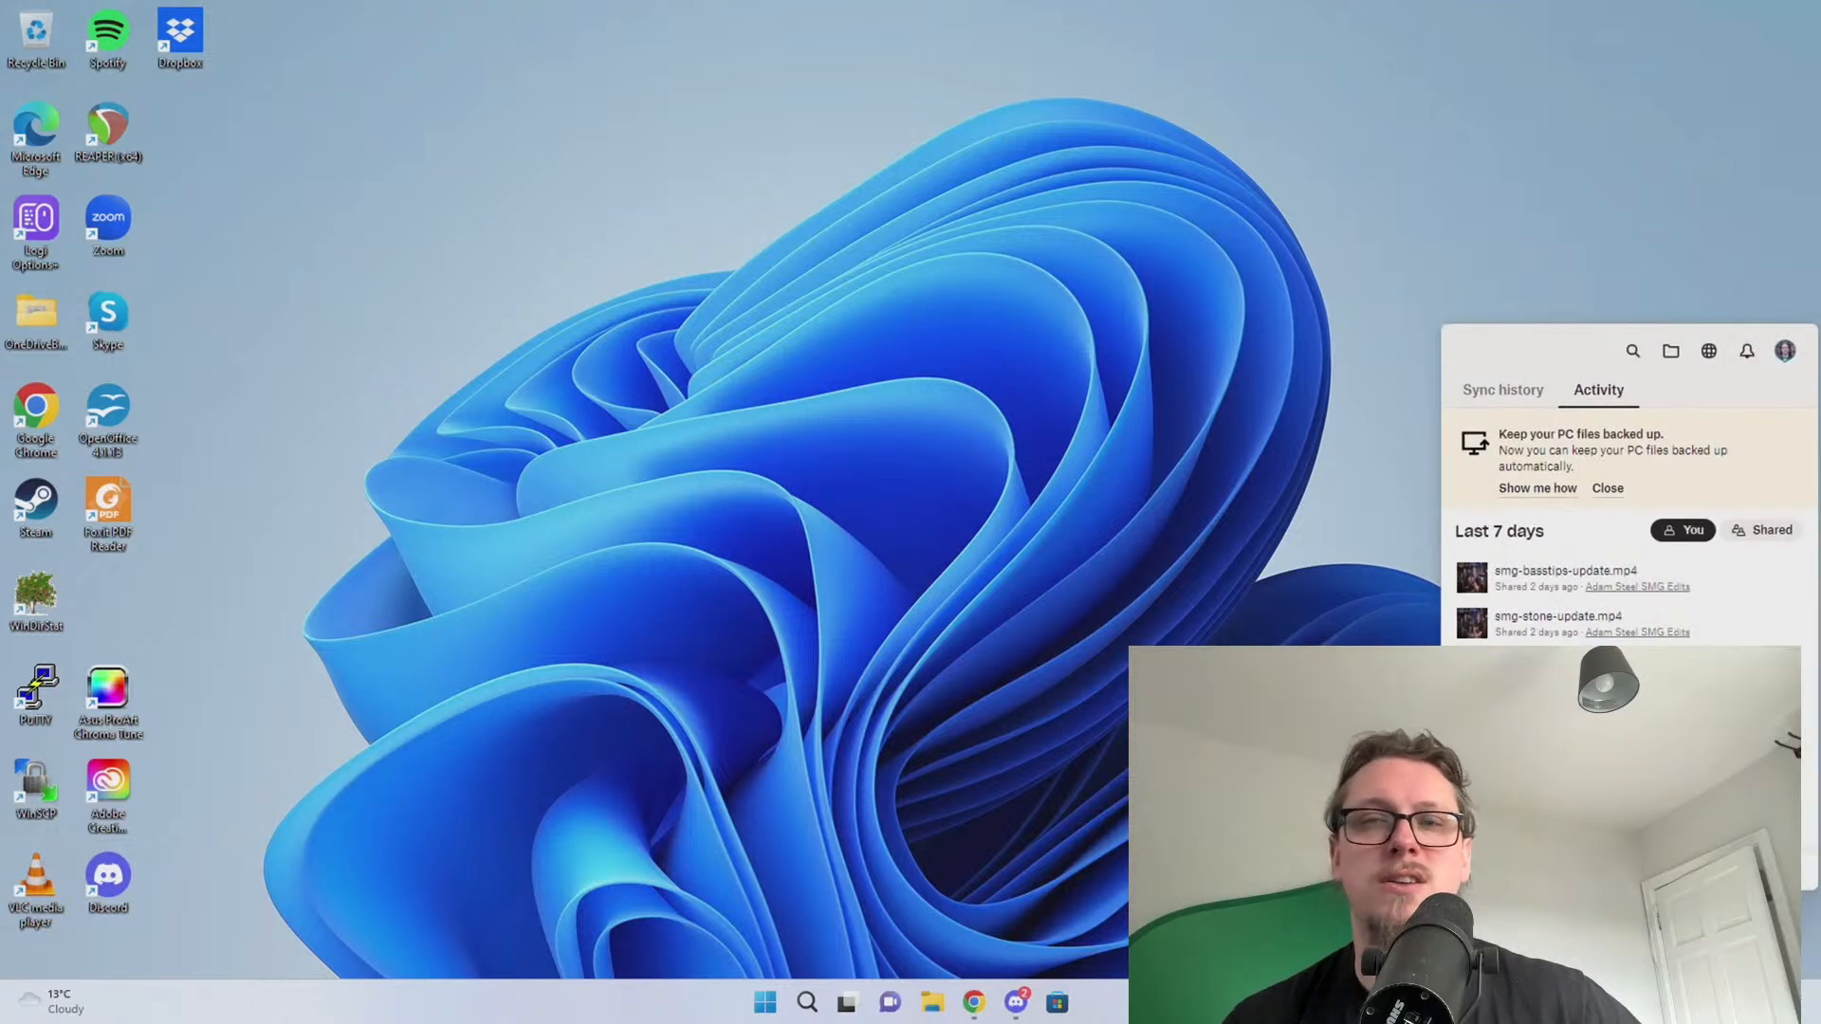
left_click(1607, 490)
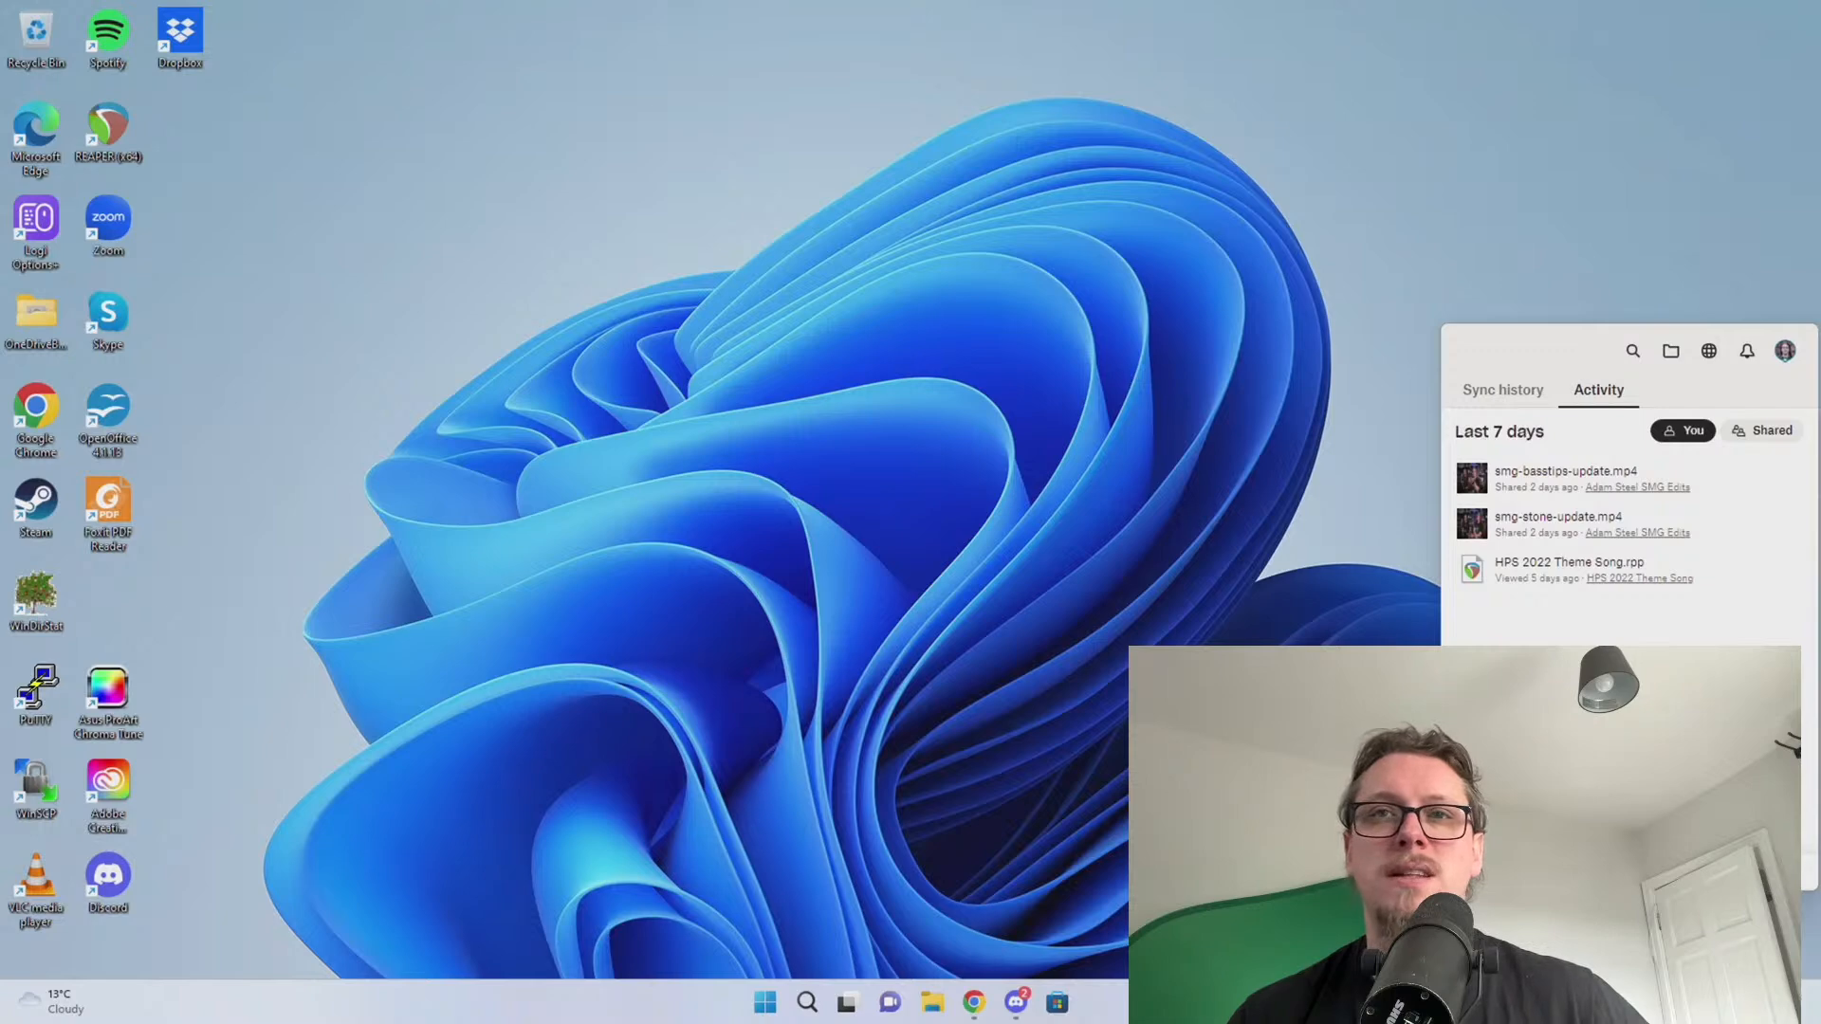
left_click_drag(1820, 131, 588, 188)
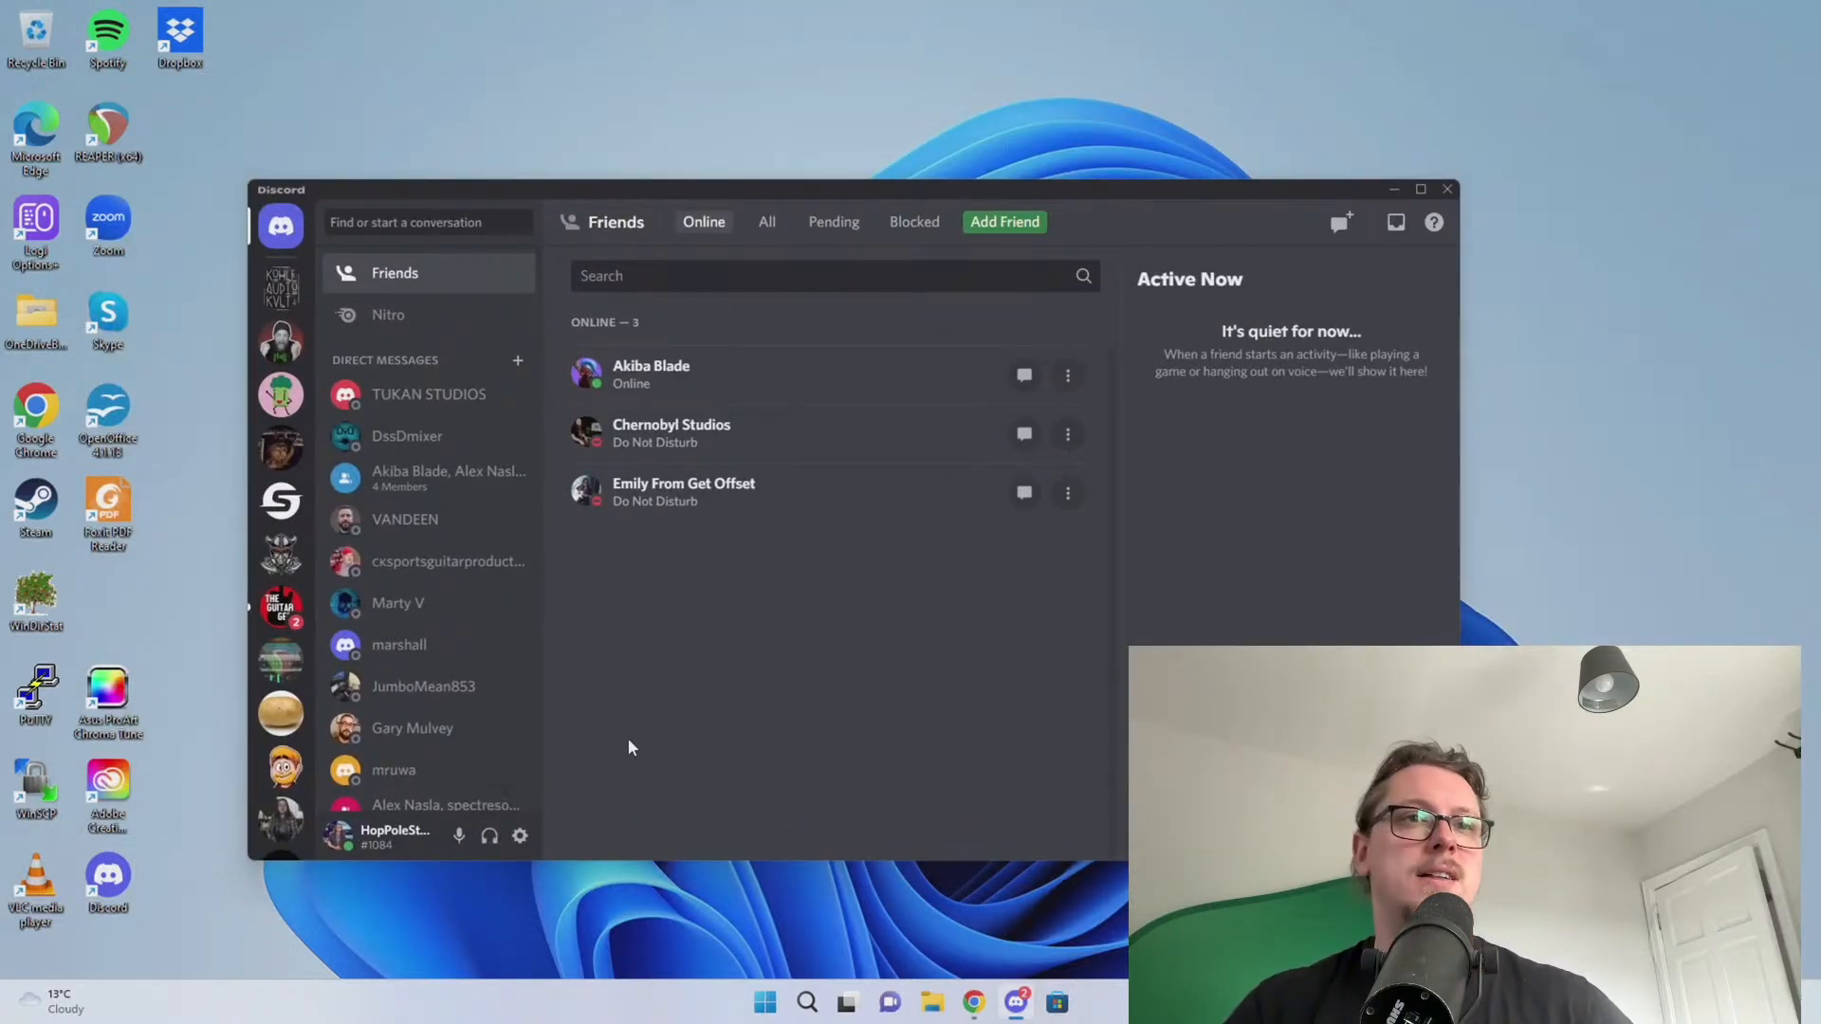
Launch REAPER from the Start menu search
key("super")
type("rea")
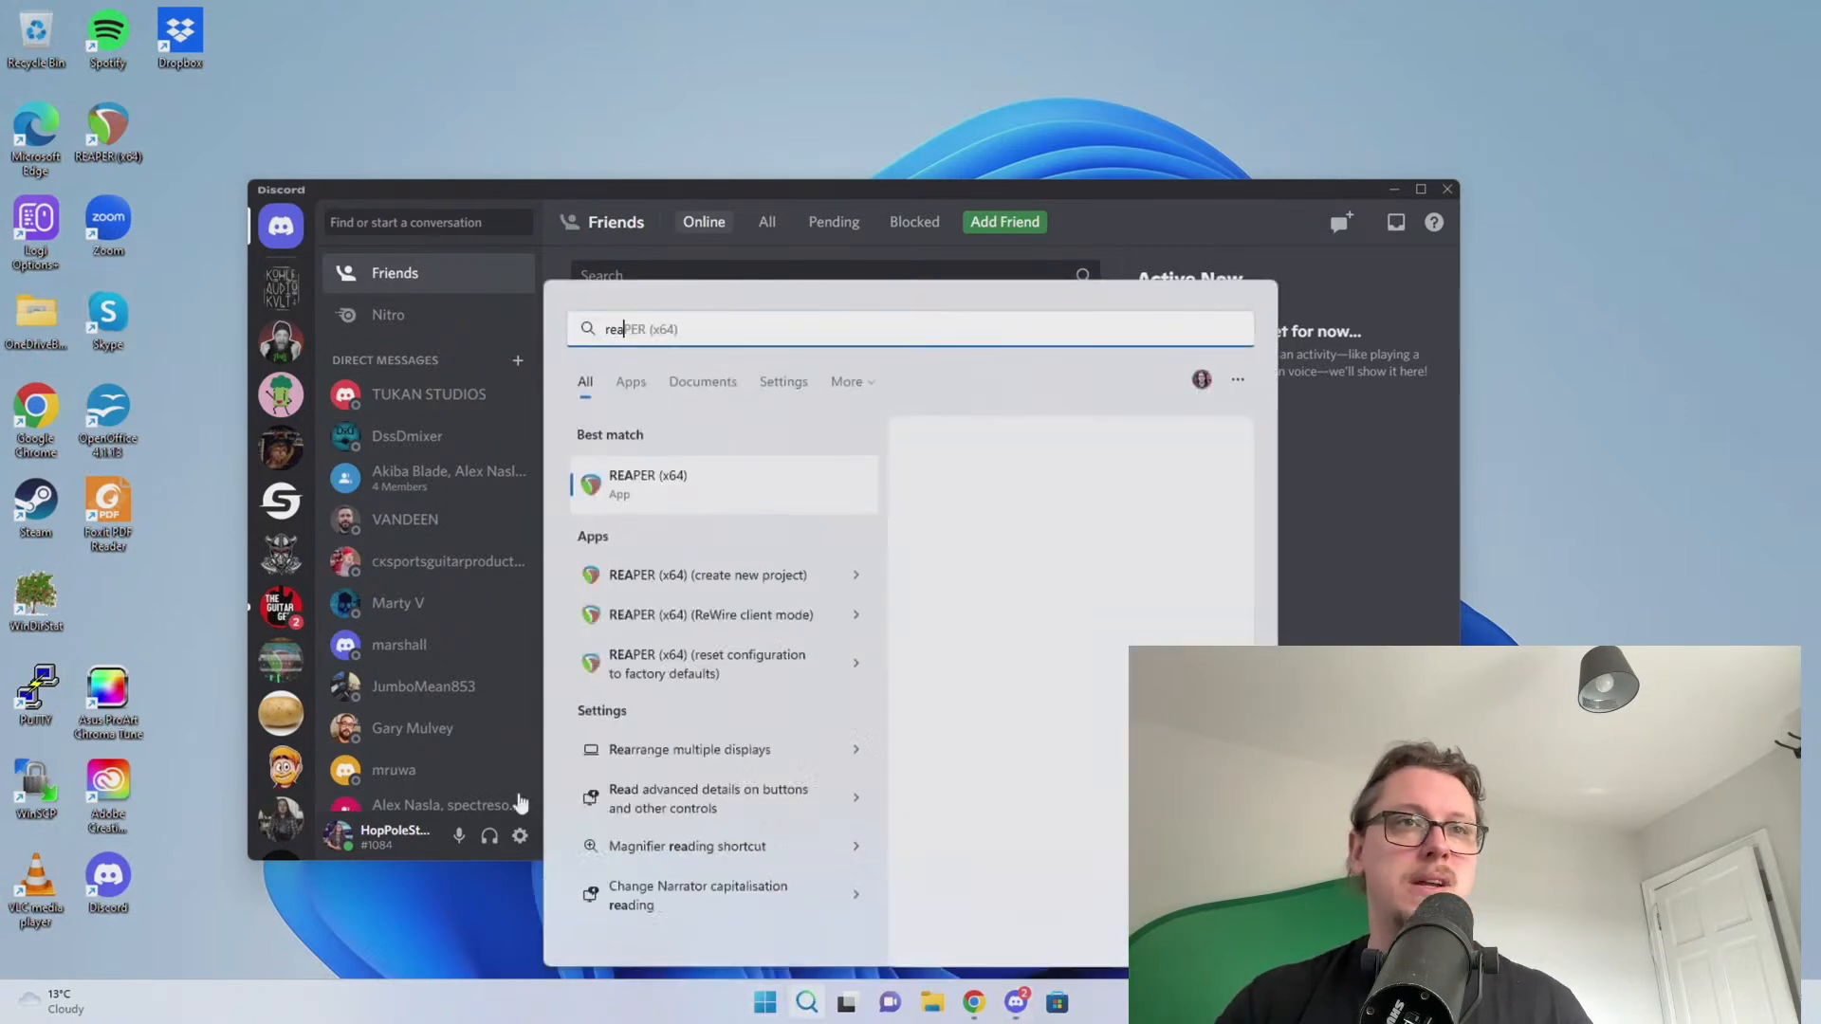
left_click(652, 495)
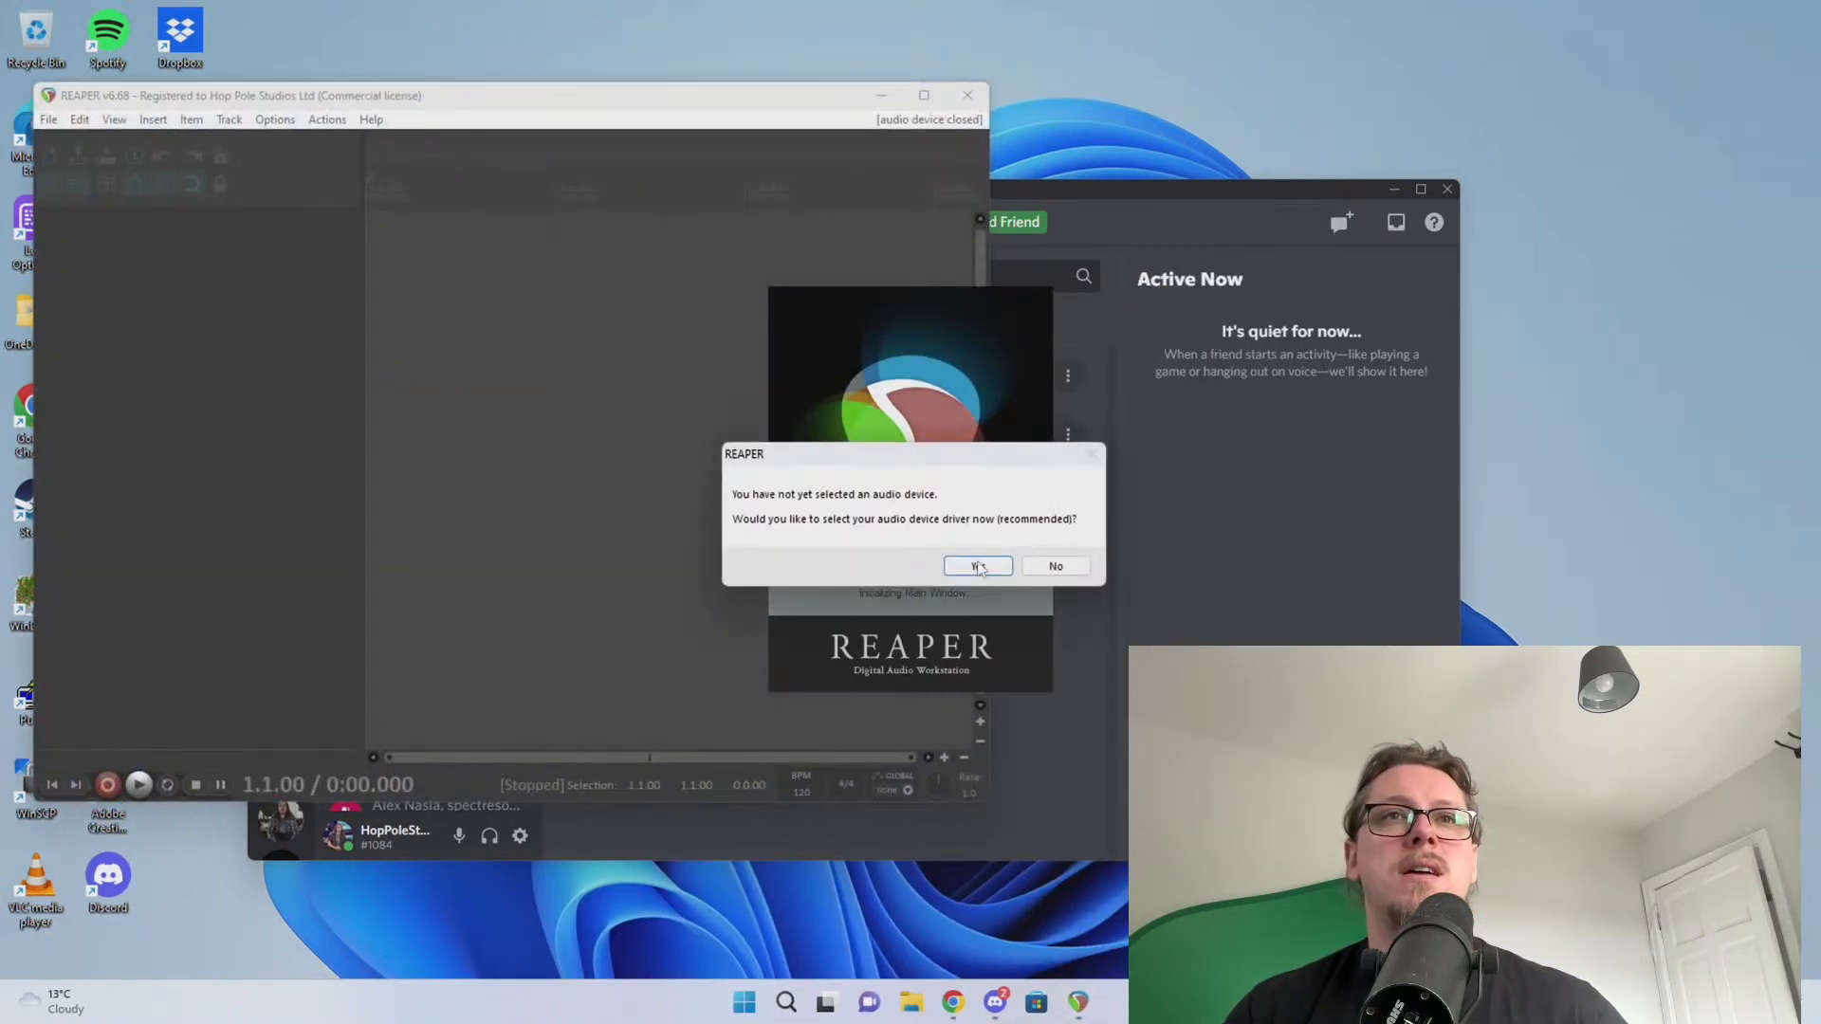
Set ASIO with the Audient USB driver, last input 22: Loop-back 2 (R), last output 24: ADAT-16, then test playback
left_click(979, 567)
left_click(863, 331)
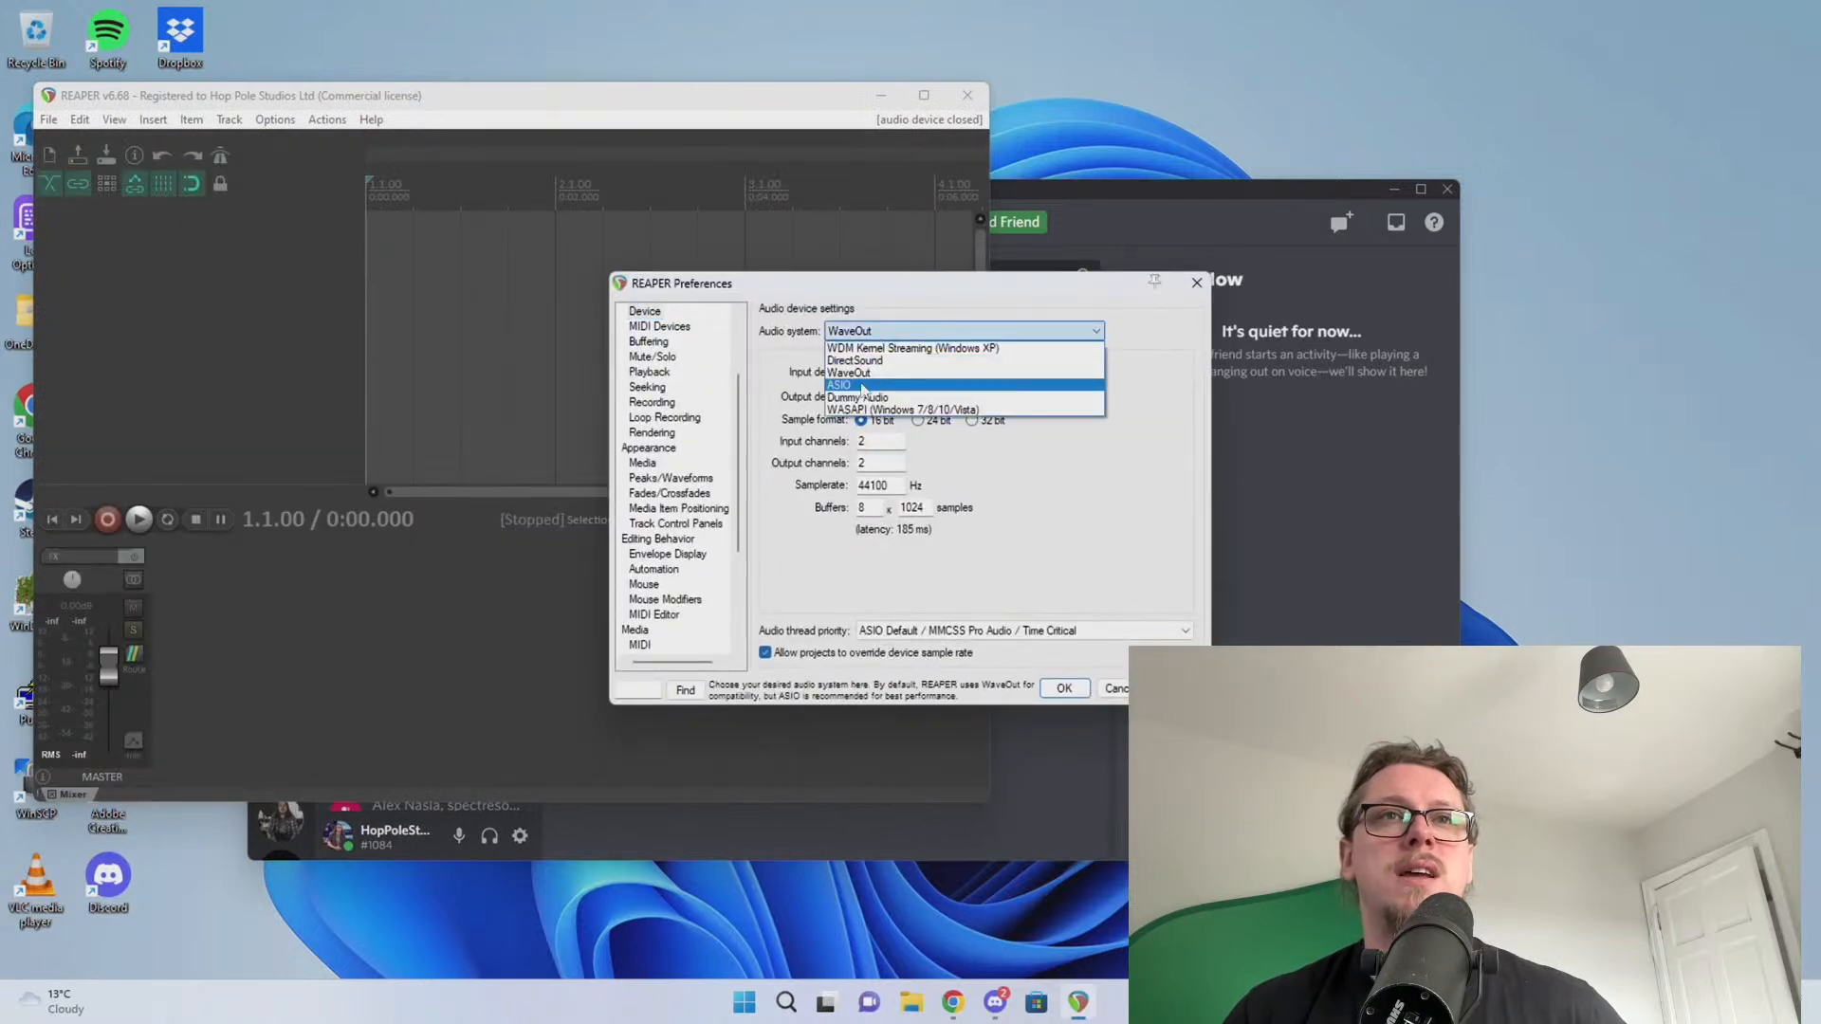
left_click(863, 385)
left_click(968, 371)
left_click(911, 383)
left_click(958, 440)
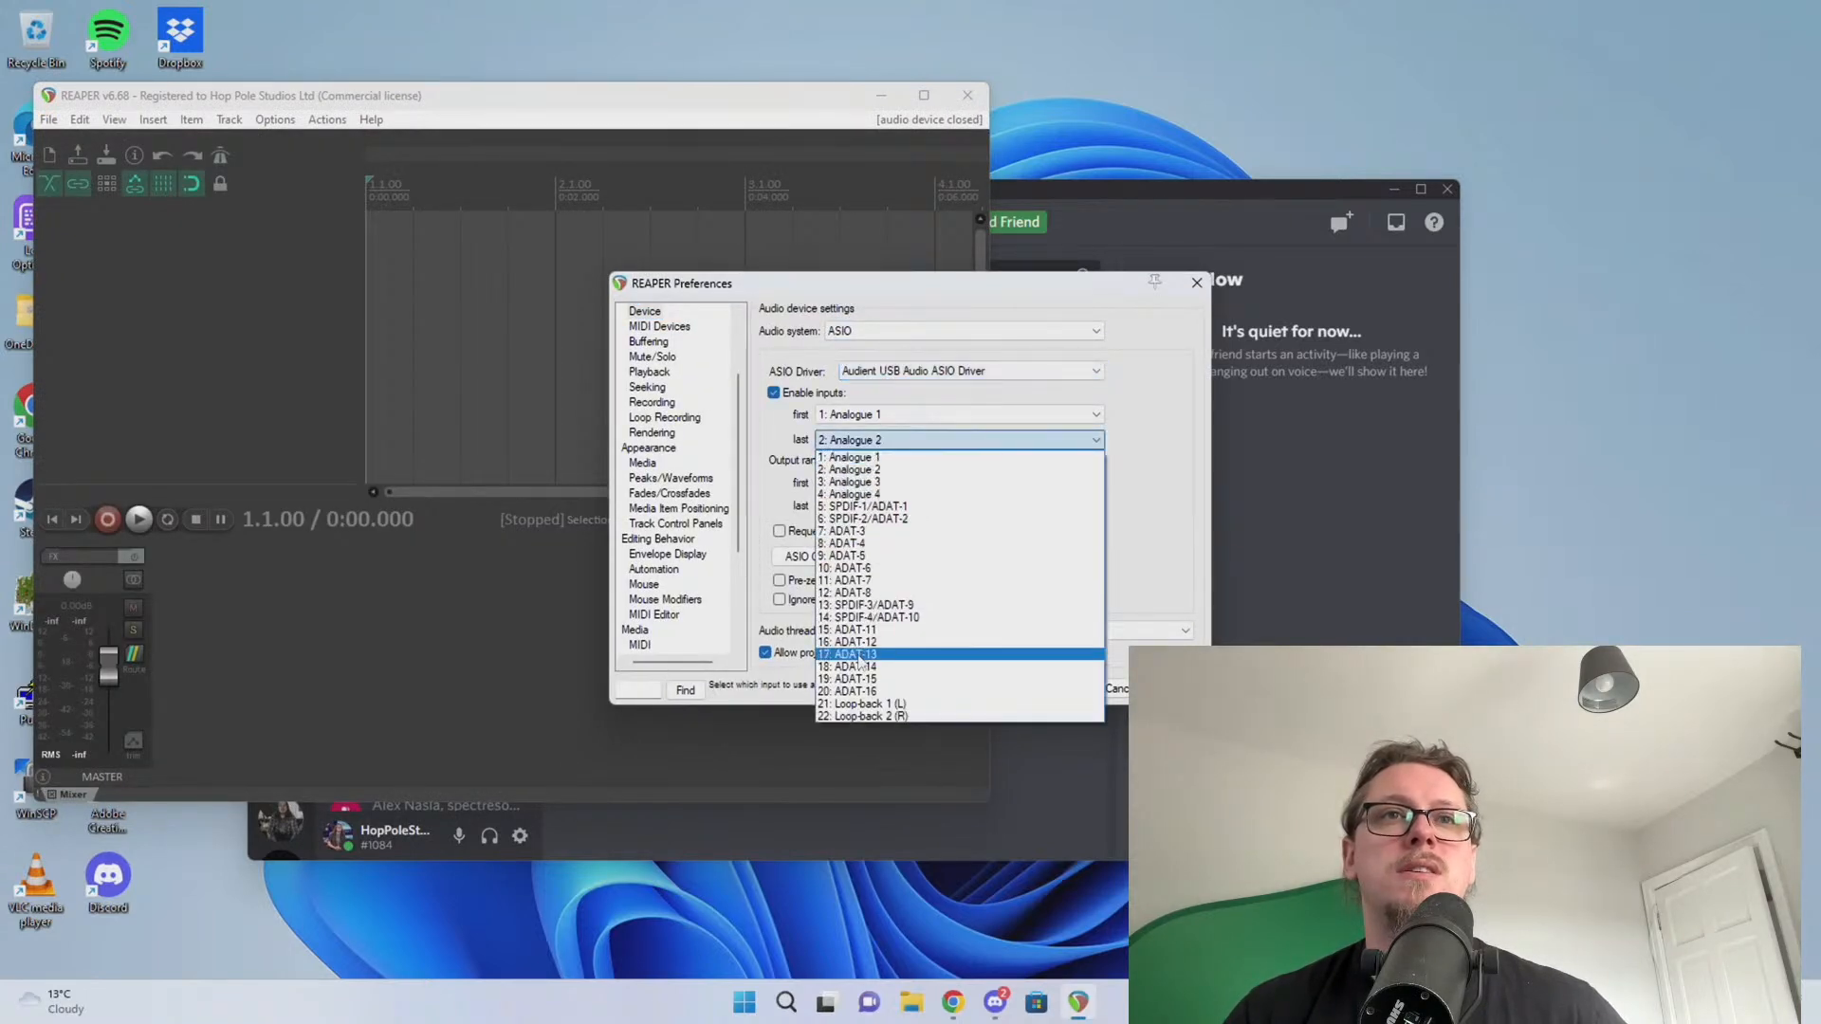
left_click(861, 716)
left_click(958, 506)
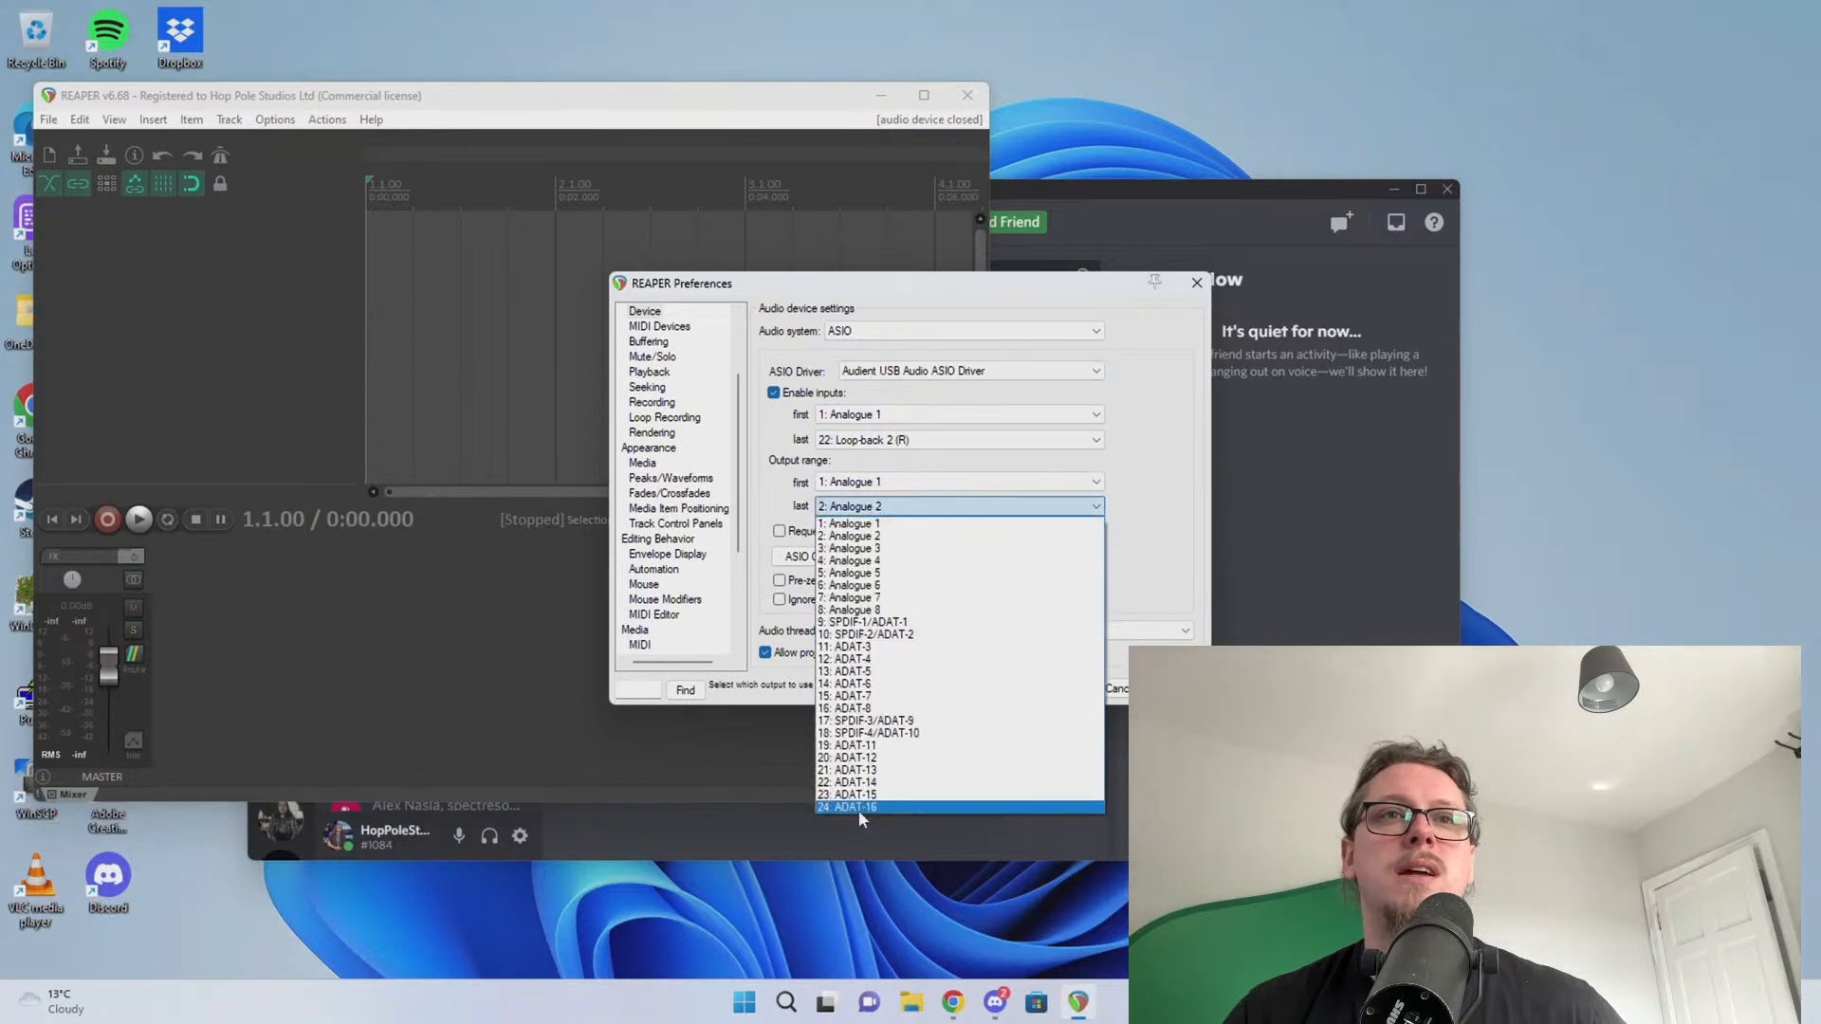
left_click(857, 808)
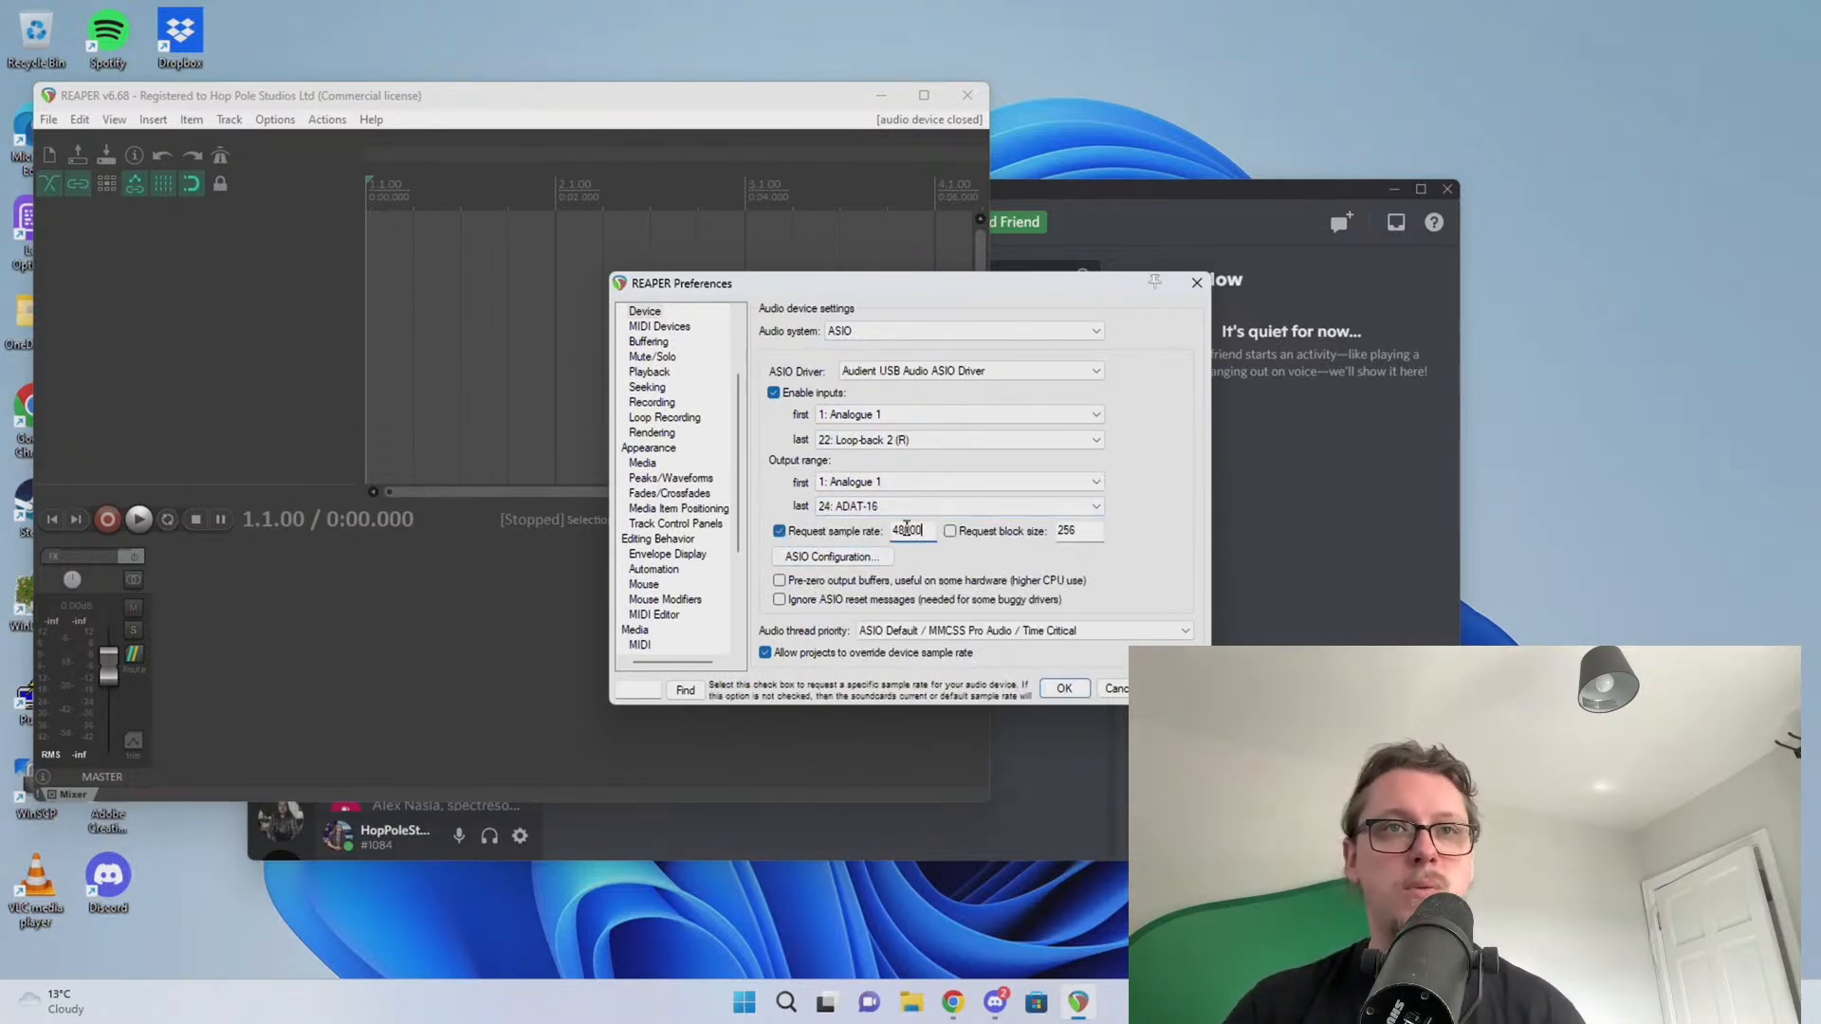
left_click(1066, 688)
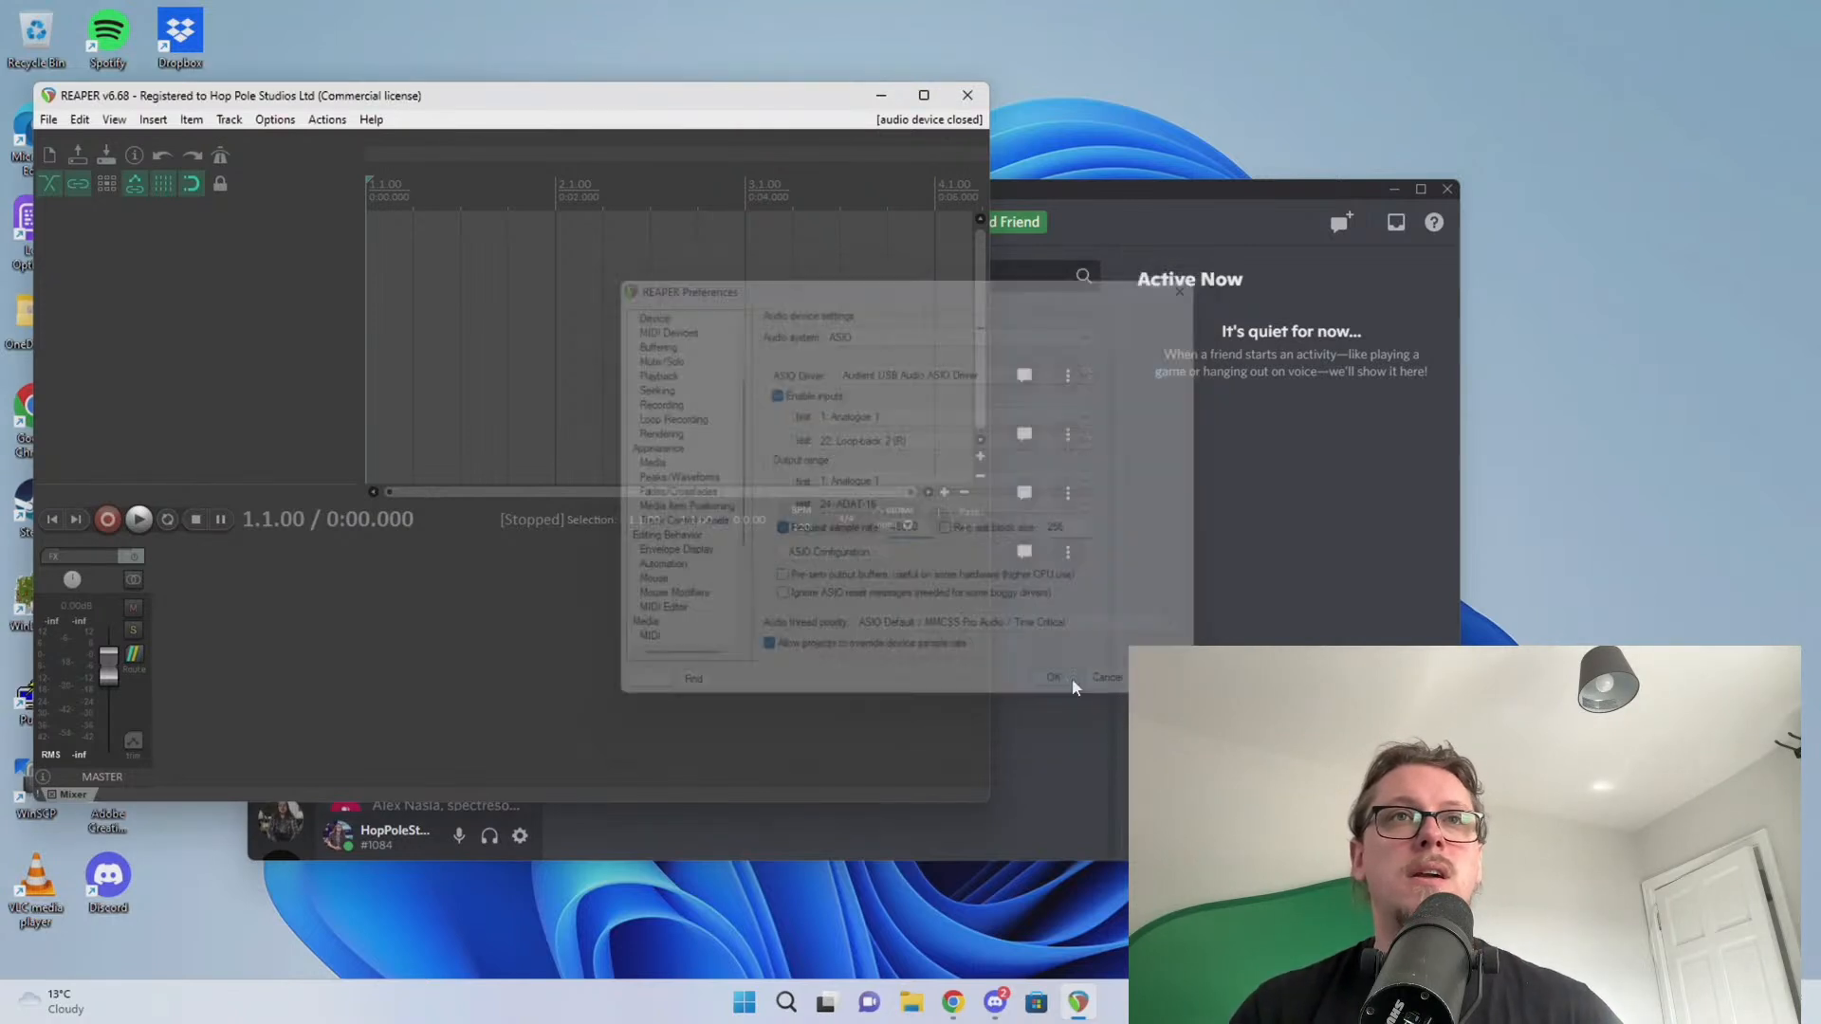
key("space")
key("space")
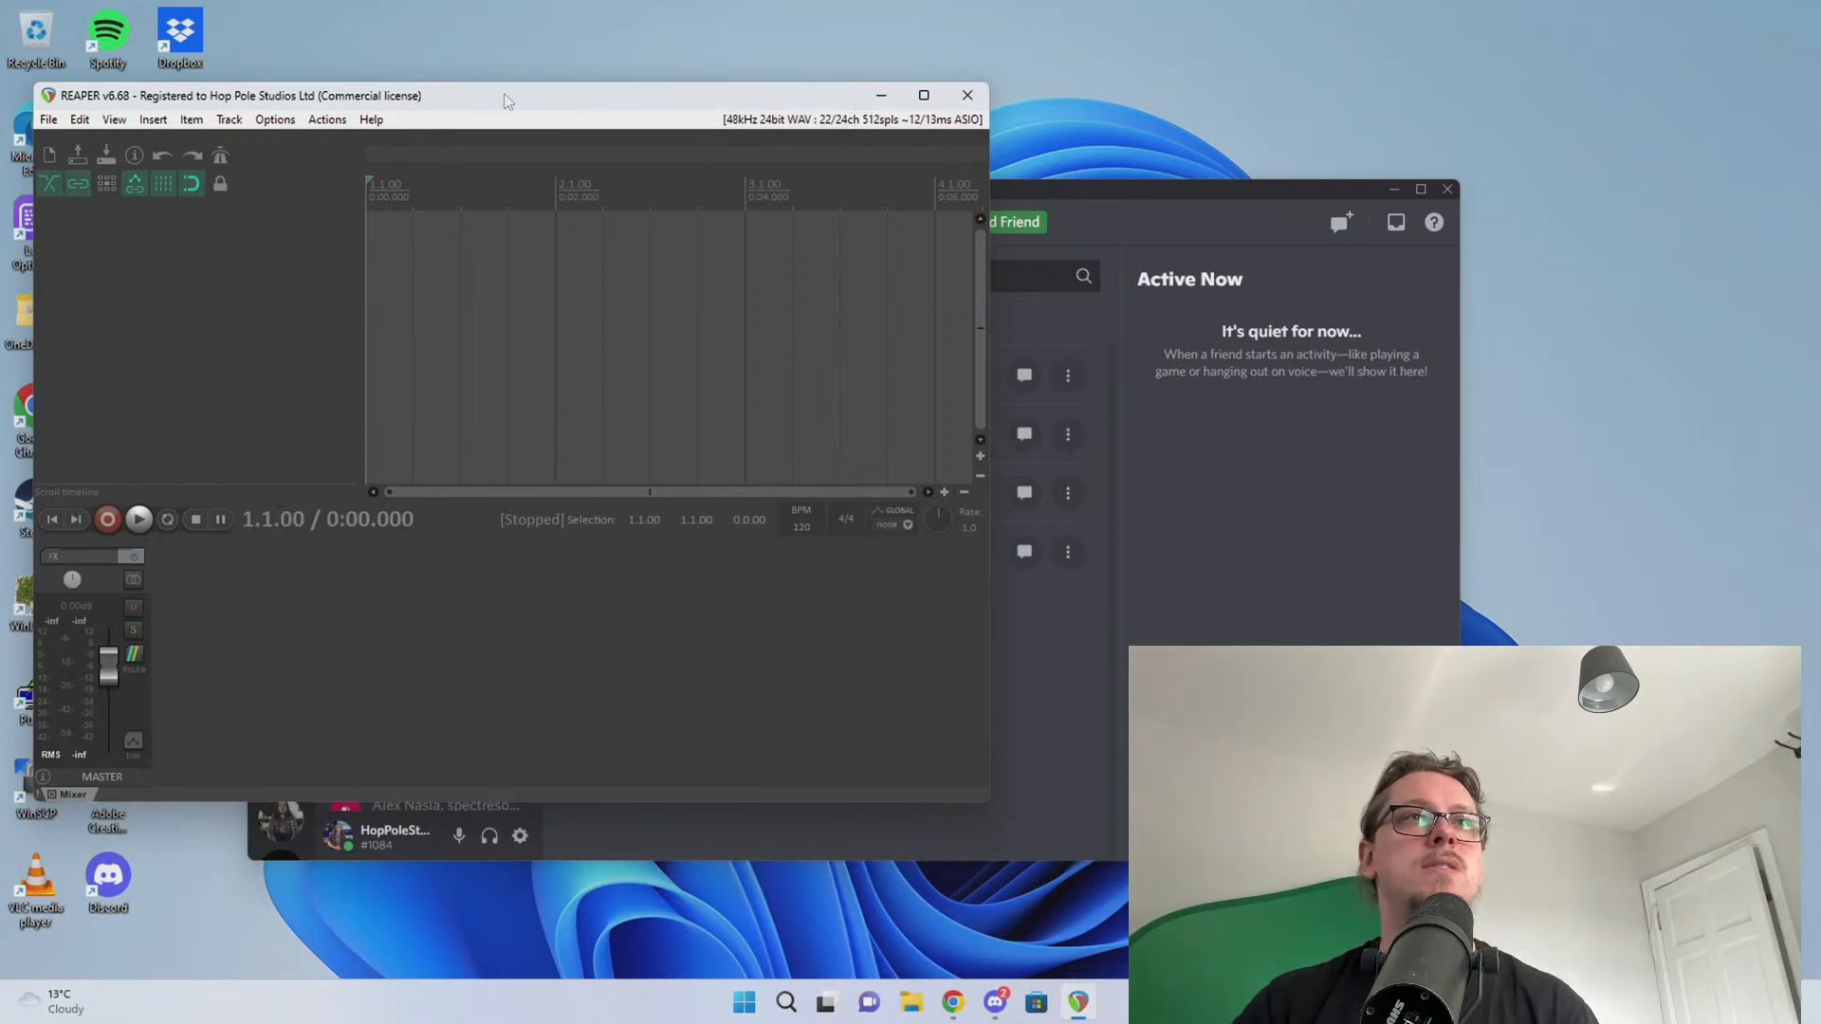
Import a saved configuration zip from General preferences and restart REAPER with its files
left_click(280, 123)
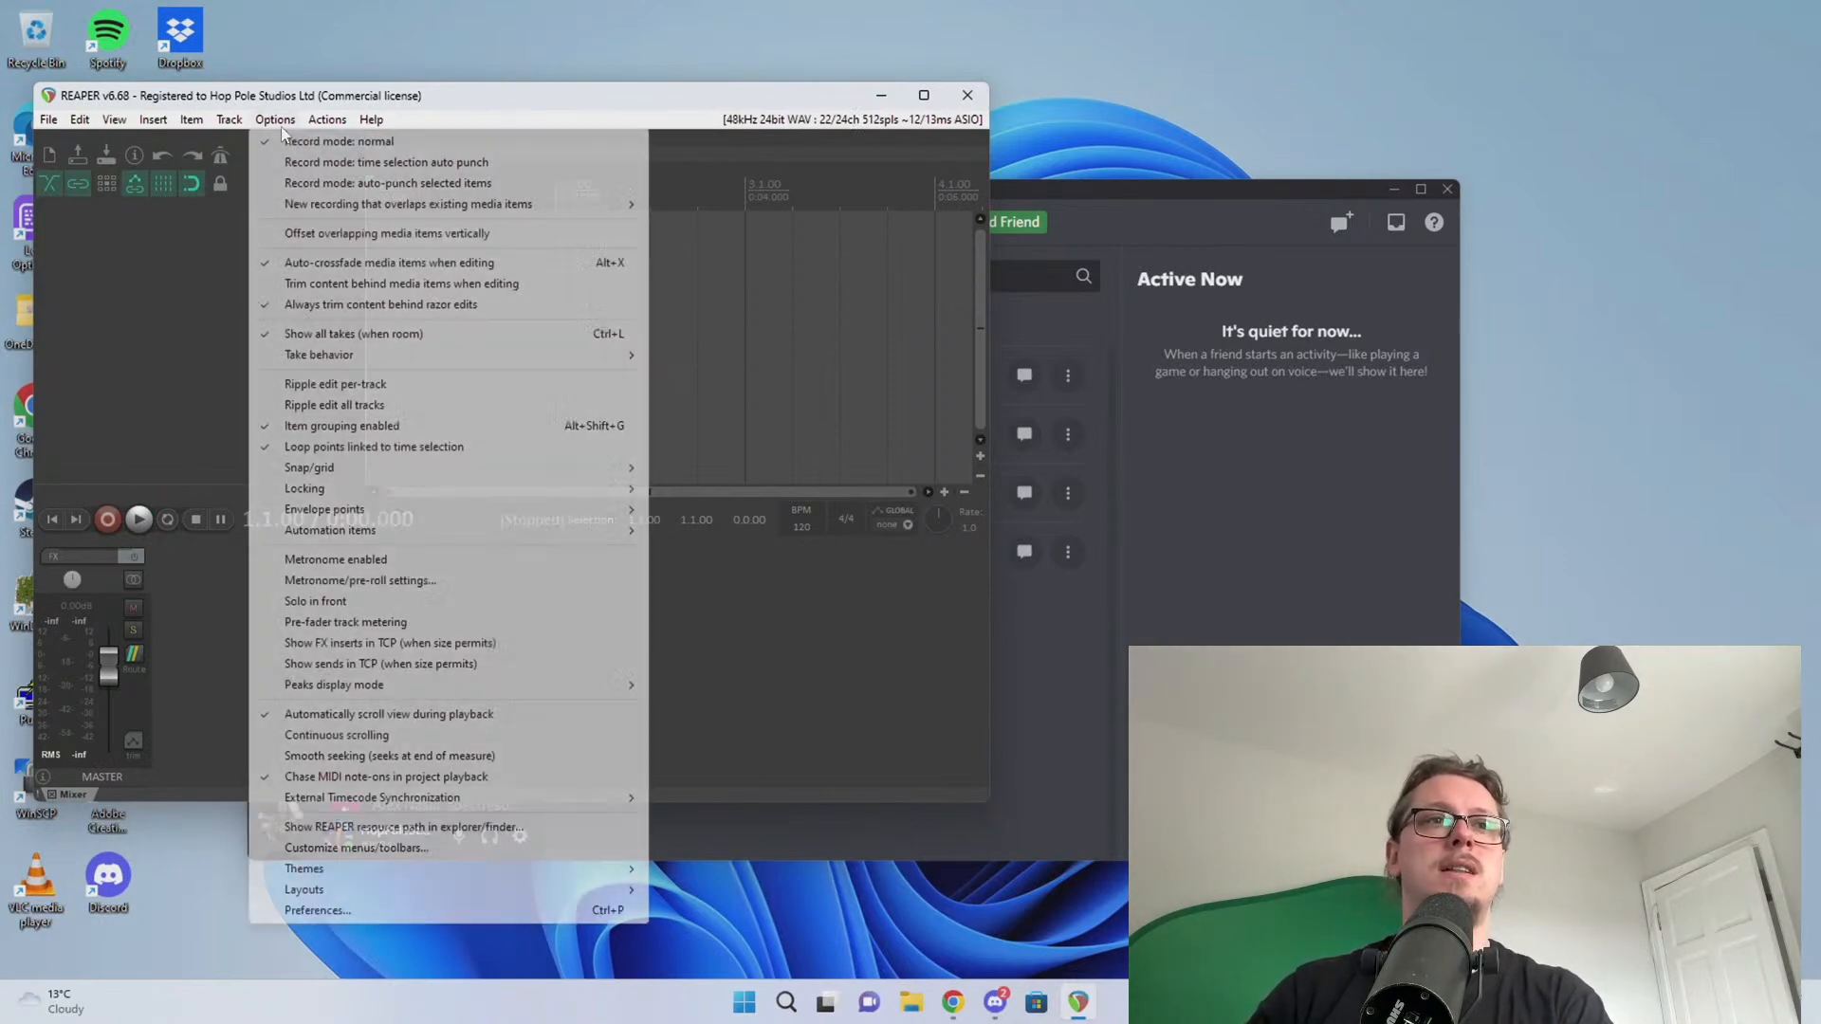
left_click(349, 910)
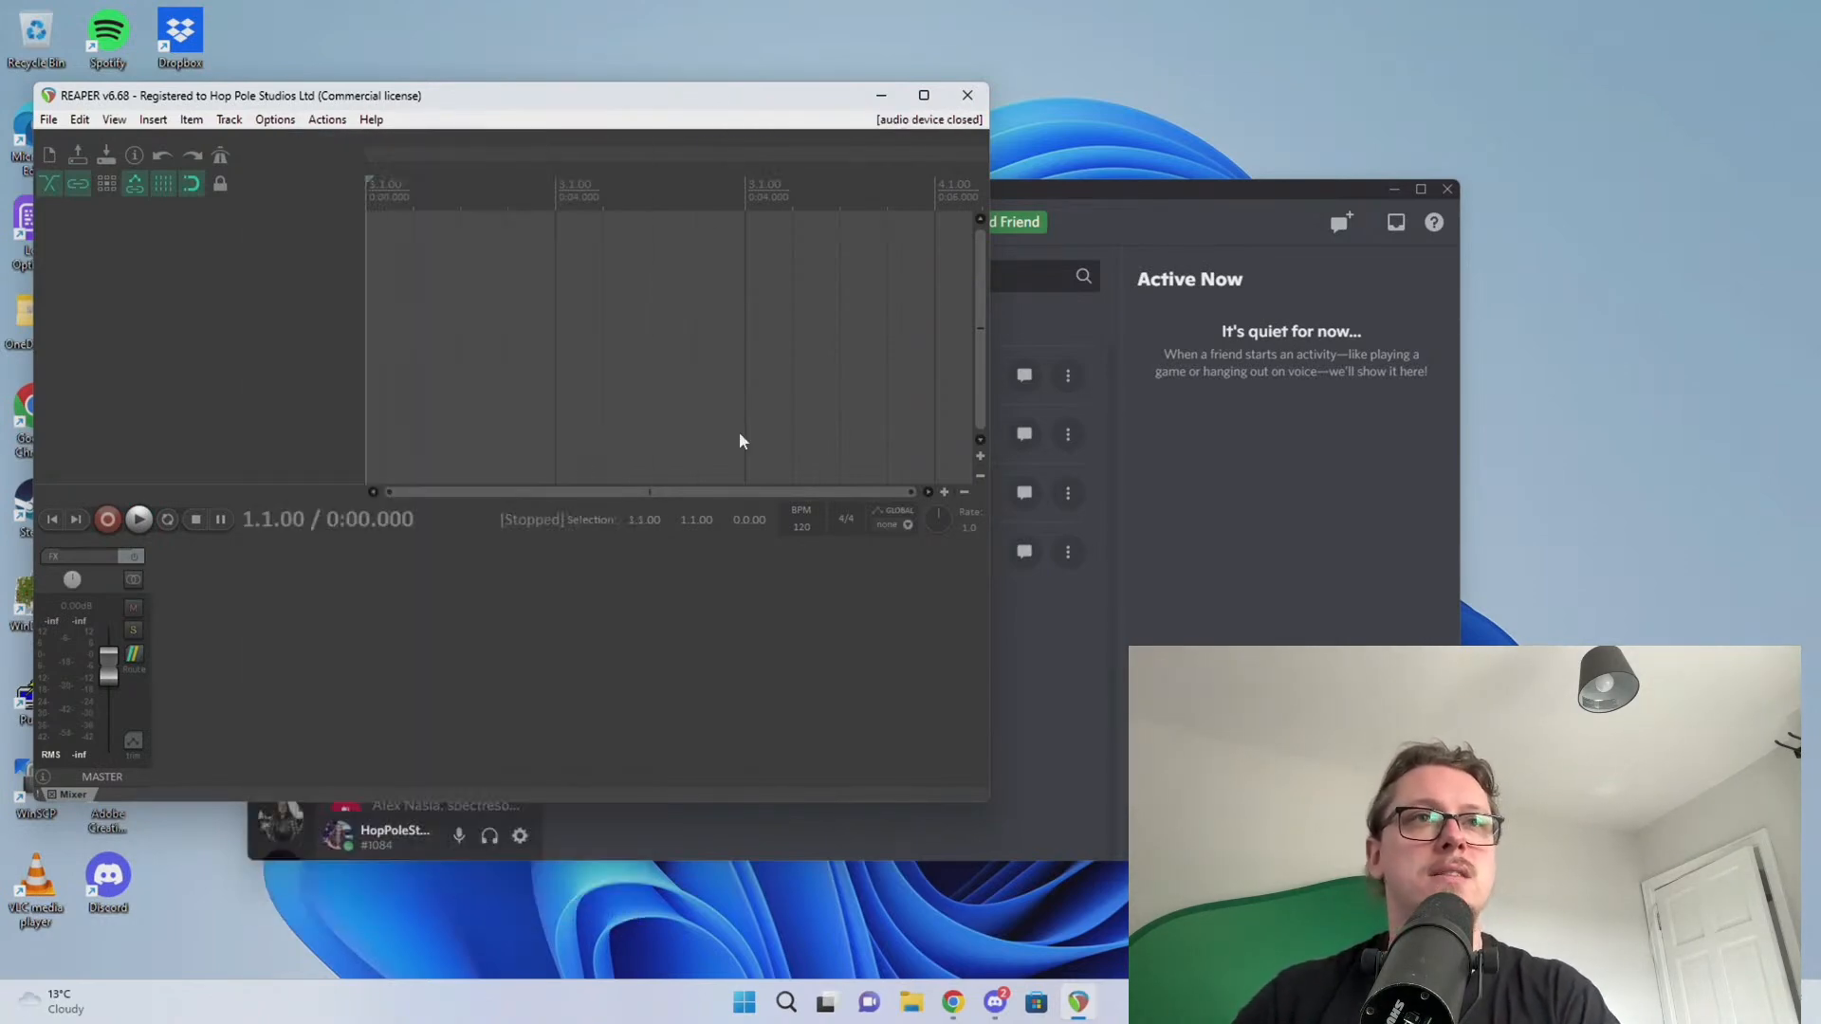
left_click(638, 313)
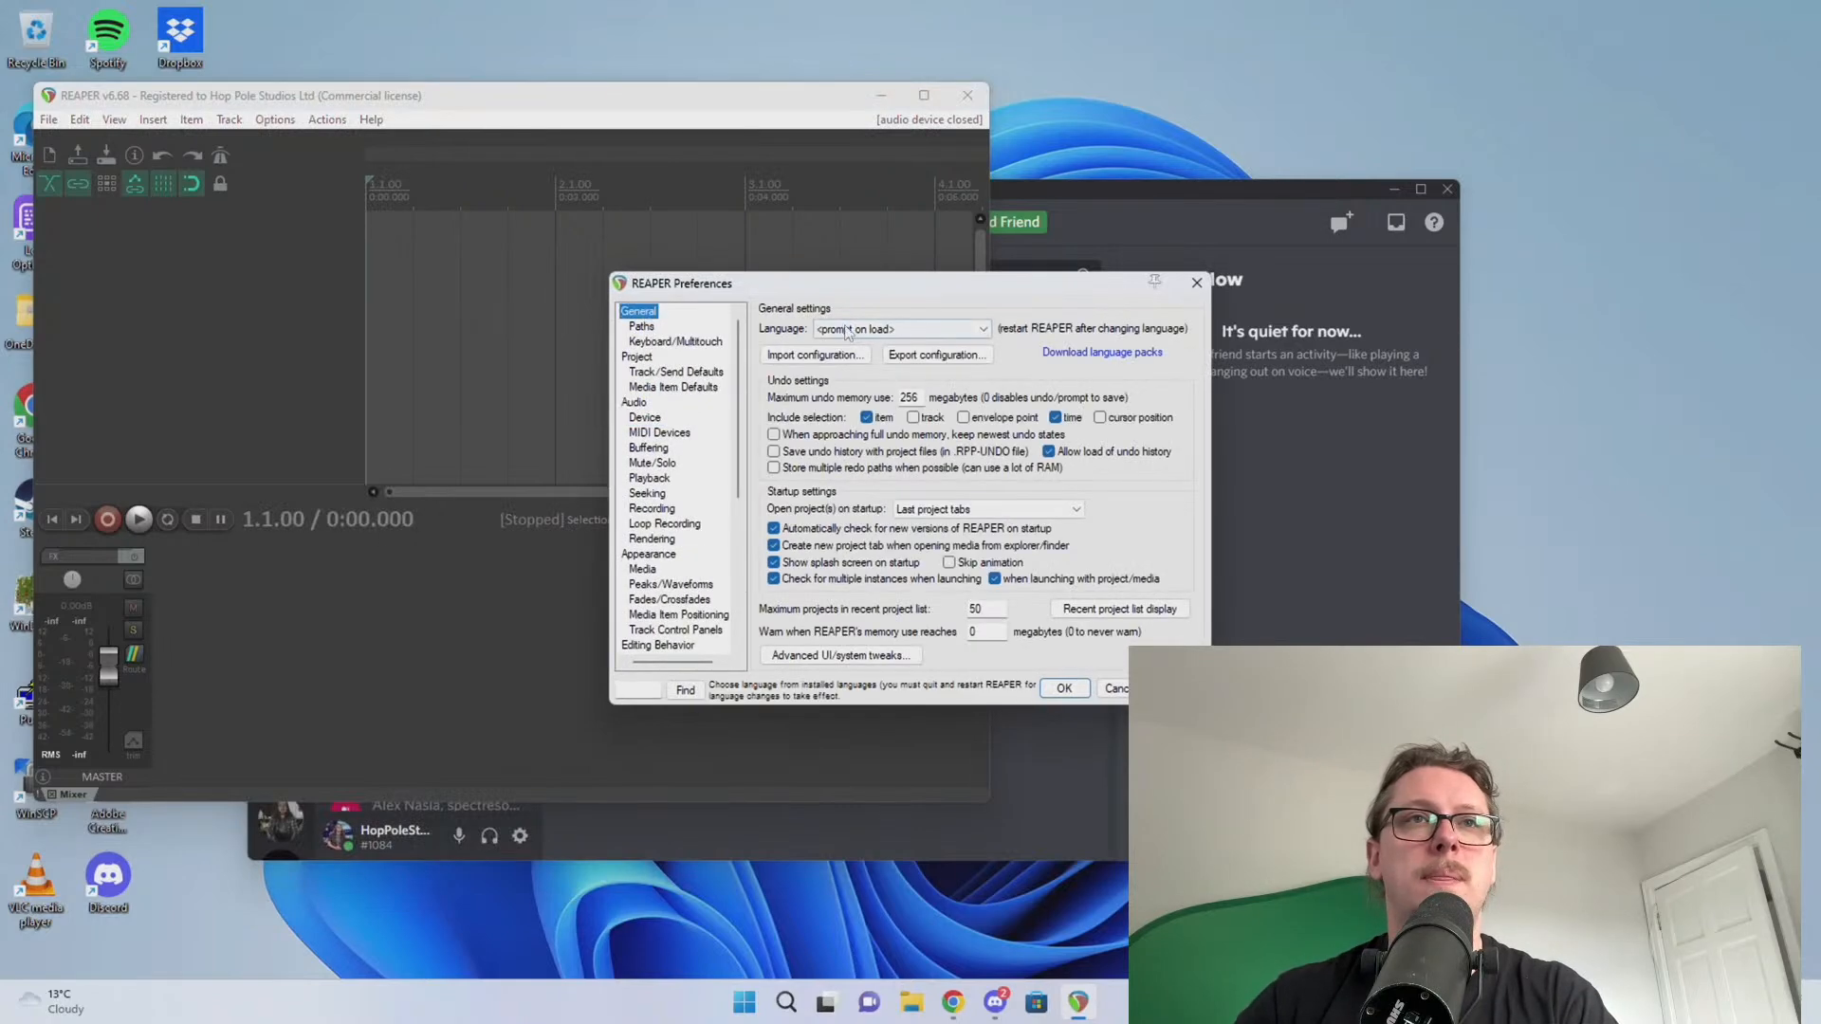
left_click(776, 356)
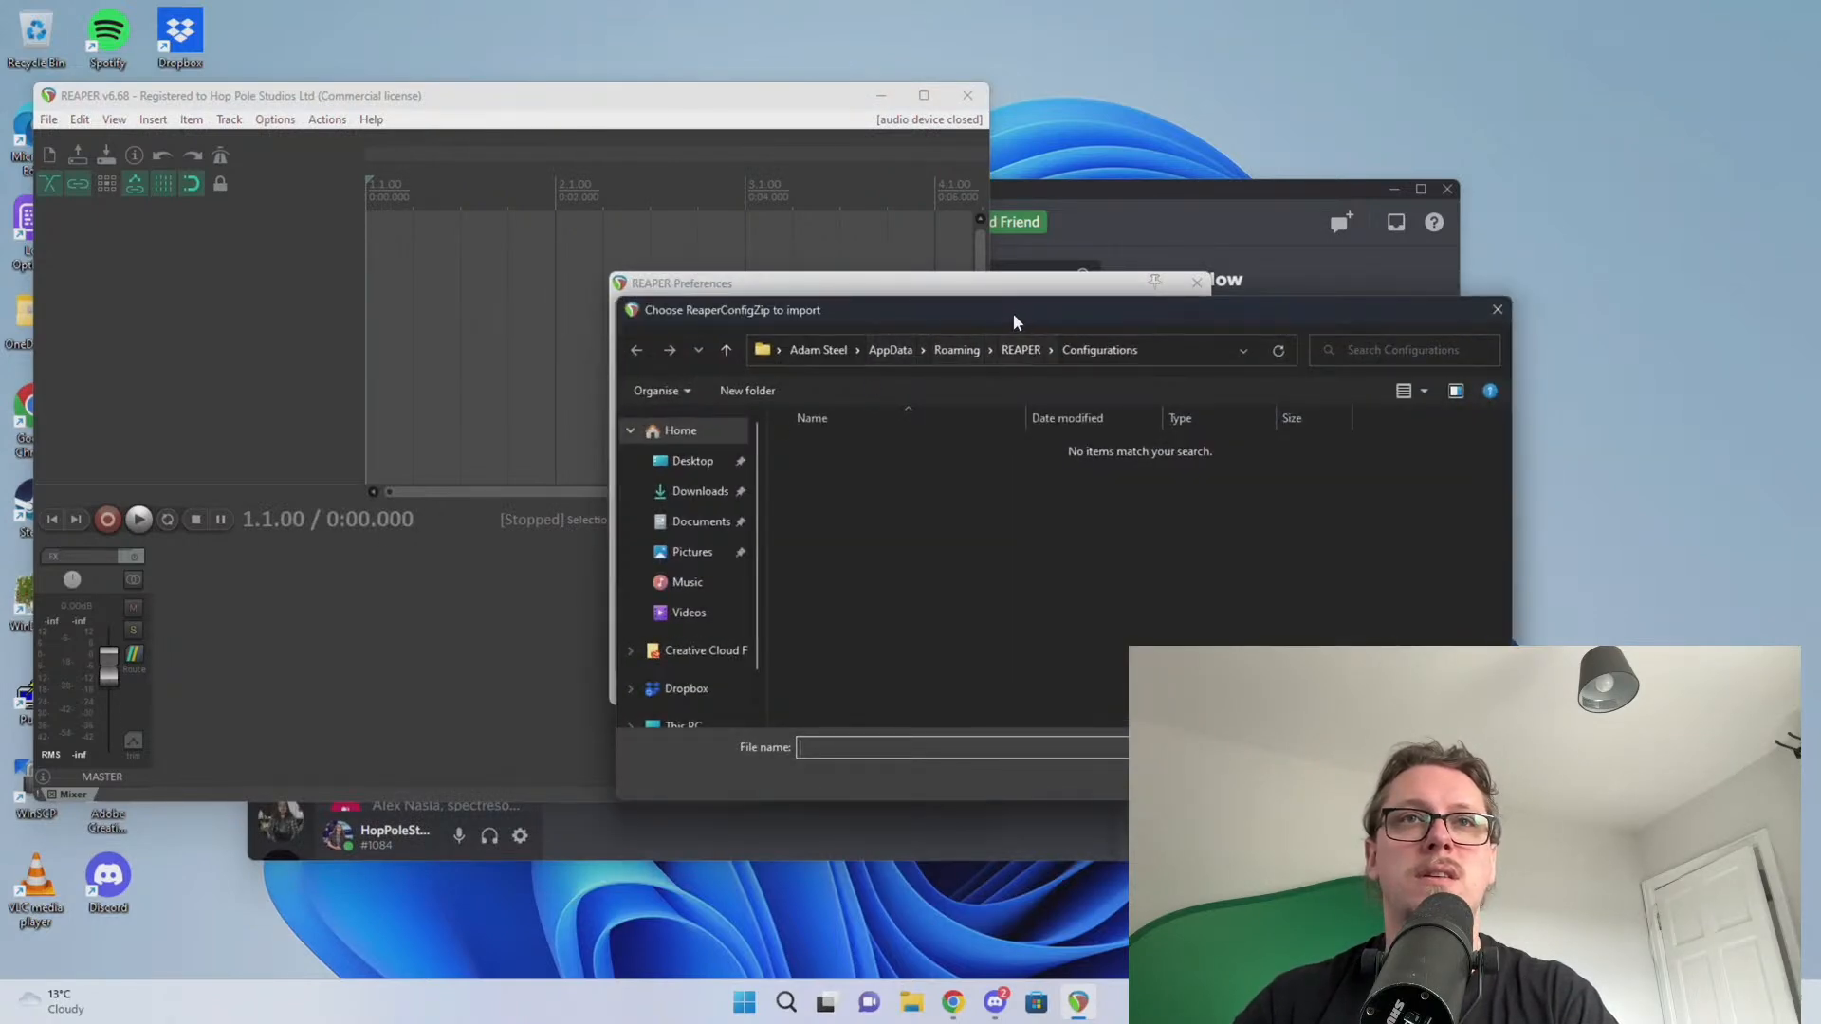
left_click_drag(1013, 313, 971, 356)
left_click_drag(838, 355, 1820, 417)
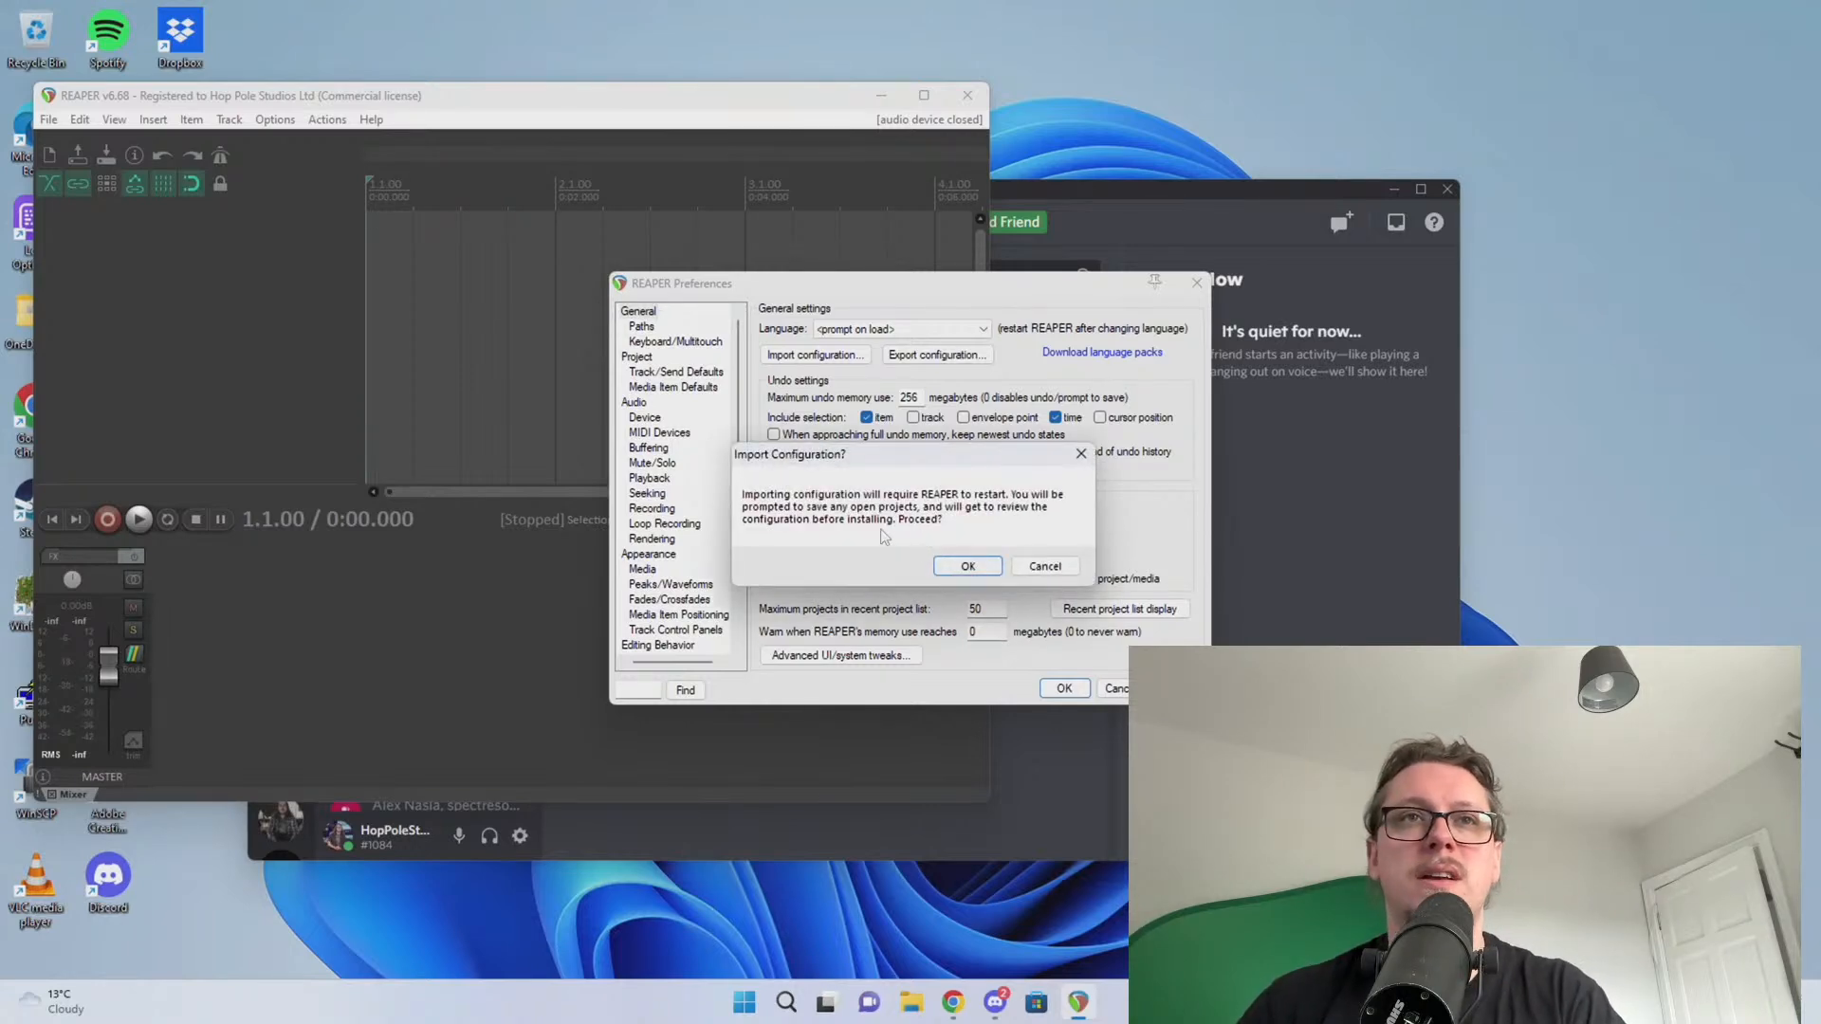
left_click(966, 569)
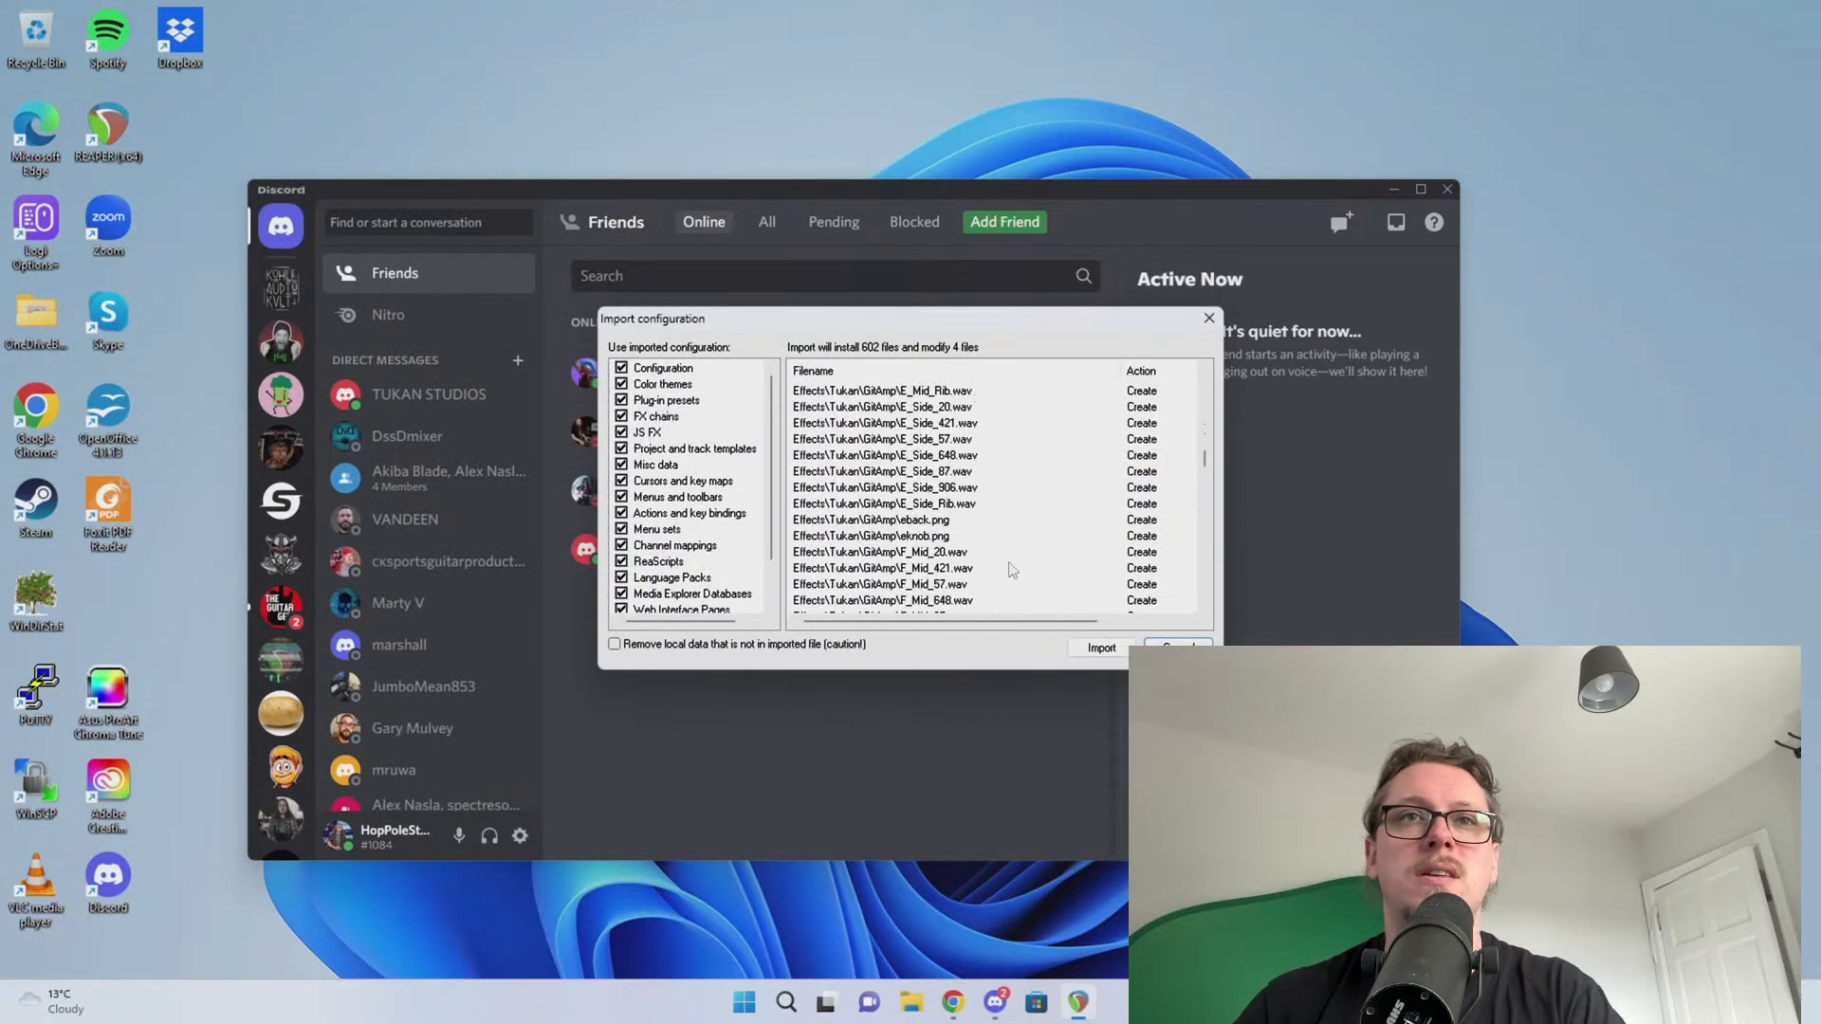
left_click(1102, 651)
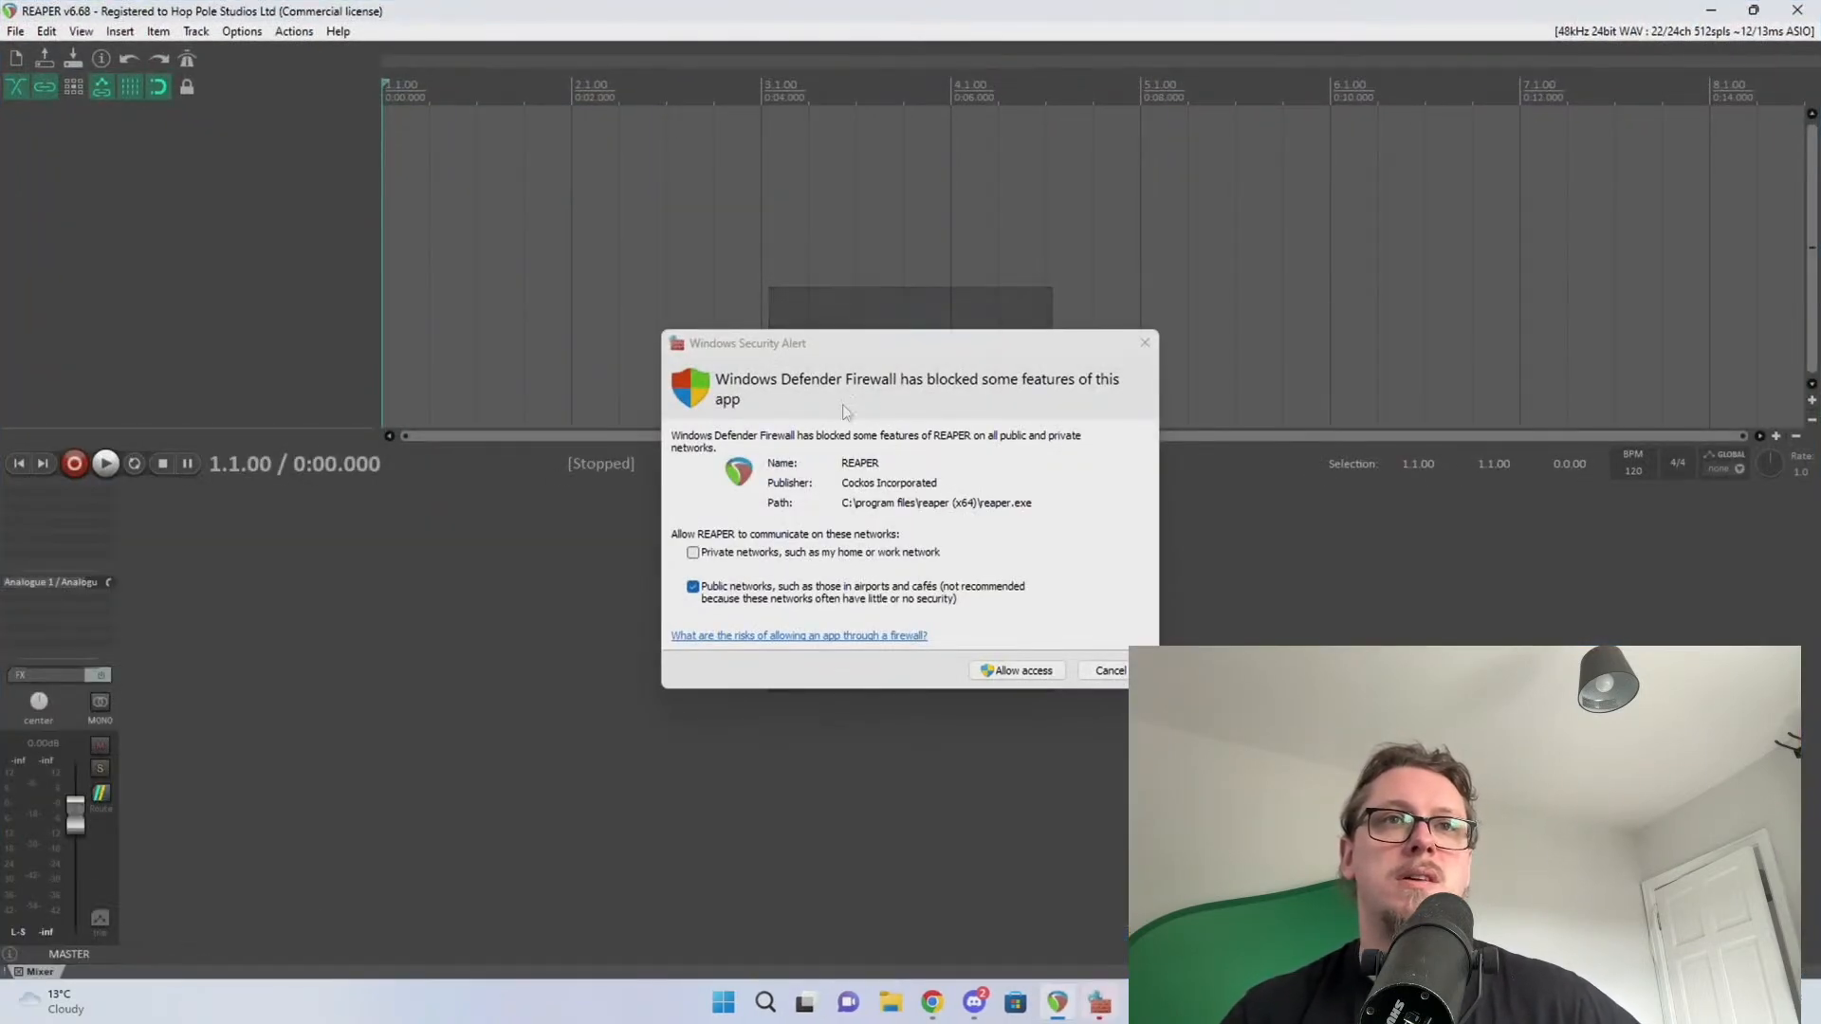
Allow REAPER through the firewall on private networks, then close REAPER
left_click(728, 558)
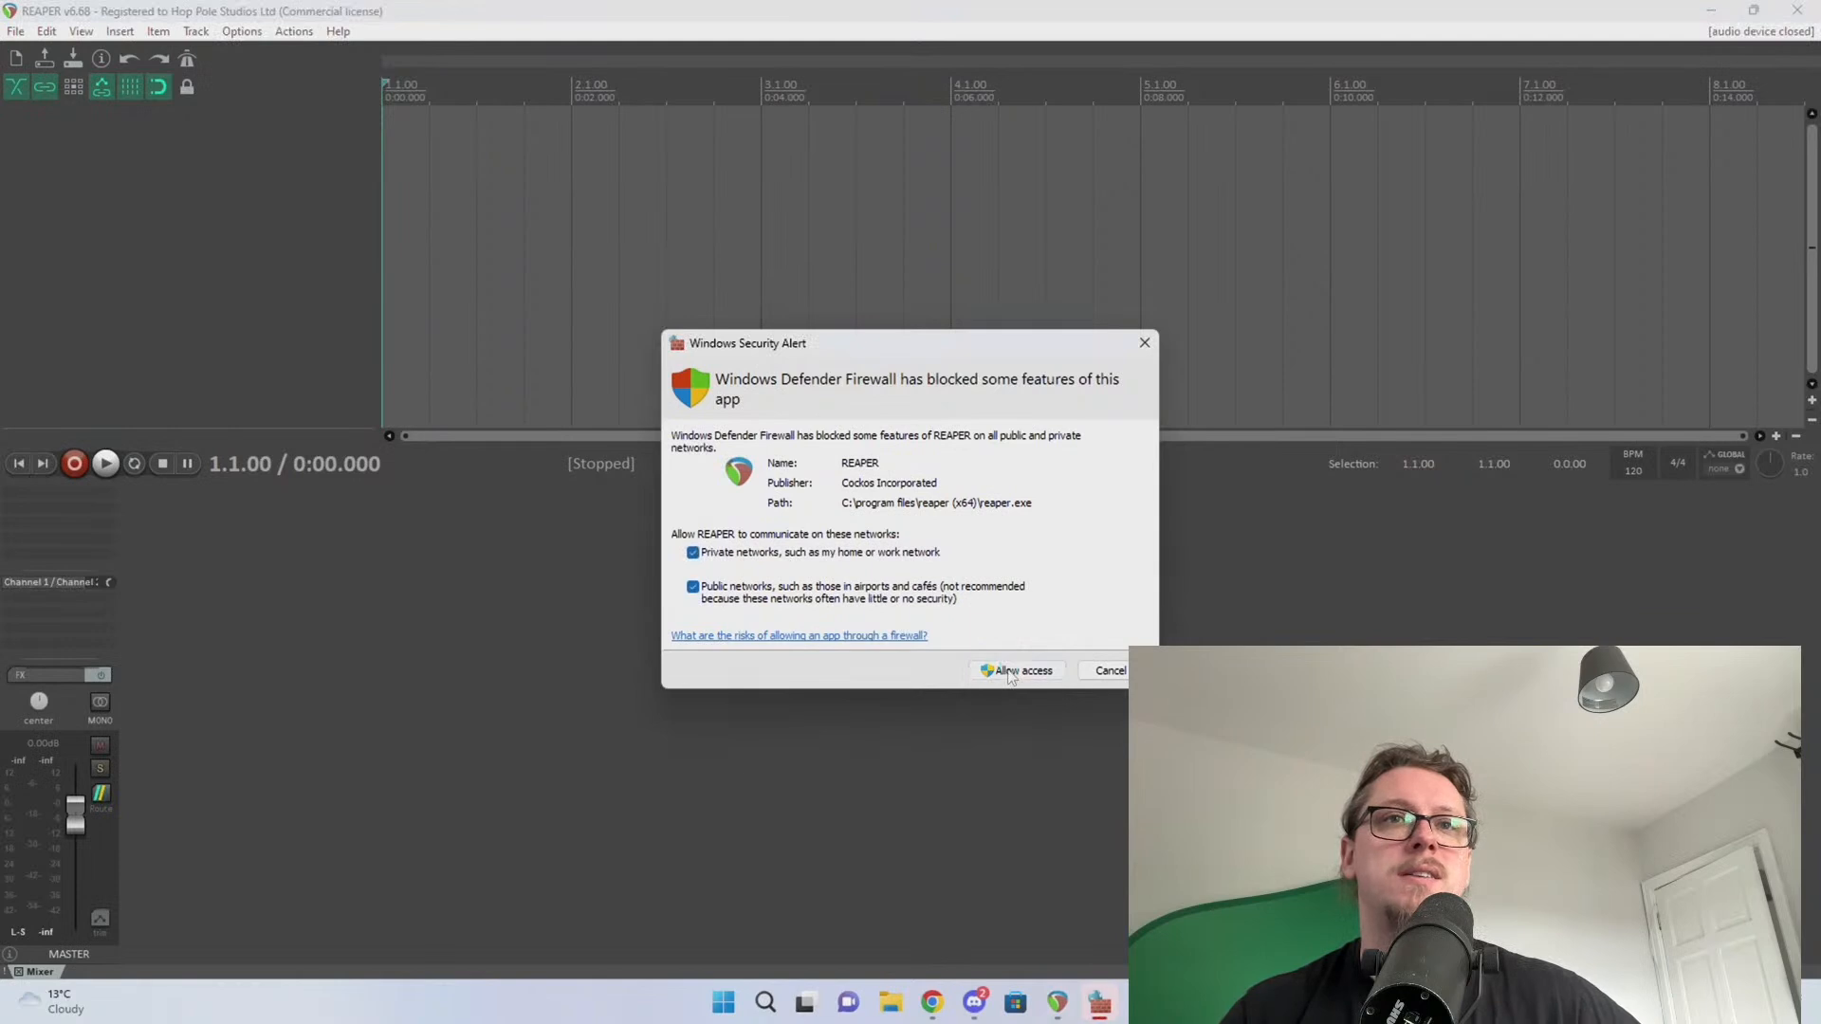
left_click(1009, 672)
left_click(286, 36)
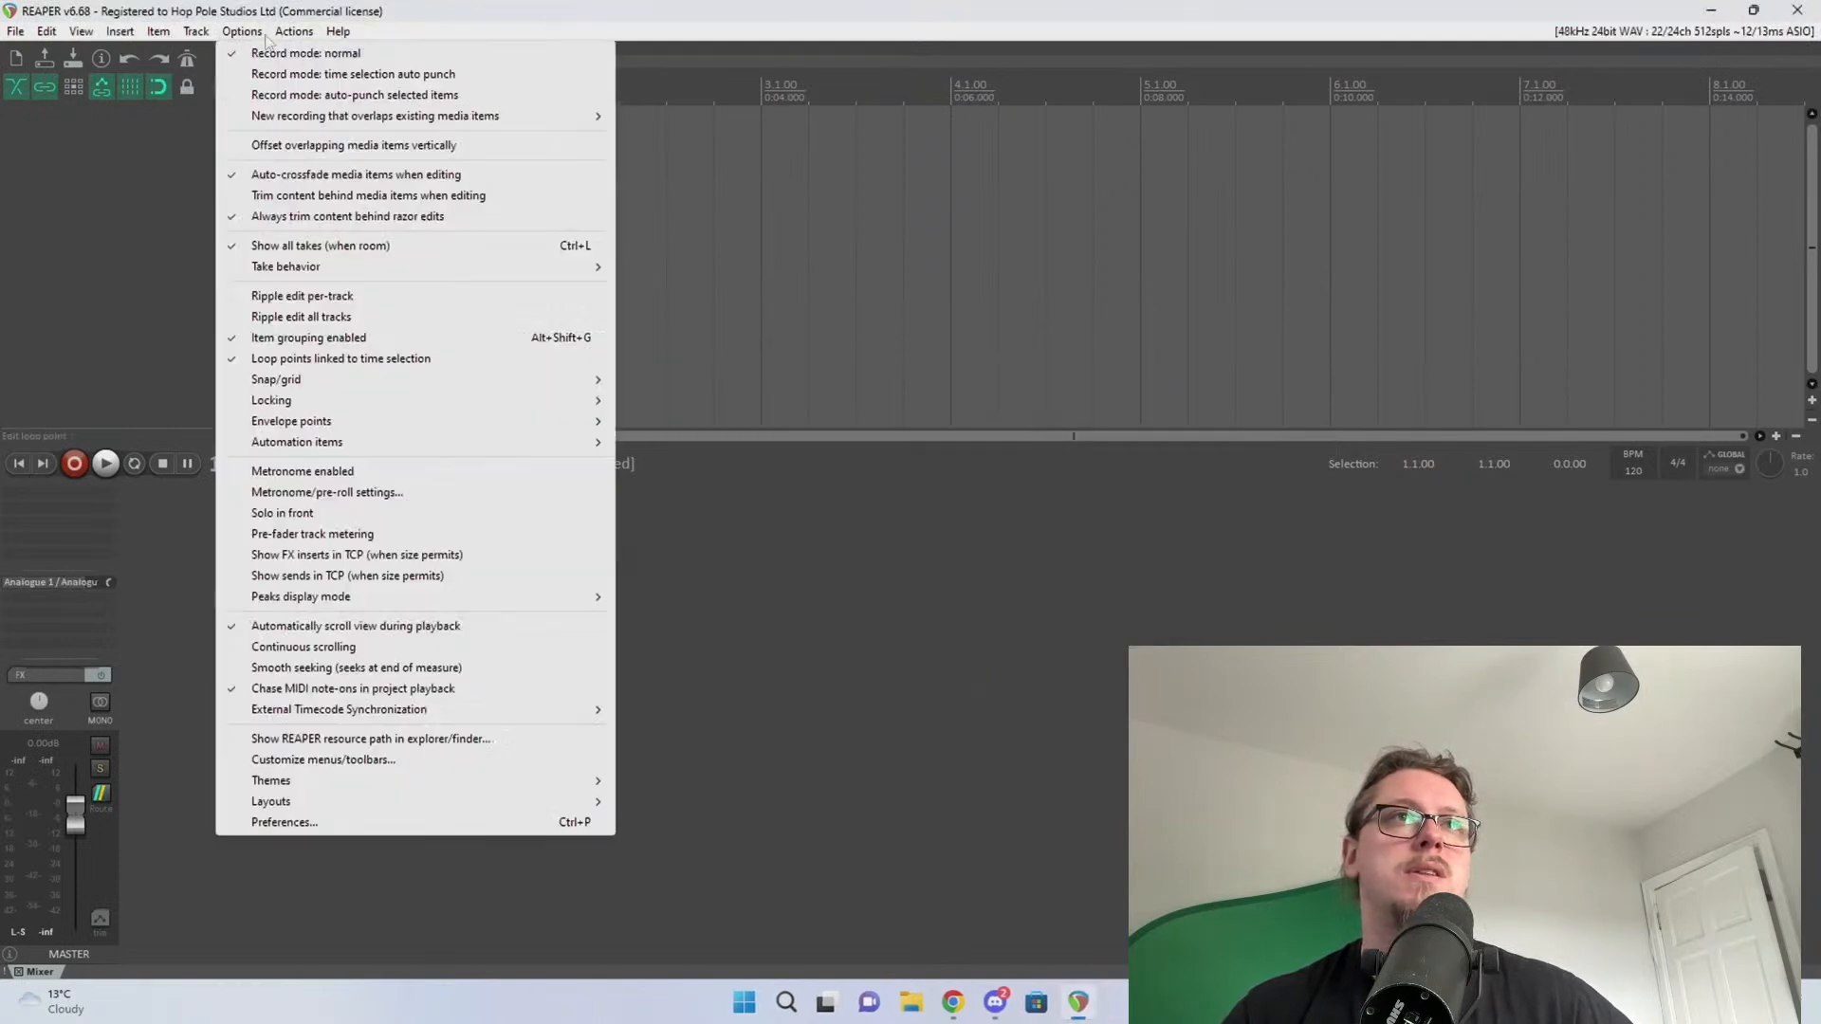
left_click(267, 30)
left_click_drag(304, 9, 410, 21)
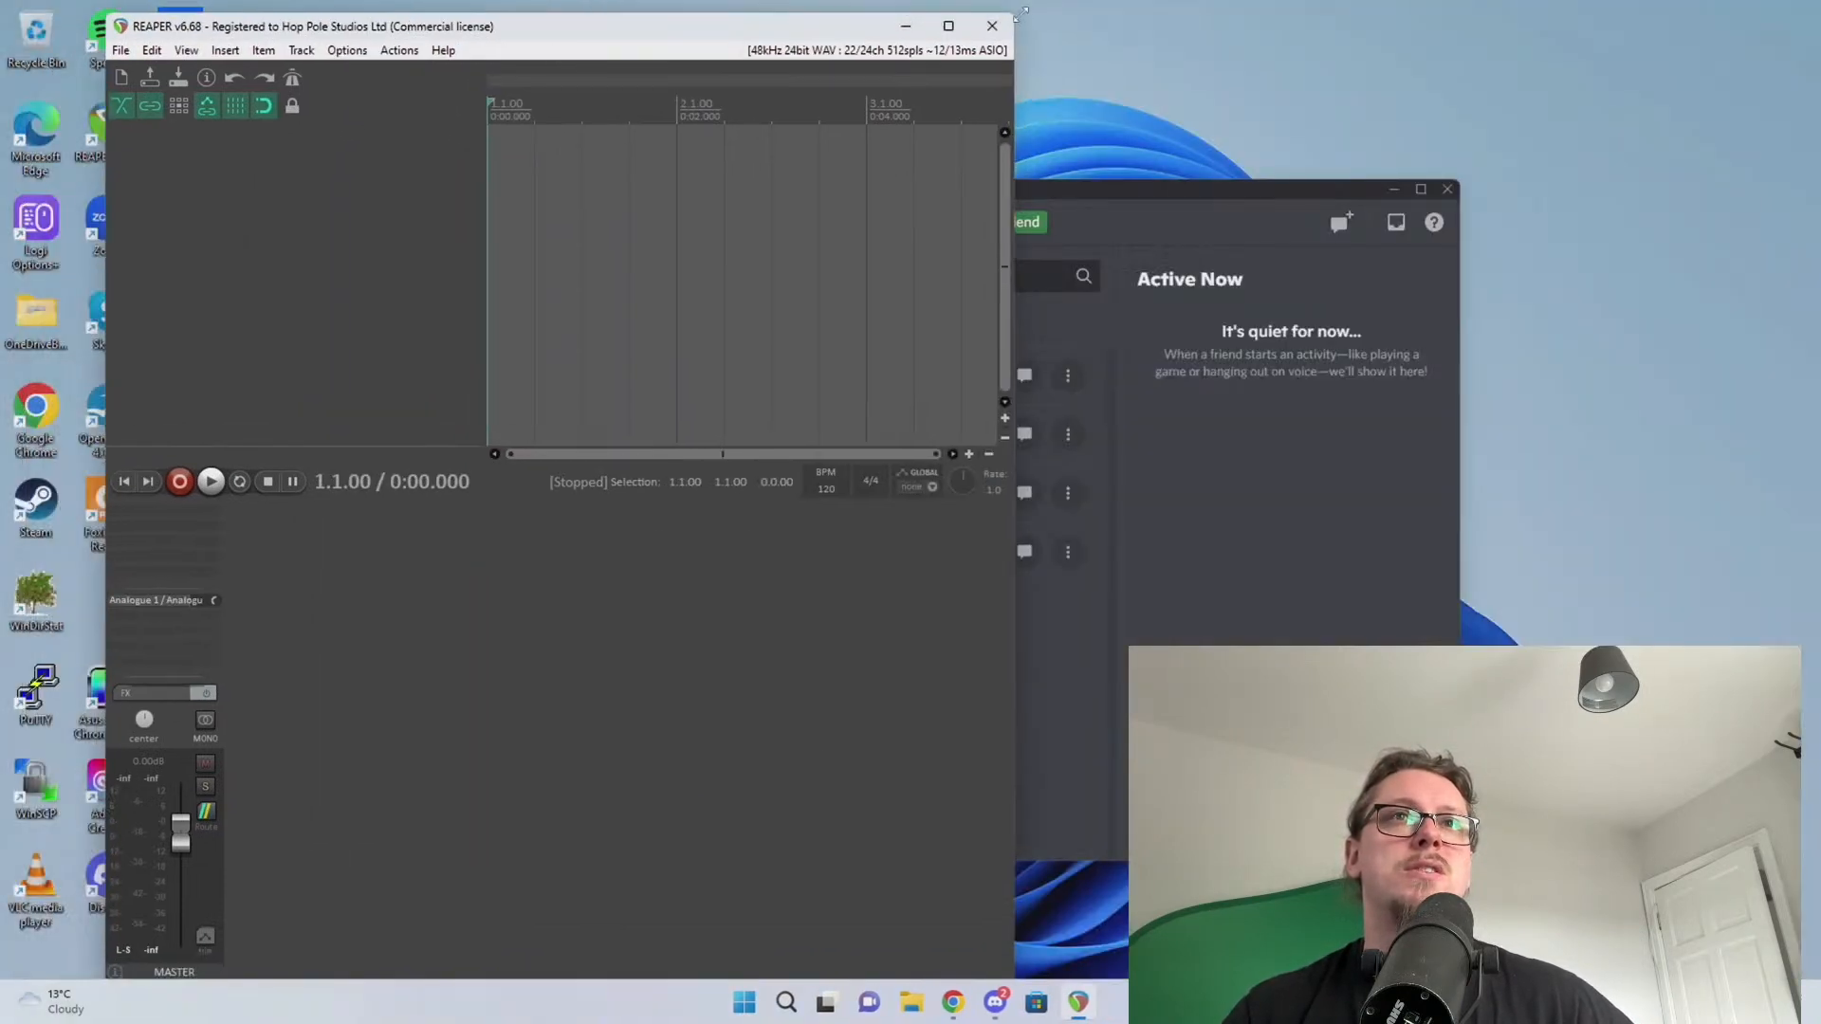
left_click(992, 25)
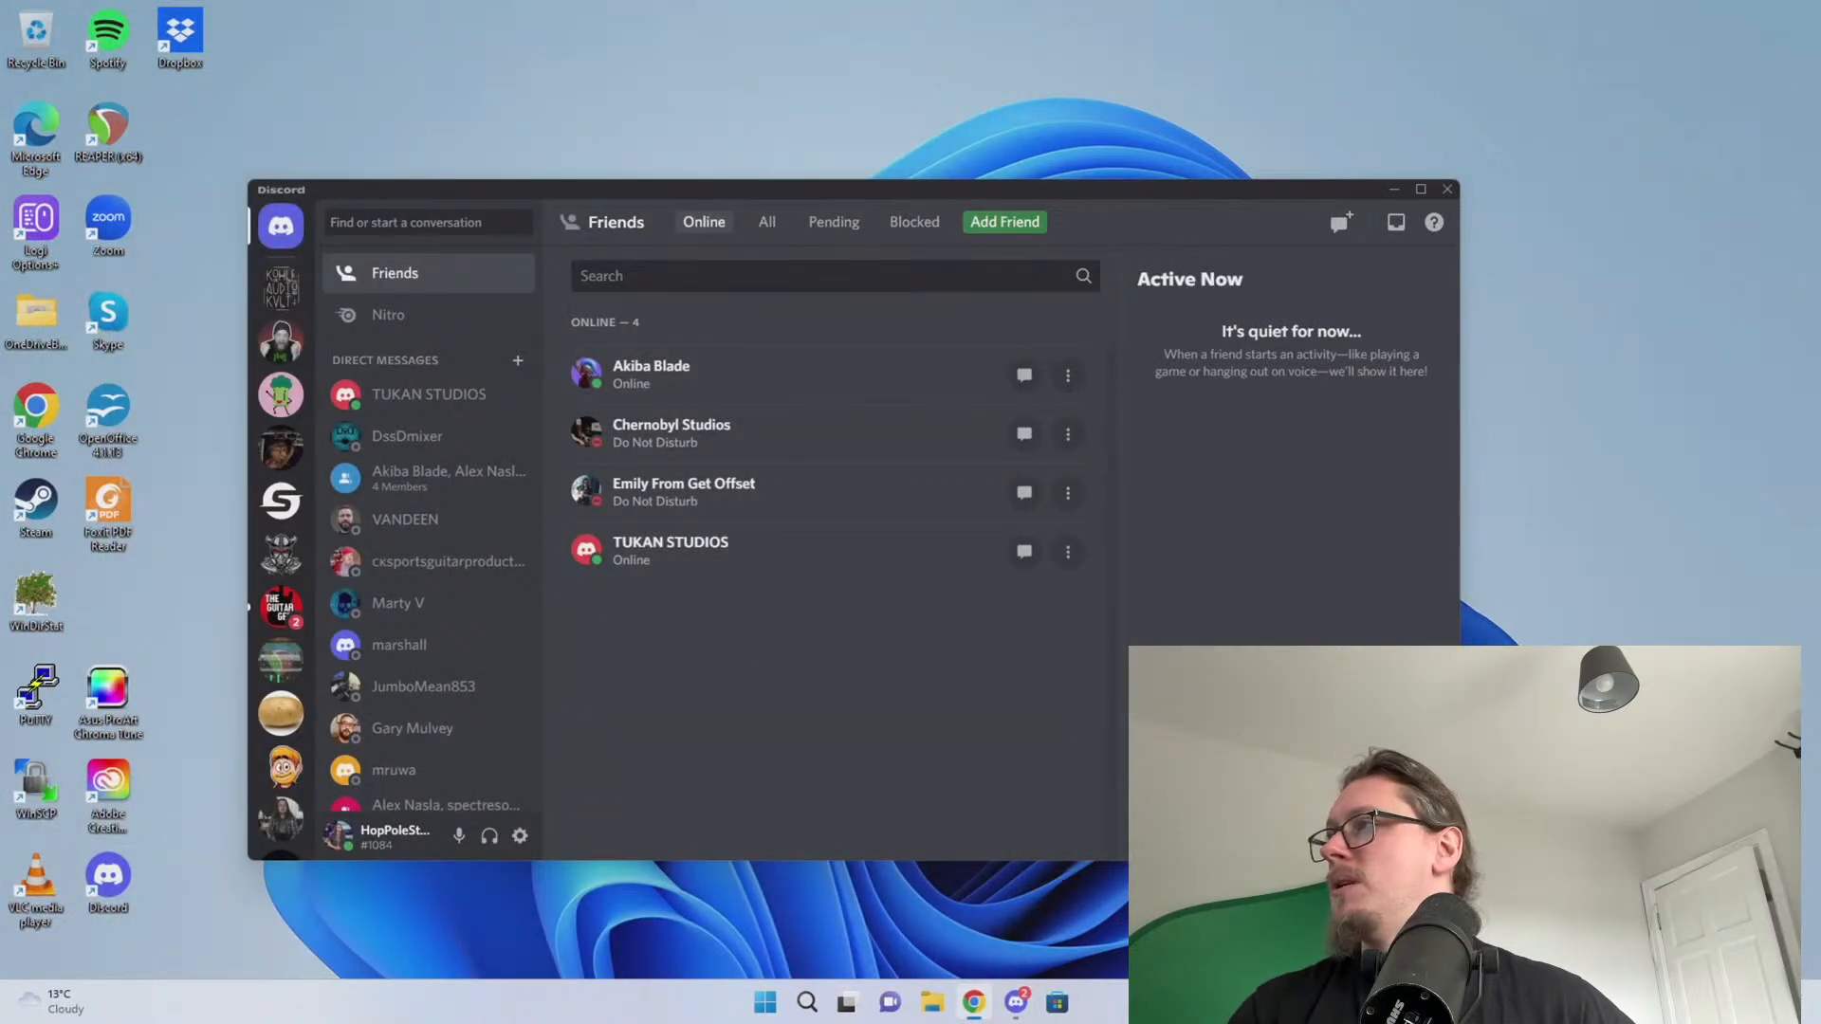
Search for SWS extensions and download the 64-bit Windows SWS installer
left_click(974, 1002)
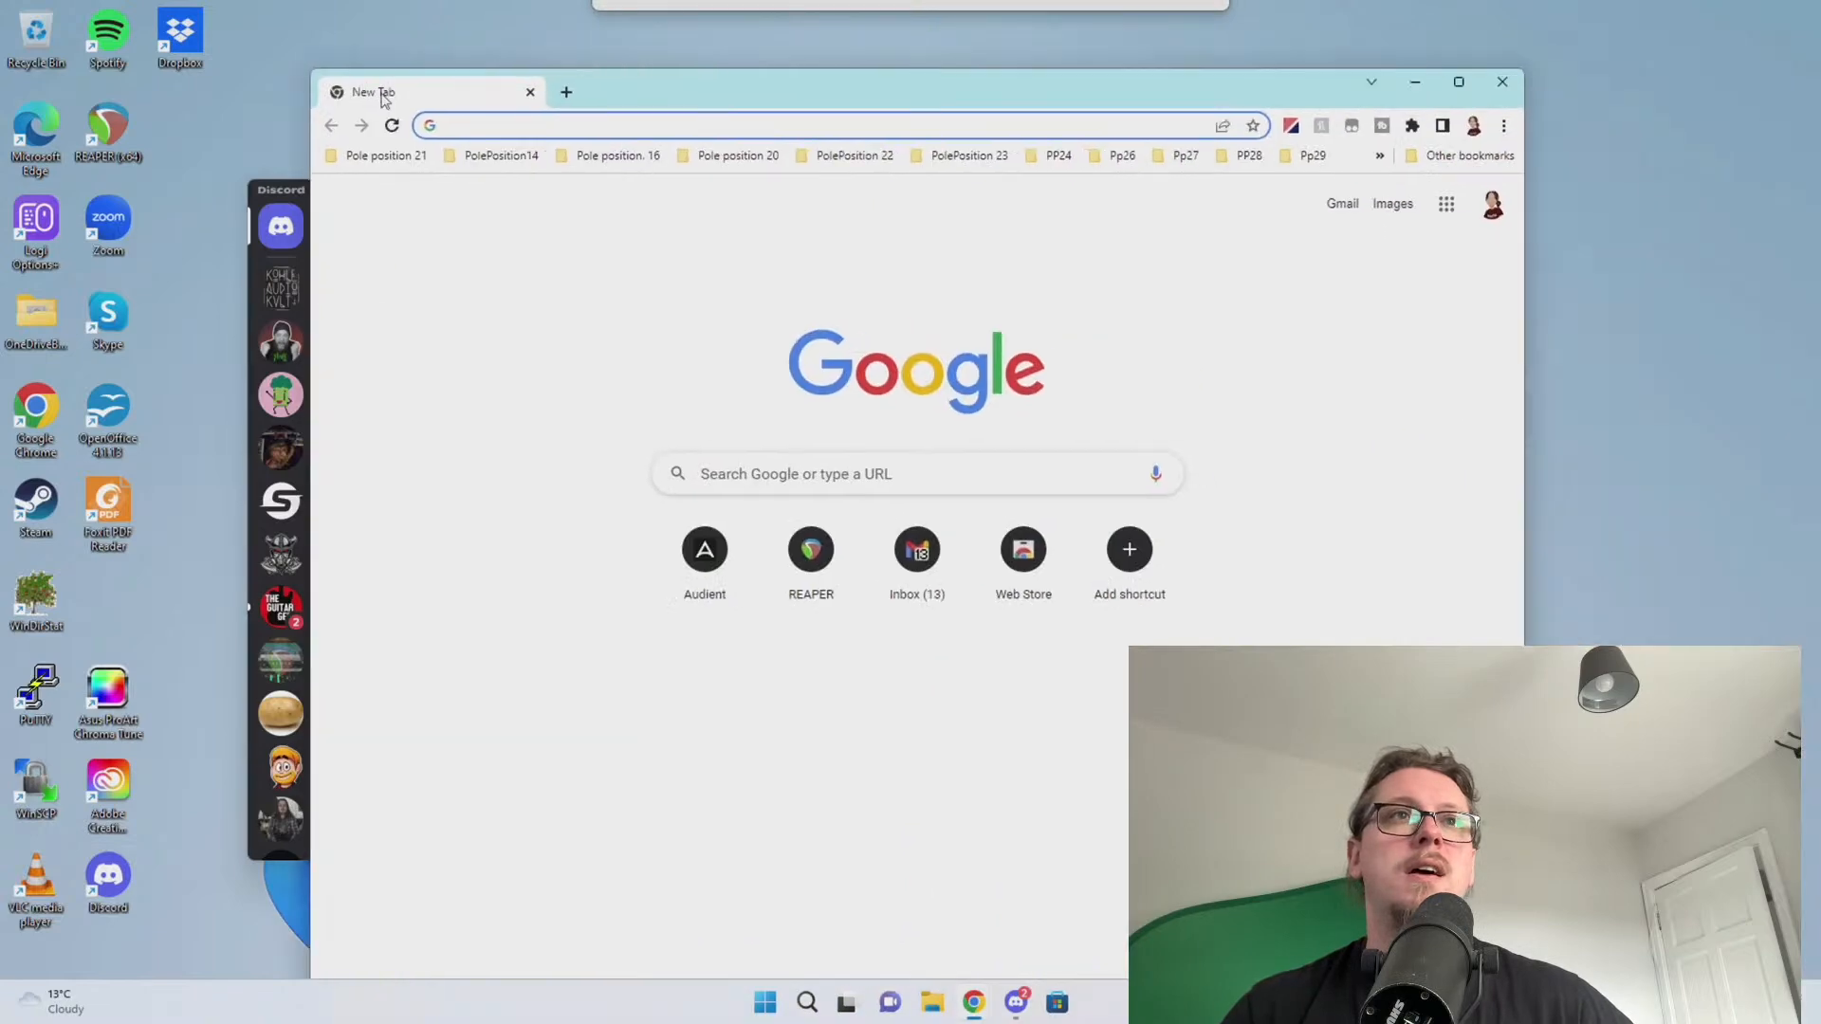
type("sws e")
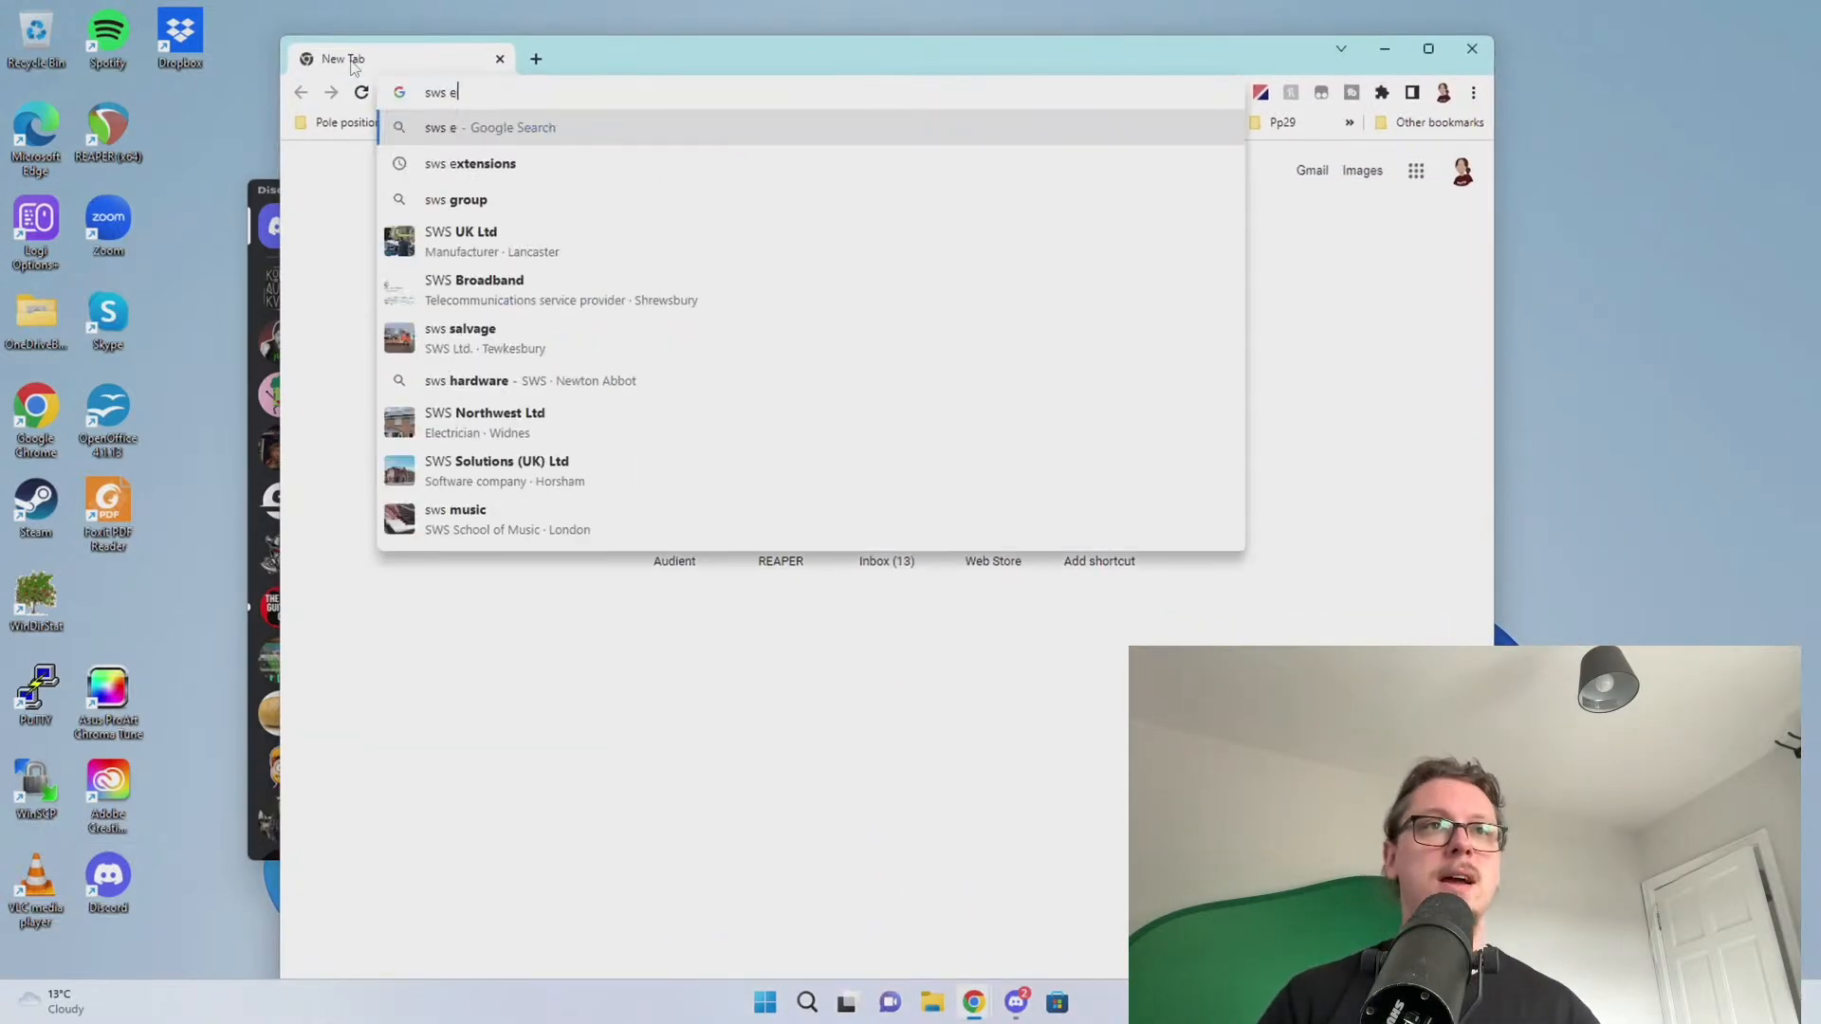
key("Down")
key("Return")
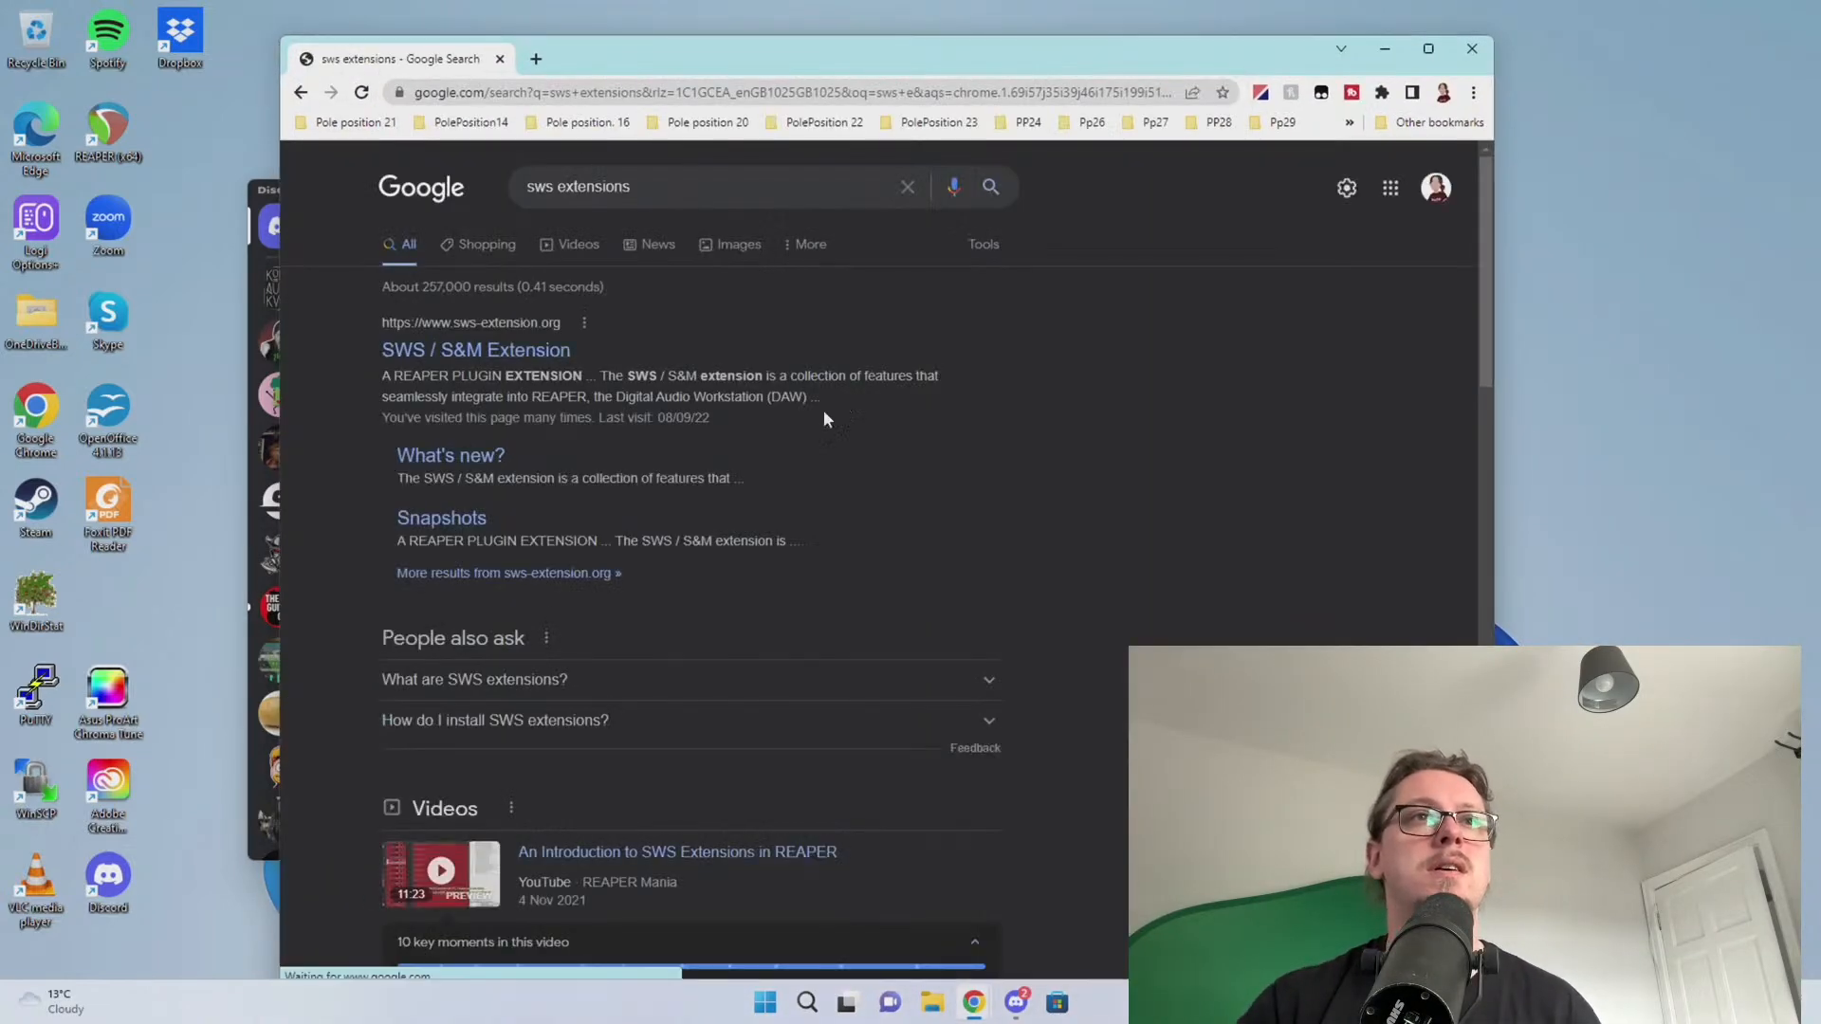
left_click(464, 363)
scroll(819, 886, "down", 1)
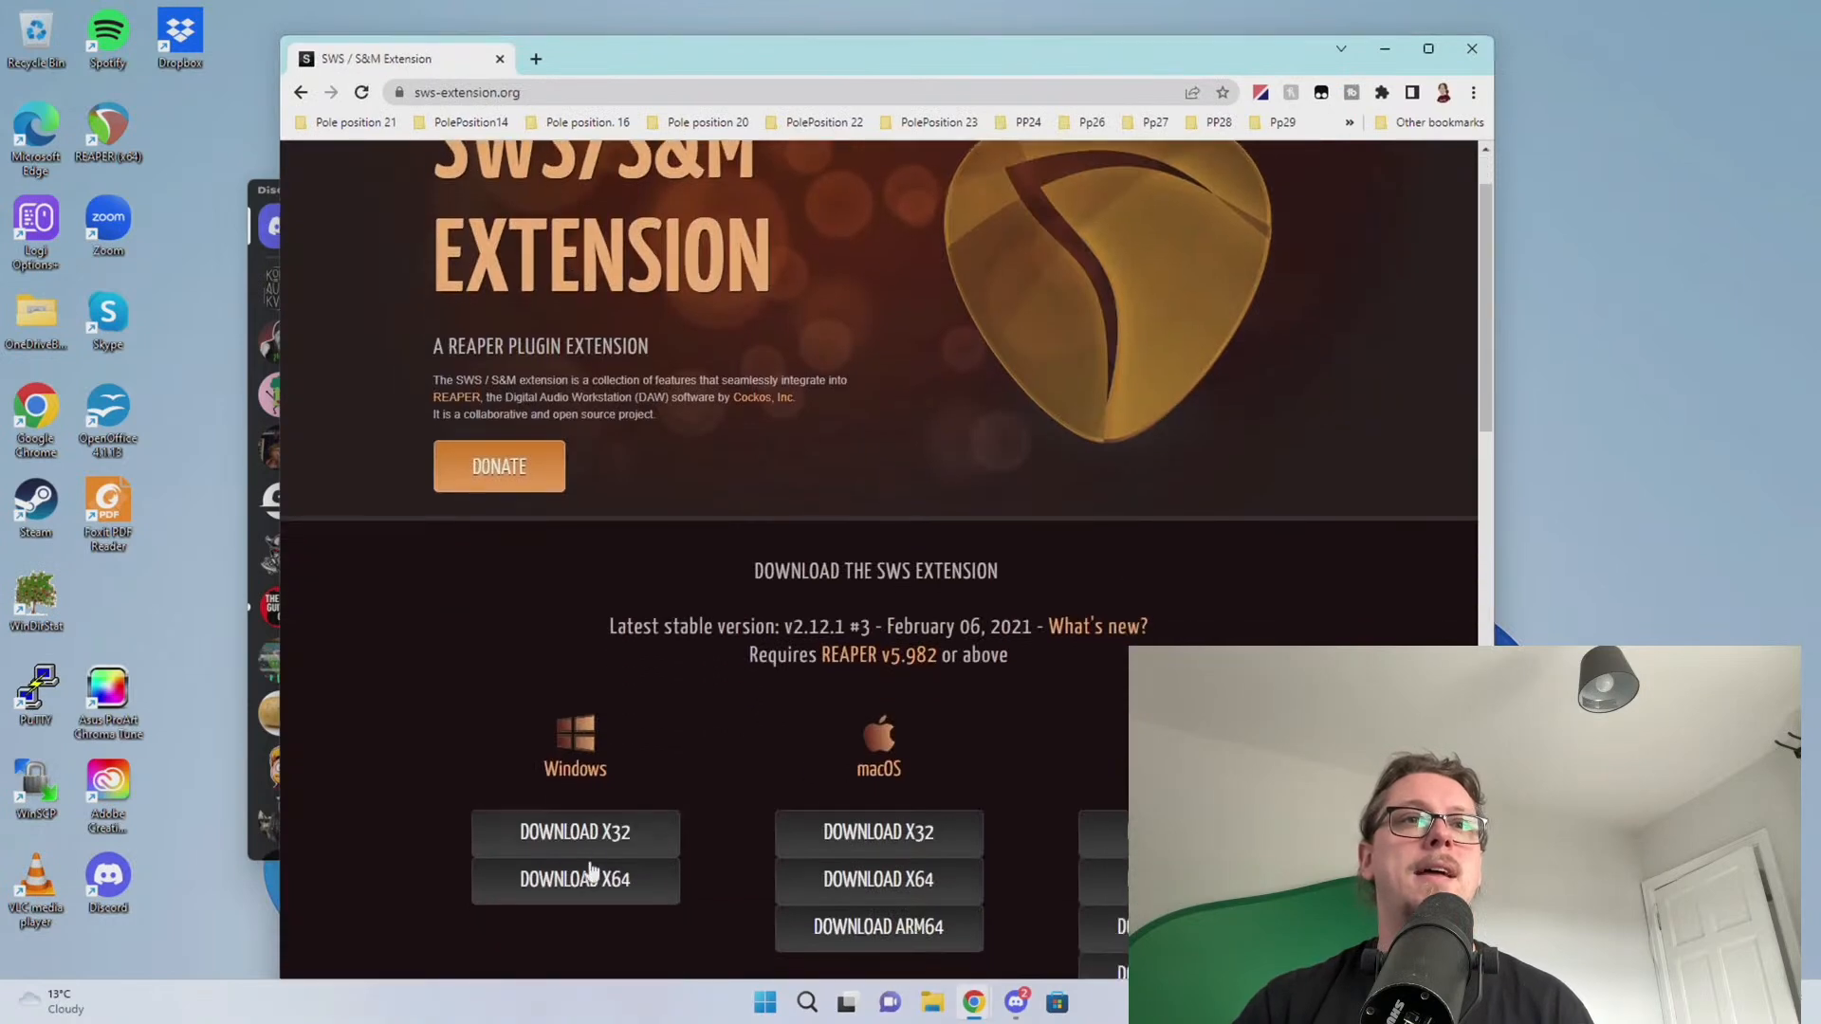
left_click(596, 882)
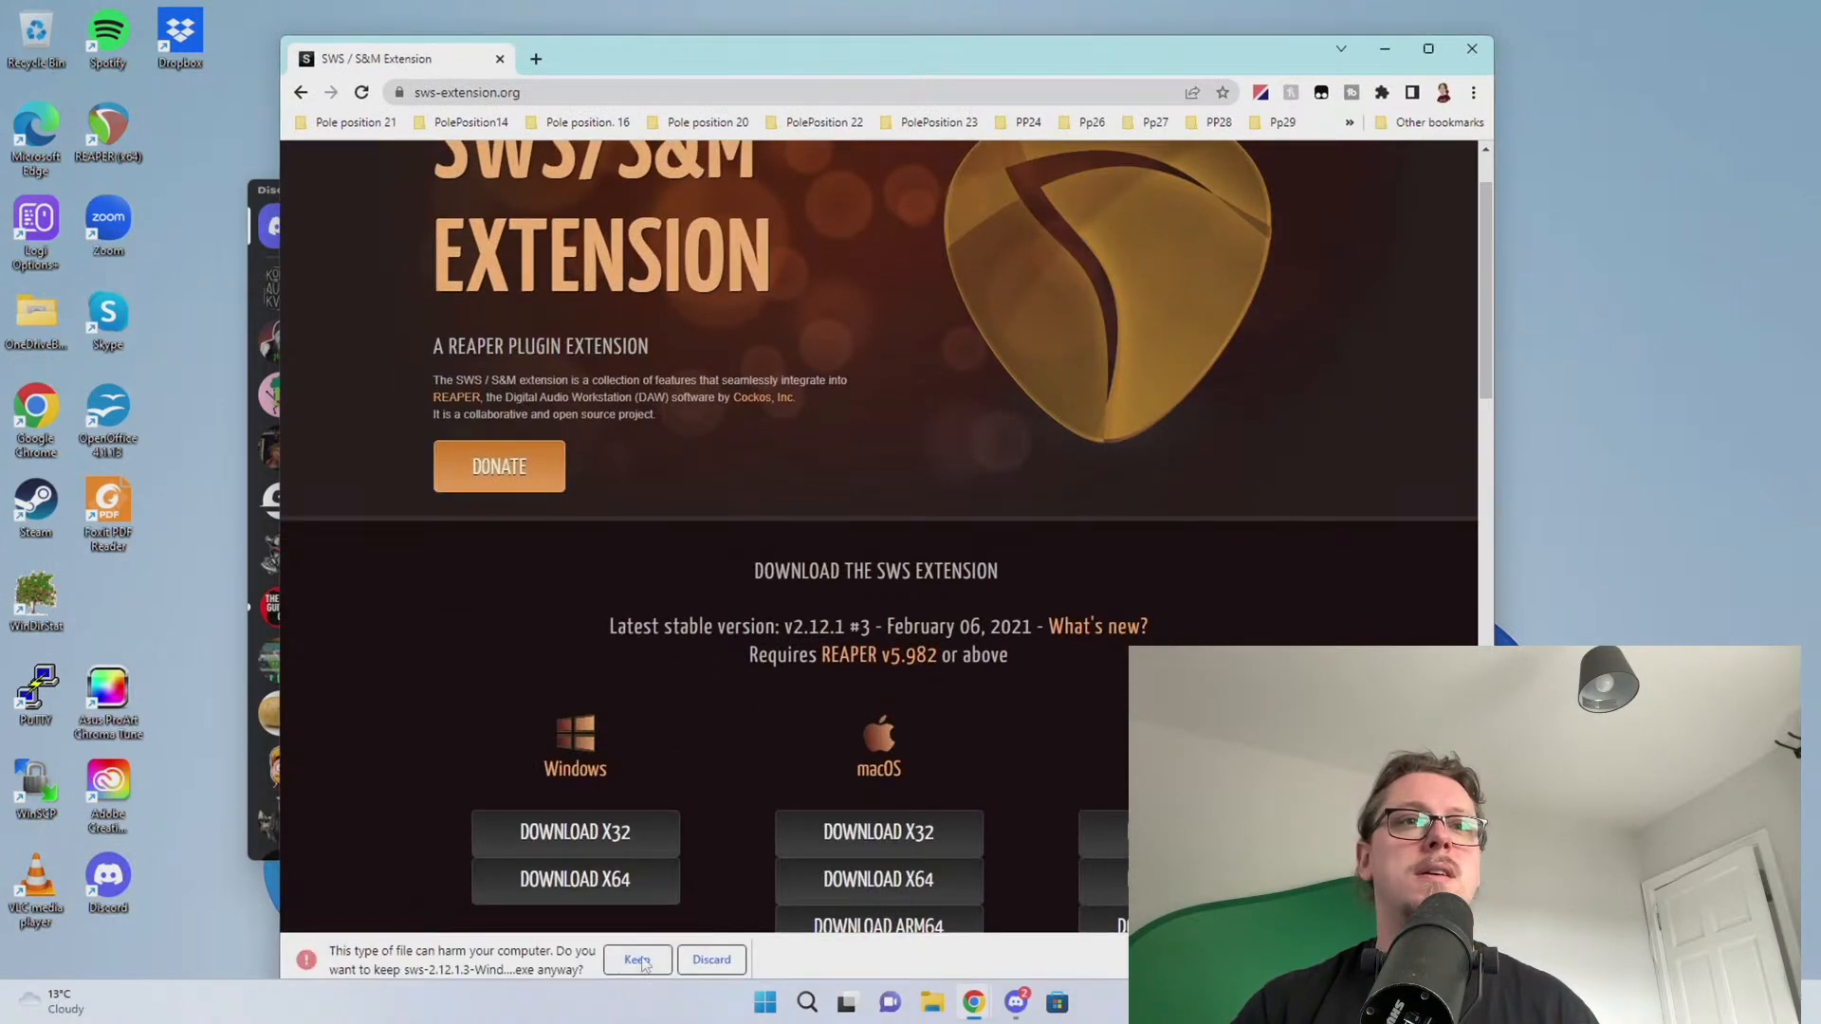
left_click(638, 960)
Go to the ReaPack website and download the 64-bit Windows reaper_reapack-x64.dll
left_click(493, 91)
type("reapack.com")
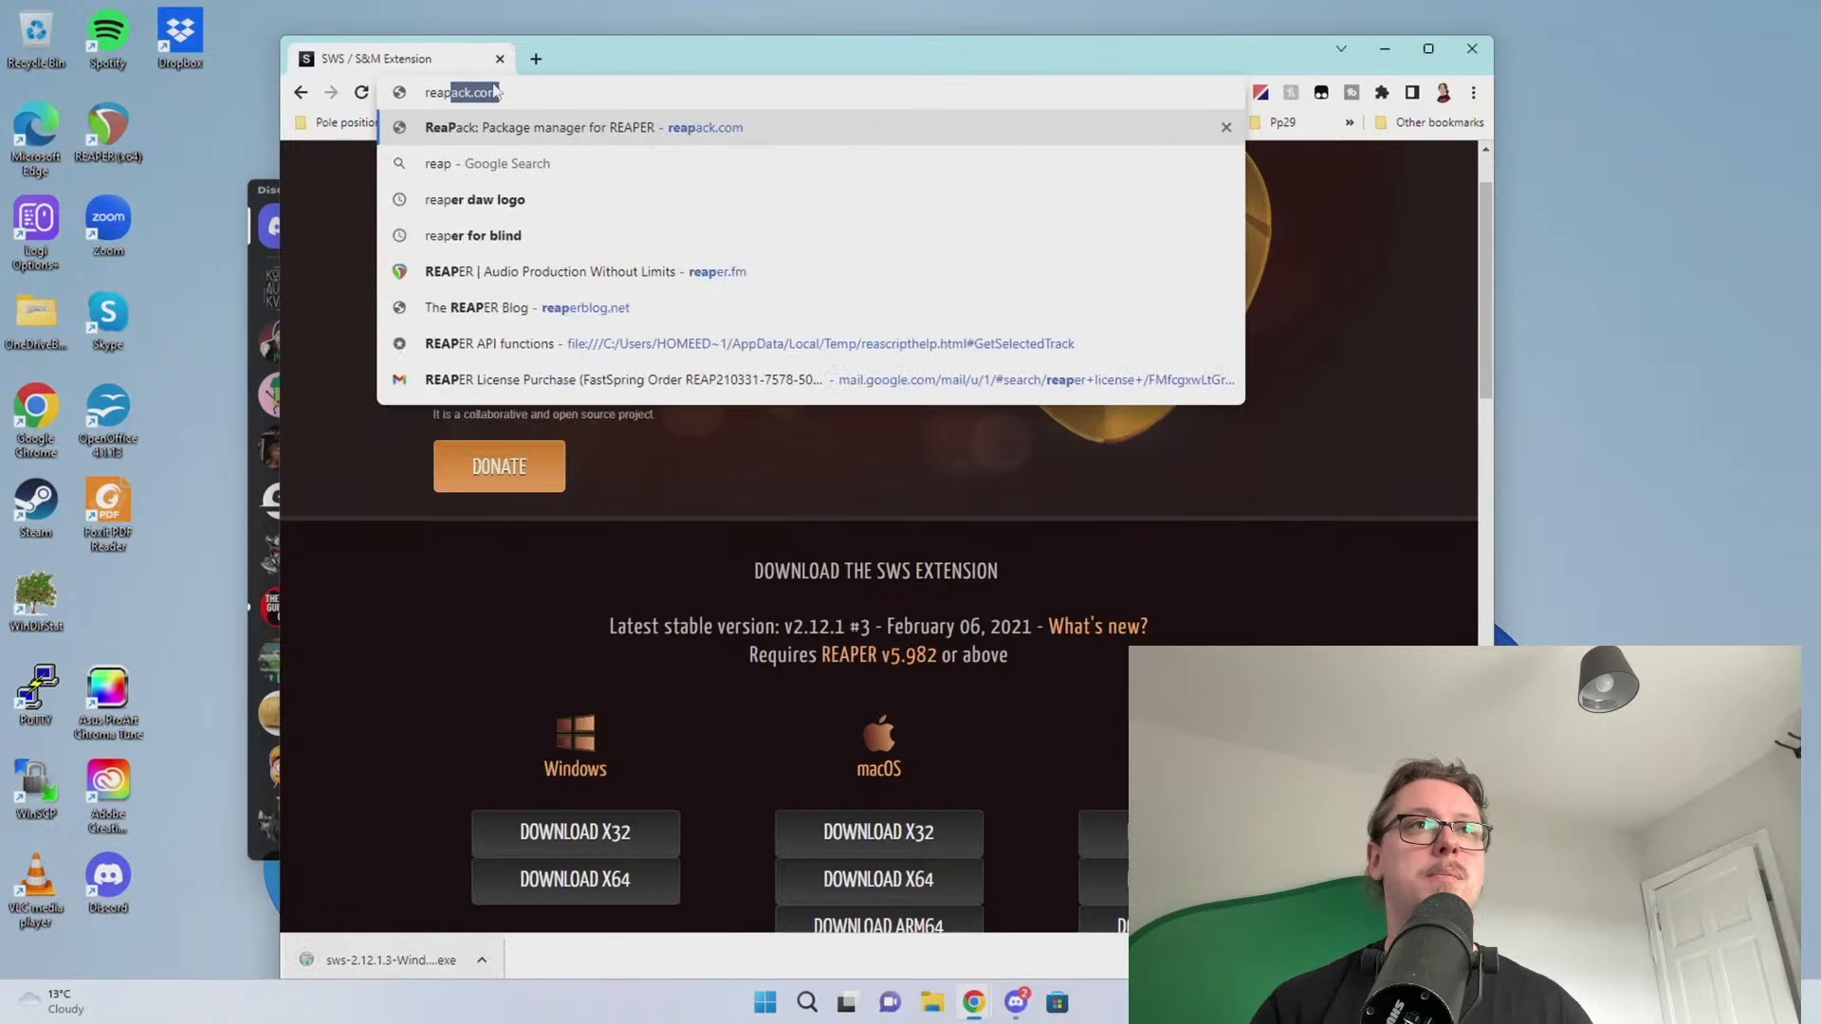
key("Return")
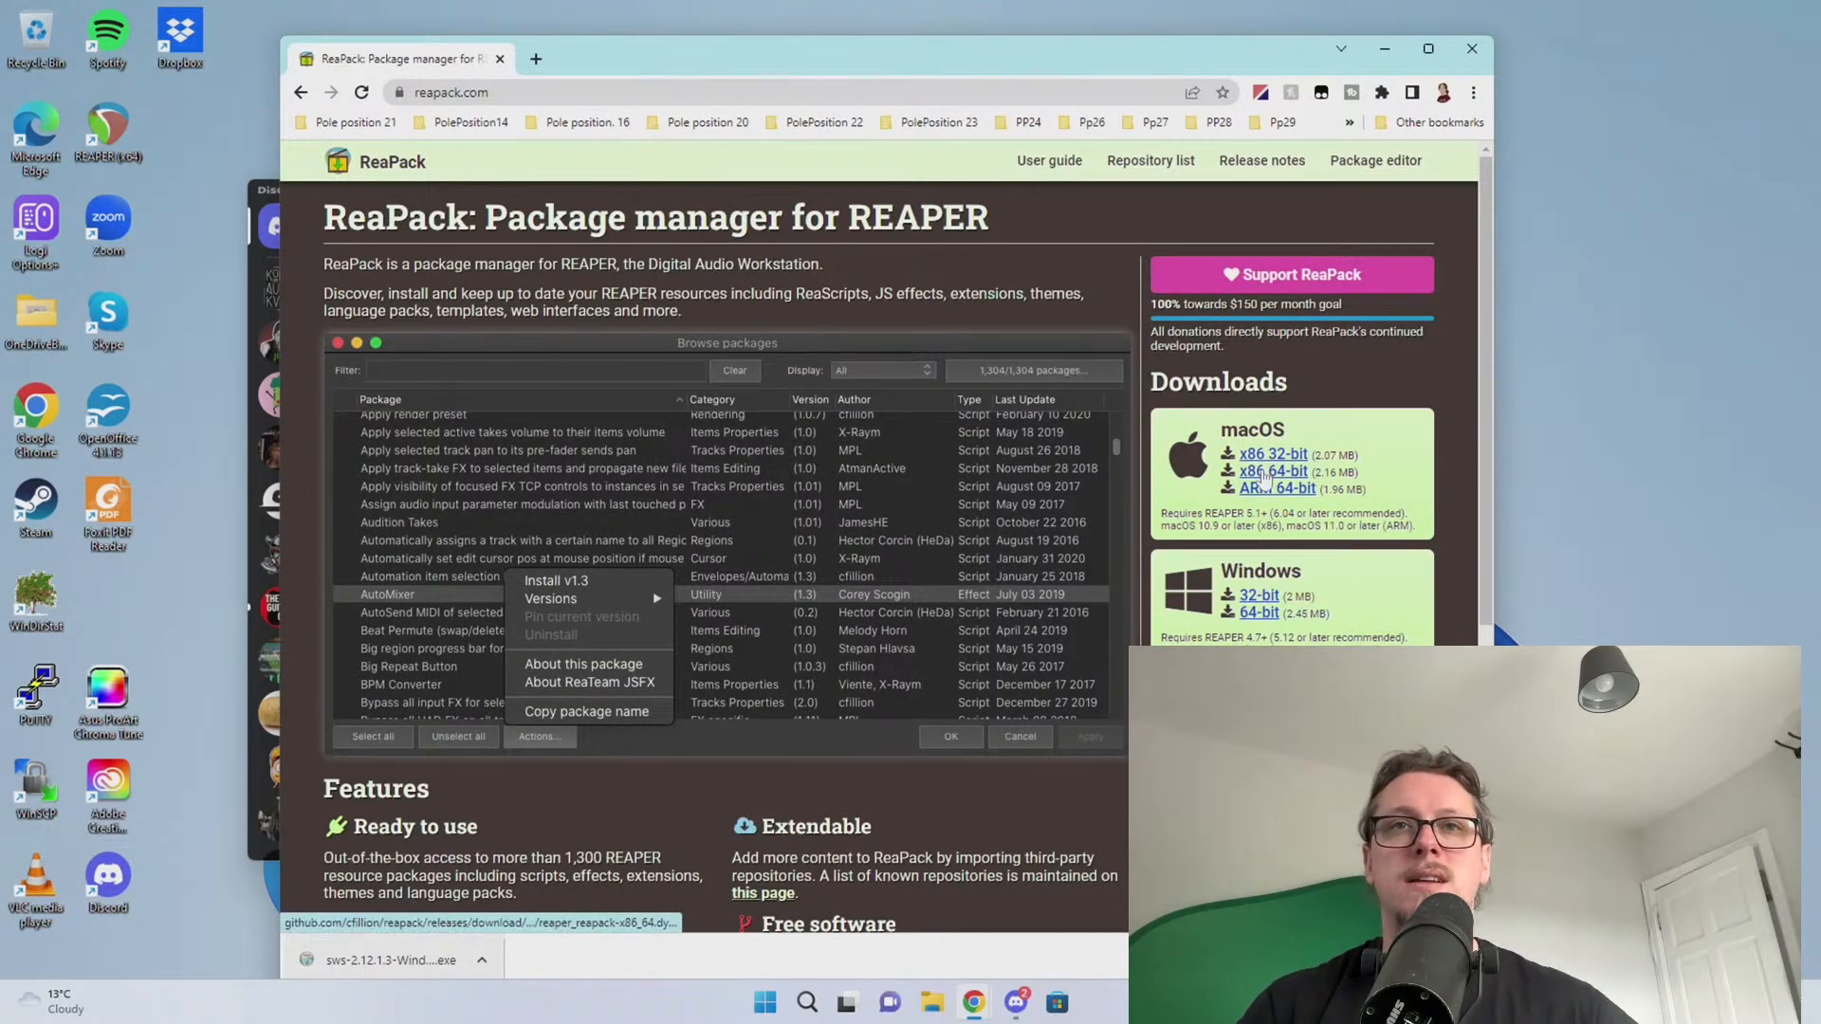
left_click(1261, 613)
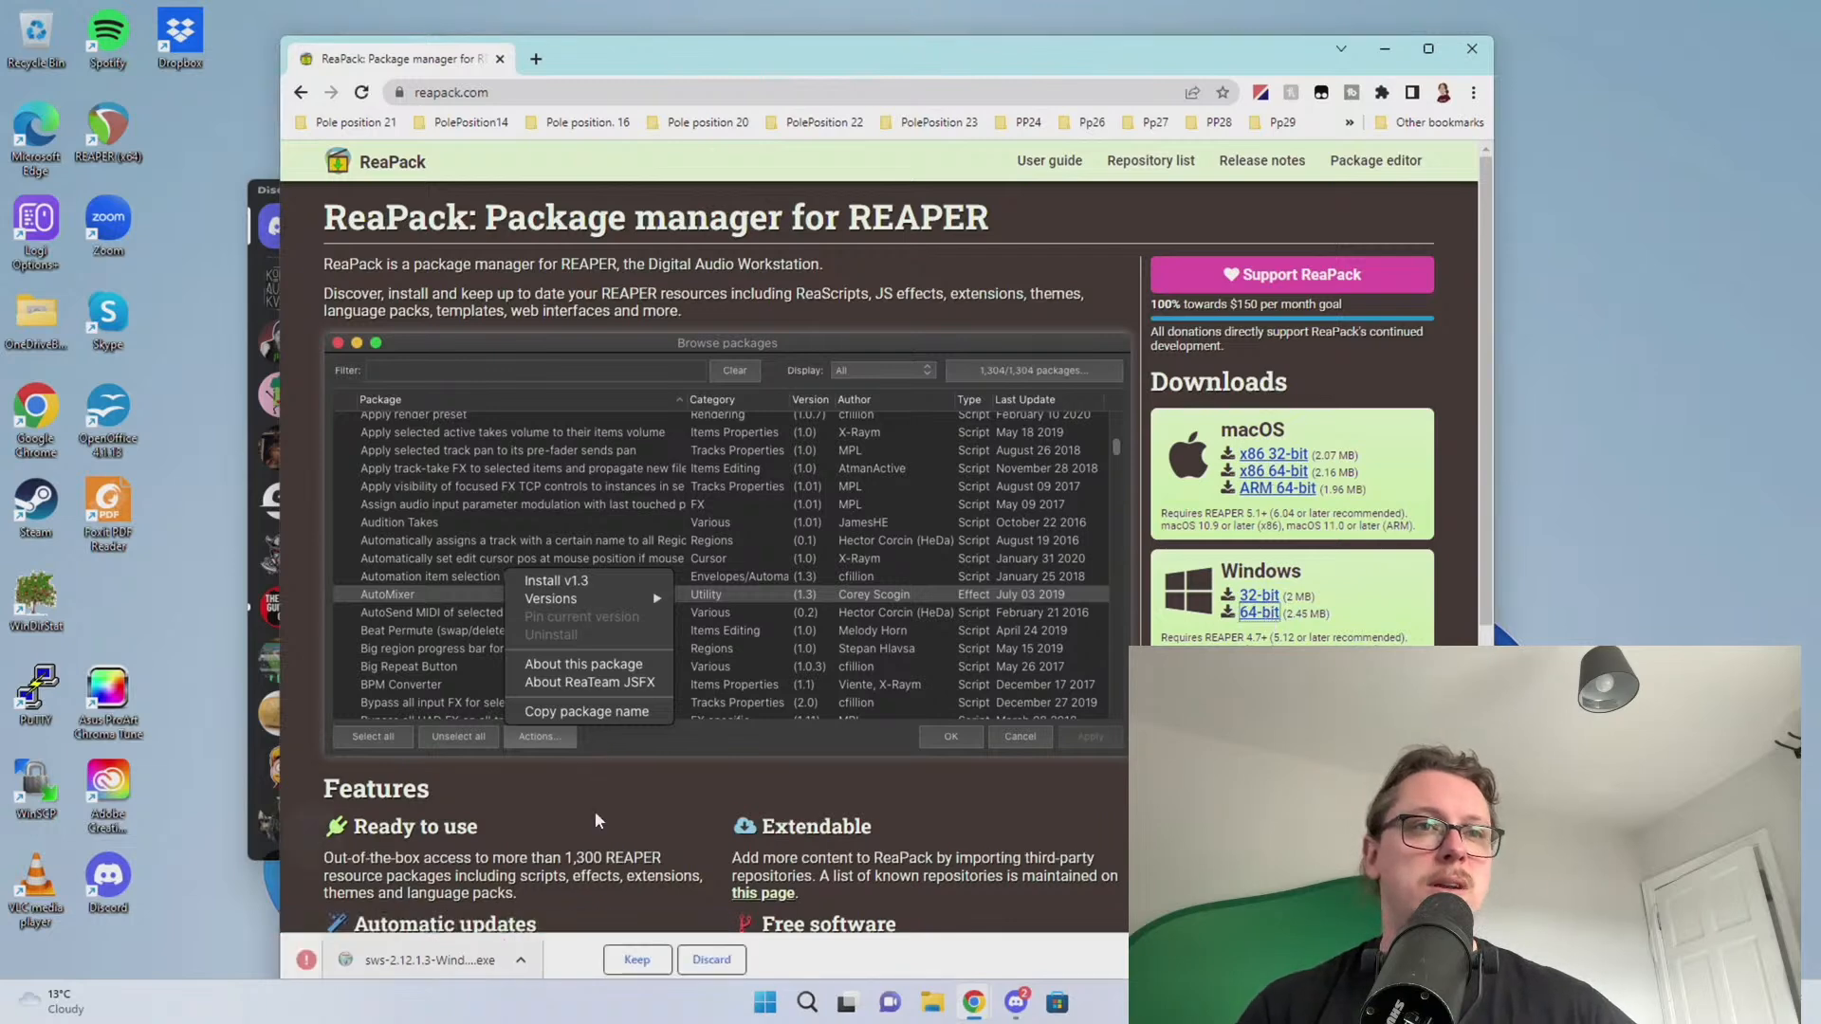
Install SWS with default settings, then dismiss the no-associated-app error for the ReaPack dll
left_click(594, 963)
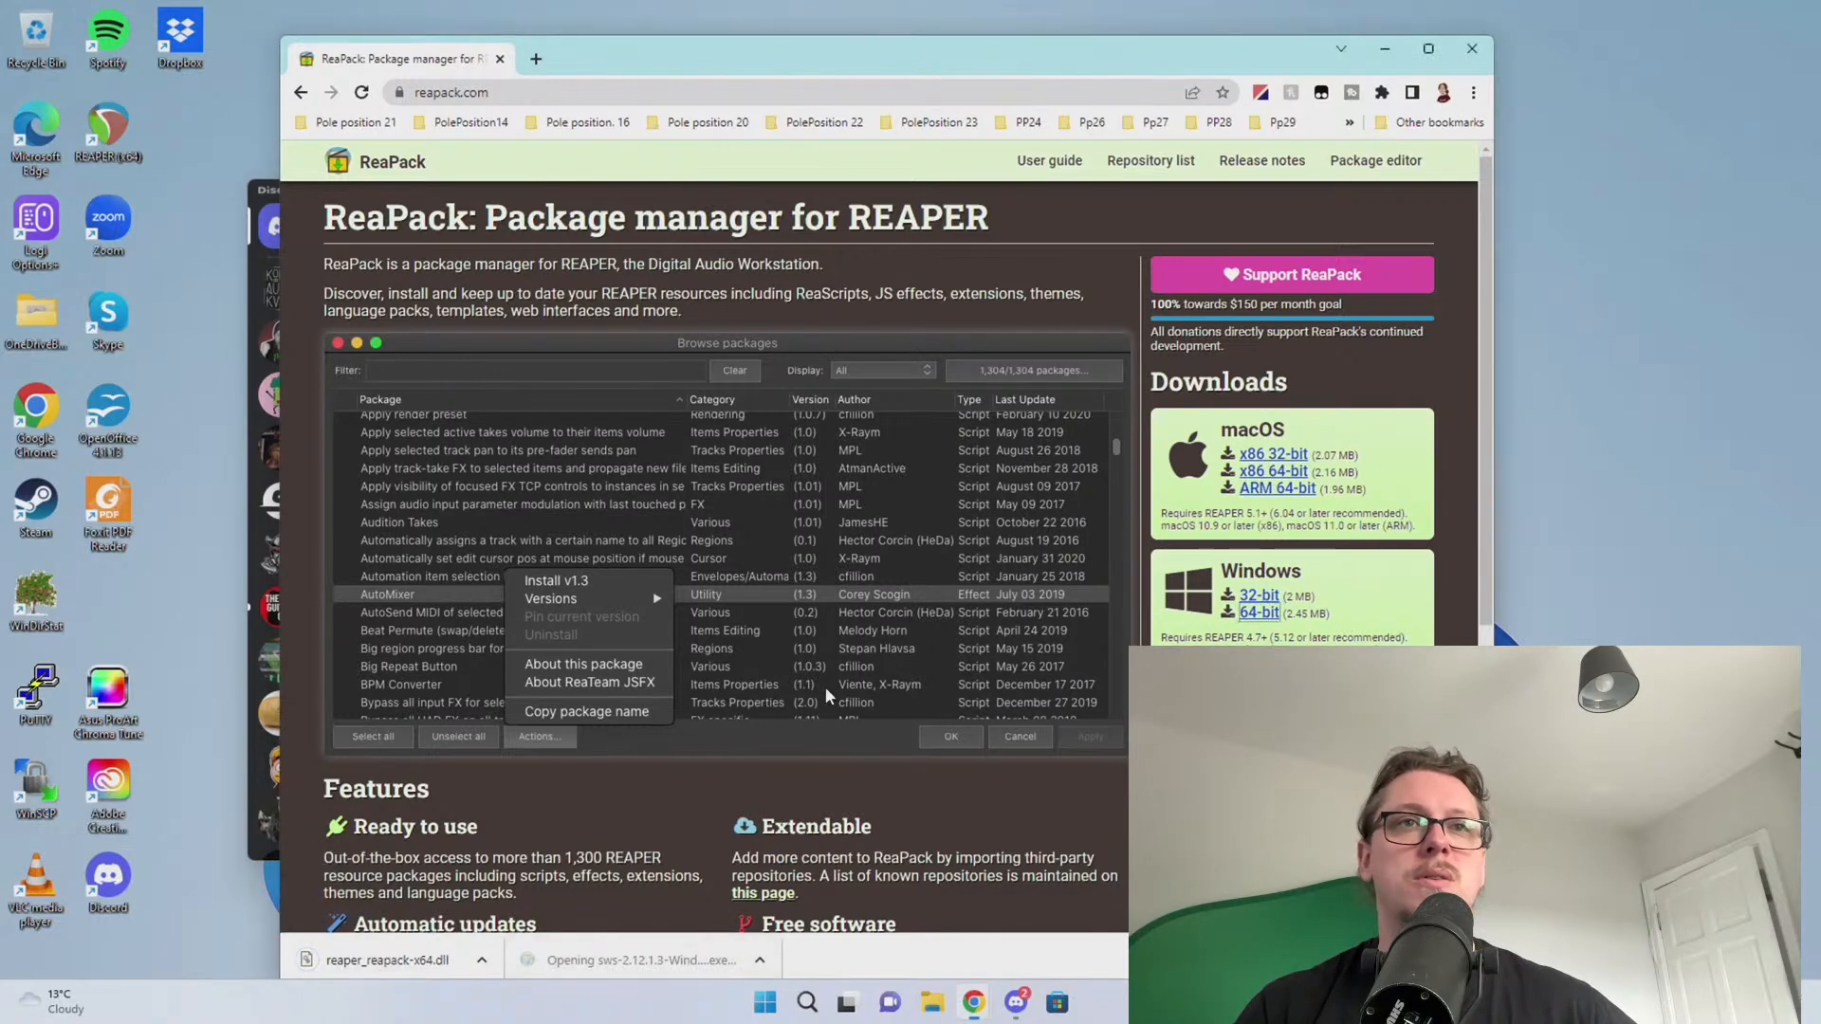
left_click(834, 668)
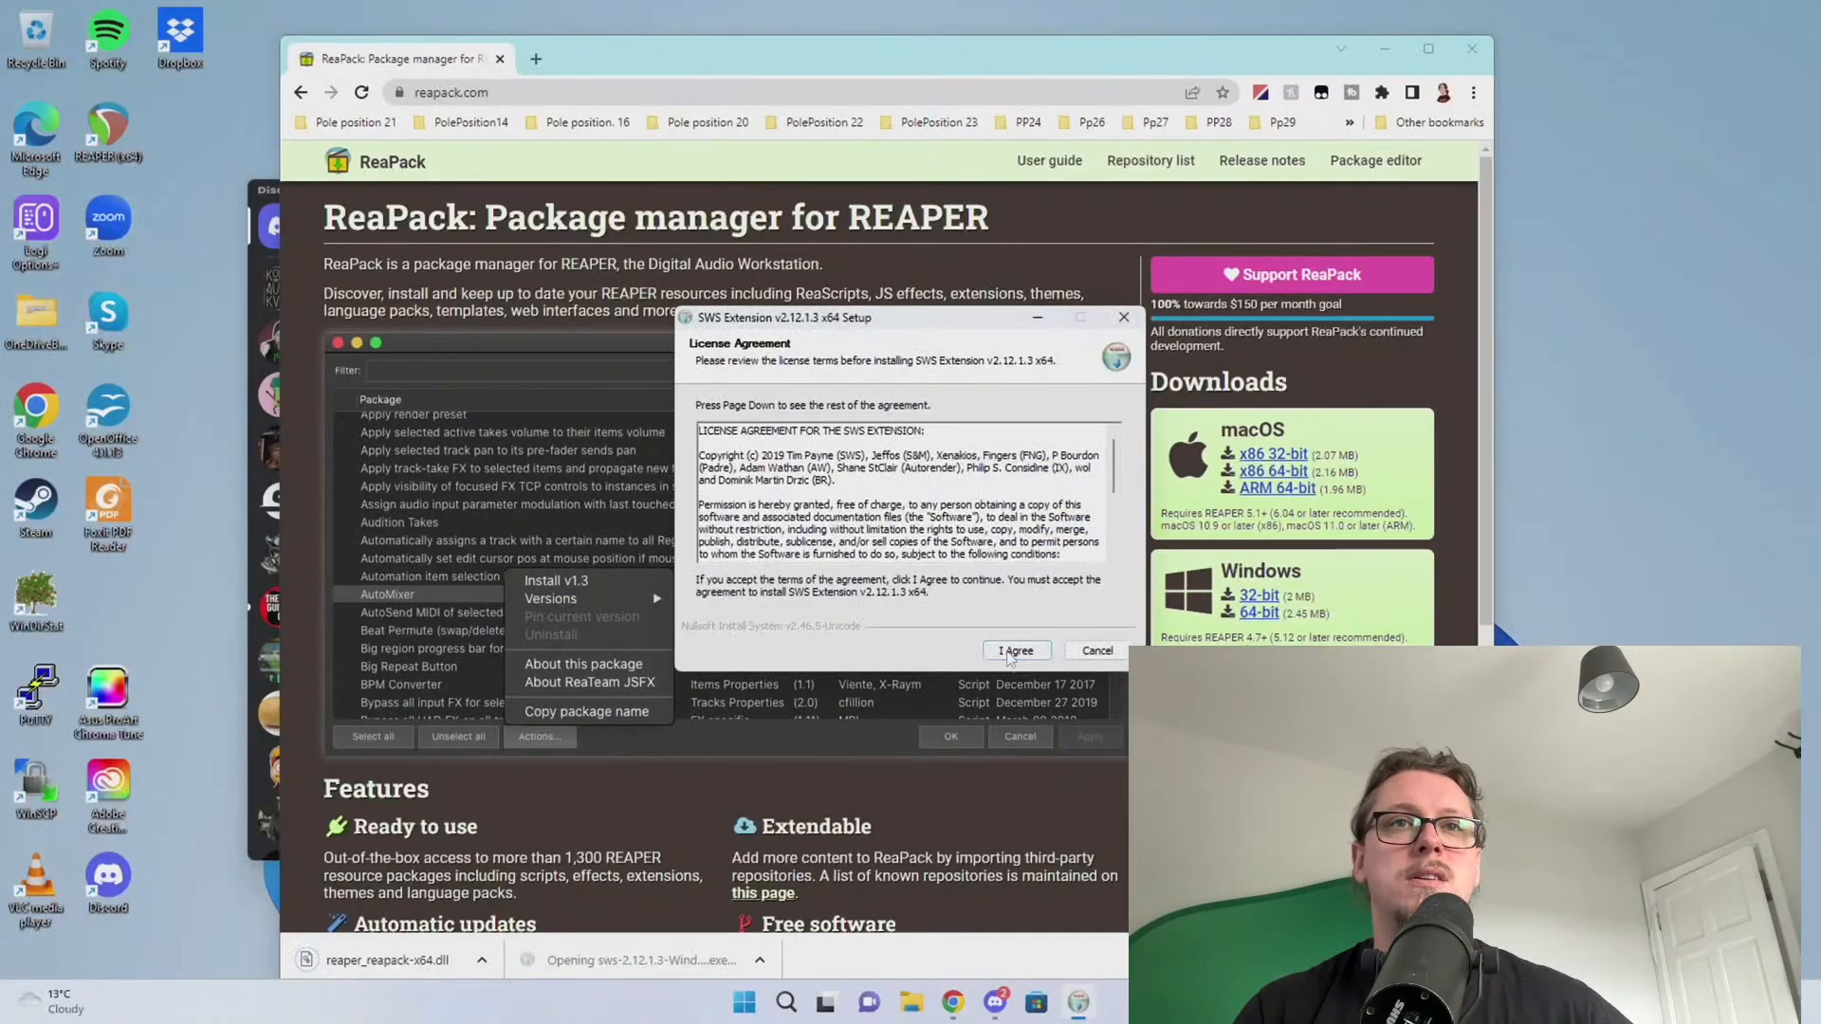
left_click(1016, 650)
left_click(1016, 650)
left_click(1016, 651)
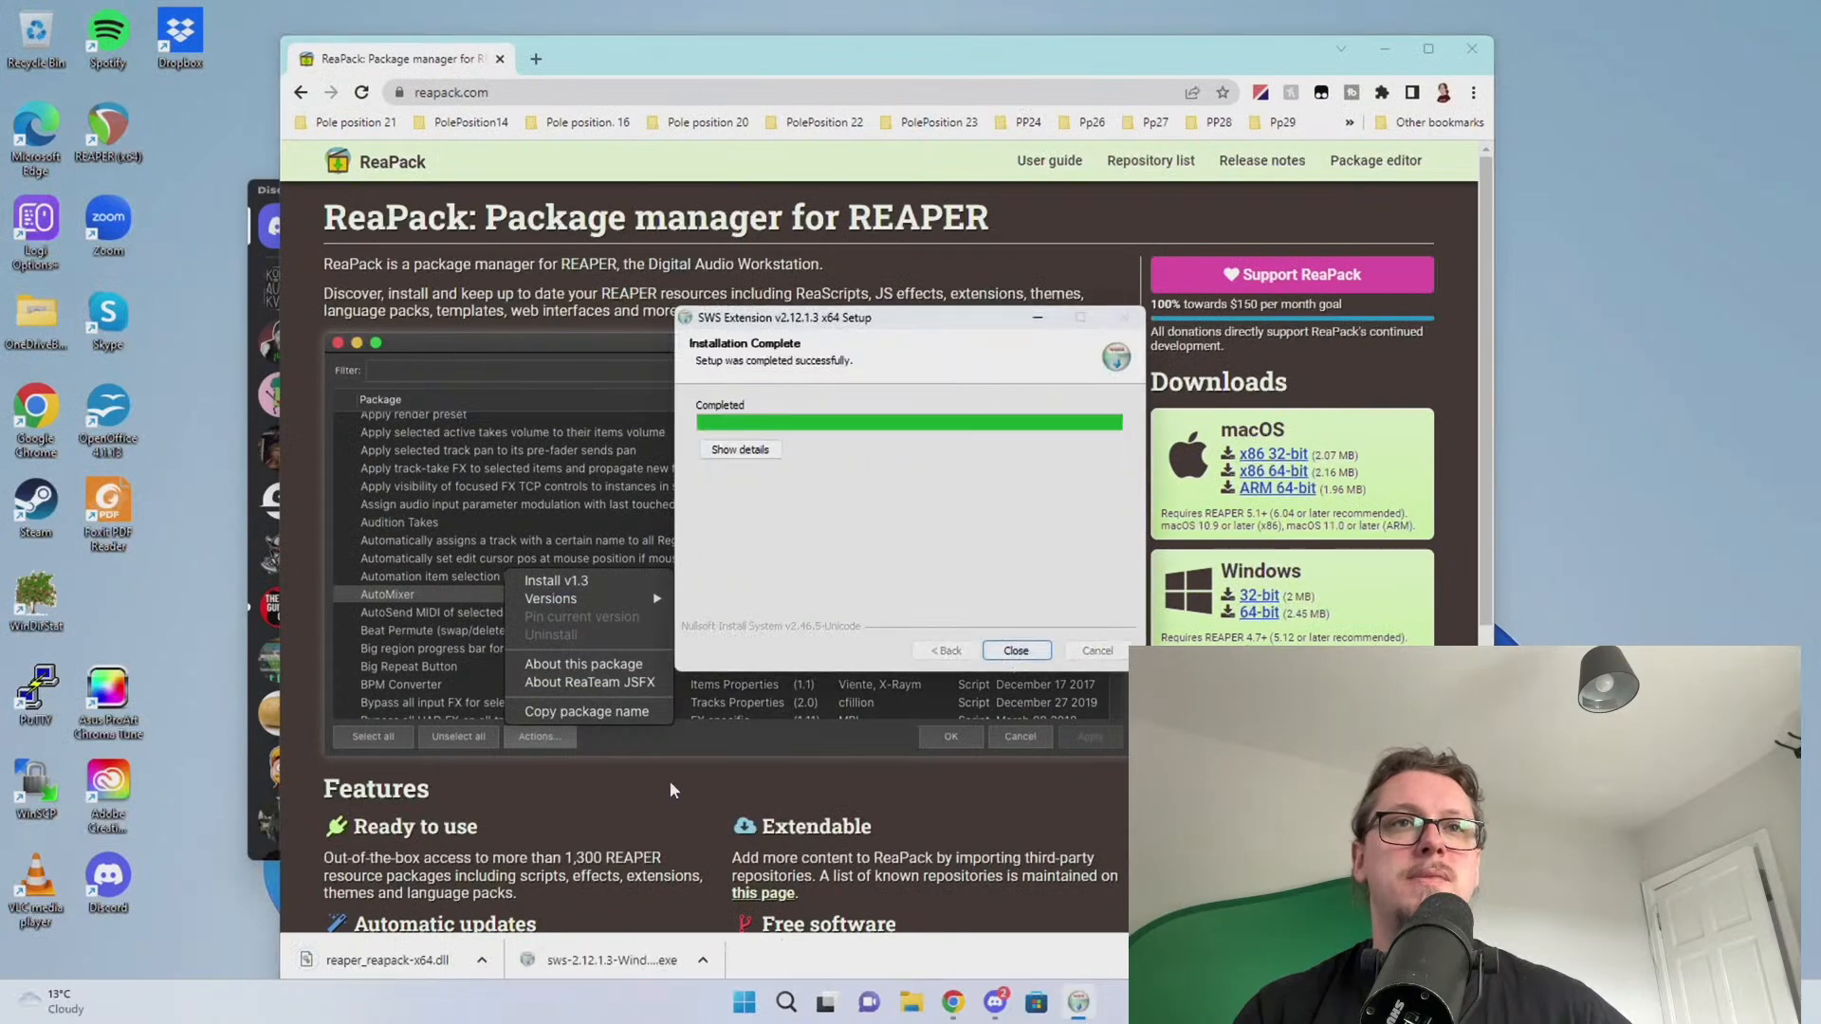
left_click(1016, 650)
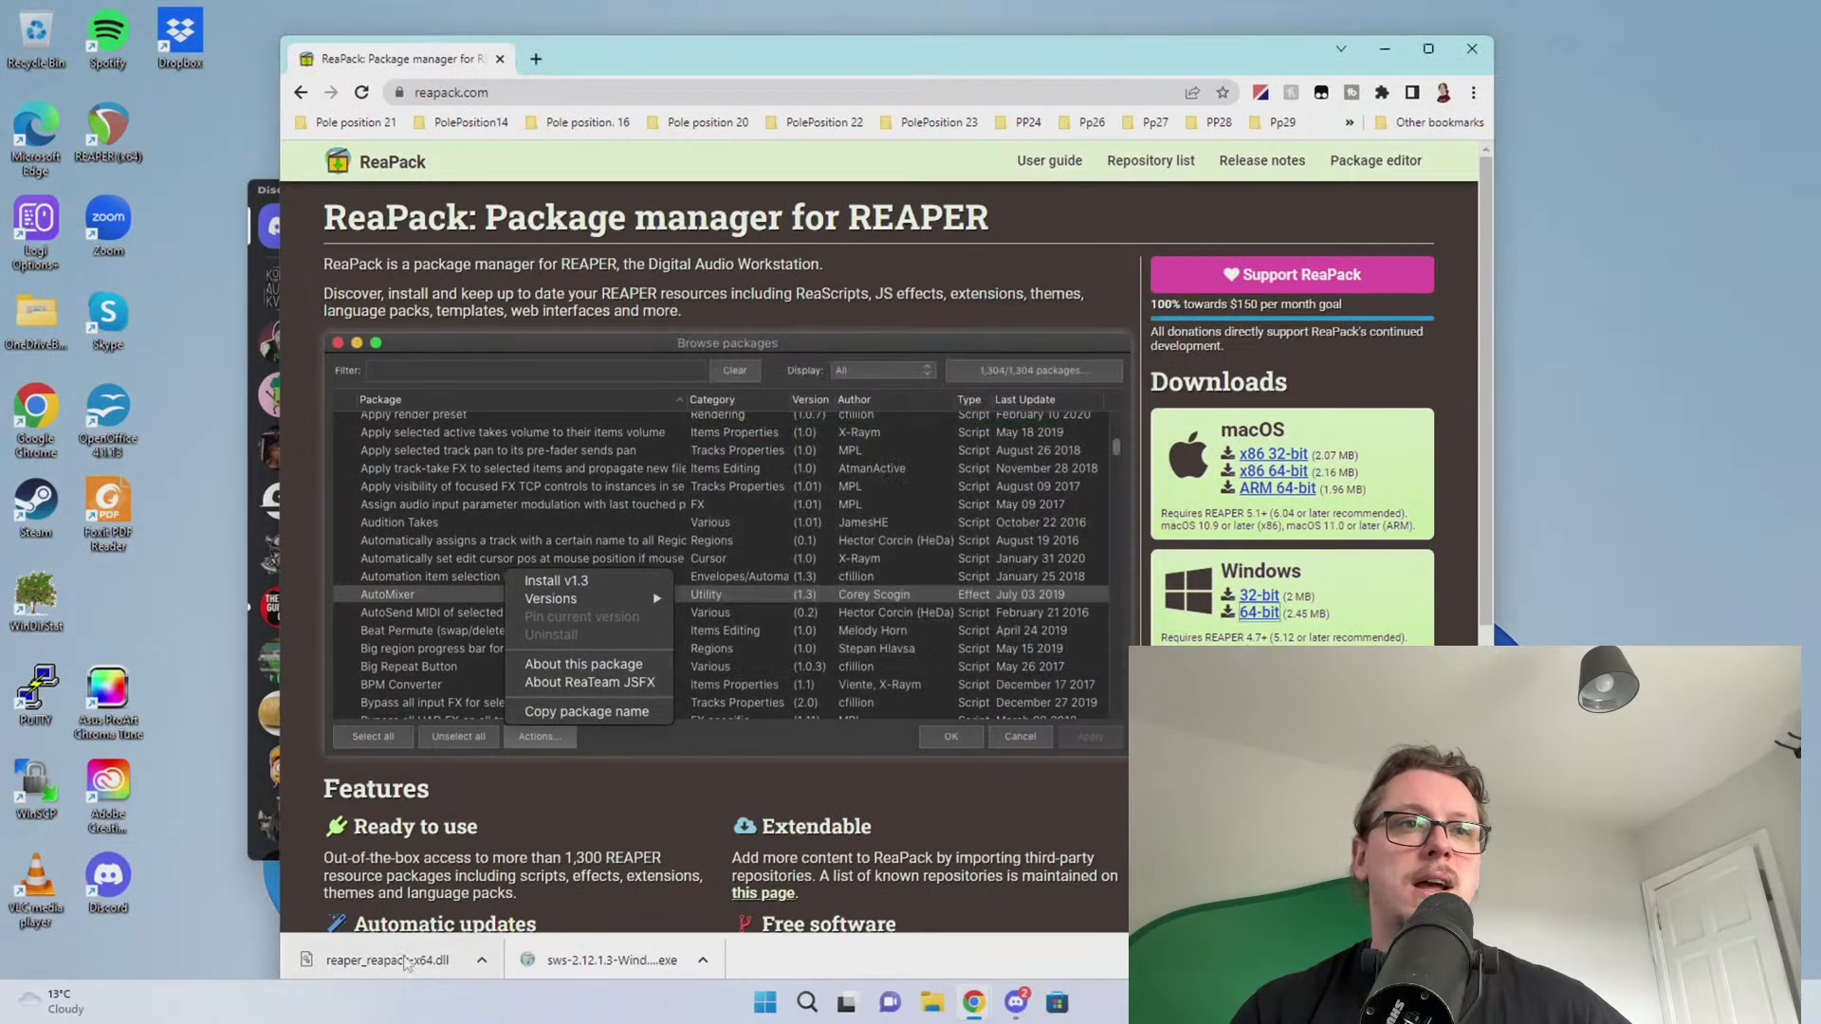
left_click(406, 960)
left_click(1127, 504)
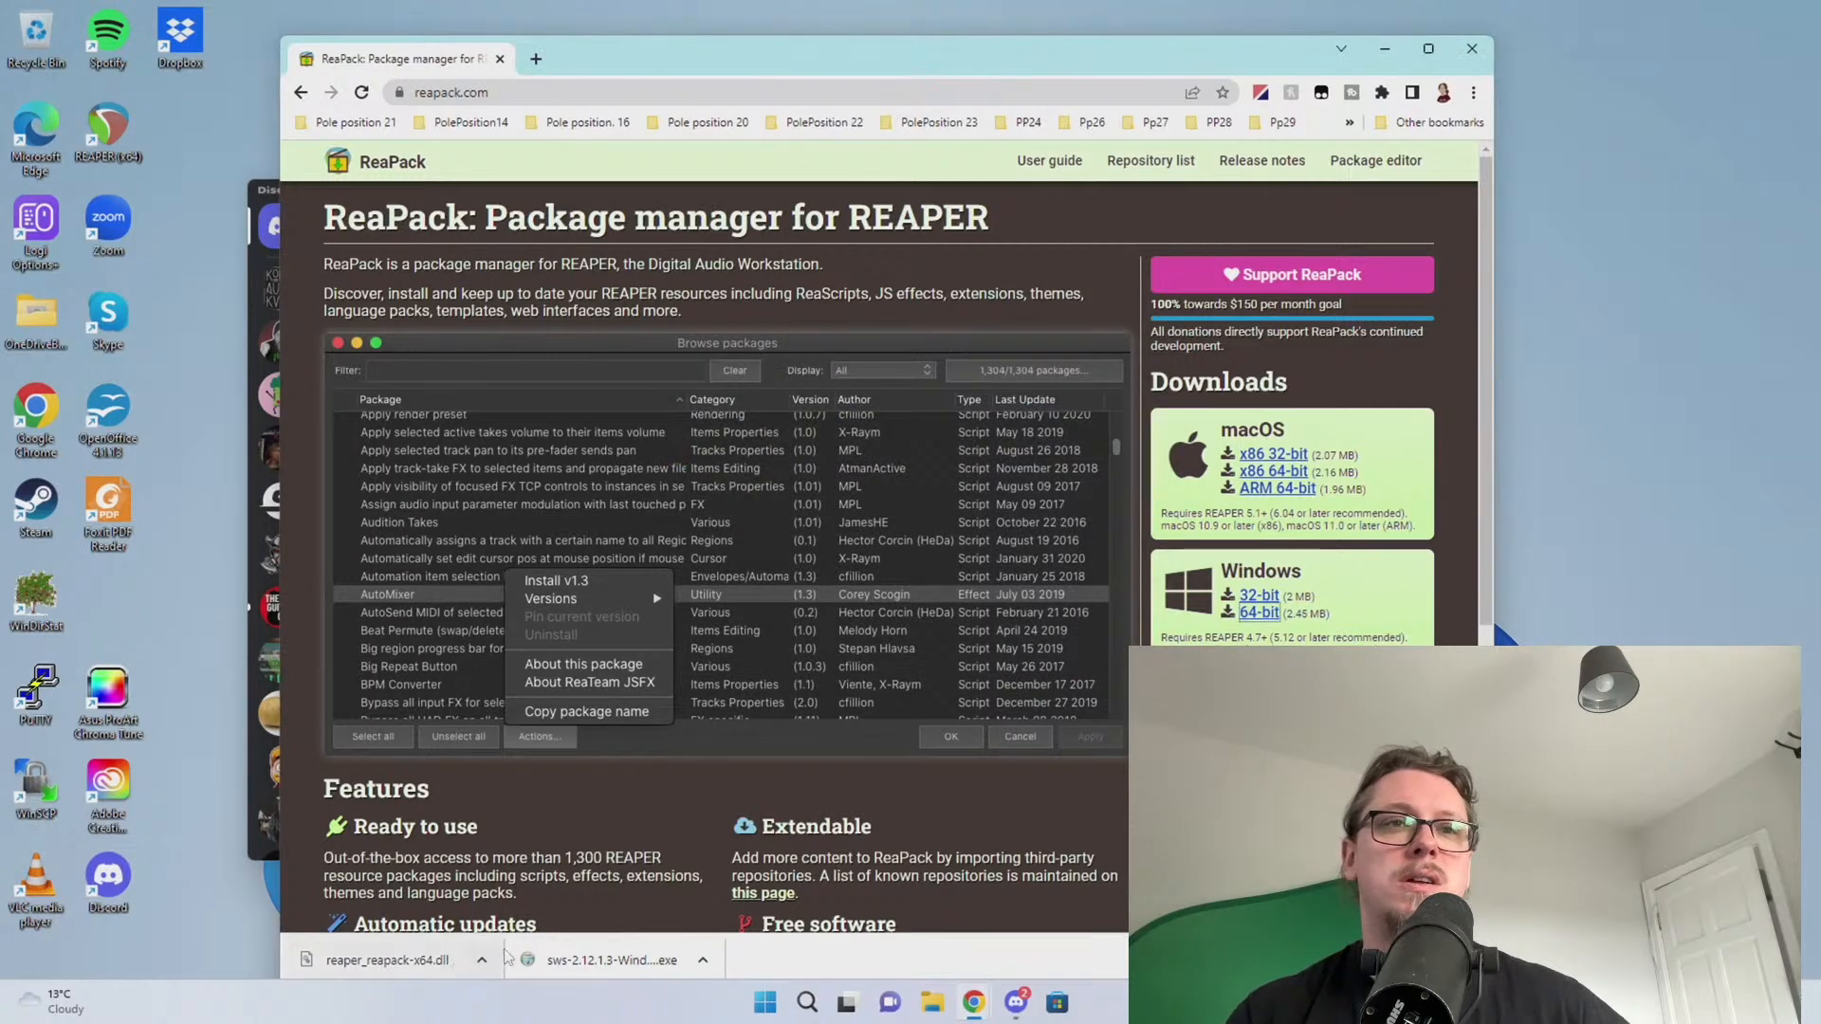
Launch REAPER and open the UserPlugins folder from its resource path
key("super")
type("rea")
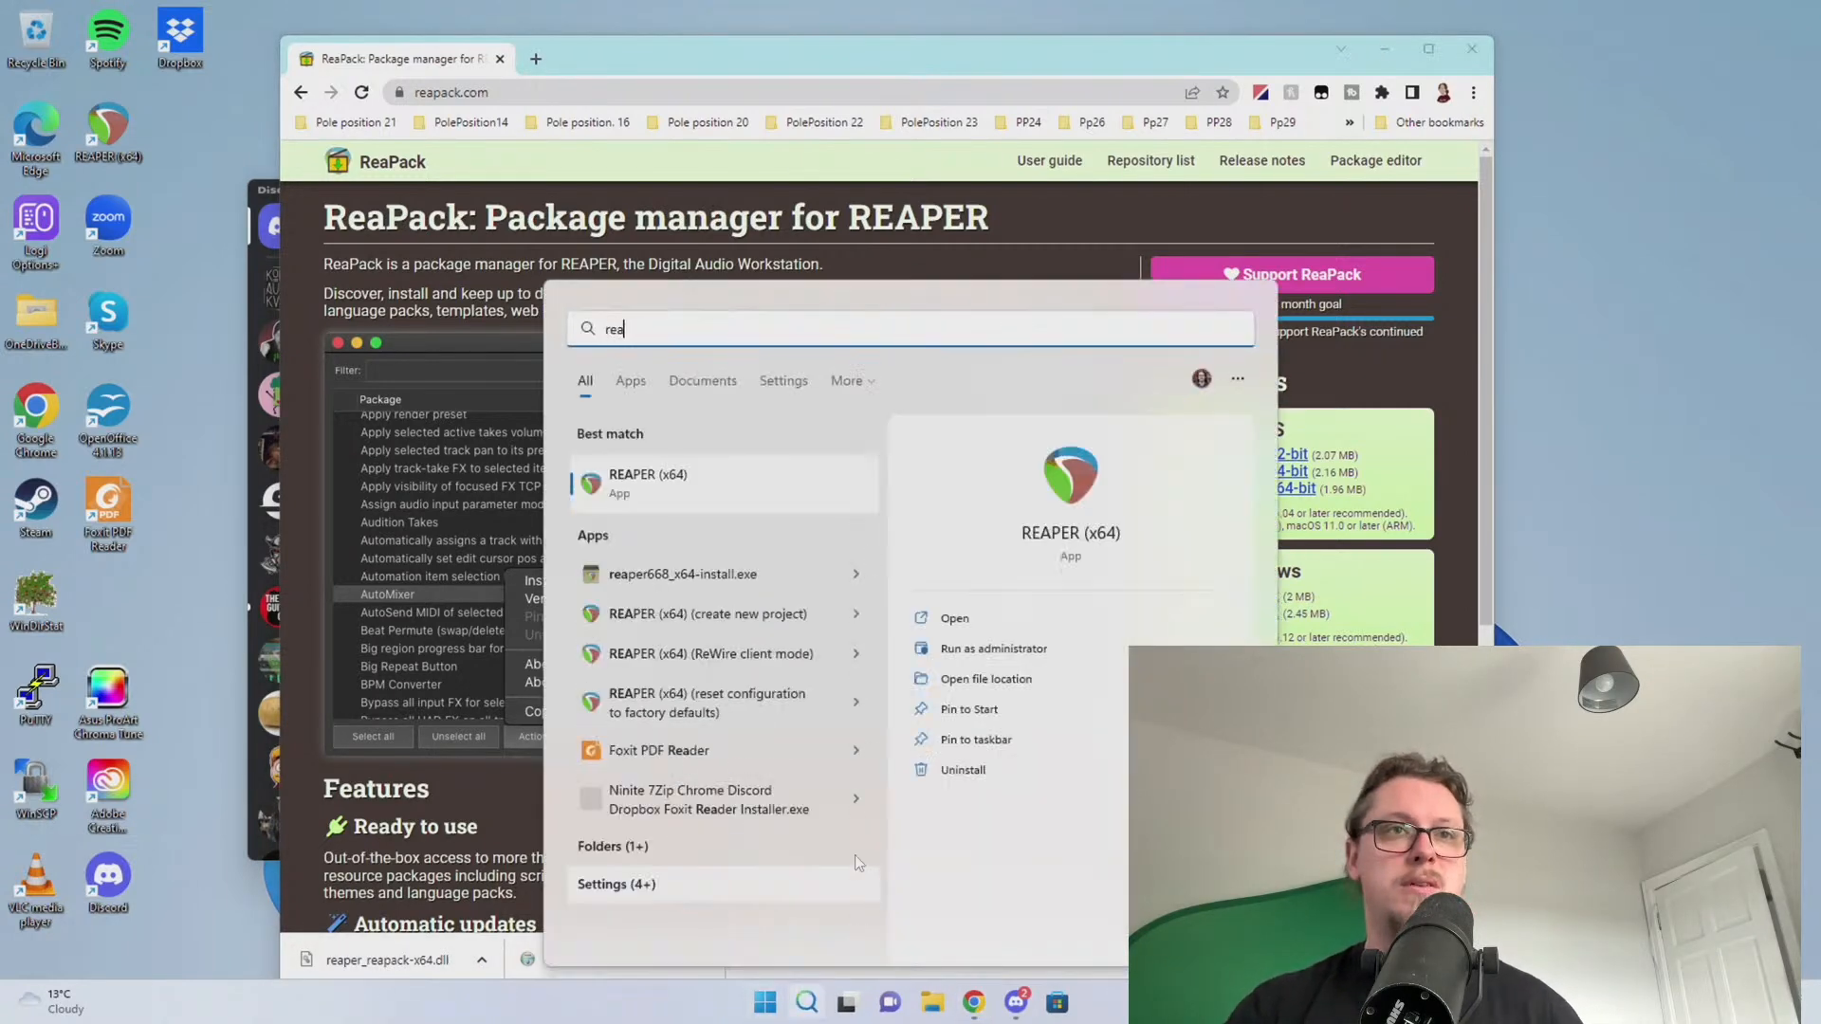
key("Return")
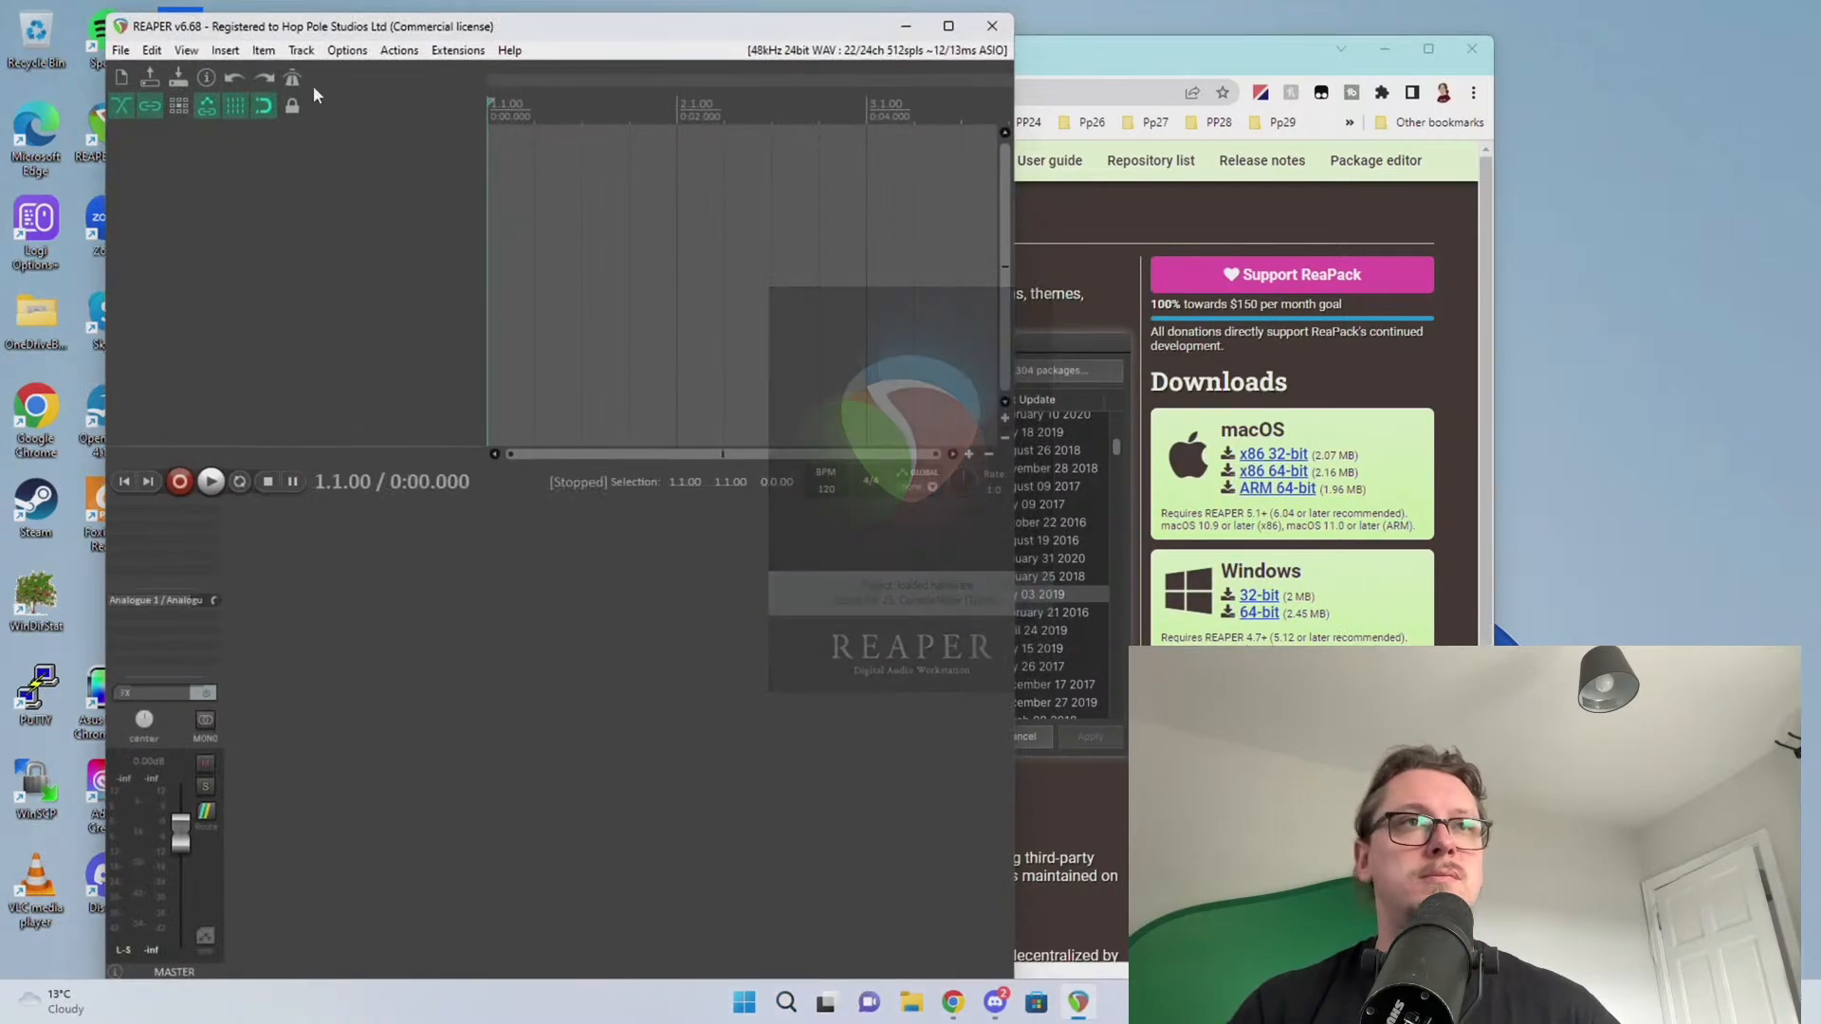
left_click(347, 50)
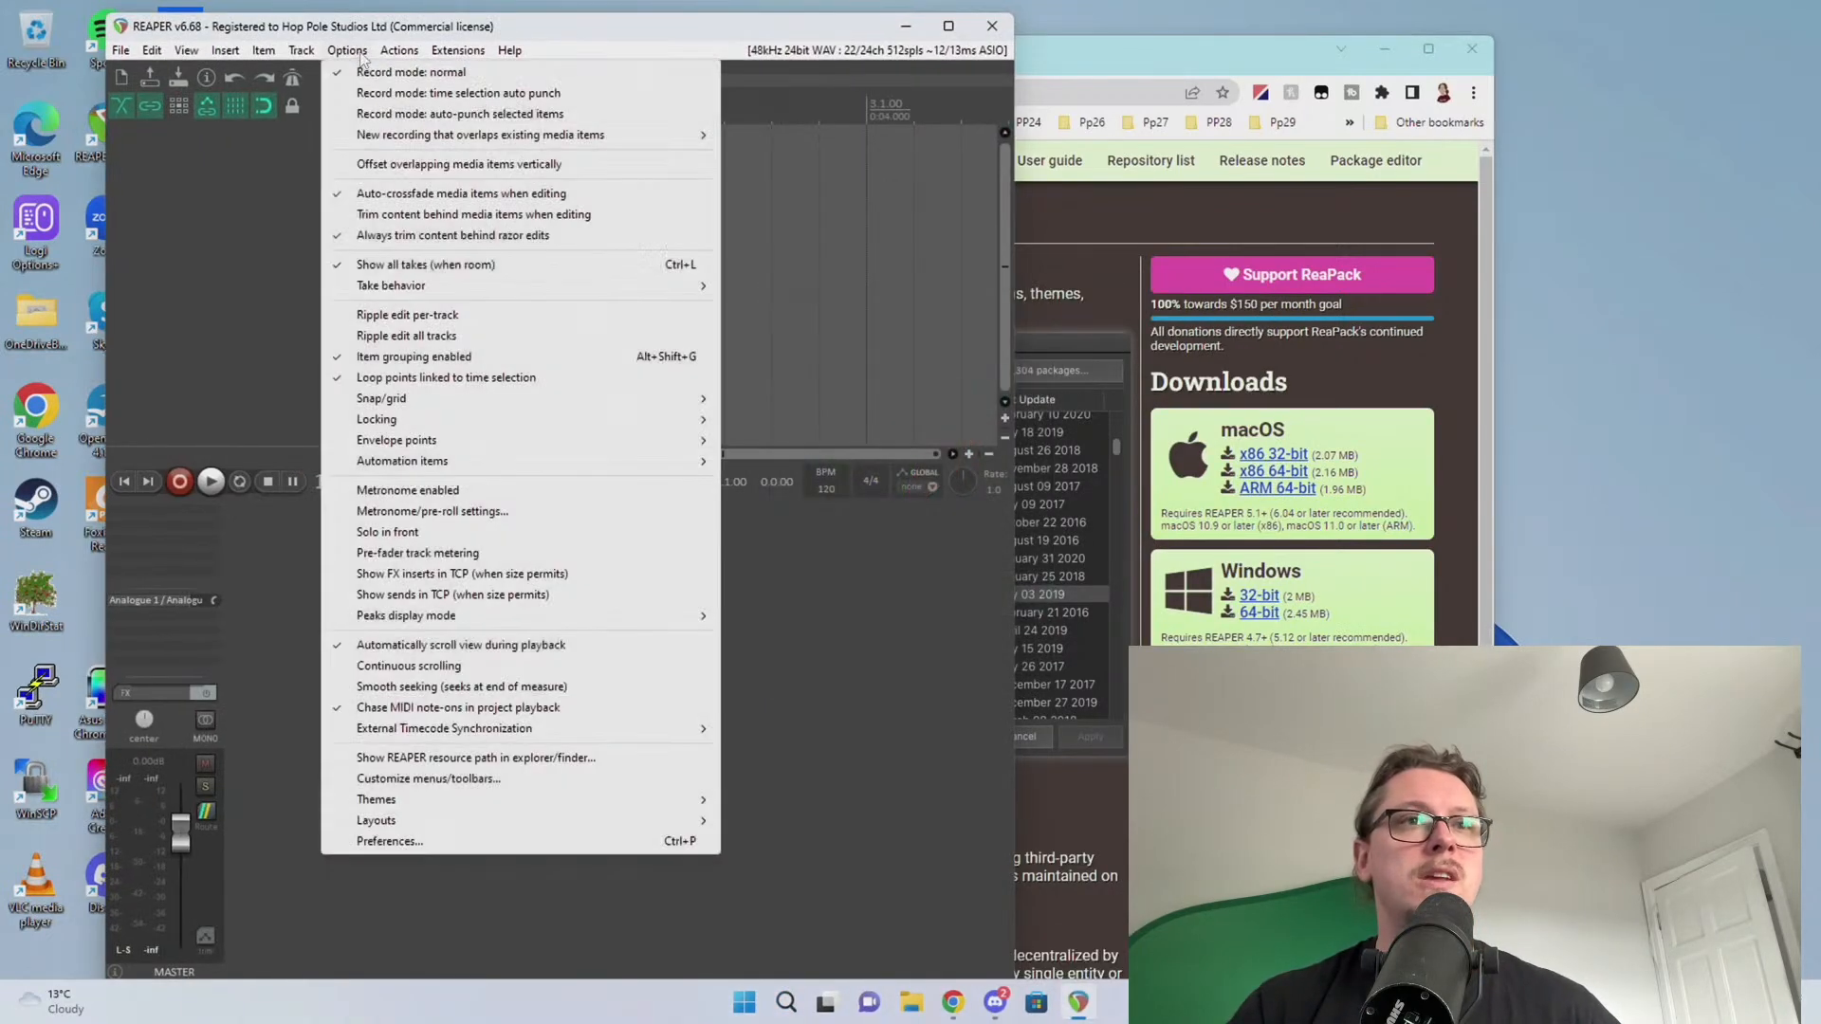
left_click(330, 757)
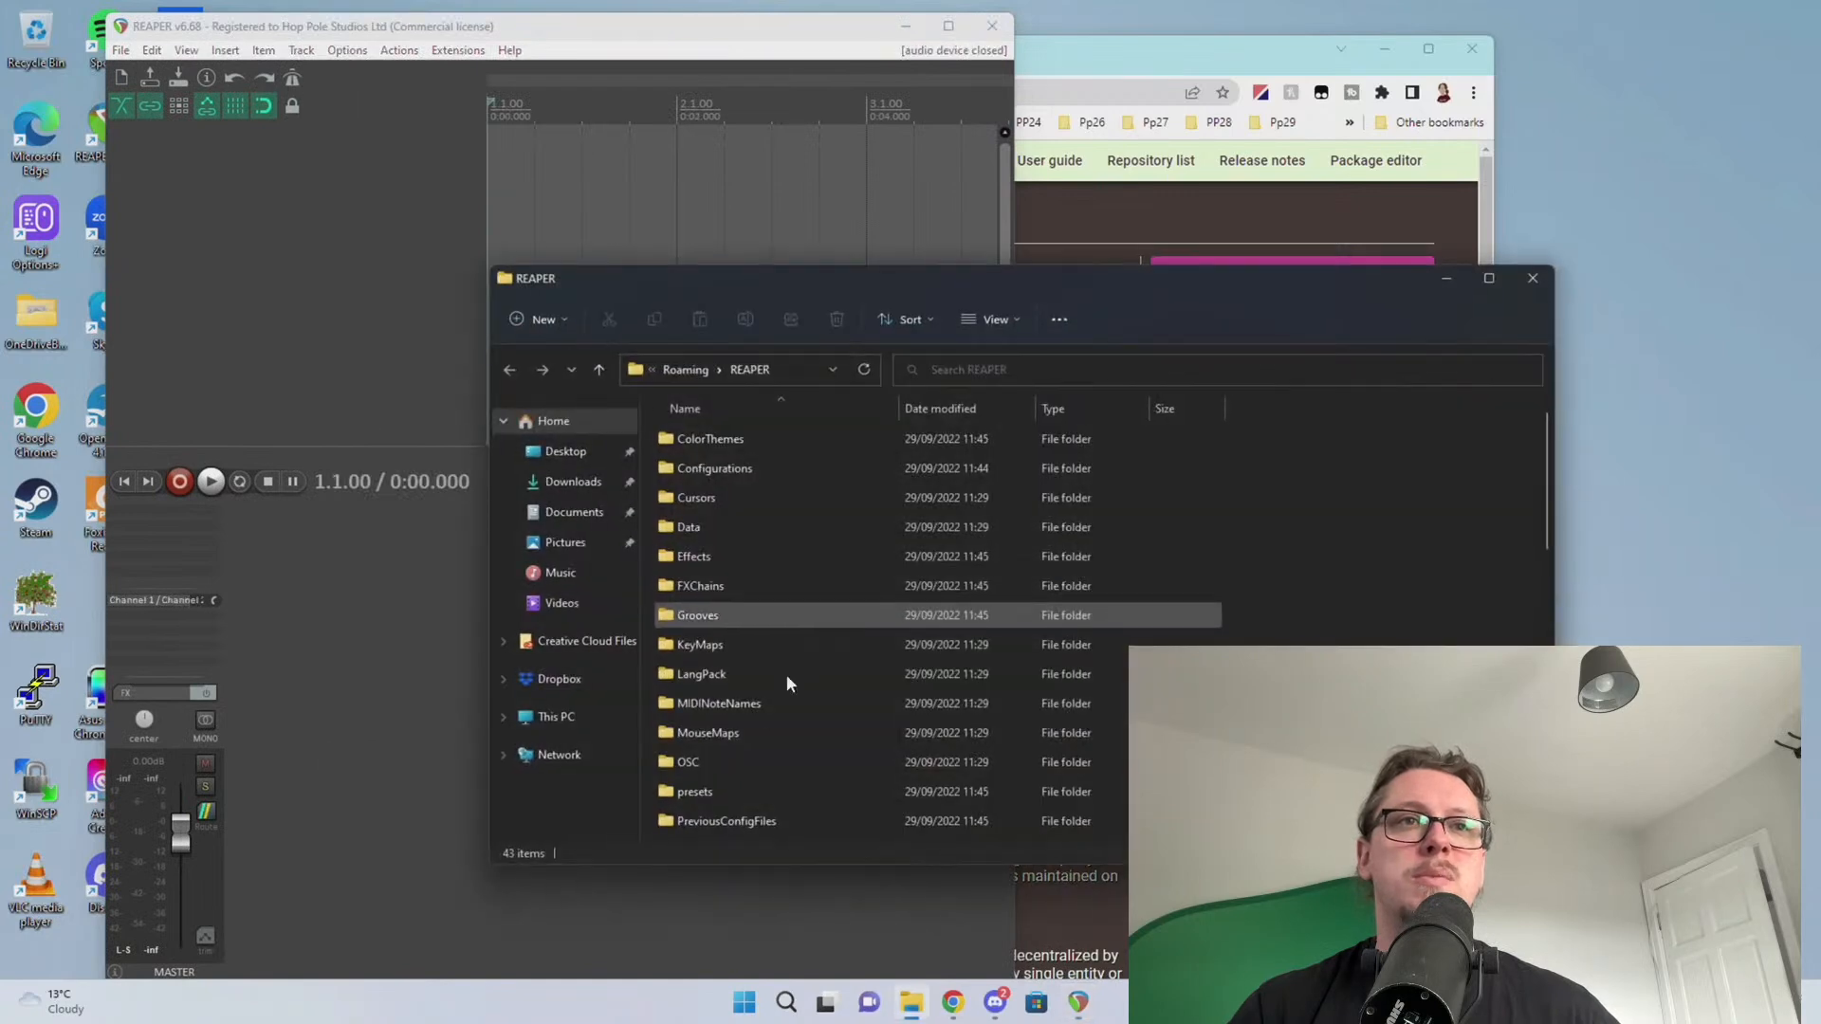
scroll(707, 808, "down", 5)
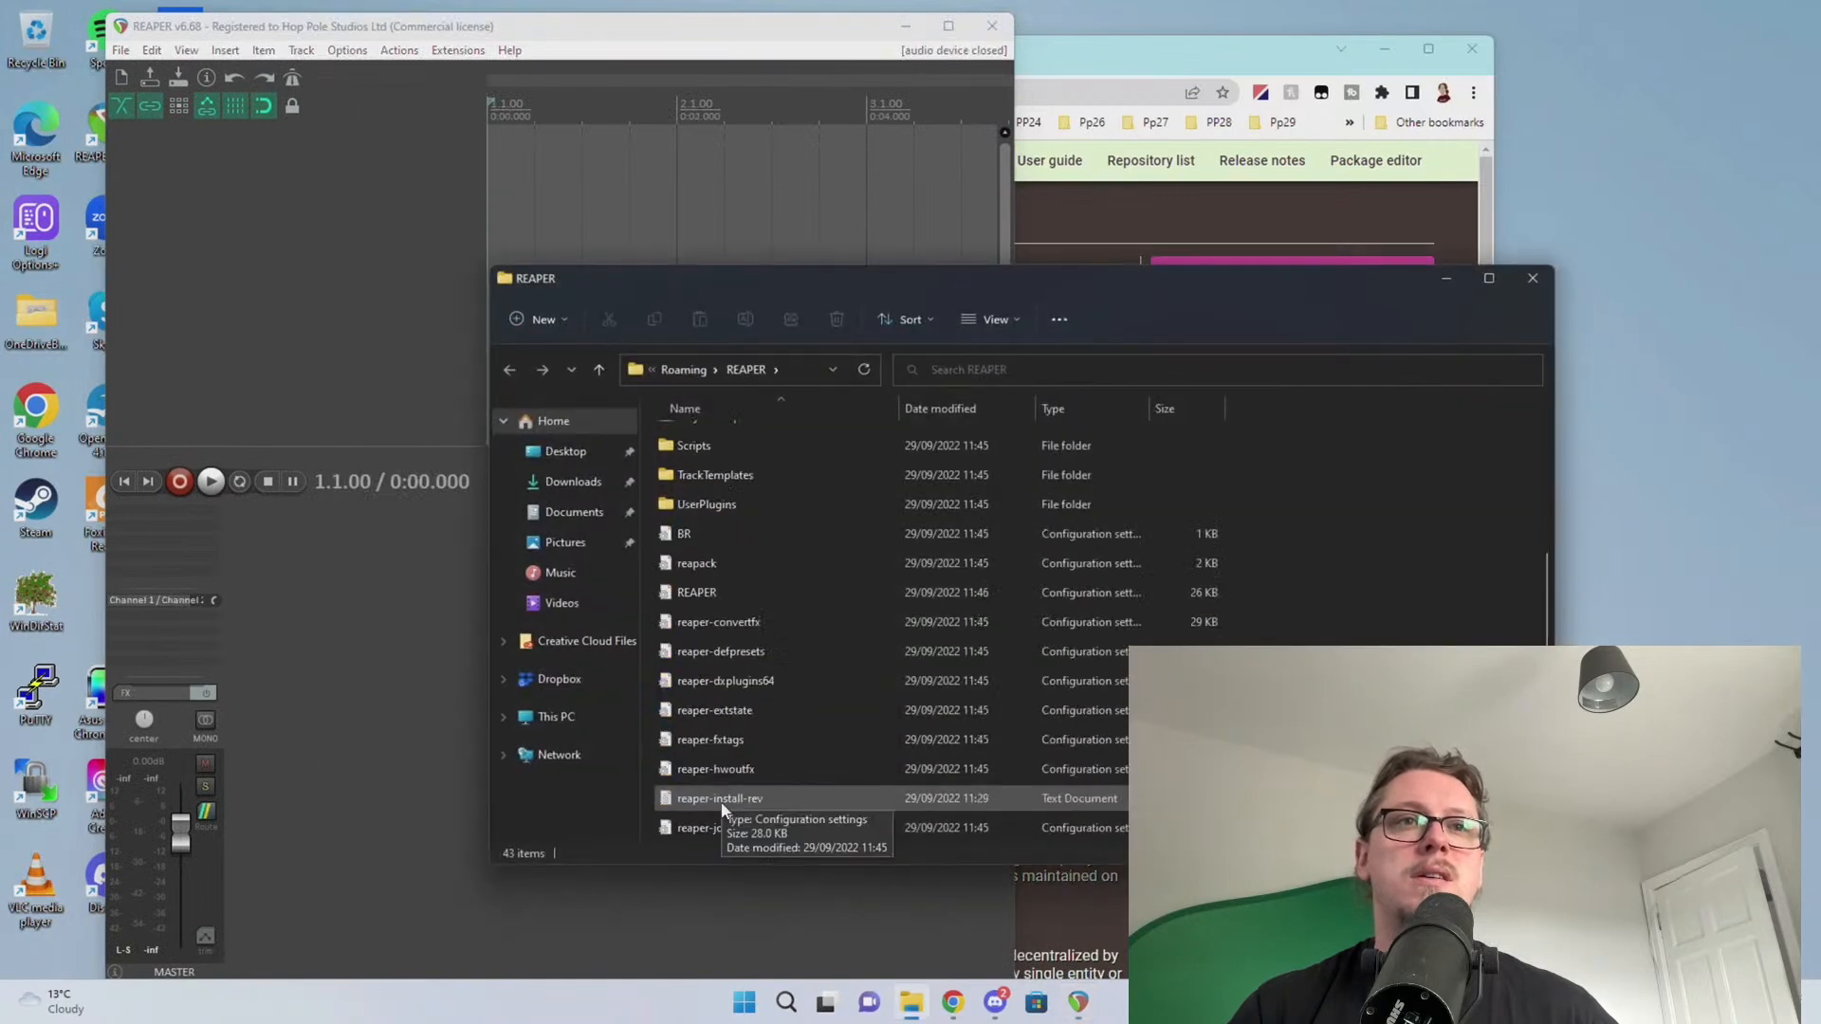
double_click(731, 510)
Drag reaper_reapack-x64.dll from Downloads into UserPlugins, then close the Downloads window
left_click(953, 1003)
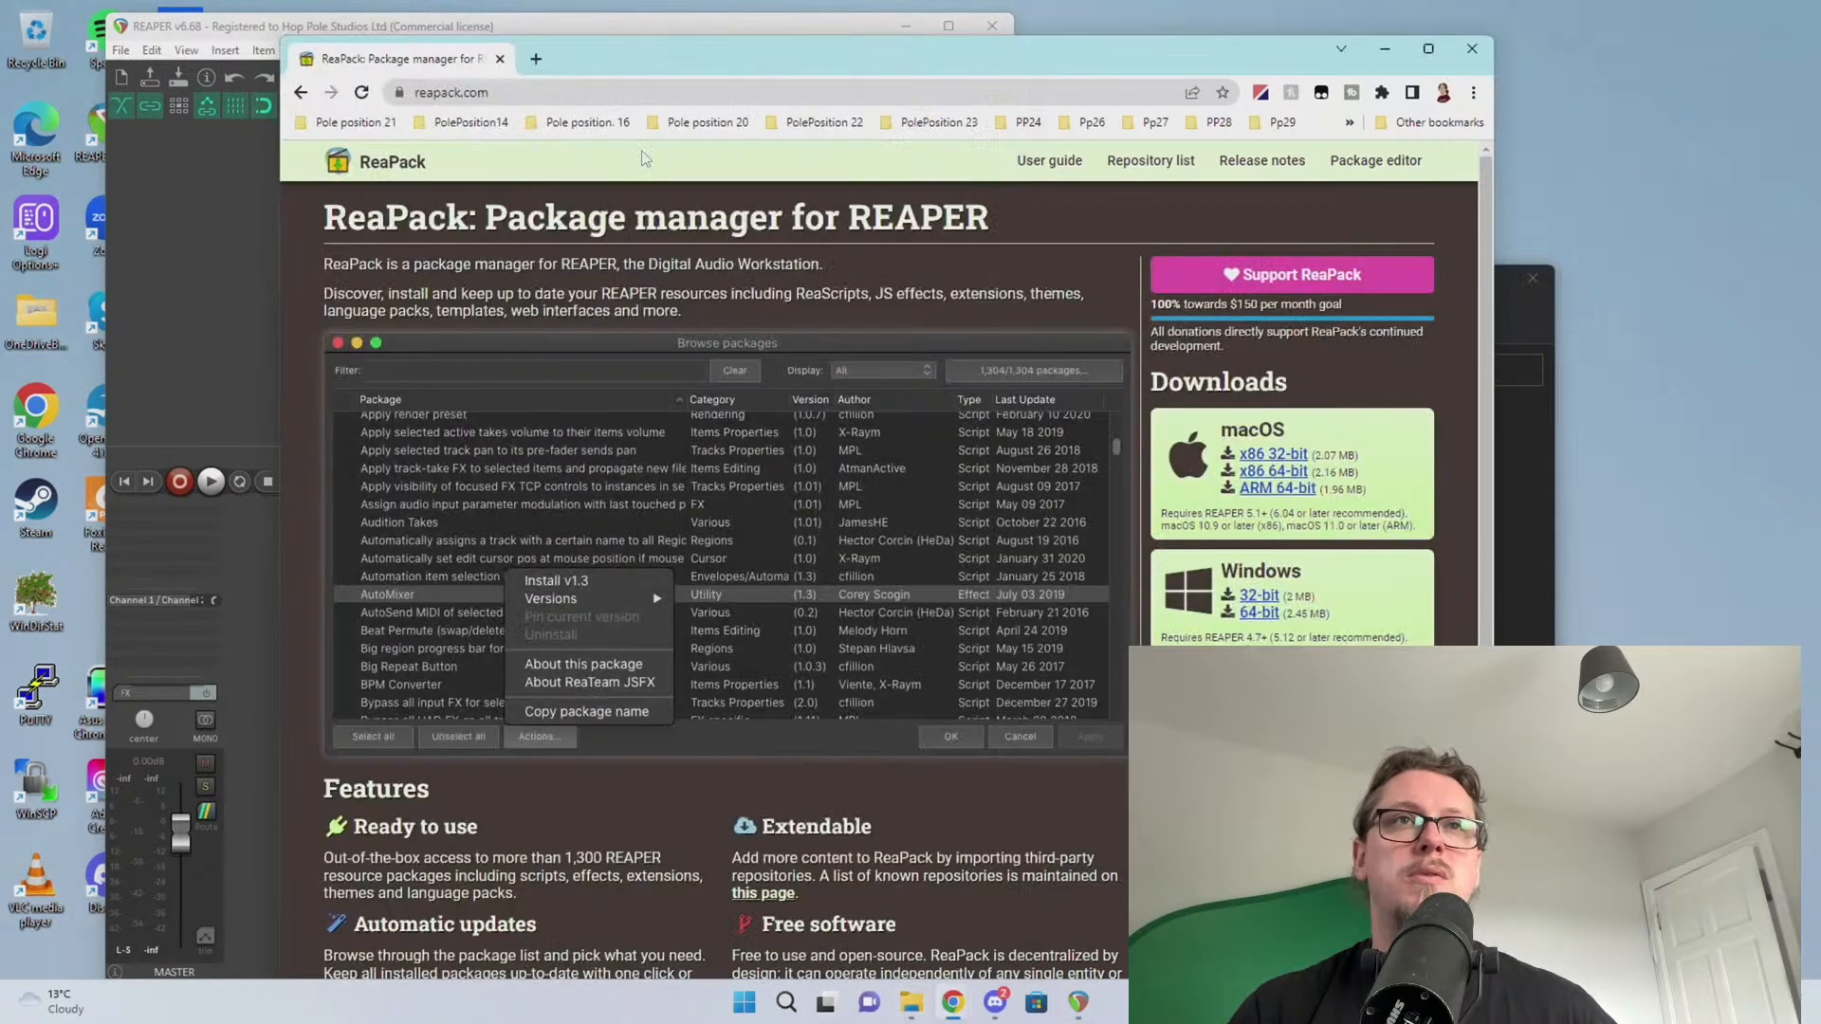
left_click_drag(819, 74, 1820, 76)
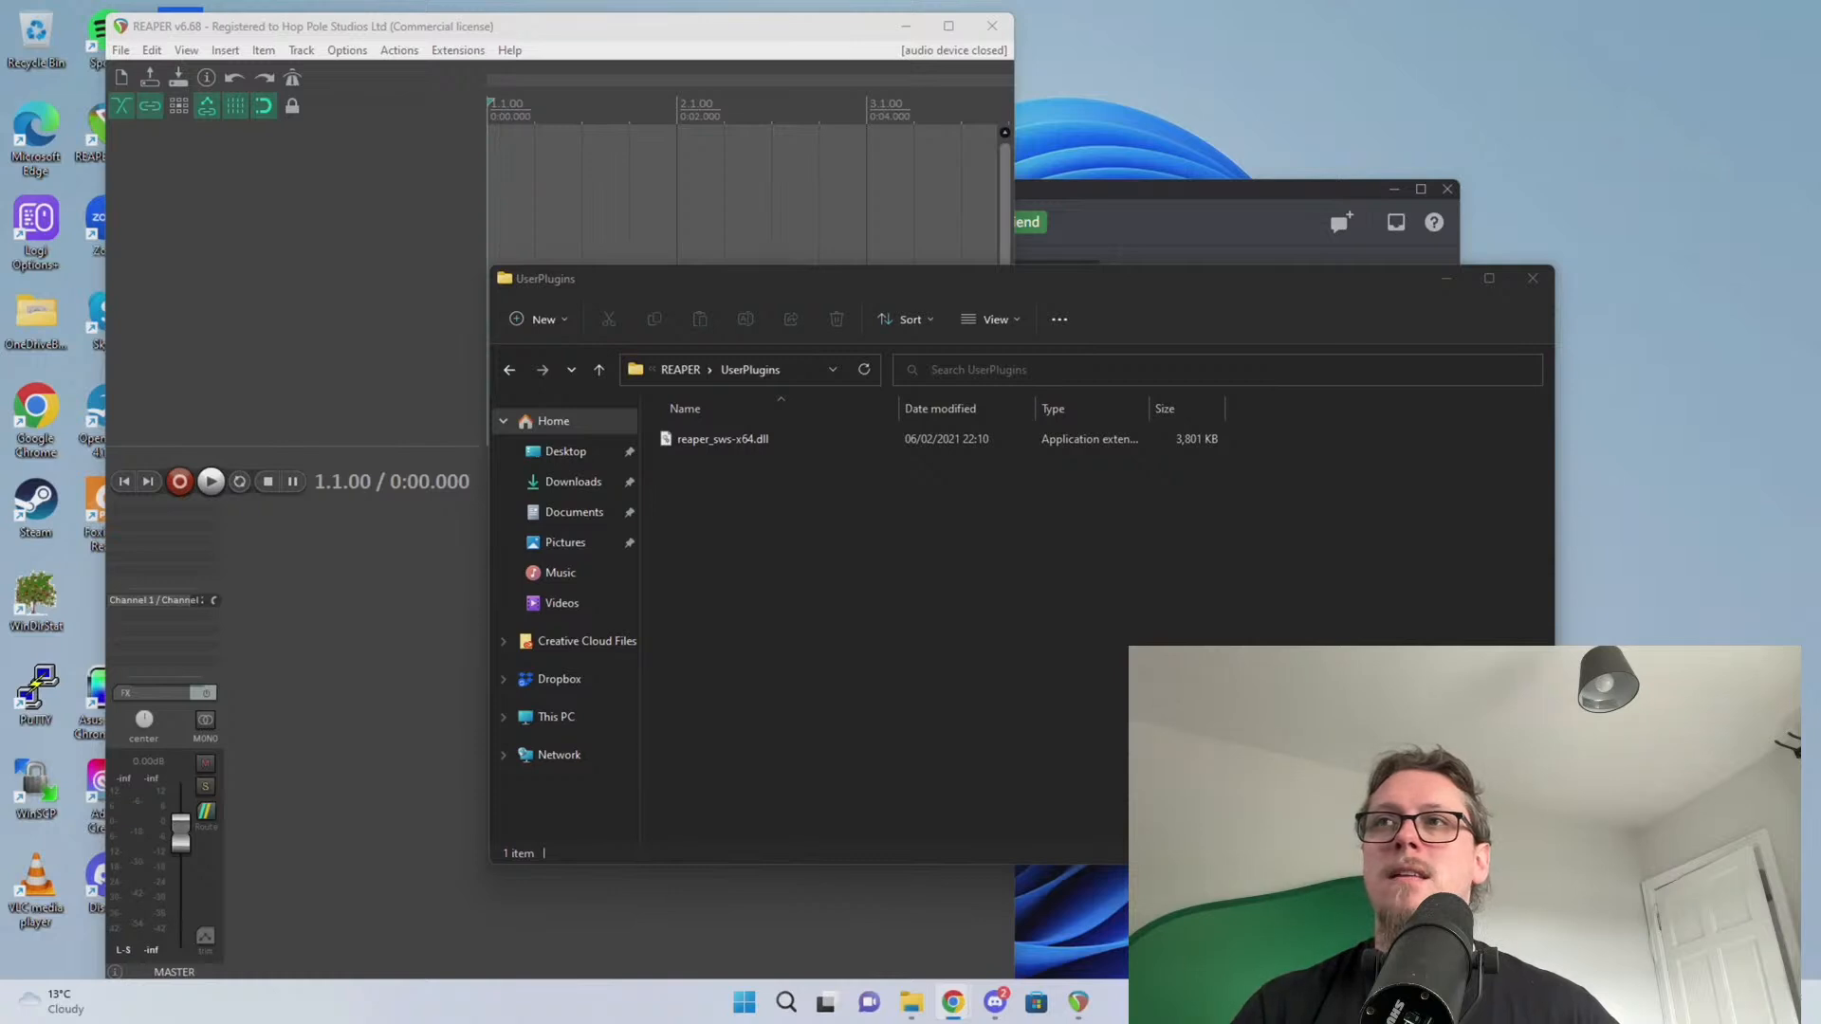
left_click_drag(876, 302, 507, 365)
left_click_drag(621, 281, 705, 216)
left_click_drag(367, 551, 1073, 463)
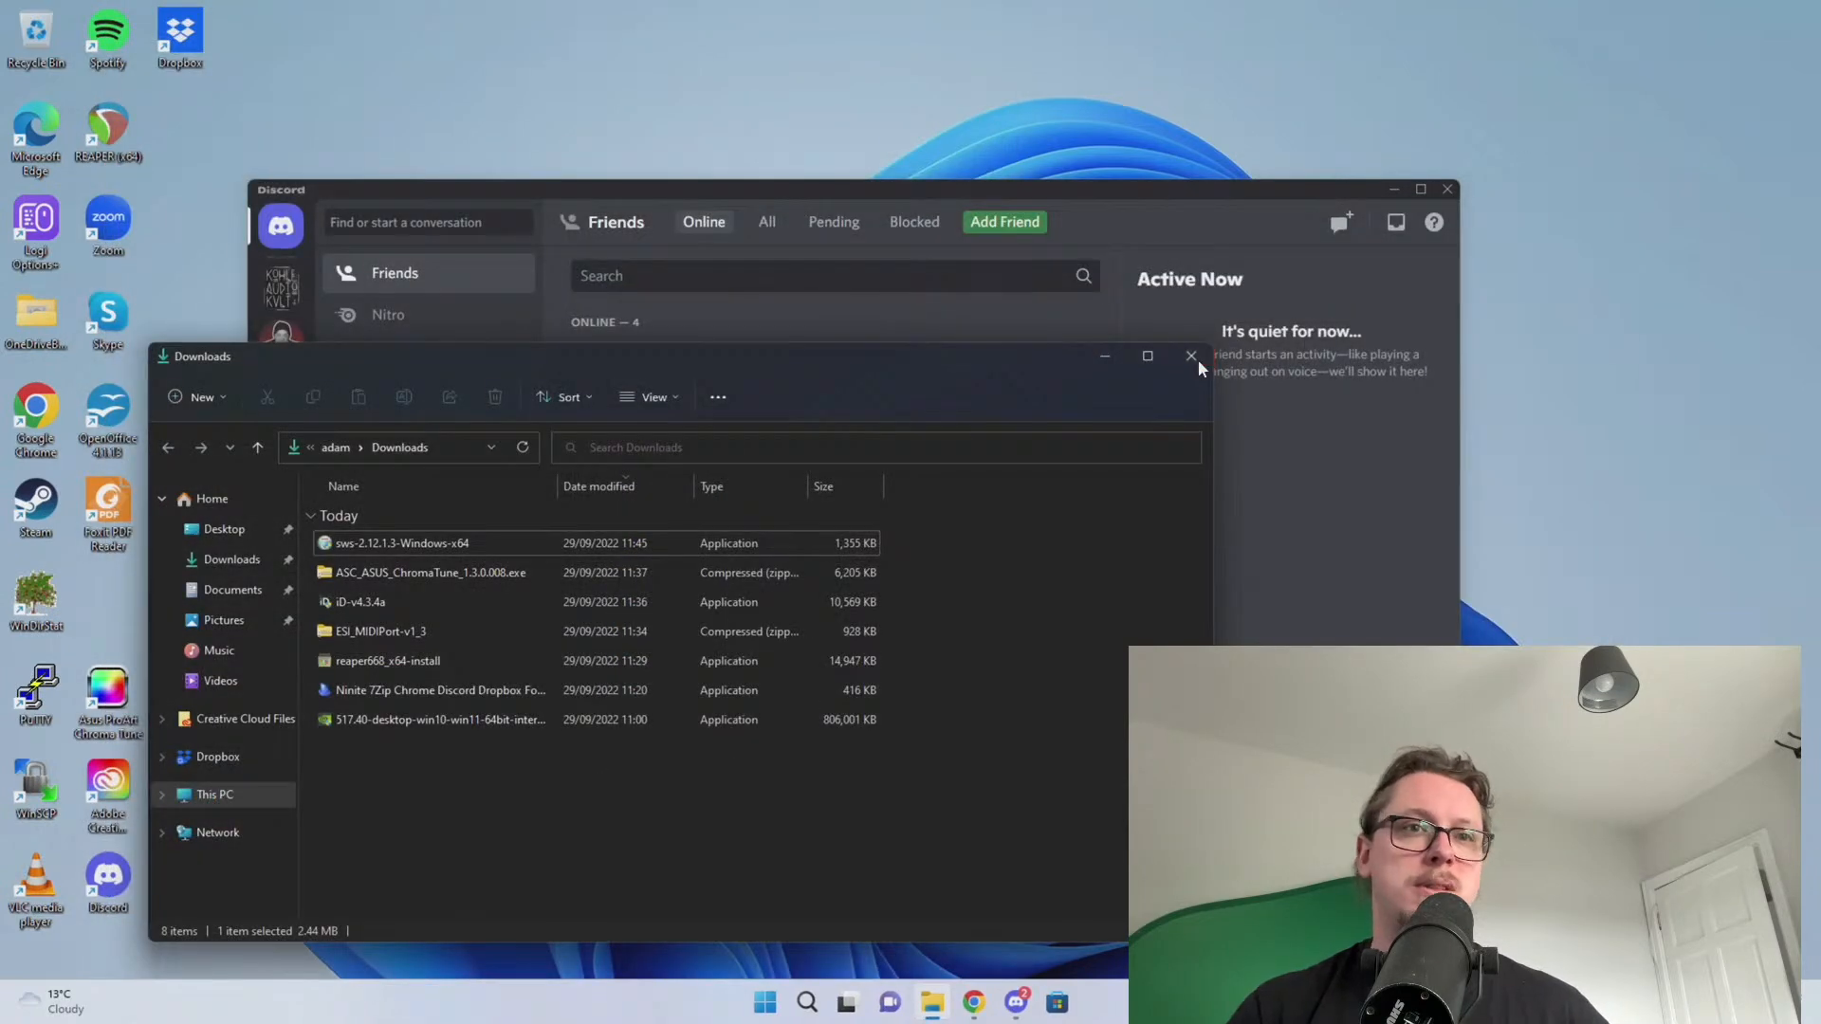
left_click(1198, 361)
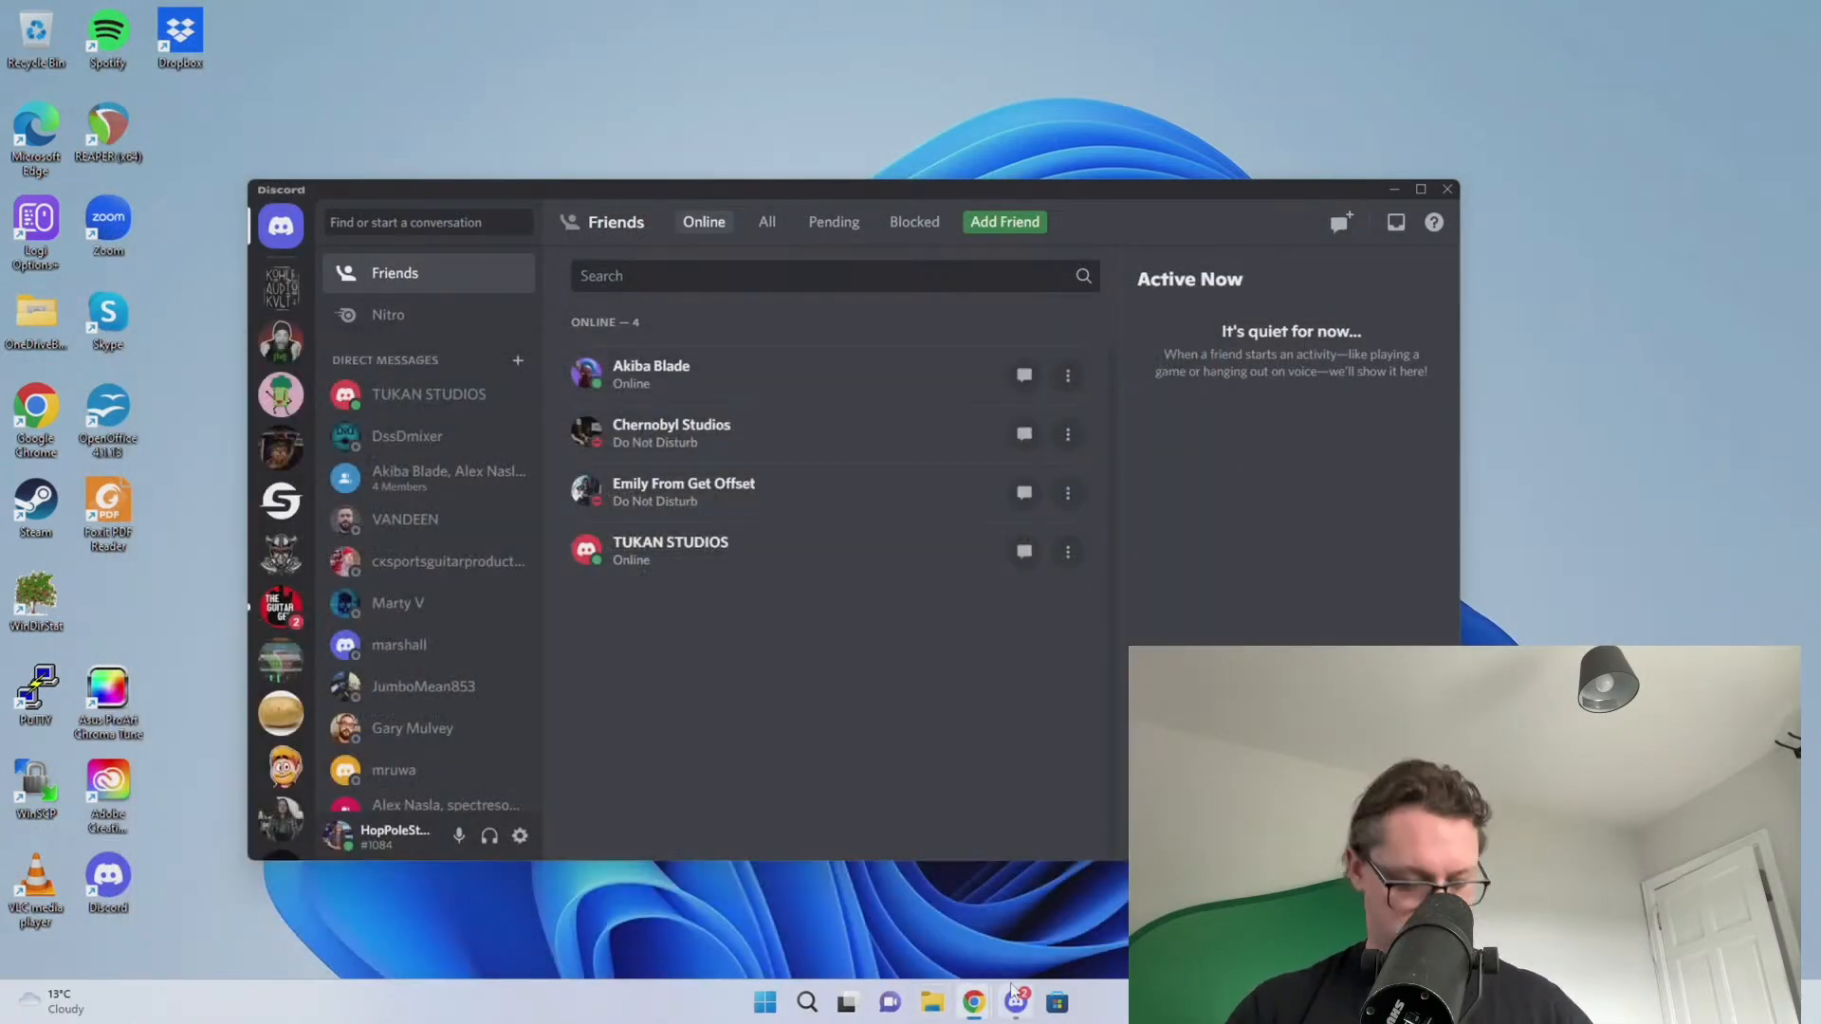
Relaunch REAPER and check that ReaPack appears under Extensions
key("super")
type("rea")
key("Return")
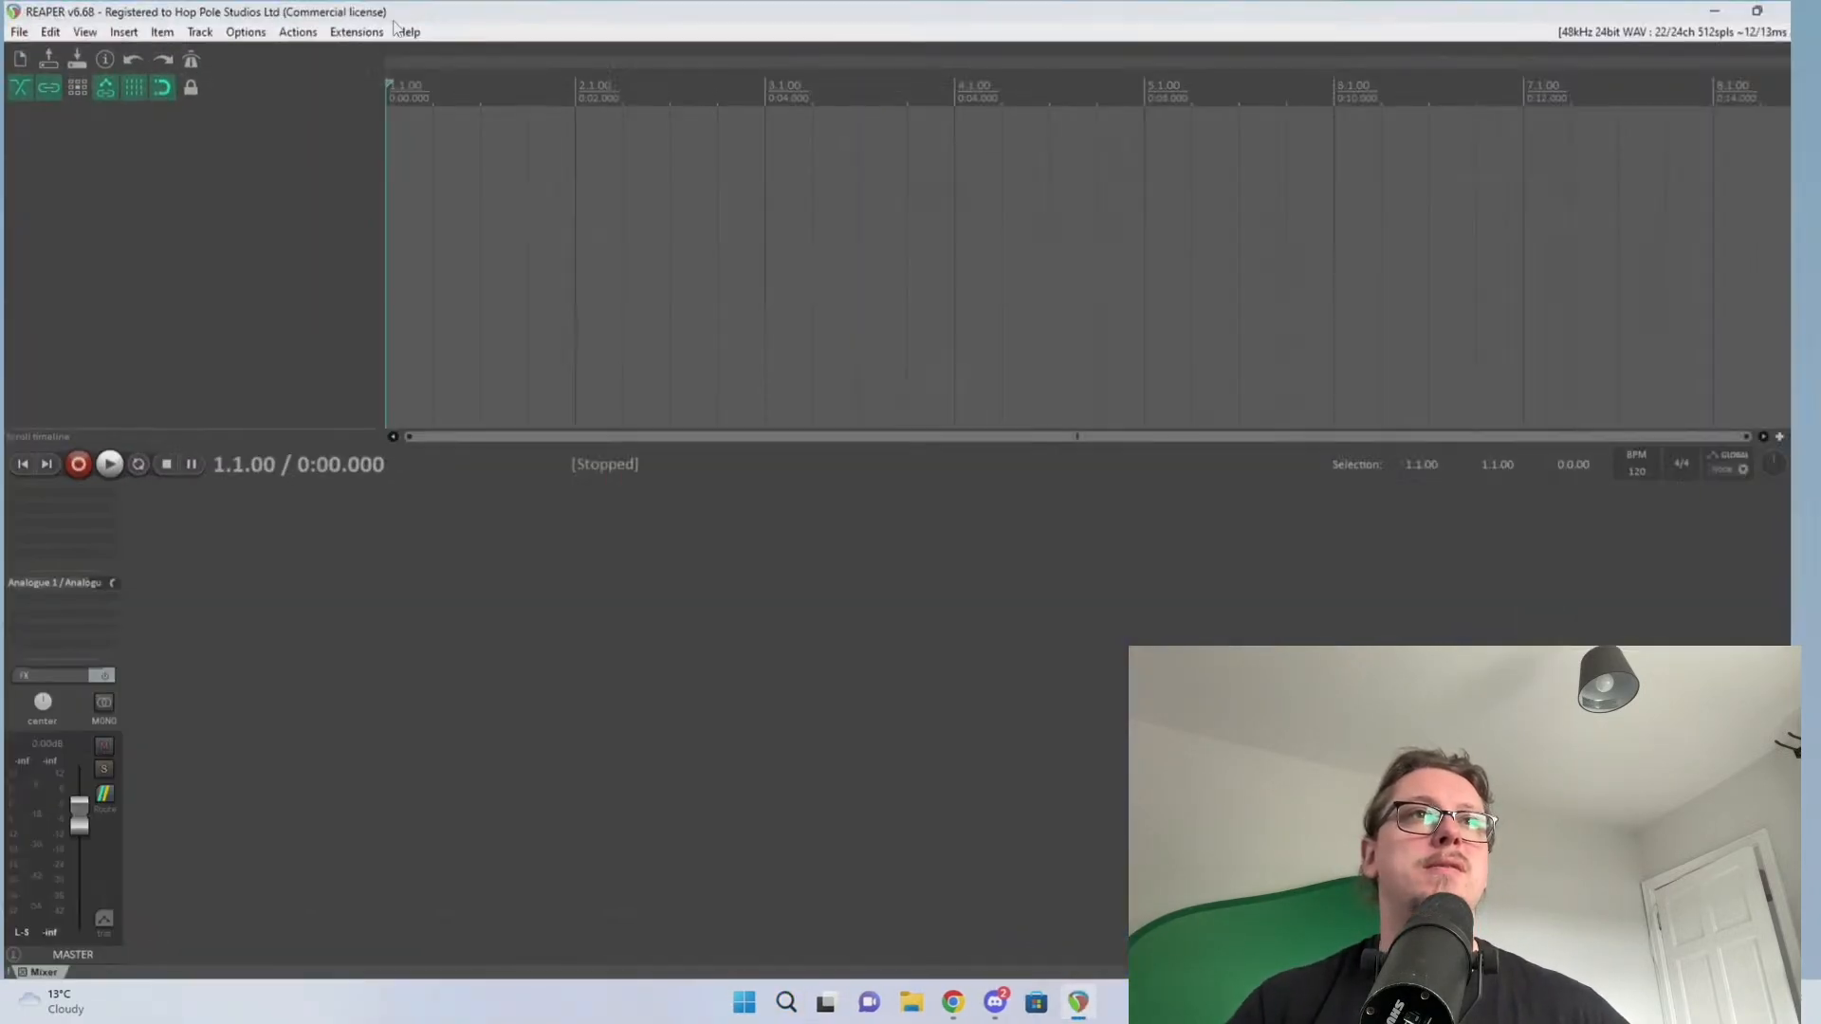
left_click(372, 32)
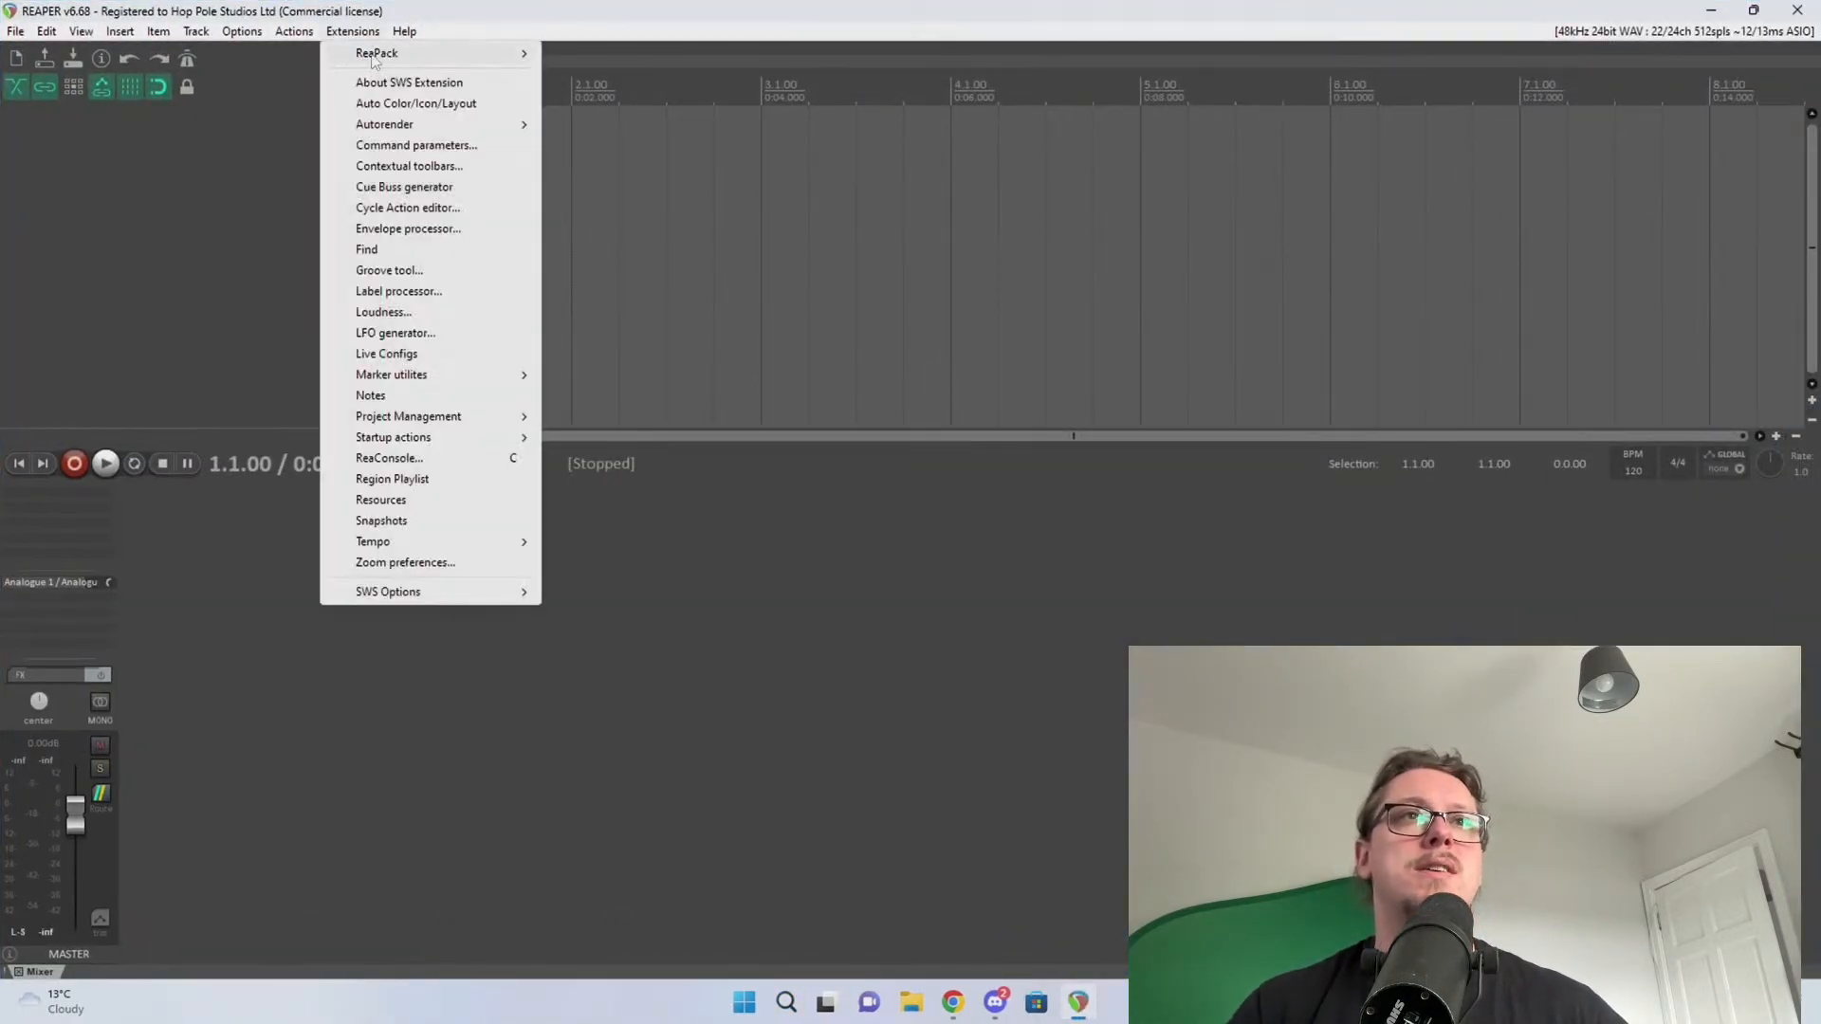
mouse_move(374, 58)
left_click(390, 3)
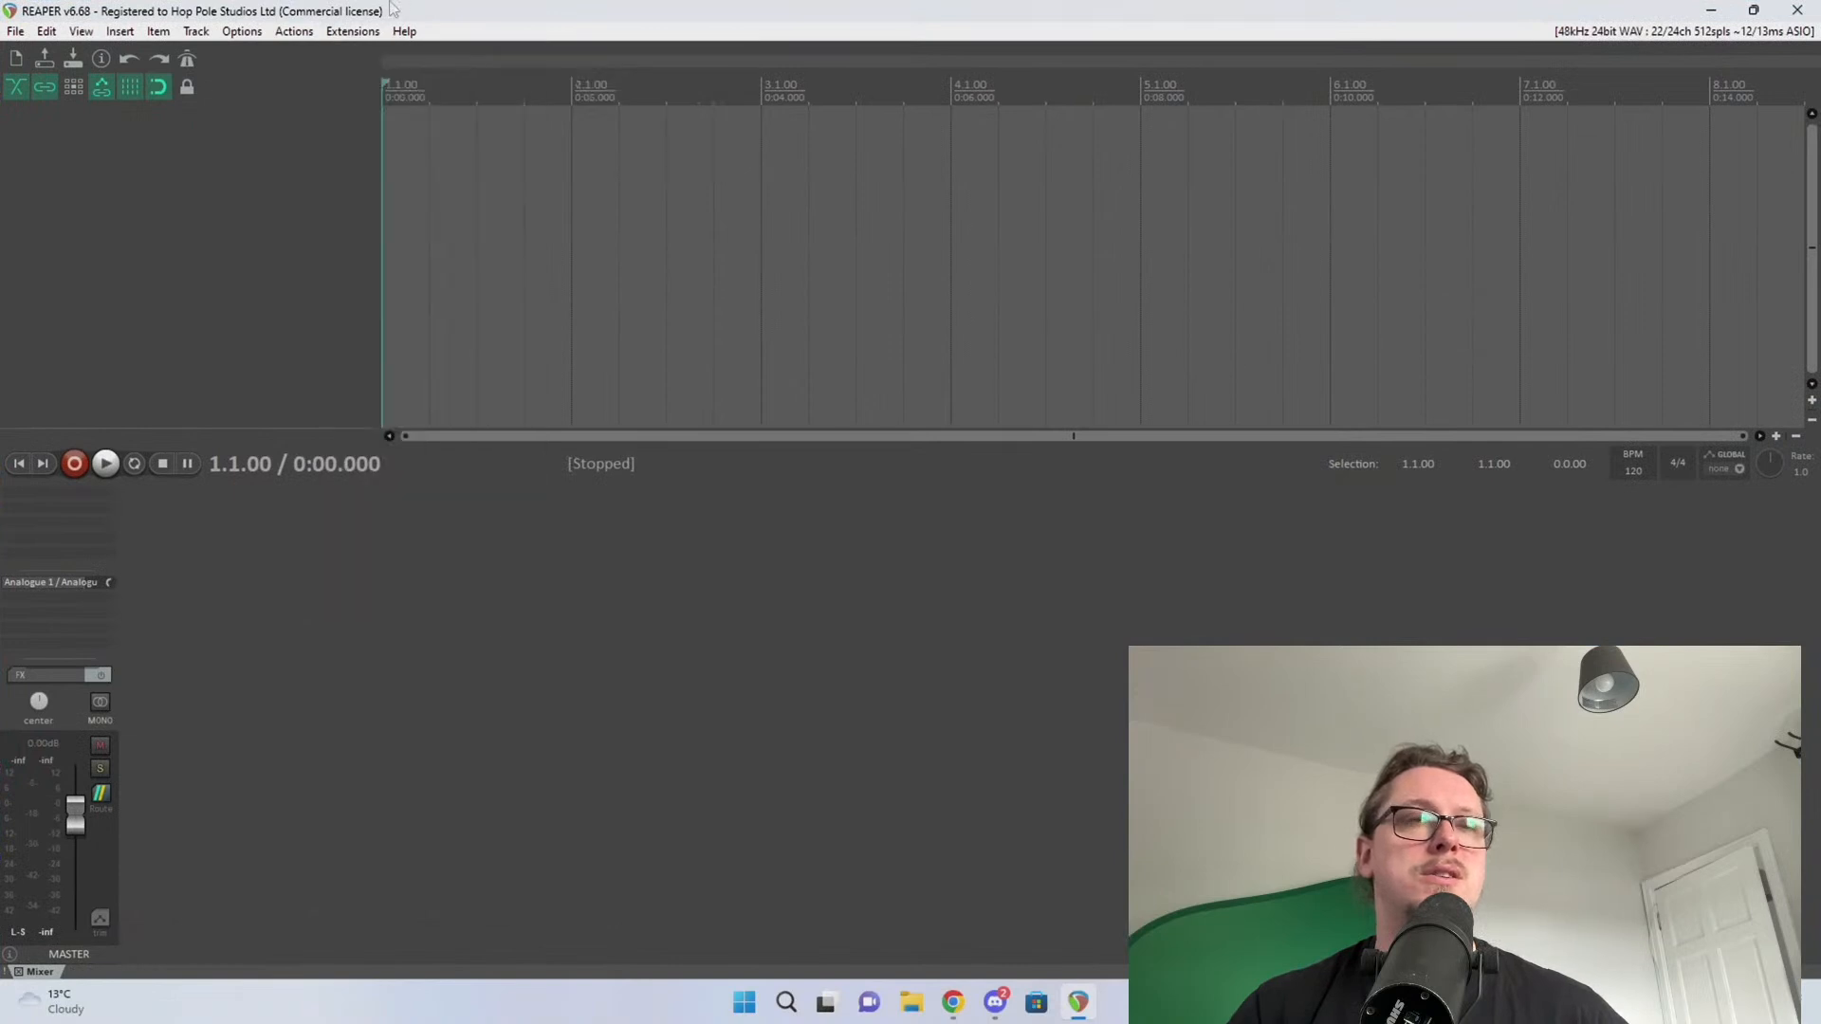
Add a track, select 4.2.00–5.2.00, remove its contents with Ctrl+Delete, and close REAPER
double_click(213, 148)
left_click_drag(666, 99, 1271, 100)
left_click_drag(479, 90, 893, 116)
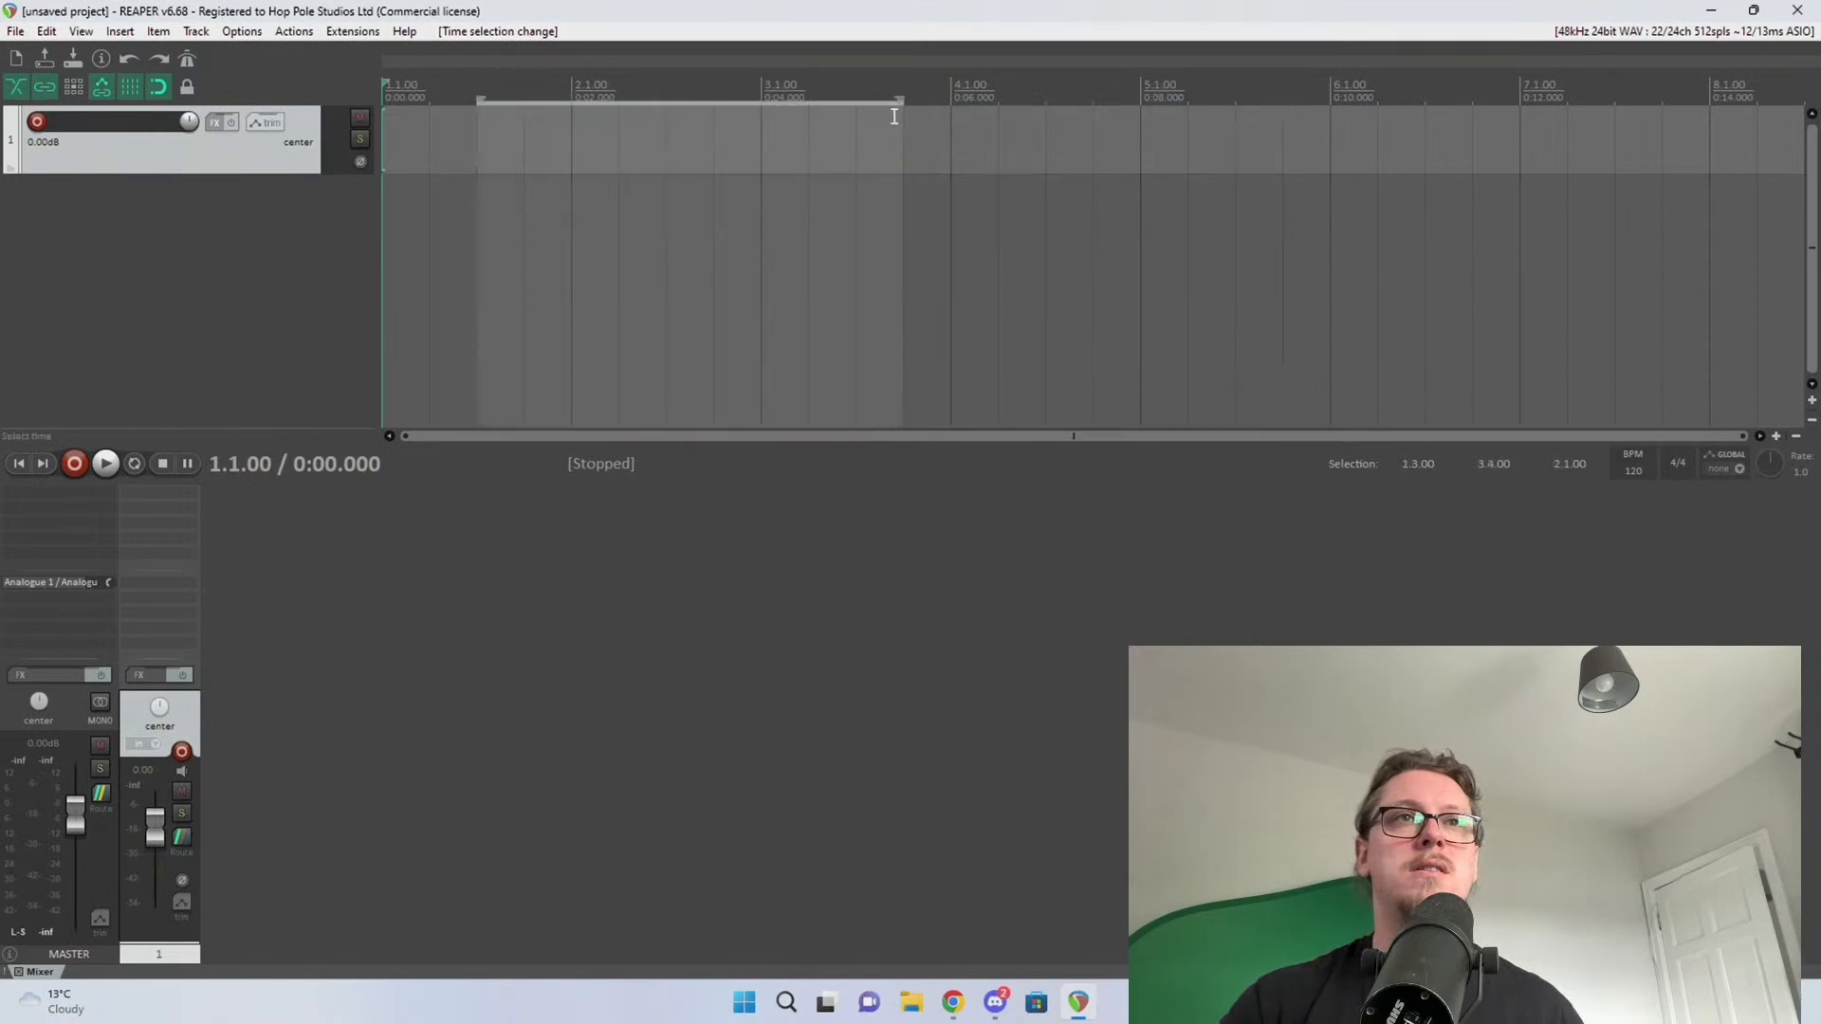
left_click_drag(1190, 92, 999, 95)
left_click(857, 151)
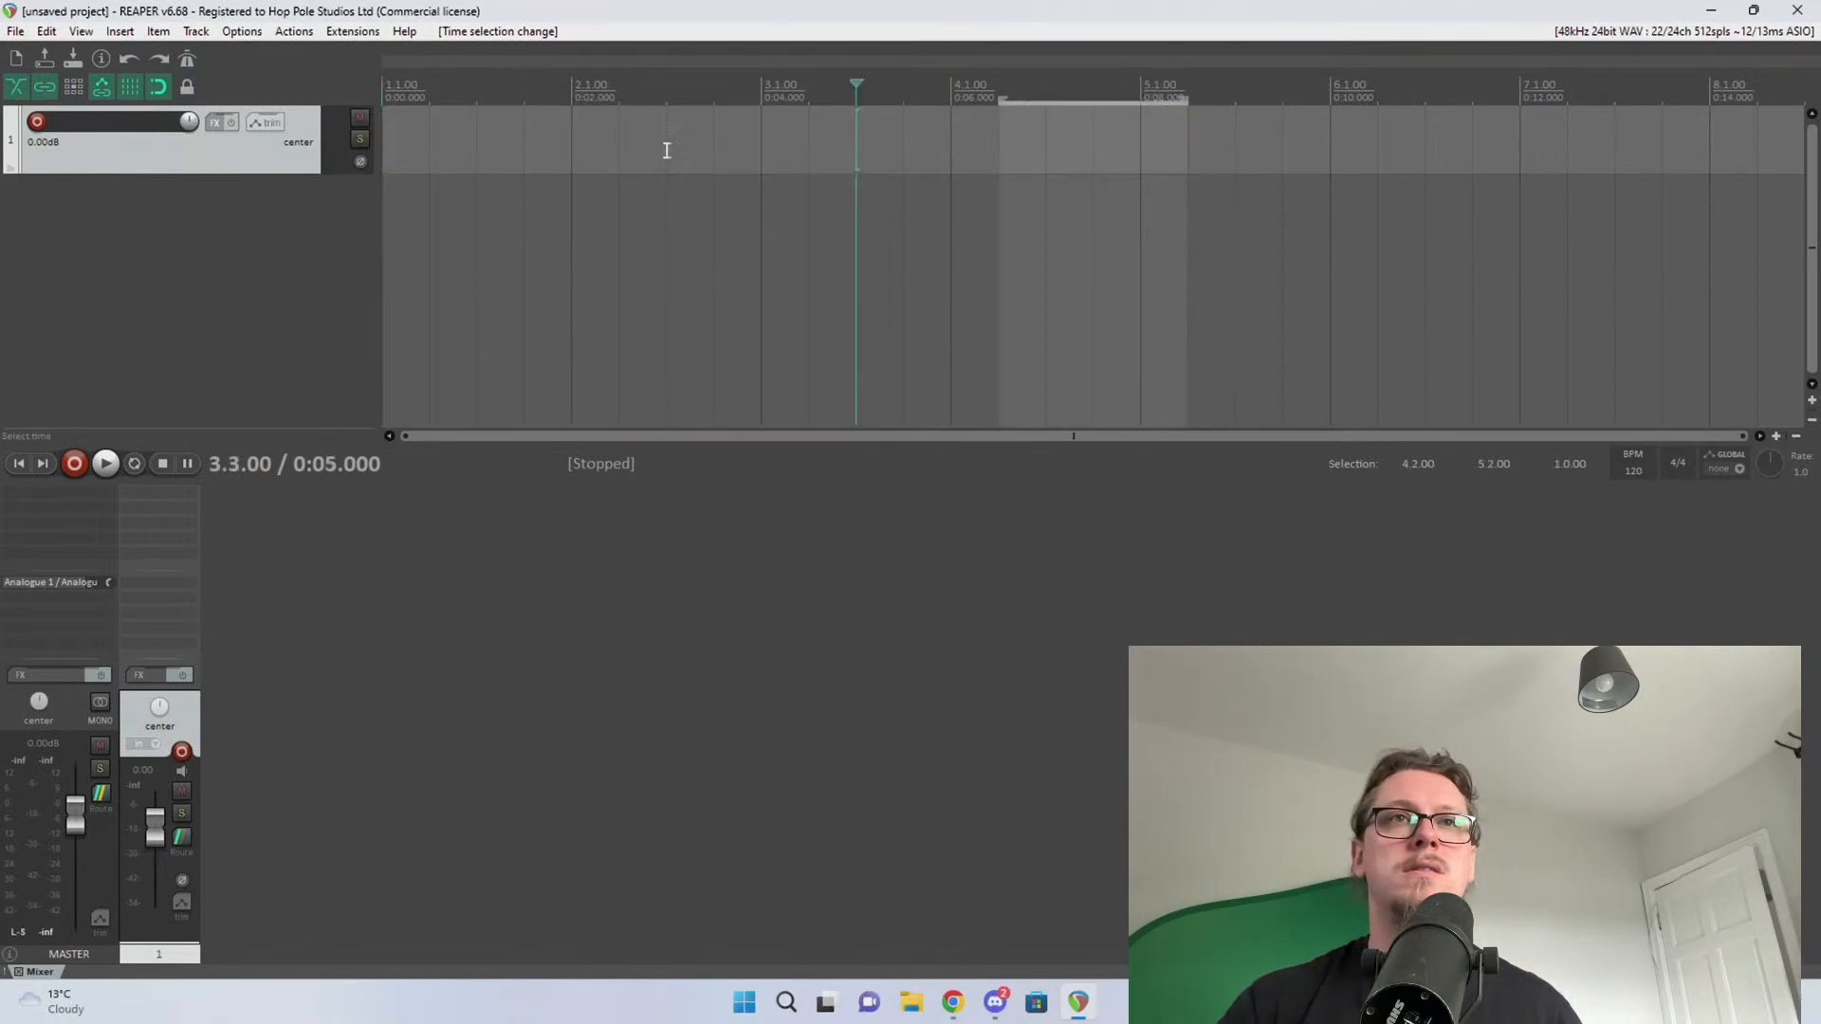
left_click(667, 151)
key("ctrl+Delete")
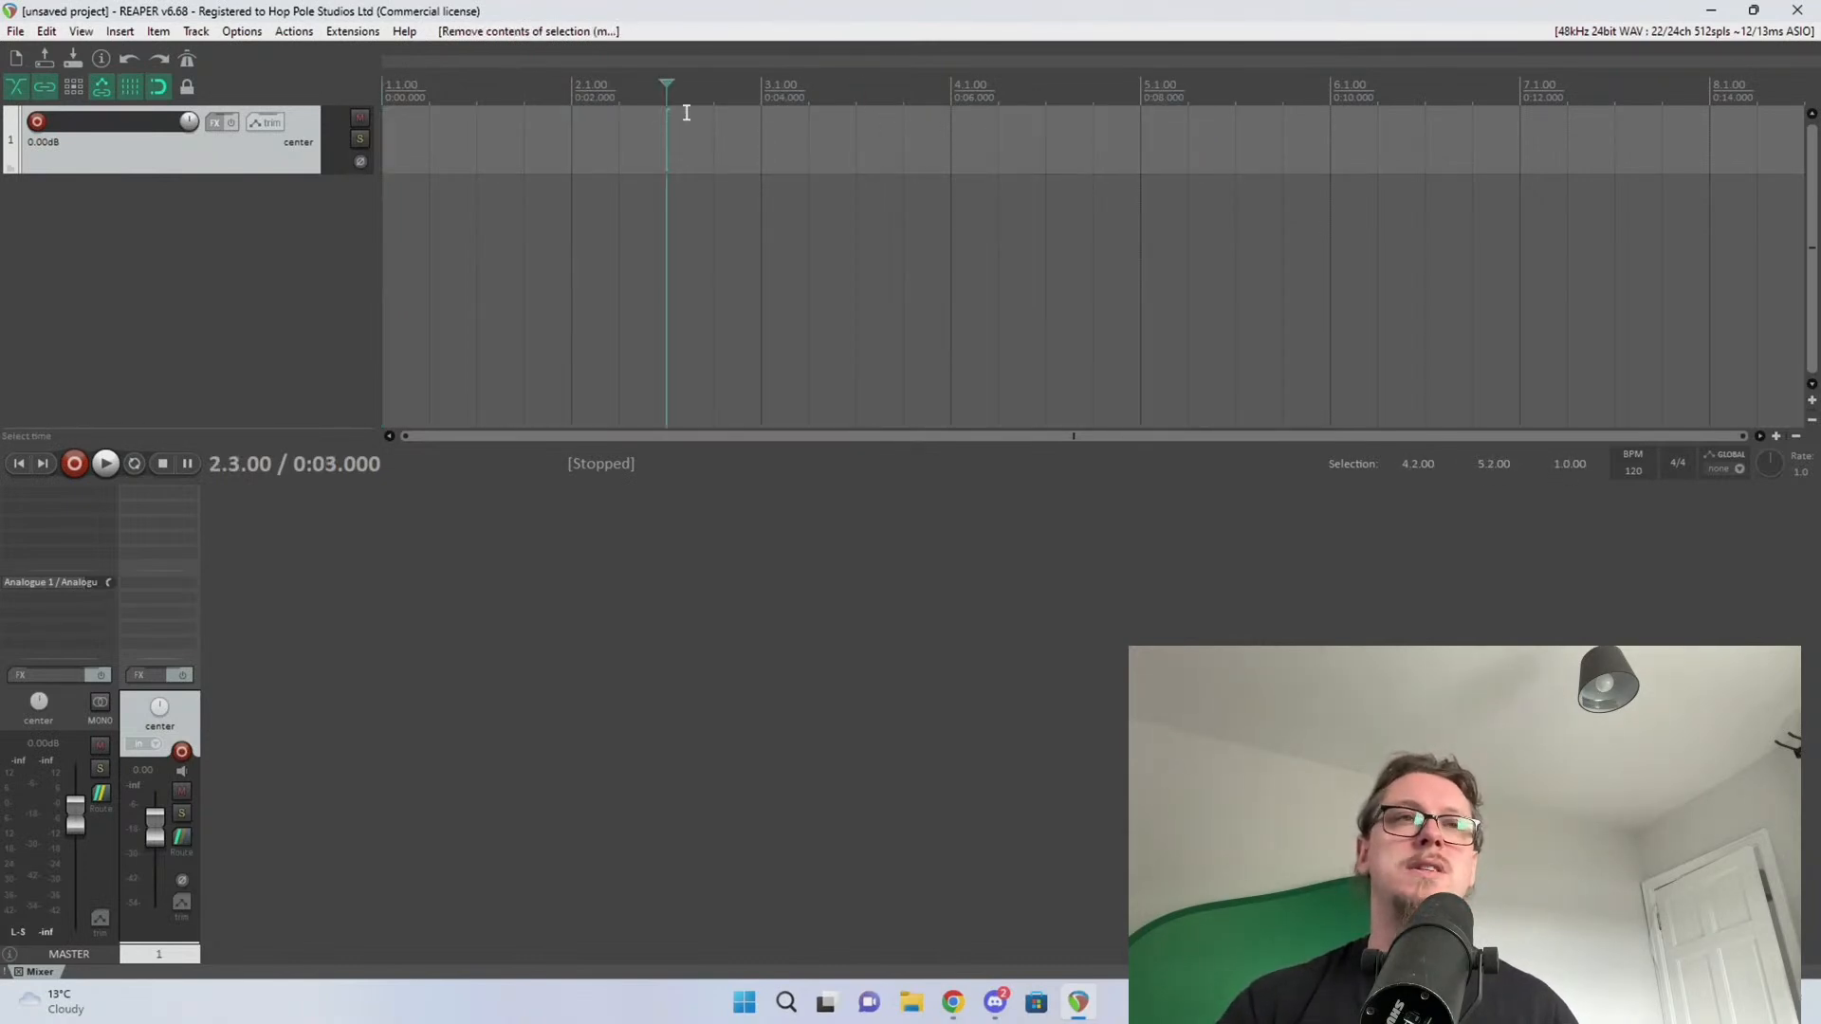
double_click(405, 8)
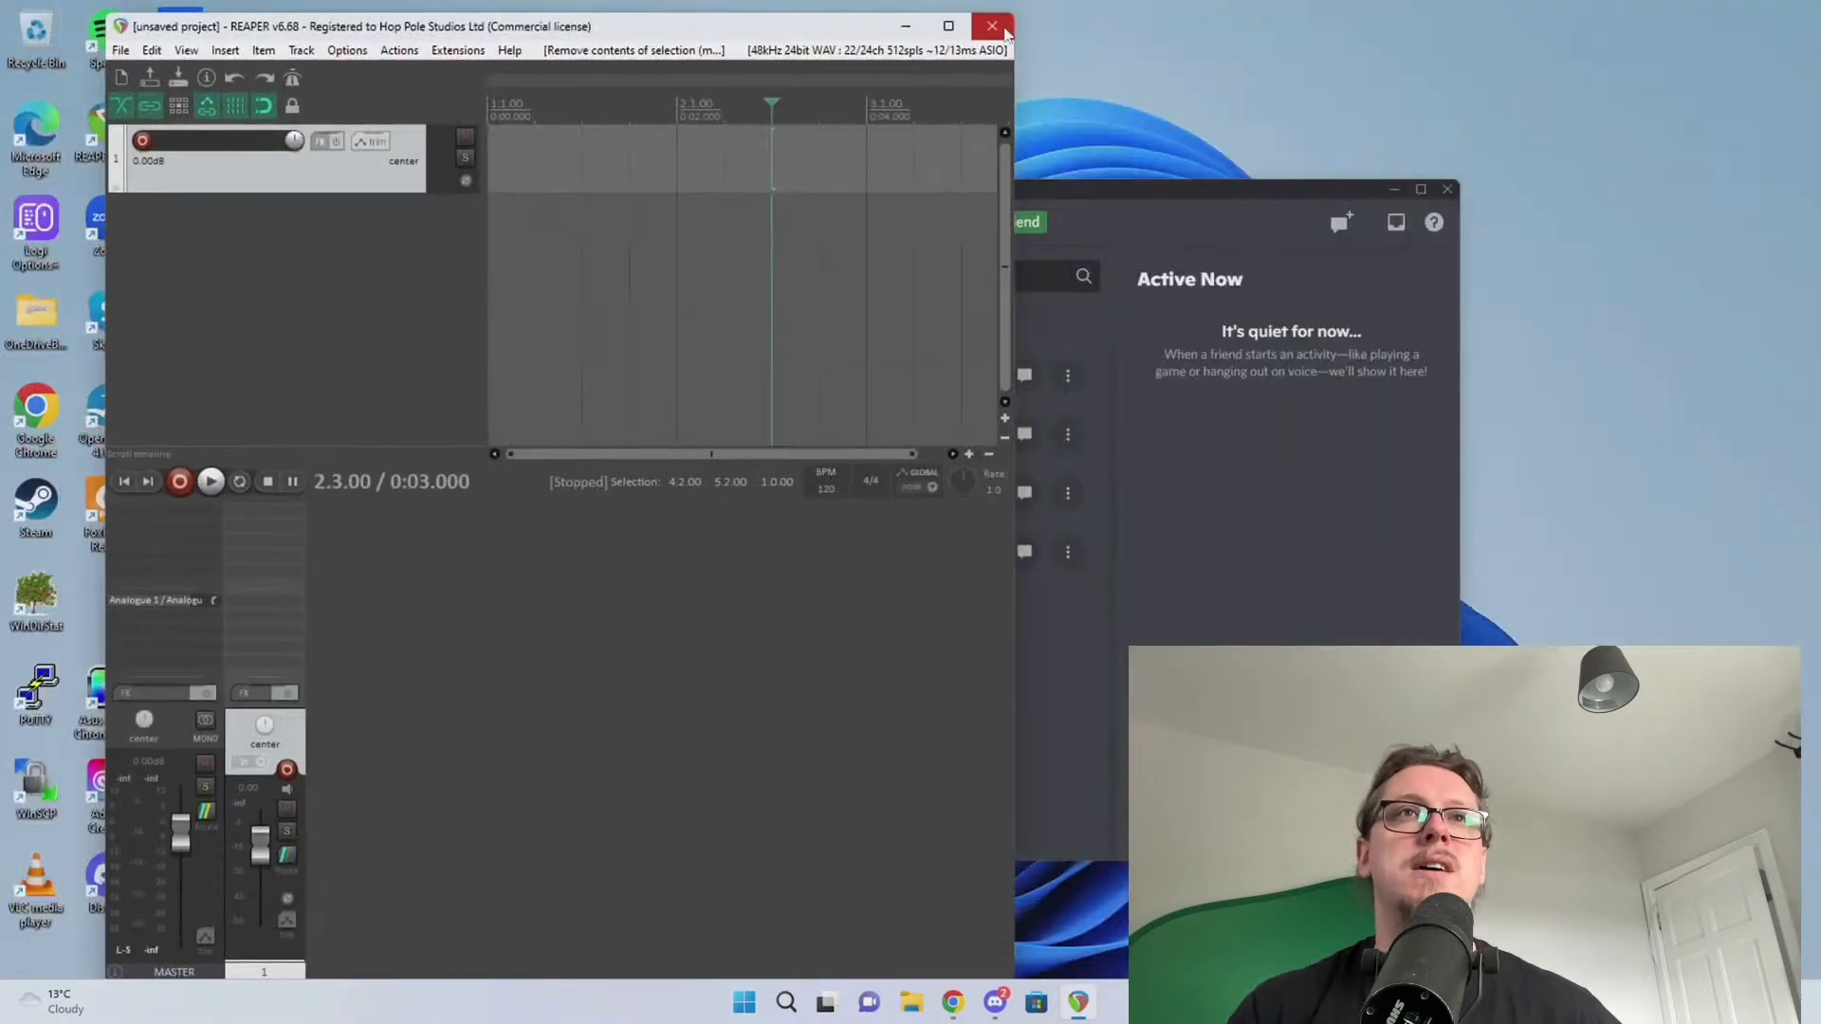
left_click(992, 26)
Close REAPER without saving and close Discord, then open Device Manager from the Start context menu
left_click(916, 555)
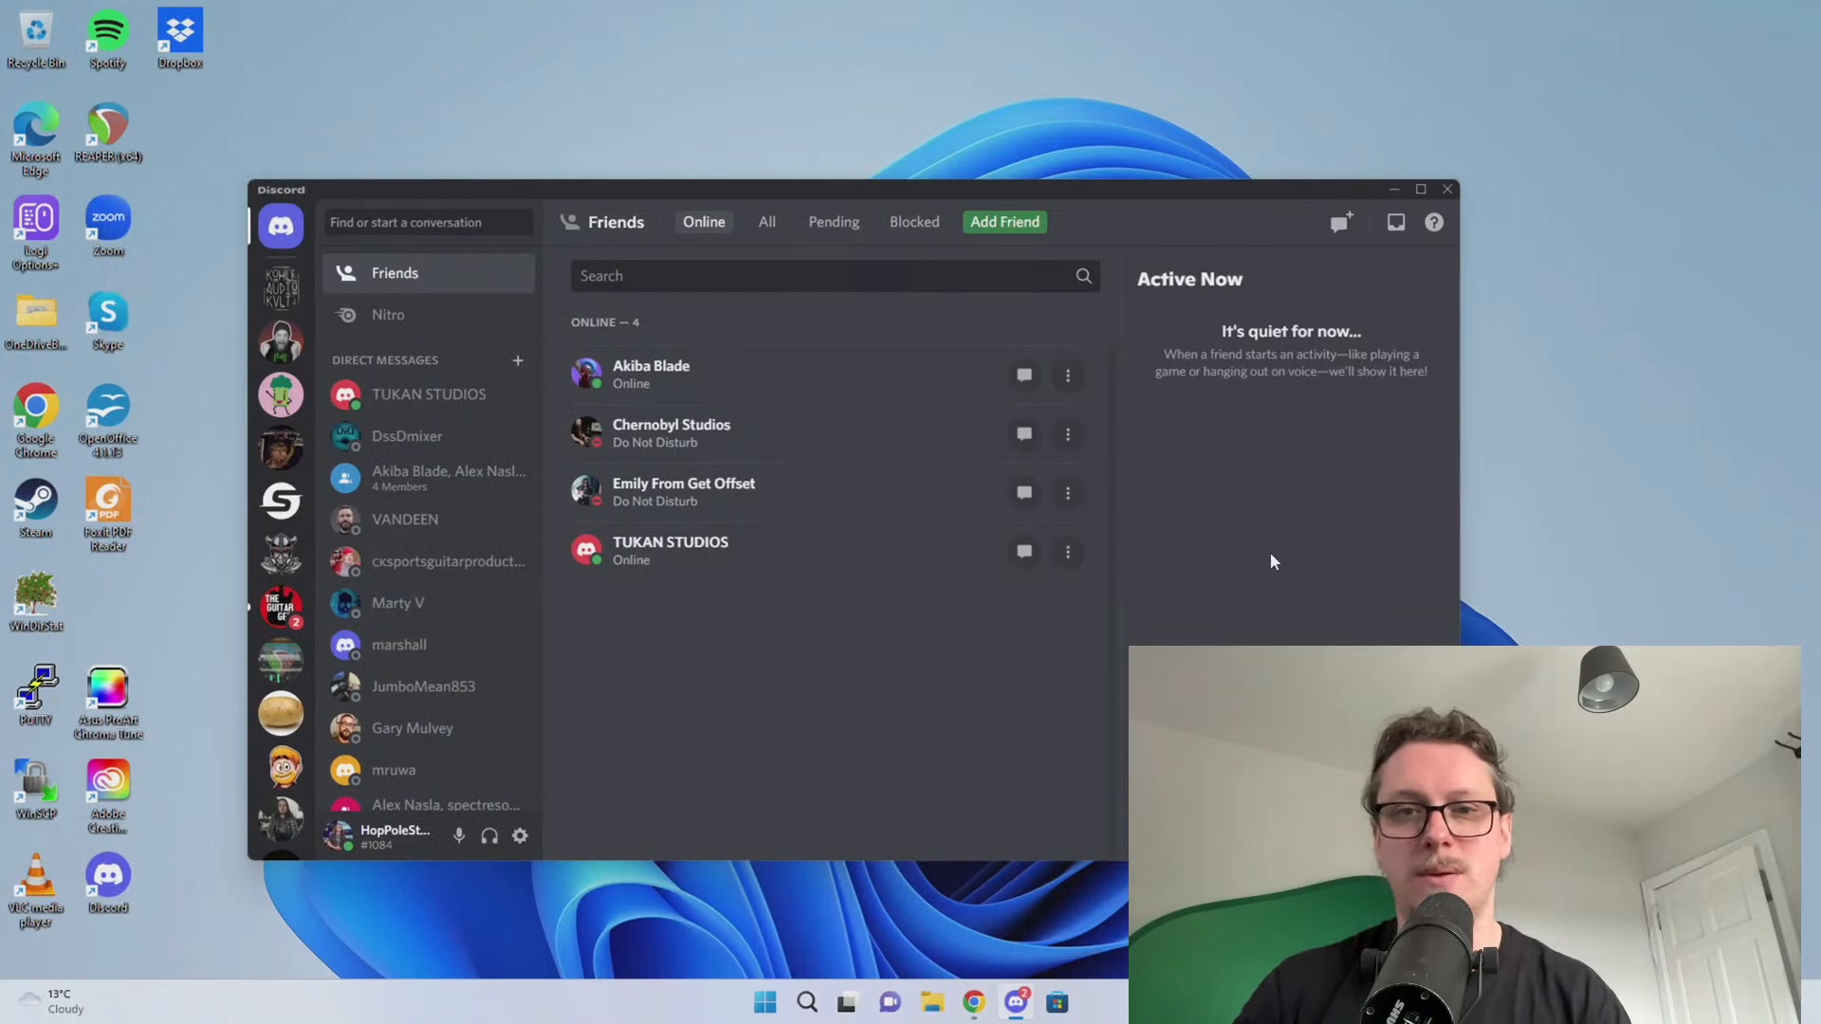
left_click(1447, 189)
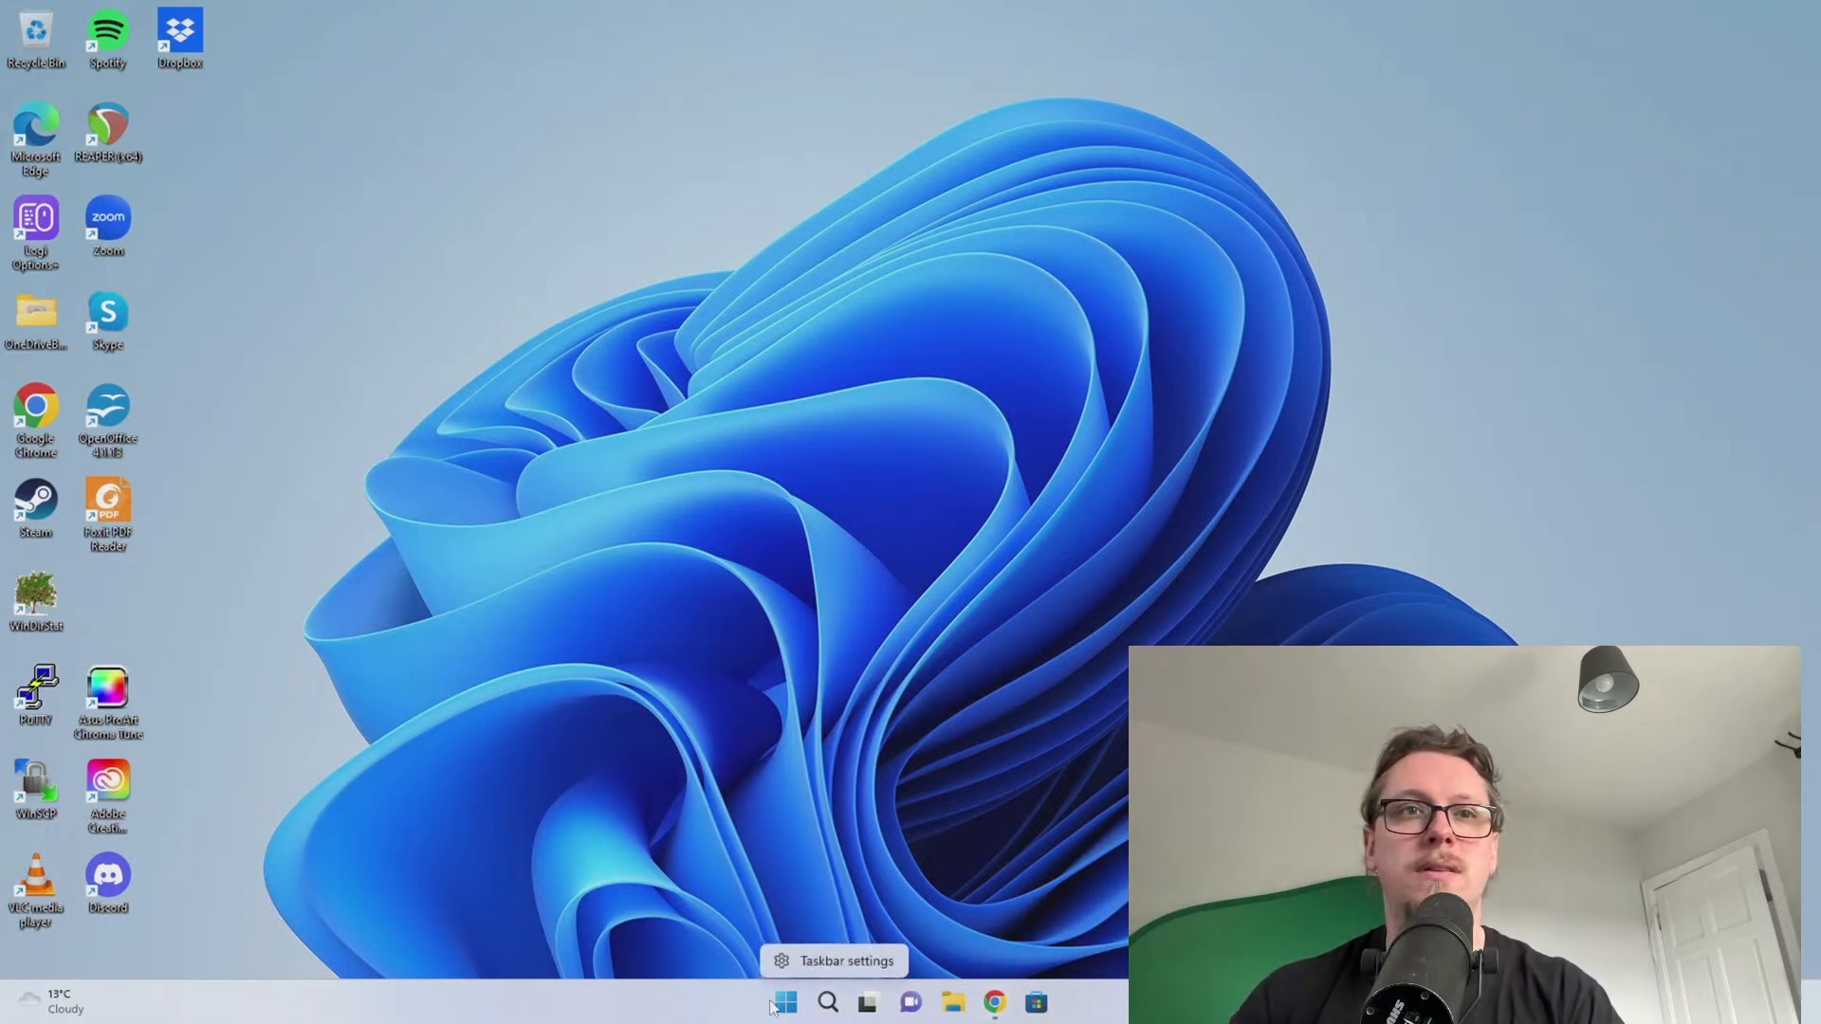
right_click(699, 1014)
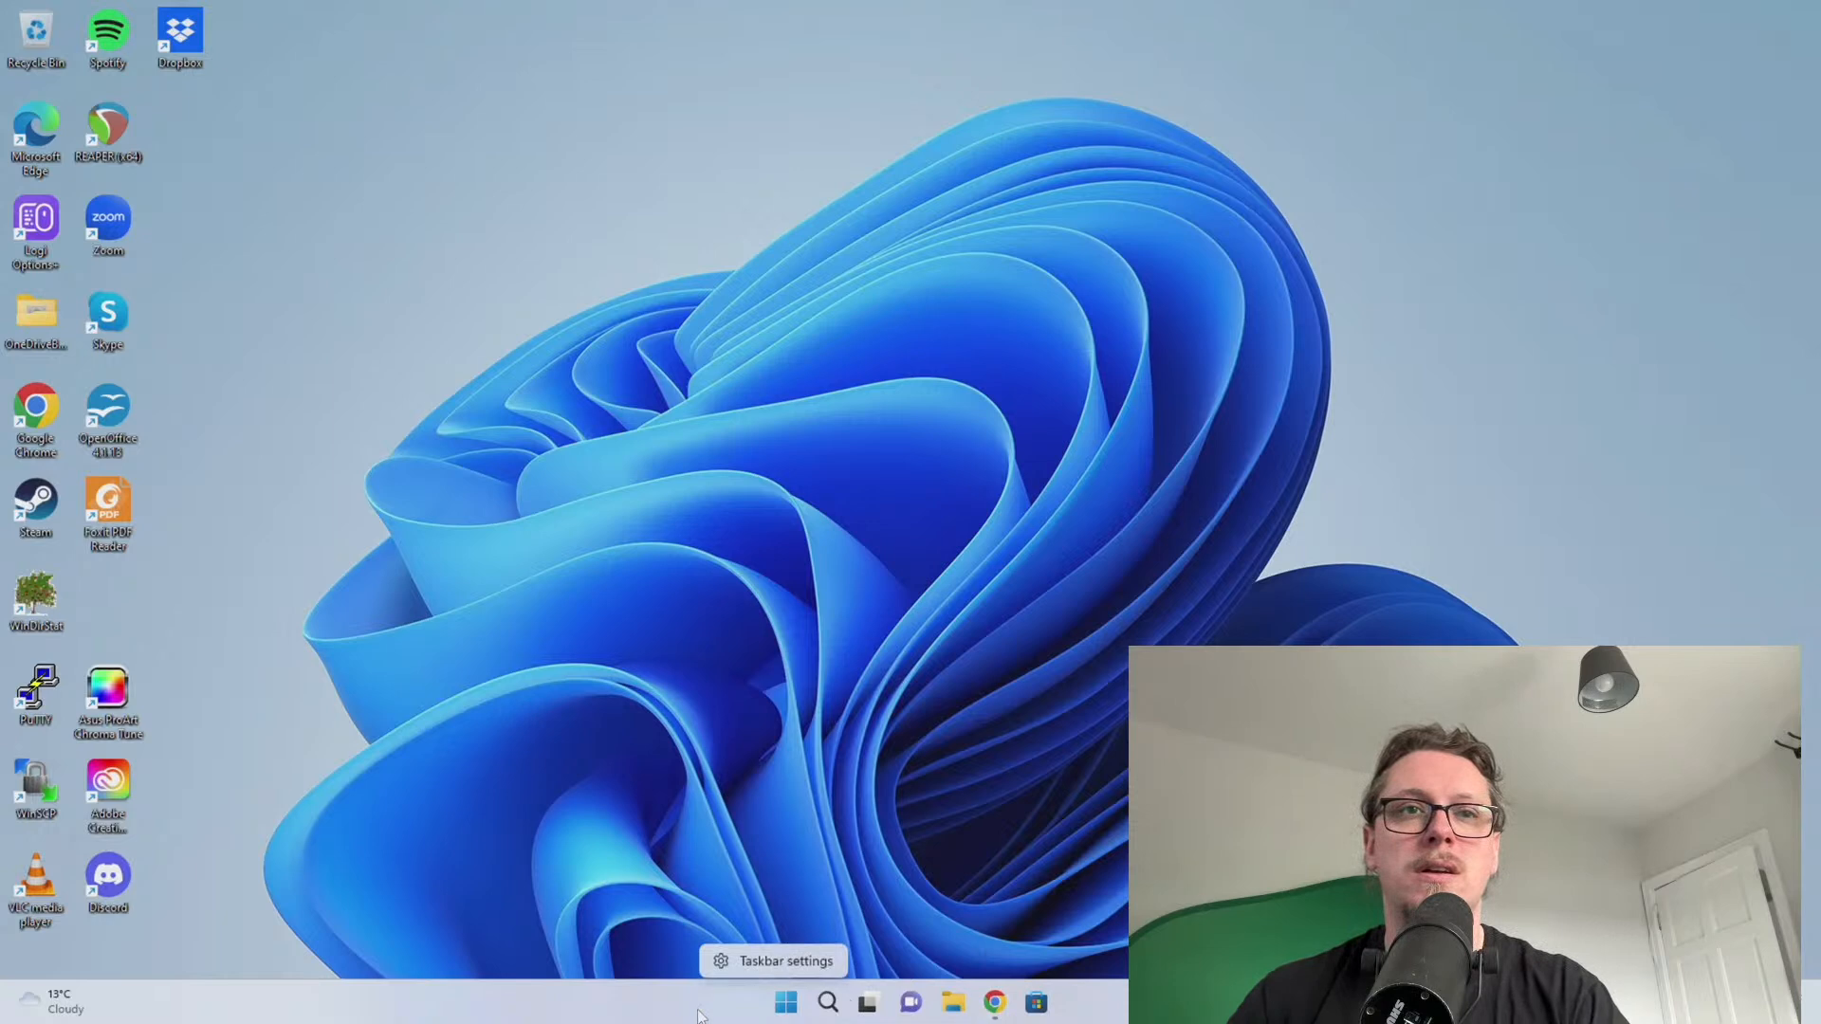
right_click(786, 1002)
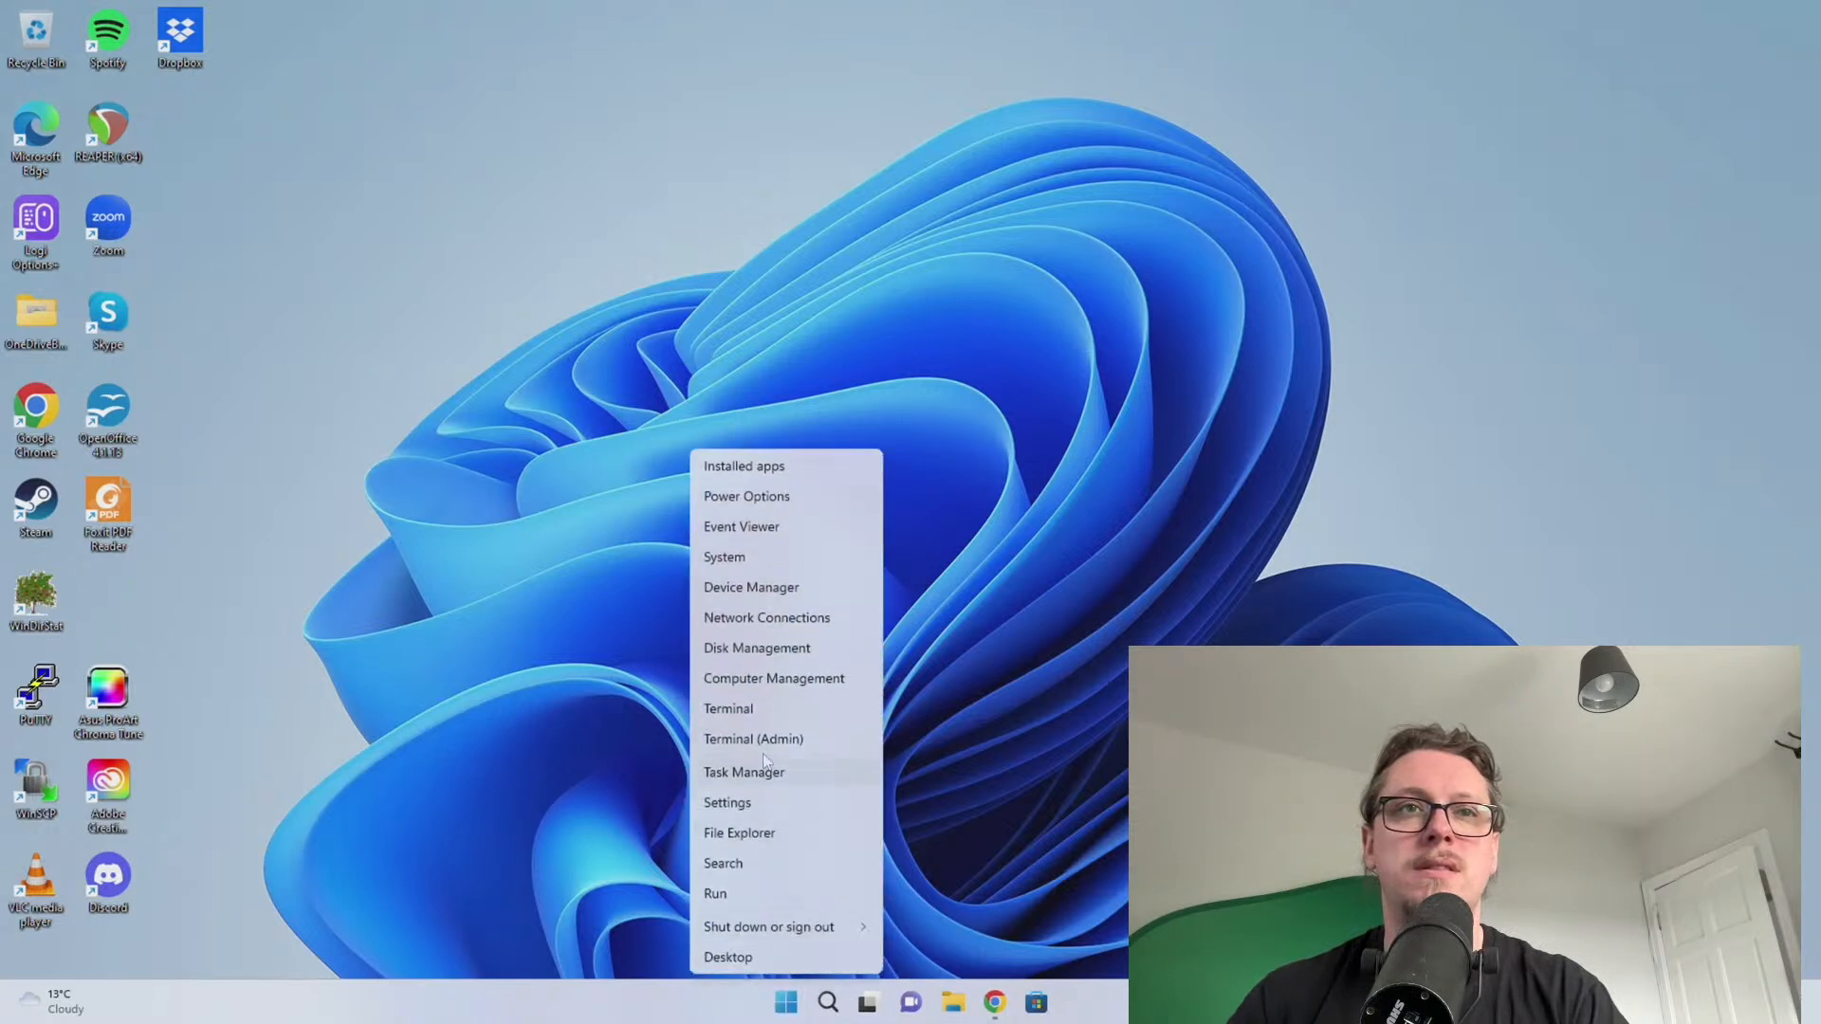
left_click(751, 587)
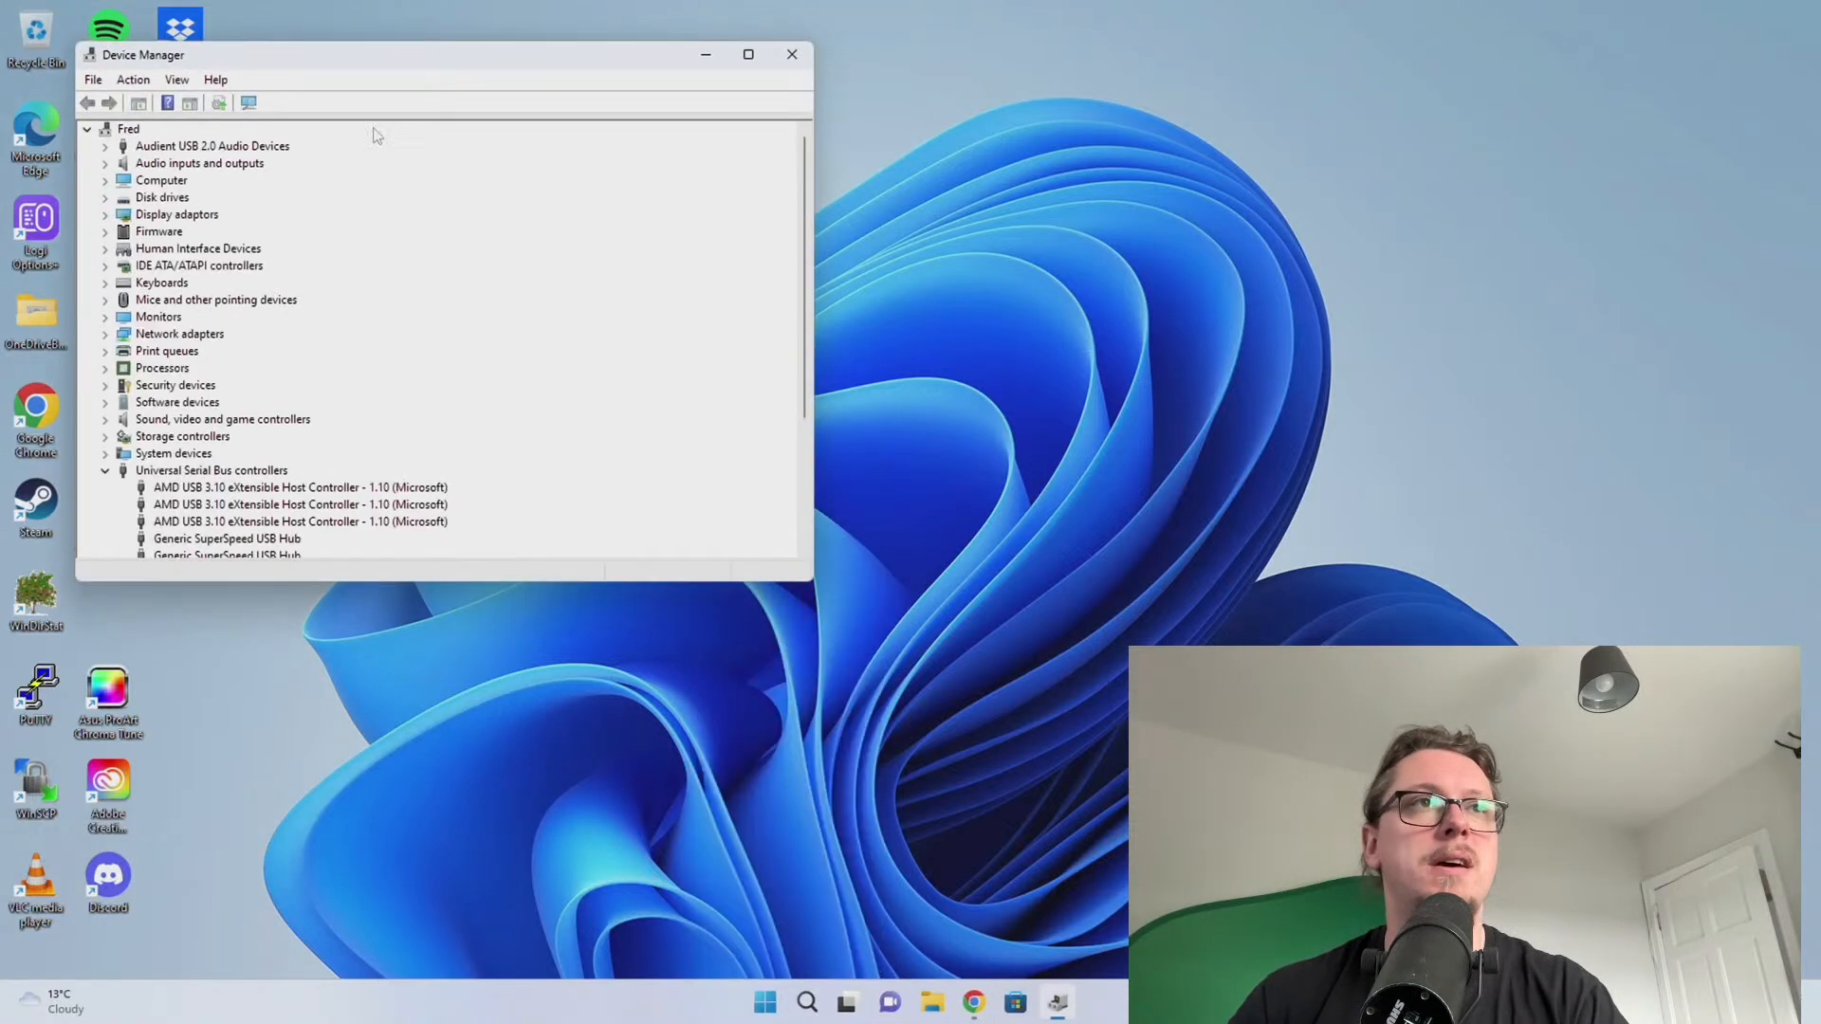
left_click_drag(349, 55, 517, 69)
Disable the Unknown USB Device, confirm, then enable it again
scroll(663, 399, "down", 4)
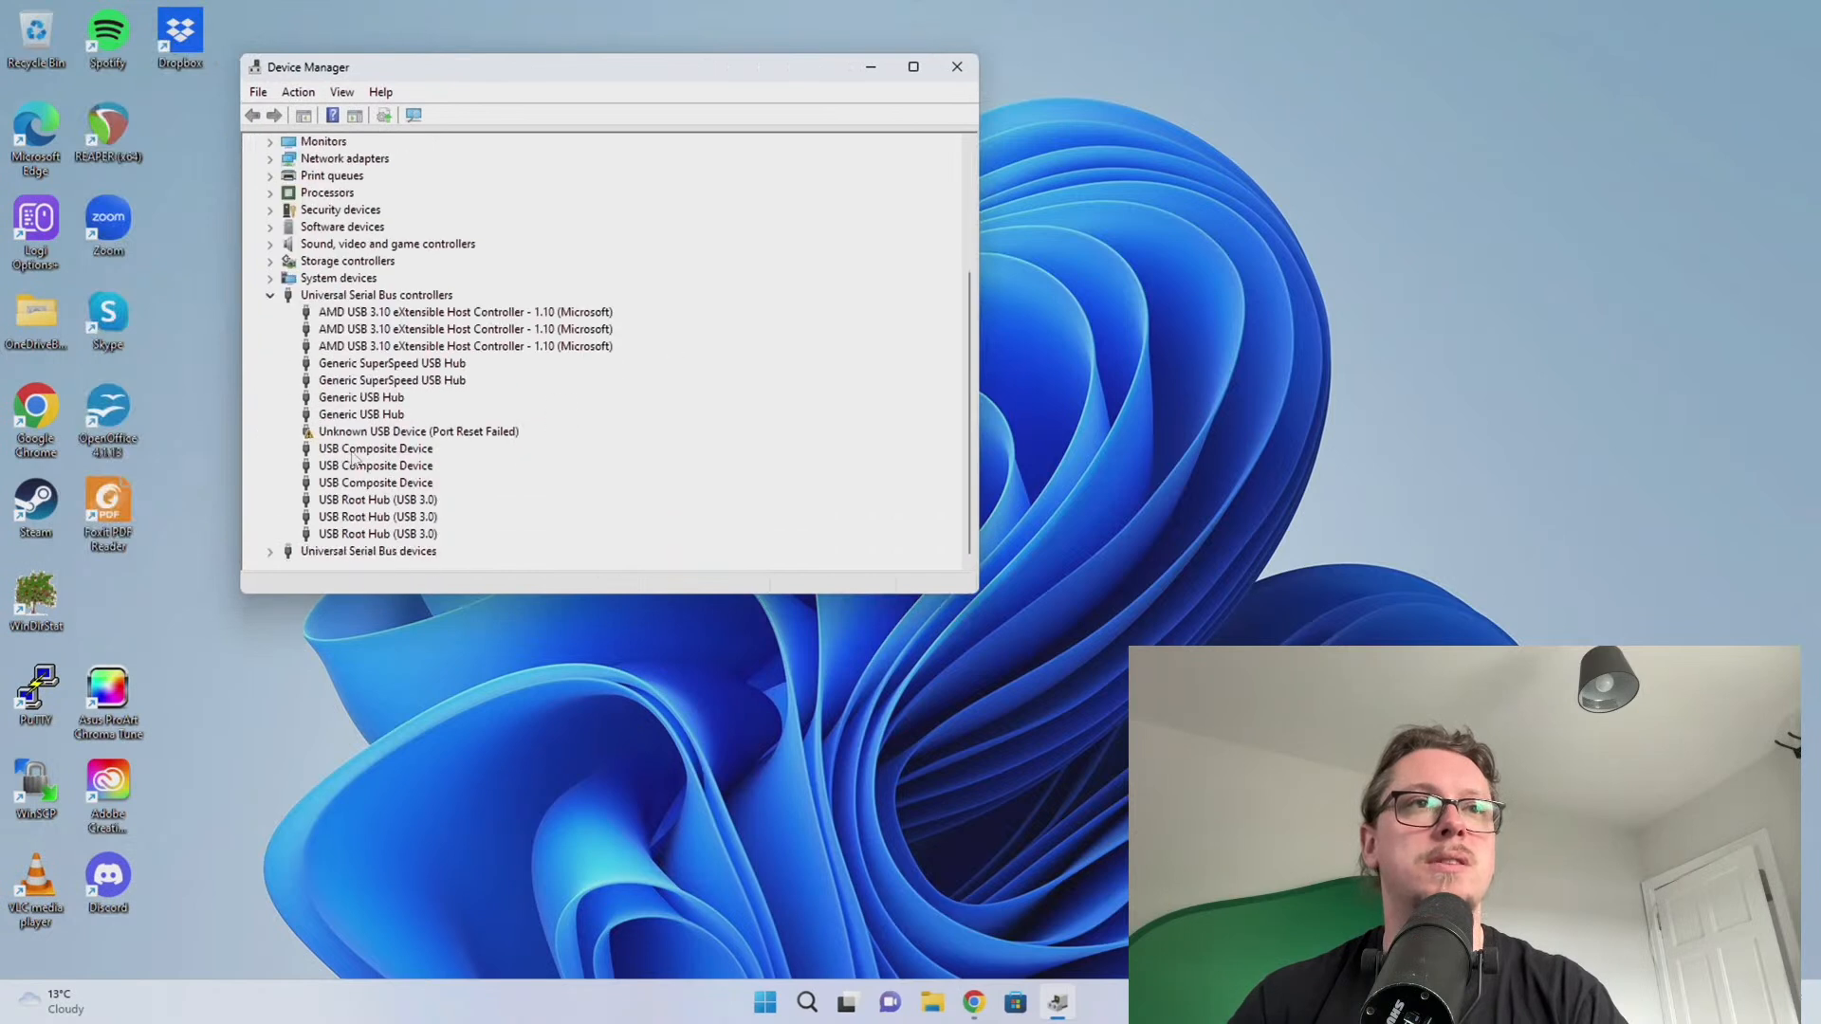
right_click(363, 432)
left_click(414, 459)
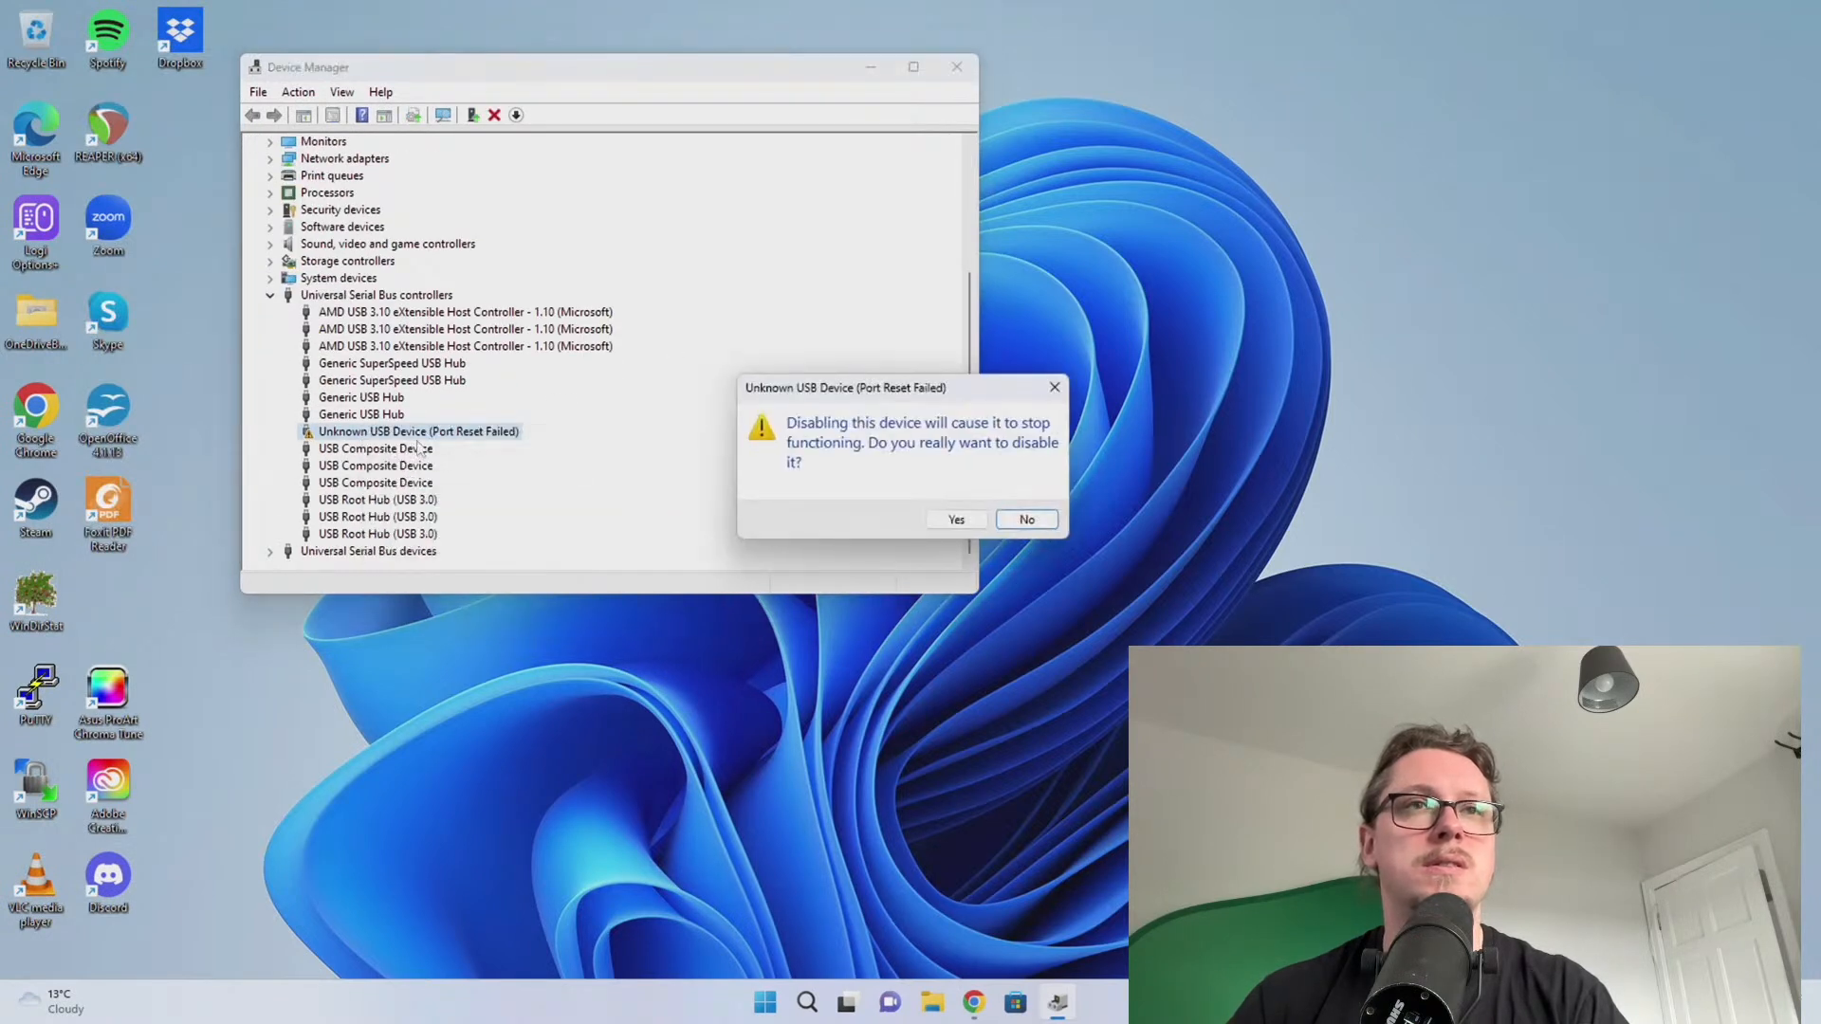
left_click(934, 513)
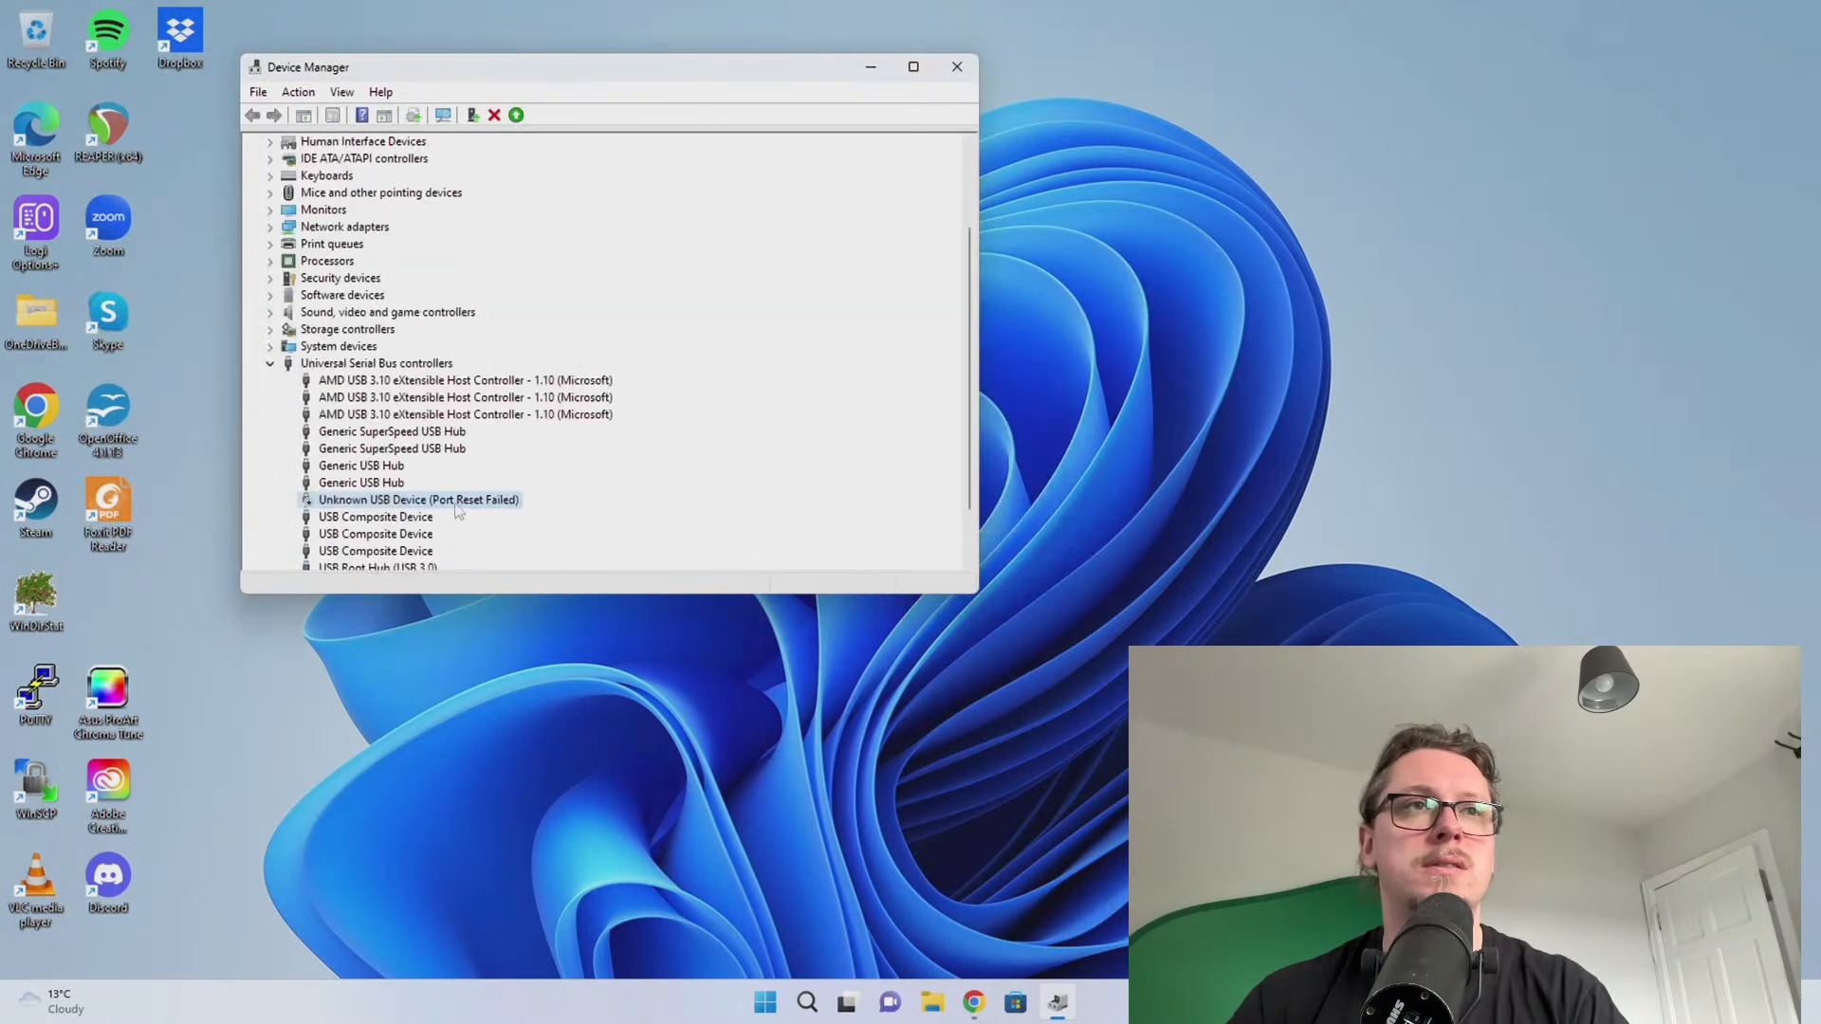
right_click(457, 502)
left_click(531, 535)
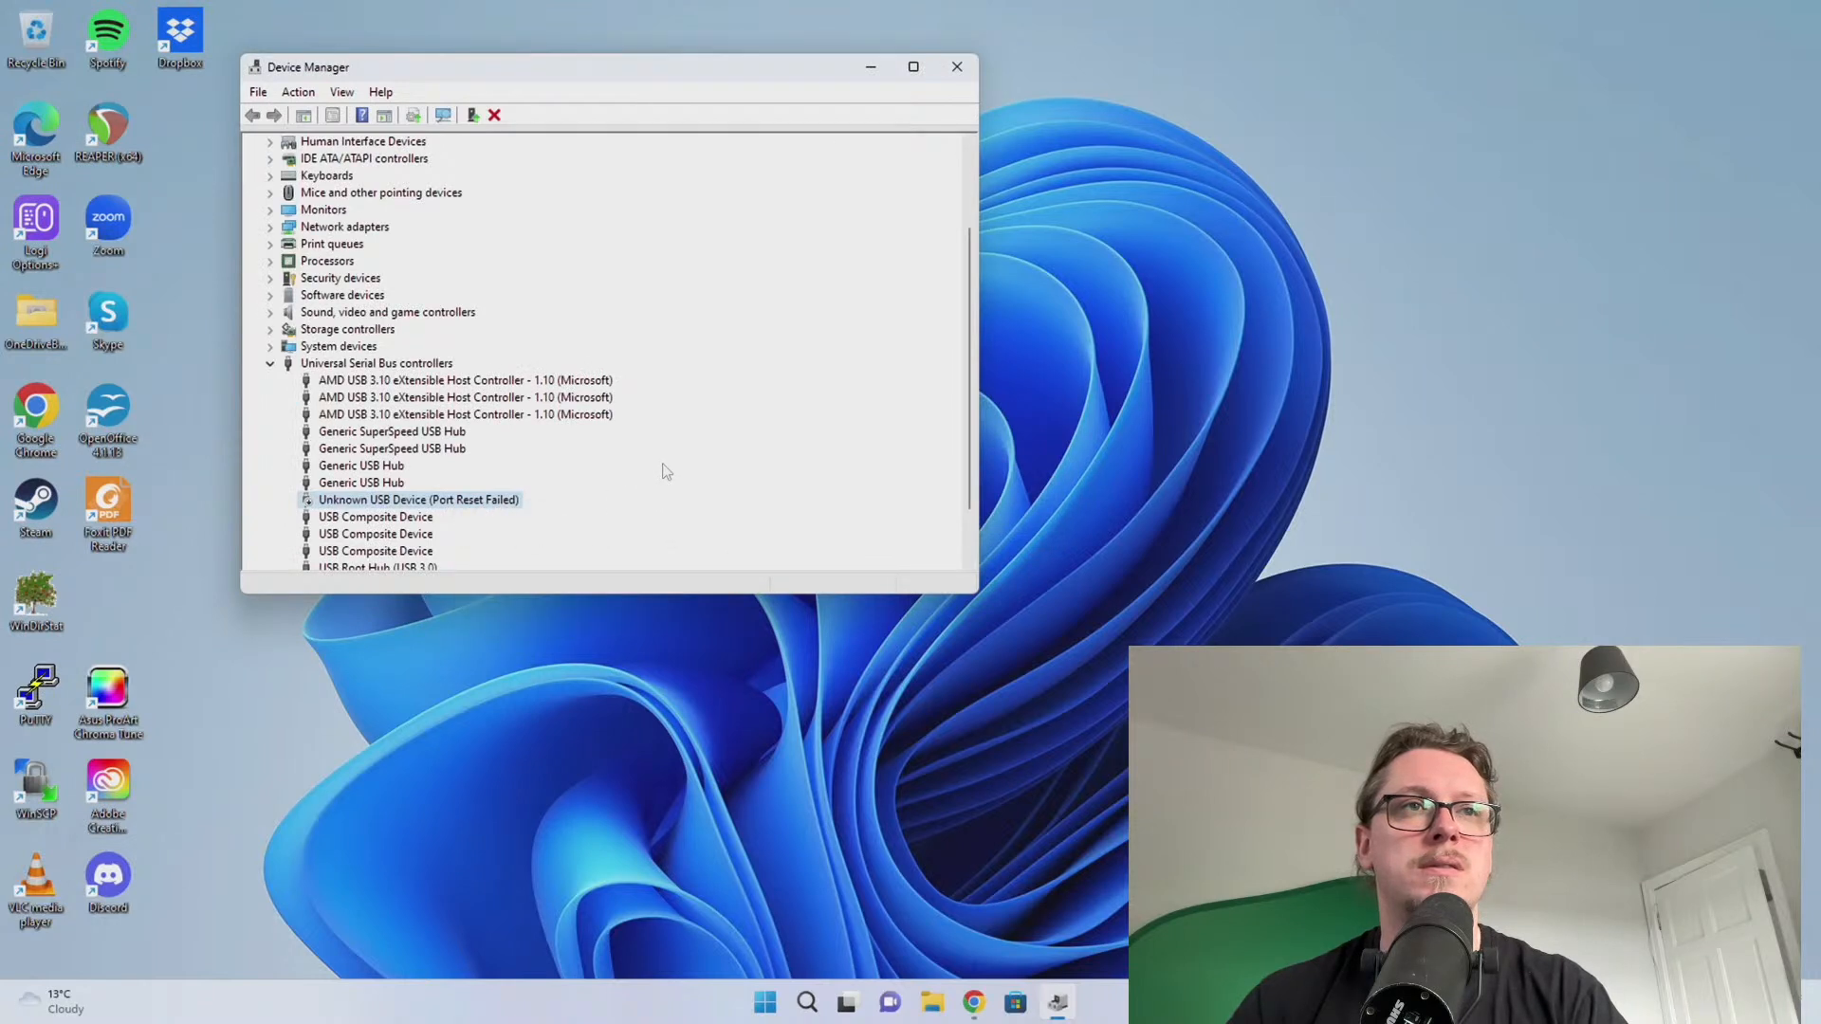
scroll(675, 532, "down", 4)
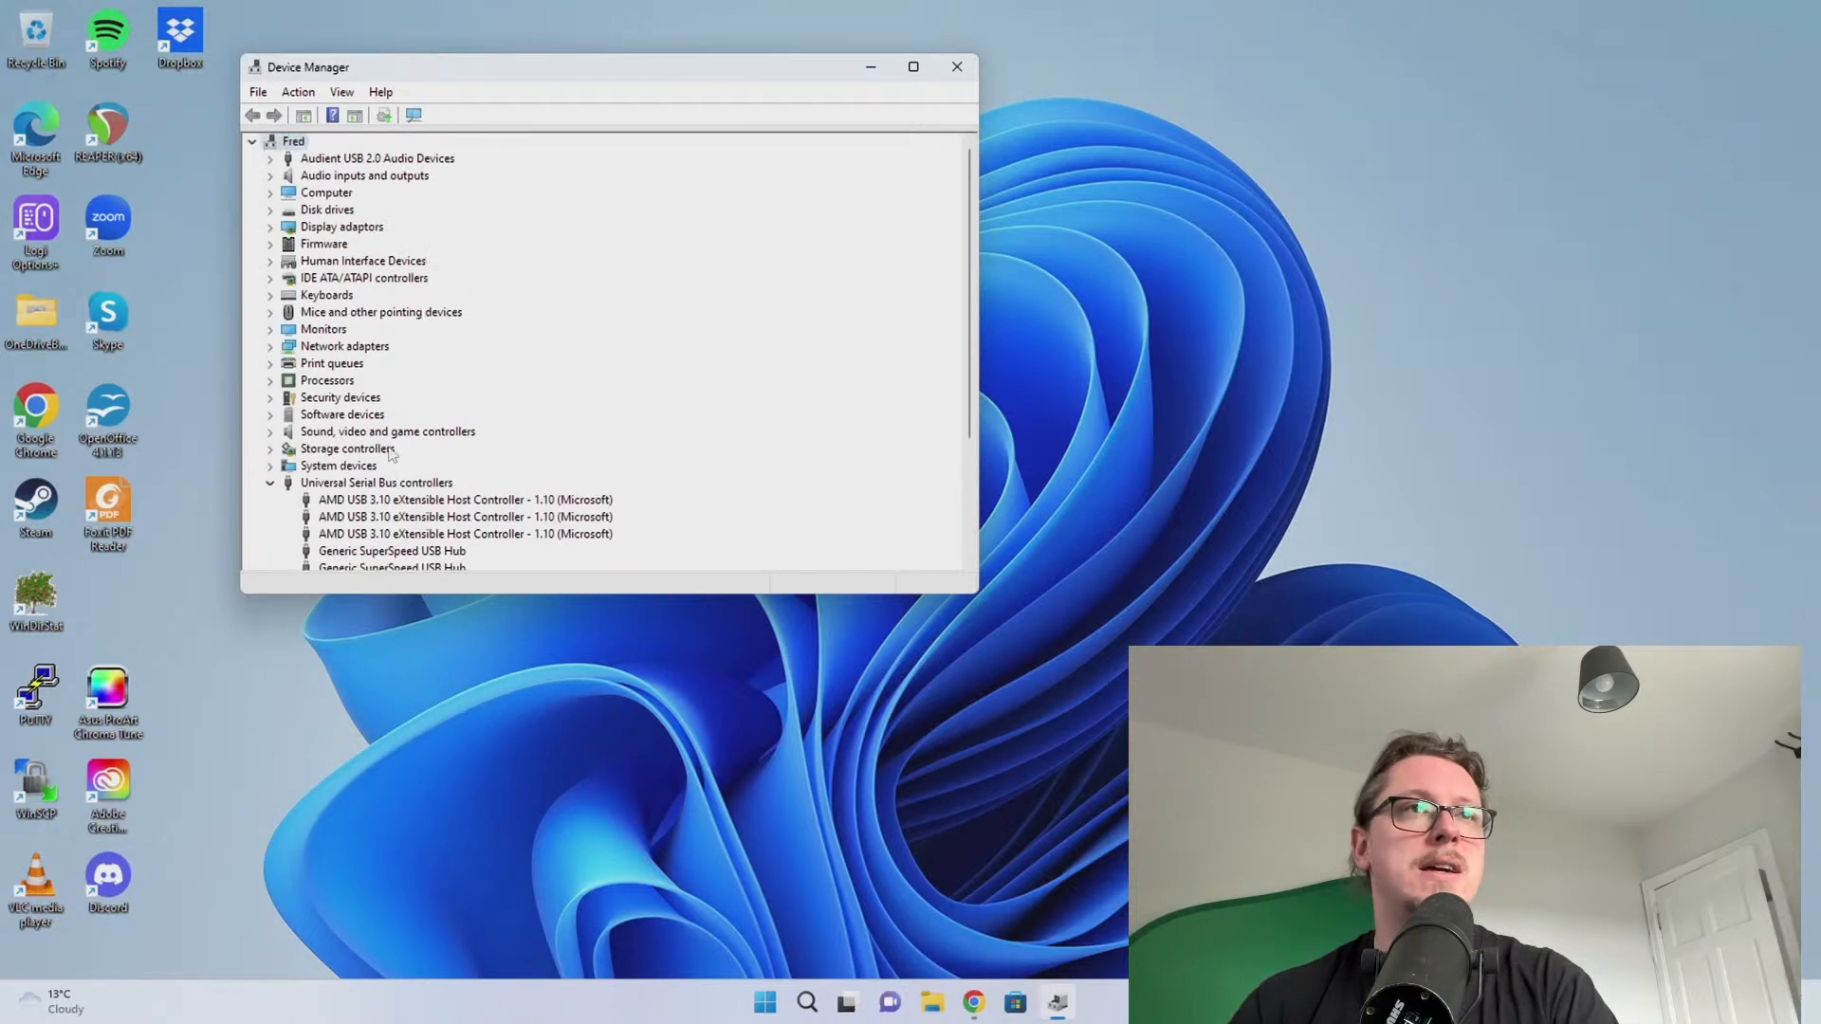
left_click(269, 485)
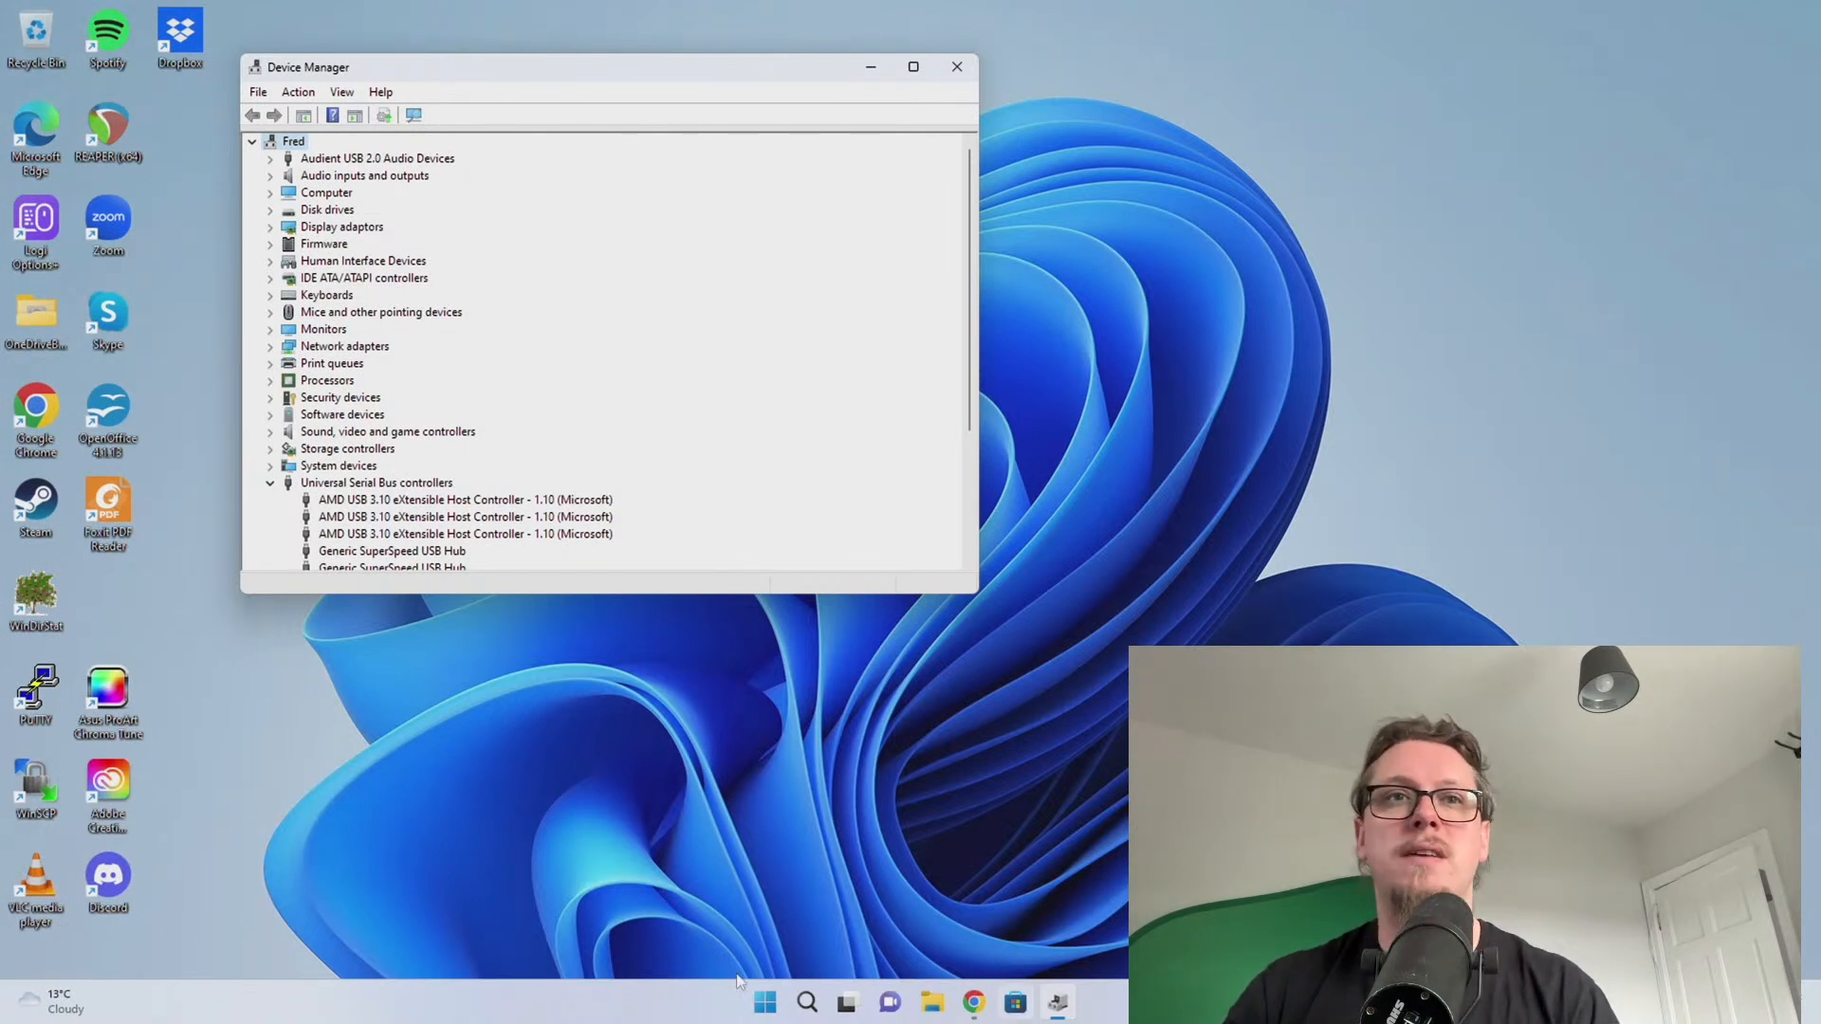
right_click(764, 1002)
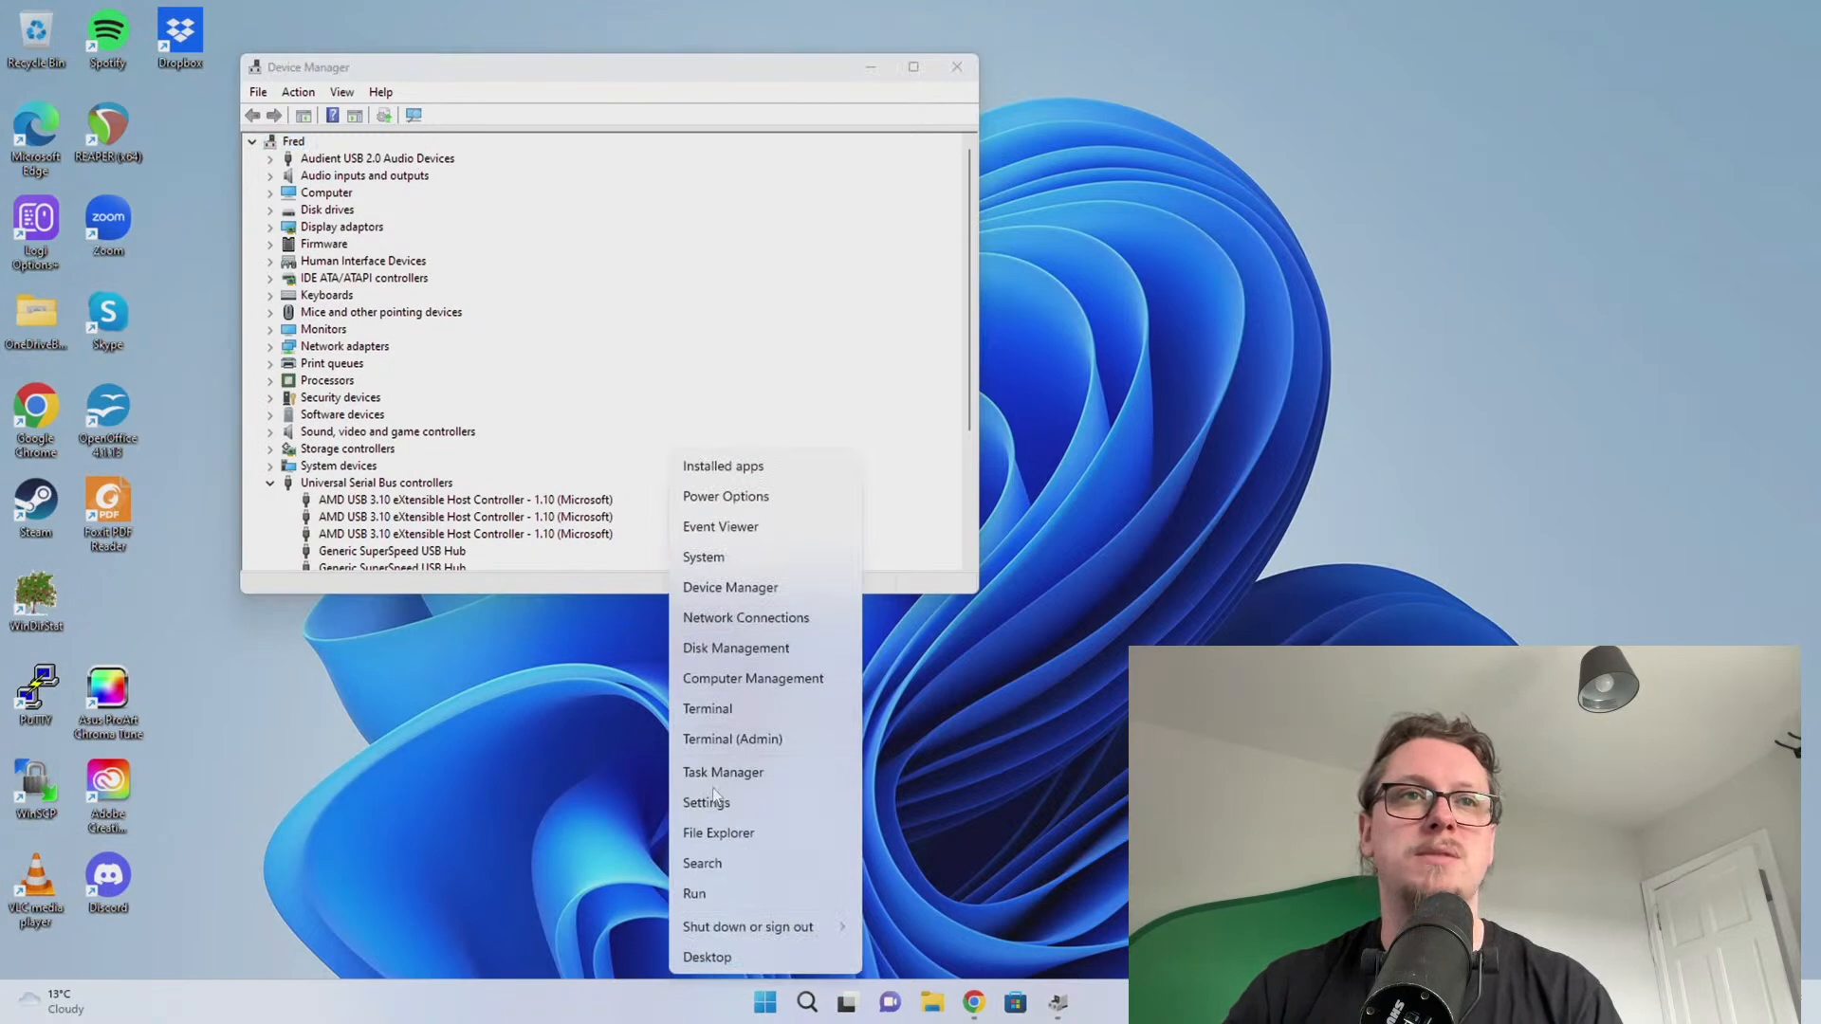
Launch Task Manager and start the internet speed test in the browser
left_click(716, 772)
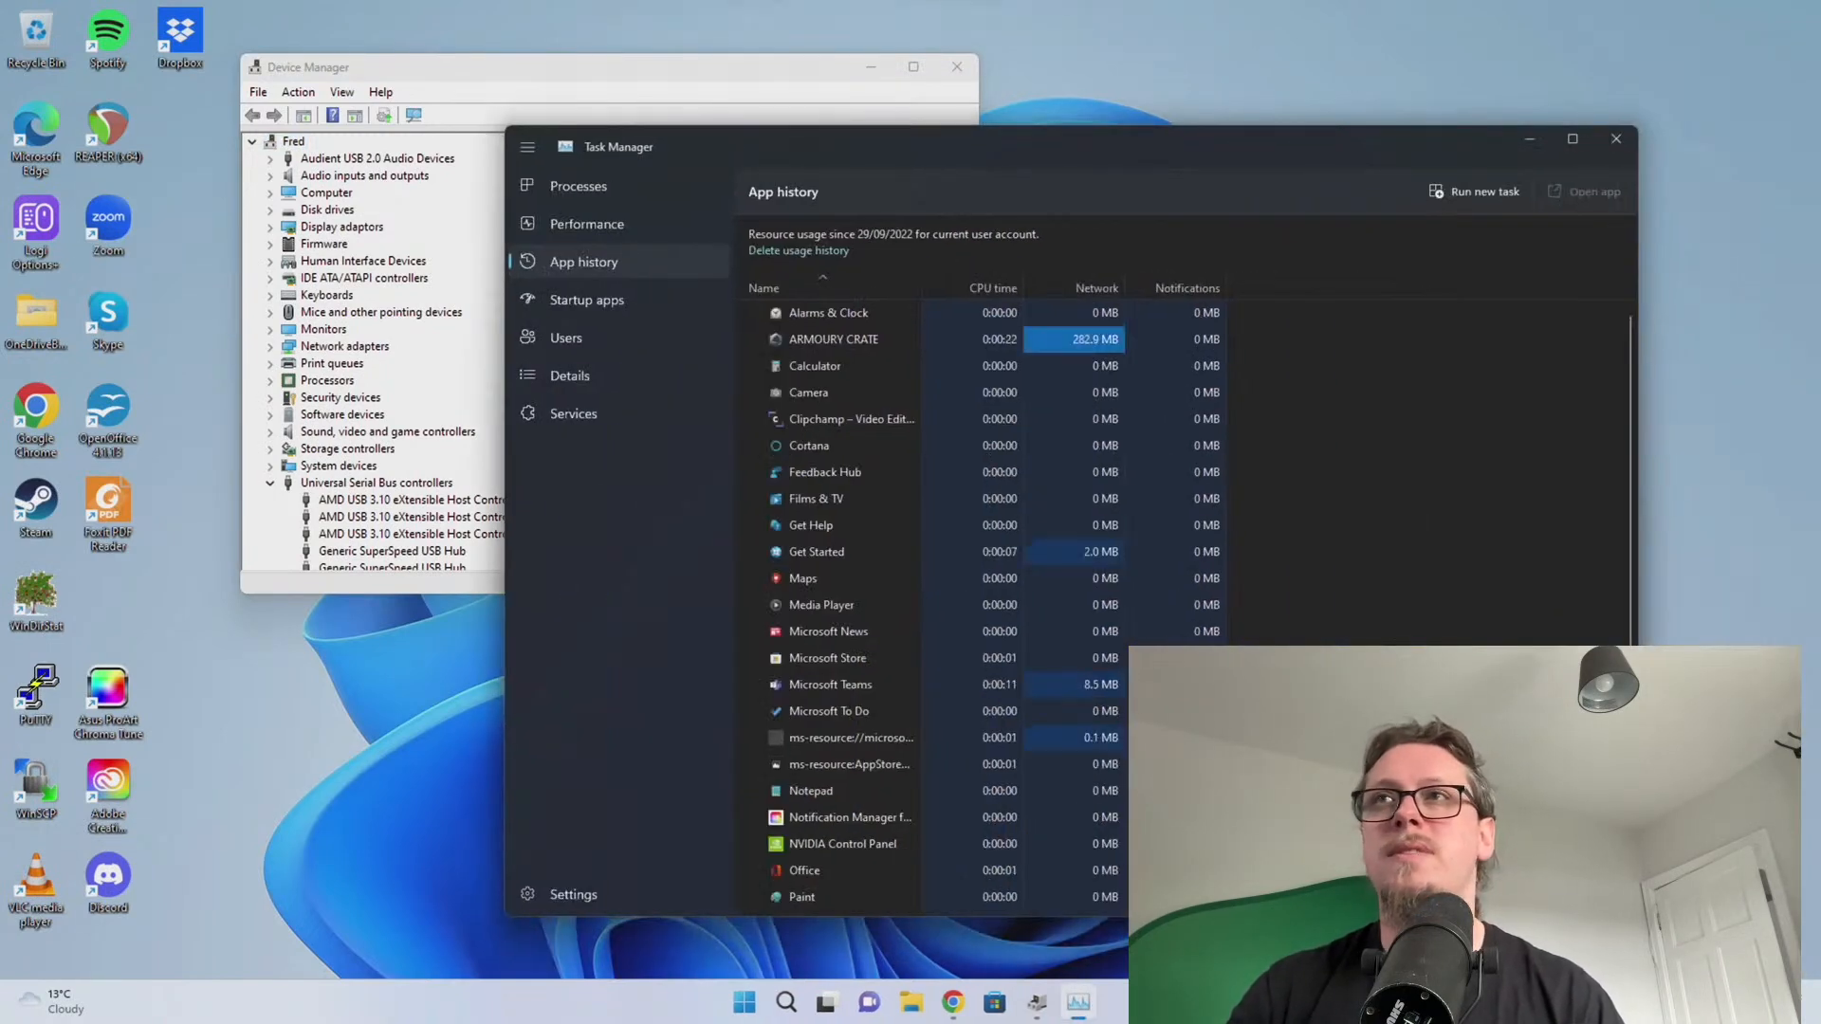
key("alt+Tab")
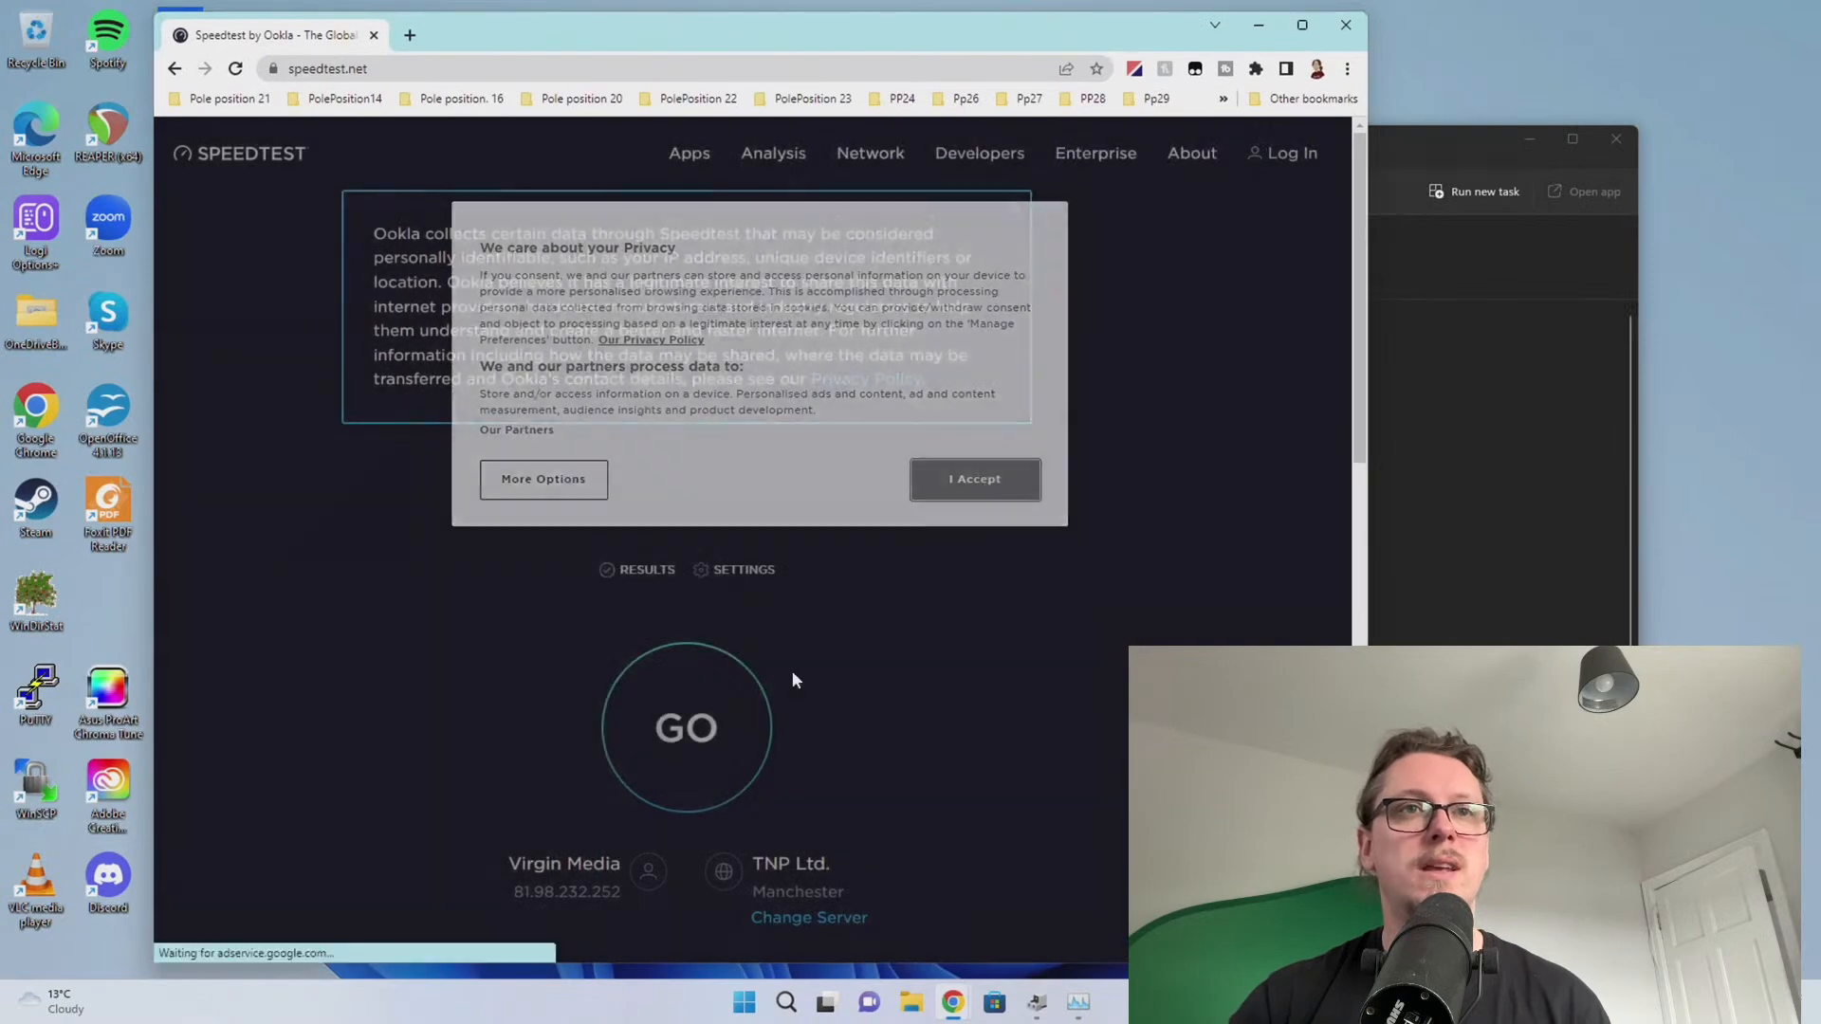
left_click(700, 718)
scroll(459, 630, "down", 2)
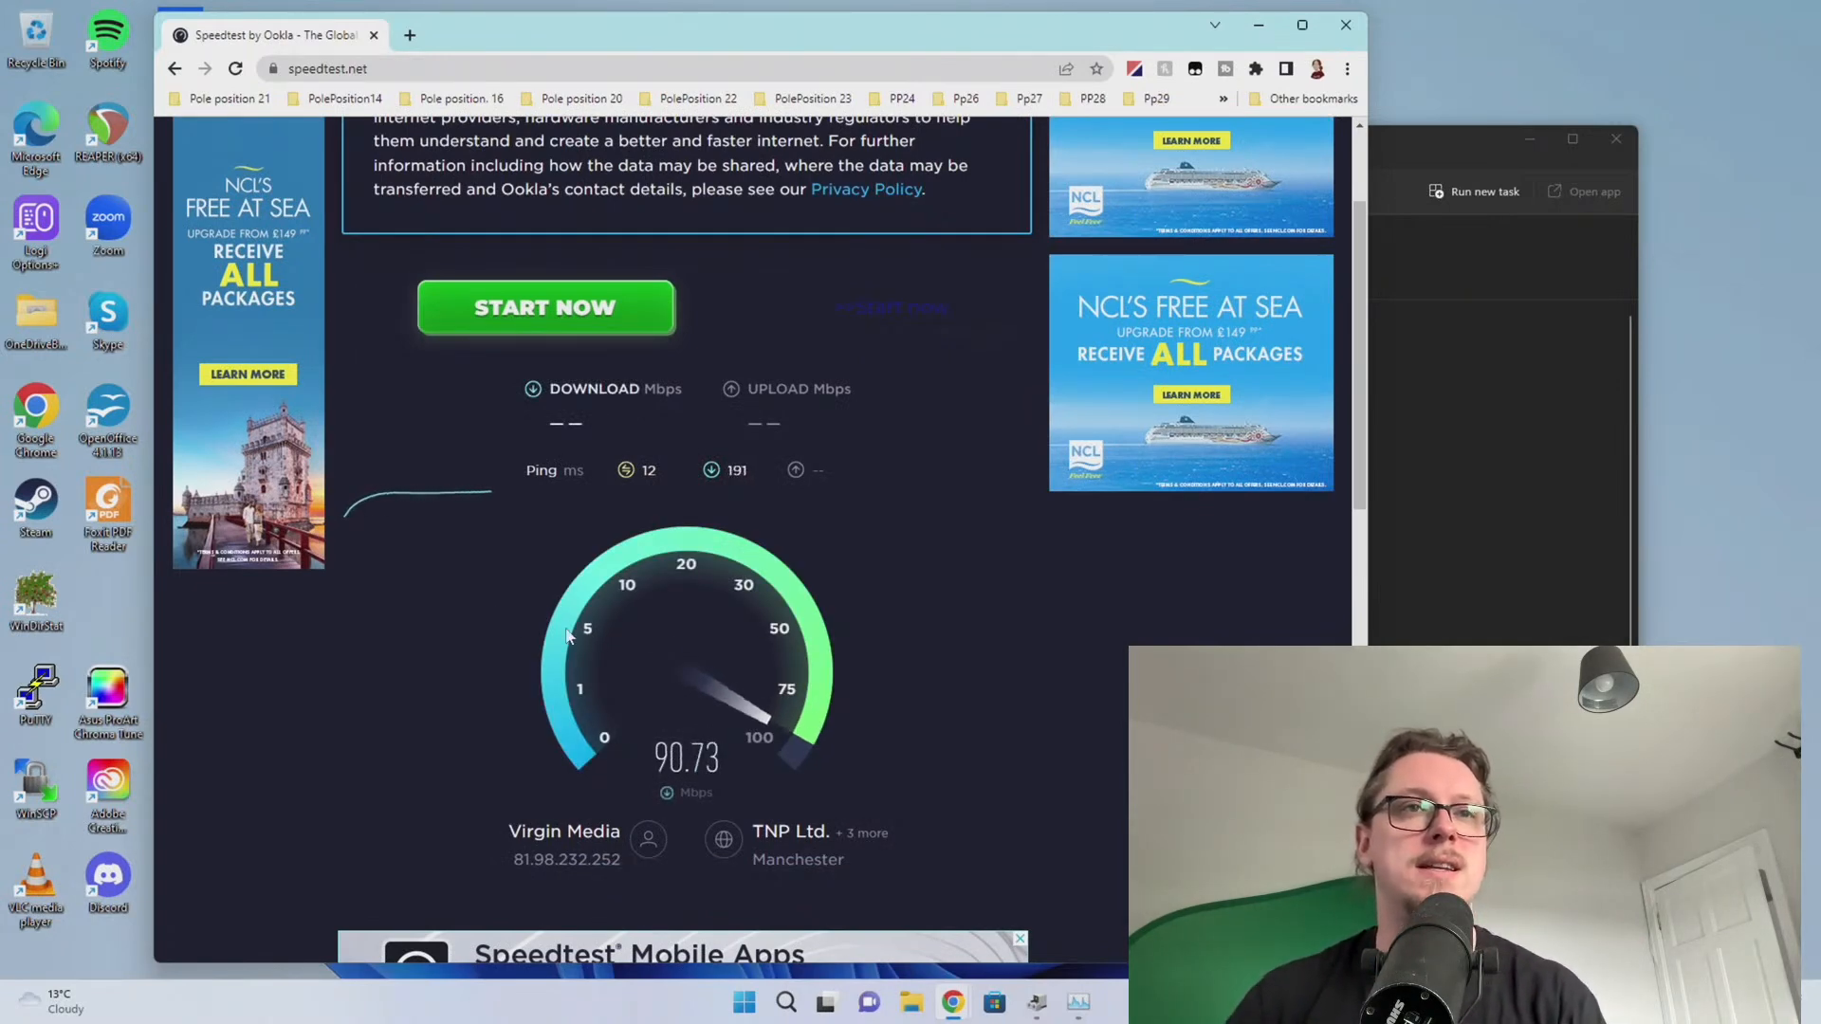
scroll(663, 664, "up", 1)
scroll(749, 691, "down", 3)
scroll(815, 645, "up", 2)
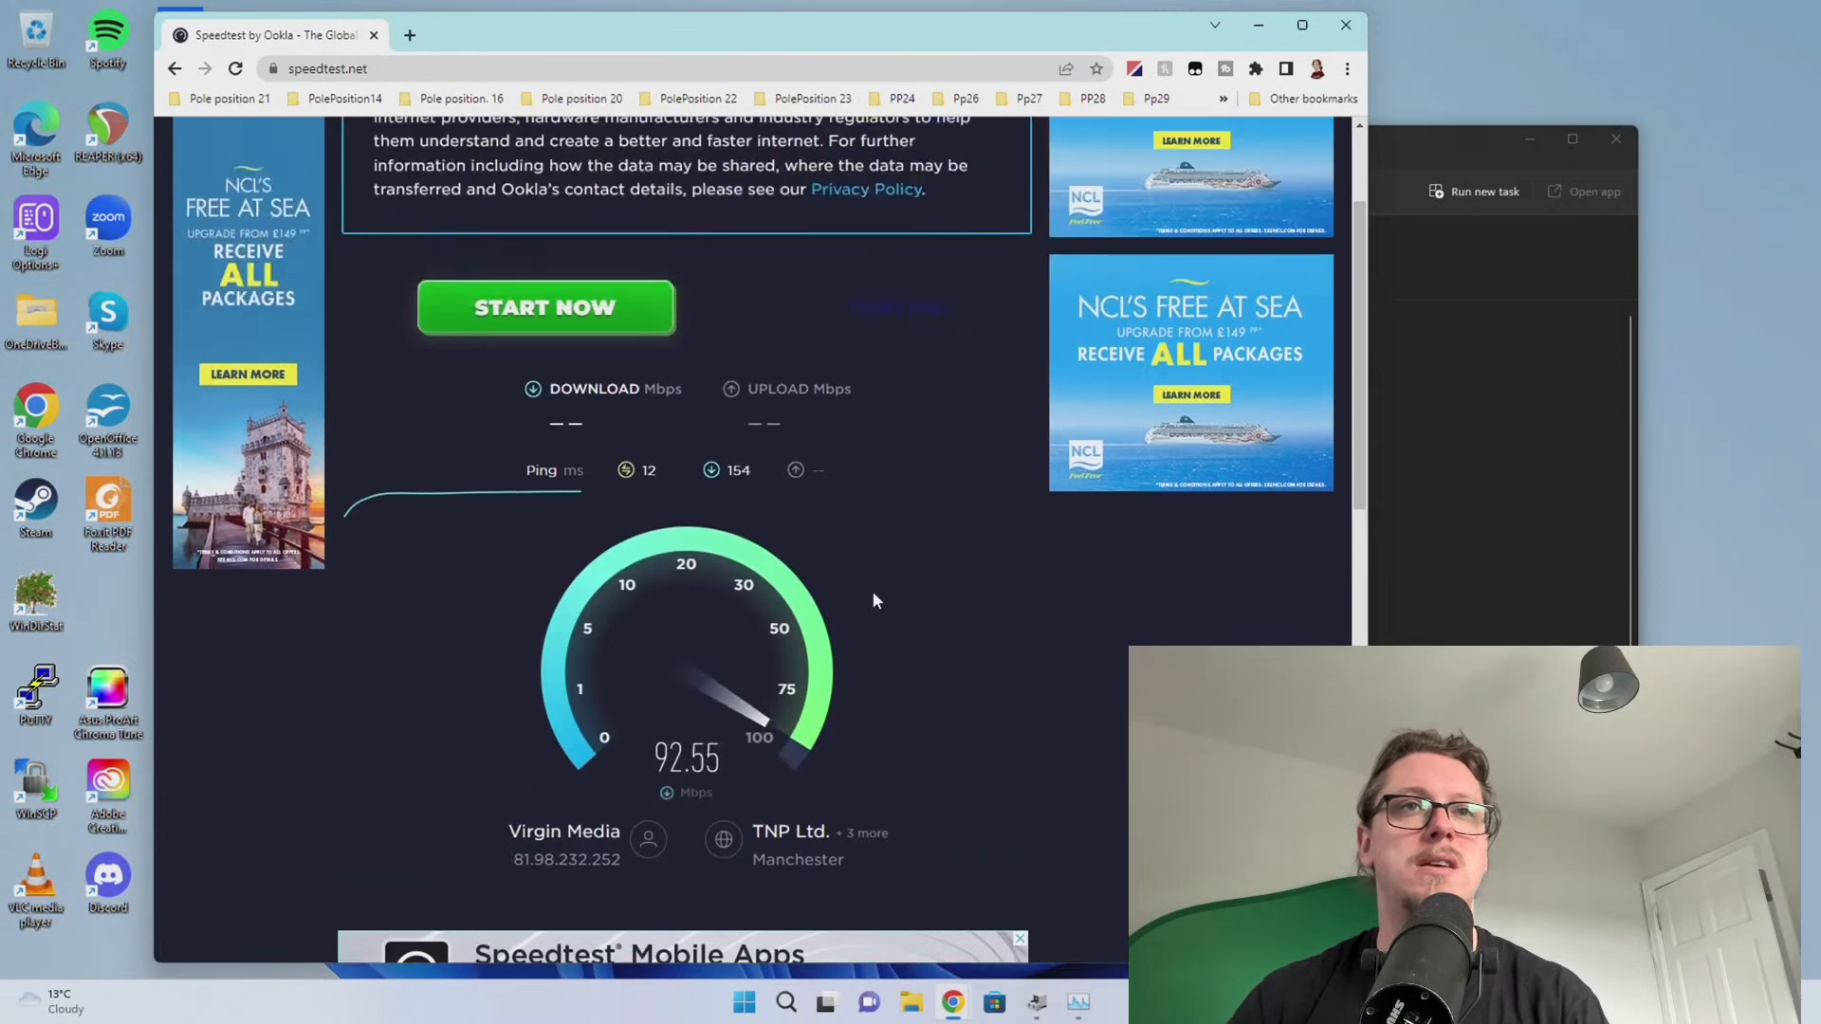
scroll(707, 332, "up", 2)
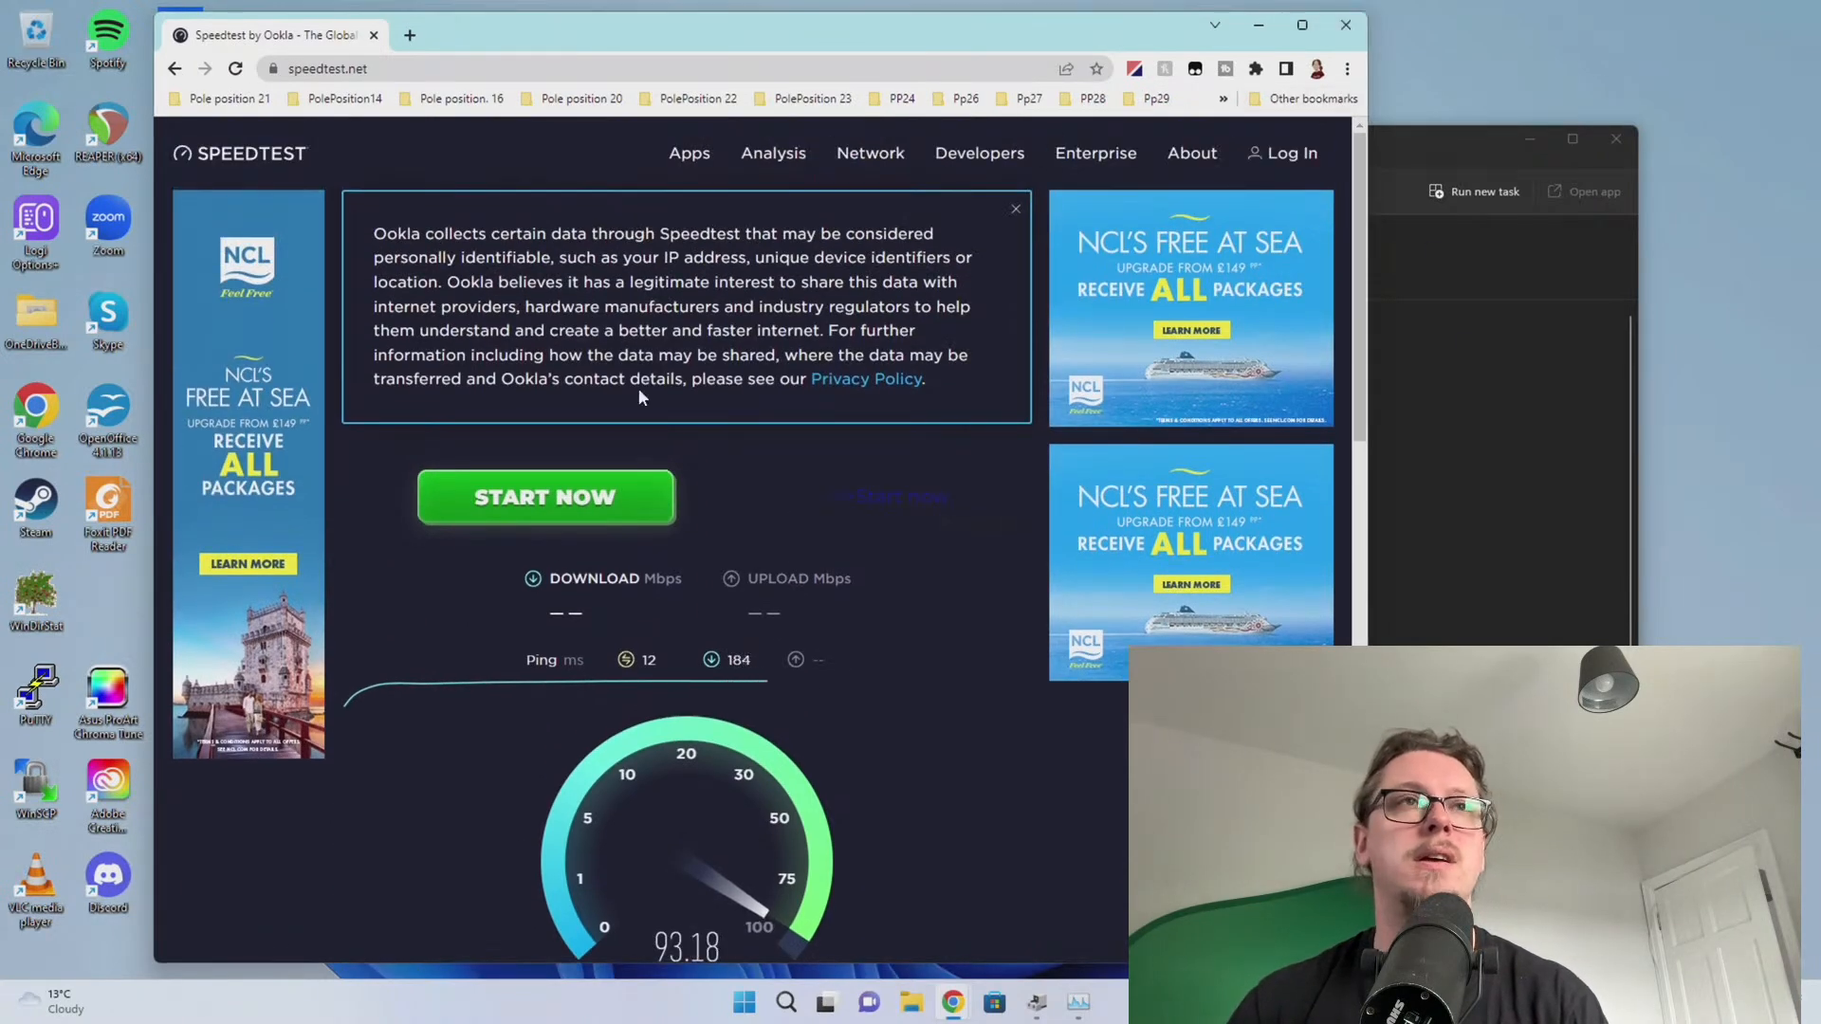
Show the Ethernet throughput graph in Task Manager during the speed test
left_click(1536, 633)
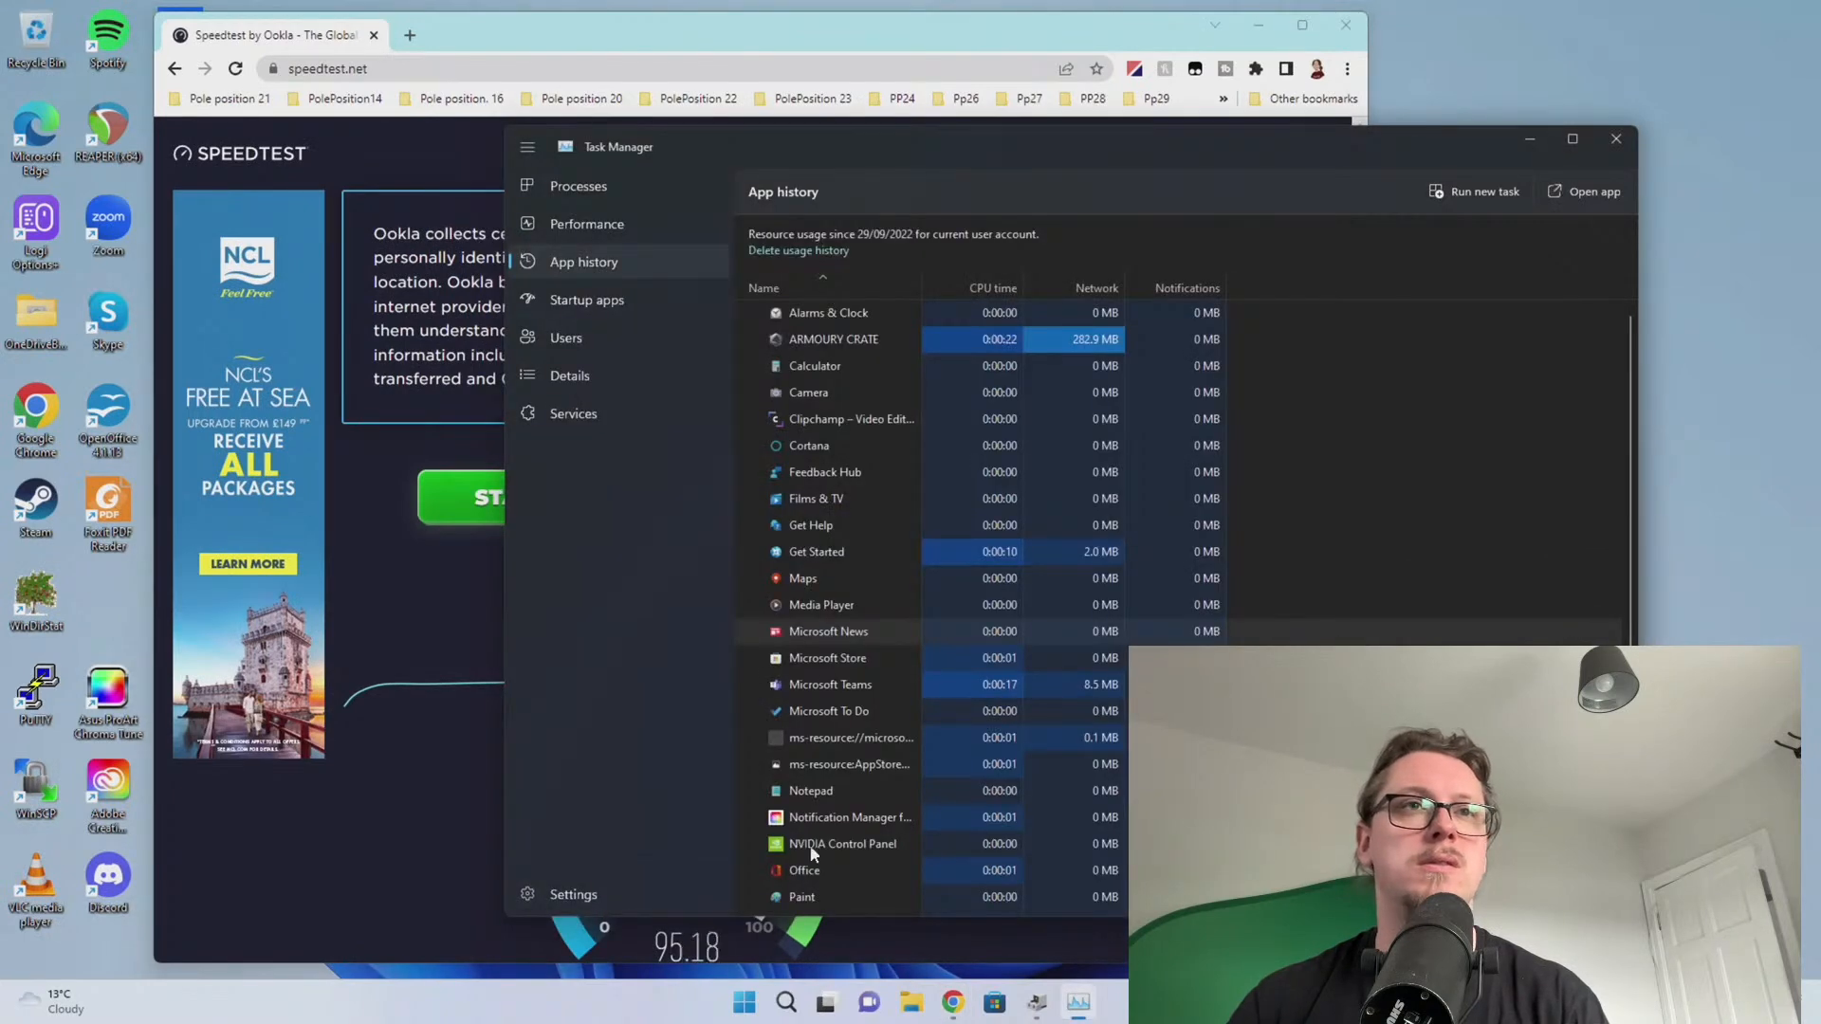
left_click(594, 232)
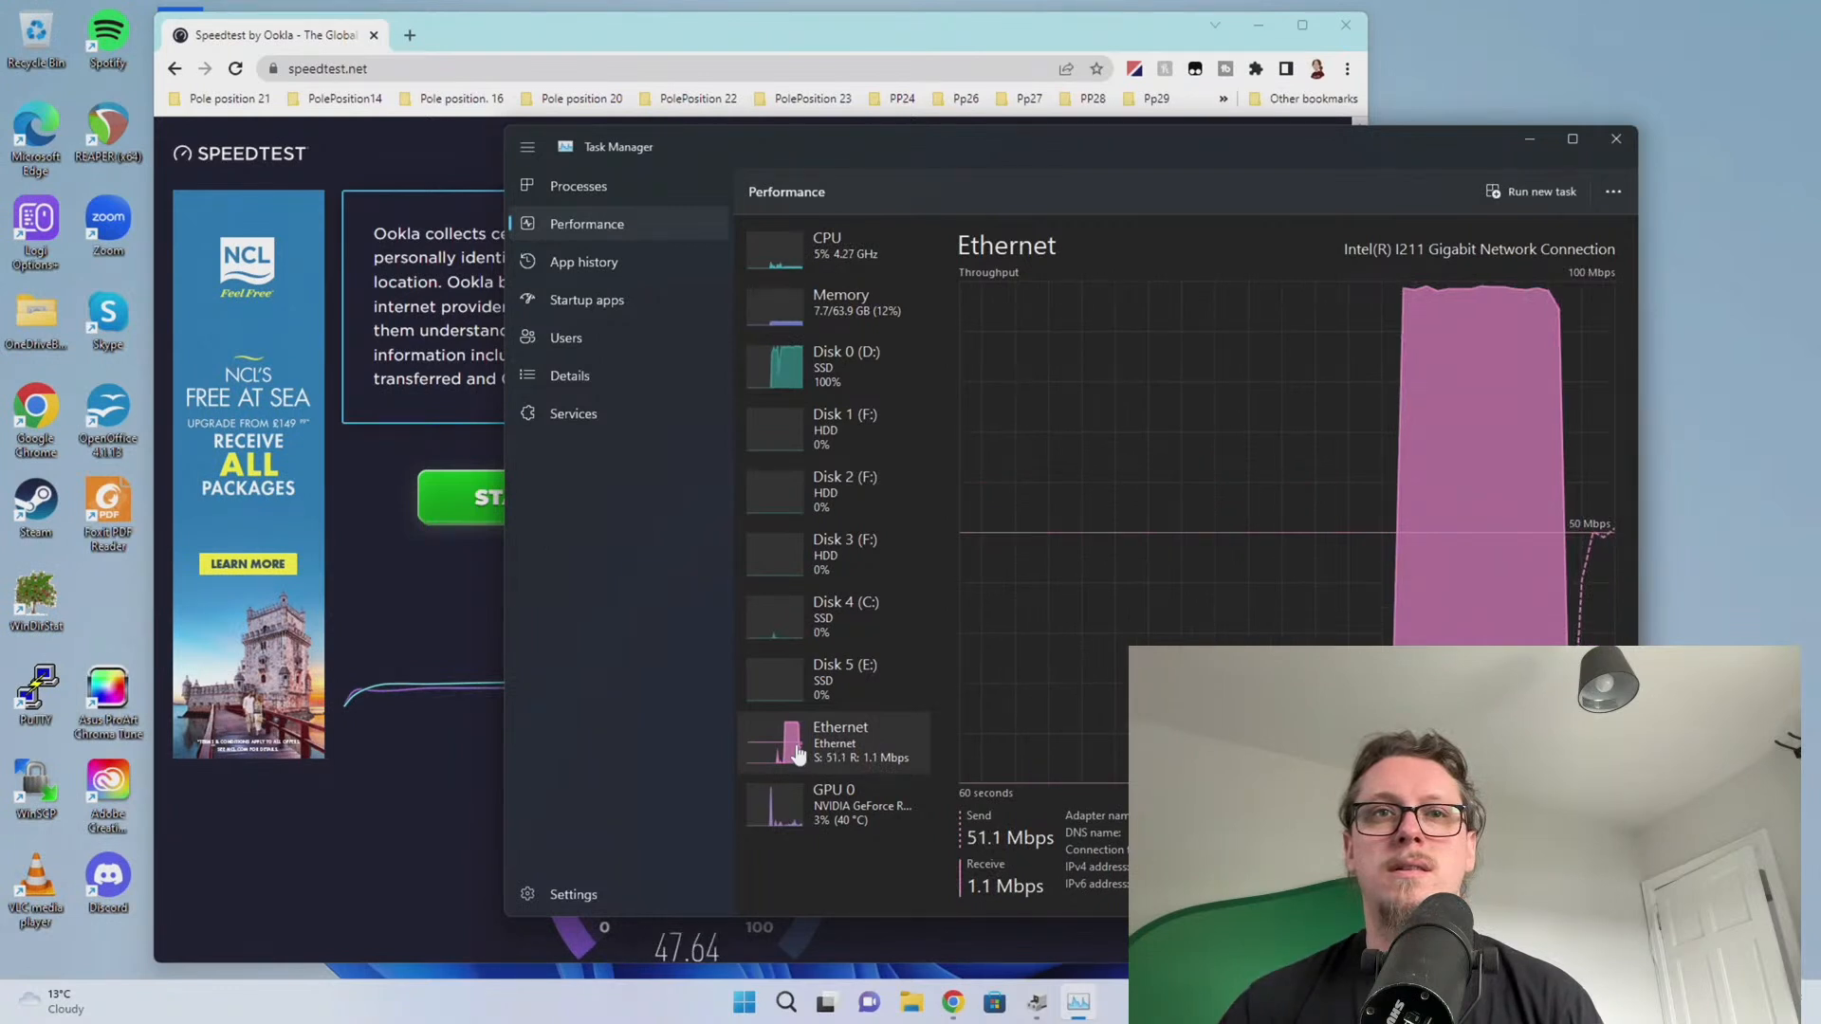
right_click(889, 758)
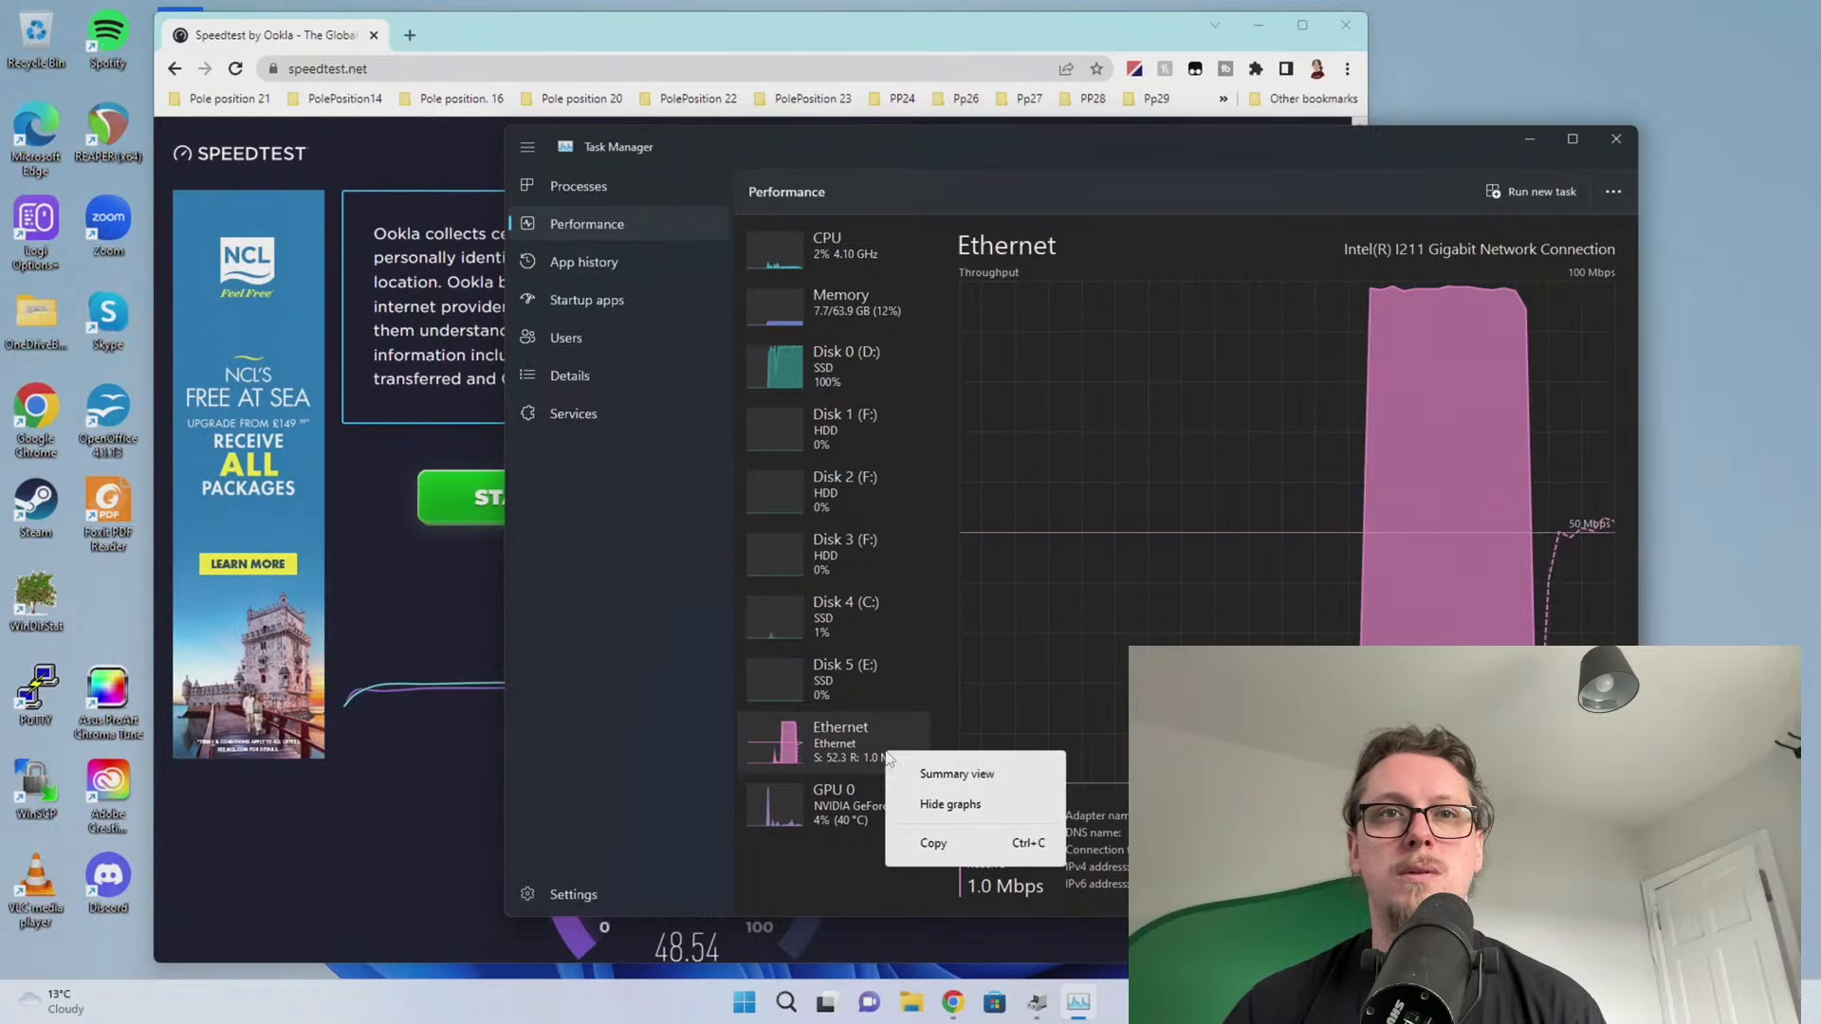
Open the Ethernet connection's details in Network & internet settings
right_click(744, 1003)
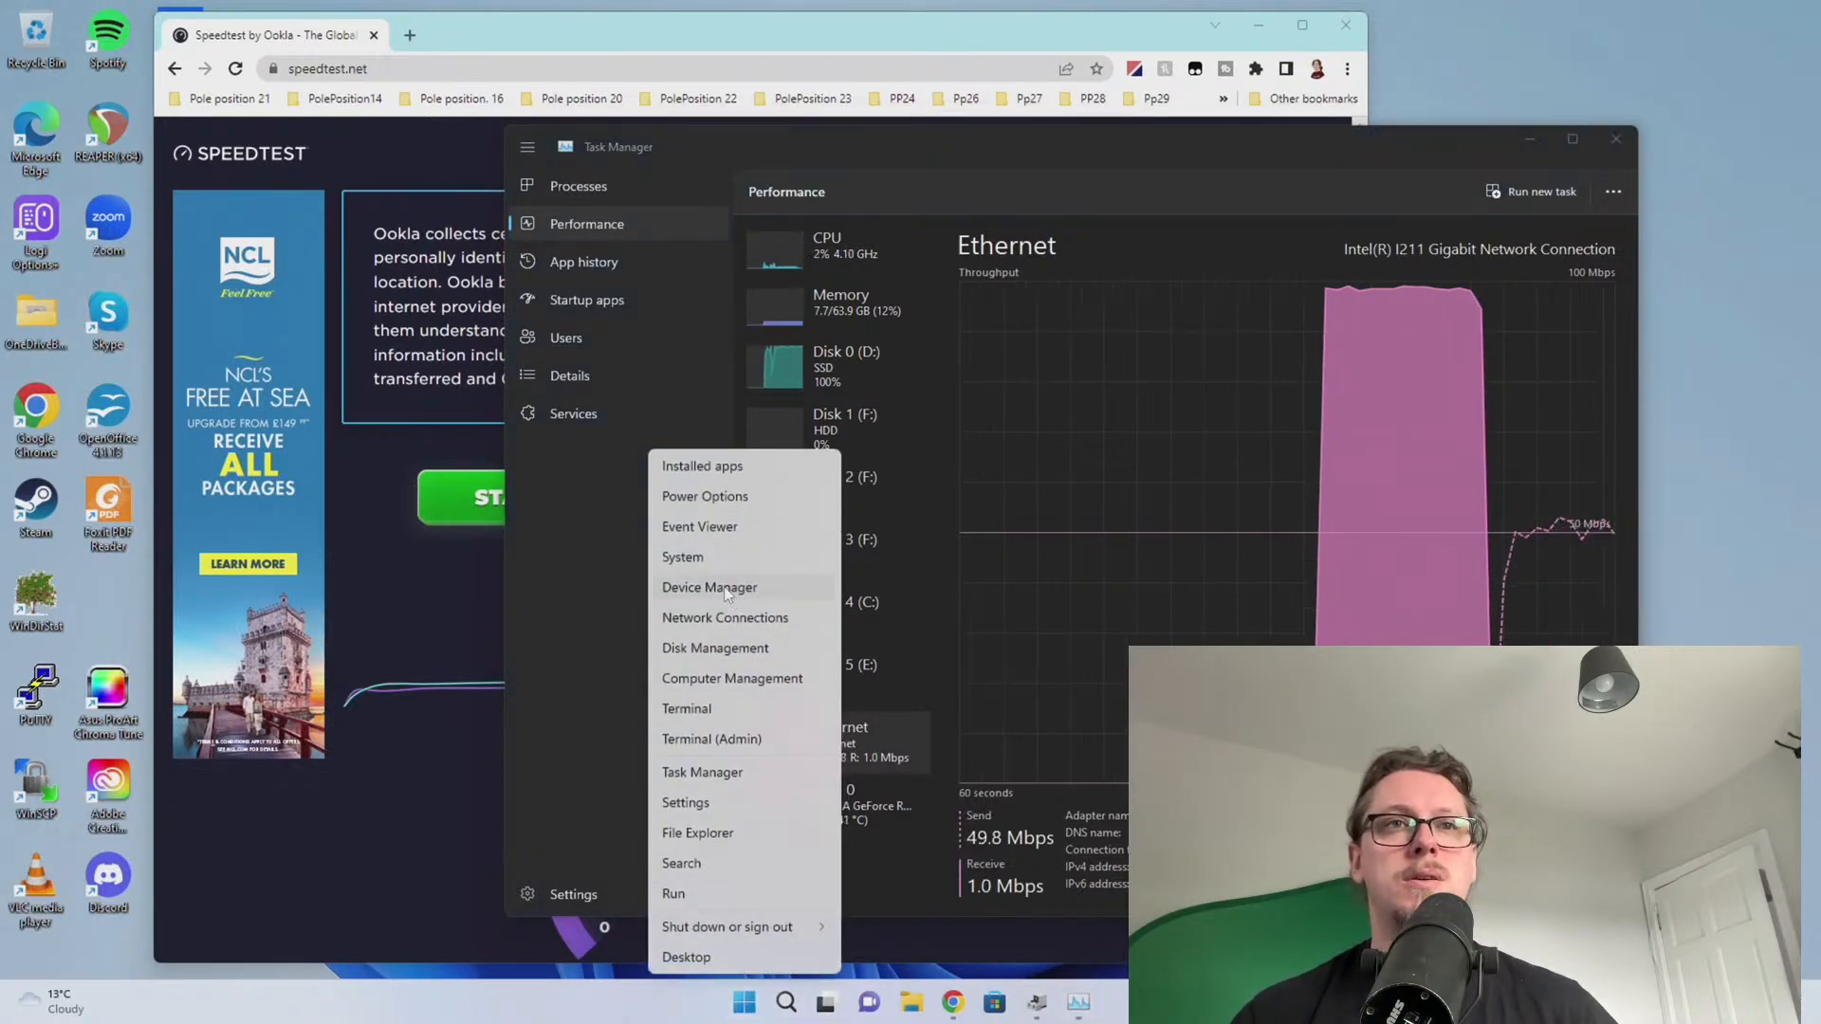
left_click(724, 618)
left_click(507, 323)
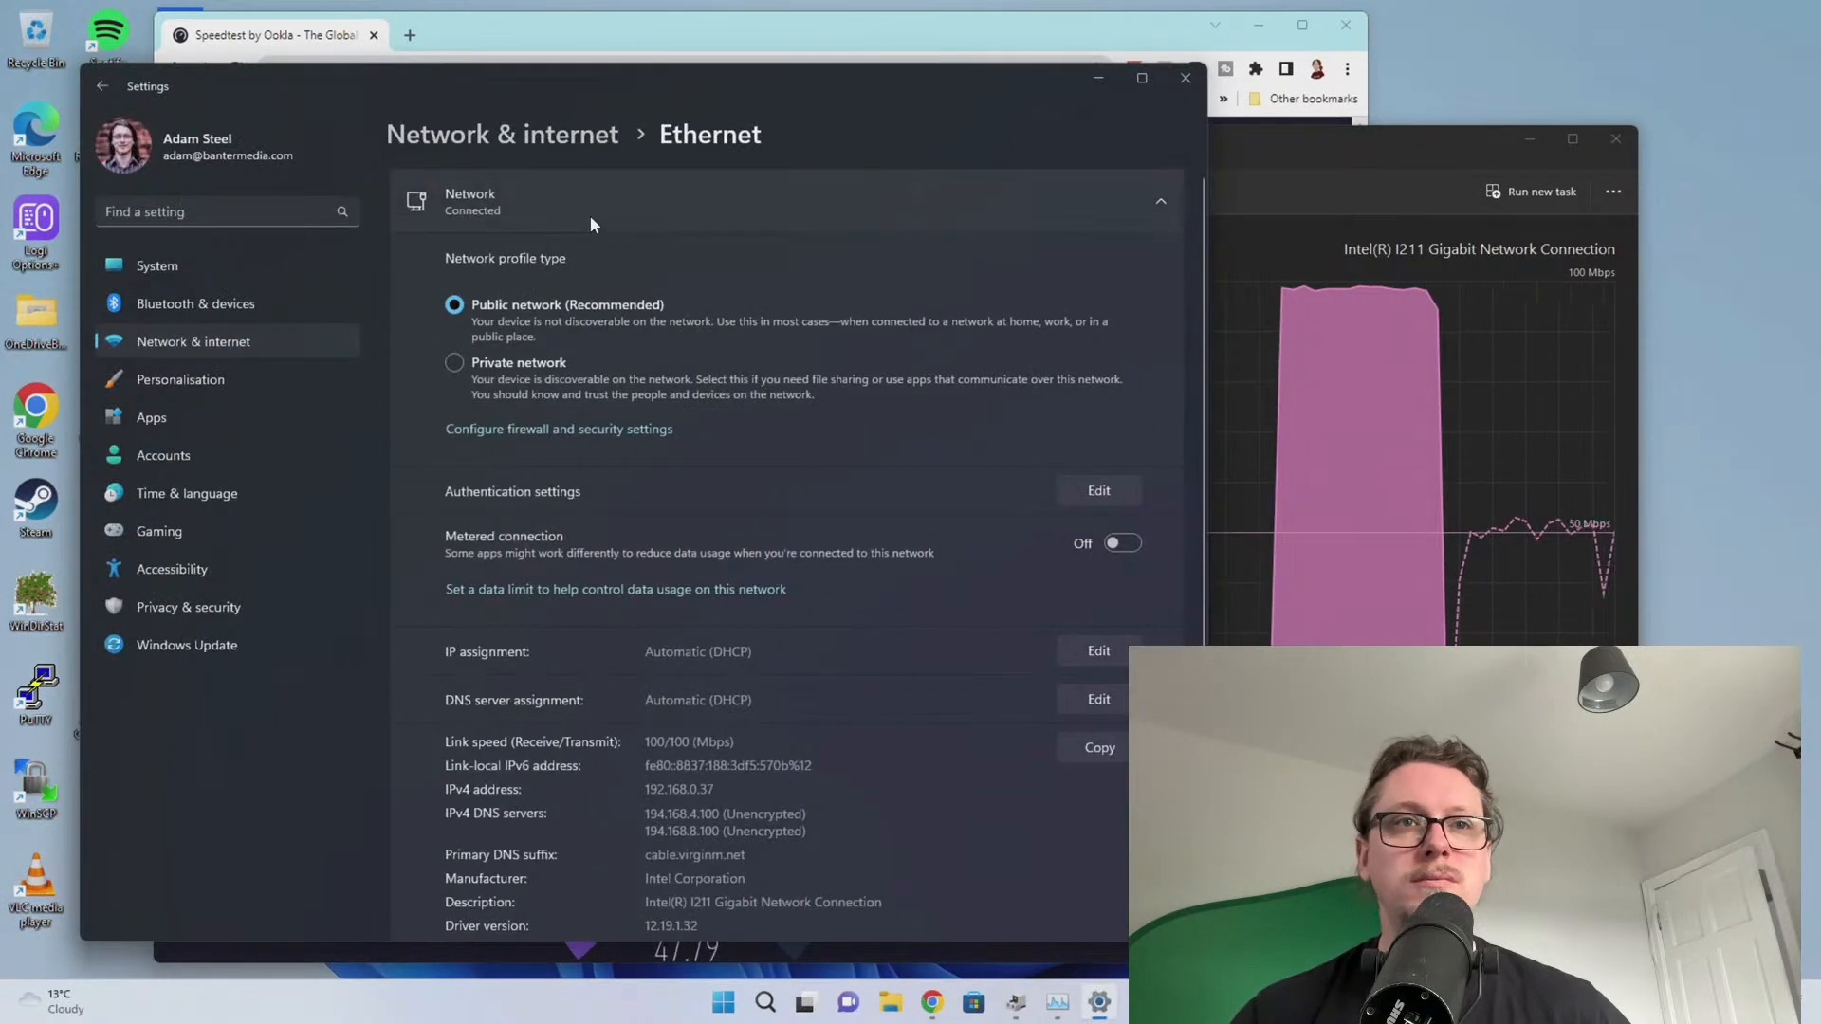
Read the 100/100 Mbps link speed, move Chrome off-screen, and close Settings
scroll(640, 727, "down", 2)
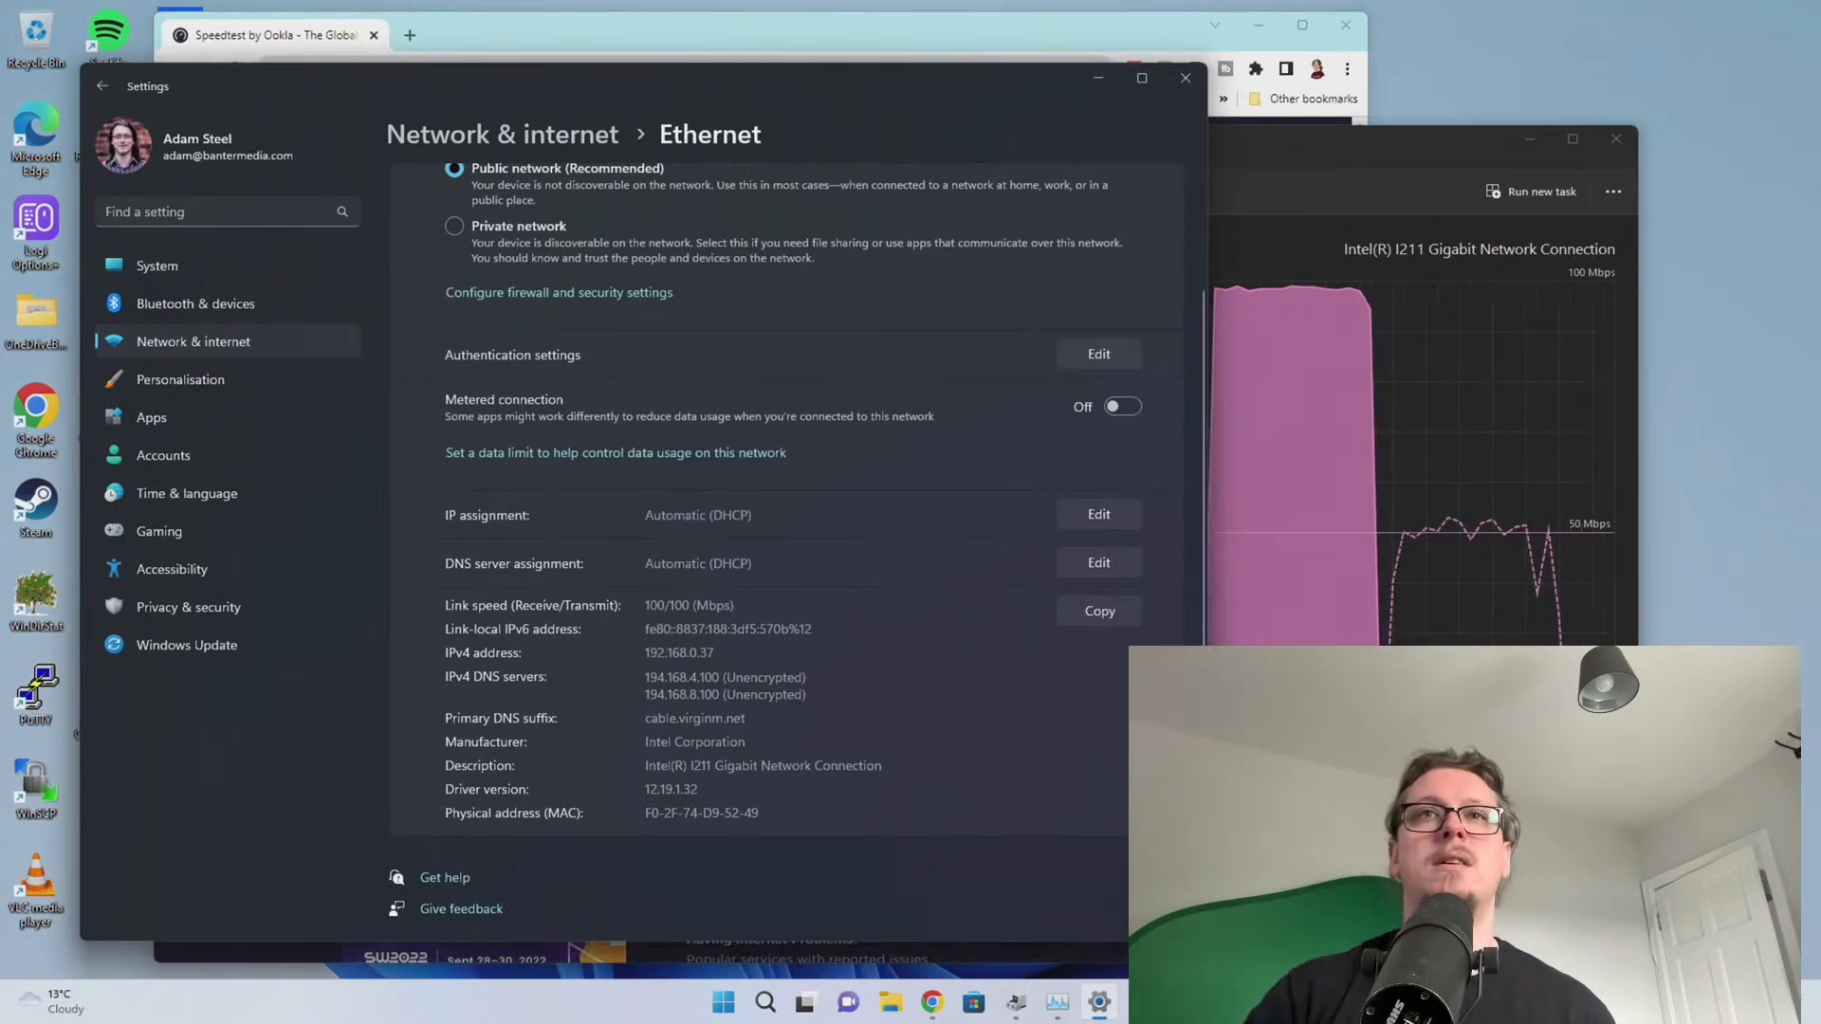
left_click_drag(1069, 38, 1820, 123)
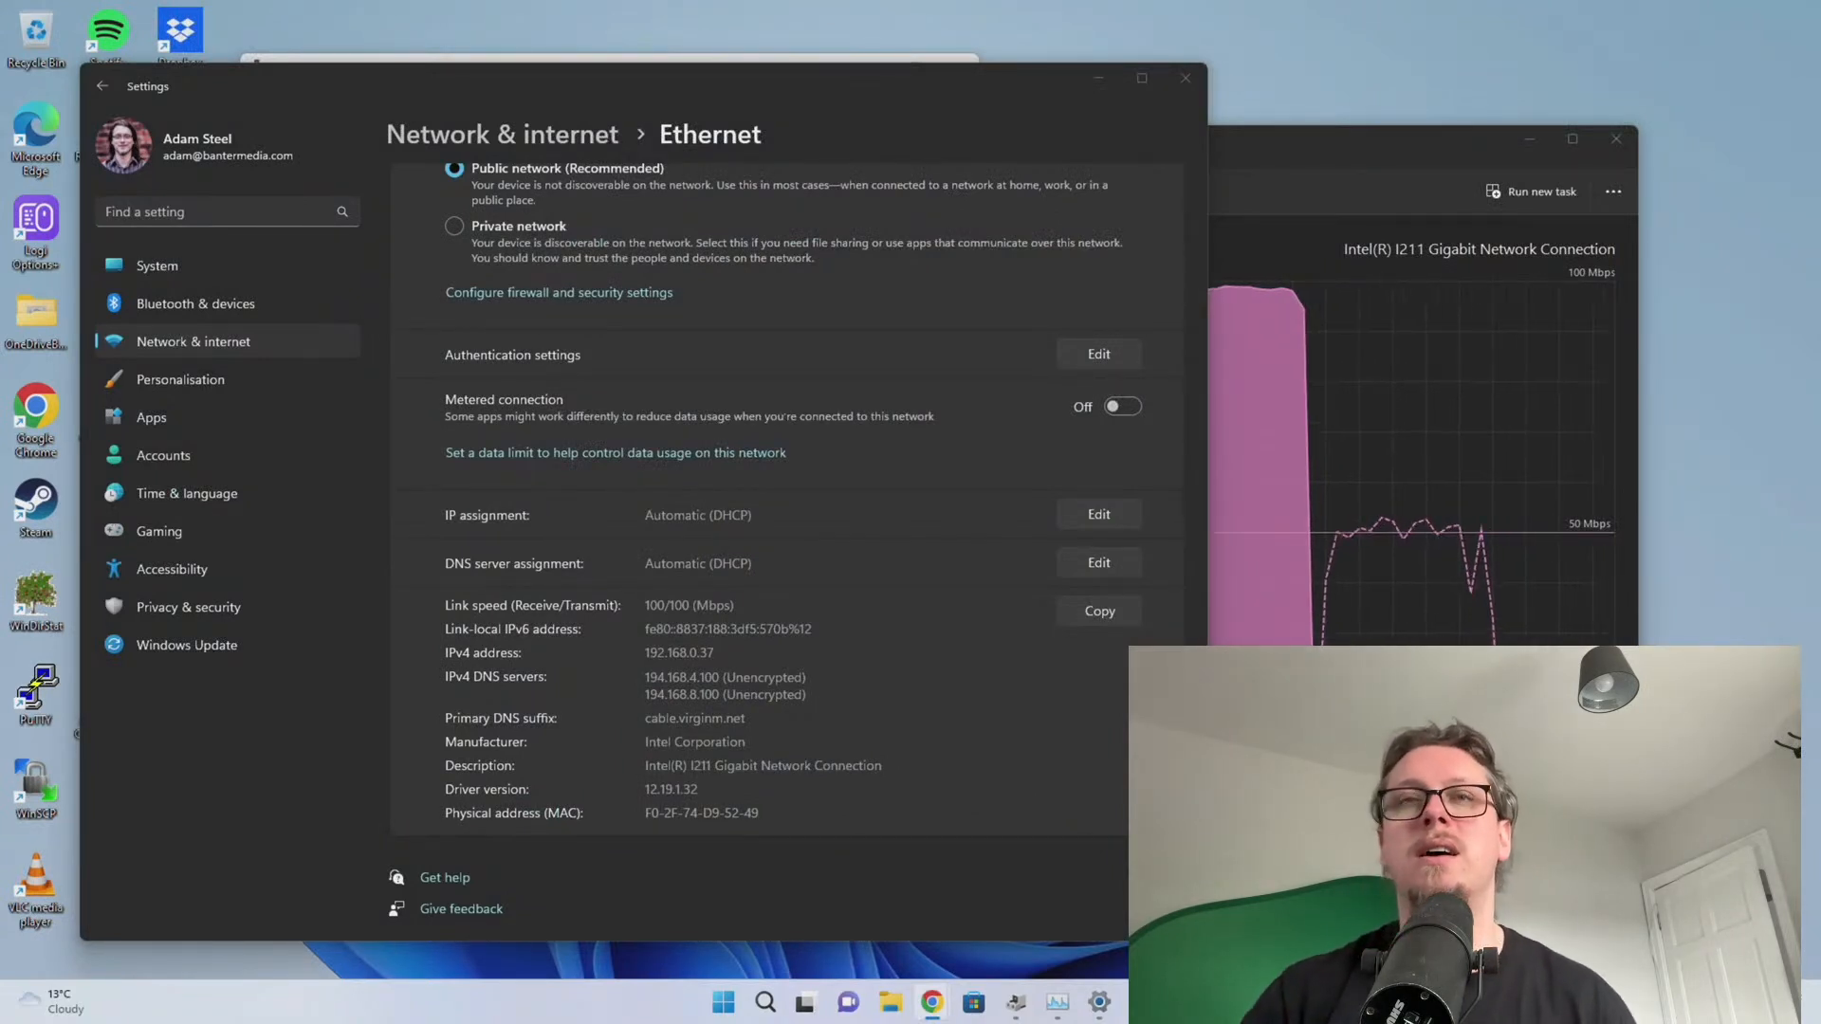
scroll(628, 550, "up", 2)
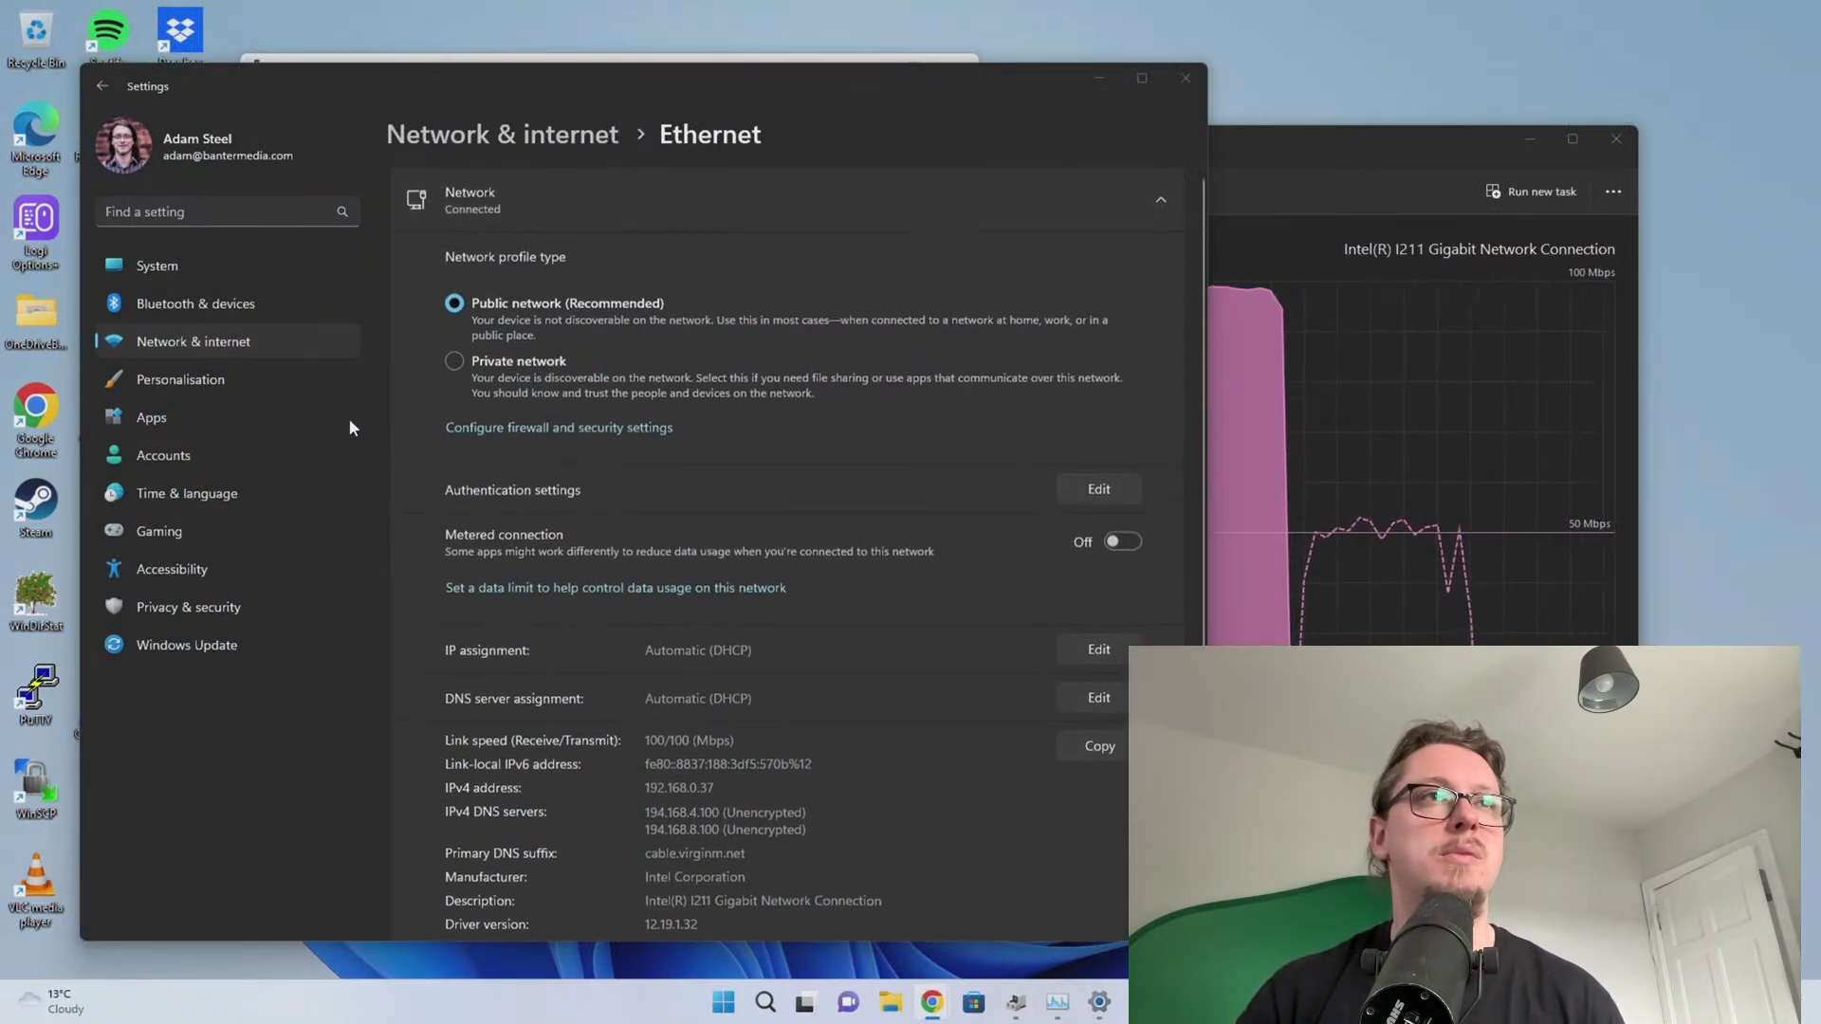
left_click(1186, 78)
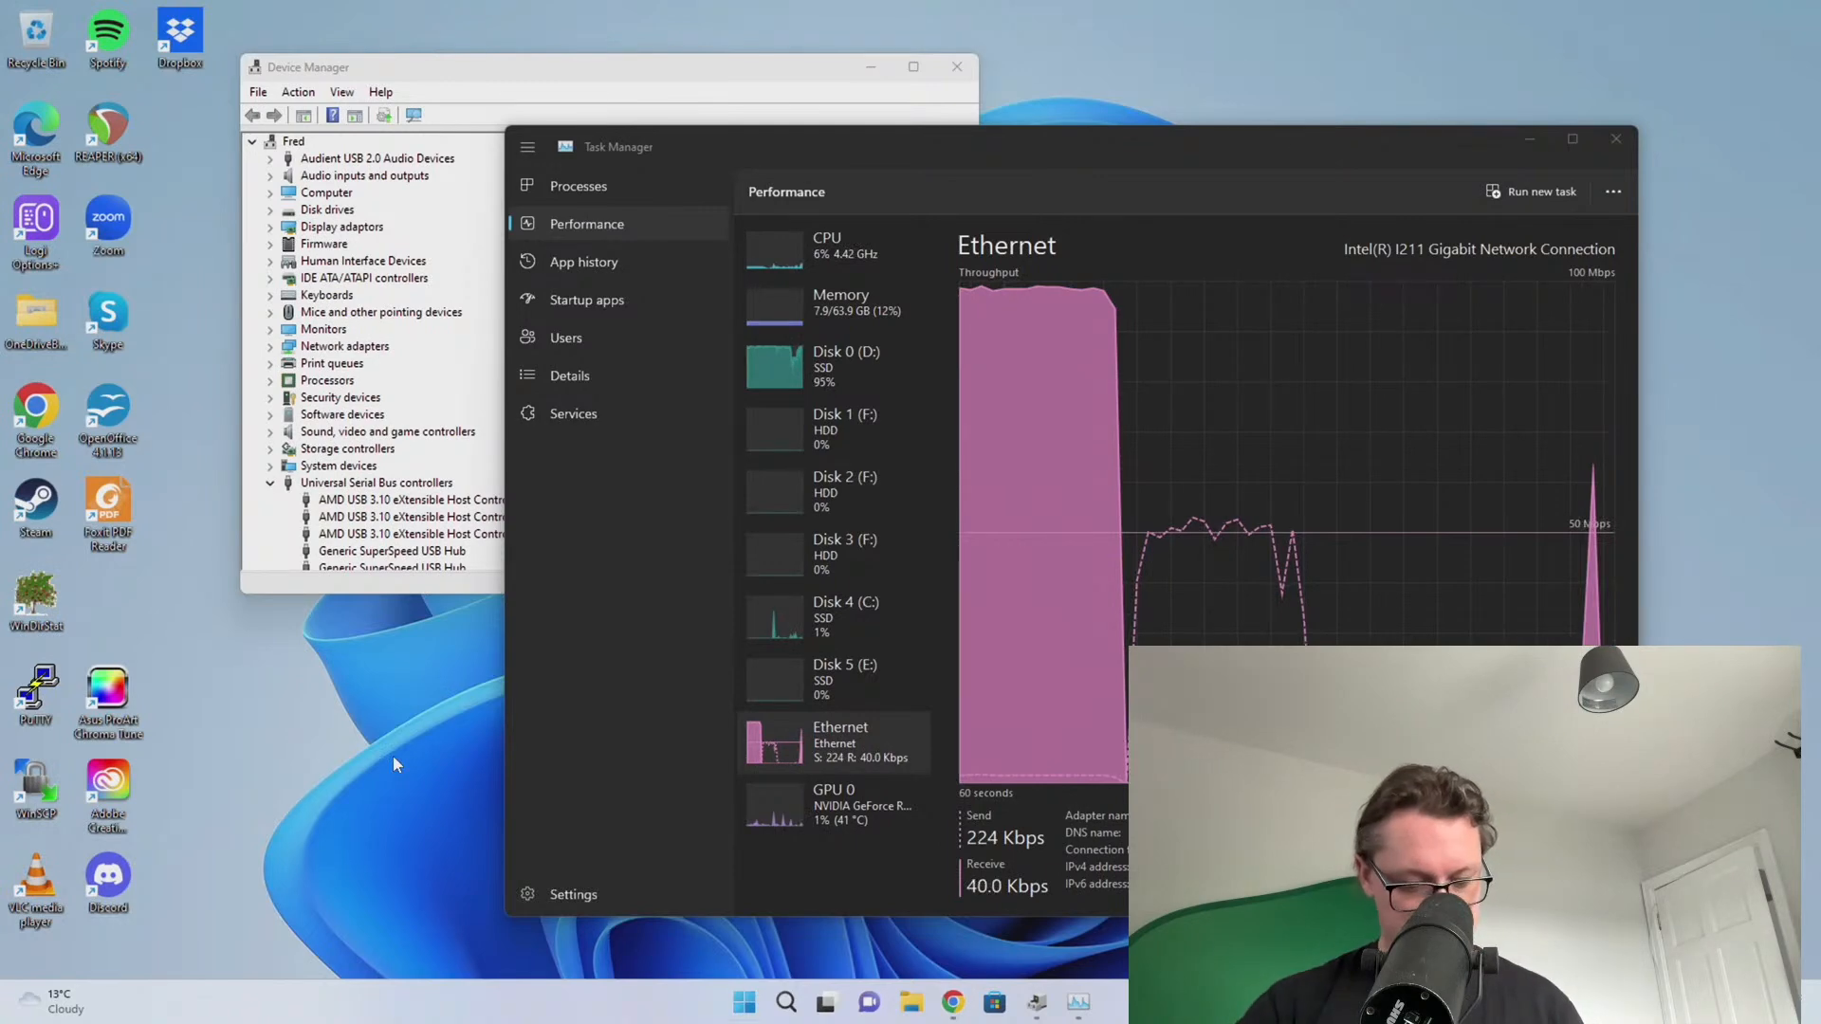
Open Armoury Crate, untick the Realtek Audio Driver, and install the chipset and Ethernet drivers
key("super")
type("arm")
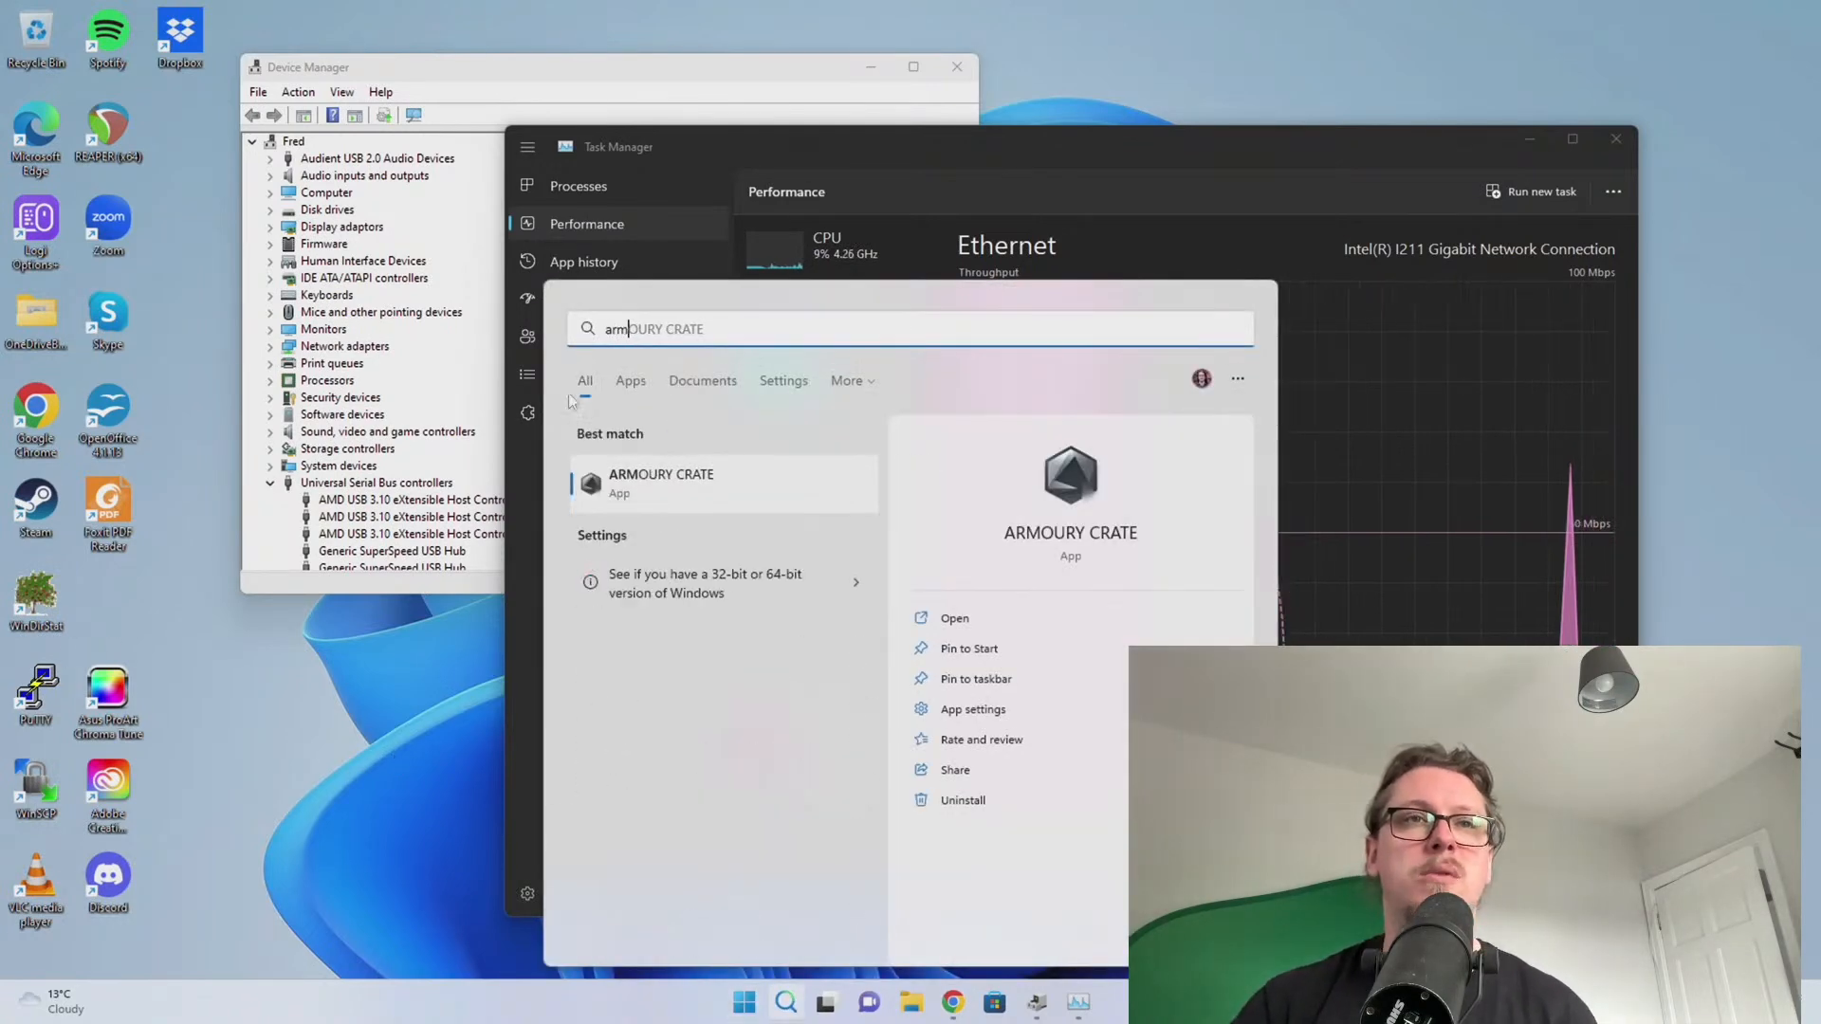
left_click(663, 477)
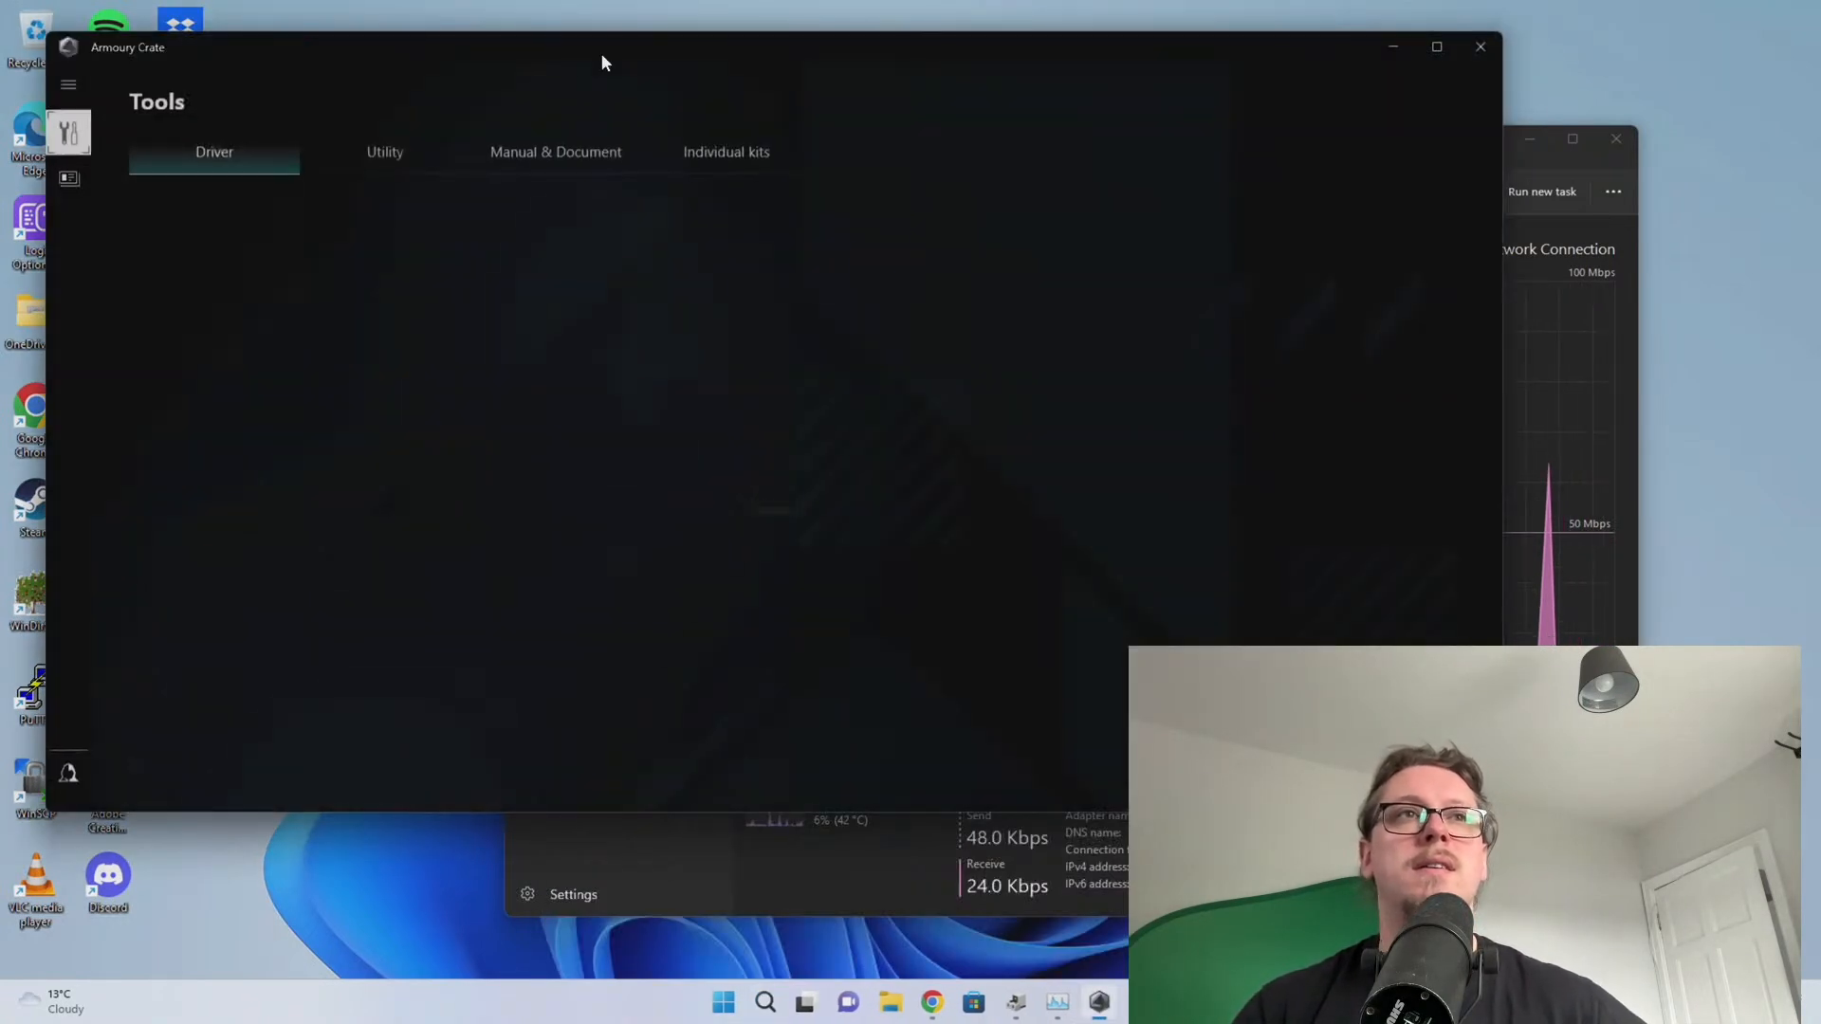
left_click_drag(601, 63, 617, 124)
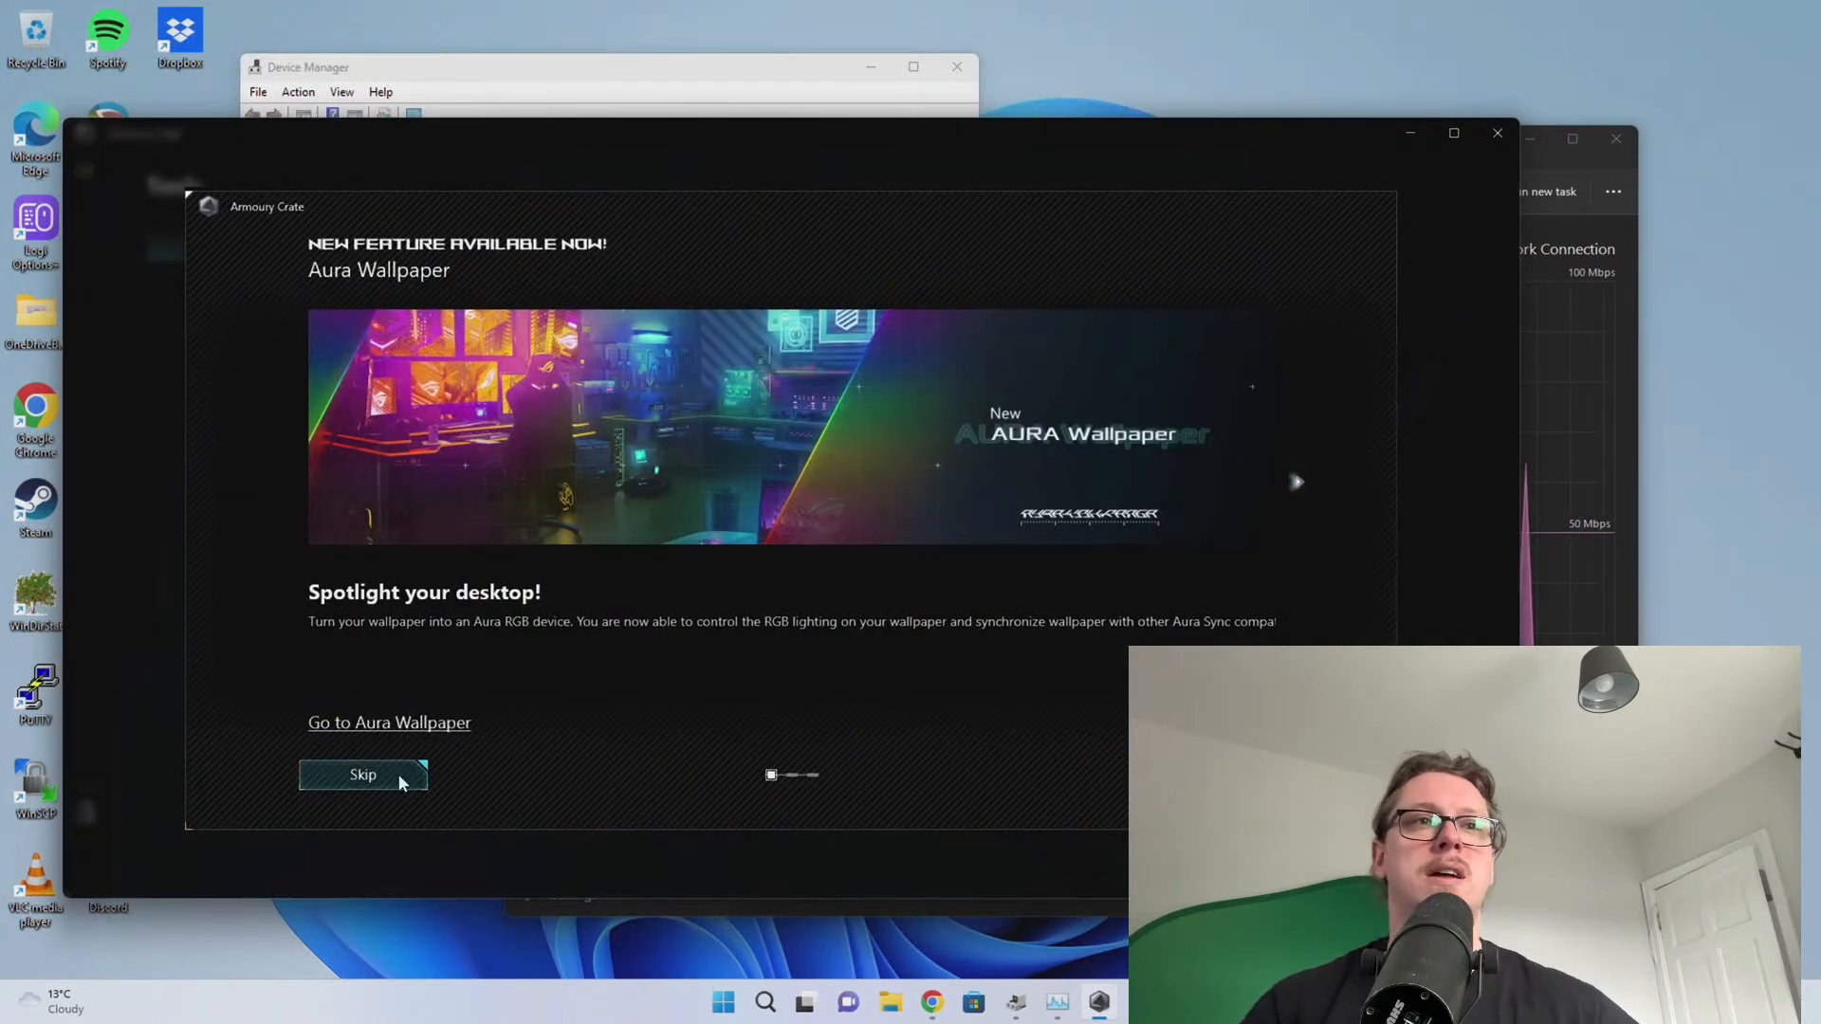
left_click(364, 774)
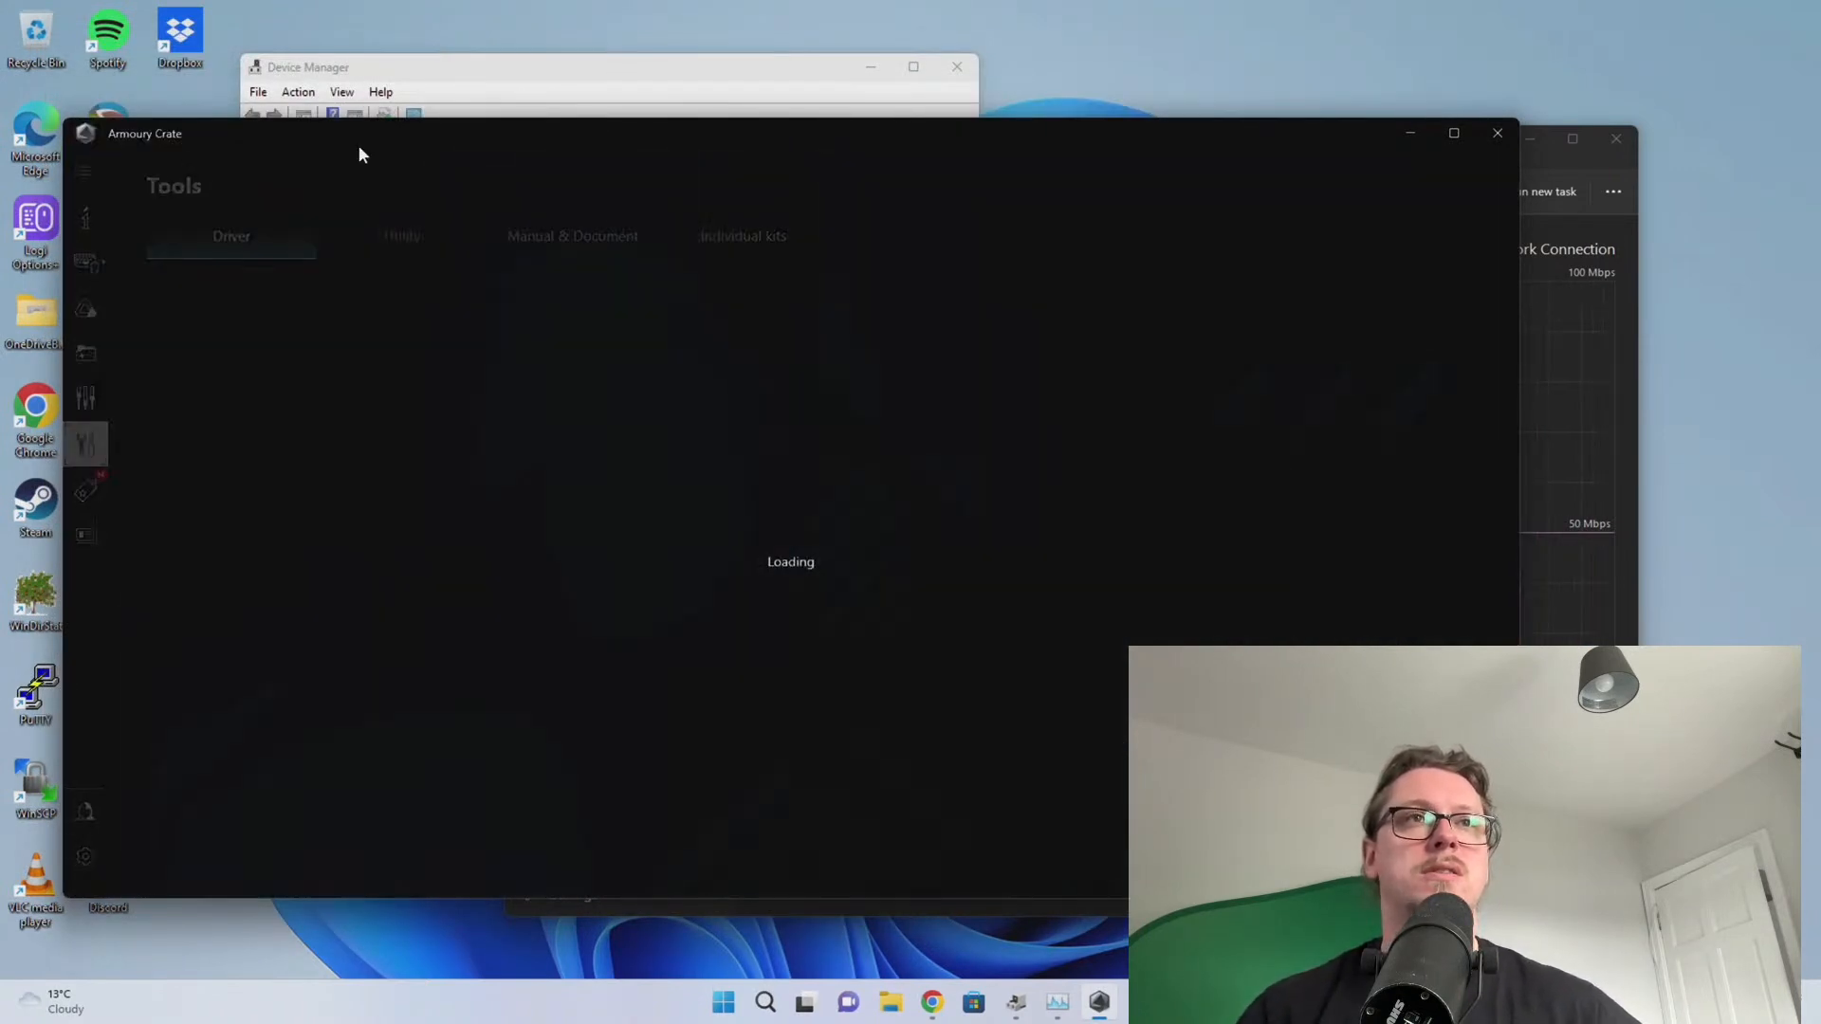
left_click_drag(359, 146, 373, 180)
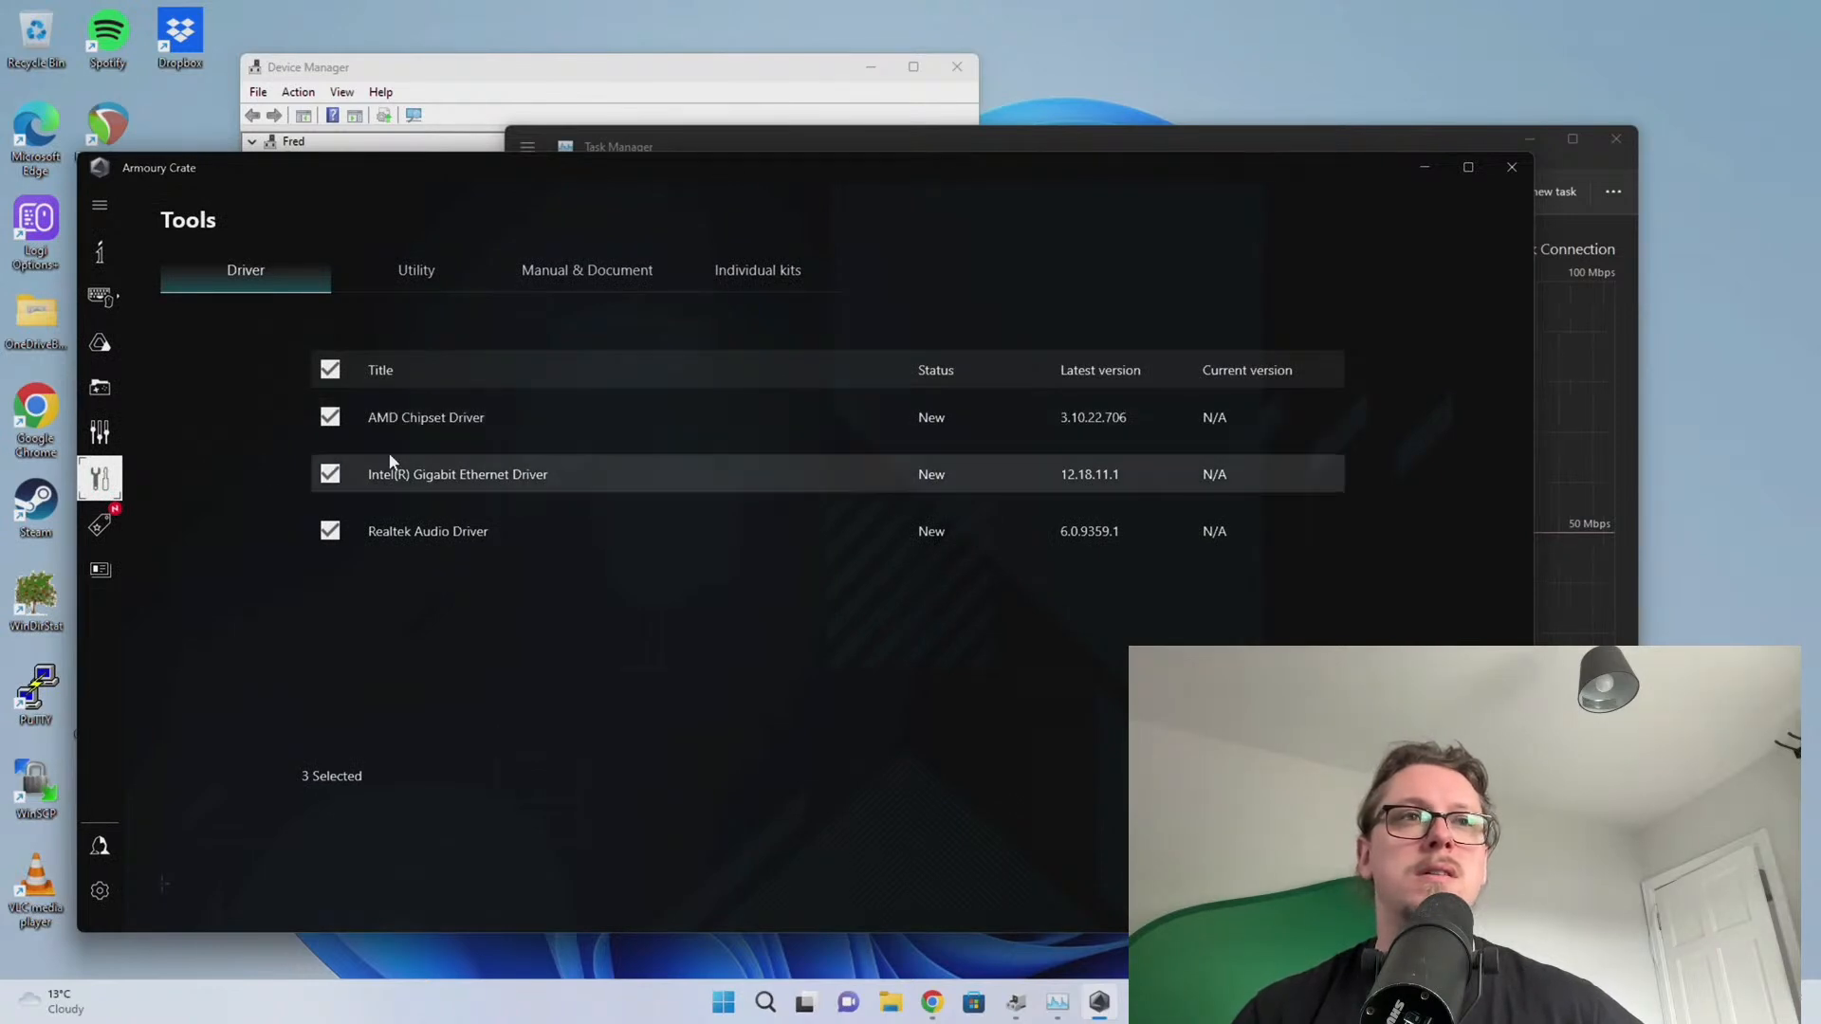
left_click(330, 532)
left_click(329, 475)
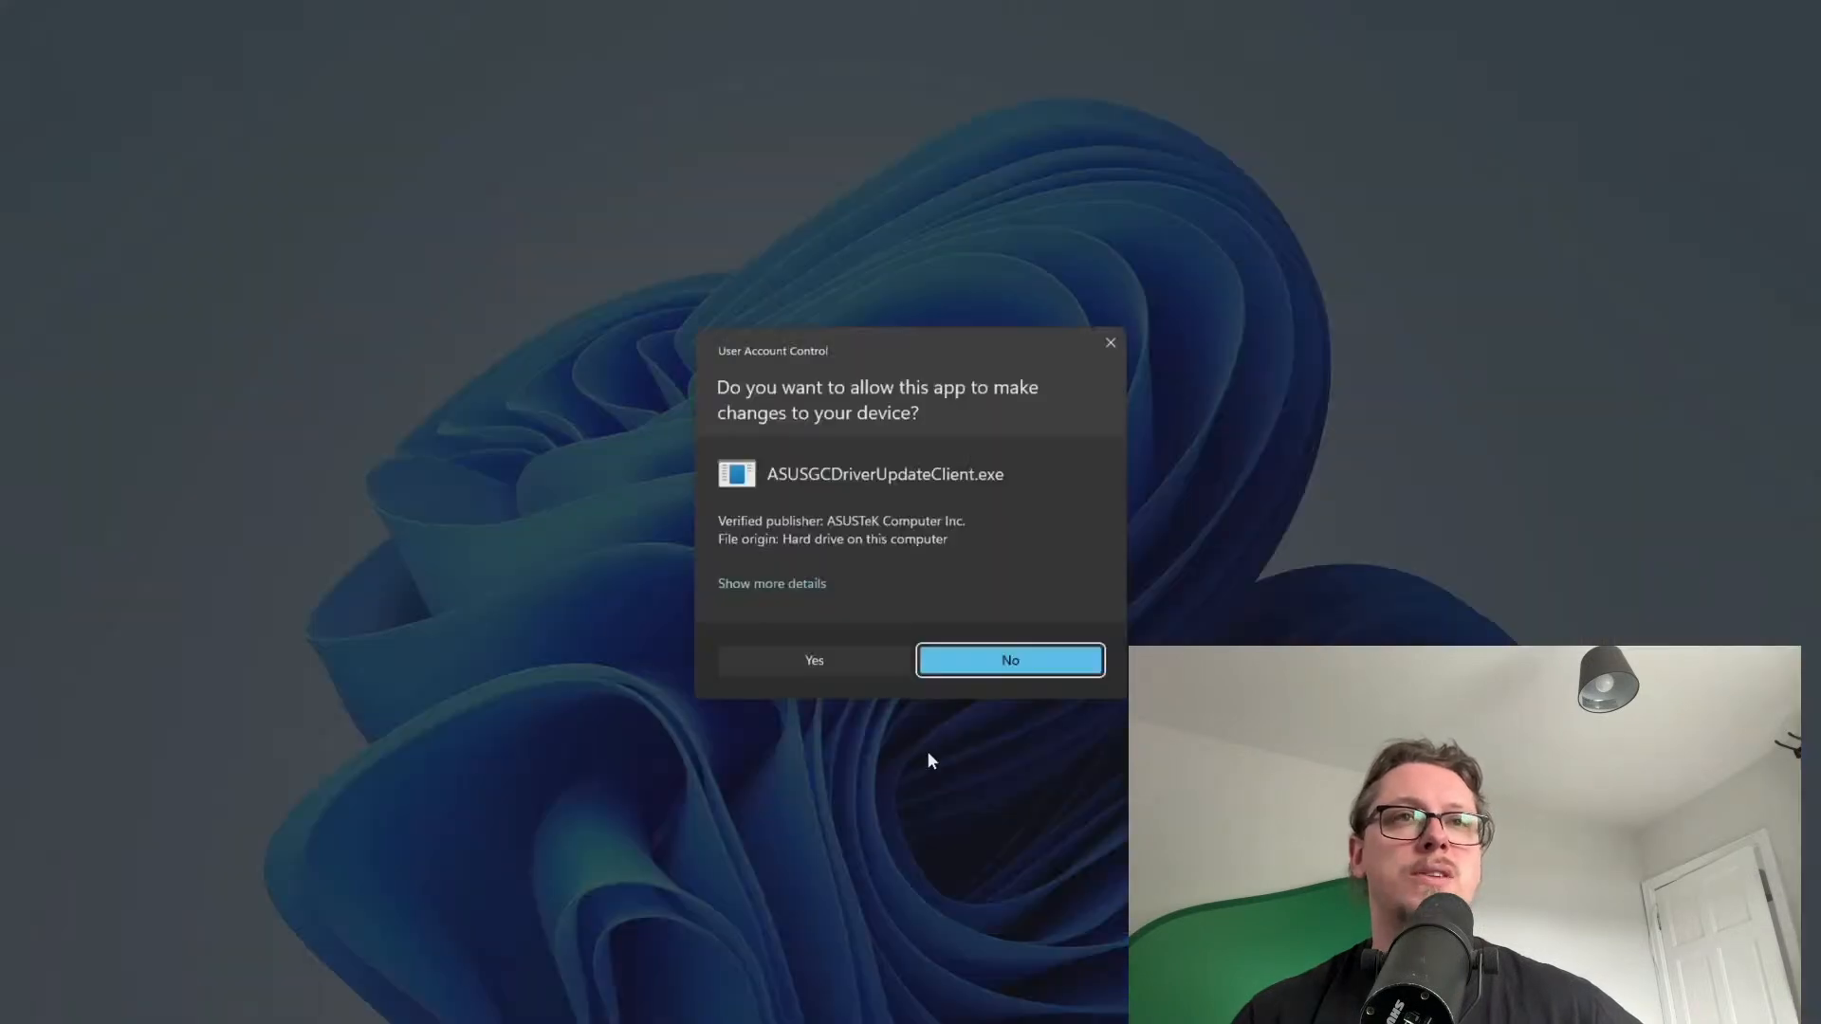
Allow ASUSGCDriverUpdateClient.exe and let the Ethernet driver install reach 55%
left_click(852, 670)
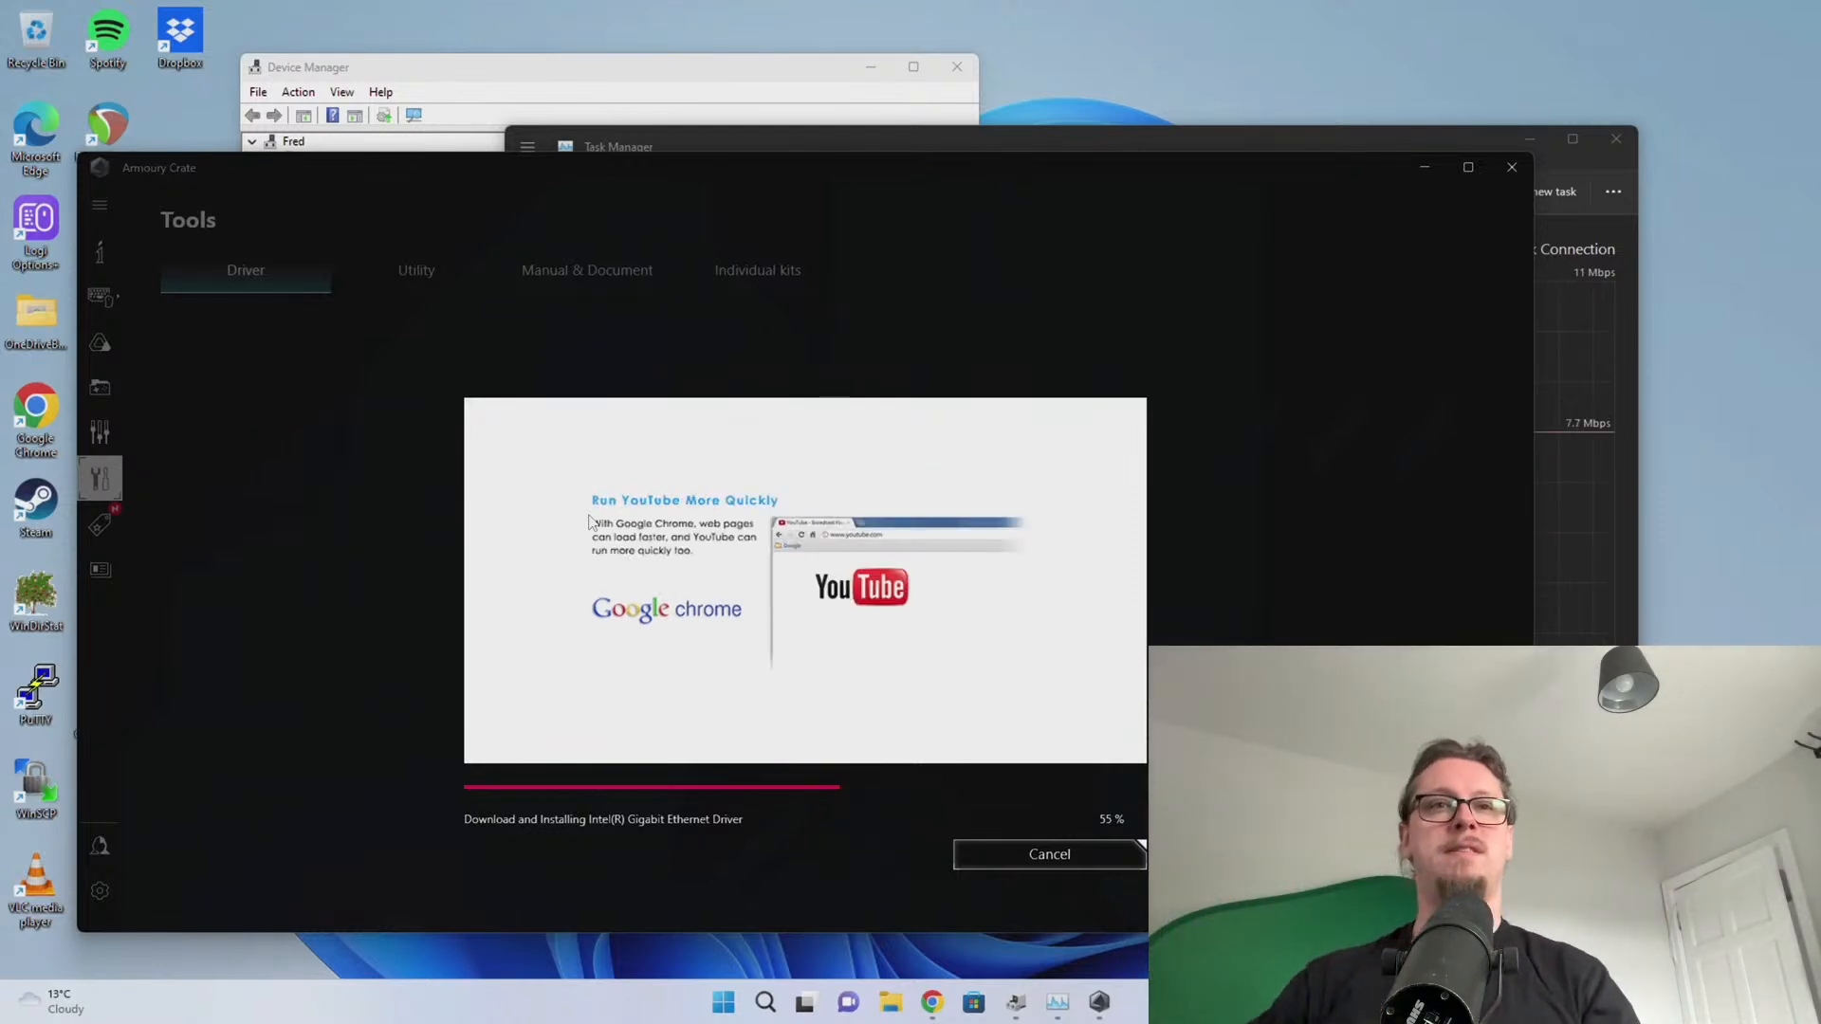
left_click(1593, 541)
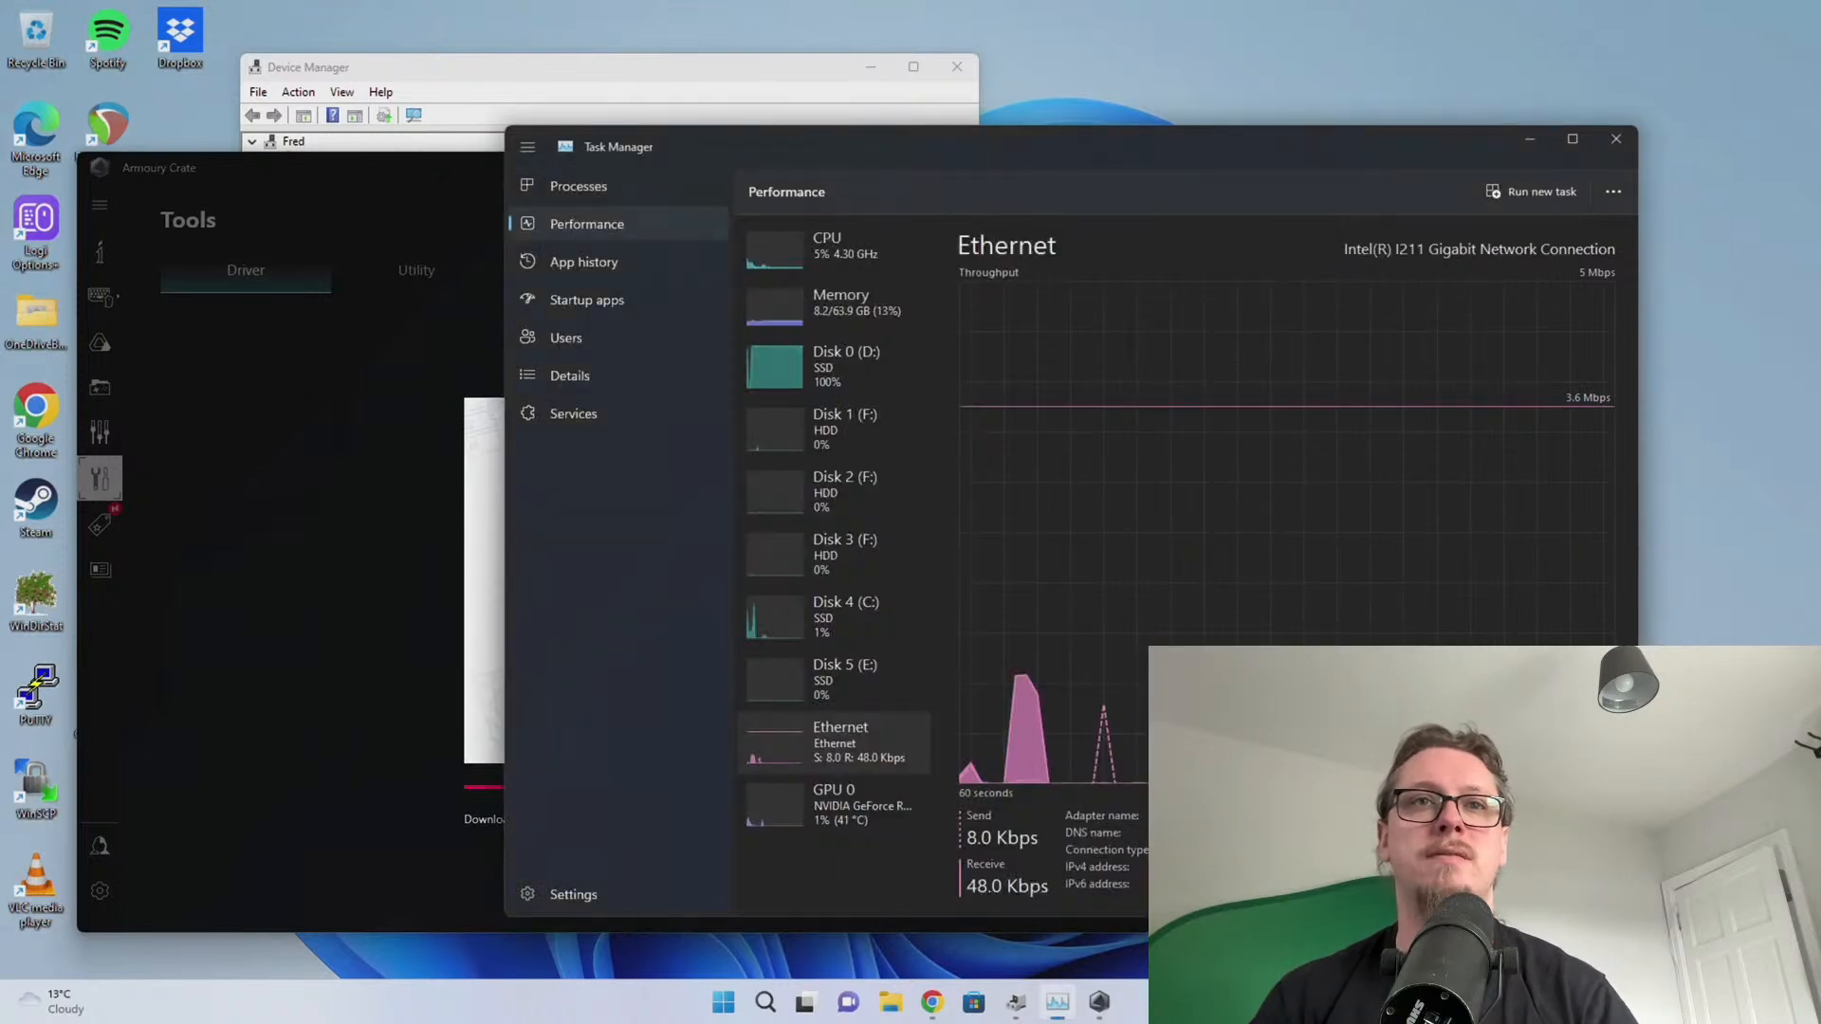
Check the disk, CPU and GPU graphs and Armoury Crate's install progress, with Task Manager moved top right
left_click(847, 384)
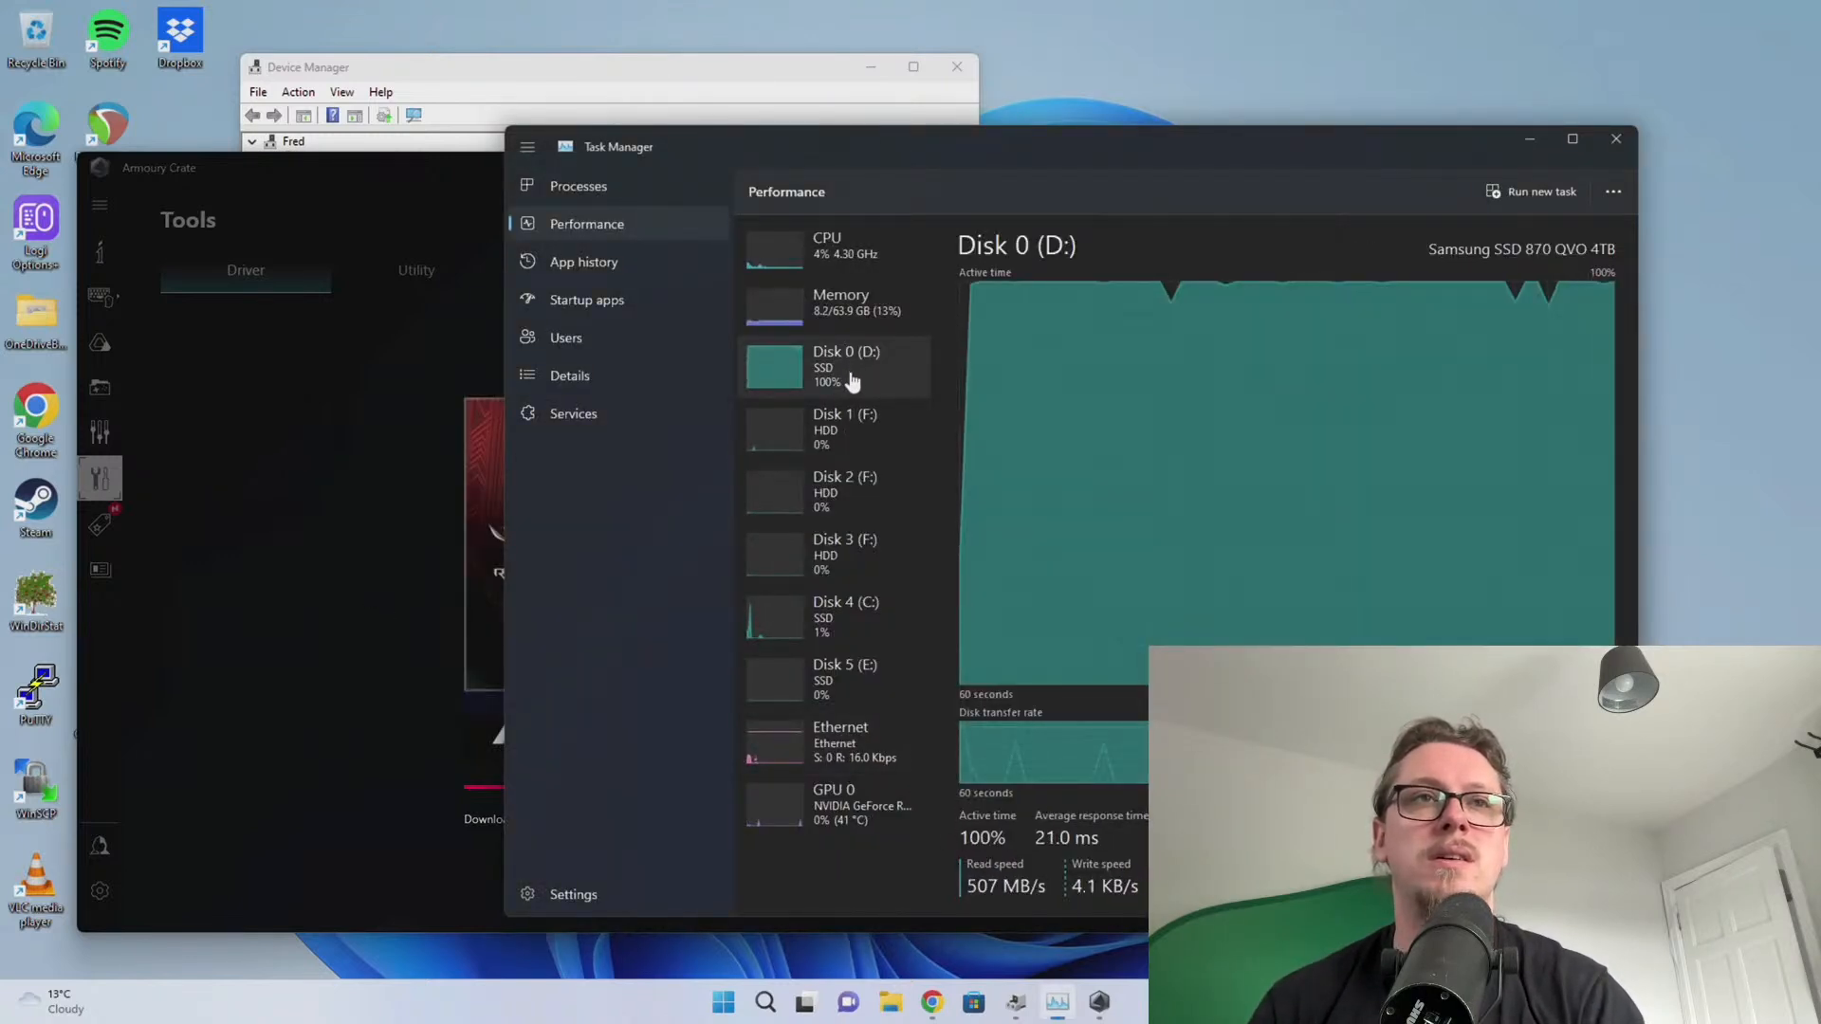
left_click(374, 532)
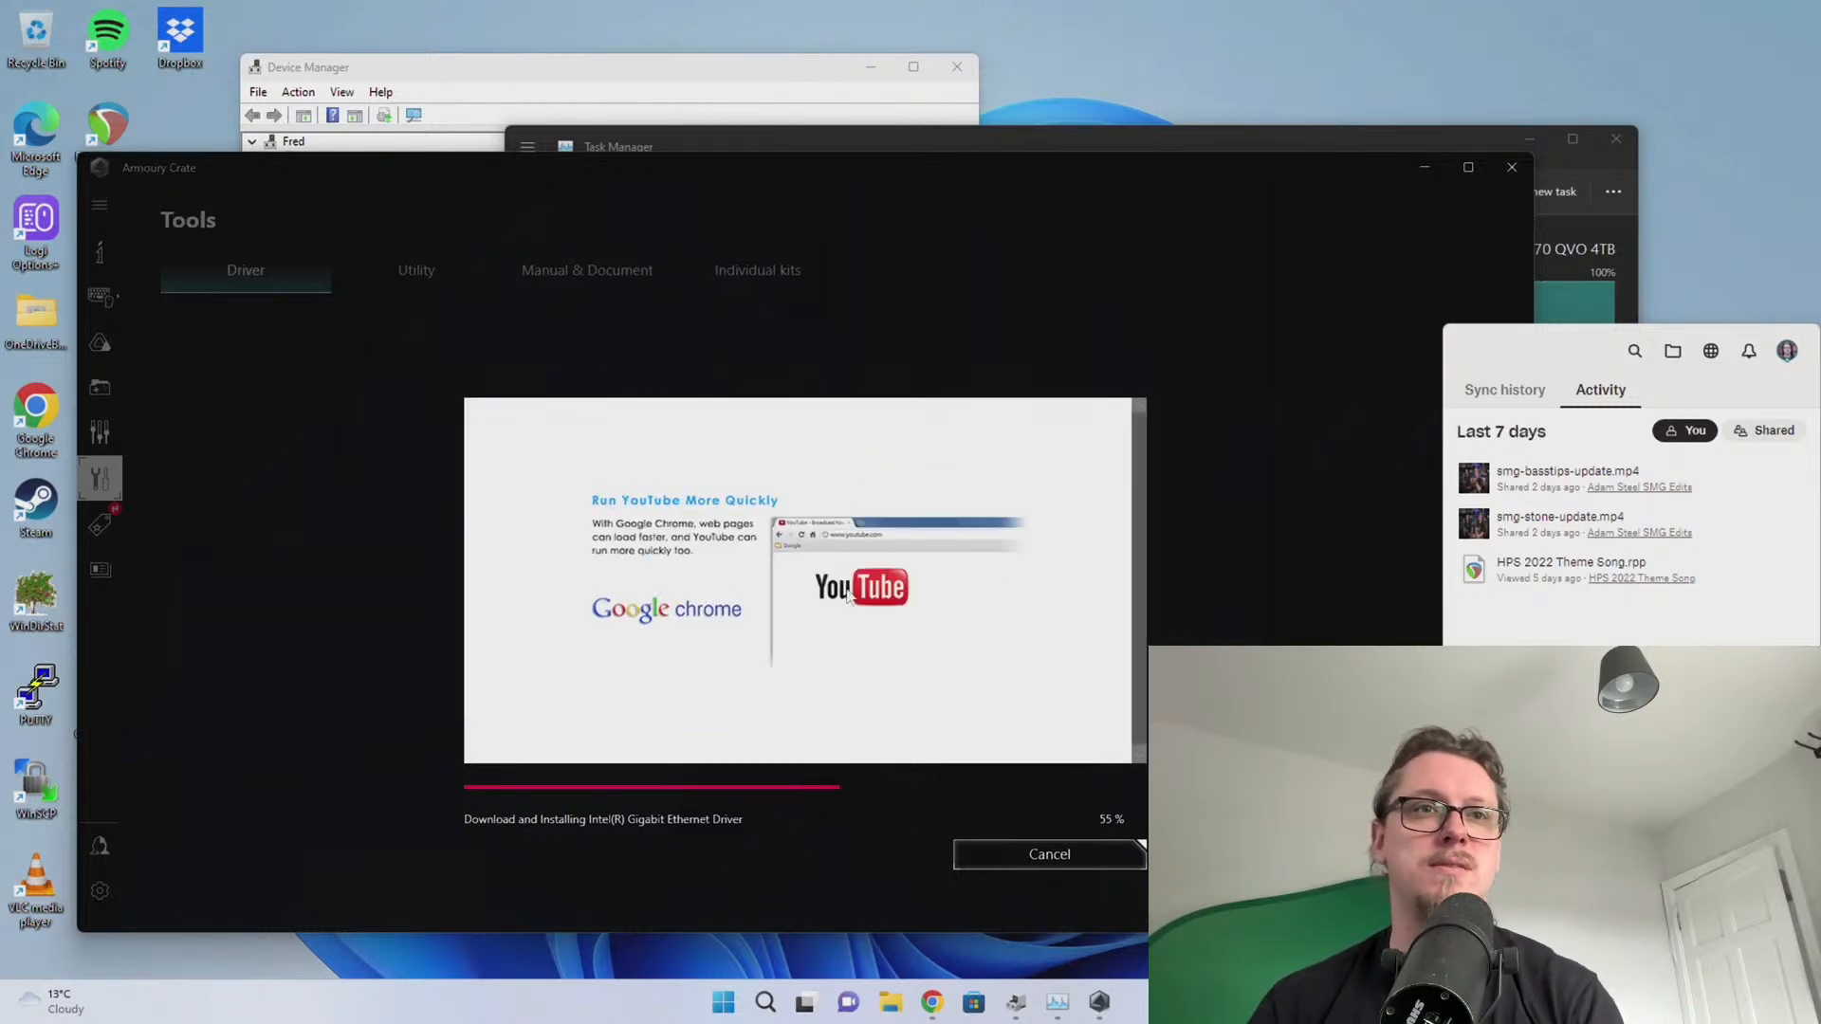
left_click(371, 550)
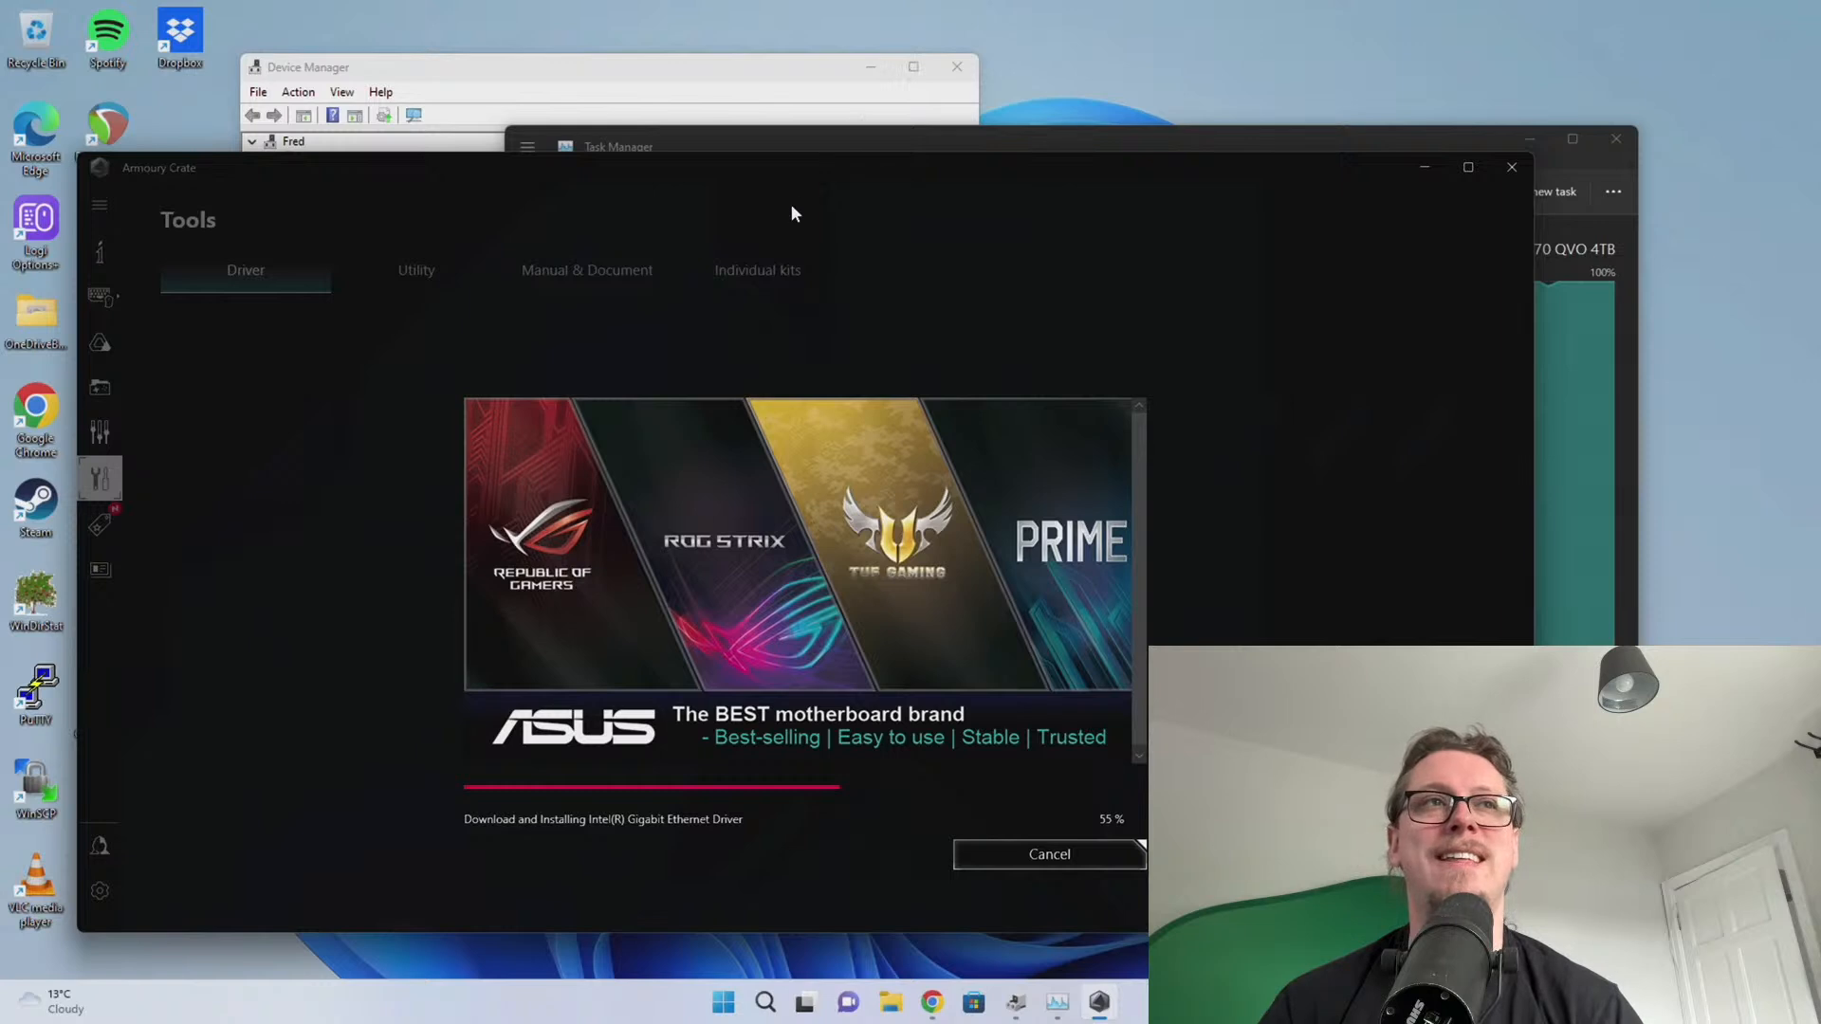
left_click_drag(773, 146, 928, 44)
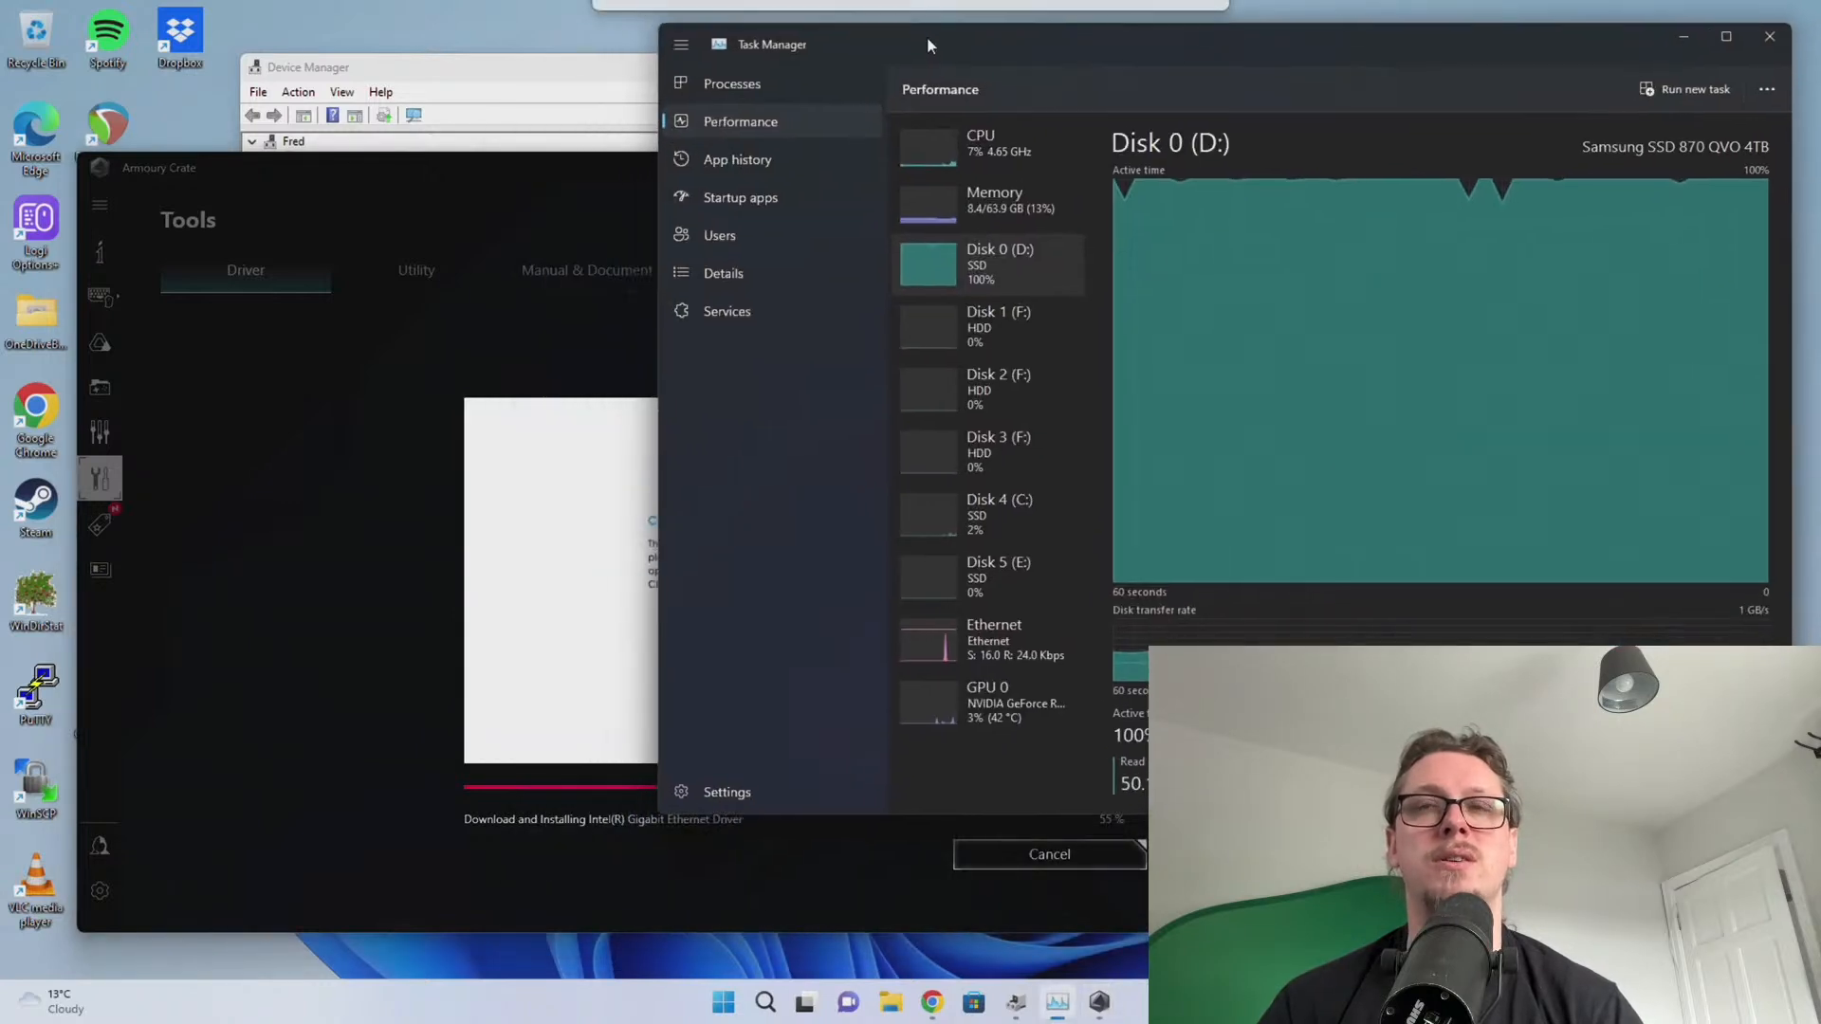
left_click(377, 516)
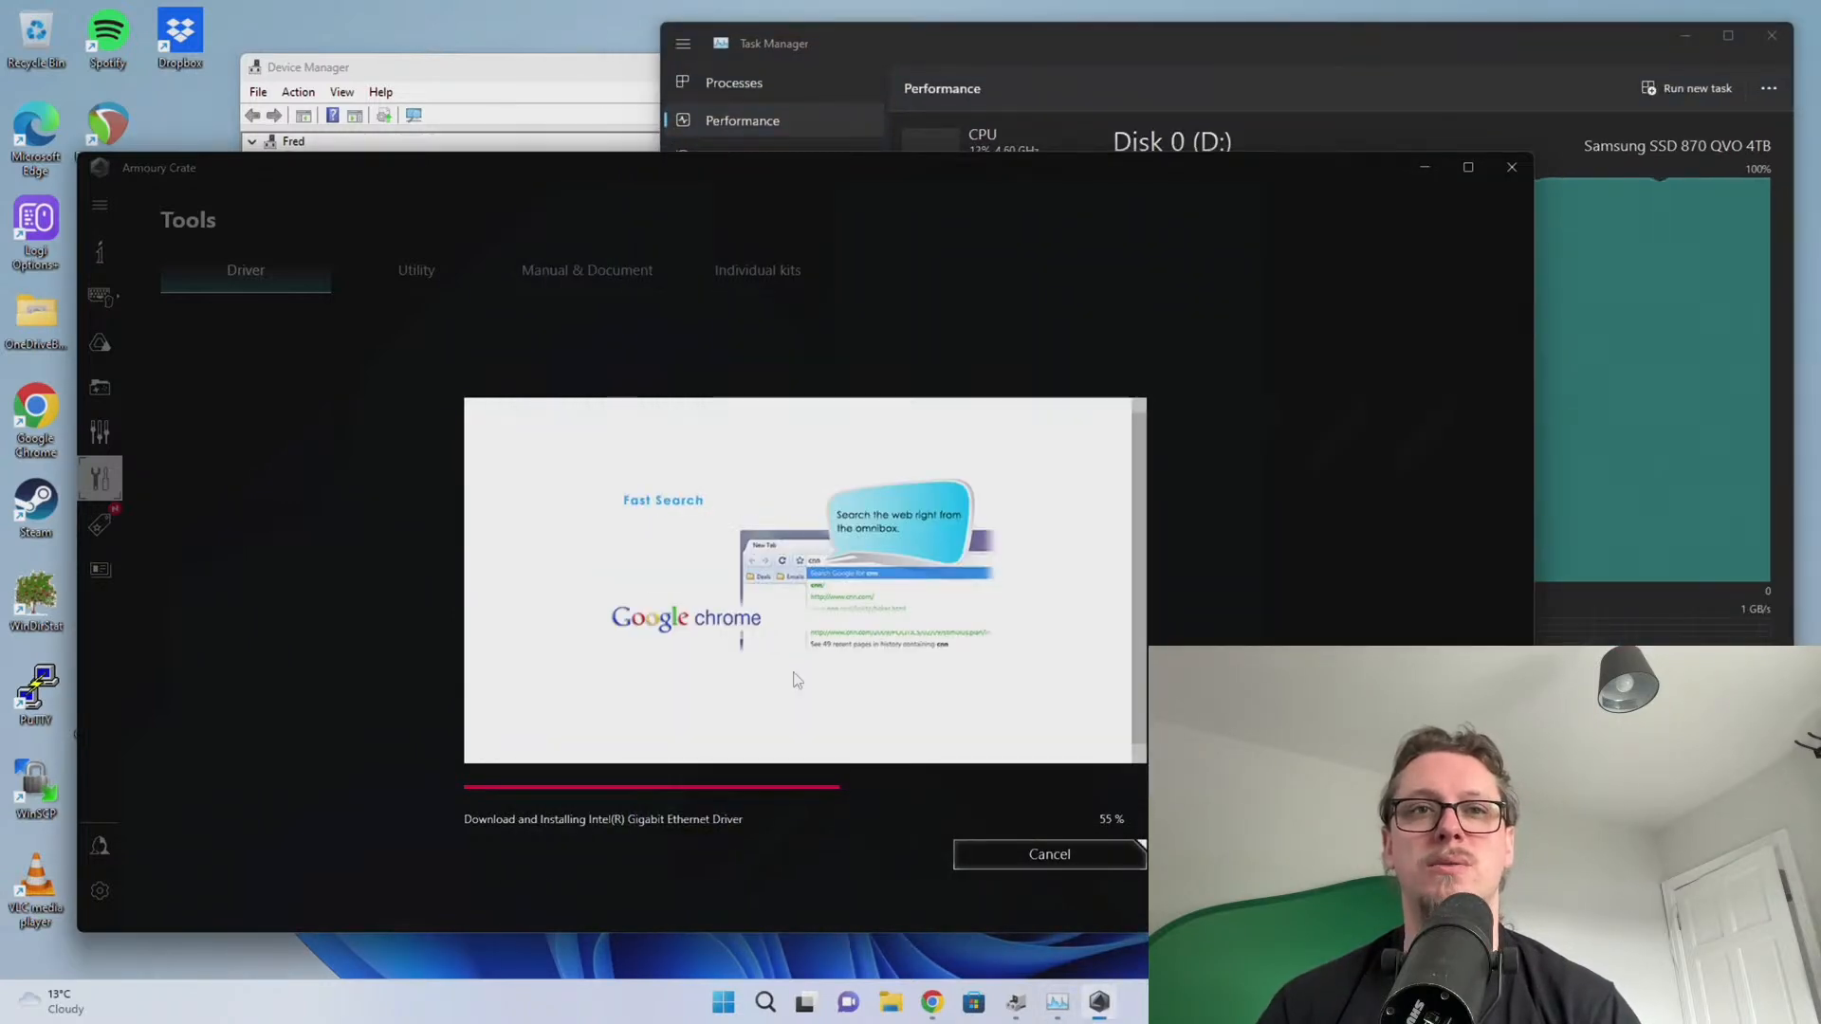
left_click(1057, 1002)
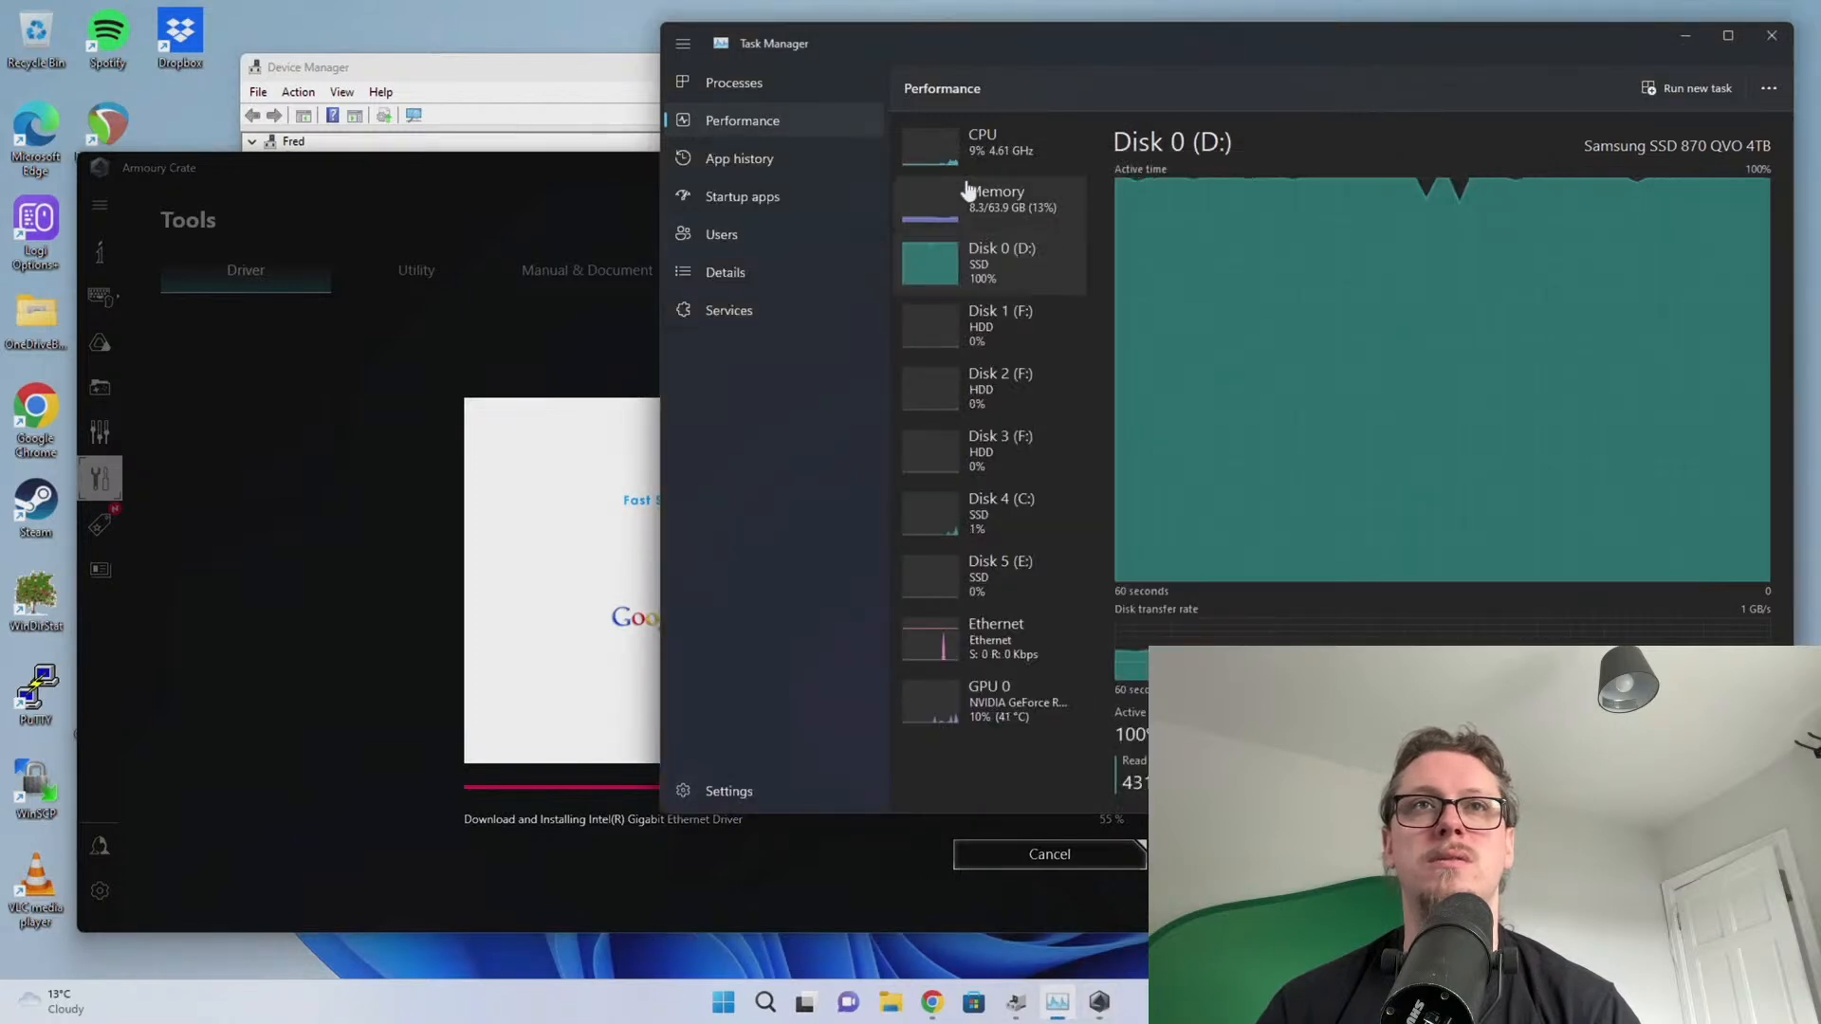
left_click(977, 152)
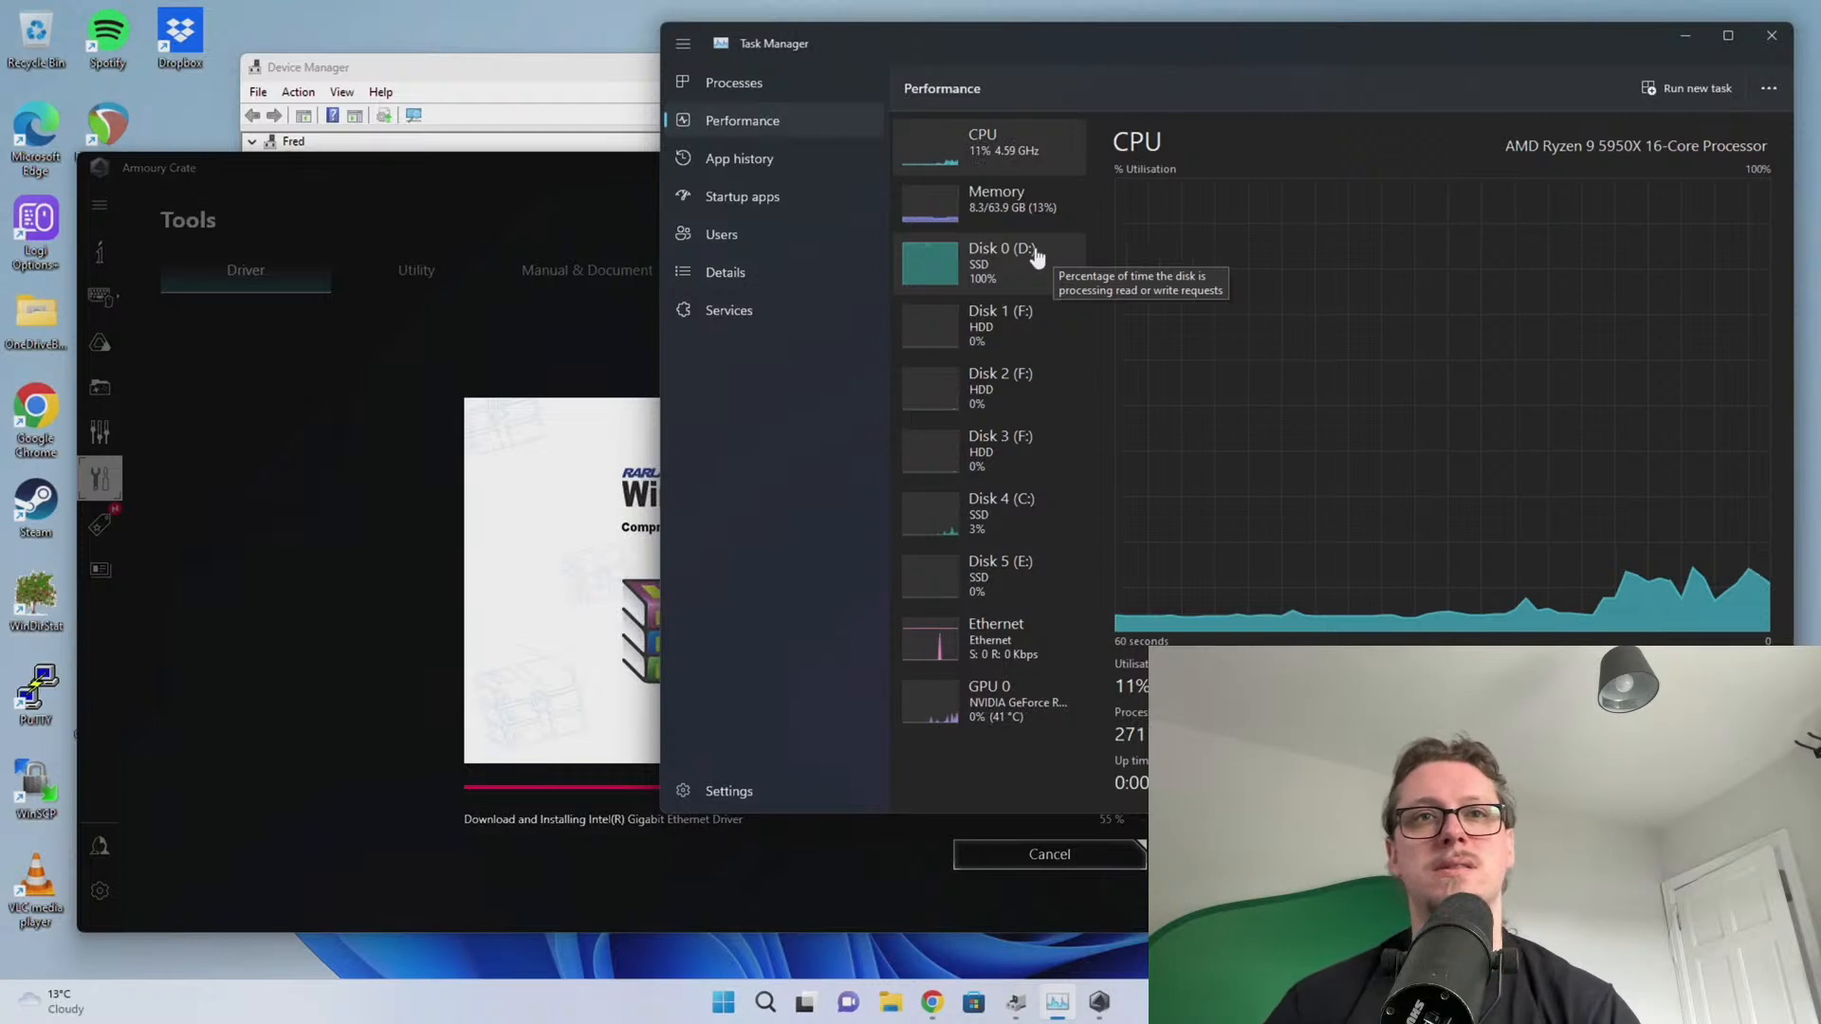
left_click(1043, 710)
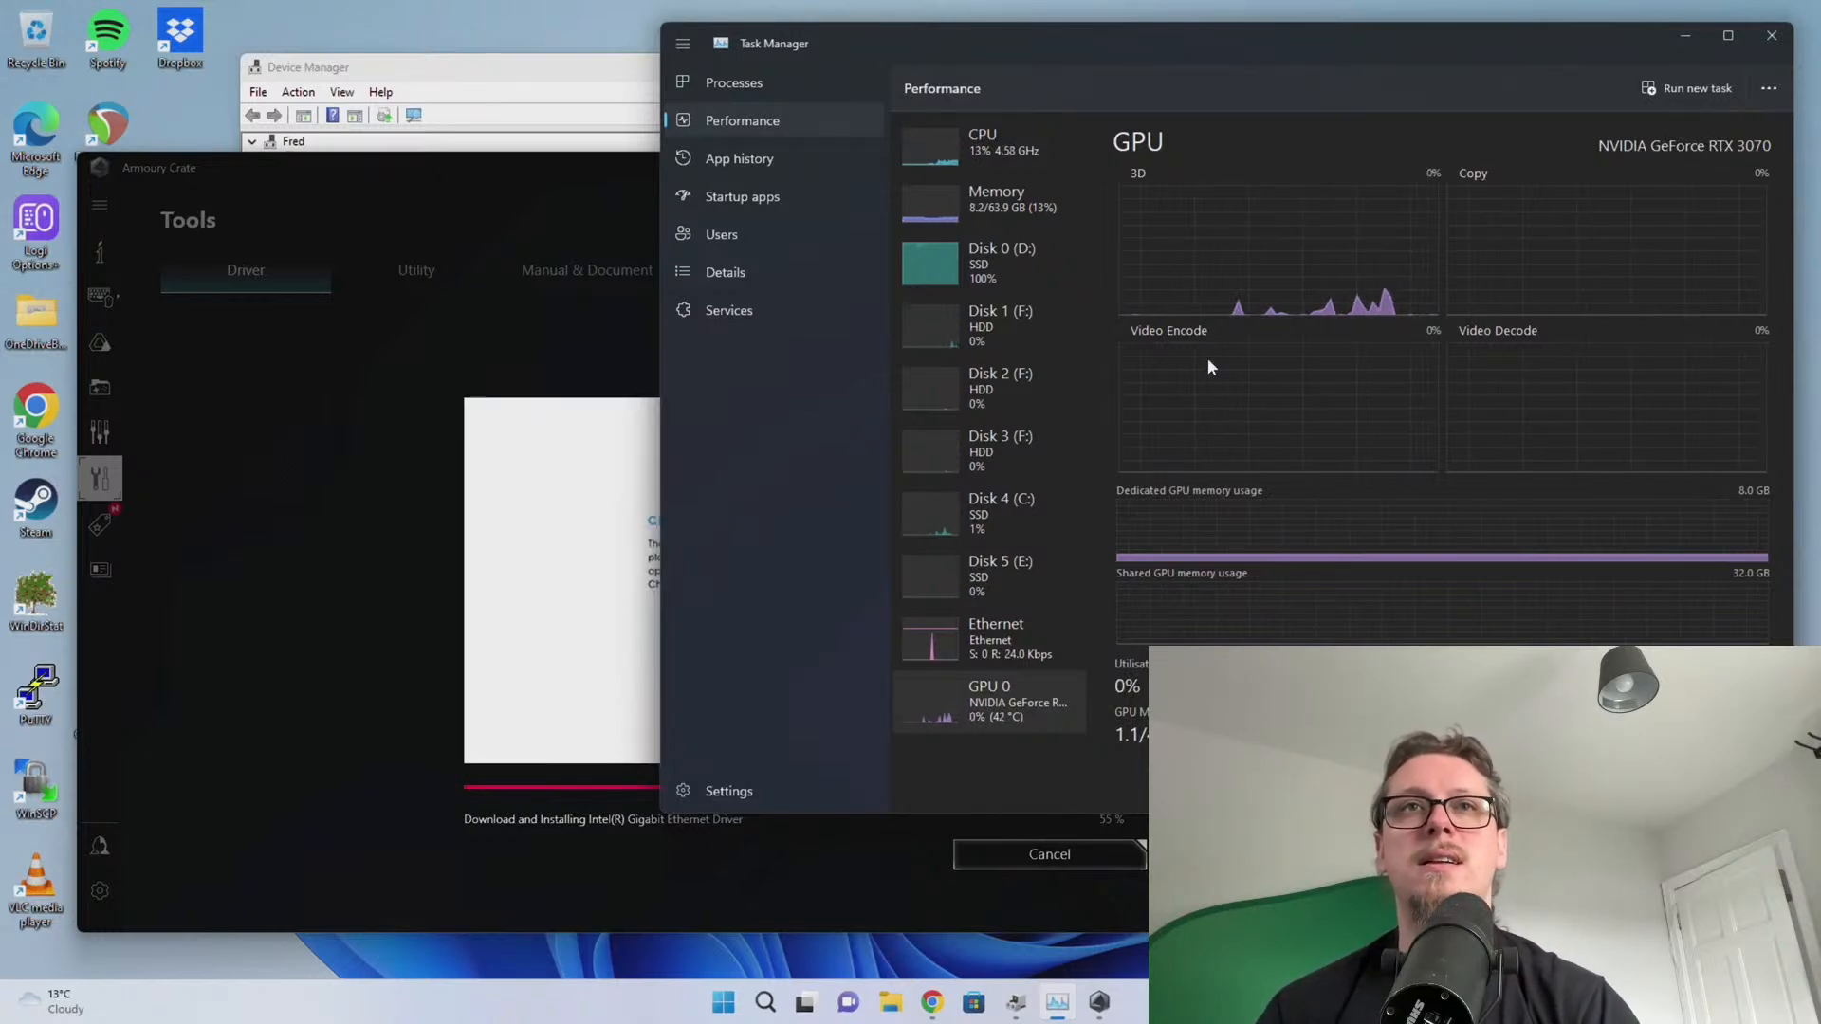
left_click(986, 141)
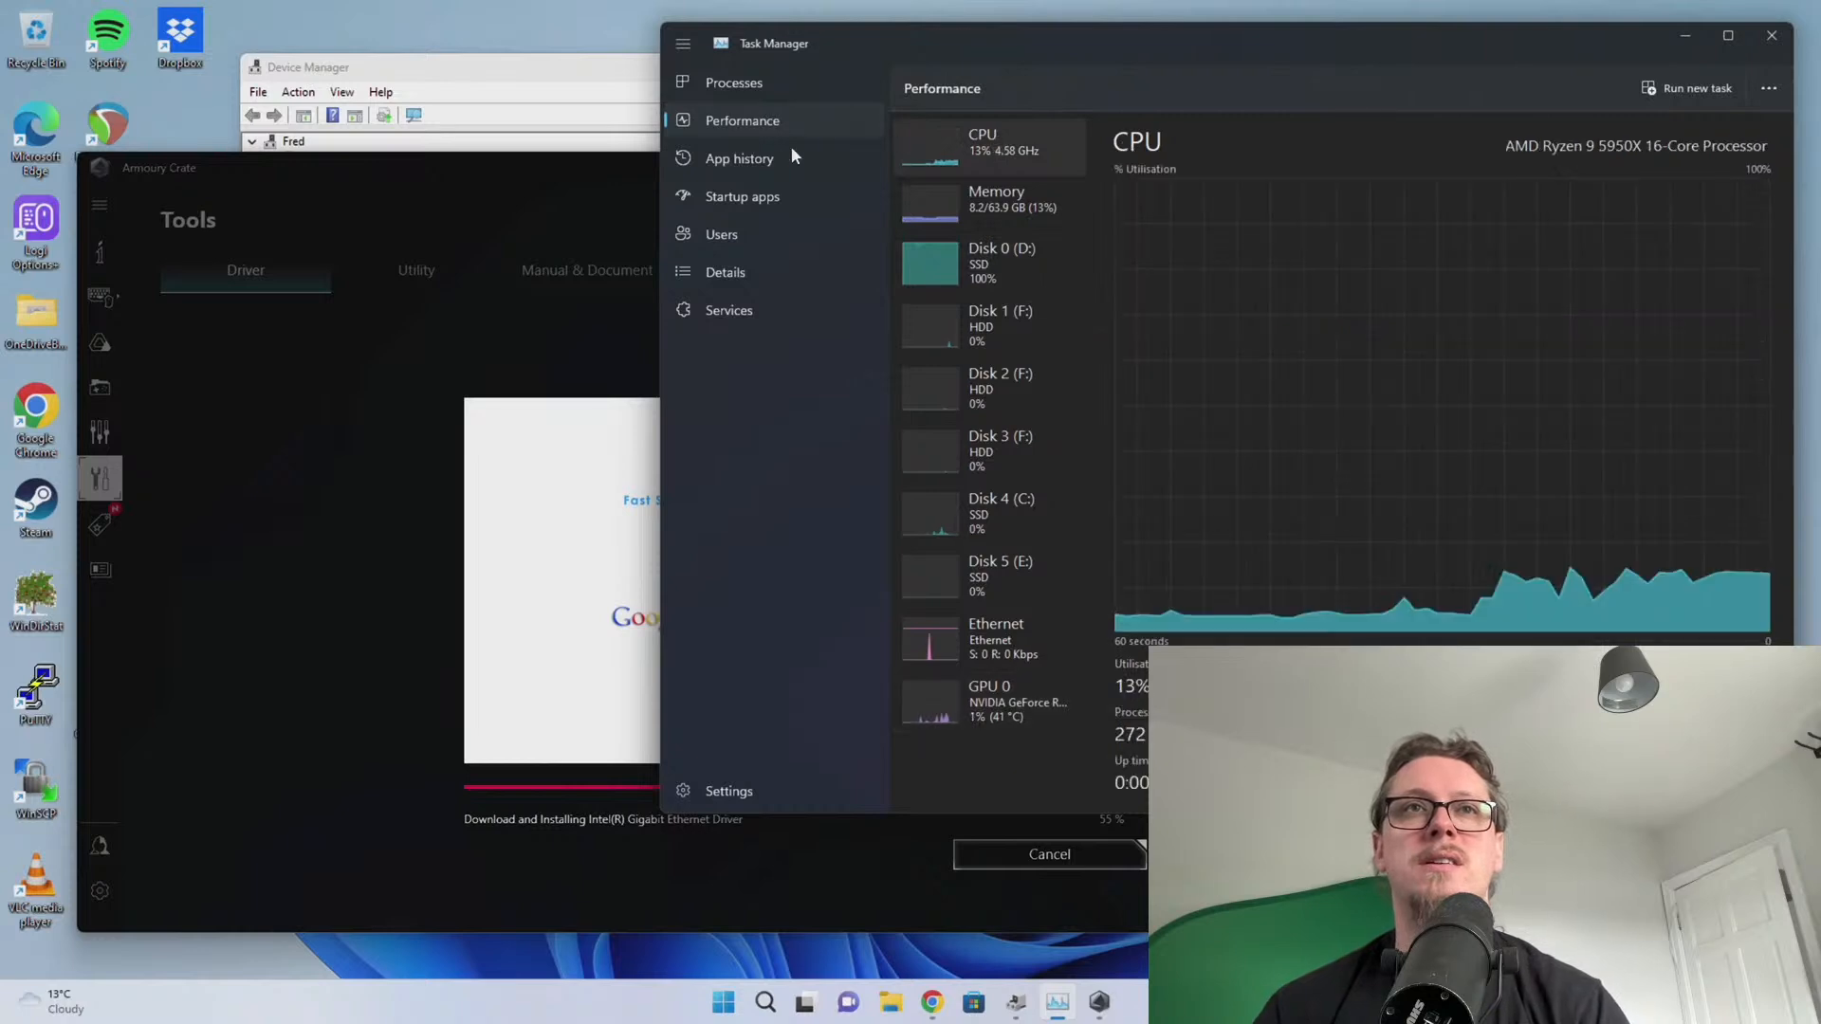
List running processes sorted by CPU usage with the Name column widened
left_click(749, 90)
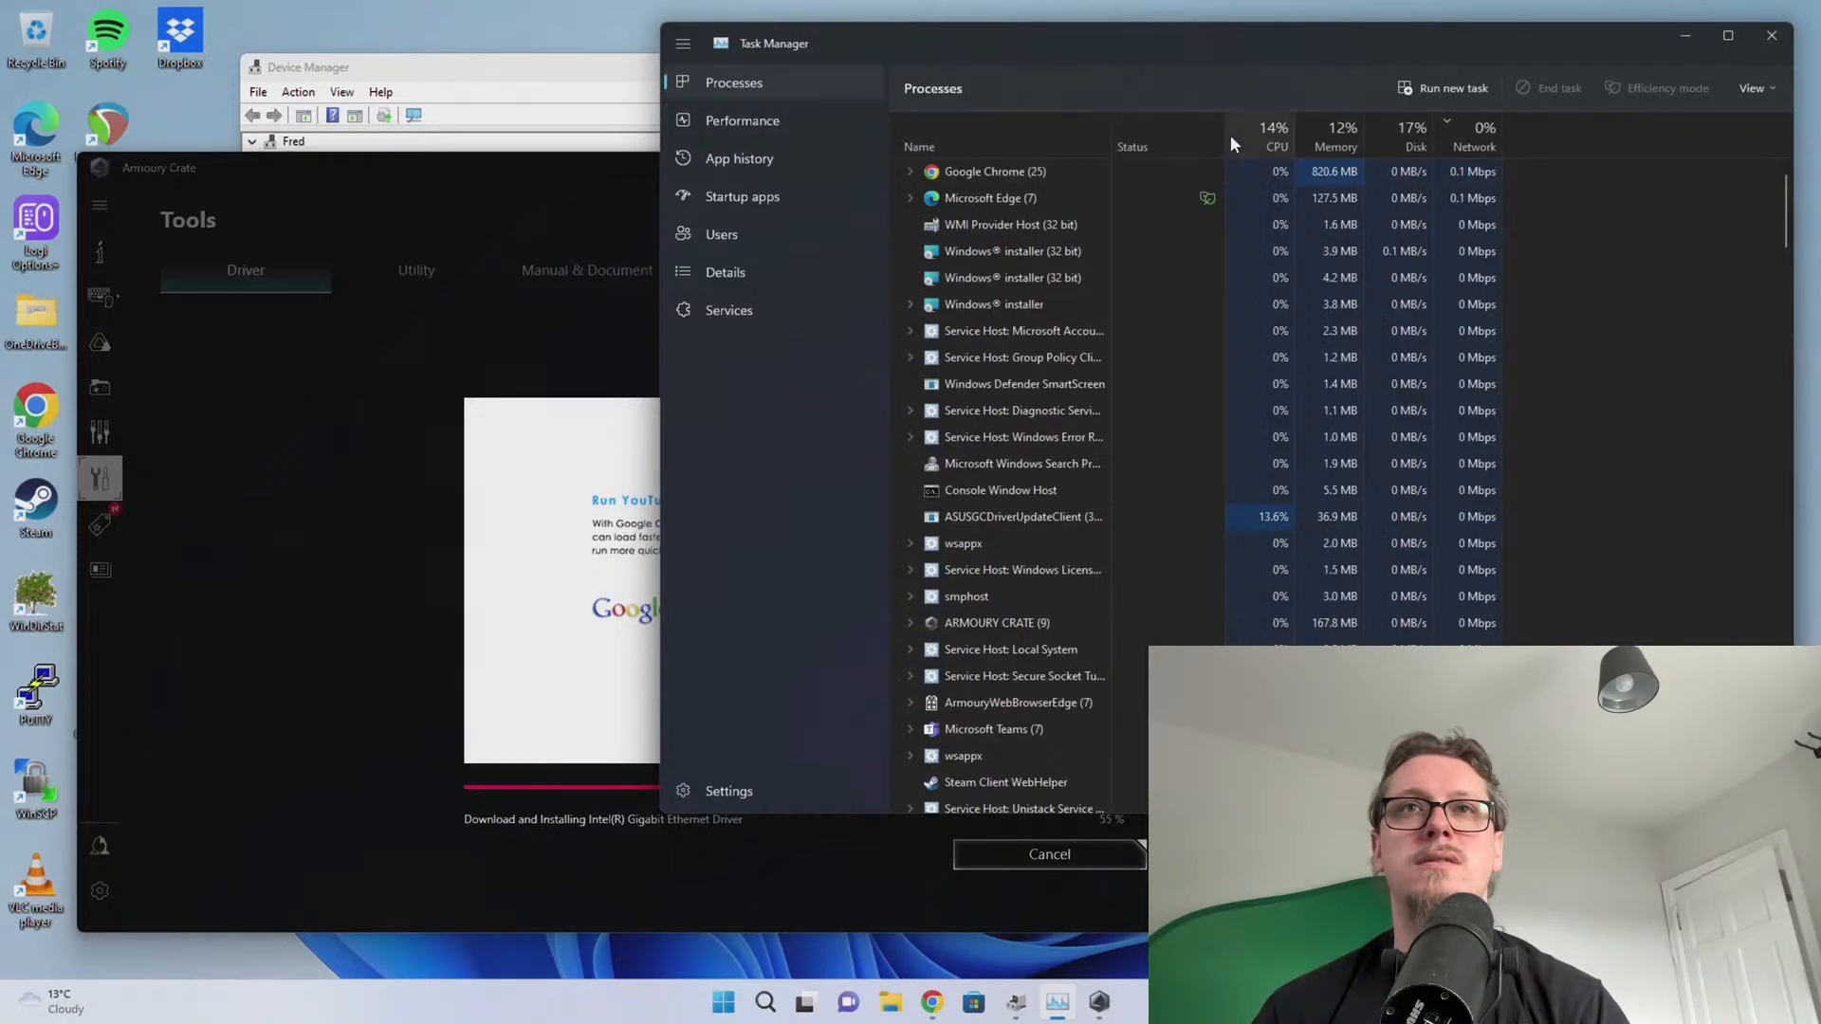
left_click(1238, 143)
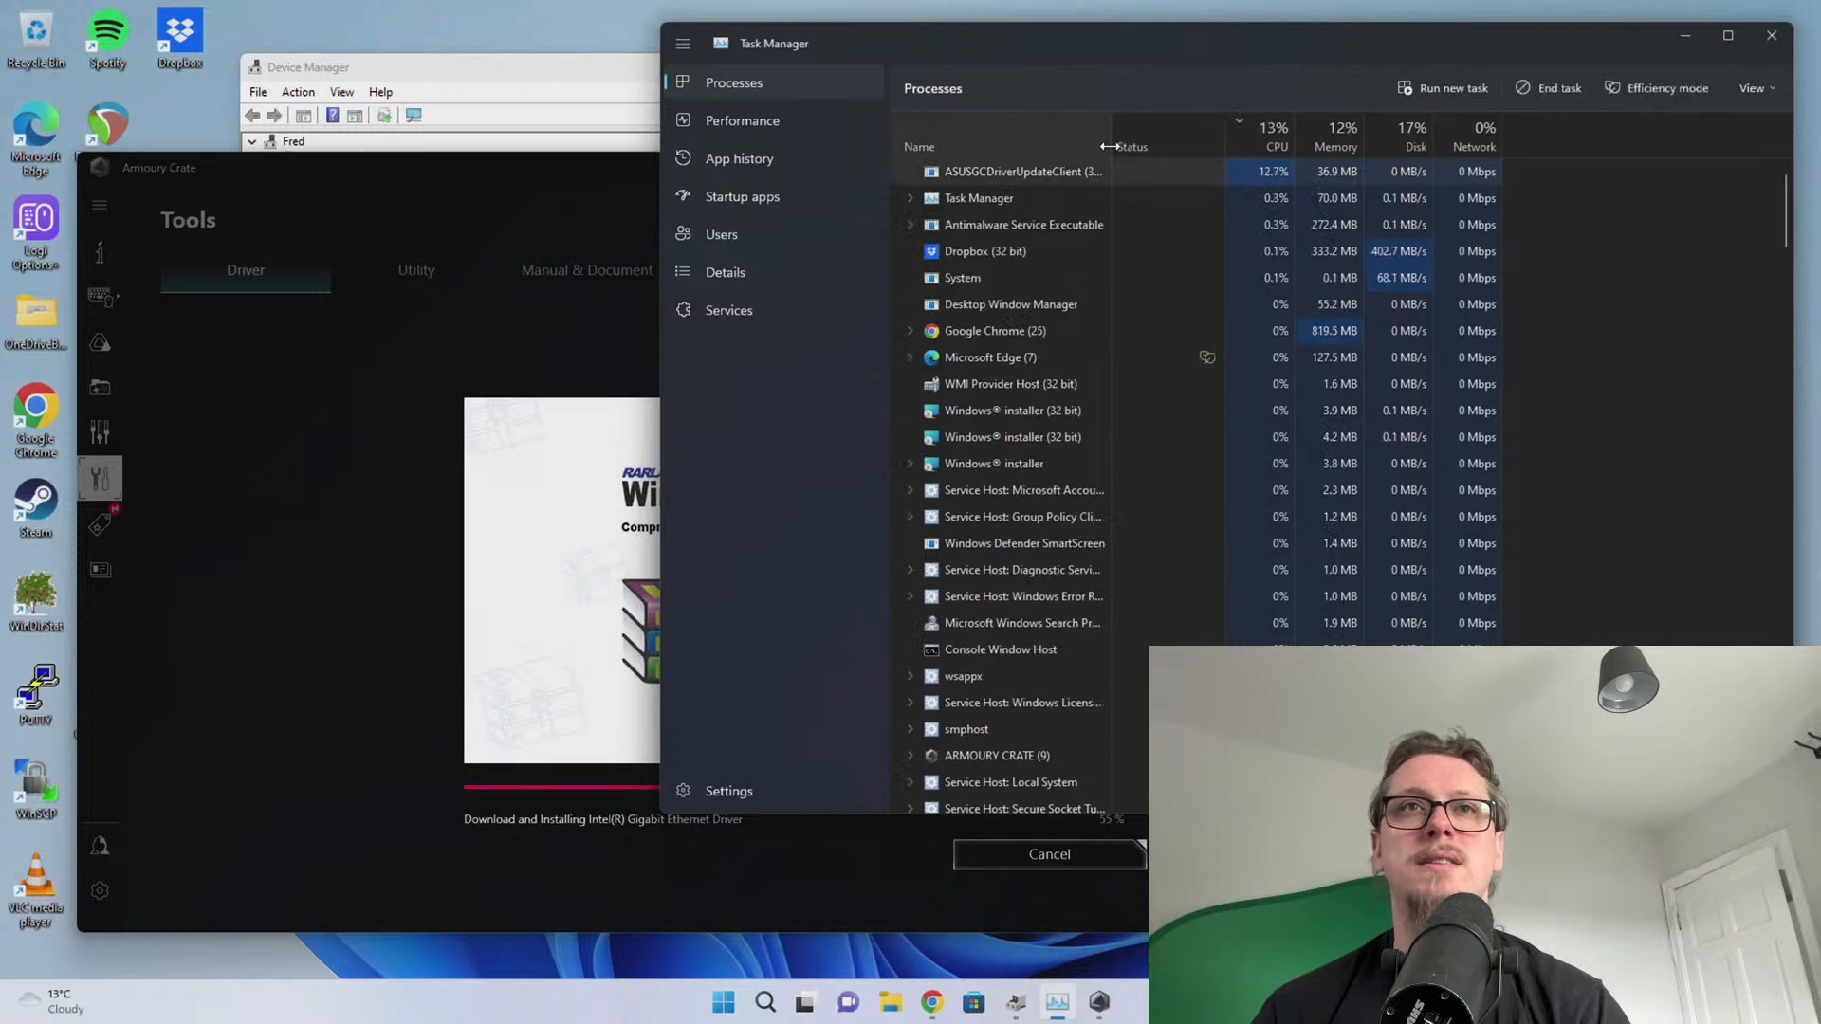
left_click_drag(1111, 142, 1176, 141)
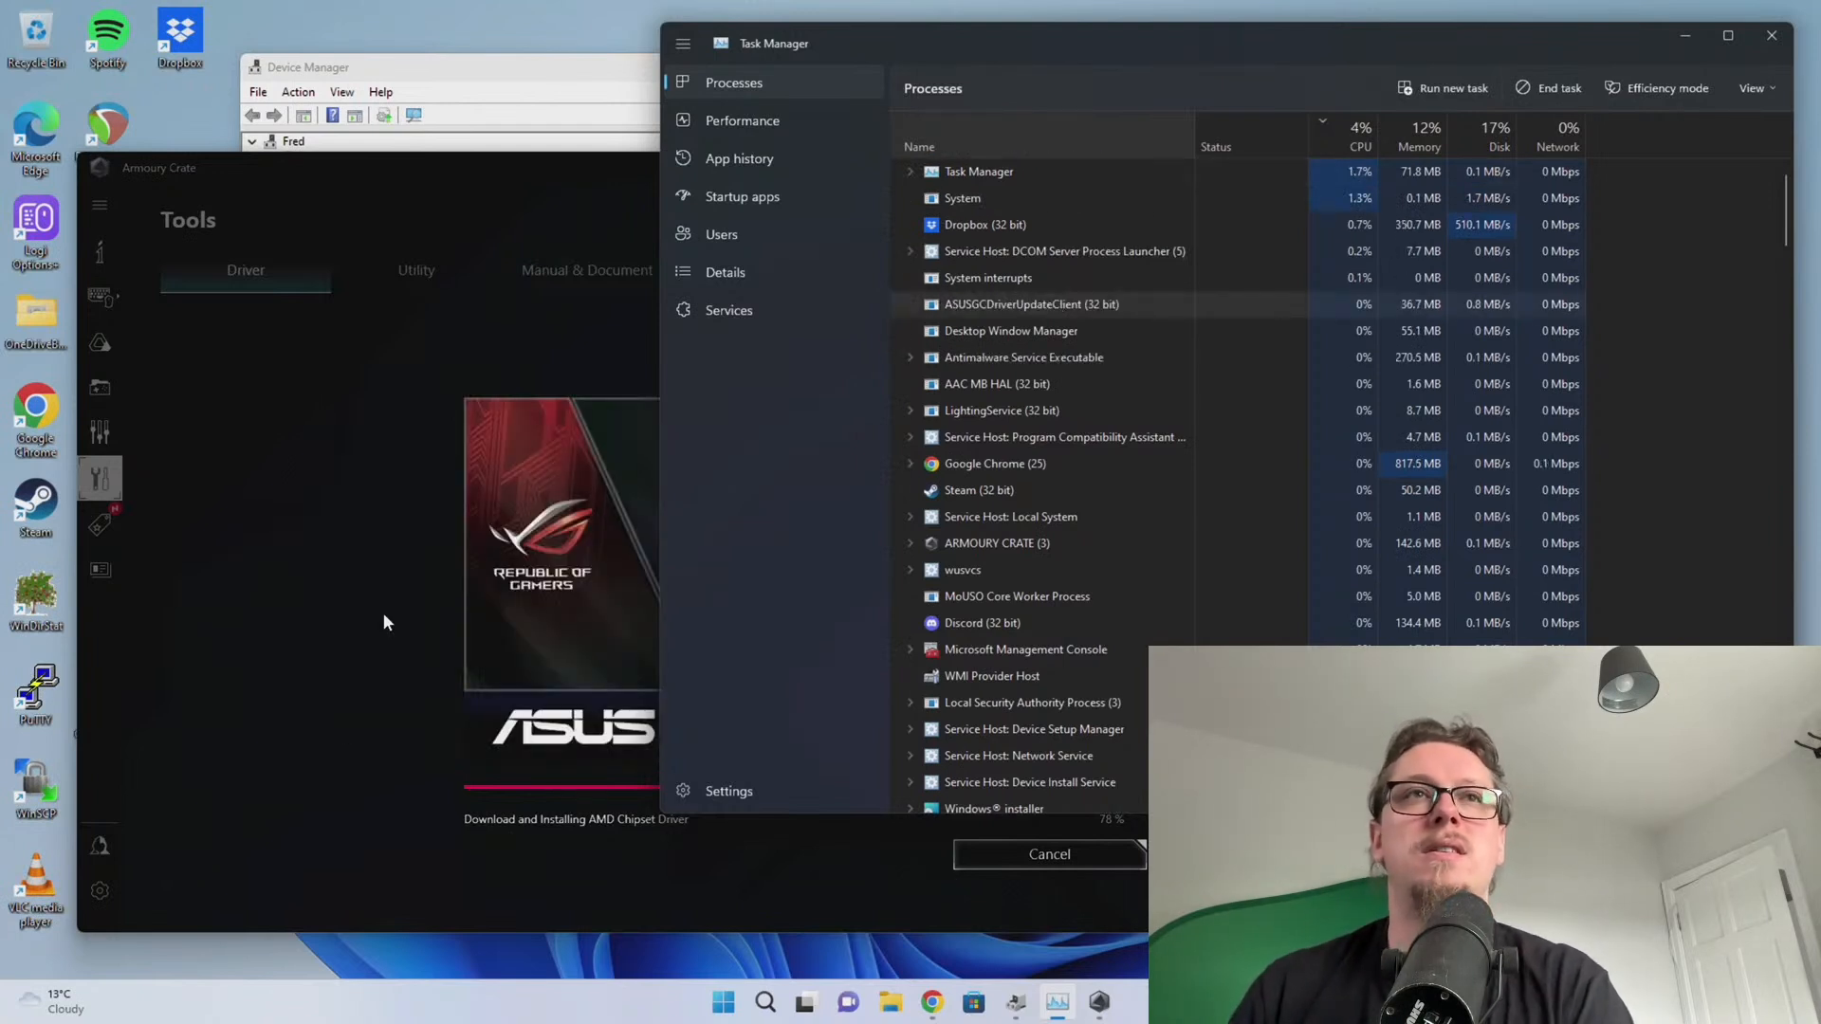
Inspect the Unknown USB Device (Port Reset Failed) entry, then restart now from Armoury Crate
left_click(483, 72)
scroll(505, 459, "down", 3)
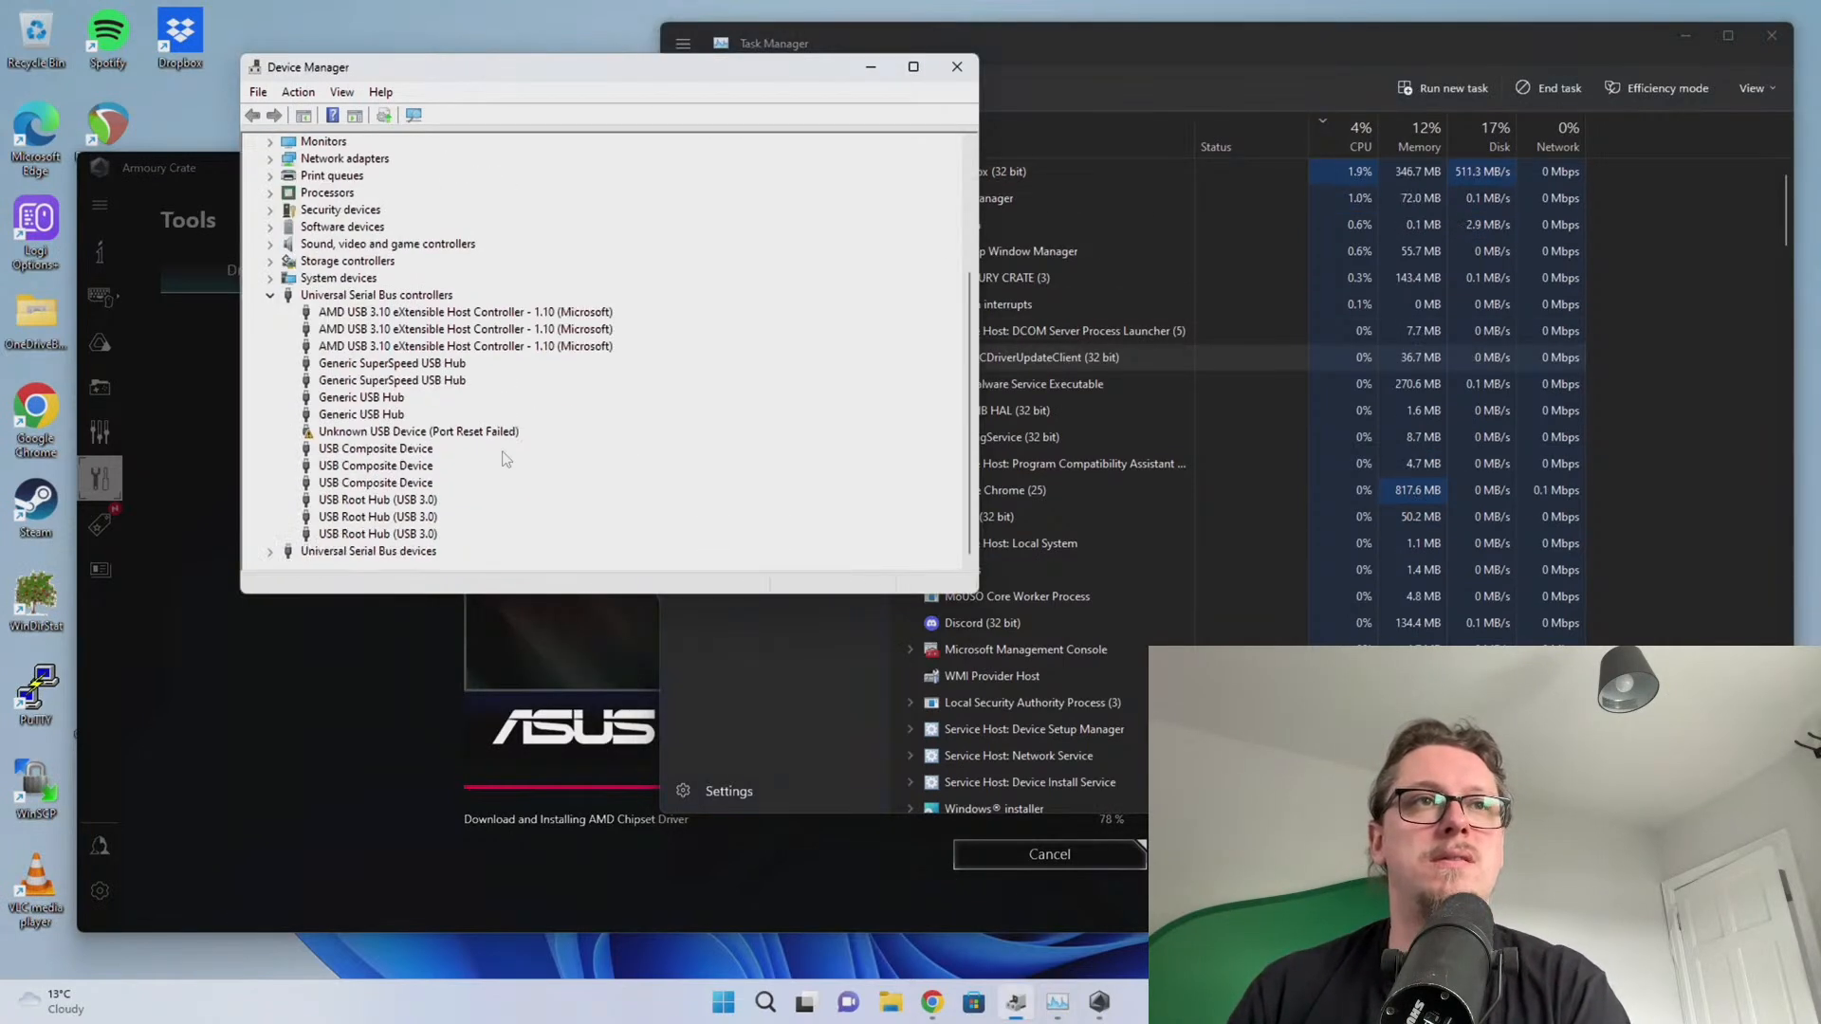
left_click(432, 433)
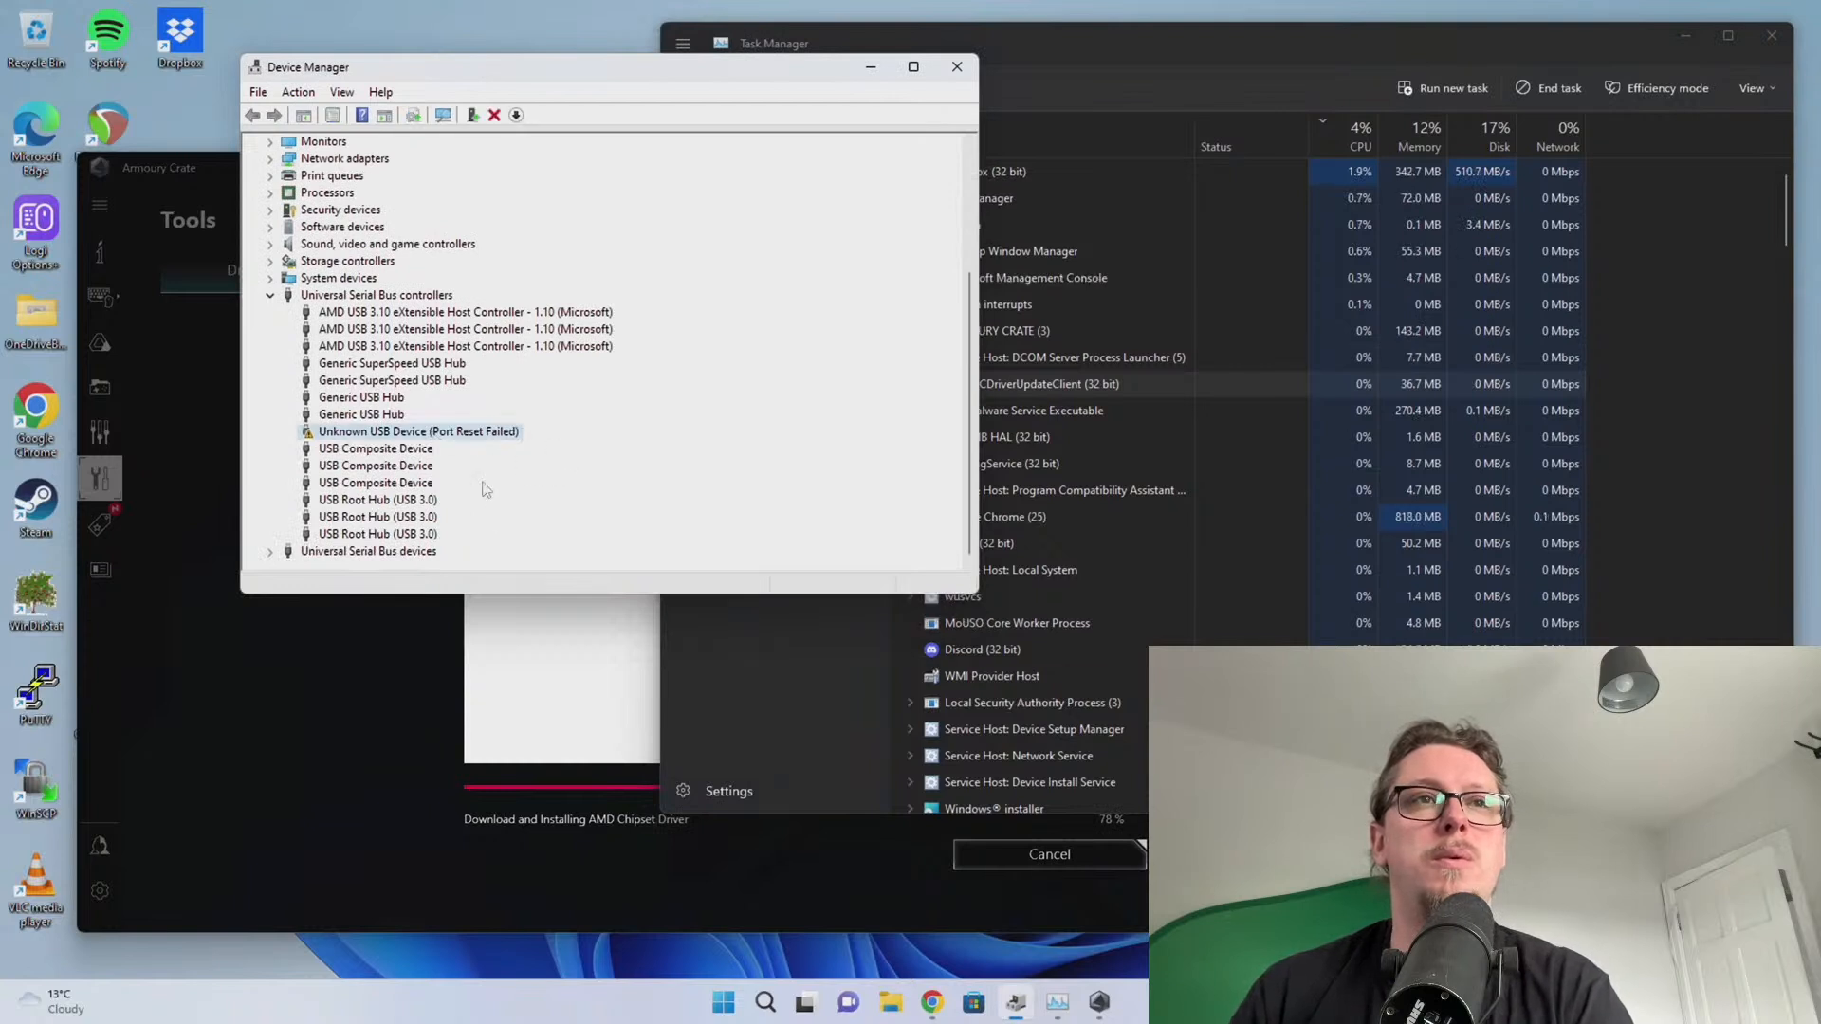
left_click(344, 672)
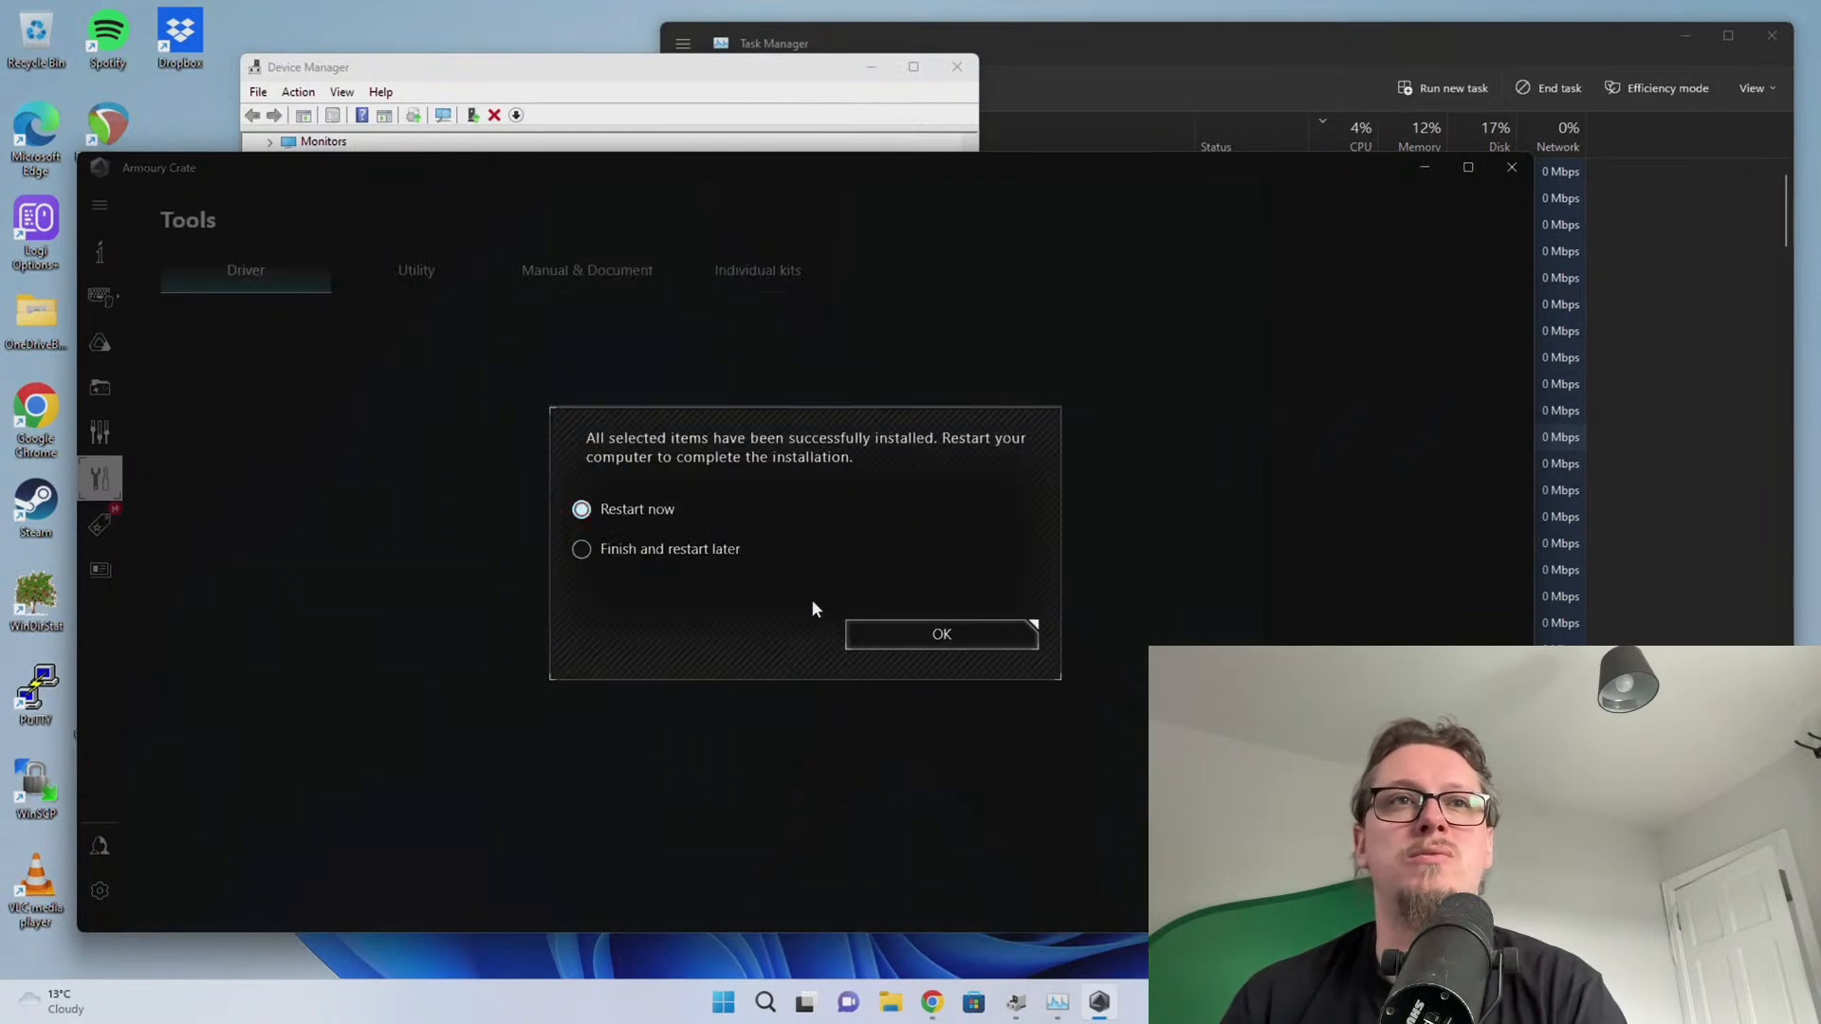
left_click(892, 635)
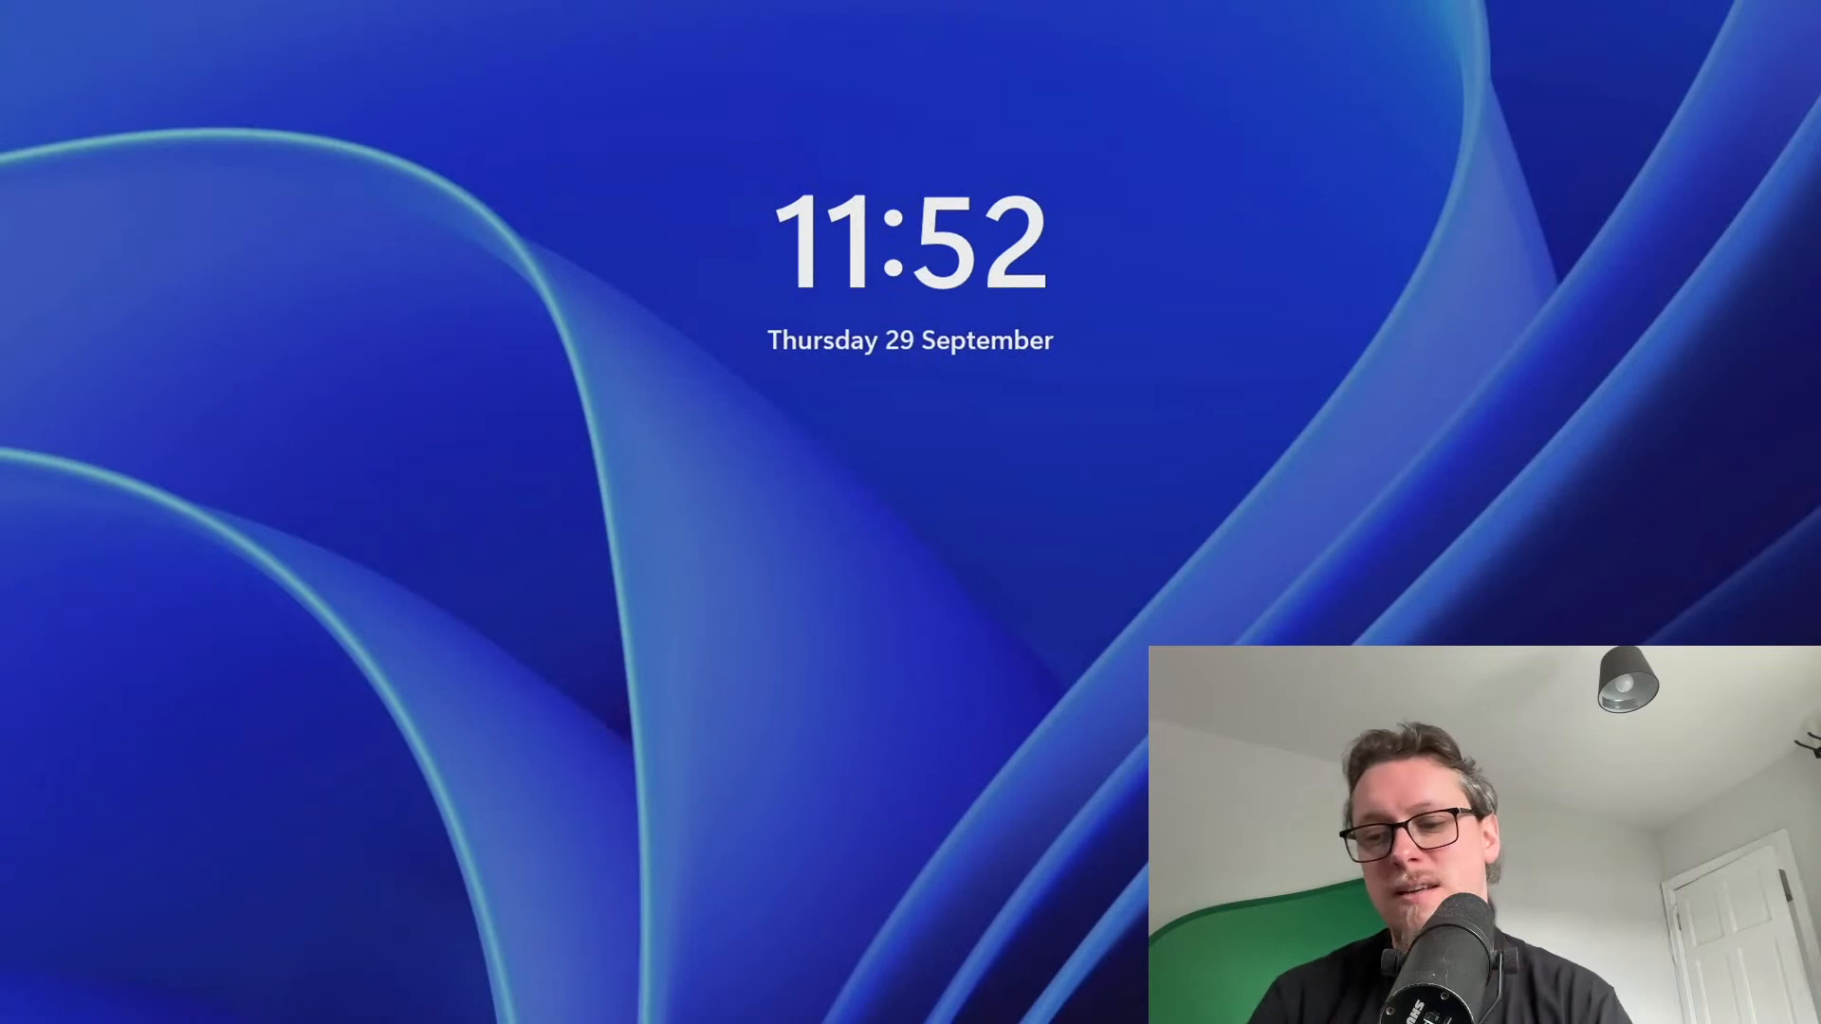
Sign in with the PIN, move Discord off-screen, and close the Skype welcome window
key("Return")
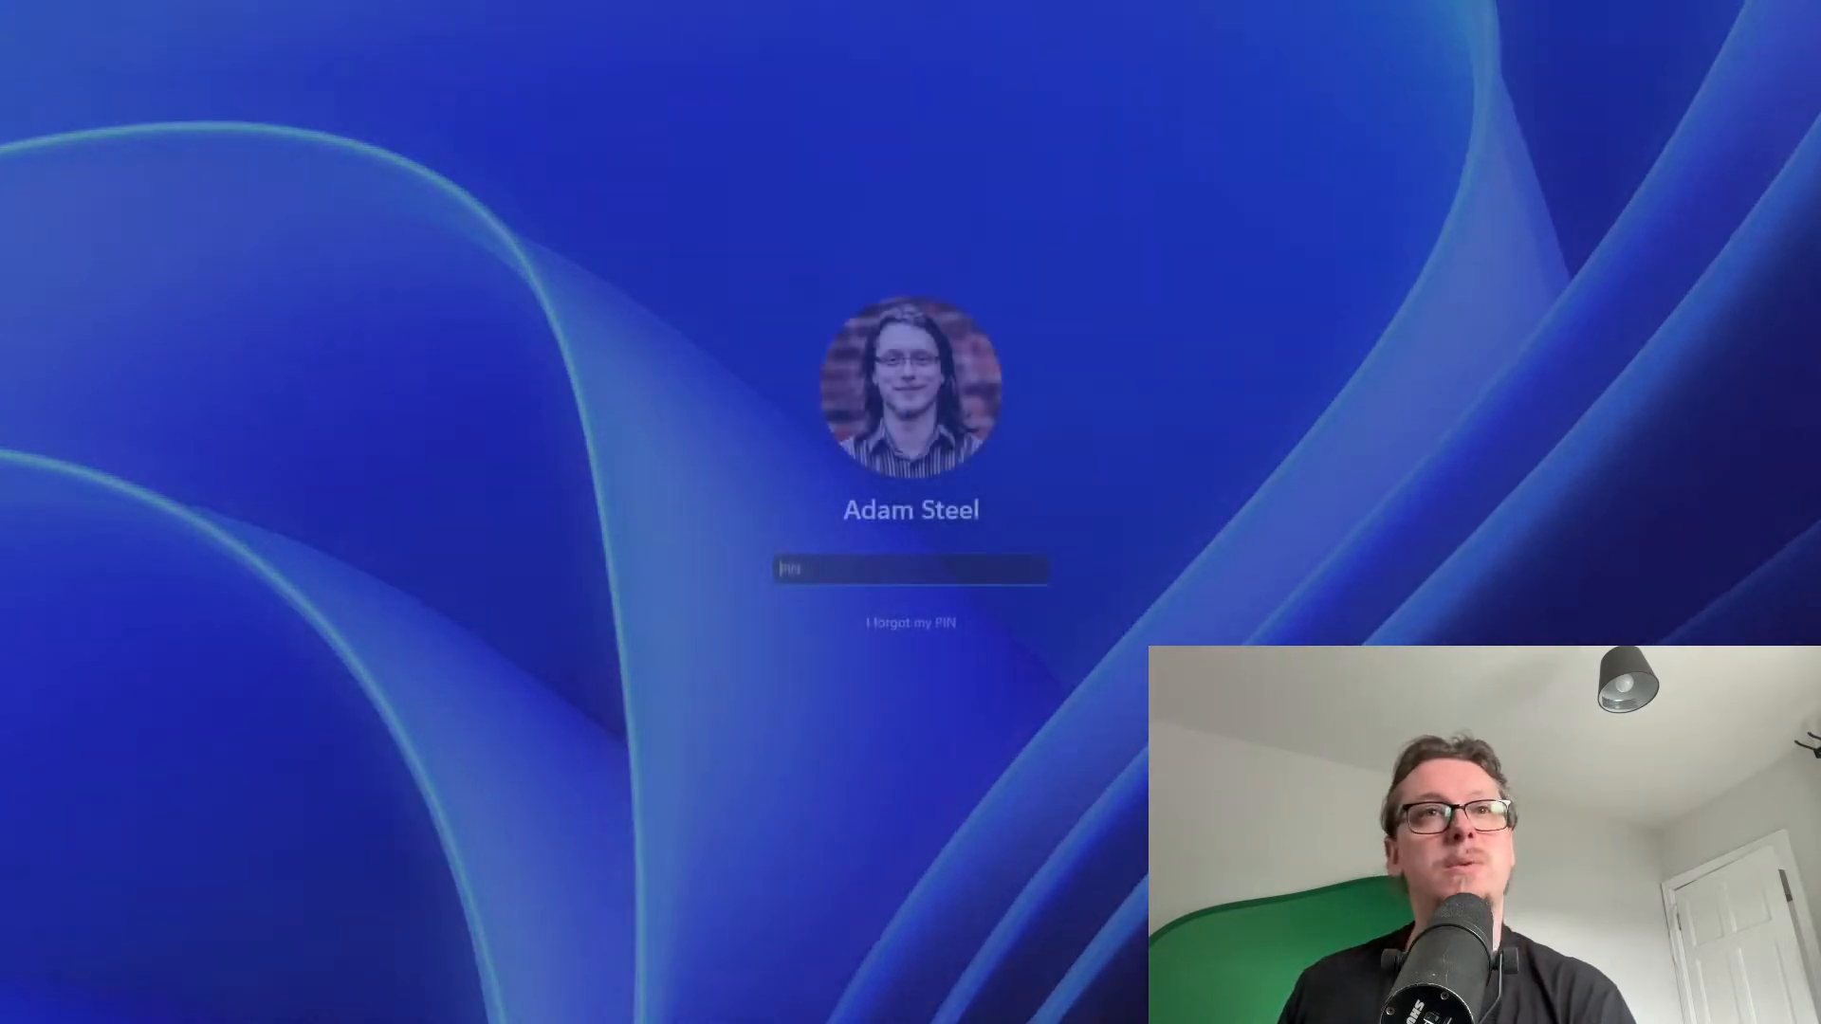
type("****")
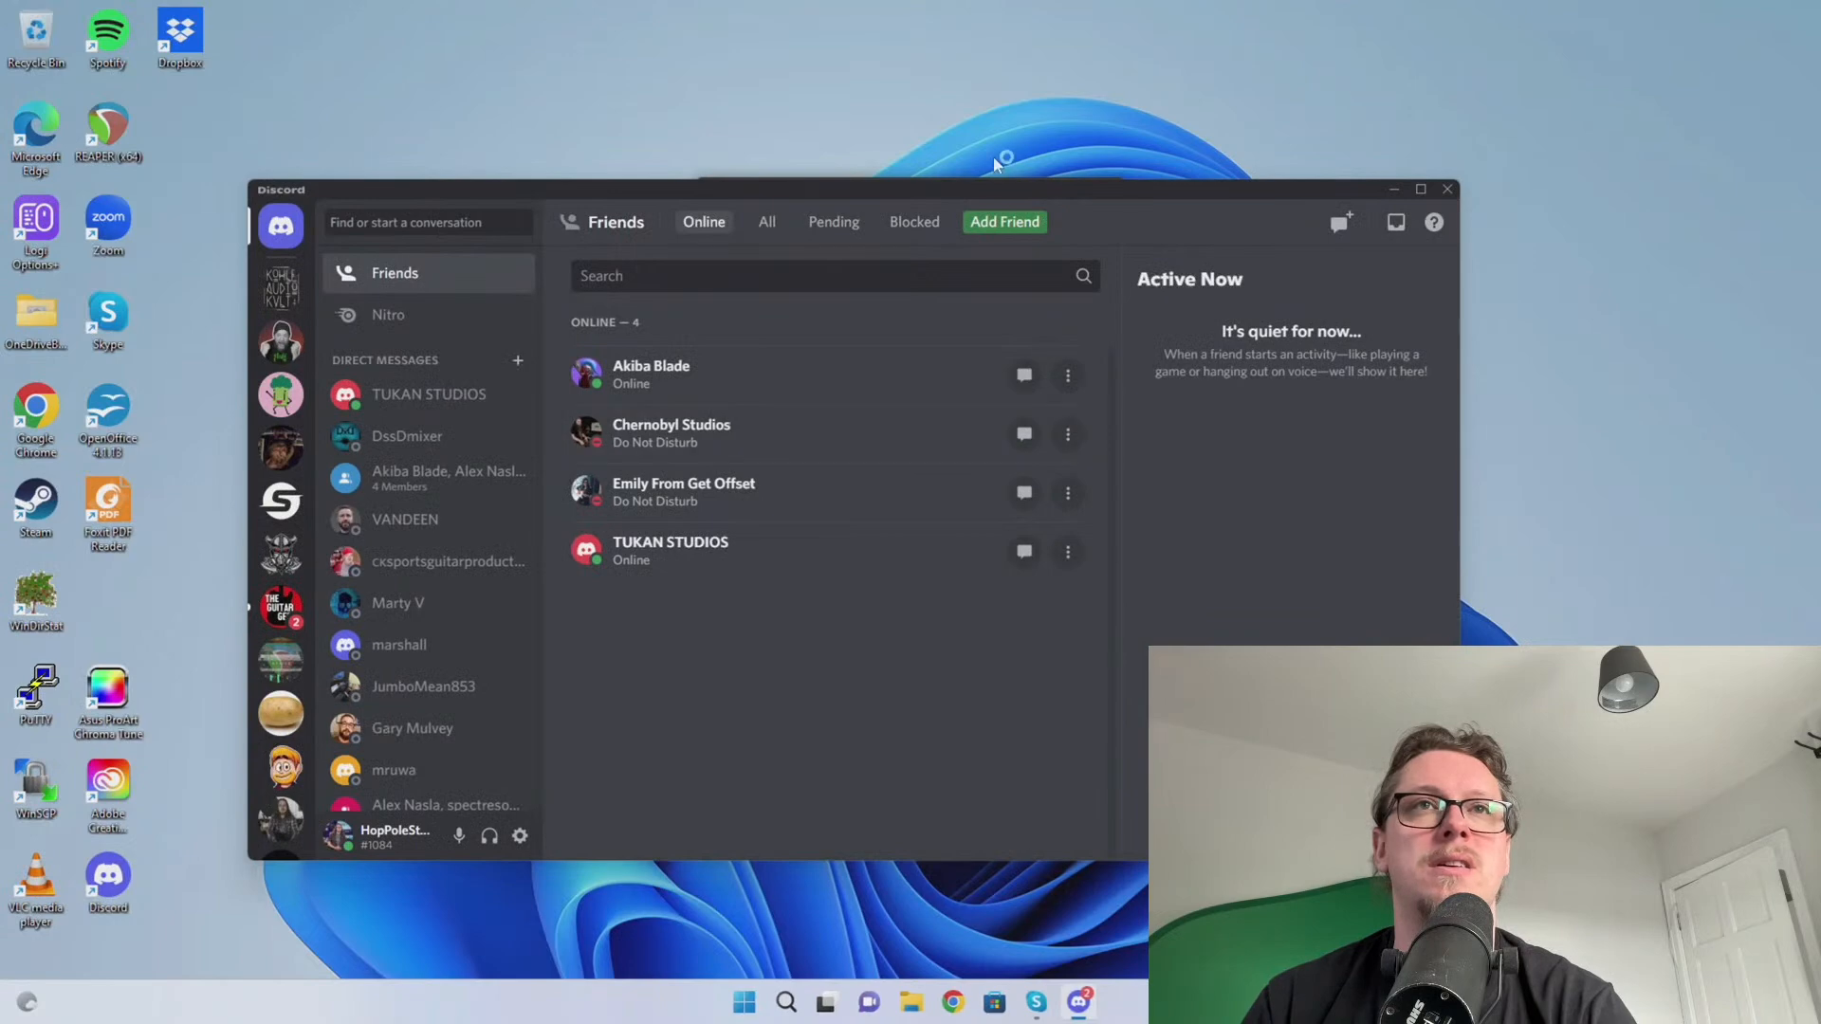
left_click_drag(996, 189, 1820, 179)
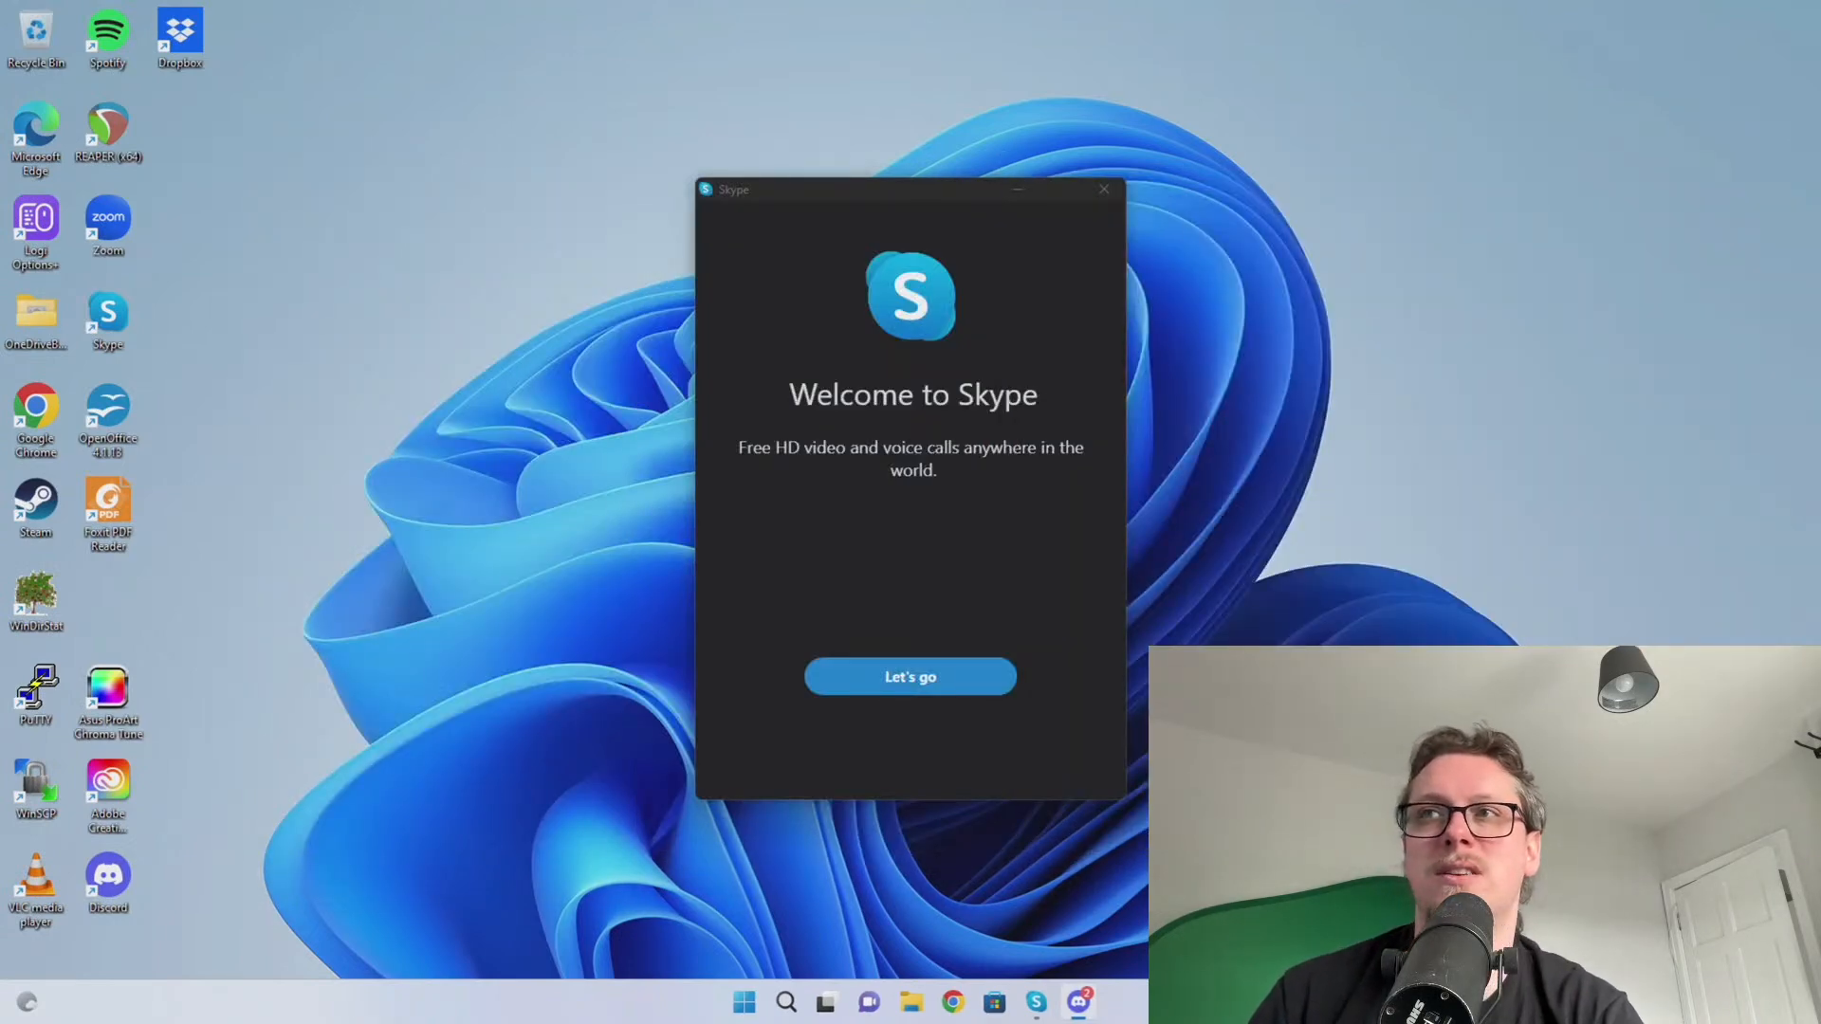
left_click(921, 479)
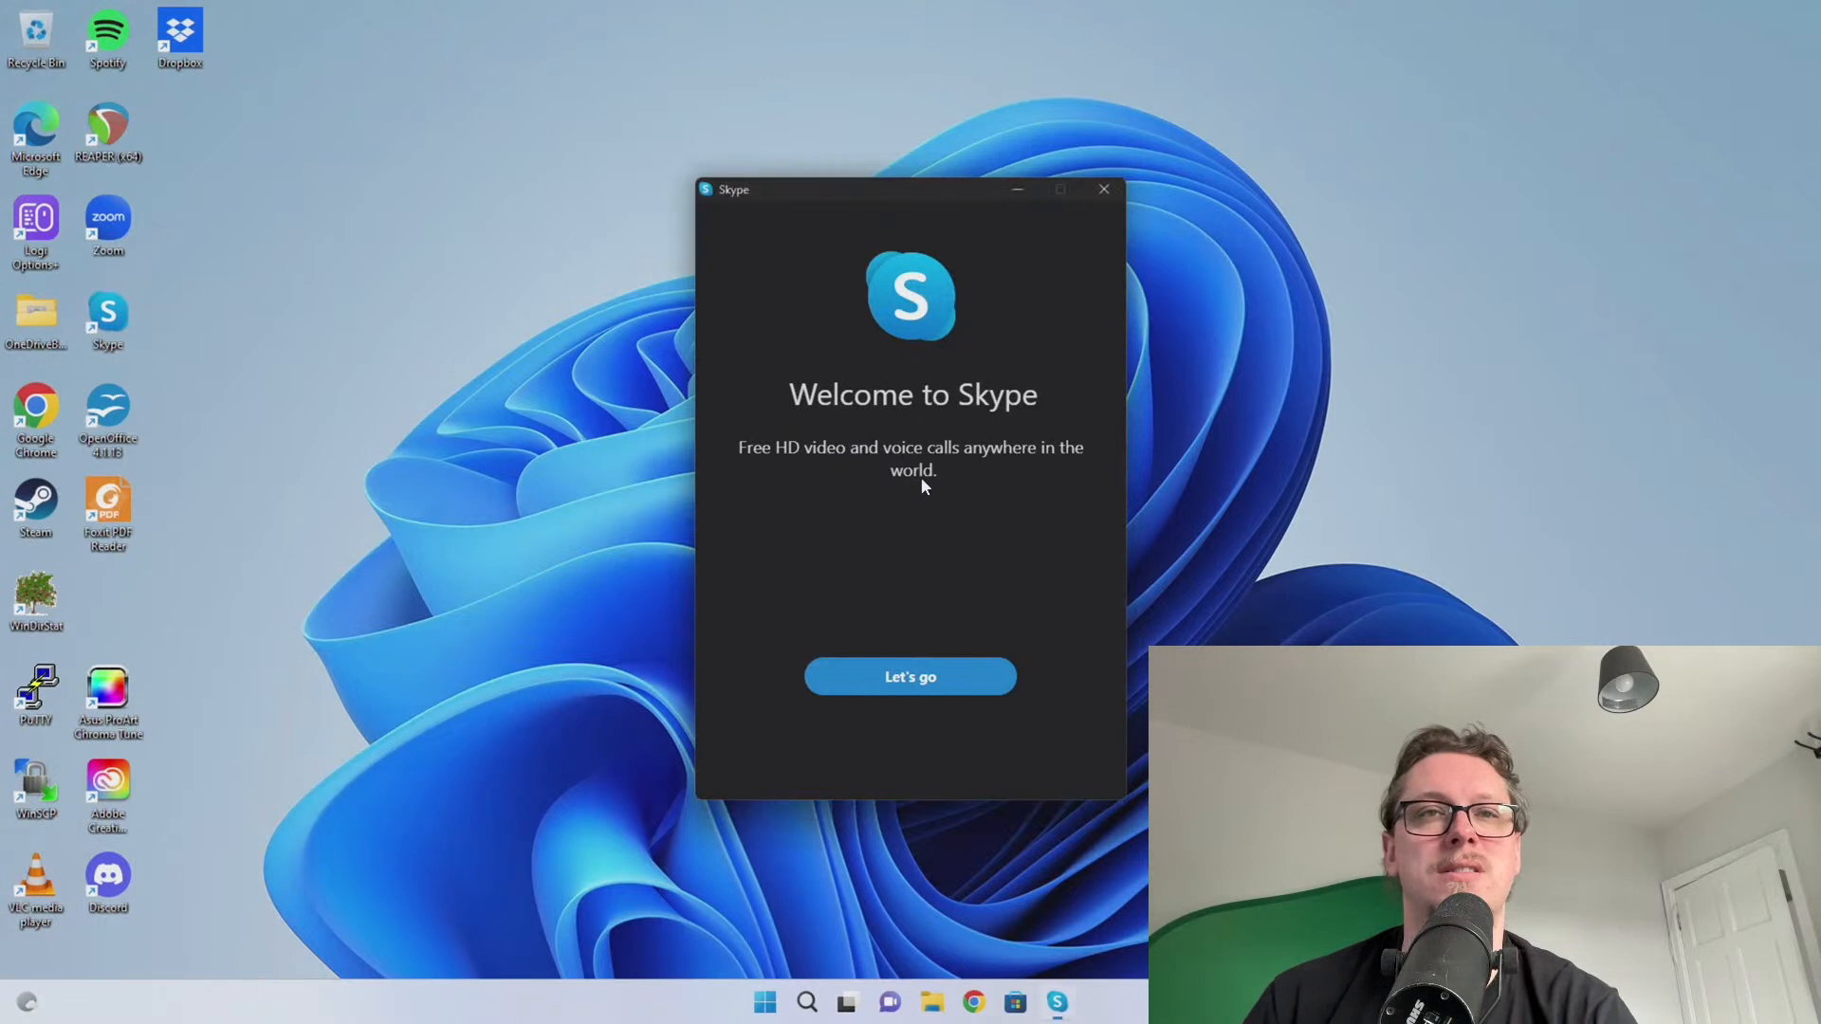
left_click(1105, 190)
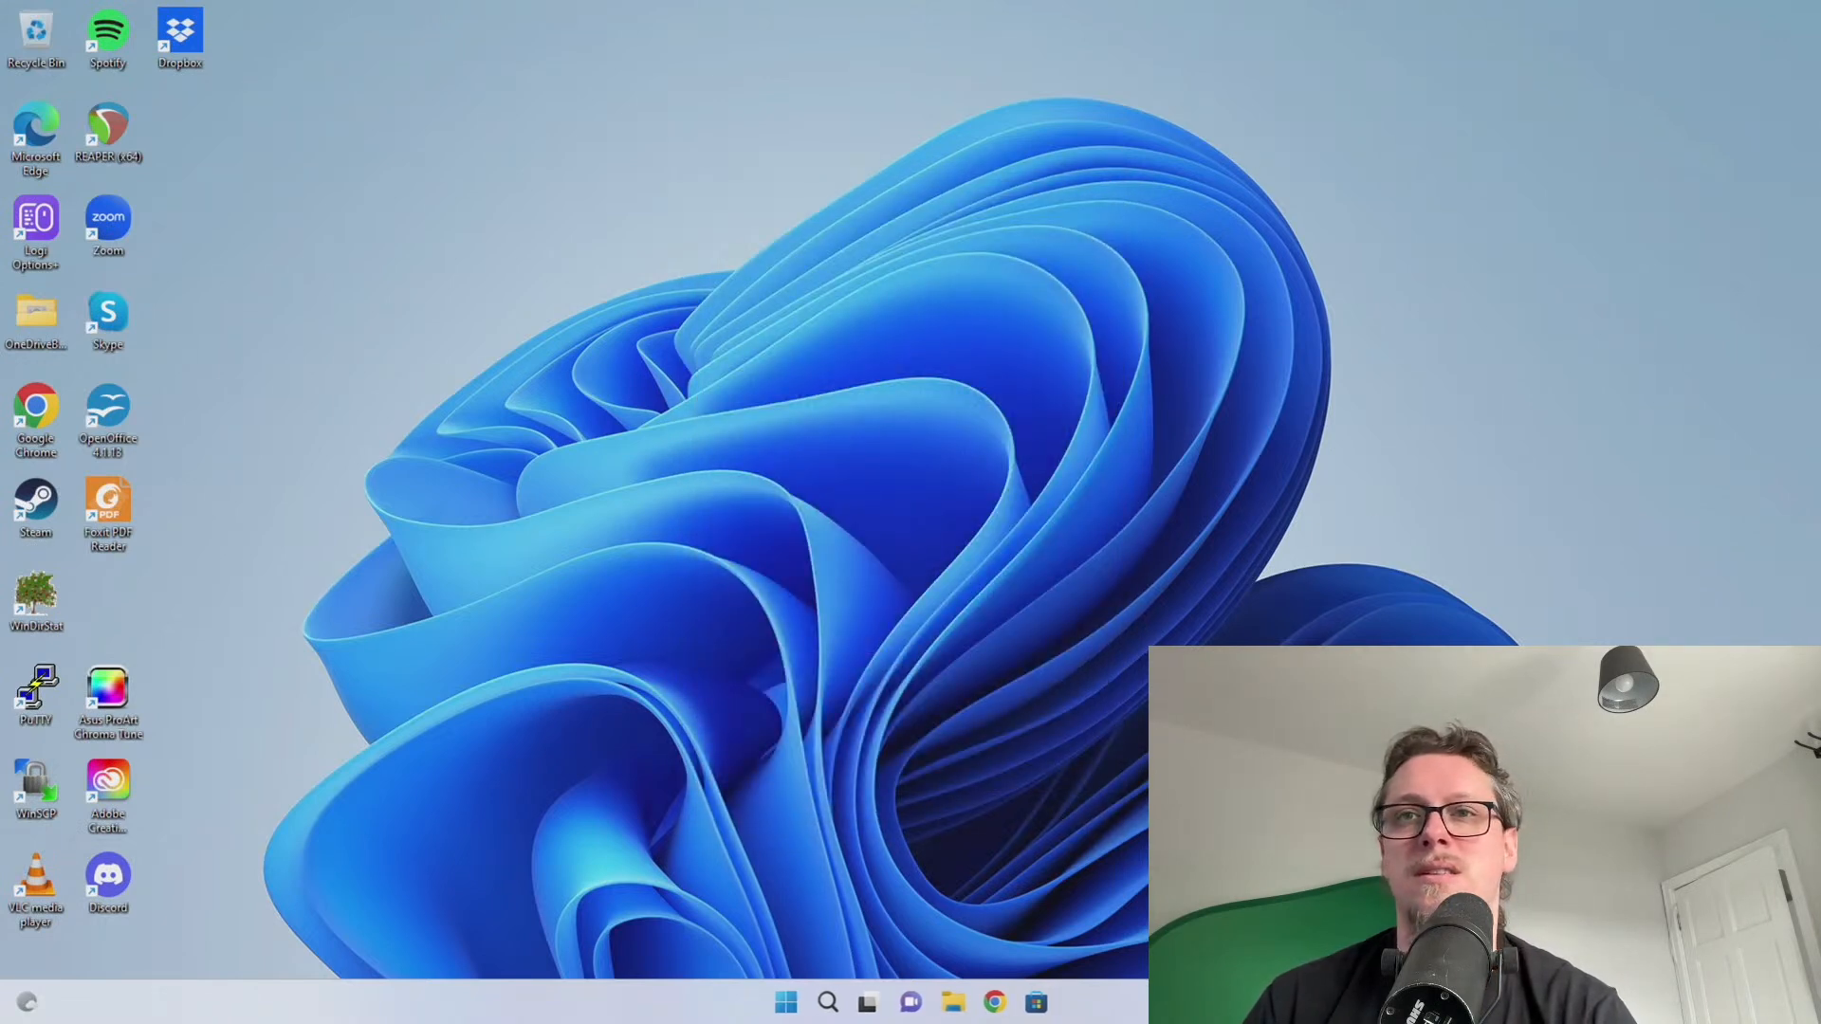
Check the Ethernet link speed reads 1000/1000 Mbps, then close Settings
right_click(790, 1011)
left_click(764, 620)
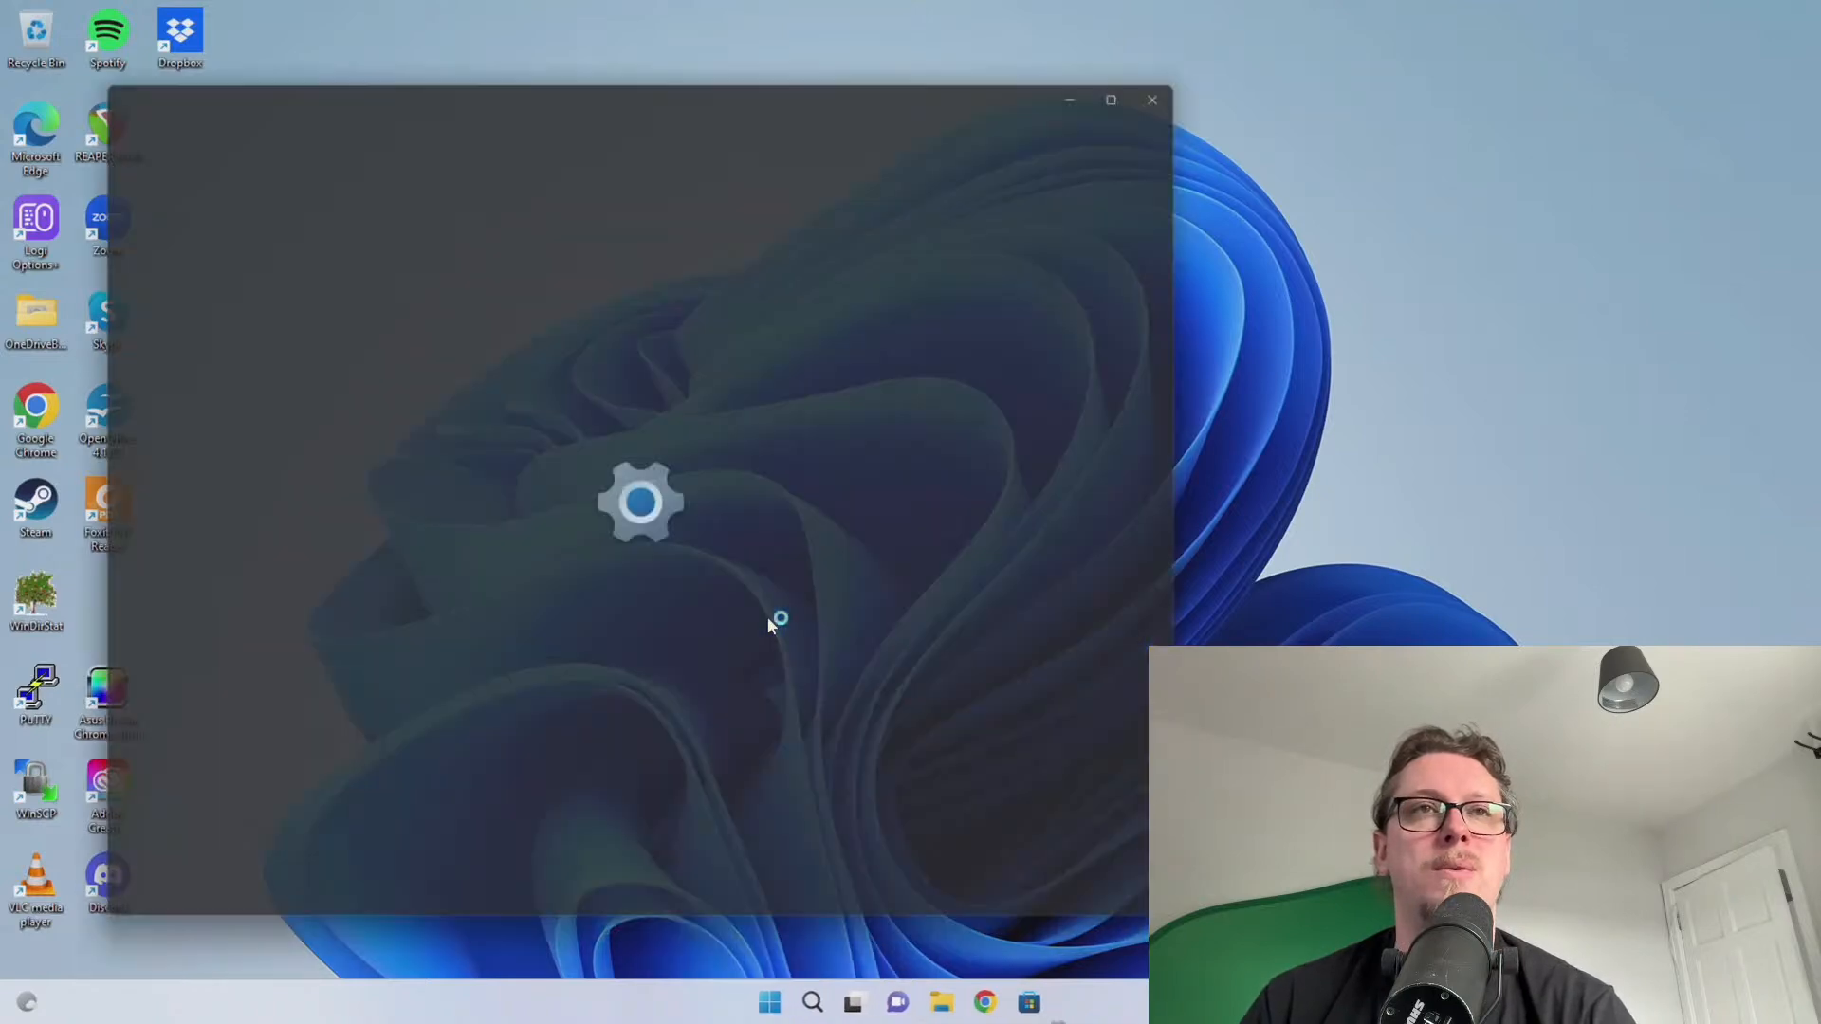
left_click(533, 311)
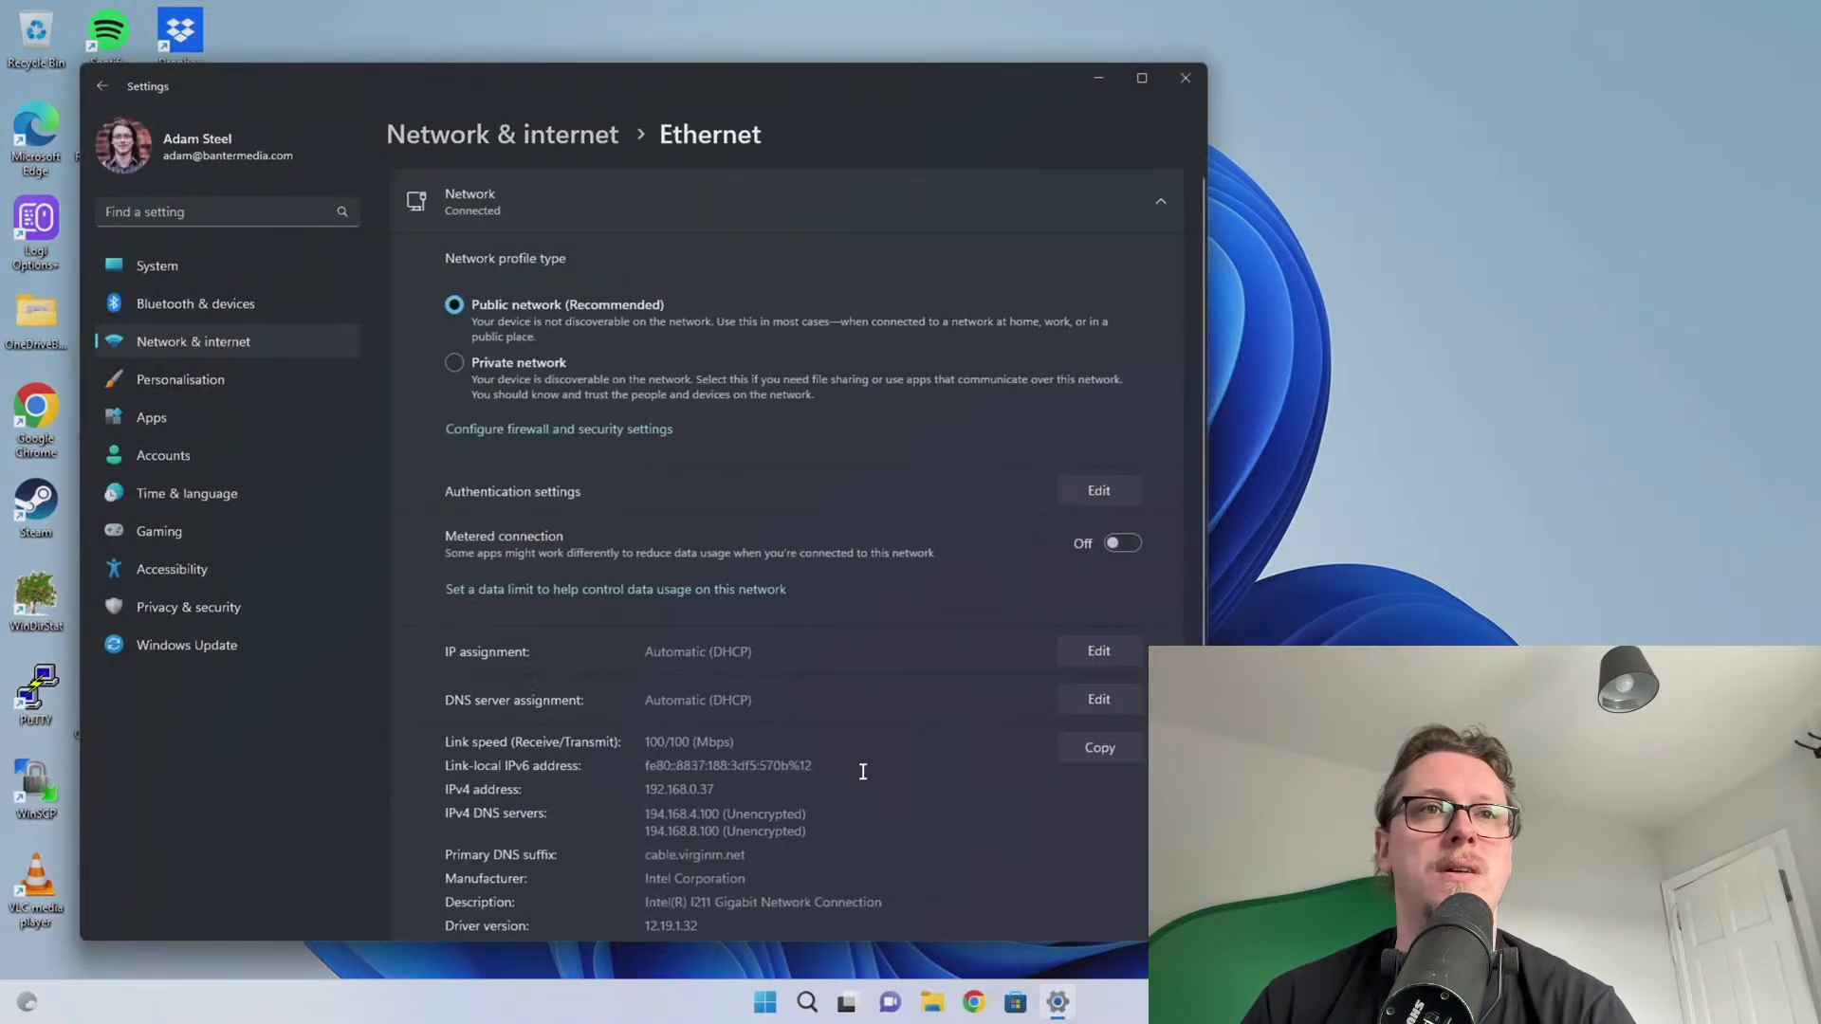
scroll(863, 771, "down", 2)
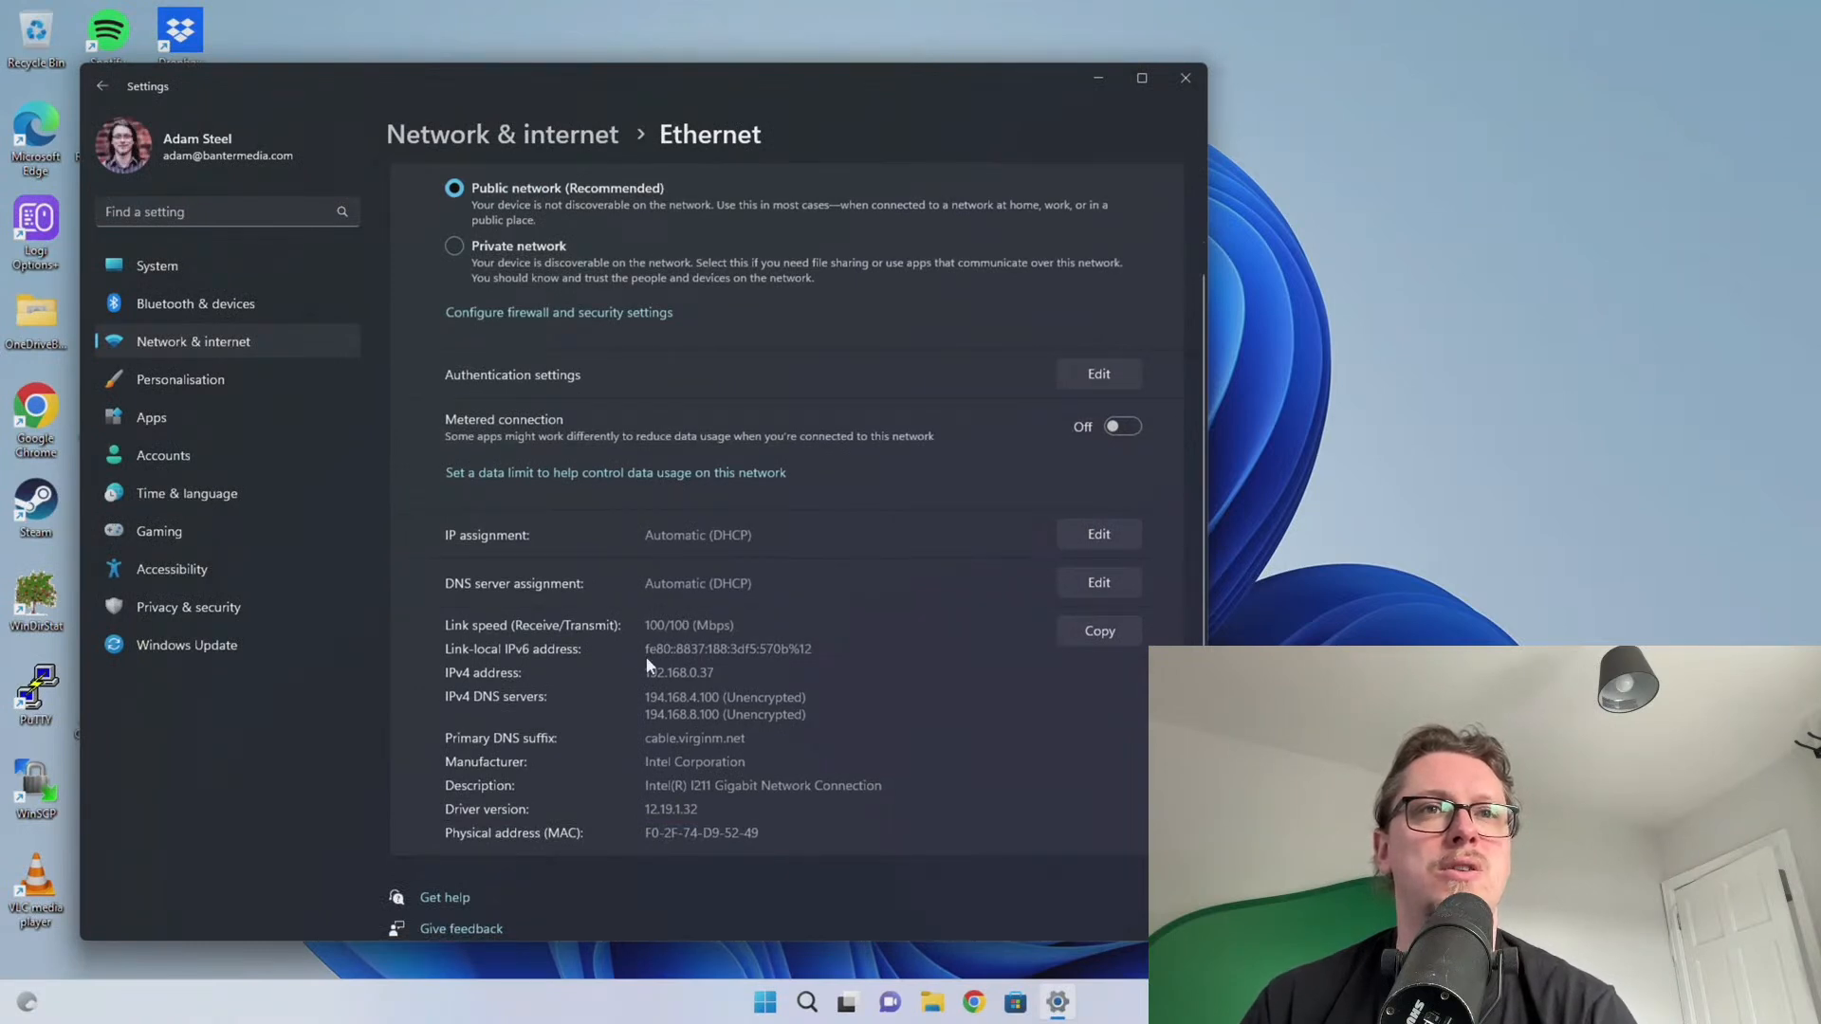
scroll(646, 656, "up", 2)
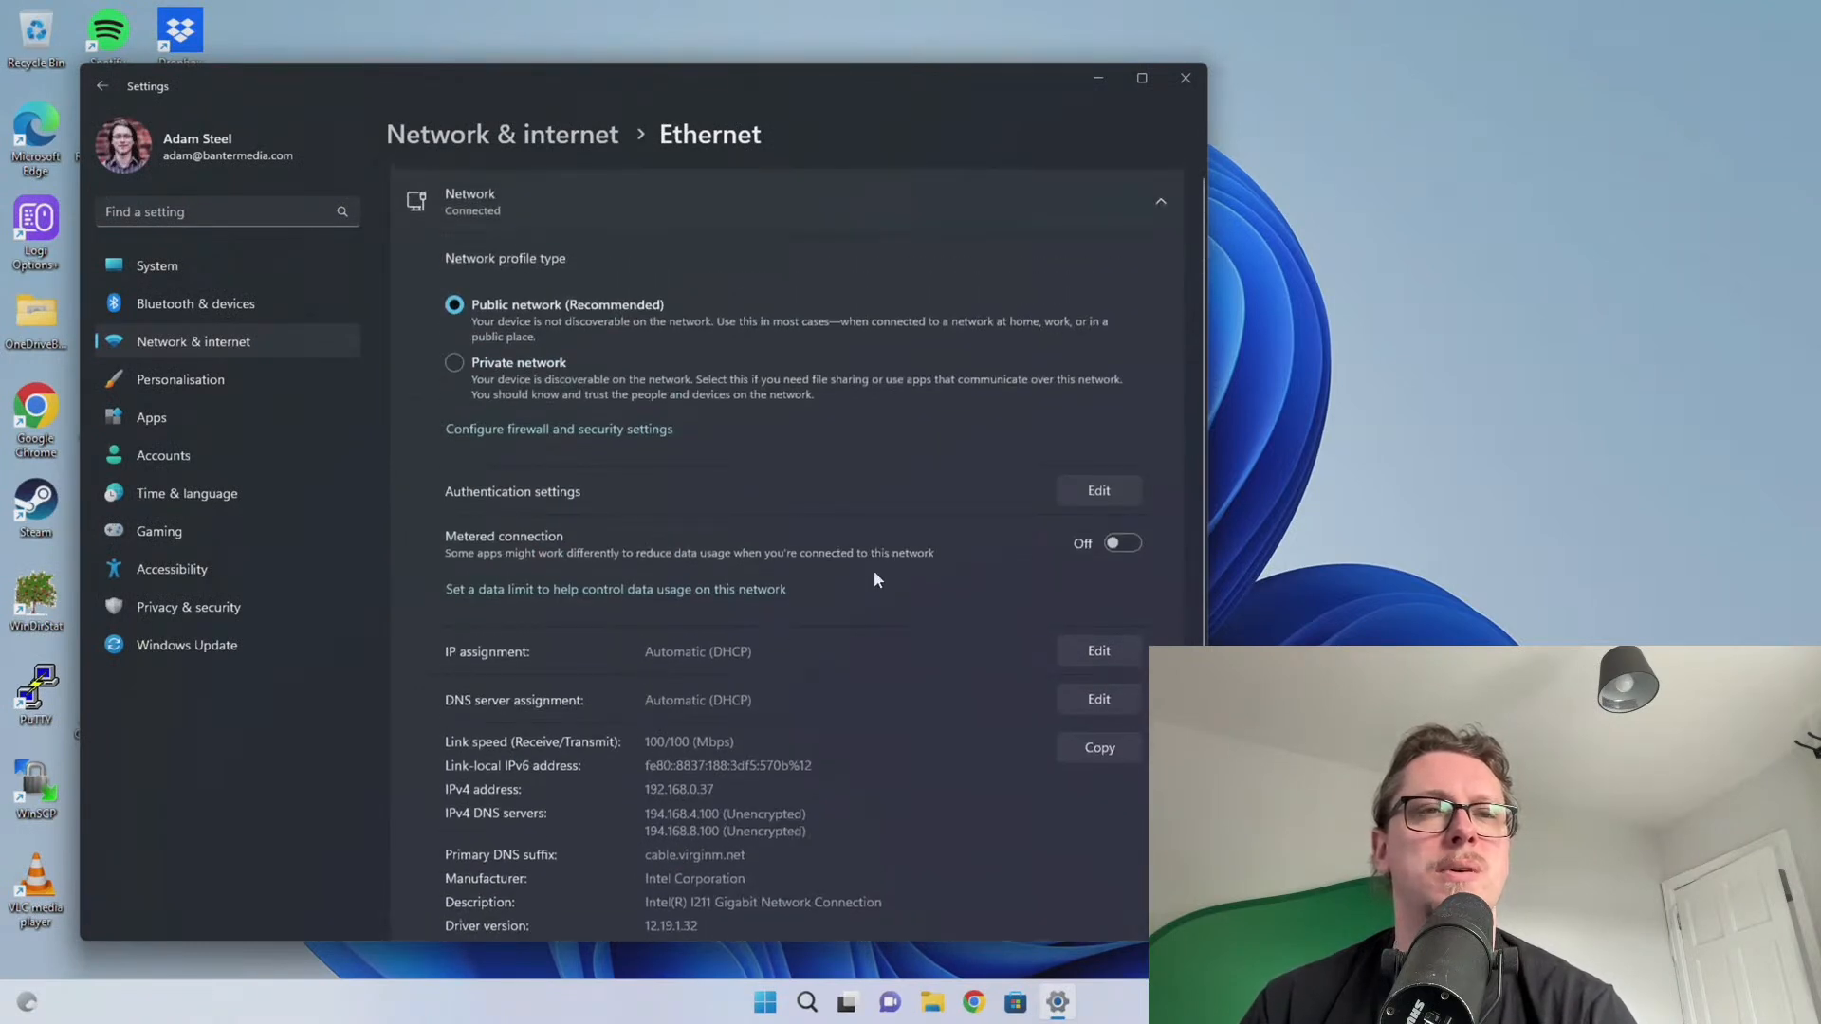
left_click(1185, 78)
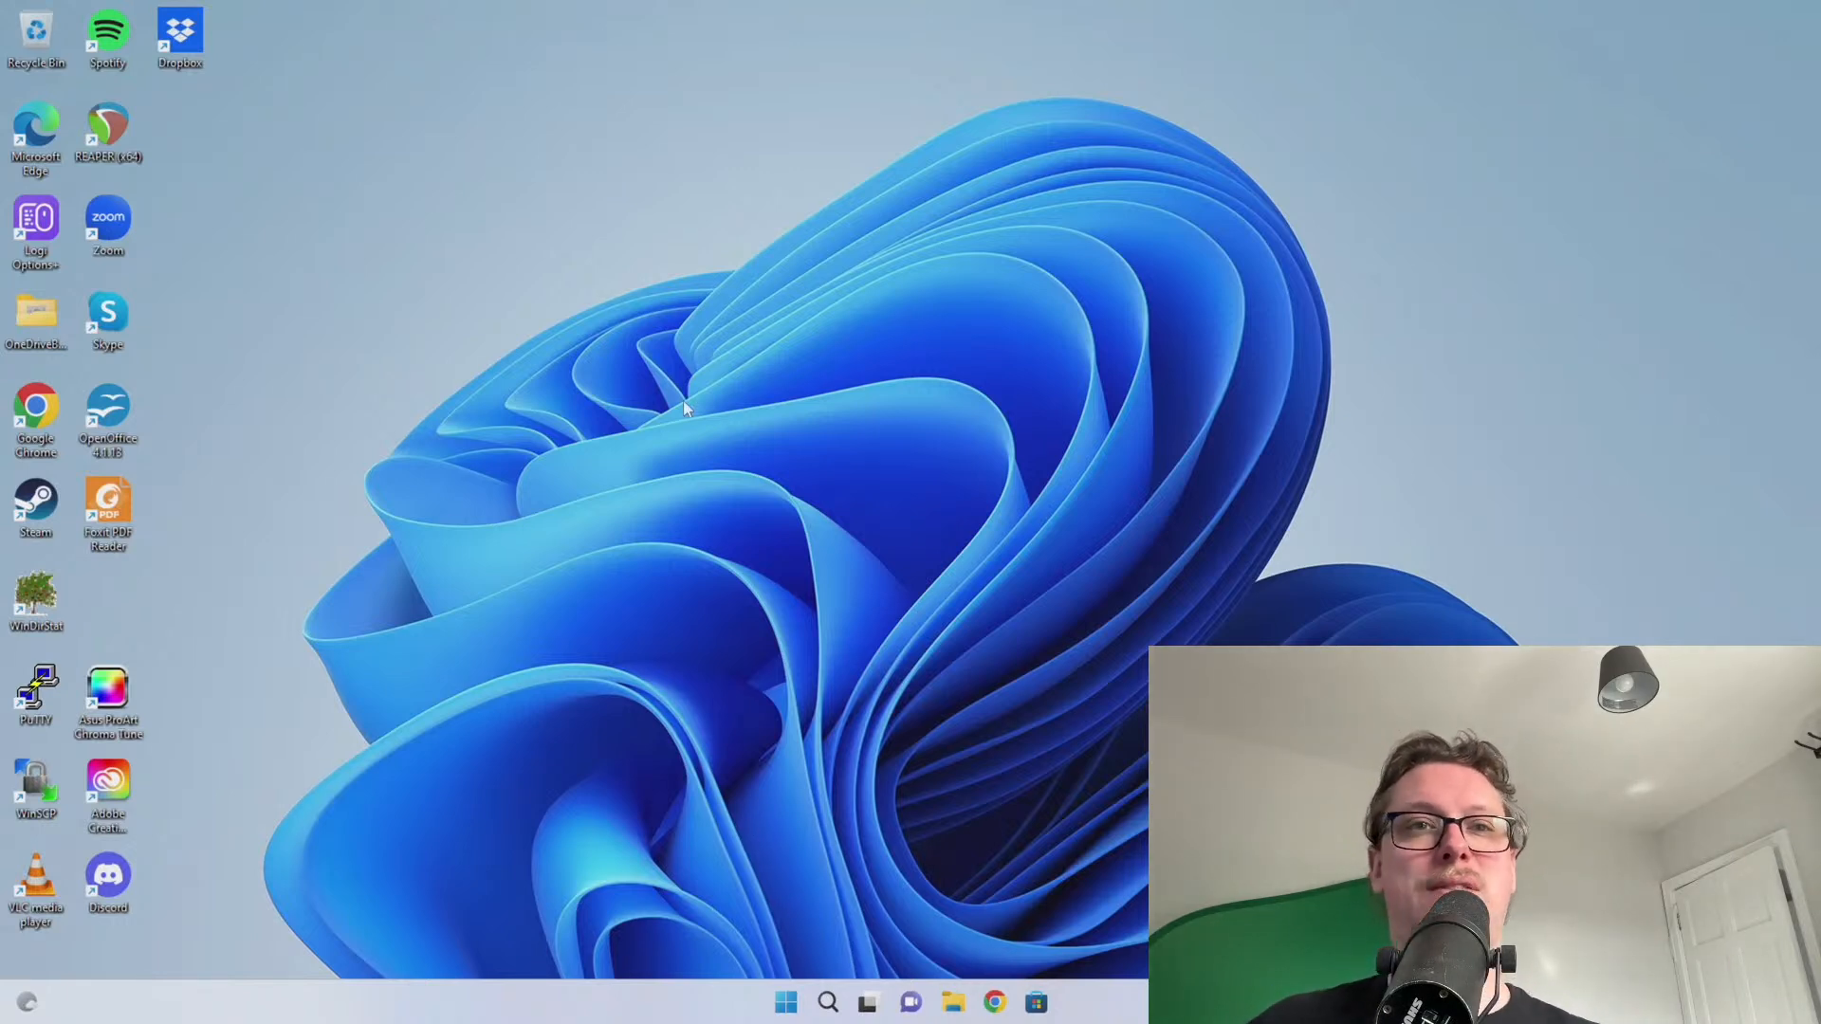
Recheck the Ethernet link speed in Settings and close it again
right_click(787, 1001)
left_click(784, 630)
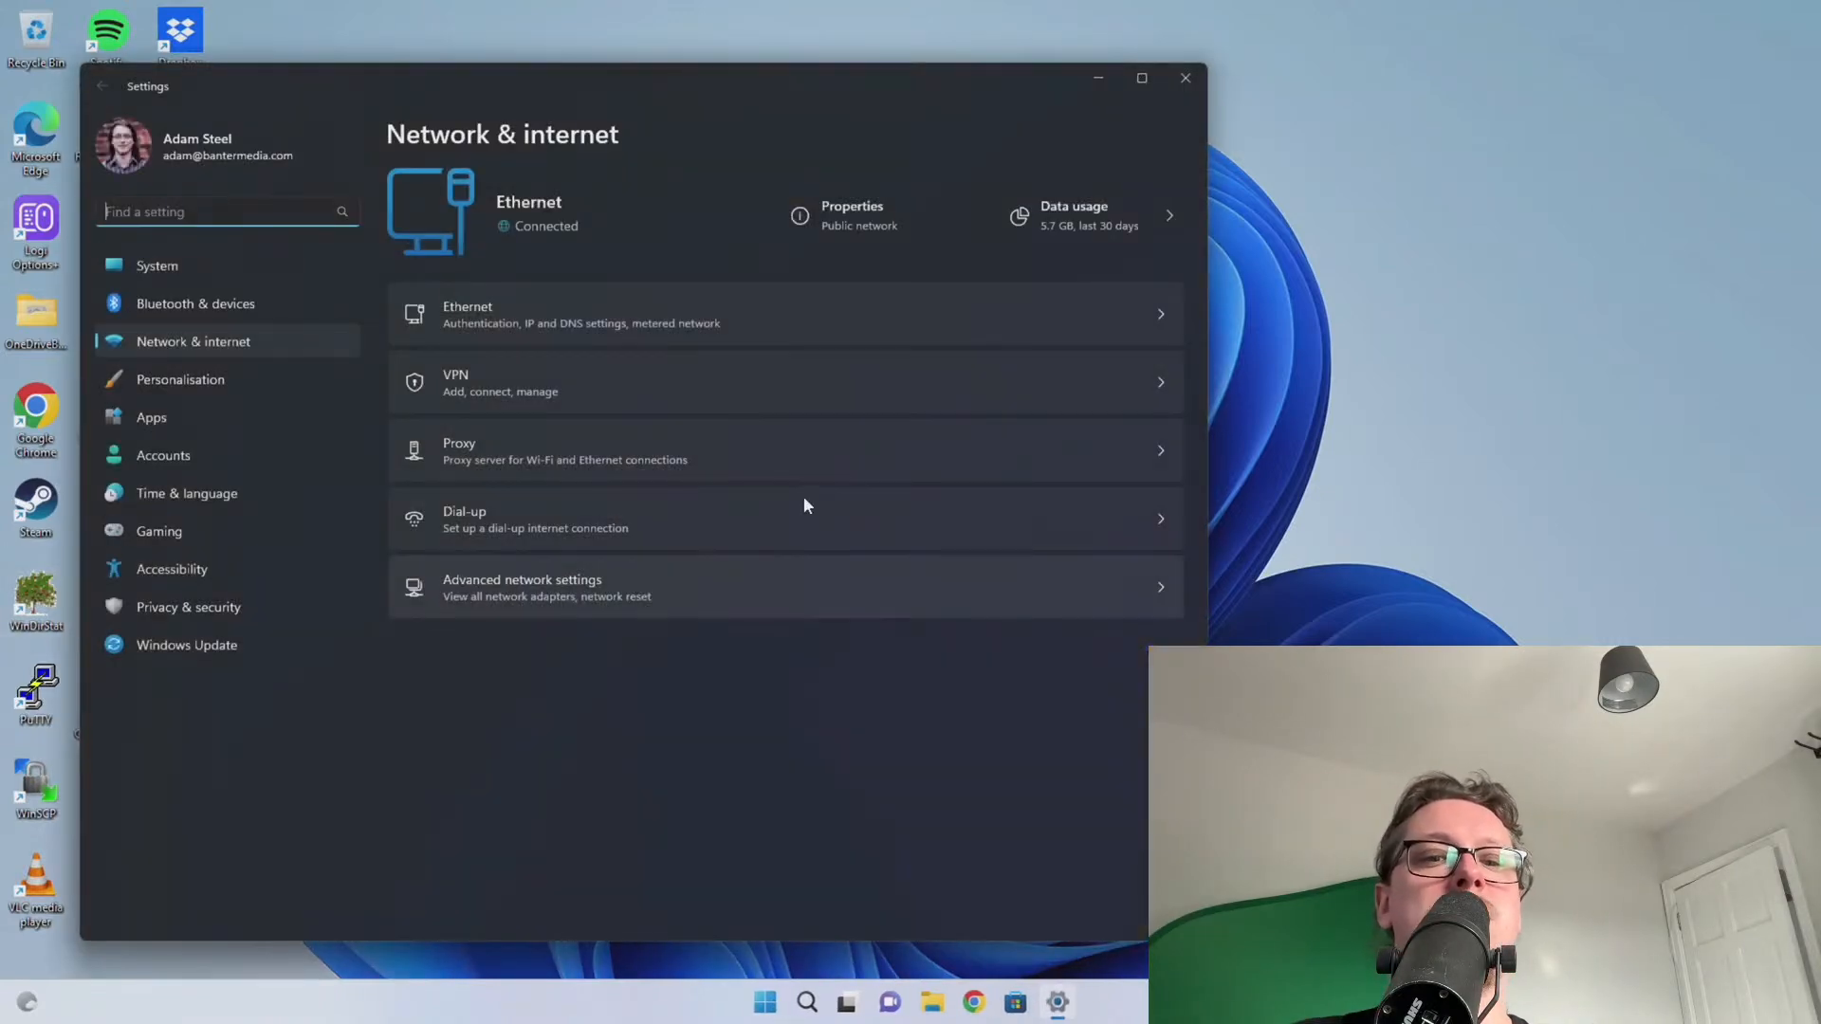
left_click(525, 323)
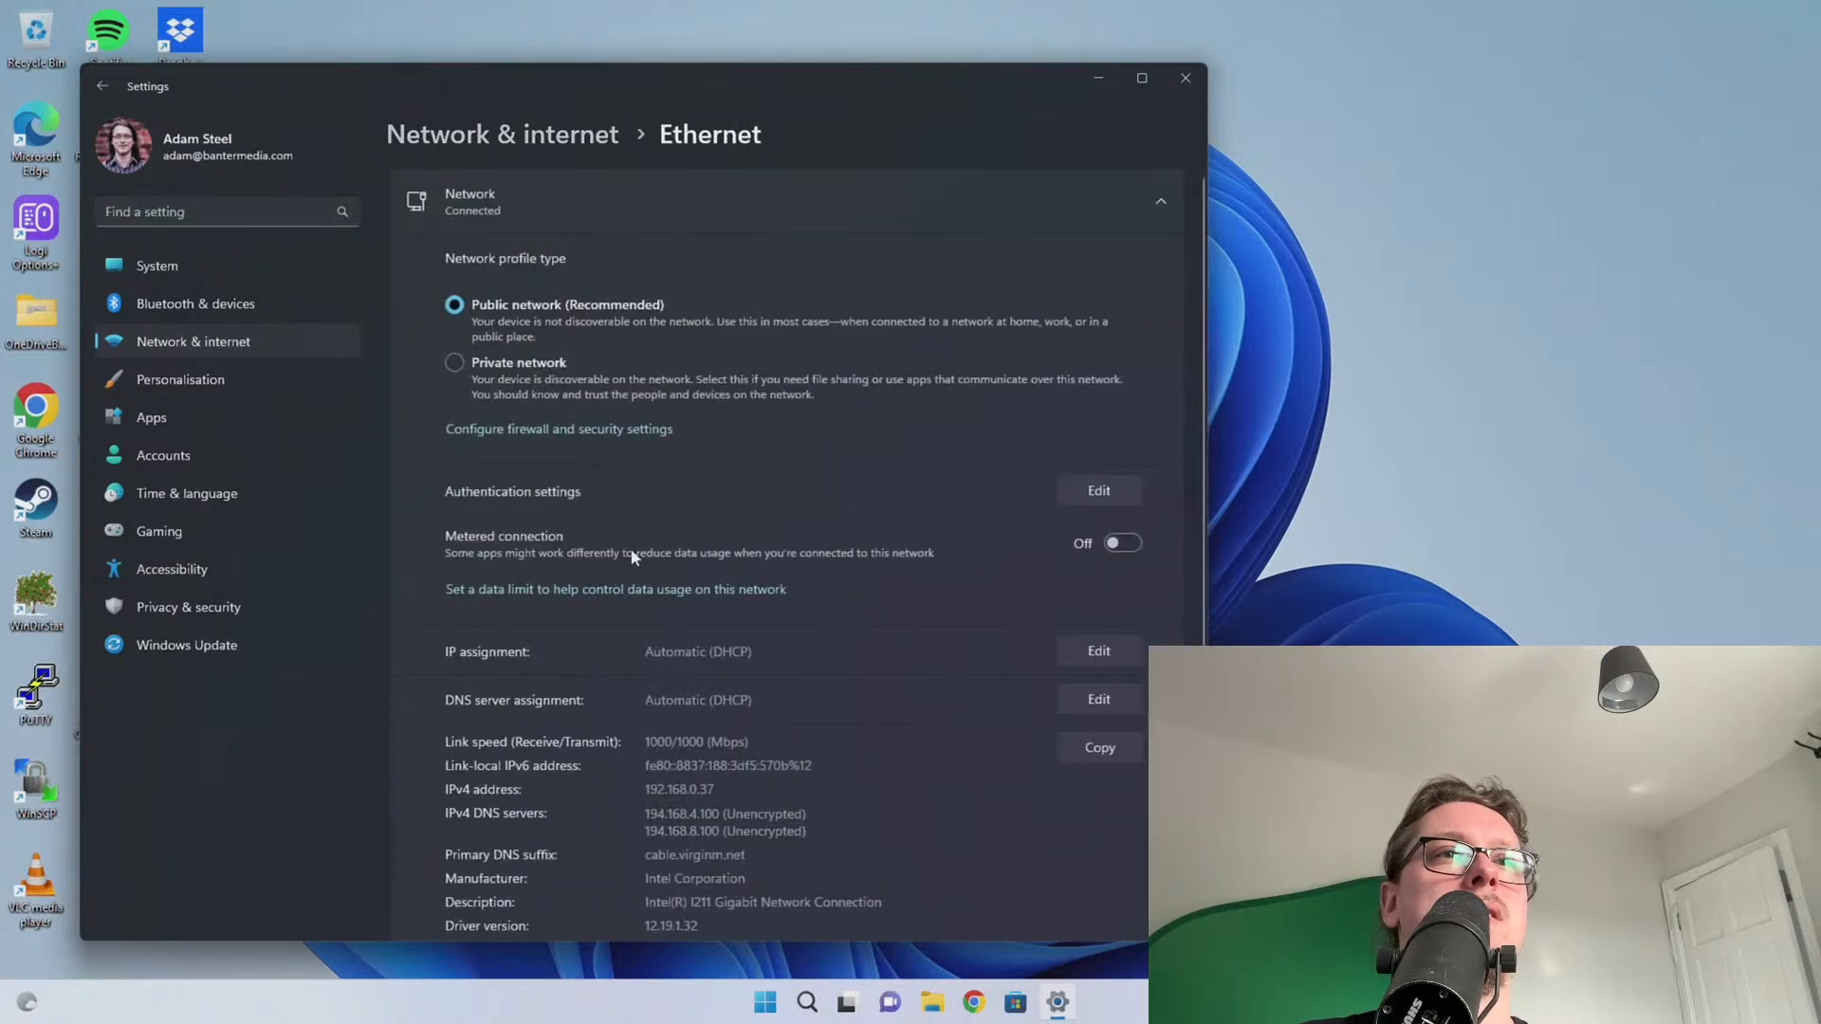
scroll(684, 739, "down", 2)
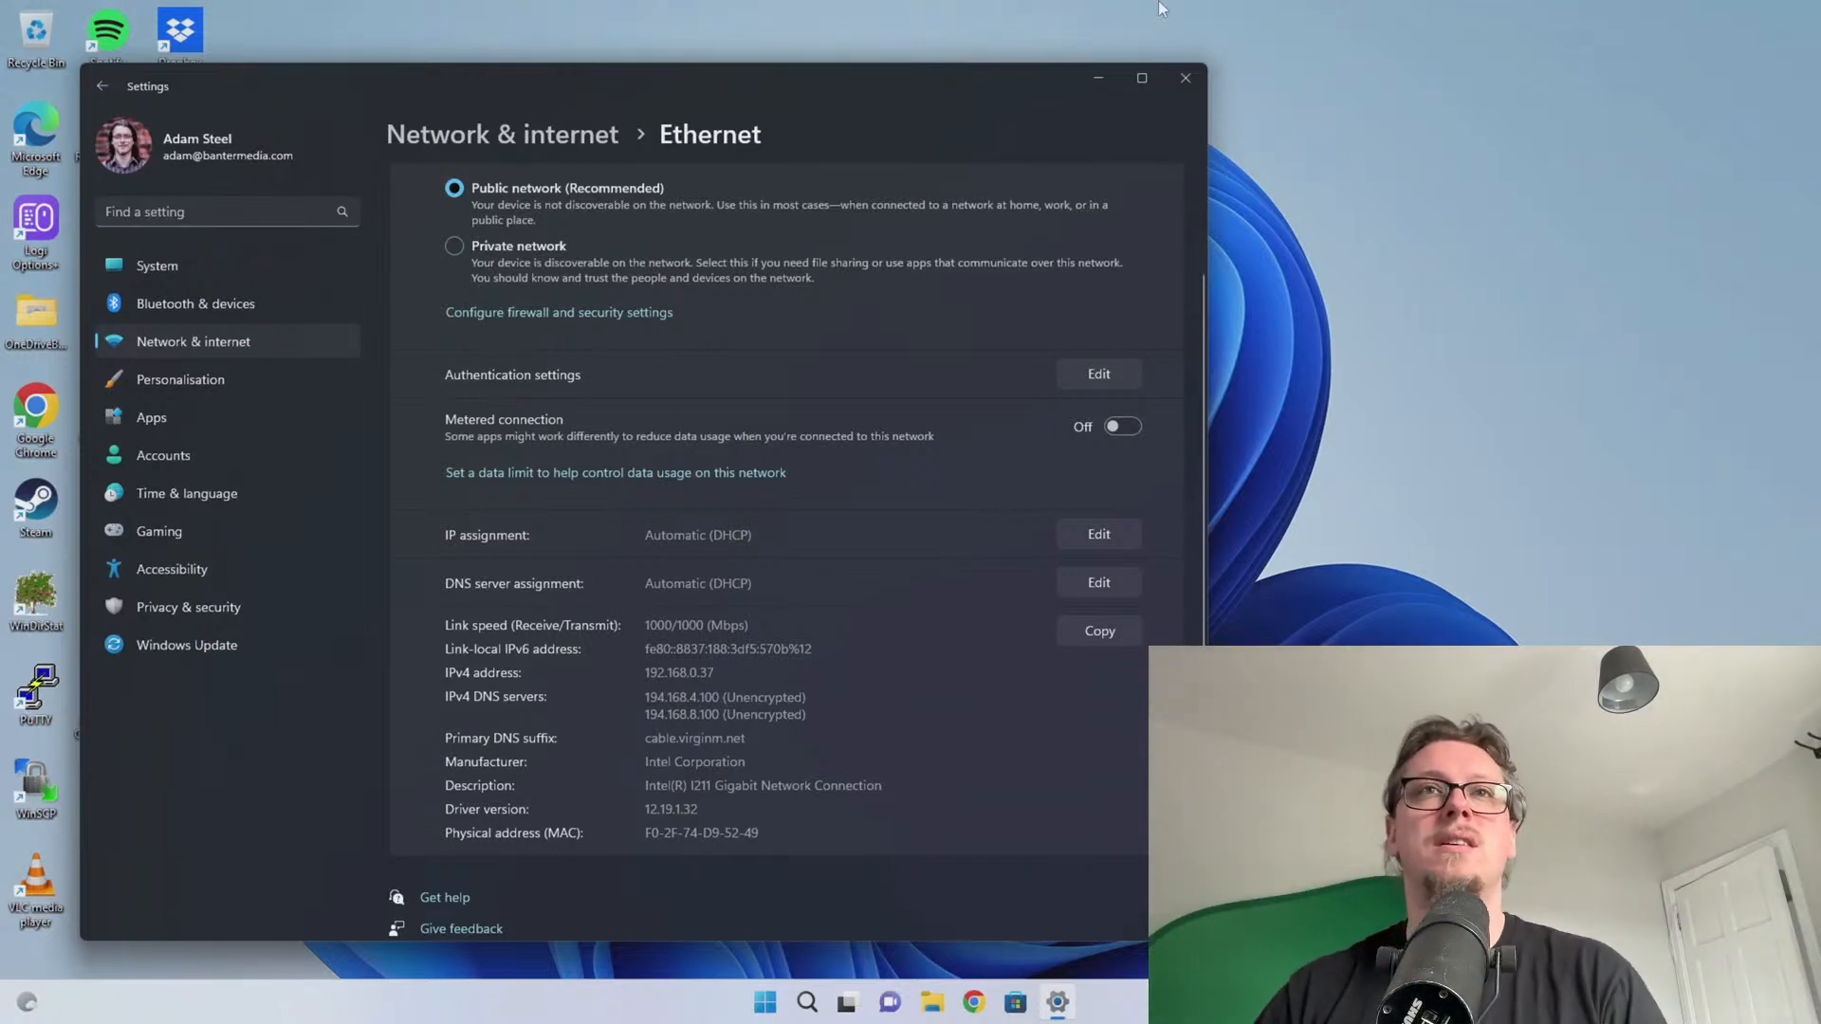
left_click(1186, 79)
right_click(786, 1002)
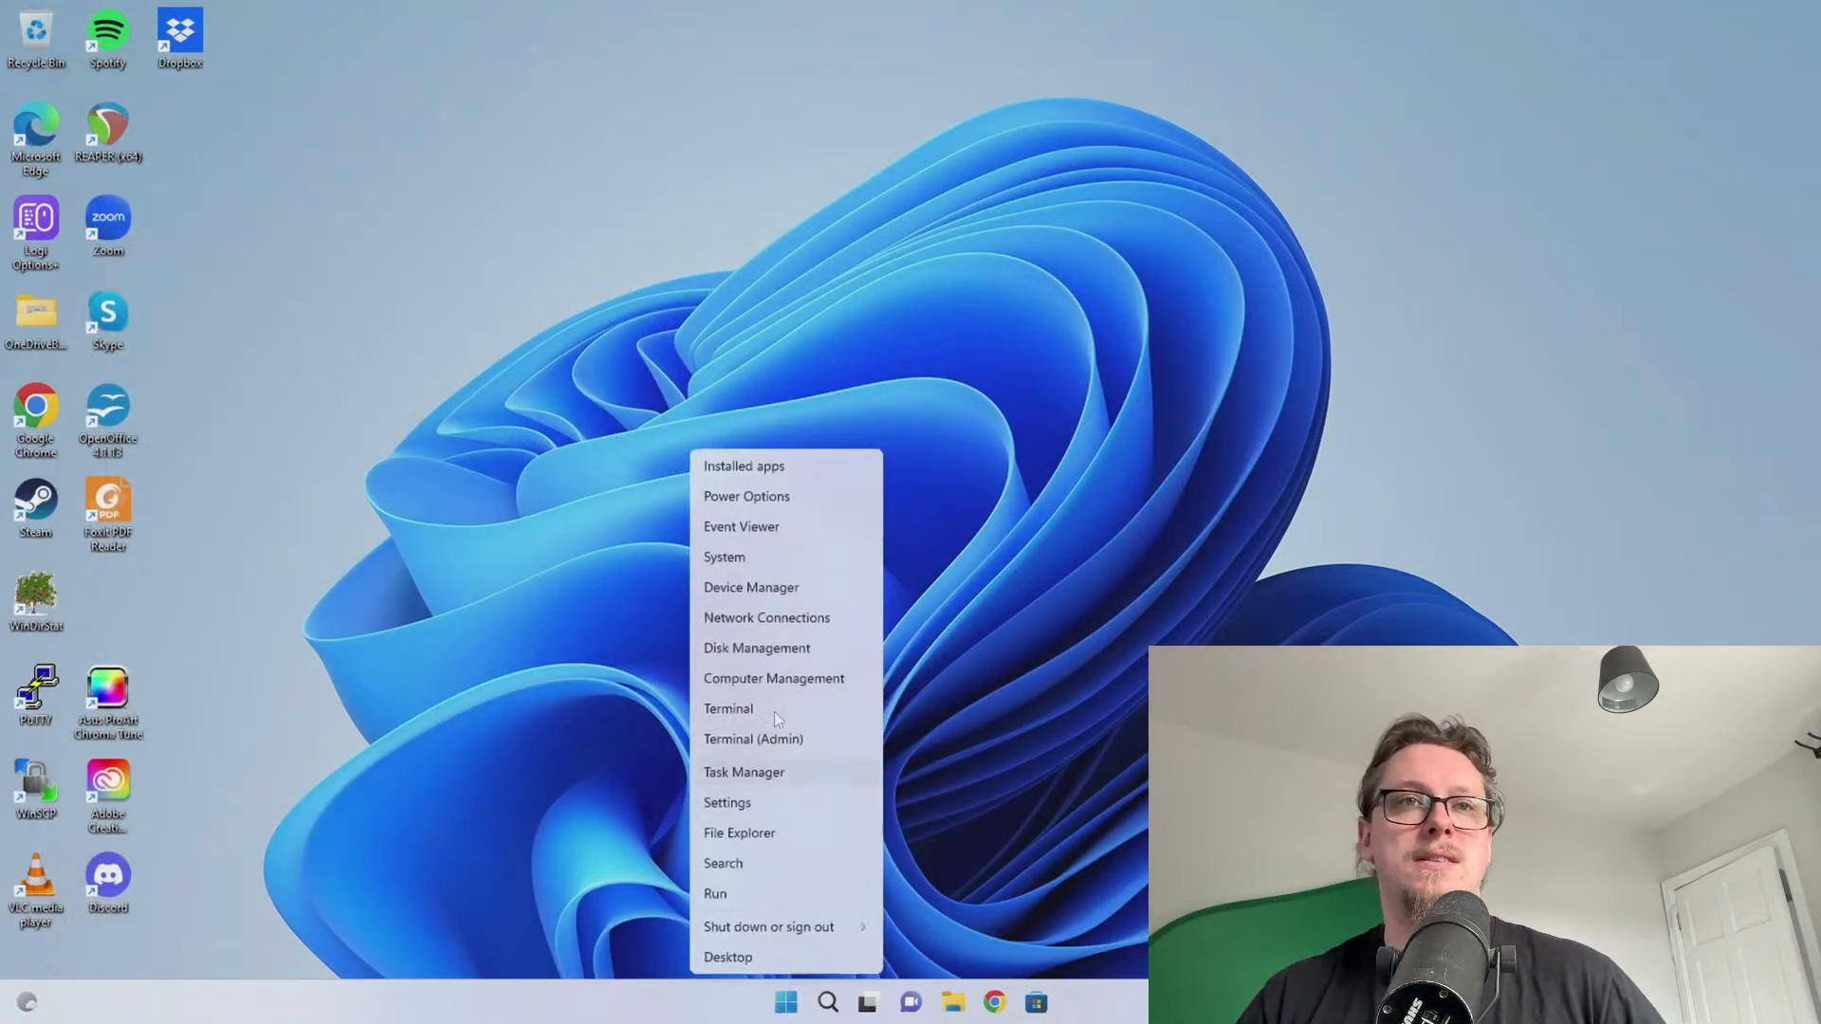
Select the Unknown USB Device (Port Reset Failed) under USB controllers and centre Device Manager
left_click(751, 587)
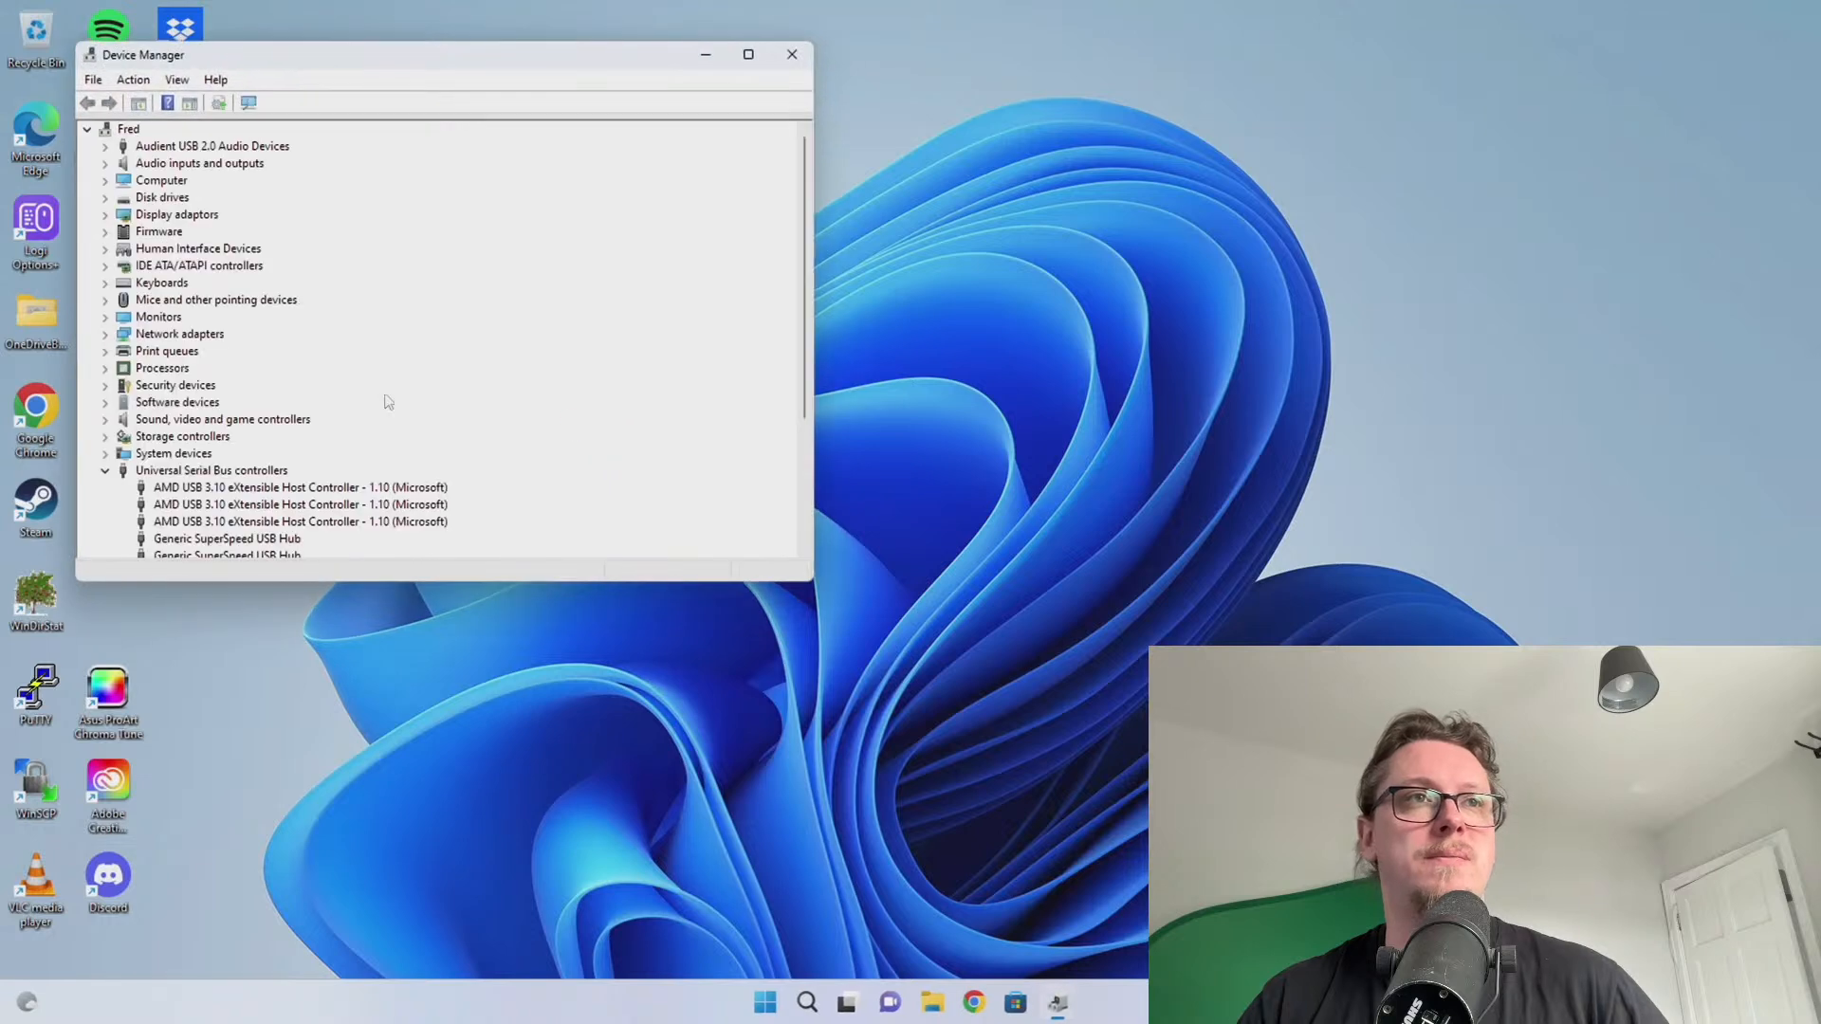
scroll(388, 402, "down", 3)
left_click(323, 419)
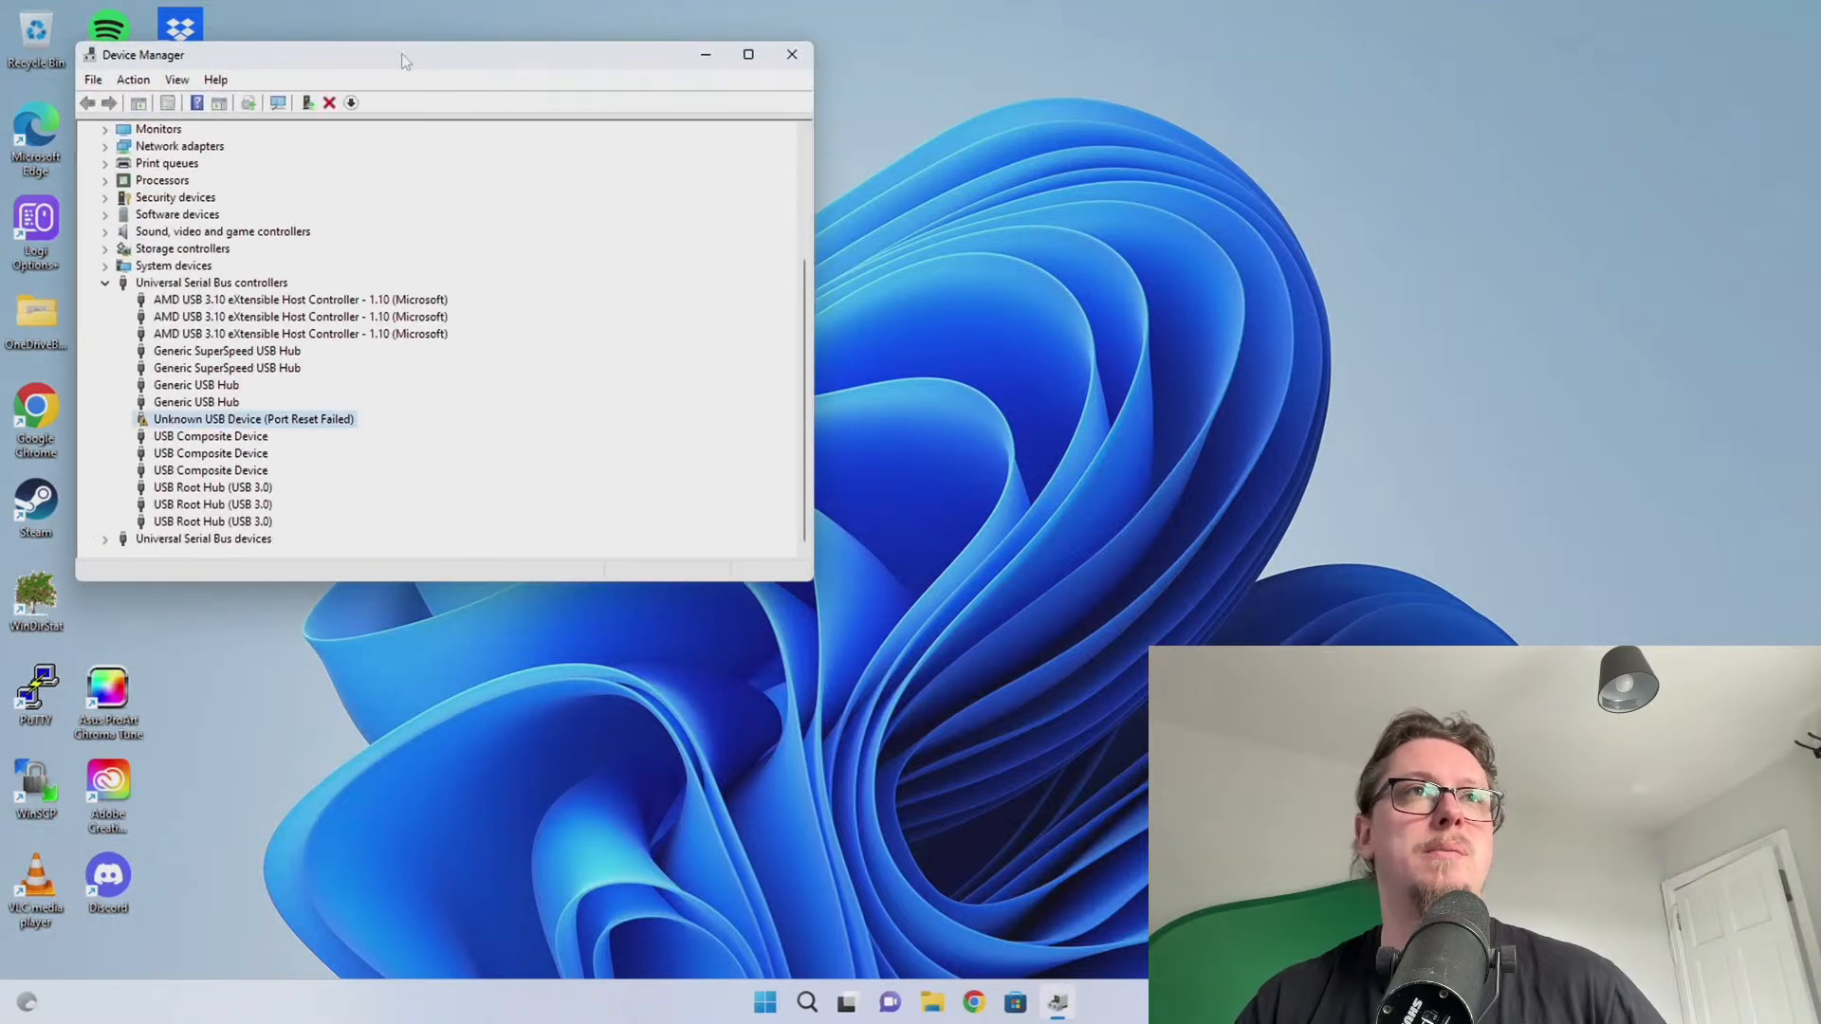
left_click_drag(406, 62, 790, 99)
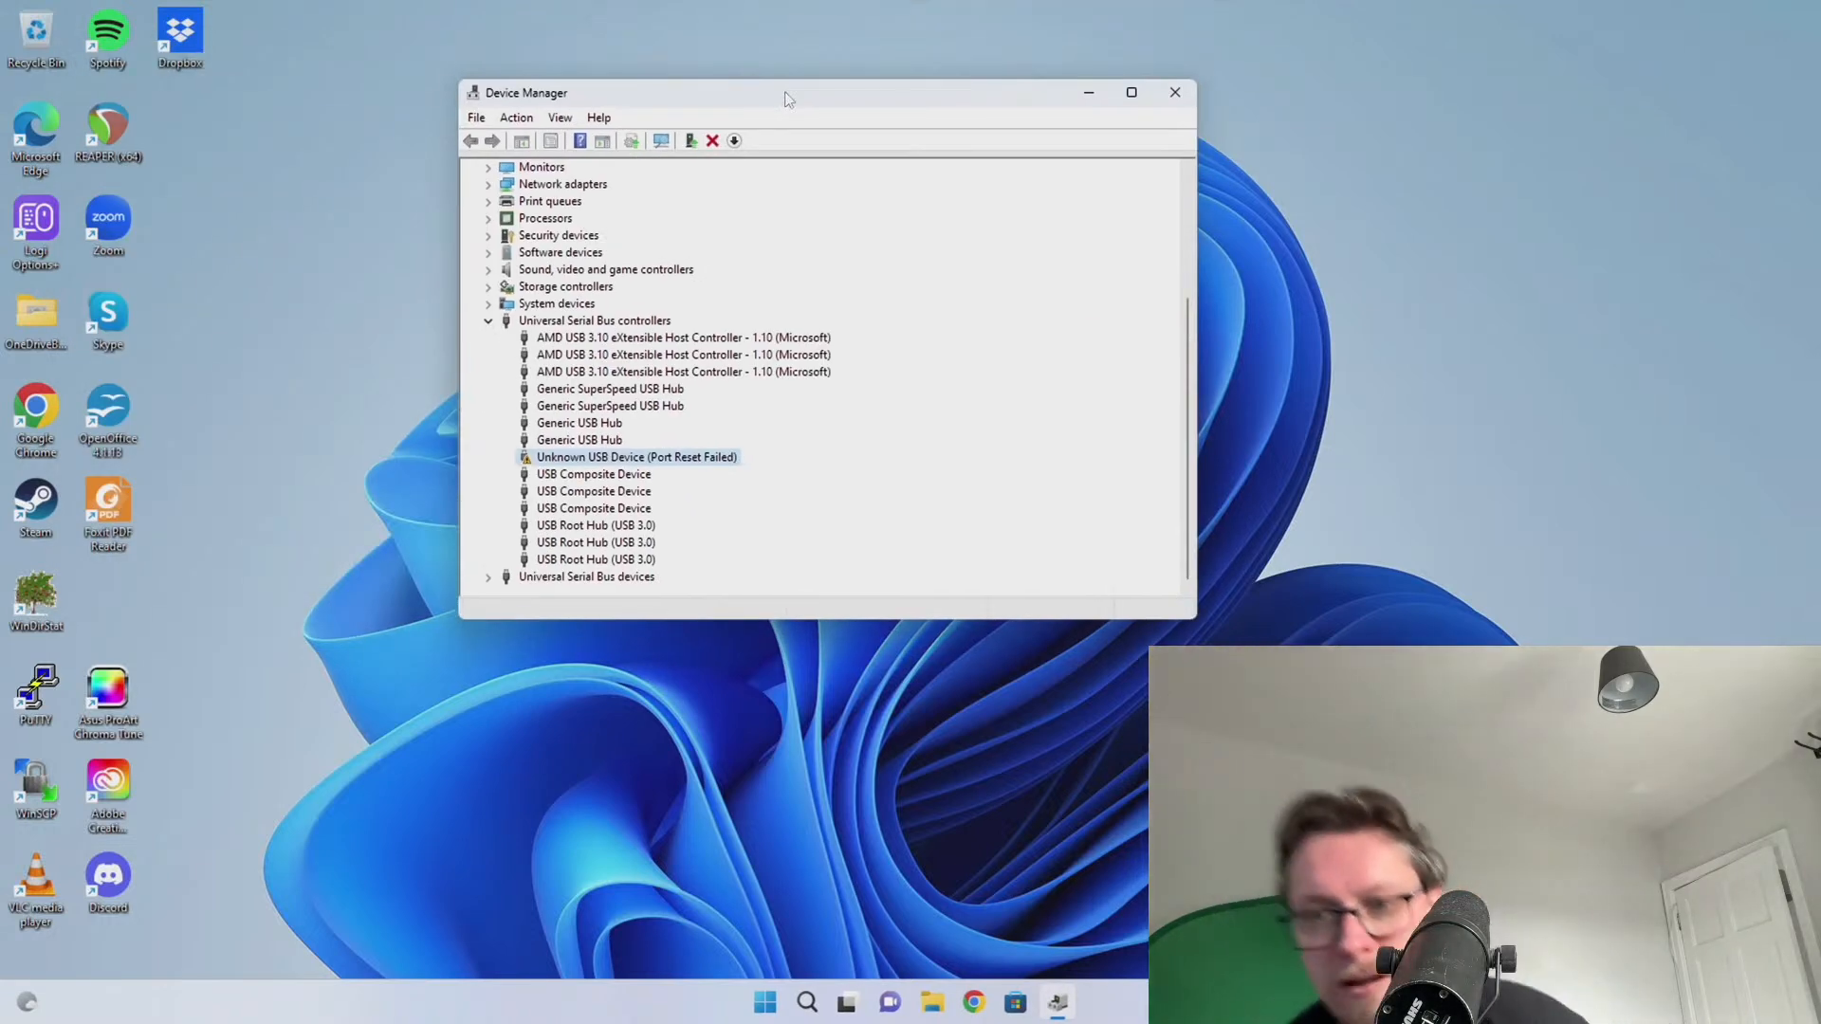
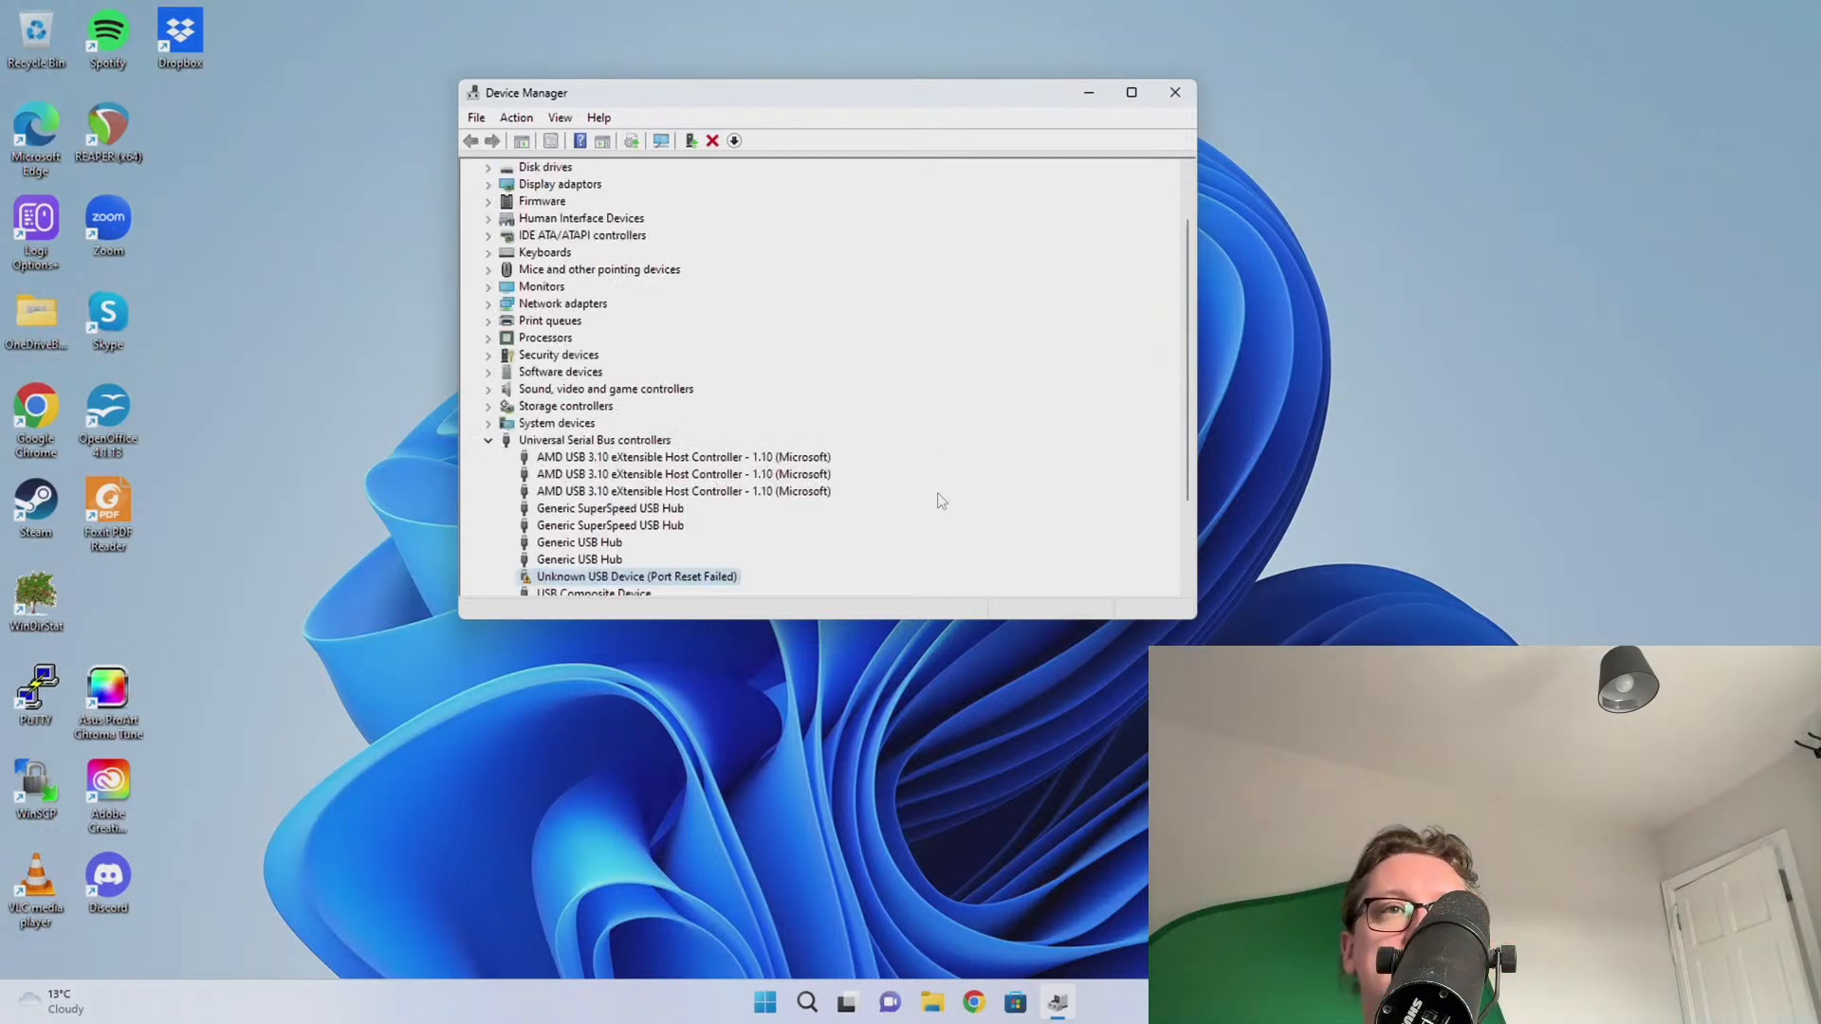
Disable the Unknown USB Device (Port Reset Failed) in Device Manager
scroll(935, 500, "down", 3)
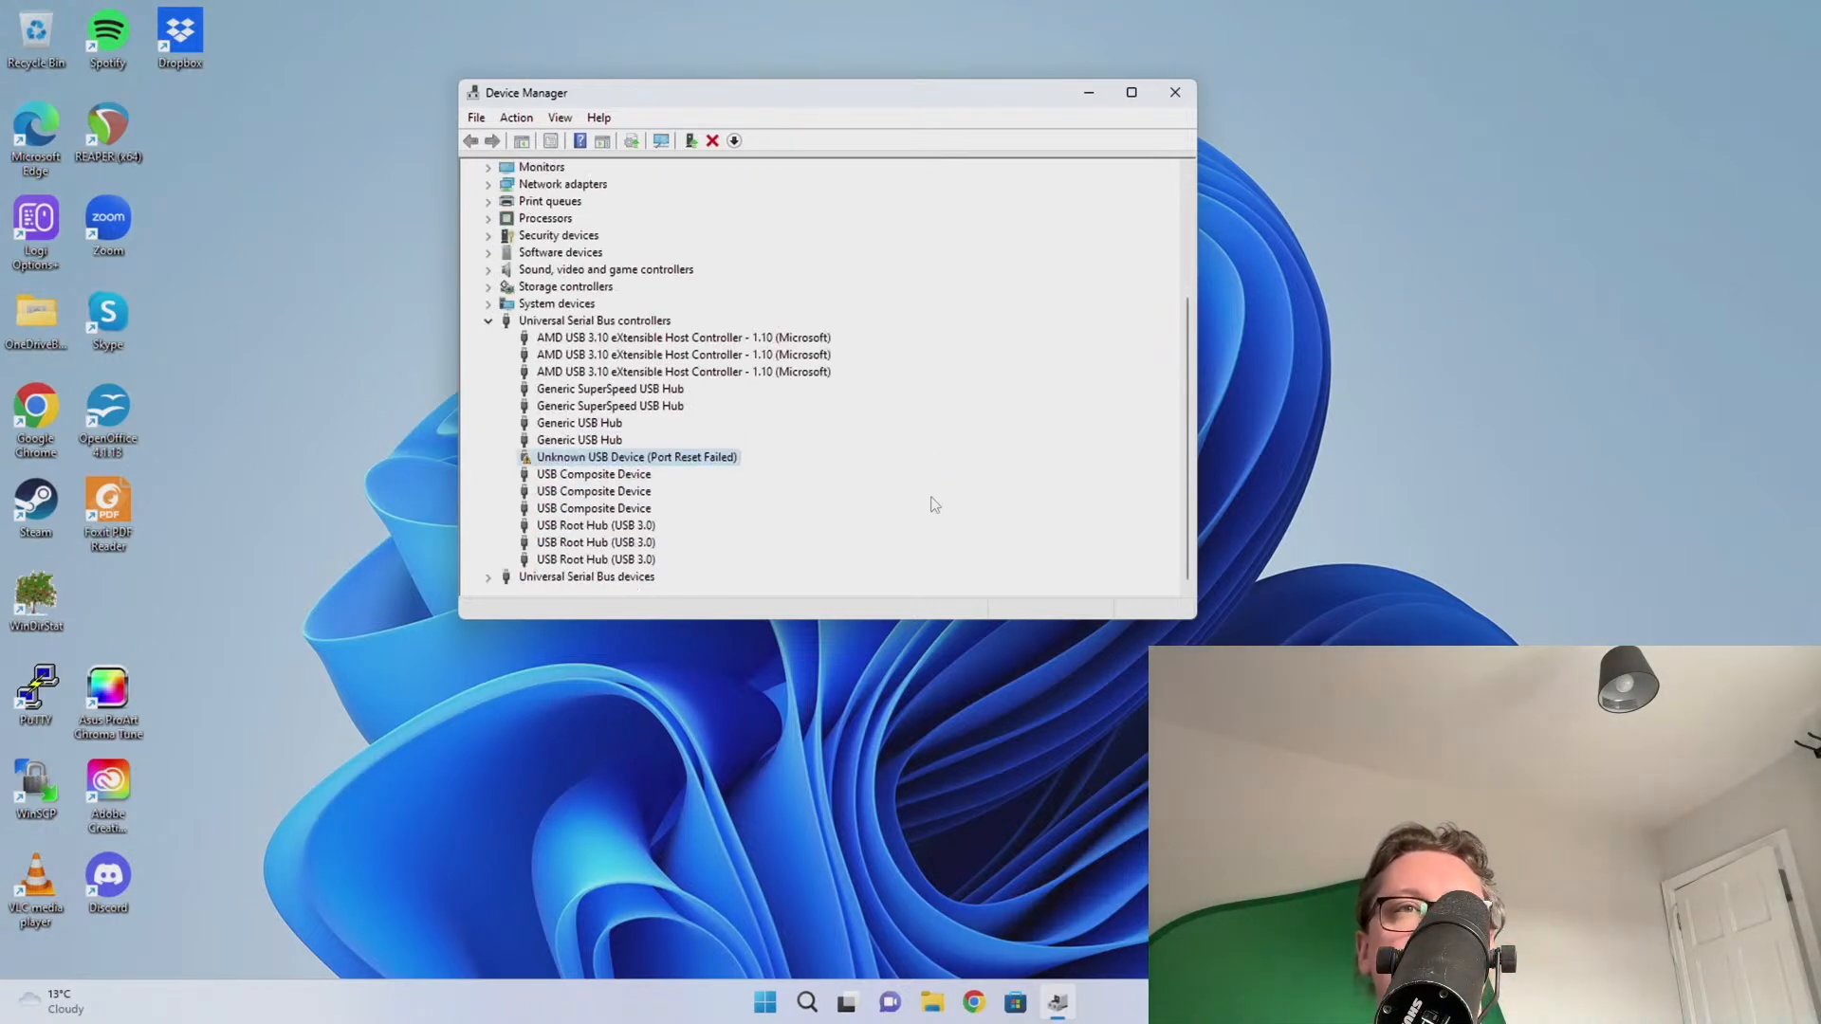
right_click(692, 459)
left_click(711, 497)
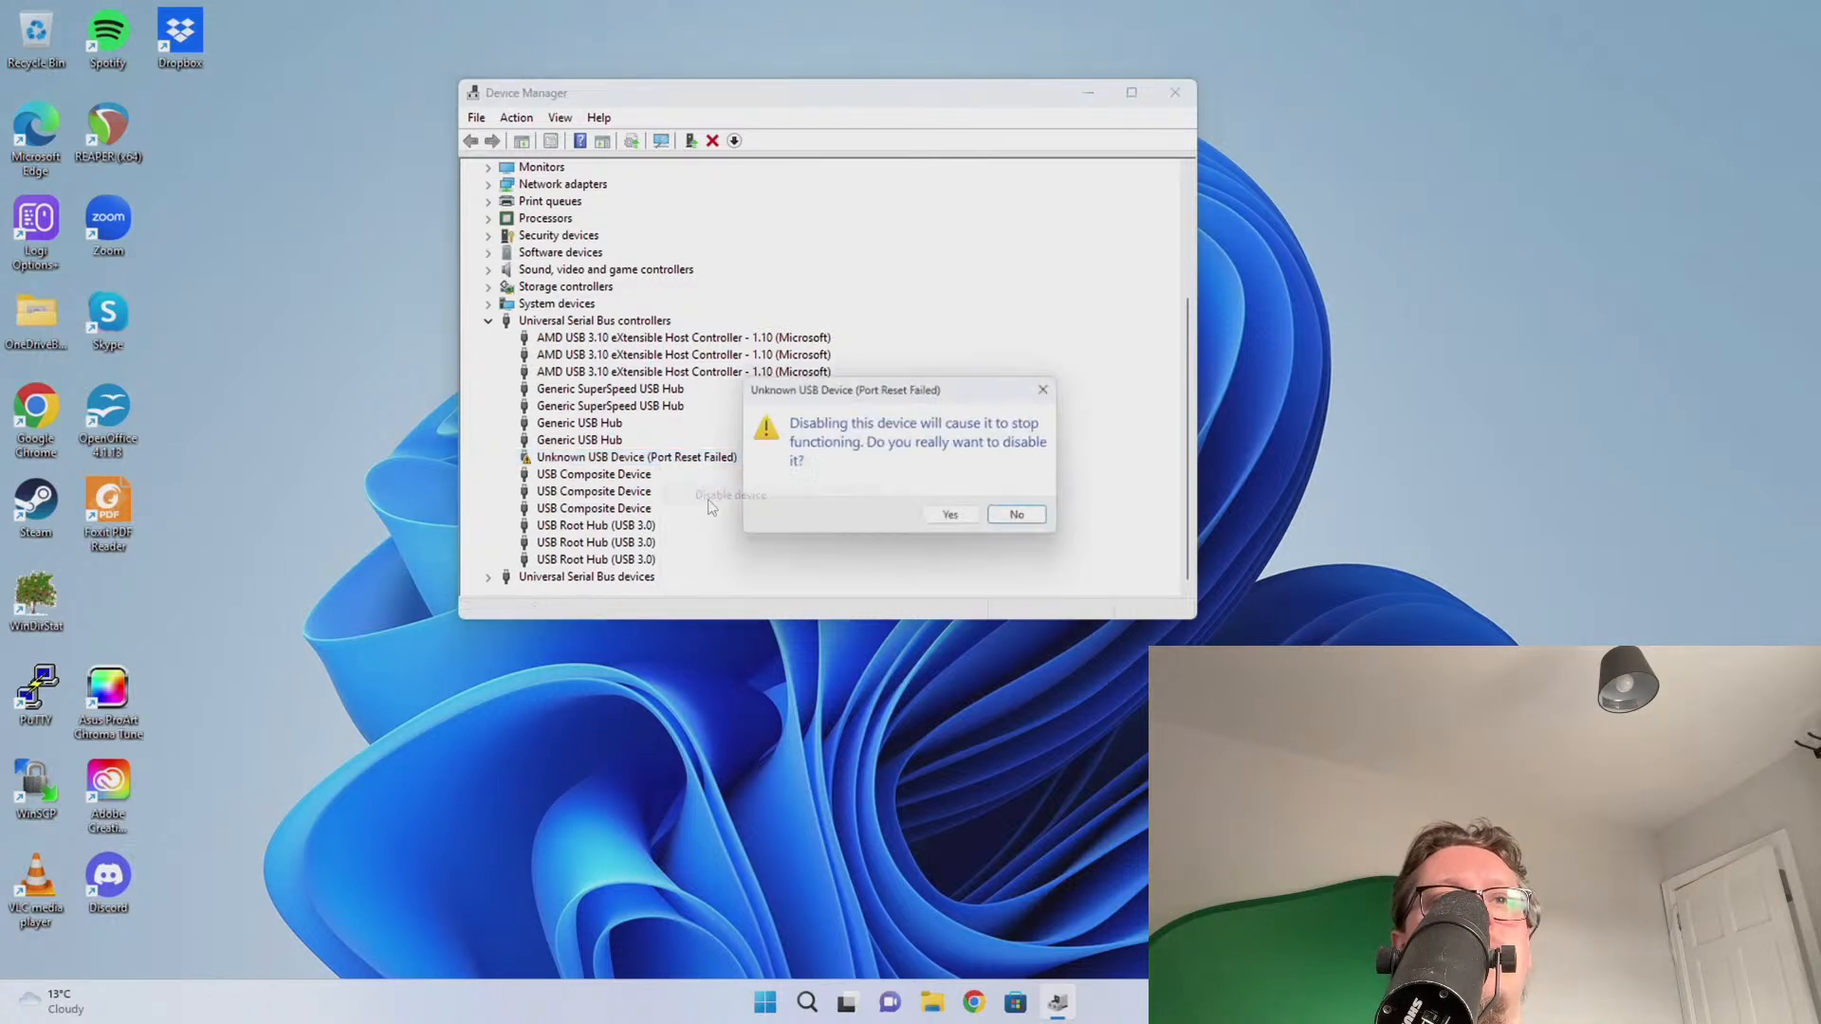
left_click(952, 514)
Re-enable the Unknown USB Device, then close Device Manager
right_click(641, 533)
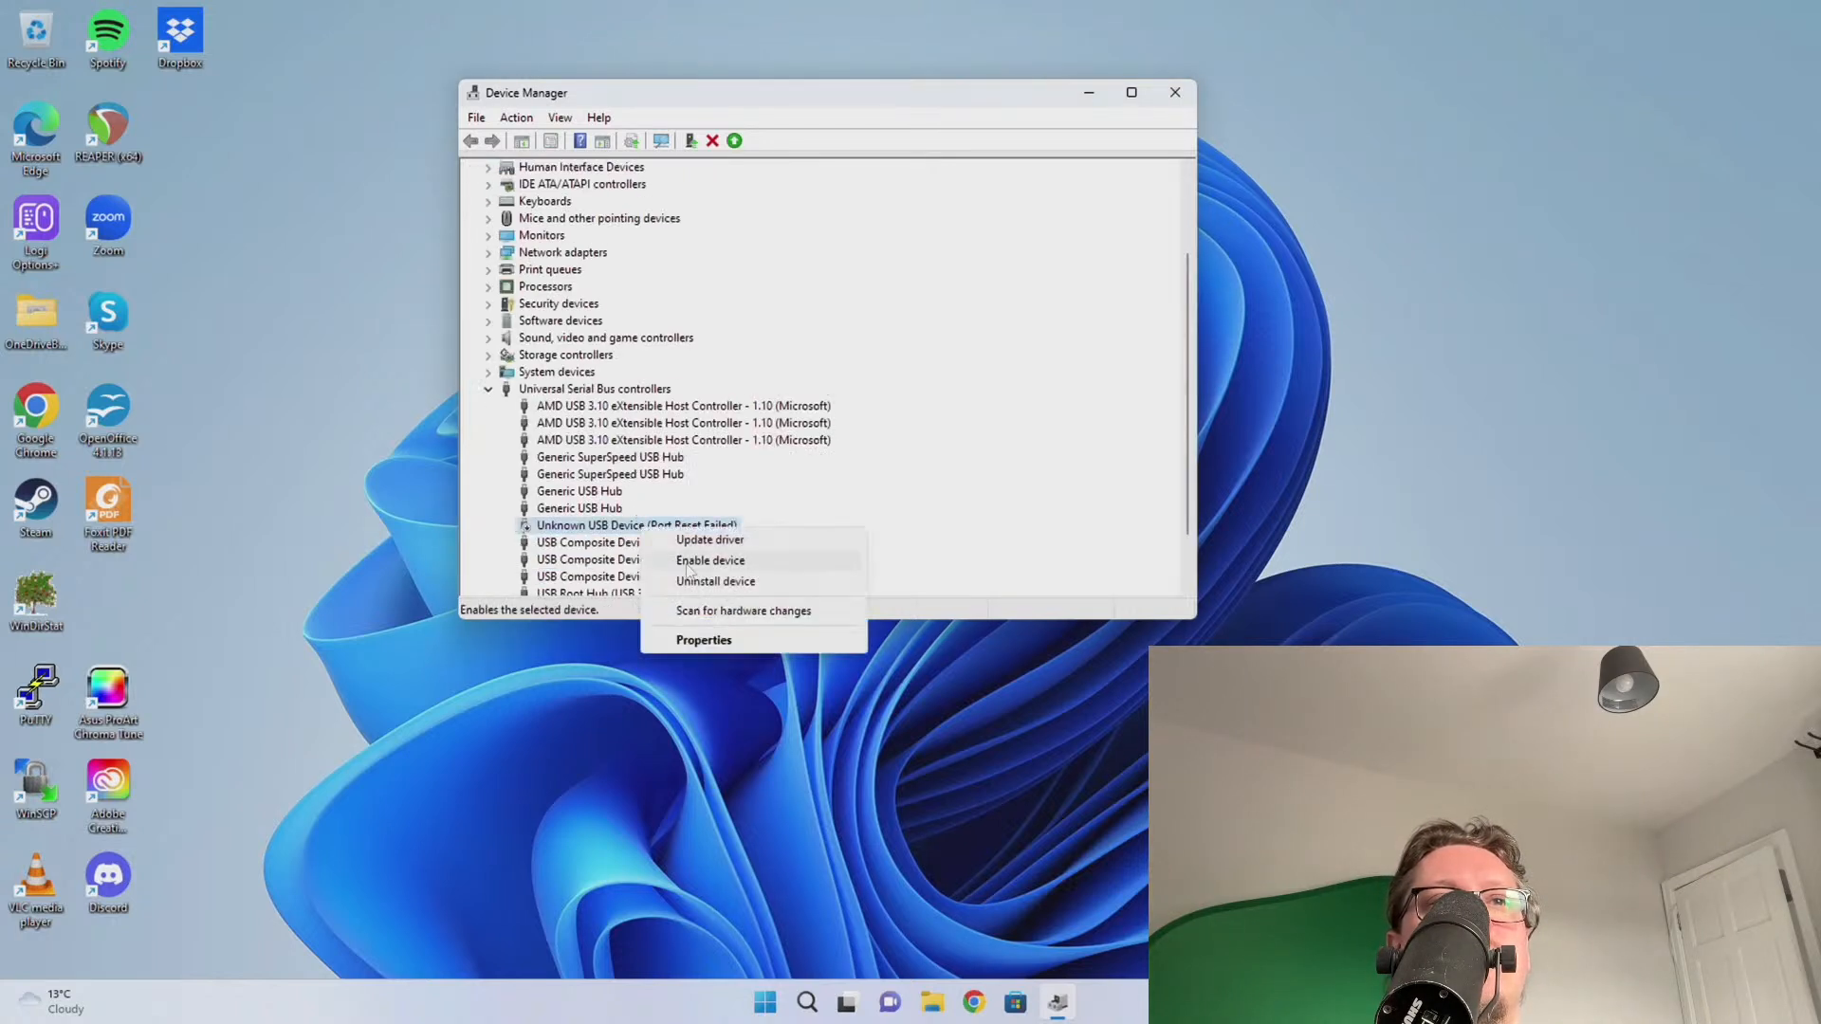
left_click(702, 562)
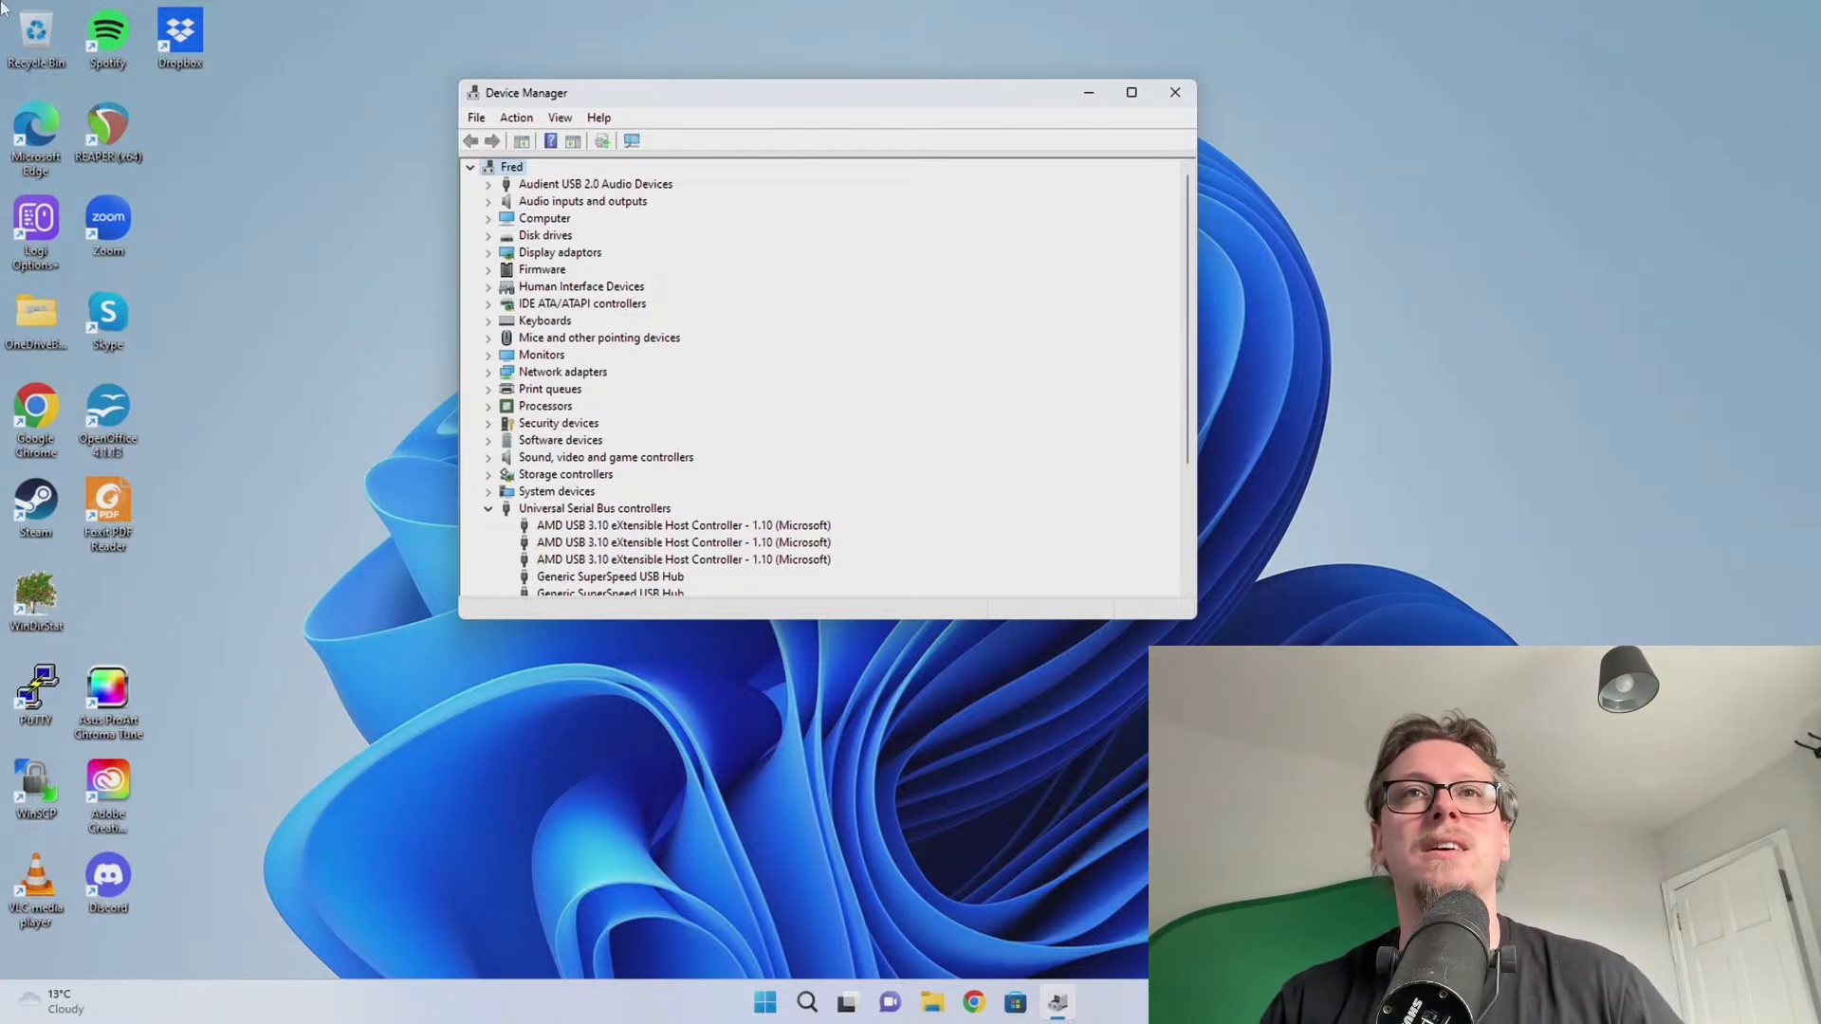
scroll(867, 413, "down", 3)
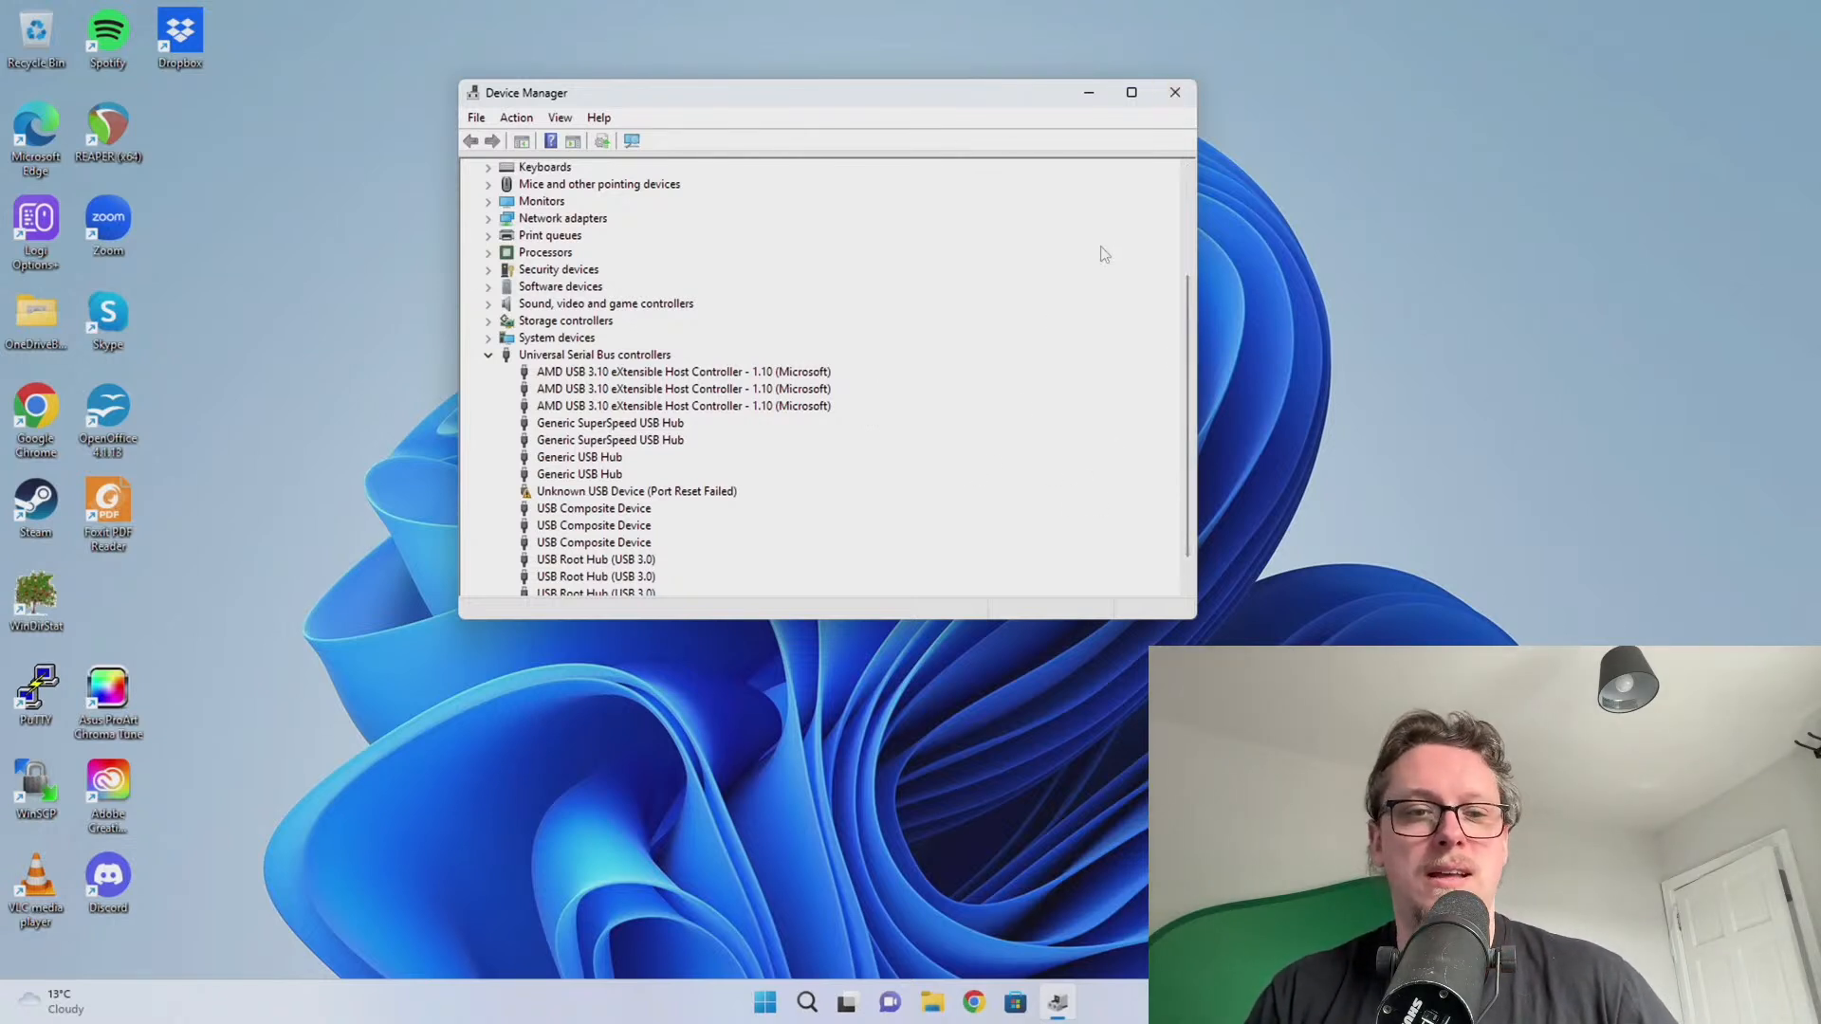
scroll(1103, 254, "down", 1)
left_click(1176, 94)
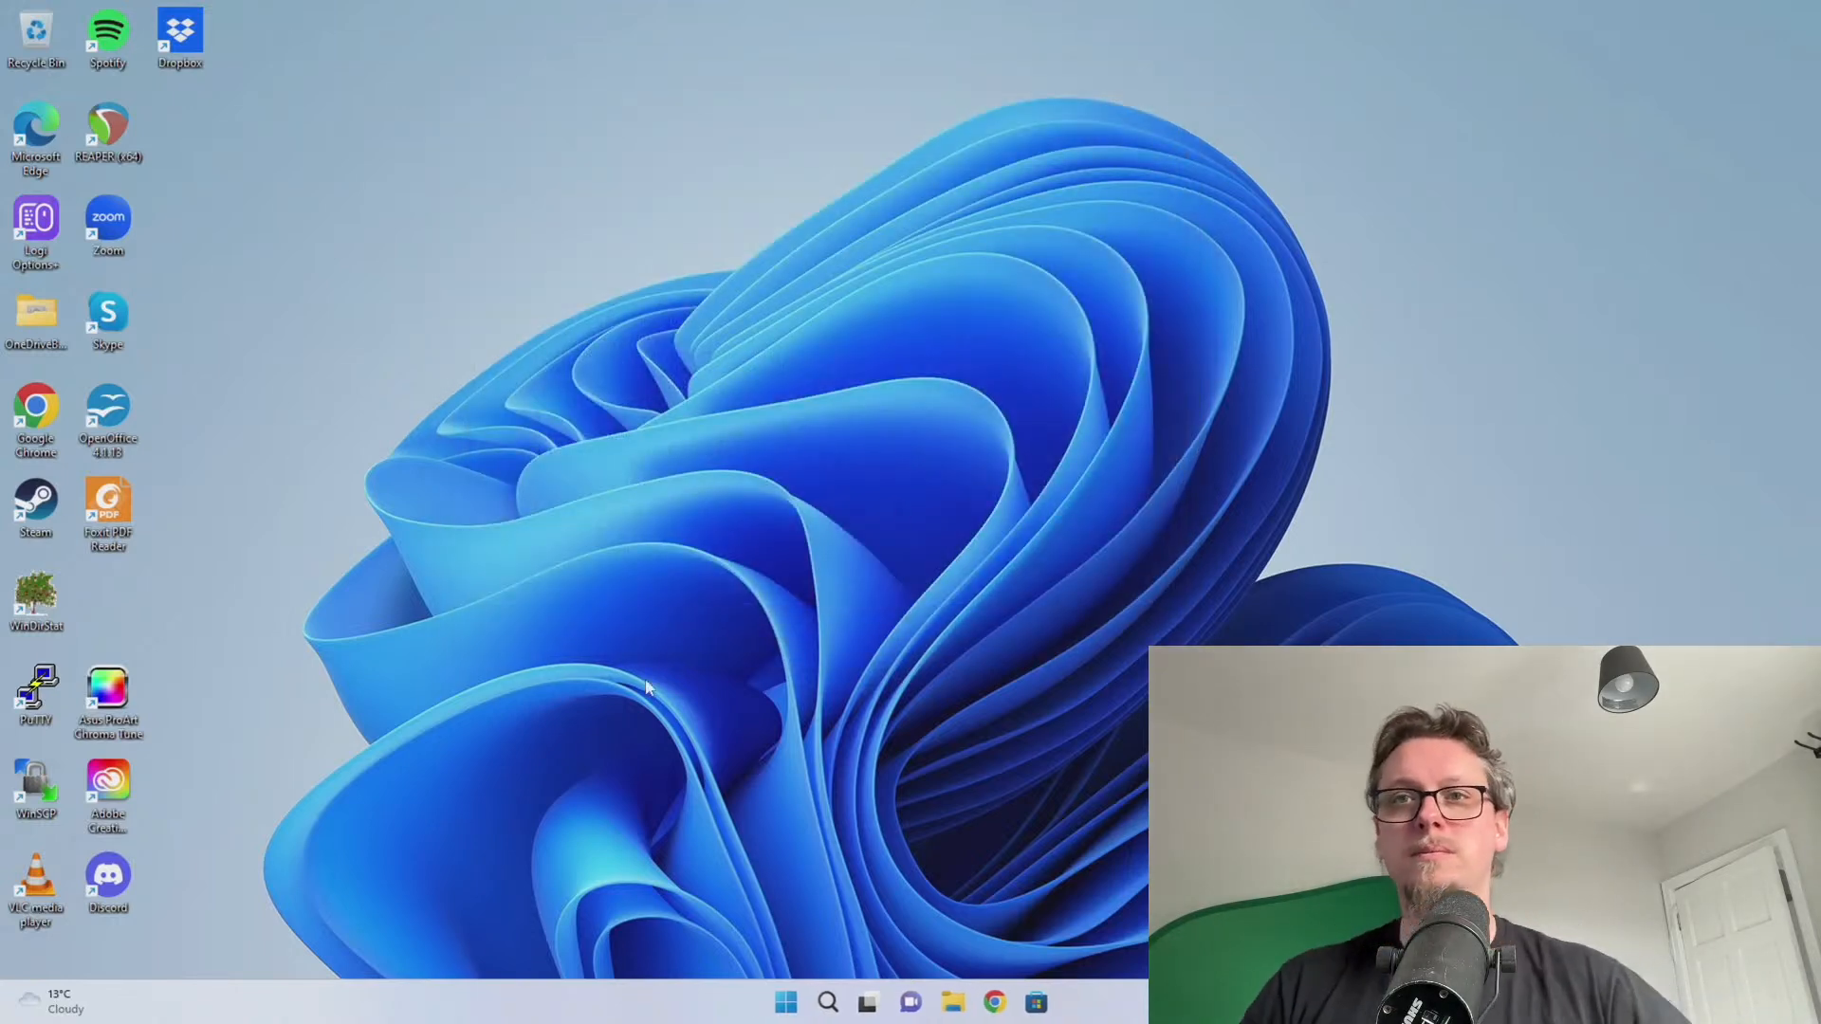
Launch Adobe Creative Cloud and start installing Premiere Pro
double_click(106, 779)
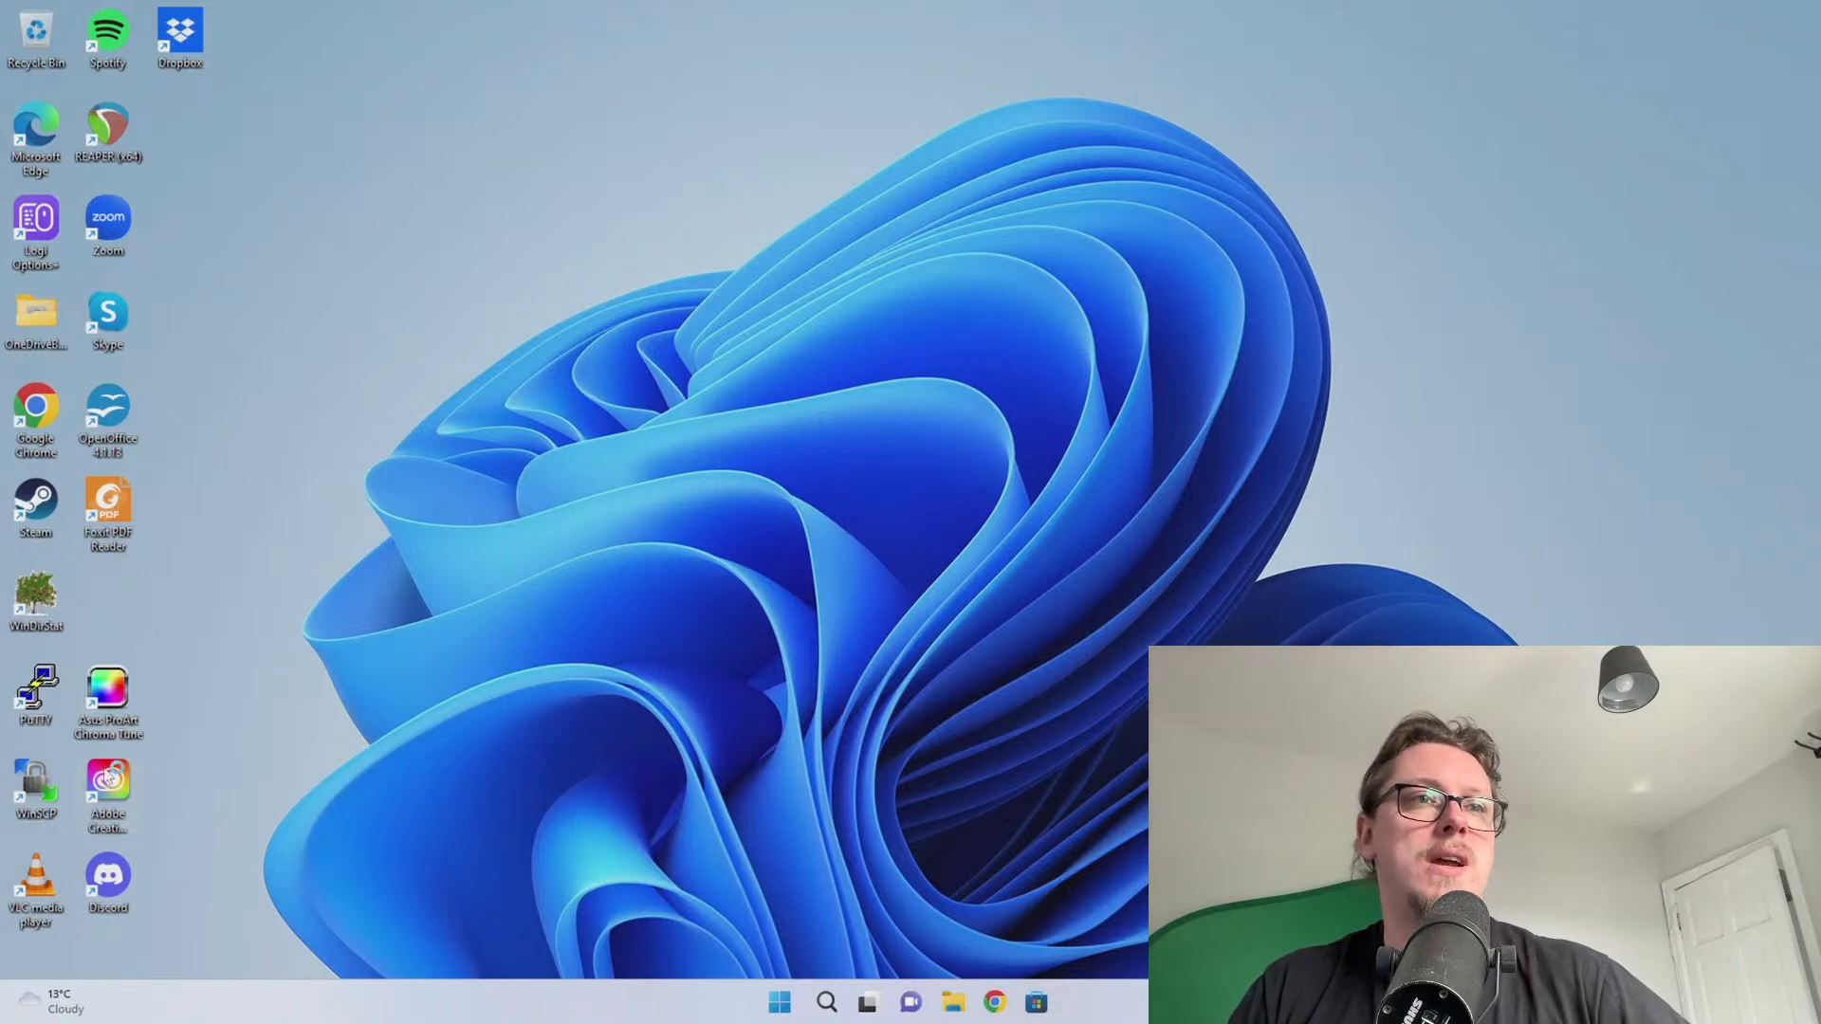
scroll(977, 521, "down", 2)
scroll(986, 524, "down", 3)
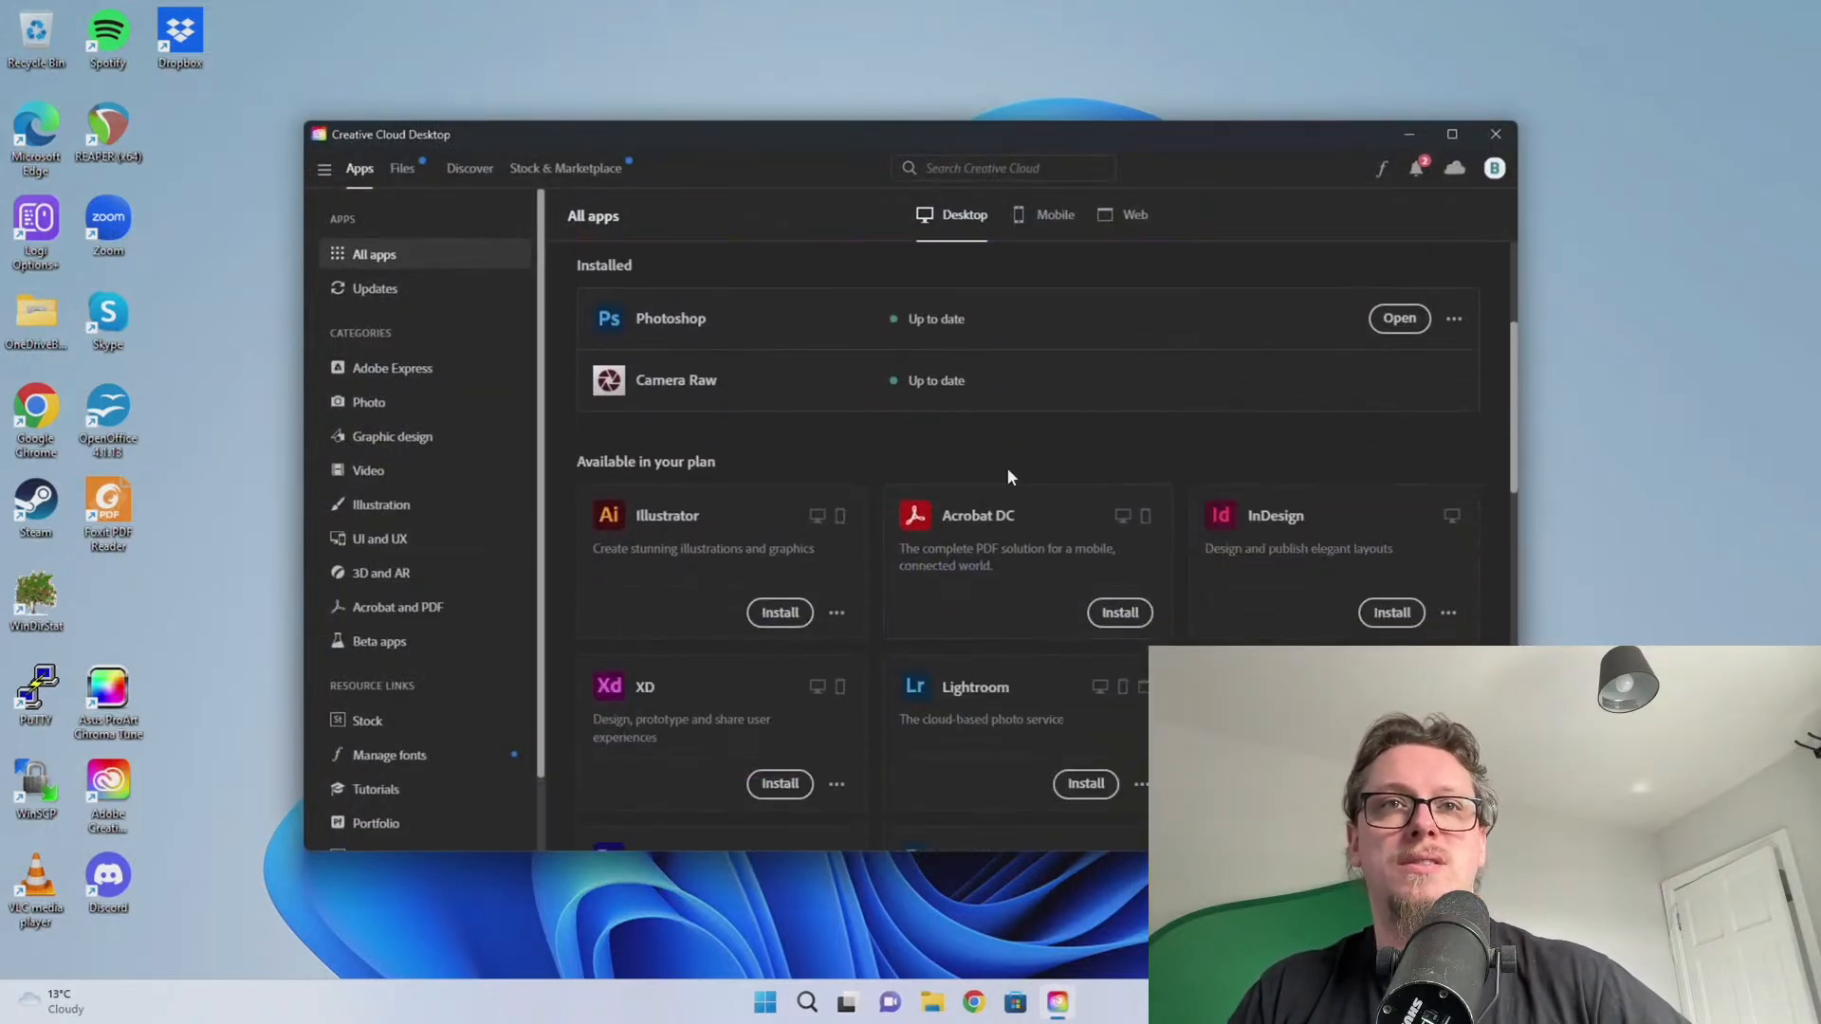
left_click(1389, 594)
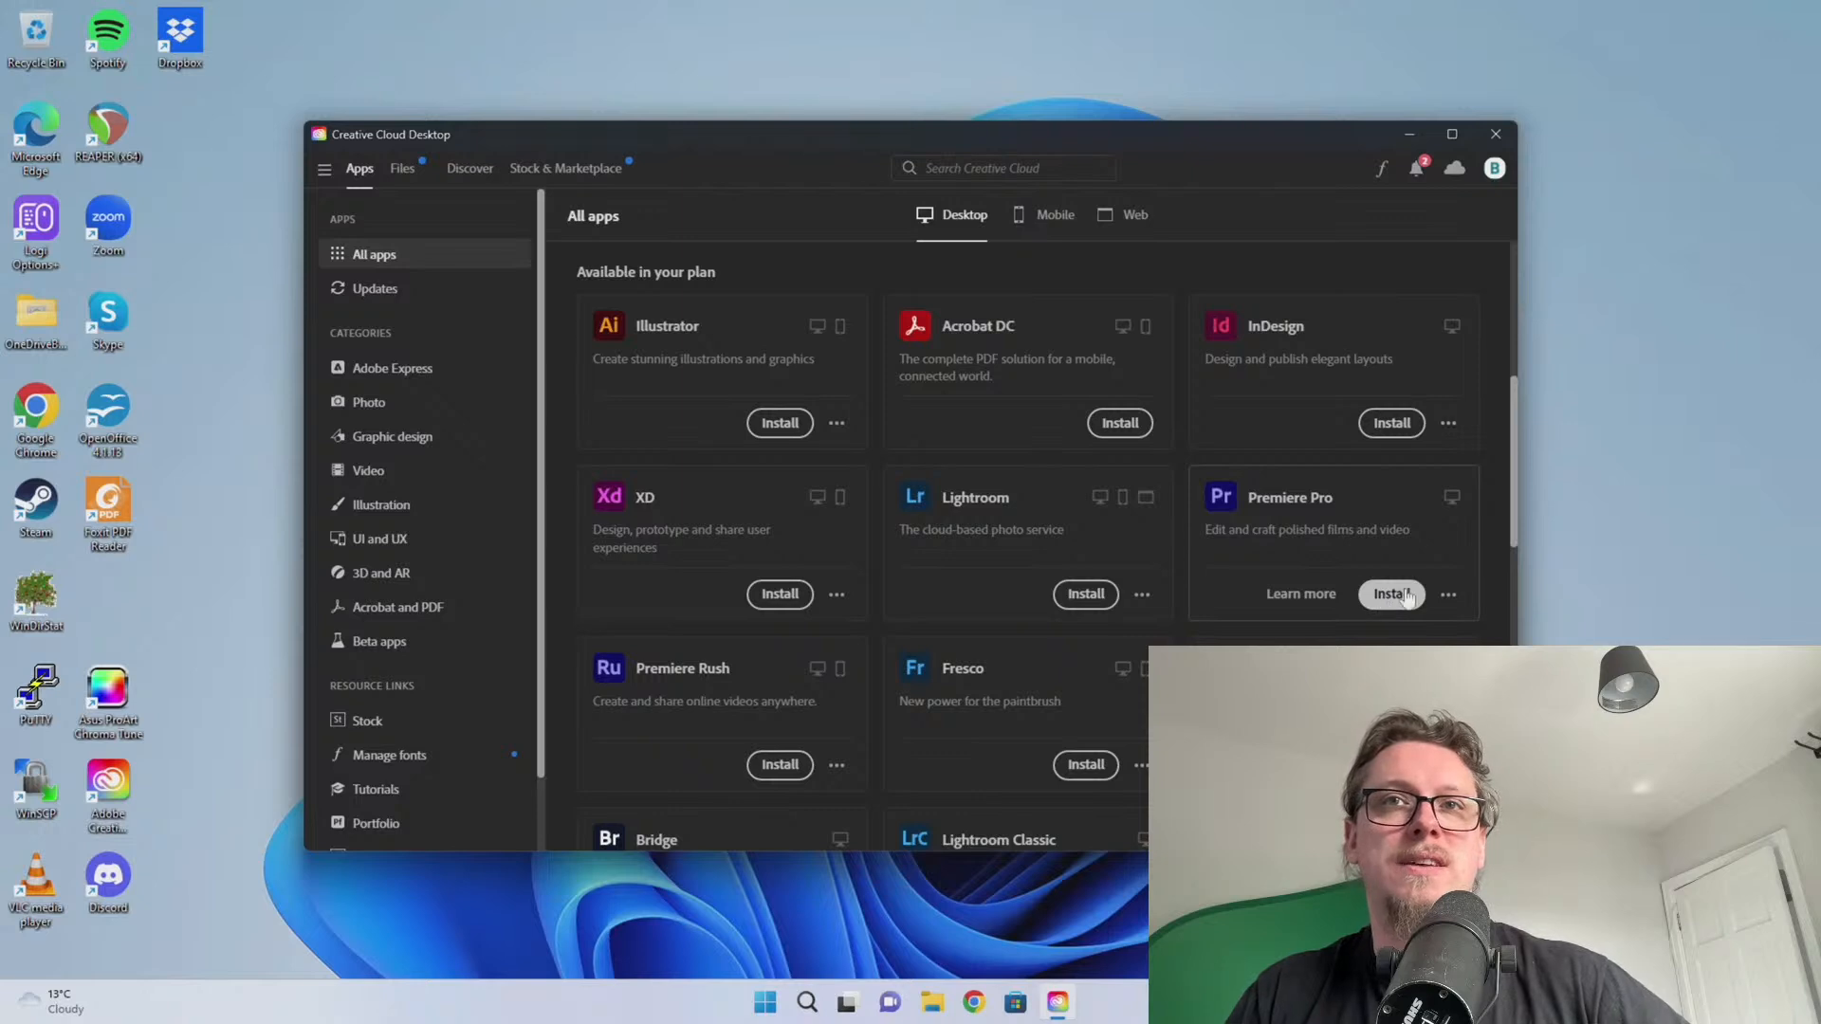
Queue Acrobat DC for installation from the All apps list
scroll(805, 601, "down", 7)
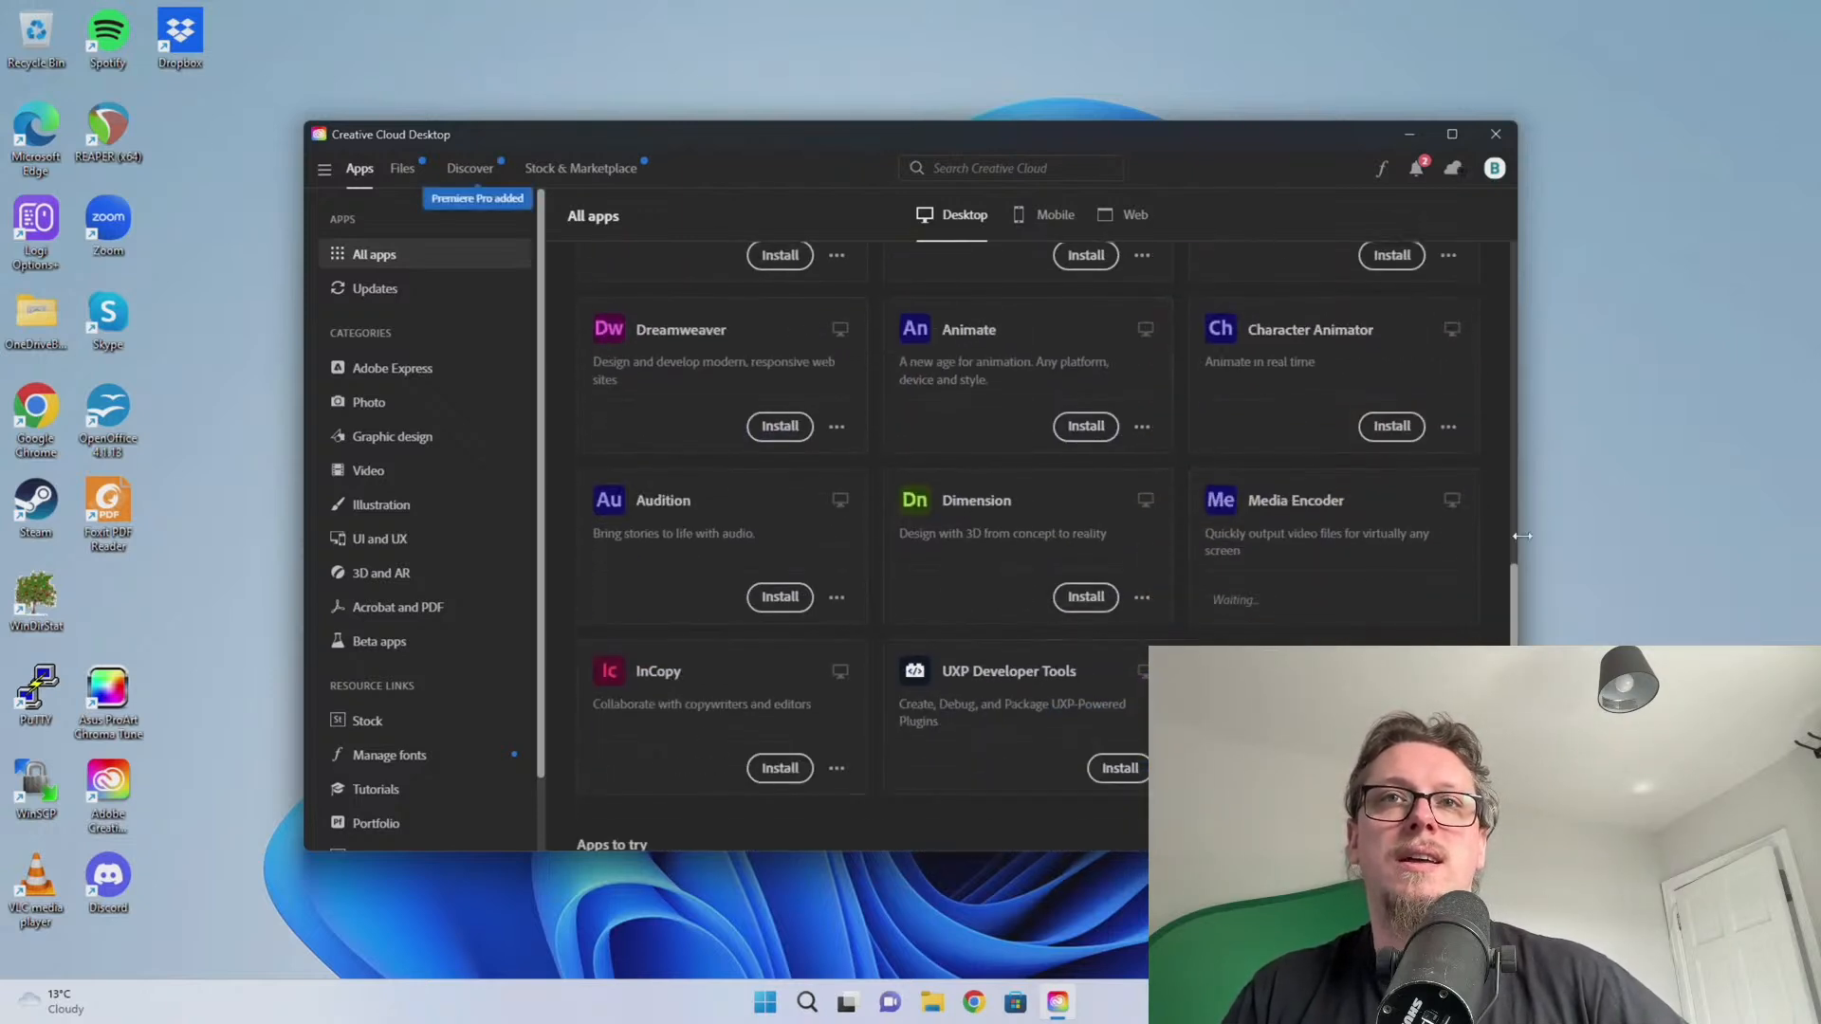
scroll(1300, 581, "up", 1)
scroll(910, 541, "up", 8)
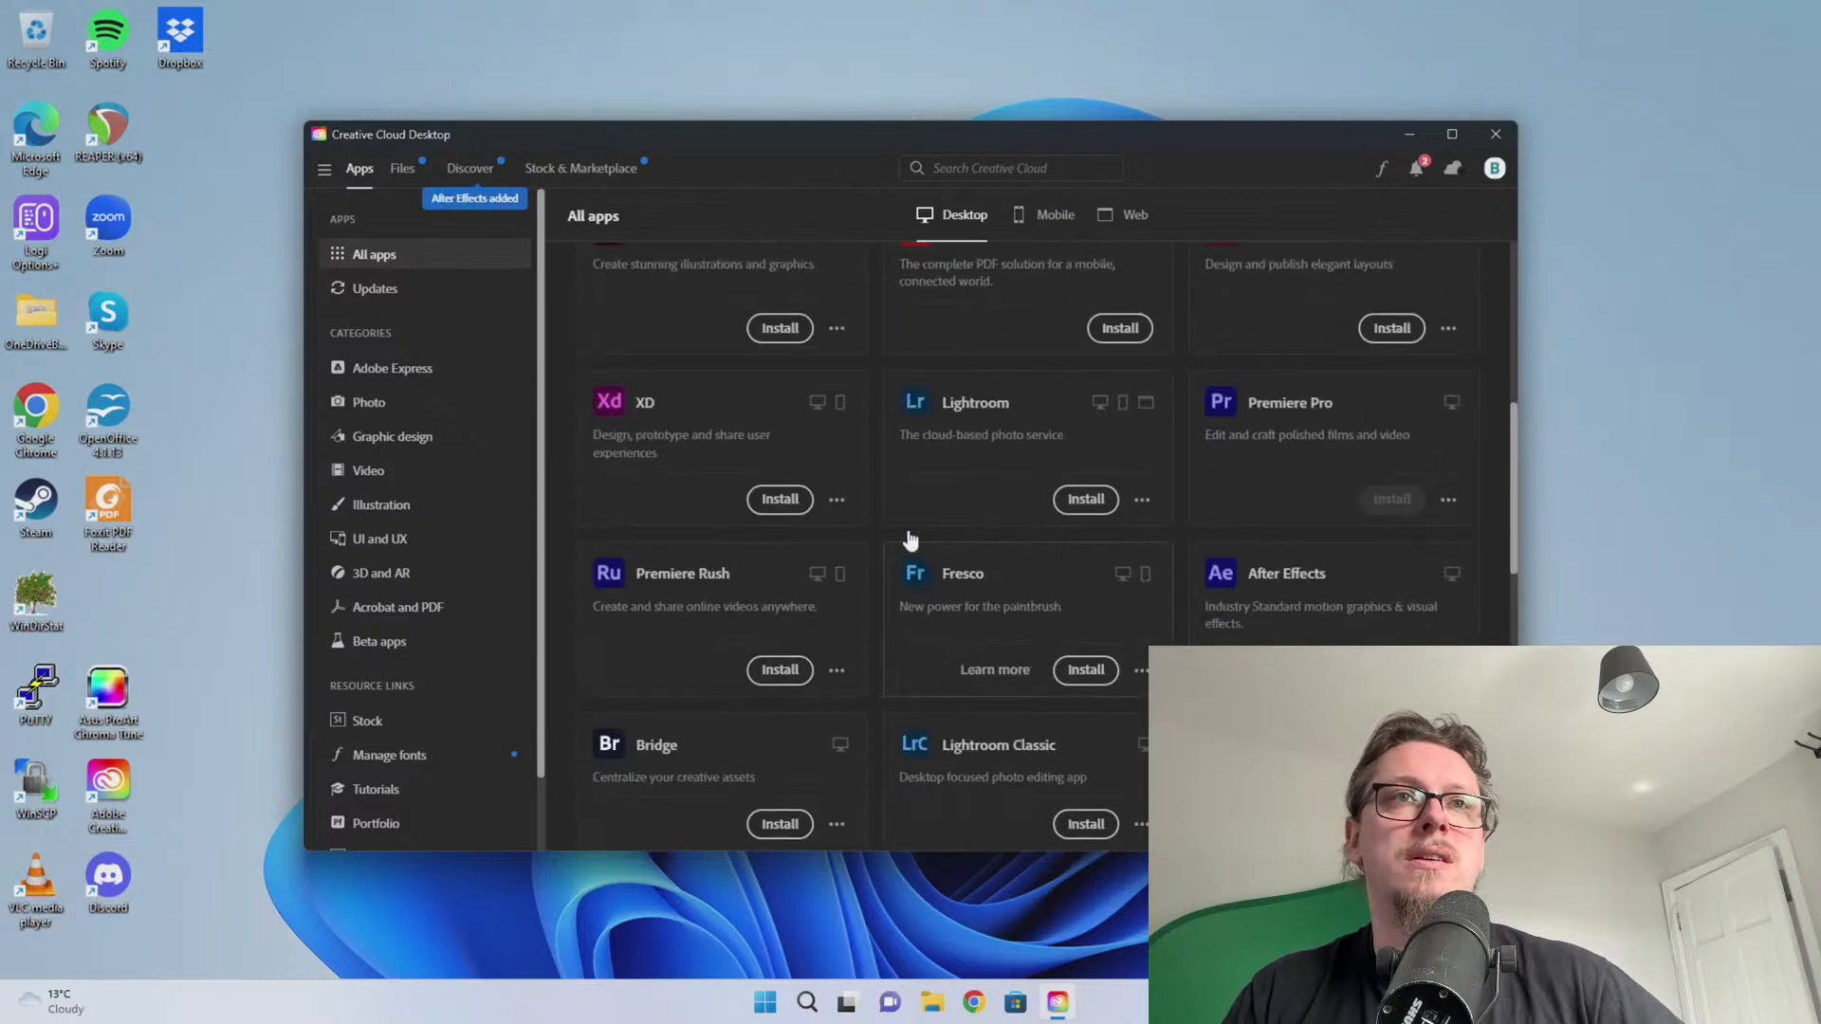
left_click(1117, 614)
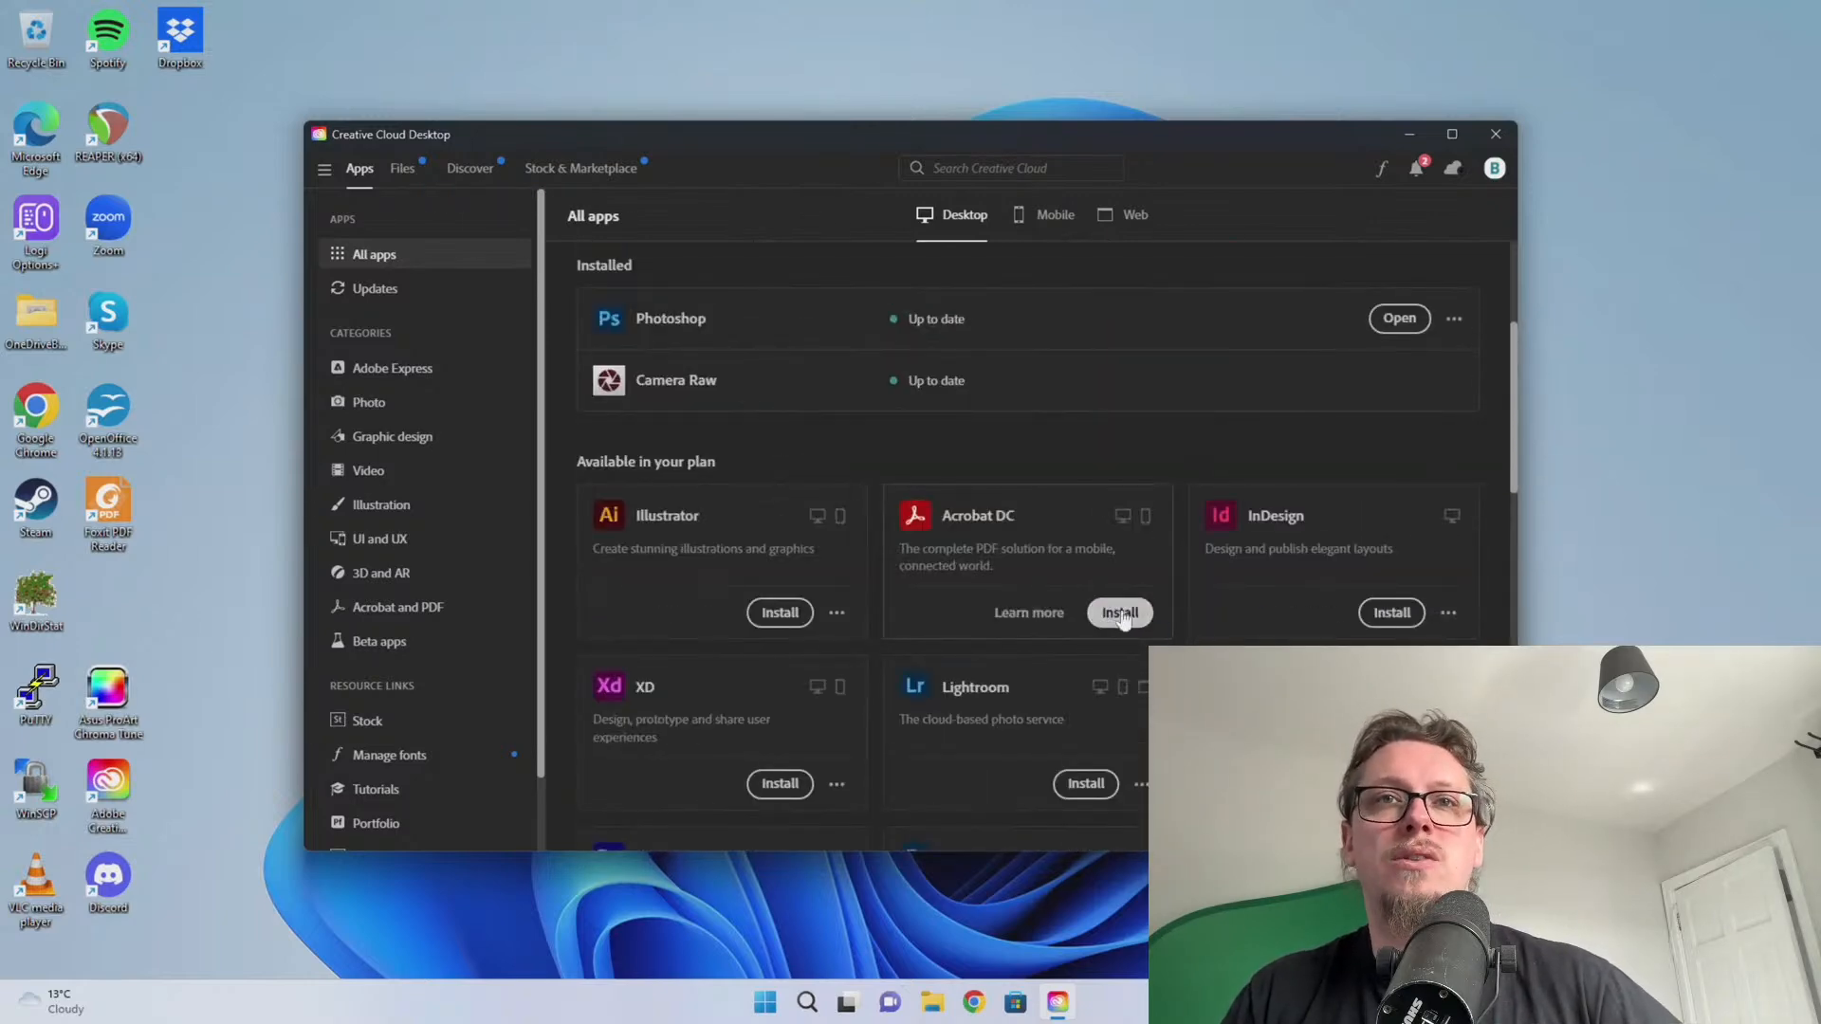
scroll(948, 508, "down", 8)
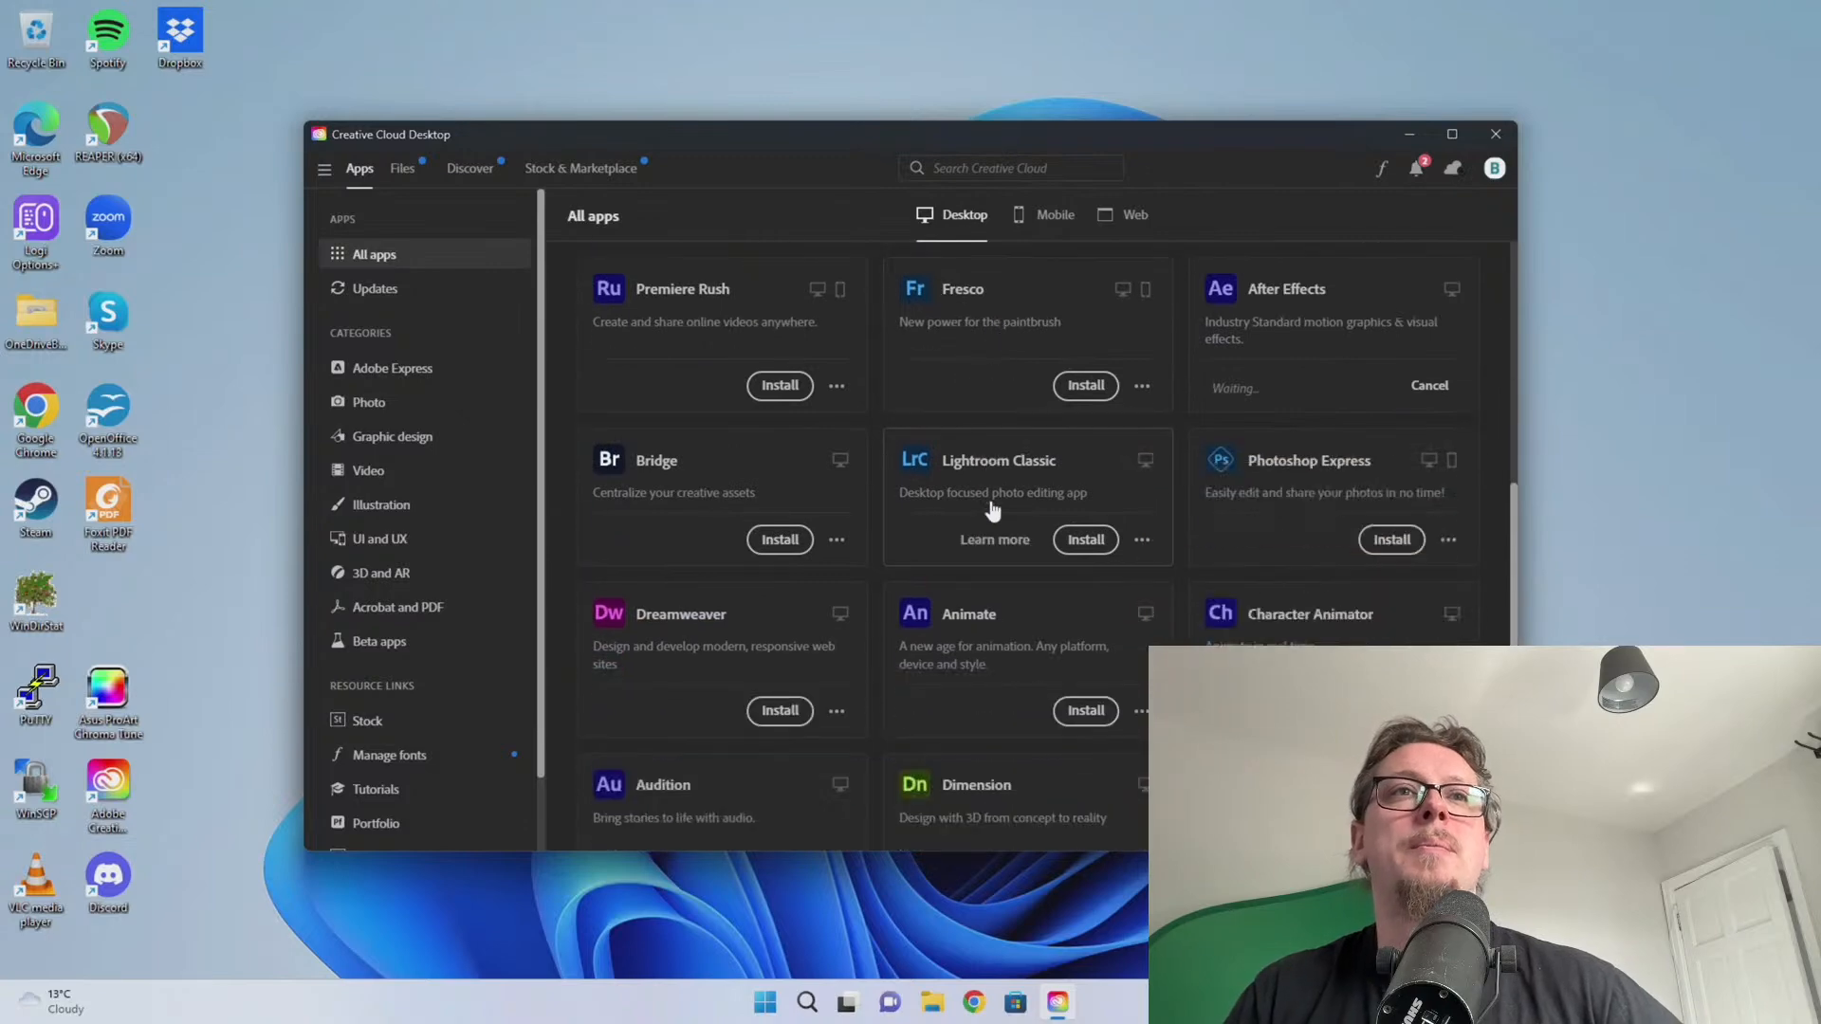
scroll(1000, 510, "up", 8)
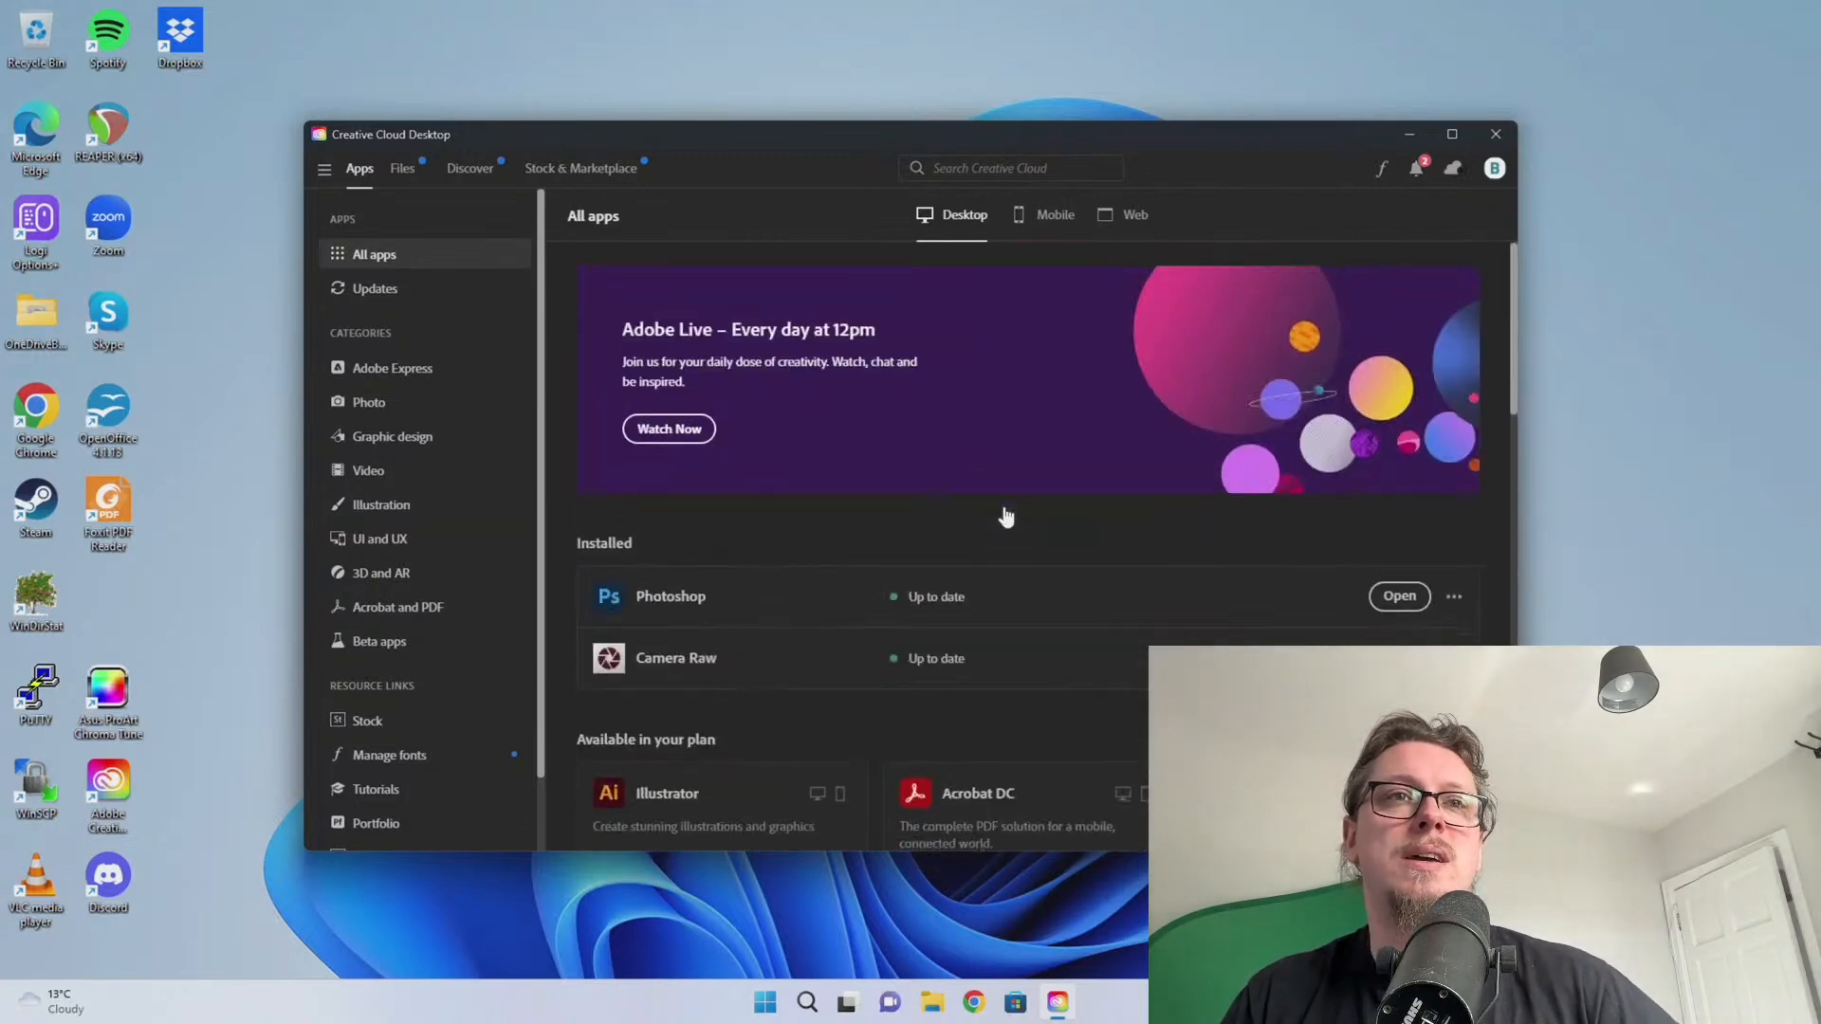
scroll(1003, 516, "down", 7)
scroll(1010, 522, "up", 1)
scroll(1016, 527, "down", 1)
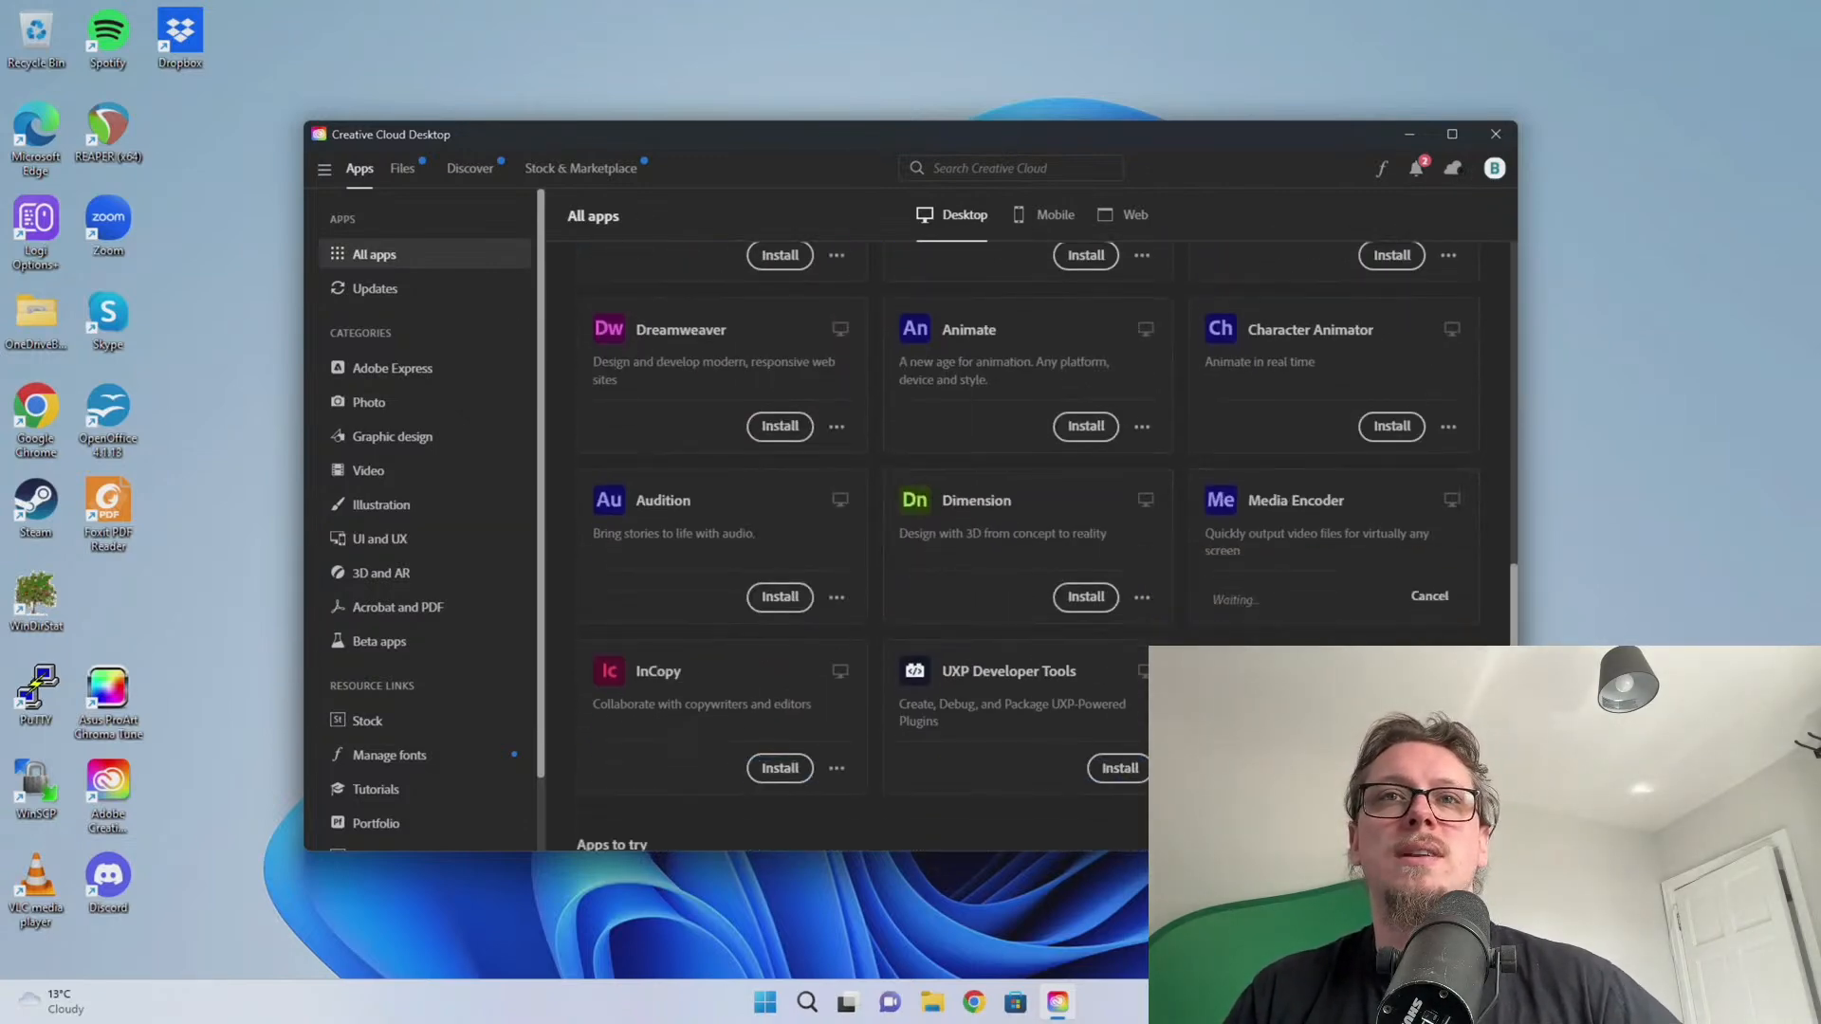
scroll(1017, 527, "up", 5)
scroll(1370, 411, "up", 1)
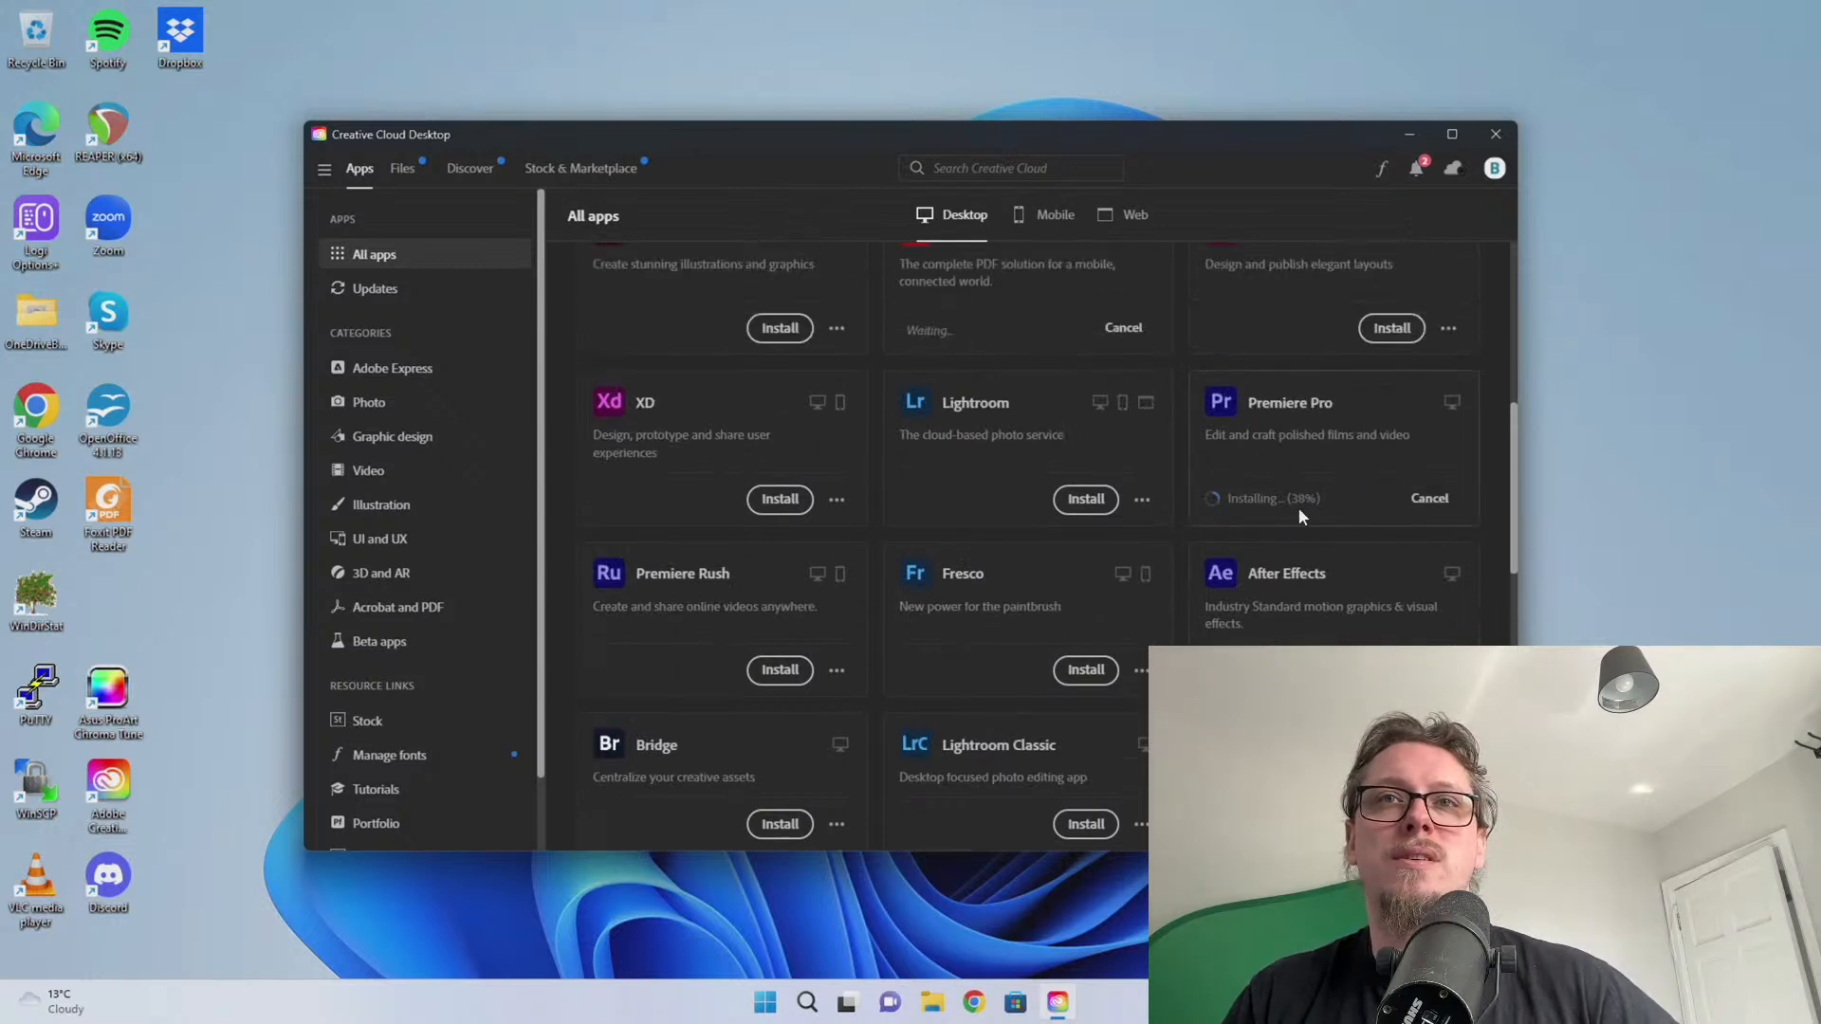
left_click(1108, 1002)
right_click(764, 1004)
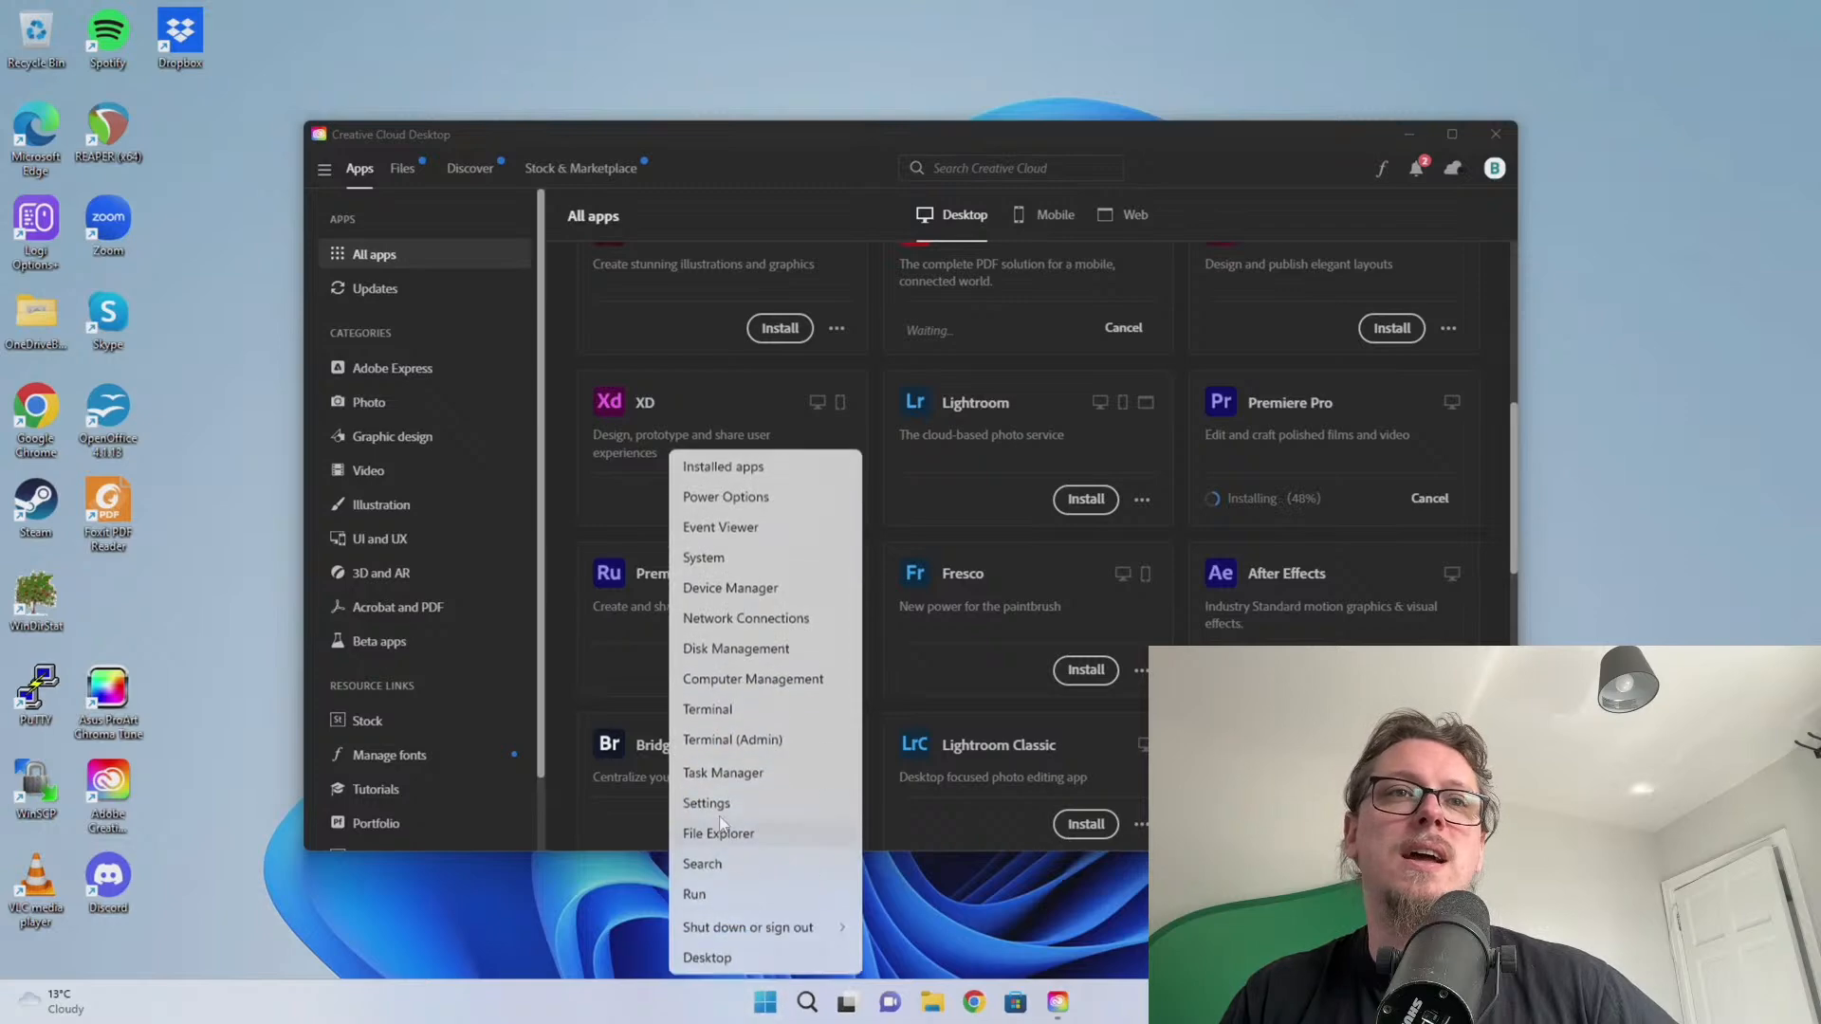
Open Task Manager on the Performance tab's Ethernet throughput graph
left_click(720, 774)
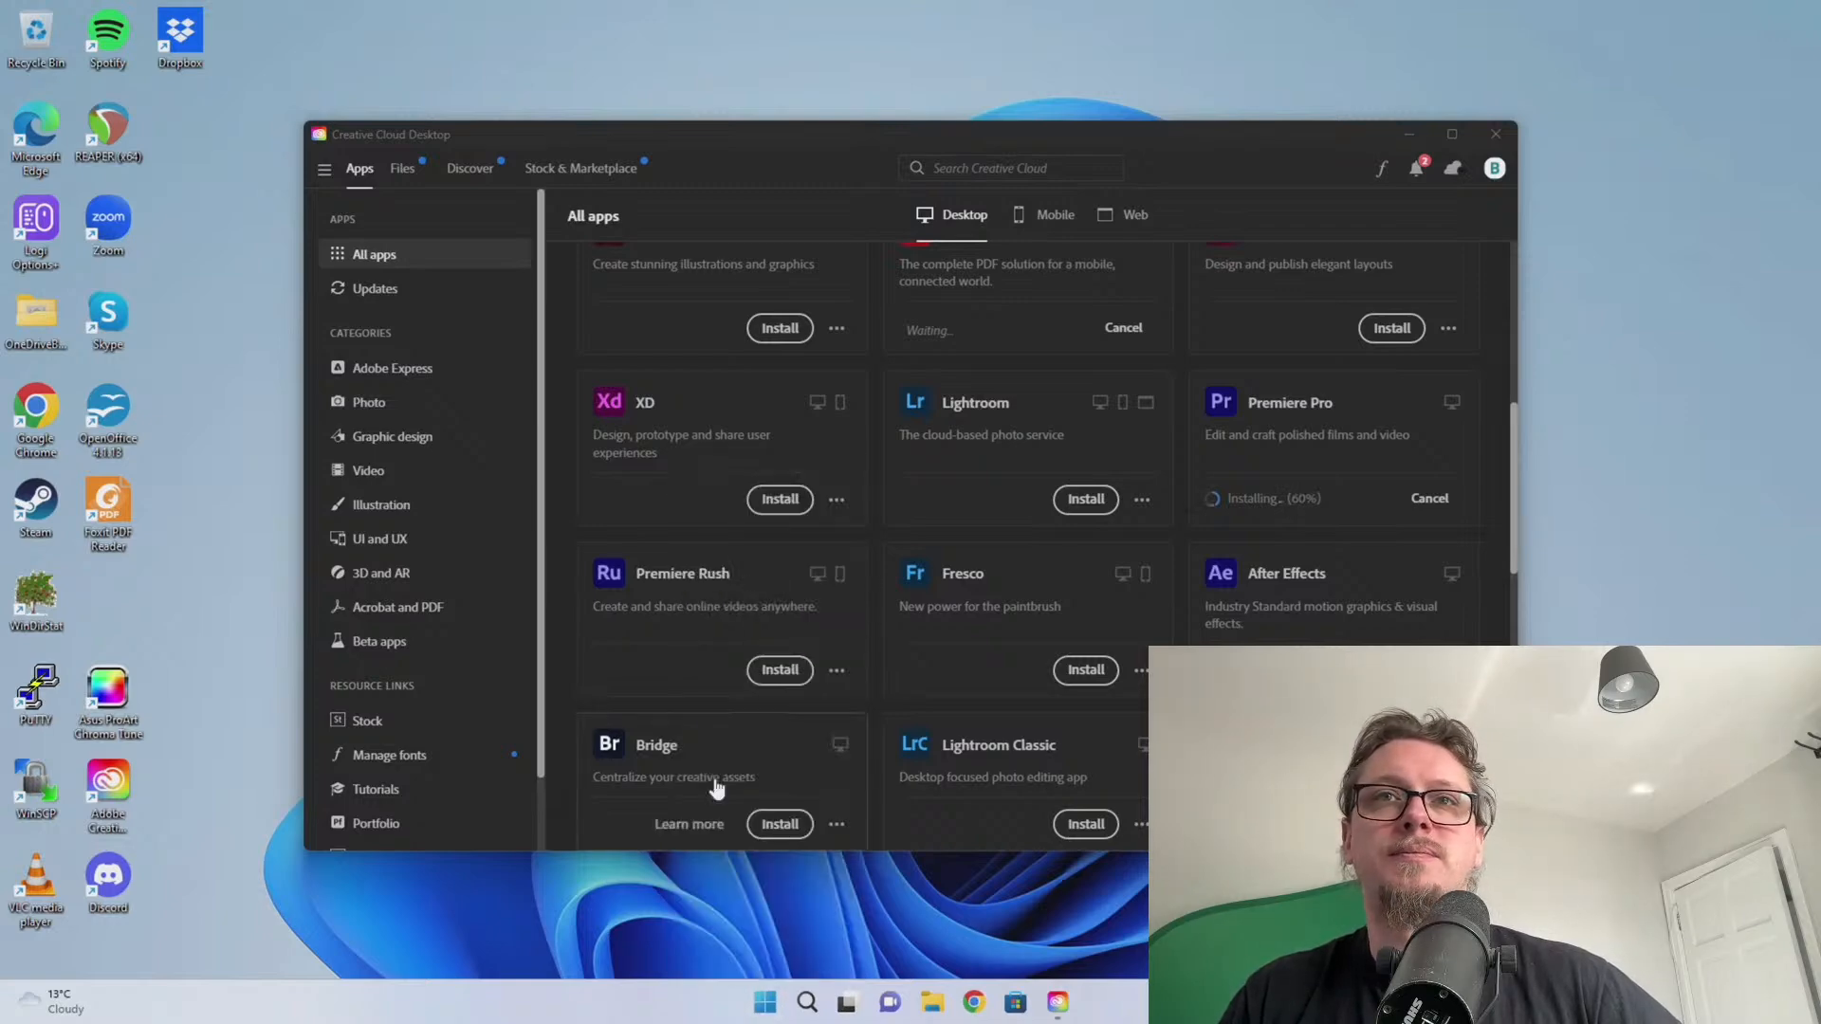
left_click(743, 121)
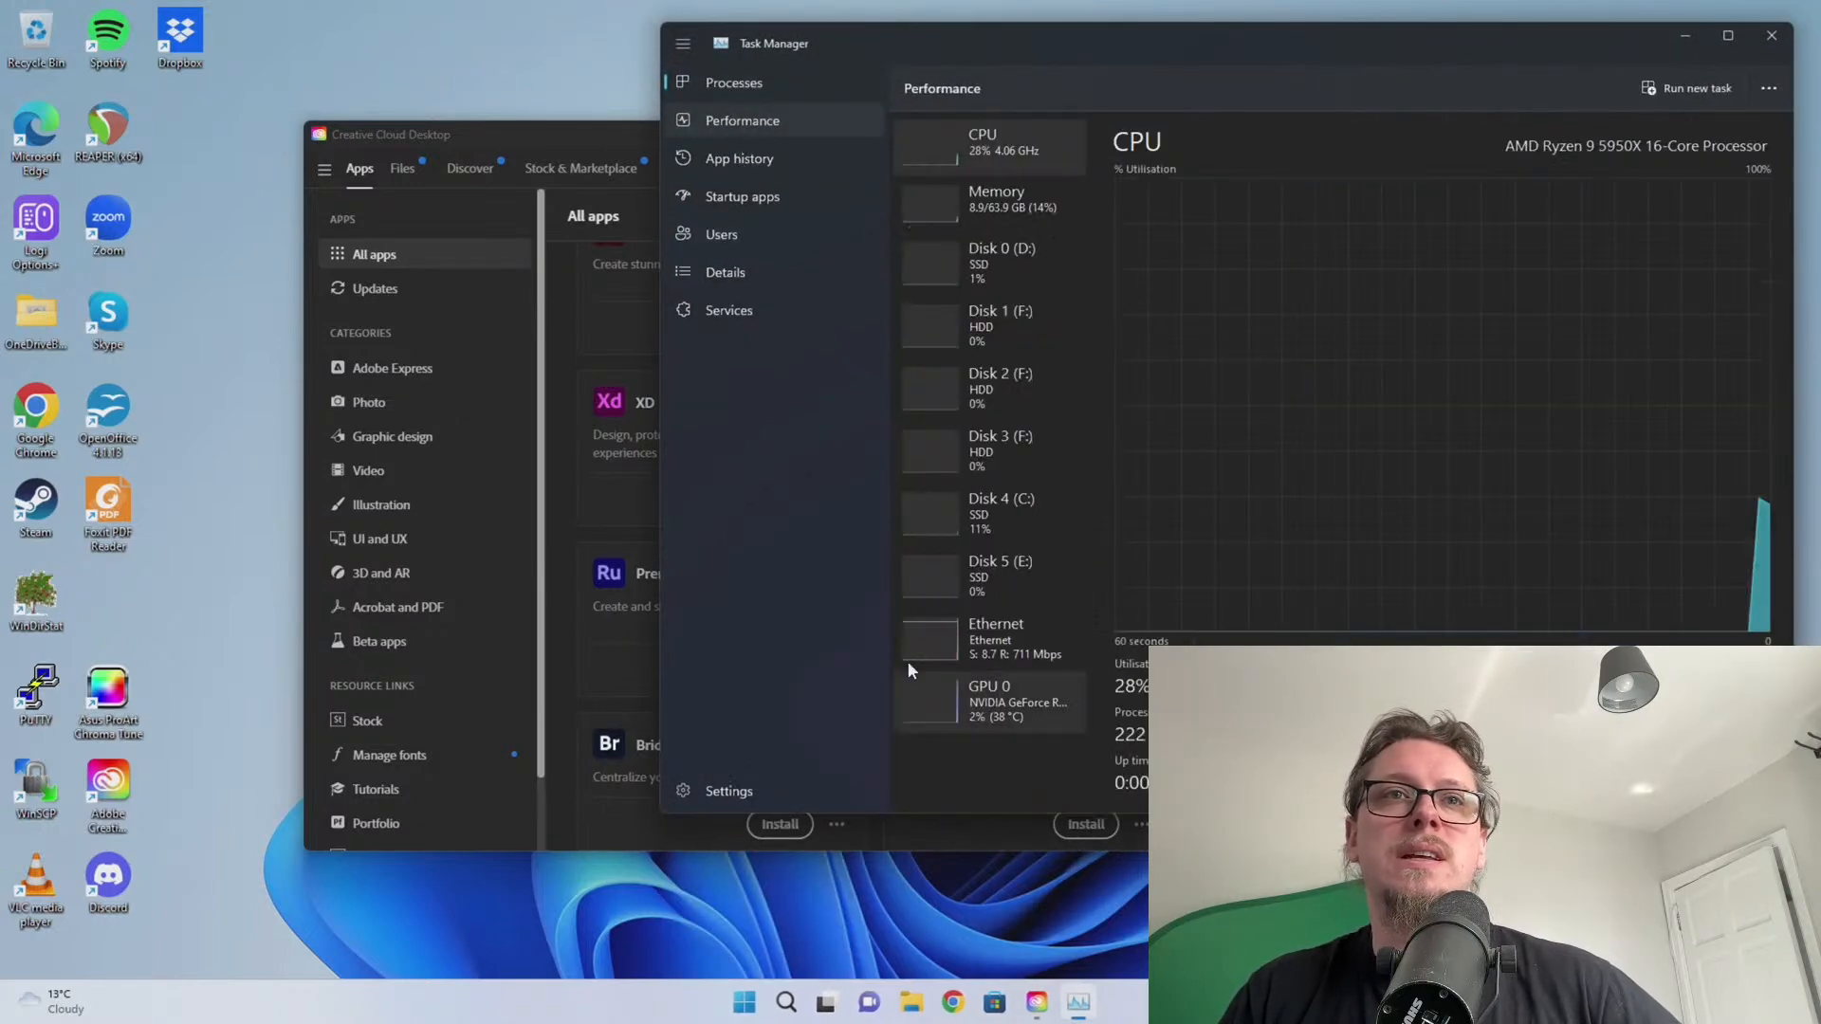
left_click(948, 637)
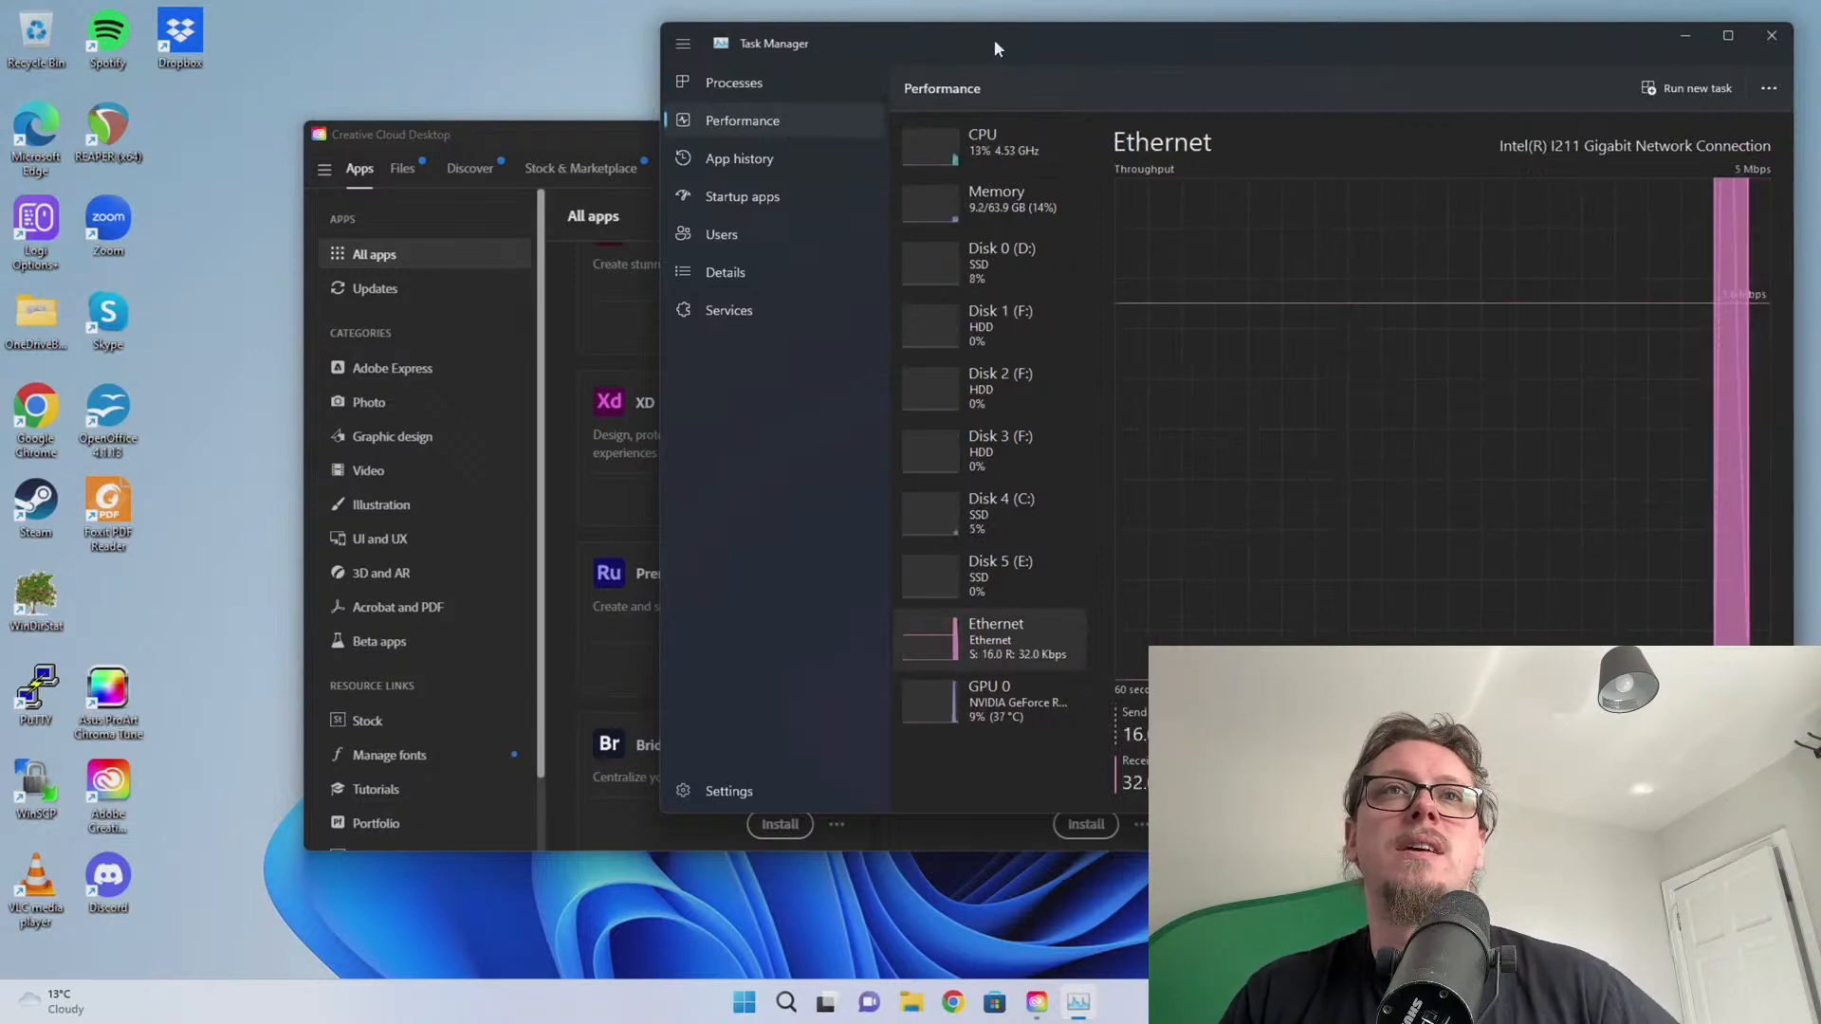
Place Task Manager on the left and Creative Cloud on the right of the screen
left_click_drag(994, 38, 422, 90)
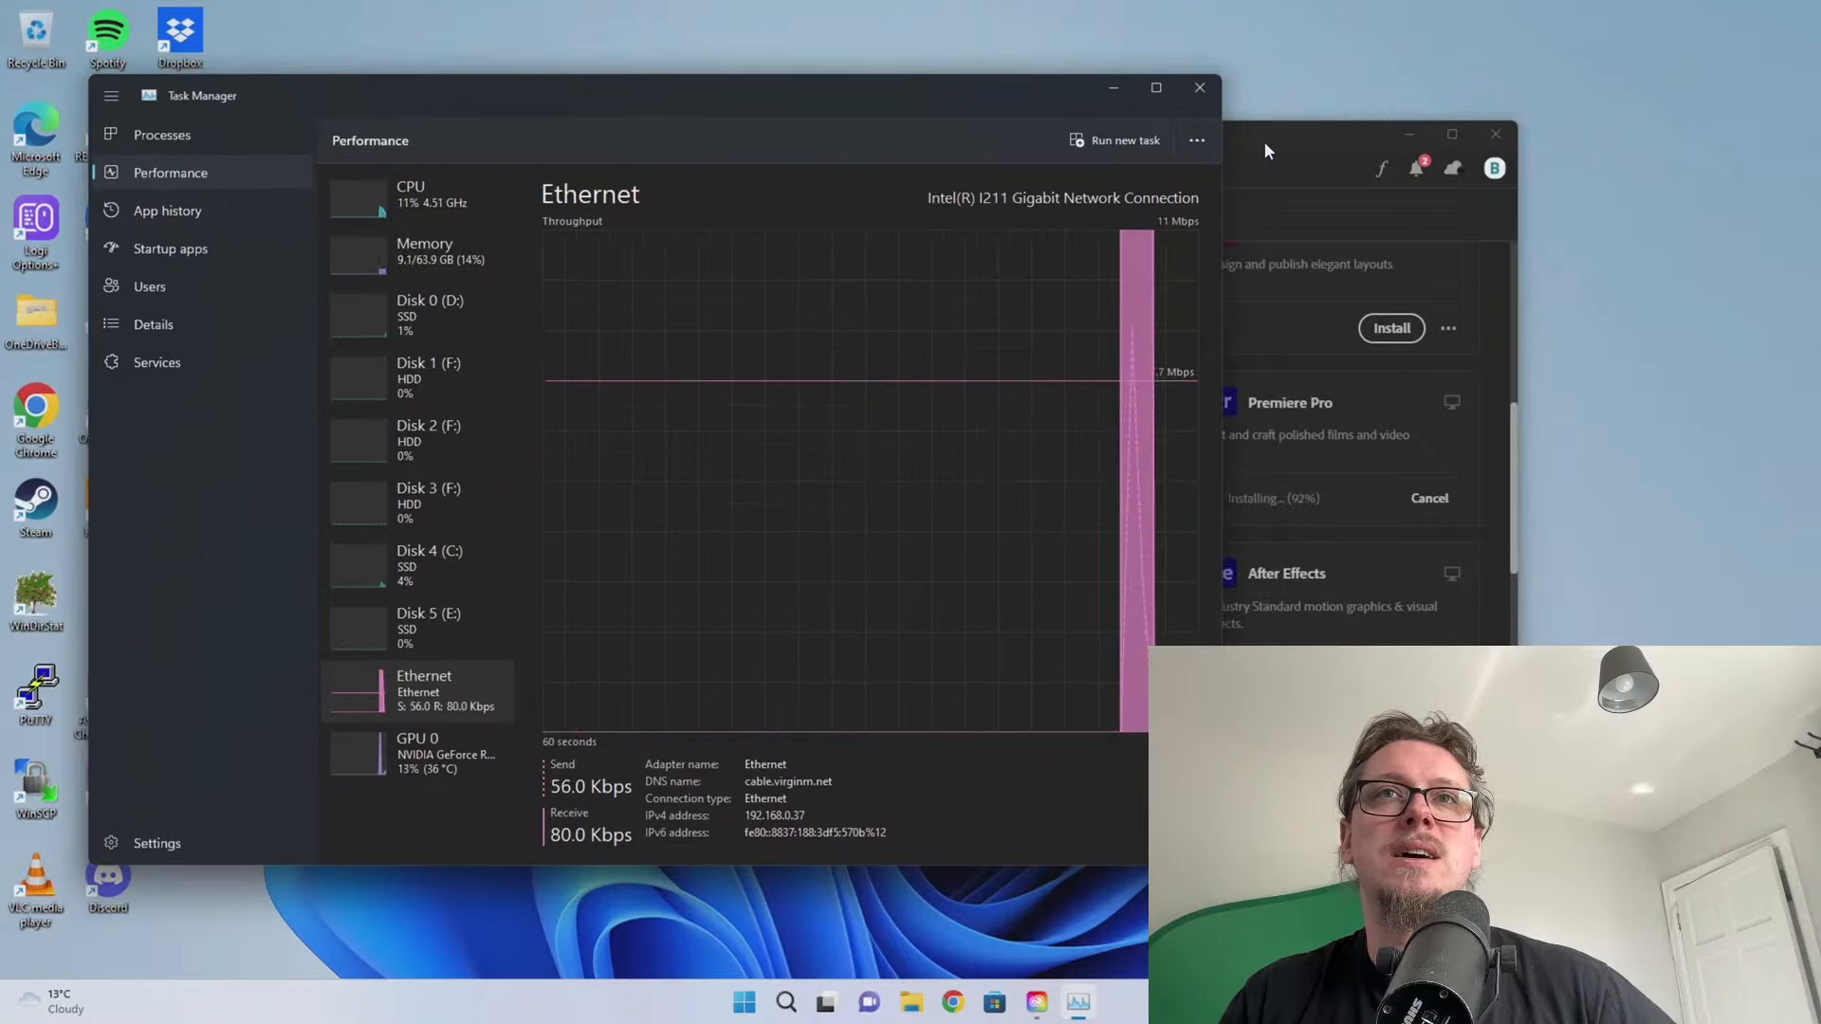
left_click_drag(1265, 152, 1534, 203)
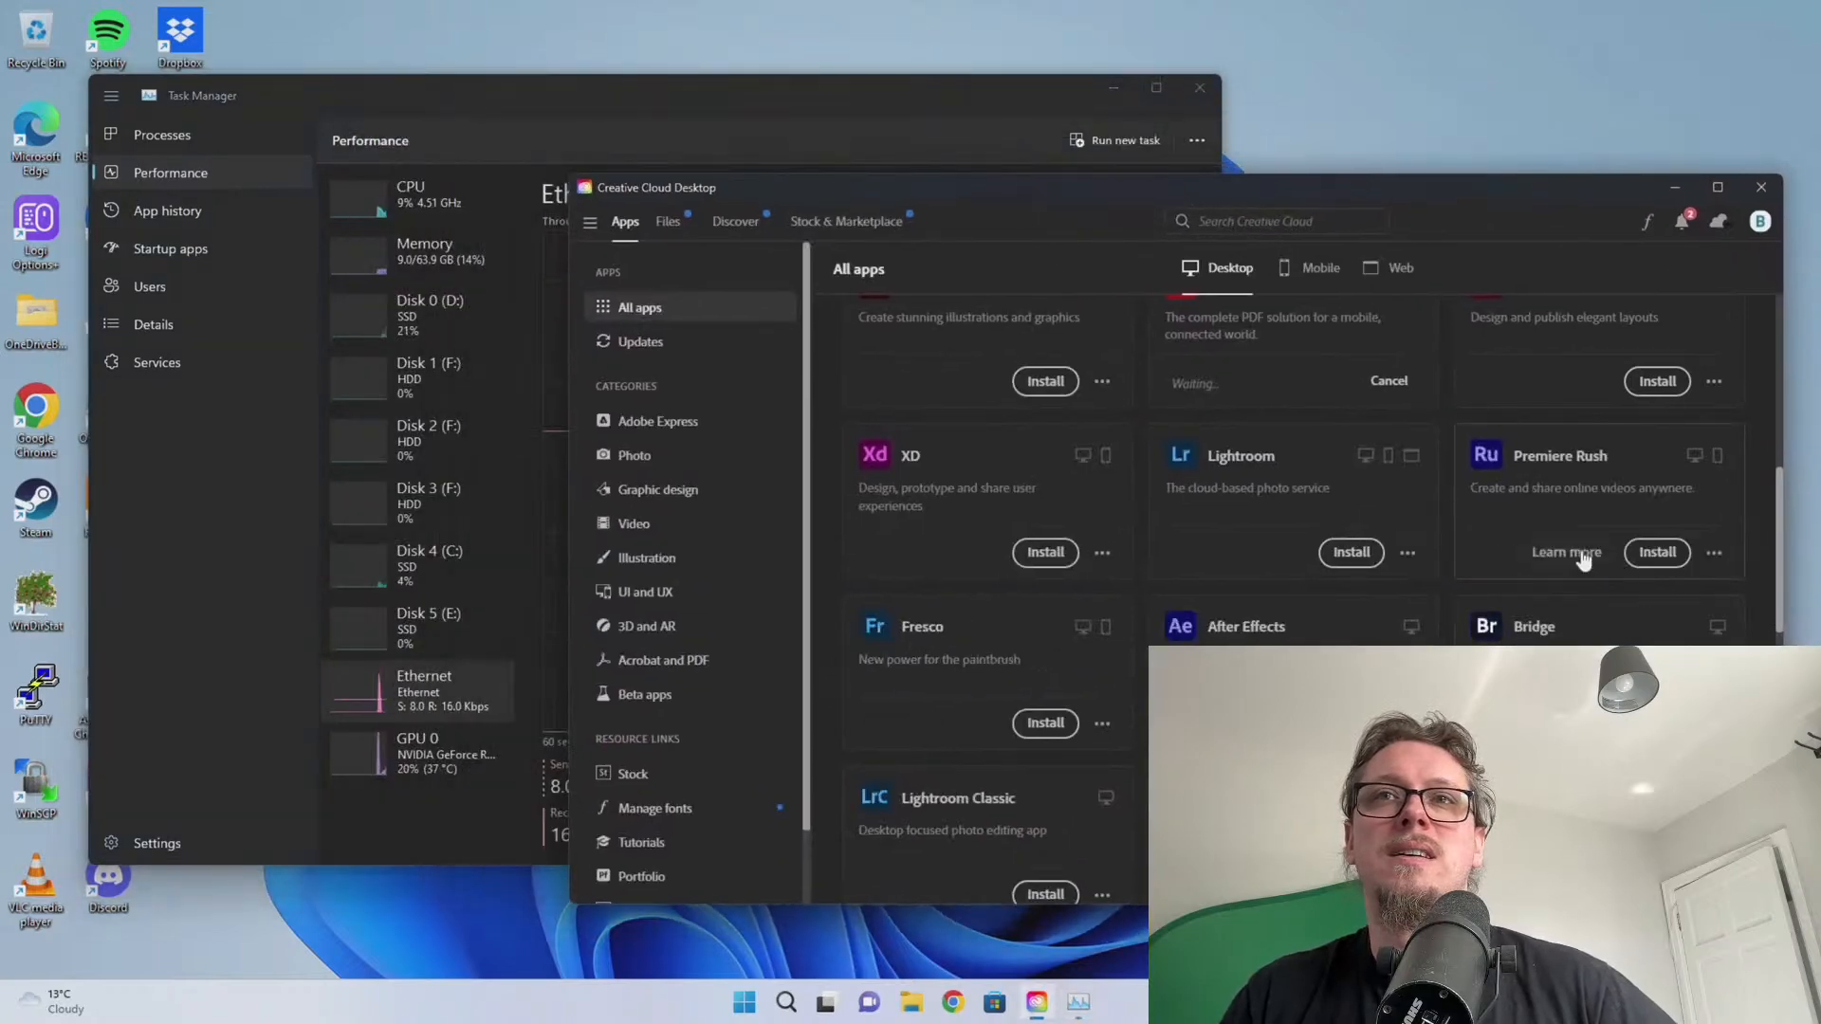
left_click(799, 101)
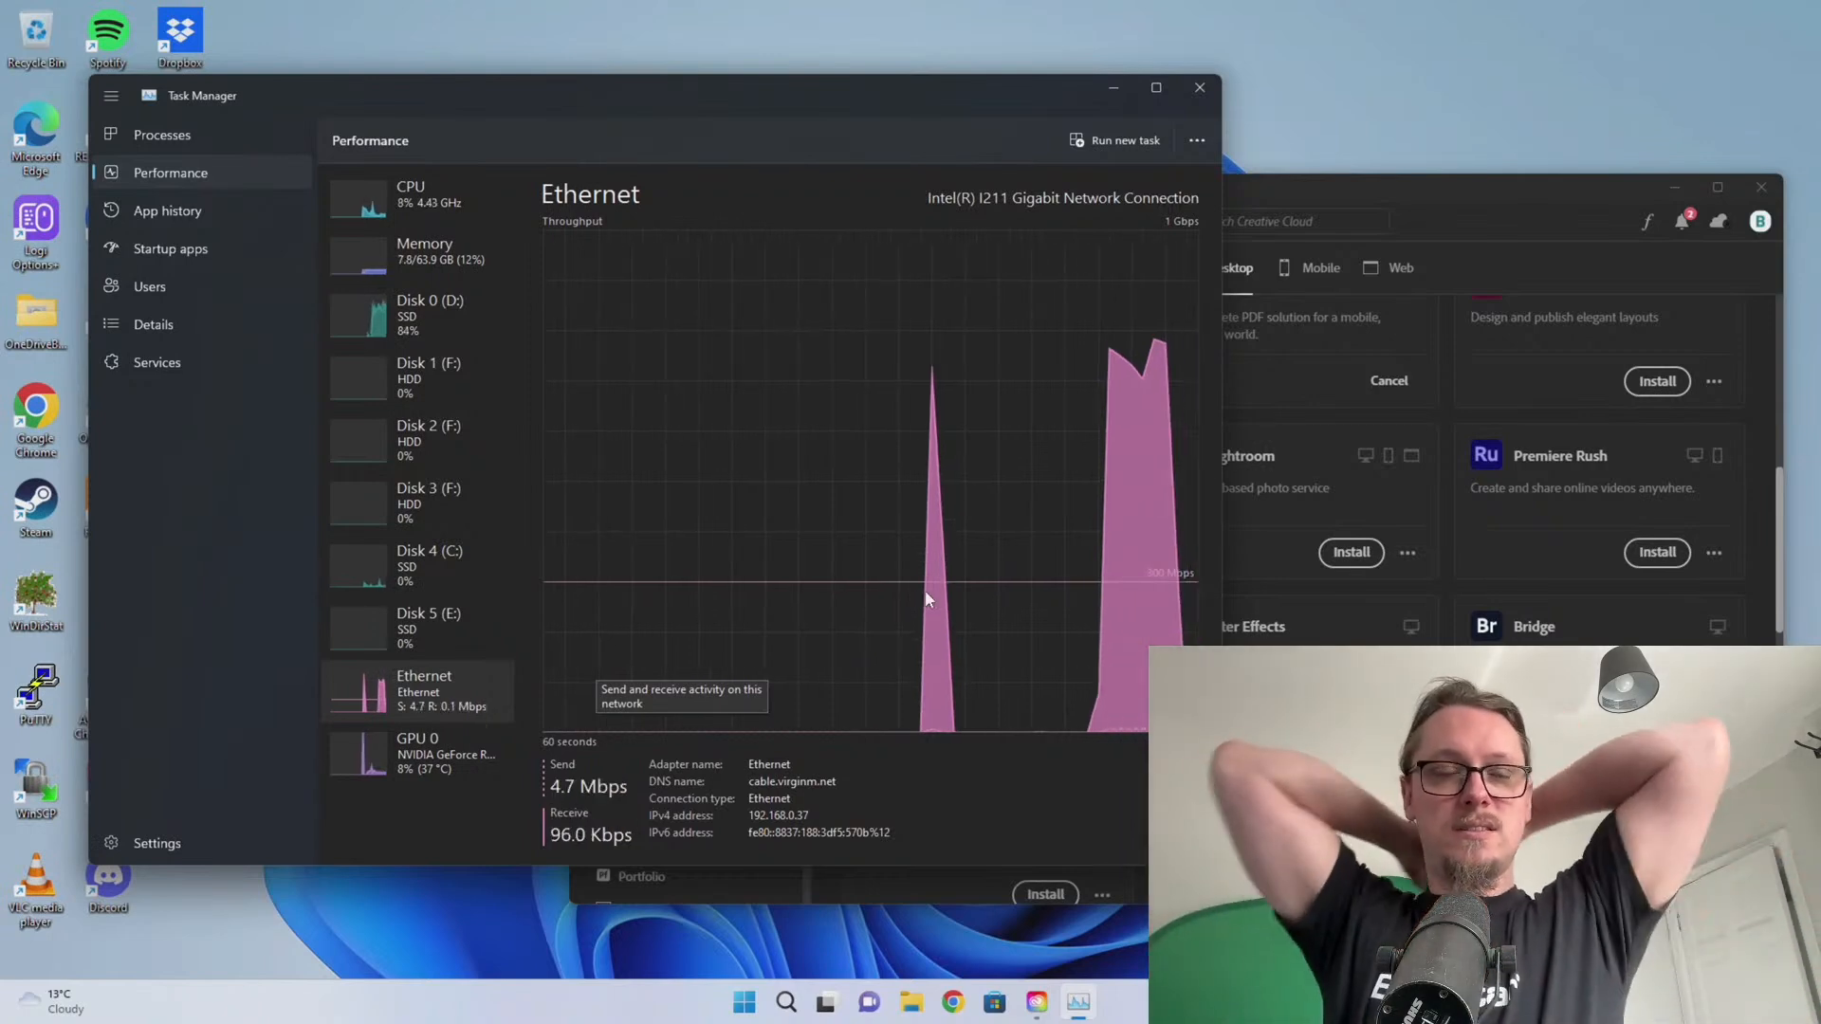
left_click(1422, 196)
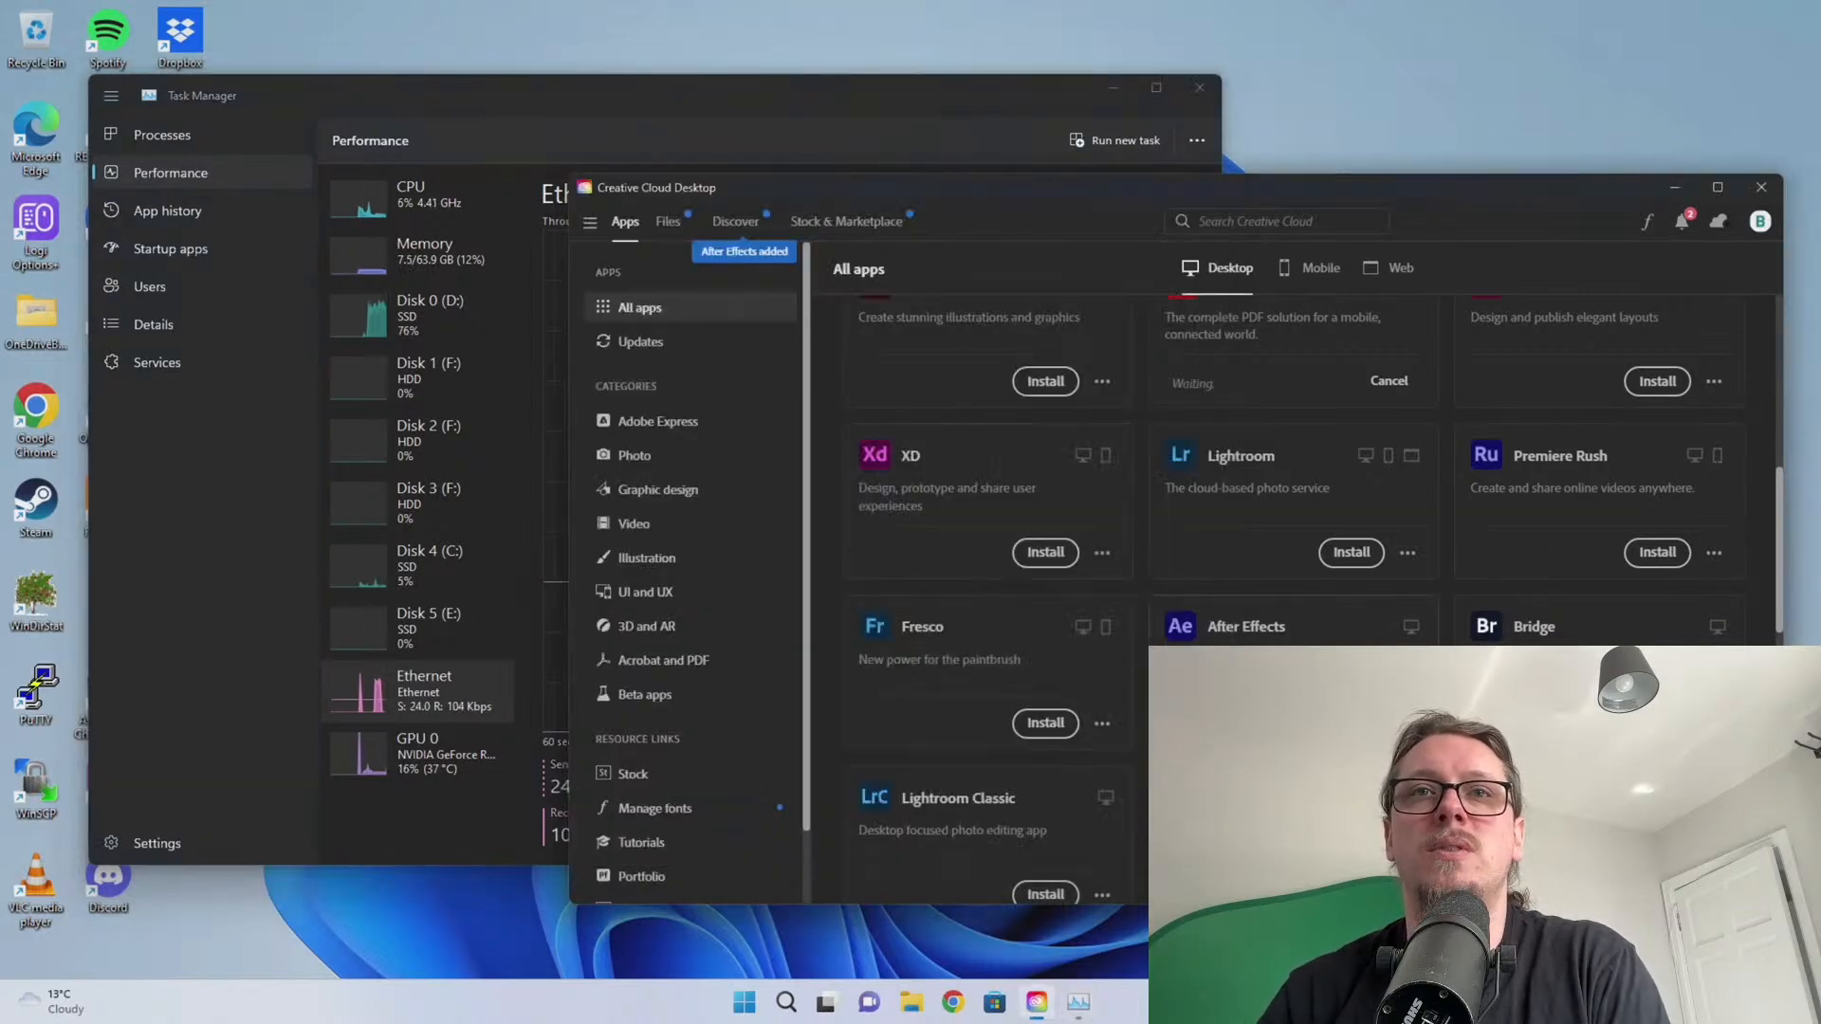
left_click(873, 98)
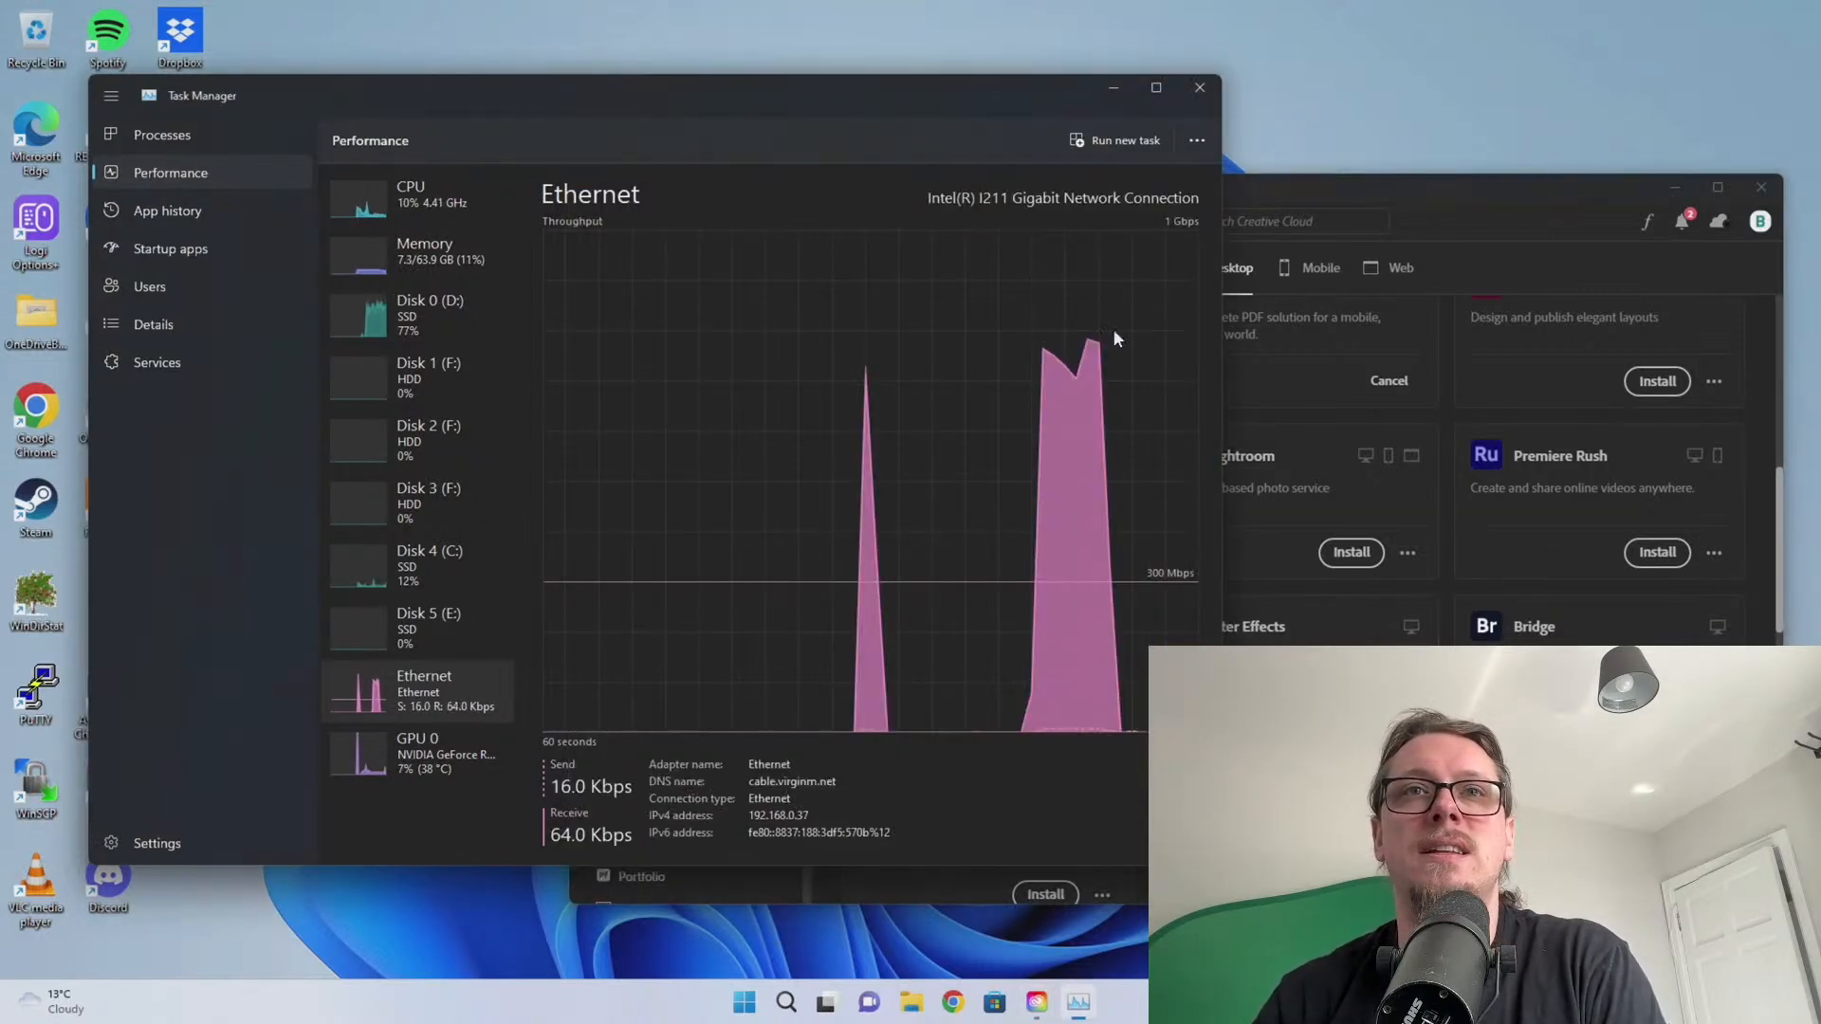
left_click(1443, 199)
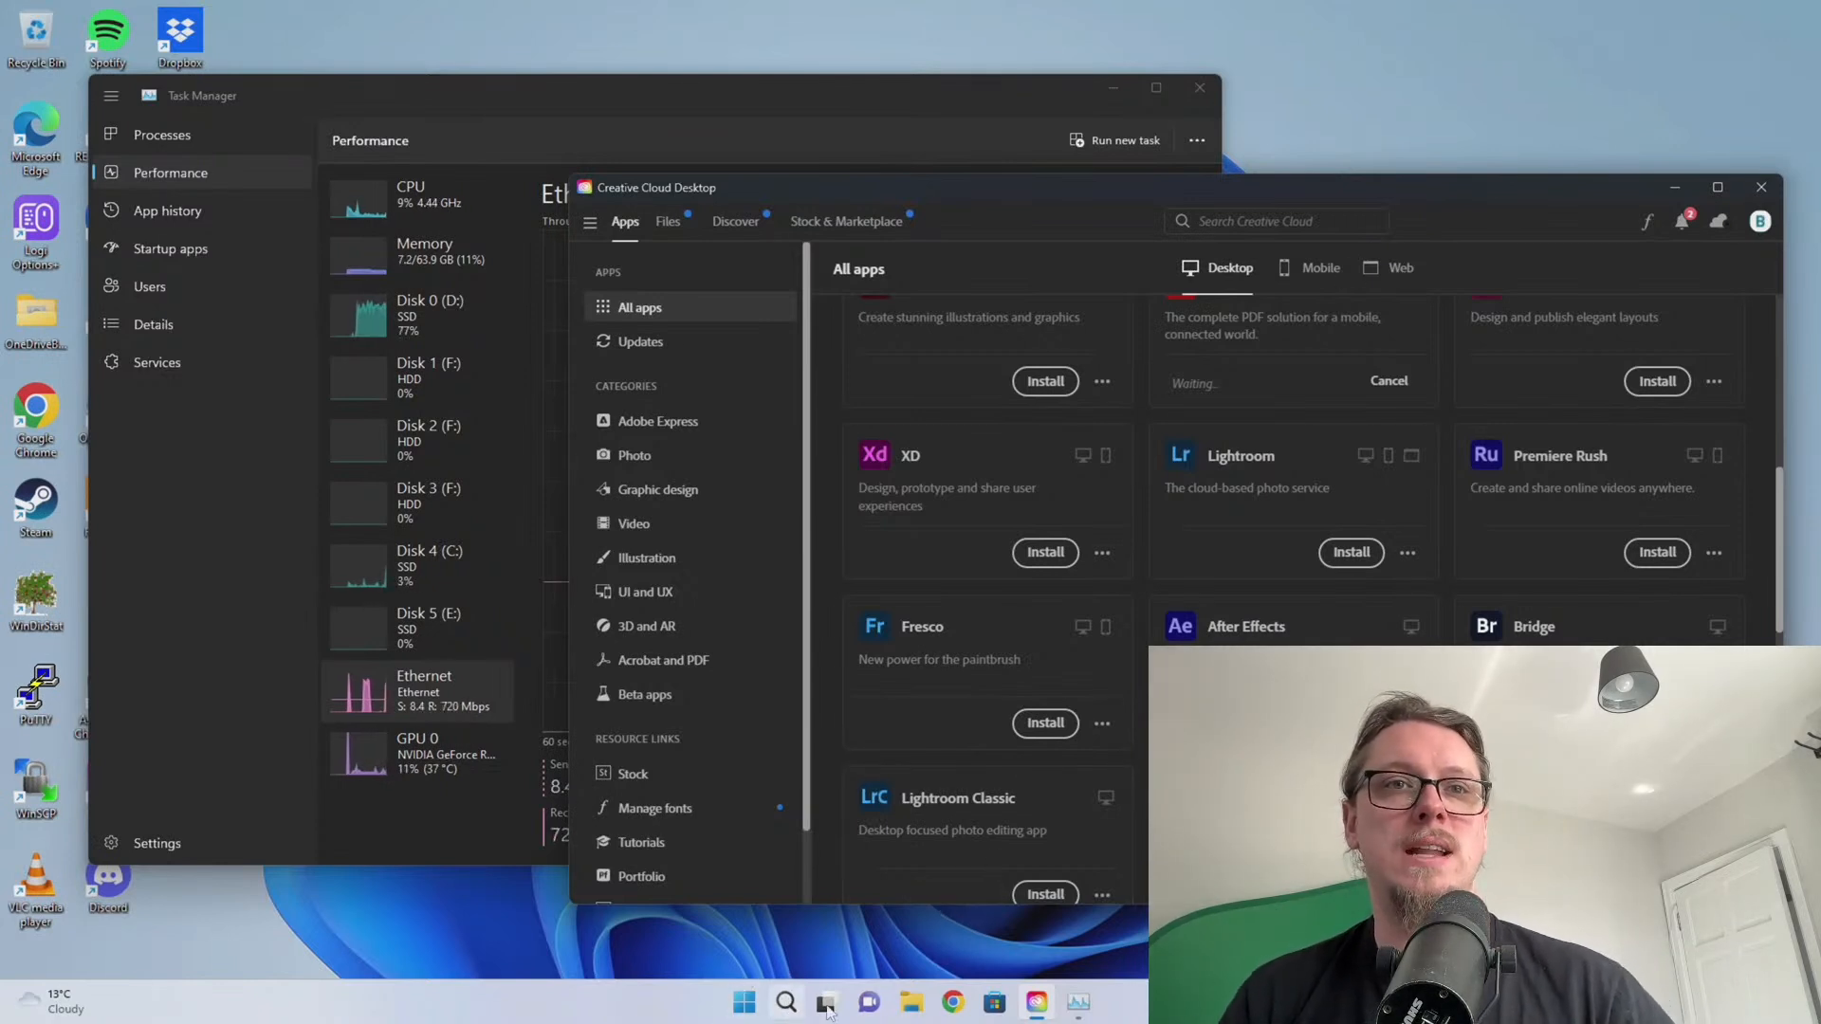
left_click(953, 1003)
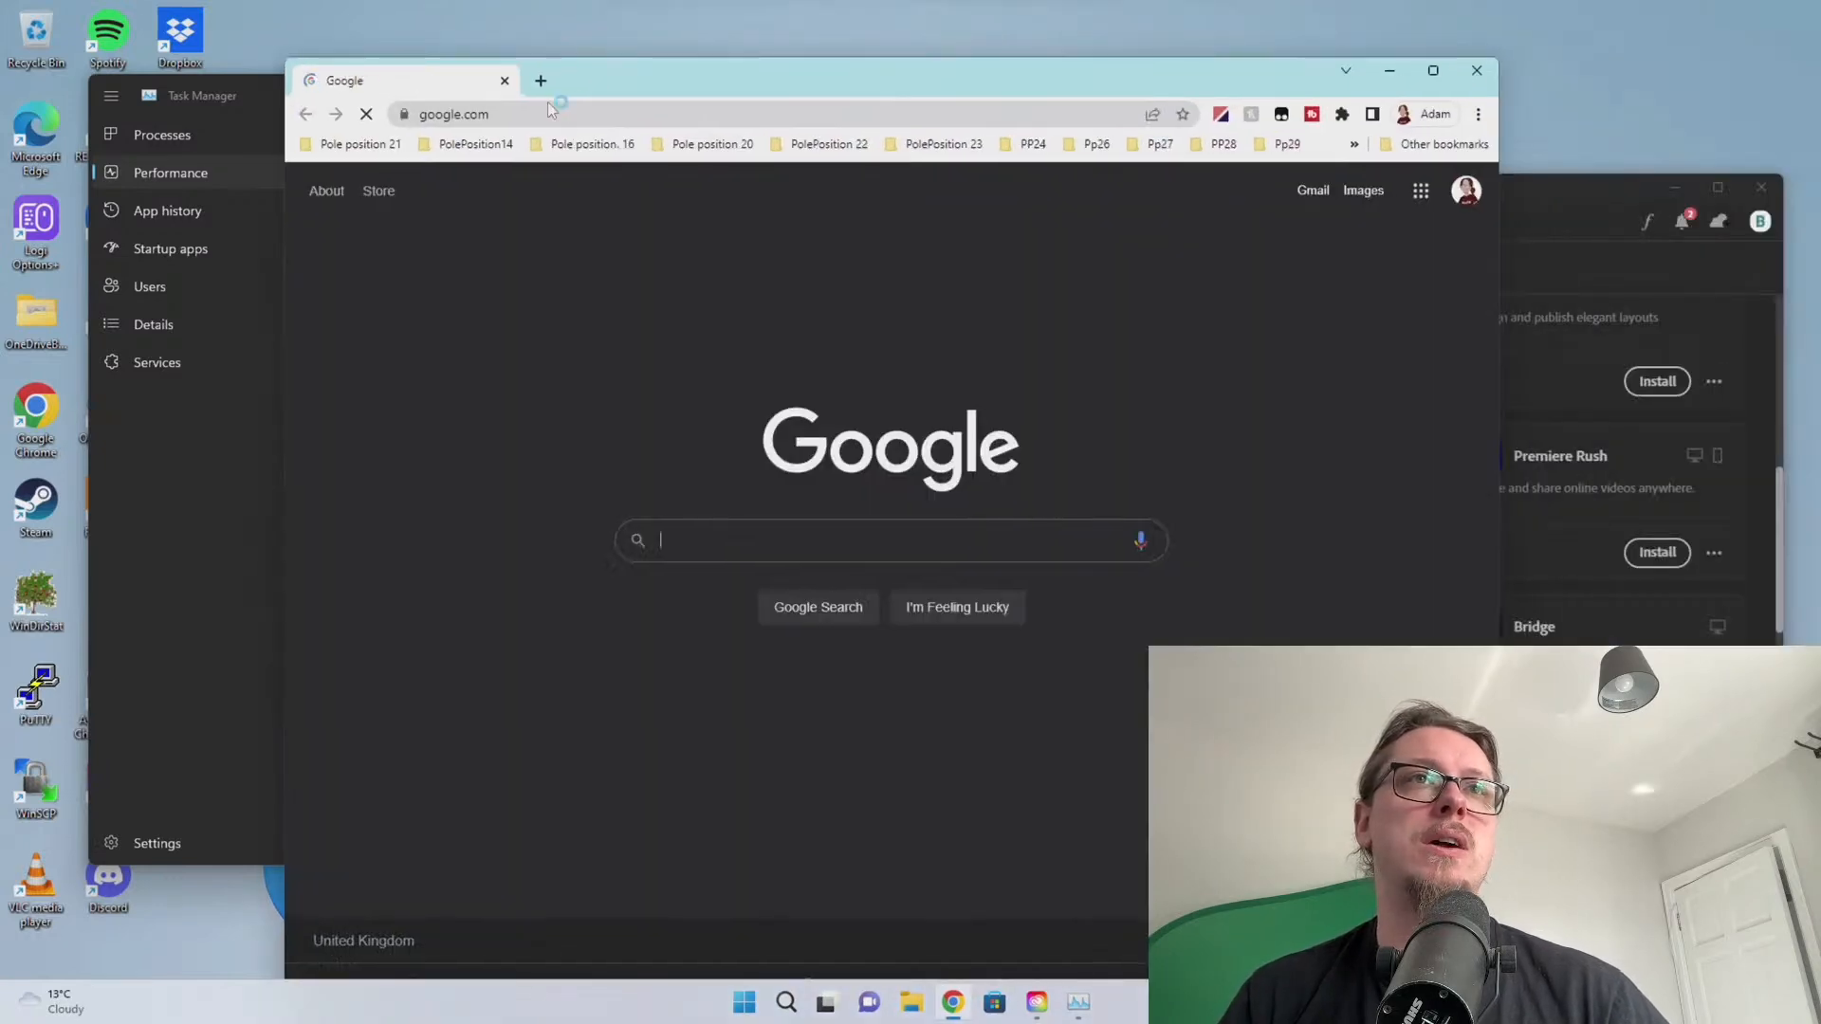
Load ilok.com in Chrome, then move the browser onto the other monitor
left_click(546, 110)
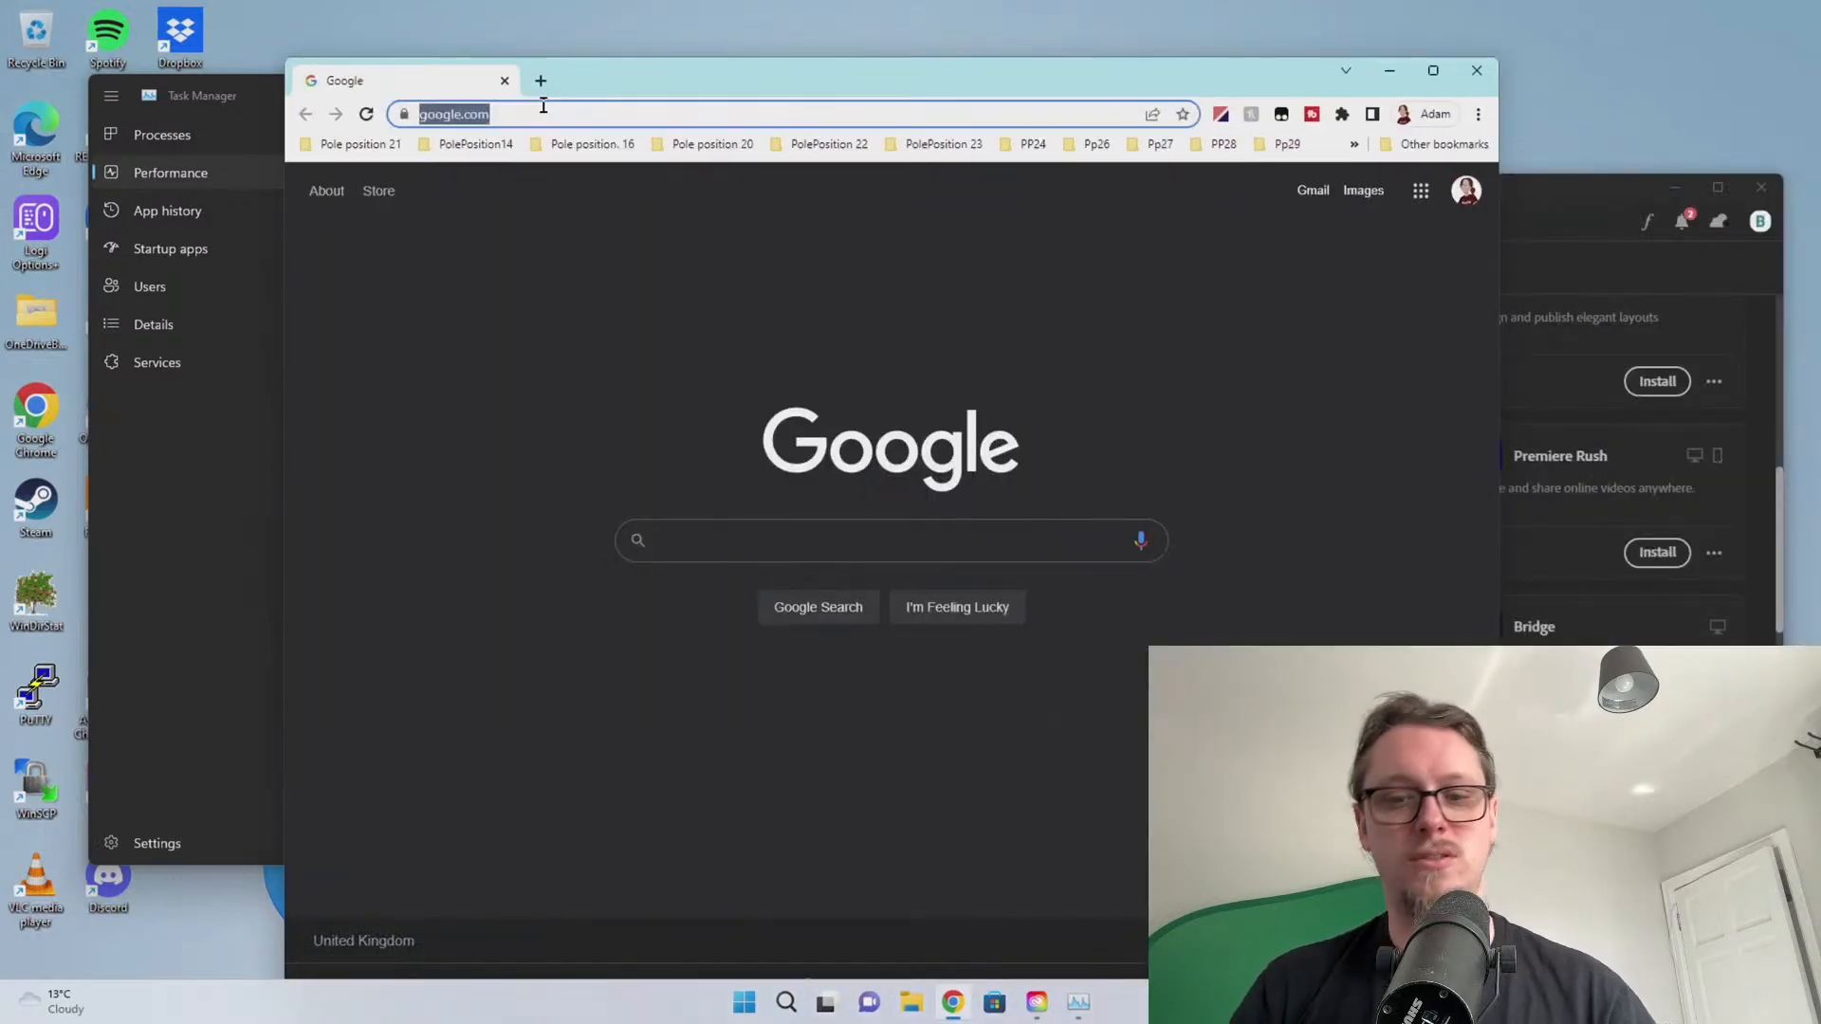
type("ilok")
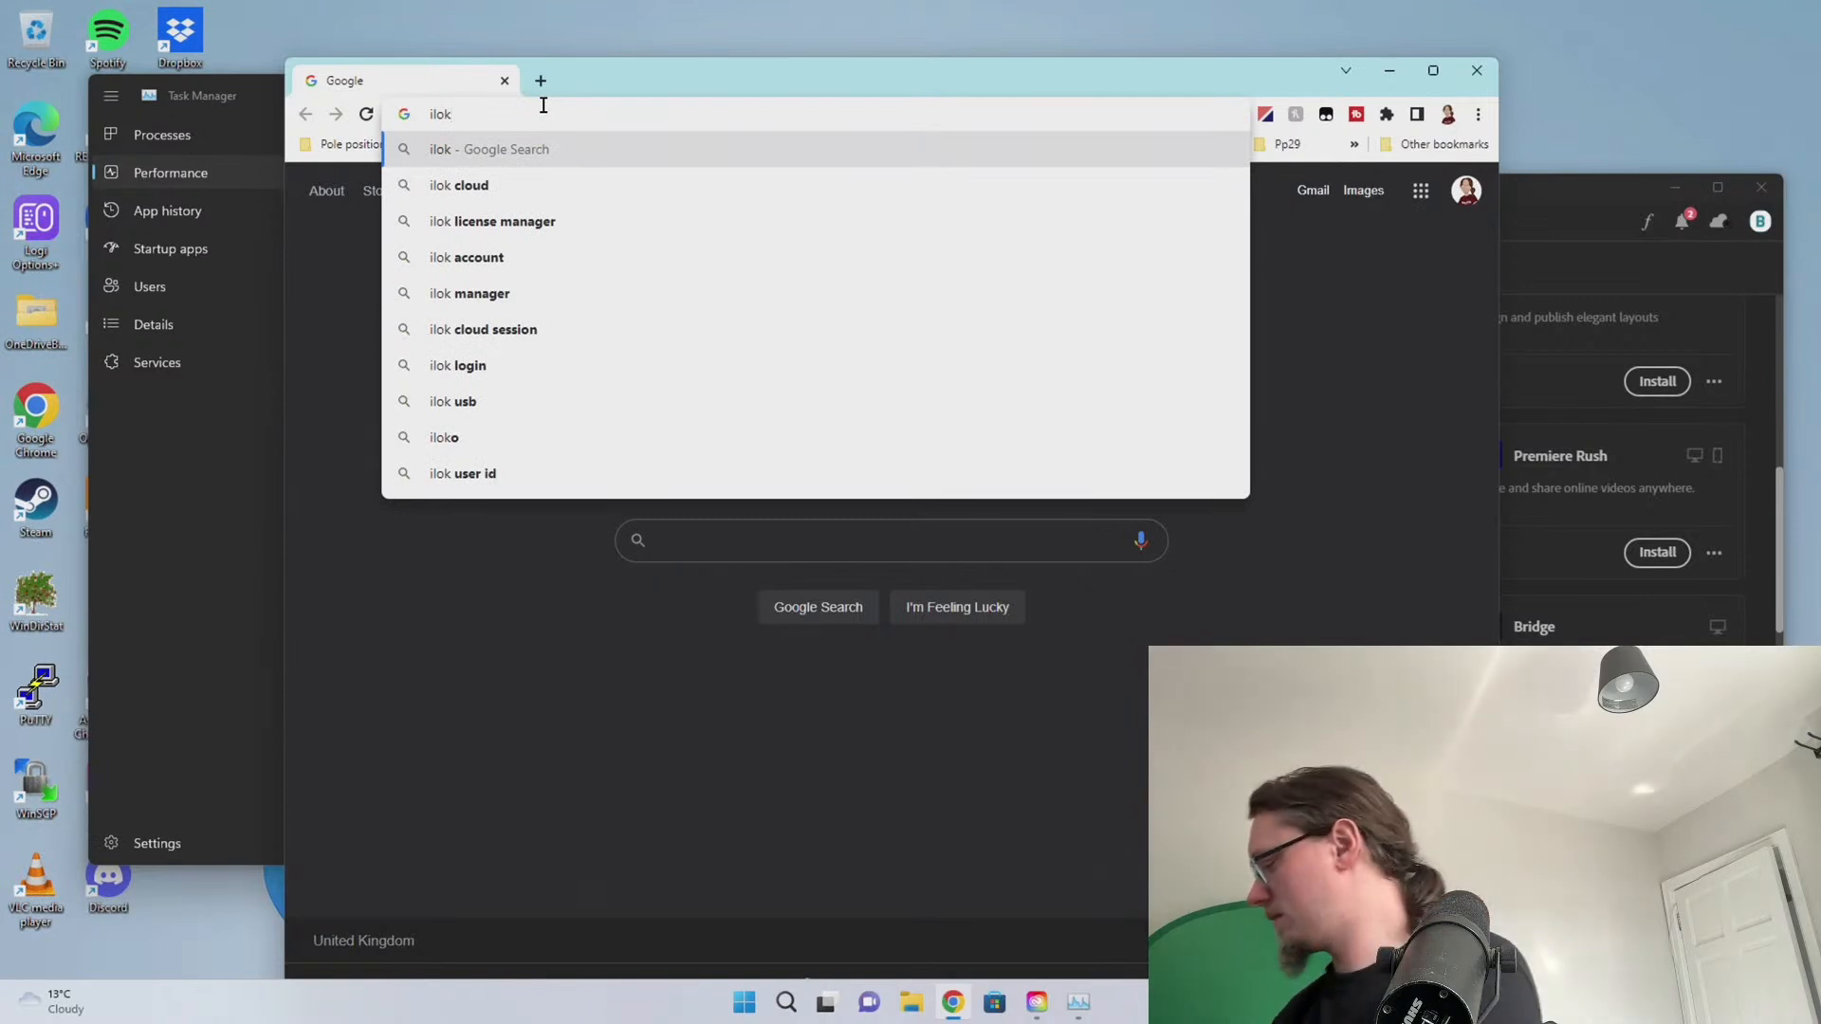
type(".com")
key("Return")
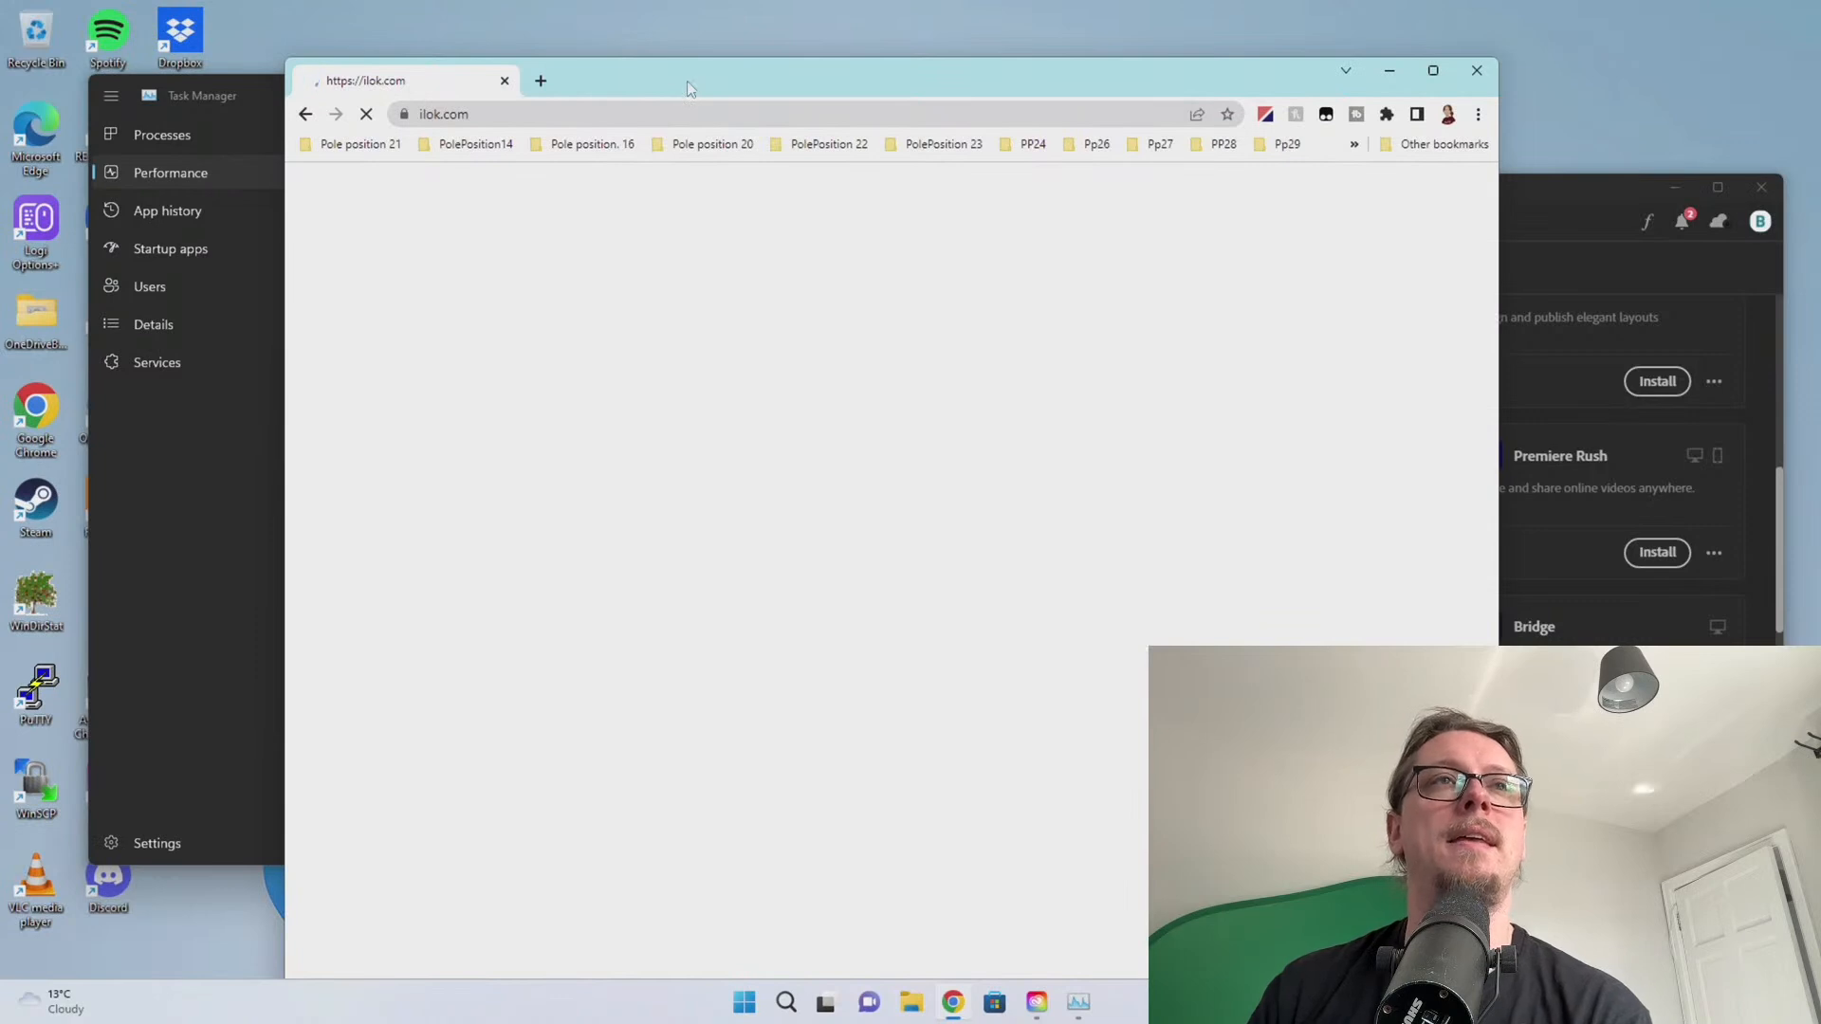
left_click_drag(687, 82, 690, 54)
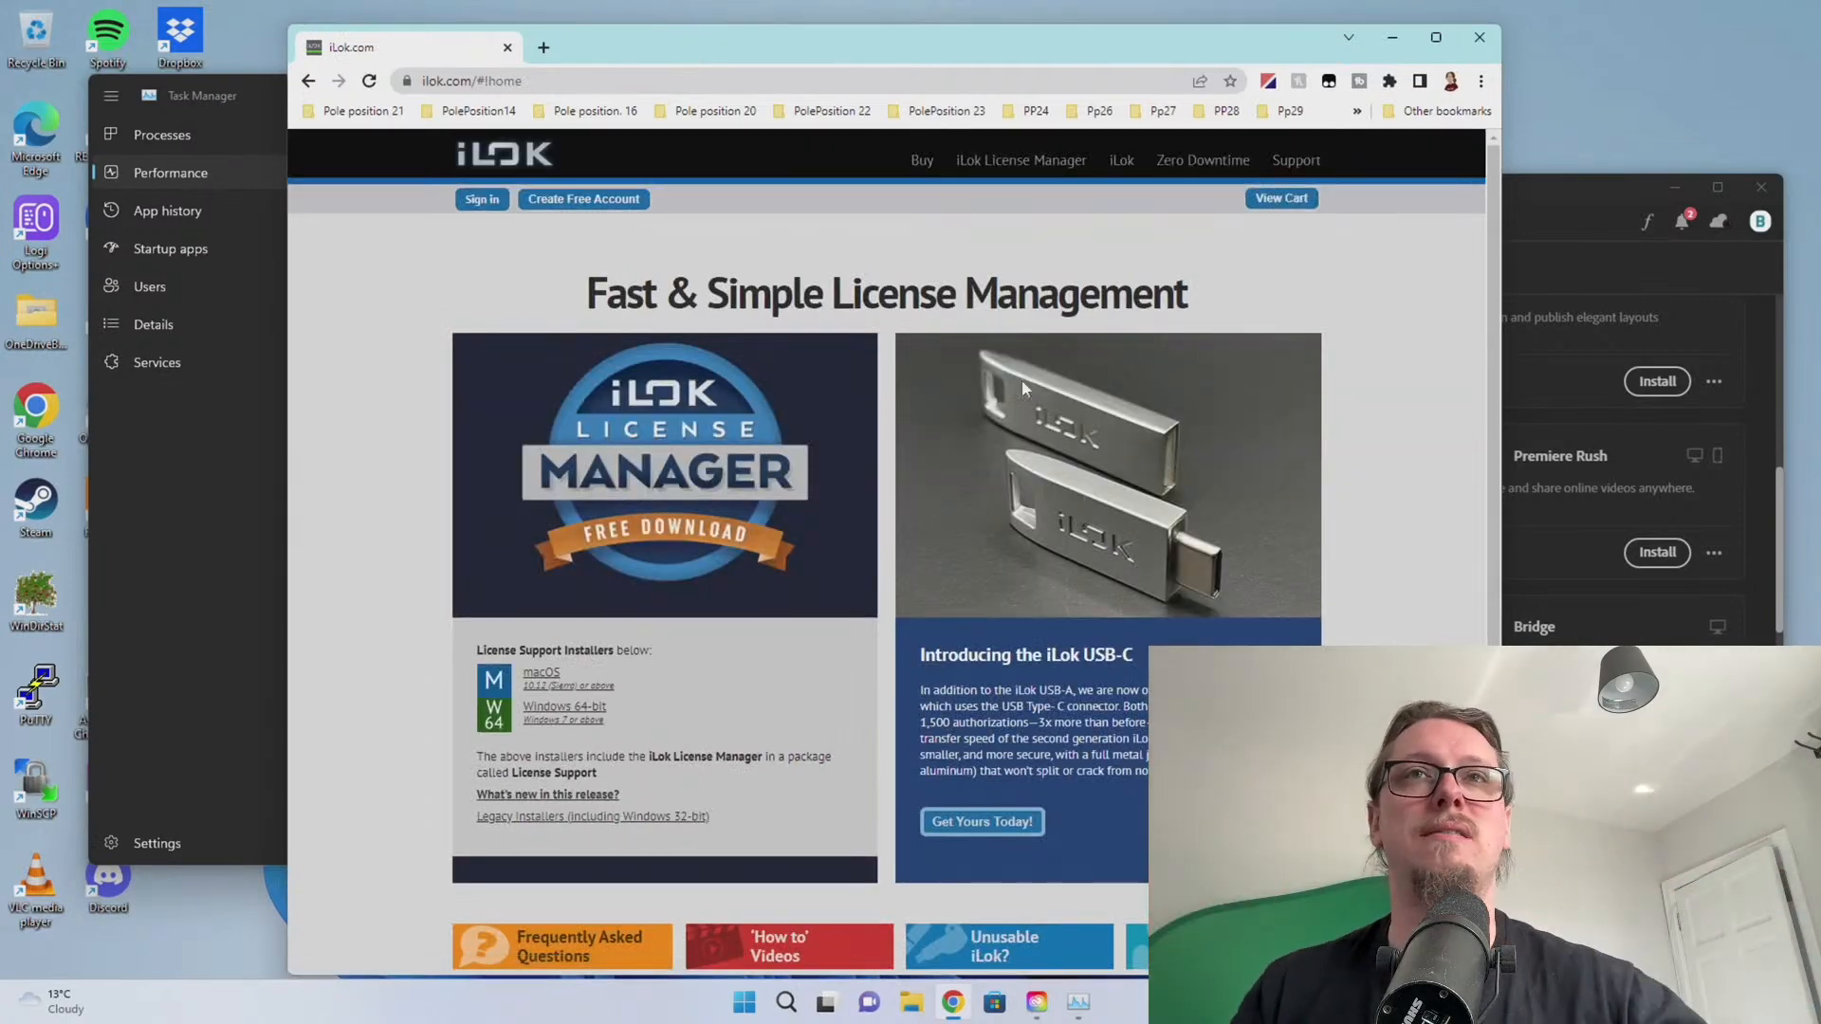
left_click_drag(771, 39, 1820, 28)
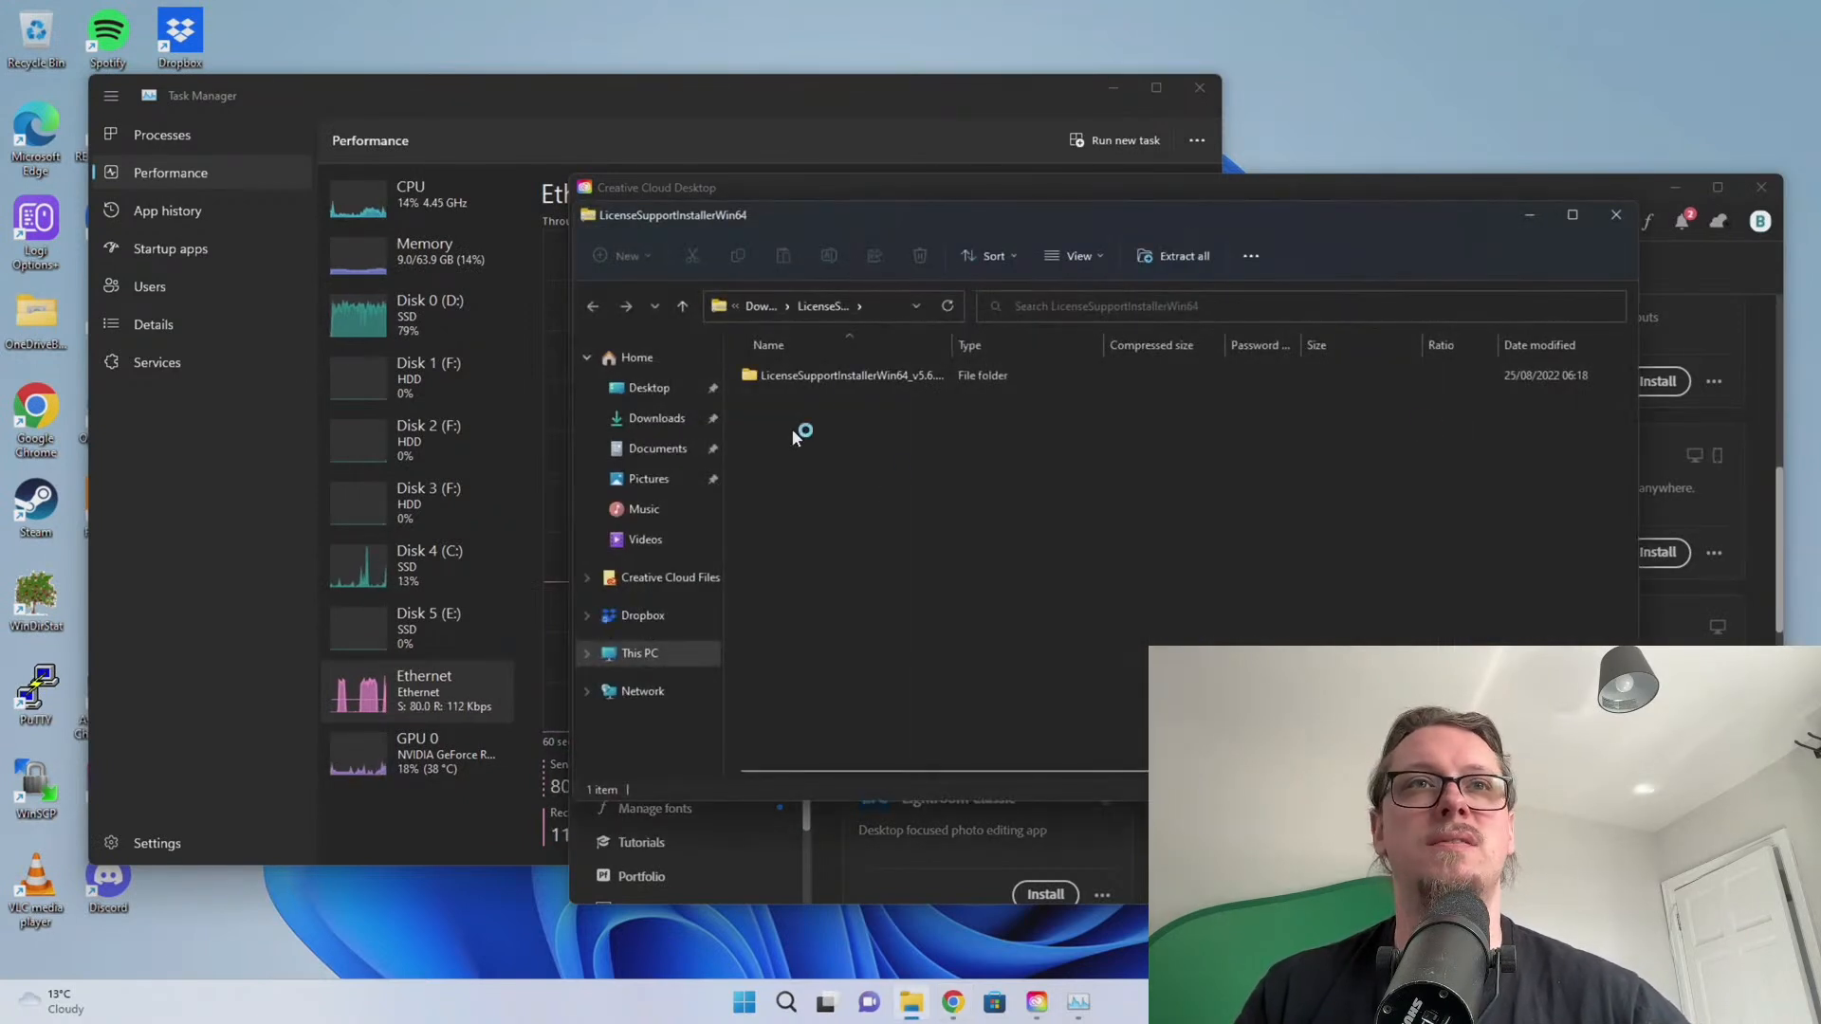
Install License Support Win64 from the downloaded zip through to Finish, then close its folder
double_click(811, 386)
left_click(789, 434)
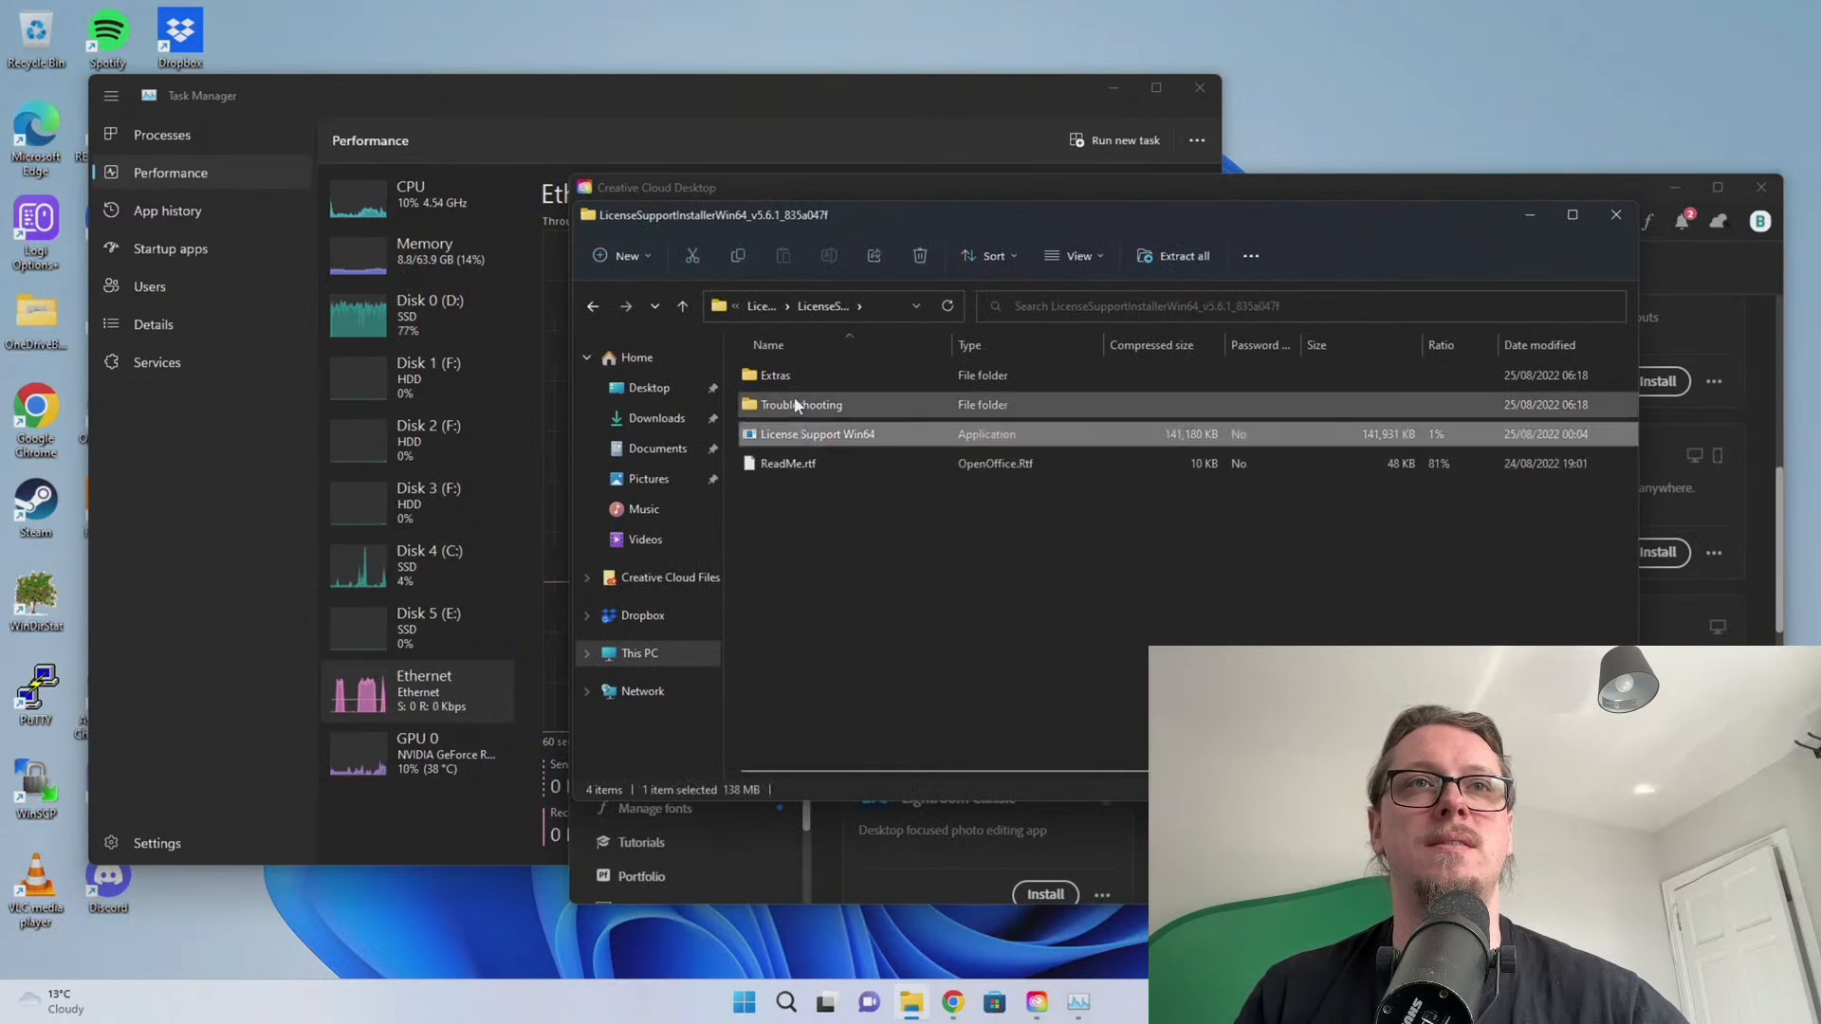
double_click(780, 438)
left_click(937, 537)
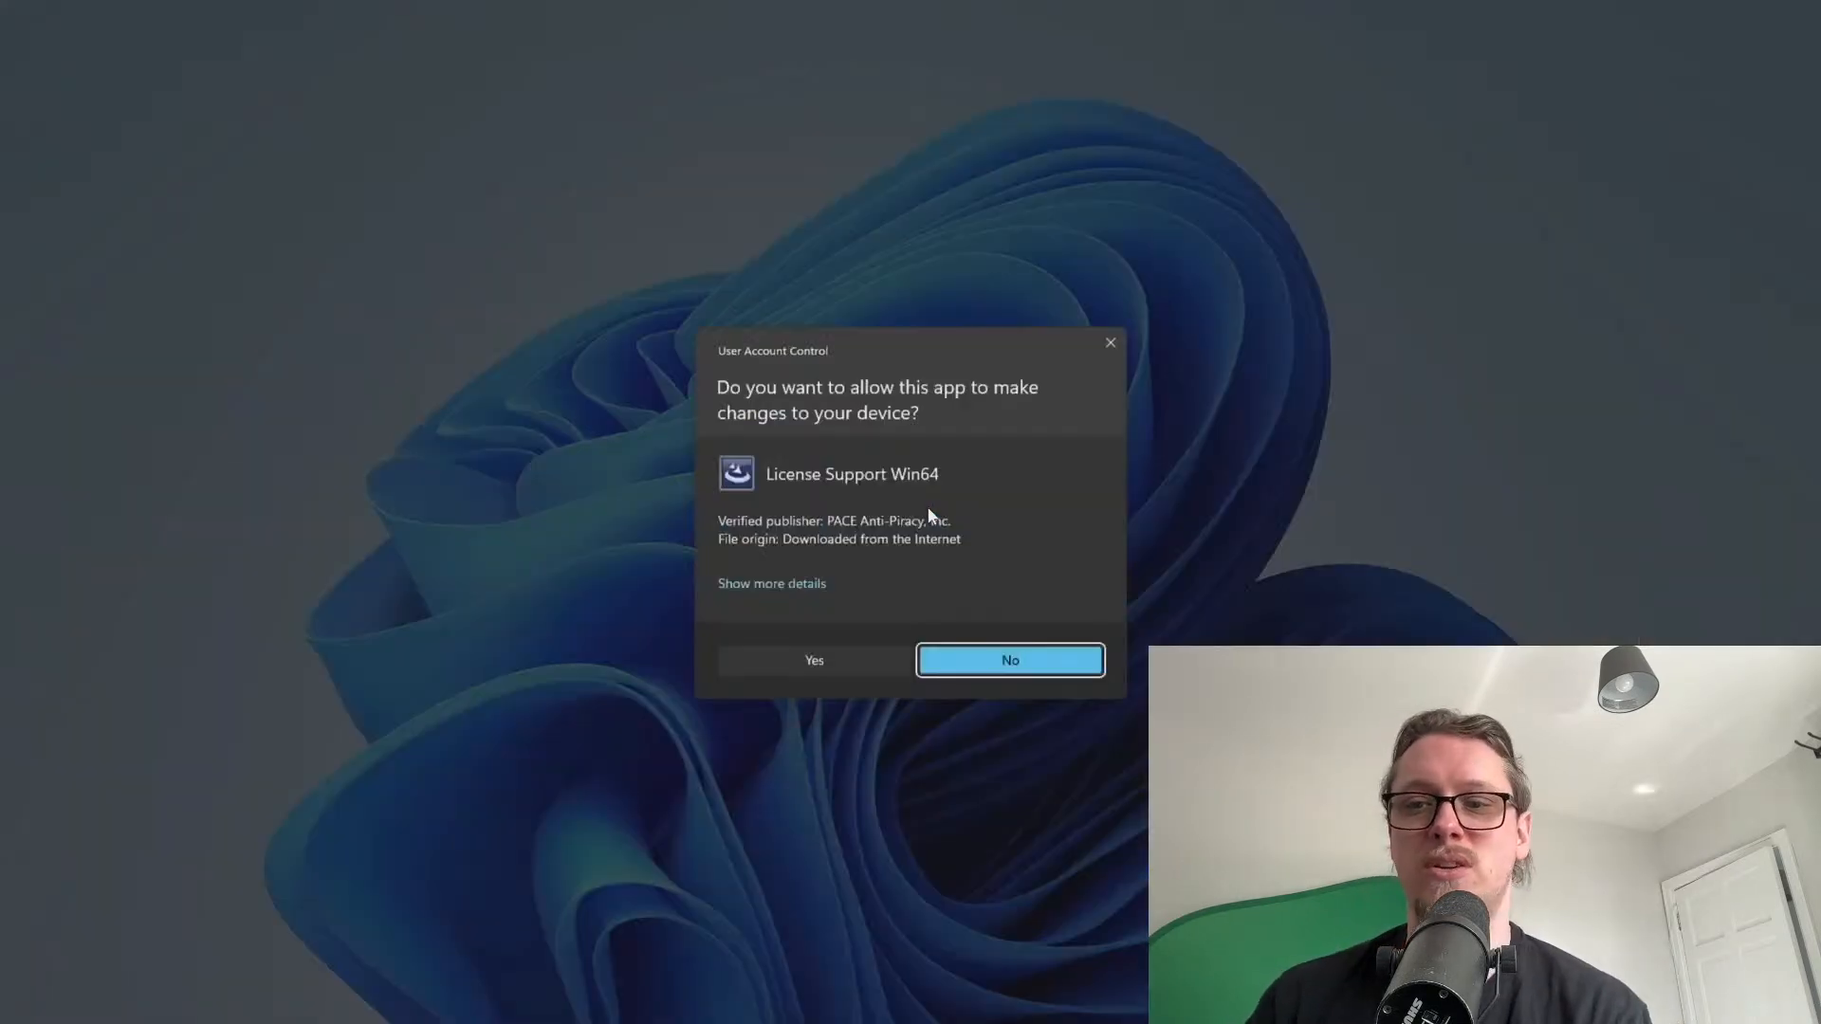
left_click(834, 662)
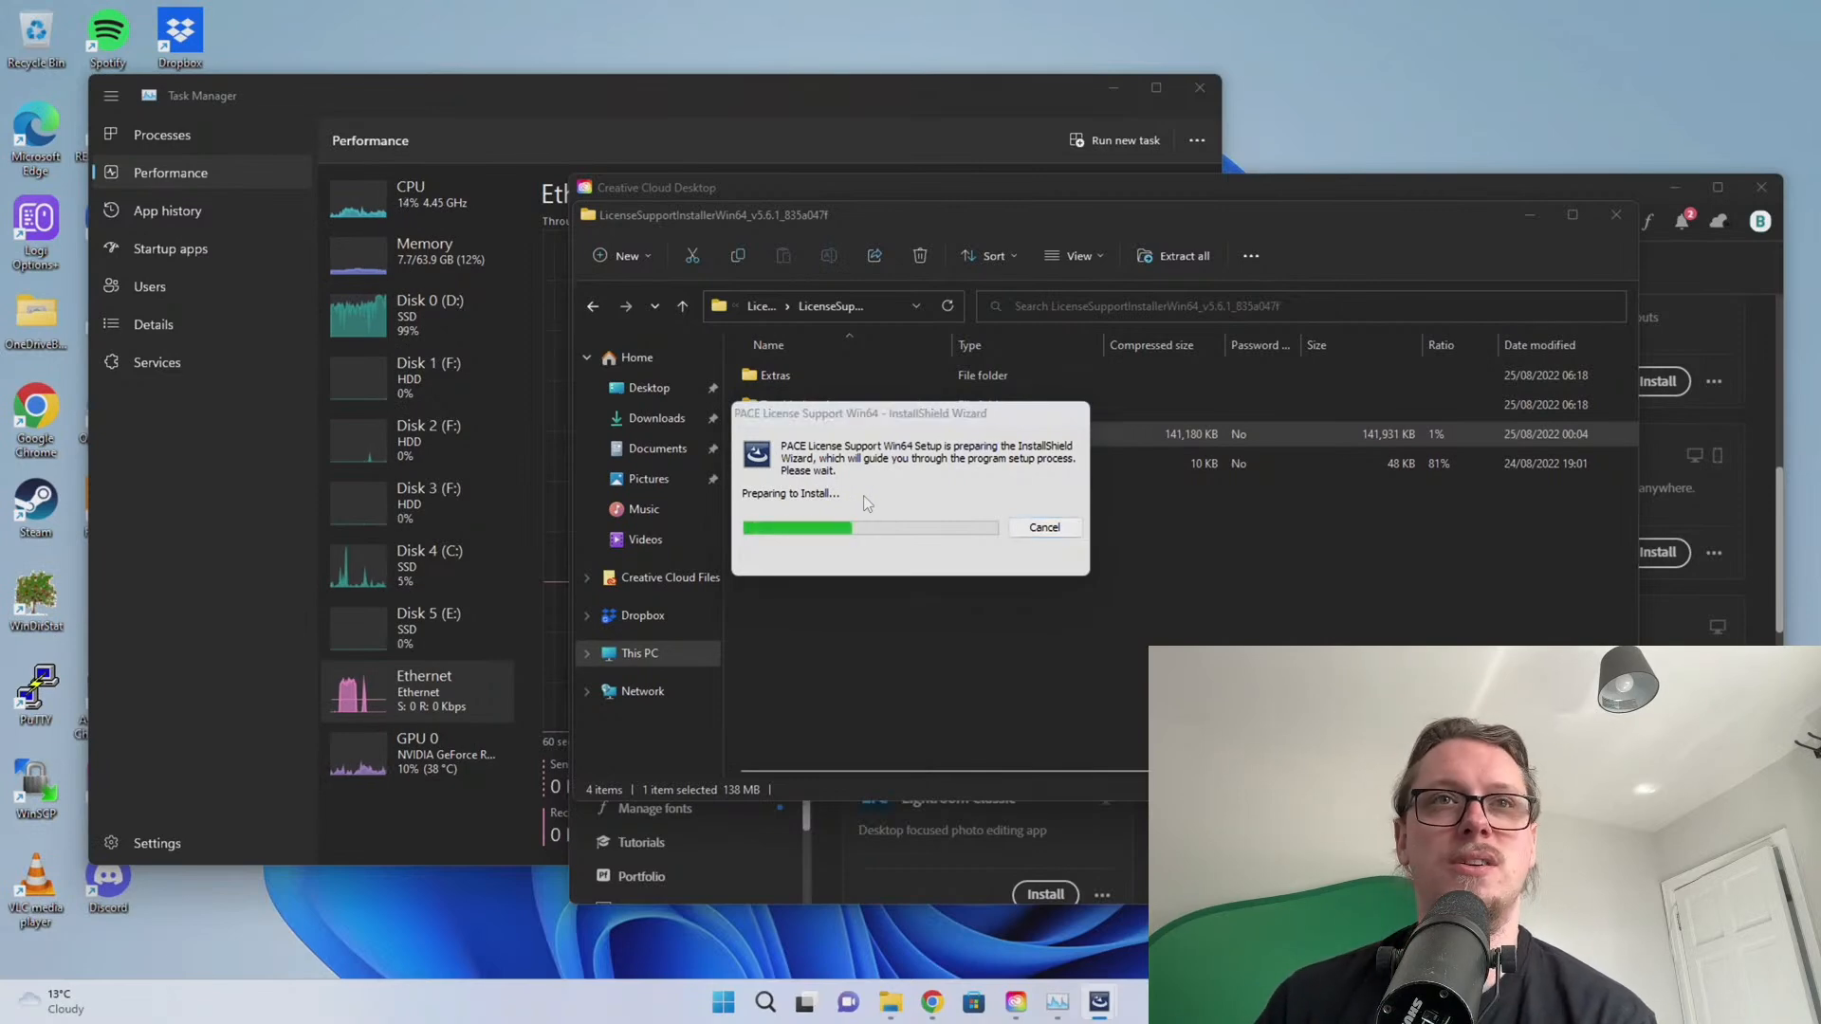
left_click(975, 740)
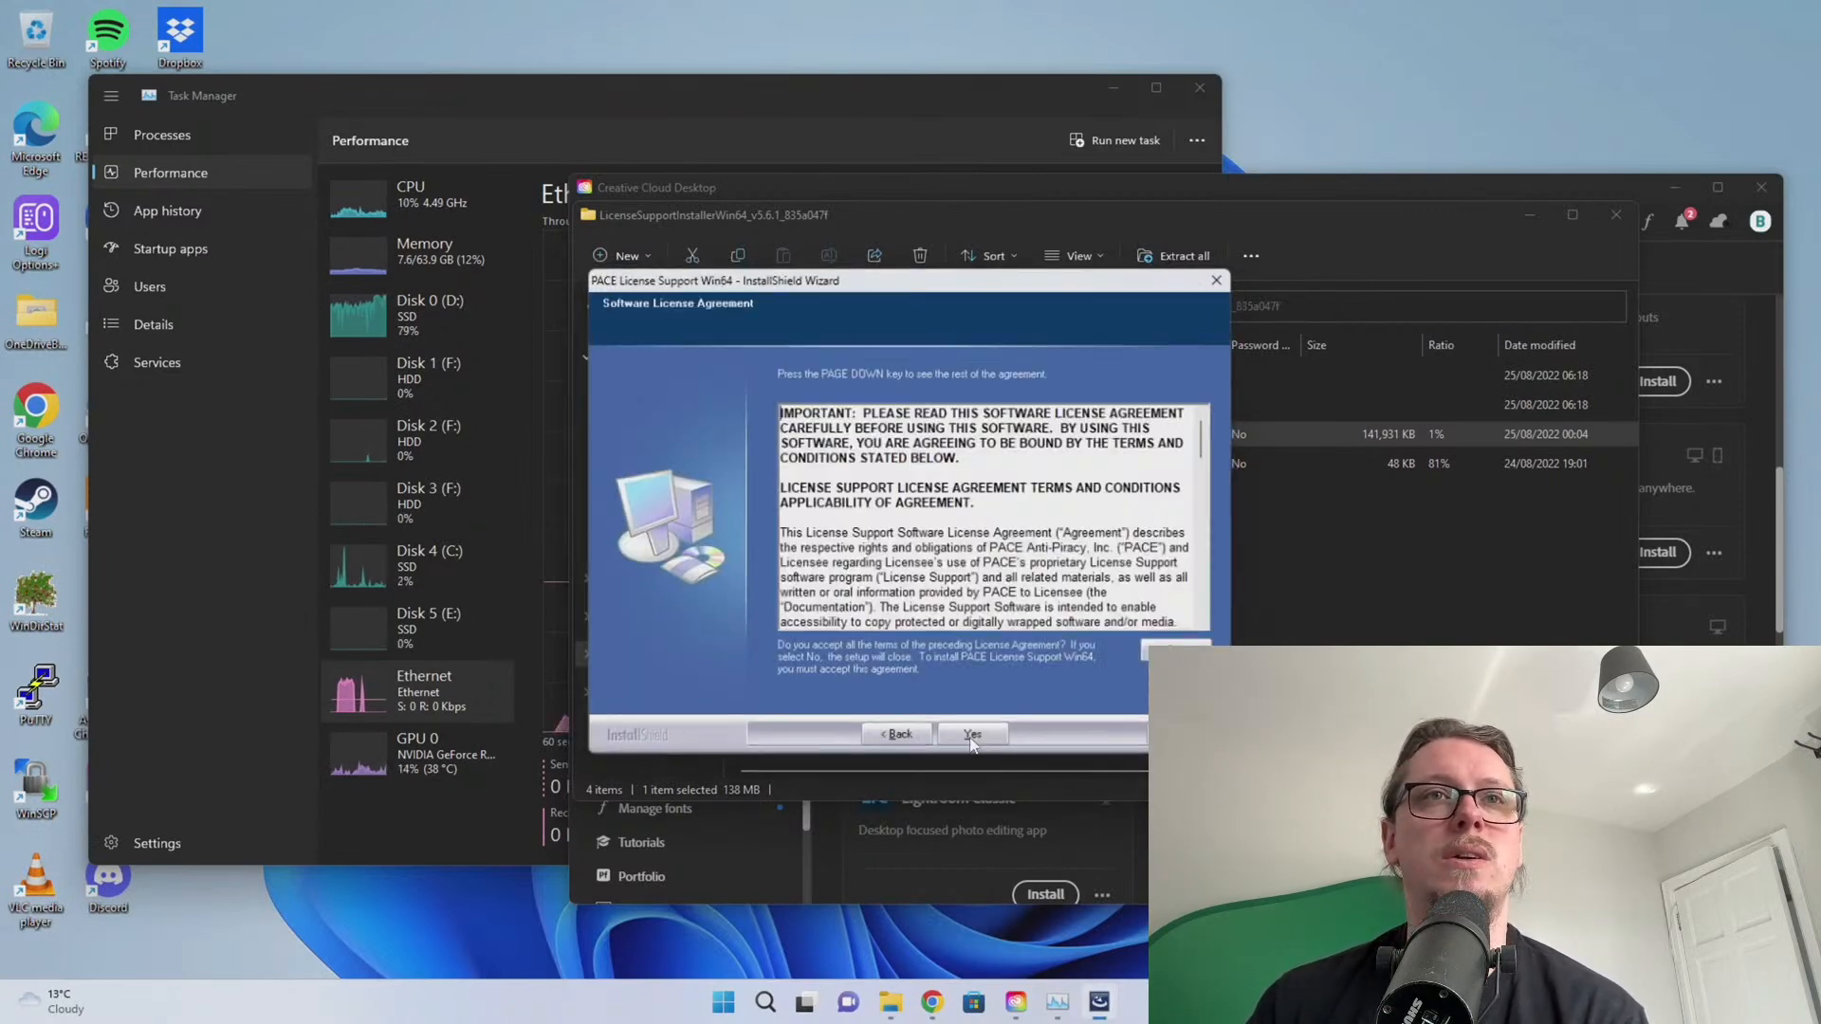
left_click(976, 740)
left_click(982, 737)
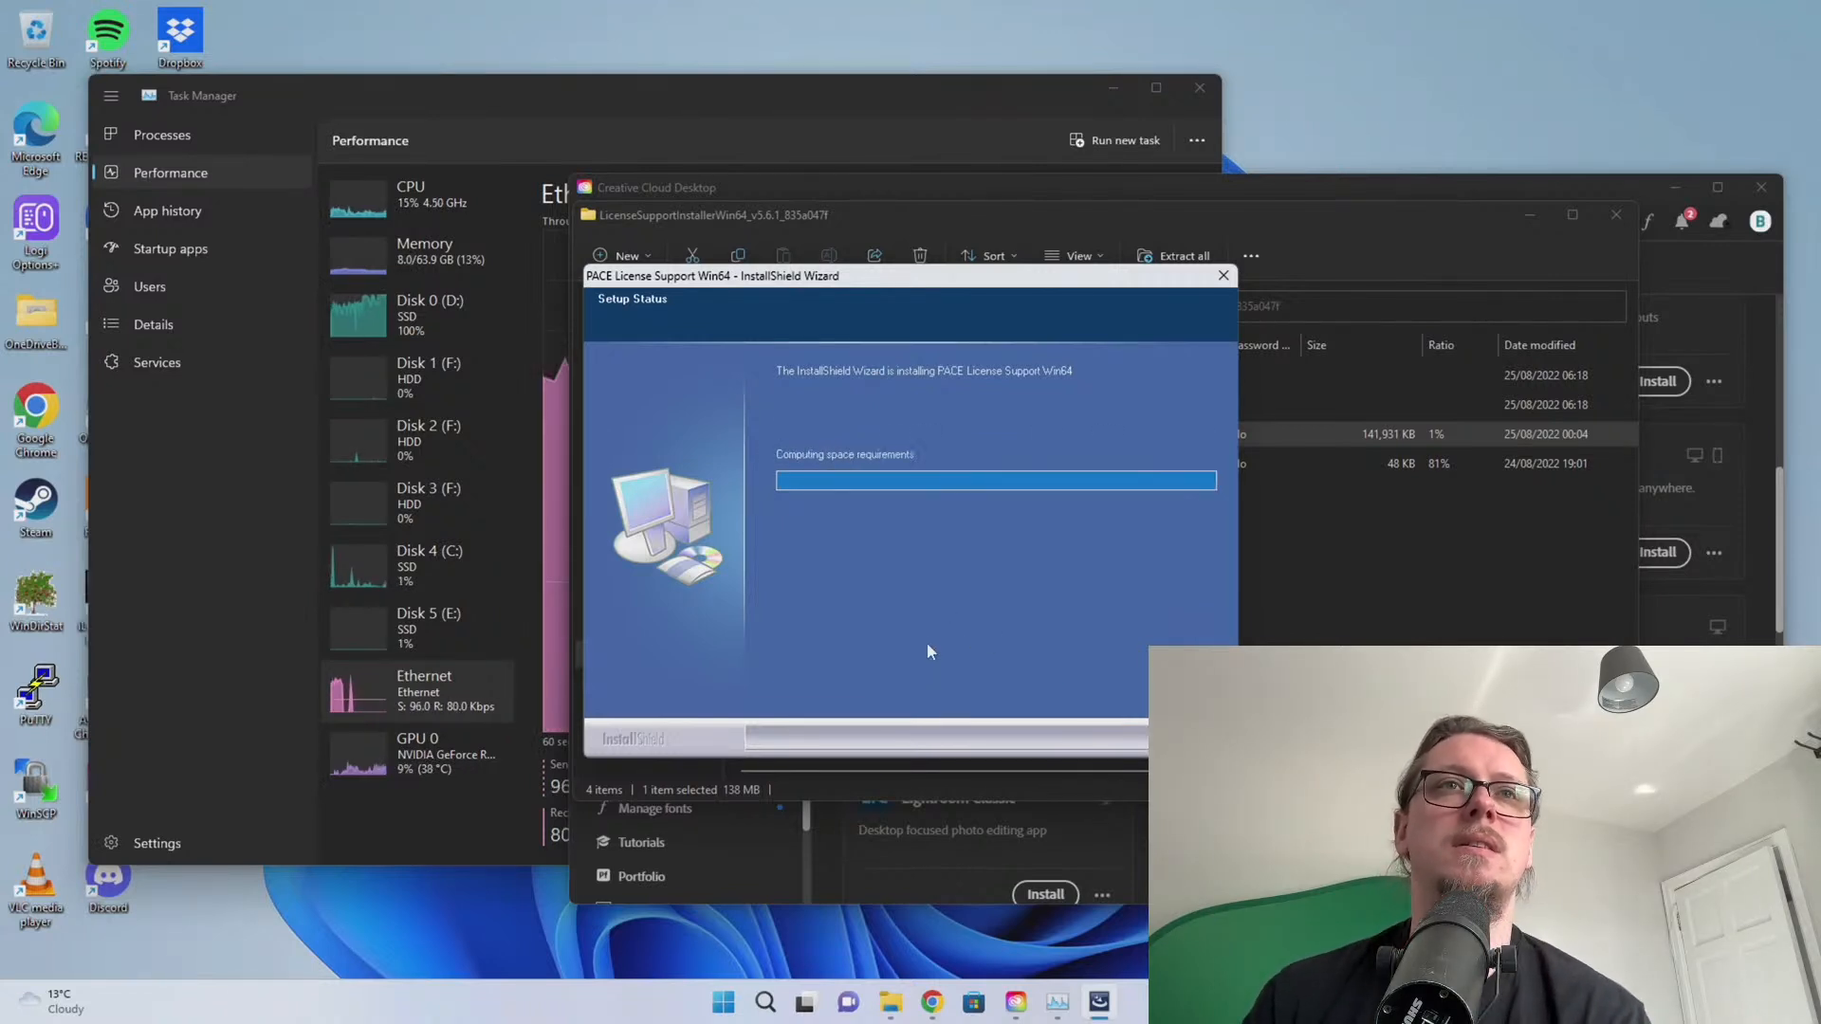
left_click(987, 736)
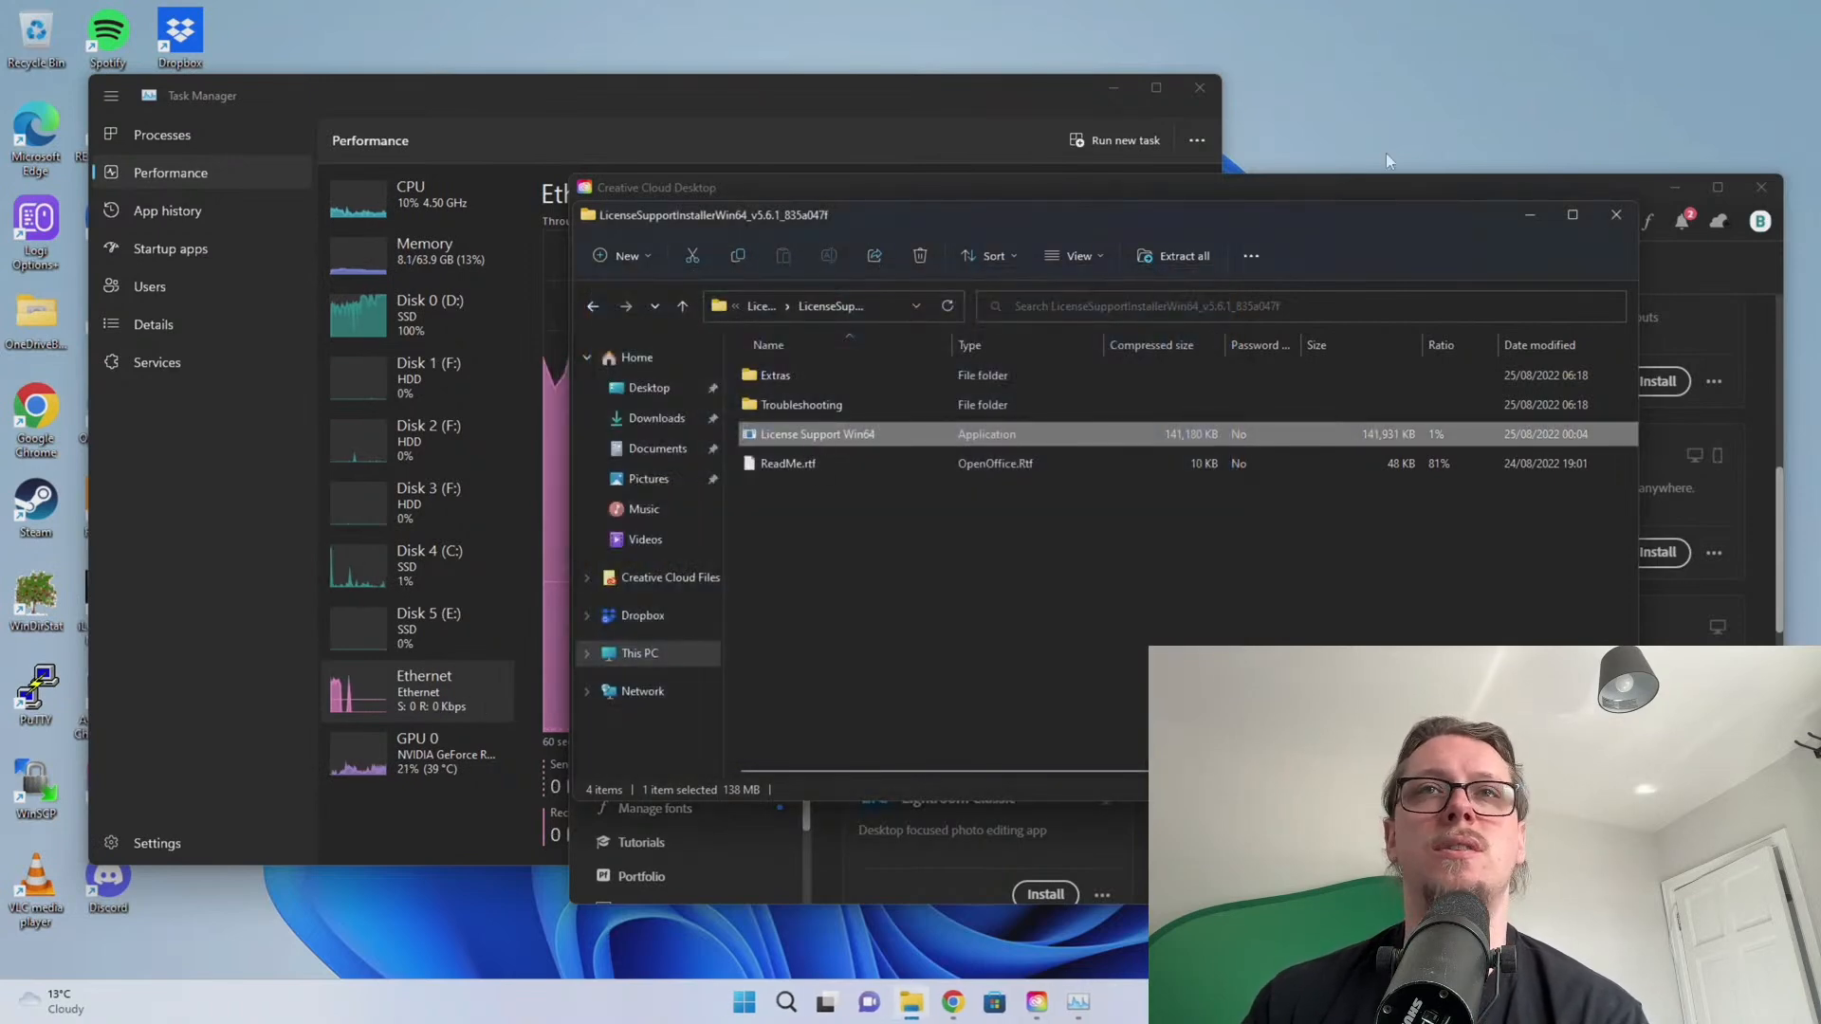
left_click(1616, 215)
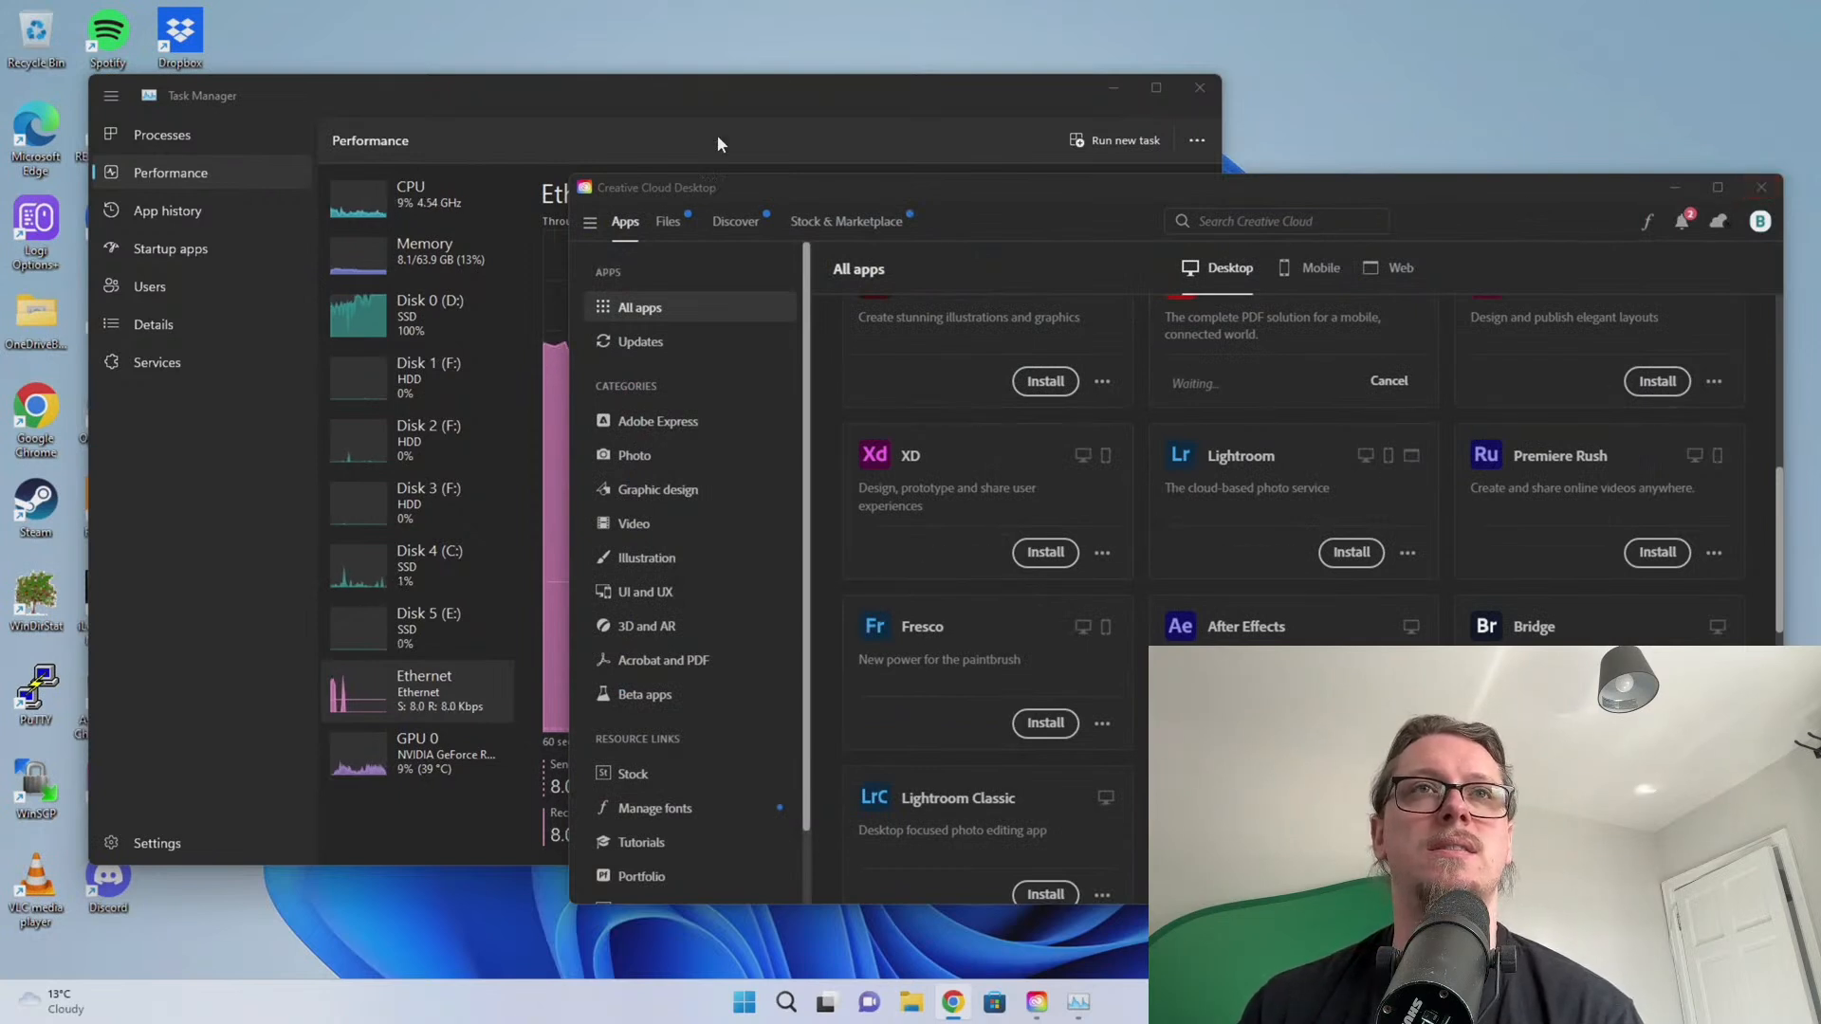
scroll(1022, 302, "up", 5)
left_click(638, 341)
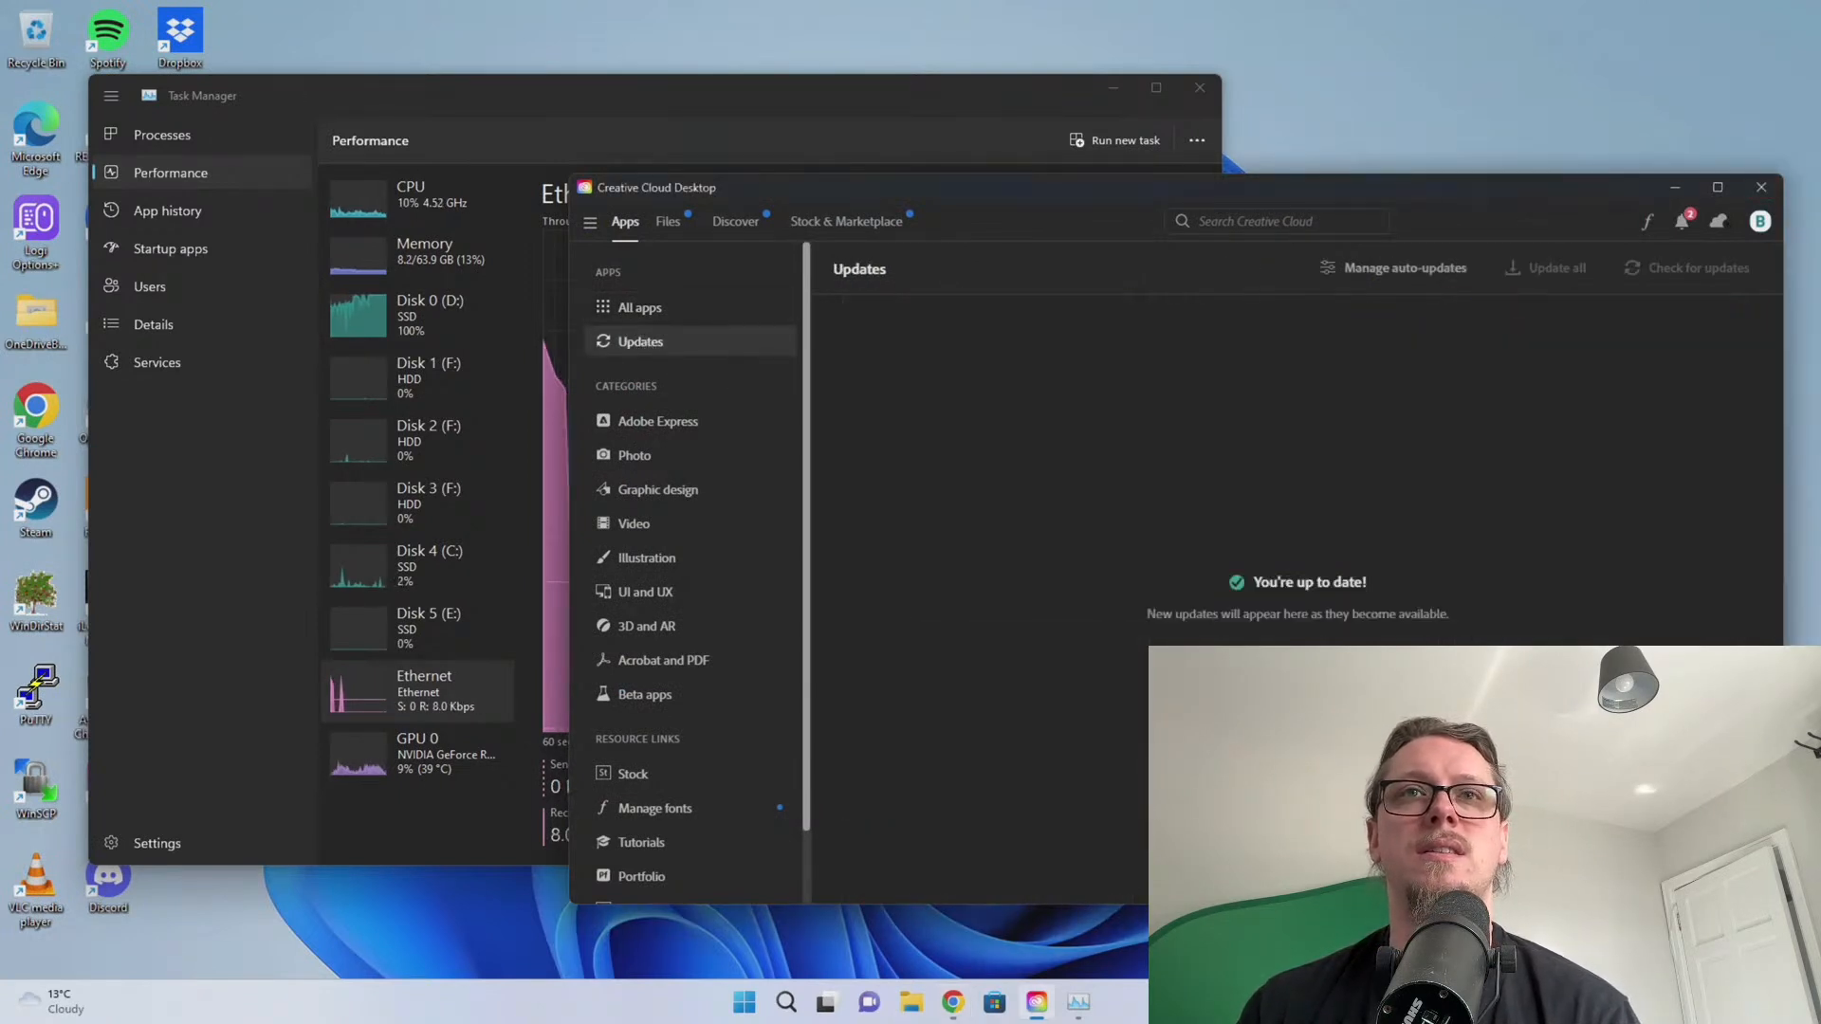
left_click(664, 308)
scroll(1142, 584, "down", 4)
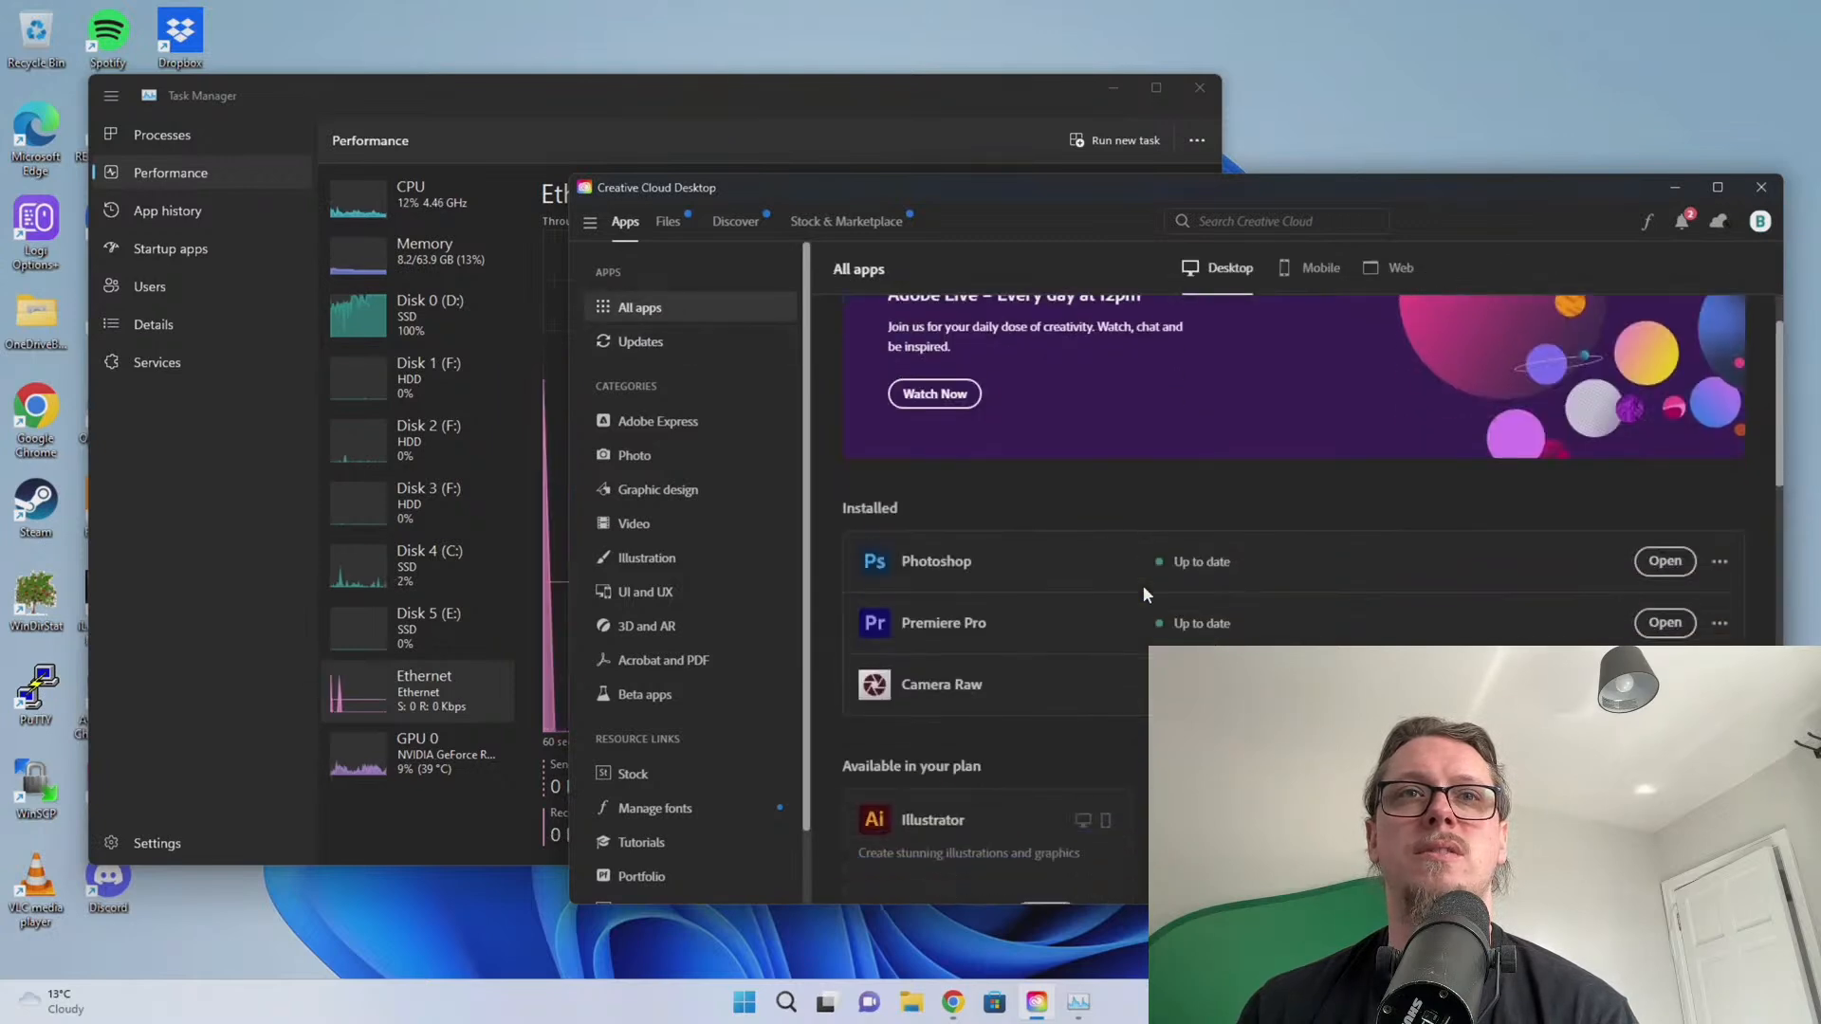
scroll(1142, 584, "down", 2)
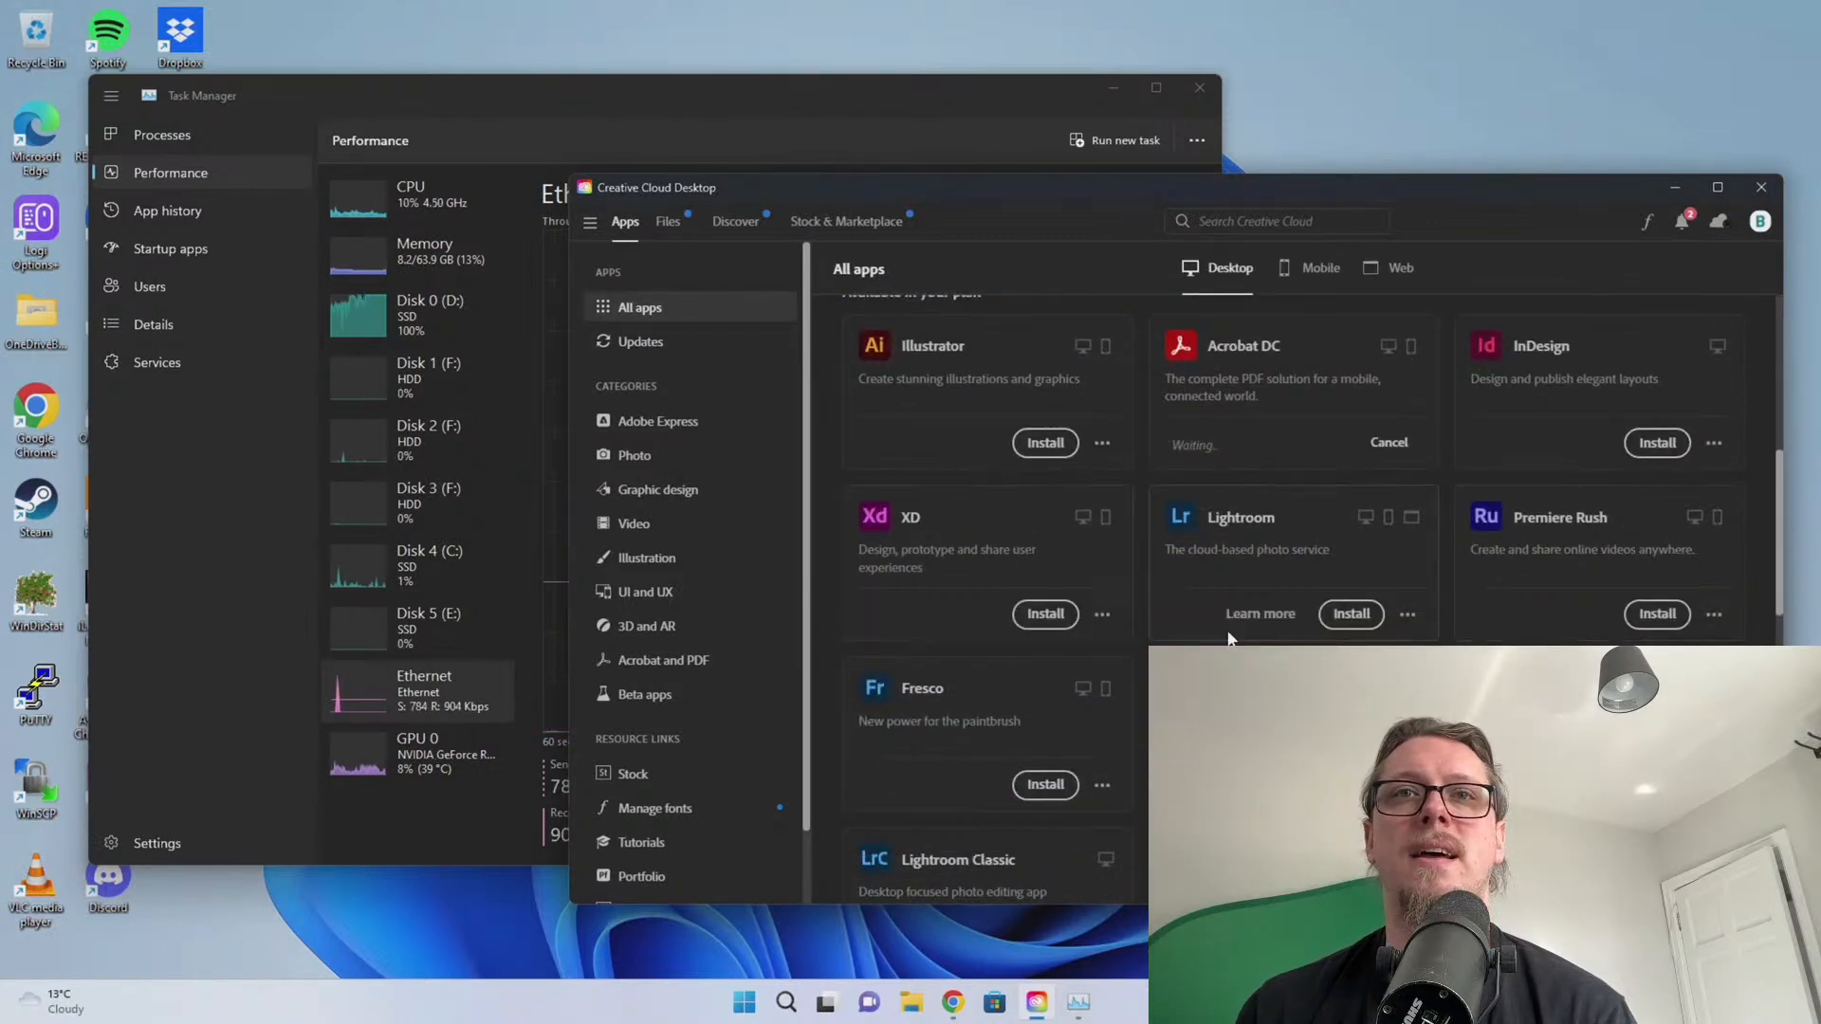
scroll(1231, 638, "down", 1)
scroll(1309, 641, "down", 4)
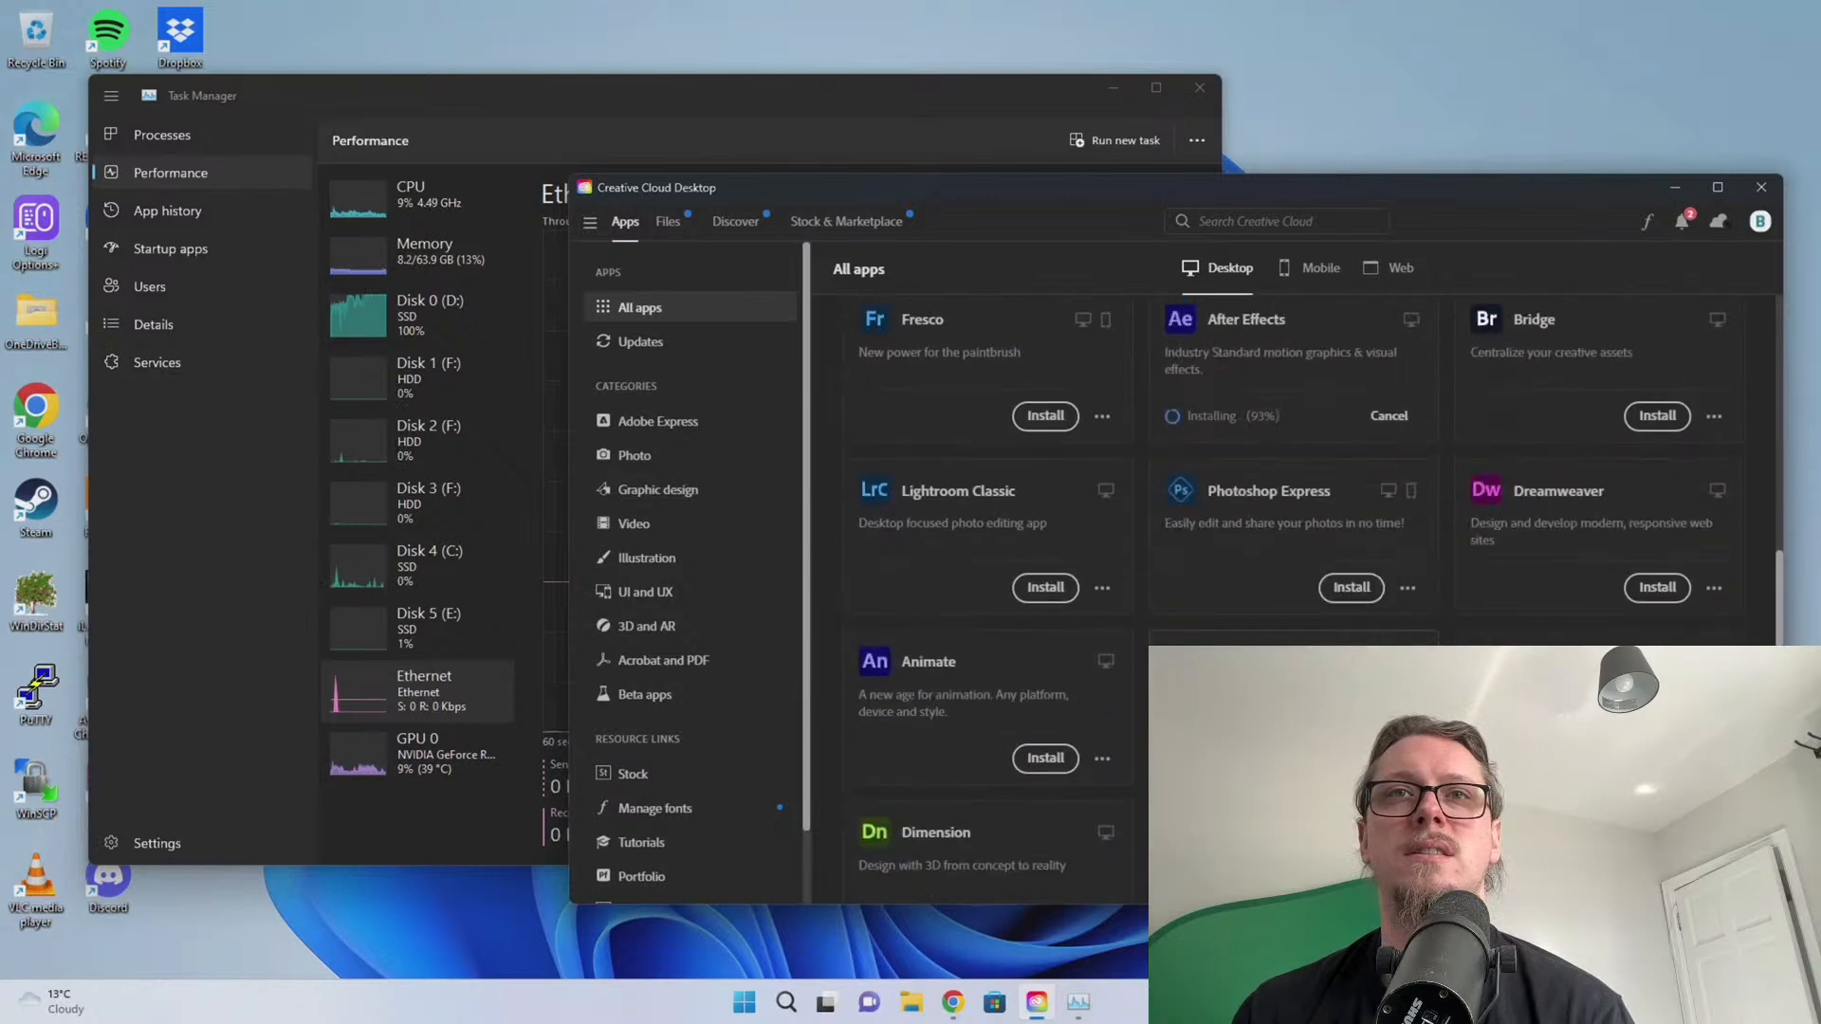
scroll(1309, 641, "up", 10)
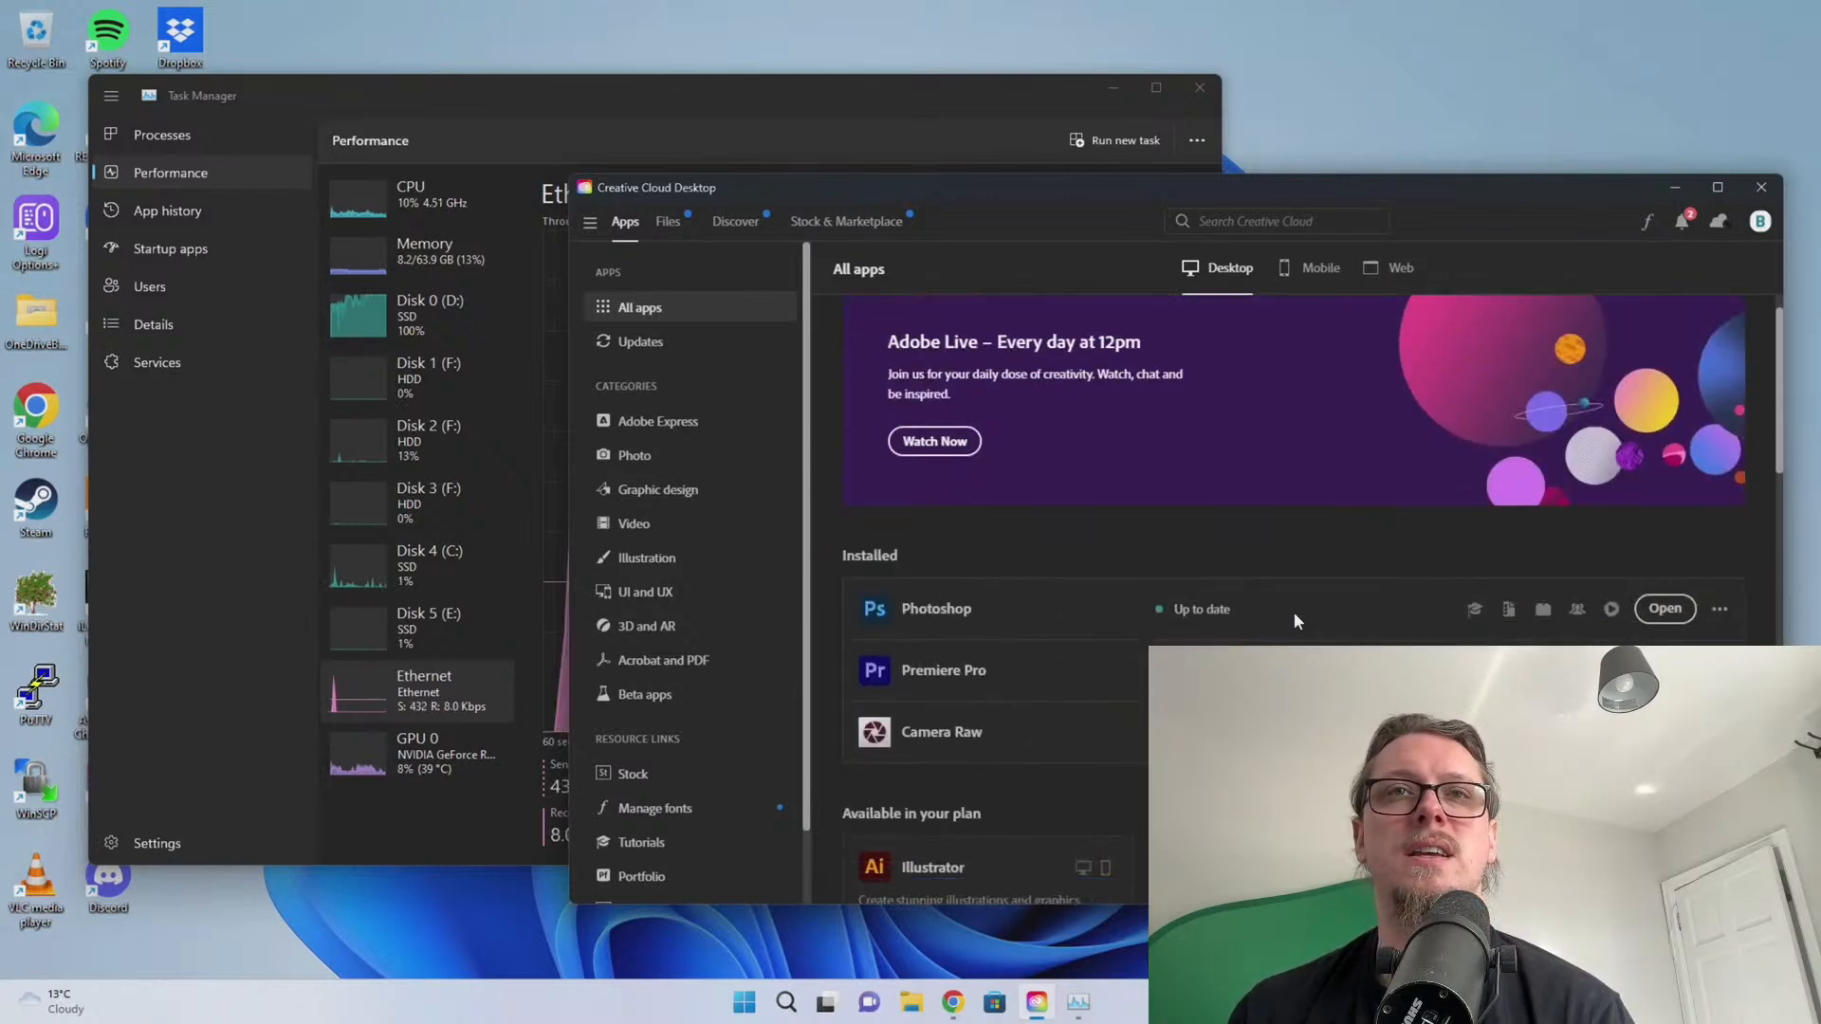
scroll(1293, 612, "down", 2)
left_click(656, 105)
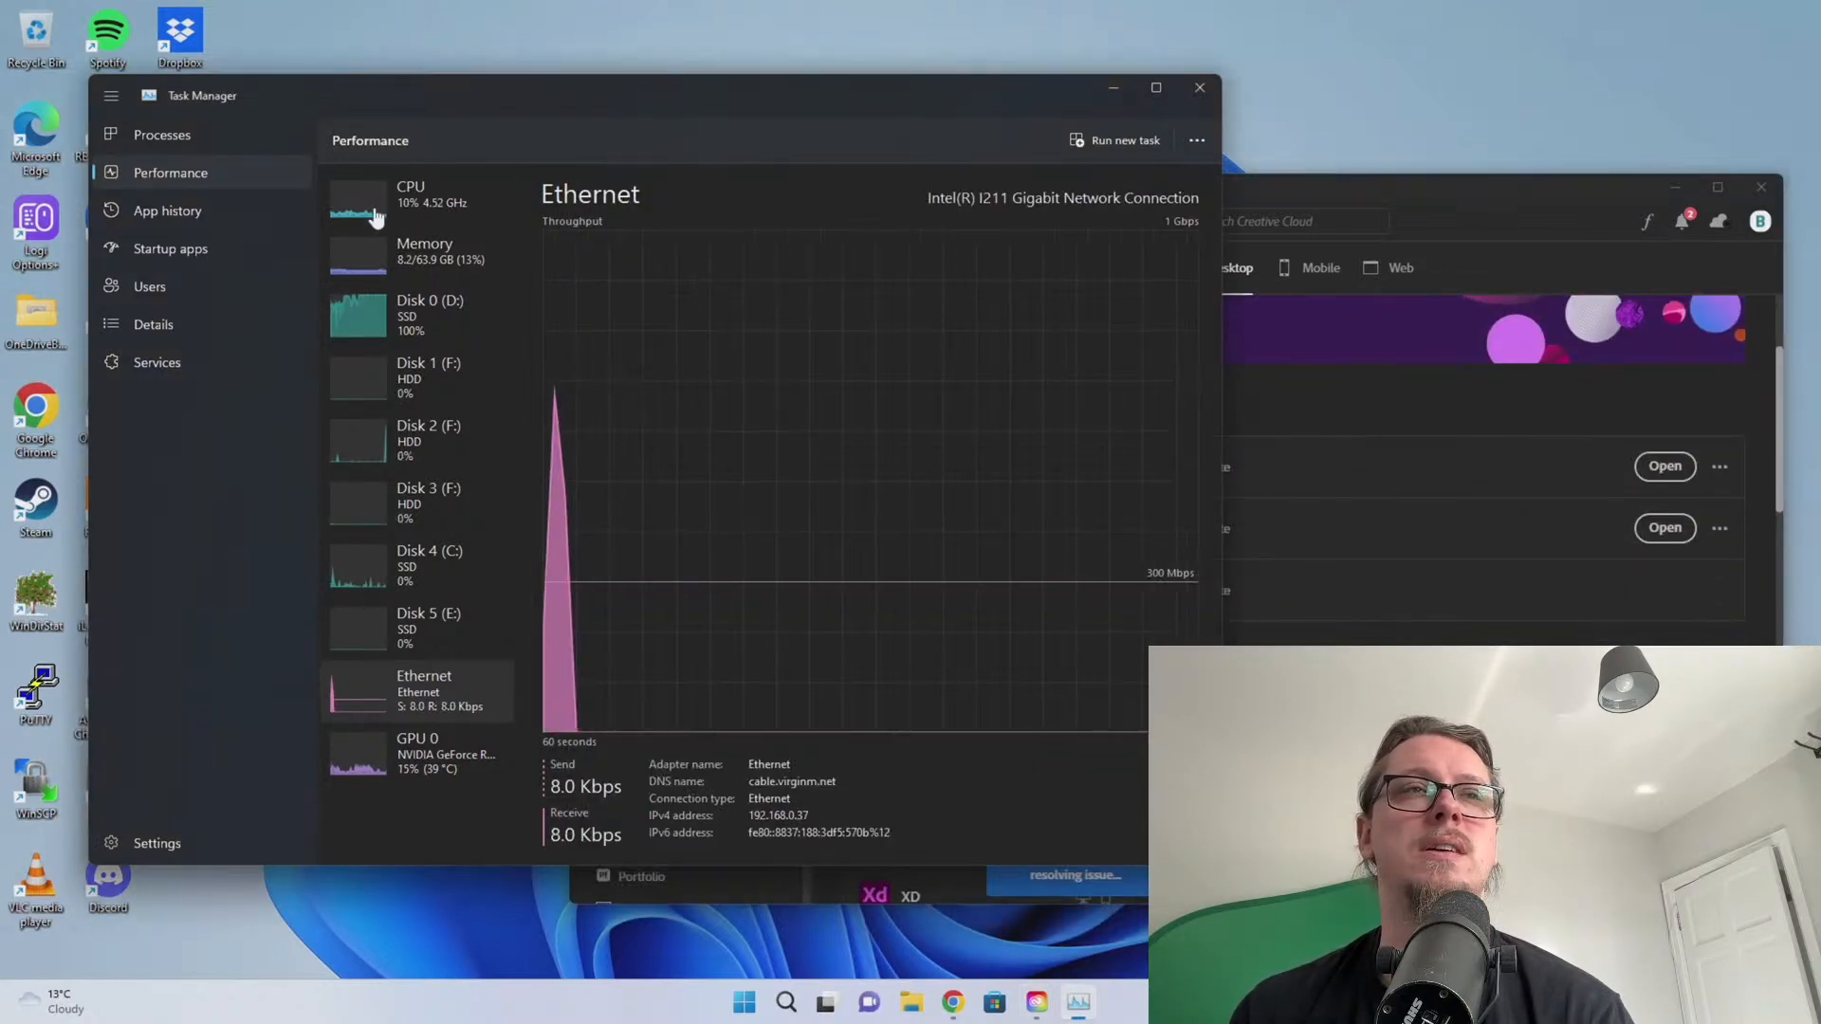
Nudge the Creative Cloud window down and glance at Dropbox's recent activity panel
left_click_drag(1358, 191, 1364, 203)
scroll(1337, 622, "down", 6)
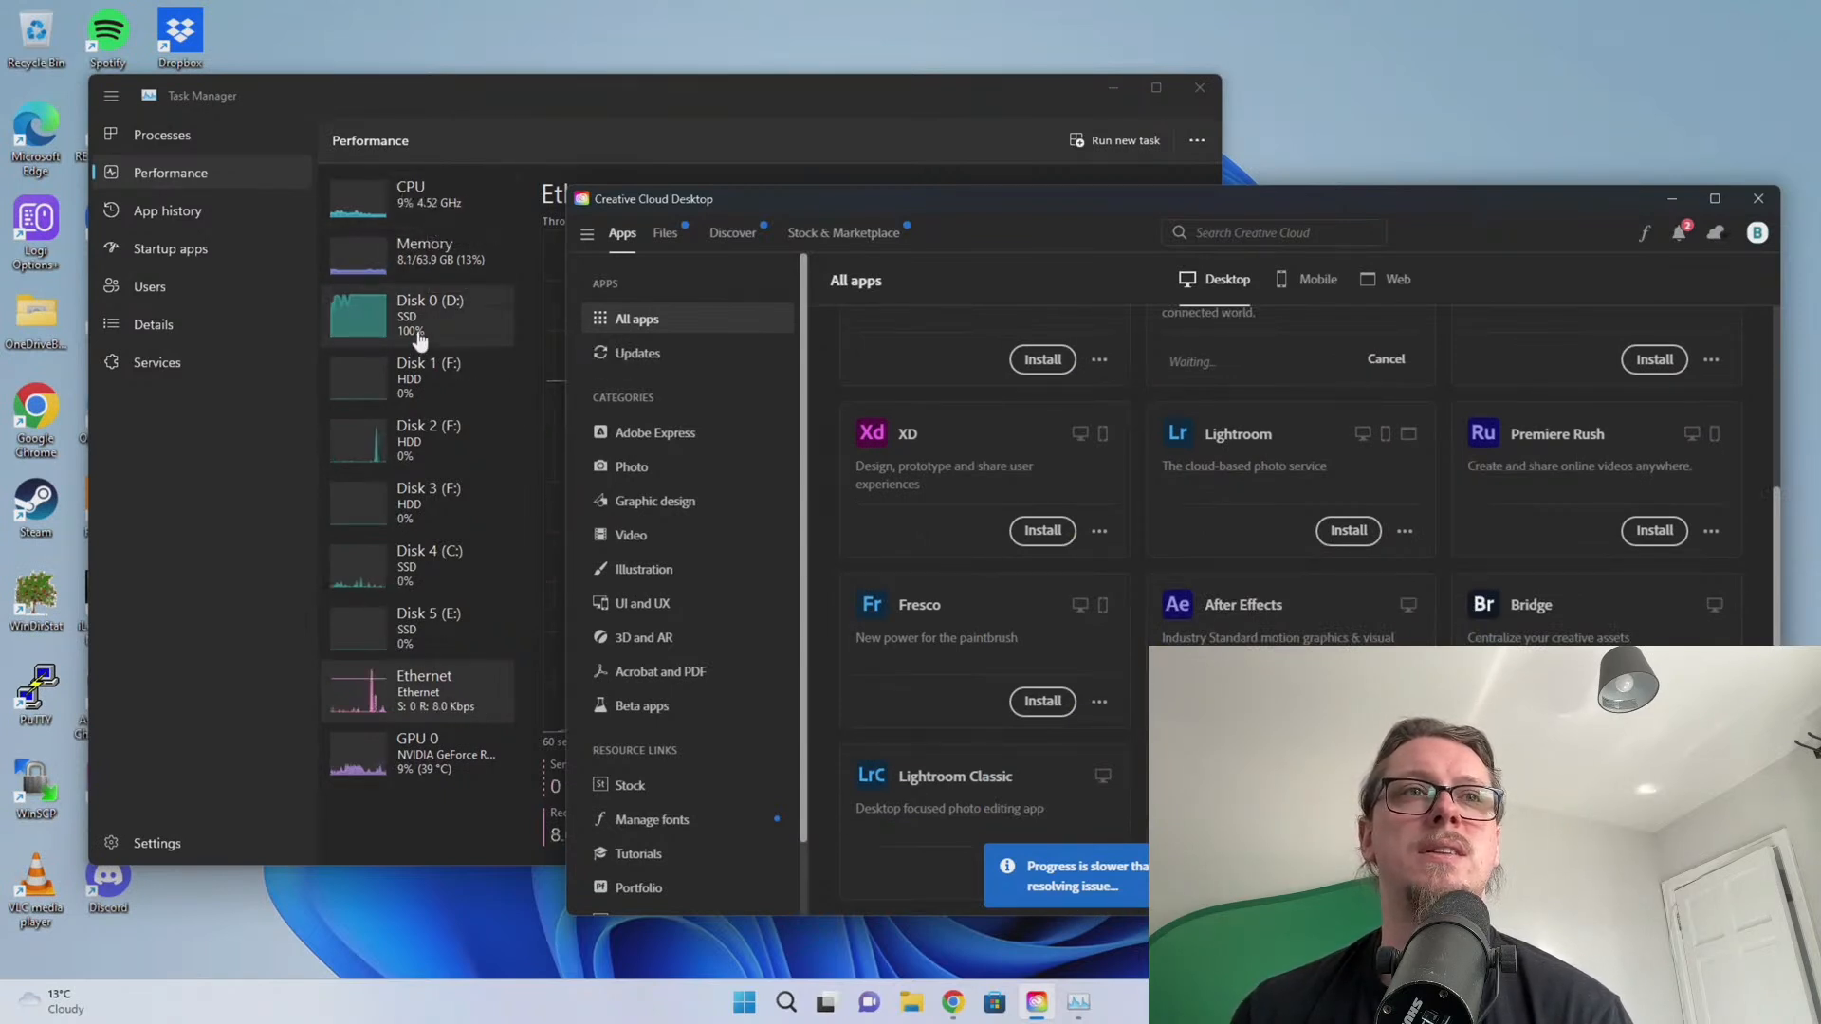
left_click(1612, 1002)
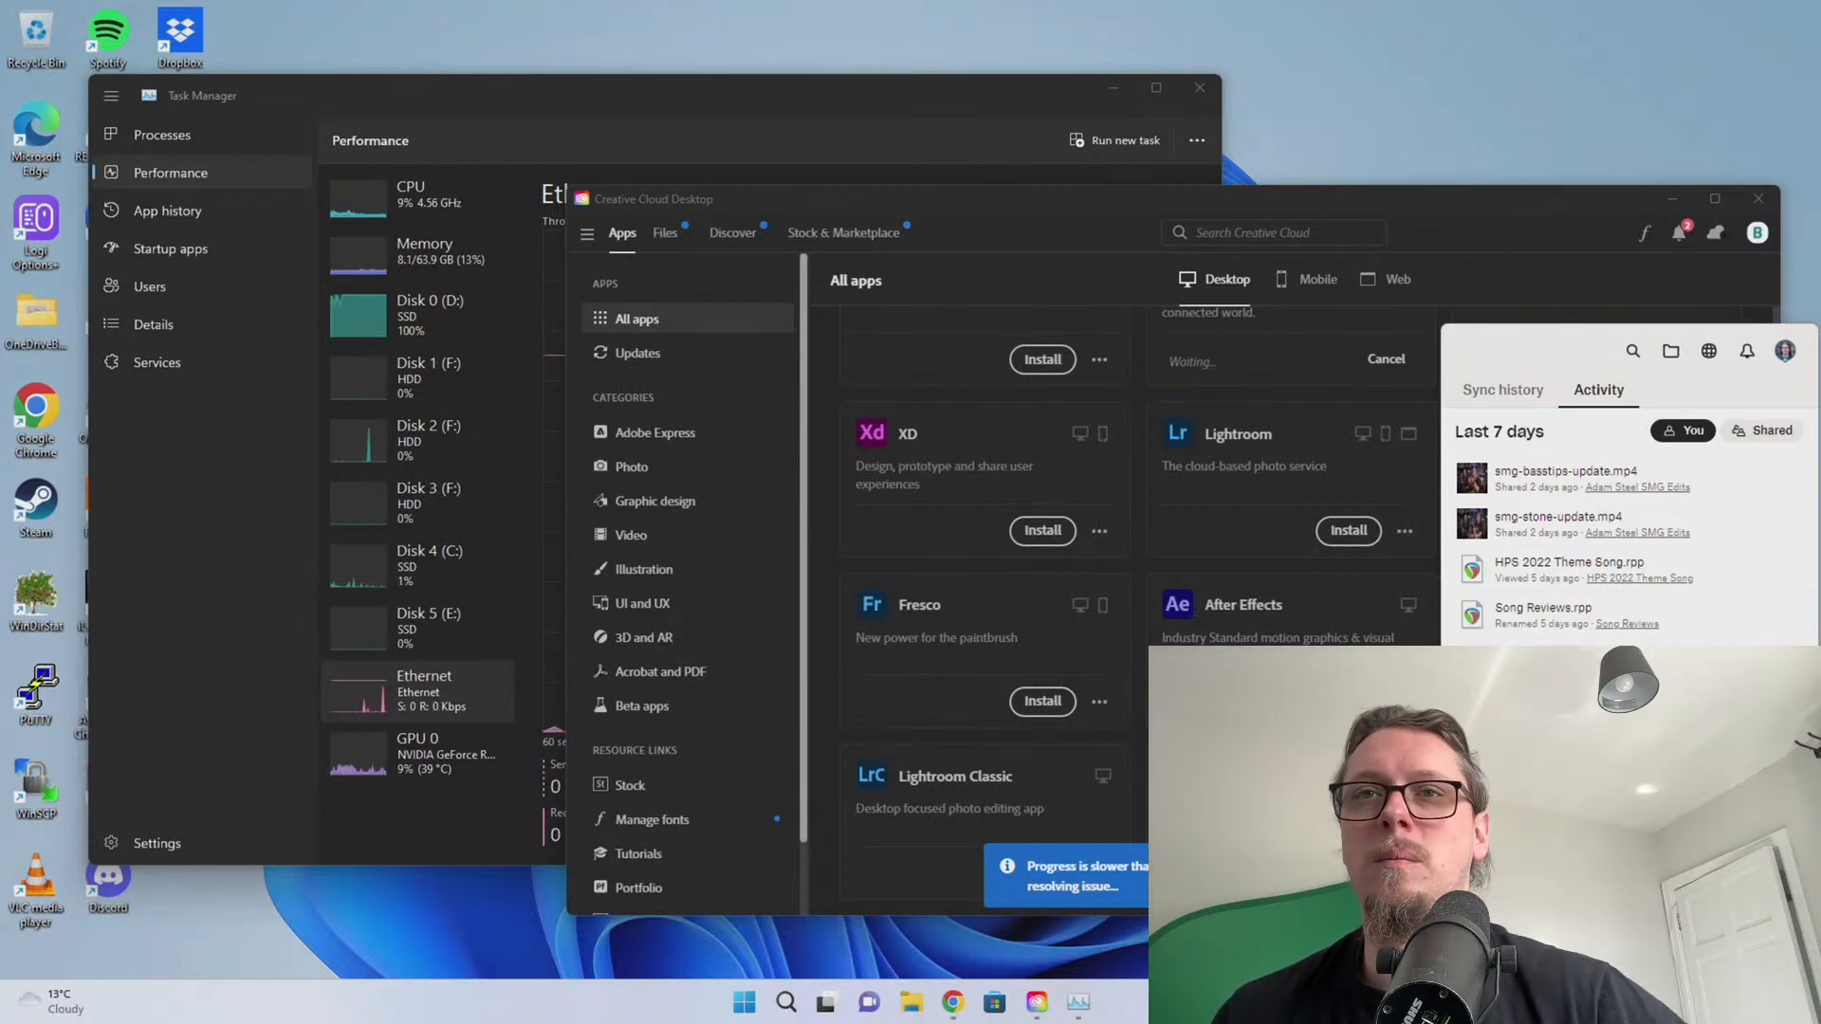
left_click(992, 218)
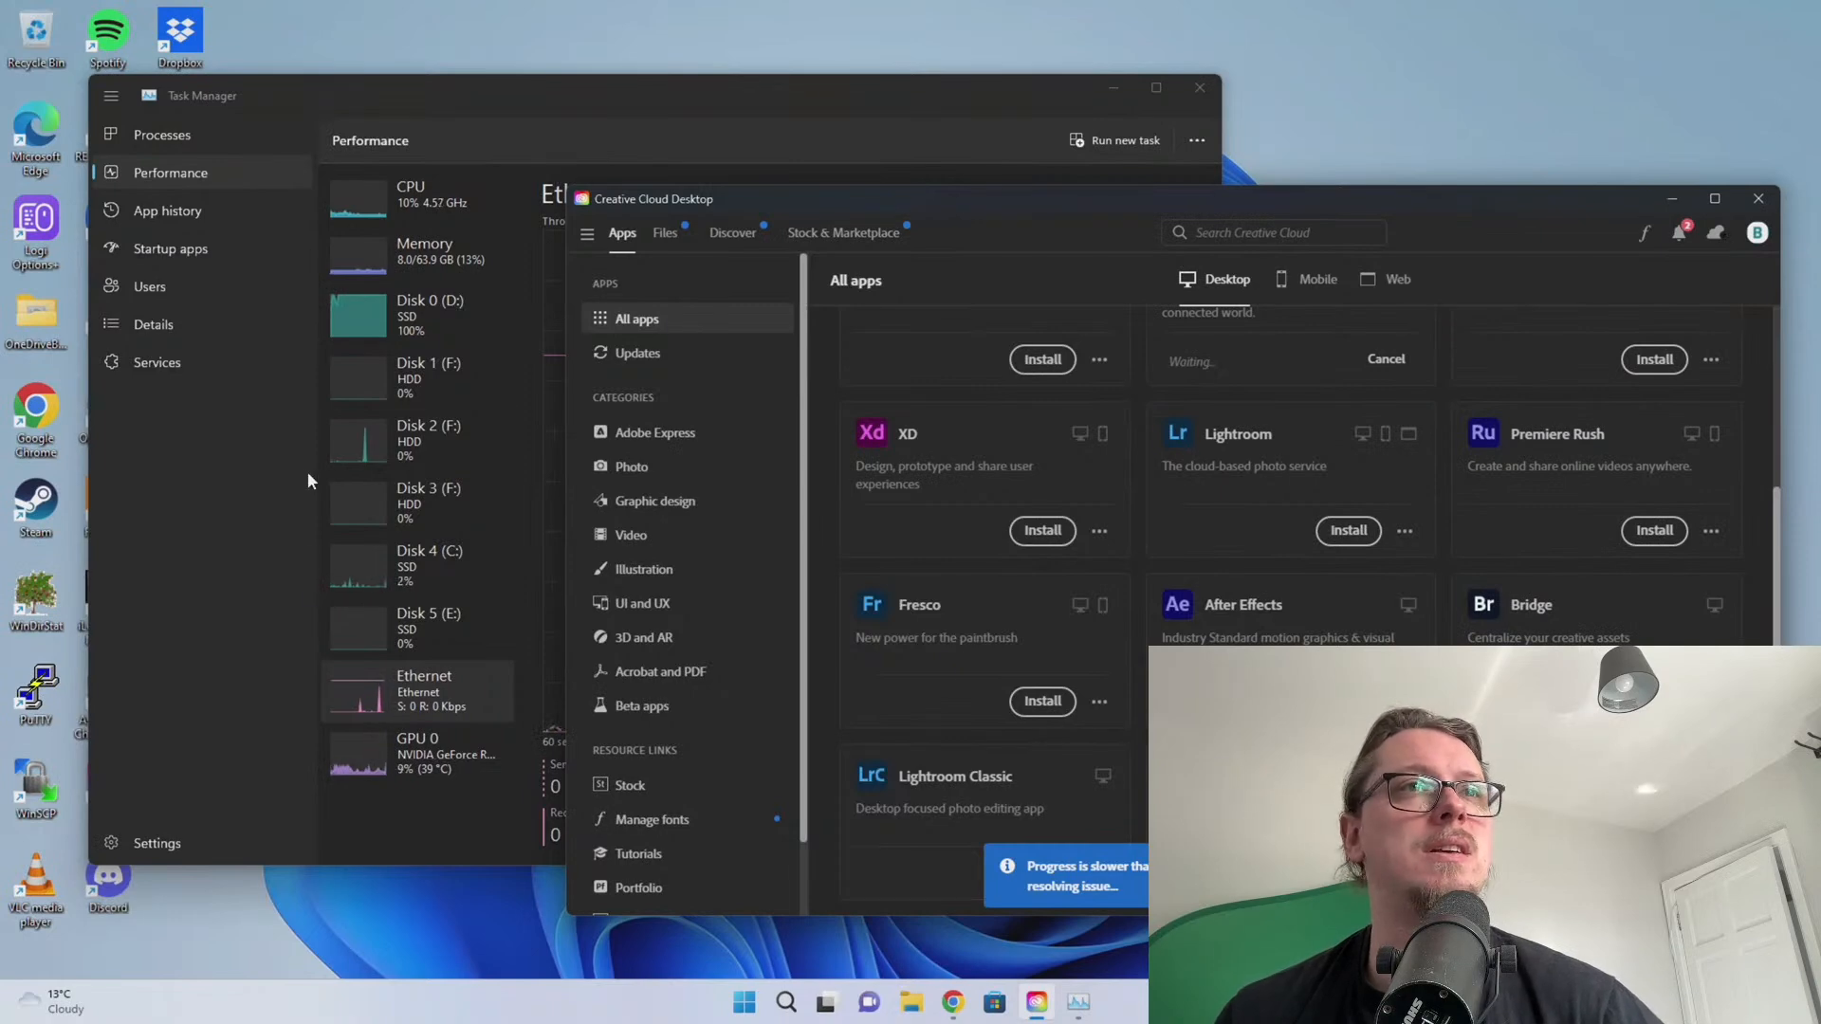
Raise Task Manager's Ethernet graph and drag the iLok Chrome window back to centre
left_click(289, 446)
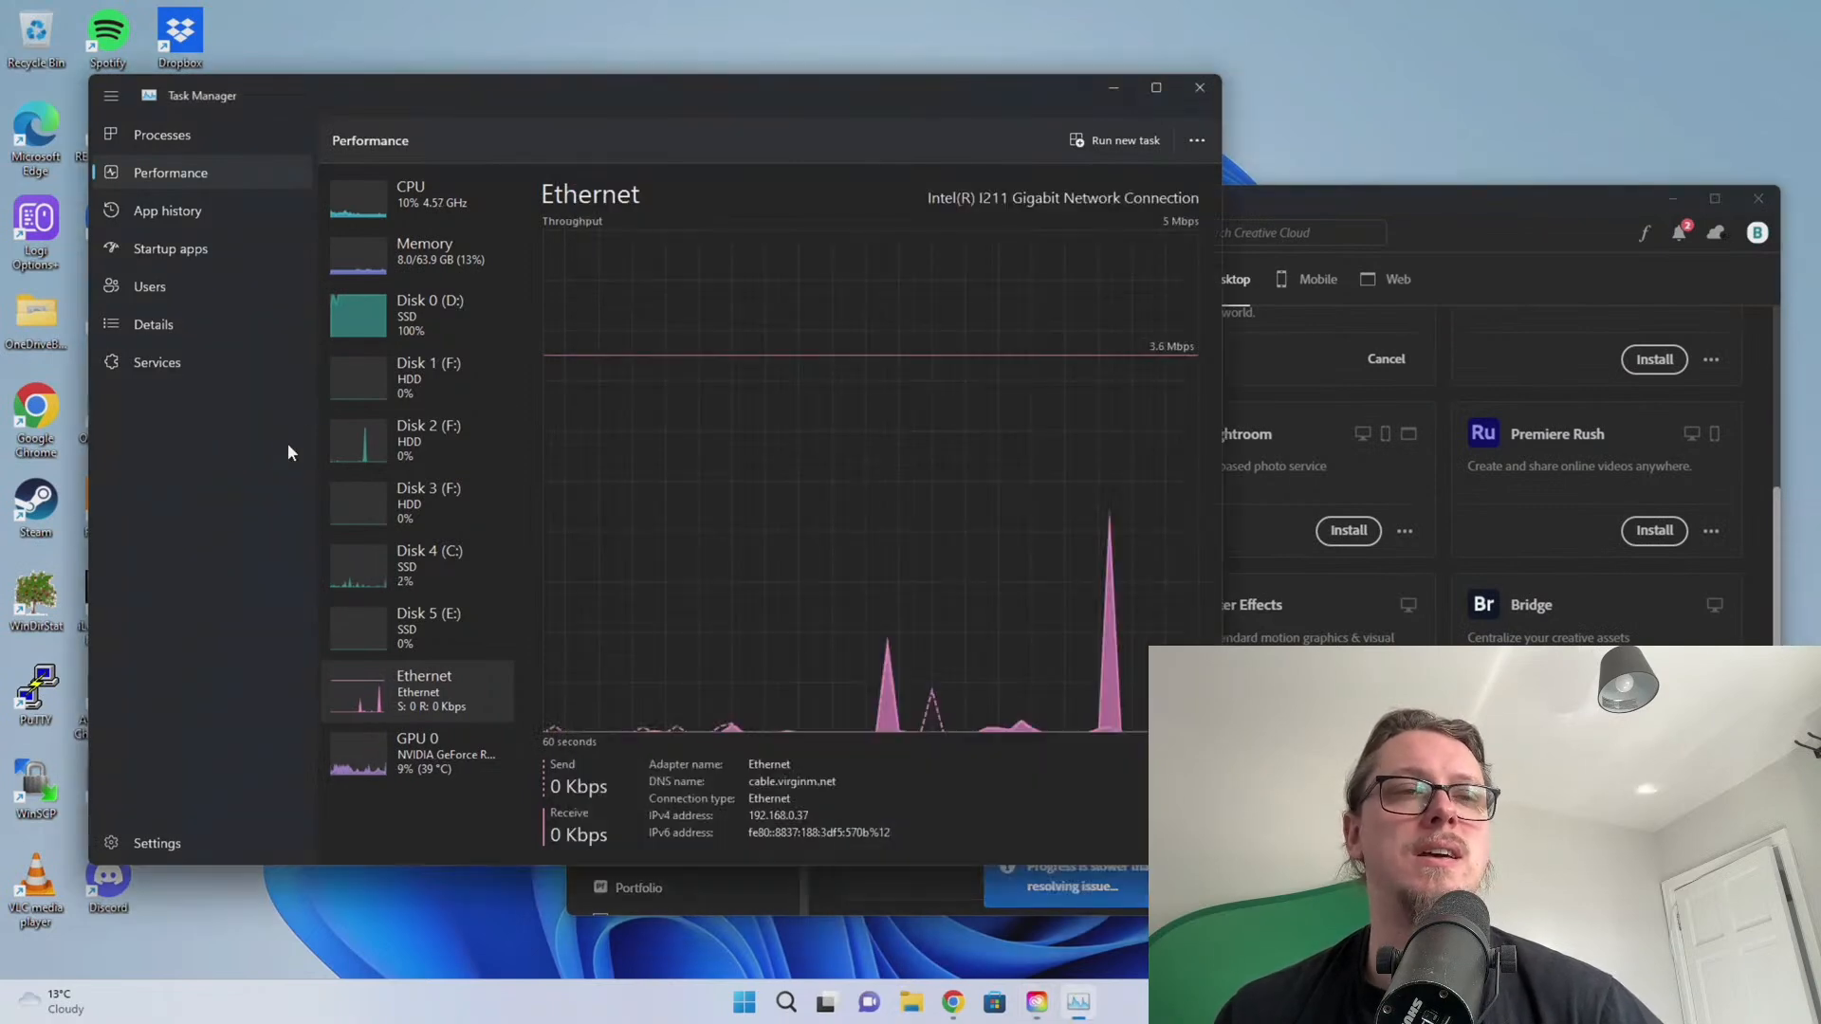
left_click(953, 1001)
left_click_drag(1662, 66, 975, 34)
Go to arturia.com in Chrome and place the browser over Task Manager
left_click(931, 79)
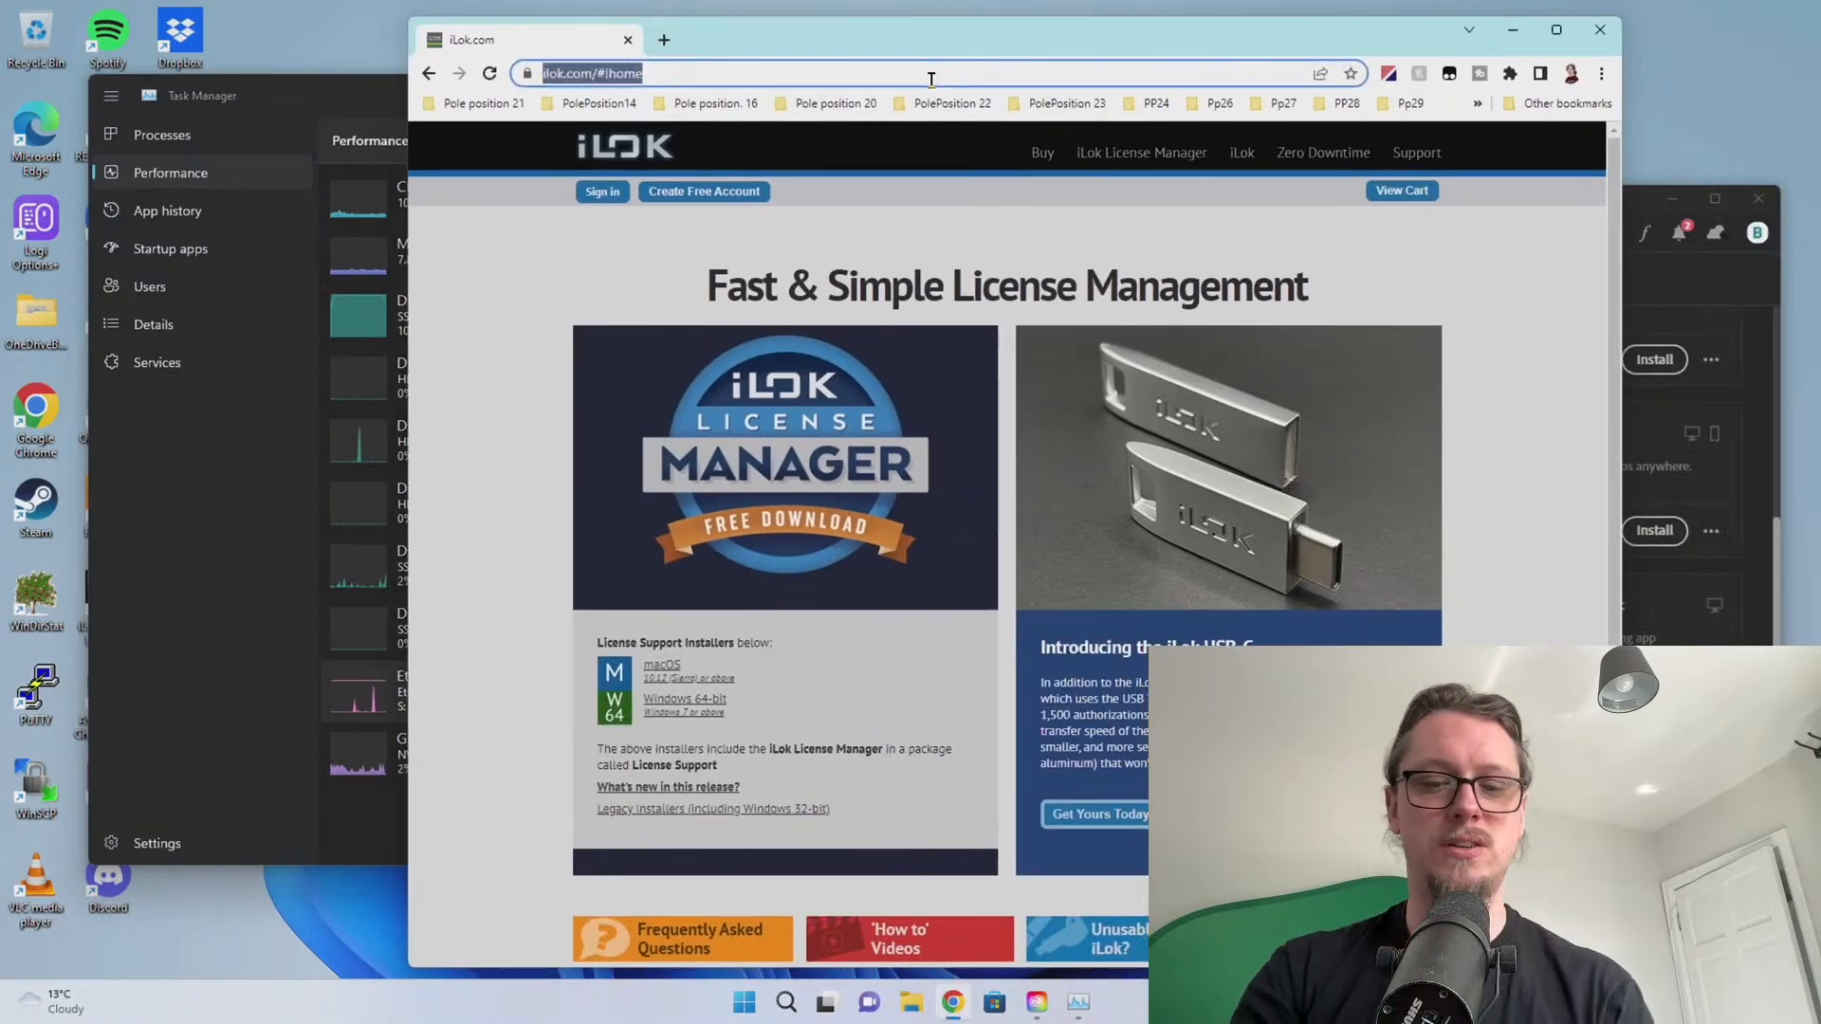
type("arturia.com")
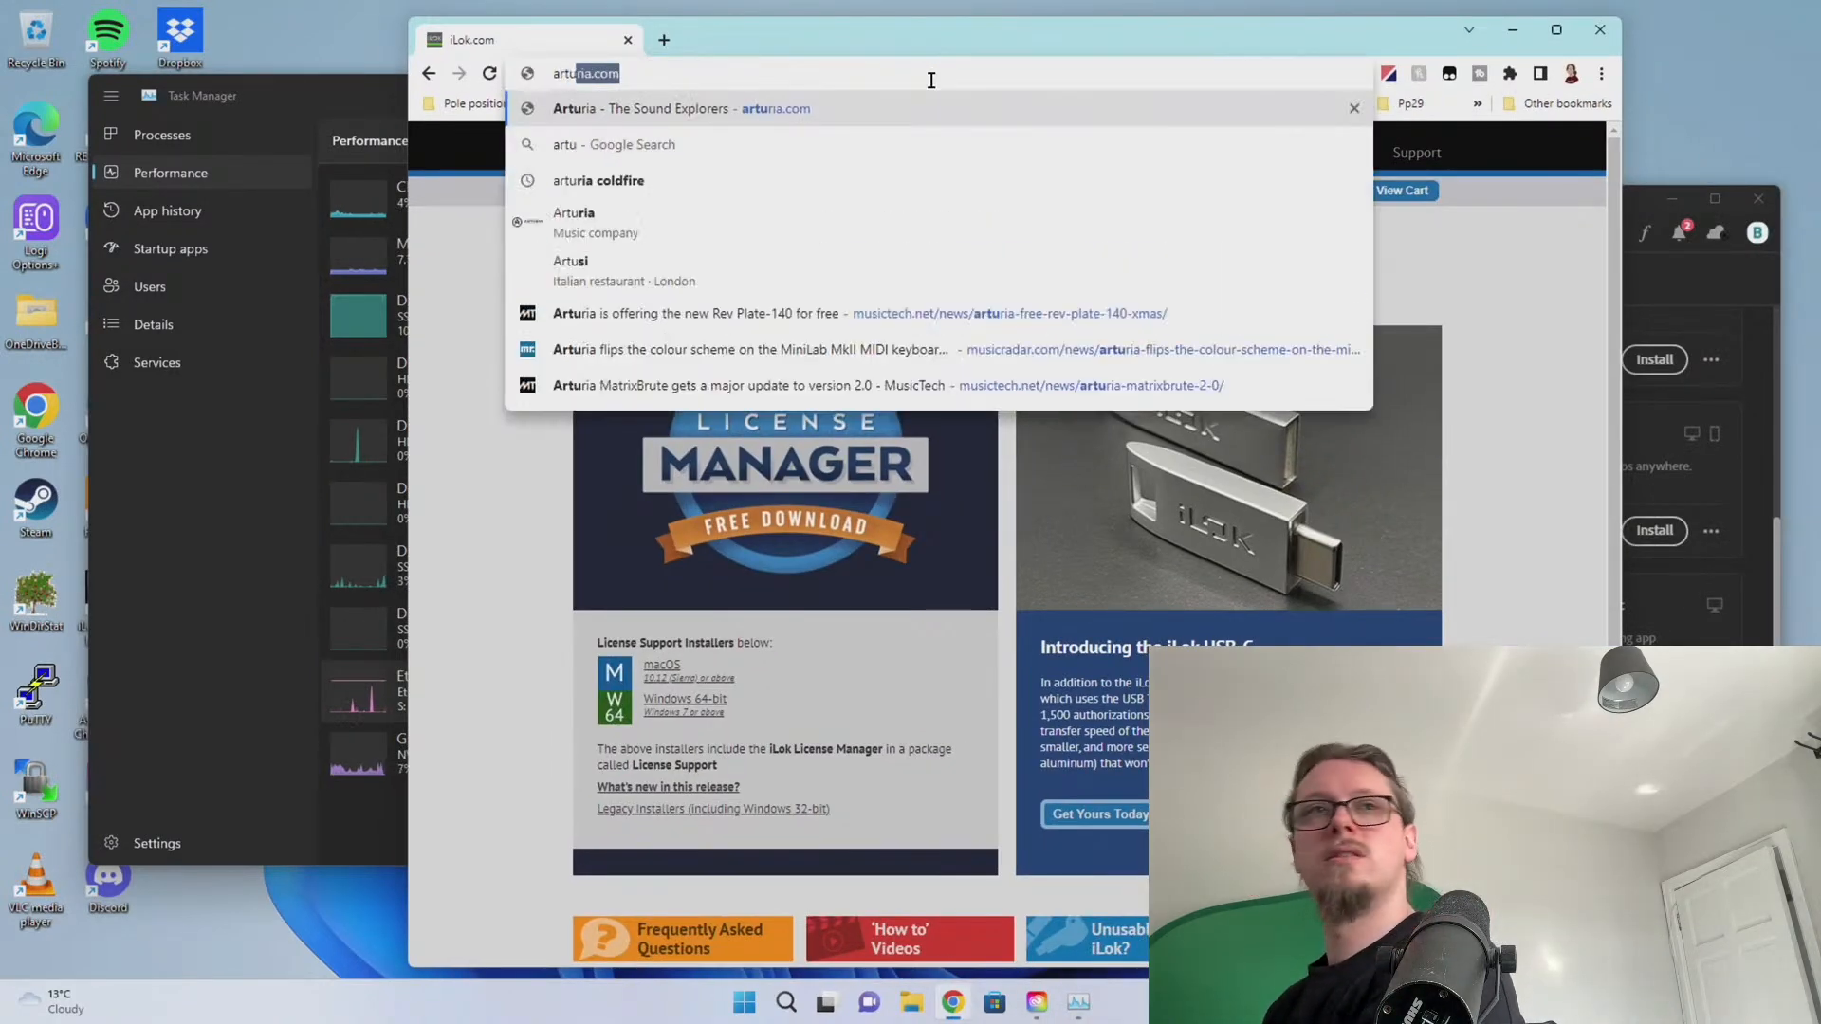
key("Return")
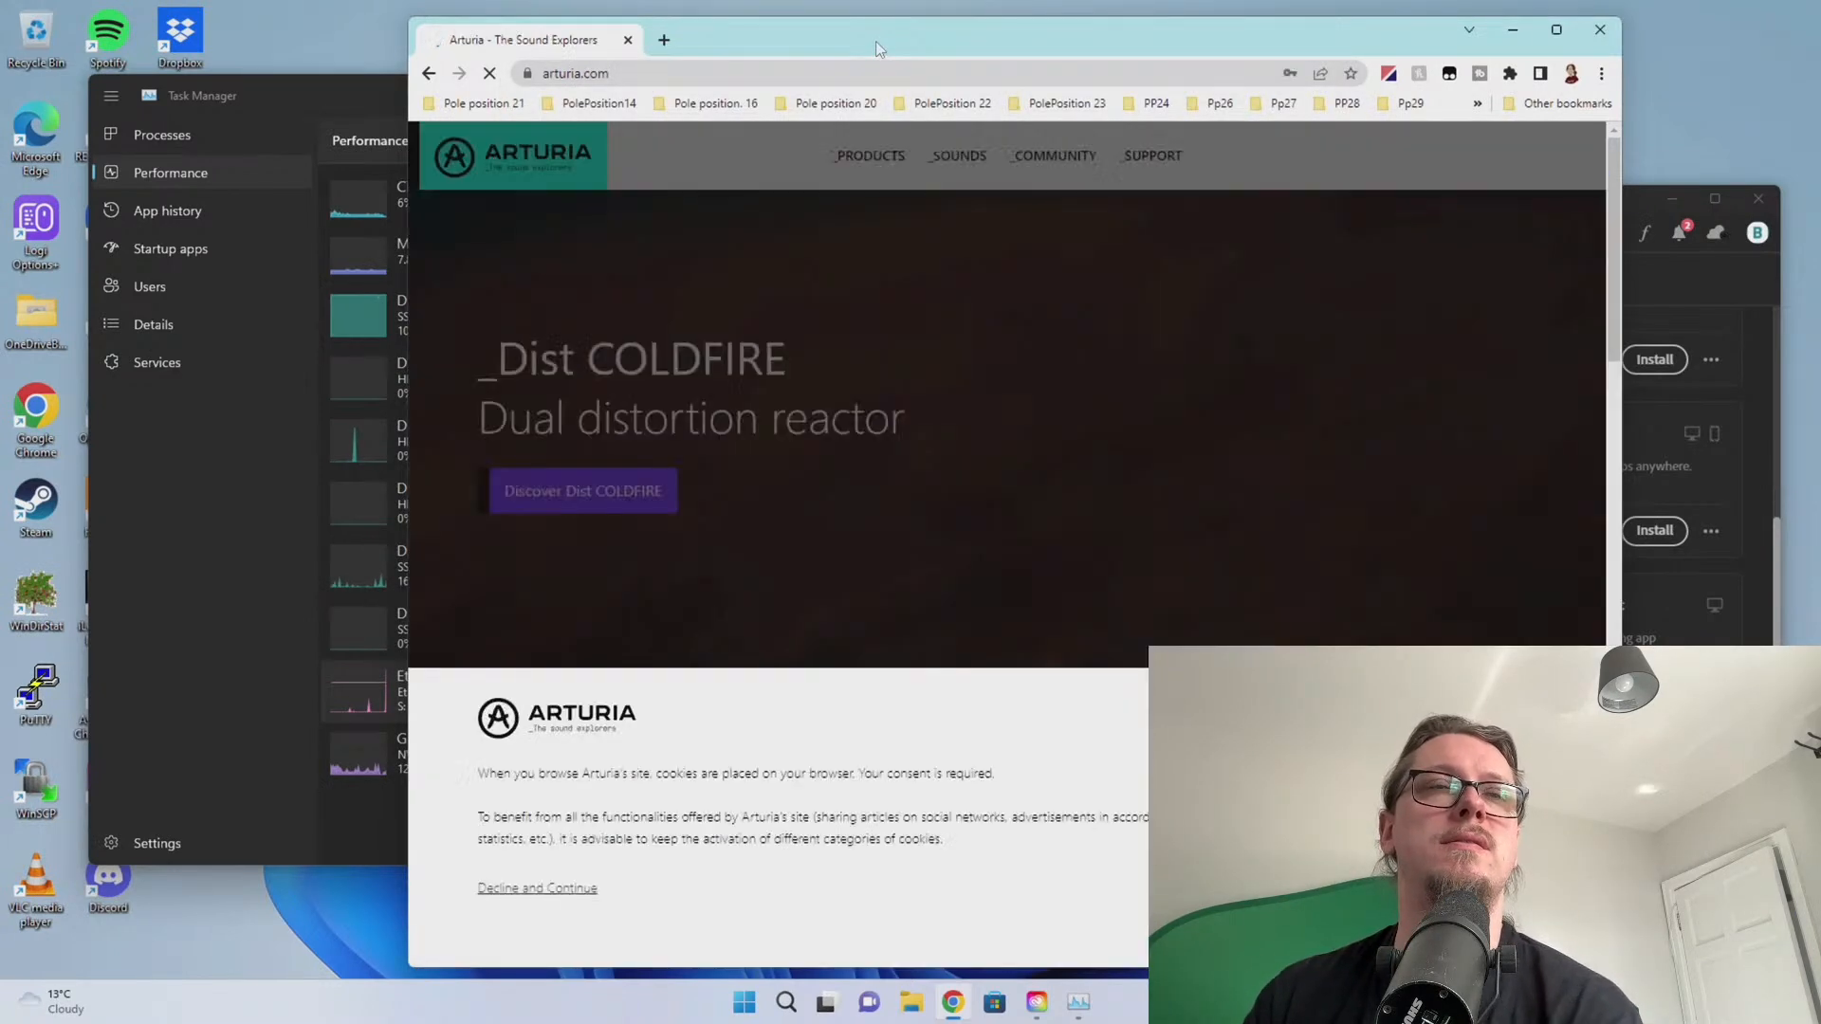
left_click_drag(874, 41, 1819, 49)
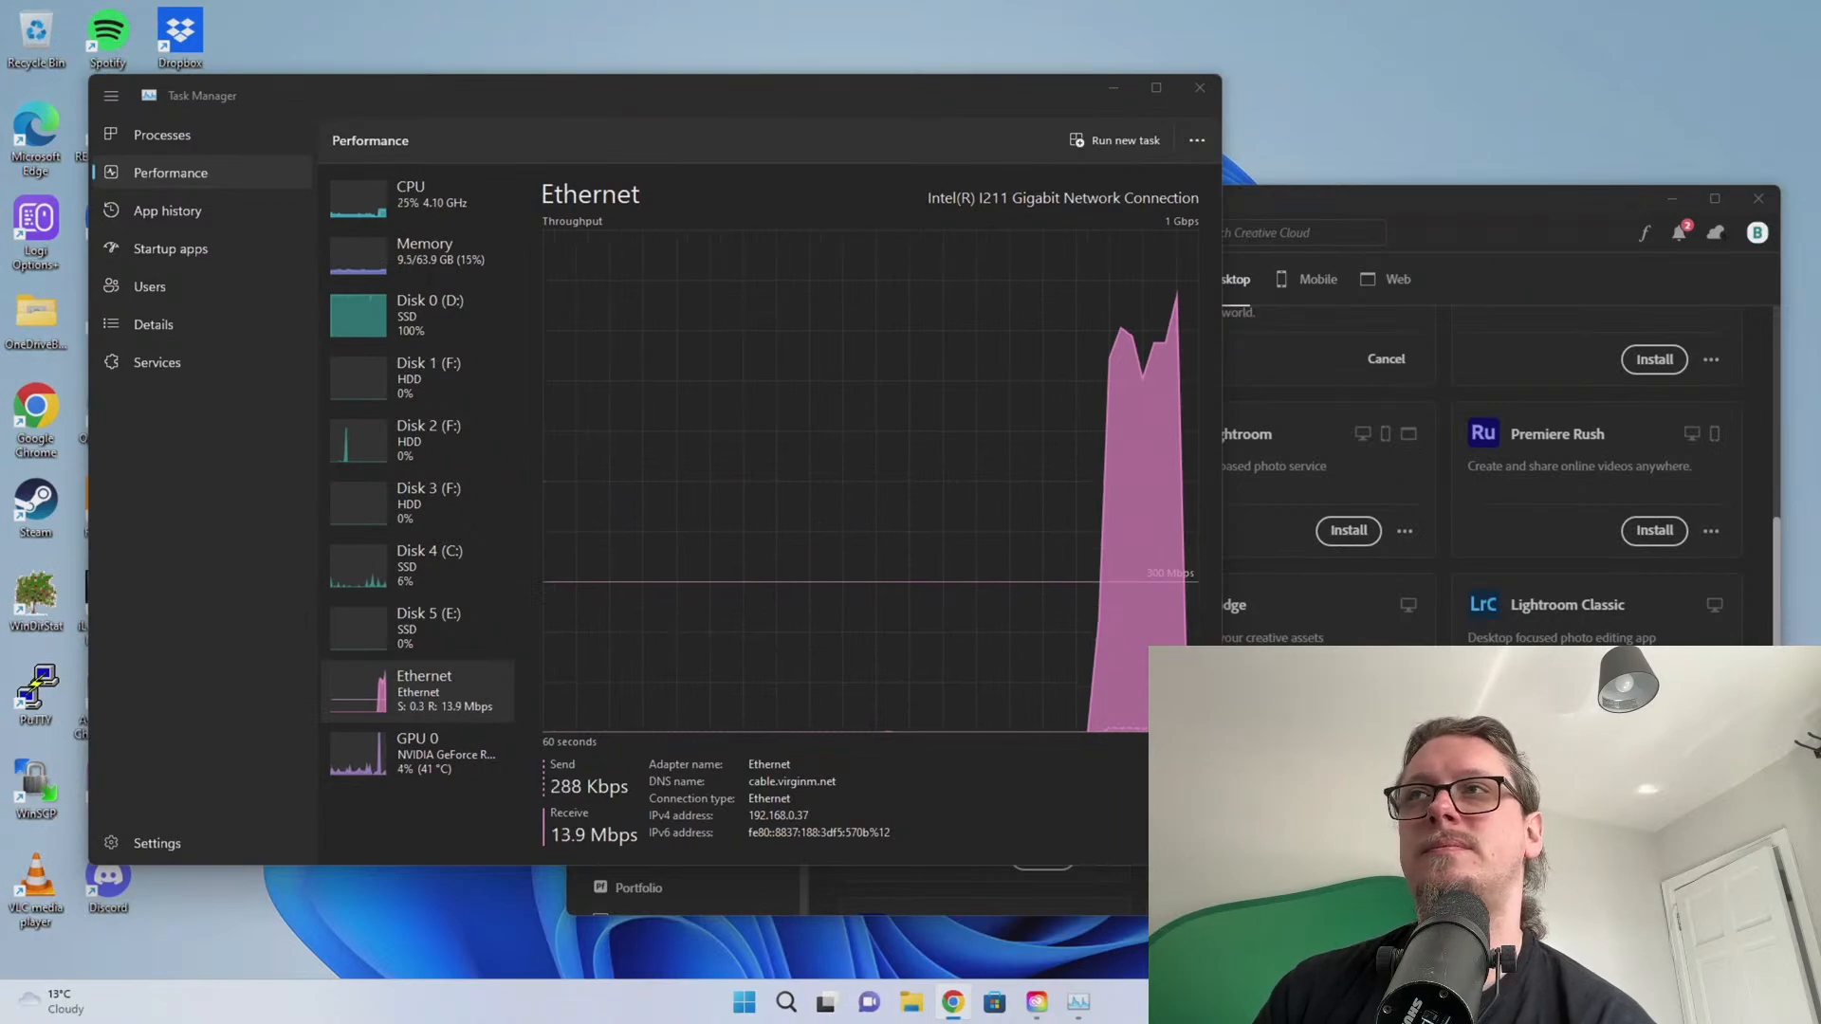
left_click_drag(1820, 57, 815, 49)
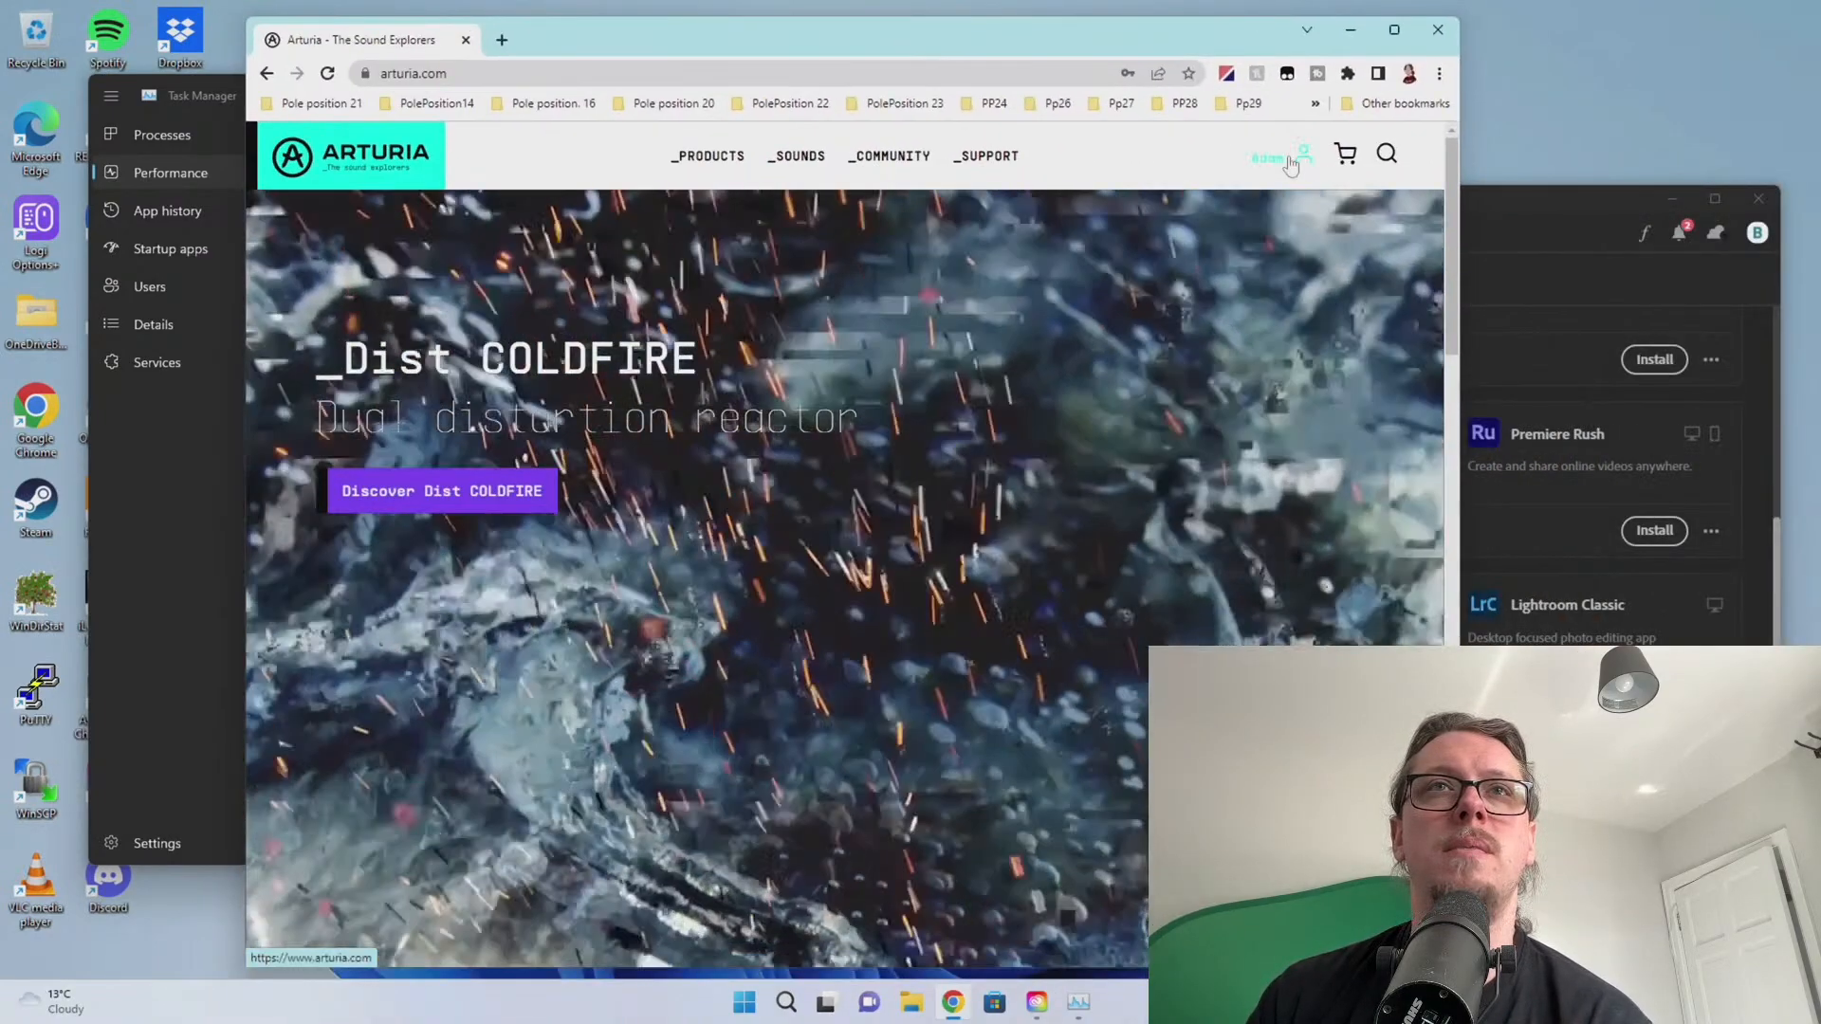
Open My Products and expand V Collection 8's activations showing 4 of 5 used
left_click(1290, 163)
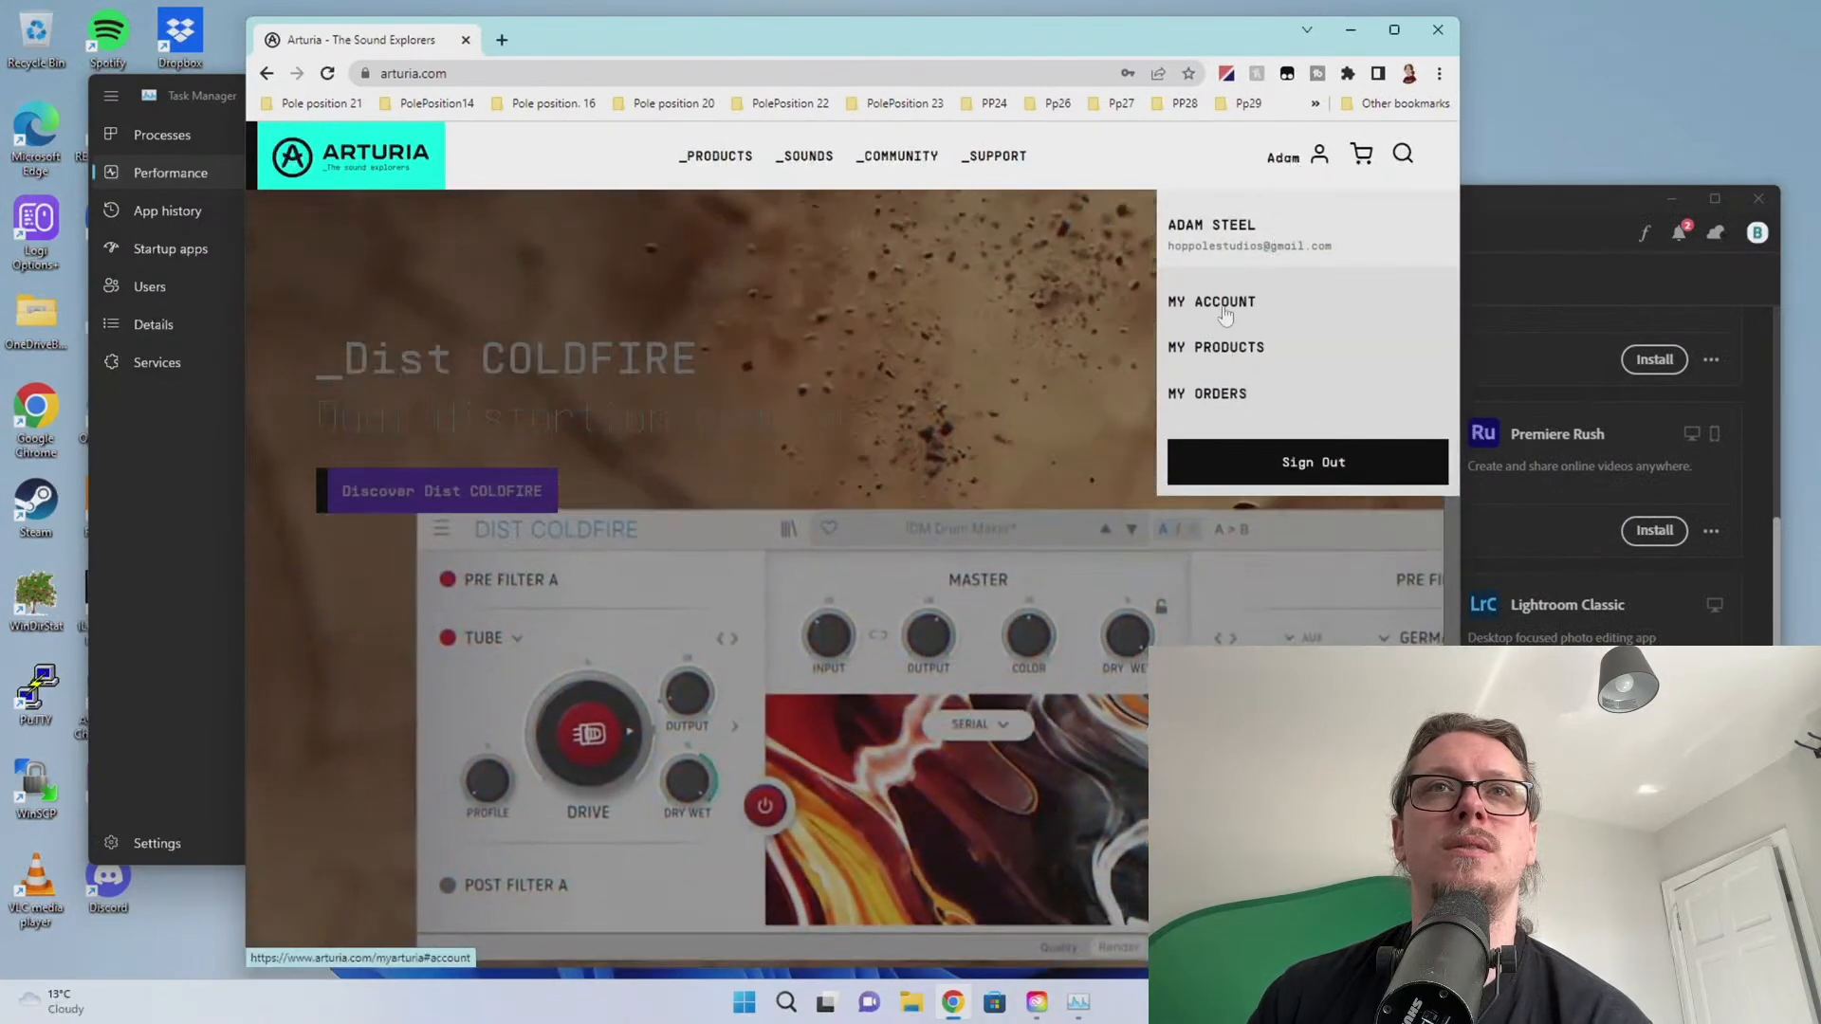
left_click(1224, 358)
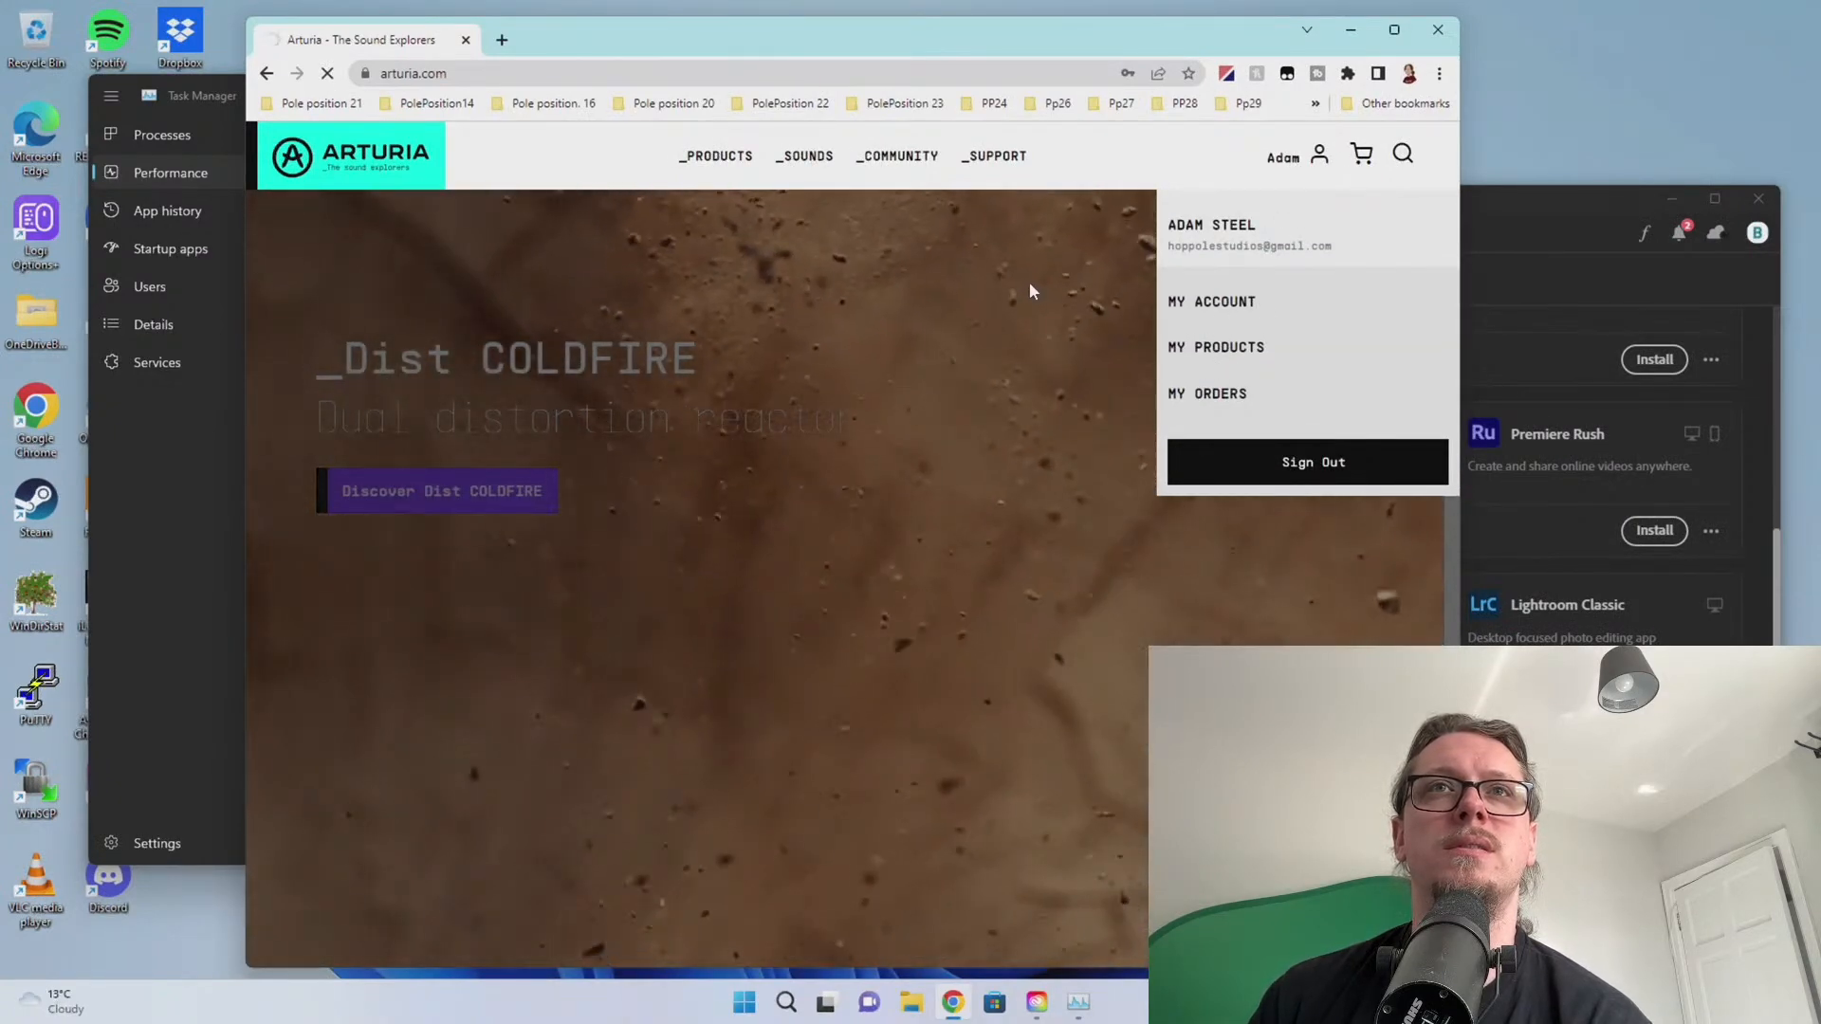
scroll(1040, 717, "down", 4)
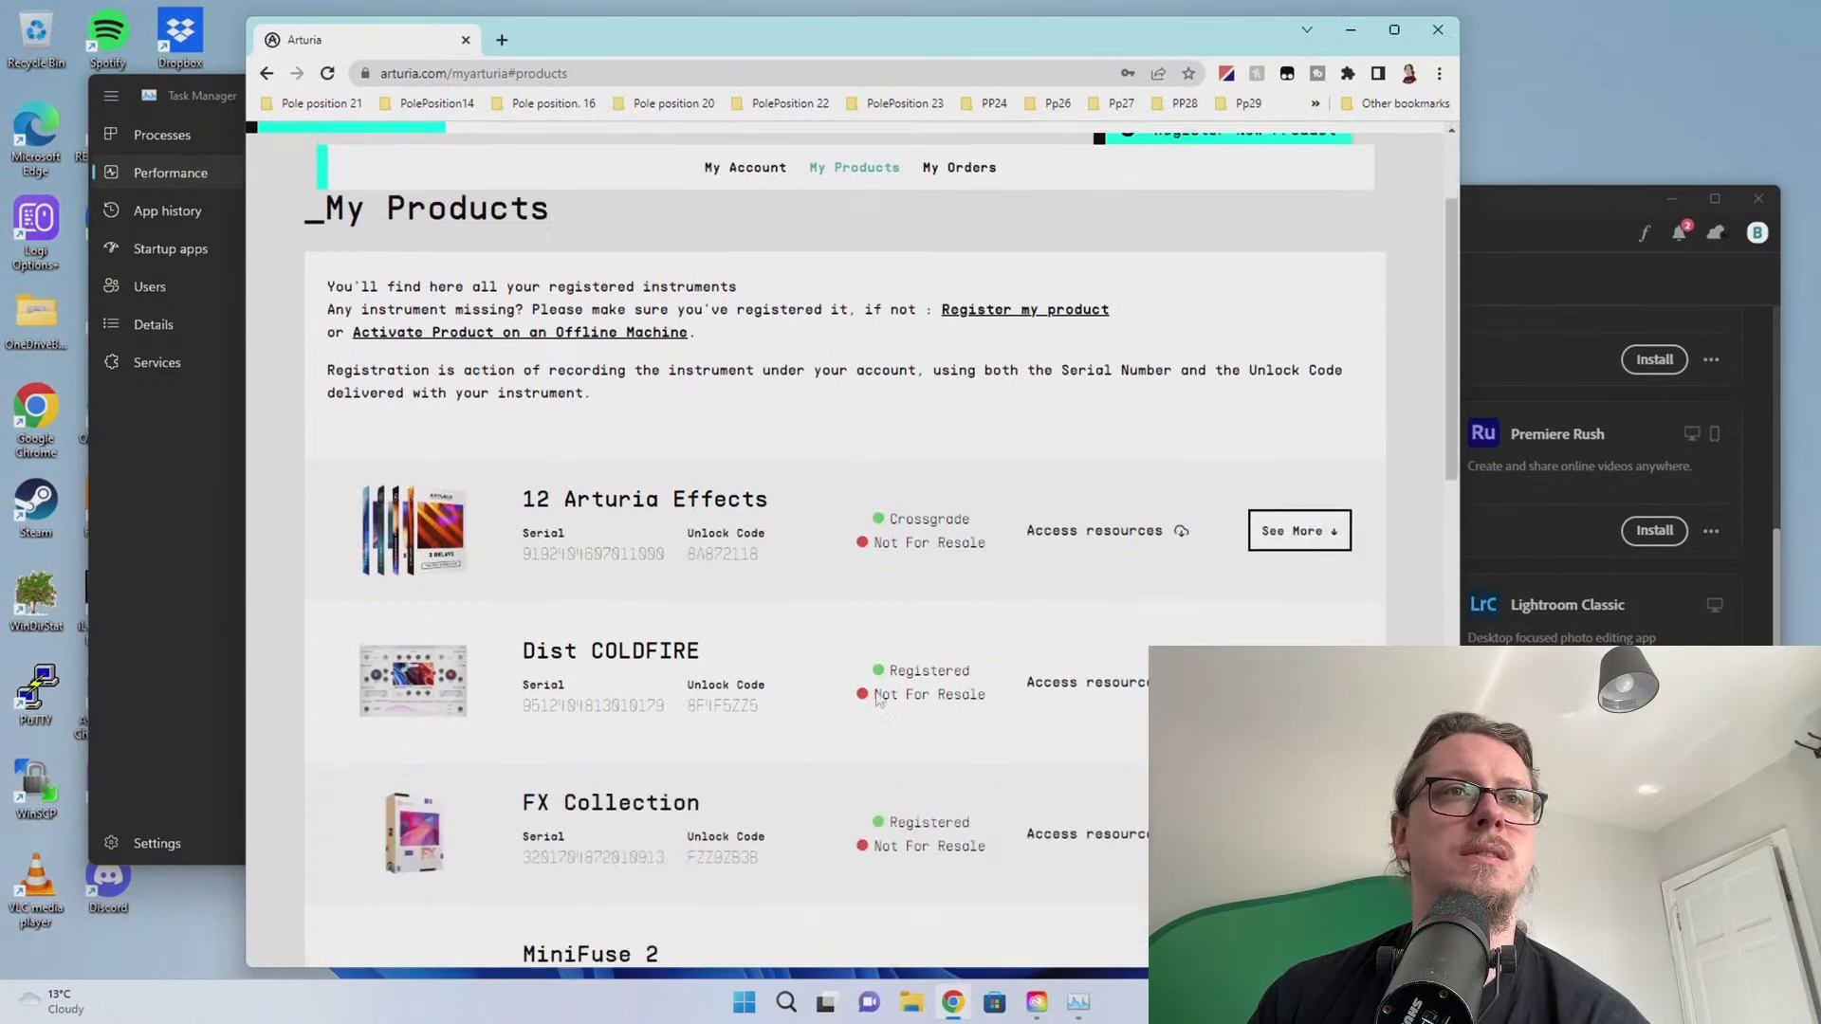
scroll(667, 592, "down", 2)
scroll(667, 591, "down", 8)
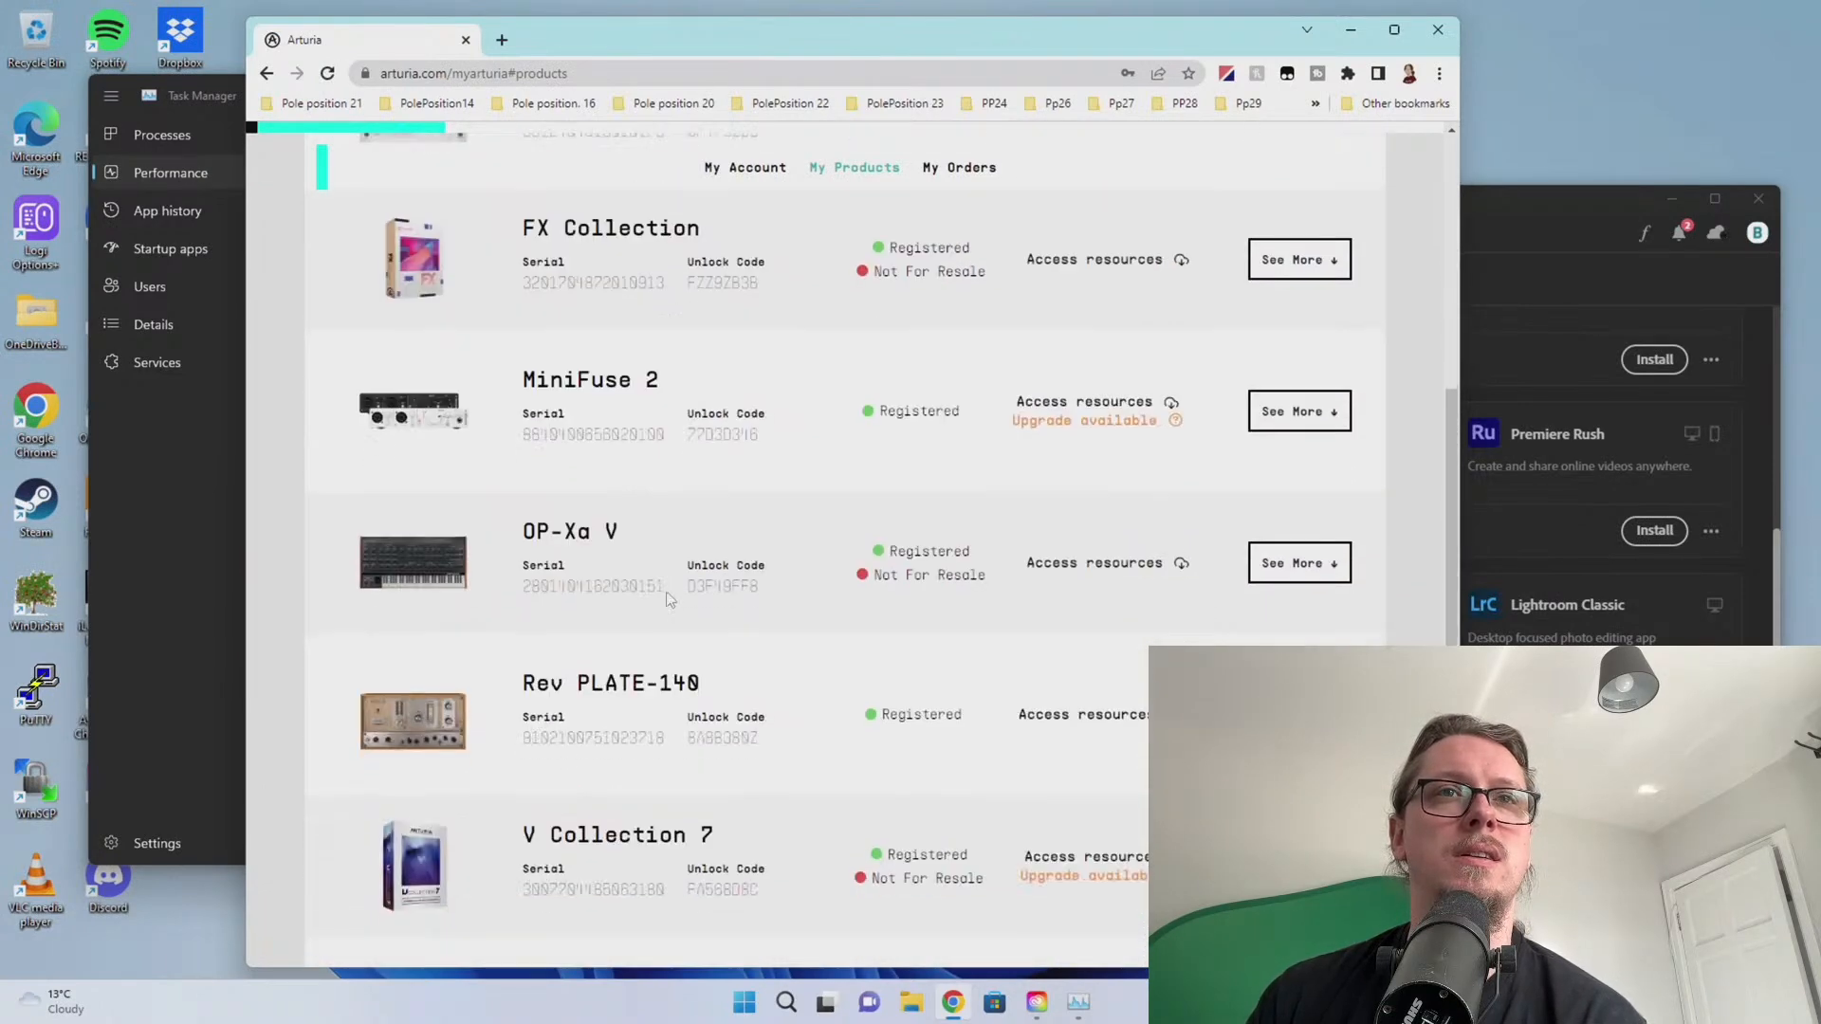
scroll(1132, 740, "up", 3)
scroll(991, 702, "up", 6)
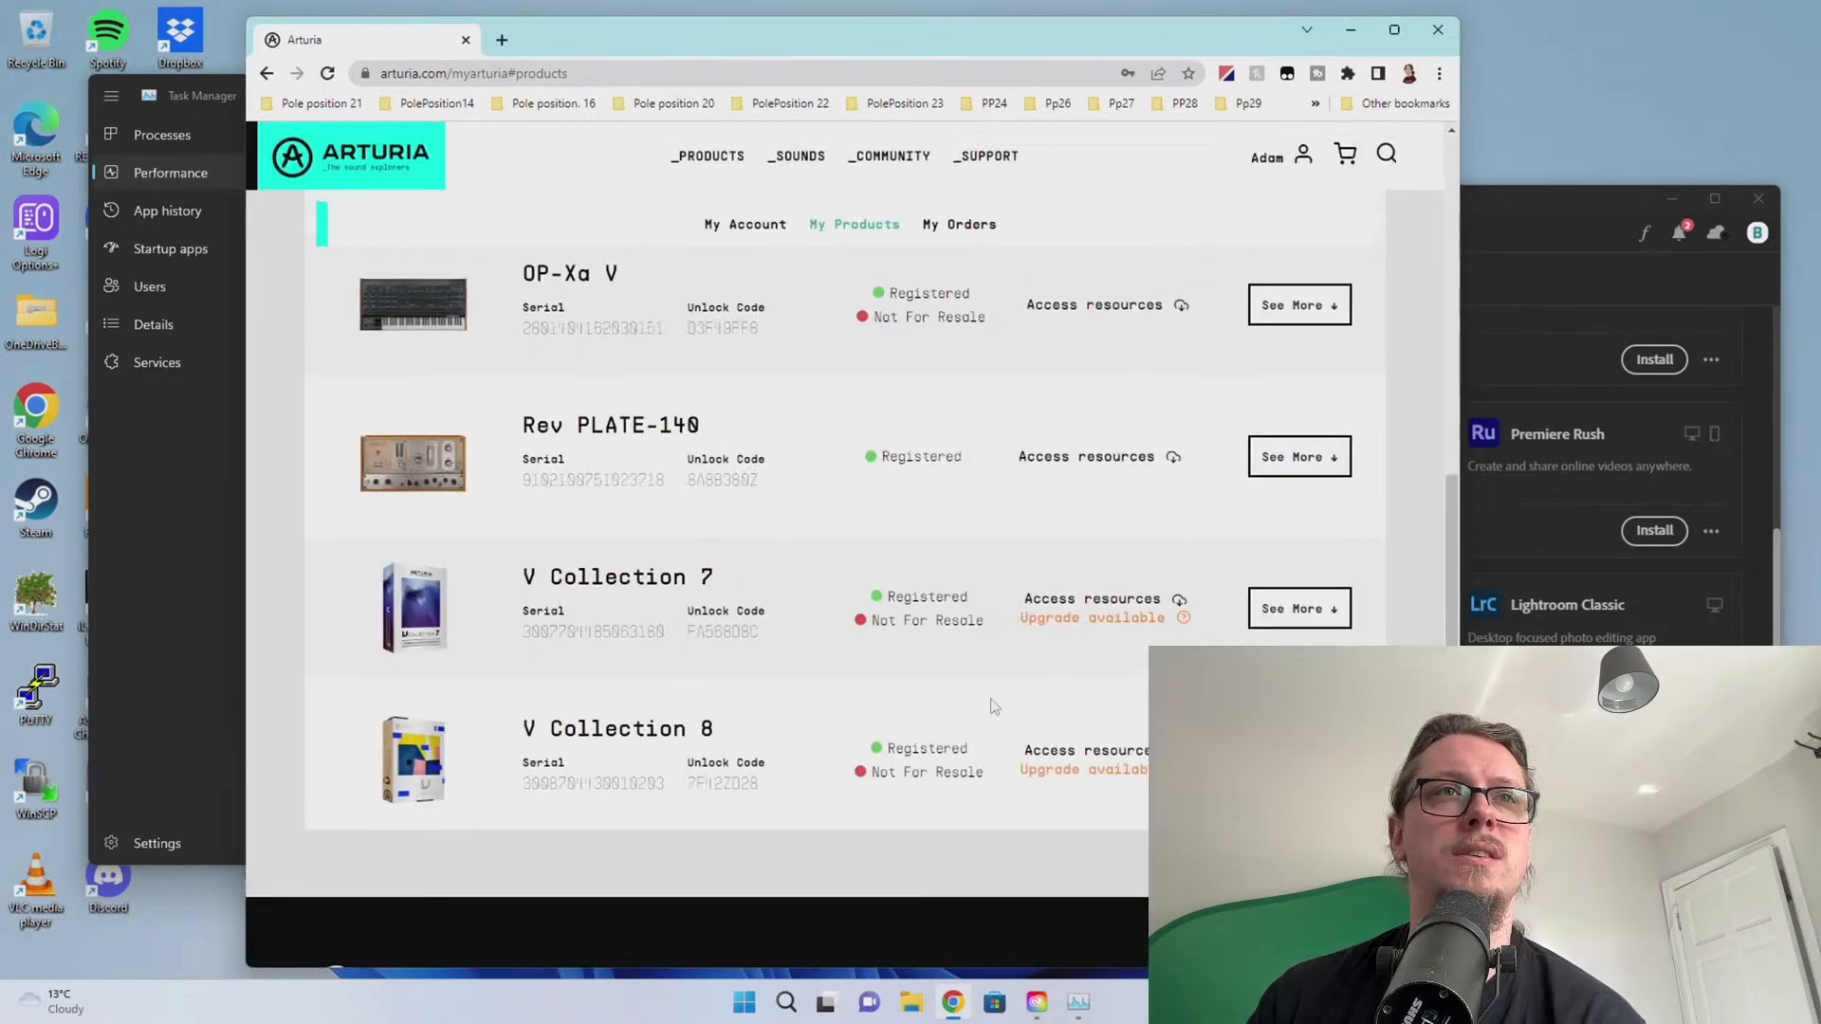
scroll(993, 705, "down", 3)
scroll(993, 705, "down", 5)
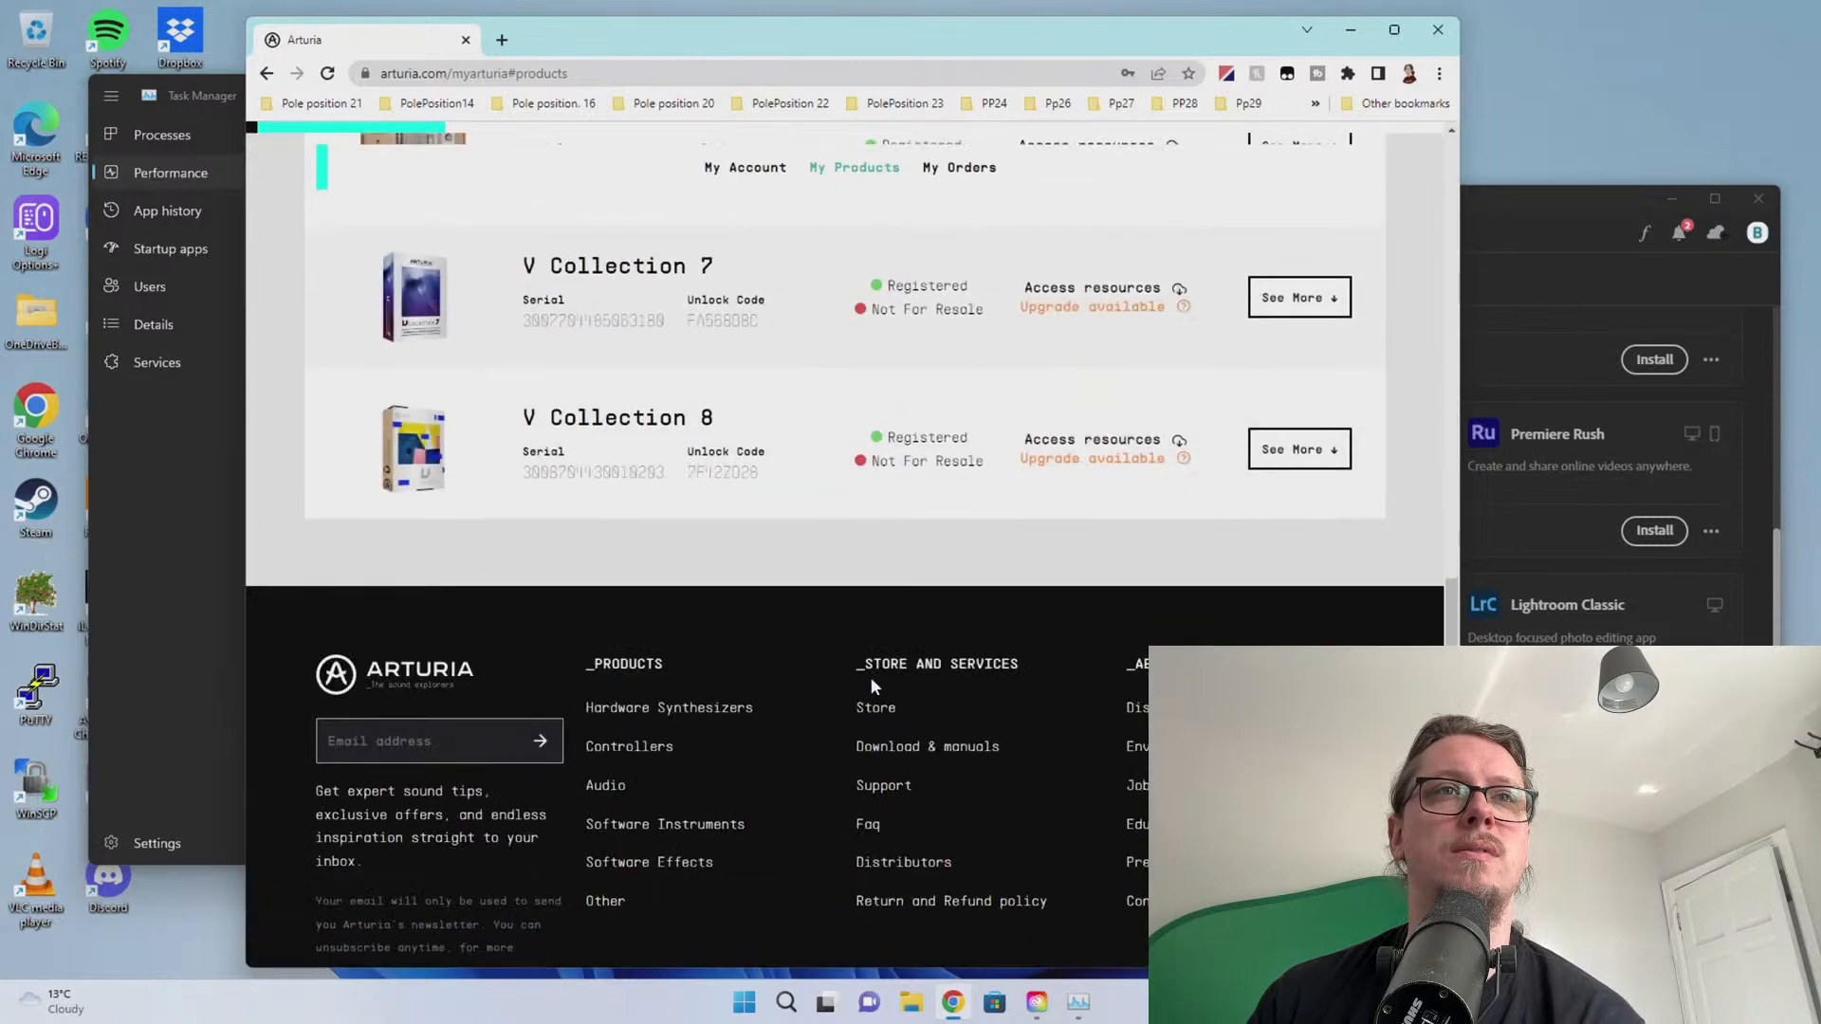
scroll(870, 677, "up", 1)
left_click(1293, 543)
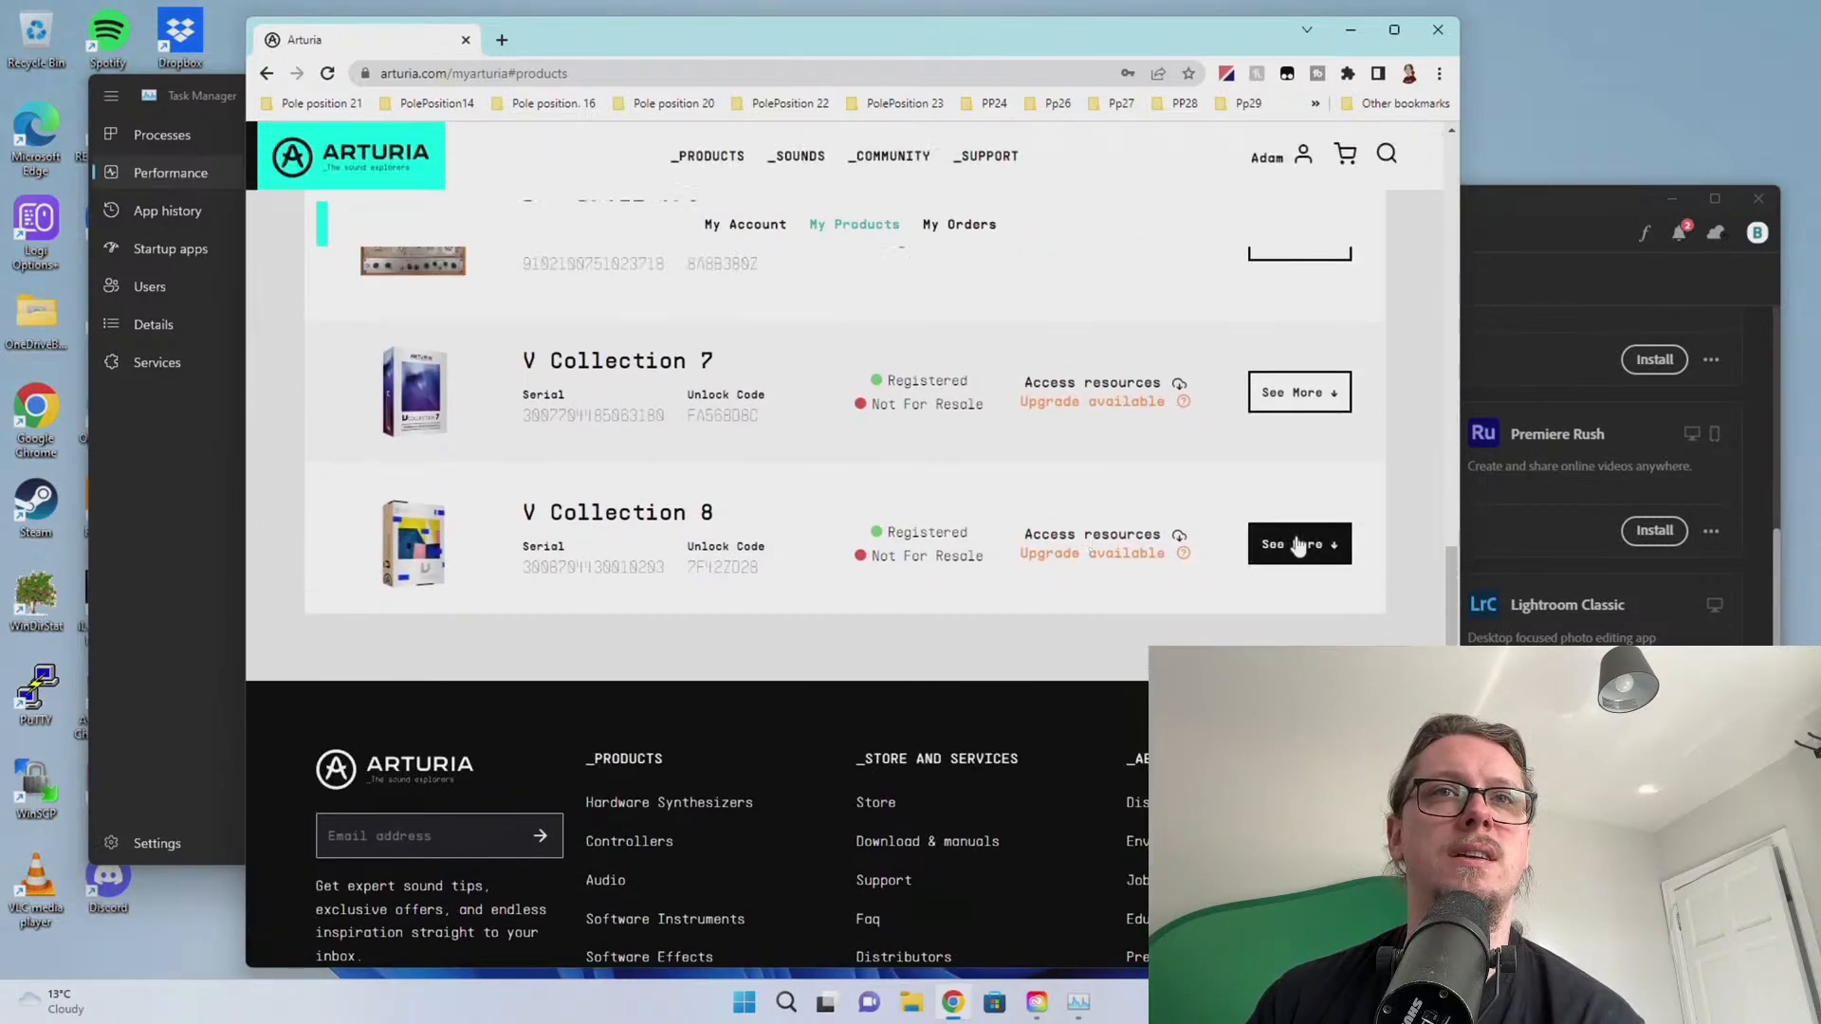
scroll(806, 555, "down", 3)
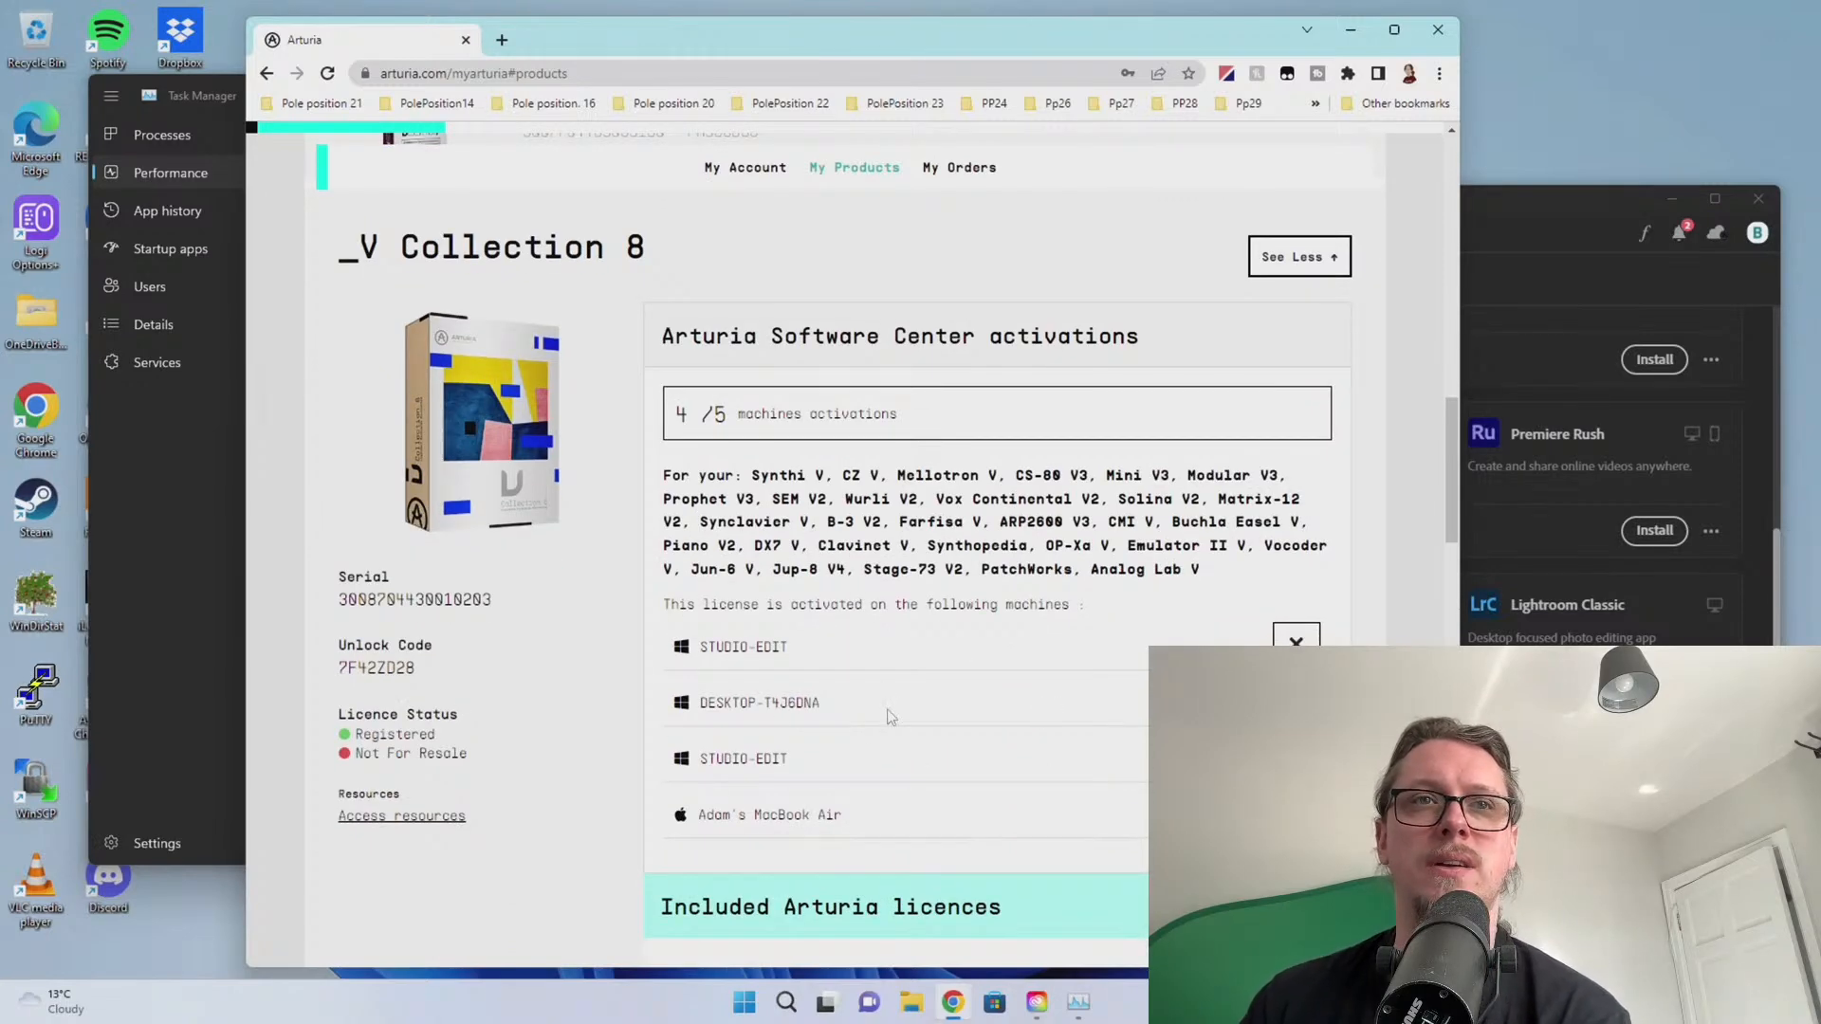
Remove the STUDIO-EDIT machine from V Collection 8's licence
left_click(1296, 641)
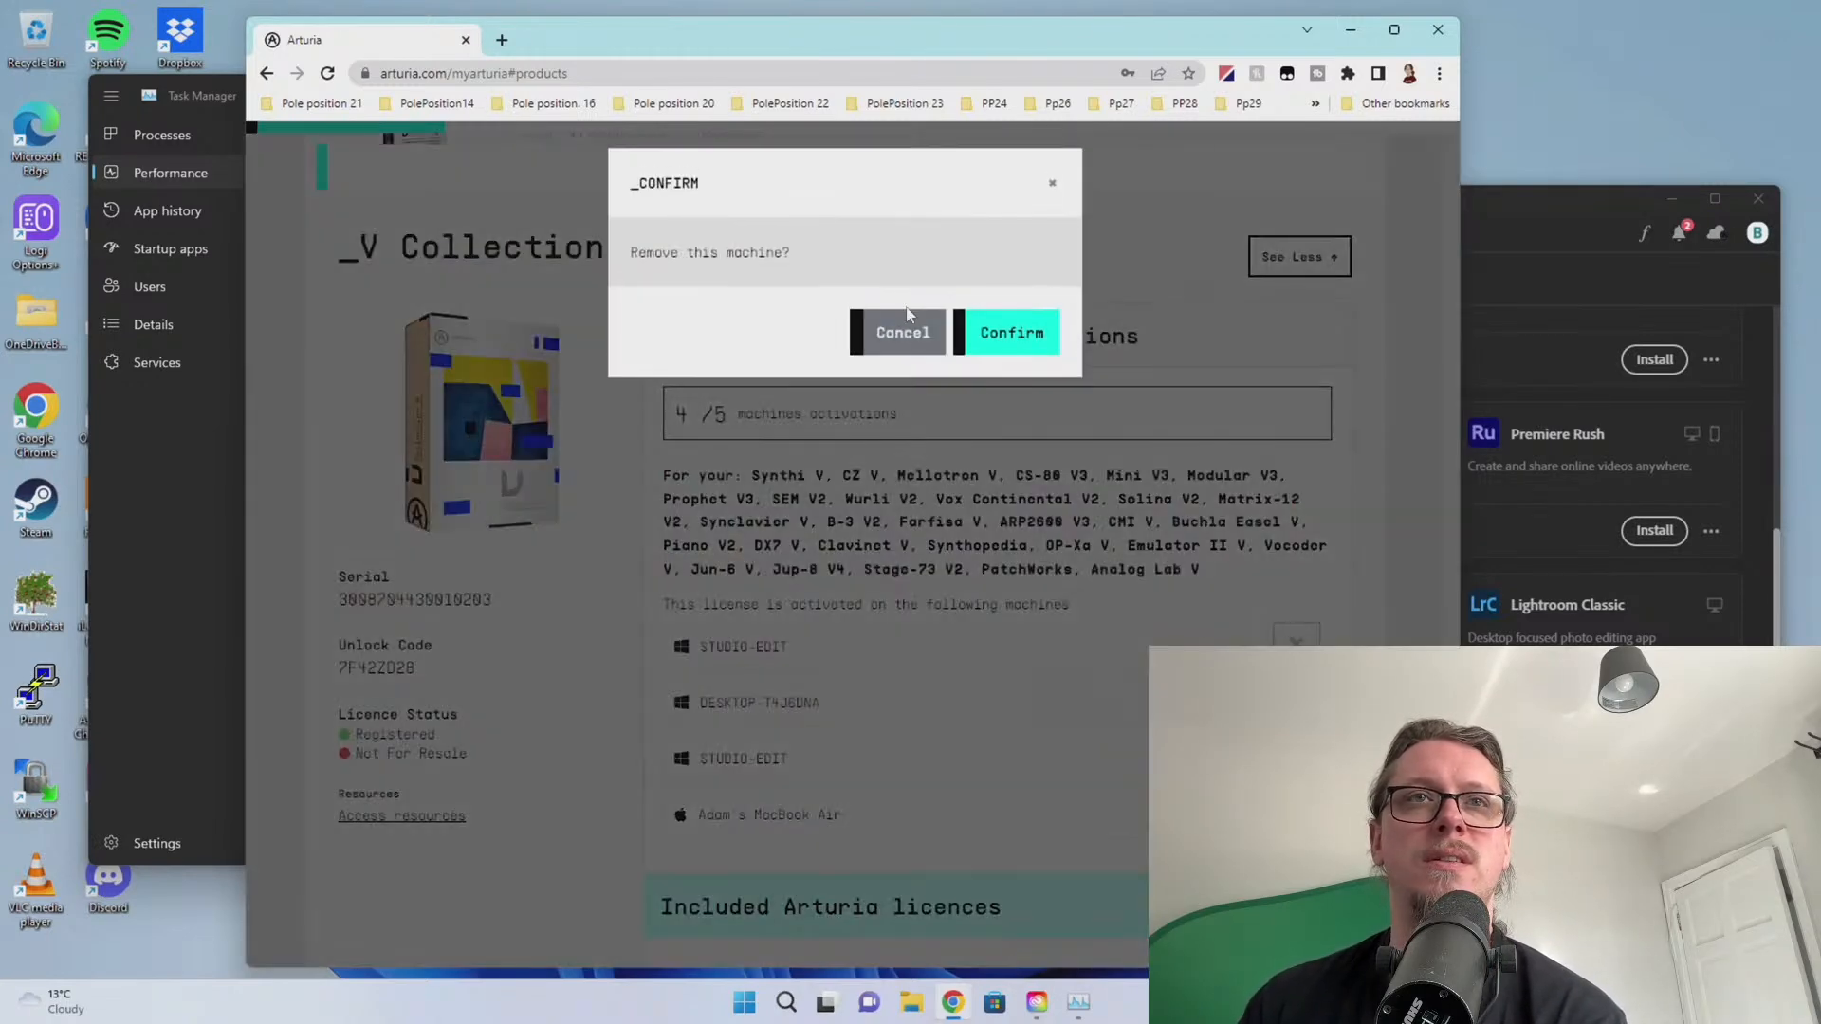
left_click(1007, 327)
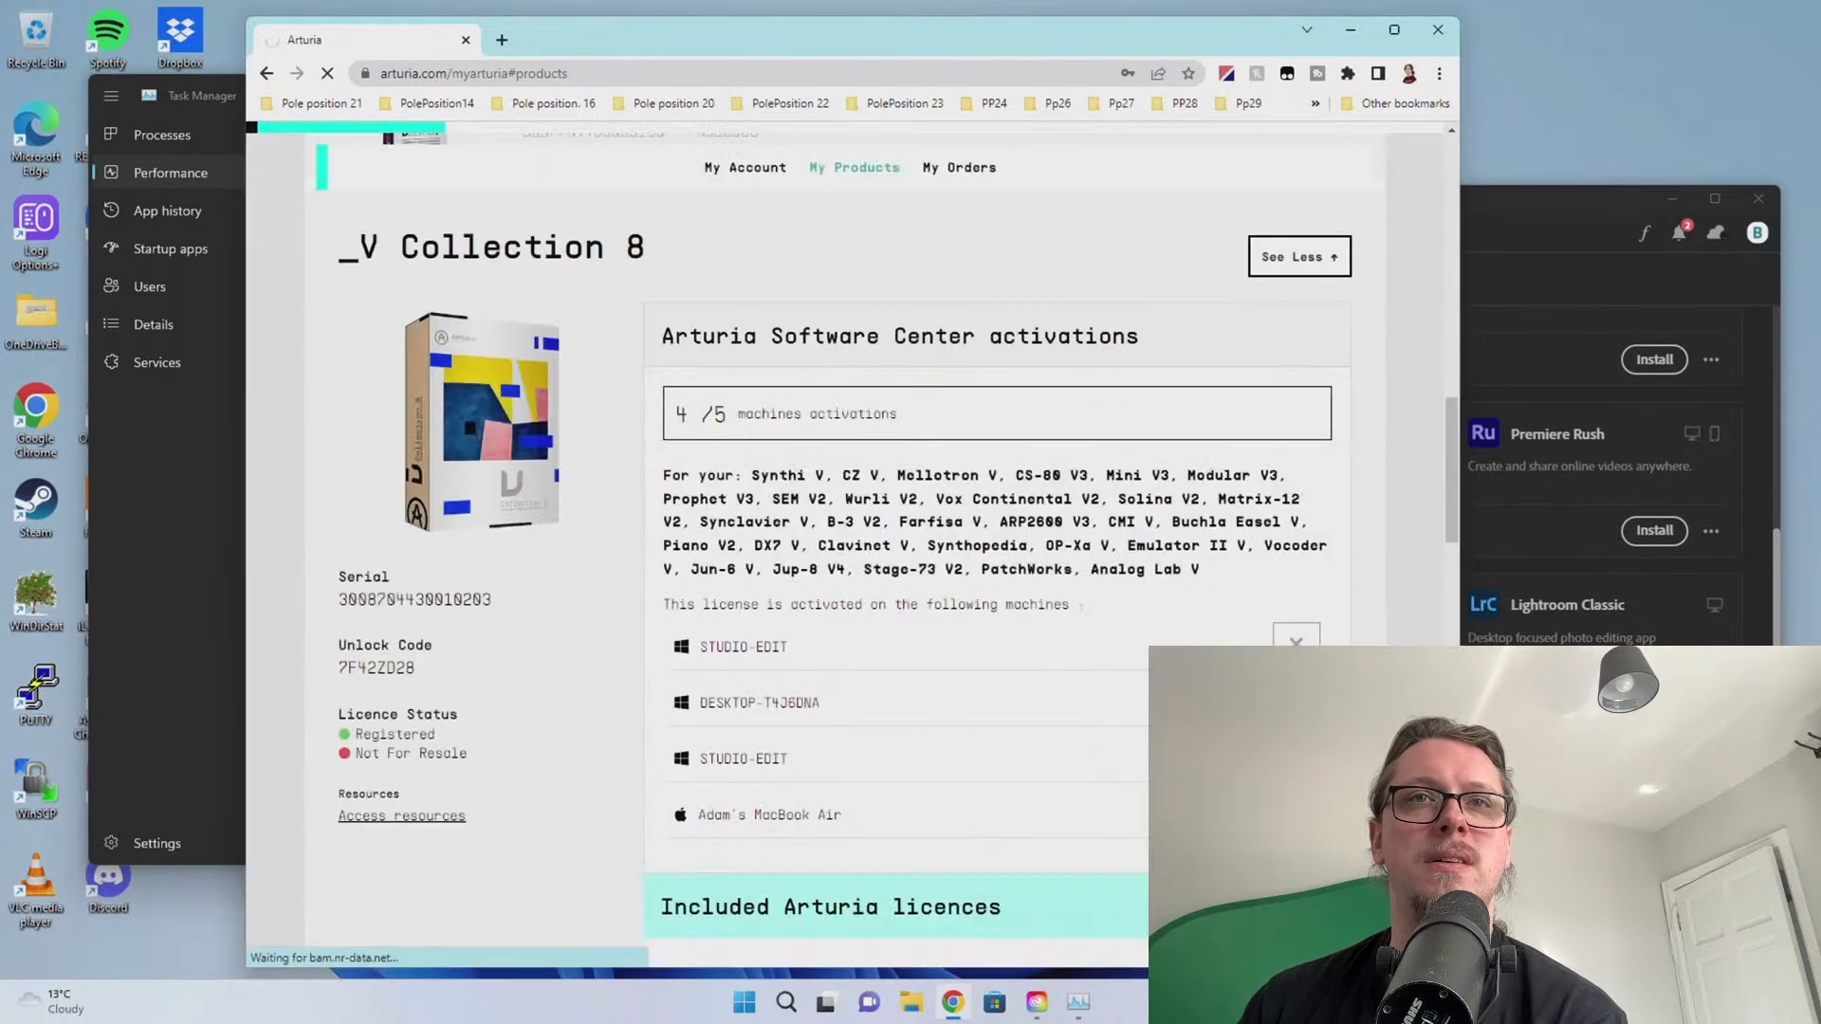
scroll(917, 738, "down", 15)
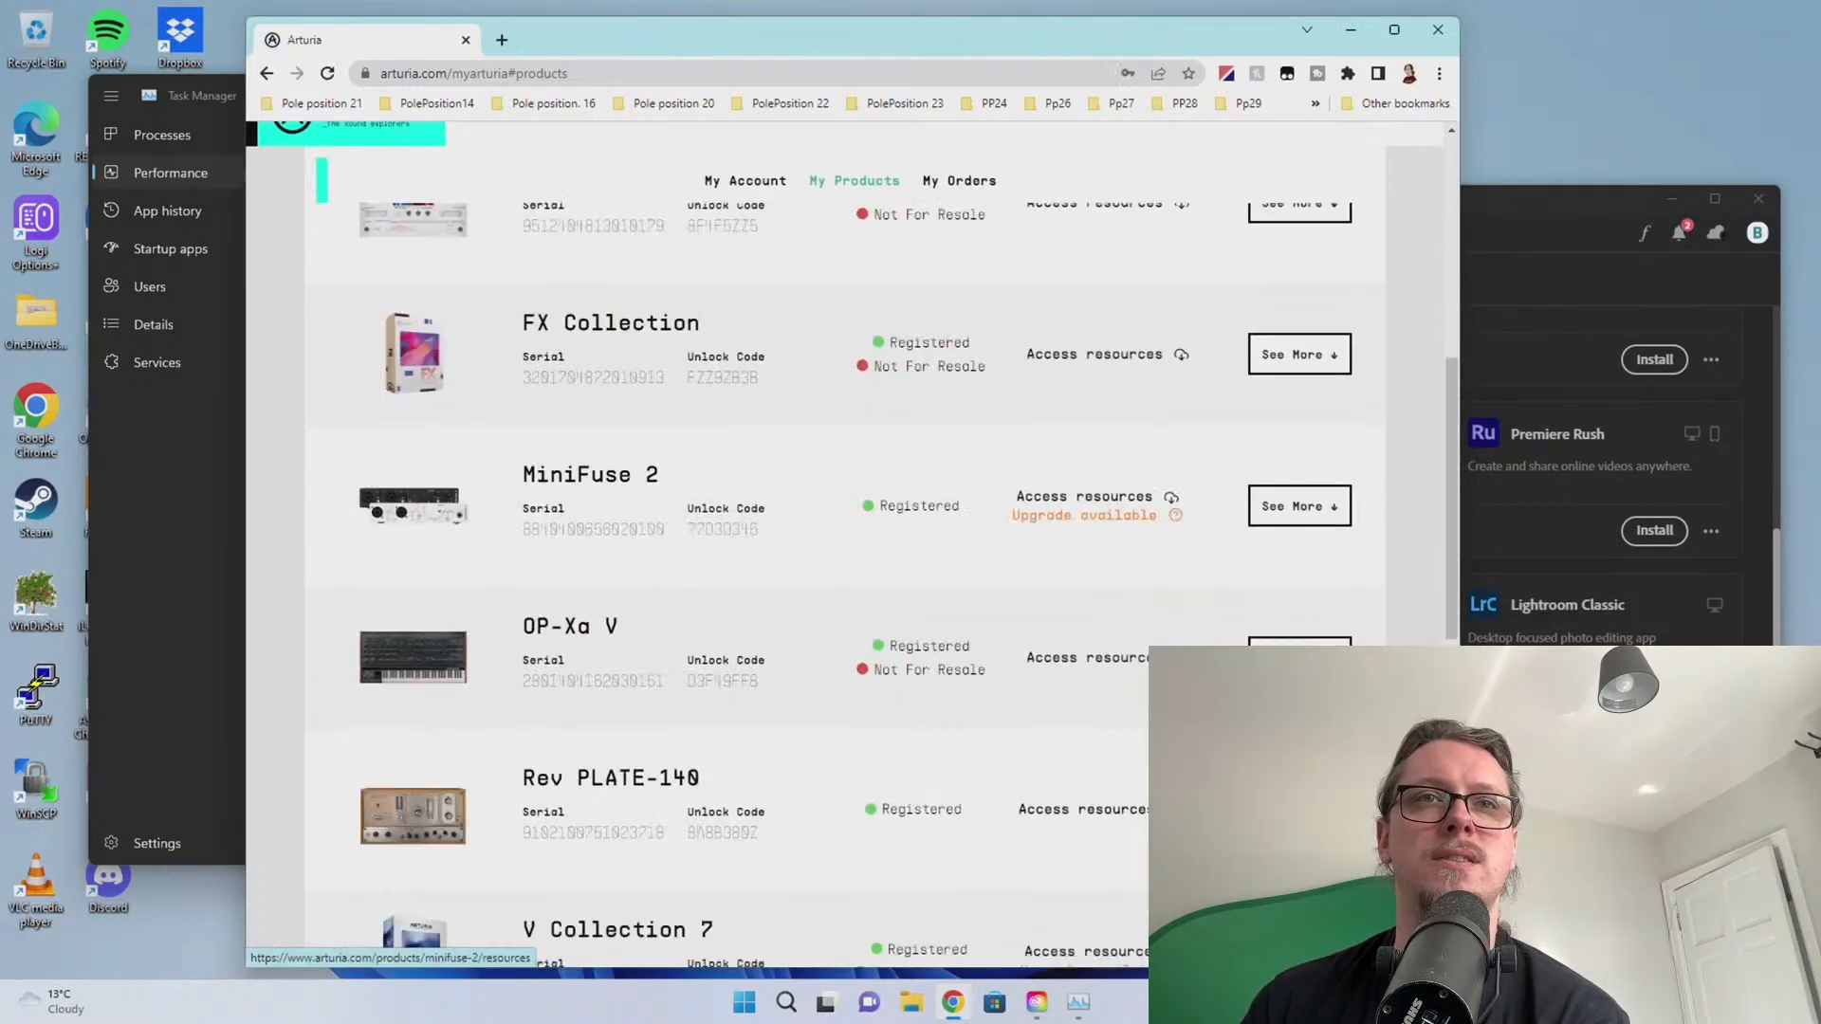
scroll(1300, 531, "down", 2)
Remove a second machine from V Collection 8, leaving 3 of 5 activations
left_click(1300, 448)
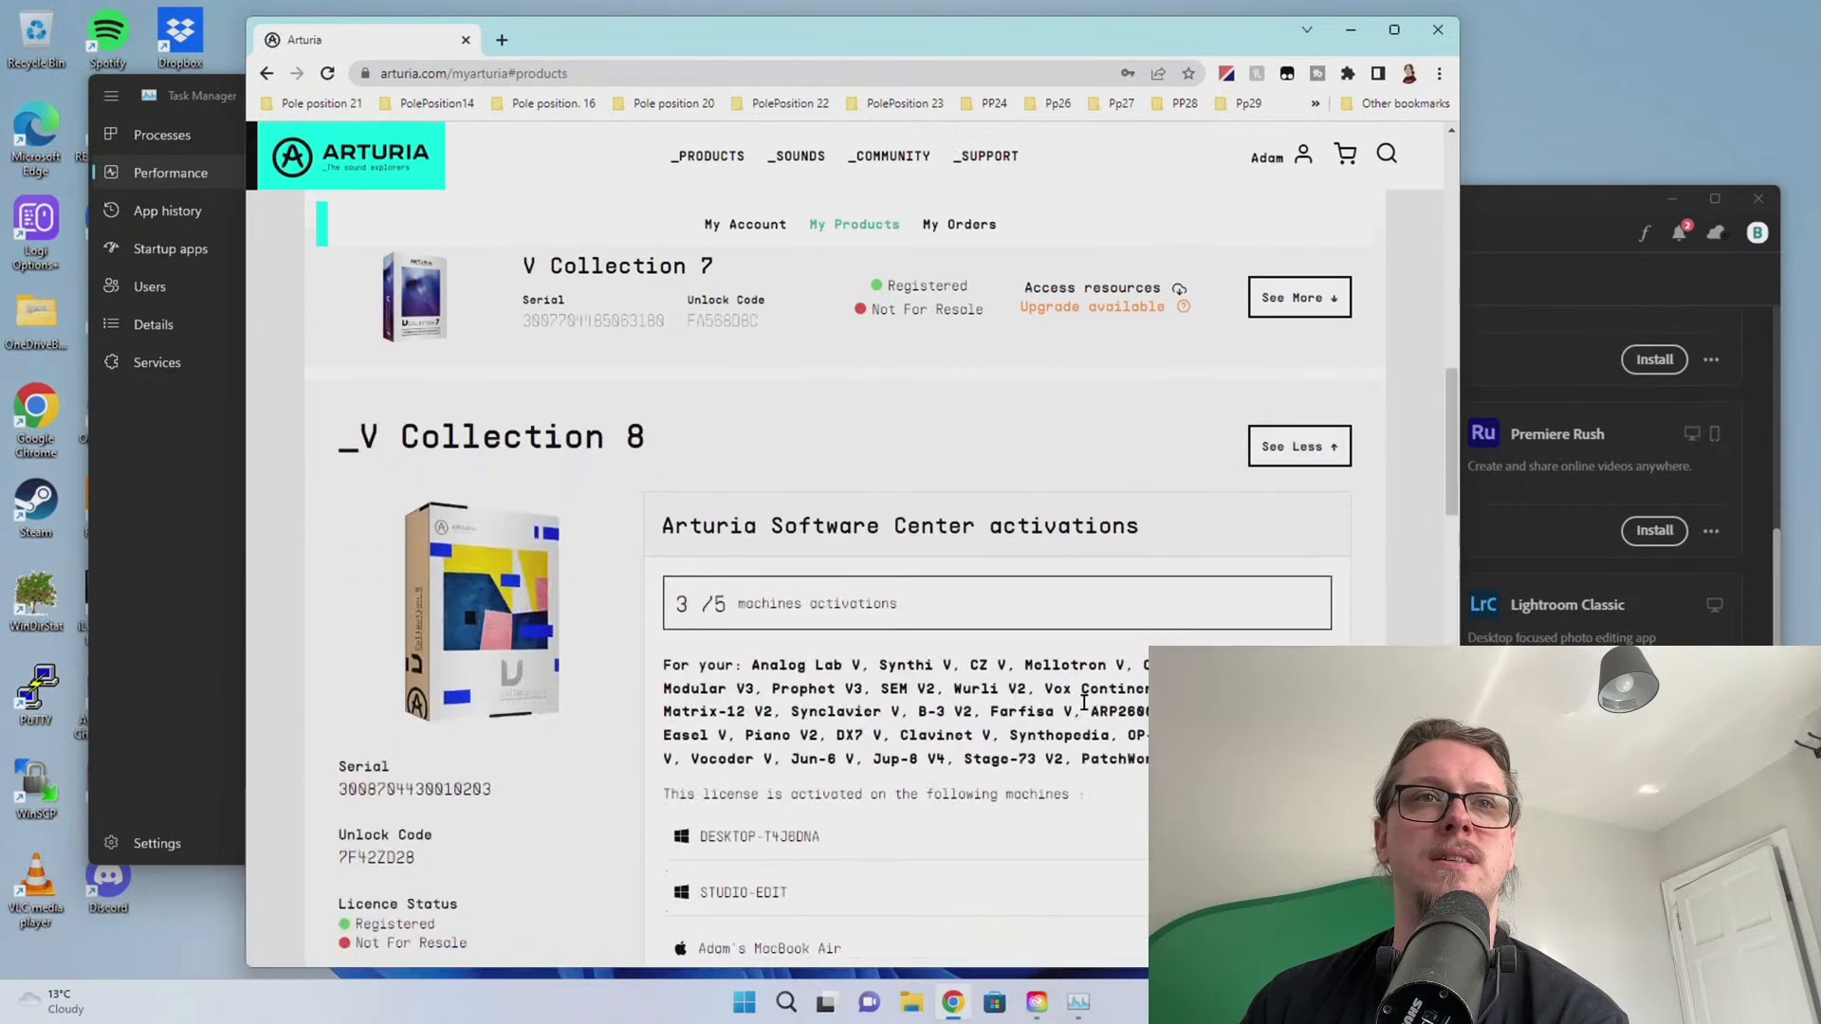
left_click(1313, 837)
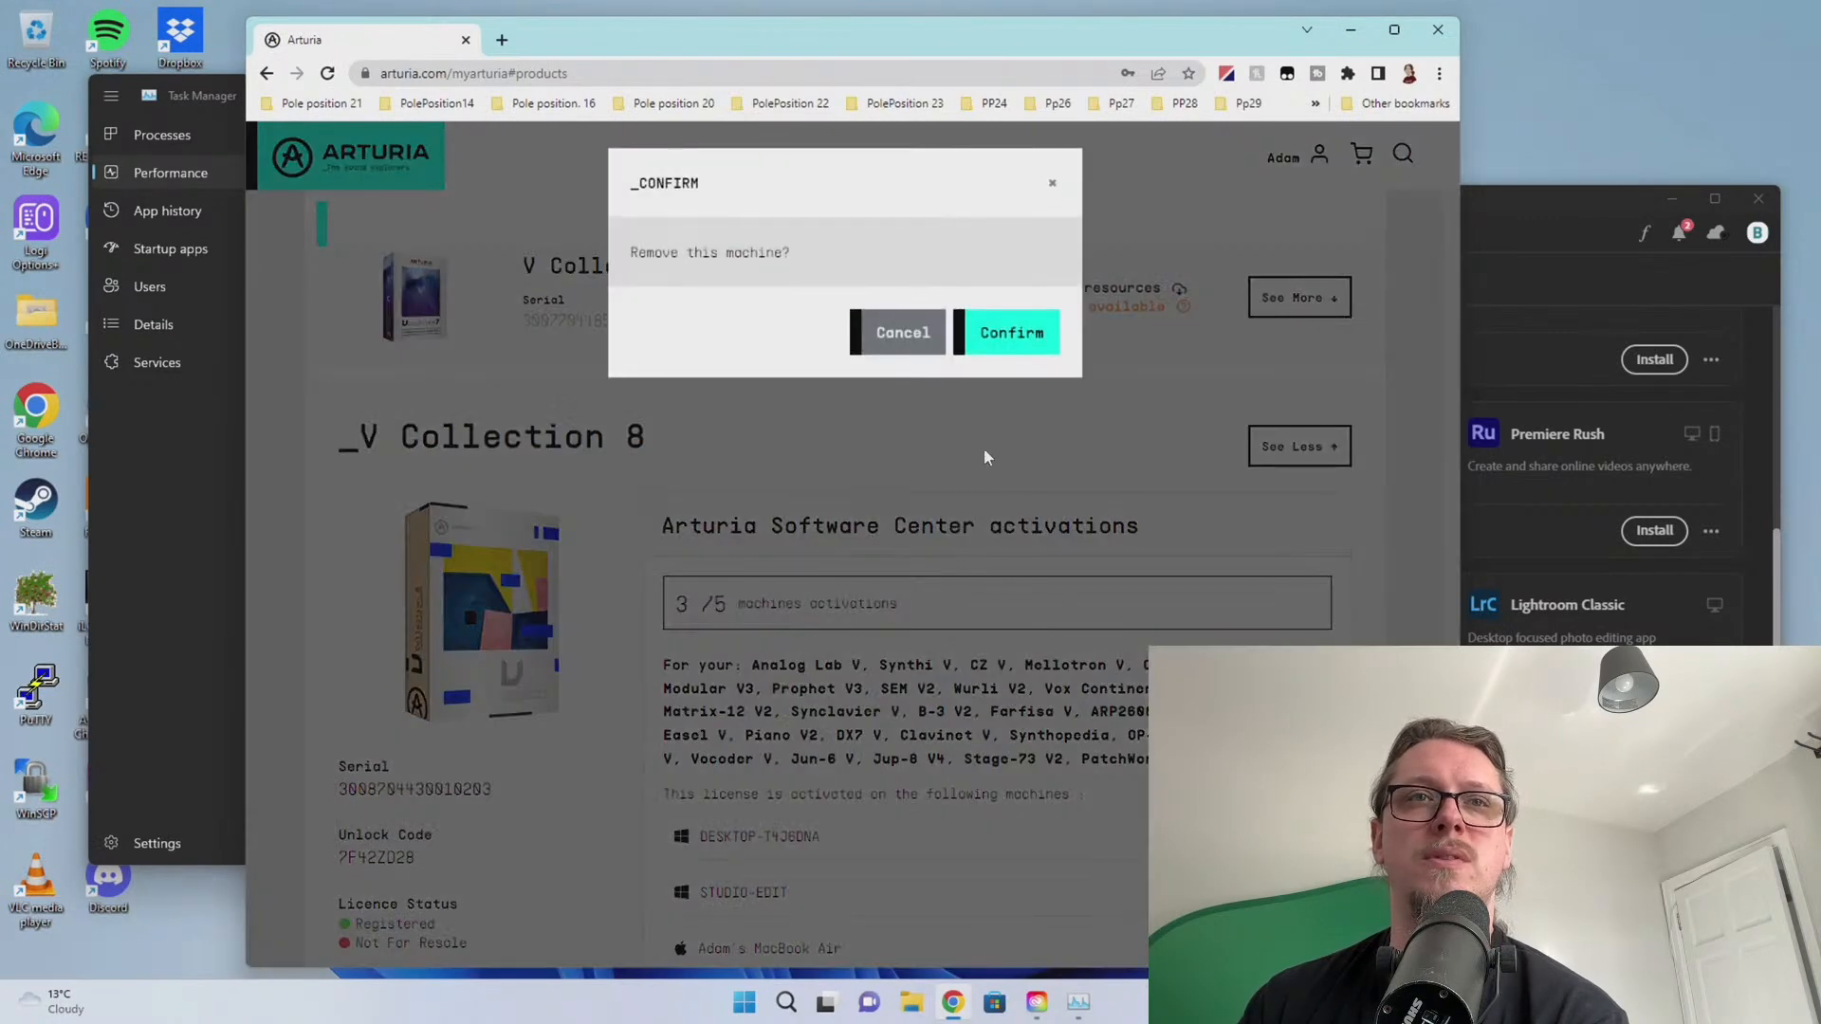
left_click(988, 335)
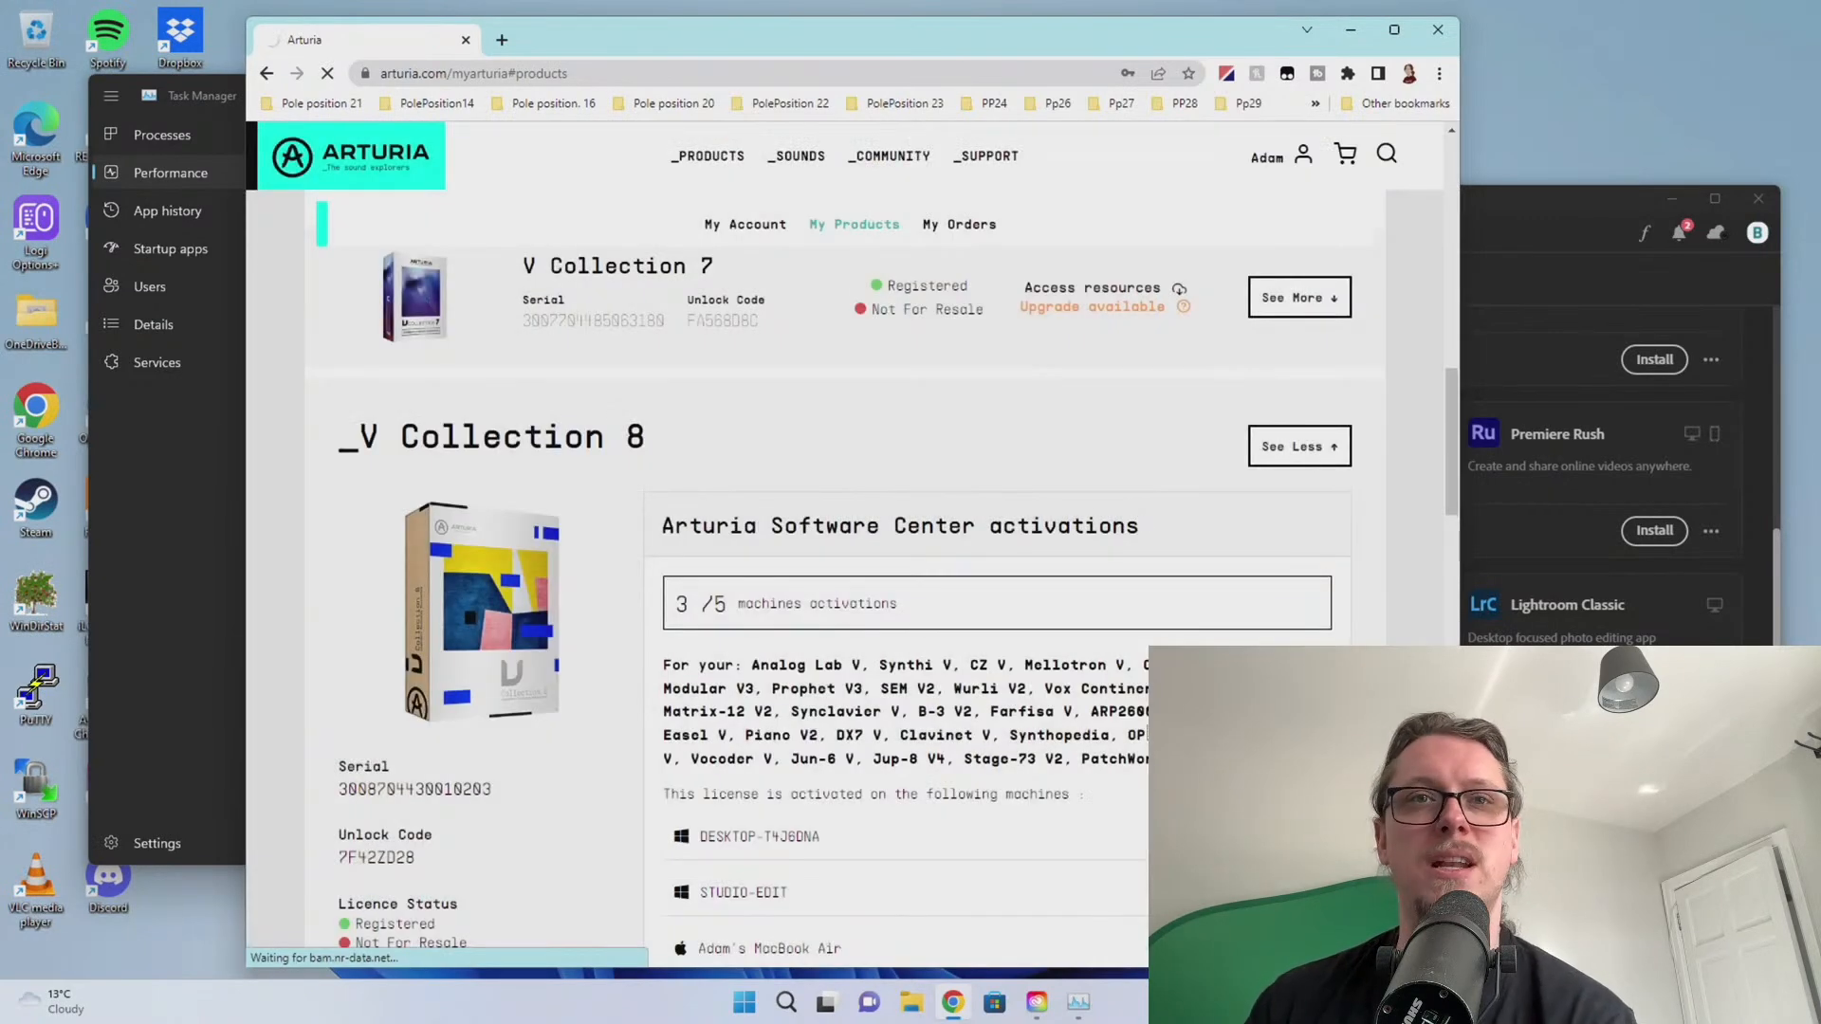
scroll(956, 692, "down", 8)
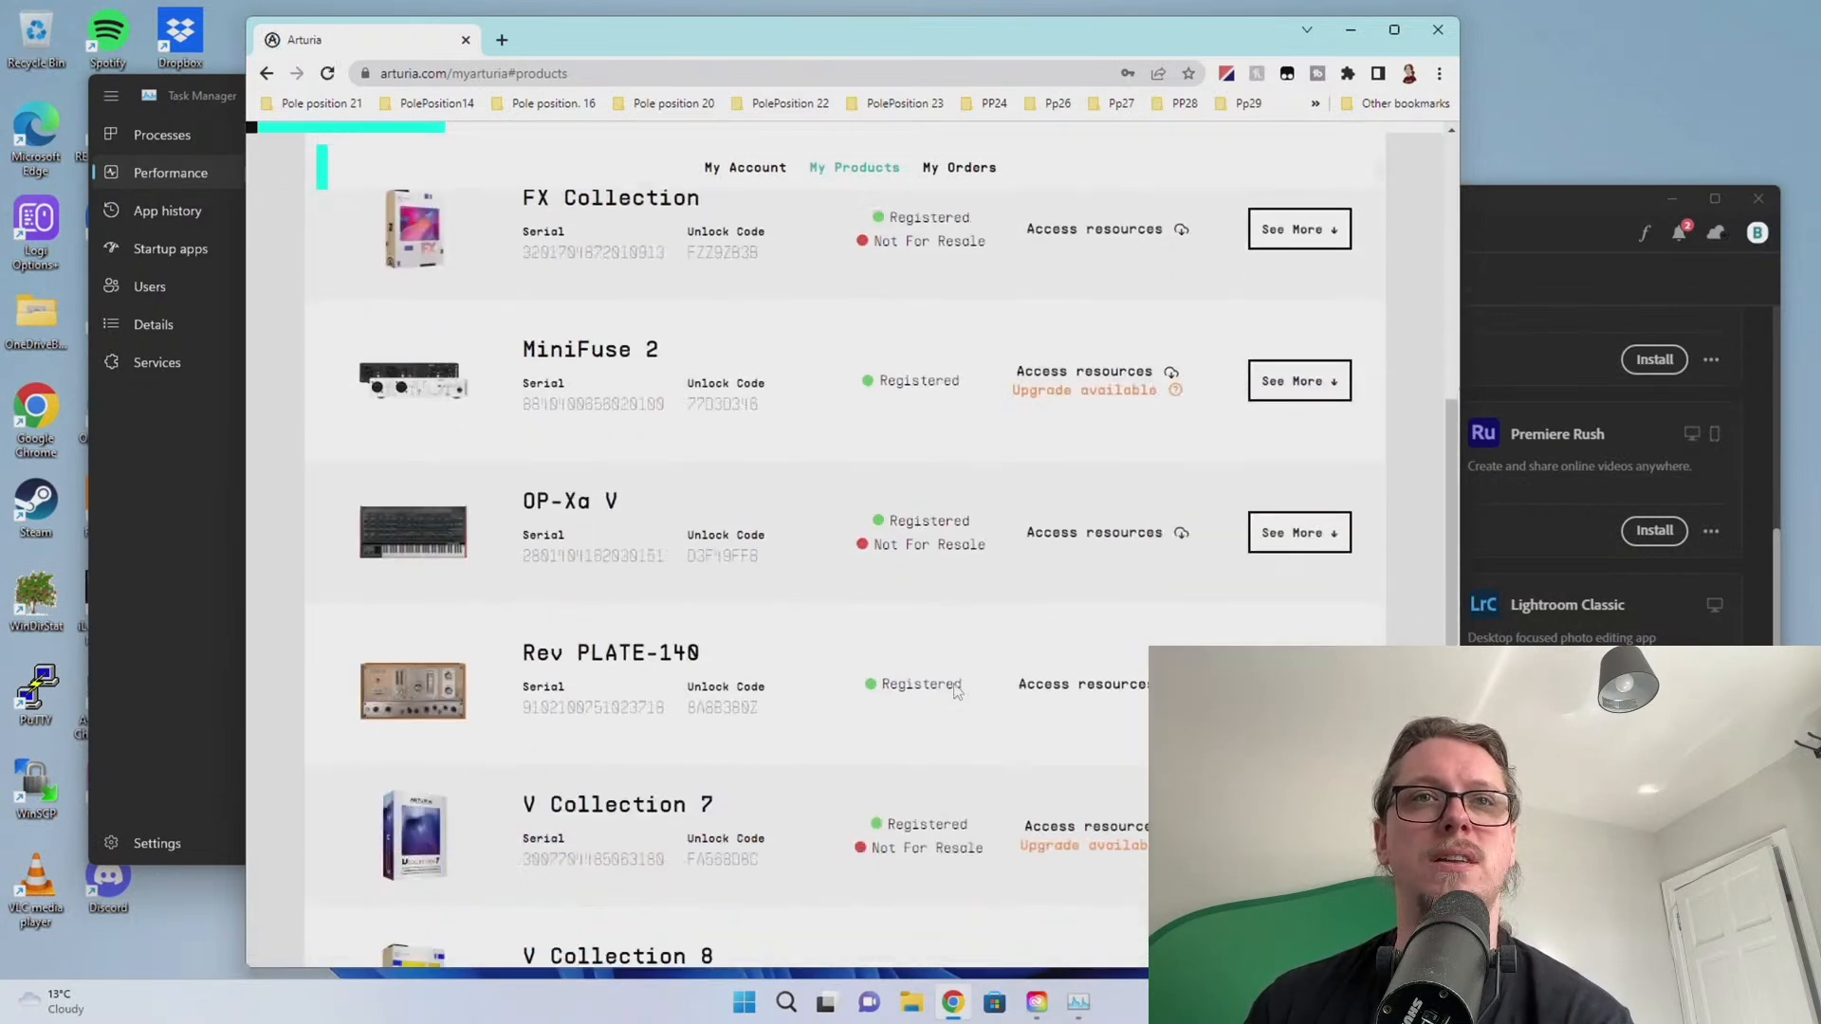
scroll(956, 692, "down", 4)
scroll(1068, 708, "down", 3)
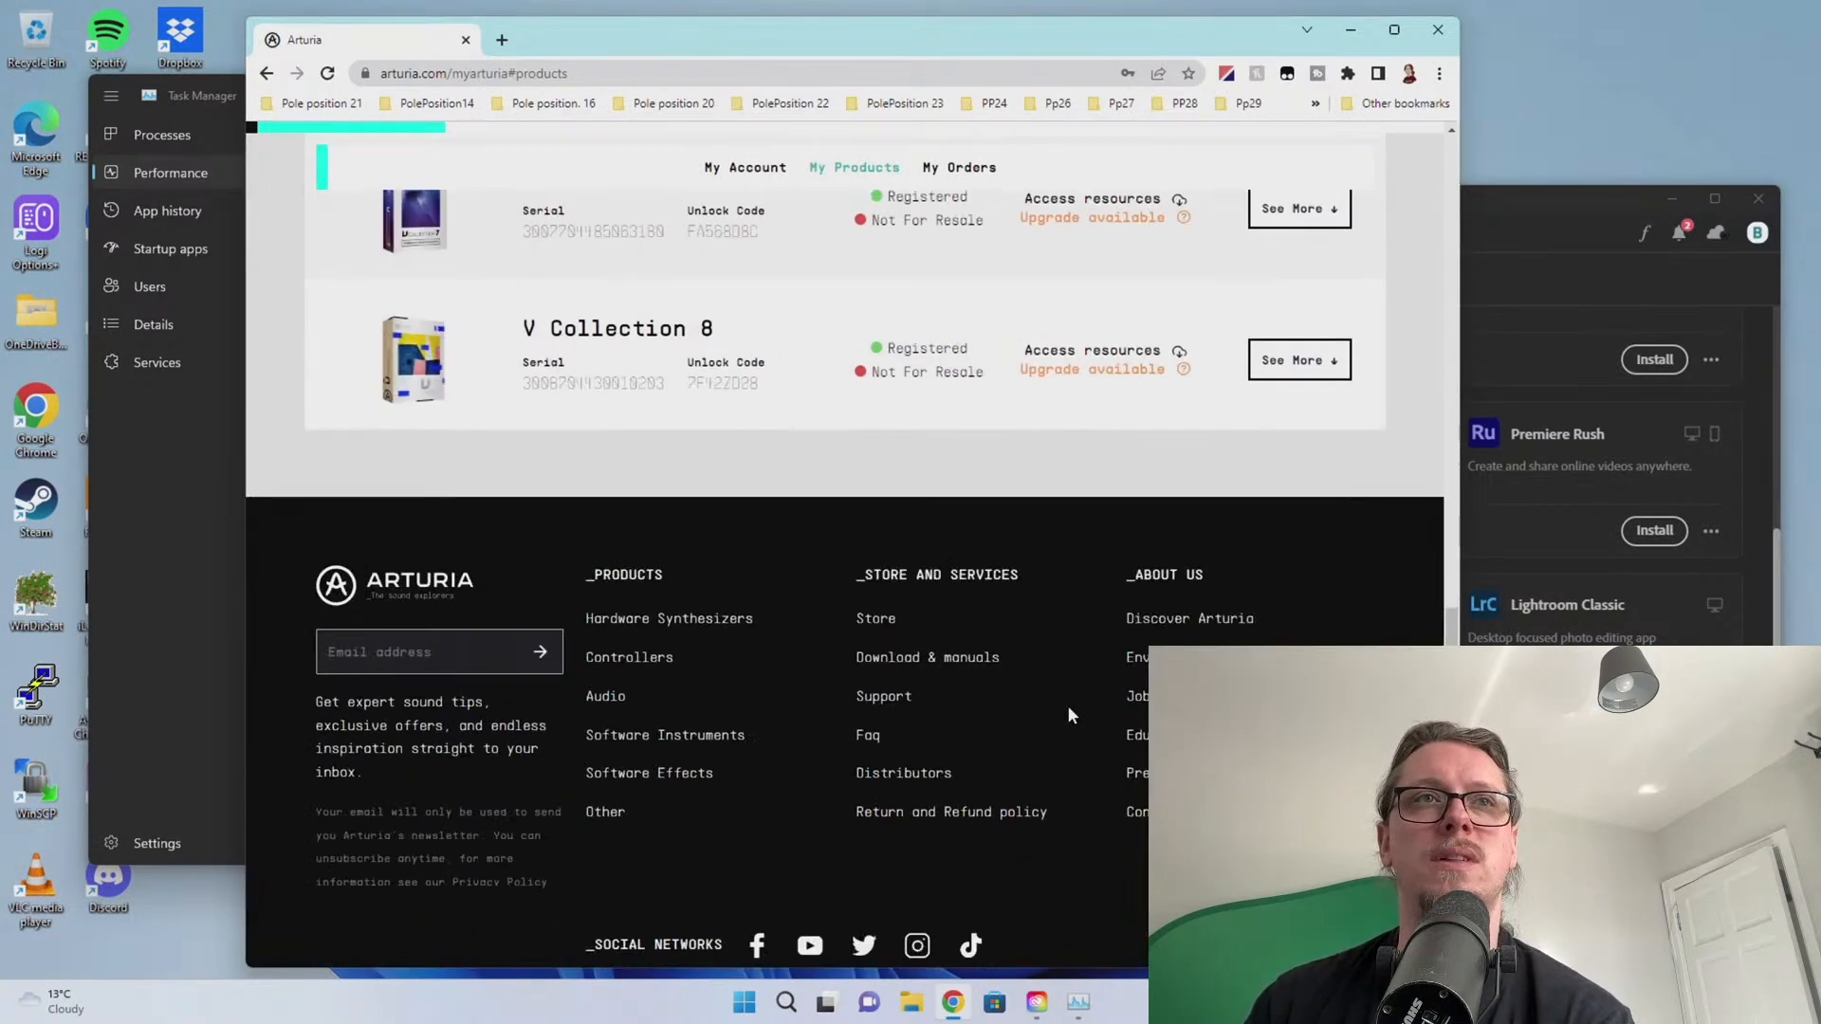
scroll(1068, 706, "up", 15)
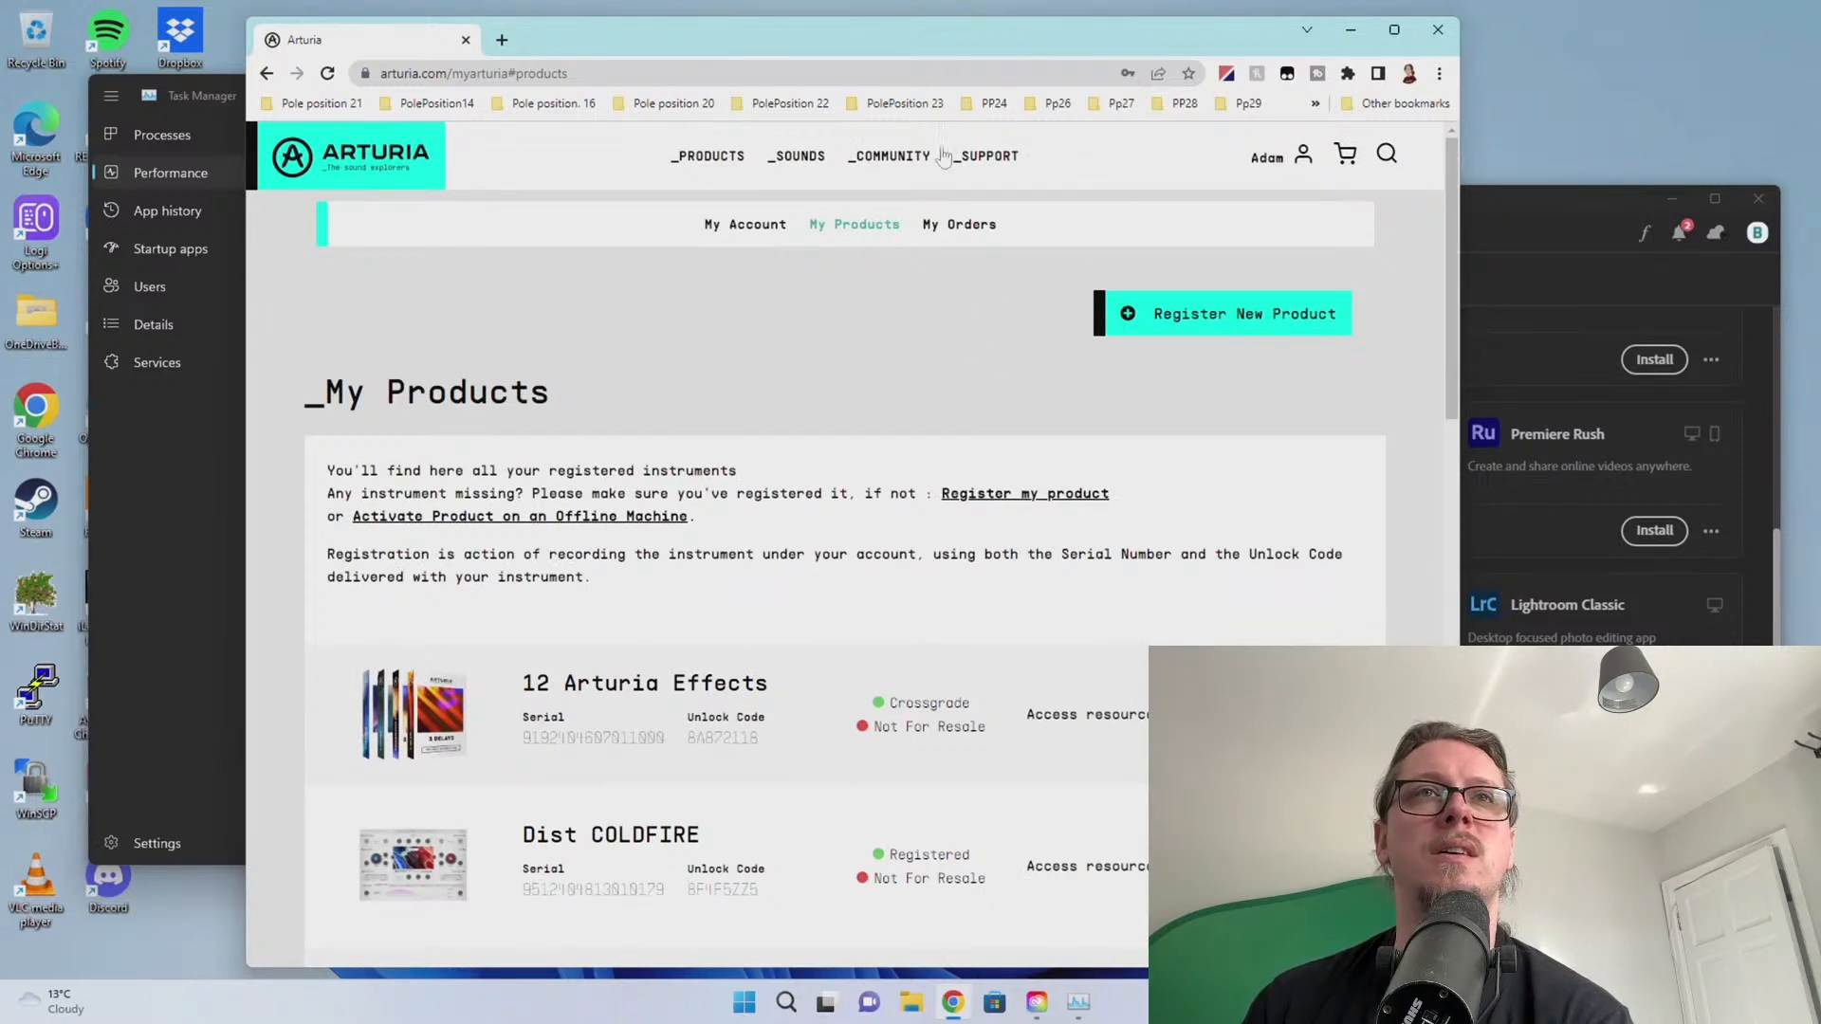
Download the Arturia Software Center 2.4.3 installer from the Support page
left_click(1005, 158)
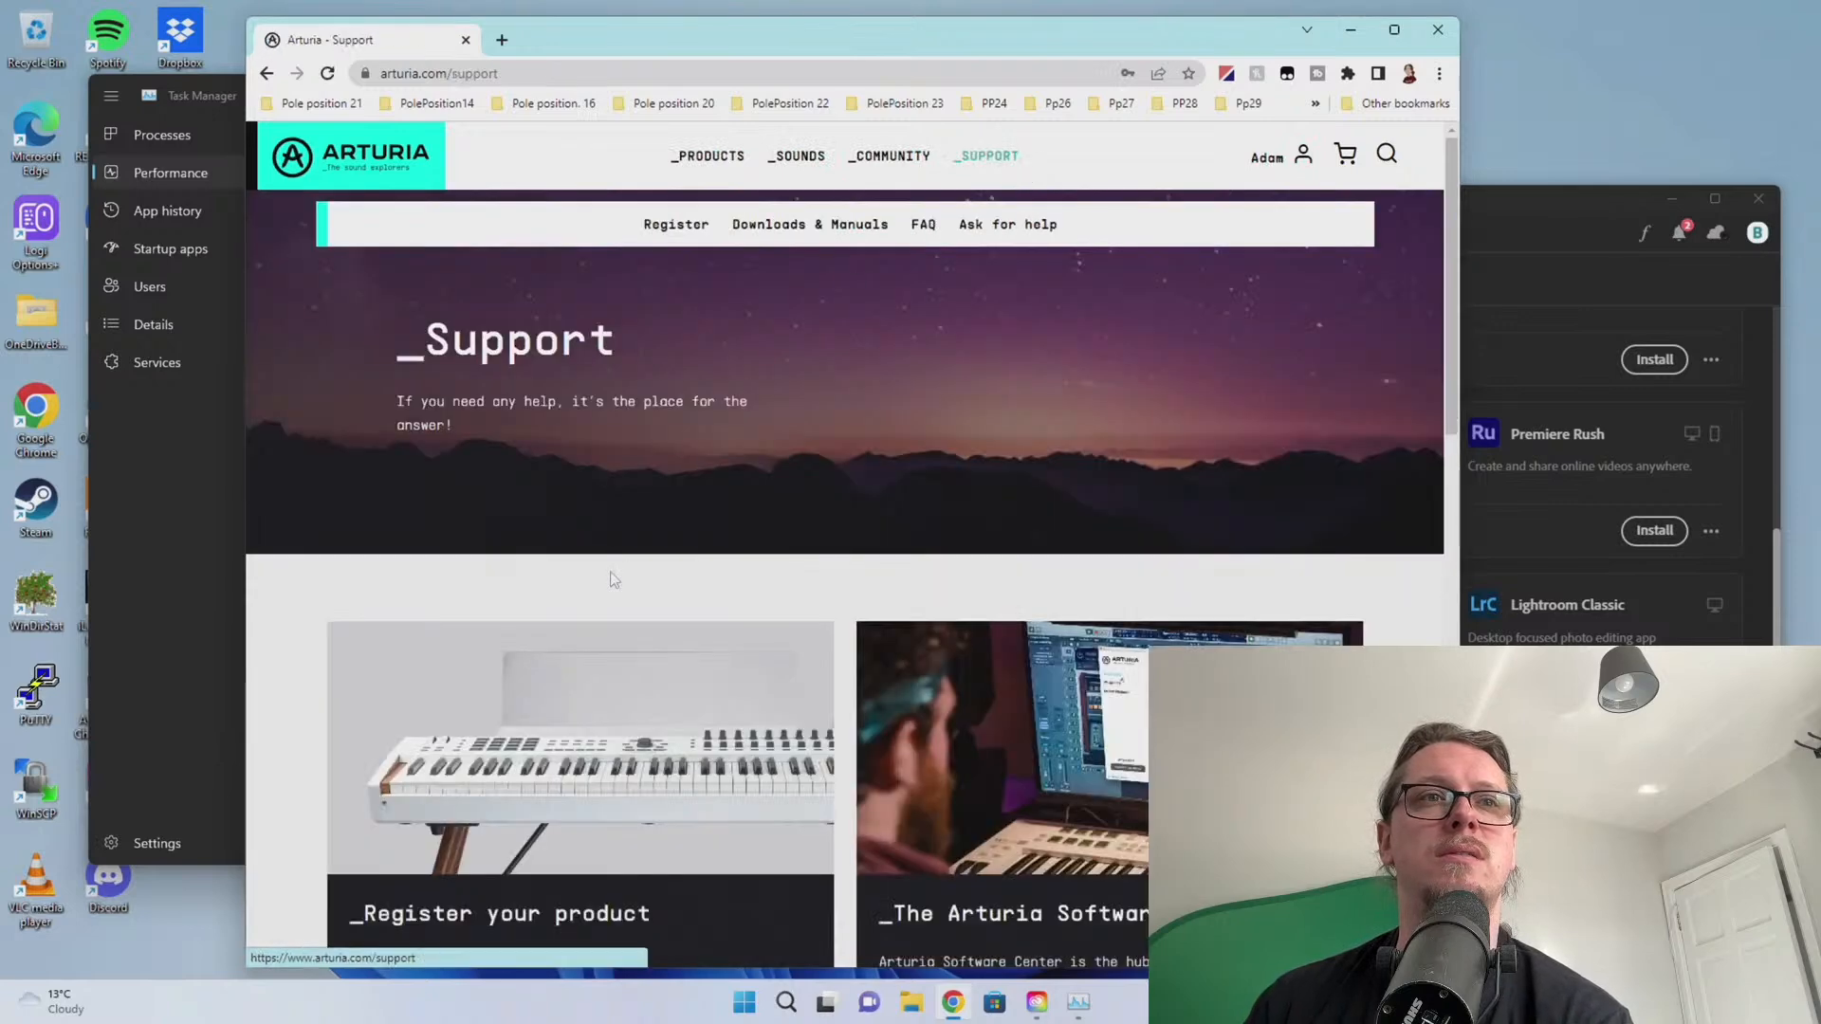
scroll(613, 569, "down", 7)
left_click(982, 406)
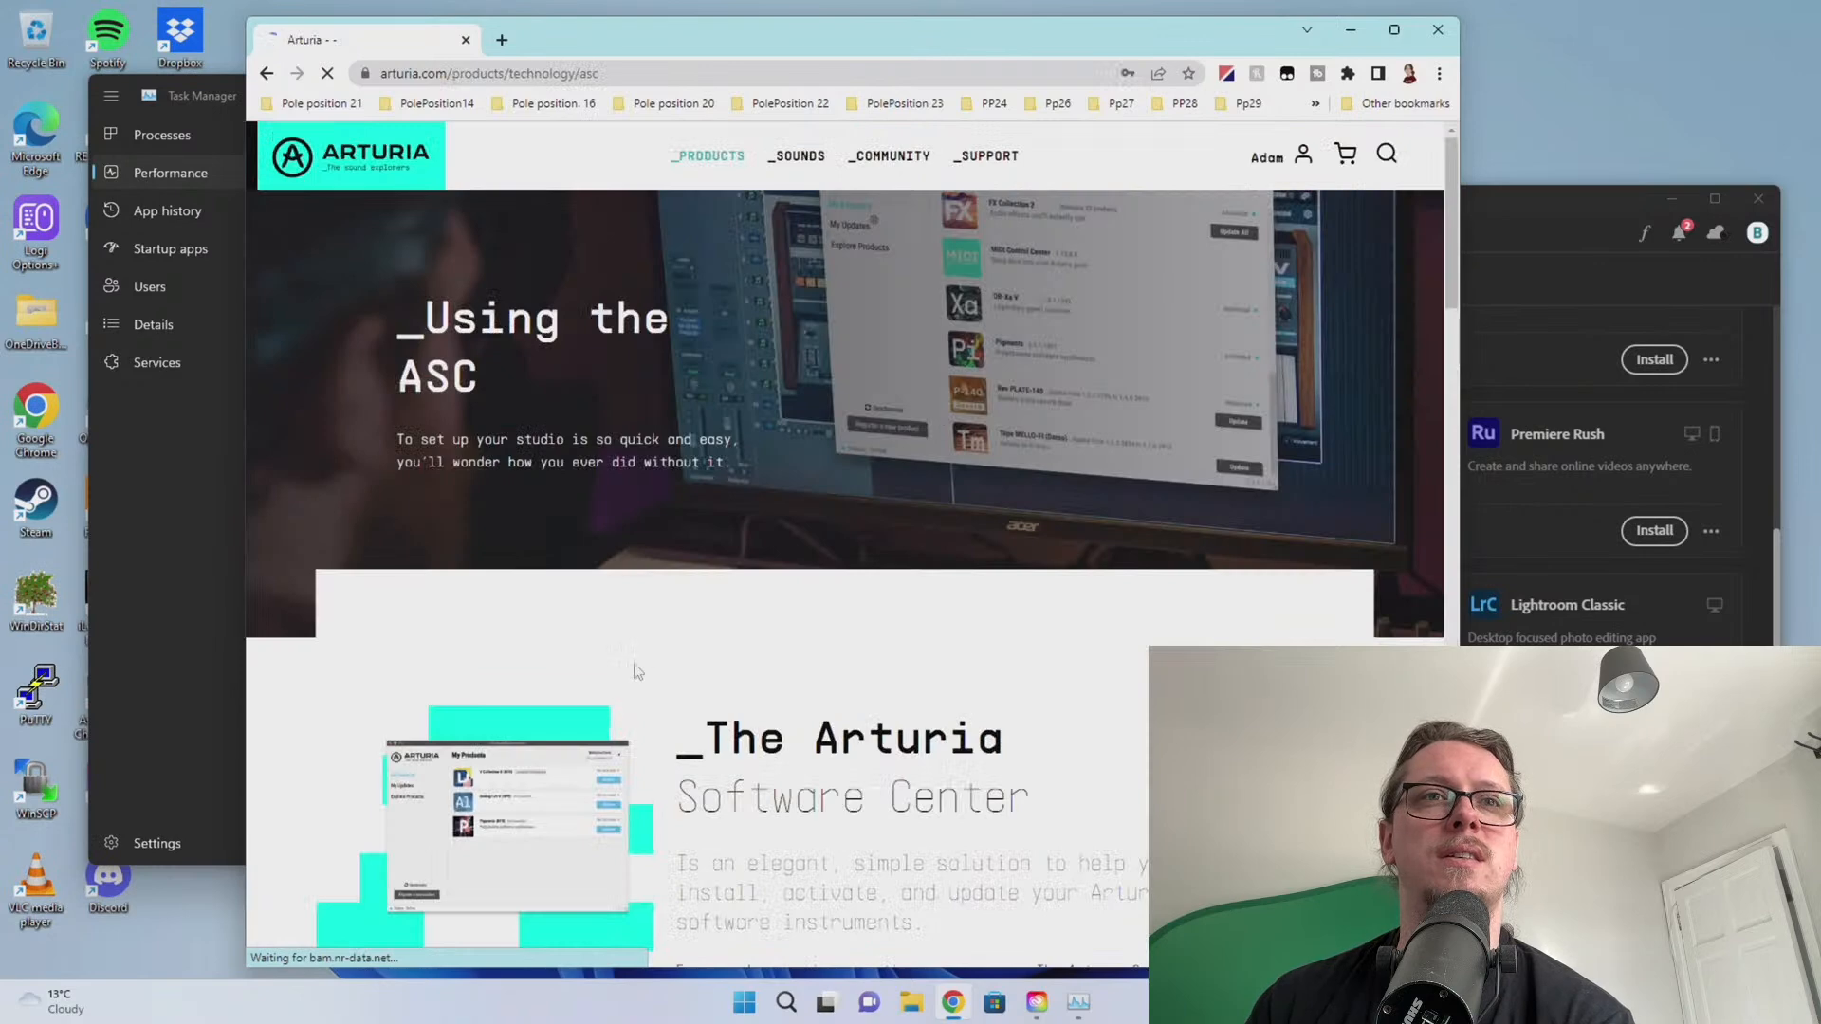
scroll(637, 672, "down", 6)
left_click(1158, 622)
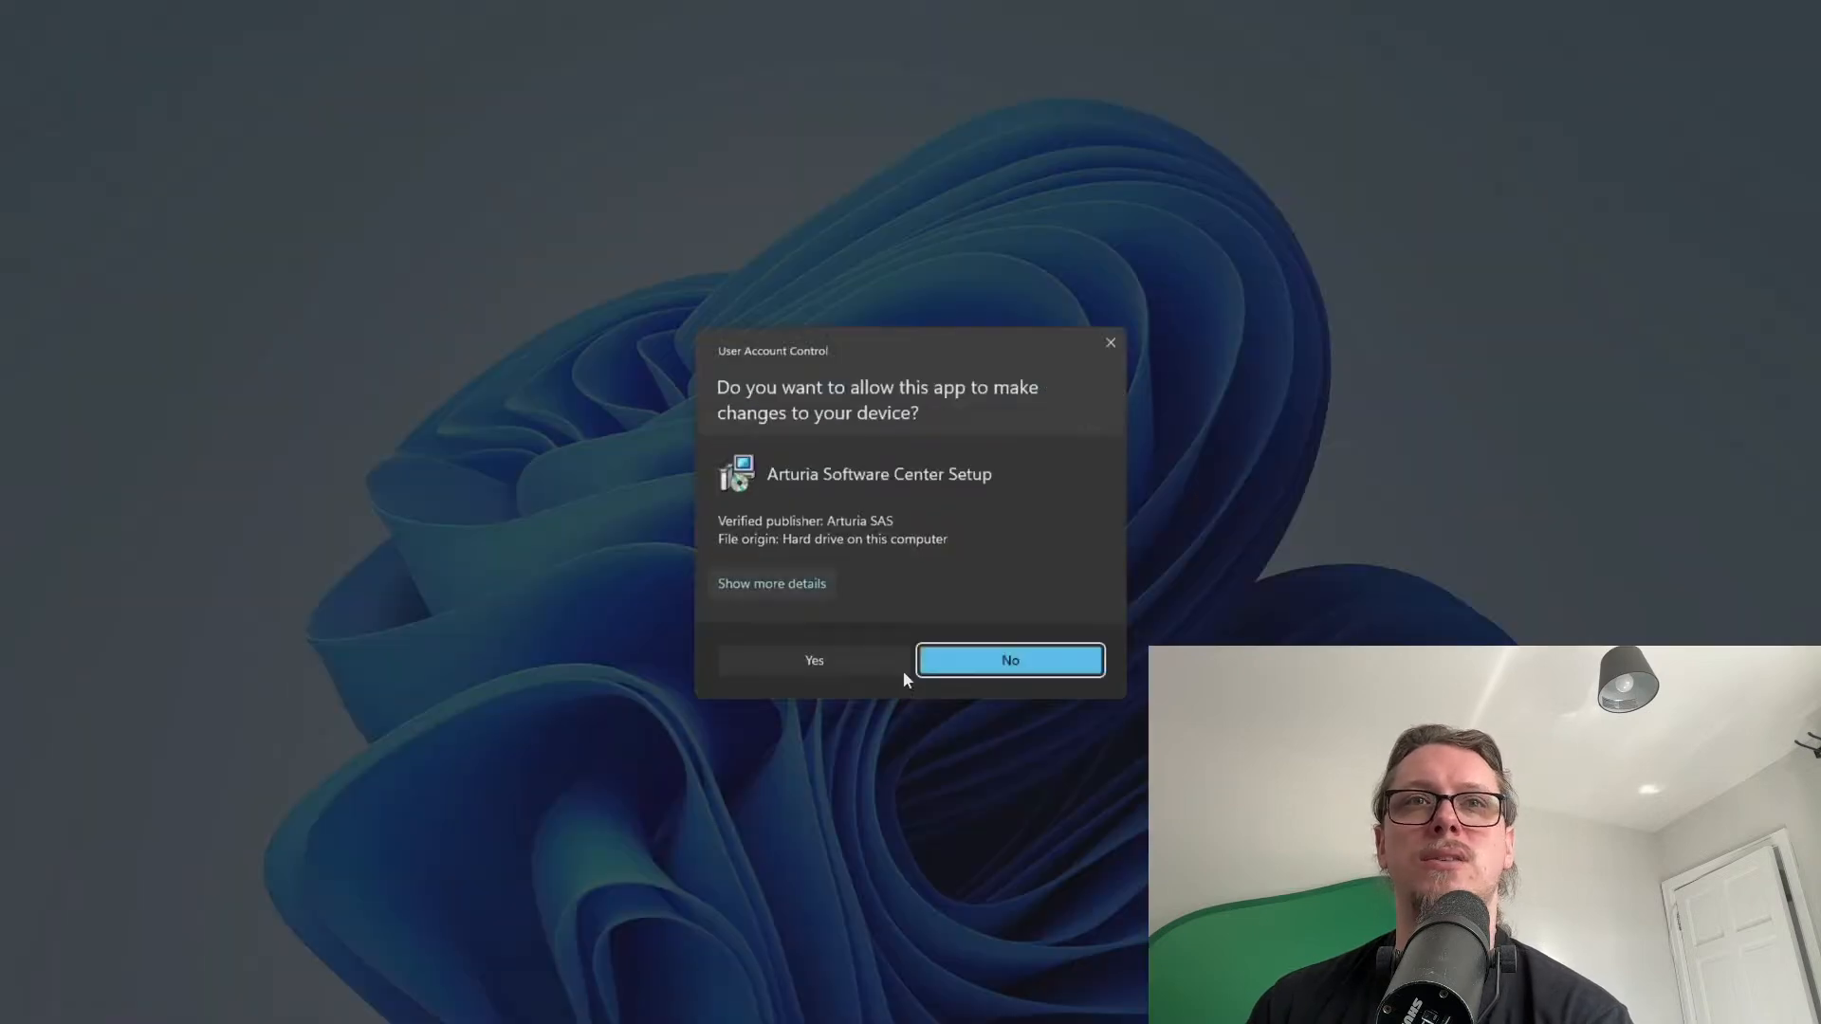
Install Arturia Software Center, accepting the licence, and move the browser aside
left_click(837, 669)
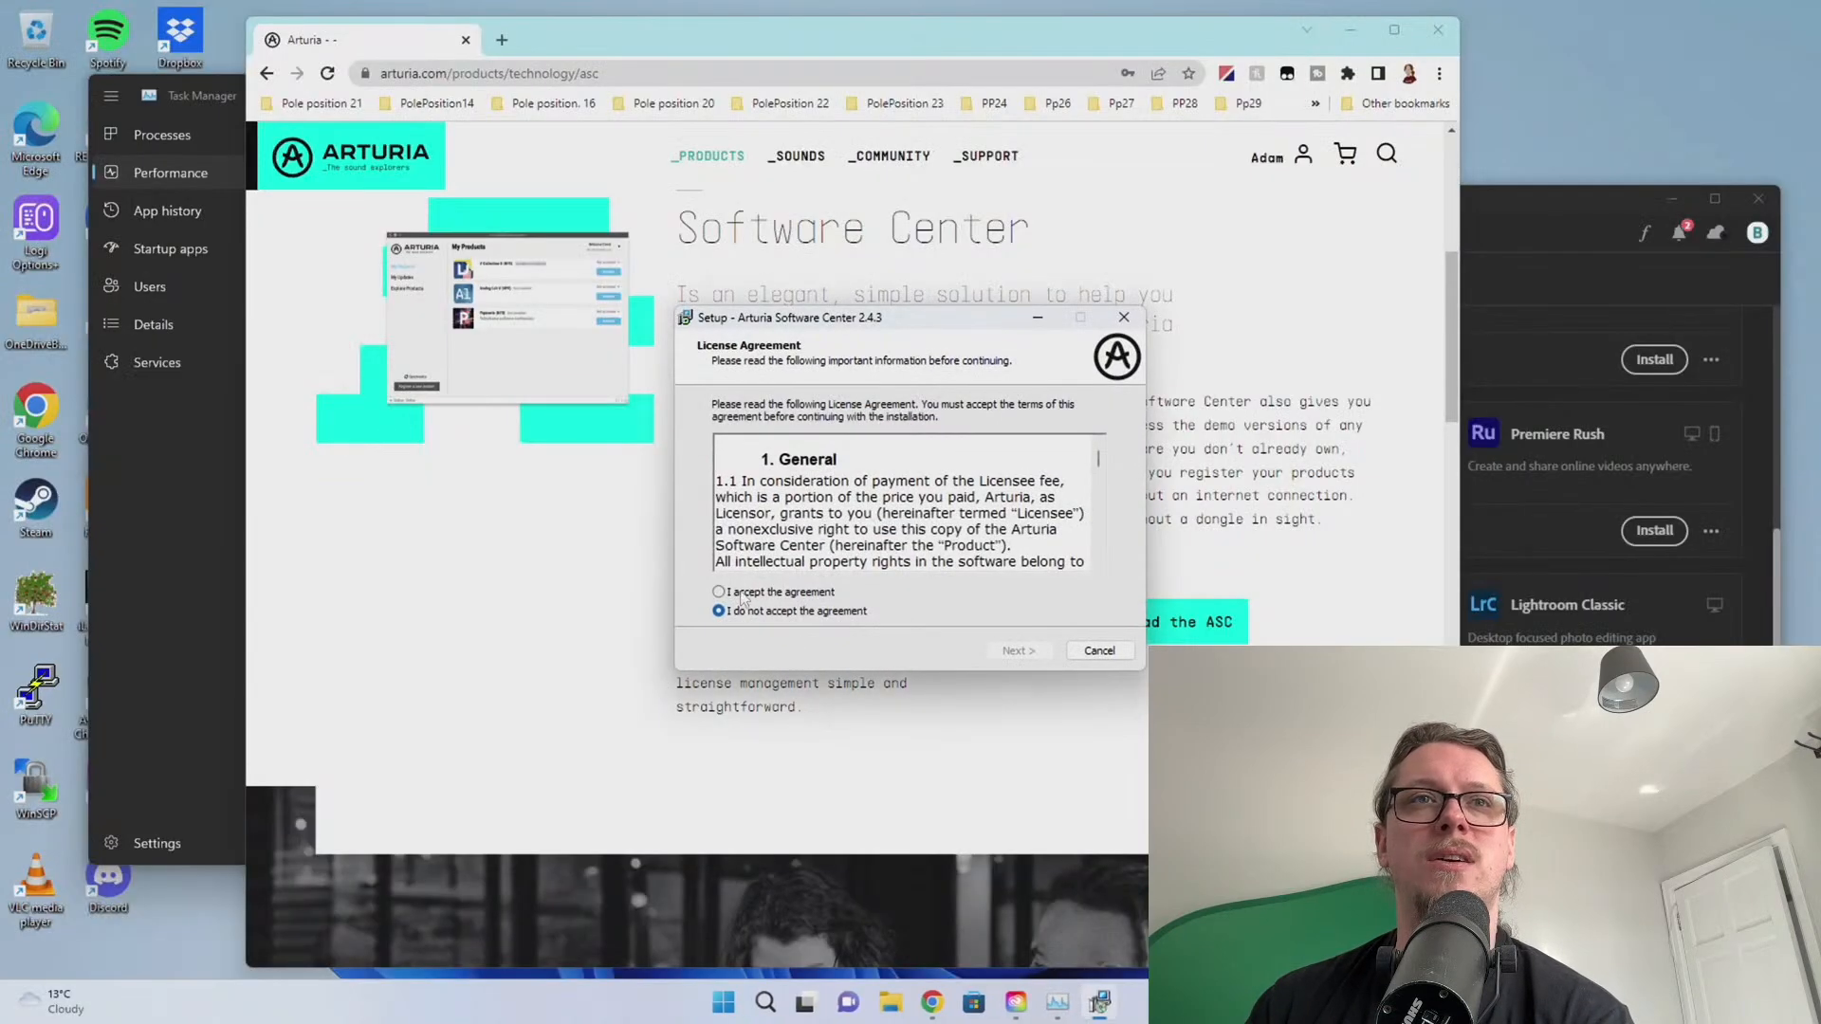
left_click(742, 594)
left_click(1017, 650)
left_click(1020, 651)
left_click(1020, 650)
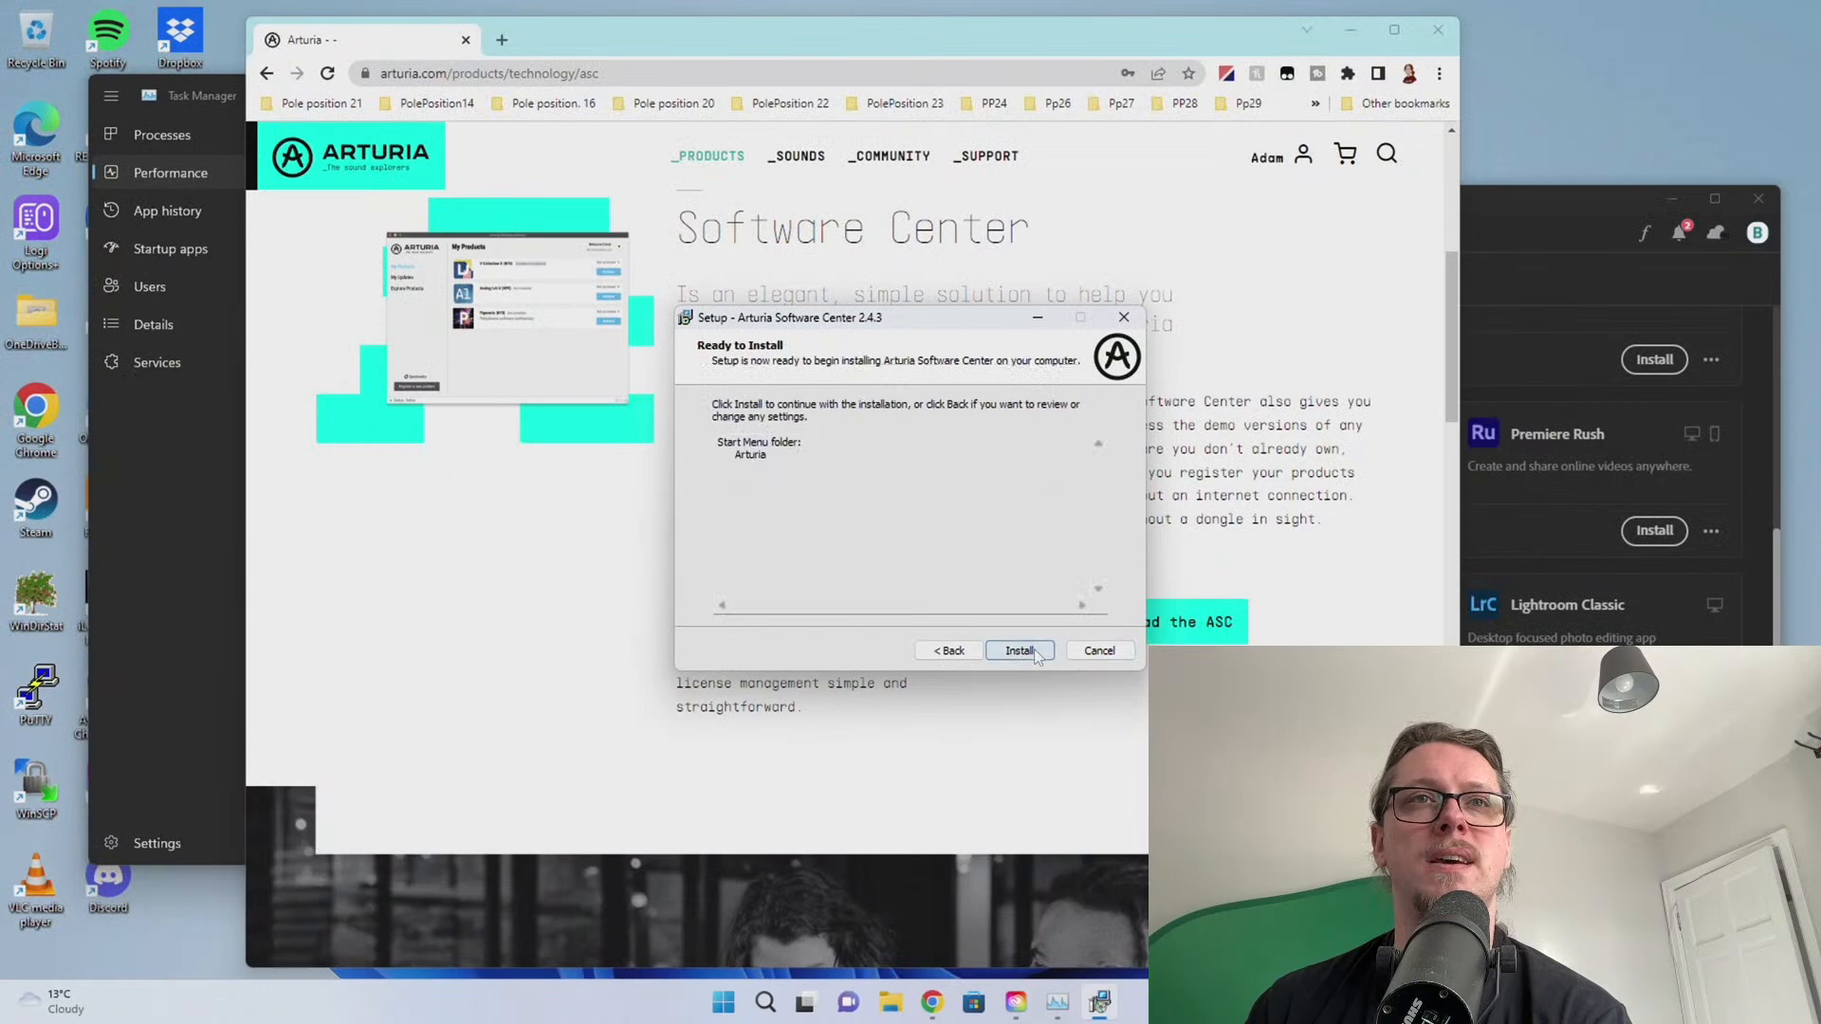
left_click(1021, 651)
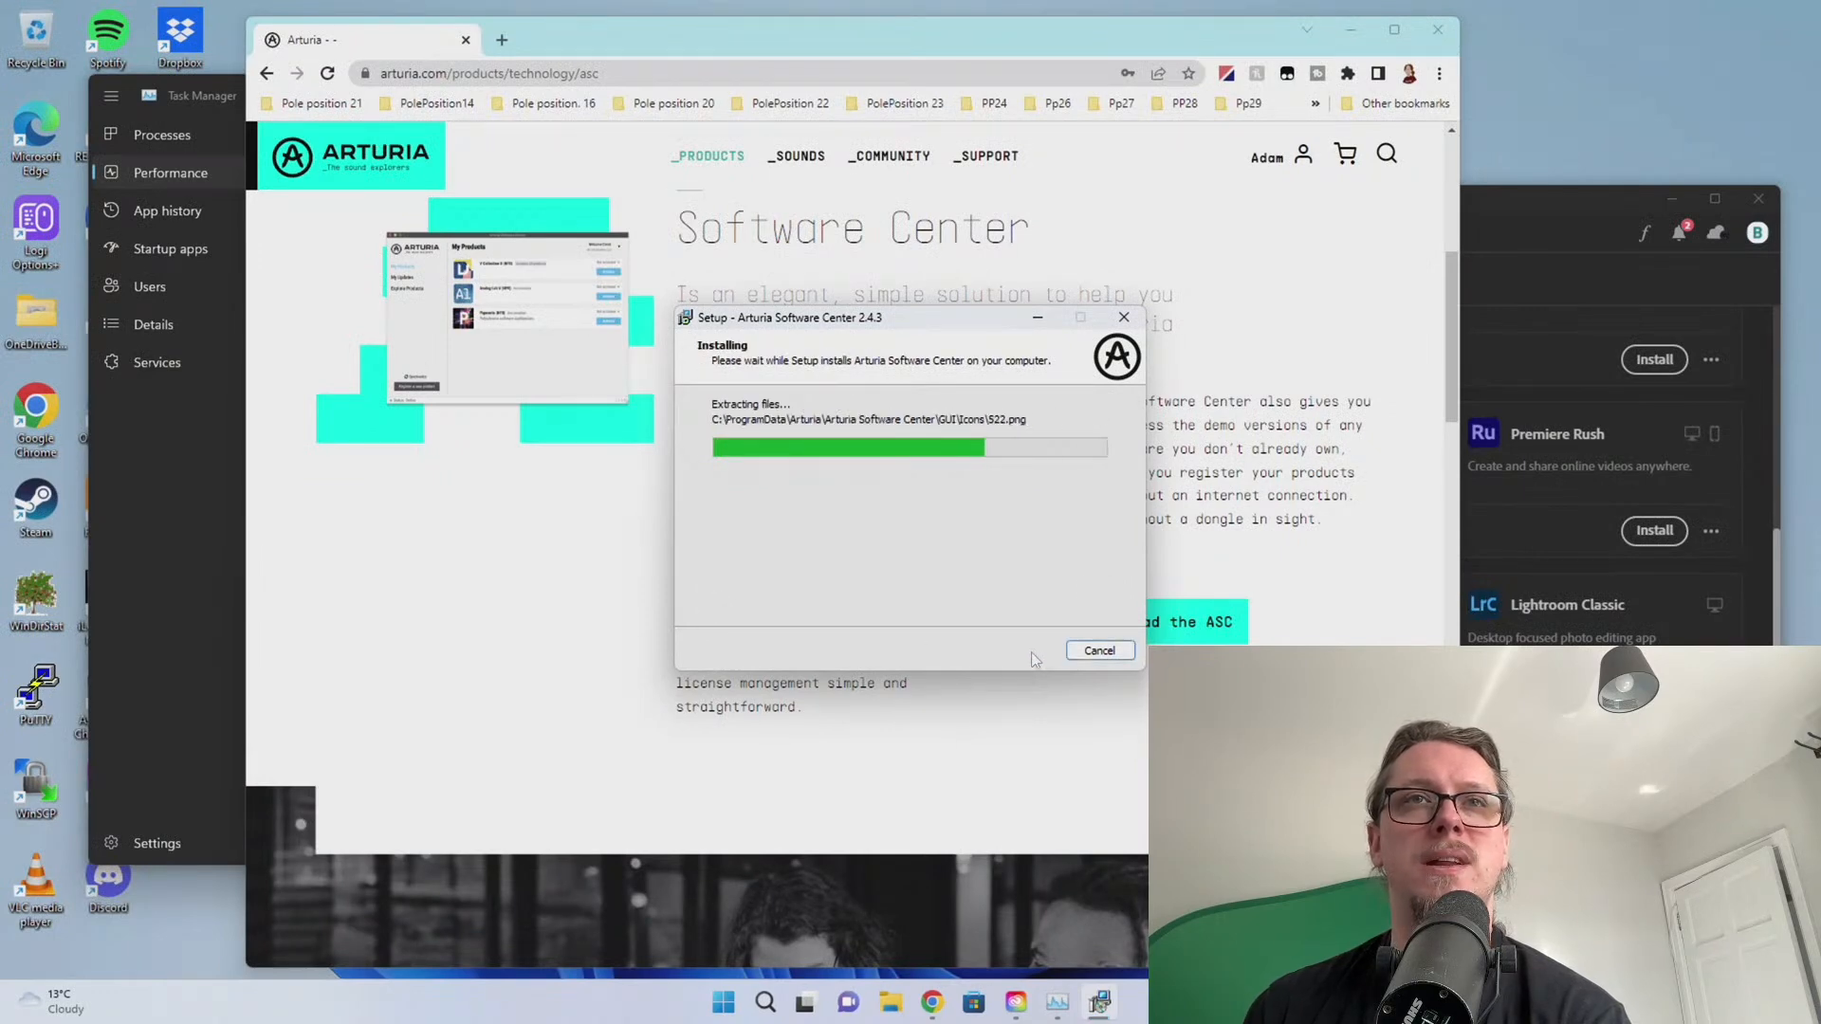
left_click(1019, 651)
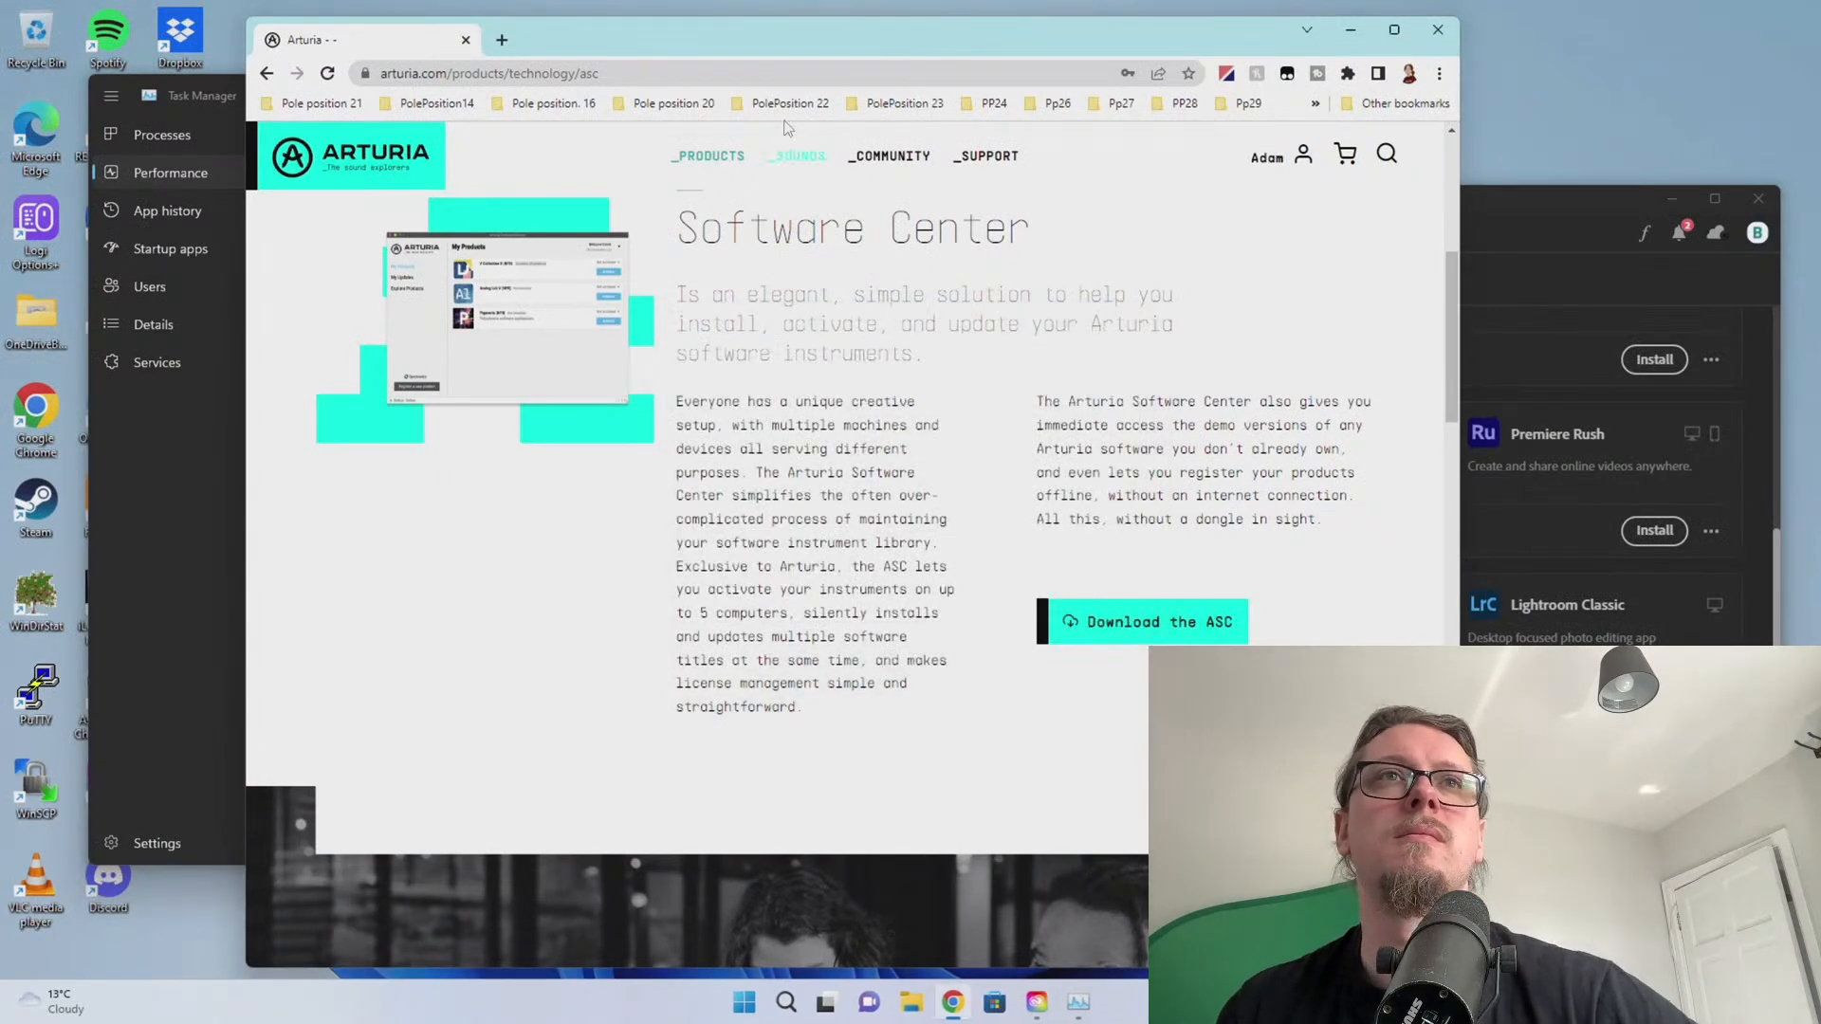
left_click_drag(791, 43, 1820, 120)
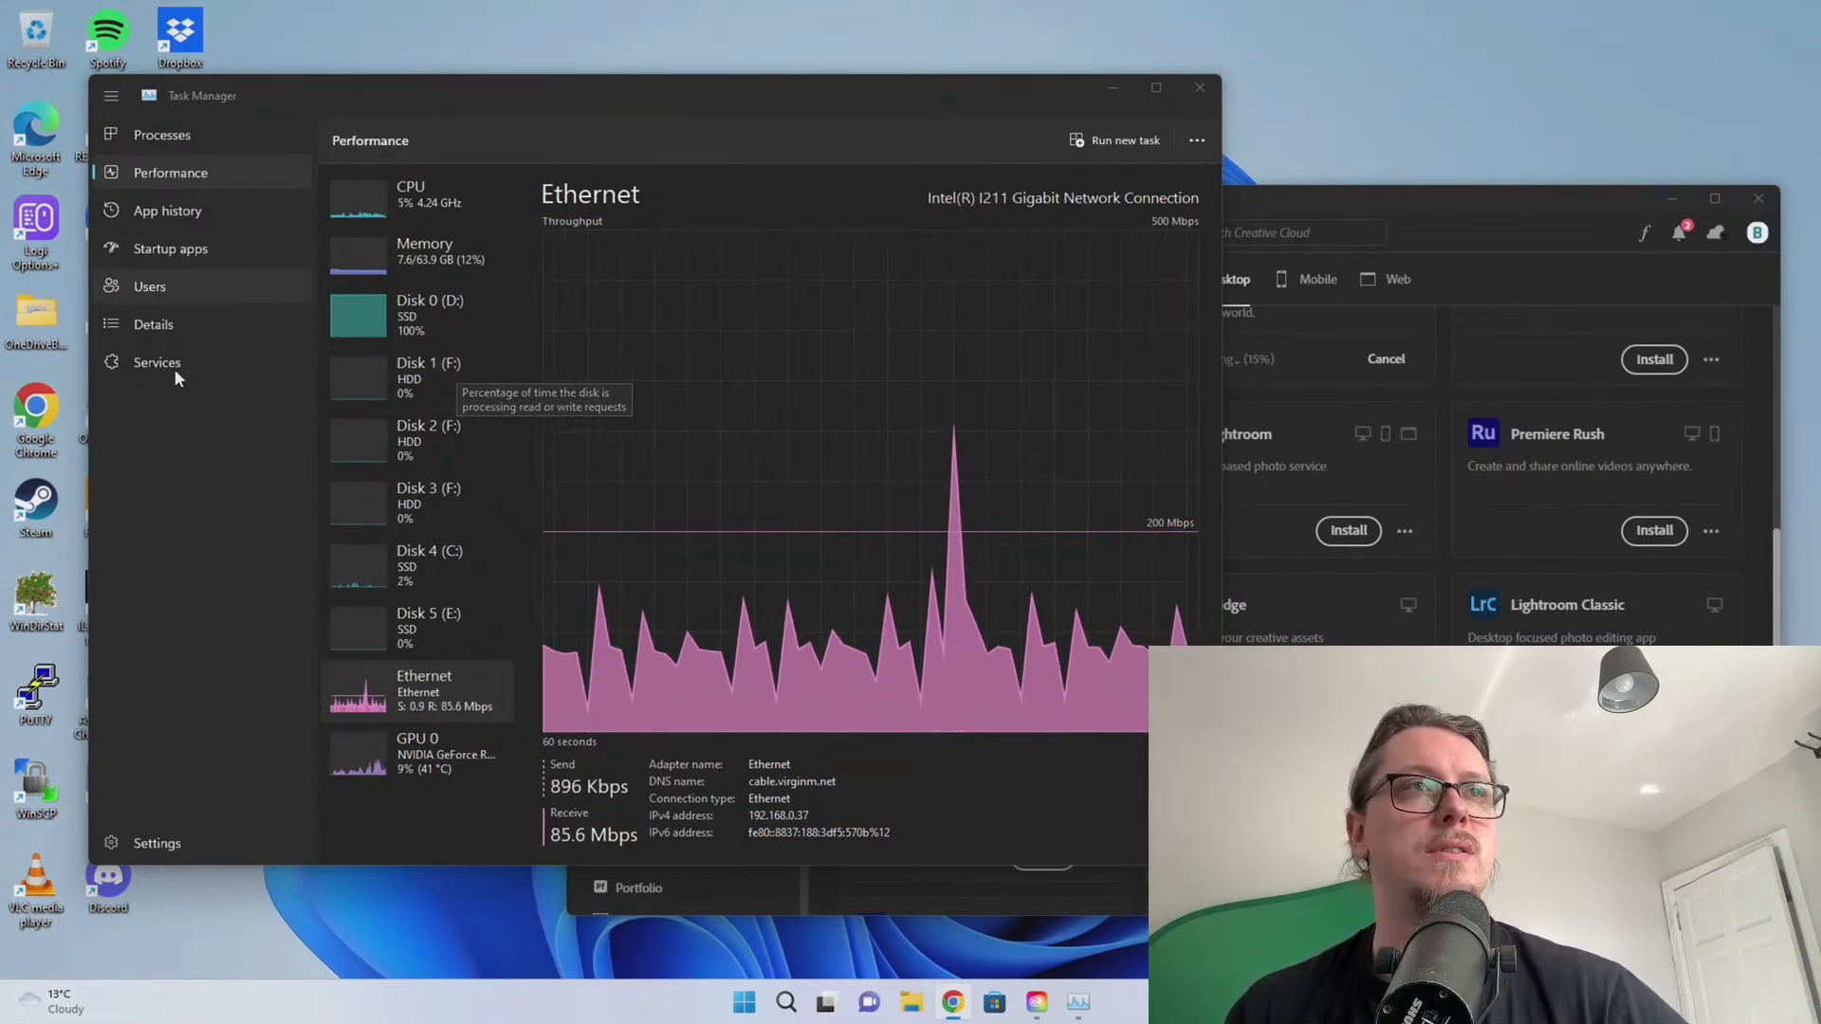
Reposition Task Manager and bring its Ethernet graph, receiving 58.4 Mbps, to the front
left_click_drag(385, 87, 472, 123)
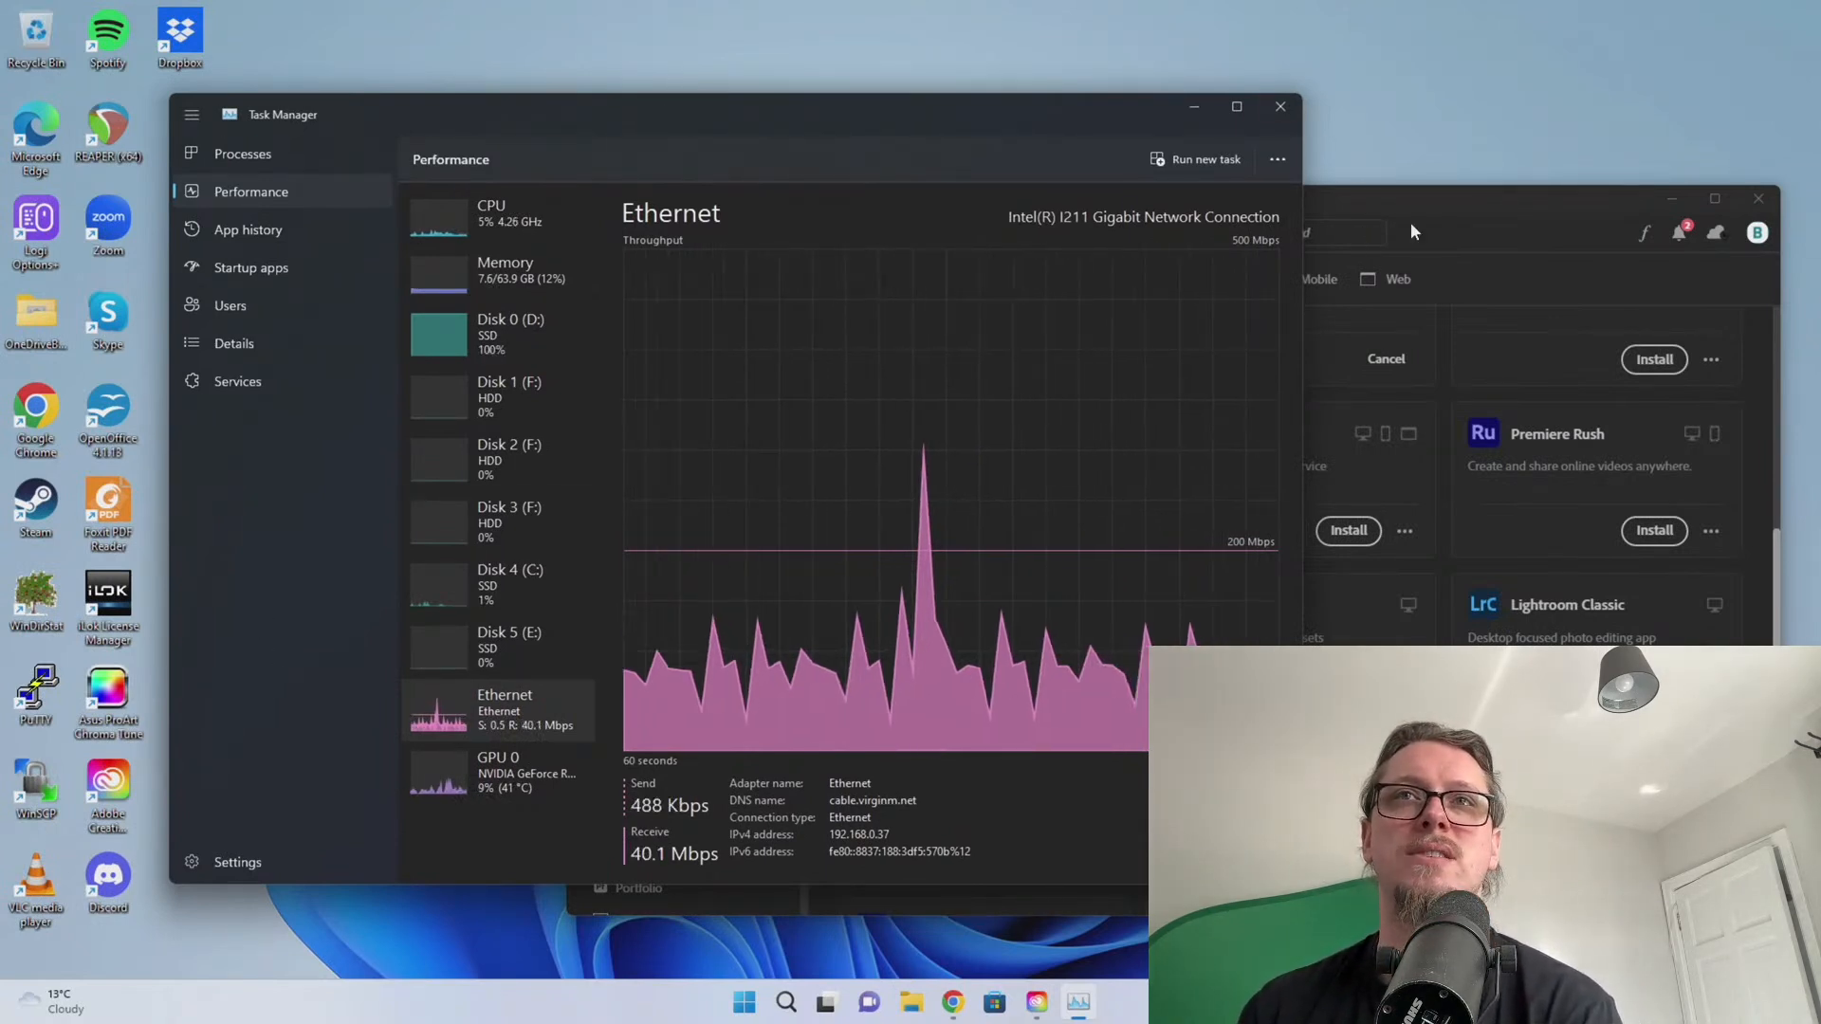
left_click(1358, 494)
scroll(1233, 607, "up", 10)
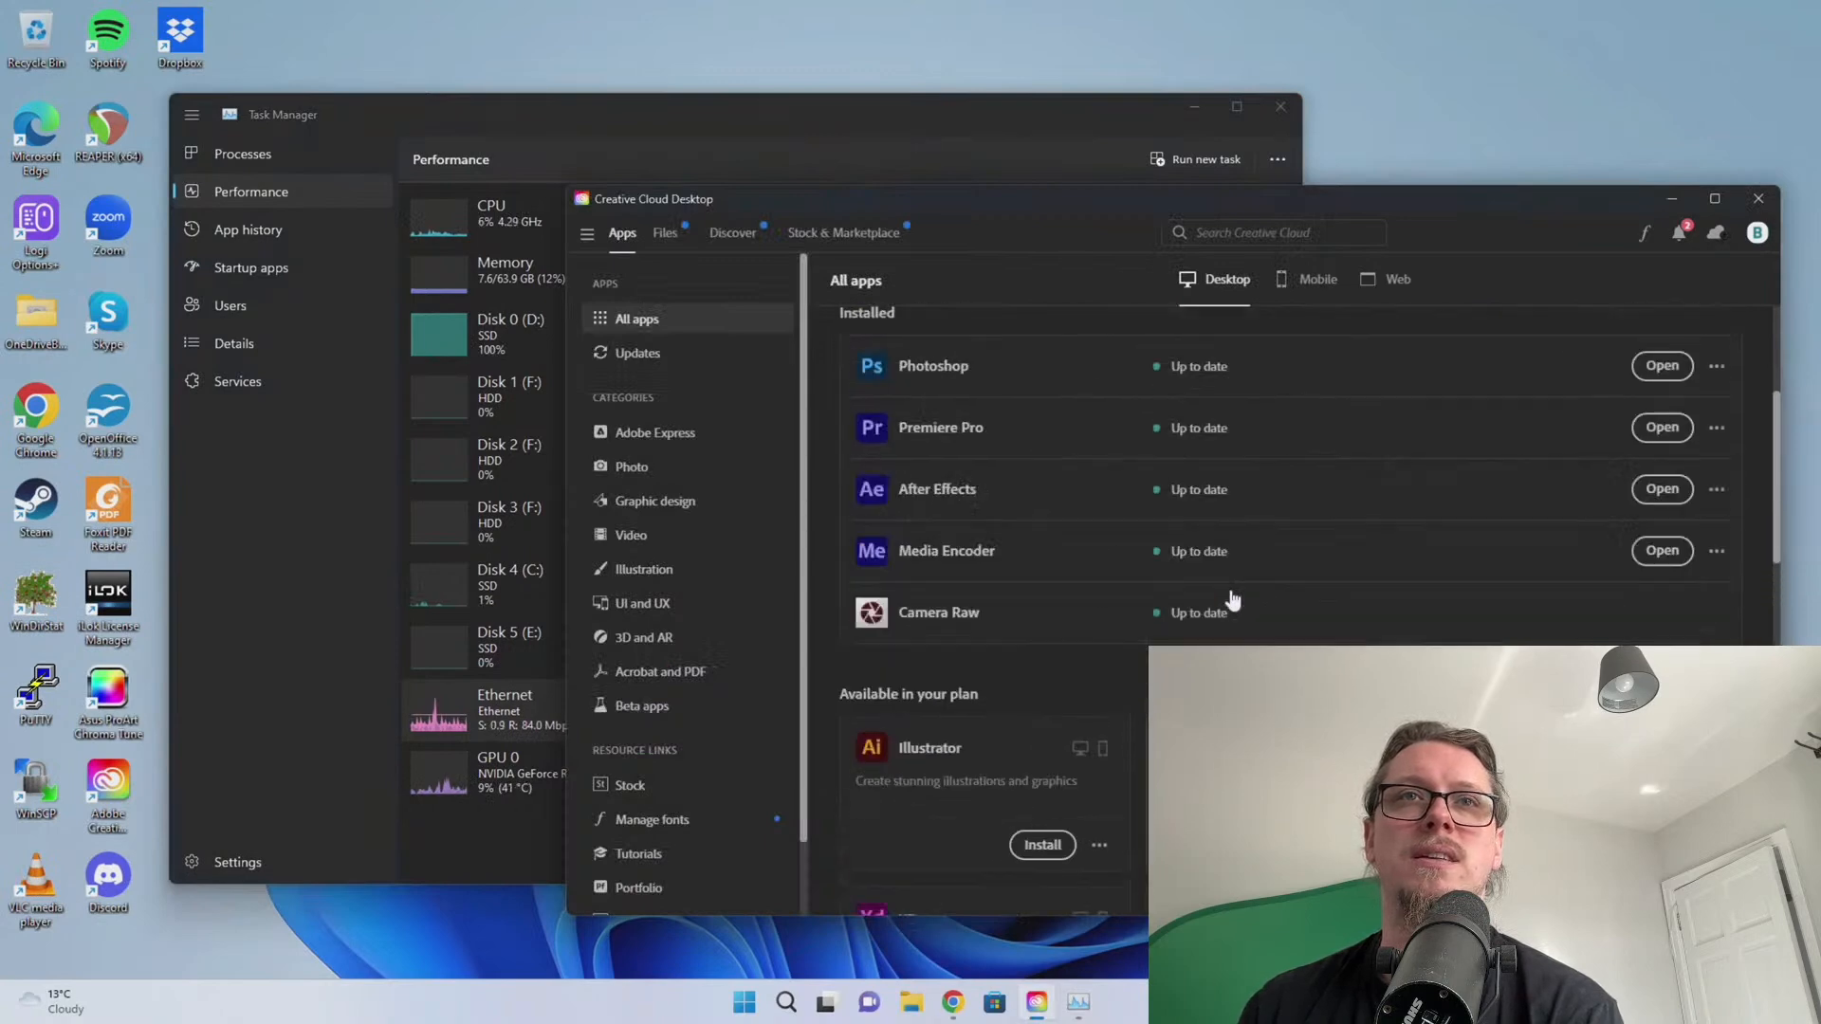
scroll(1233, 588, "down", 3)
left_click(249, 623)
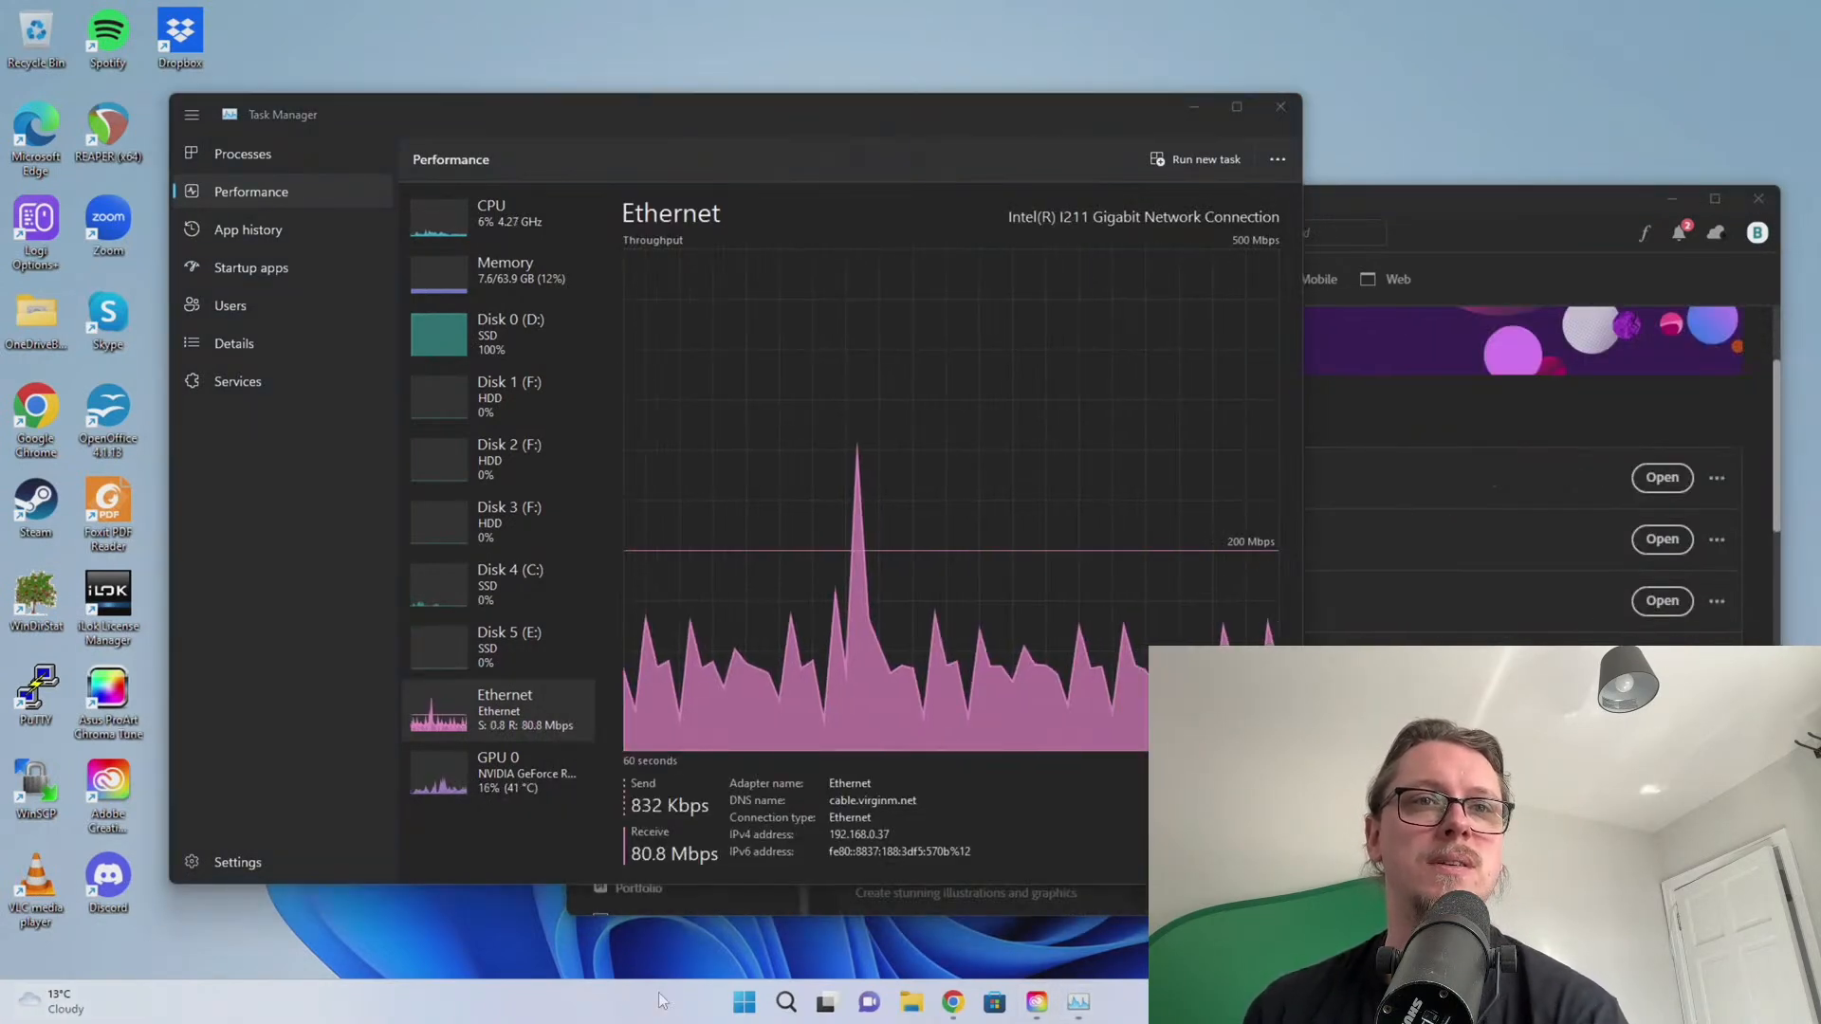
right_click(707, 1006)
left_click(748, 1004)
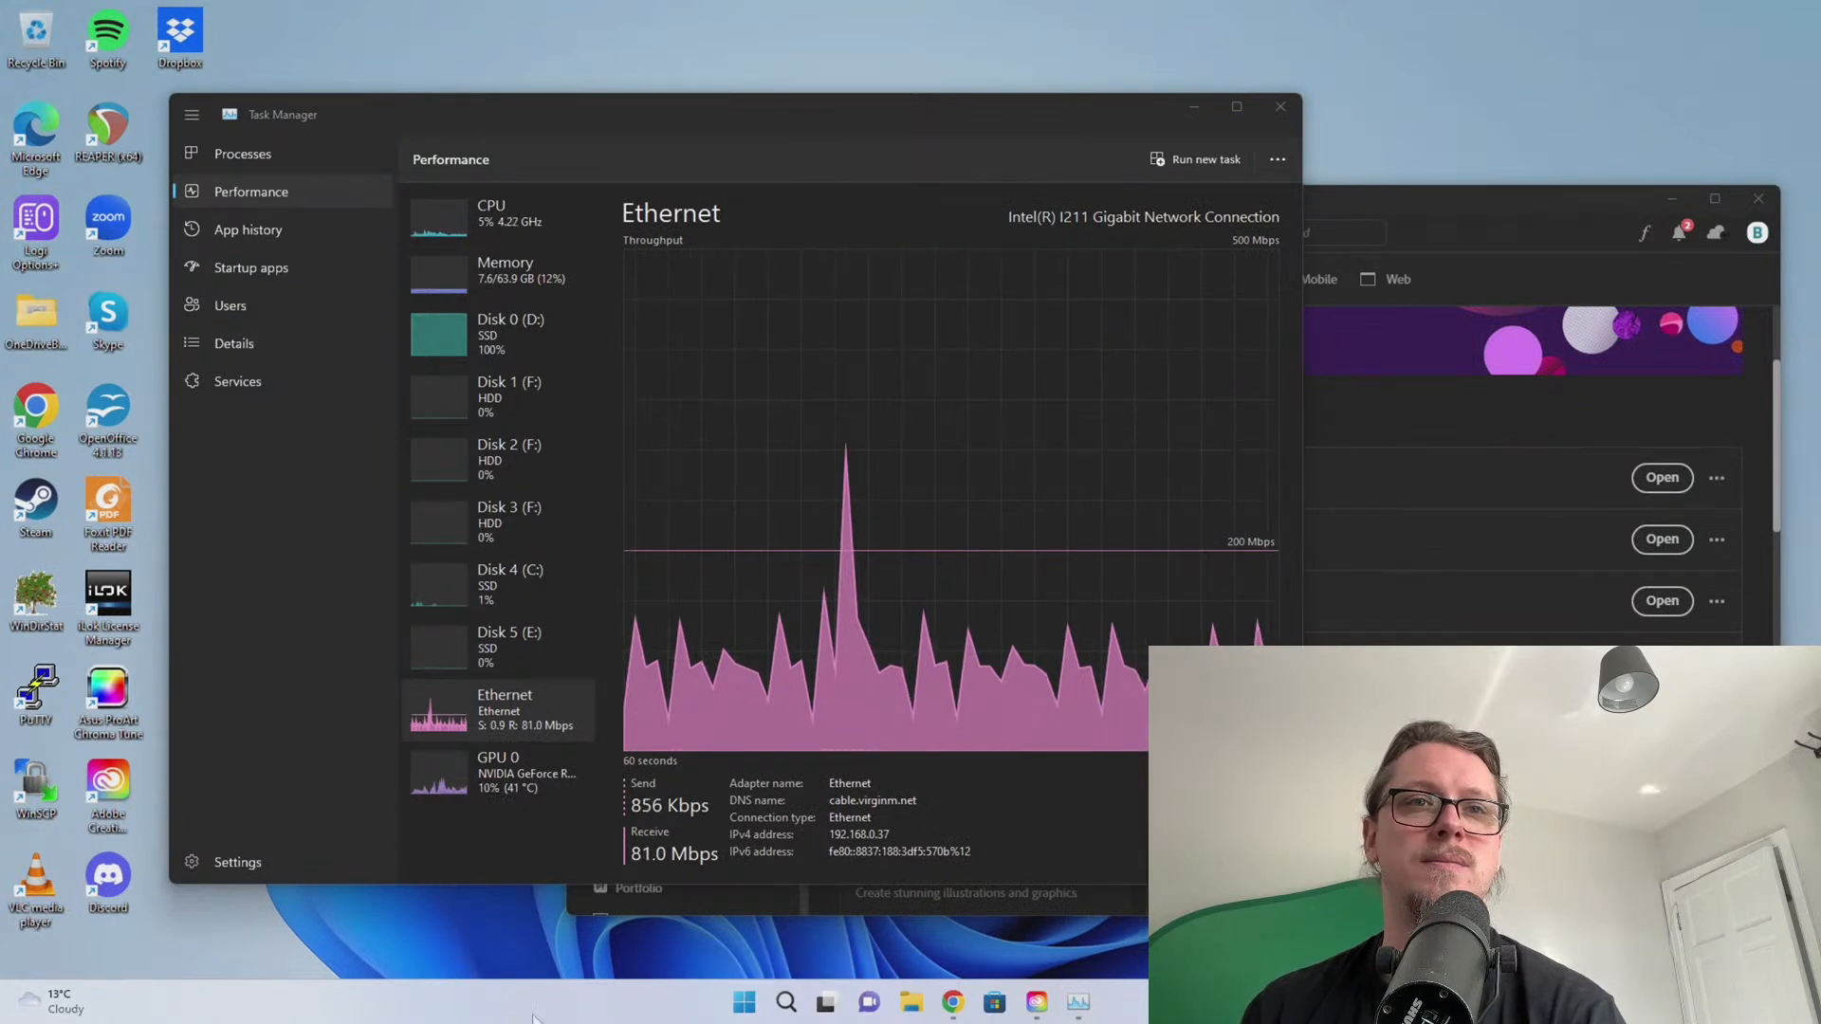
Launch Arturia Software Center from a Start search for 'ar', approve UAC, and move its window aside
left_click(749, 1006)
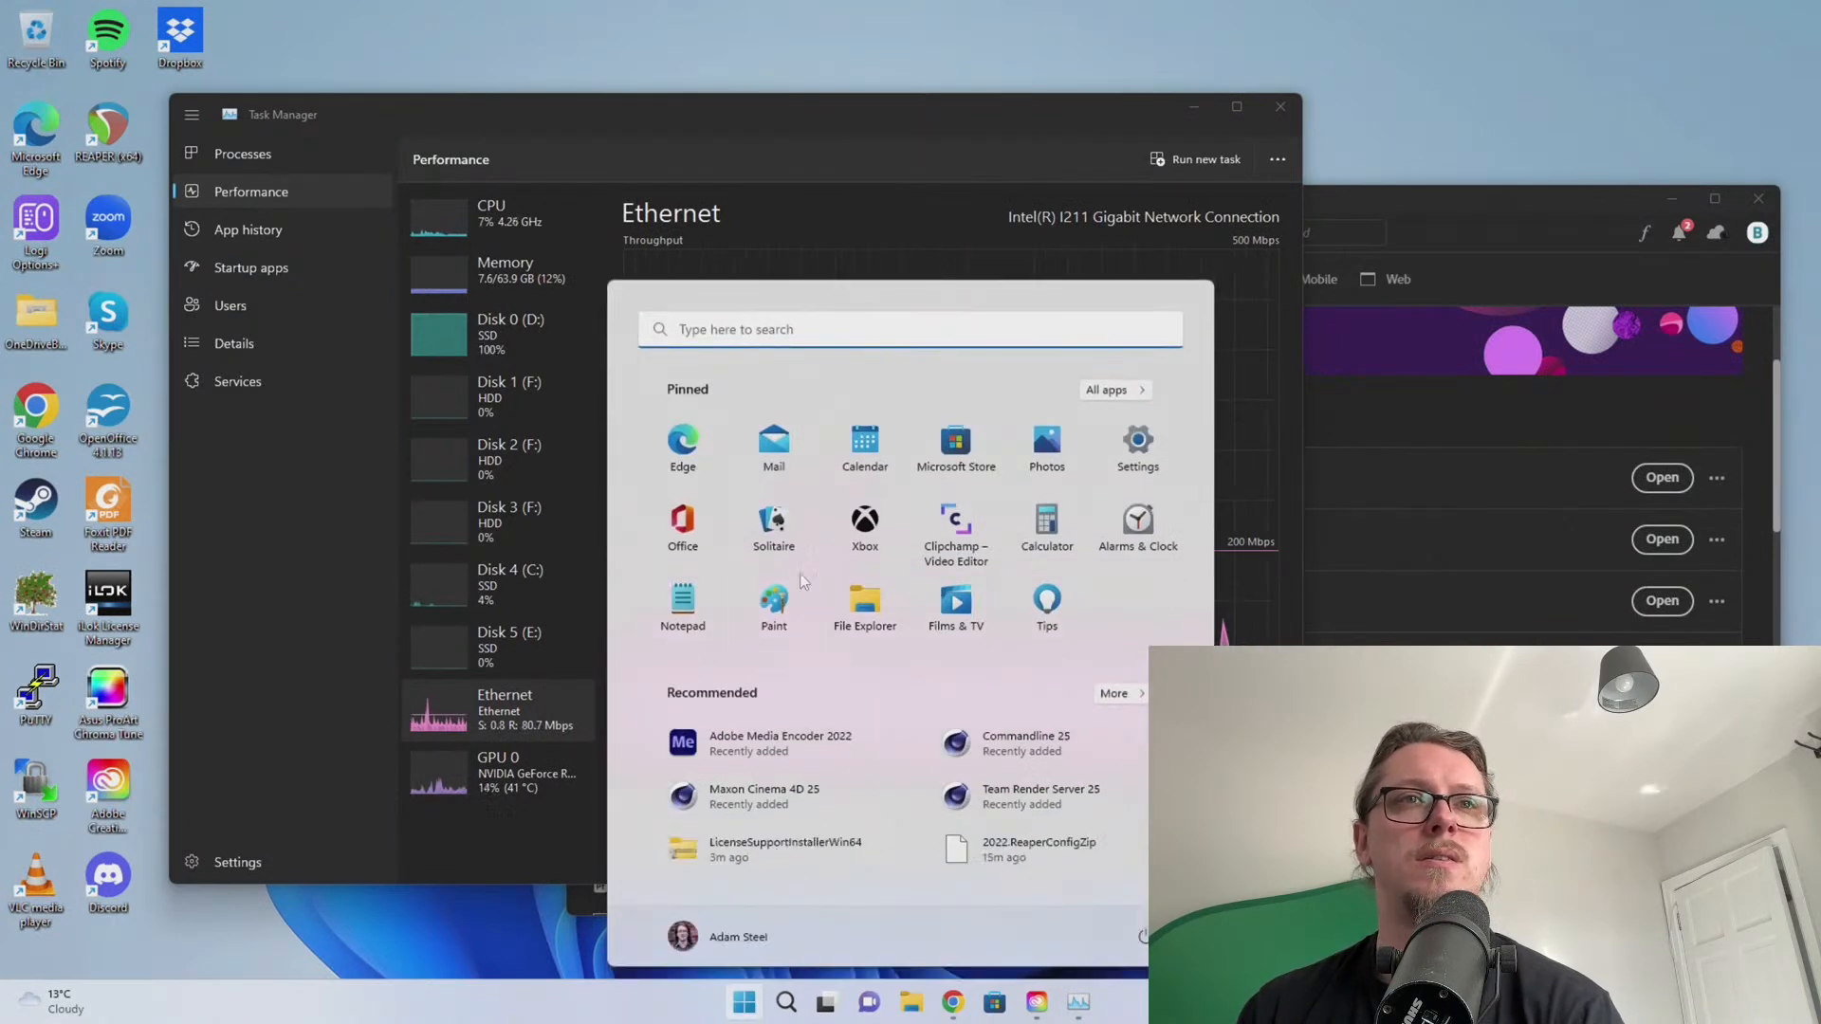
type("art")
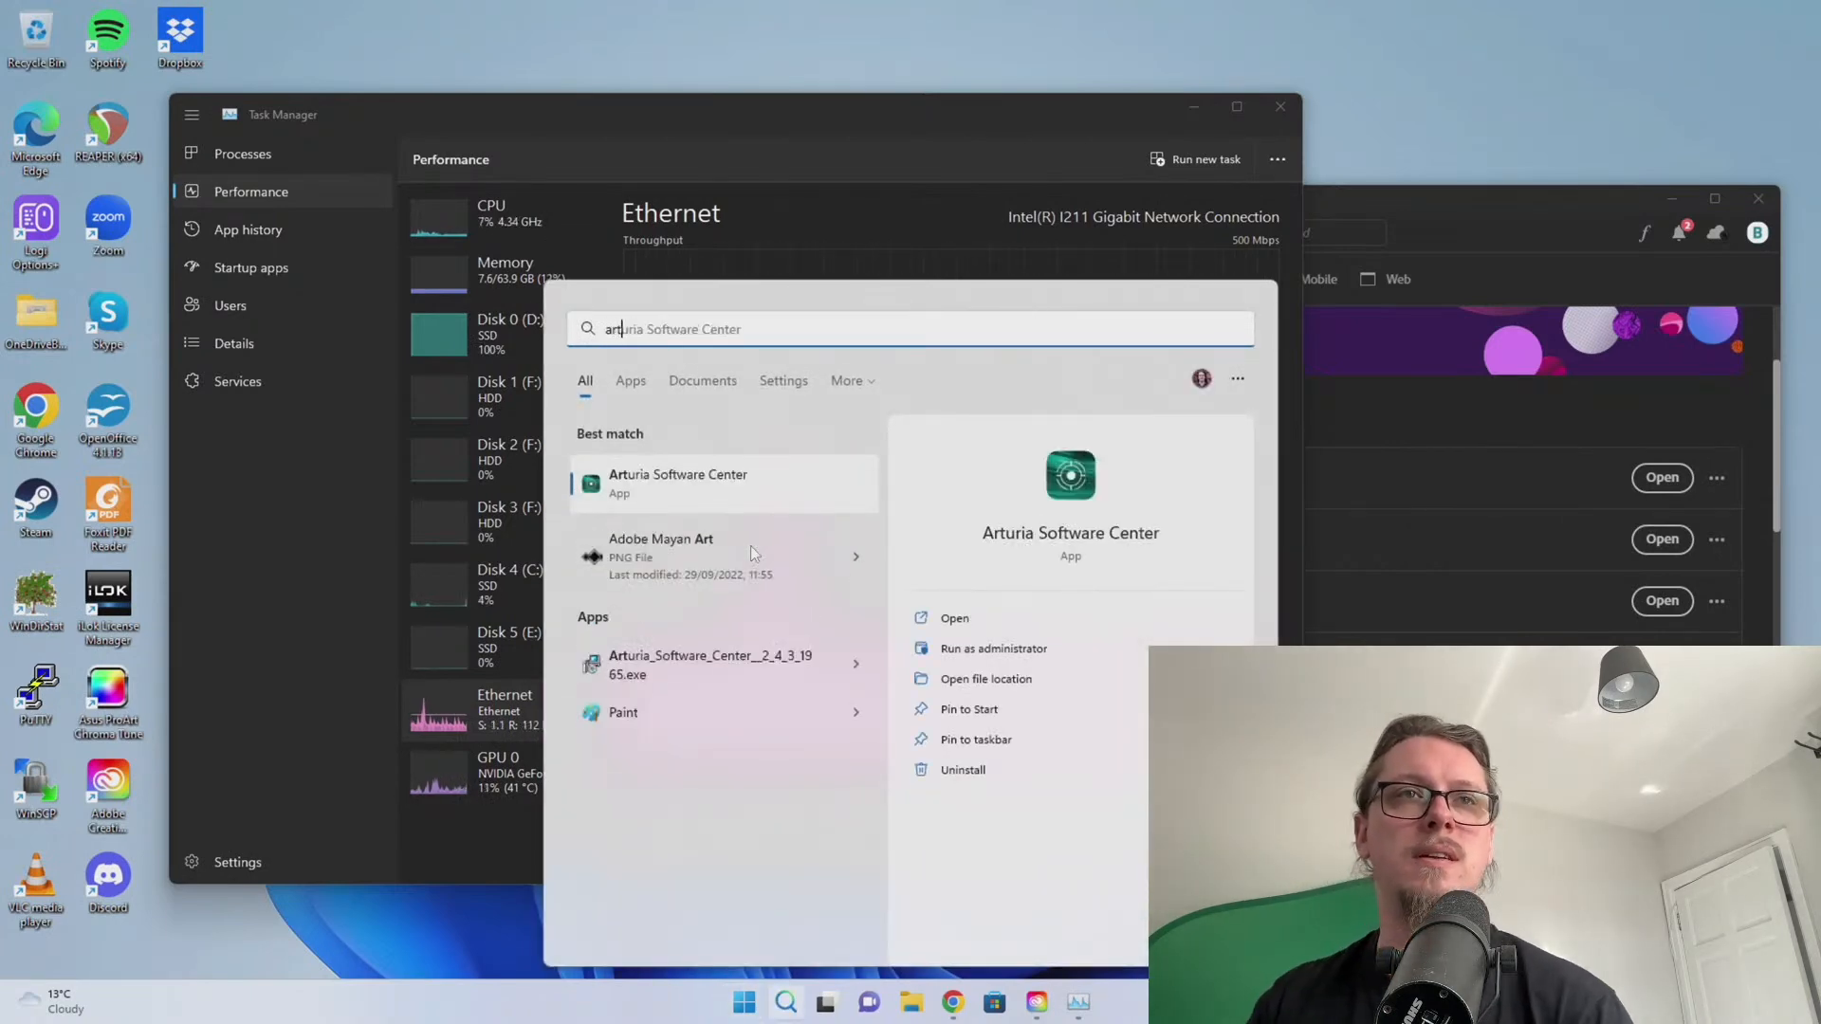
left_click(724, 495)
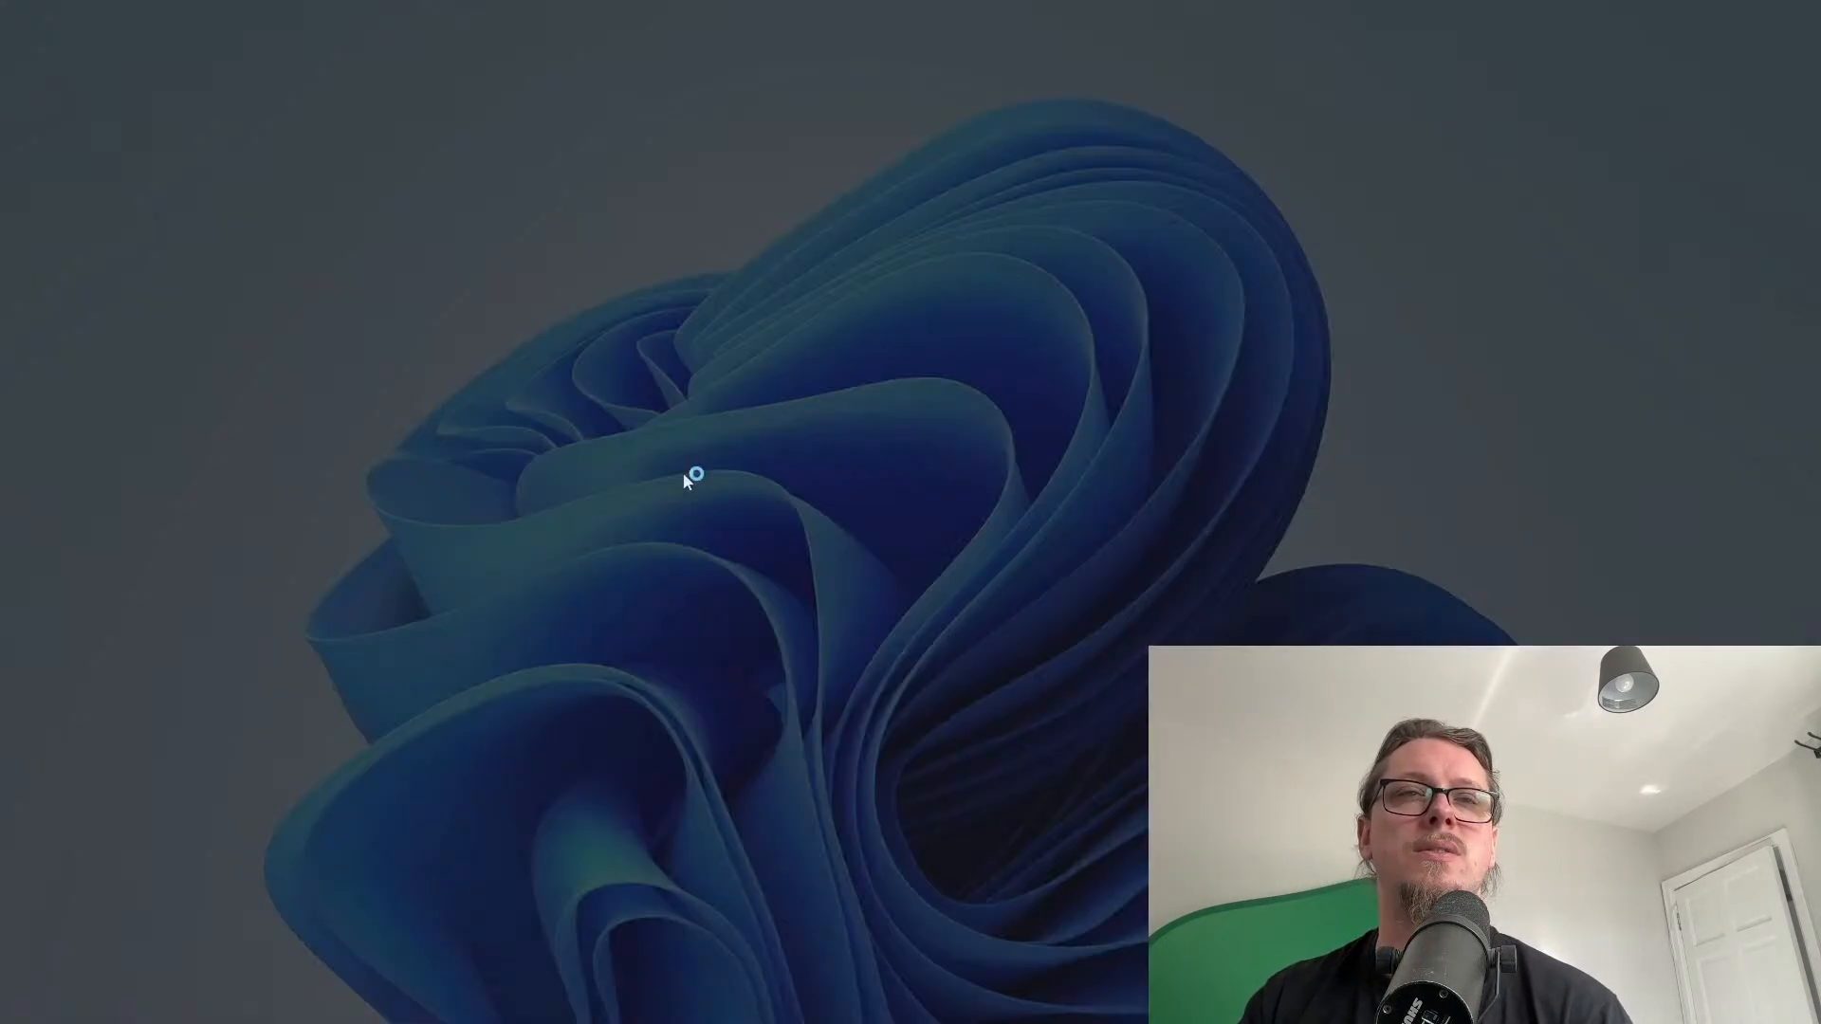
left_click(833, 664)
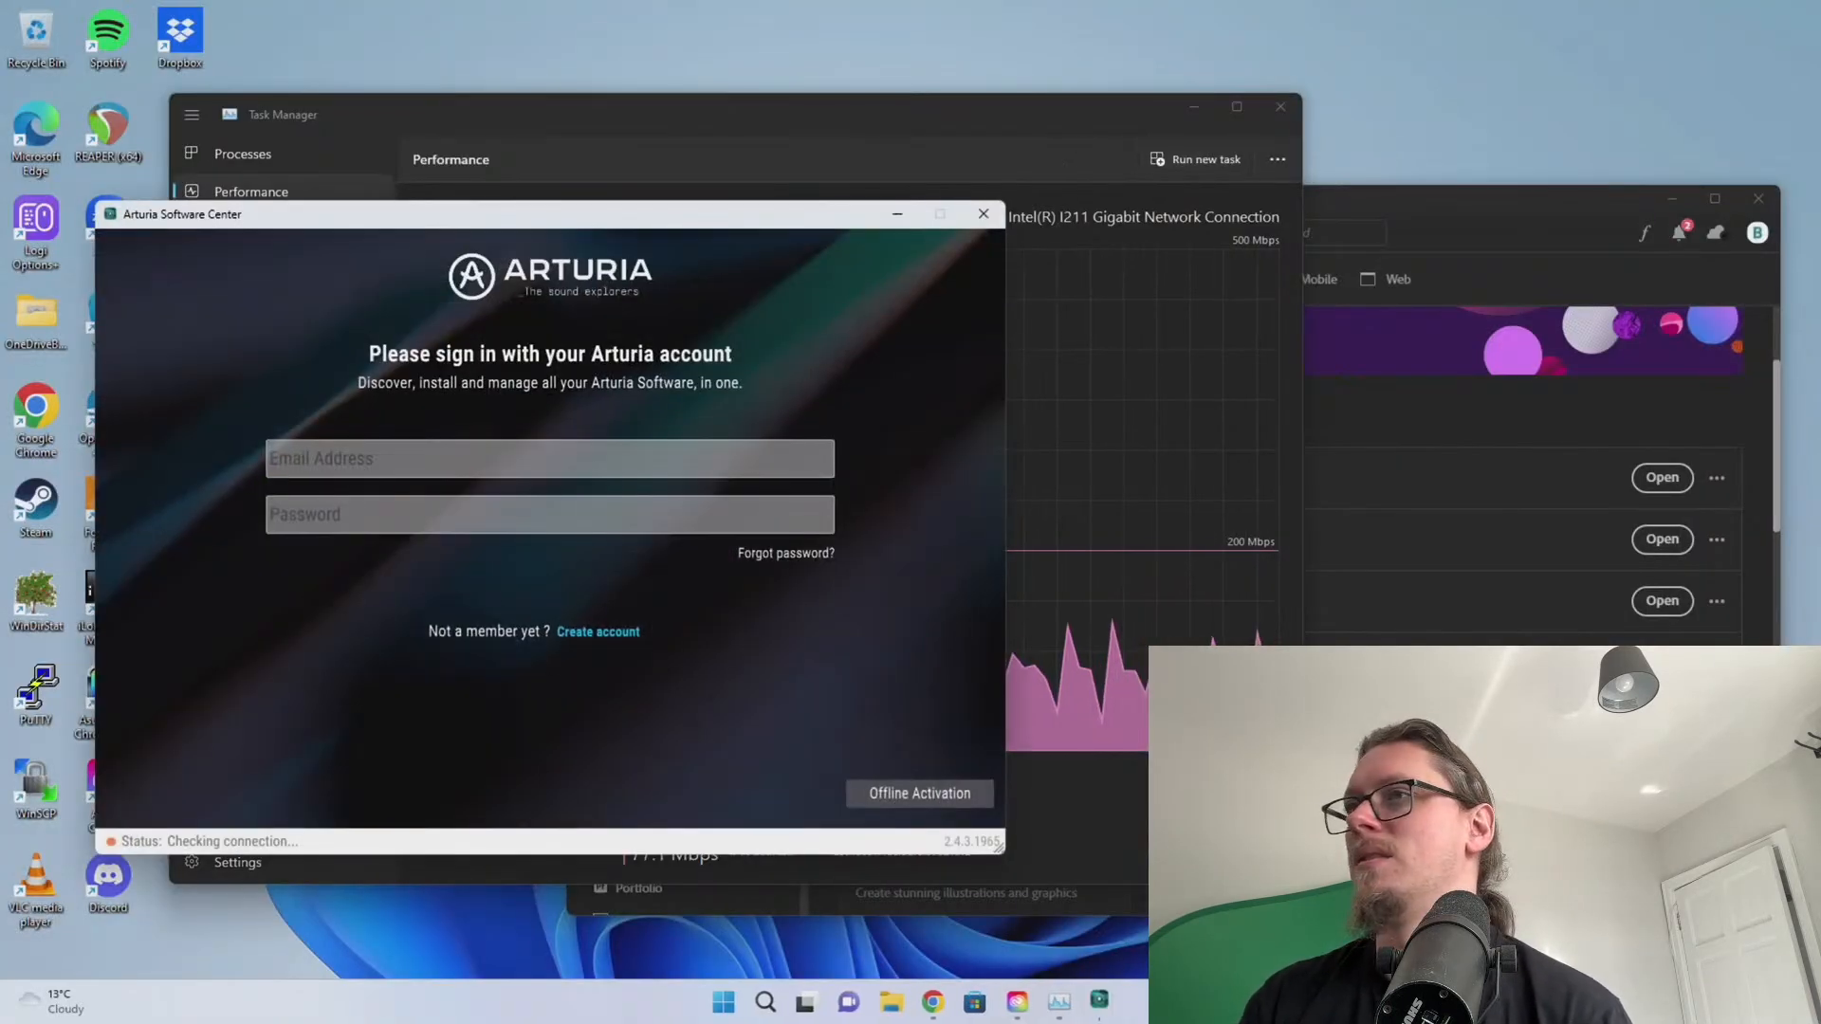
left_click_drag(440, 215, 1820, 237)
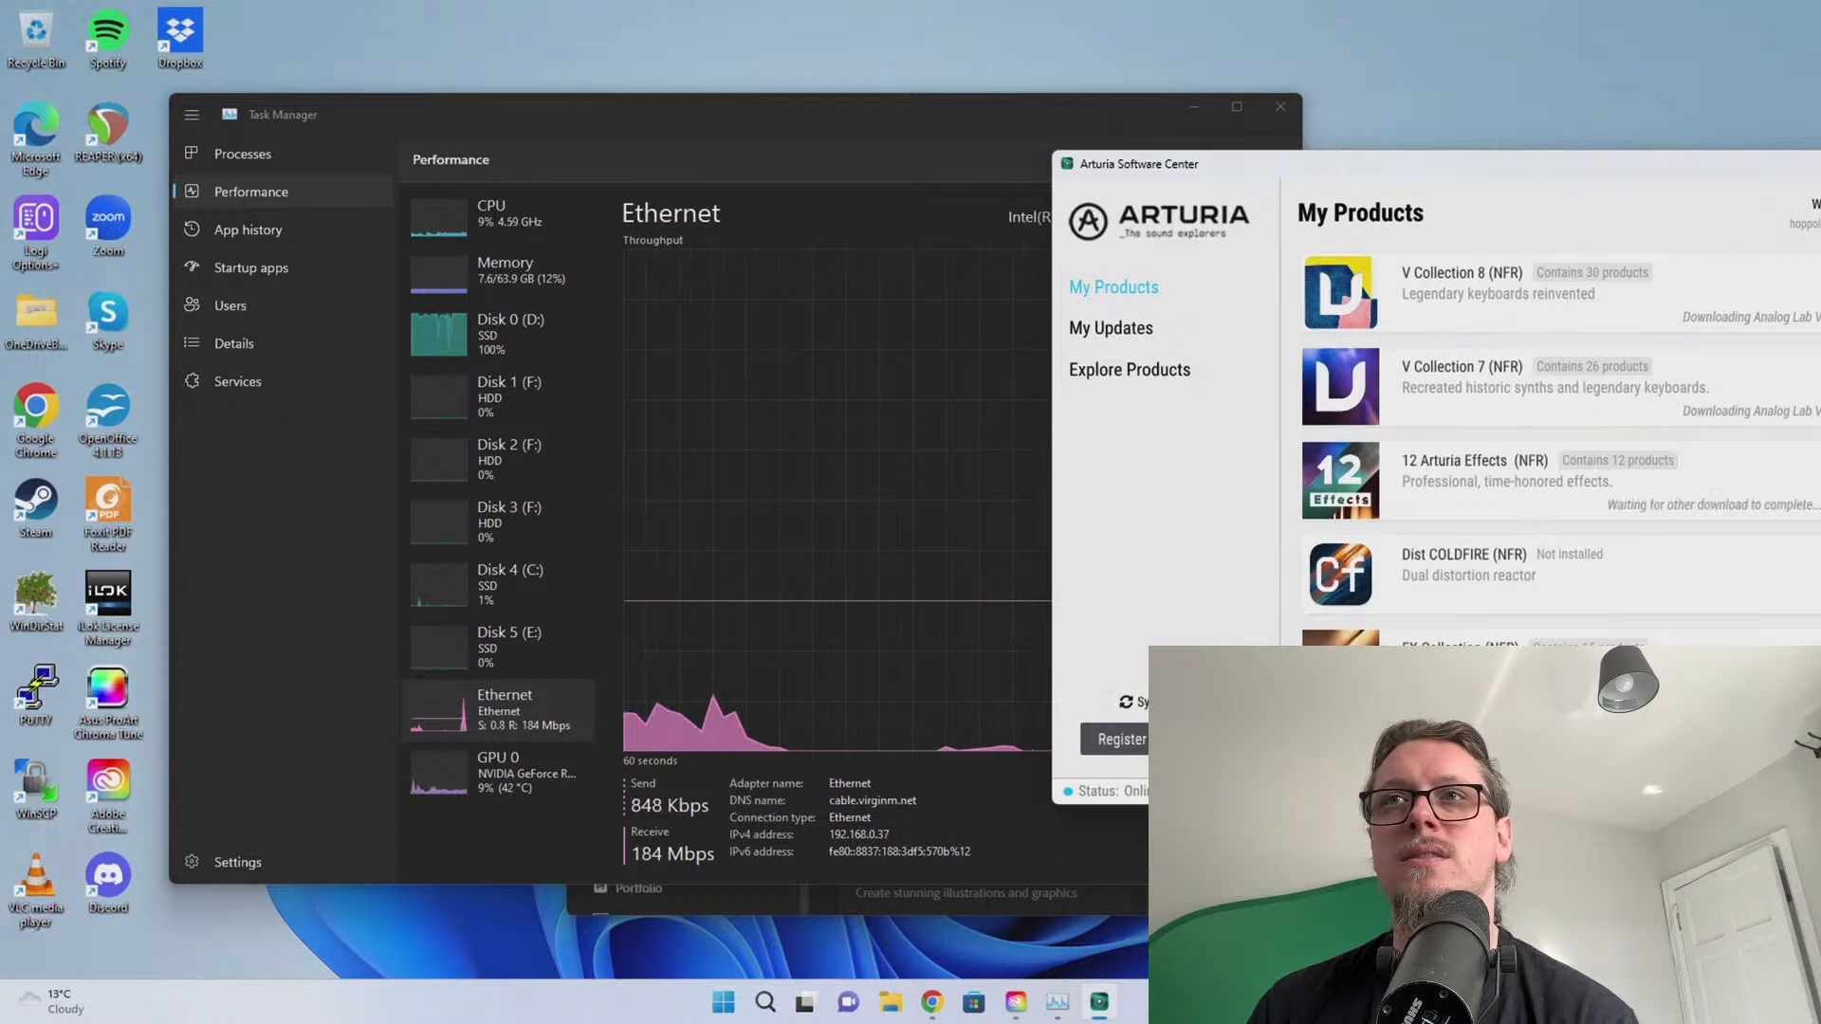
scroll(1560, 445, "down", 4)
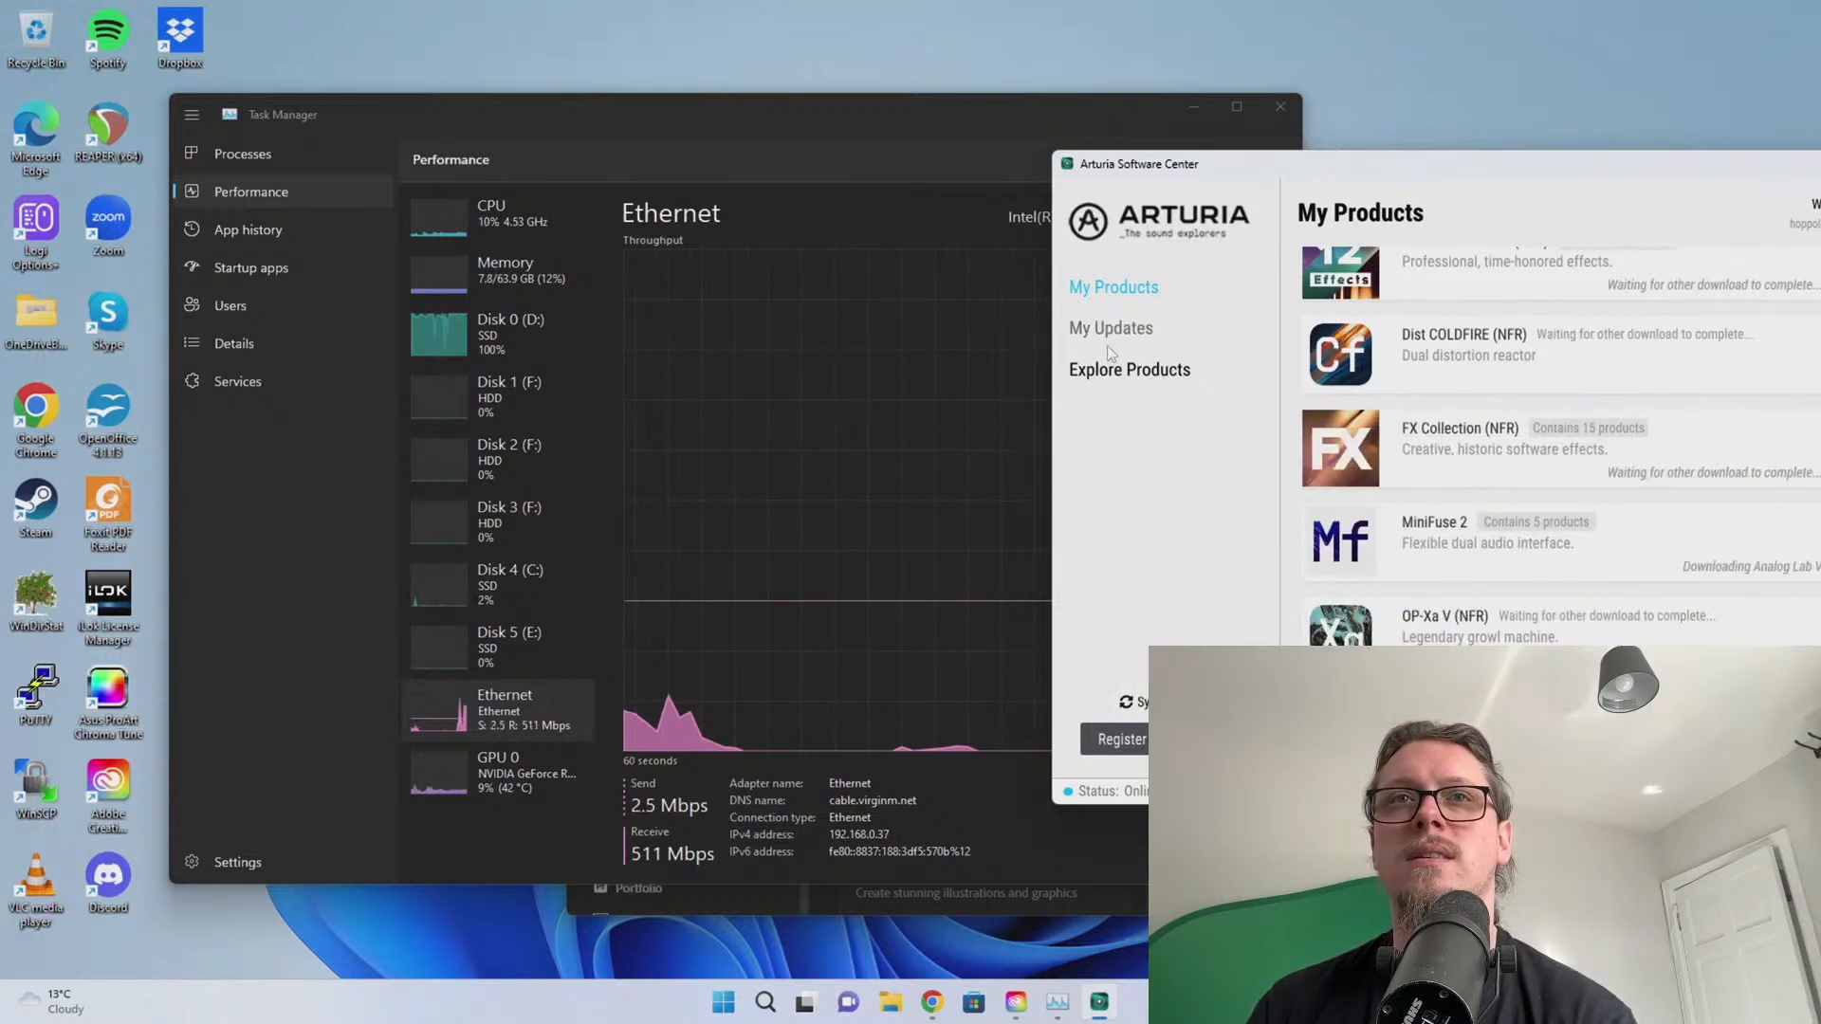
left_click_drag(1619, 167, 1578, 40)
Move the Arturia and Task Manager windows aside to bring Creative Cloud Desktop forward
scroll(1626, 265, "up", 3)
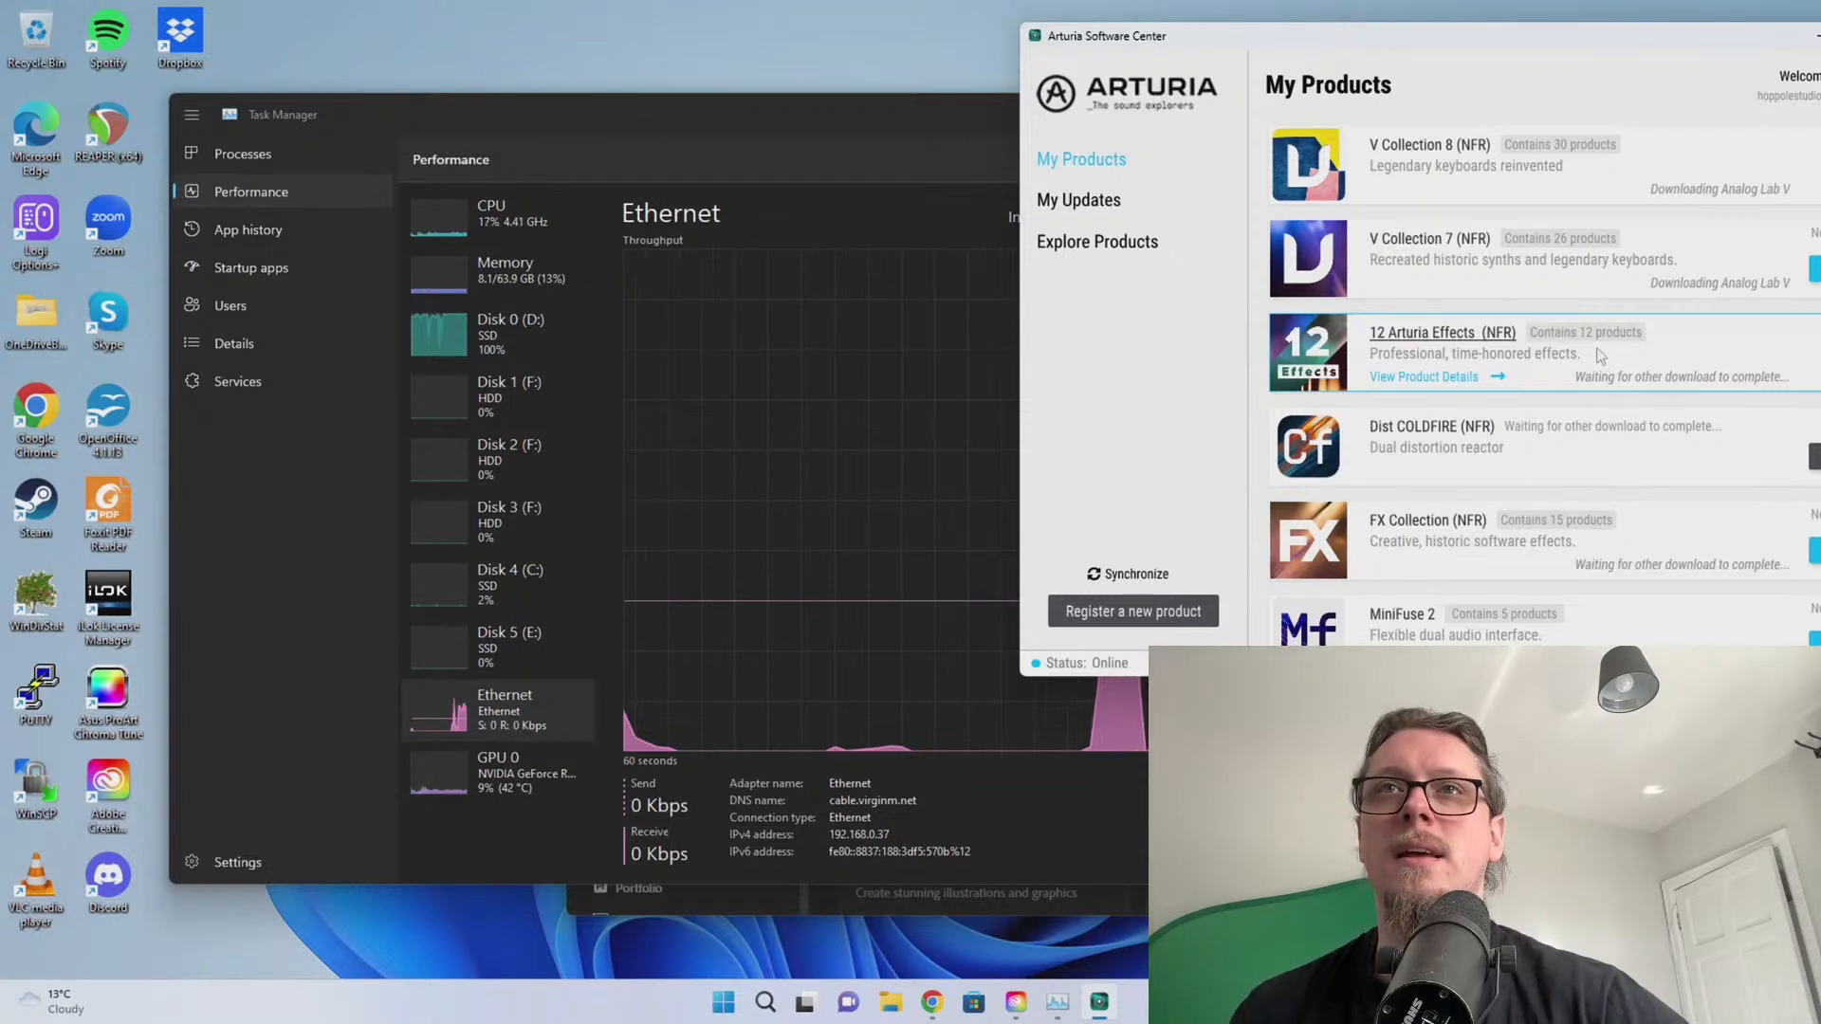
left_click_drag(1622, 38, 1820, 163)
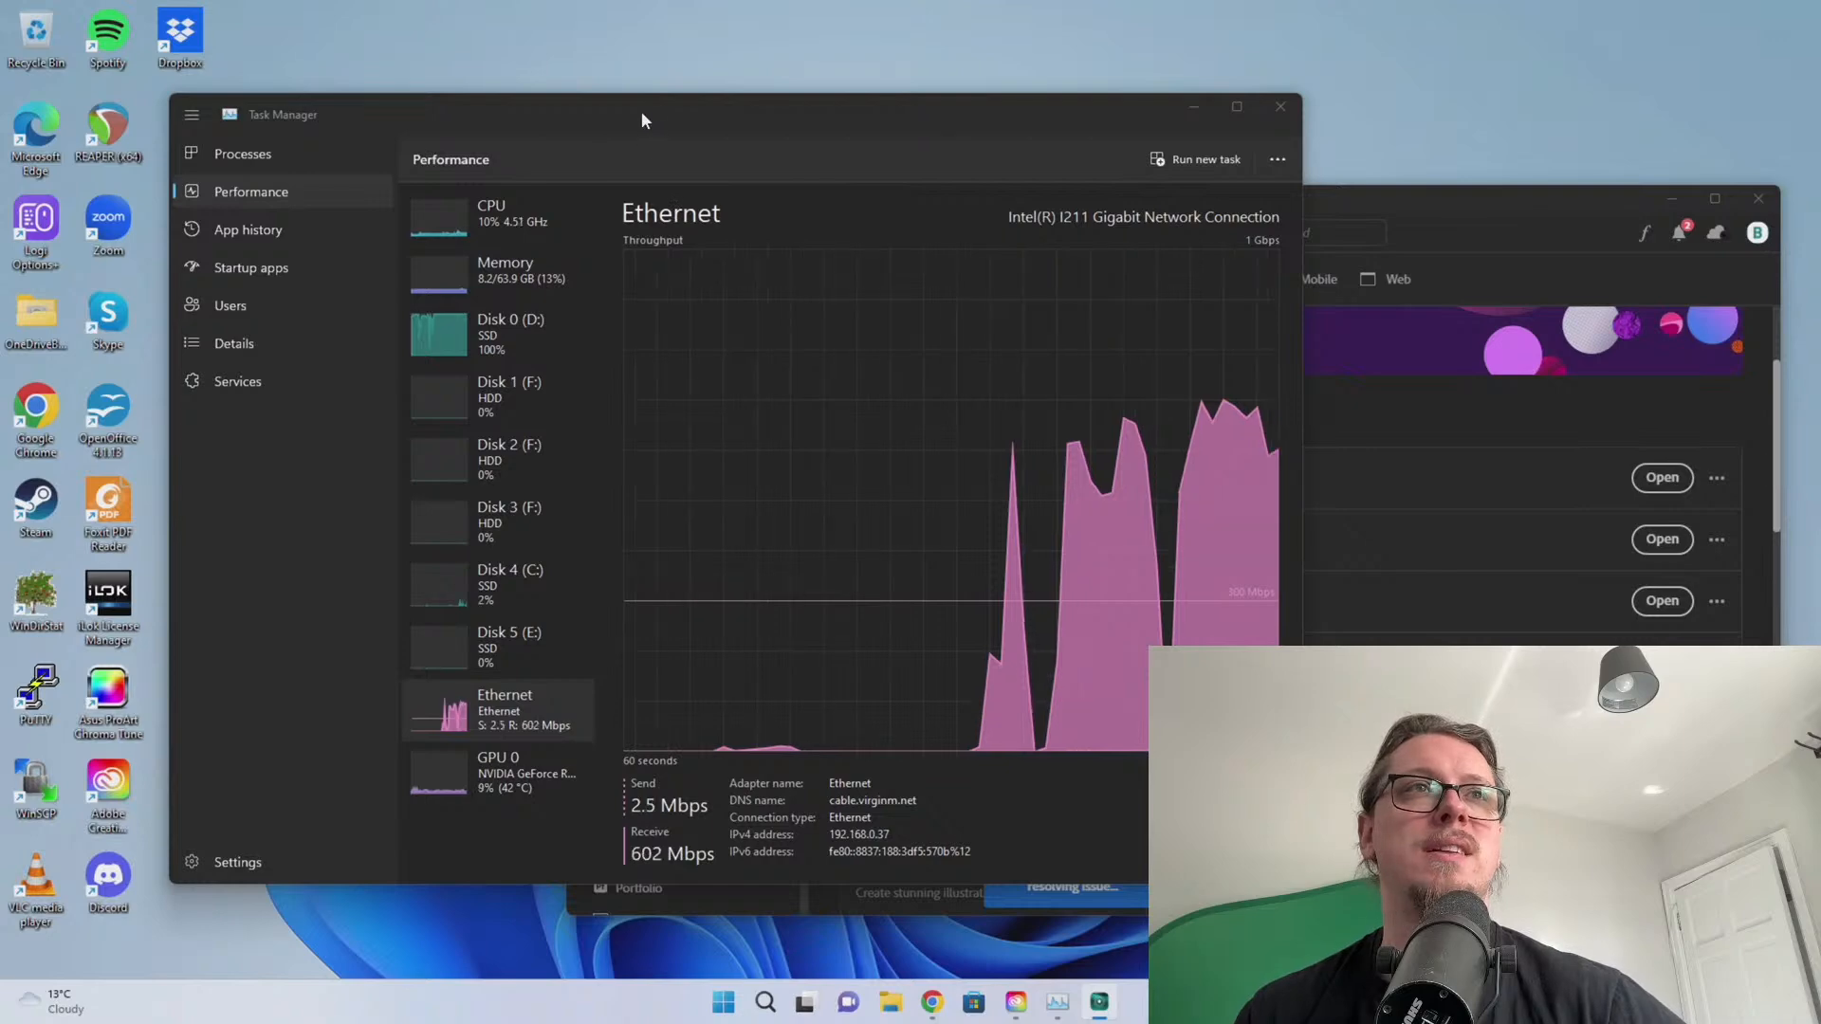
left_click_drag(641, 111, 522, 108)
left_click(1271, 202)
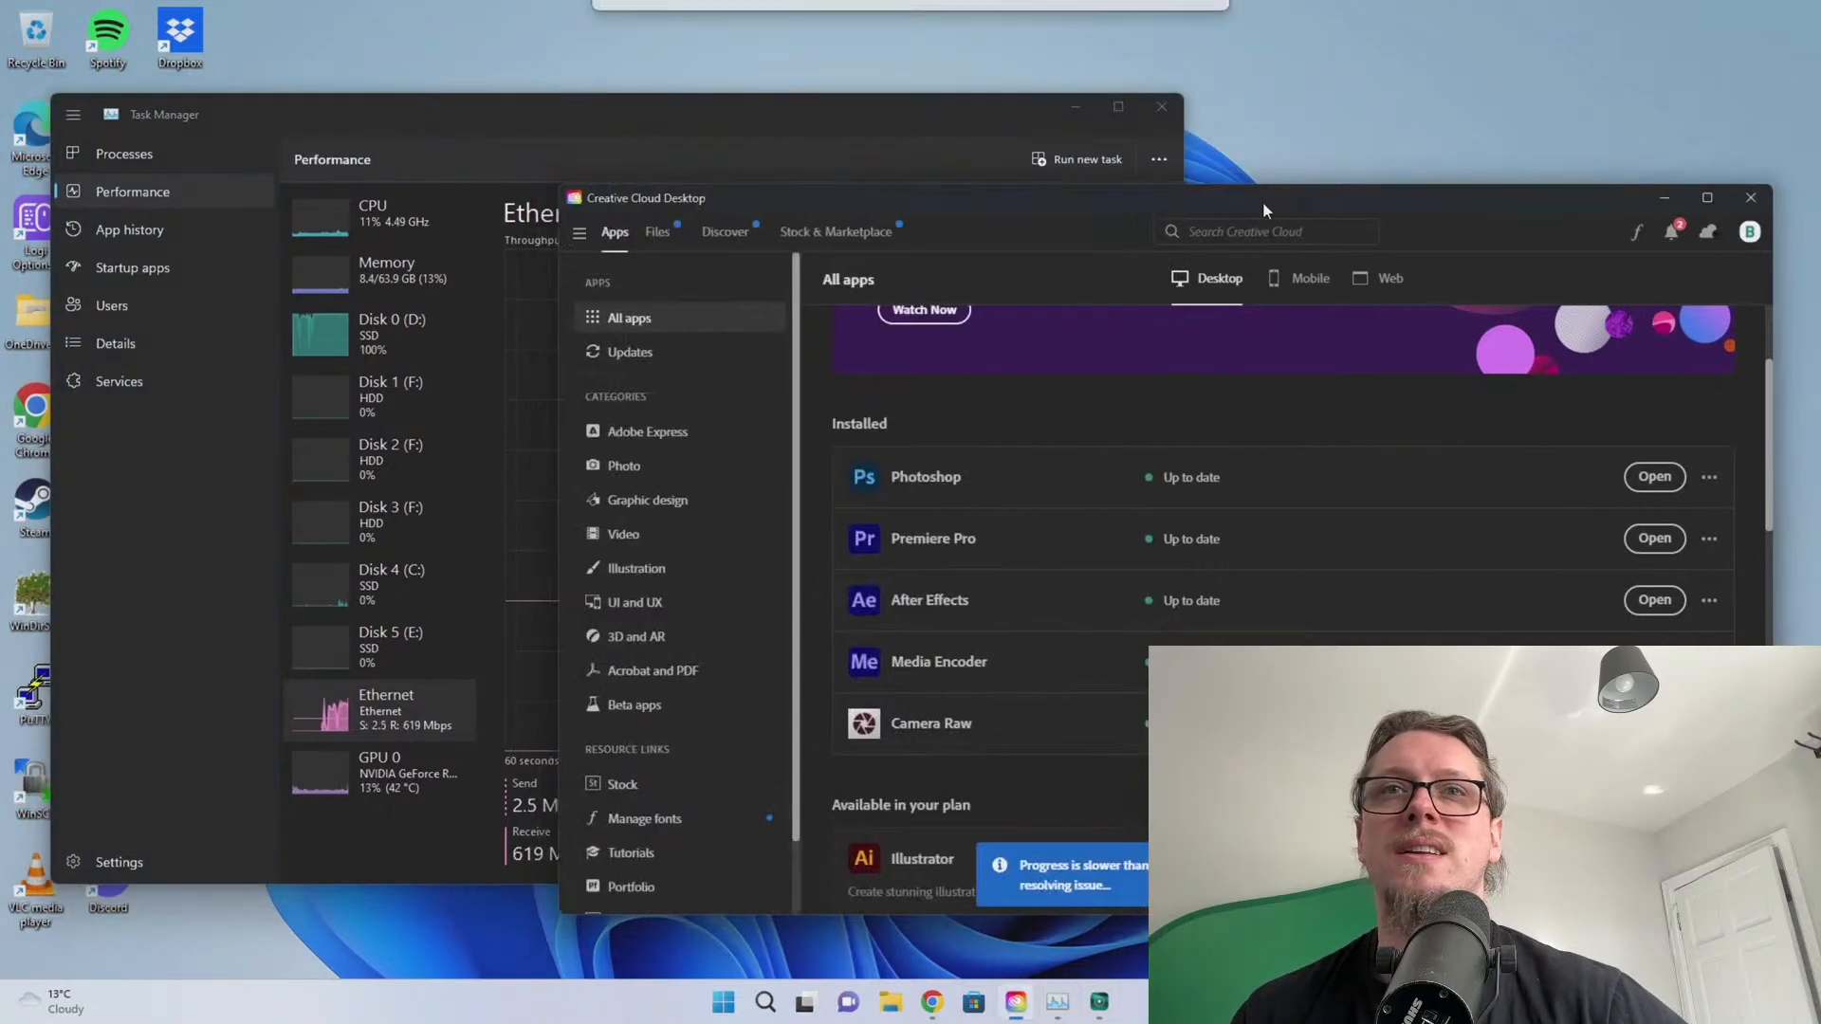
Browse the Creative Cloud Apps list and notifications, then close Creative Cloud Desktop
scroll(1237, 520, "down", 6)
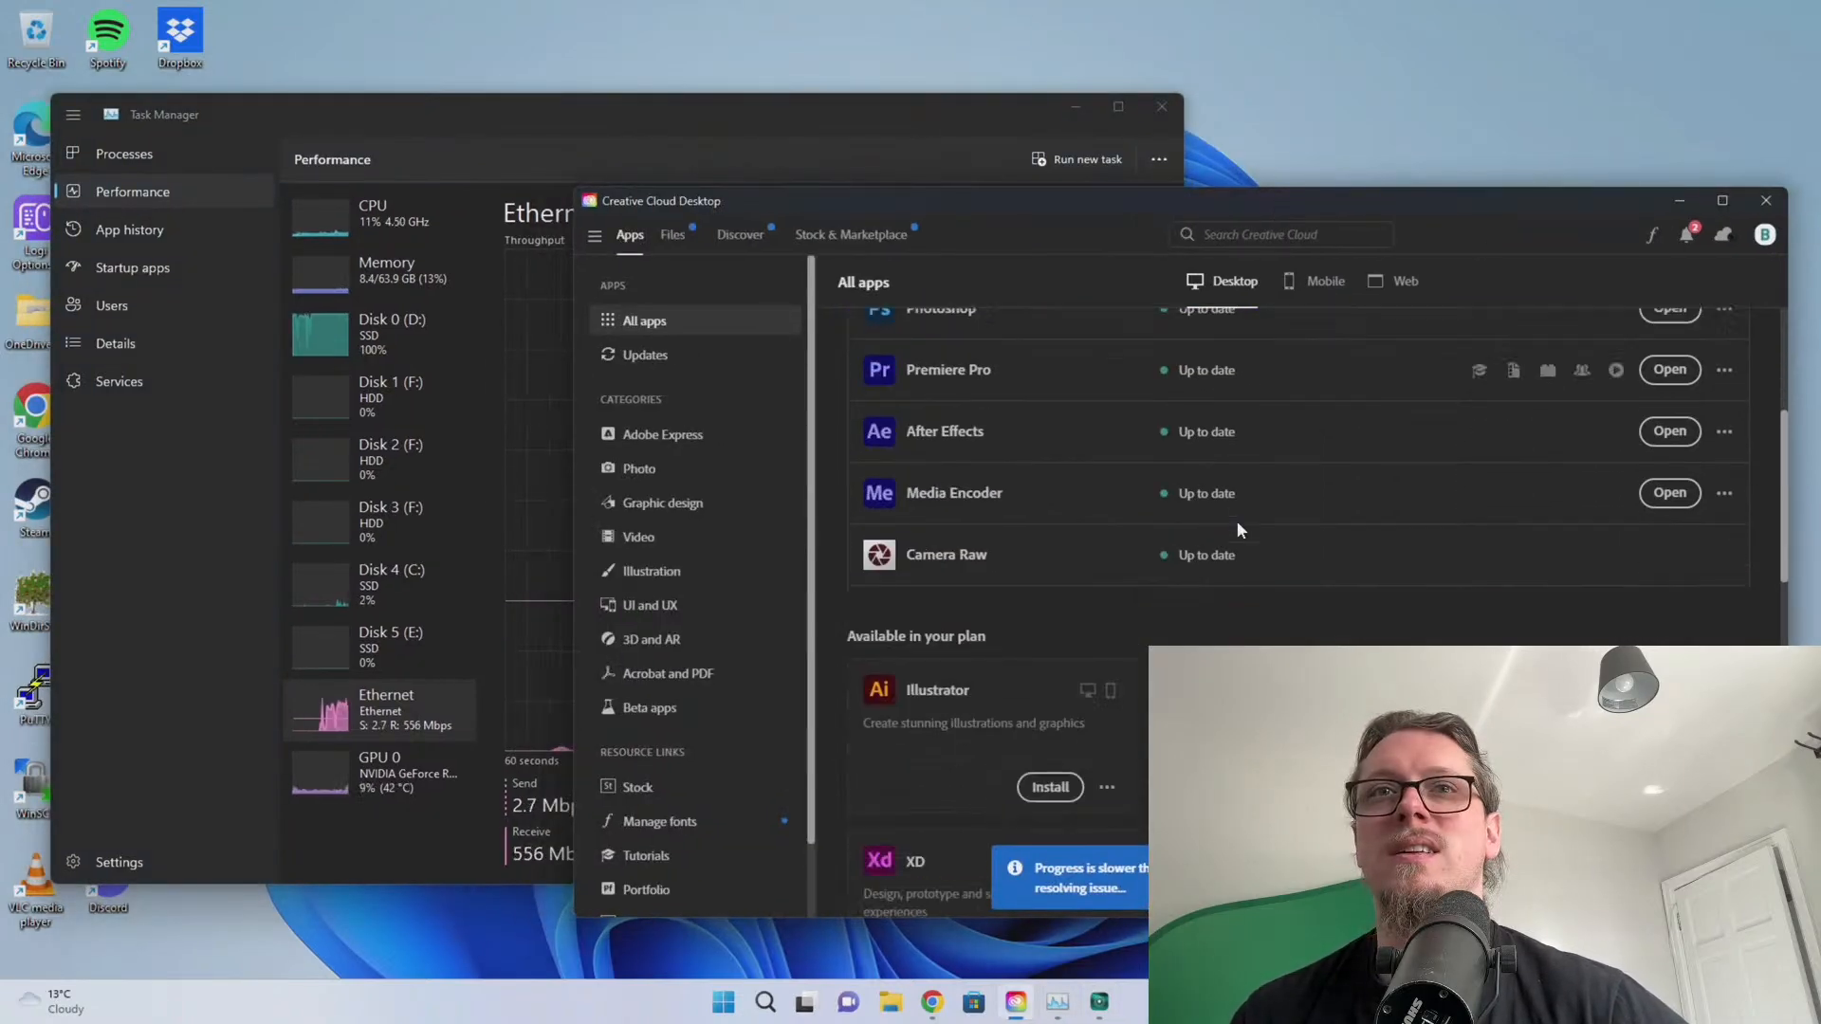
scroll(1236, 547, "up", 8)
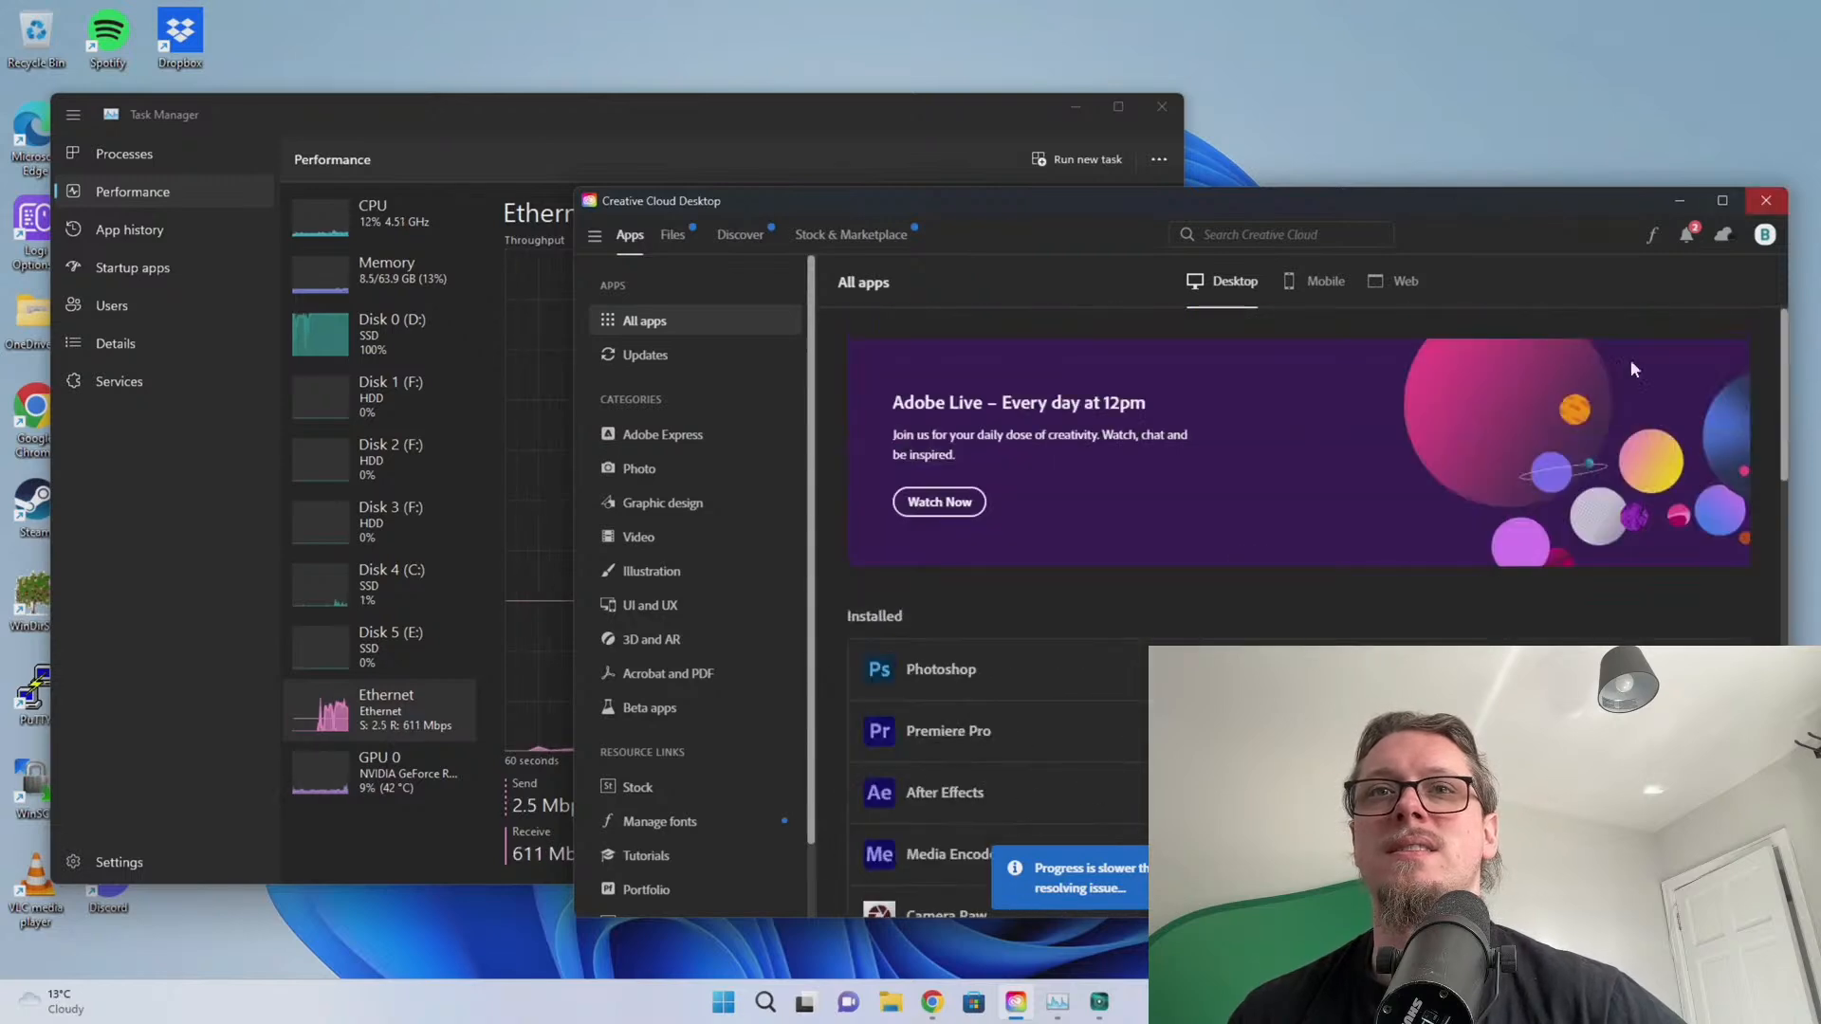
scroll(1457, 497, "down", 10)
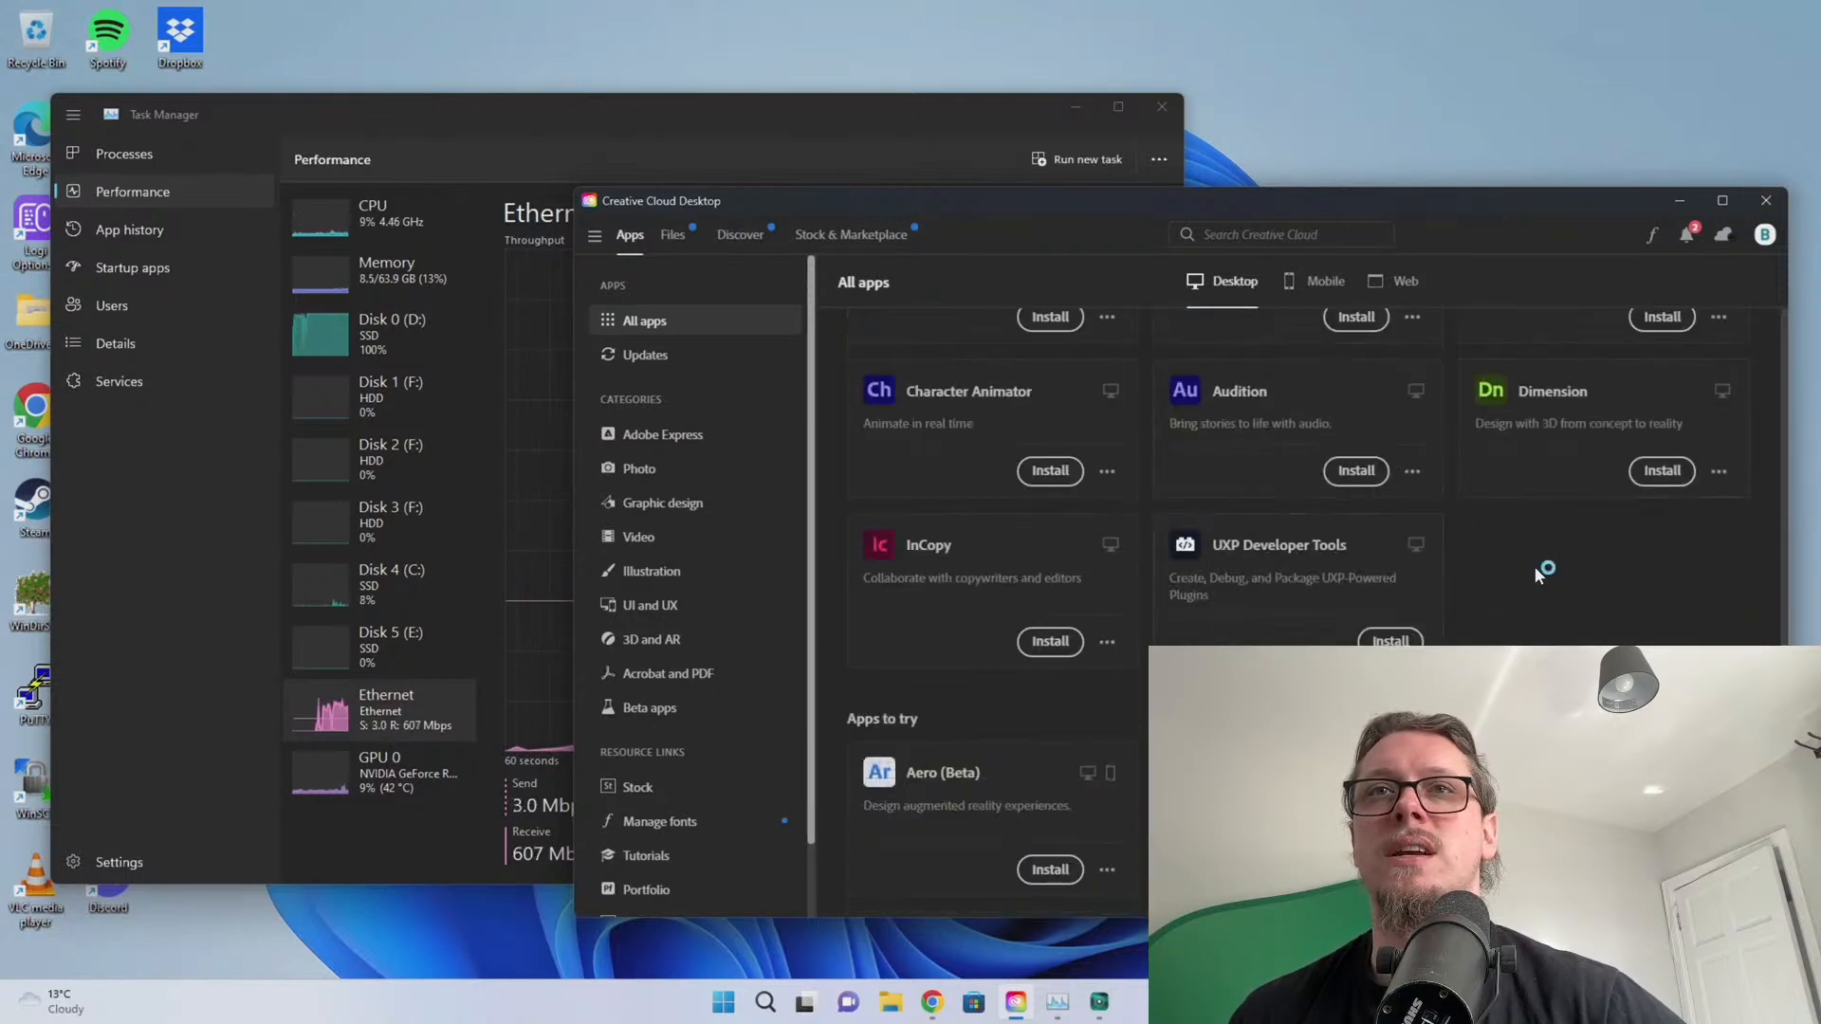
scroll(1541, 578, "up", 1)
scroll(1300, 588, "up", 8)
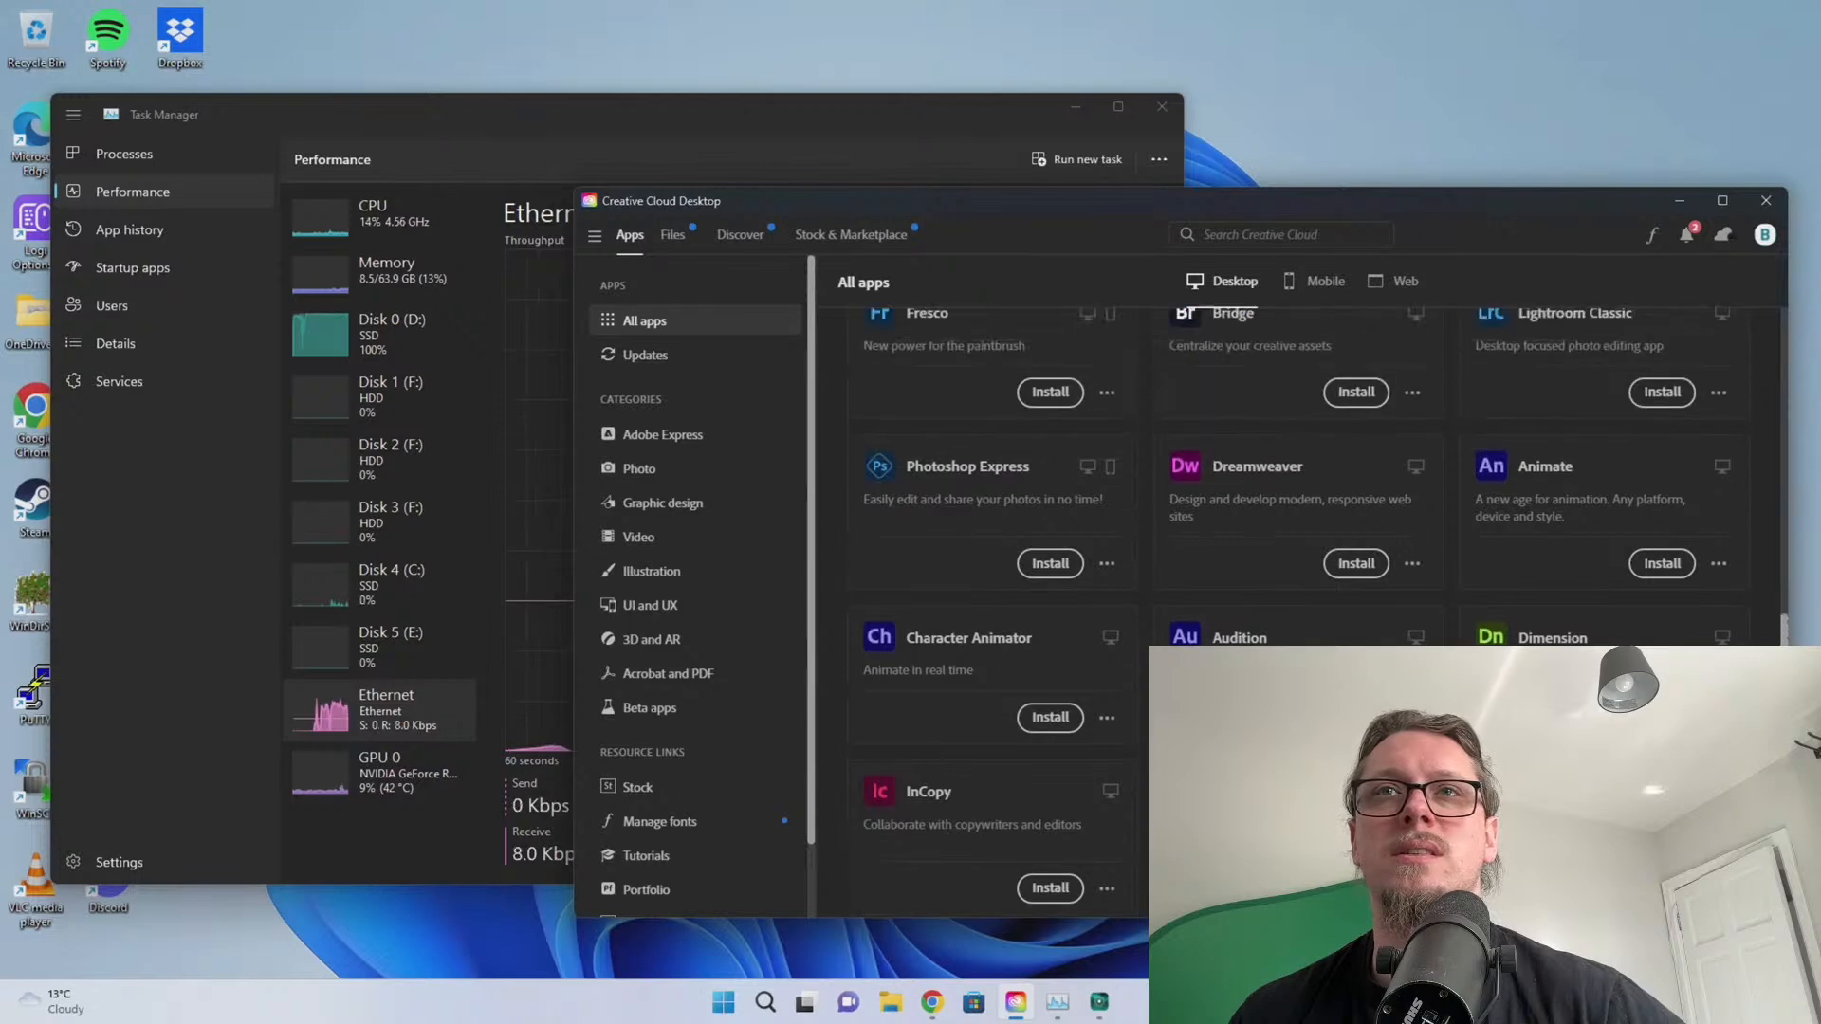
scroll(1299, 588, "down", 3)
scroll(1299, 588, "down", 8)
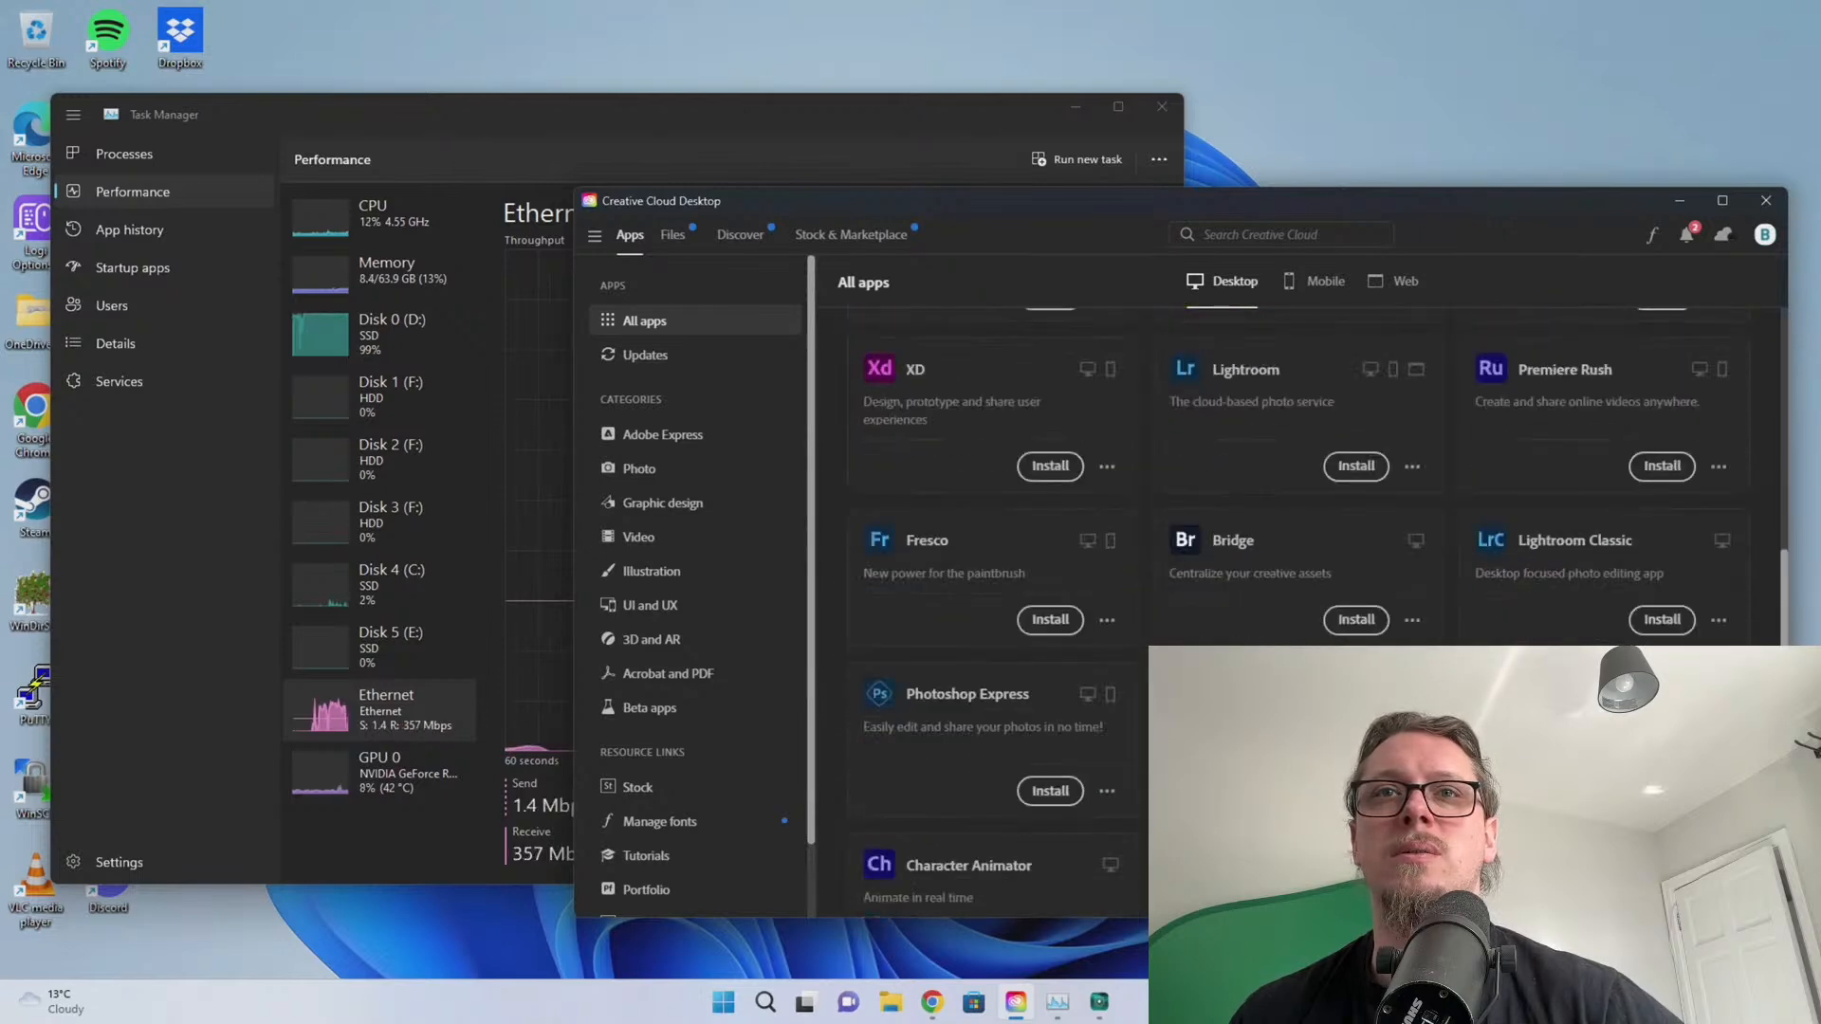
left_click(1682, 235)
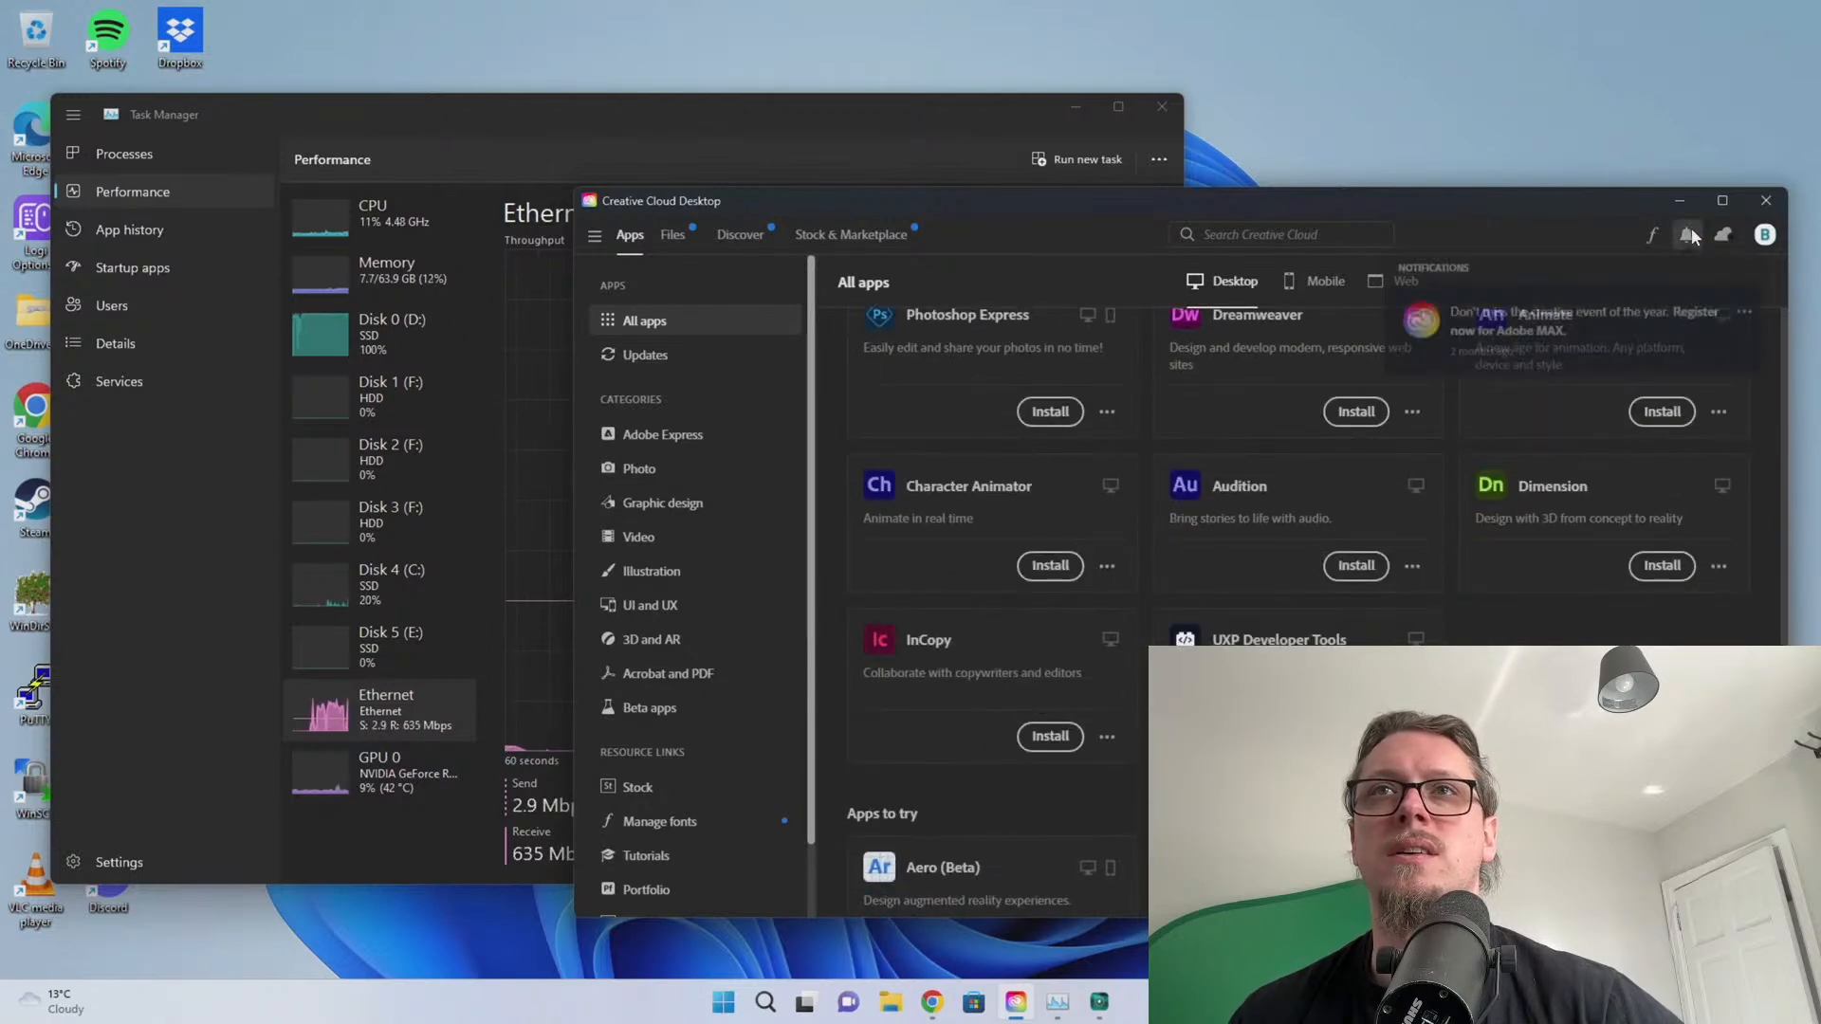
left_click(1685, 235)
left_click(1765, 203)
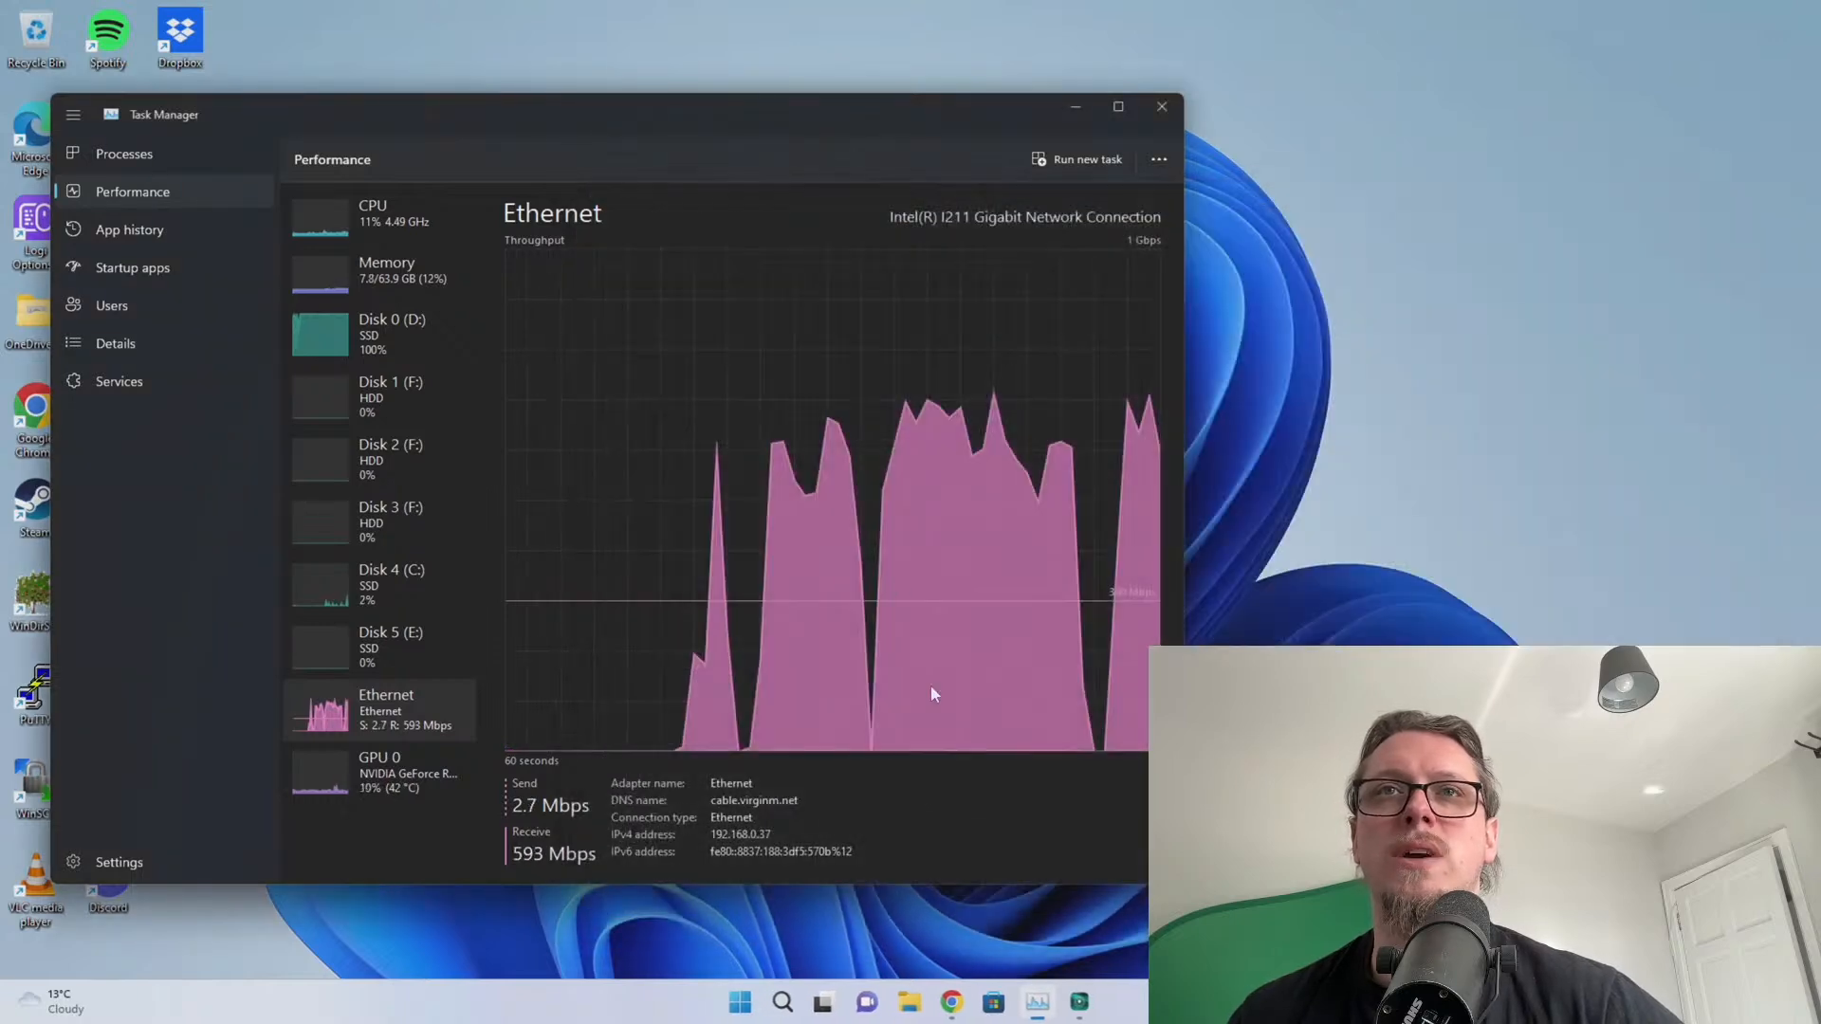
left_click_drag(852, 111, 968, 112)
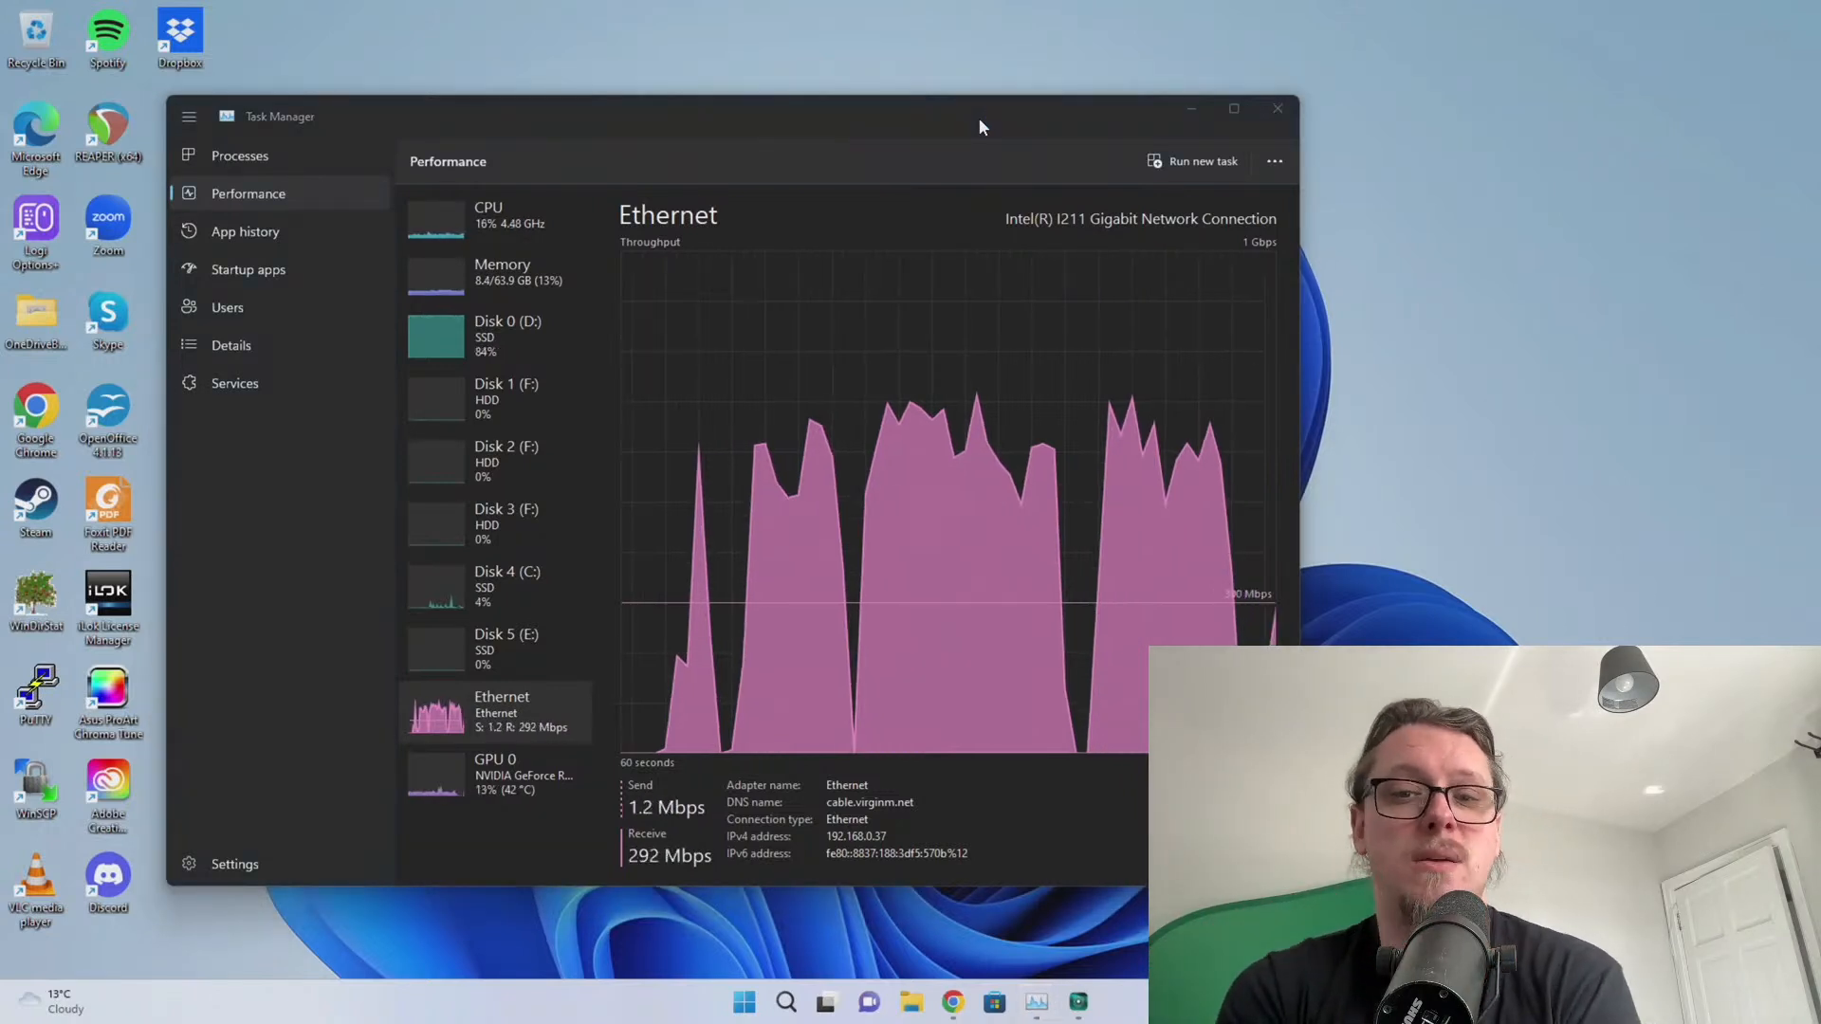
left_click(979, 118)
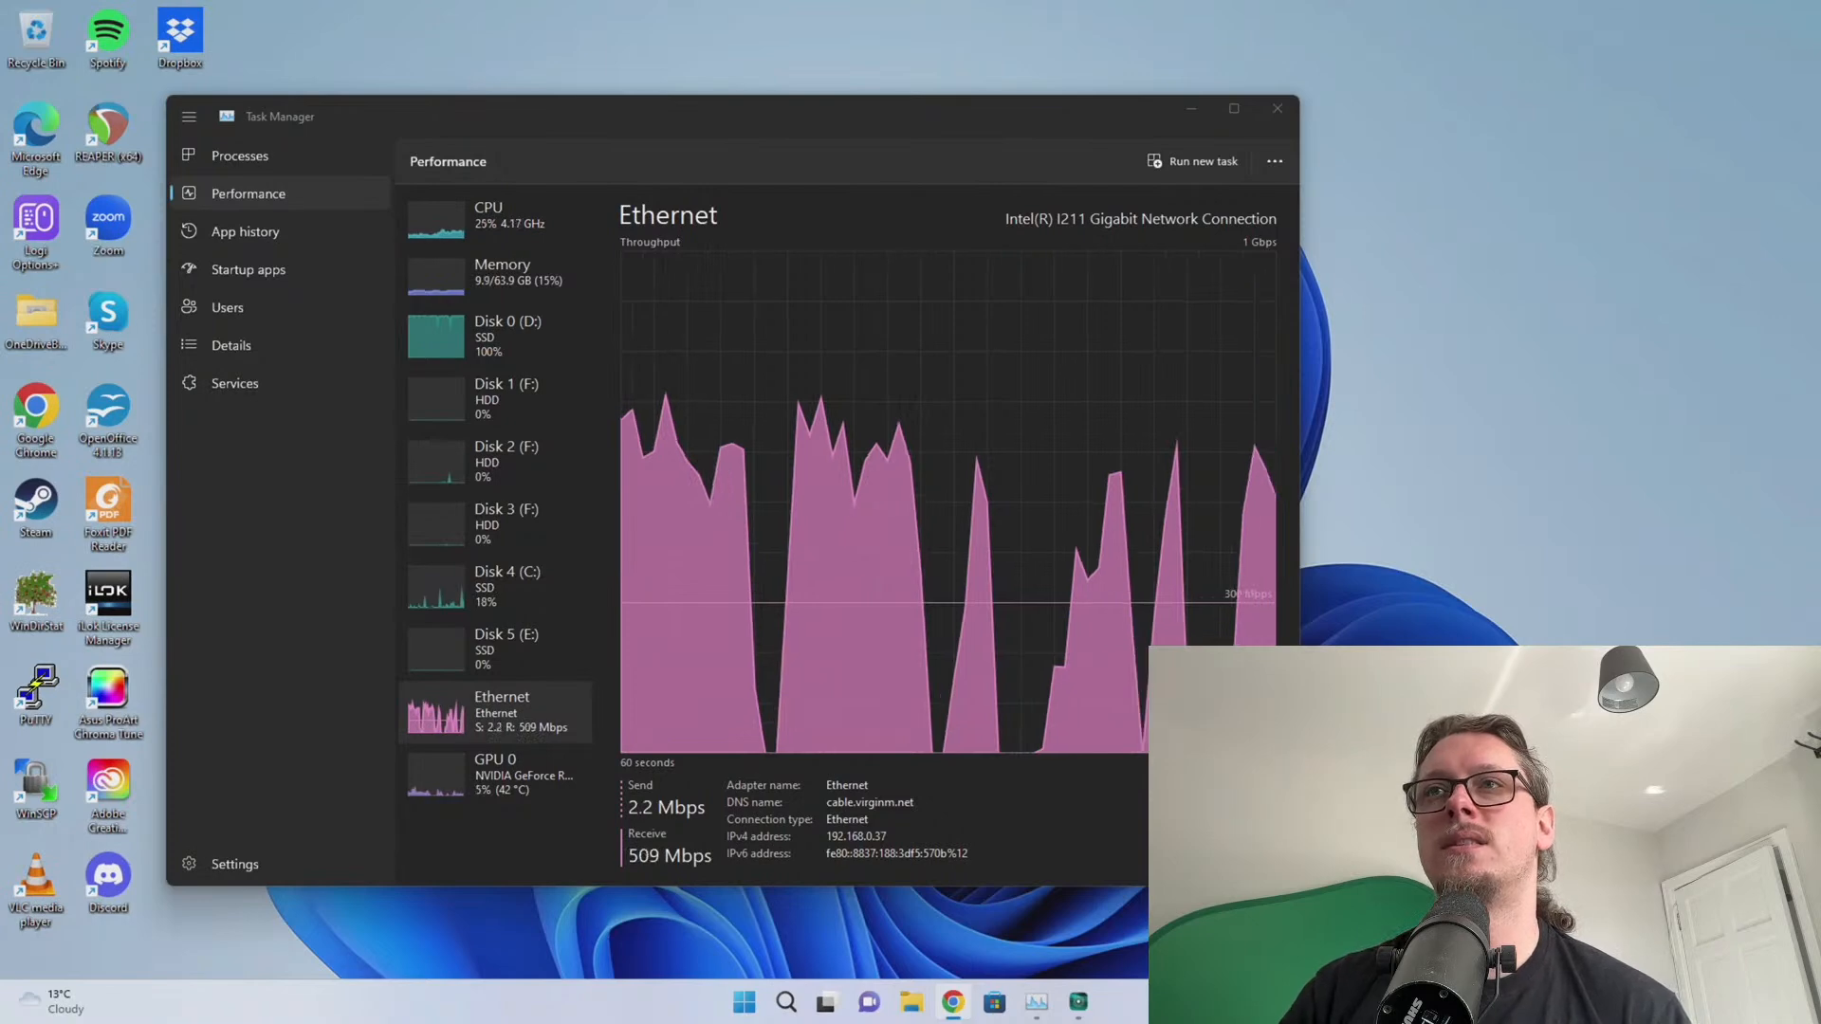
Sign in on Slate Digital's installers page and download the Windows Slate Digital Connect installer
left_click_drag(1820, 69, 511, 49)
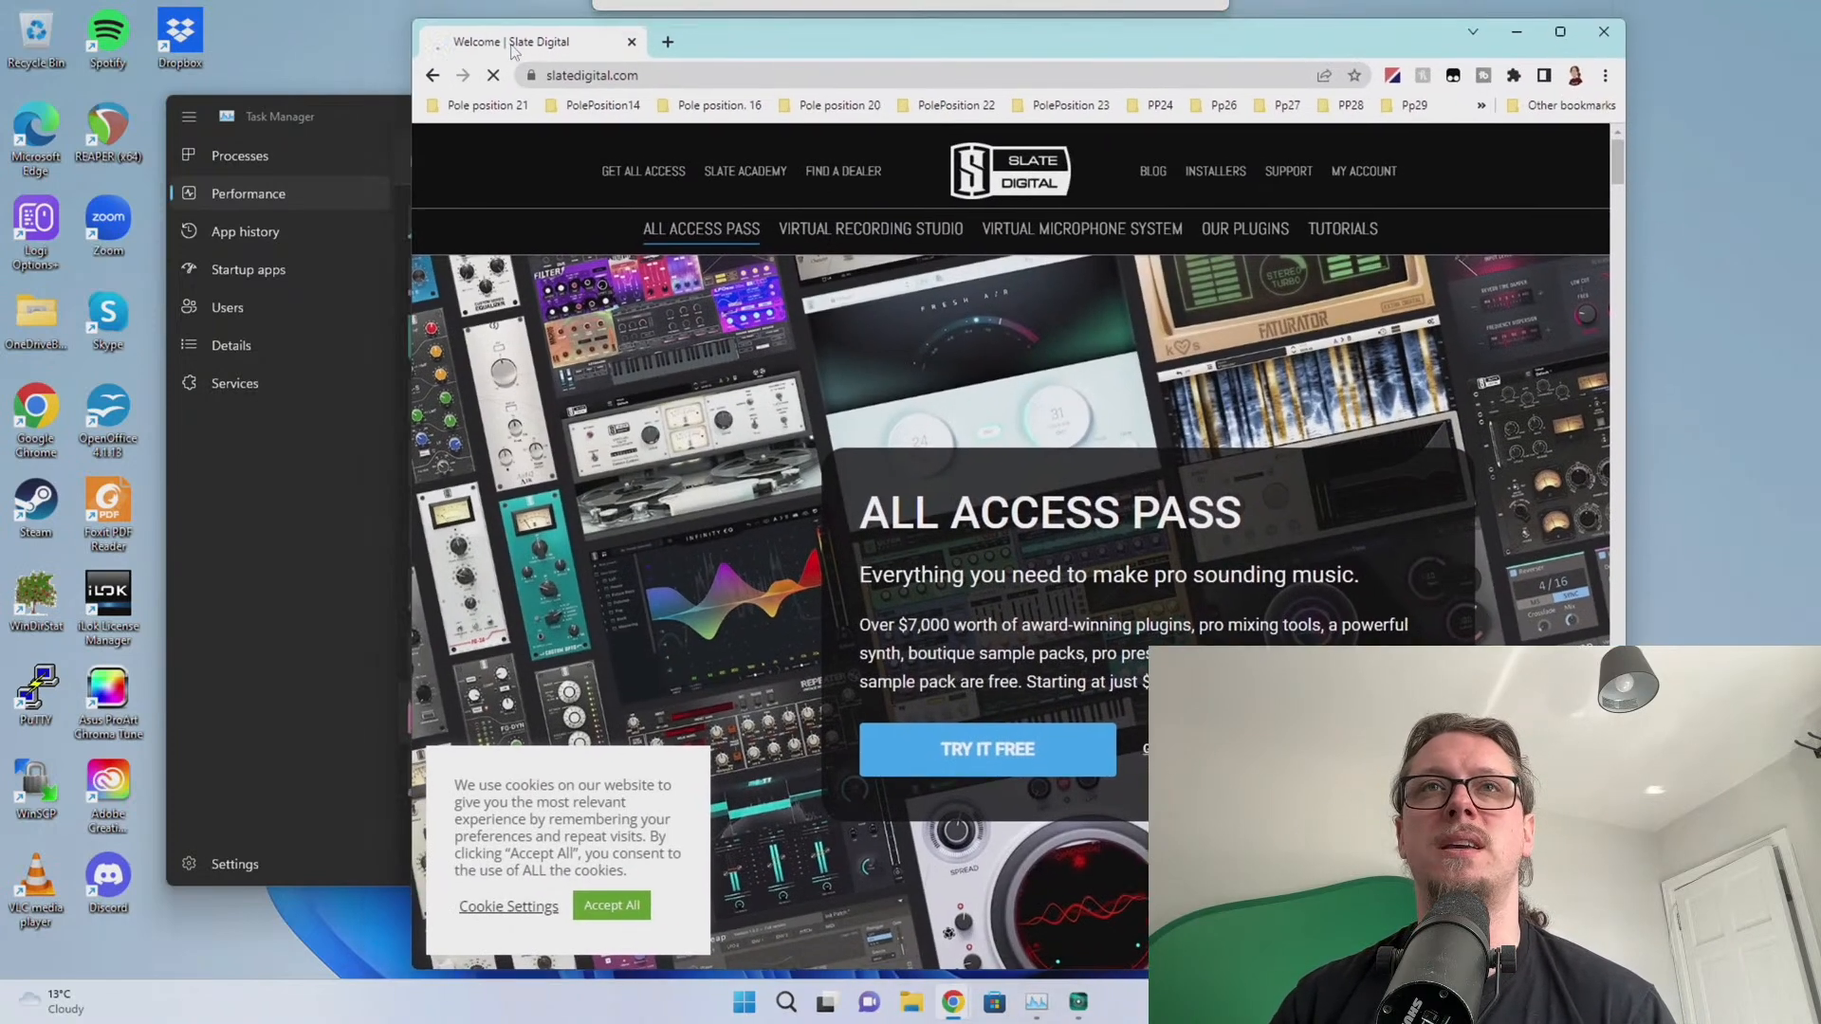
left_click(1212, 173)
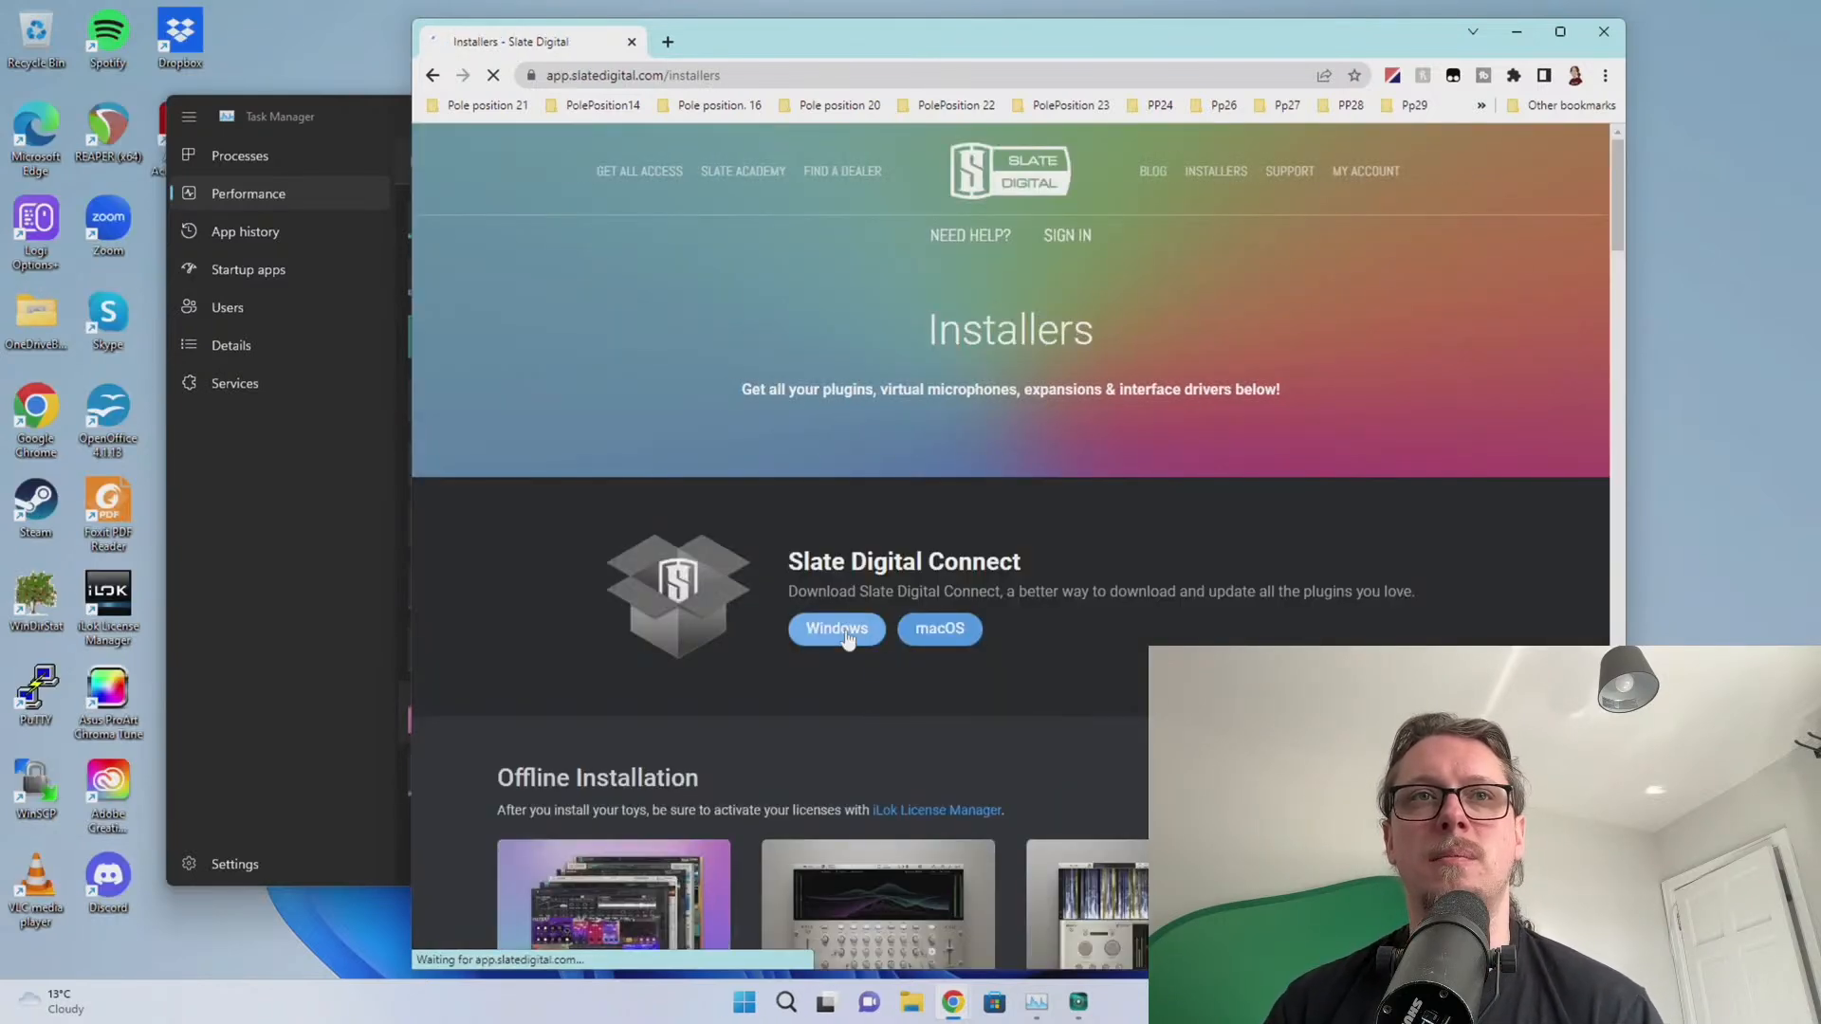
left_click(843, 629)
left_click(958, 590)
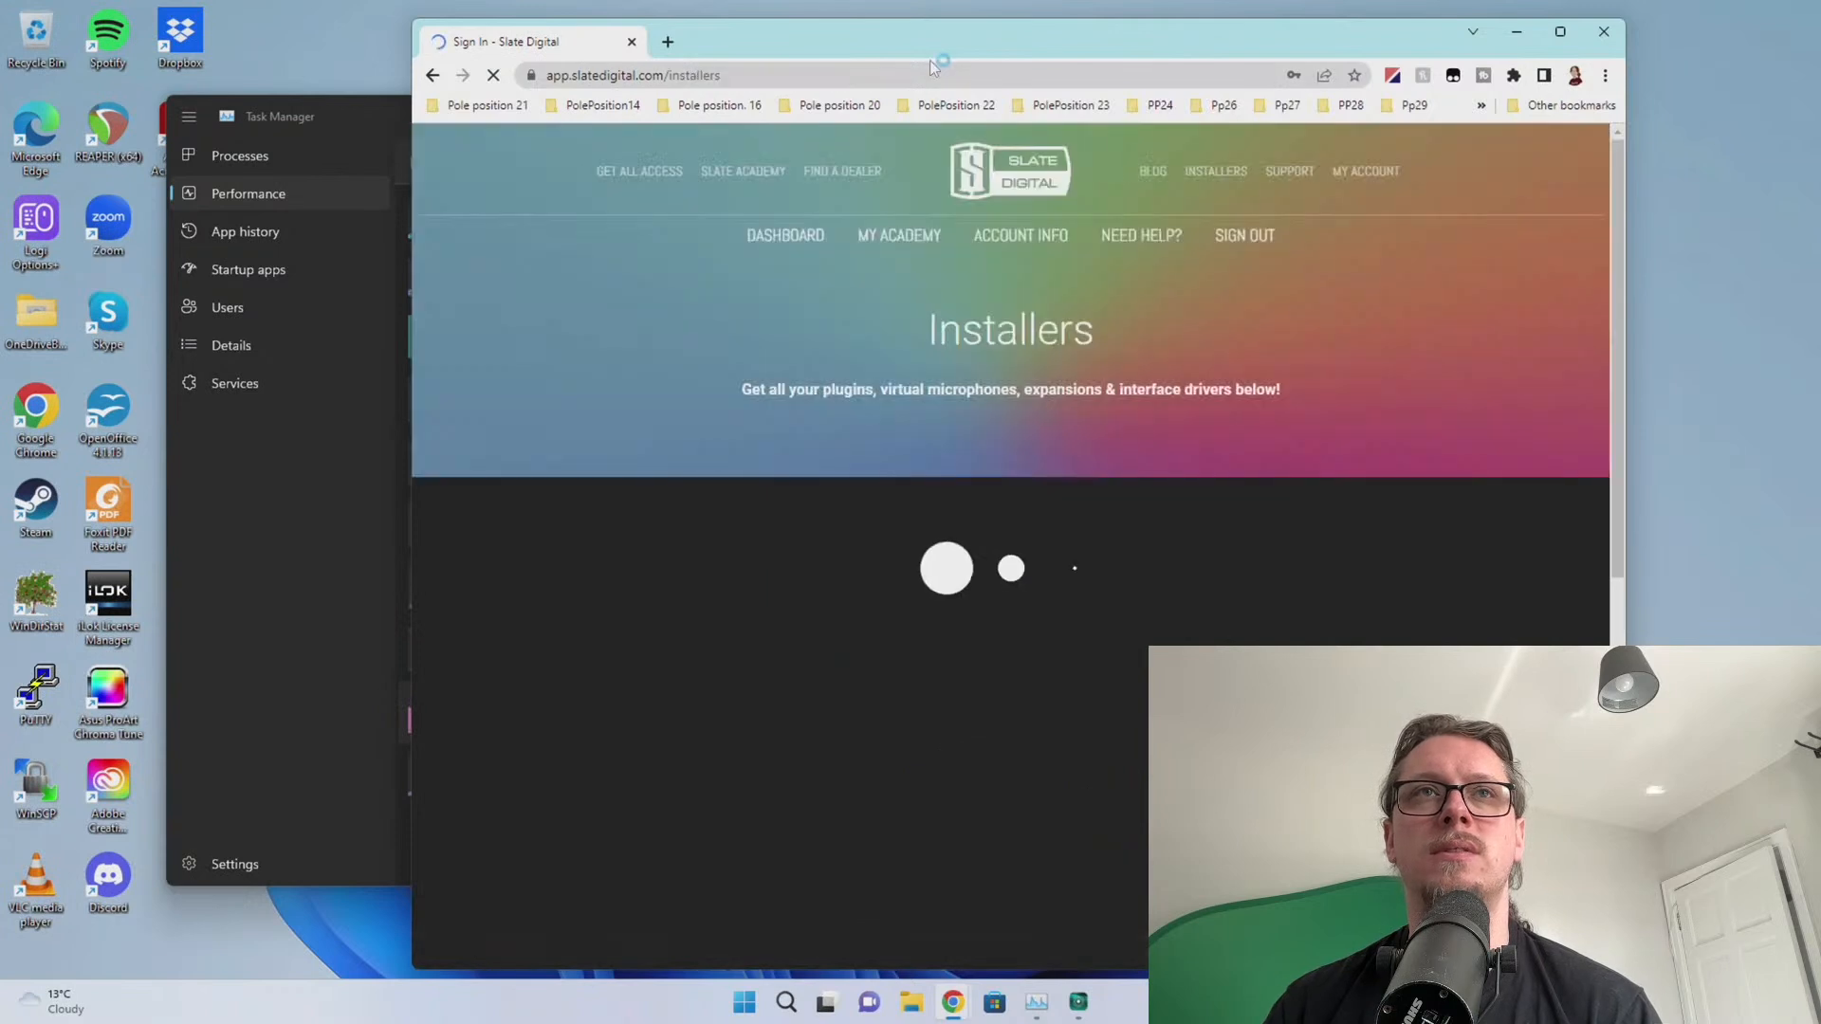
left_click(823, 631)
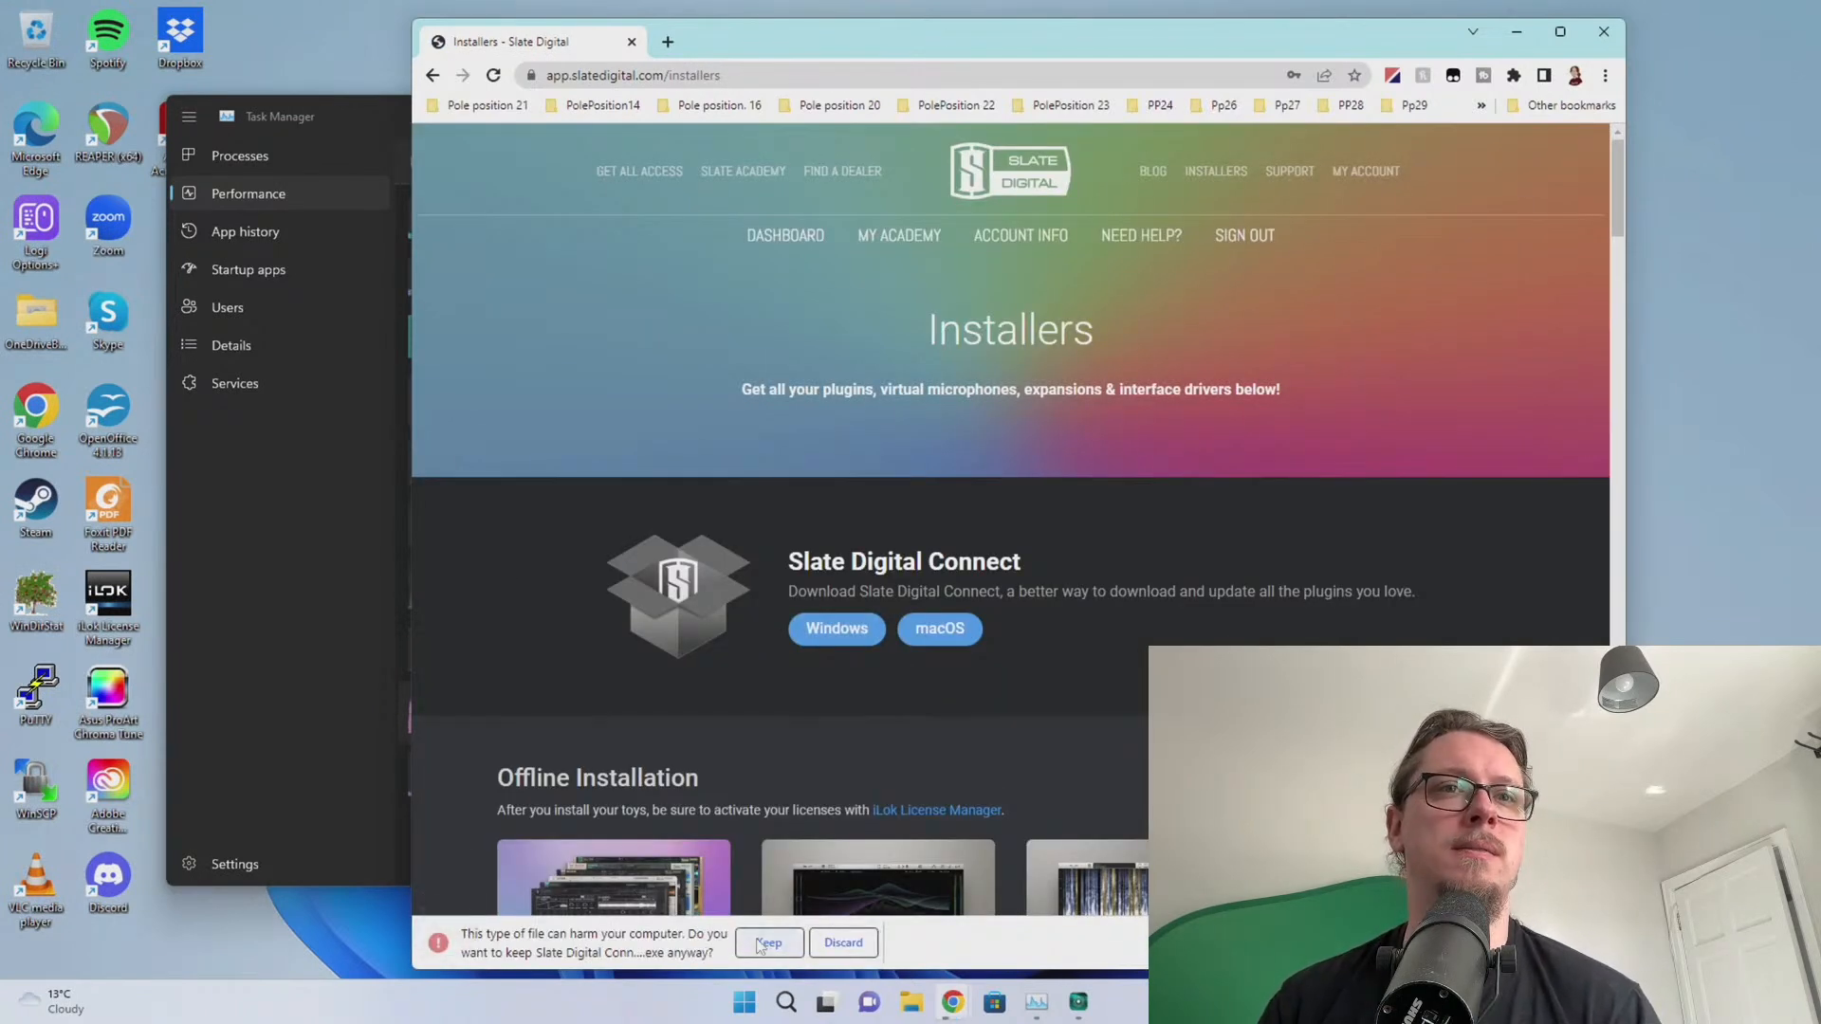
Keep the flagged installer, run it, and accept the license to install Slate Digital Connect
left_click(765, 943)
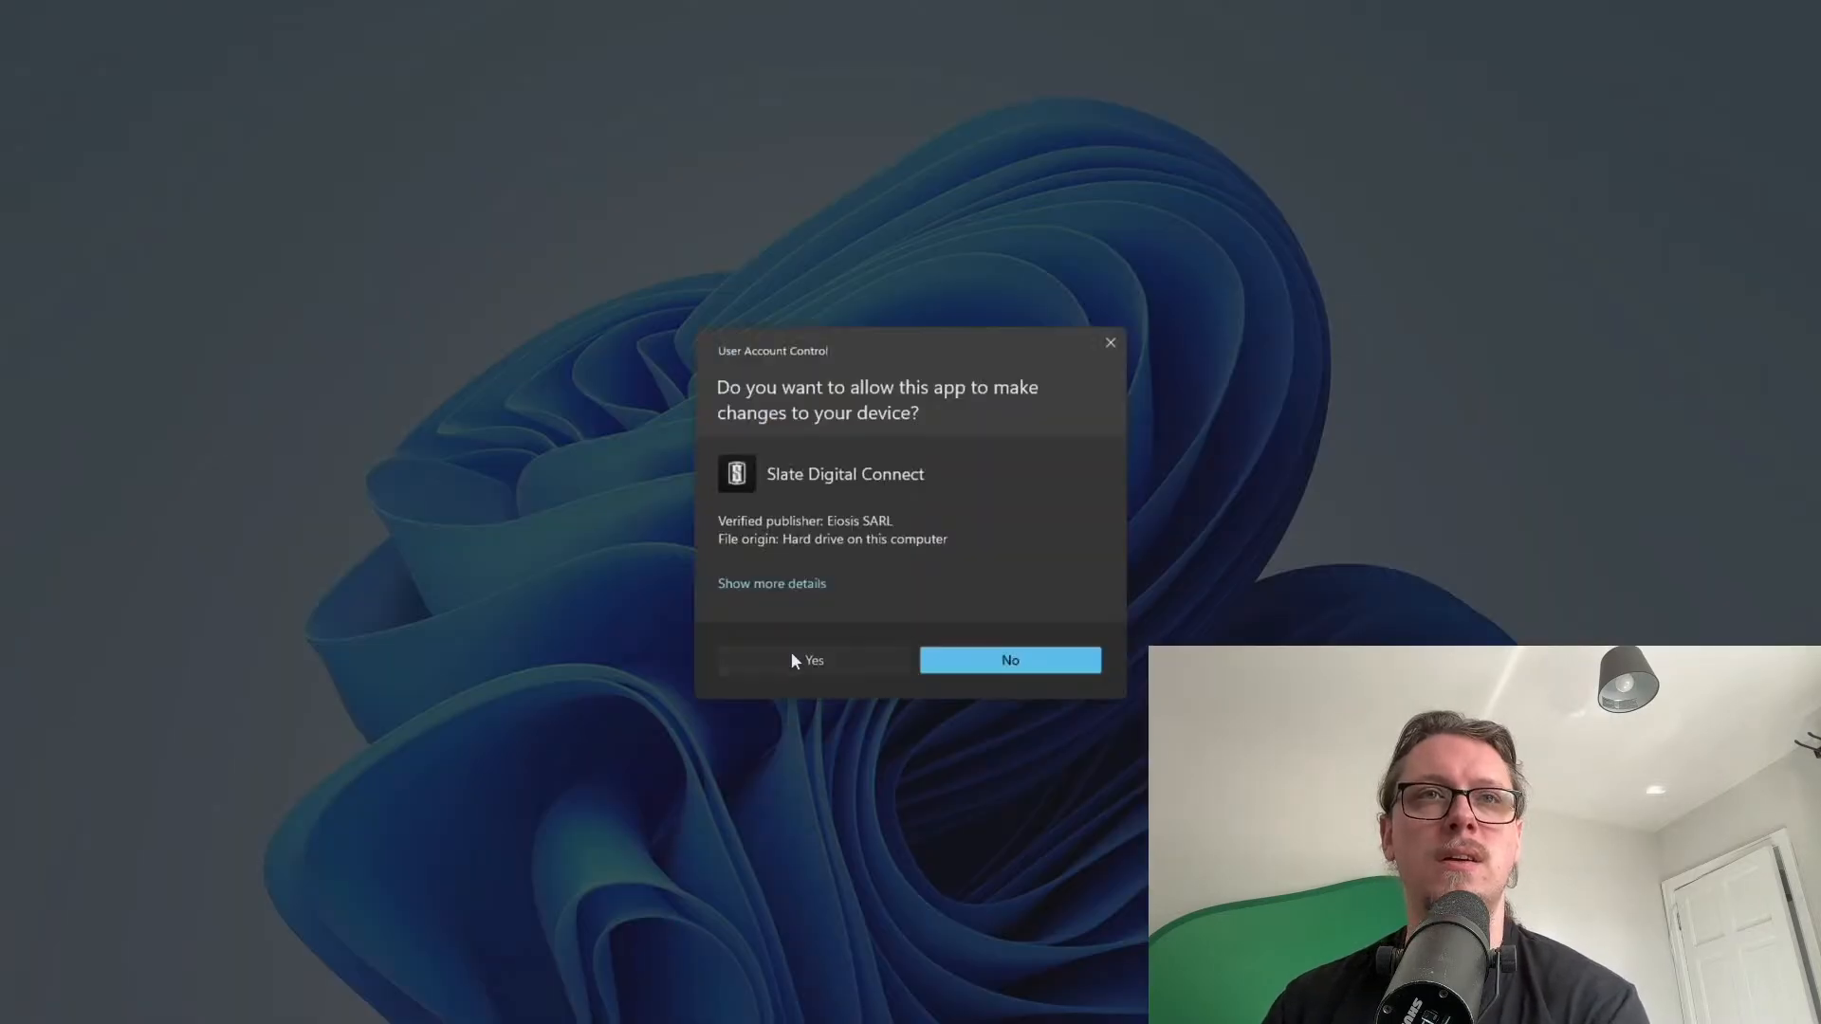
left_click(791, 651)
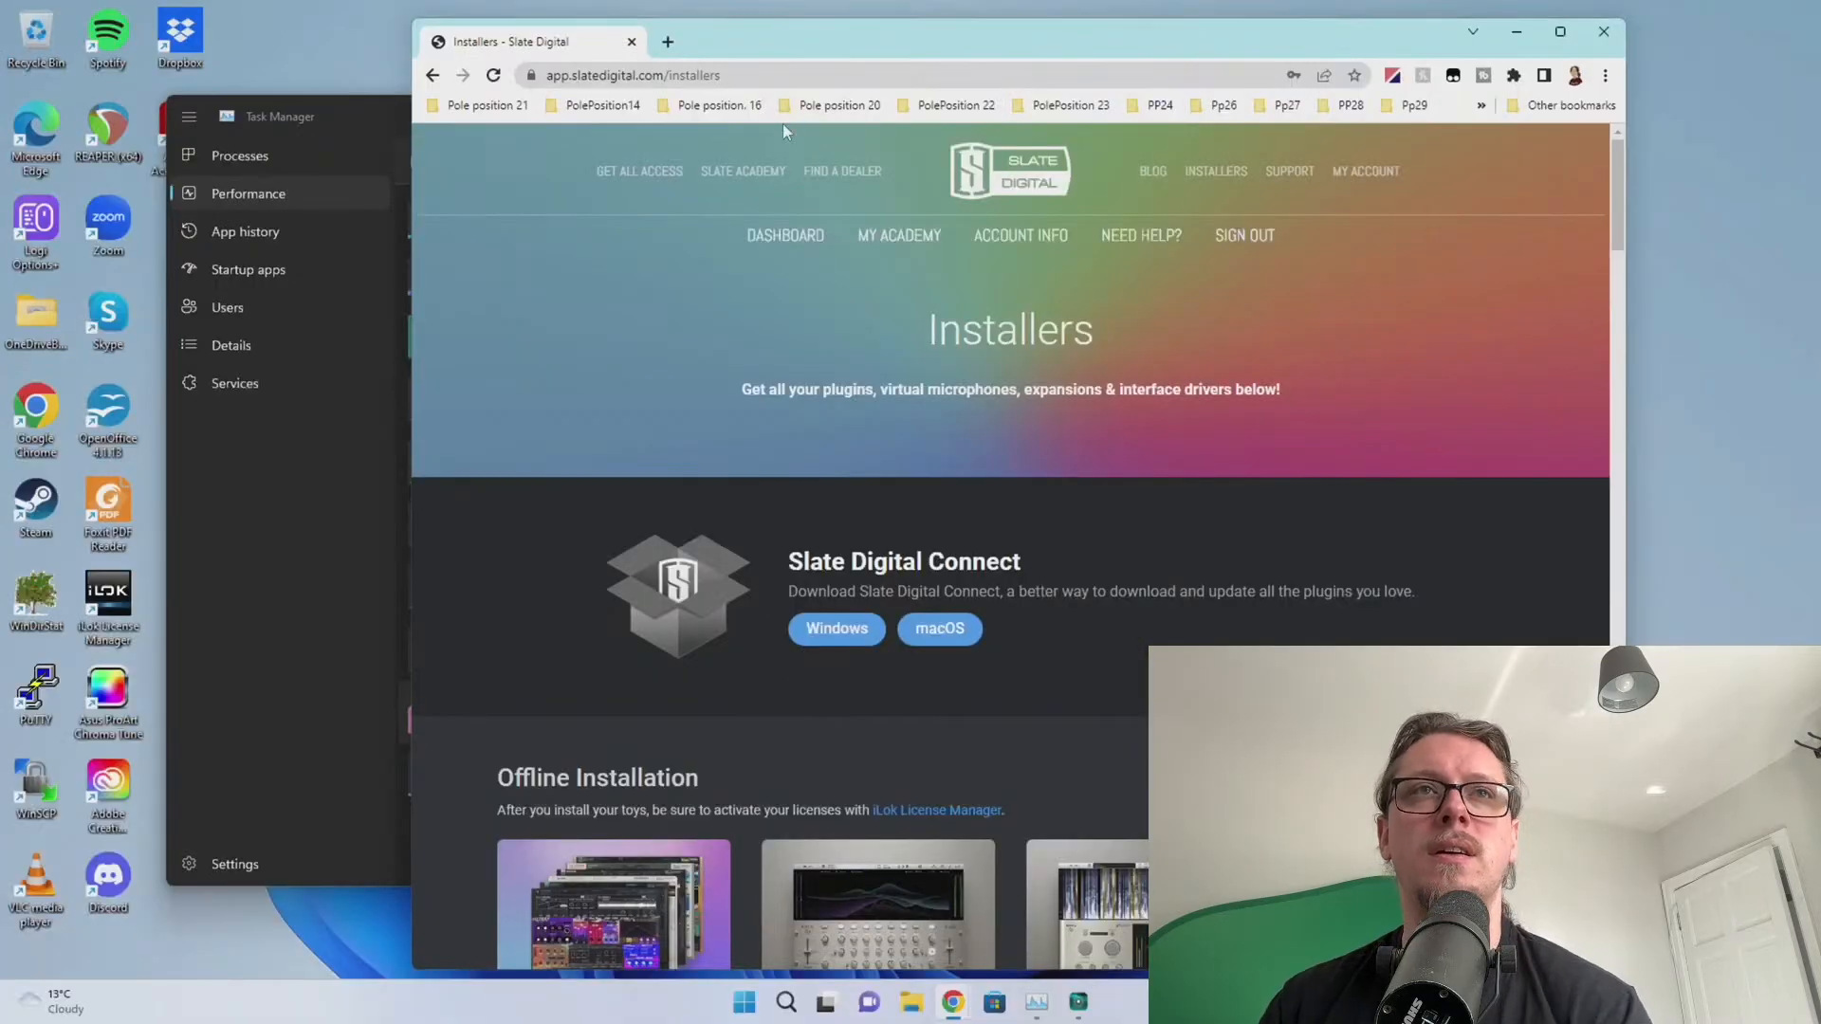
left_click(1007, 653)
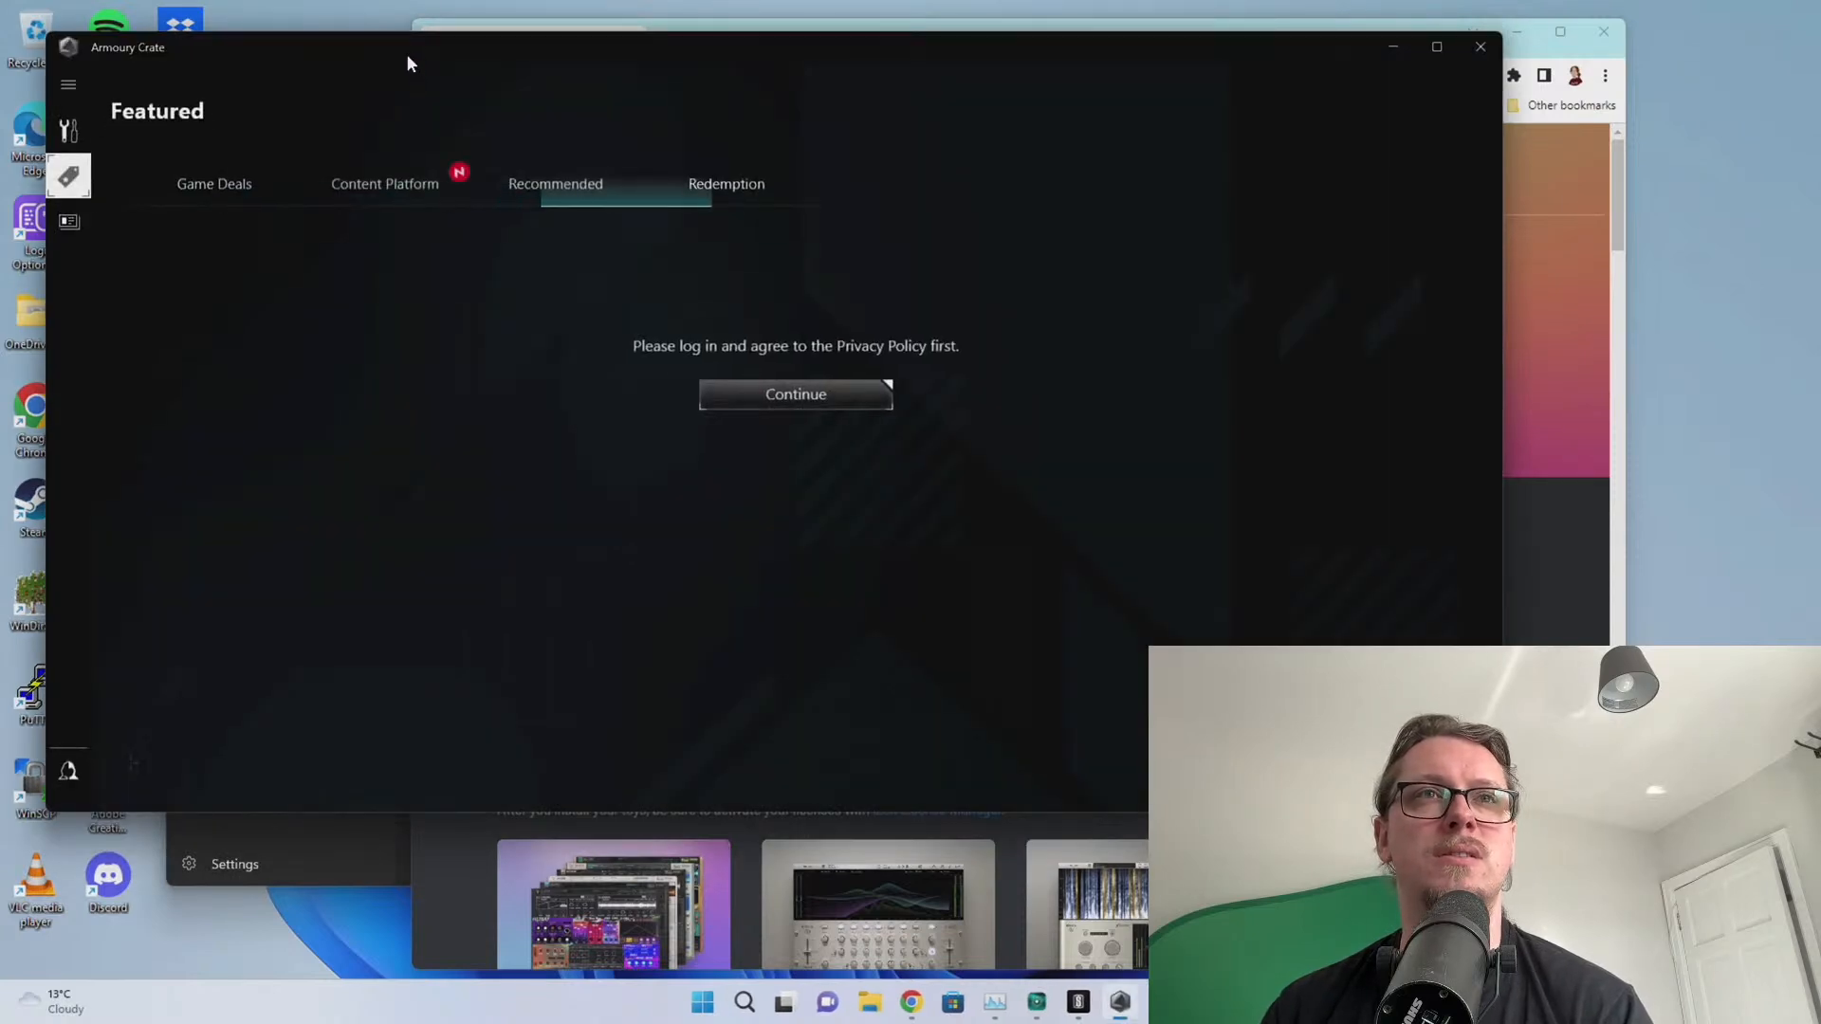
Skip the recommended-apps popup, decline the Content Platform EULA, and go to Tools > Utility
left_click_drag(407, 54, 398, 164)
left_click(351, 797)
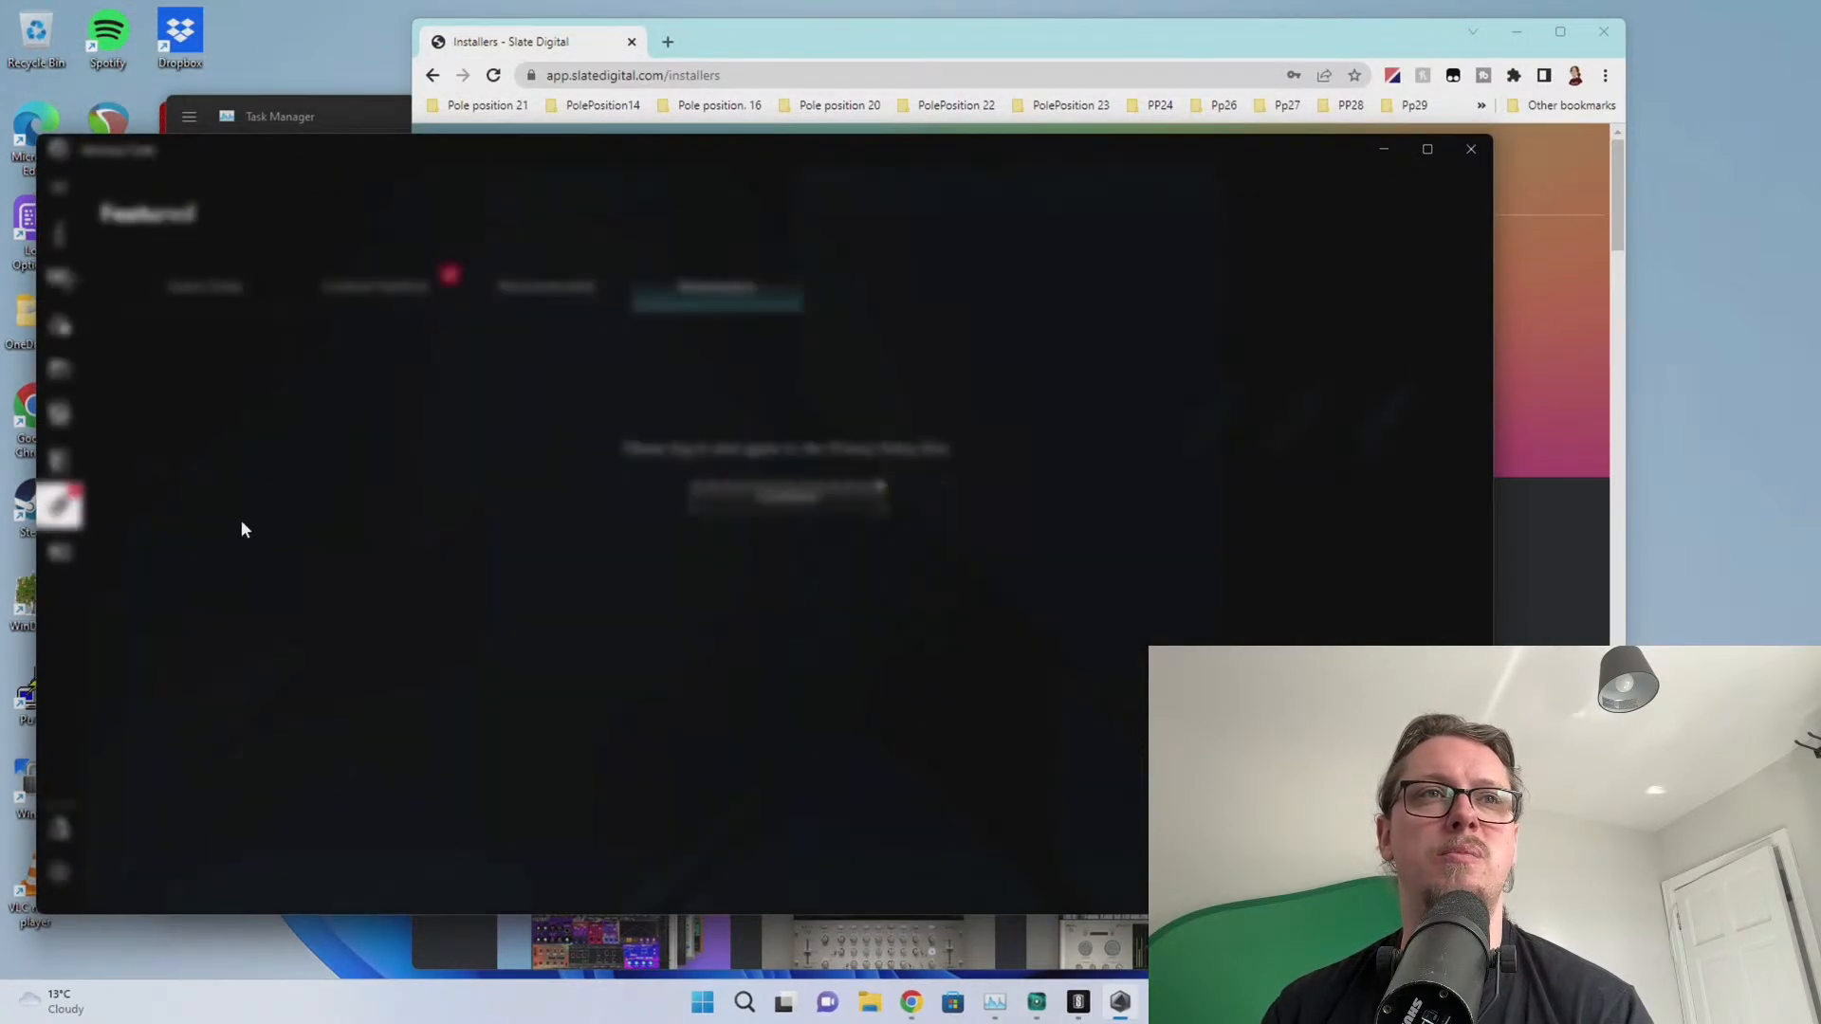
left_click(502, 287)
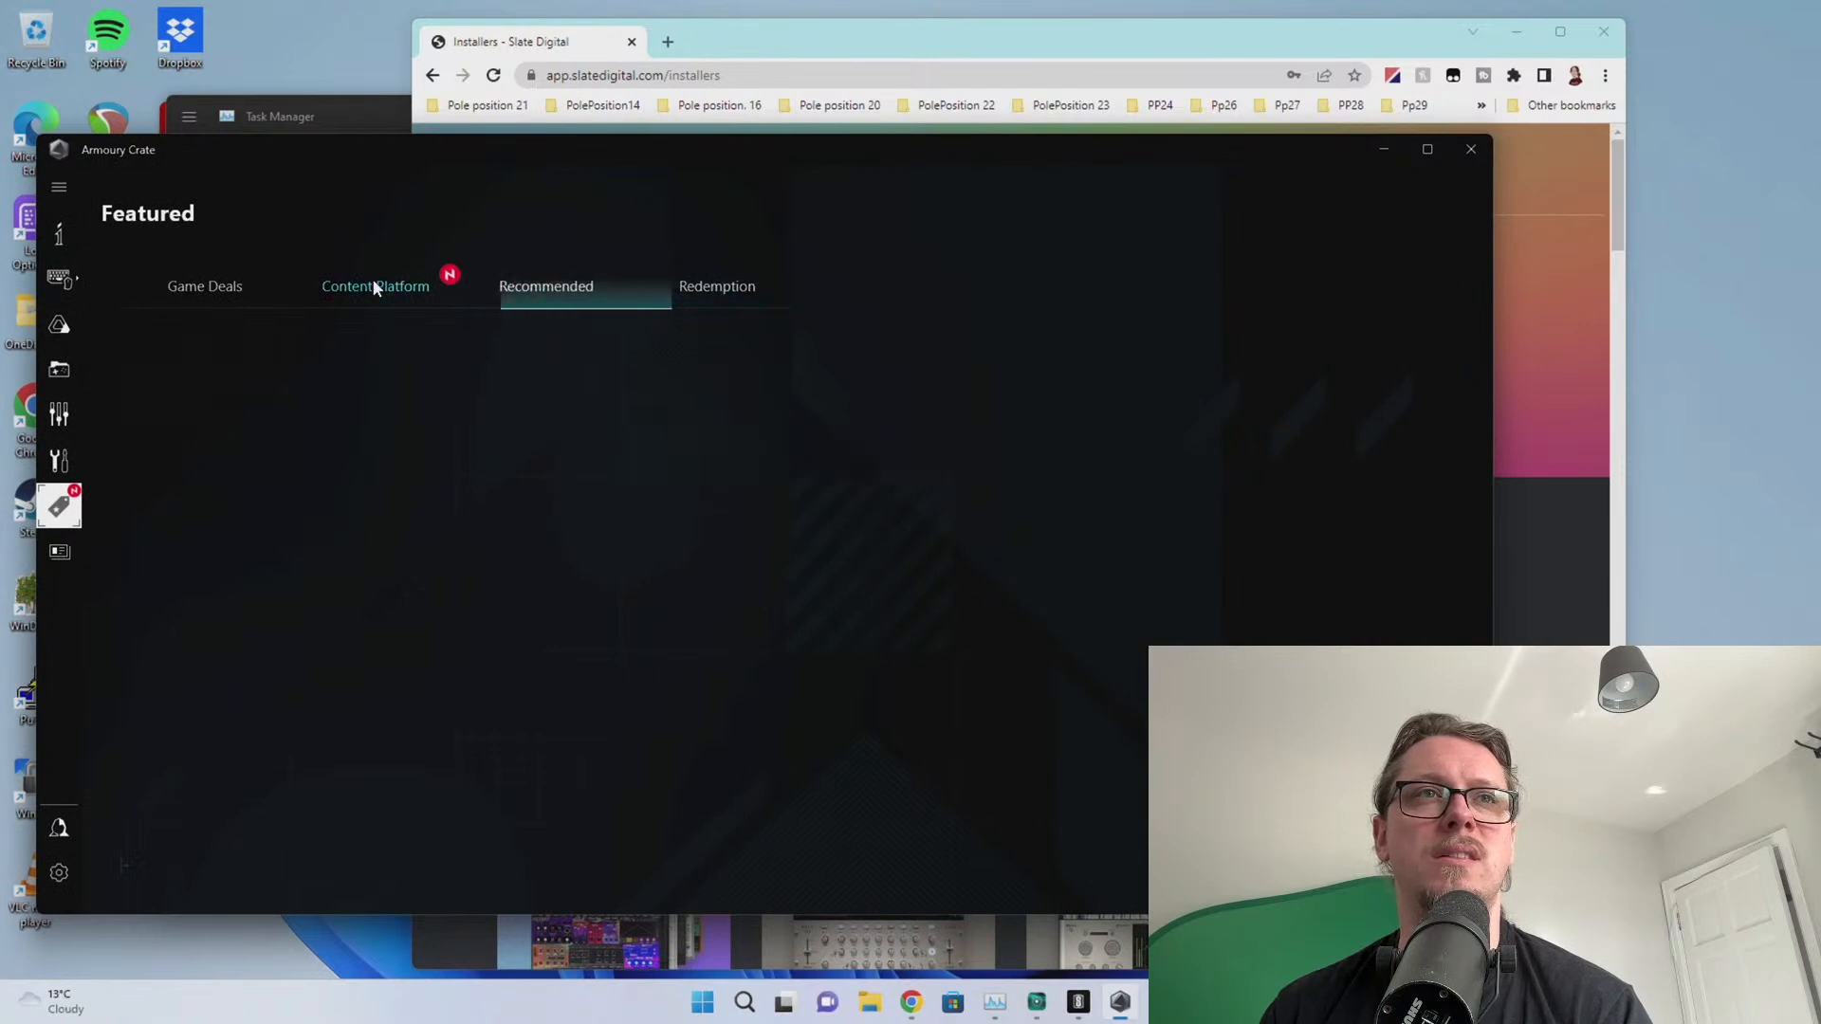
left_click(374, 284)
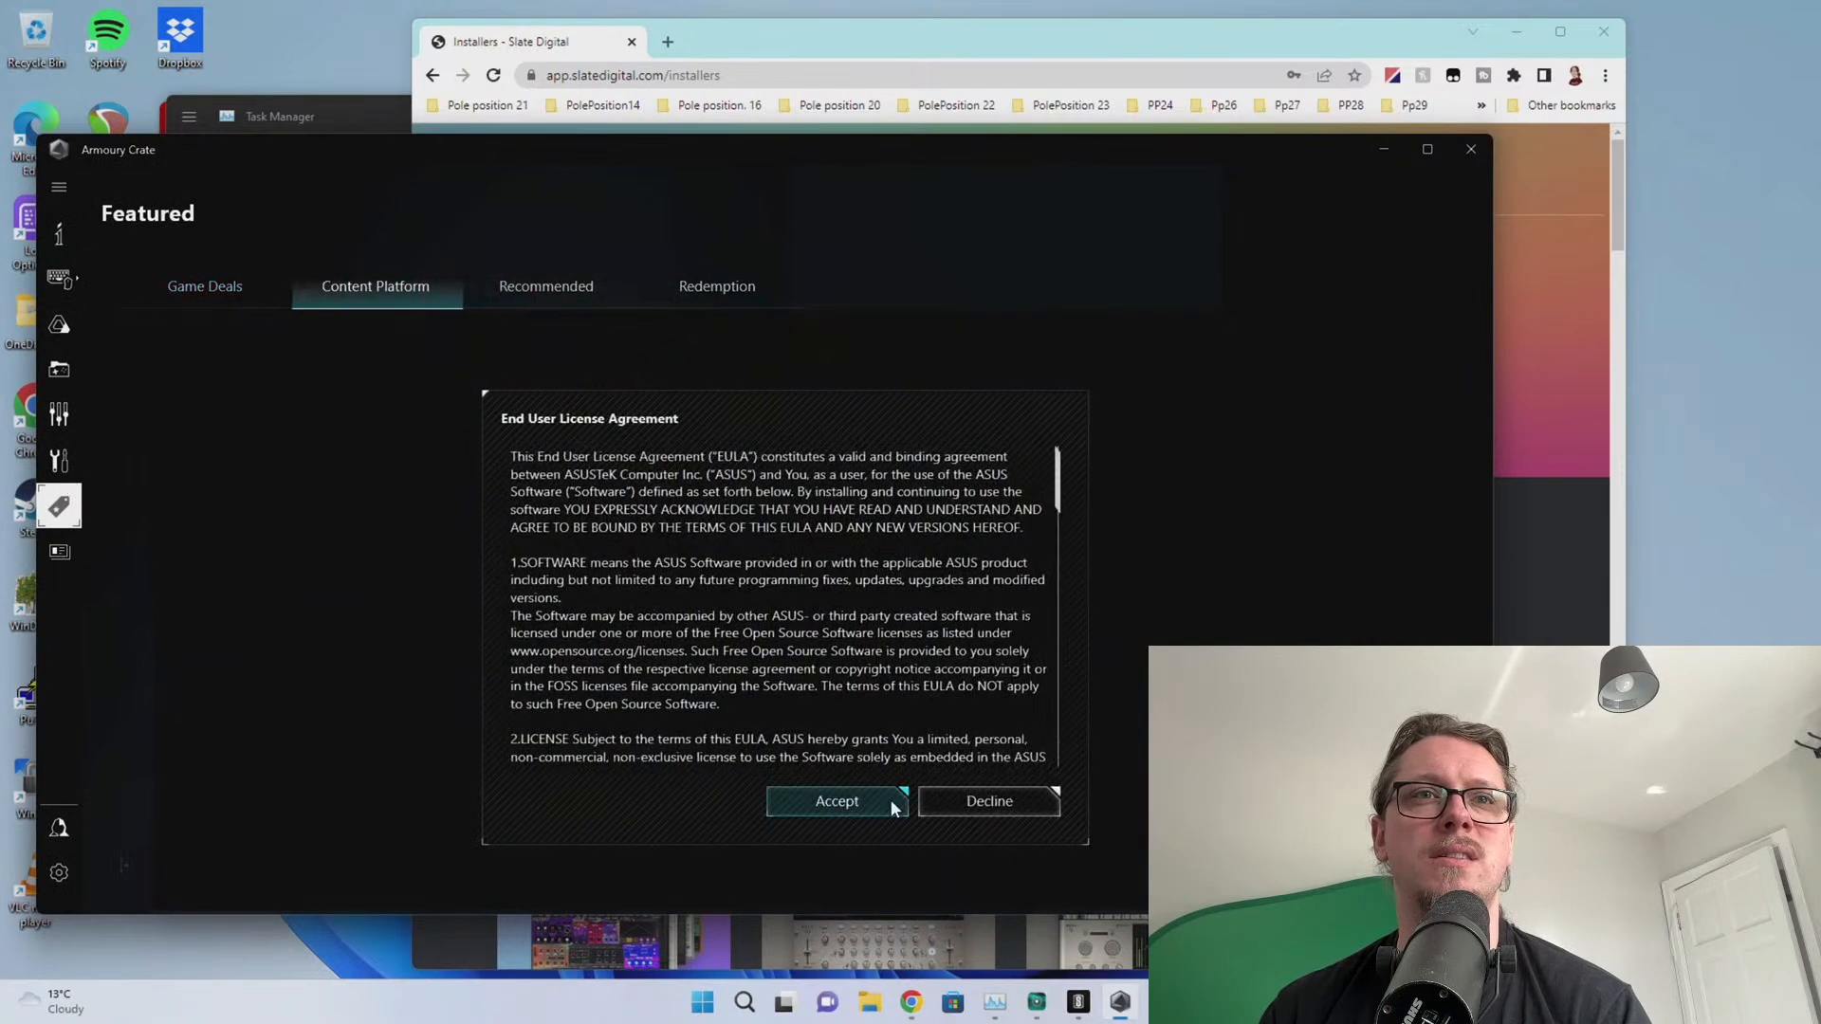
left_click(958, 795)
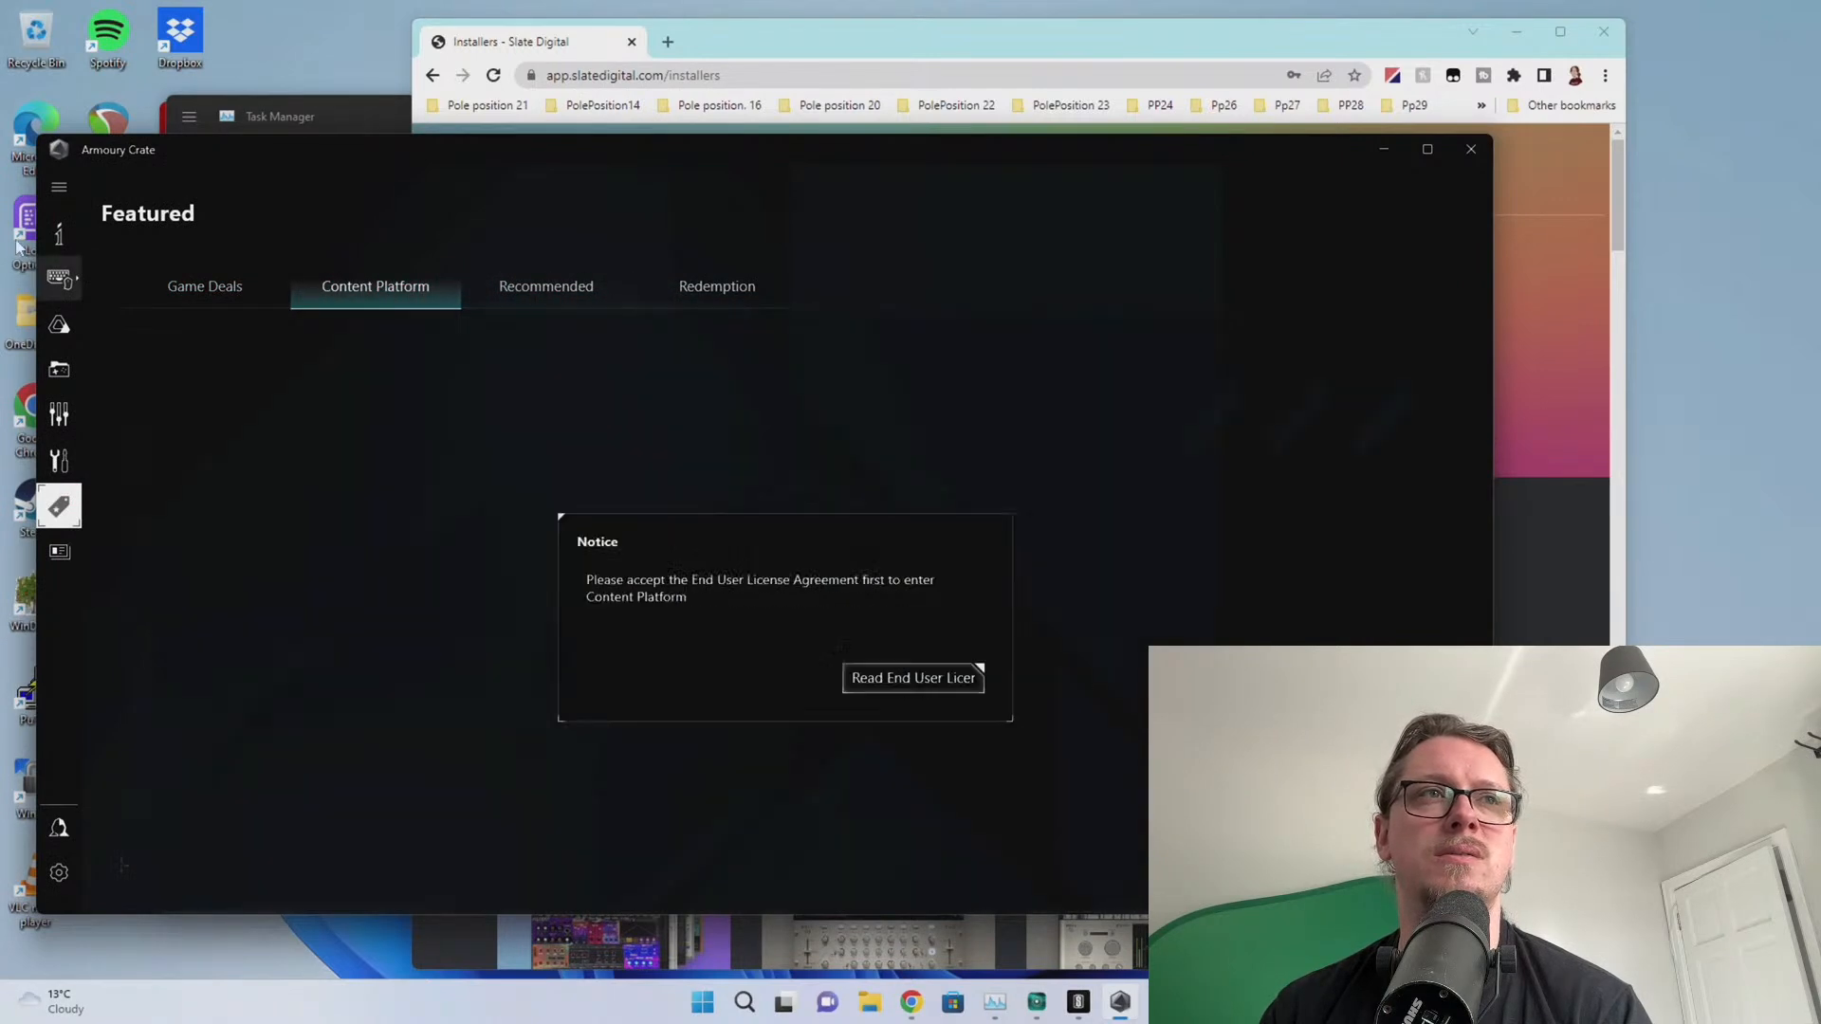
left_click(74, 477)
left_click(362, 252)
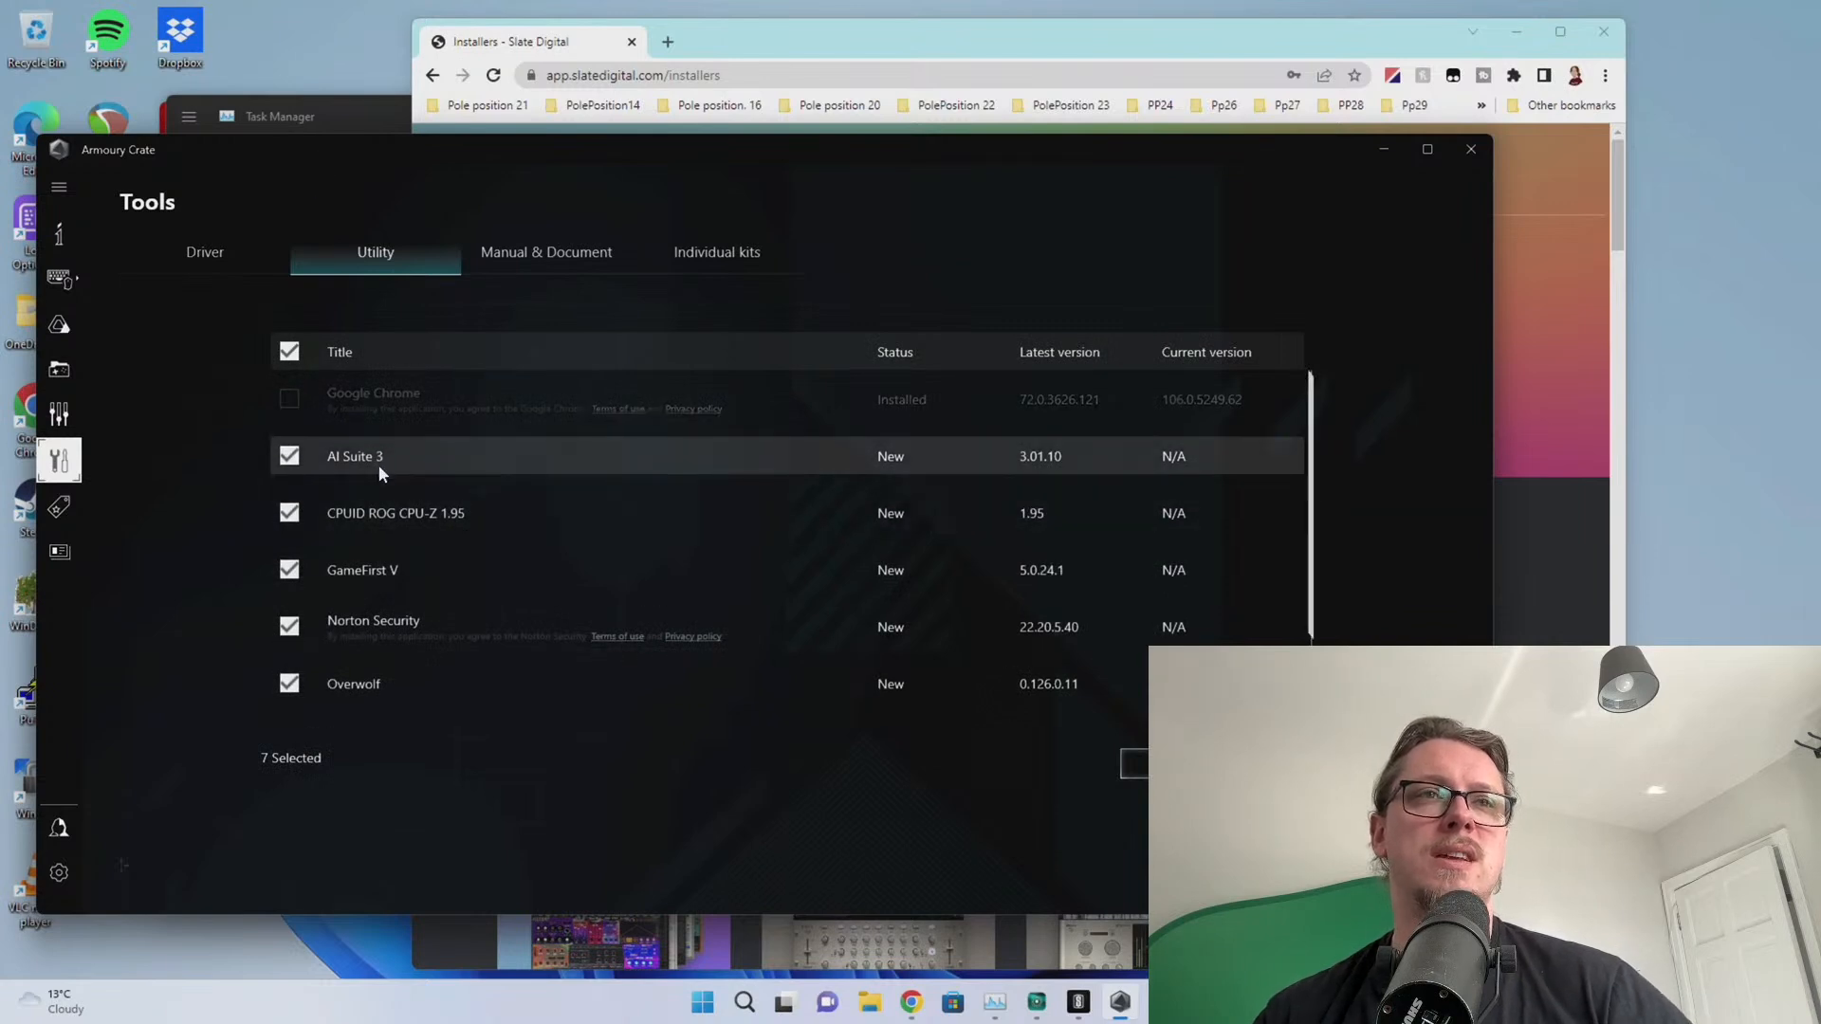
Uncheck AI Suite 3, GameFirst V, Norton, Overwolf, RAMCache III and WinRAR, then install CPU-Z only
left_click(289, 459)
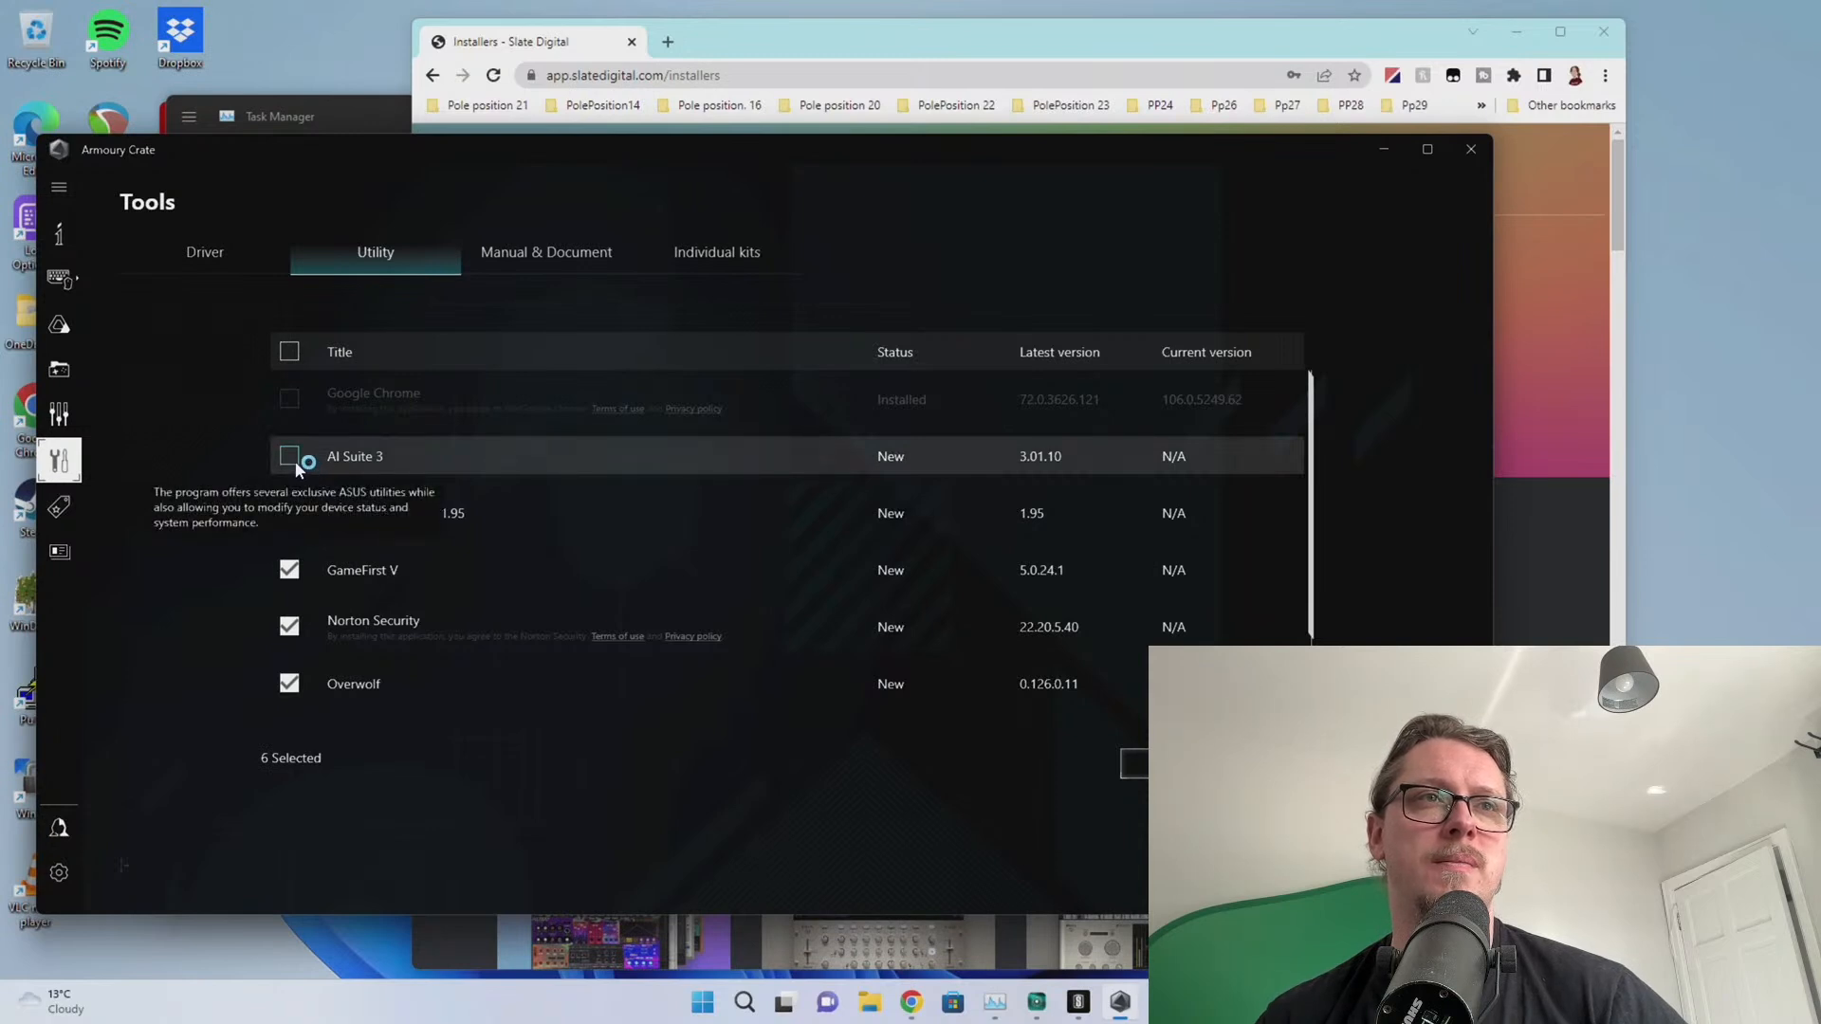
scroll(322, 432, "down", 1)
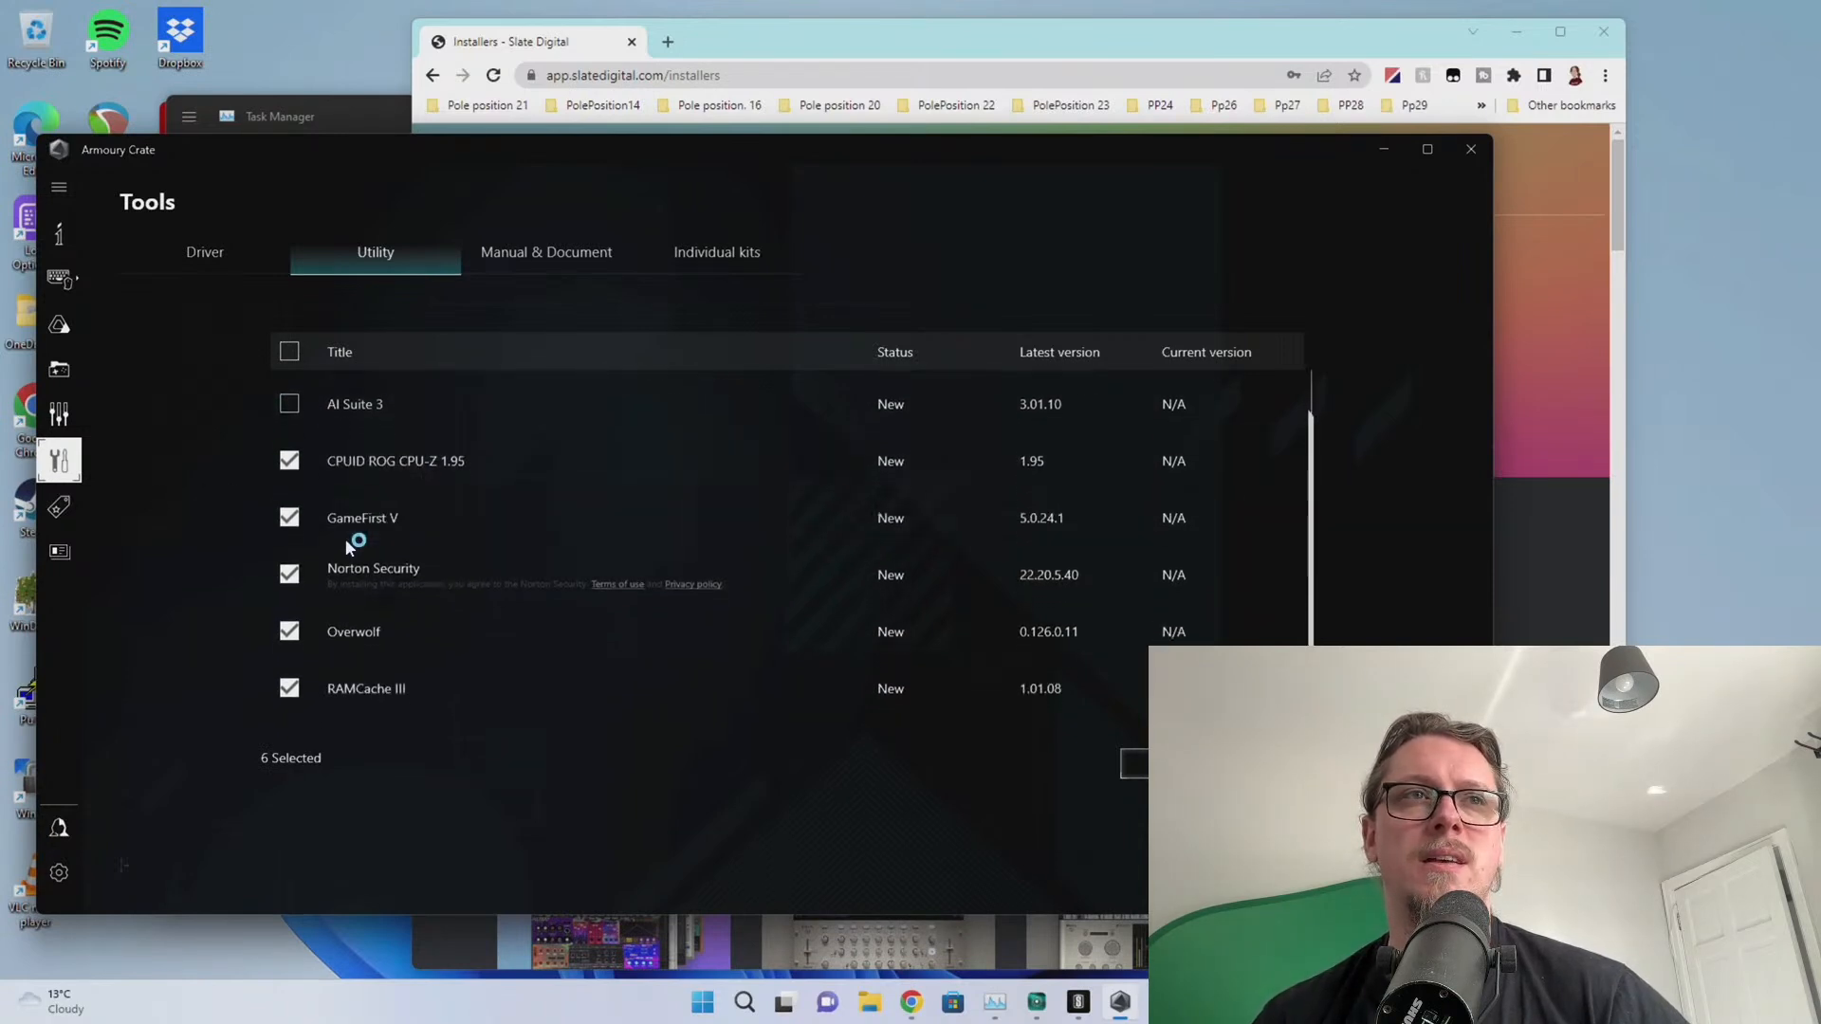
scroll(306, 599, "down", 1)
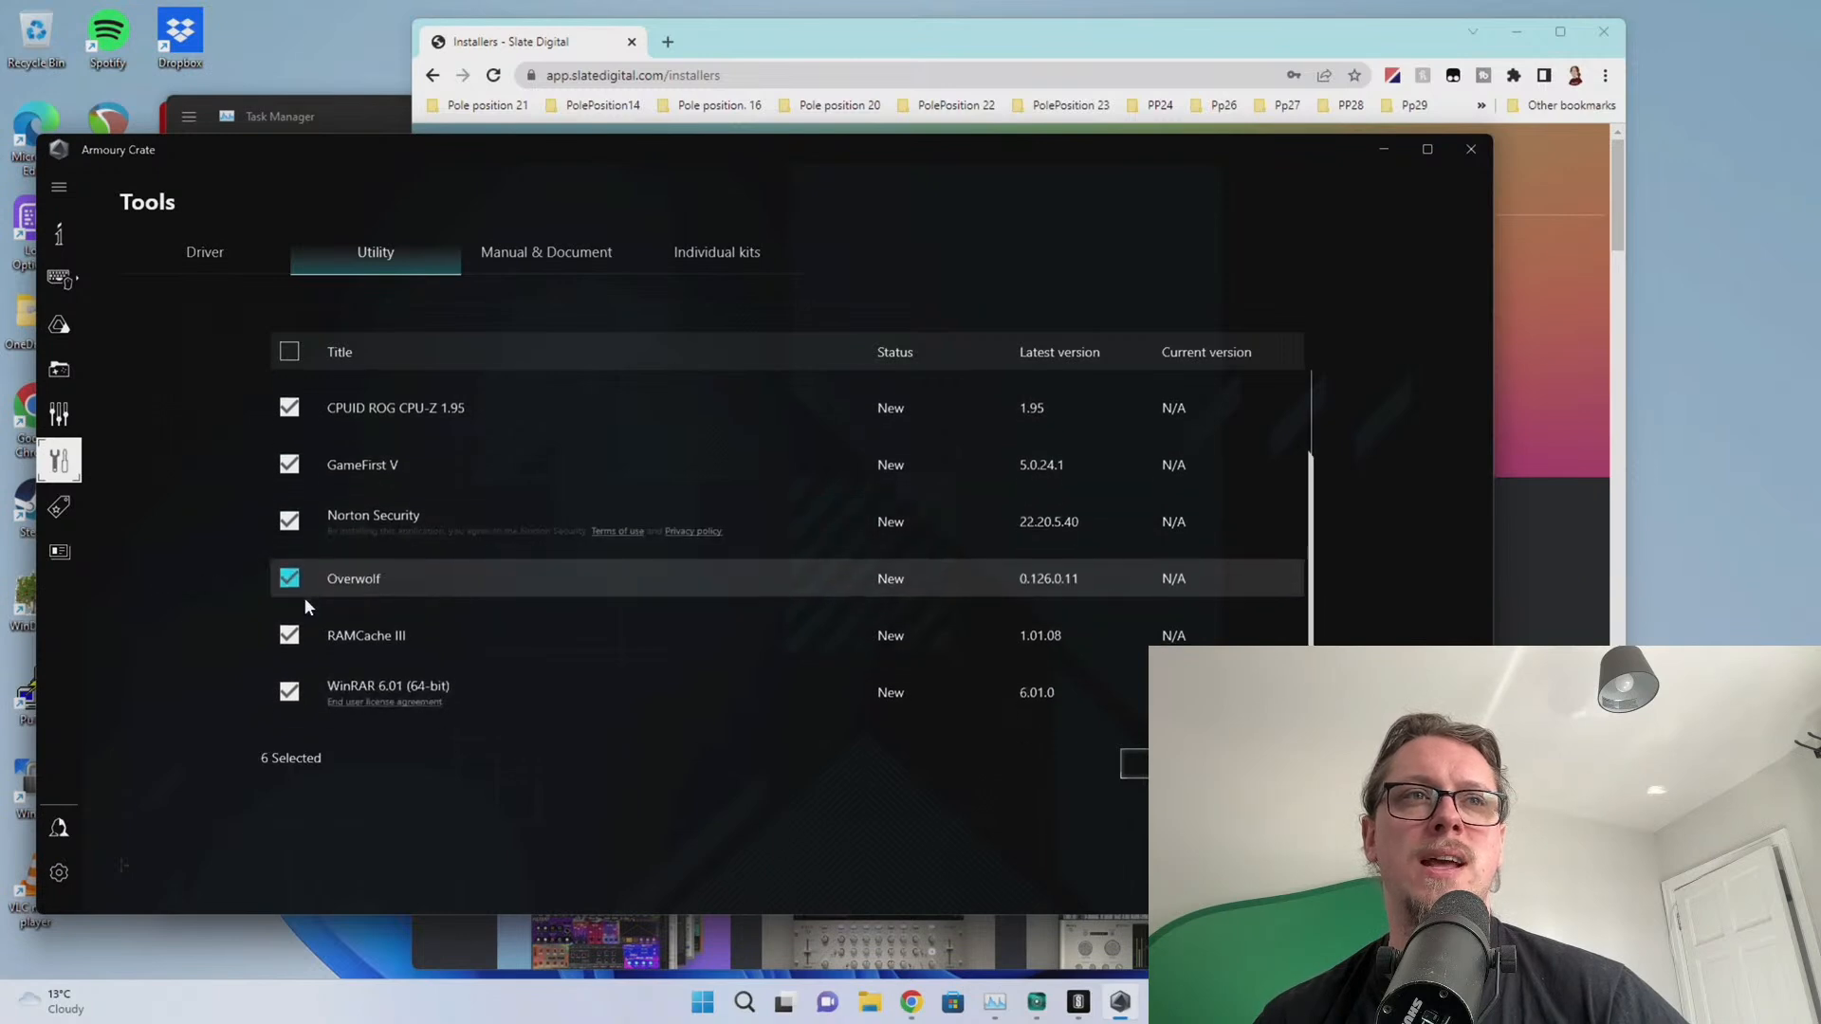
scroll(320, 698, "up", 2)
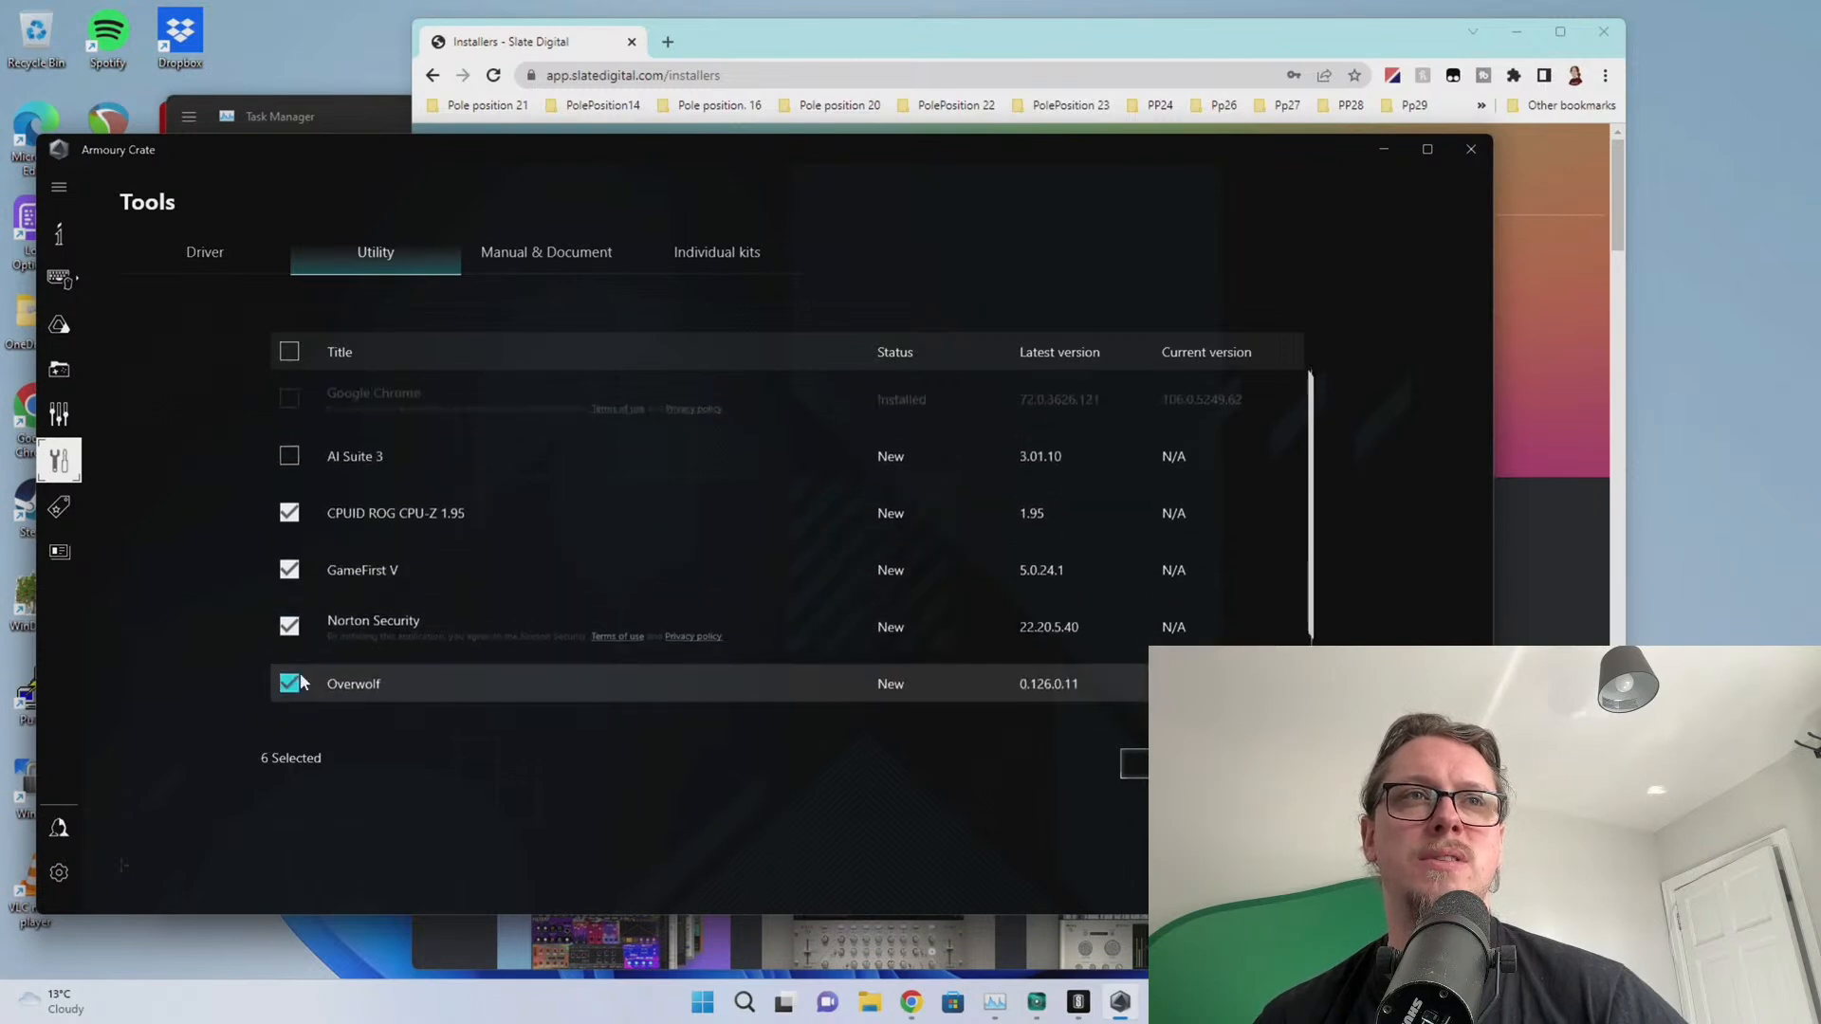
left_click(290, 570)
left_click(289, 625)
scroll(294, 607, "down", 2)
left_click(290, 578)
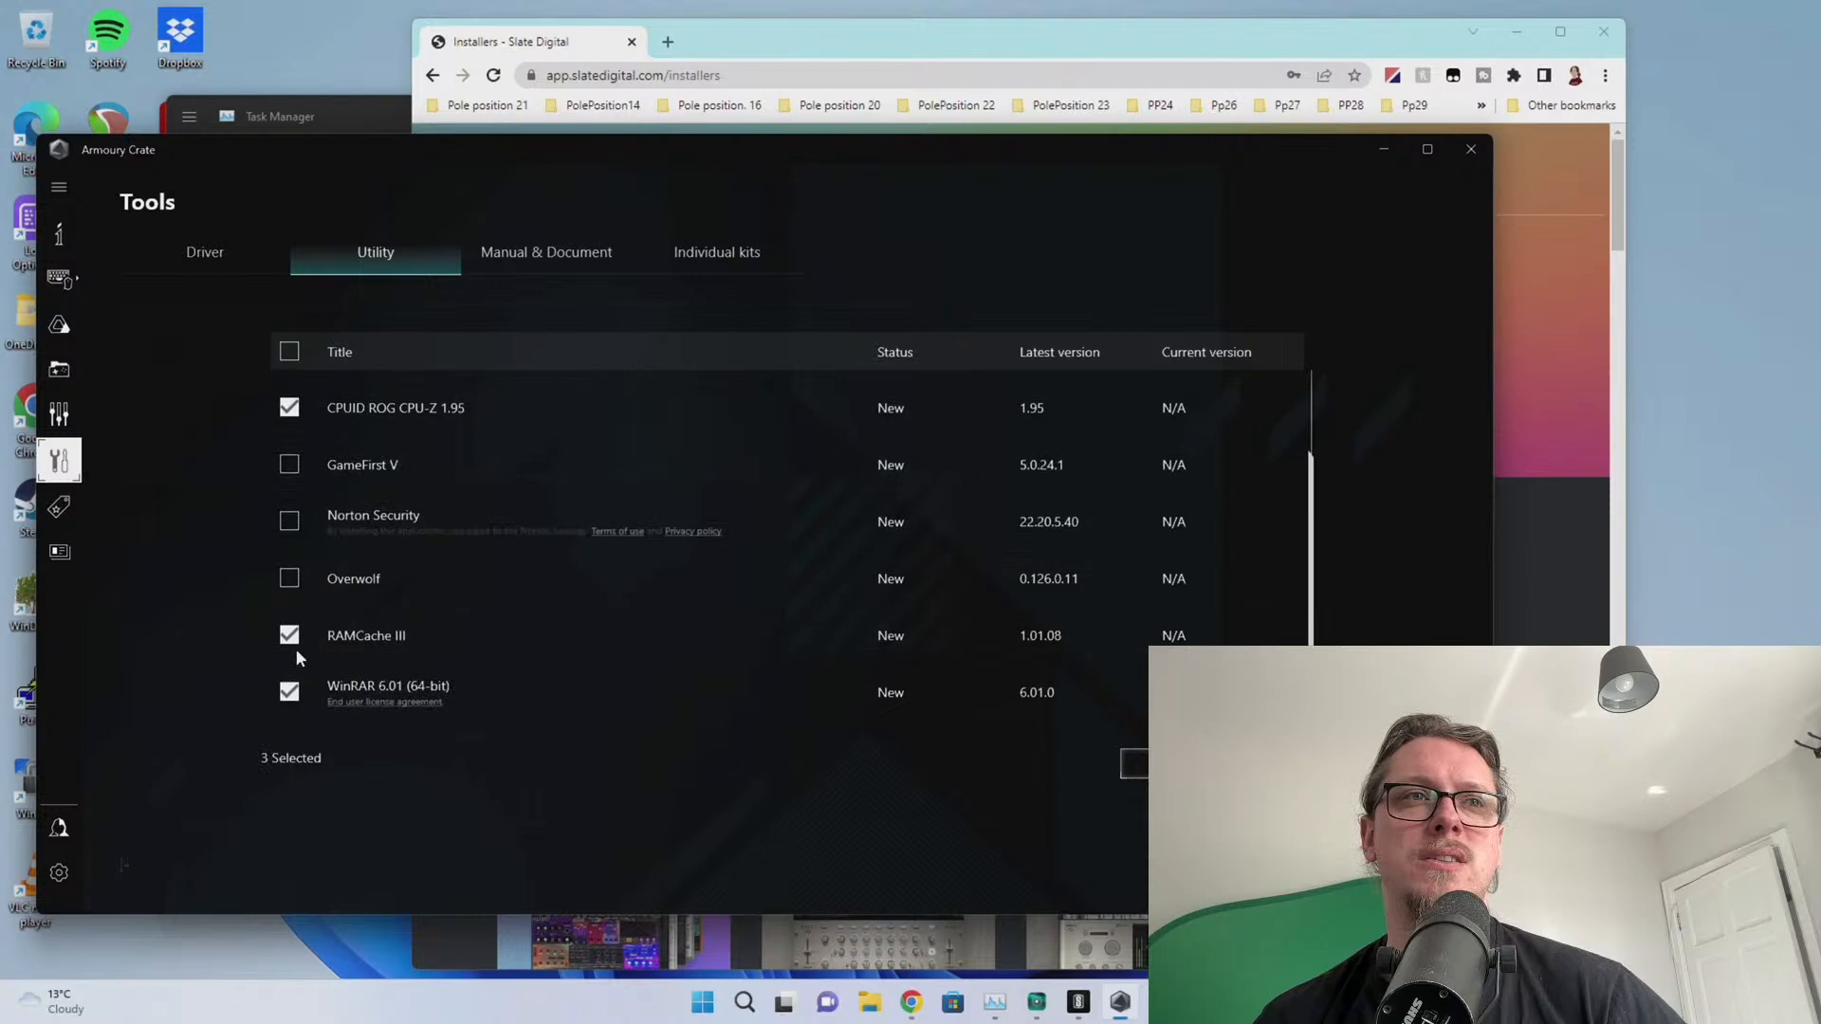
left_click(290, 637)
left_click(289, 691)
scroll(521, 619, "up", 2)
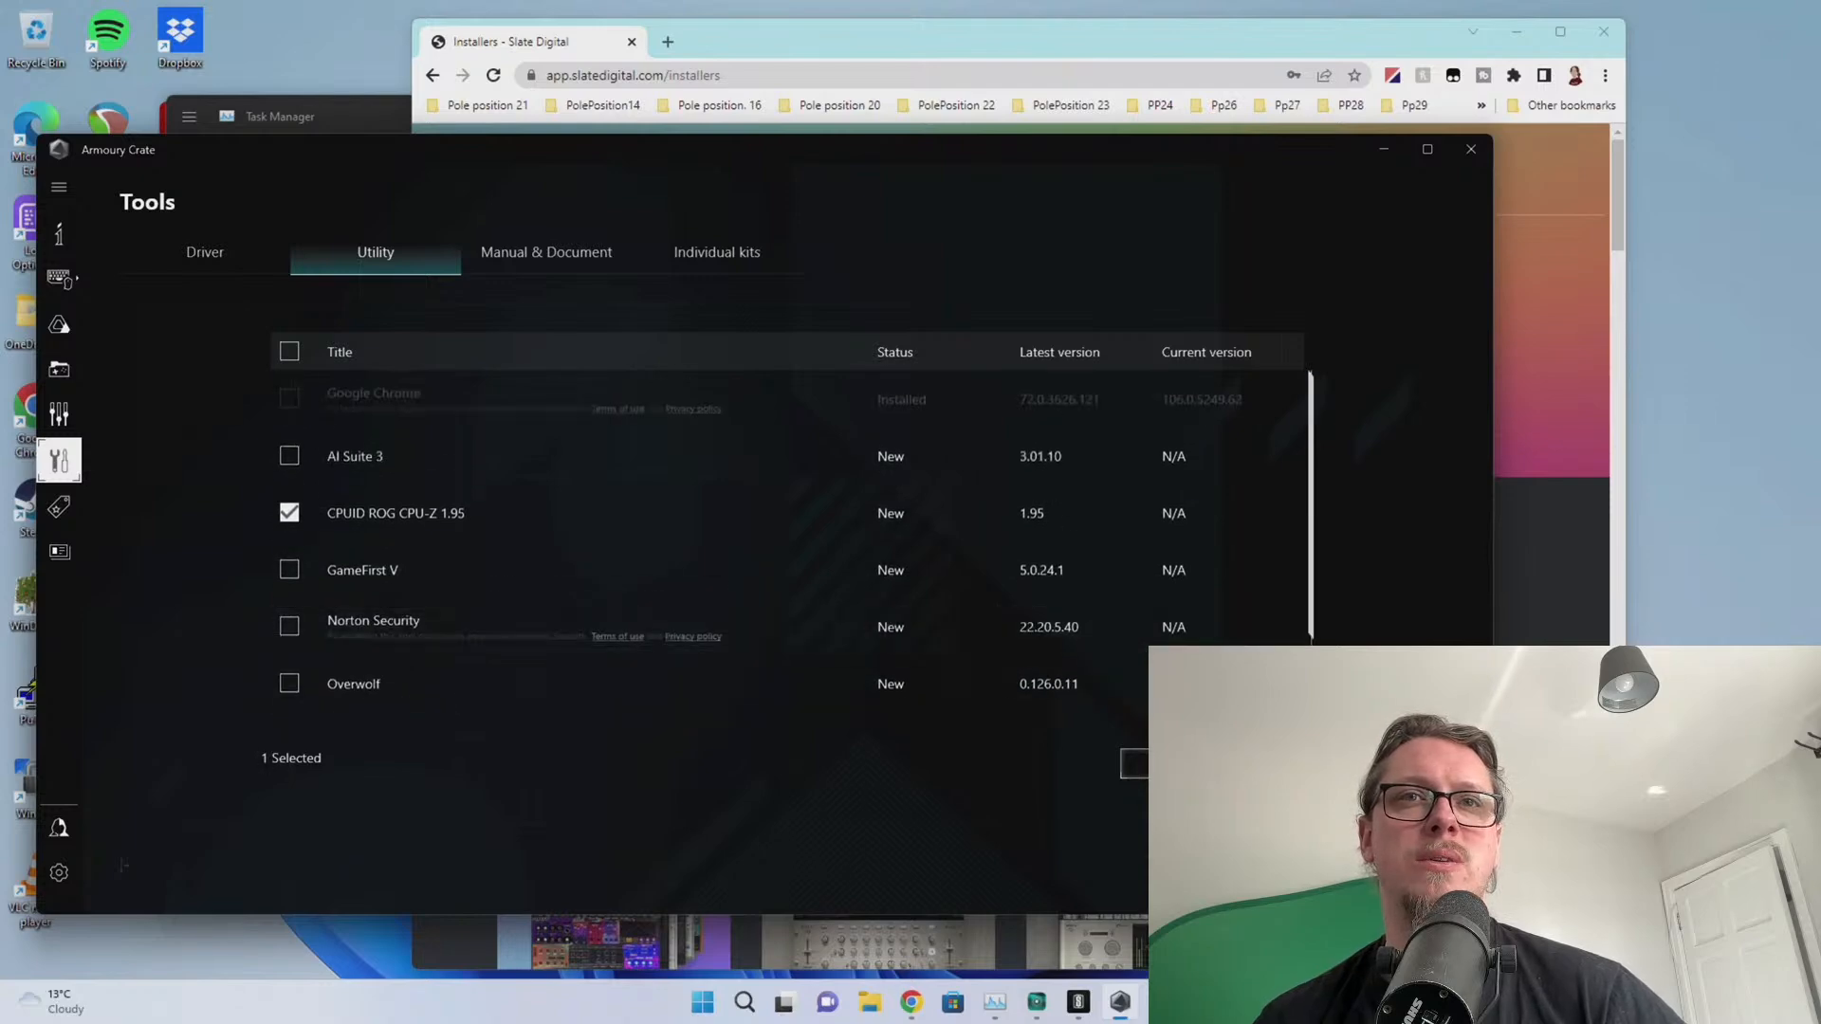
left_click(1215, 763)
left_click(842, 657)
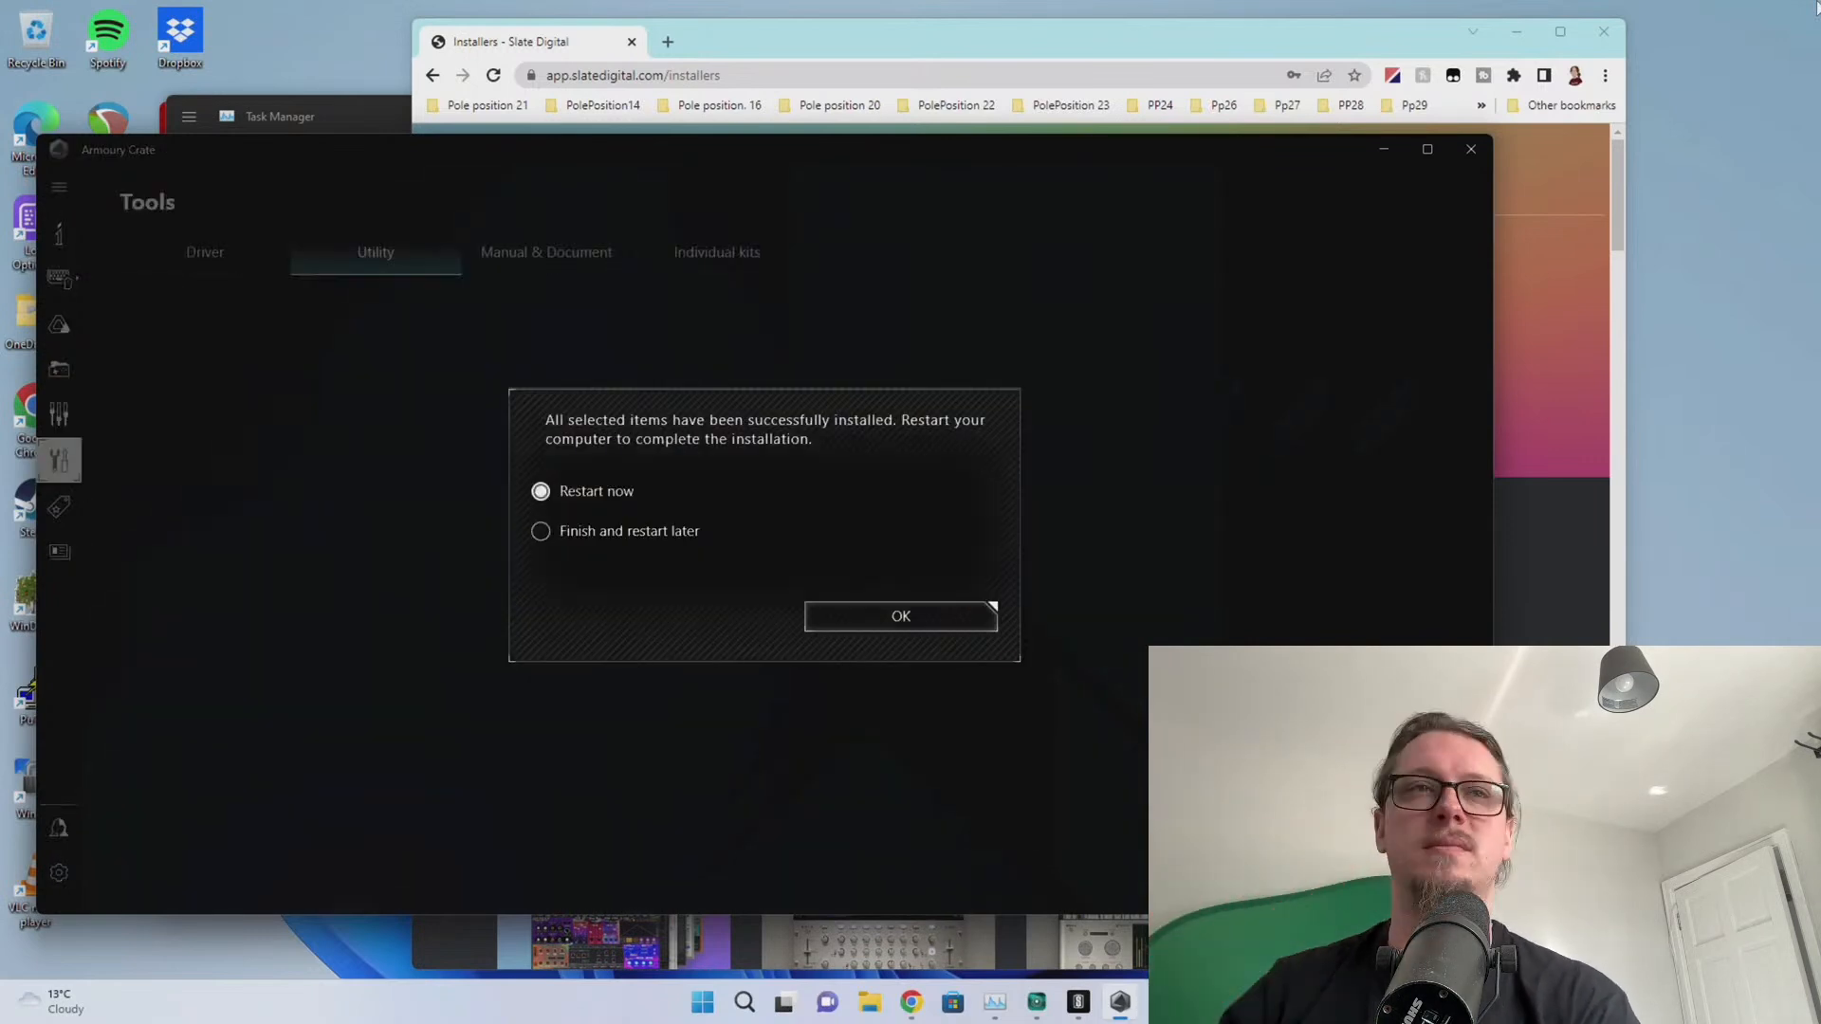
Dismiss the install-complete notice, review the Utility and Driver lists, and close Armoury Crate
left_click(867, 618)
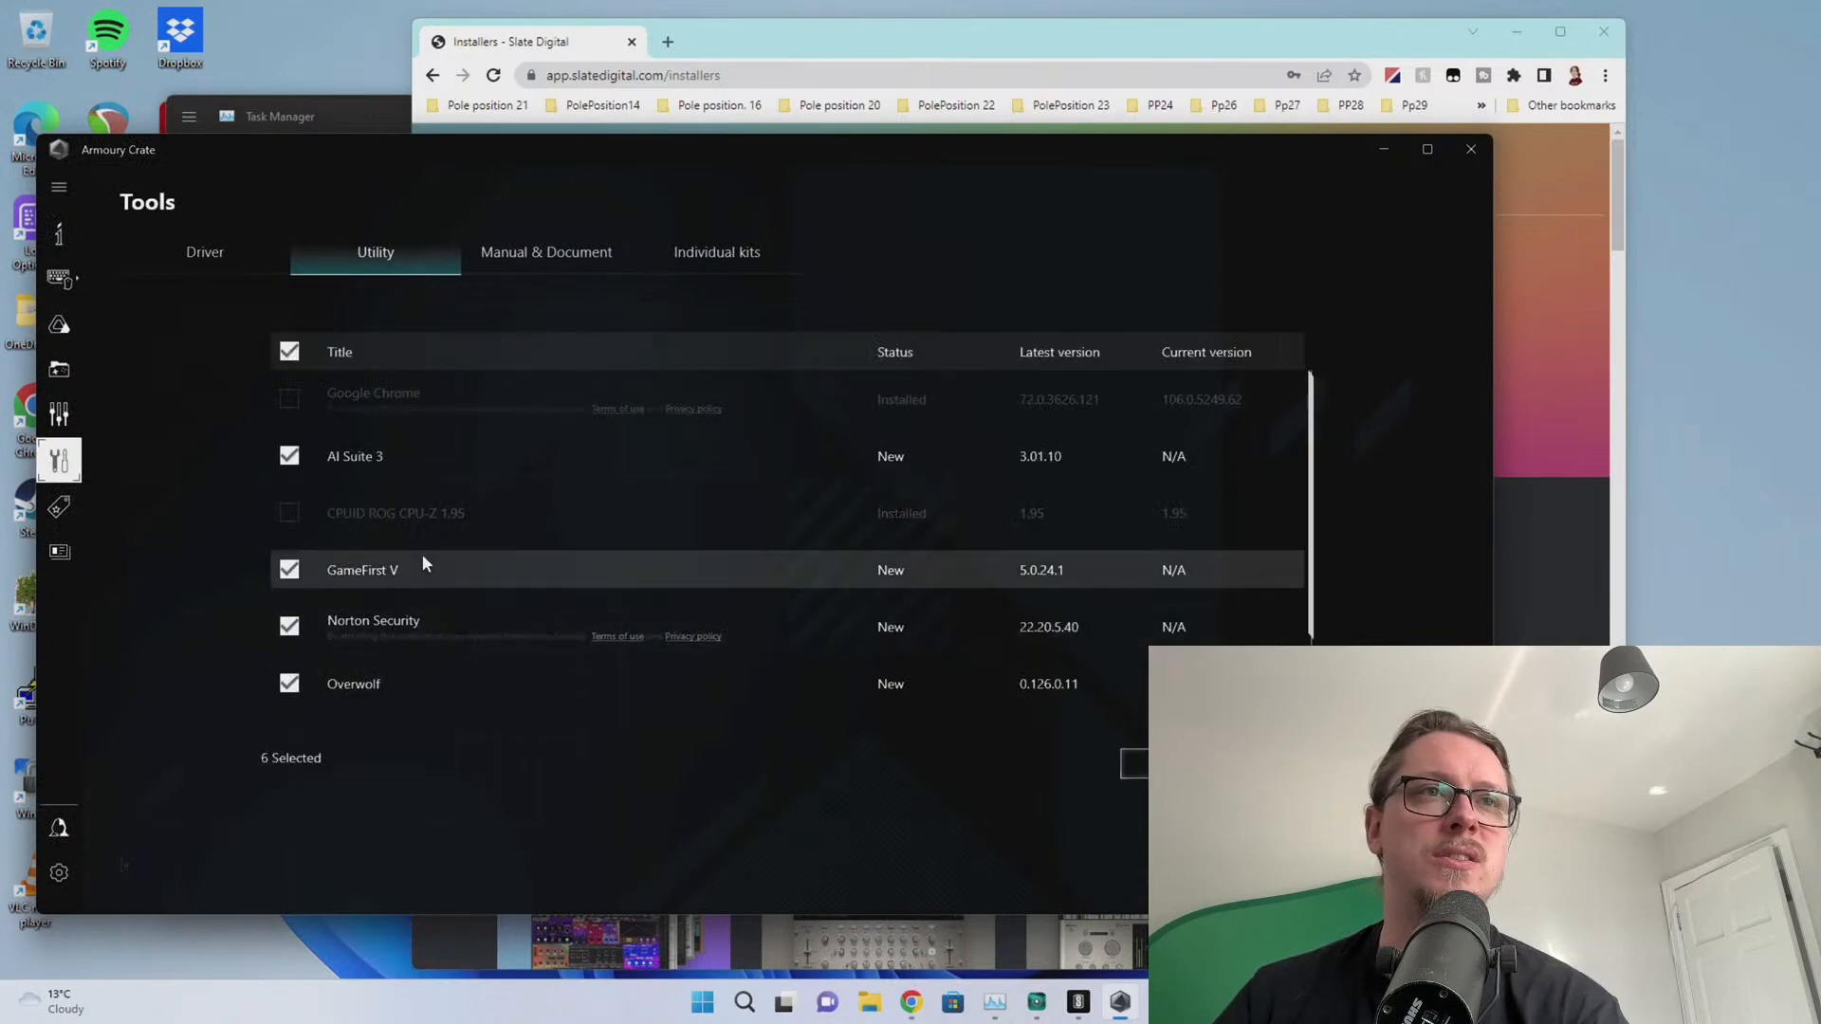
scroll(425, 553, "down", 2)
left_click(271, 249)
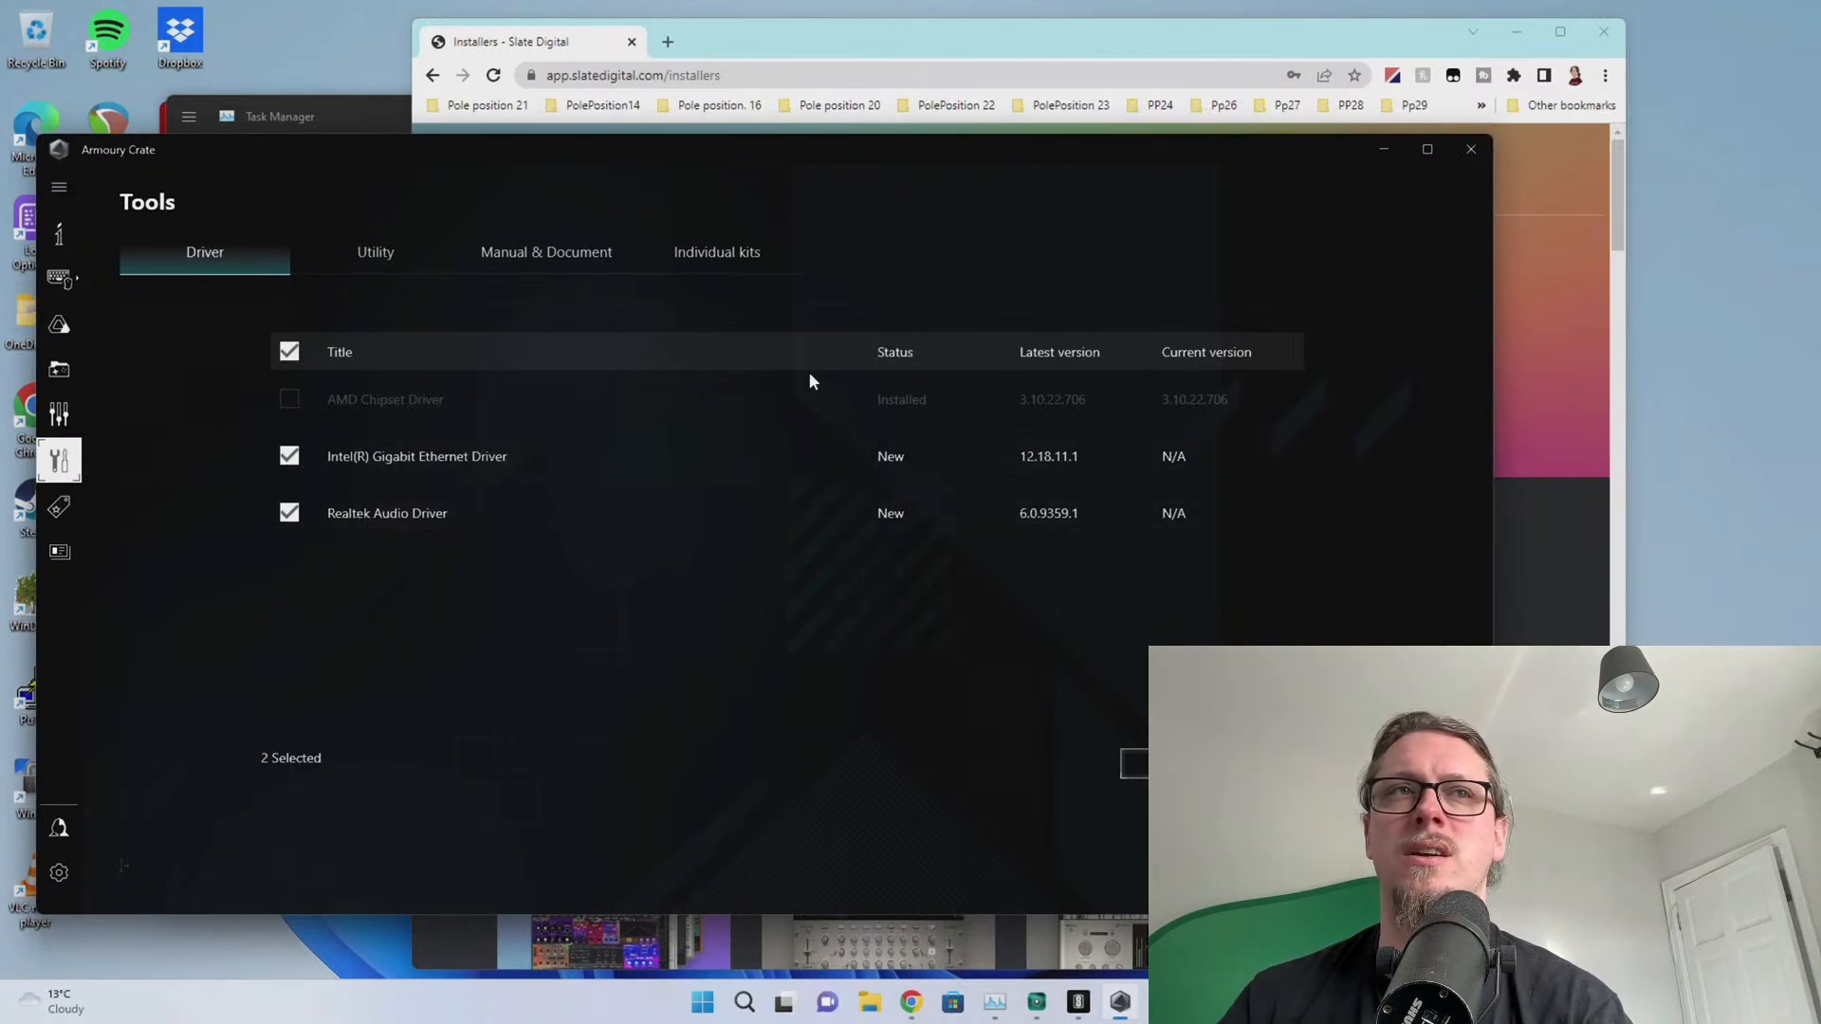
left_click(1468, 147)
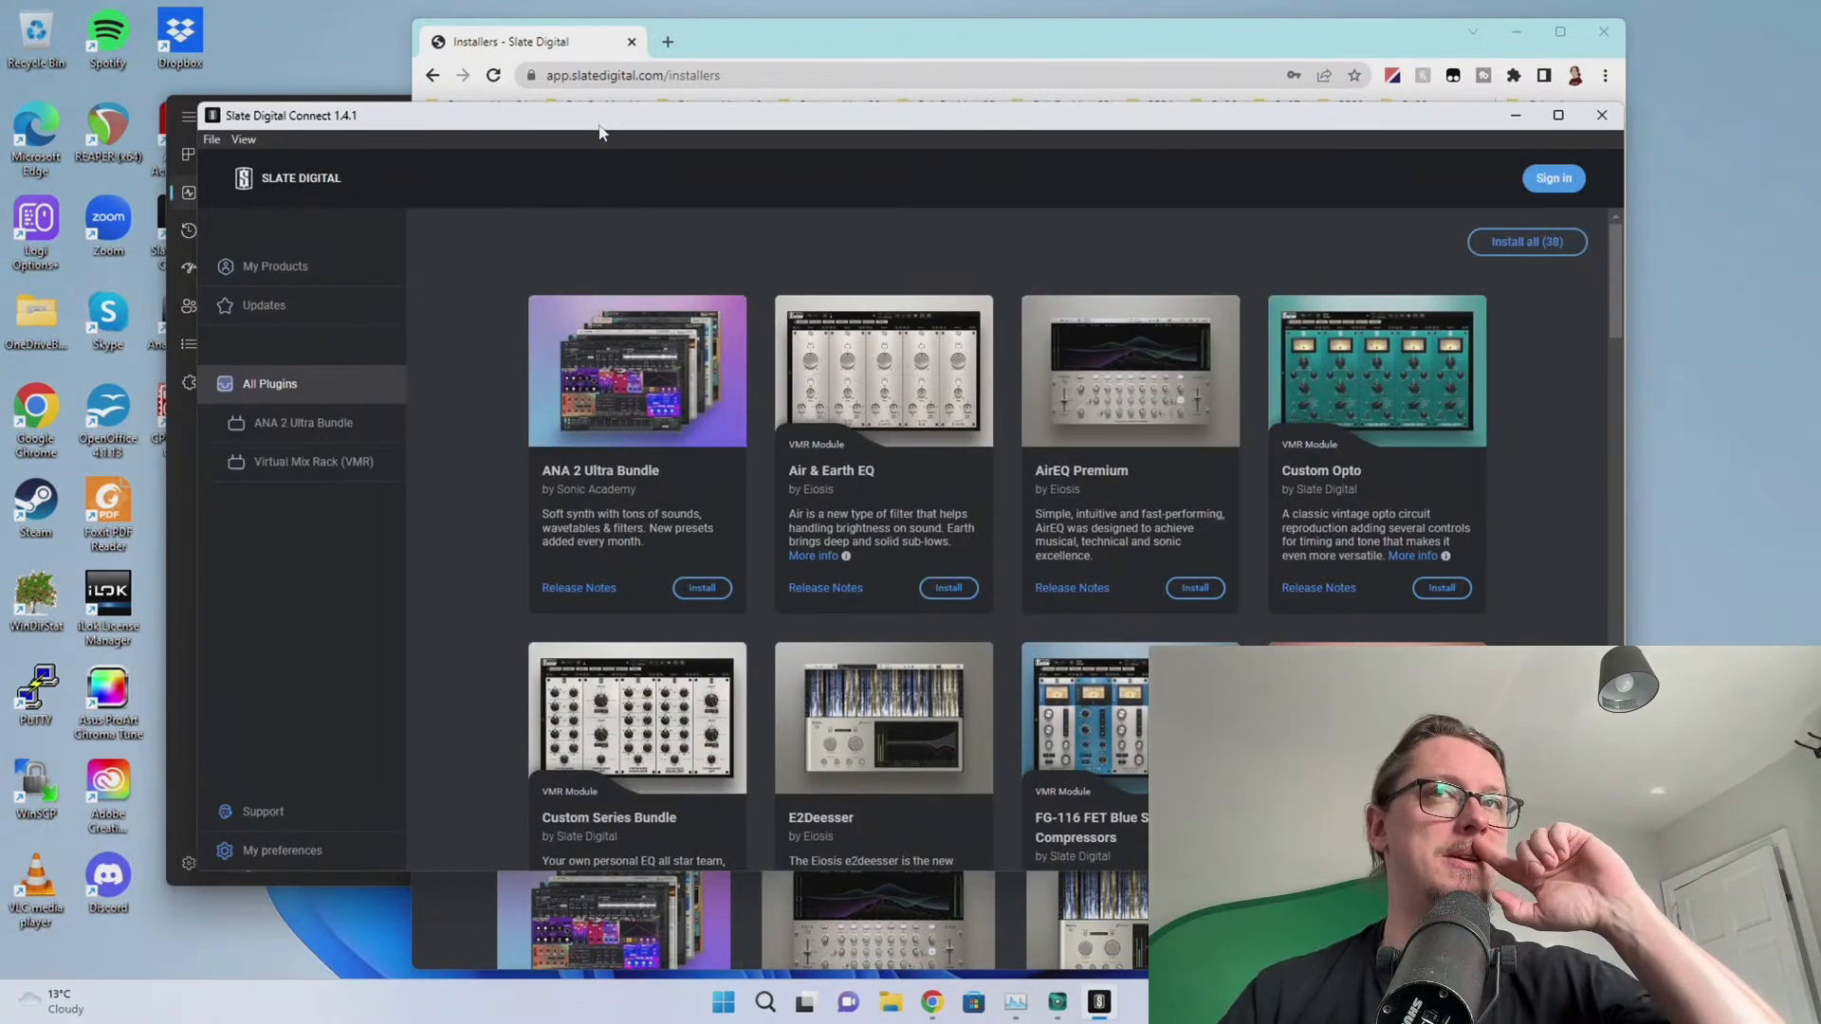
Approve UAC so Slate Digital Connect's Install all runs, then bring Task Manager's Ethernet graph forward
left_click_drag(600, 121, 624, 134)
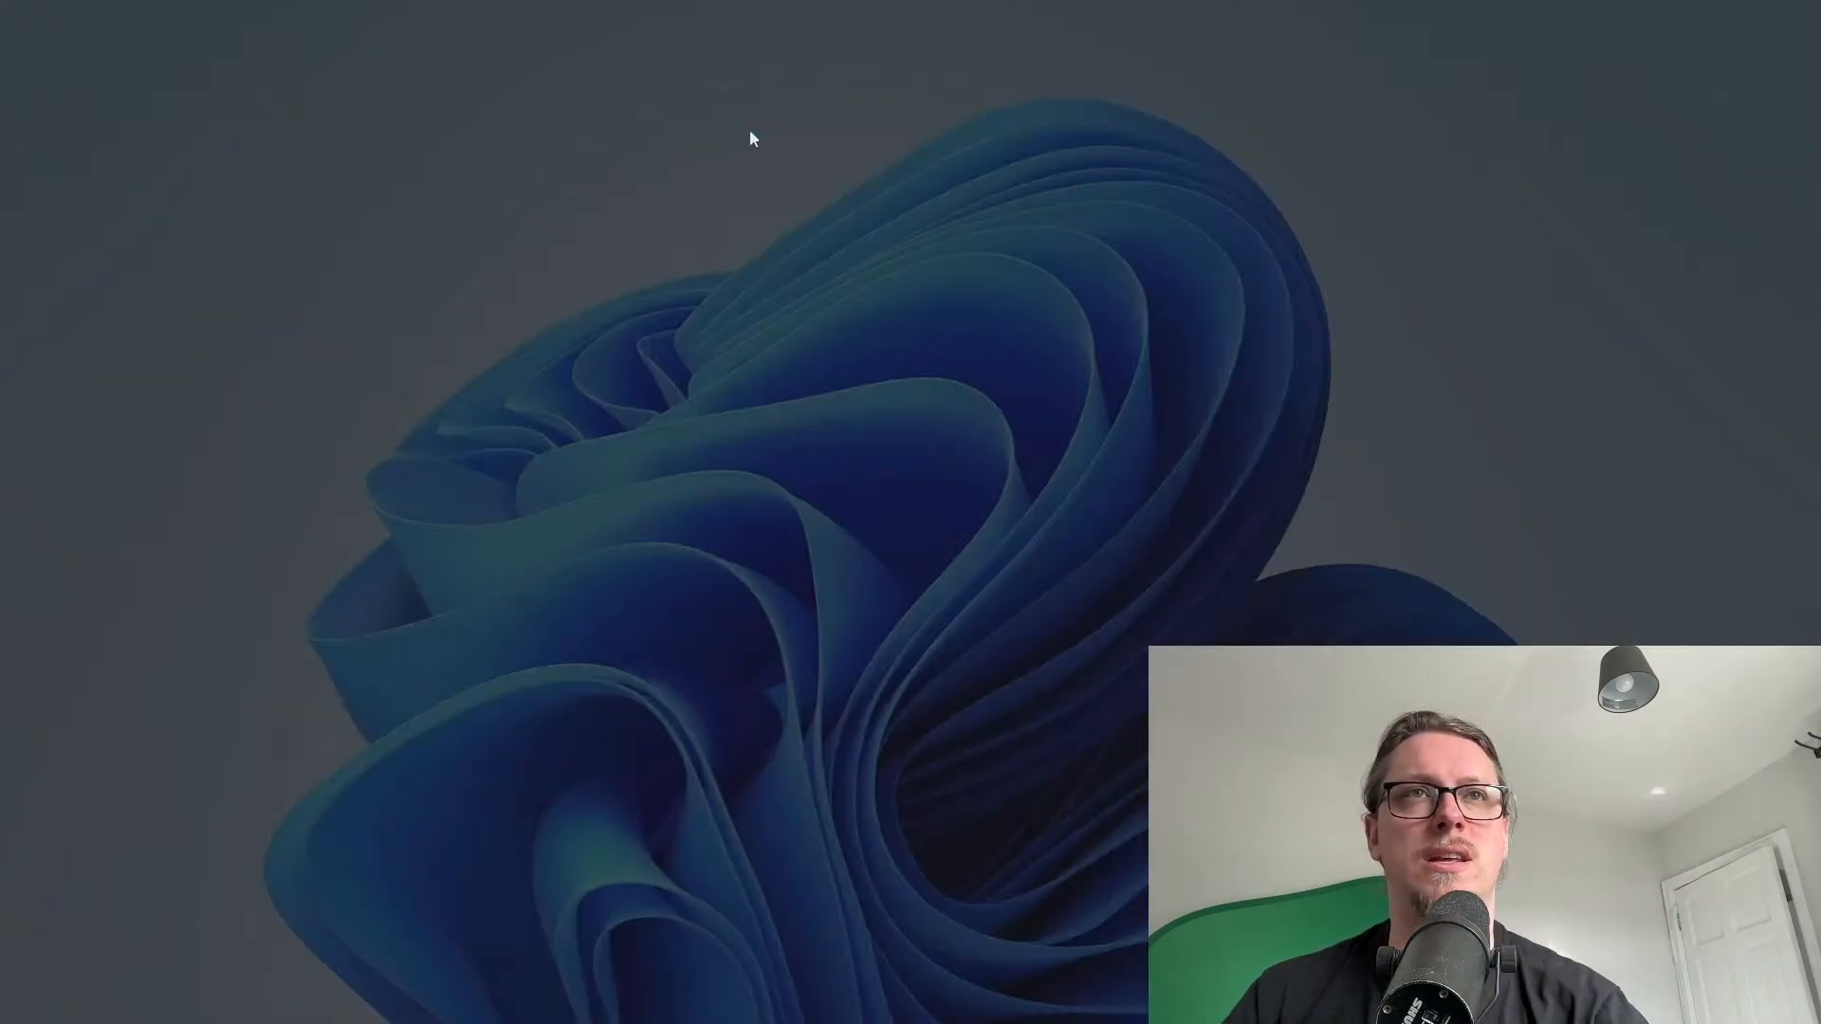
left_click(851, 651)
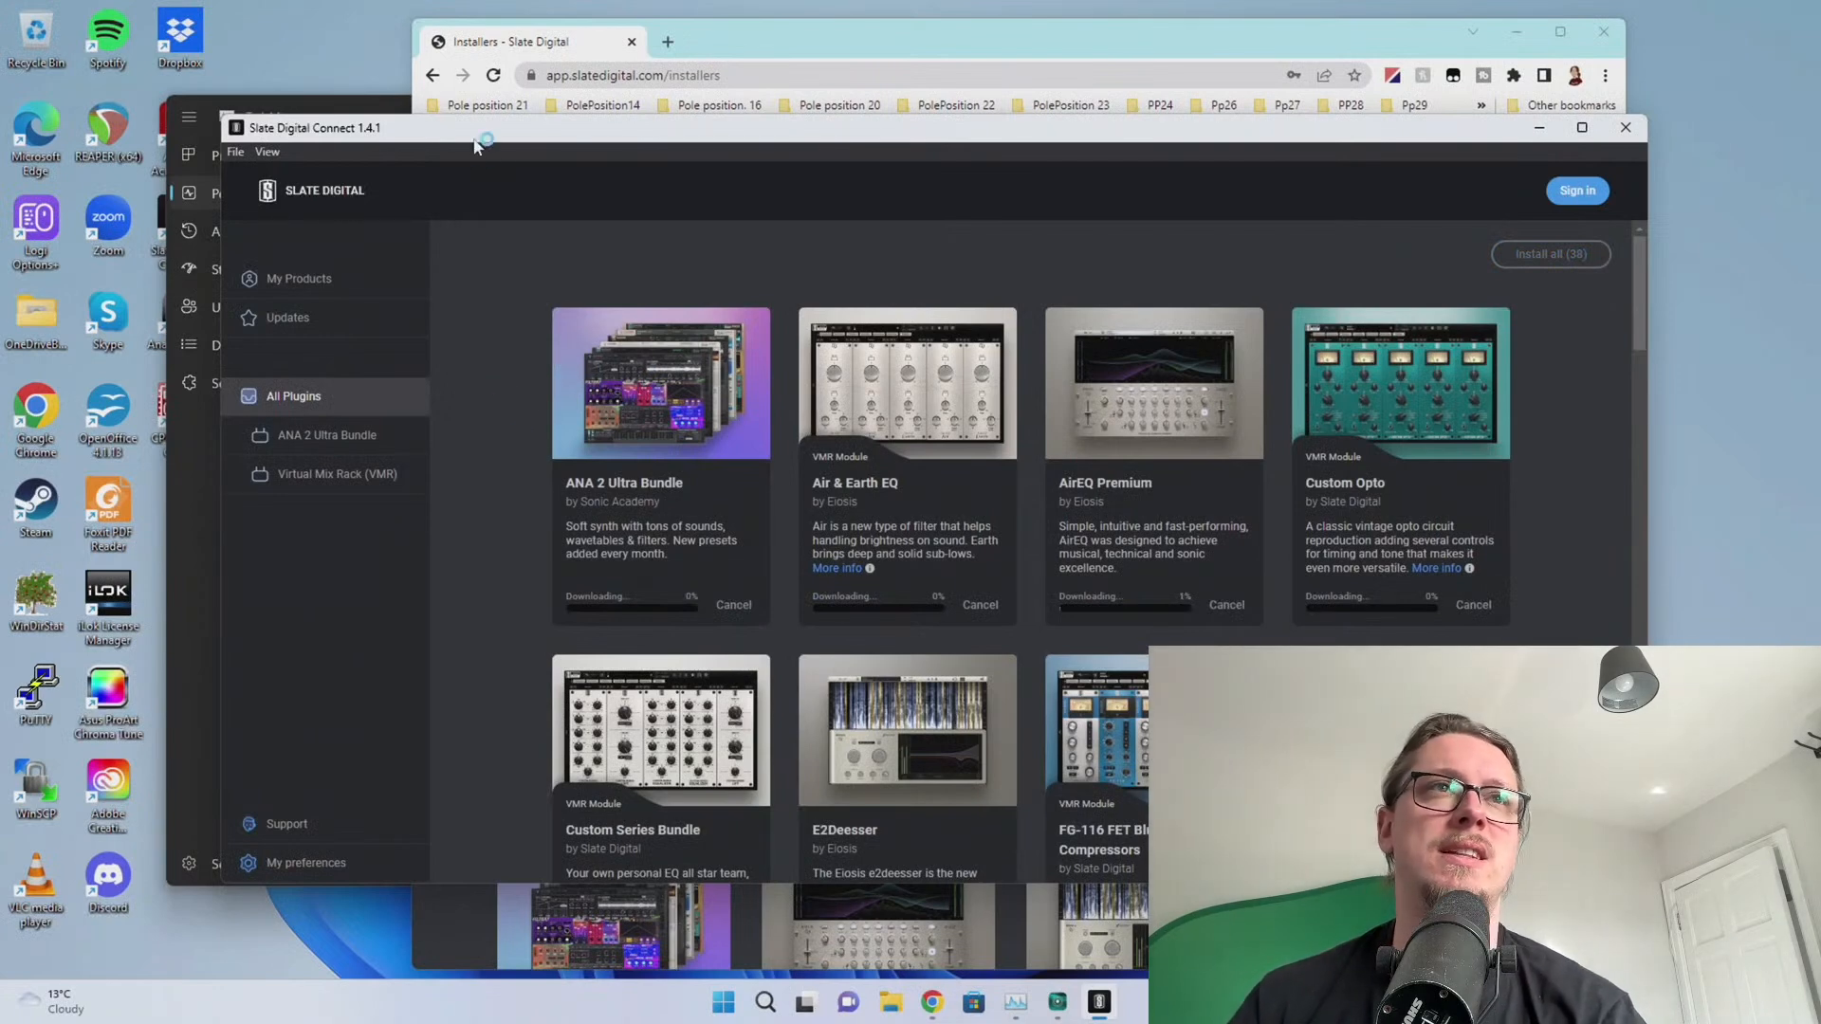
scroll(489, 460, "down", 10)
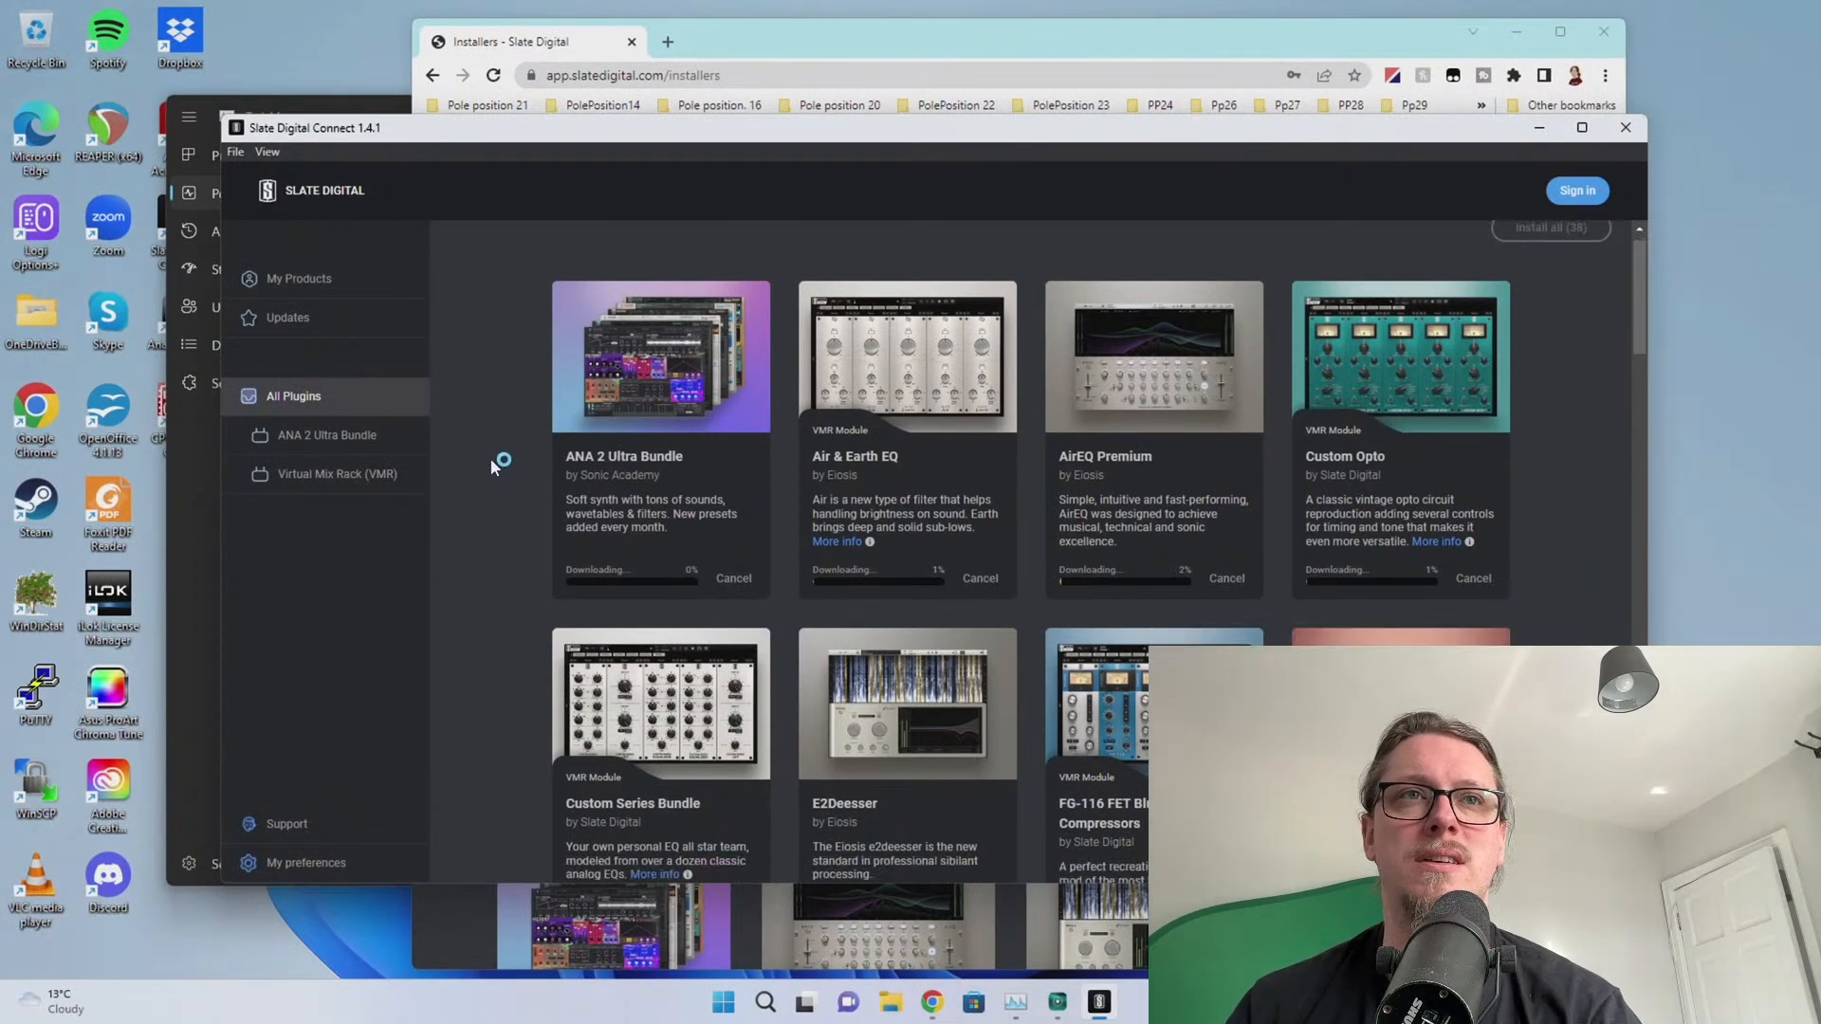
scroll(491, 445, "down", 3)
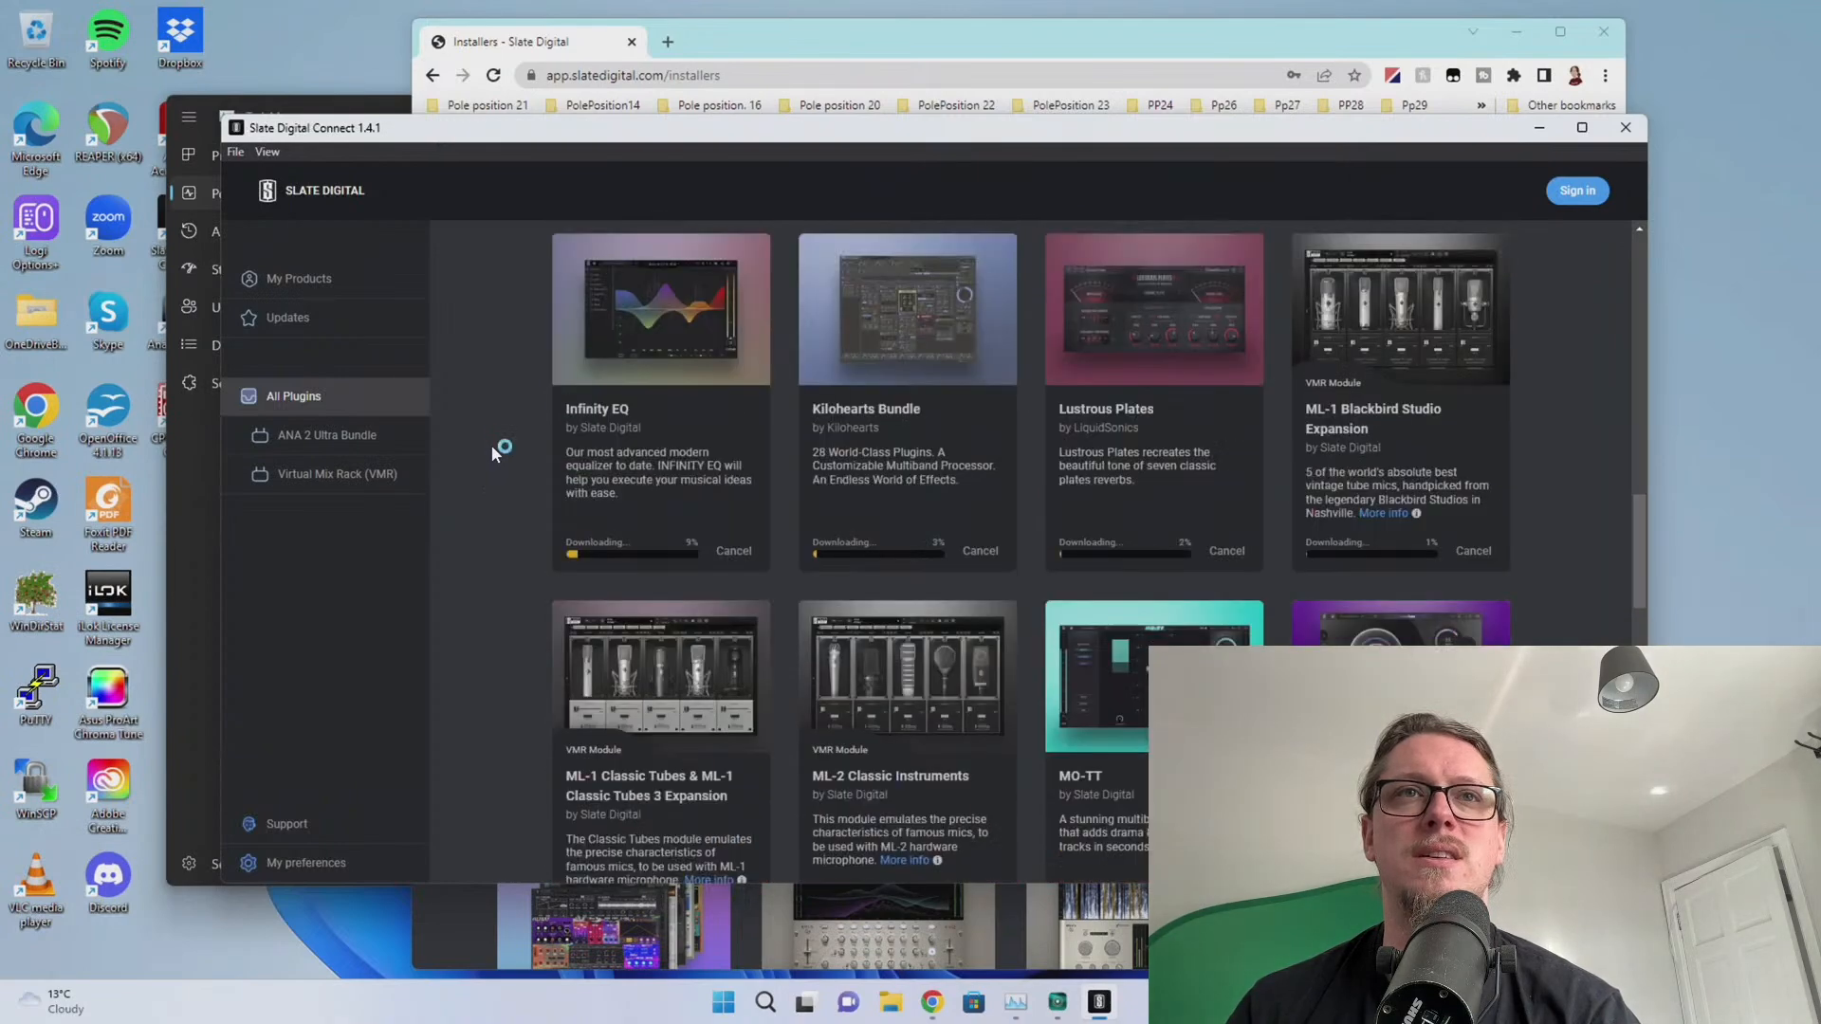
scroll(491, 446, "up", 13)
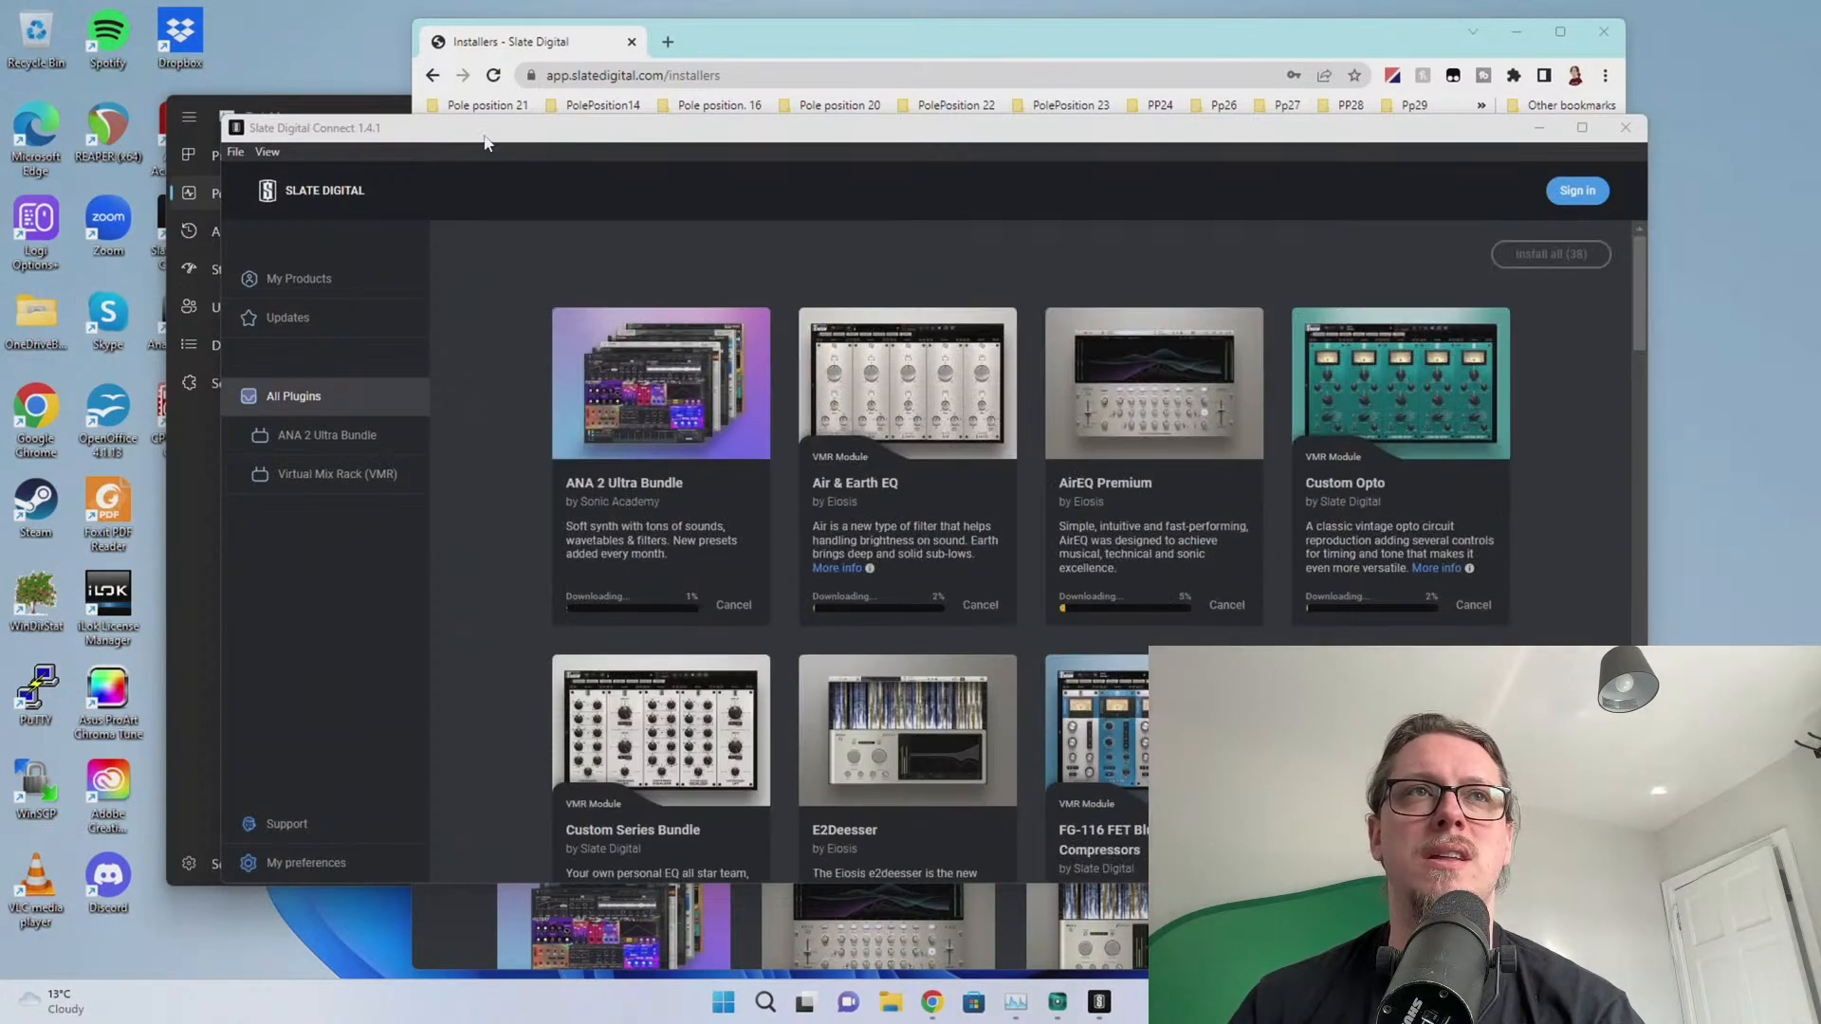
left_click_drag(483, 143, 294, 229)
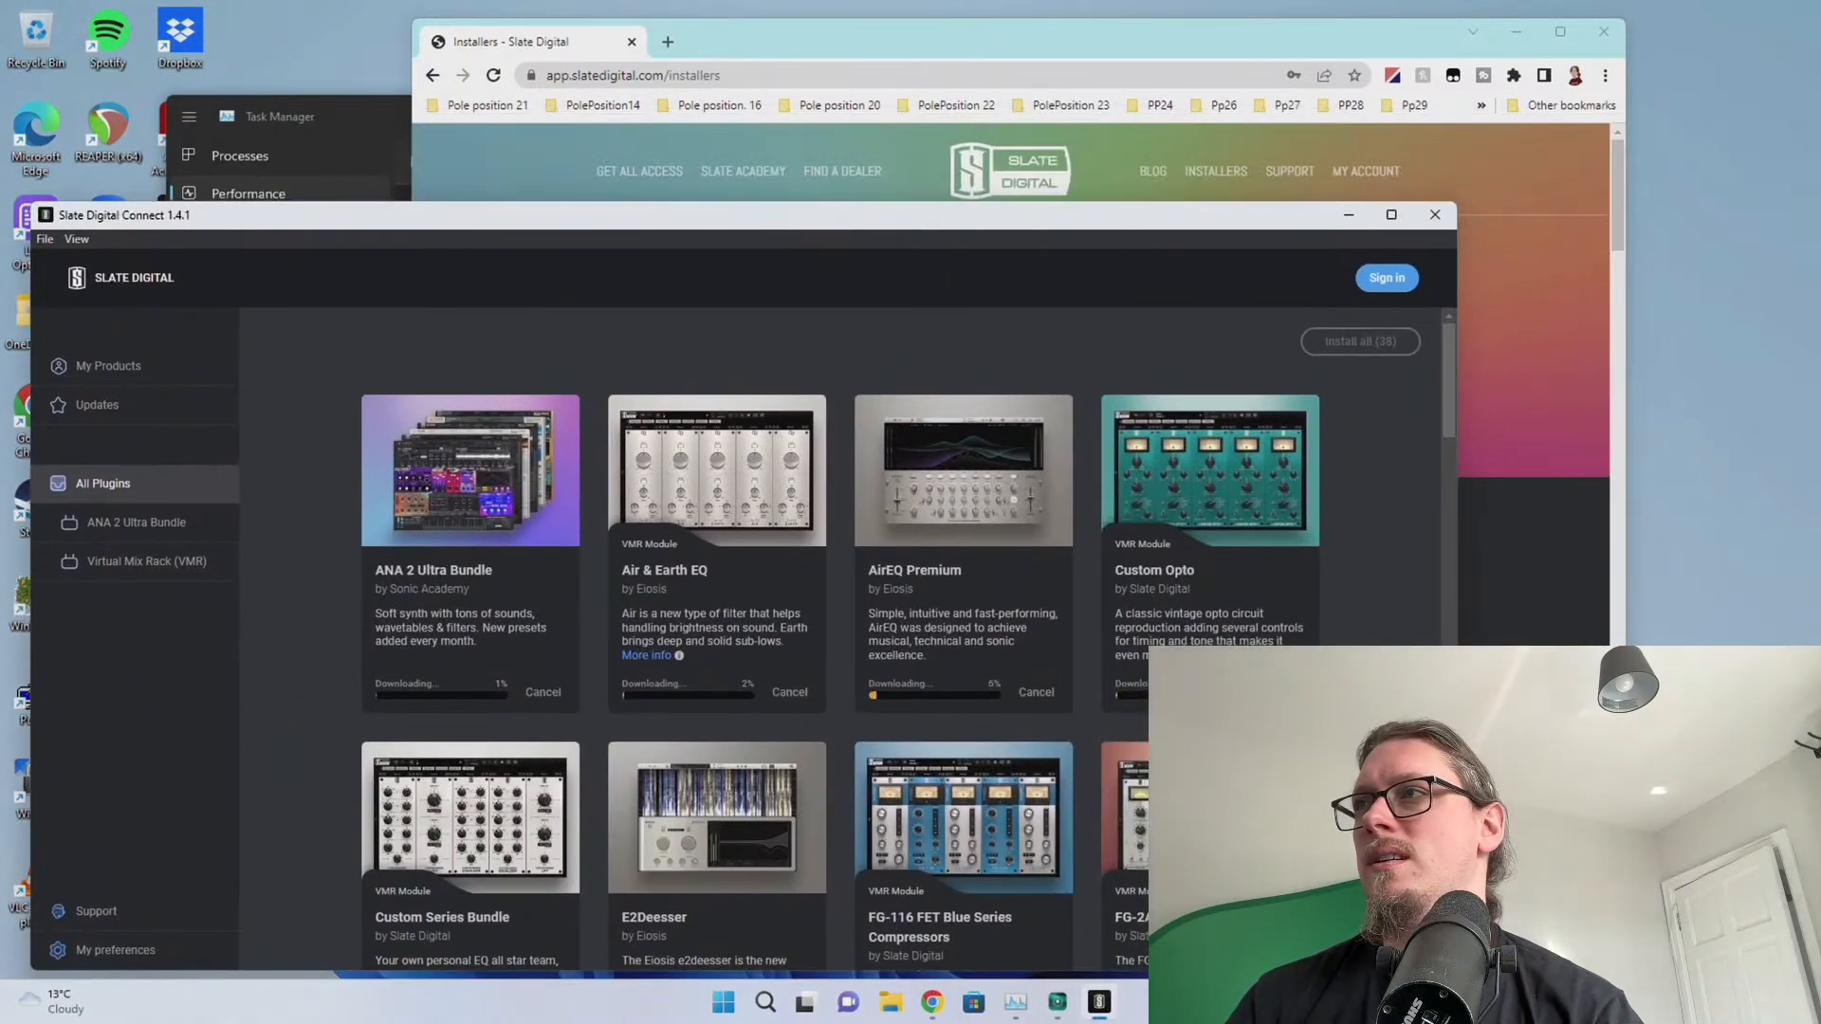
left_click(309, 116)
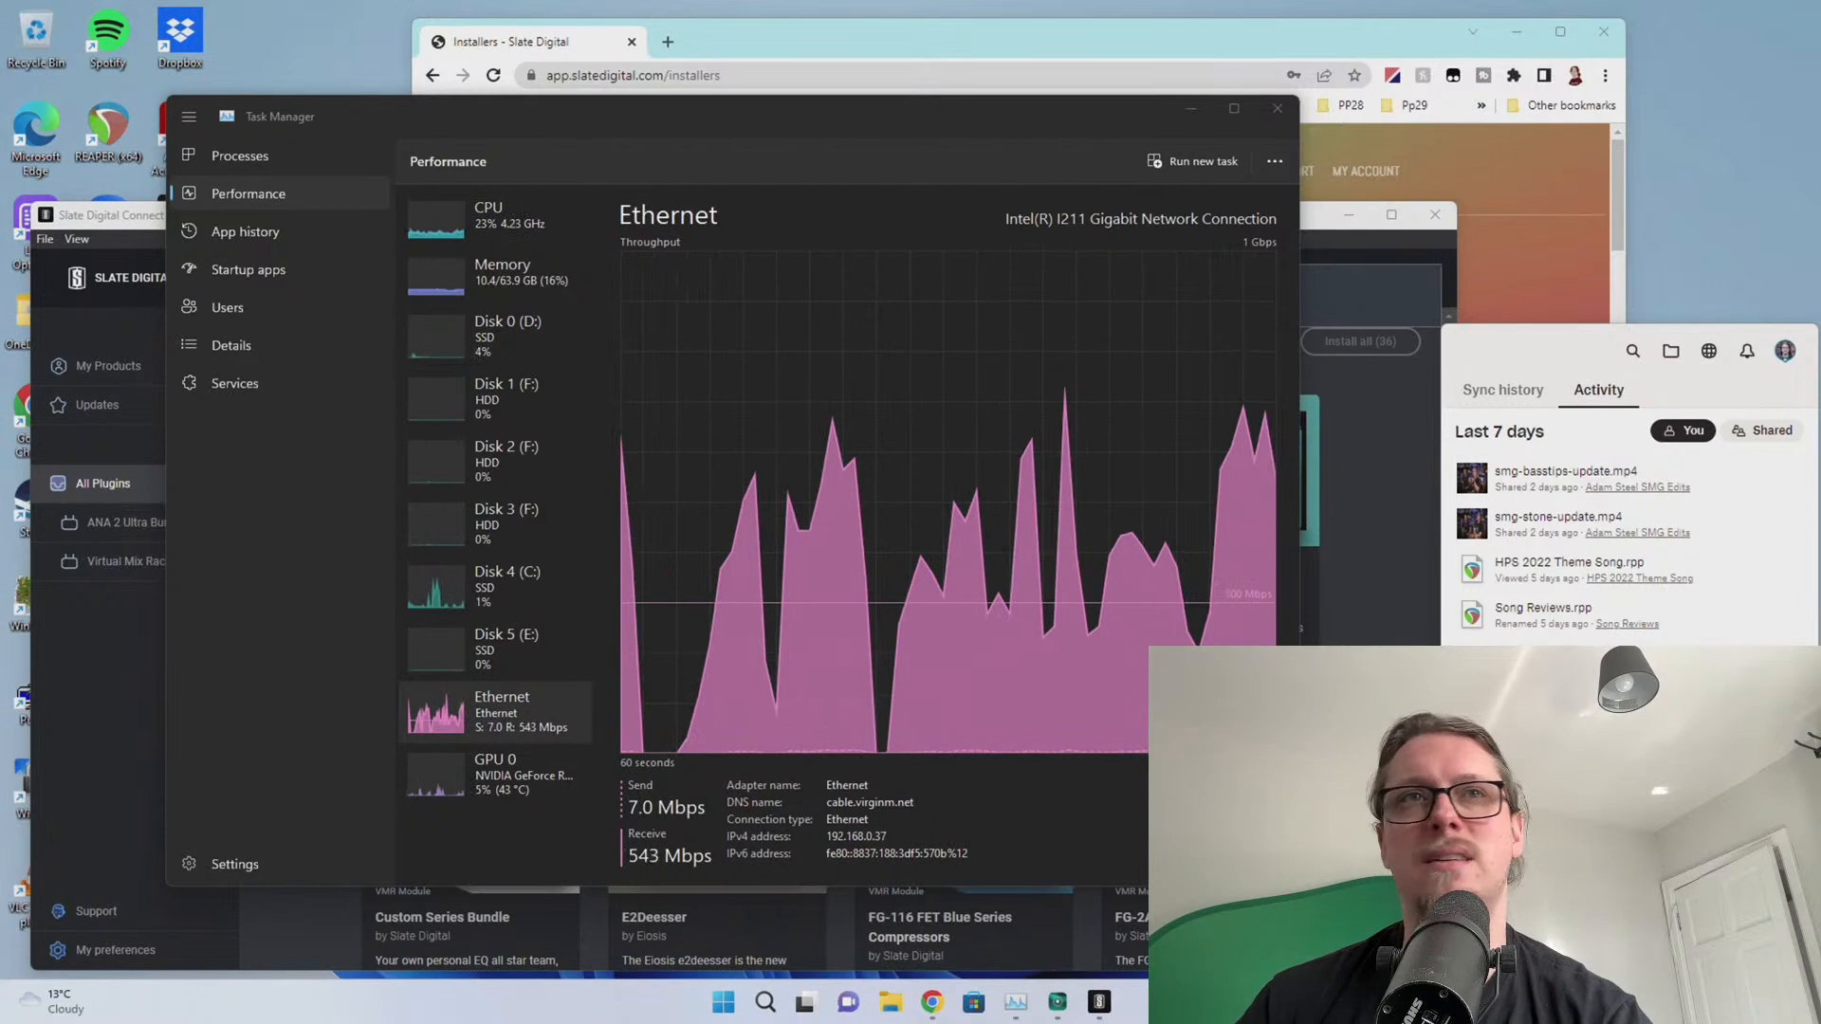
Dismiss the Dropbox couldn't-sync-files warning and close the Dropbox activity panel
key("Escape")
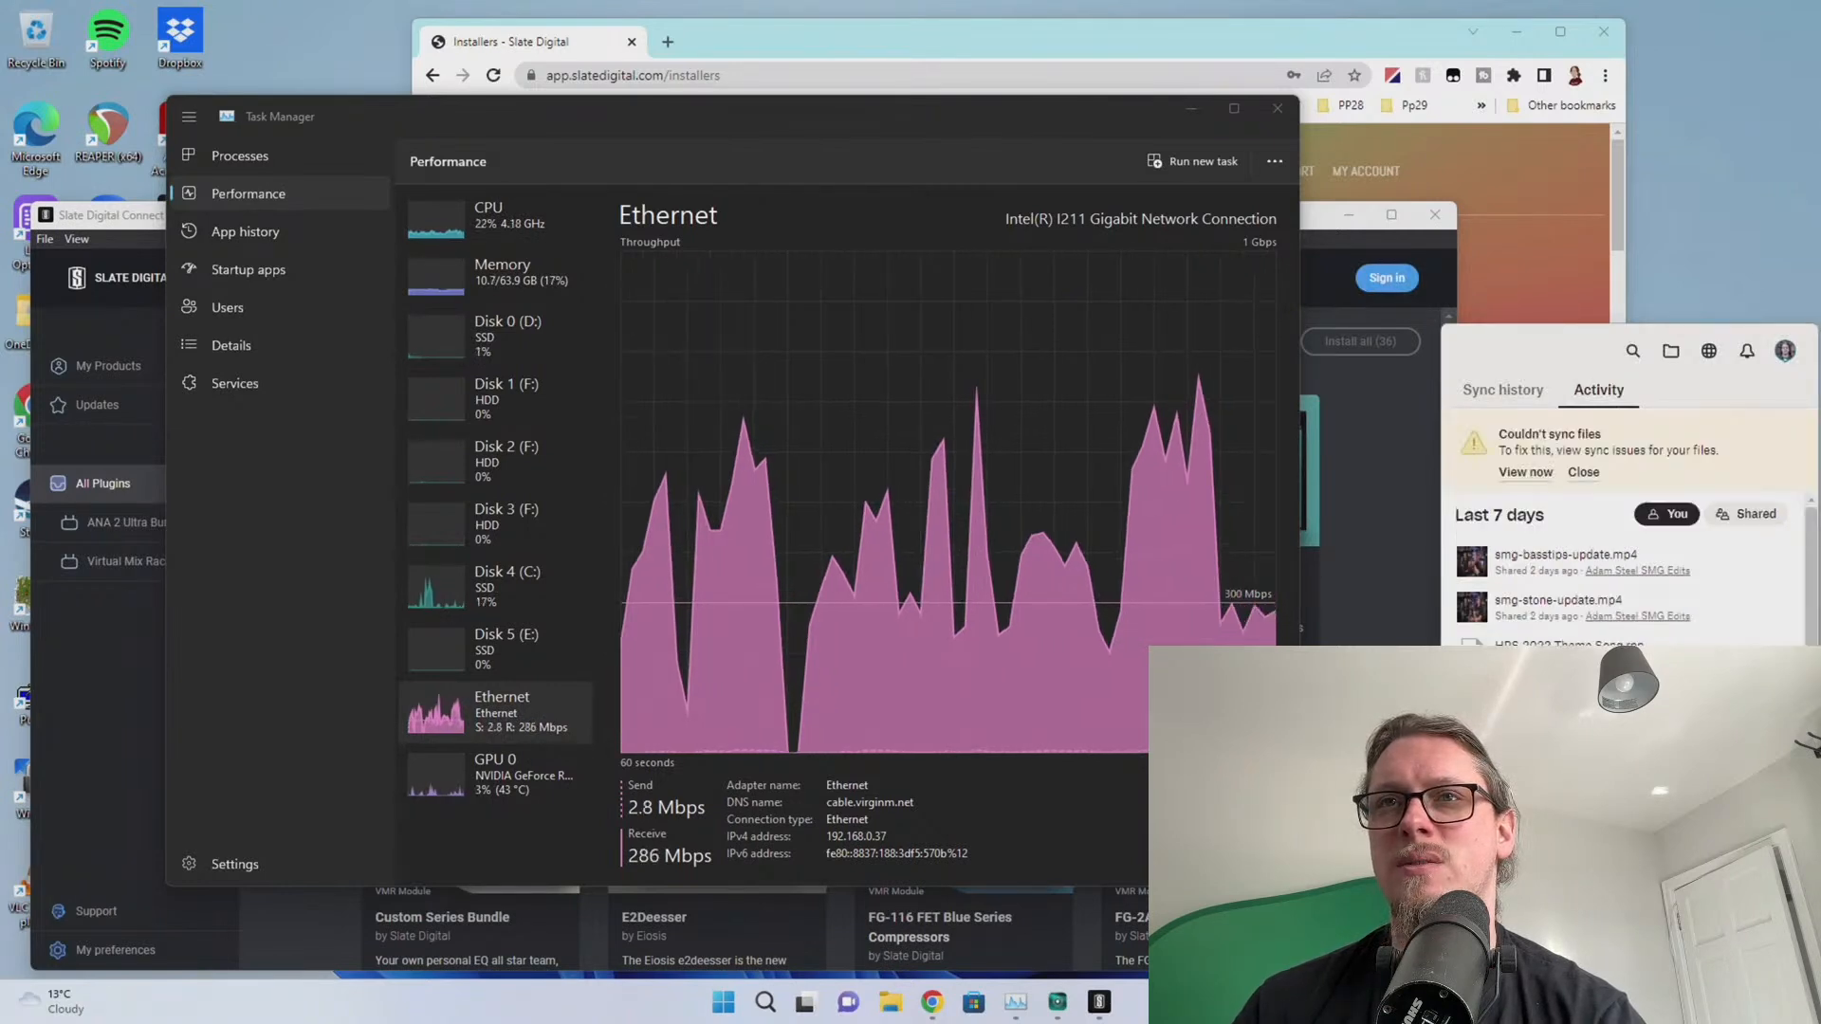
left_click(1519, 472)
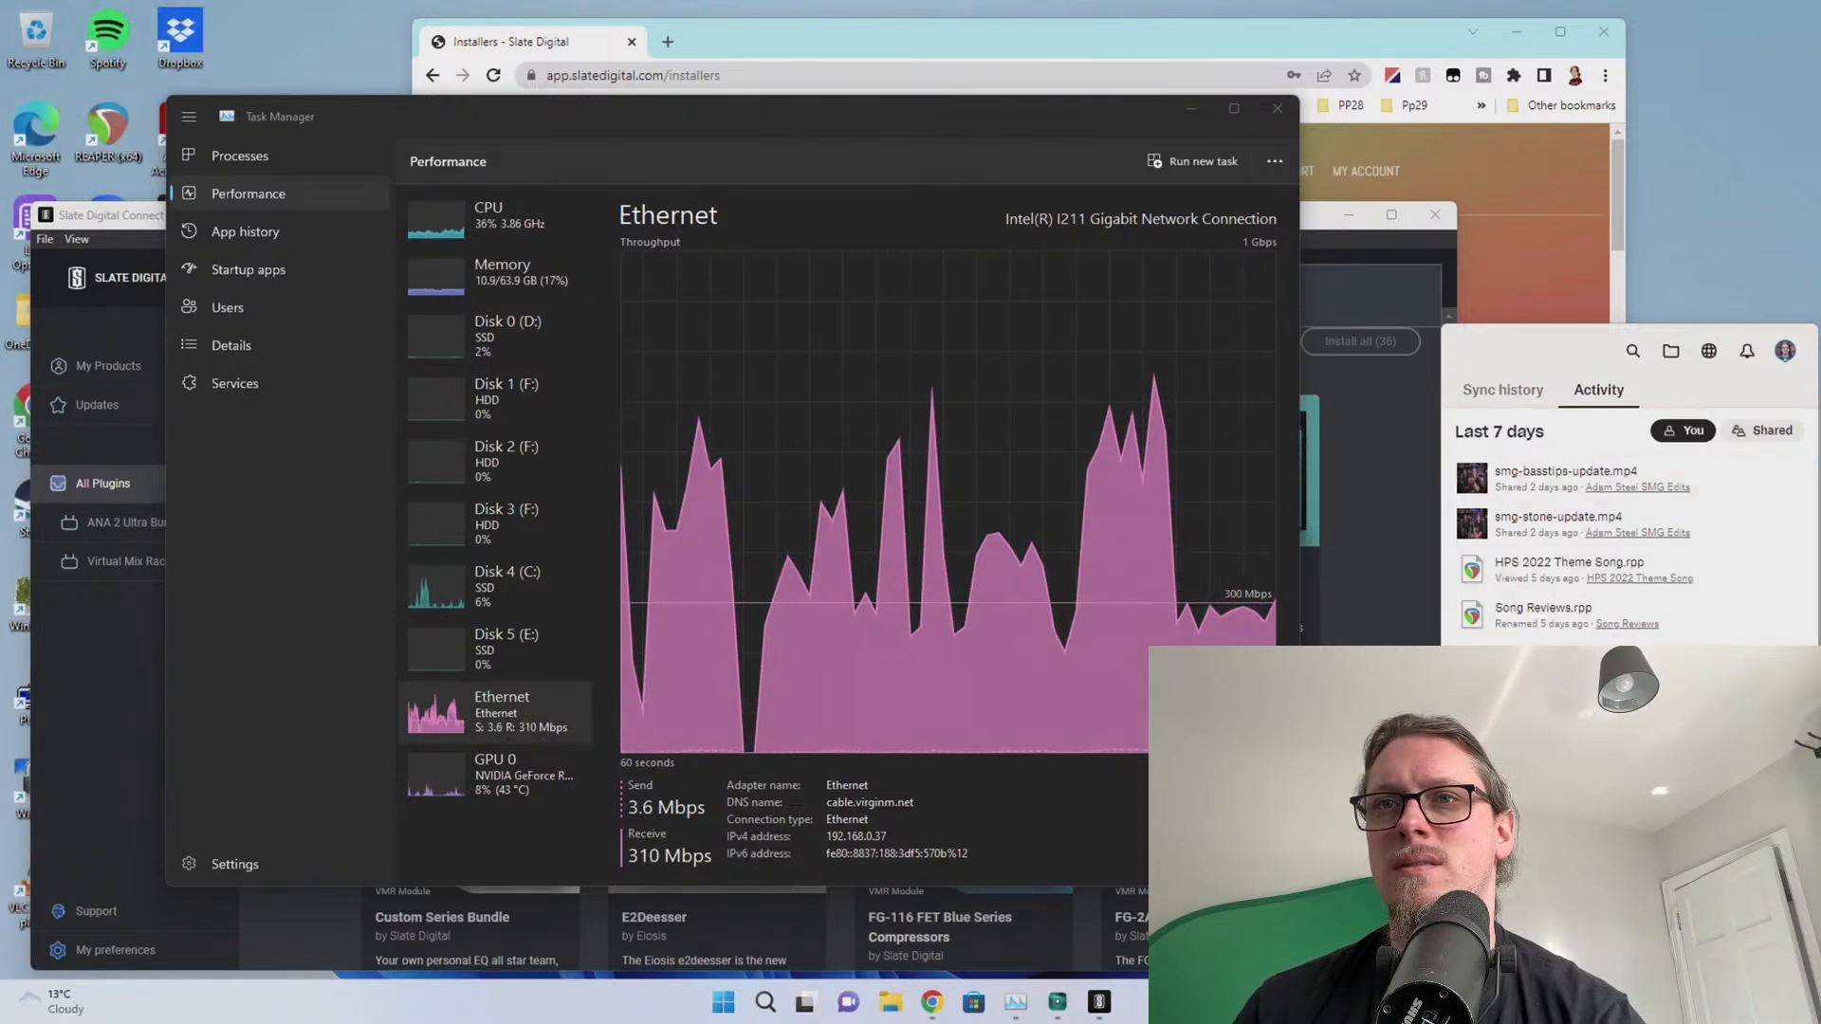
key("Escape")
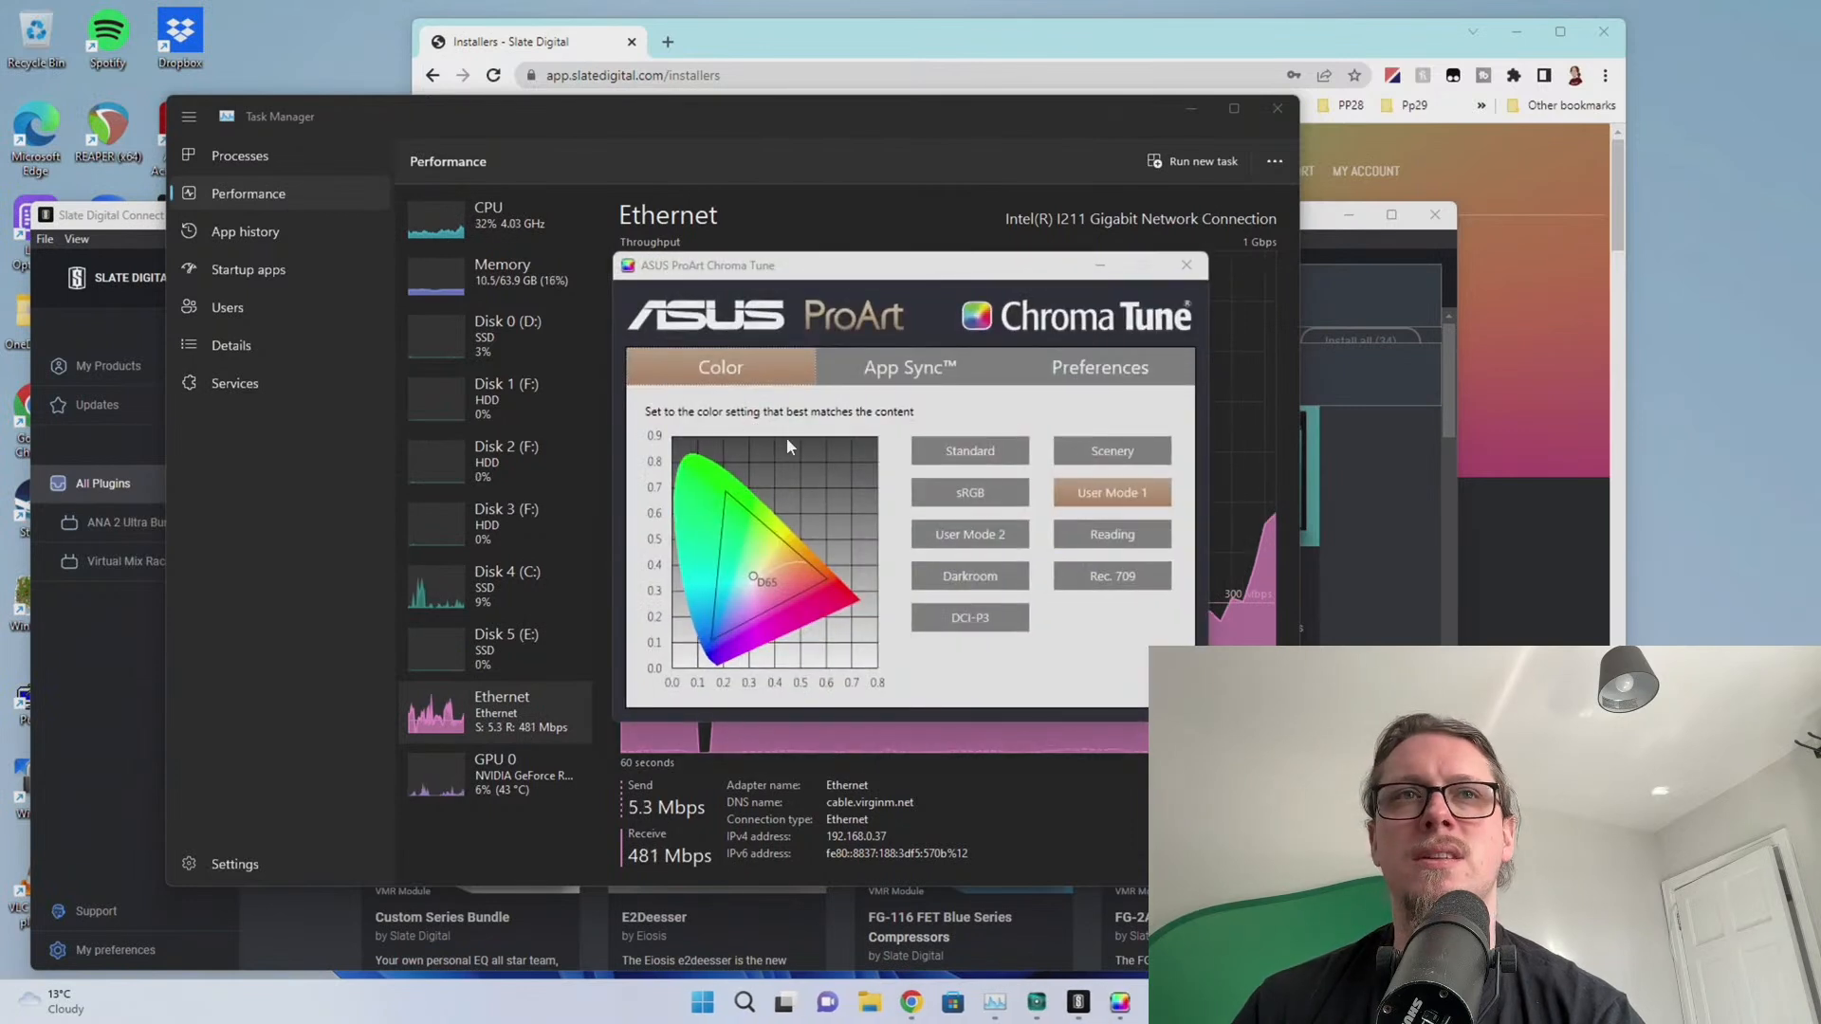
Compare the Standard, sRGB, DCI-P3, Rec. 709 and User Mode 1 presets, settling on Standard
left_click(994, 457)
left_click(1079, 490)
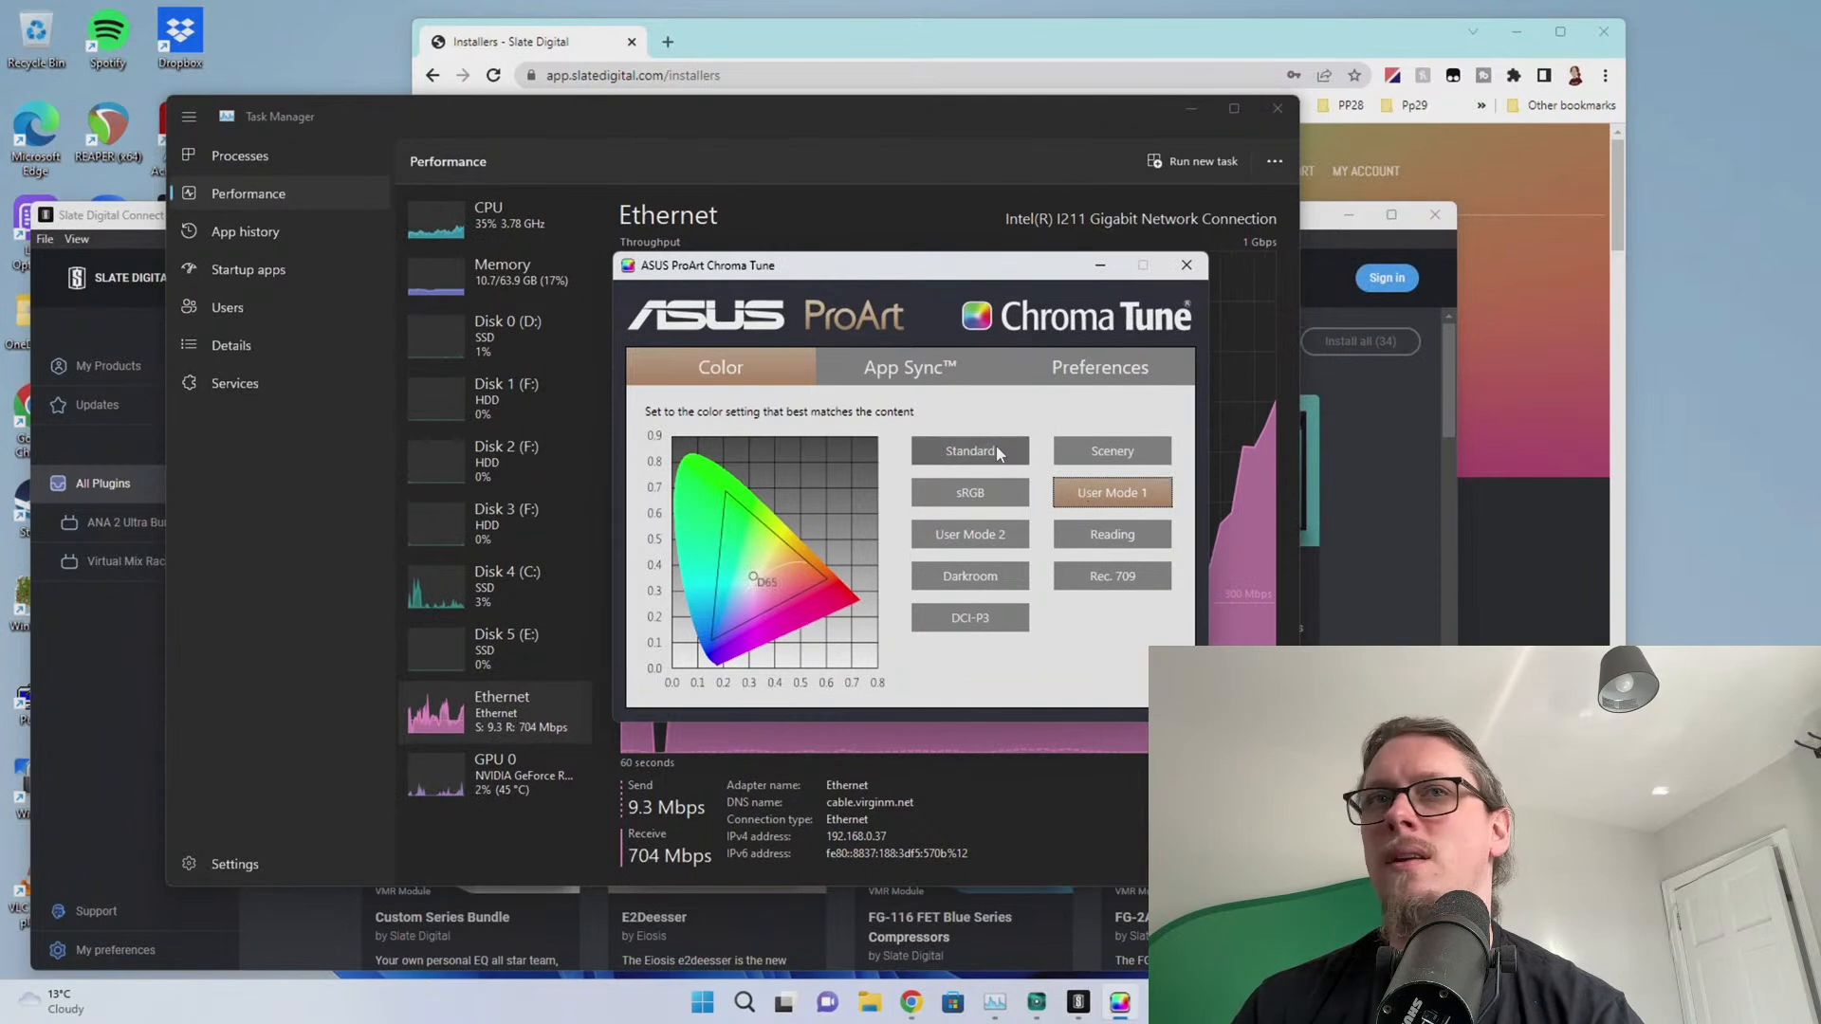
left_click(996, 454)
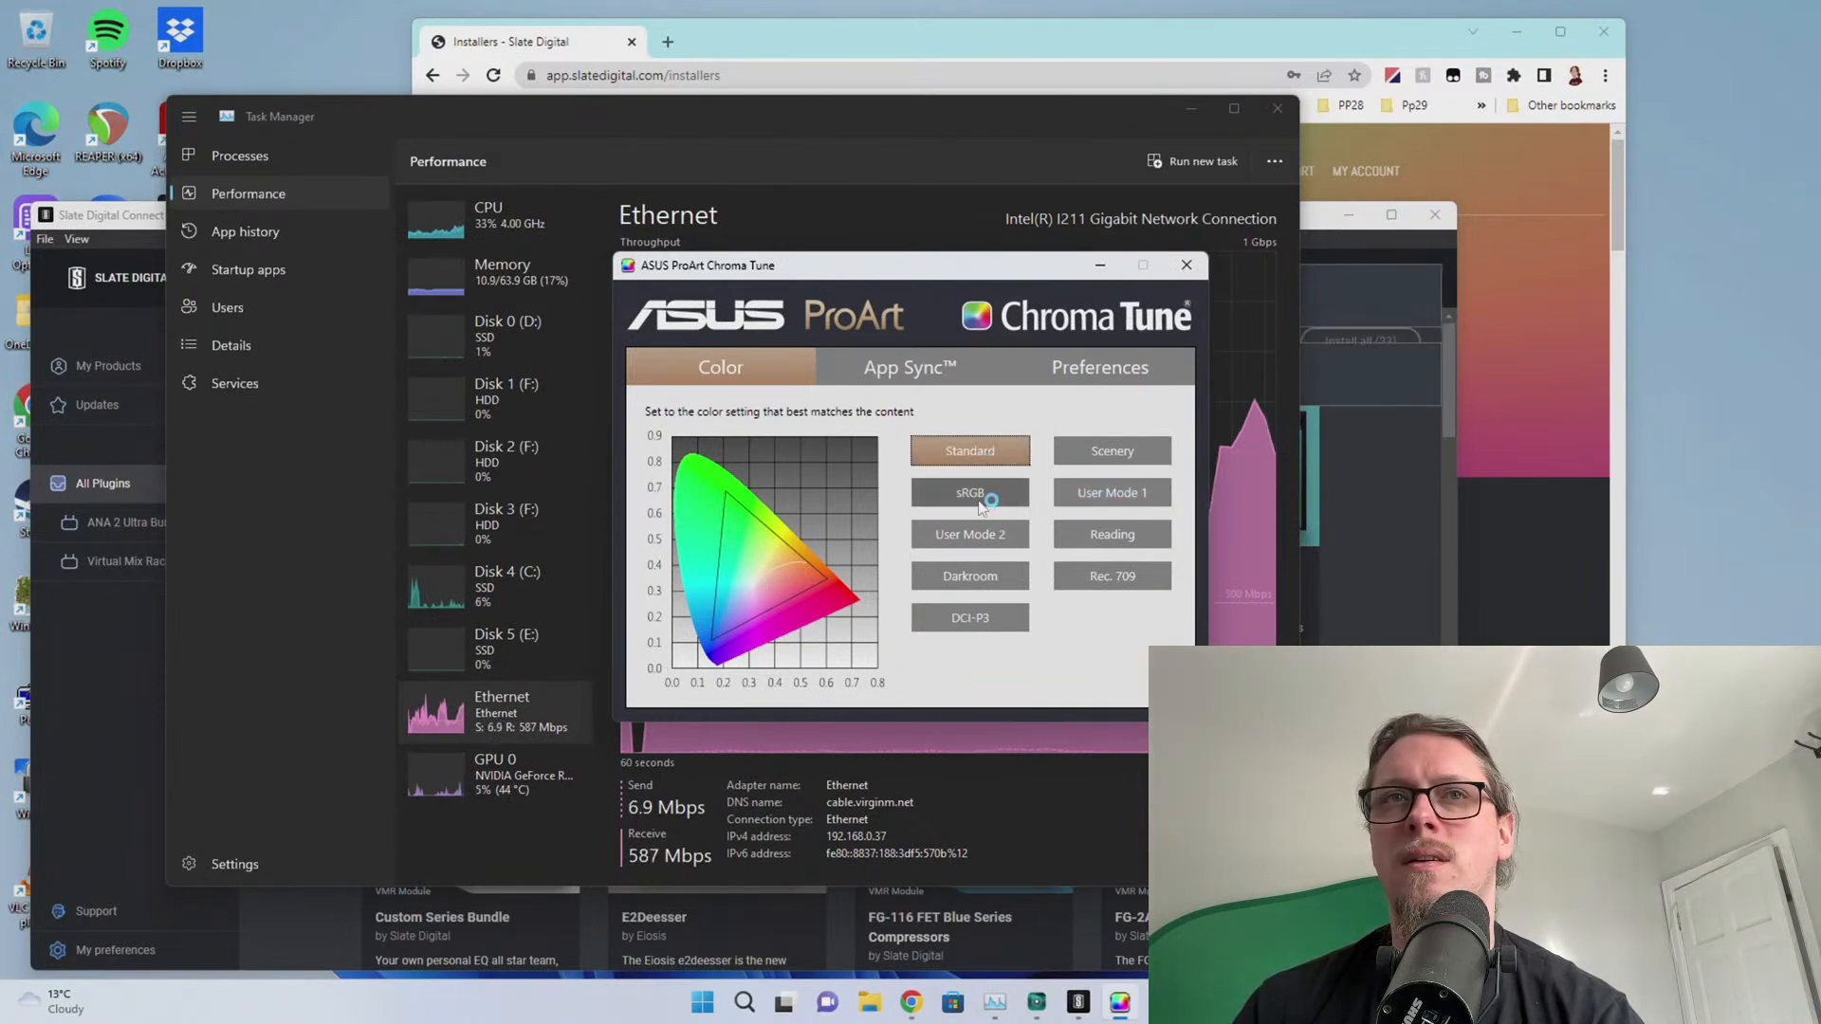
left_click(981, 498)
left_click(956, 614)
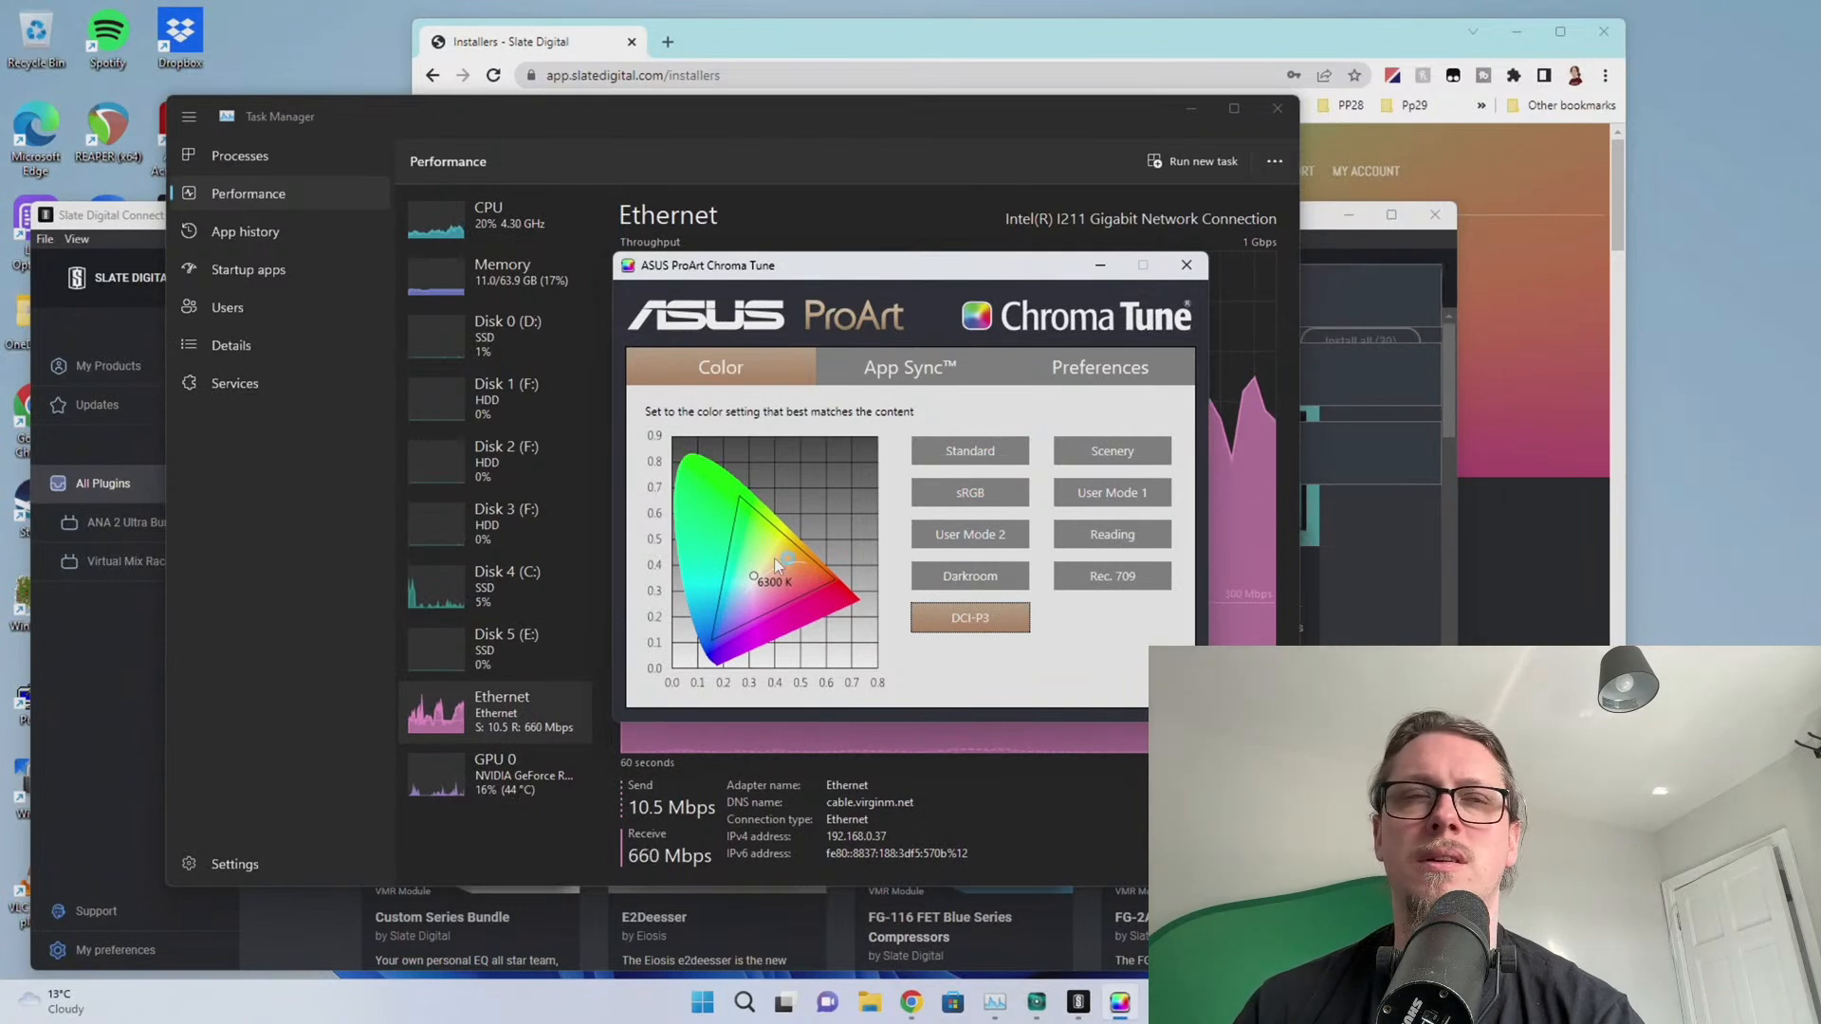
left_click(975, 494)
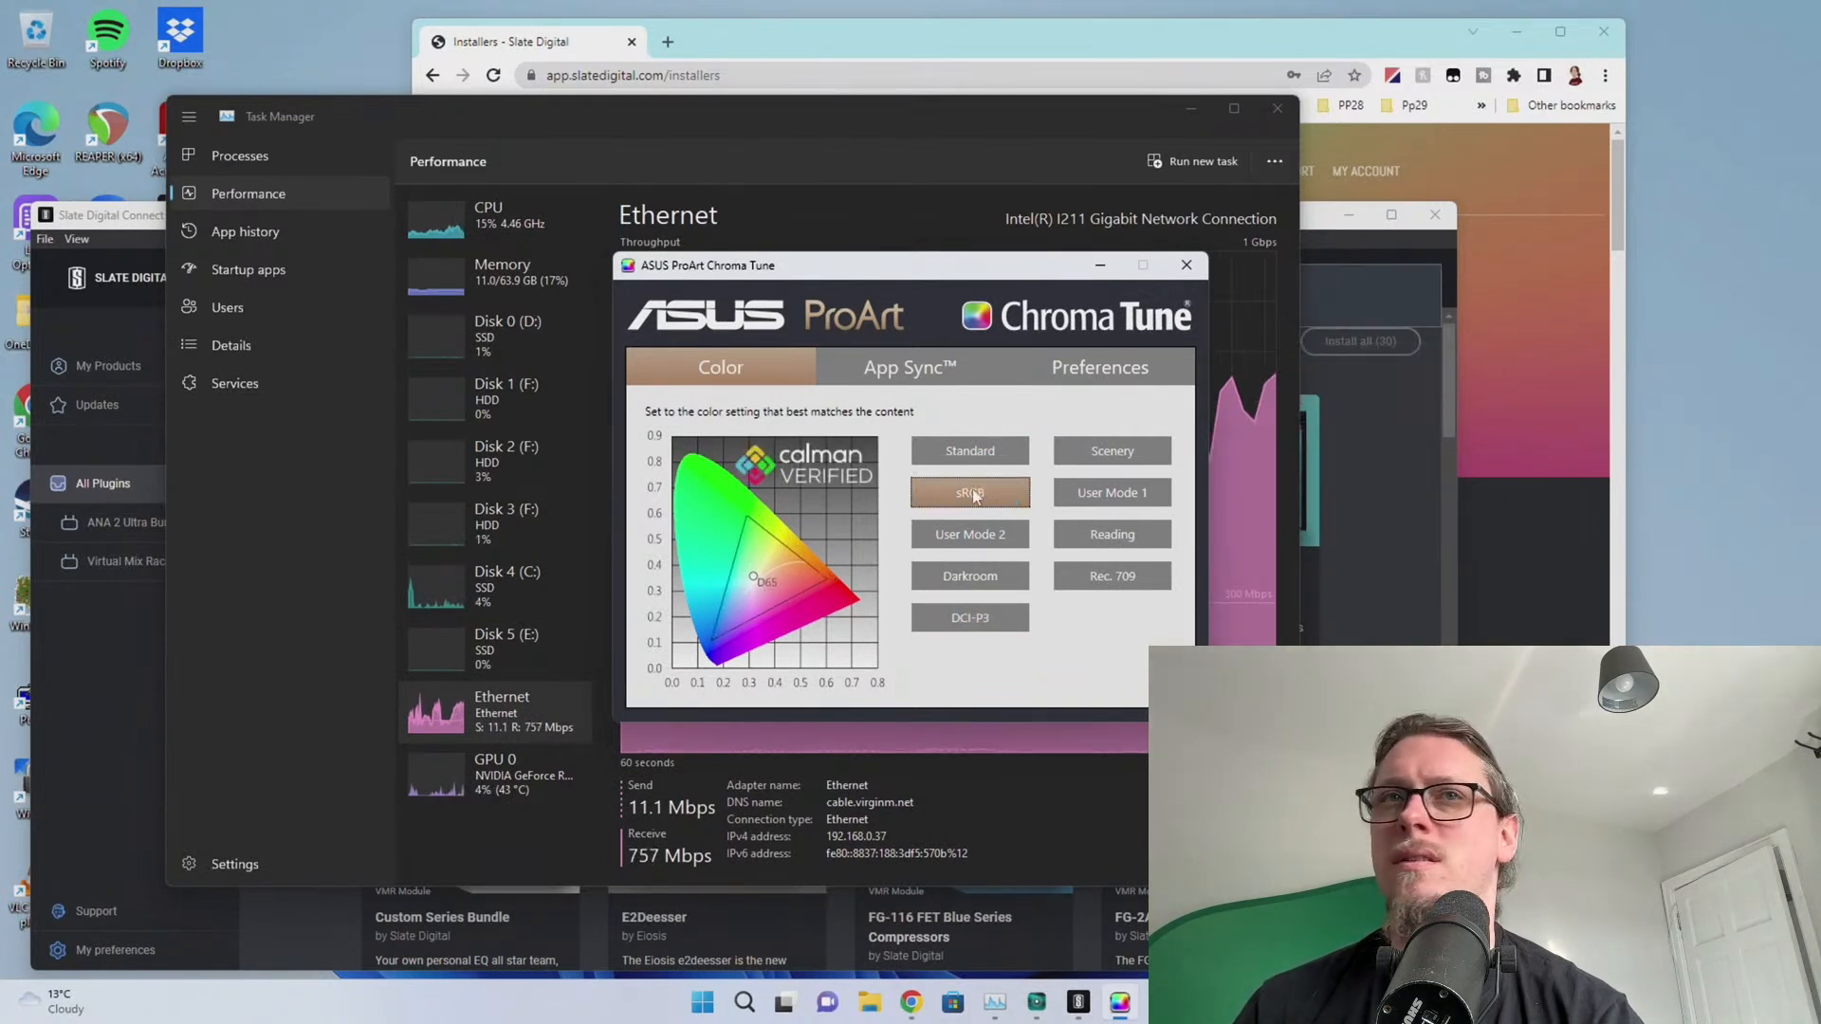
left_click(975, 457)
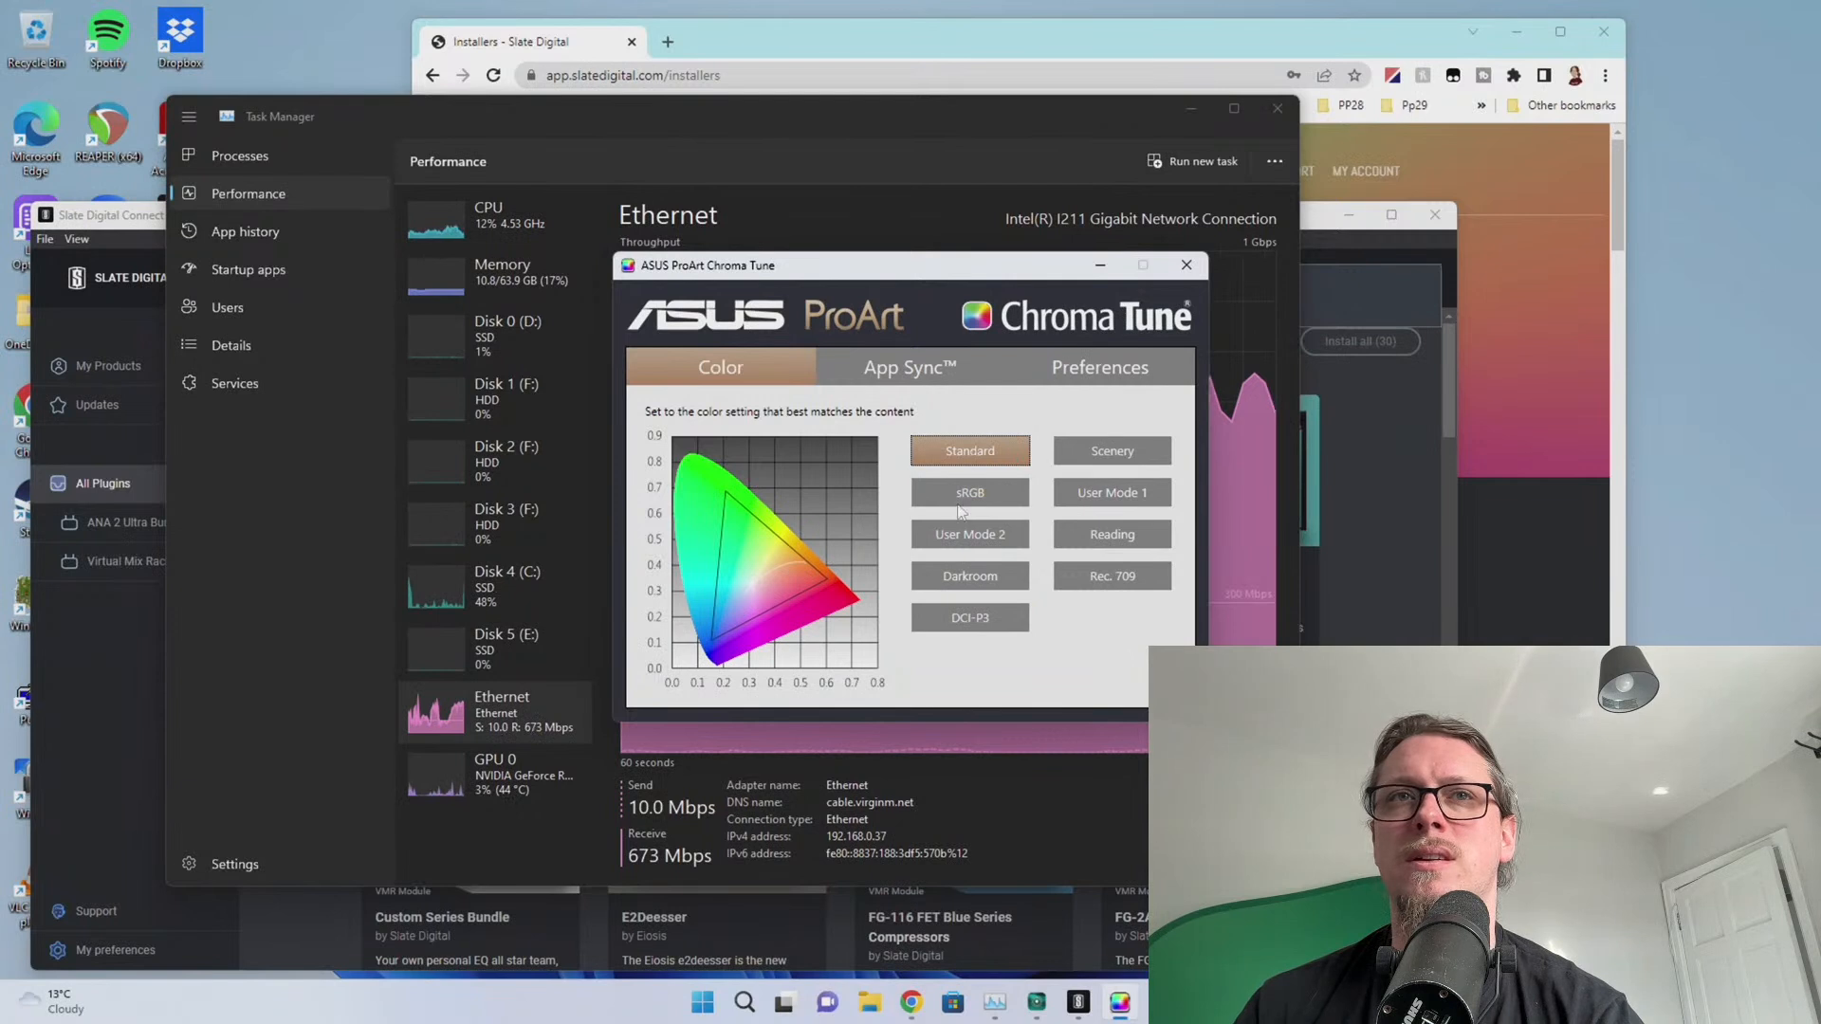
left_click(963, 495)
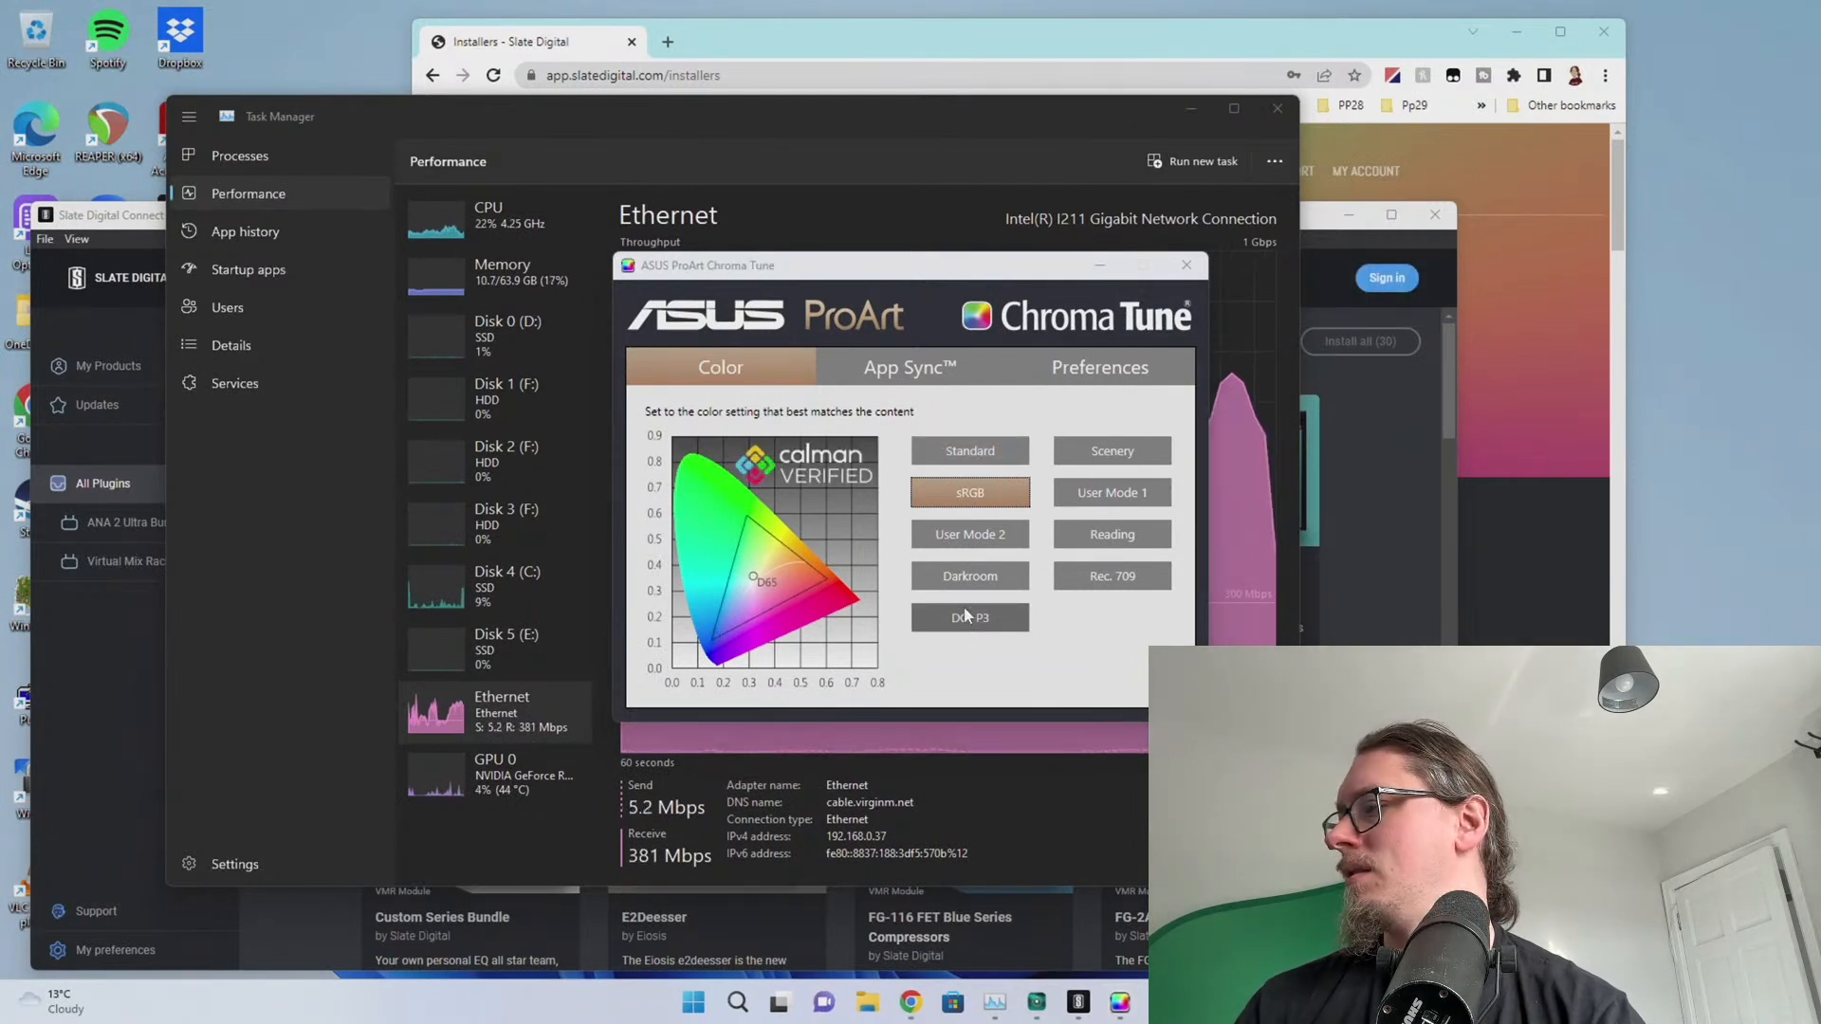
left_click(1091, 574)
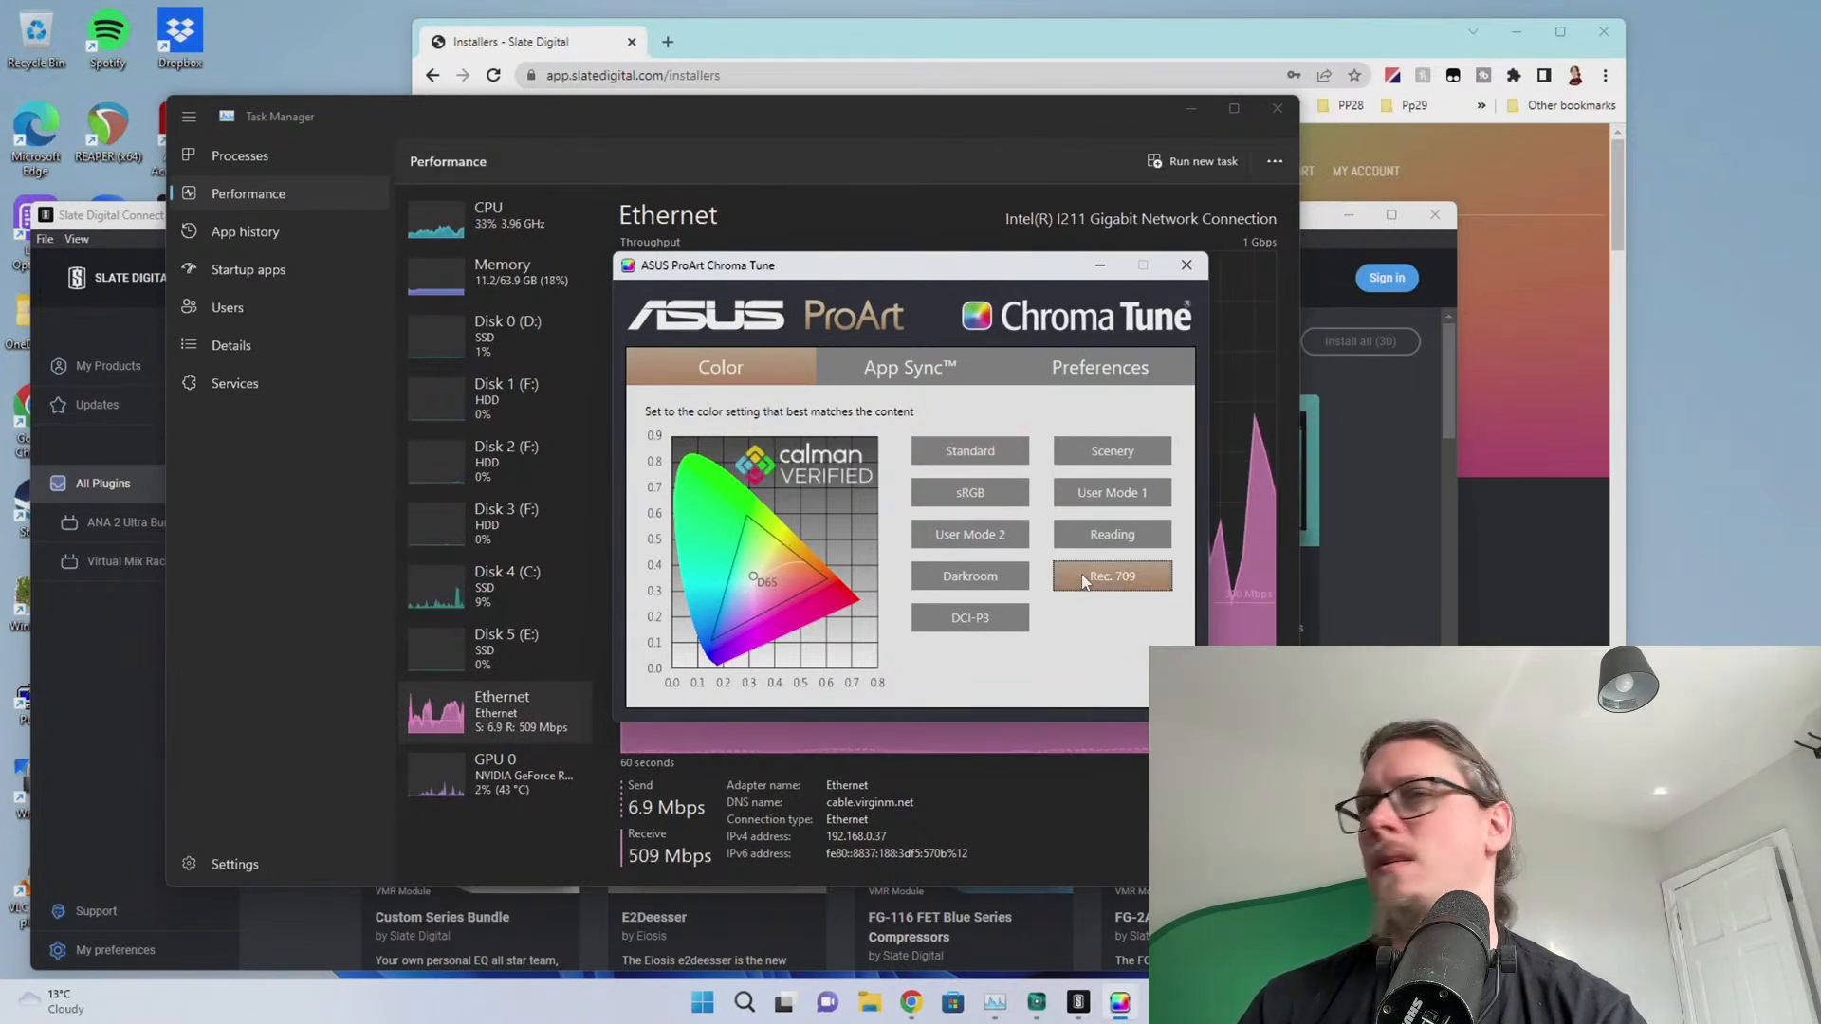
left_click(1108, 495)
left_click(987, 458)
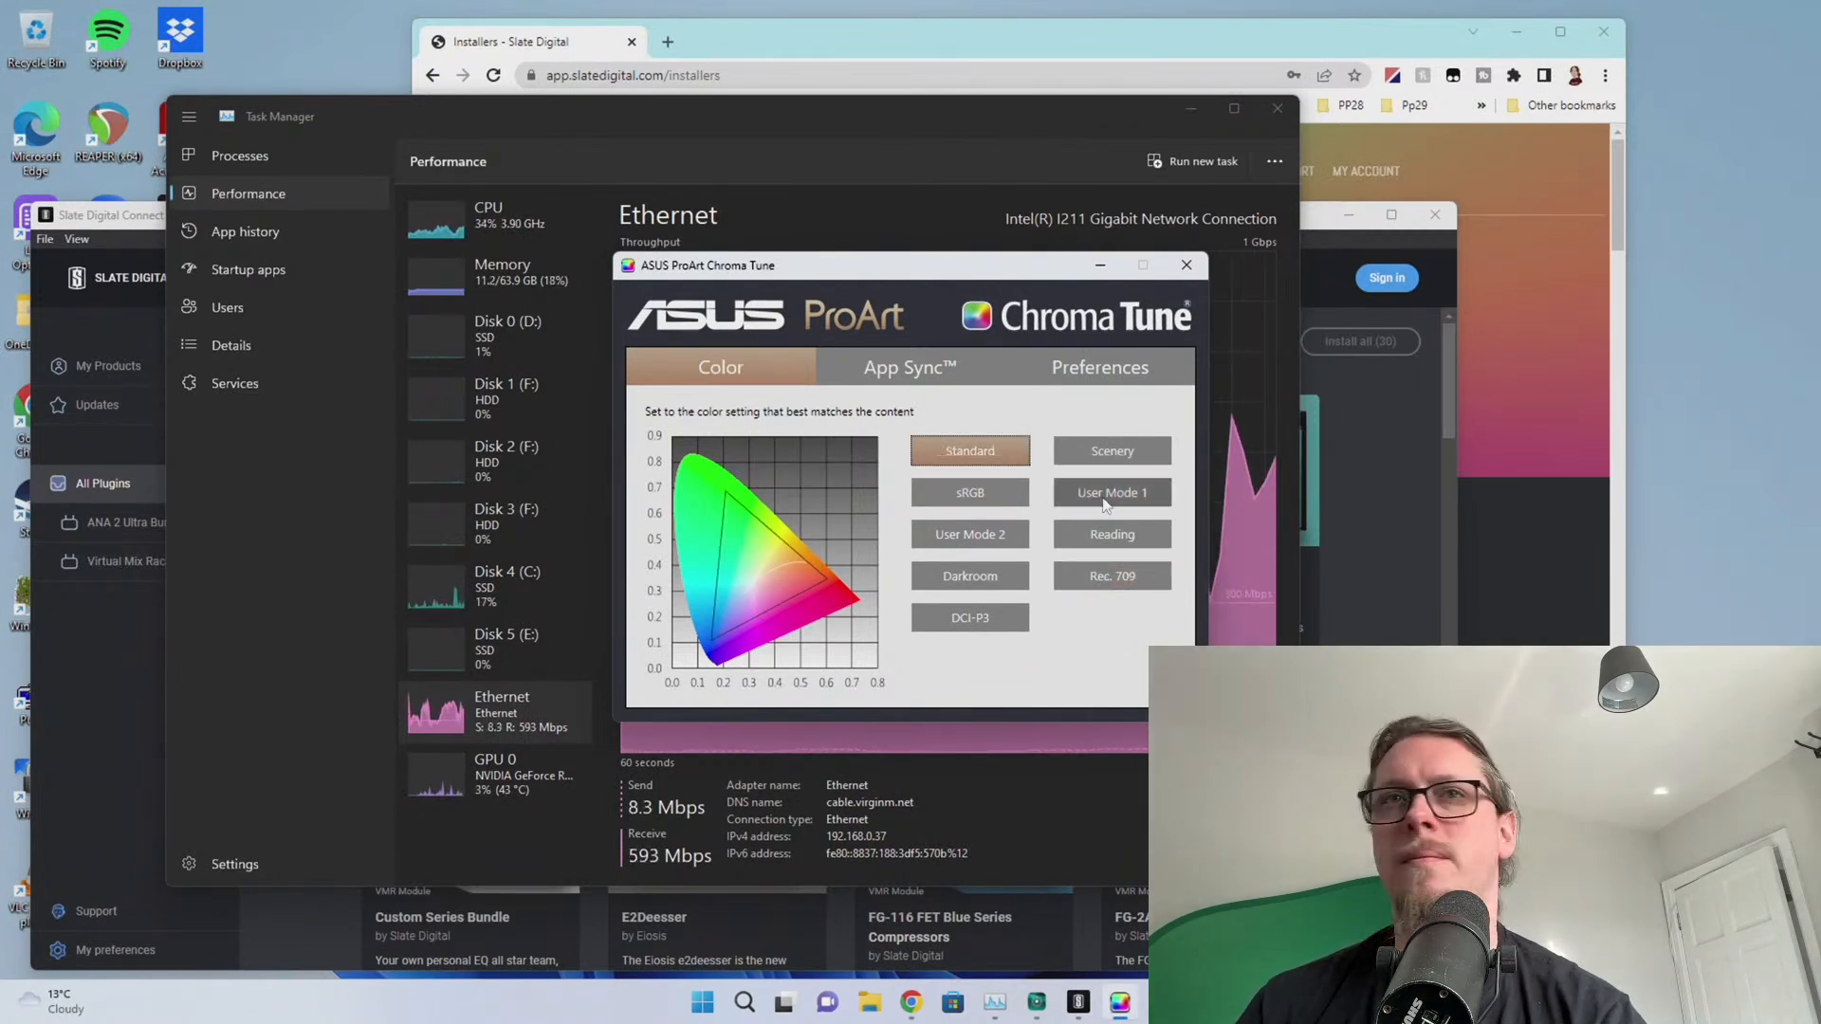
left_click(1091, 499)
left_click(1072, 497)
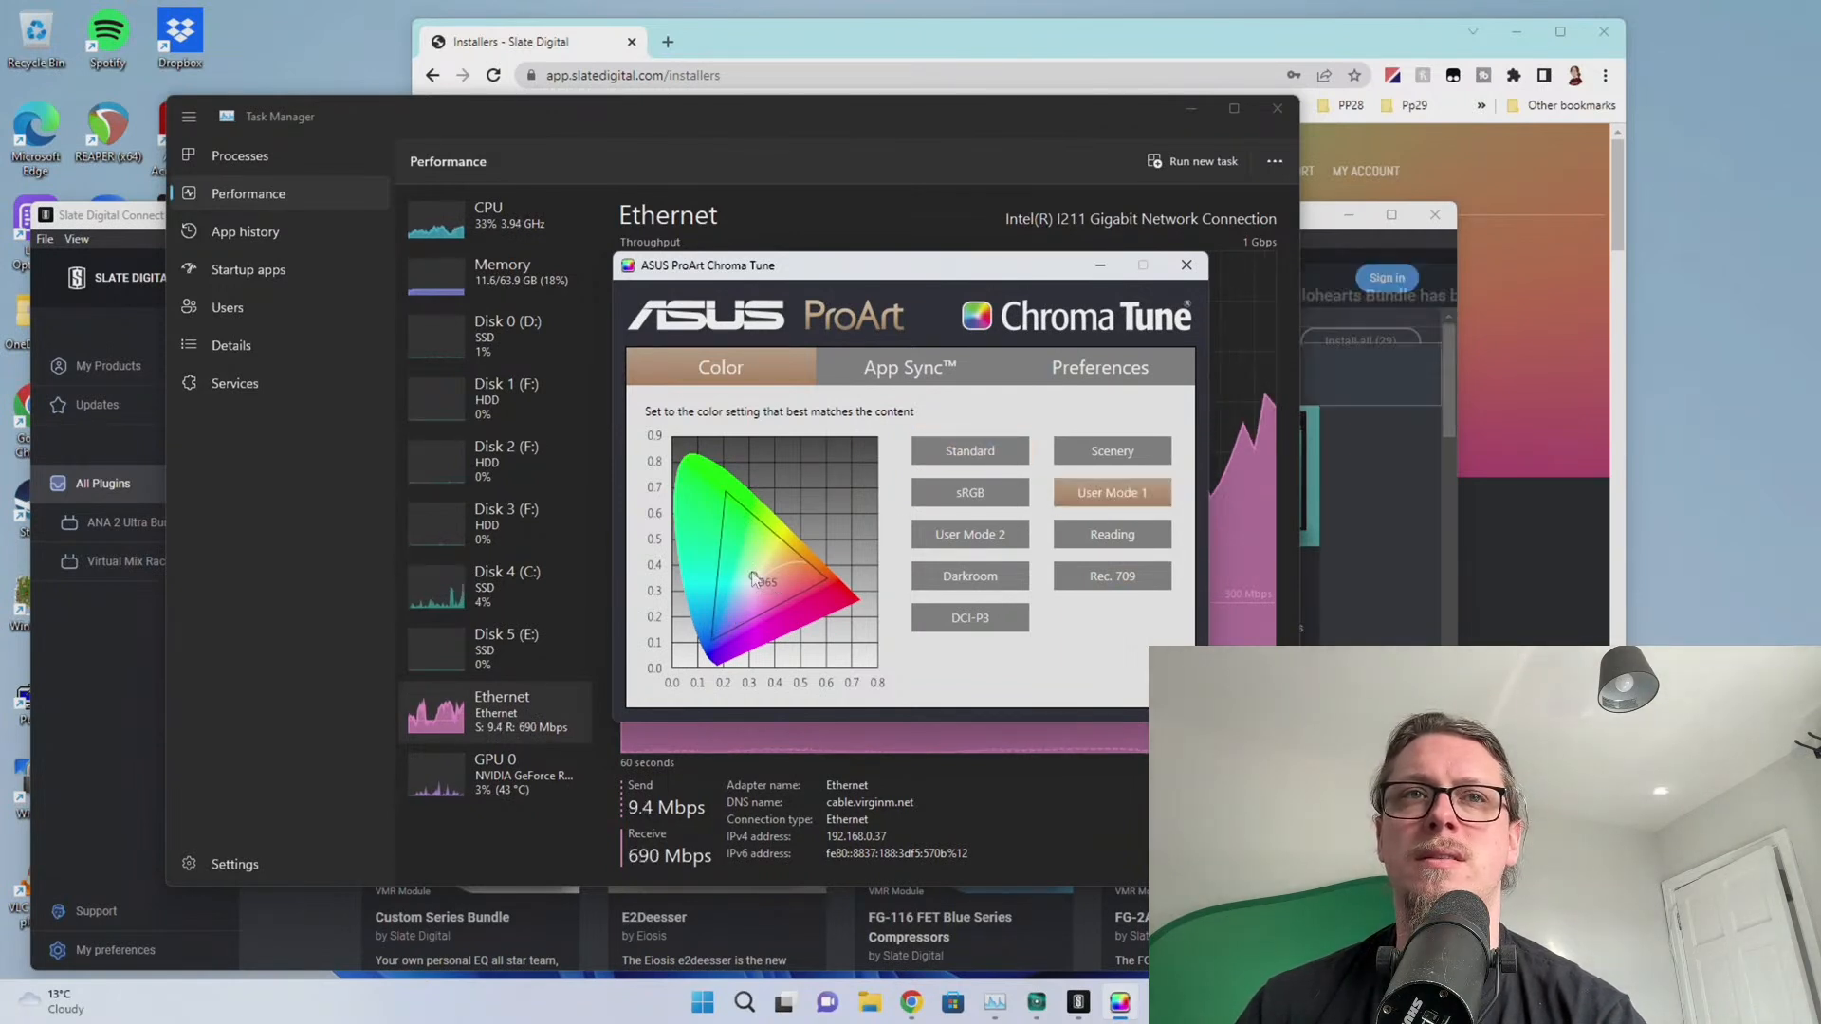
left_click(949, 618)
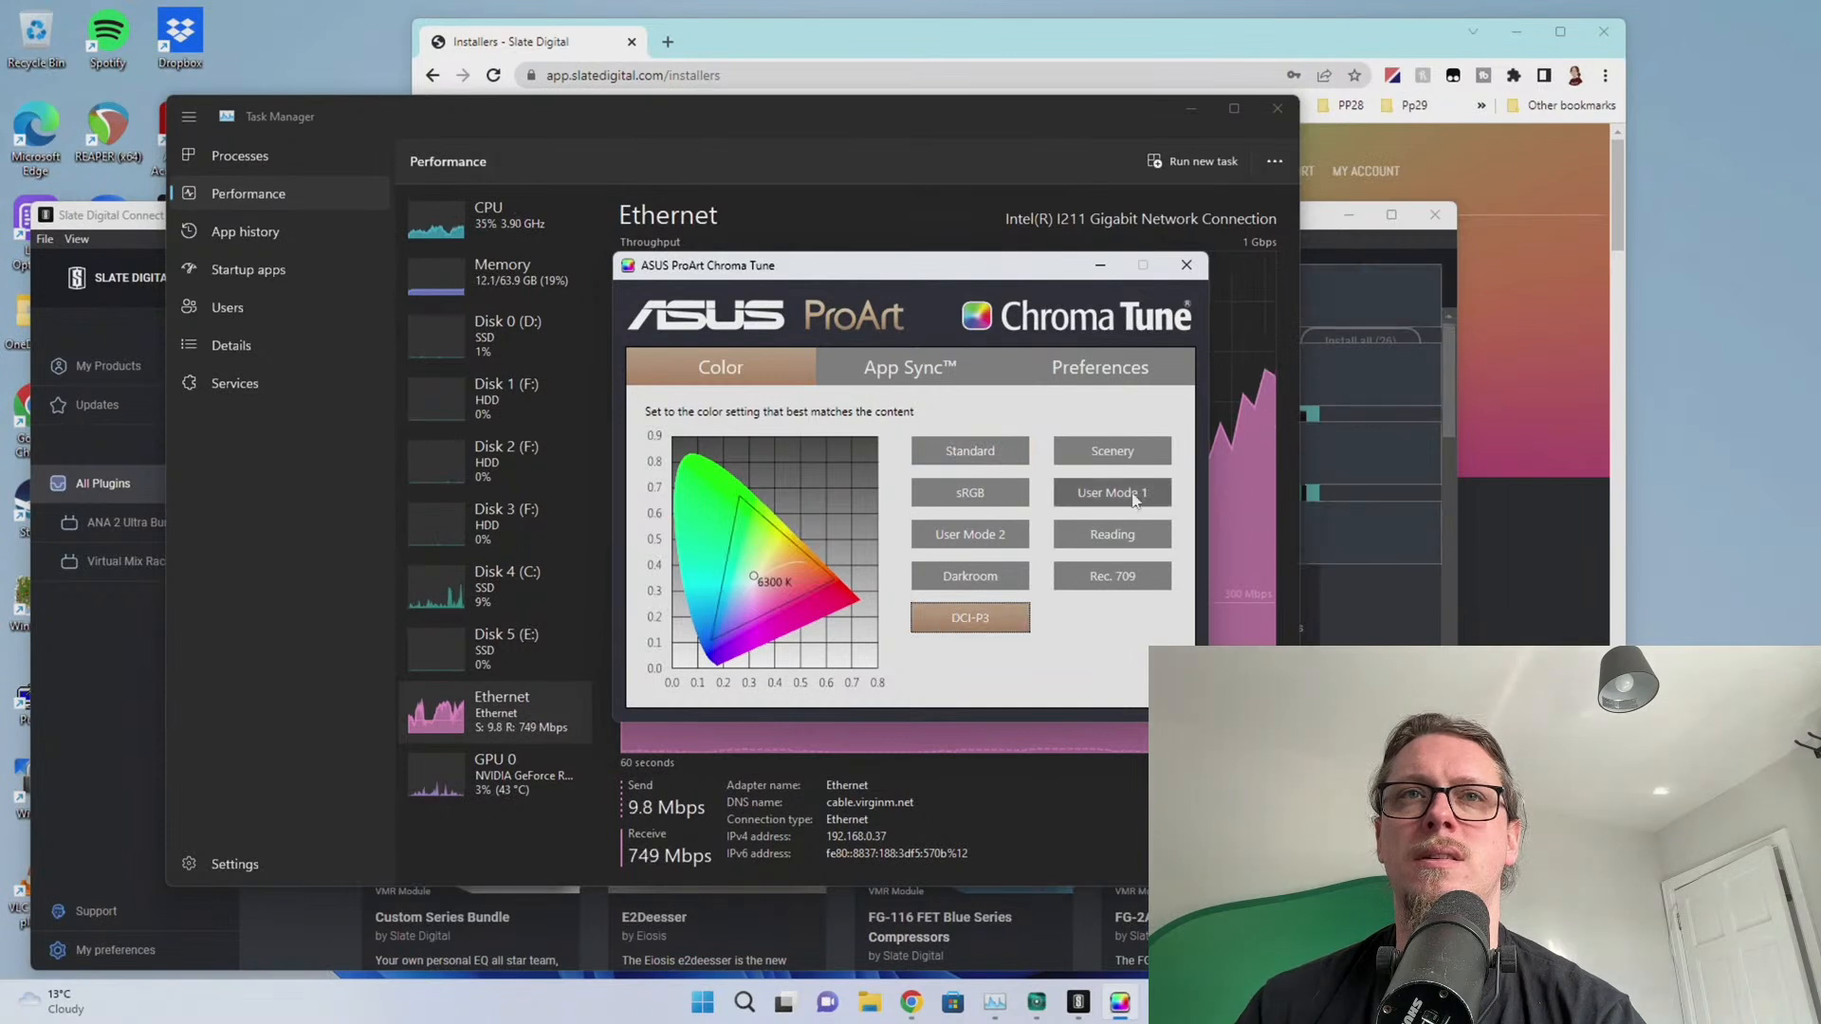
left_click(1132, 495)
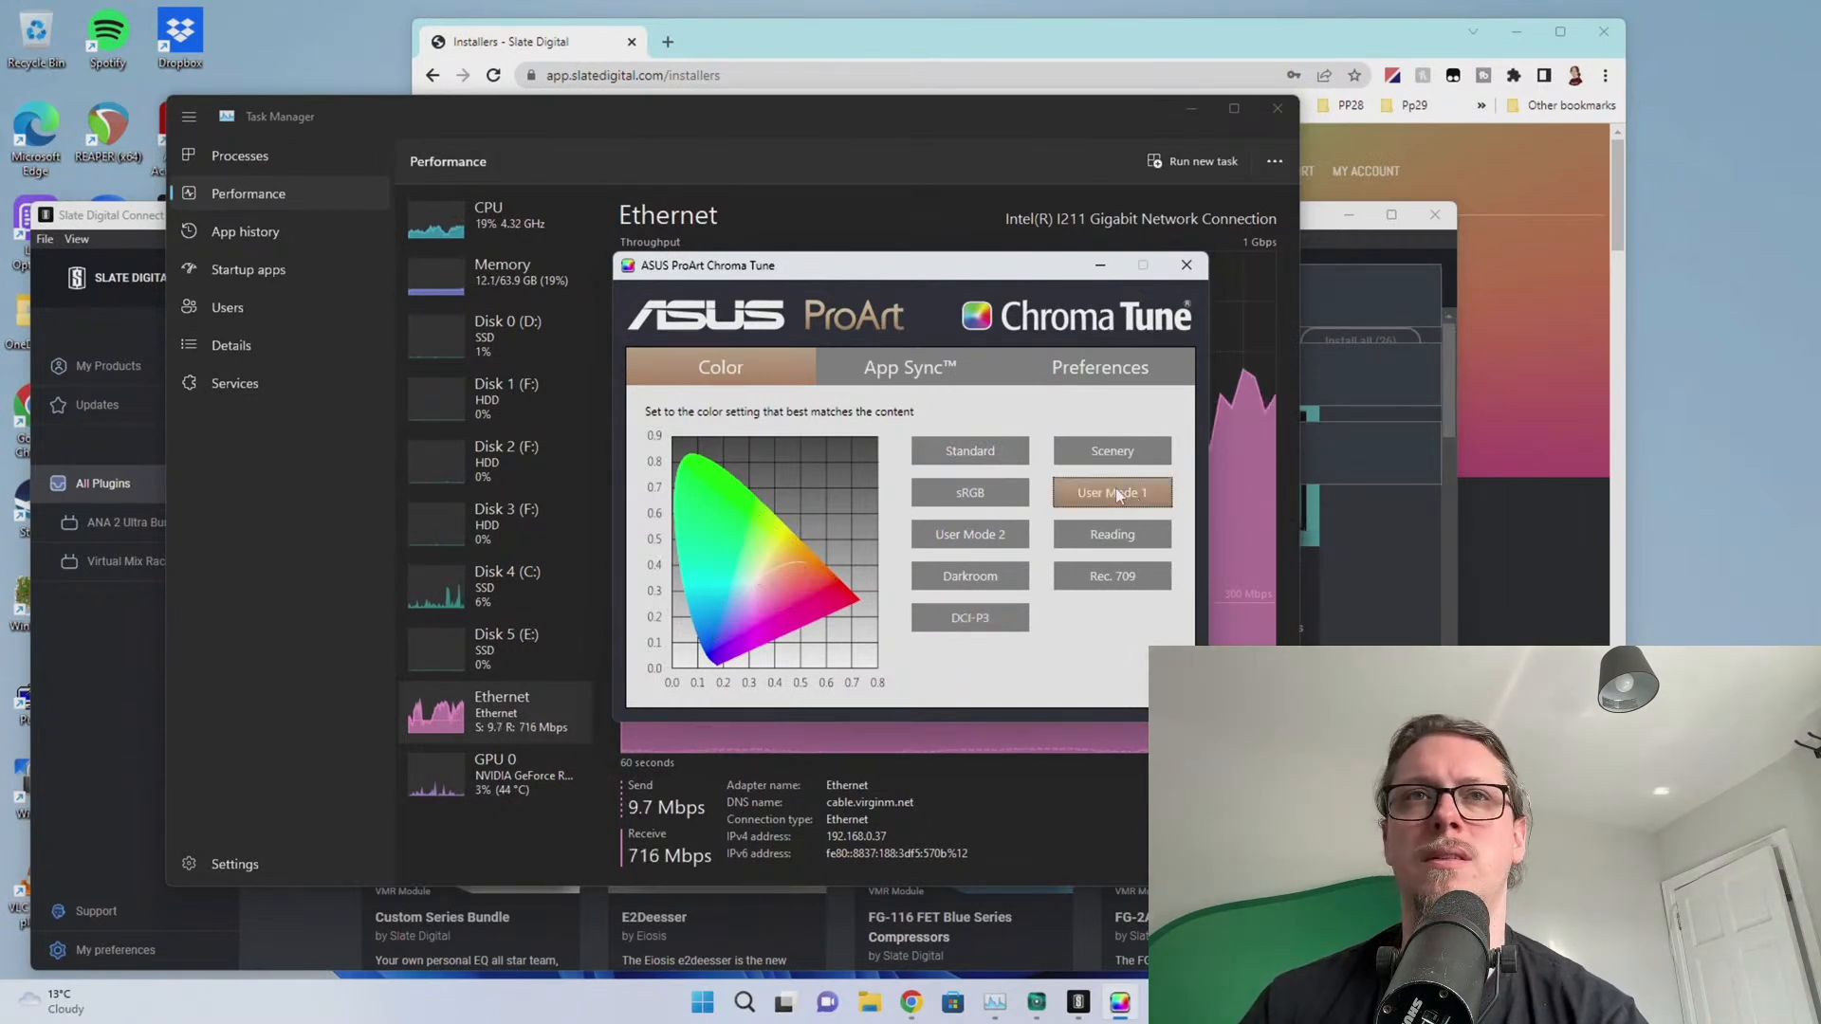
left_click(948, 457)
Look over App Sync and Preferences, keep display 2 selected, then close Chroma Tune
left_click(910, 367)
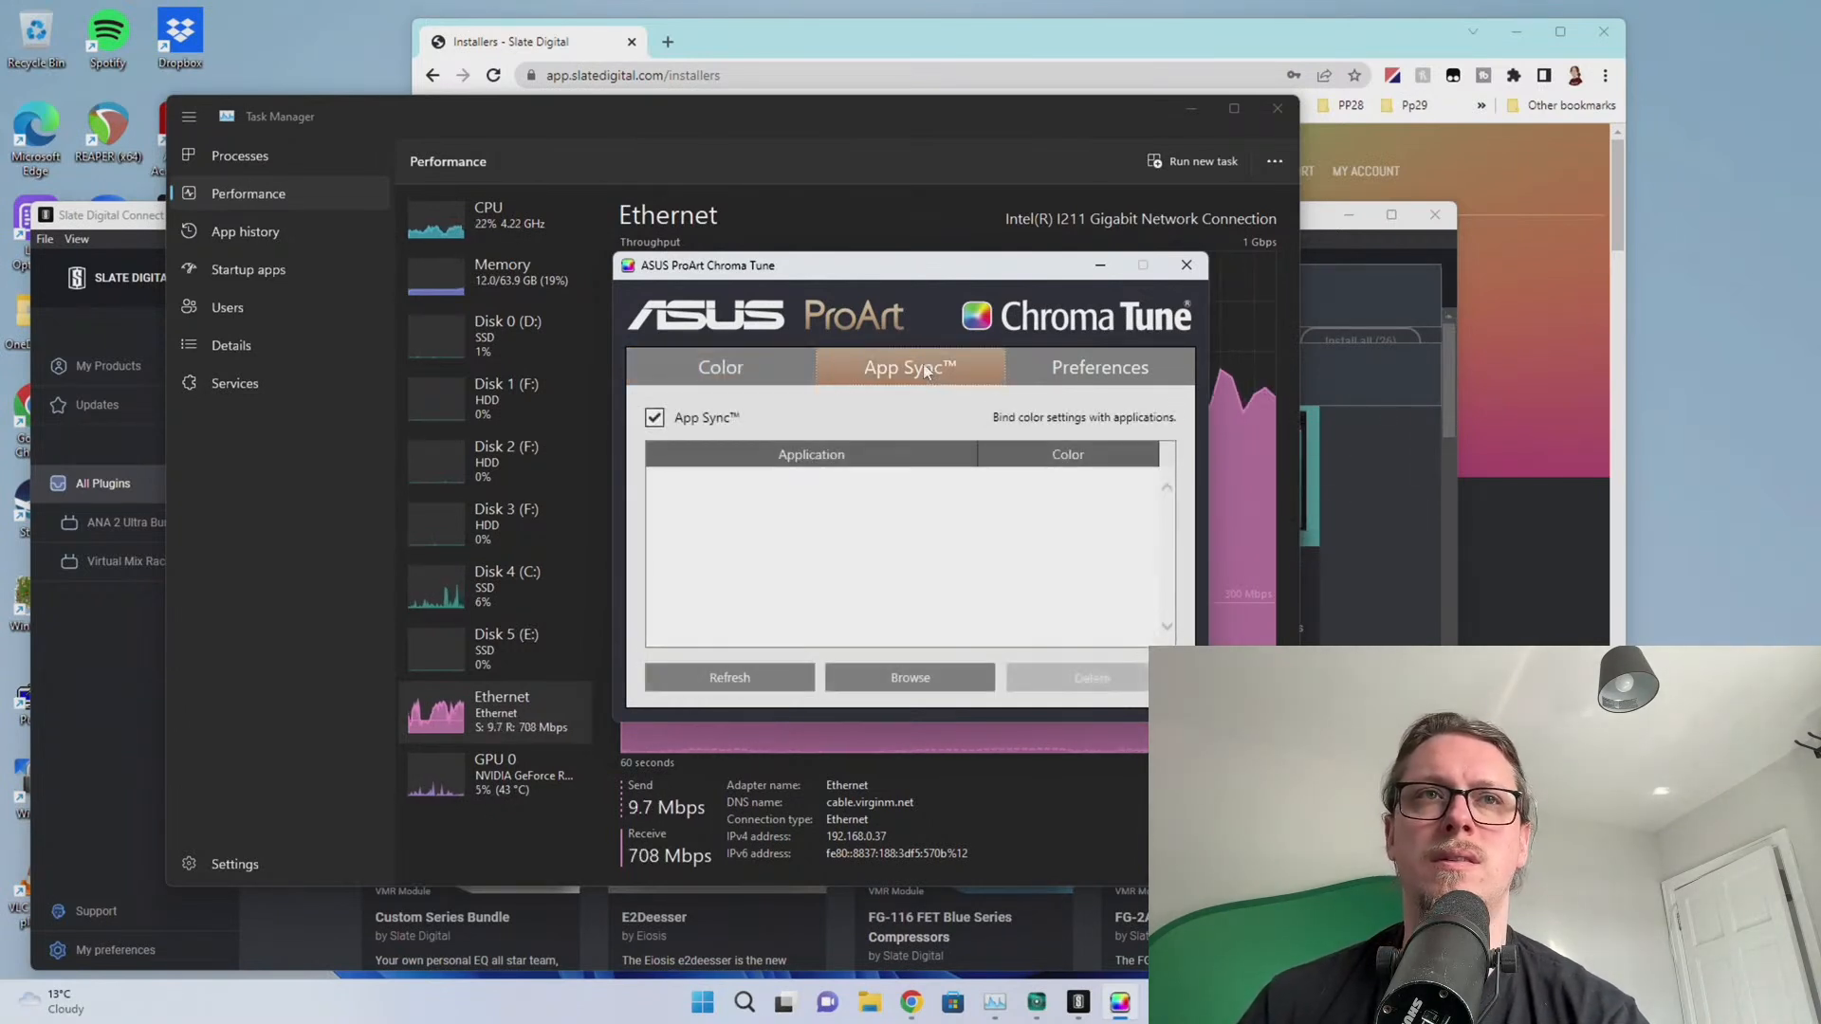
left_click(1100, 368)
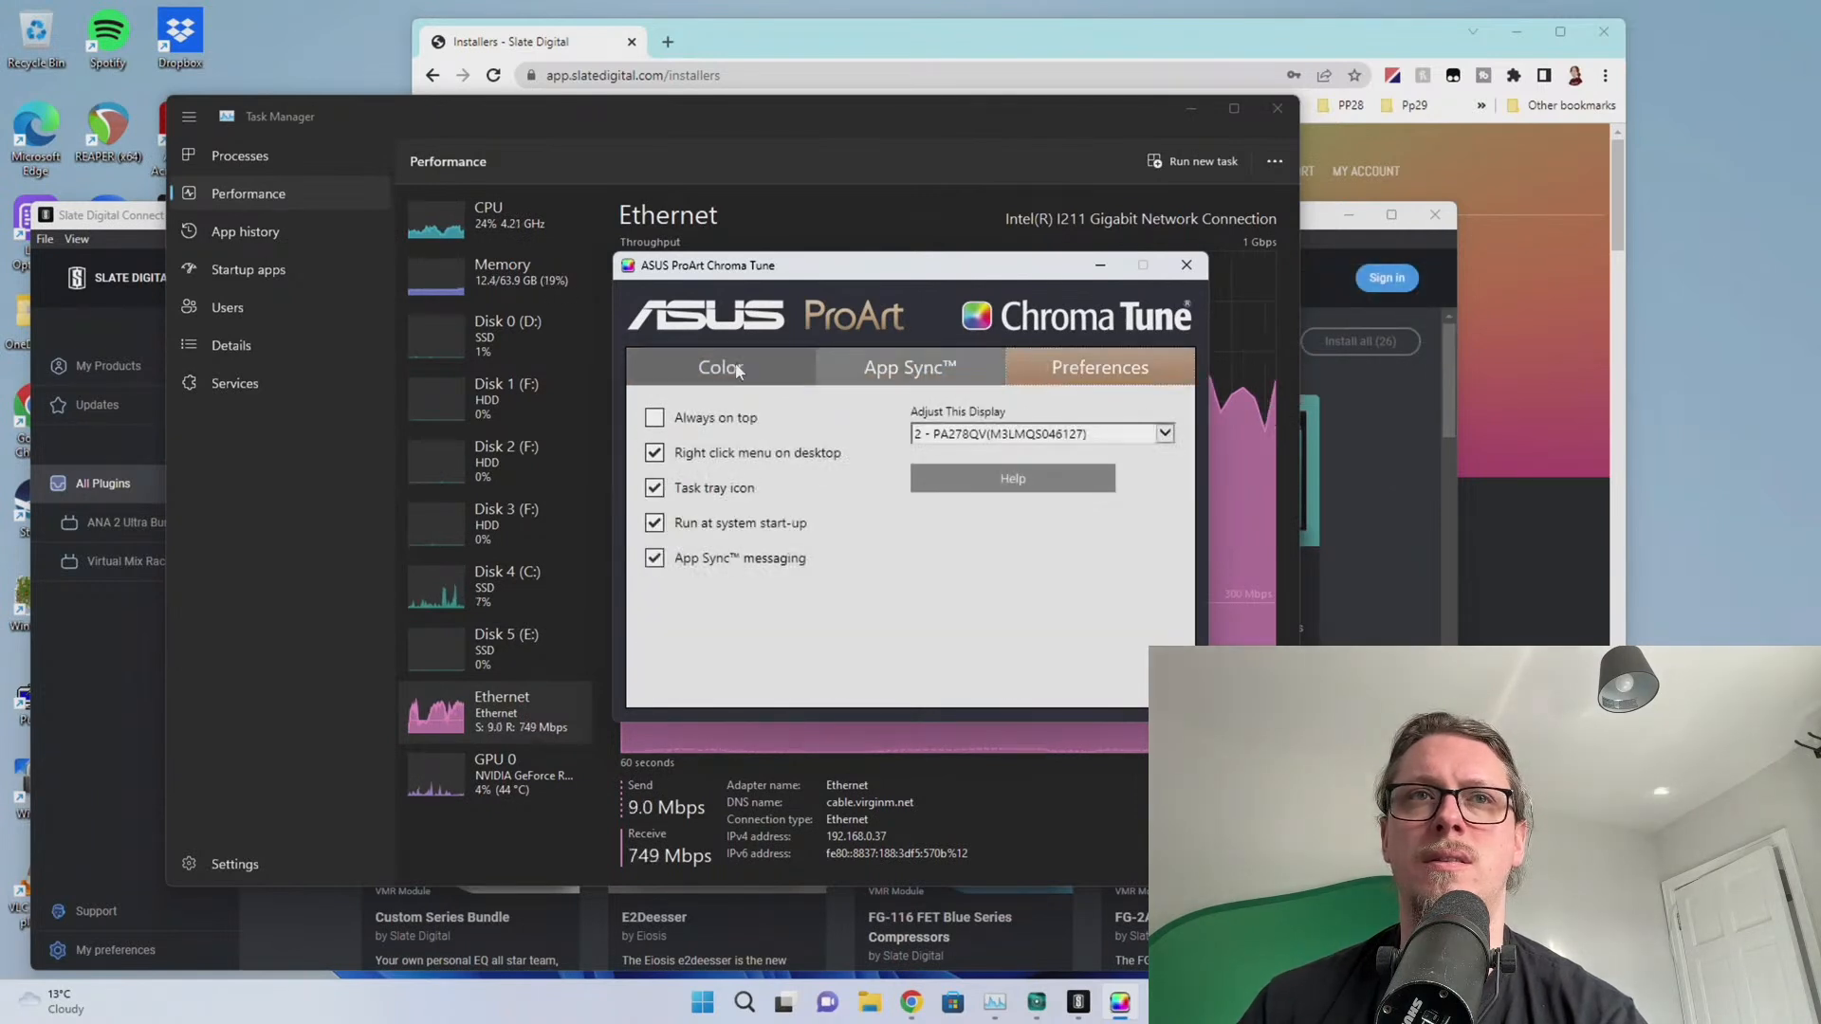
left_click(730, 379)
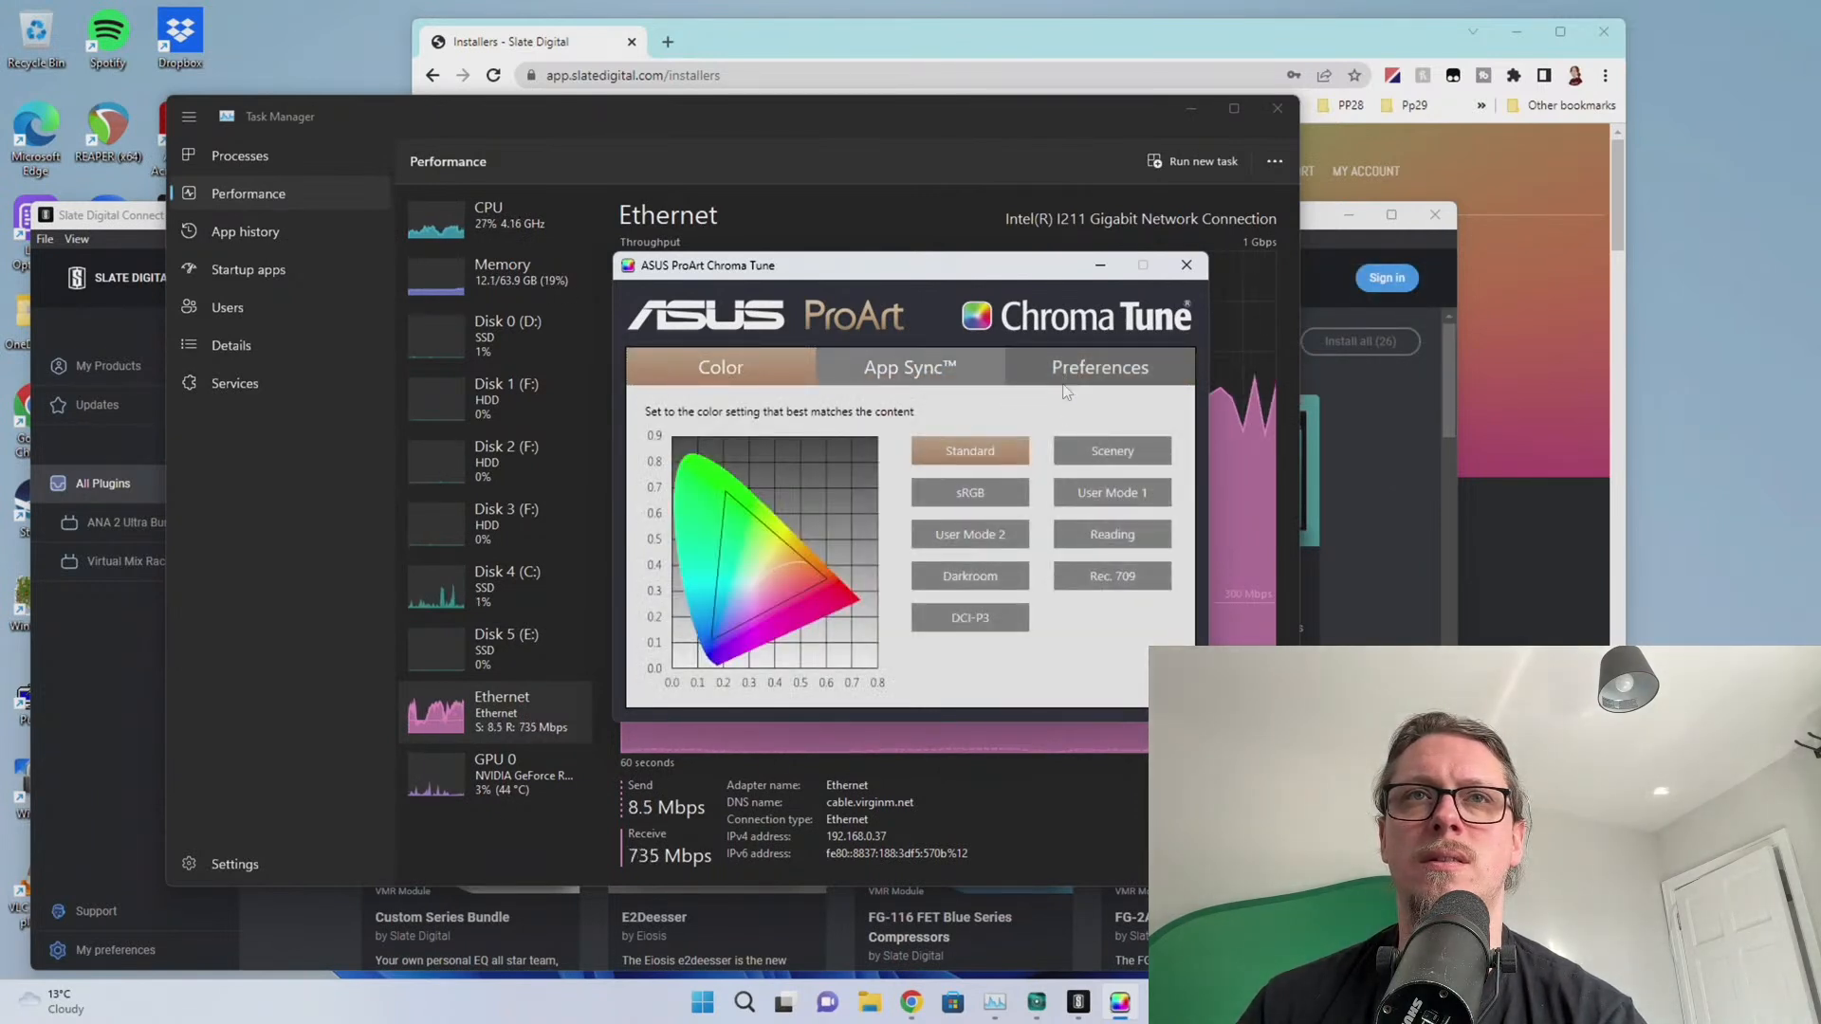
left_click(1067, 372)
left_click(1059, 434)
left_click(918, 589)
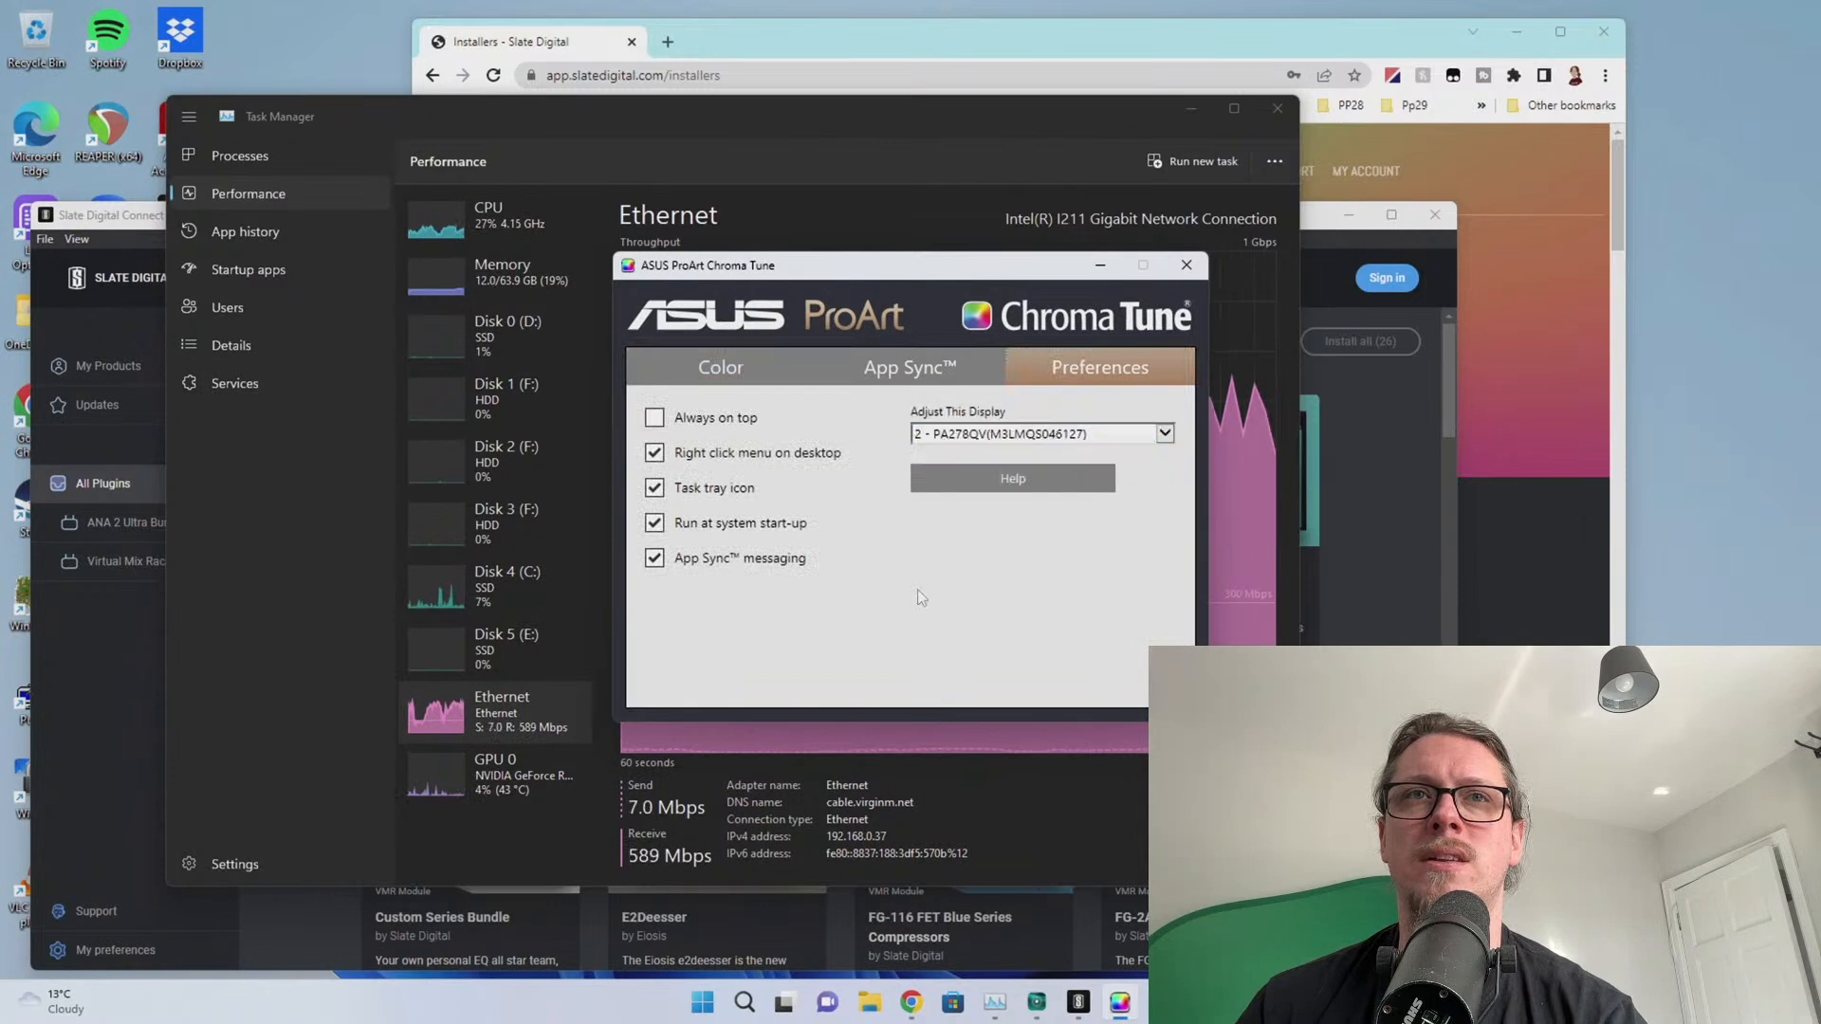
left_click(1186, 264)
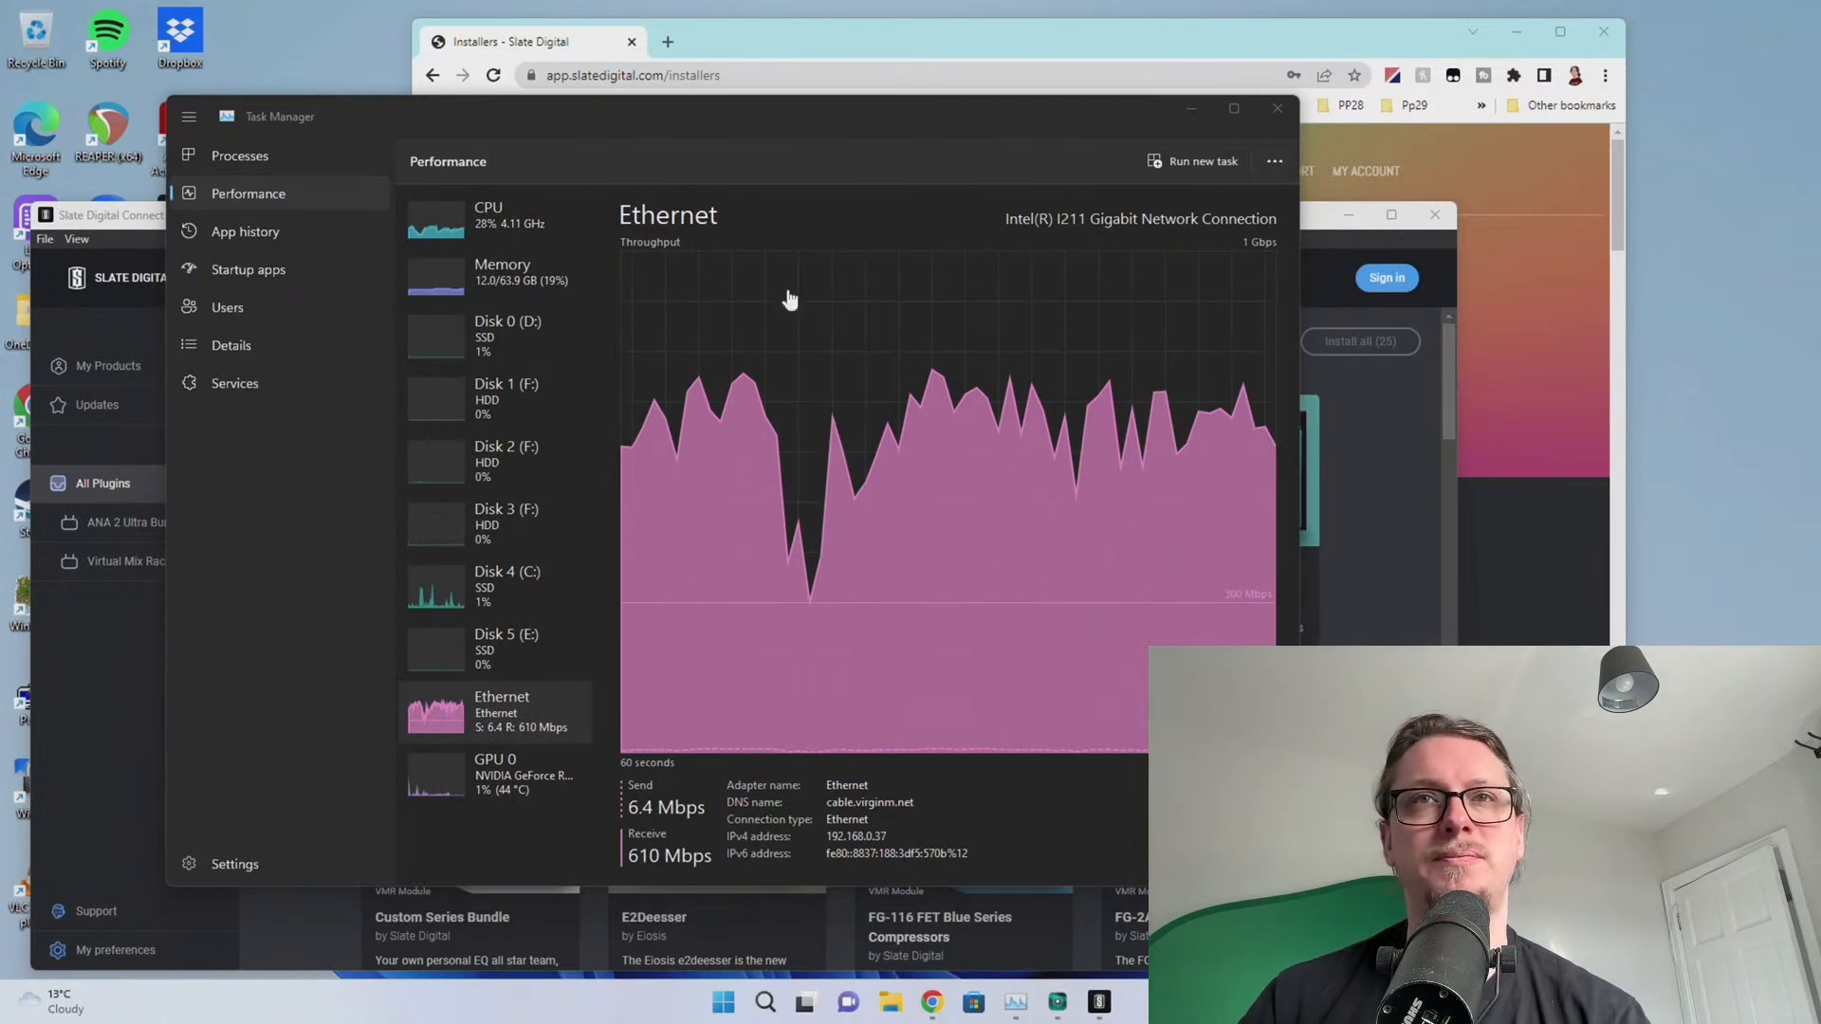
Switch between Slate Digital Connect, Task Manager and Arturia Software Center to check download progress
left_click(1373, 497)
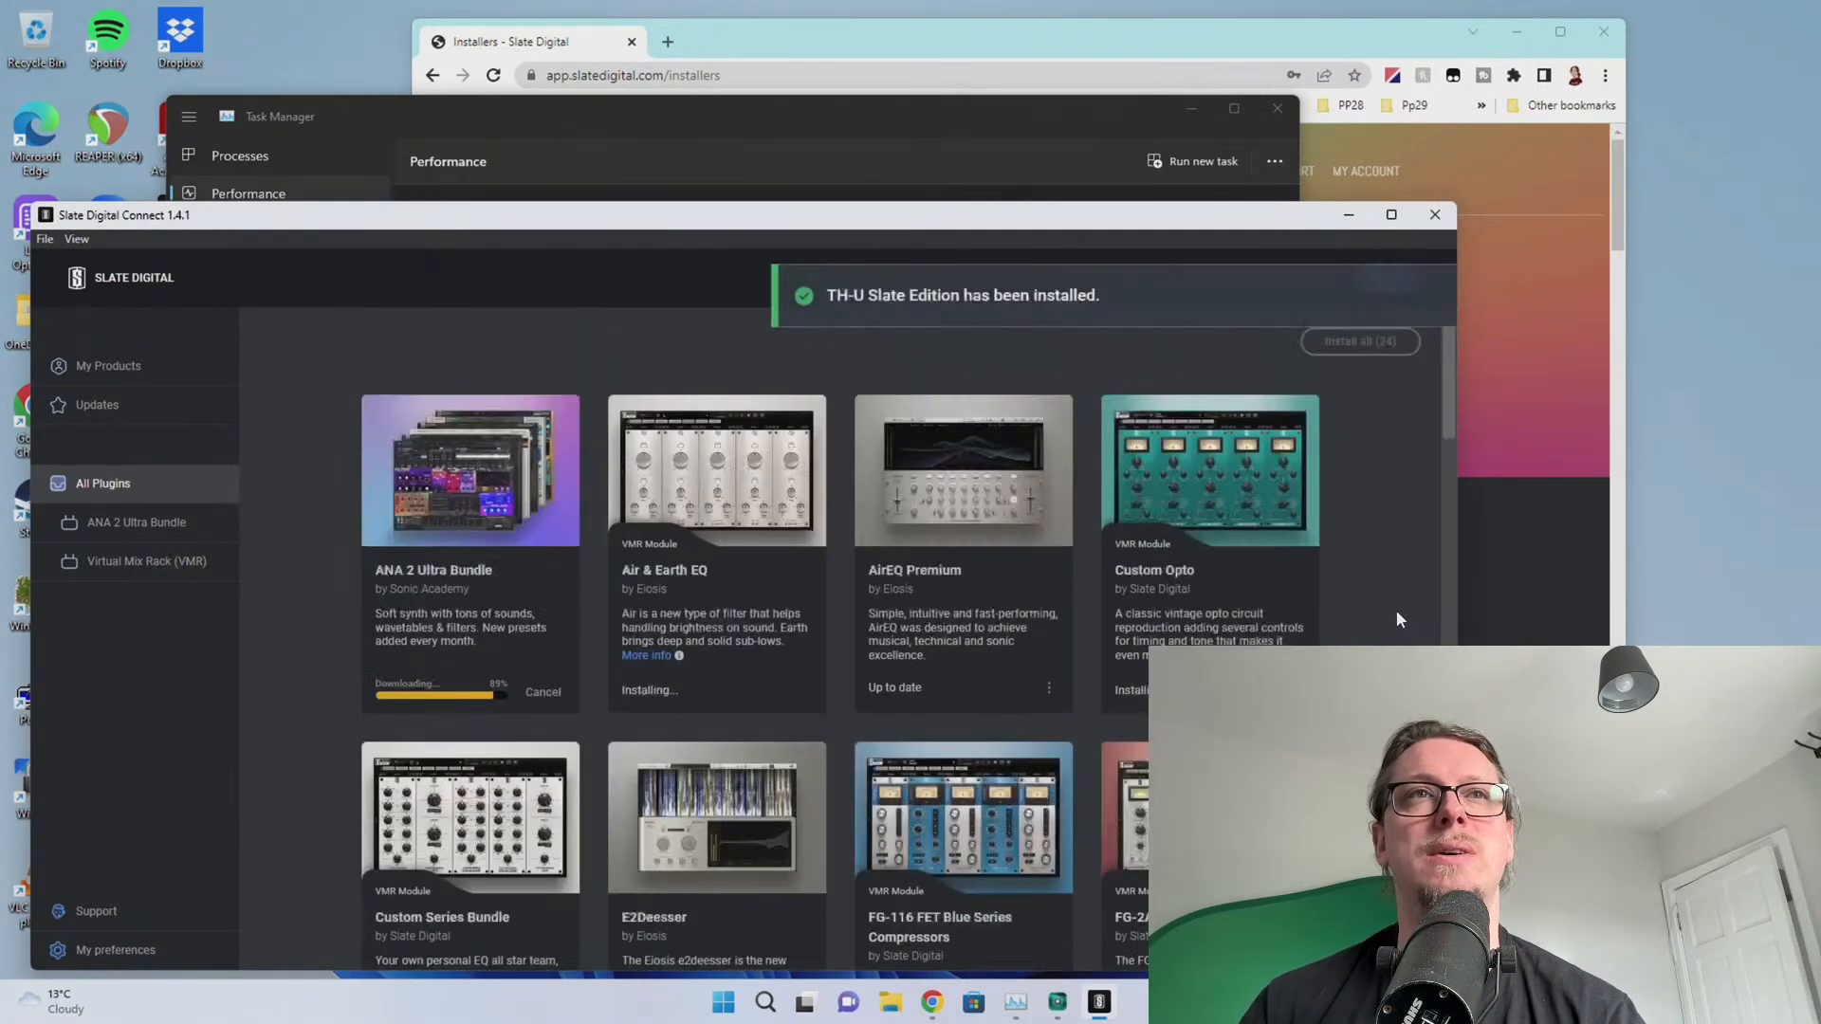
left_click(1106, 162)
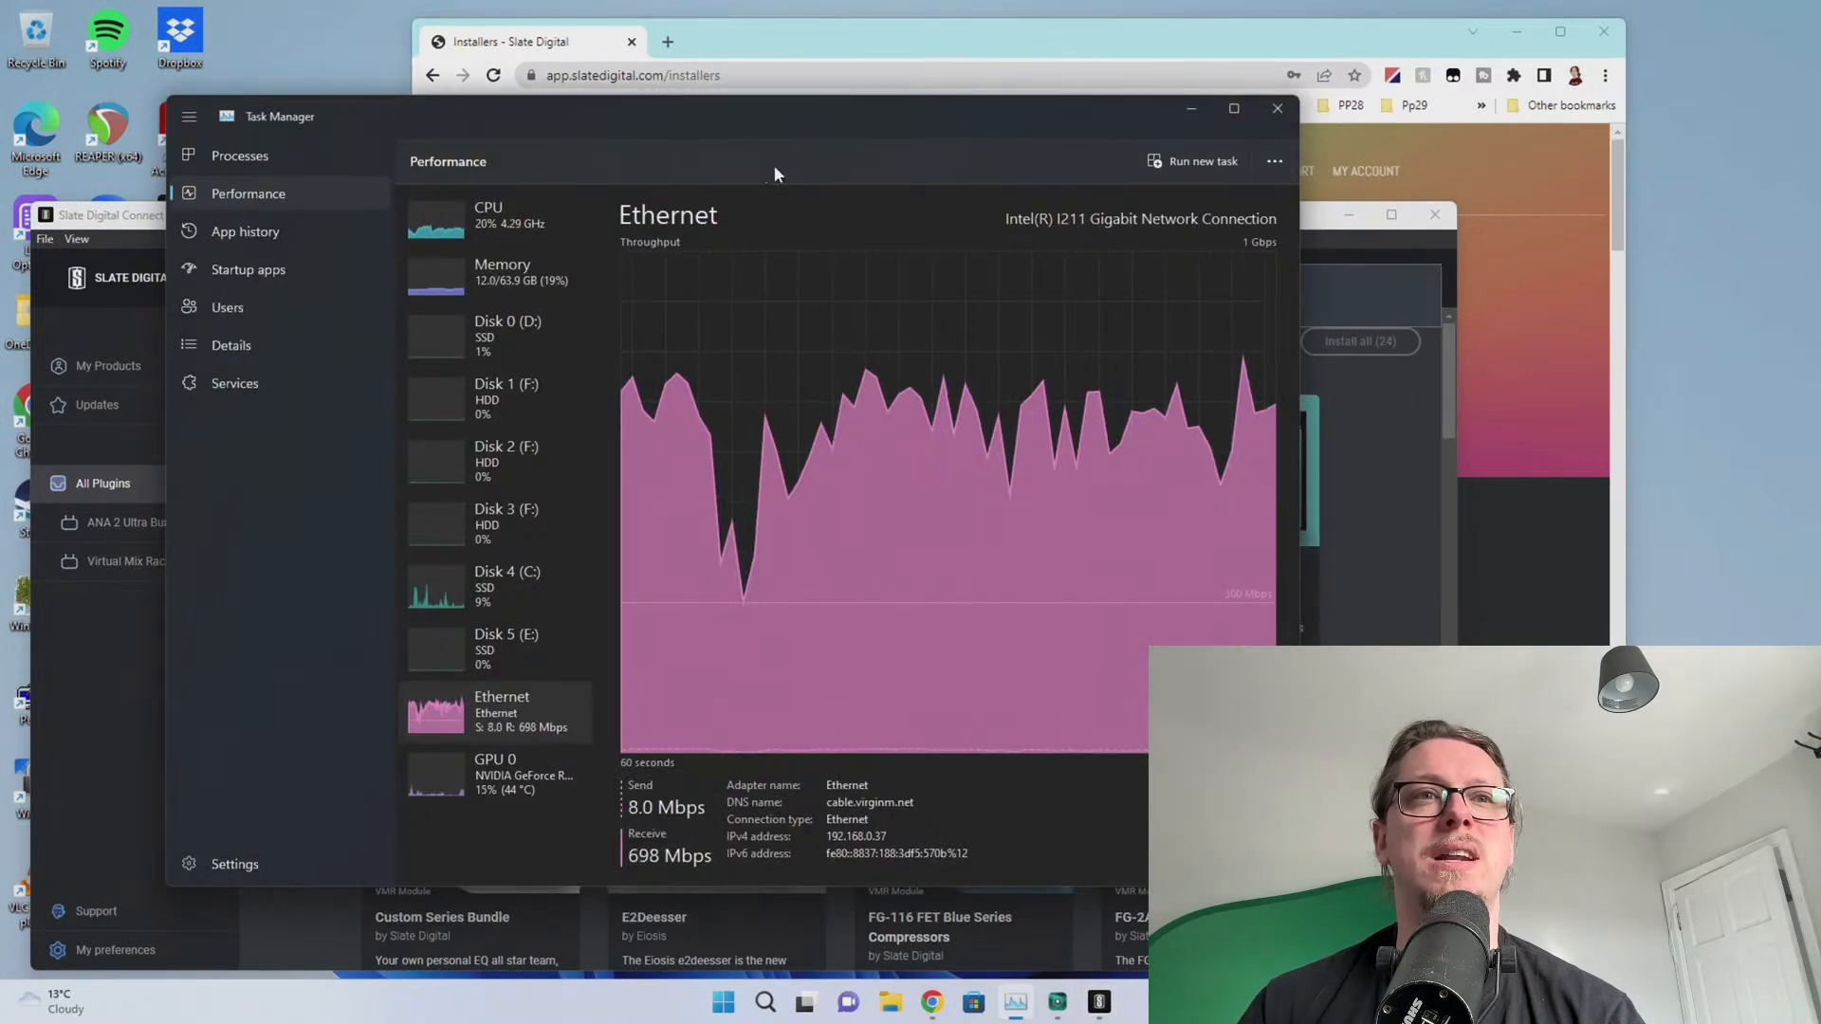
left_click(1066, 1007)
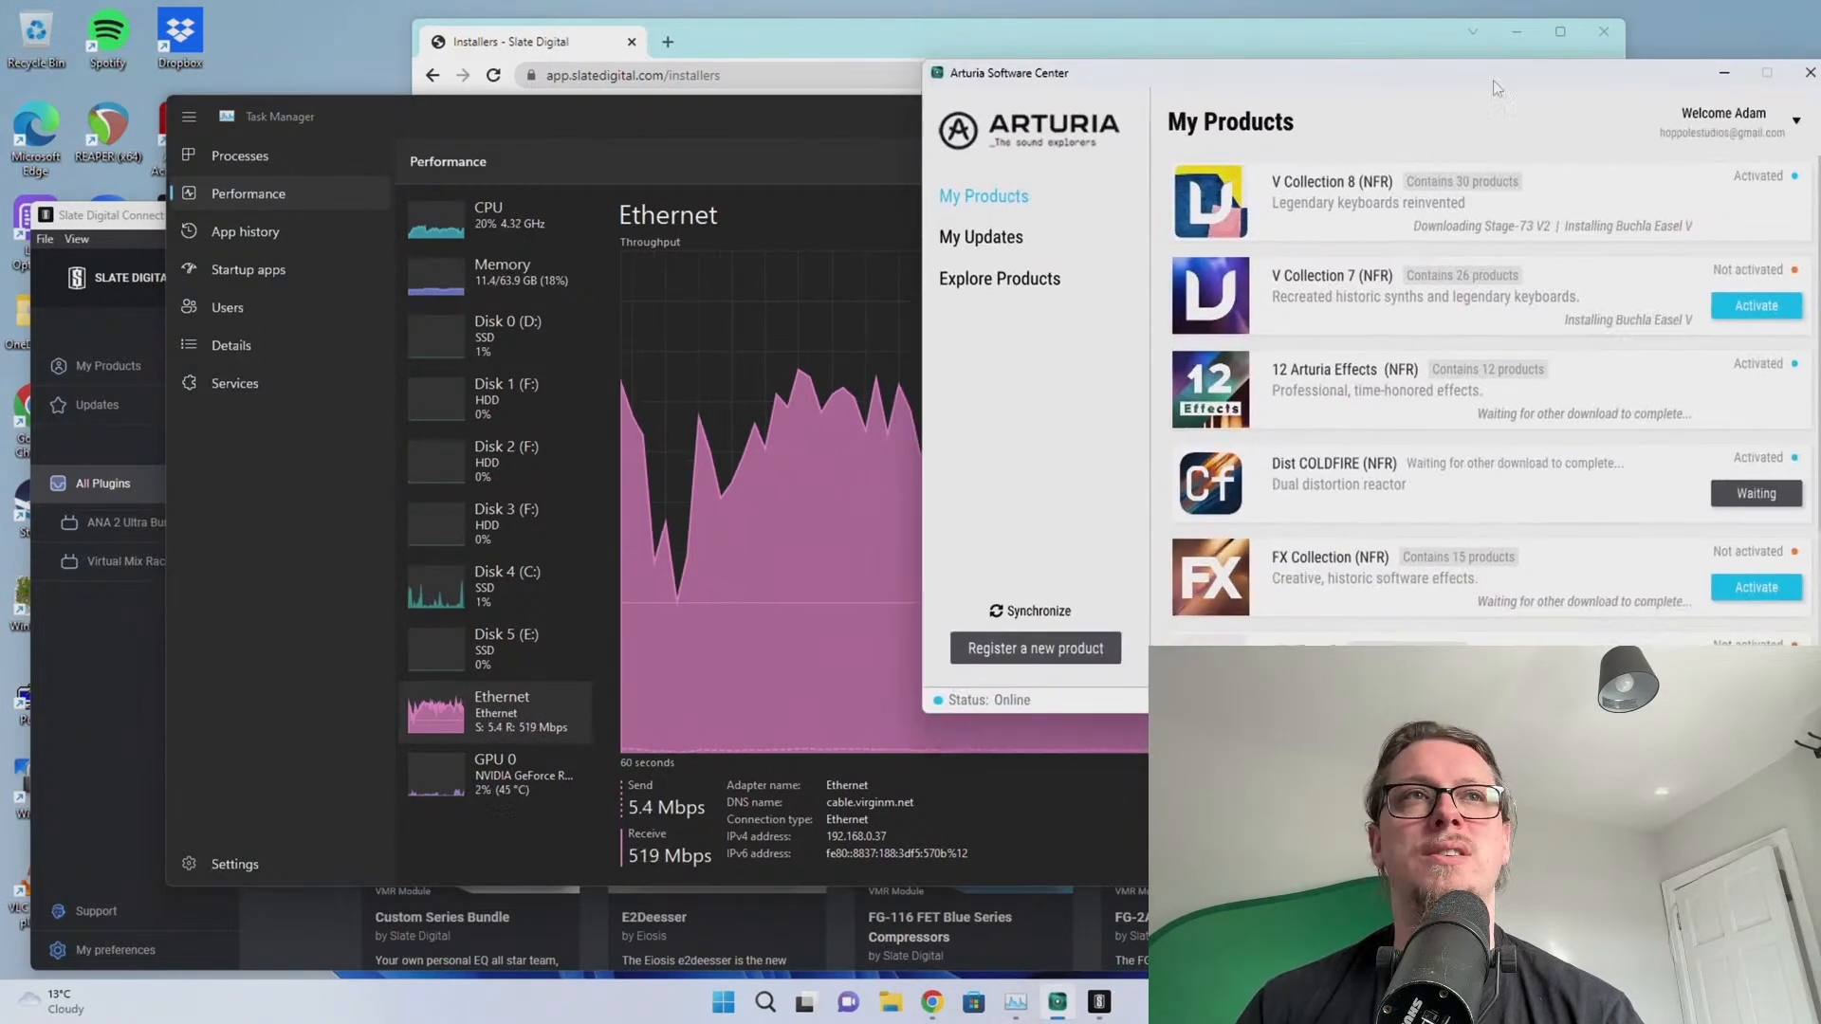
left_click(38, 647)
Scroll the All Plugins grid to review install status, then return to the Slate installers page in Chrome
scroll(393, 512, "down", 5)
scroll(393, 502, "down", 15)
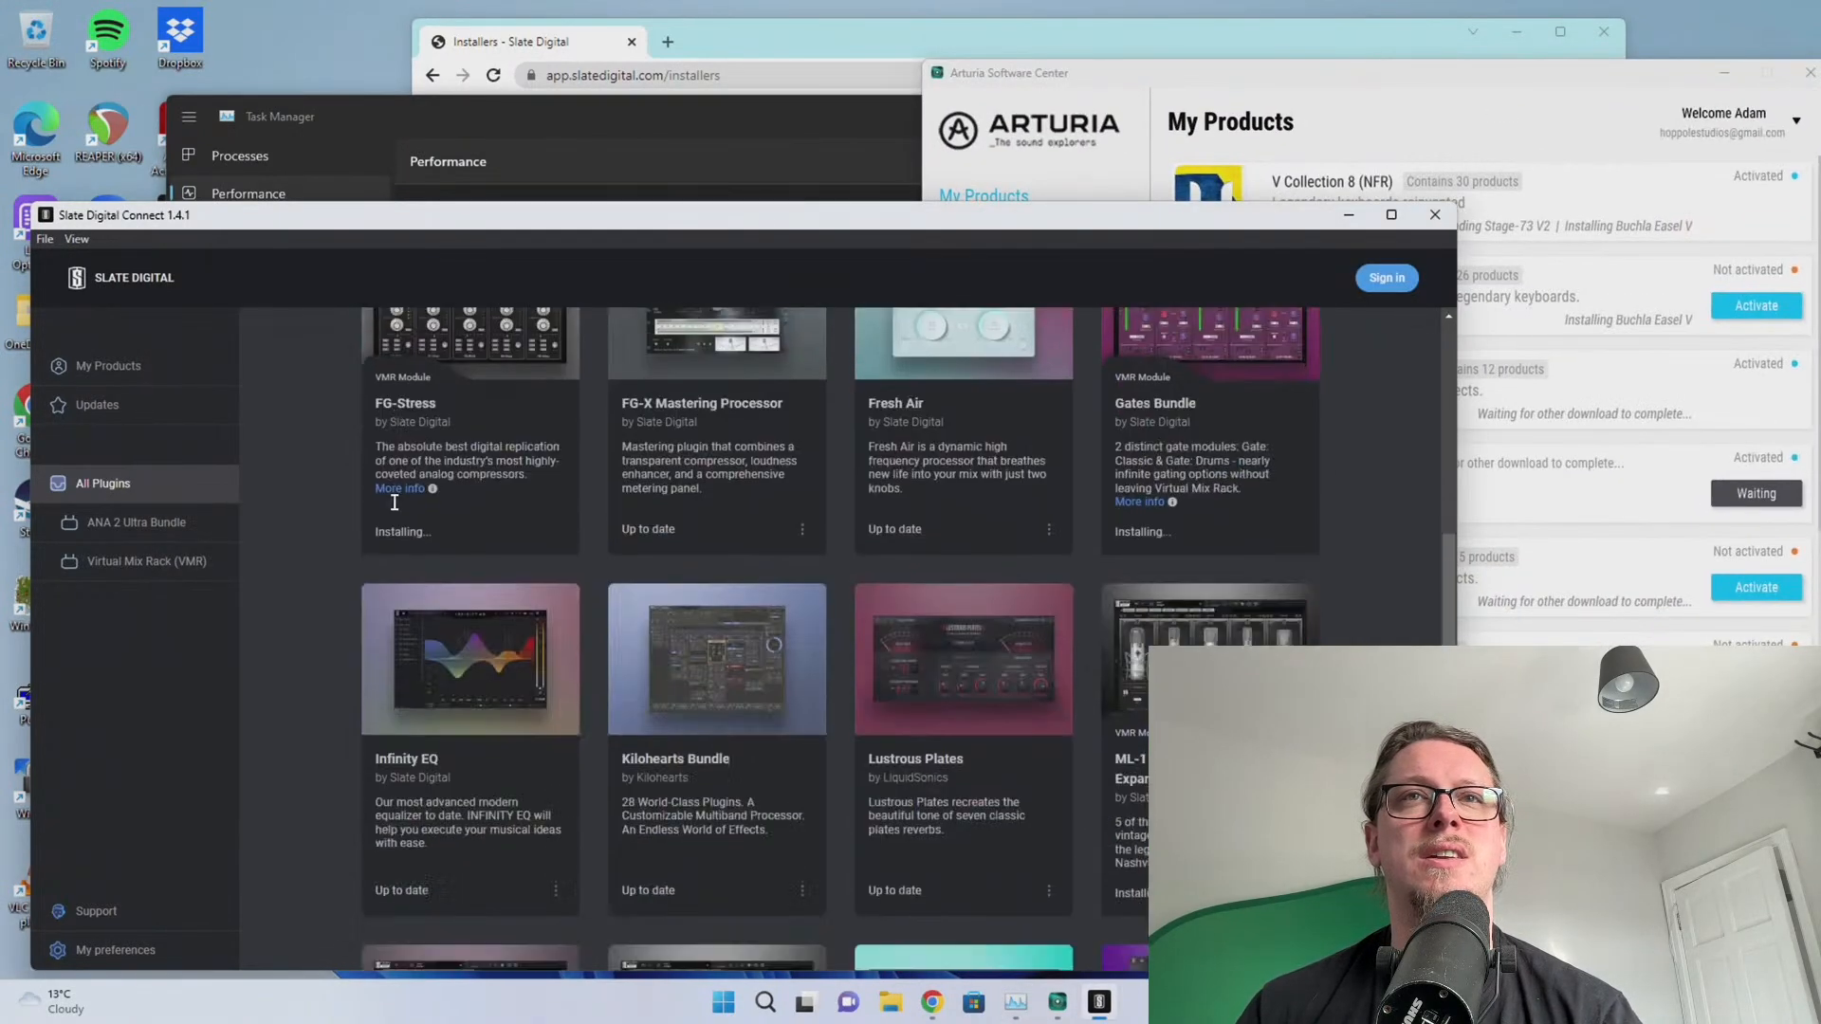
scroll(392, 502, "up", 20)
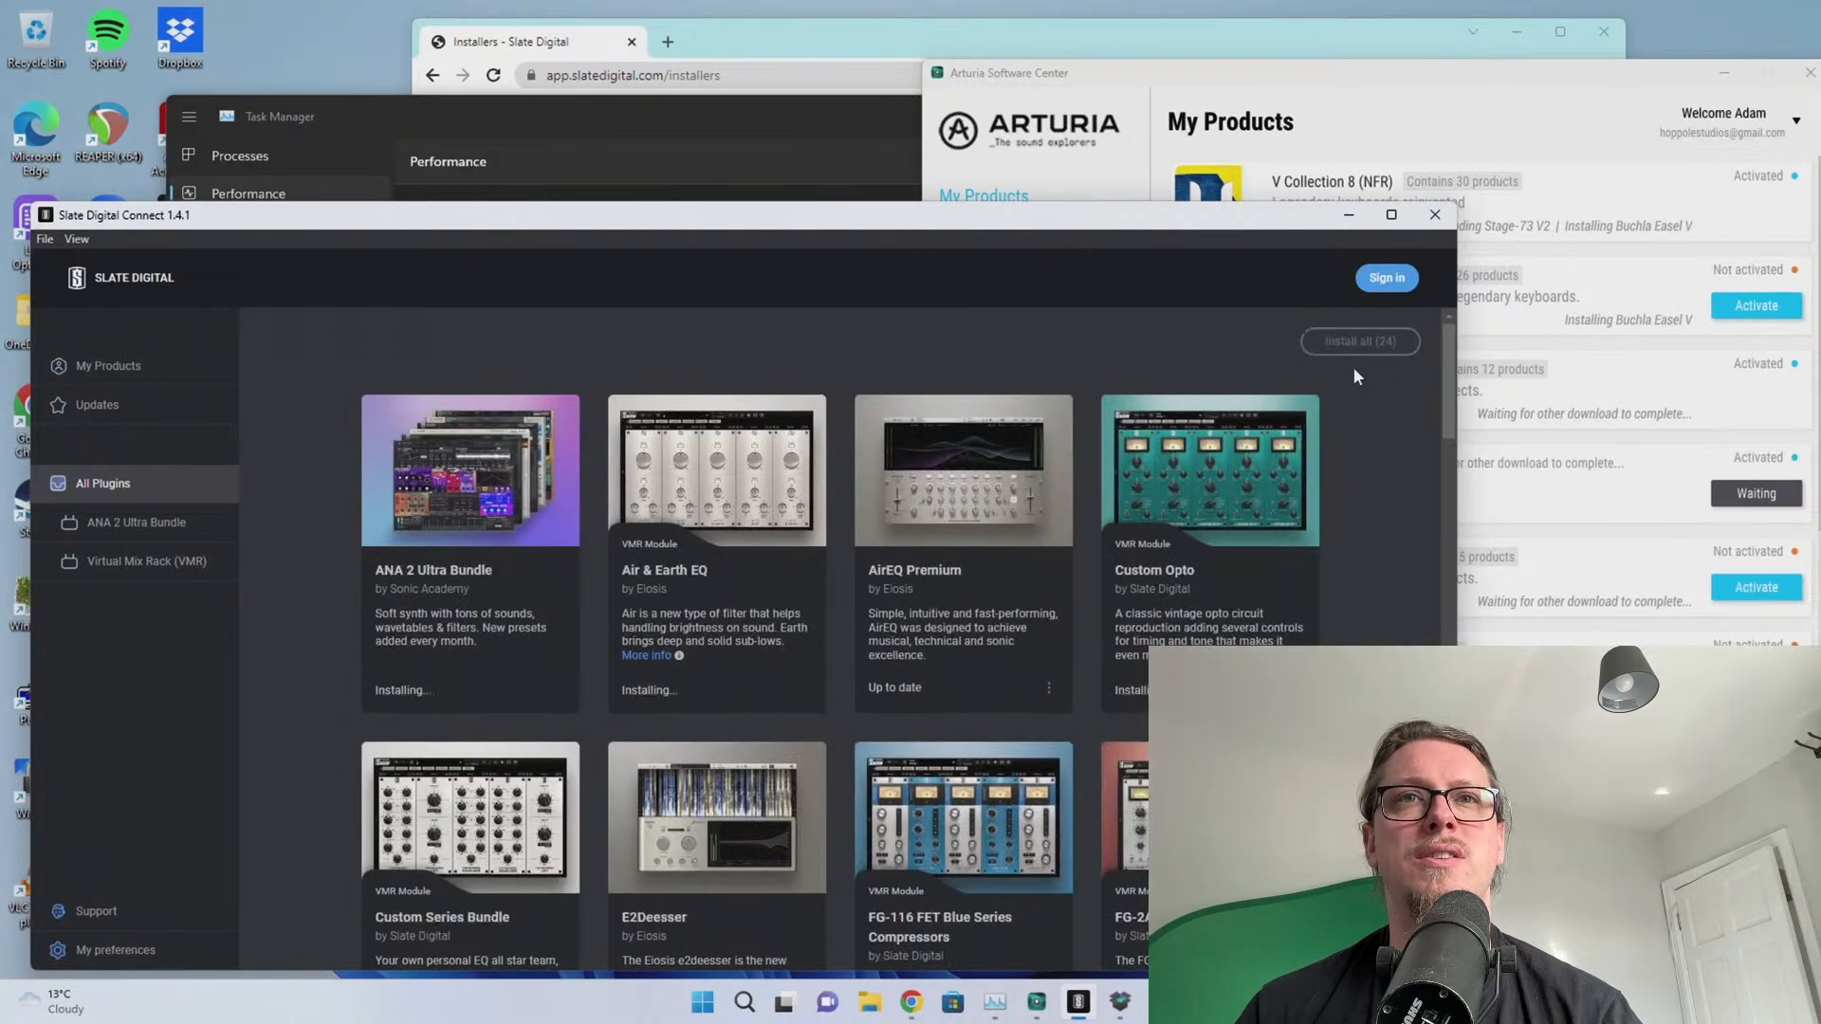
scroll(1332, 403, "down", 20)
scroll(427, 601, "up", 8)
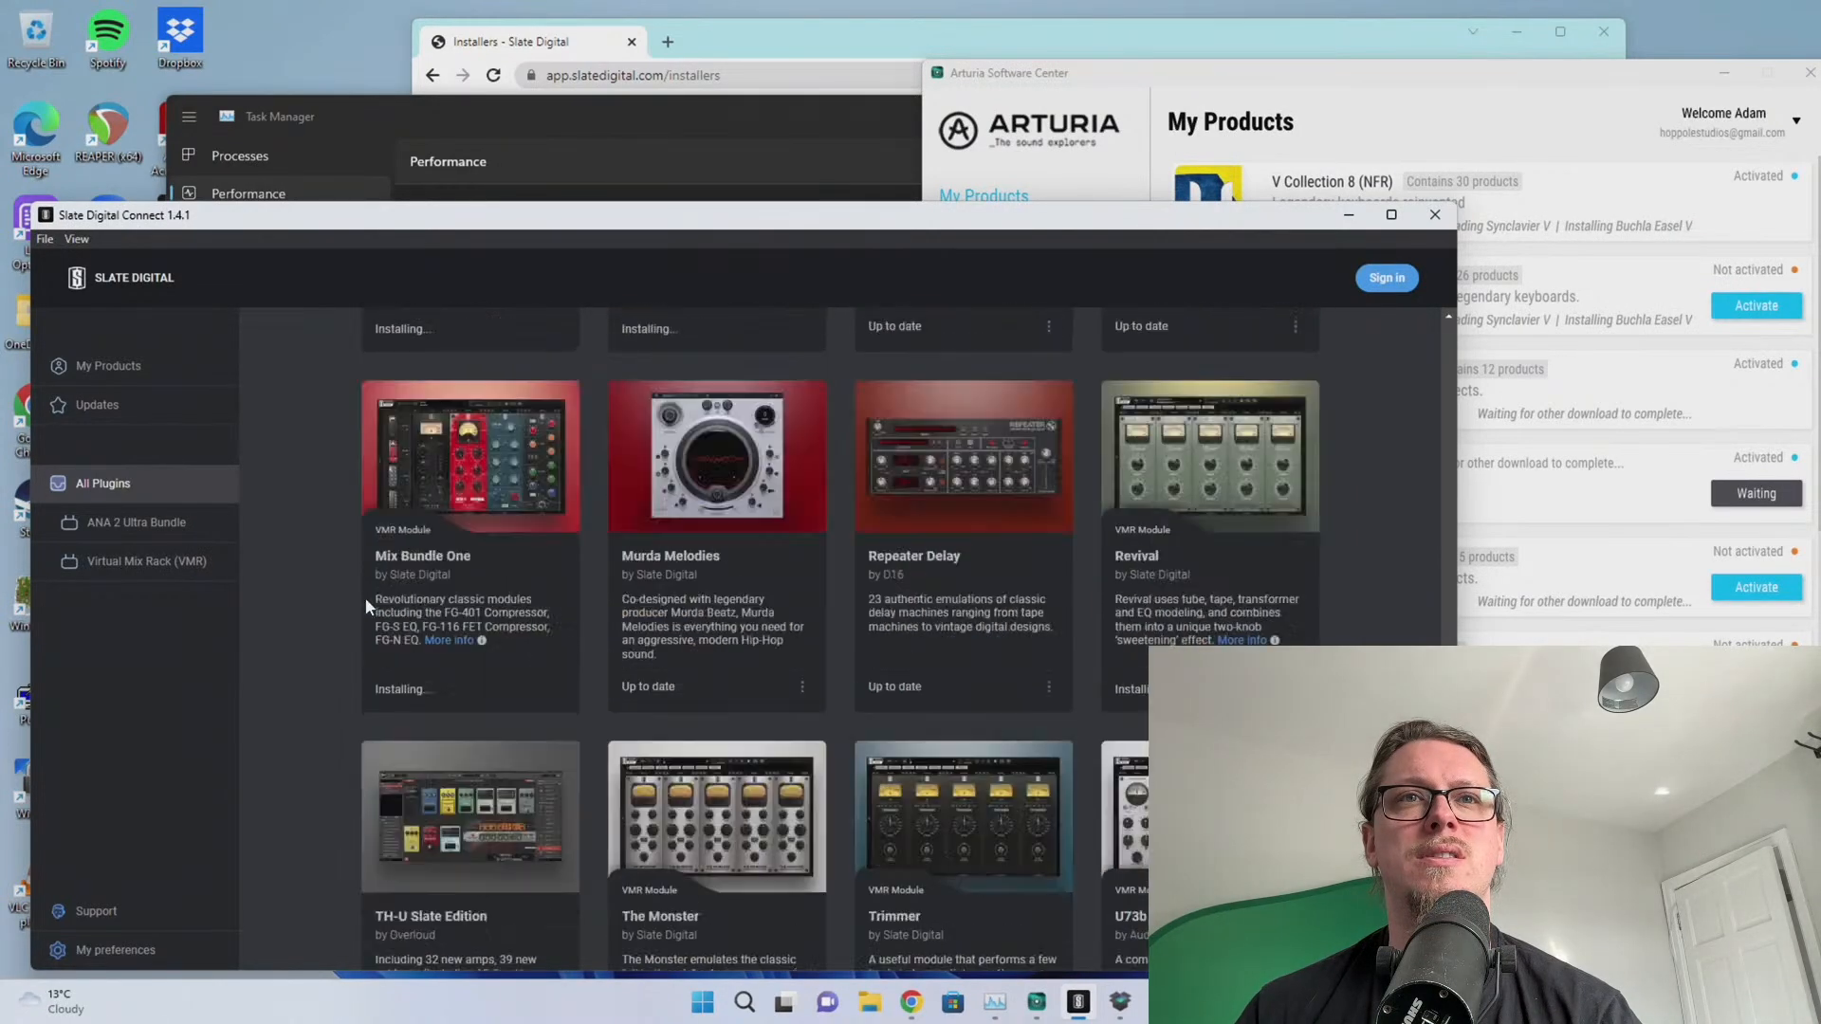
scroll(366, 595, "up", 10)
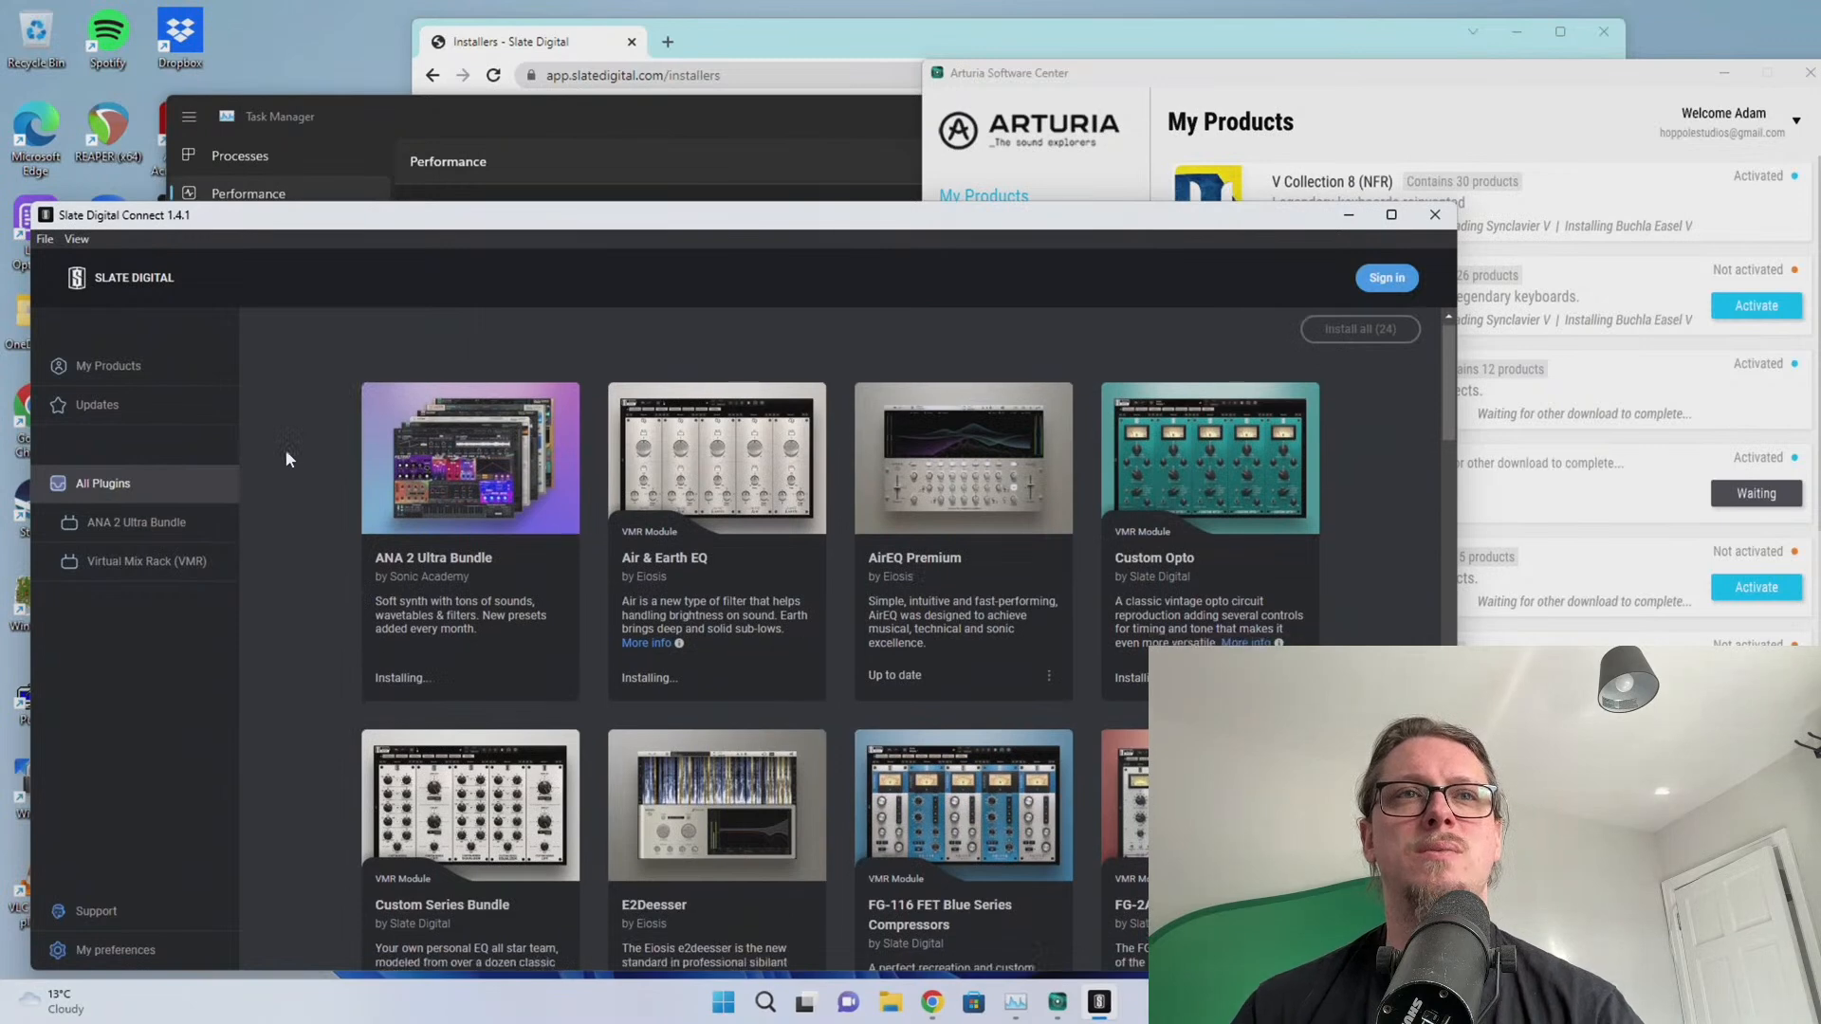
scroll(275, 418, "down", 5)
scroll(263, 384, "up", 6)
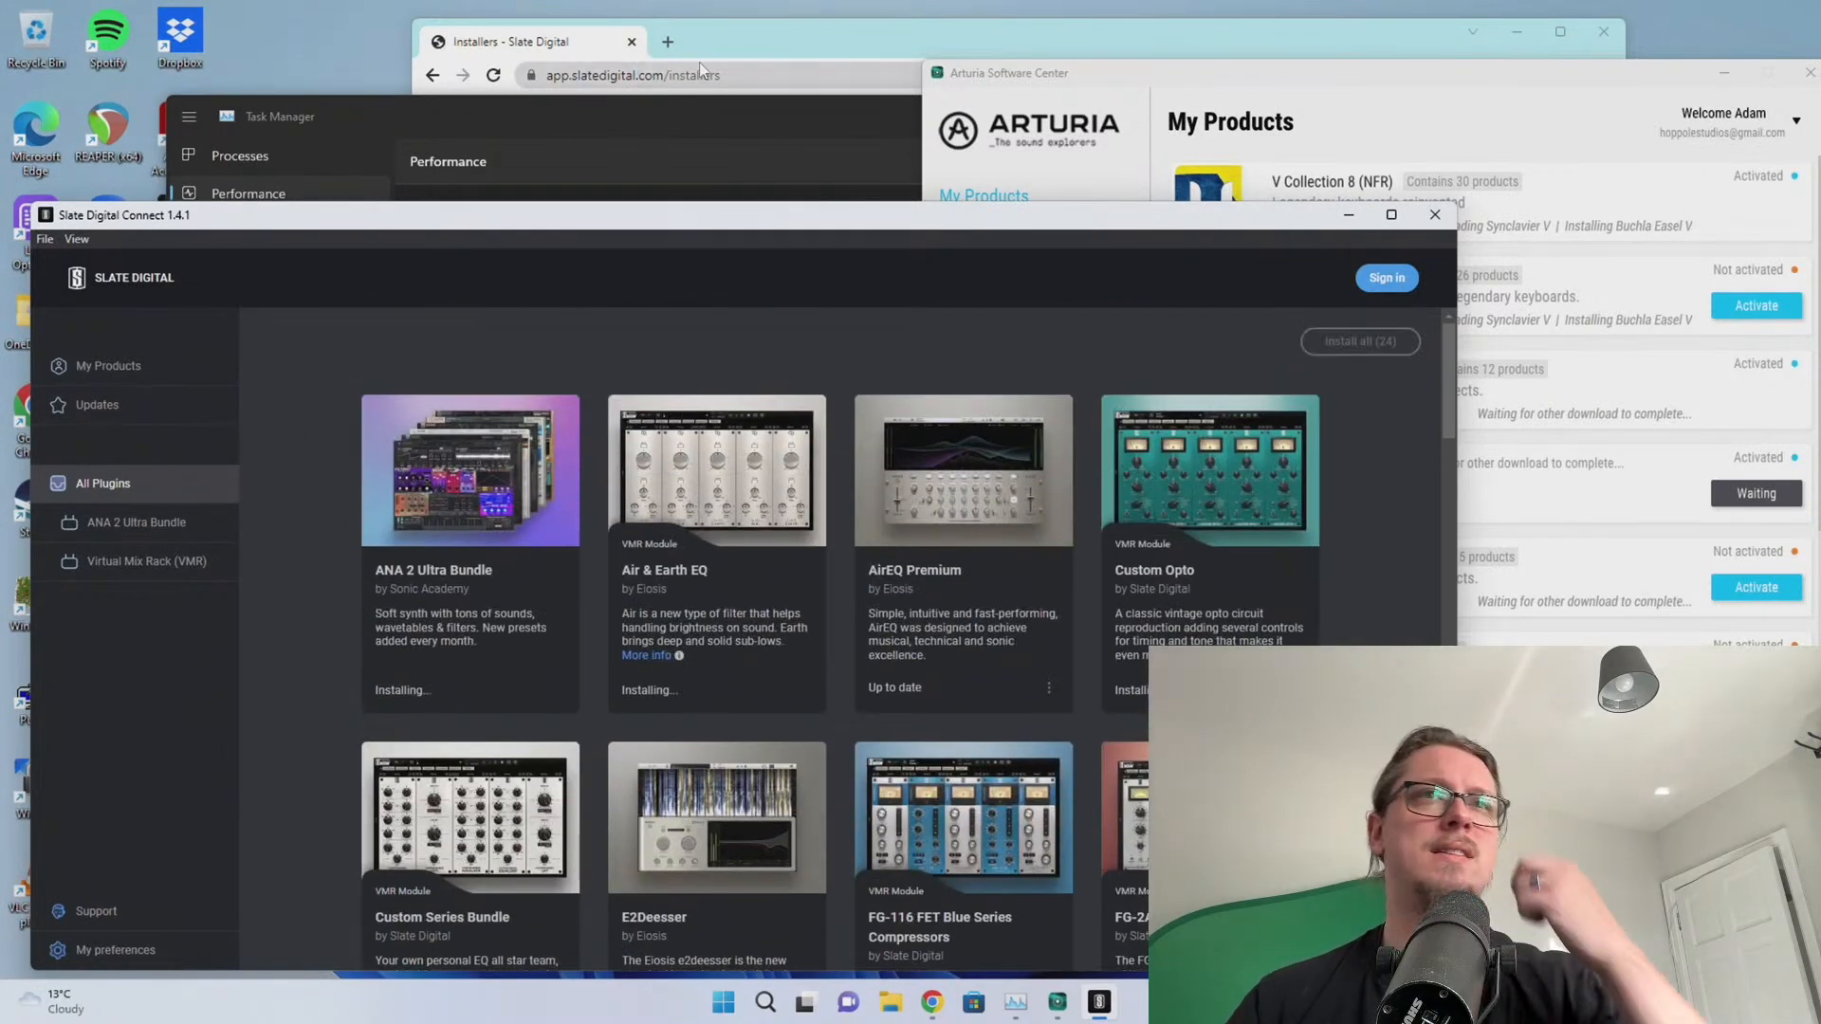
left_click(732, 31)
Search 'native instruments access' and open the Native Instruments Downloads | Support page
left_click(749, 76)
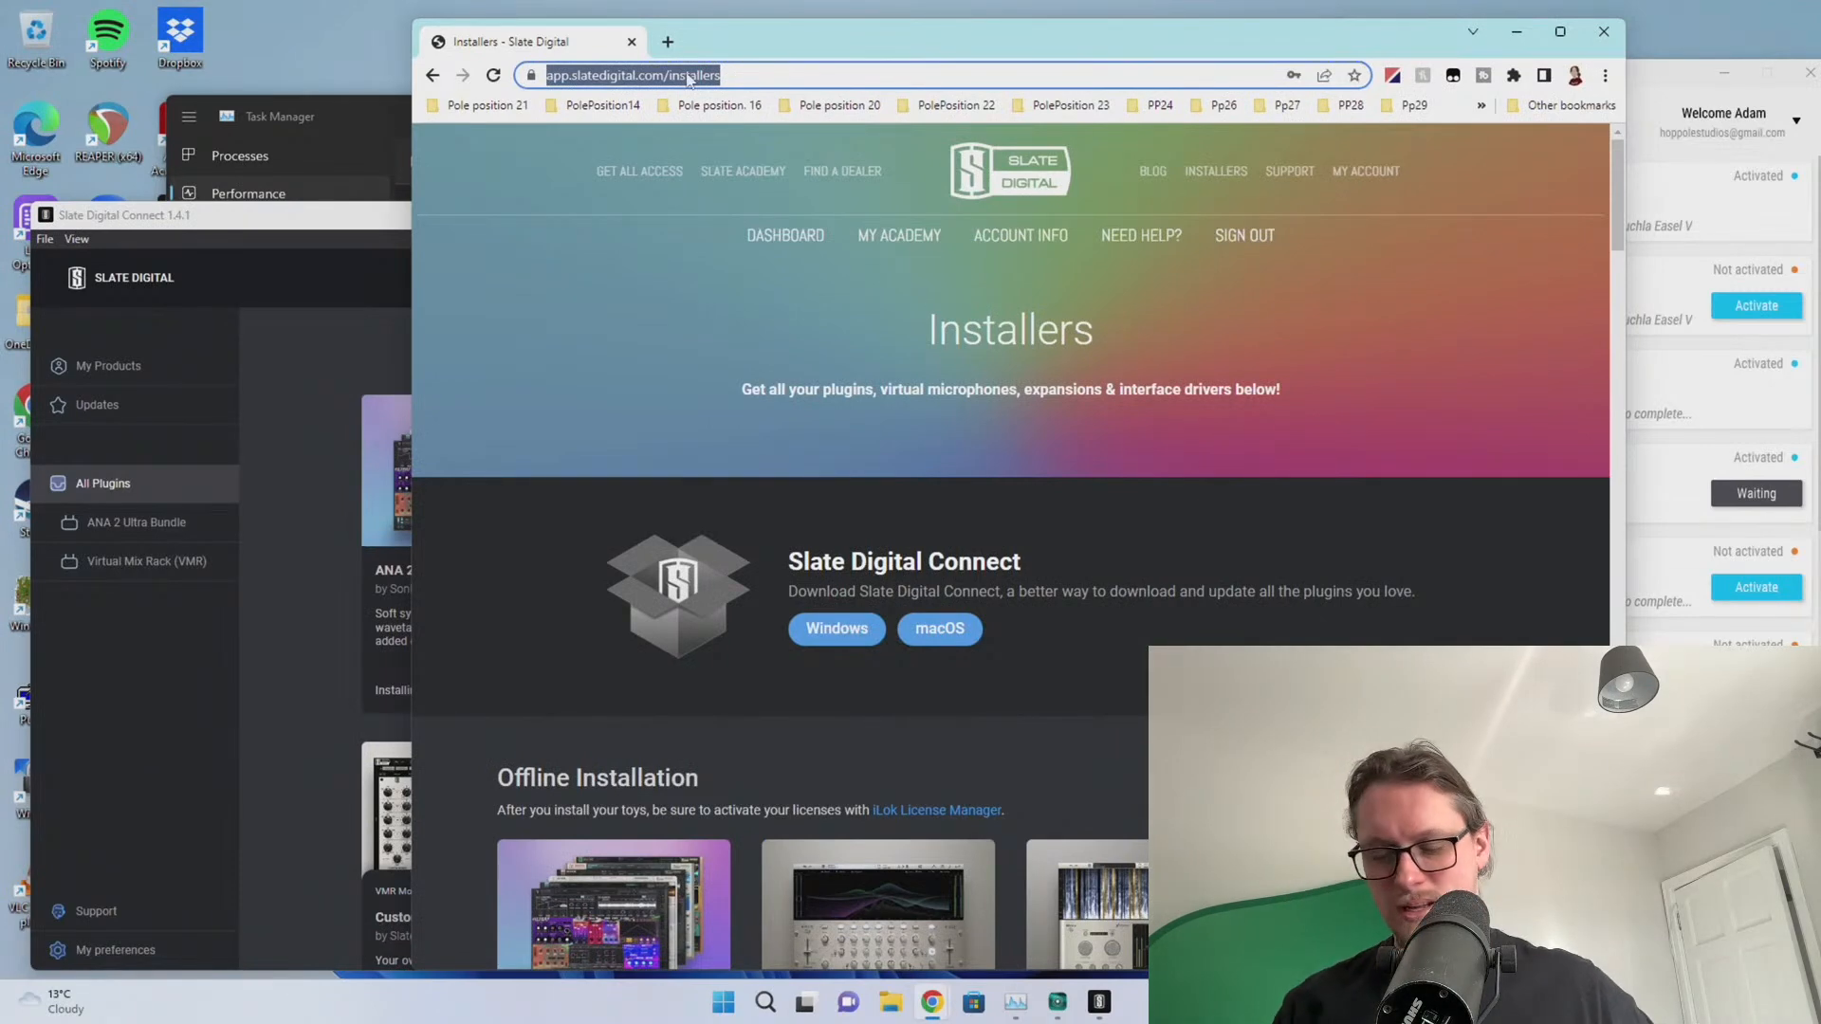
type("native")
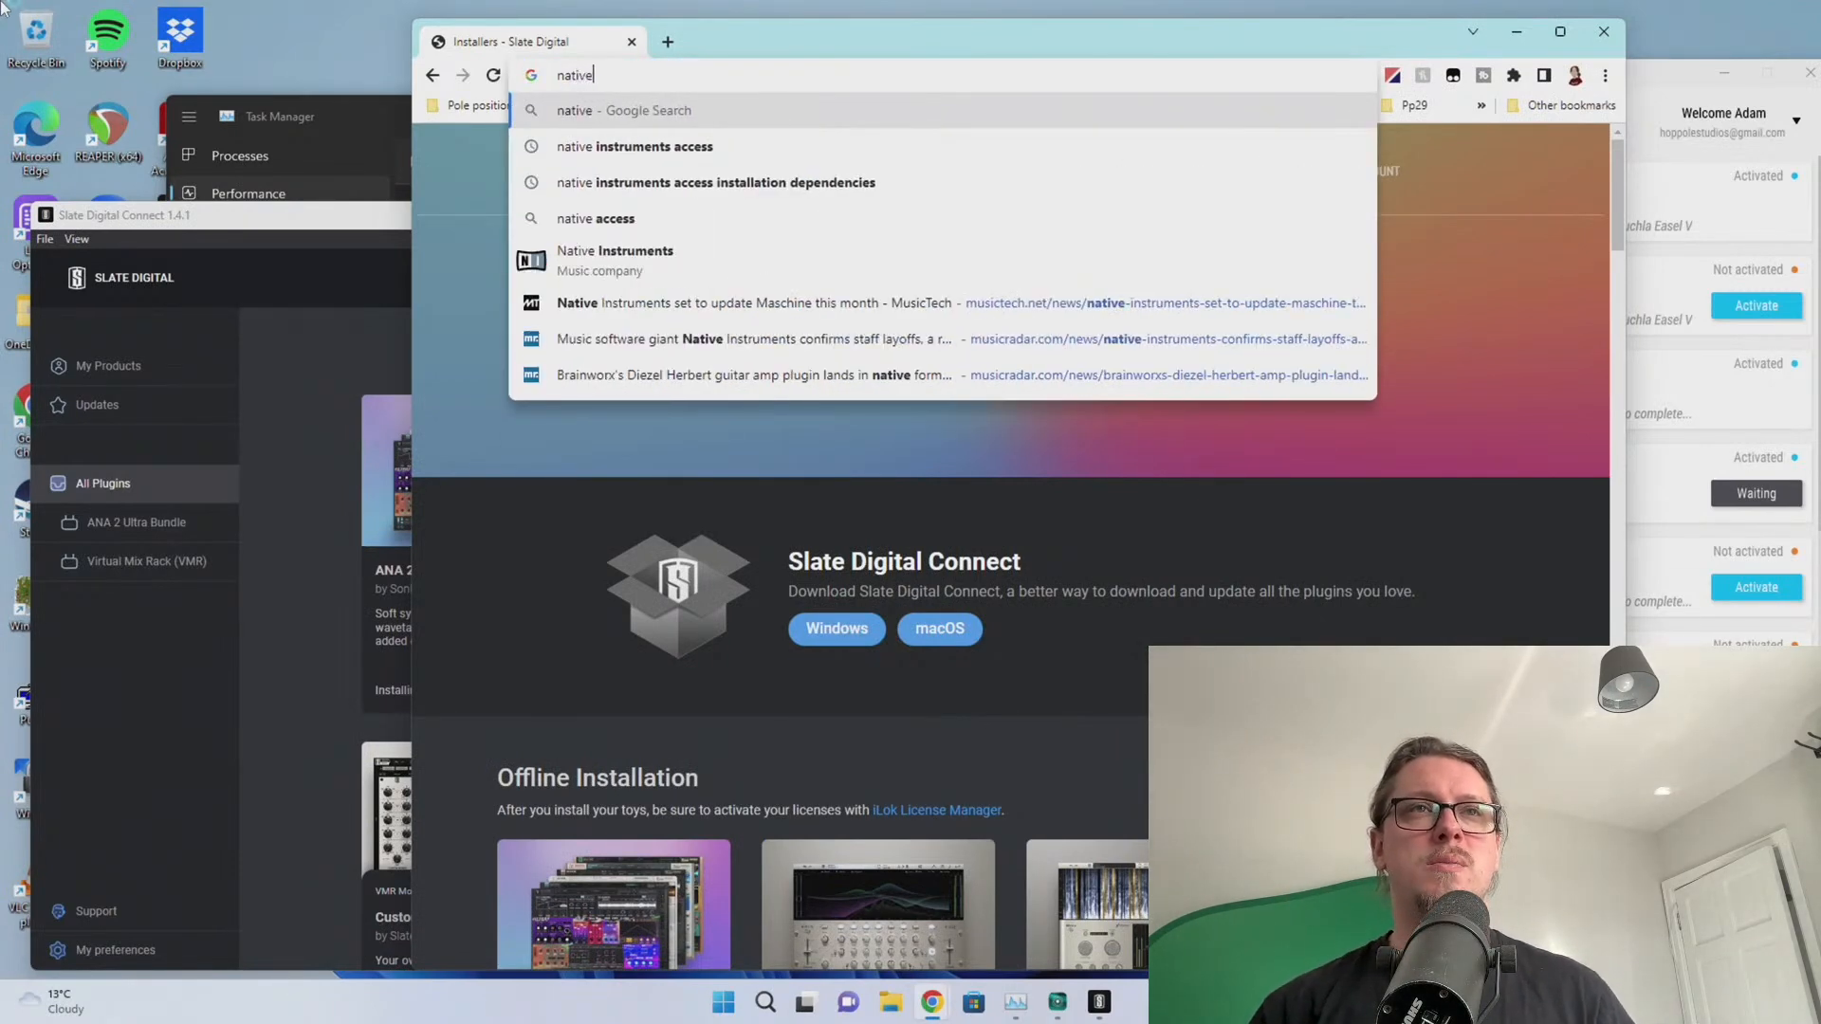
key("Down")
key("Return")
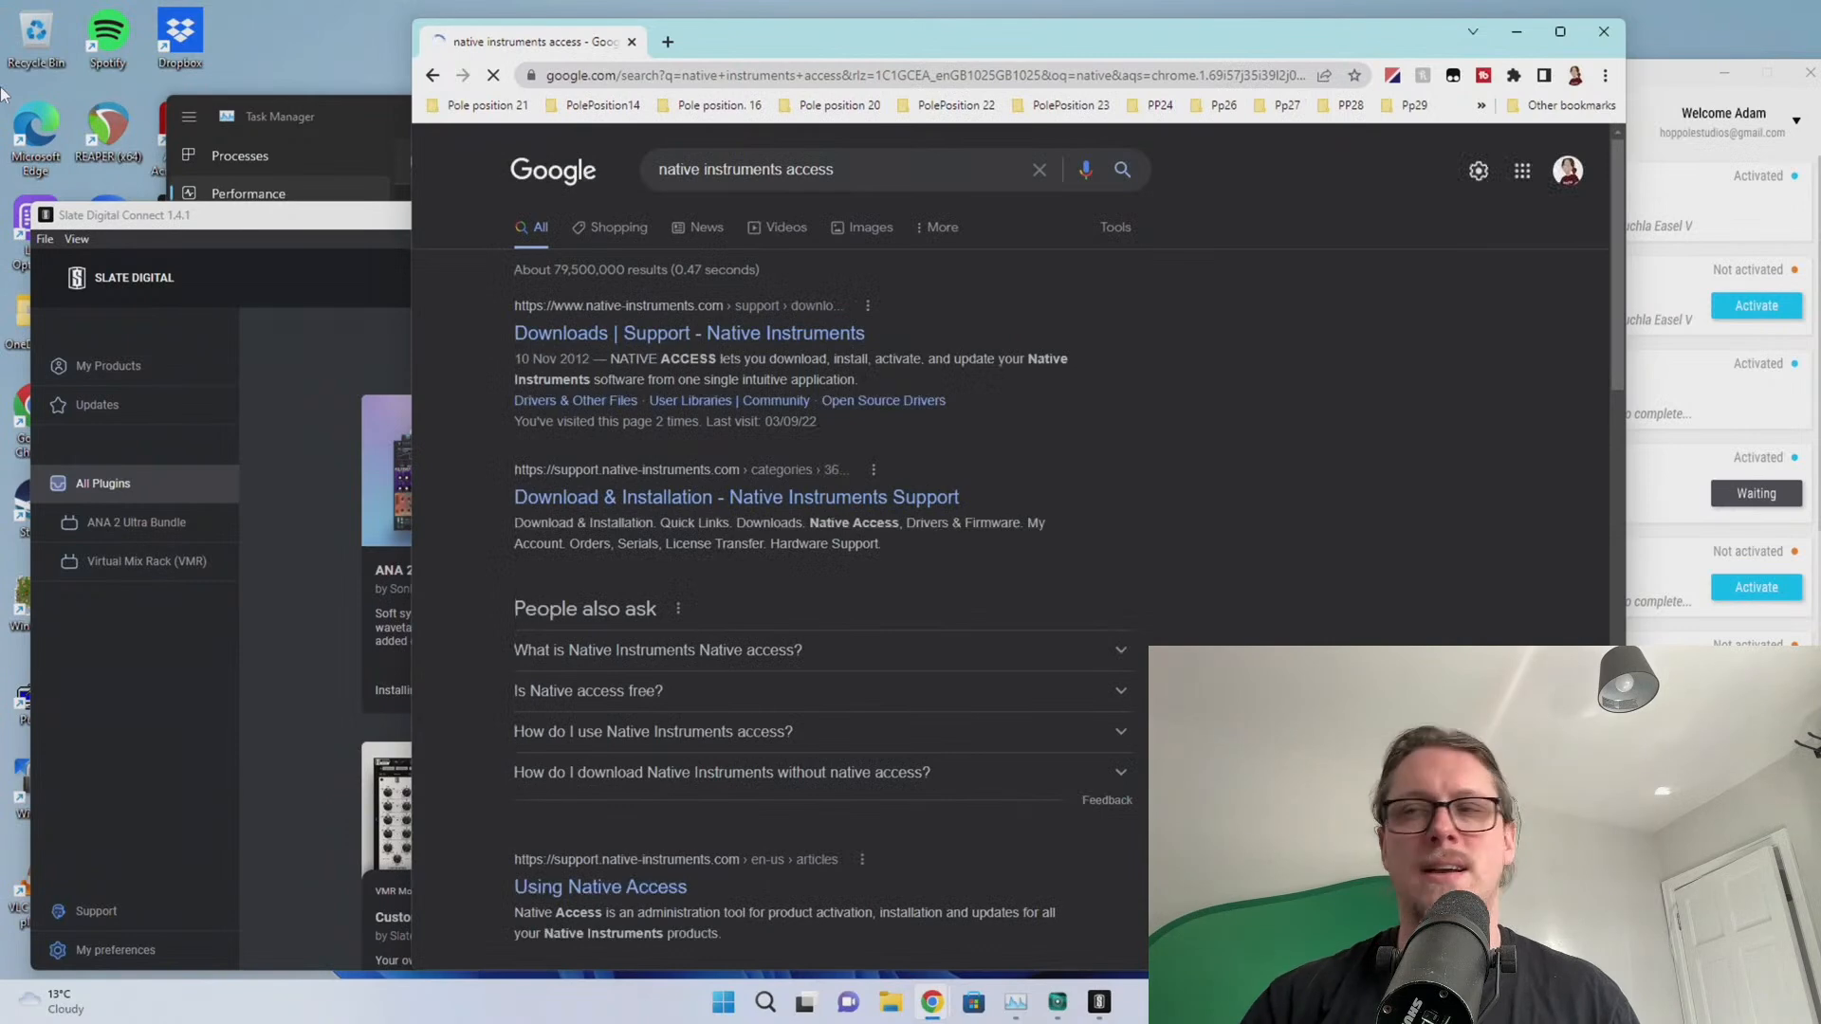
right_click(2, 87)
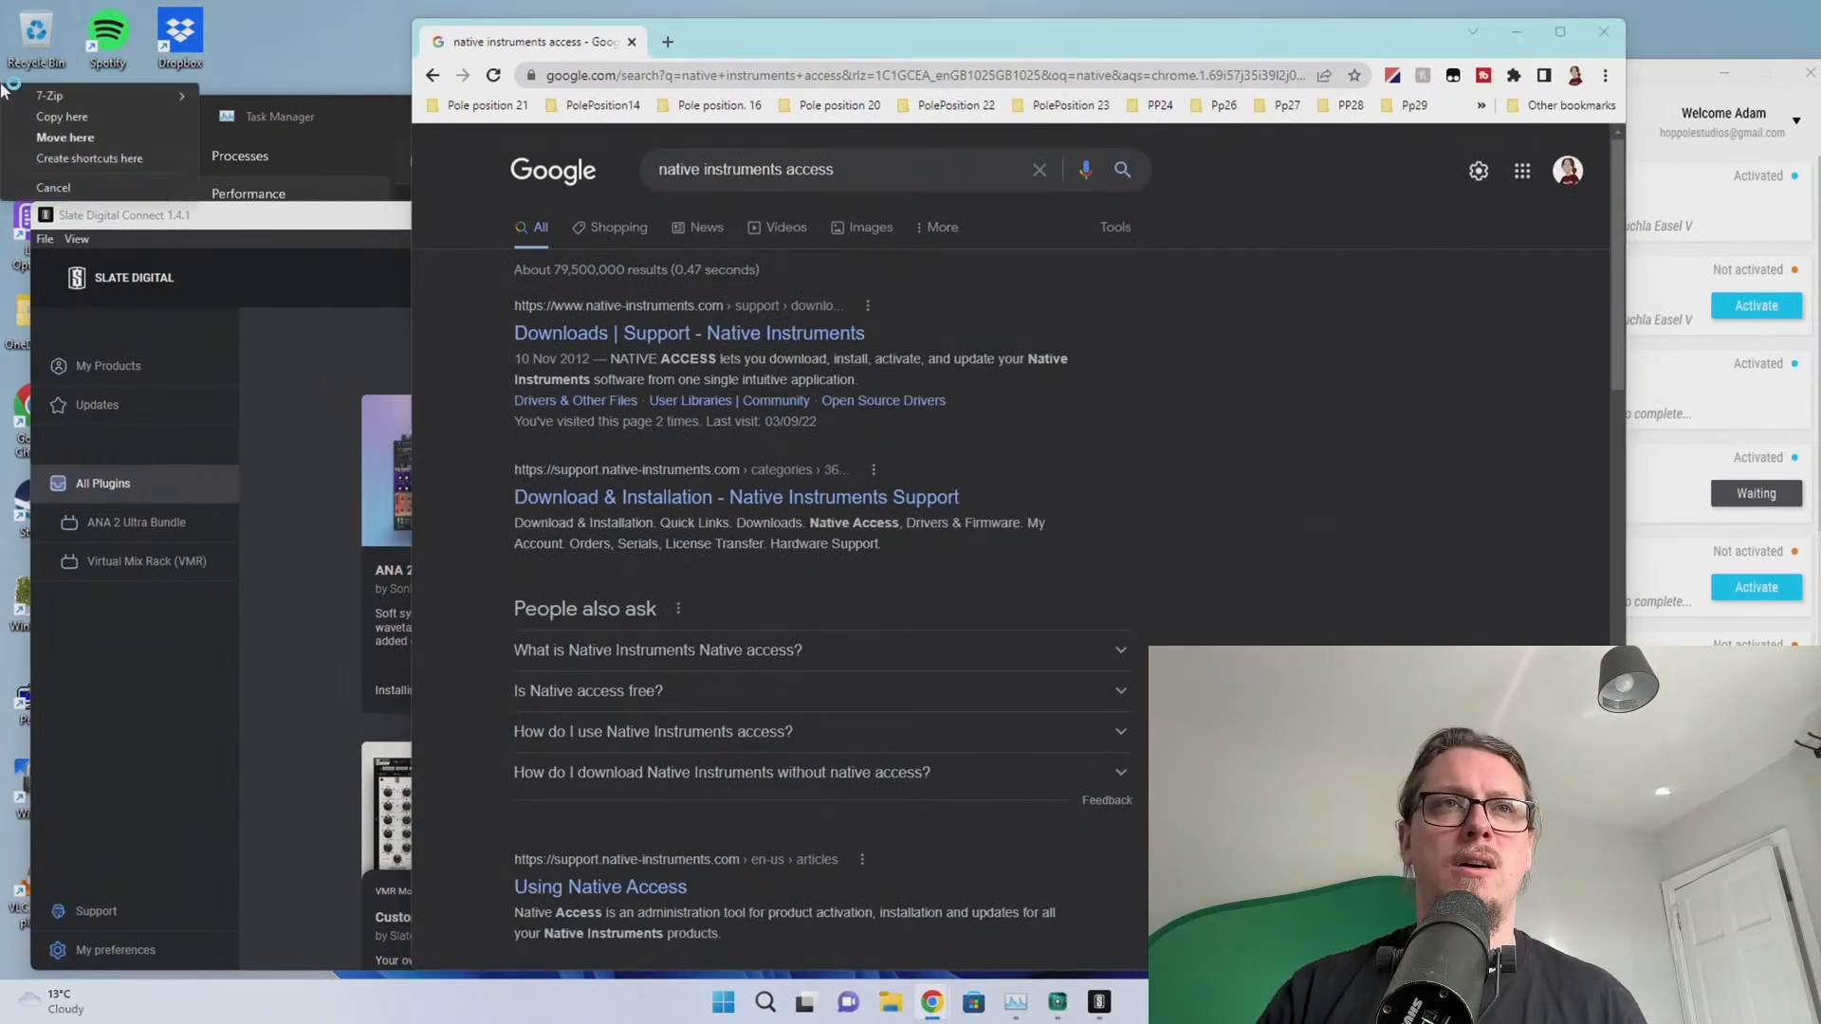
left_click(630, 334)
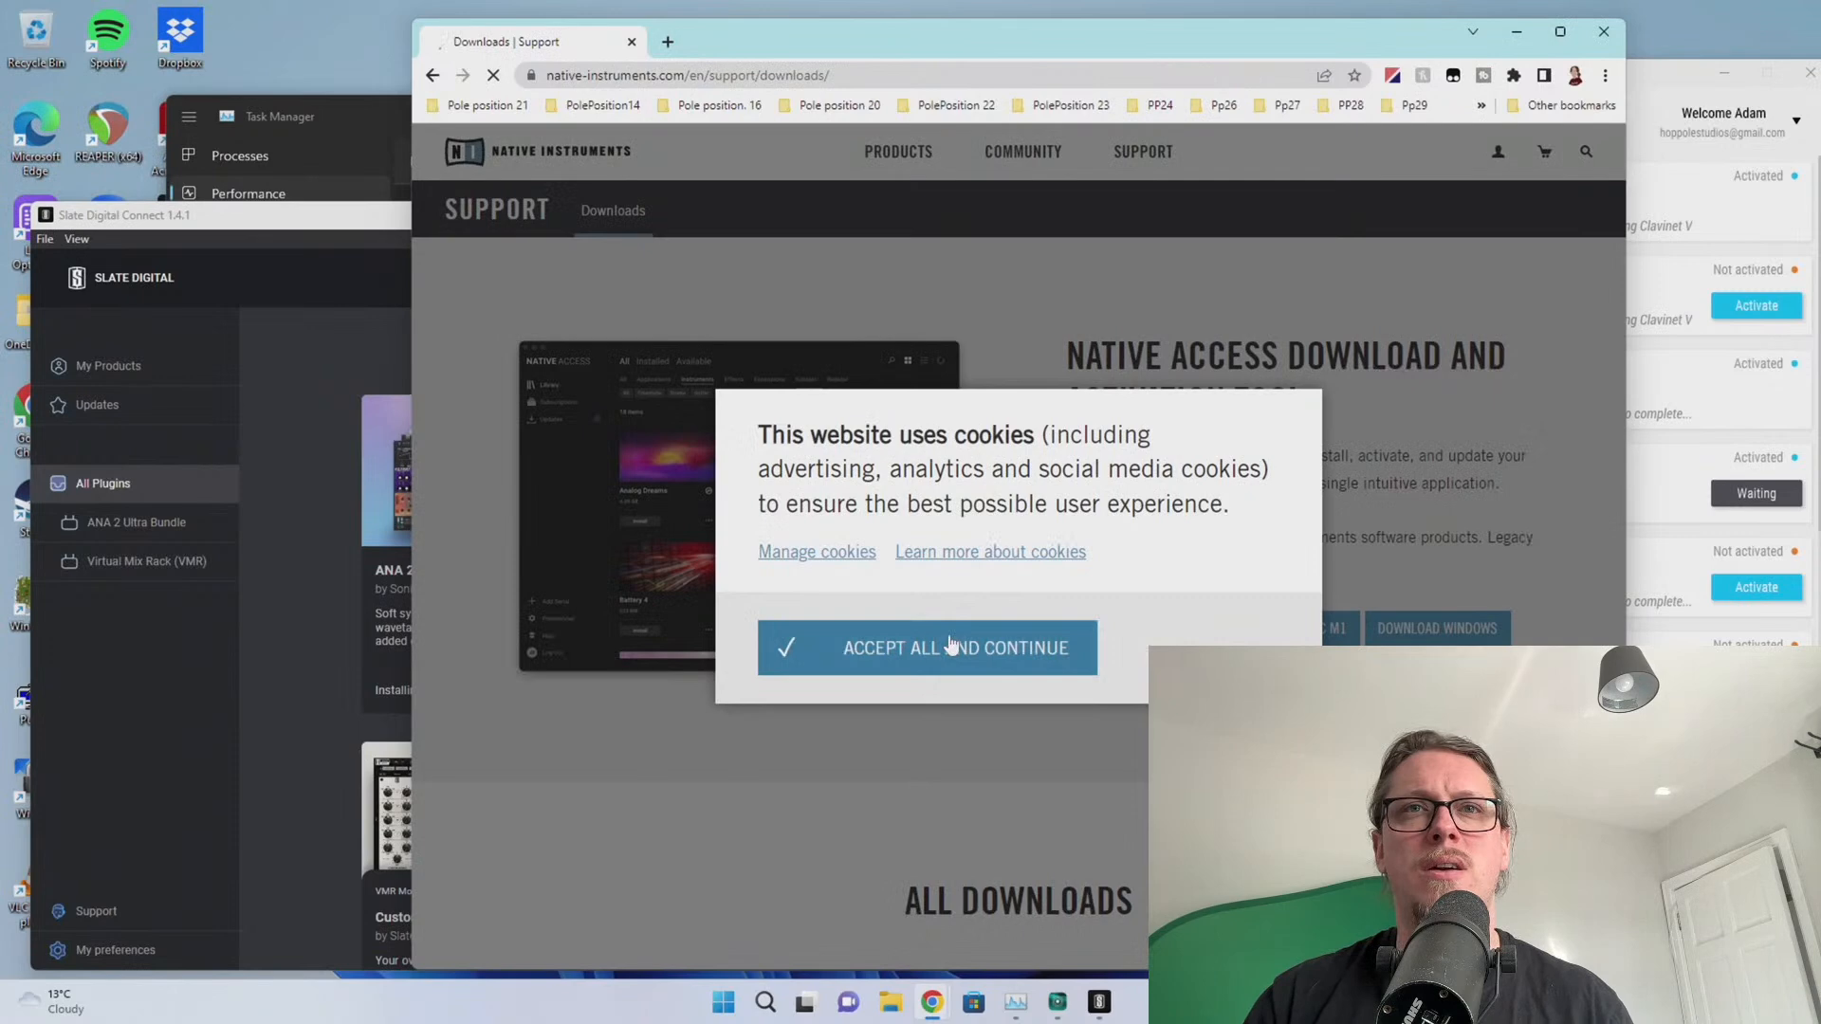
Accept cookies, download the Windows Native Access installer, and keep it despite the warning
left_click(951, 645)
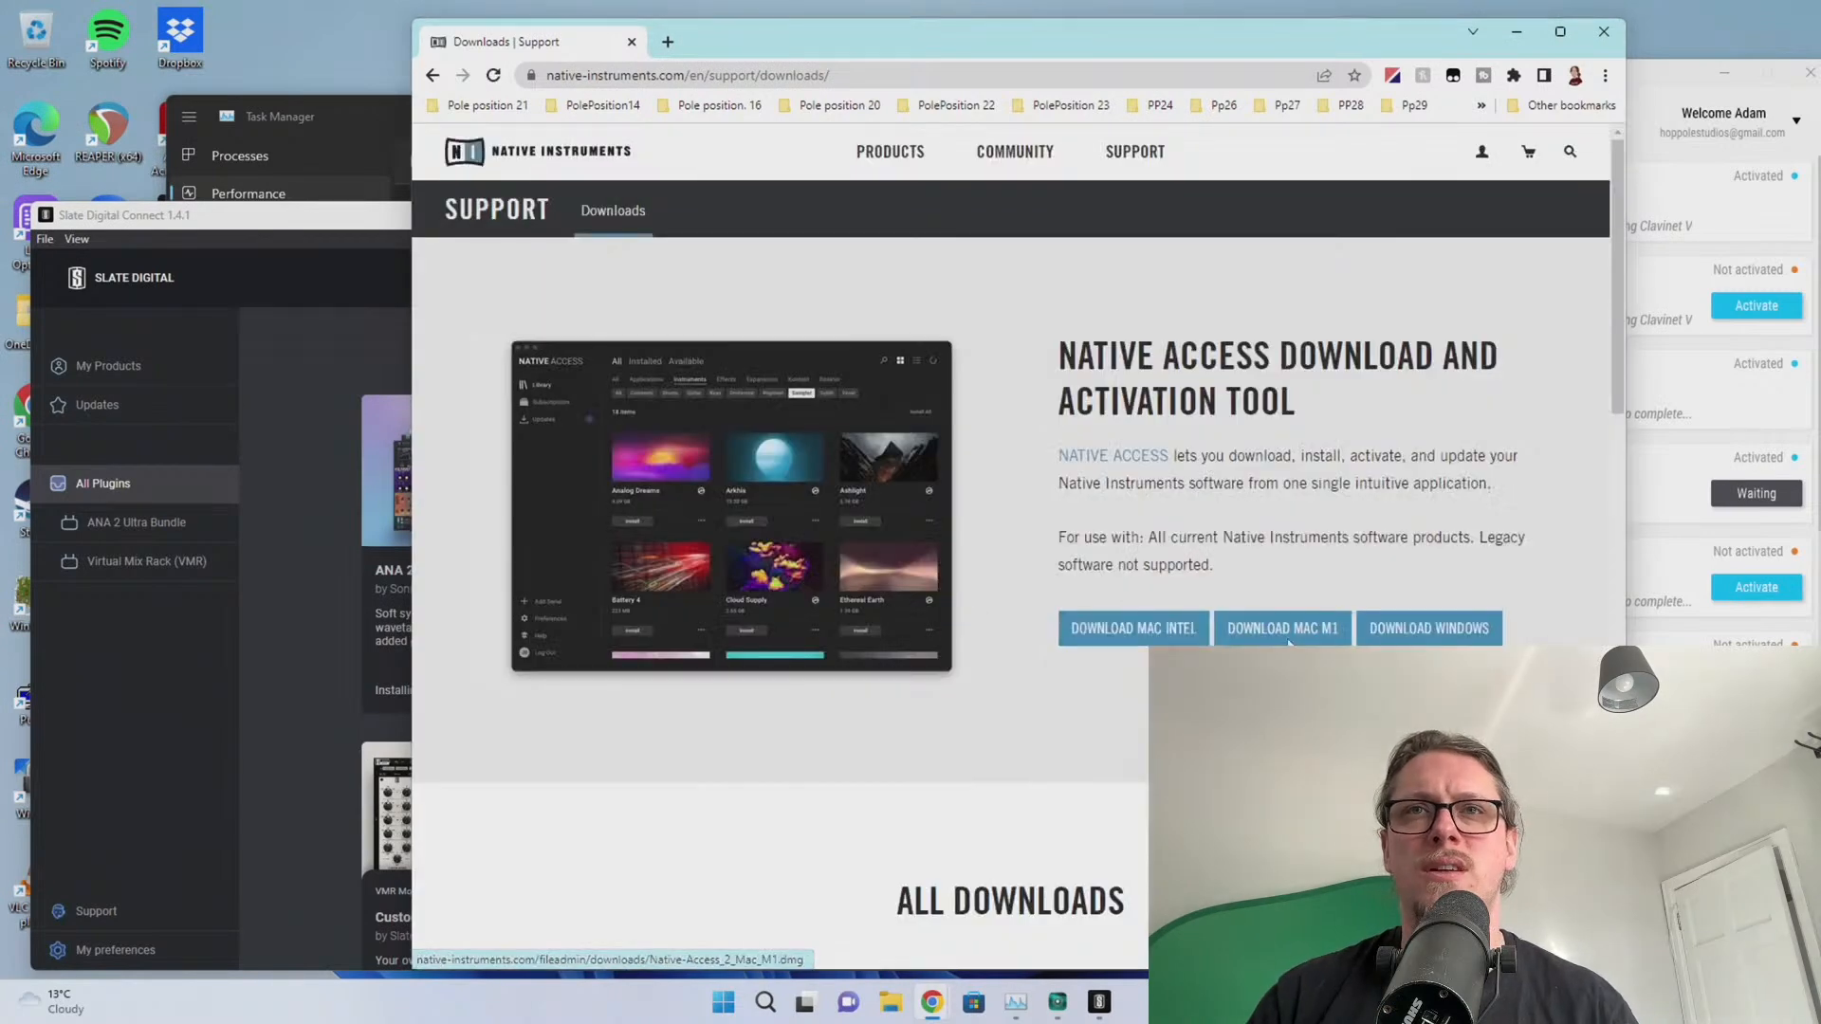
left_click(1451, 625)
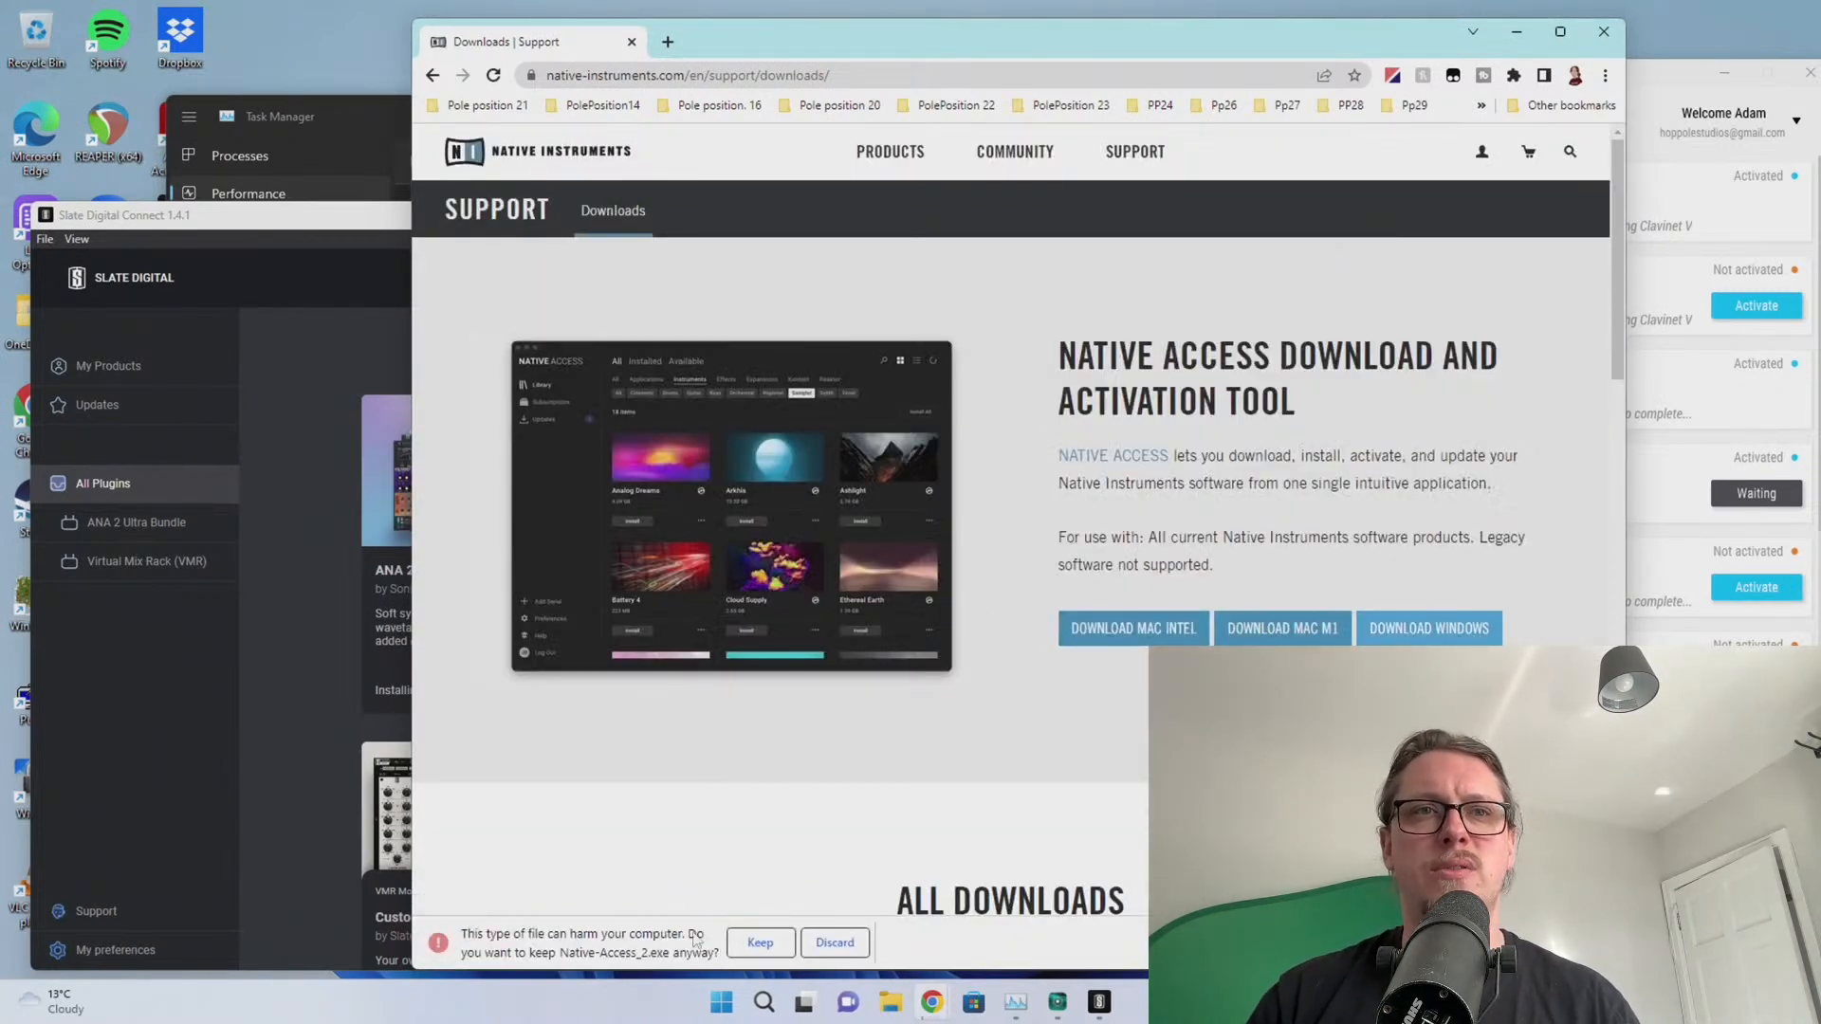
left_click(759, 942)
left_click_drag(778, 45, 791, 50)
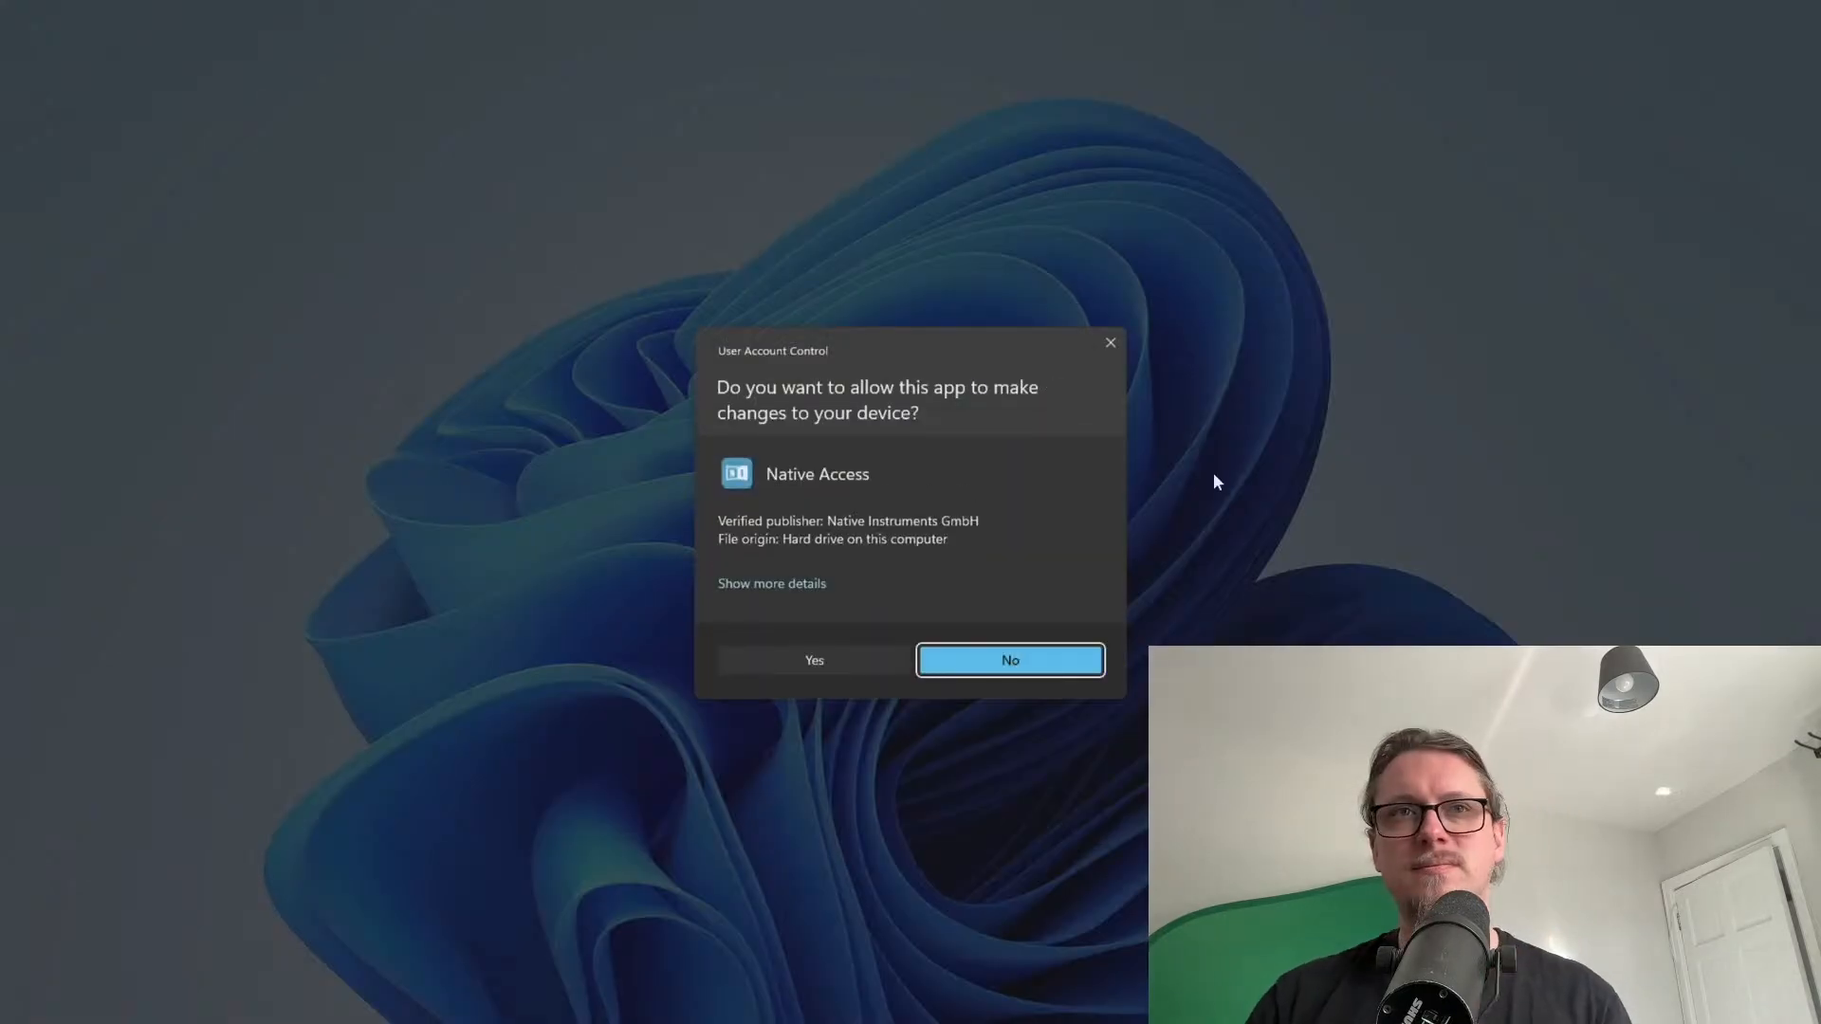
Approve both User Account Control prompts for Native Access 2.6.2, then view CPU usage in Task Manager
left_click(802, 666)
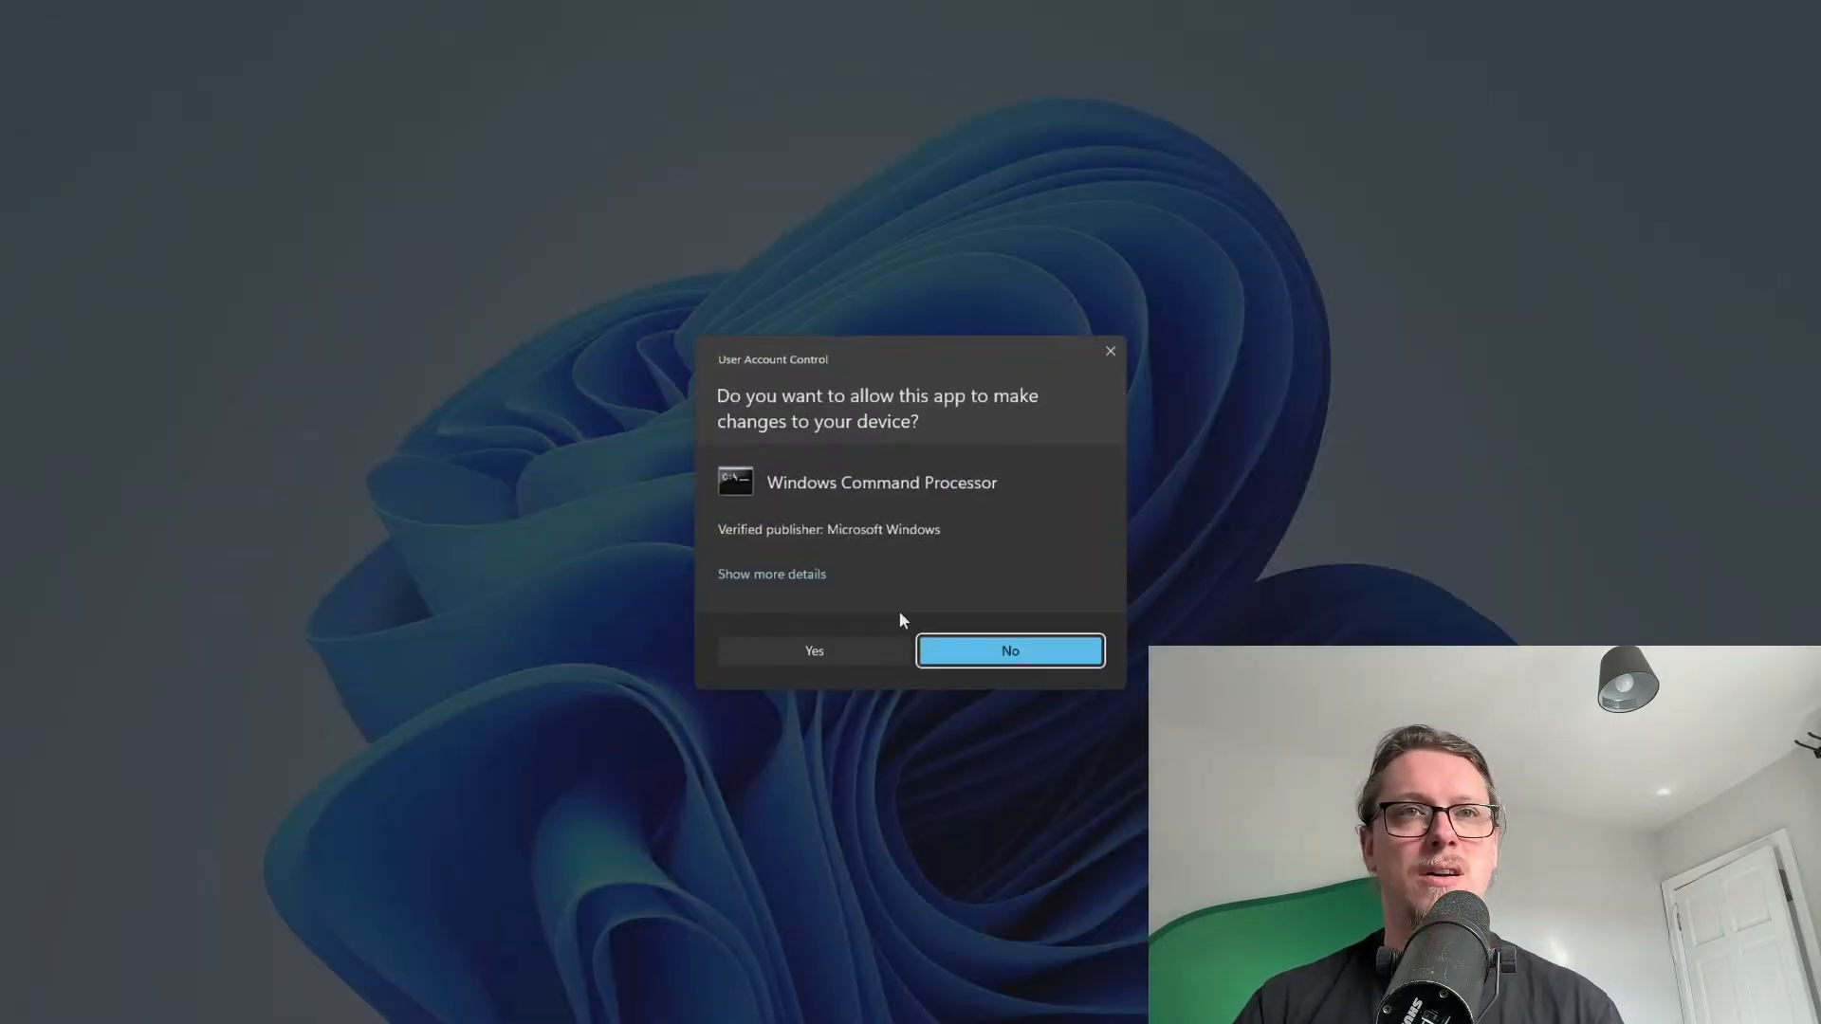
left_click(860, 650)
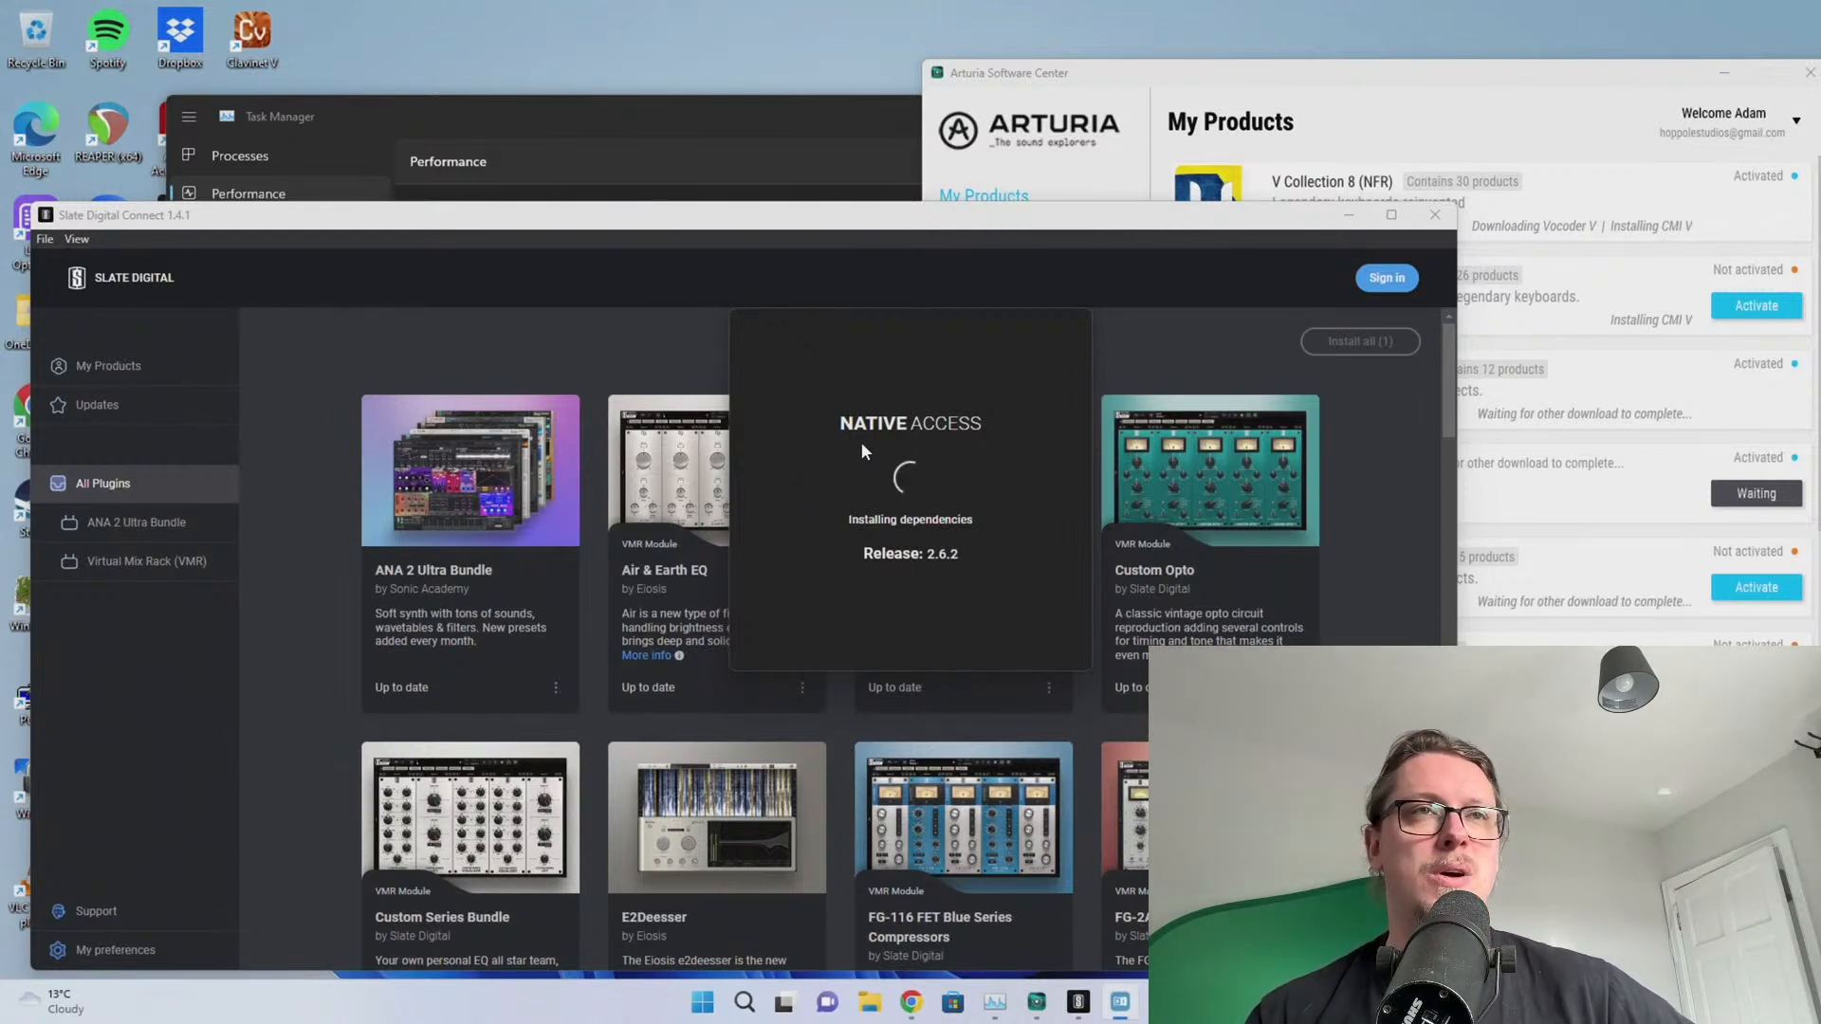
left_click(589, 122)
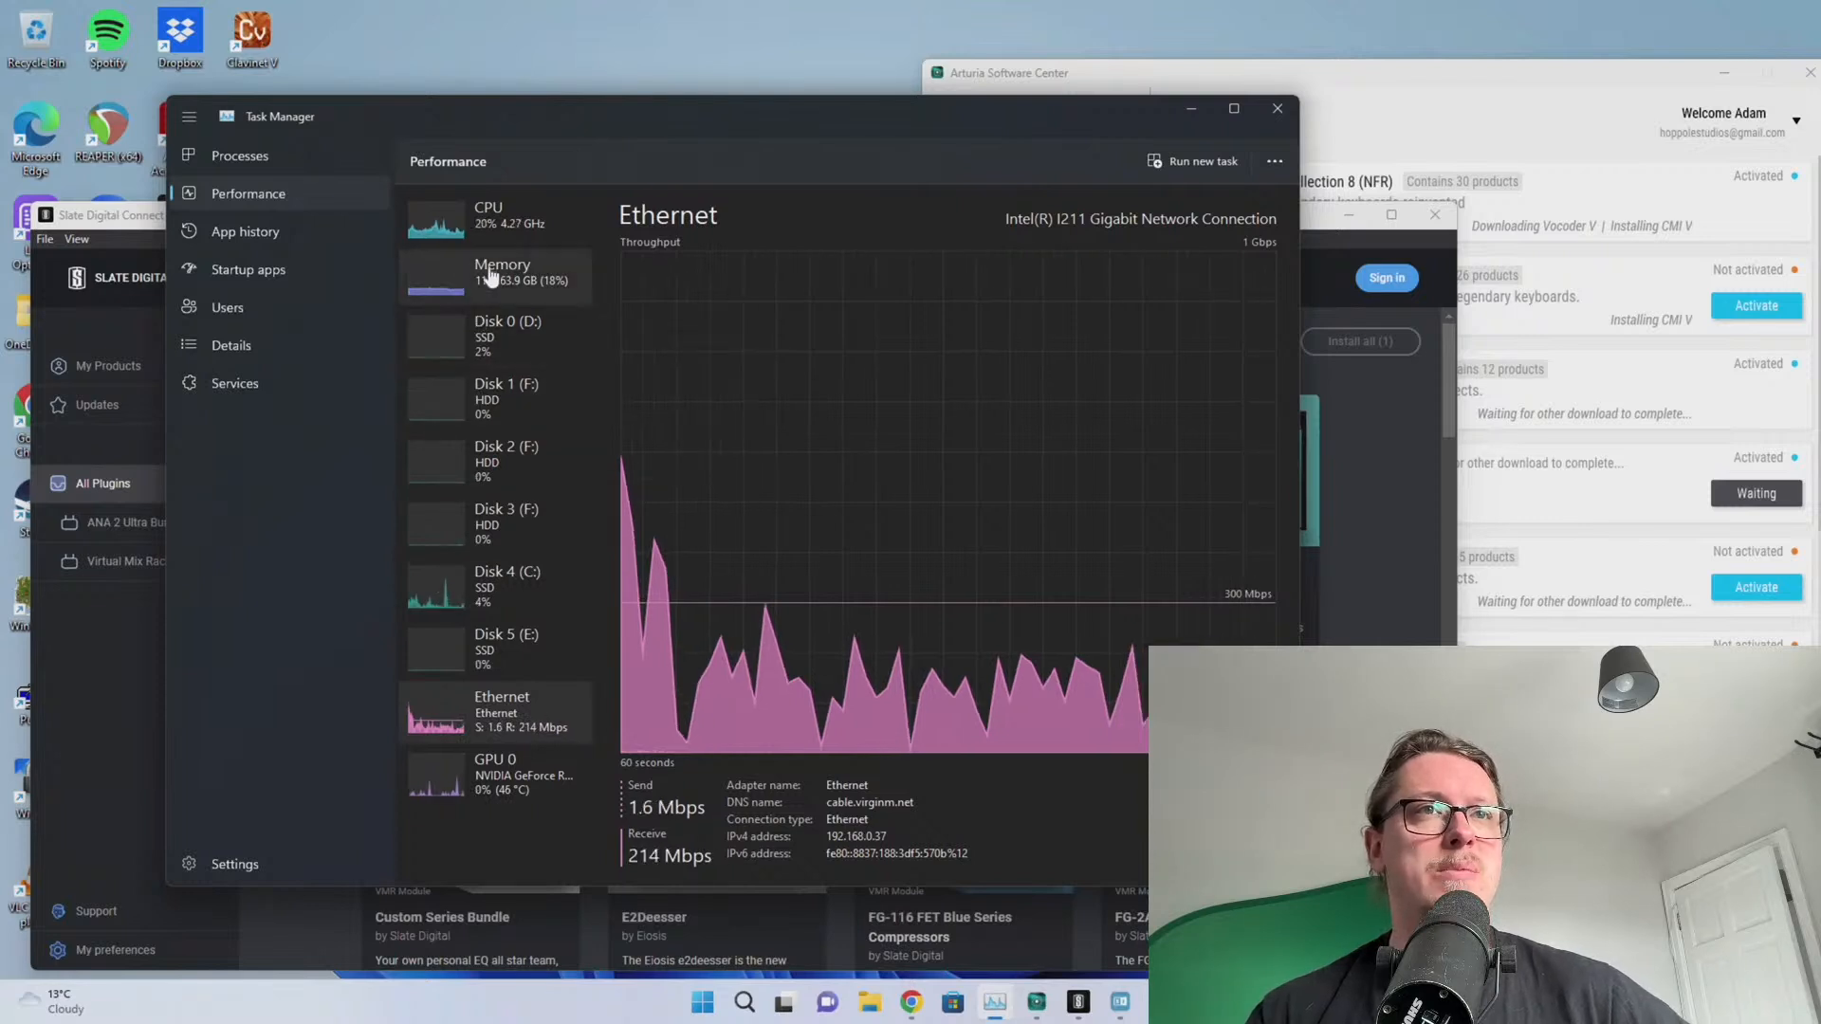
left_click(488, 214)
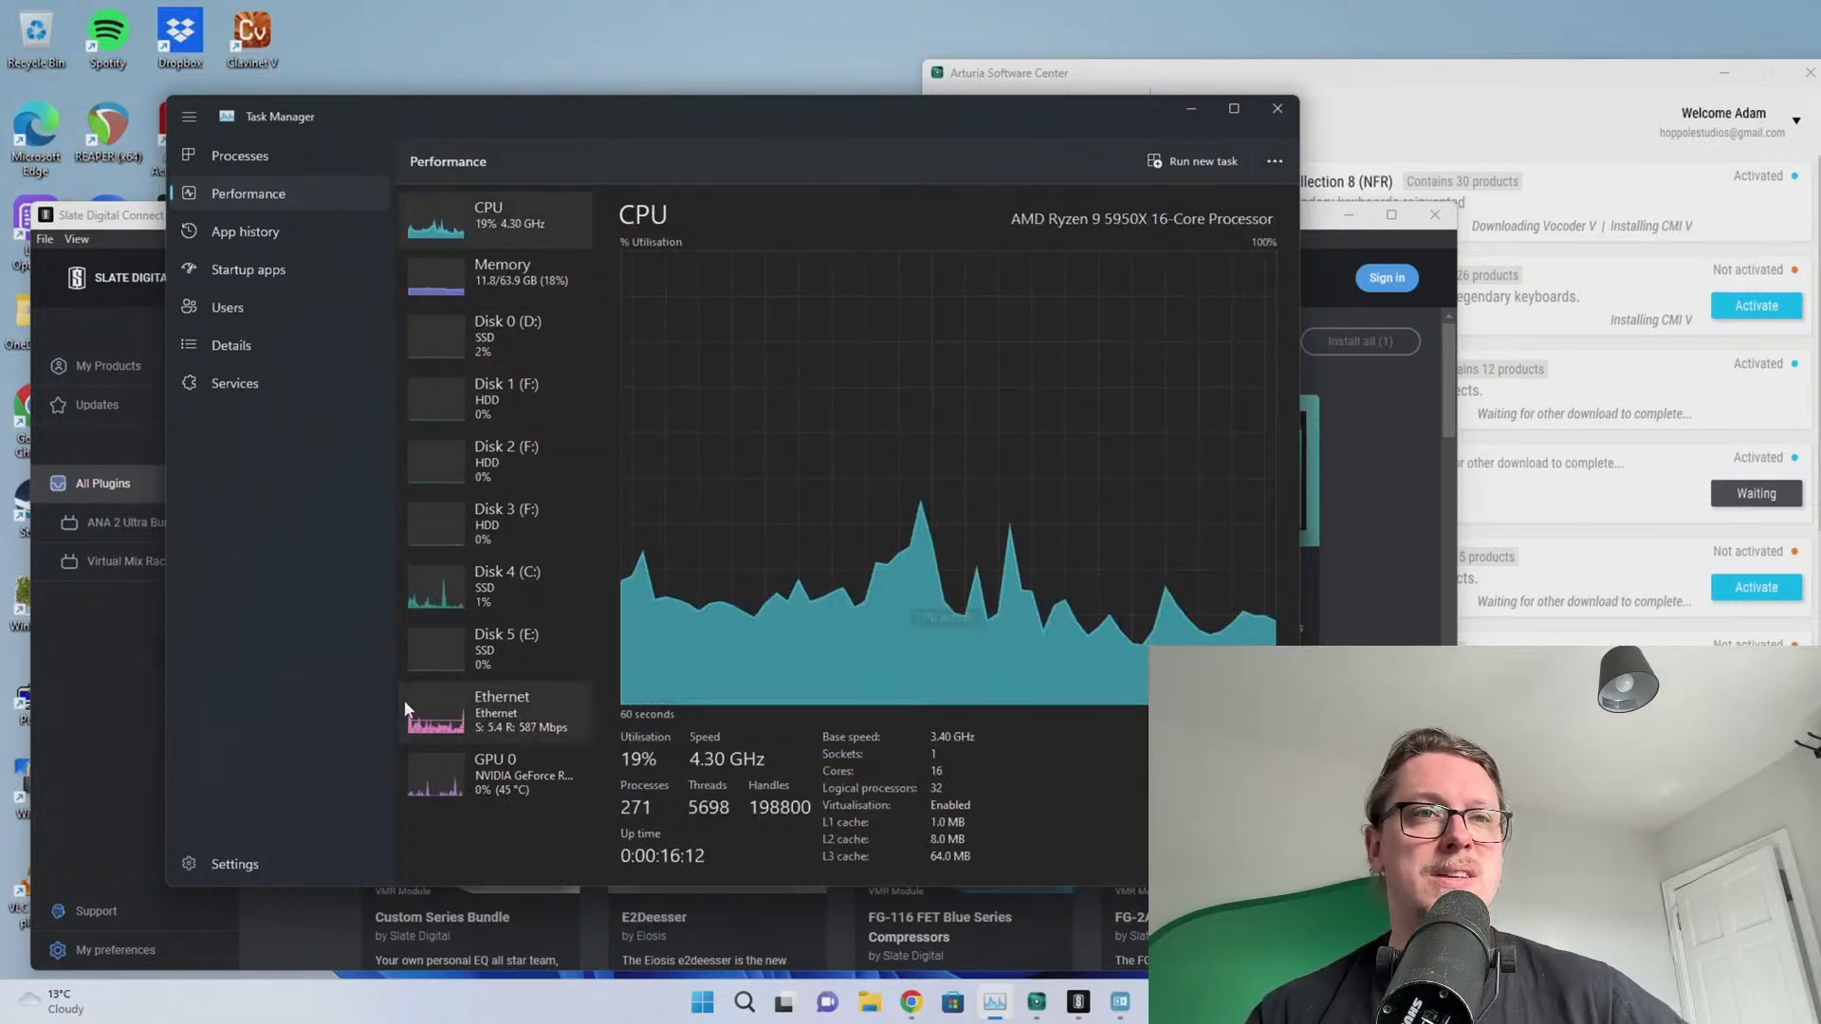
Bring up the Native ID login window and drag it aside to the right
left_click(1319, 480)
left_click(1120, 1002)
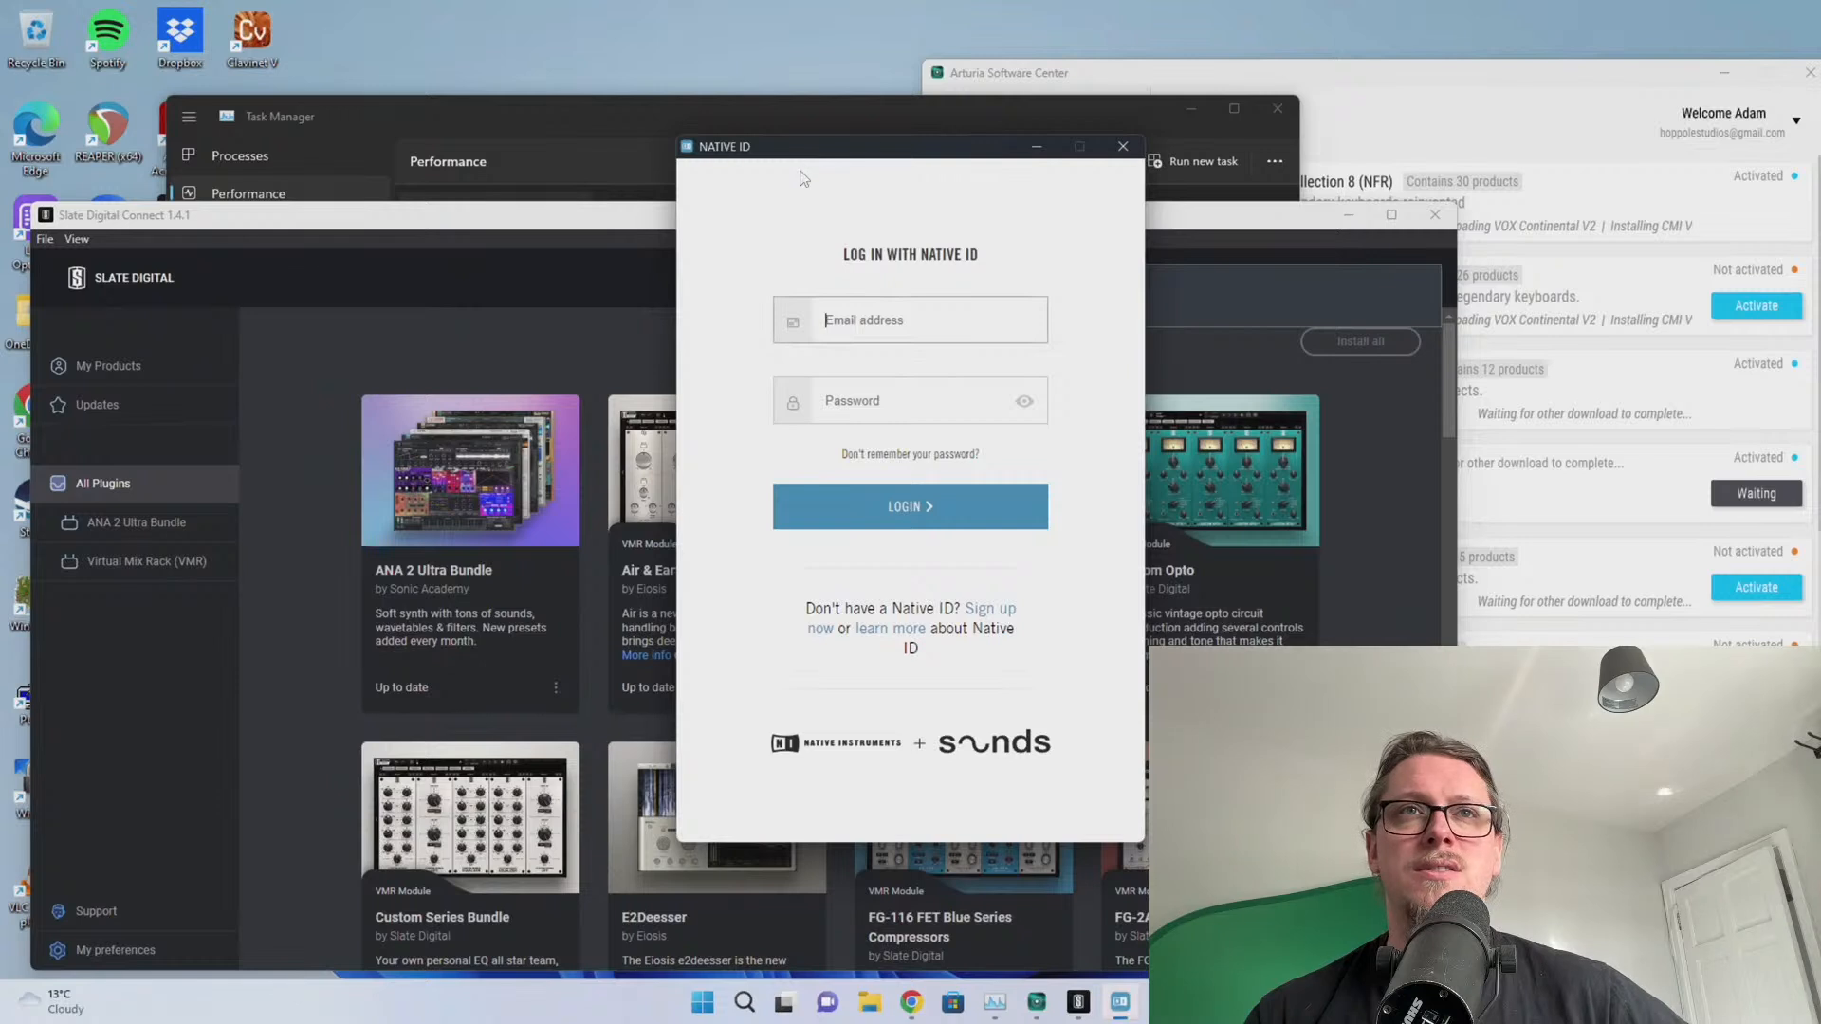
left_click_drag(816, 180, 1211, 175)
left_click_drag(894, 149, 1820, 151)
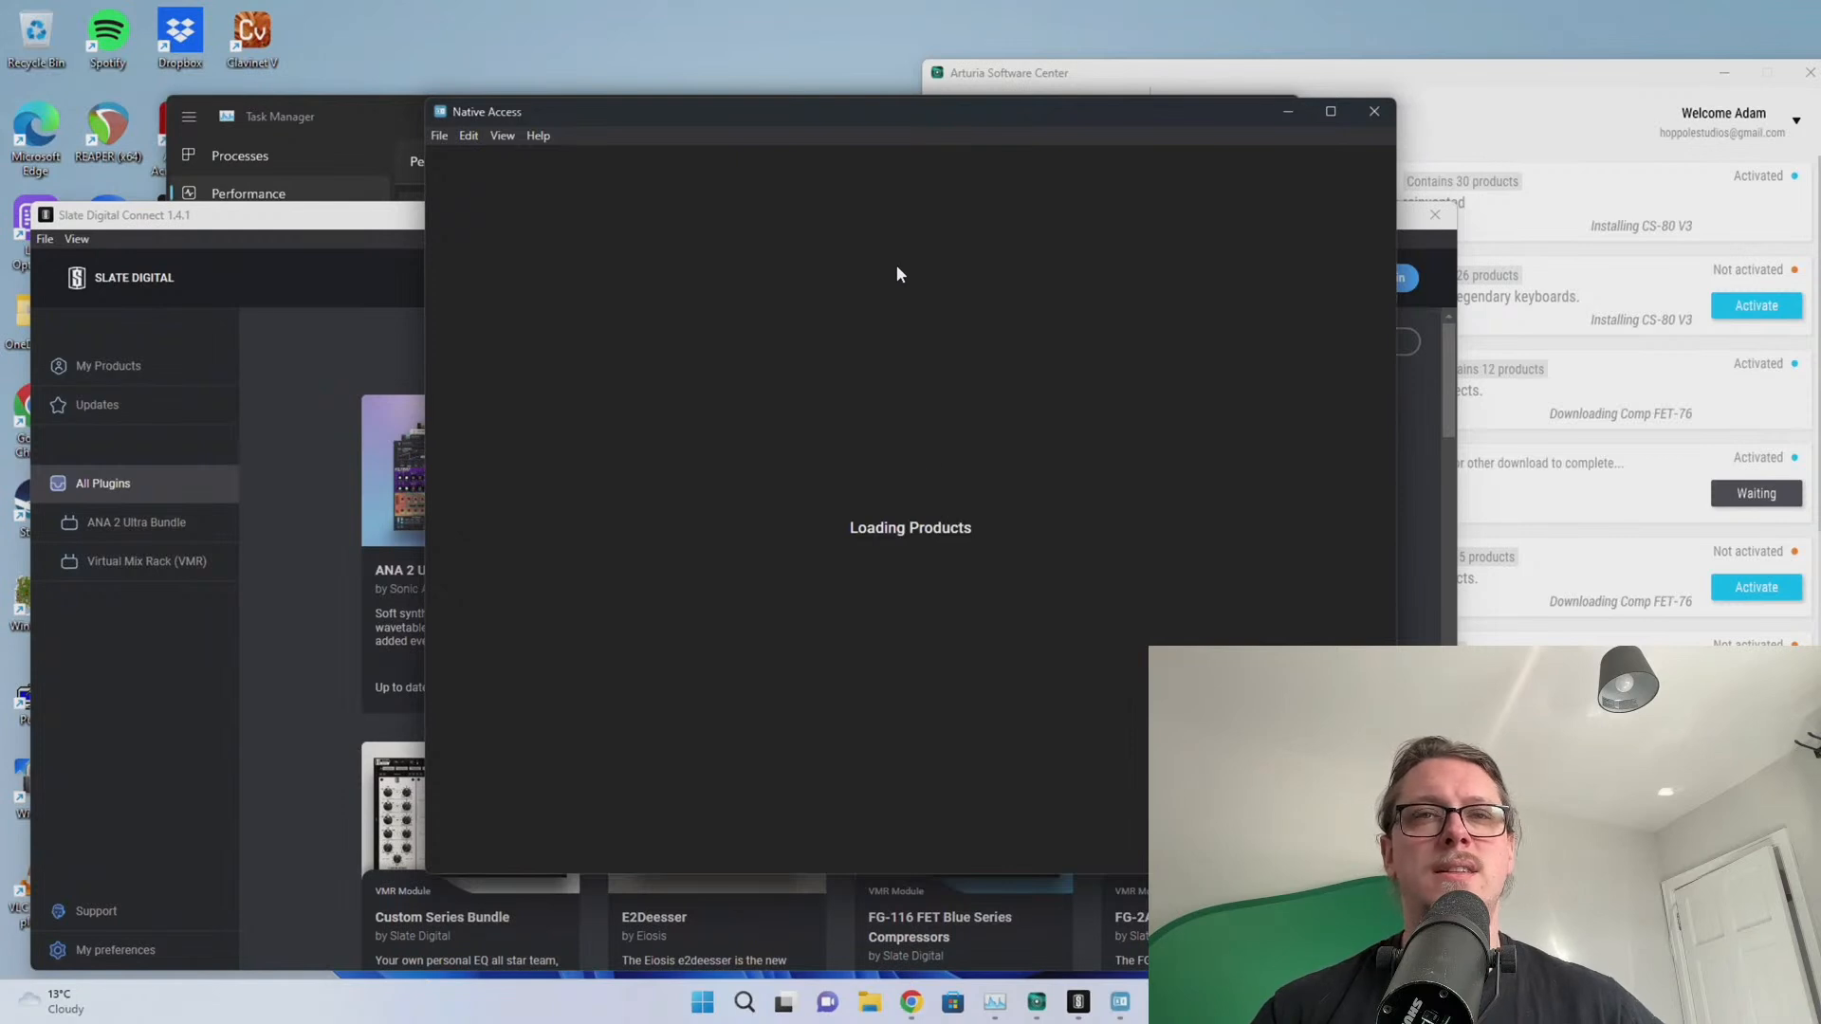
Raise Native Access above Task Manager and open its Preferences
left_click_drag(560, 114, 580, 77)
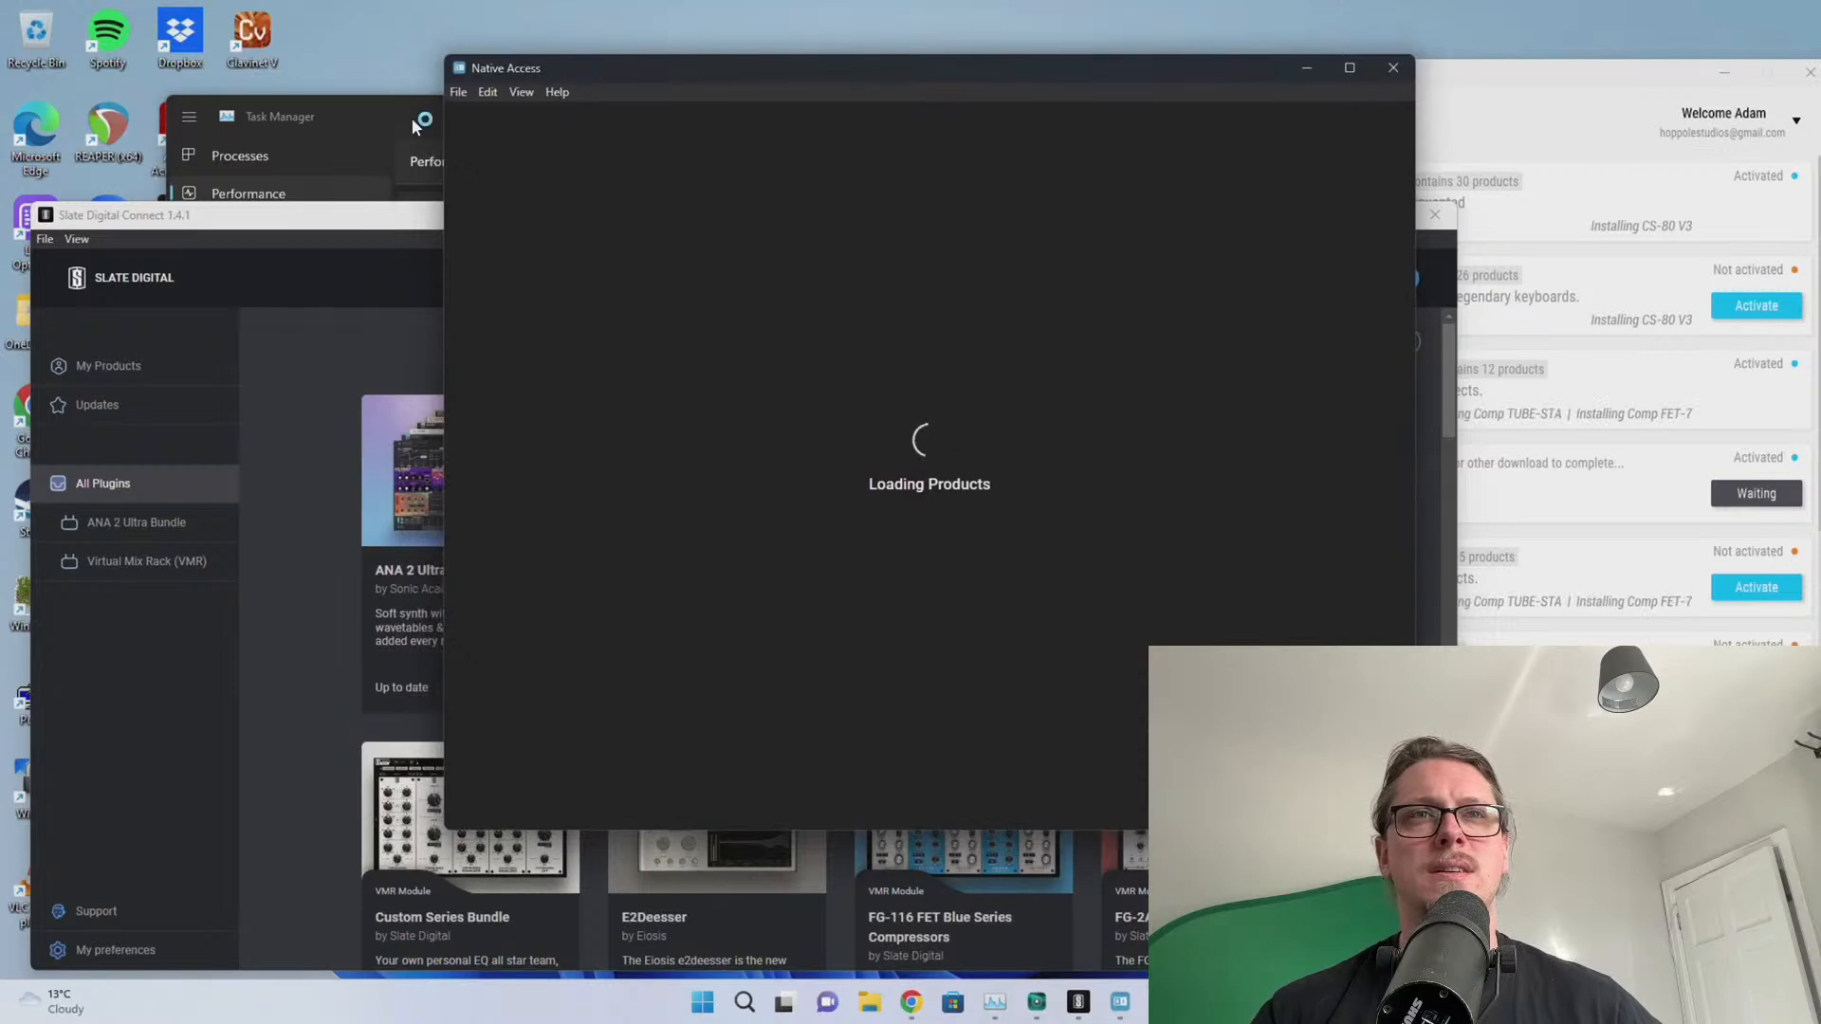
left_click(400, 121)
left_click(669, 77)
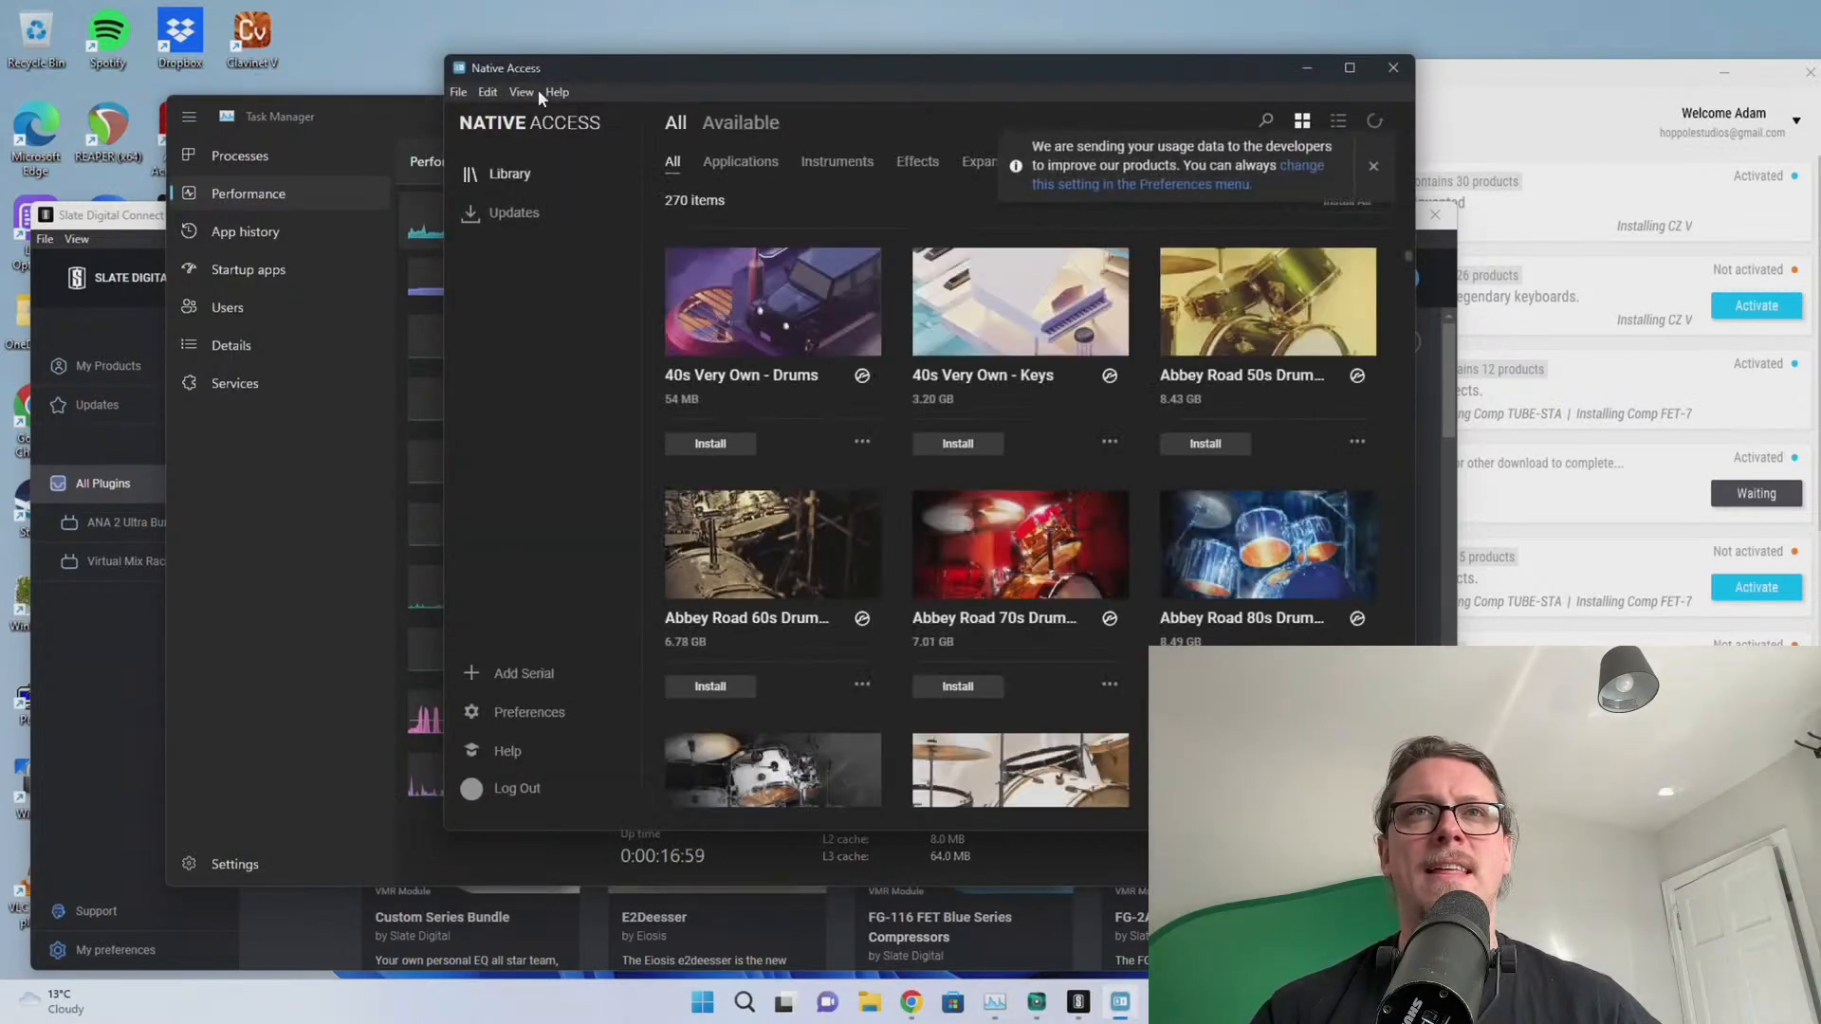
left_click(521, 92)
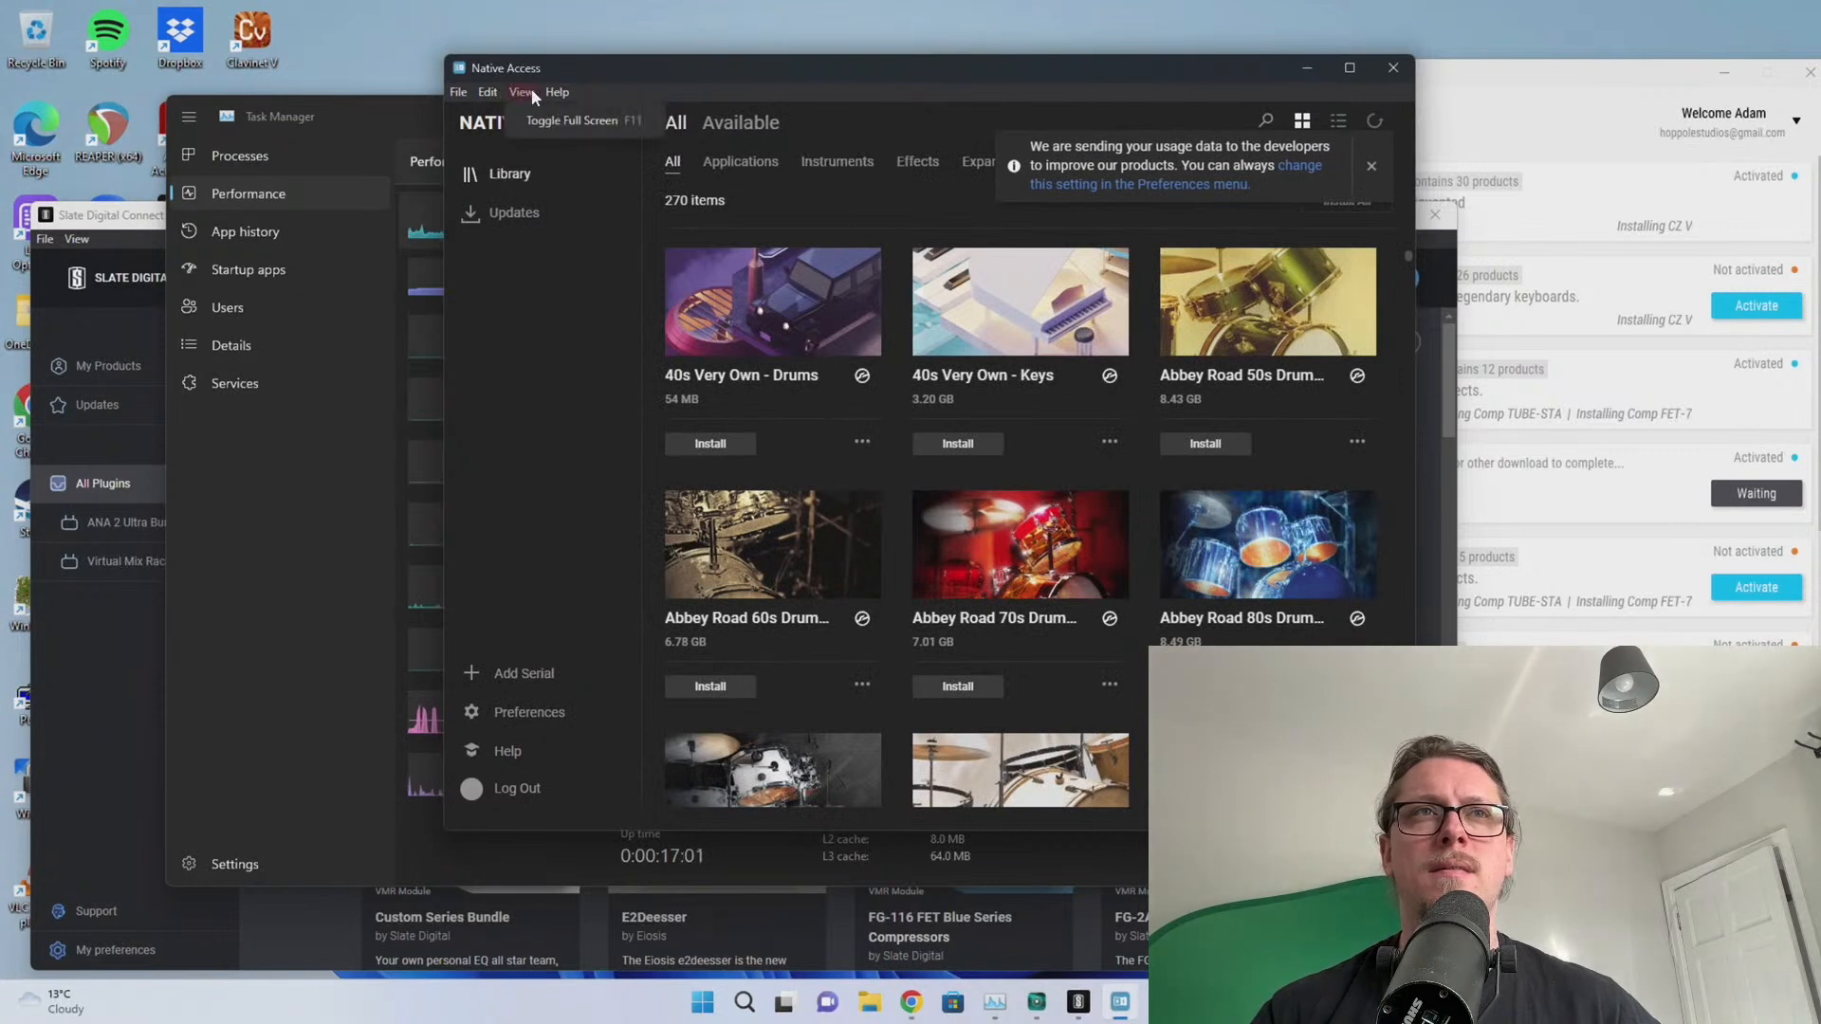
left_click(488, 92)
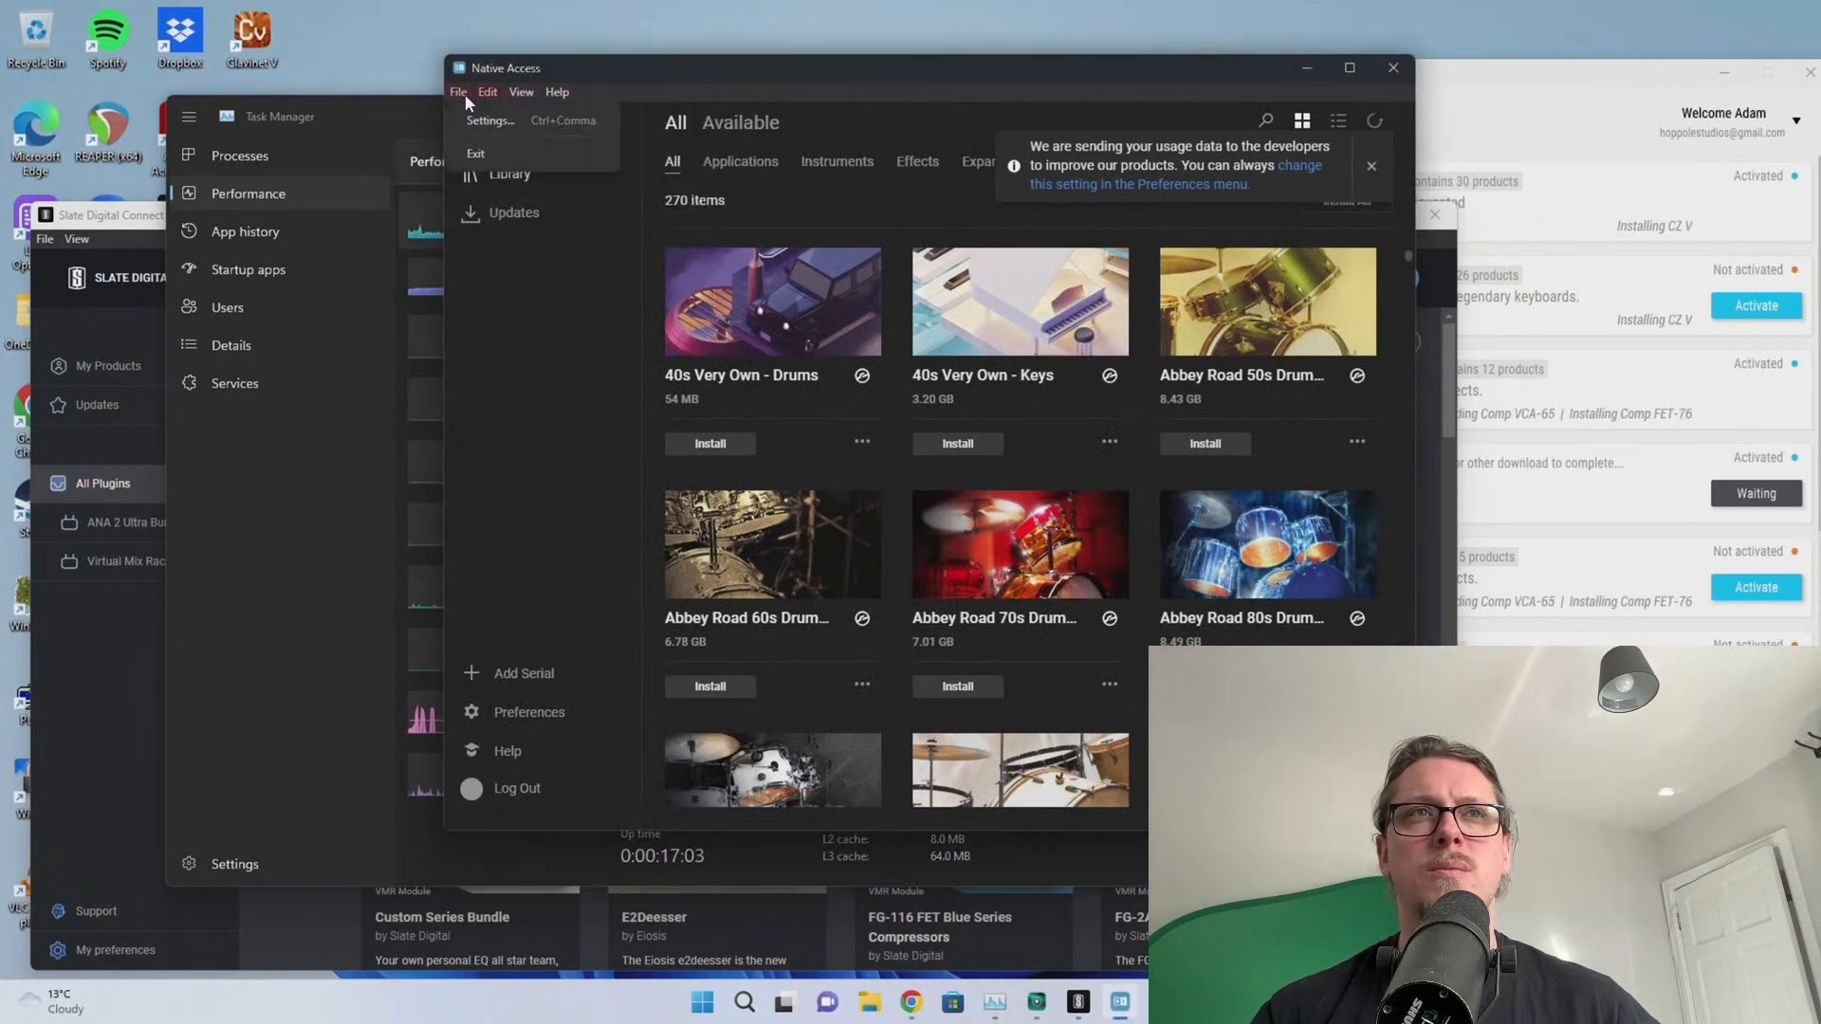
left_click(531, 119)
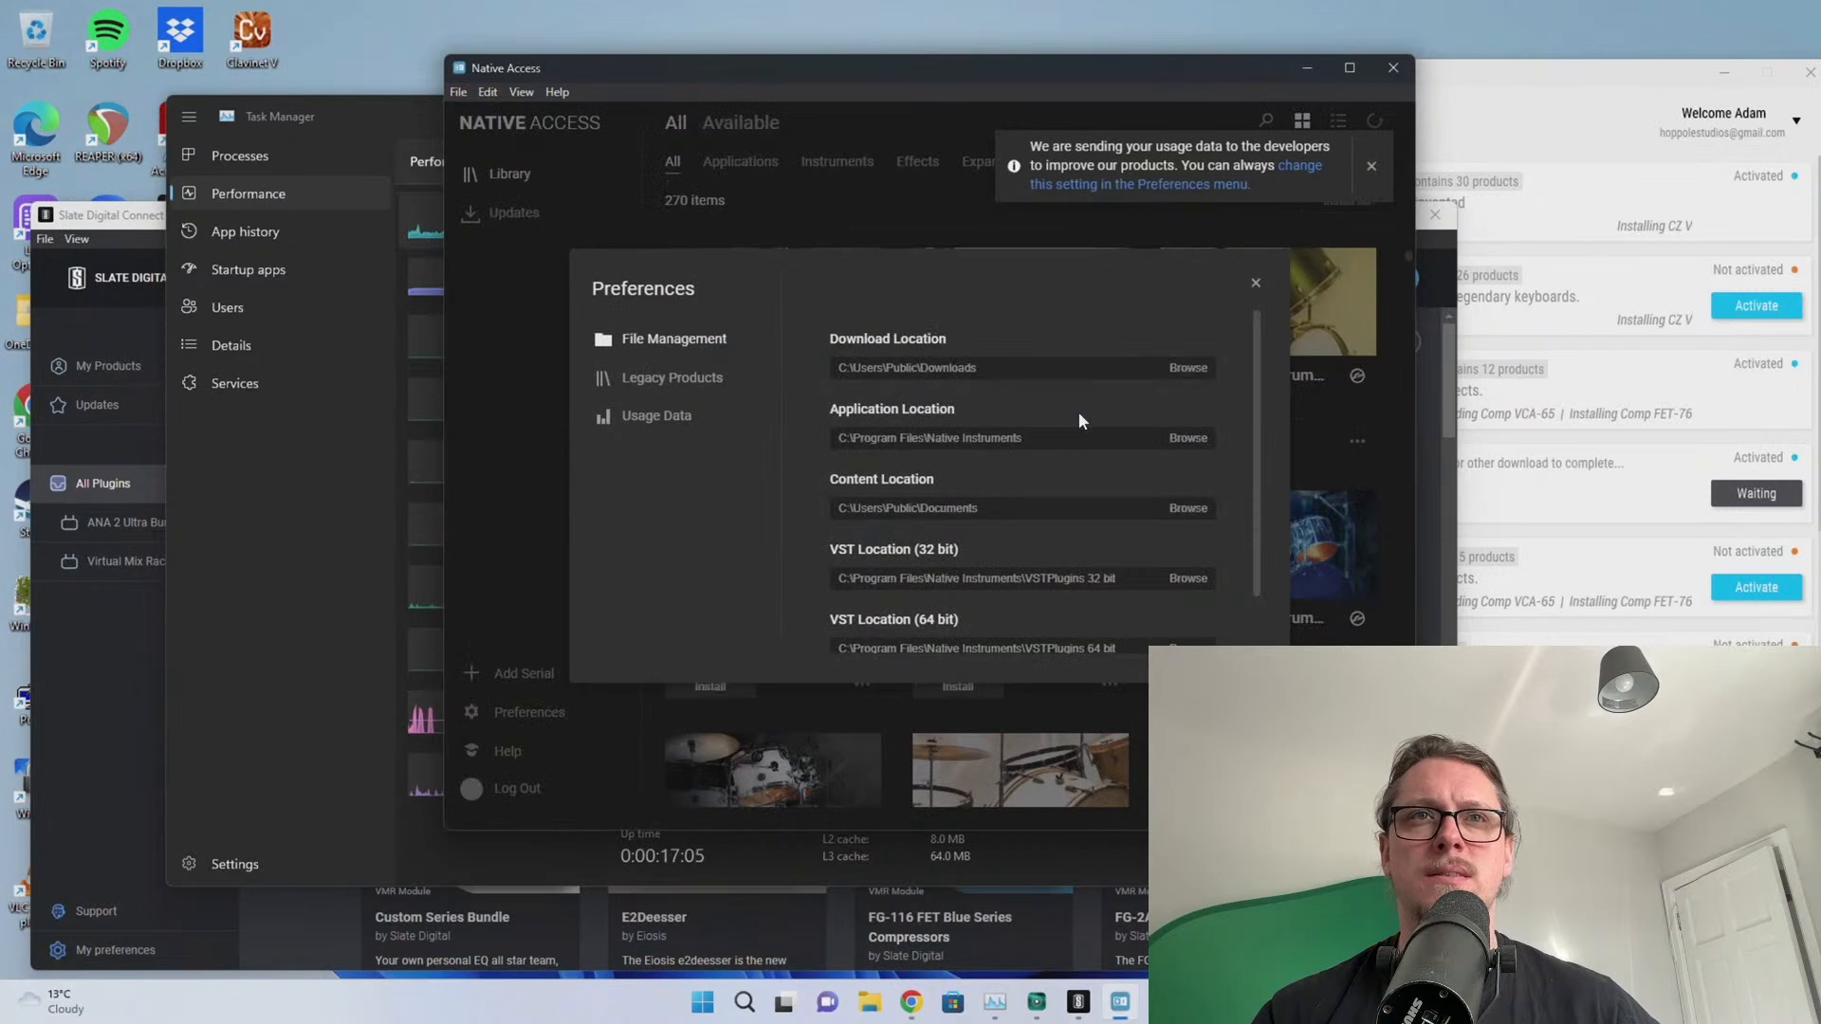
scroll(1037, 459, "down", 2)
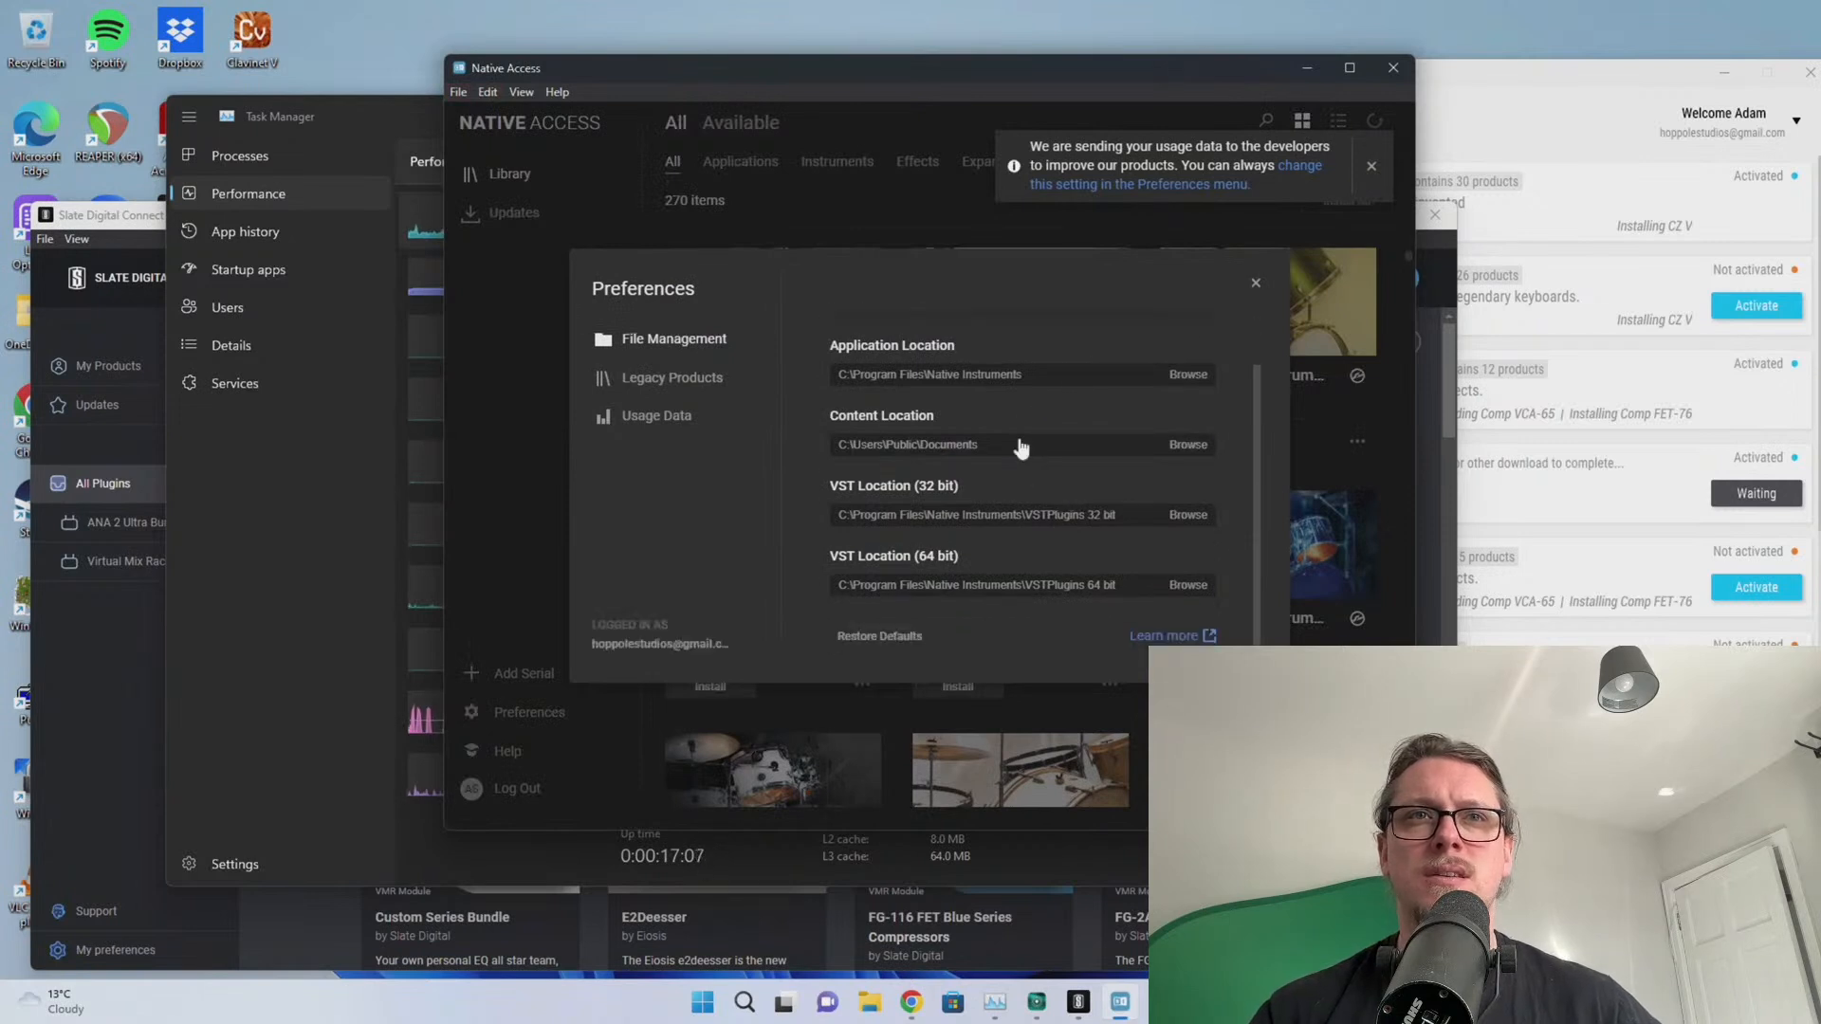
scroll(1023, 462, "up", 2)
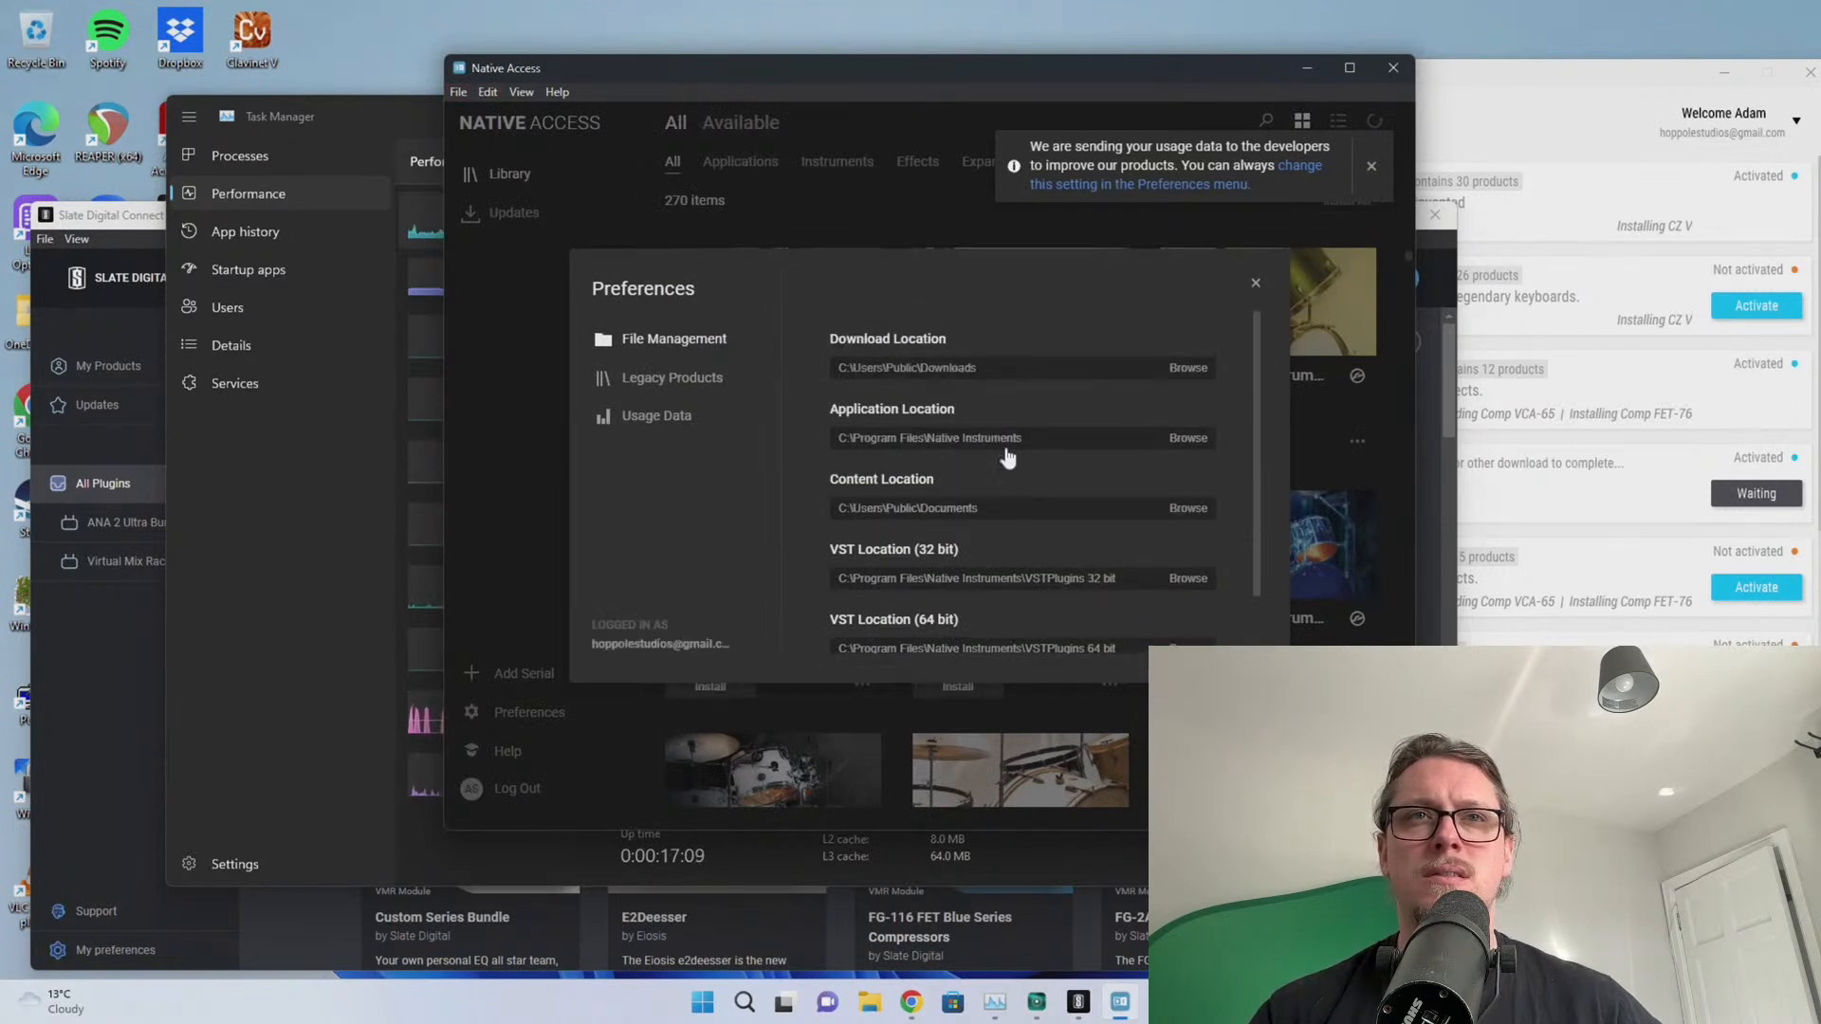
scroll(1028, 506, "down", 2)
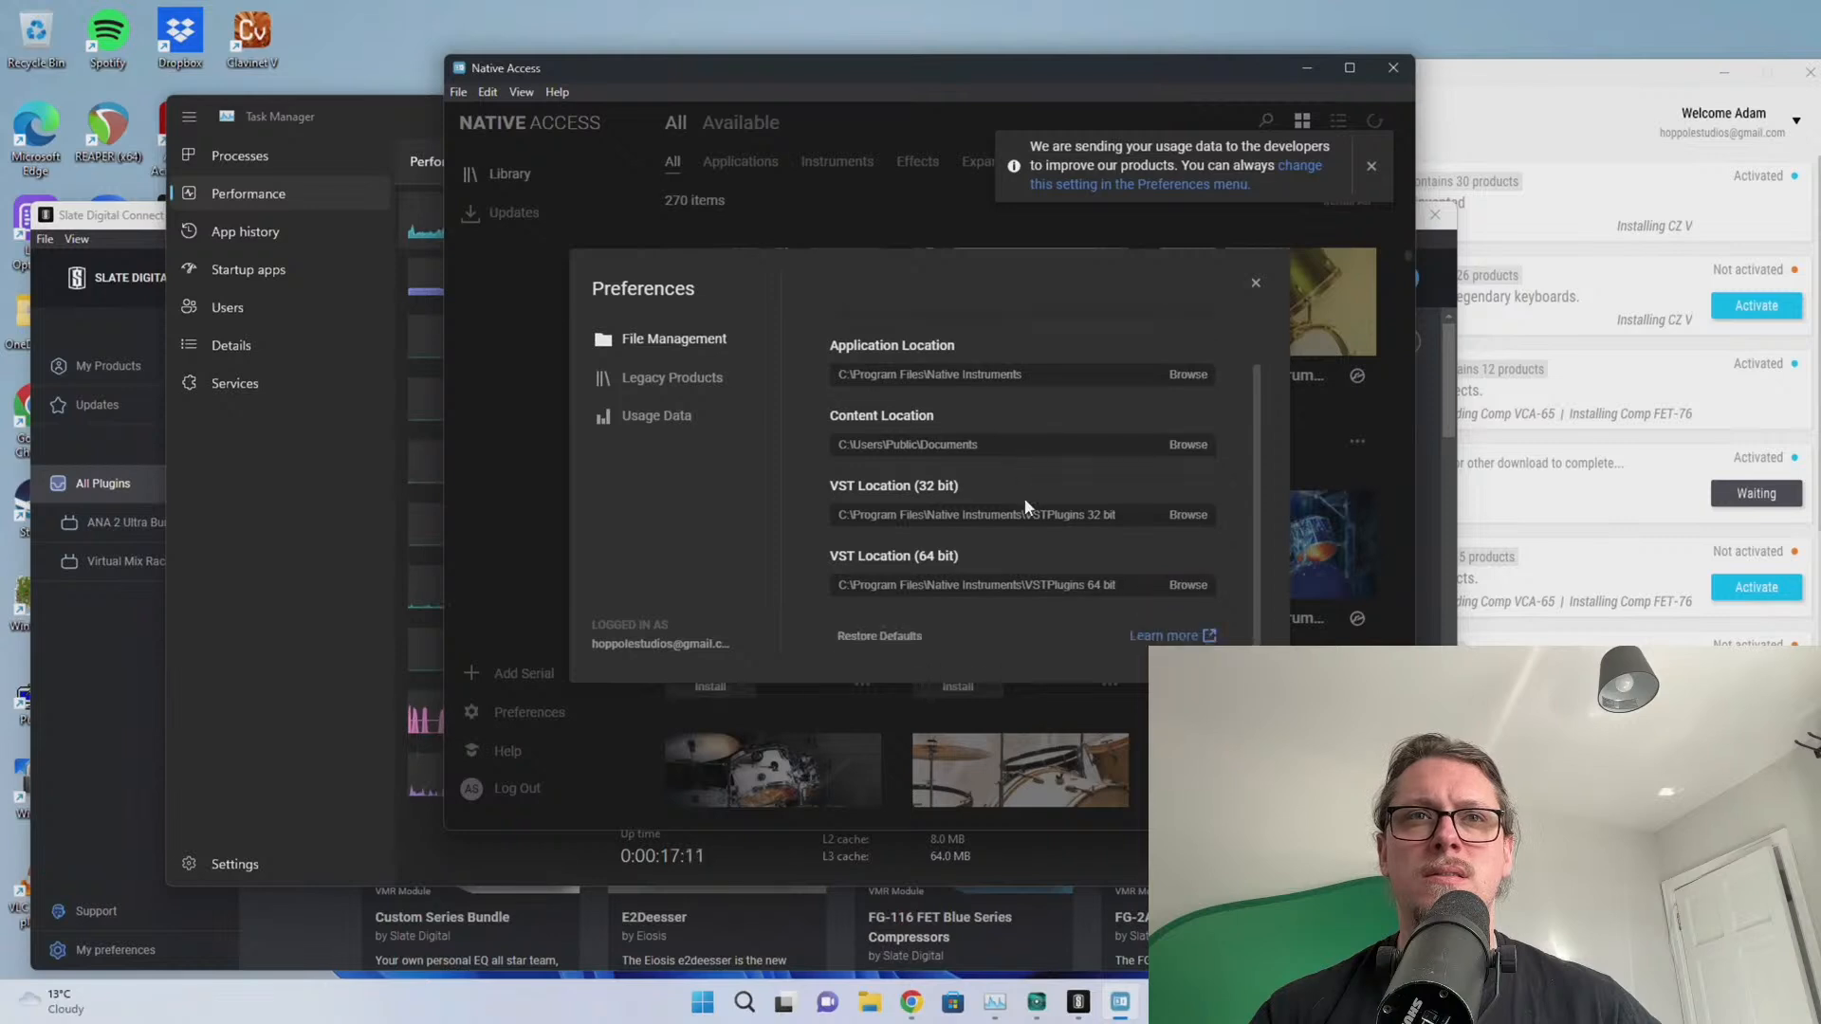
scroll(1063, 569, "up", 2)
Under File Management, set Content Location to D:\Komplete on the MuchoData (D:) drive
left_click(685, 377)
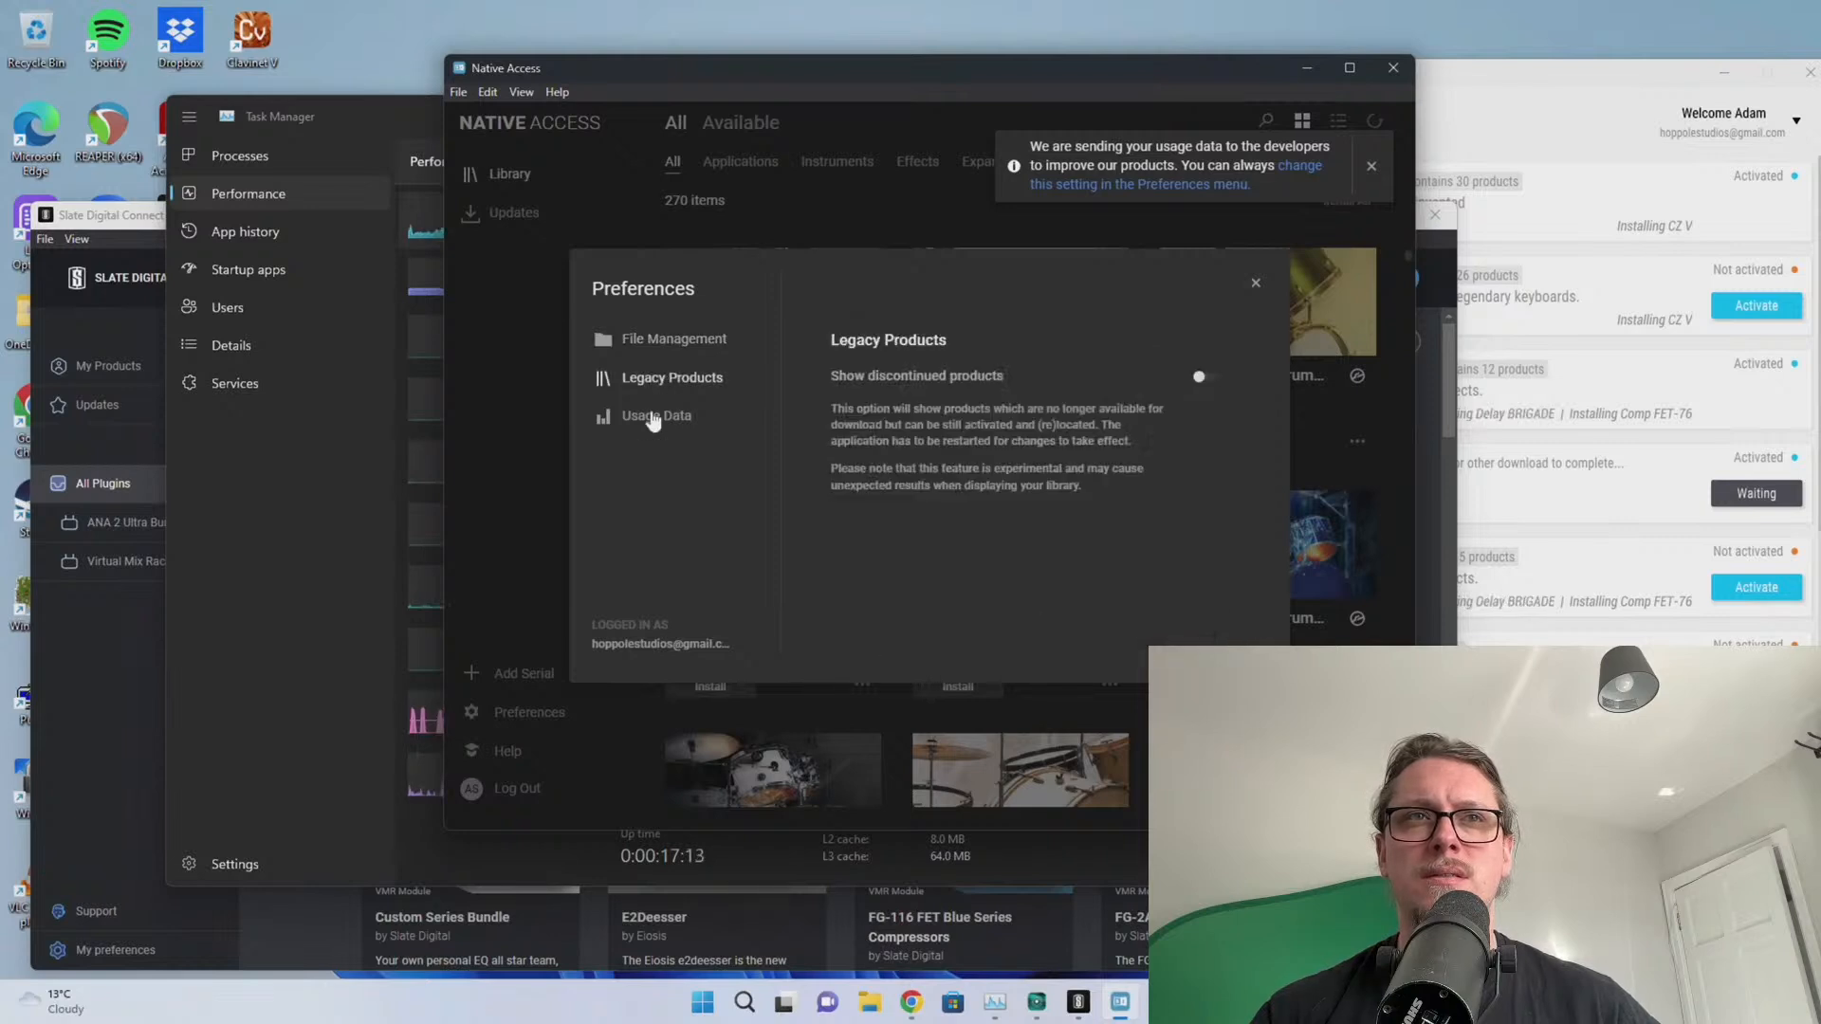
left_click(662, 342)
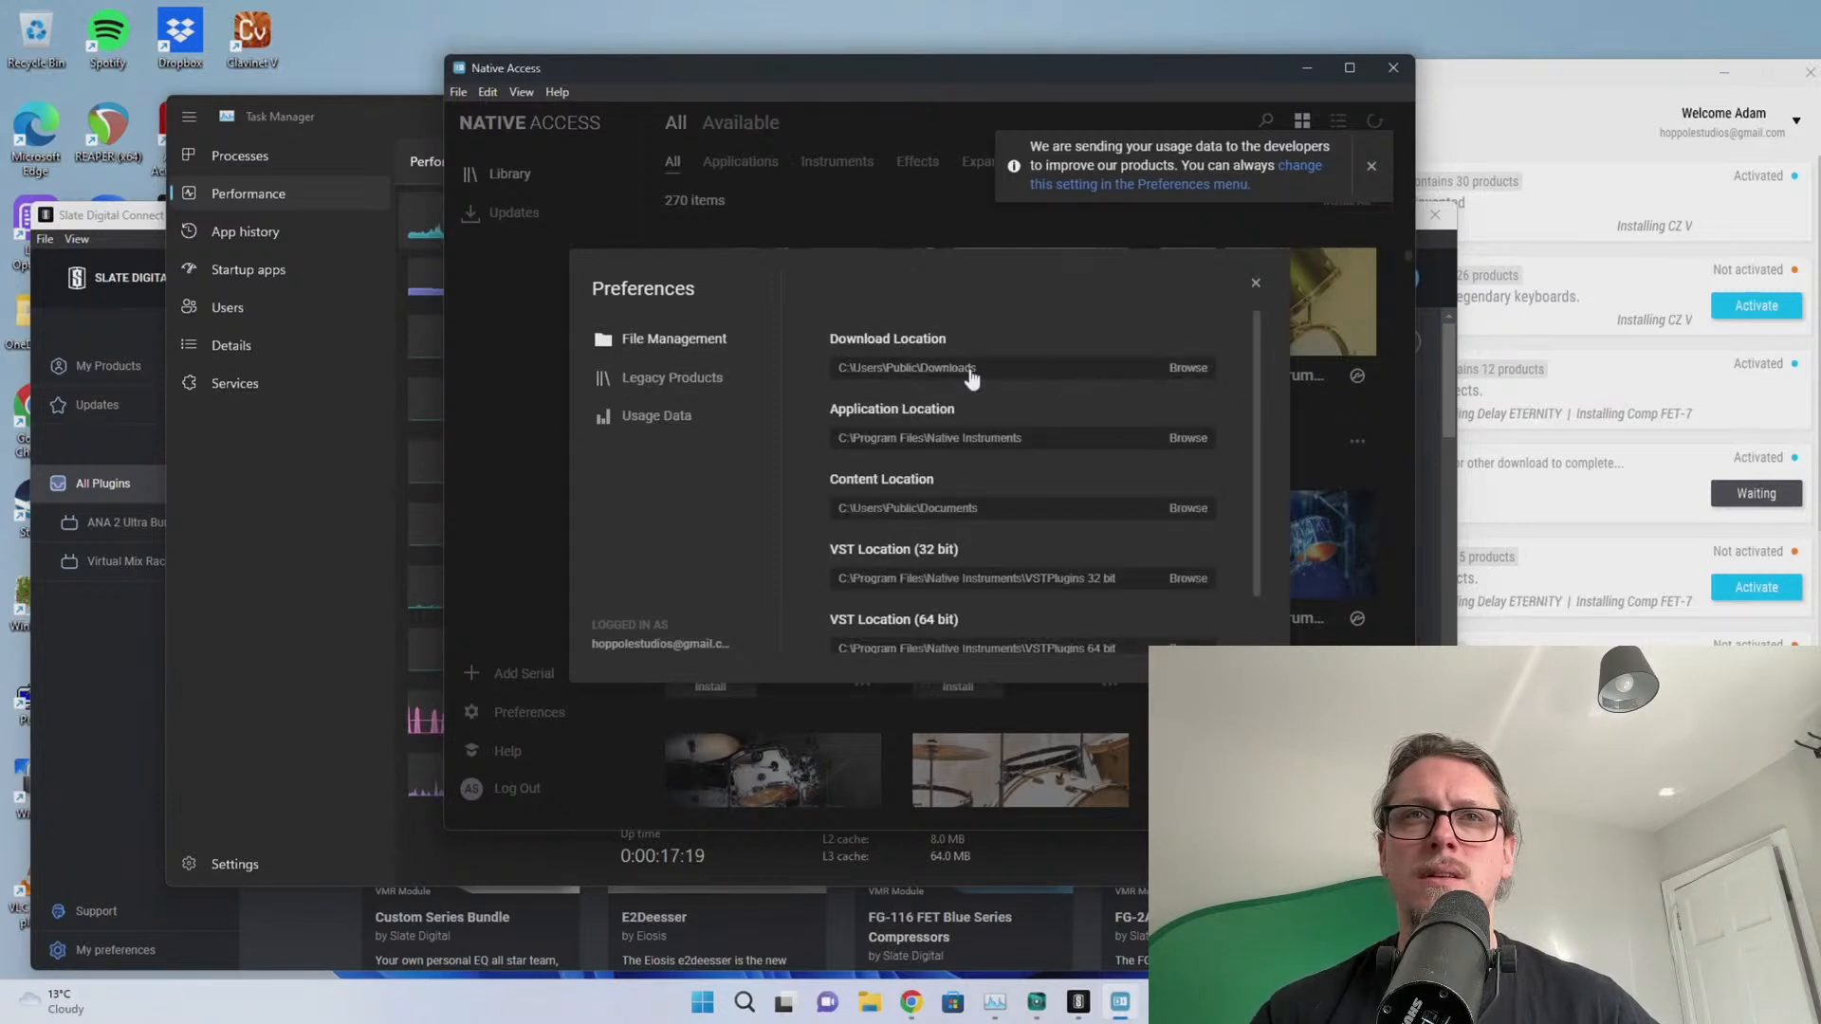
scroll(1066, 476, "down", 1)
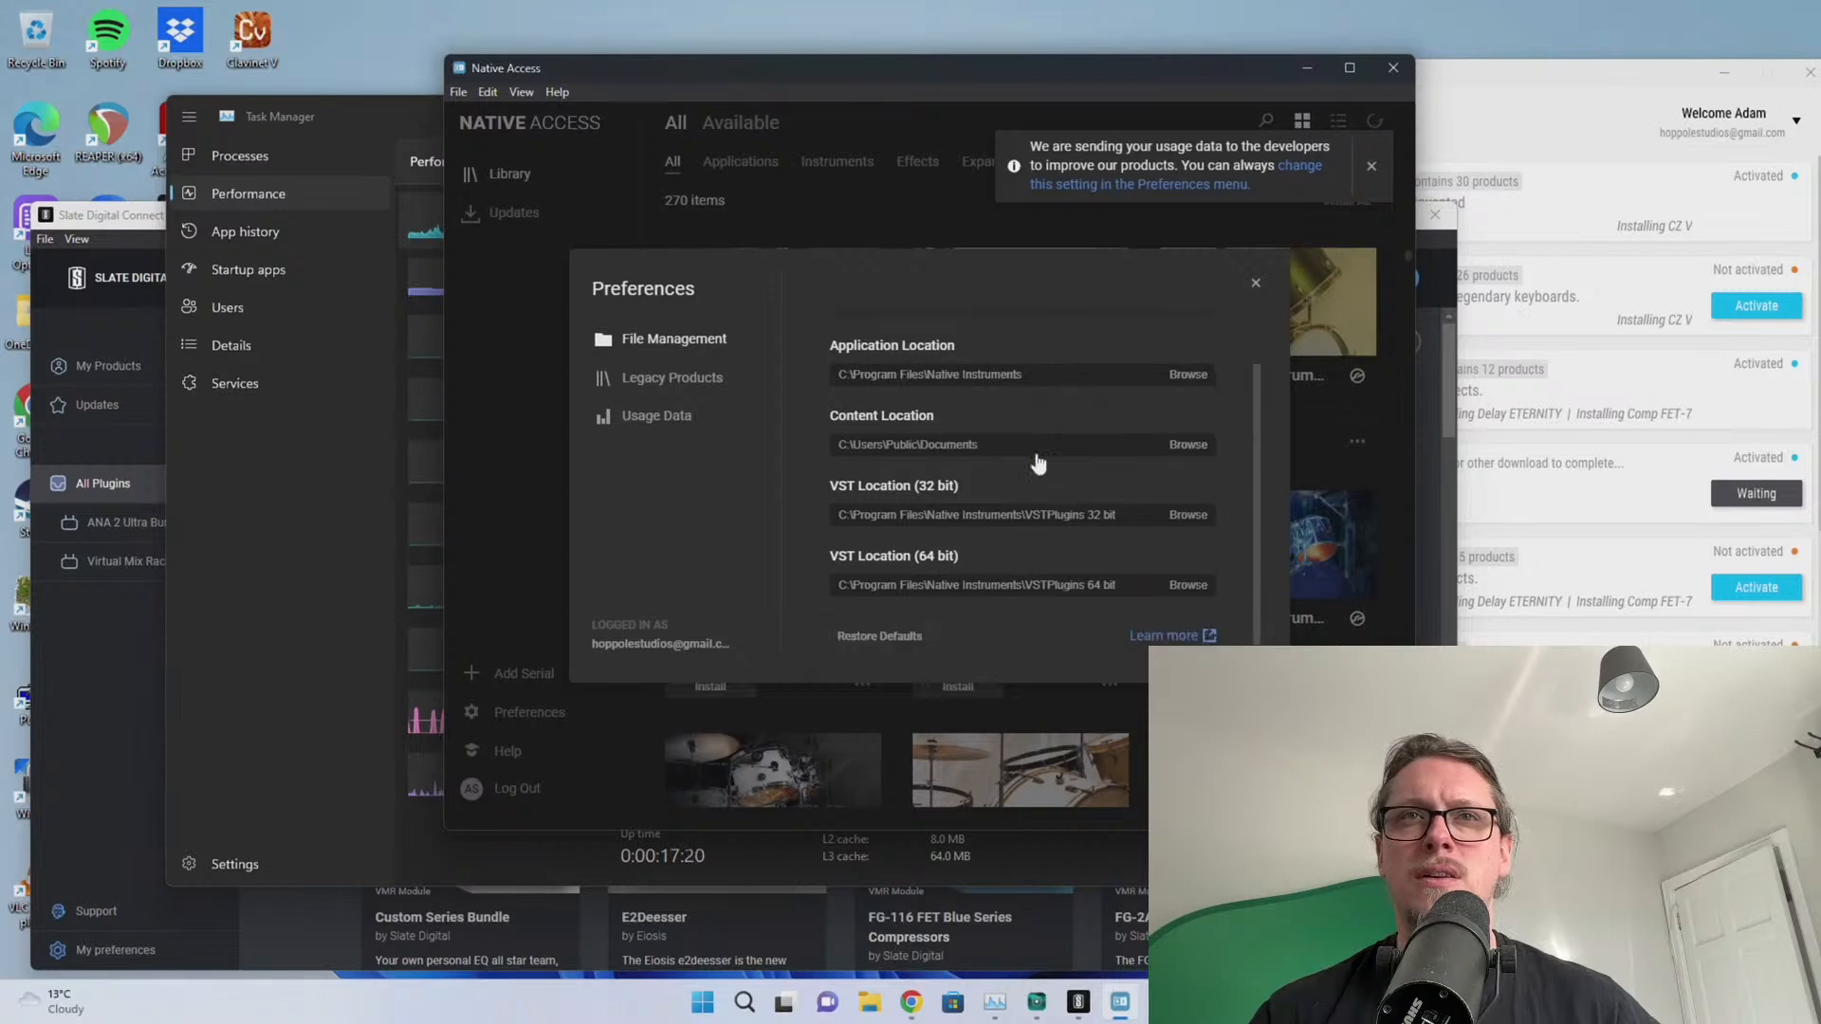
left_click(1185, 446)
left_click_drag(205, 20, 732, 198)
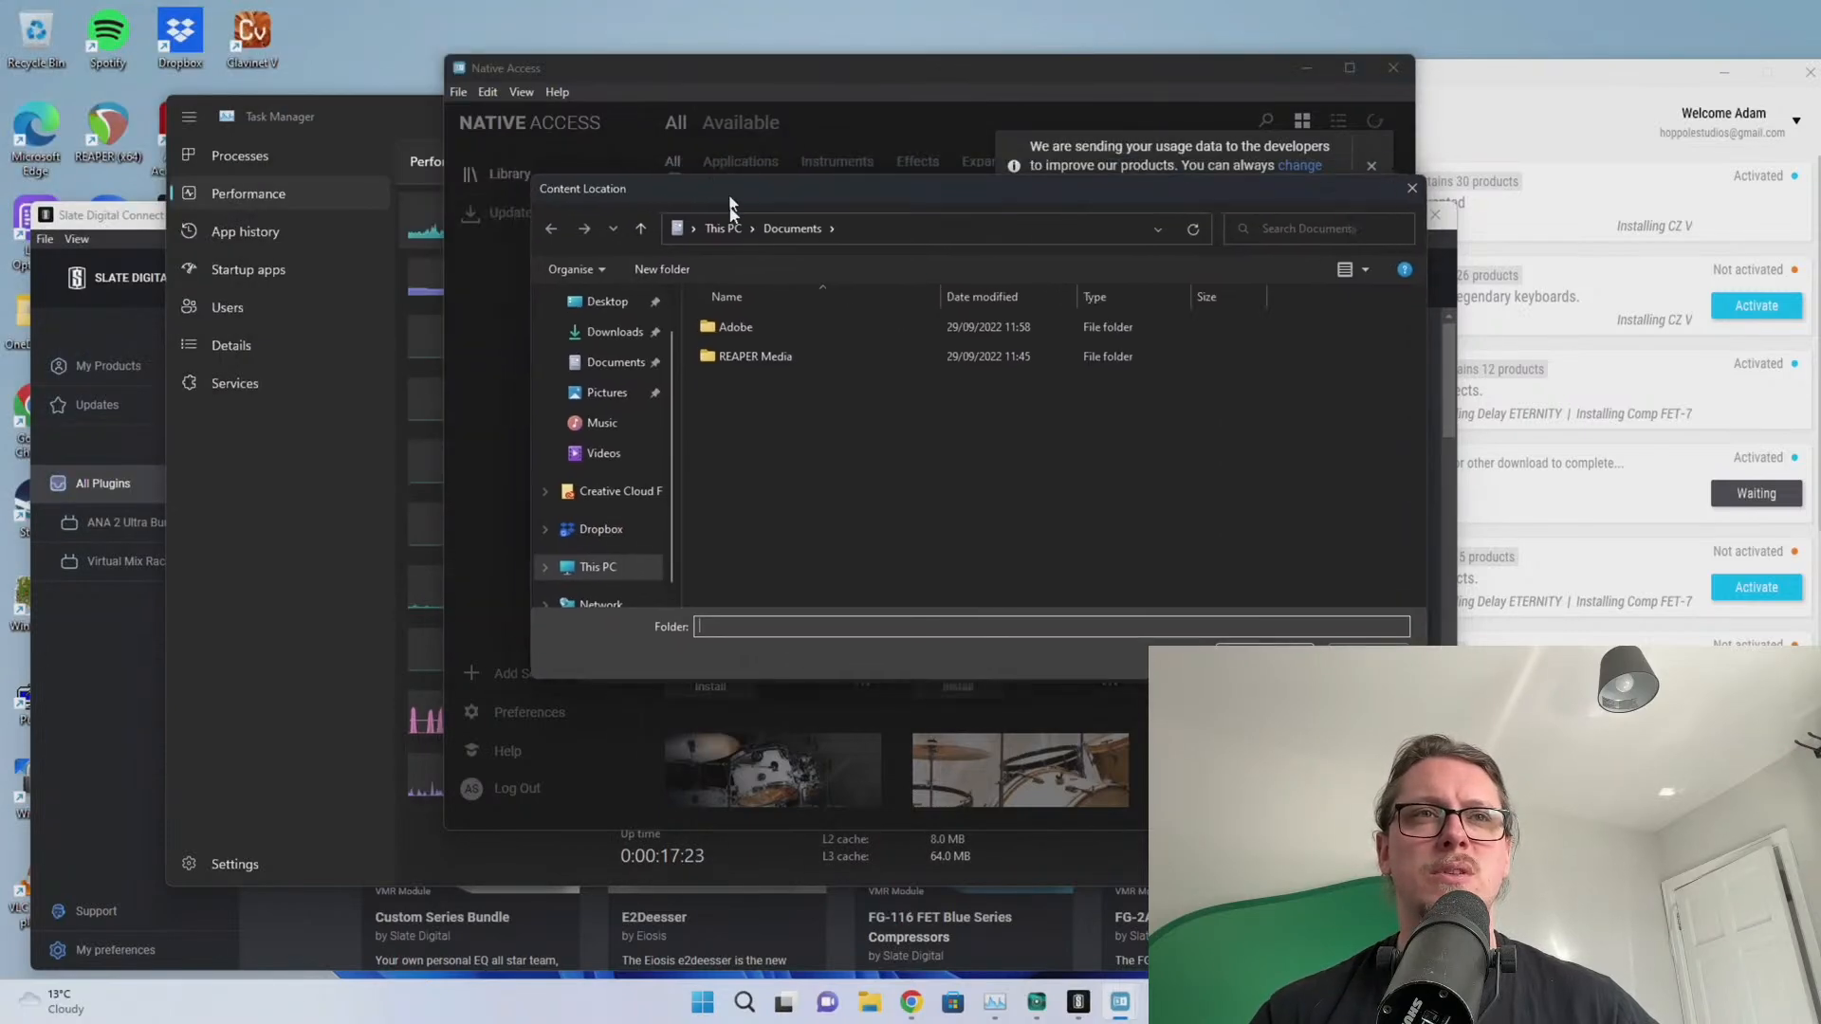
left_click(607, 541)
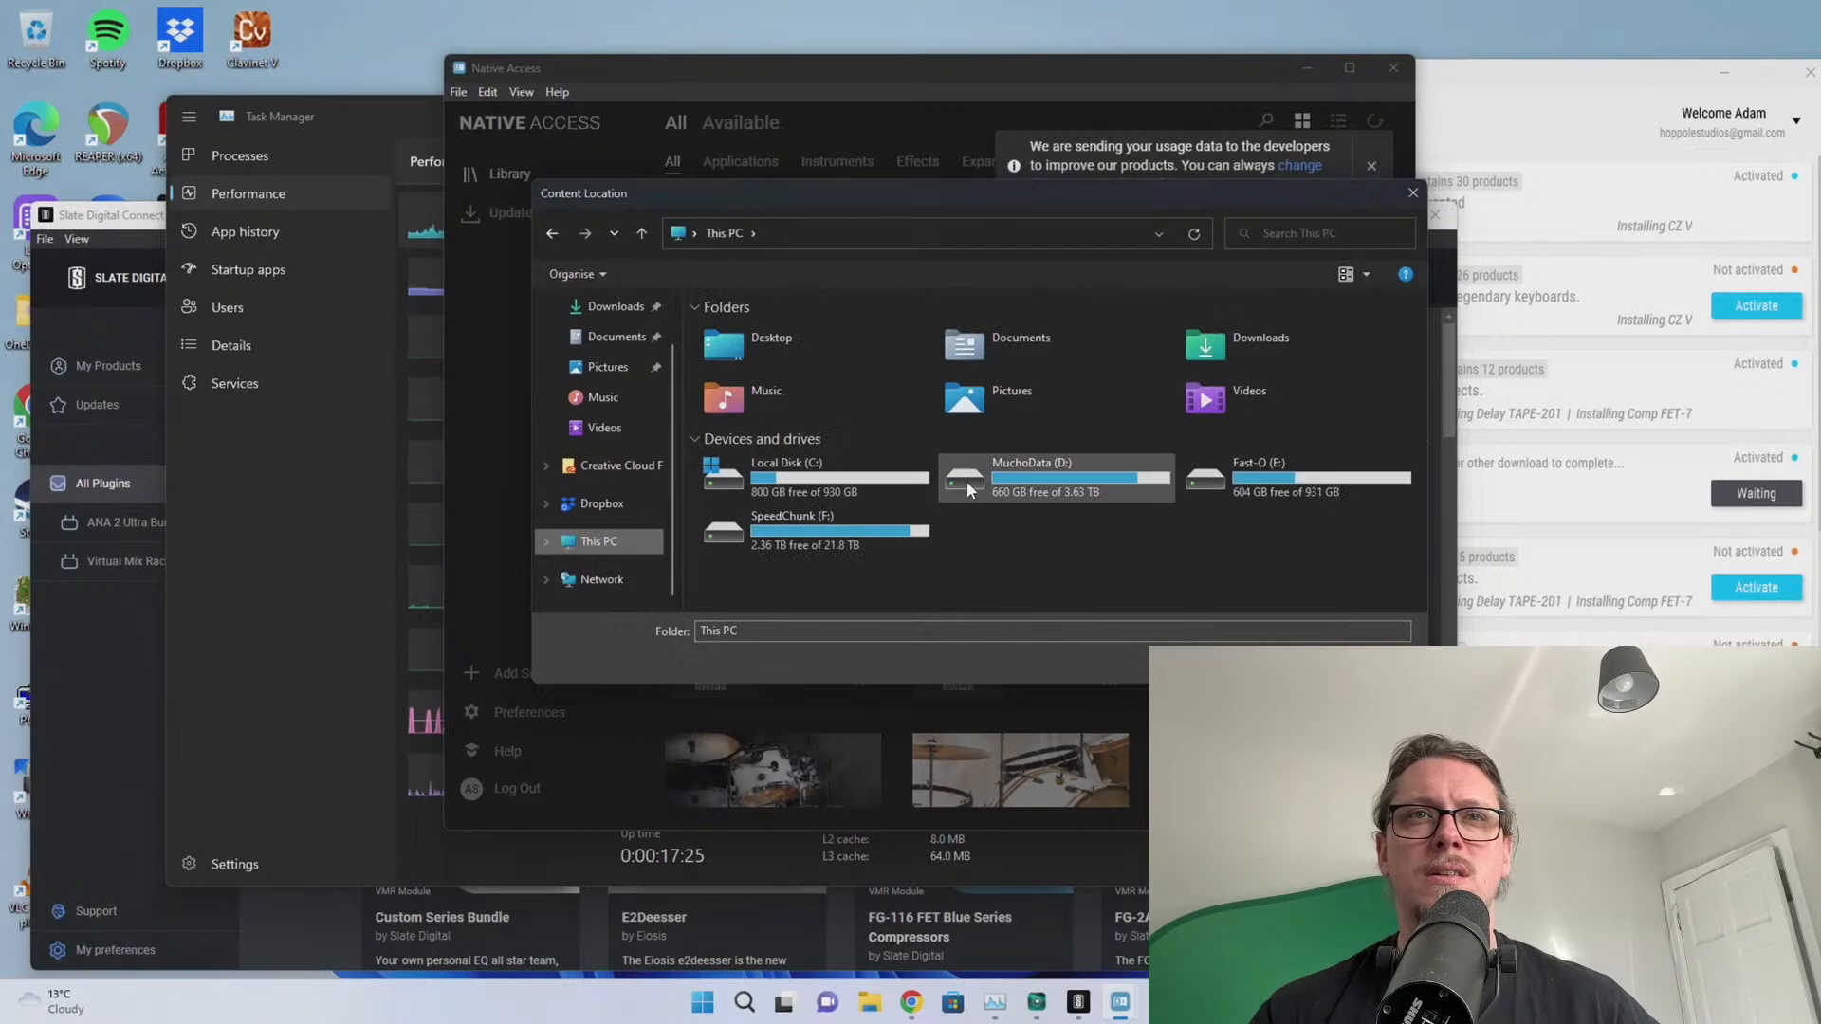
double_click(986, 481)
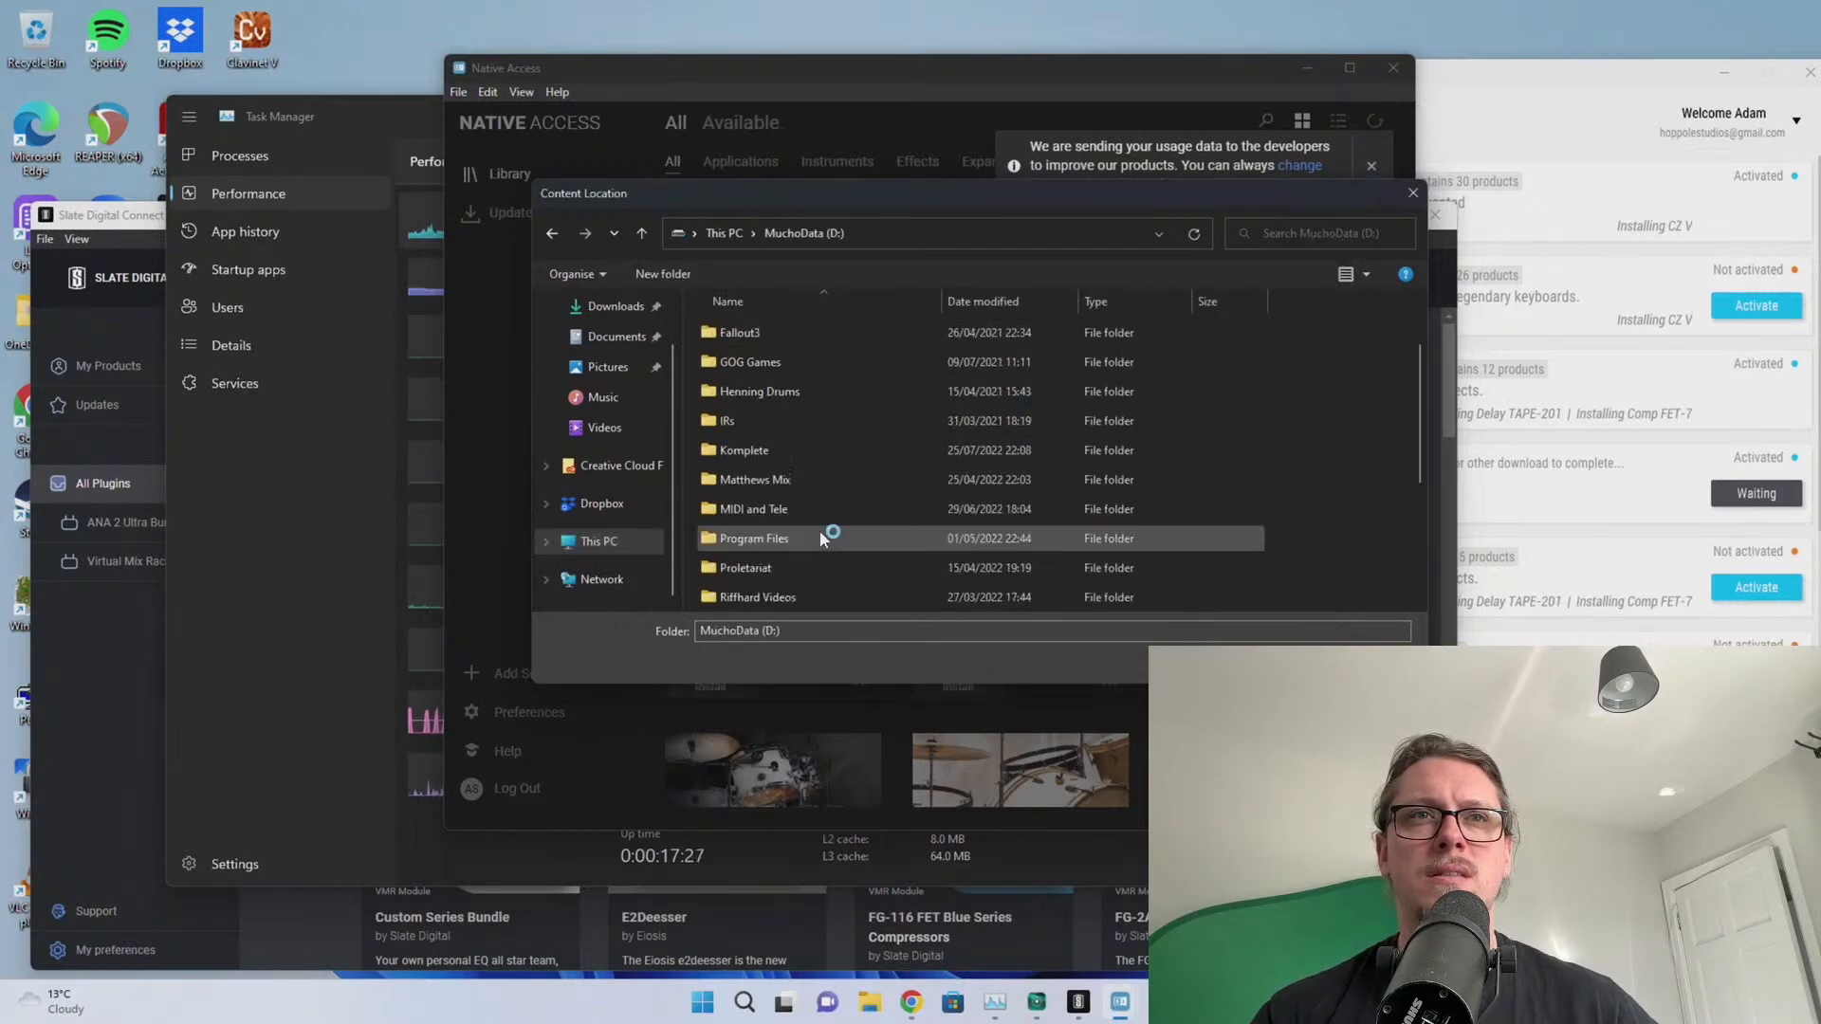
double_click(822, 537)
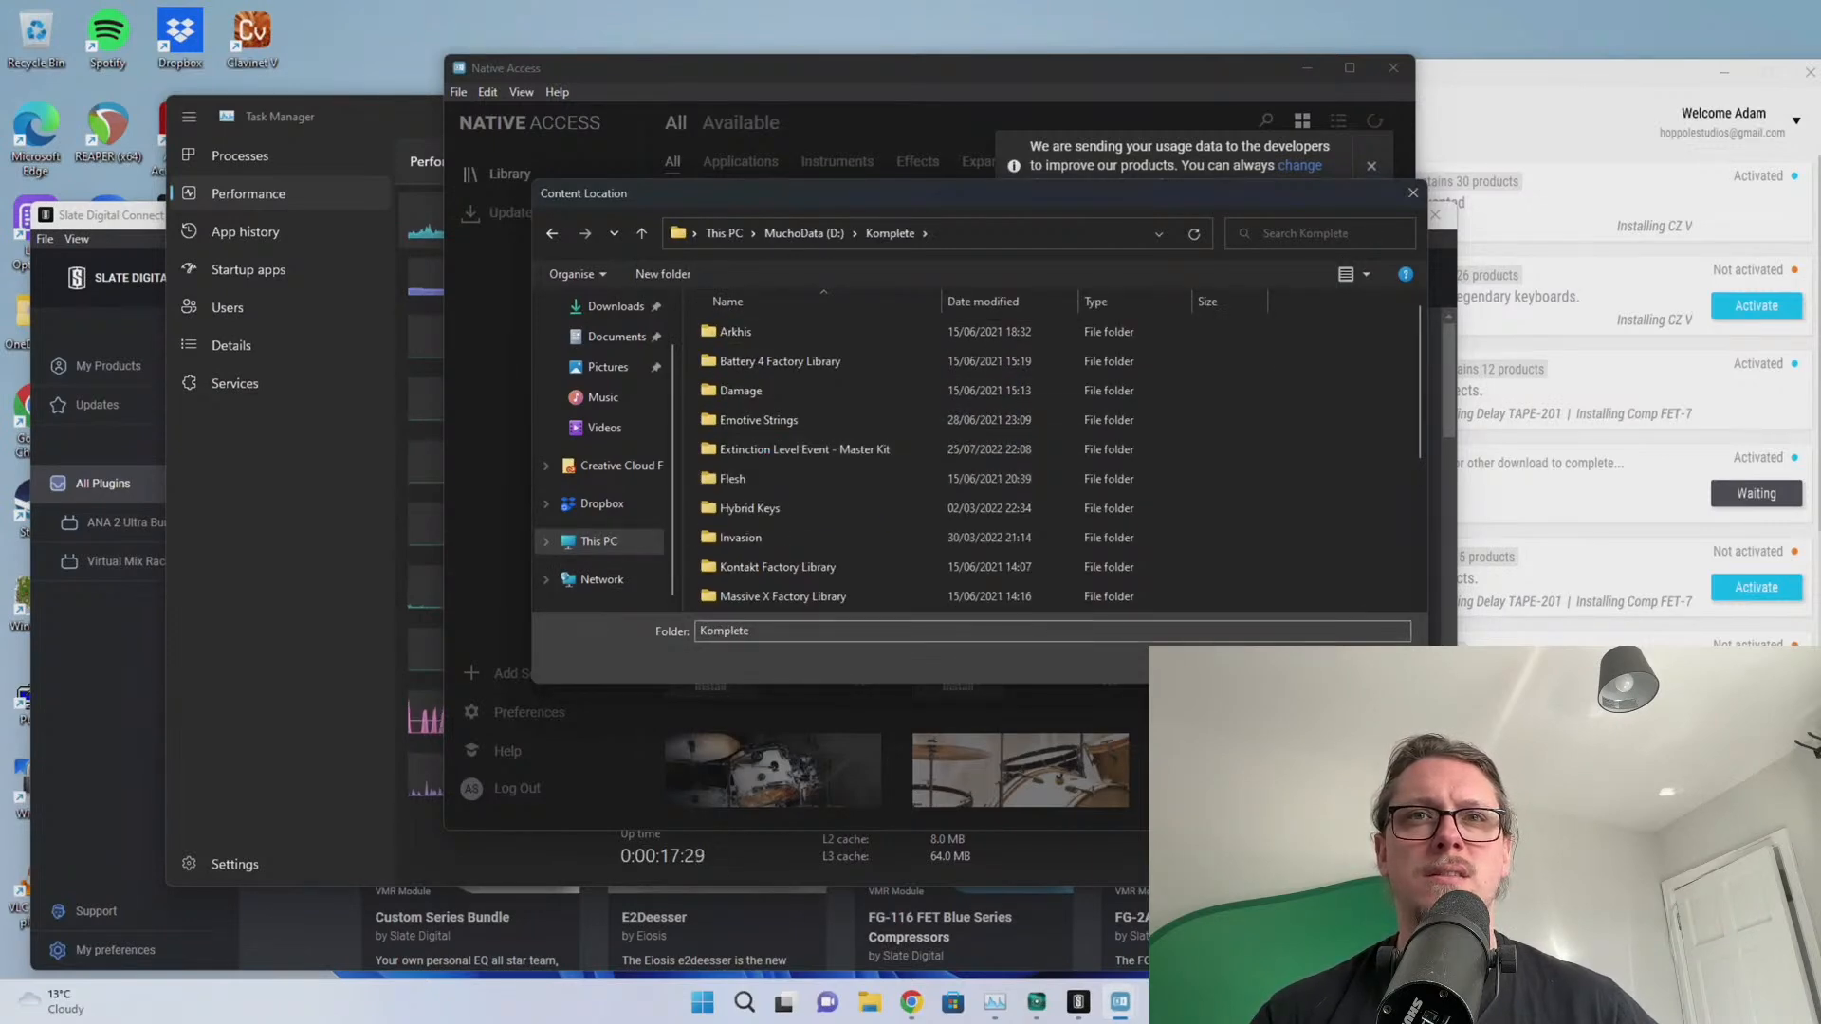
left_click(1284, 662)
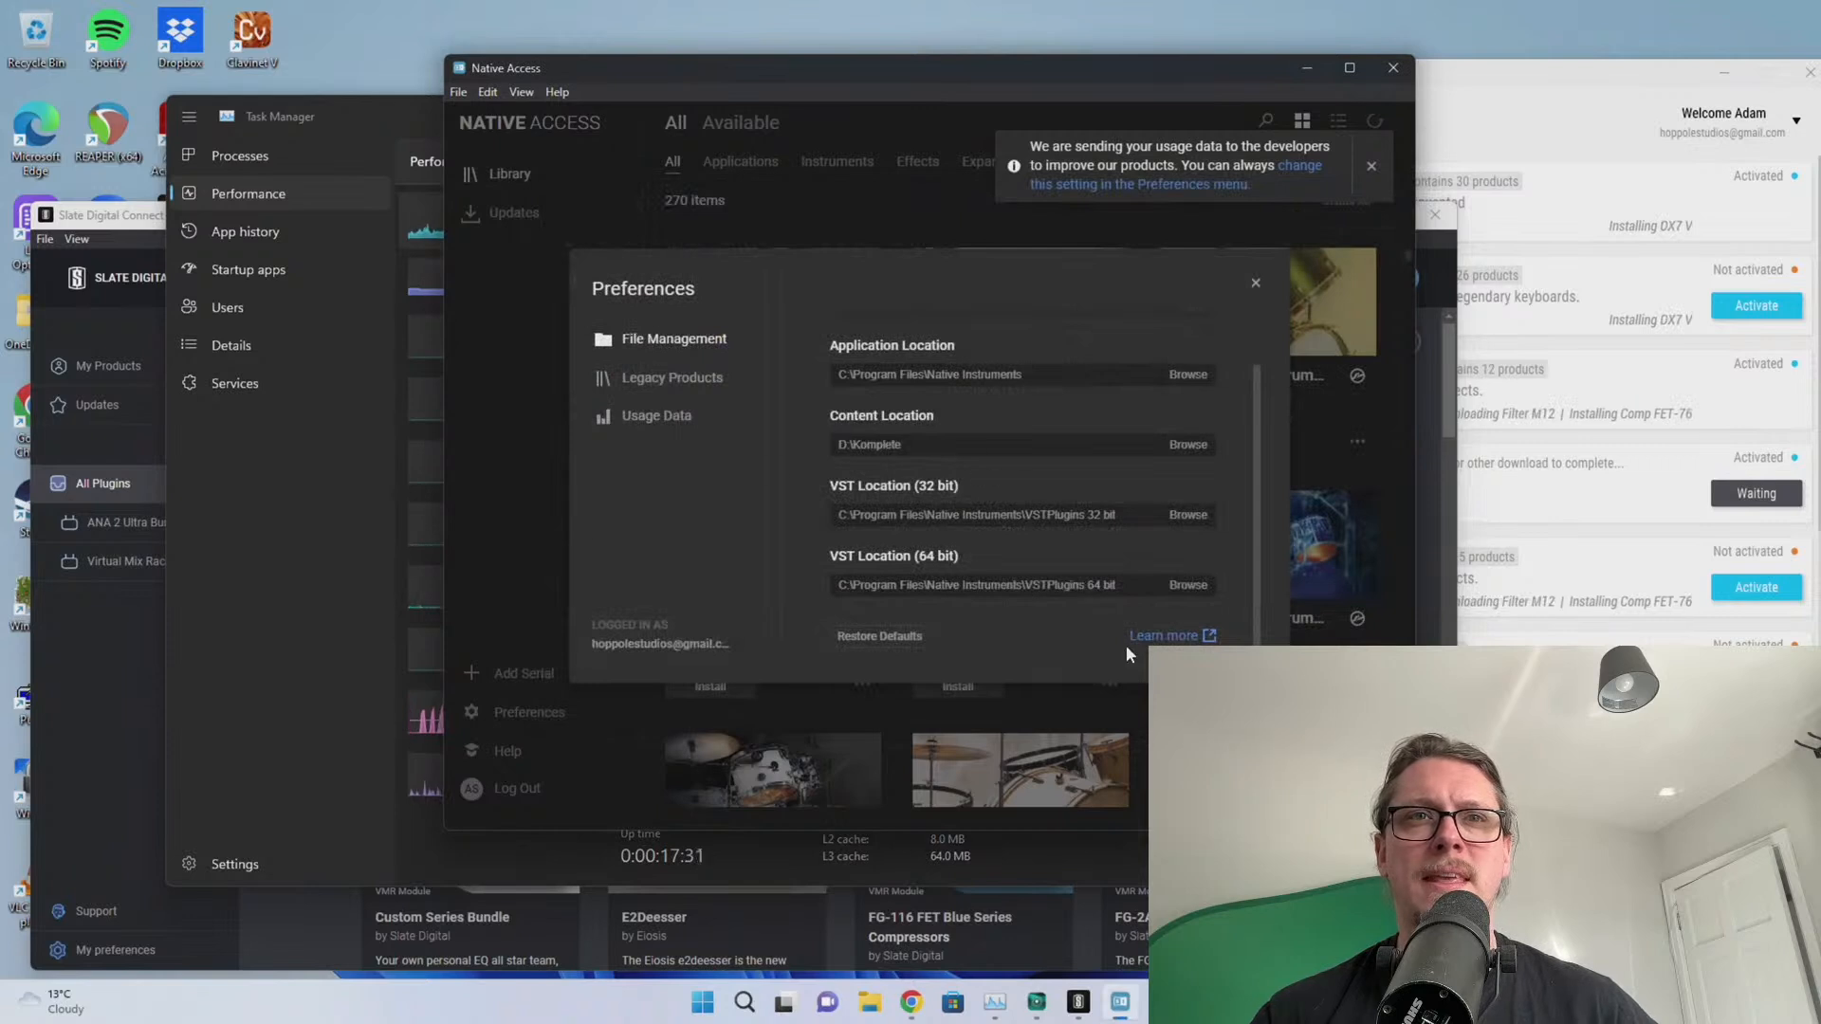
scroll(1016, 546, "up", 1)
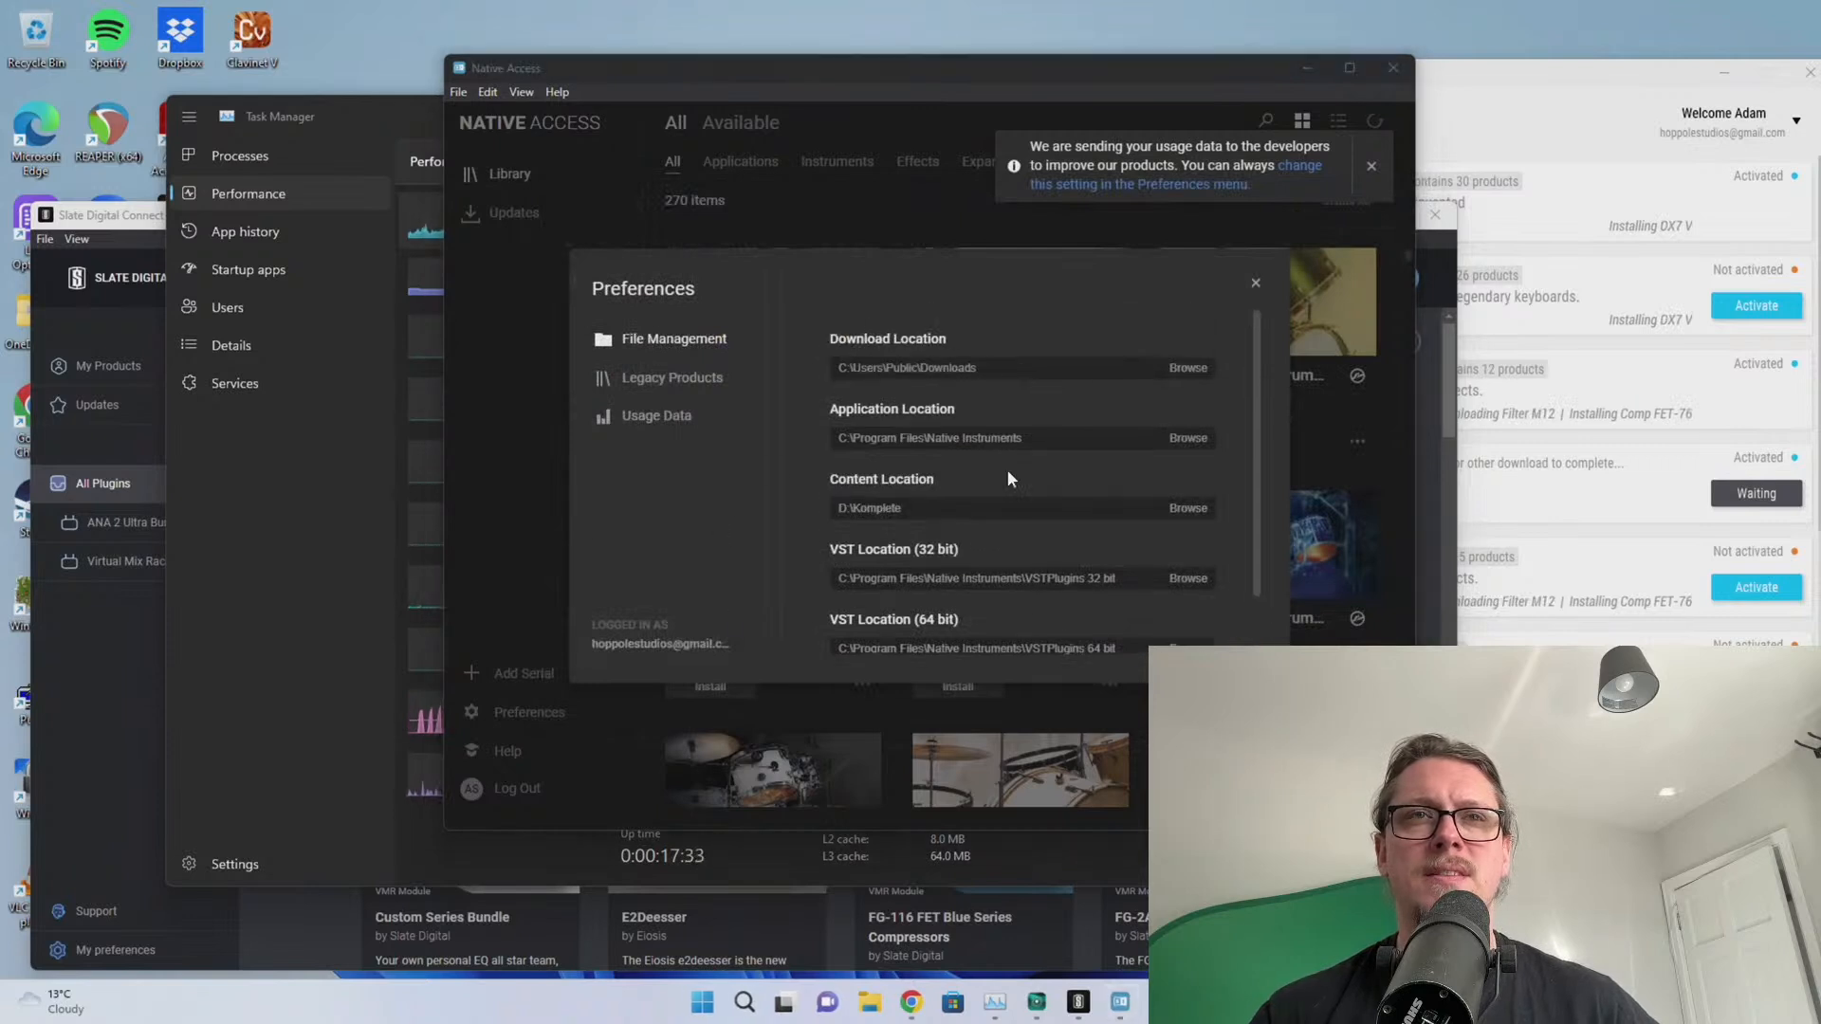
Close Preferences, dismiss the usage-data notice, and start installing Absynth 5 from the Library
left_click(1256, 283)
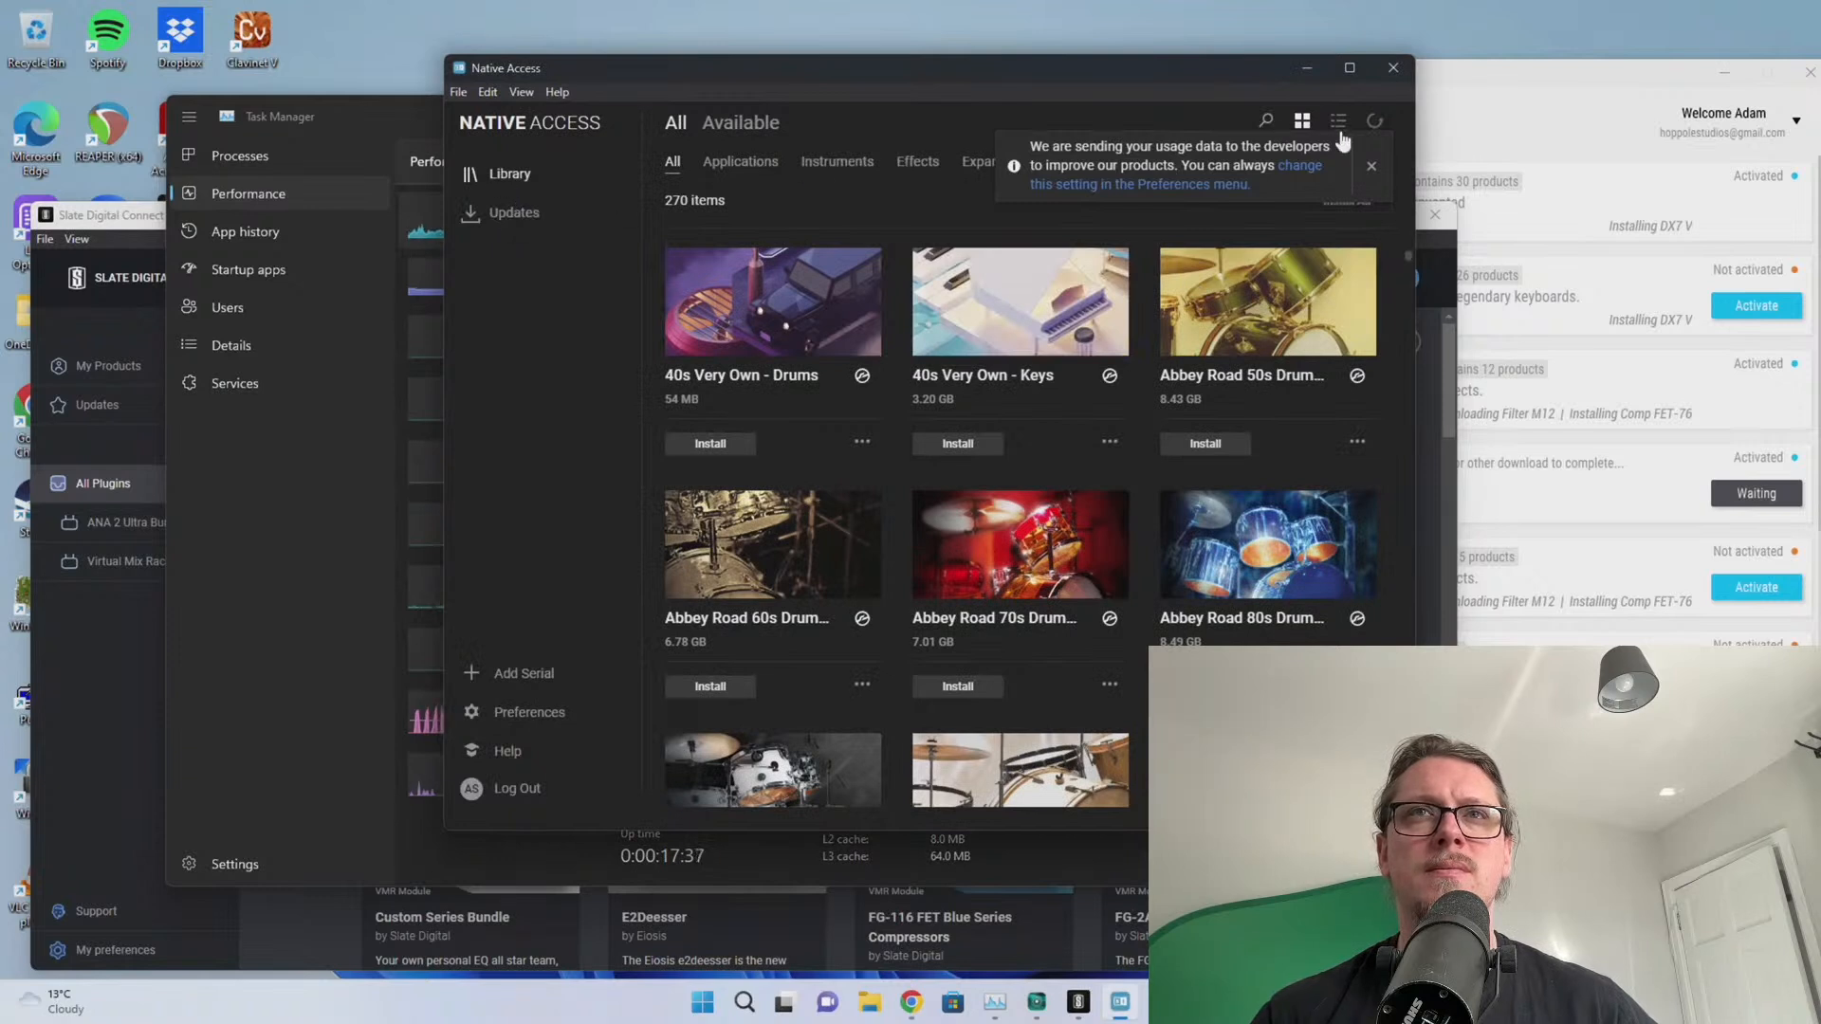
left_click(1375, 166)
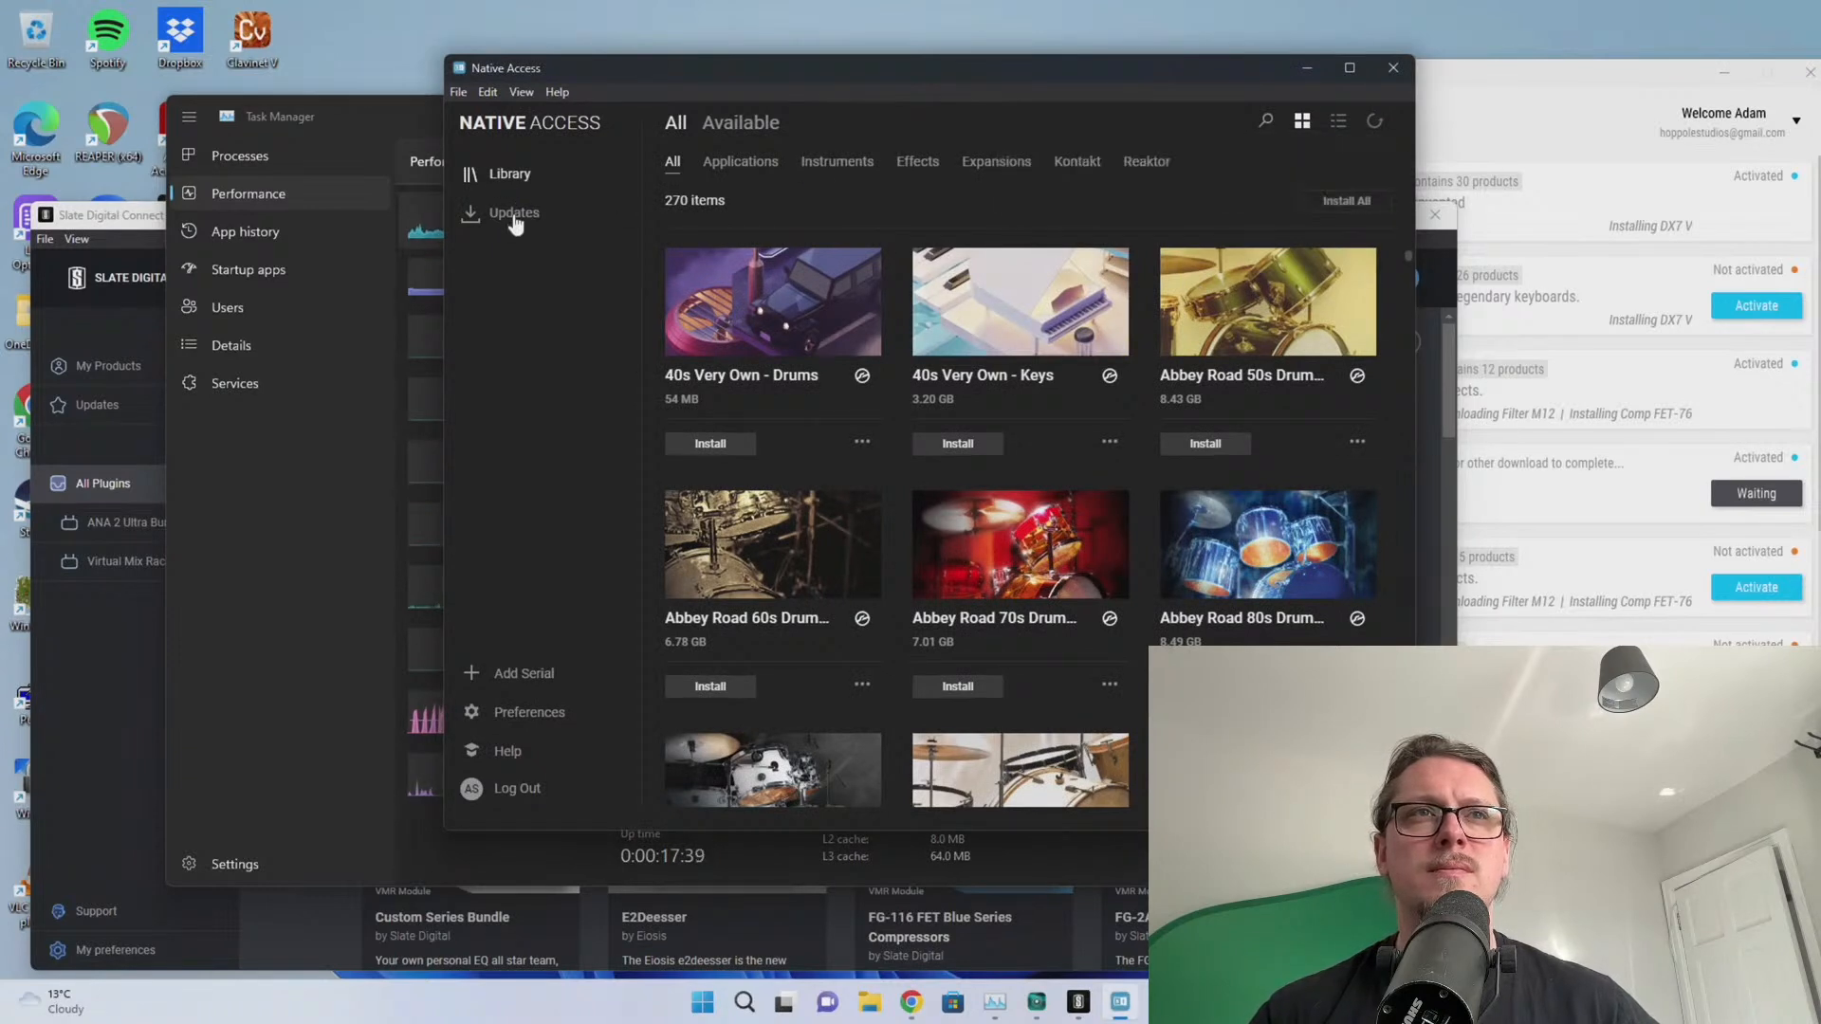
left_click(507, 213)
left_click(512, 175)
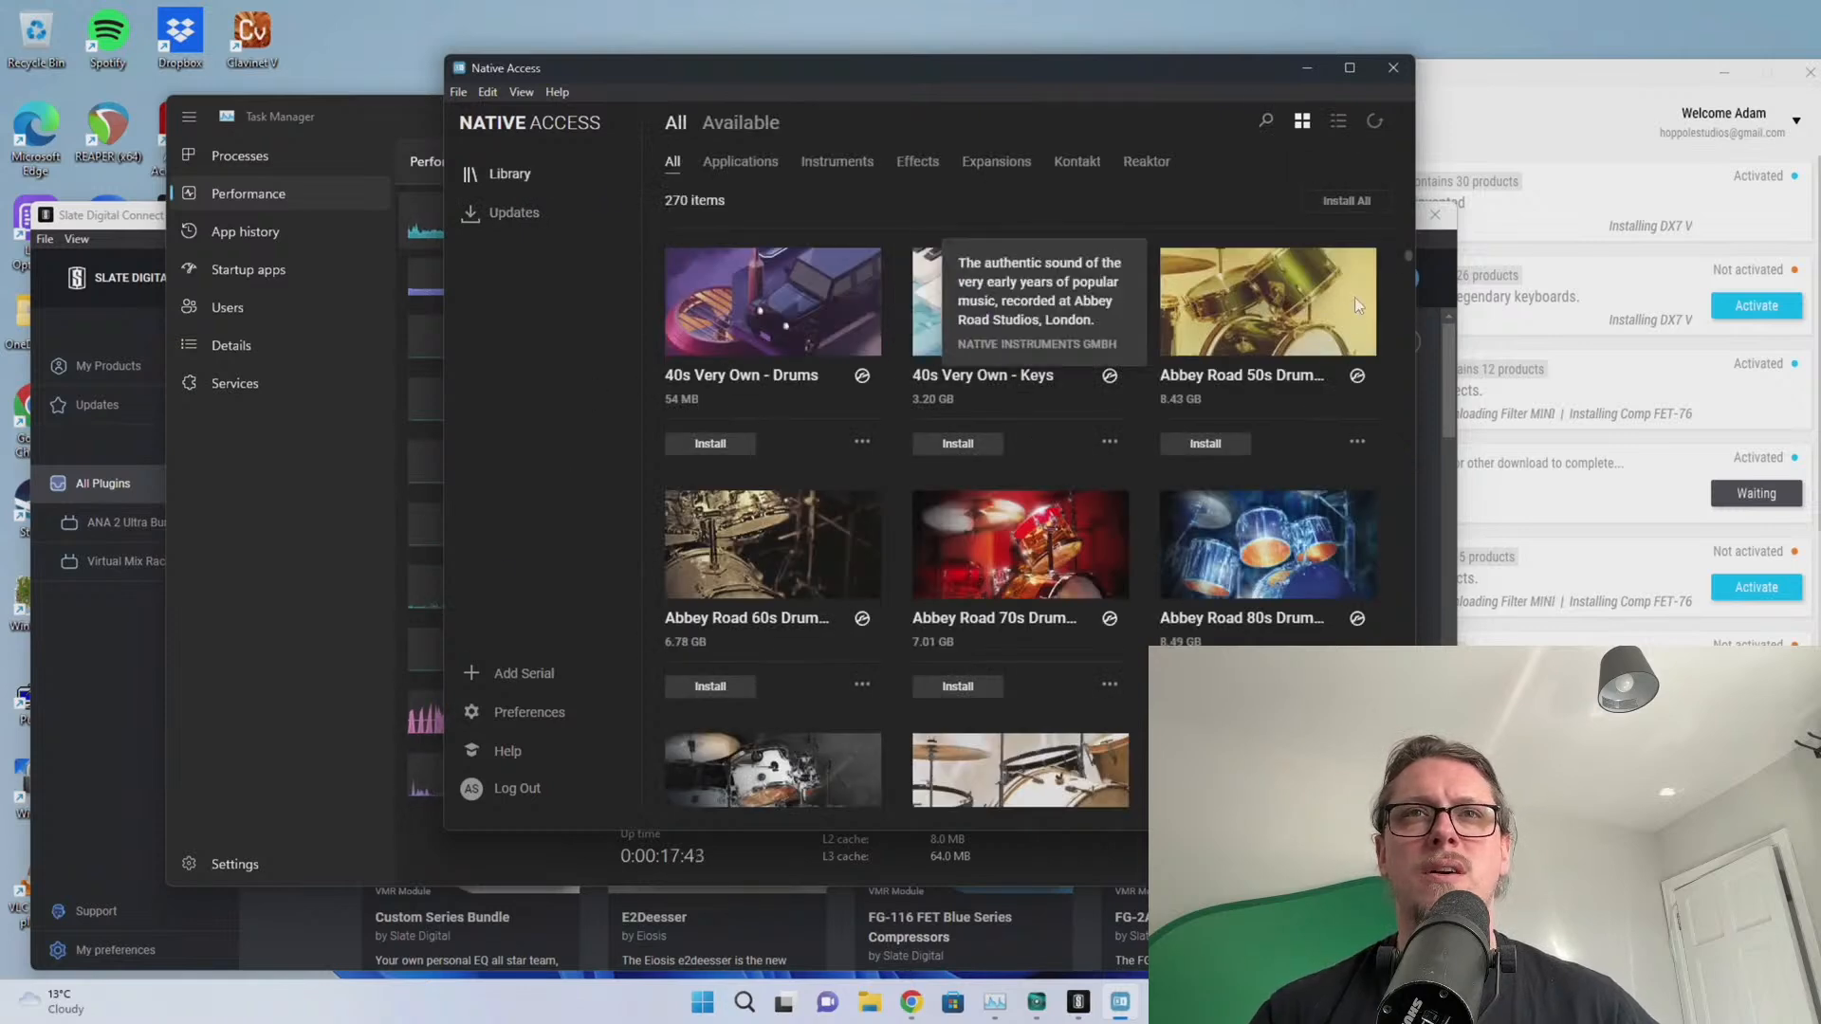
scroll(1176, 482, "down", 4)
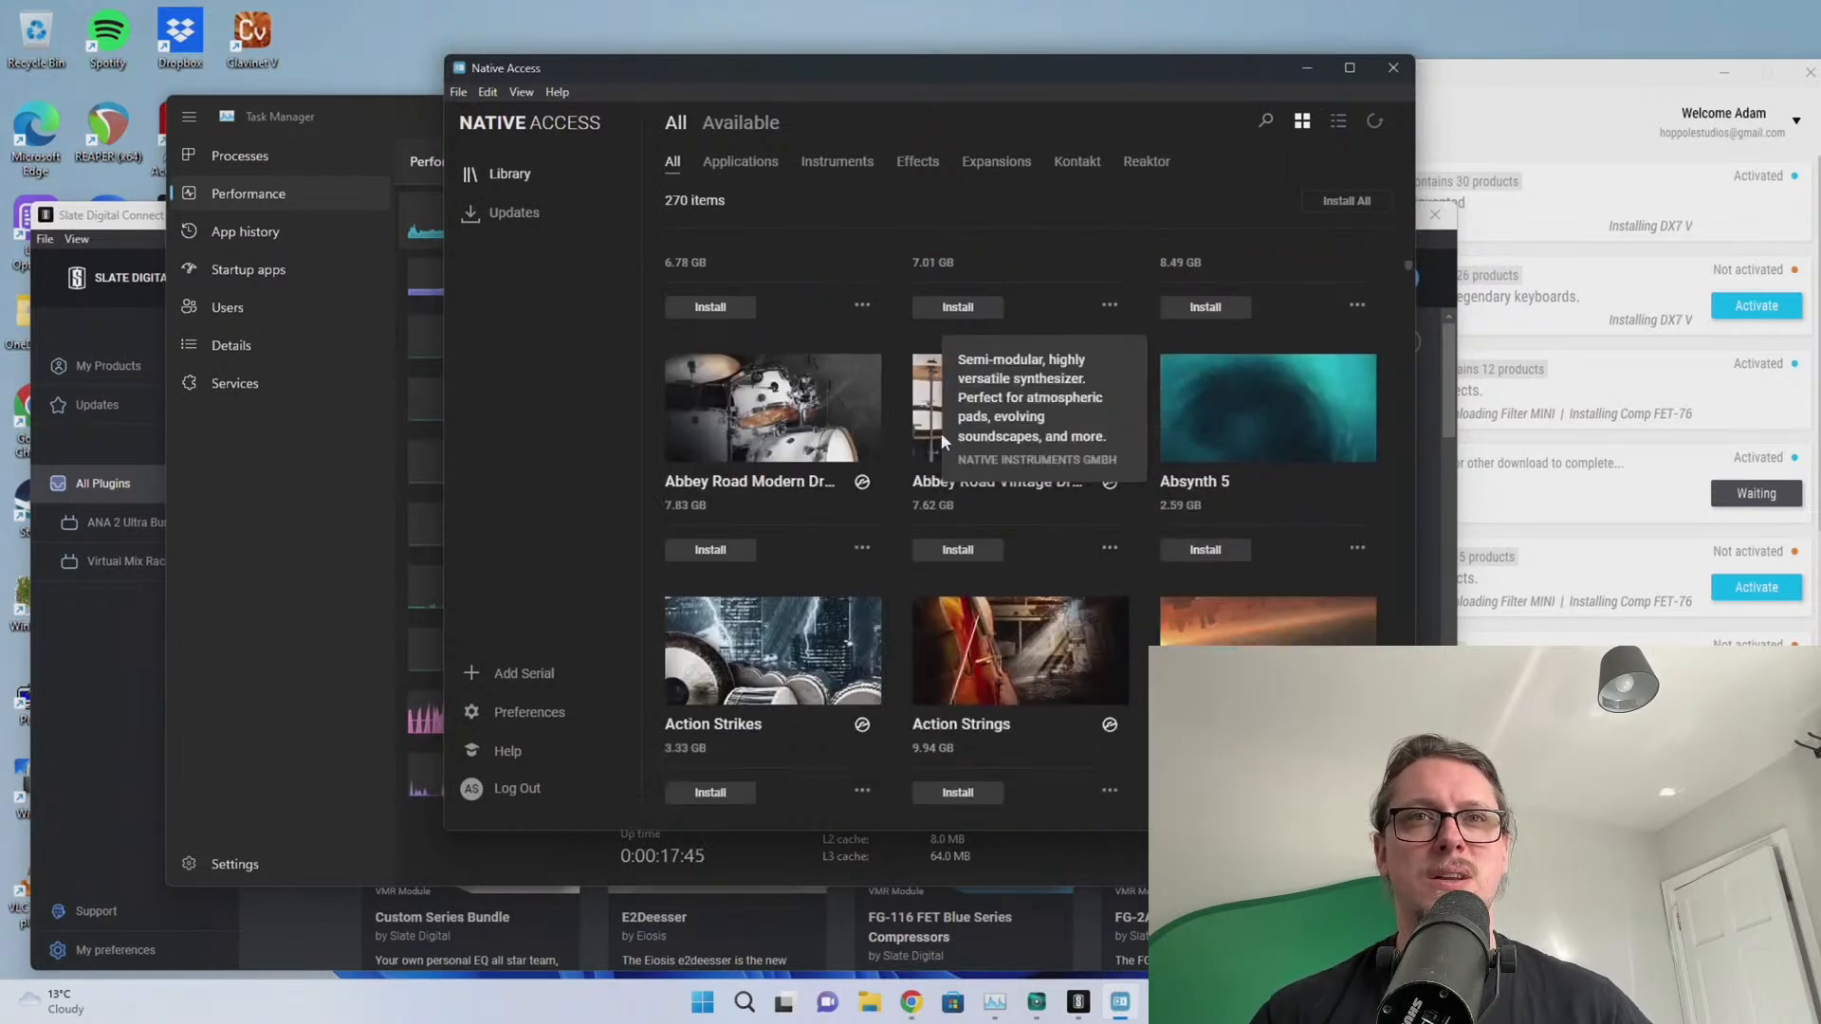
left_click(1221, 549)
Scroll further down the library and queue Kontakt 7 for installation
scroll(1271, 441, "down", 4)
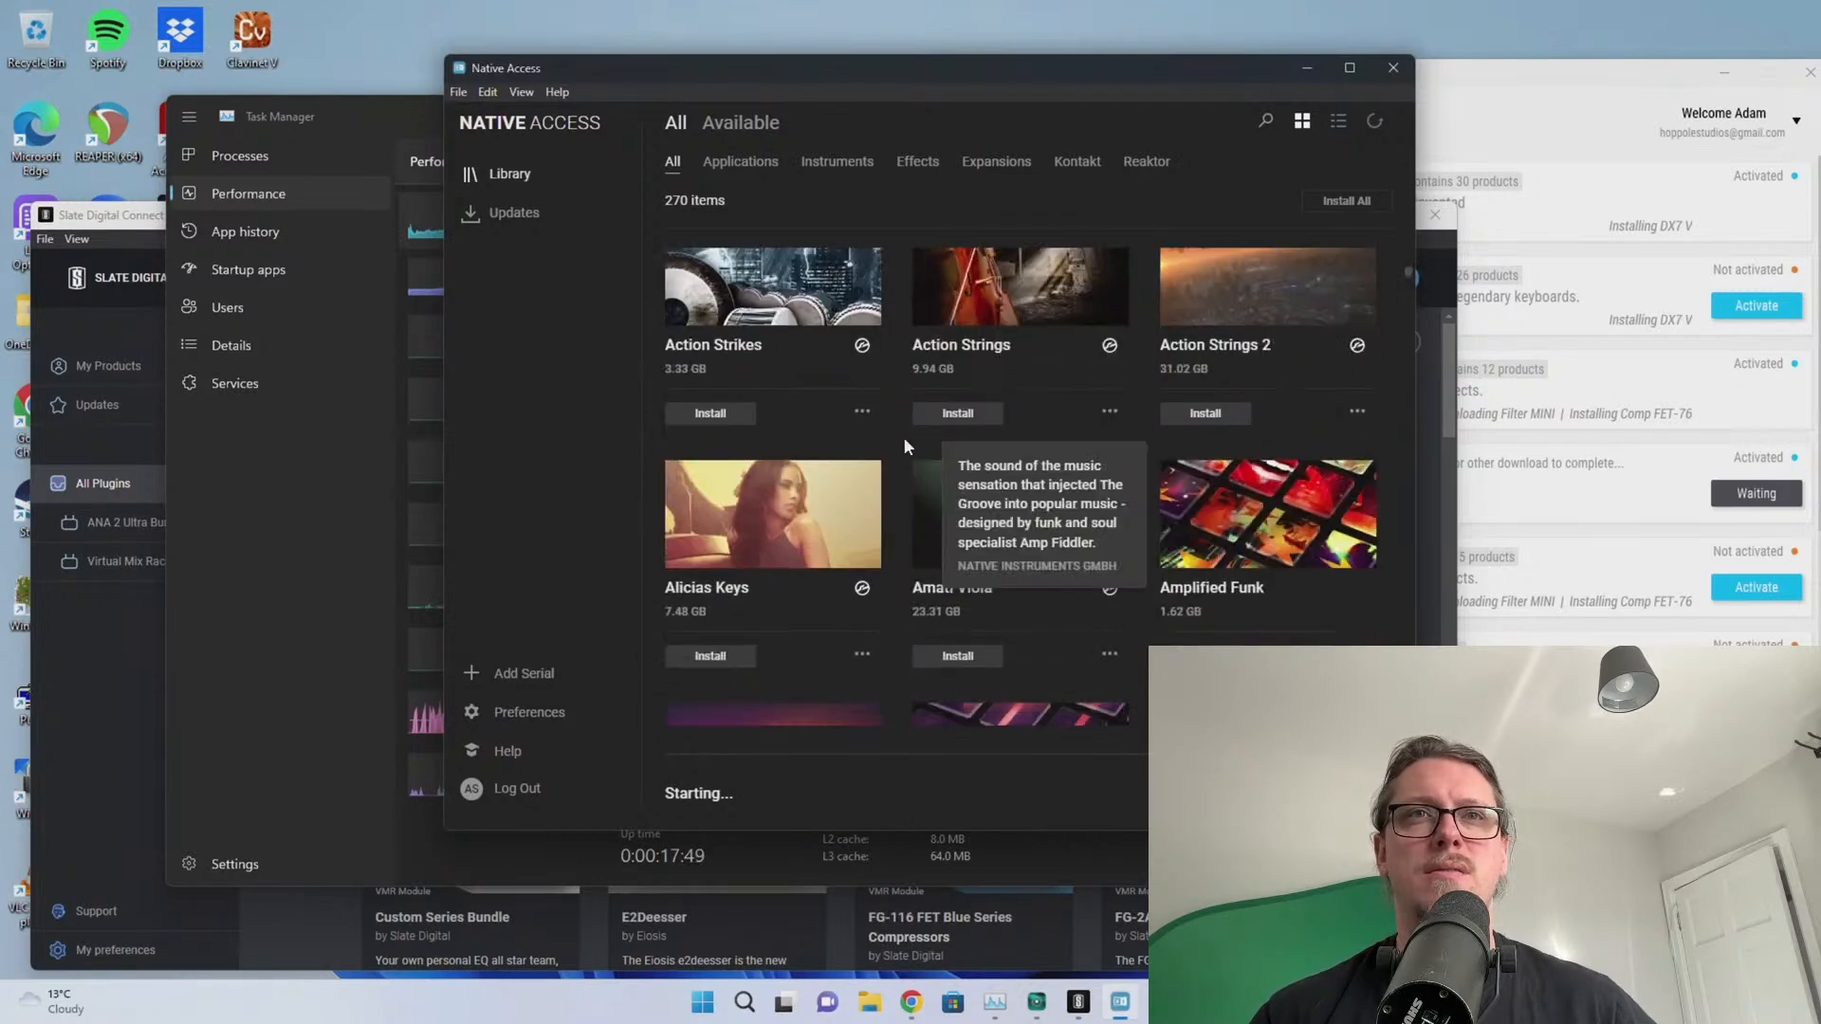
scroll(697, 417, "down", 2)
scroll(1015, 430, "down", 2)
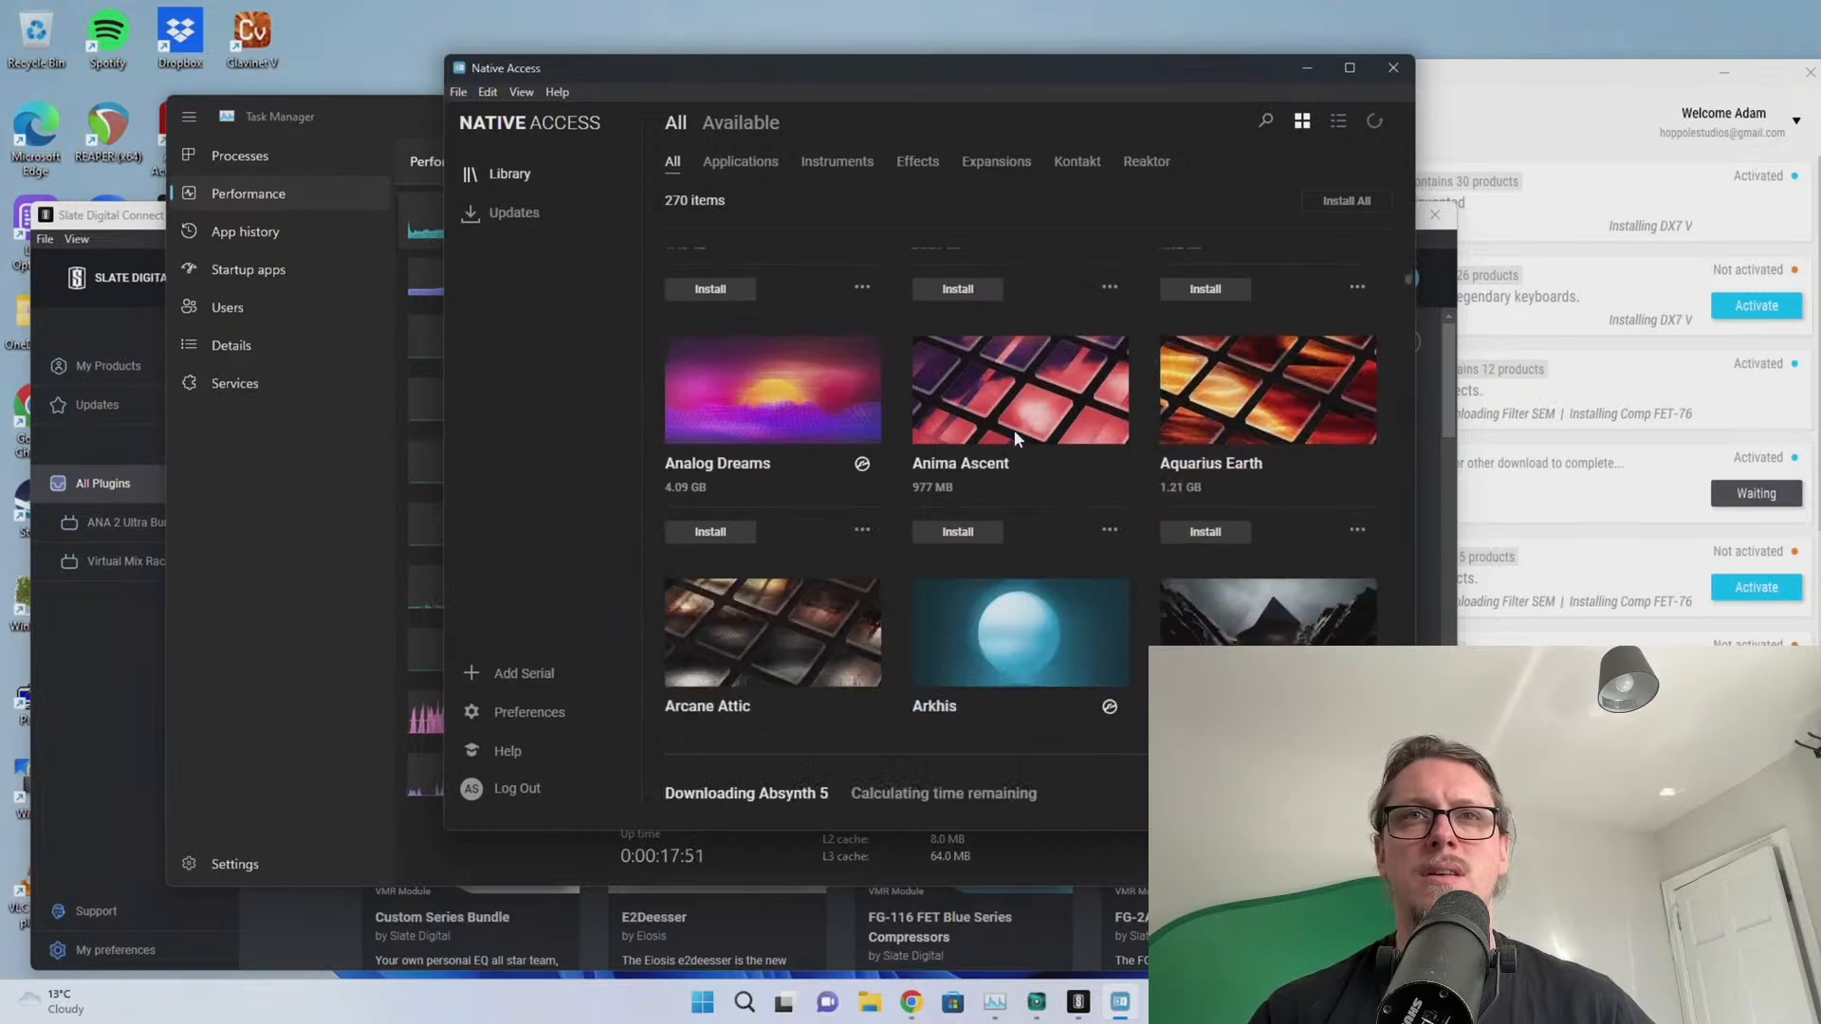
scroll(1091, 475, "down", 4)
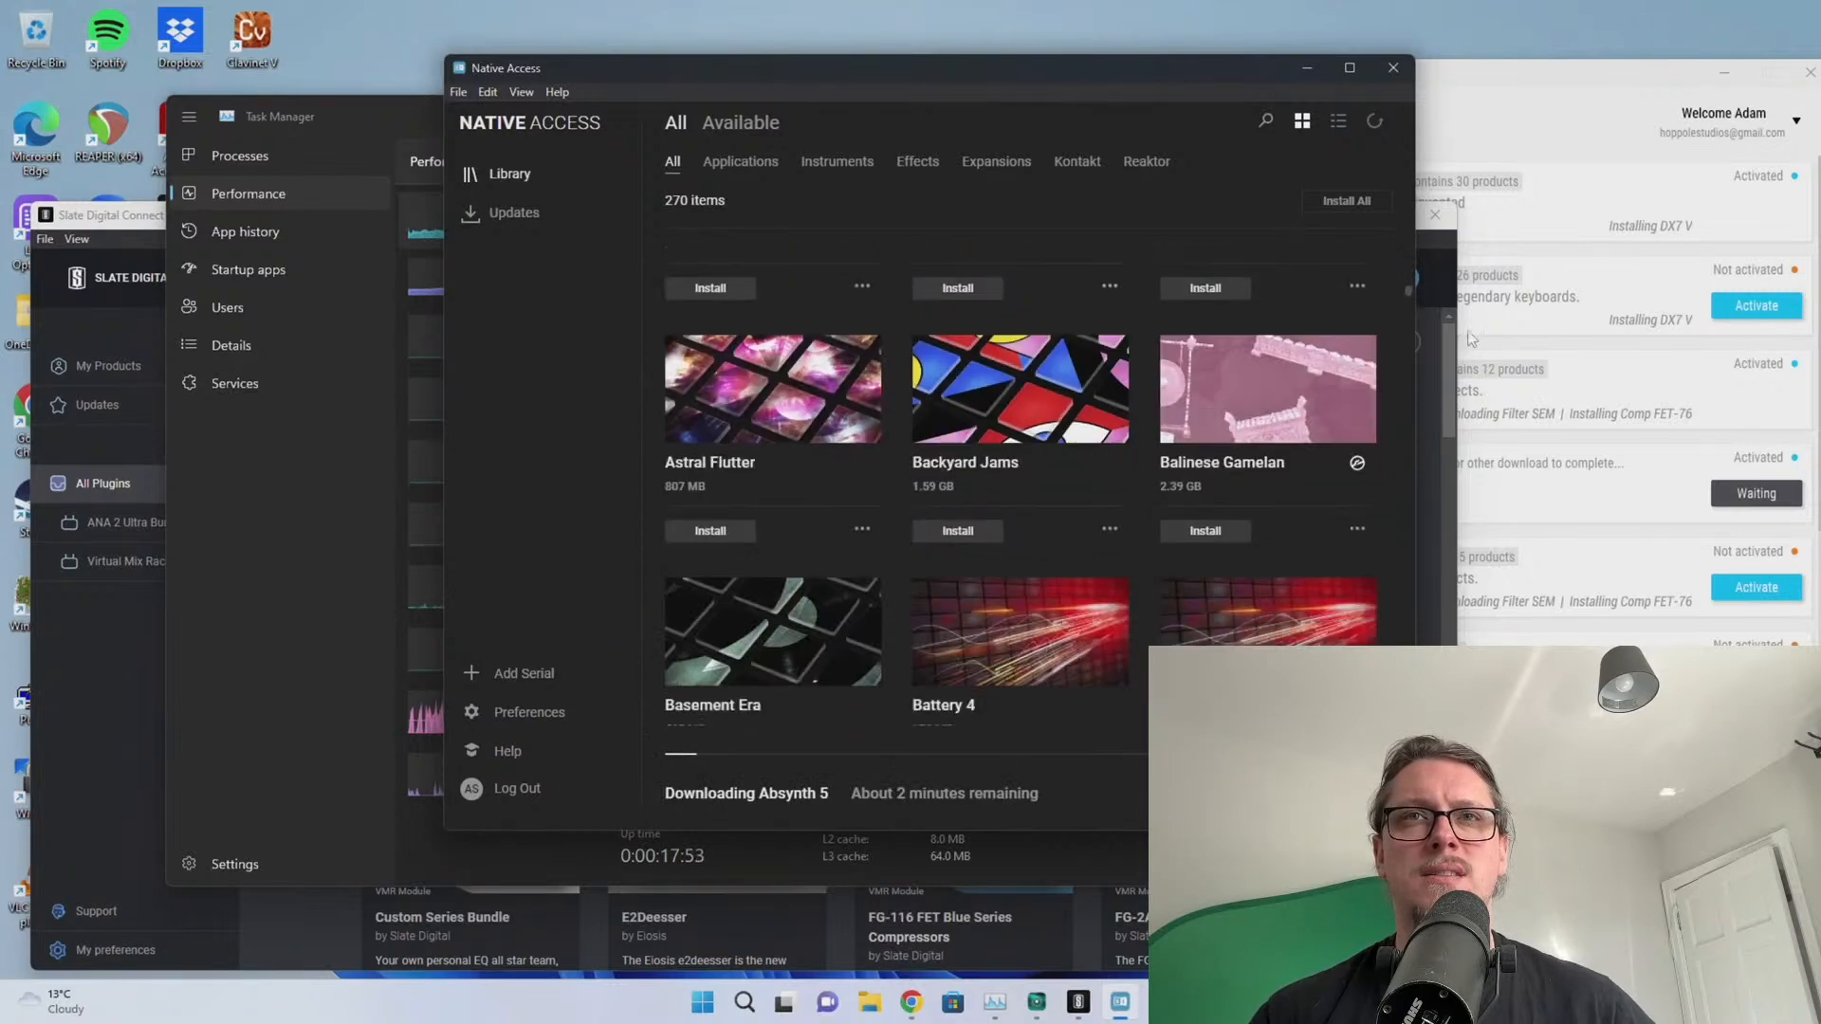
scroll(1356, 304, "down", 2)
left_click_drag(1407, 298, 1390, 459)
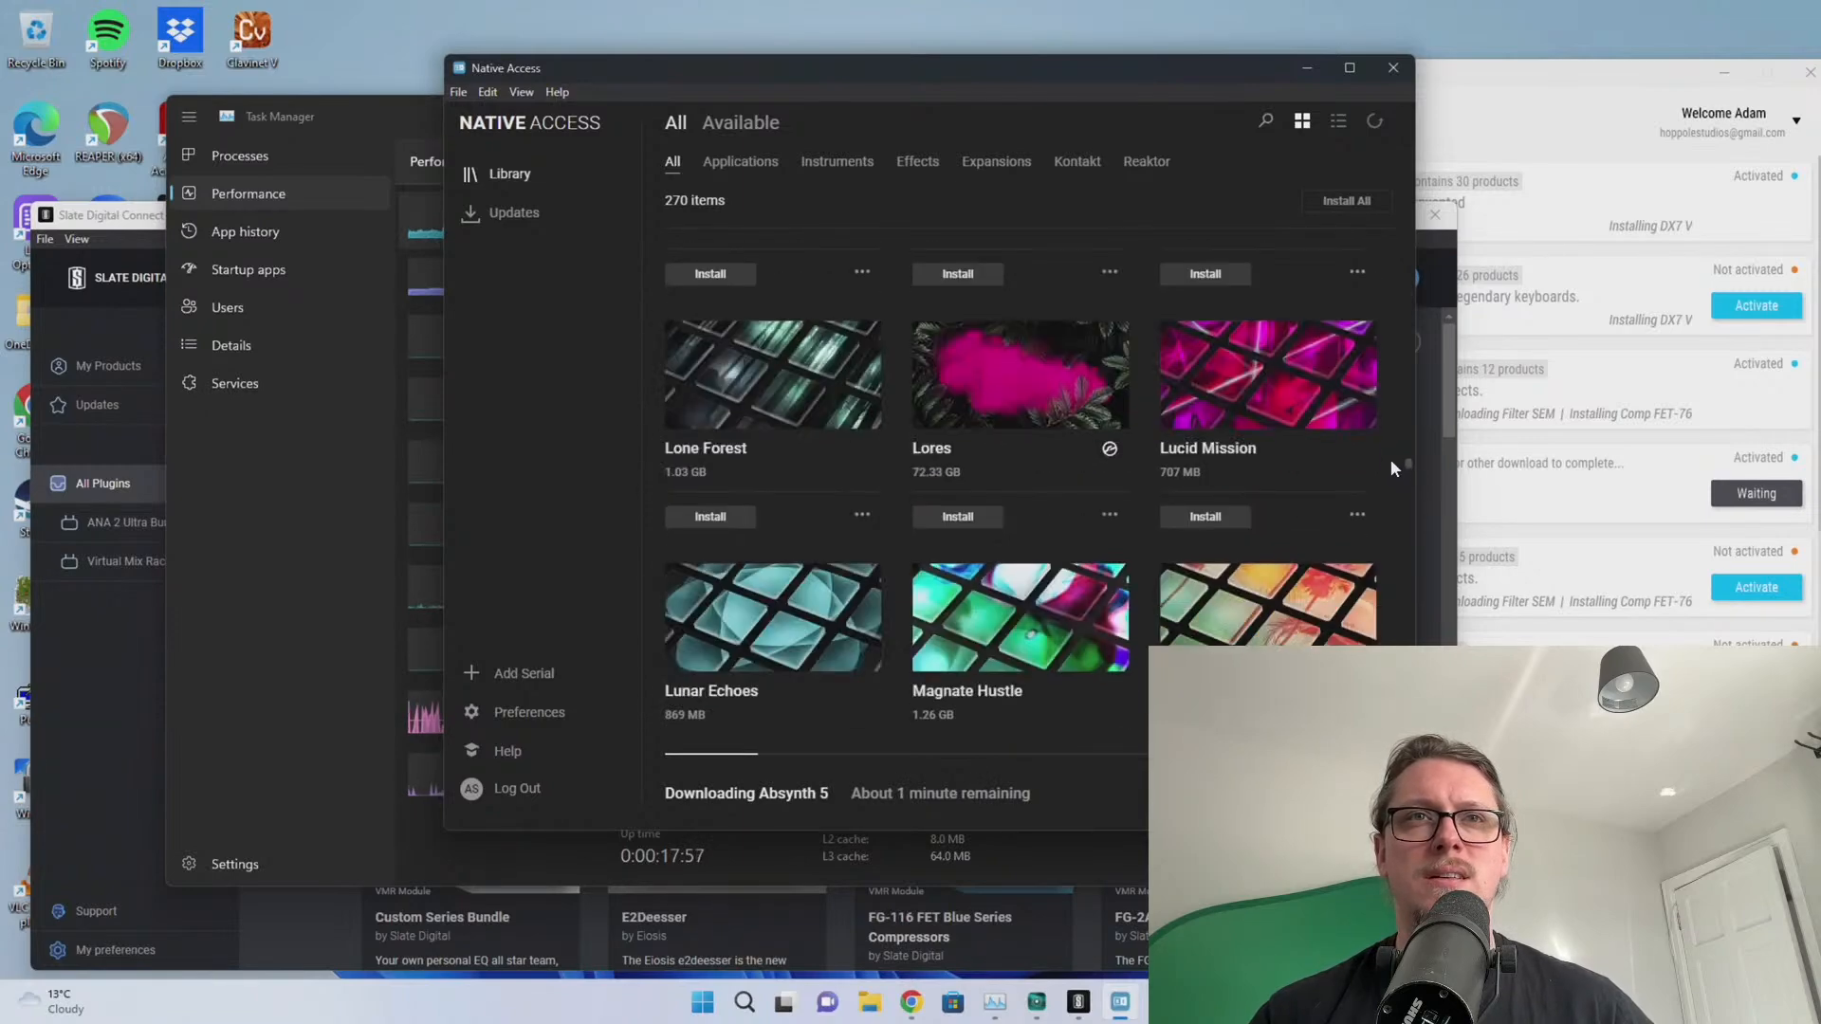
scroll(1023, 480, "up", 6)
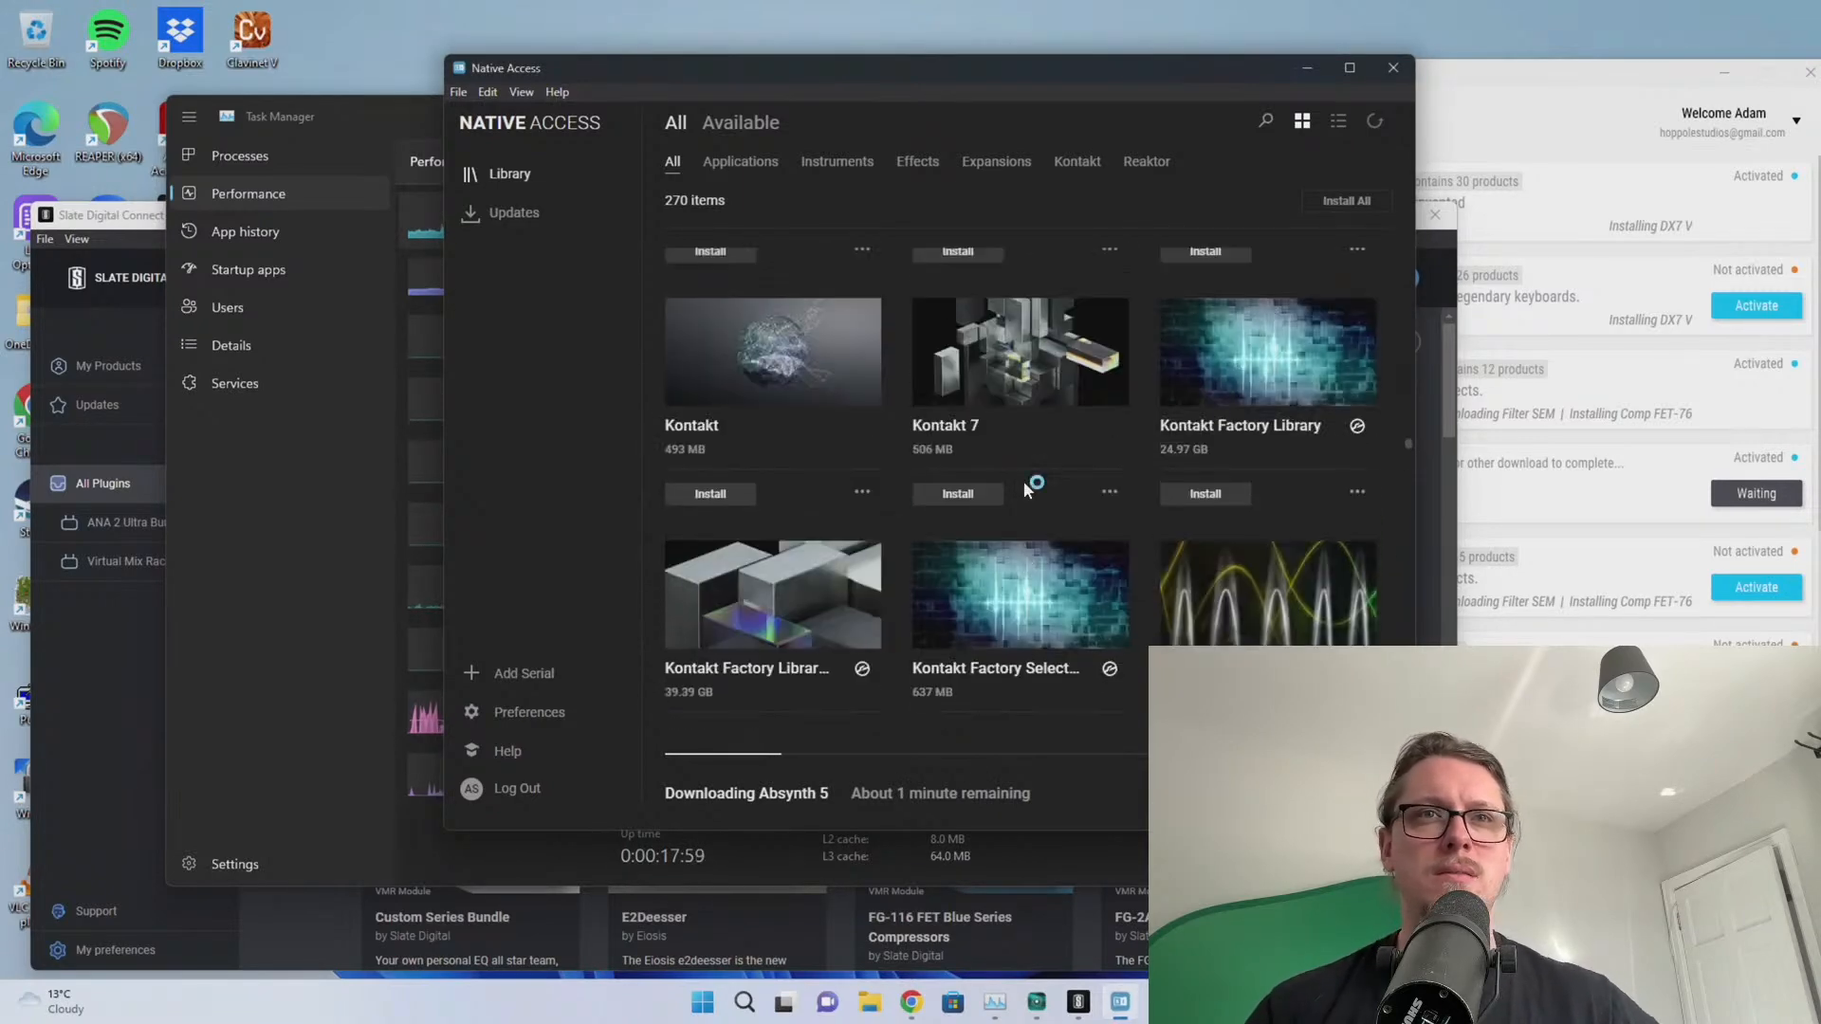
left_click(973, 495)
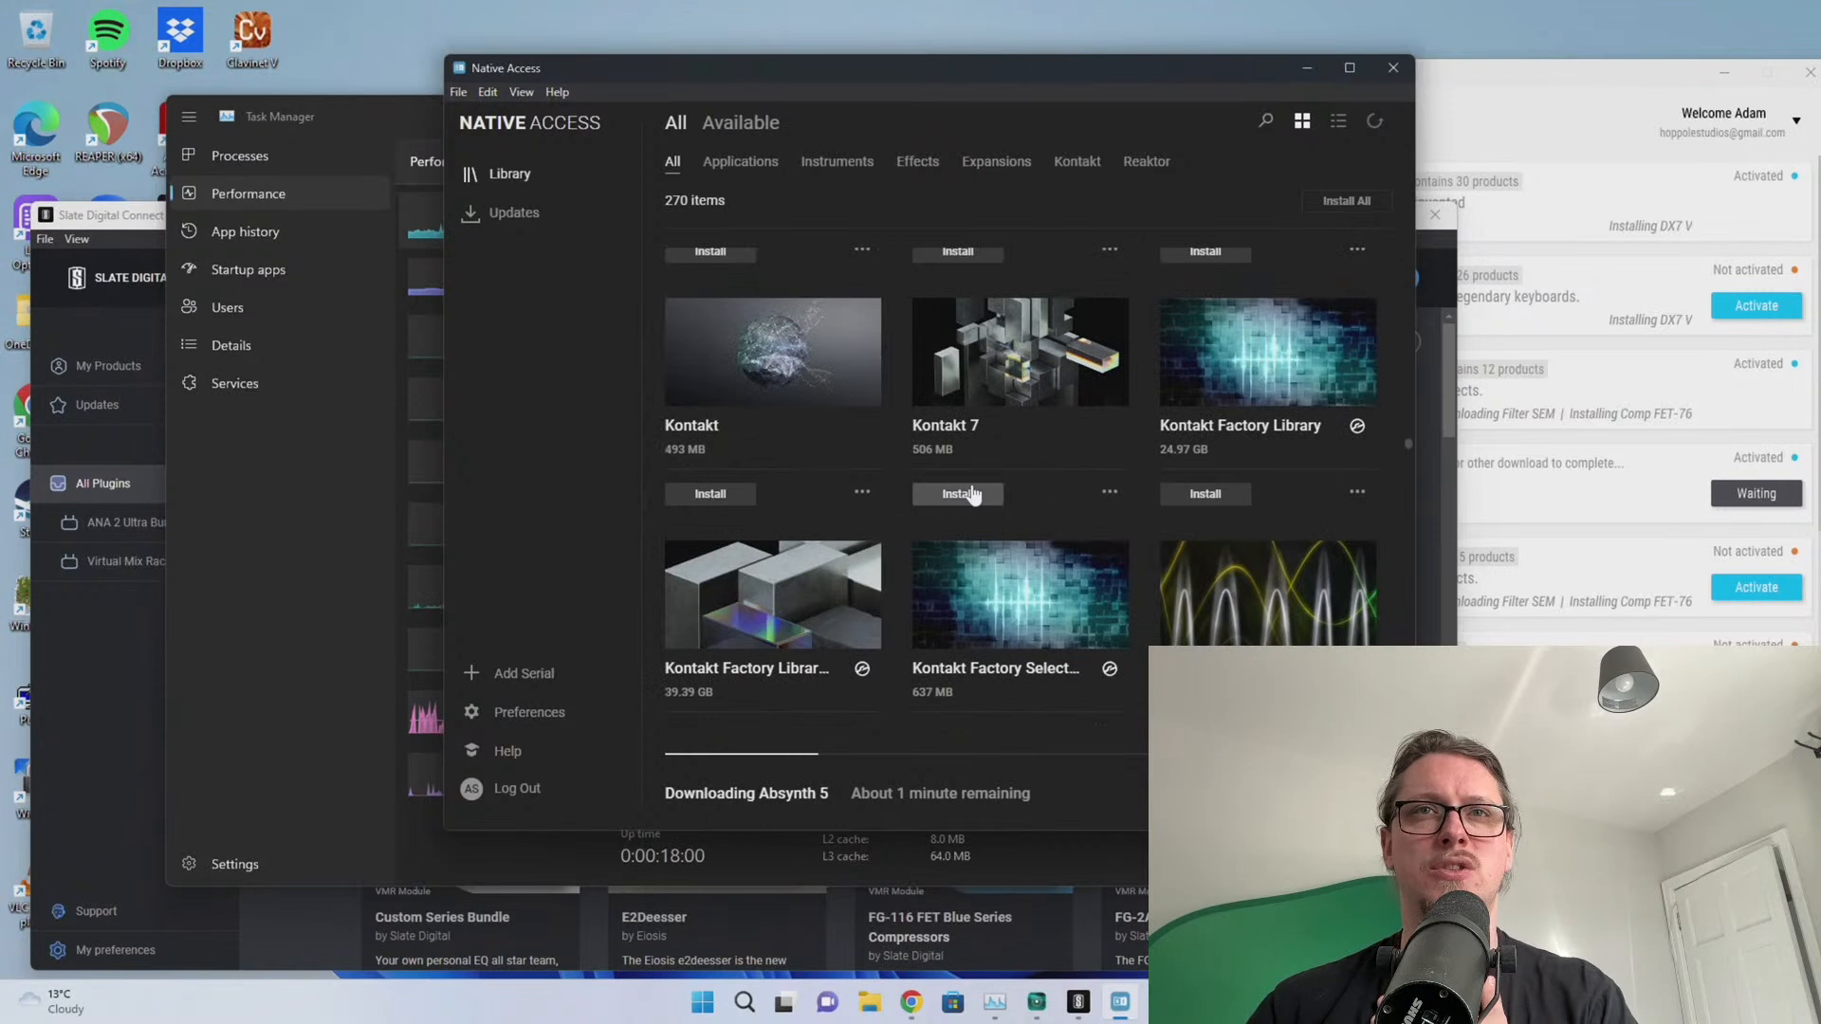
Queue both Kontakt Factory Library tiles, including the 39.39 GB version, and review the library
left_click(1217, 495)
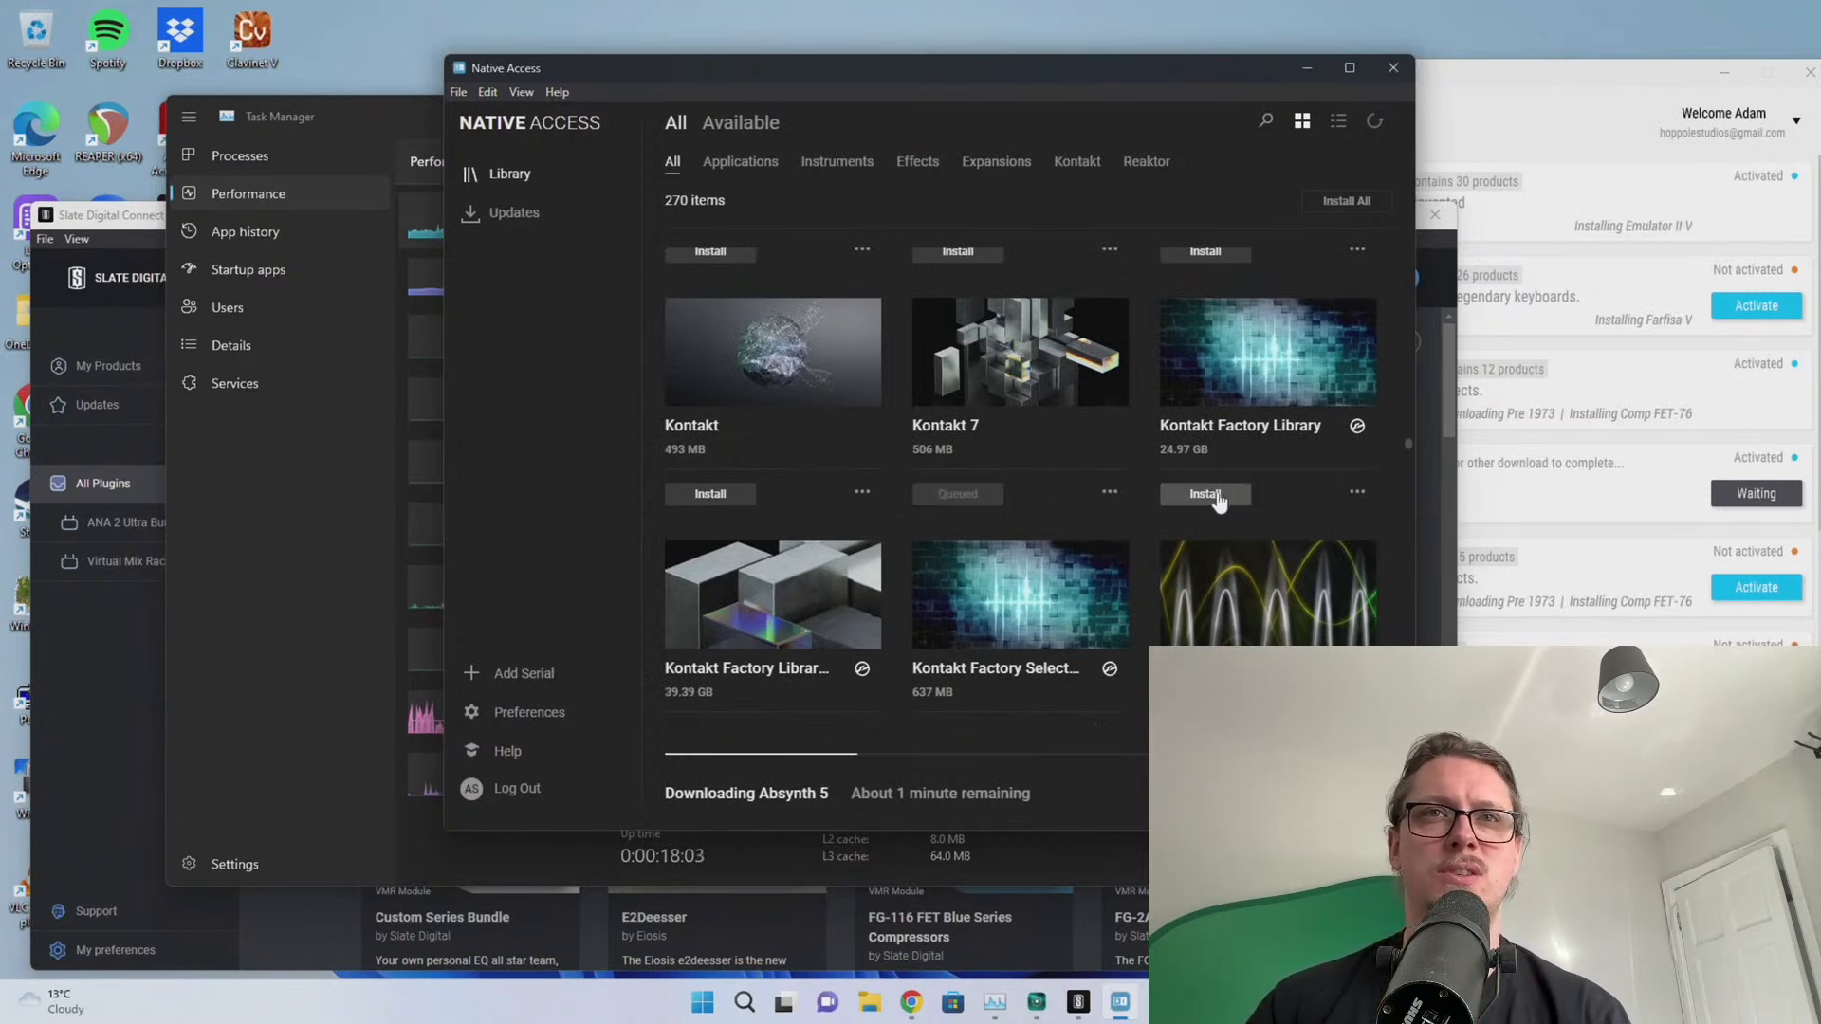
scroll(1105, 517, "down", 1)
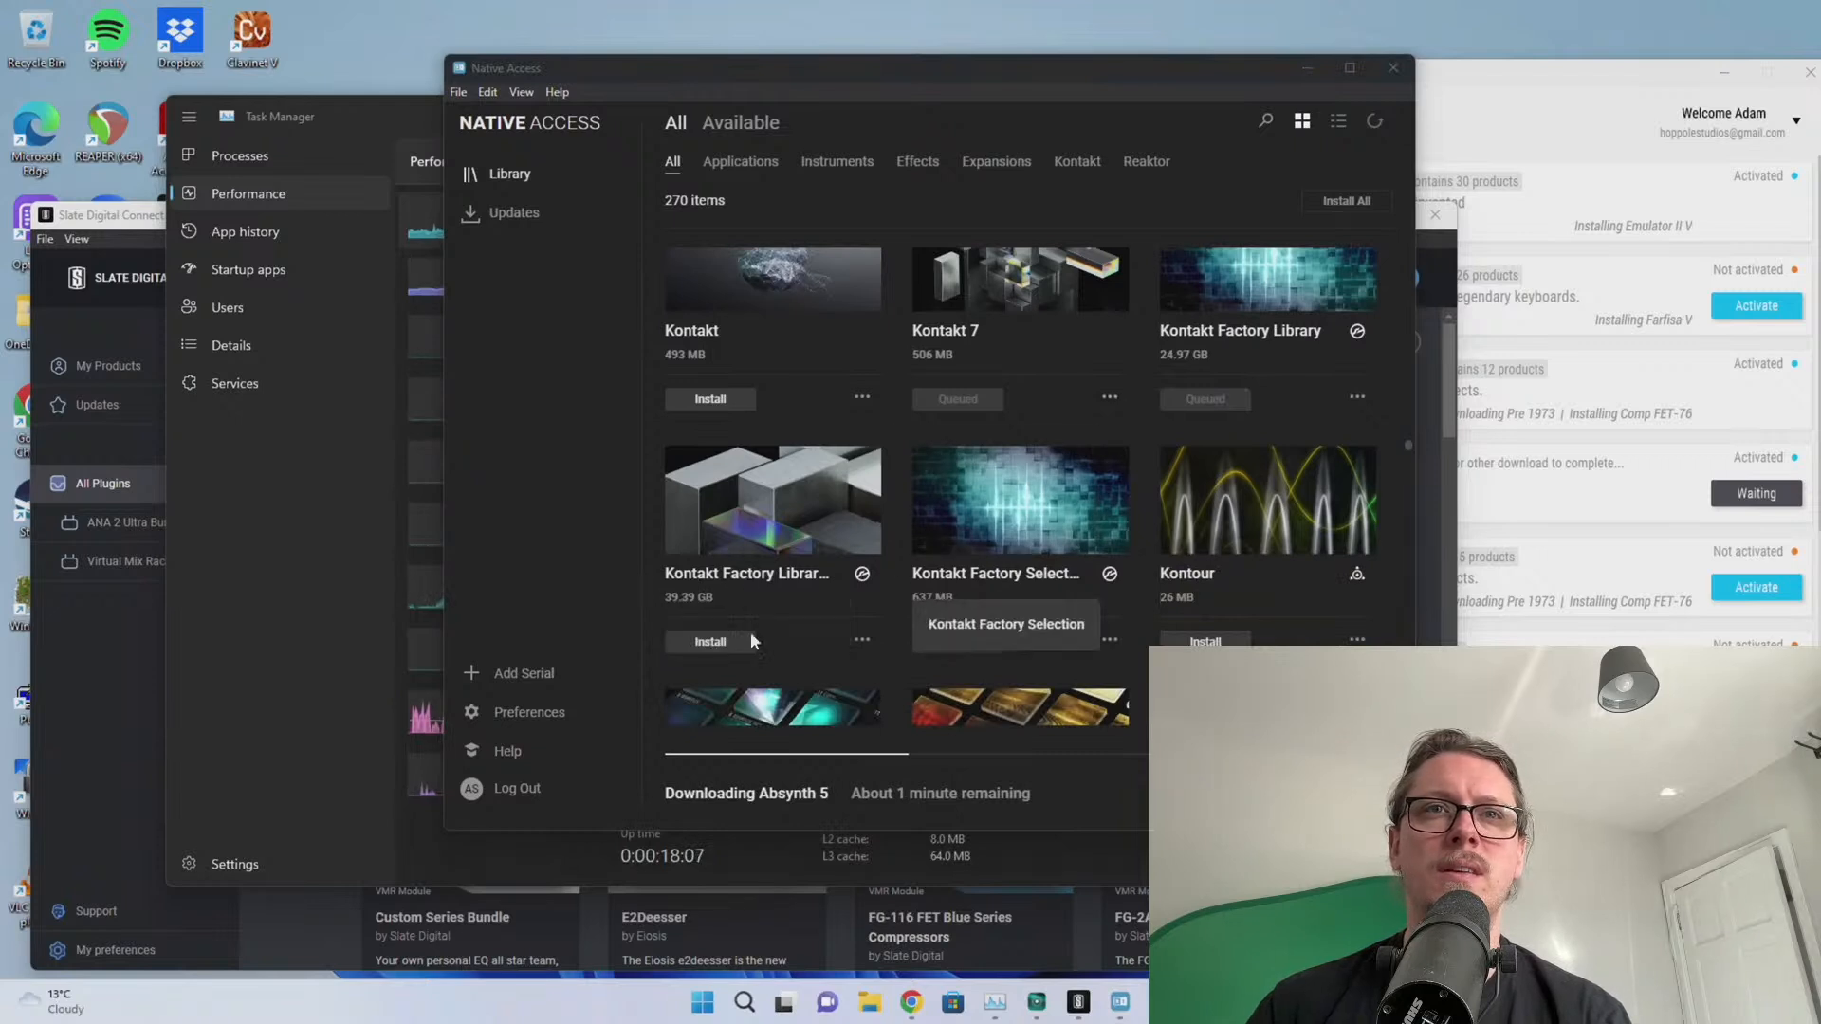
left_click(702, 649)
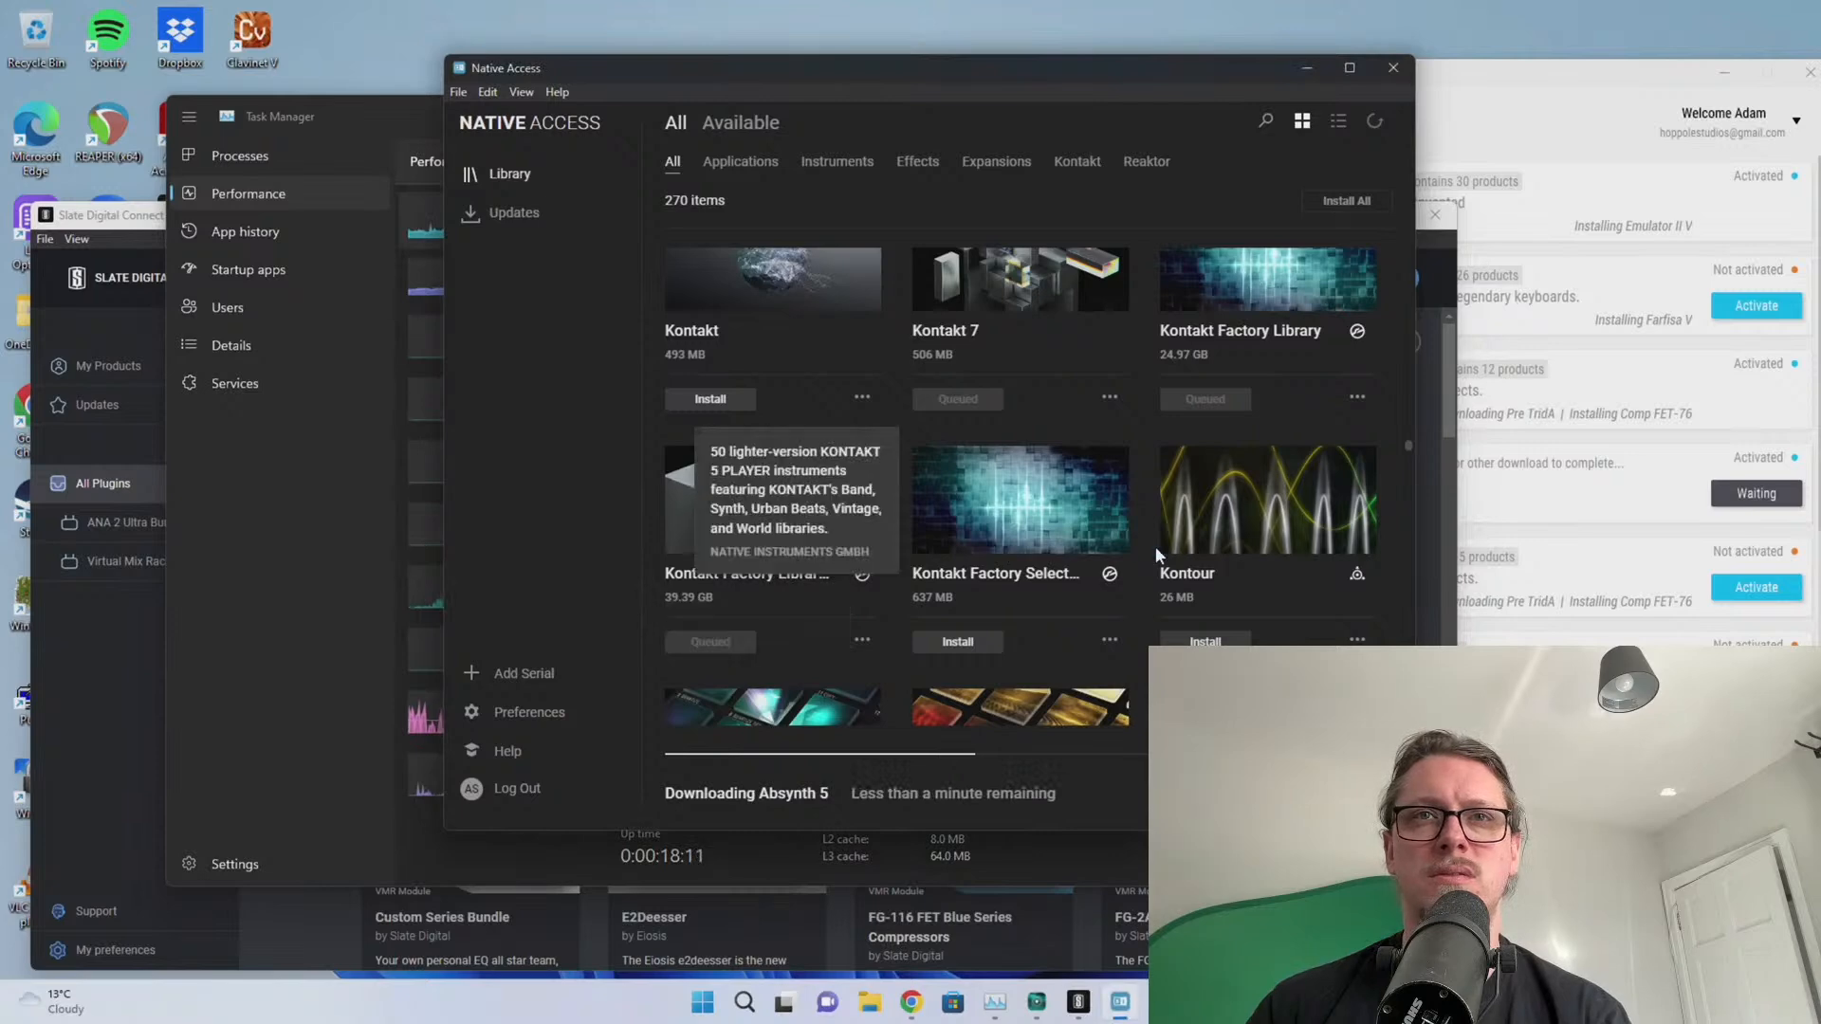
scroll(1345, 499, "down", 1)
scroll(1401, 447, "down", 3)
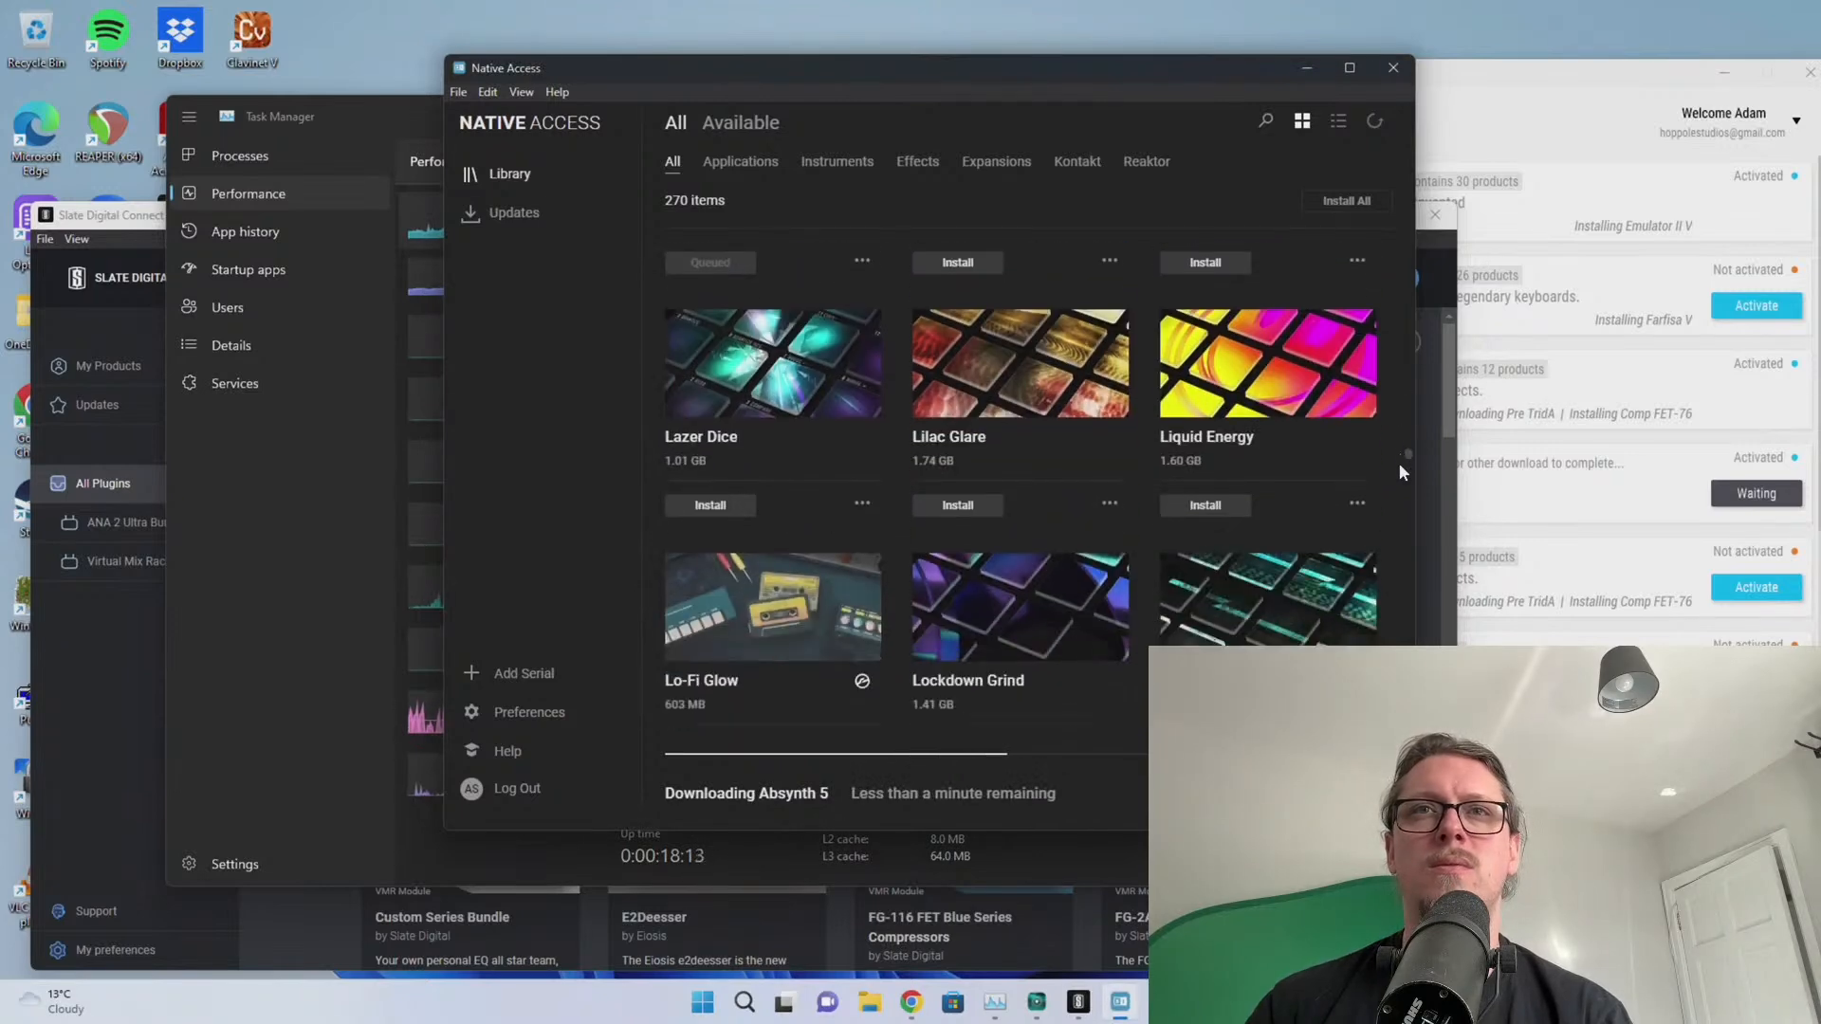
left_click_drag(1407, 456, 1404, 383)
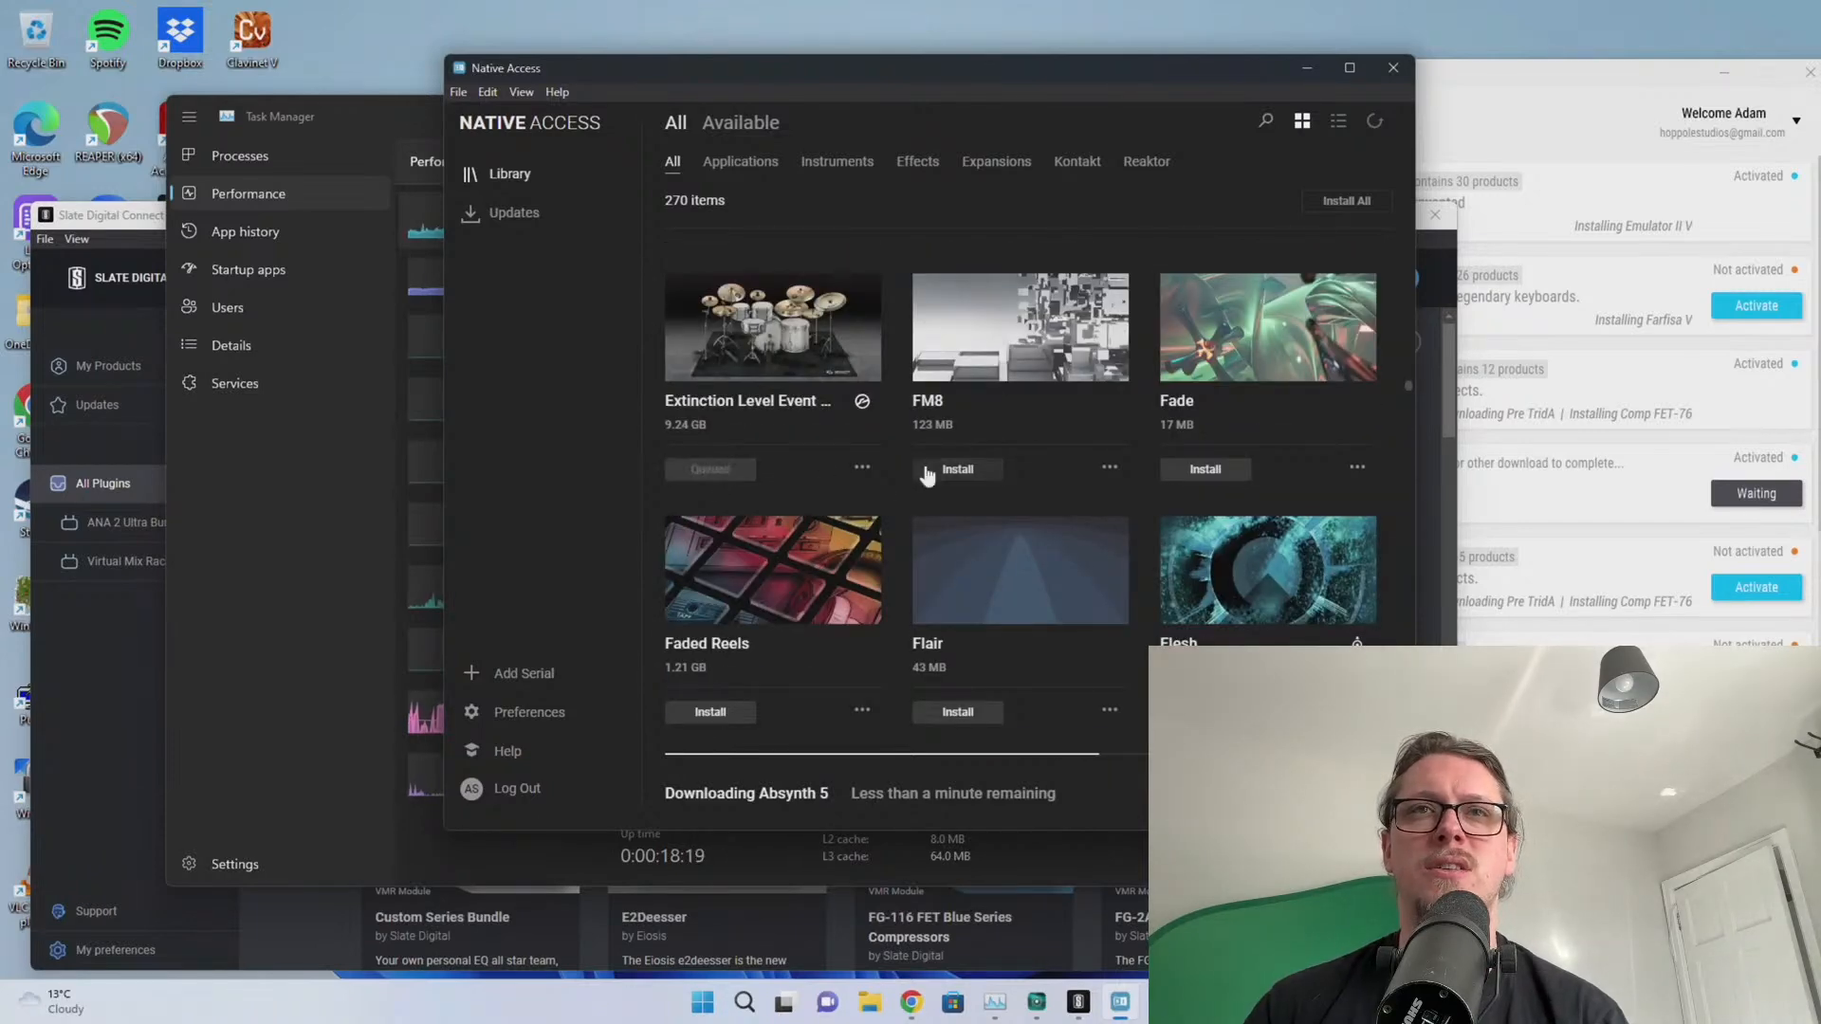
scroll(925, 465, "up", 3)
scroll(884, 471, "up", 6)
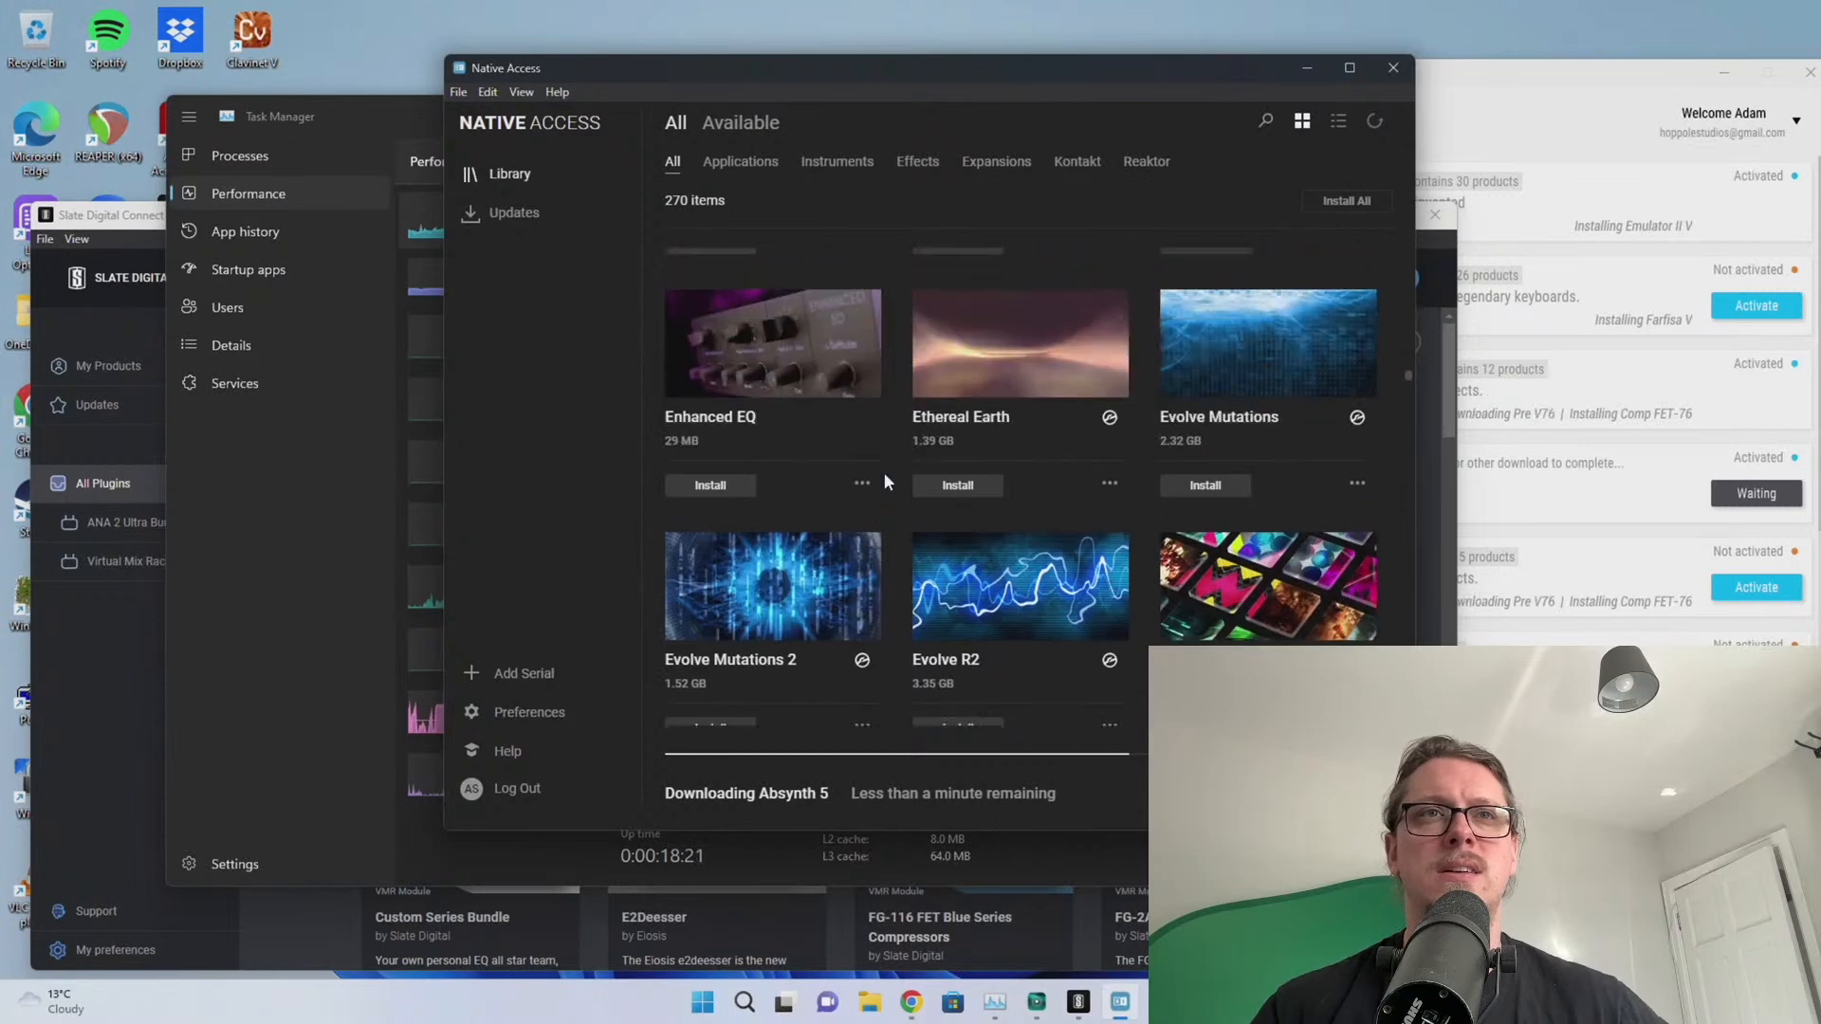
scroll(846, 508, "up", 6)
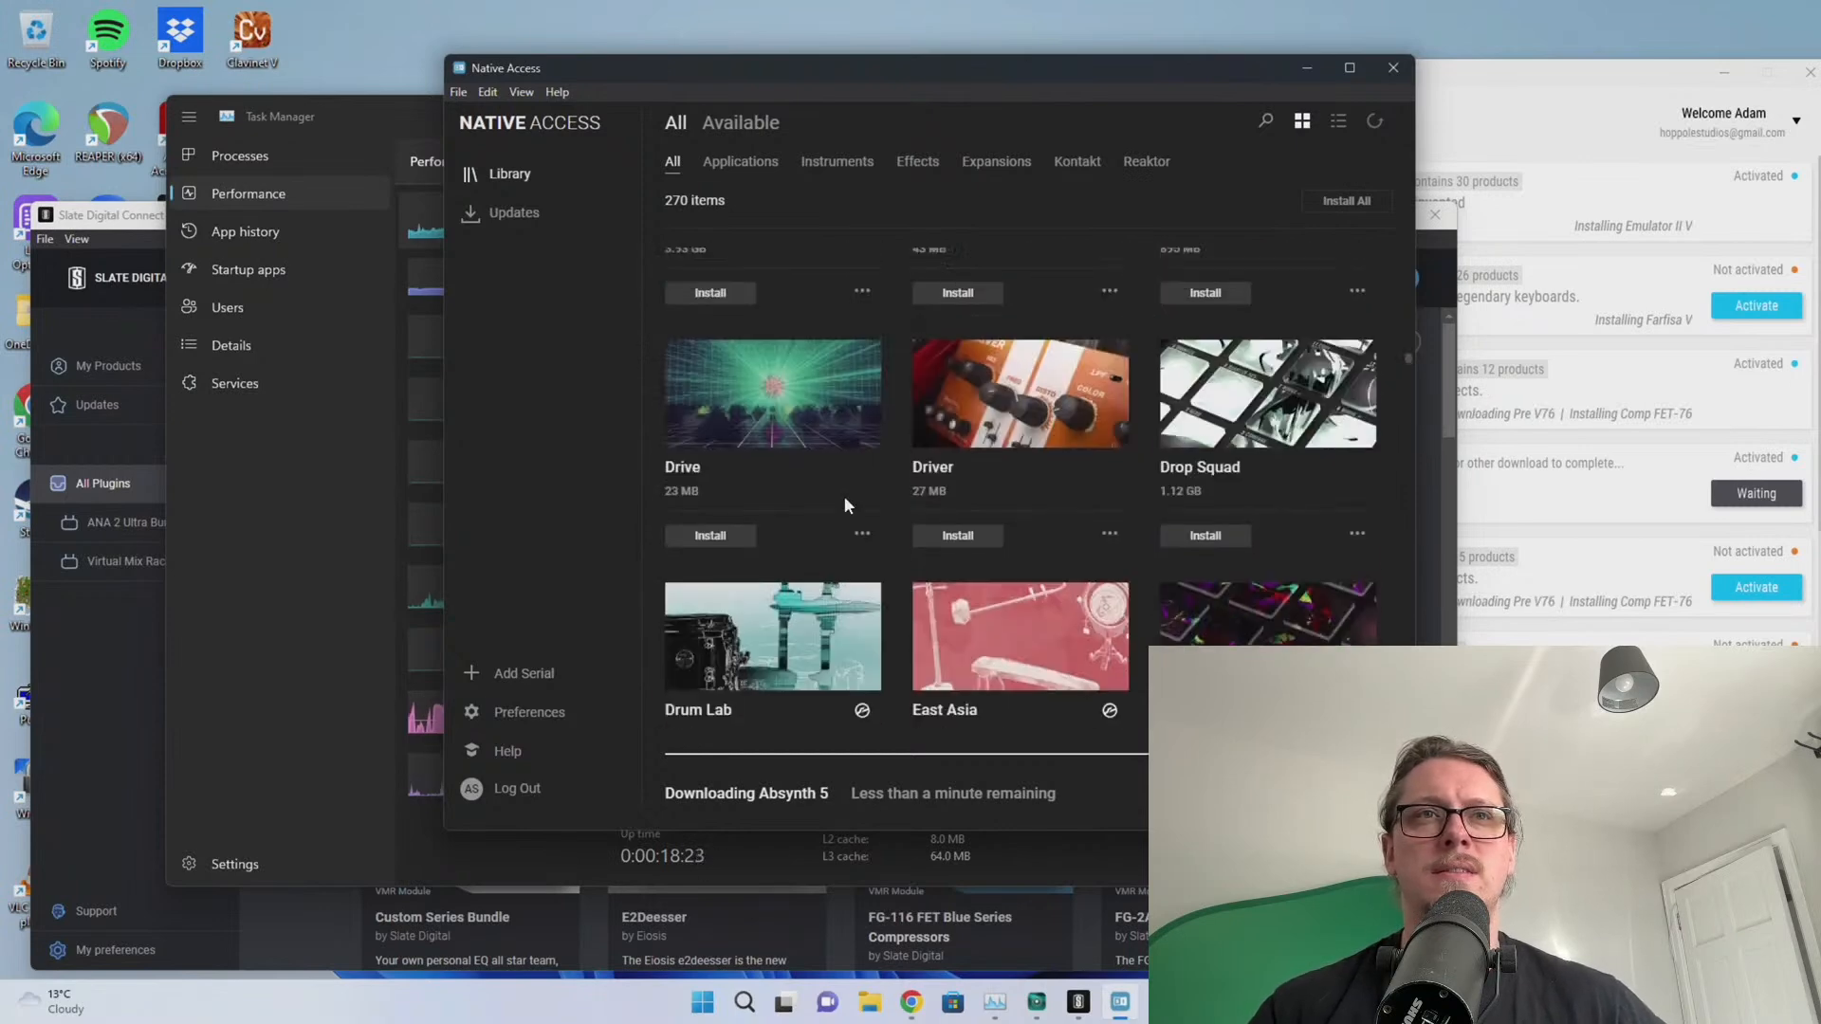
scroll(844, 497, "up", 2)
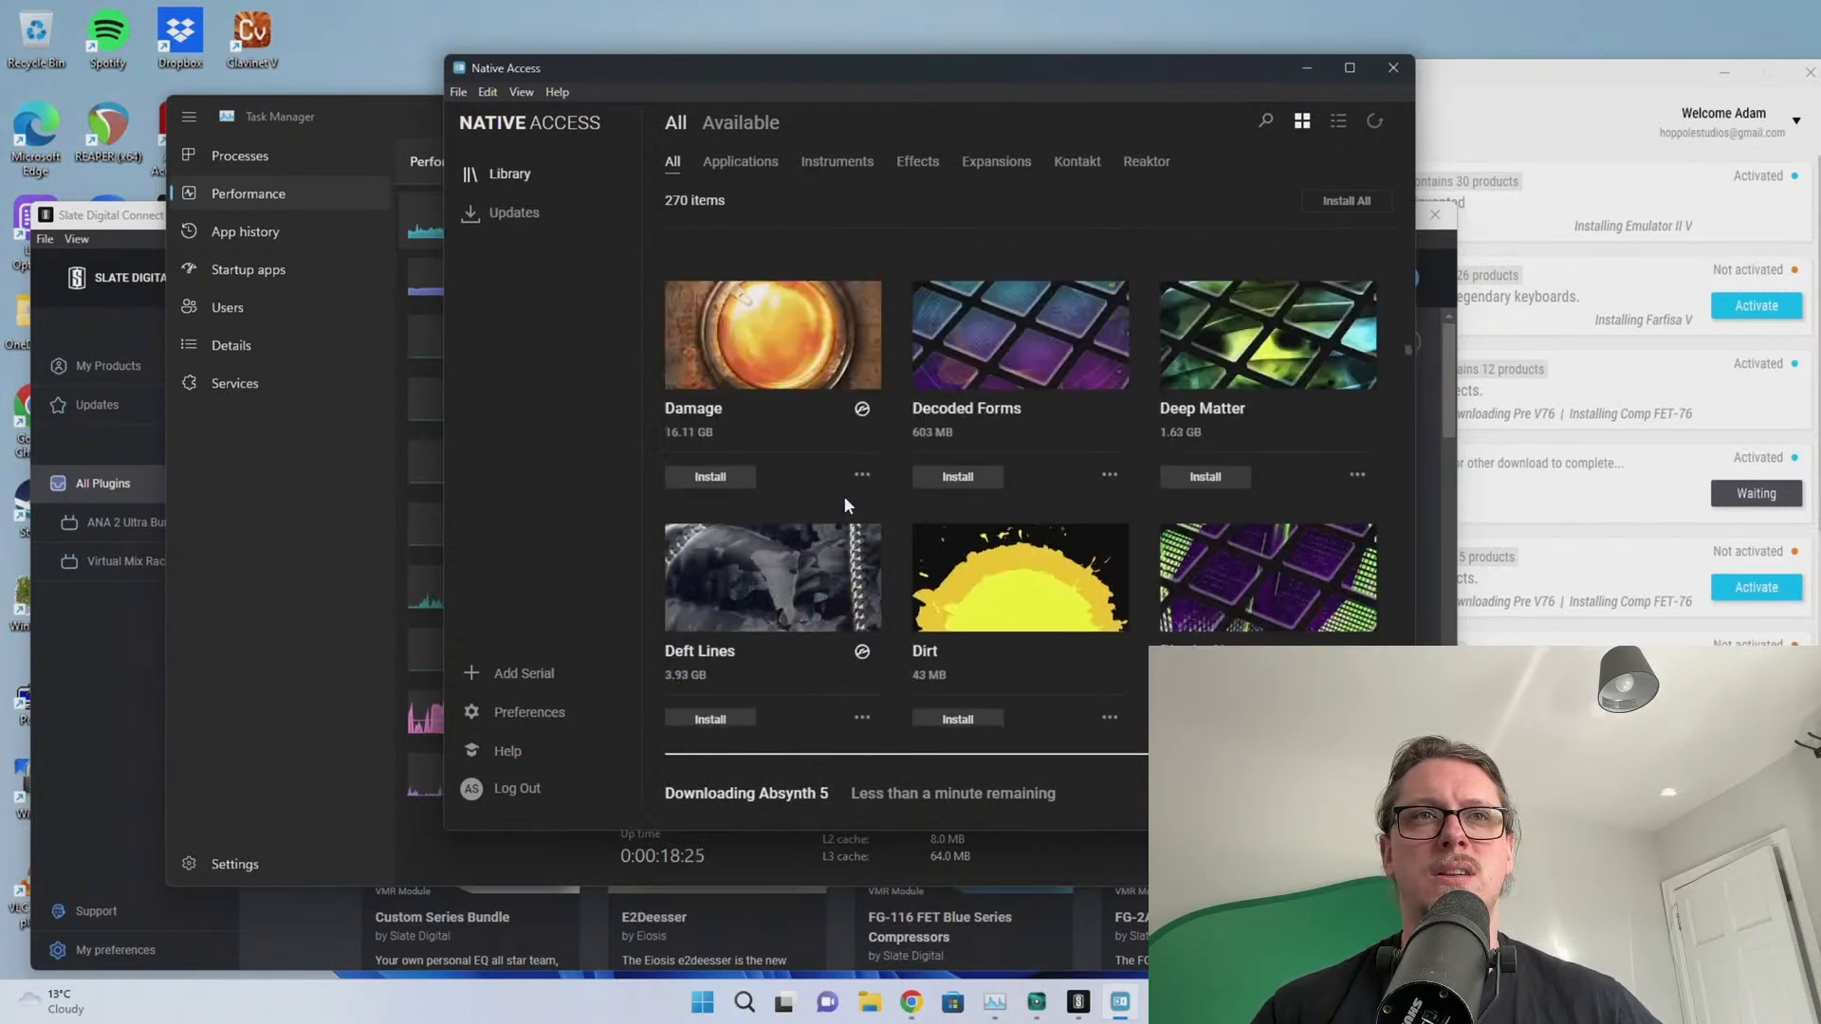
scroll(840, 503, "down", 1)
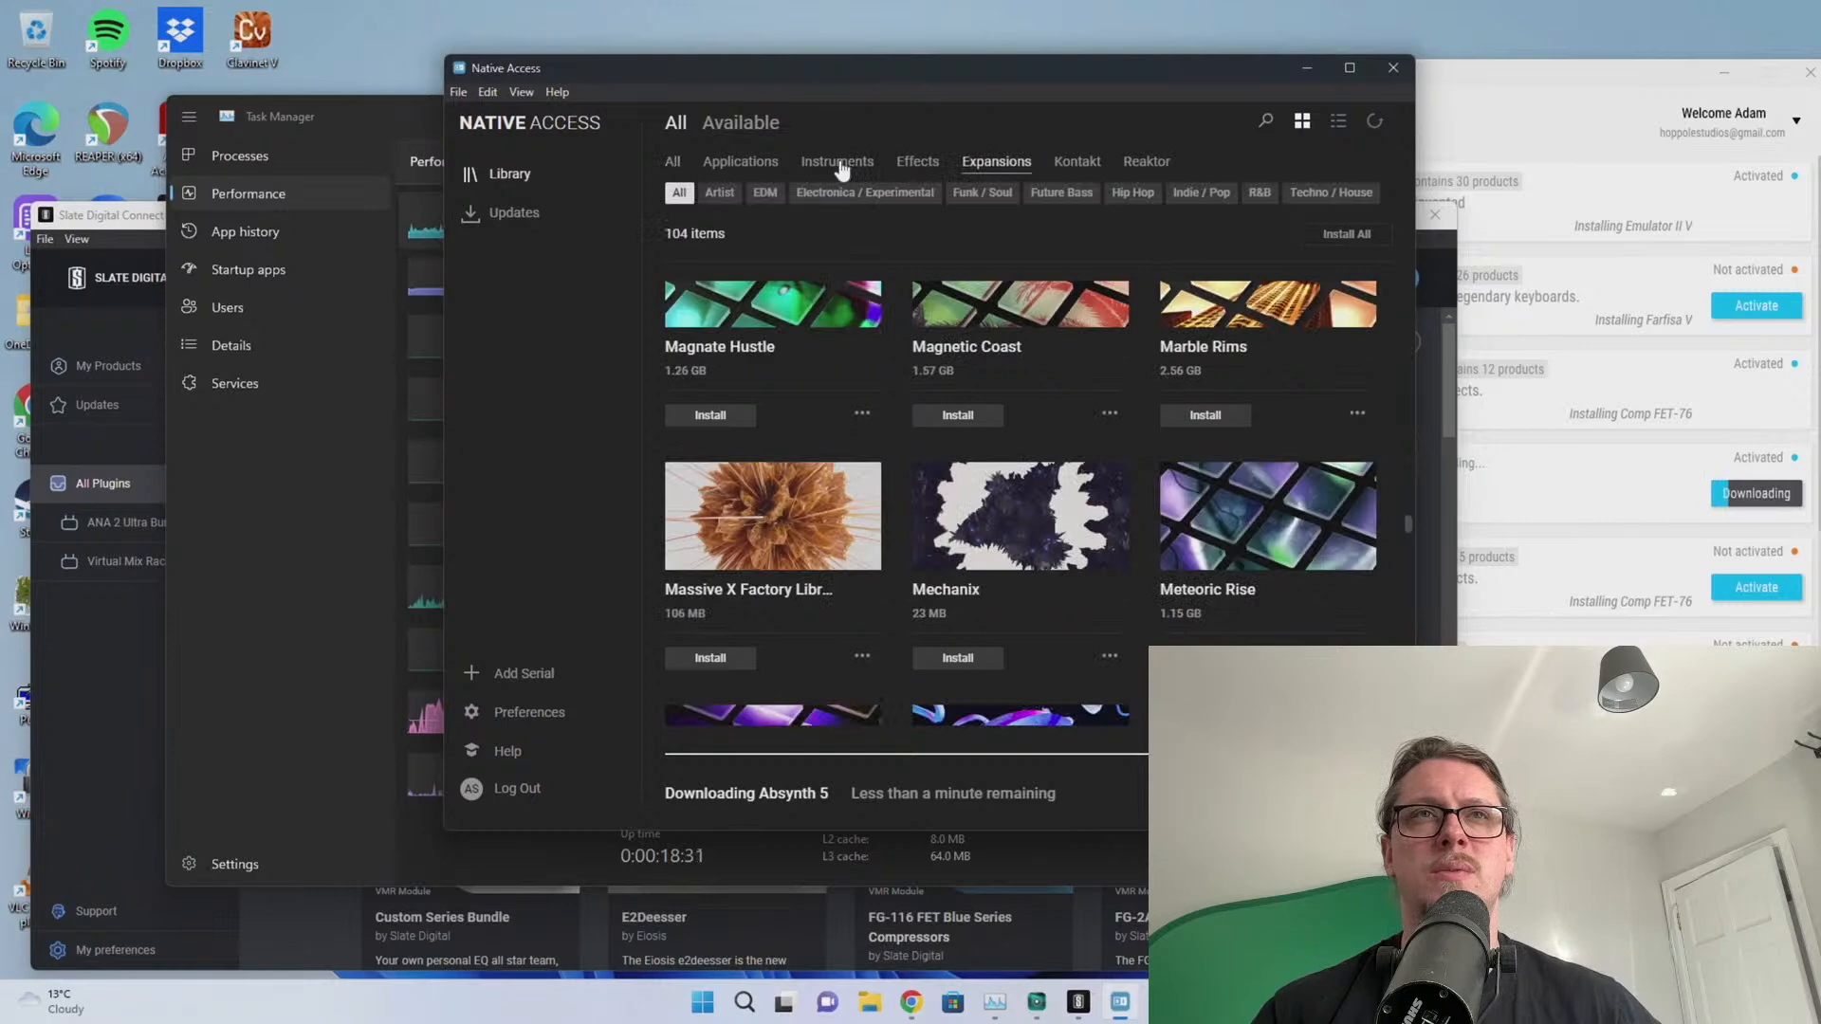
Filter the library to Applications, dismiss the Dropbox camera upload prompt, and queue Reaktor 6
left_click(839, 163)
left_click(739, 173)
scroll(787, 466, "up", 5)
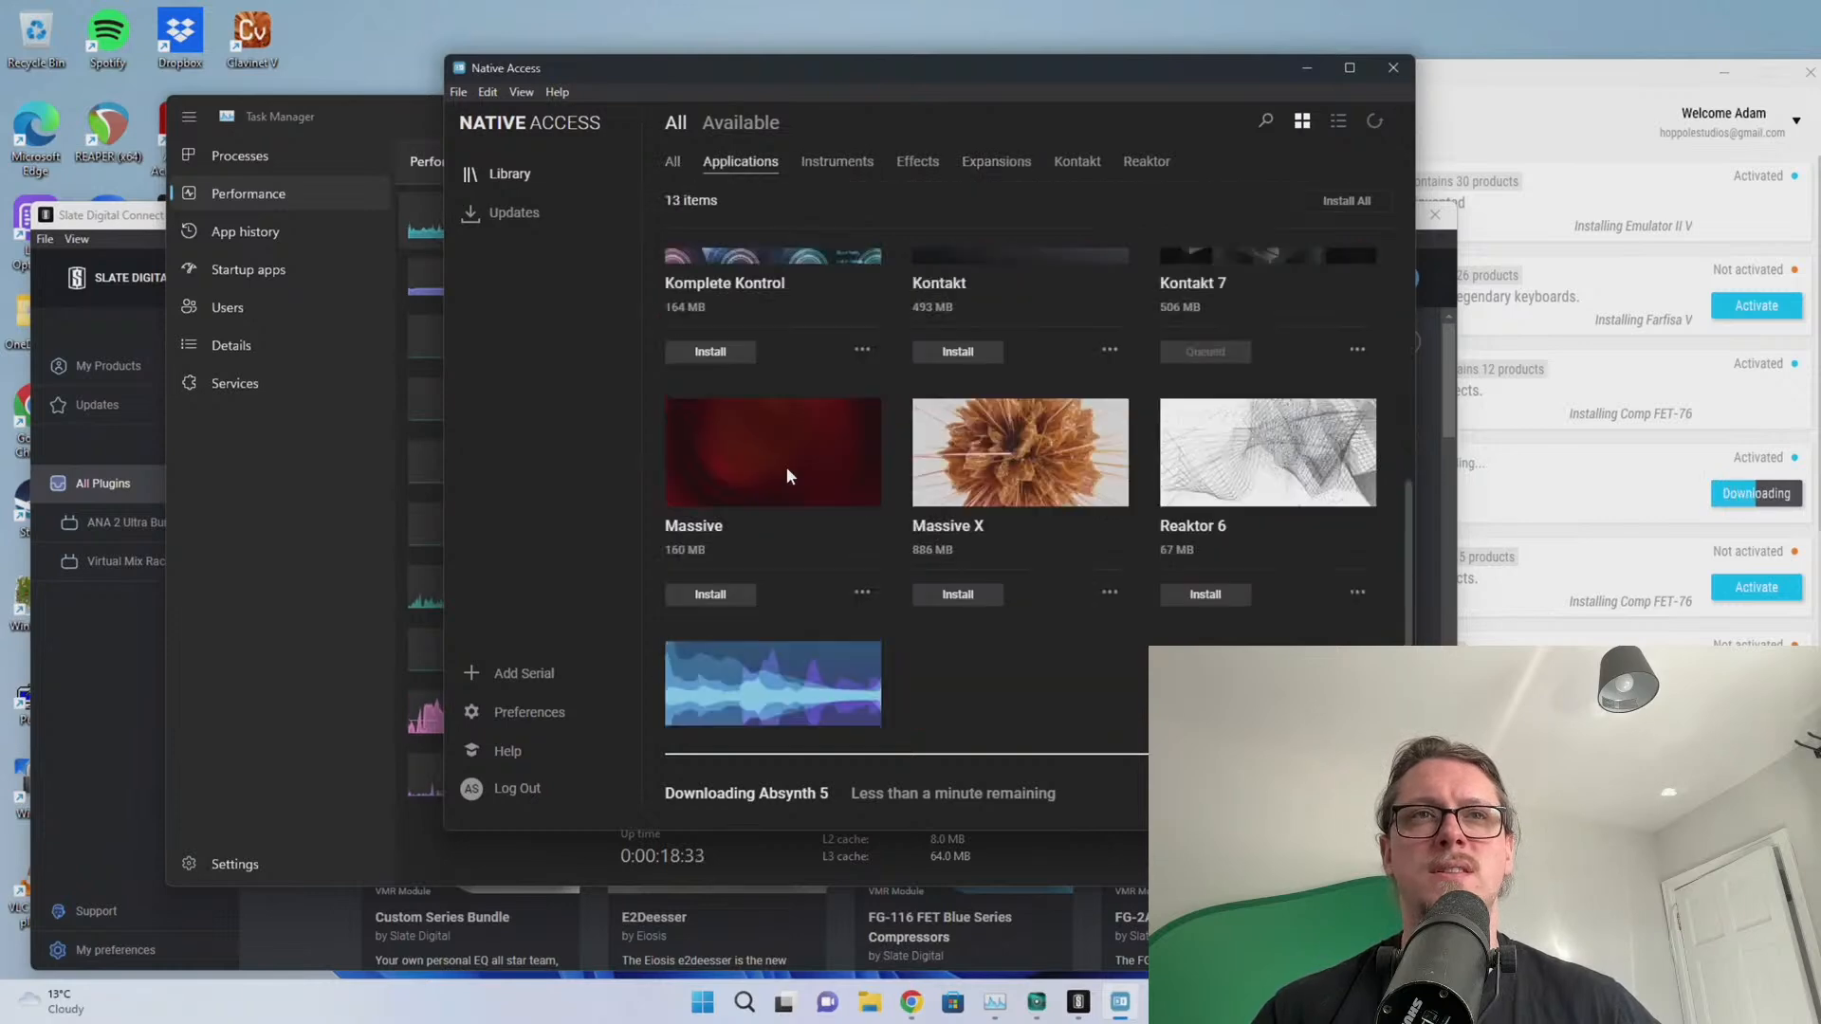
scroll(730, 451, "down", 5)
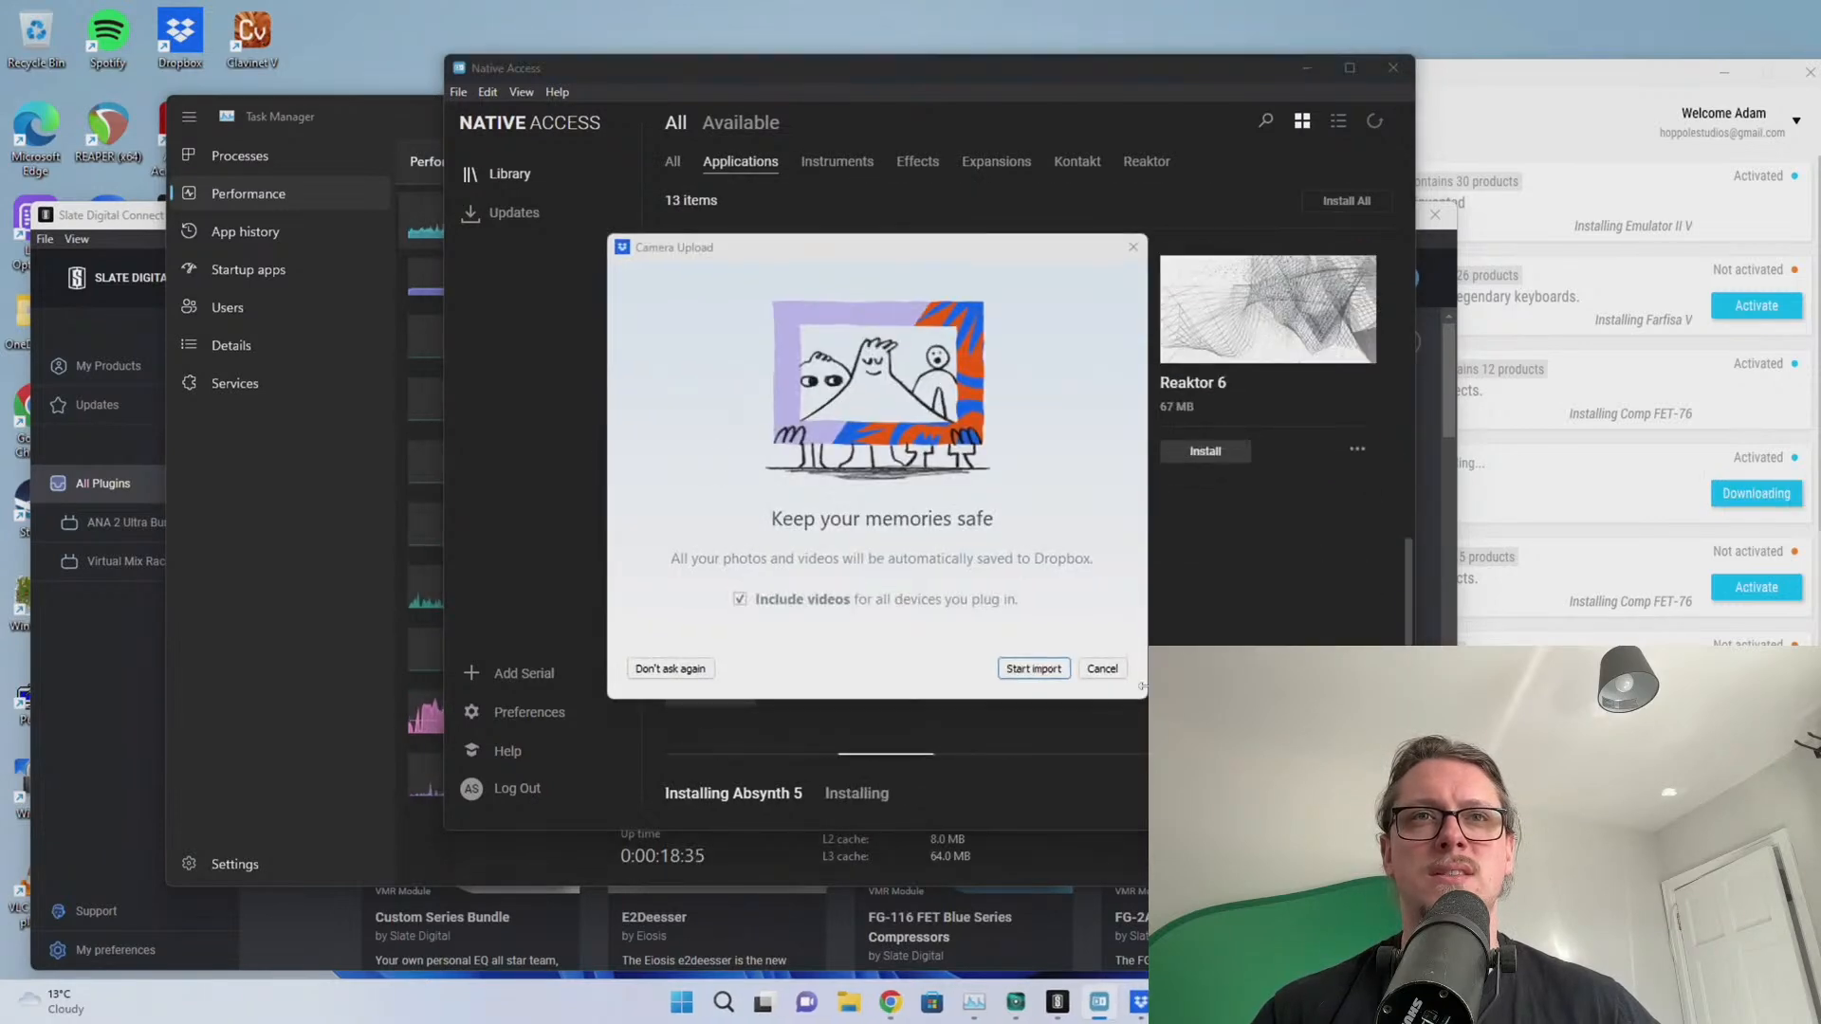
left_click(669, 669)
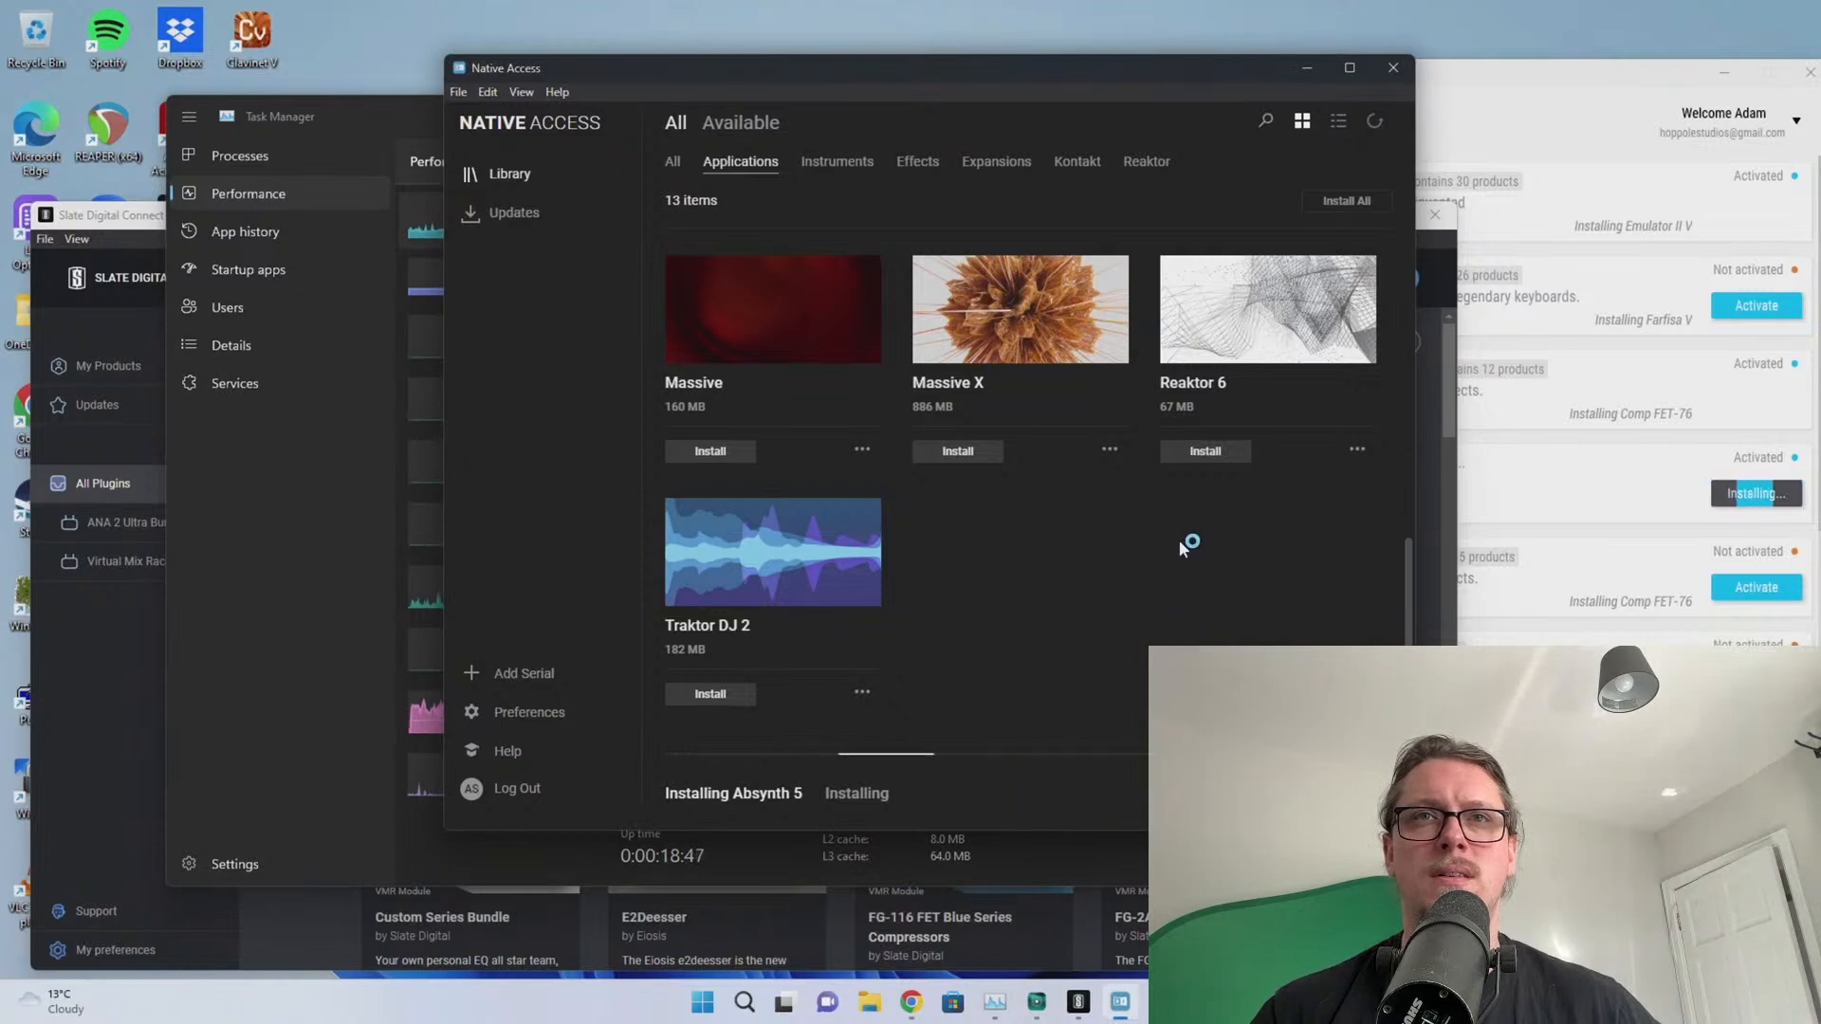
left_click(1198, 453)
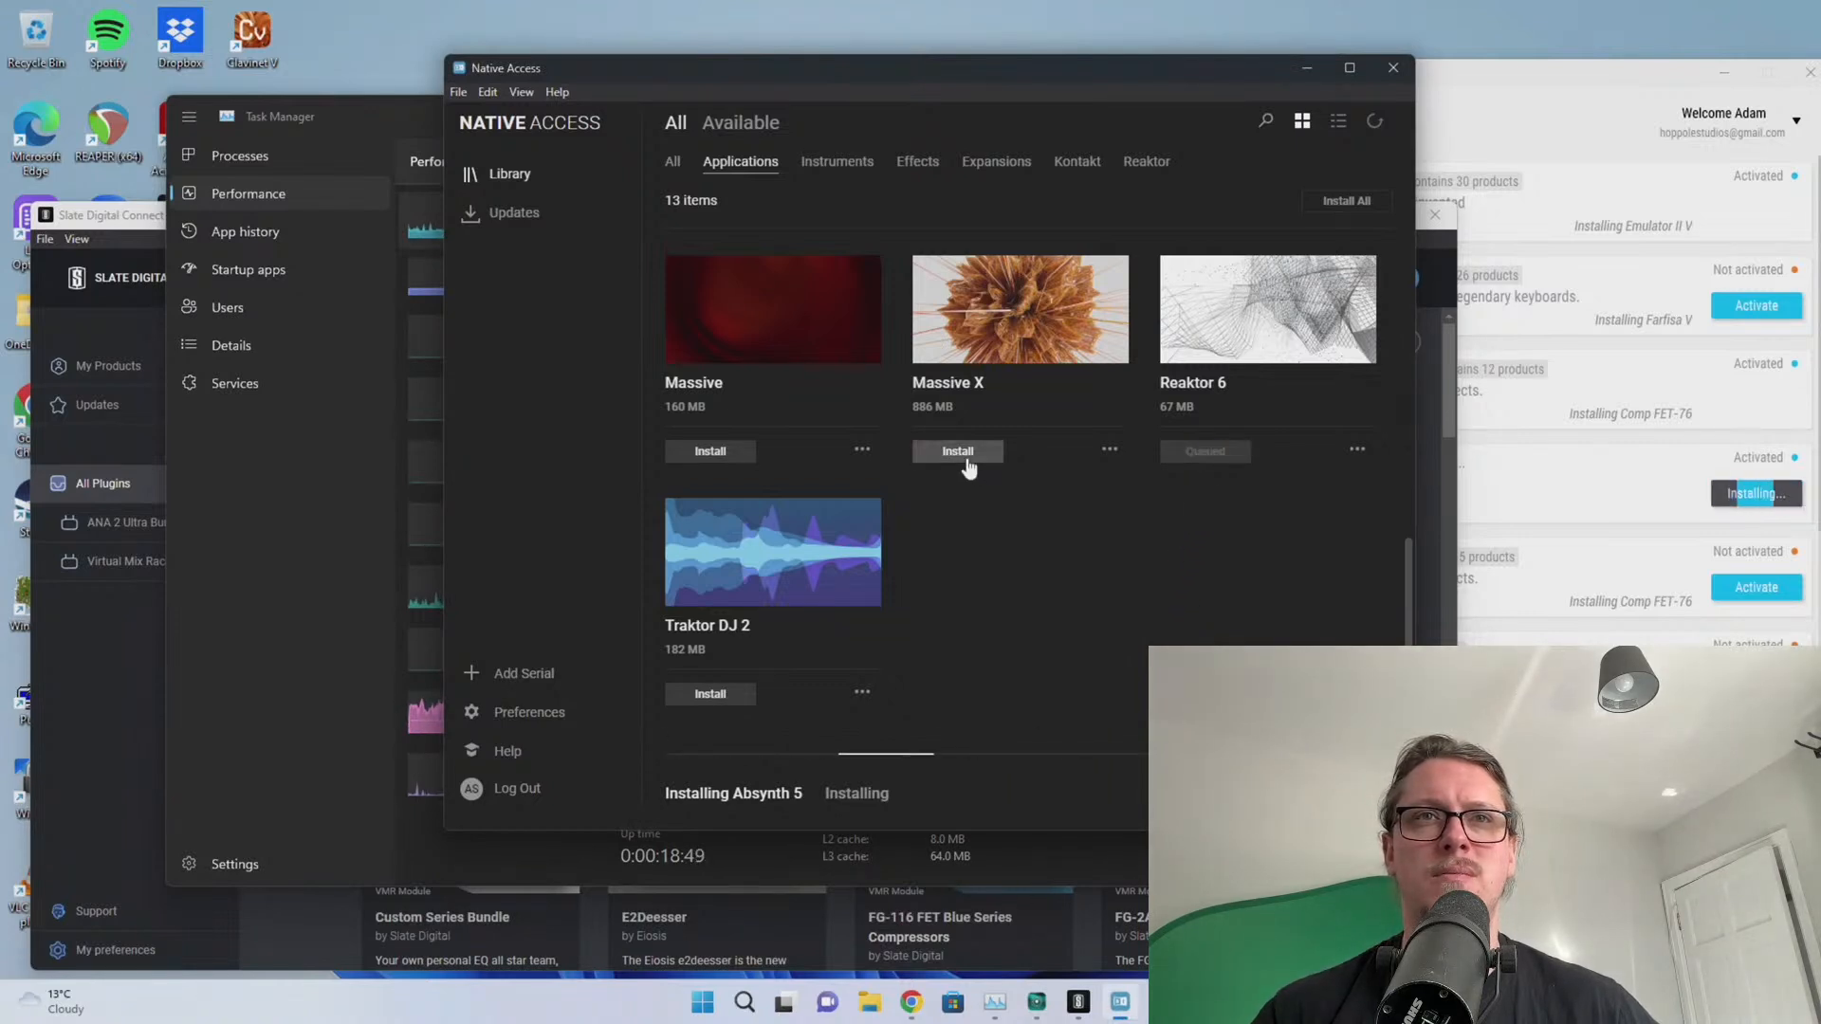
Queue Battery 4 for installation and bring Task Manager's CPU graph to the front
scroll(1015, 550, "up", 3)
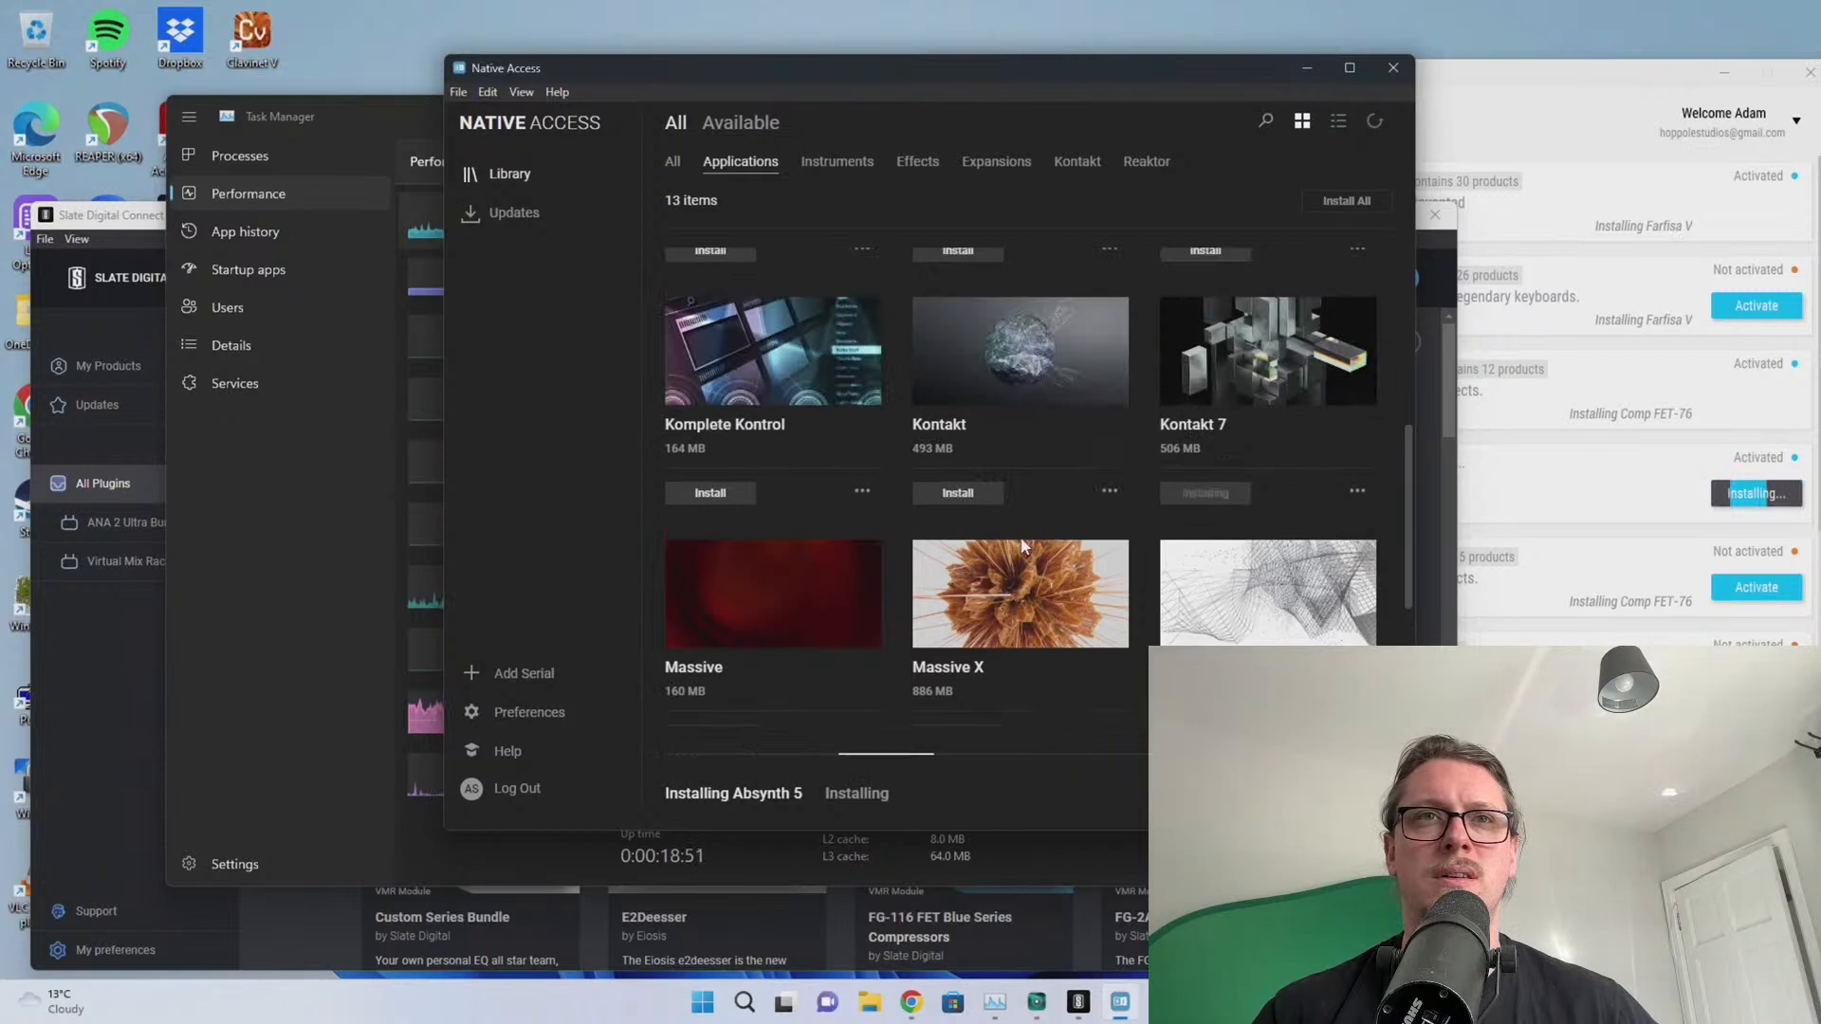
scroll(1006, 545, "up", 1)
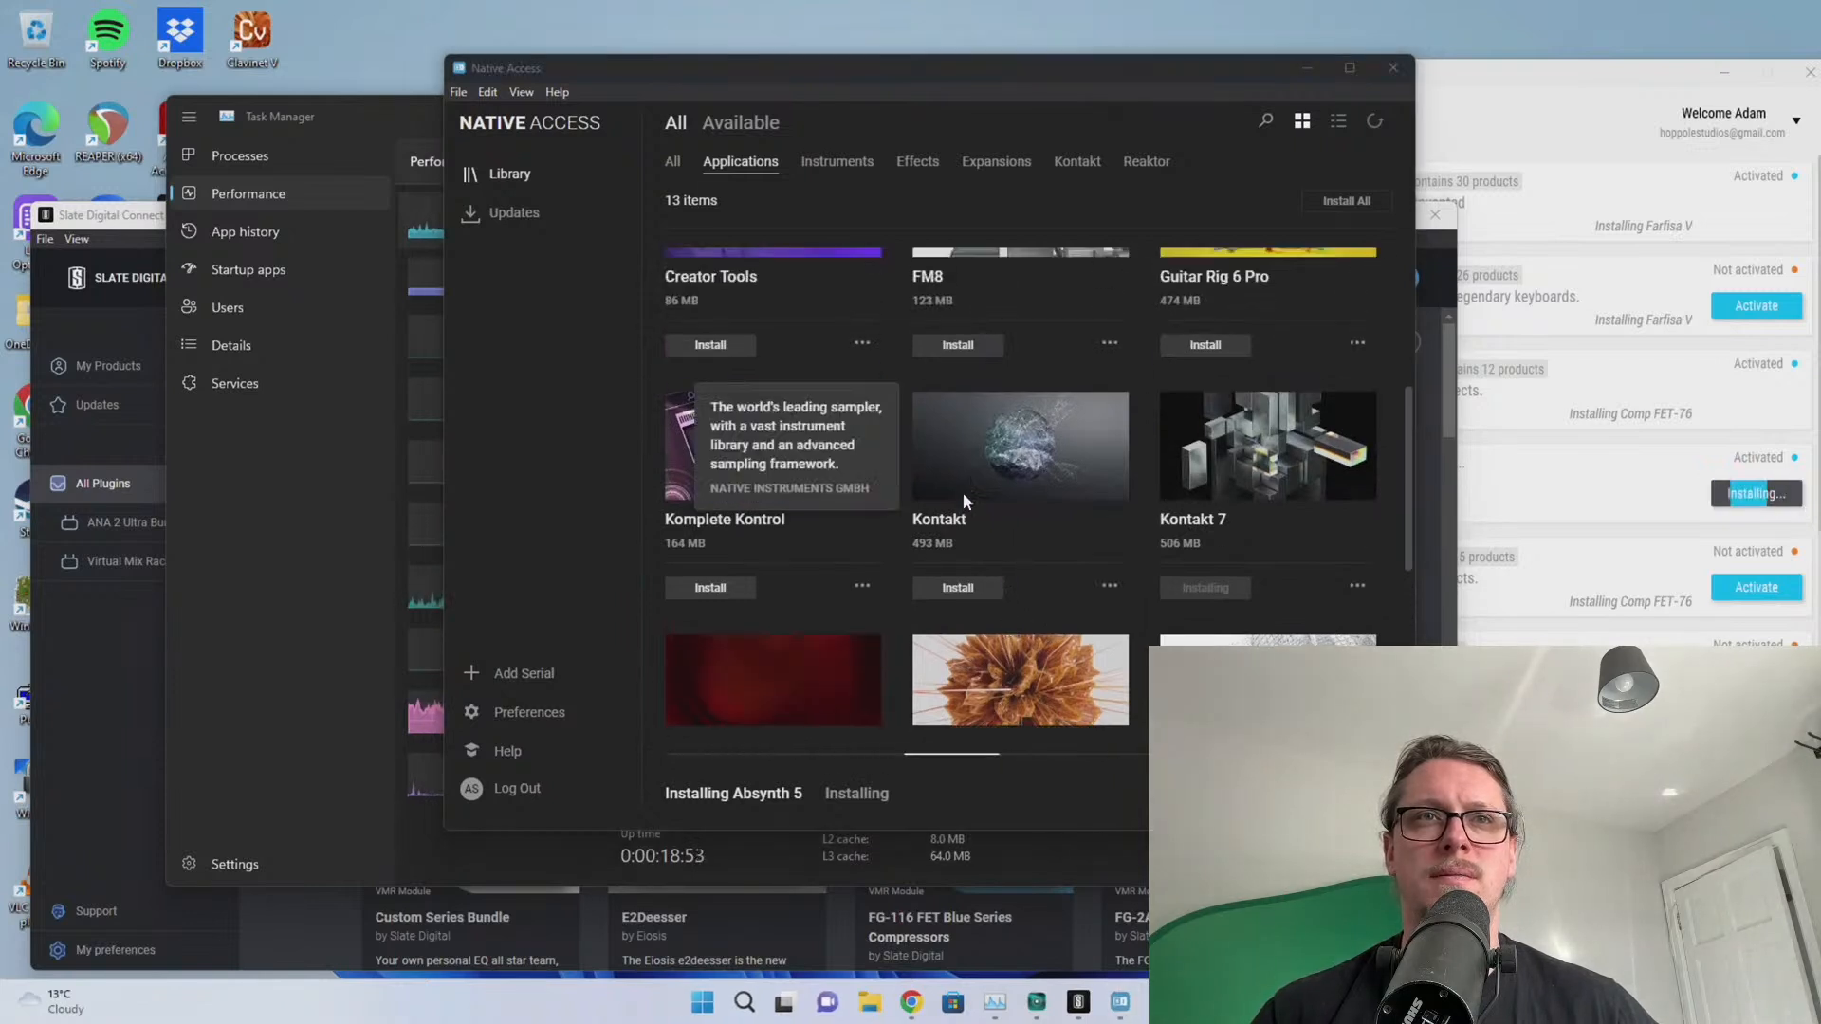
scroll(1015, 507, "up", 1)
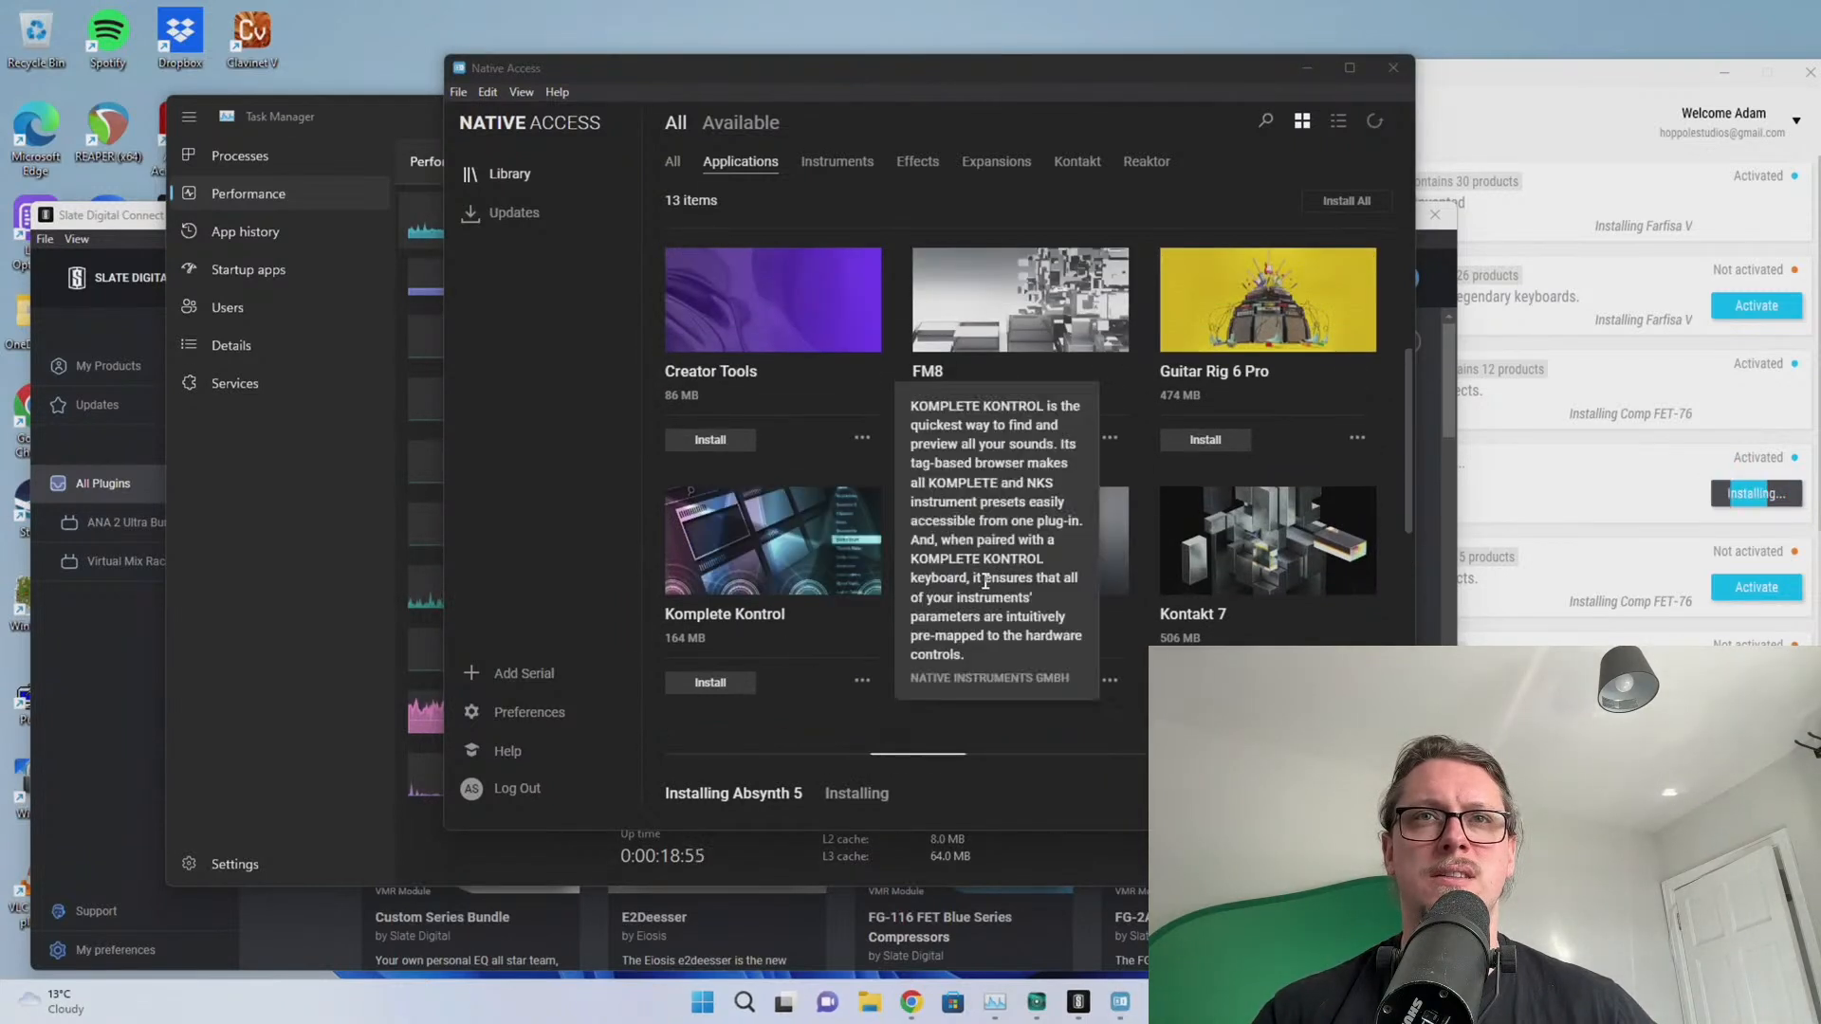
scroll(794, 580, "up", 2)
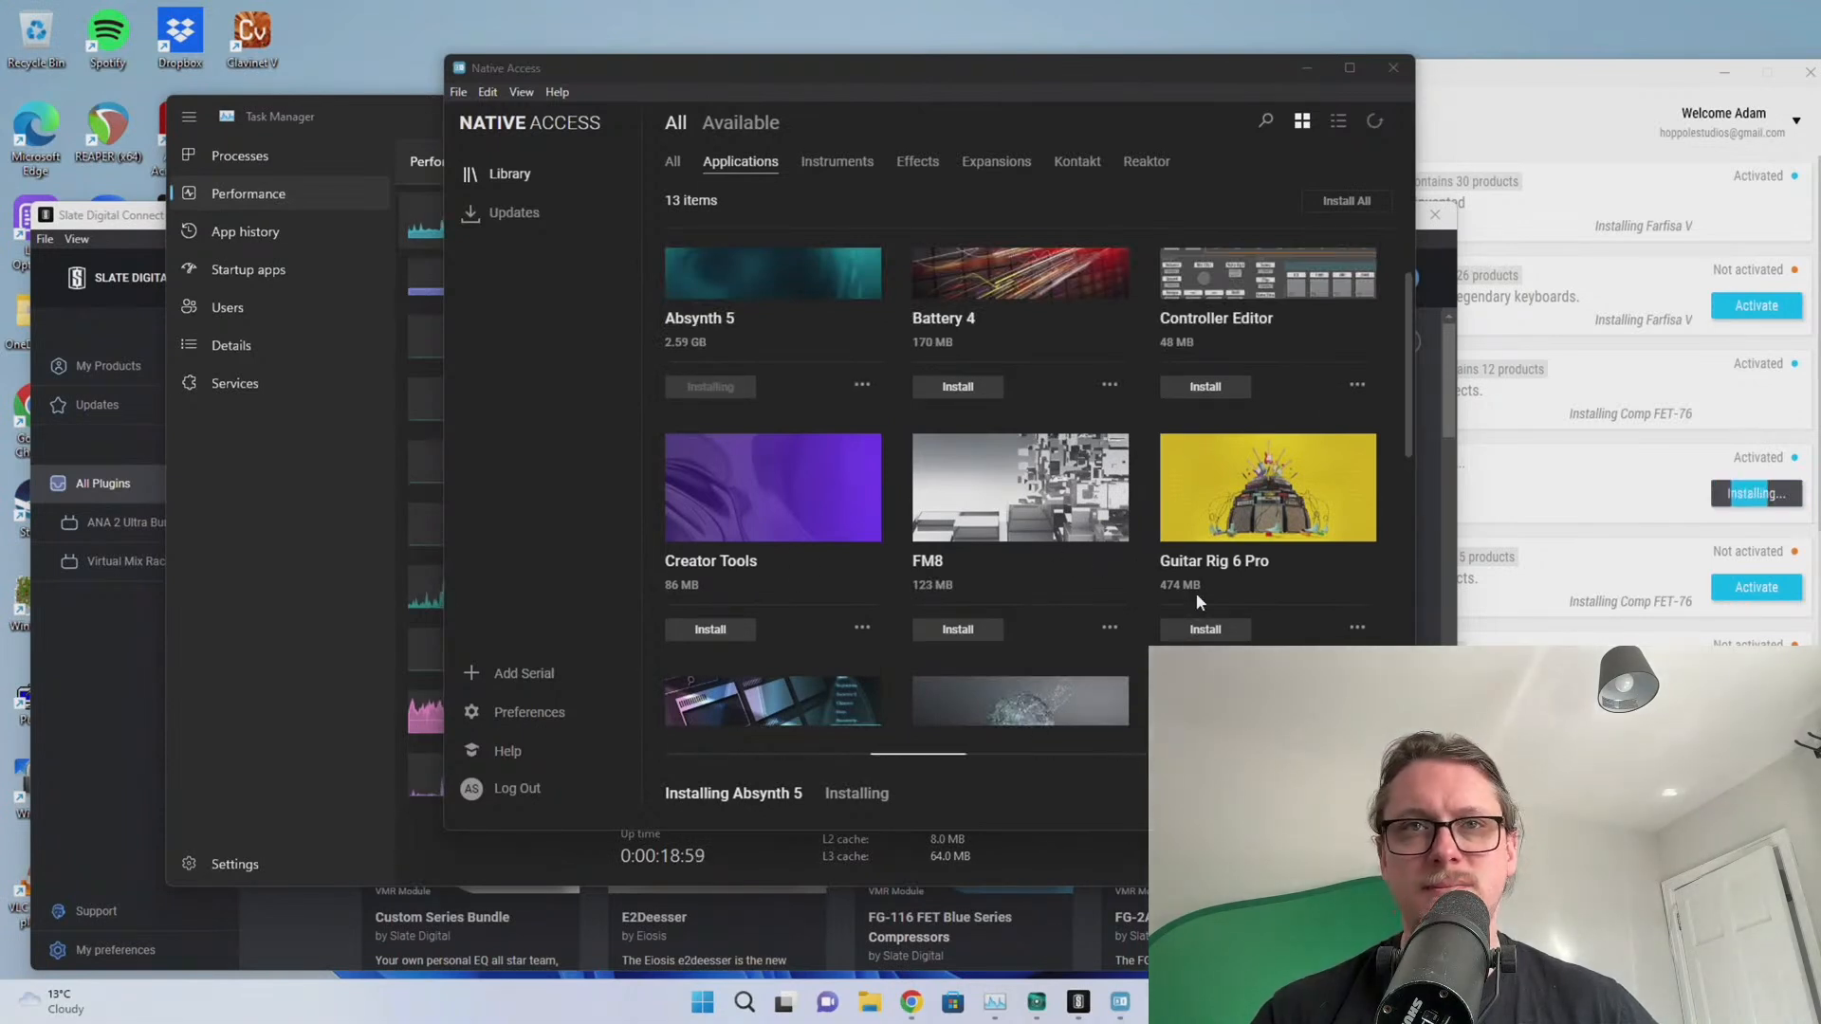
scroll(1210, 534, "up", 1)
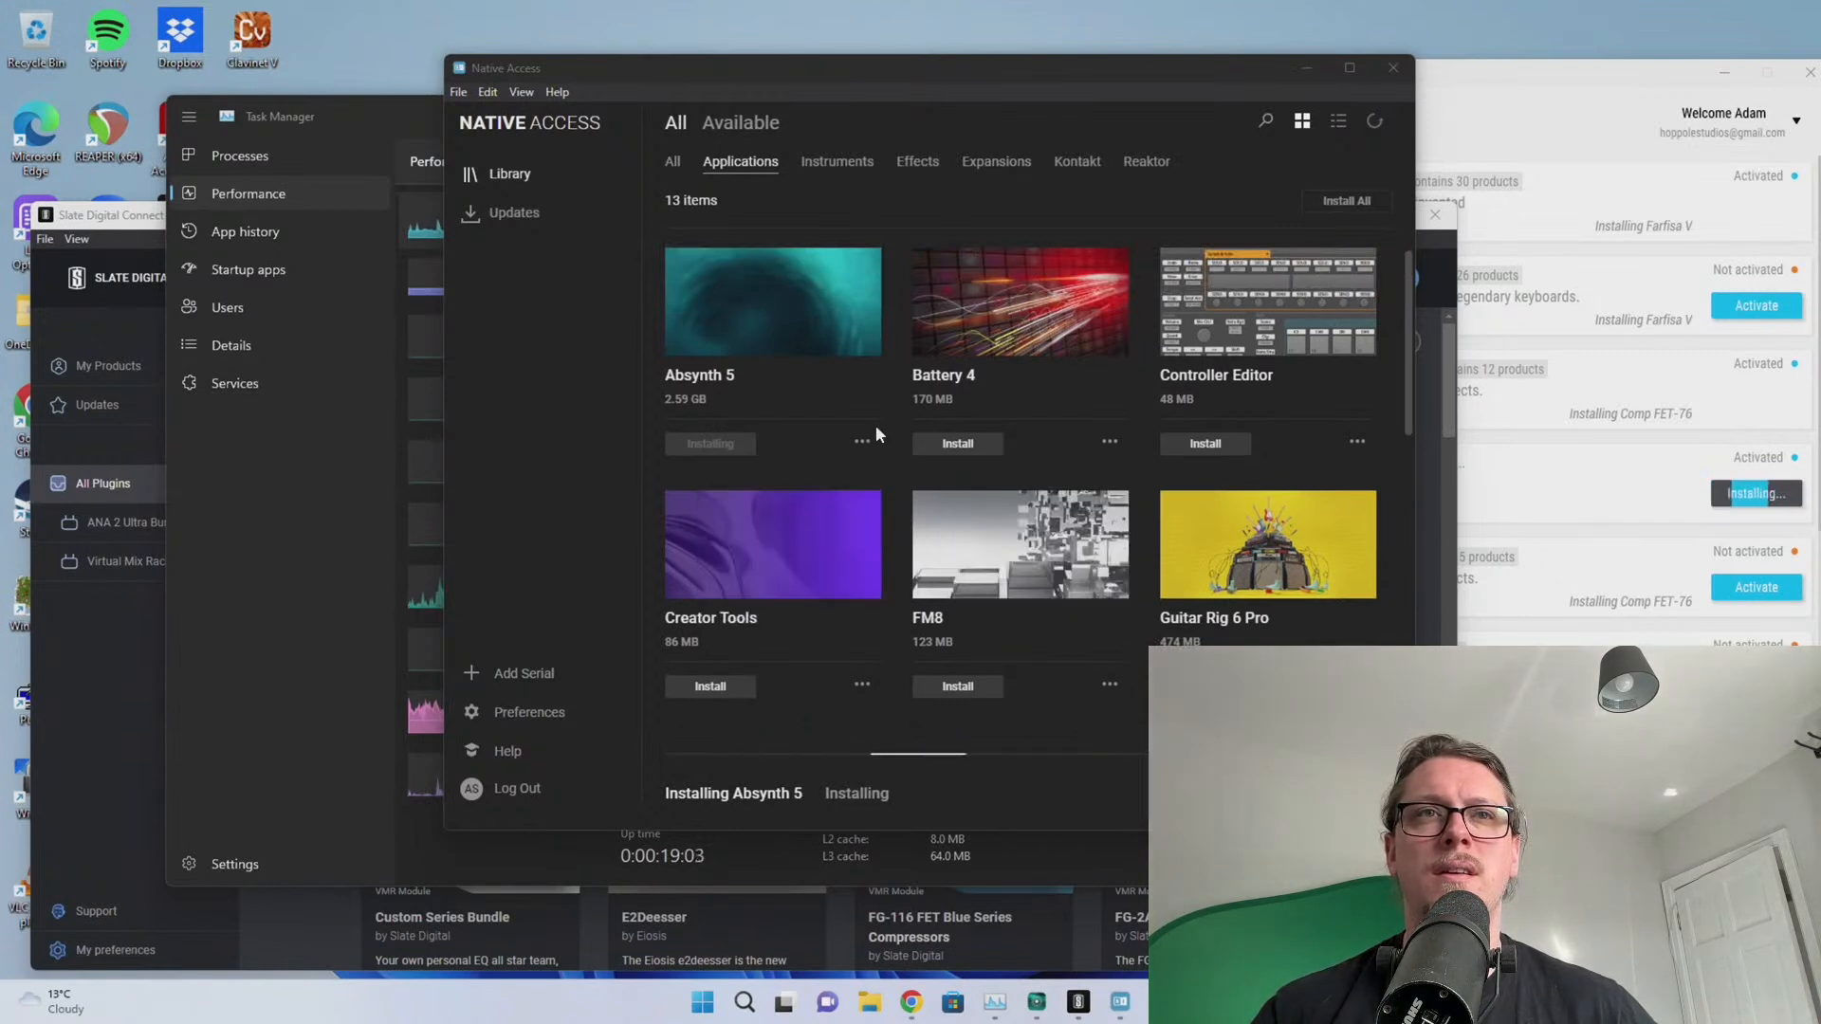
left_click(954, 443)
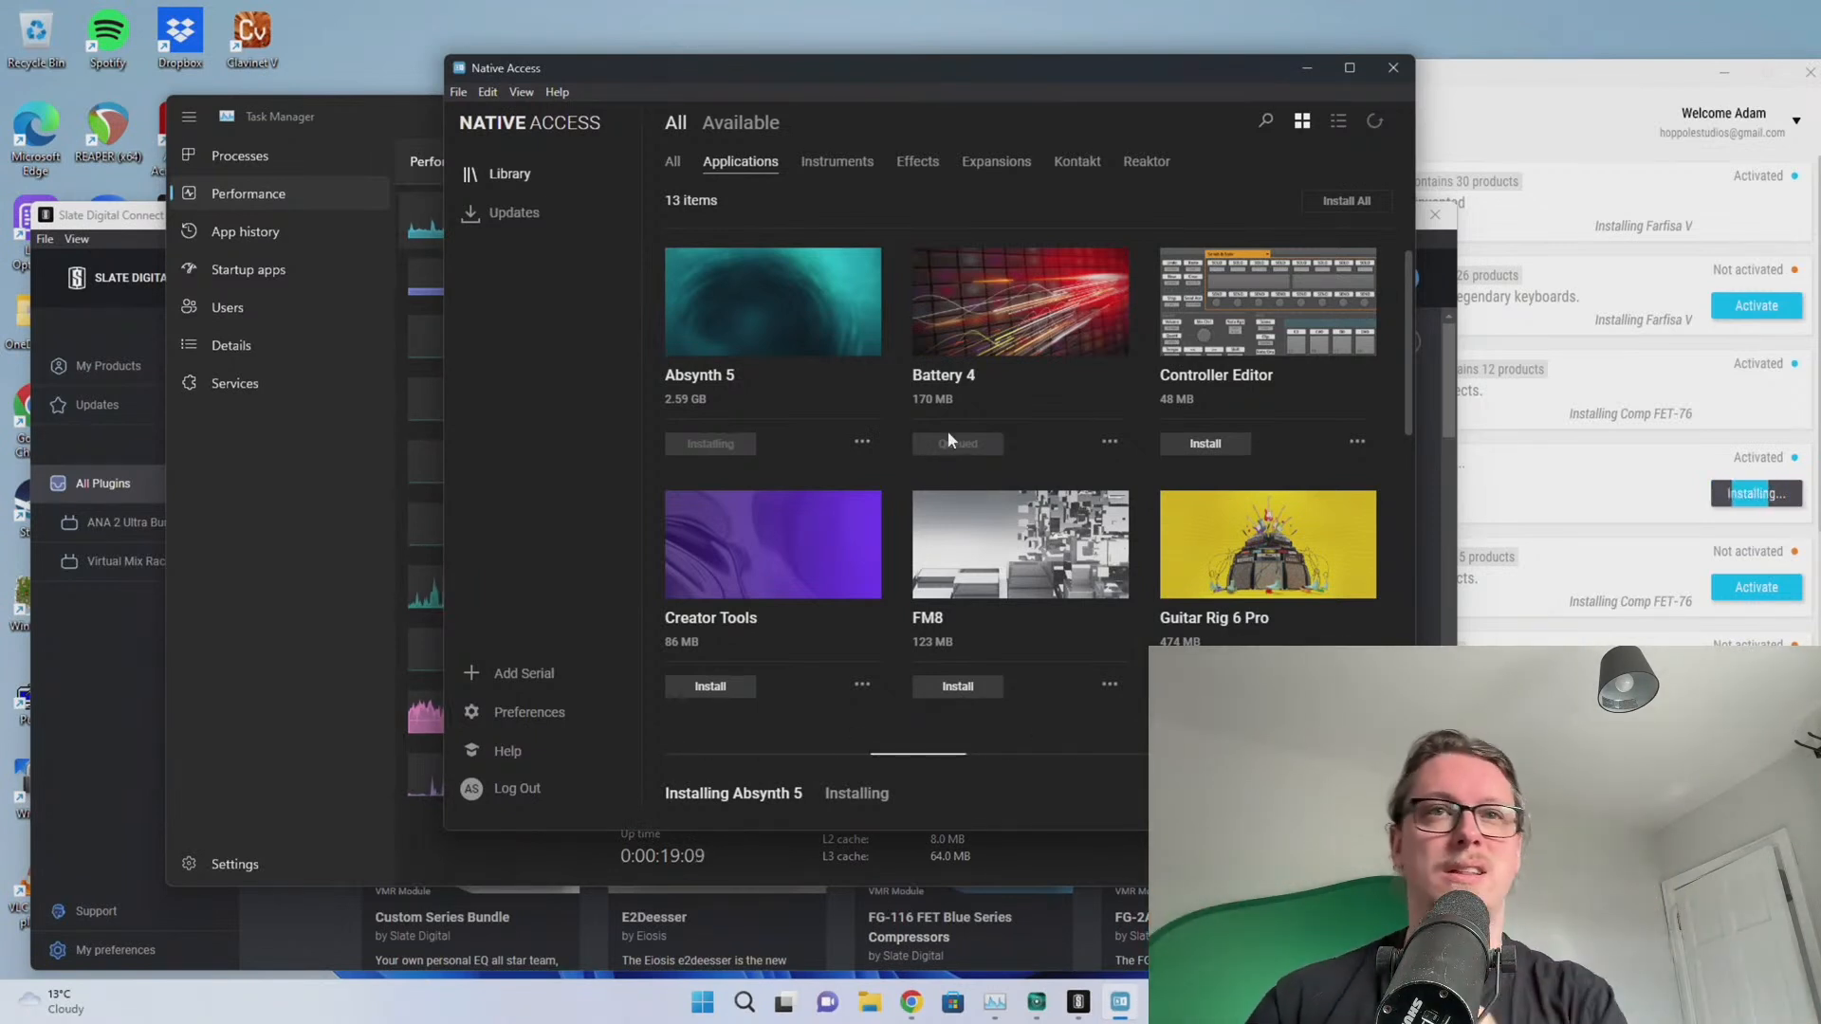
left_click(353, 111)
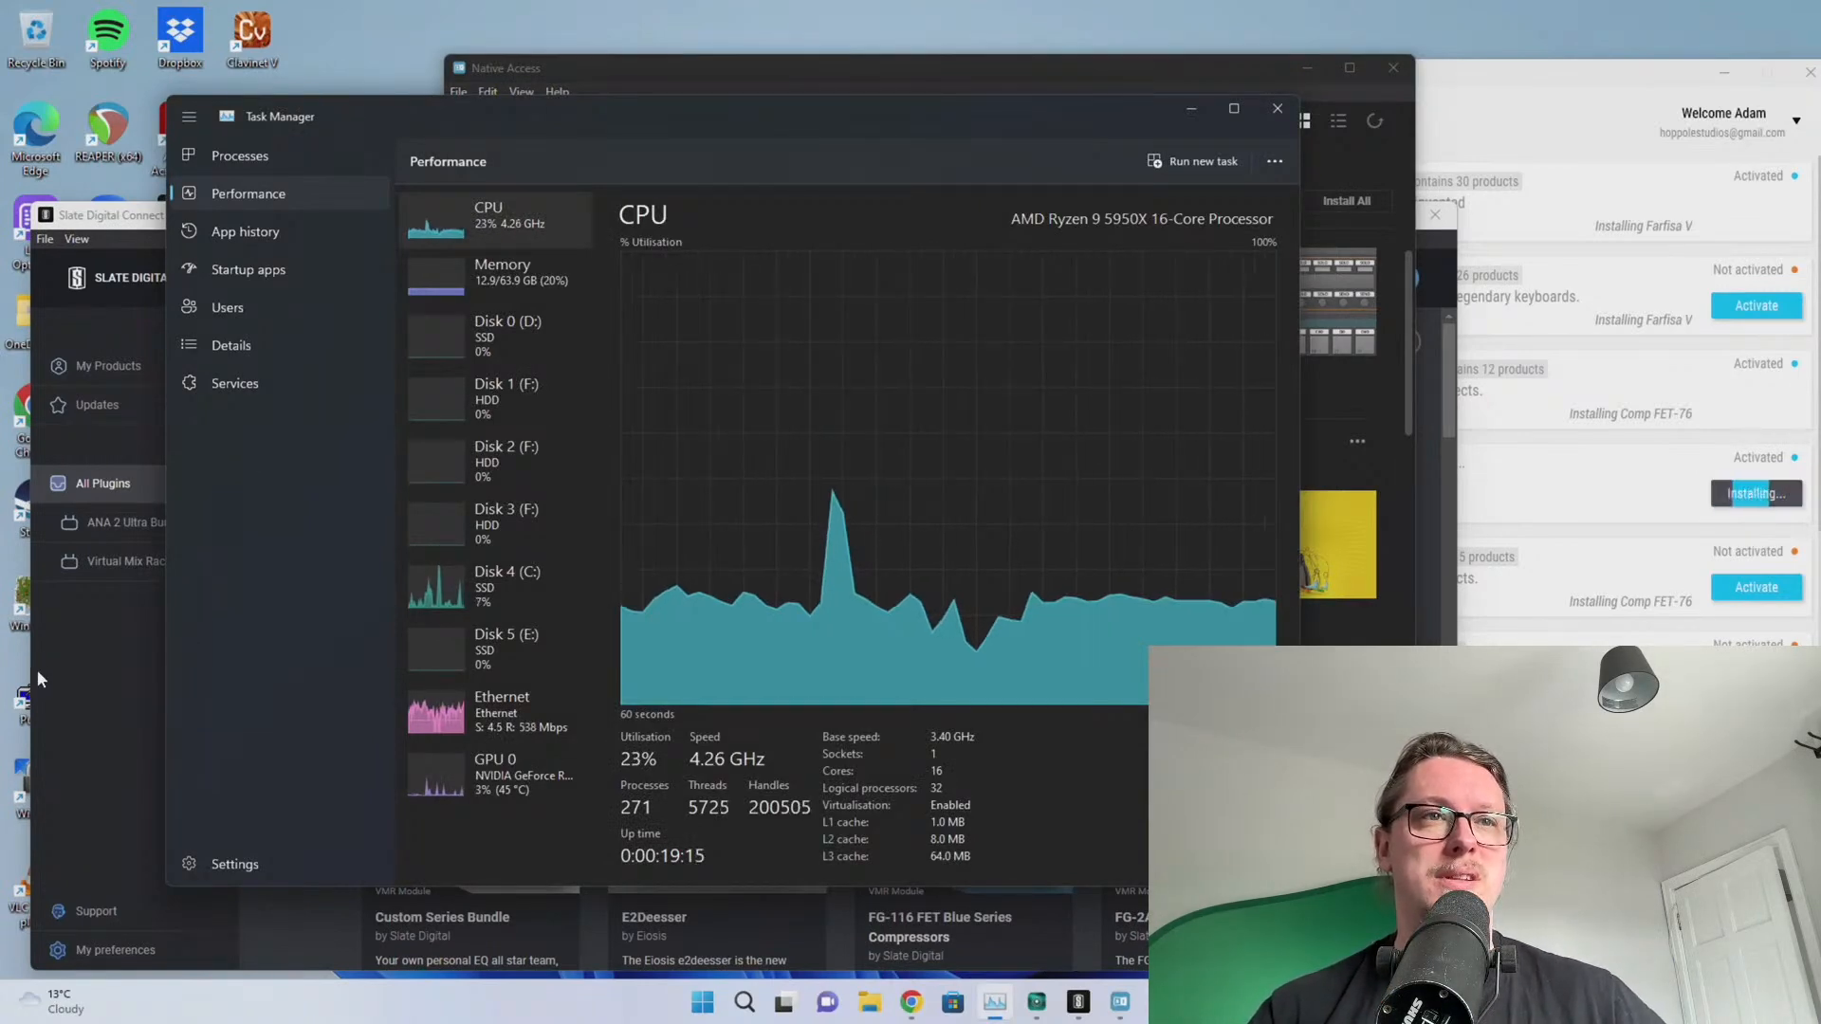
Close Slate Digital Connect and move Task Manager toward the lower left
left_click(118, 671)
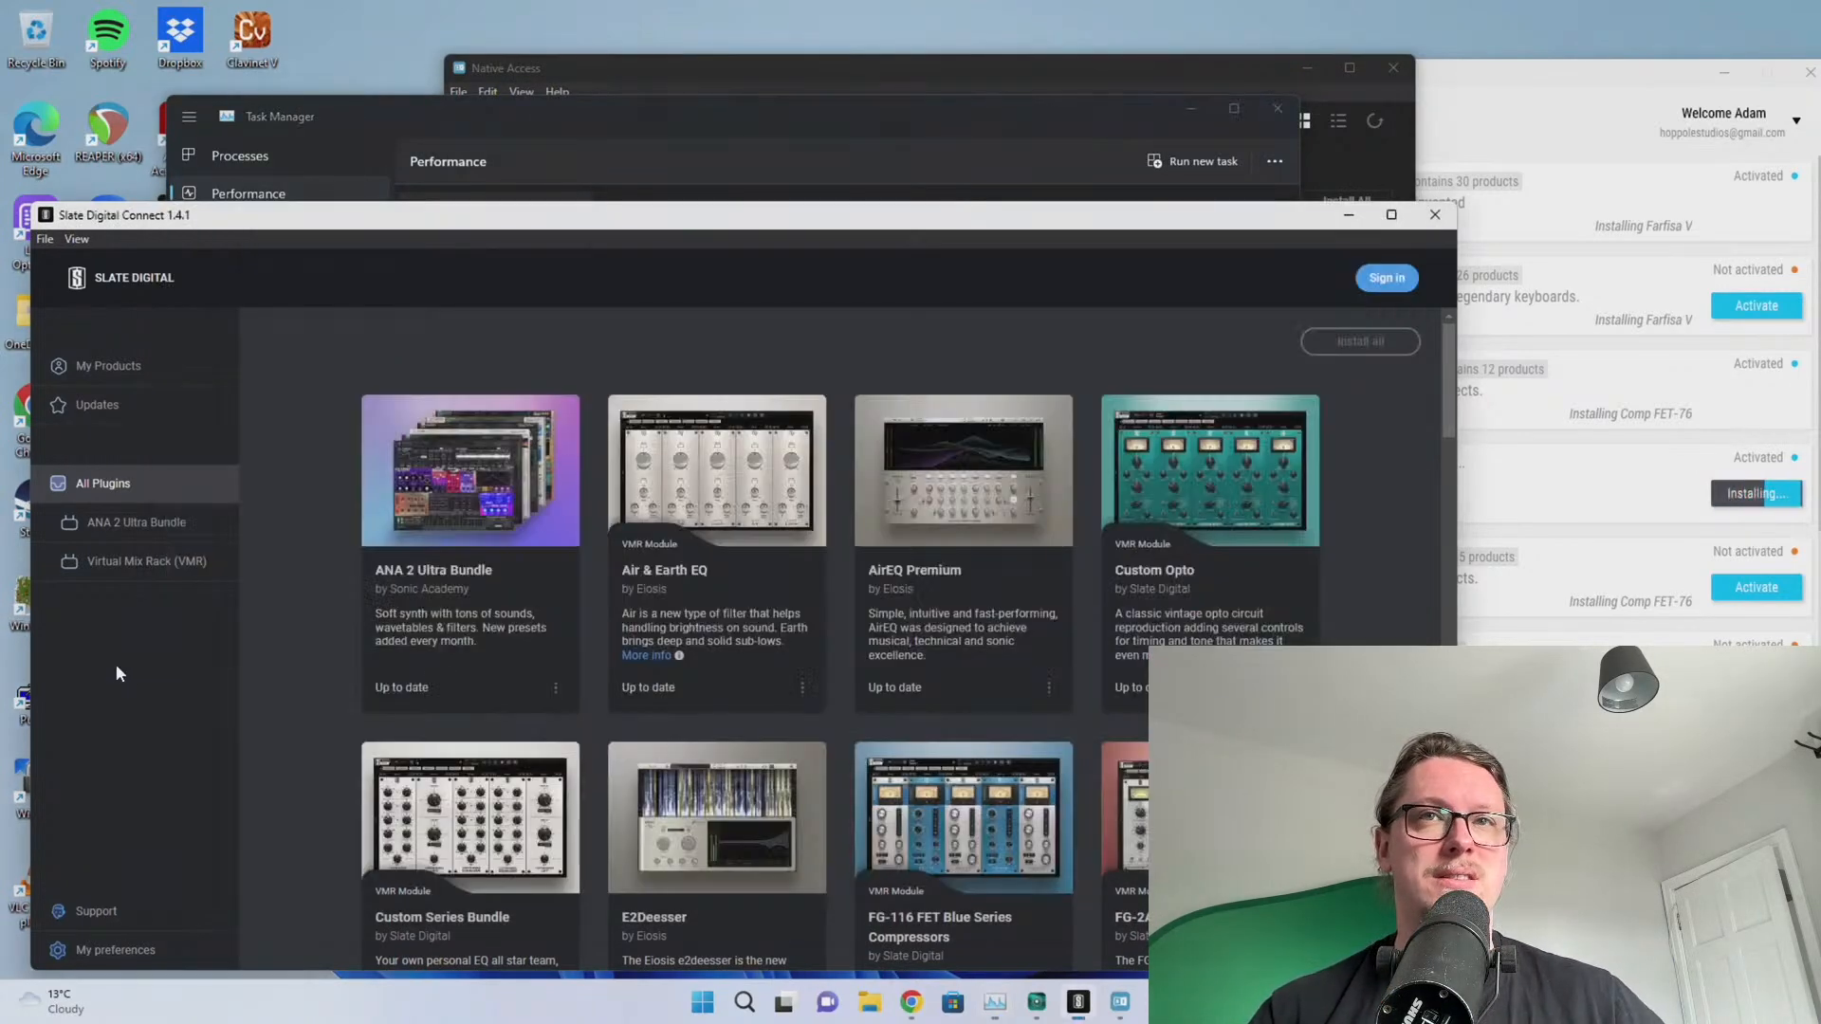
left_click(1434, 215)
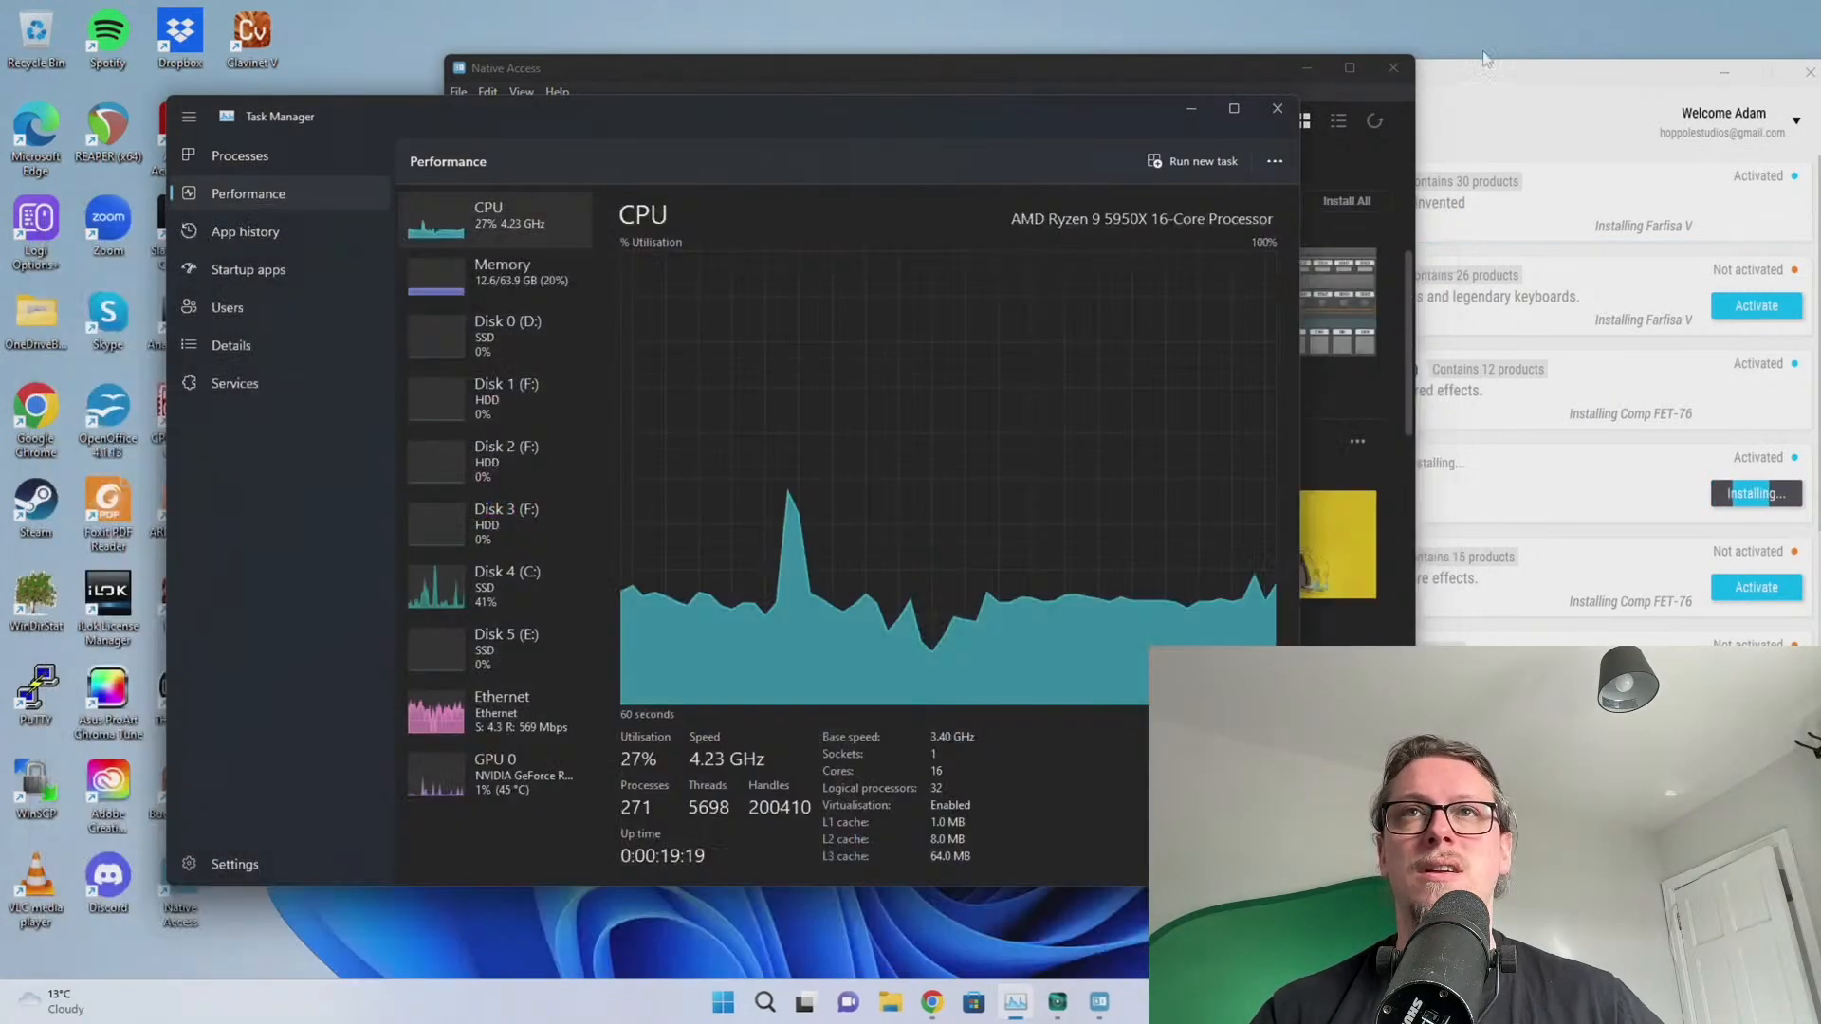
left_click(1476, 71)
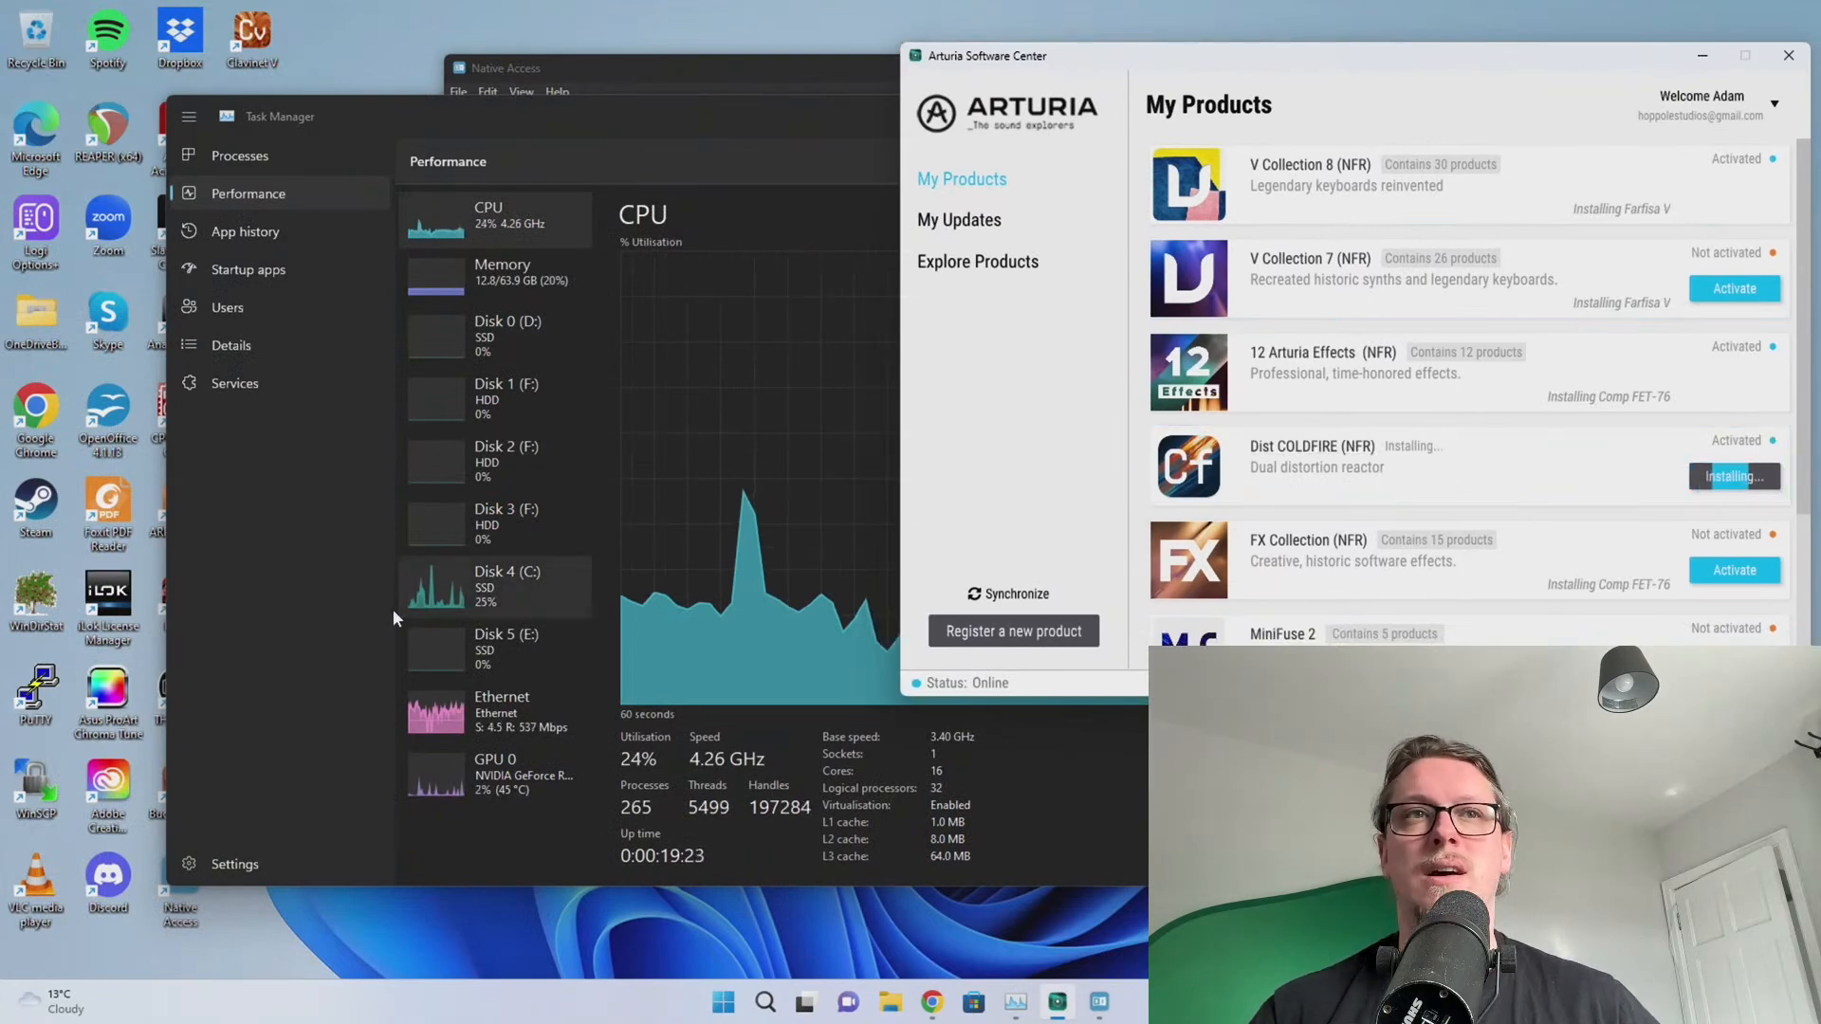
left_click(245, 572)
left_click_drag(460, 115, 335, 181)
Reposition the Arturia Software Center window and bring Native Access back in front
left_click(1304, 60)
left_click_drag(1304, 60, 1300, 61)
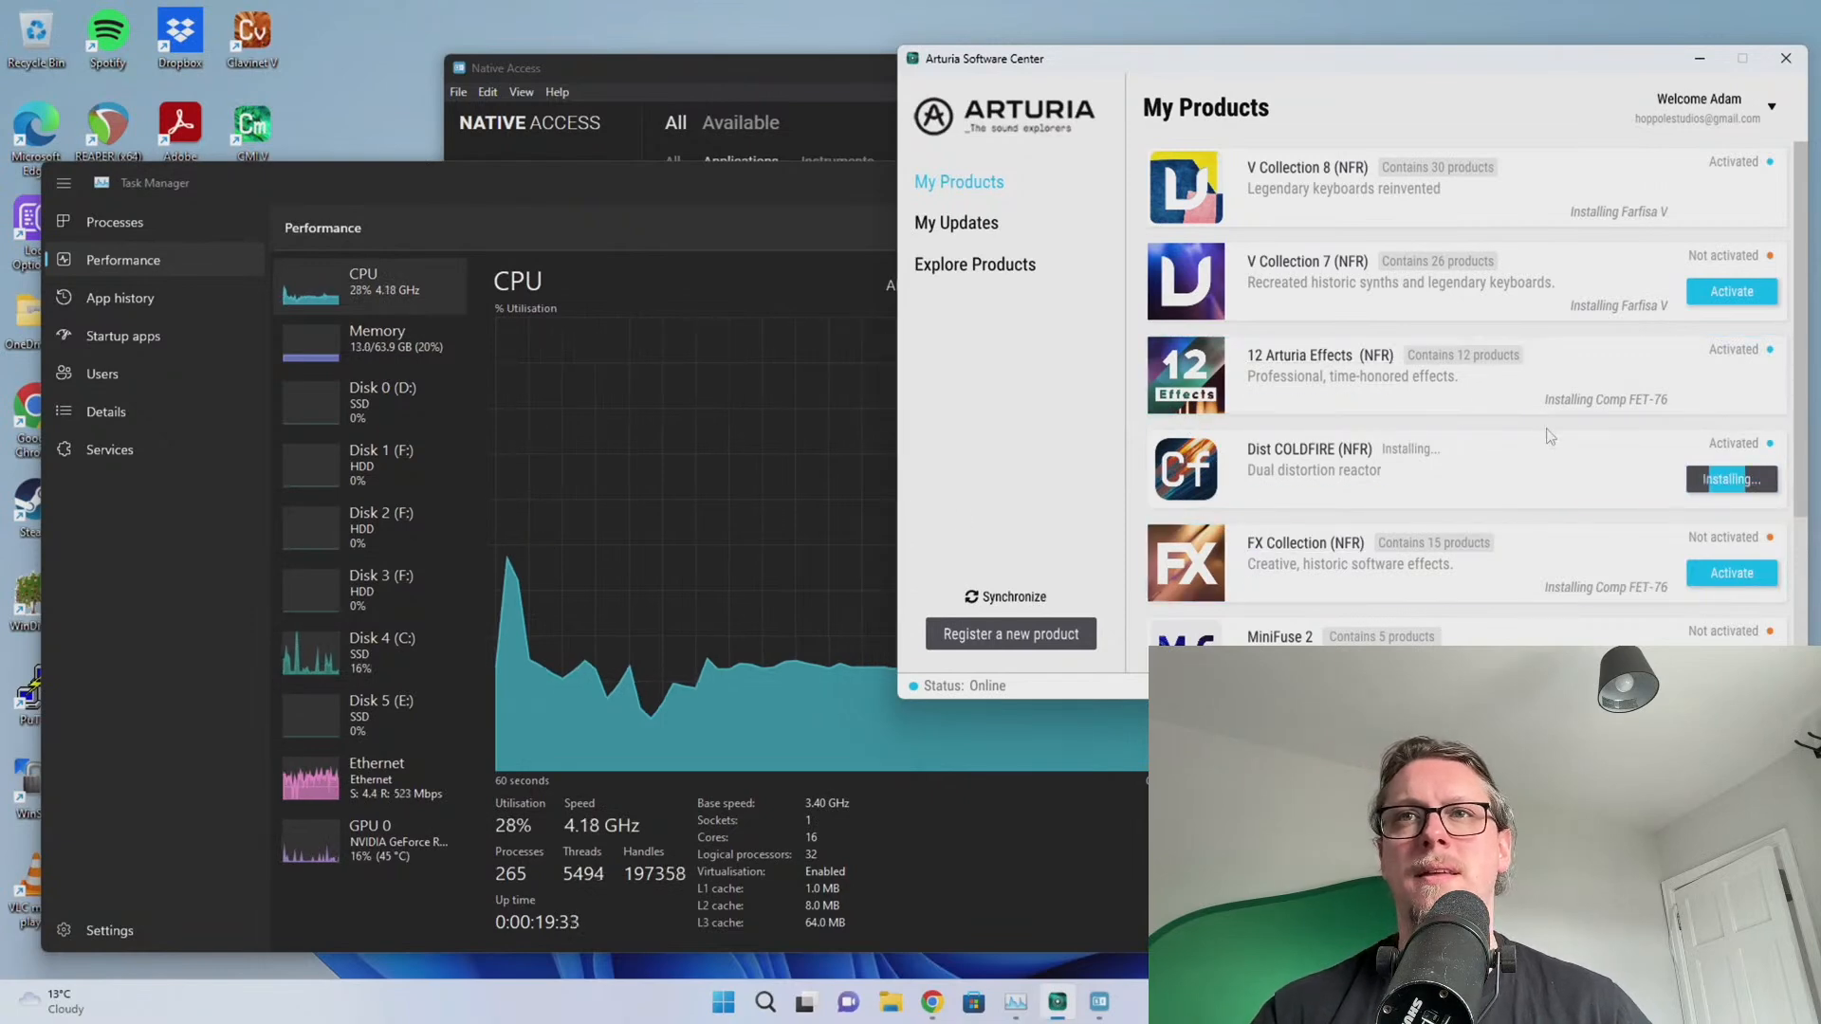
scroll(1546, 432, "down", 2)
scroll(1546, 436, "up", 2)
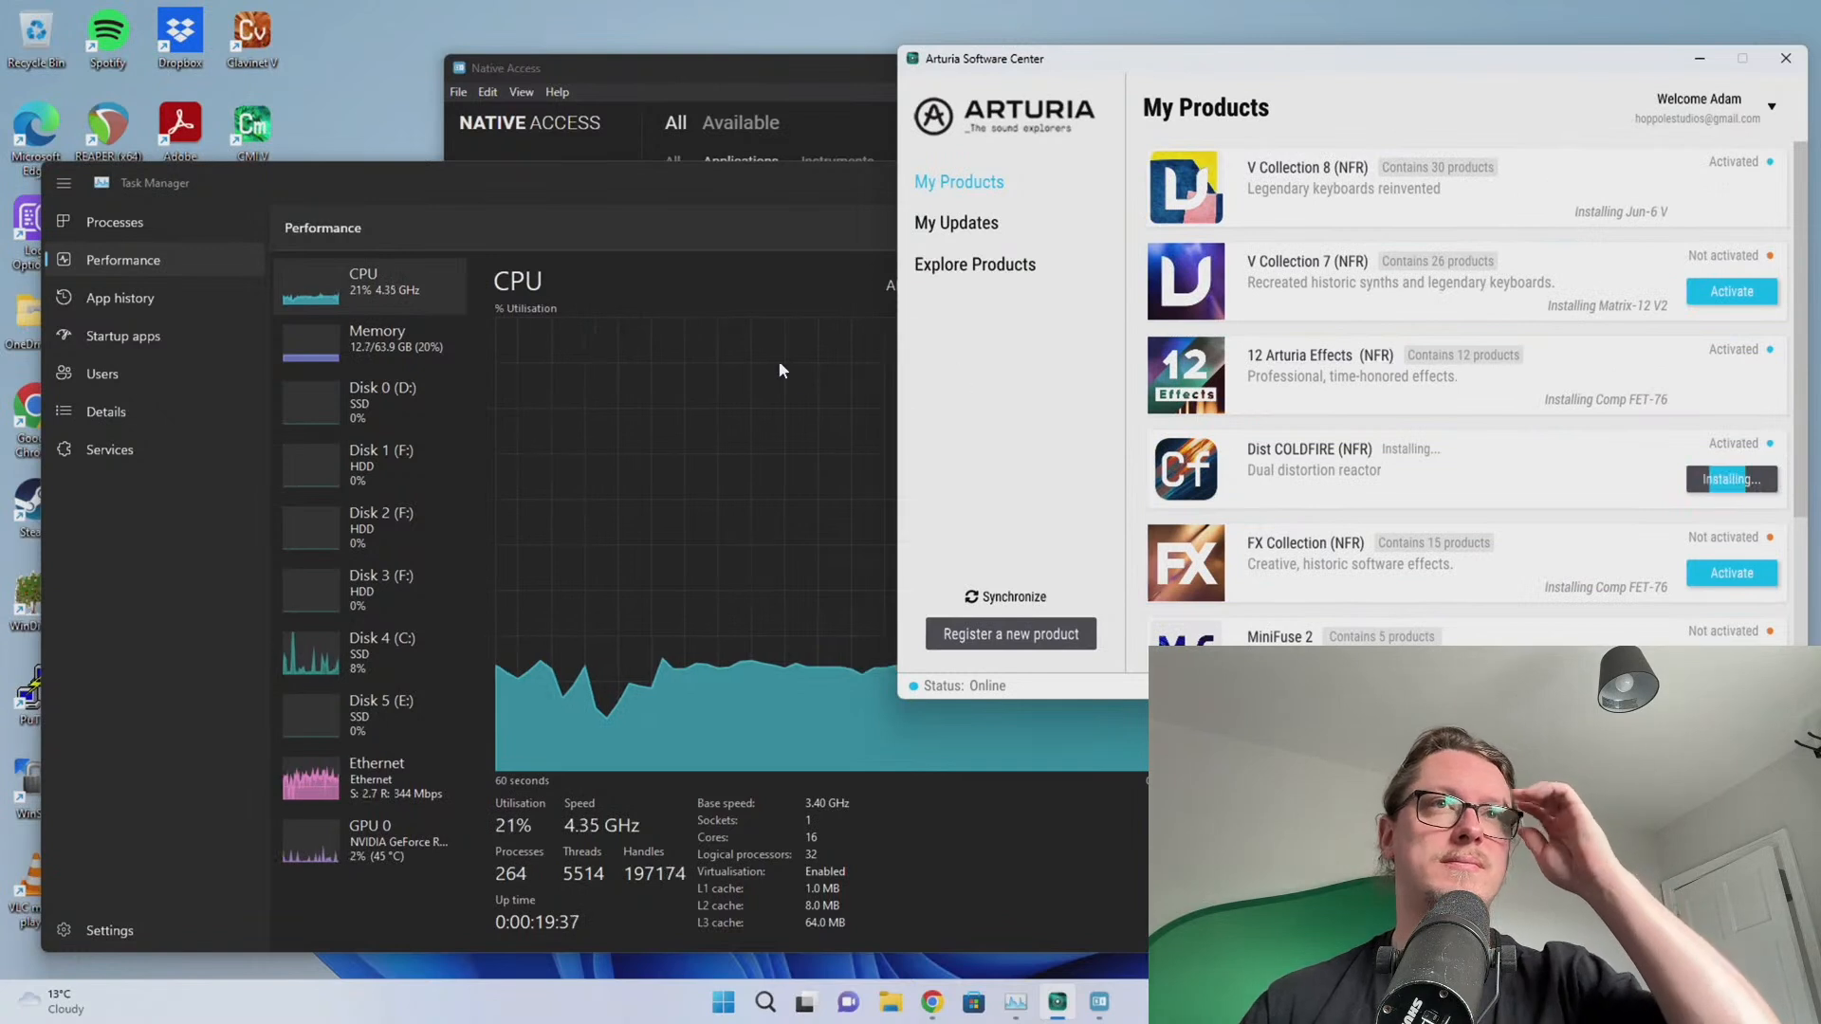
left_click(748, 70)
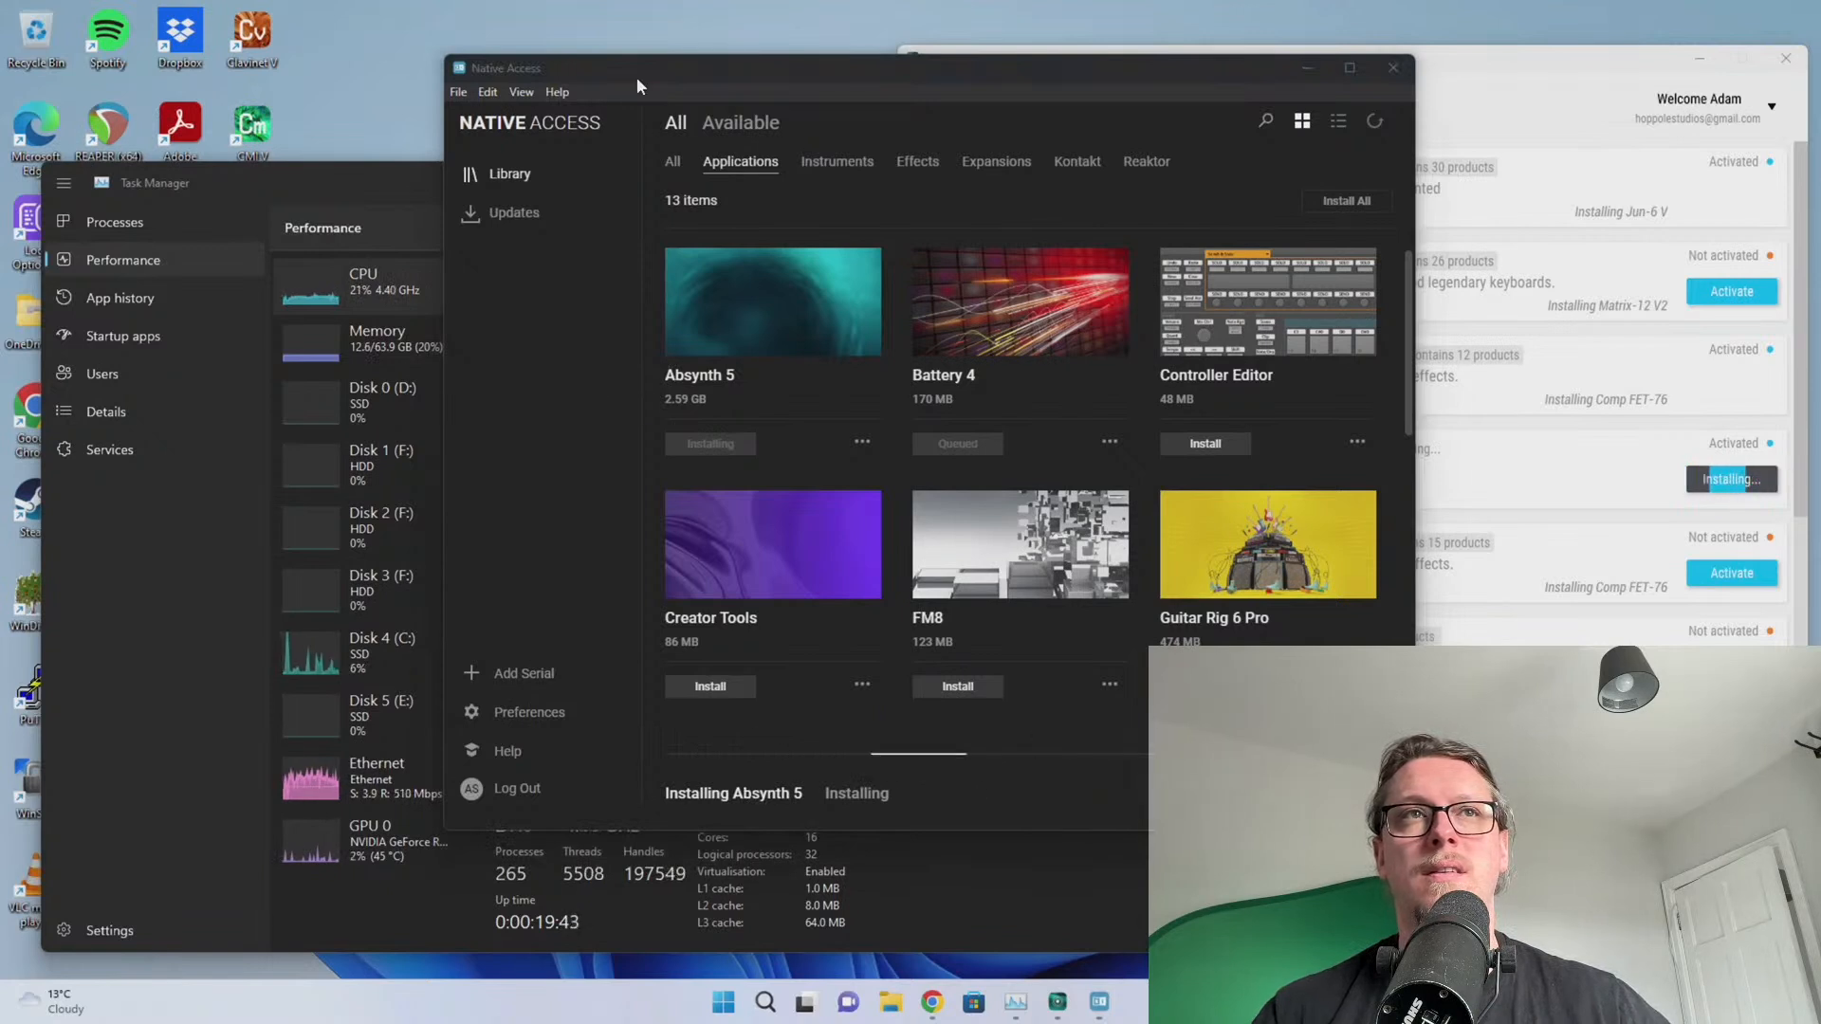
left_click(521, 92)
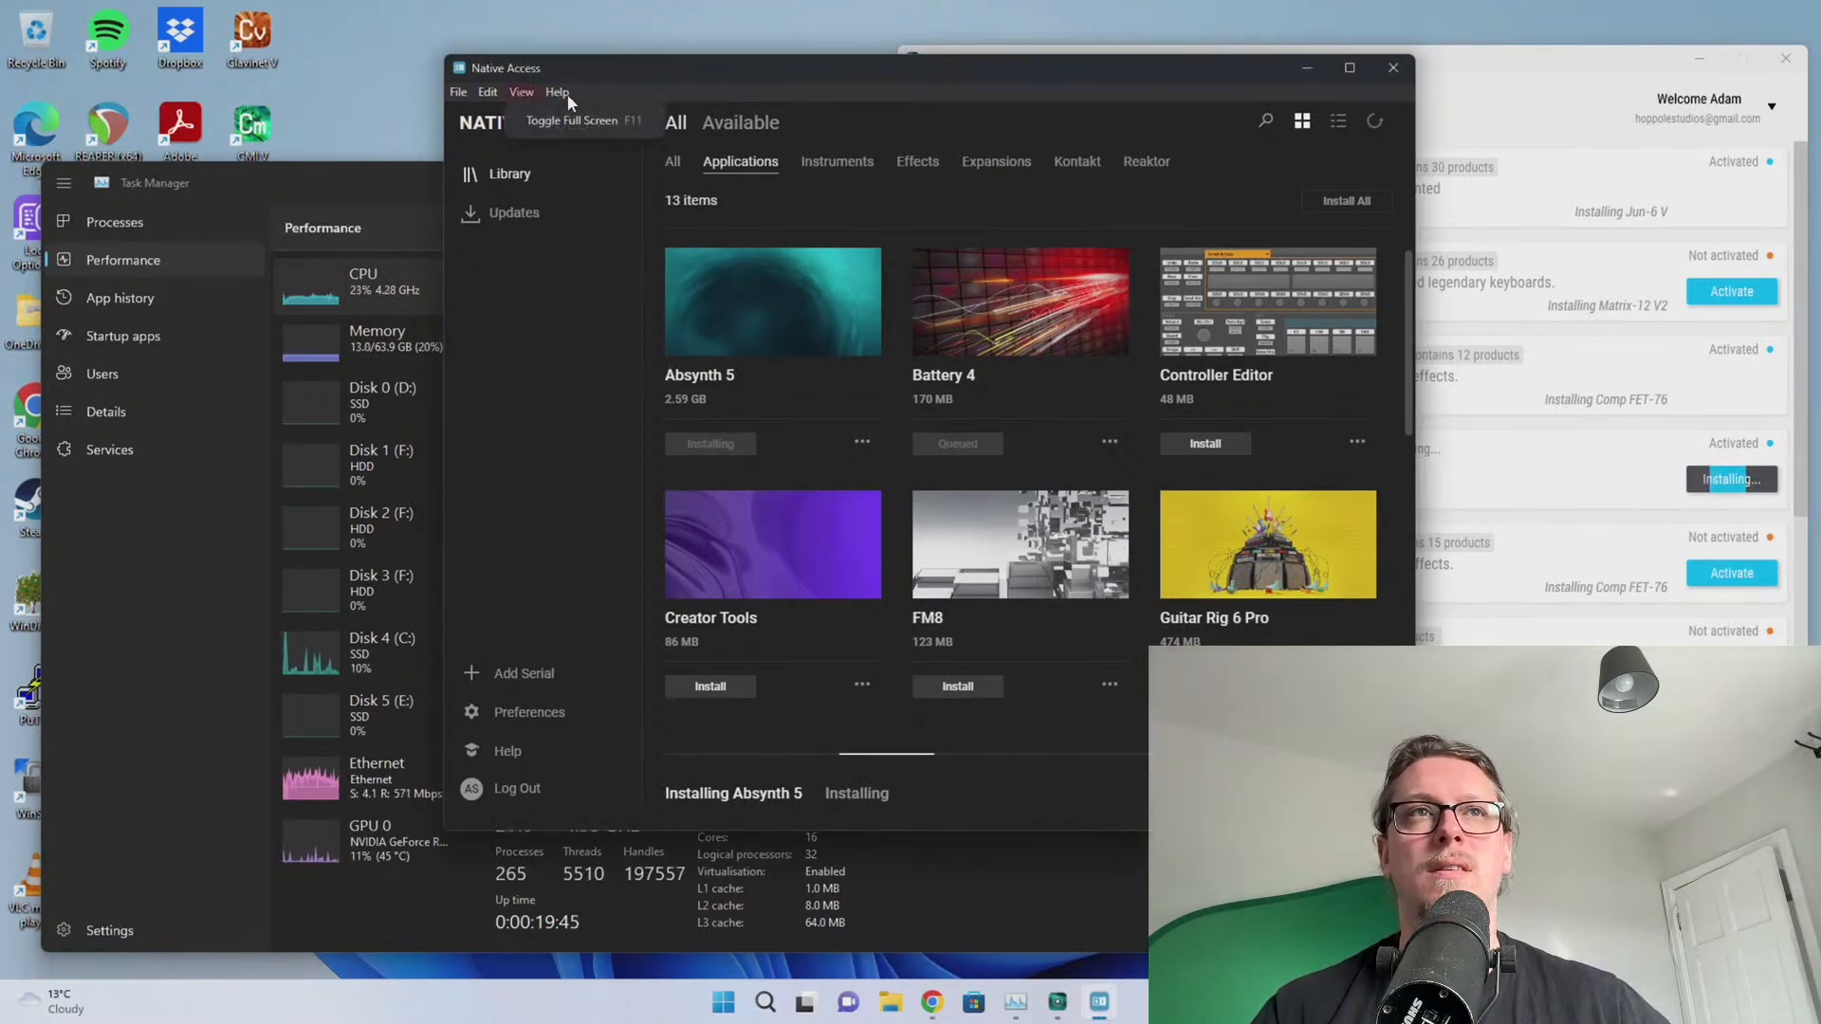
Open Native Access Preferences, check File Management and Usage Data, then close it
left_click(464, 92)
left_click(509, 717)
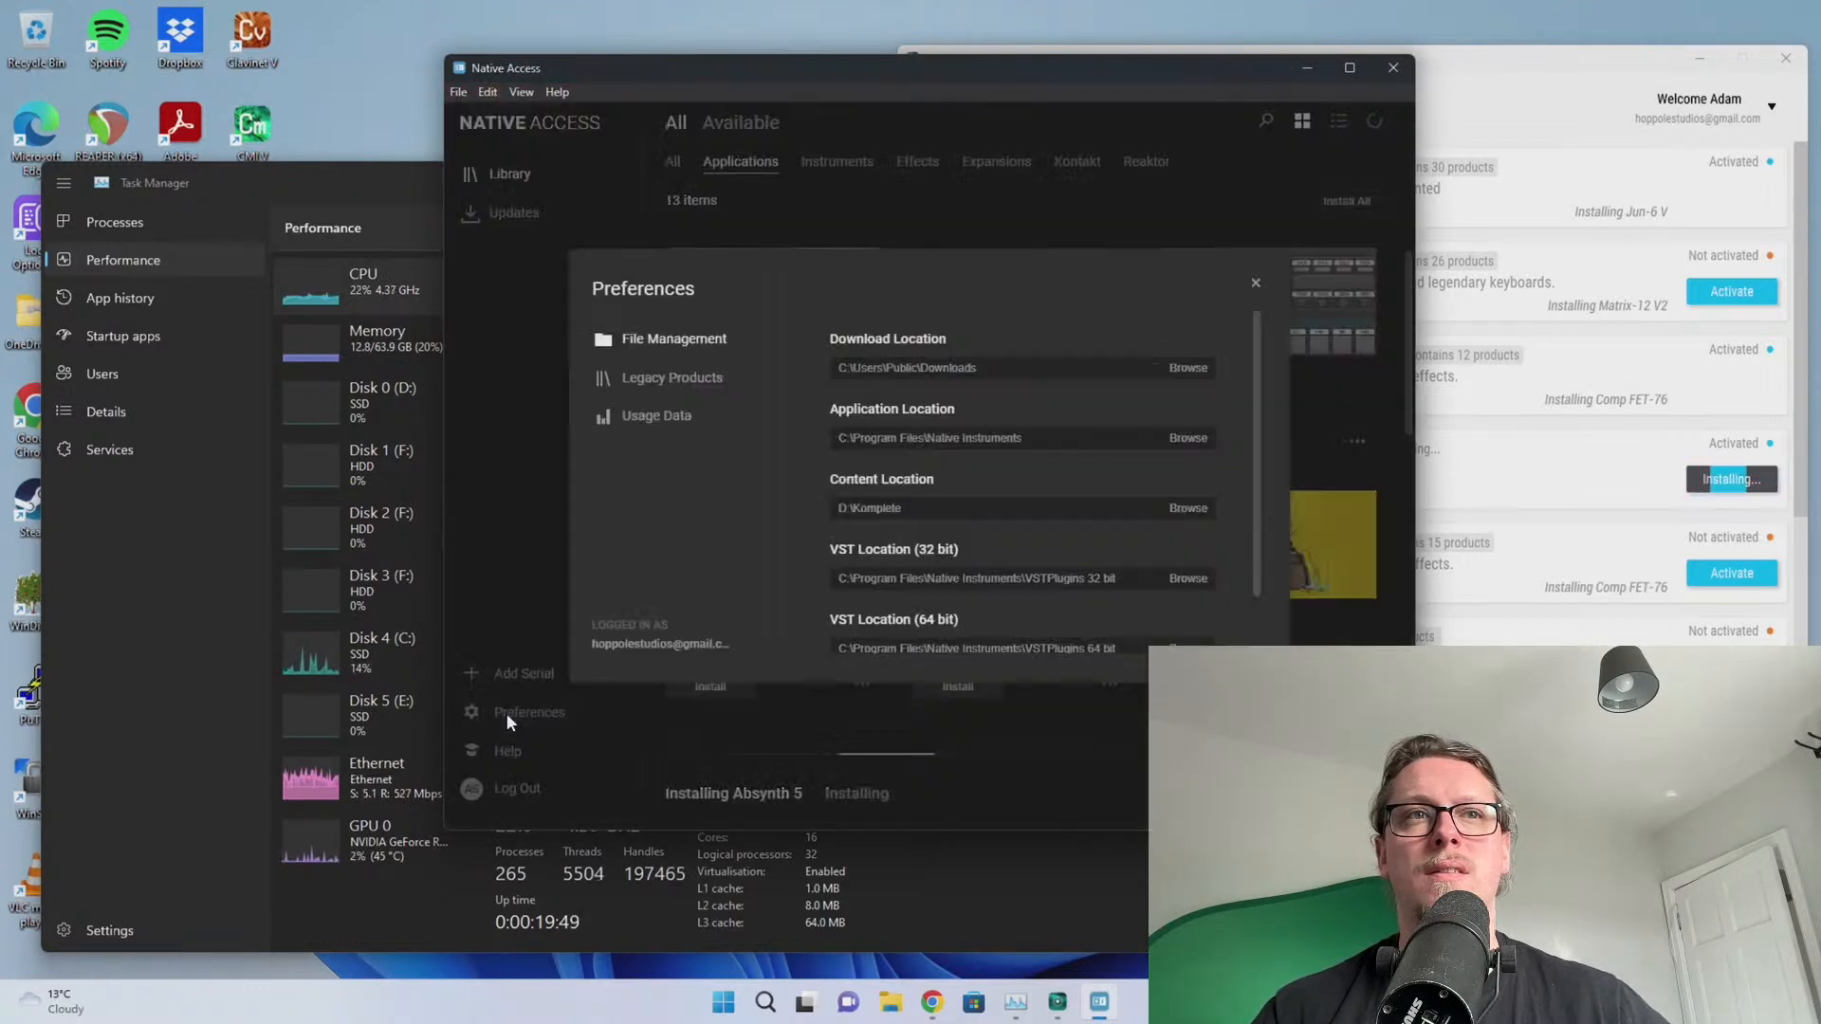
scroll(929, 509, "down", 1)
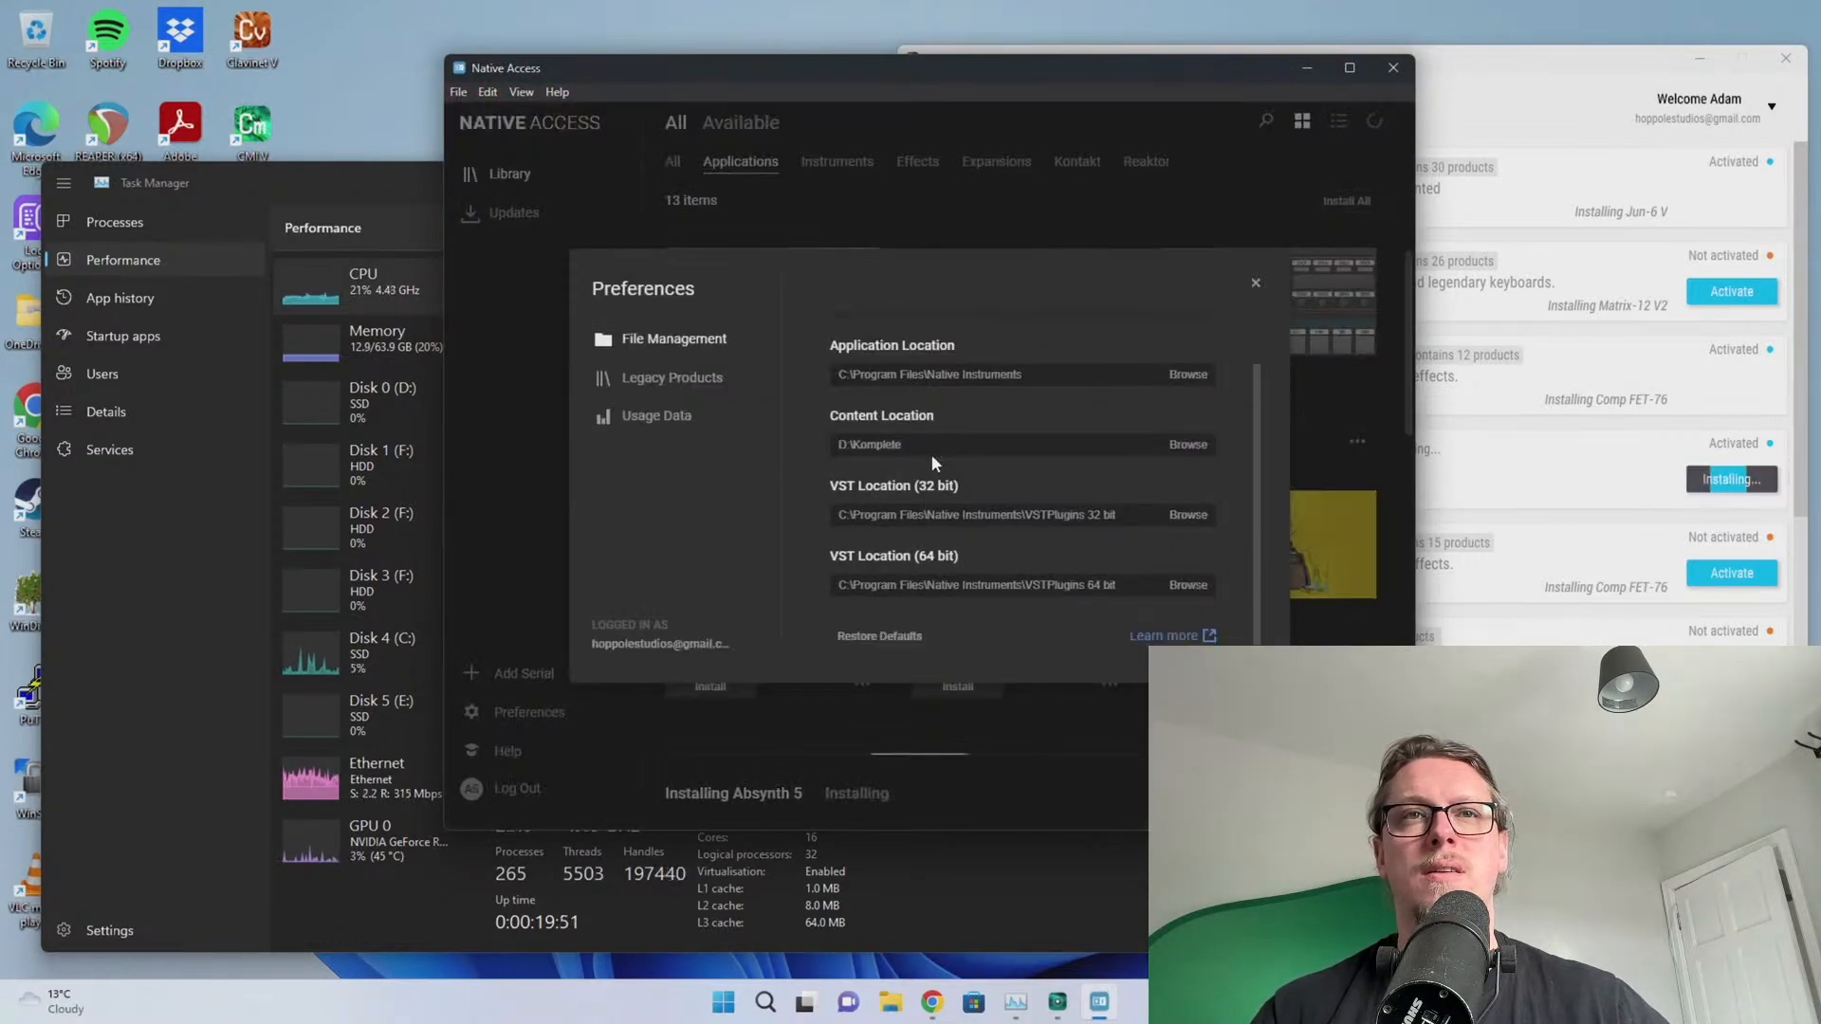
scroll(939, 510, "up", 1)
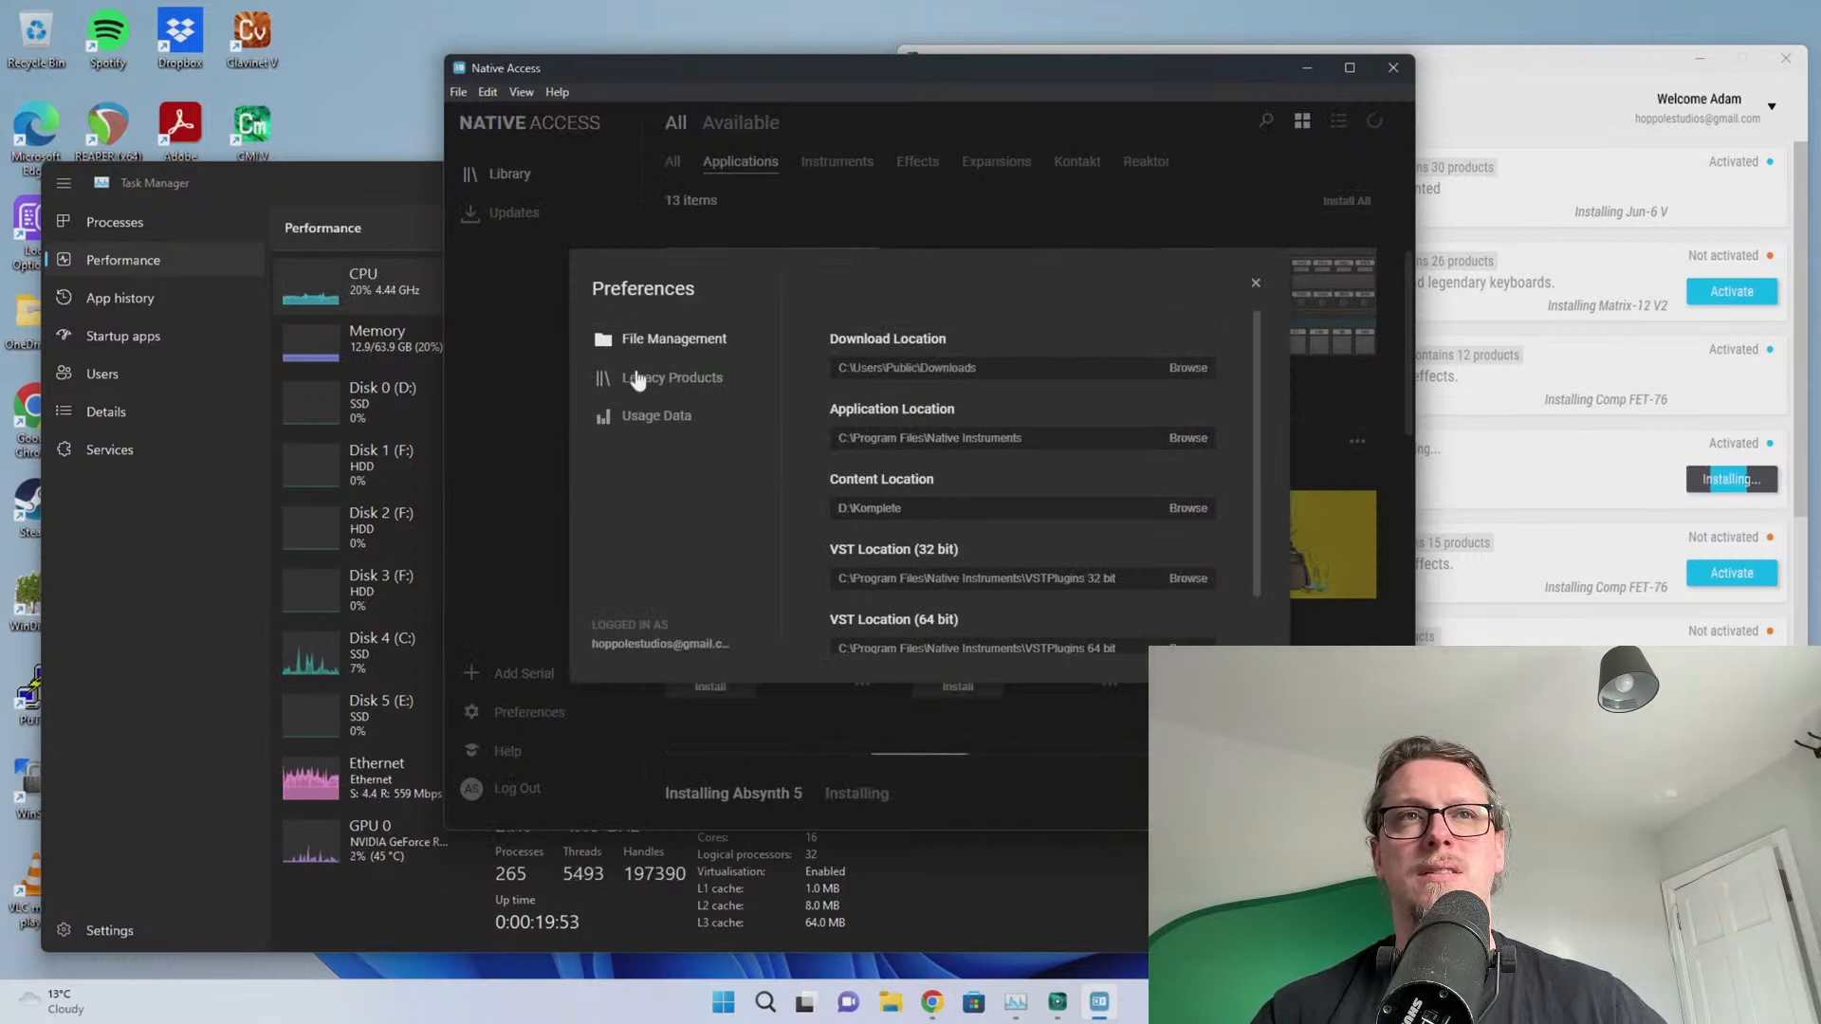
left_click(655, 421)
left_click(679, 339)
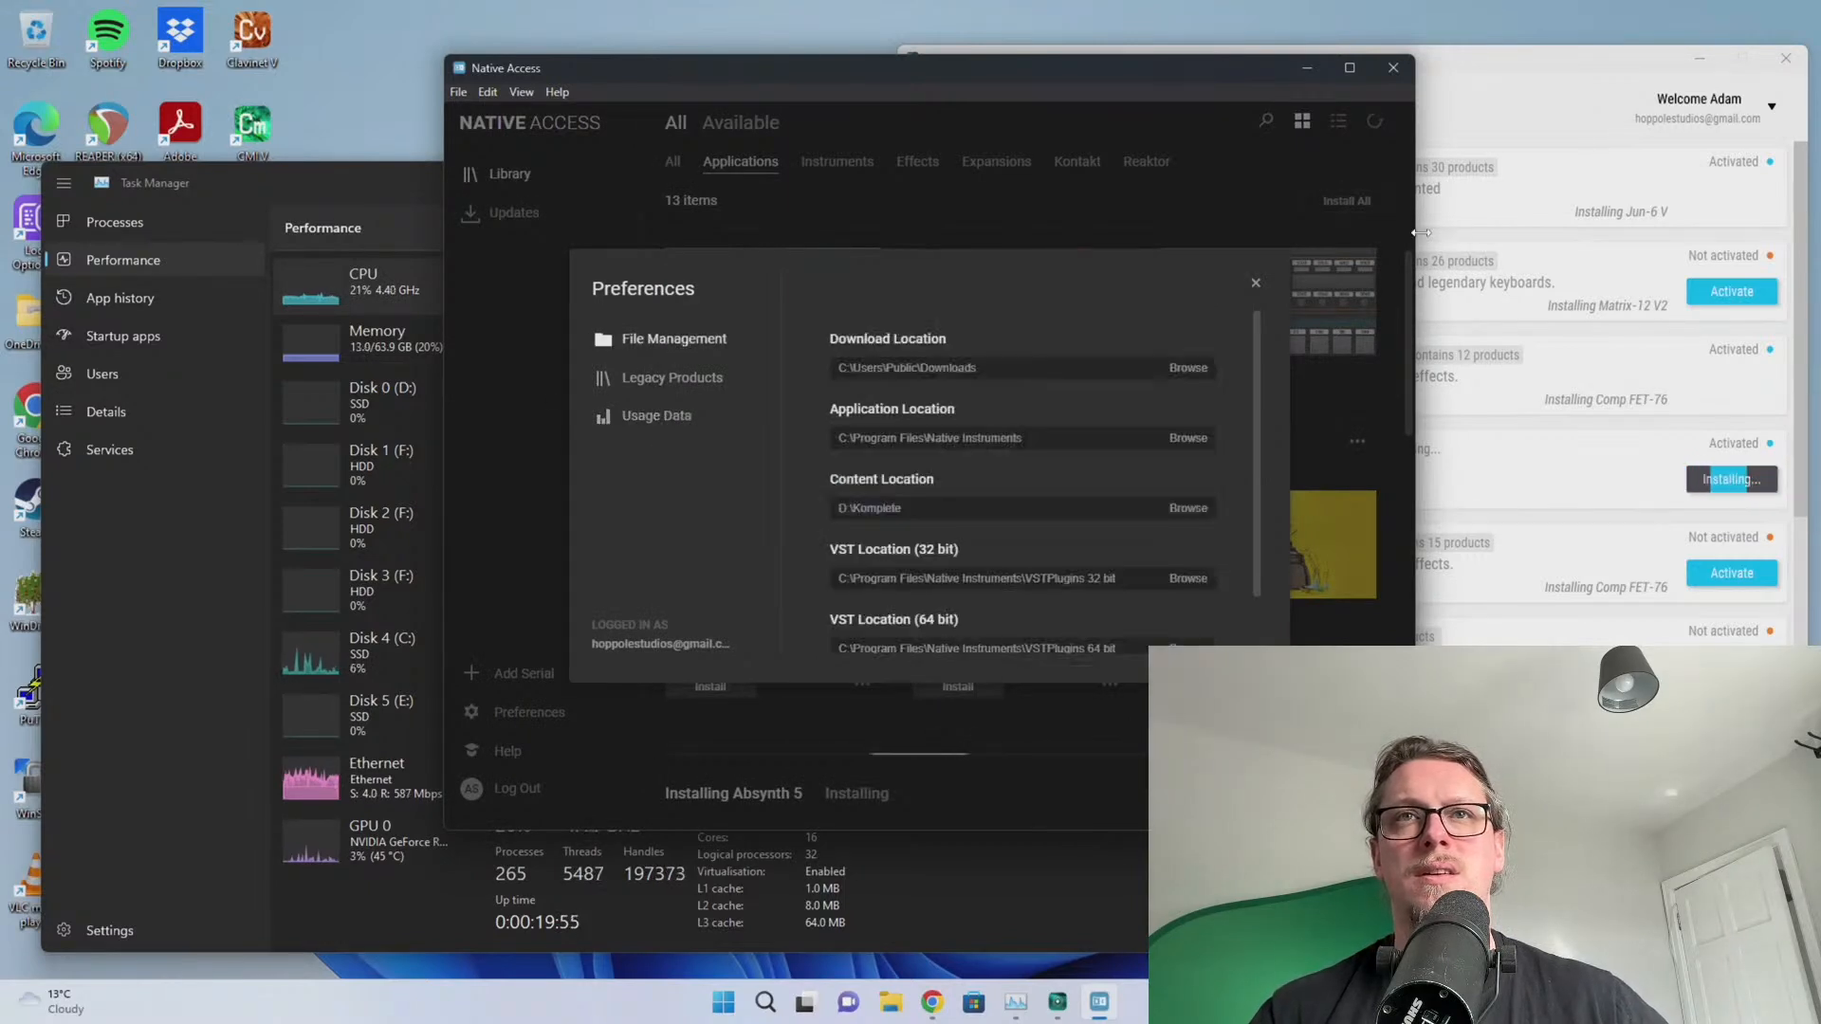
left_click(1255, 286)
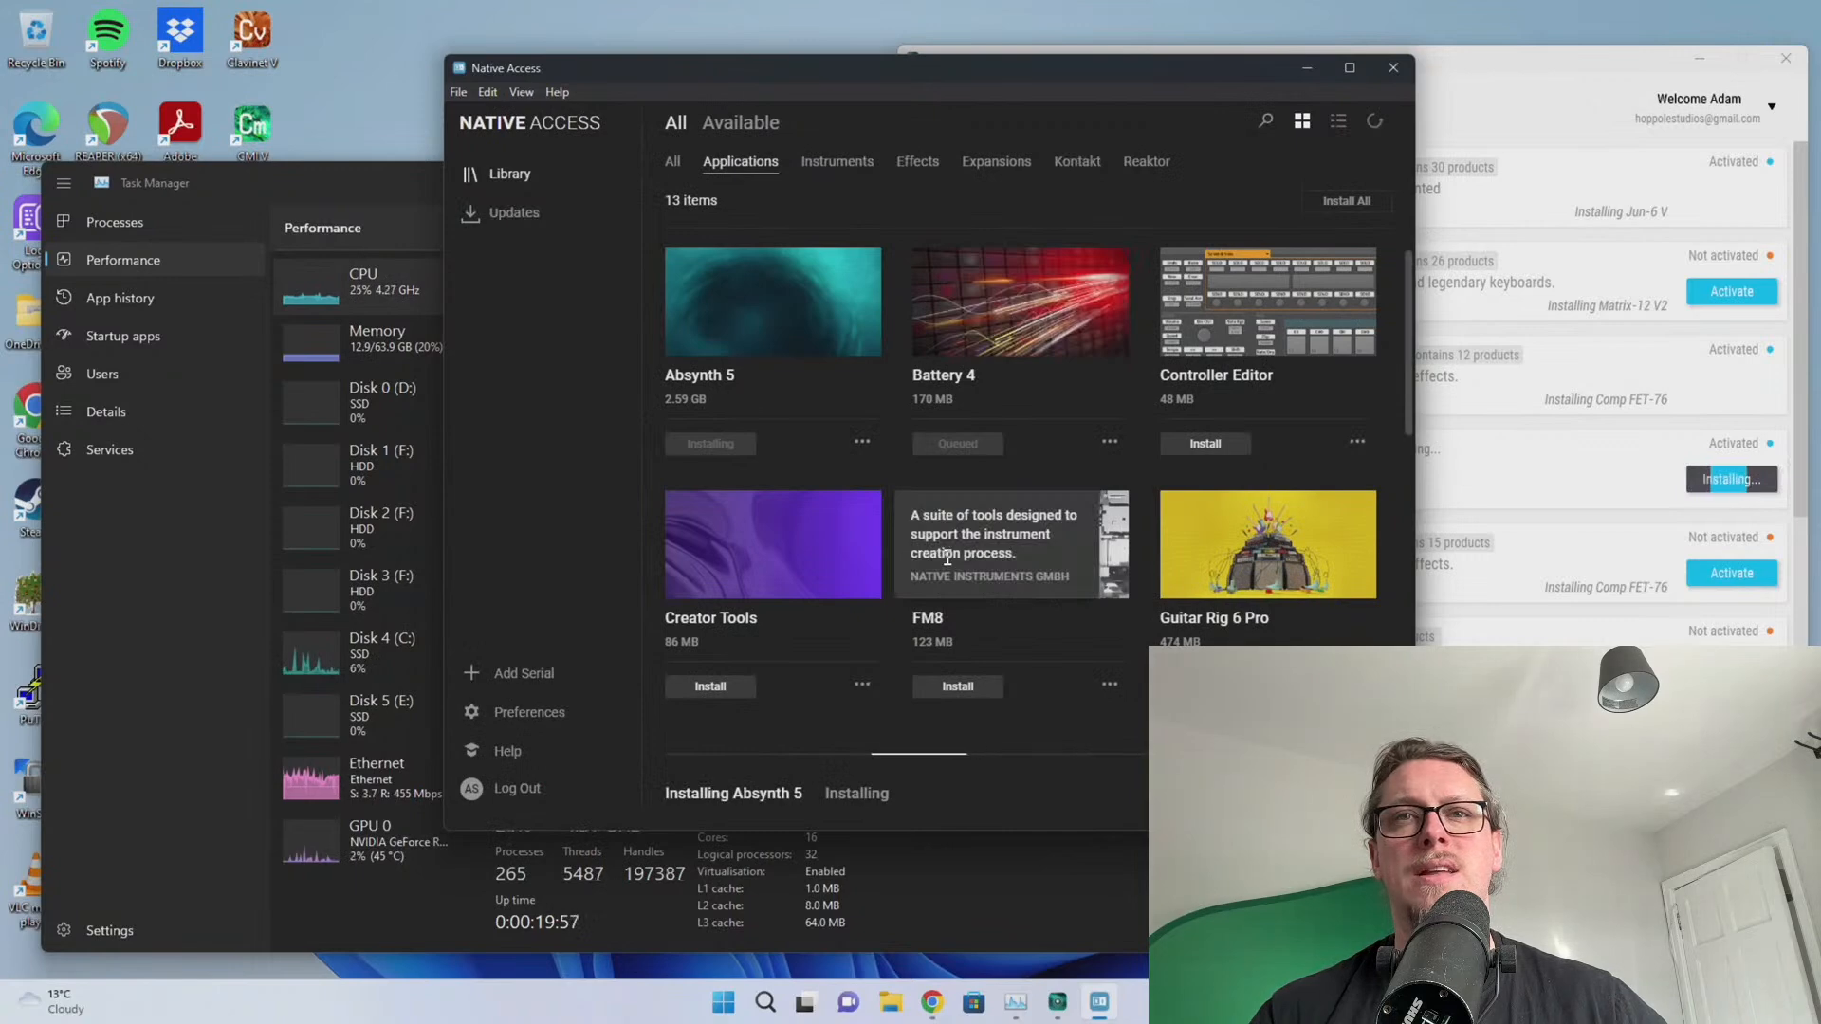
Switch the Library to the All filter to show all 270 items, then raise Arturia
scroll(1381, 391, "down", 2)
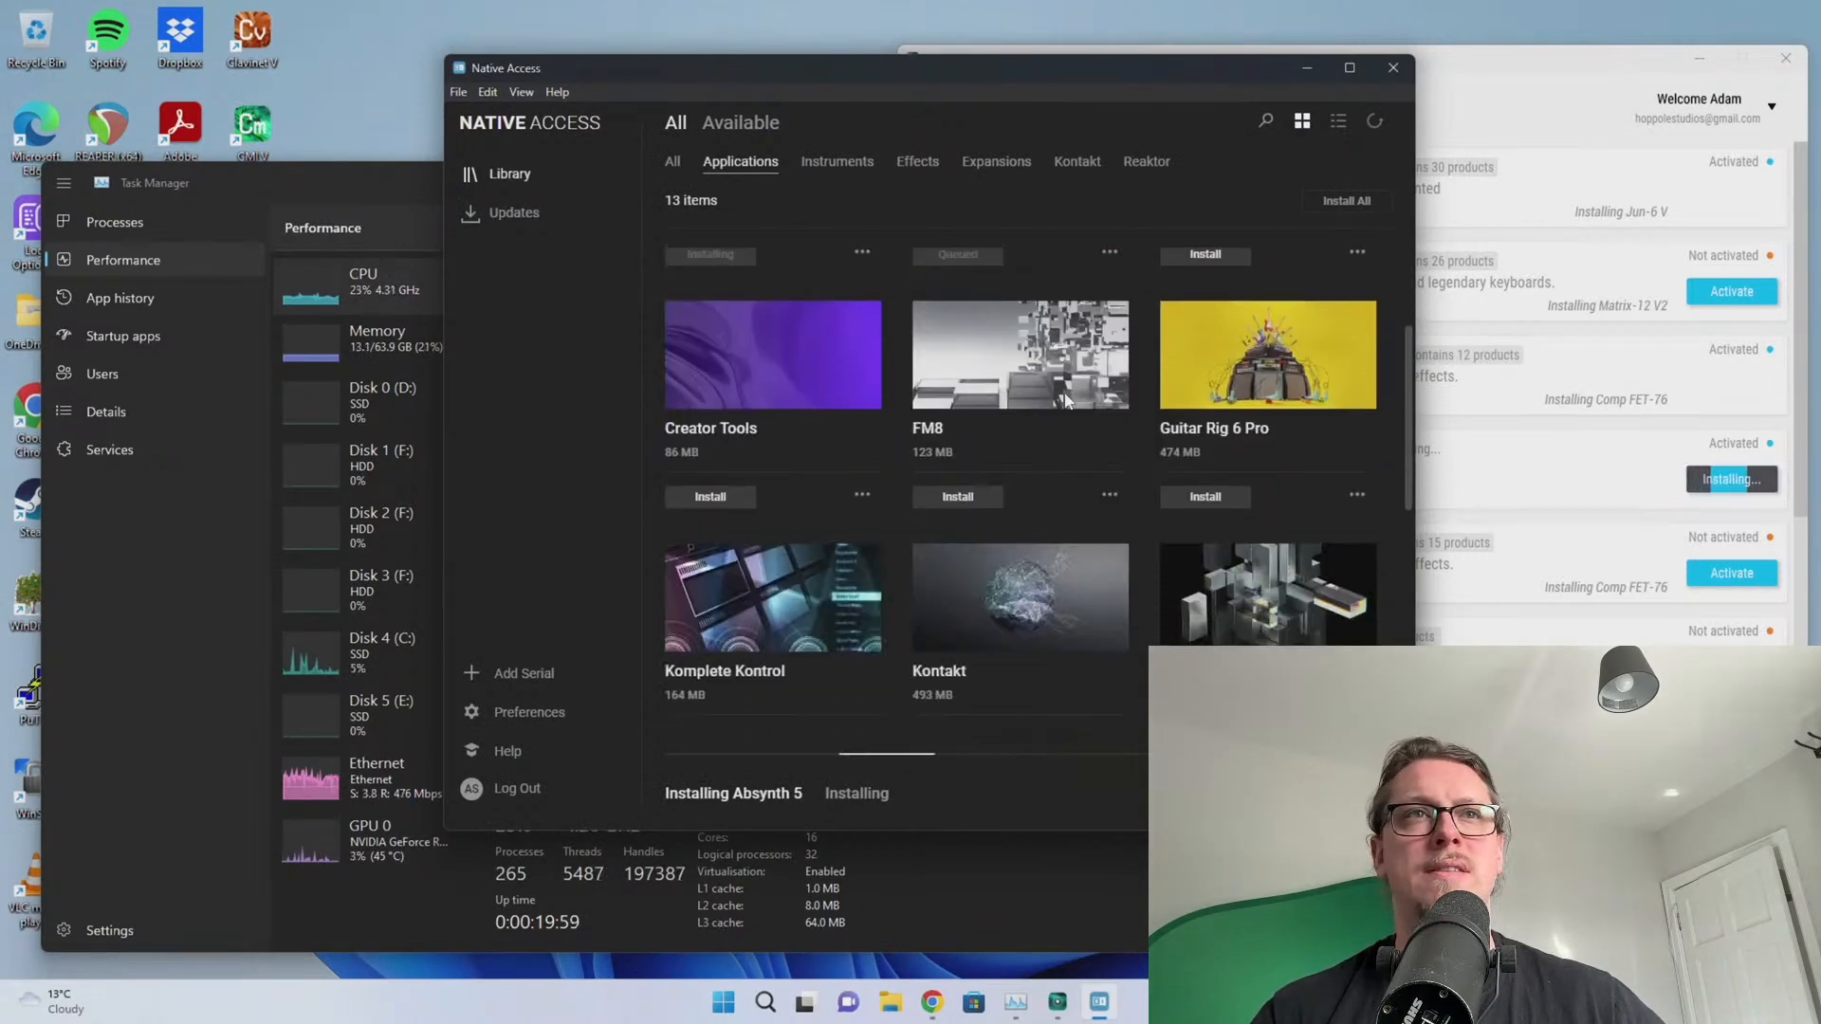
left_click(672, 161)
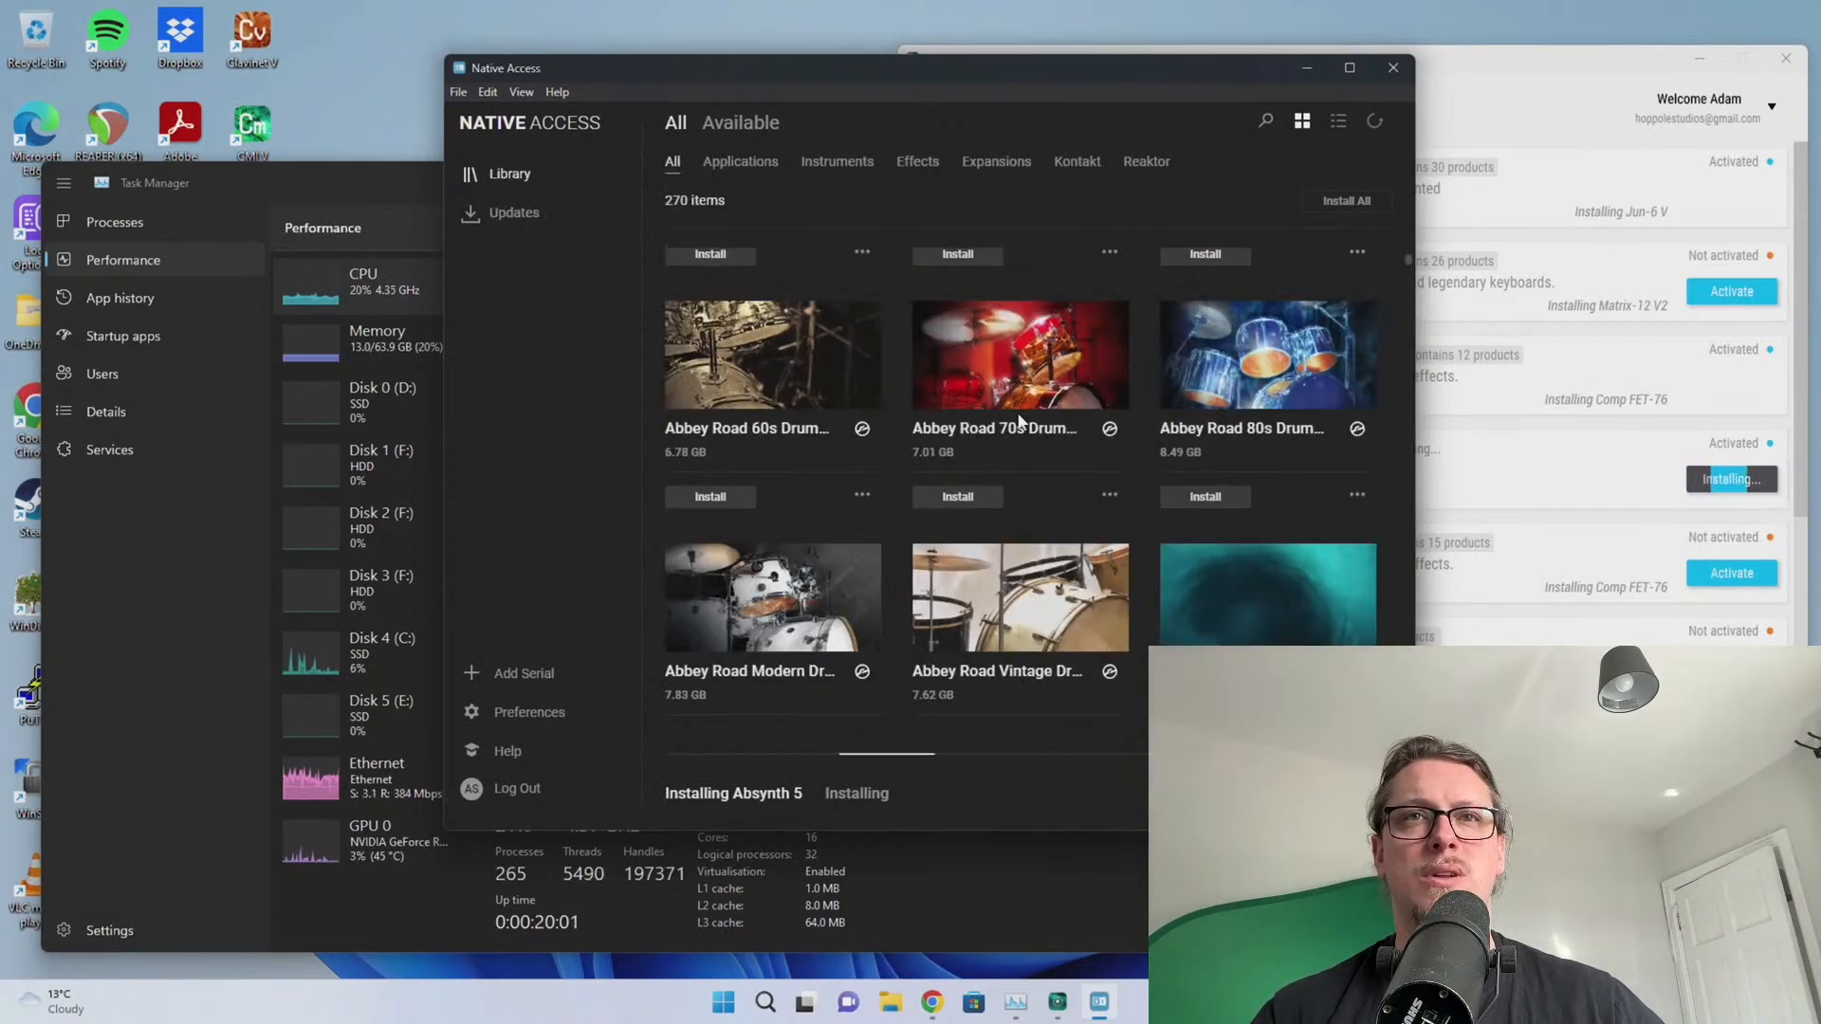
scroll(1029, 444, "down", 3)
scroll(1026, 436, "down", 4)
scroll(814, 474, "up", 3)
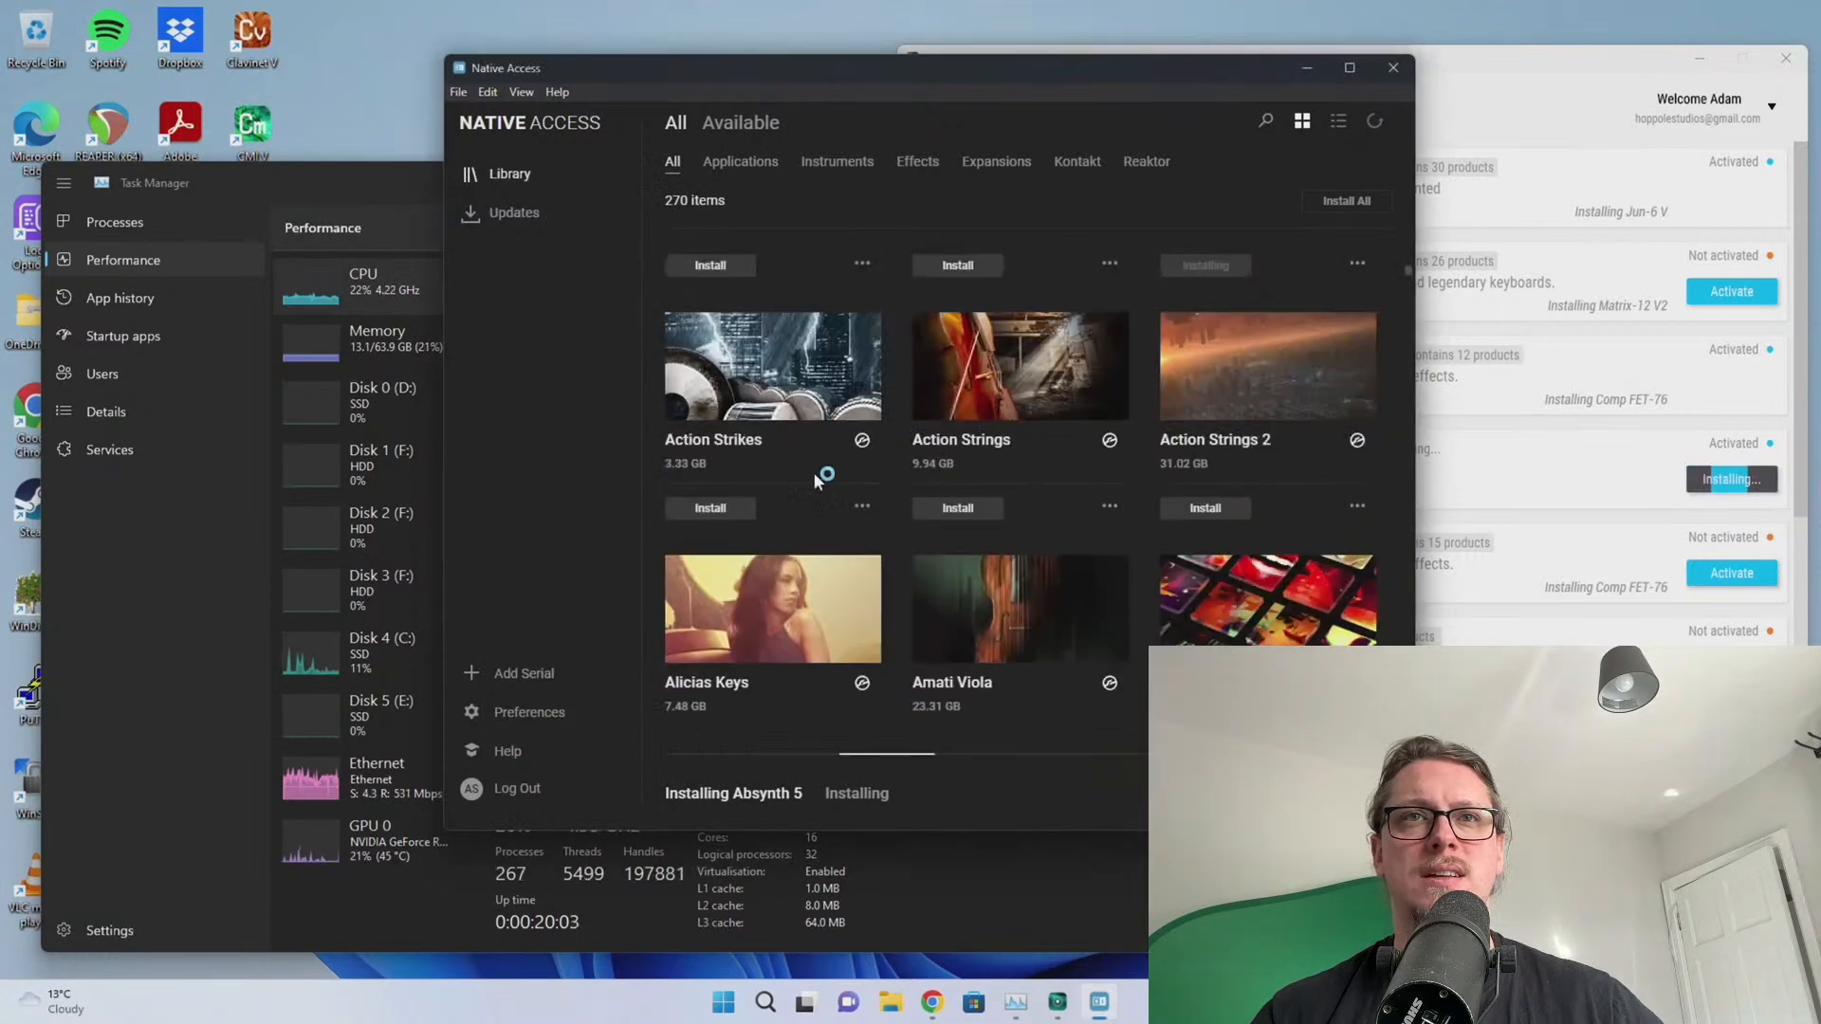
scroll(892, 442, "down", 5)
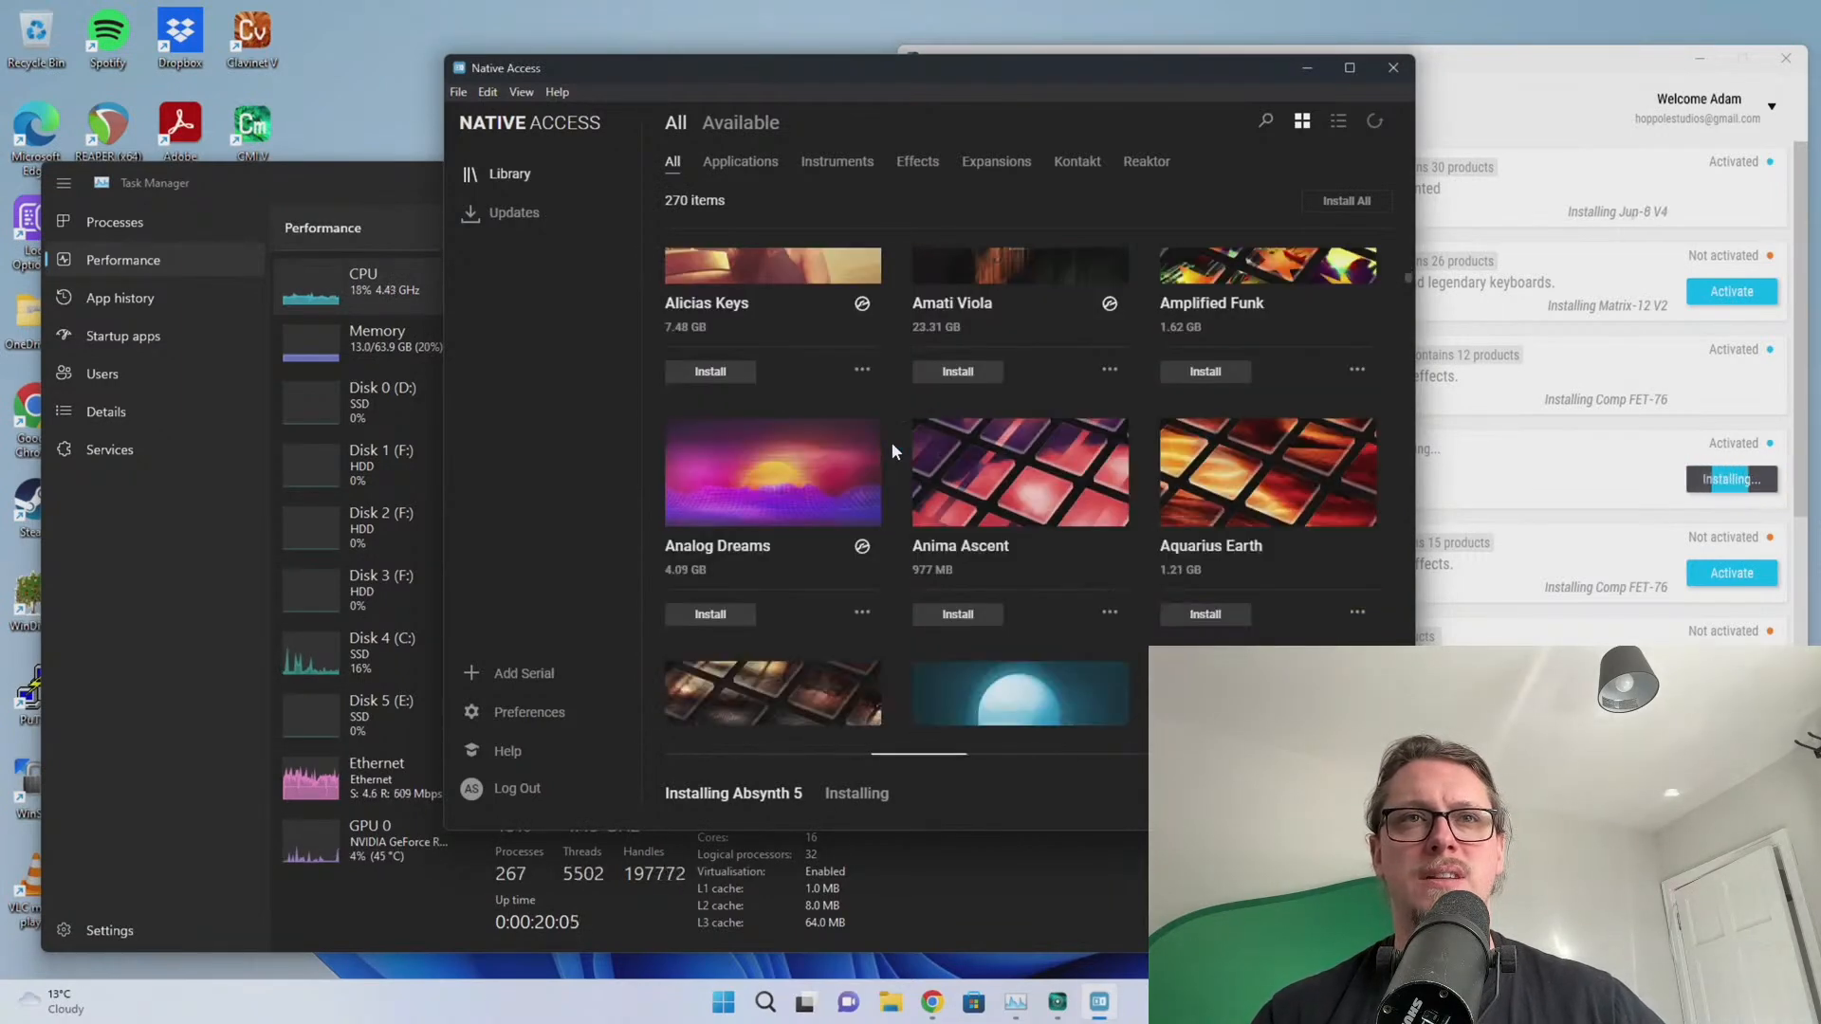
scroll(892, 442, "down", 2)
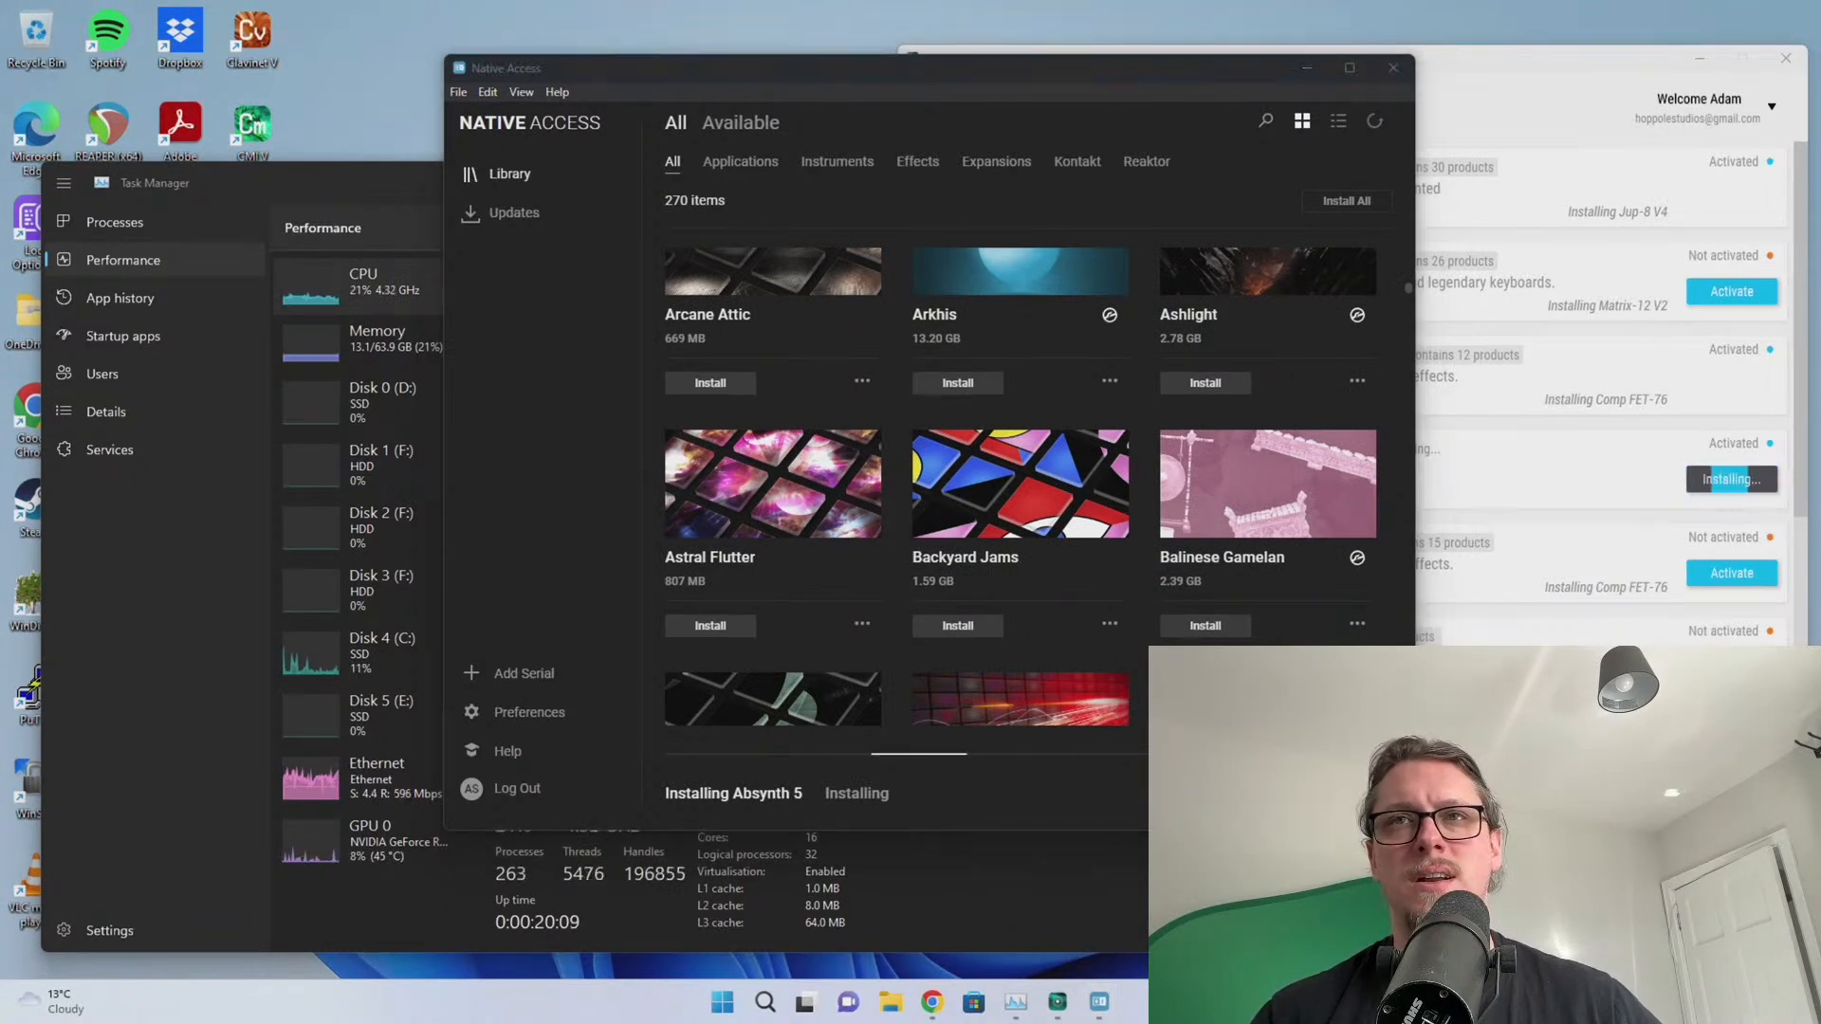
left_click(1534, 75)
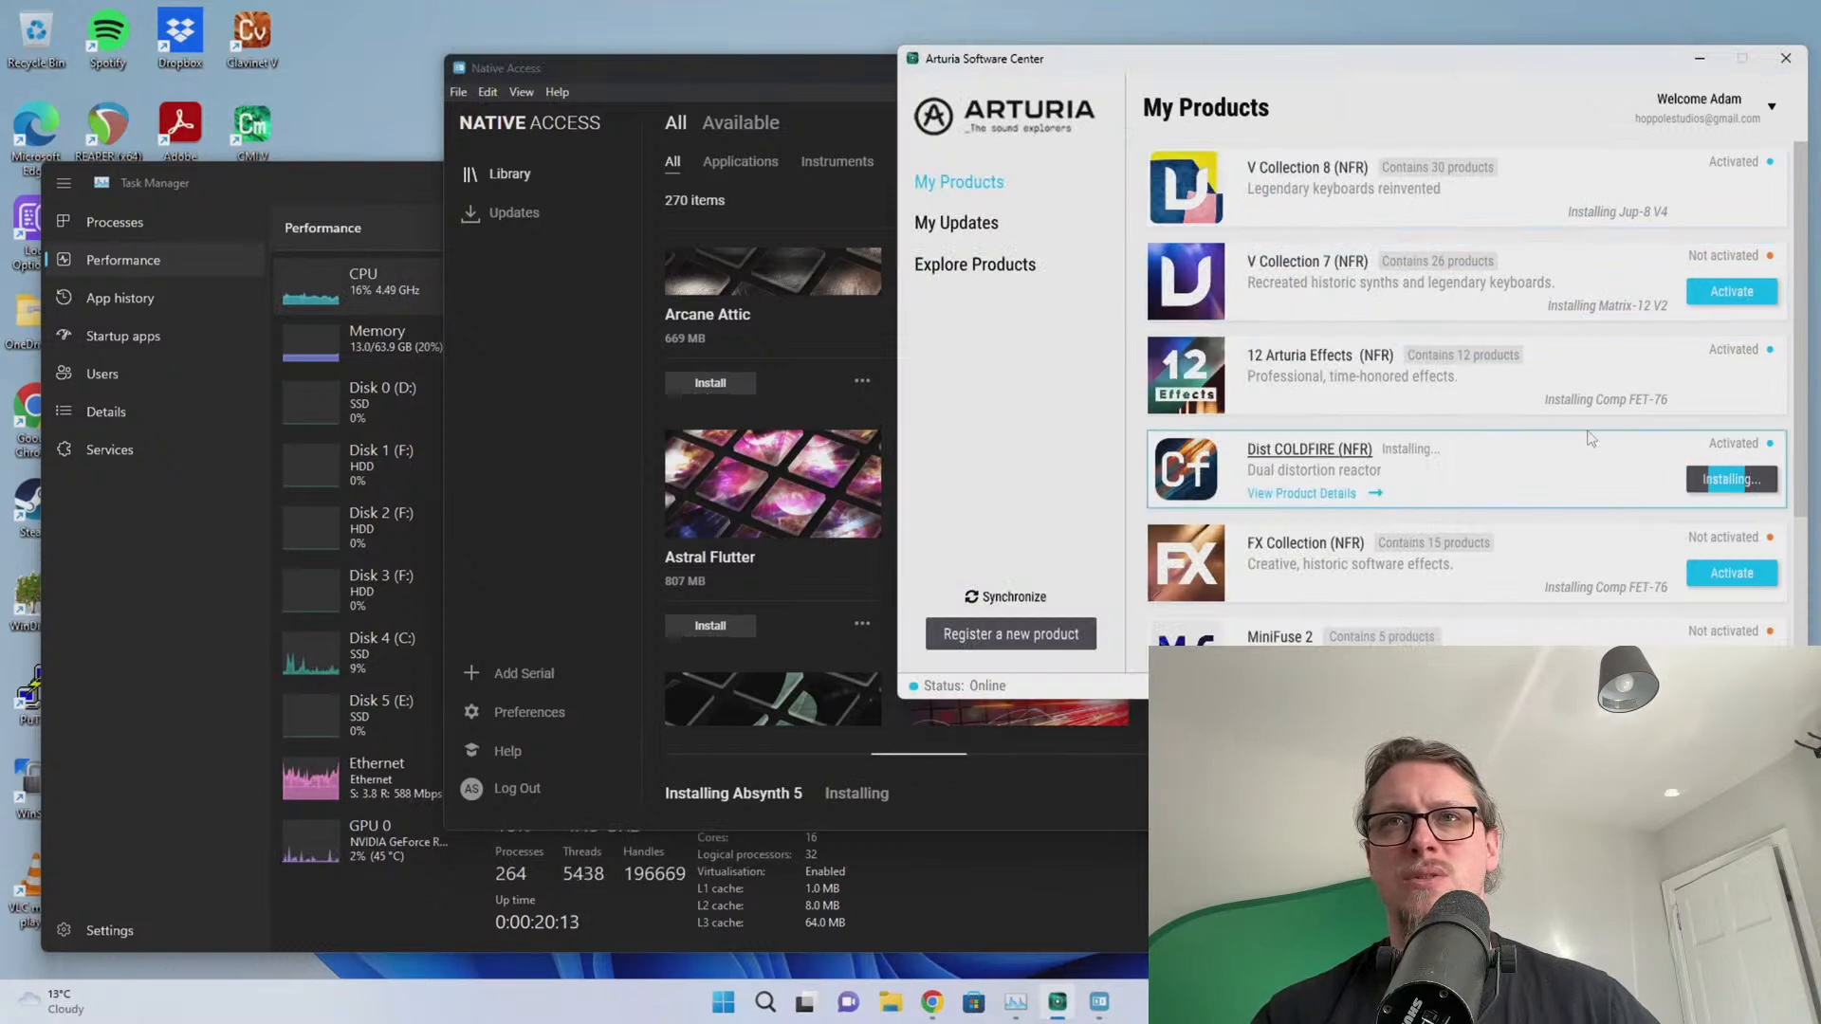
Scroll Arturia's My Products to check install progress, then return to Native Access via Task Manager
scroll(1571, 569, "down", 1)
scroll(1571, 576, "down", 1)
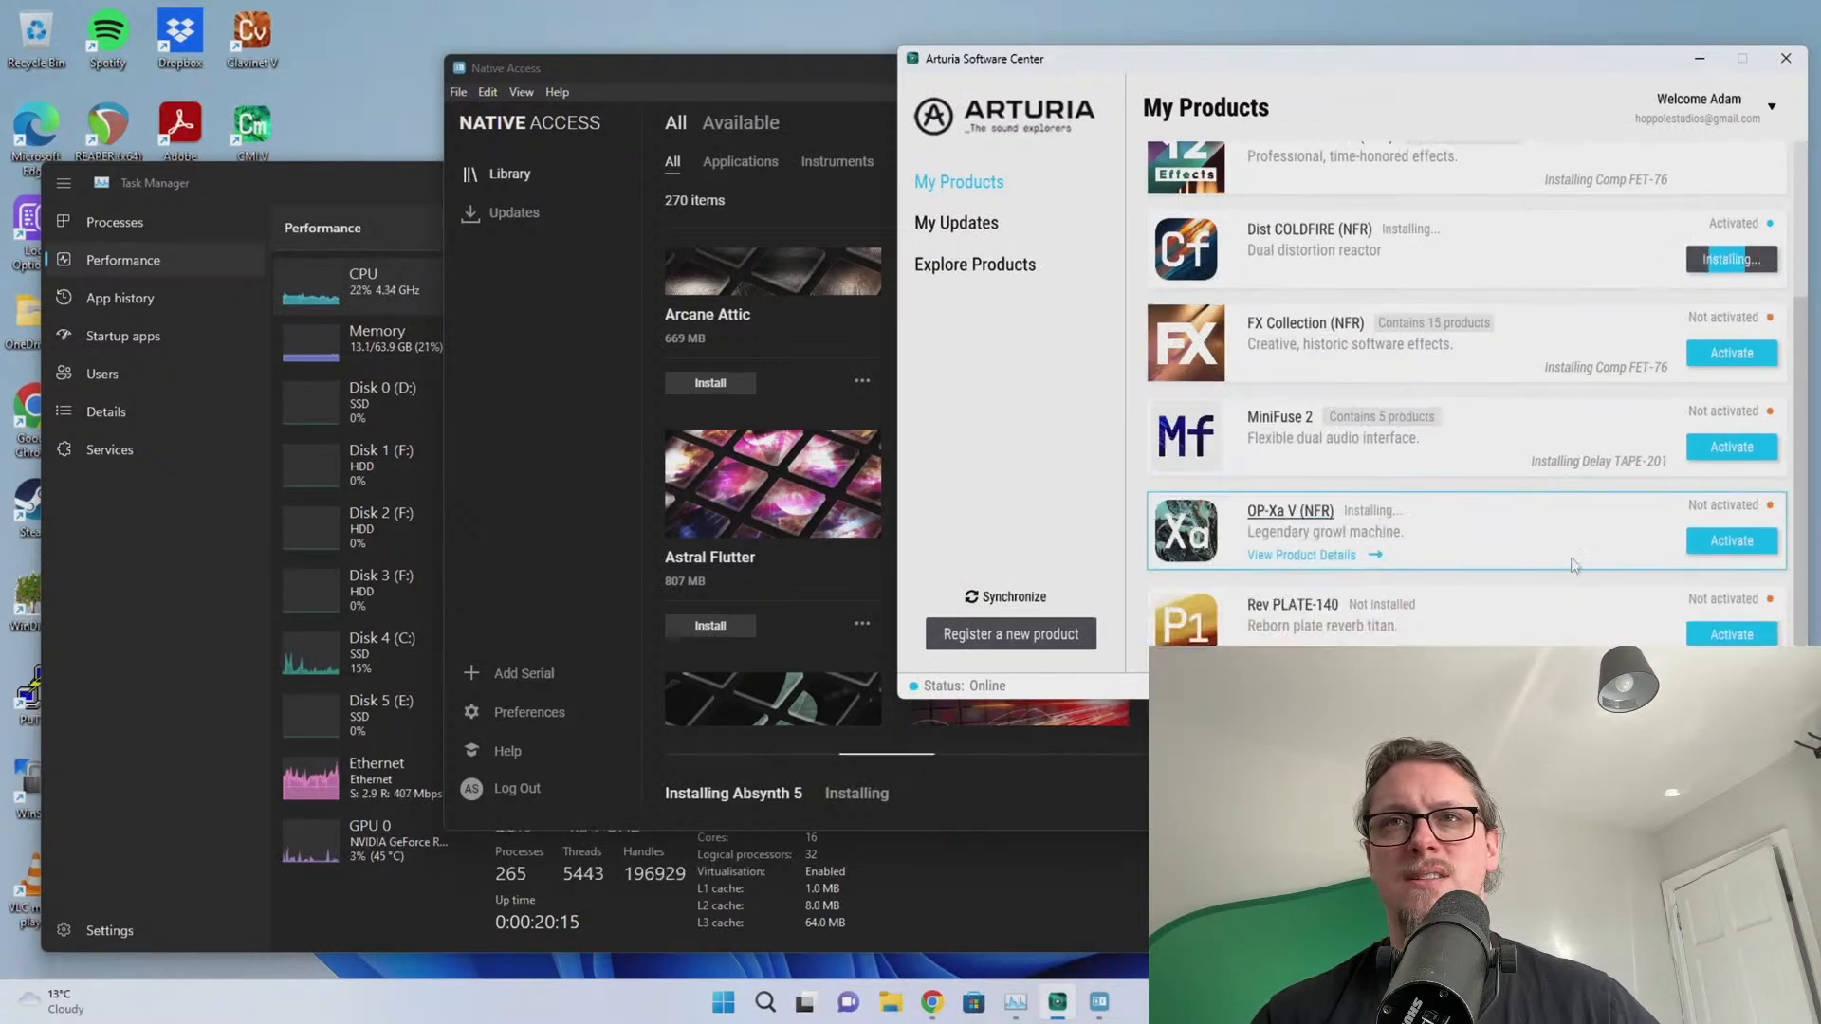
scroll(1517, 351, "up", 2)
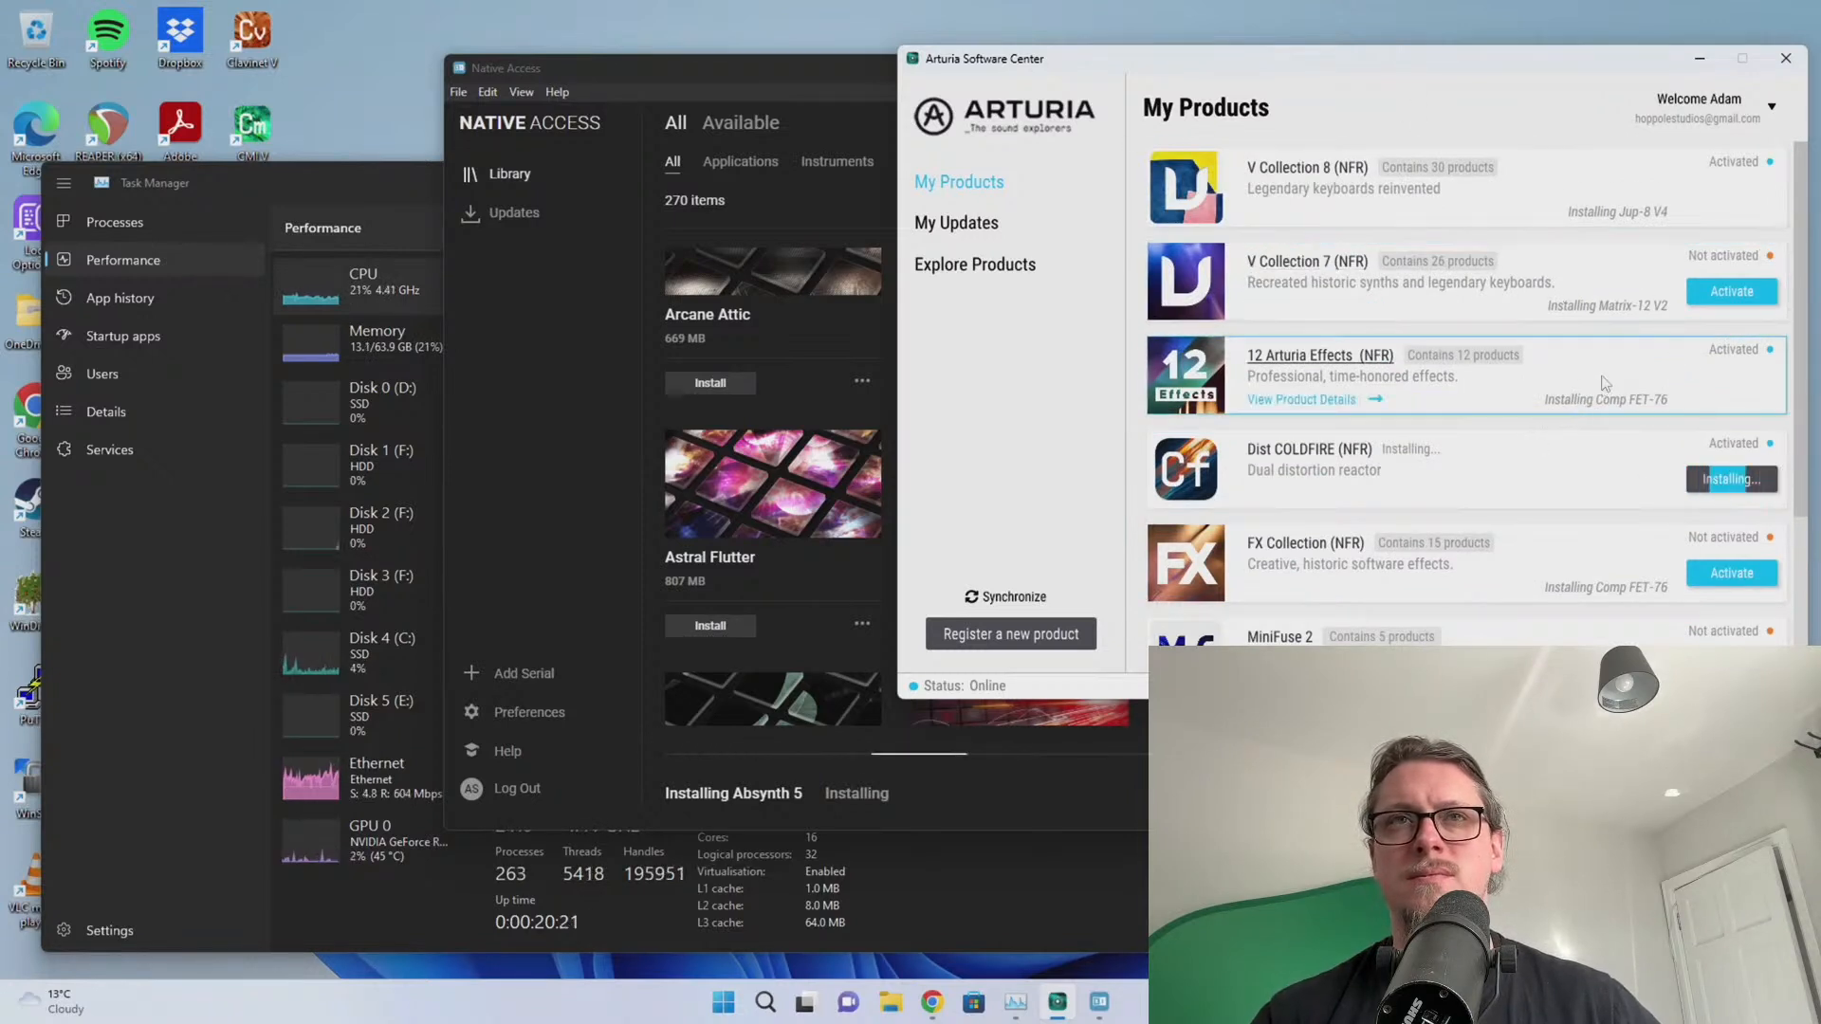
left_click(353, 296)
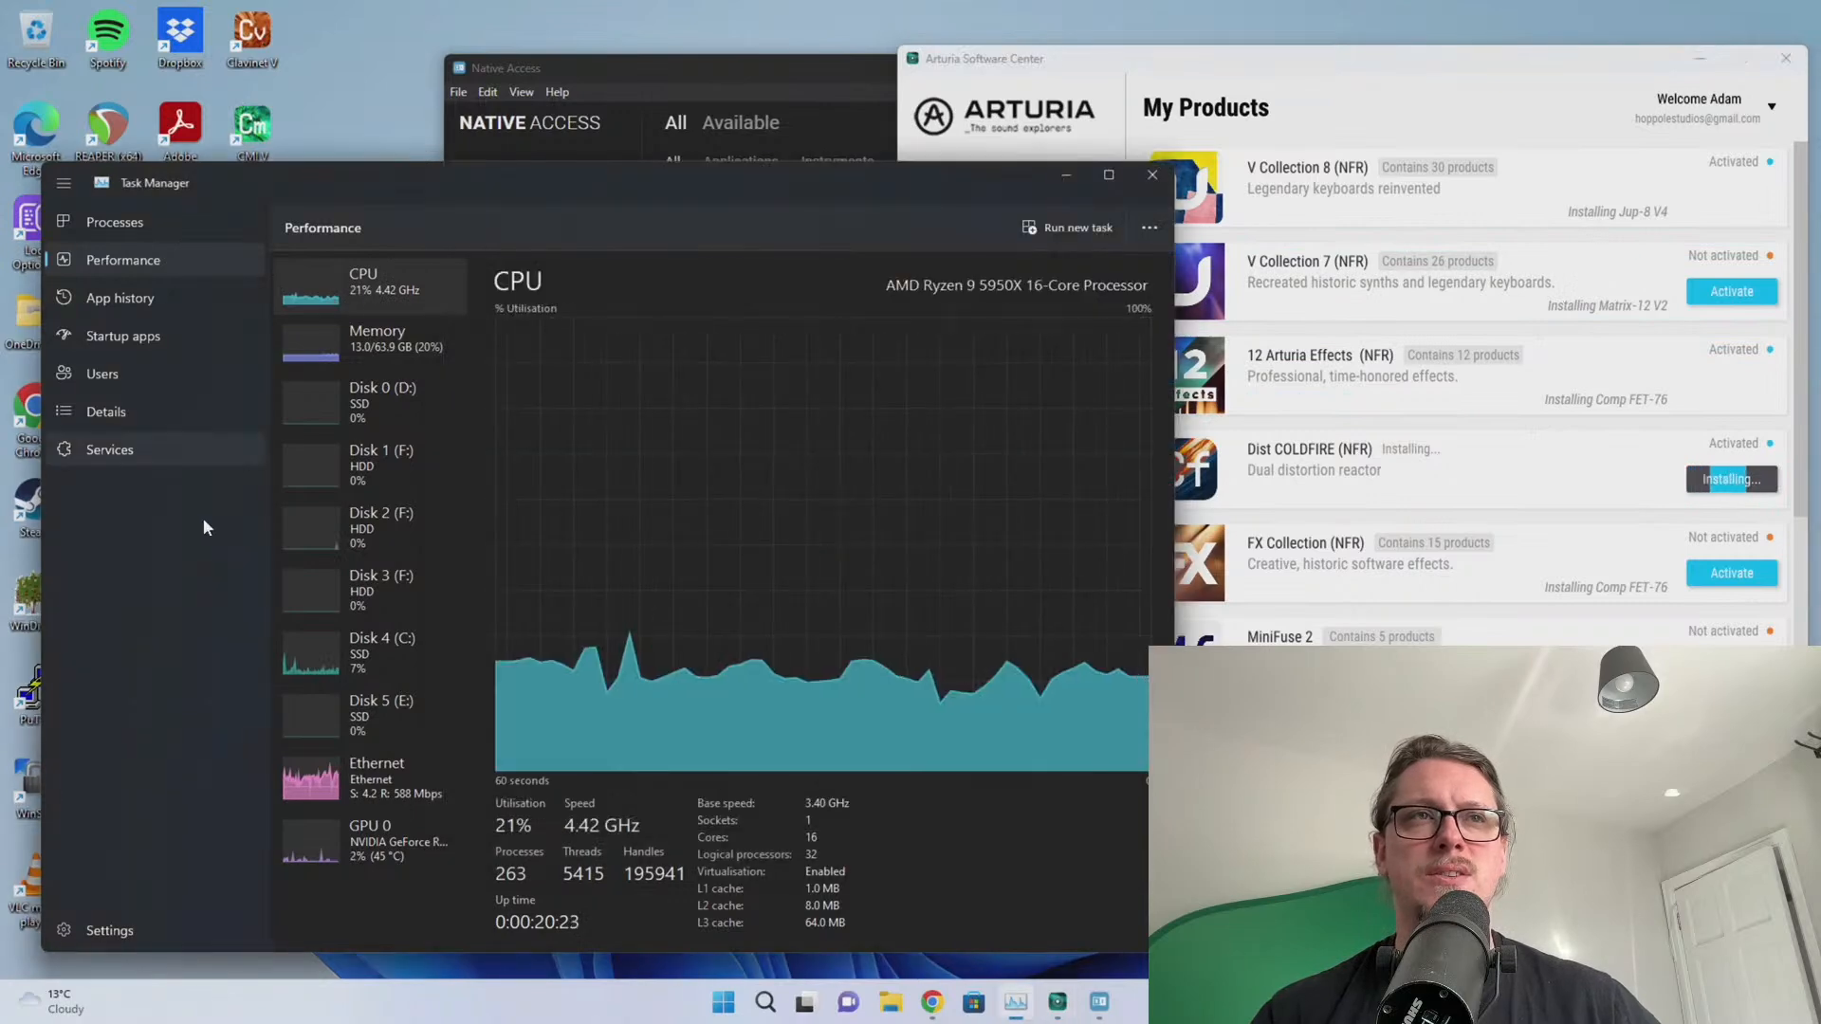
left_click(624, 70)
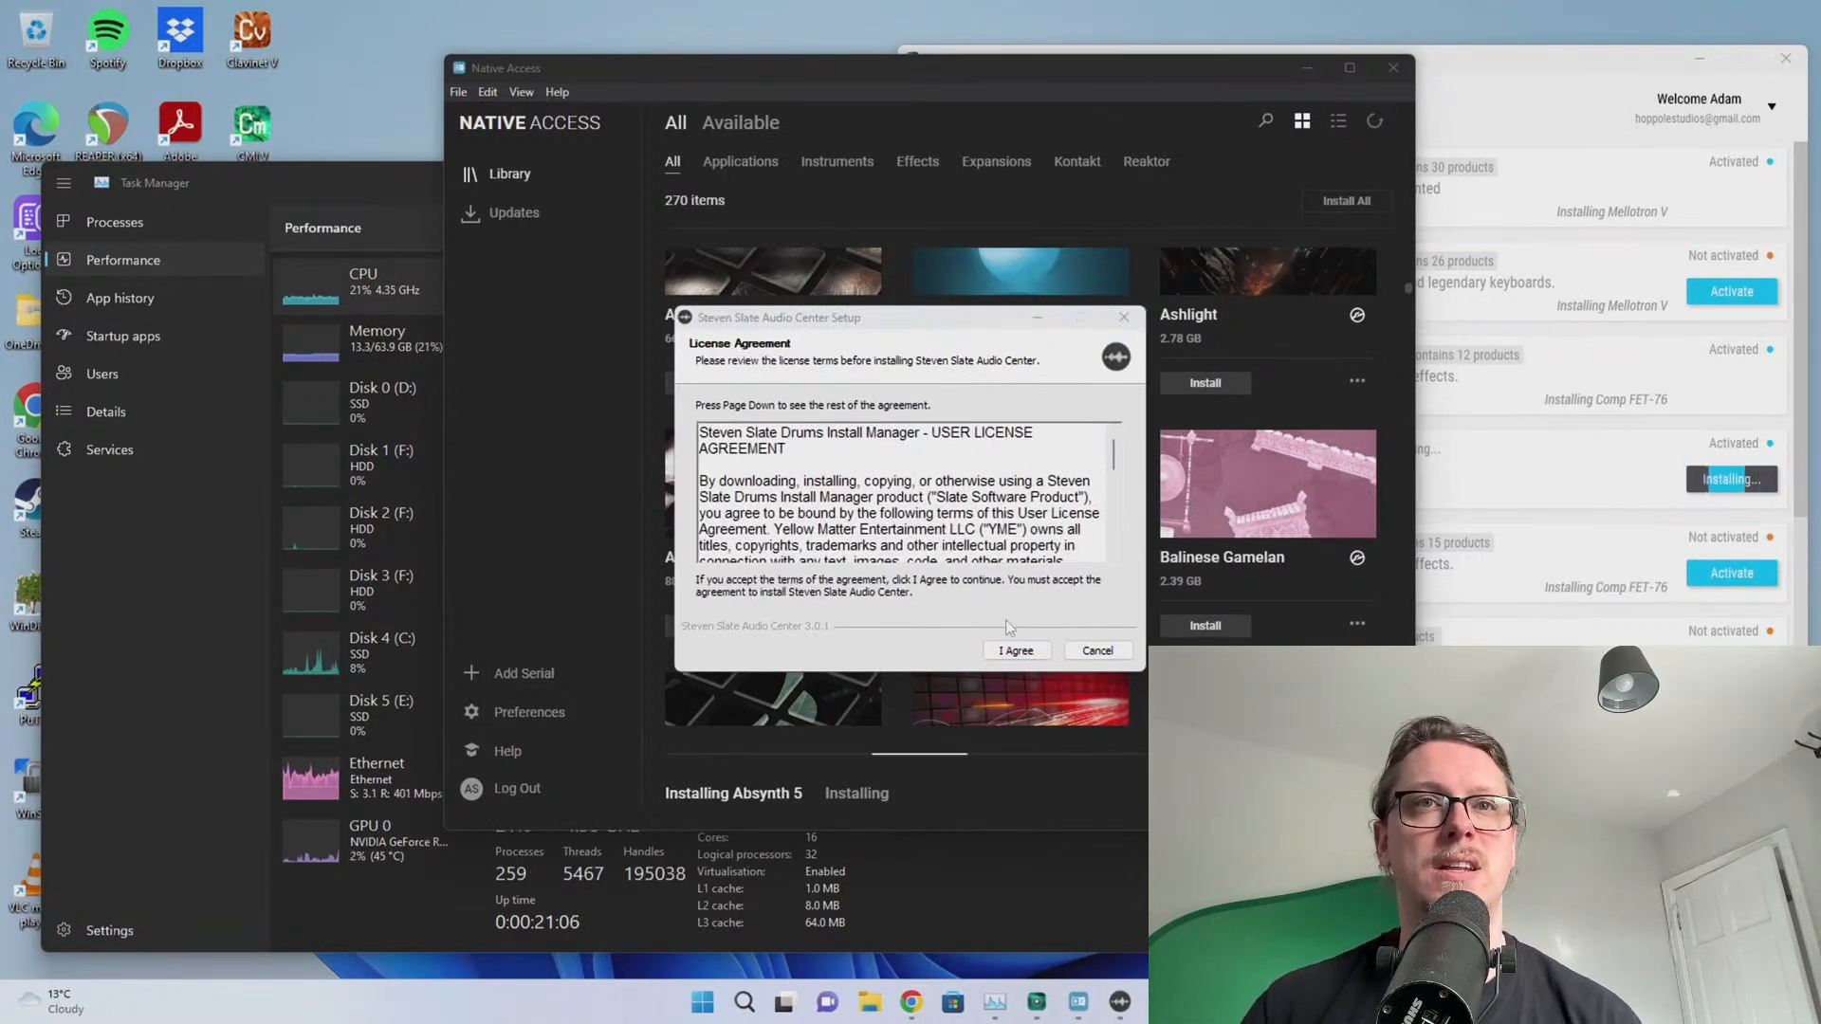
Install Steven Slate Audio Center 3.0.1 for all users, approving UAC, and launch it on Finish
left_click(1015, 651)
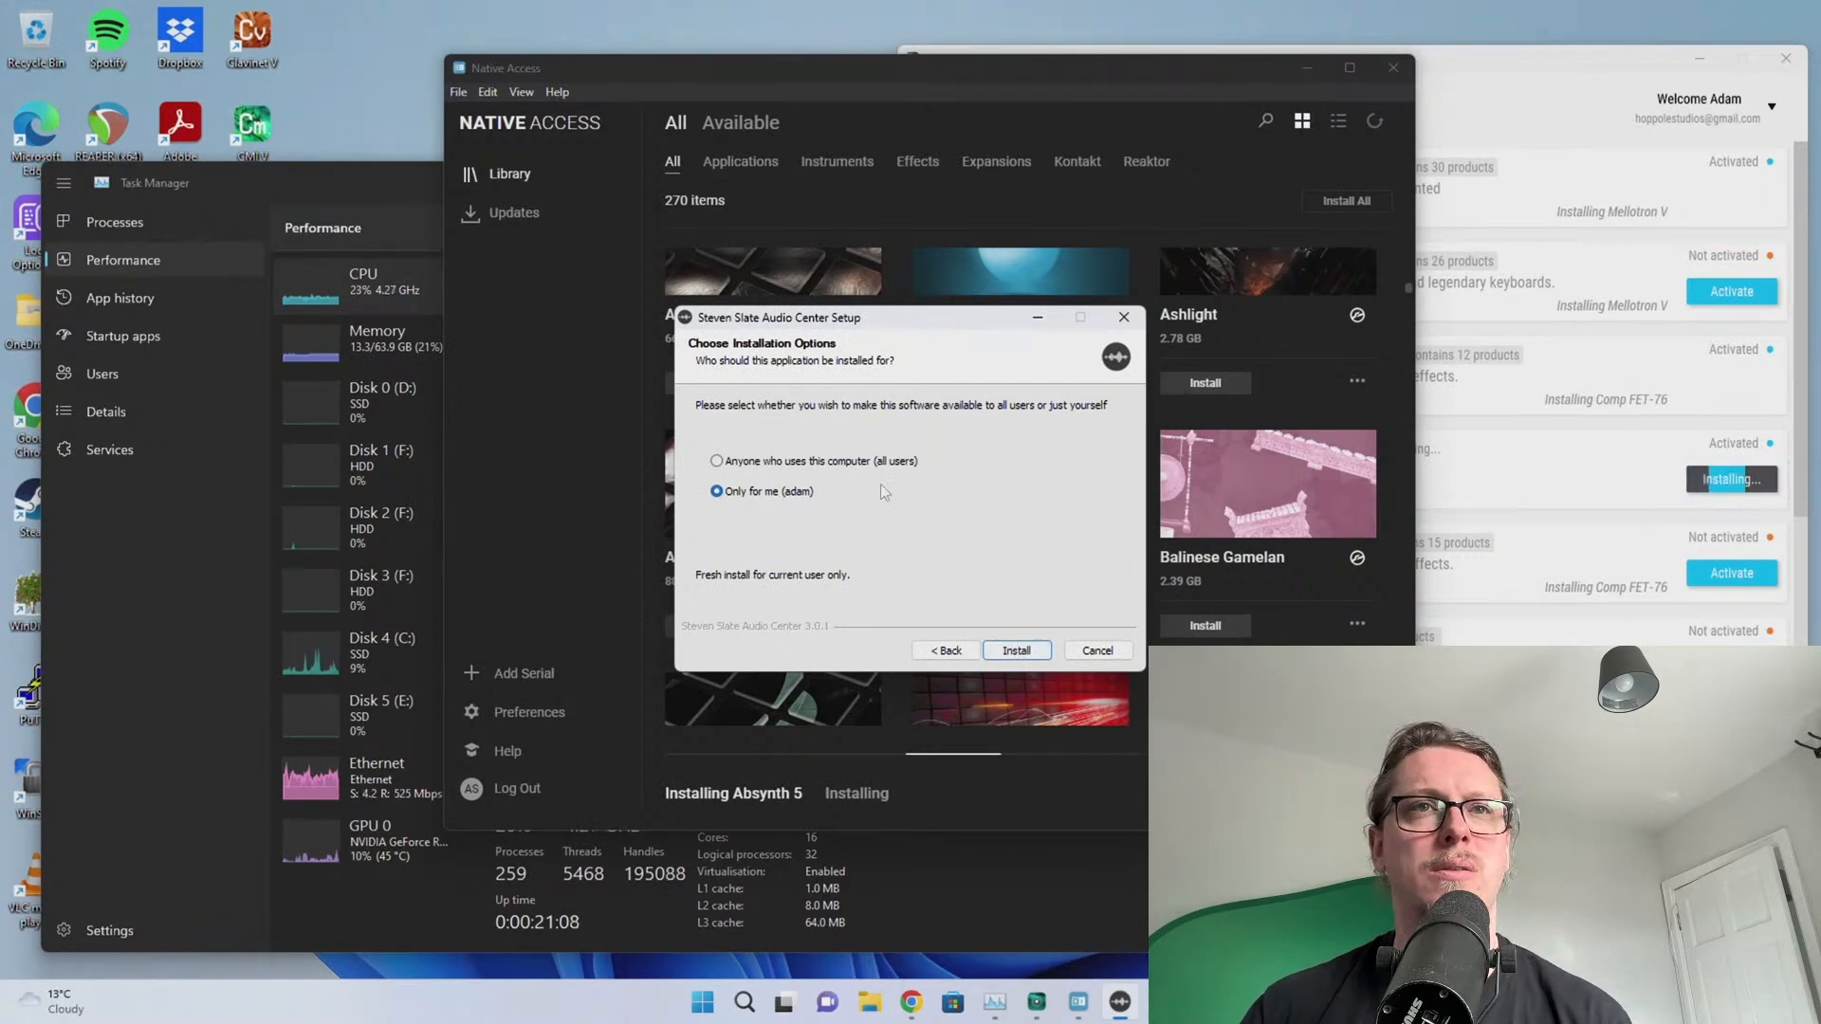
left_click(842, 463)
left_click(1017, 651)
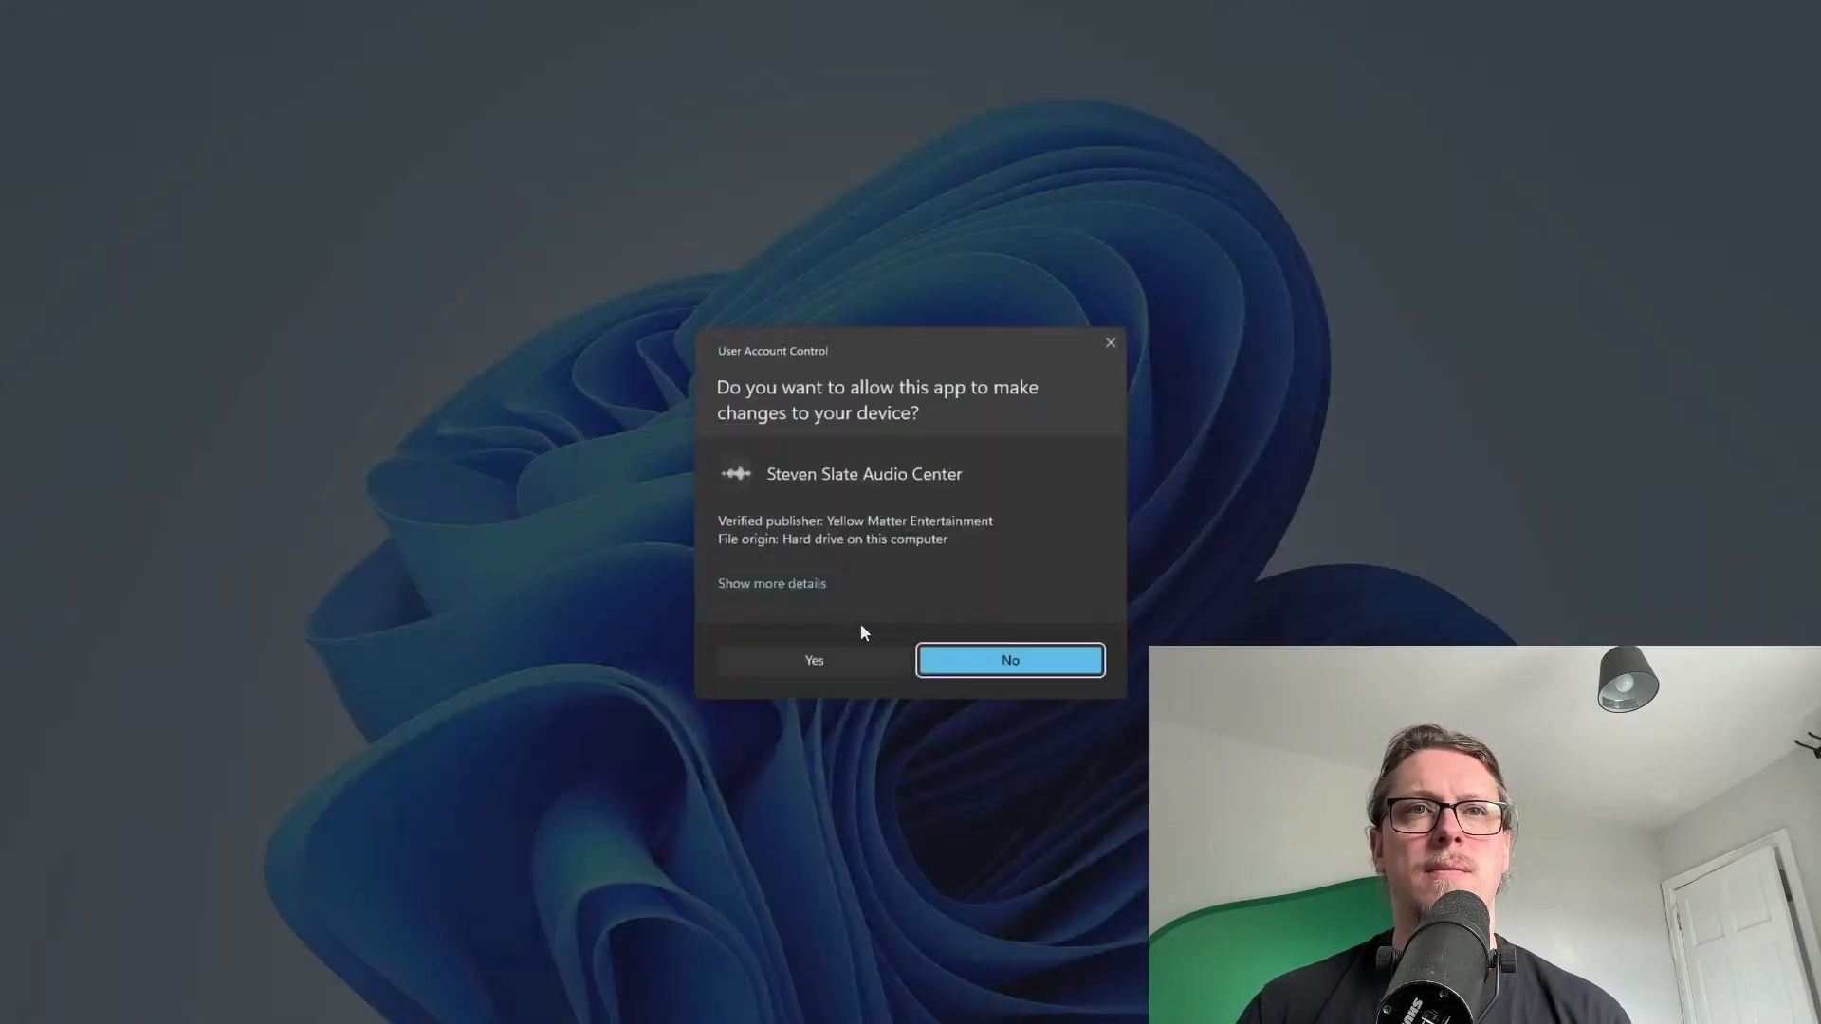
left_click(833, 657)
left_click(1013, 651)
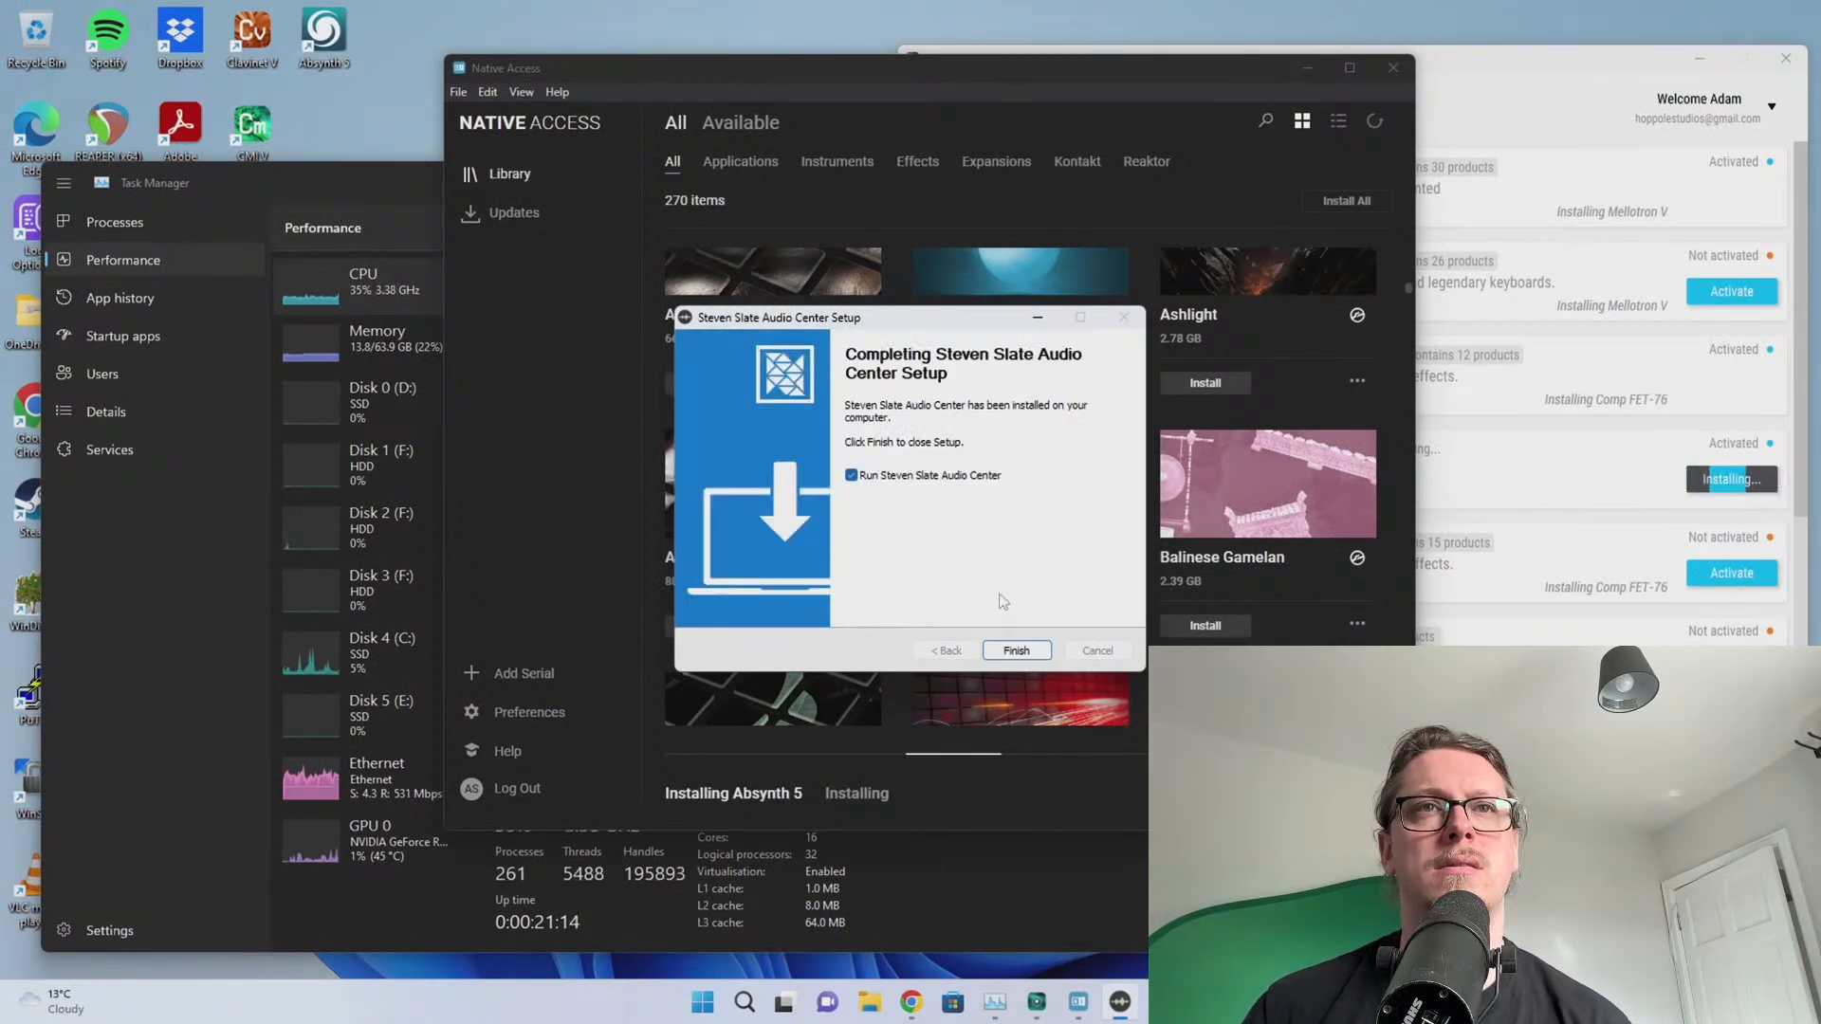
left_click(1016, 650)
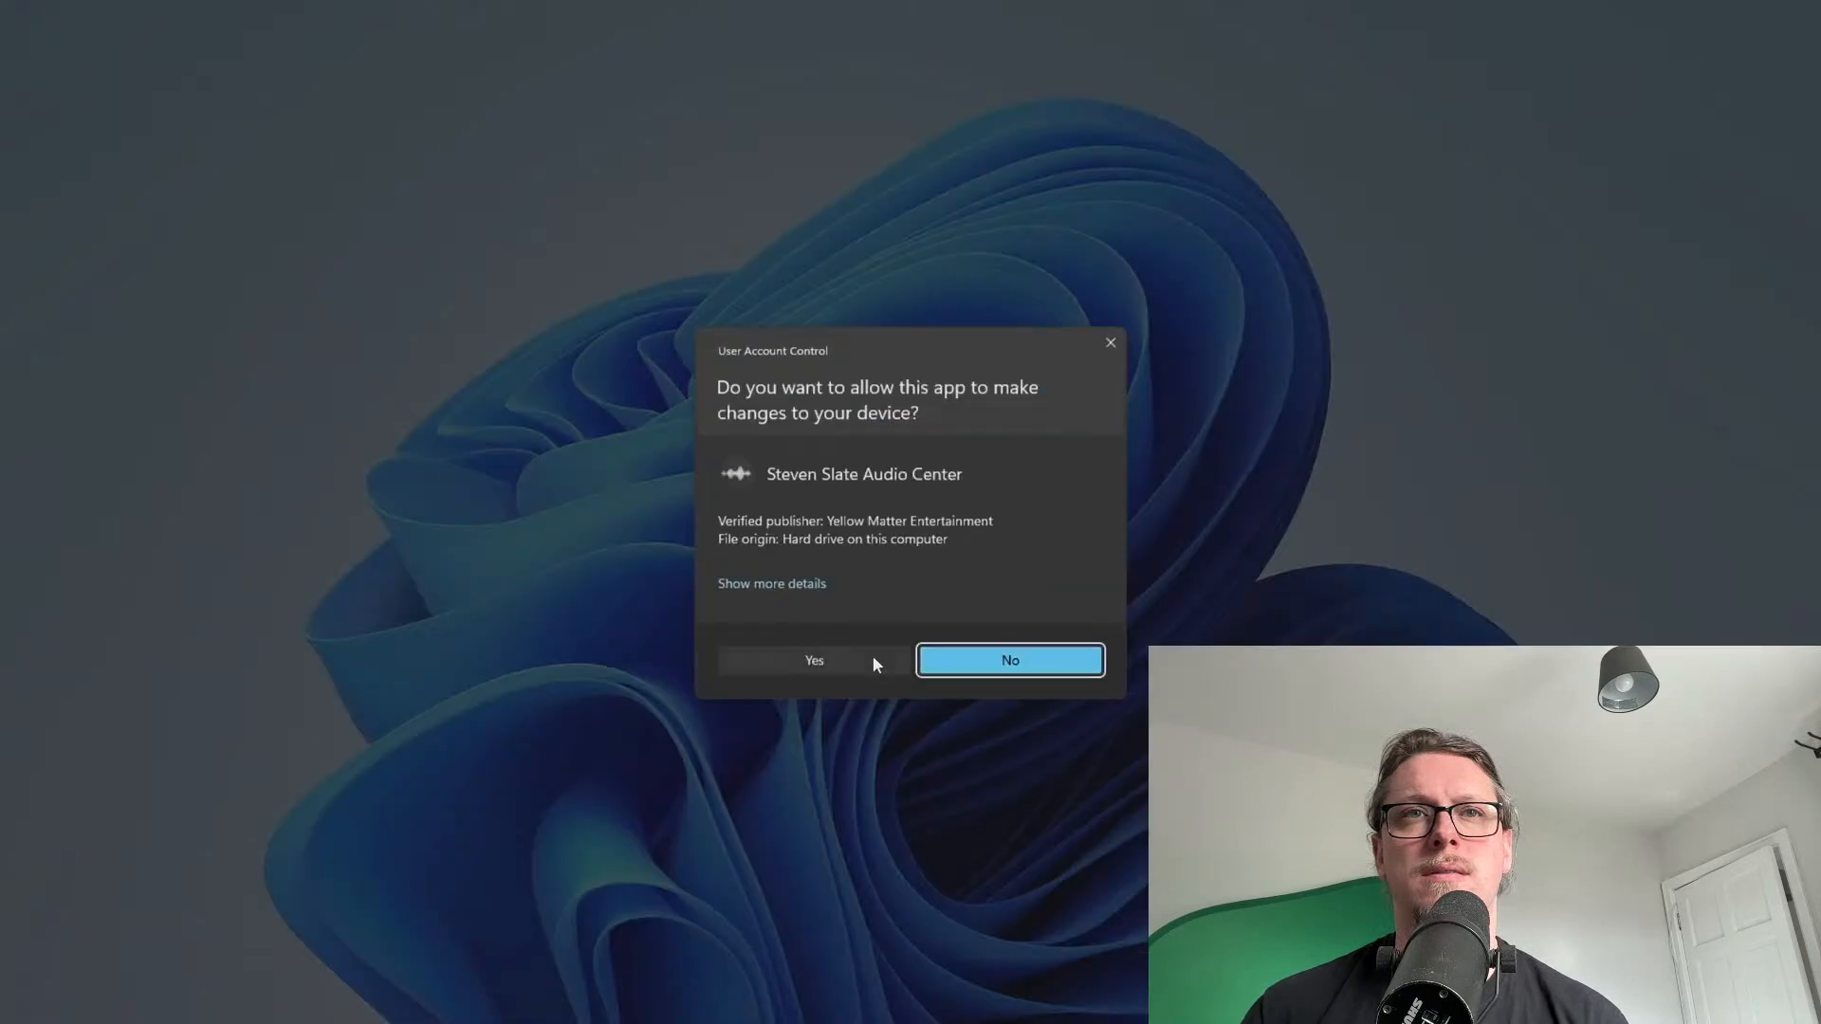
left_click(865, 661)
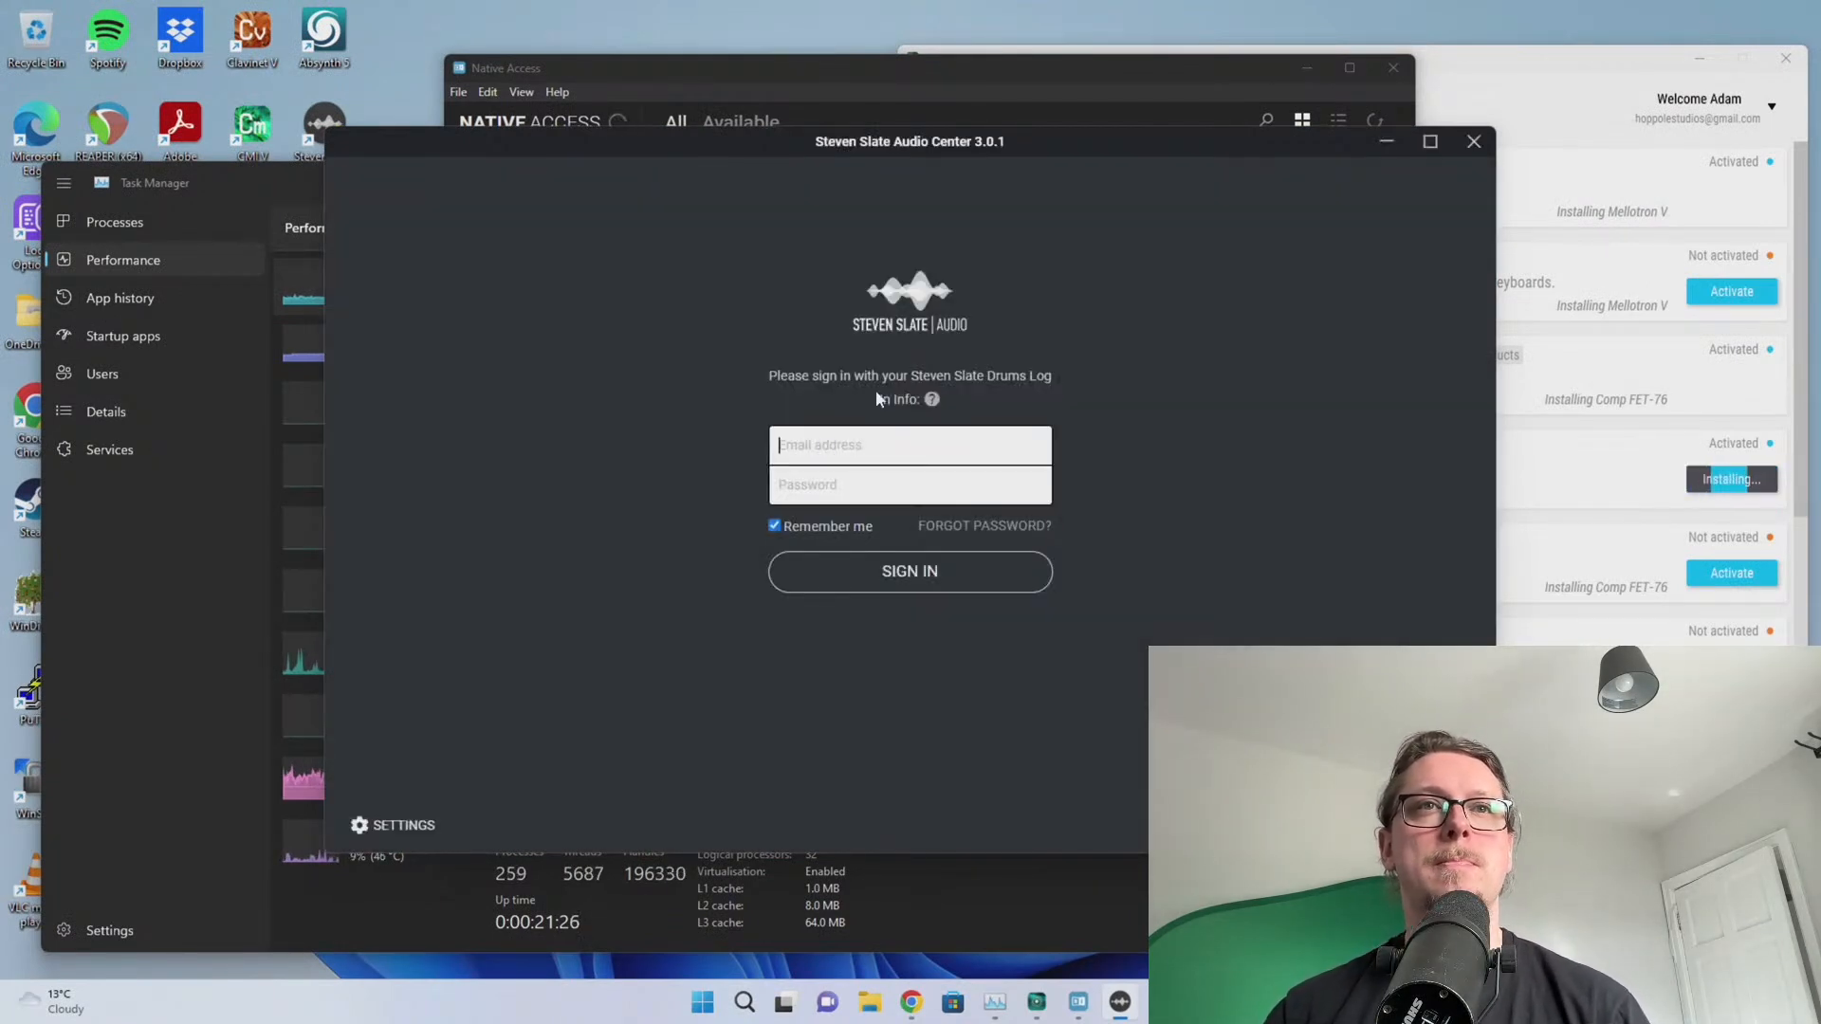
Install Trigger 2 from Trigger Platinum, acknowledge the close-your-DAW notice and accept the licence
left_click_drag(775, 145, 1820, 238)
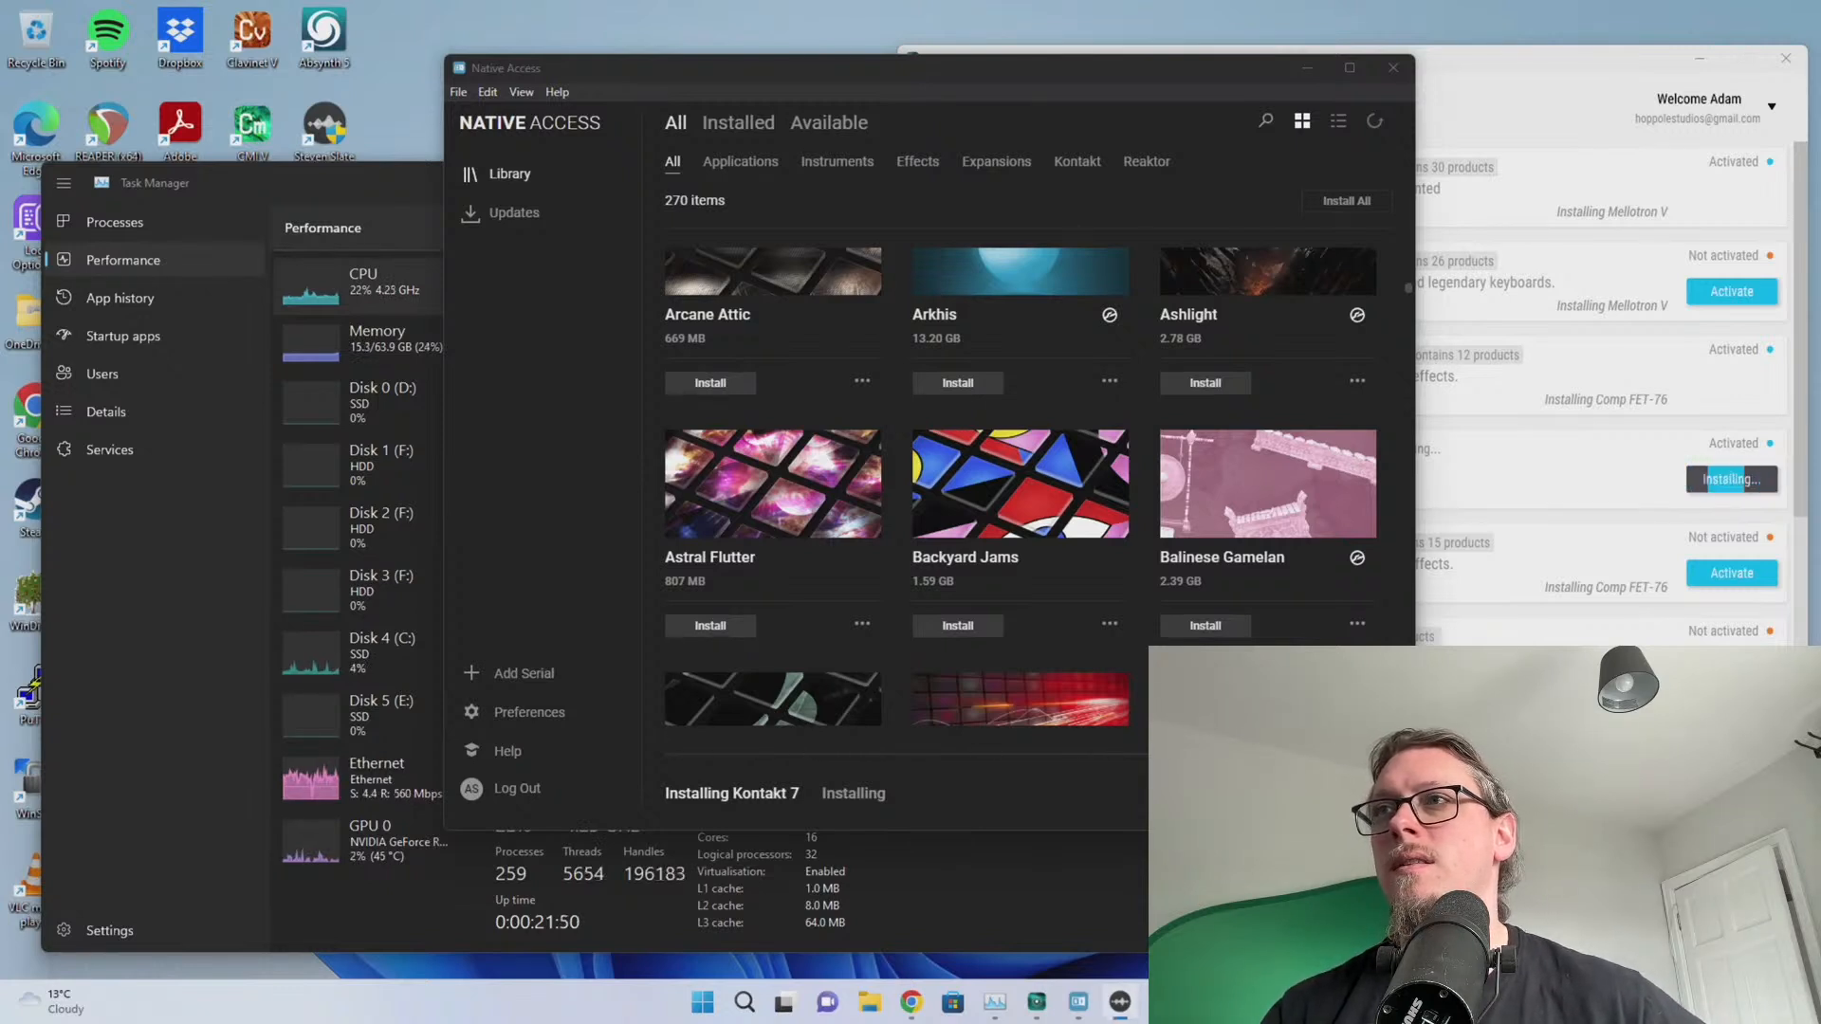
left_click_drag(1820, 247, 1025, 230)
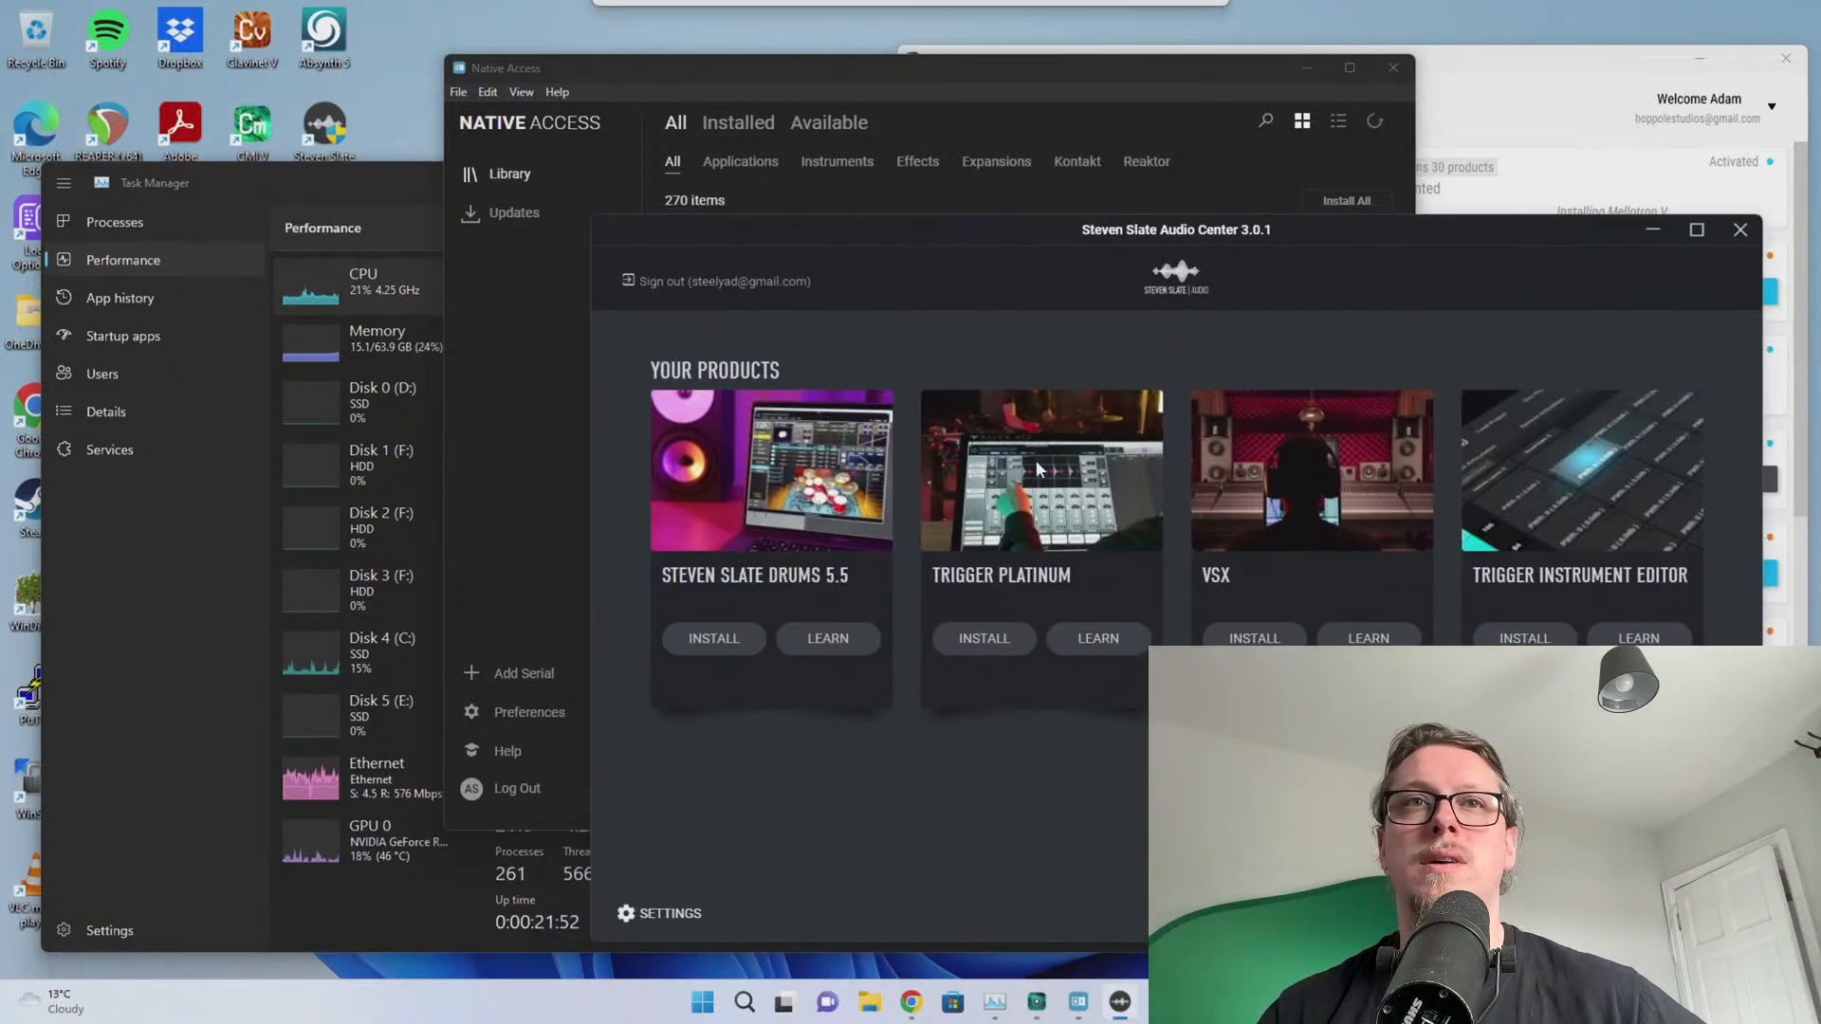
left_click(996, 639)
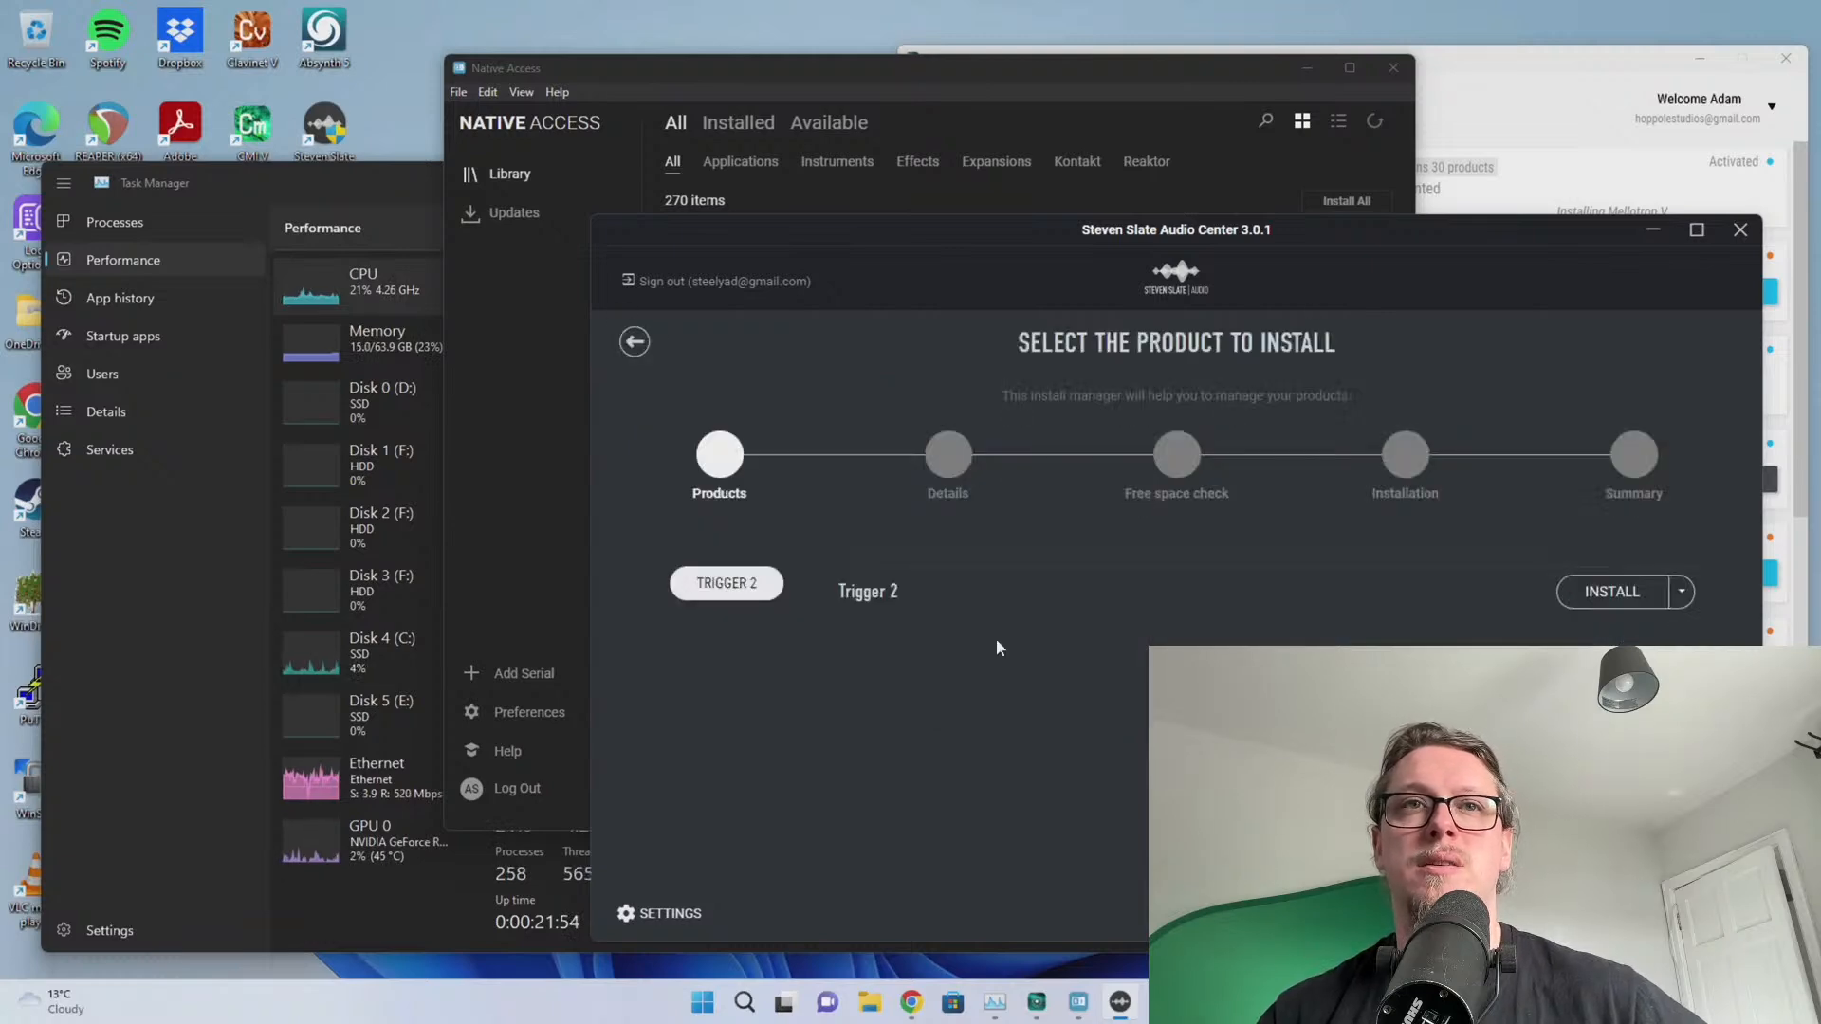
left_click(1624, 604)
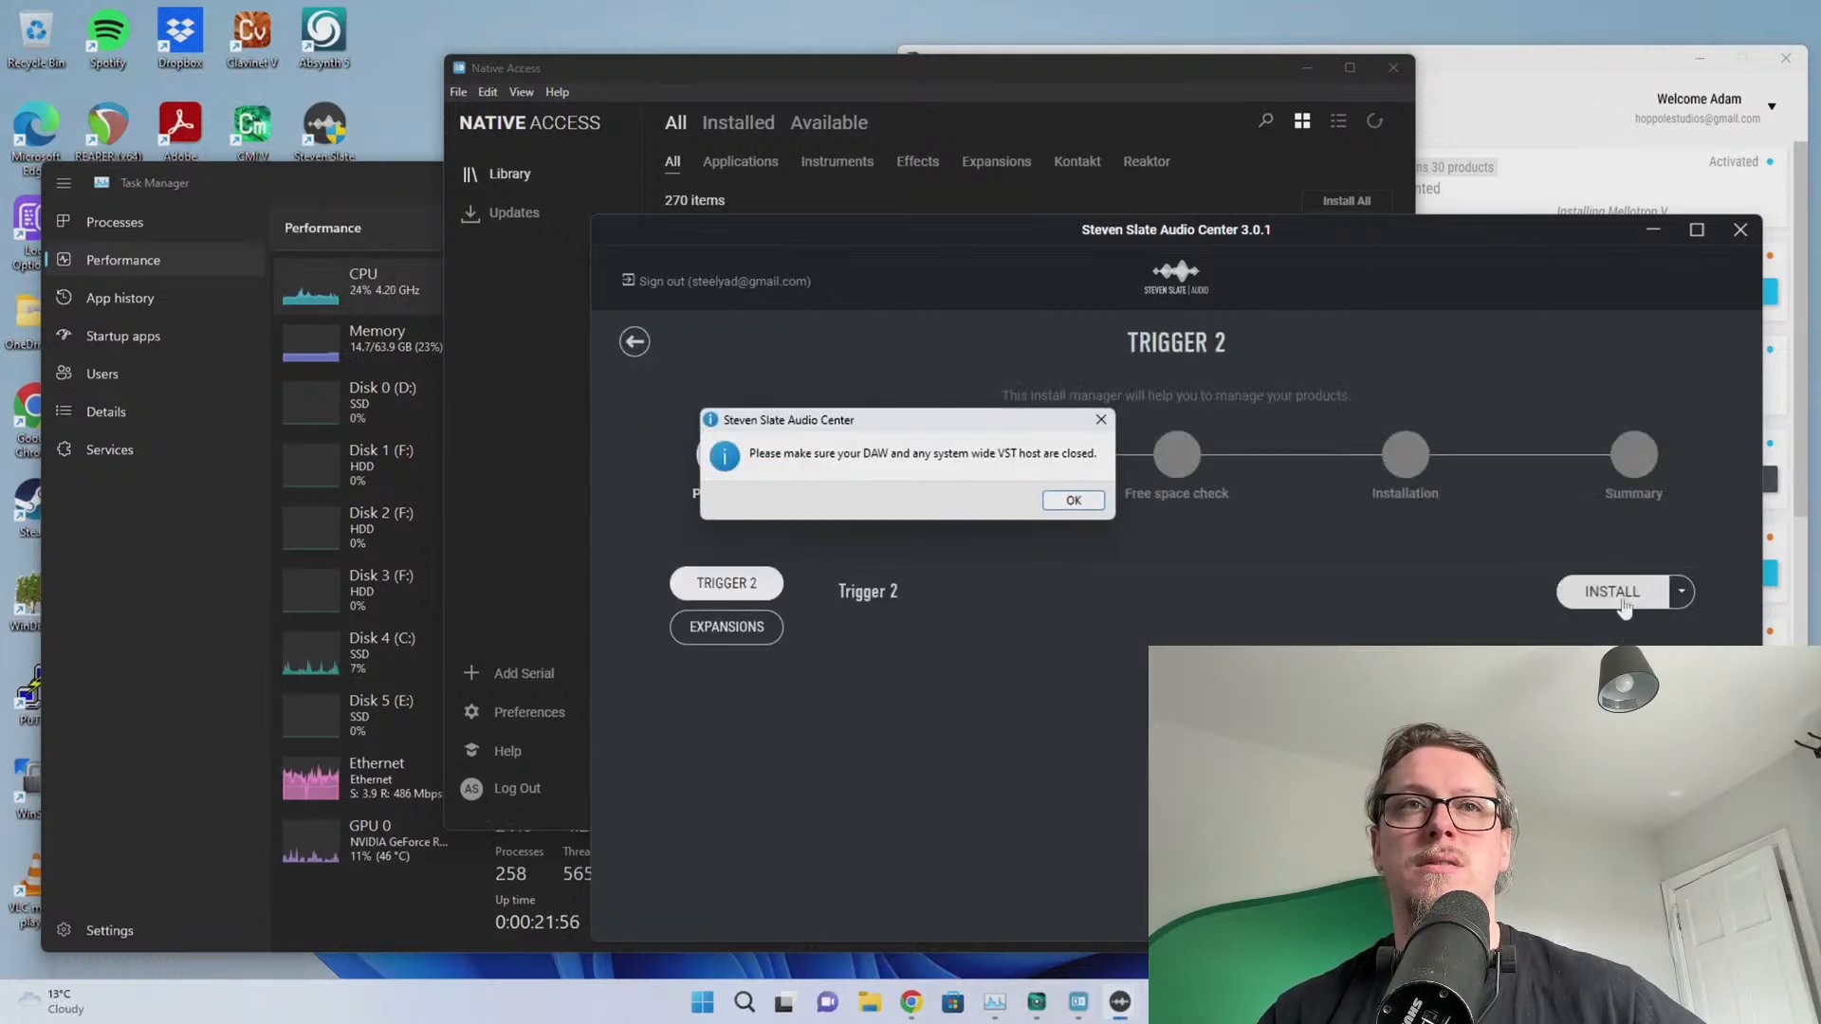
left_click(1069, 502)
left_click(1347, 747)
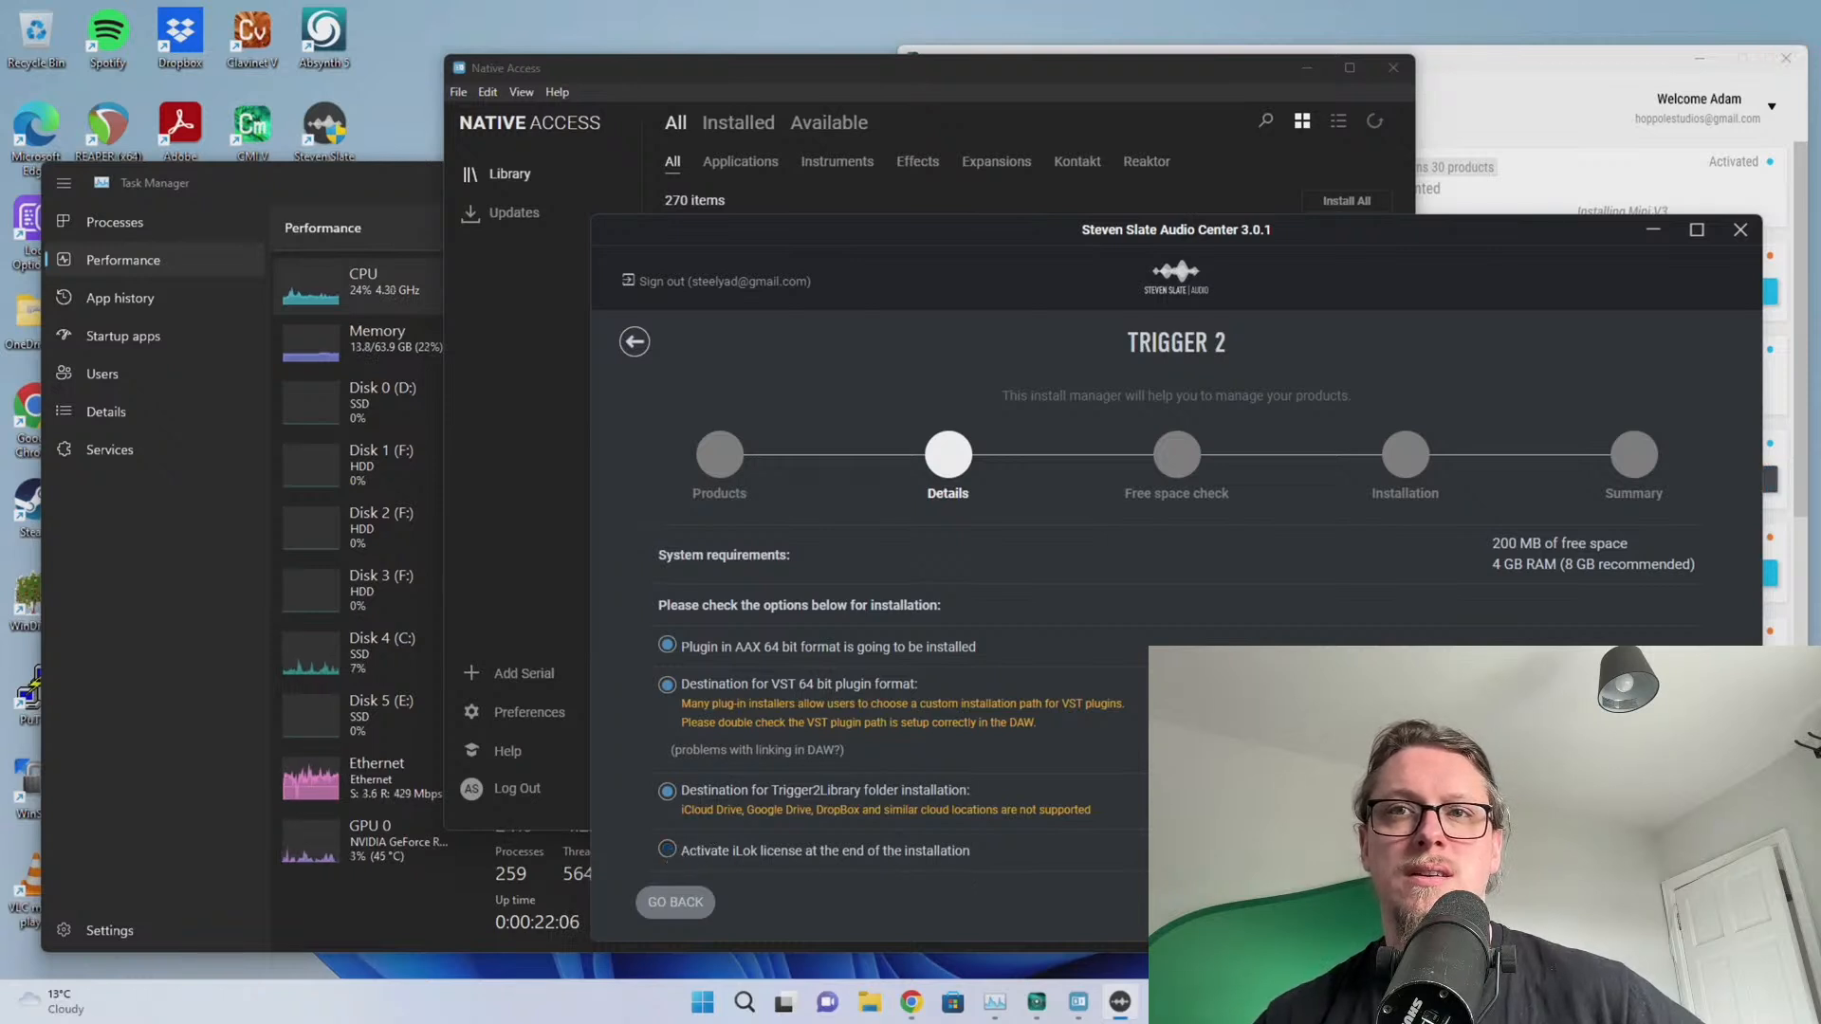
Continue past the Trigger 2 details step and dismiss the library-folder prompt
left_click(1677, 902)
left_click(1023, 497)
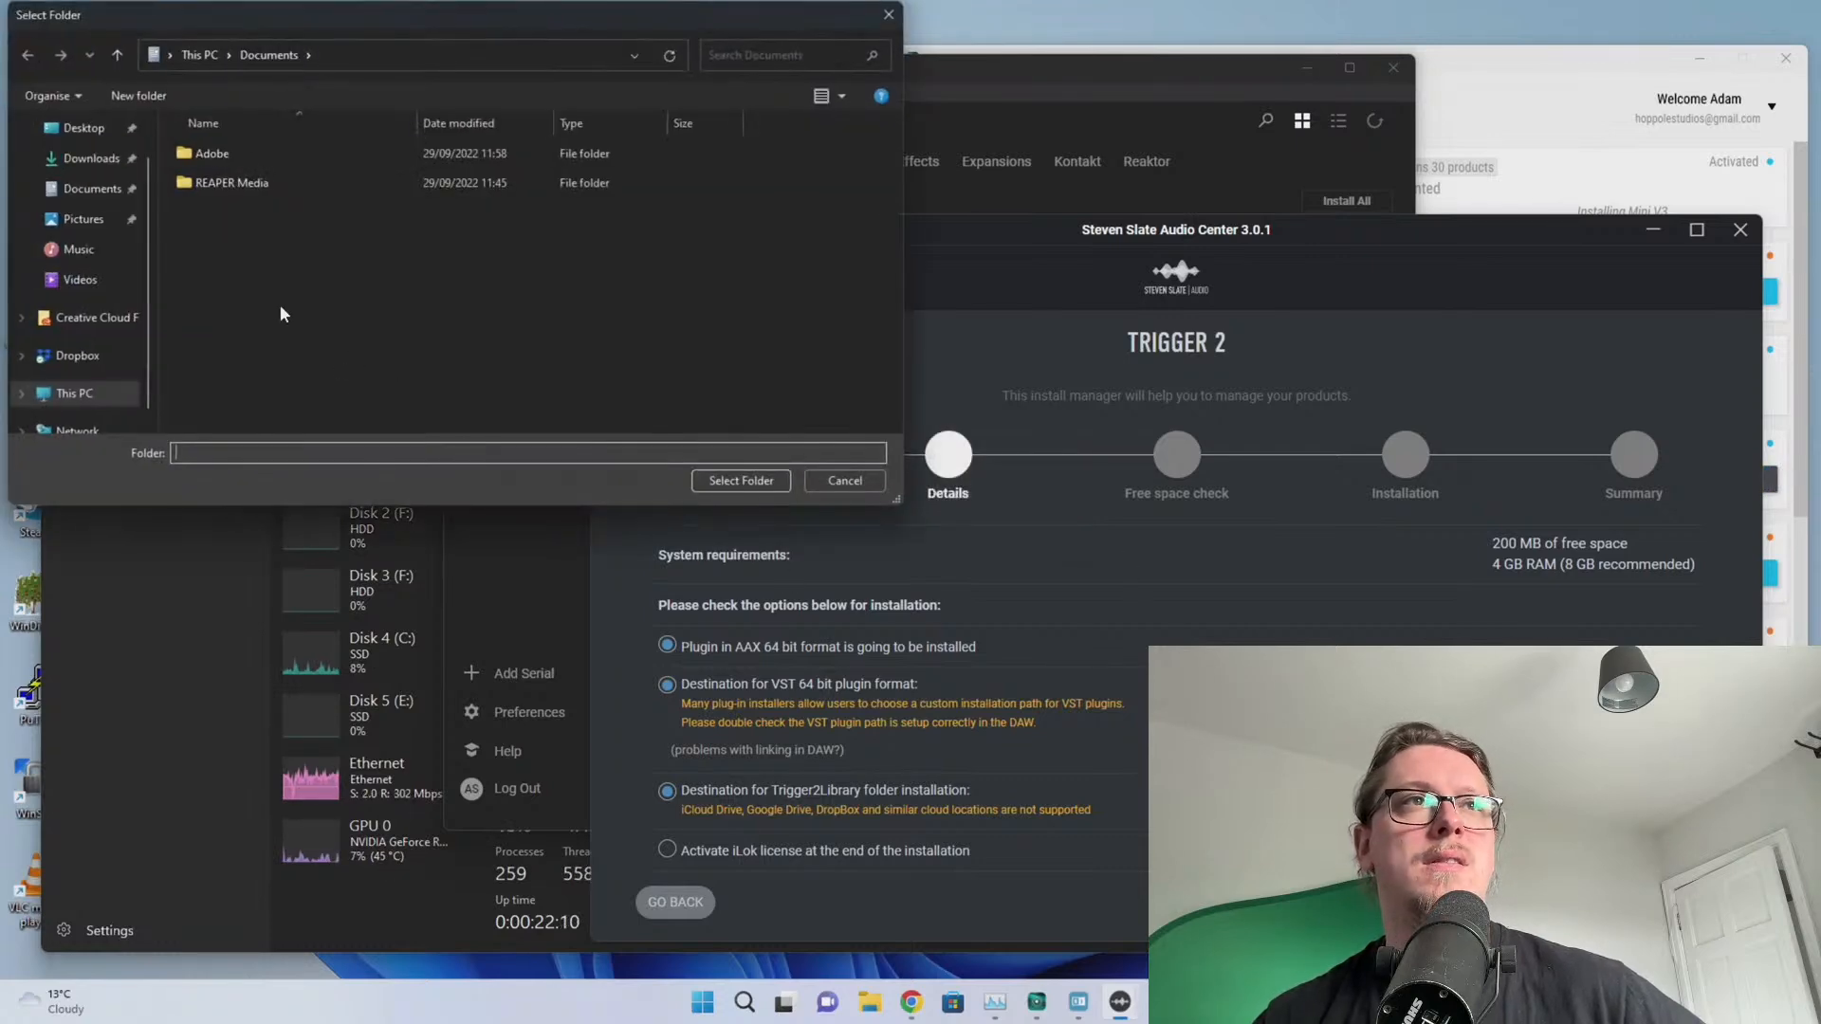
left_click_drag(252, 19, 419, 90)
scroll(242, 446, "down", 1)
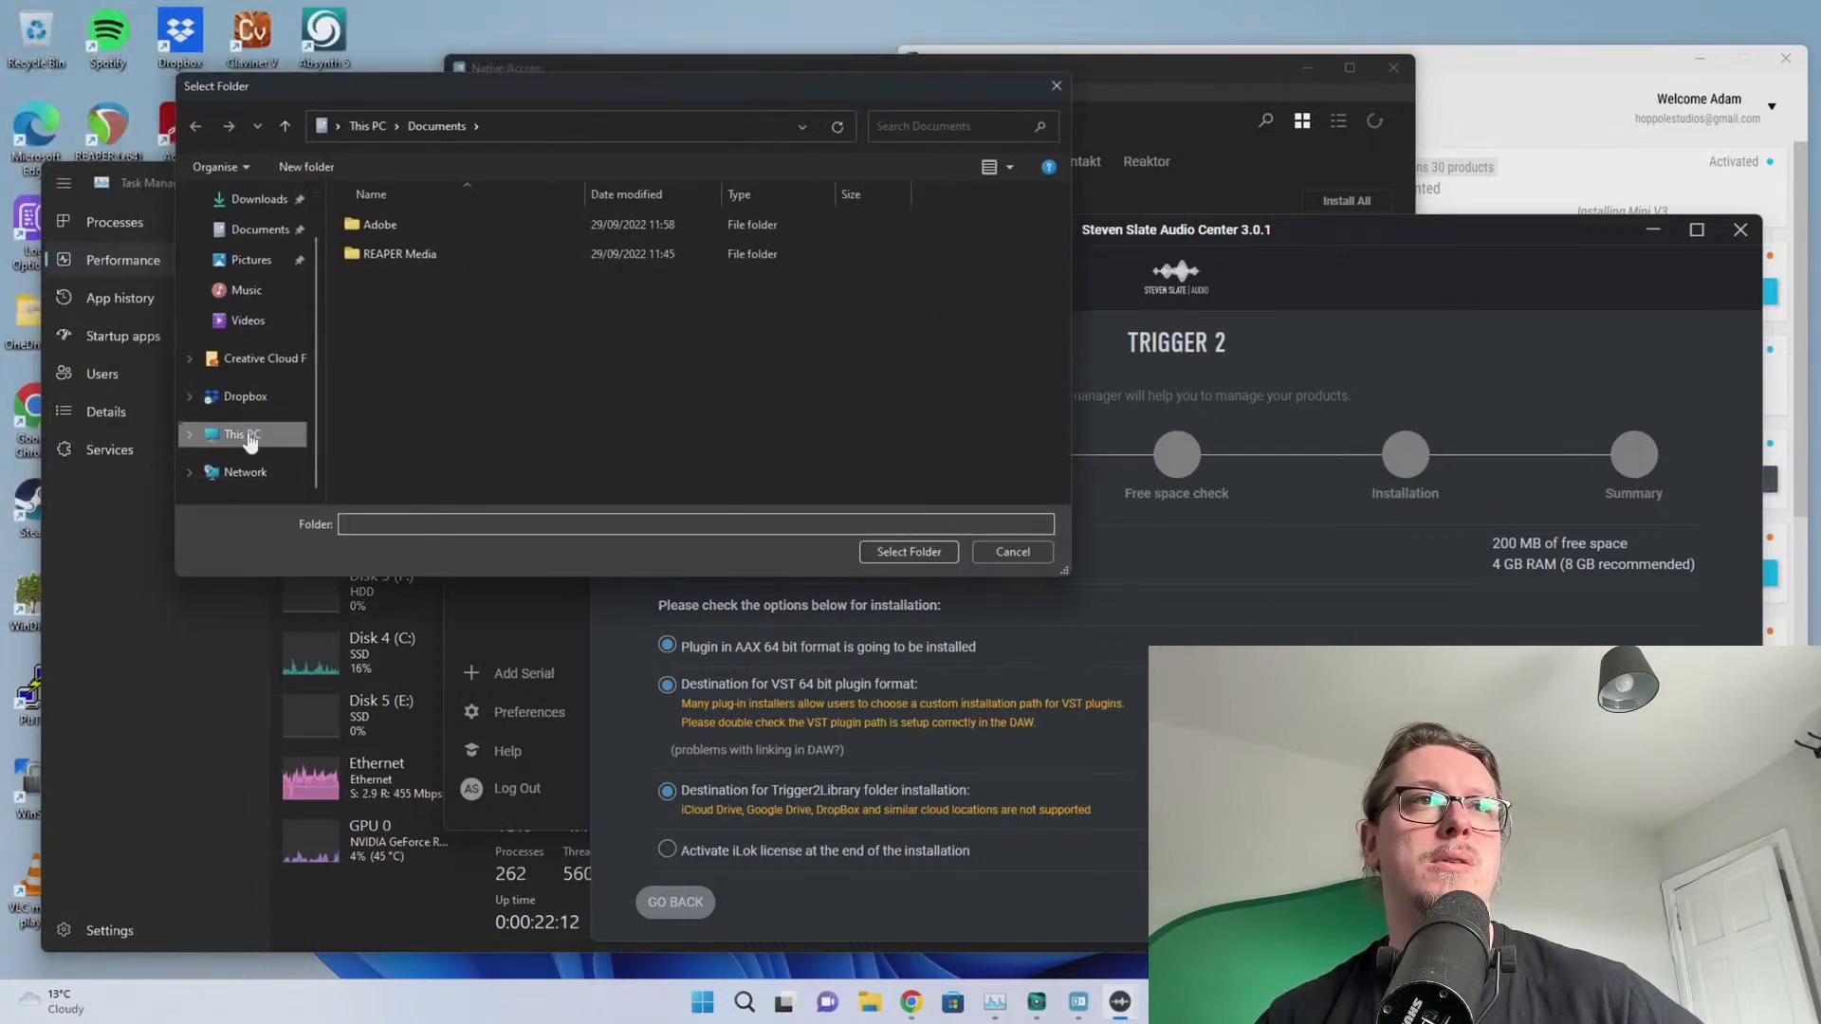
Select D:\Trigger on MuchoData as the Trigger 2 library folder and continue to download
left_click(242, 433)
double_click(726, 374)
scroll(517, 351, "down", 5)
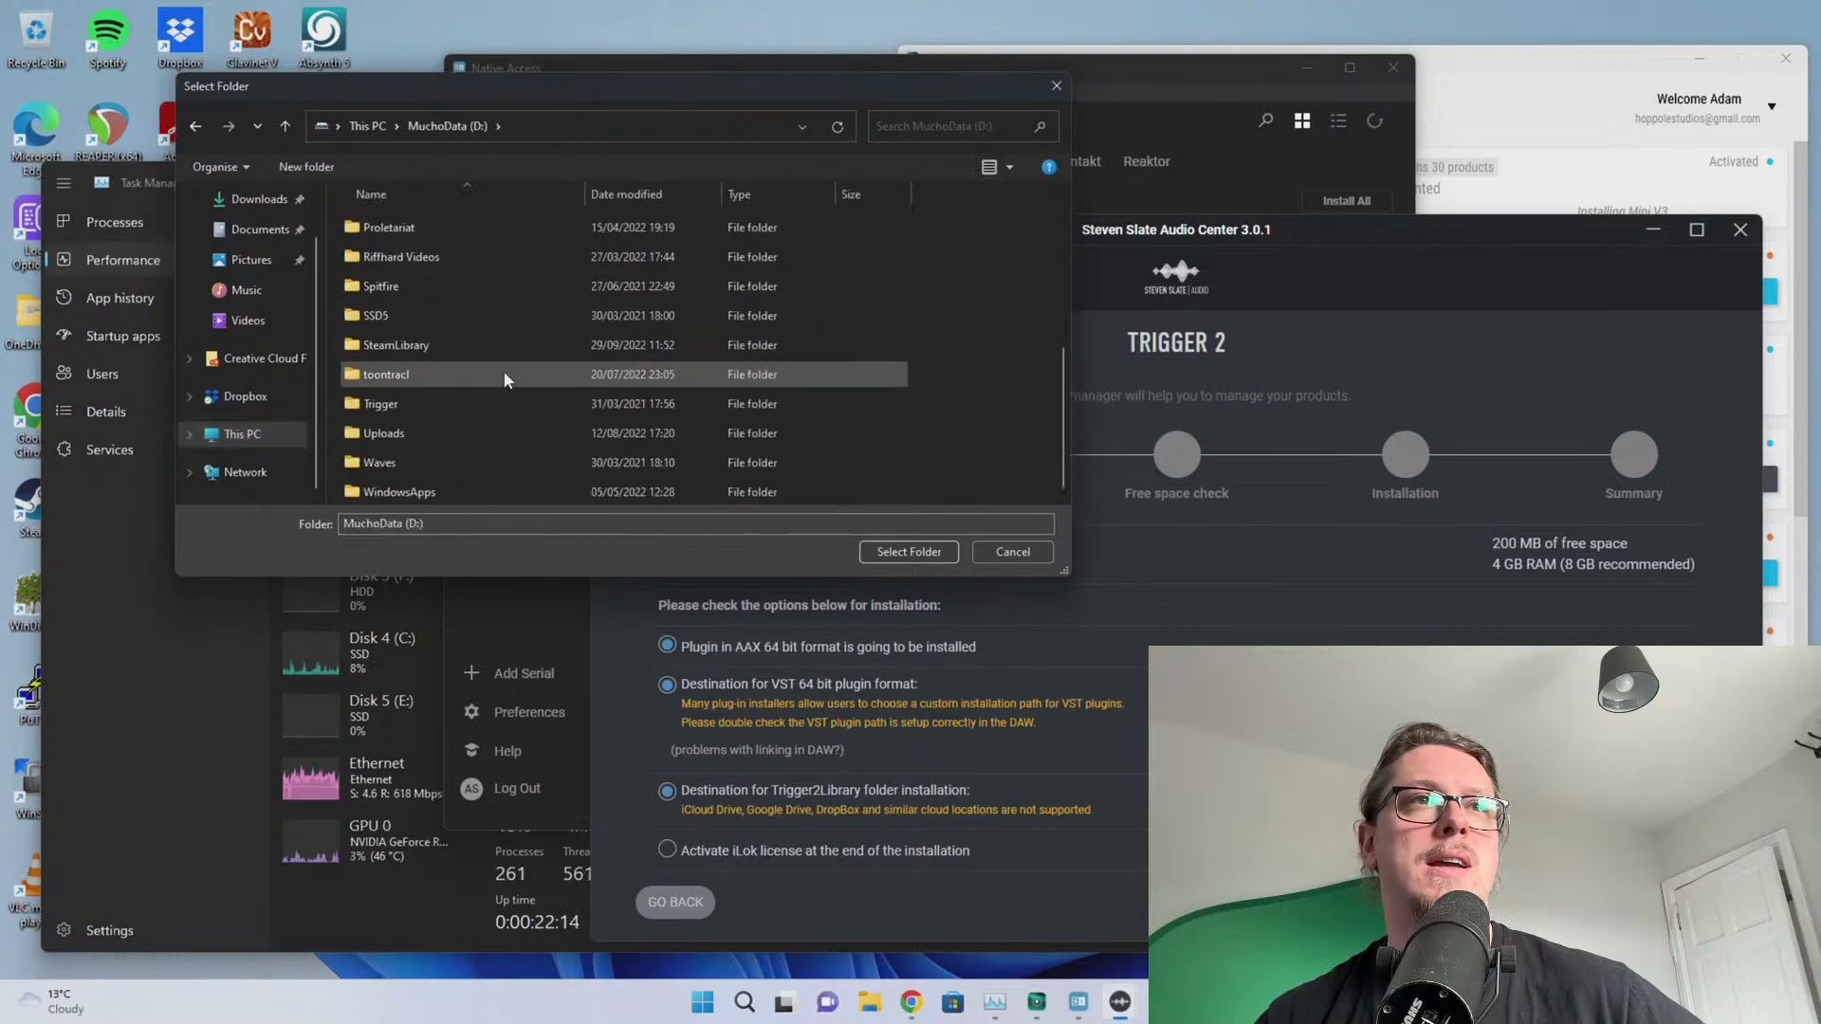
double_click(370, 405)
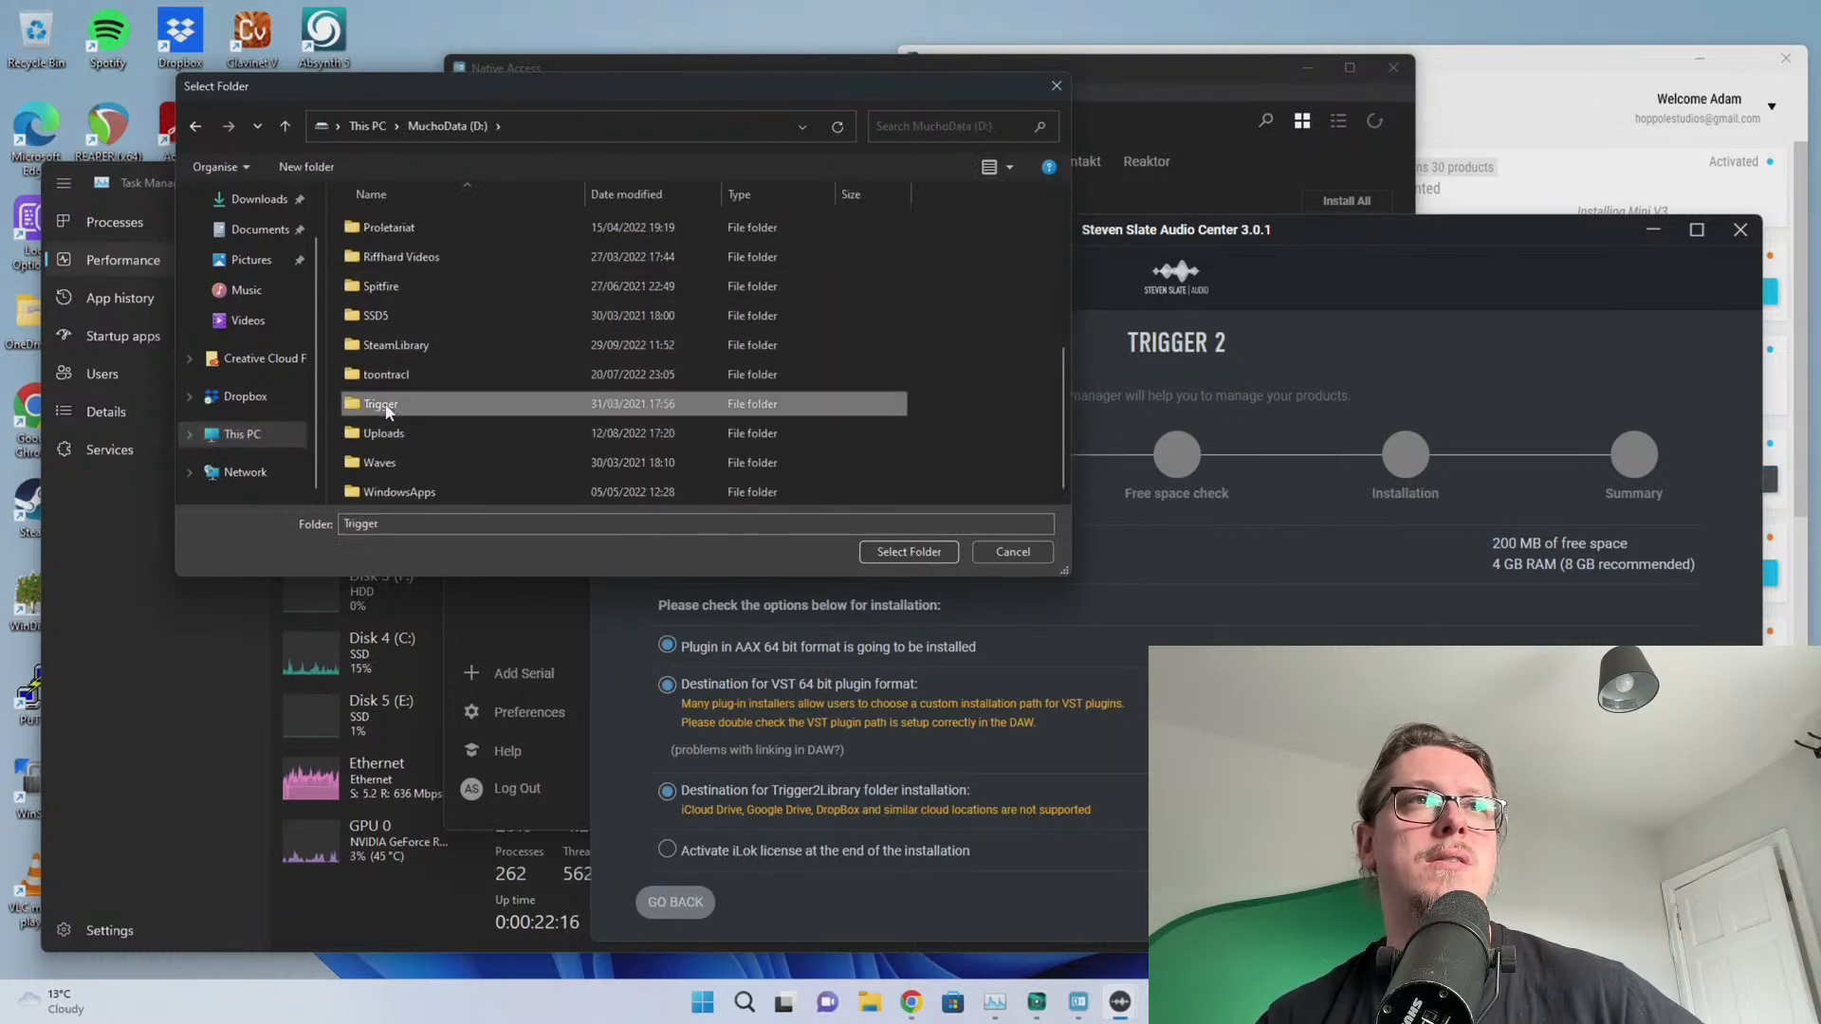
left_click(909, 552)
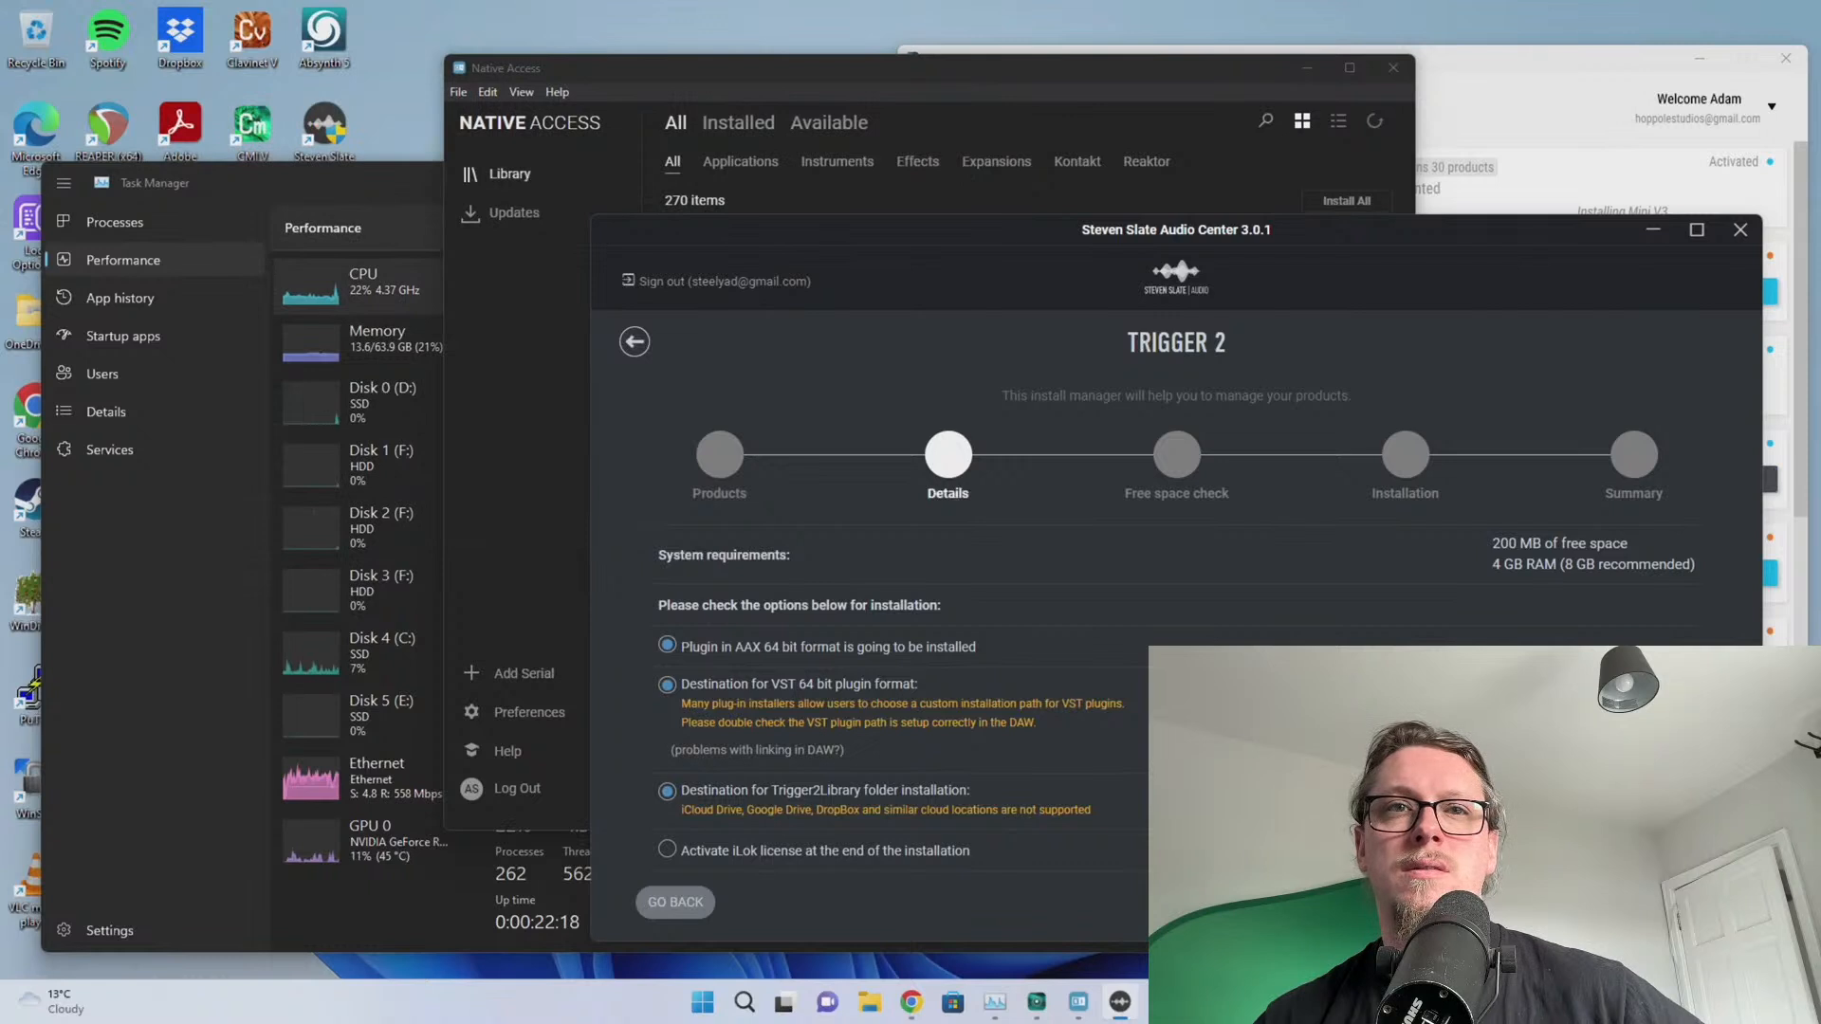
left_click(1677, 902)
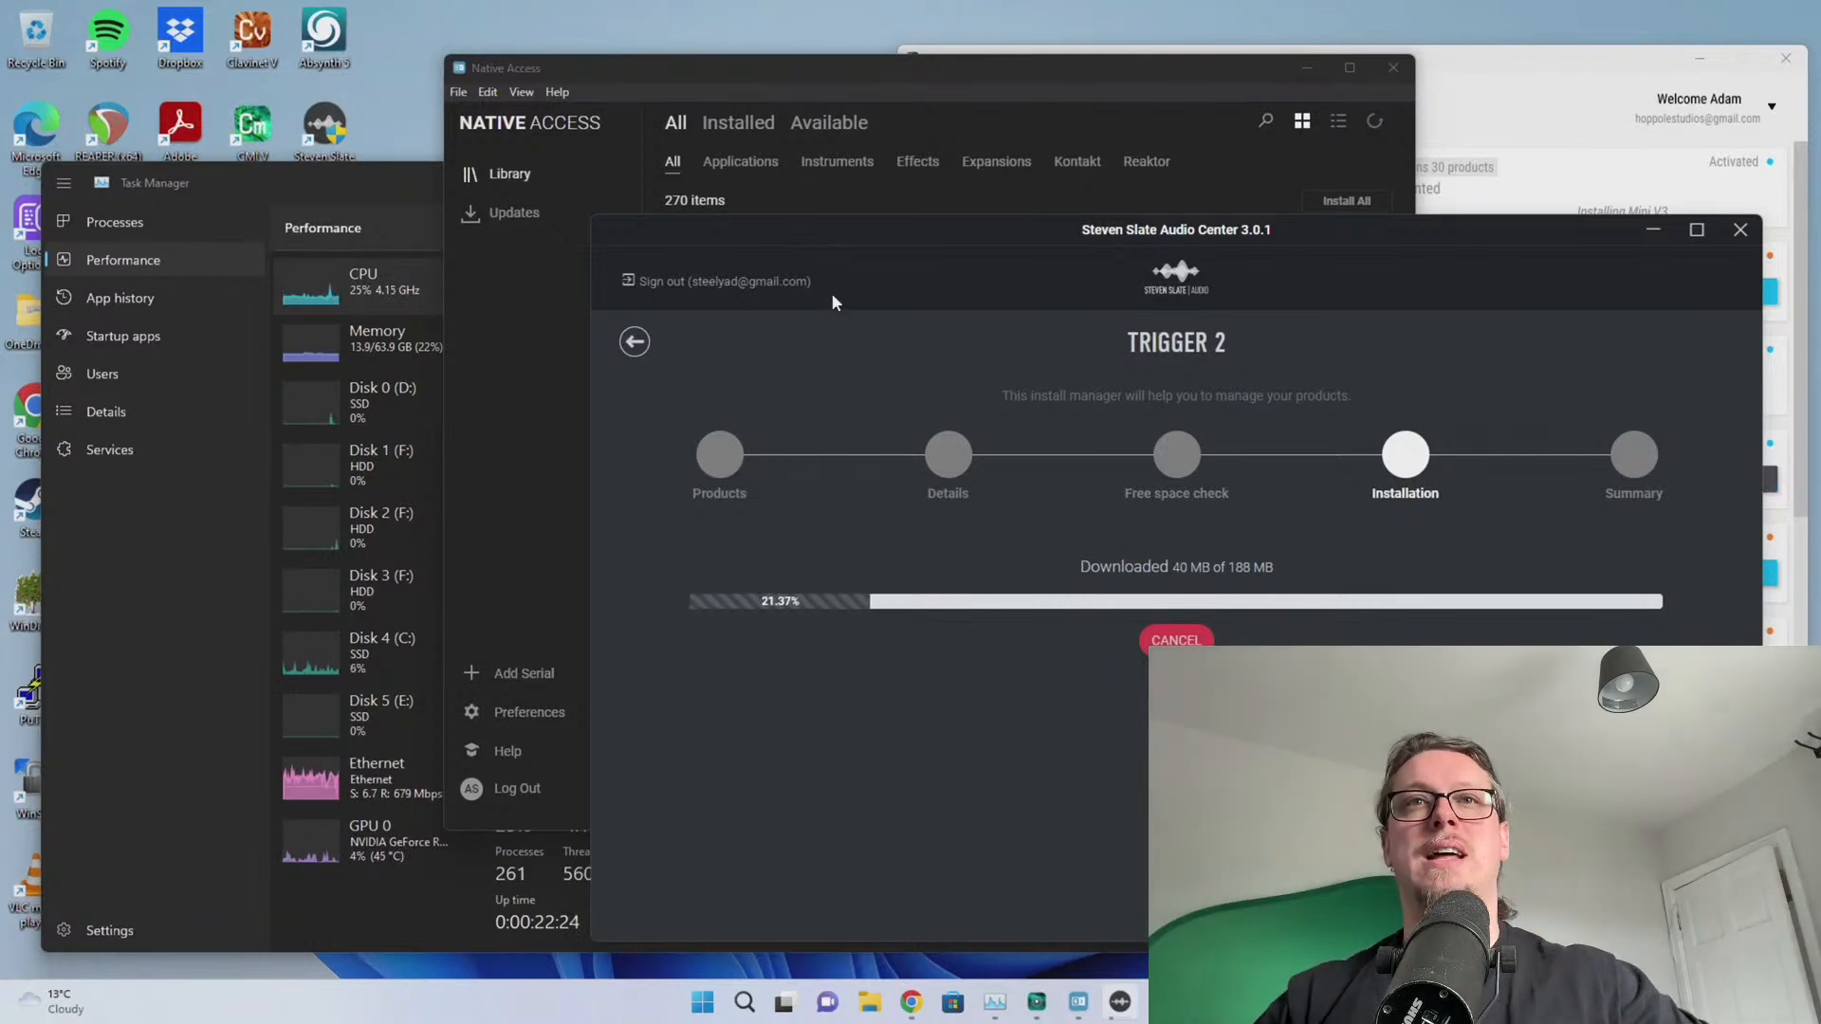
left_click_drag(897, 77, 834, 71)
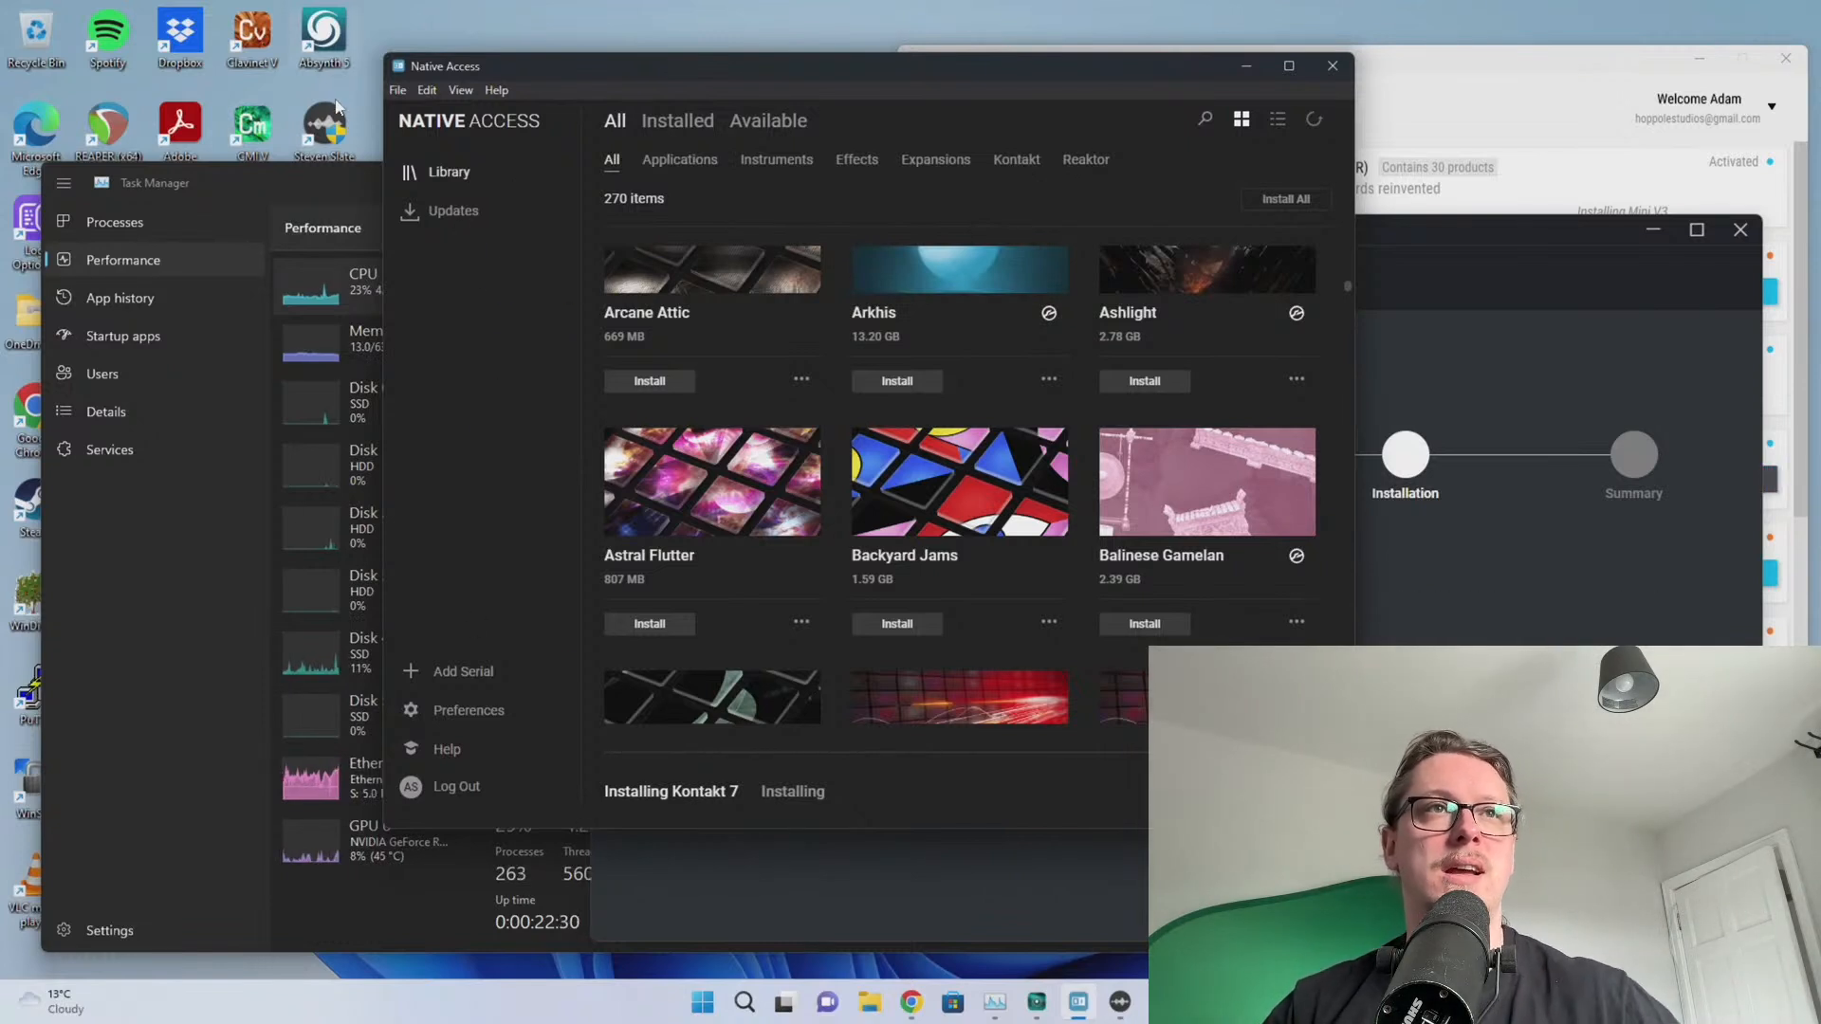
left_click(441, 215)
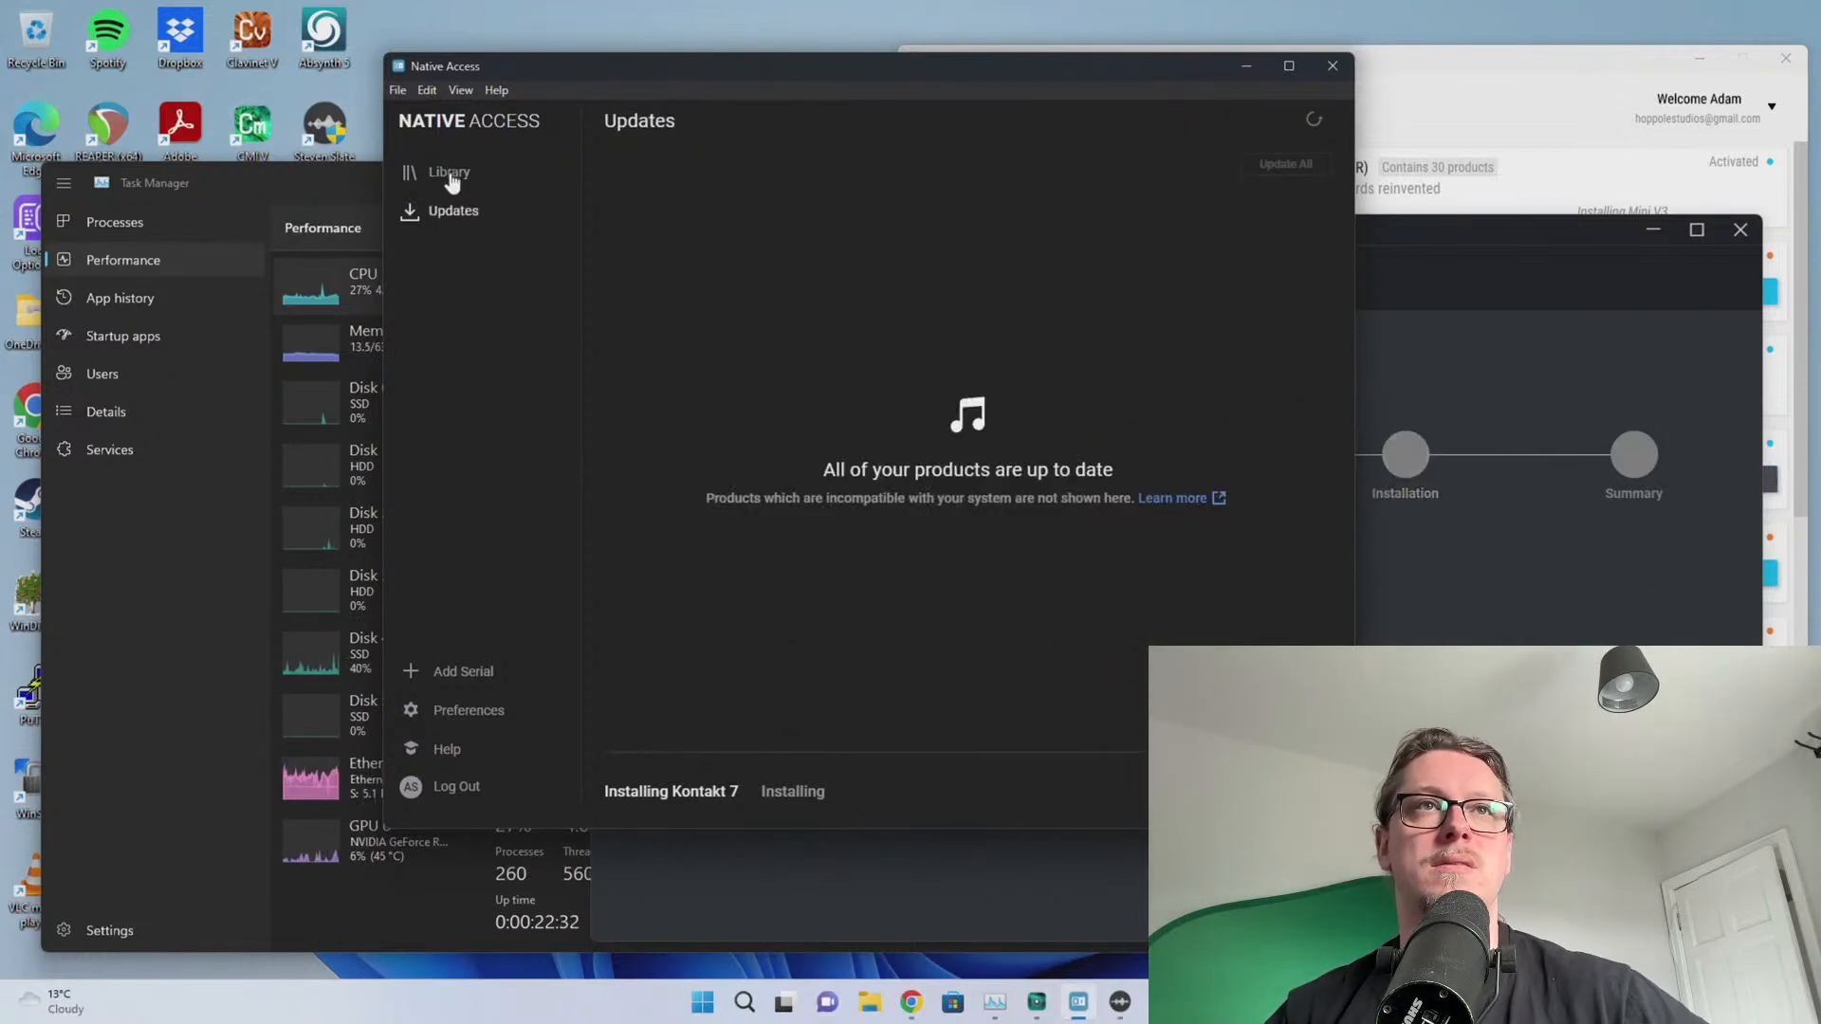
left_click(442, 182)
left_click(677, 121)
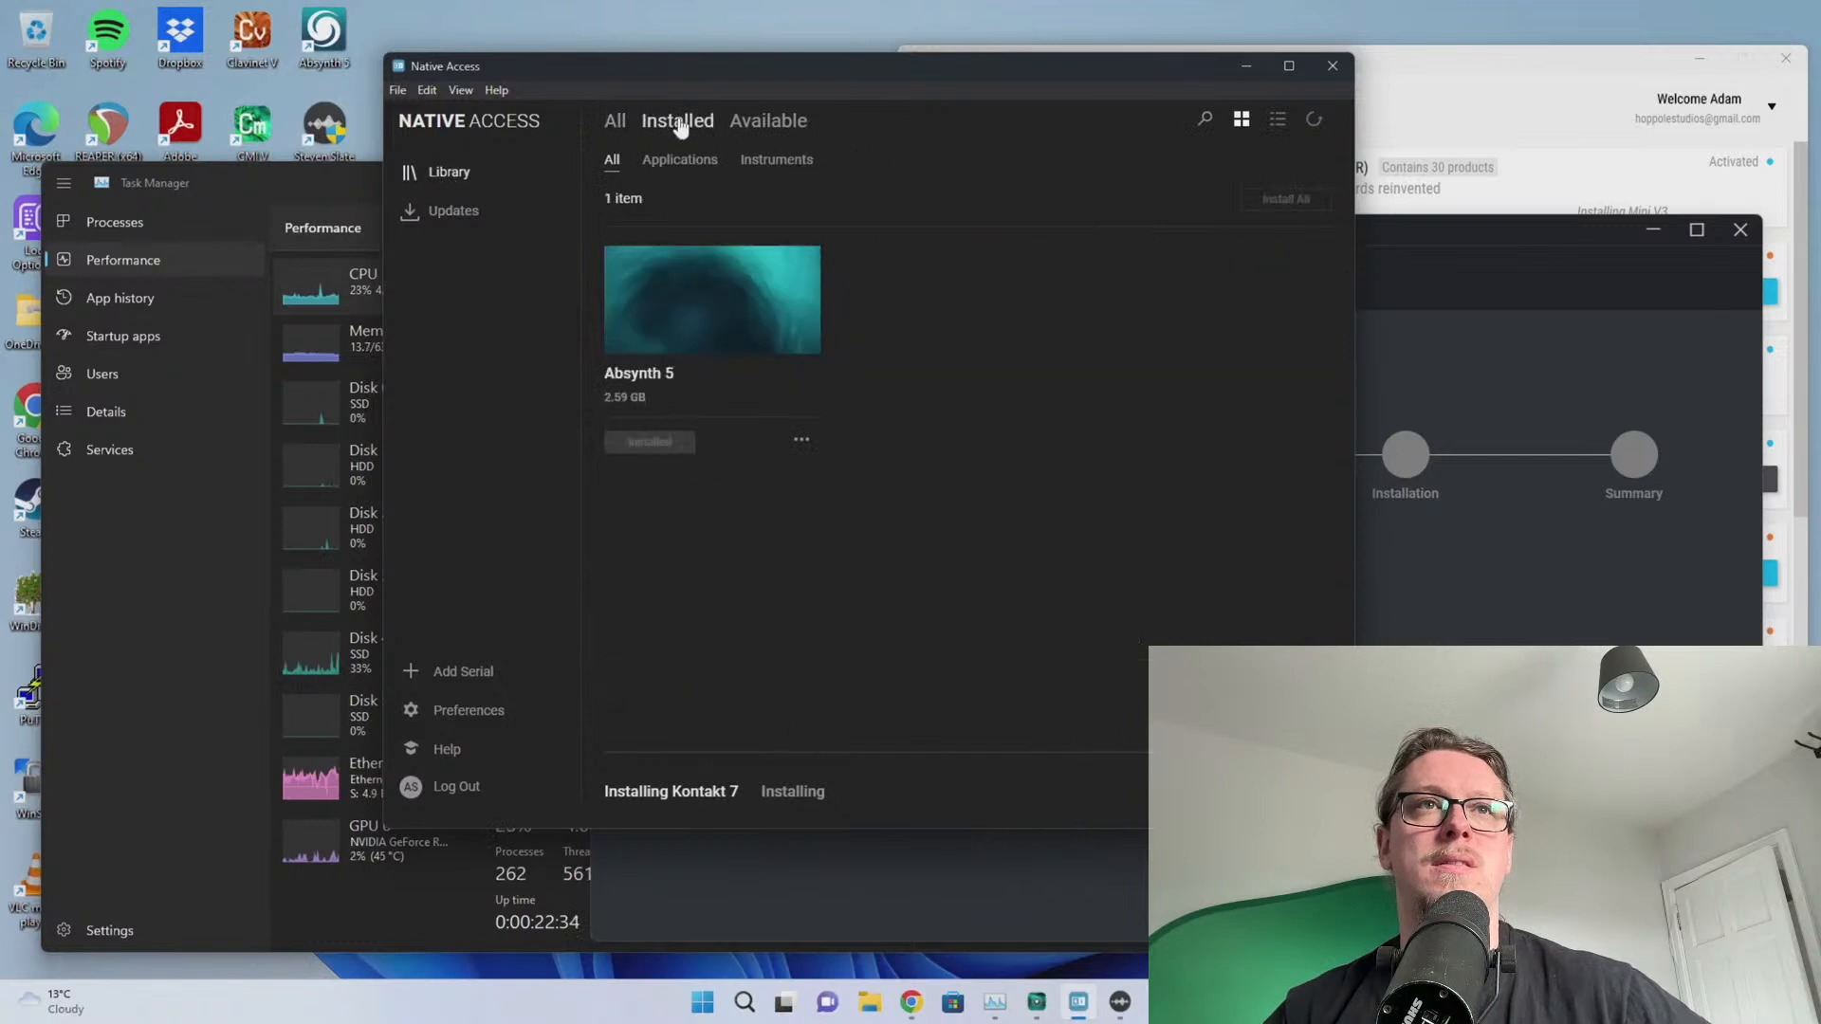
left_click(614, 120)
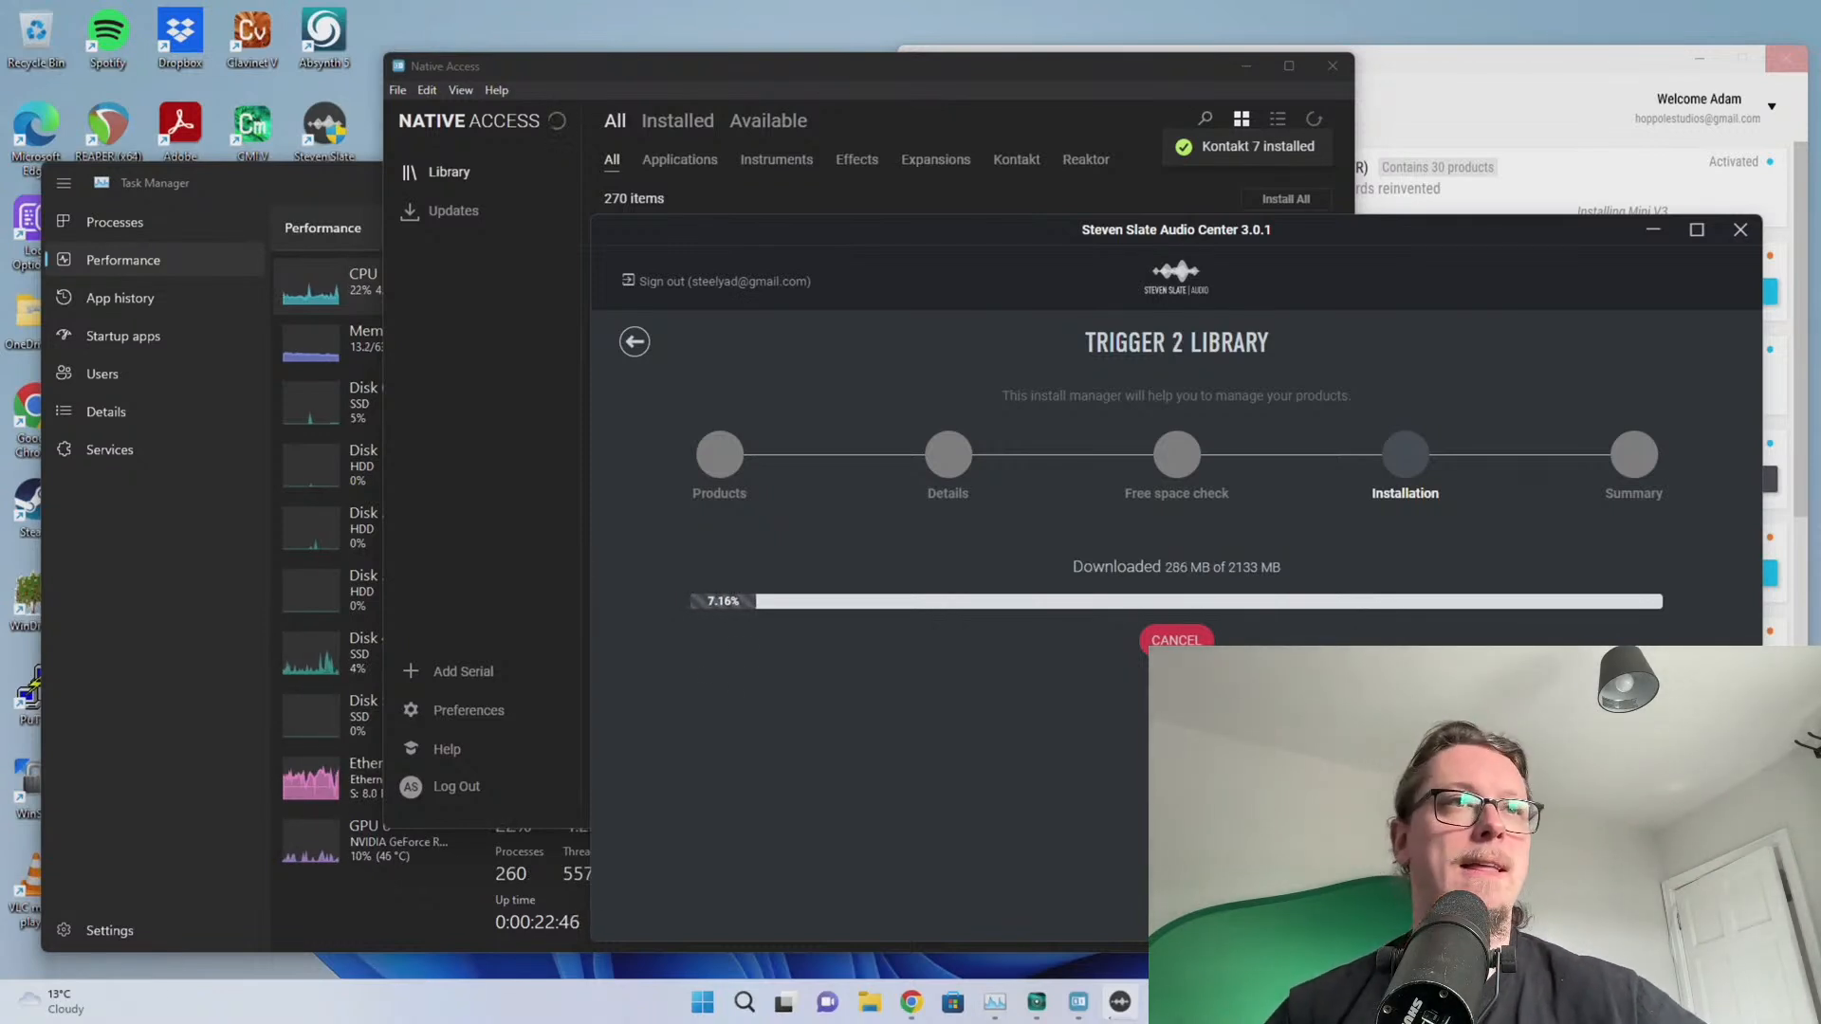
Set Task Manager's CPU graph to show logical processors, then glance at the Trigger 2 download progress
left_click(226, 641)
left_click_drag(306, 186, 275, 191)
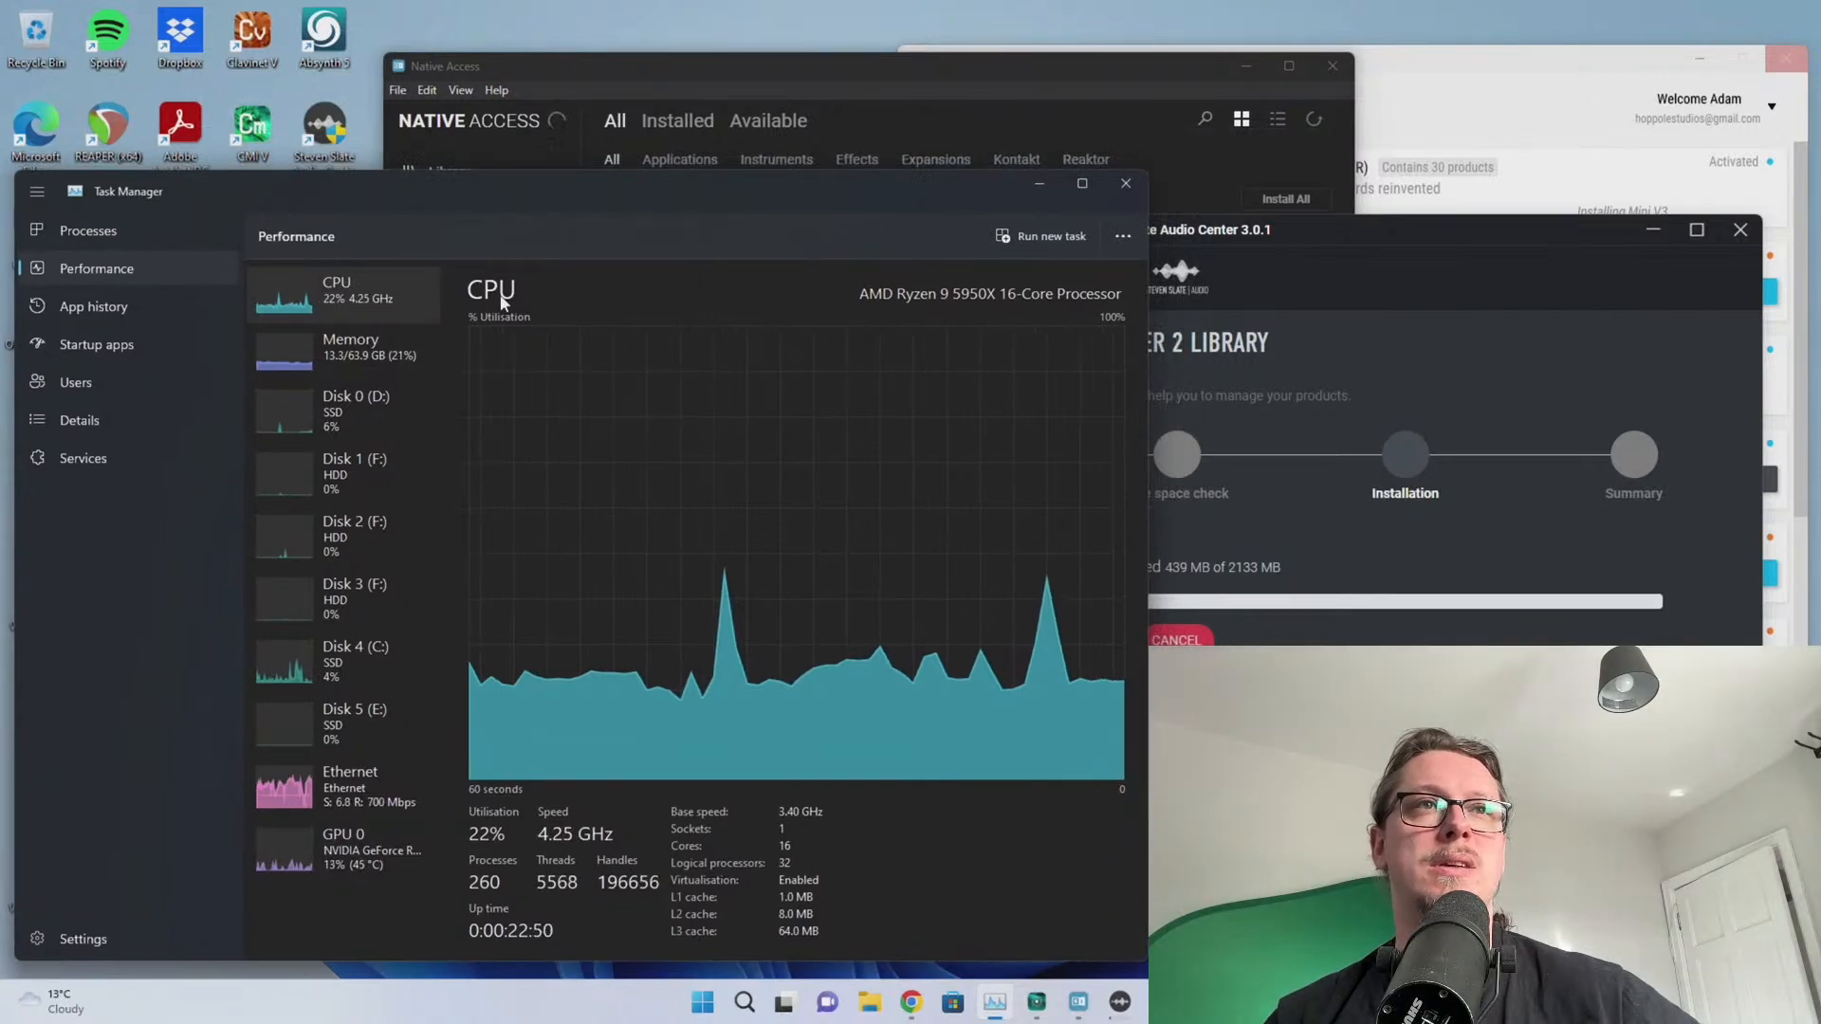
right_click(605, 426)
mouse_move(670, 460)
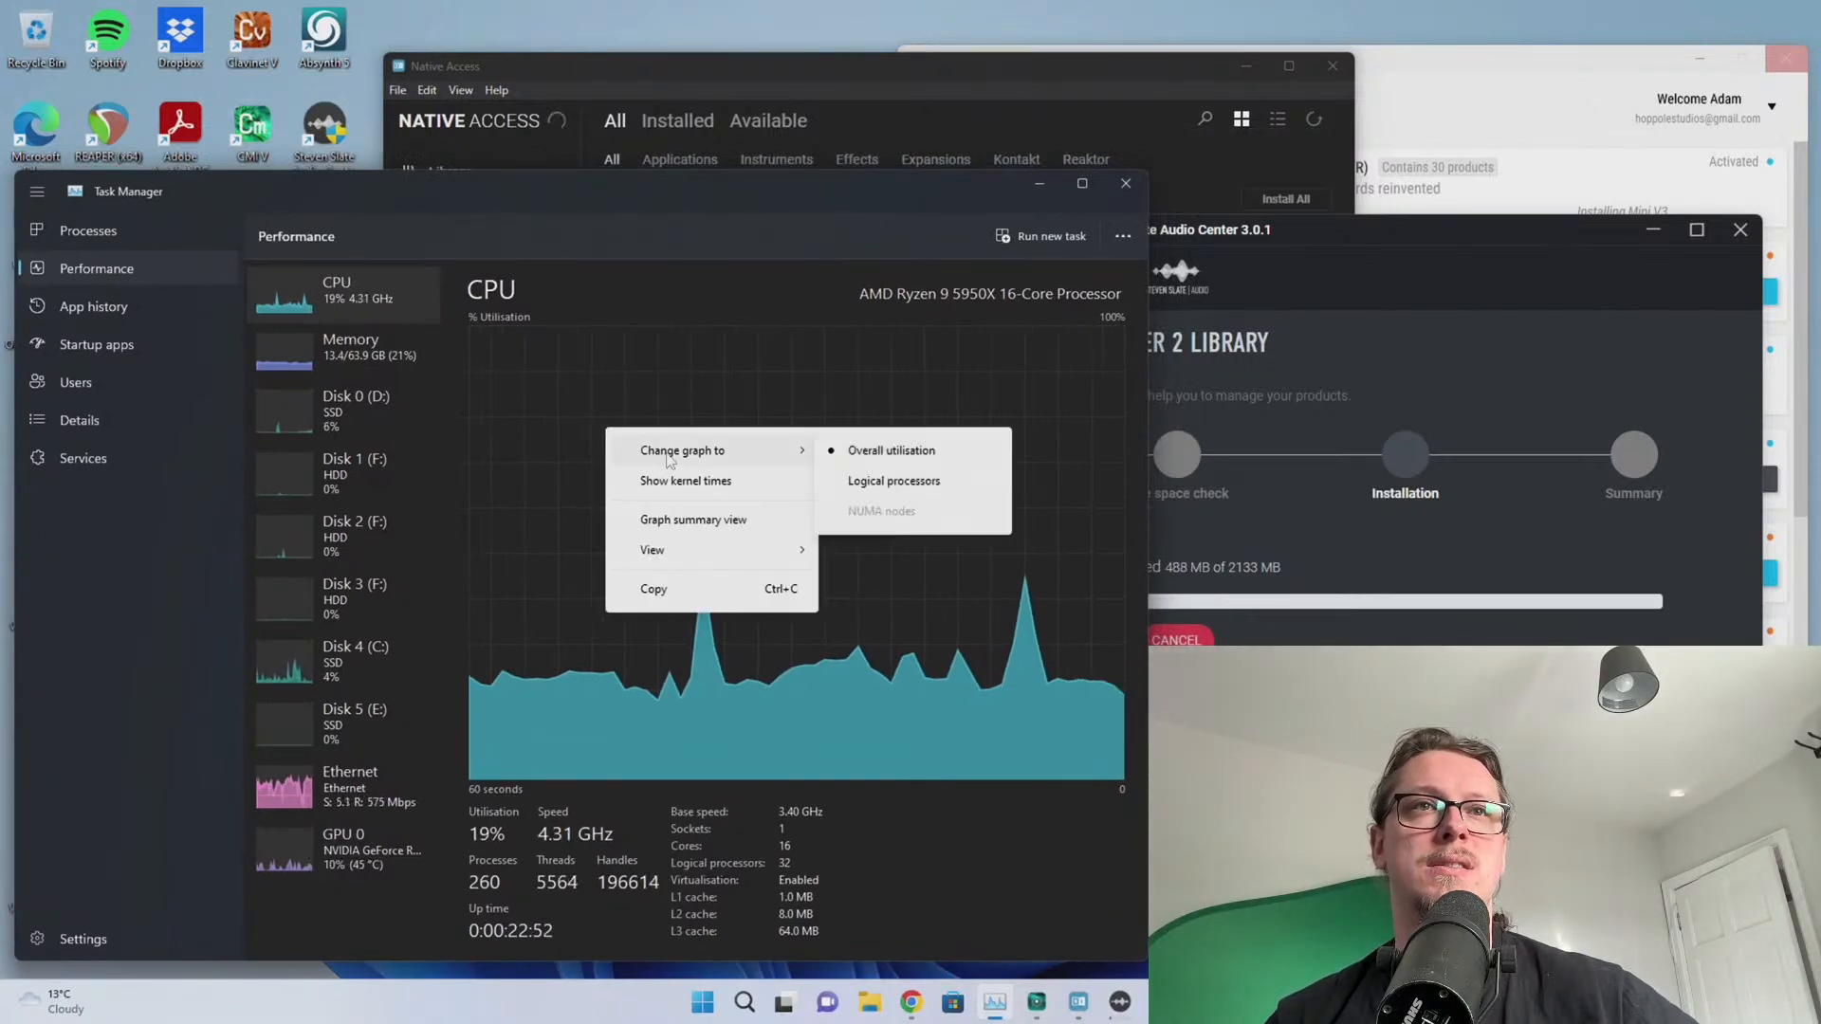
left_click(876, 484)
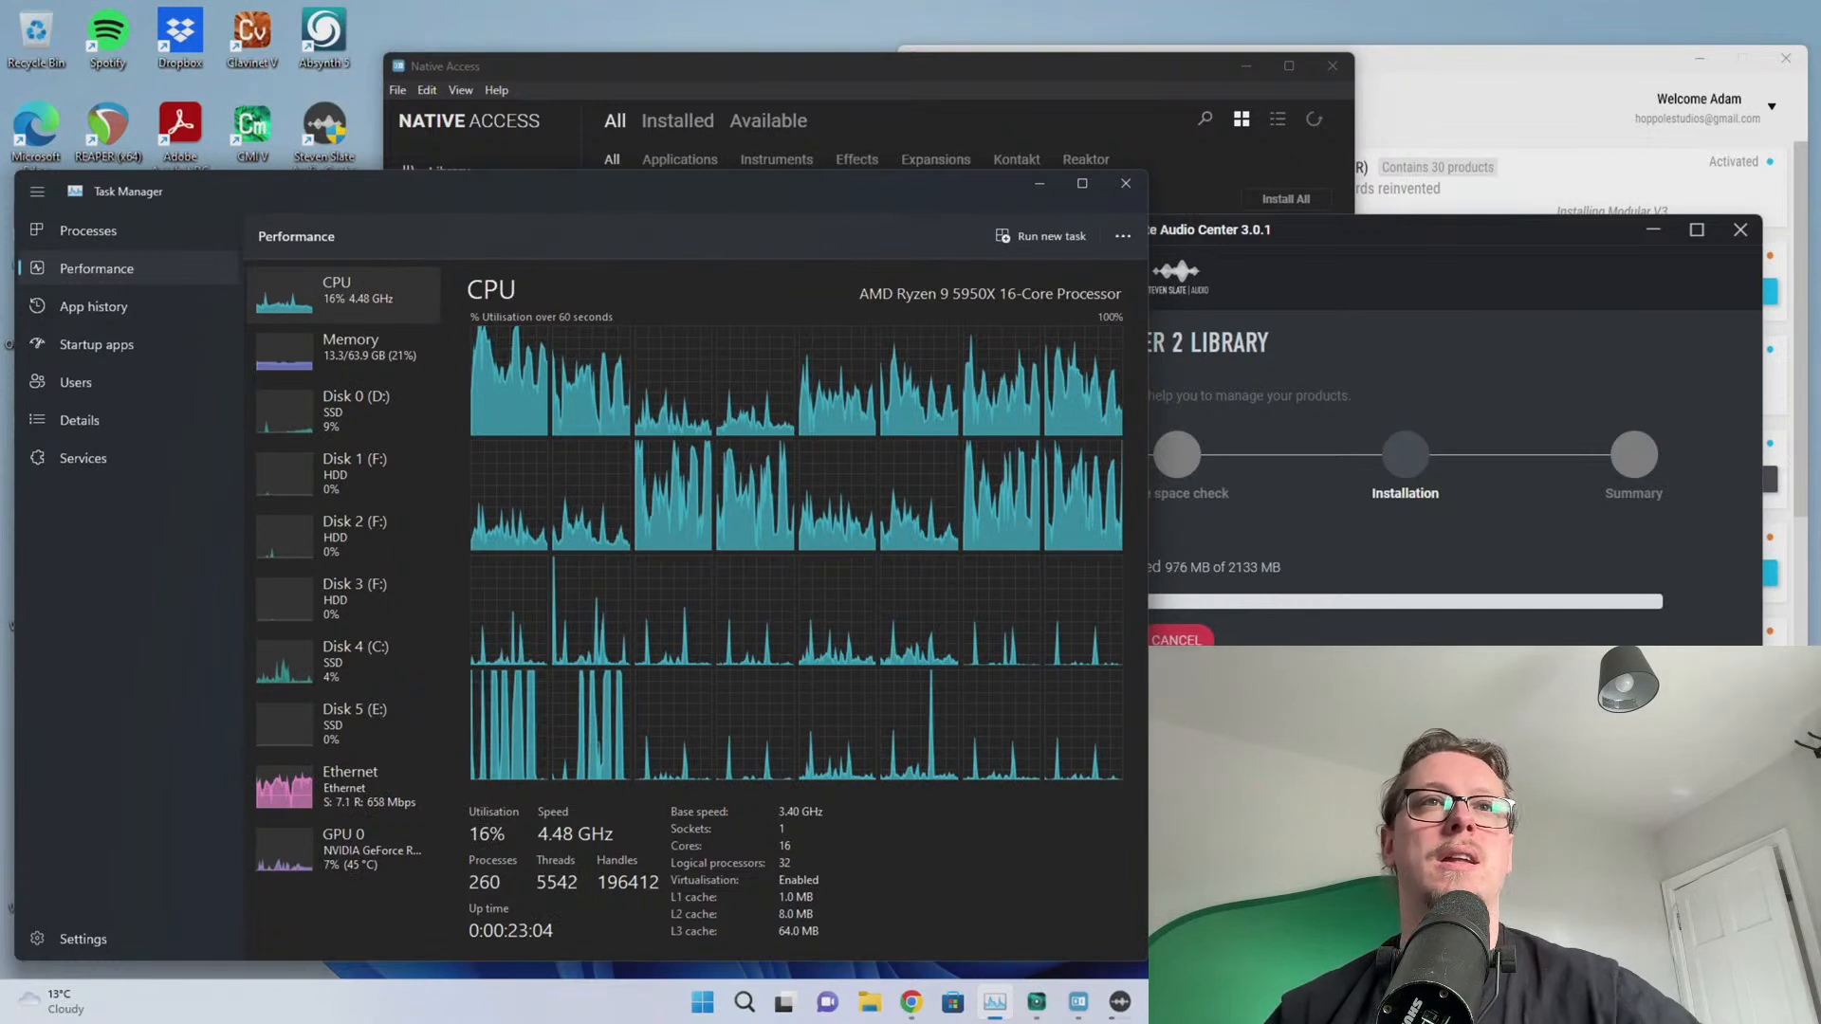
key("alt+Tab")
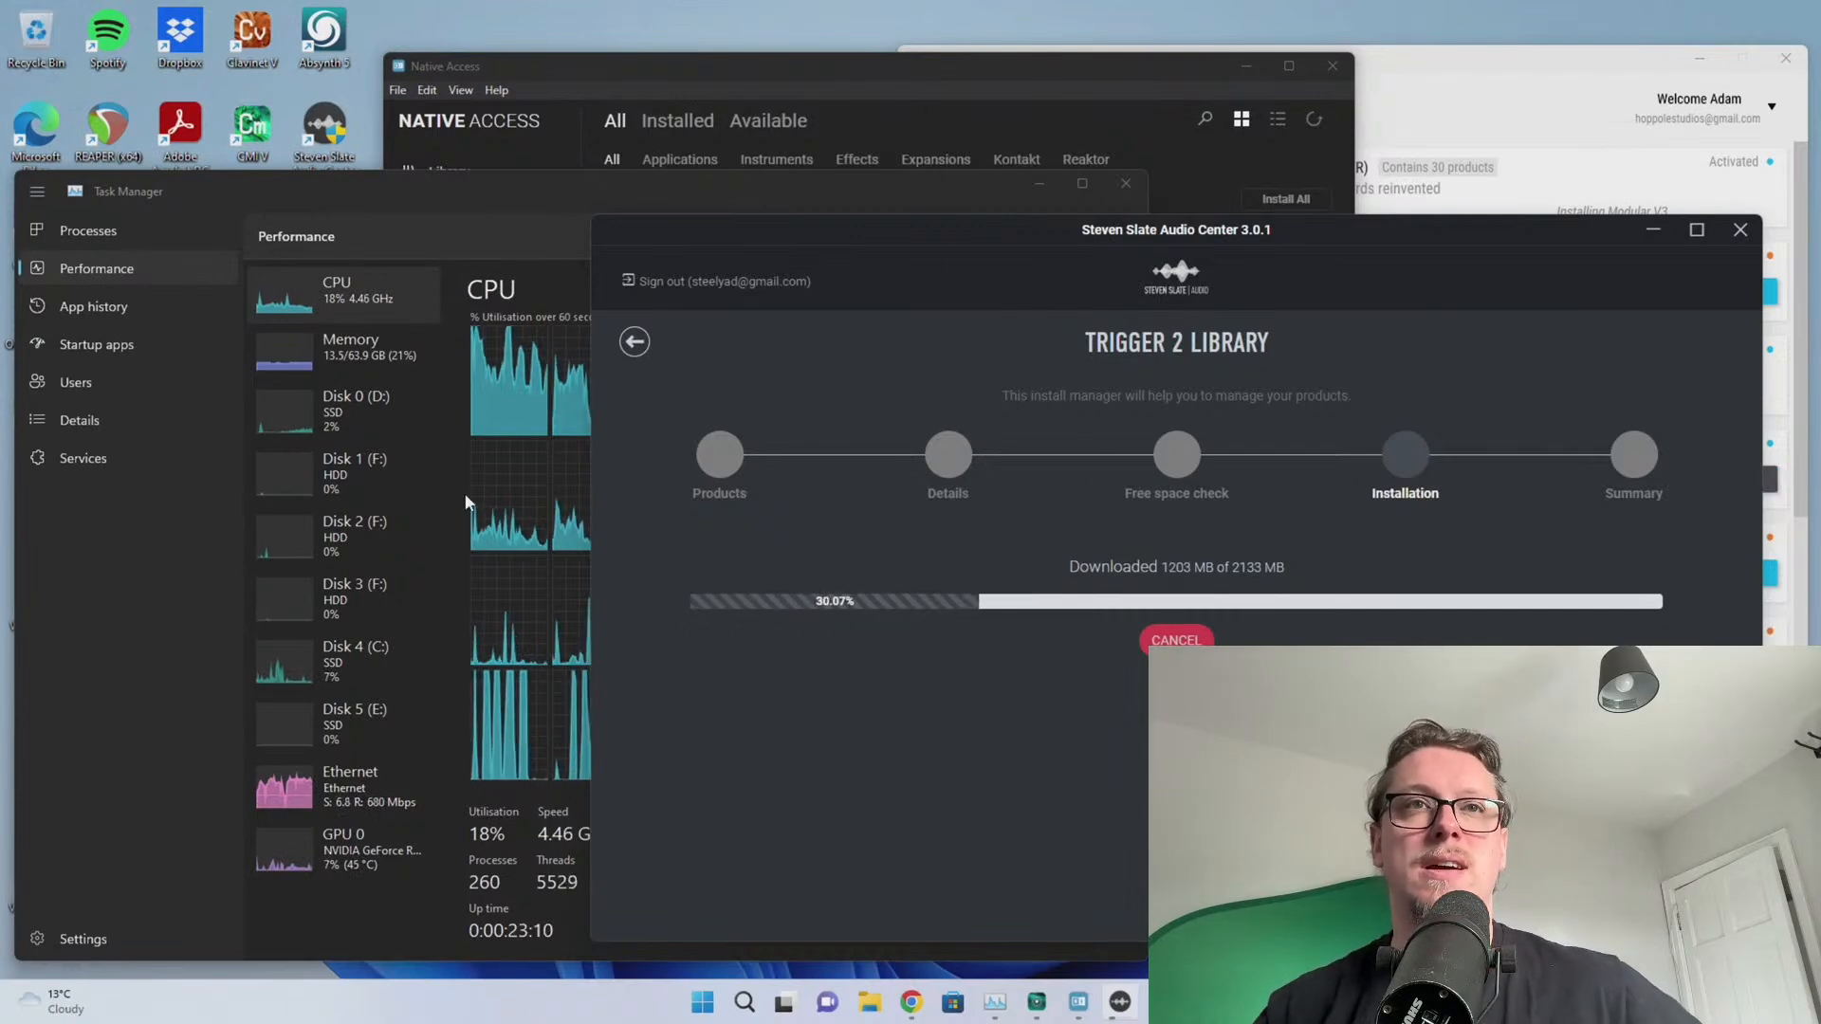
left_click(187, 573)
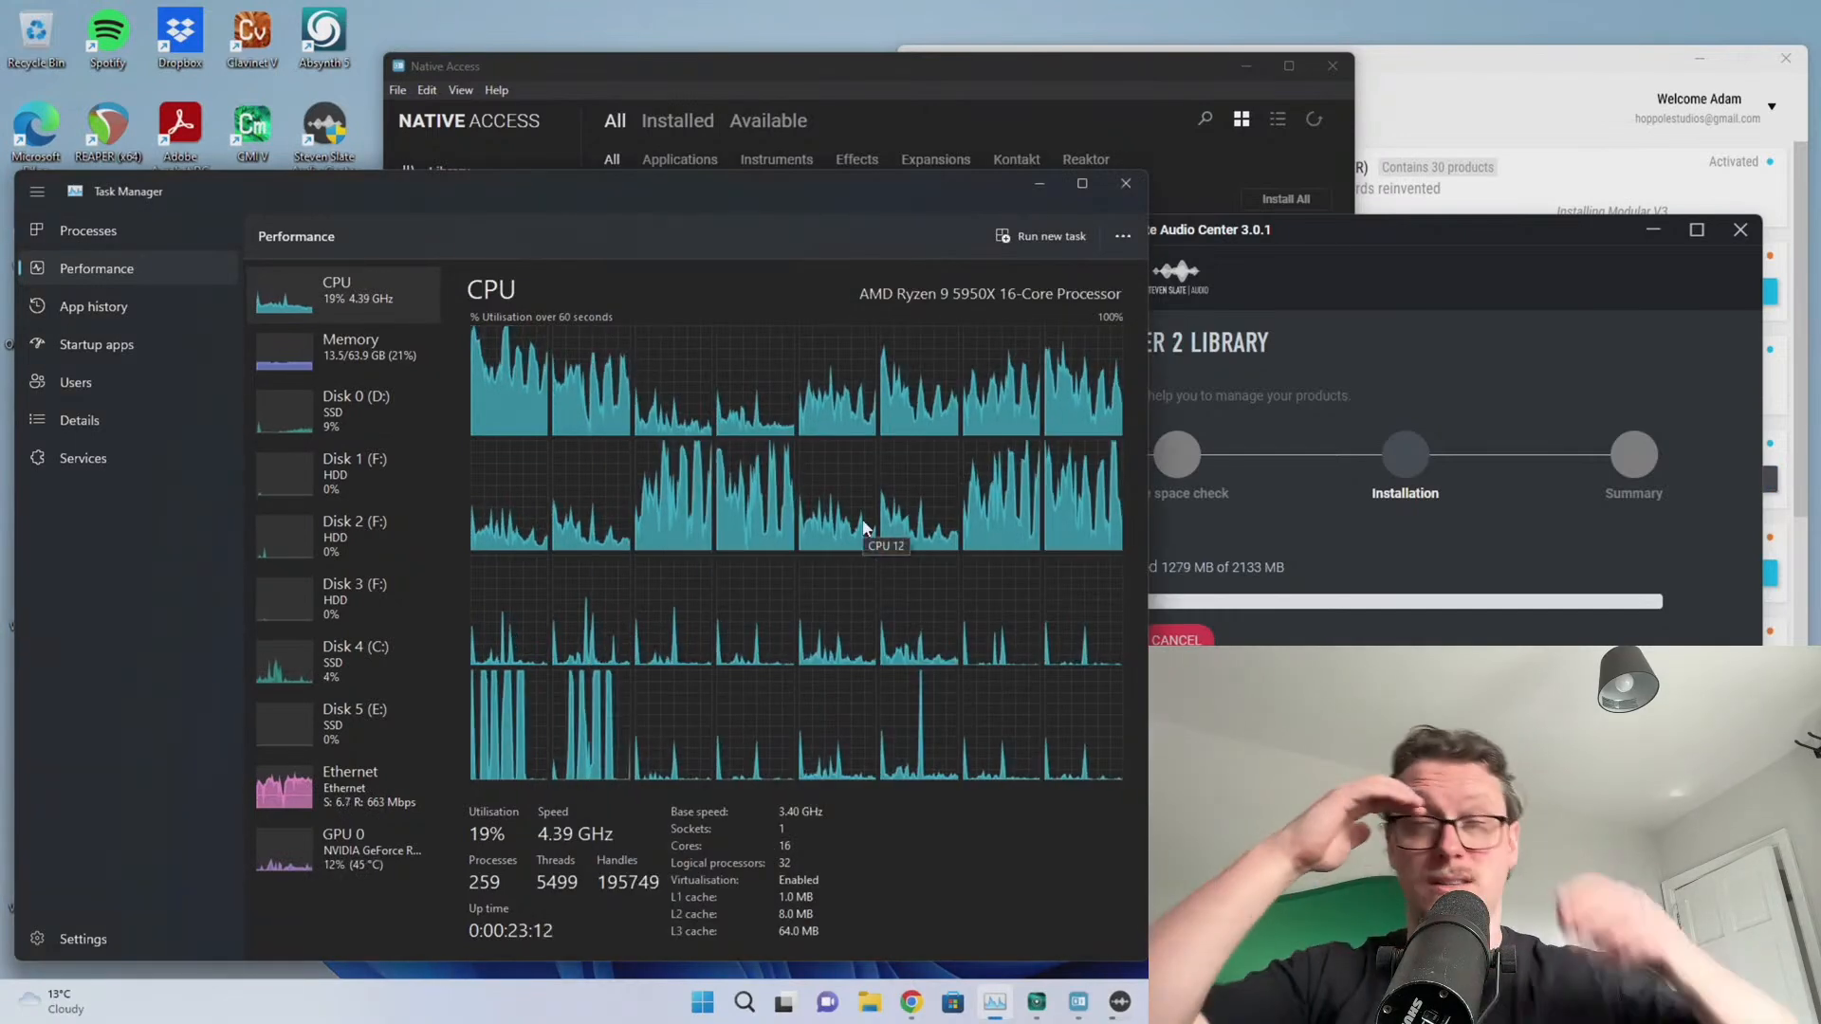
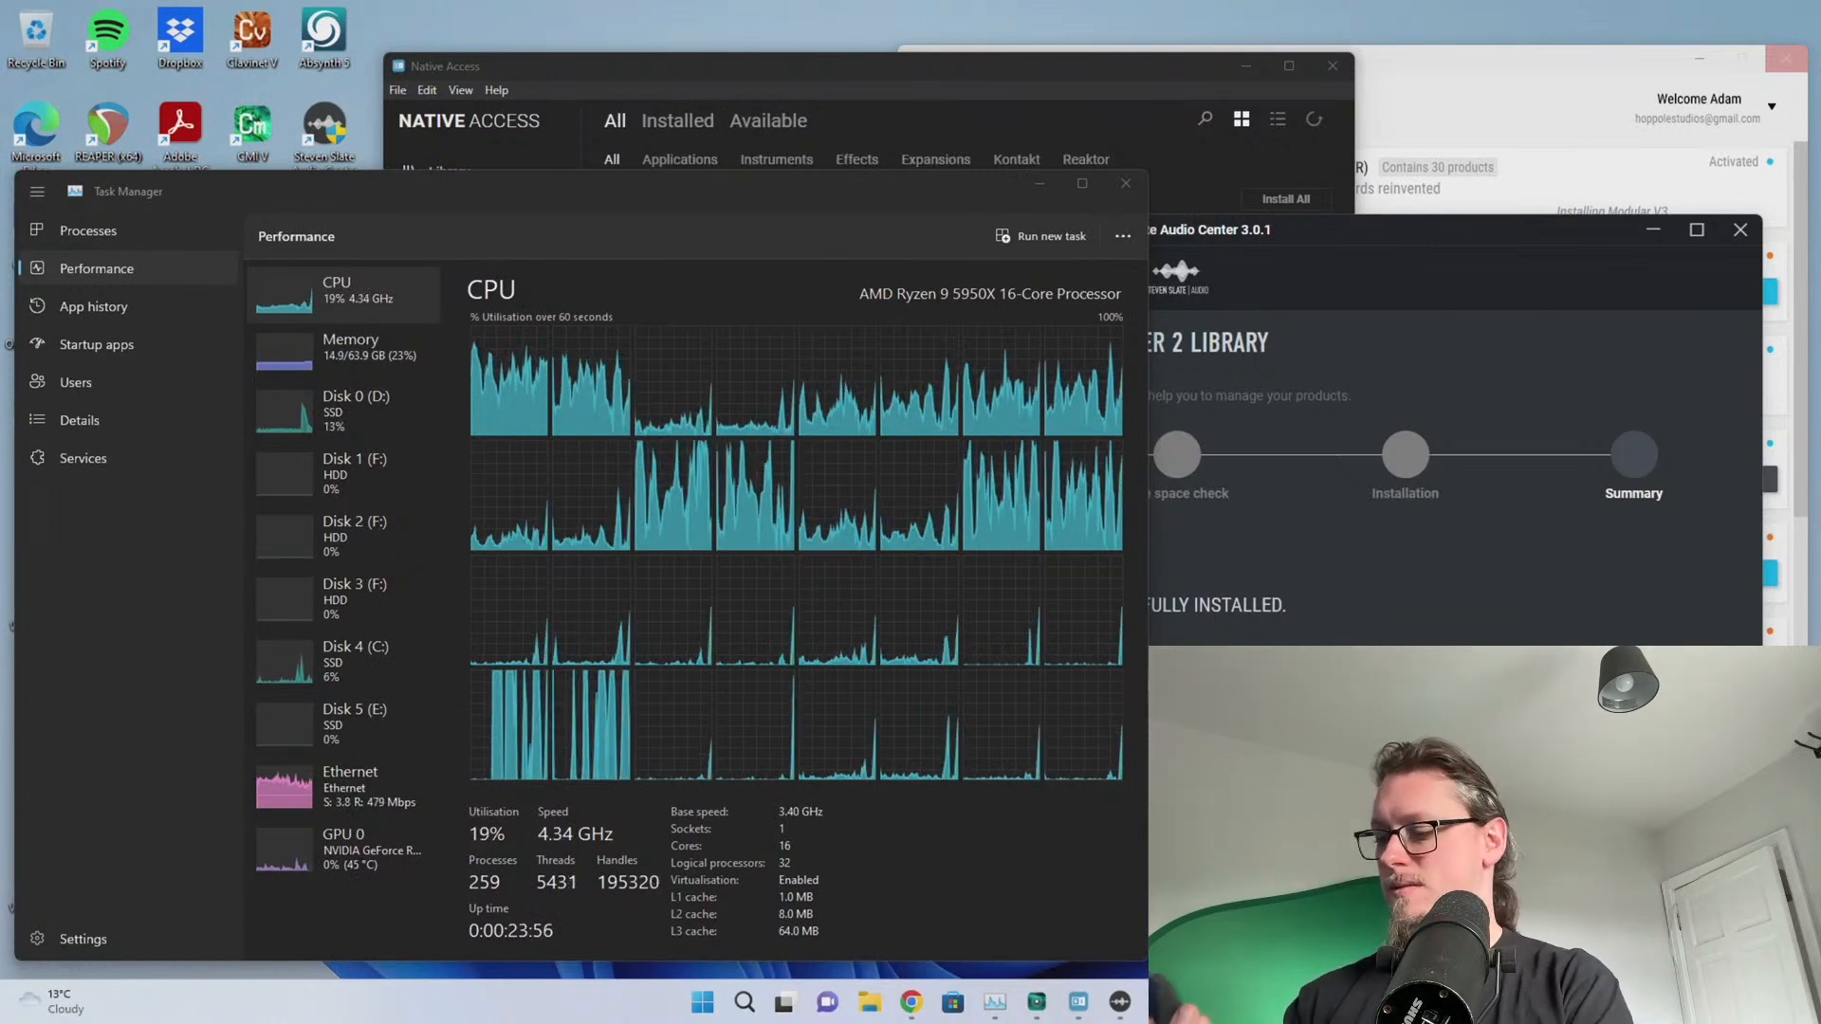
Retry Trigger 2 David Bendeth via Trigger Platinum's Reinstall, then cancel the download after the EPERM error
left_click(1370, 619)
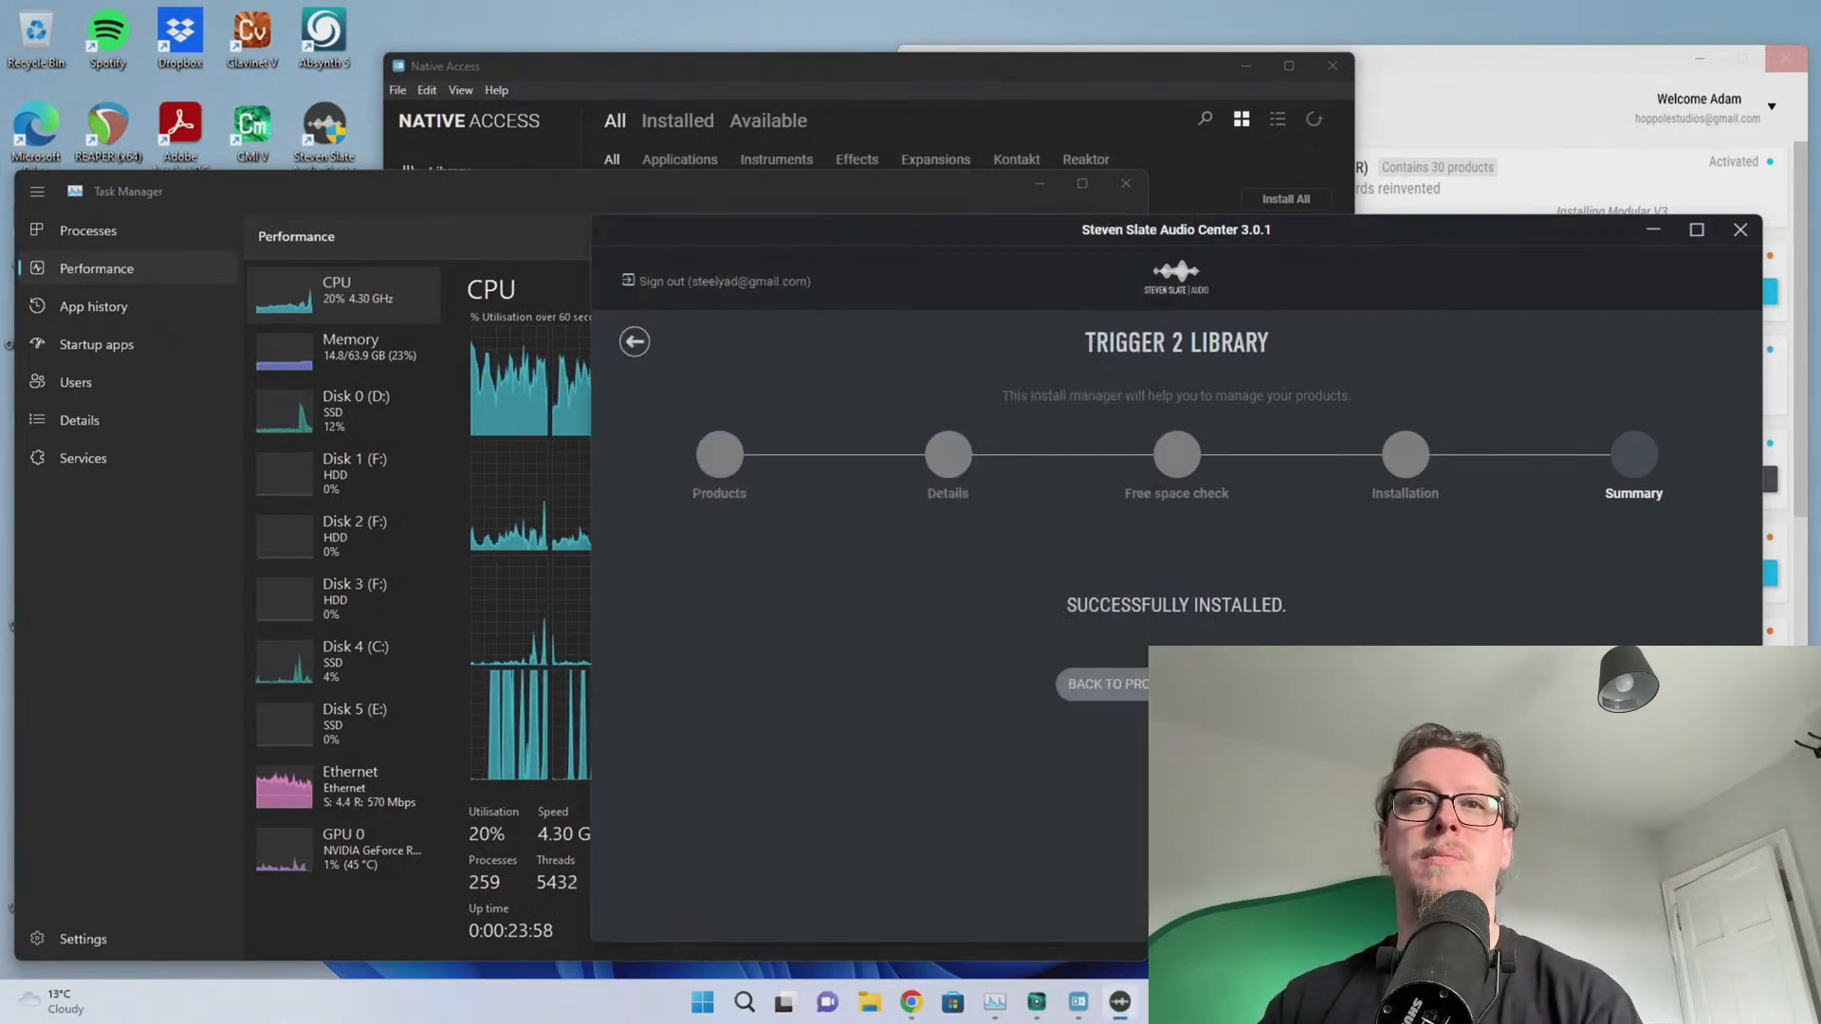
left_click(1067, 681)
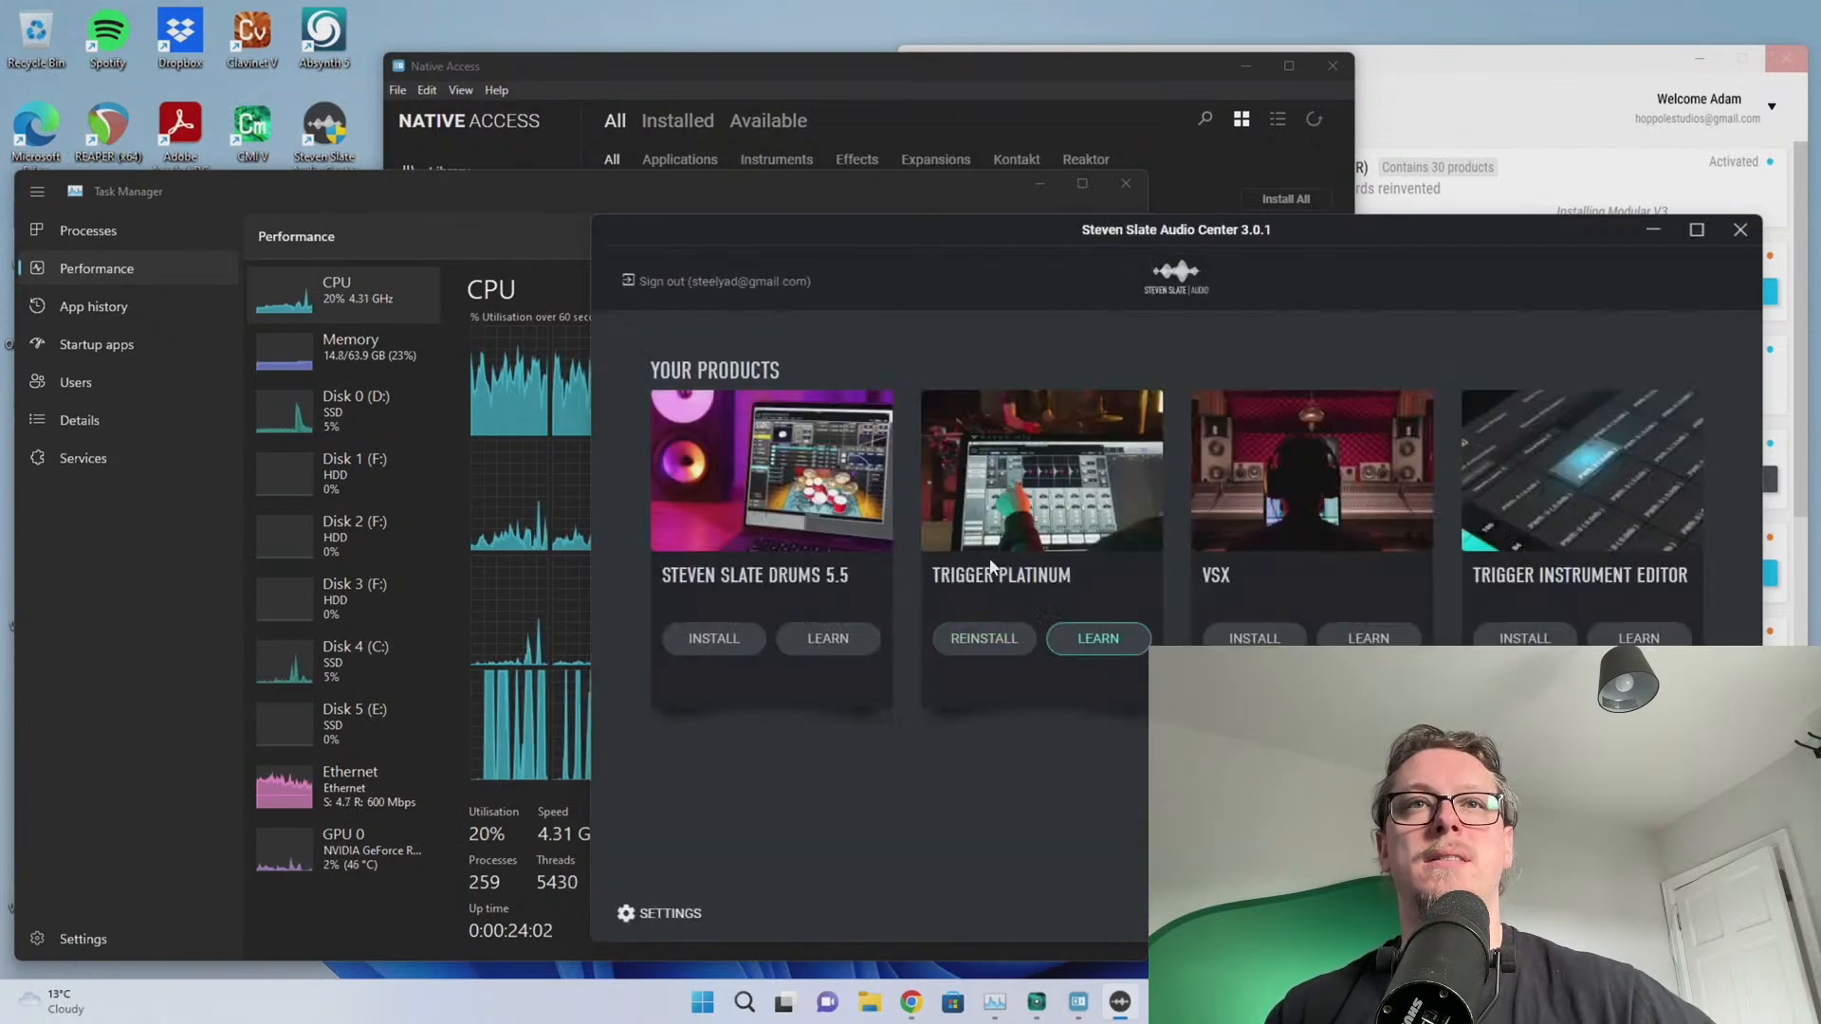
left_click(987, 637)
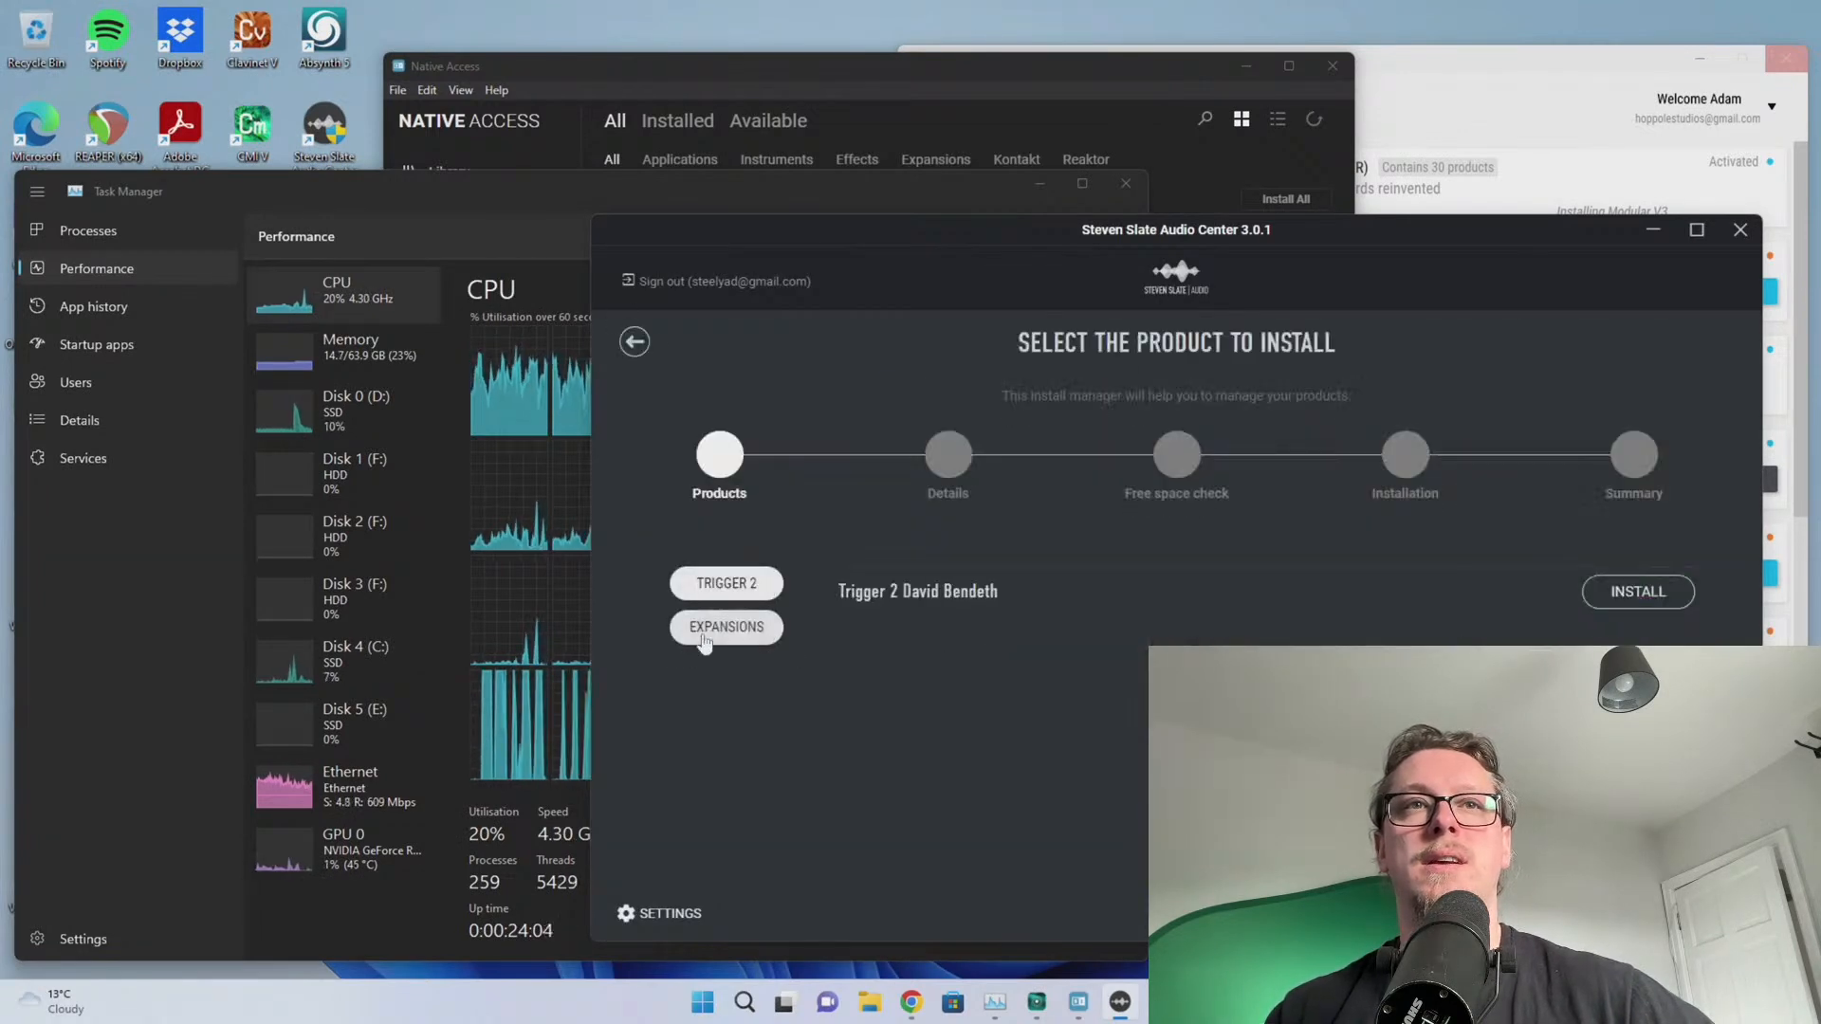
left_click(1640, 607)
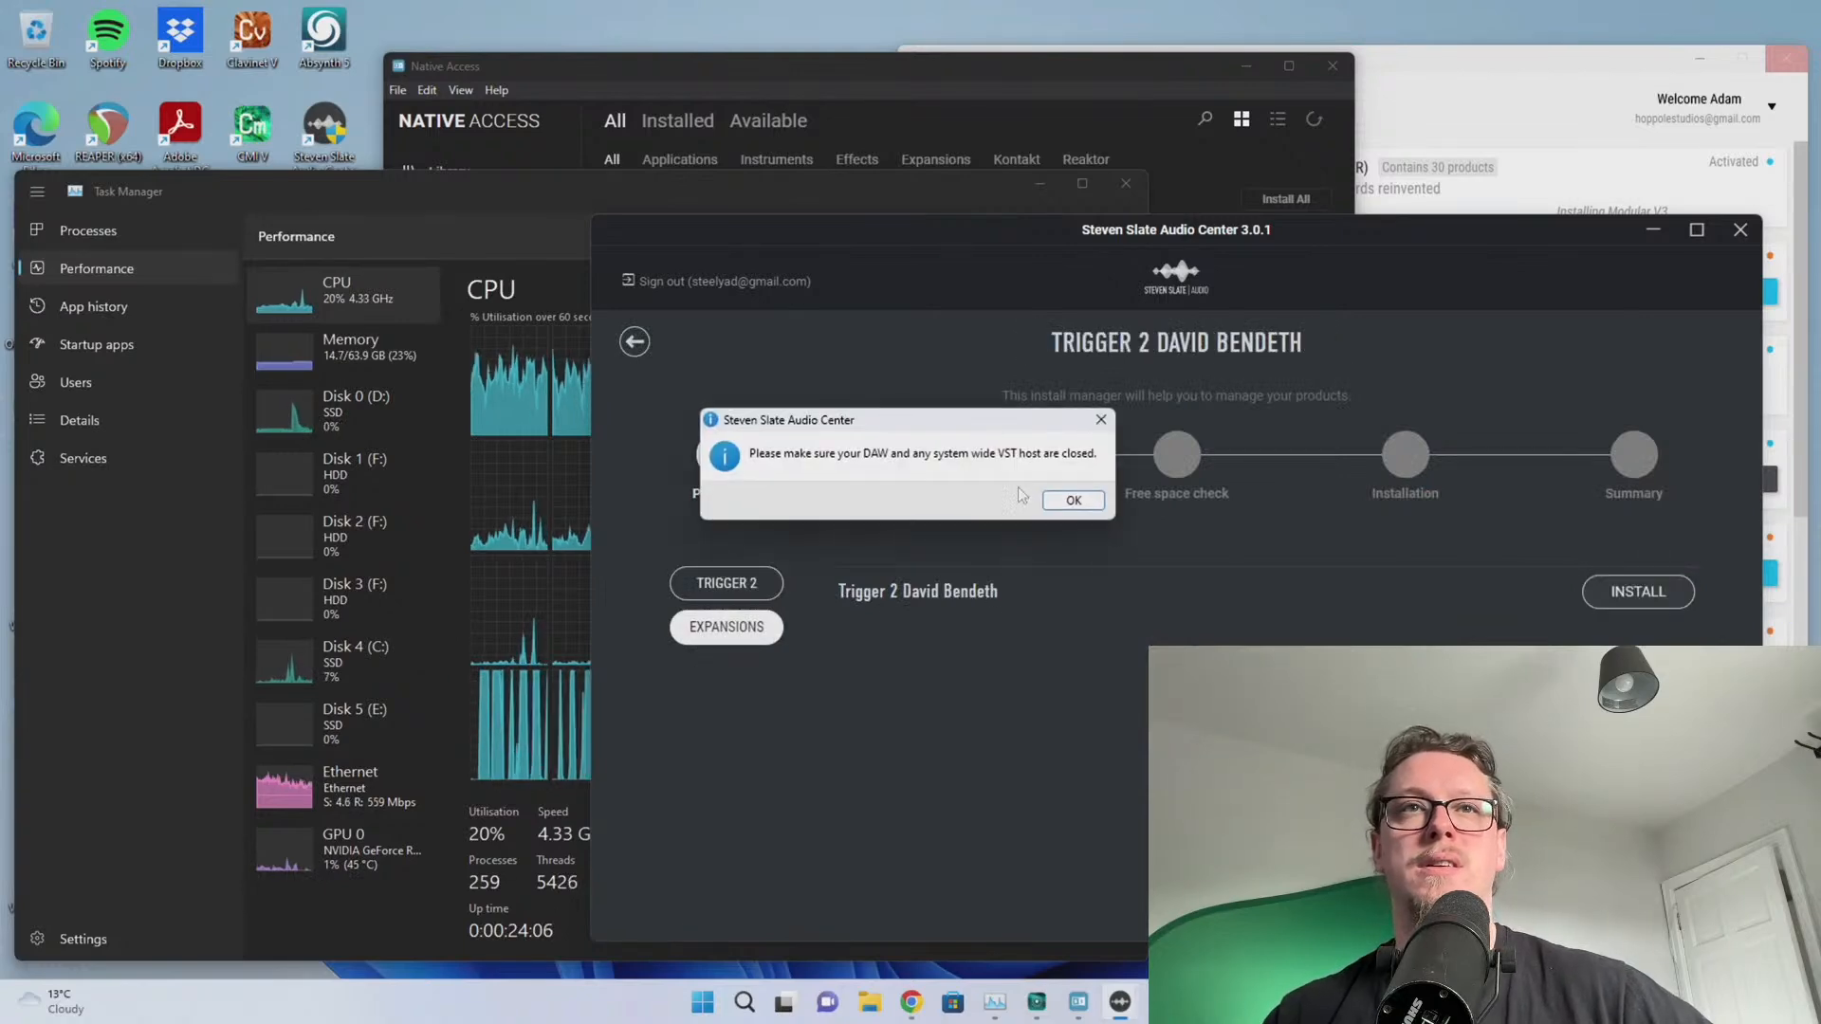
left_click(1057, 496)
left_click(1356, 797)
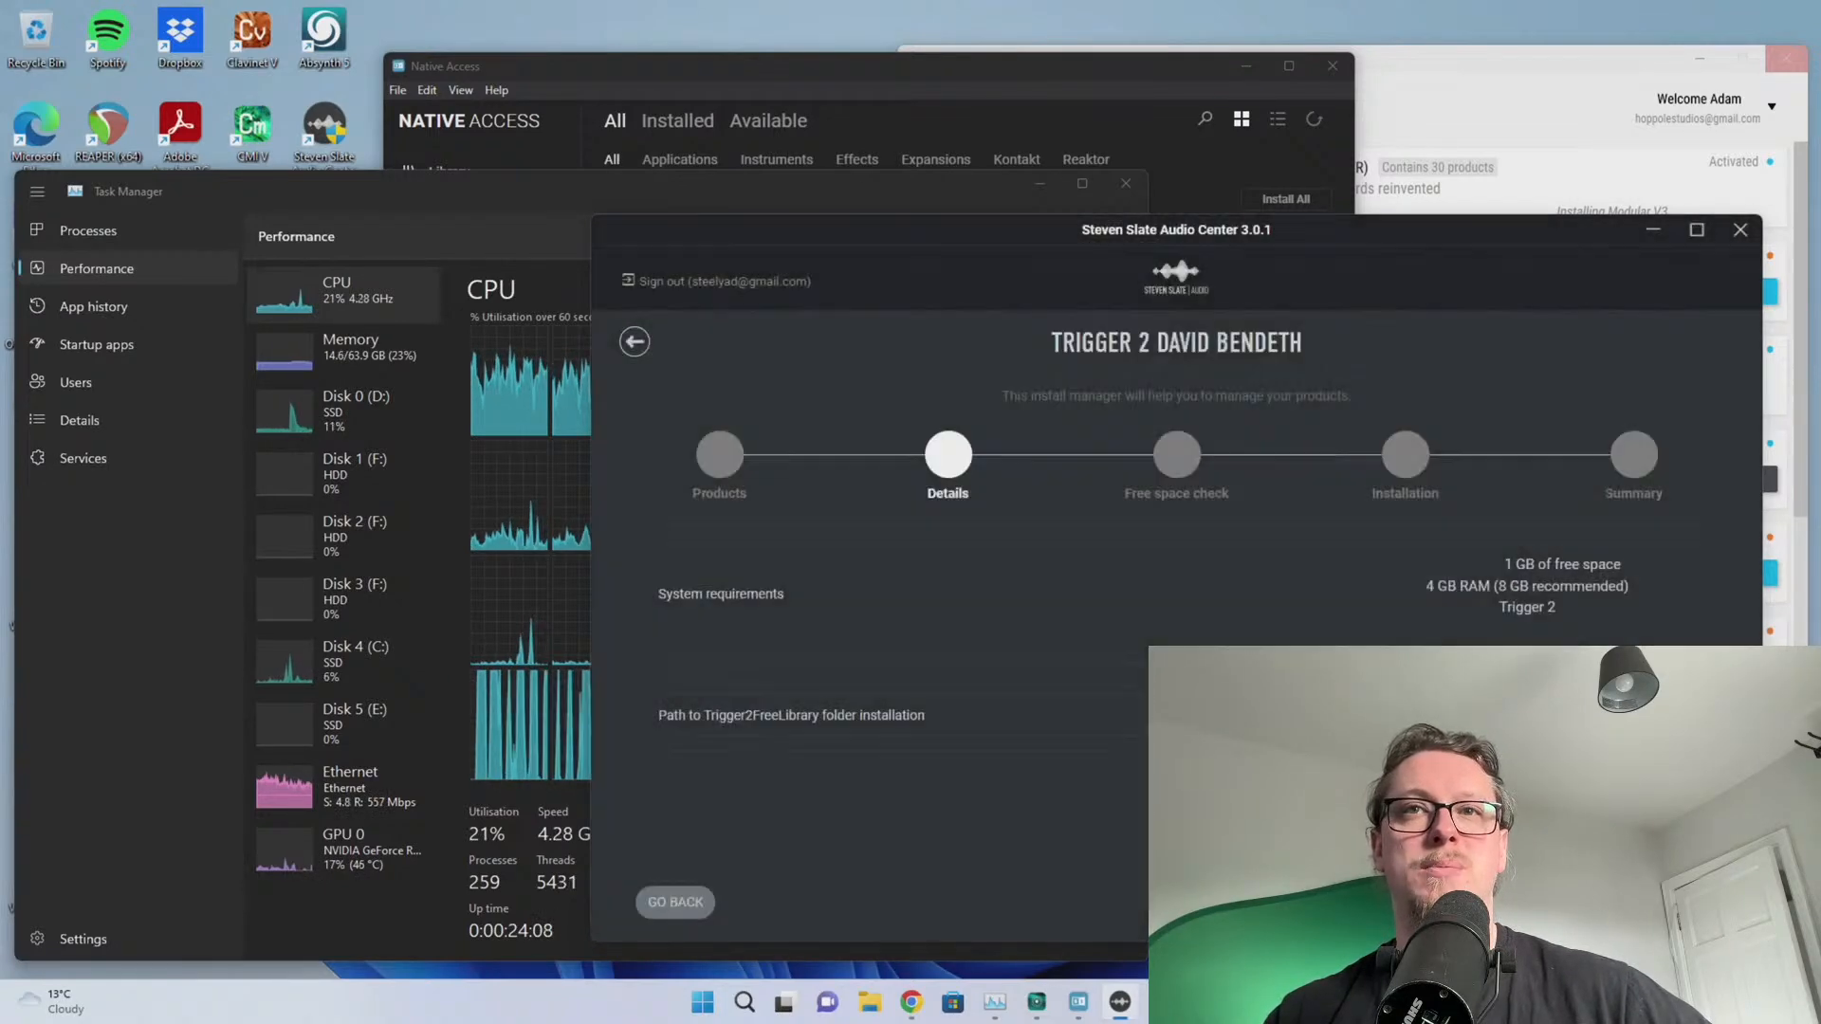
left_click(1679, 902)
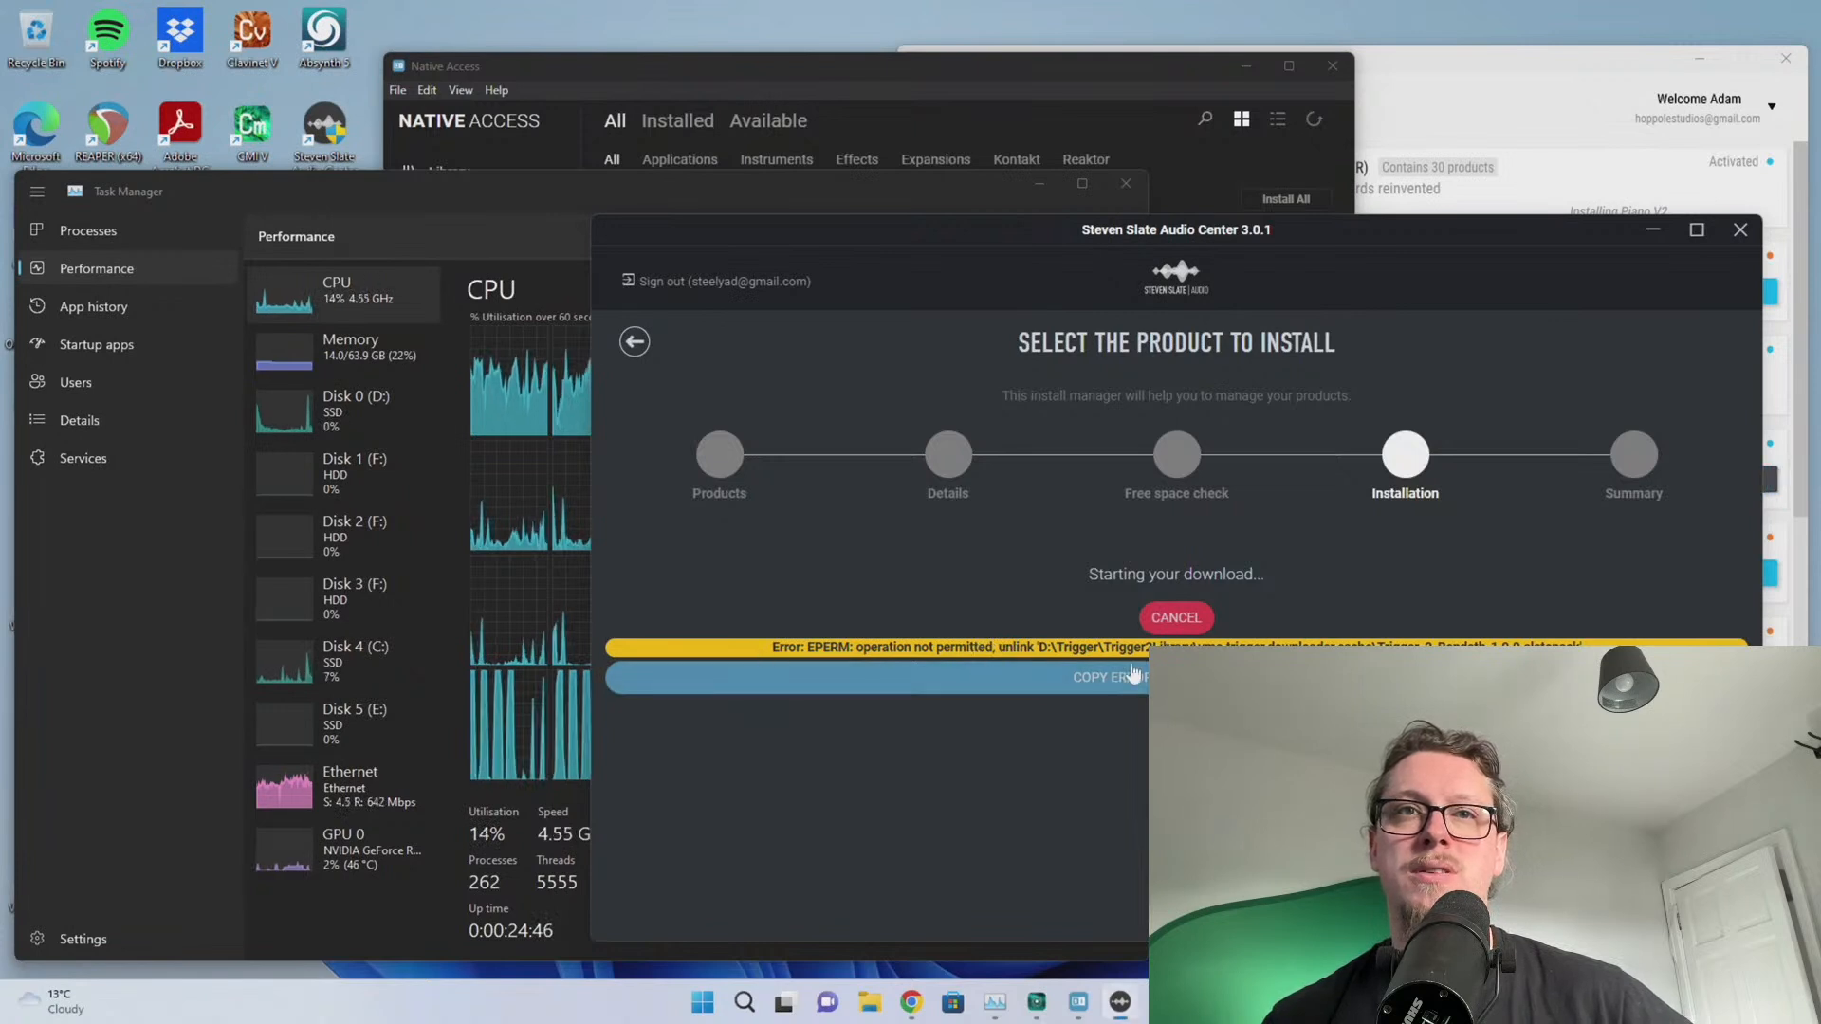
left_click(1169, 618)
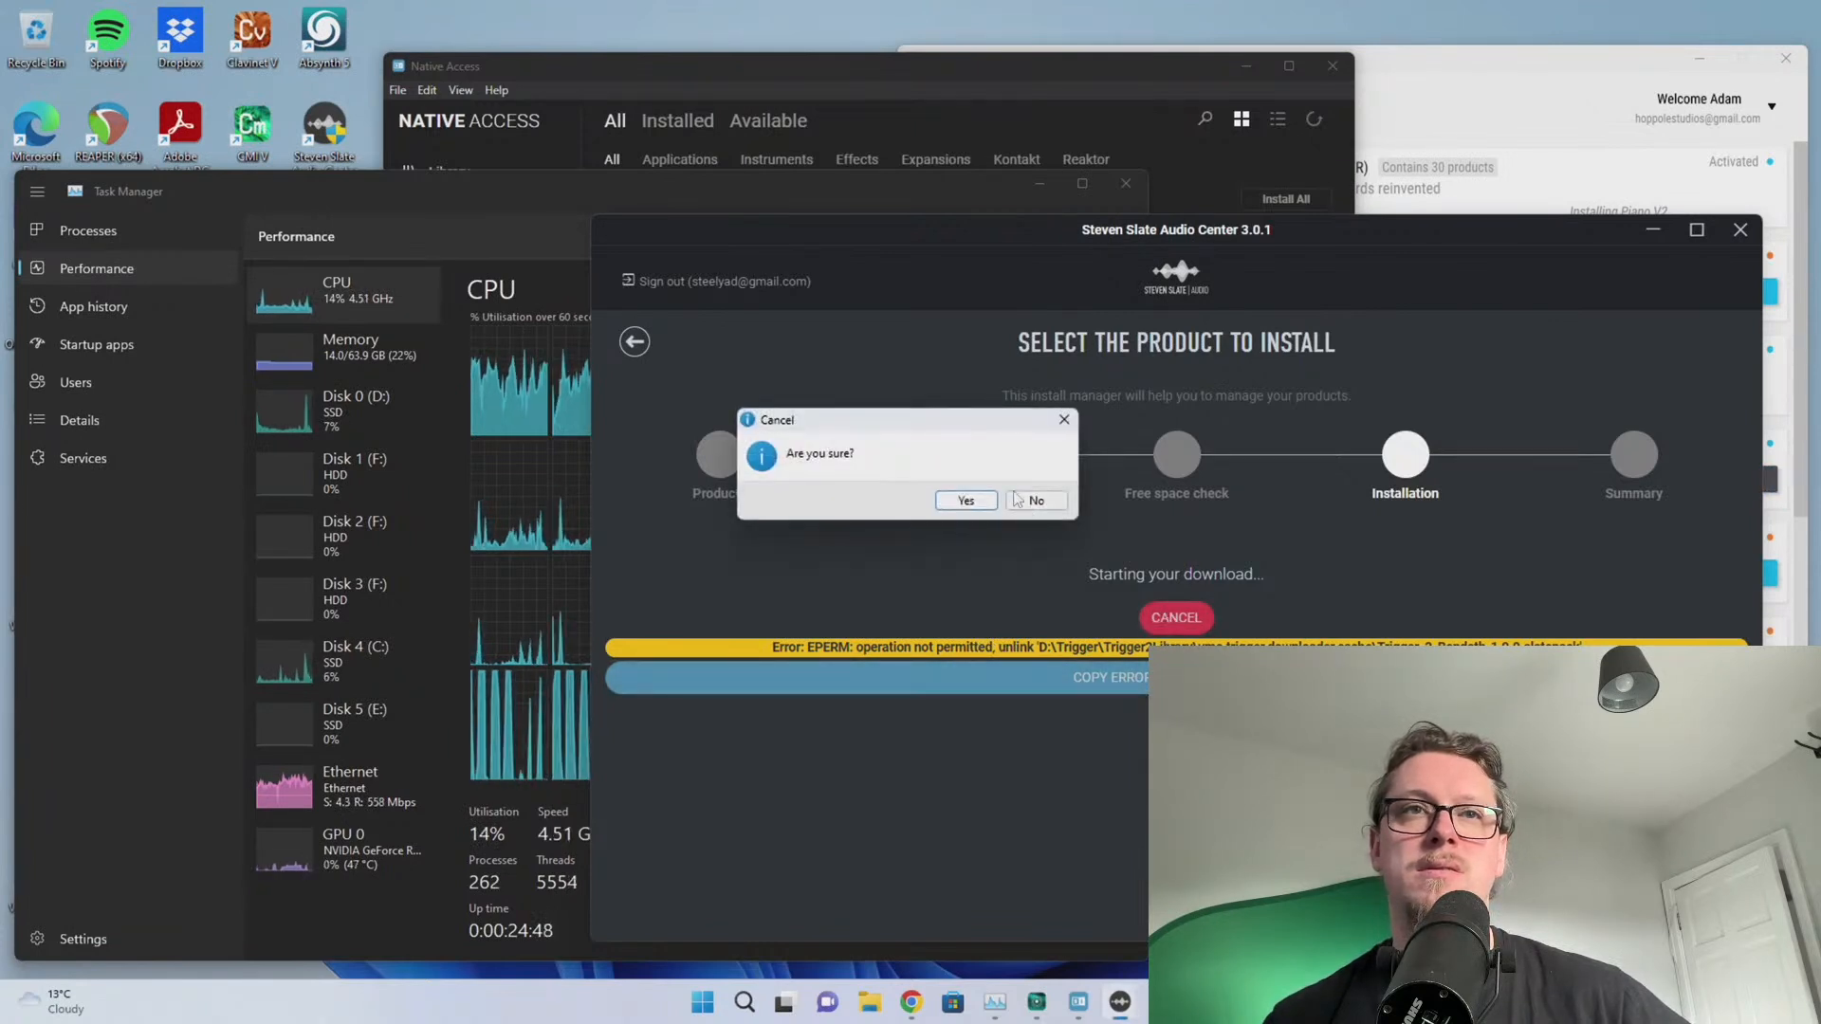
left_click(976, 500)
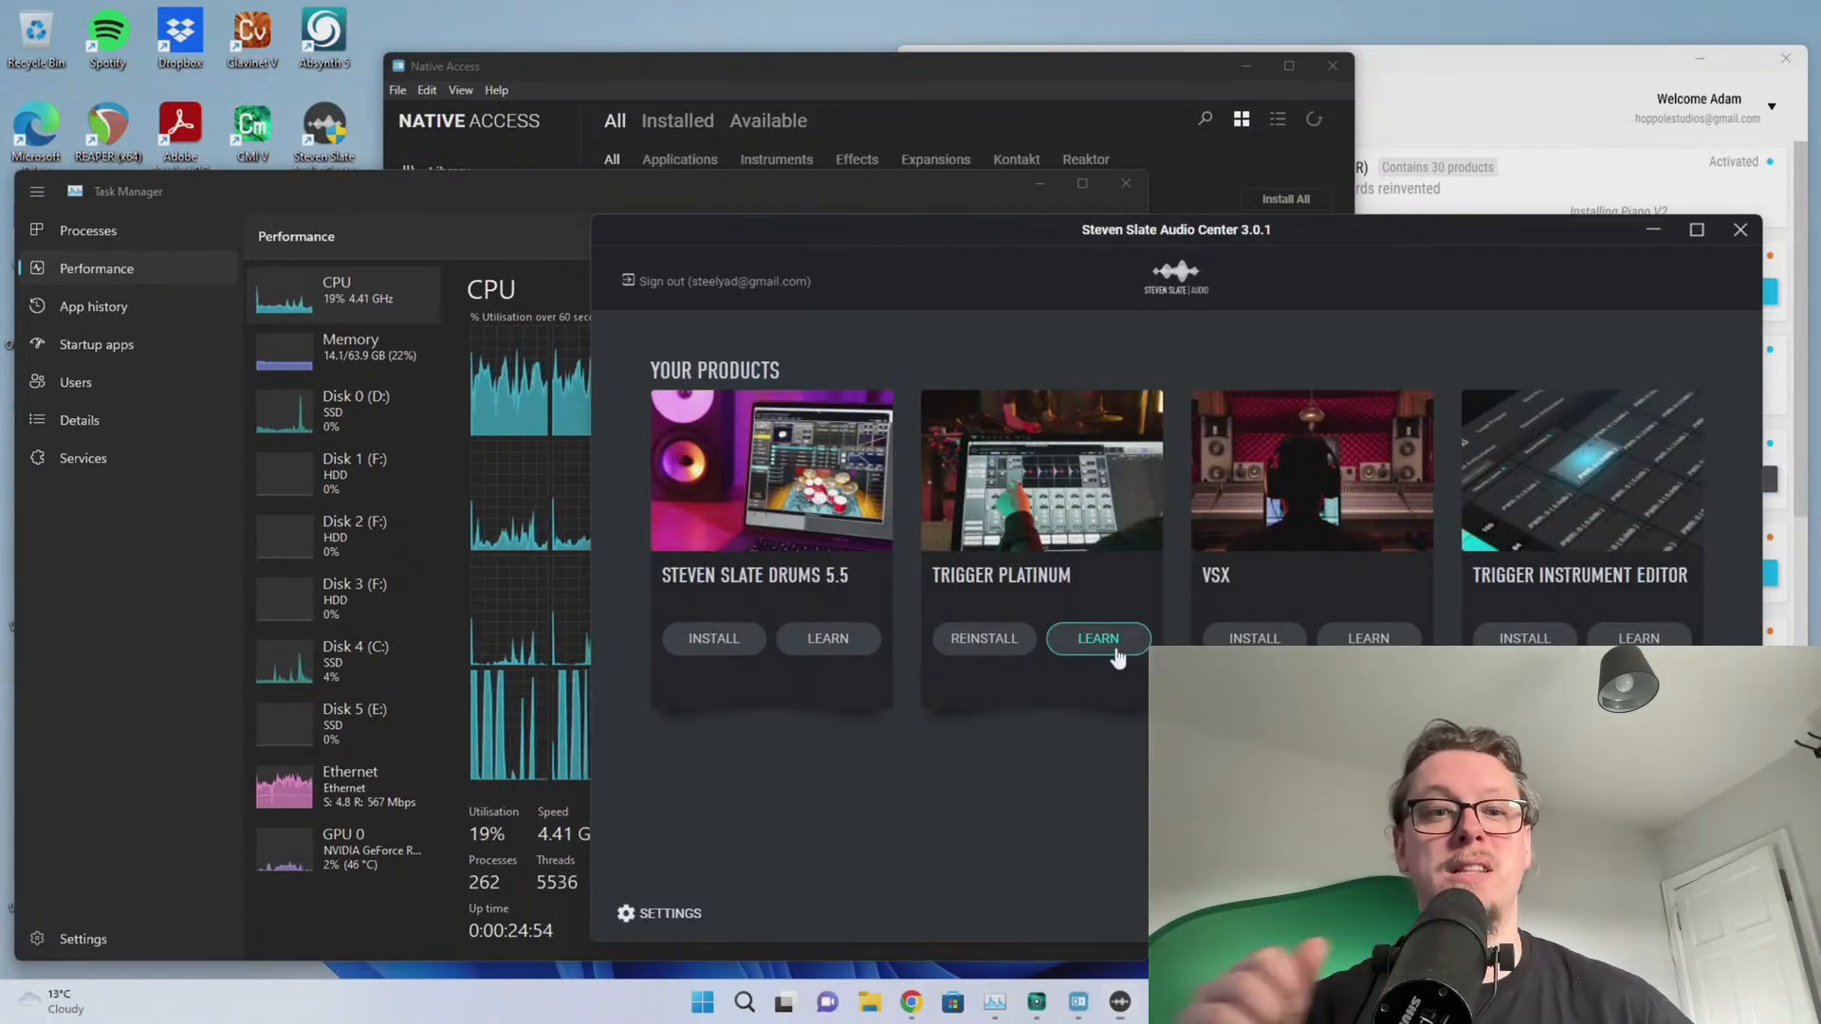
Start installing Steven Slate Drums 5.5.4 and accept the close-DAW notice and licence agreement
left_click(711, 640)
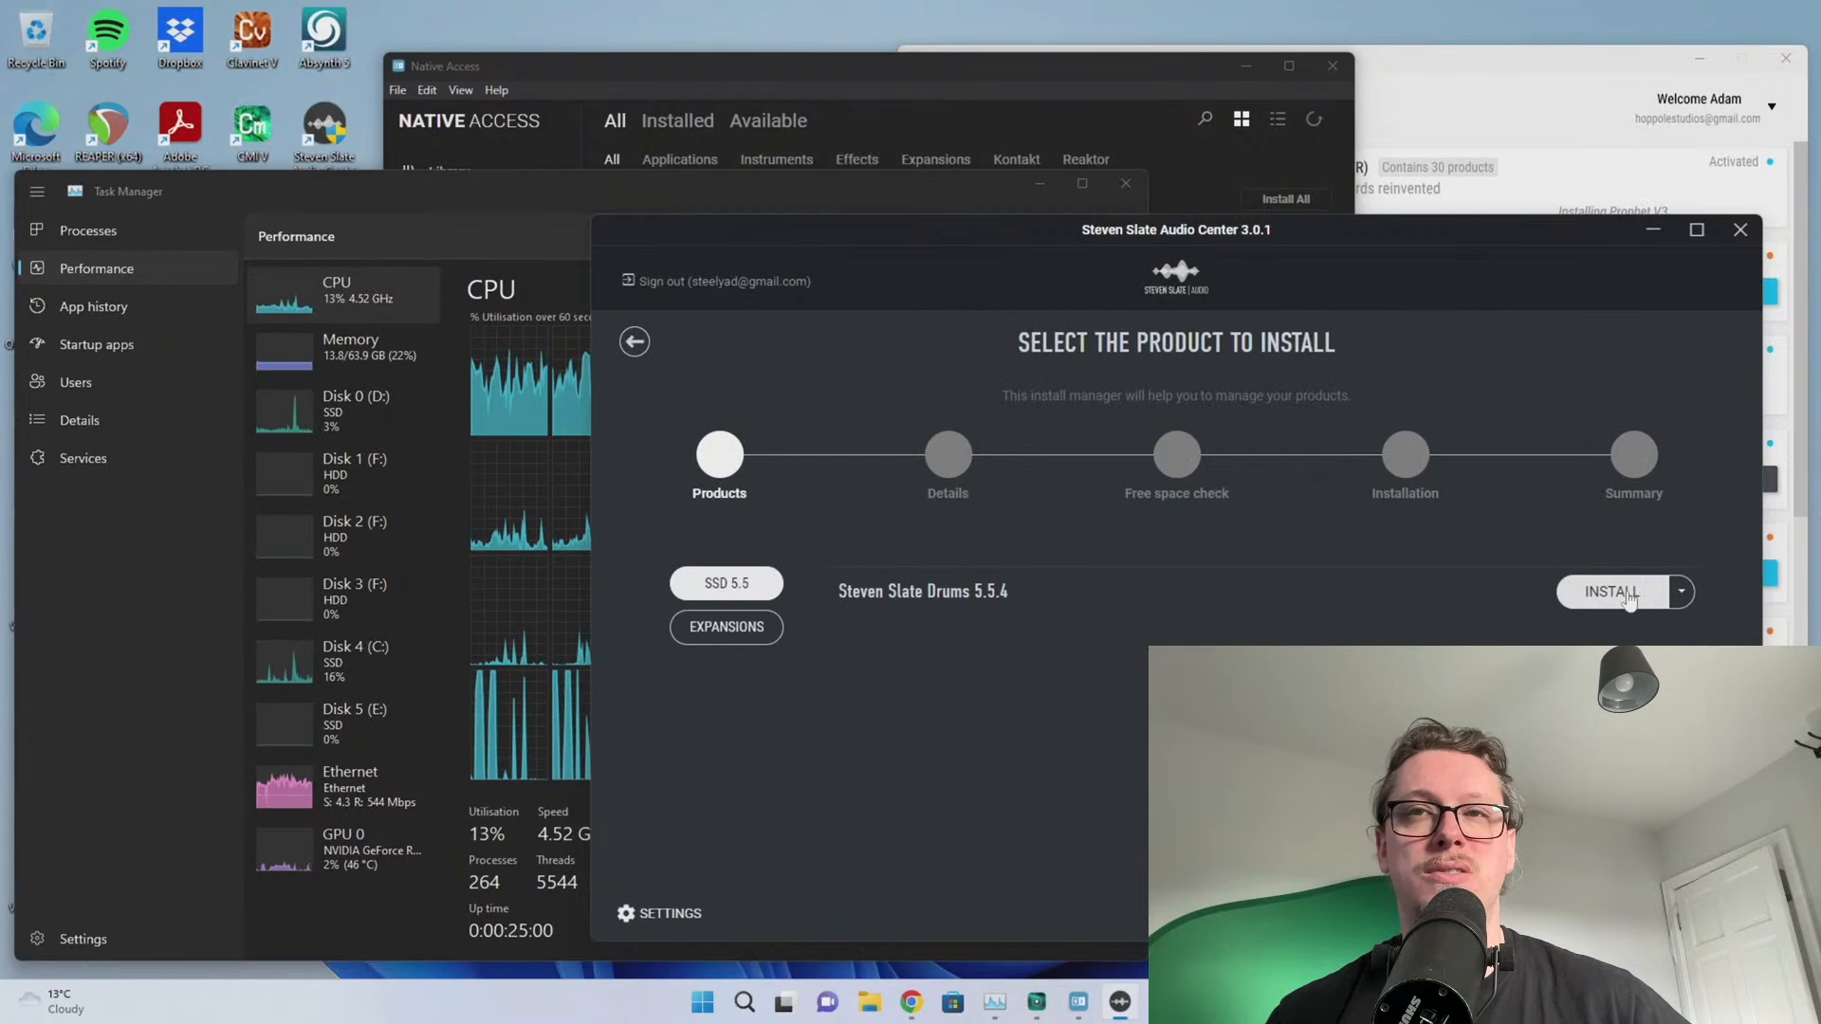
left_click(1628, 595)
left_click(1075, 499)
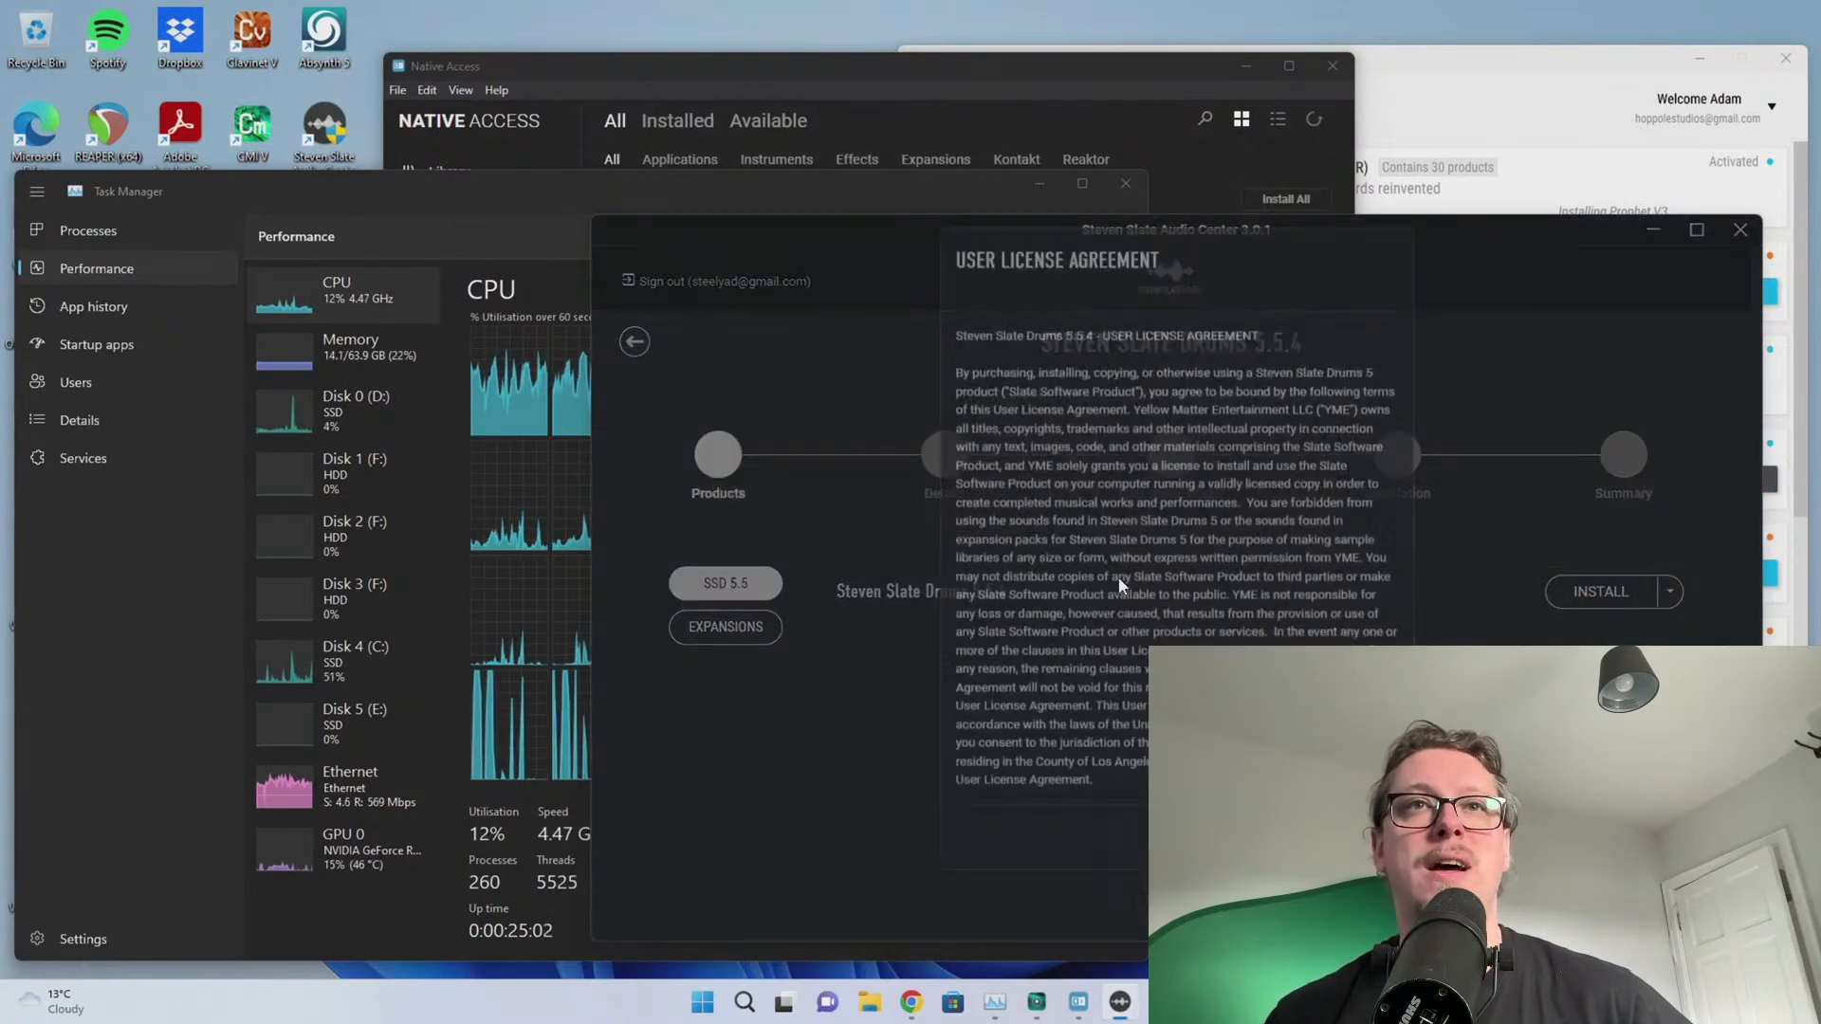
left_click(1352, 851)
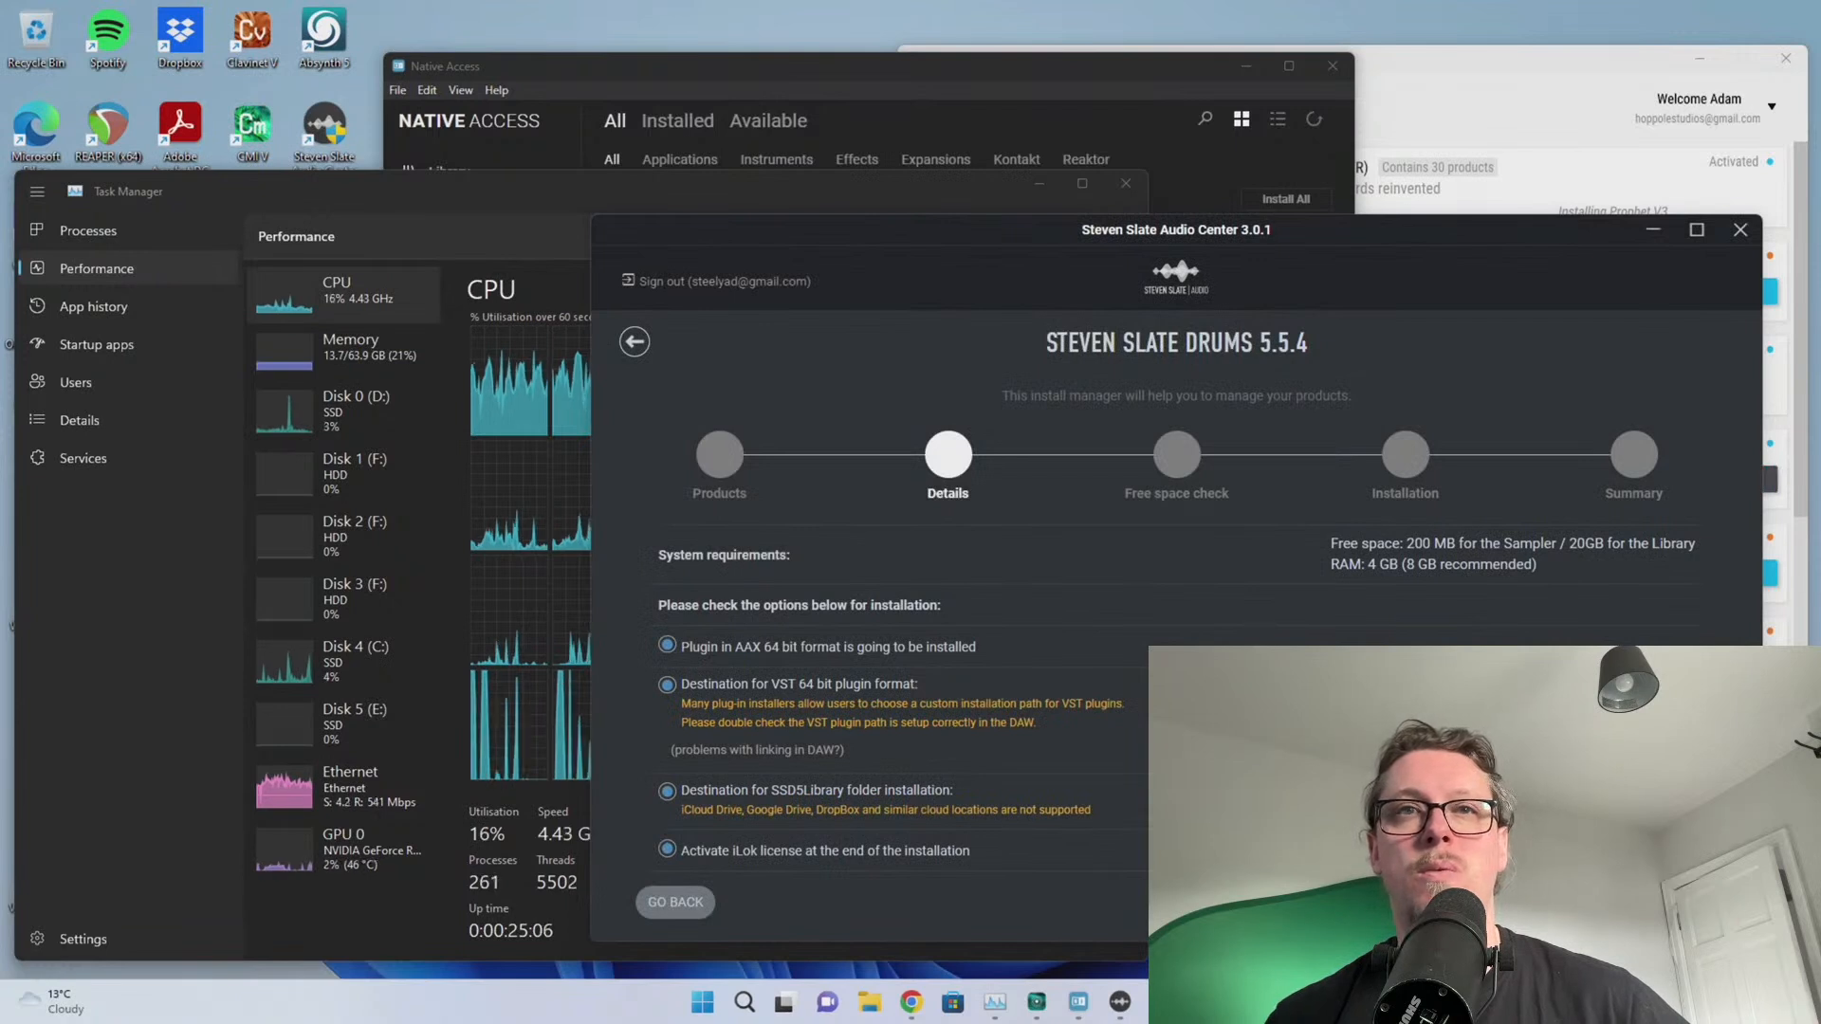
Set the SSD5 library destination to D:\SSD5 on MuchoData and continue to the download
left_click(1646, 800)
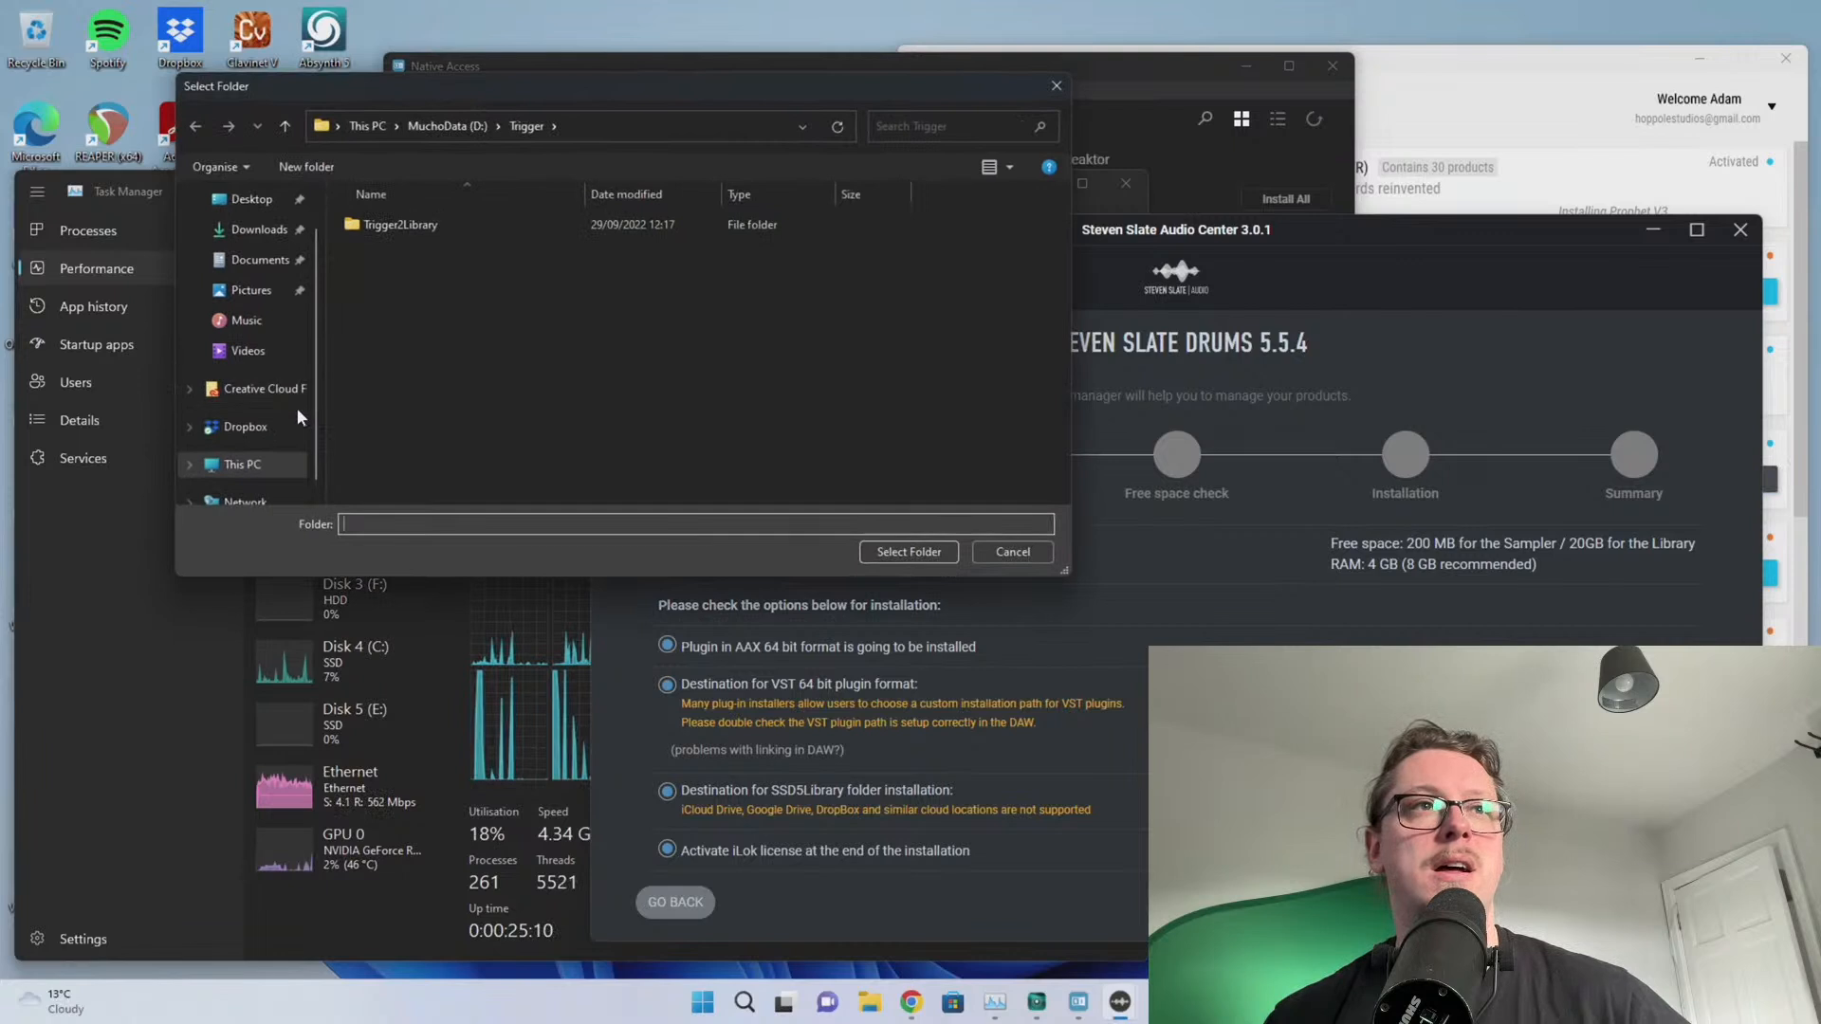
left_click(242, 464)
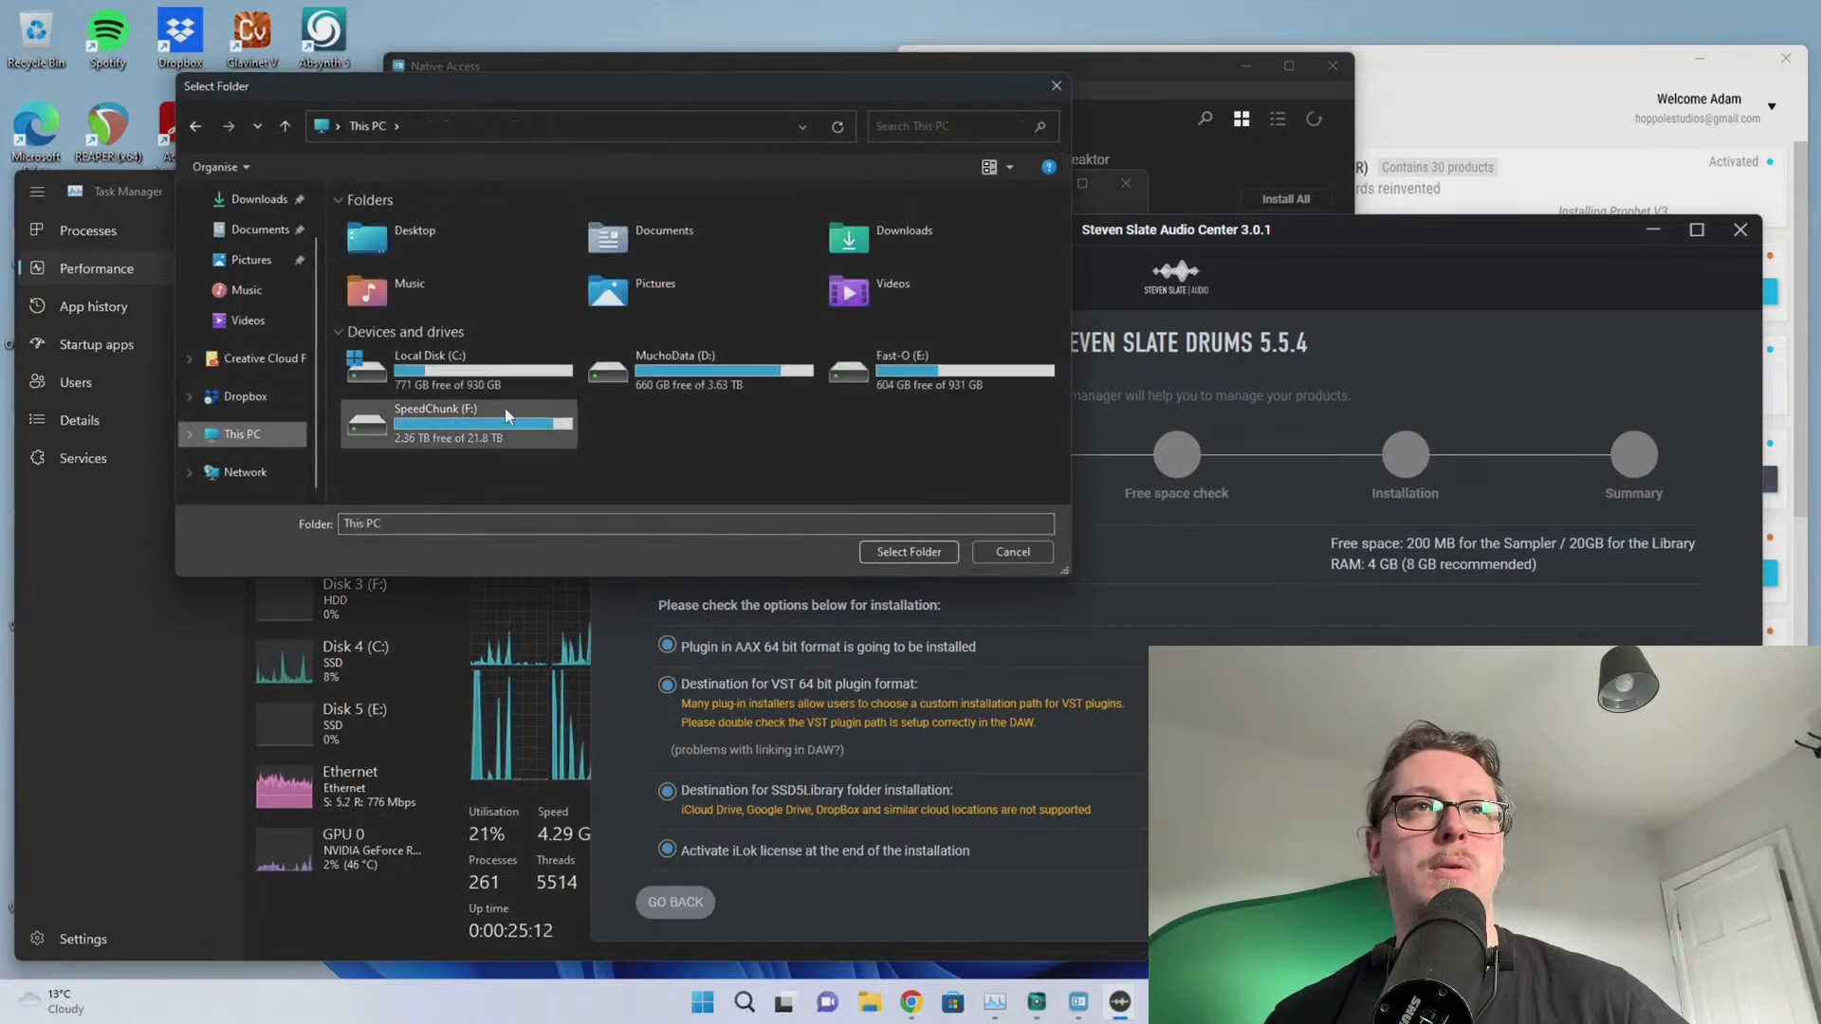
double_click(645, 368)
scroll(475, 361, "down", 3)
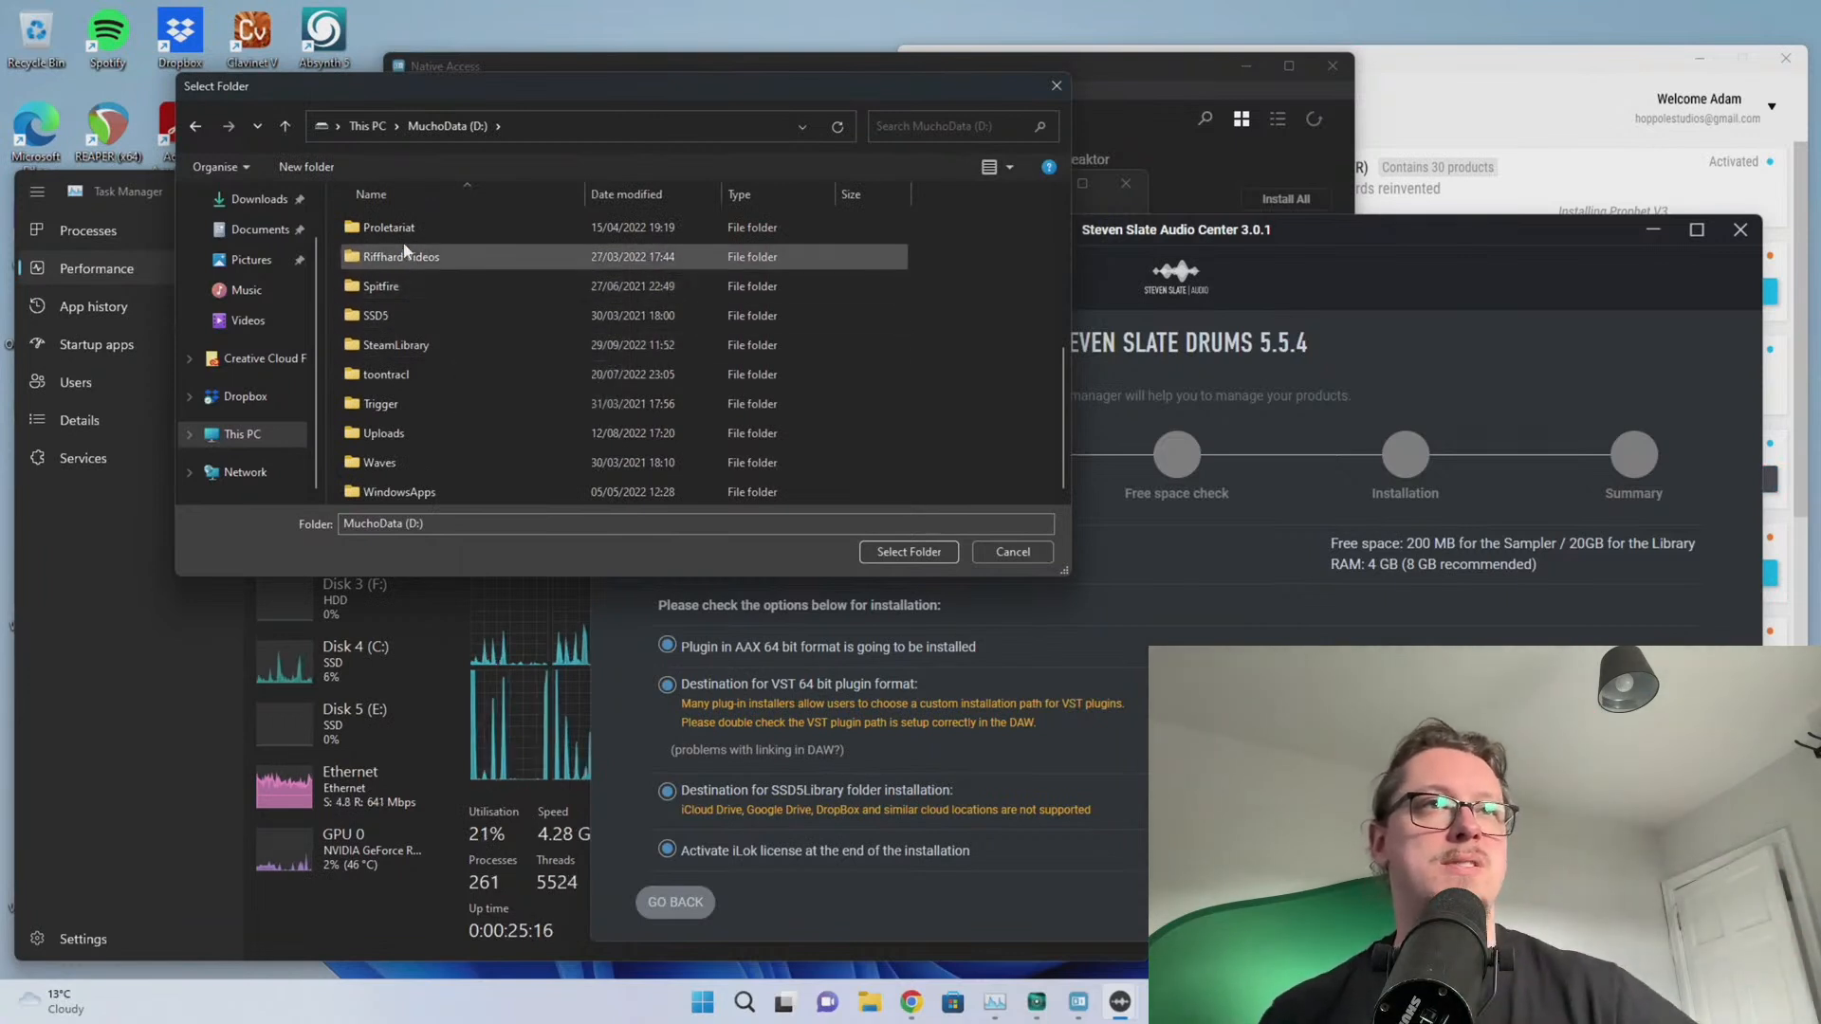
double_click(398, 315)
left_click(908, 551)
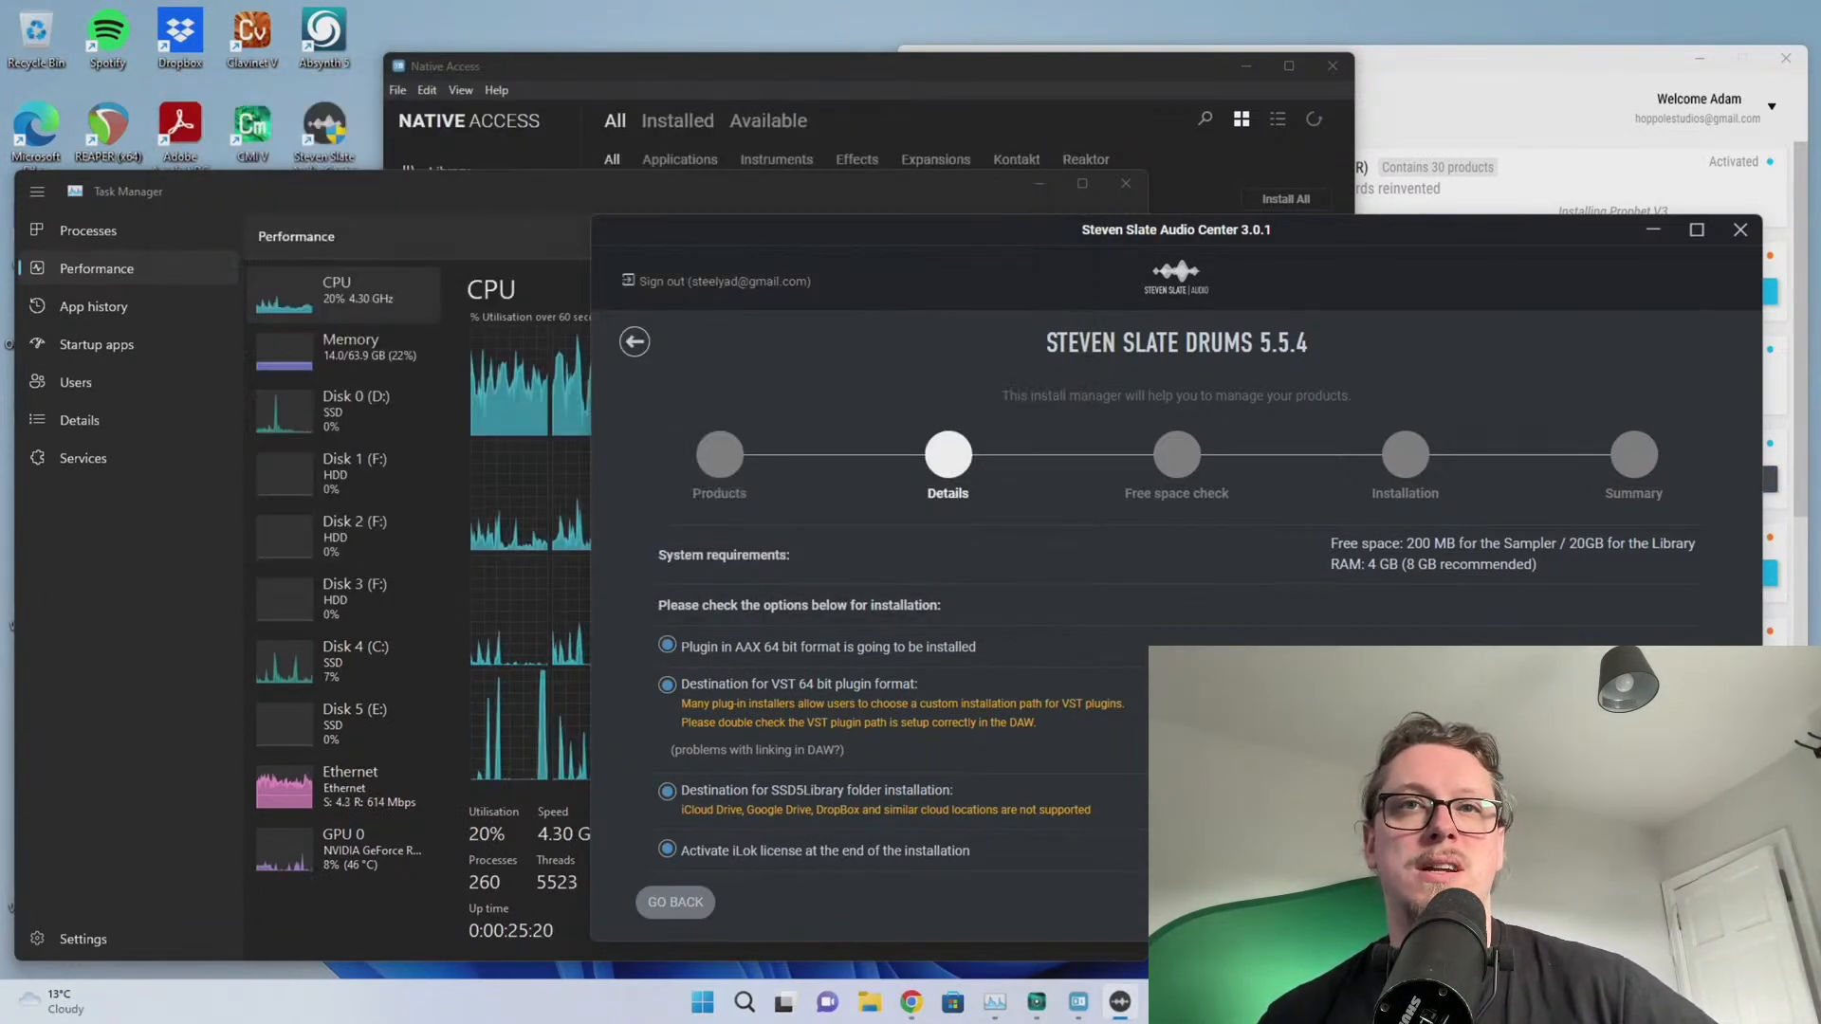
left_click(1676, 902)
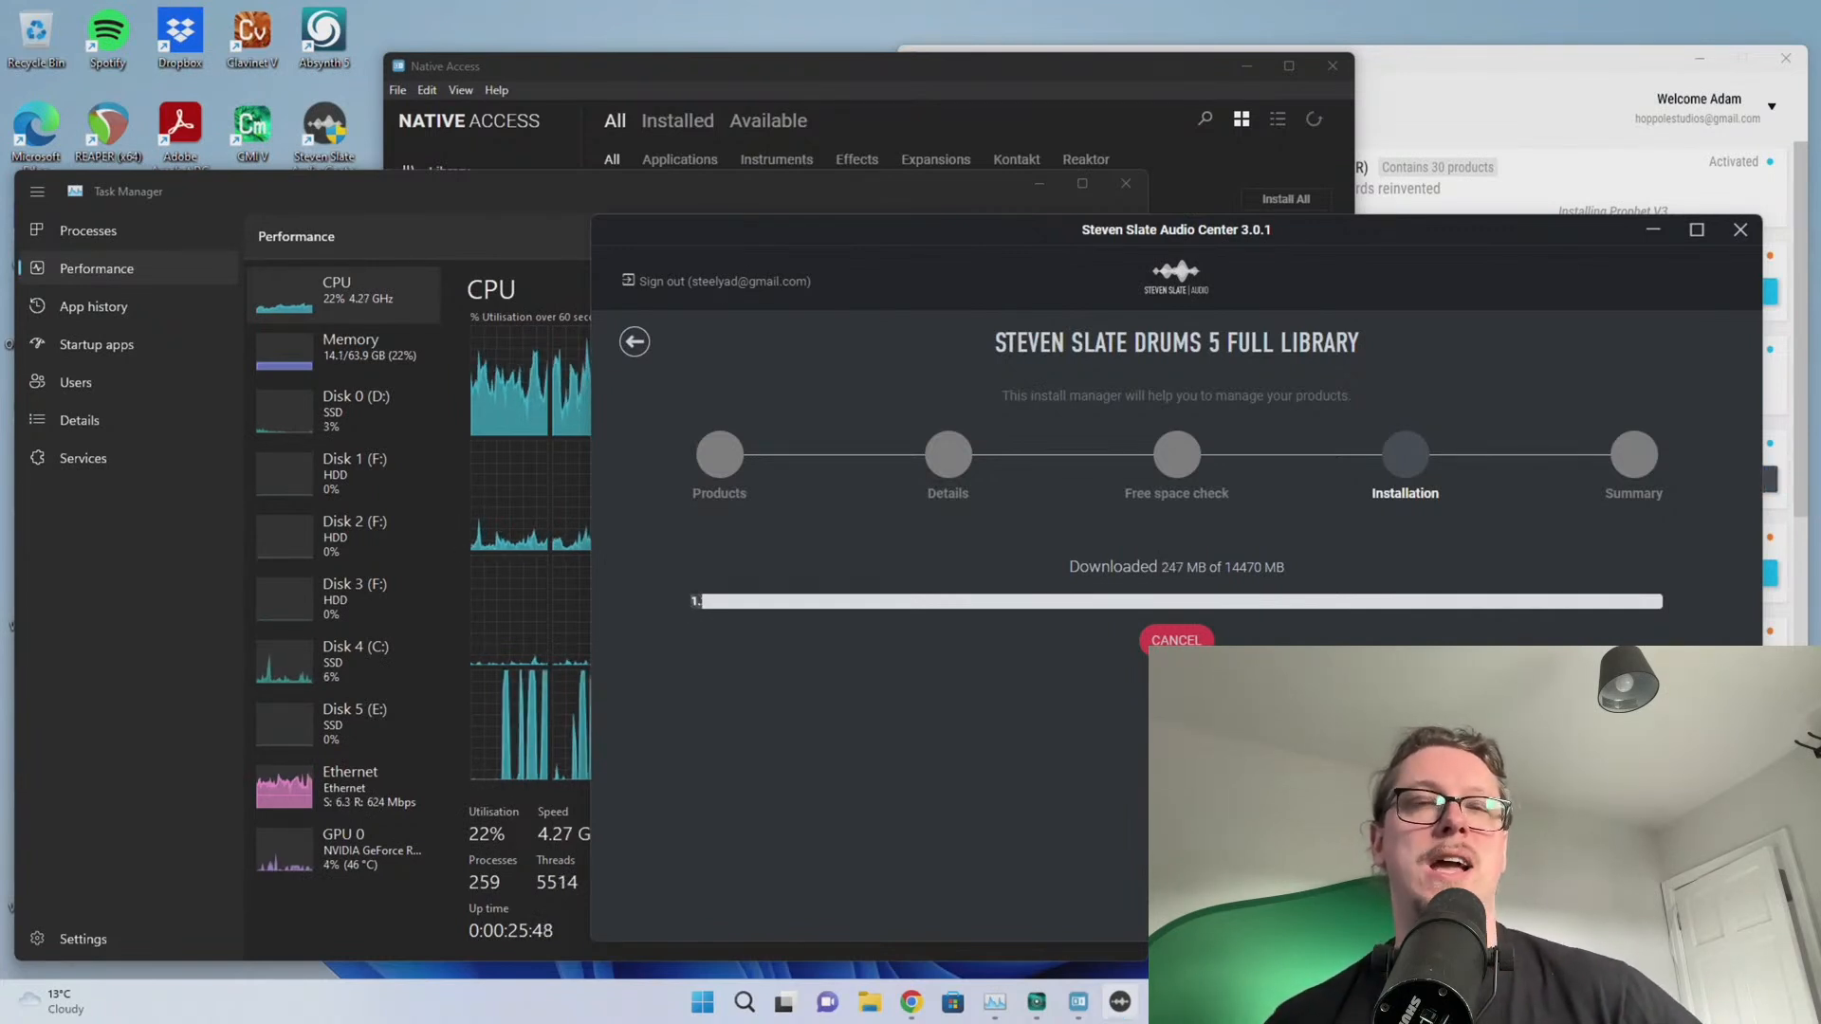
Open File Explorer from Start, check the Steven Slate download, then bring Native Access forward
left_click(706, 1005)
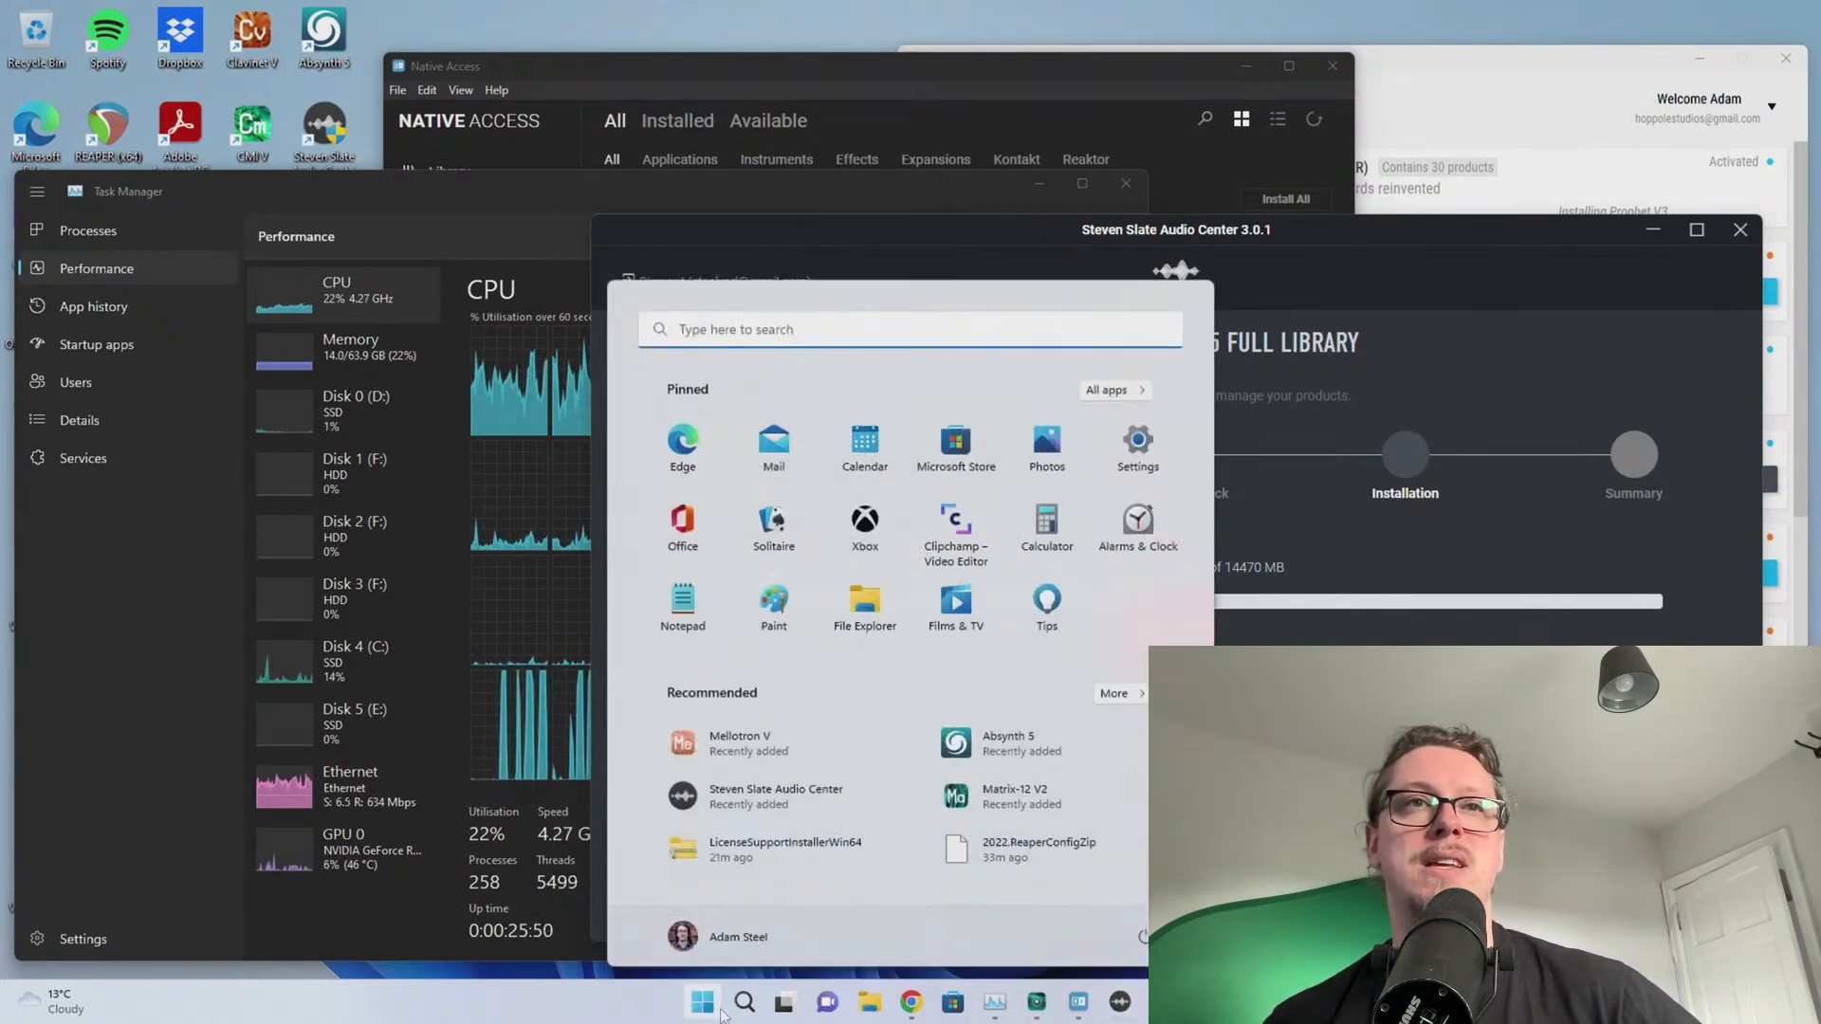
left_click(868, 616)
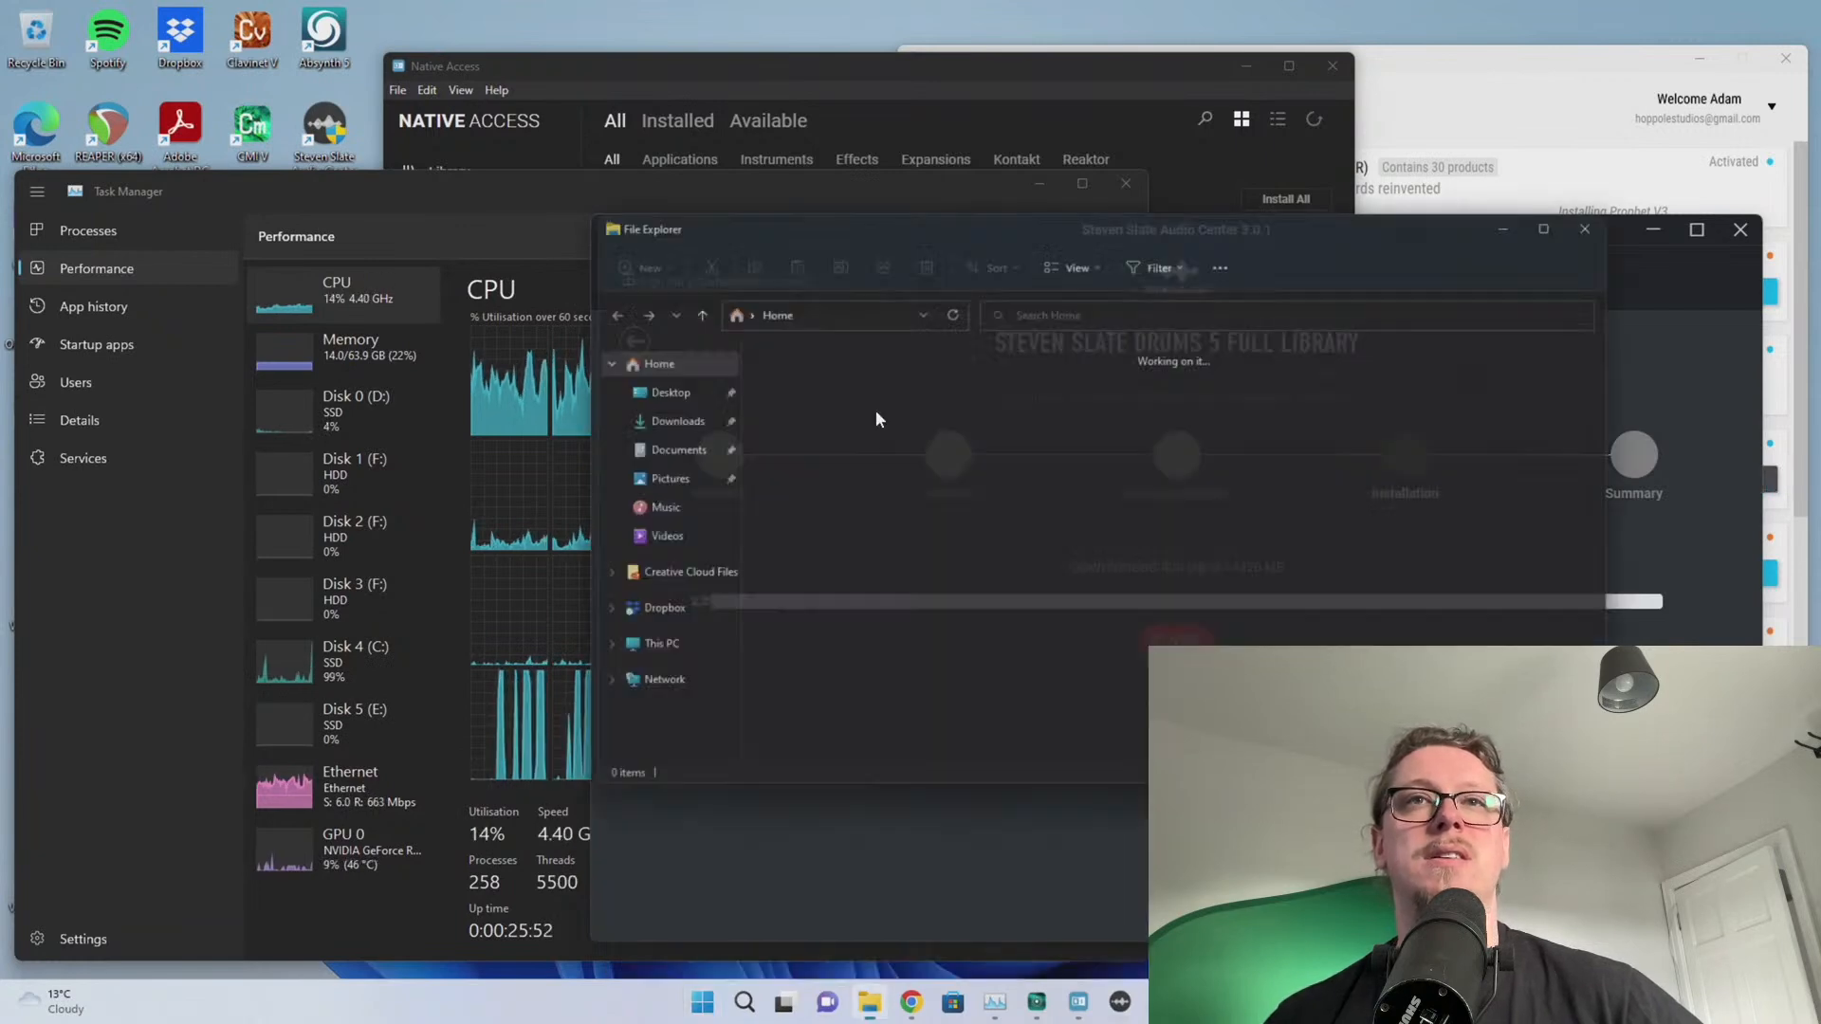
left_click(1175, 224)
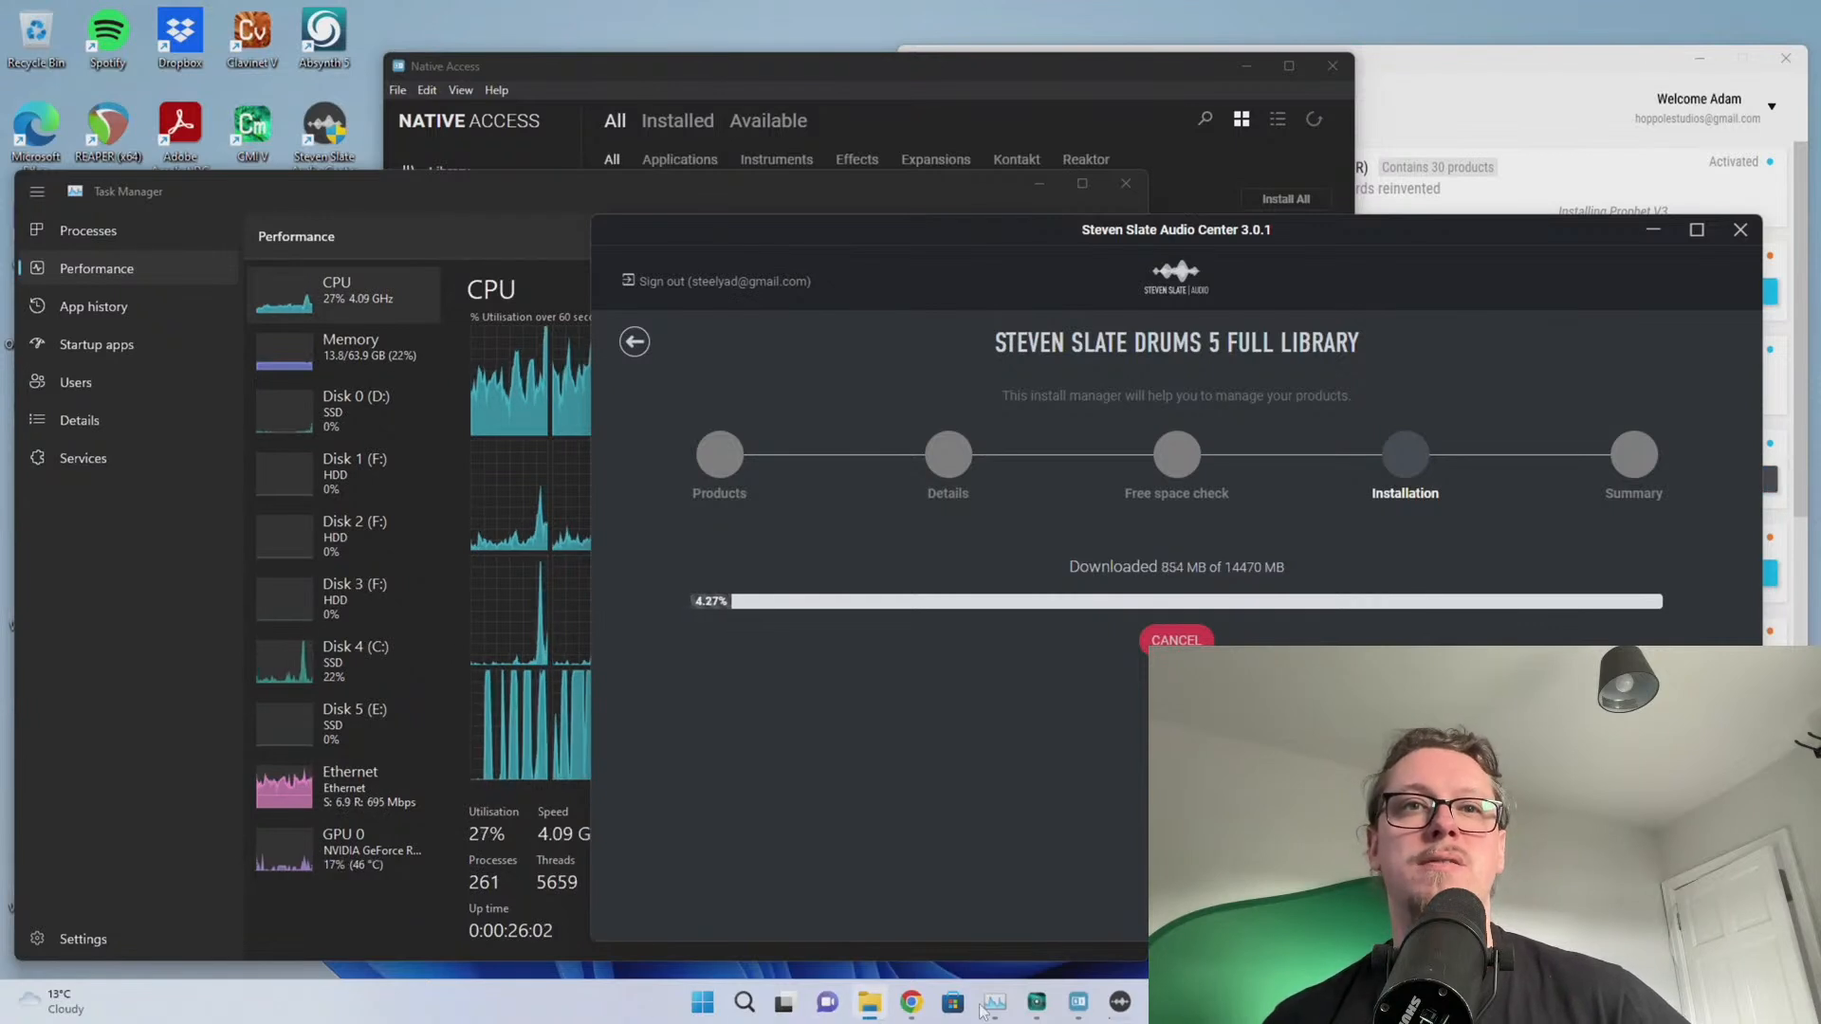
left_click(1080, 1011)
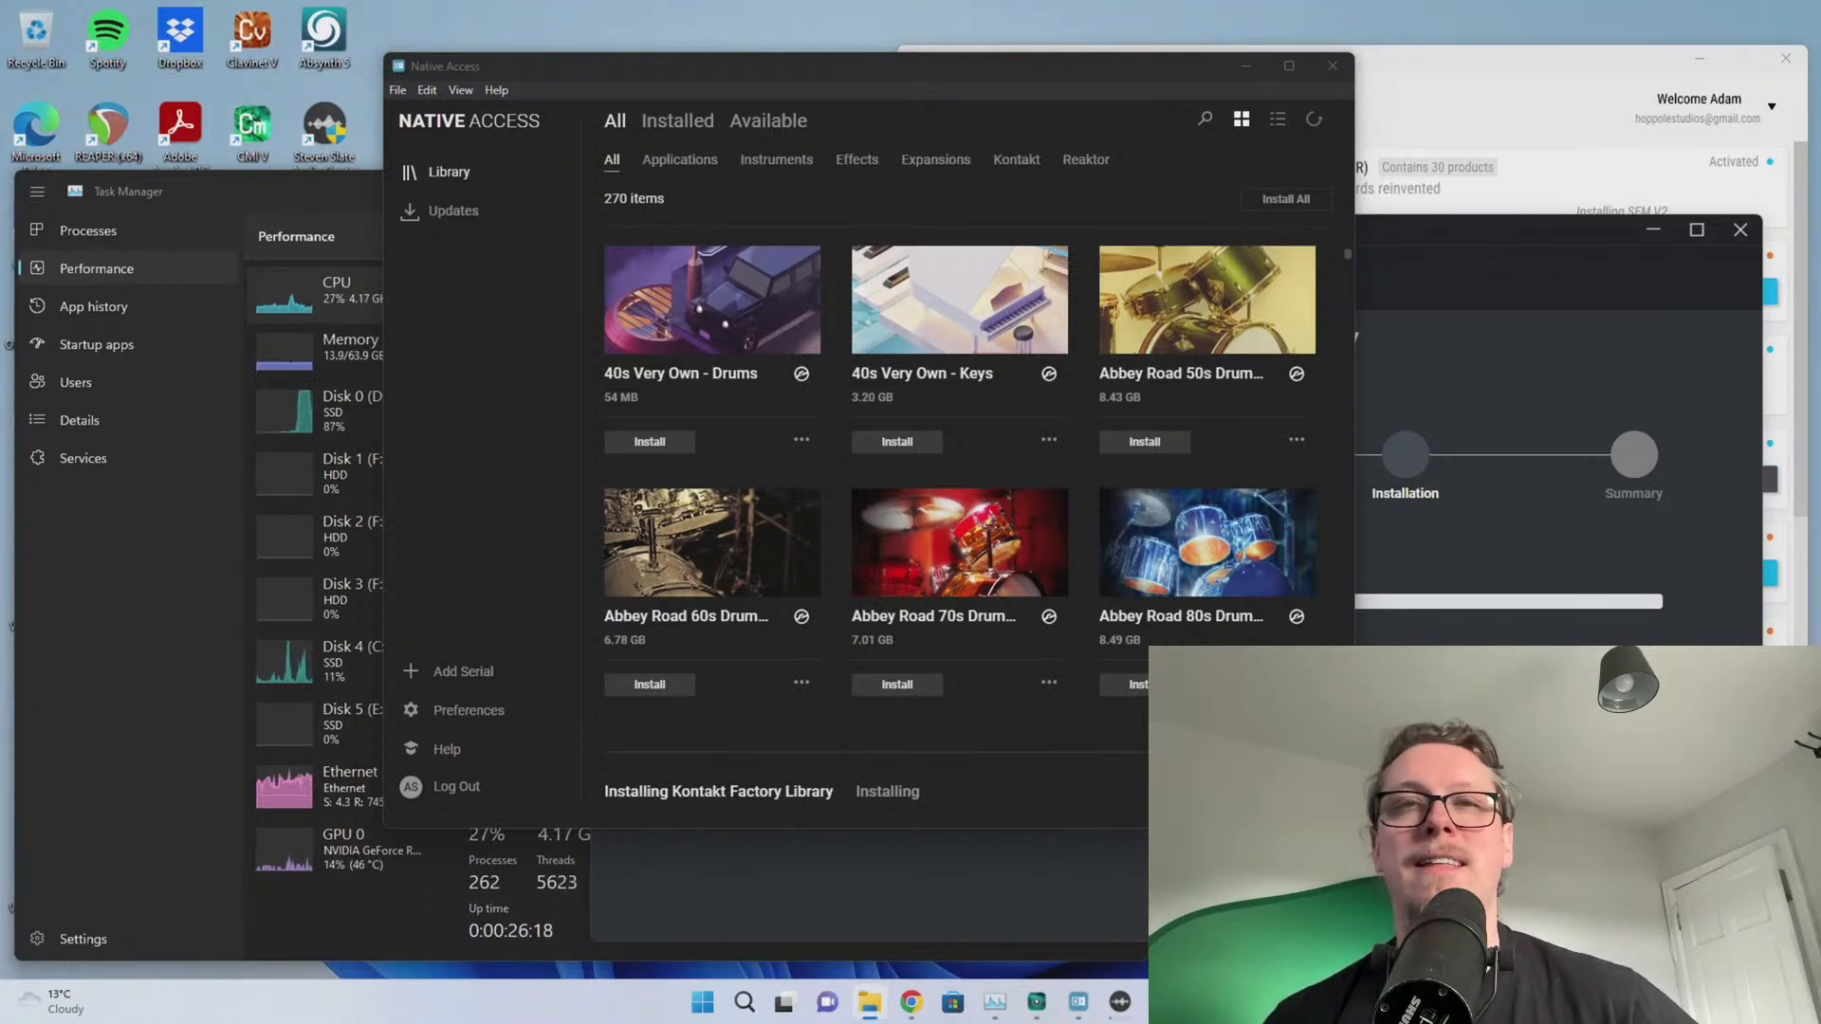
Glance at Steven Slate and Native Access, then show Task Manager's Ethernet graph at about 796 Mbps
left_click(1556, 389)
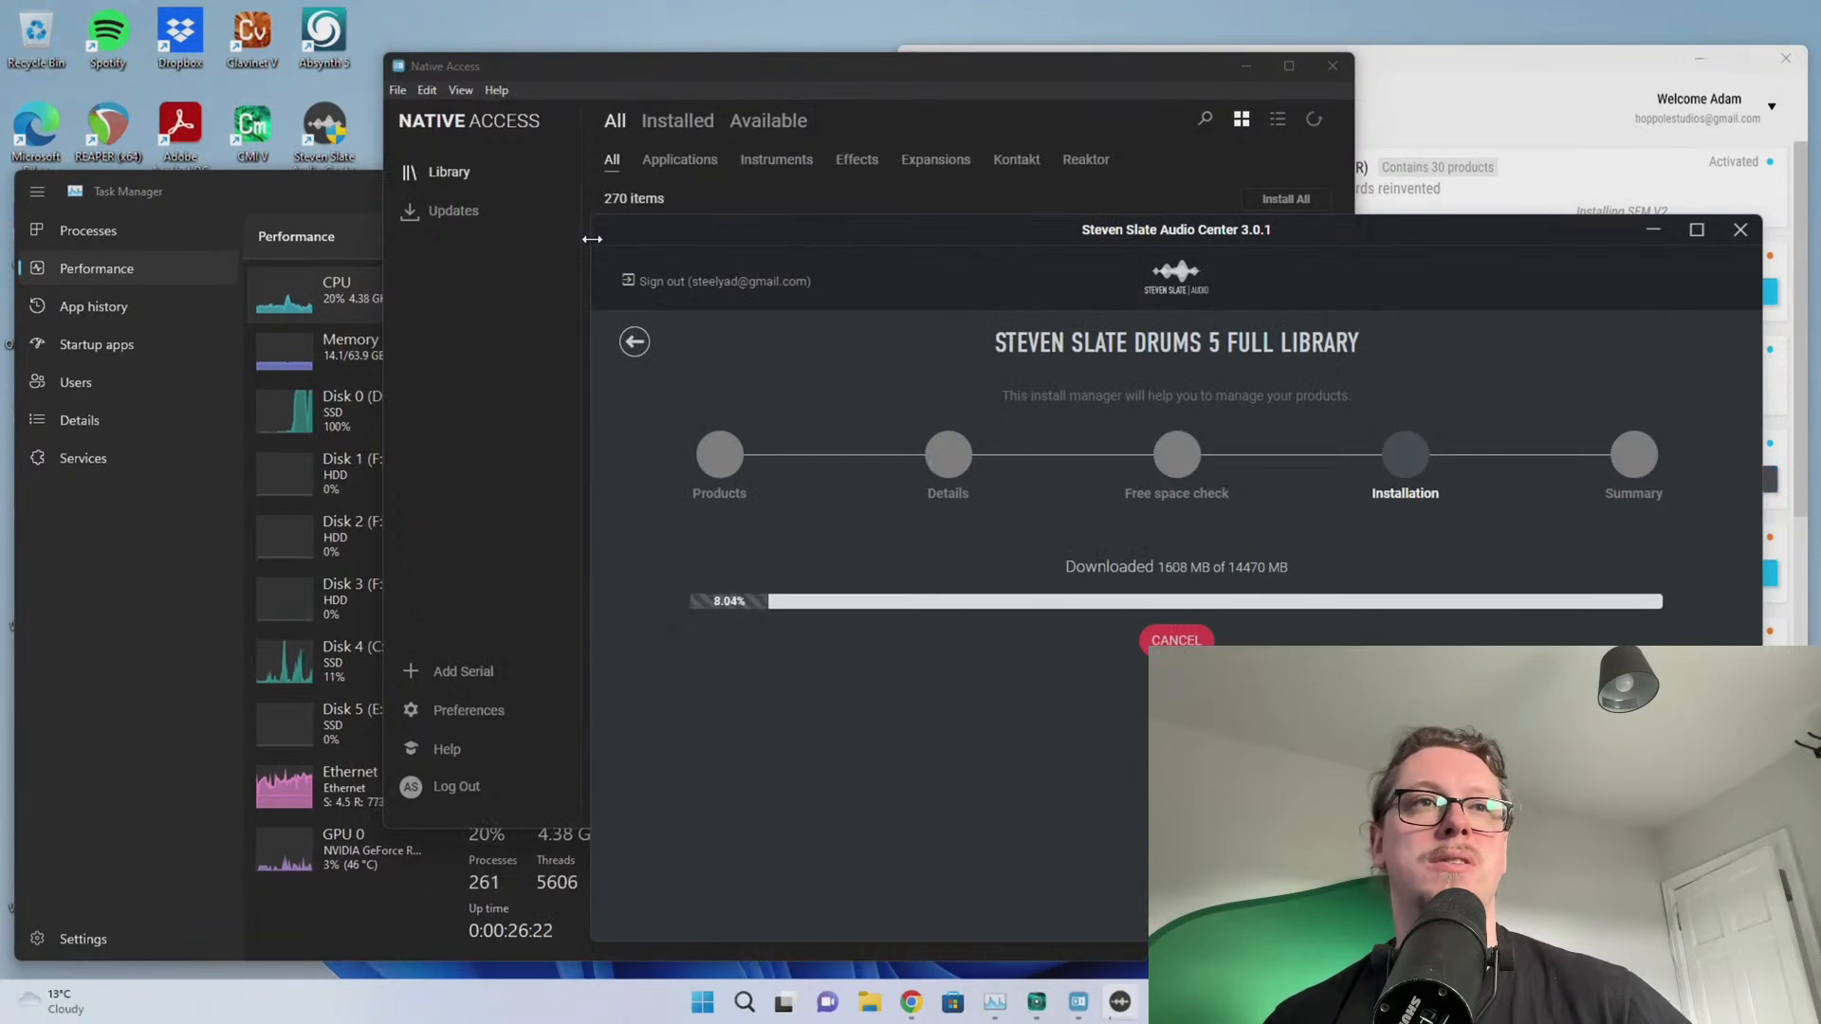
left_click(486, 471)
left_click(146, 697)
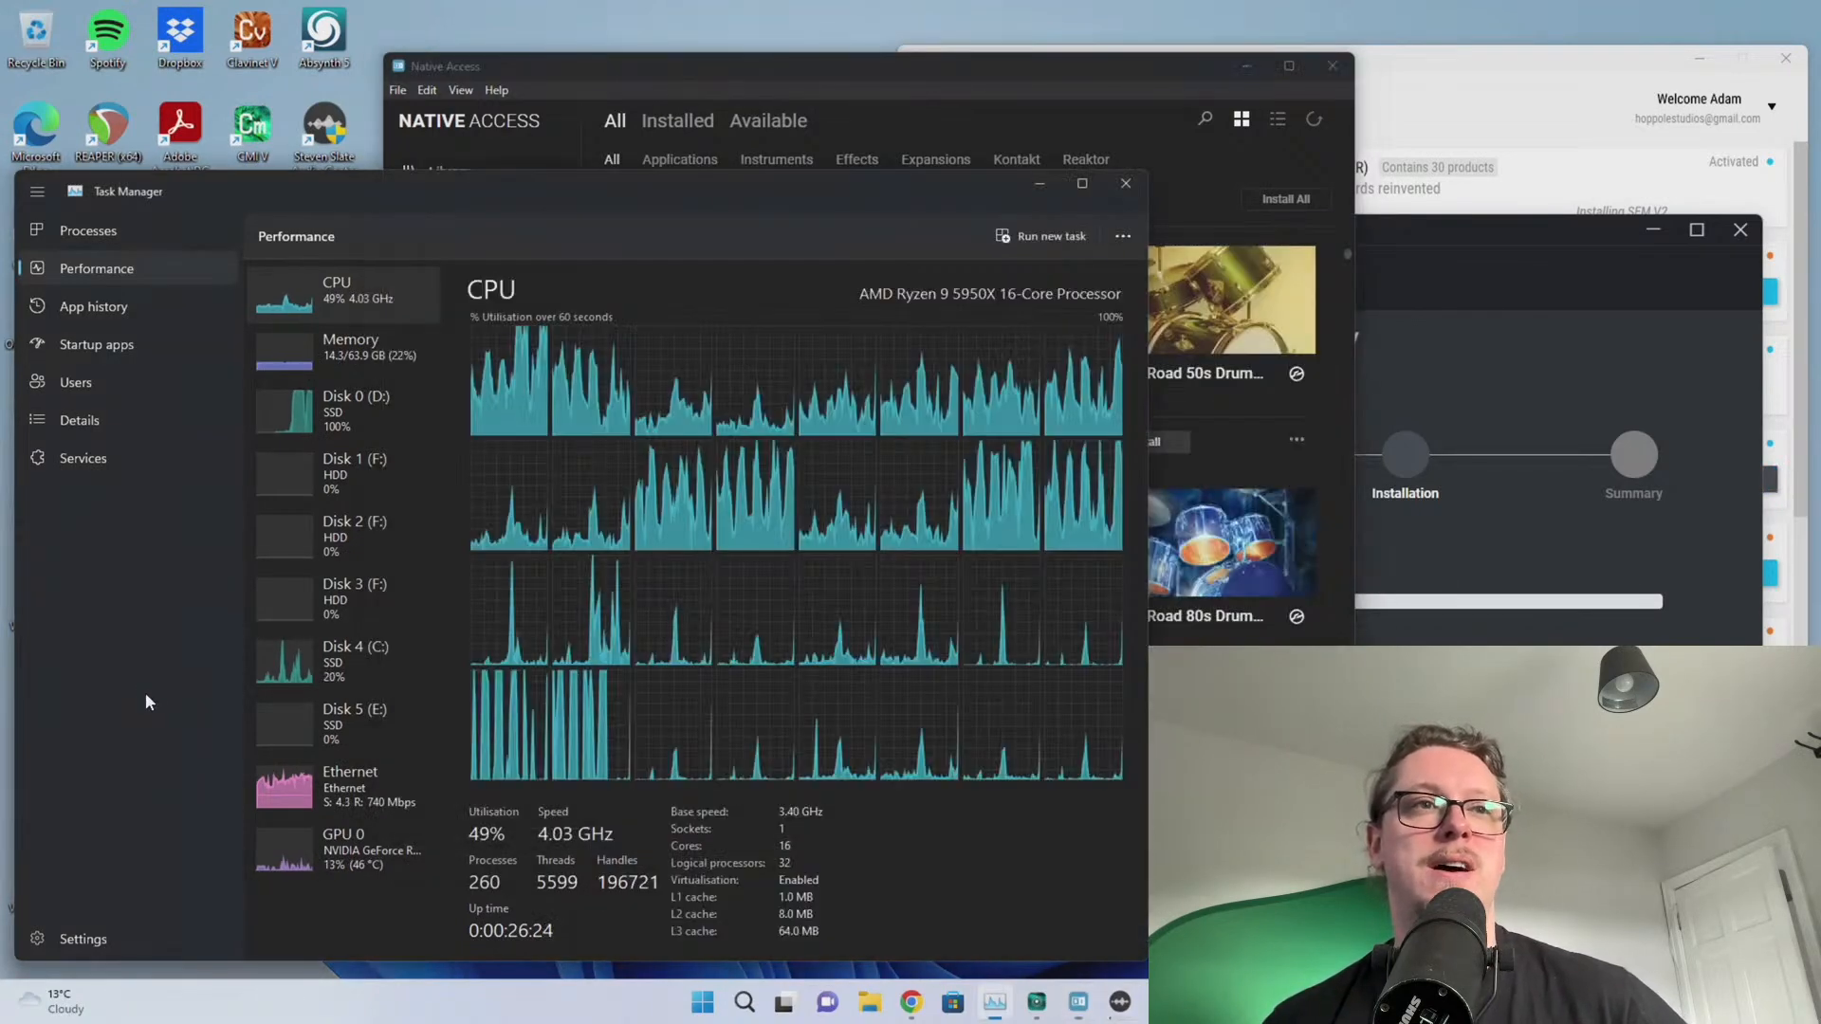
left_click(313, 785)
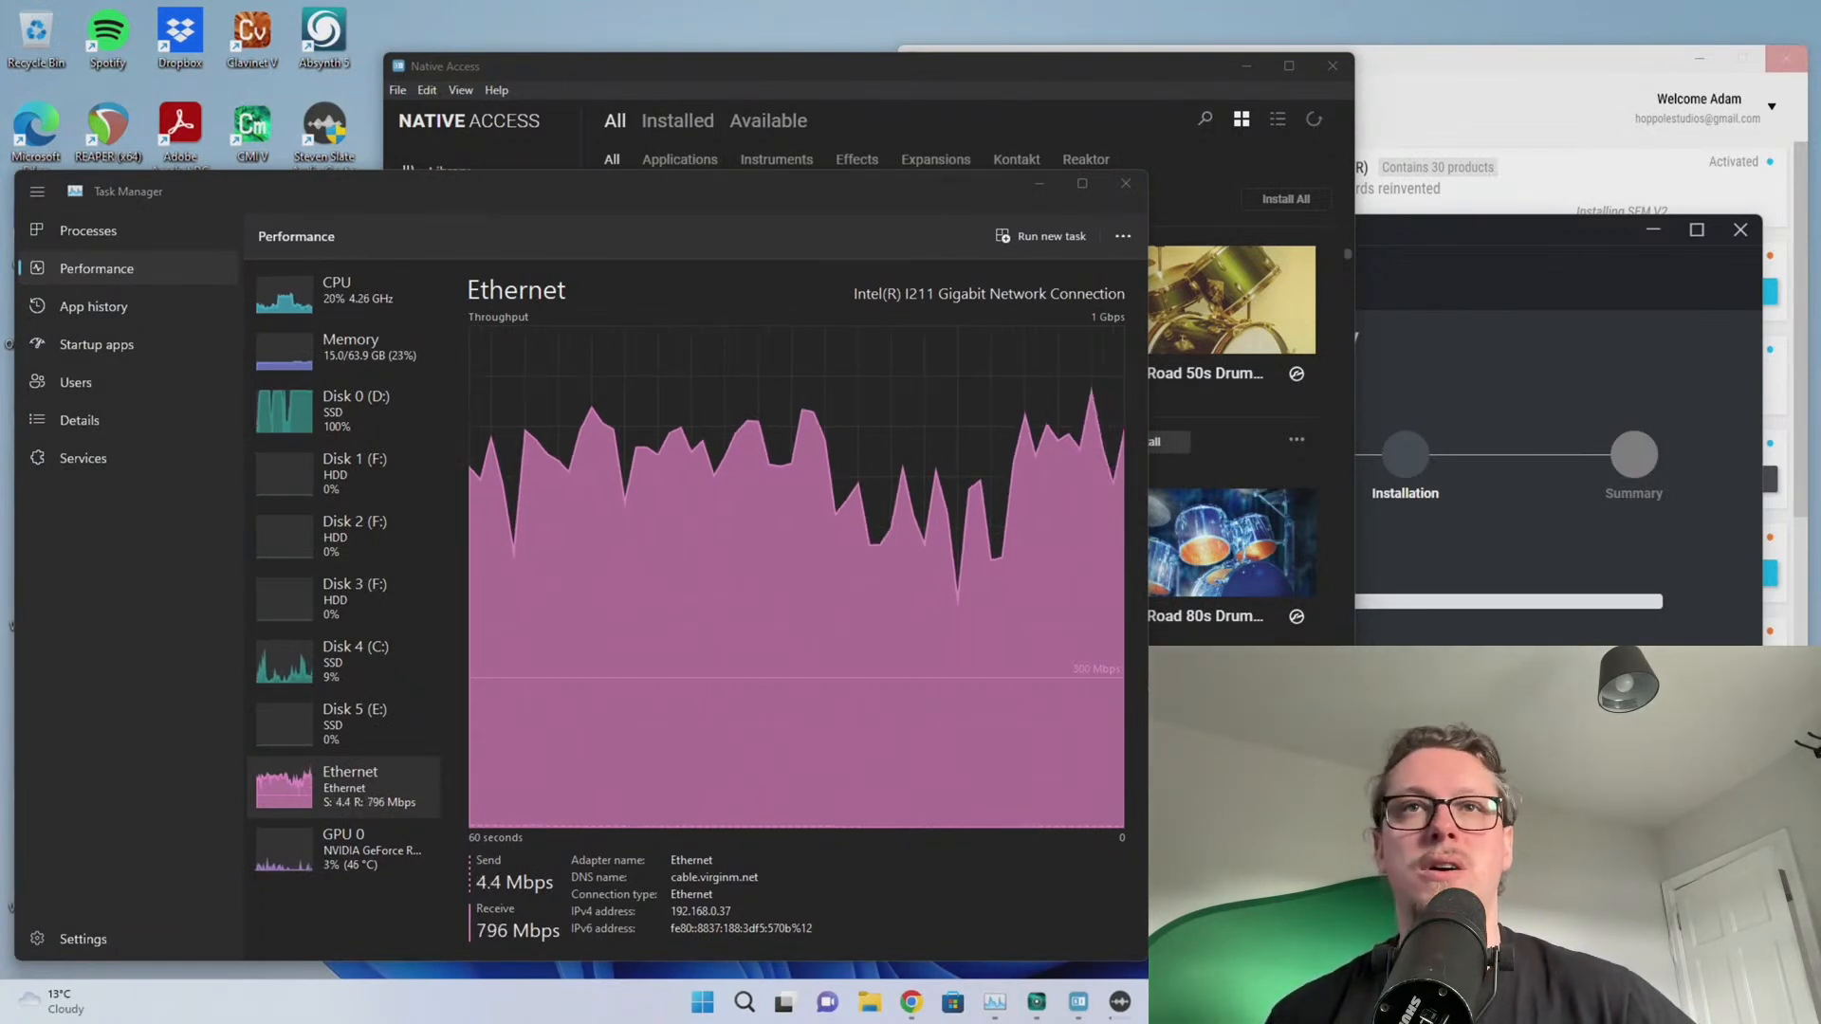
Bring Steven Slate Audio Center forward to check the download at 17.89% (3579 of 14470 MB)
left_click(1480, 740)
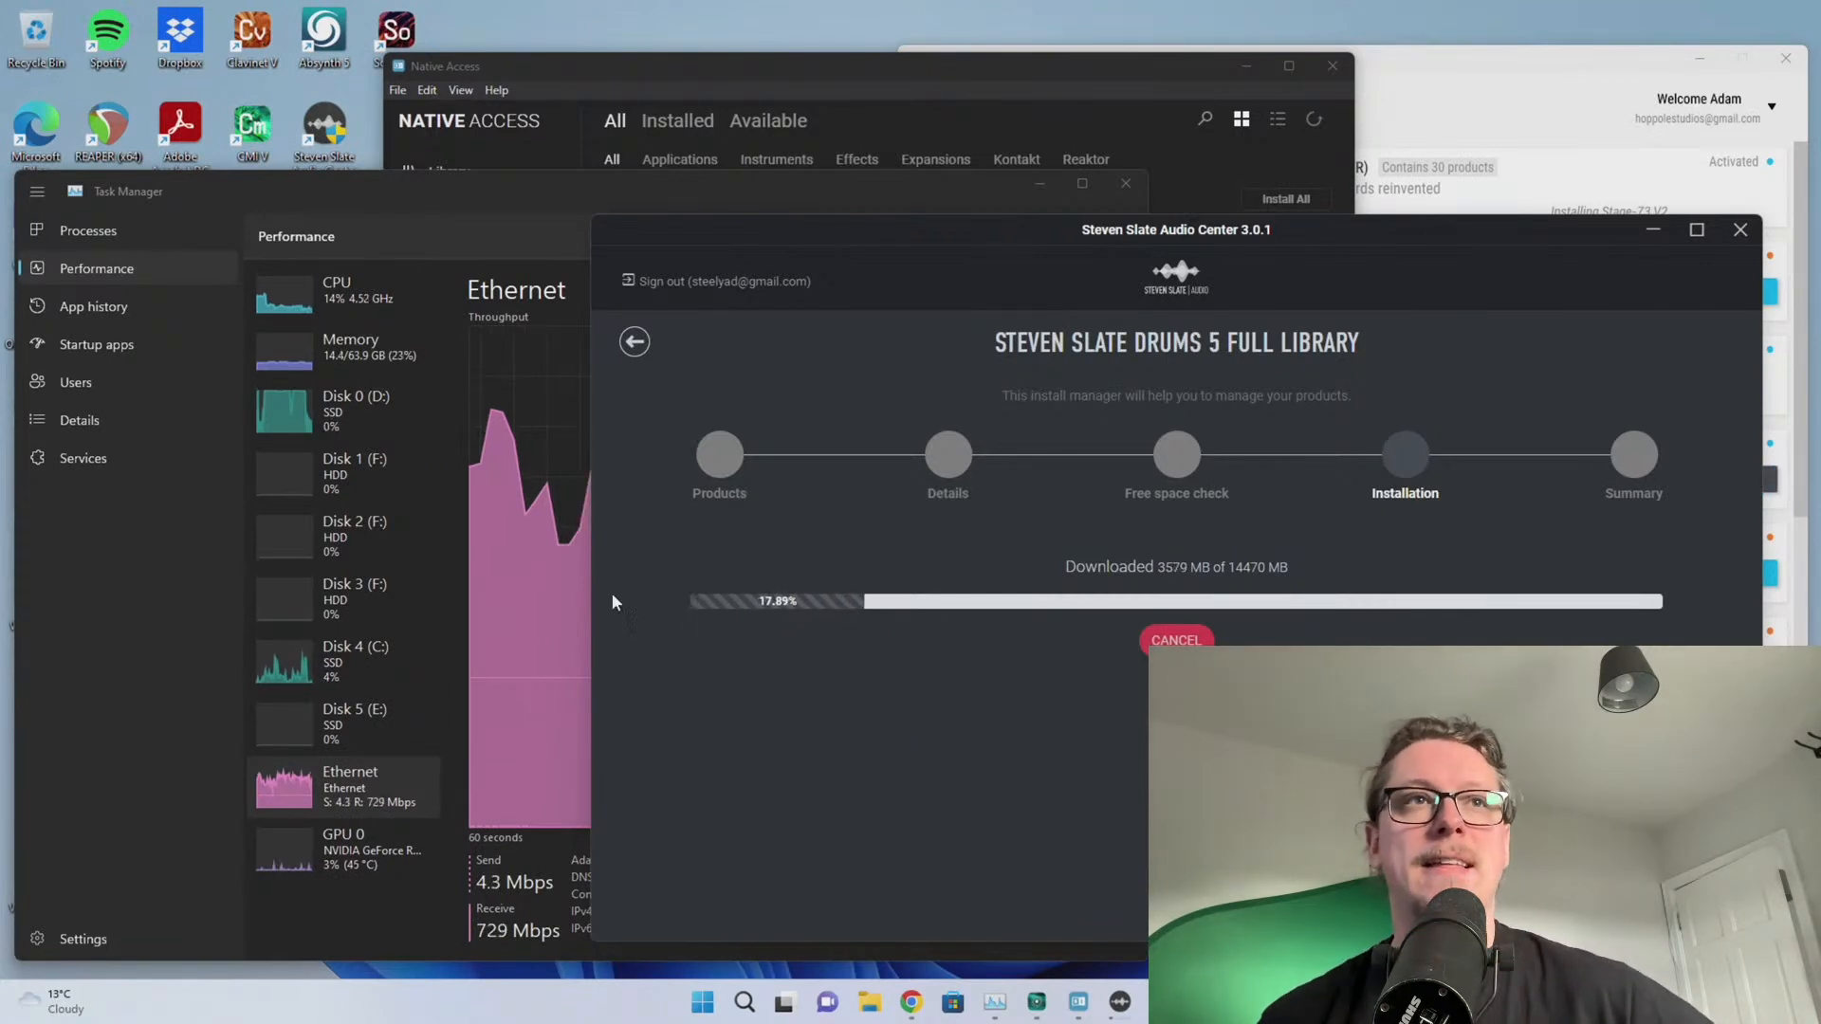
left_click(135, 575)
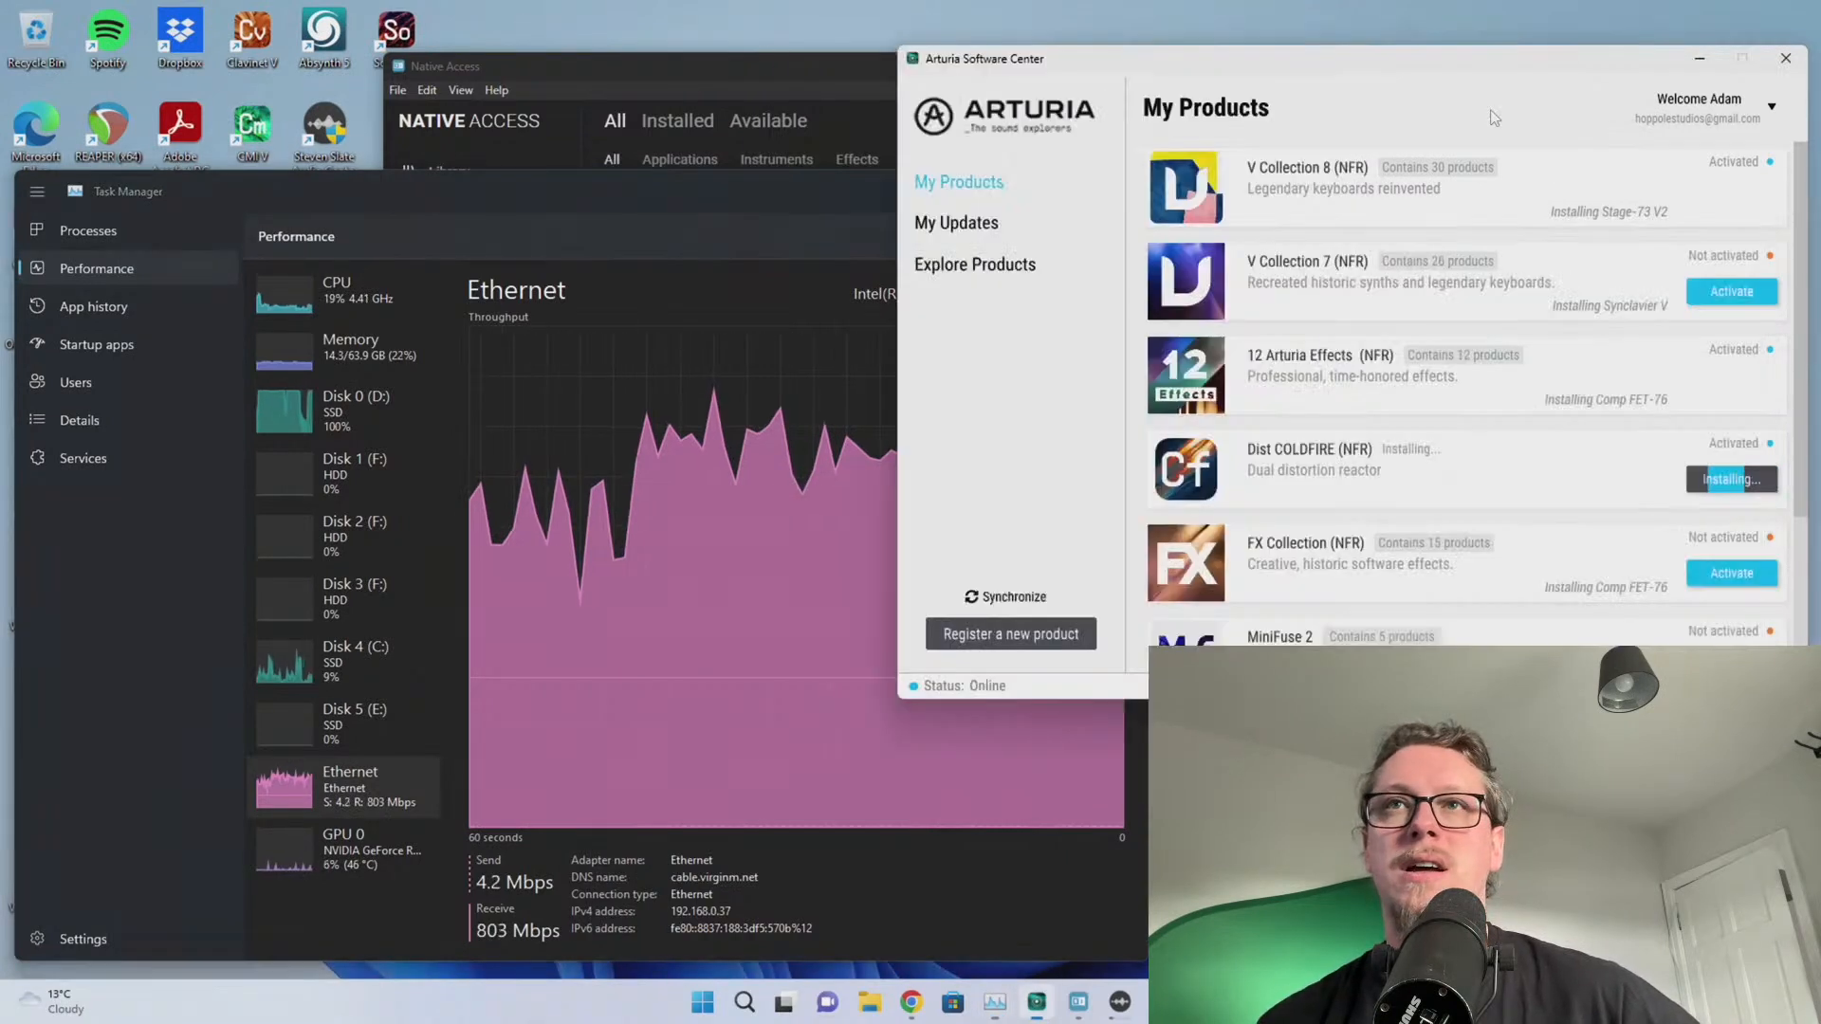
left_click(1479, 188)
scroll(1387, 501, "down", 1)
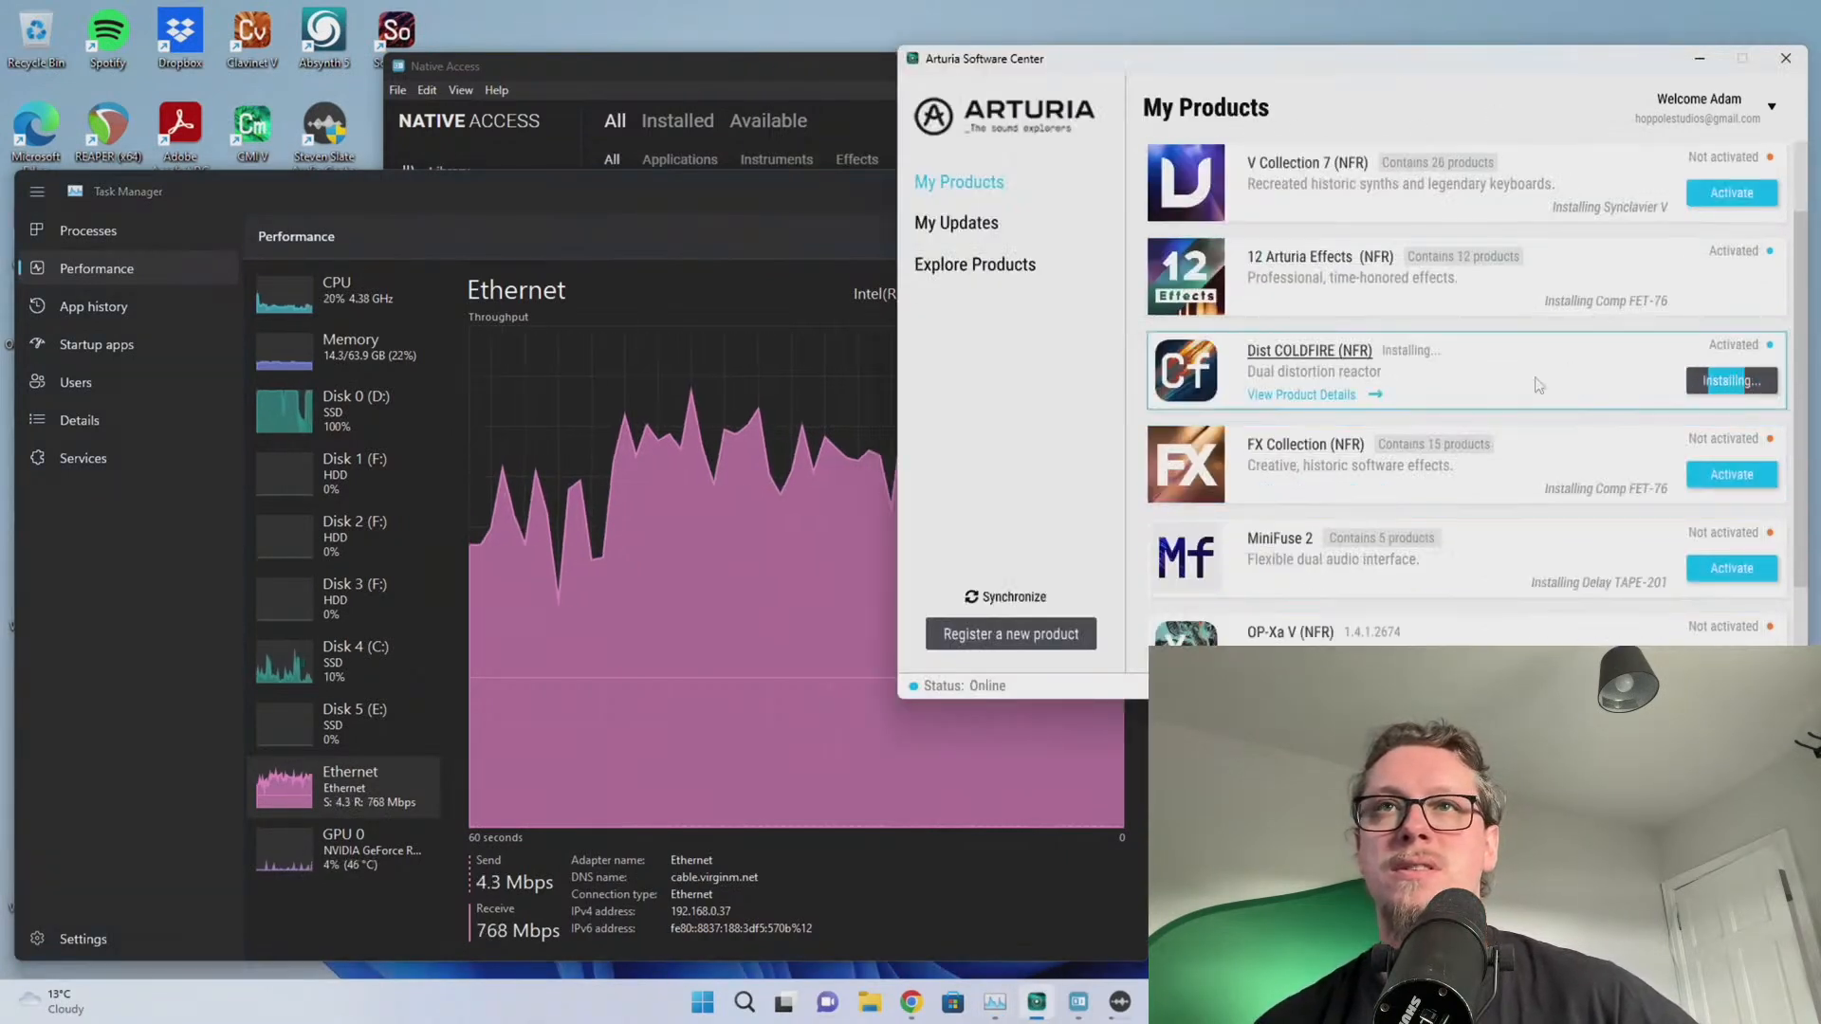
scroll(1538, 385, "up", 1)
scroll(1375, 494, "down", 2)
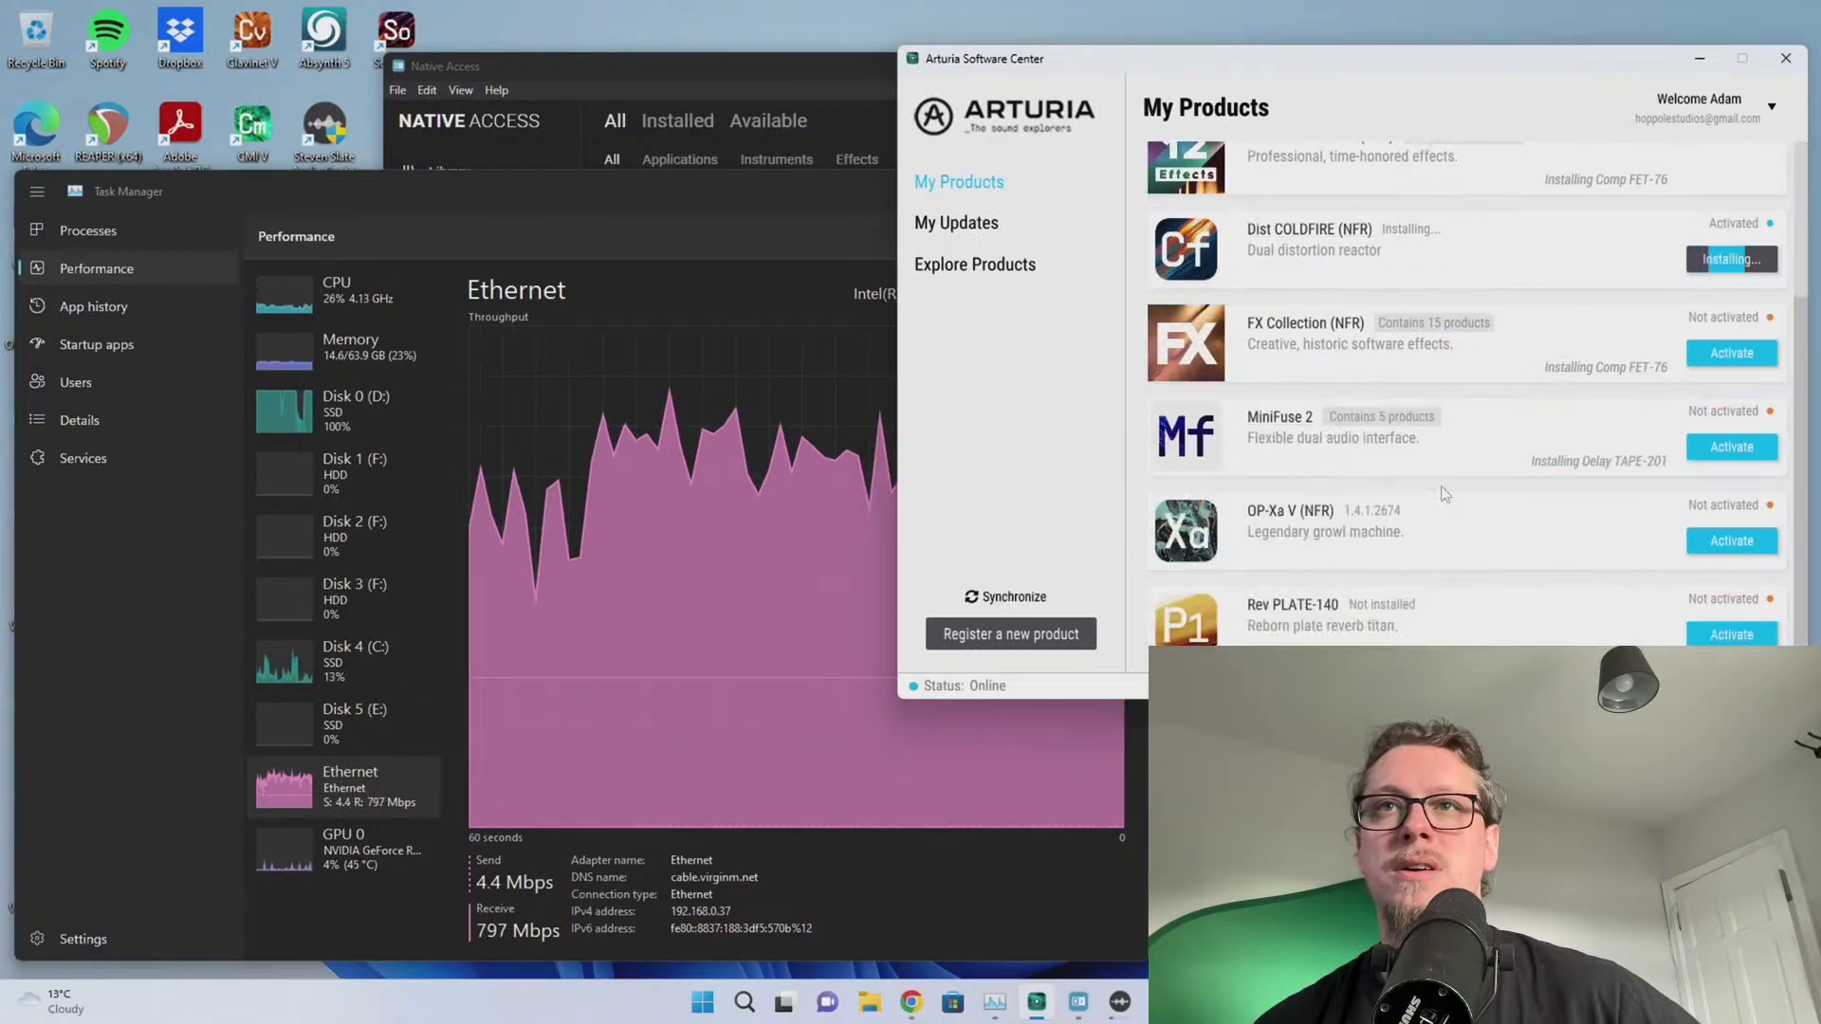
scroll(1423, 493, "up", 2)
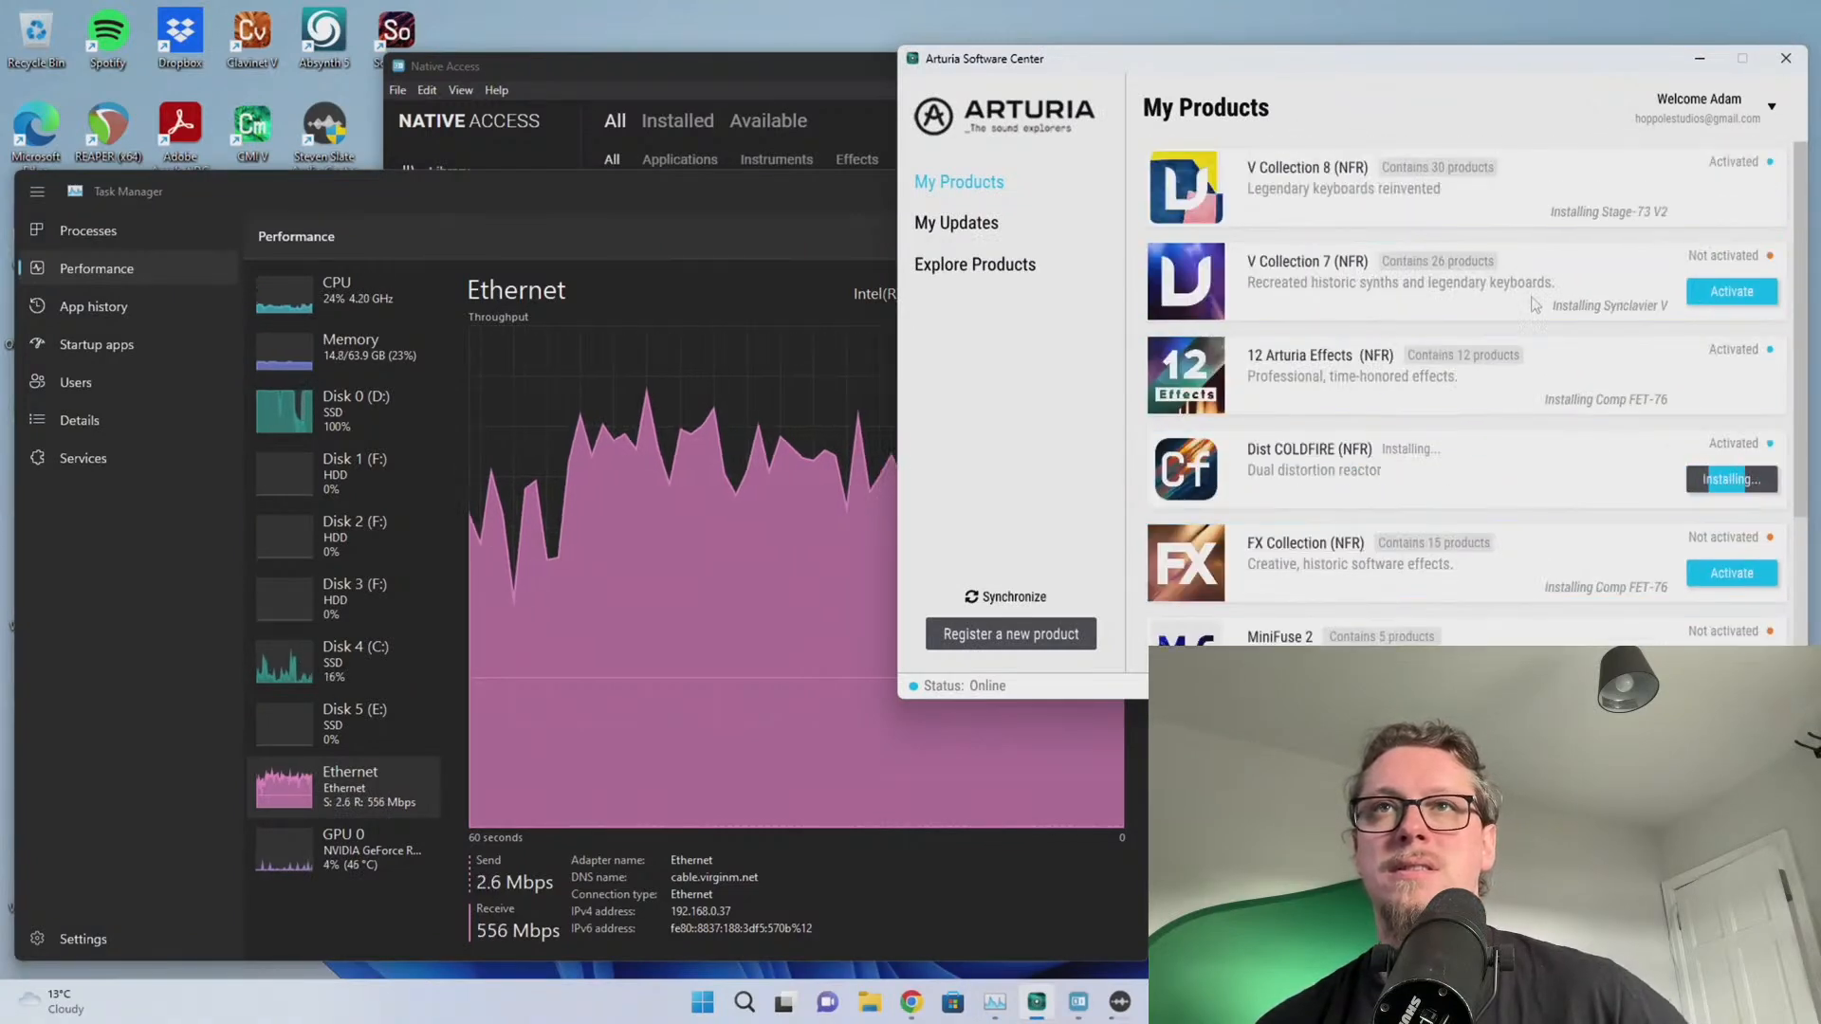
left_click(1570, 173)
scroll(1637, 502, "down", 12)
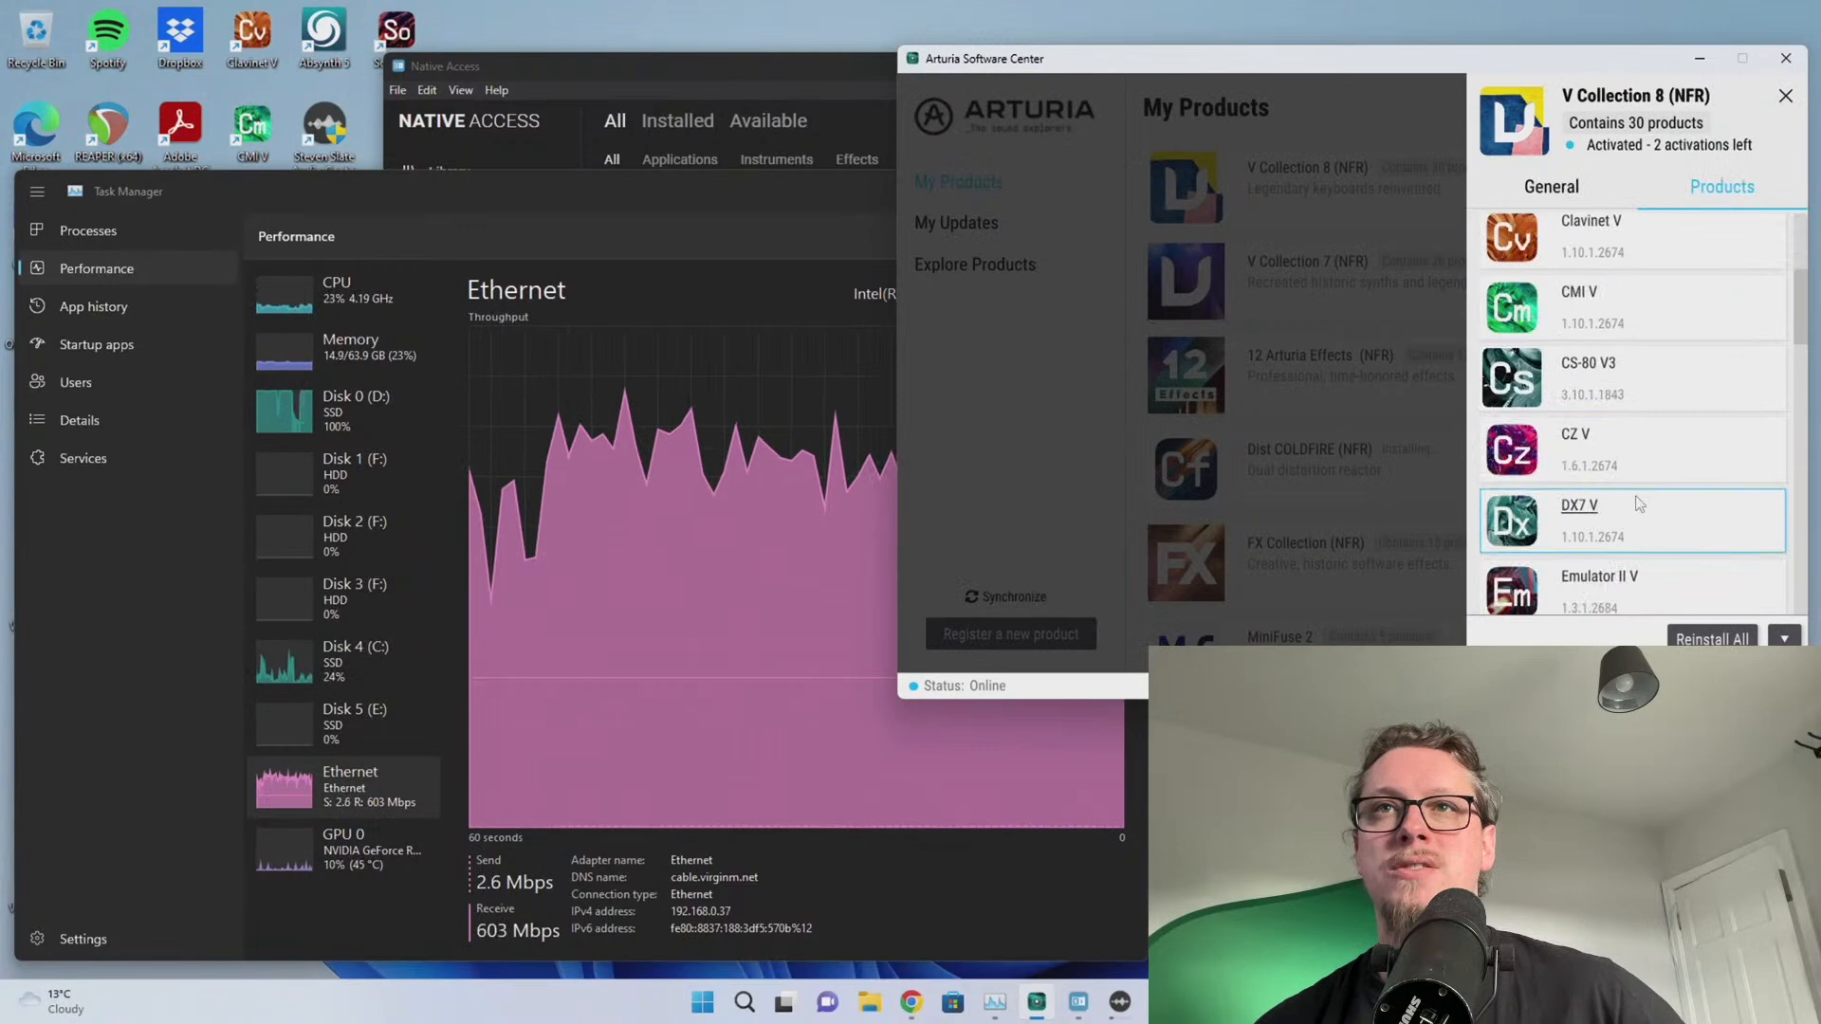
scroll(1636, 503, "down", 5)
scroll(1669, 484, "up", 5)
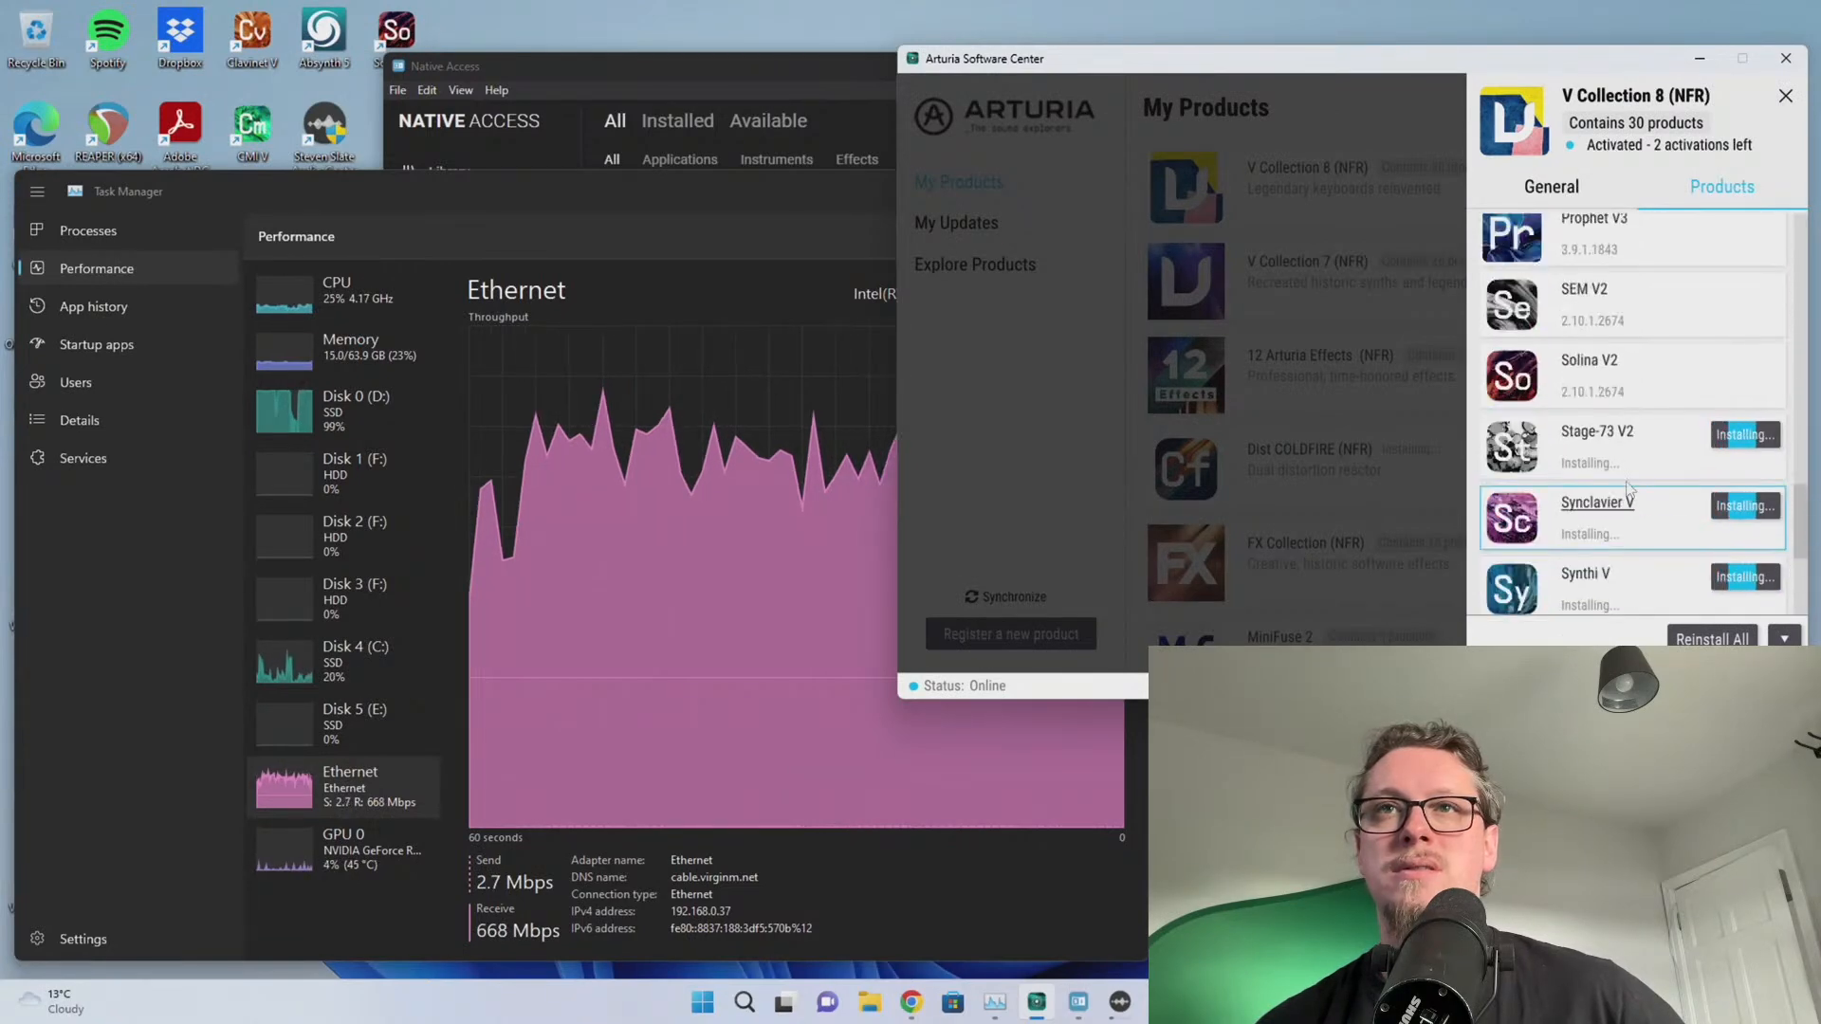
scroll(1683, 472, "down", 5)
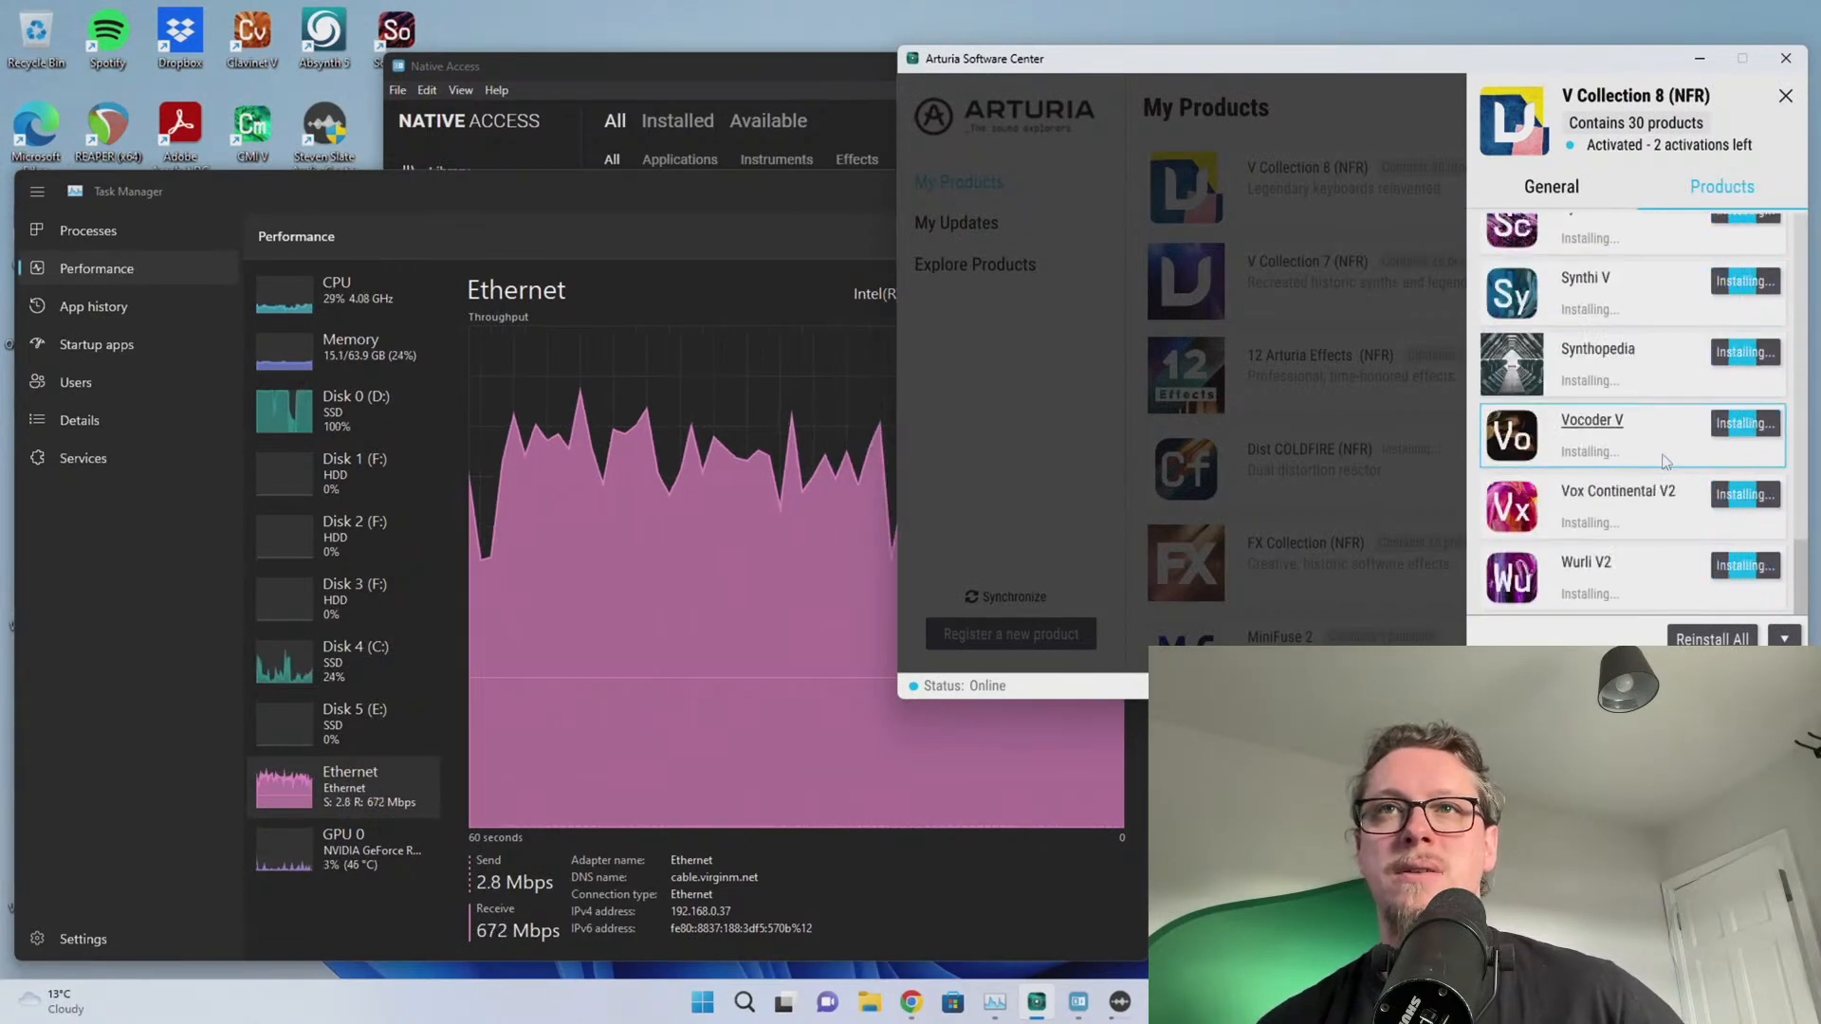
scroll(1669, 465, "up", 3)
left_click(1352, 286)
left_click(1657, 318)
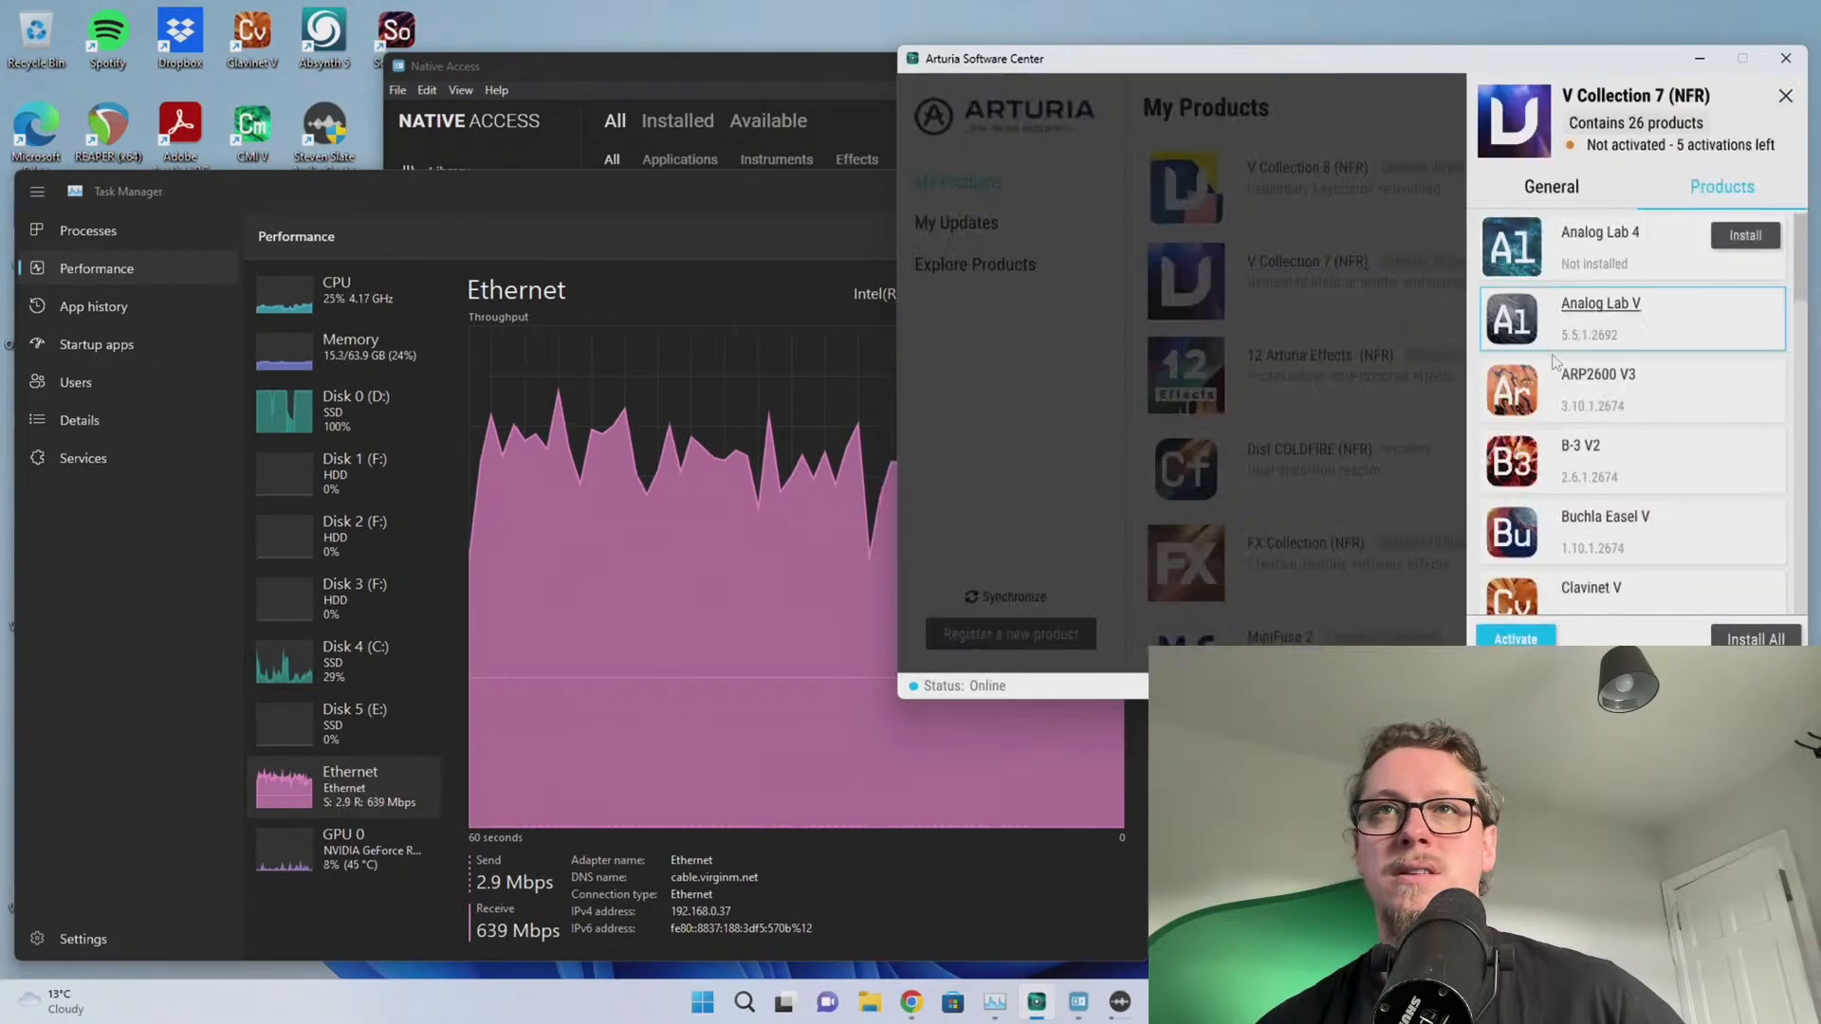
scroll(1627, 398, "down", 12)
scroll(1618, 419, "down", 8)
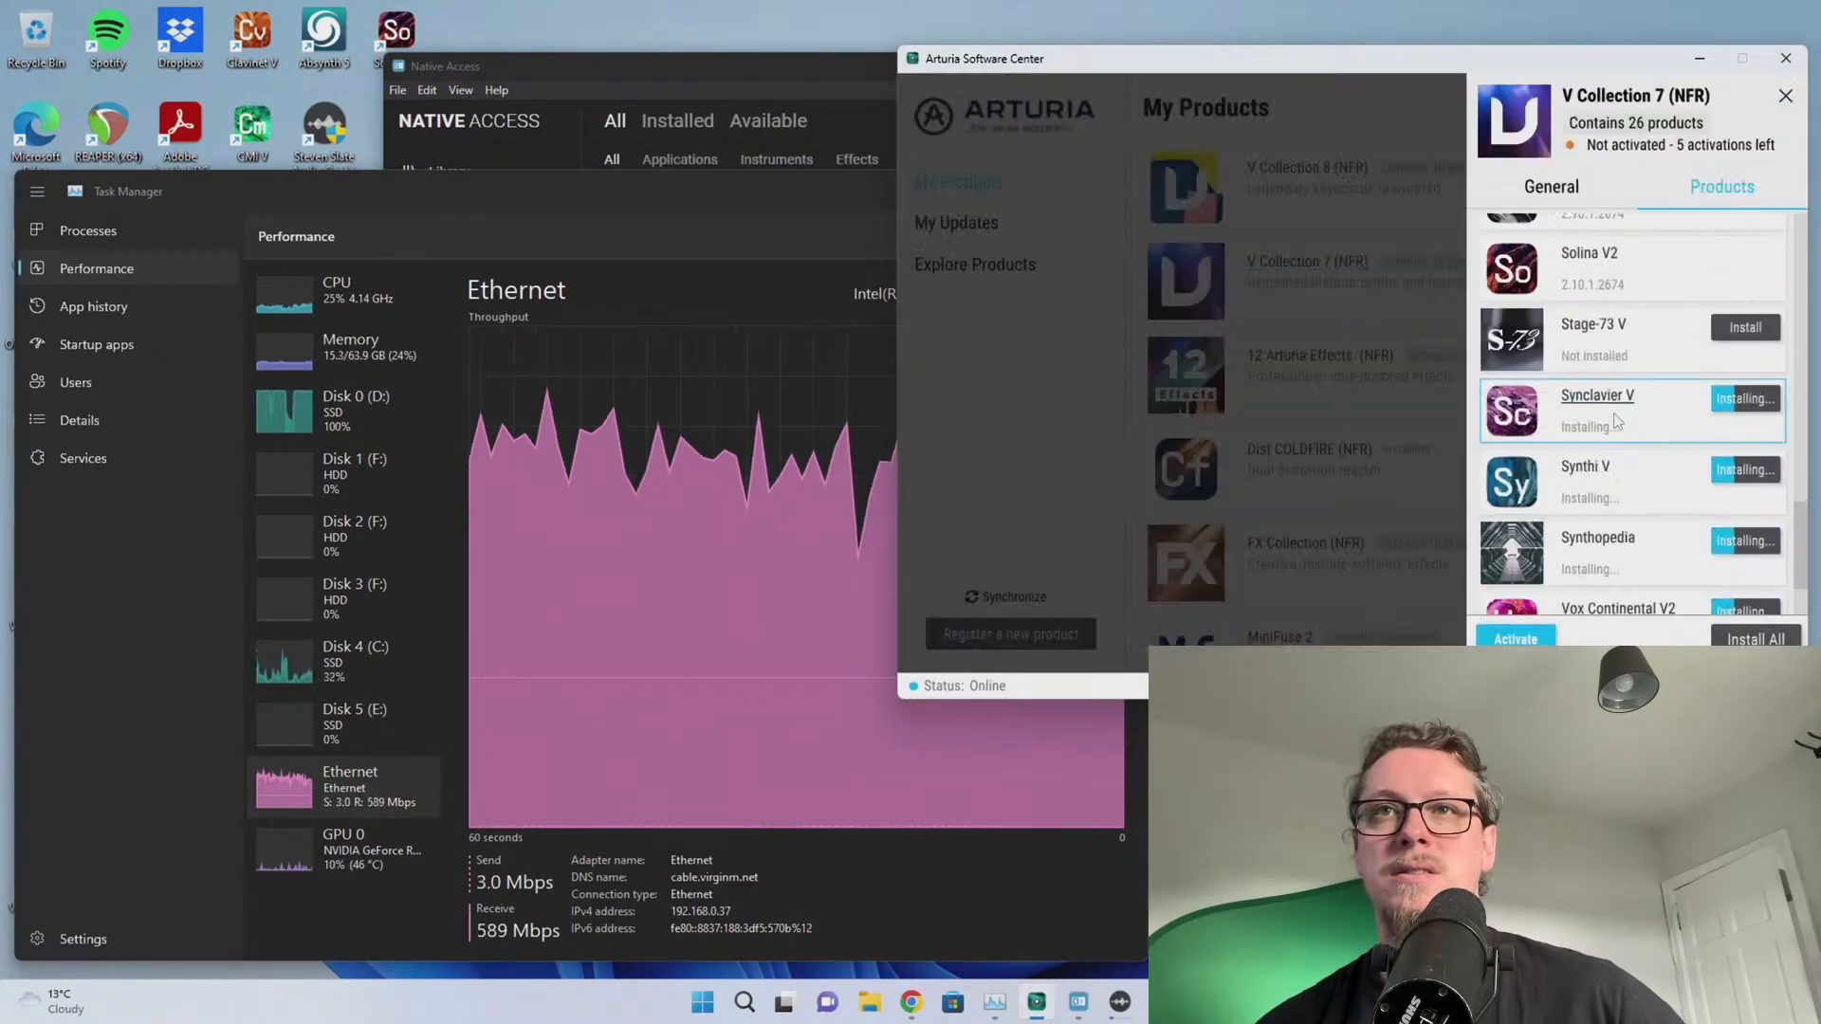
left_click(1325, 297)
left_click(1614, 396)
scroll(1574, 438, "down", 6)
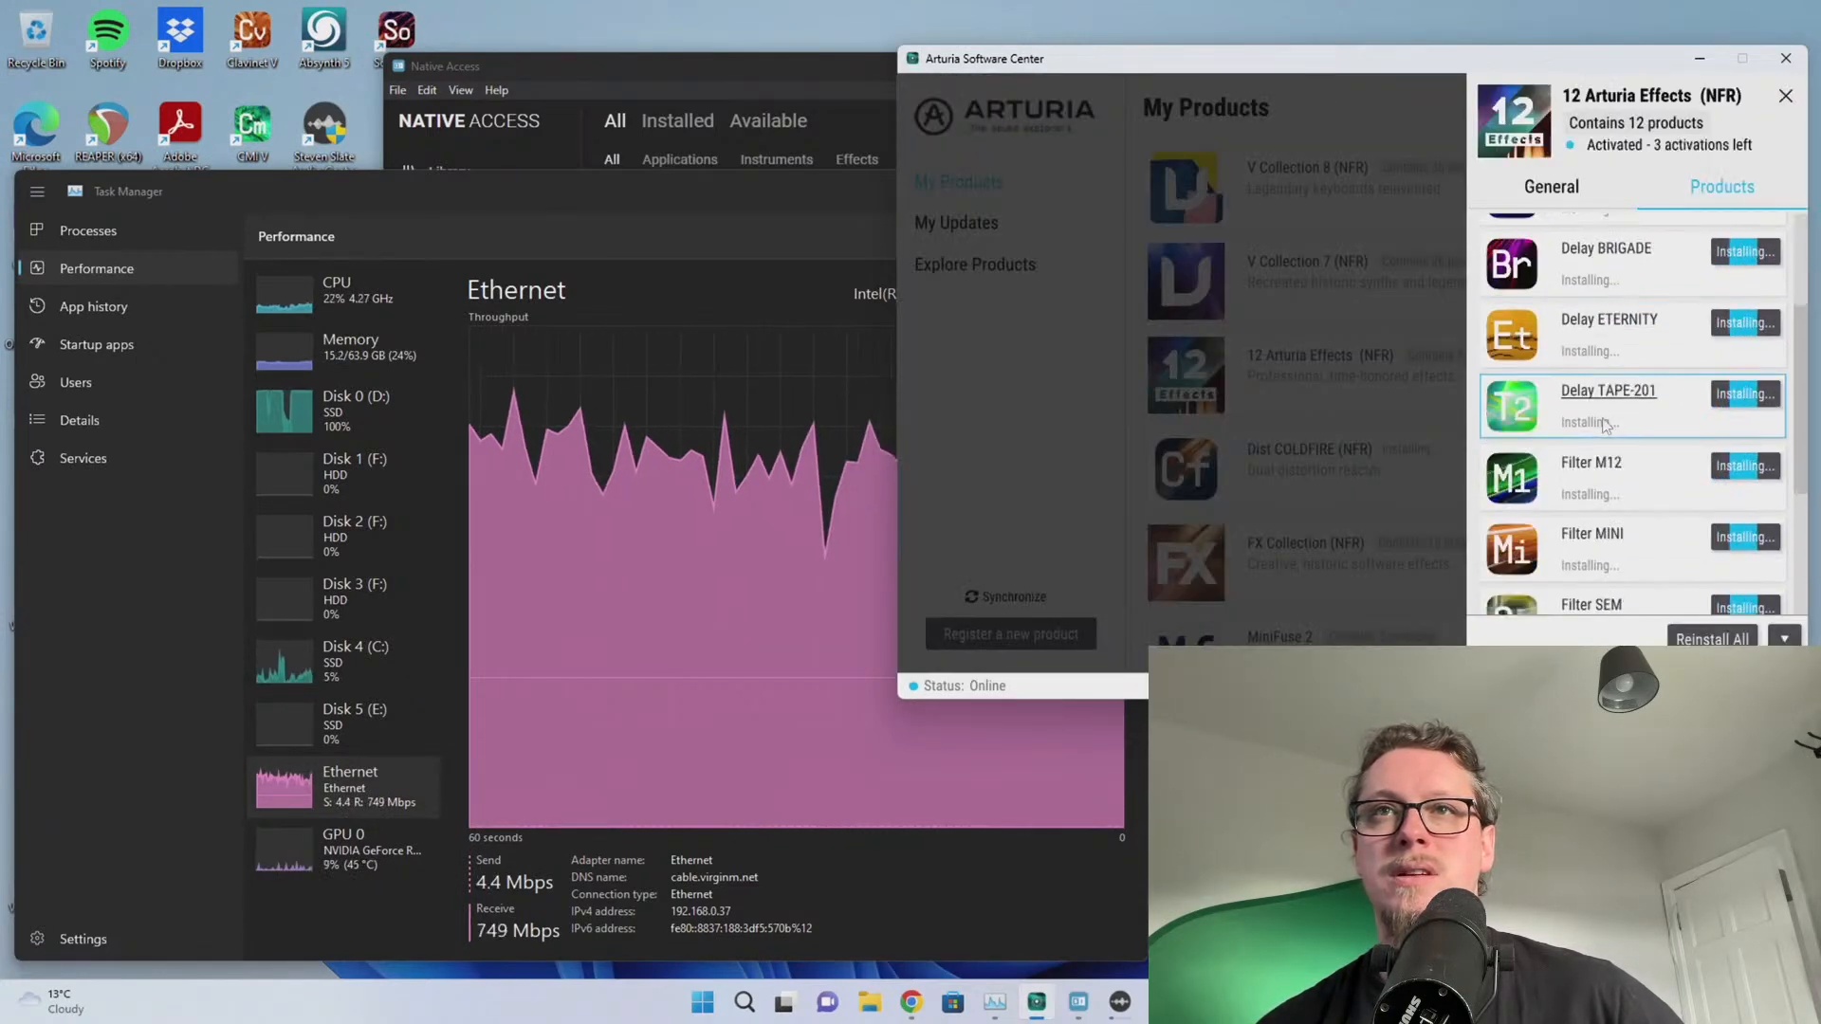
left_click(1460, 475)
scroll(1606, 497, "down", 2)
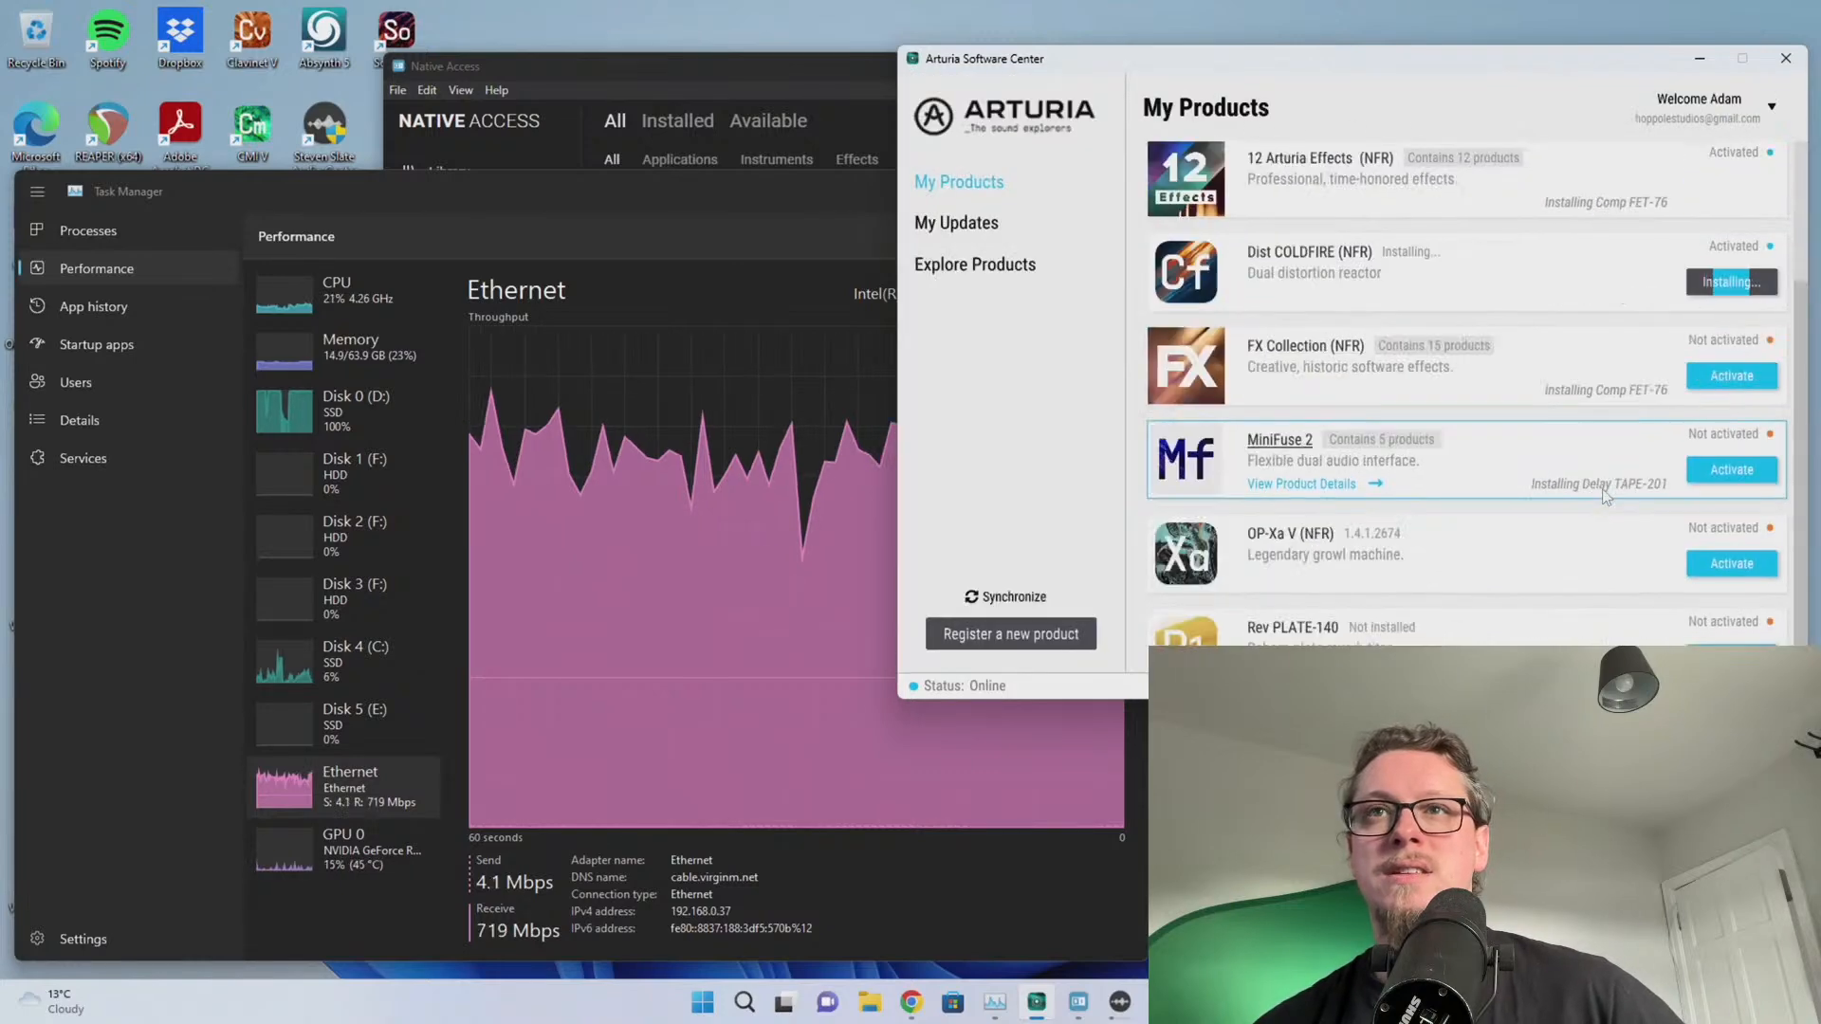
scroll(1601, 474, "up", 2)
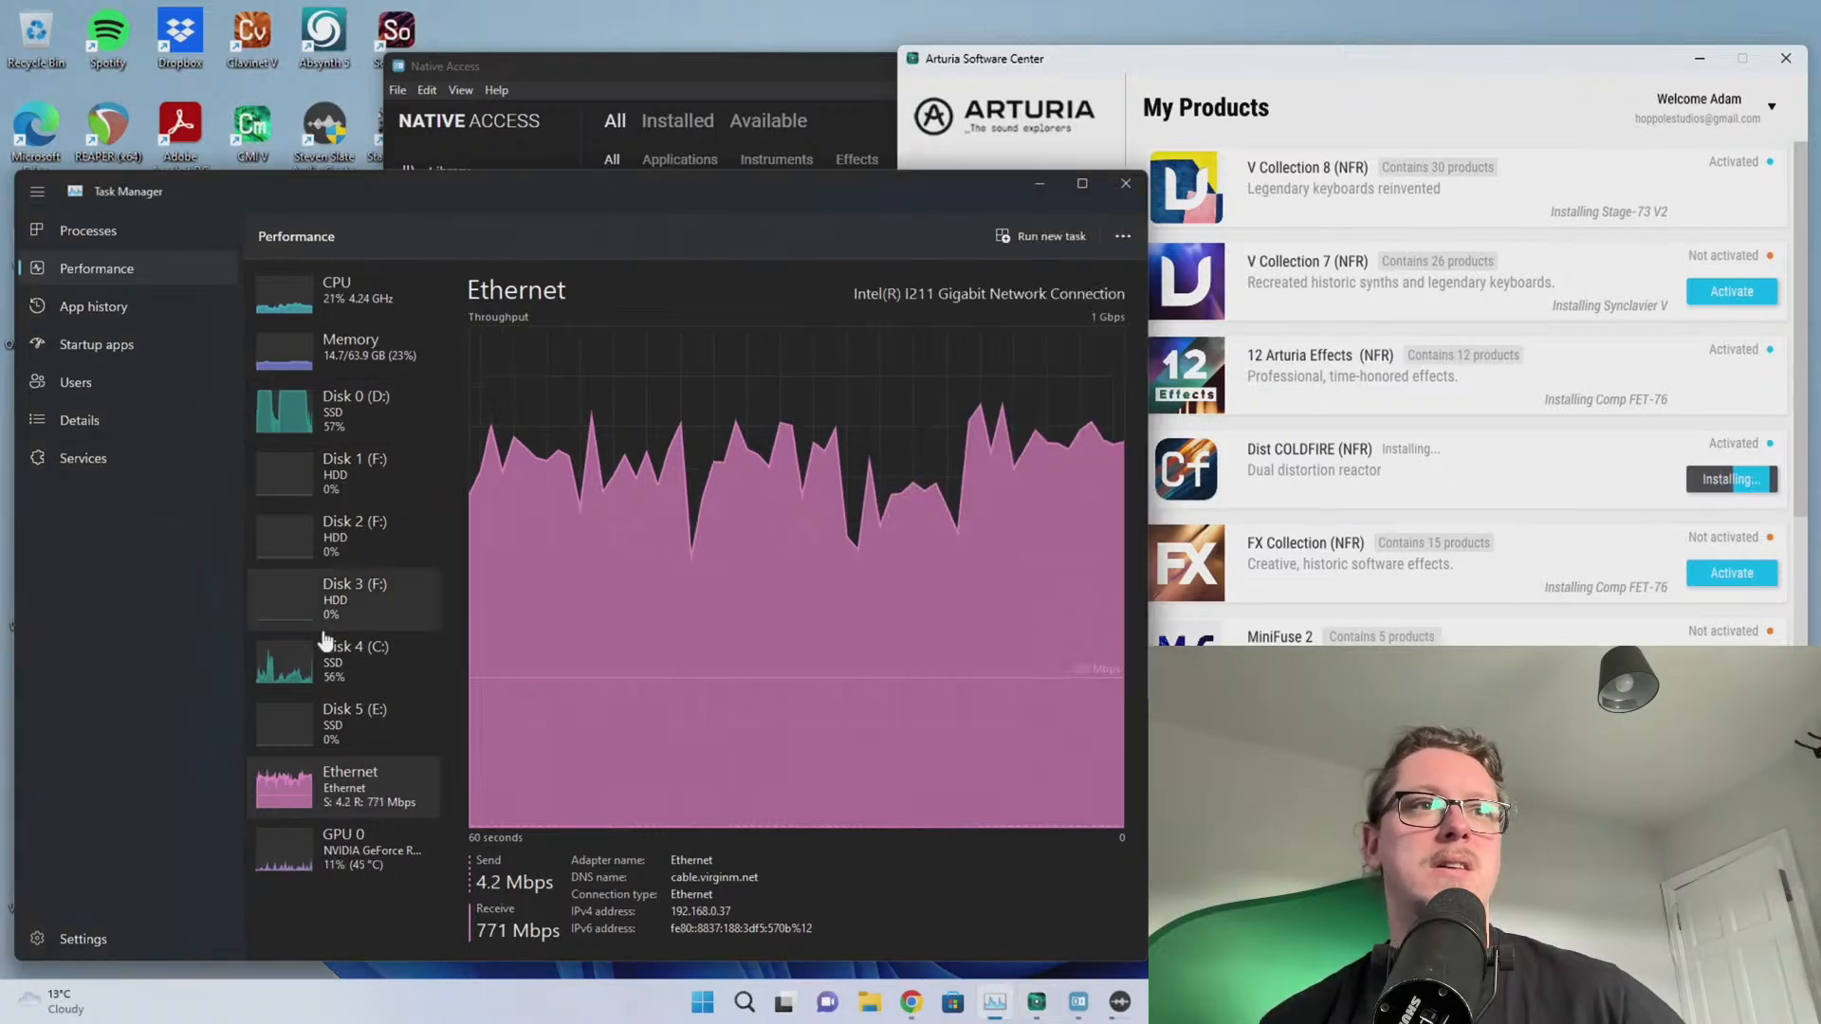
Show Native Access's Downloads queue with Kontakt Factory Library 2 at 7.31 of 39.39 GB
left_click(565, 71)
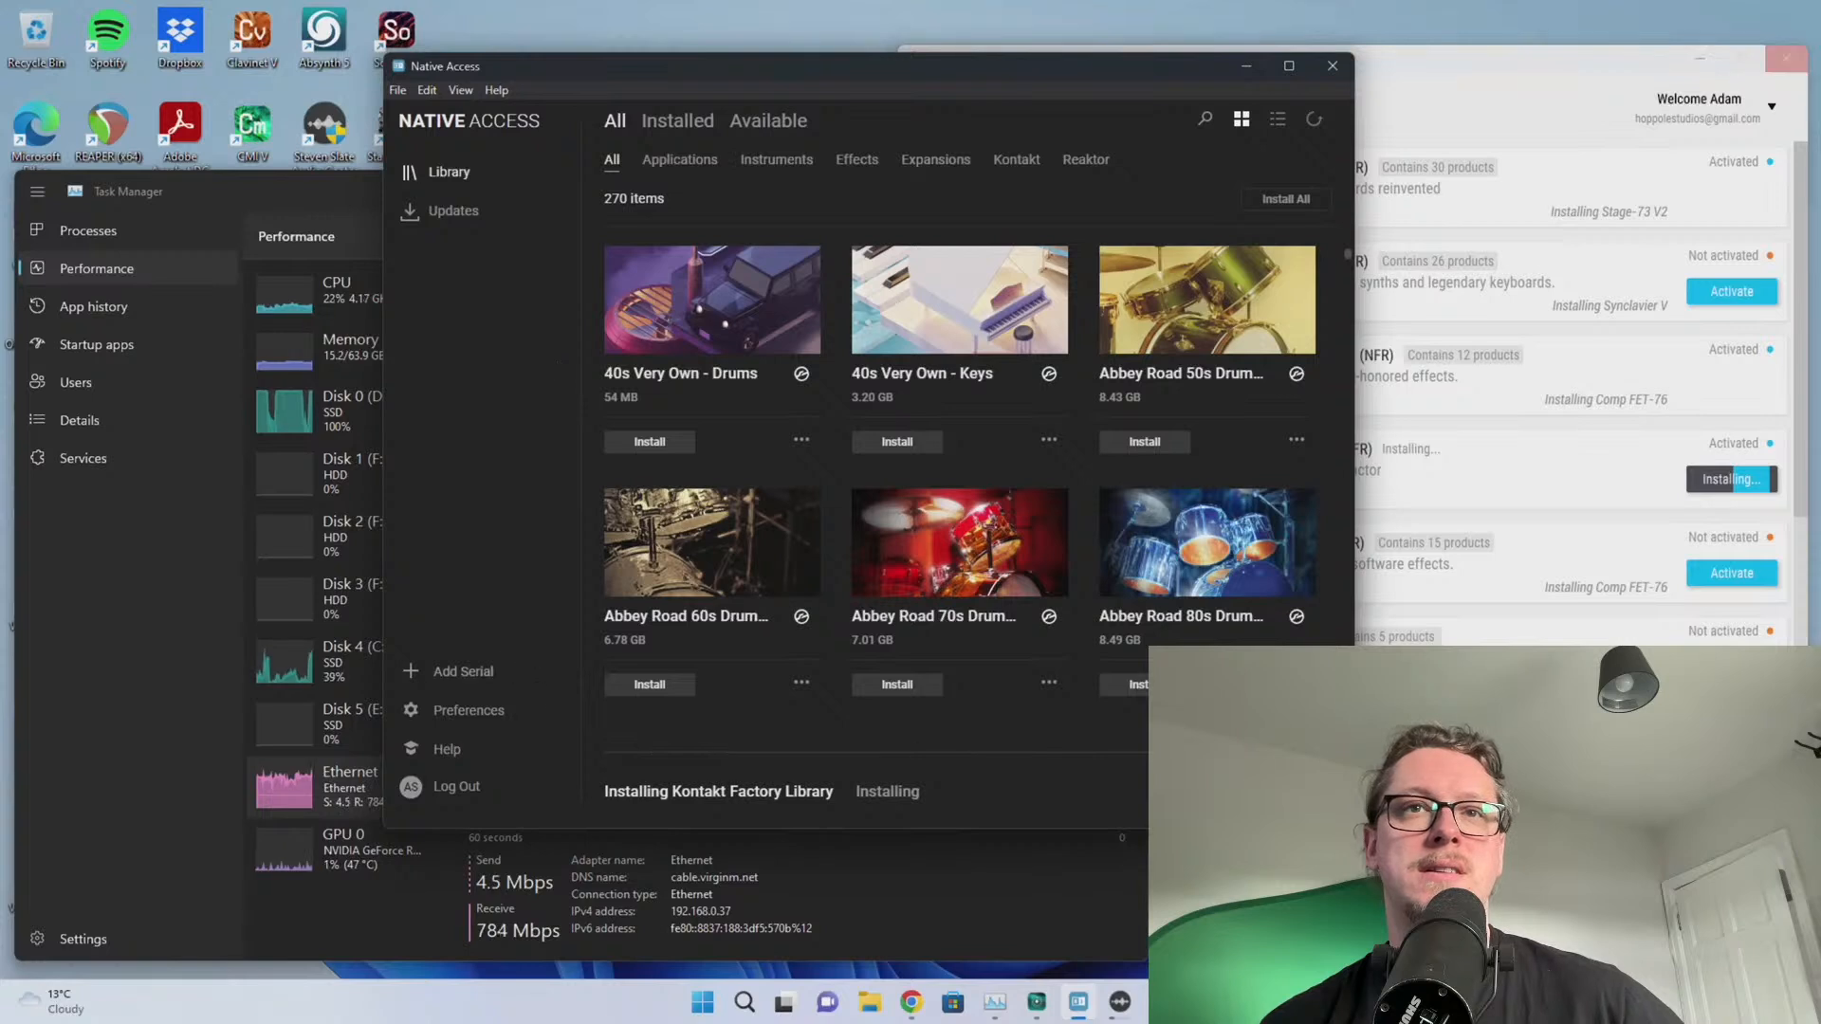
left_click(718, 791)
scroll(887, 474, "down", 1)
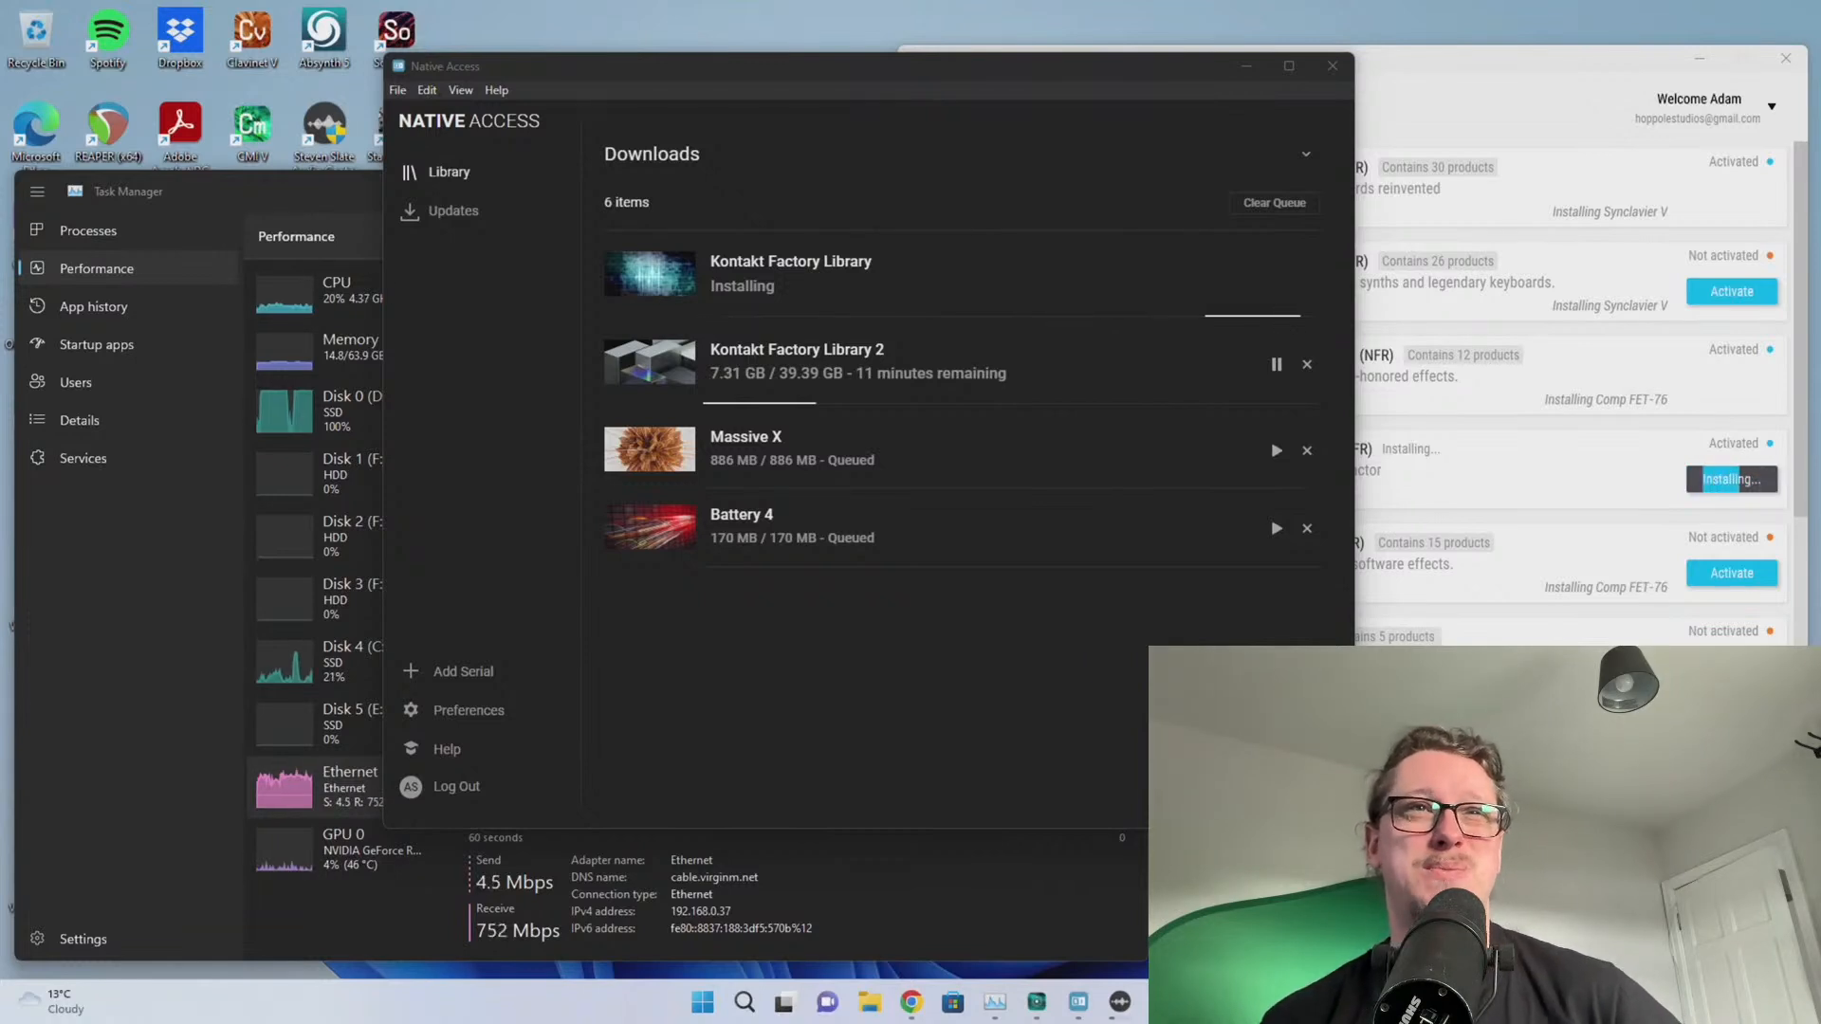
Switch to Steven Slate Audio Center to follow the Drums 5 Full Library install to 40%
left_click(1120, 1001)
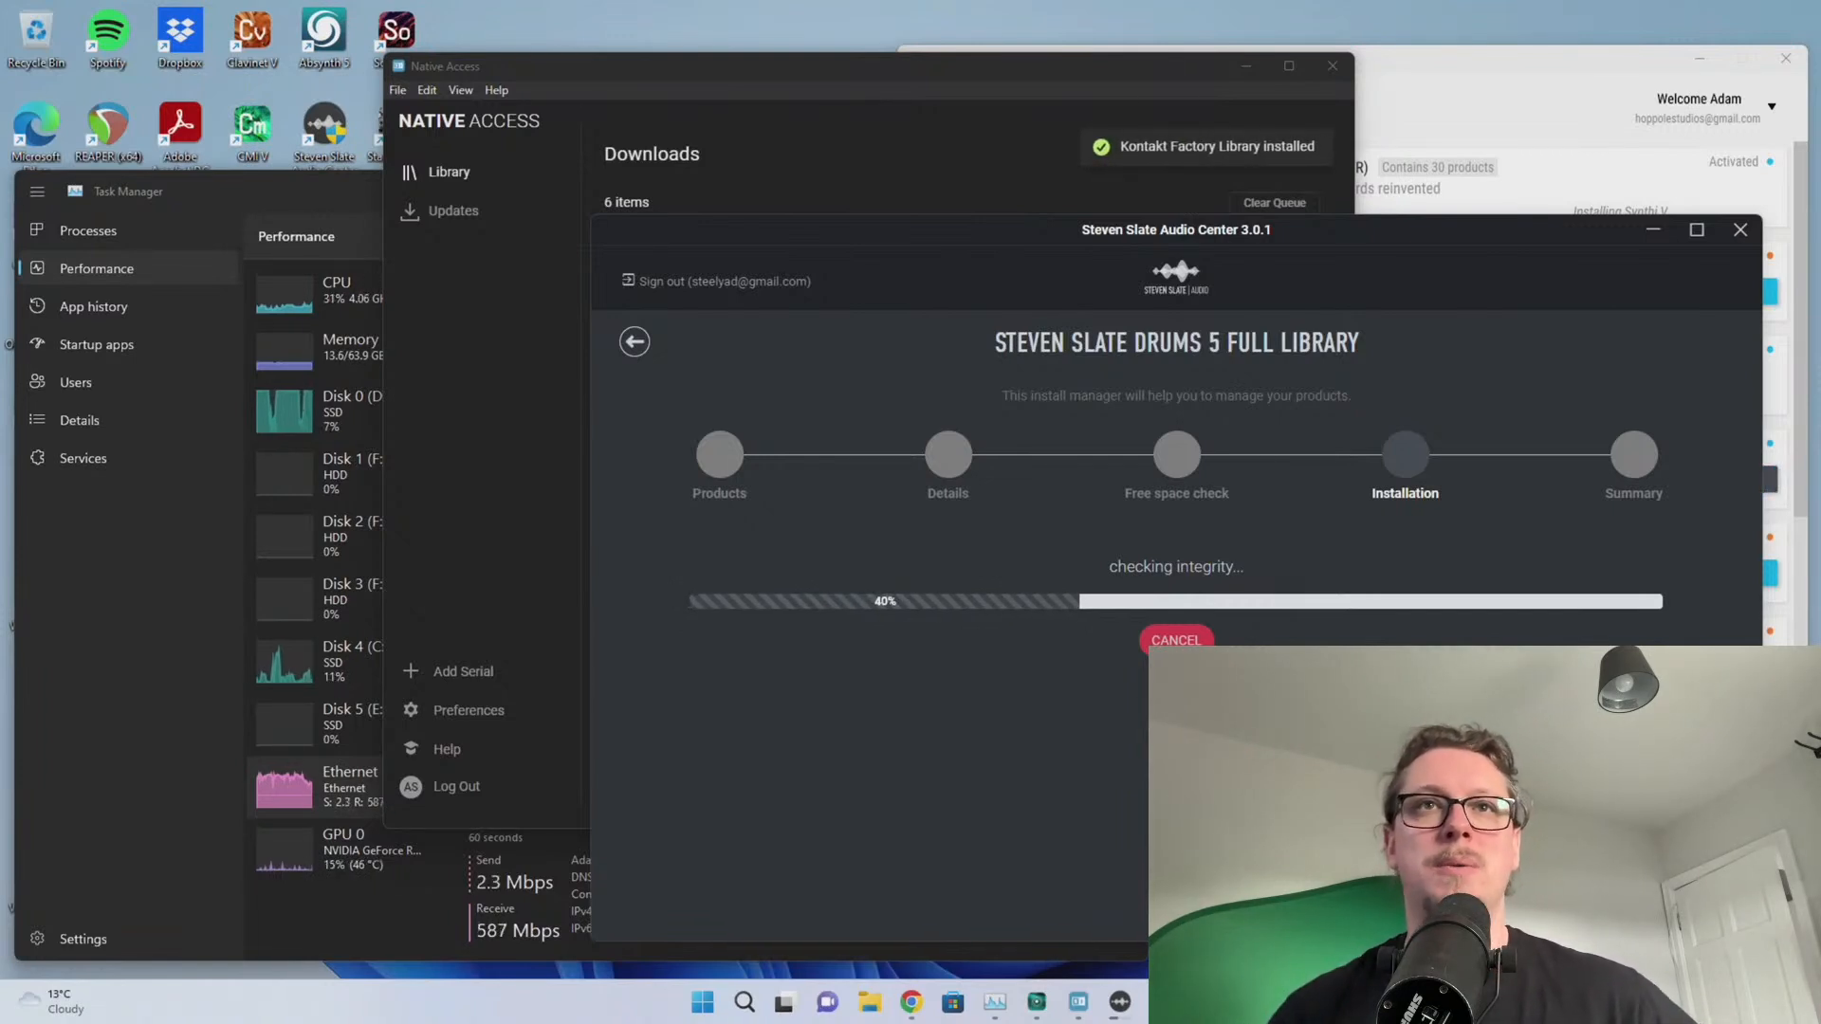
left_click(904, 83)
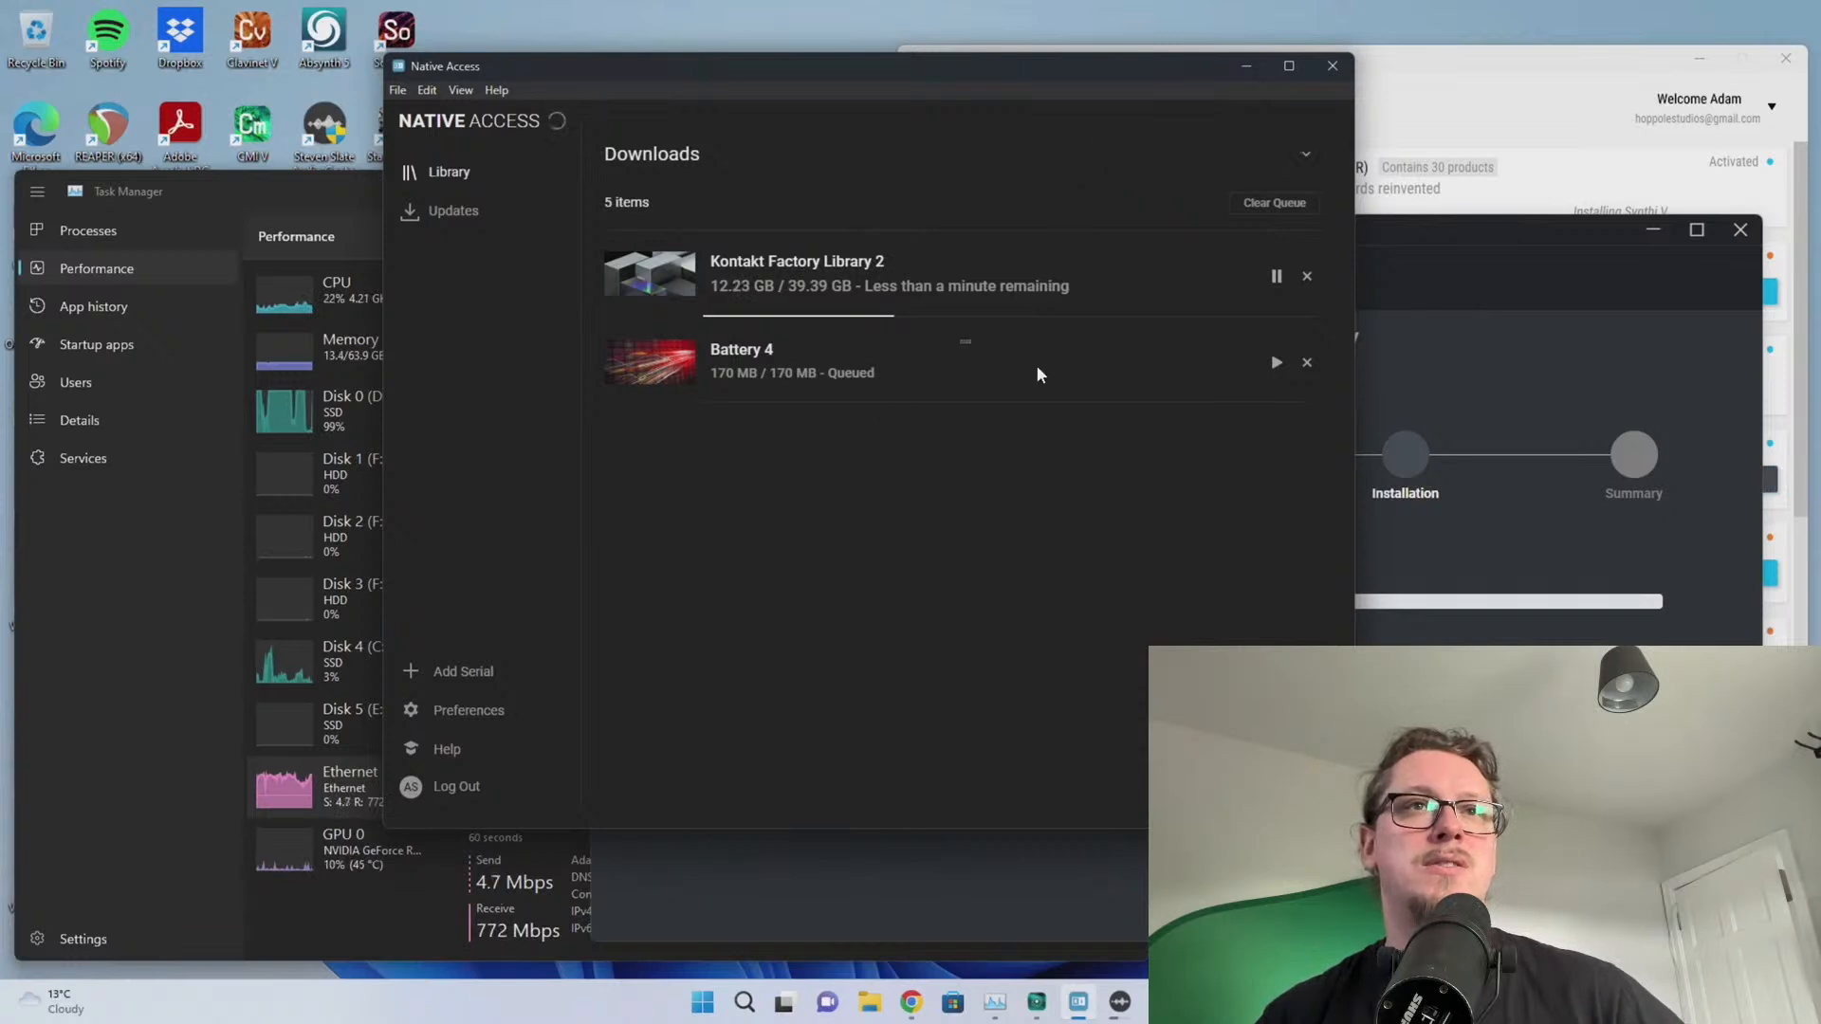
left_click_drag(1048, 351, 975, 246)
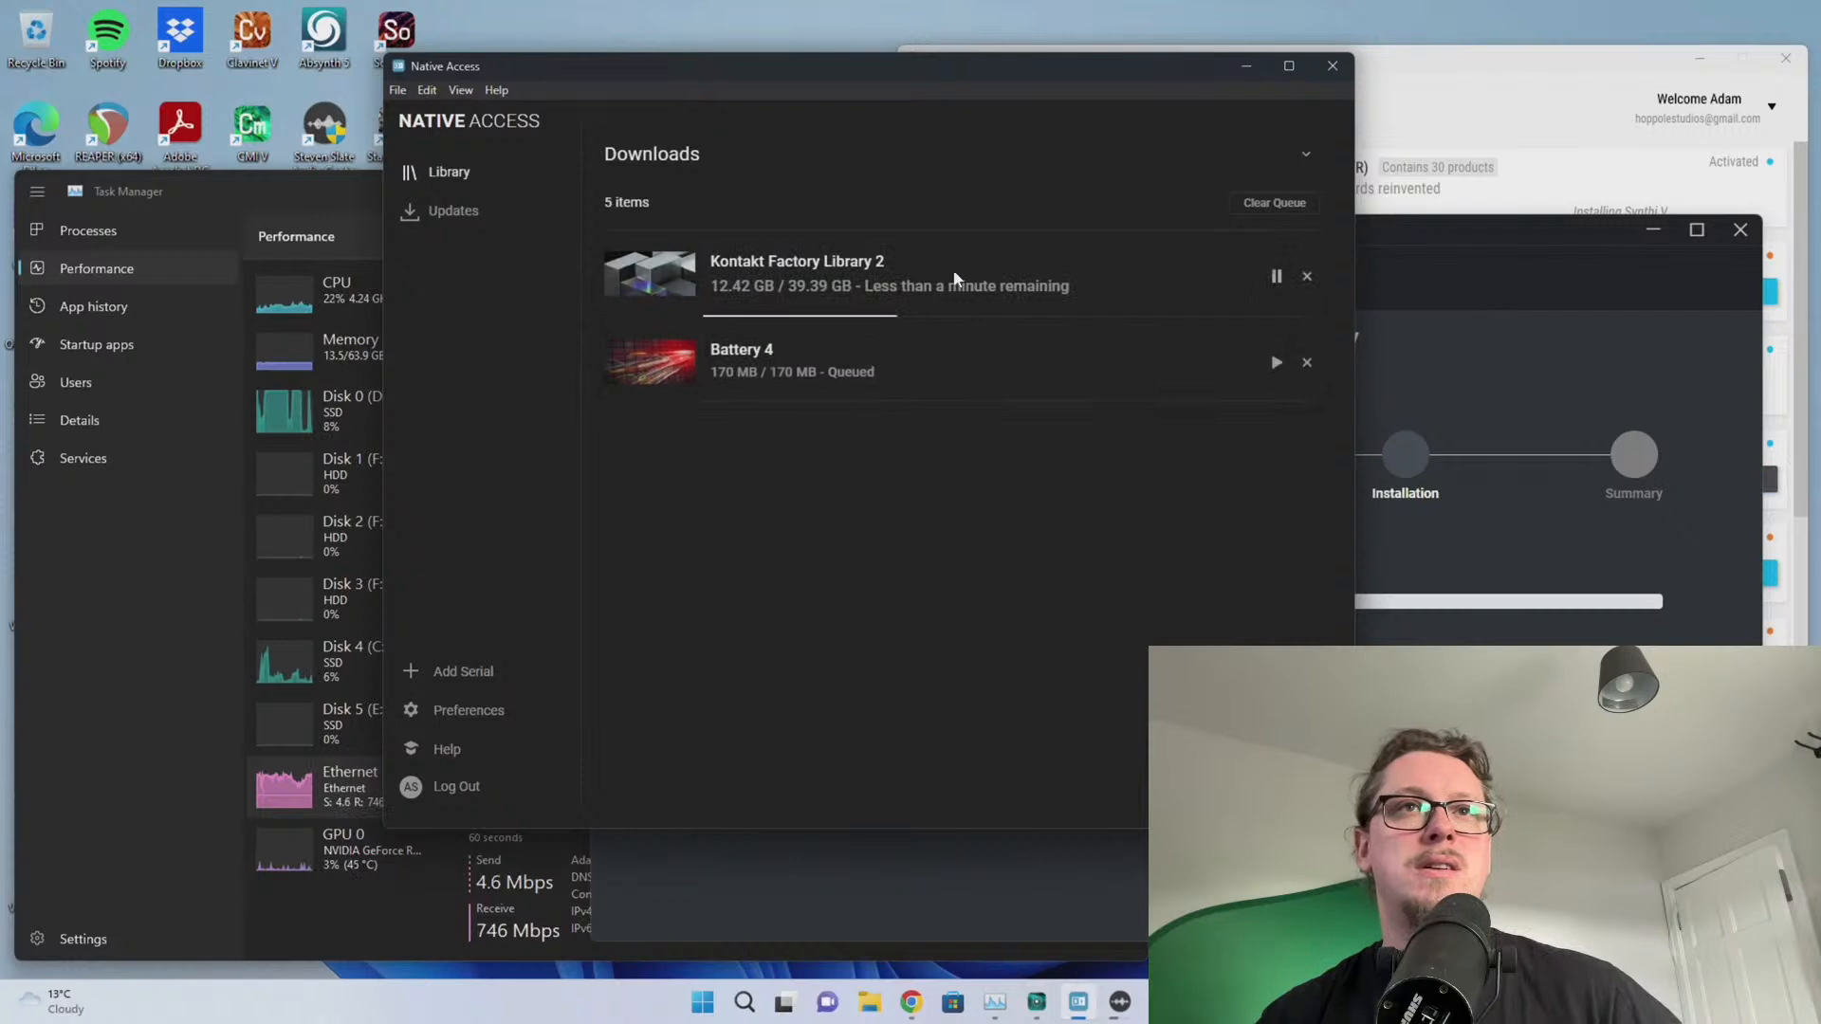
left_click_drag(1056, 382, 997, 358)
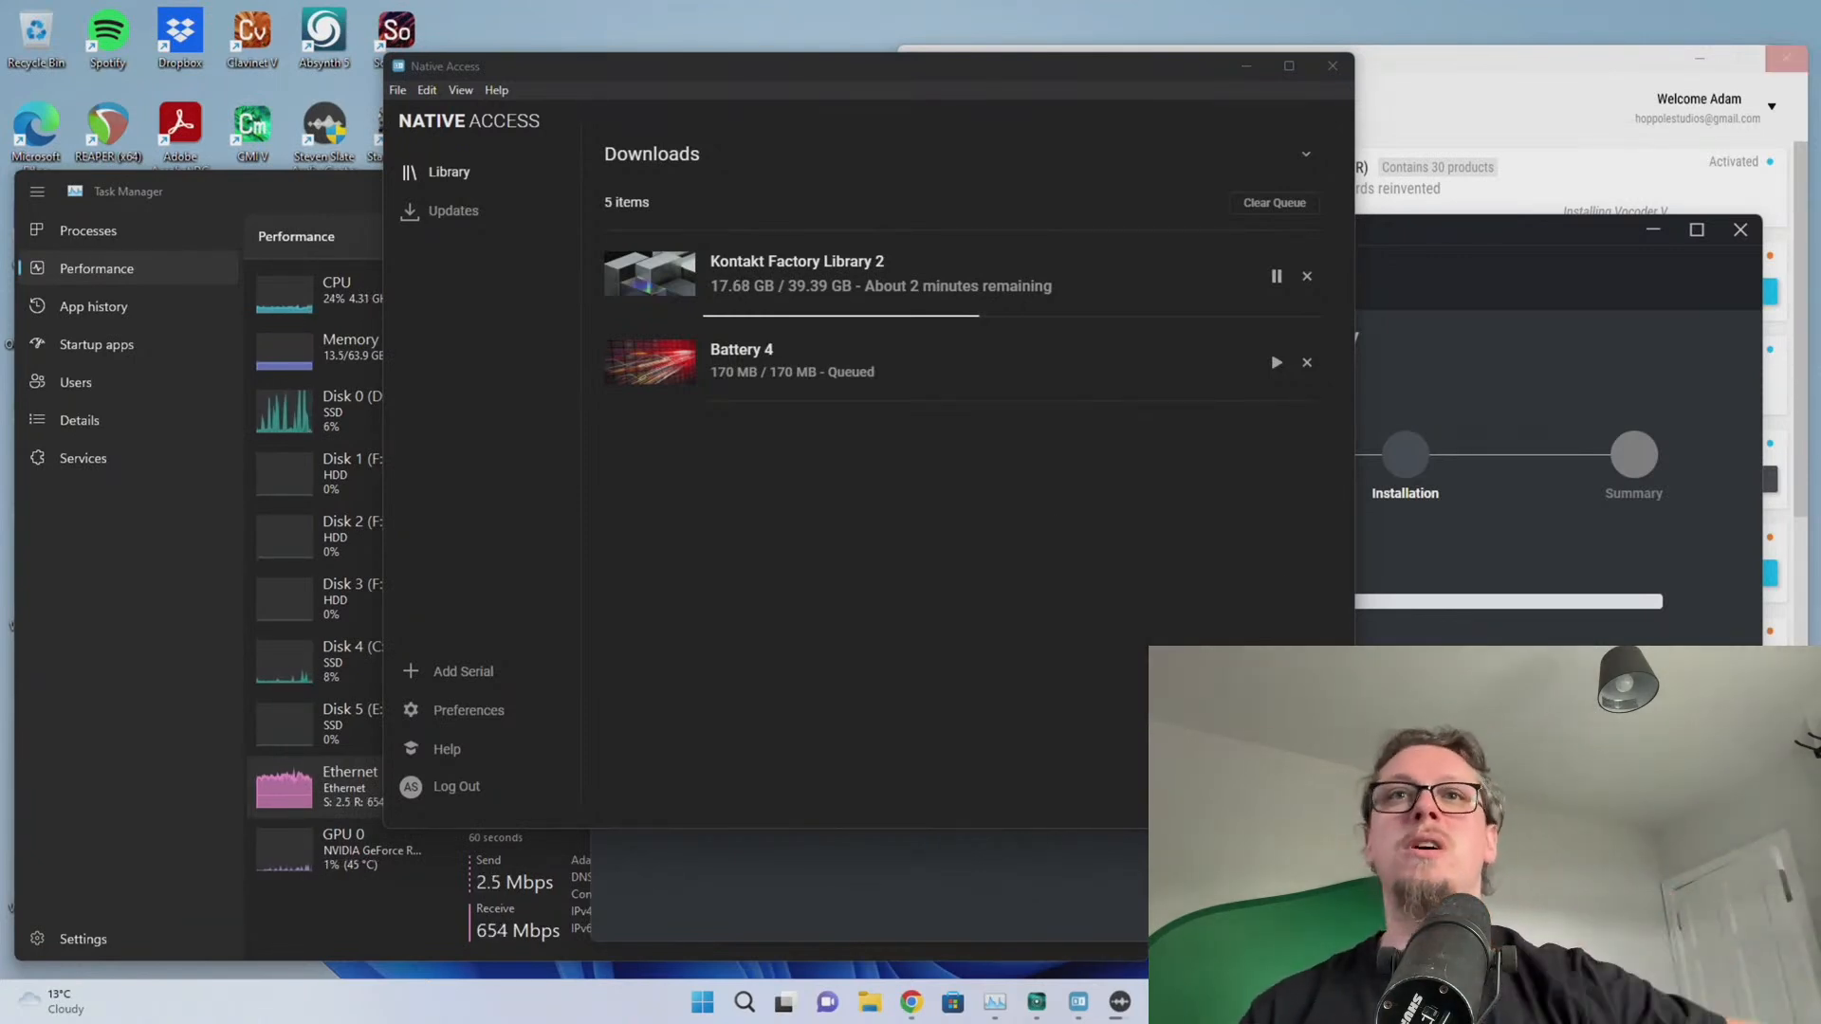
left_click(529, 560)
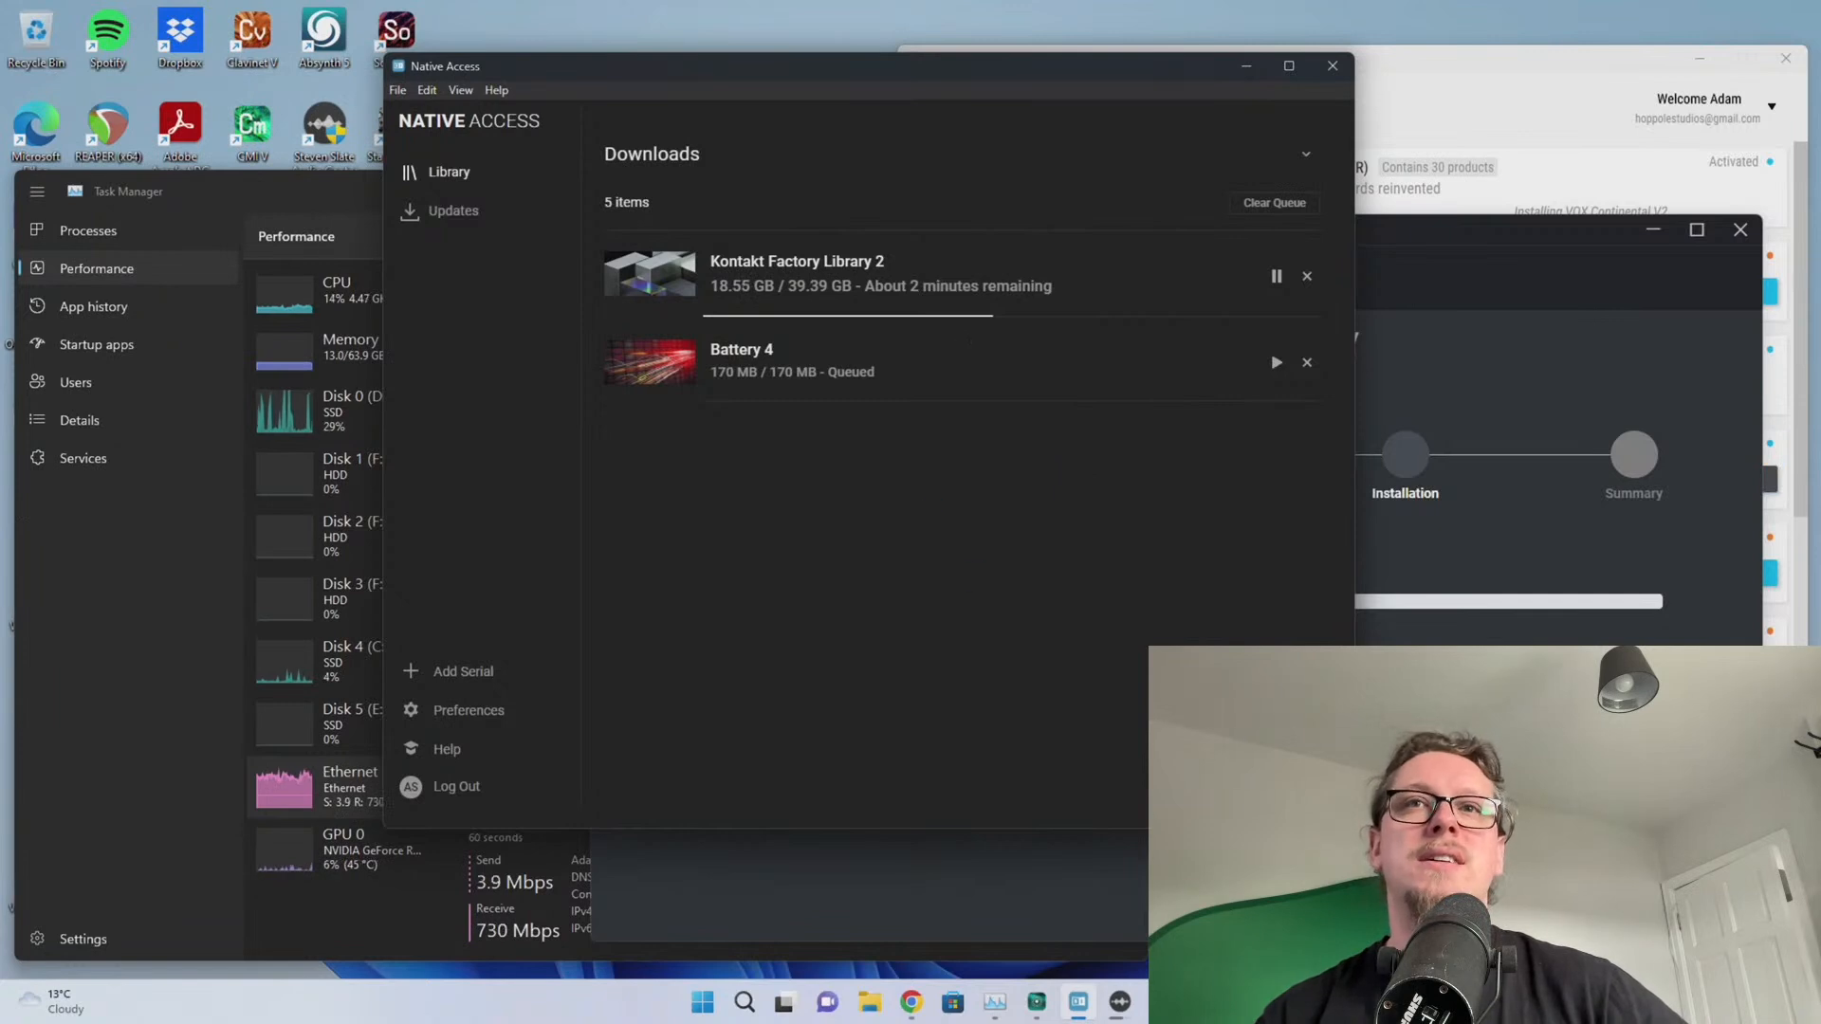
left_click(1442, 683)
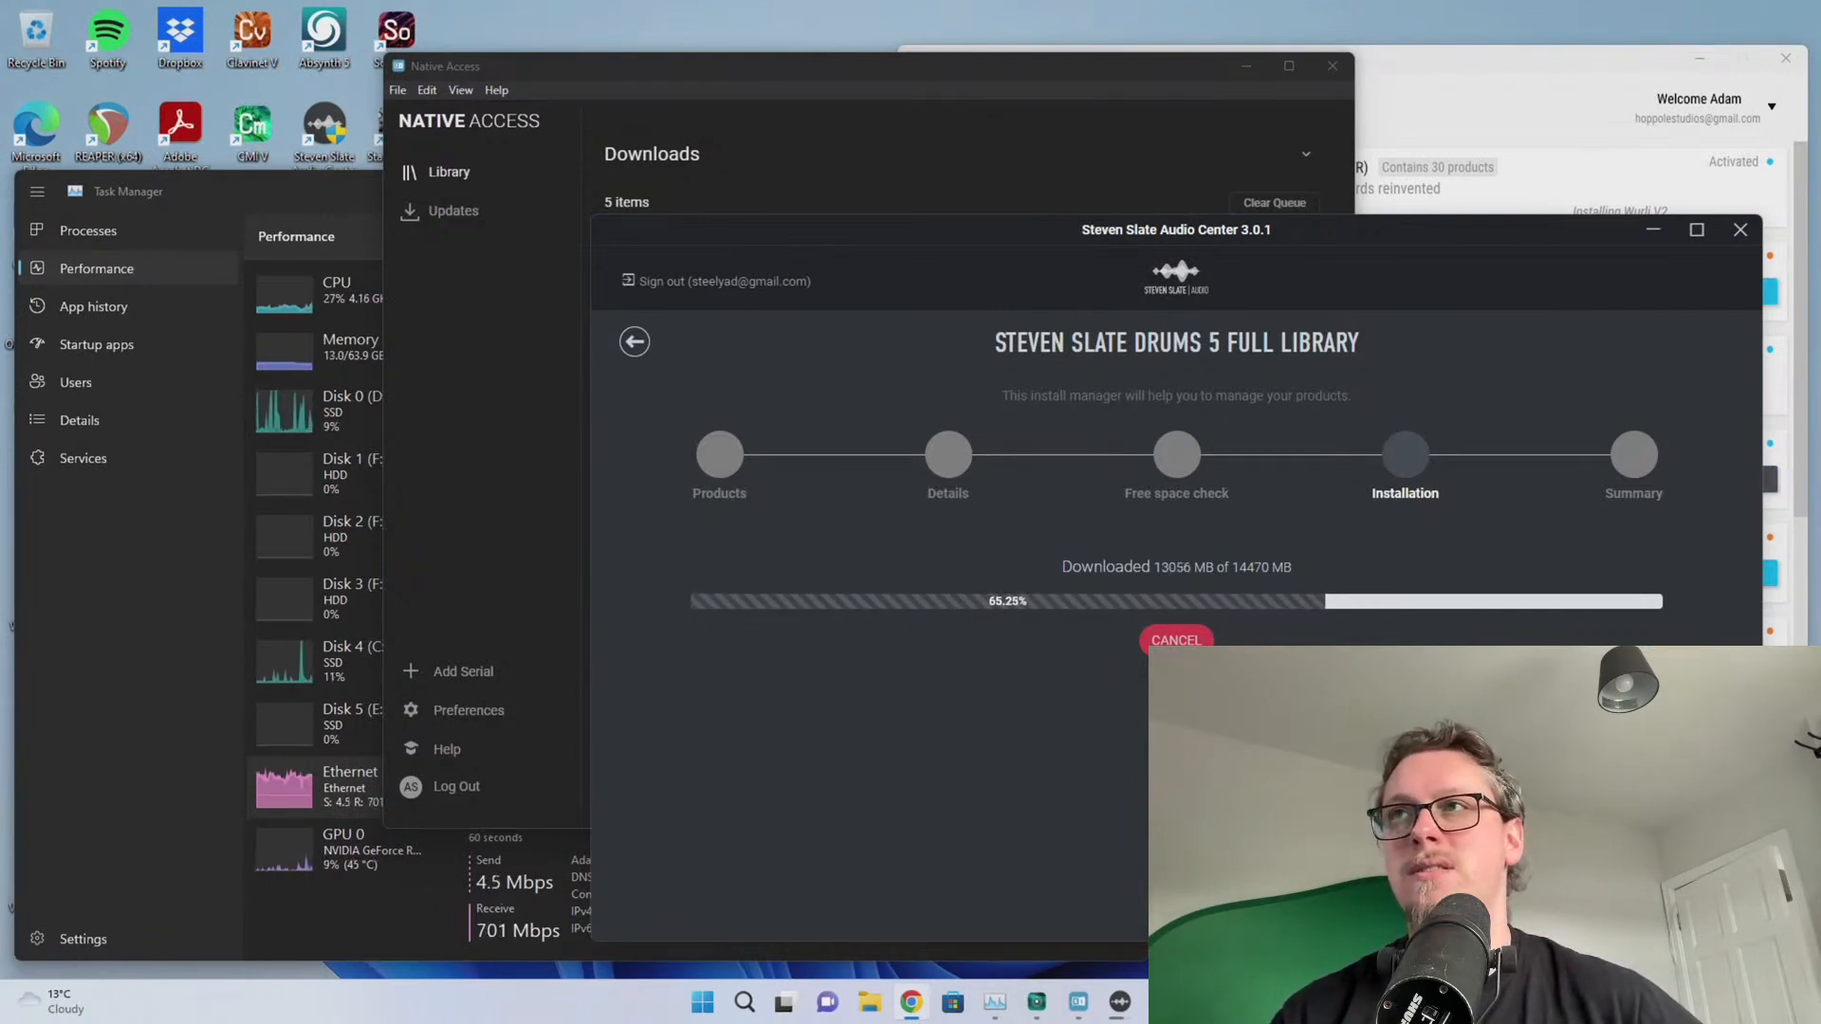
Drag the Chrome Waves downloads window into view to launch the Waves Central installer
mouse_move(1820, 68)
left_mouse_down()
mouse_move(1056, 63)
mouse_move(1820, 62)
left_mouse_up()
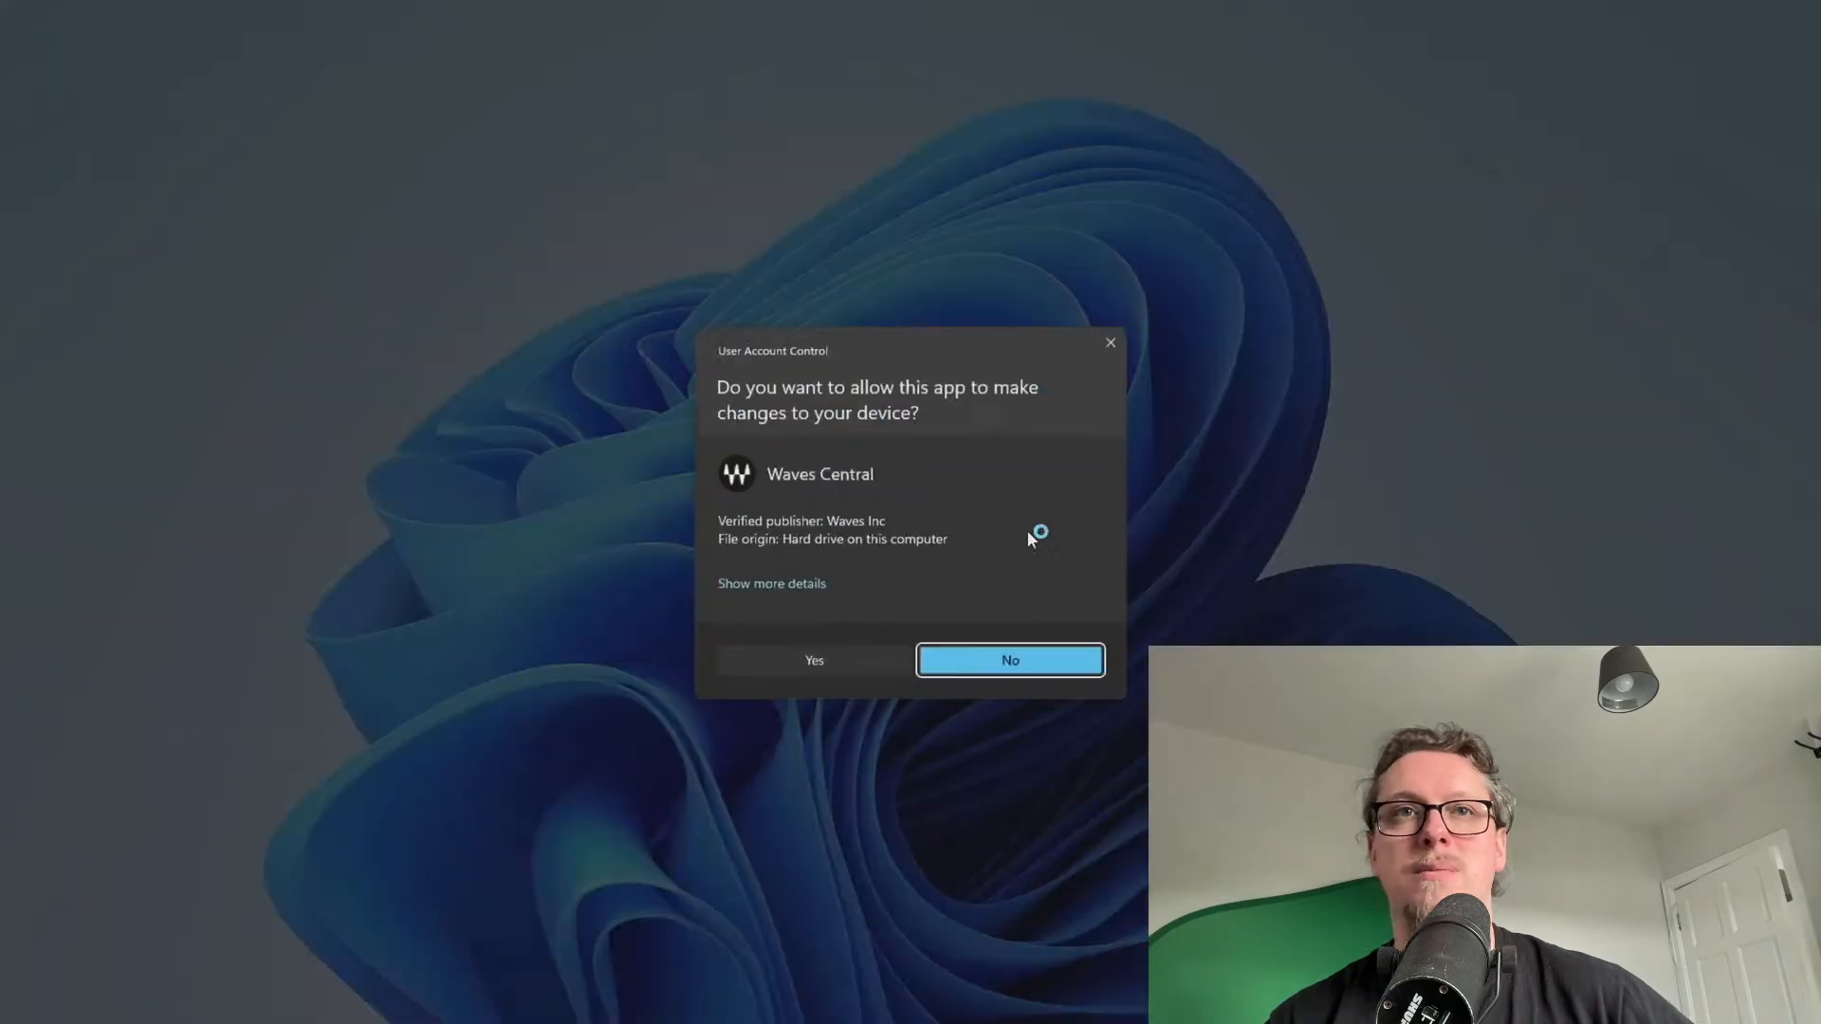
Approve the Waves Central setup, agree to the Waves Audio EULA, and log in
left_click(838, 660)
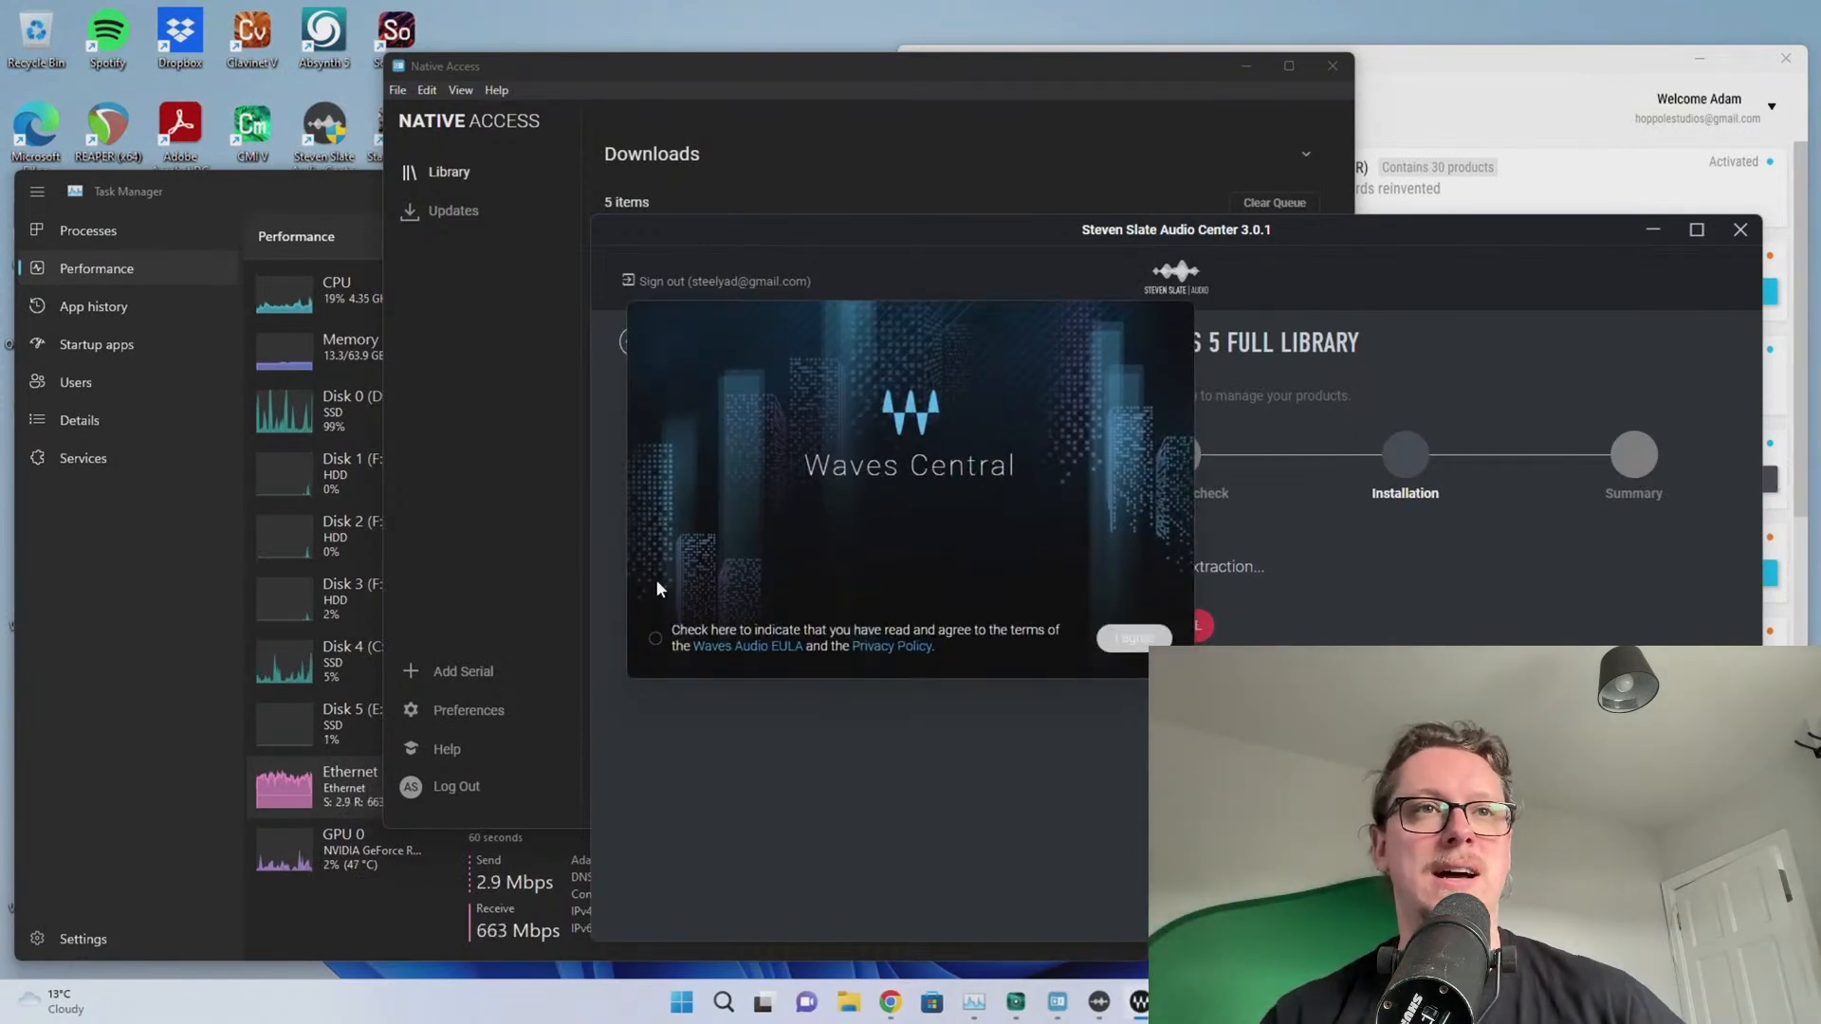
left_click(655, 638)
left_click(1134, 638)
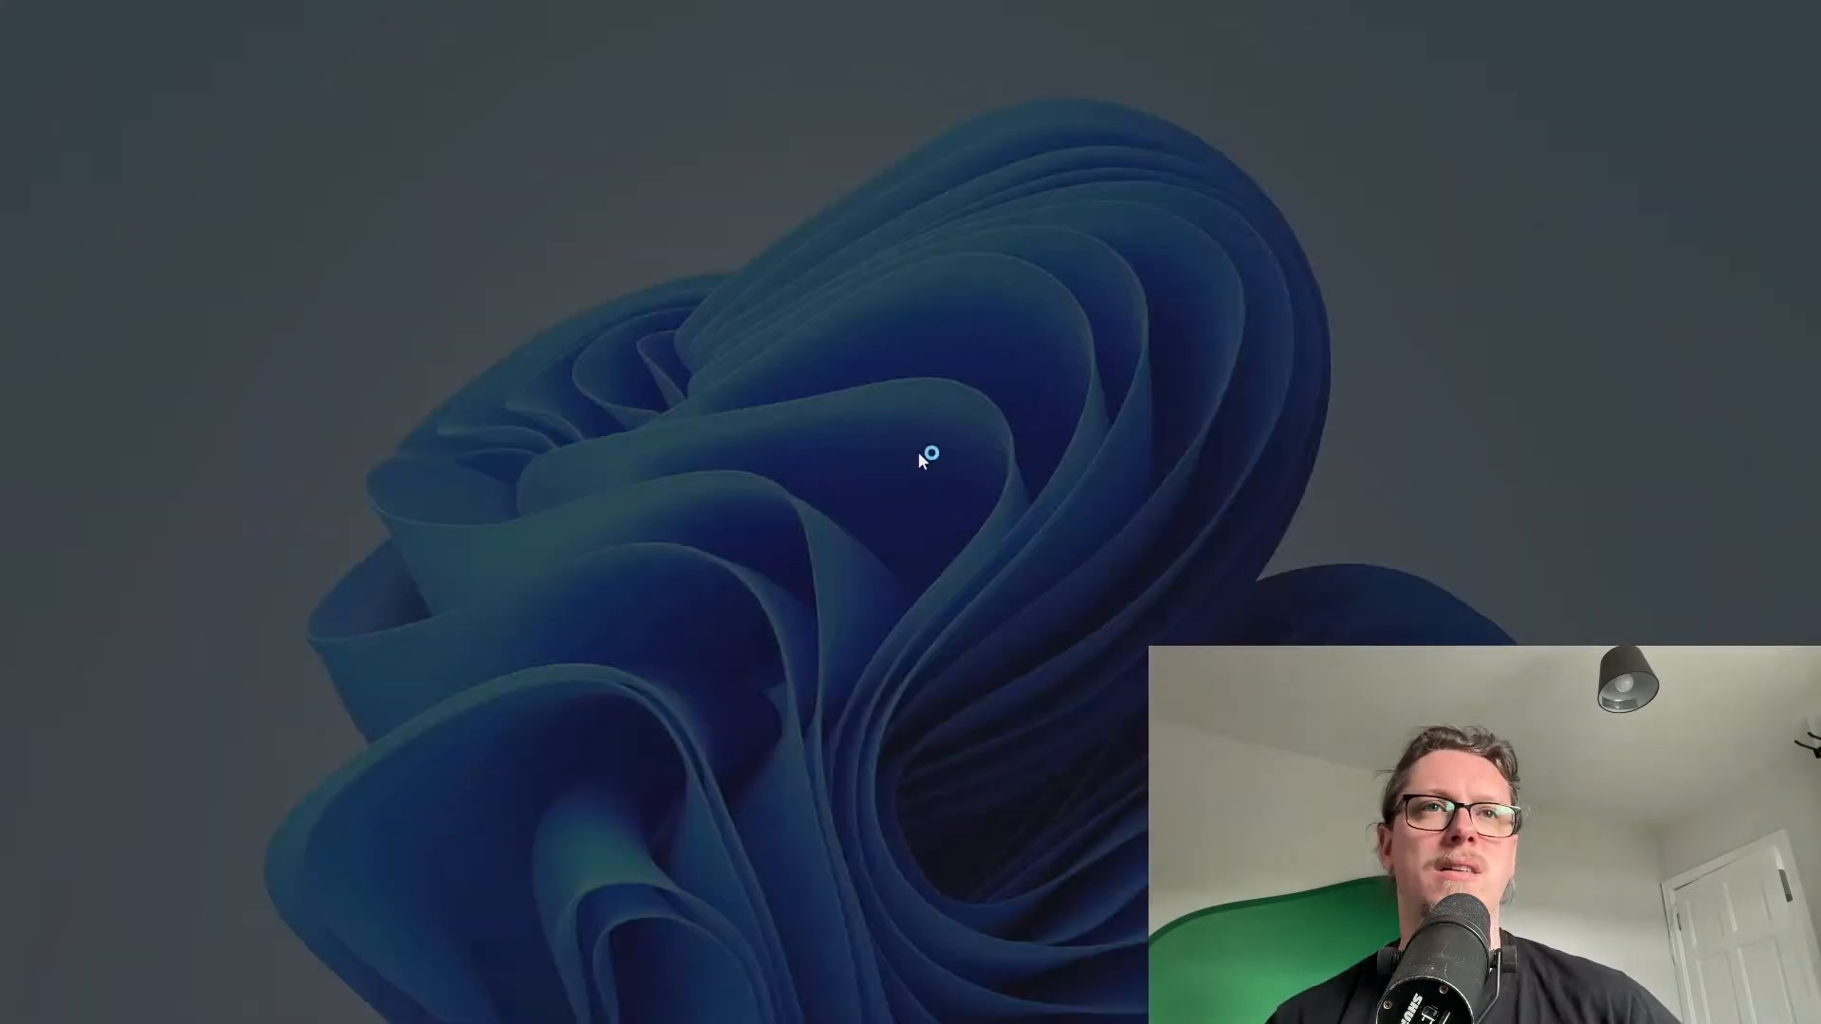
left_click(827, 662)
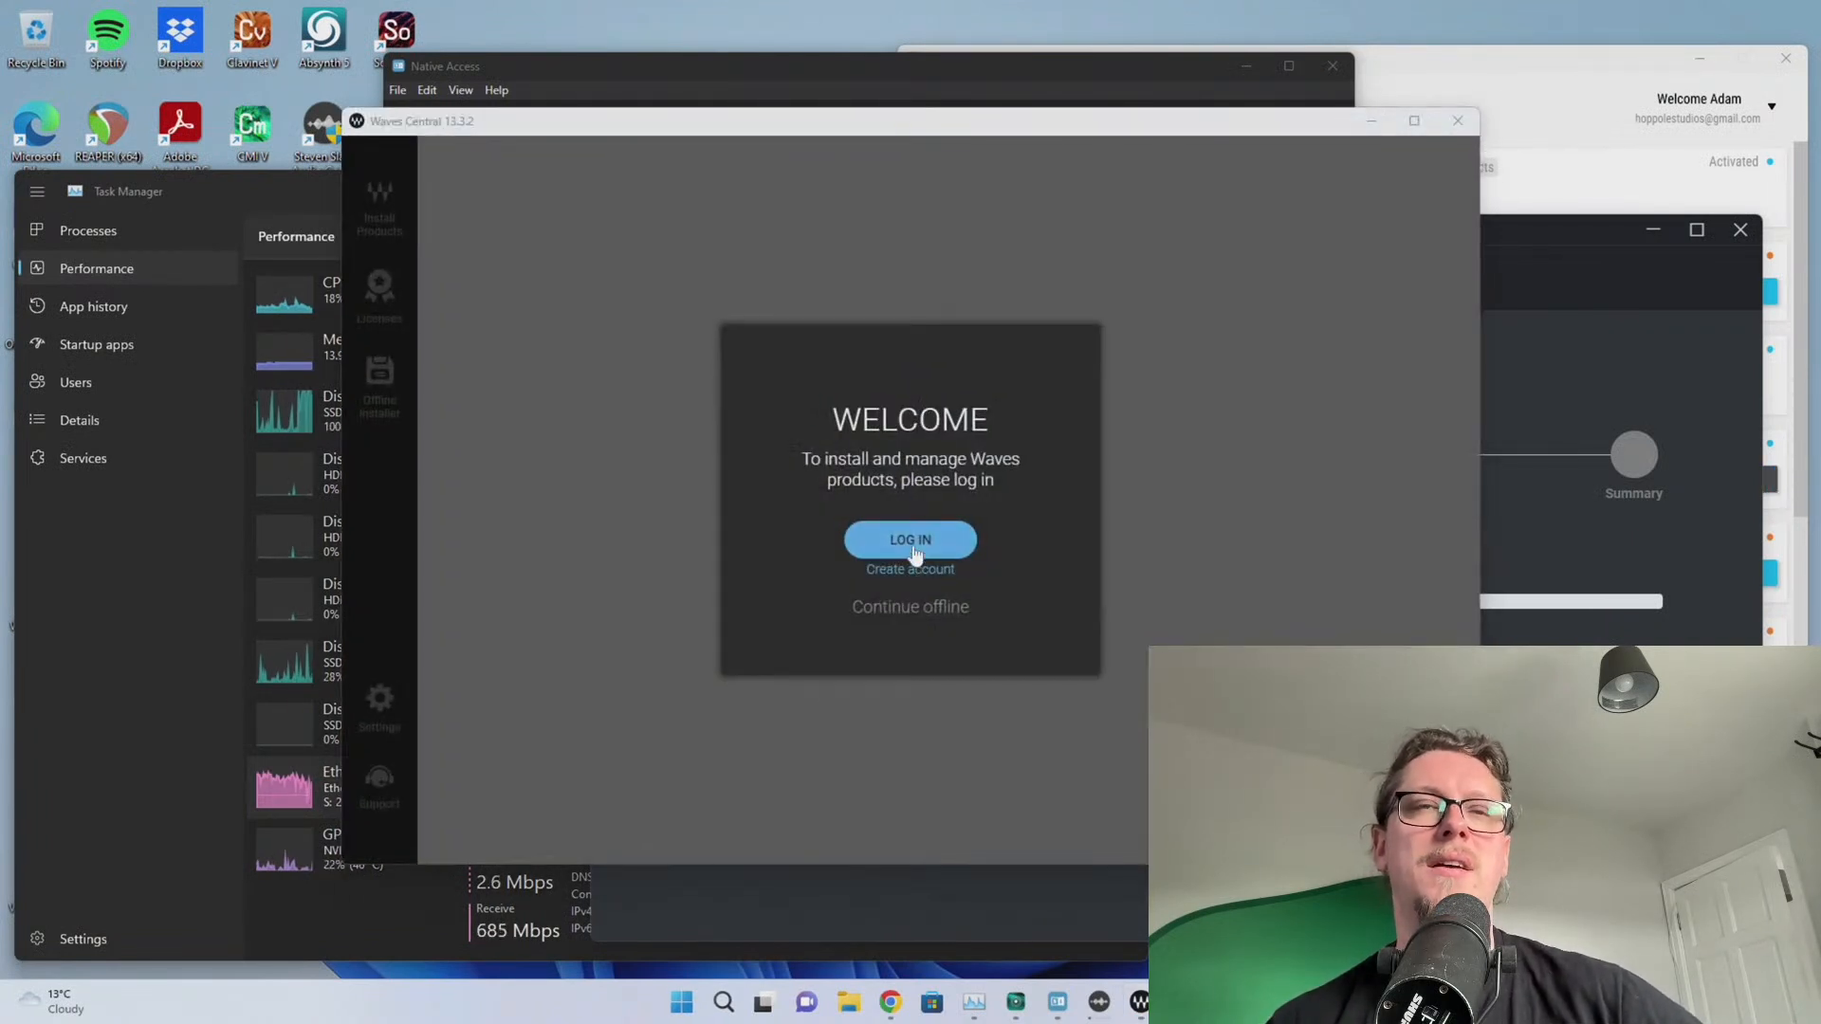
left_click(912, 543)
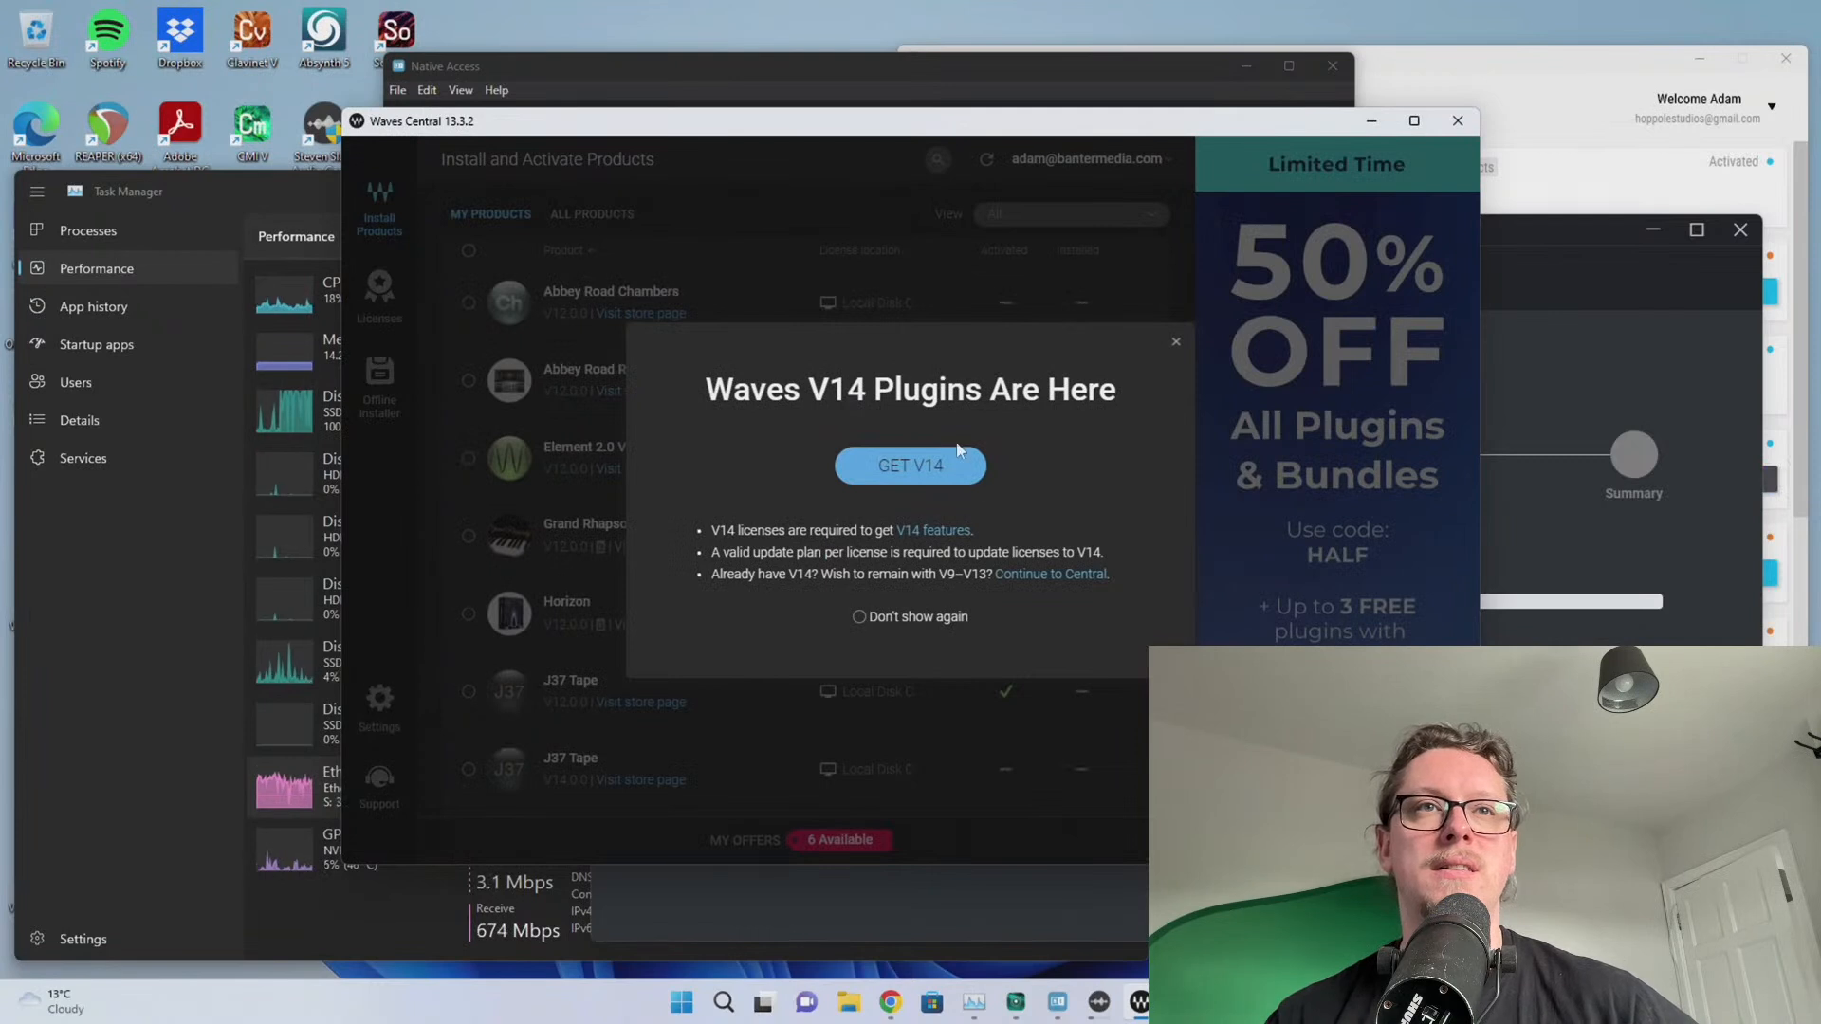
Select Torque, Waves Harmony and Horizon in the product list and install them, approving the UAC prompt
left_click(1176, 341)
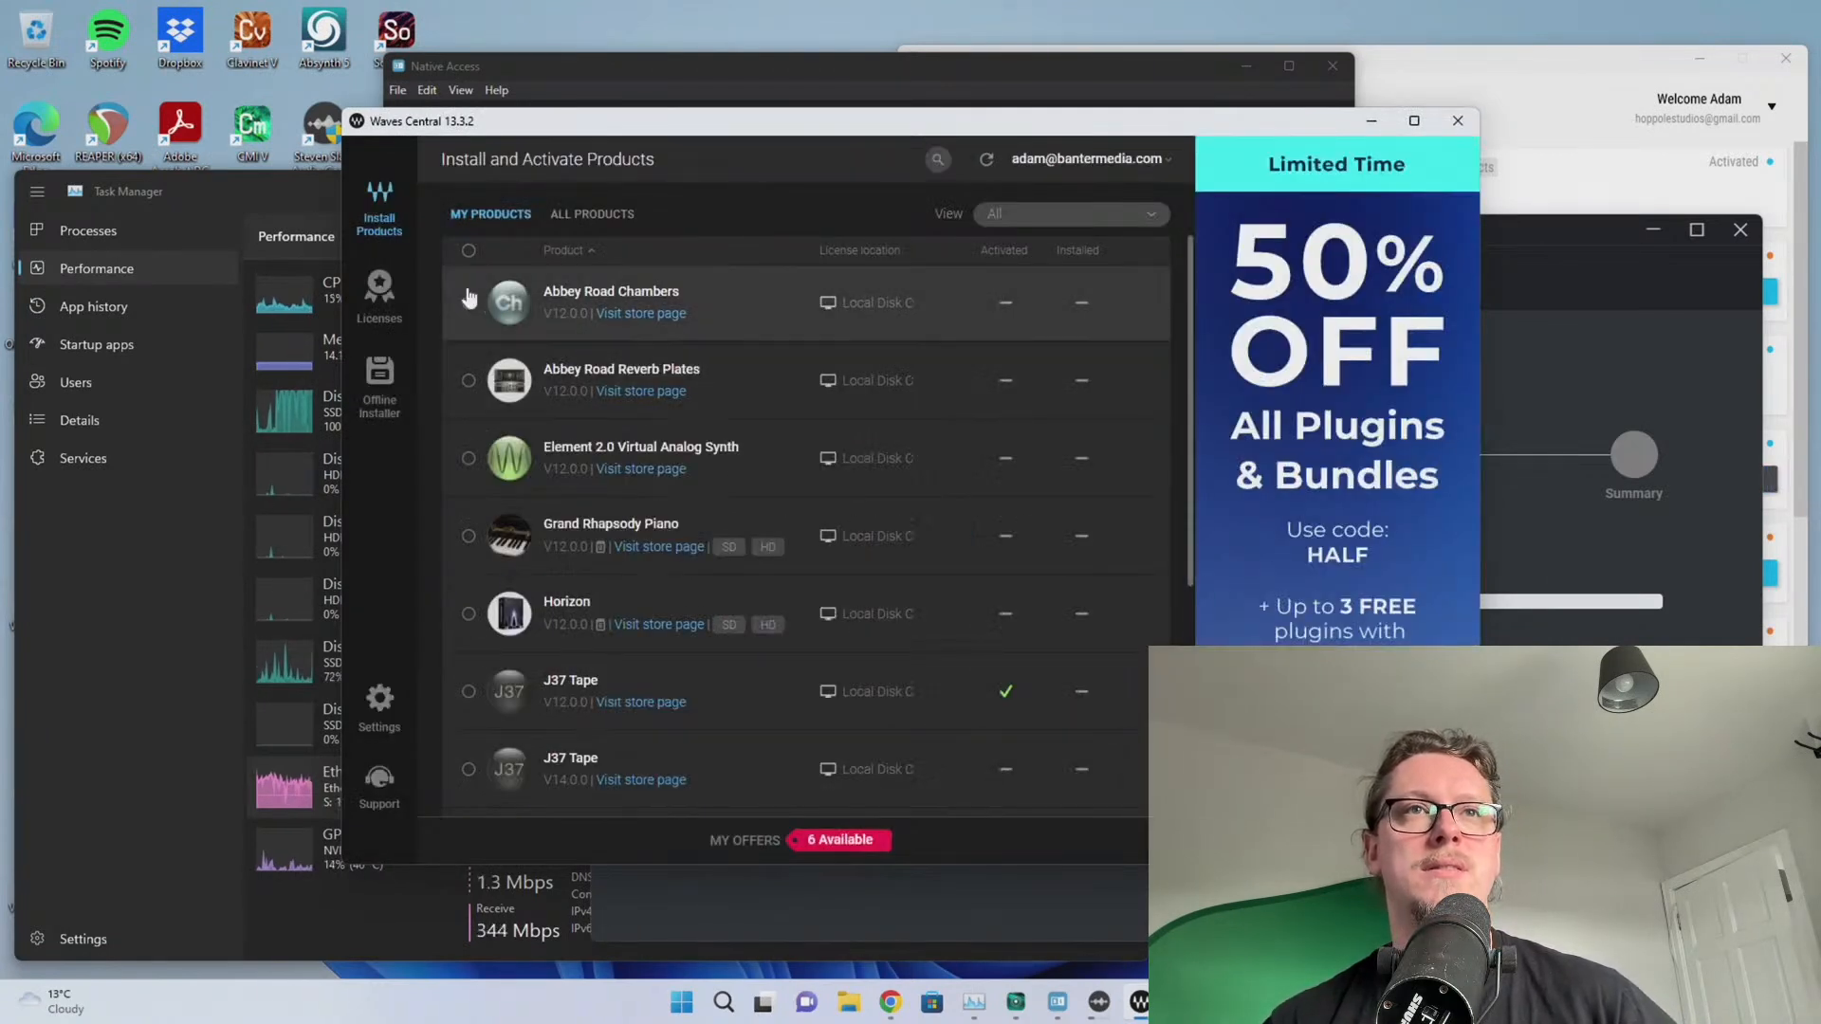
scroll(485, 389, "down", 4)
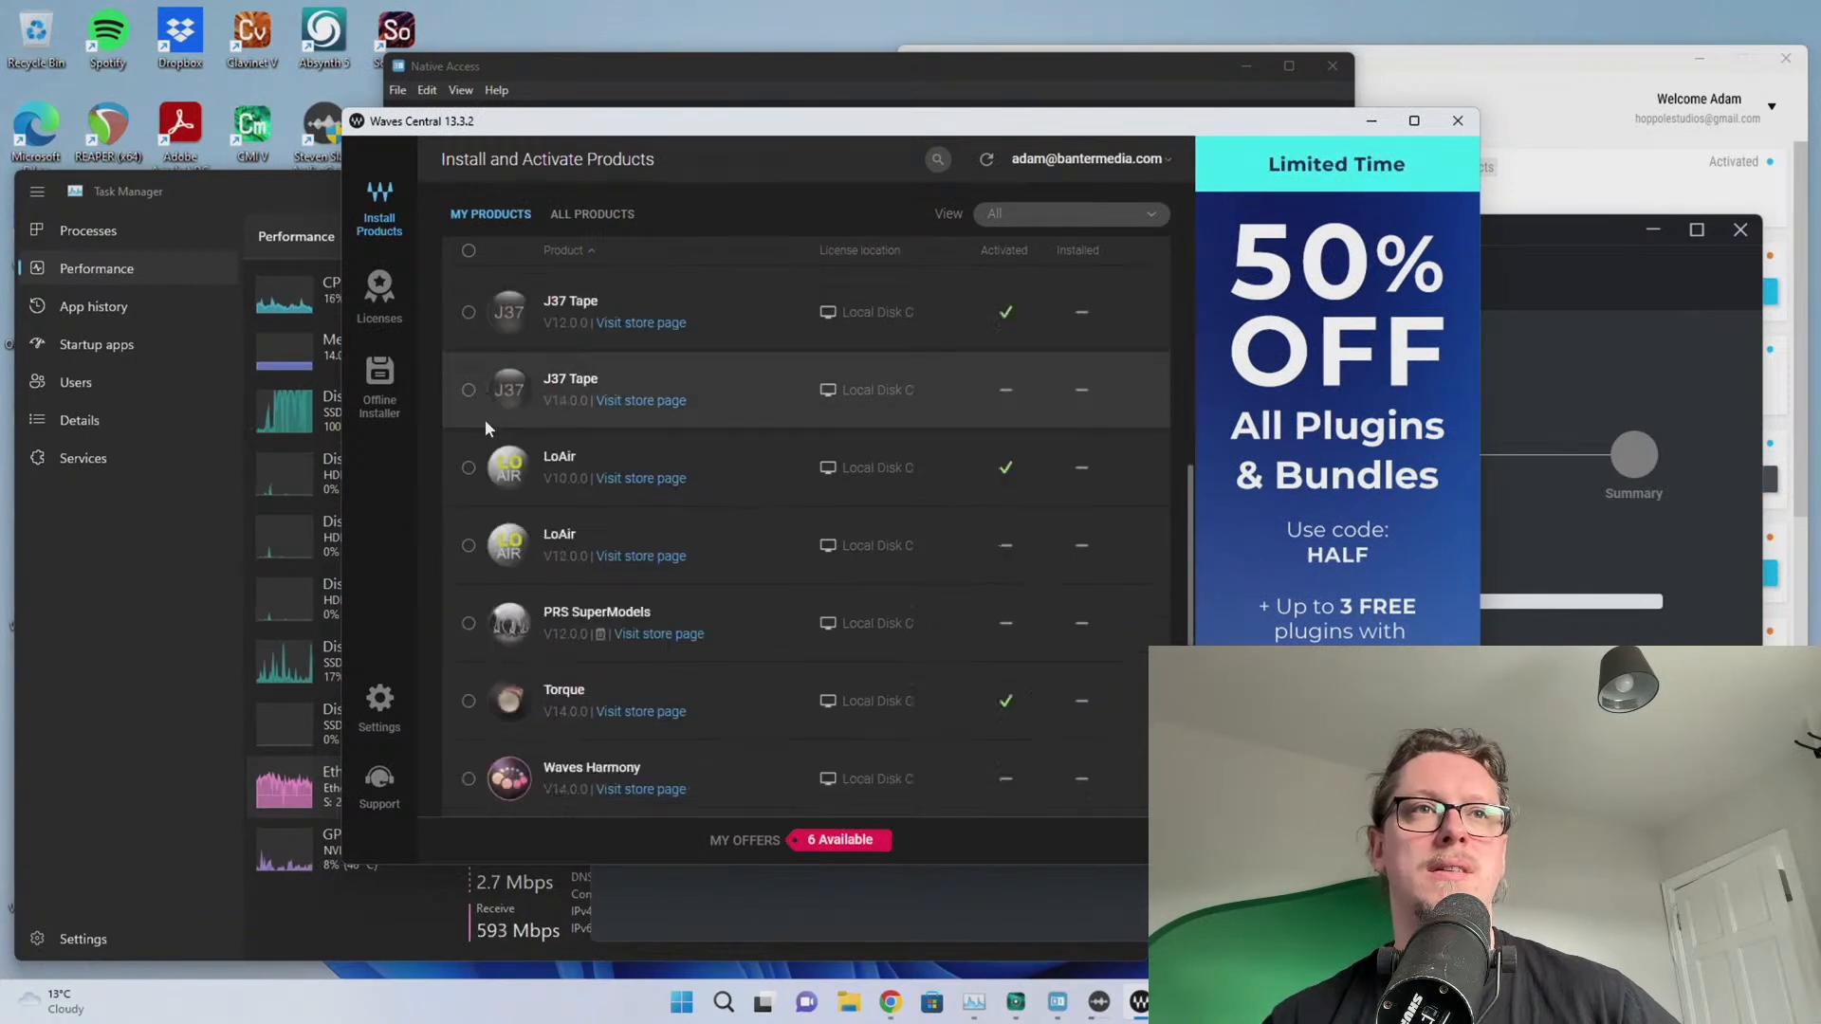
left_click(468, 701)
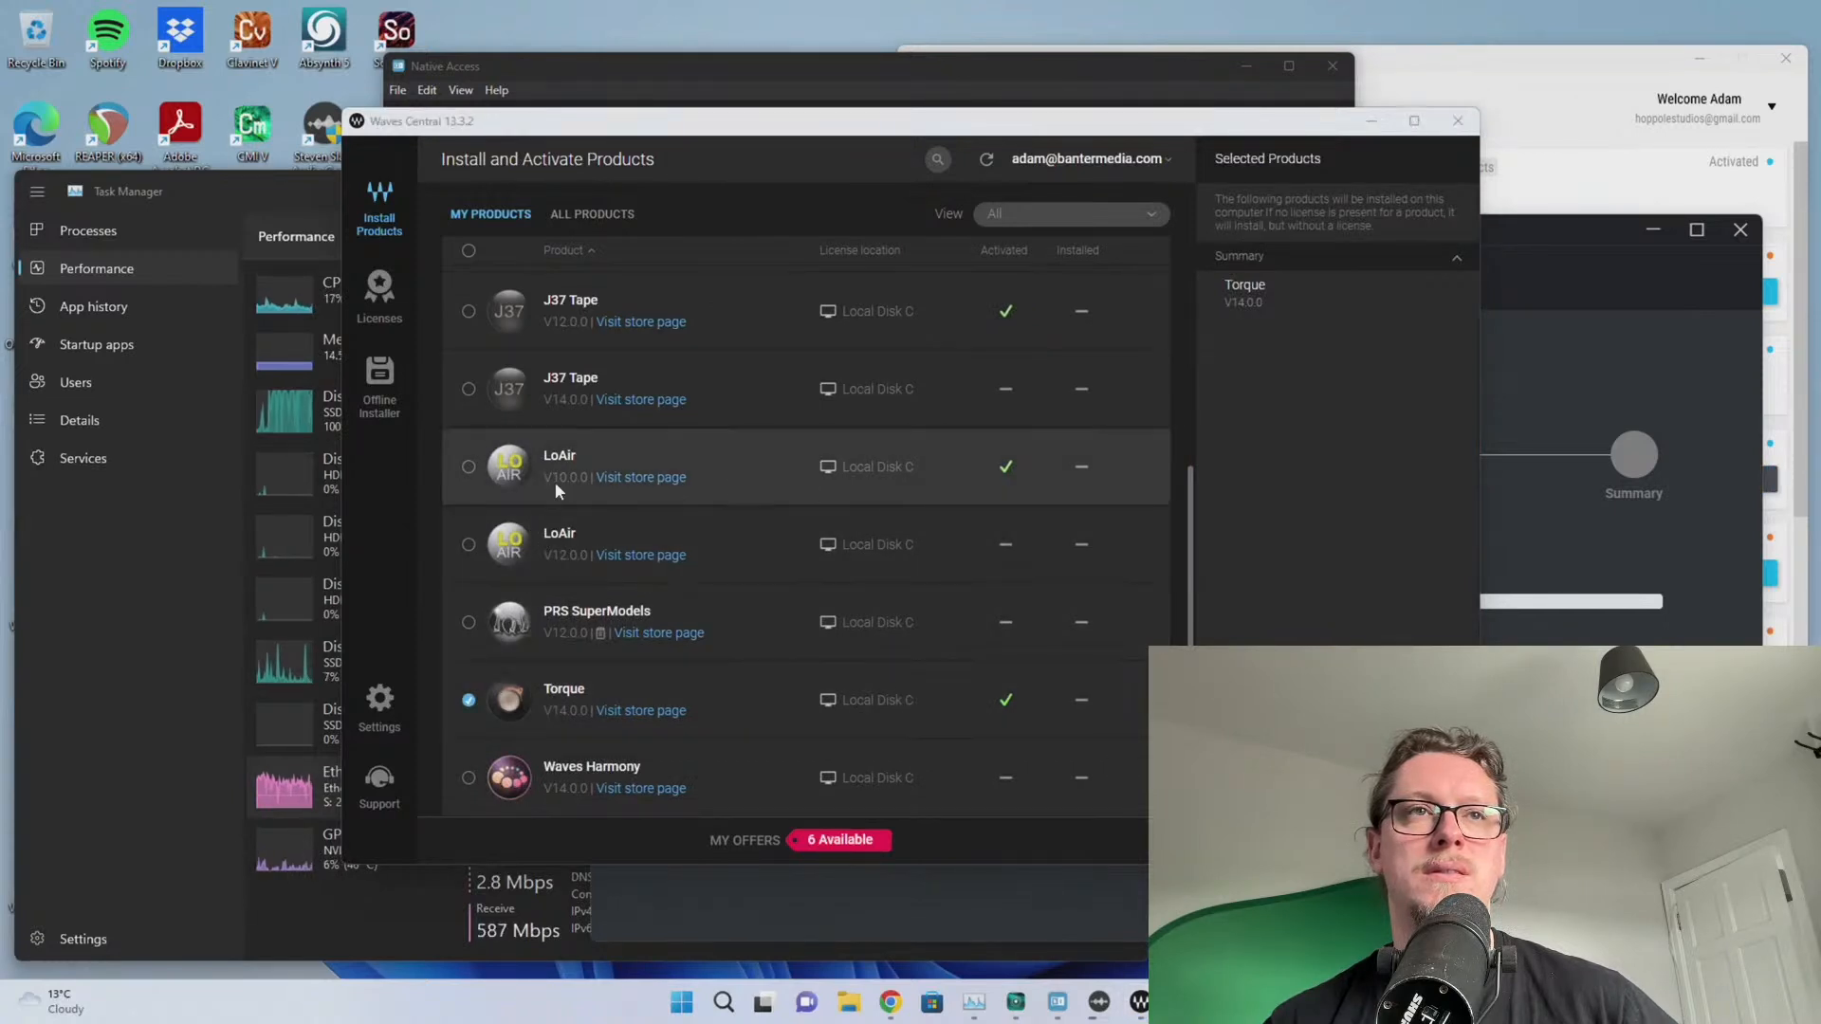
scroll(474, 455, "up", 1)
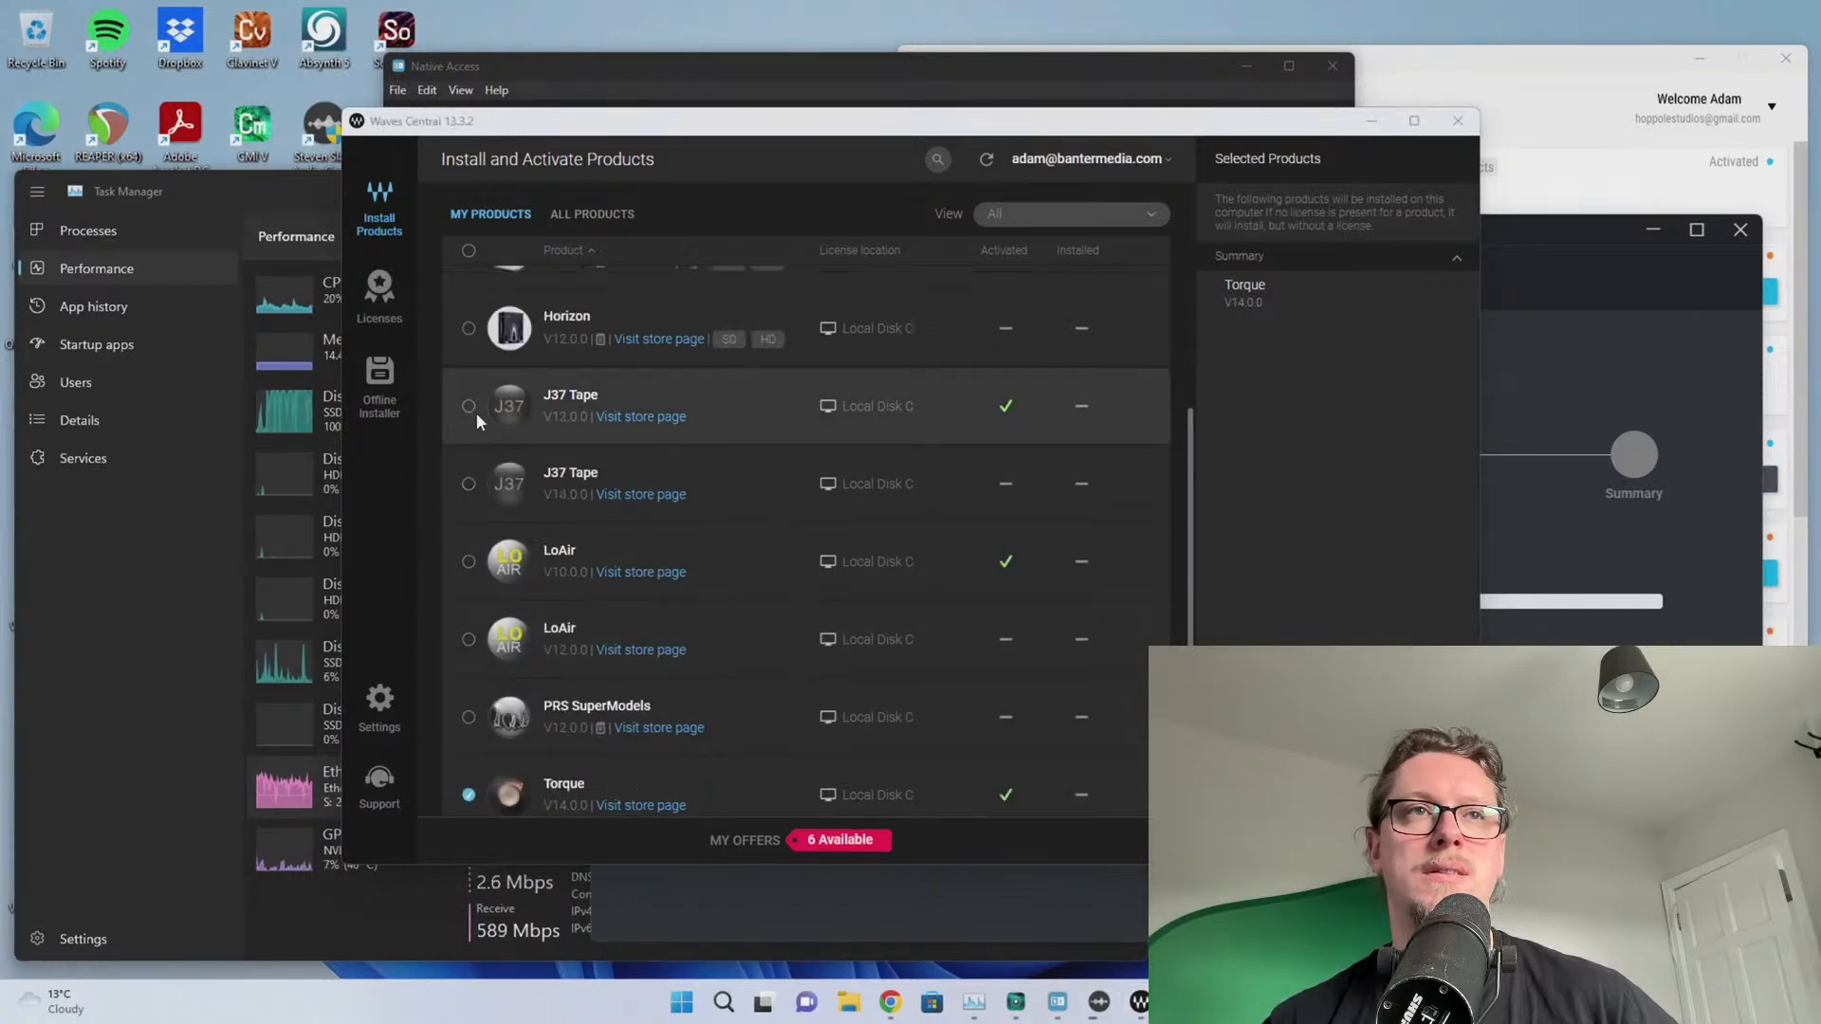
scroll(905, 776, "down", 1)
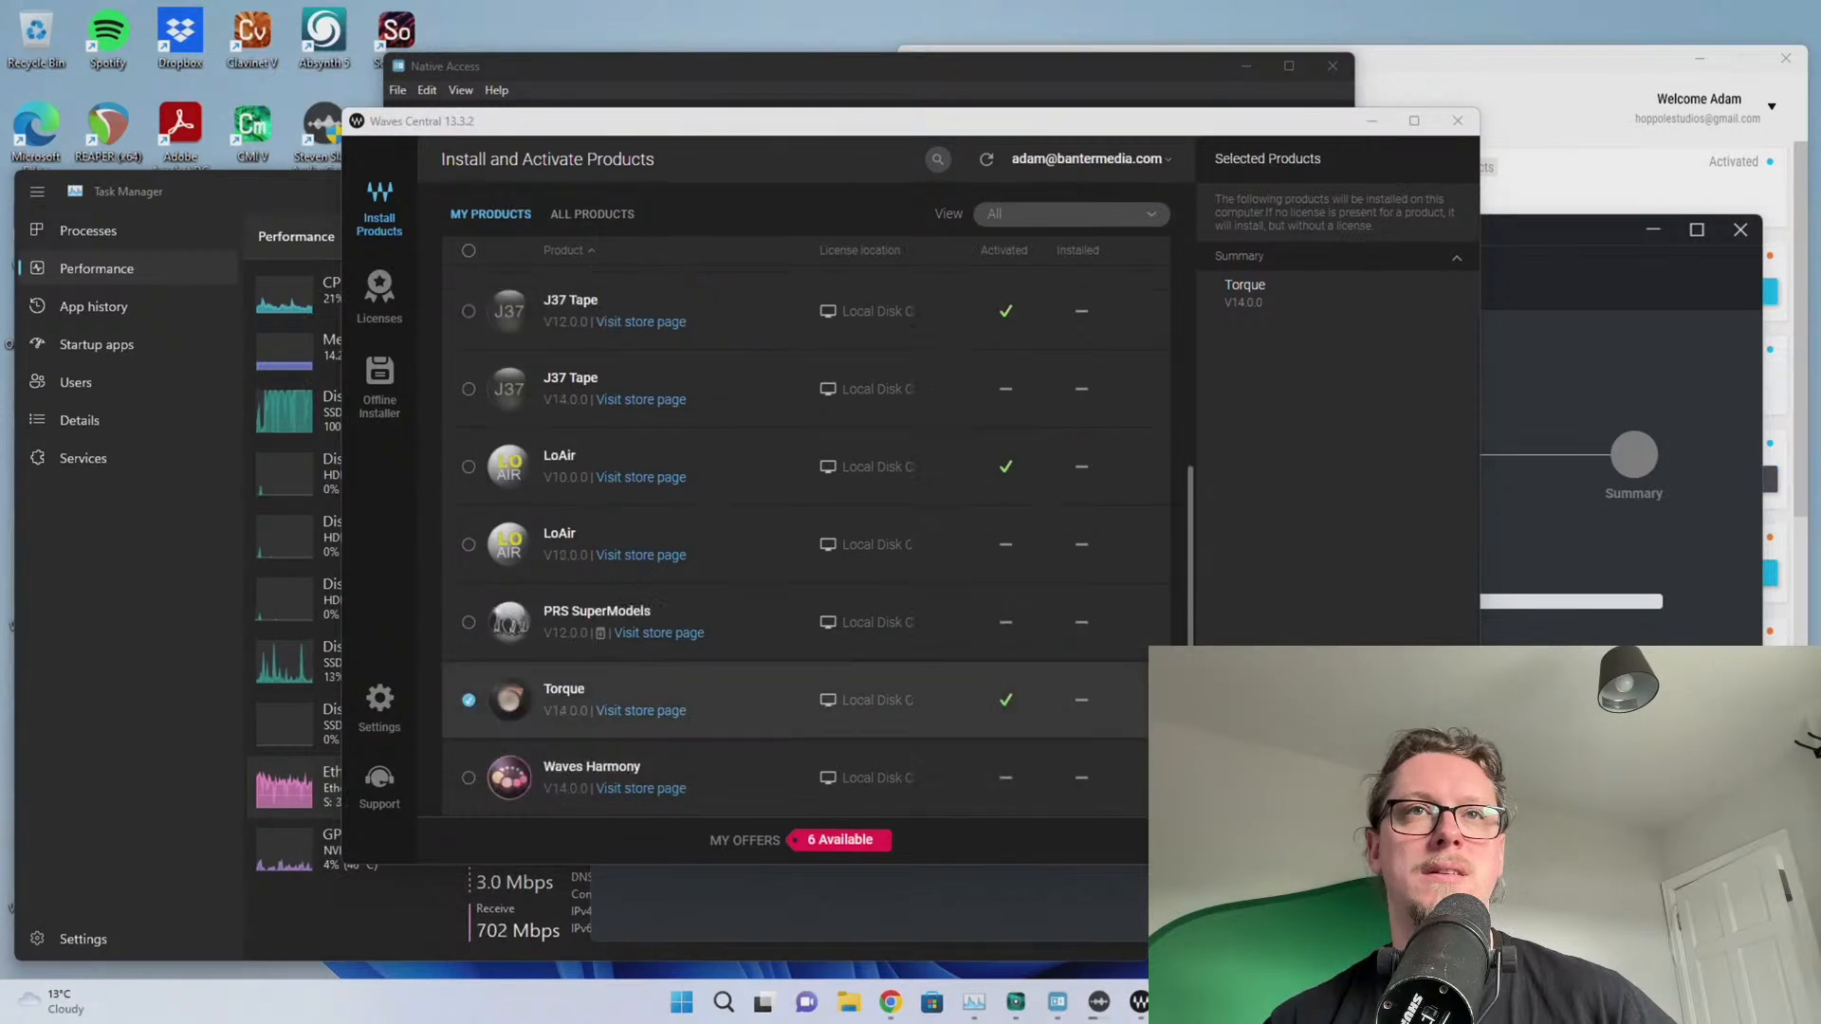
left_click(469, 778)
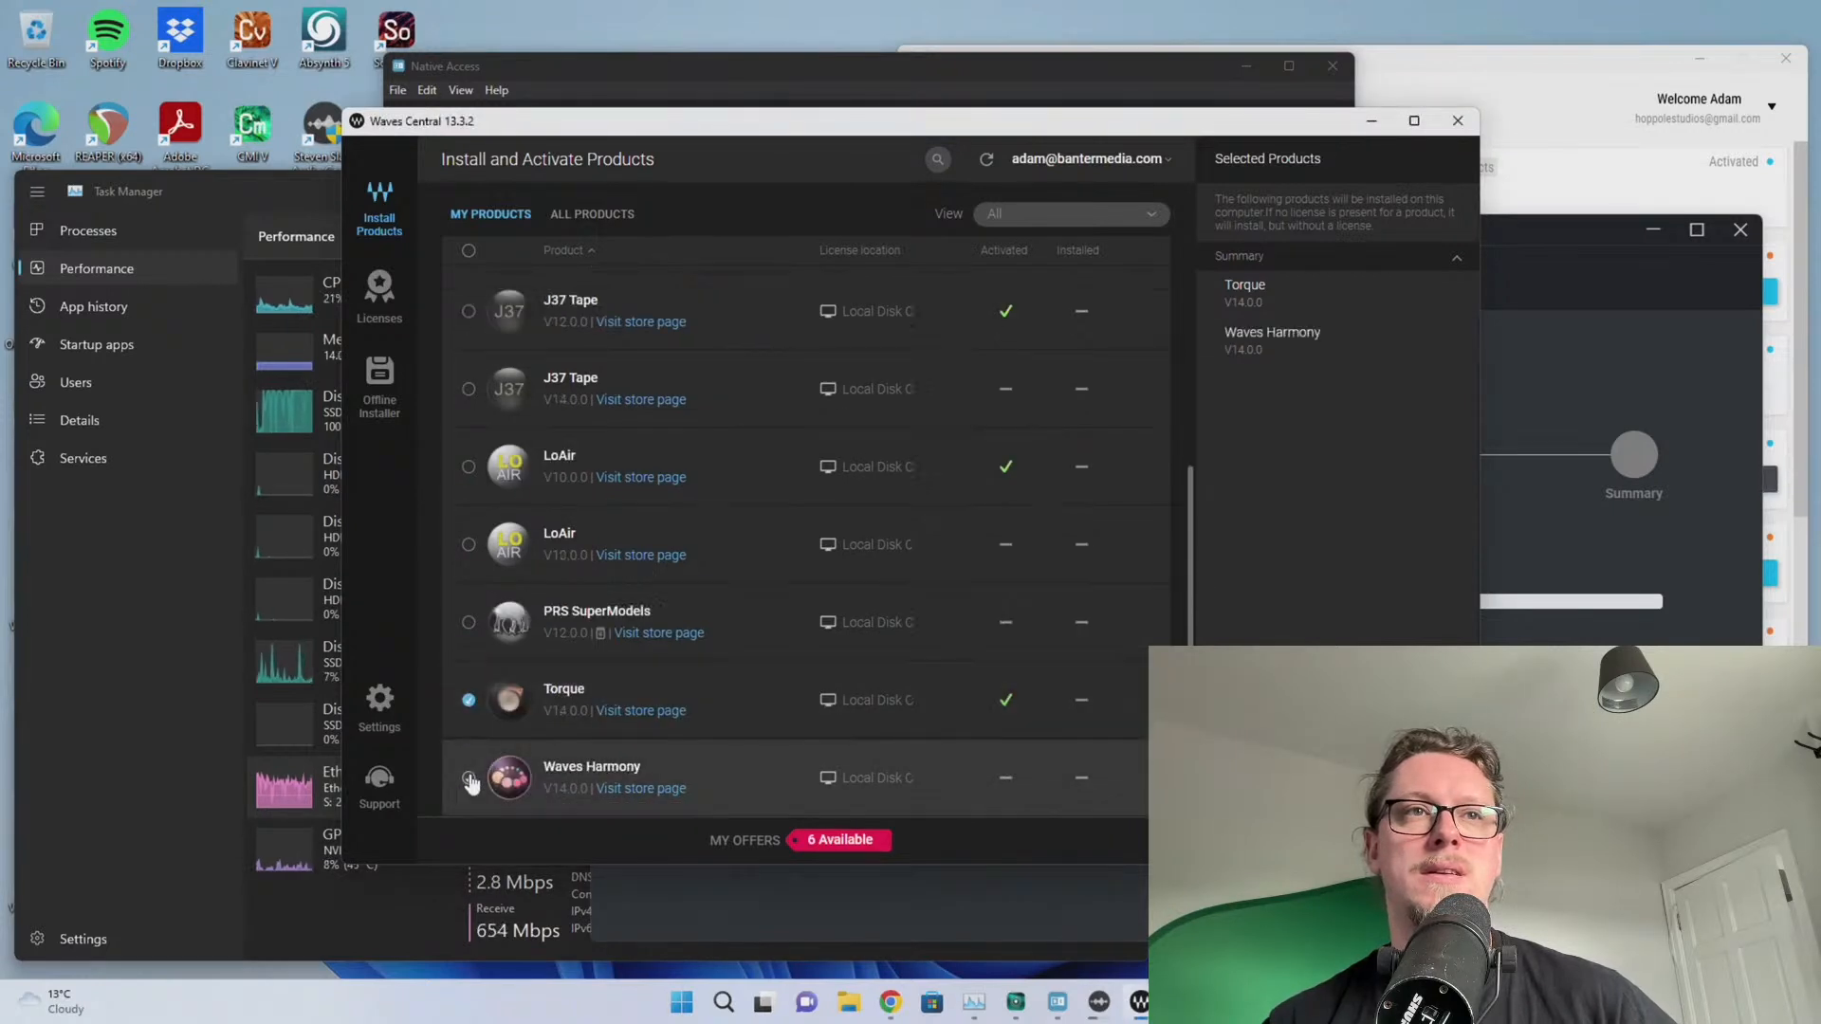
scroll(482, 718, "up", 1)
scroll(482, 713, "up", 4)
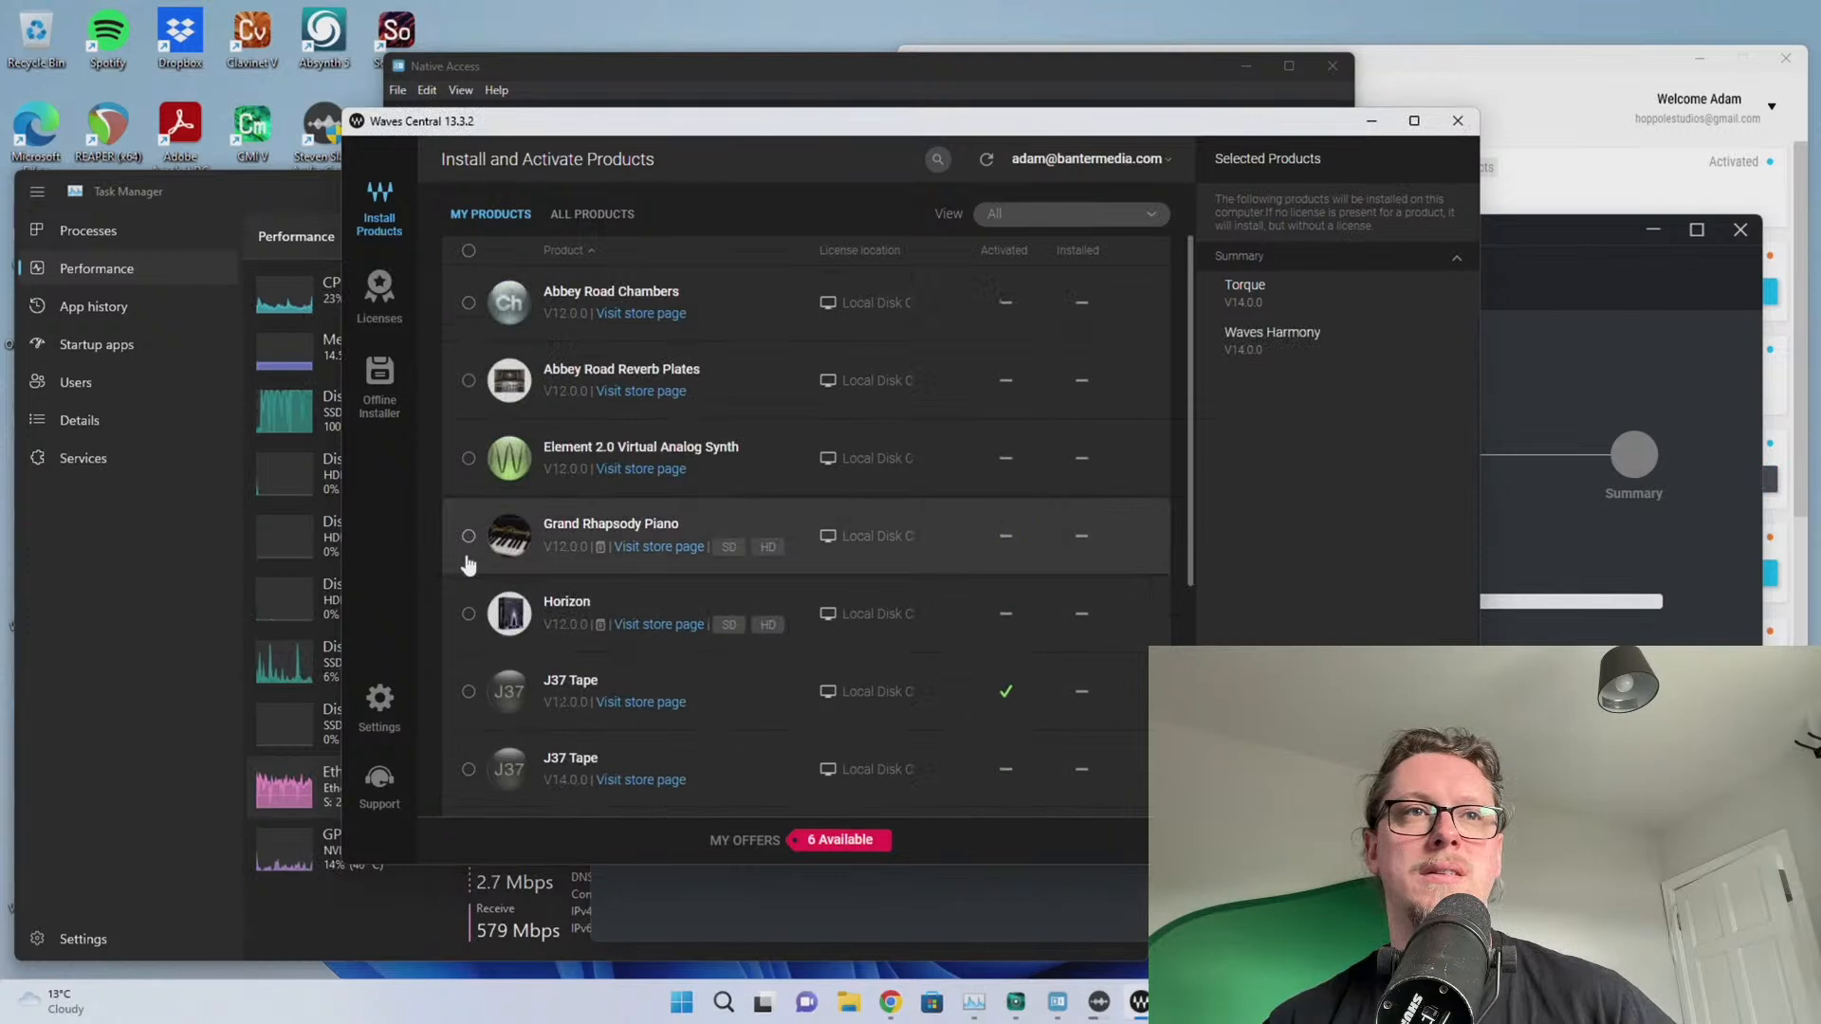
left_click(470, 615)
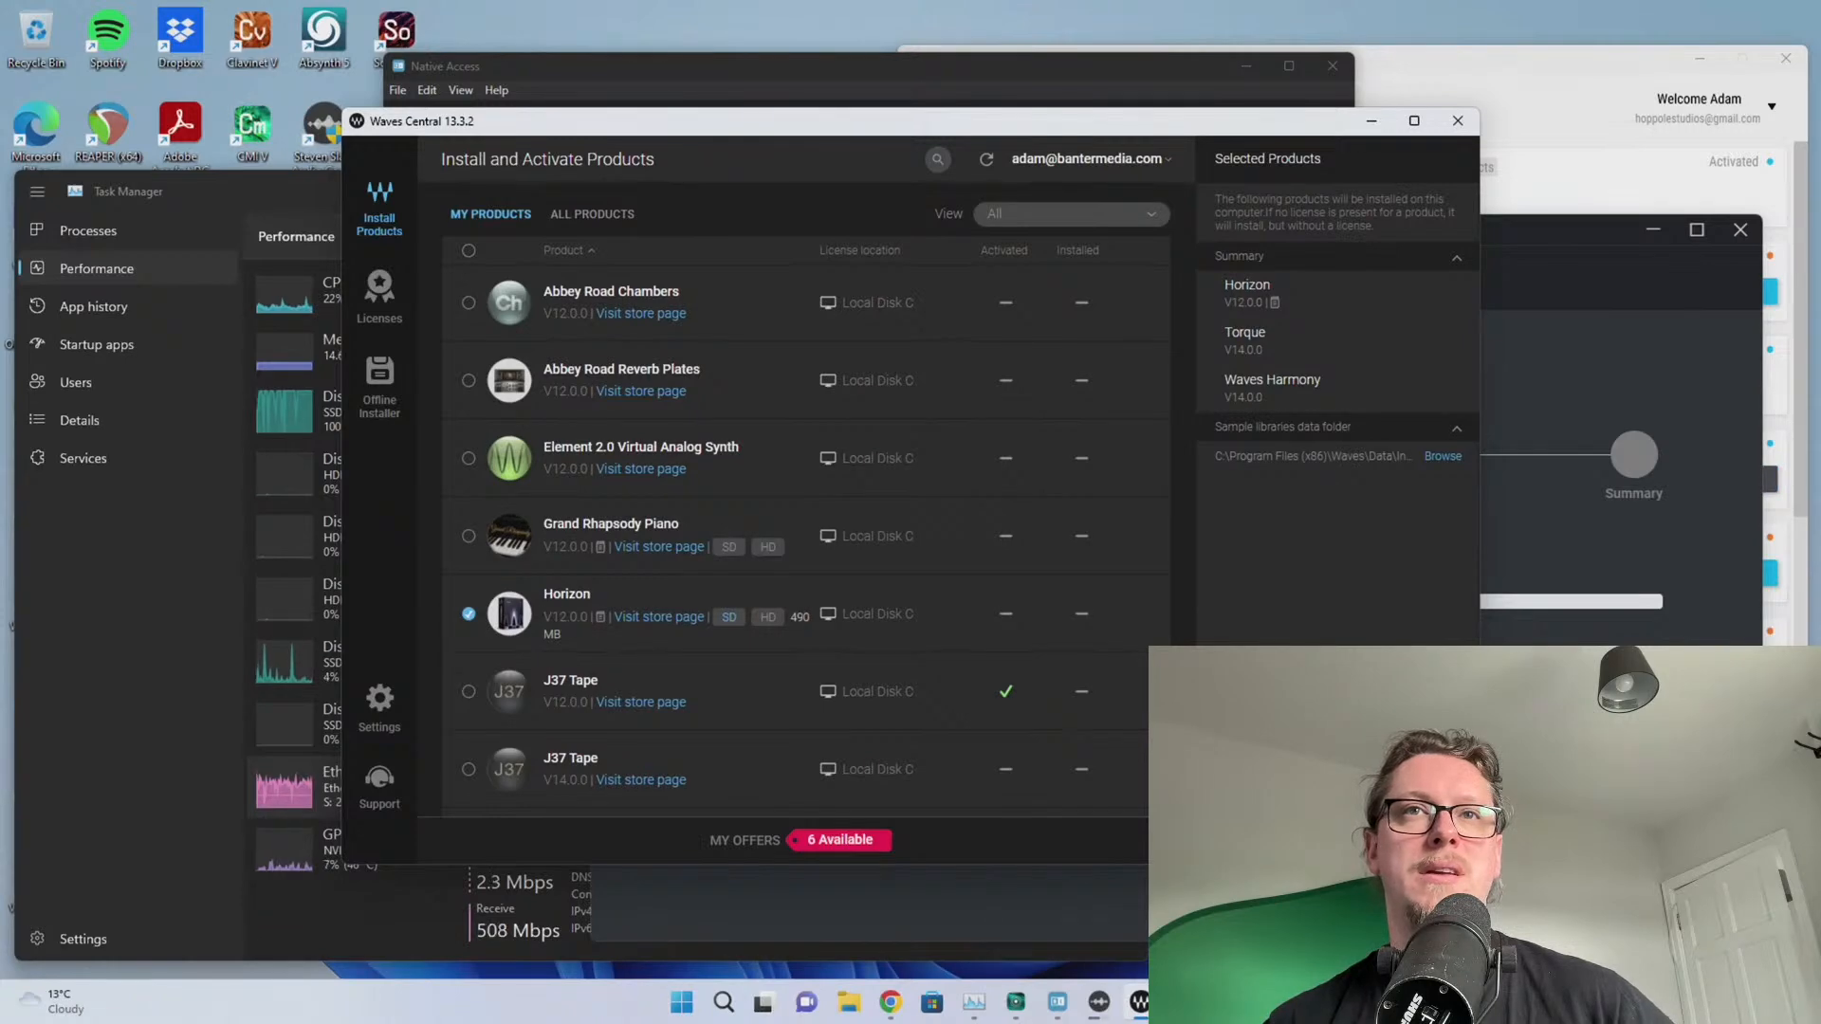
left_click(1337, 840)
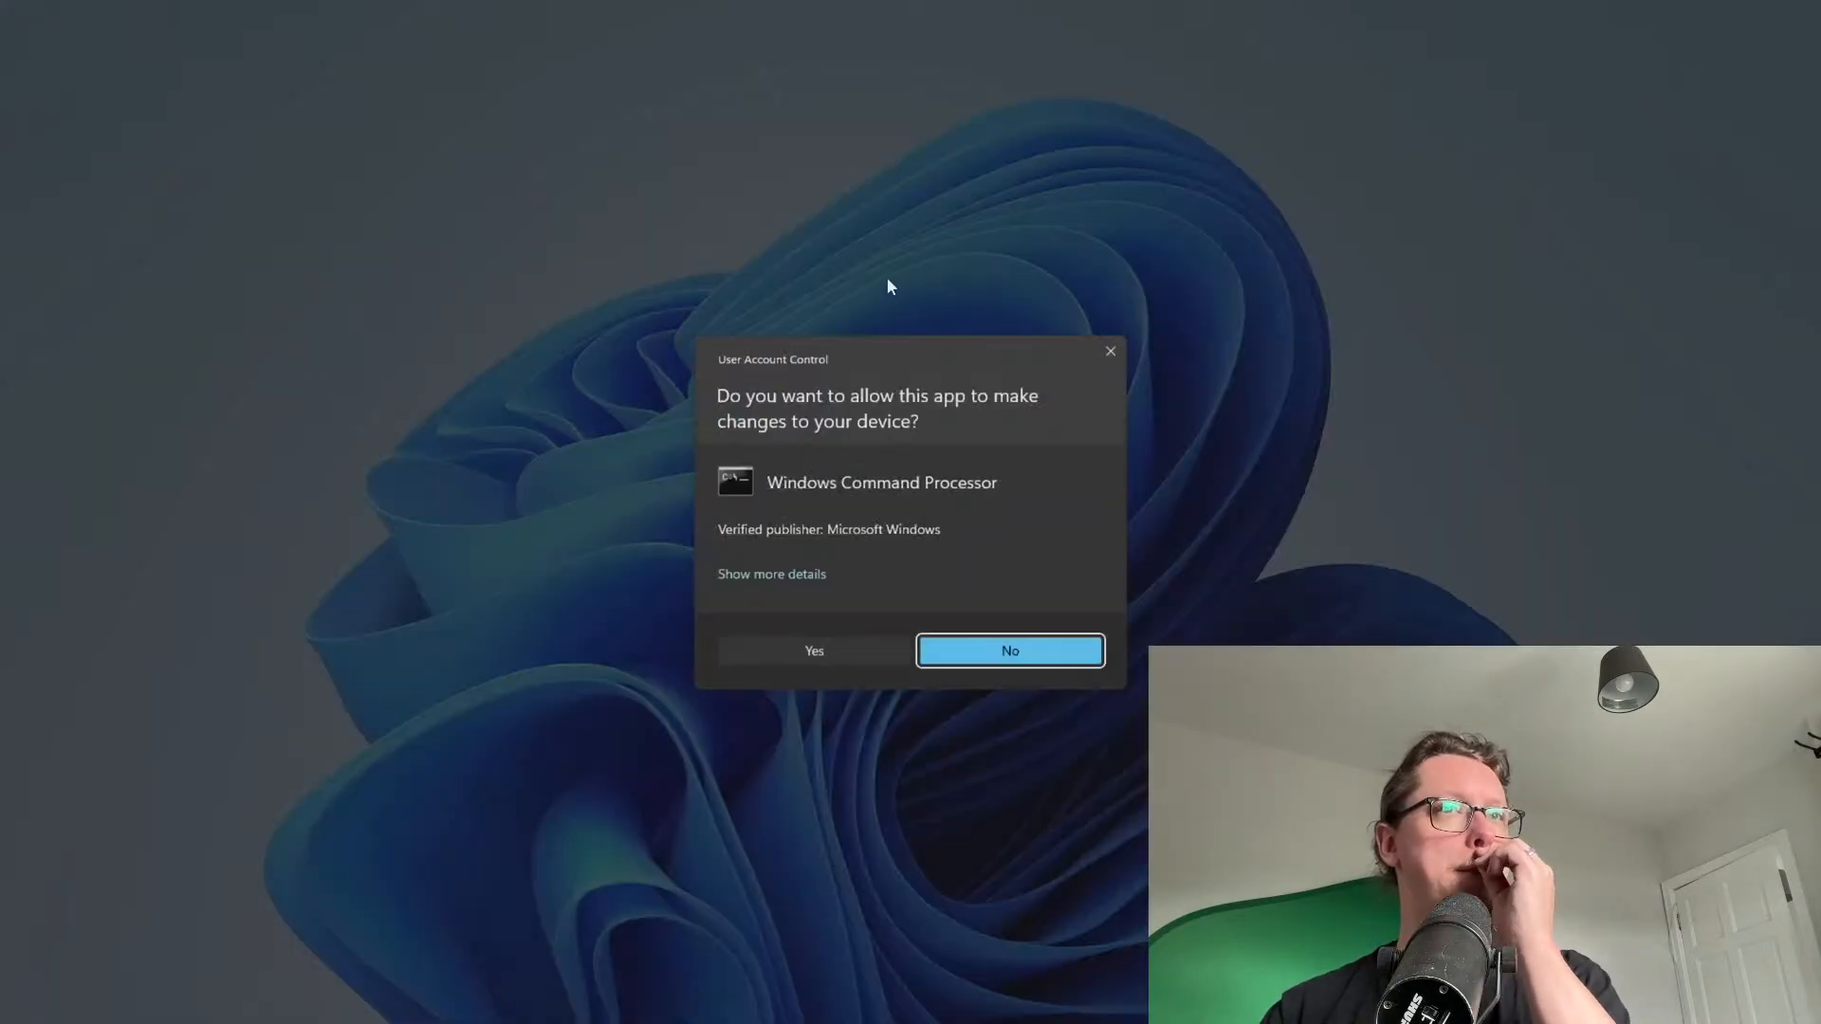
left_click(844, 648)
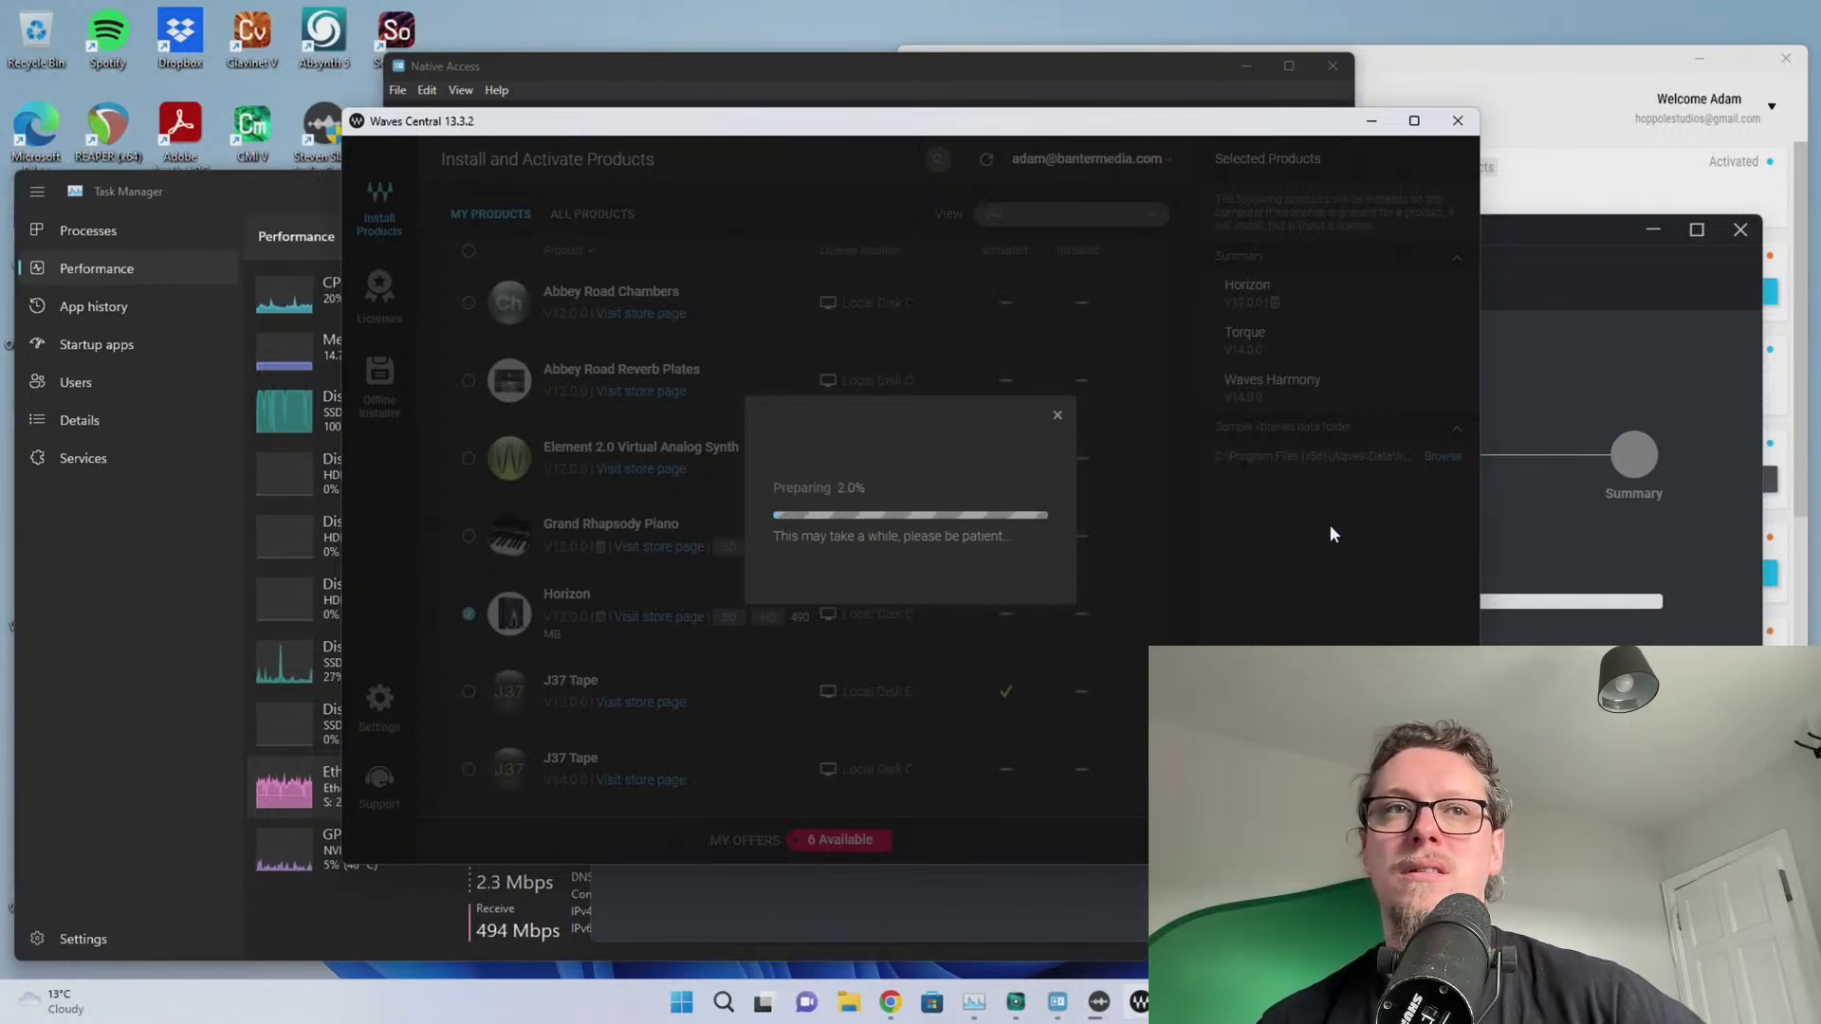
Check the Native Access and Waves Central progress, then return to the Steven Slate drum extraction
left_click(814, 68)
left_click_drag(807, 73, 782, 66)
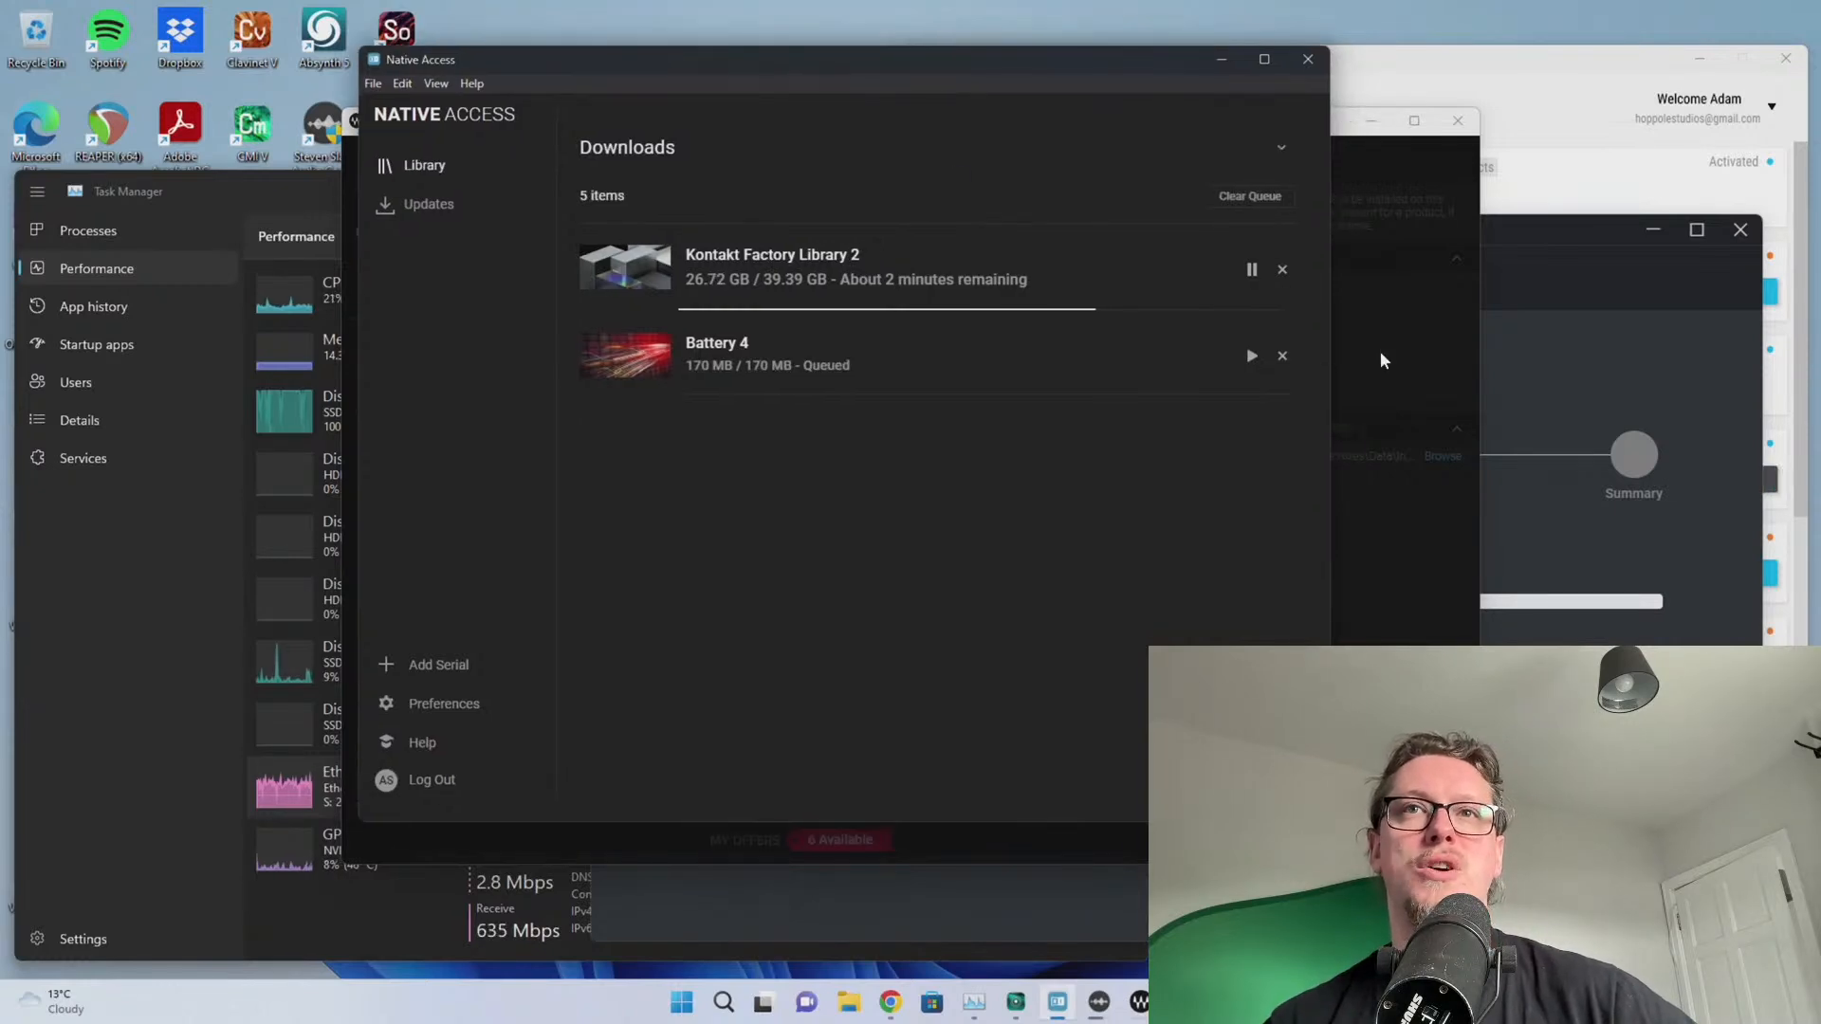
left_click(1411, 400)
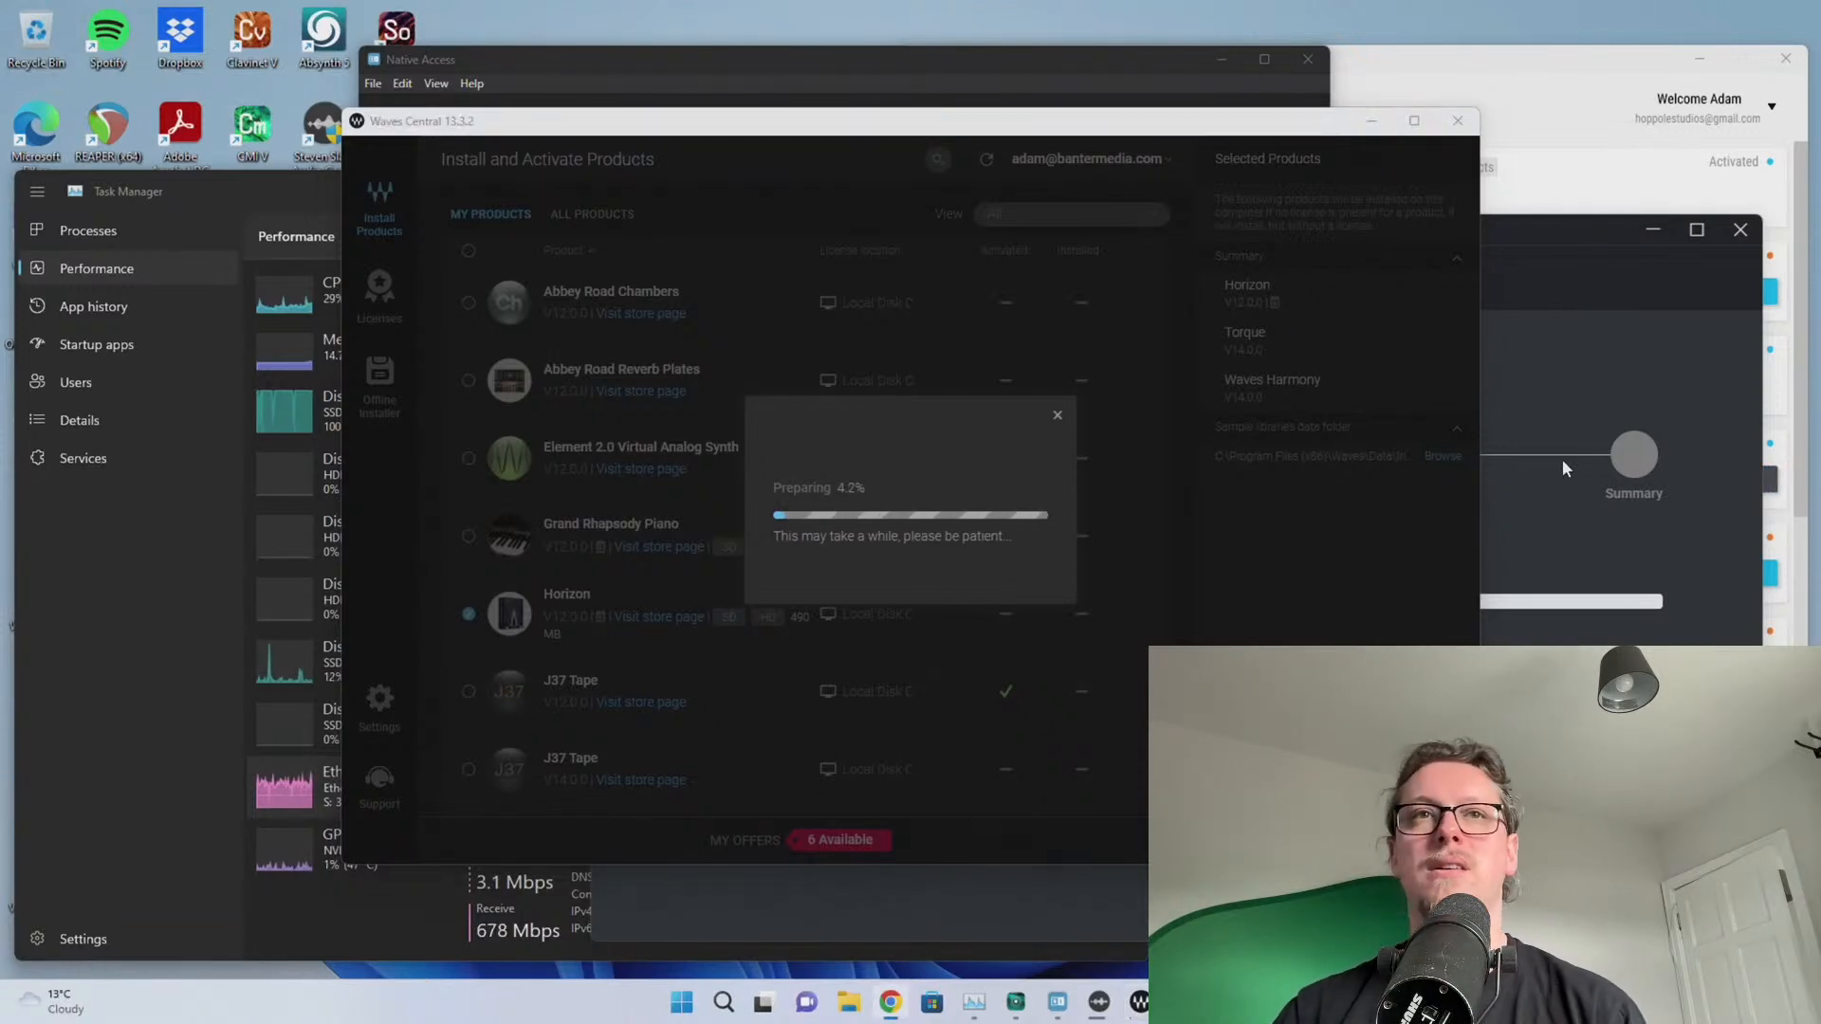
left_click(905, 525)
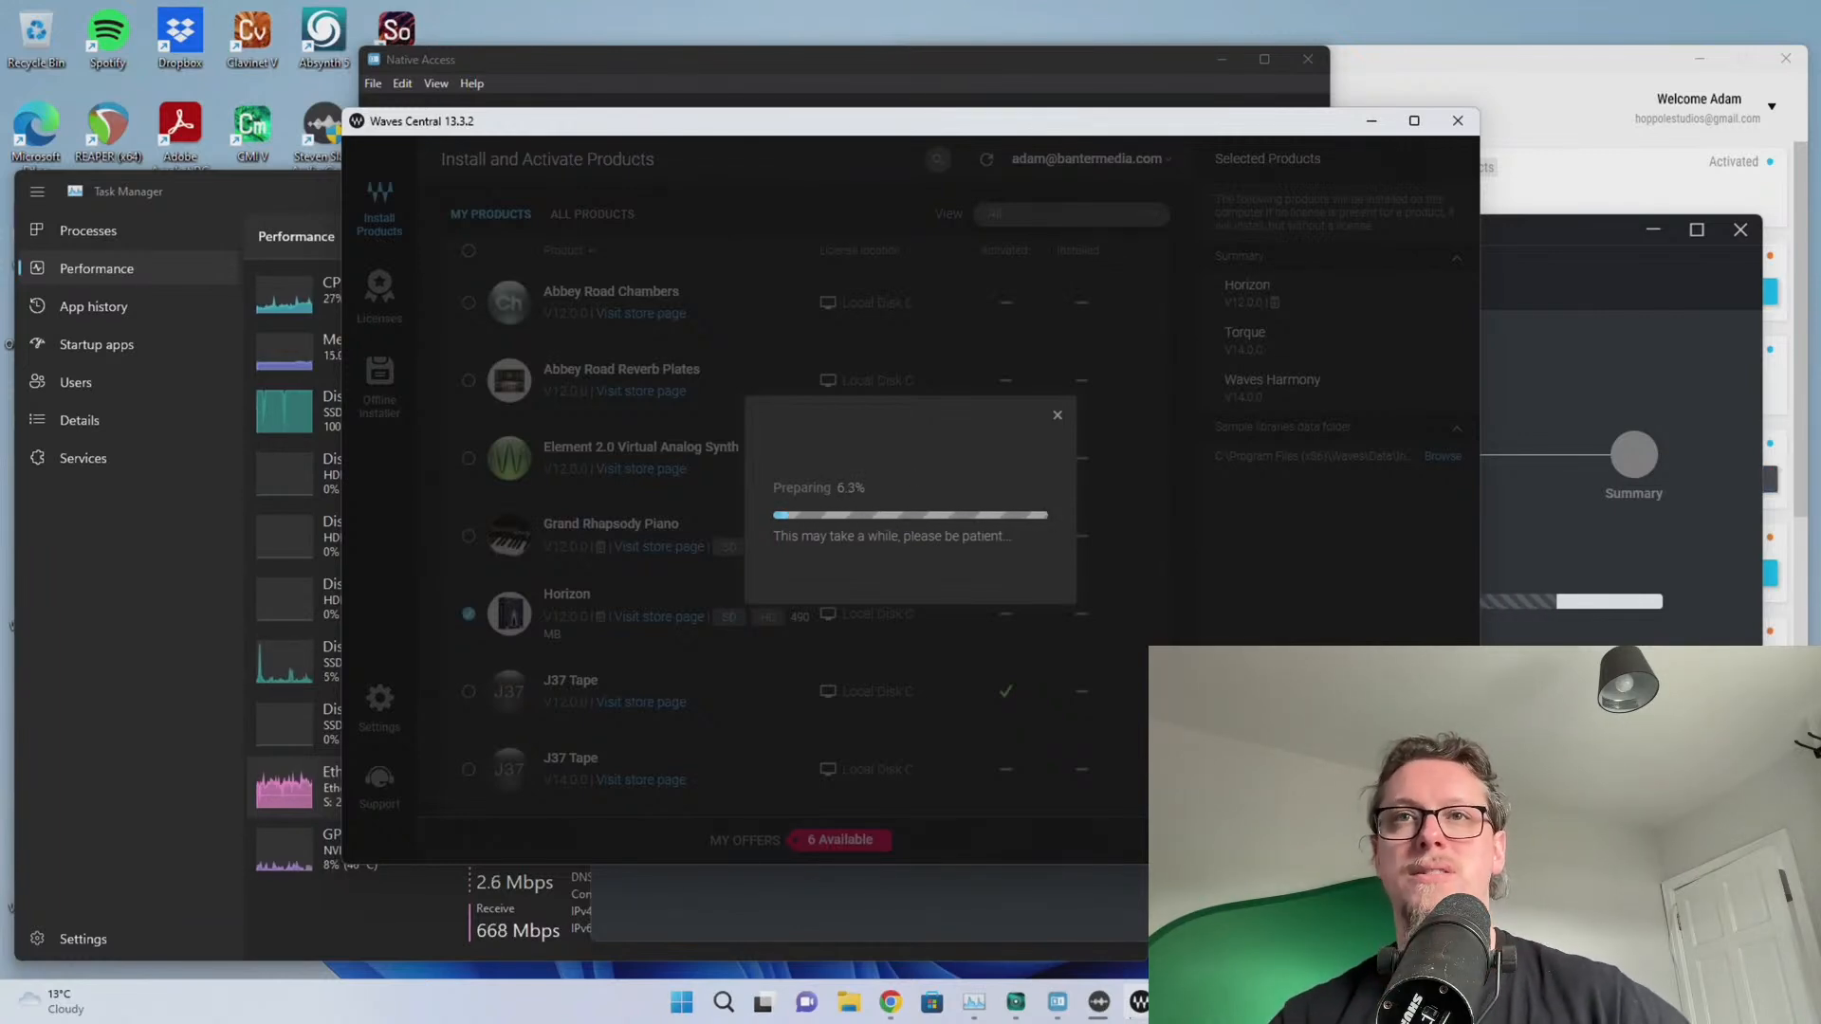
left_click(1574, 702)
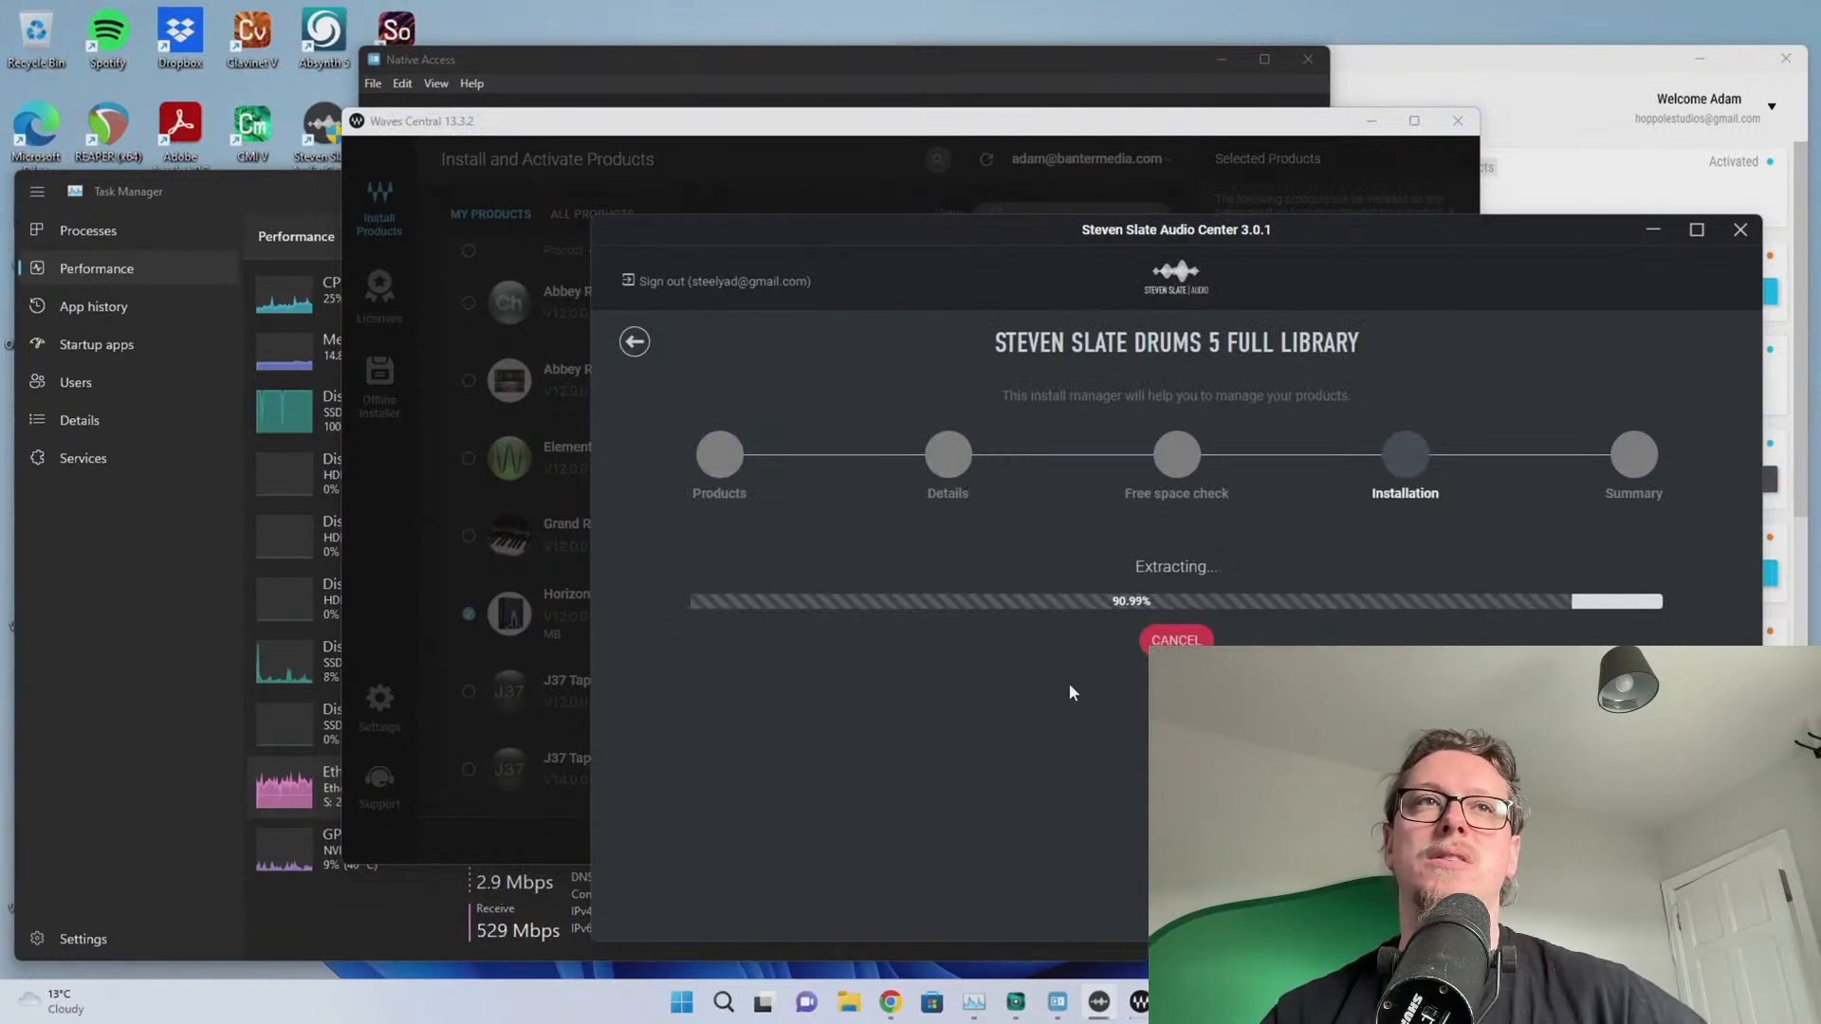
Review Disk 0 (D:) and CPU load in Task Manager, then switch back to Steven Slate Audio Center
left_click(246, 618)
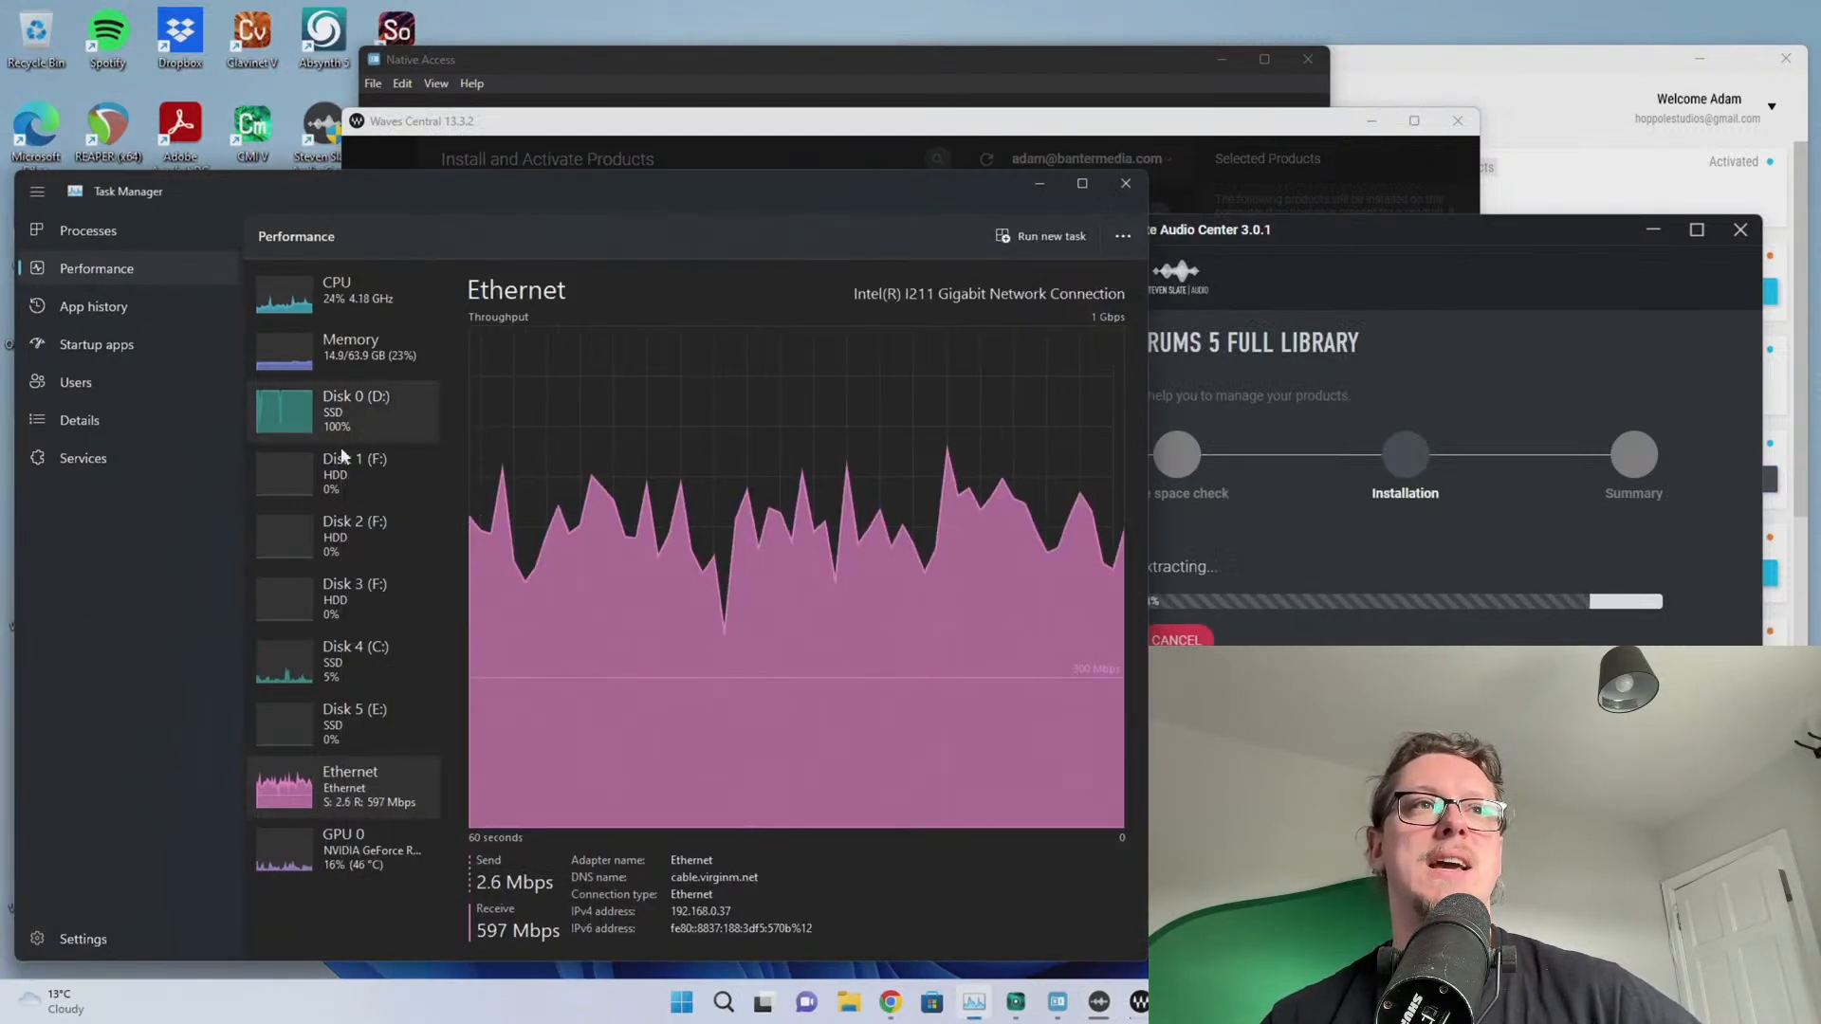
left_click(327, 422)
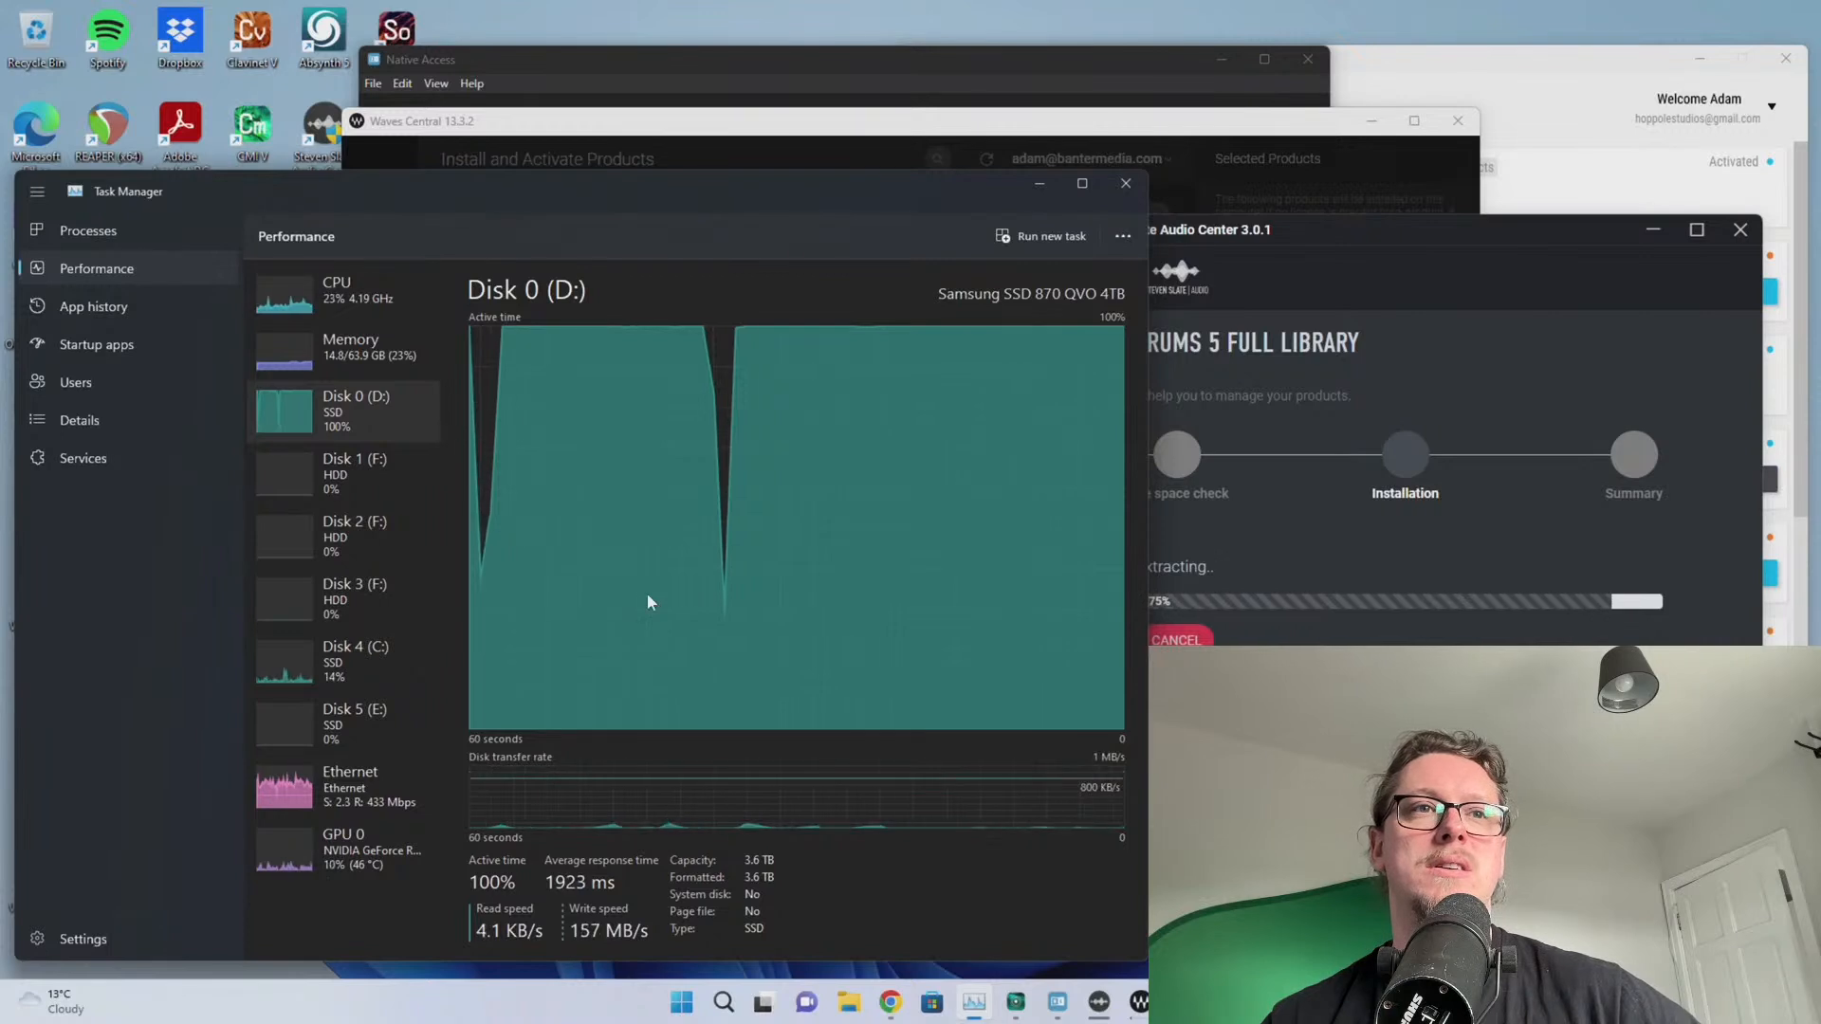
left_click(319, 301)
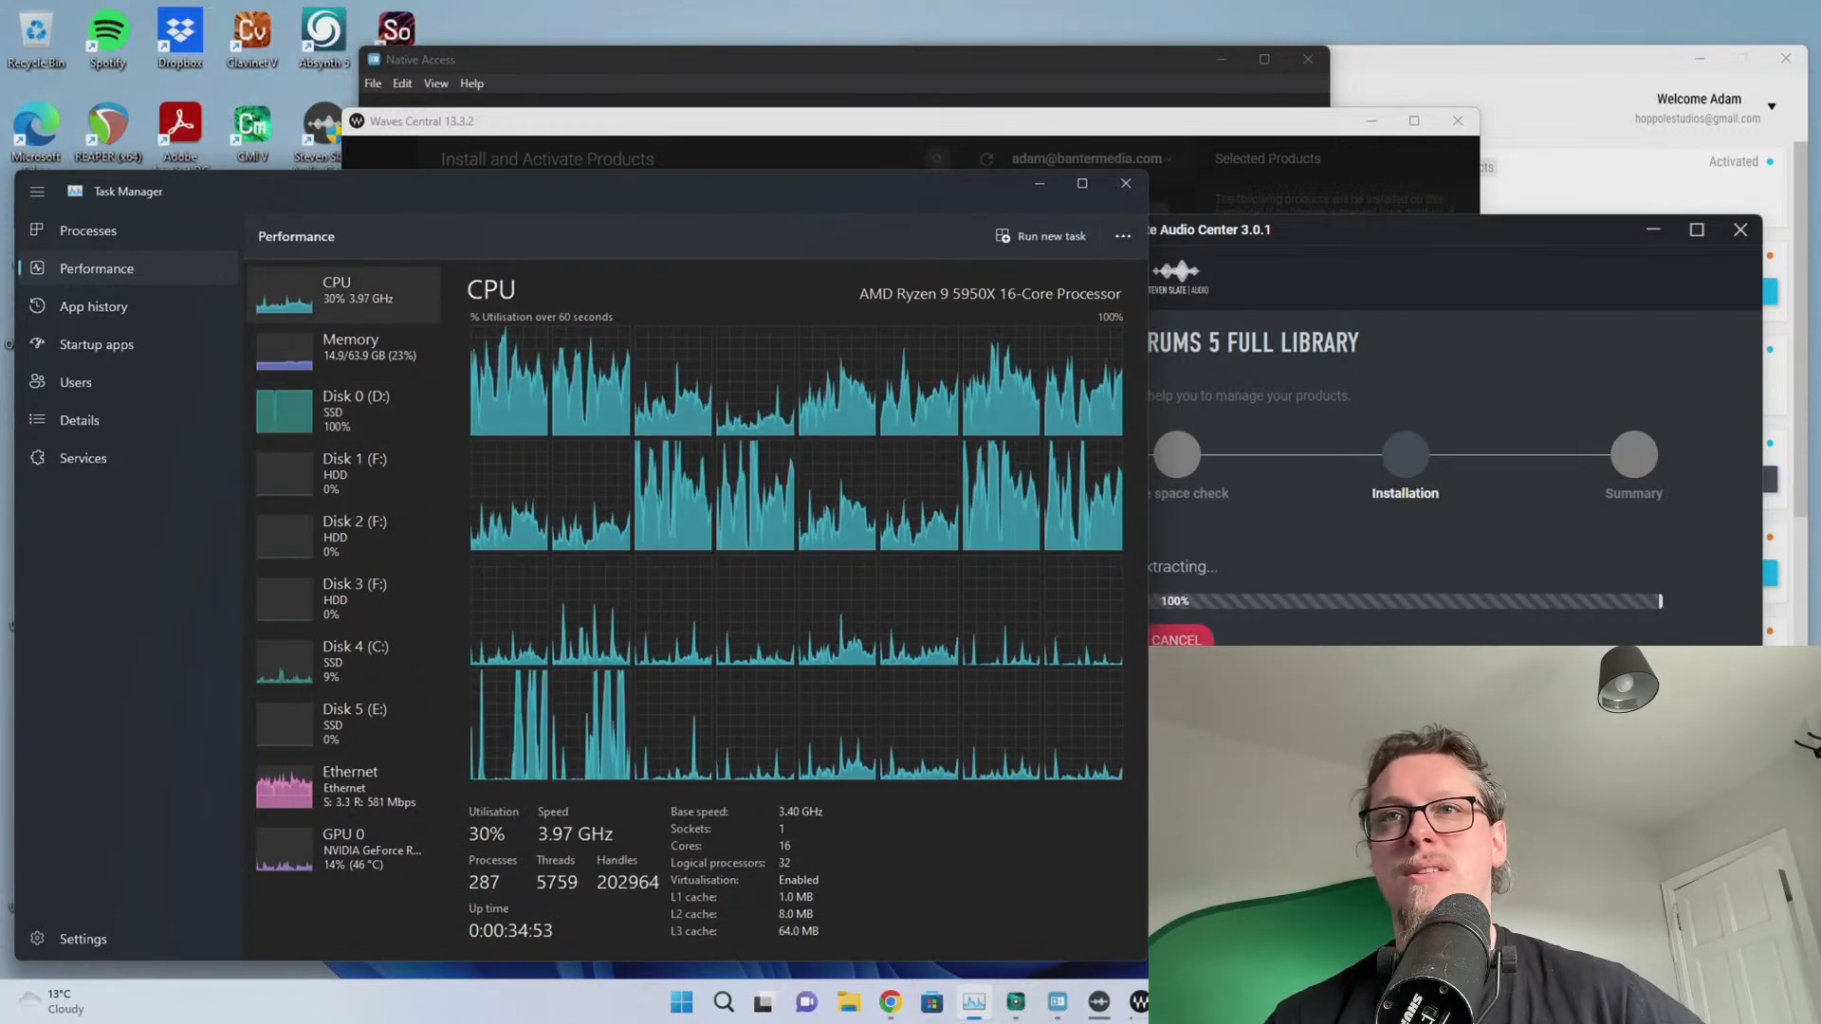
key("alt+Tab")
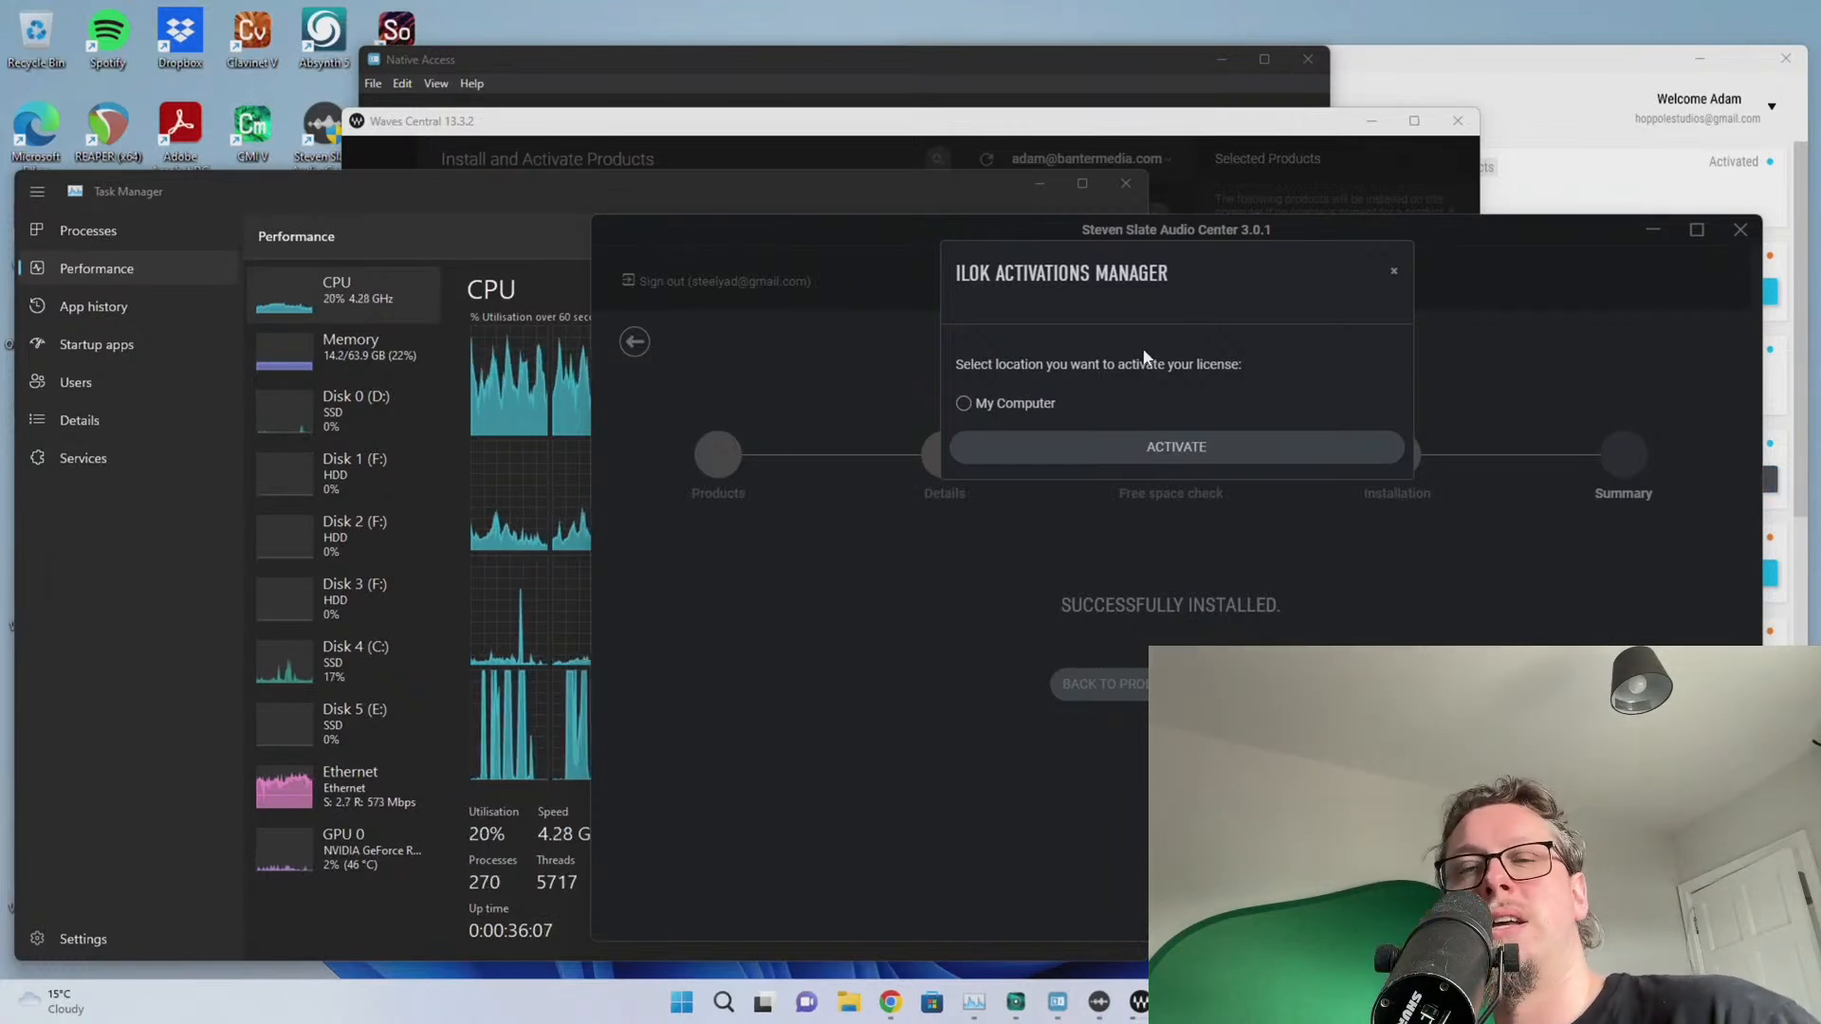
Activate the Drums 5 licence on My Computer via iLok, then close Steven Slate Audio Center
left_click(966, 404)
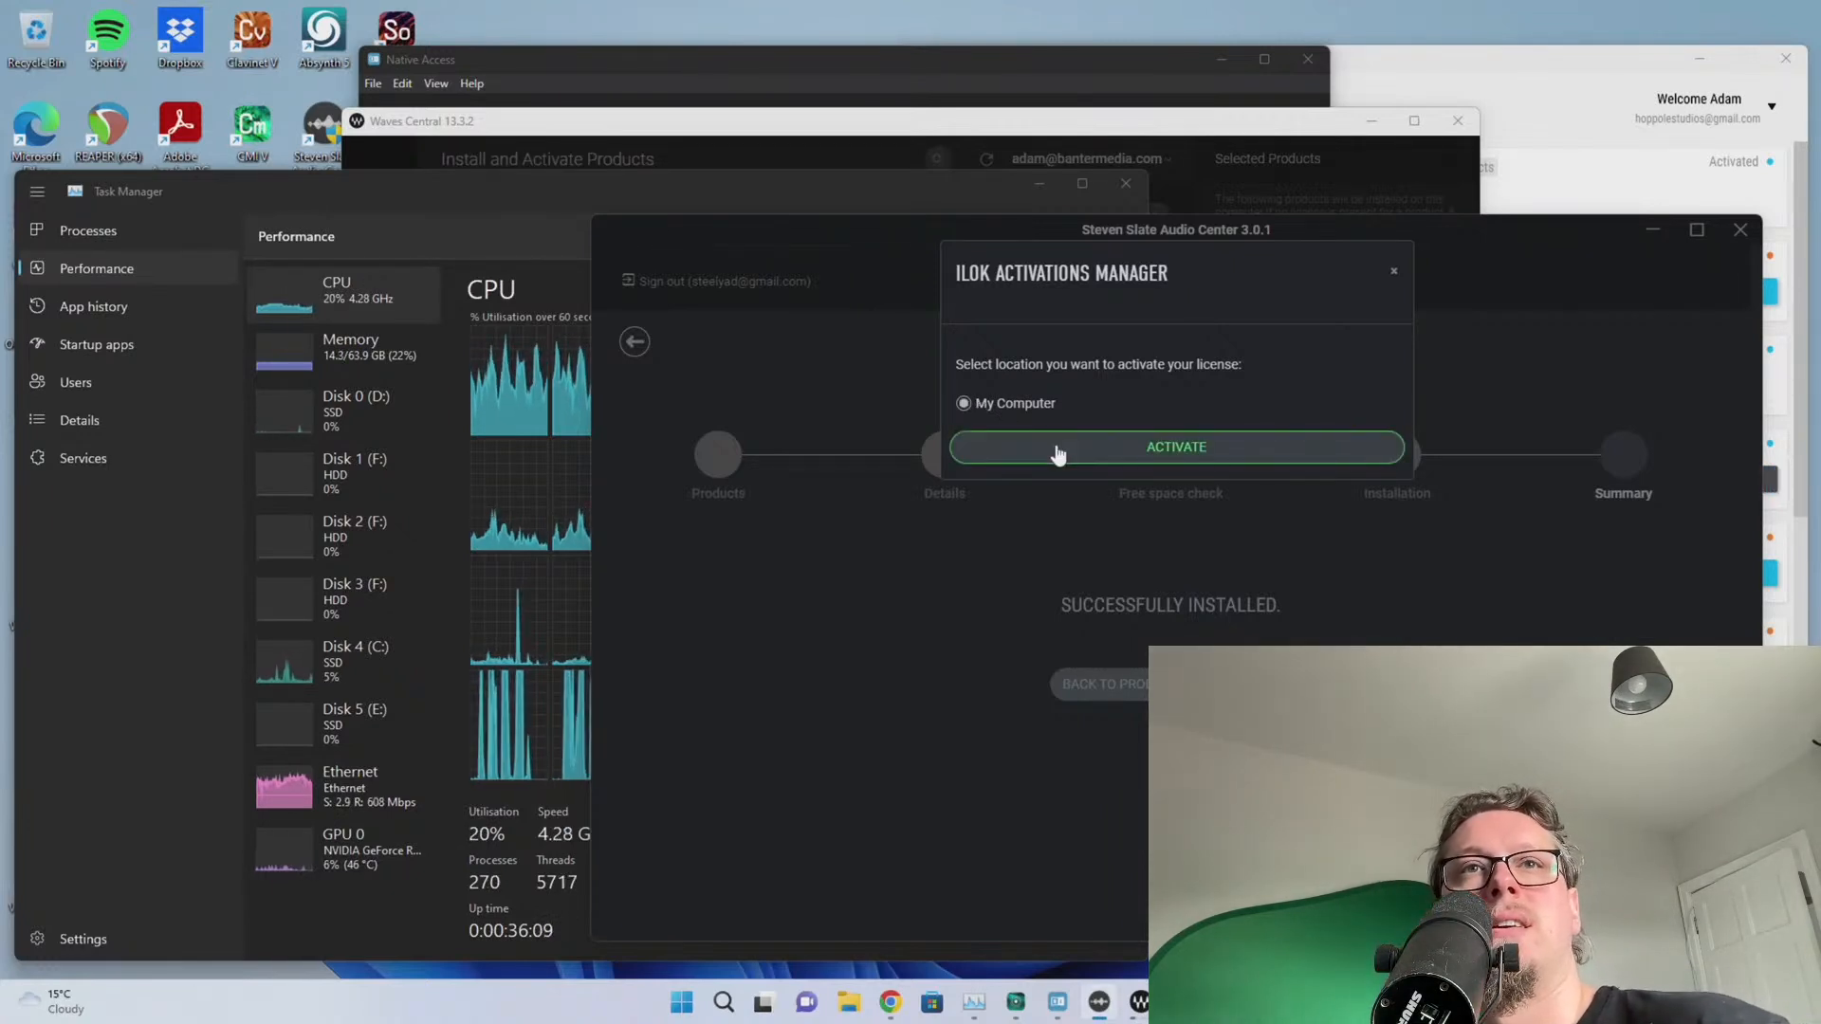
left_click(1394, 272)
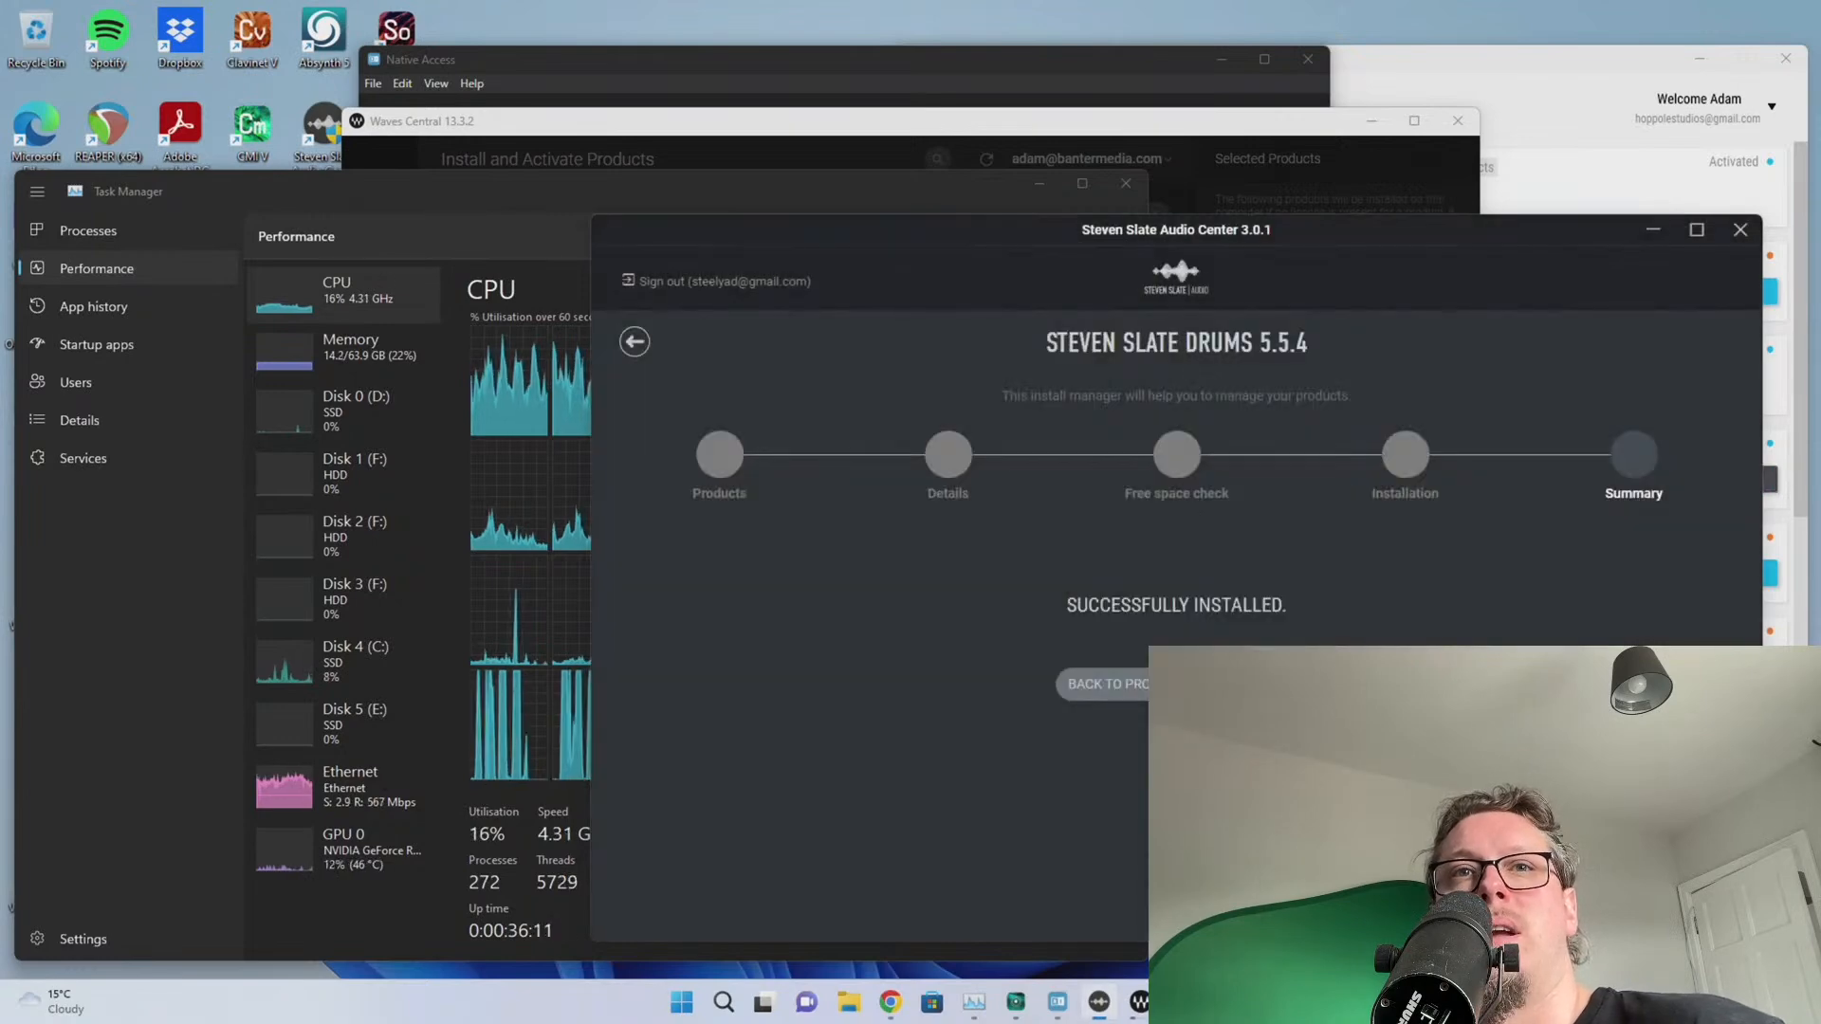
left_click(1138, 692)
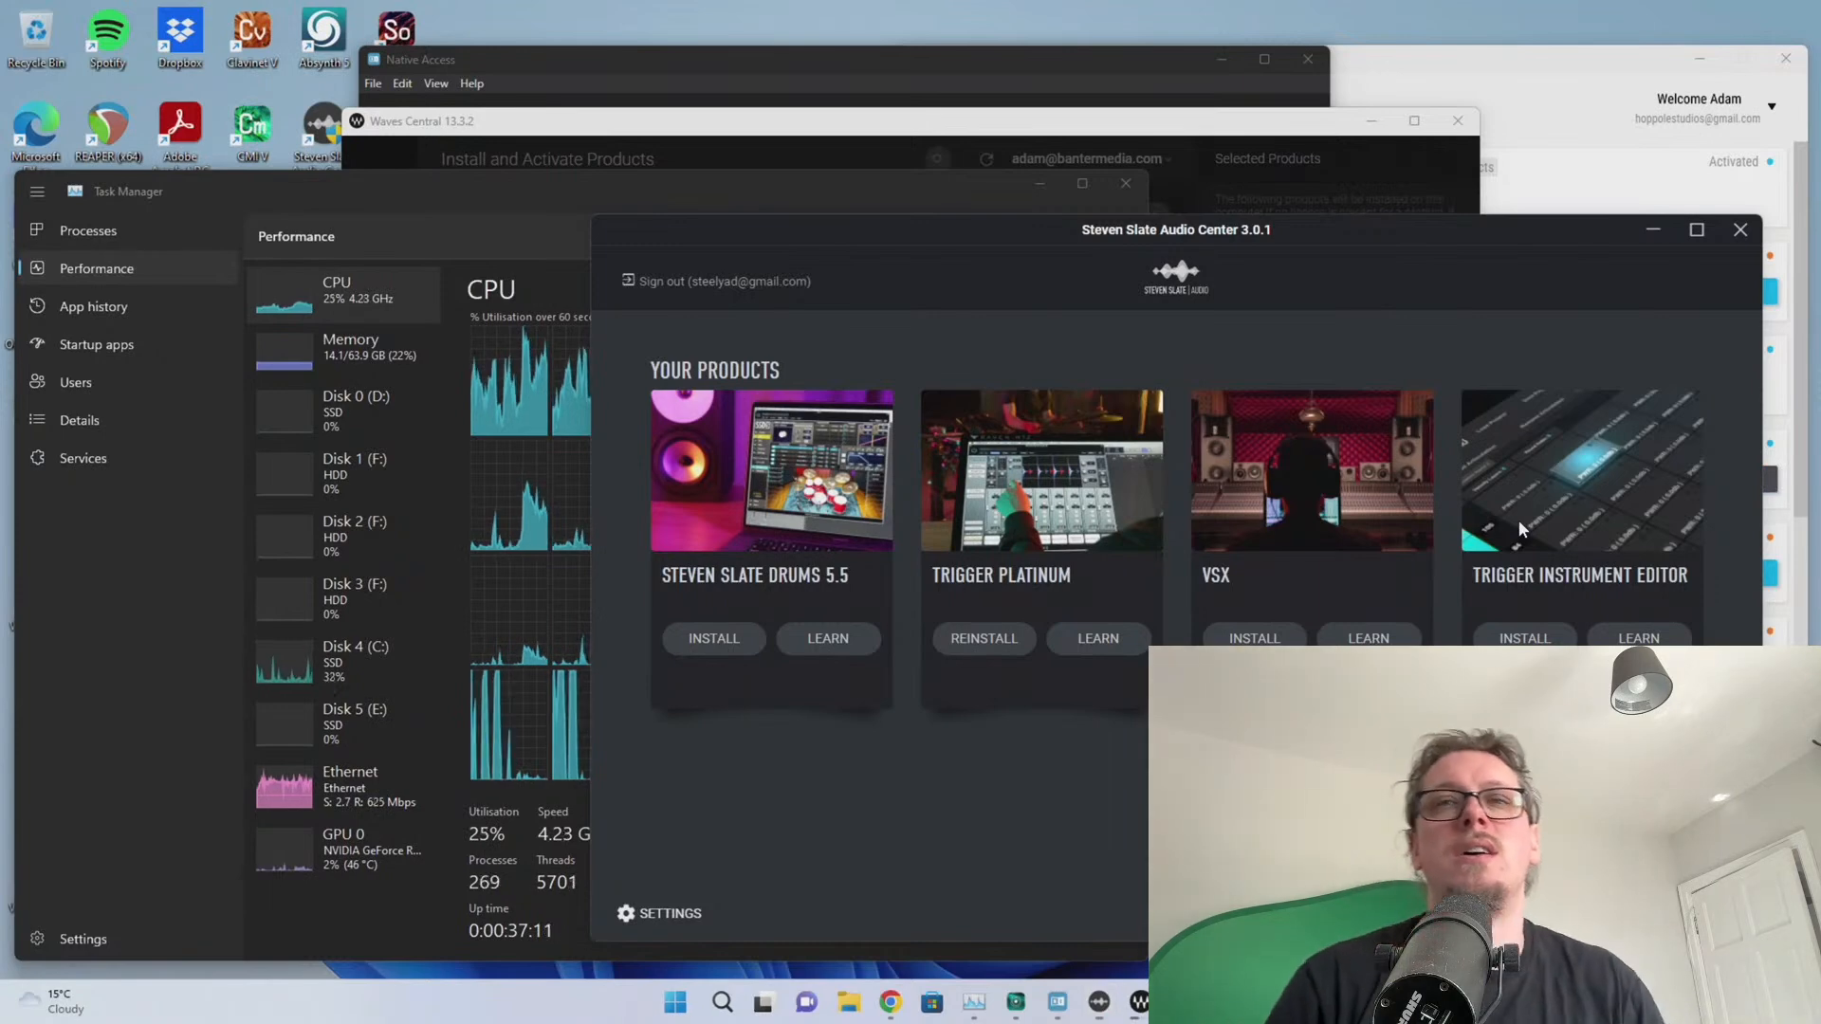
left_click(1739, 230)
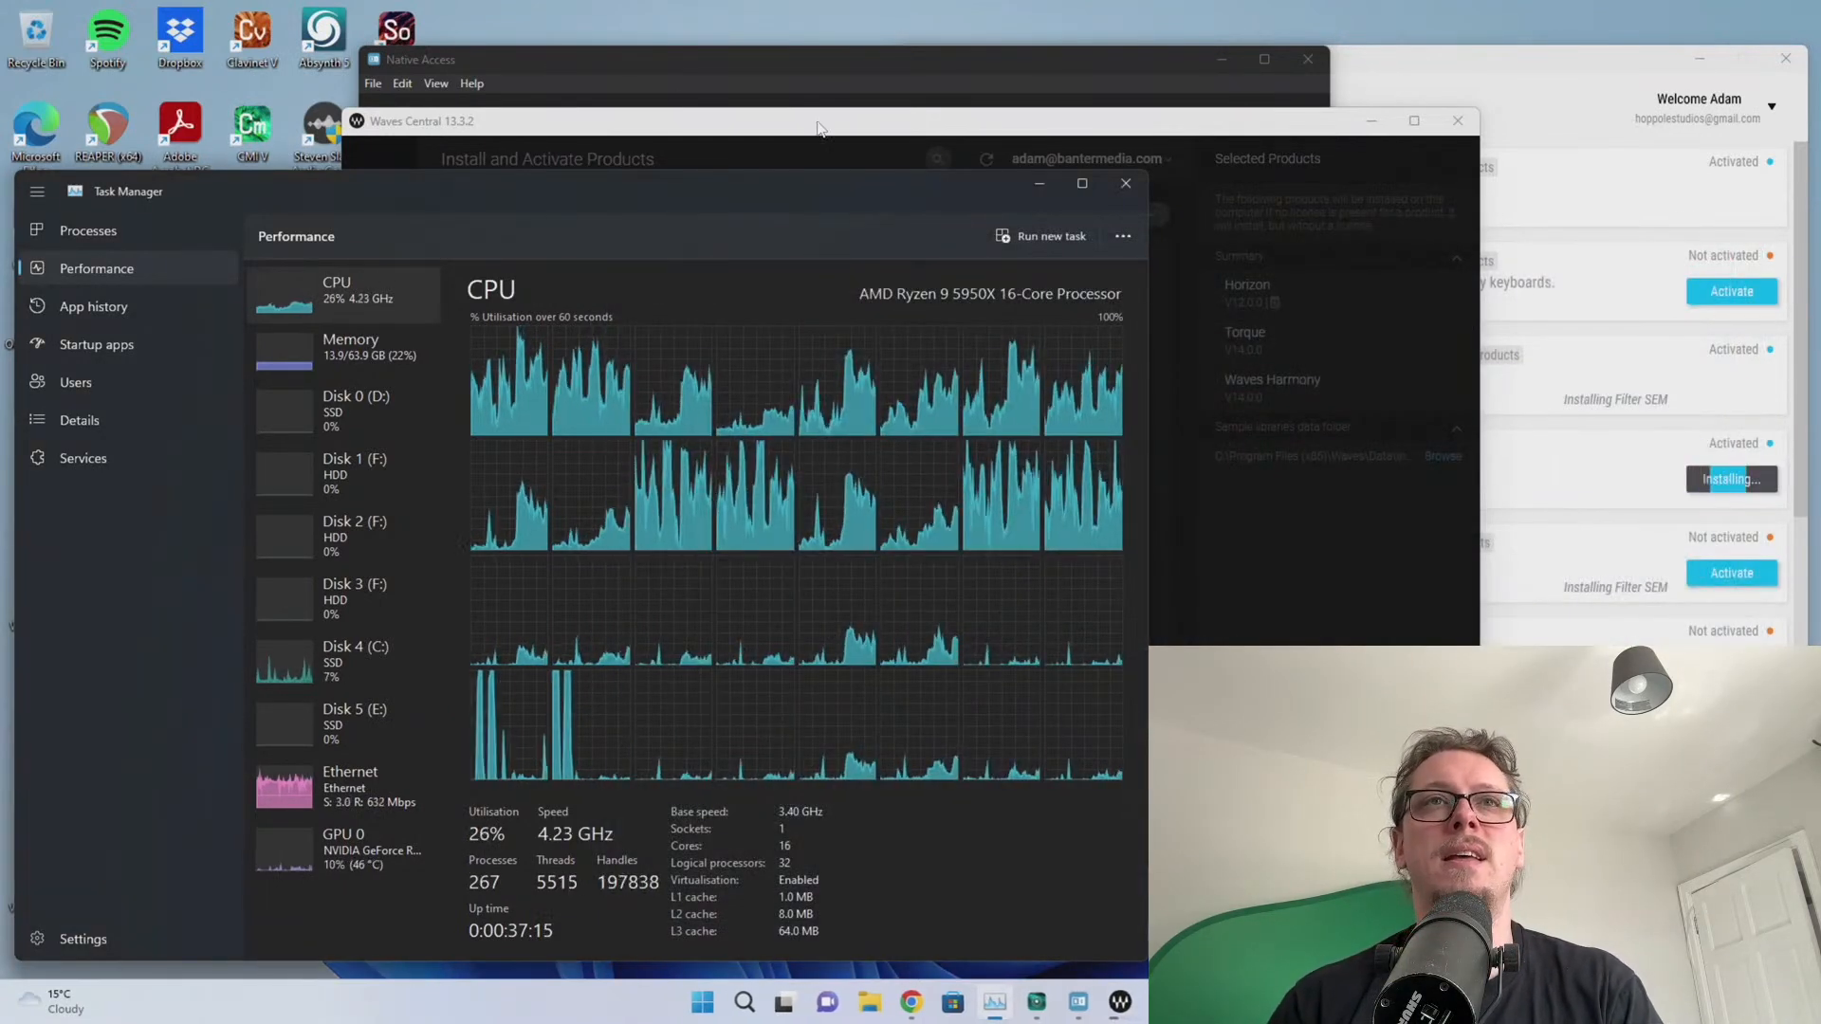
left_click(816, 122)
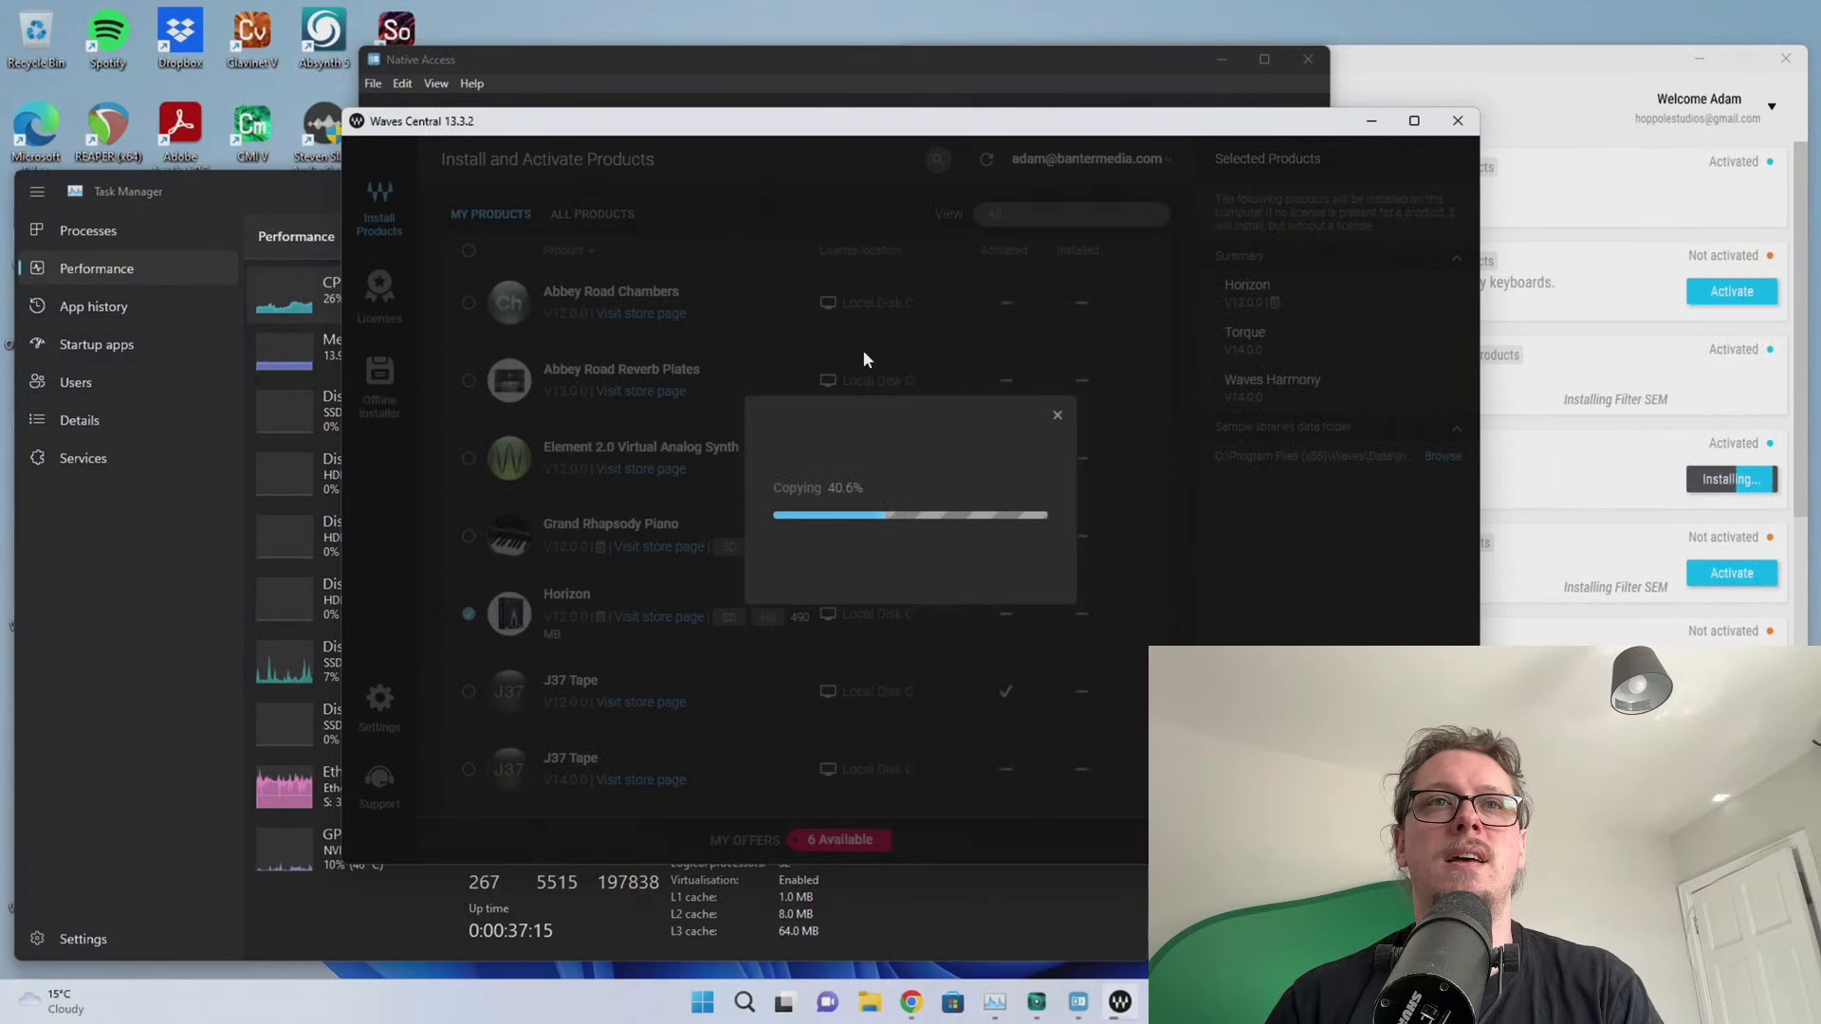
Check the Kontakt Factory Library 2 download in Native Access, shift the window left, then return to Task Manager
left_click(710, 59)
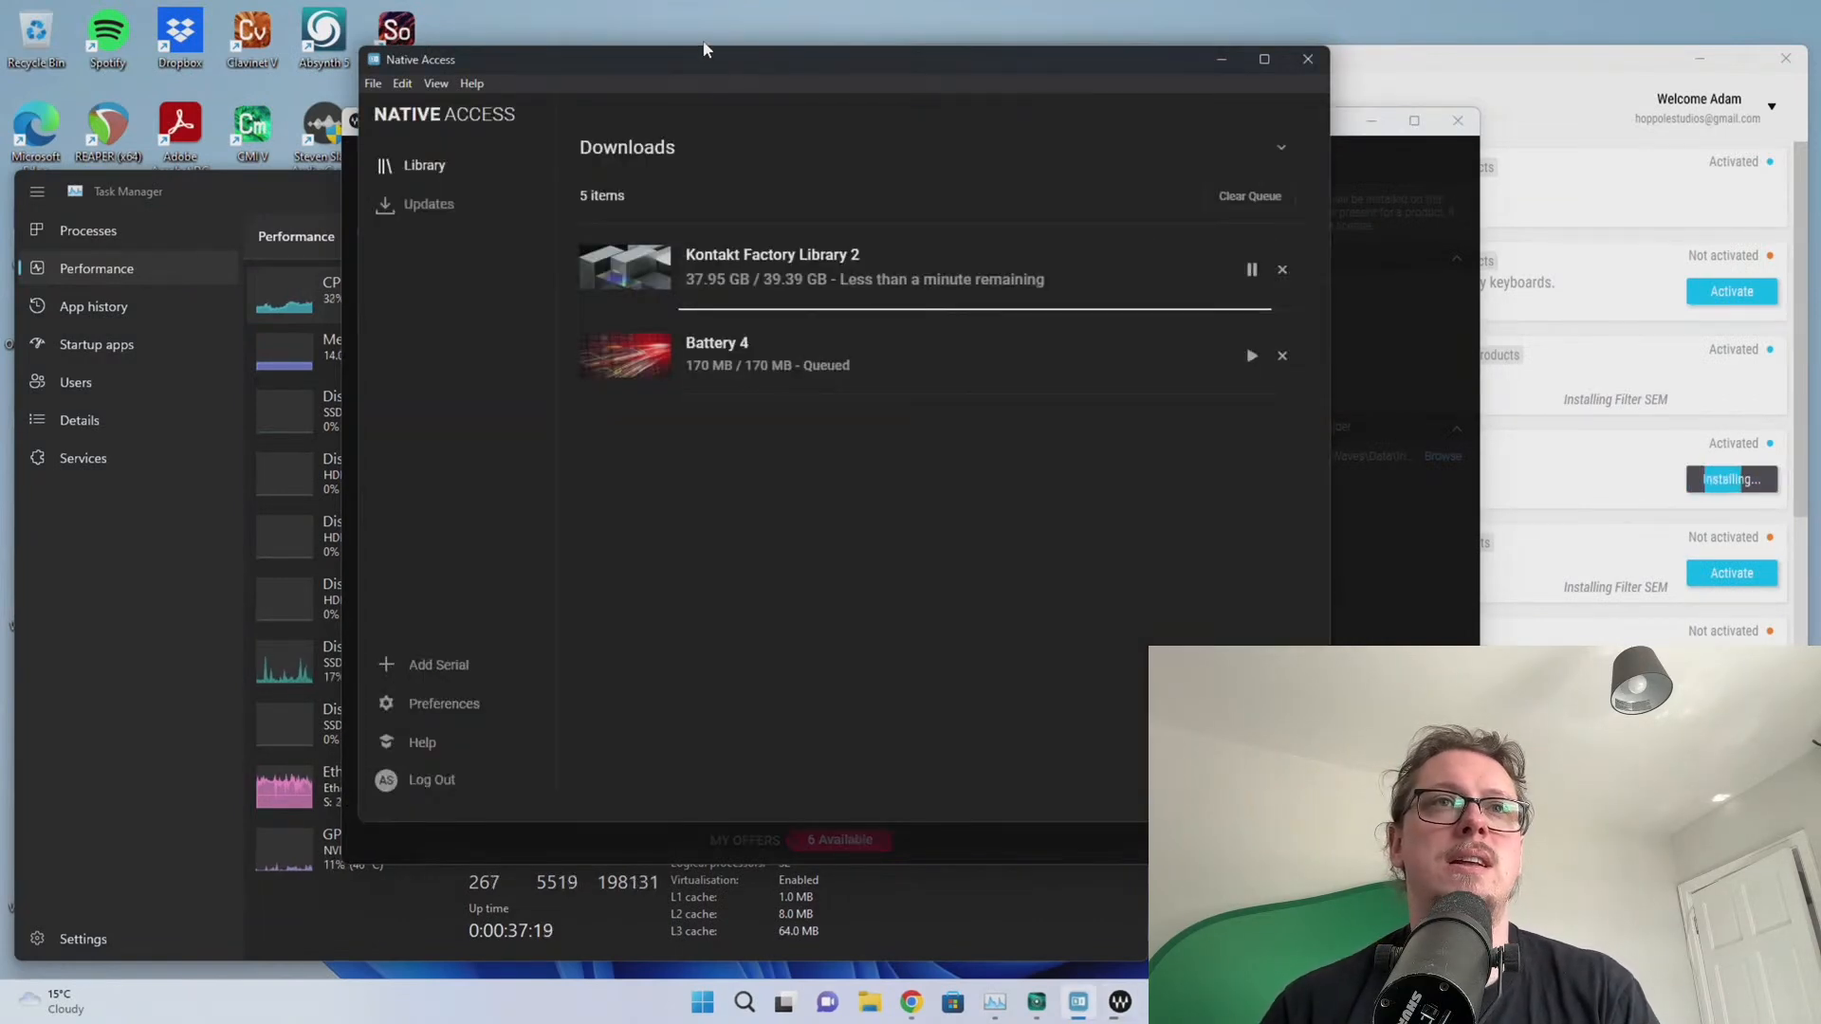
left_click_drag(690, 70, 606, 98)
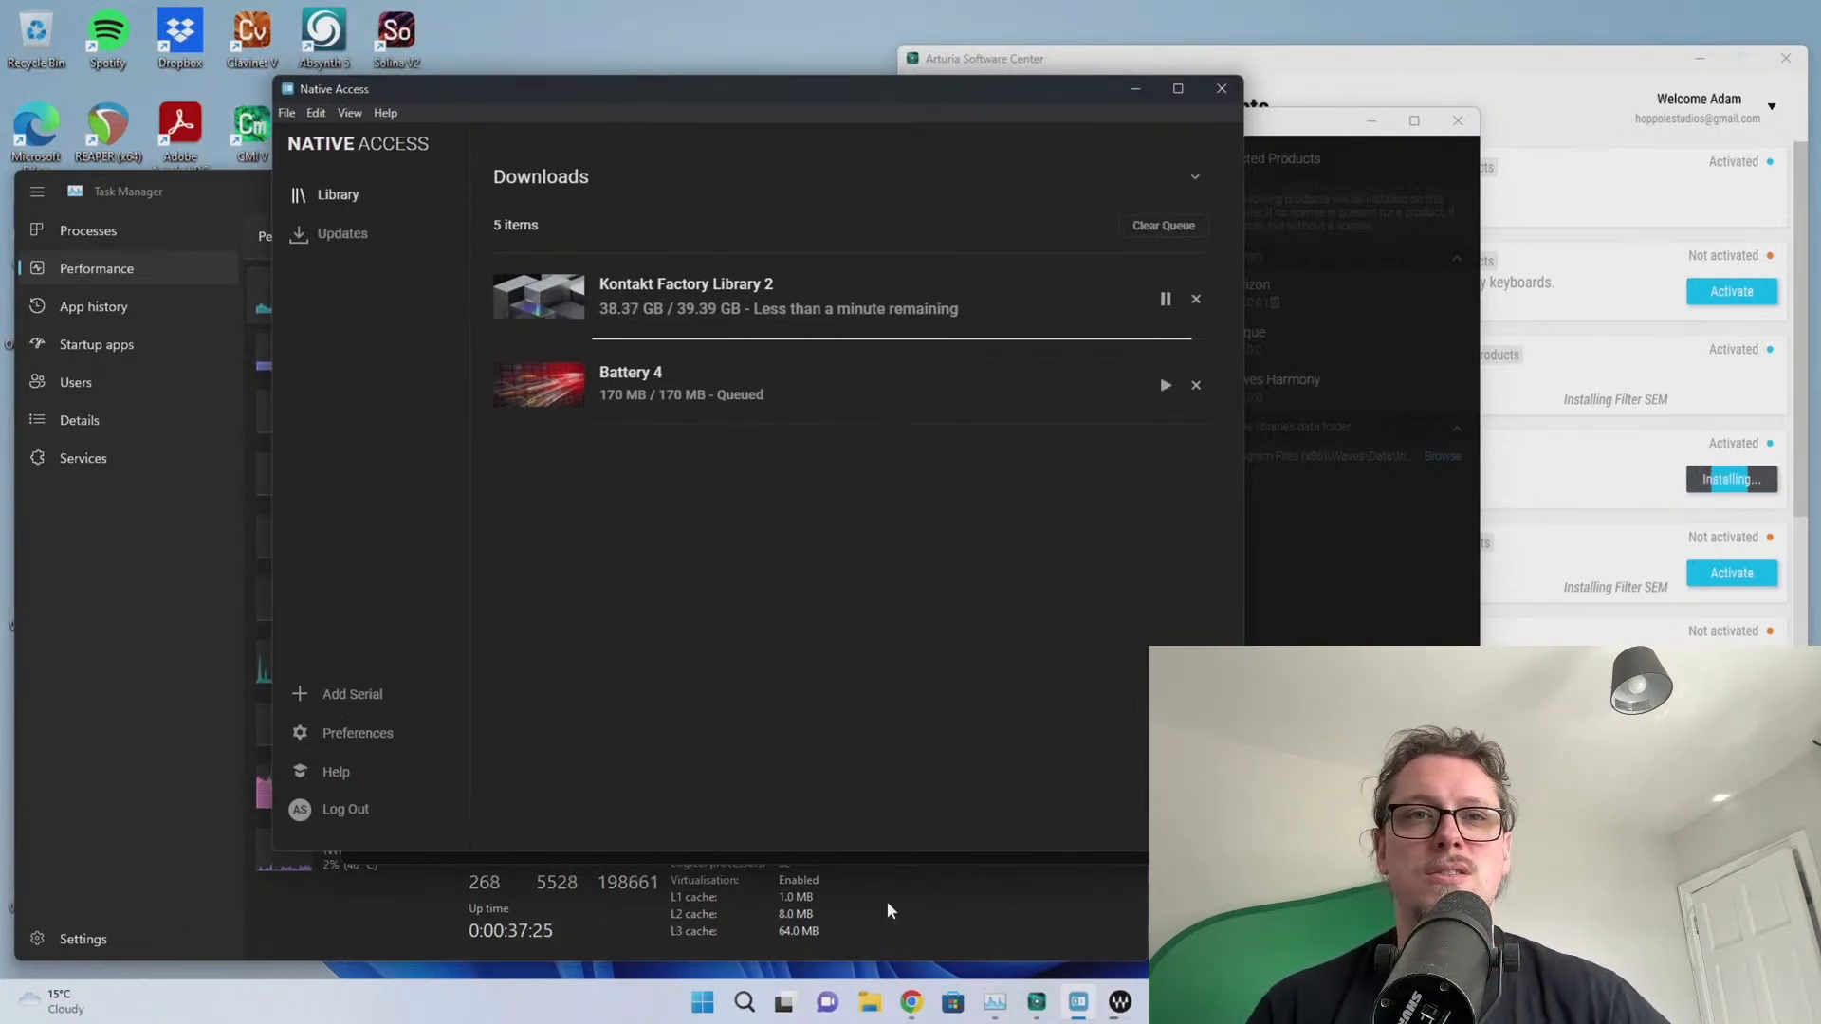
left_click(1003, 1013)
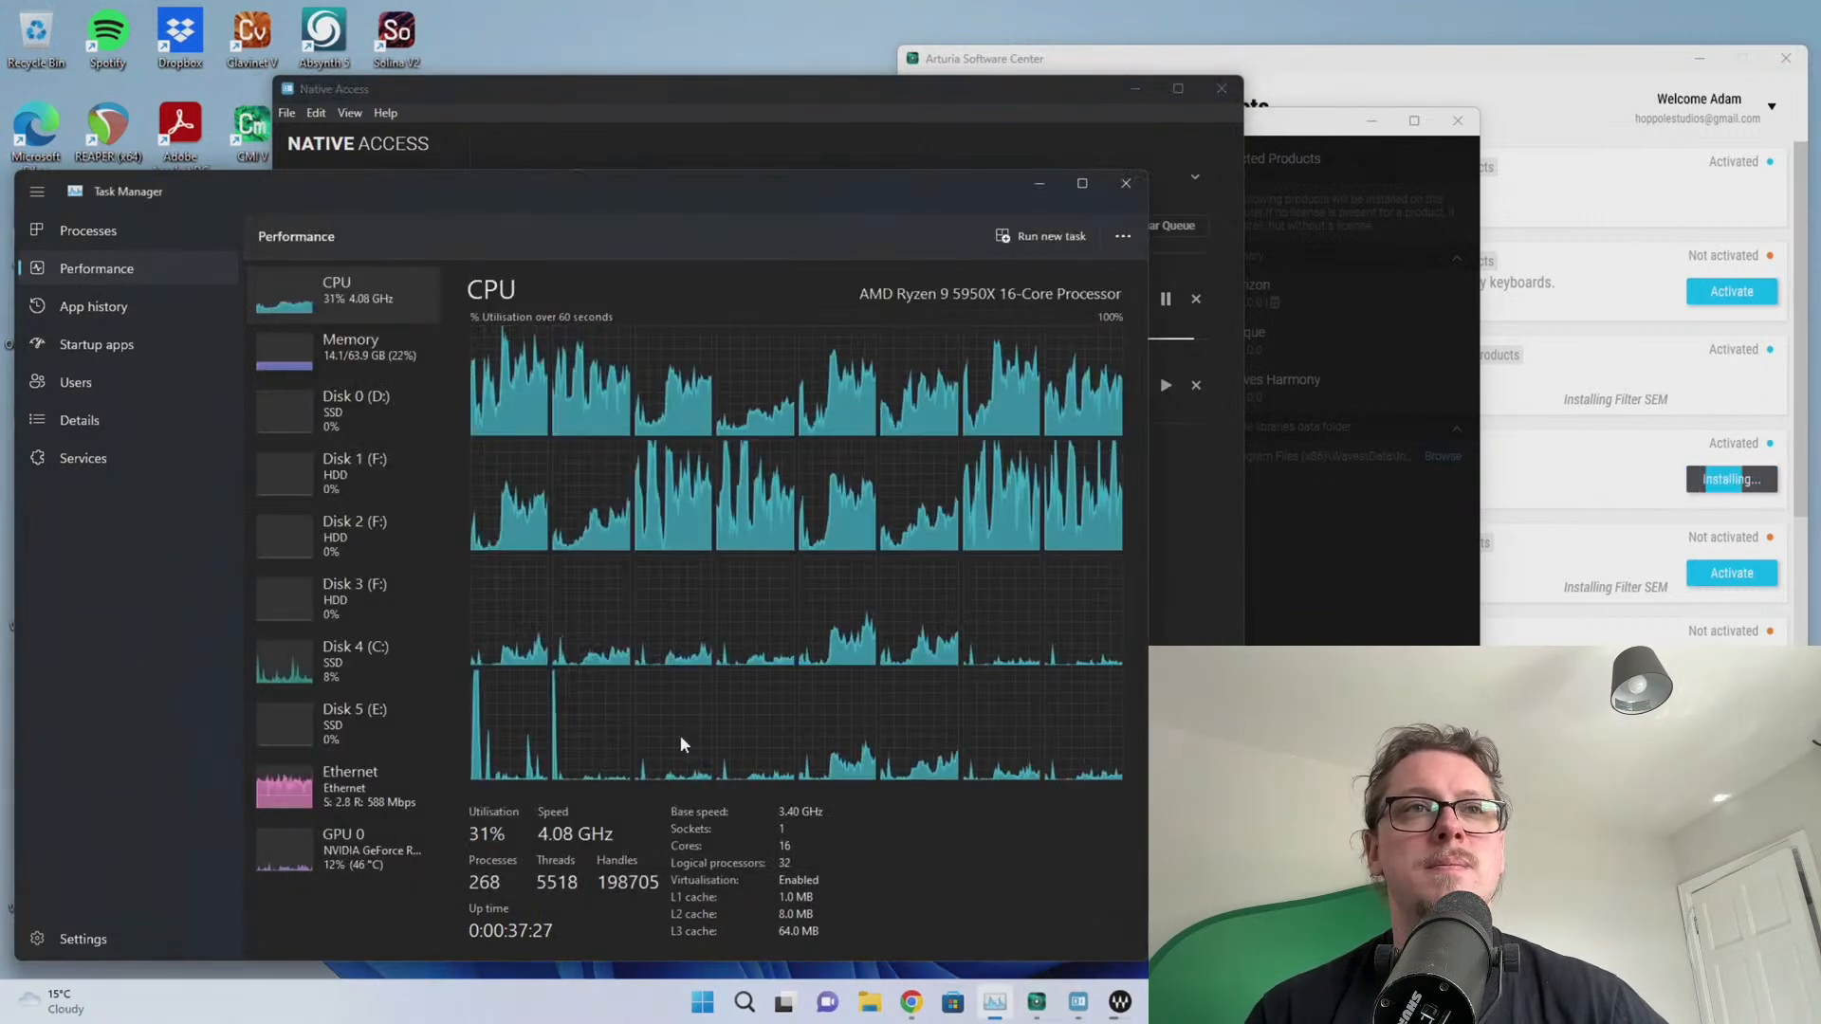
View the Ethernet and CPU graphs in Task Manager, then bring Native Access forward
left_click(382, 789)
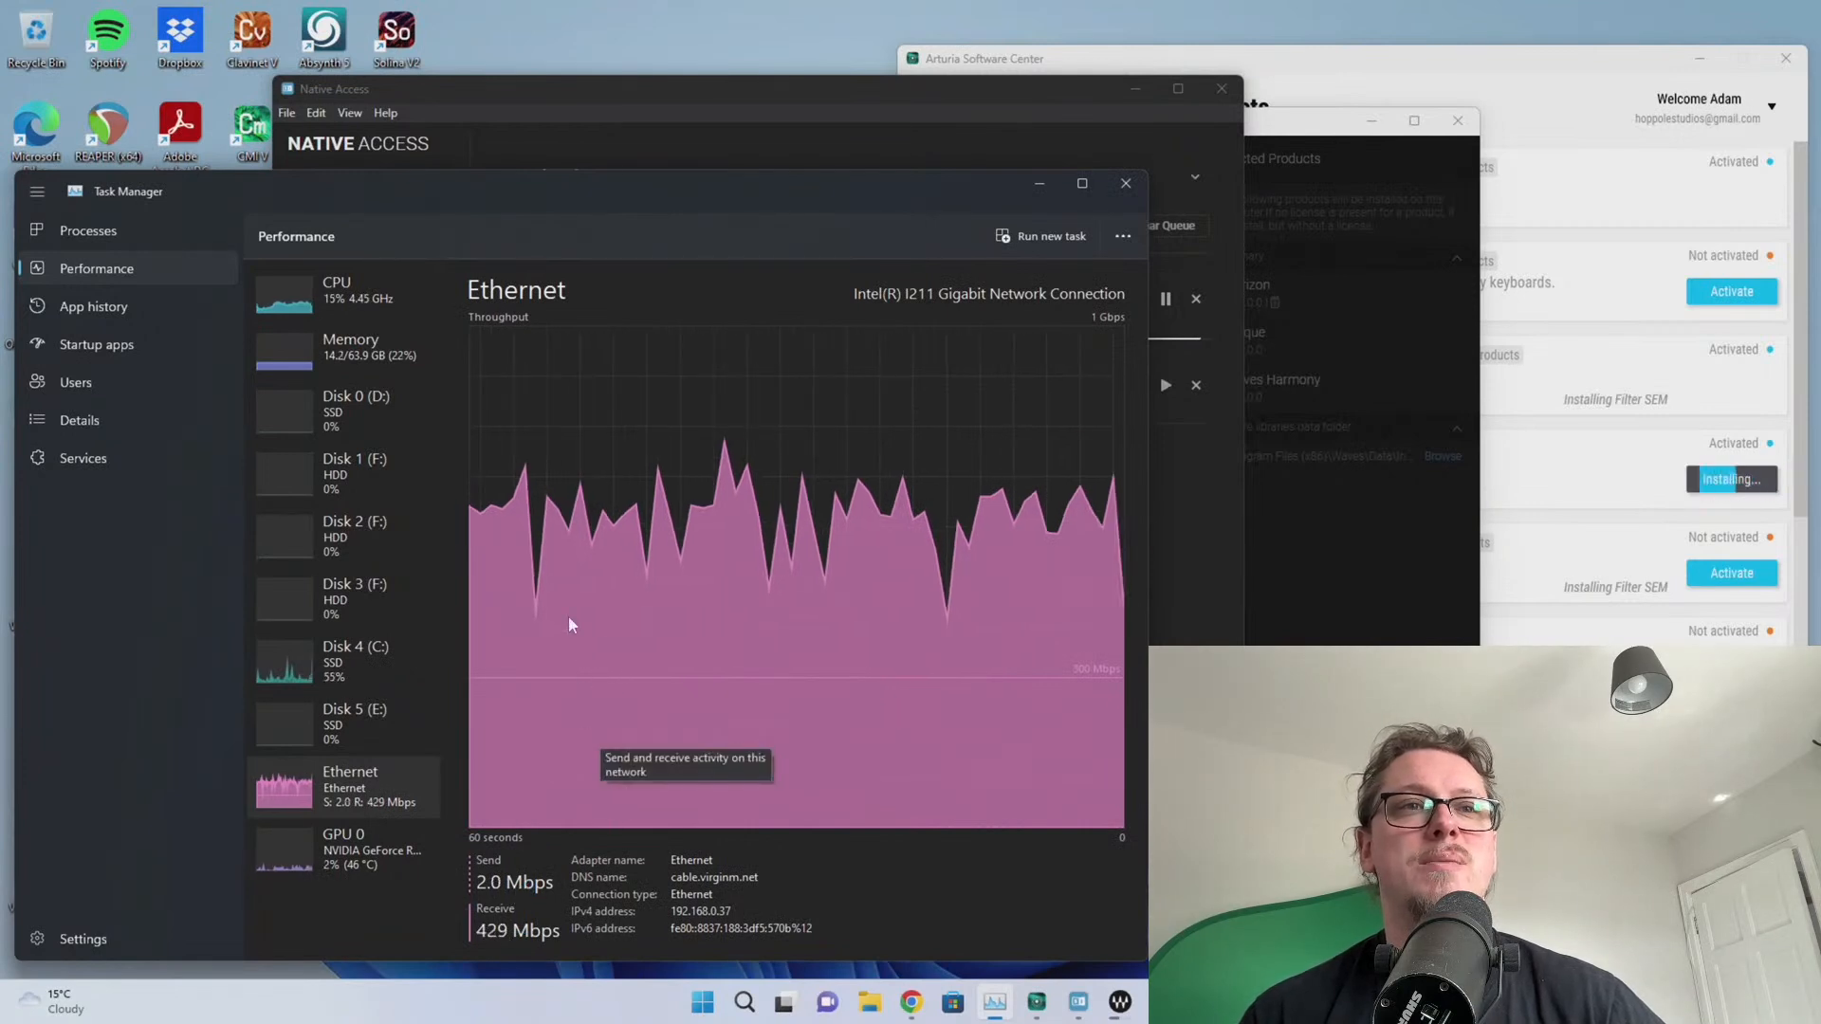
left_click(334, 314)
left_click(923, 96)
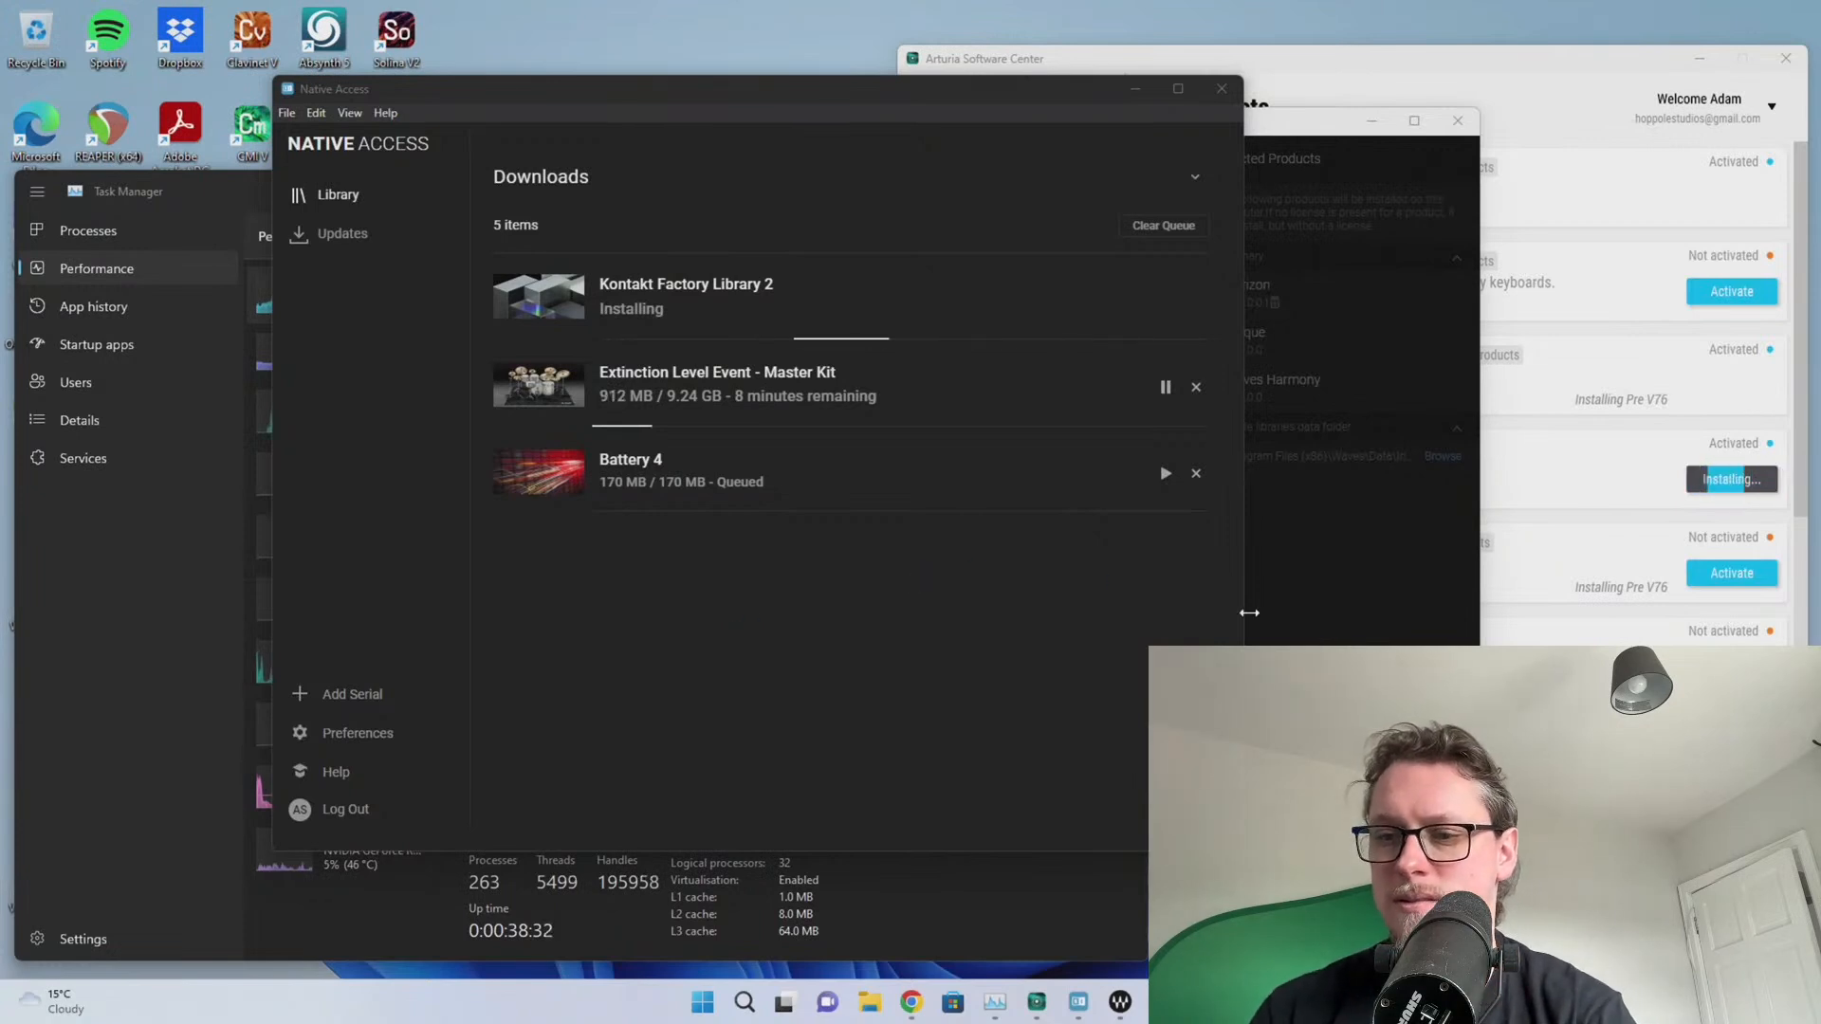
Open File Explorer's This PC view showing Kontakt Factory Library 2 mounted as DVD Drive (G:)
left_click(1224, 721)
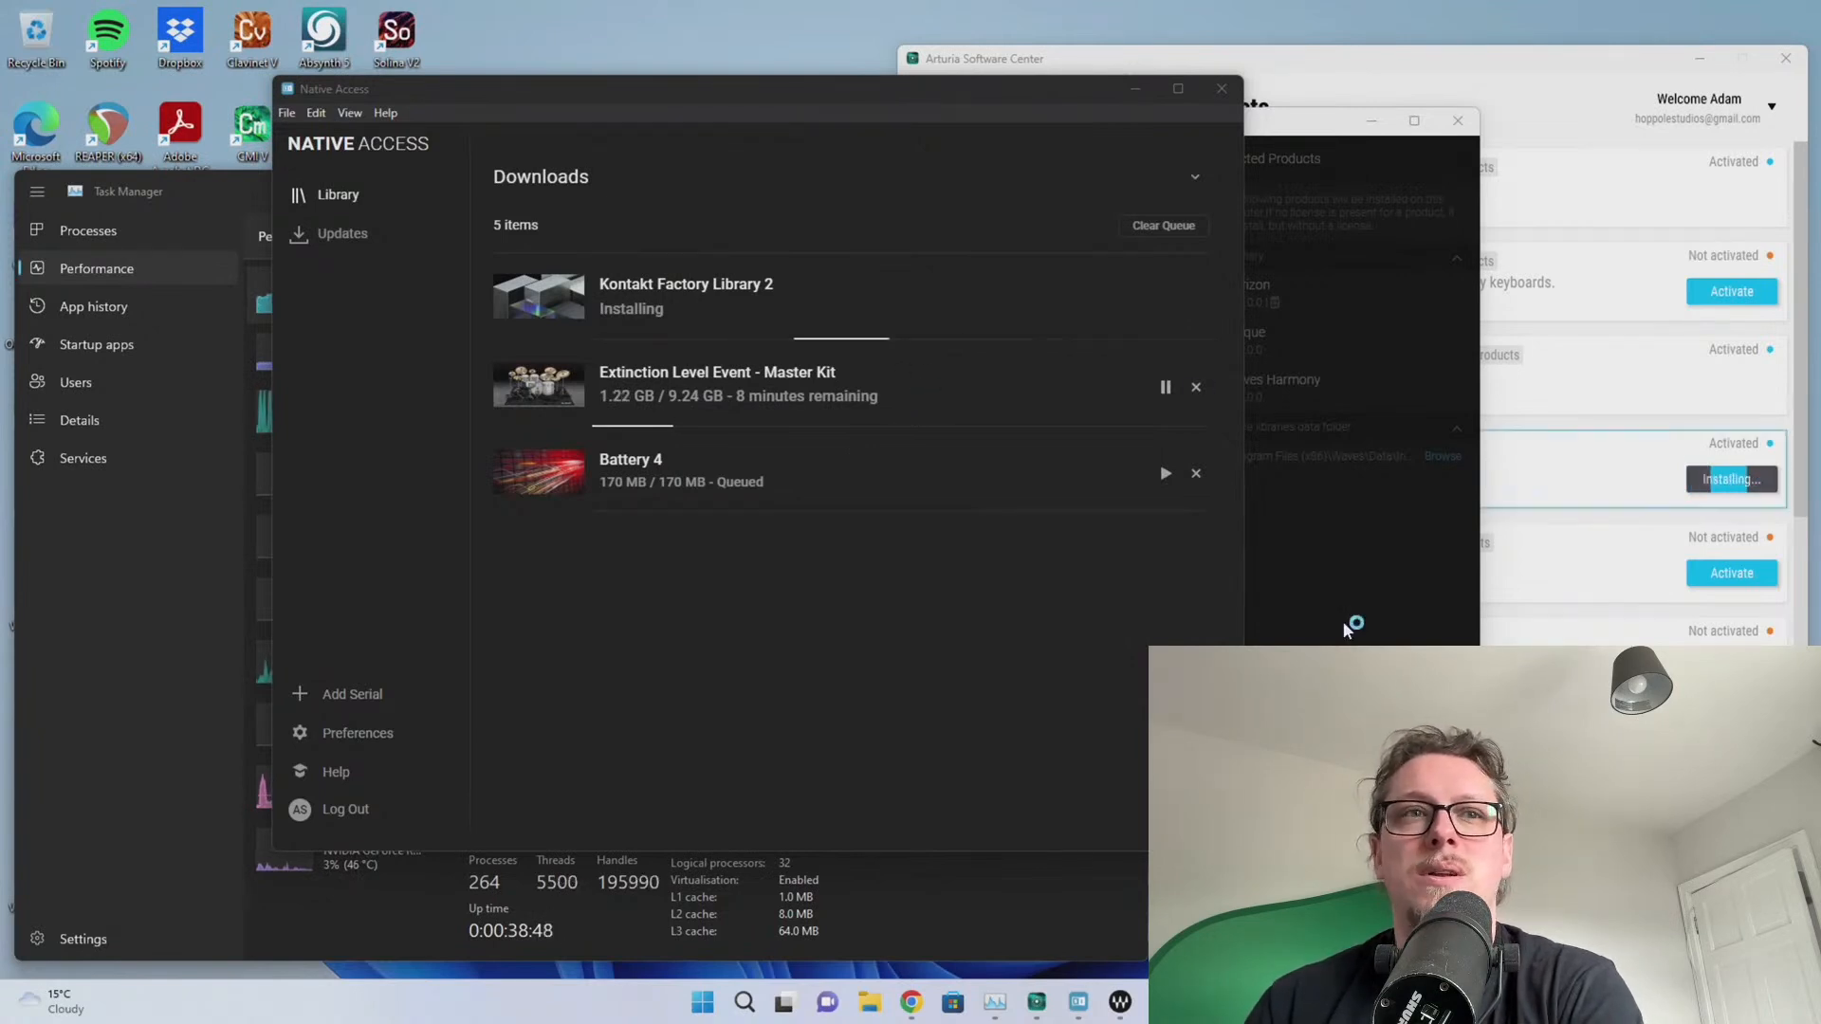
left_click(870, 1006)
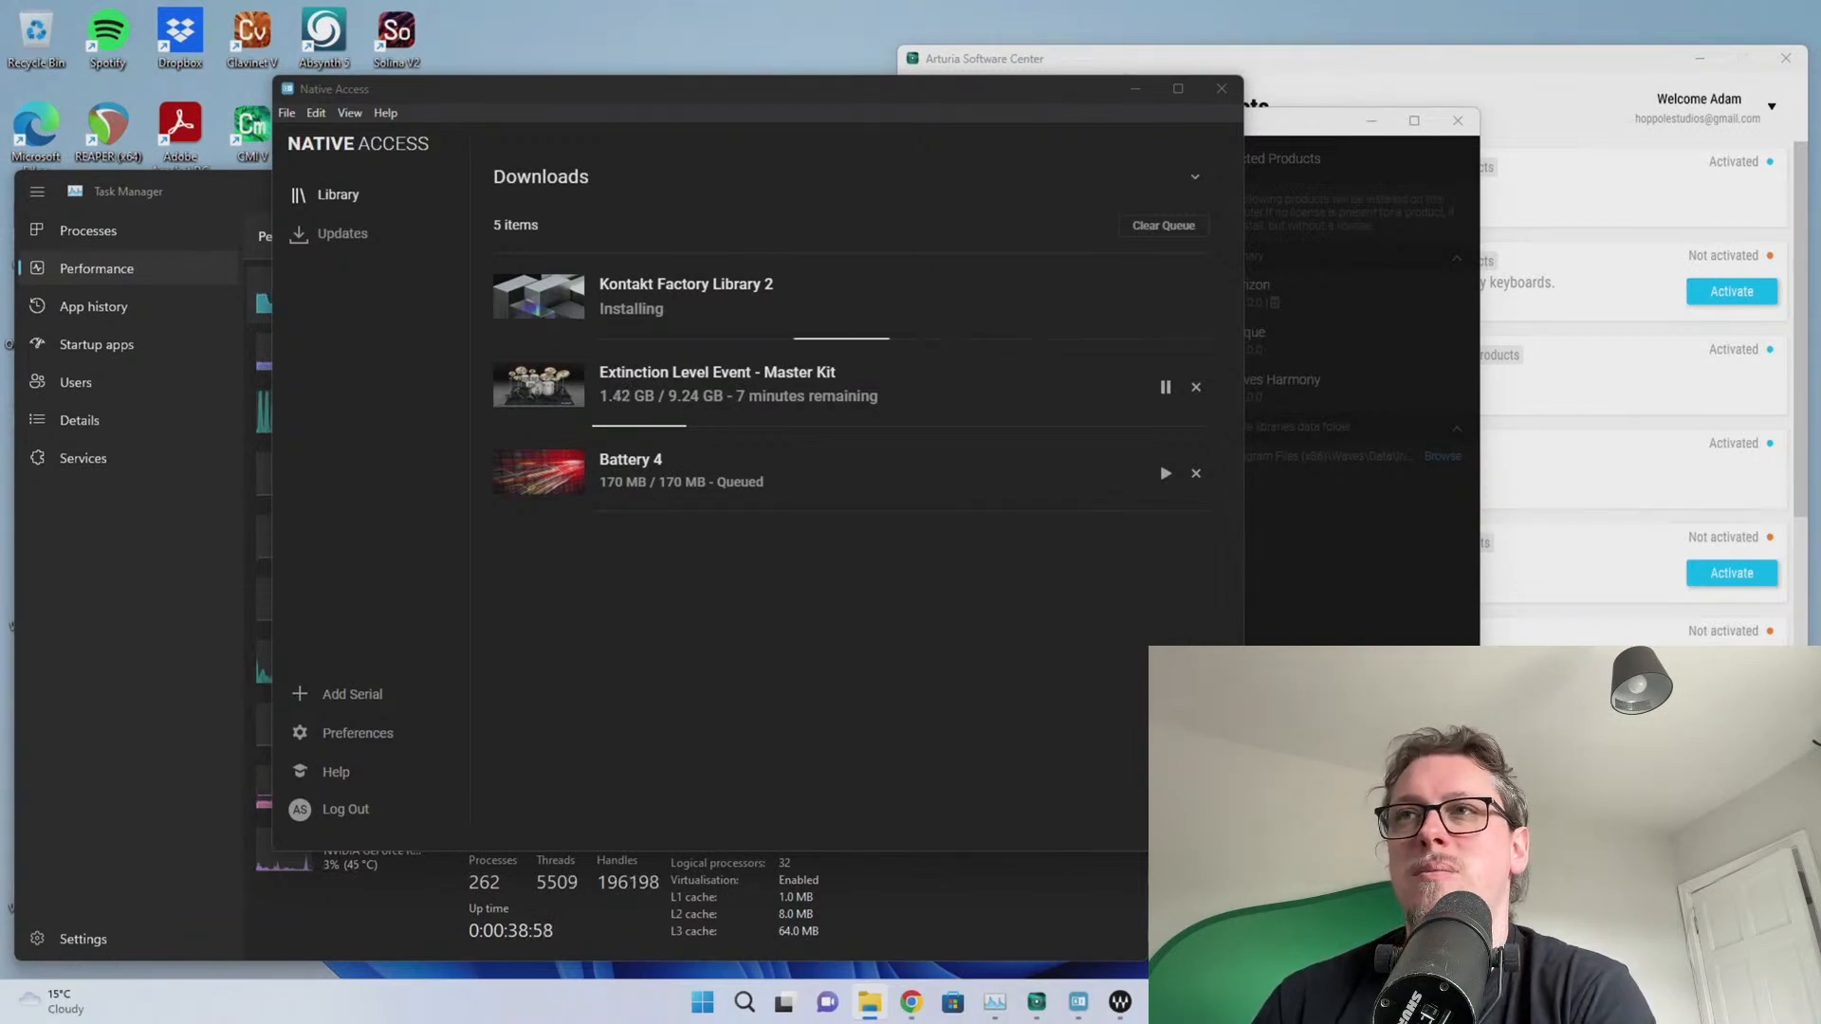
left_click_drag(1820, 227, 831, 261)
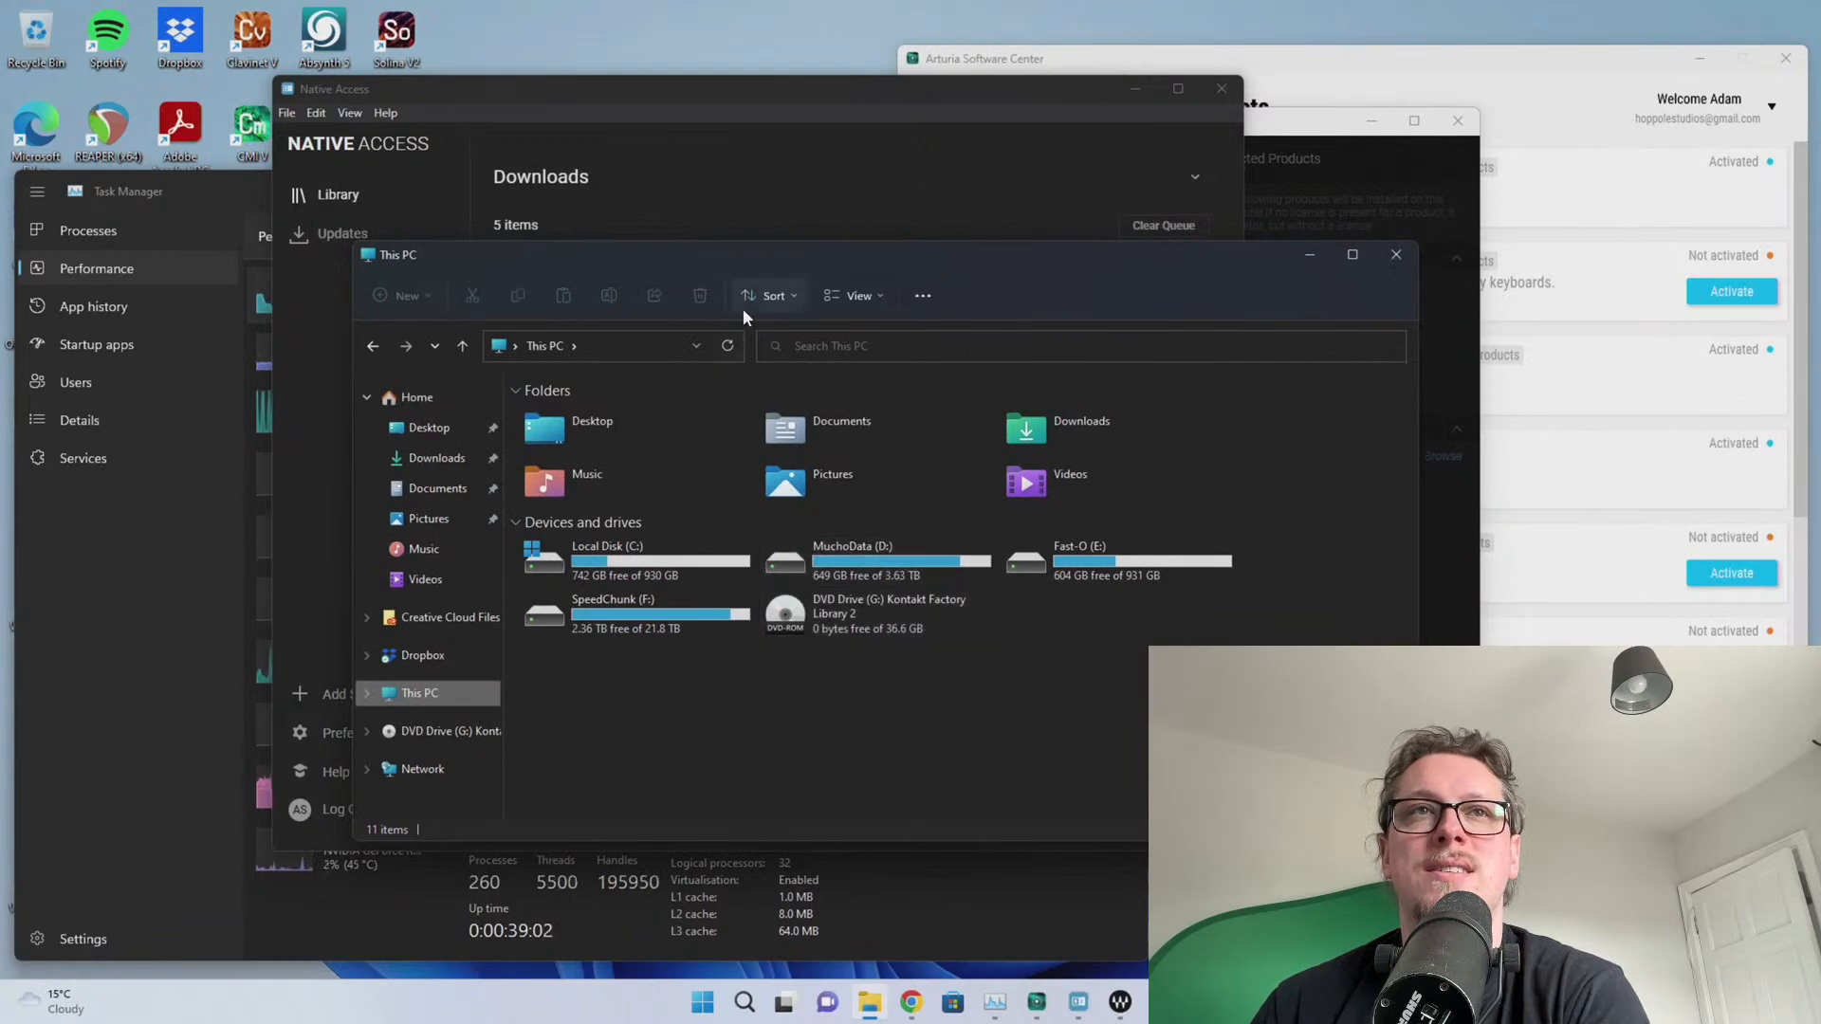
Move the This PC window aside and go to the Native Access Library
left_click_drag(741, 262, 1820, 262)
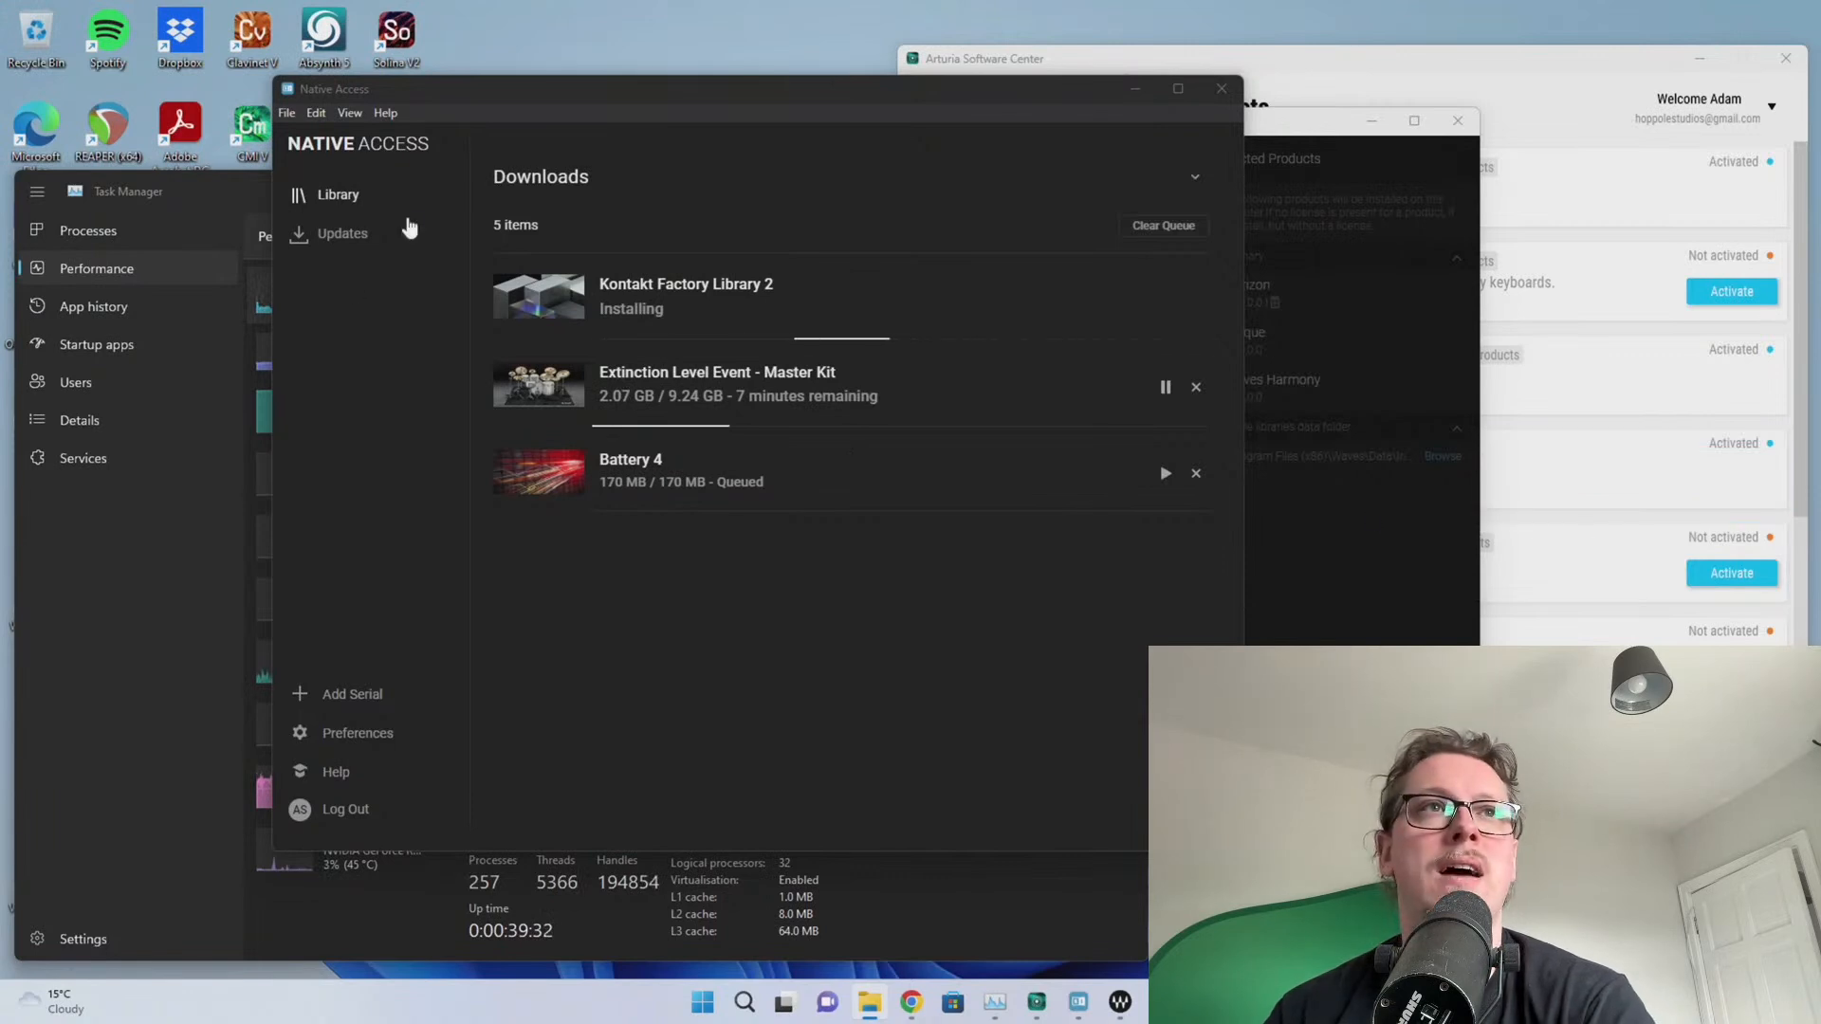
left_click(346, 194)
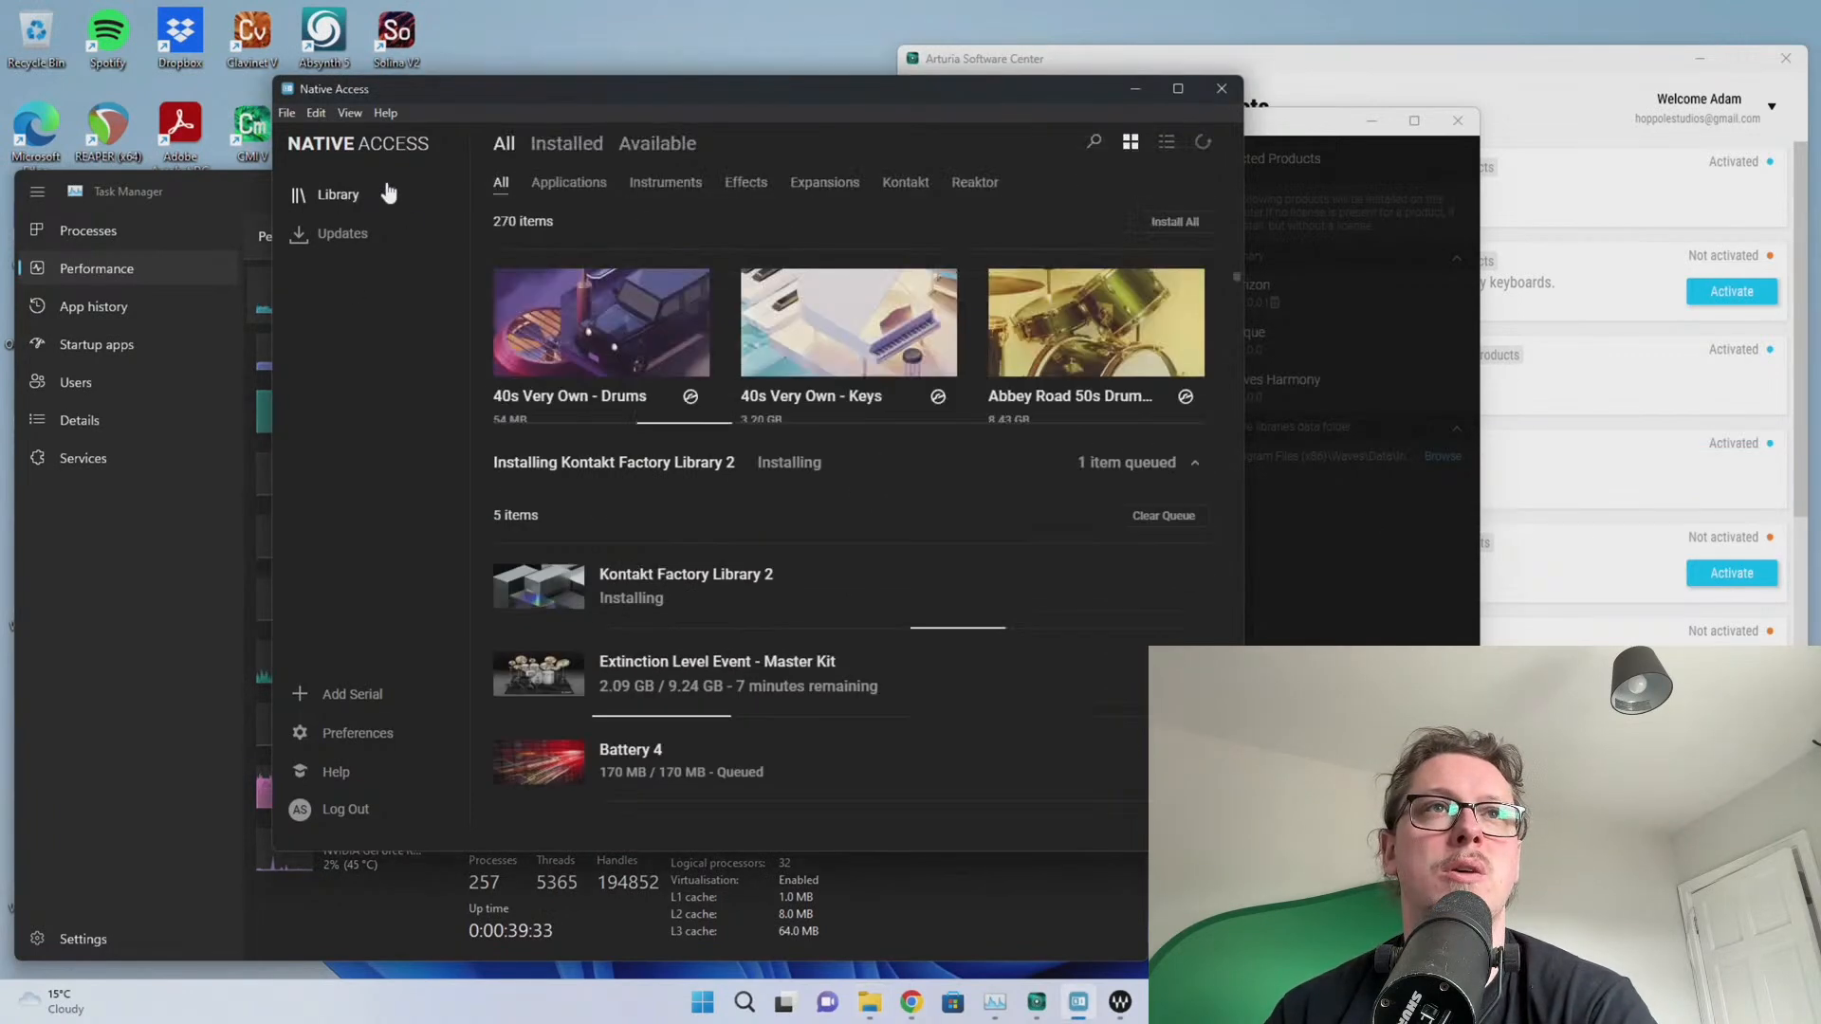
Browse the 127 Instruments in the Native Access library, then switch to the Expansions category
left_click(654, 186)
scroll(732, 403, "down", 4)
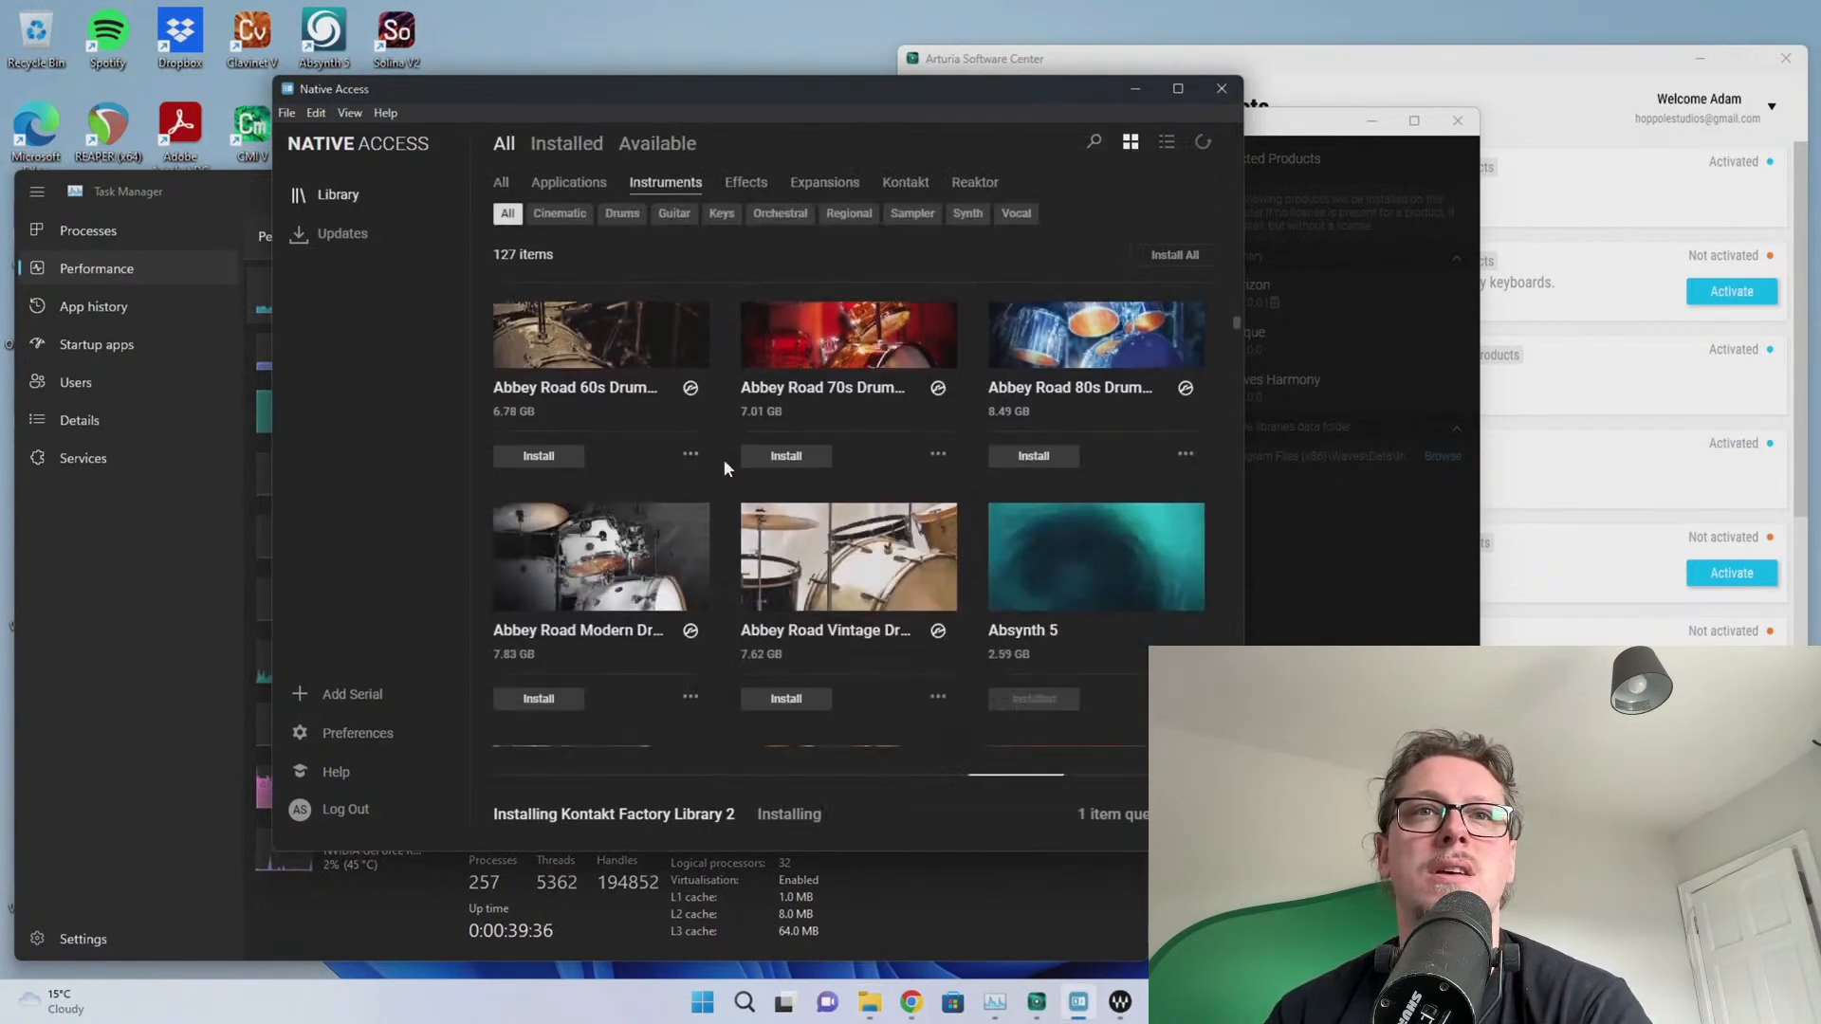
scroll(628, 482, "up", 3)
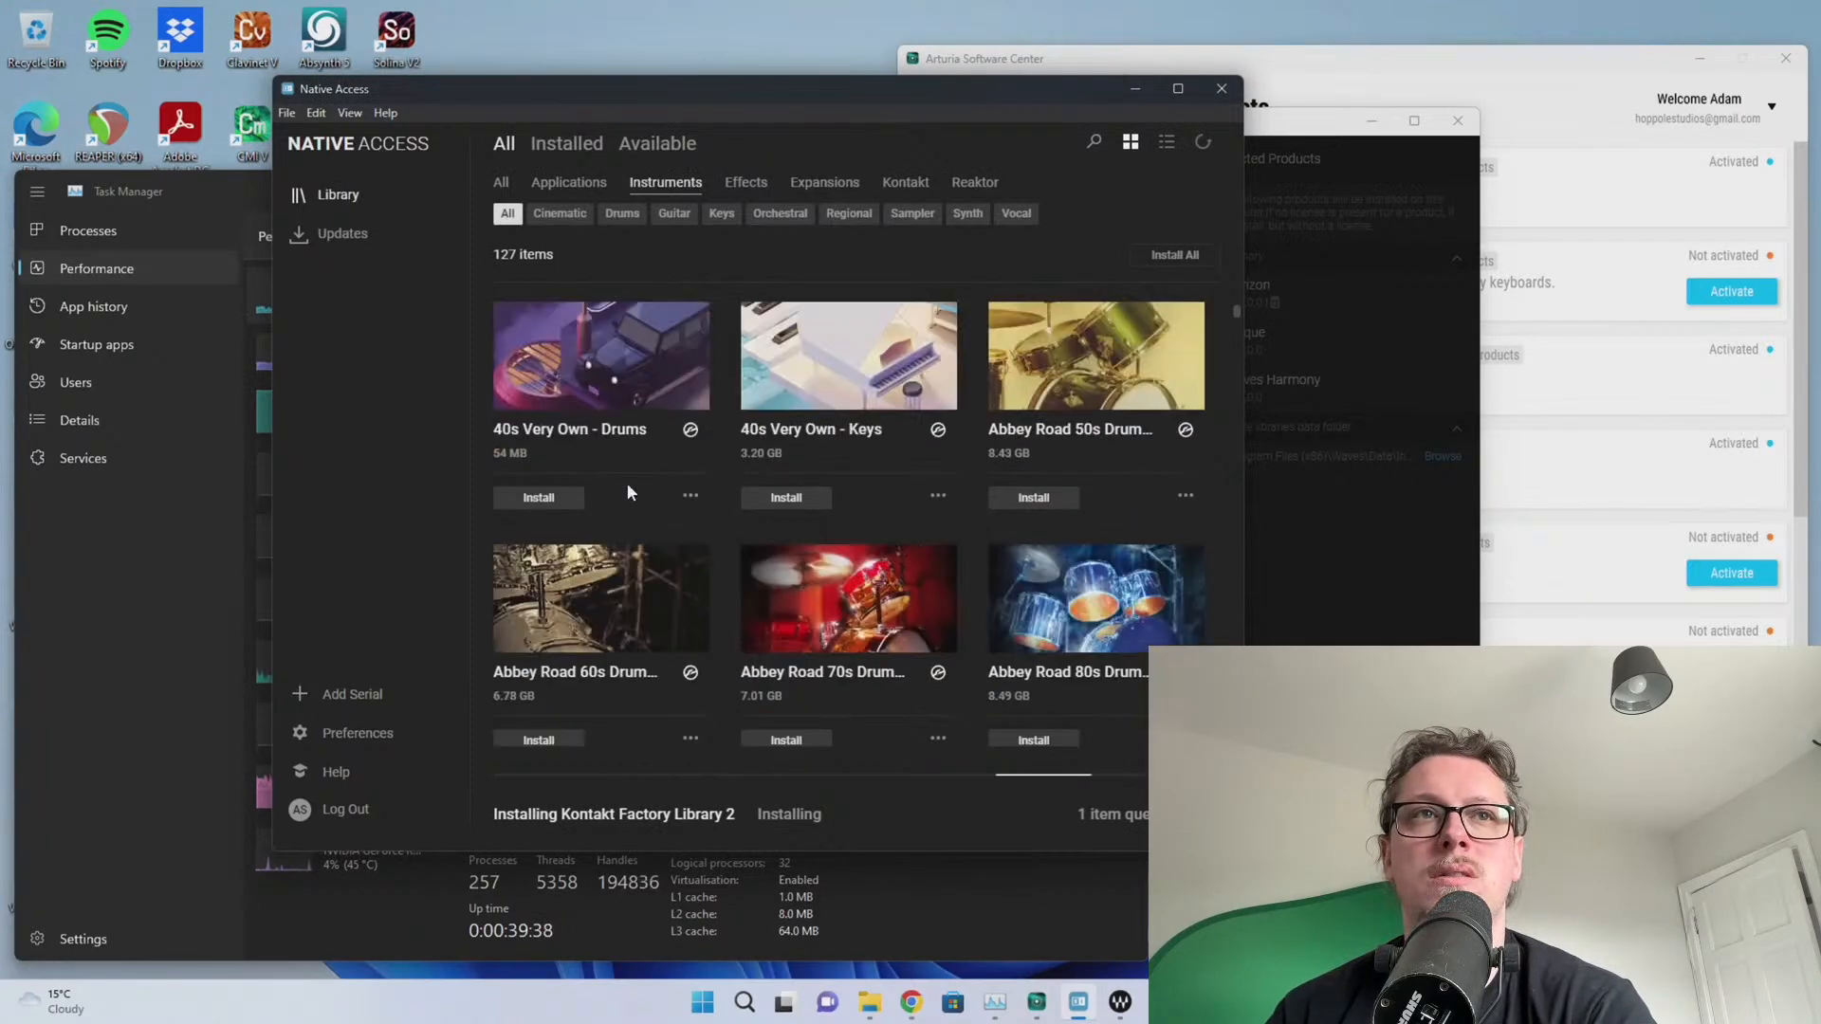
scroll(627, 489, "down", 4)
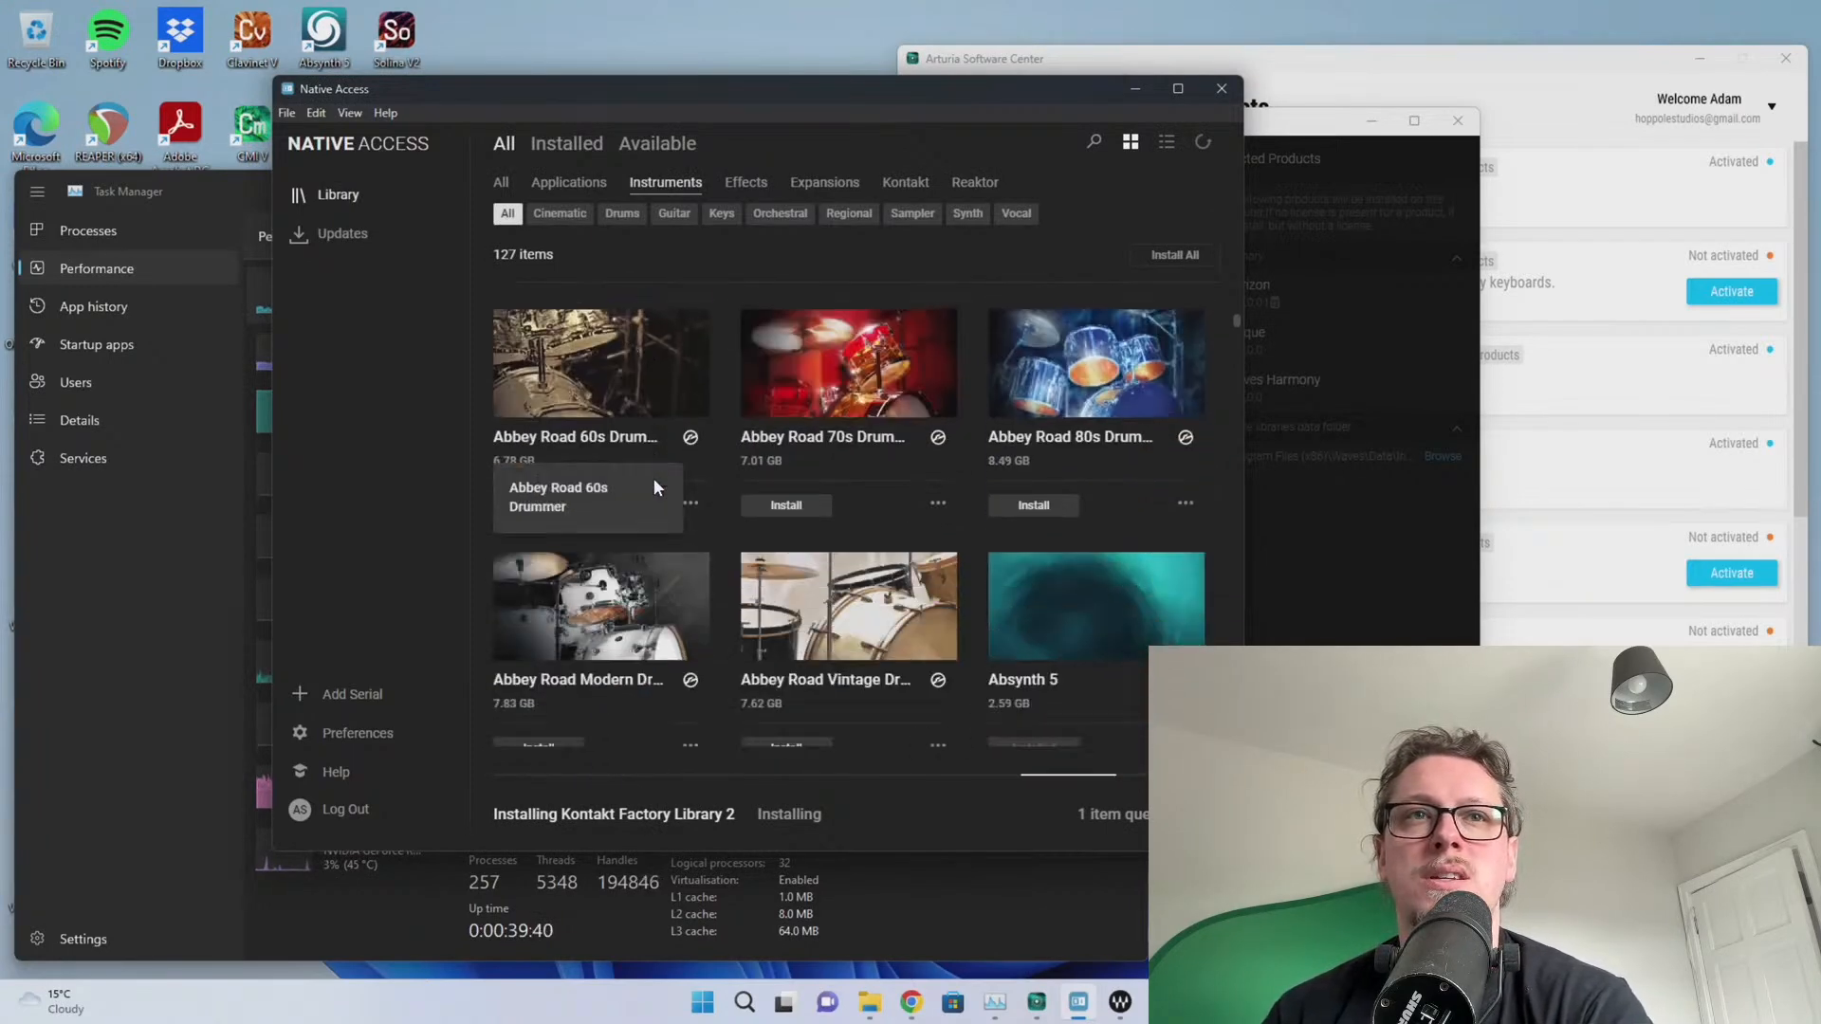
scroll(652, 478, "down", 3)
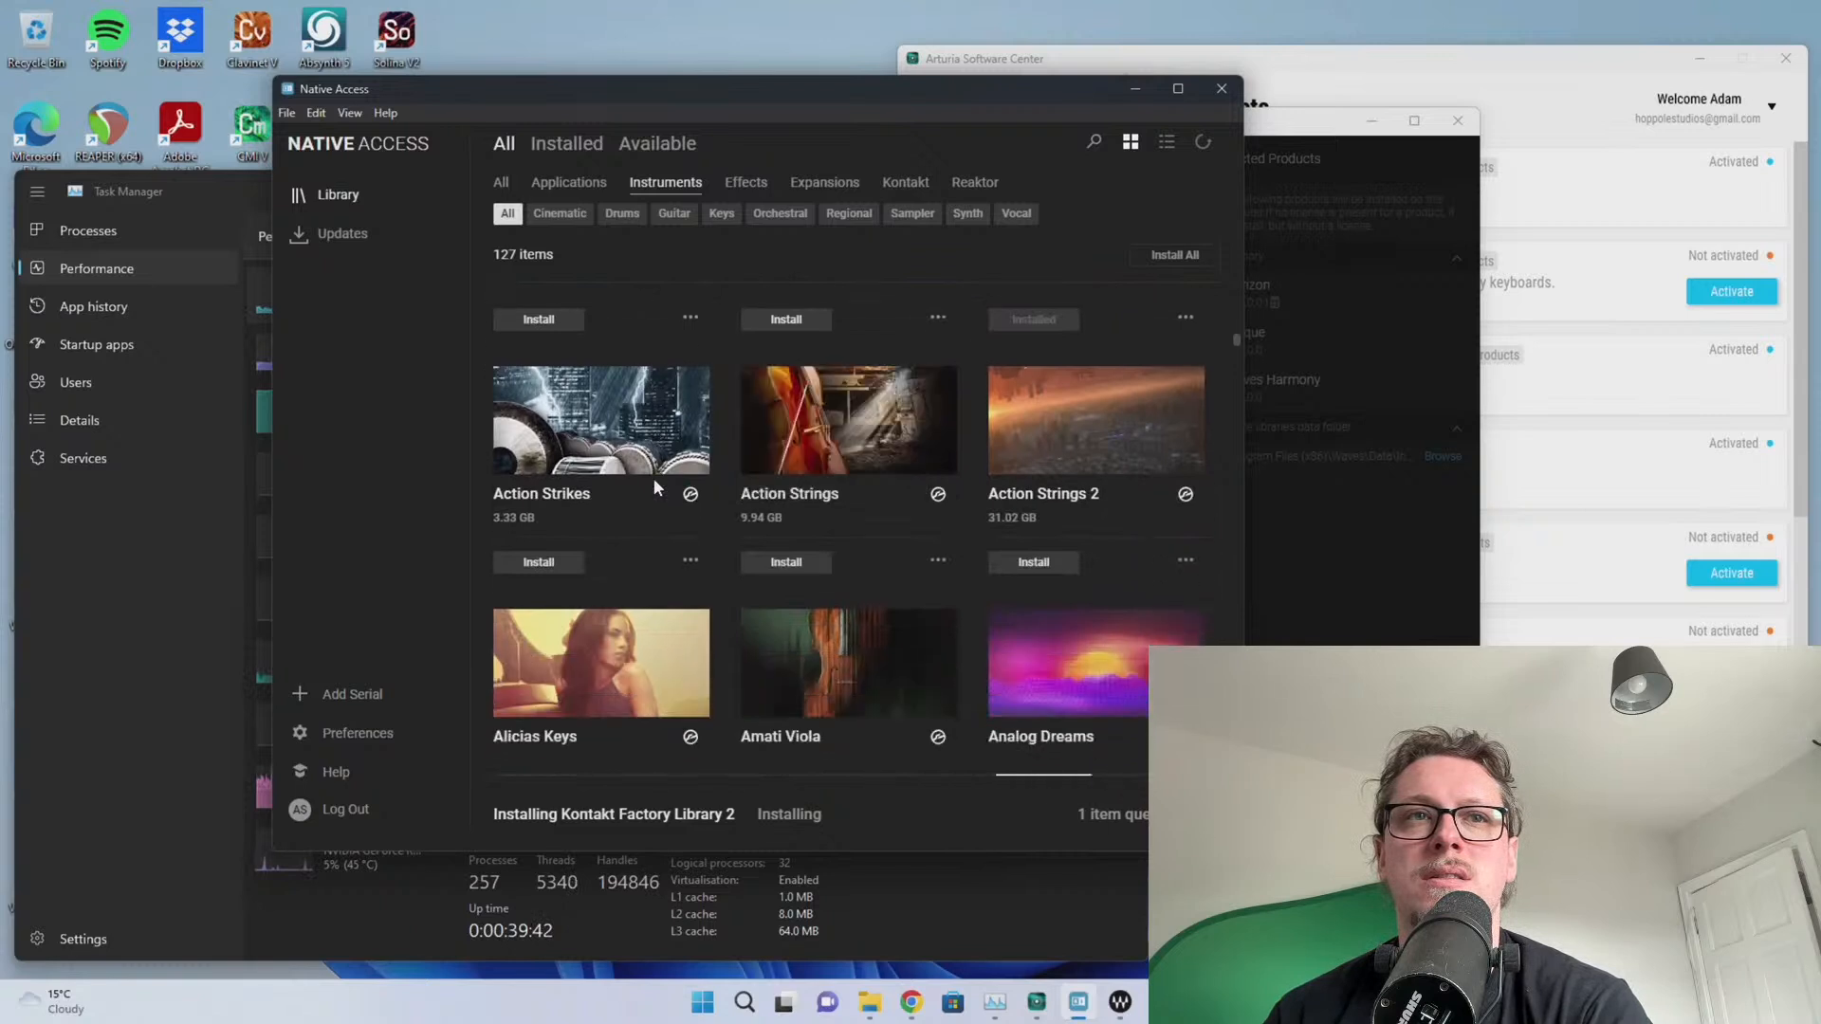
scroll(687, 548, "down", 3)
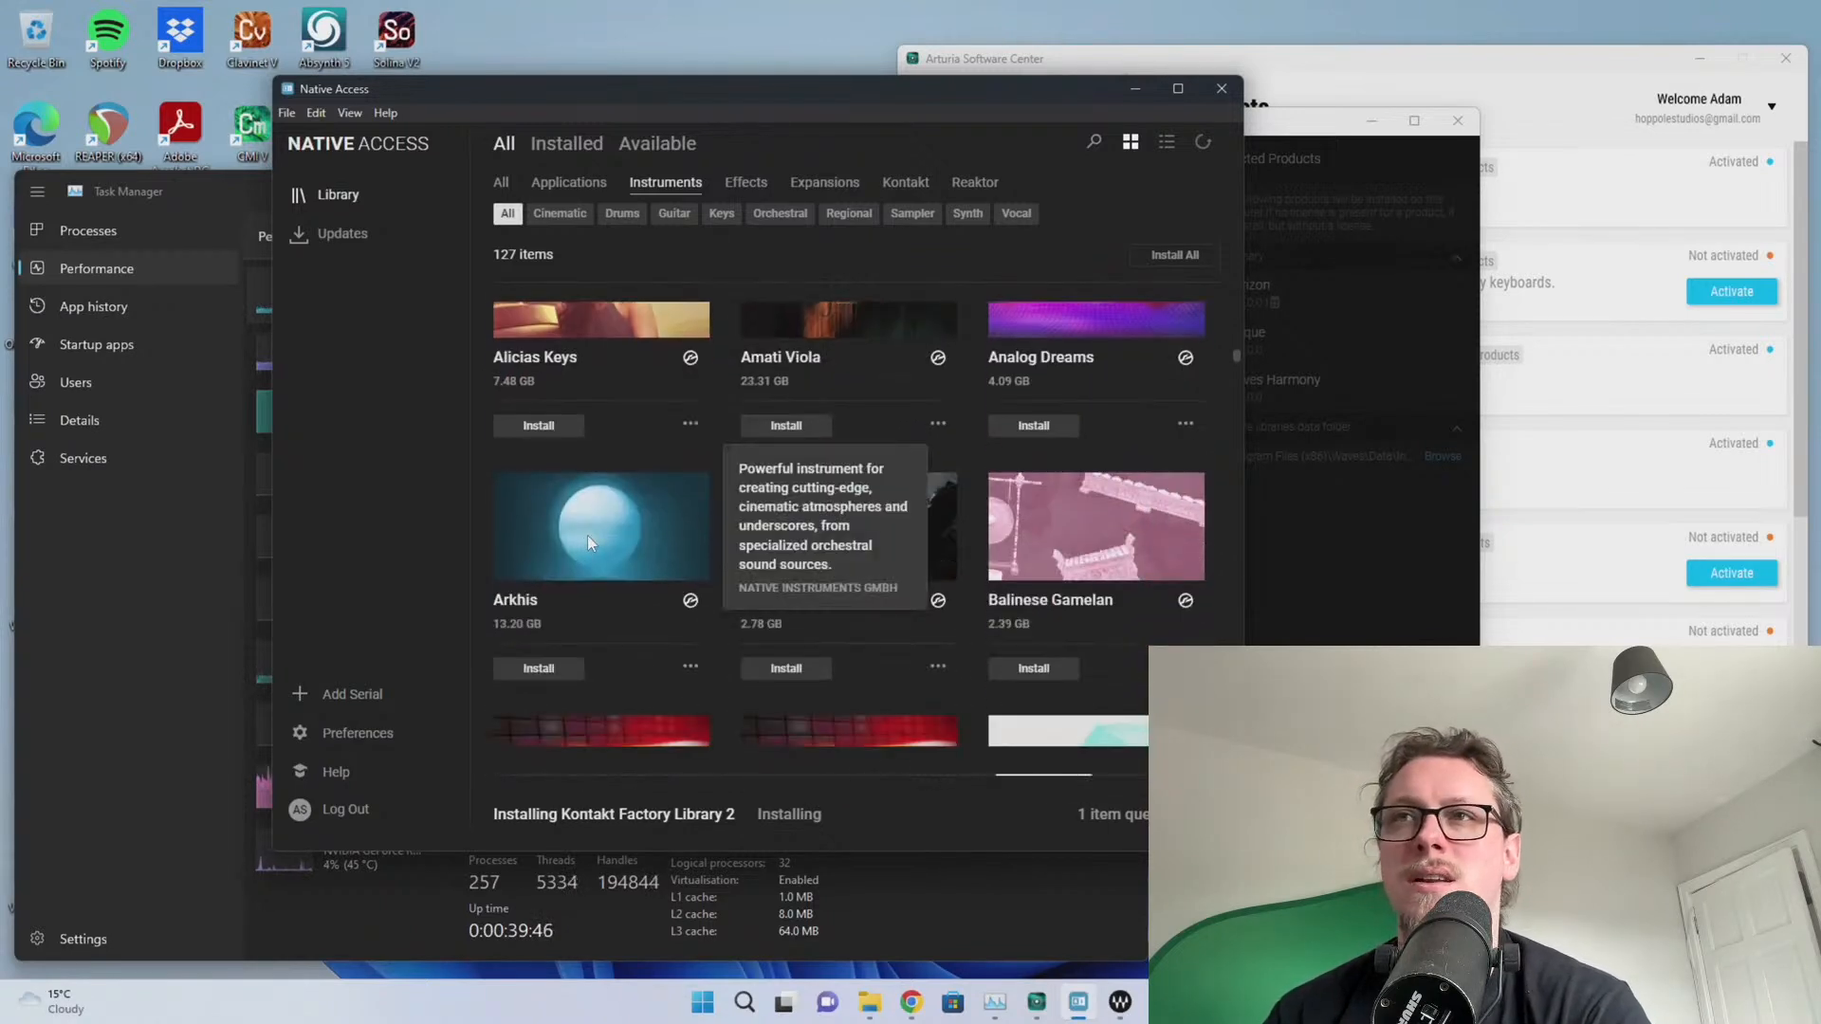
scroll(636, 521, "down", 1)
scroll(691, 503, "down", 5)
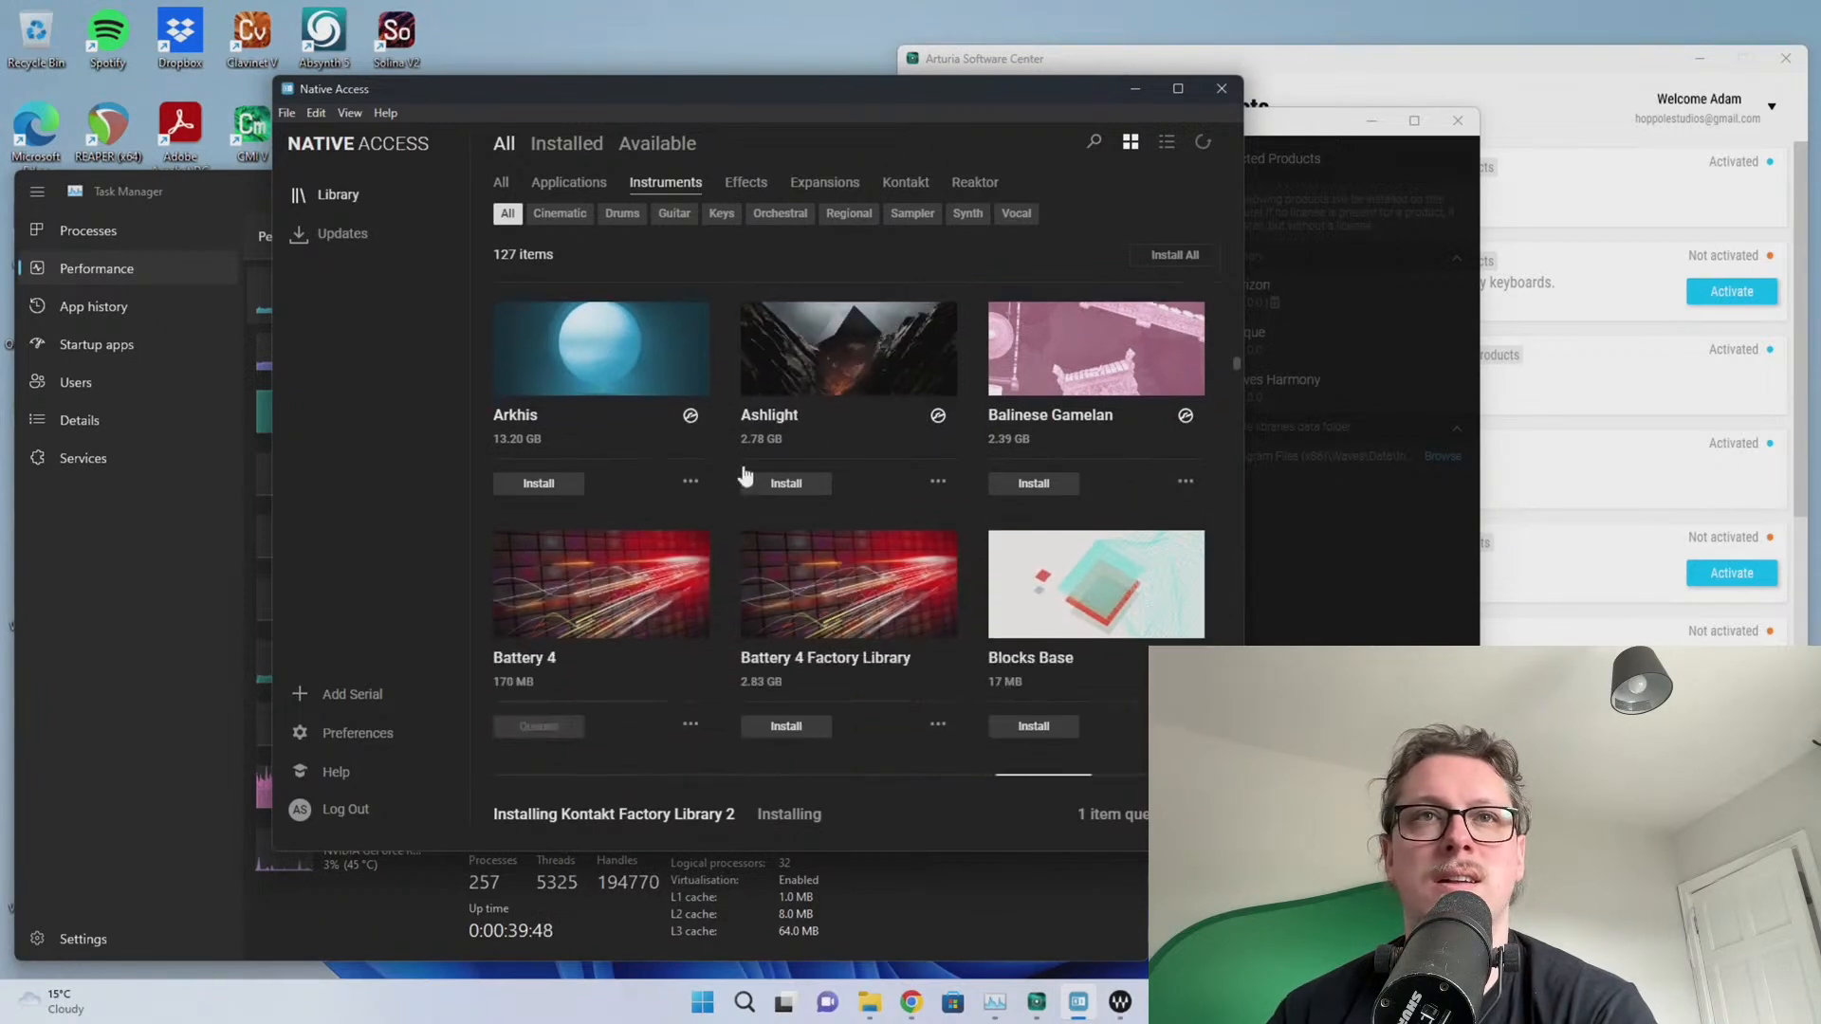
scroll(765, 511, "down", 3)
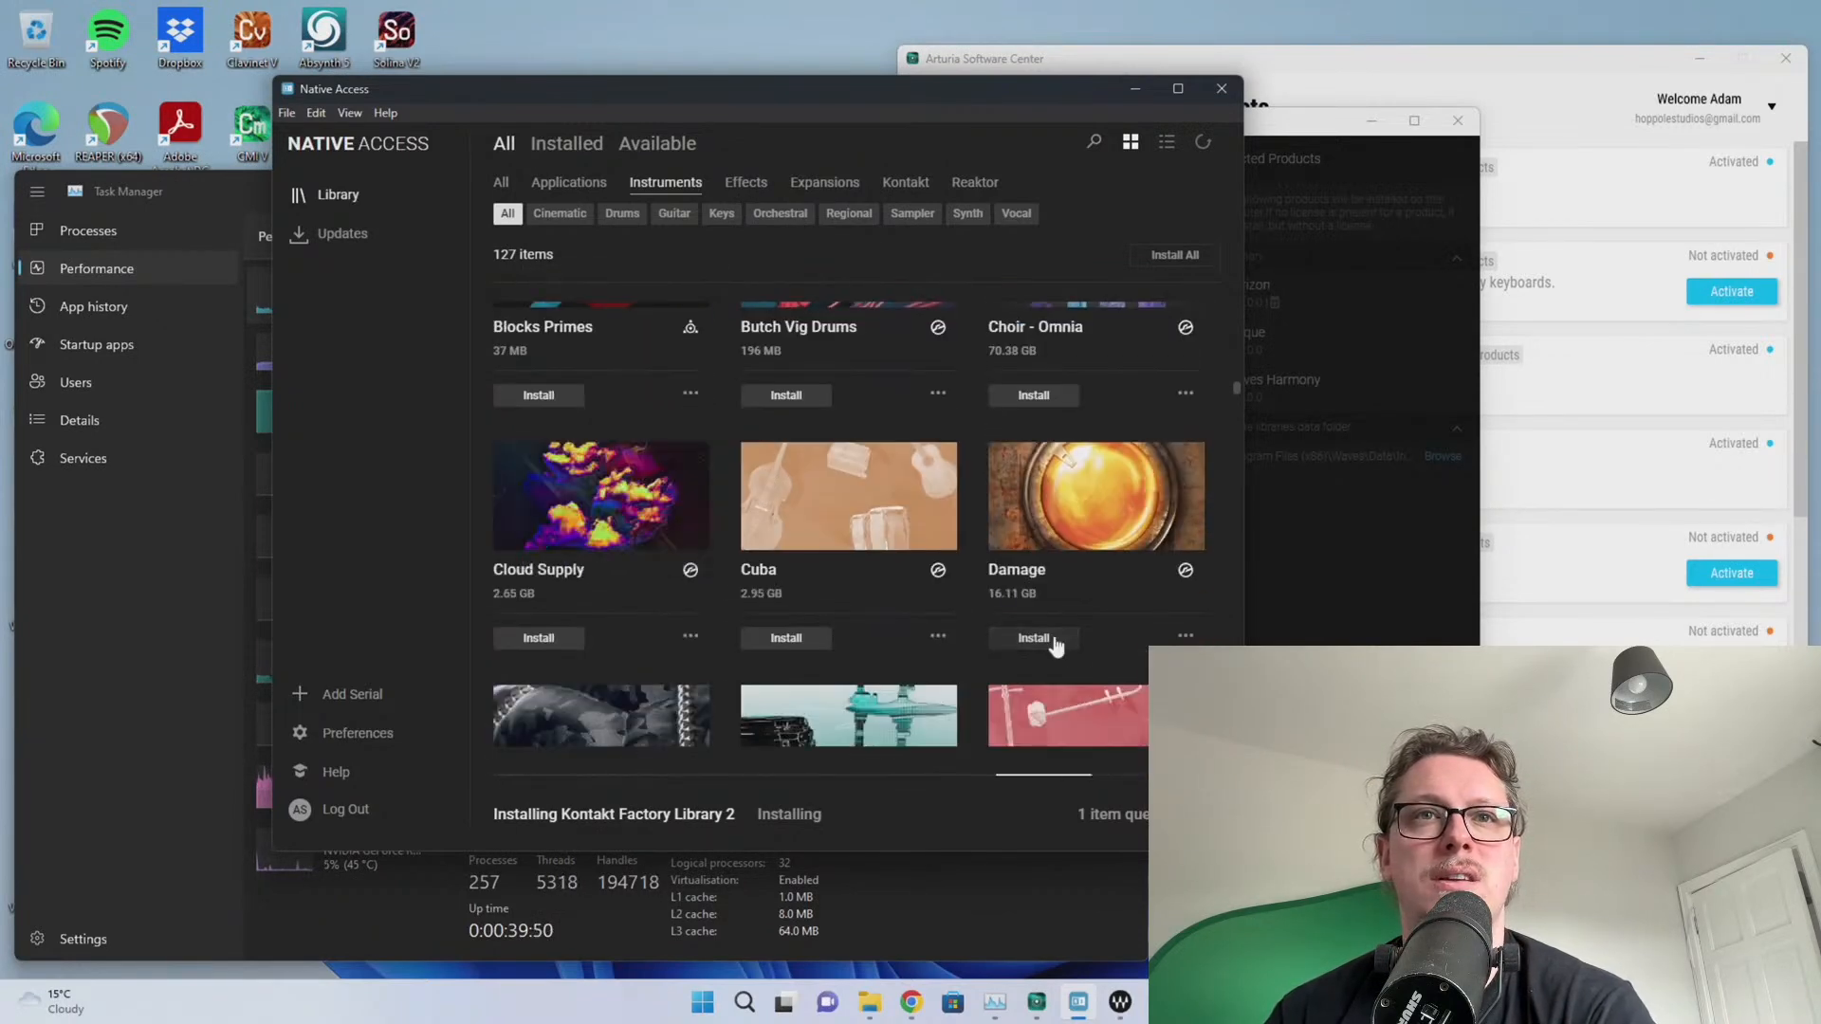
scroll(890, 465, "down", 1)
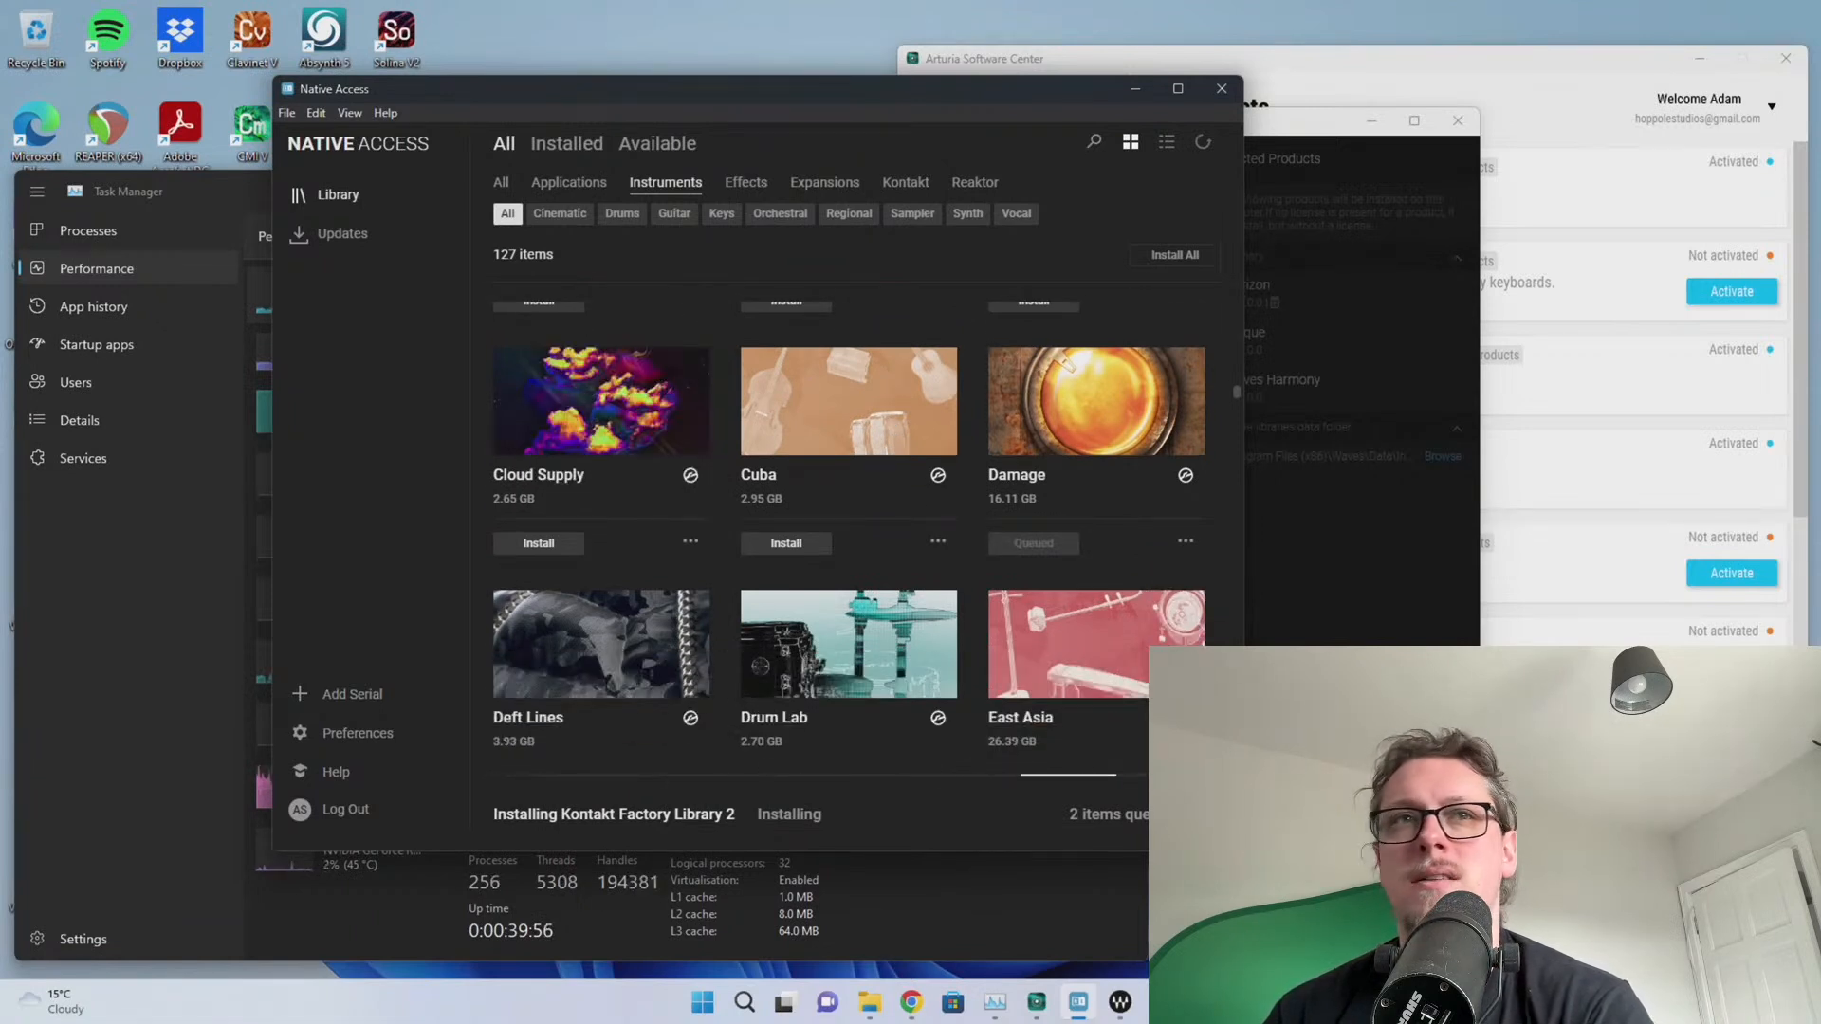
scroll(886, 545, "down", 10)
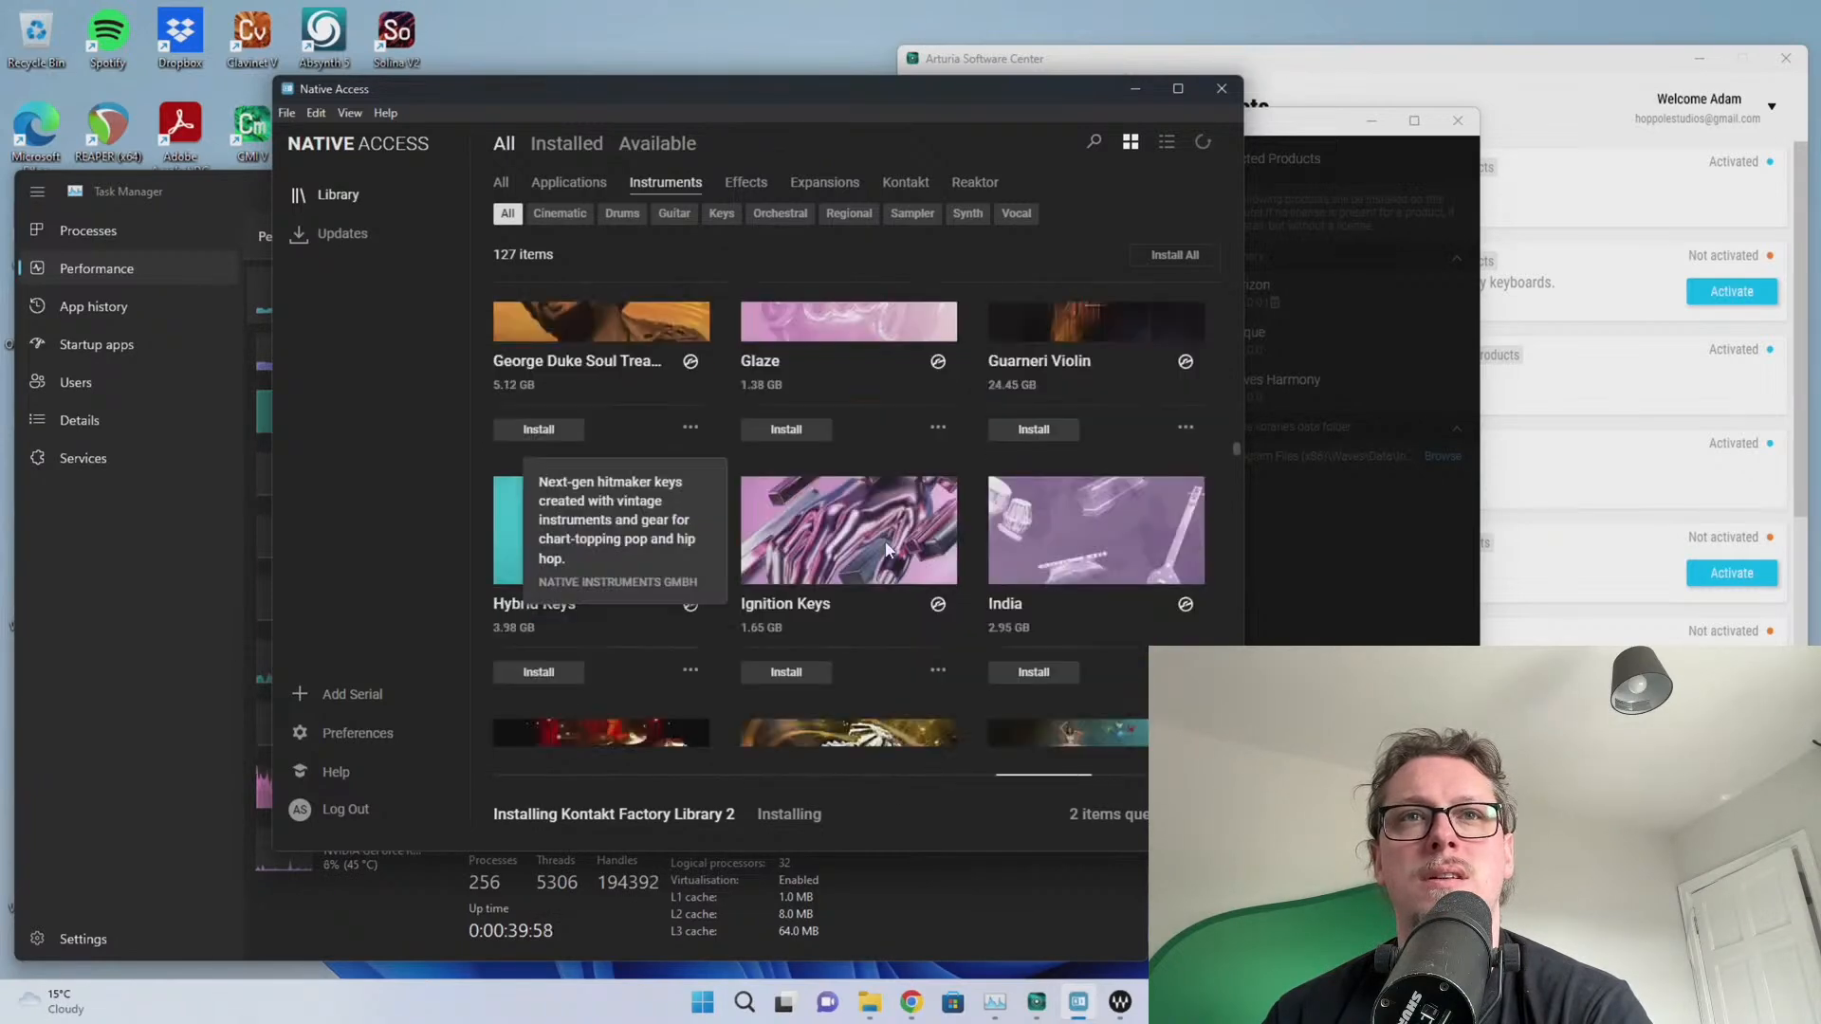
scroll(887, 548, "down", 5)
scroll(884, 542, "down", 3)
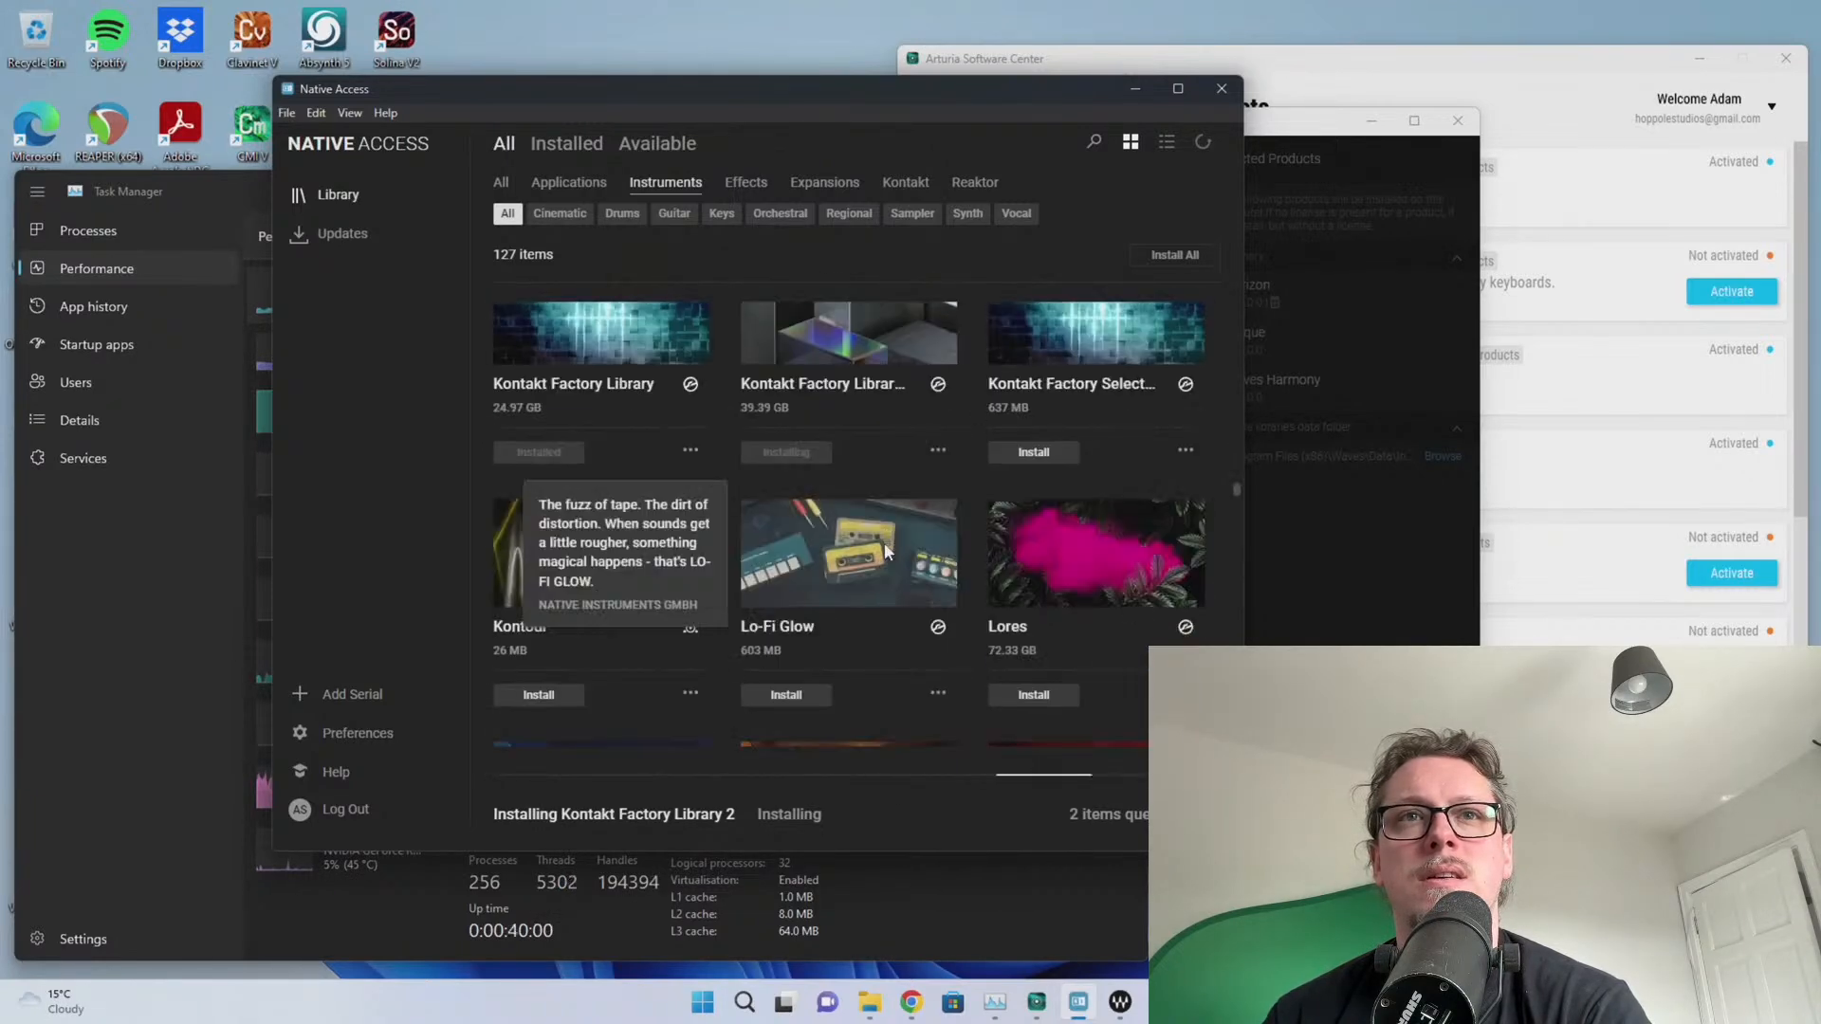
scroll(887, 550, "down", 4)
scroll(887, 550, "down", 3)
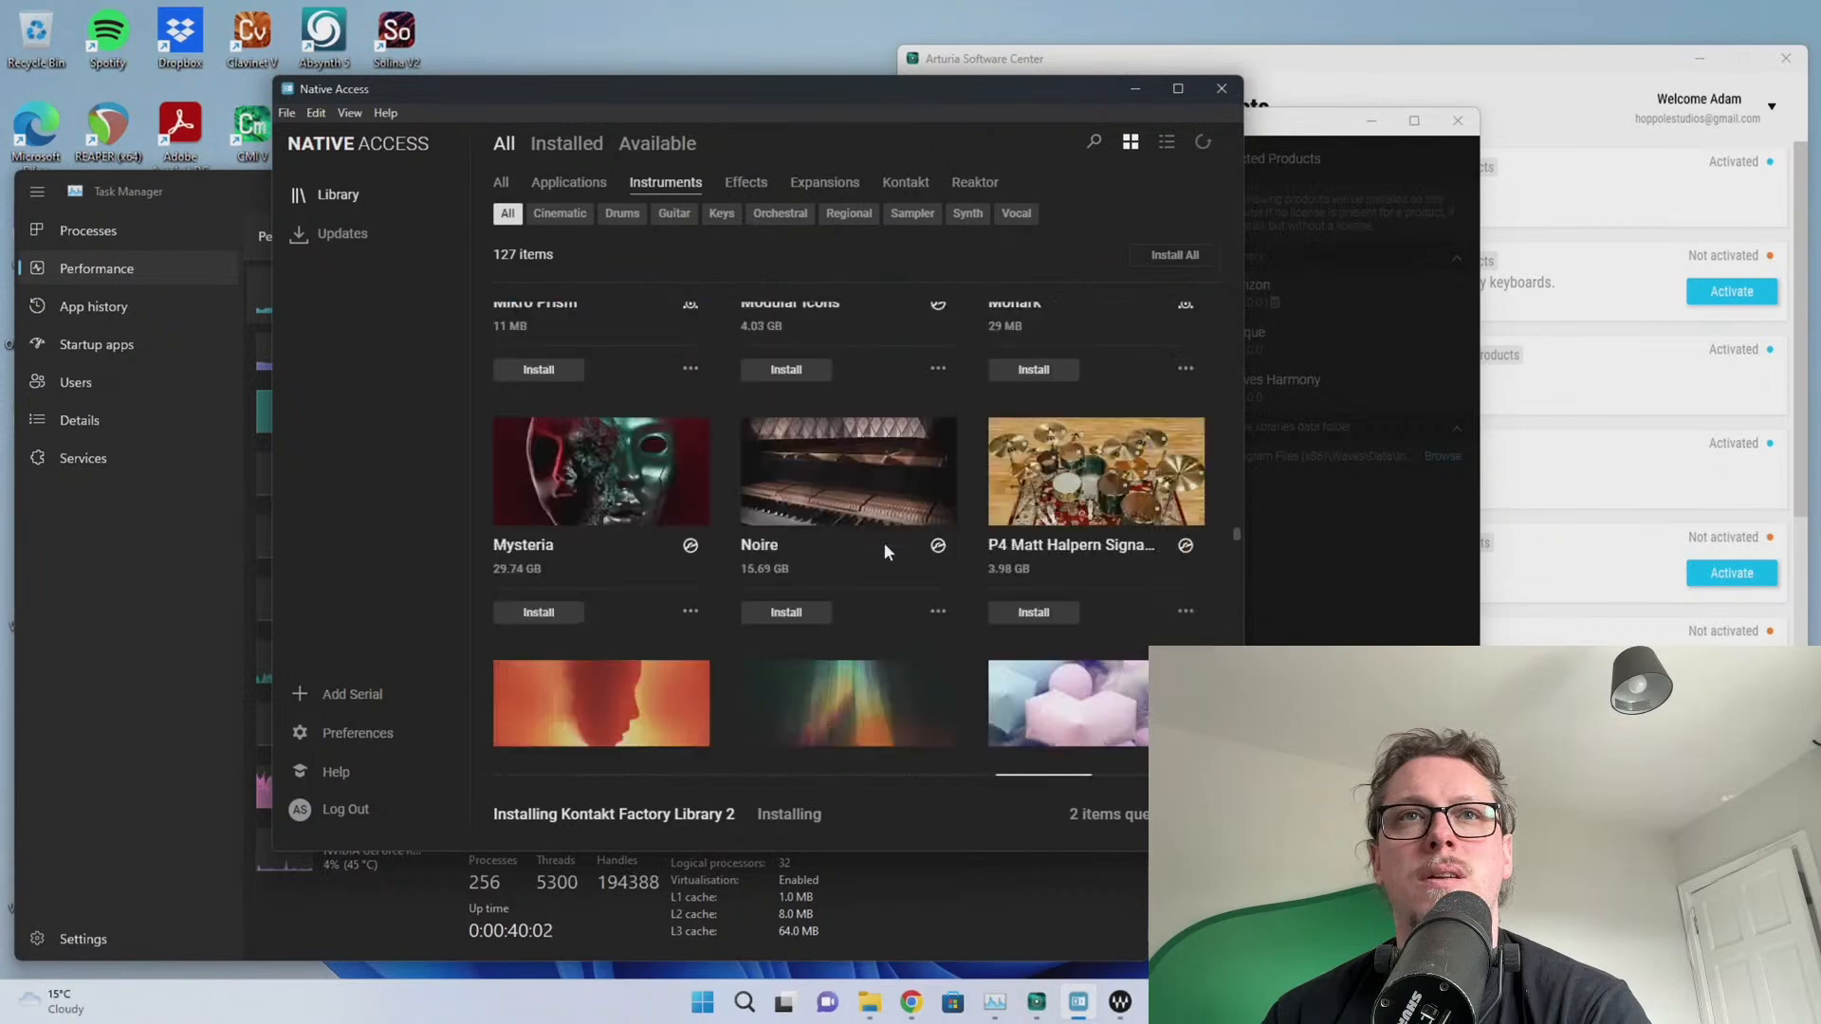
scroll(884, 550, "down", 2)
scroll(884, 550, "up", 3)
scroll(884, 550, "down", 3)
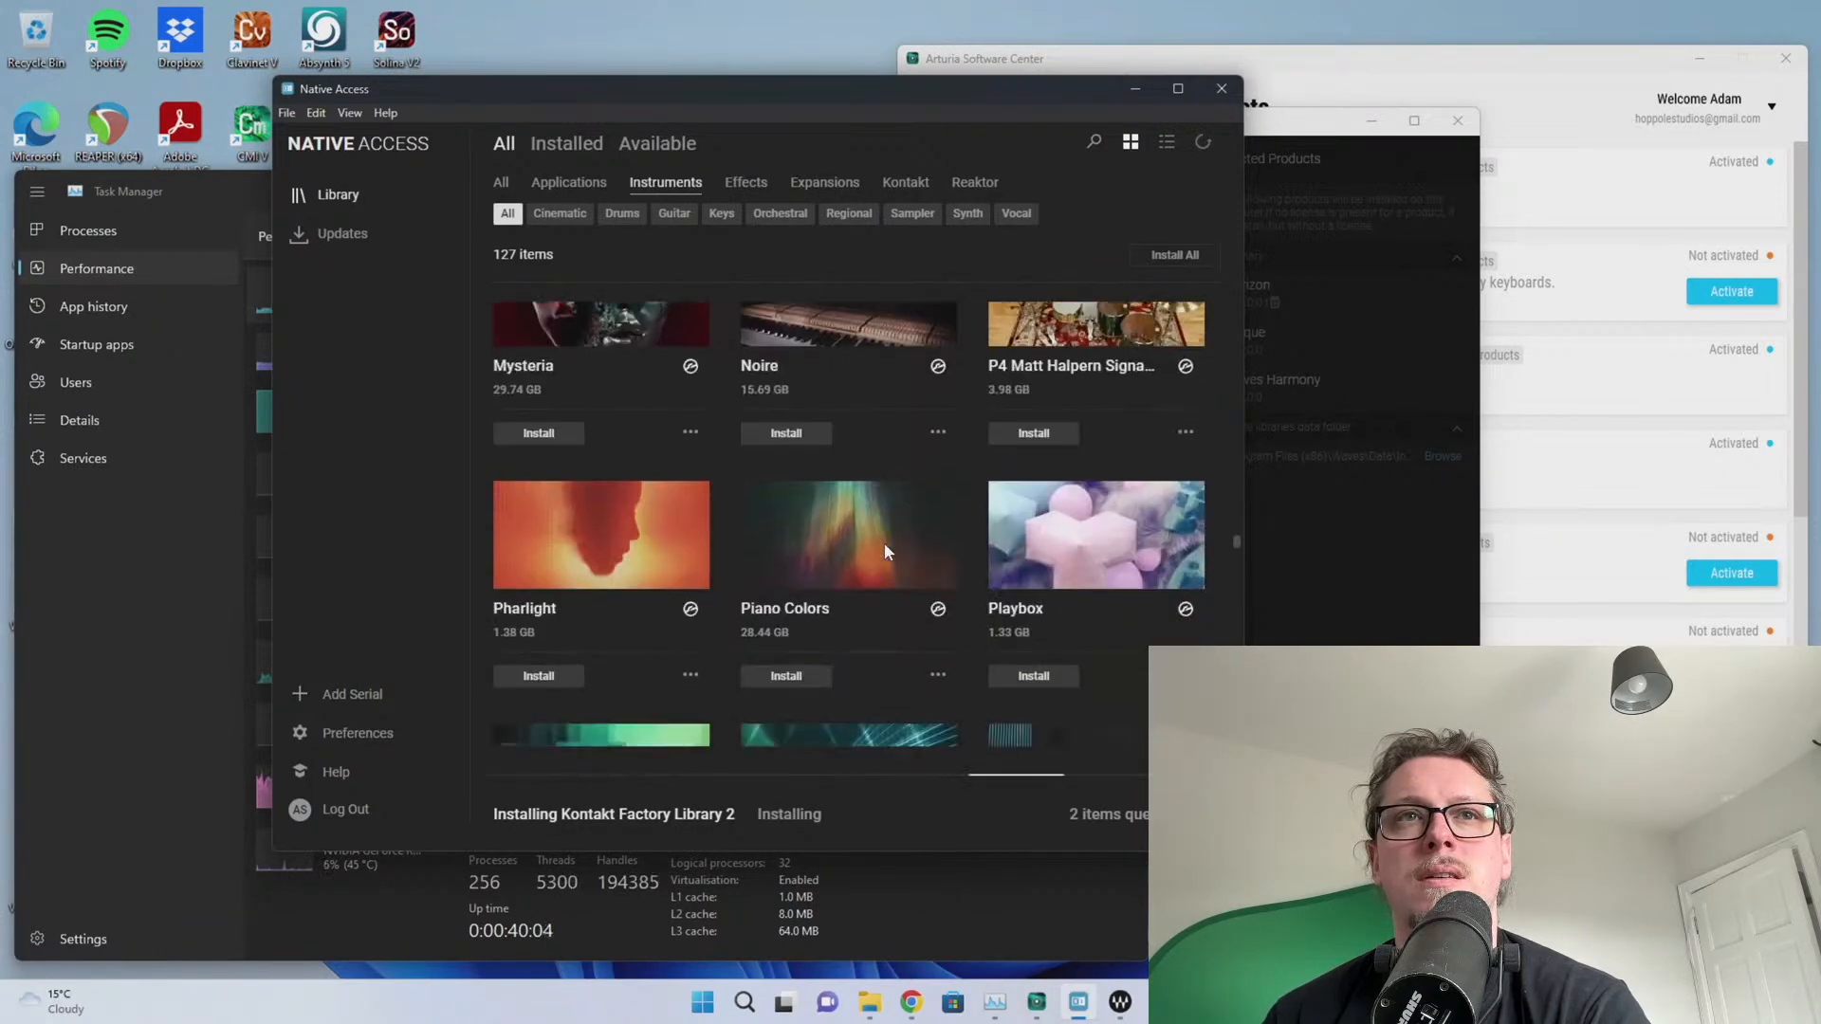
scroll(883, 548, "down", 5)
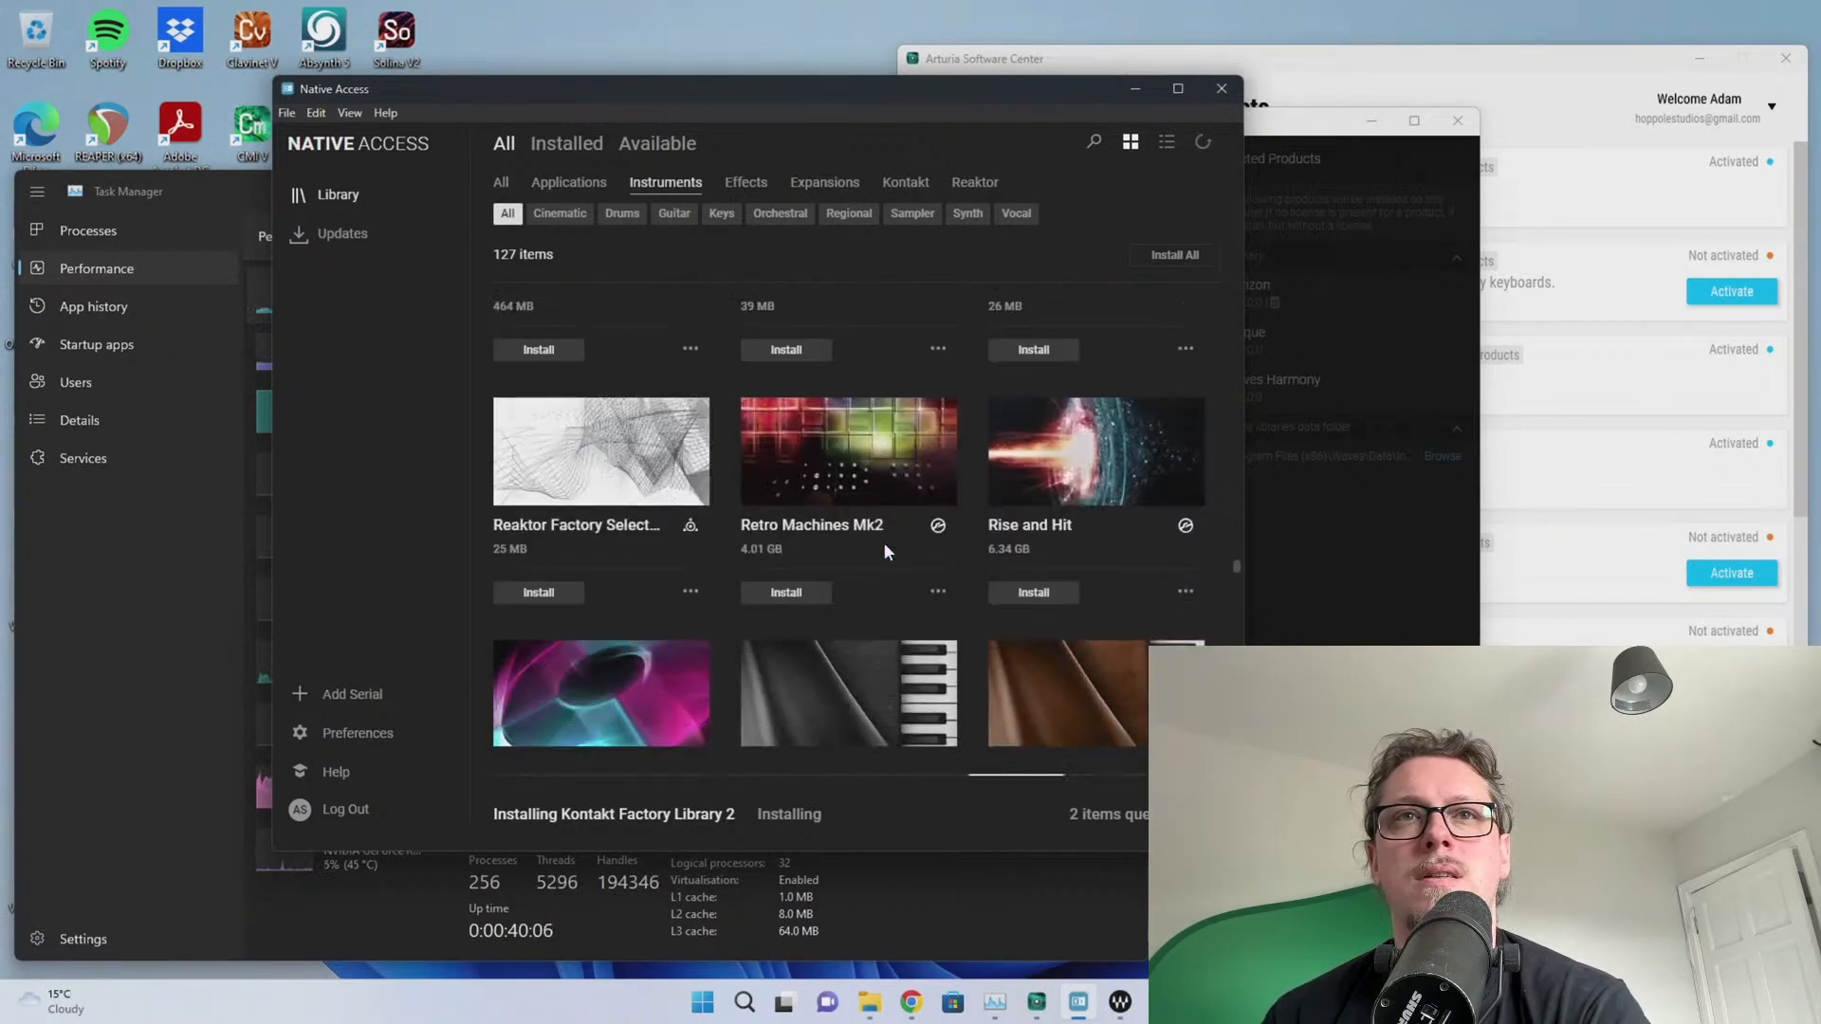
scroll(884, 549, "down", 3)
scroll(884, 548, "up", 7)
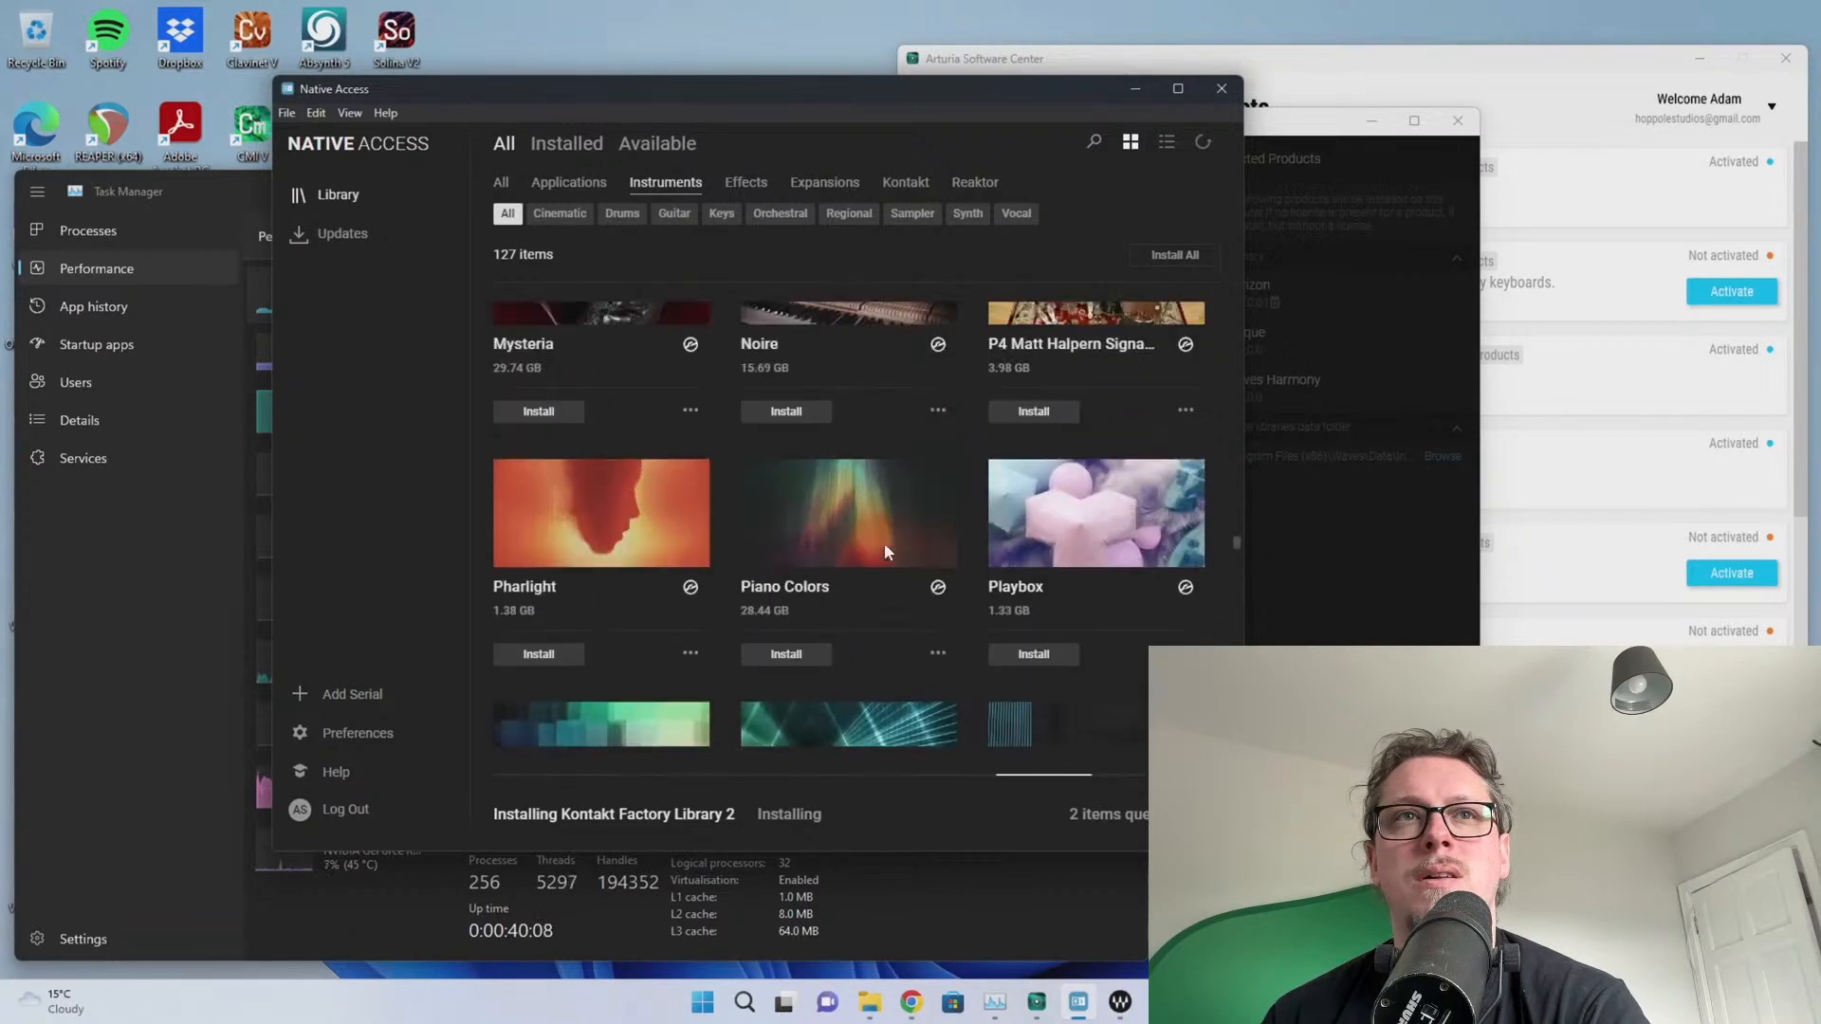
scroll(884, 552, "up", 1)
scroll(884, 552, "down", 5)
scroll(884, 552, "up", 4)
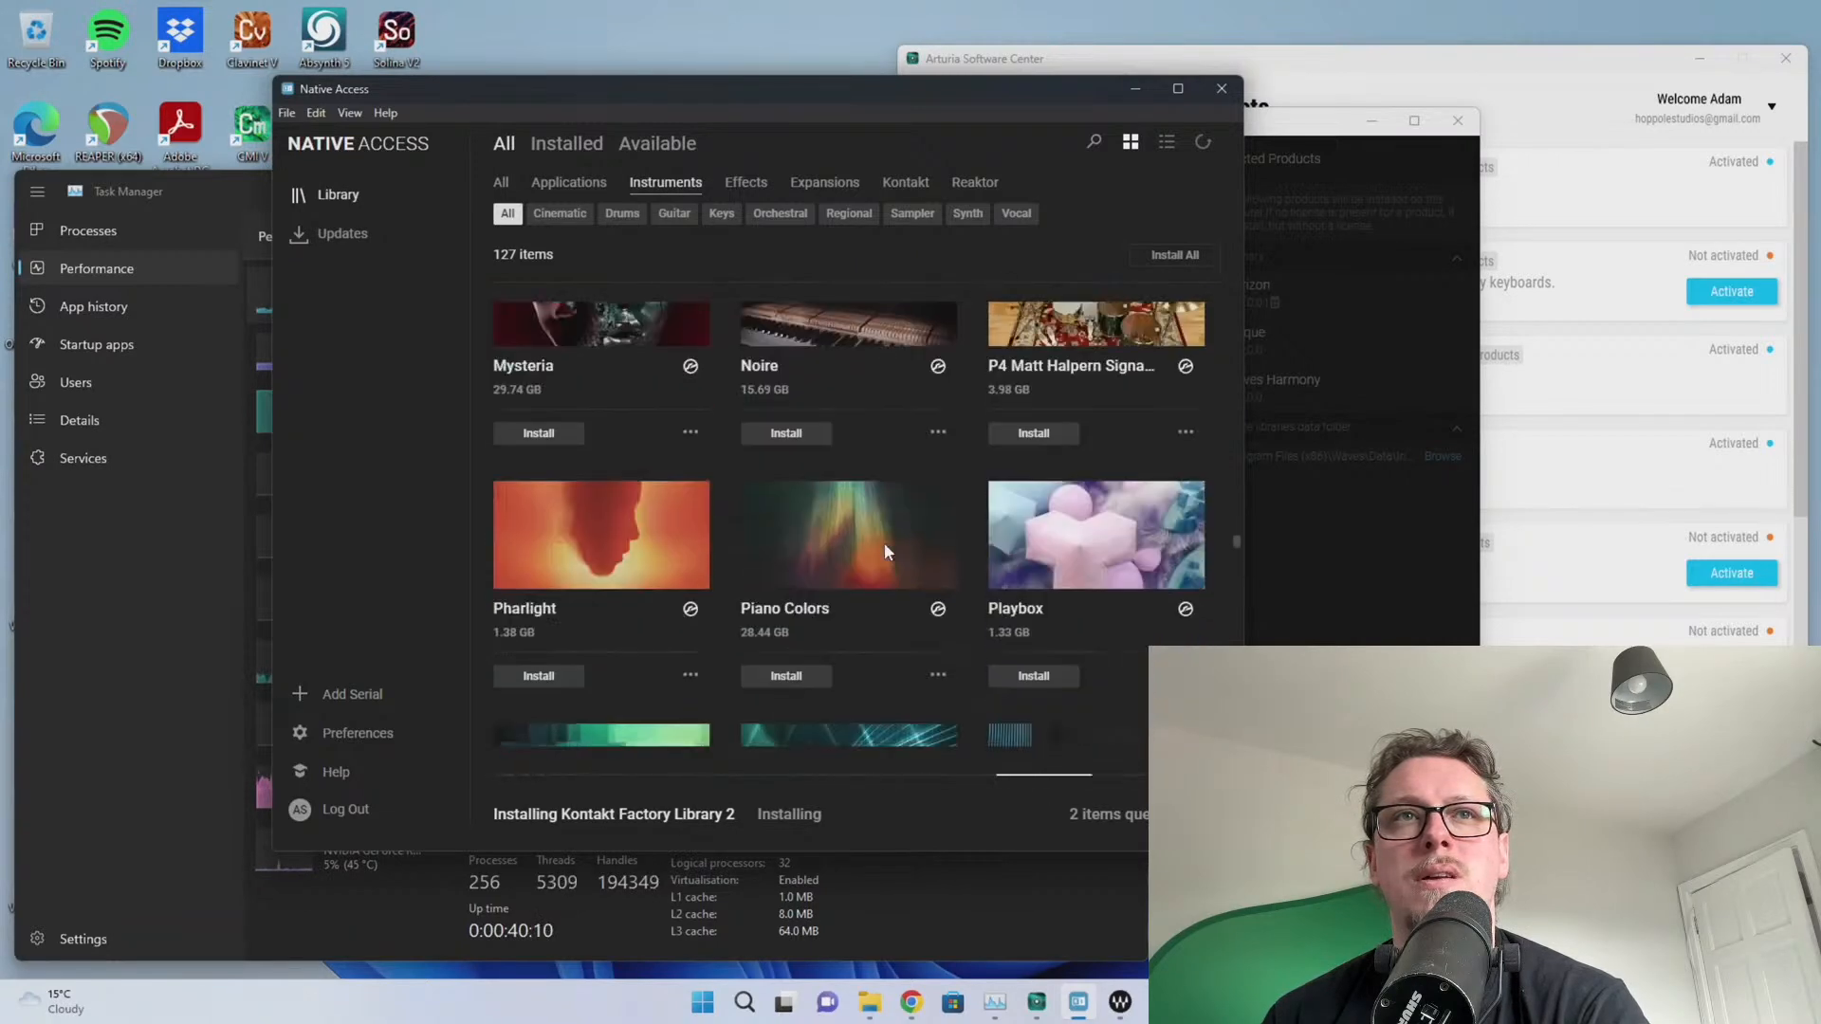
scroll(884, 552, "up", 4)
scroll(884, 552, "down", 2)
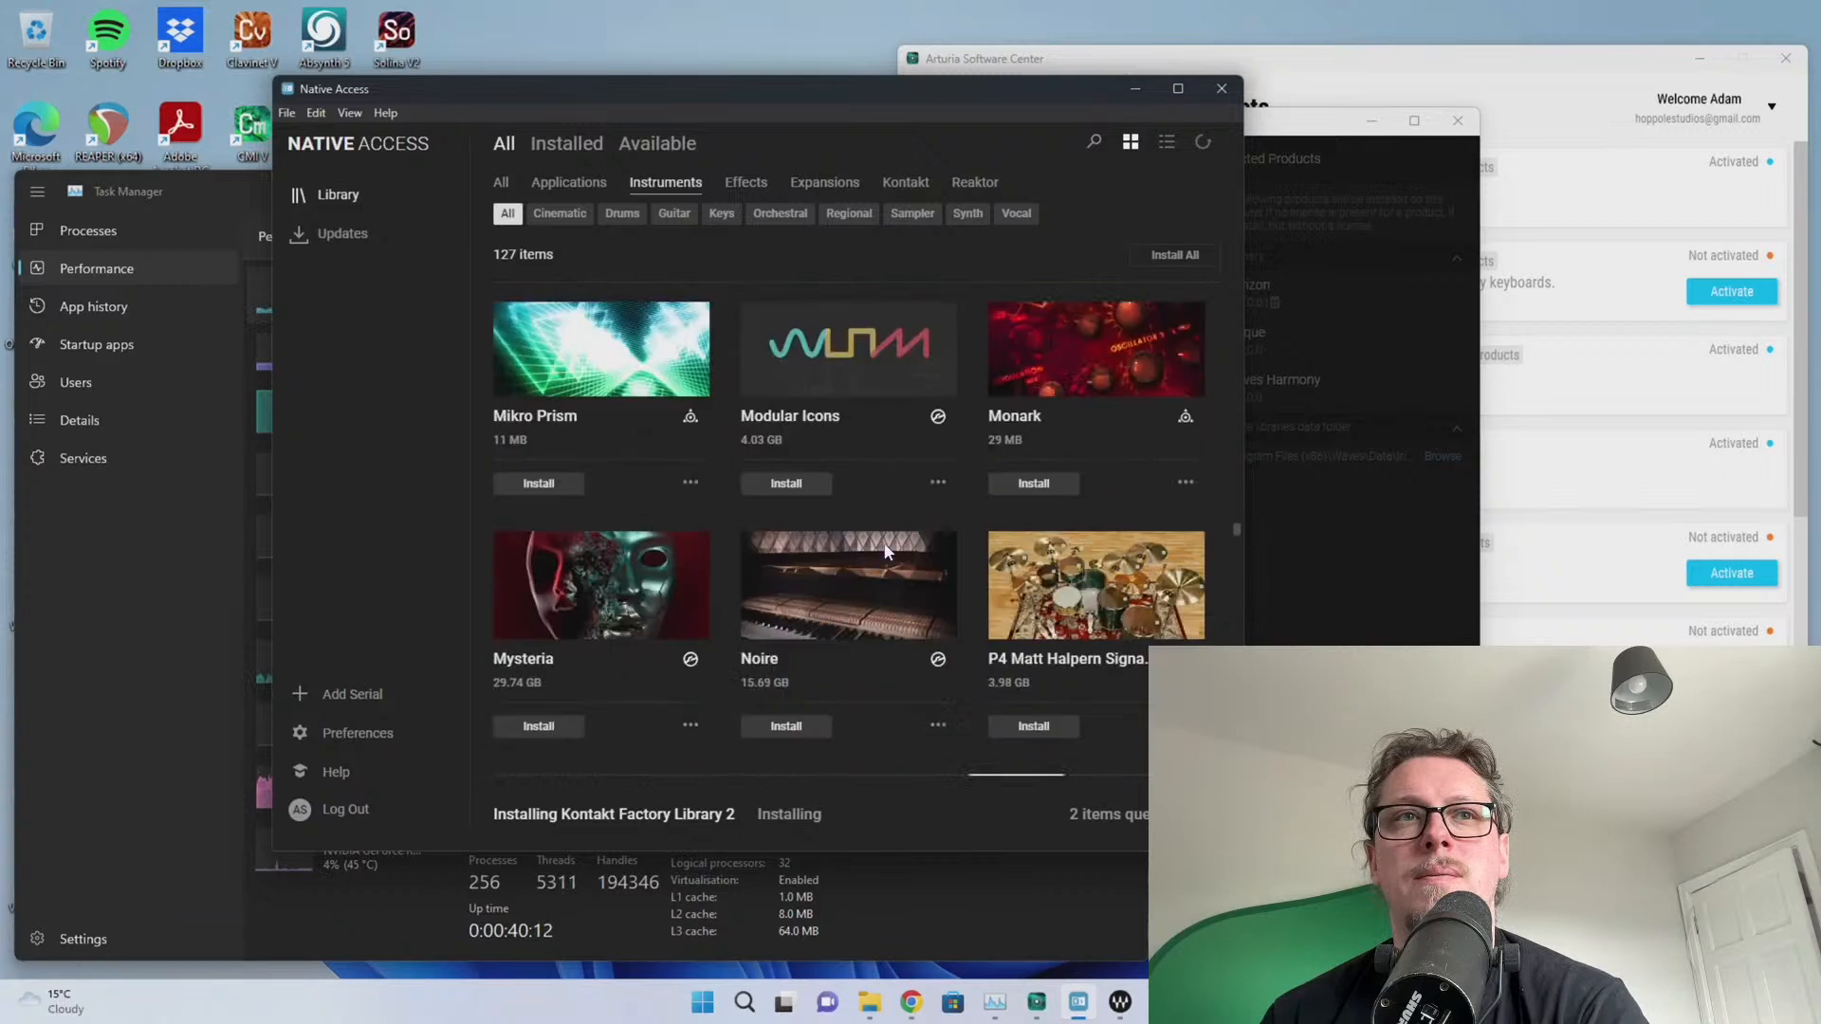
scroll(884, 548, "down", 1)
mouse_move(887, 532)
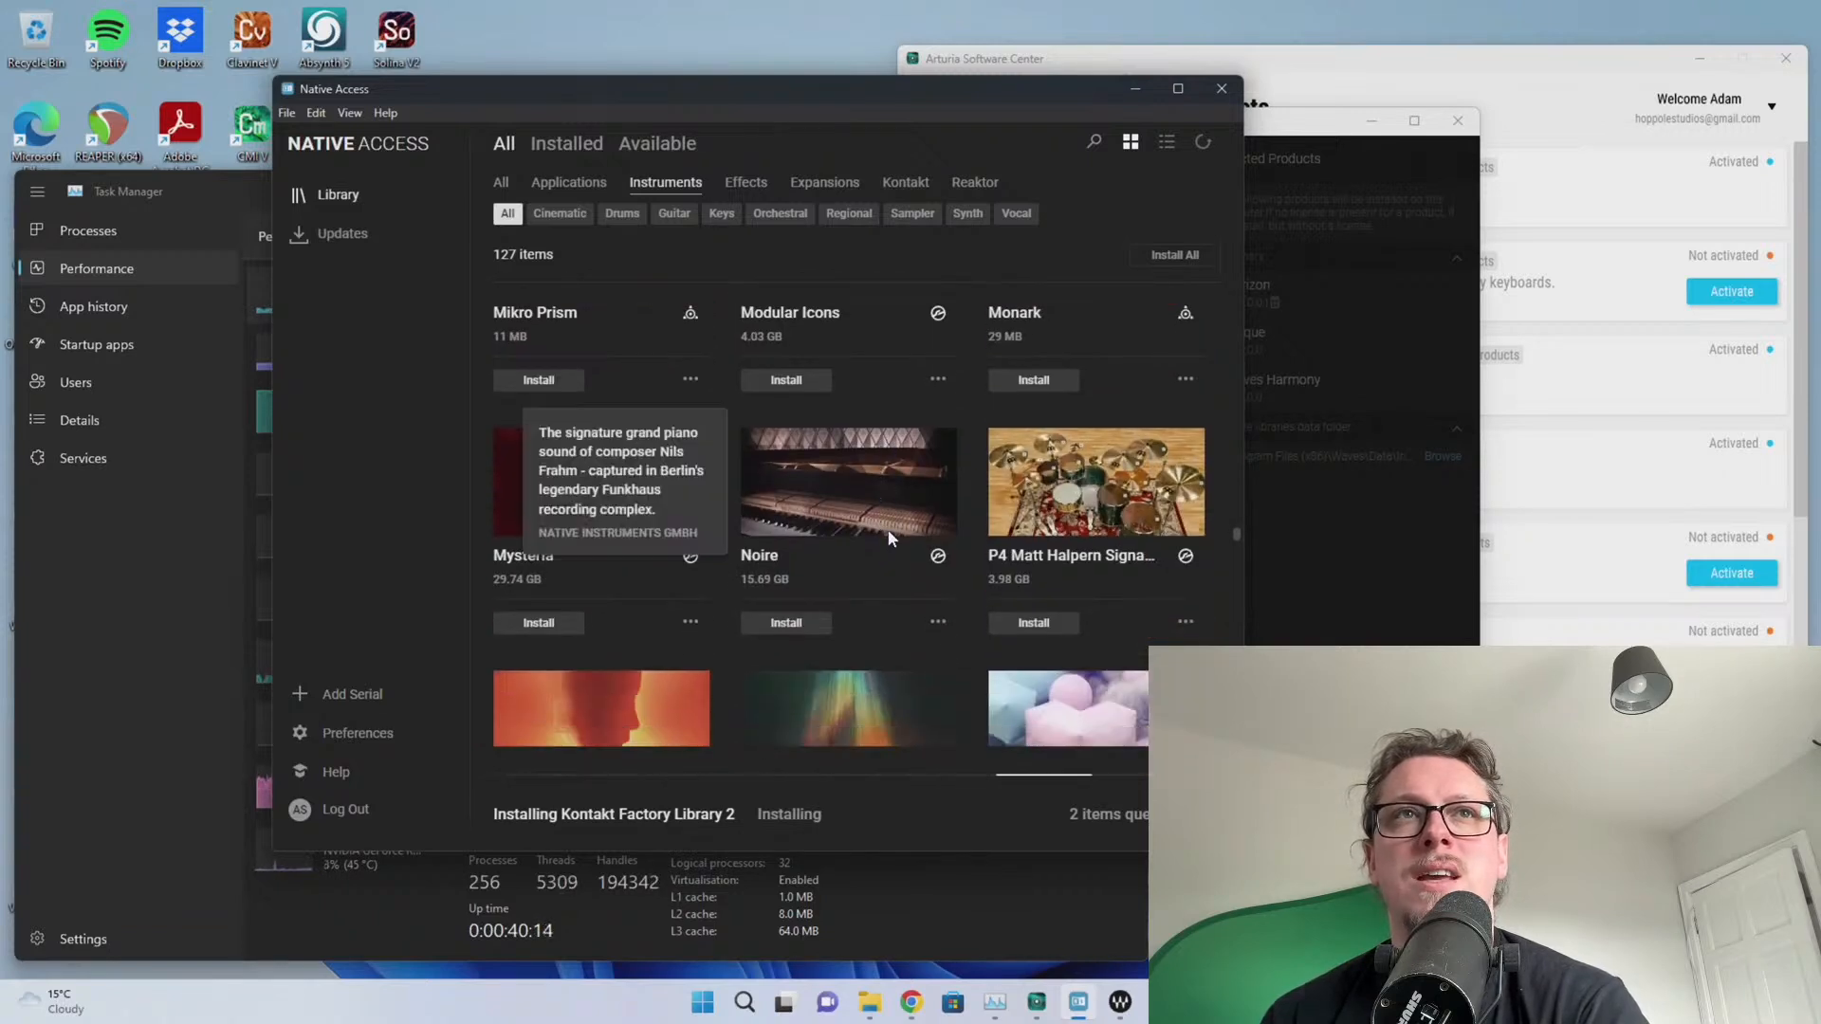
left_click(827, 186)
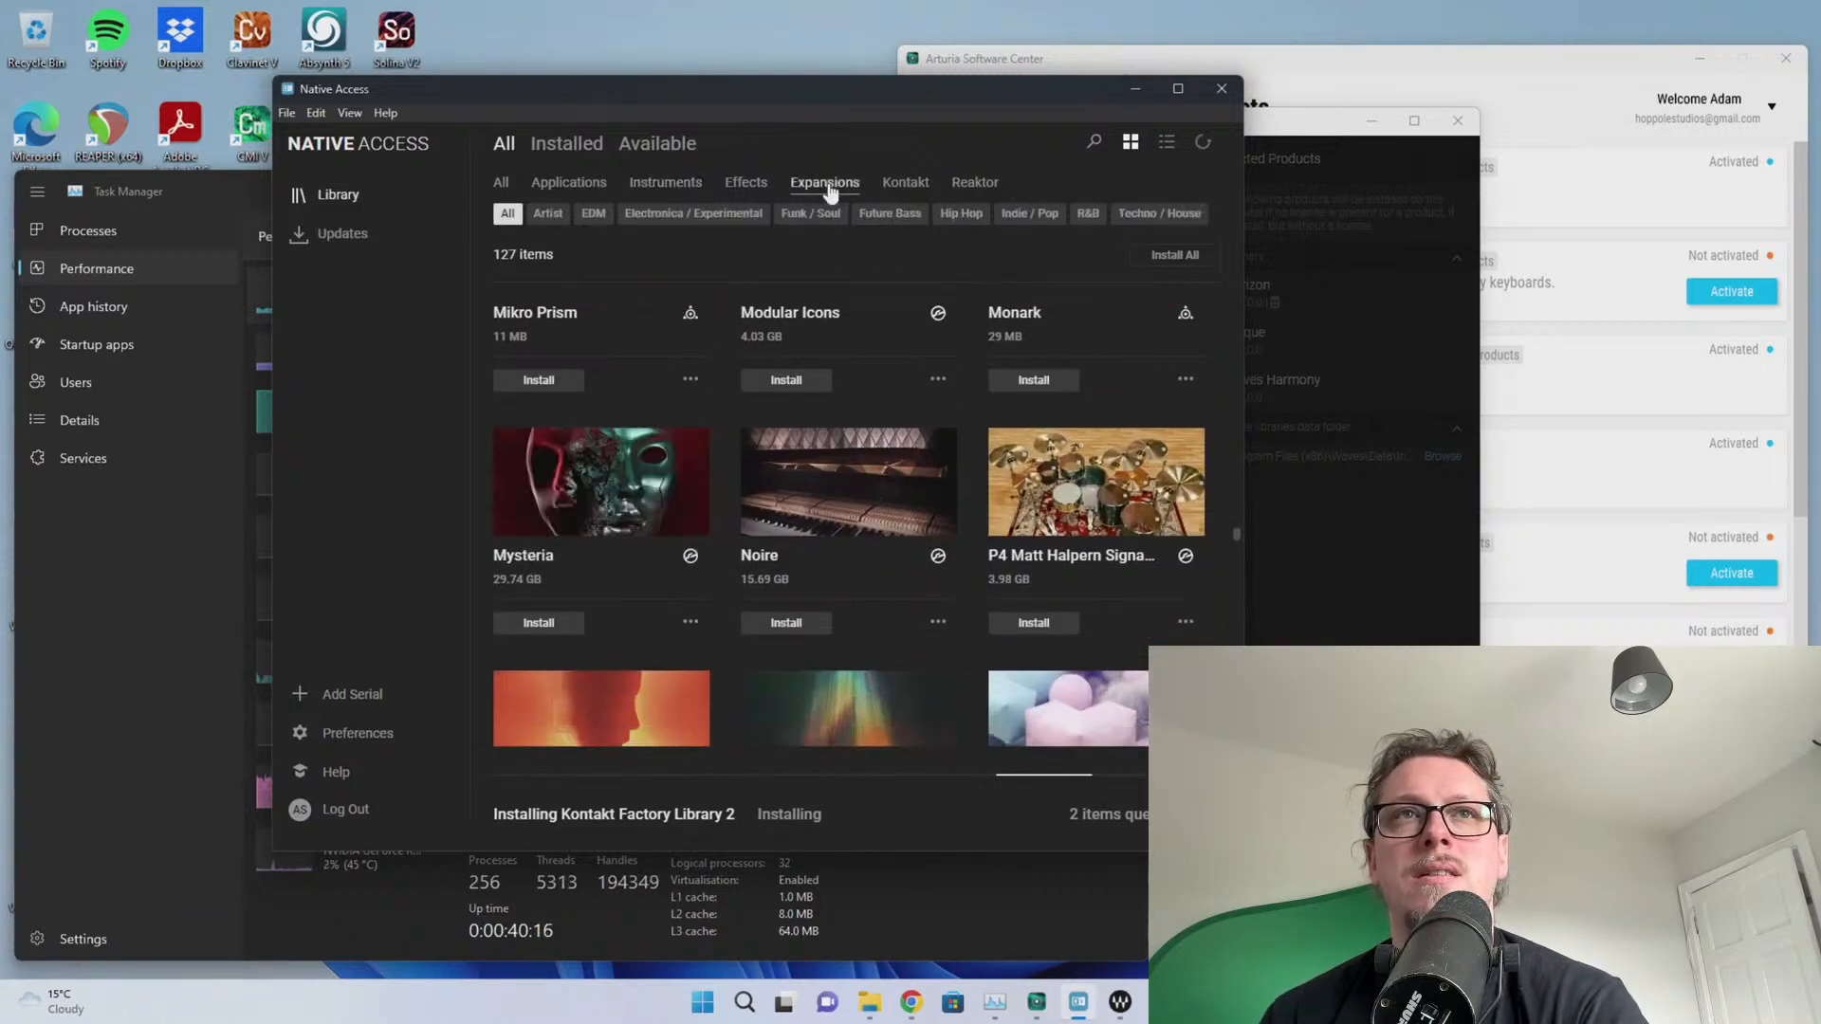
Filter the library to Kontakt products and queue One Kit Wonder - Dry and Funky
left_click(750, 185)
left_click(903, 186)
scroll(1039, 411, "down", 20)
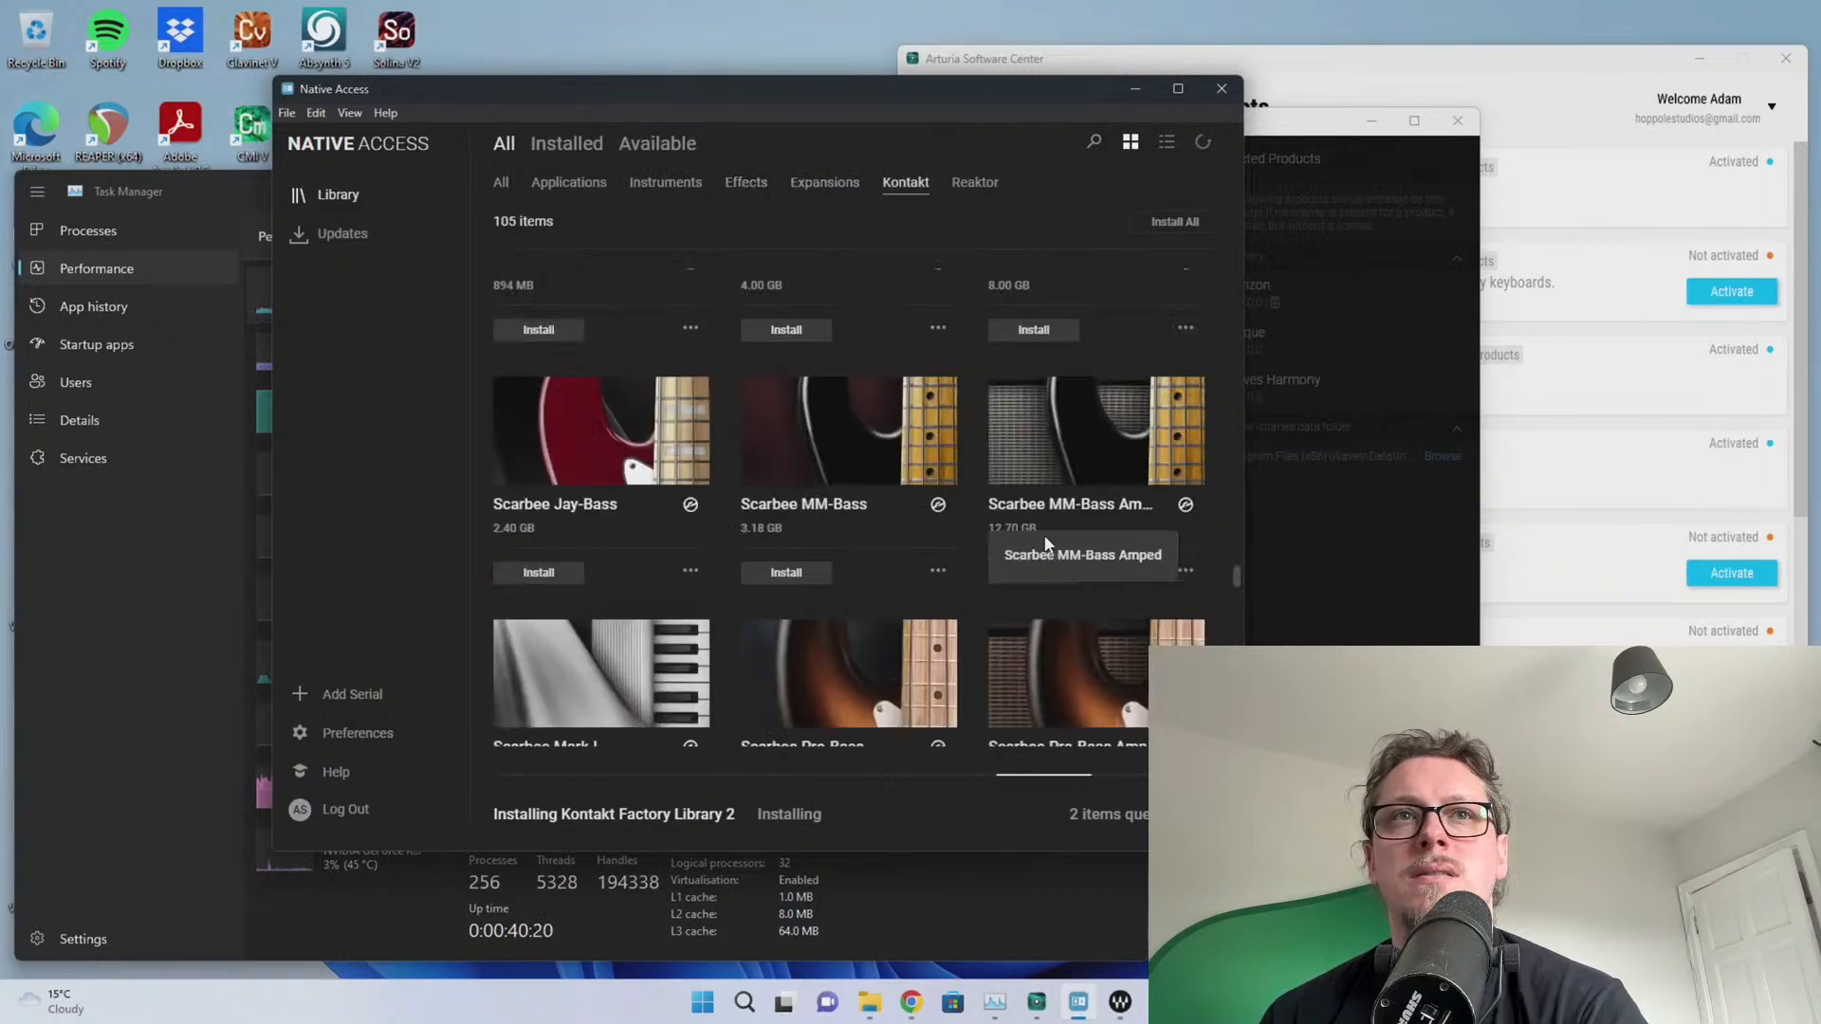
scroll(880, 455, "up", 15)
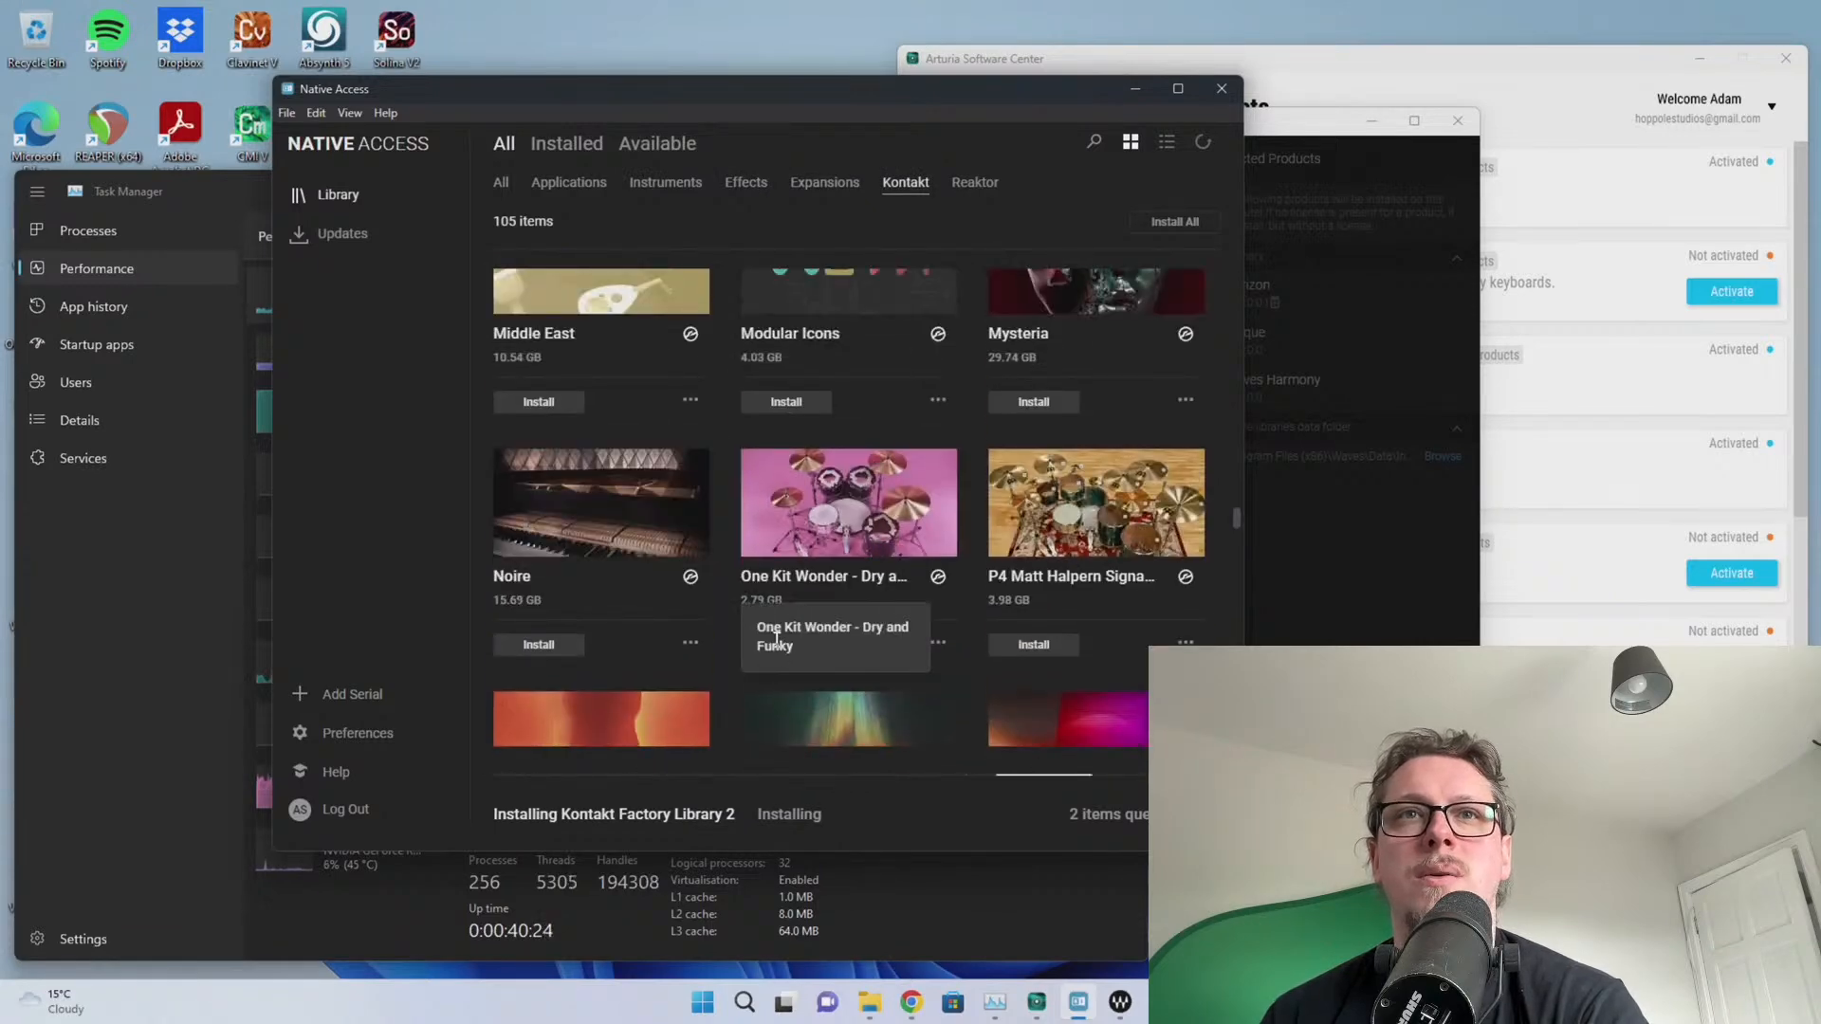
left_click(768, 645)
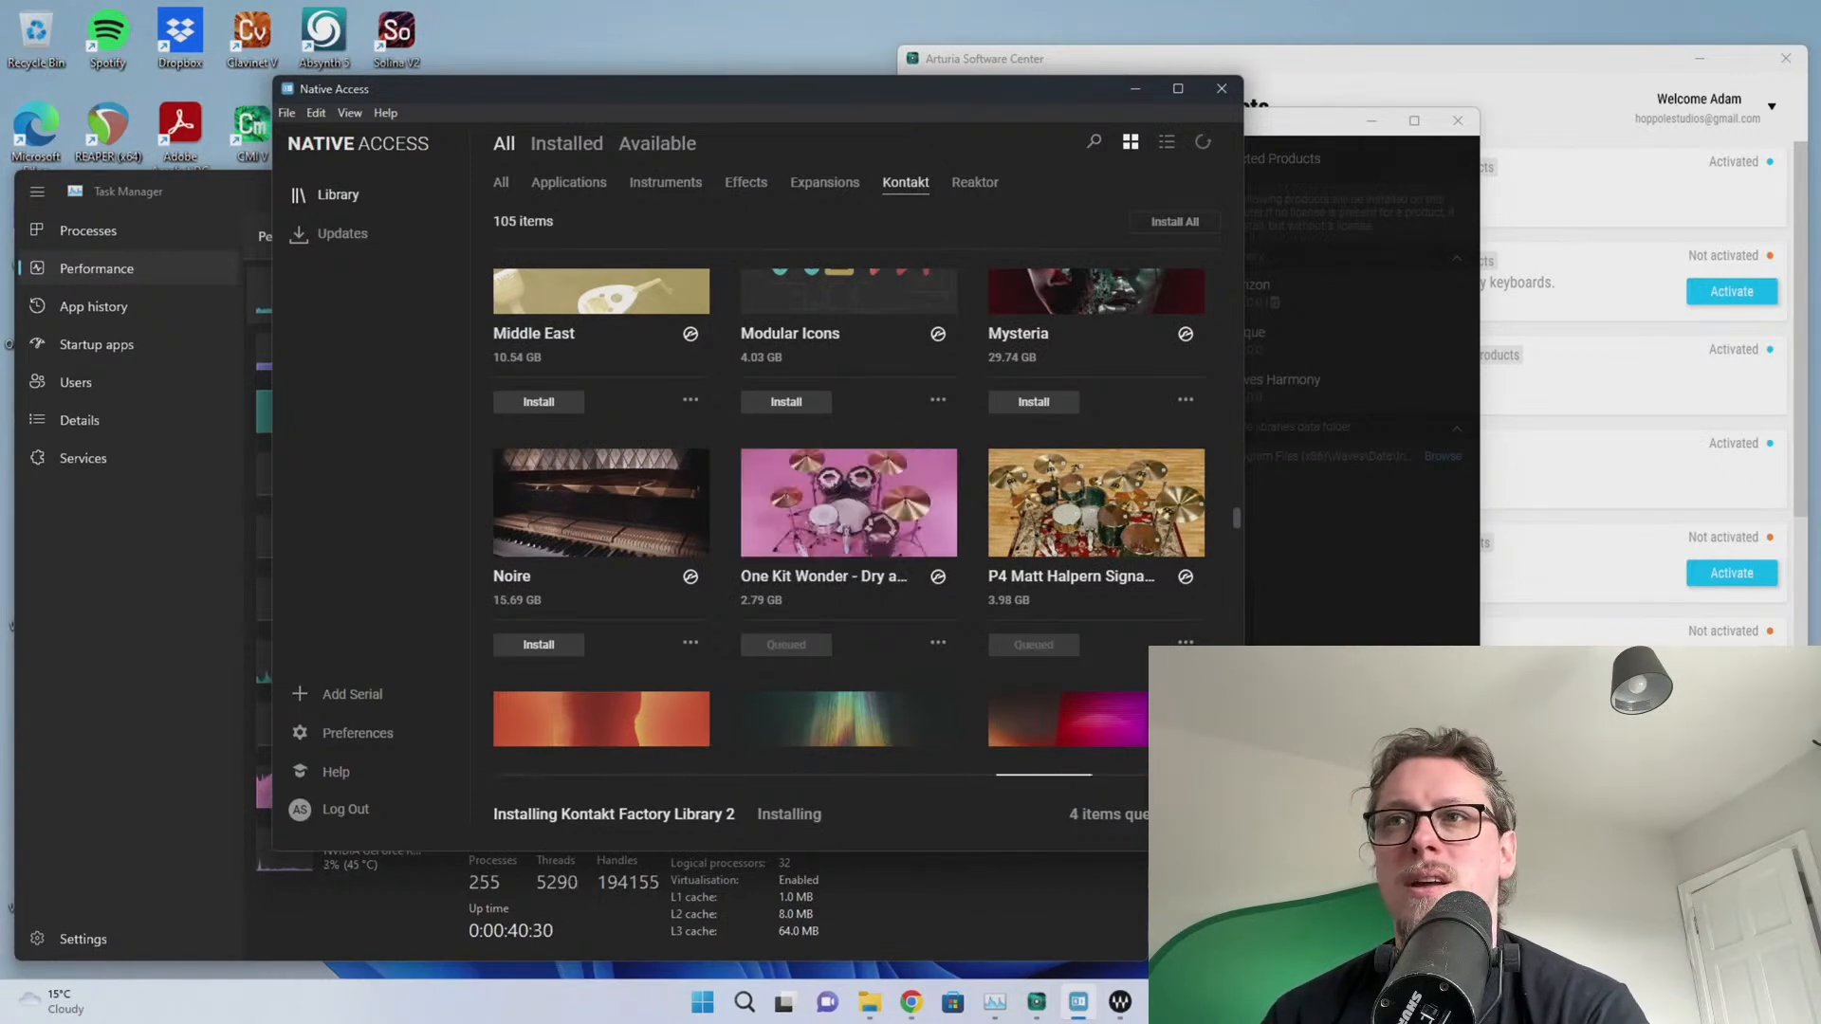
Queue The Maverick and The Grandeur for installation, then show the Downloads queue
scroll(902, 537, "down", 15)
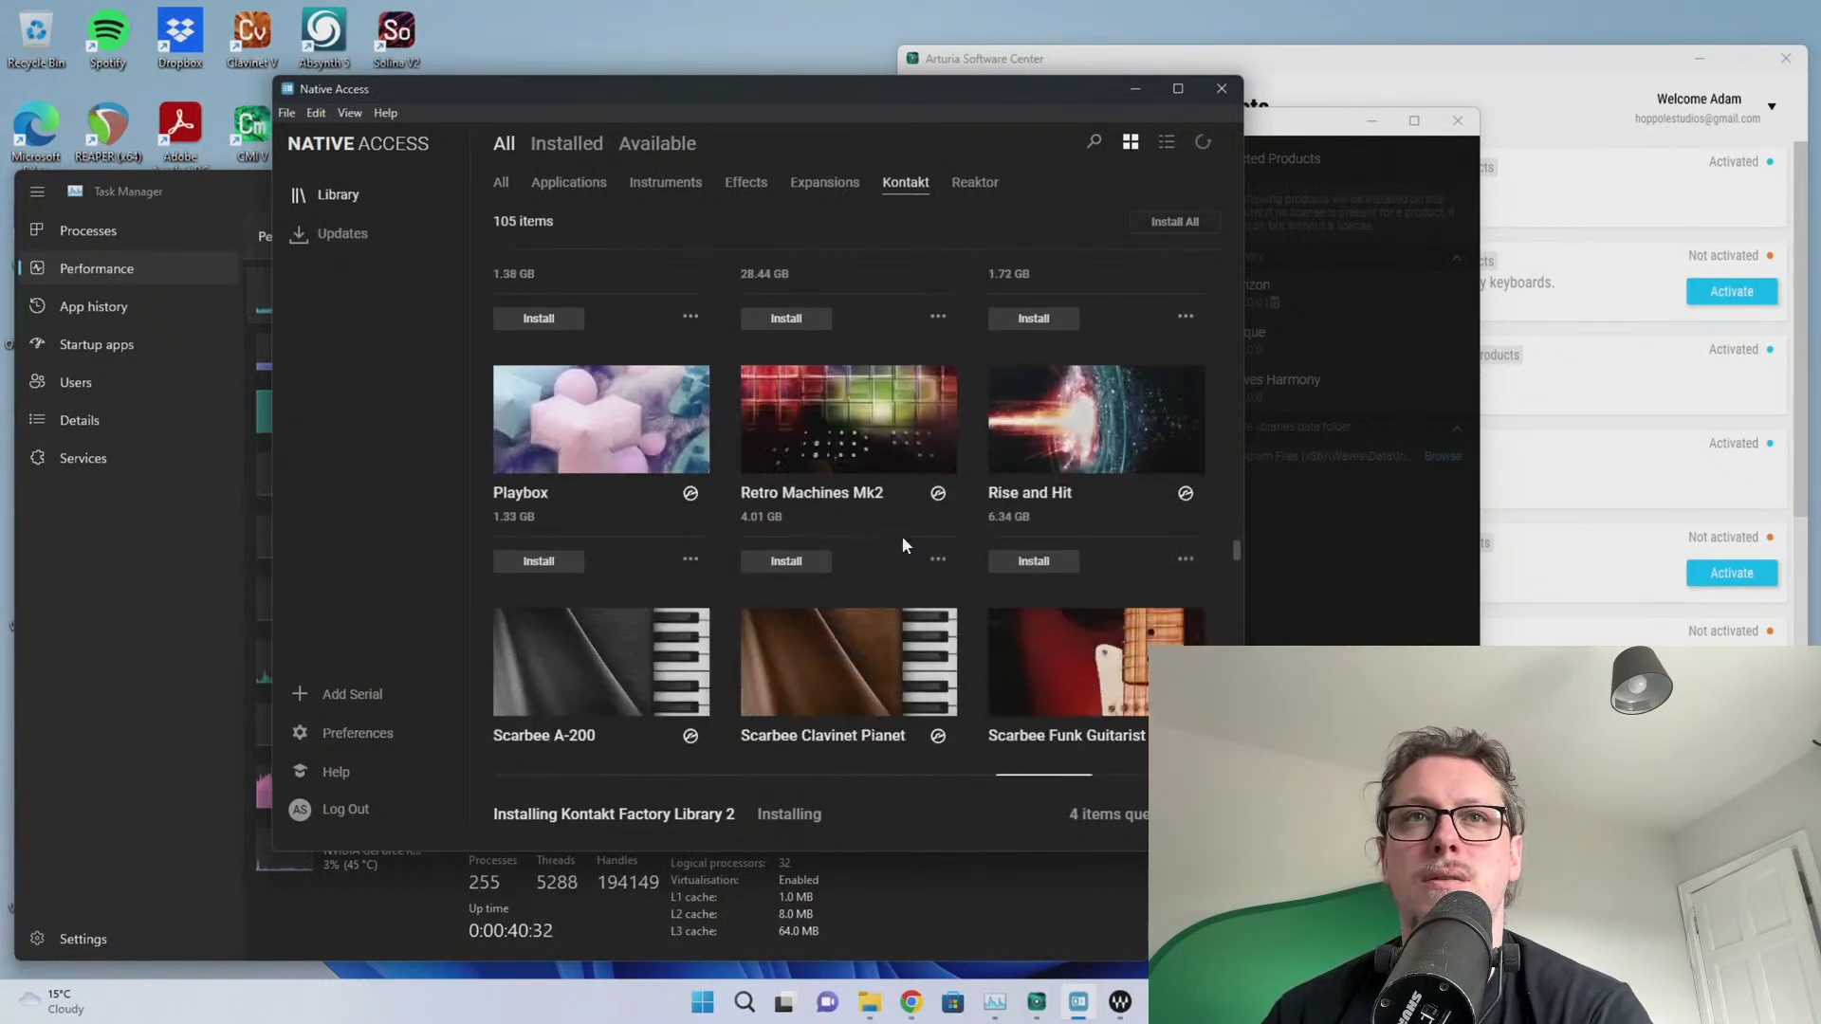
scroll(902, 537, "down", 12)
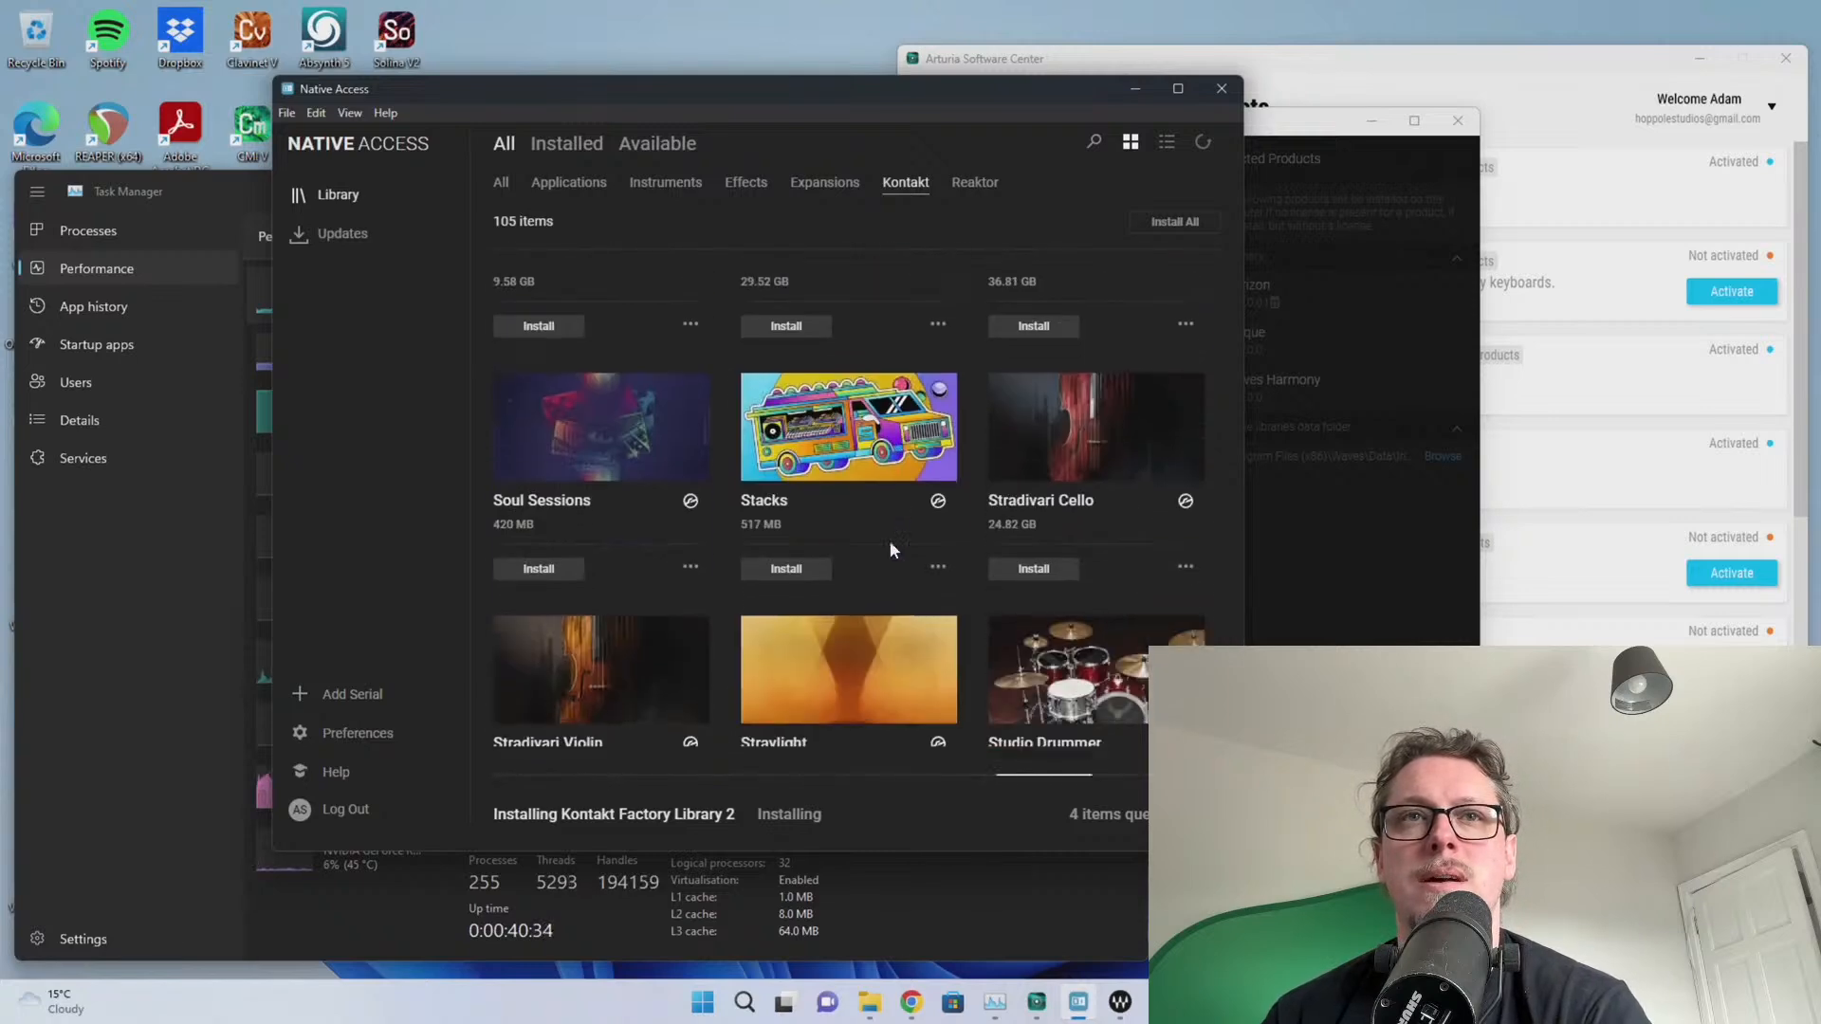
scroll(599, 550, "down", 6)
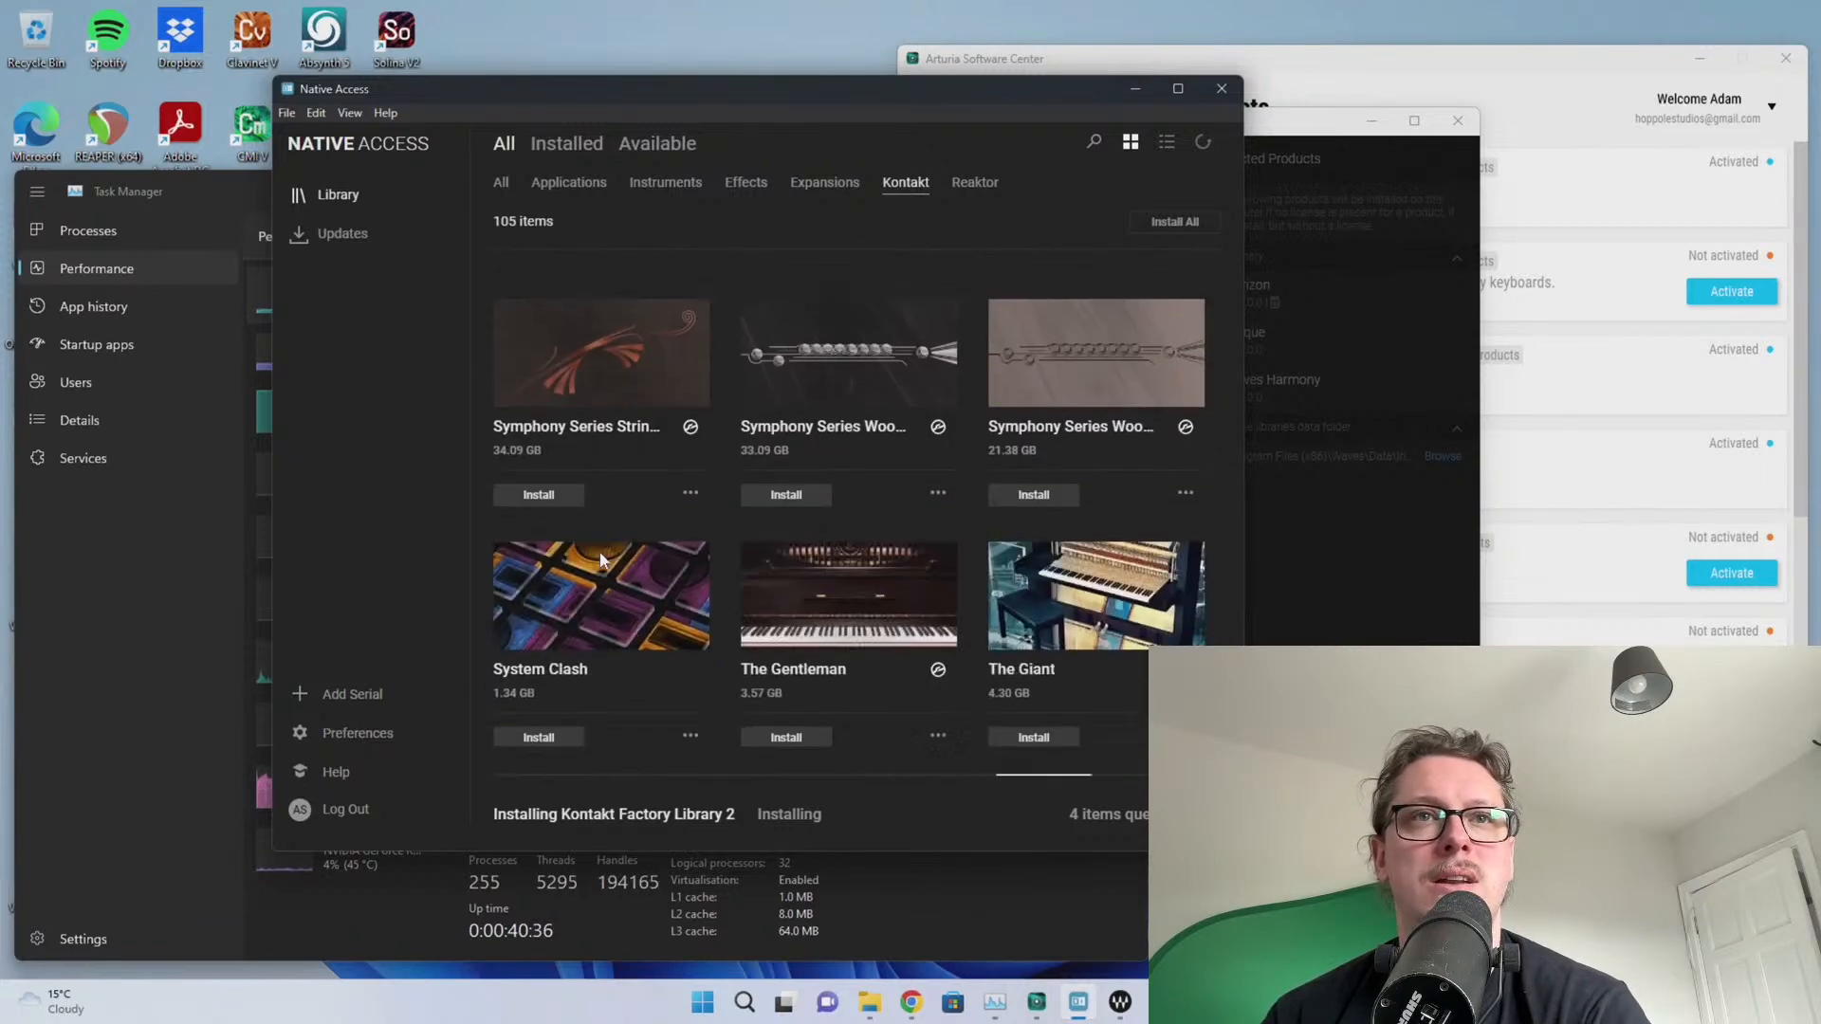
scroll(599, 550, "down", 4)
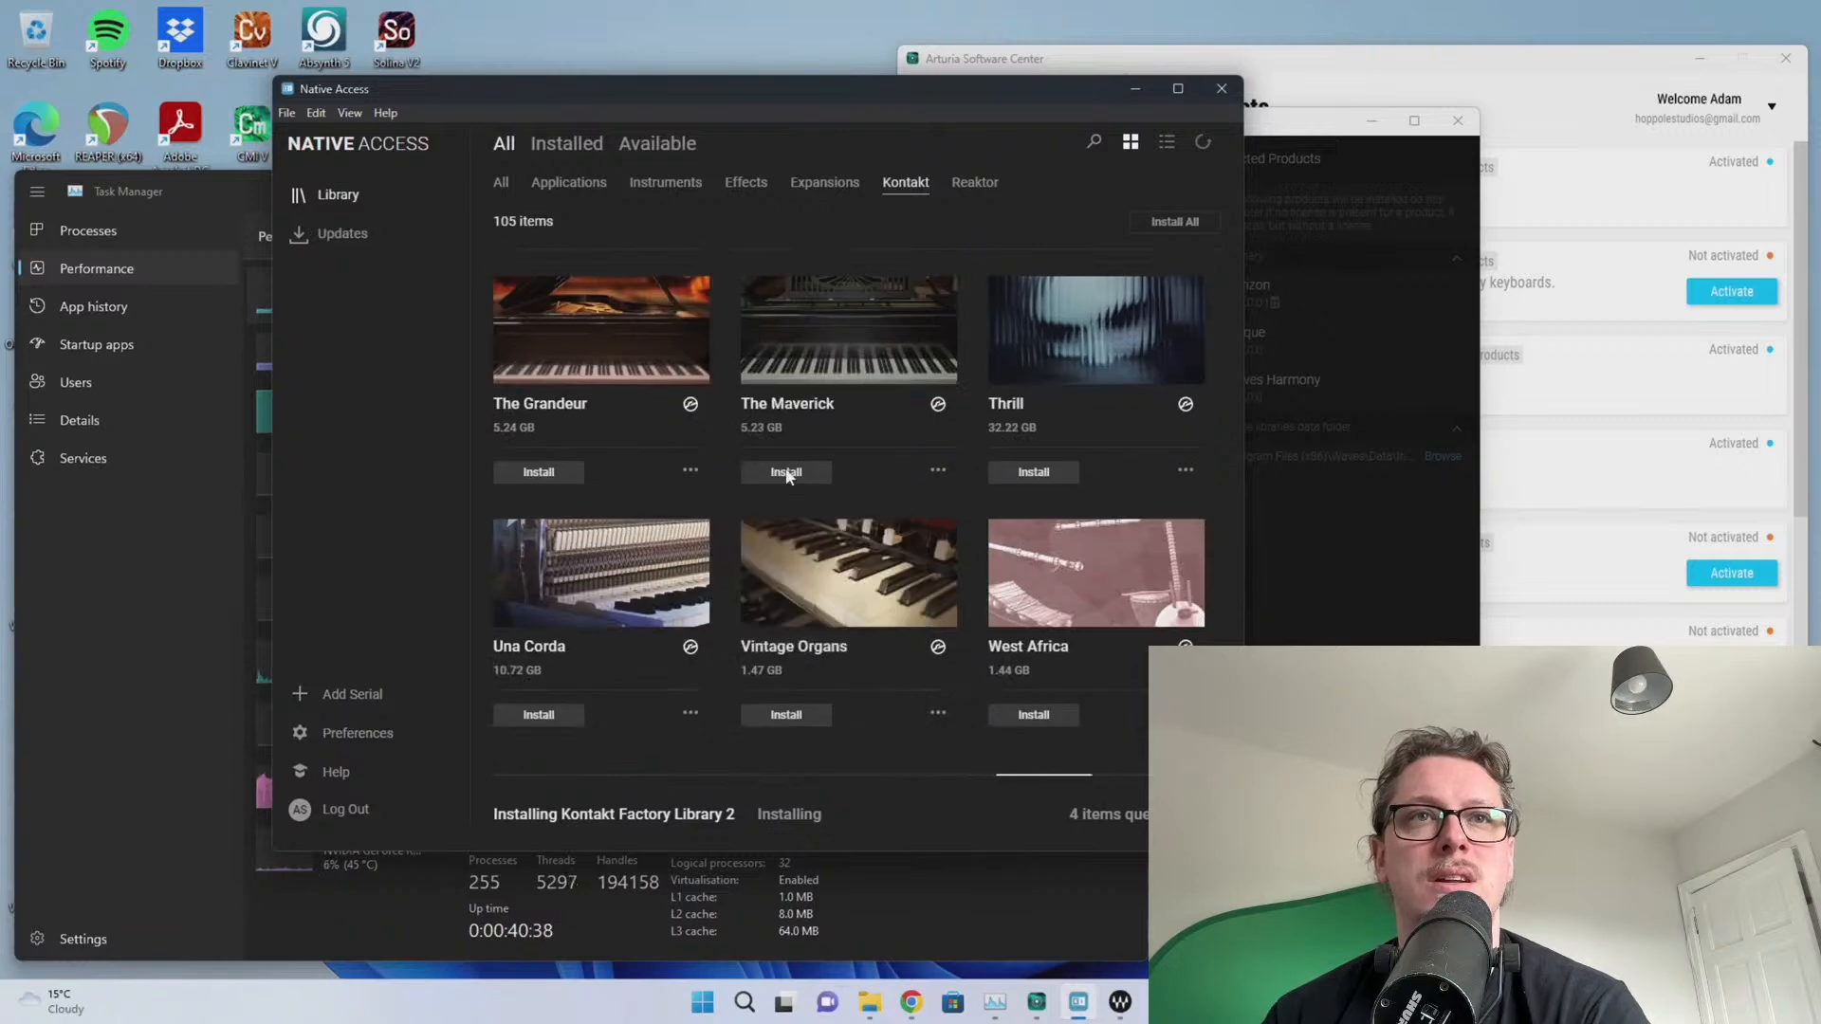
left_click(783, 474)
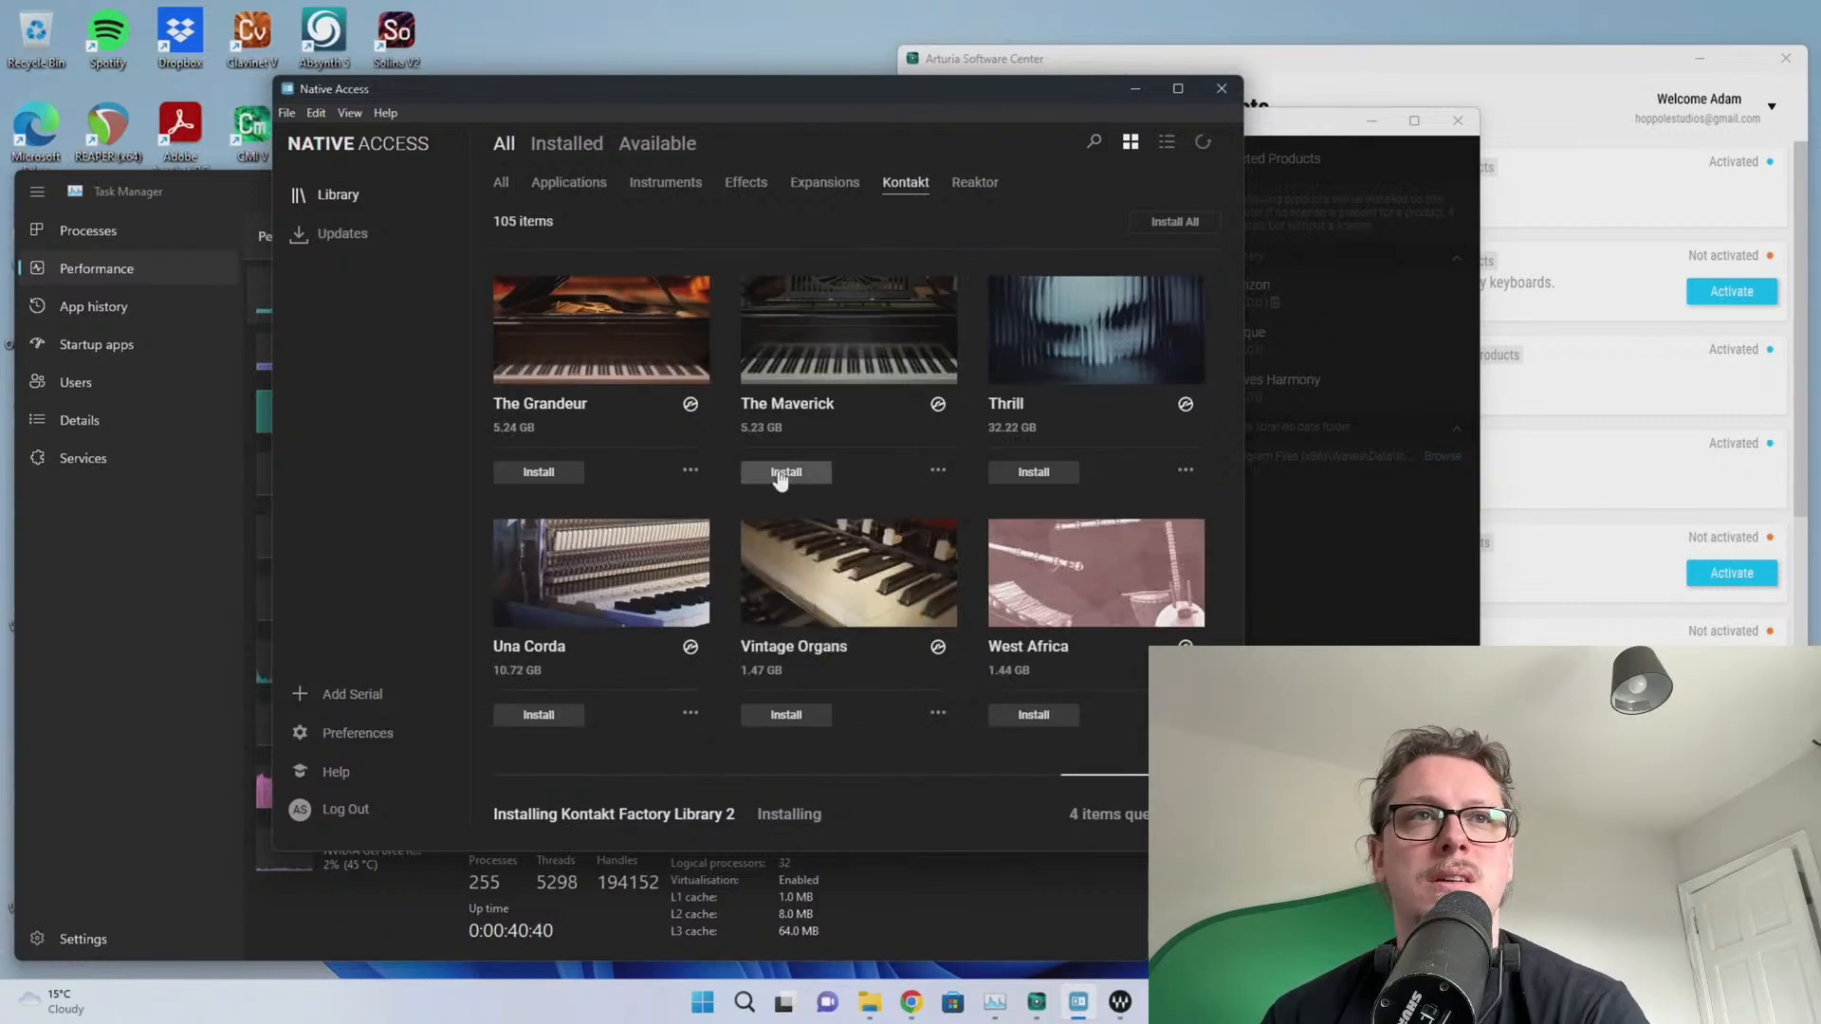
left_click(554, 472)
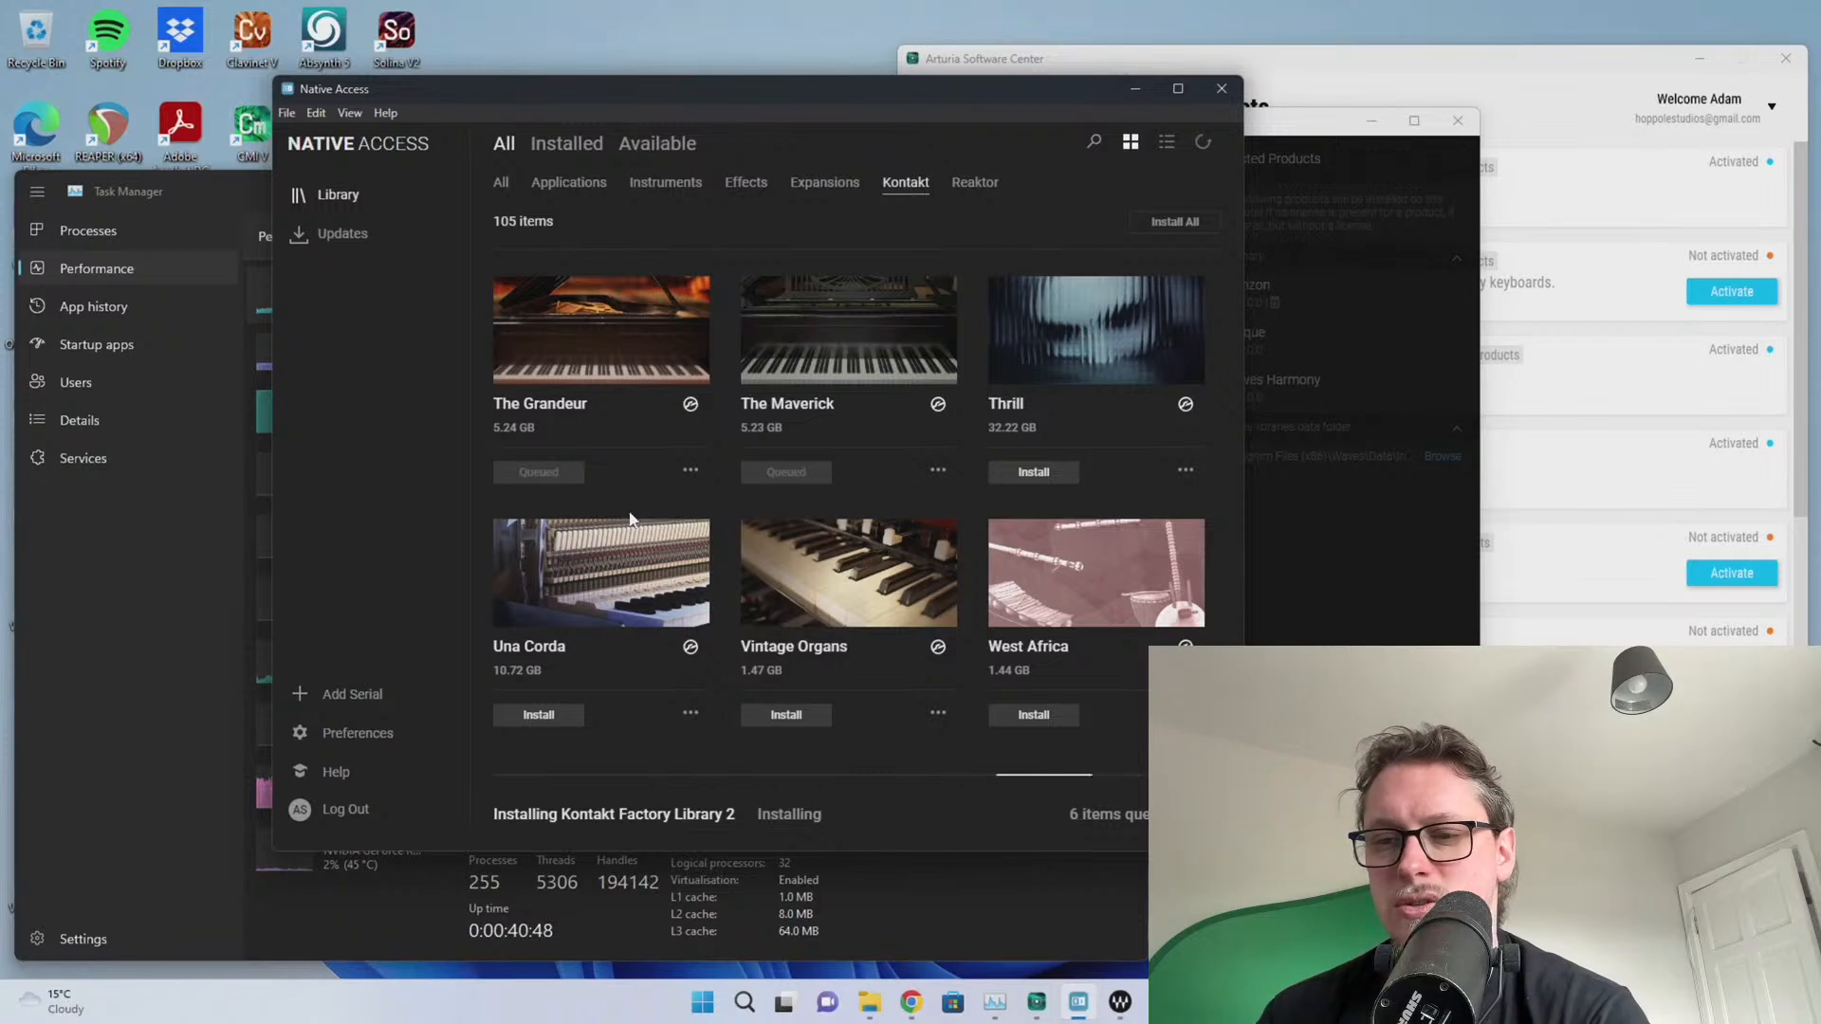
mouse_move(851, 599)
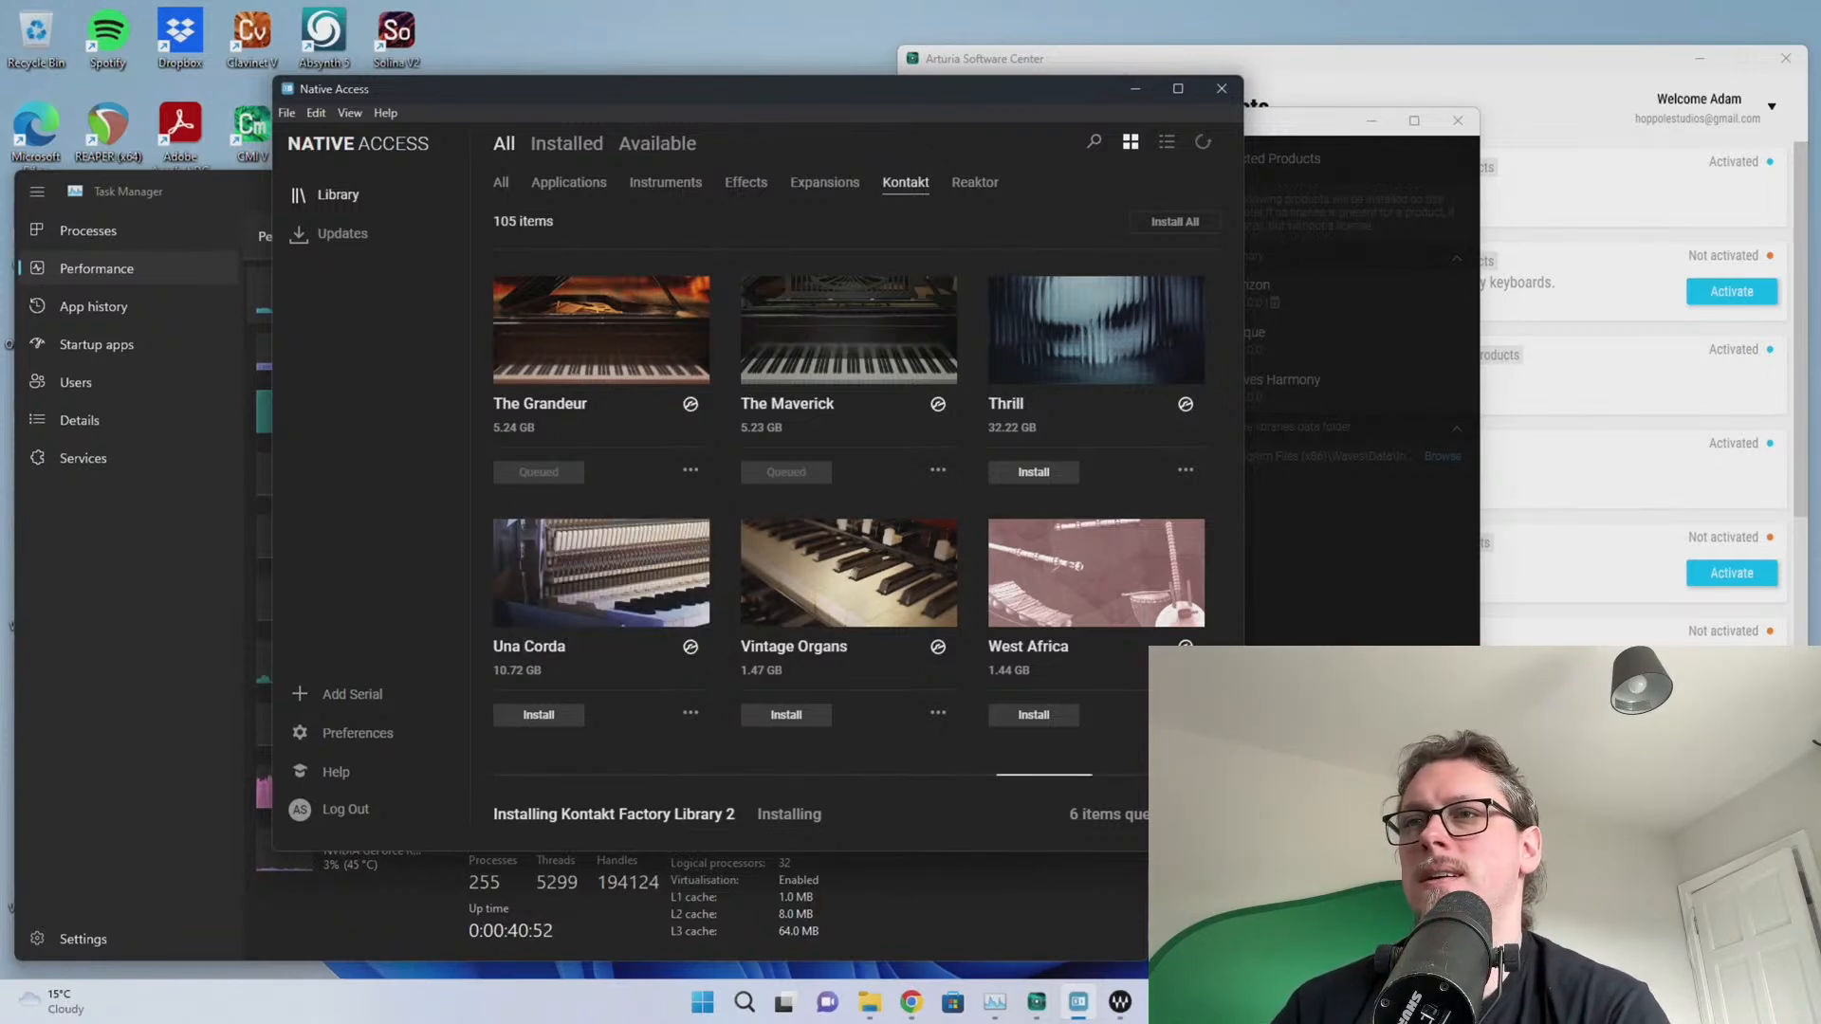
scroll(1048, 616, "up", 5)
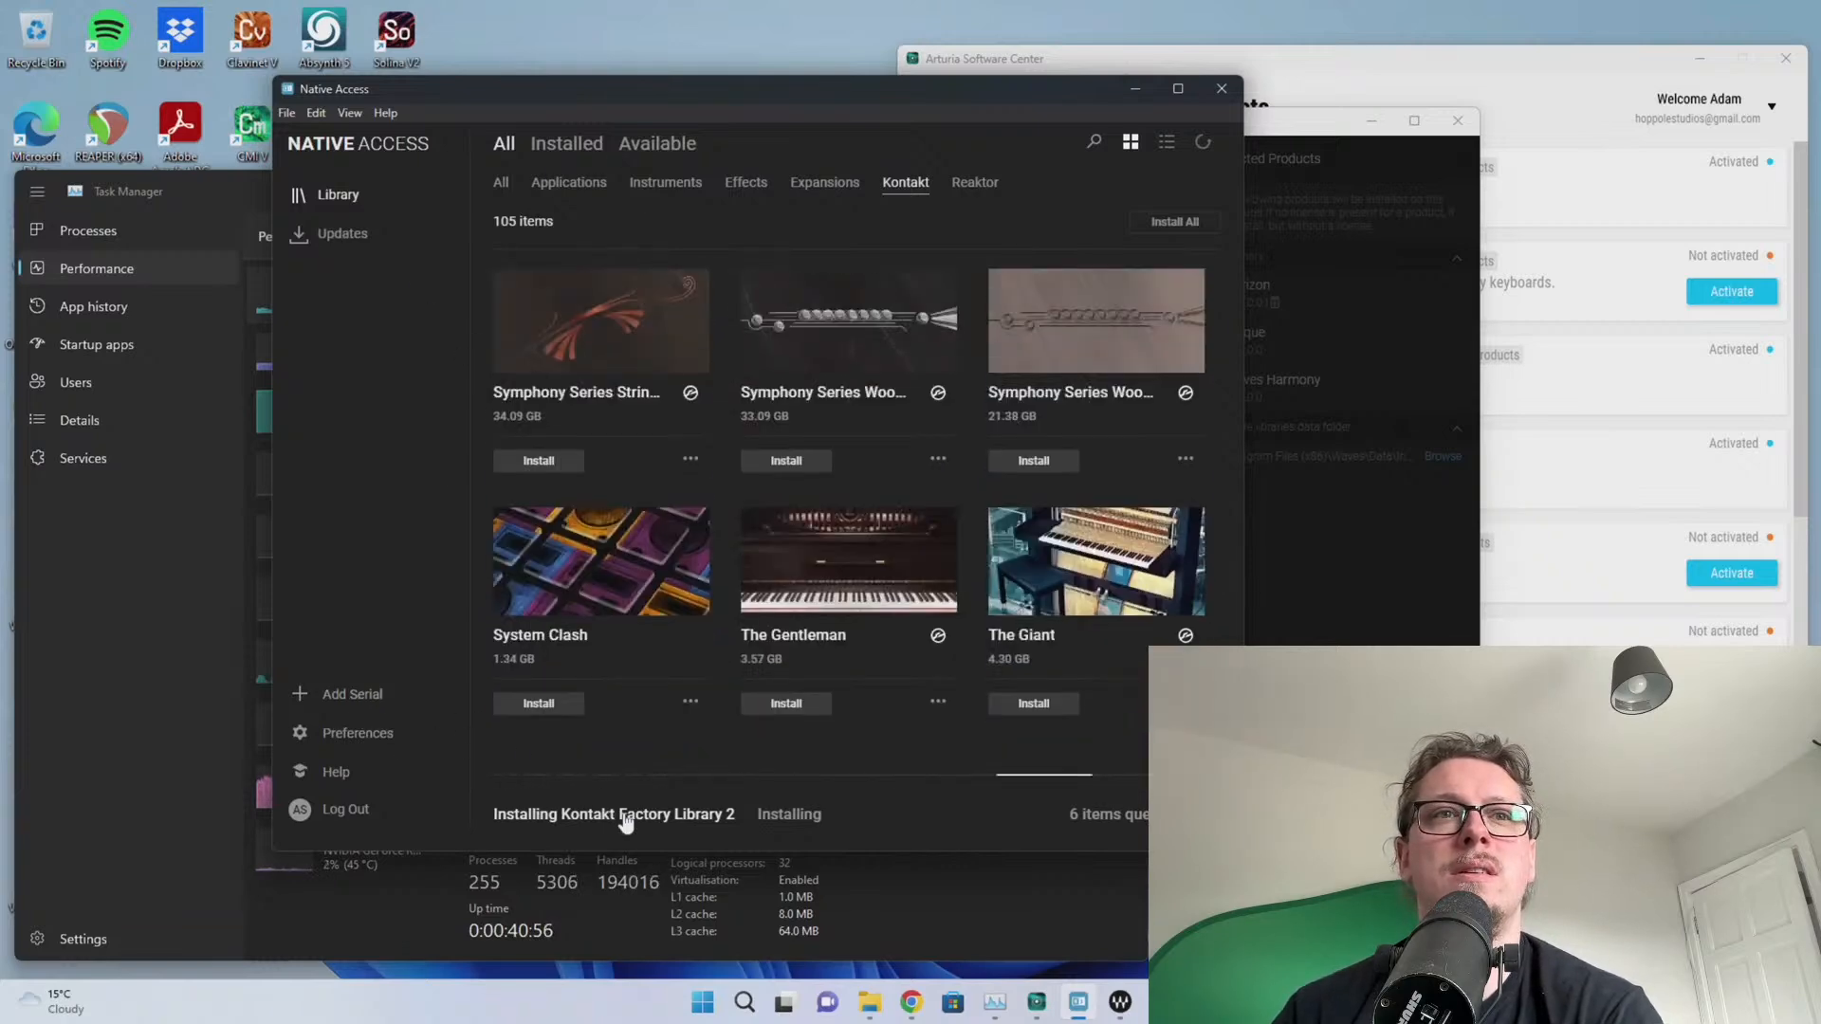
left_click(694, 824)
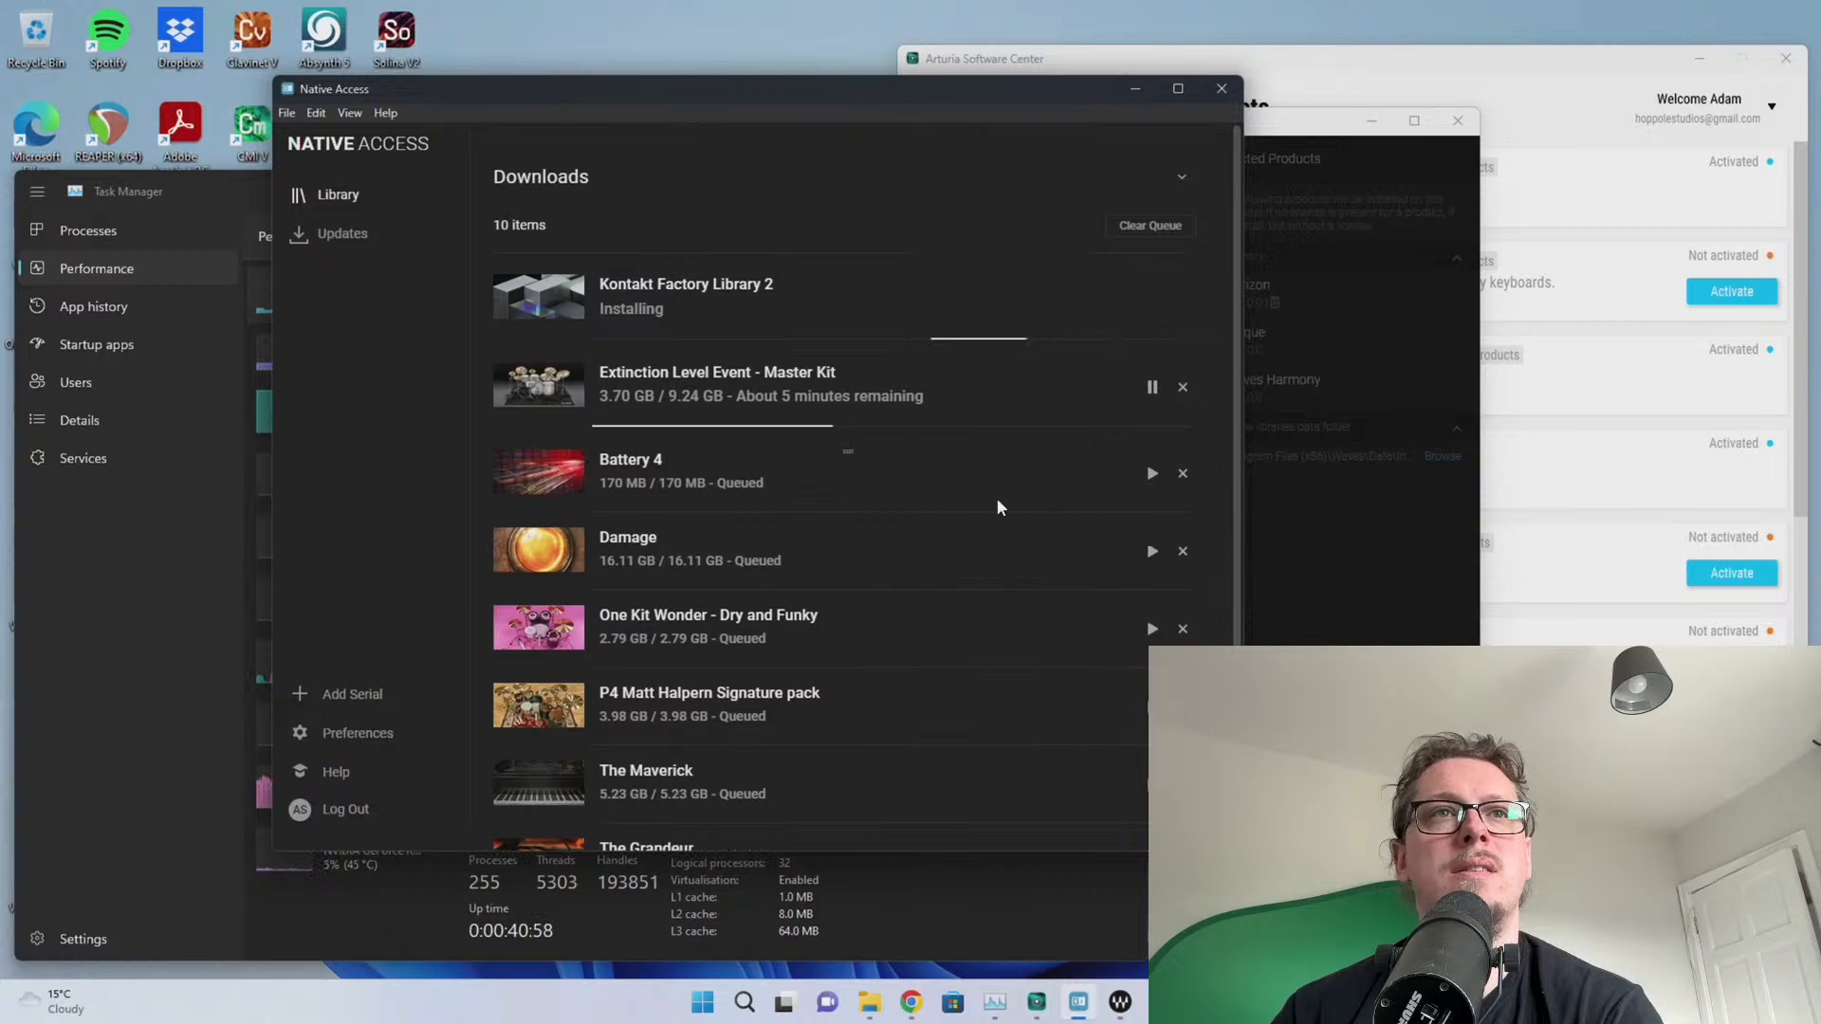
scroll(1014, 481, "down", 1)
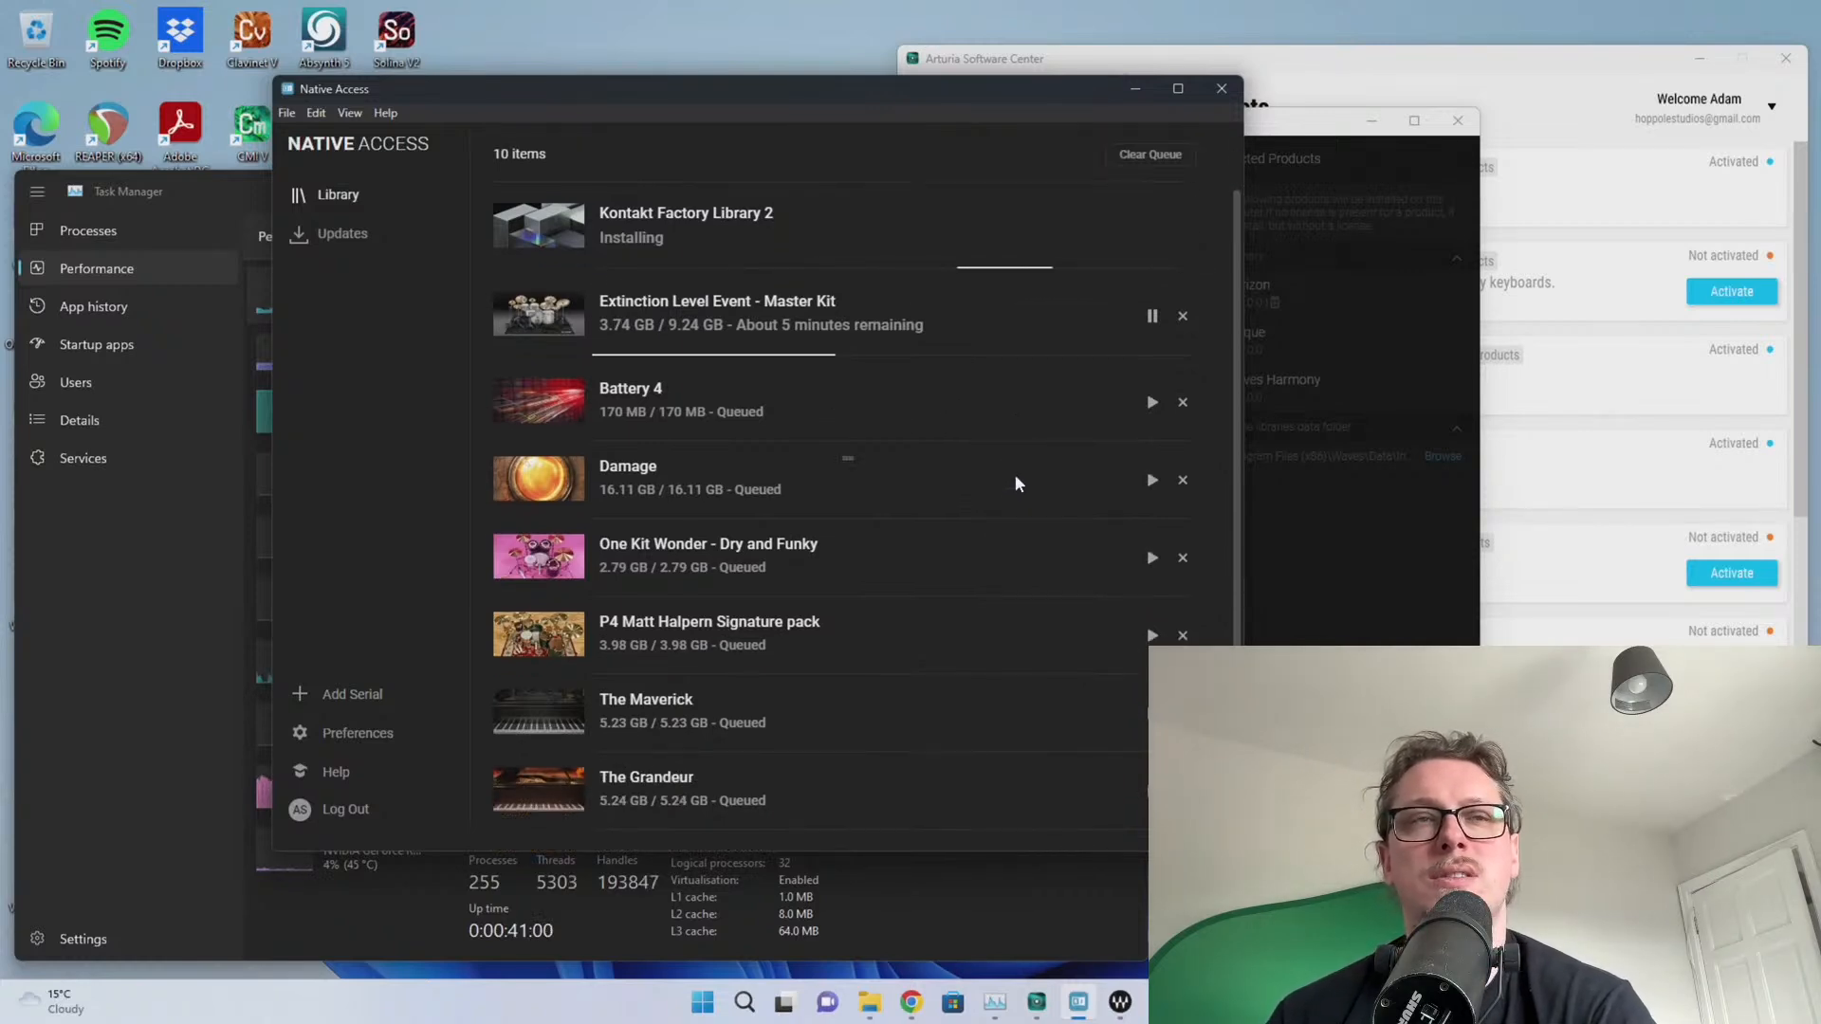
scroll(1014, 479, "up", 1)
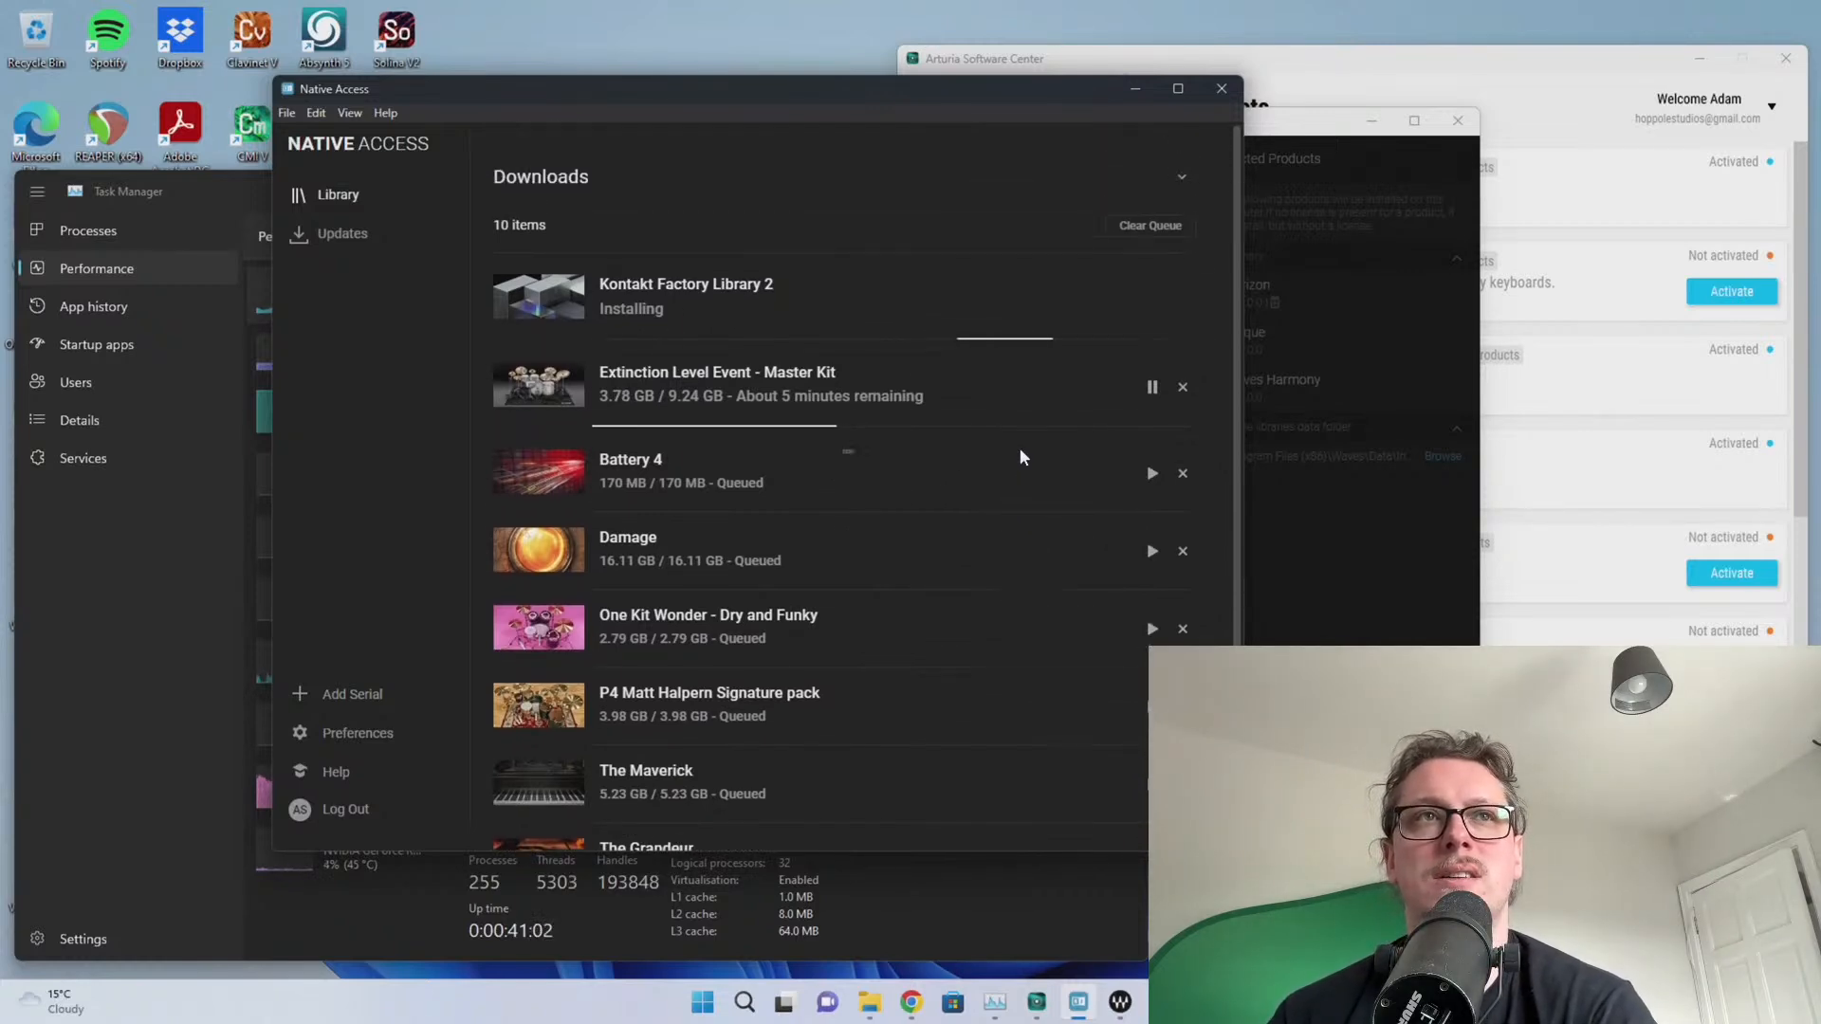
scroll(1018, 459, "down", 1)
scroll(1009, 479, "up", 1)
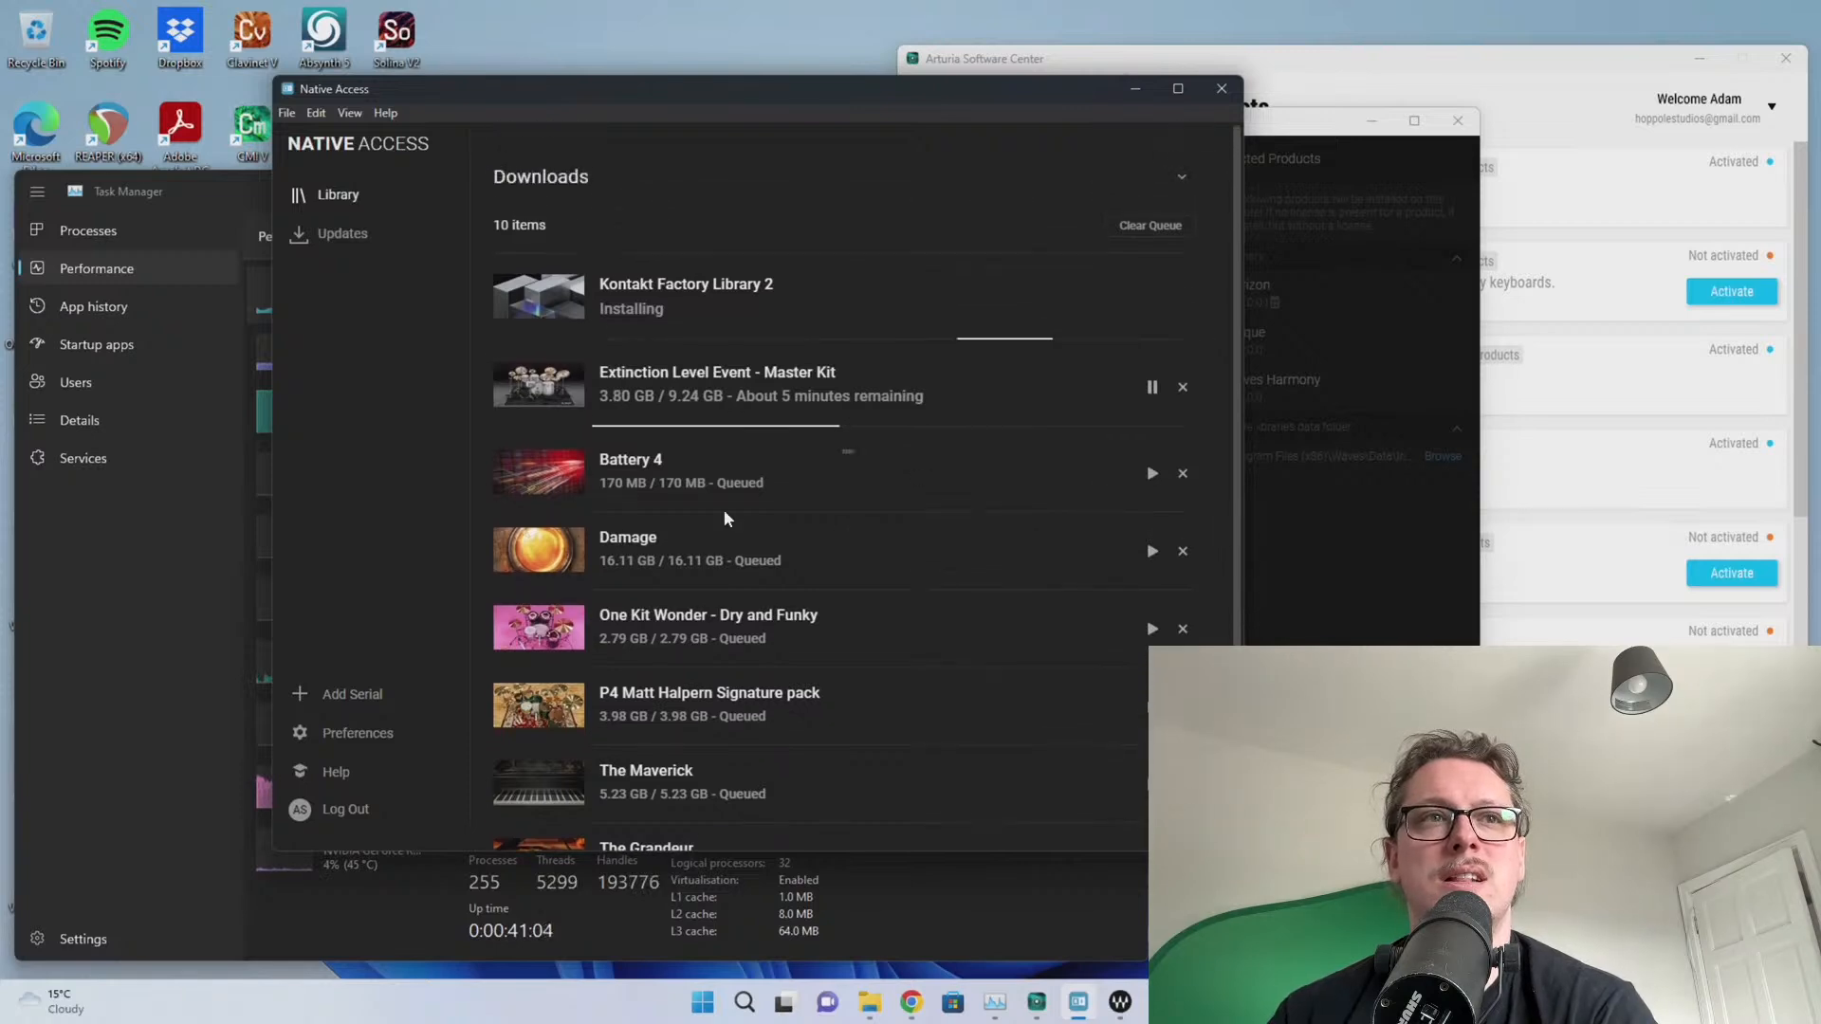
key("alt+Tab")
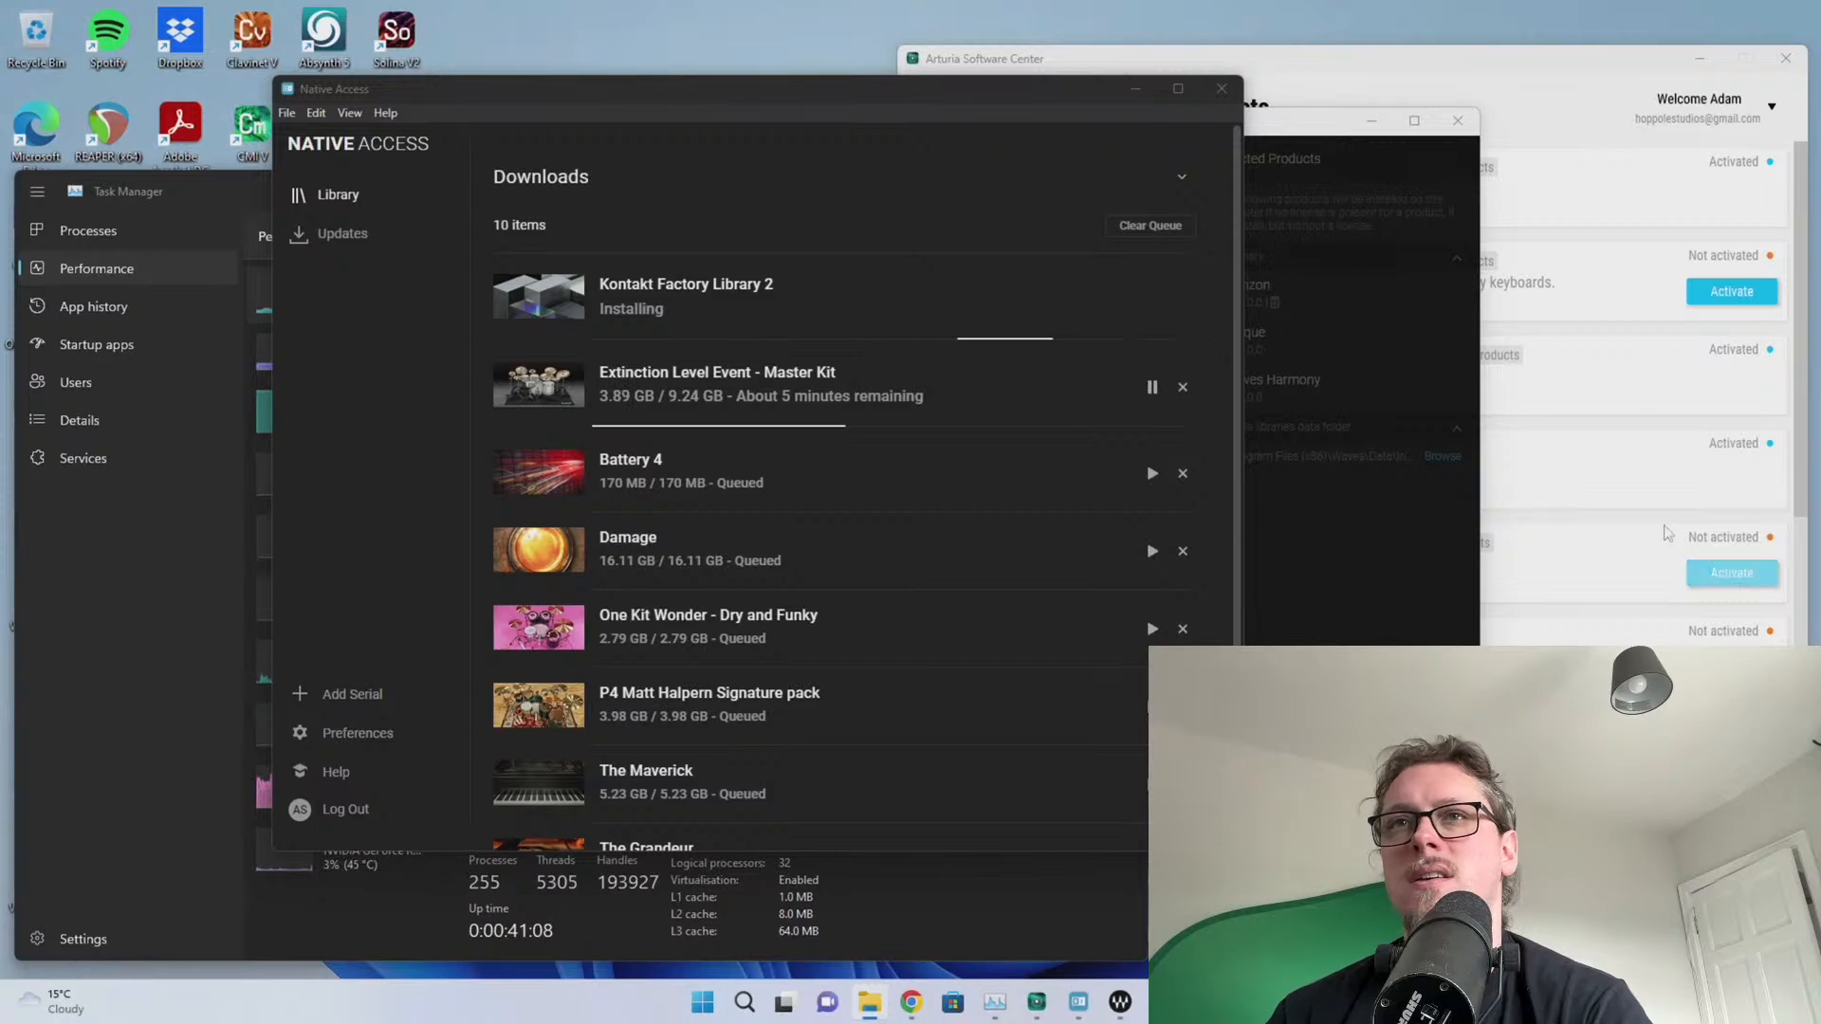
Review the products in Arturia's V Collection 8, then close Arturia Software Center
left_click(1472, 54)
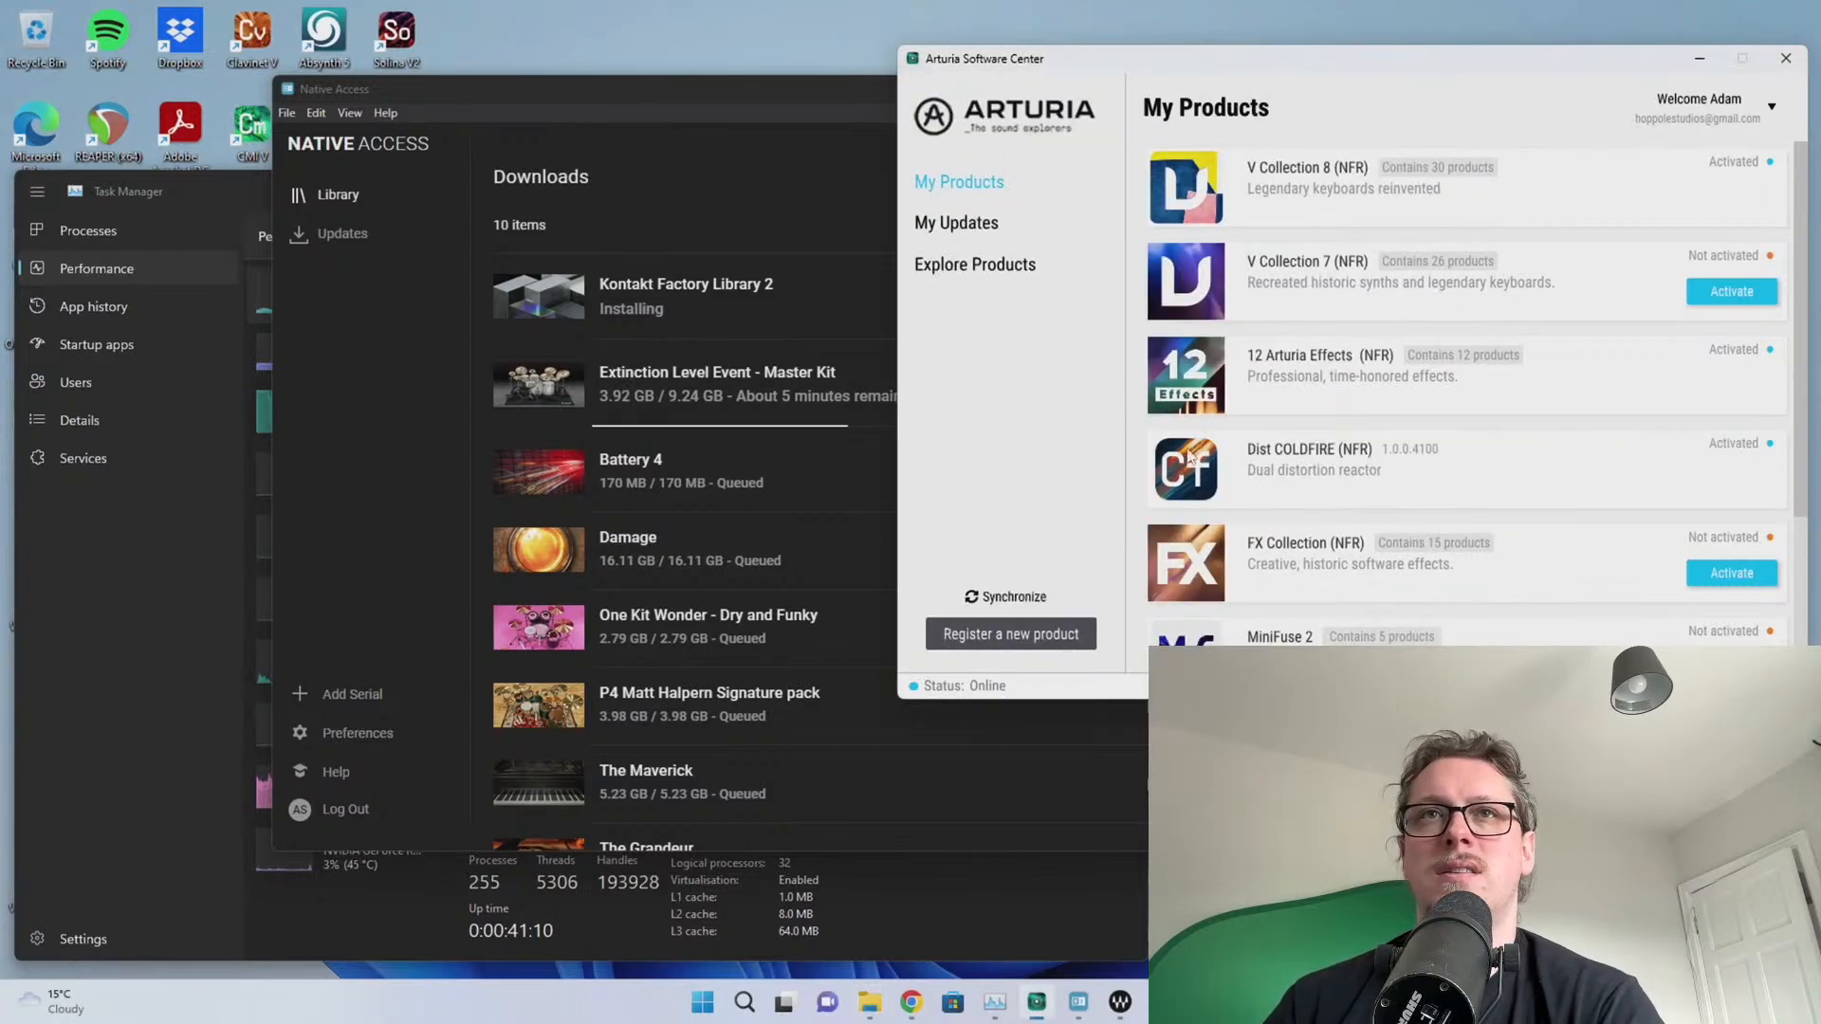
scroll(1499, 417, "down", 3)
scroll(1498, 417, "up", 3)
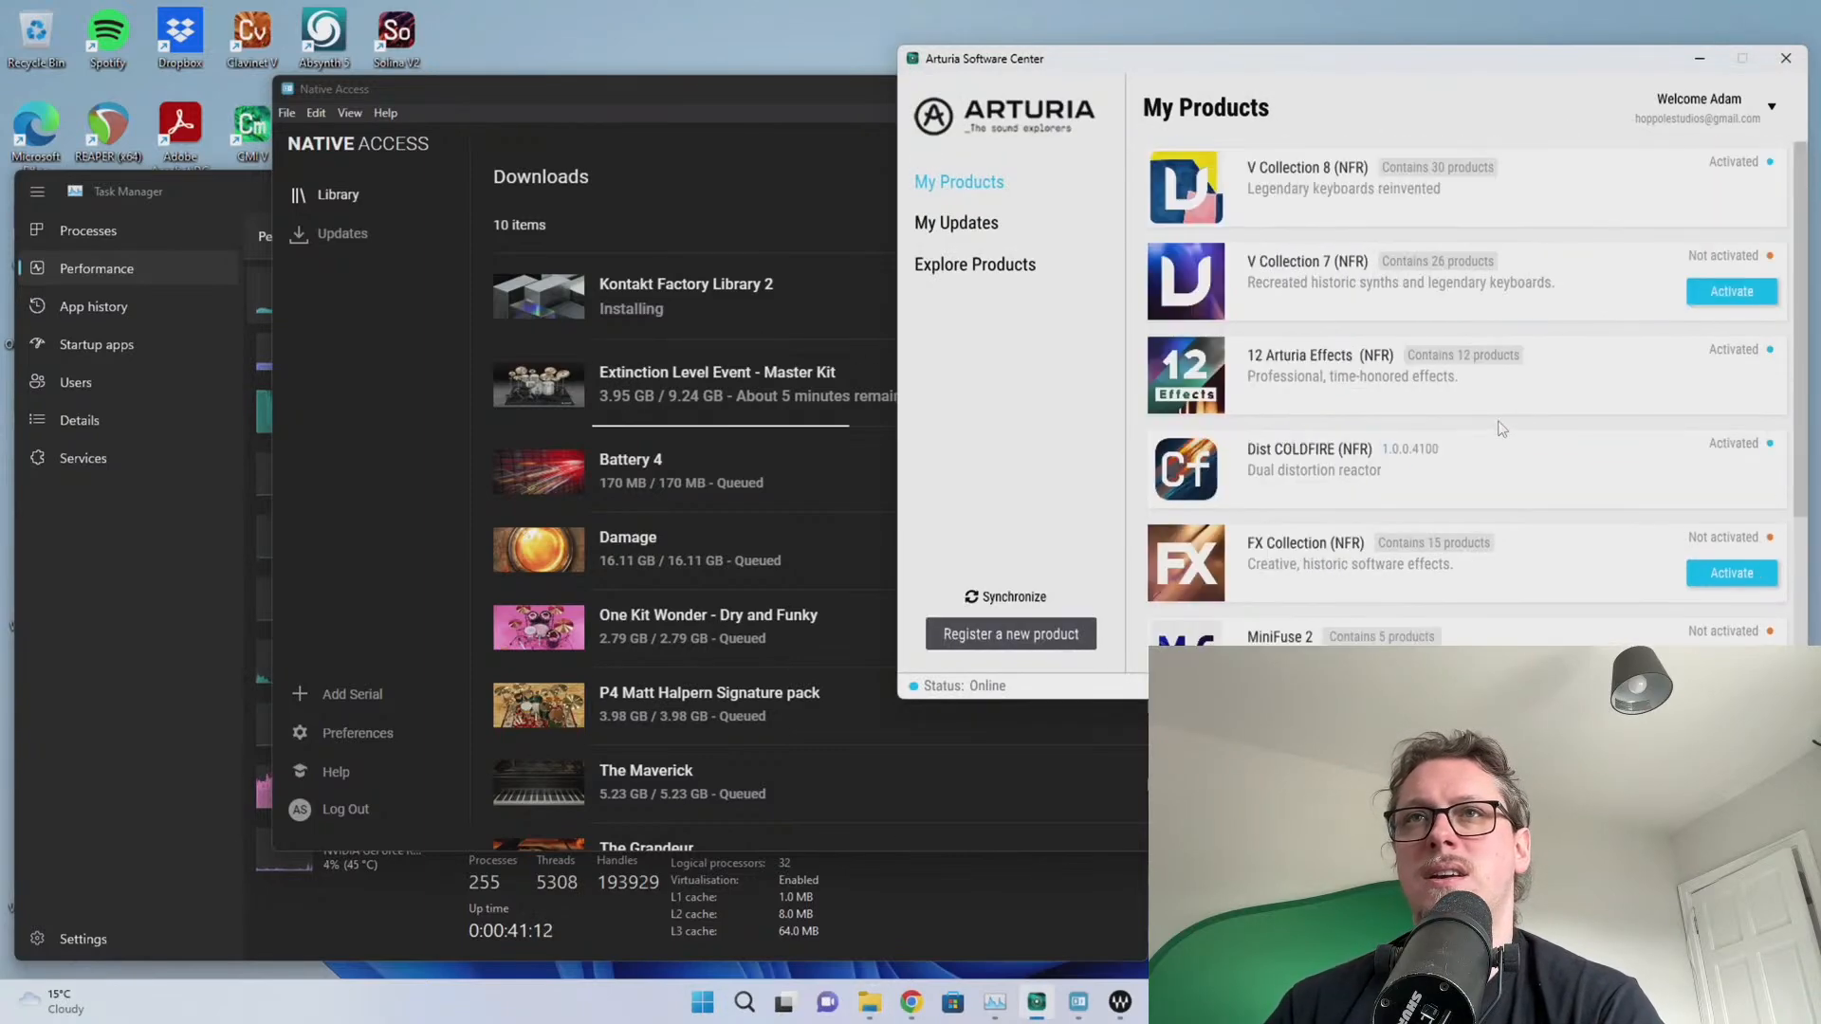
left_click(1522, 227)
scroll(1631, 436, "down", 15)
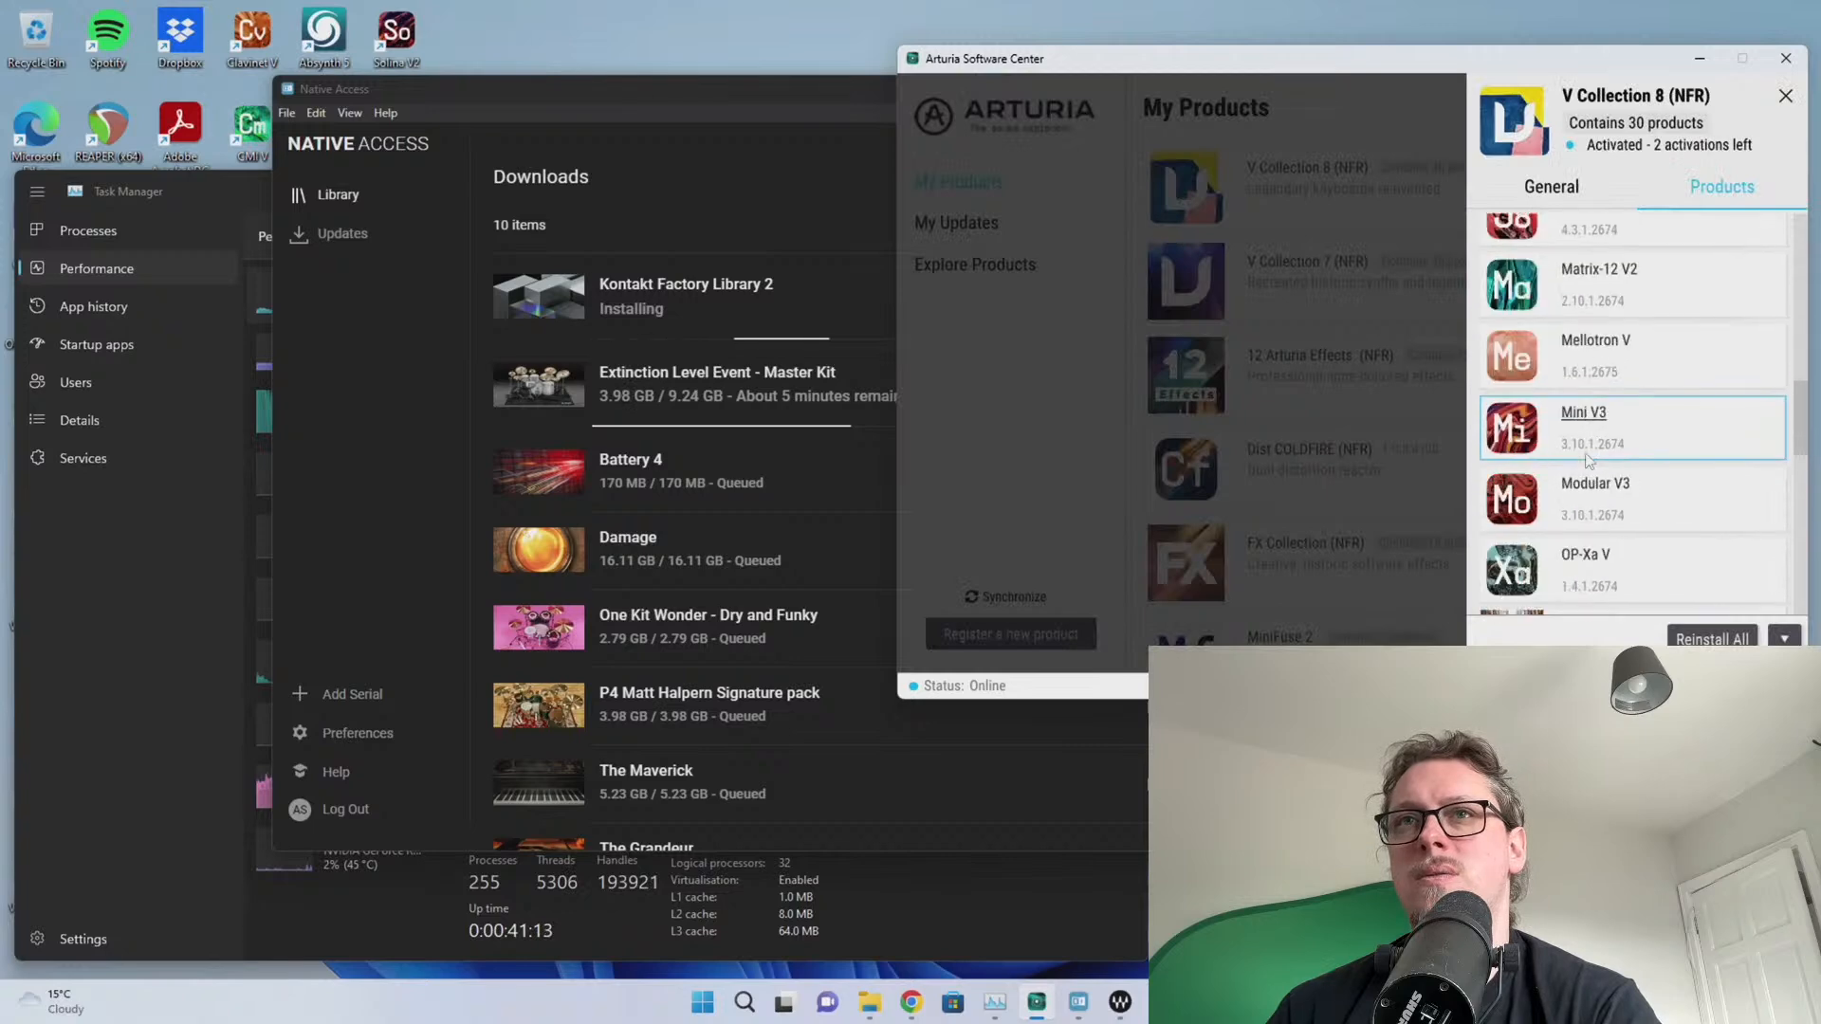
left_click(1458, 515)
scroll(1594, 398, "down", 3)
scroll(1593, 398, "up", 1)
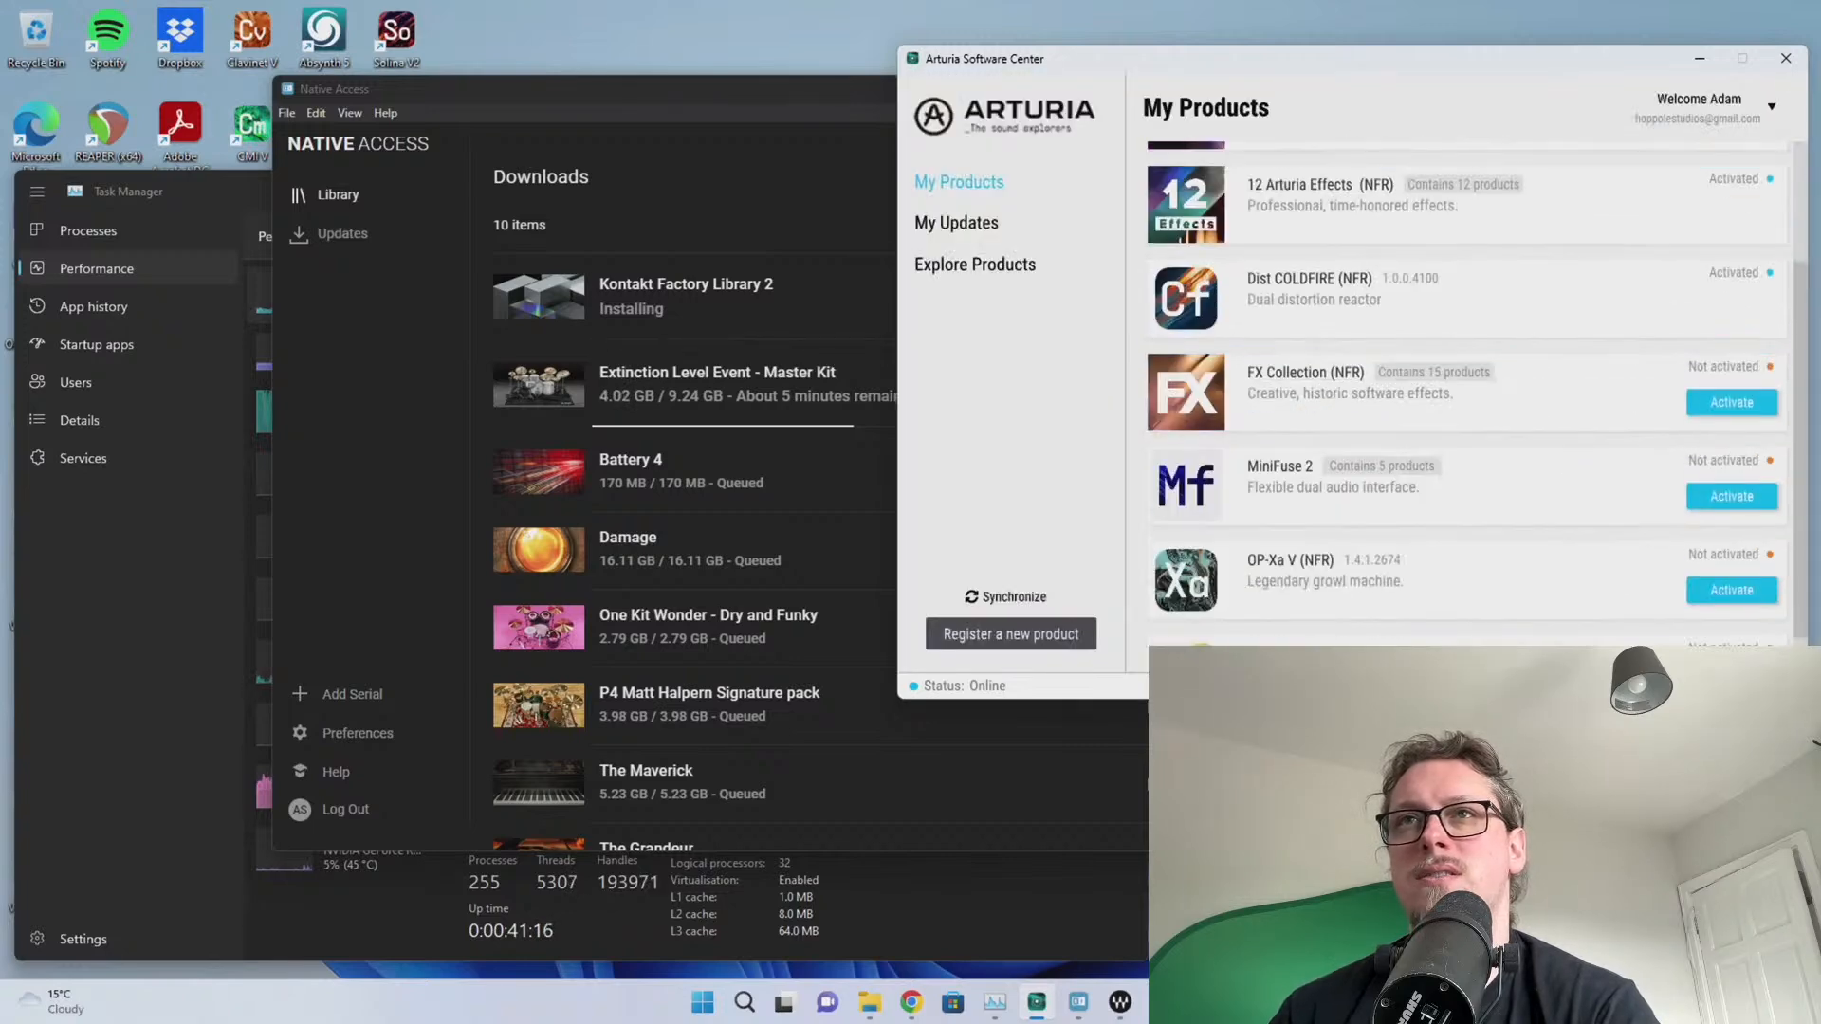
left_click(1797, 60)
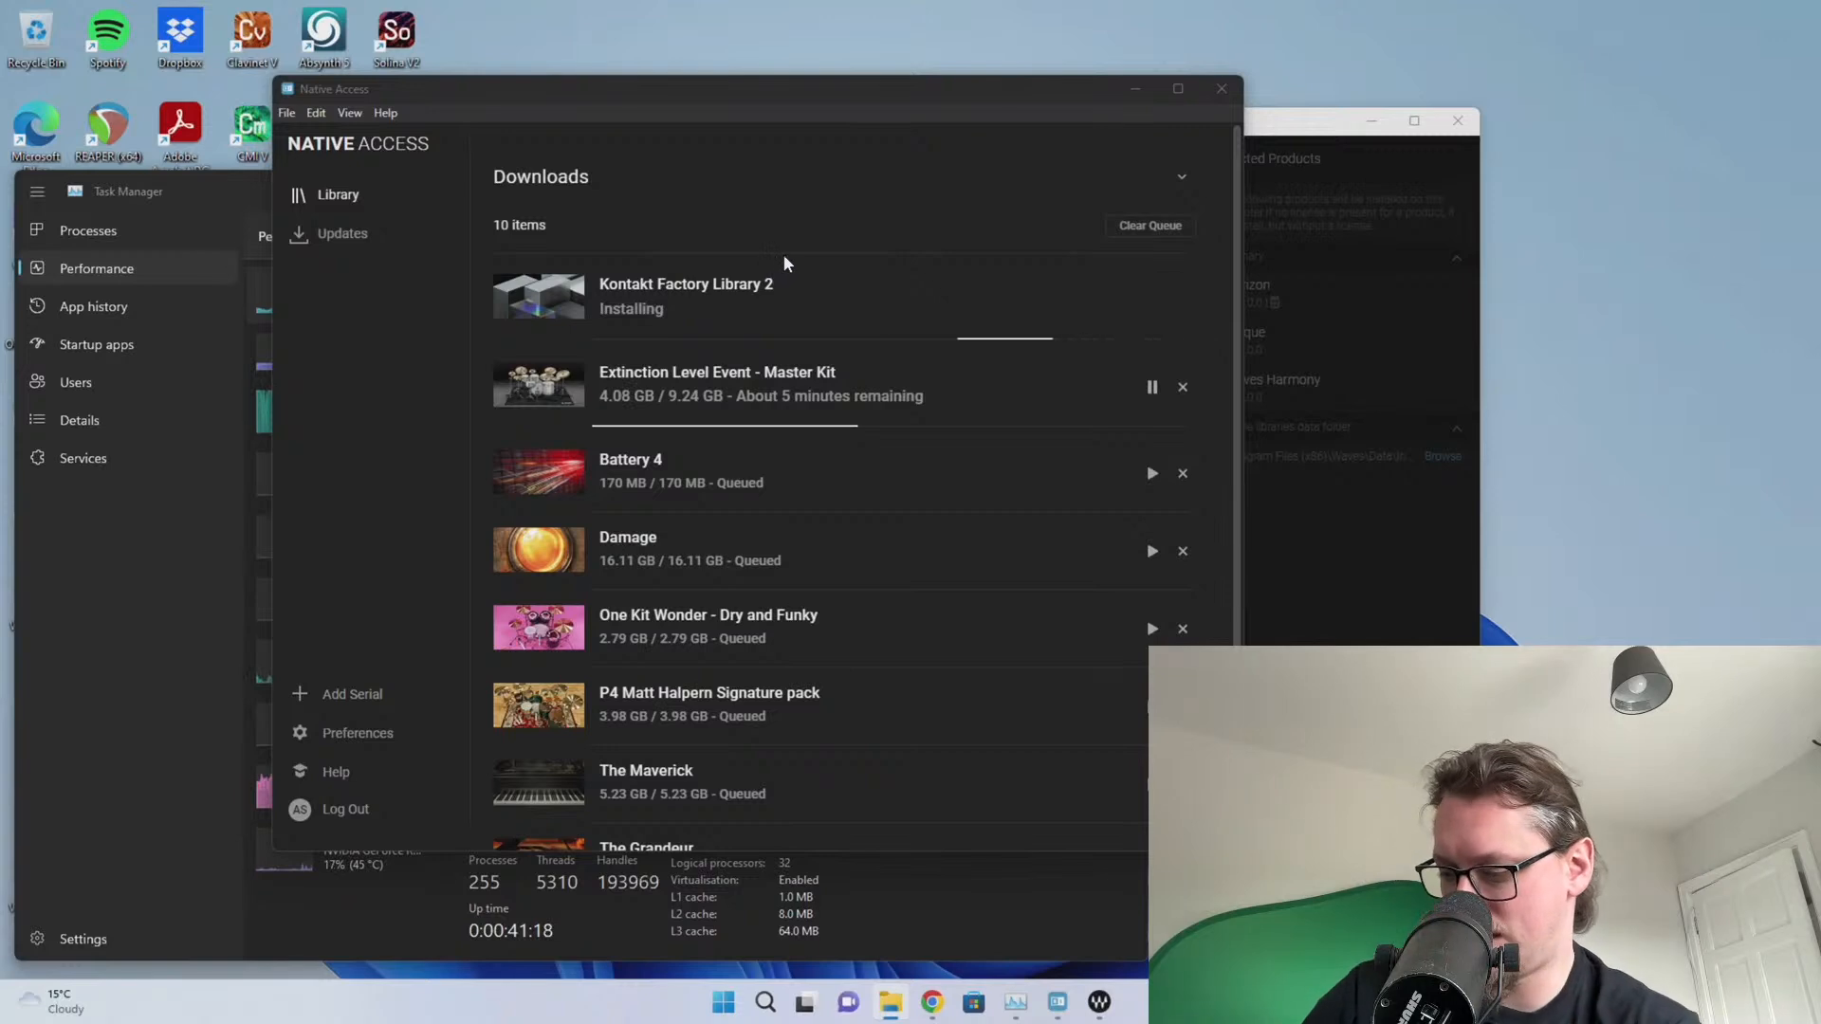
Move the Native Access window to the upper right of the screen
left_click(337, 554)
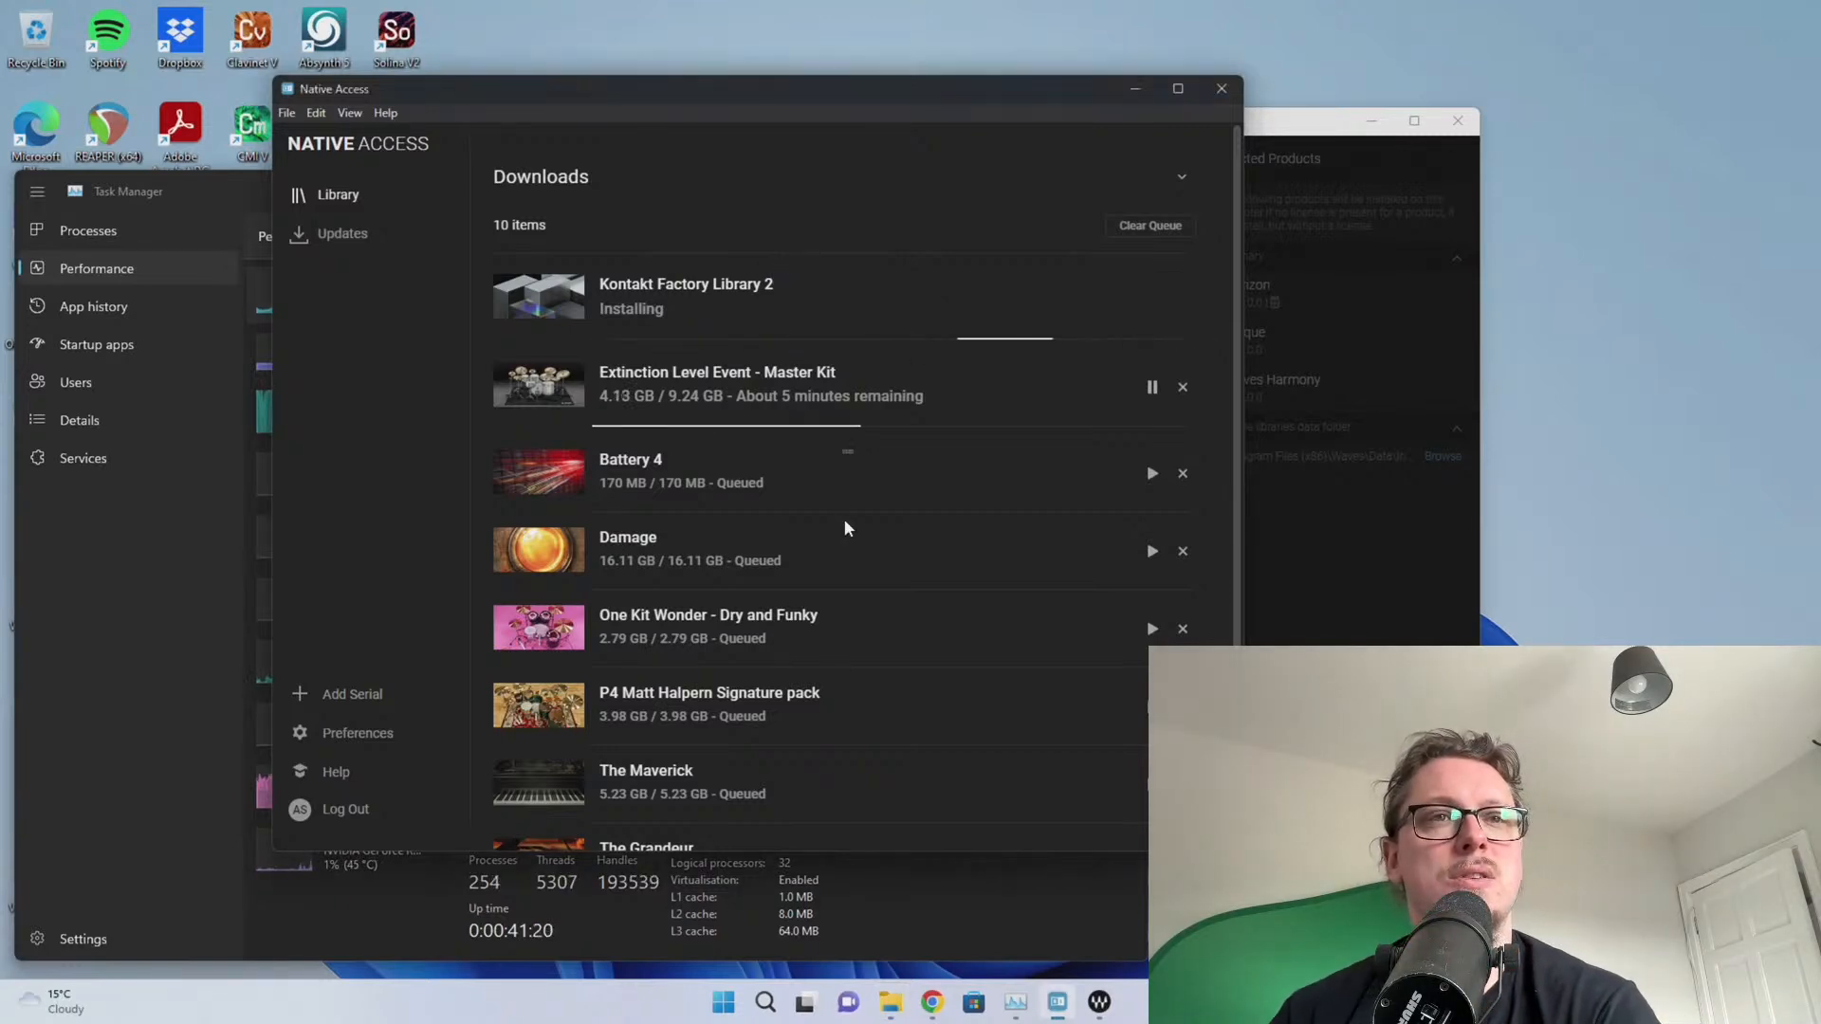
scroll(848, 530, "down", 1)
scroll(847, 529, "up", 1)
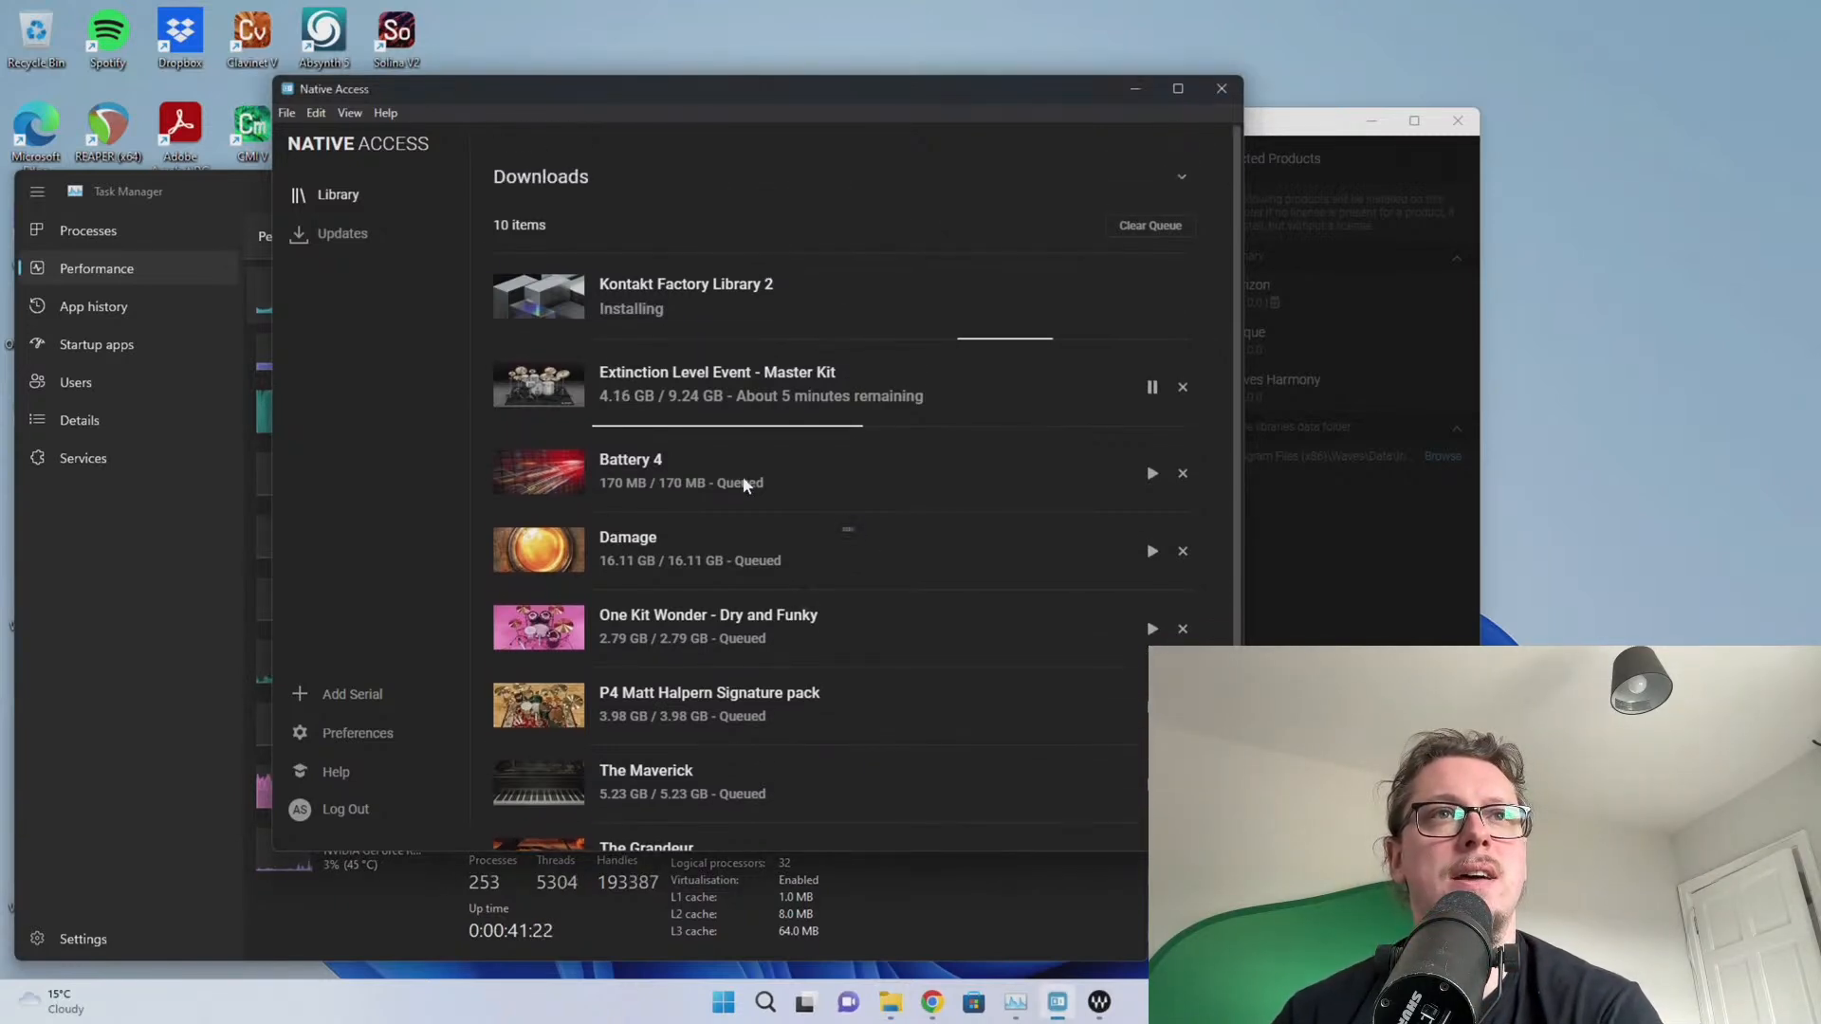
left_click_drag(543, 89, 1026, 53)
left_click_drag(1093, 66, 1102, 67)
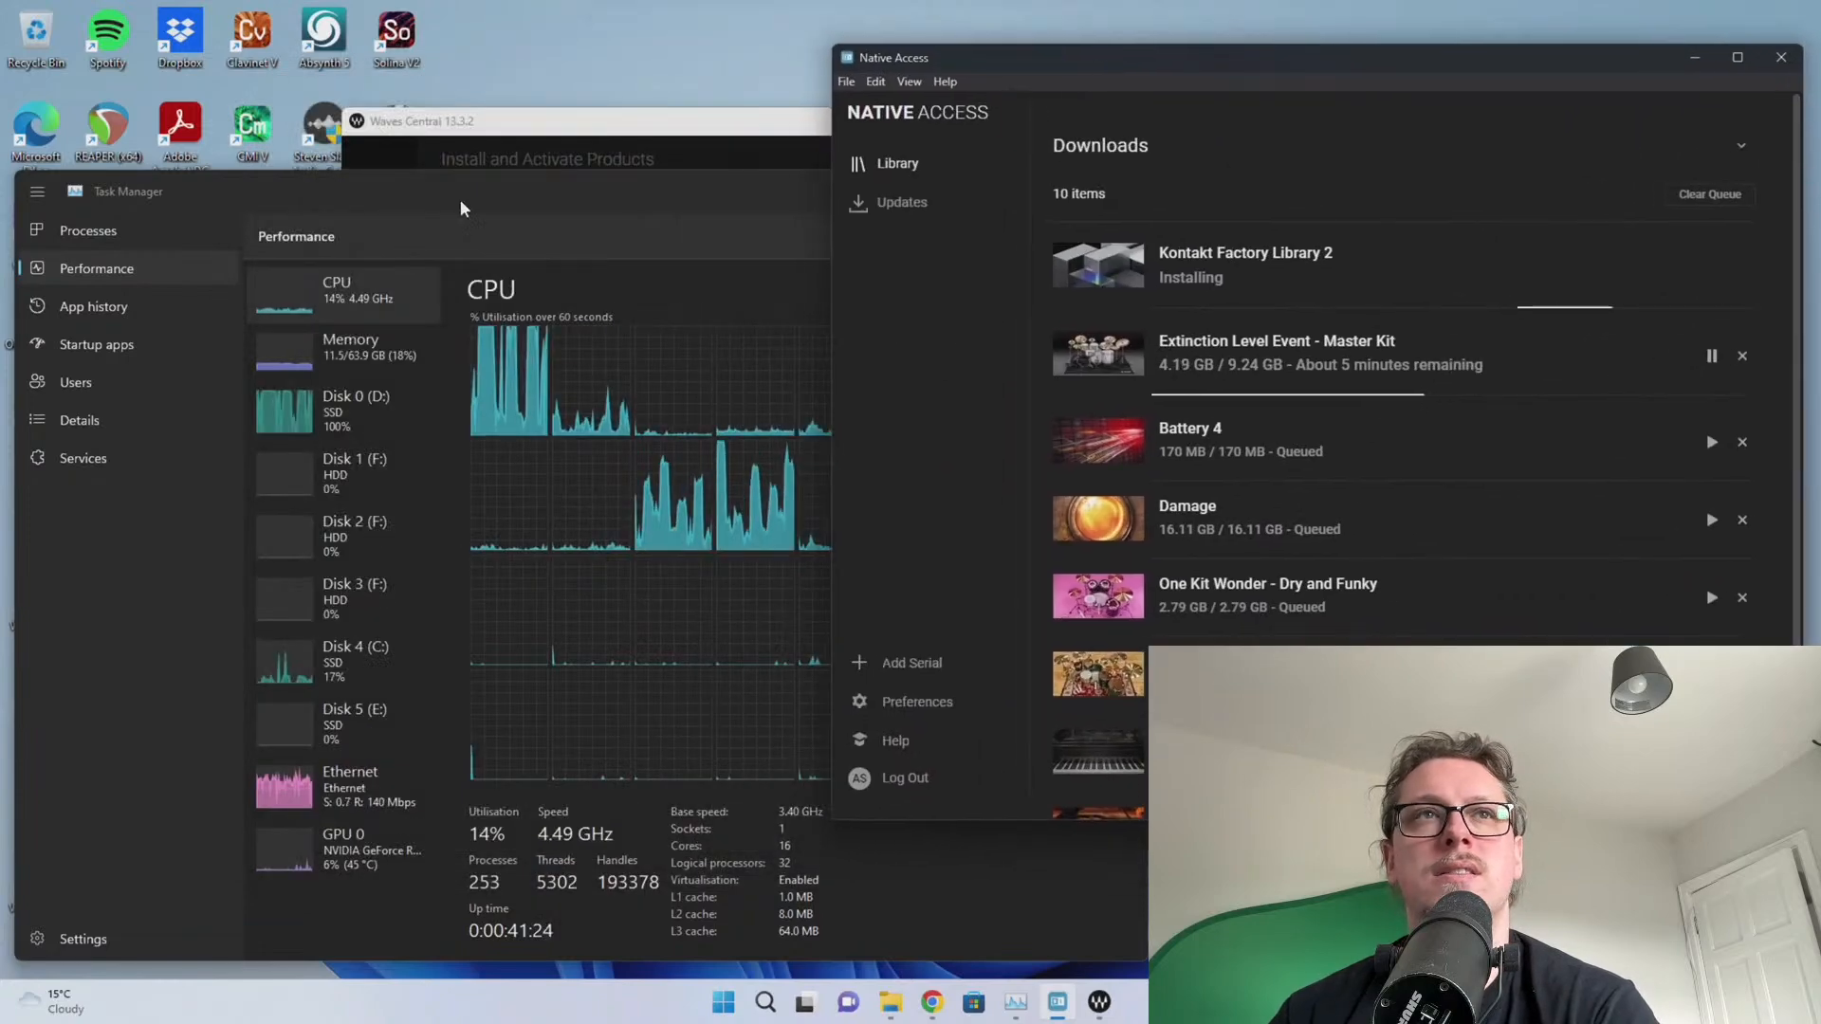
Acknowledge Waves Central's 'Installation completed successfully' message, close Waves Central, and bring up Task Manager
left_click(480, 129)
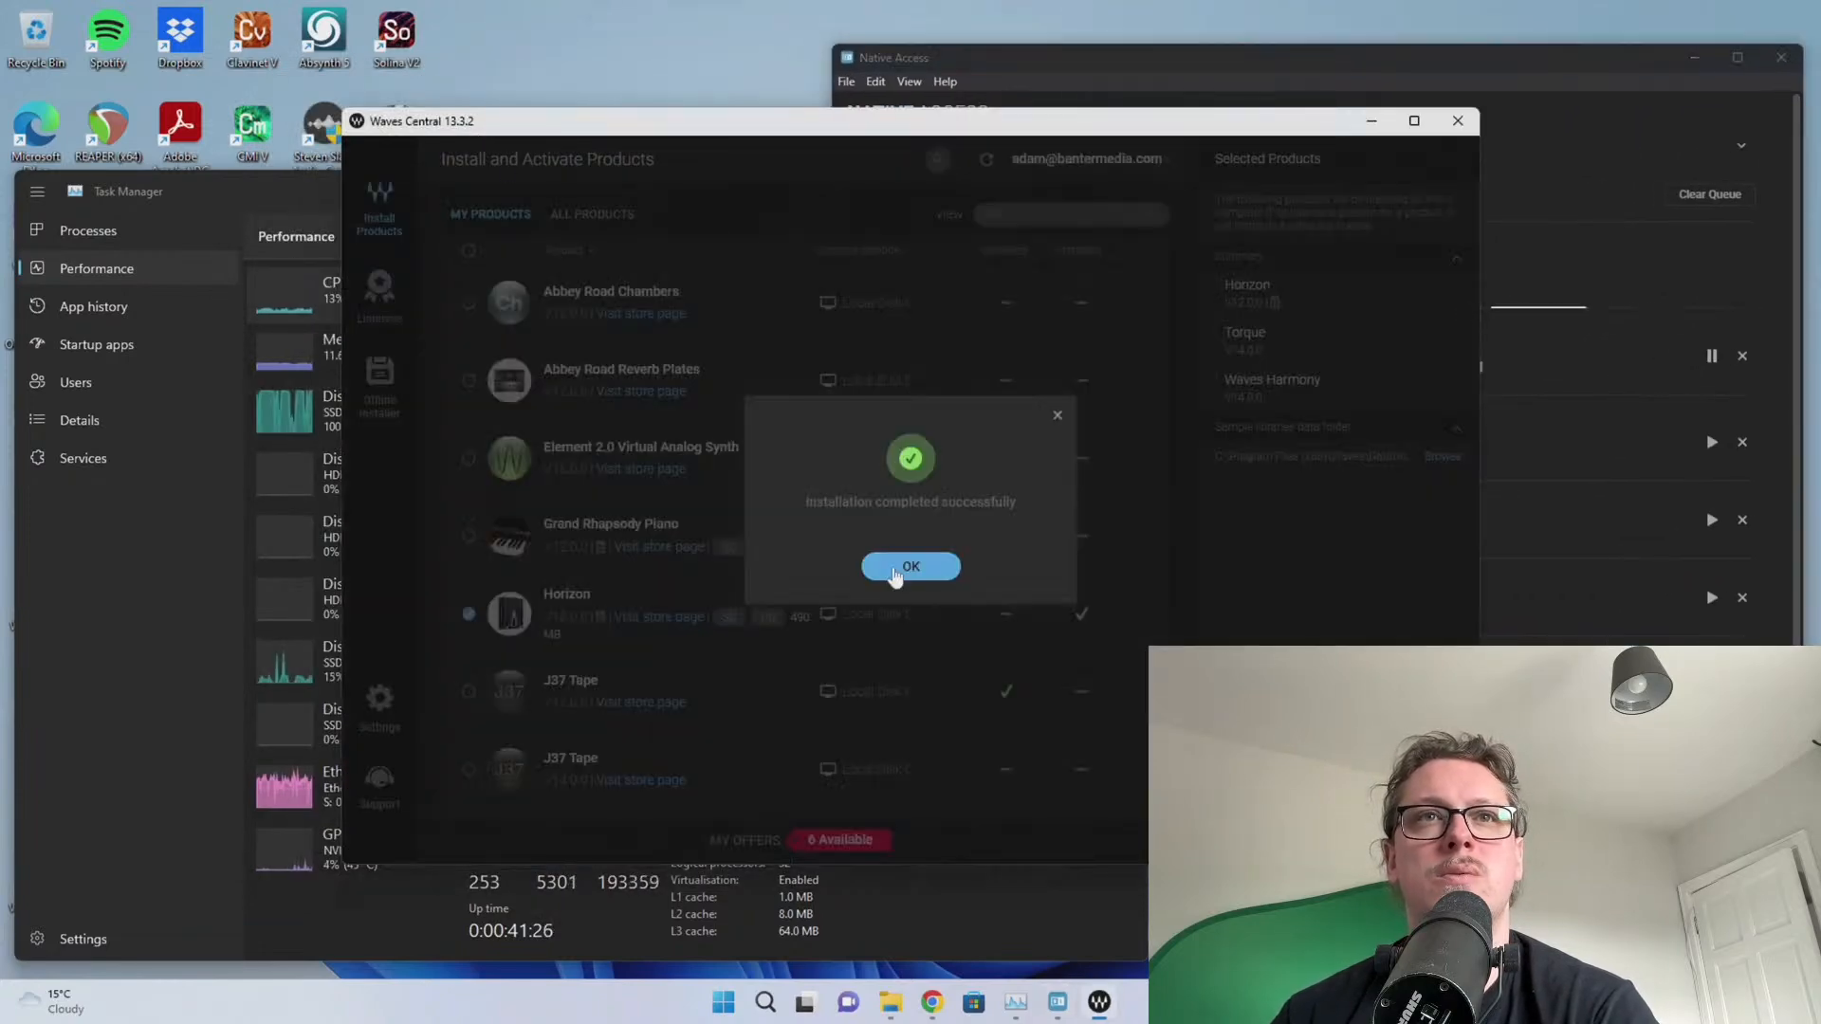
left_click(906, 566)
left_click(1458, 121)
left_click(162, 568)
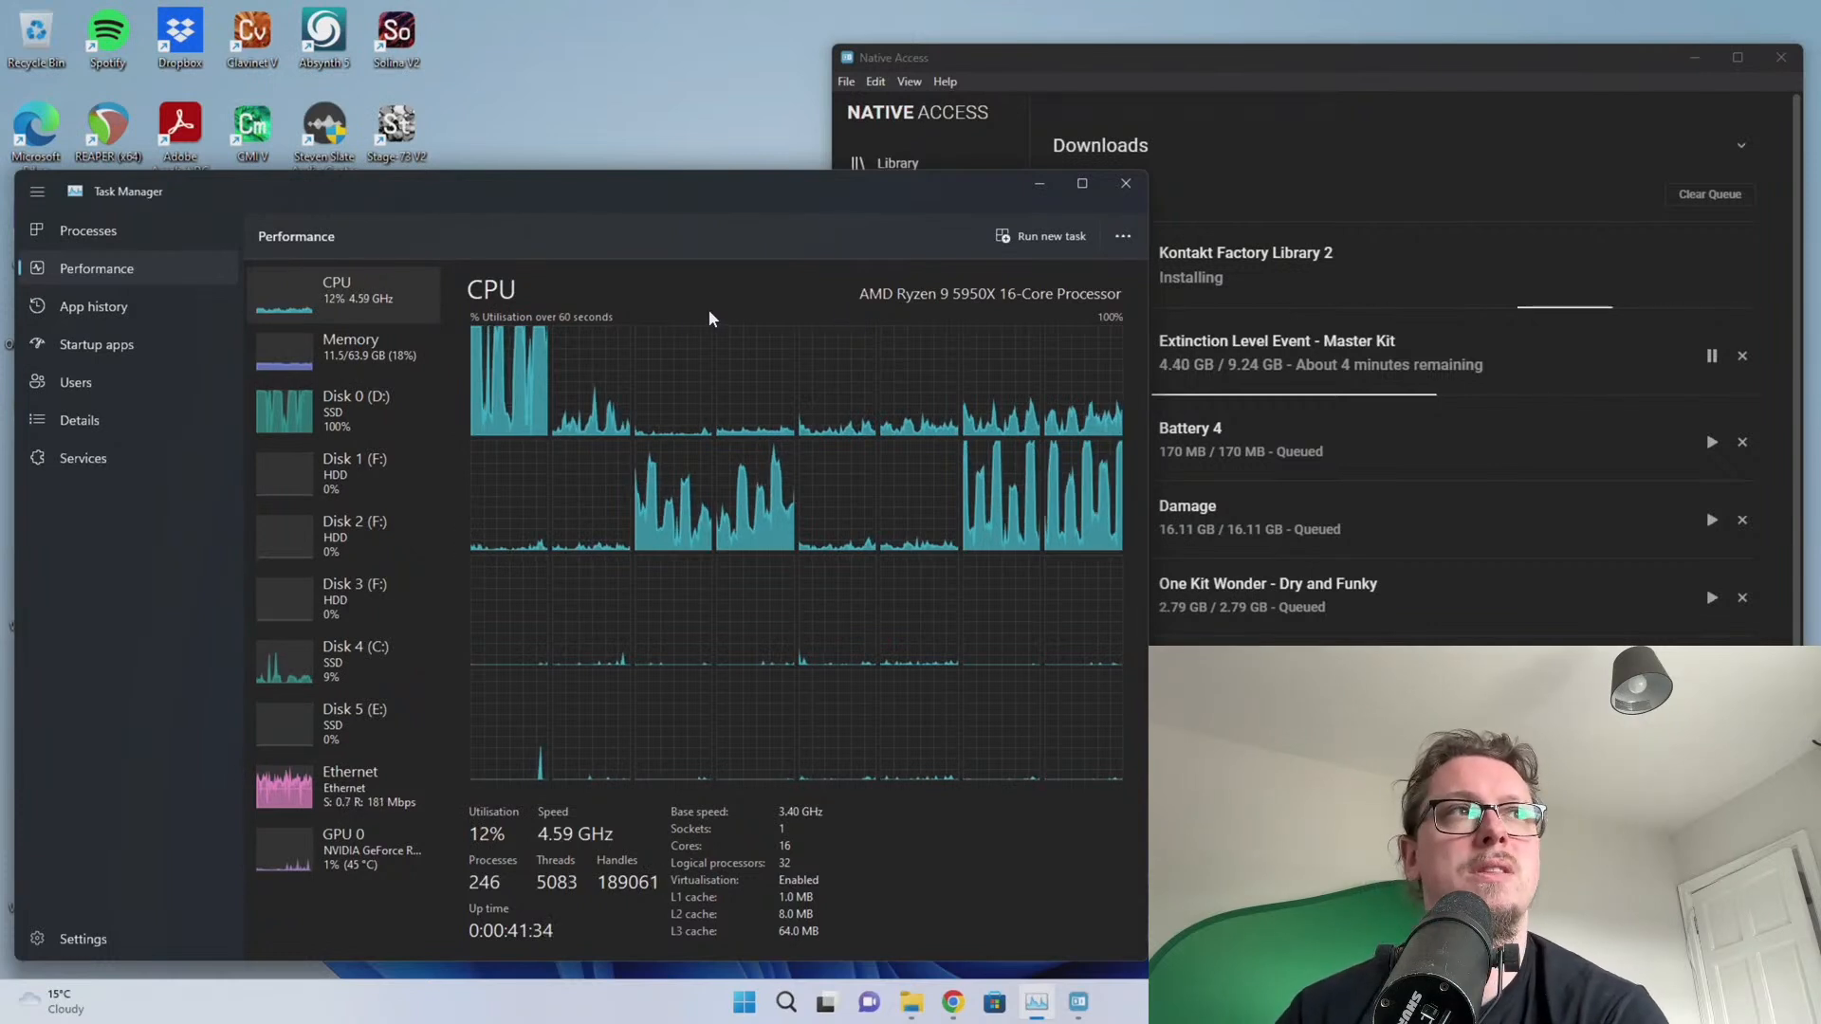
key("alt+Tab")
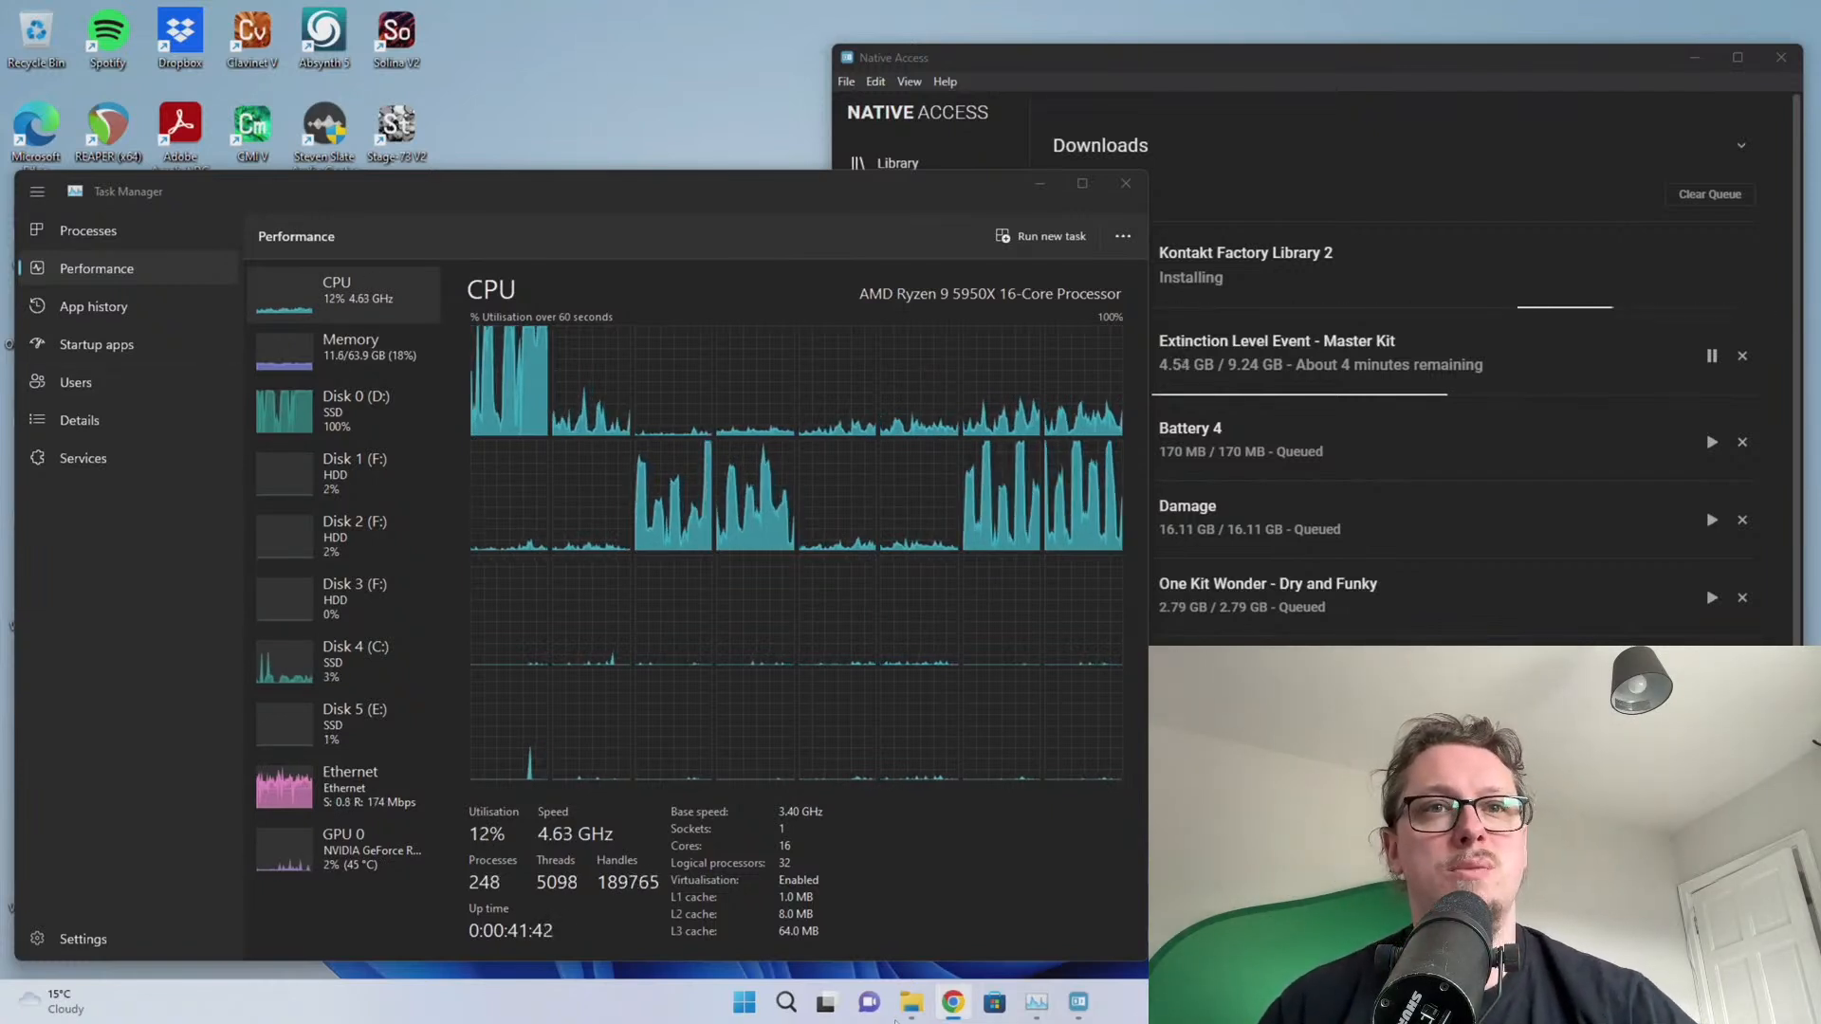
Launch REAPER (x64) from a Start search for 'rea', then reopen the Start menu
key("super")
type("rea")
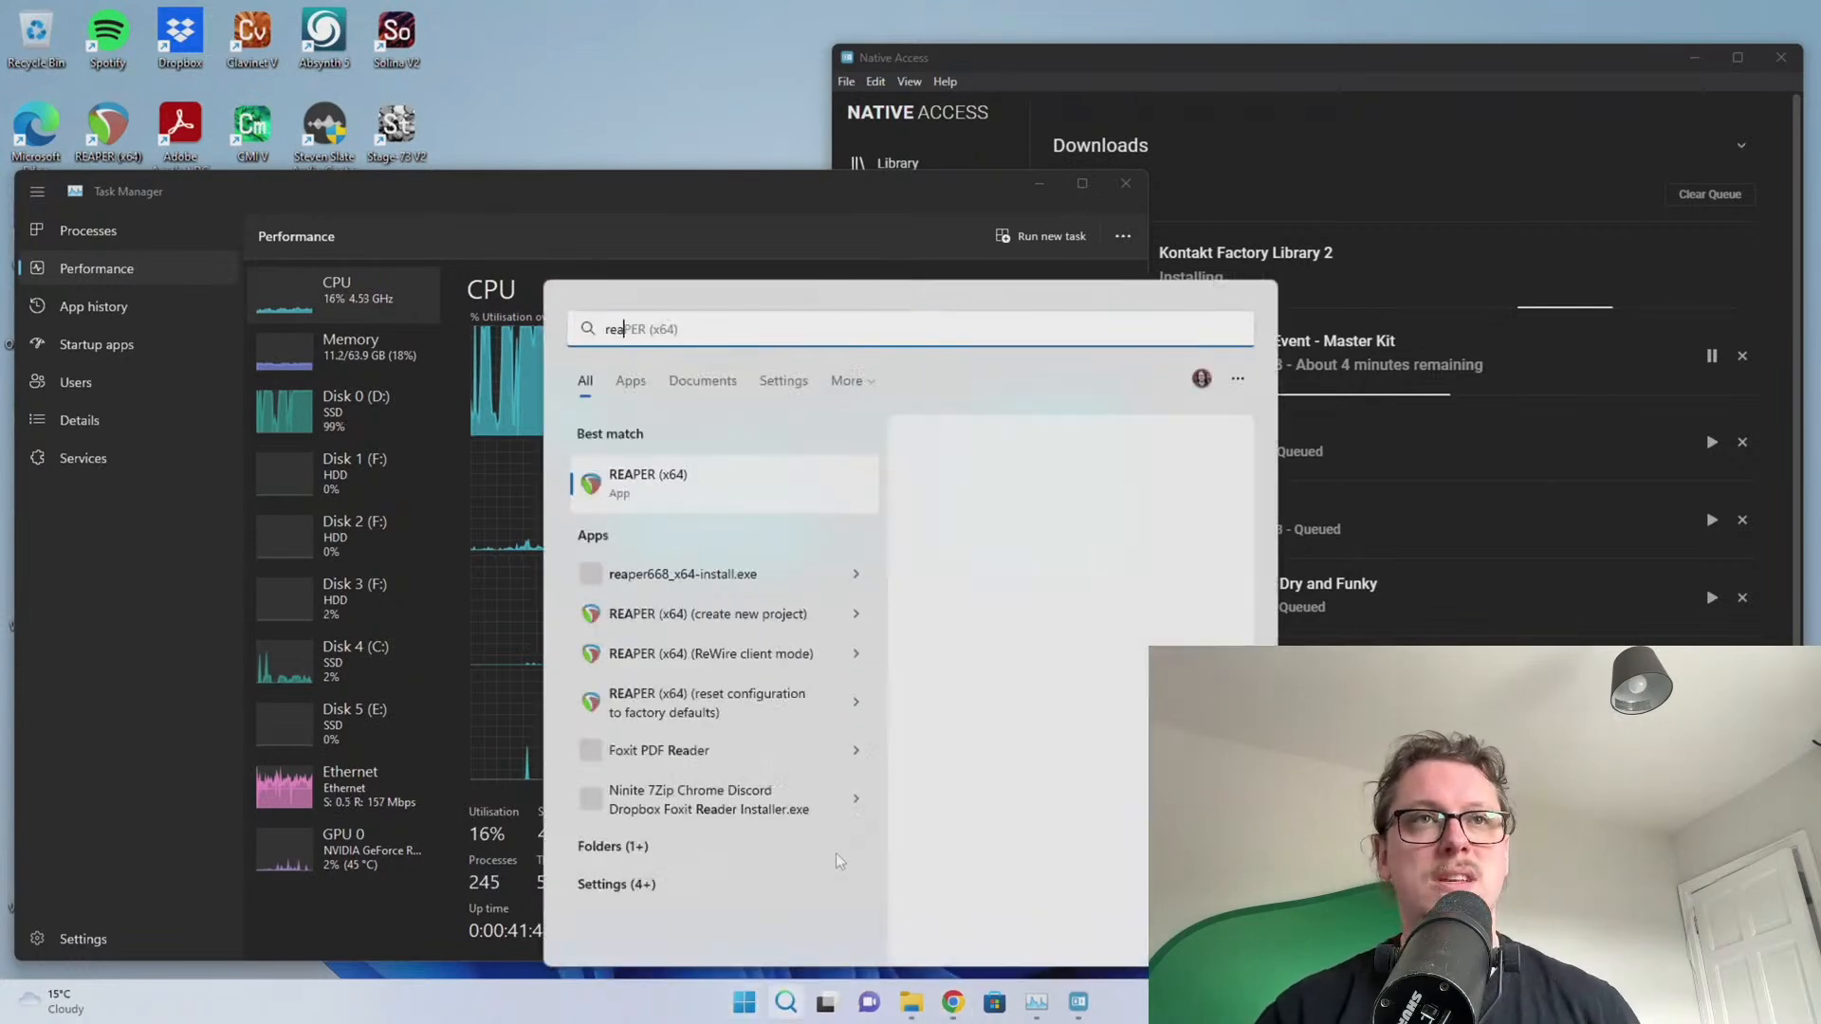
left_click(645, 486)
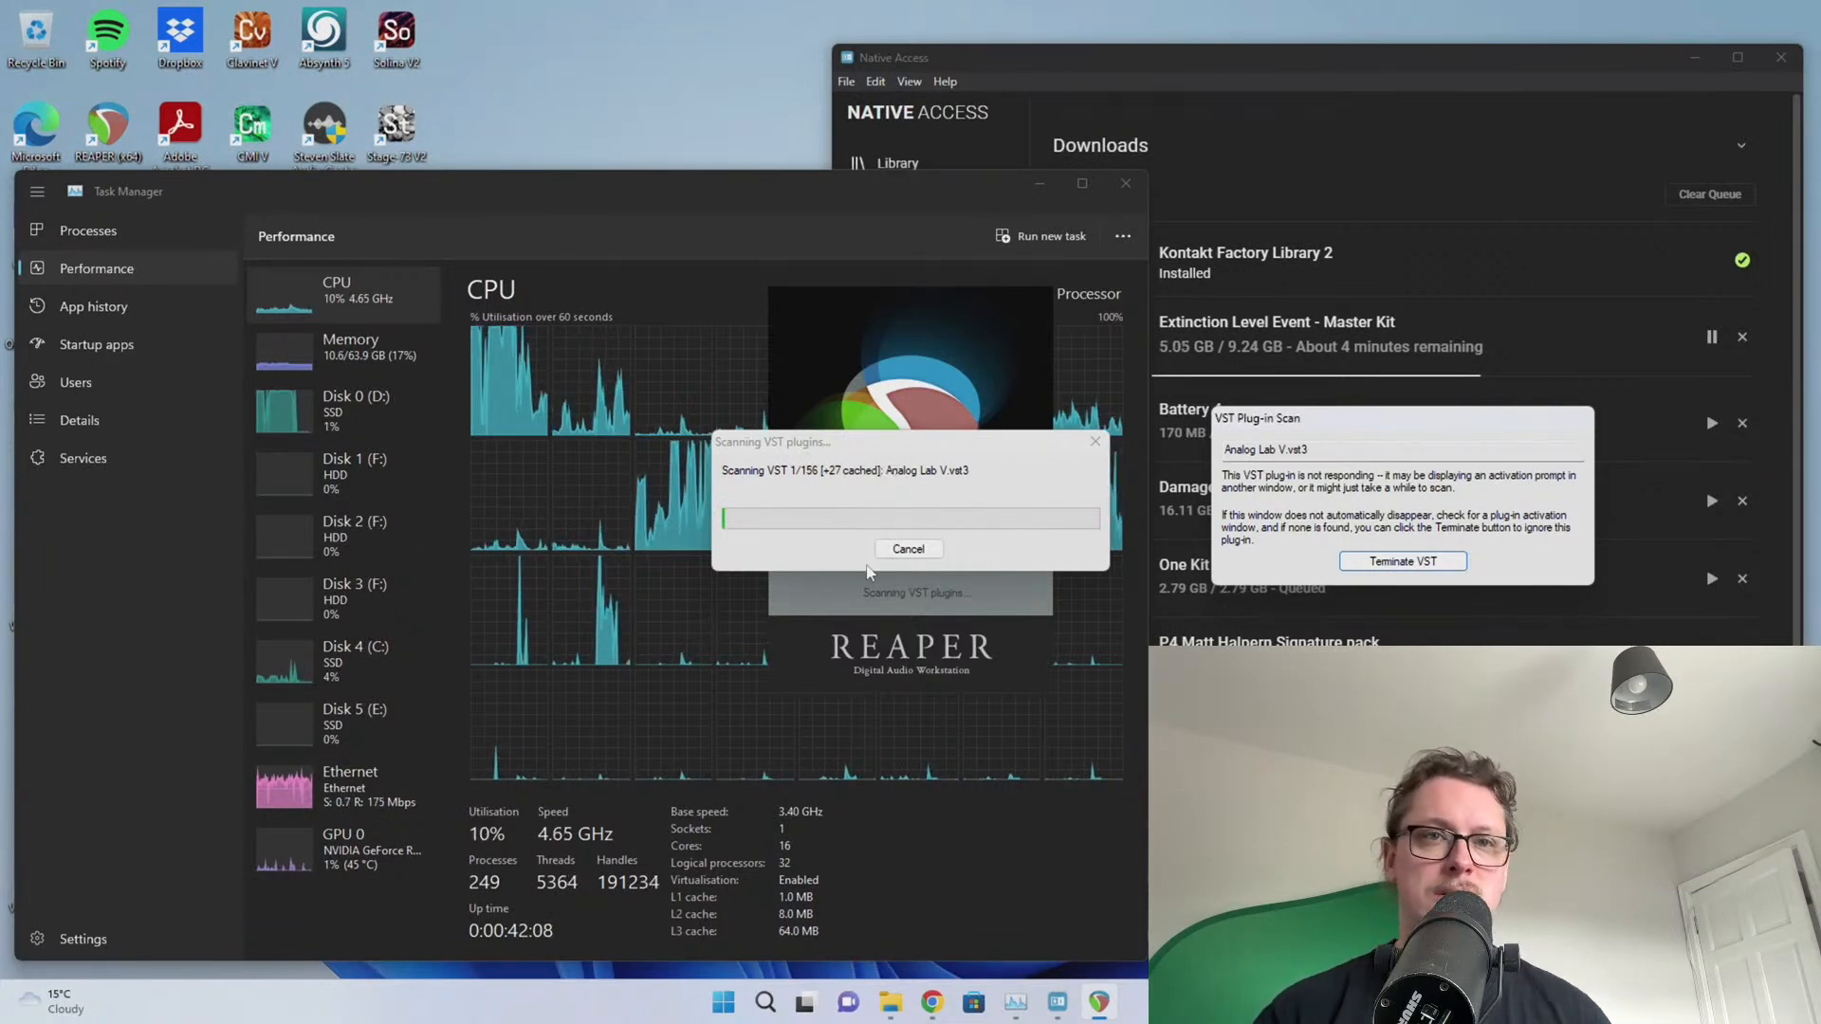
mouse_move(804, 1017)
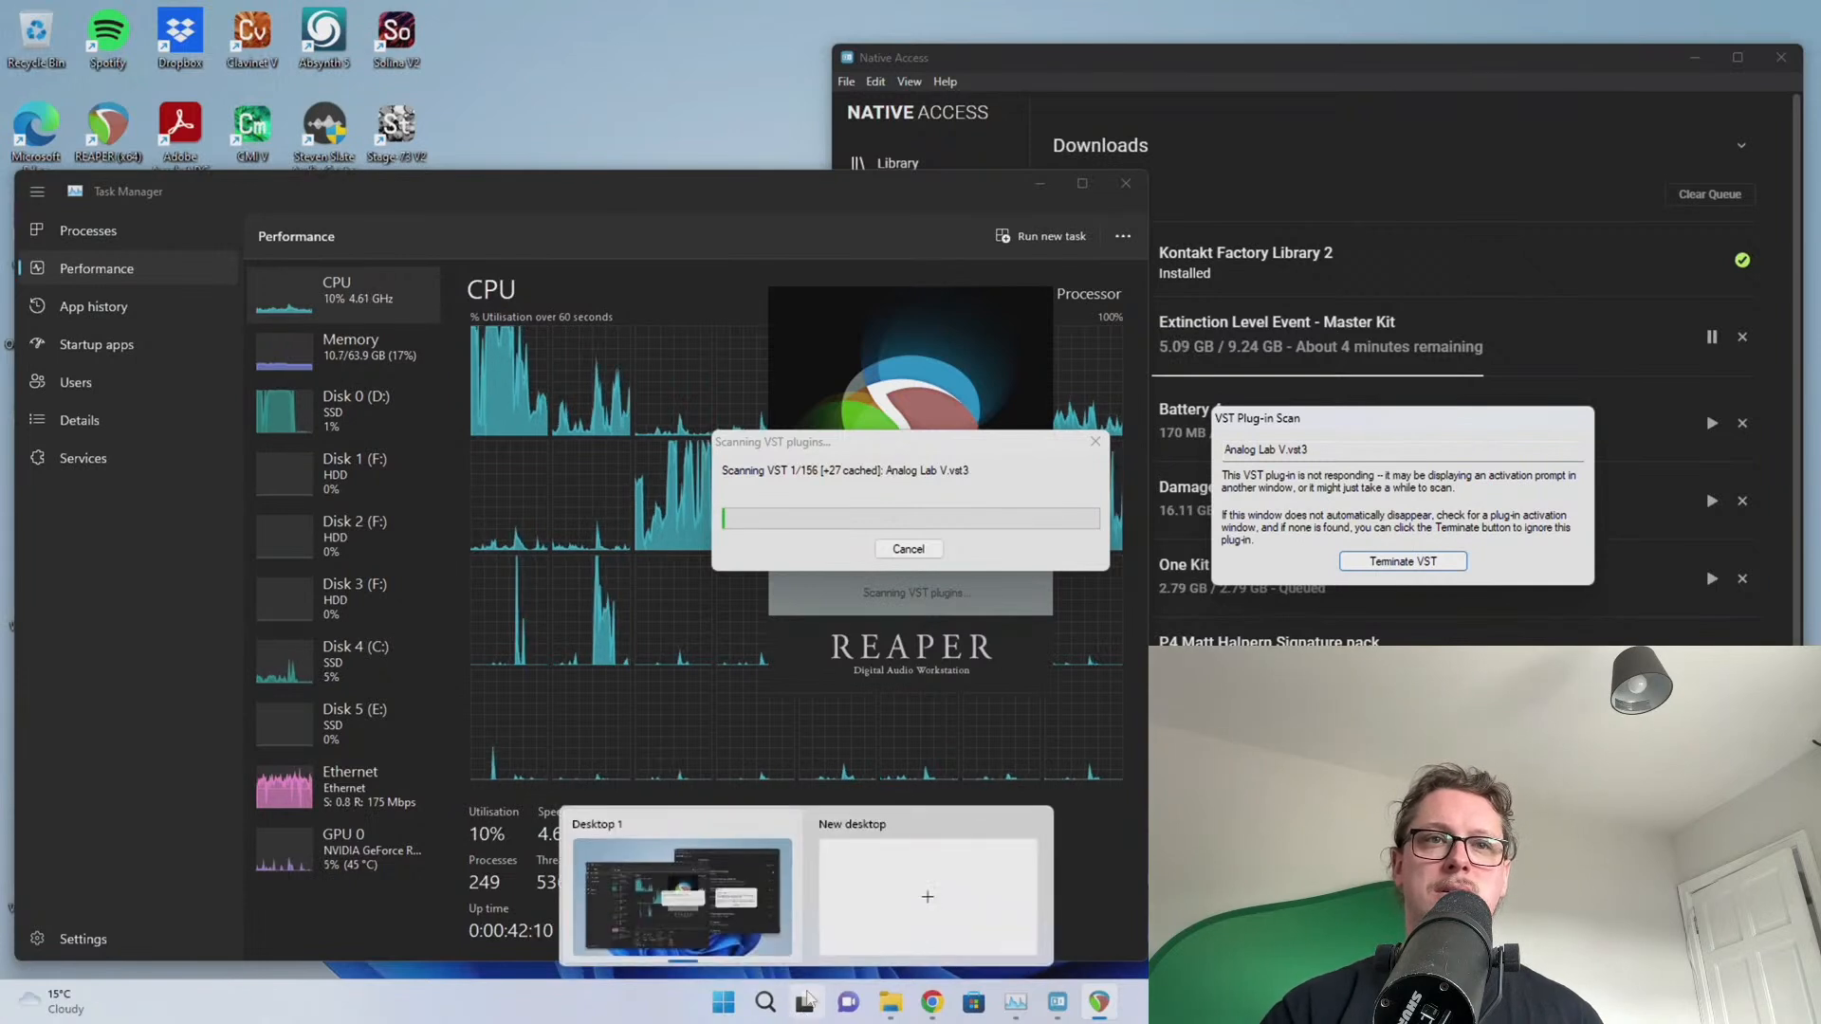
left_click(714, 915)
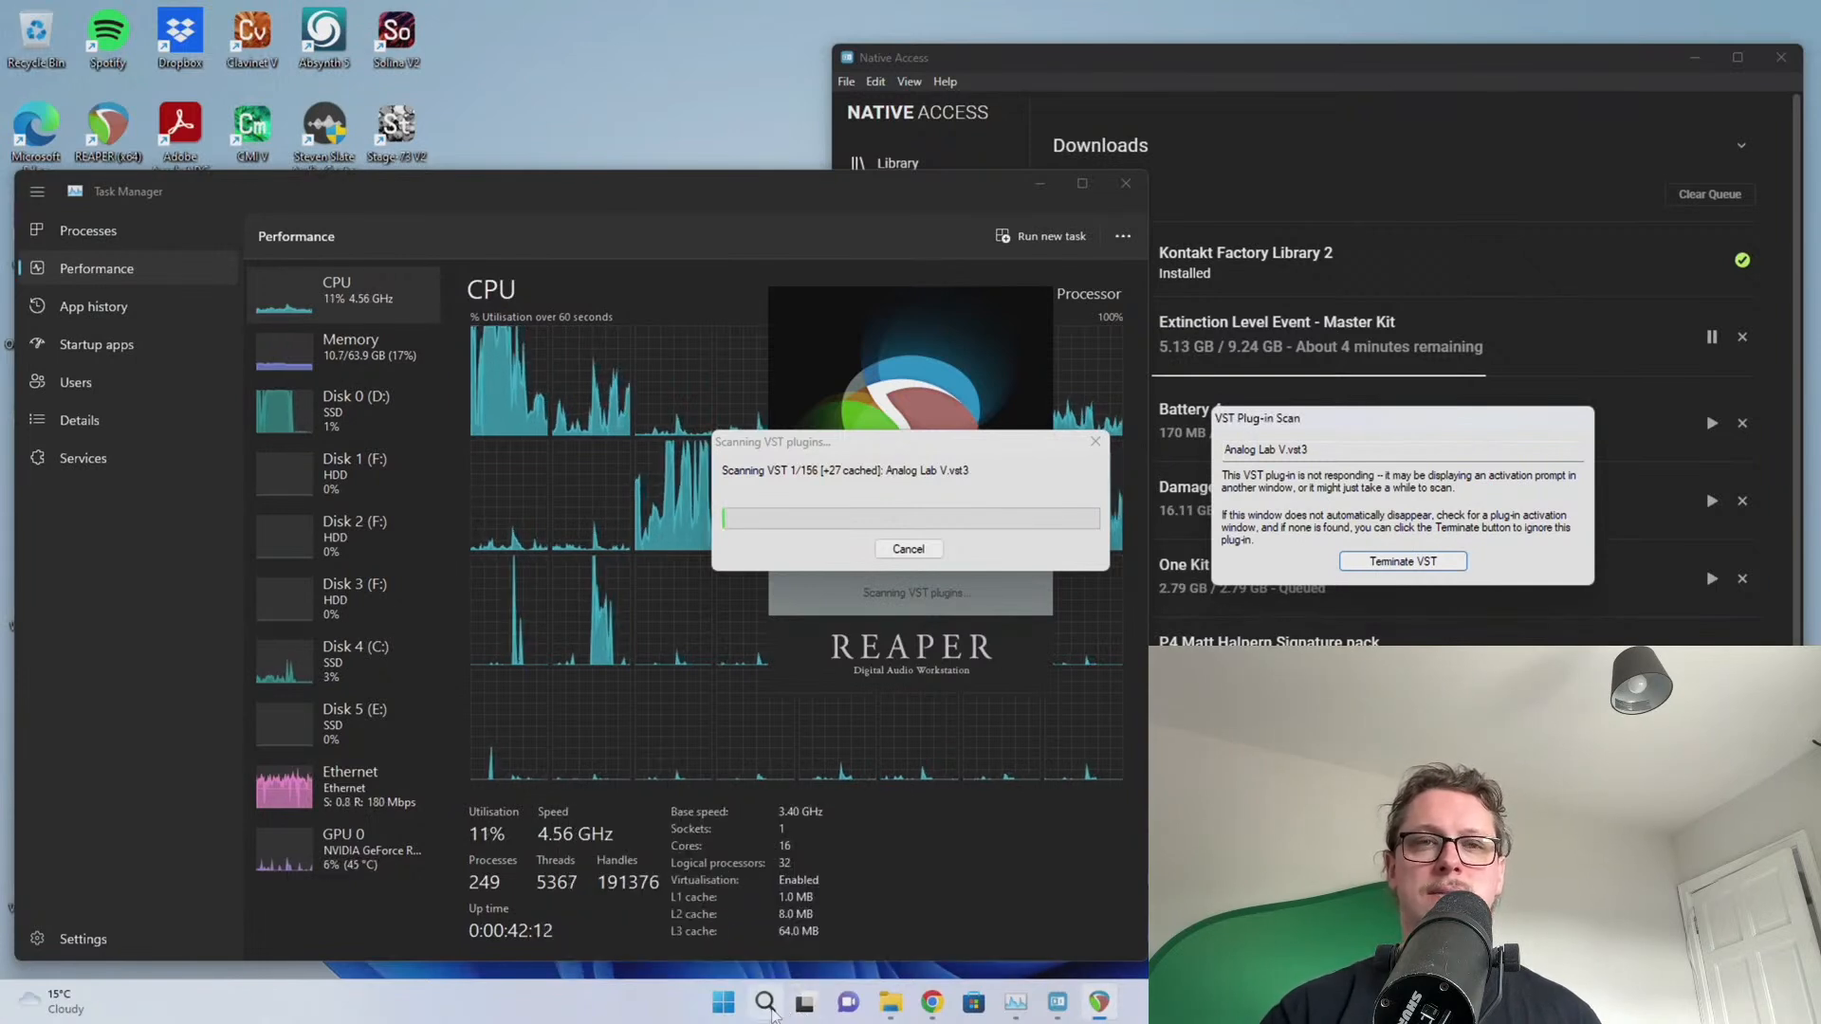
key("super")
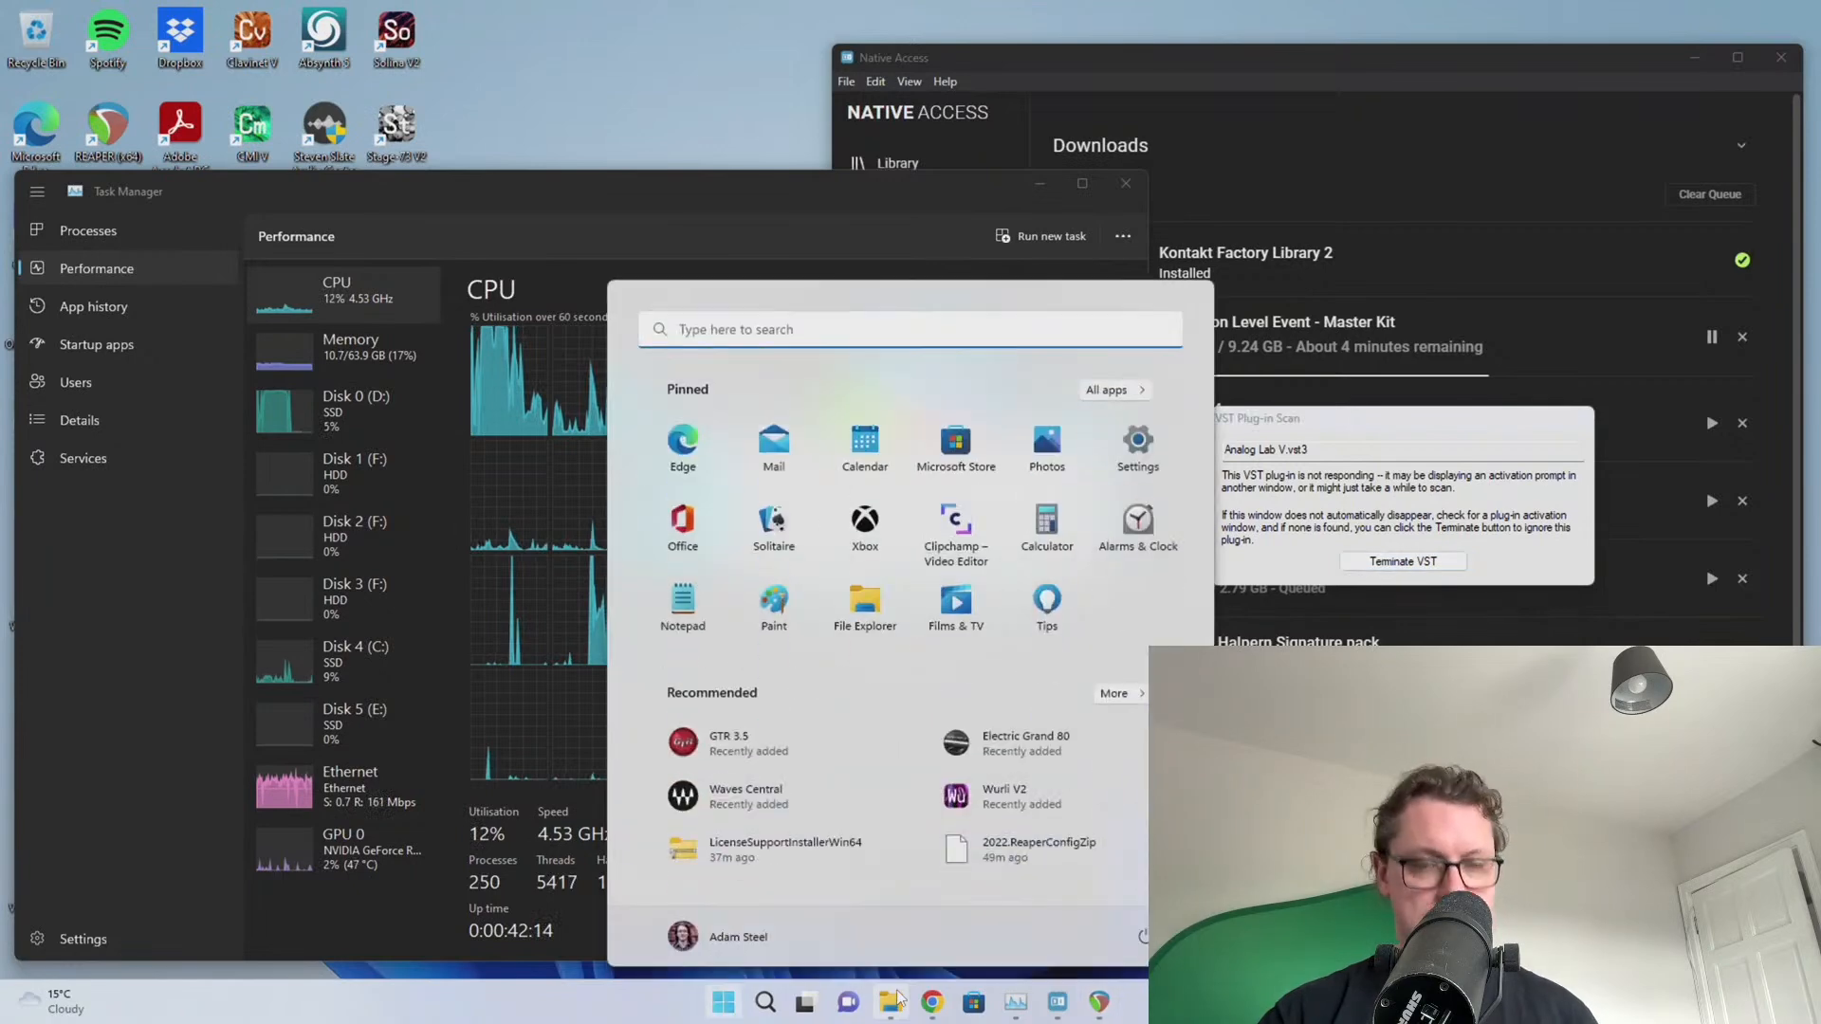
Launch Arturia Software Center from a Start search for 'ar' and approve its permission prompt
type("art")
left_click(685, 482)
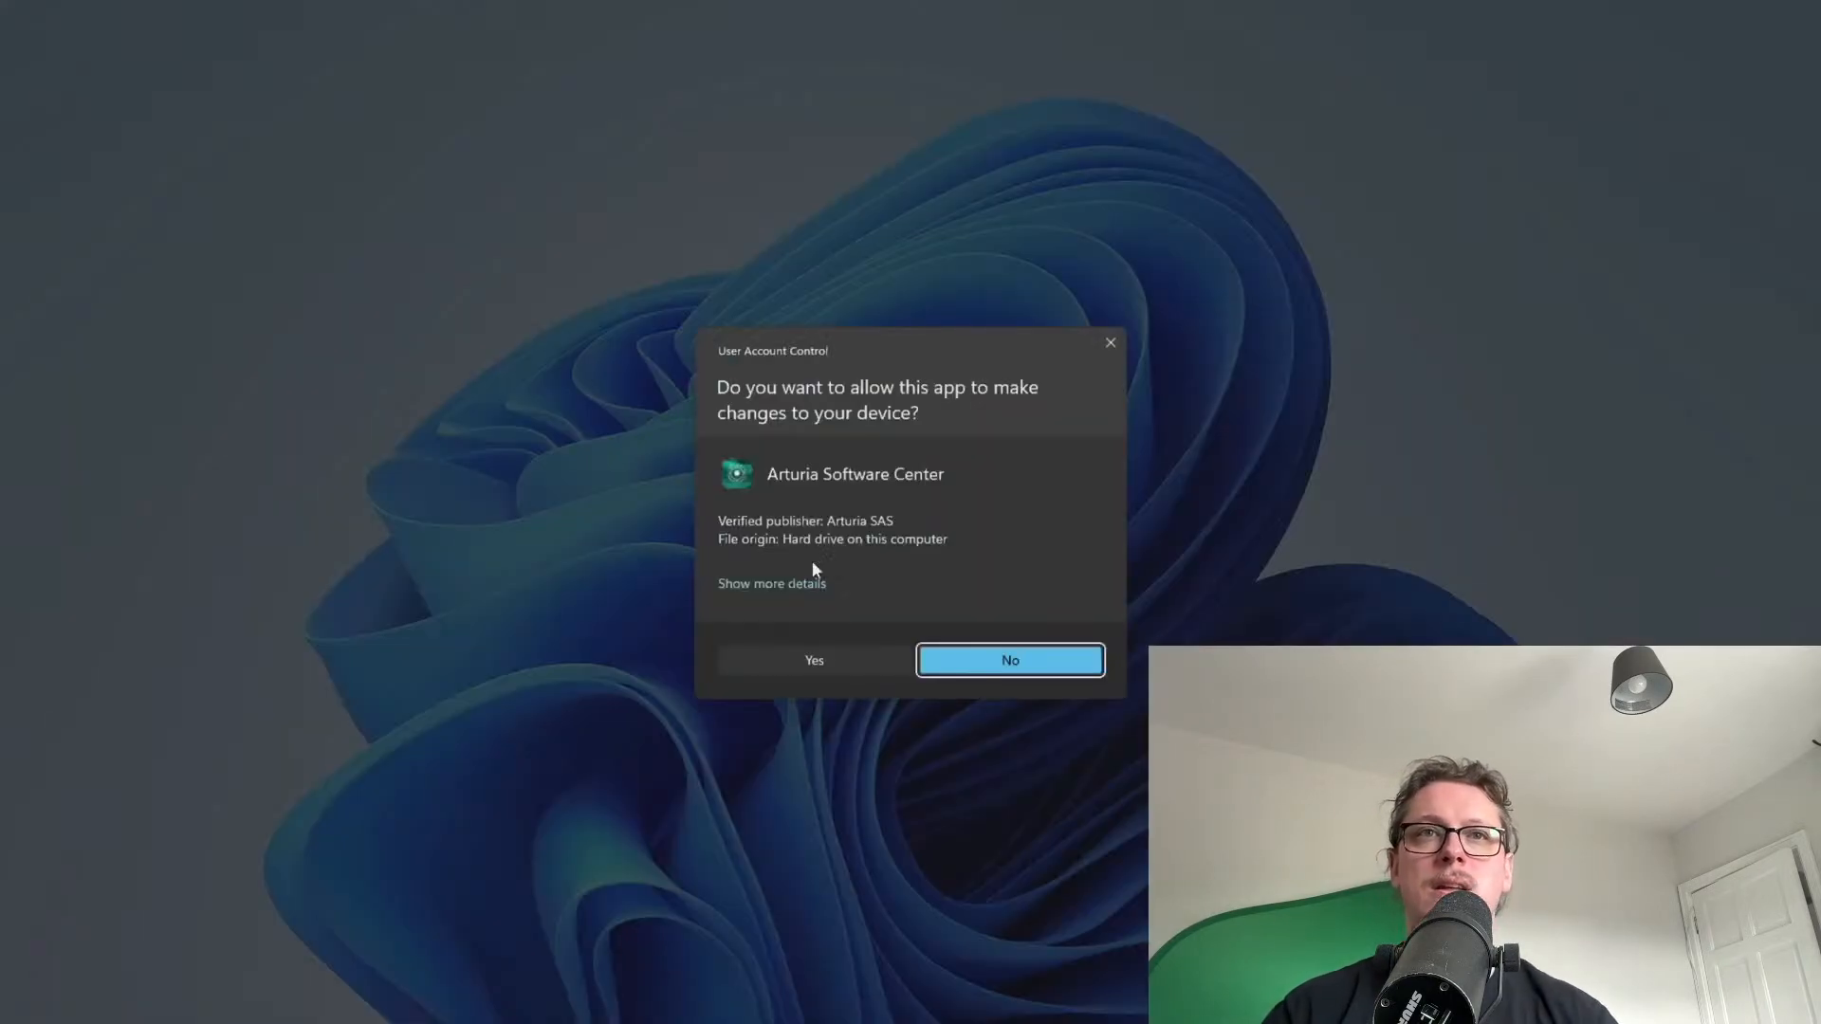
left_click(835, 670)
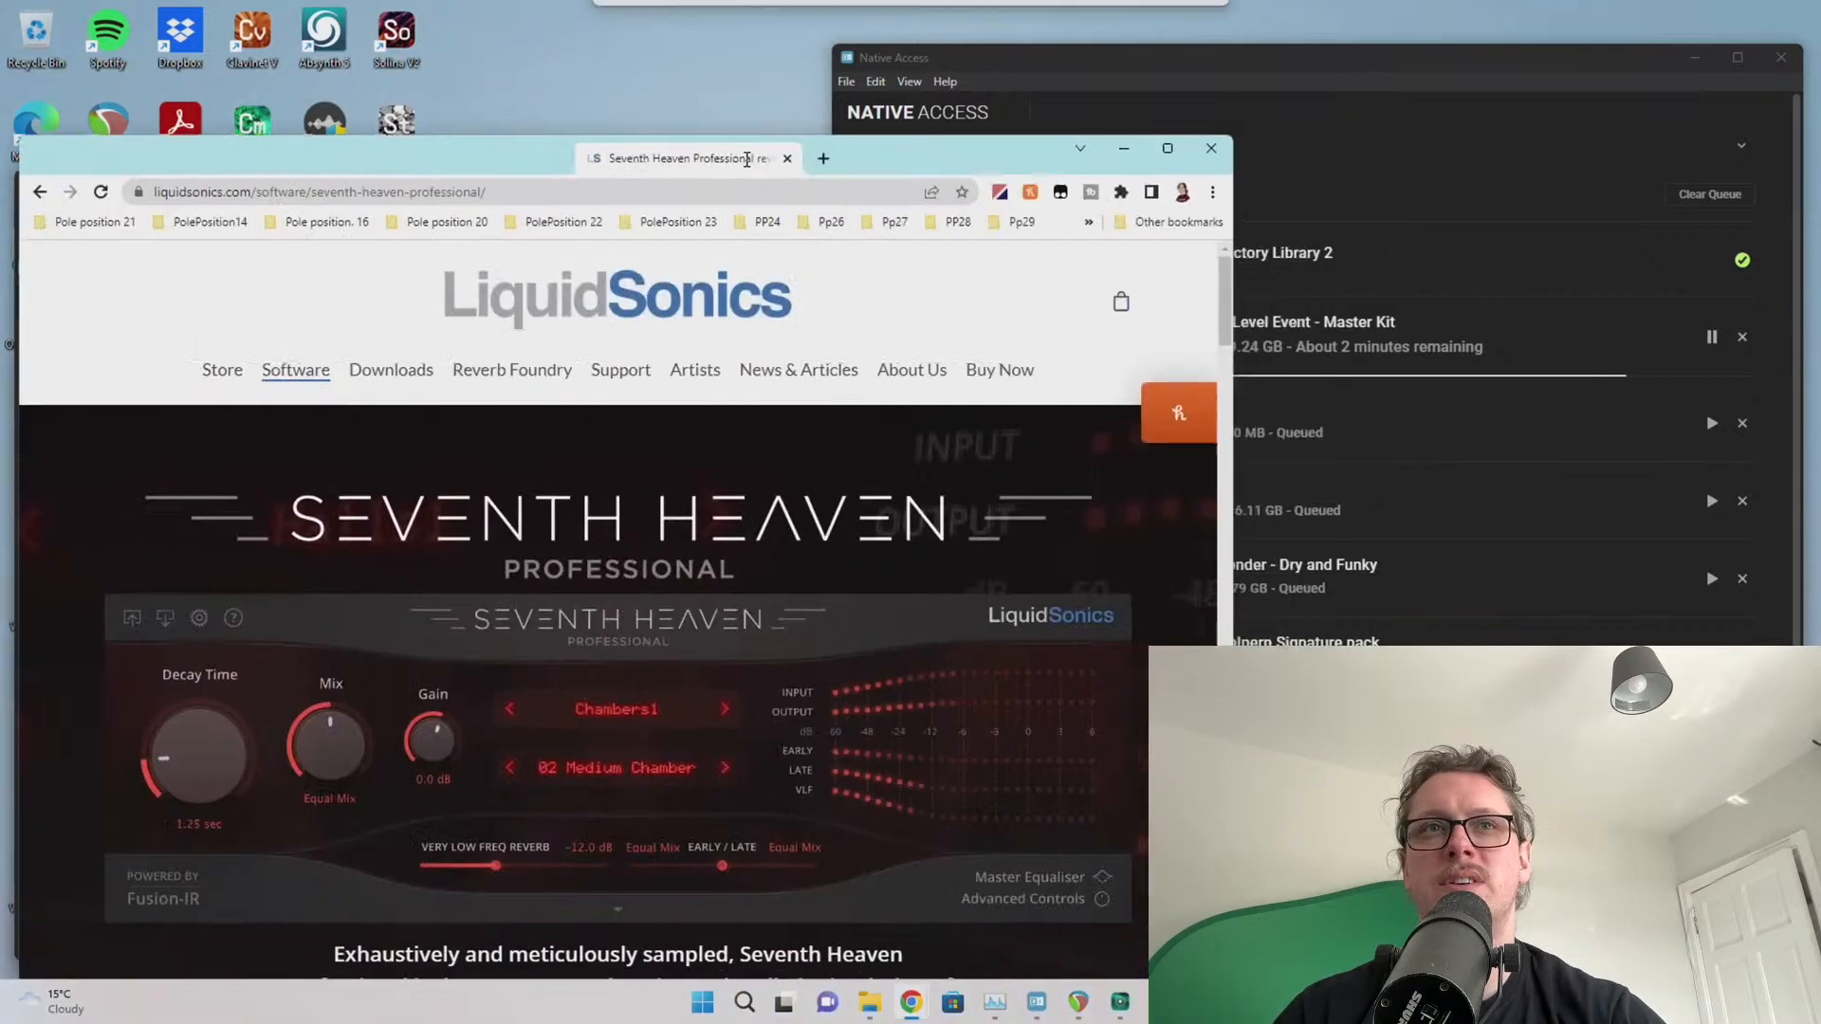
Reposition the LiquidSonics browser window and read through the Seventh Heaven Professional description
left_click_drag(740, 72, 767, 46)
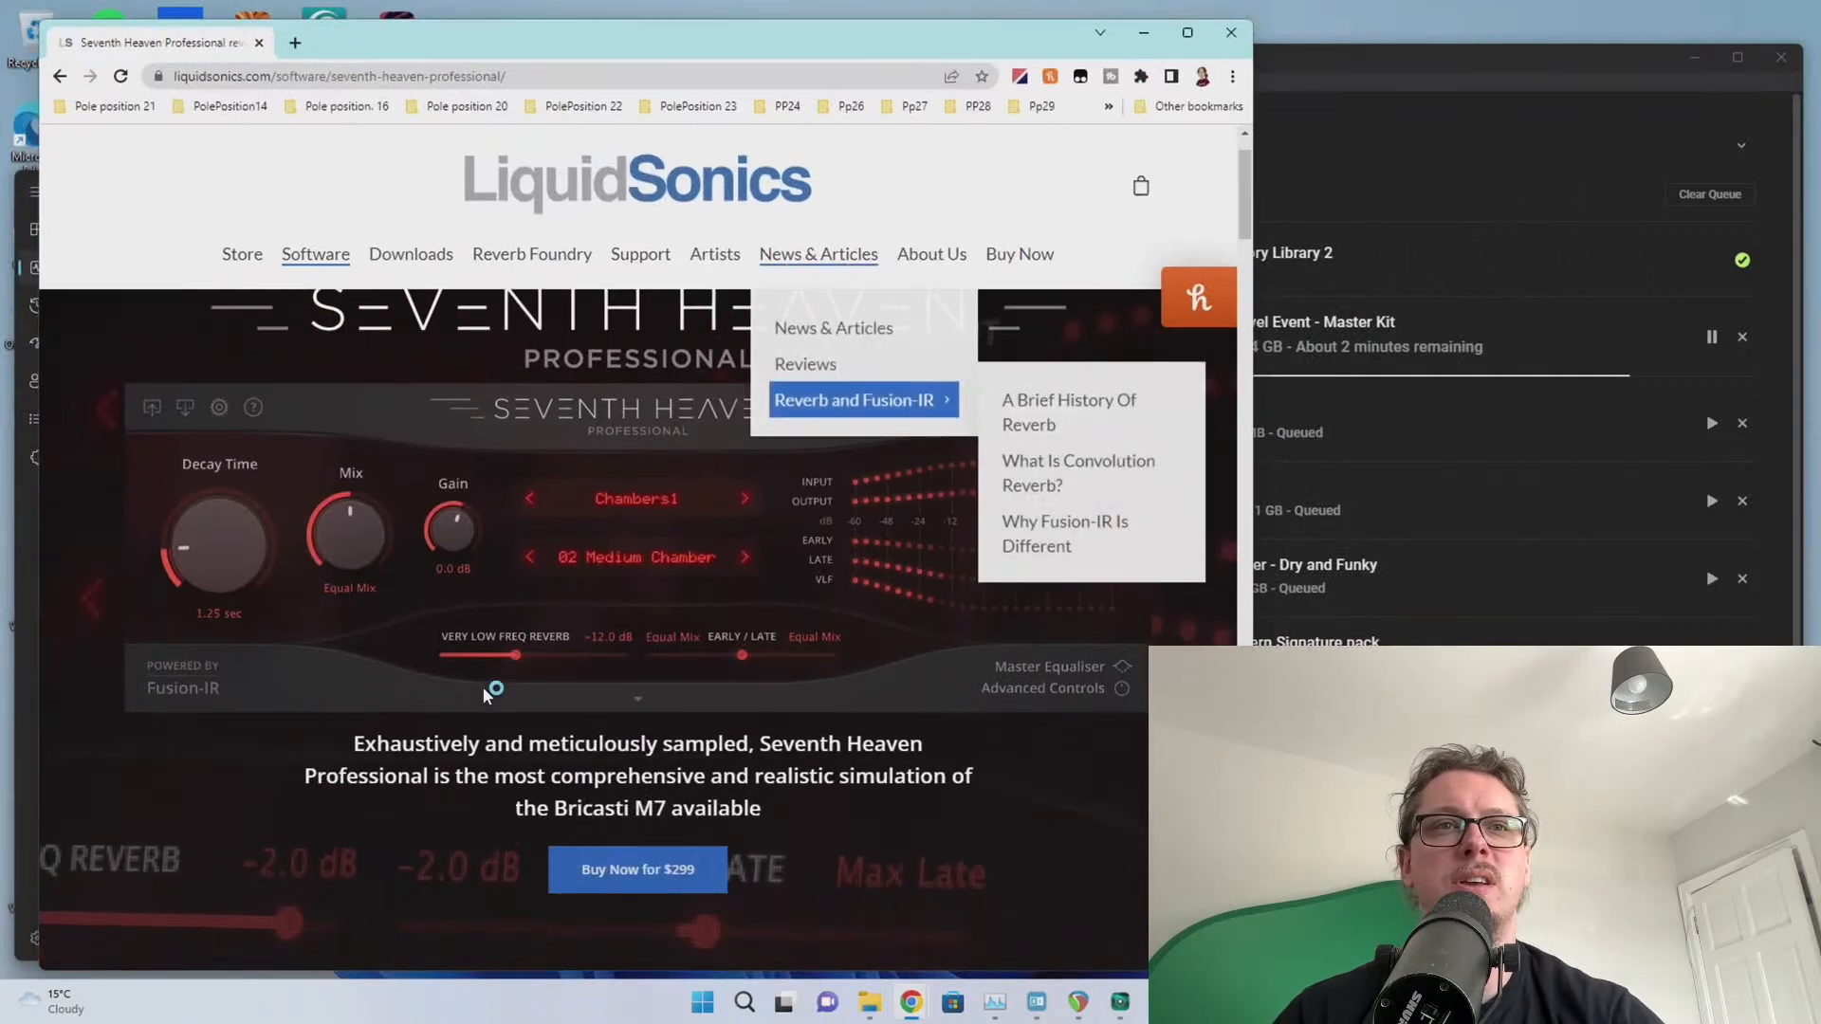
scroll(482, 685, "down", 1)
left_click_drag(349, 744, 976, 793)
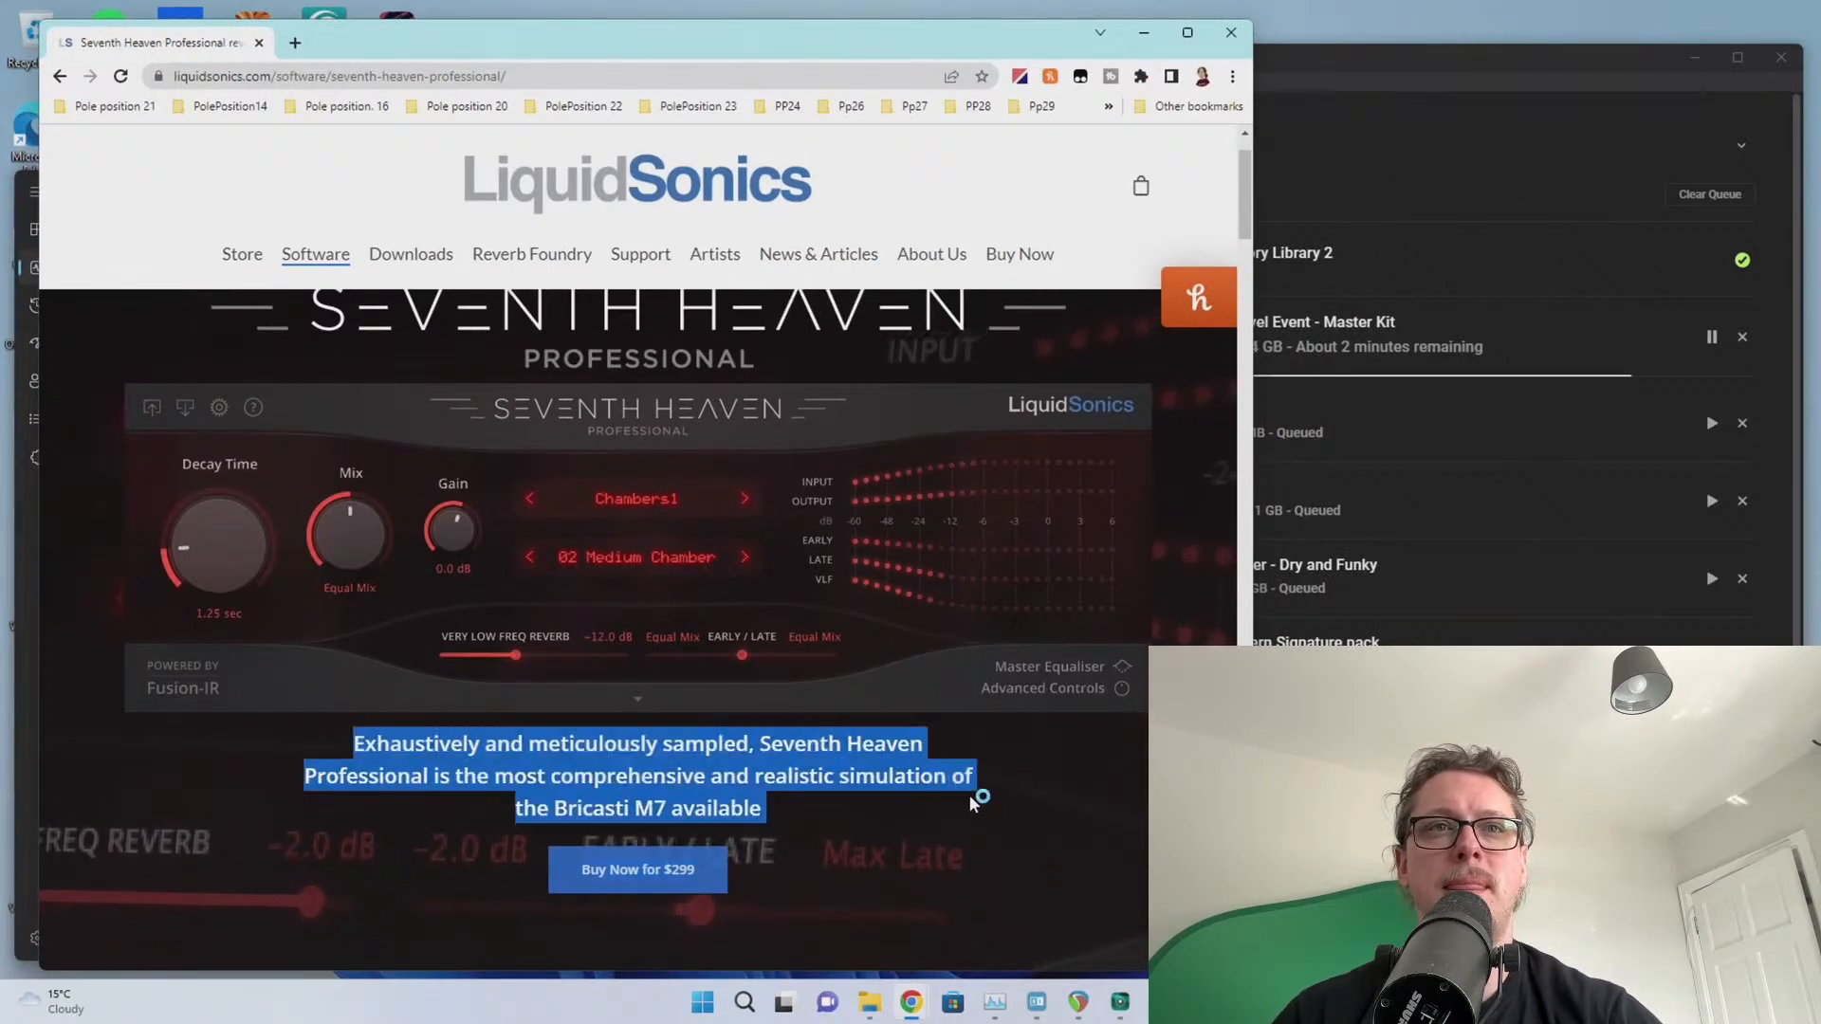
left_click(819, 818)
scroll(811, 816, "up", 1)
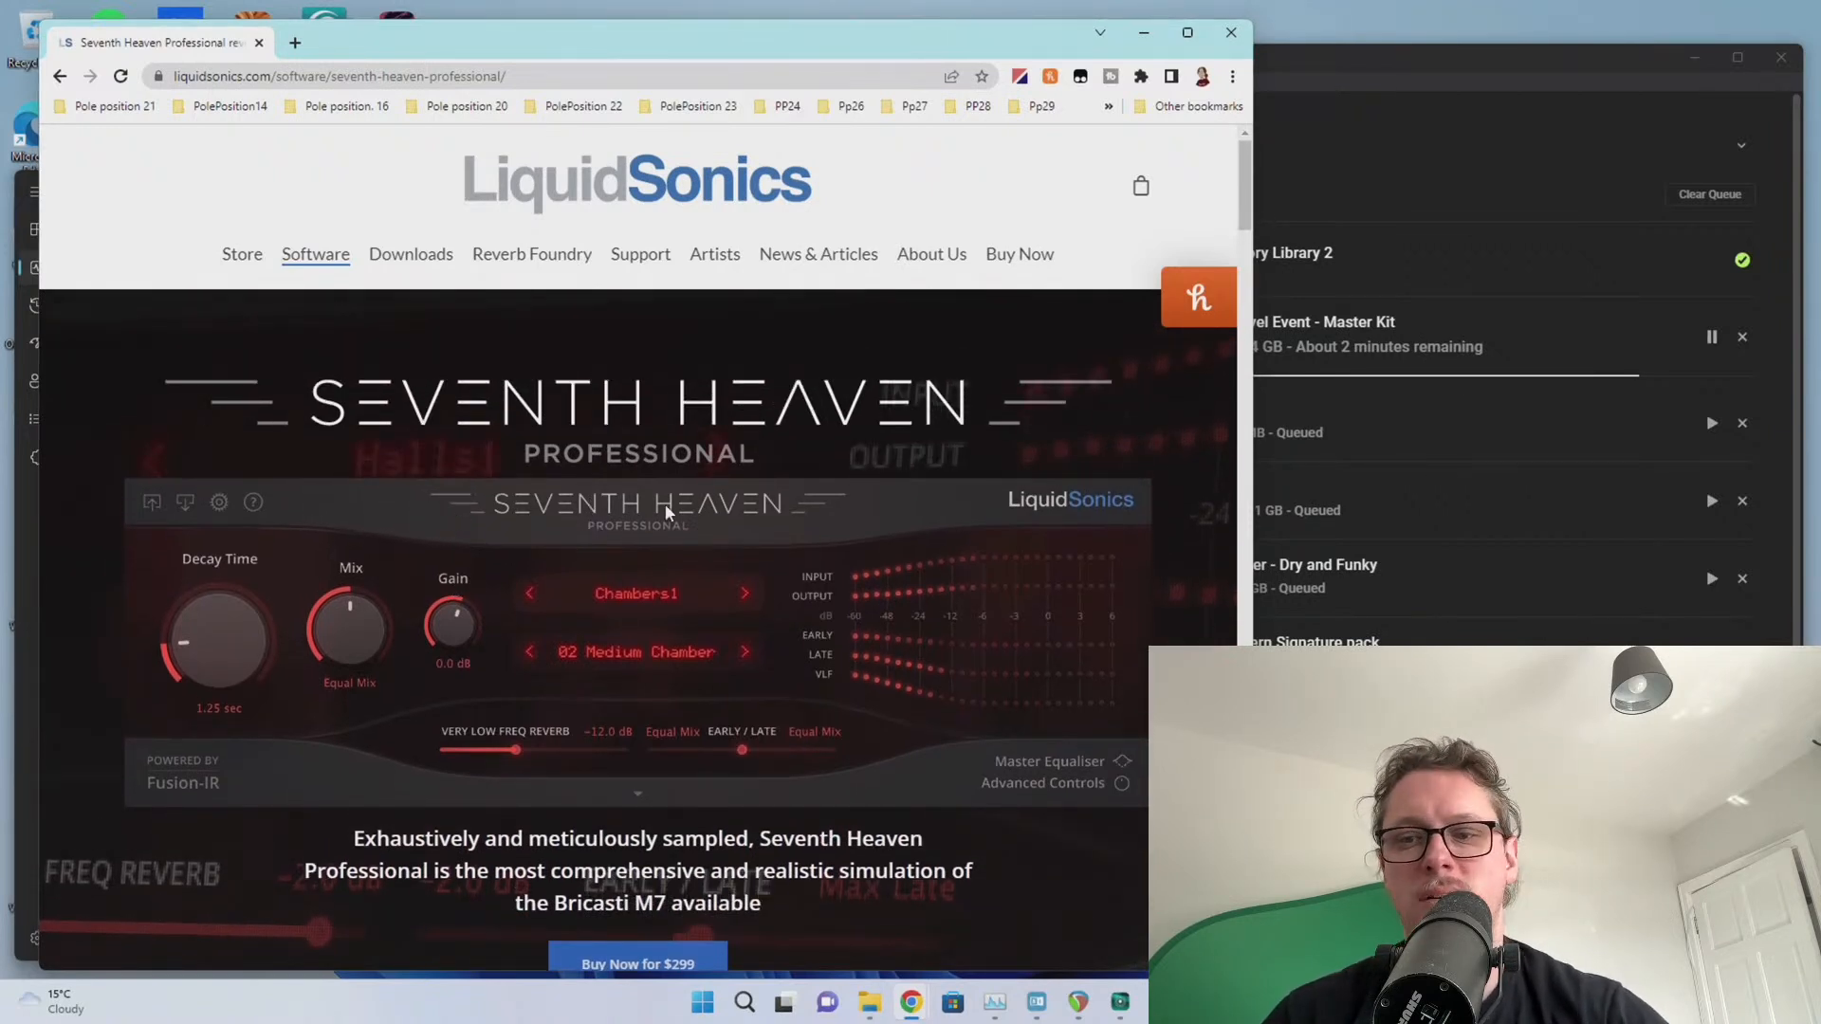
scroll(465, 555, "down", 10)
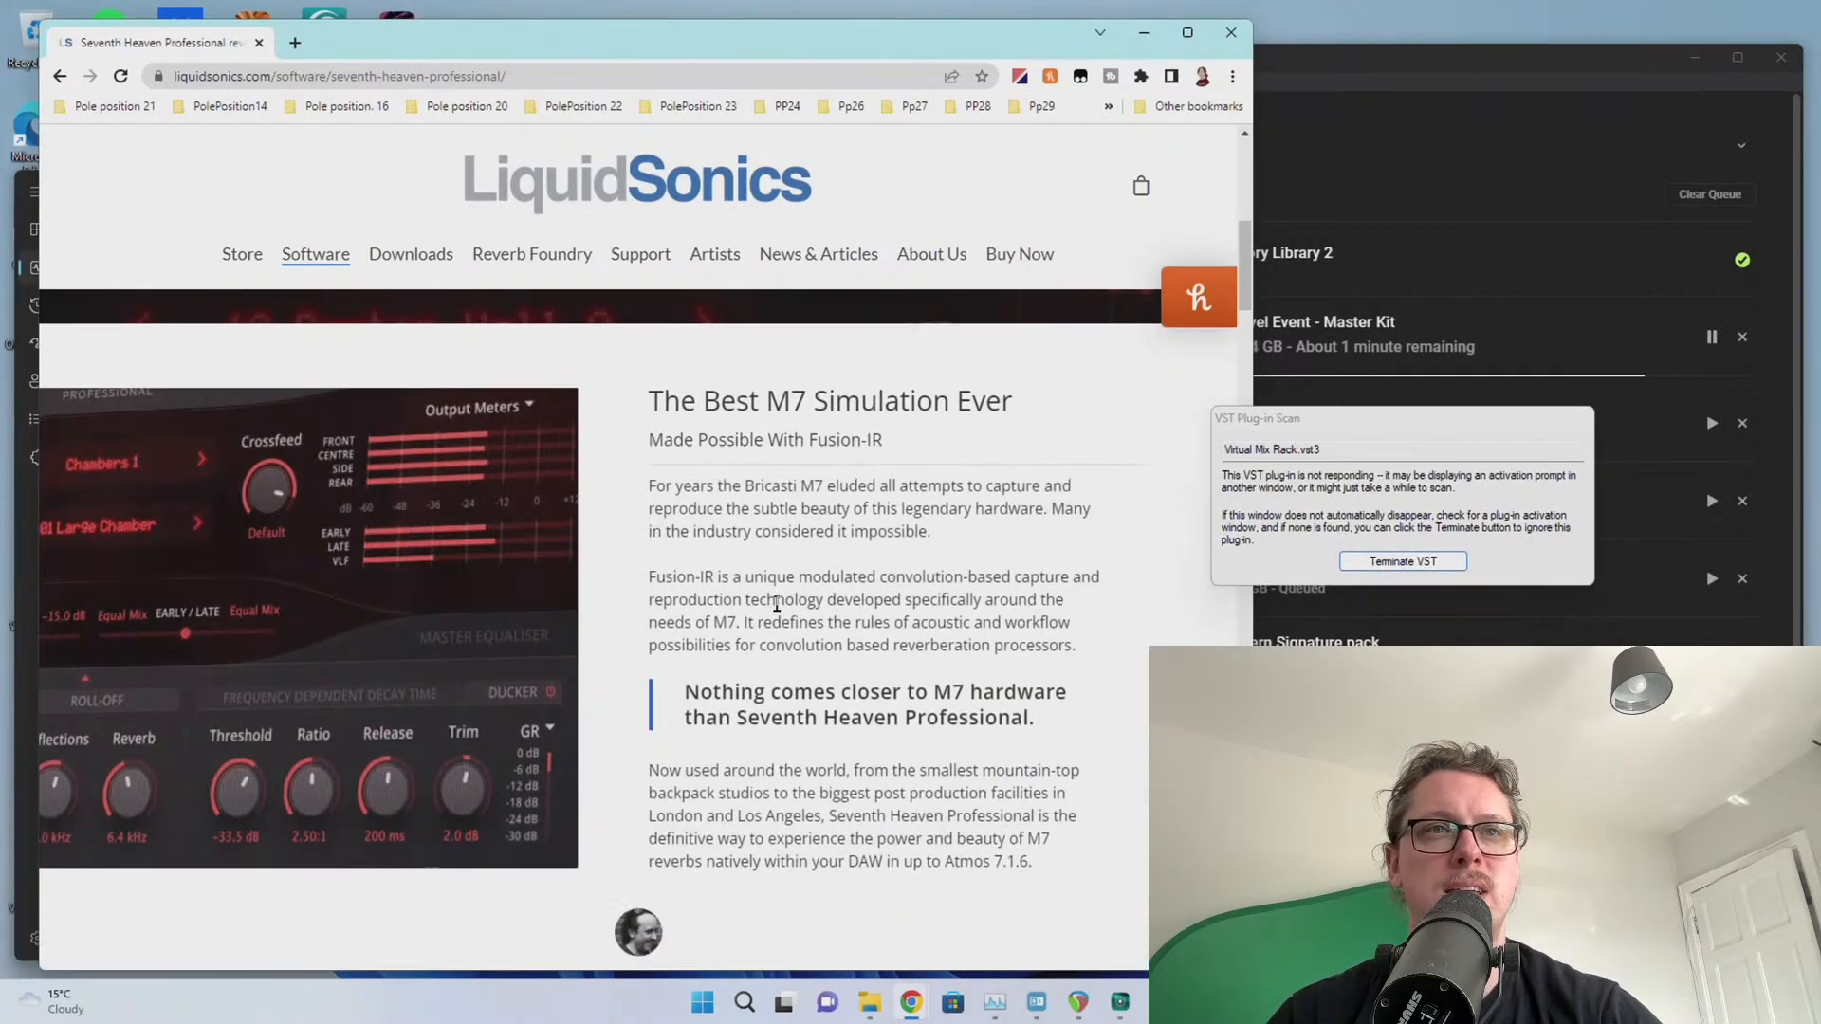
scroll(569, 590, "down", 8)
scroll(772, 601, "up", 15)
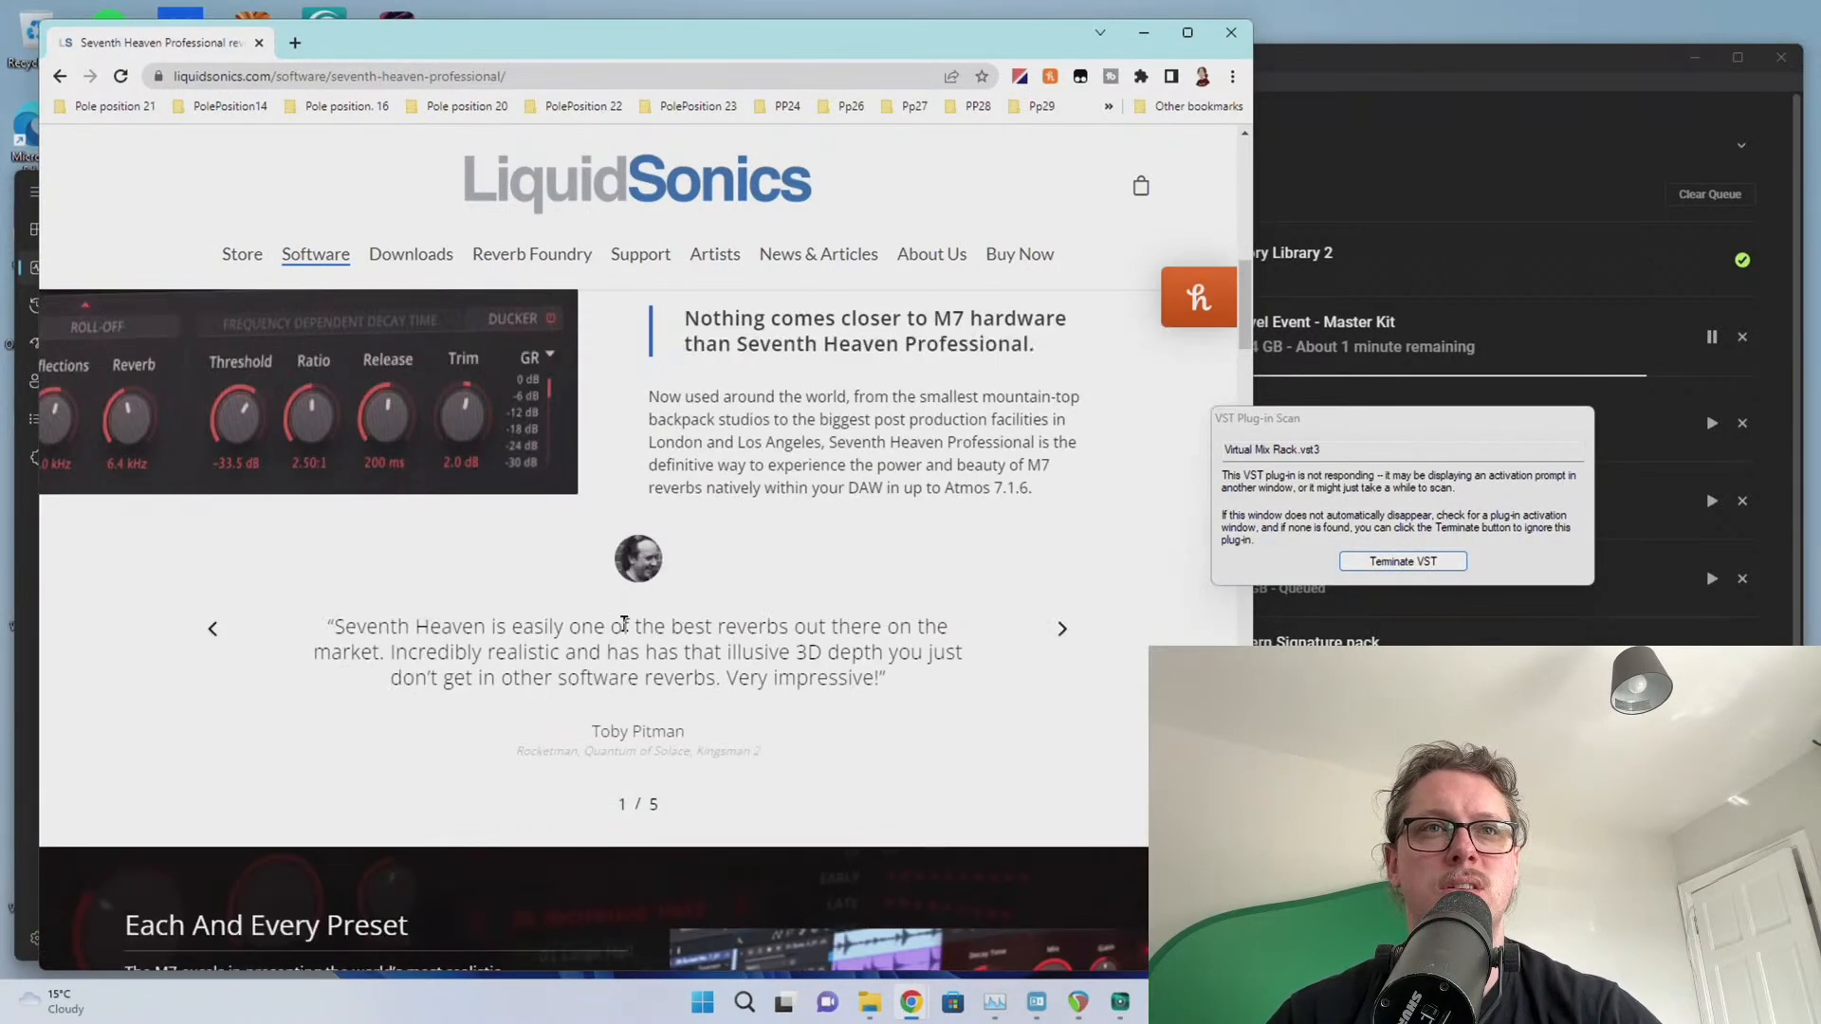
Open the Lustrous Plates Surround product page from the Software menu and read its description
mouse_move(347, 277)
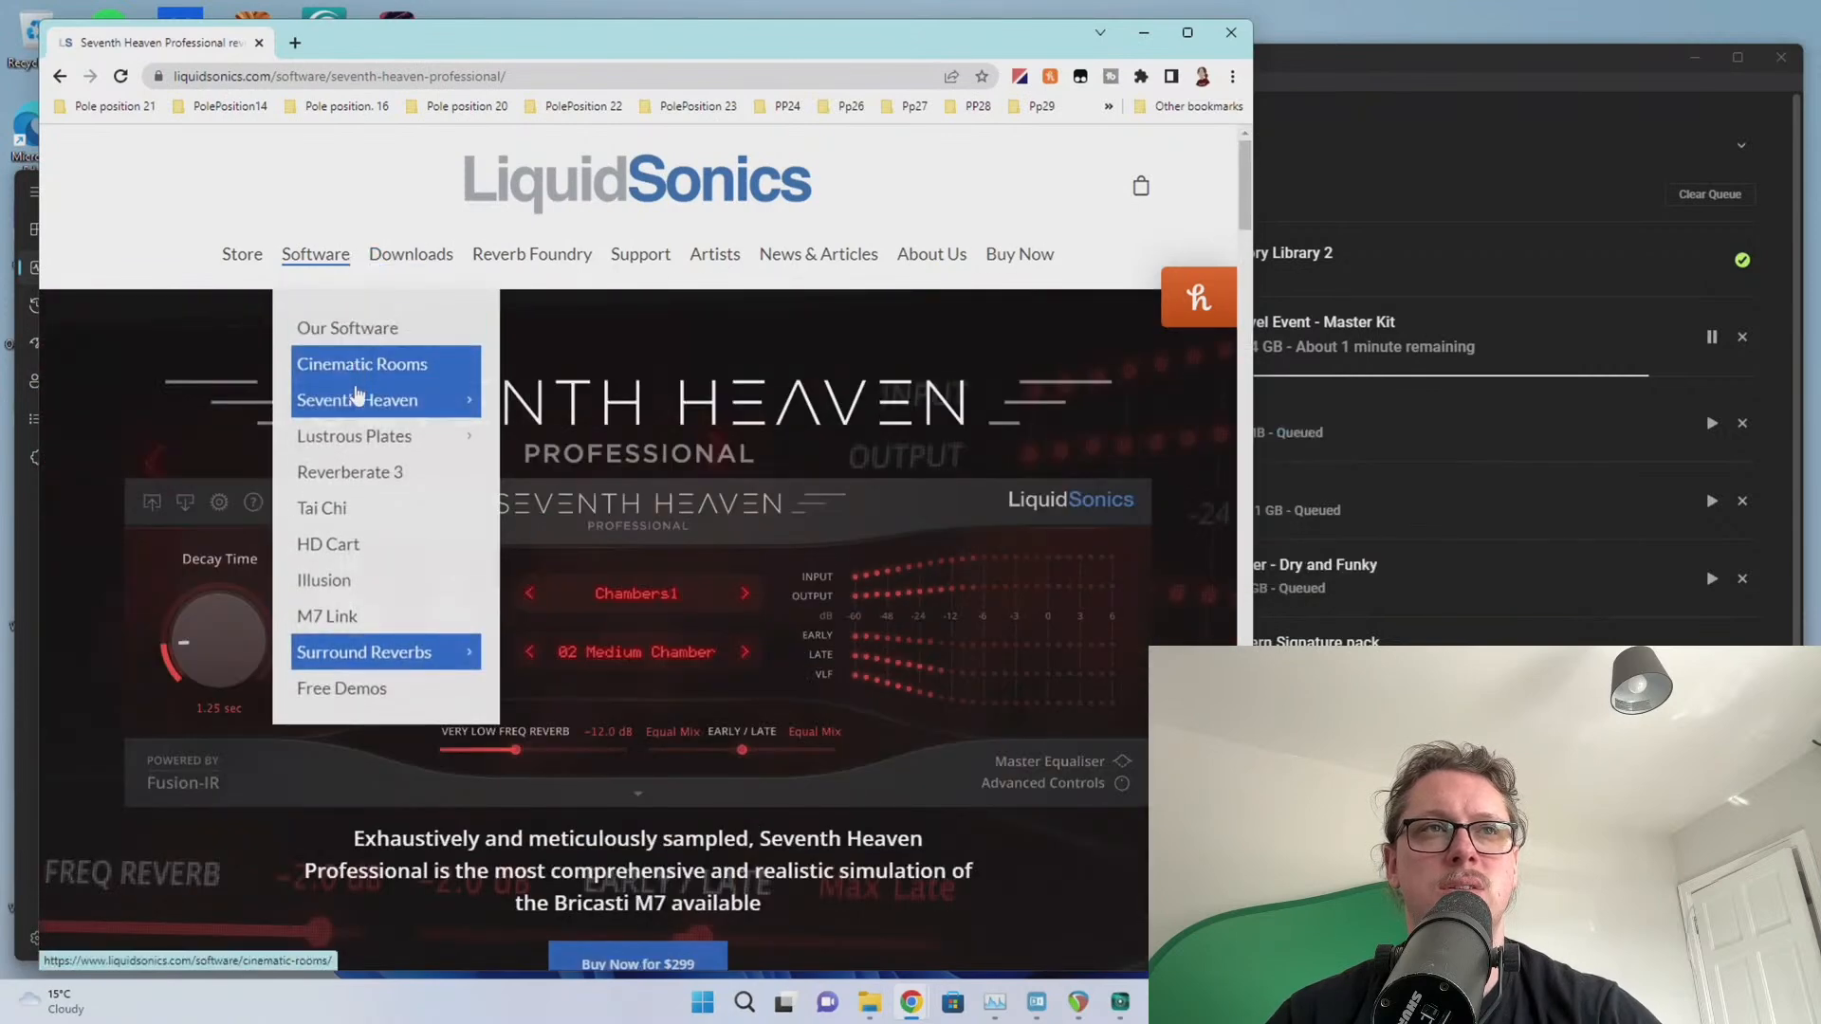
mouse_move(354, 405)
mouse_move(384, 444)
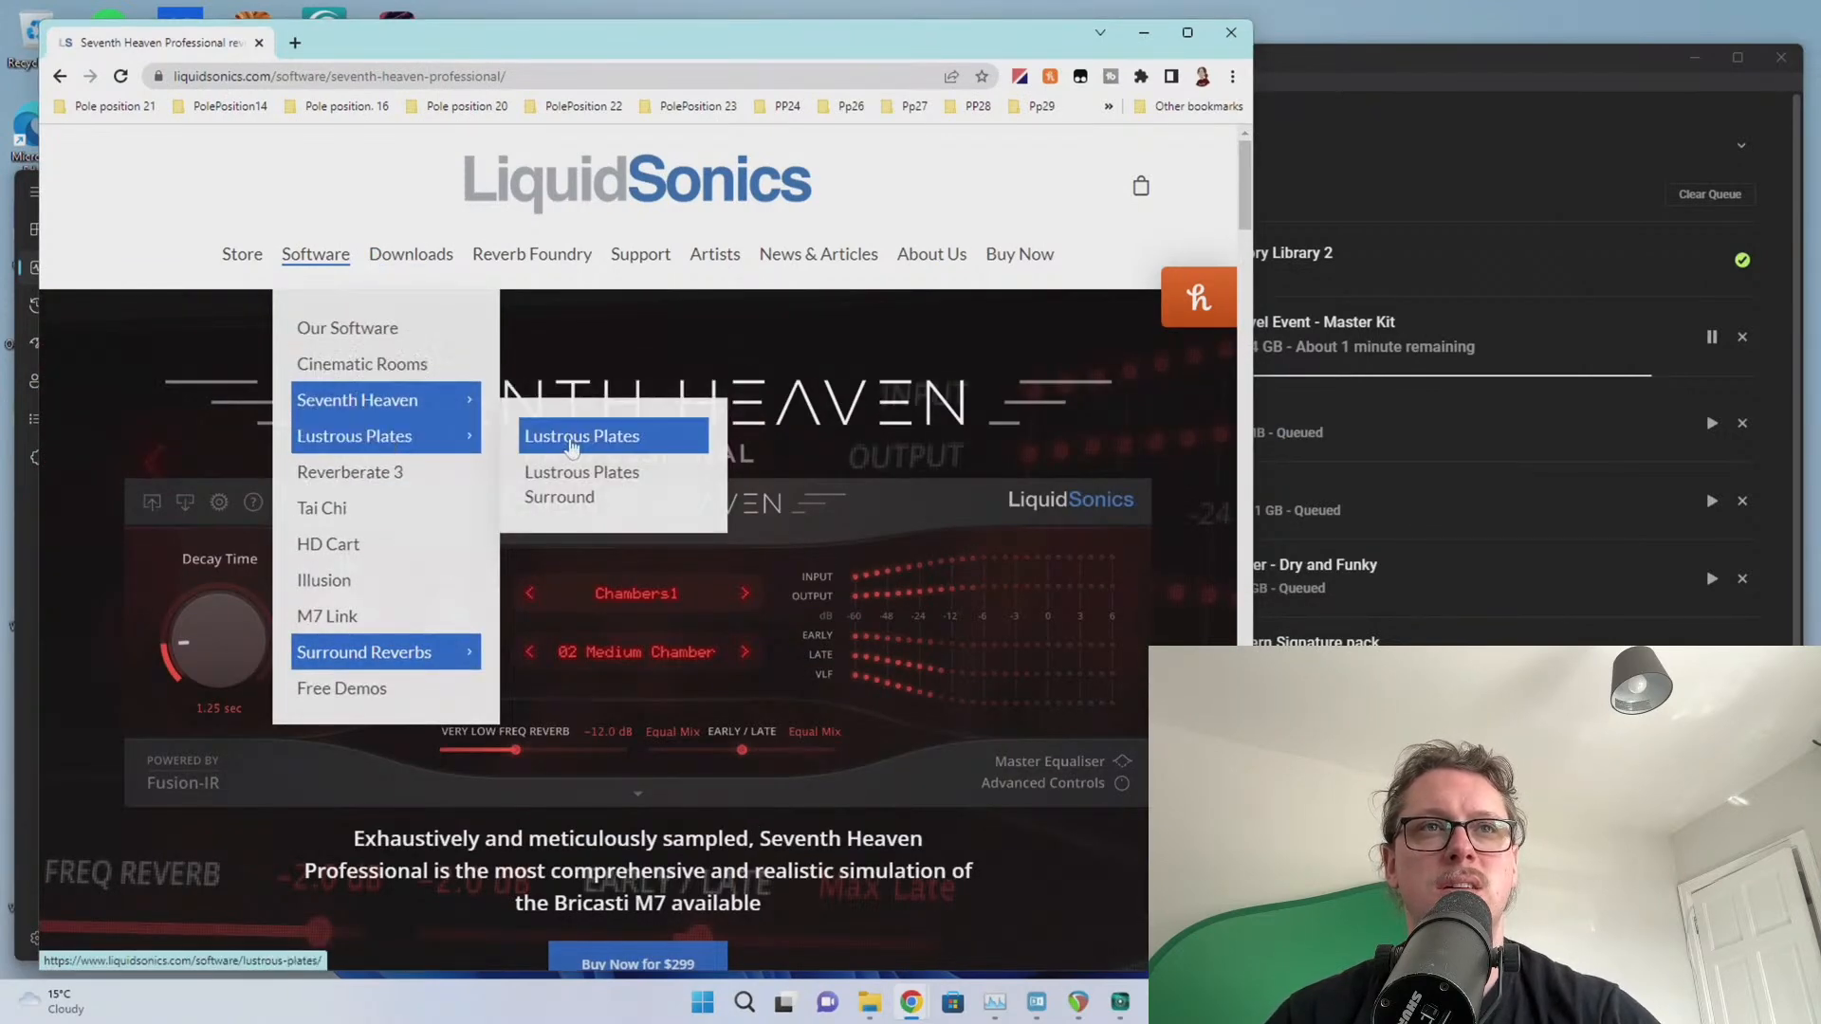
left_click(584, 494)
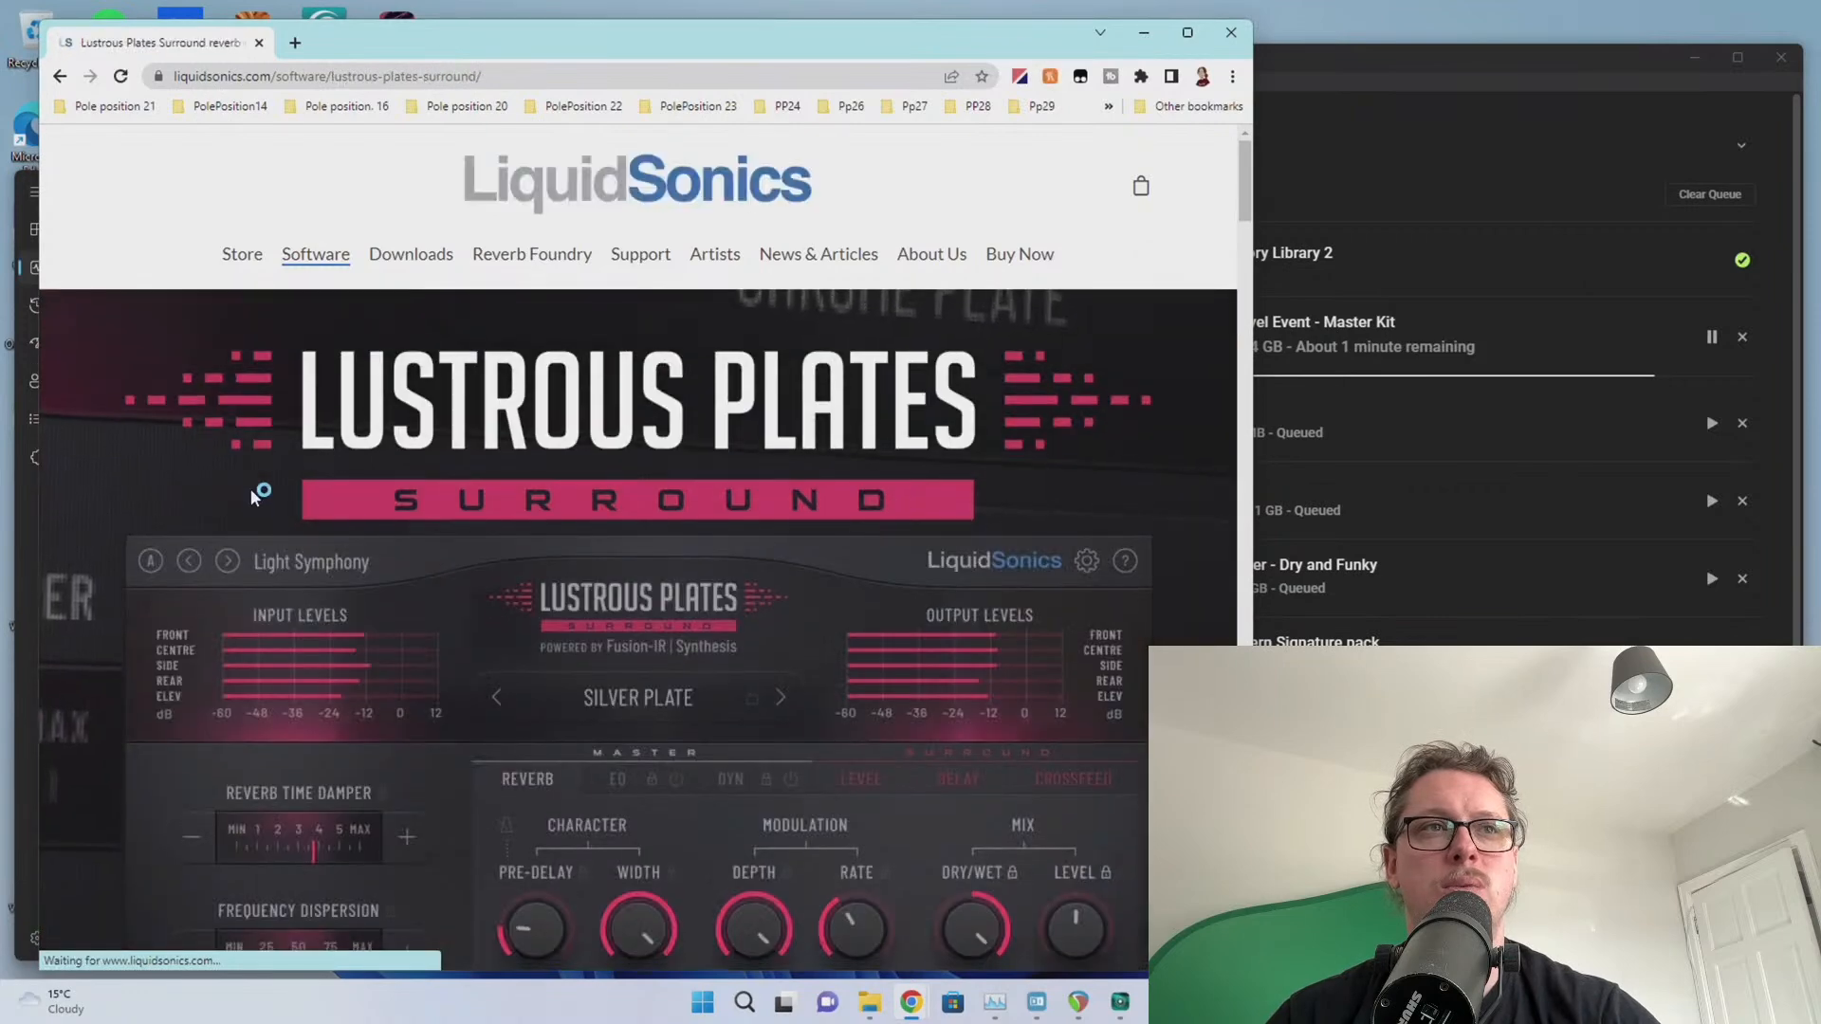
scroll(258, 461, "down", 10)
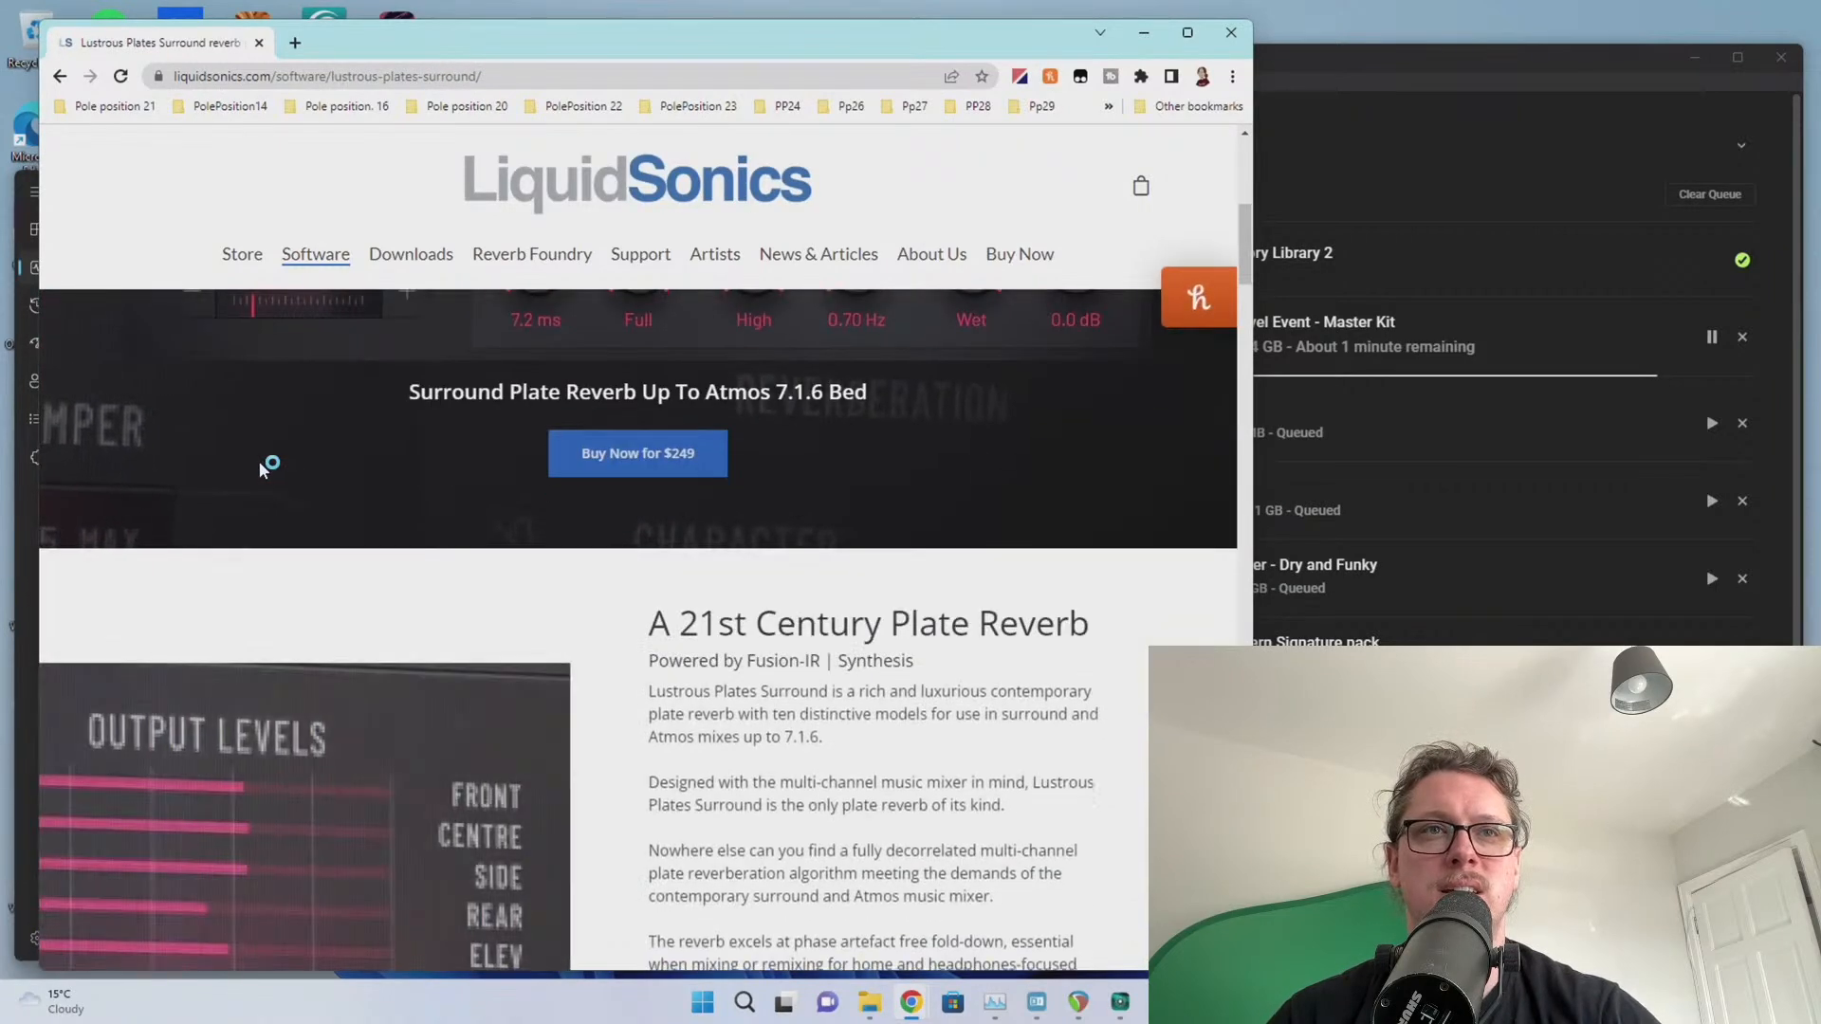
left_click_drag(662, 467, 960, 712)
left_click(731, 584)
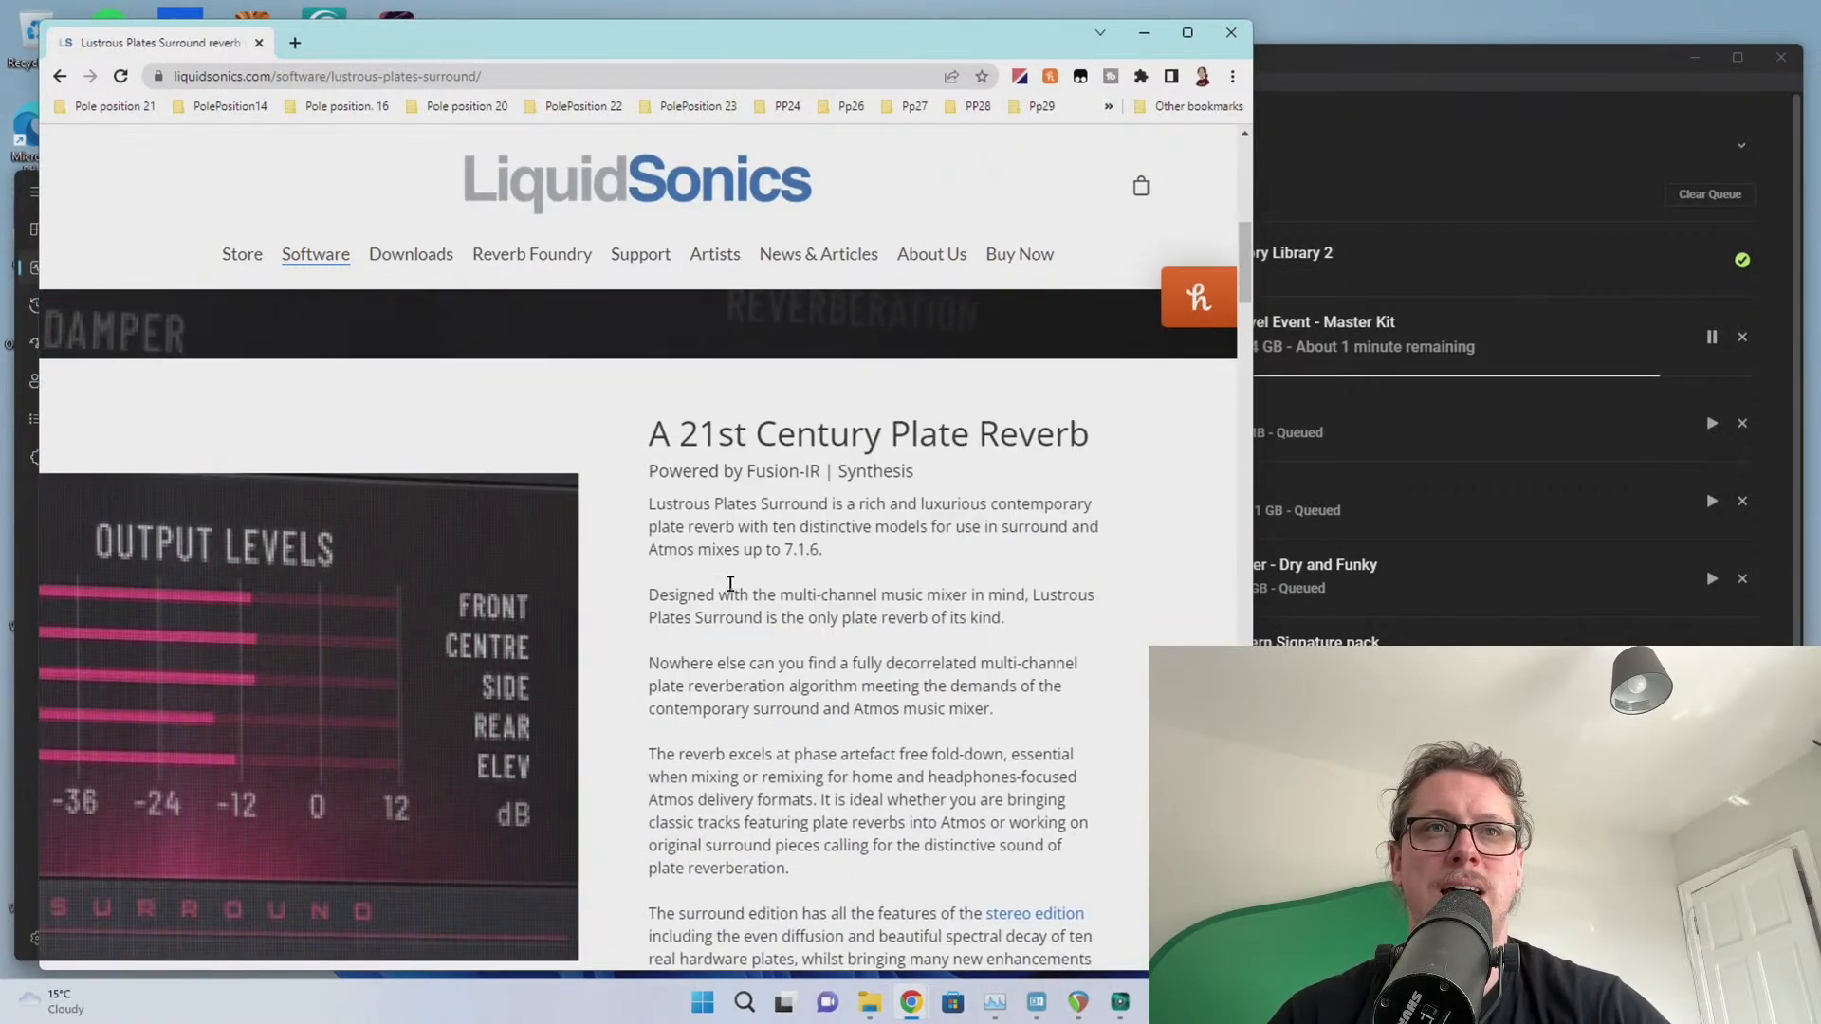
scroll(487, 491, "up", 6)
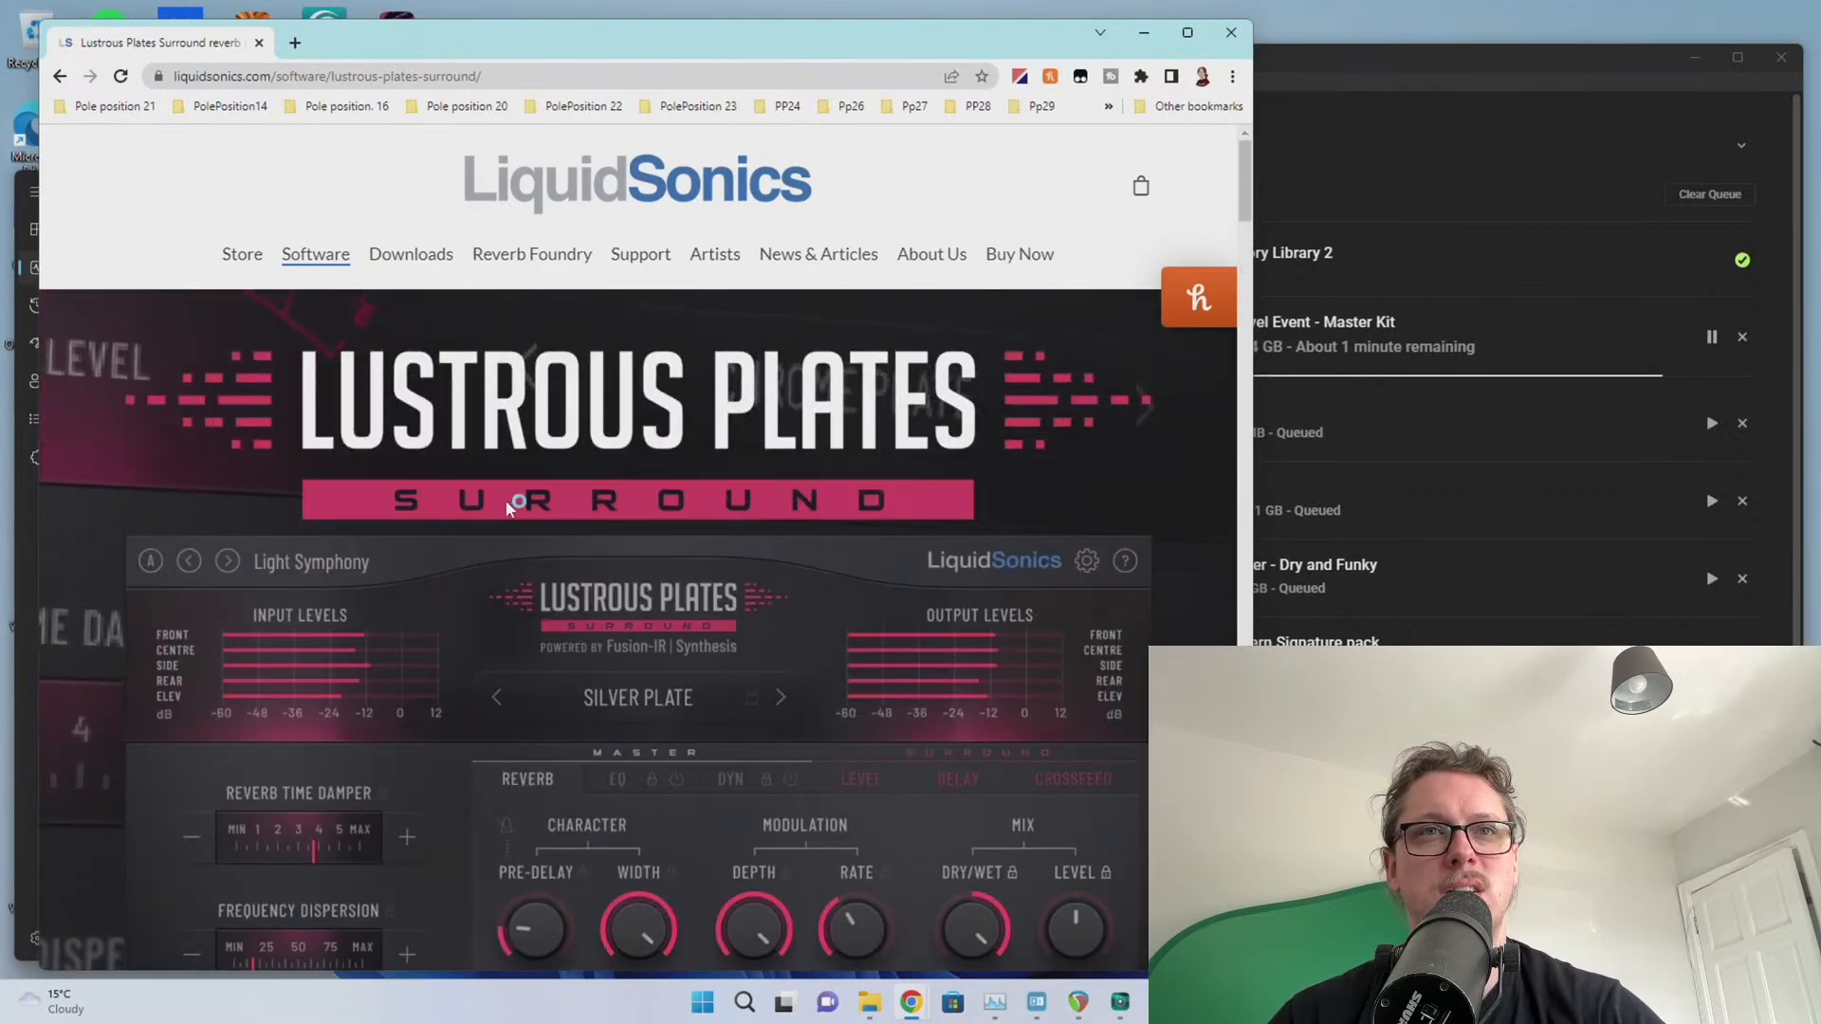
scroll(484, 414, "down", 4)
Browse the Tai Chi and HD Cart product pages, scrolling through each
mouse_move(316, 254)
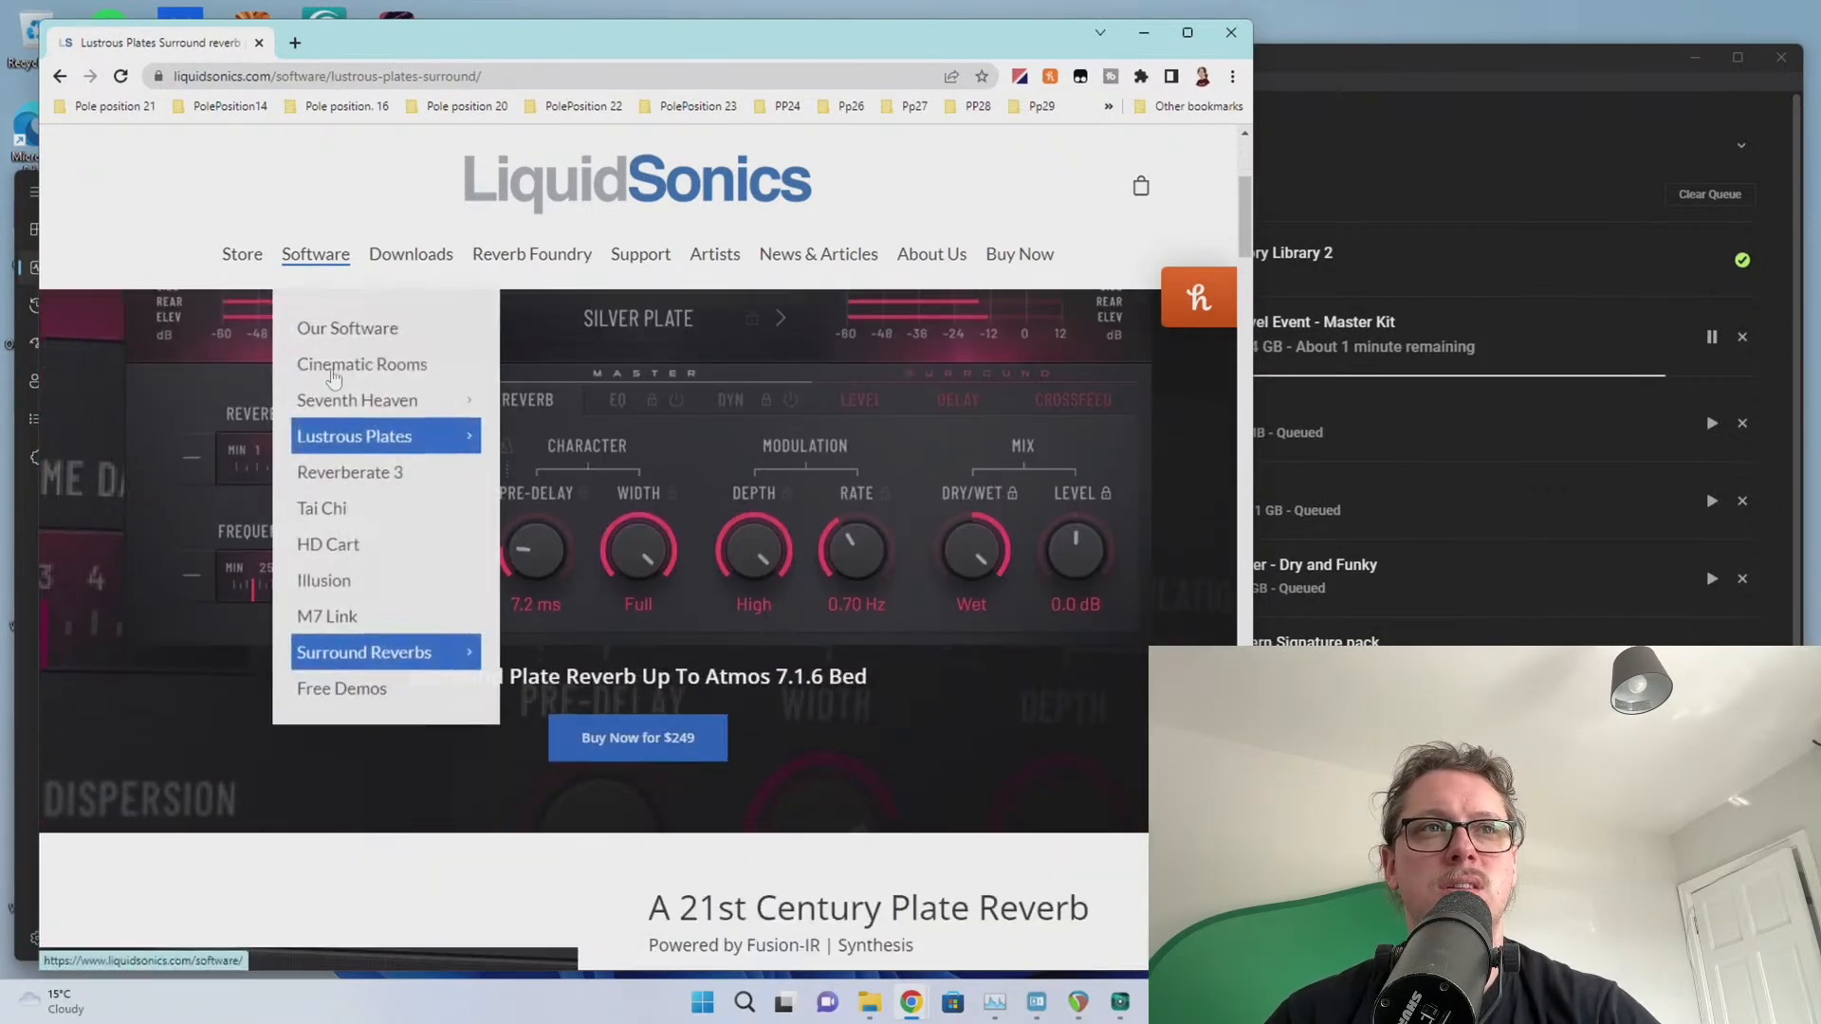
left_click(358, 513)
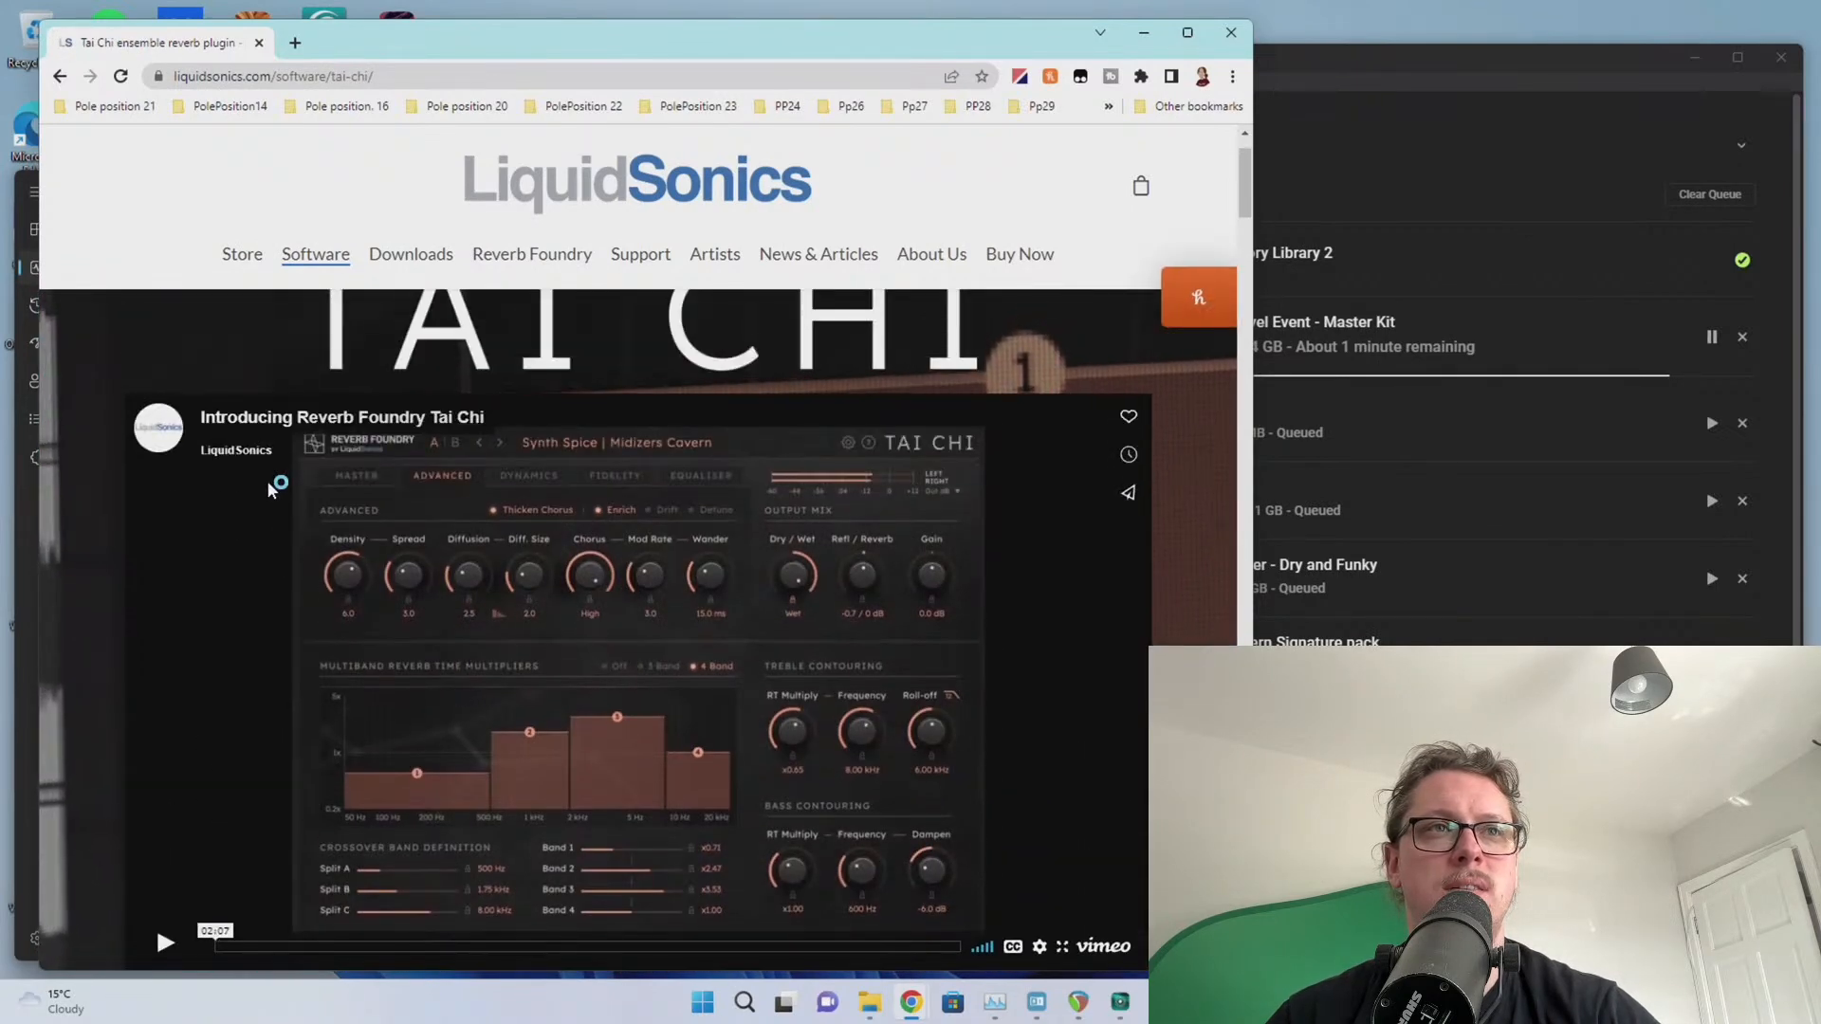
scroll(201, 471, "down", 5)
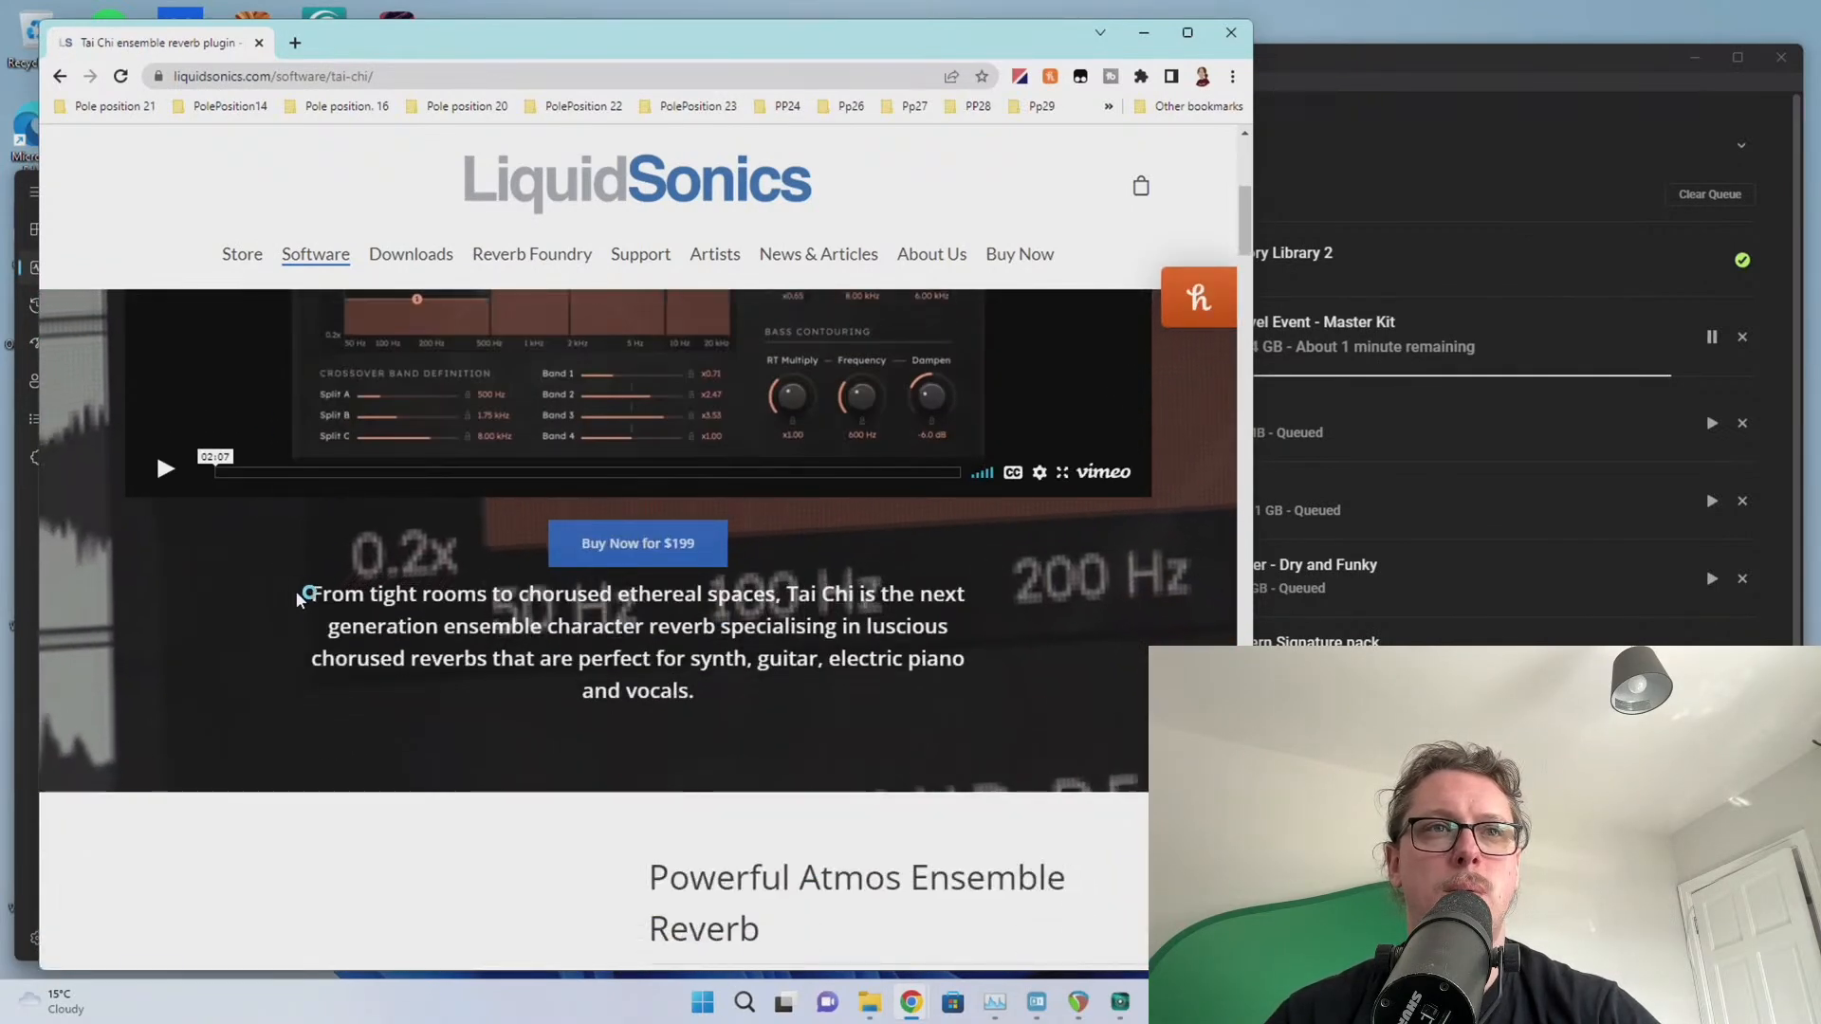
scroll(436, 616, "down", 5)
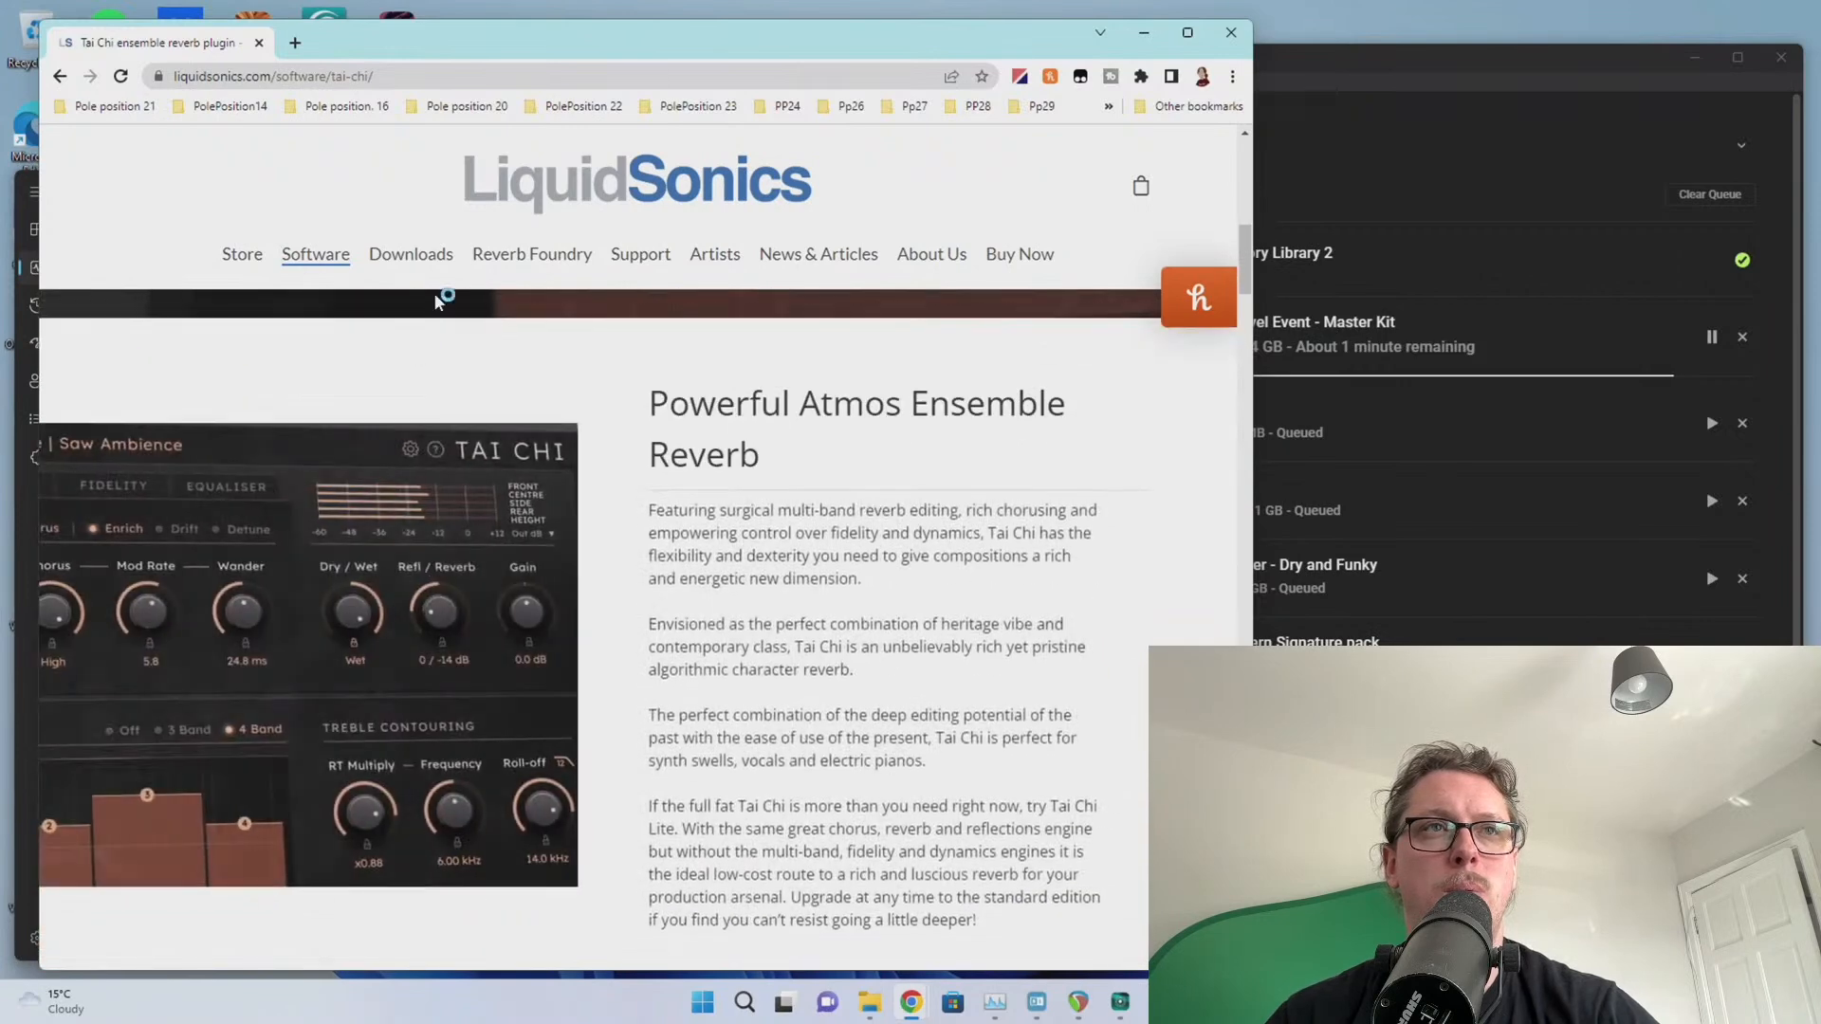
mouse_move(322, 247)
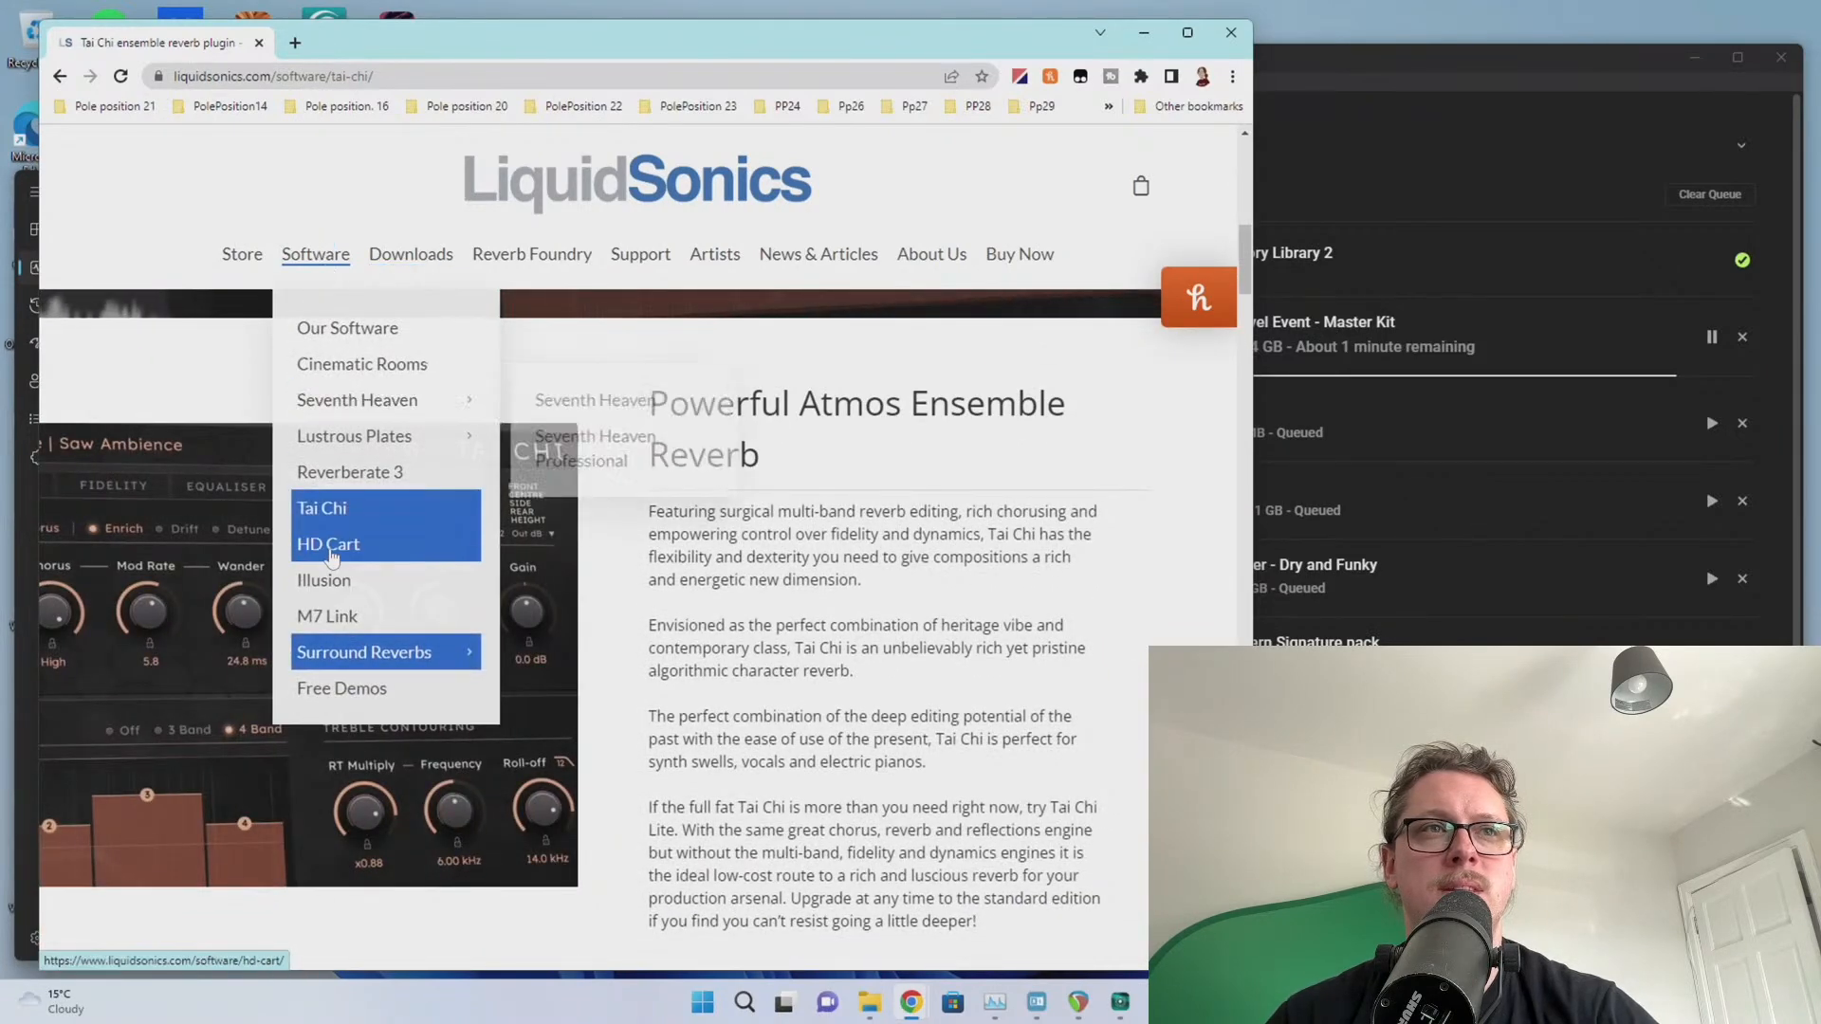
left_click(328, 545)
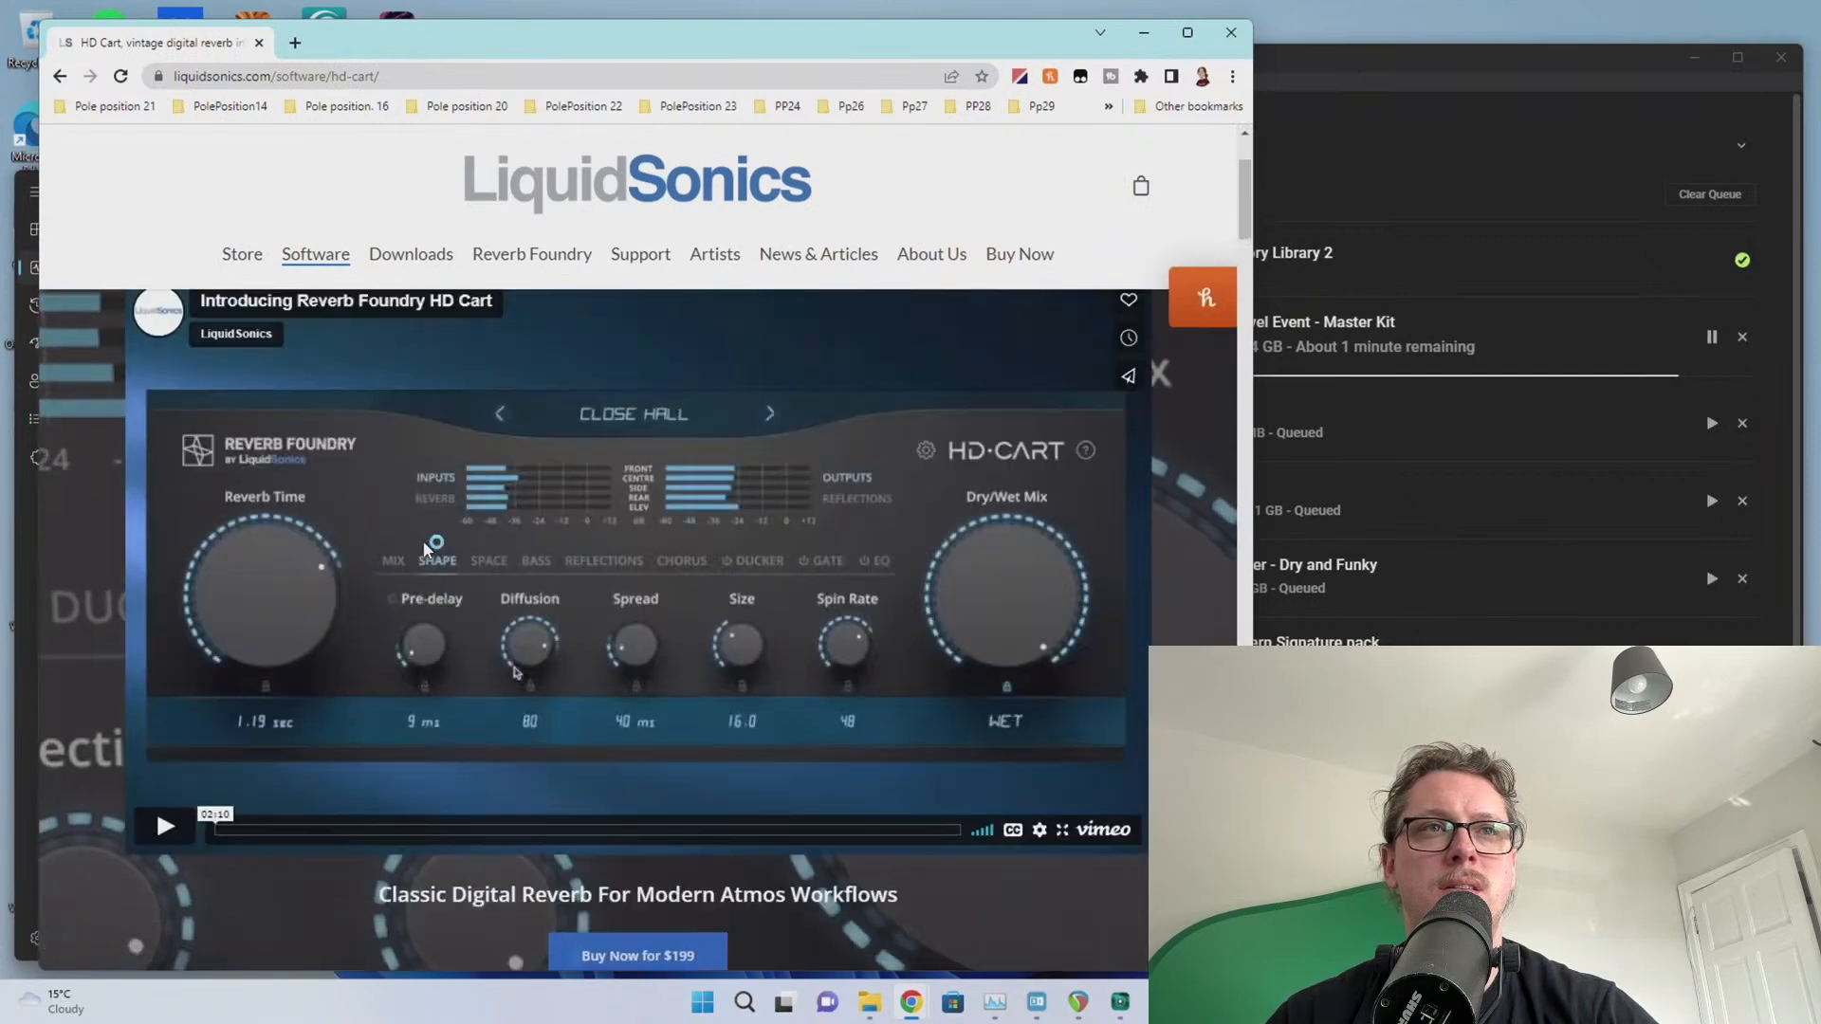
scroll(275, 498, "down", 4)
scroll(600, 485, "down", 4)
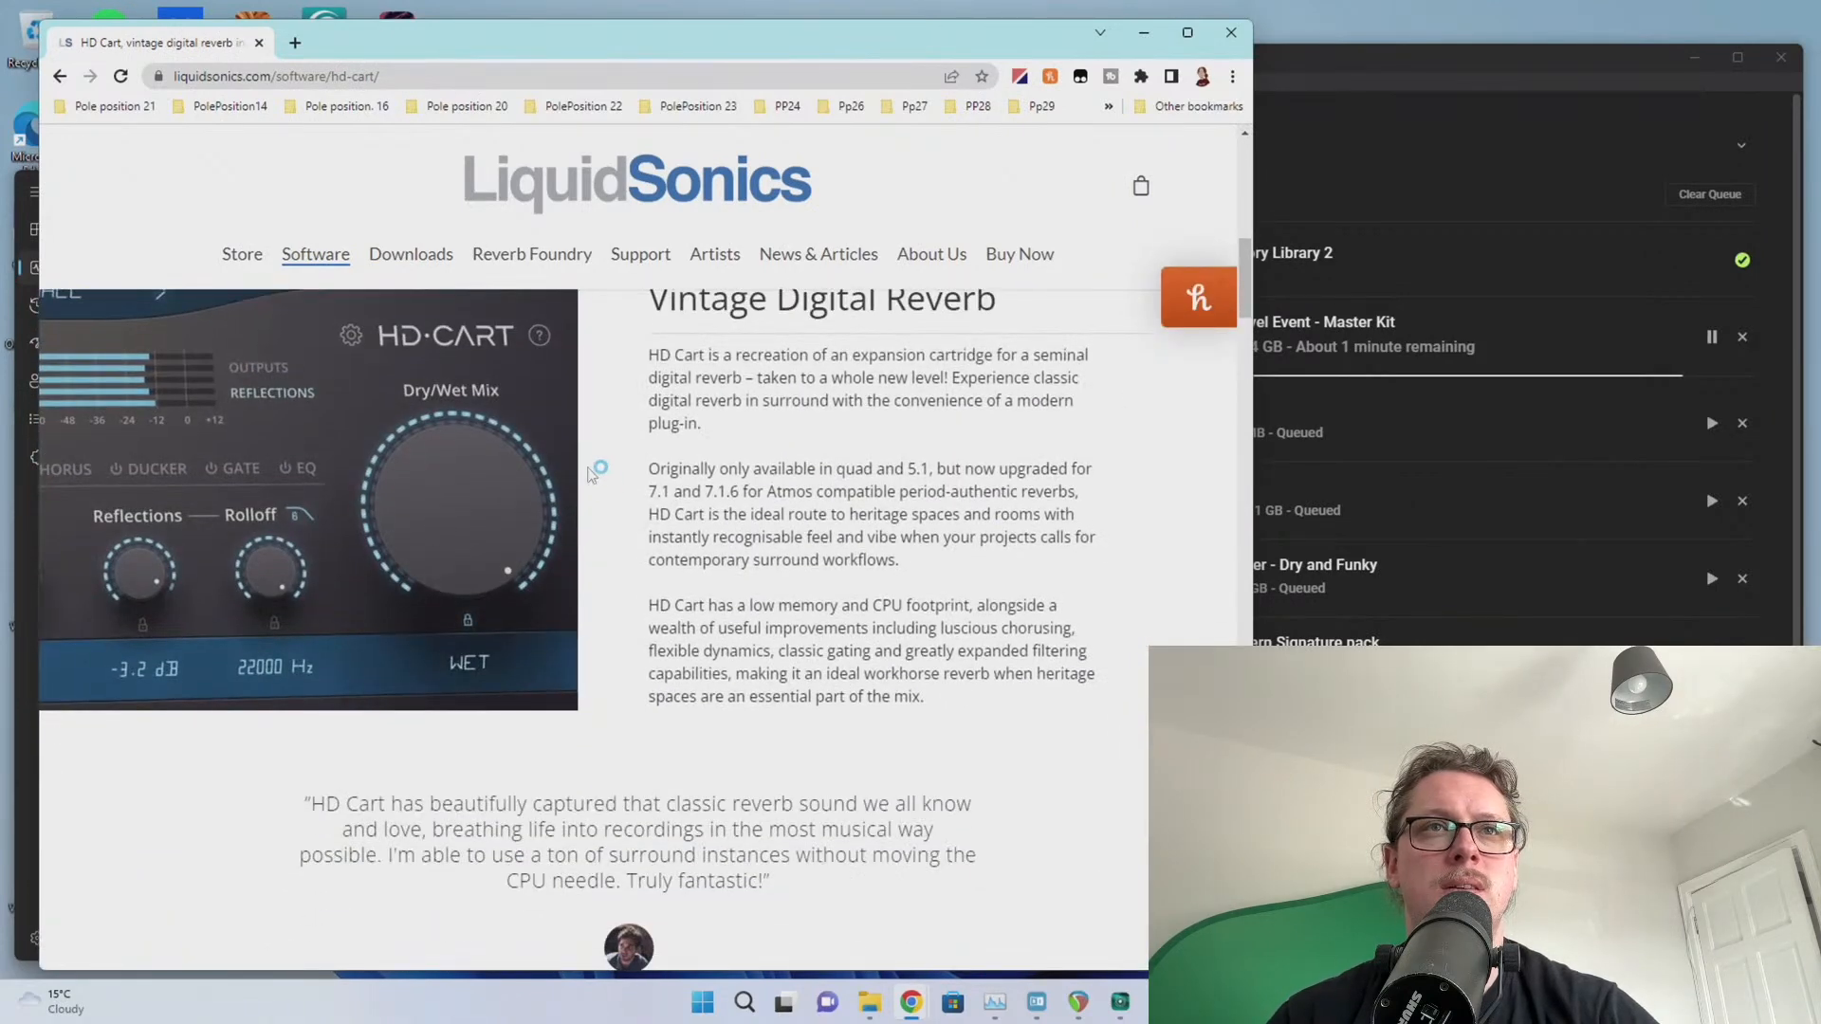
scroll(493, 379, "up", 1)
Browse the Illusion product page, then open and scroll the Cinematic Rooms page
mouse_move(317, 268)
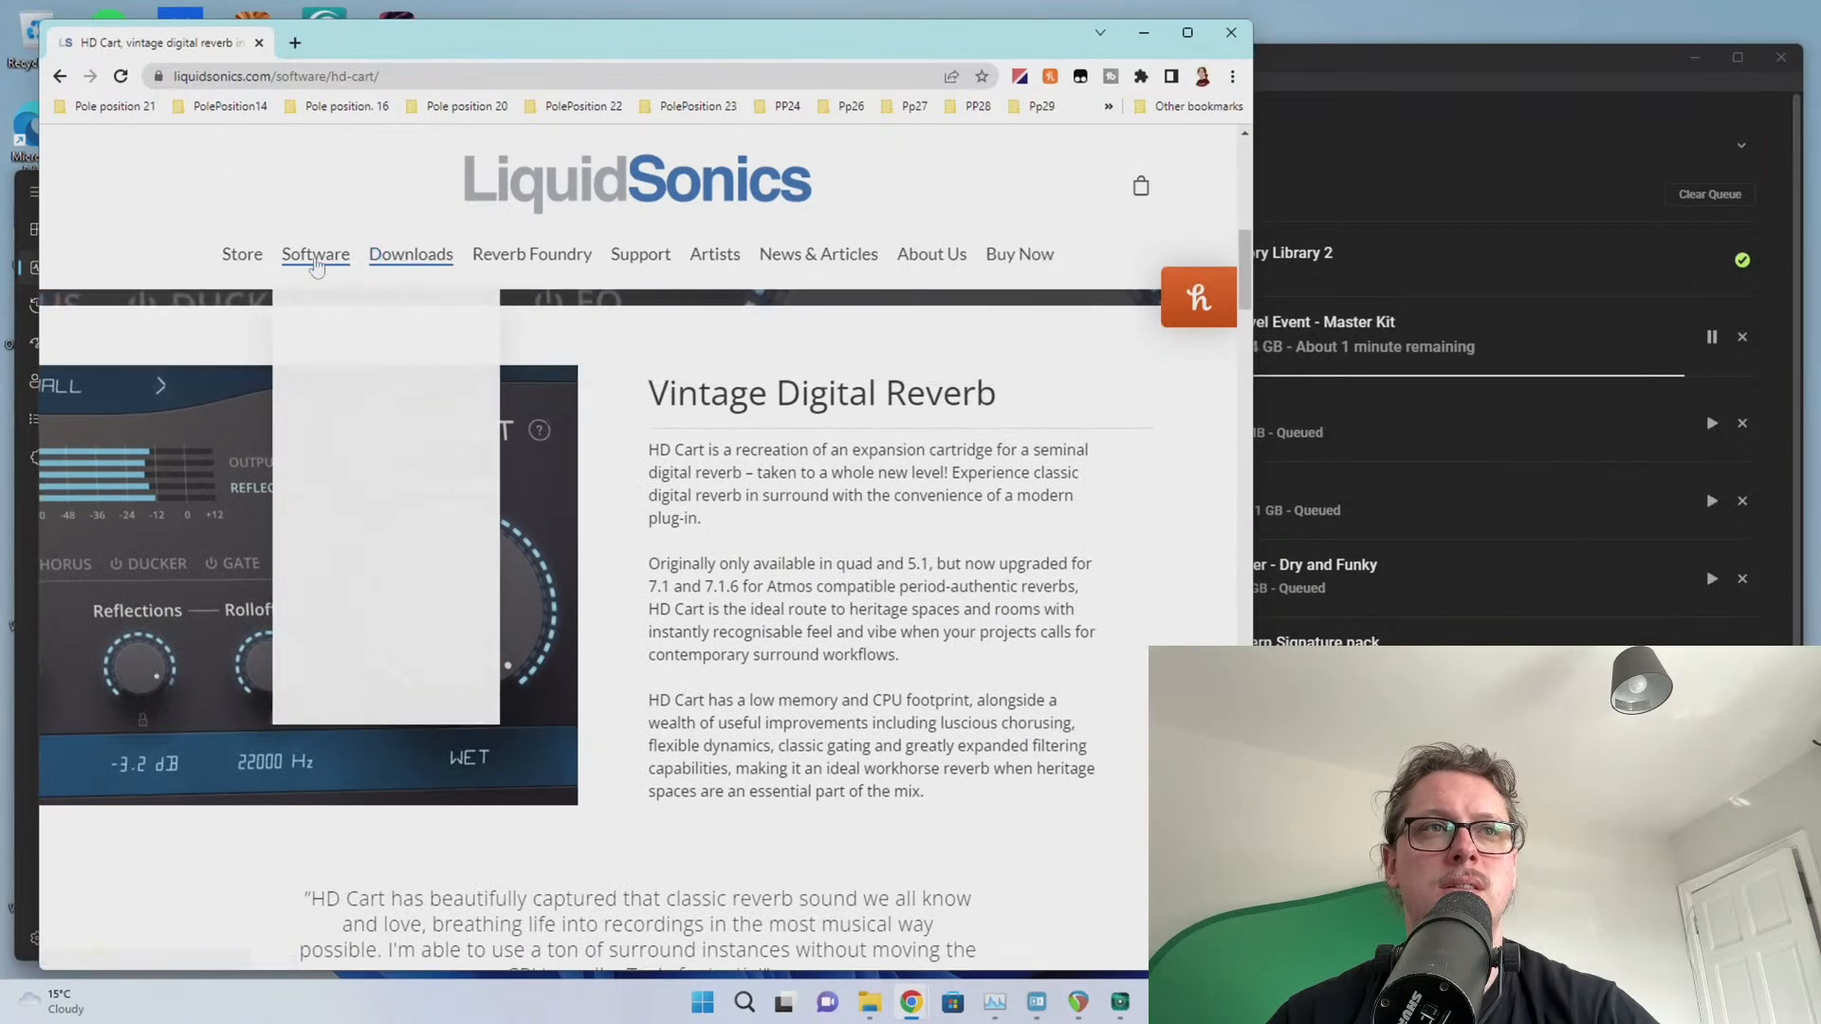
left_click(327, 579)
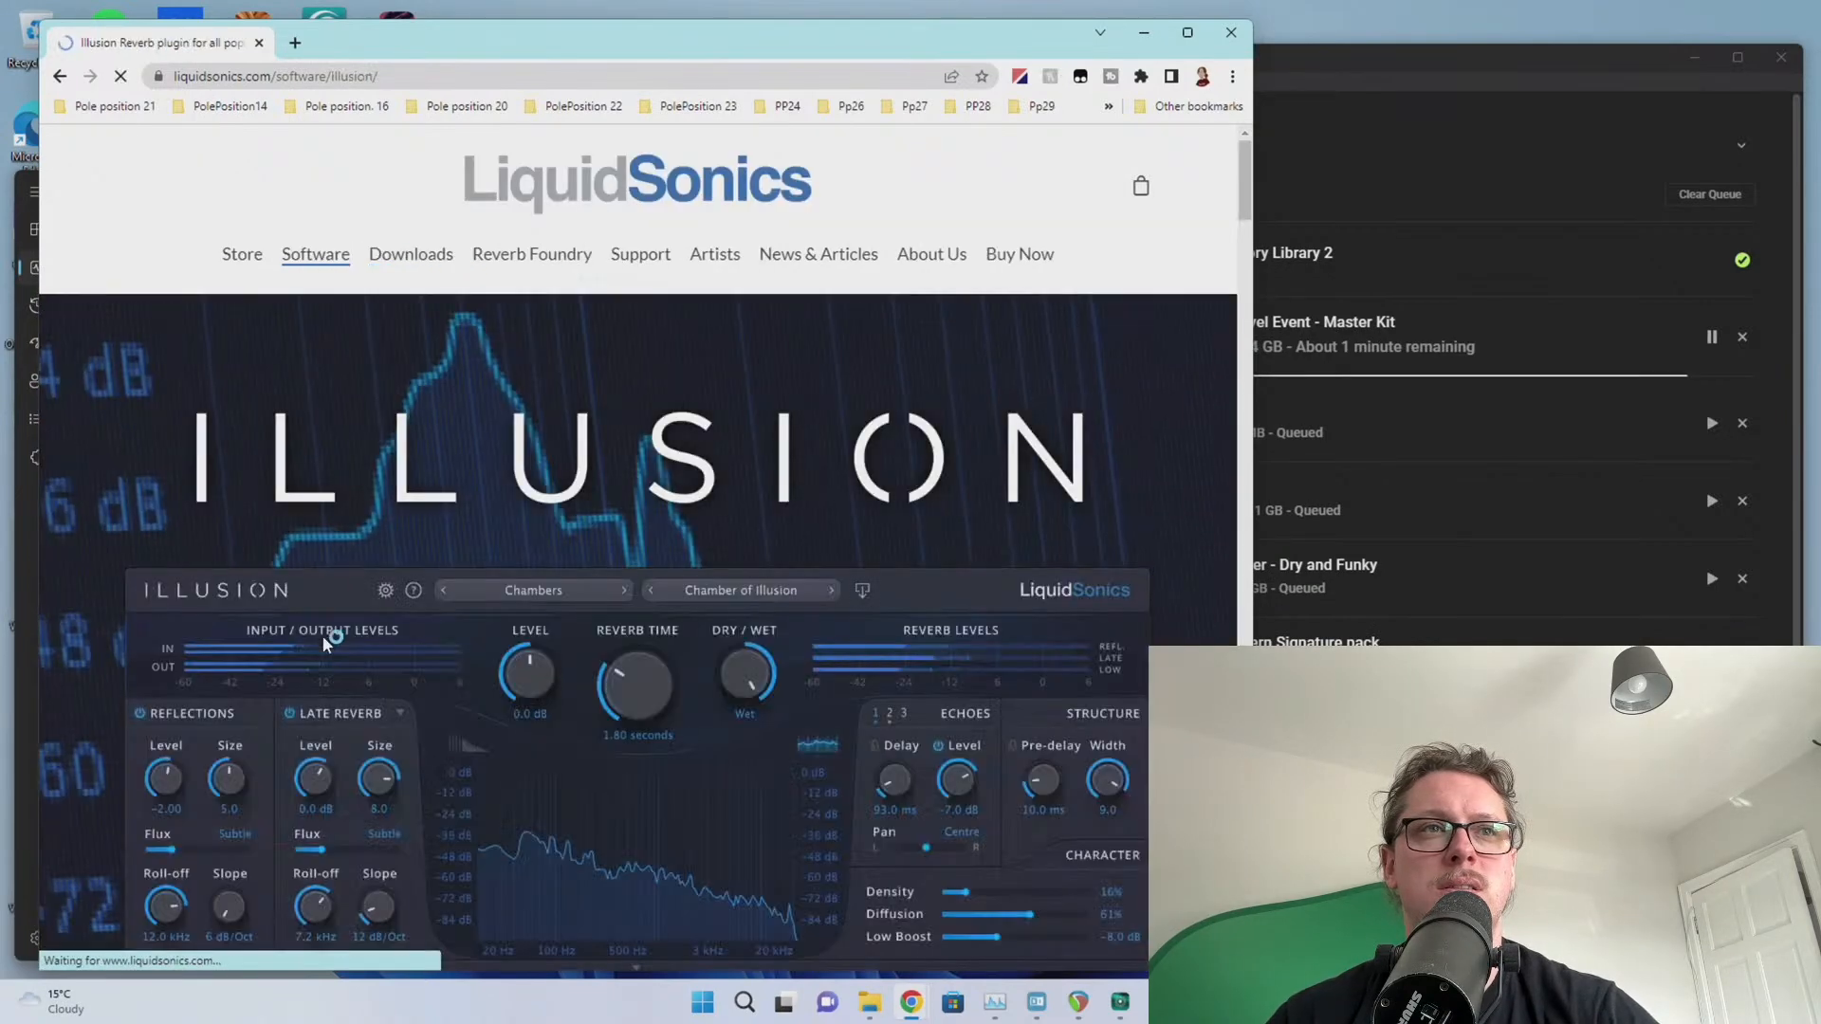
scroll(493, 581, "down", 5)
scroll(343, 552, "up", 5)
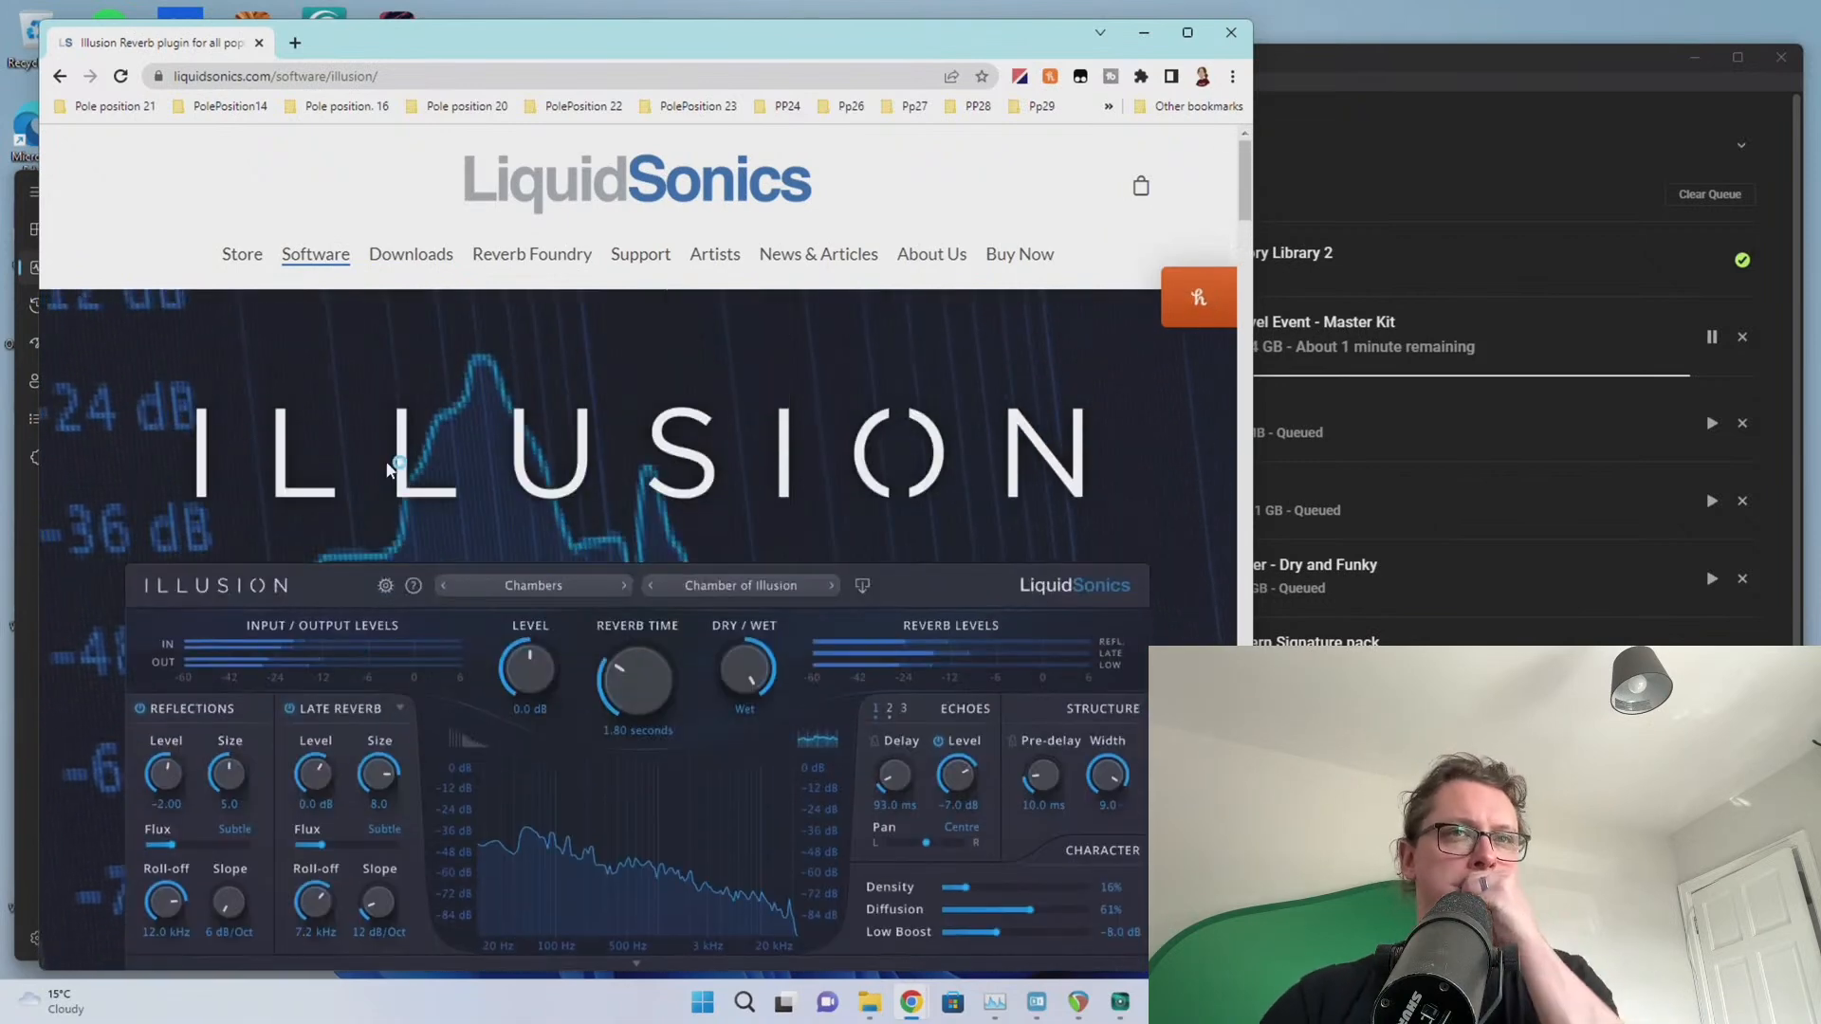
scroll(341, 379, "down", 5)
mouse_move(316, 270)
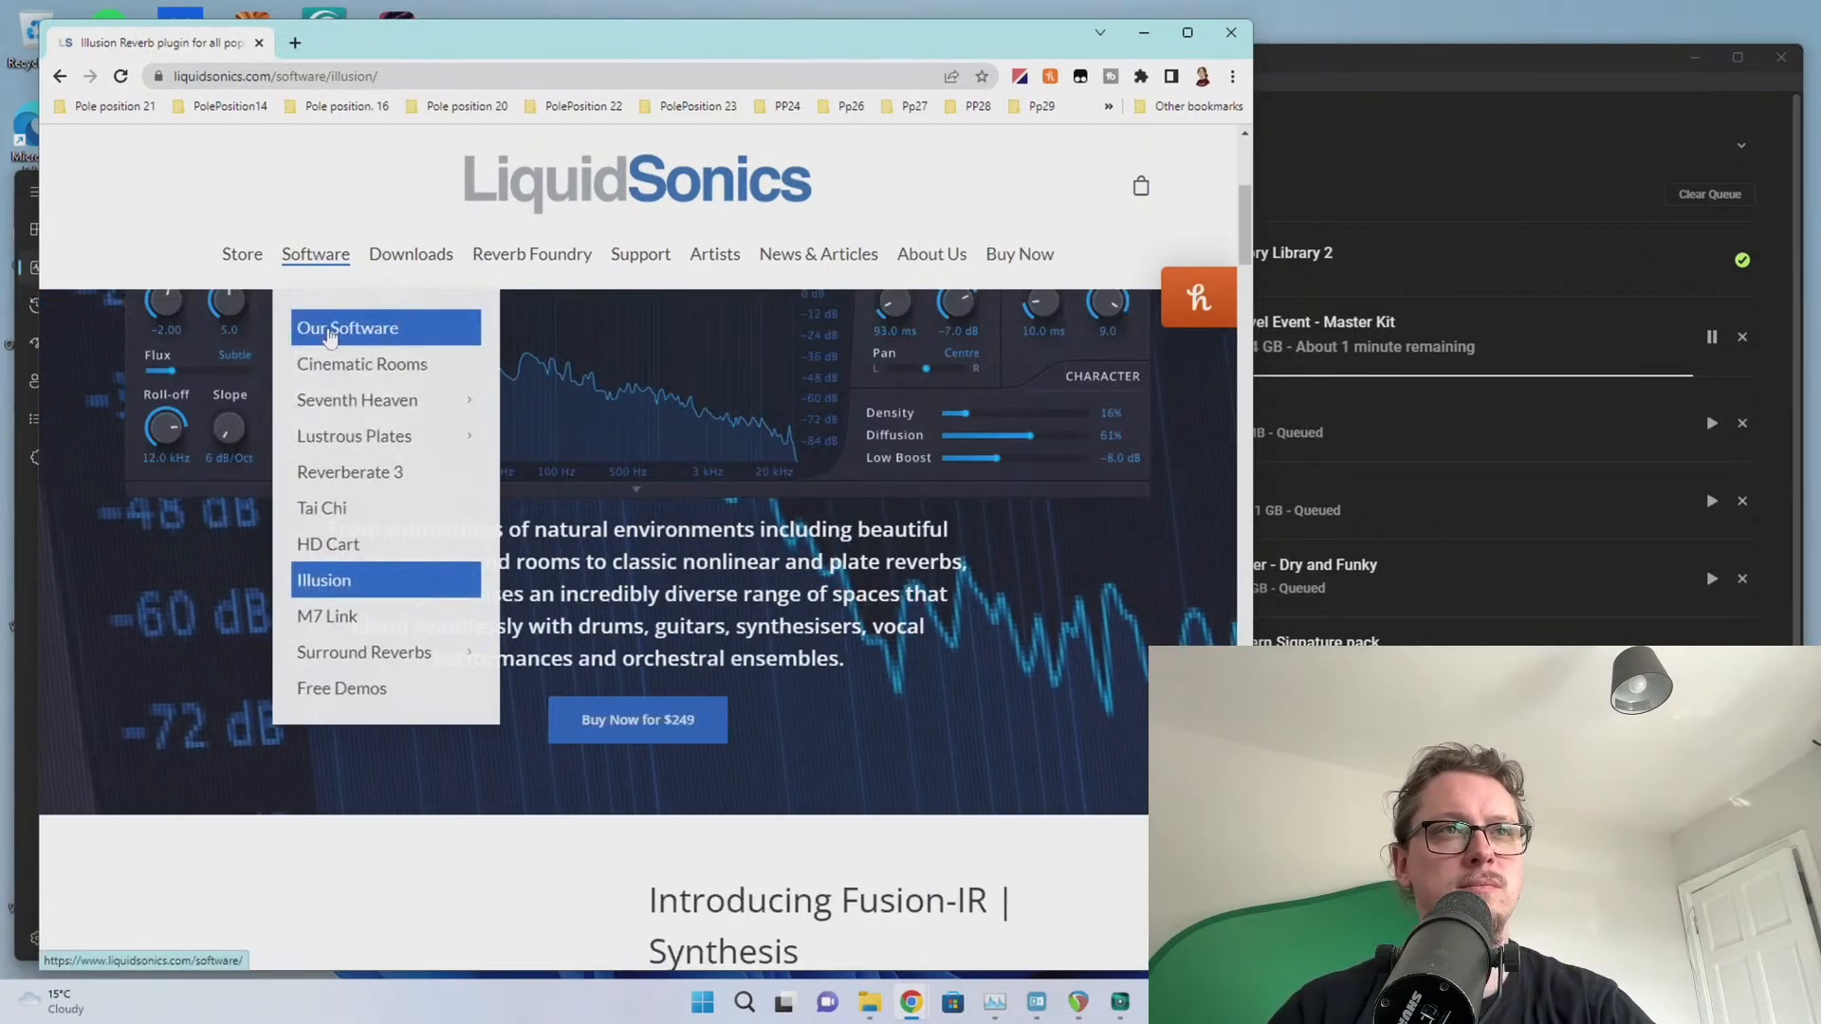
left_click(346, 364)
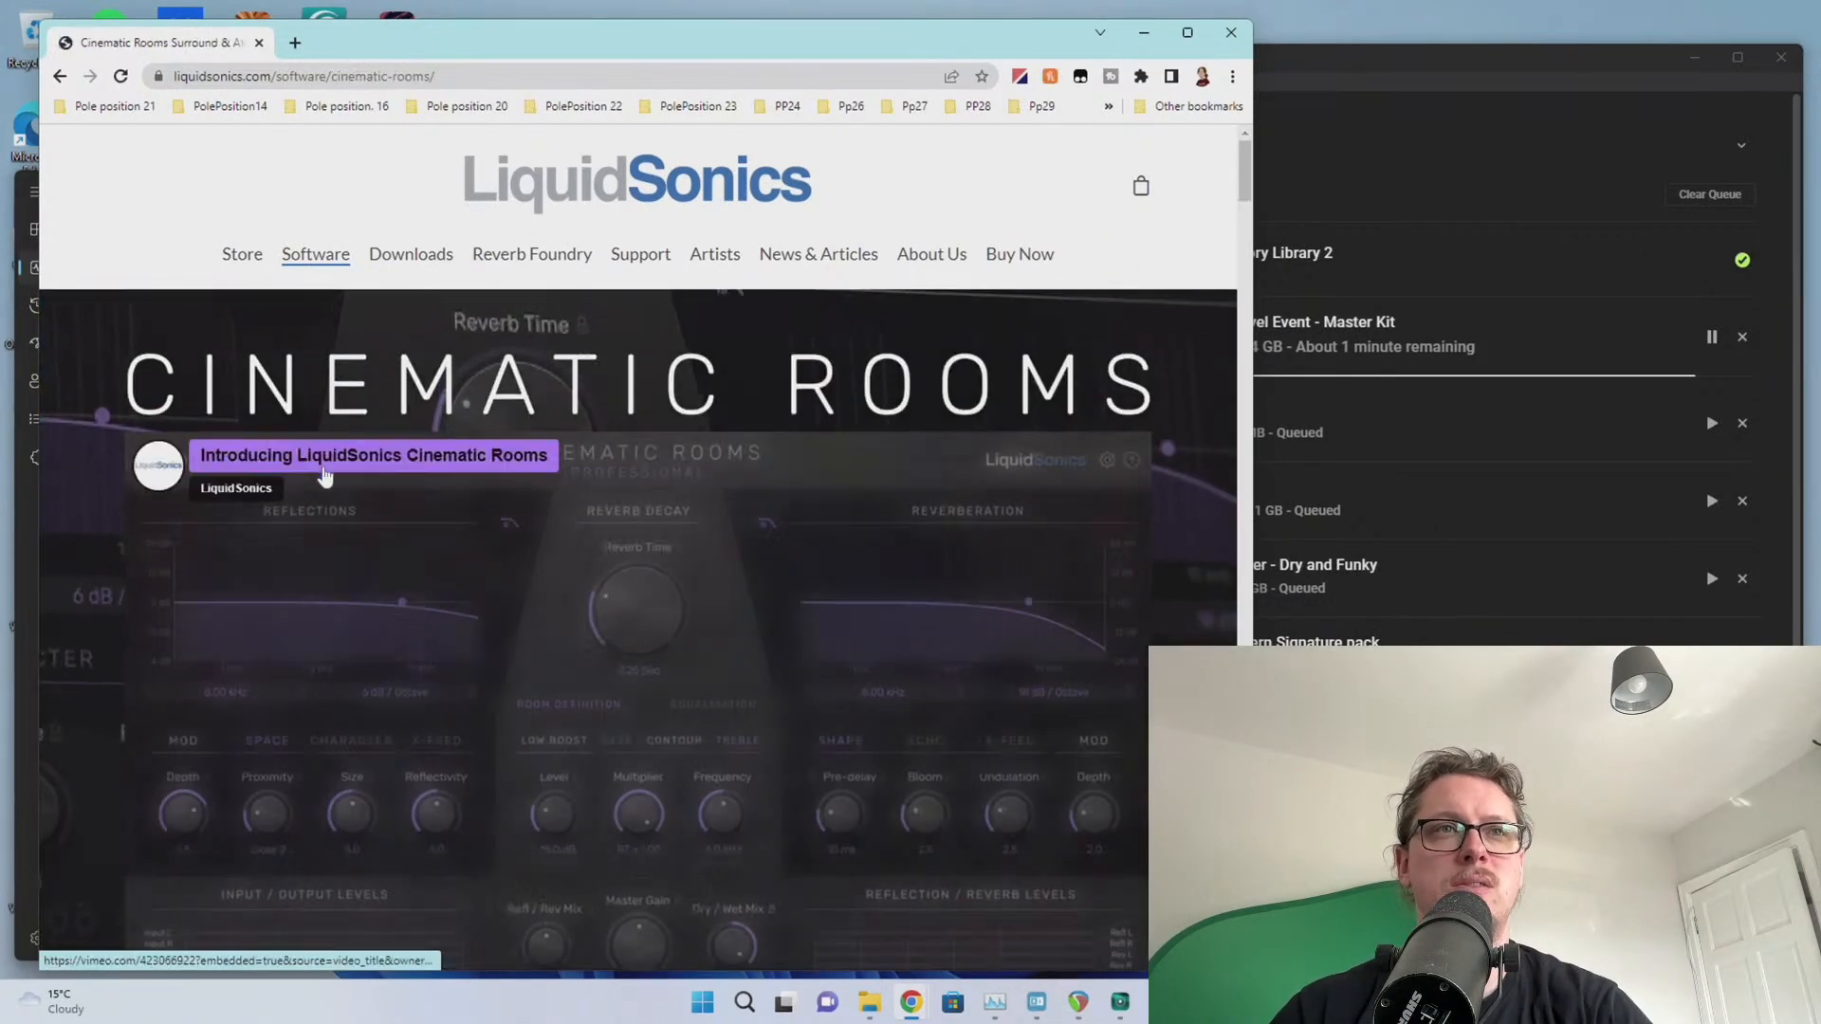
scroll(326, 479, "down", 6)
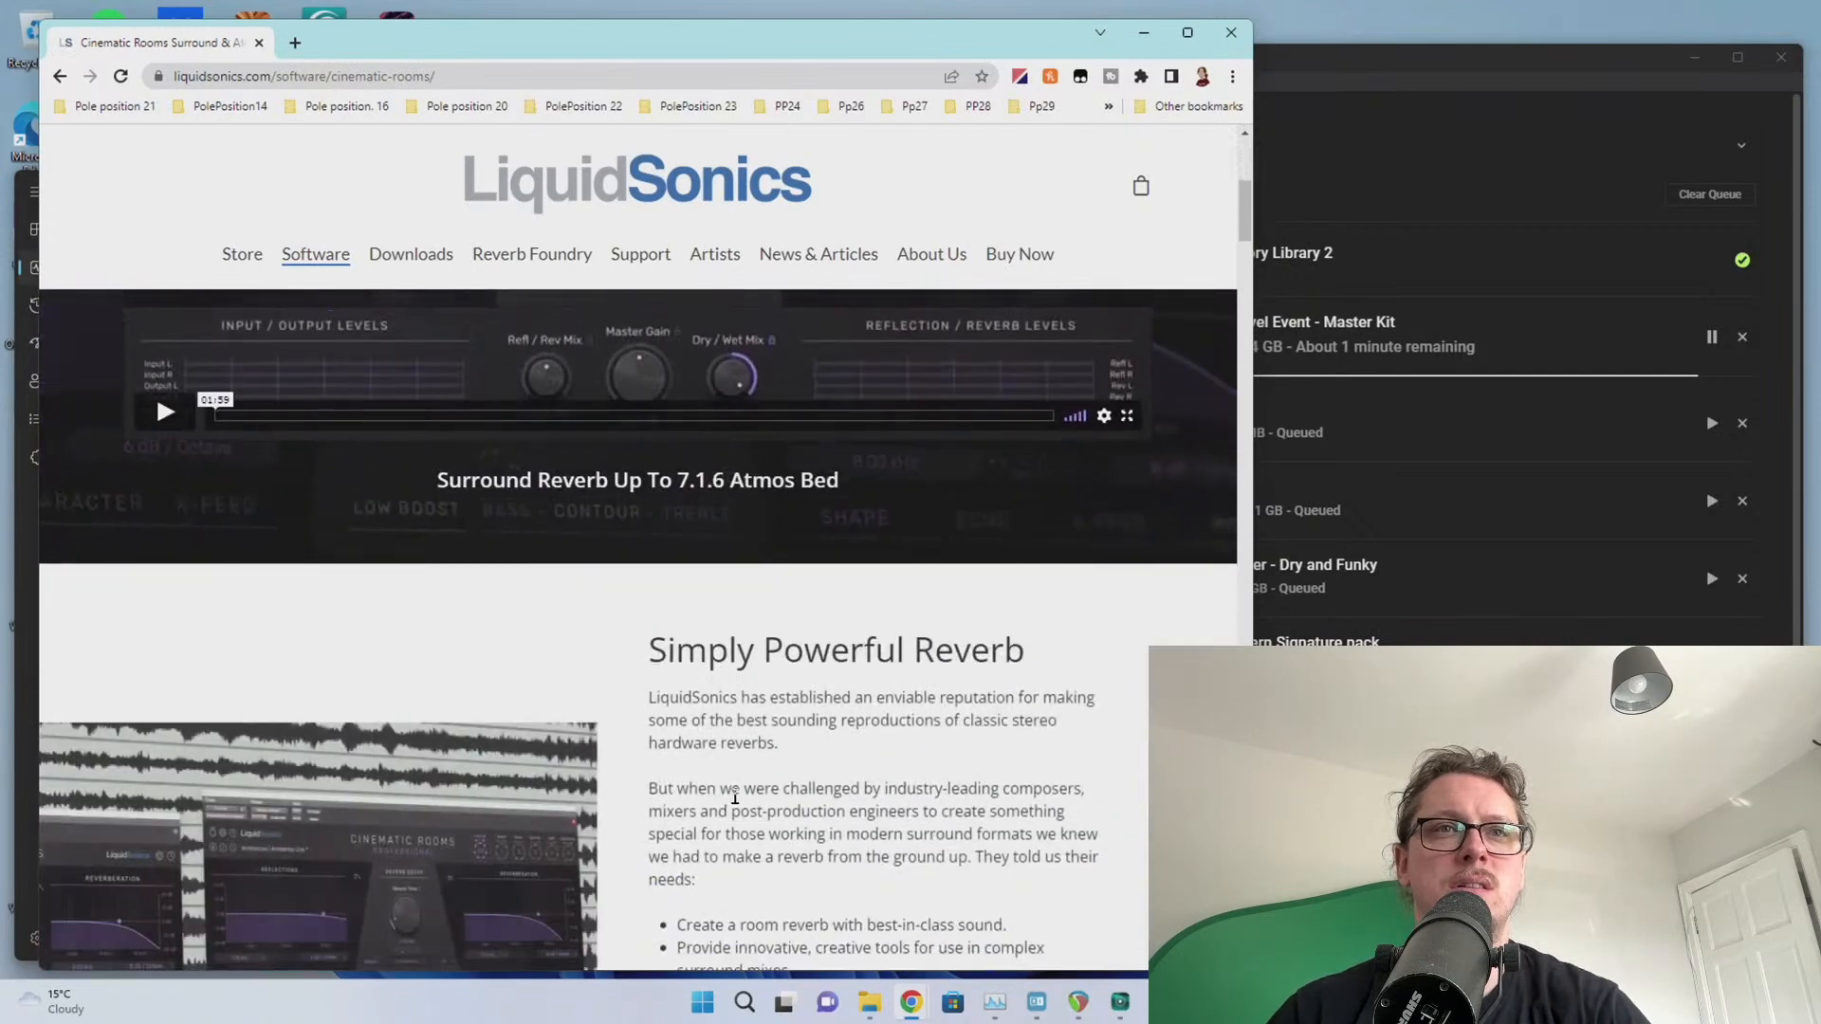
scroll(654, 711, "down", 3)
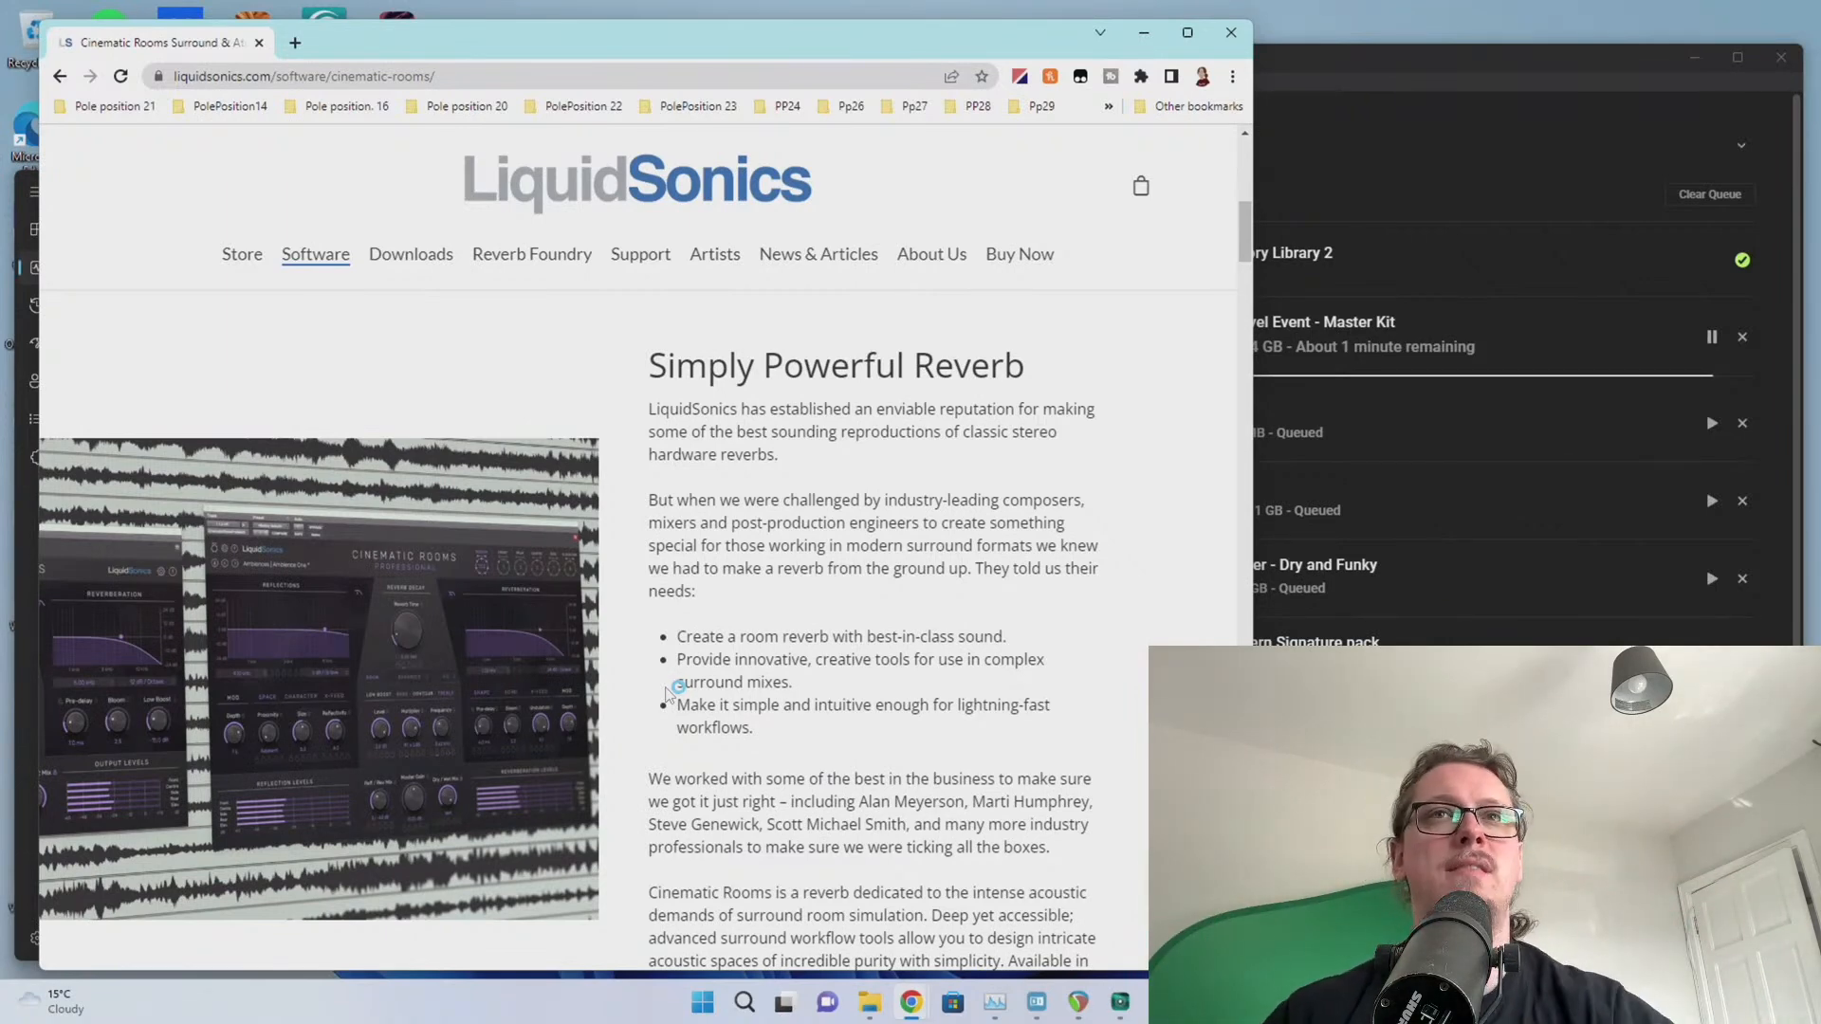
Check Native Access's expanded downloads queue, then return to the LiquidSonics page
left_click(1365, 149)
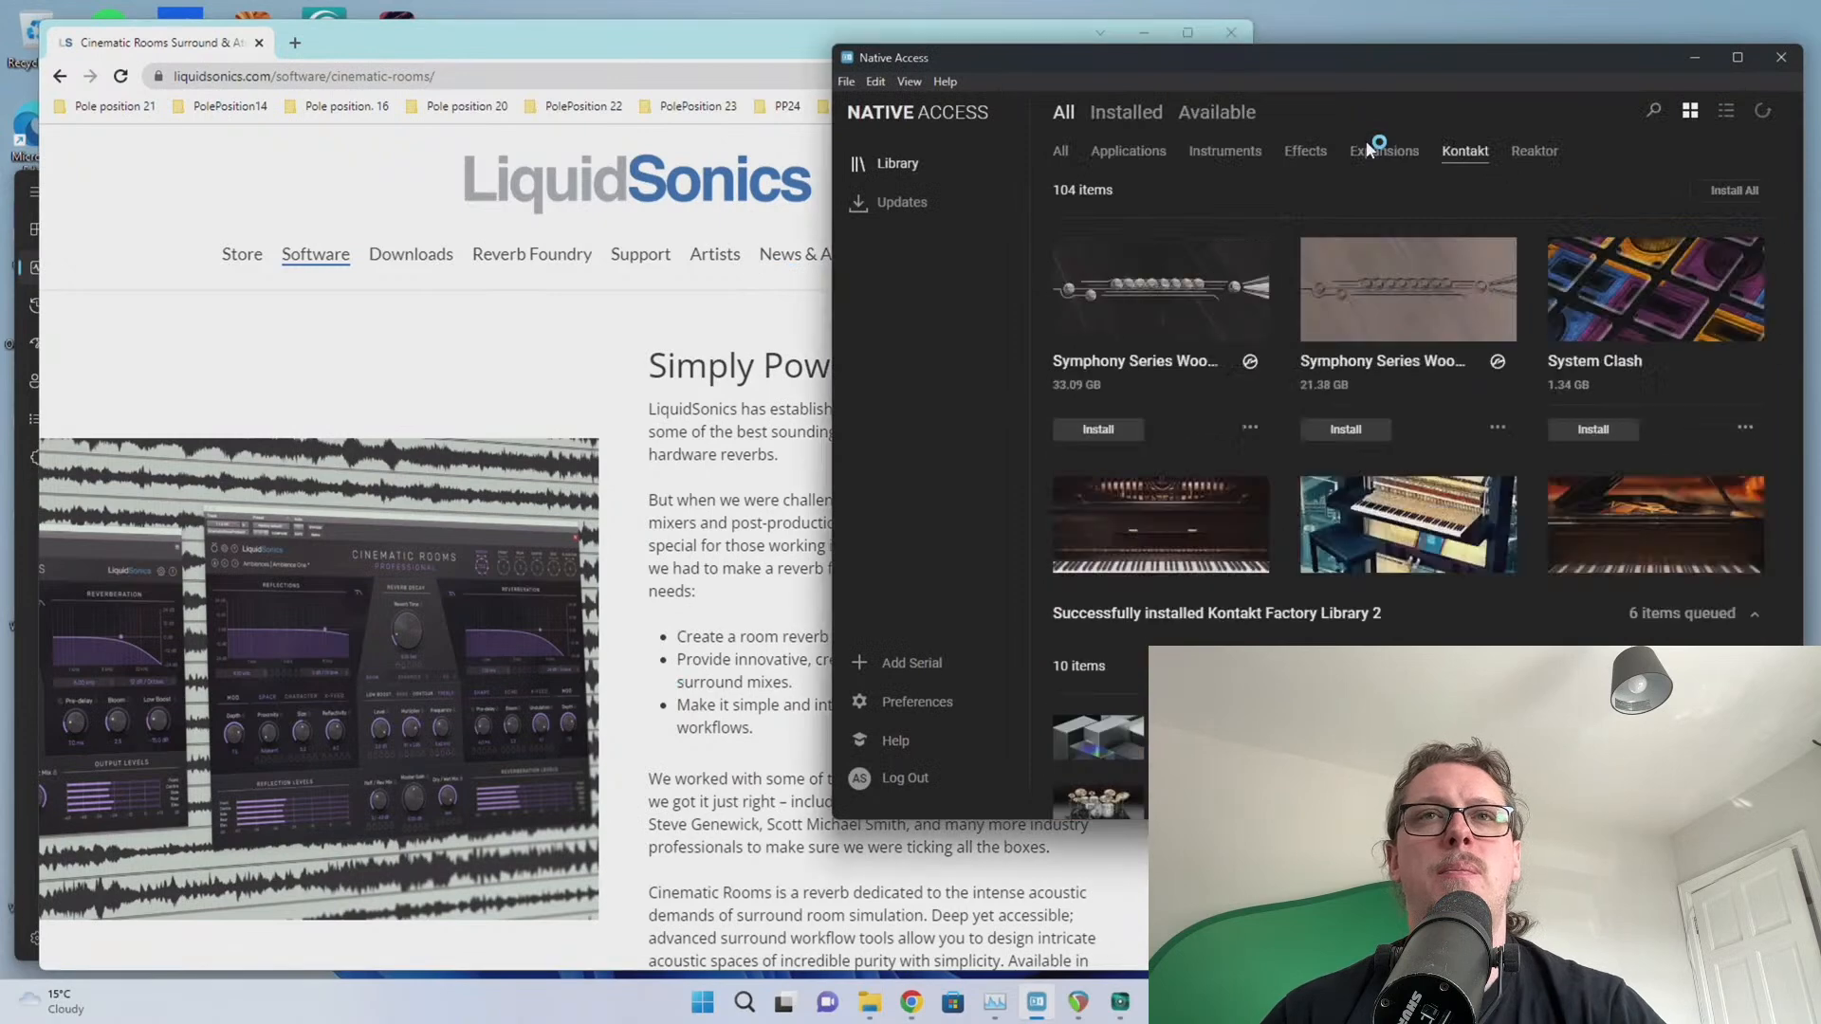
left_click(1224, 782)
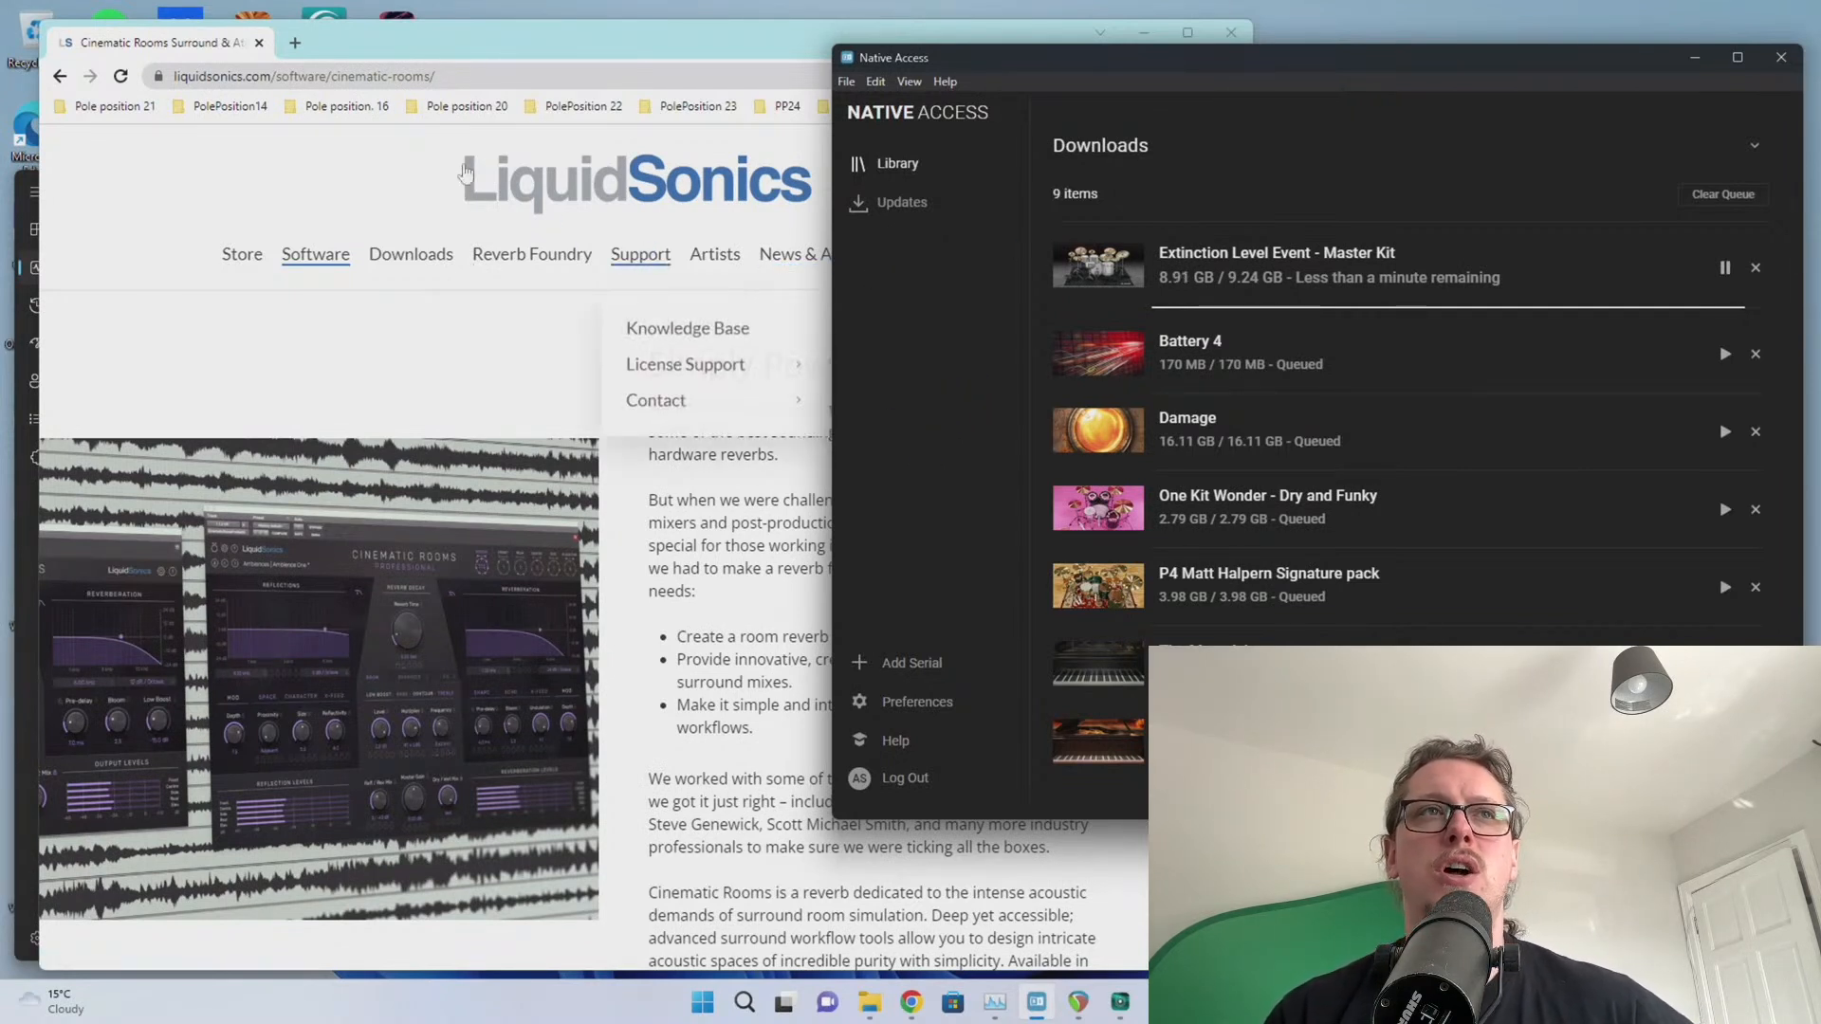
left_click(828, 365)
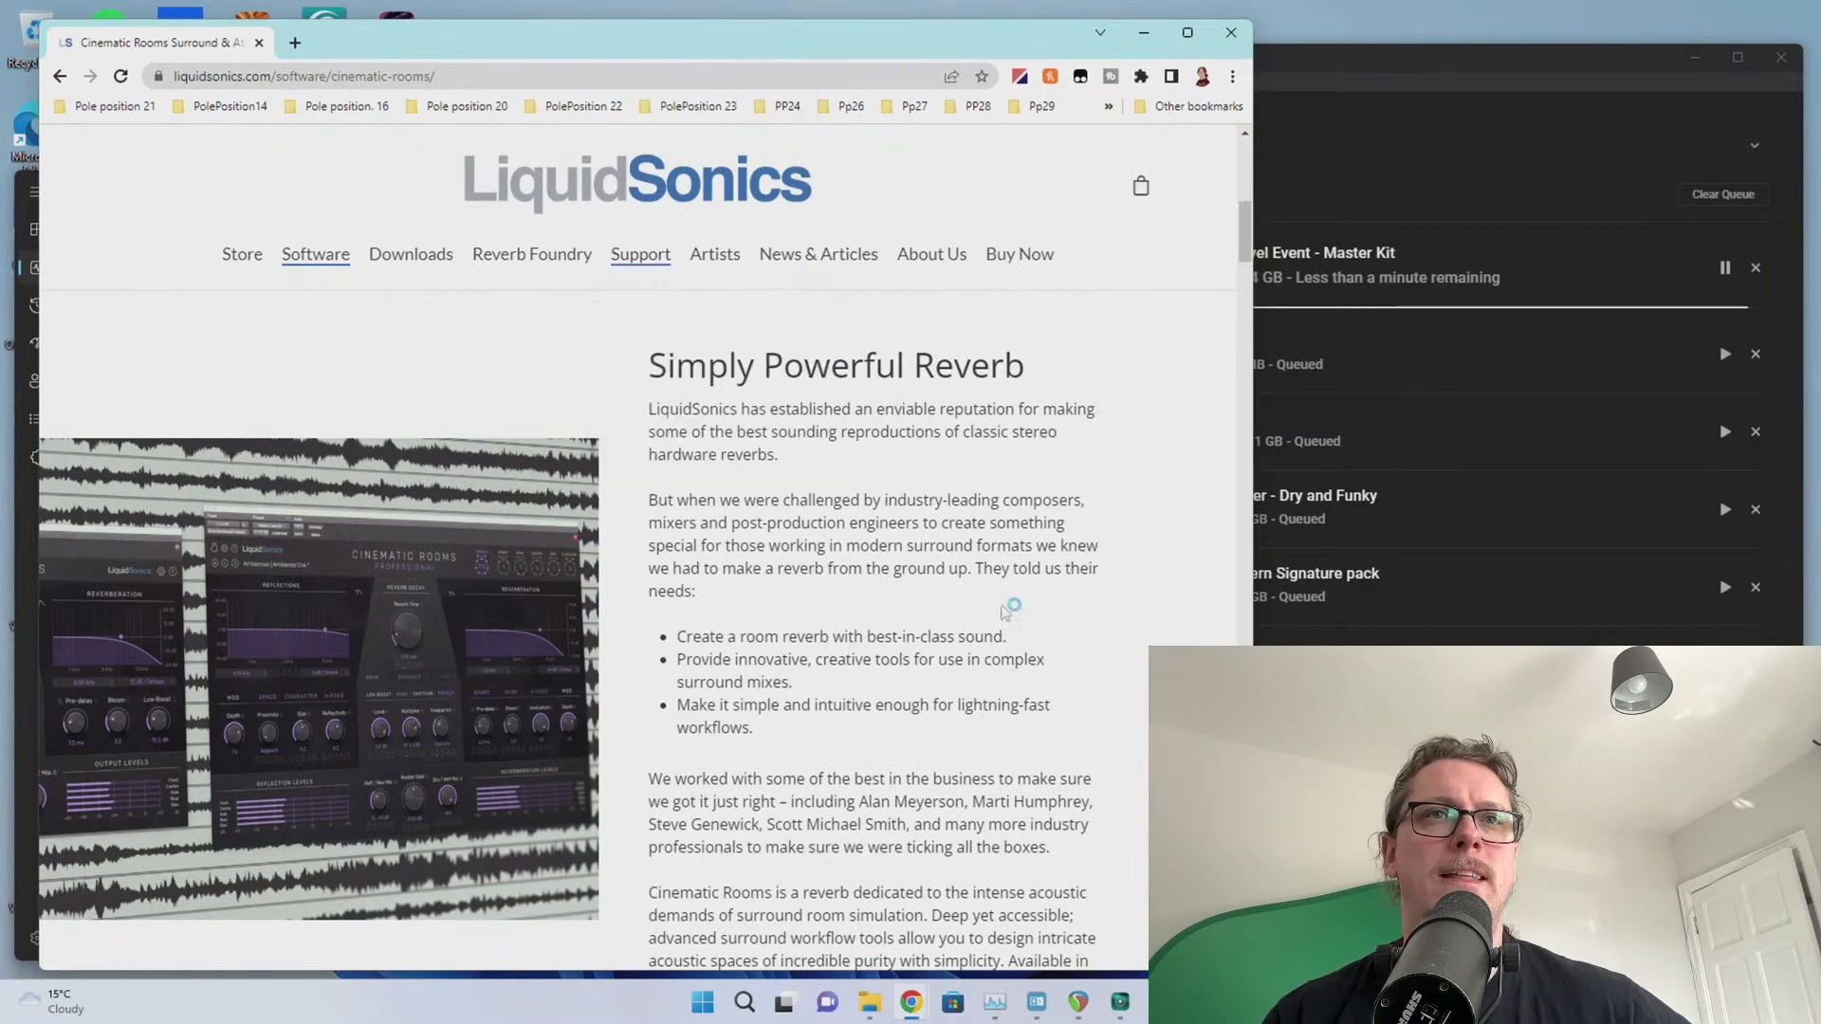
Scroll the Cinematic Rooms page down to the $199 Standard and $399 Professional licences
scroll(902, 621, "down", 15)
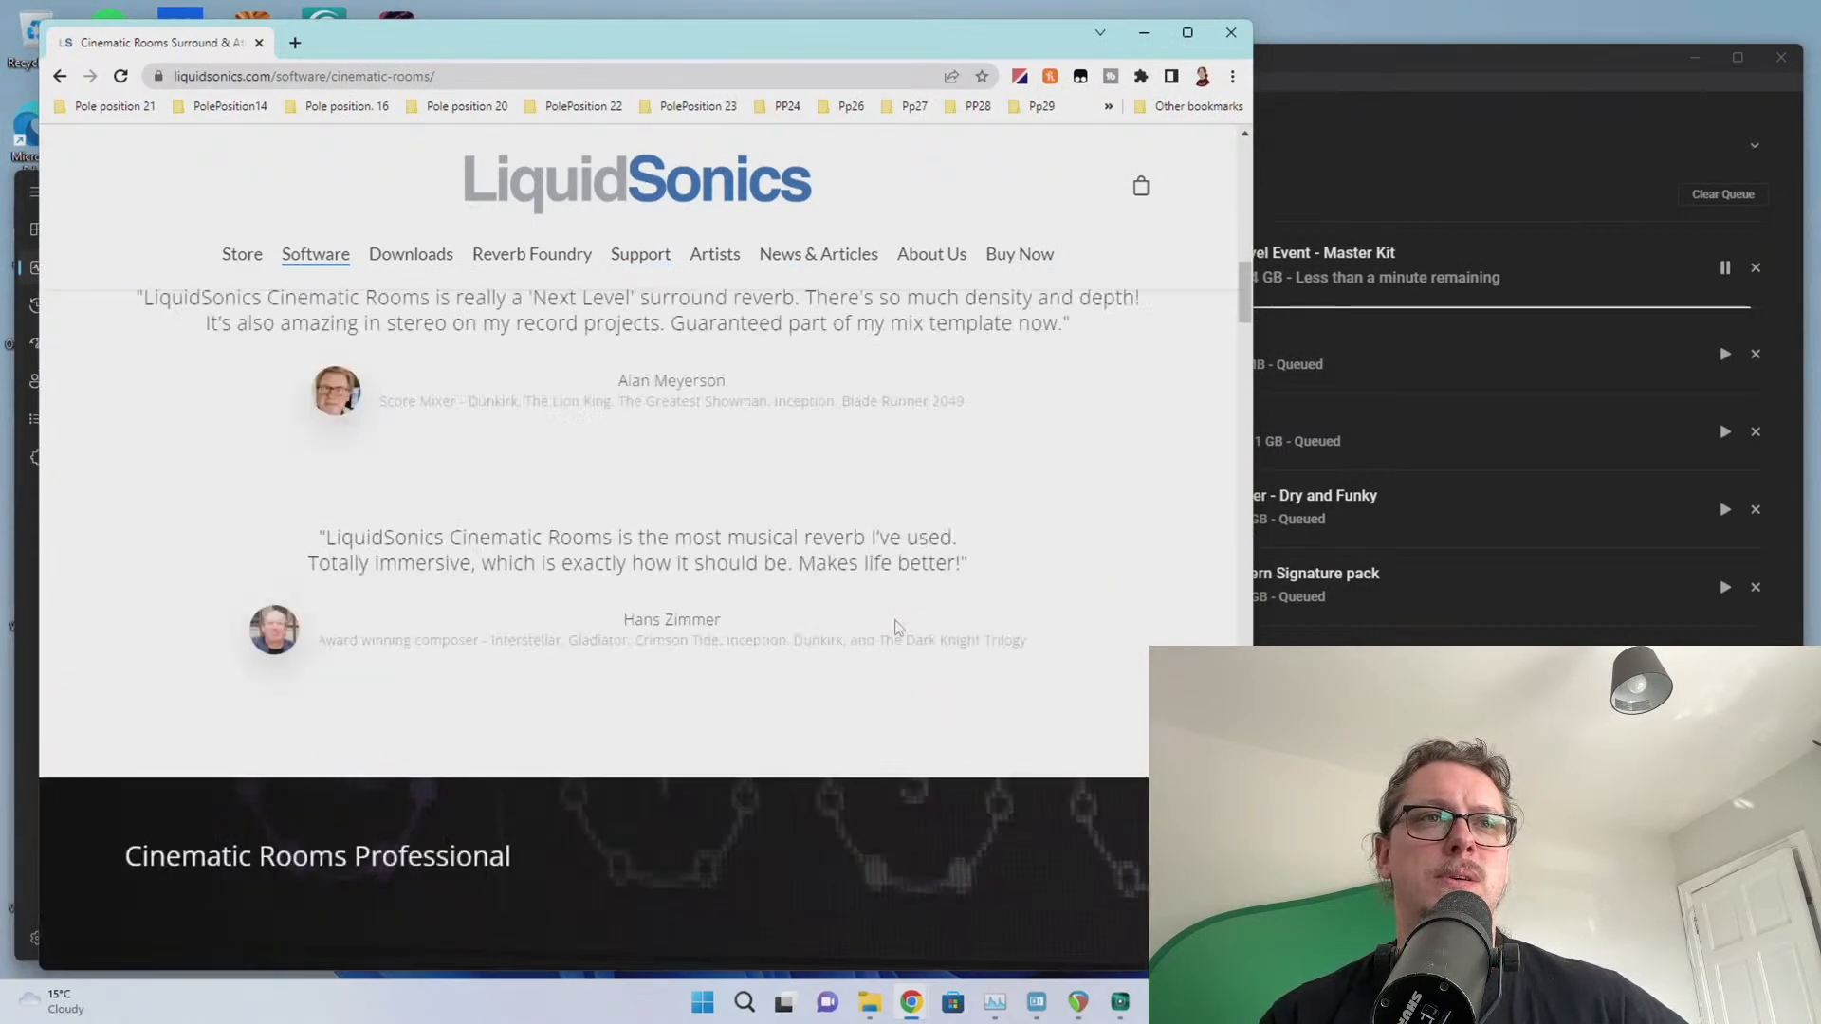
scroll(521, 573, "down", 12)
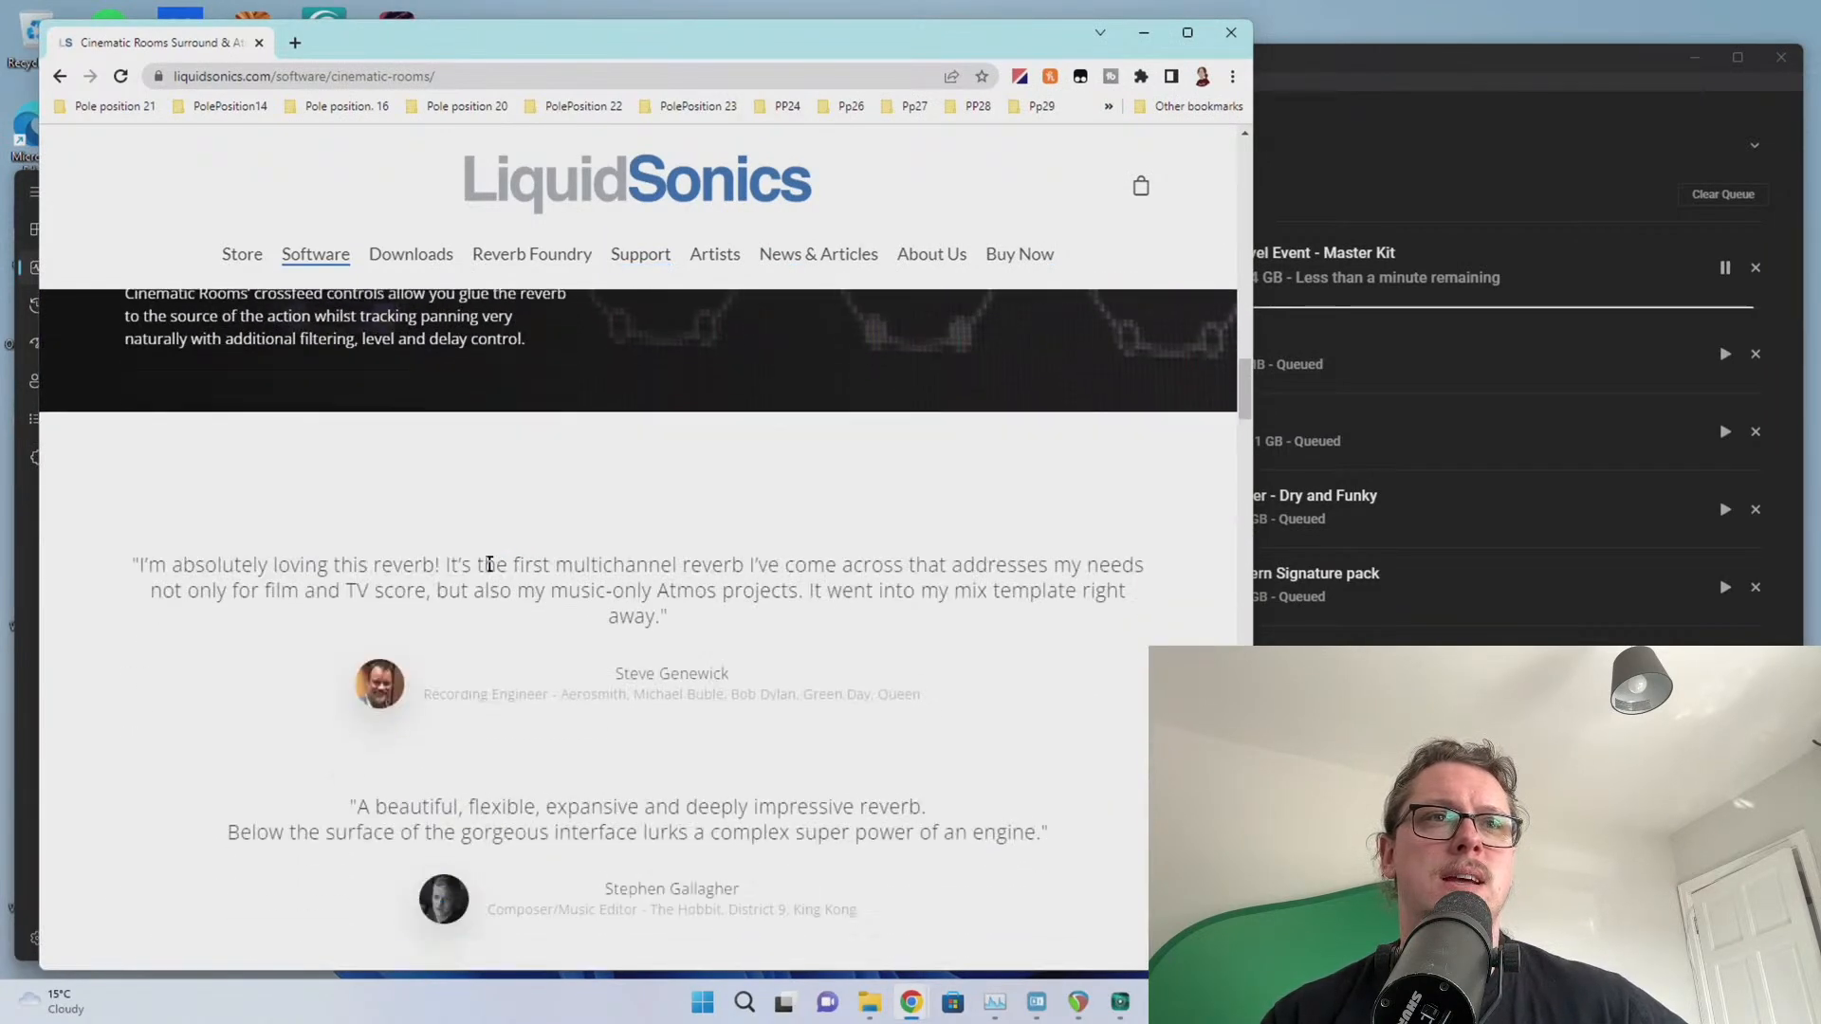
scroll(486, 567, "up", 2)
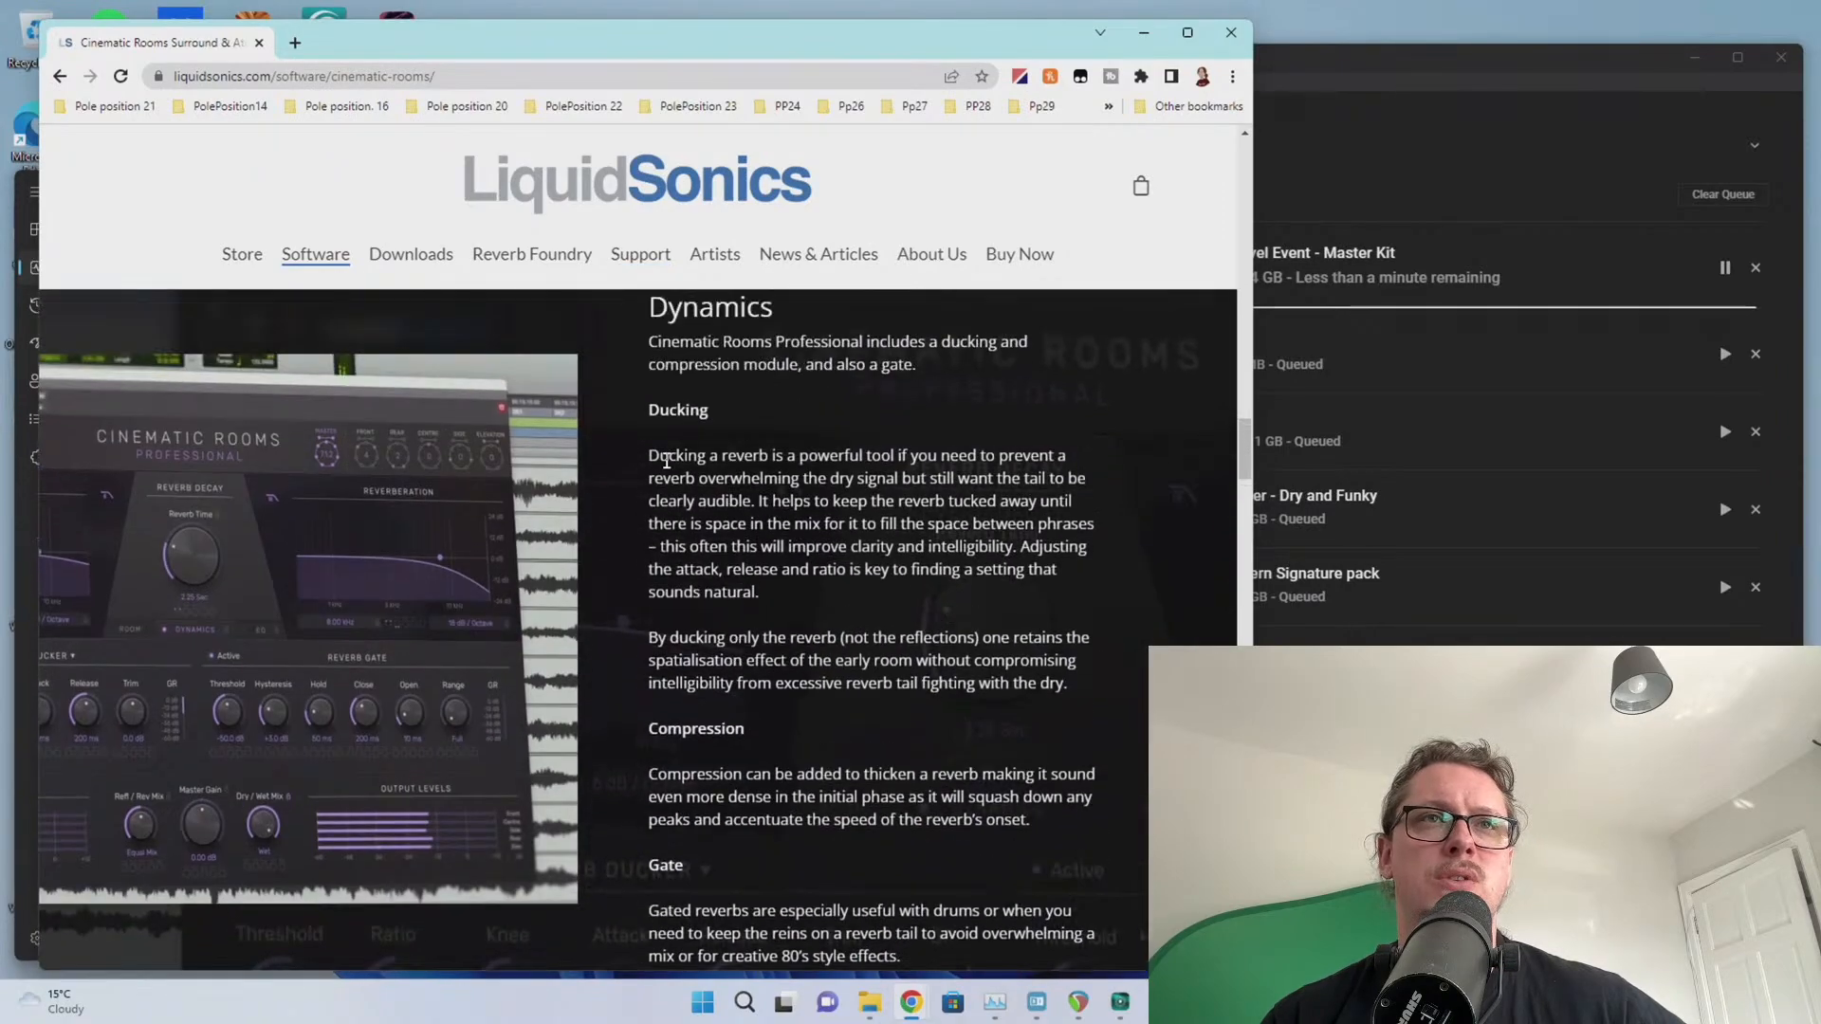
scroll(713, 475, "down", 7)
scroll(716, 493, "down", 15)
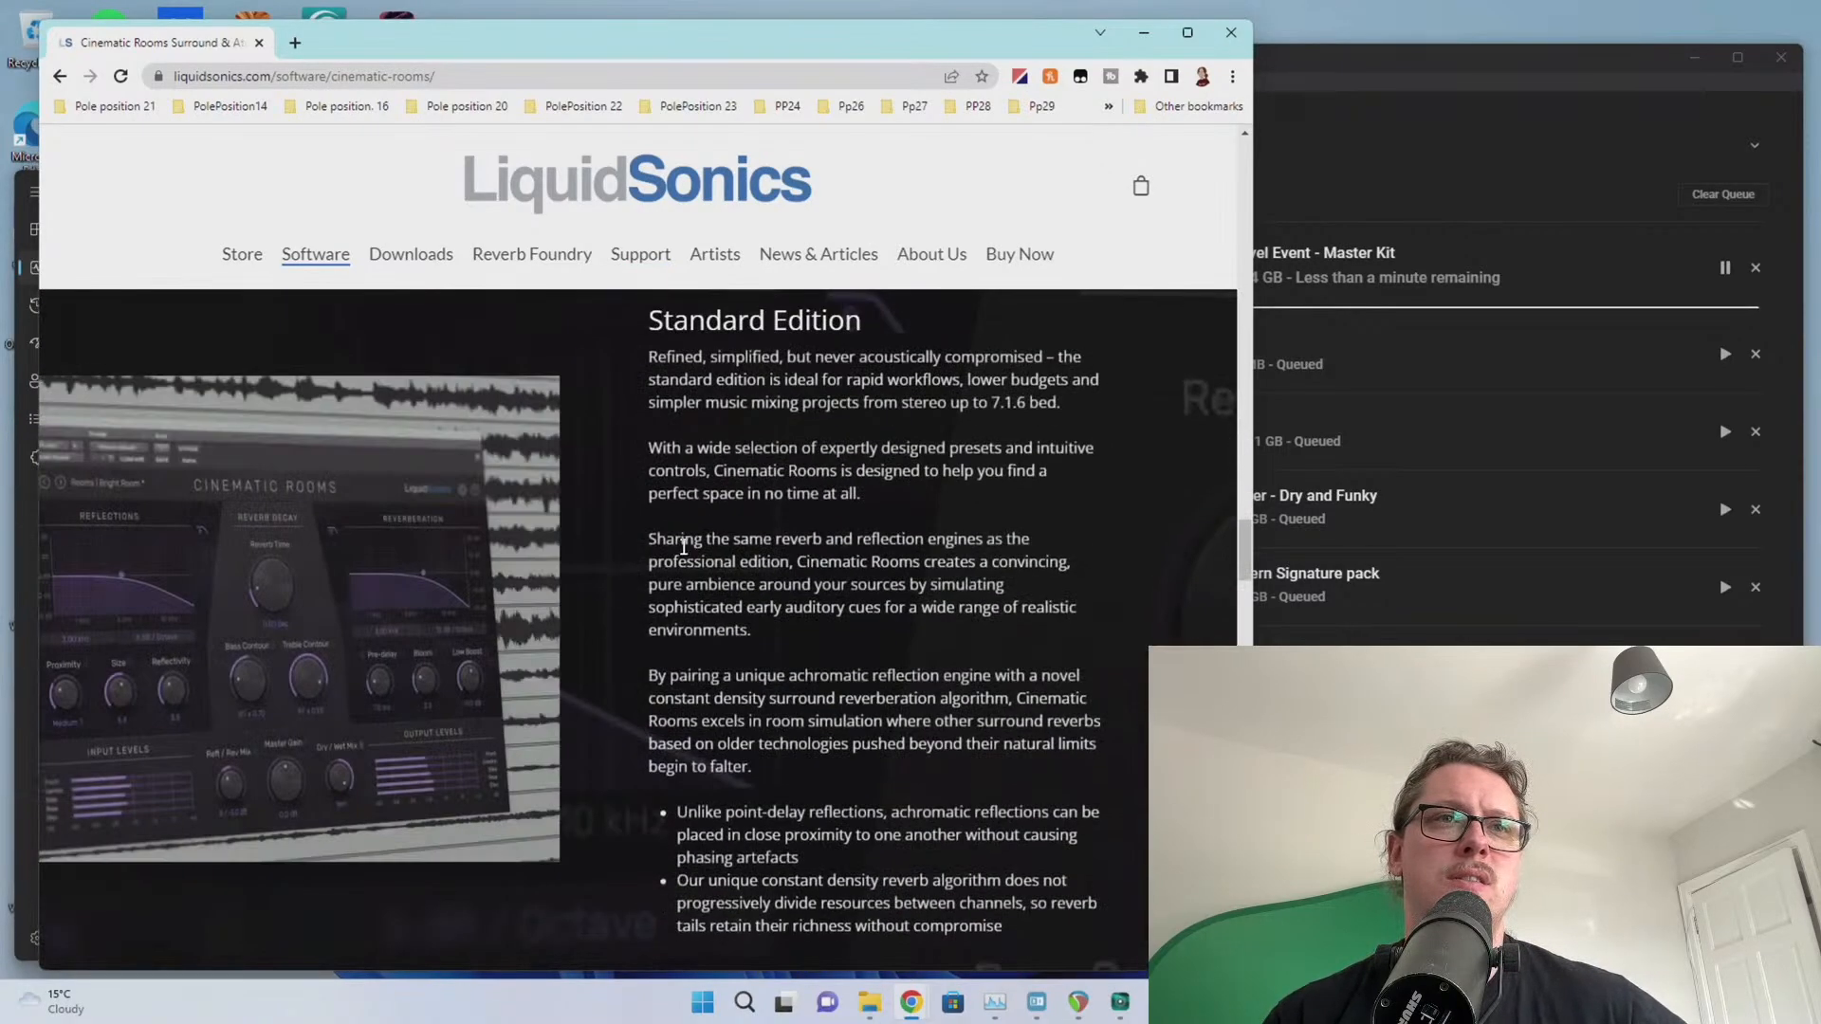
scroll(683, 548, "down", 10)
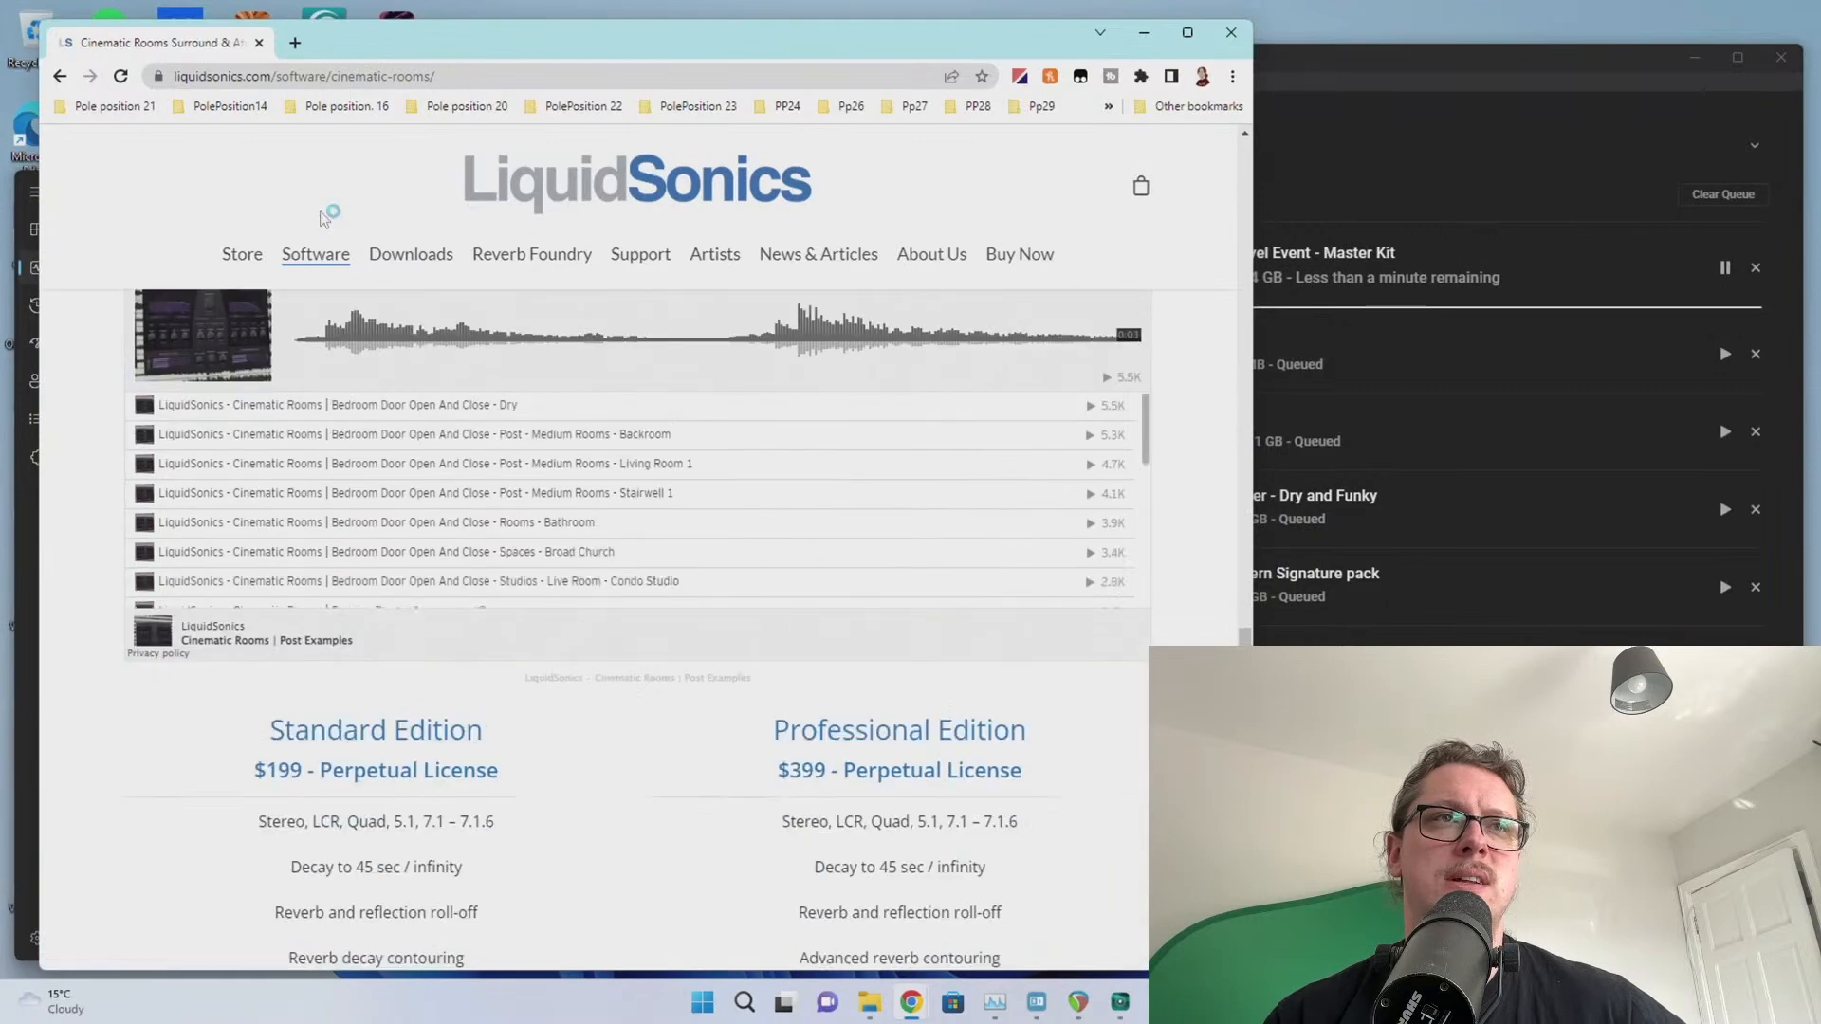
mouse_move(316, 254)
mouse_move(361, 437)
mouse_move(363, 662)
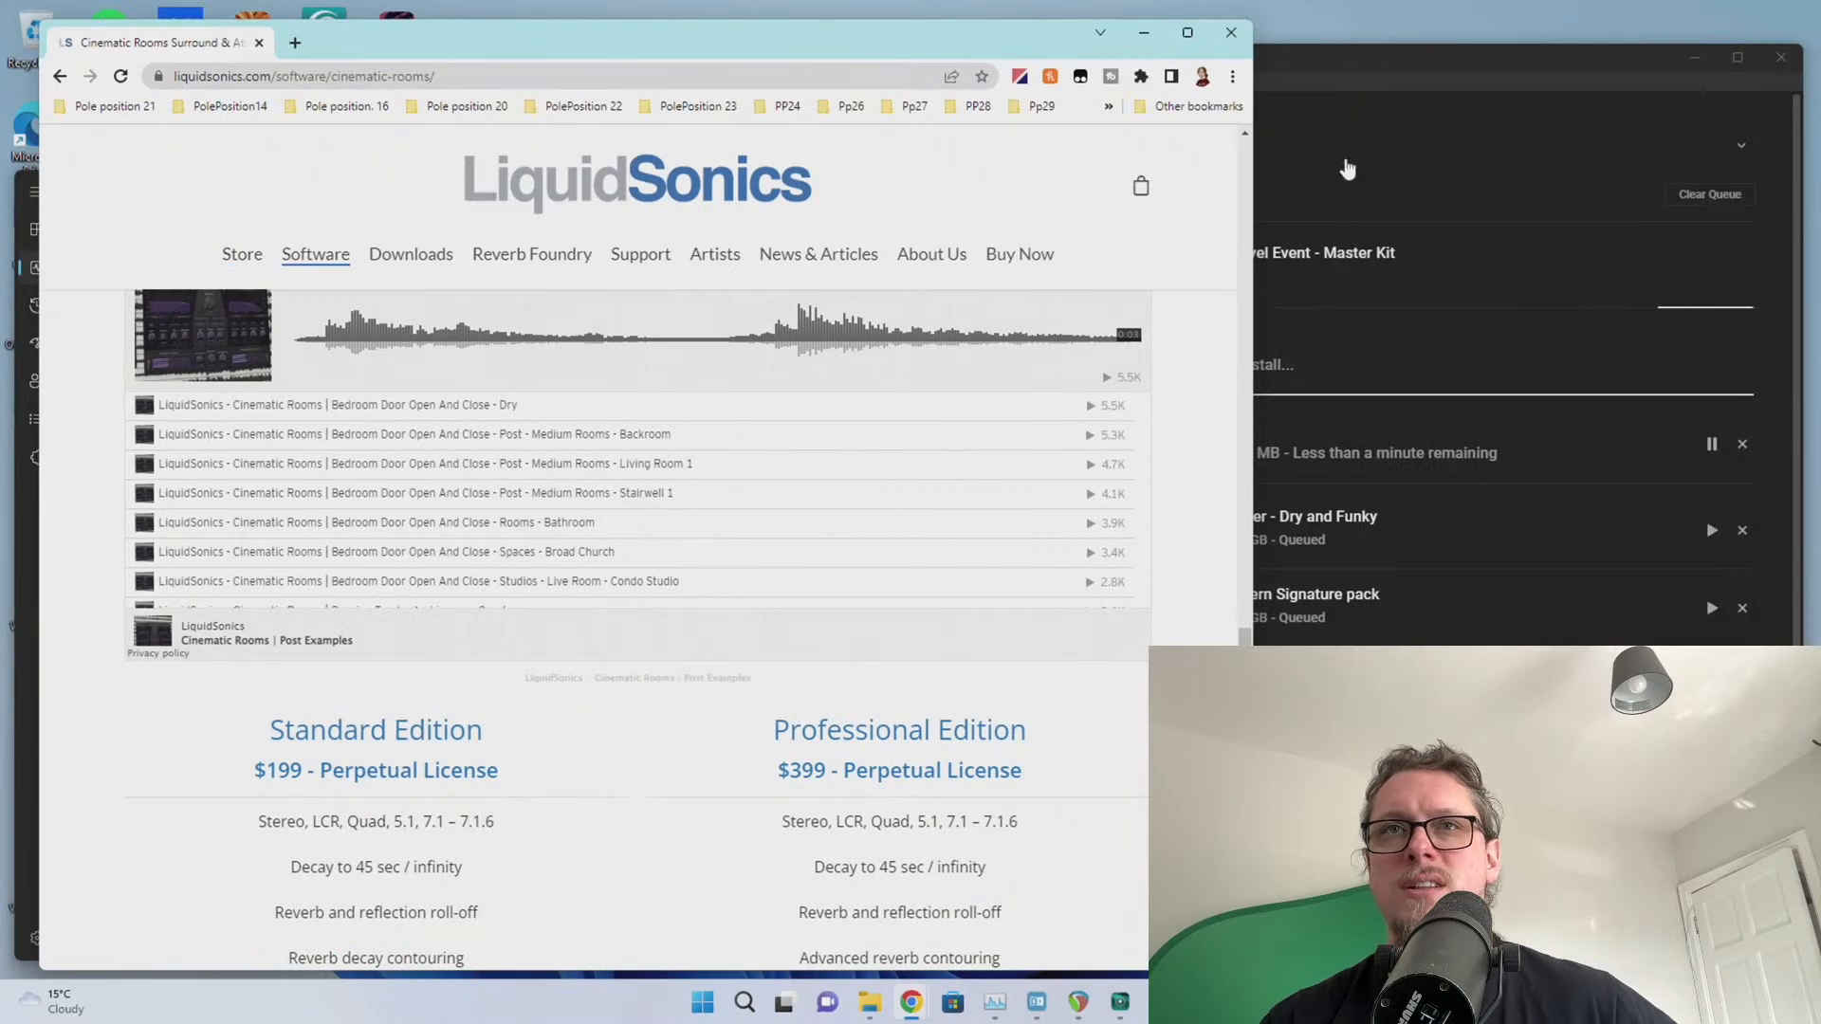
Focus Native Access and expand its Downloads panel to list all 9 queued items
left_click(1348, 226)
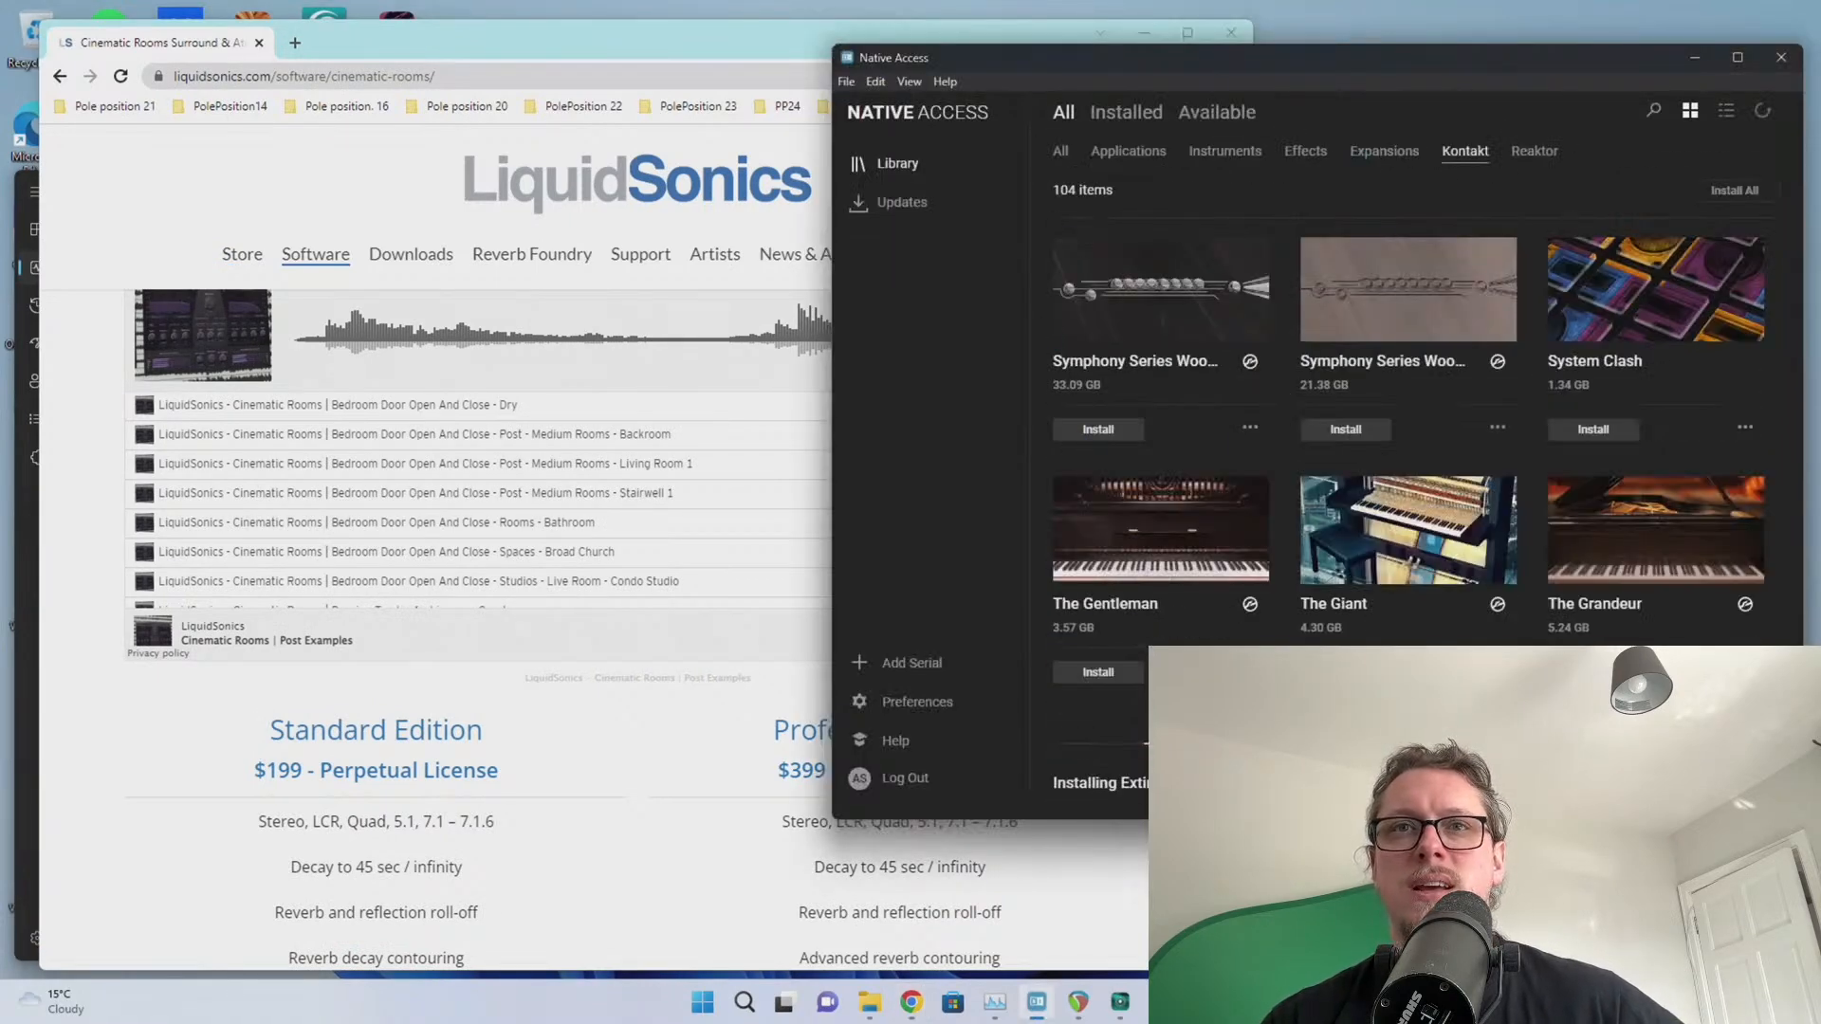
left_click(1223, 783)
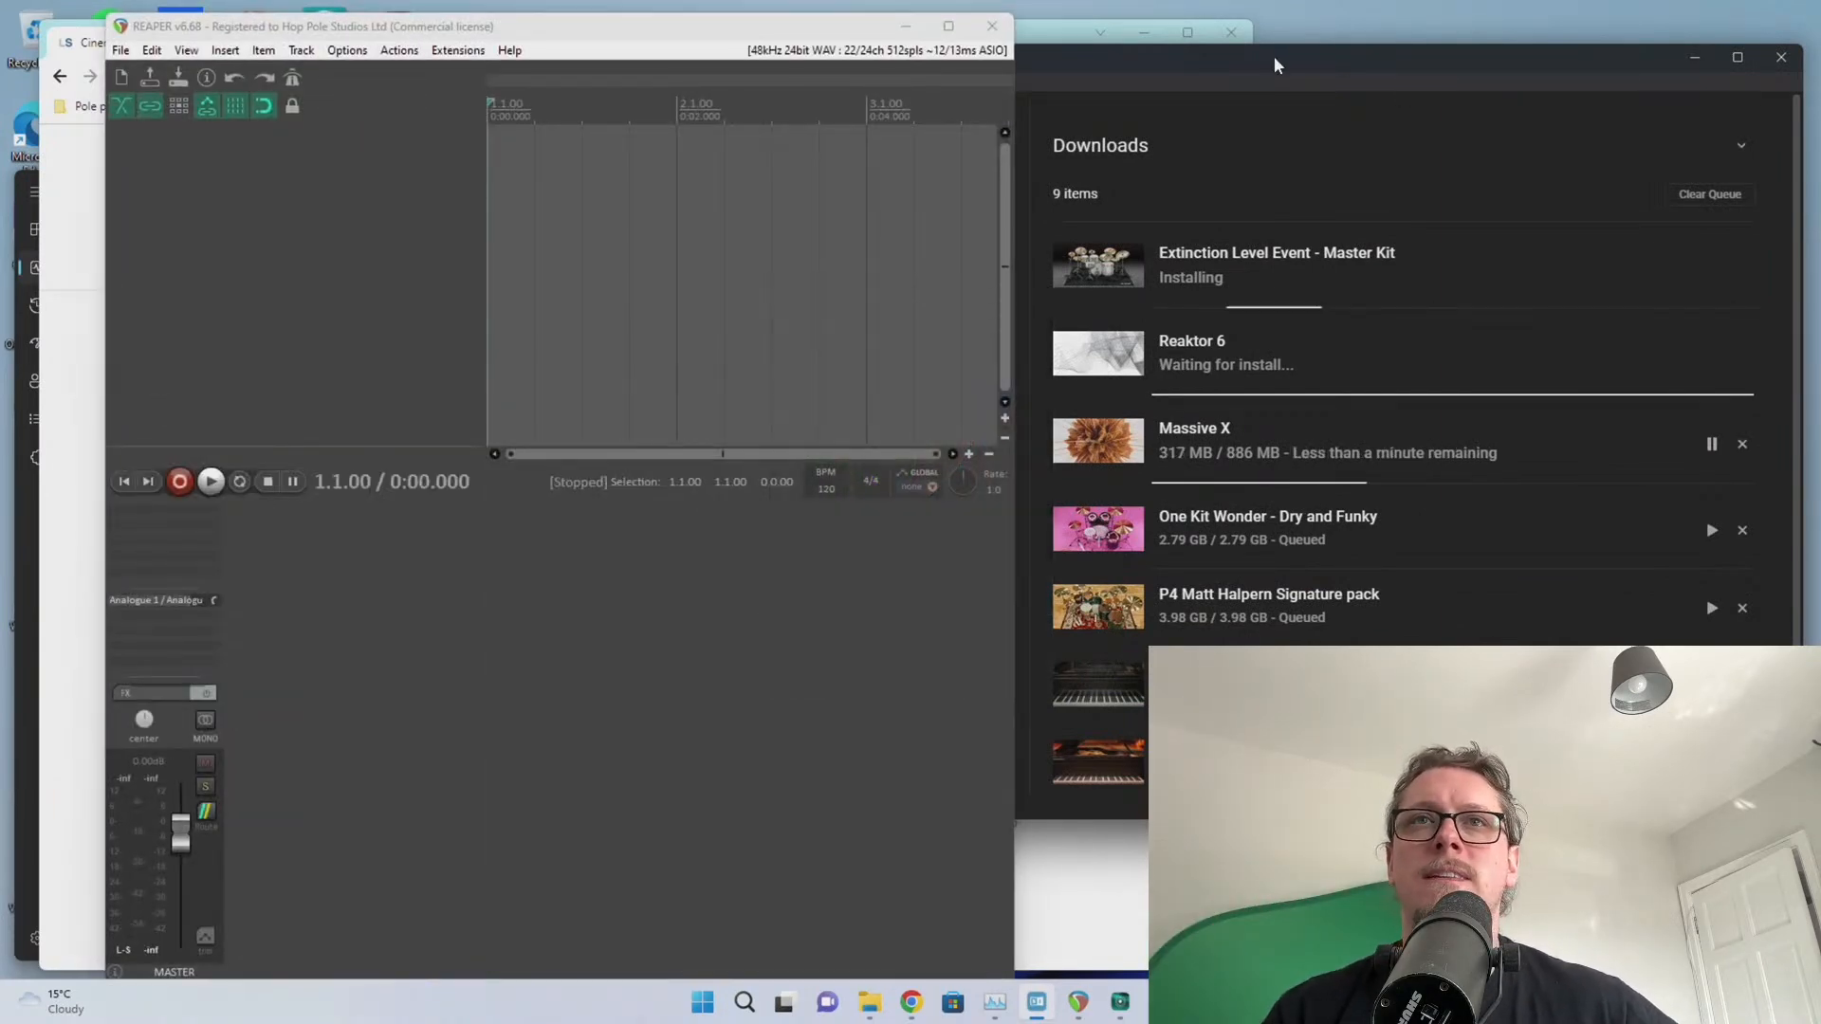
Maximize REAPER and add, then delete, a test track
mouse_move(1273, 55)
left_mouse_down()
mouse_move(1259, 78)
mouse_move(1280, 77)
mouse_move(1248, 74)
left_mouse_up()
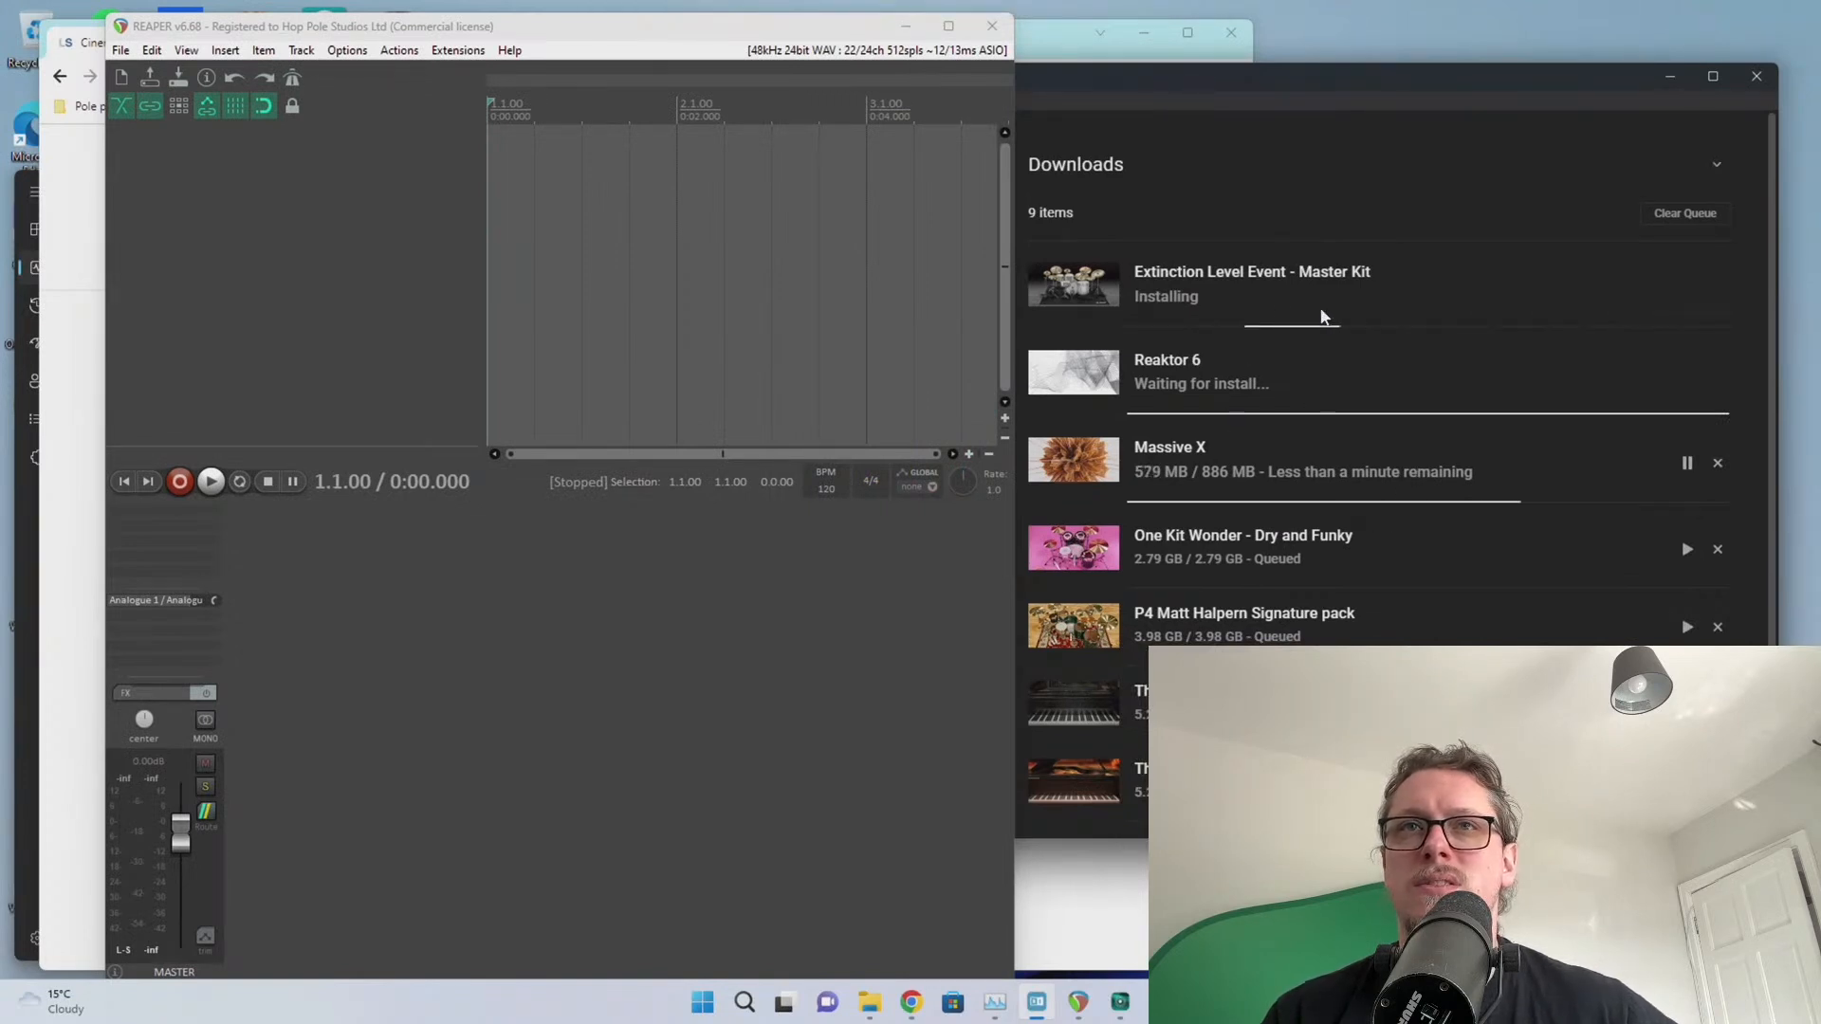
left_click(713, 244)
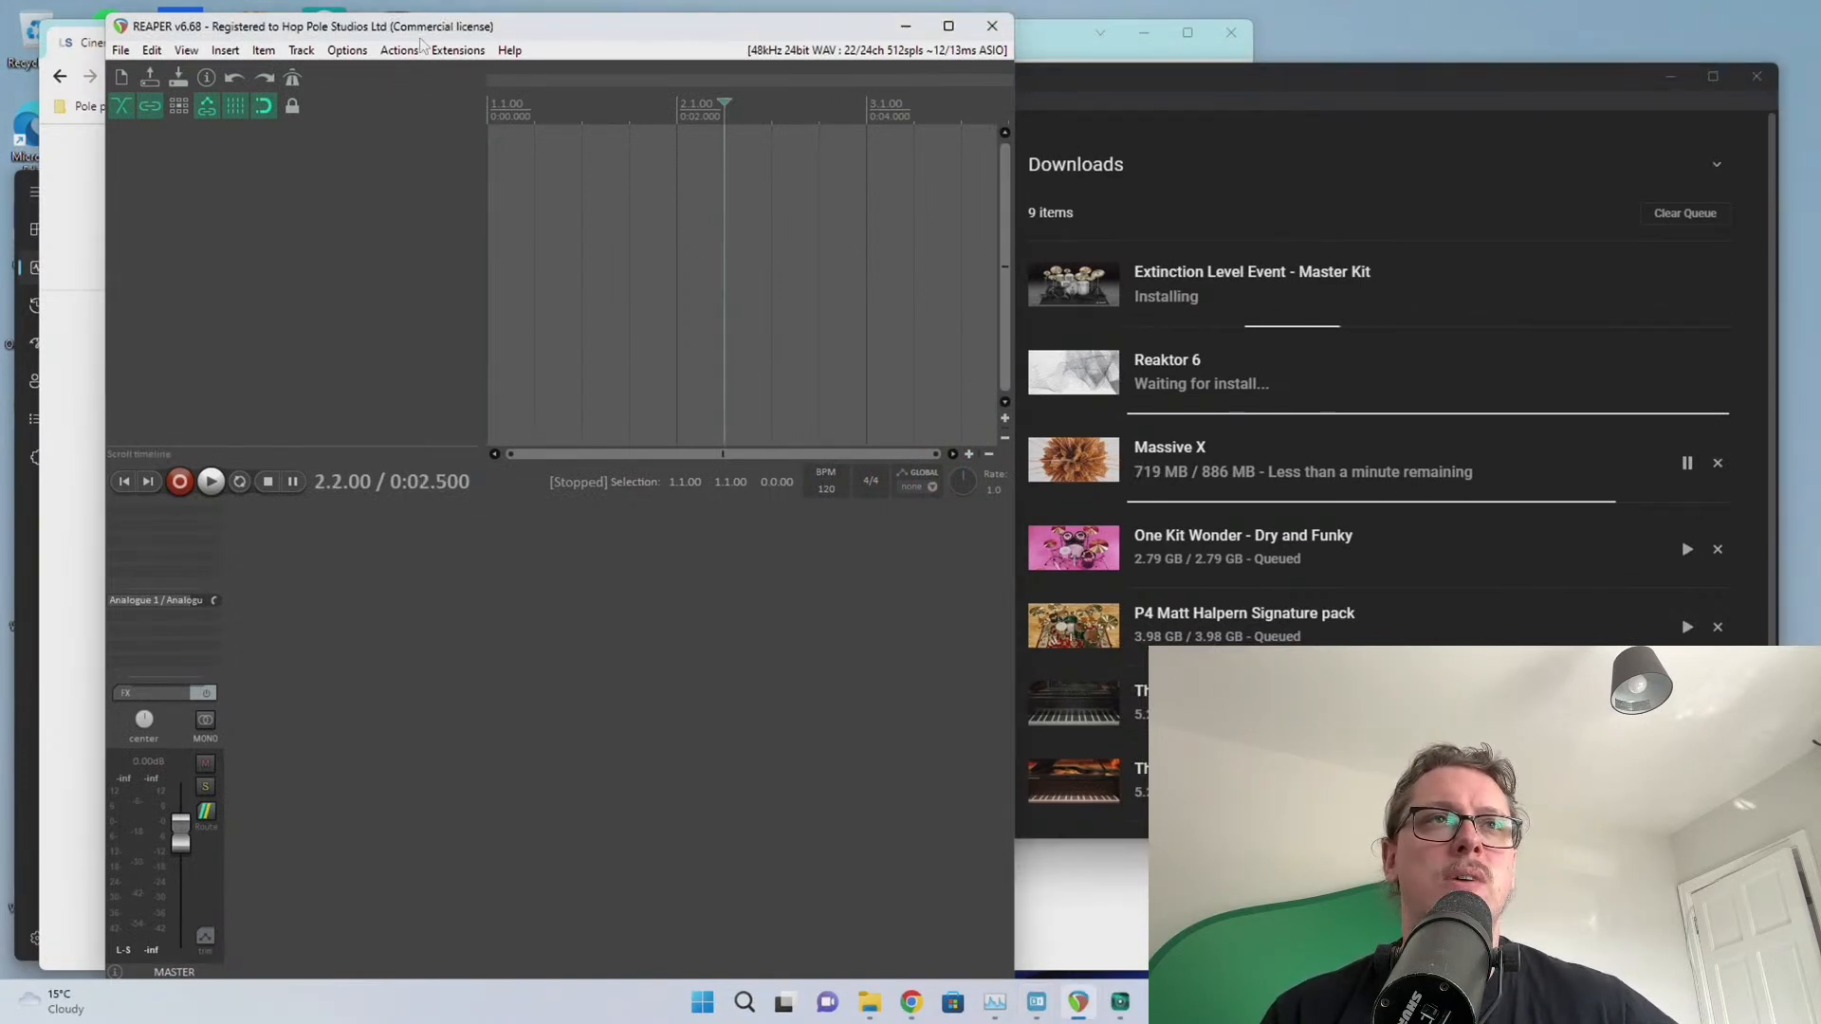
double_click(422, 34)
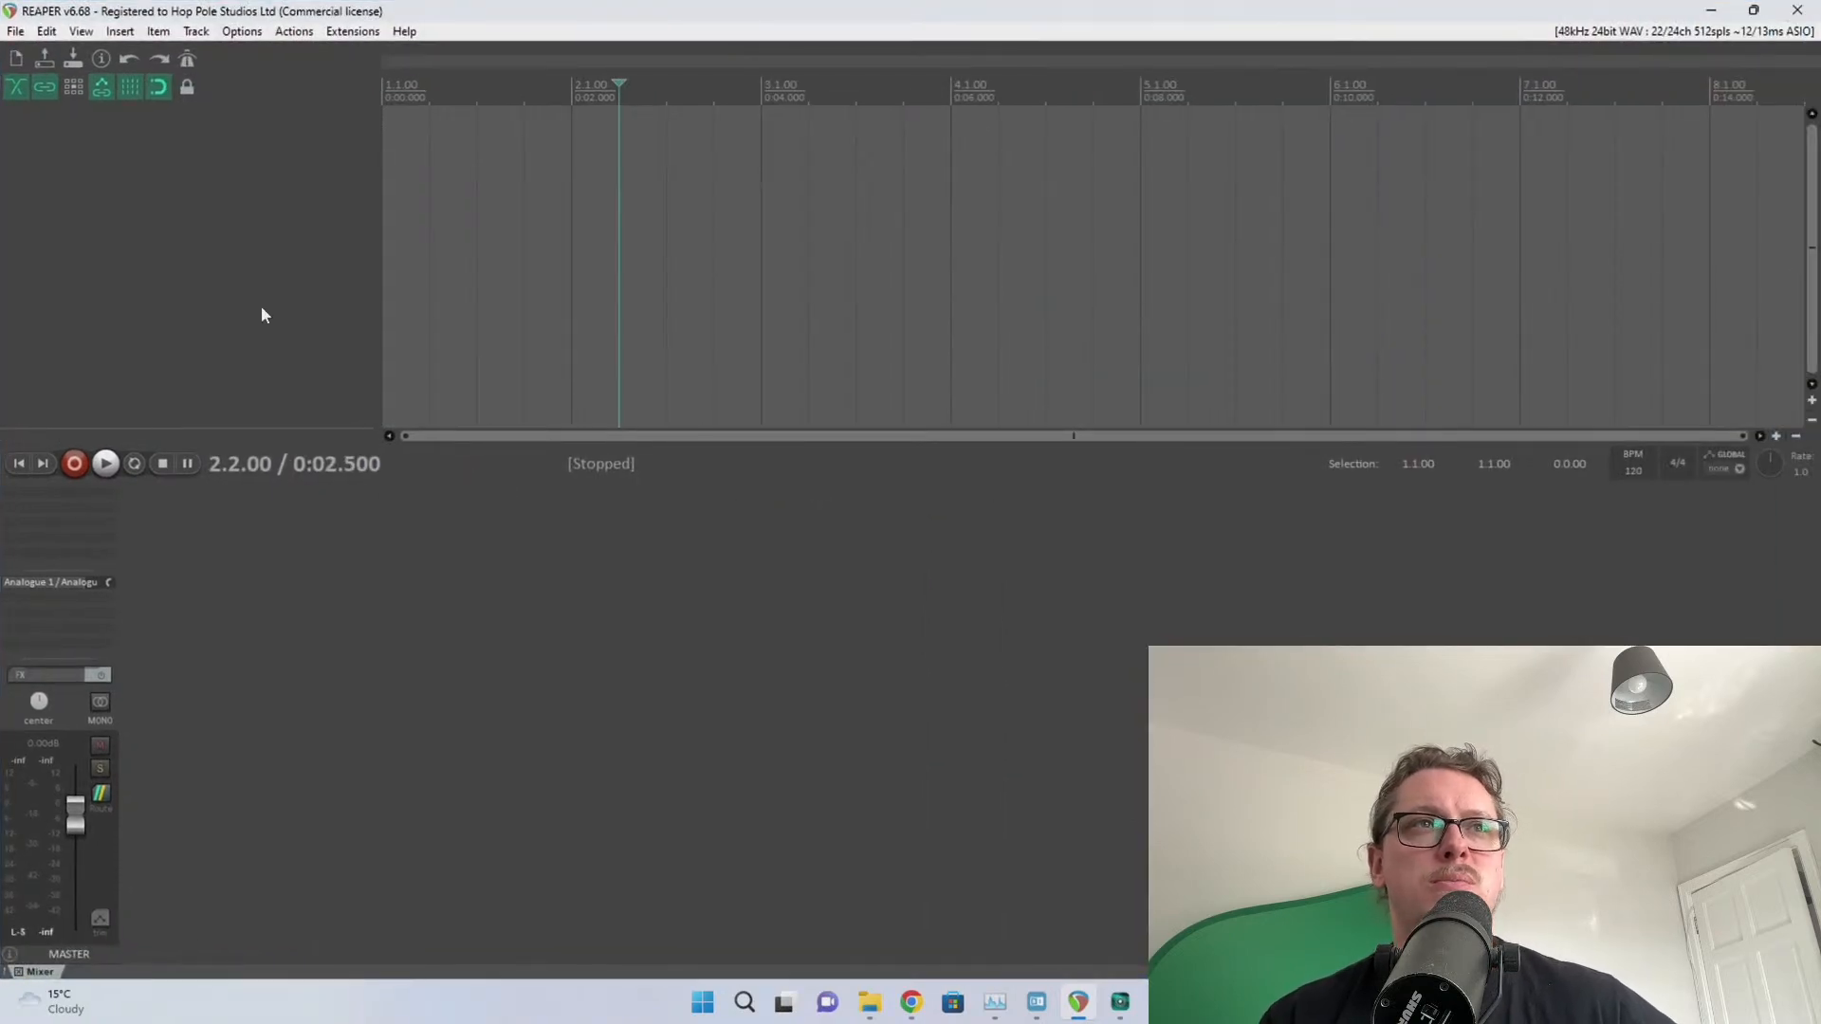
double_click(264, 315)
left_click(216, 123)
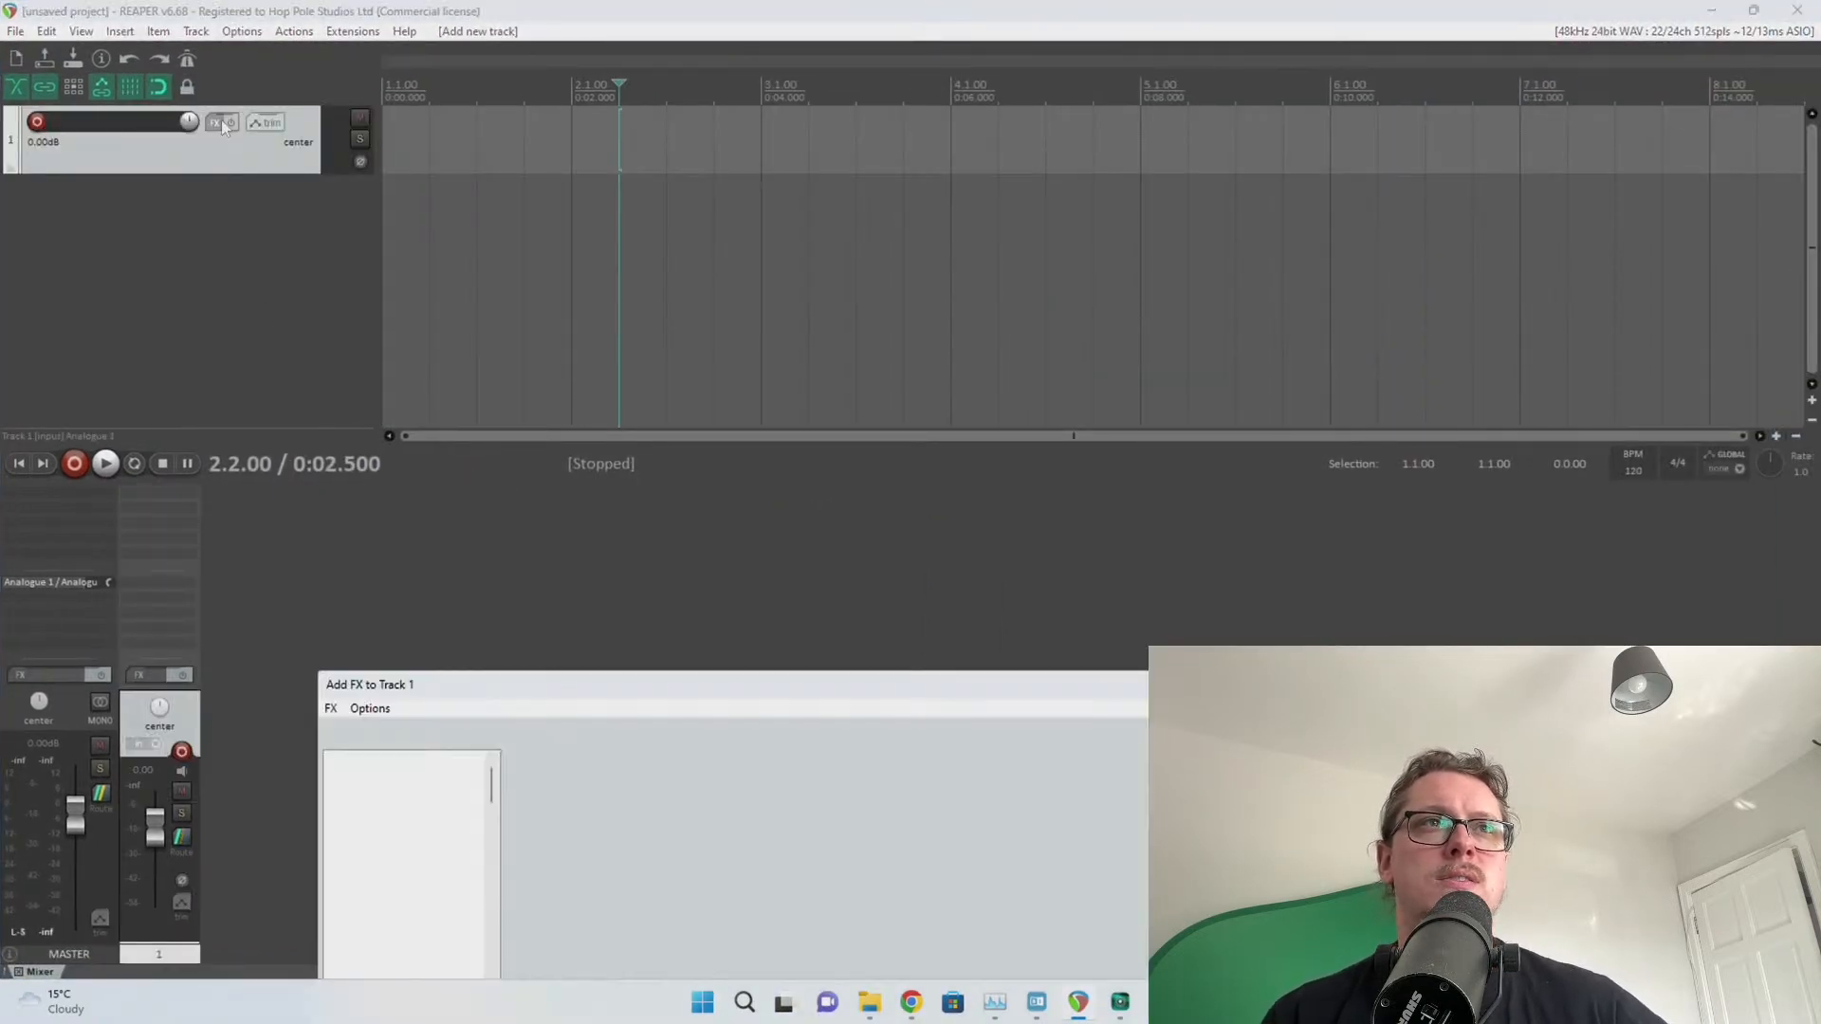
key("Delete")
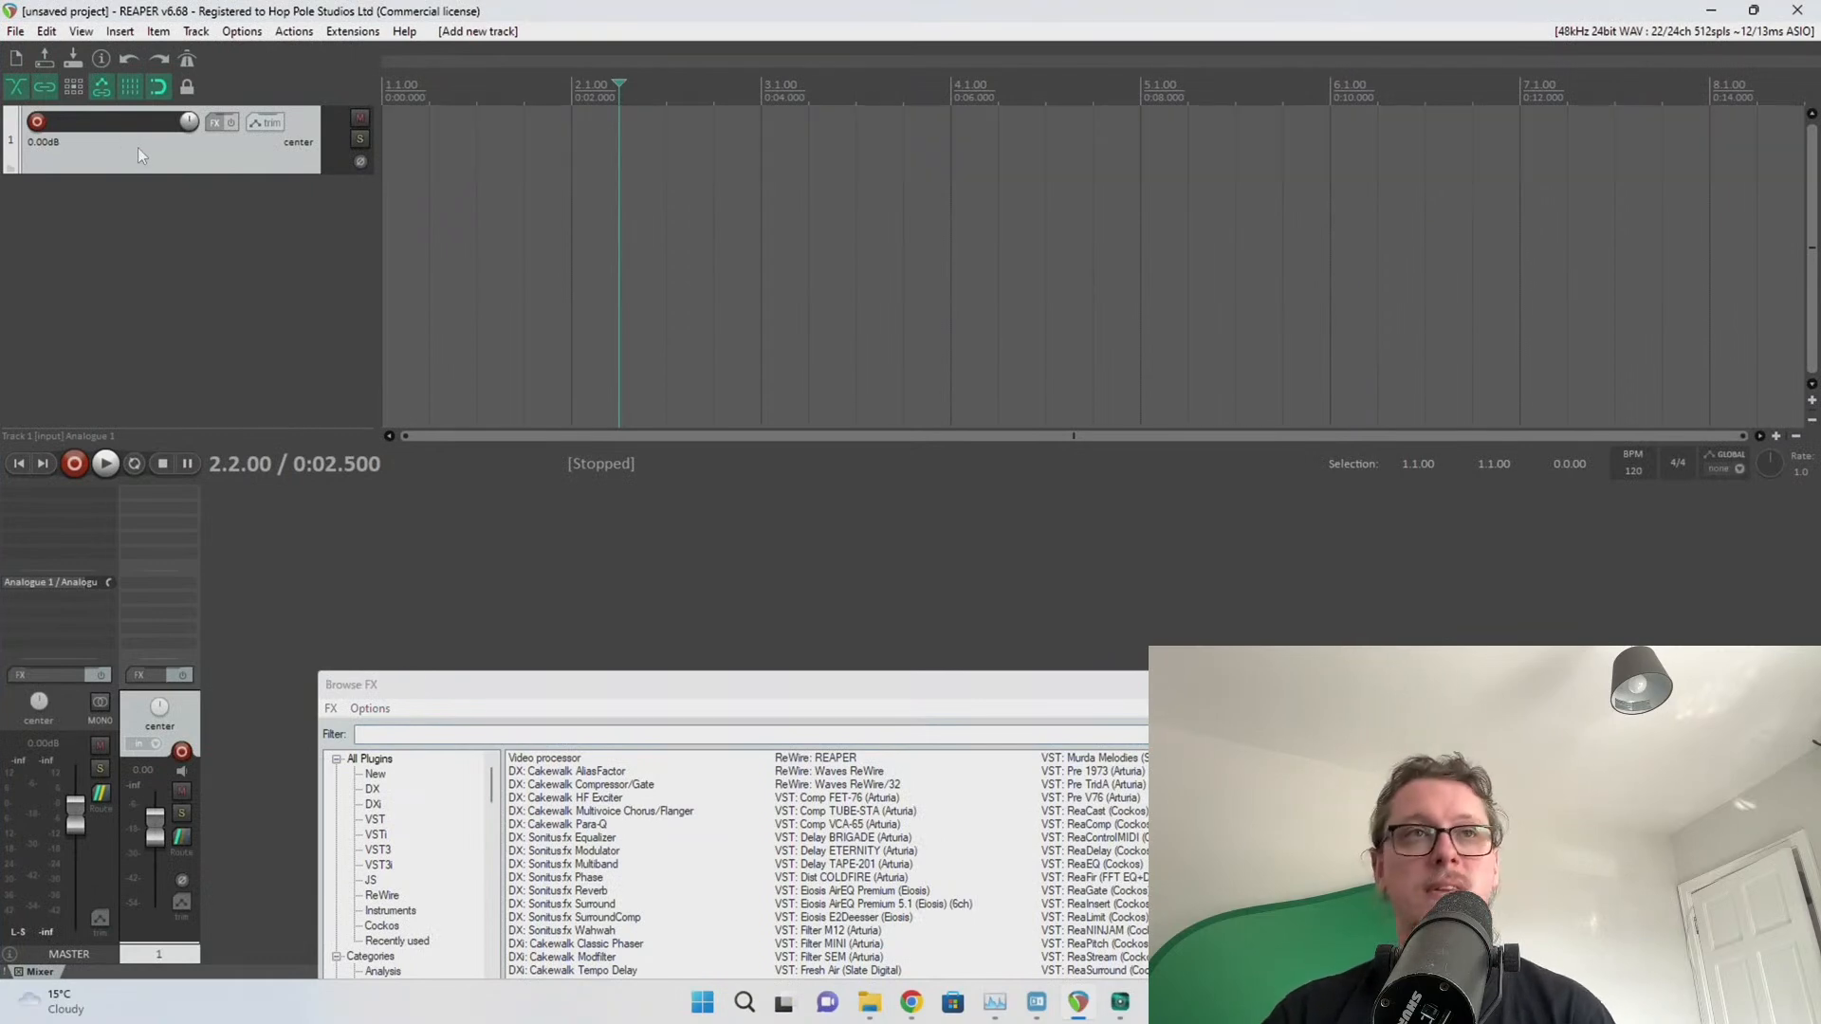
Open recent project 6 without saving the empty project, then bring Chrome over REAPER
left_click(17, 31)
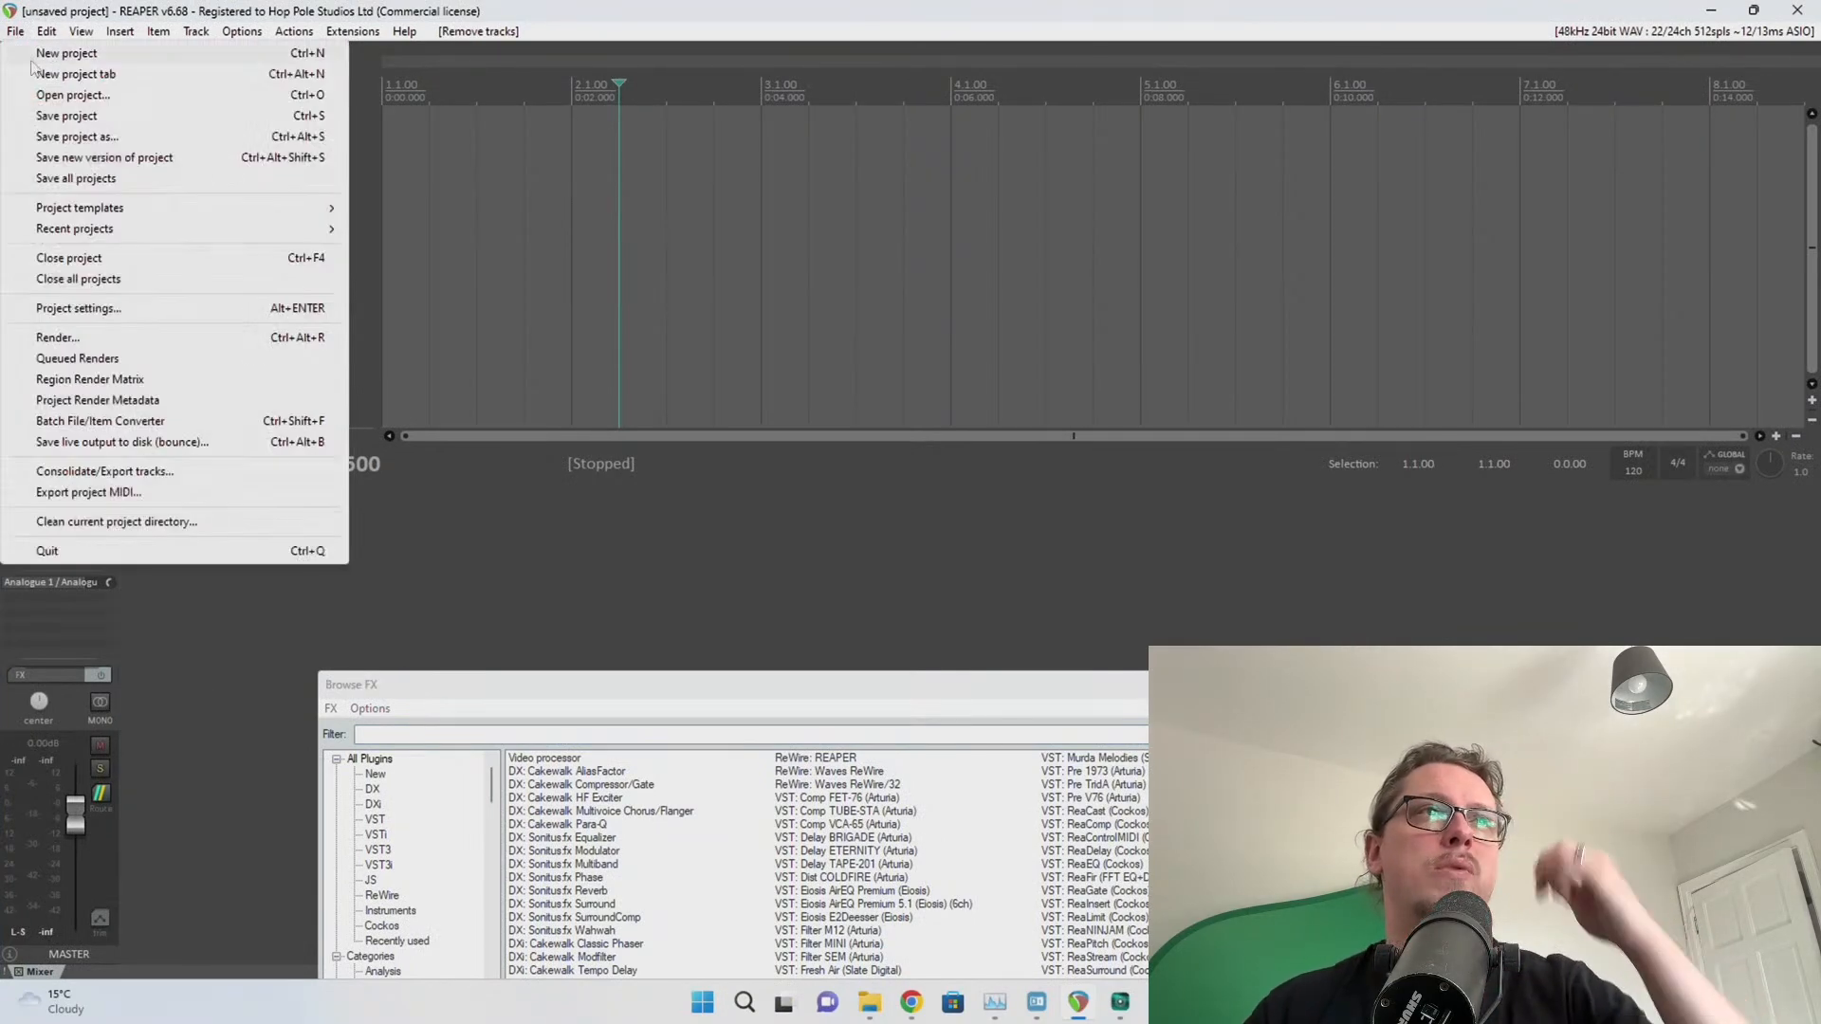
mouse_move(177, 237)
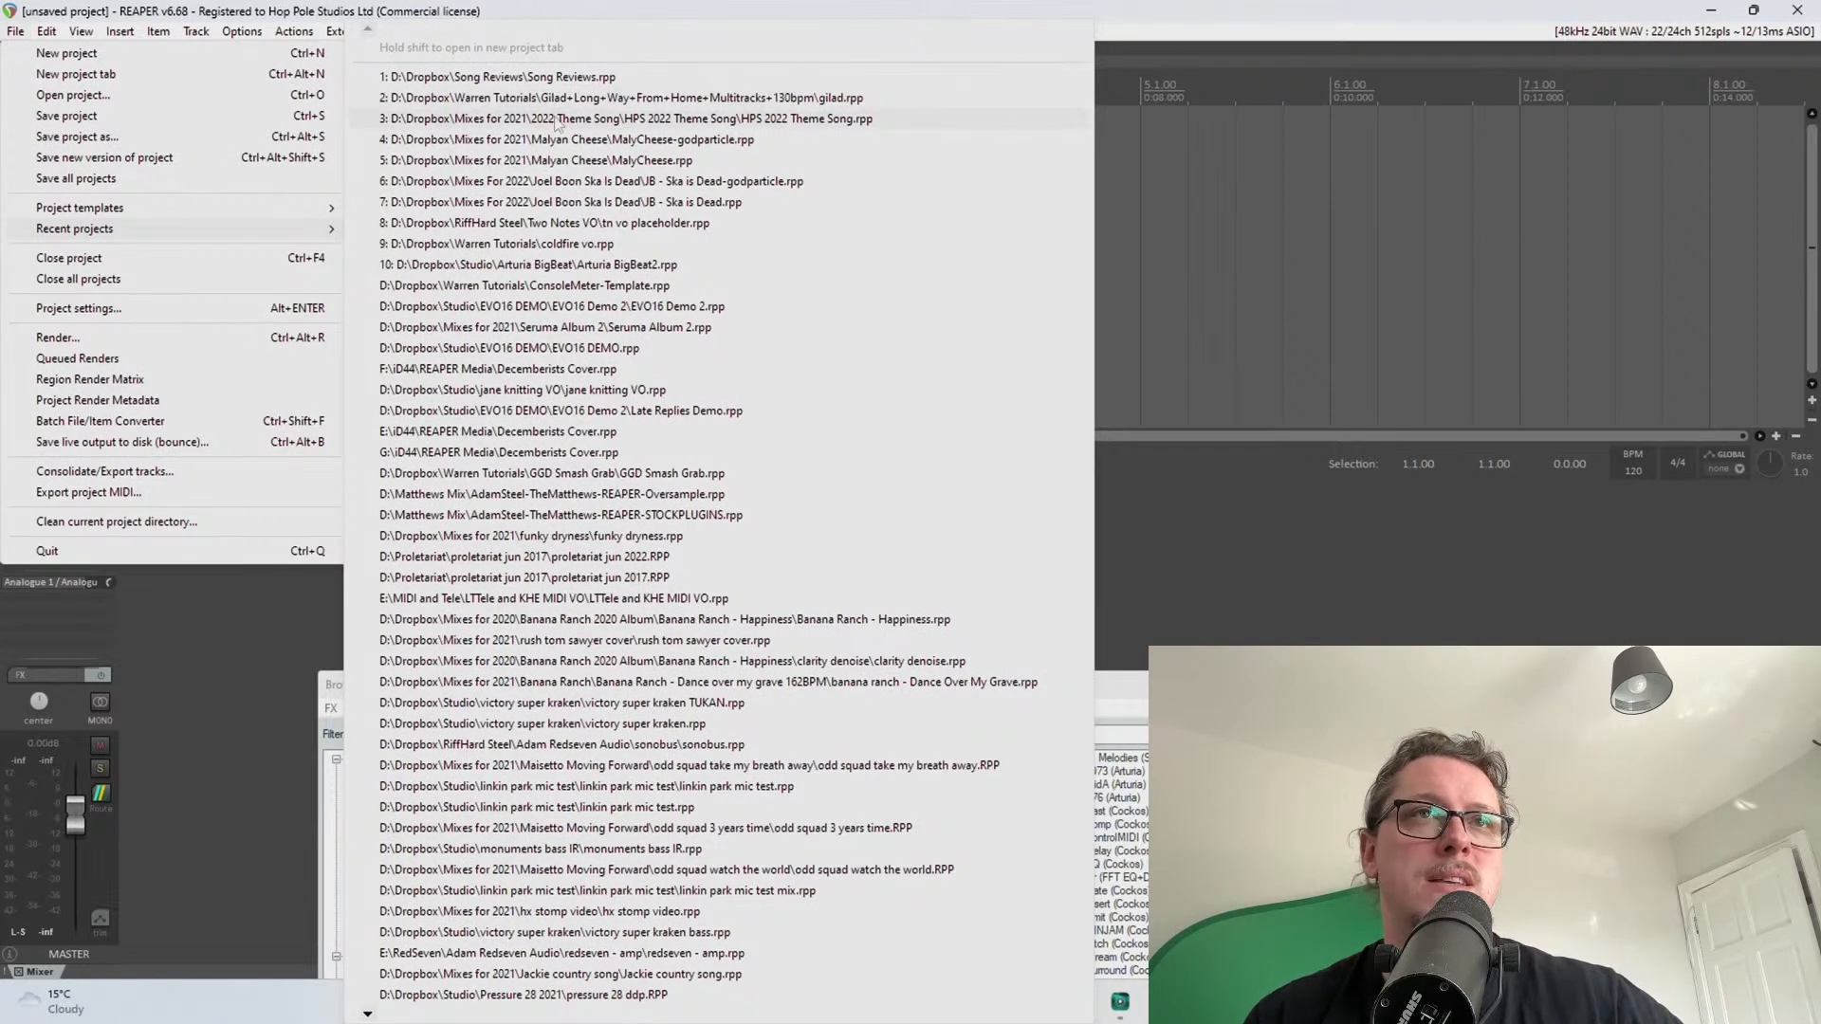
left_click(590, 181)
left_click(918, 555)
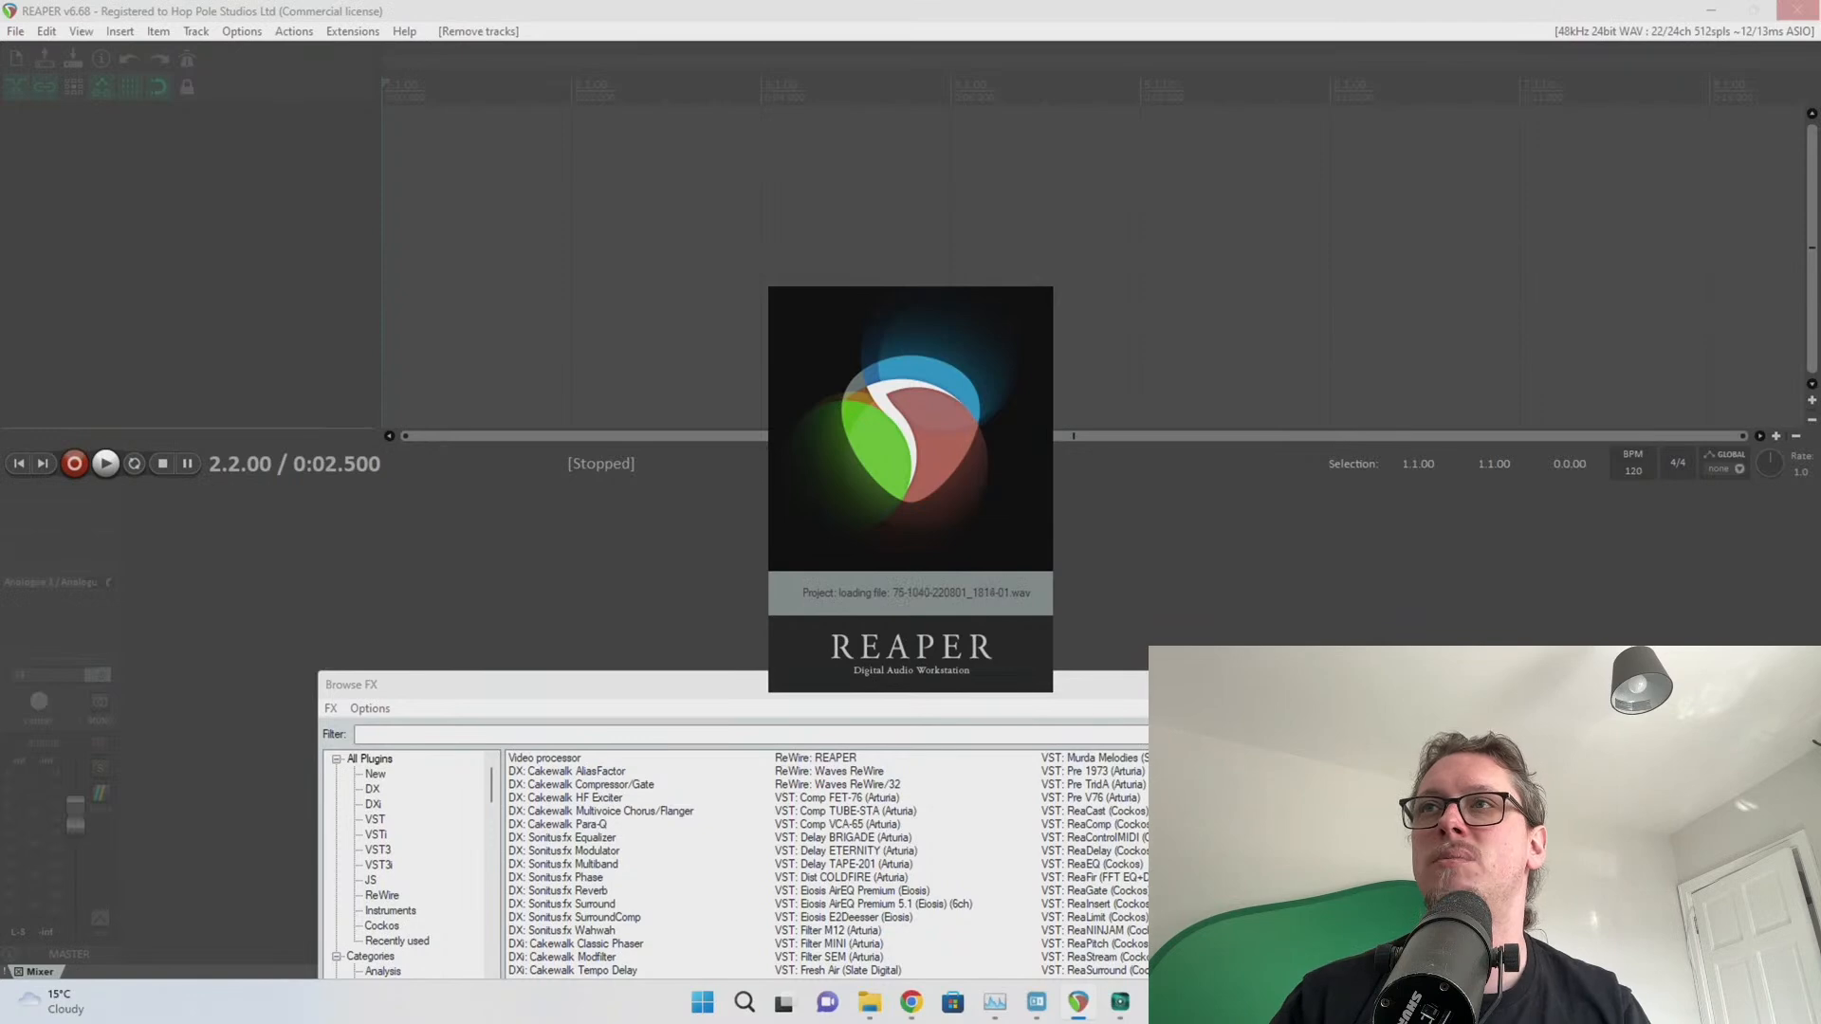
left_click_drag(1820, 89, 815, 89)
left_click(866, 115)
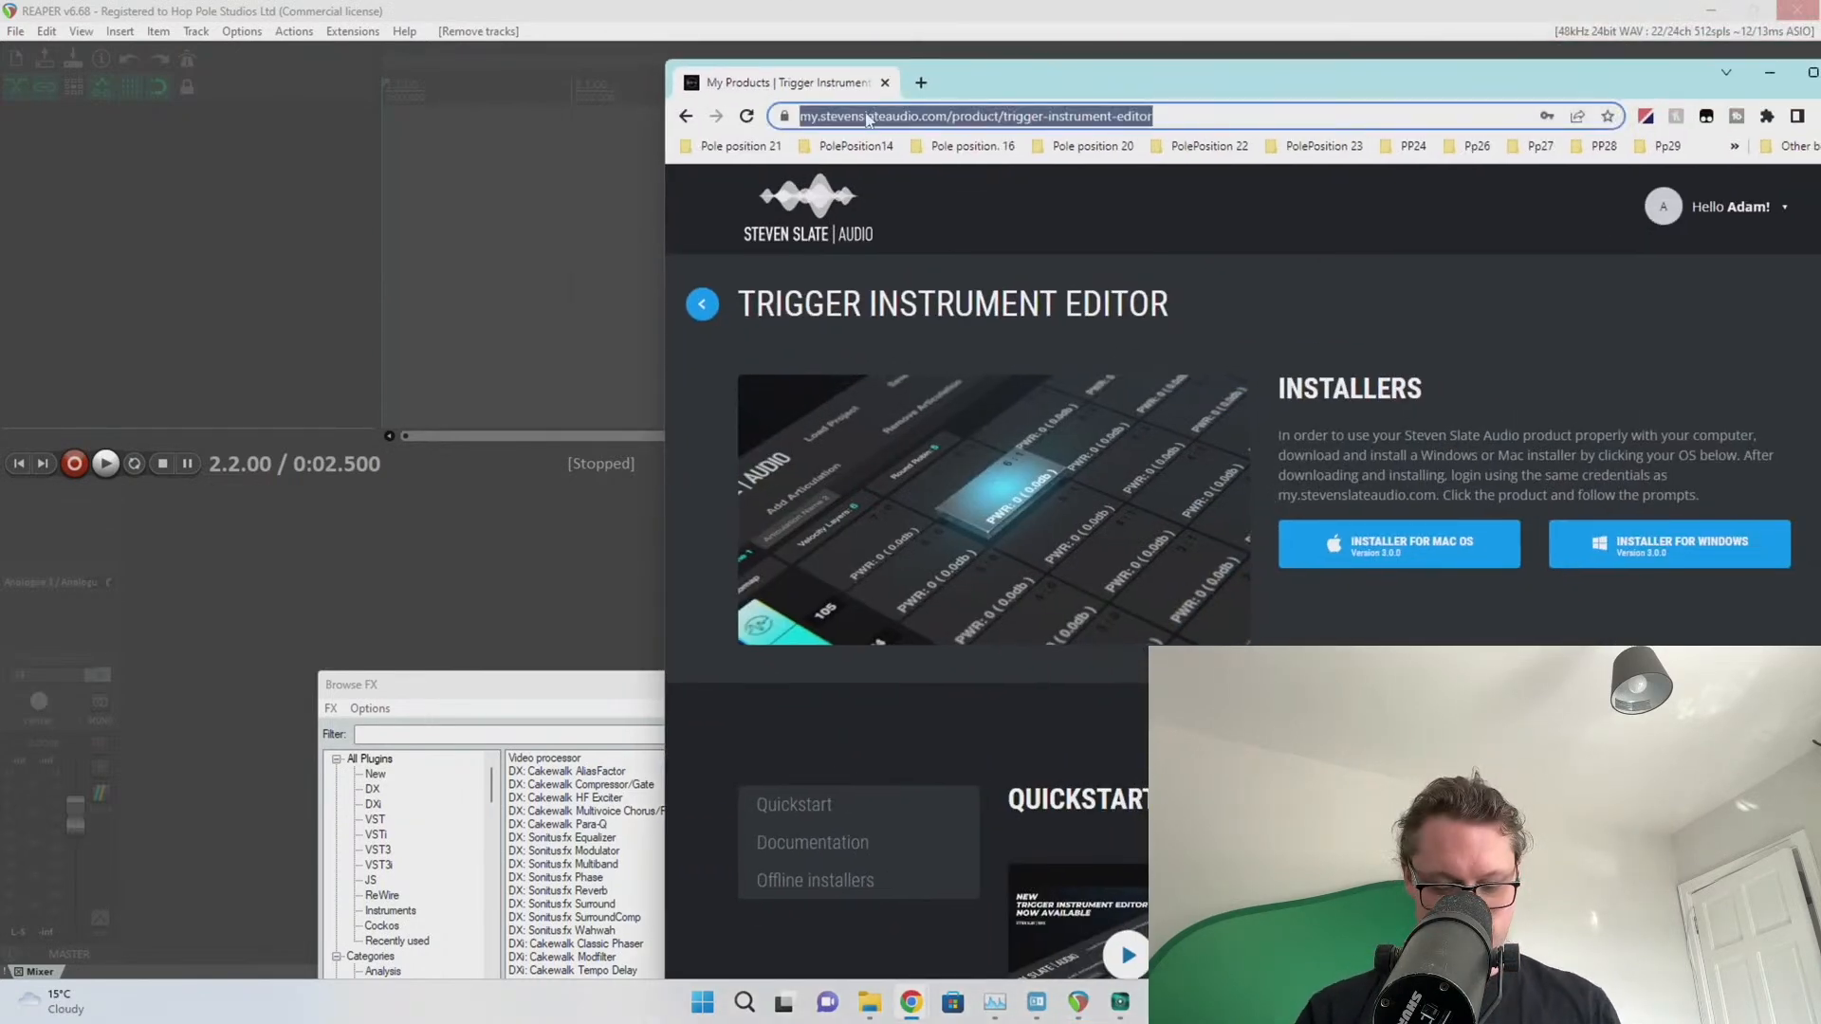
Search 'plugin alliance installation manager' and open Plugin Alliance's Installation Manager page
type("plu")
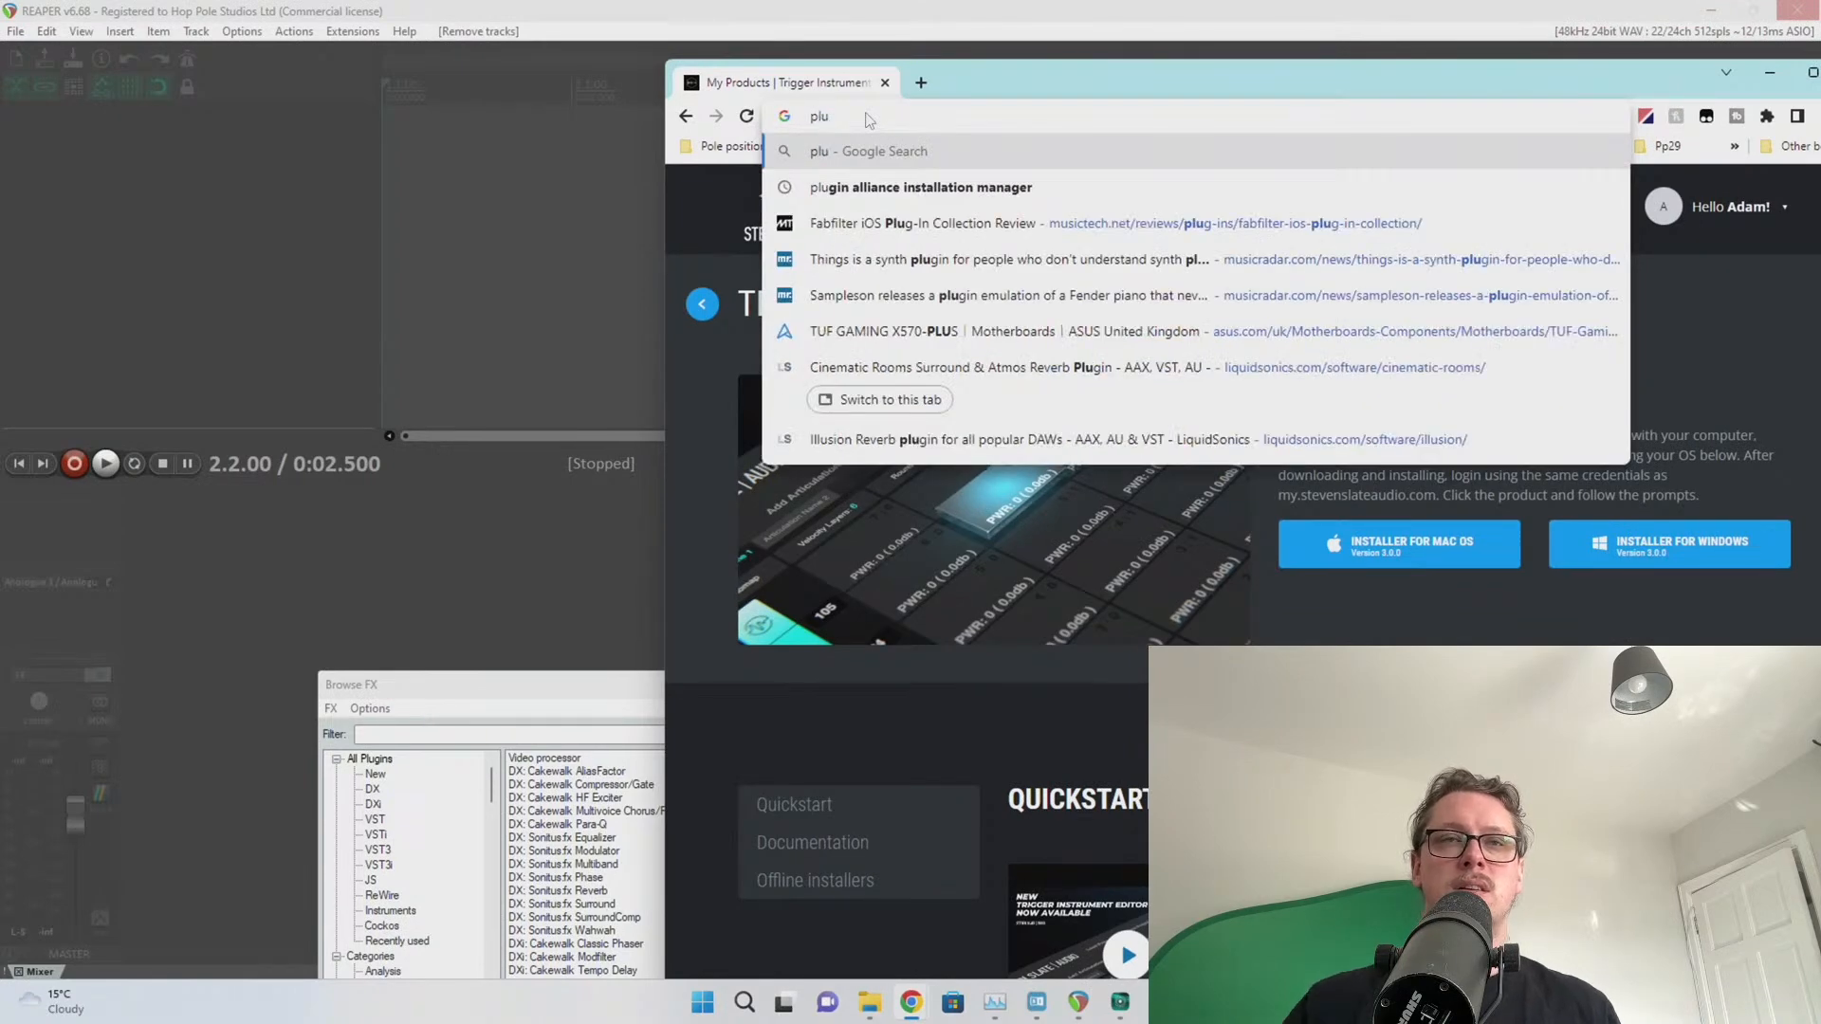
left_click(882, 187)
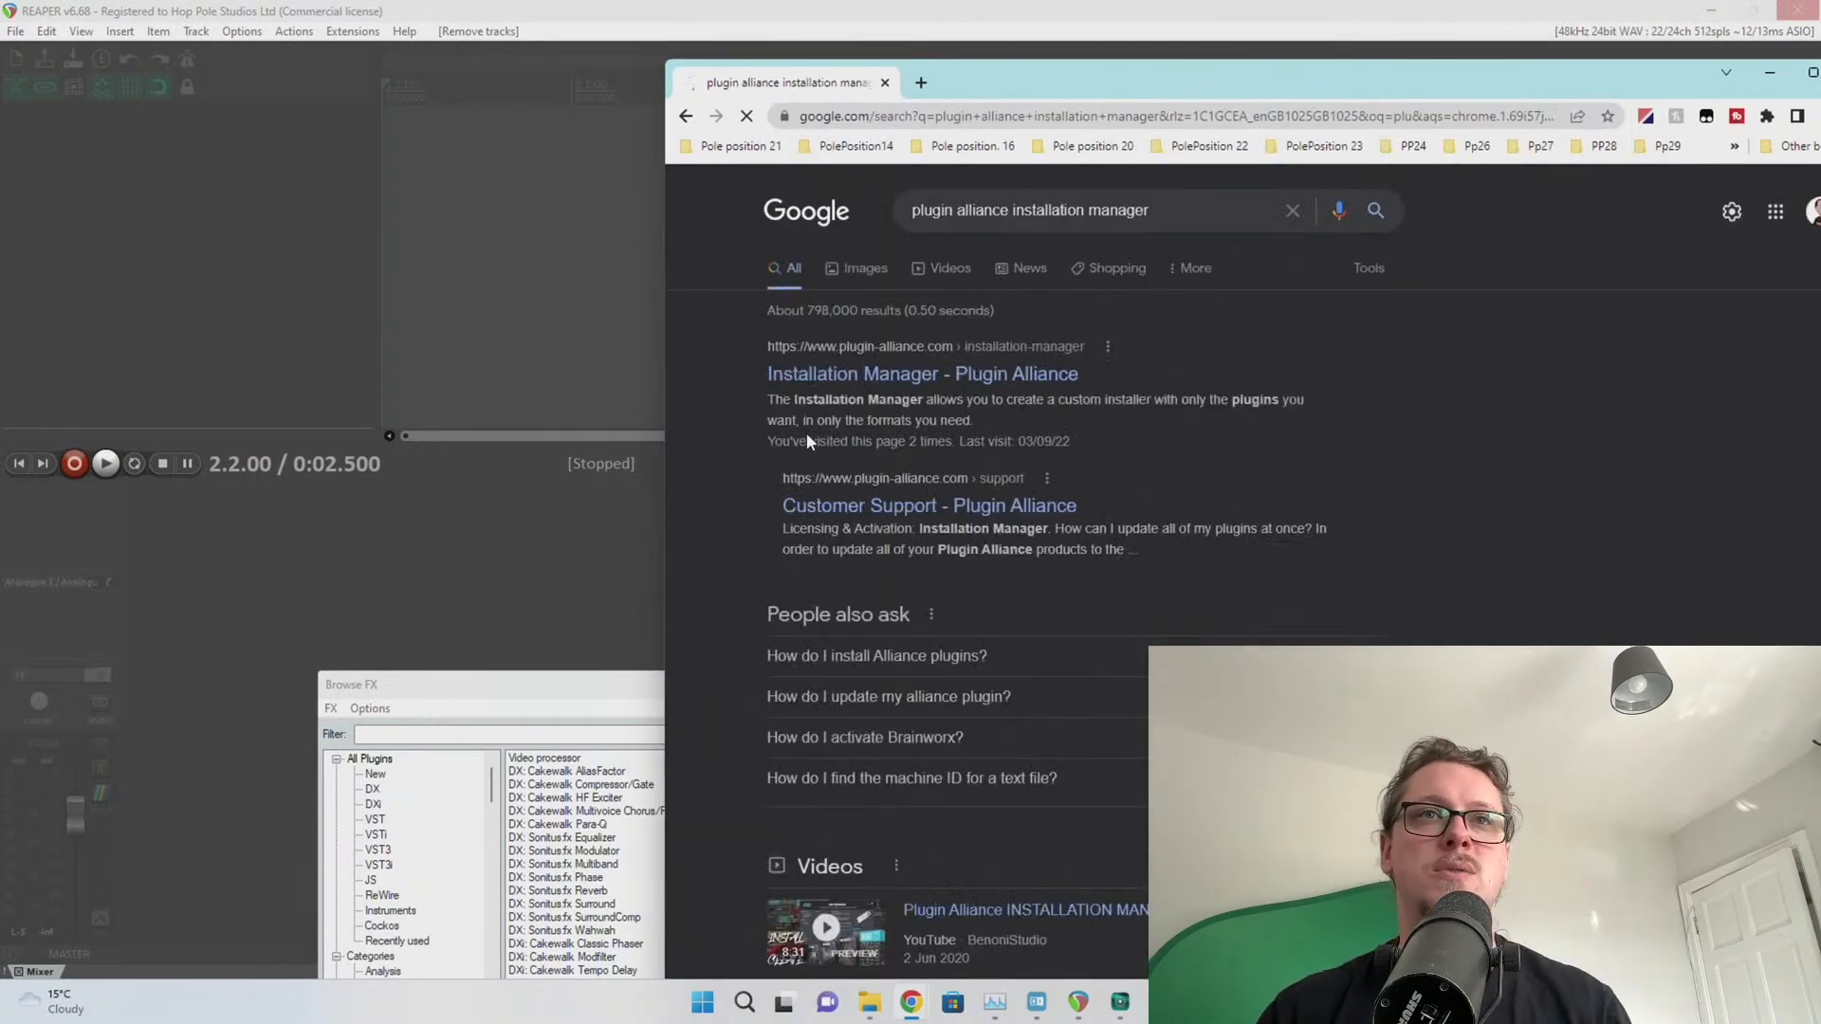
left_click(822, 376)
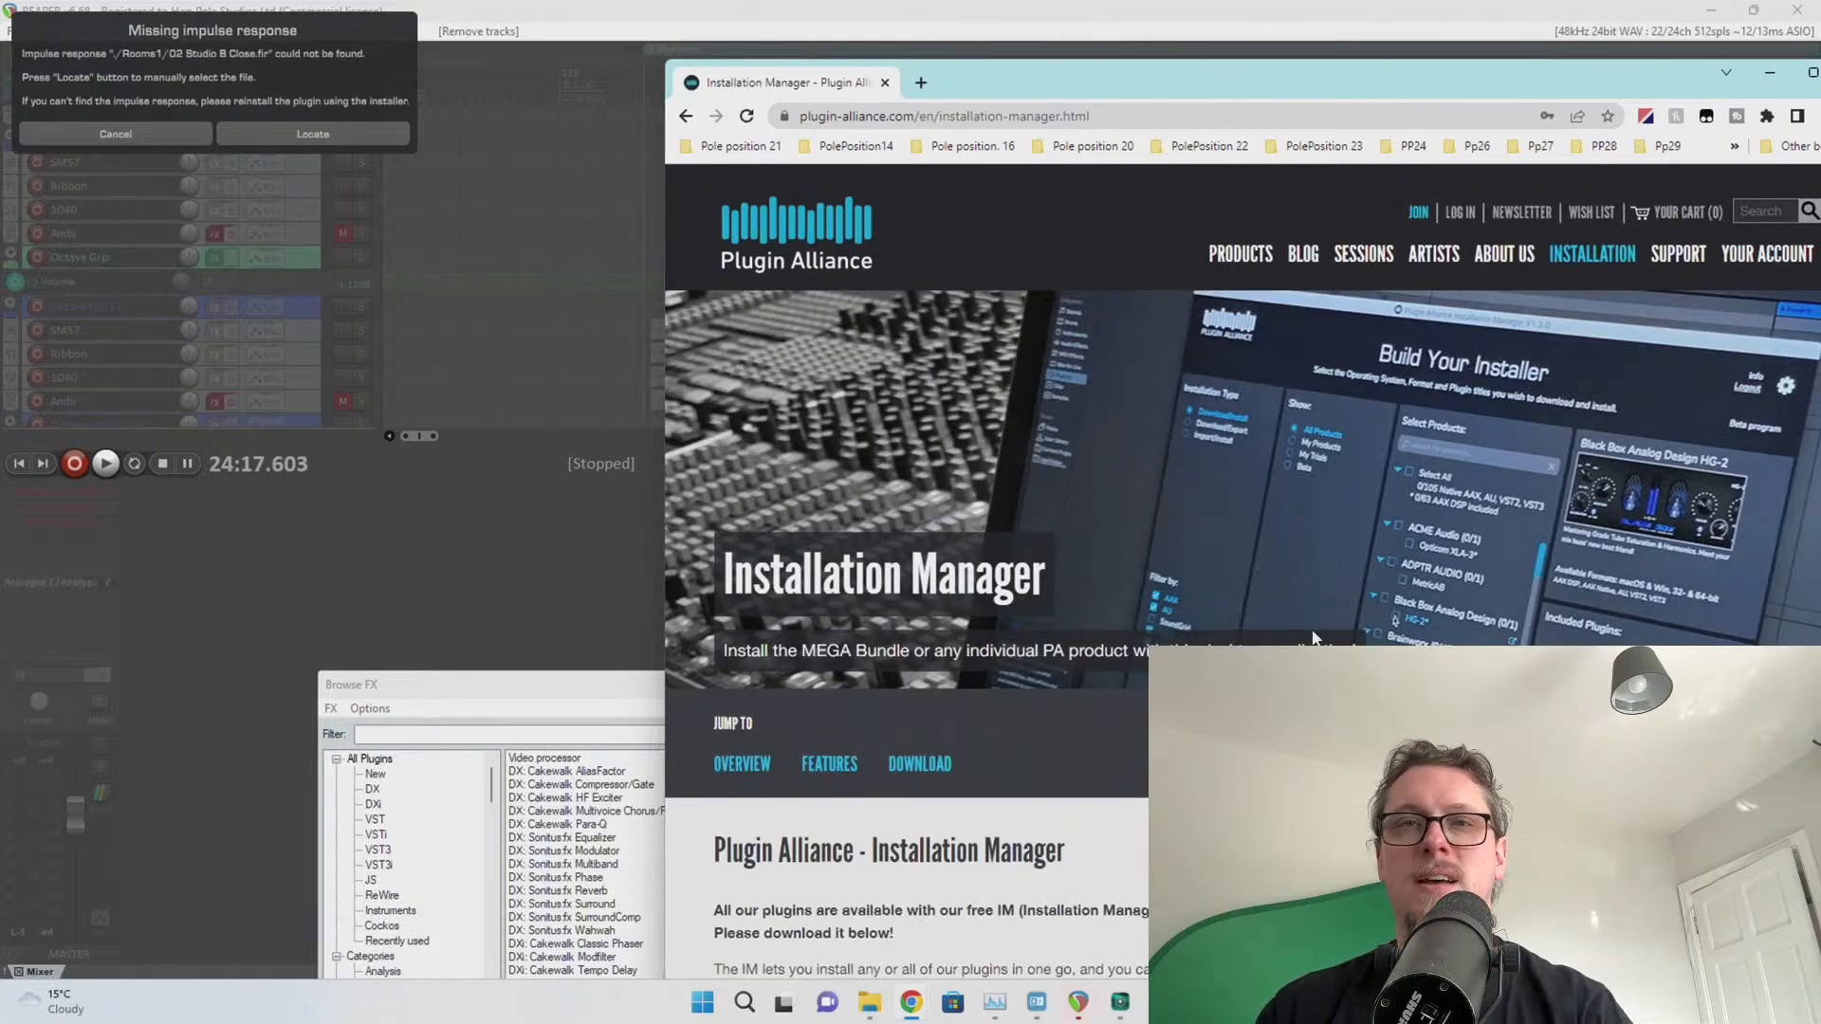
left_click_drag(1075, 88, 825, 72)
left_click(134, 139)
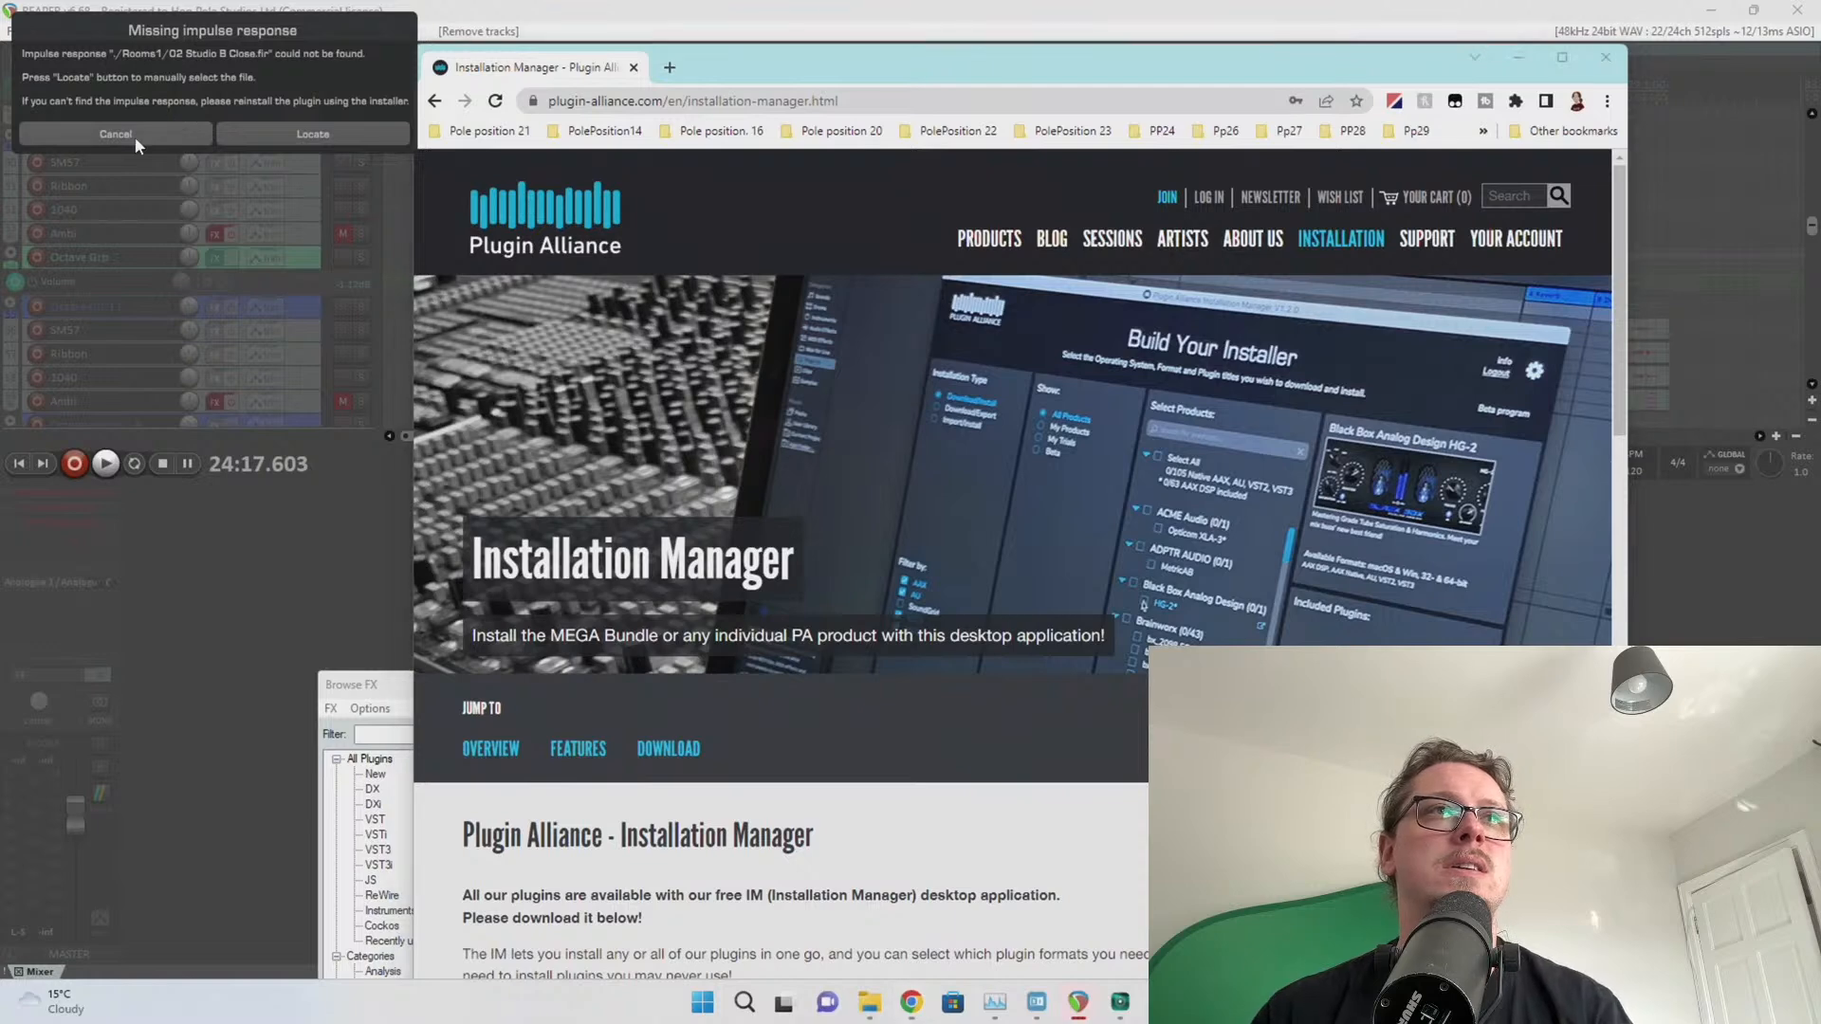
Dismiss the missing impulse response warning and review the missing-effects list
left_click(135, 136)
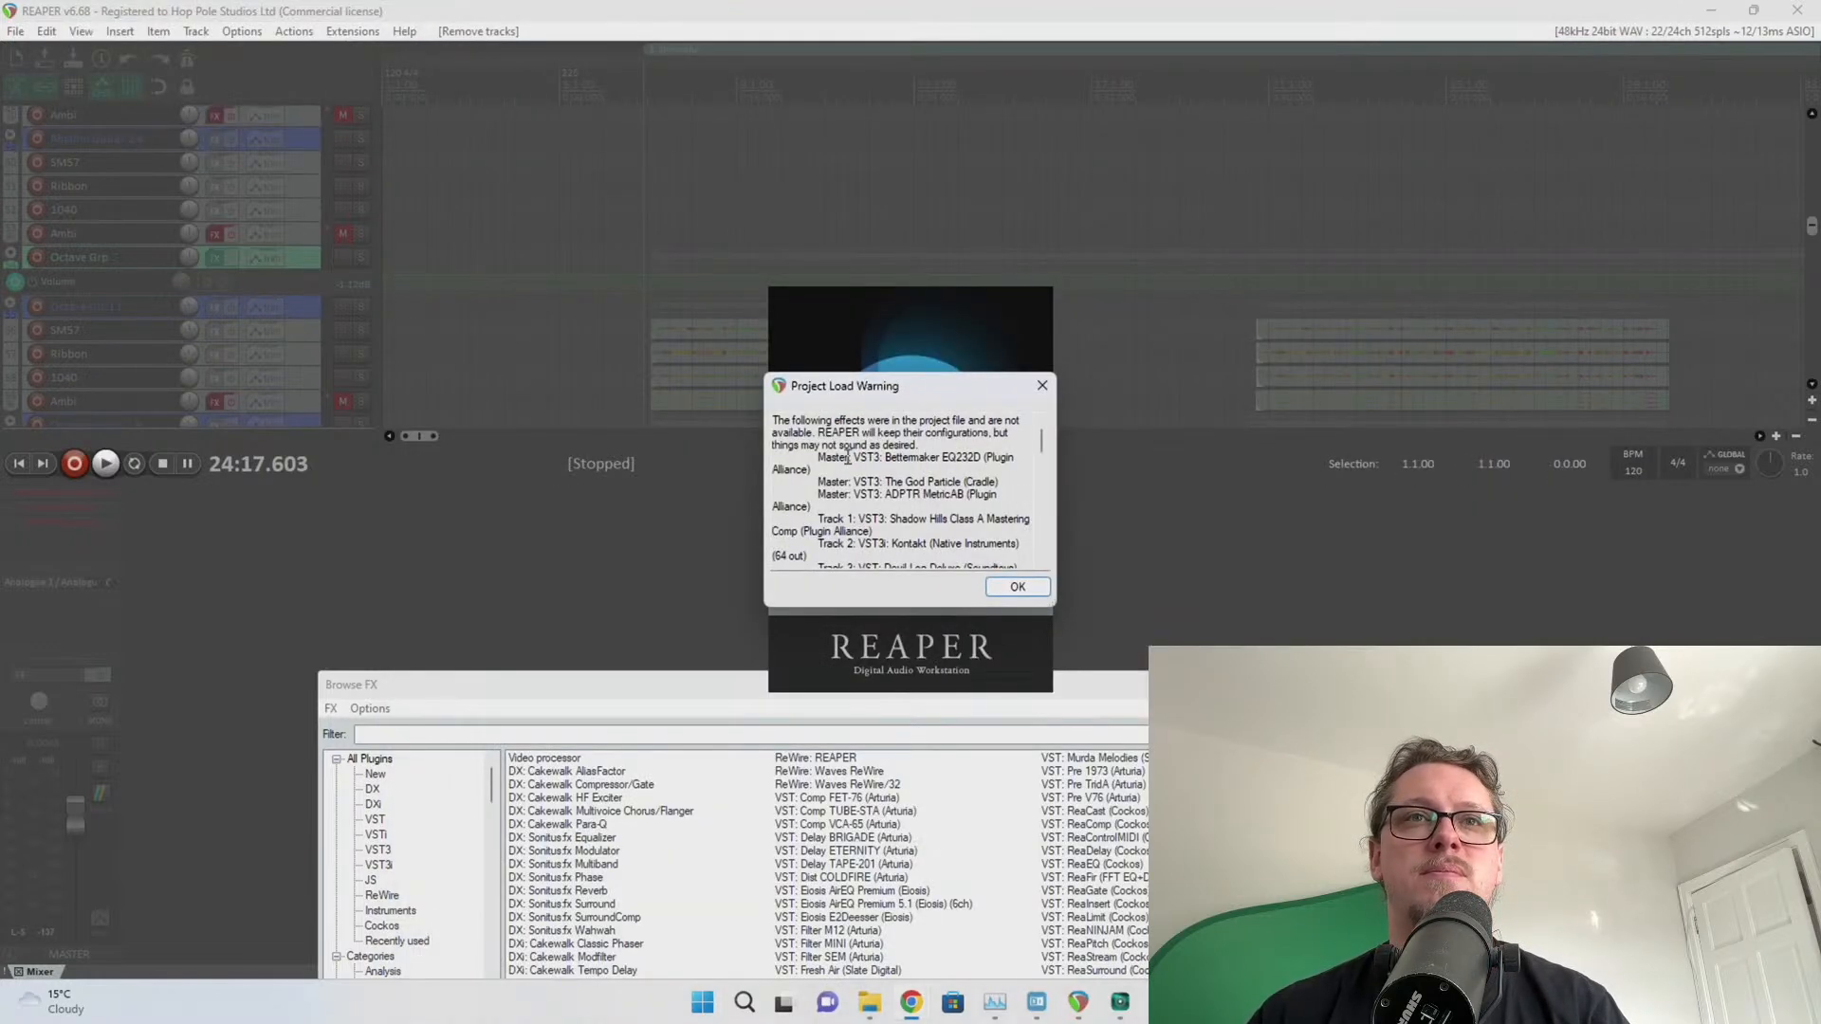
left_click_drag(847, 458, 944, 546)
left_click(949, 543)
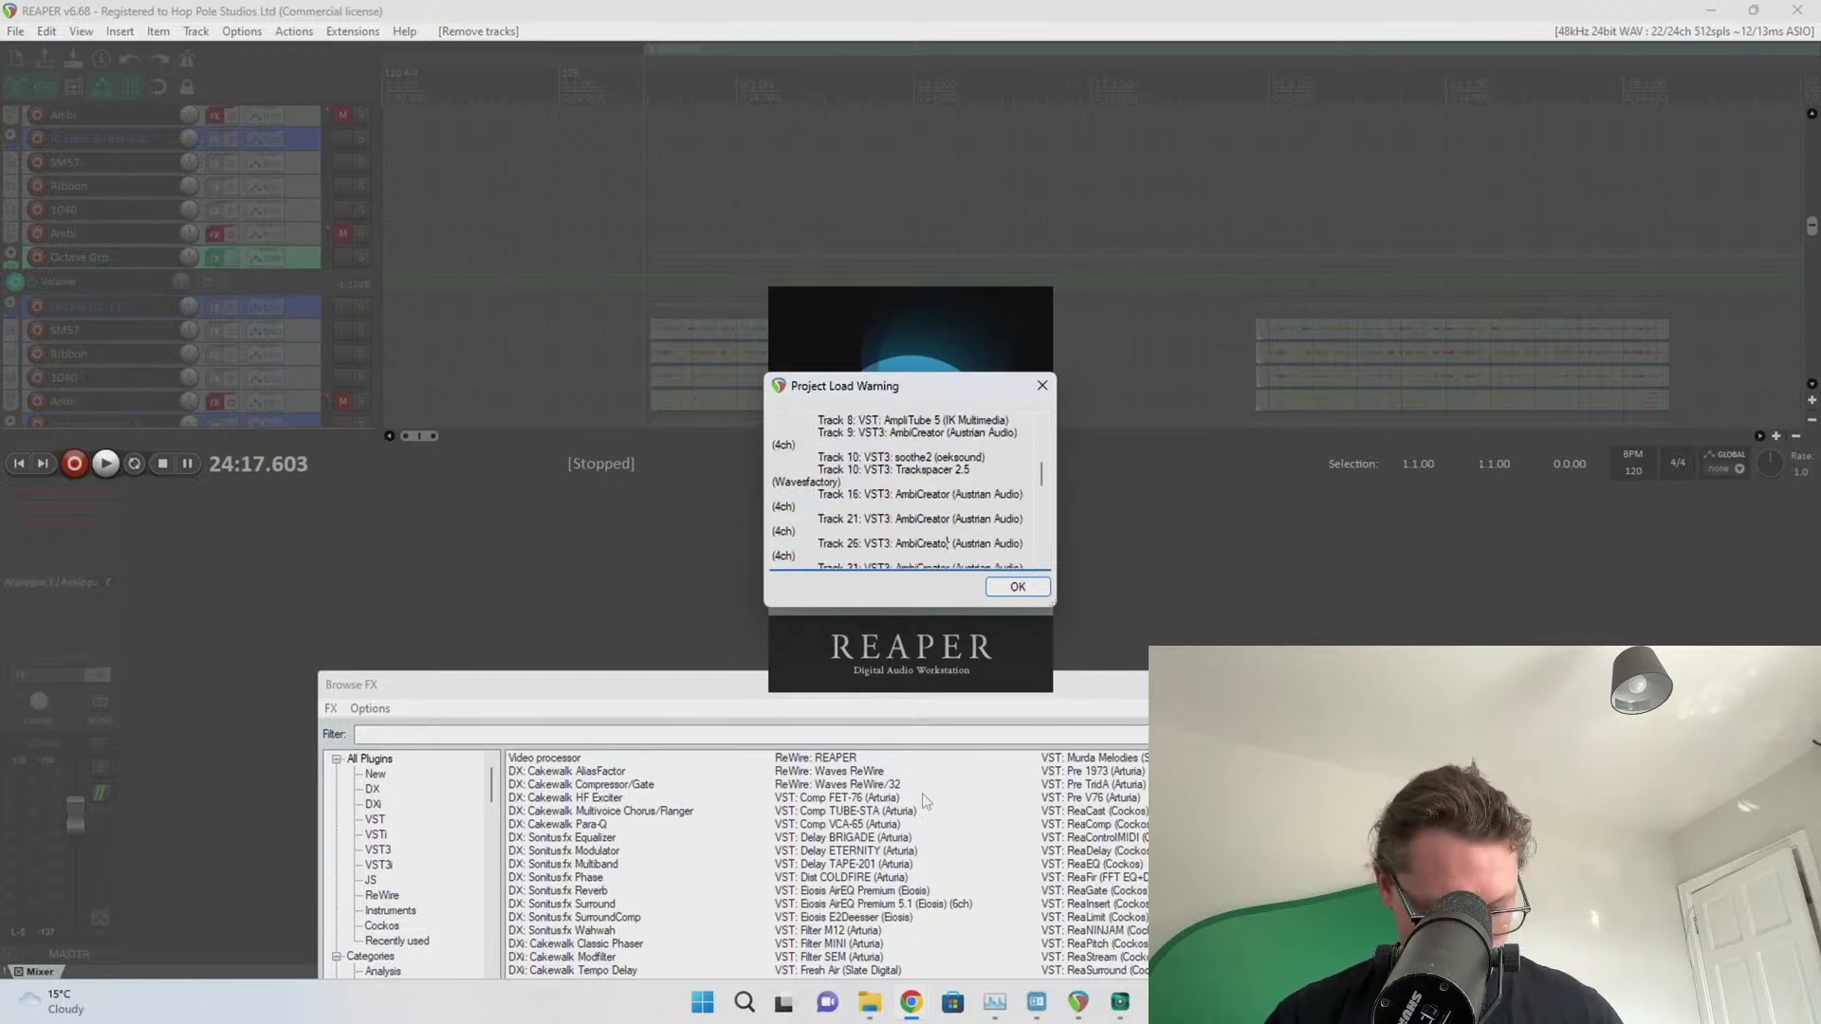
Launch Sticky Notes from Start search and move it to the right edge
key("super")
type("sticy")
key("BackSpace")
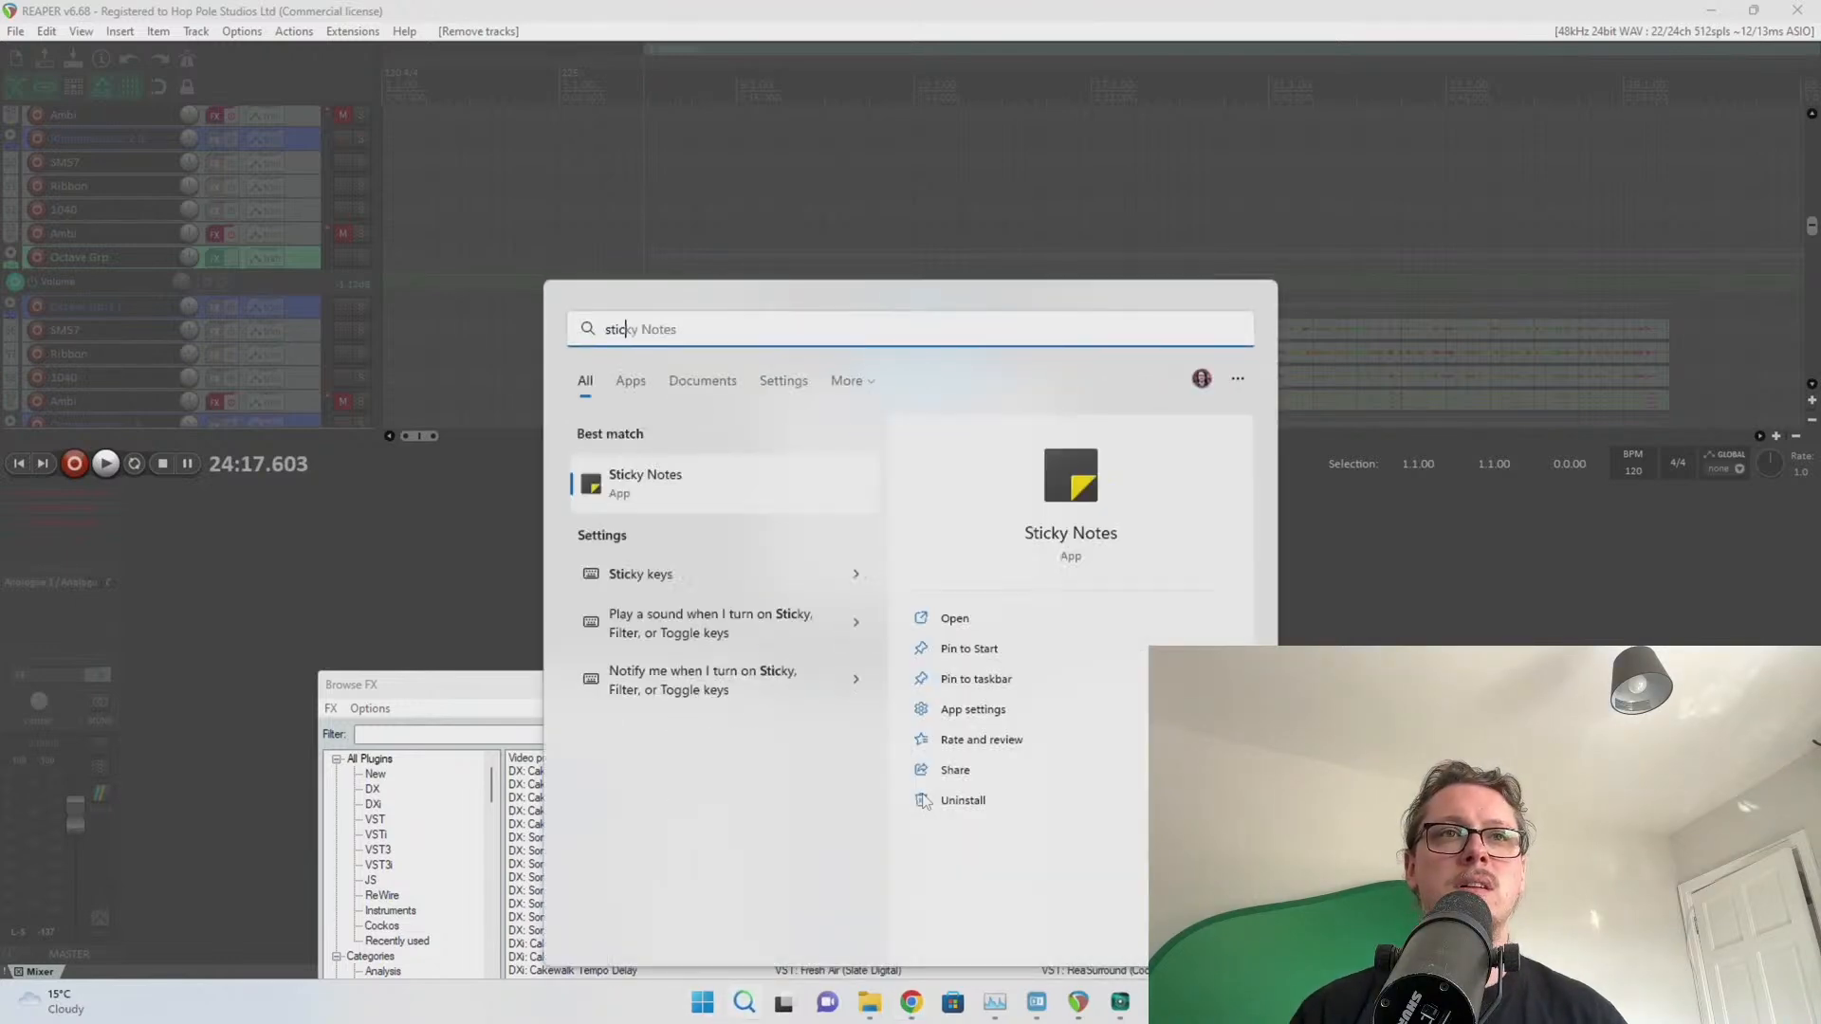
key("Return")
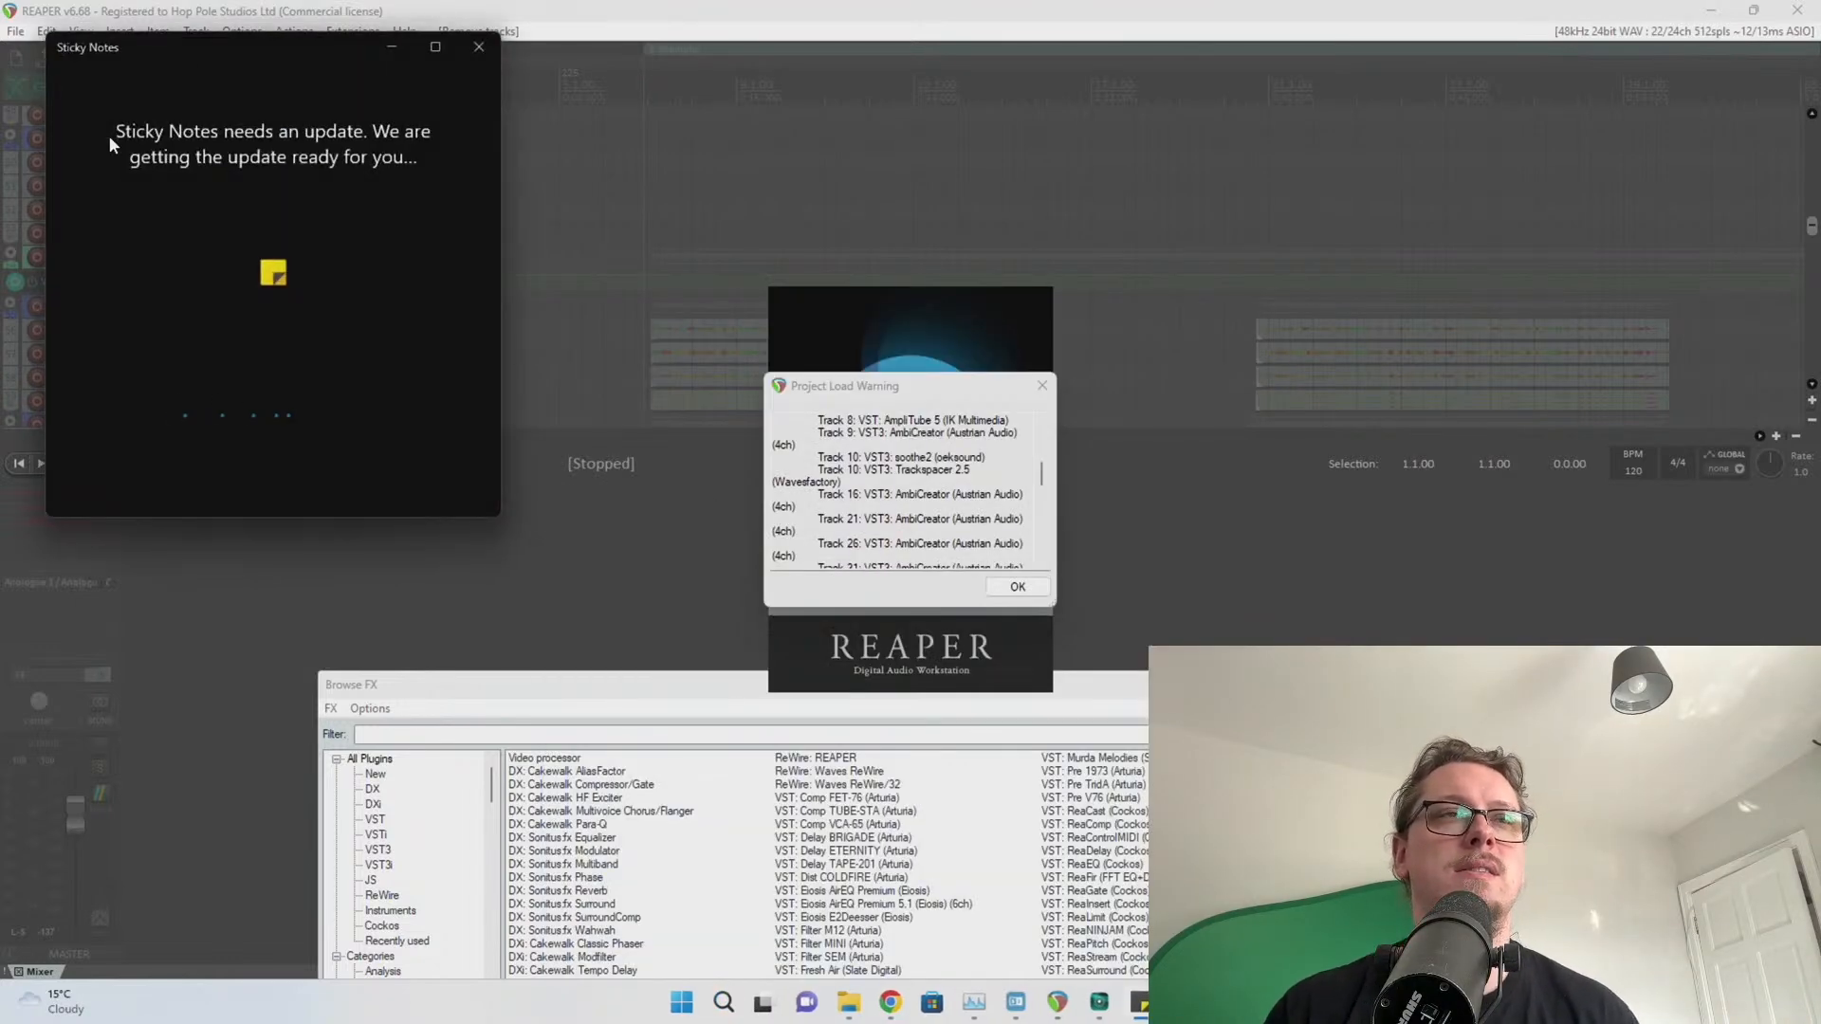
left_click_drag(217, 47, 1820, 251)
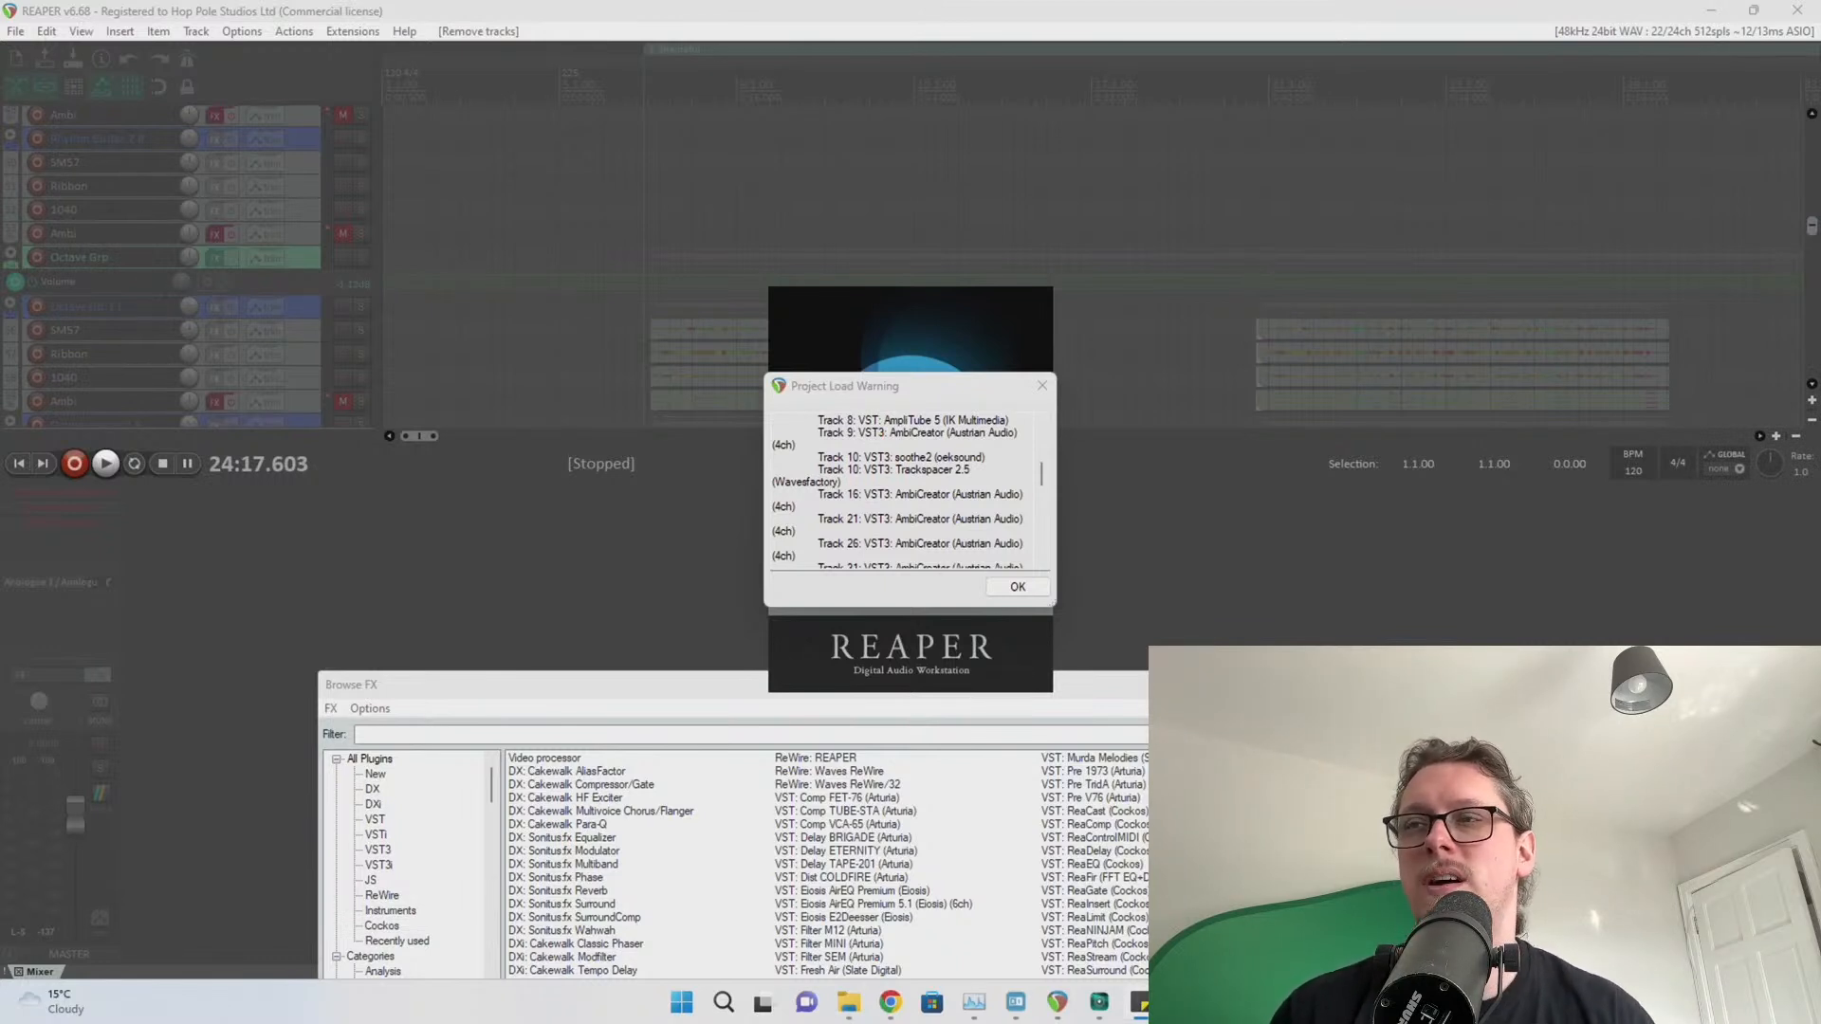
Scroll through the remaining missing plugins, such as soothe2, and confirm the warning
scroll(985, 524, "down", 15)
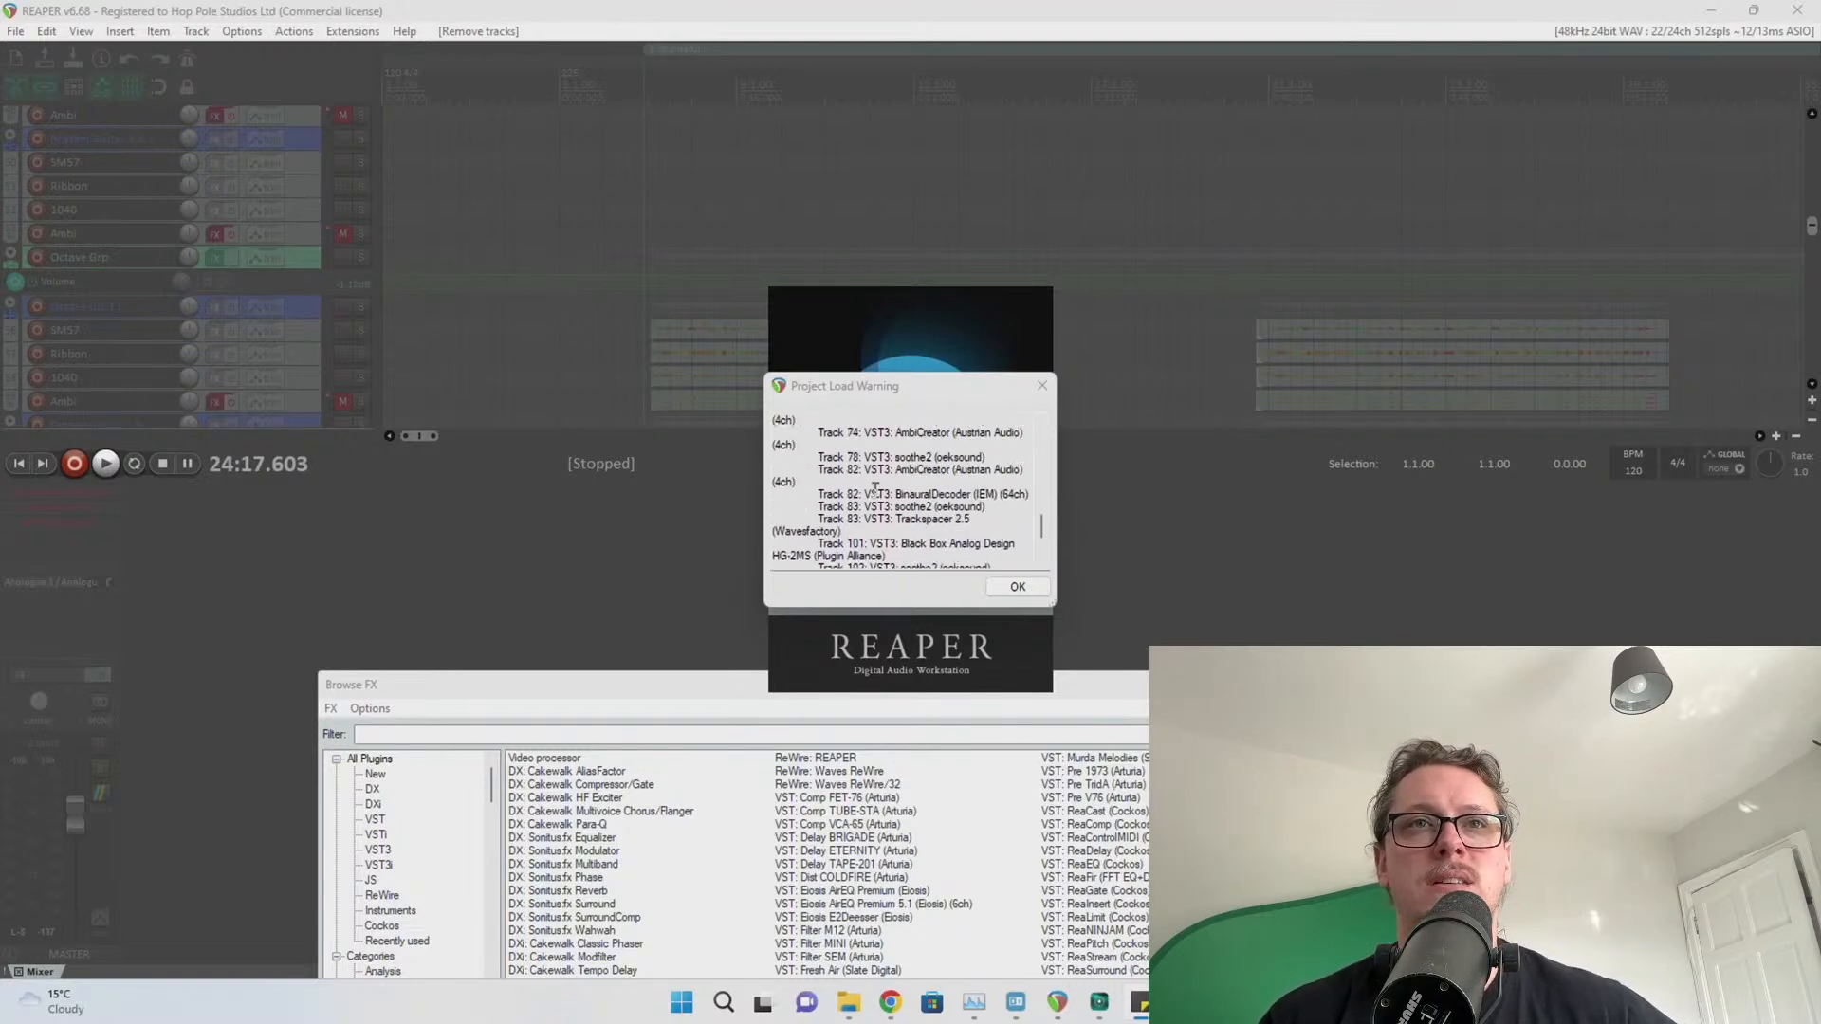
scroll(986, 513, "down", 3)
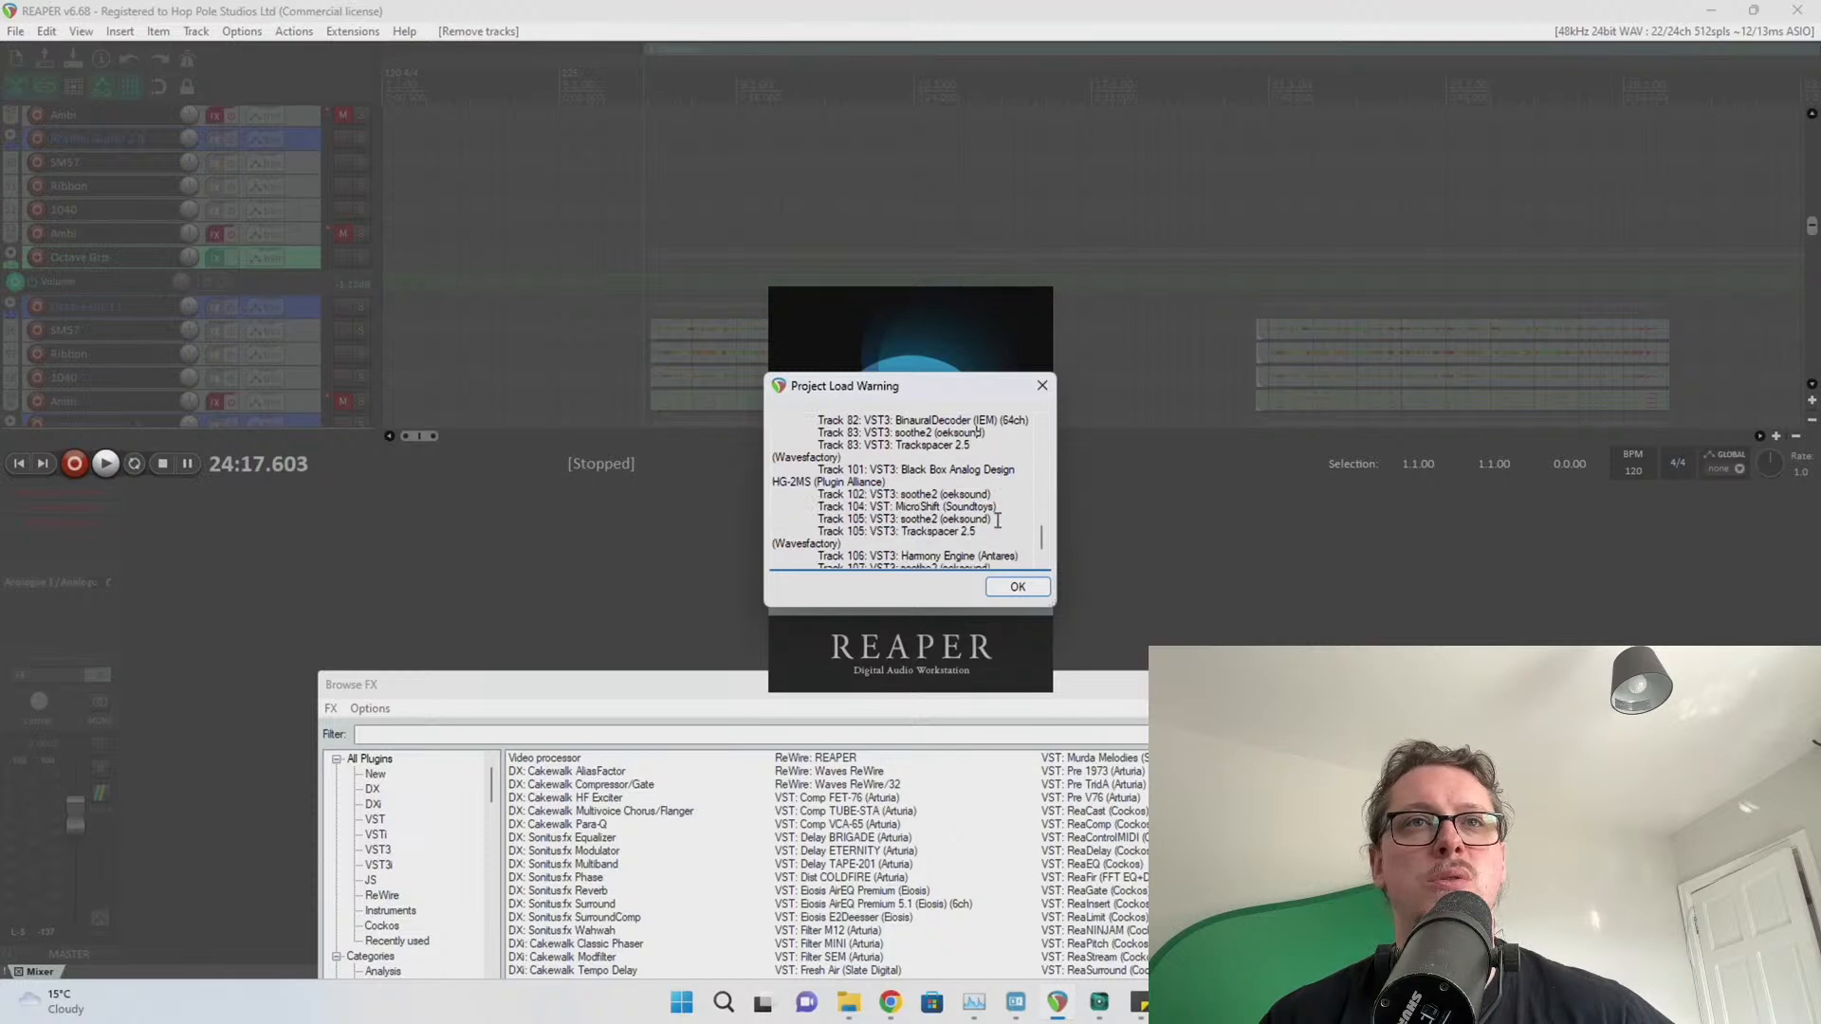
scroll(994, 520, "down", 1)
left_click_drag(854, 471, 1003, 546)
left_click(957, 517)
left_click(1004, 545)
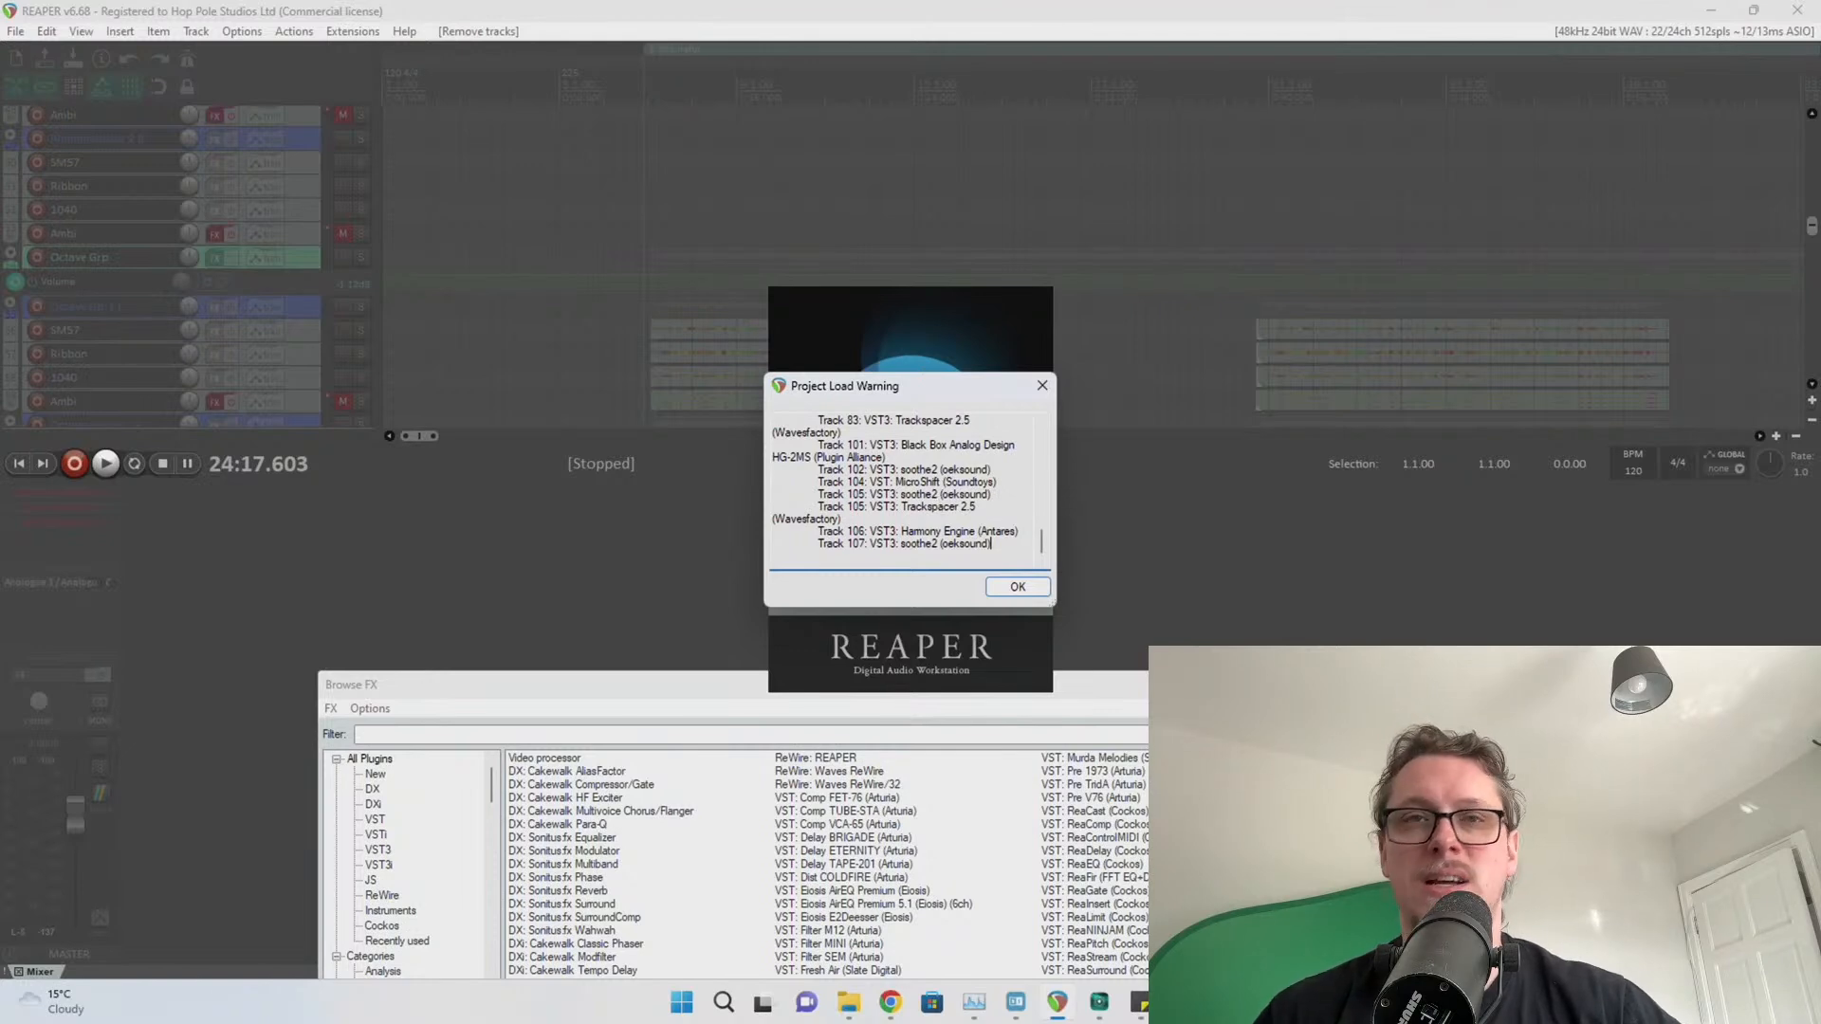
left_click(1009, 586)
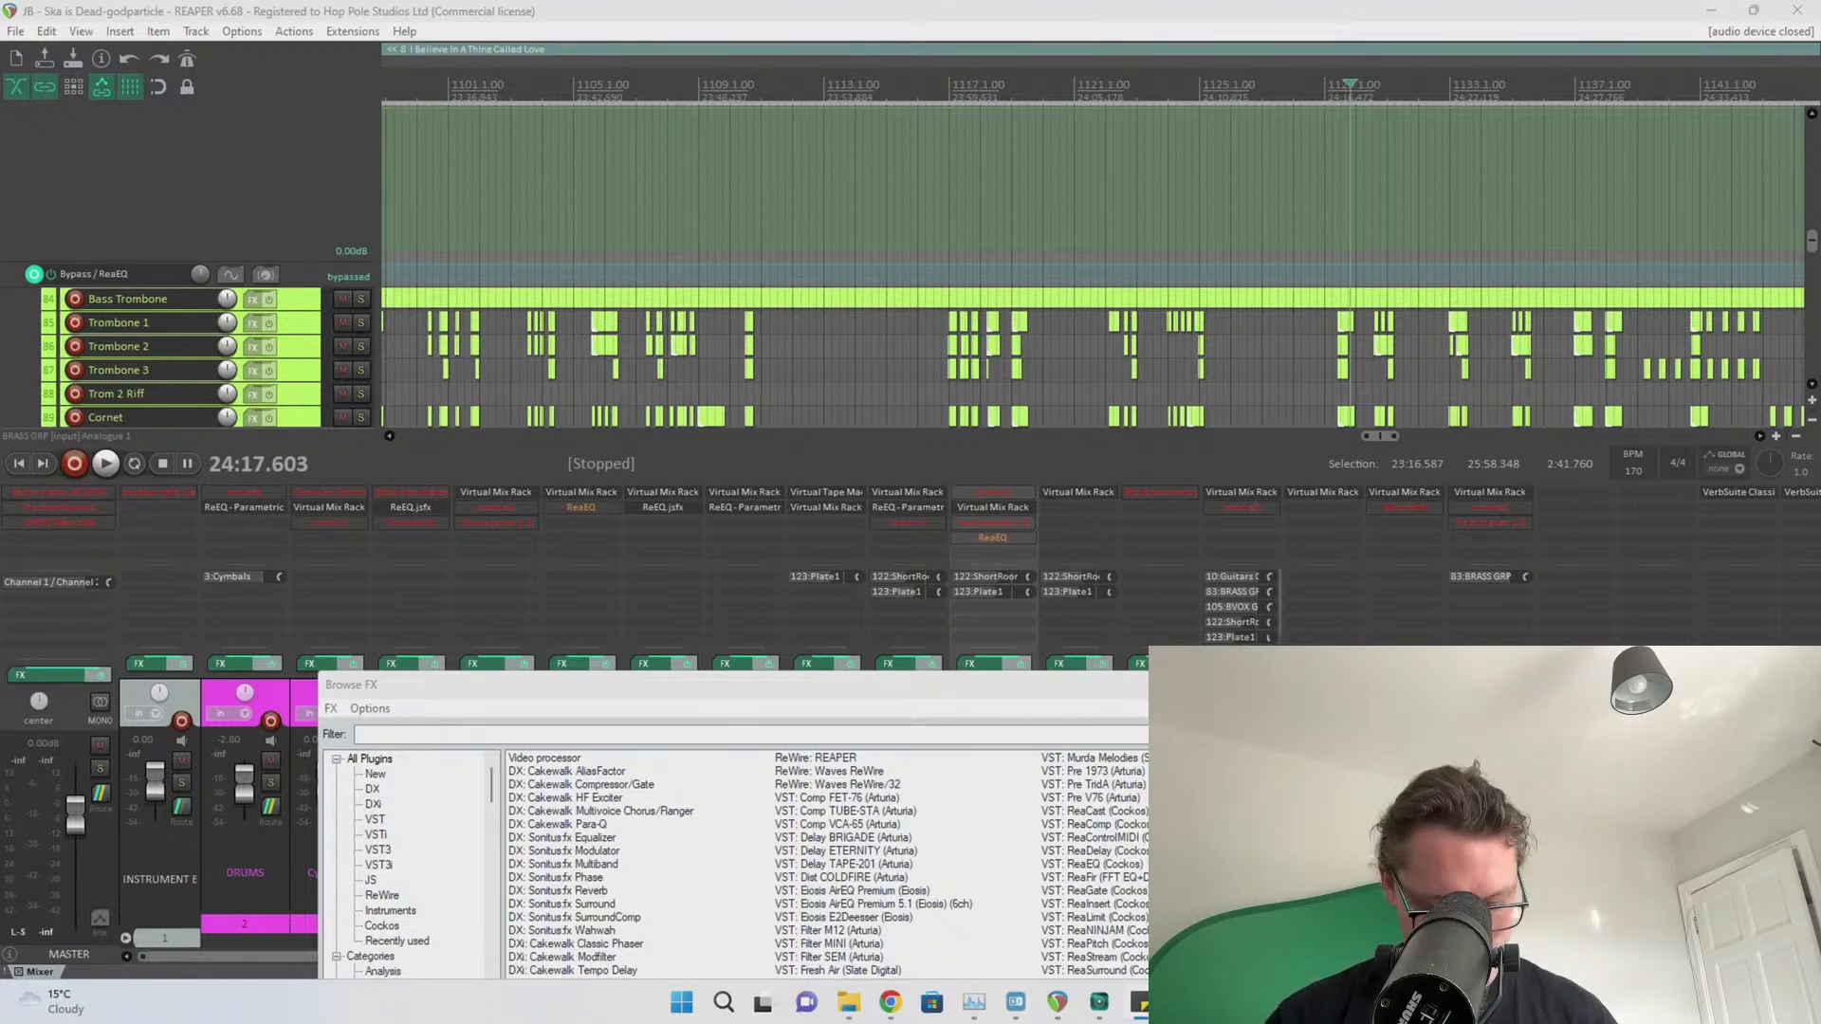
Open a blank Notepad document from the Windows search
key("super")
type("note")
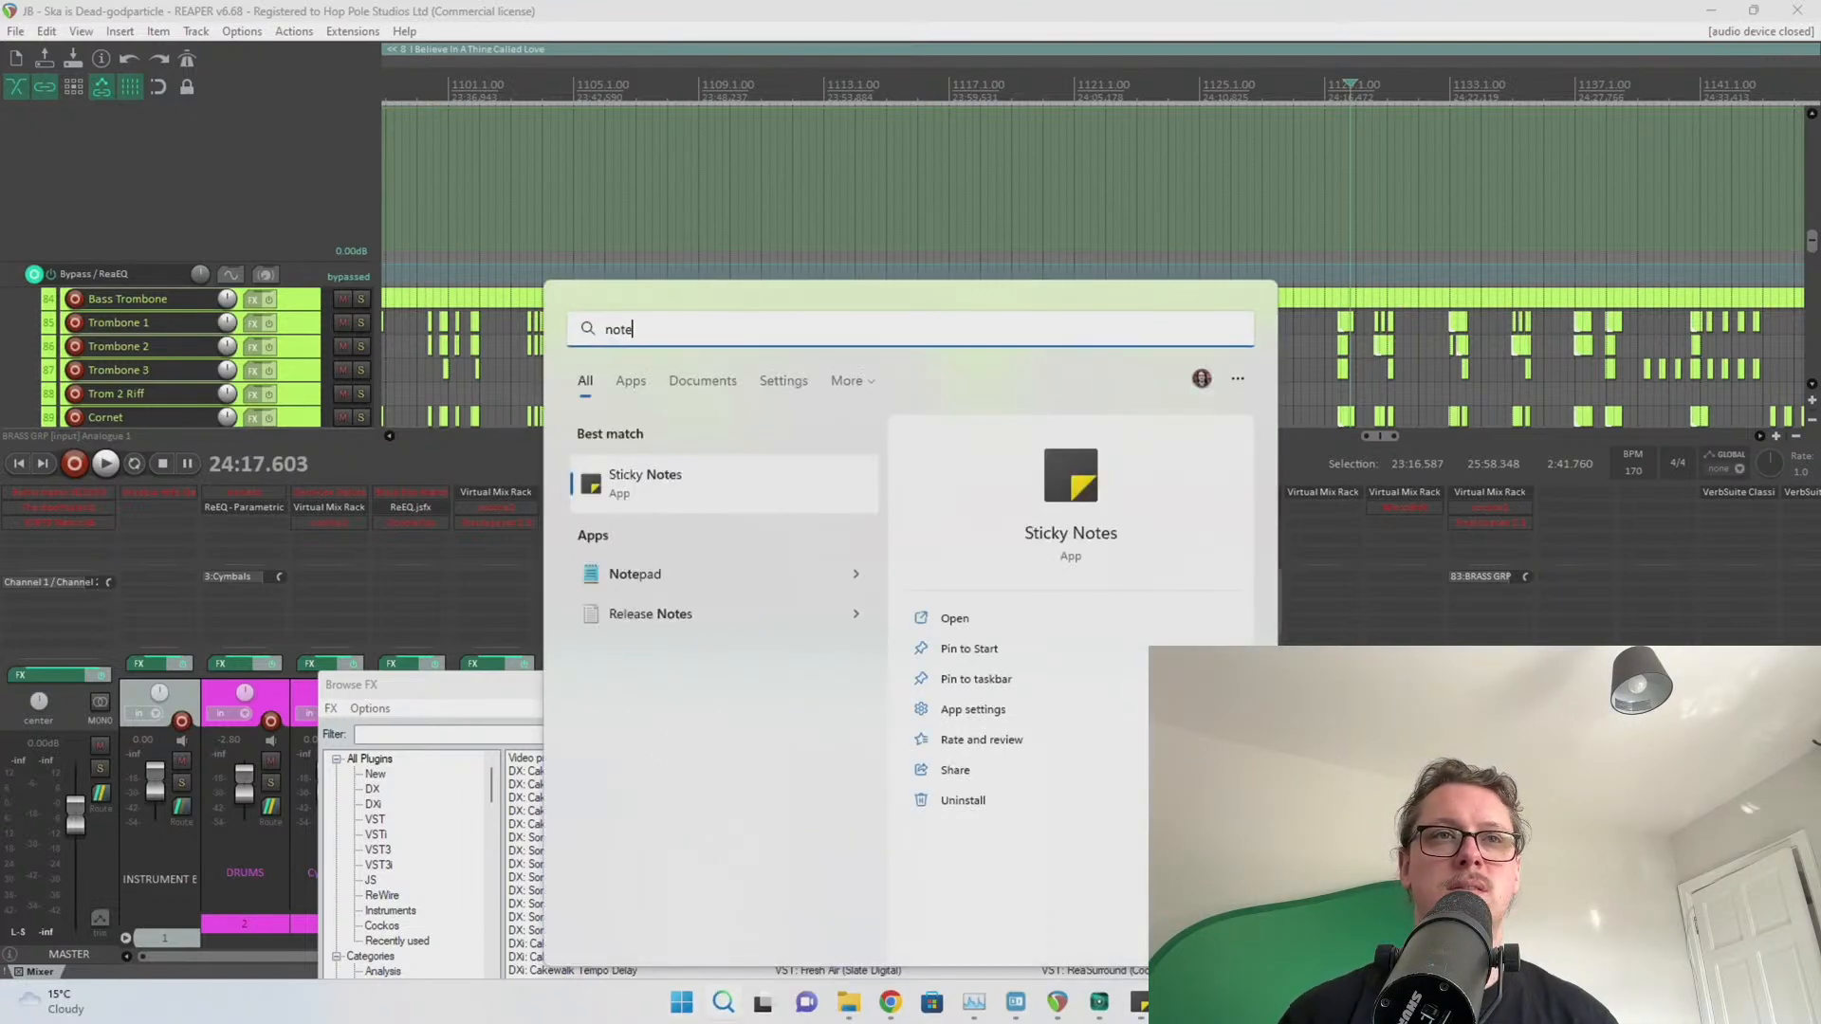
key("Down")
key("Return")
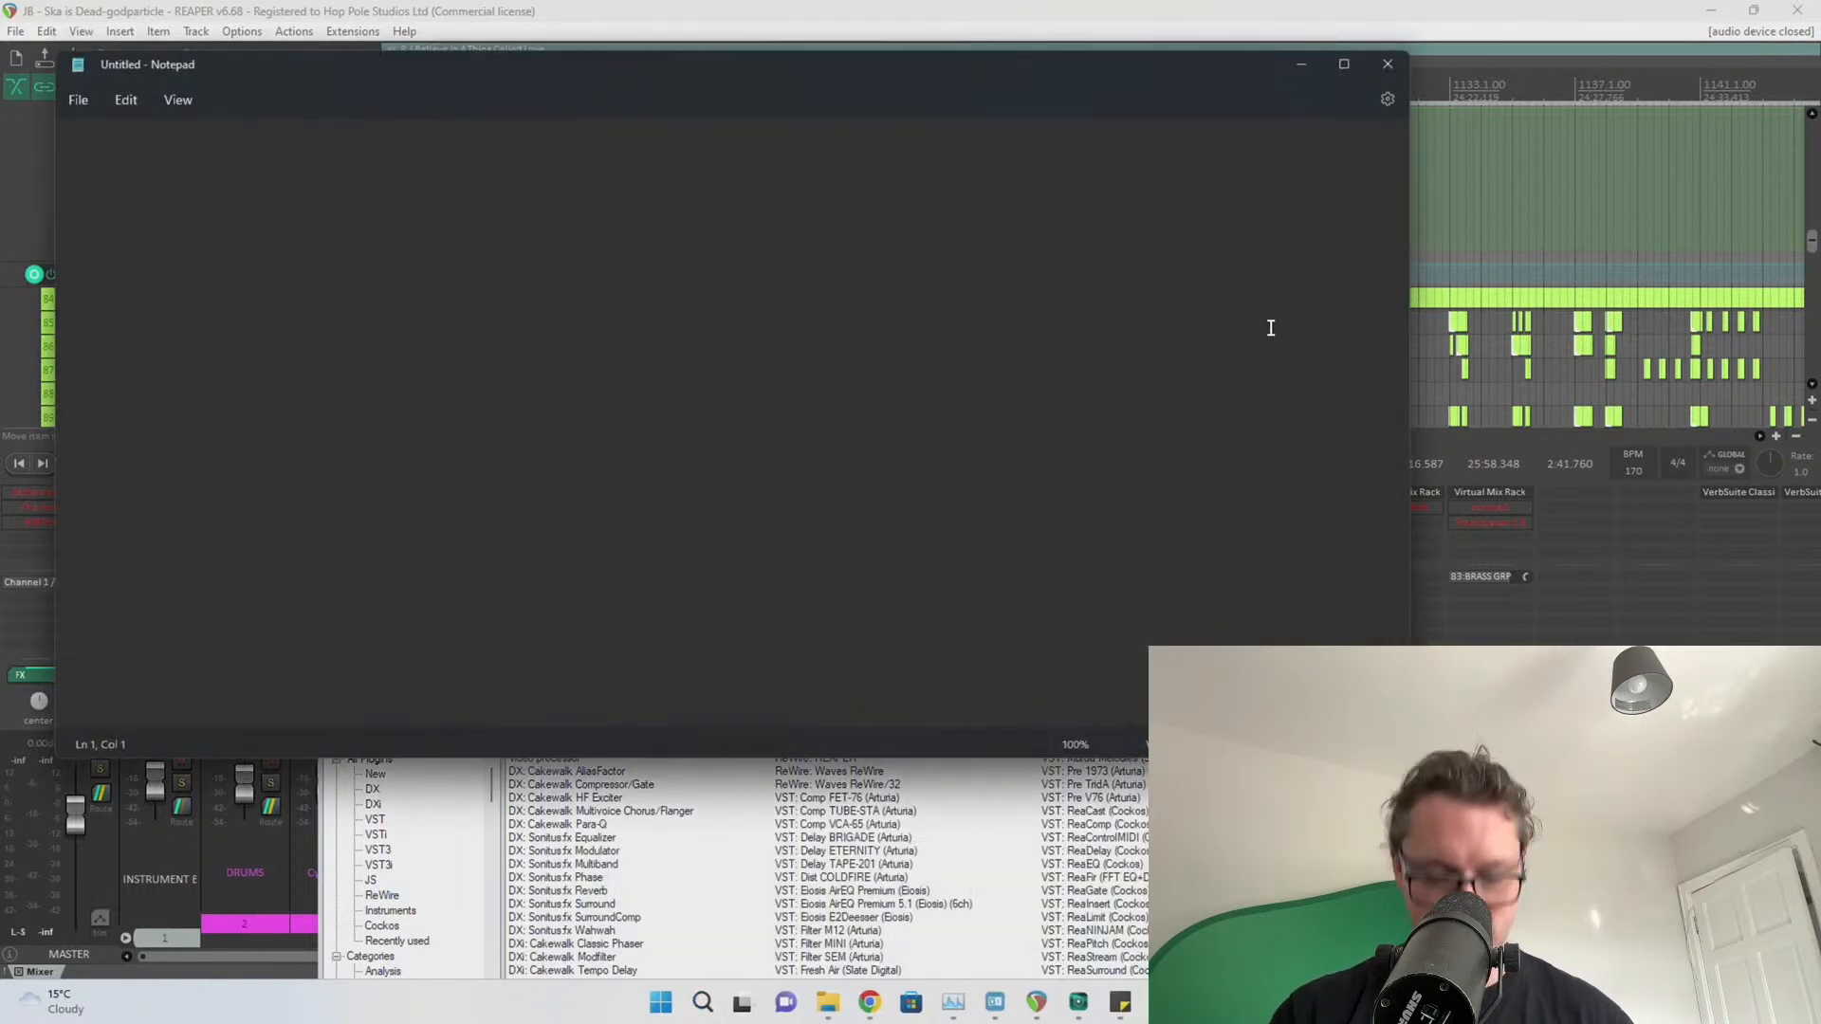
List the missing plugins, ambicreator through doubletap, then move the Notepad window mostly off screen
type("ambicreator")
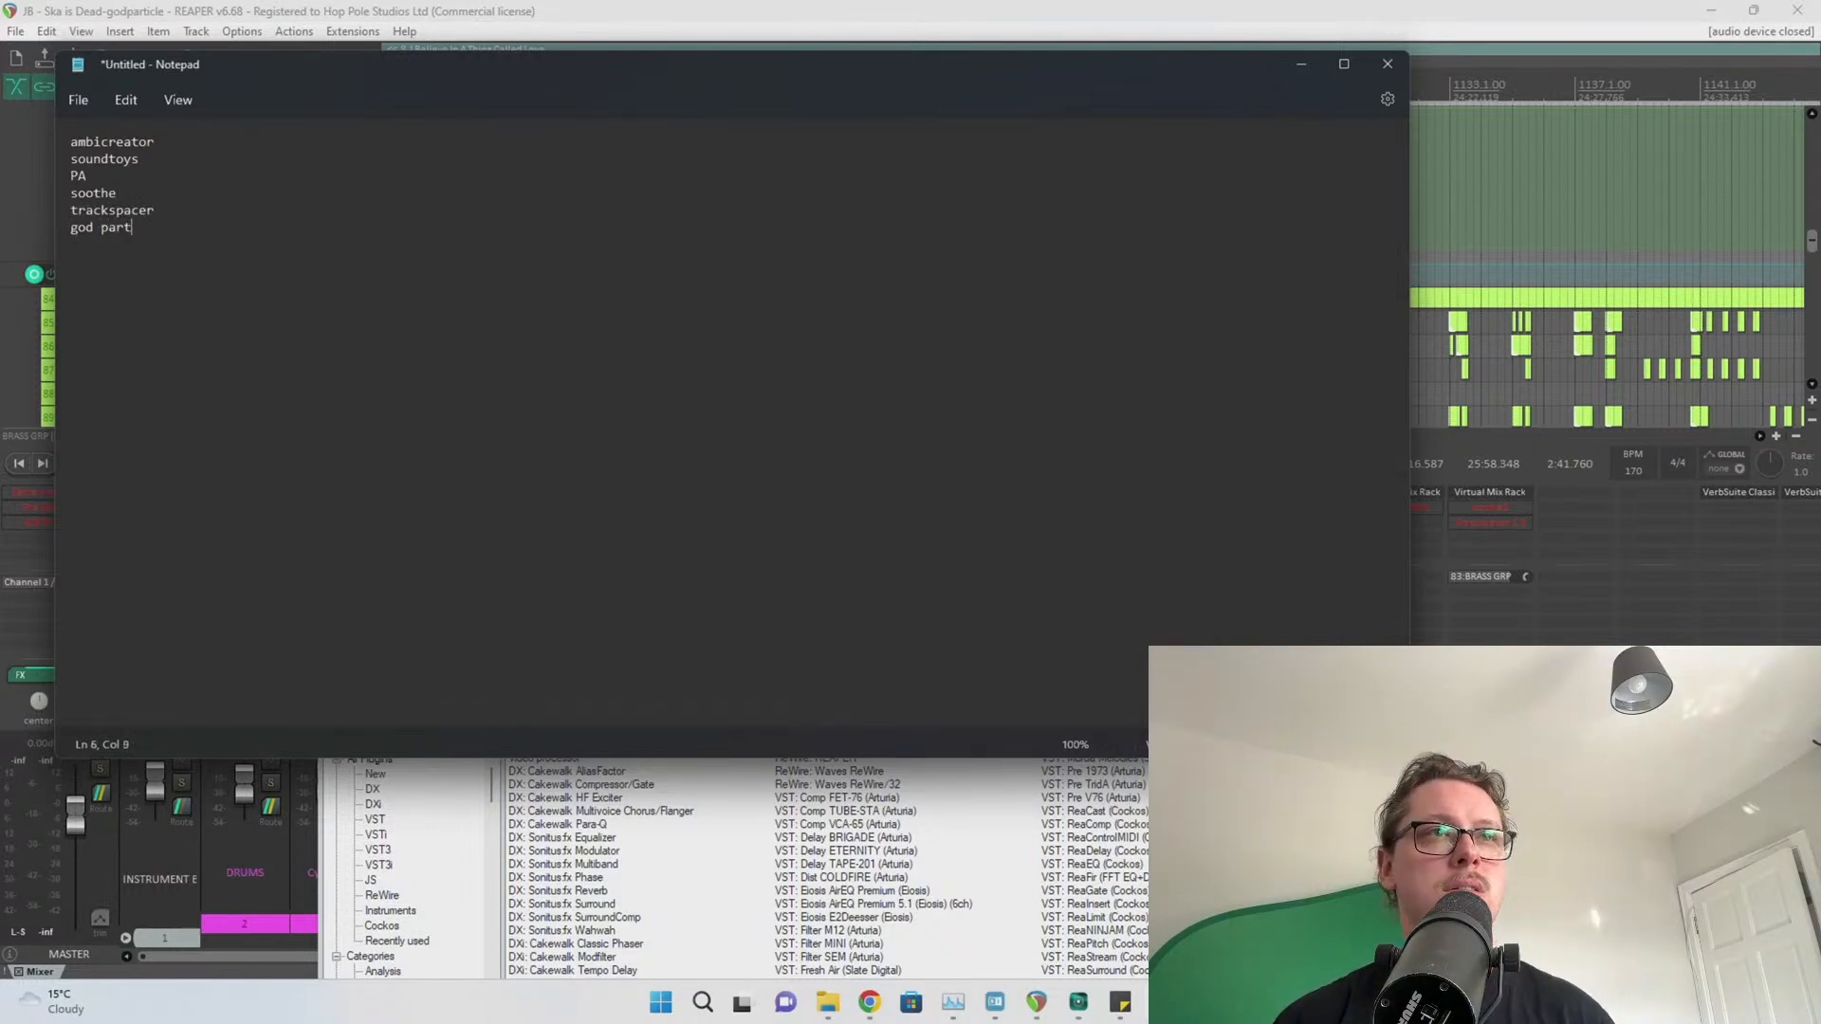
type("icle")
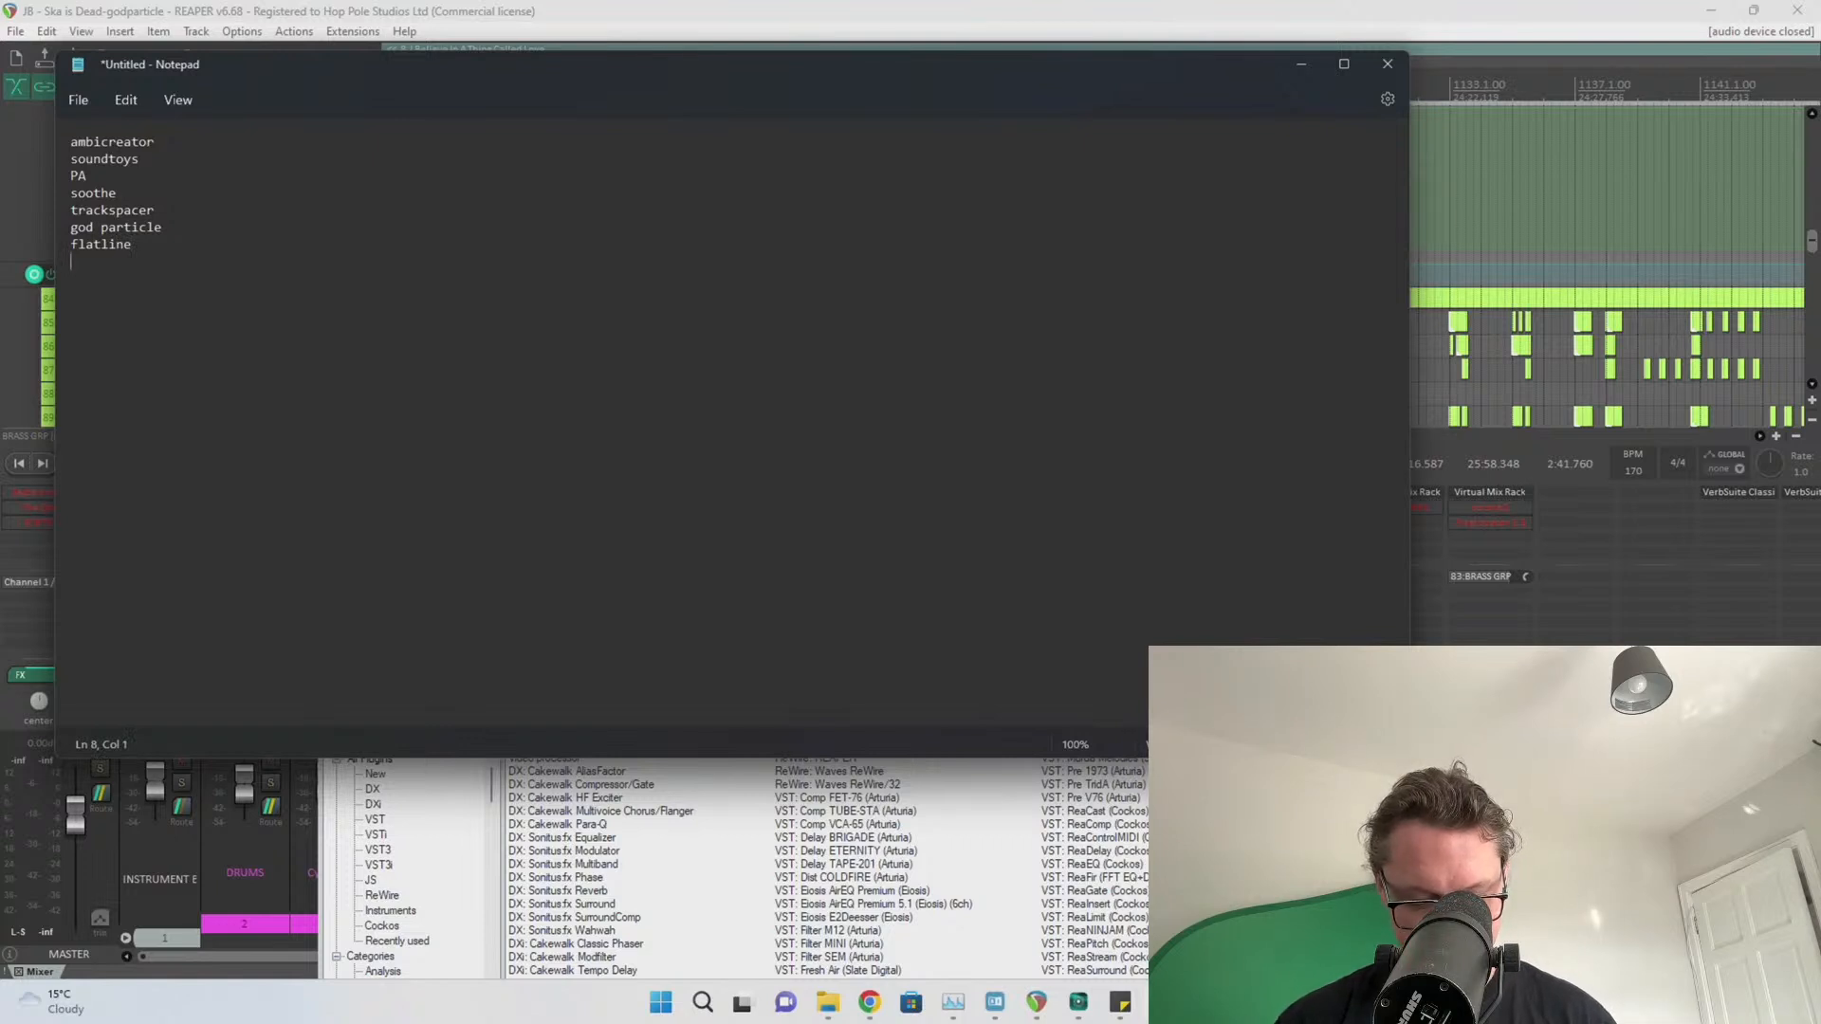
type("doubletap")
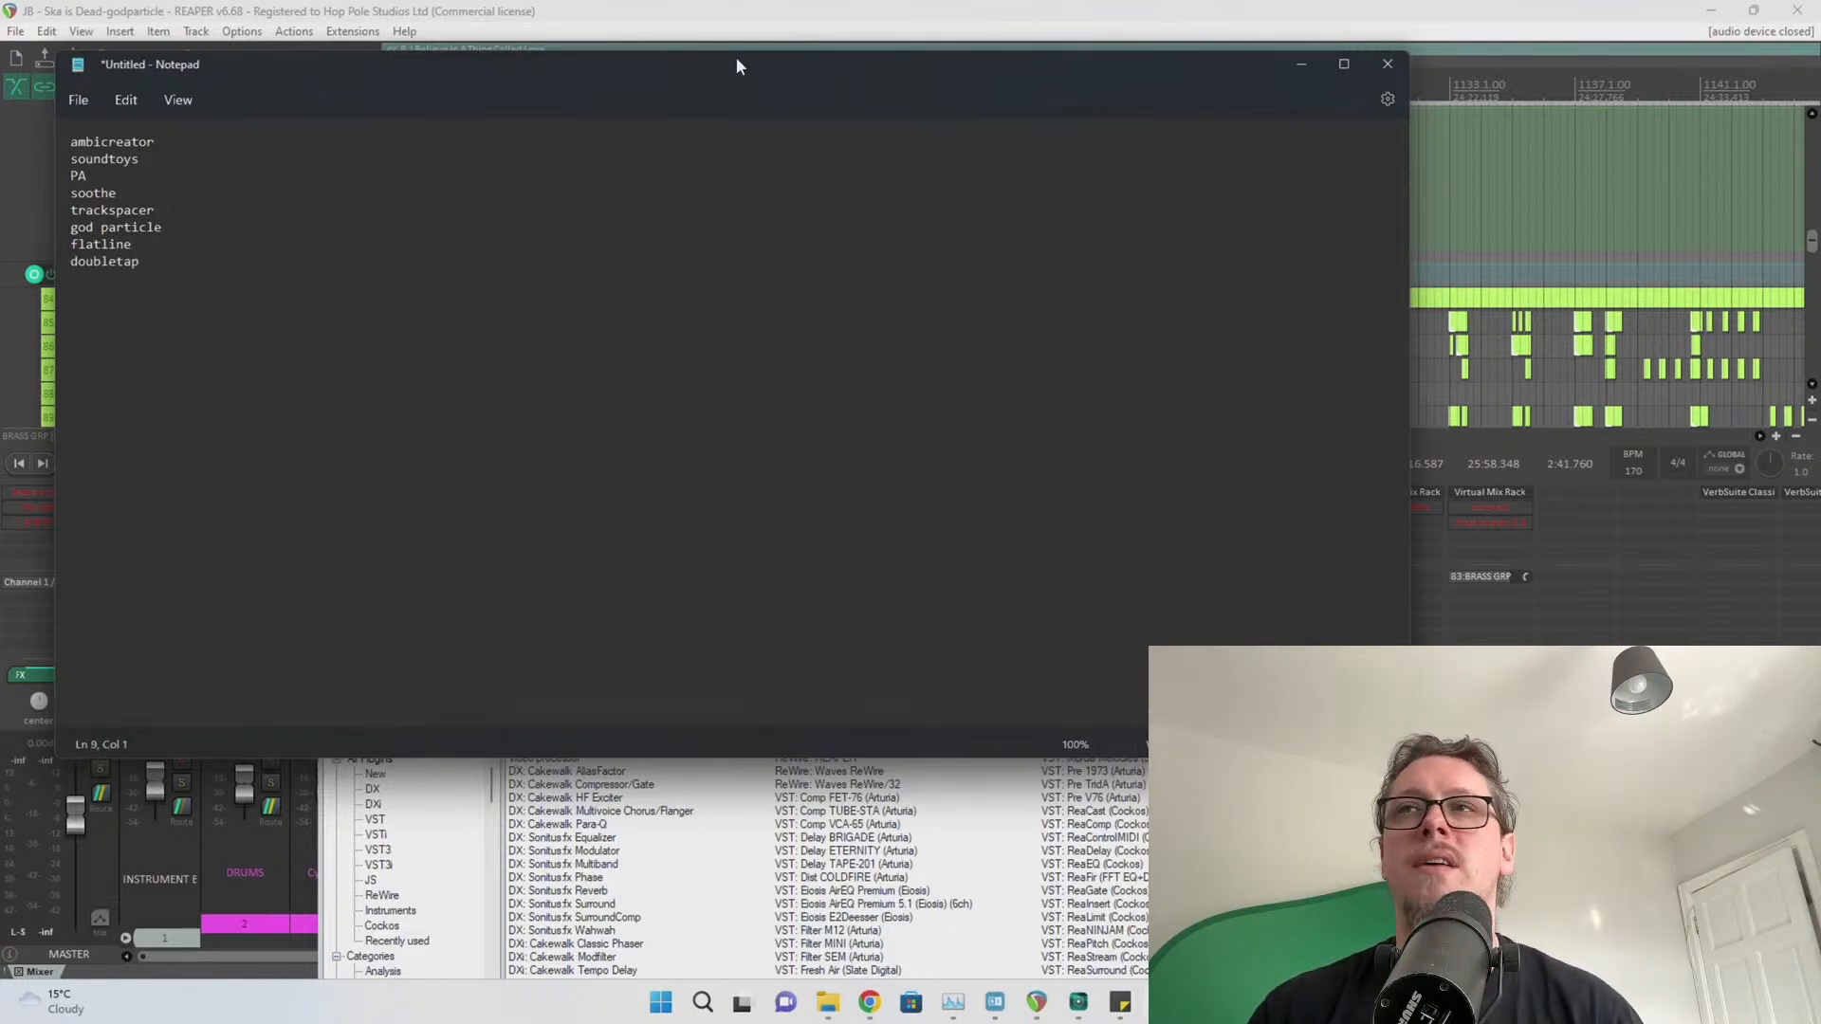
left_click_drag(736, 59, 1820, 218)
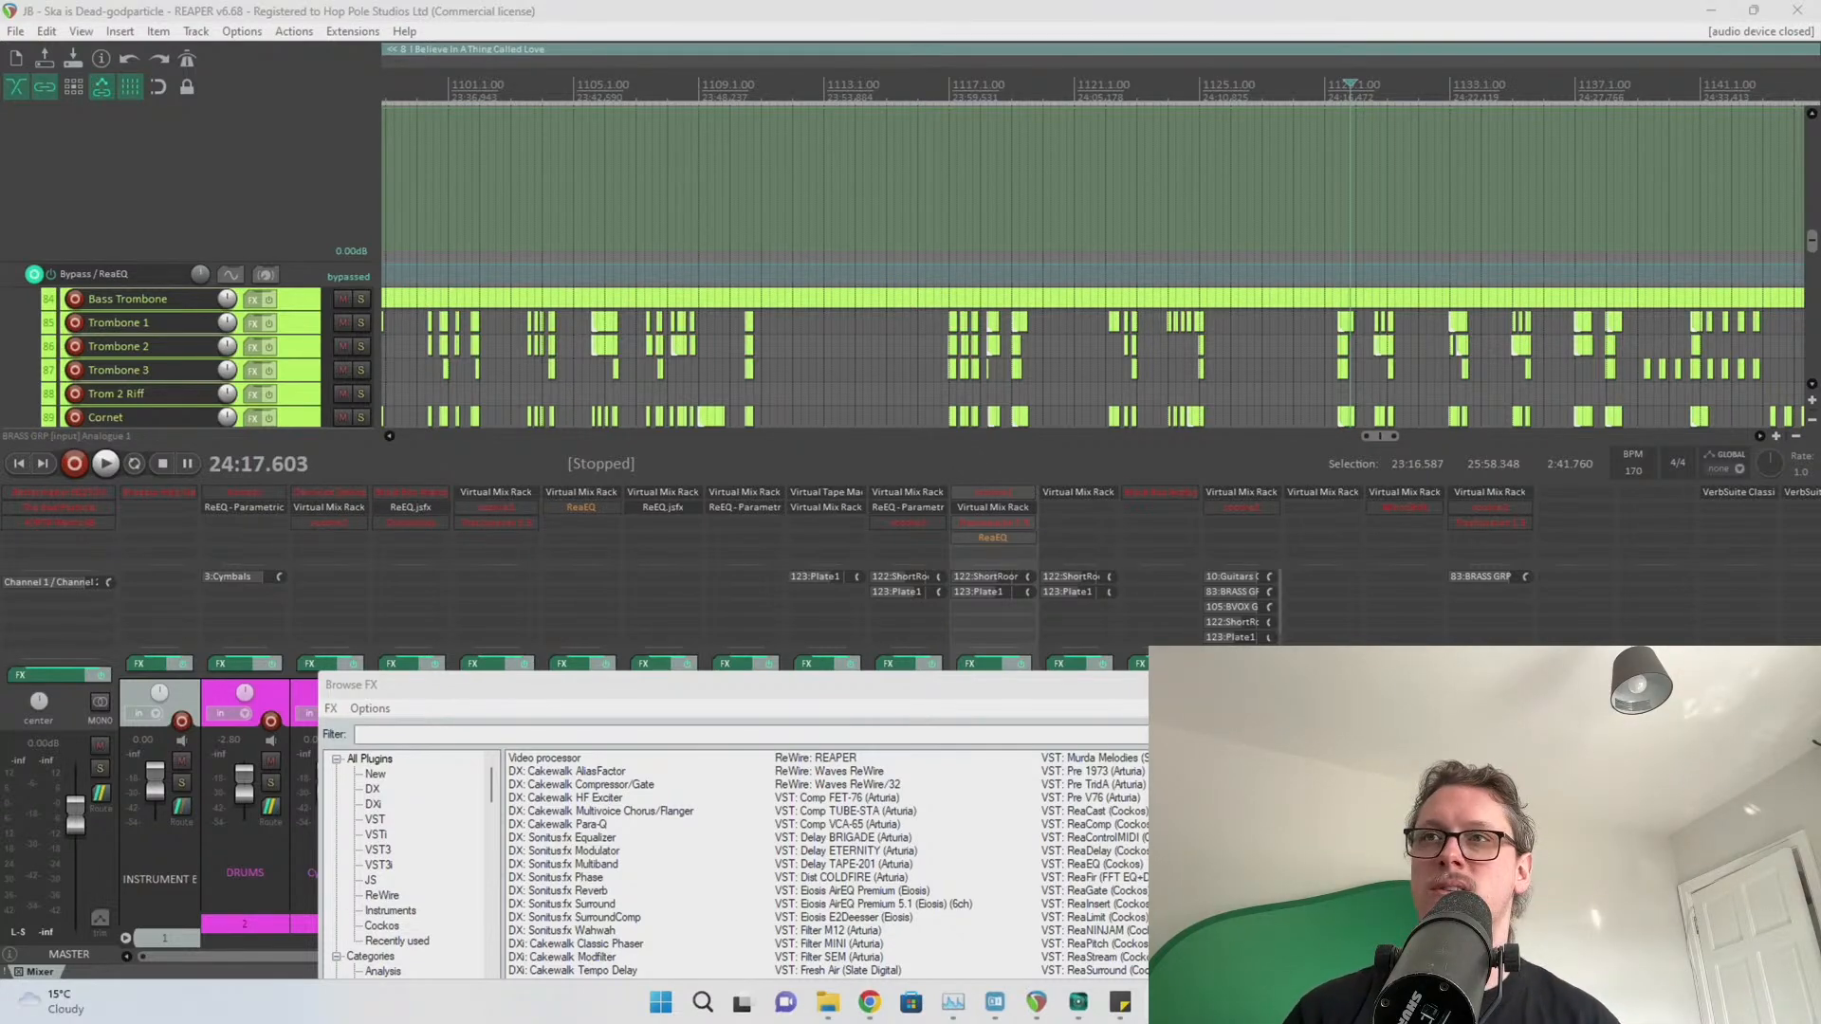
Close the FX browser, scroll across the Ska is Dead mixer strips, then quit REAPER
left_click(1160, 684)
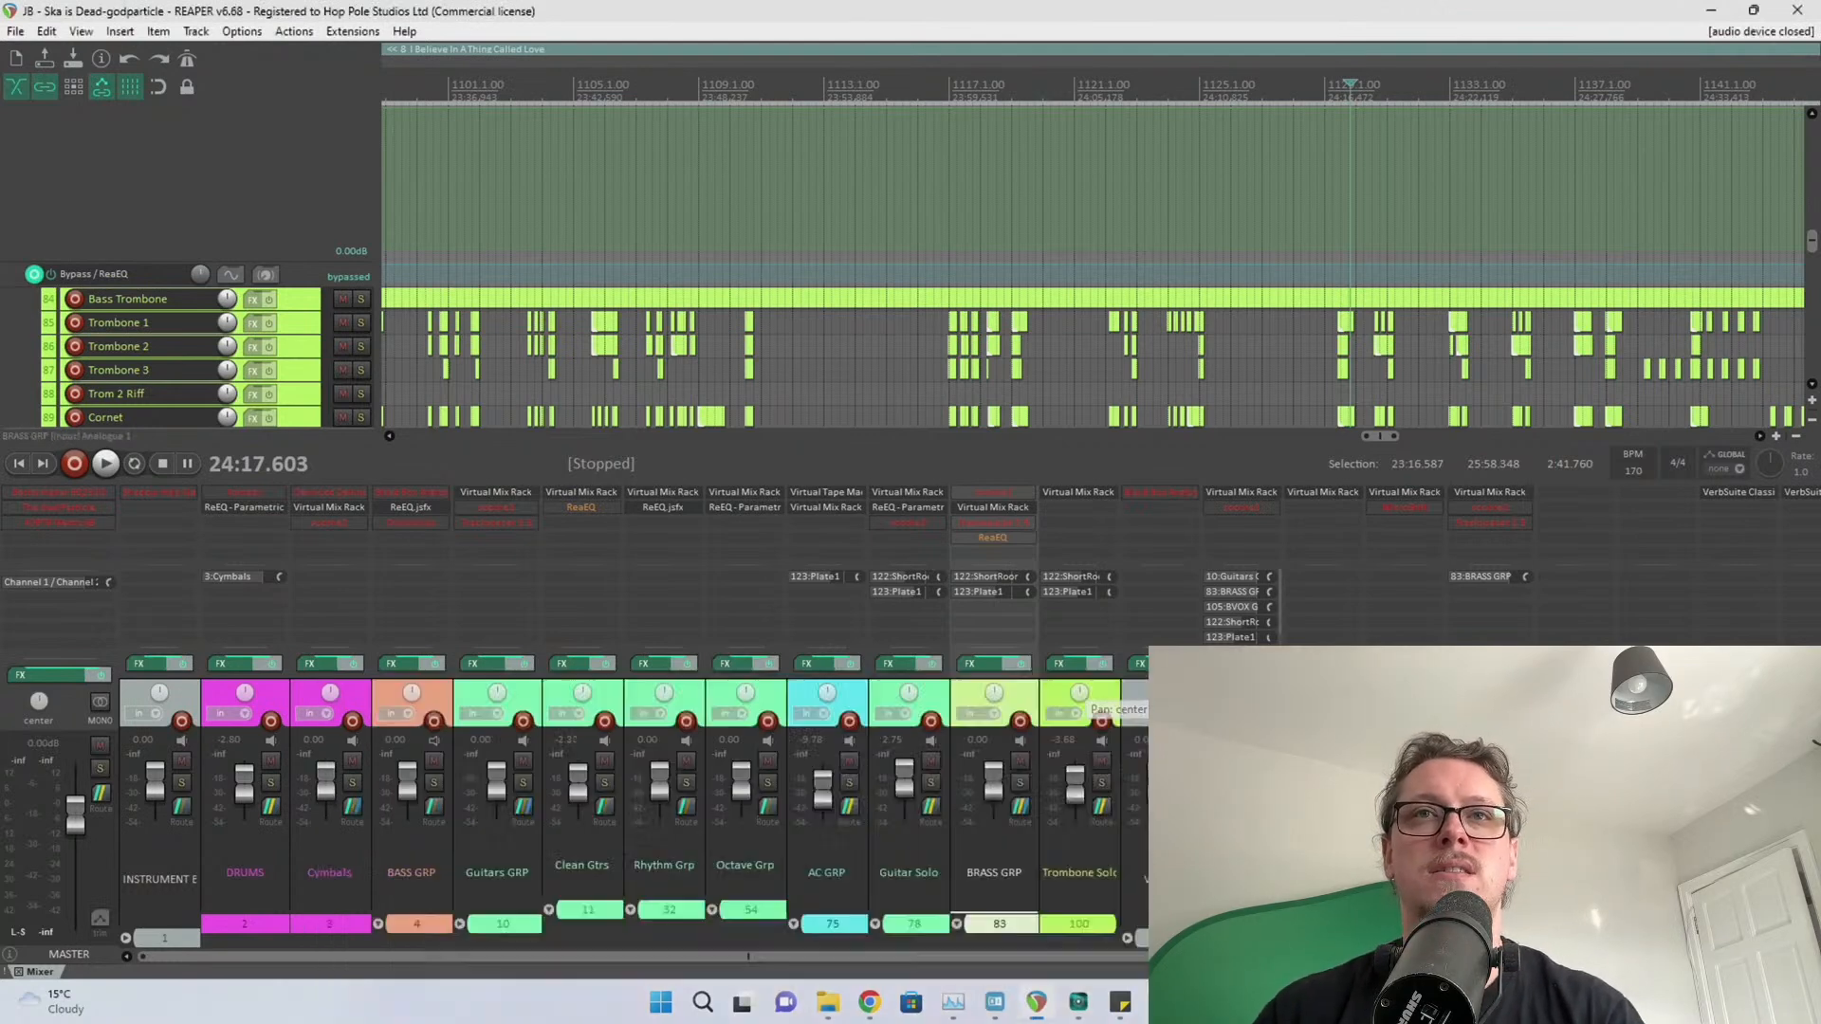
left_click_drag(664, 957, 1106, 957)
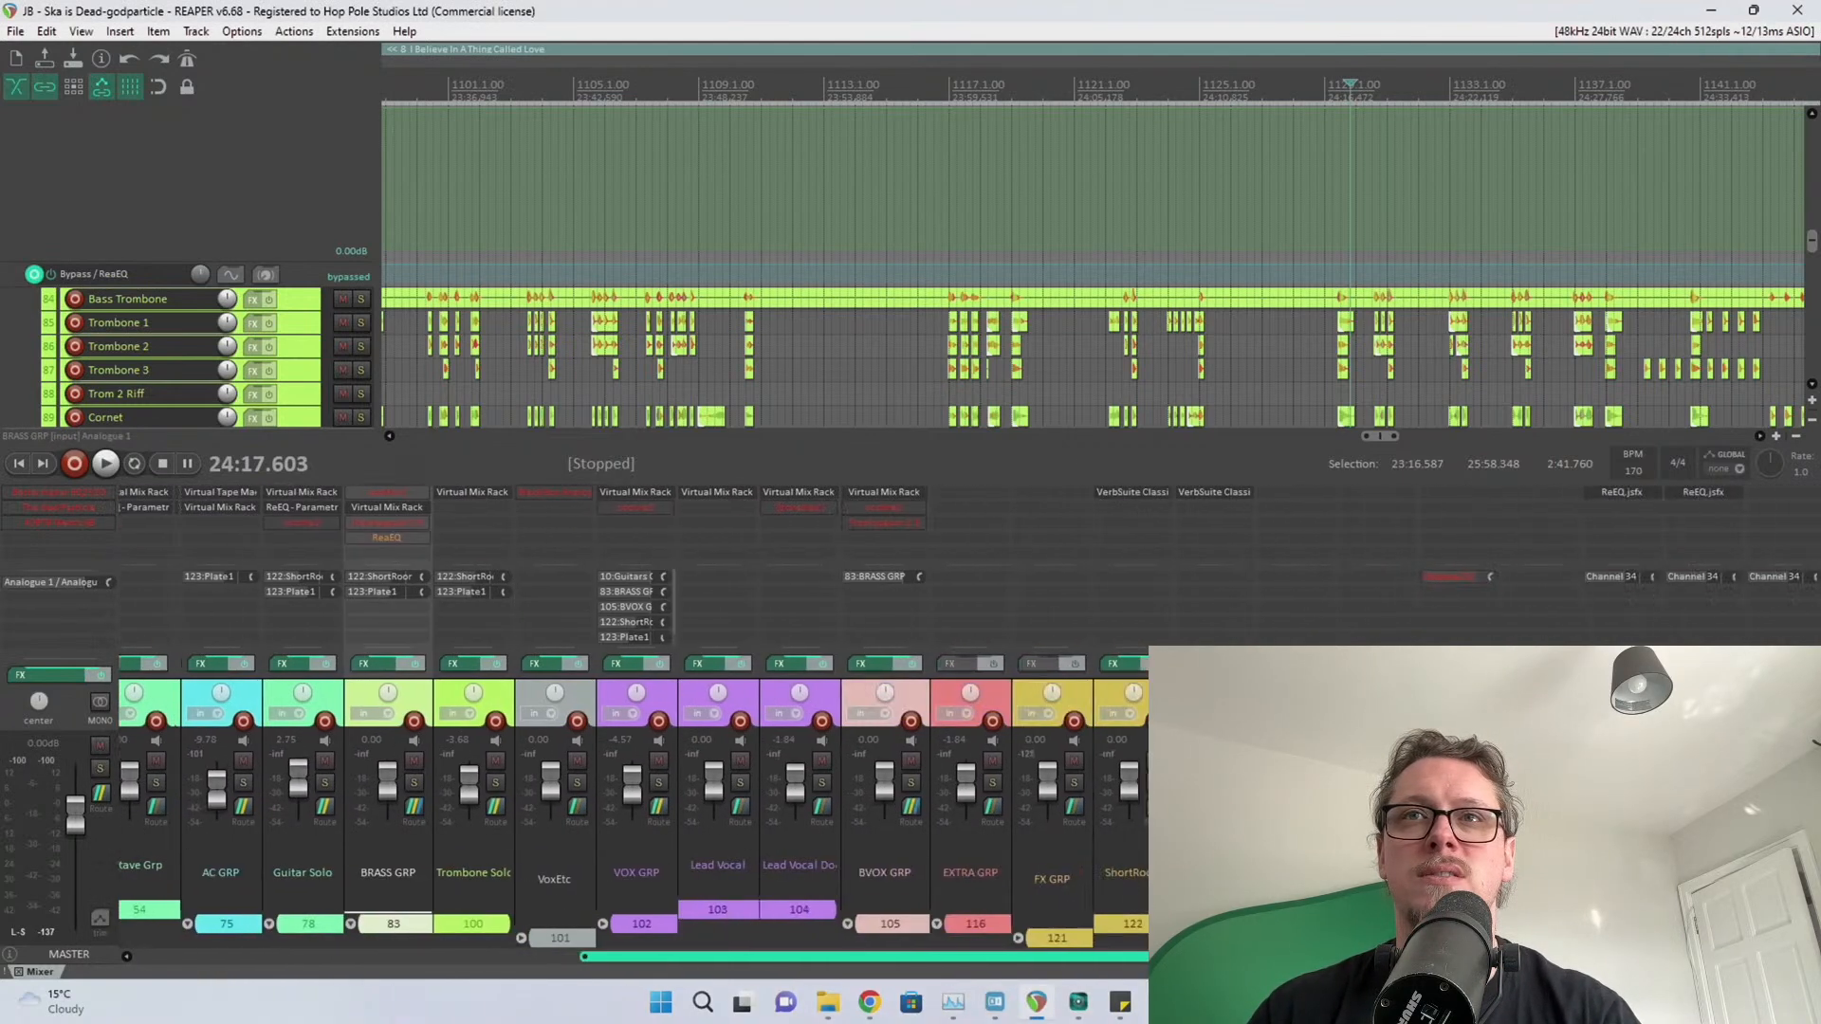
scroll(807, 915, "left", 6)
scroll(807, 913, "left", 1)
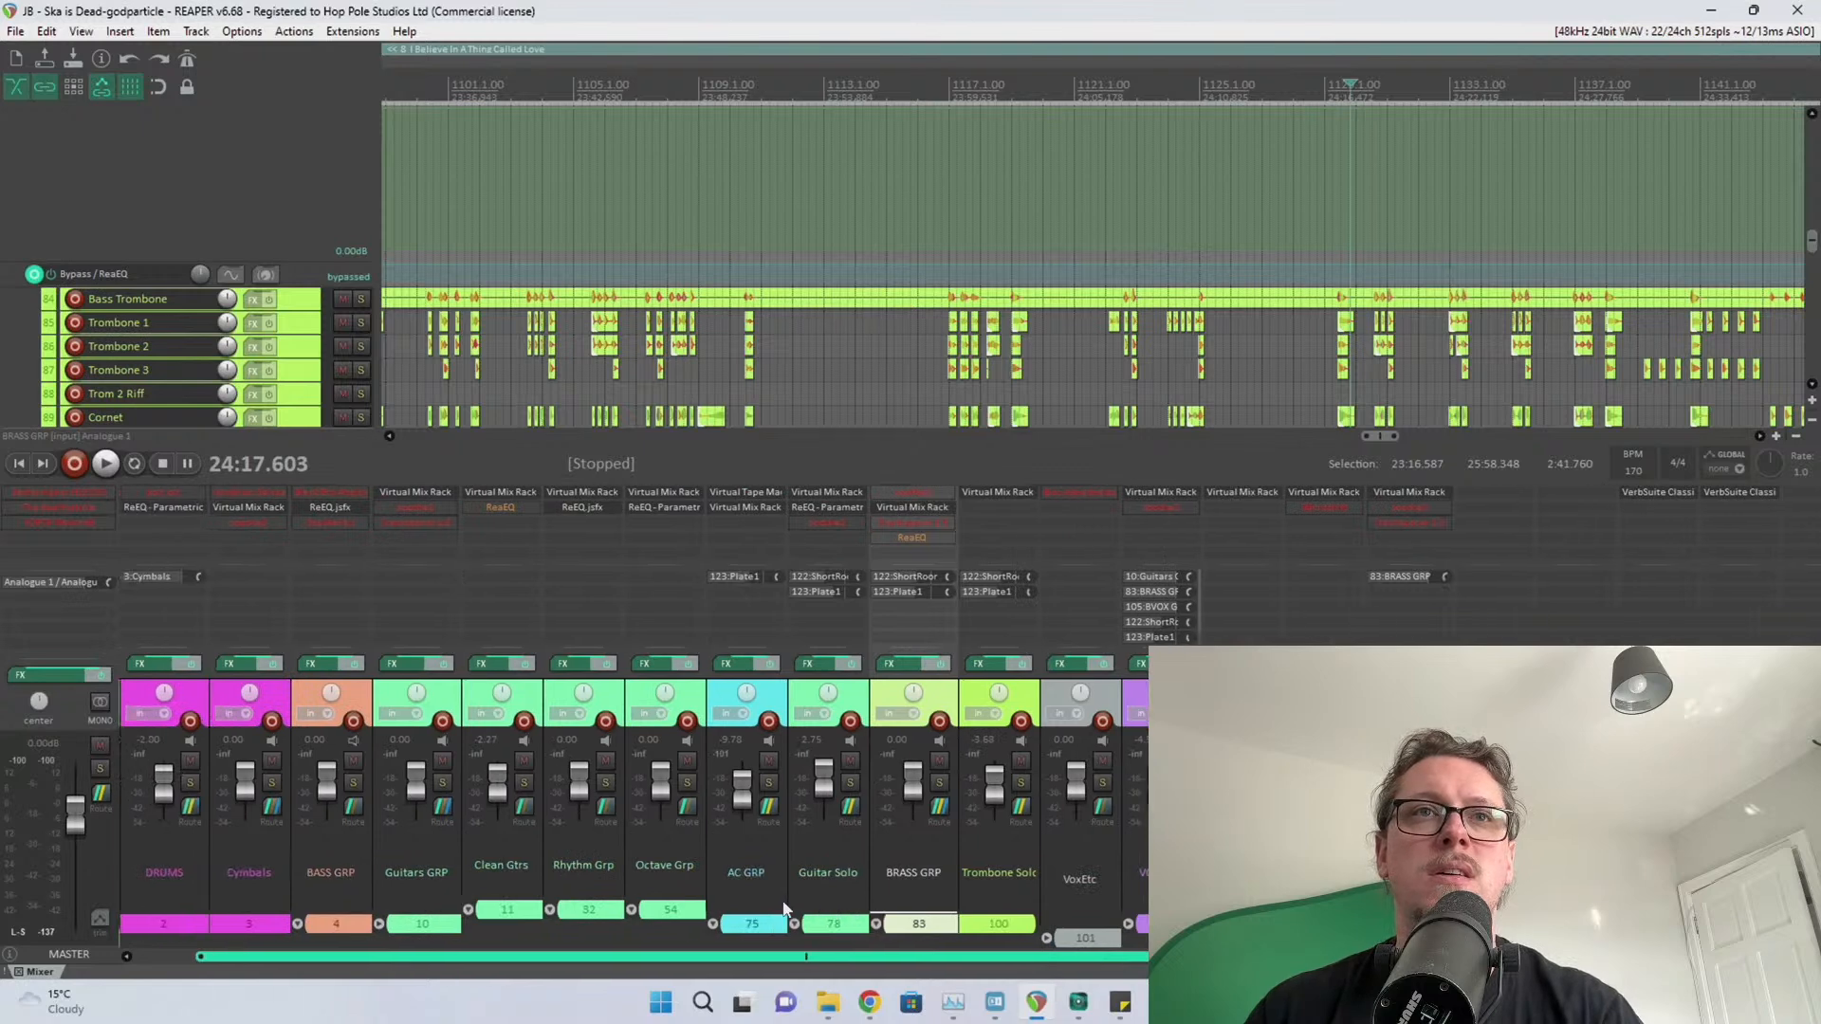
scroll(784, 909, "left", 1)
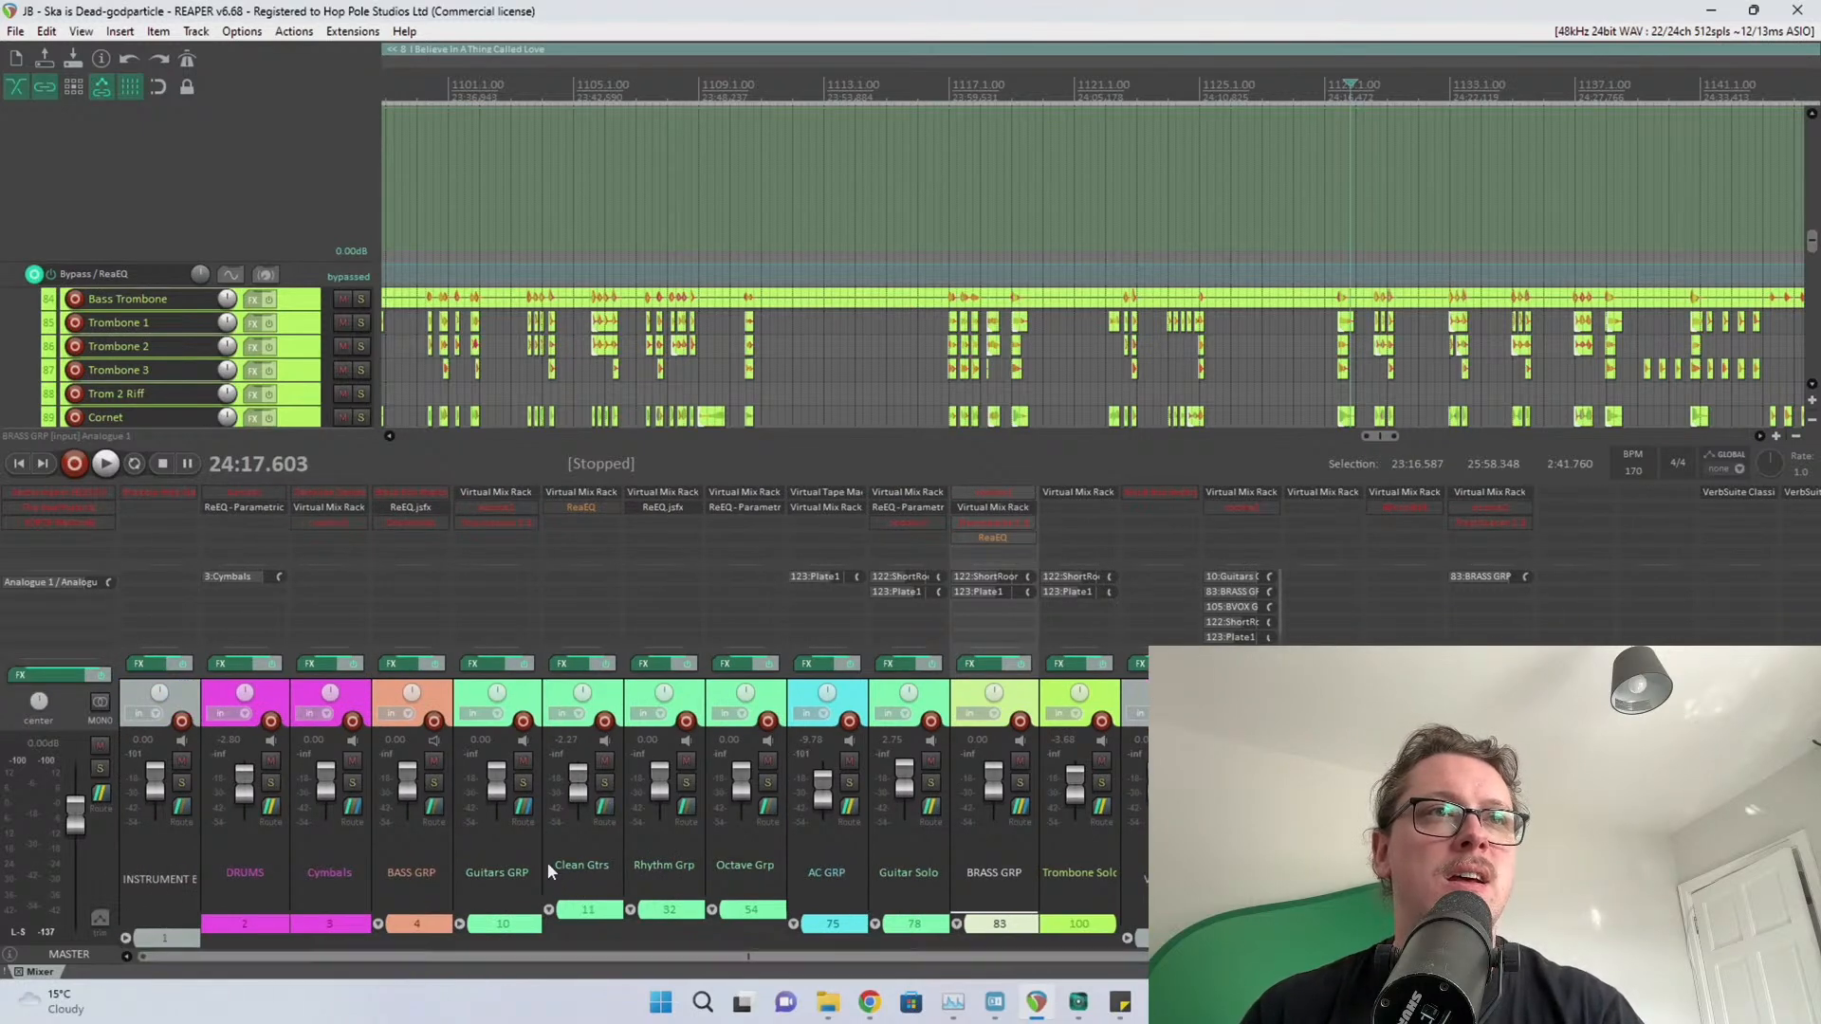
double_click(5, 5)
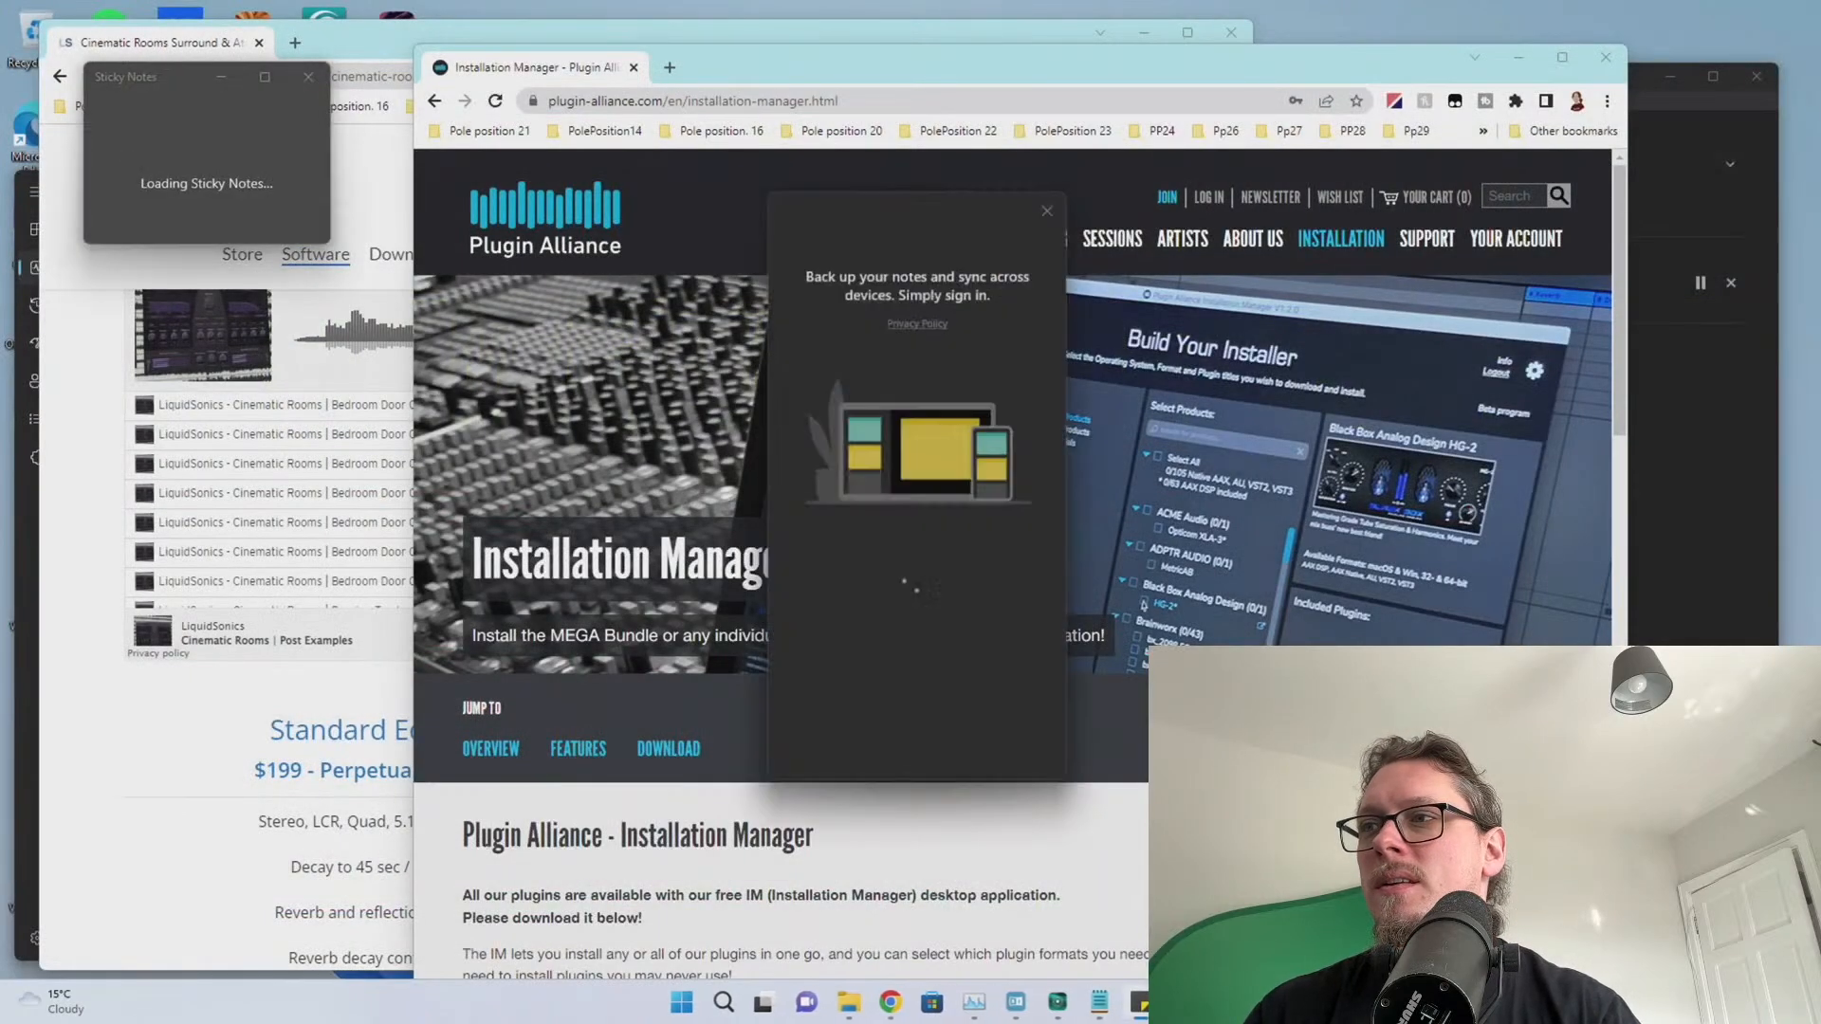
Move Sticky Notes aside, bring the plugin list back, and scroll to Download Installation Manager
left_click_drag(879, 210, 1819, 294)
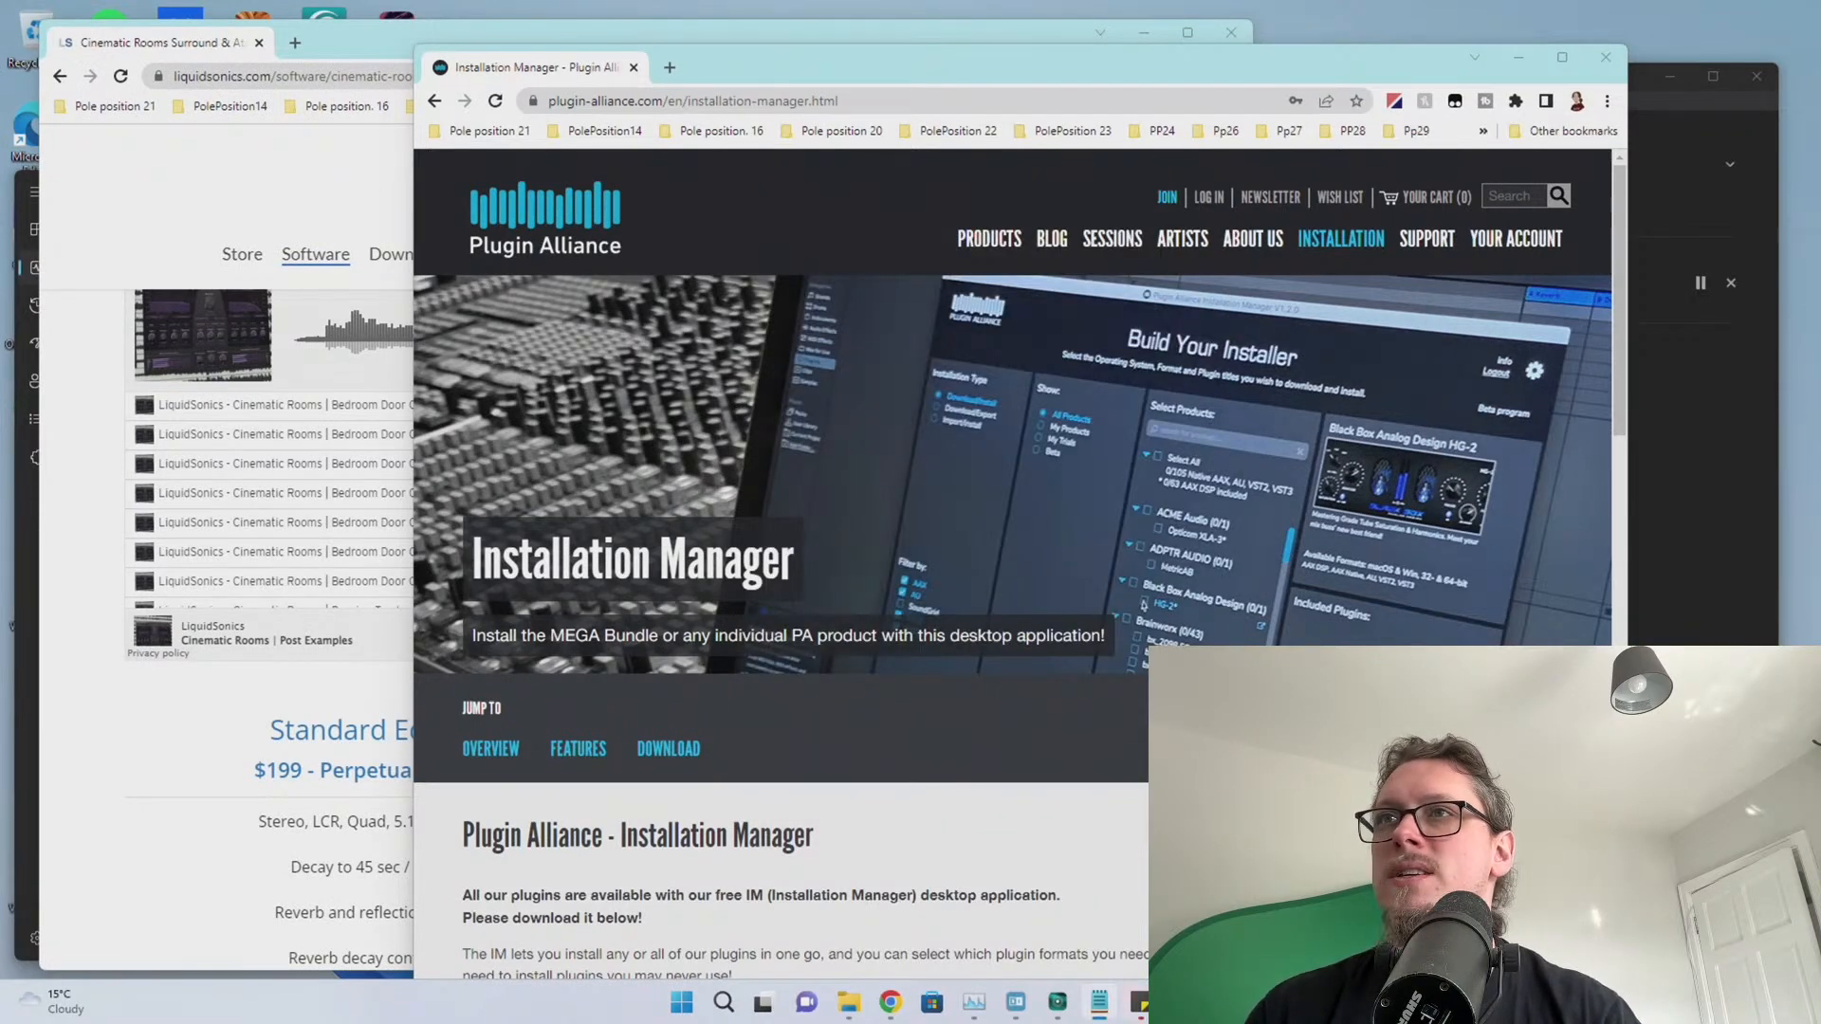
left_click_drag(1819, 102, 237, 162)
scroll(1316, 339, "down", 6)
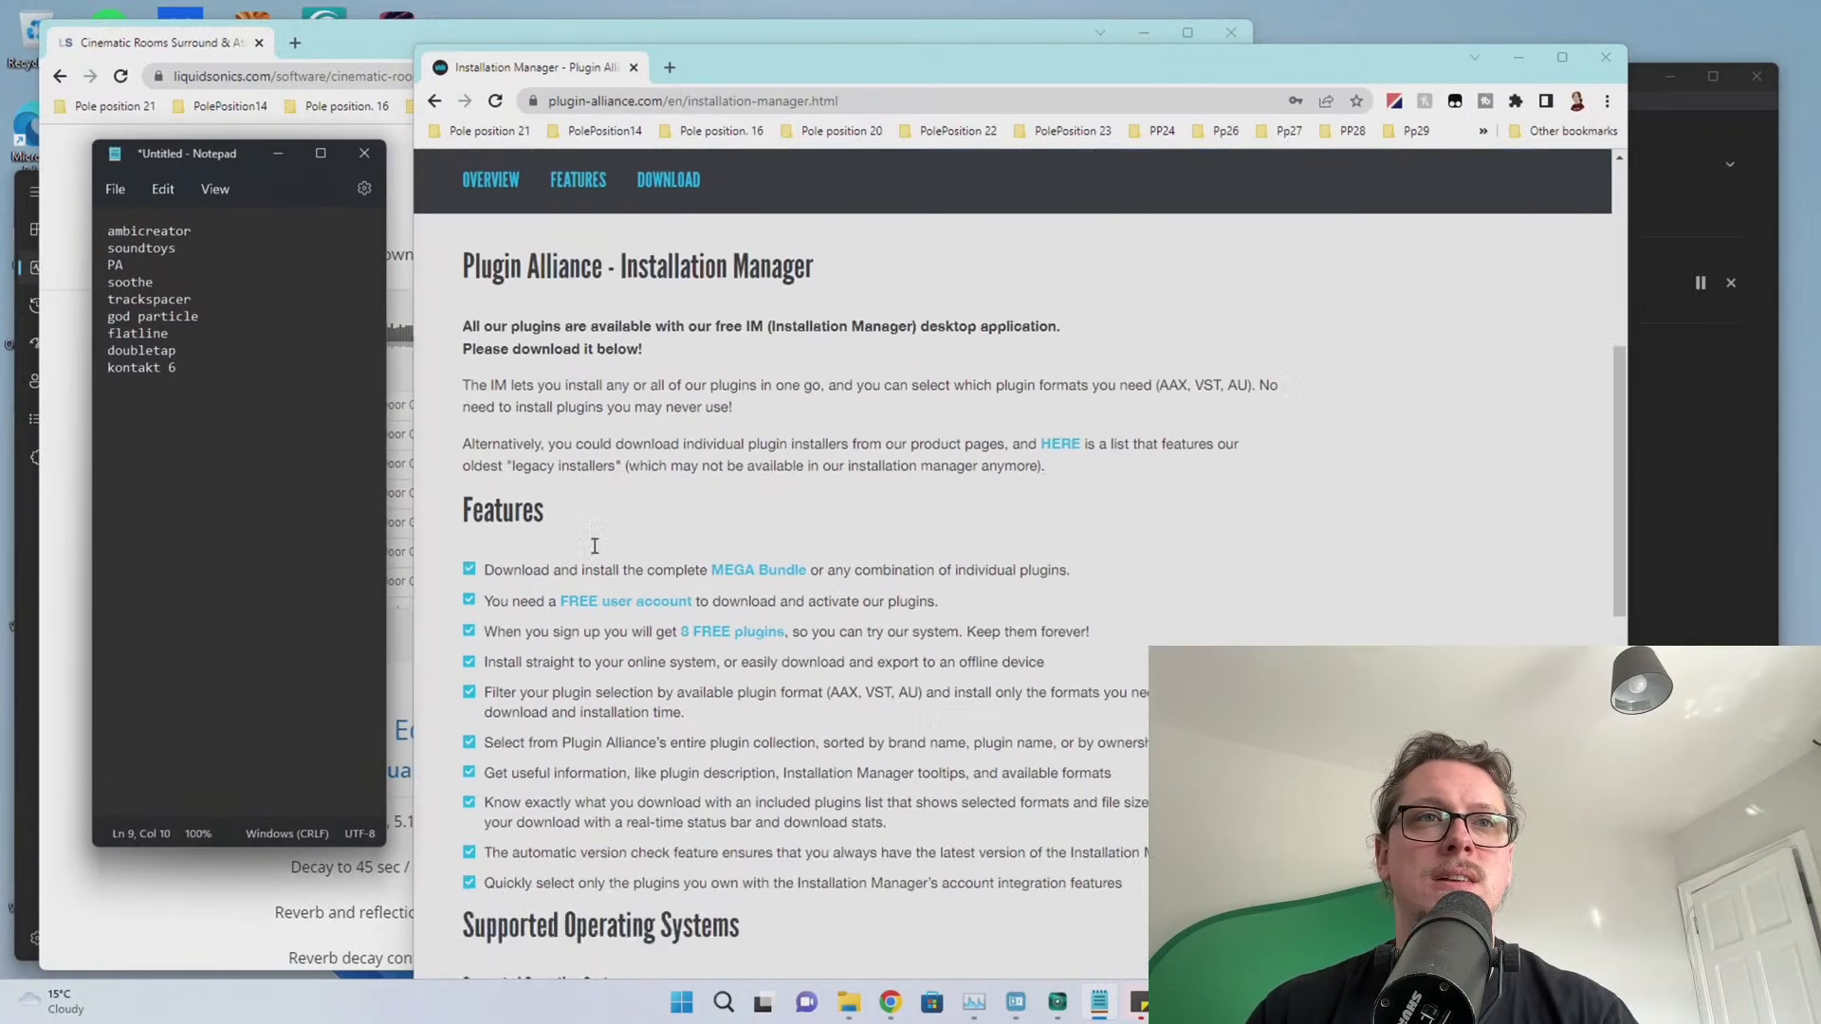
scroll(708, 556, "down", 7)
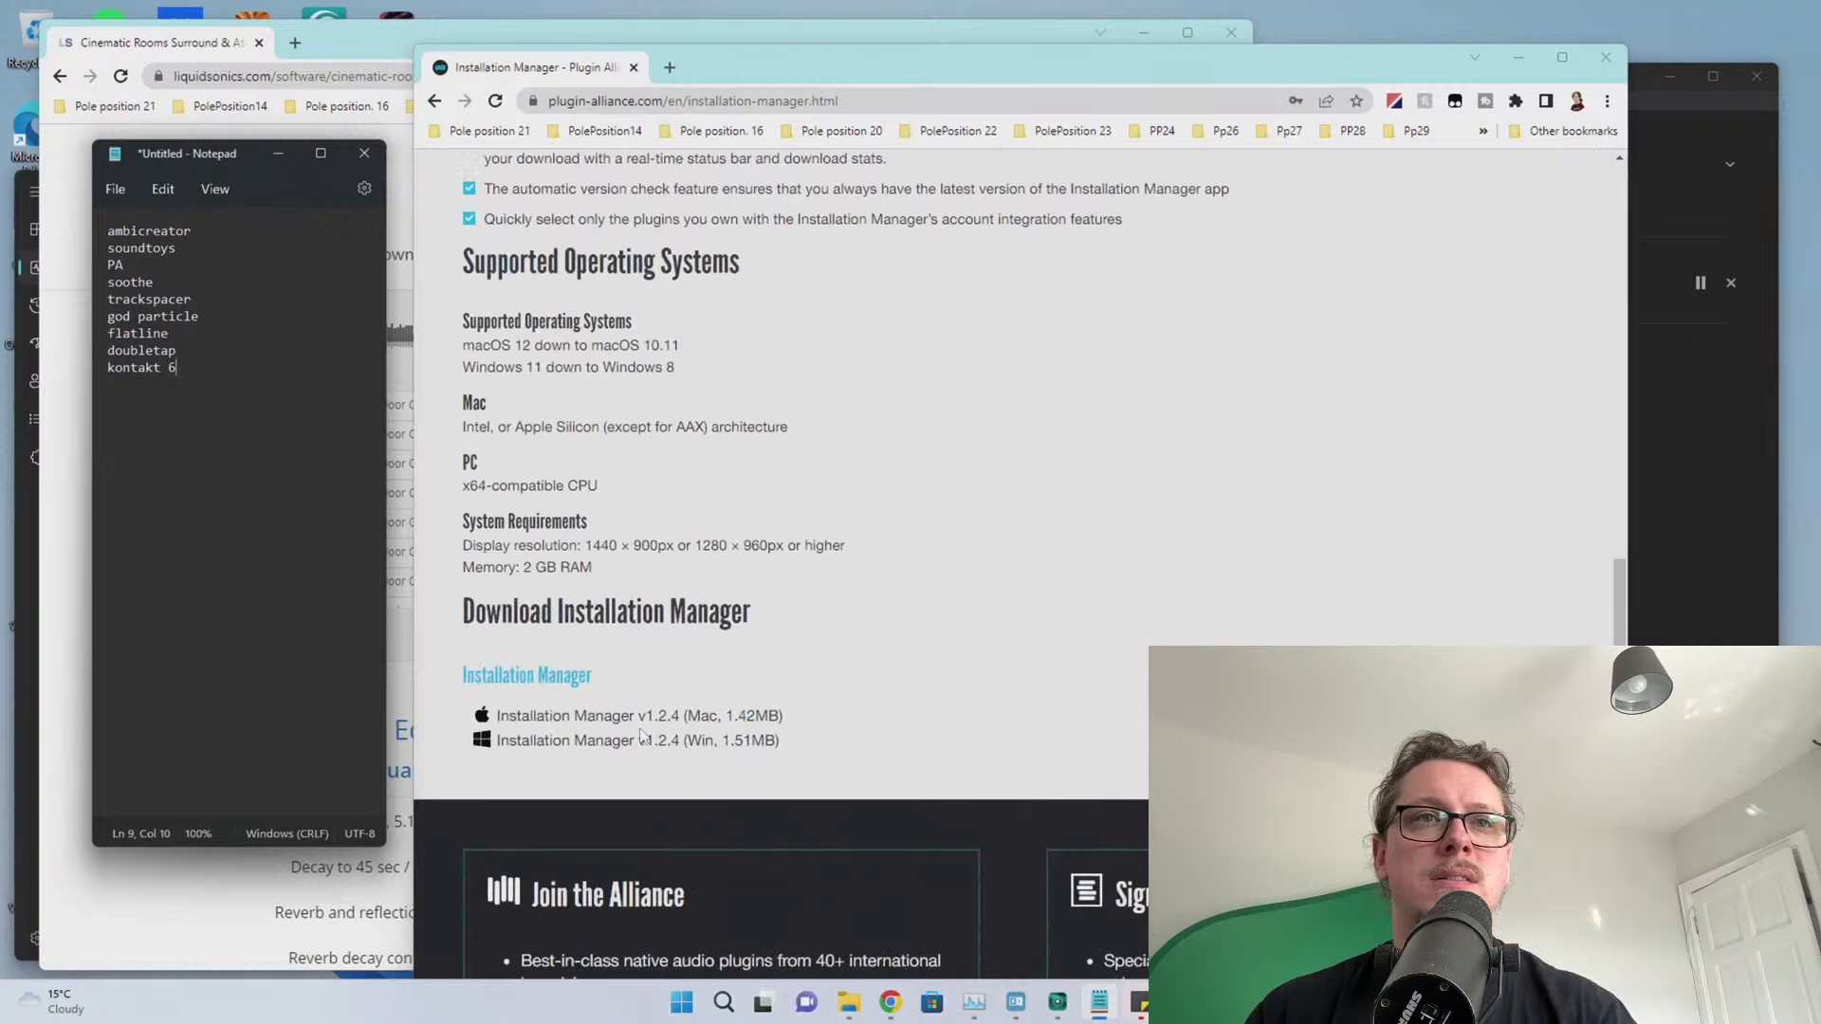
Sign in, download the Windows Installation Manager, and open the downloaded installer archive
left_click(637, 718)
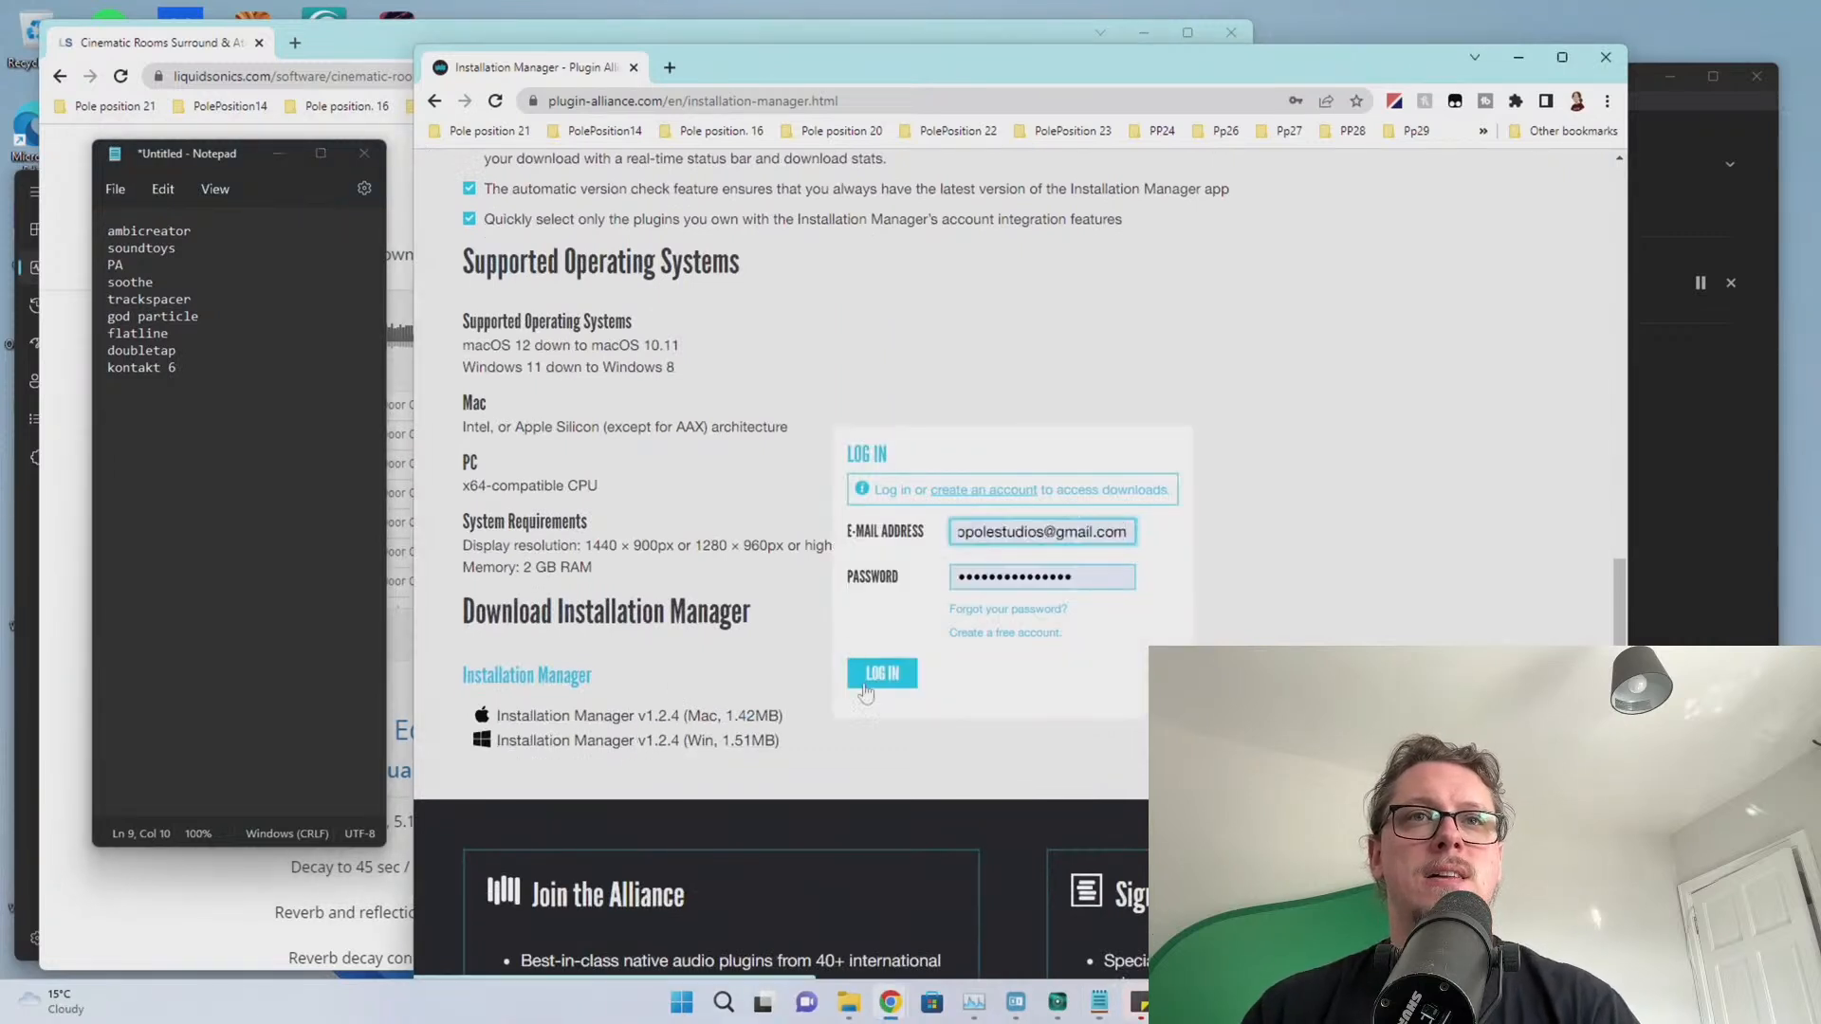
left_click(882, 675)
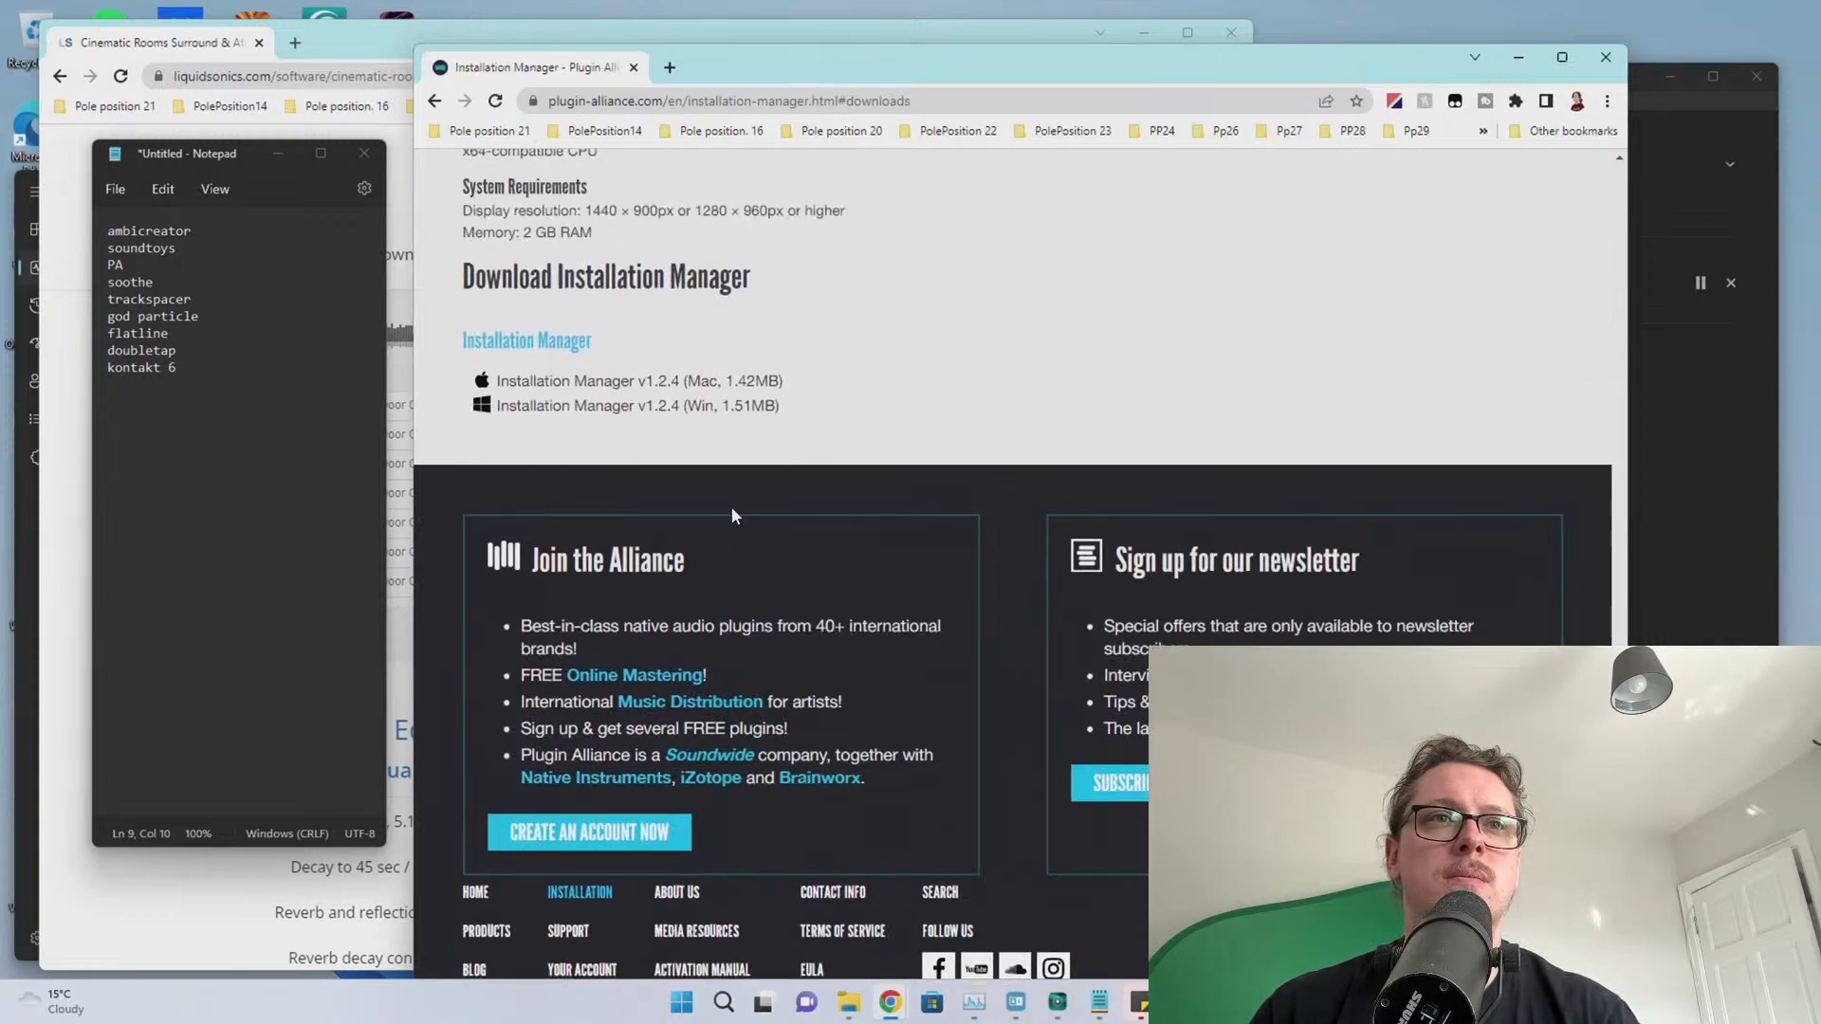
left_click(625, 410)
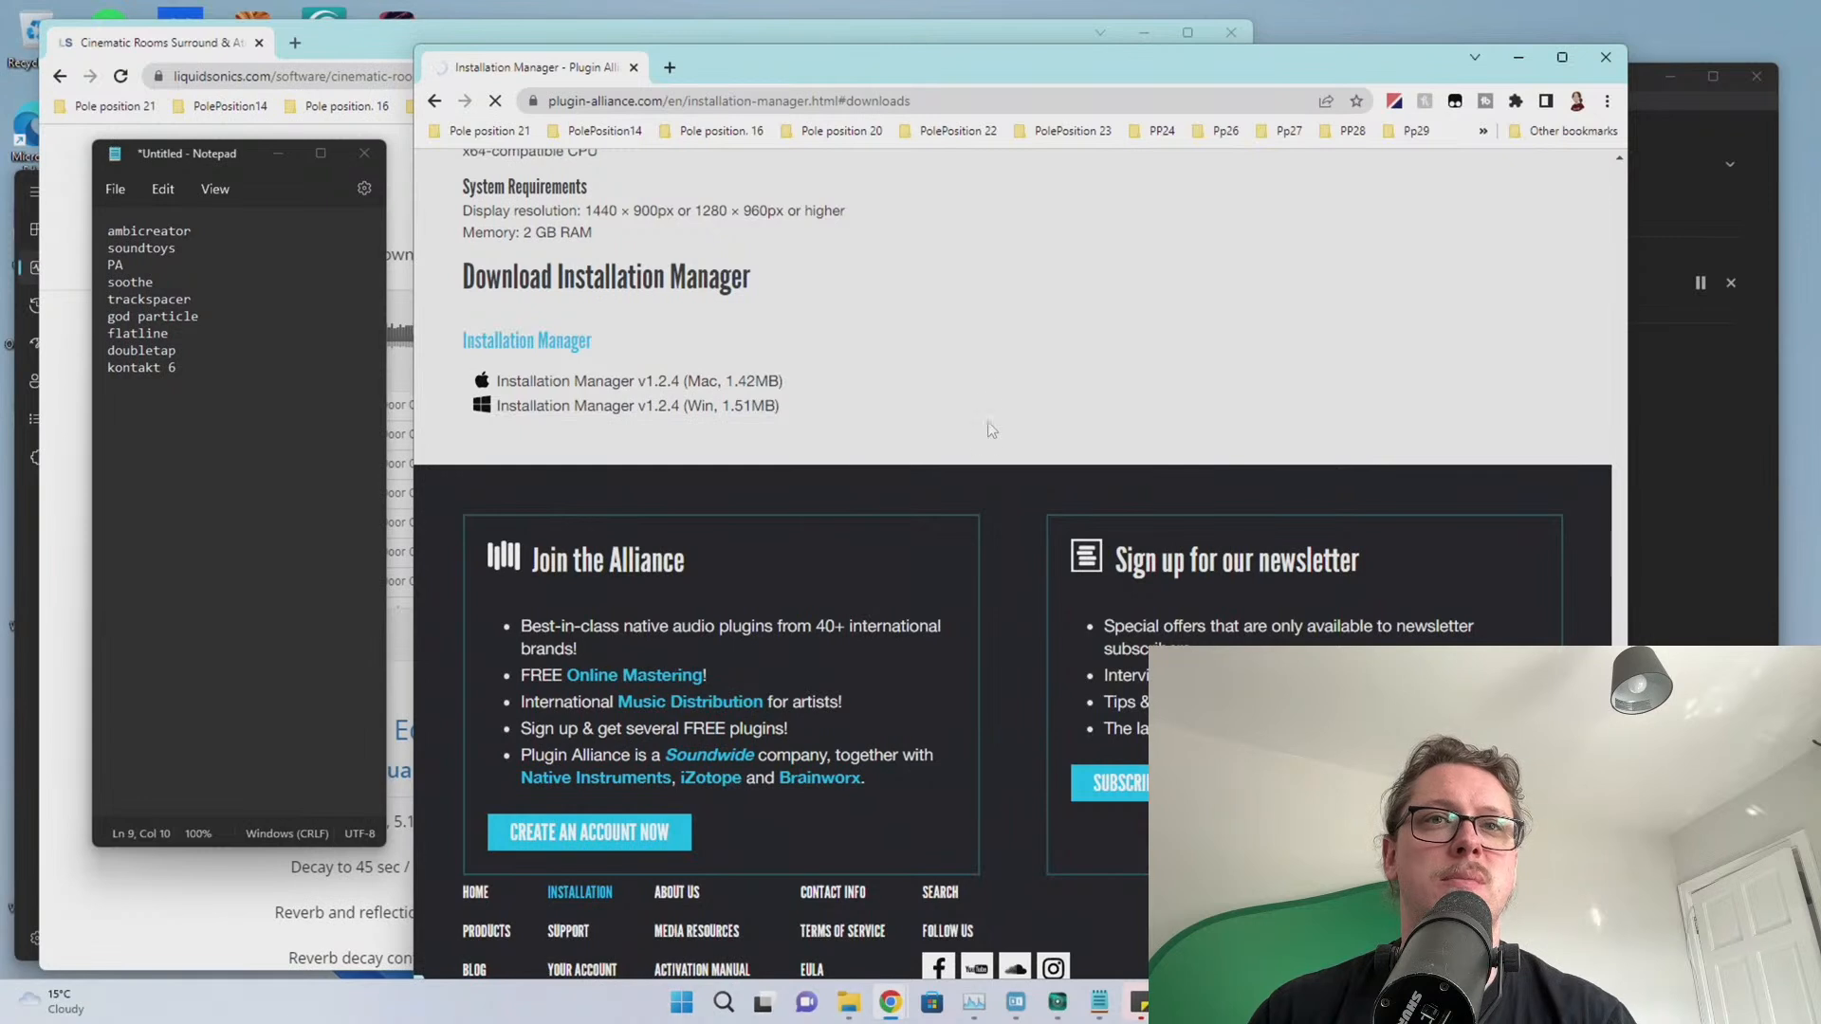
left_click(498, 977)
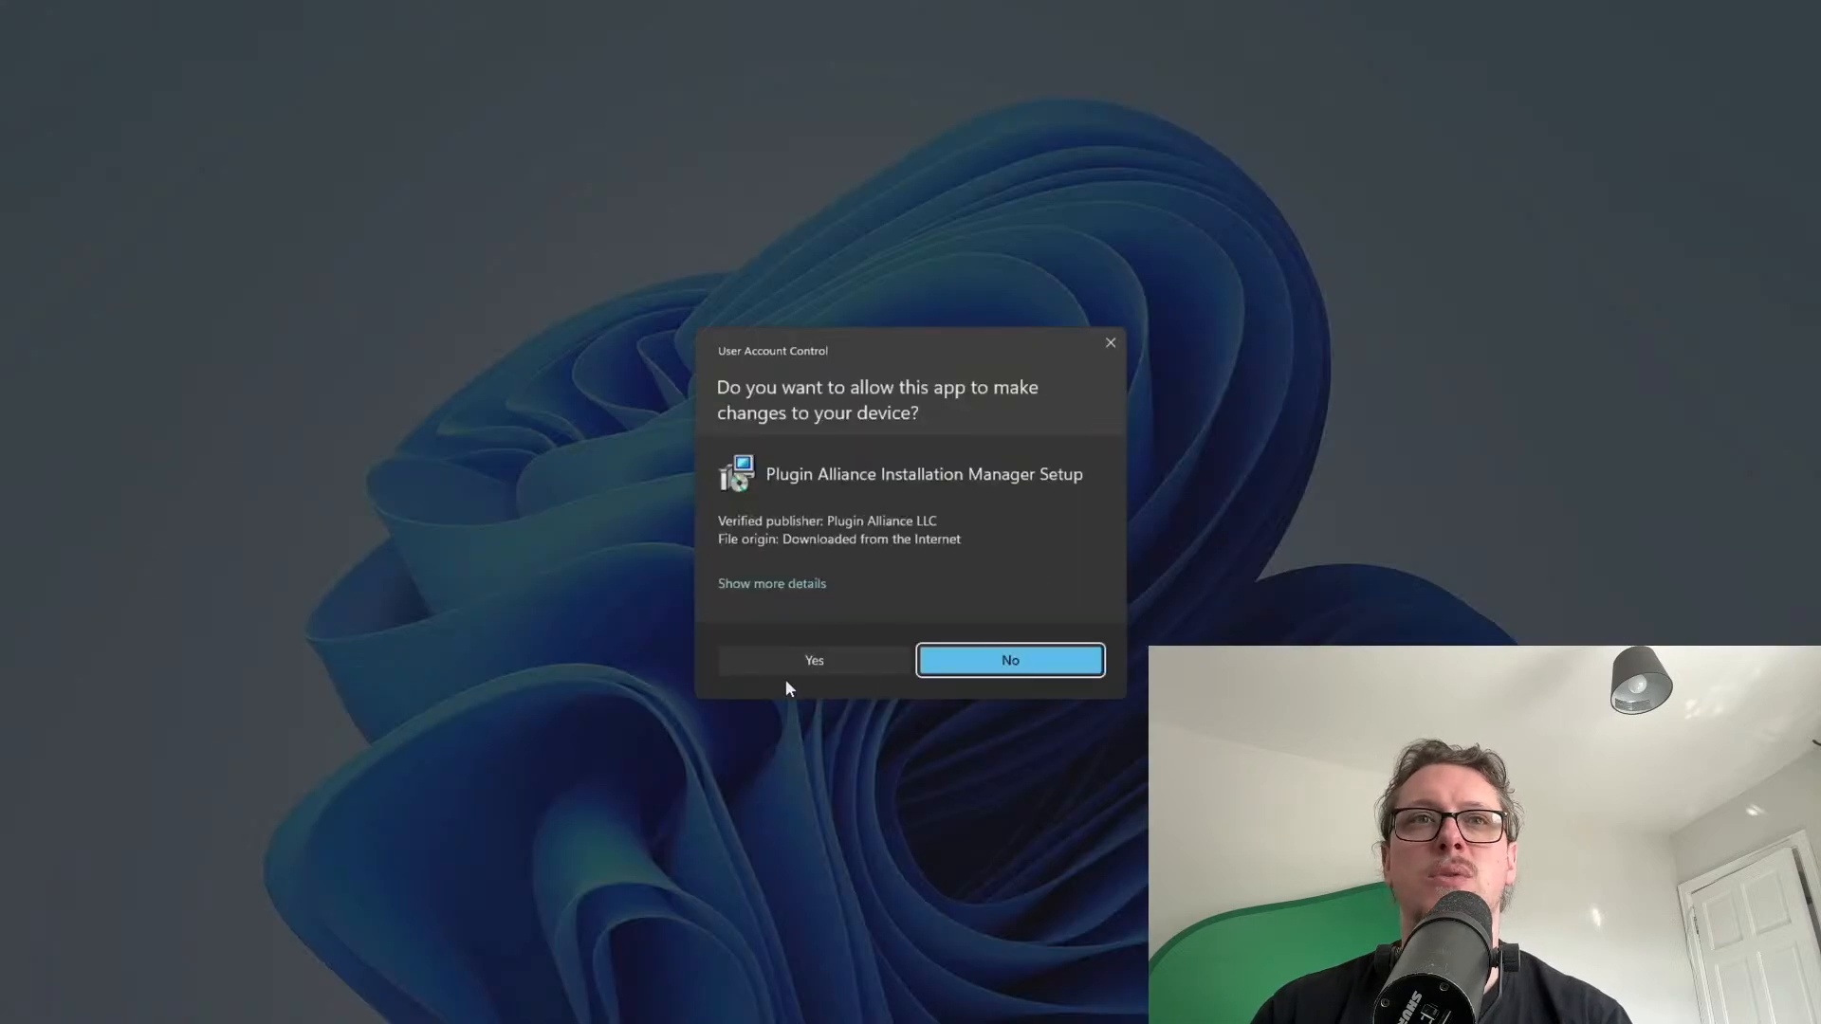
Approve the UAC prompt, accept the licence, install to the default Program Files folder, and finish the wizard
left_click(778, 663)
left_click(1020, 653)
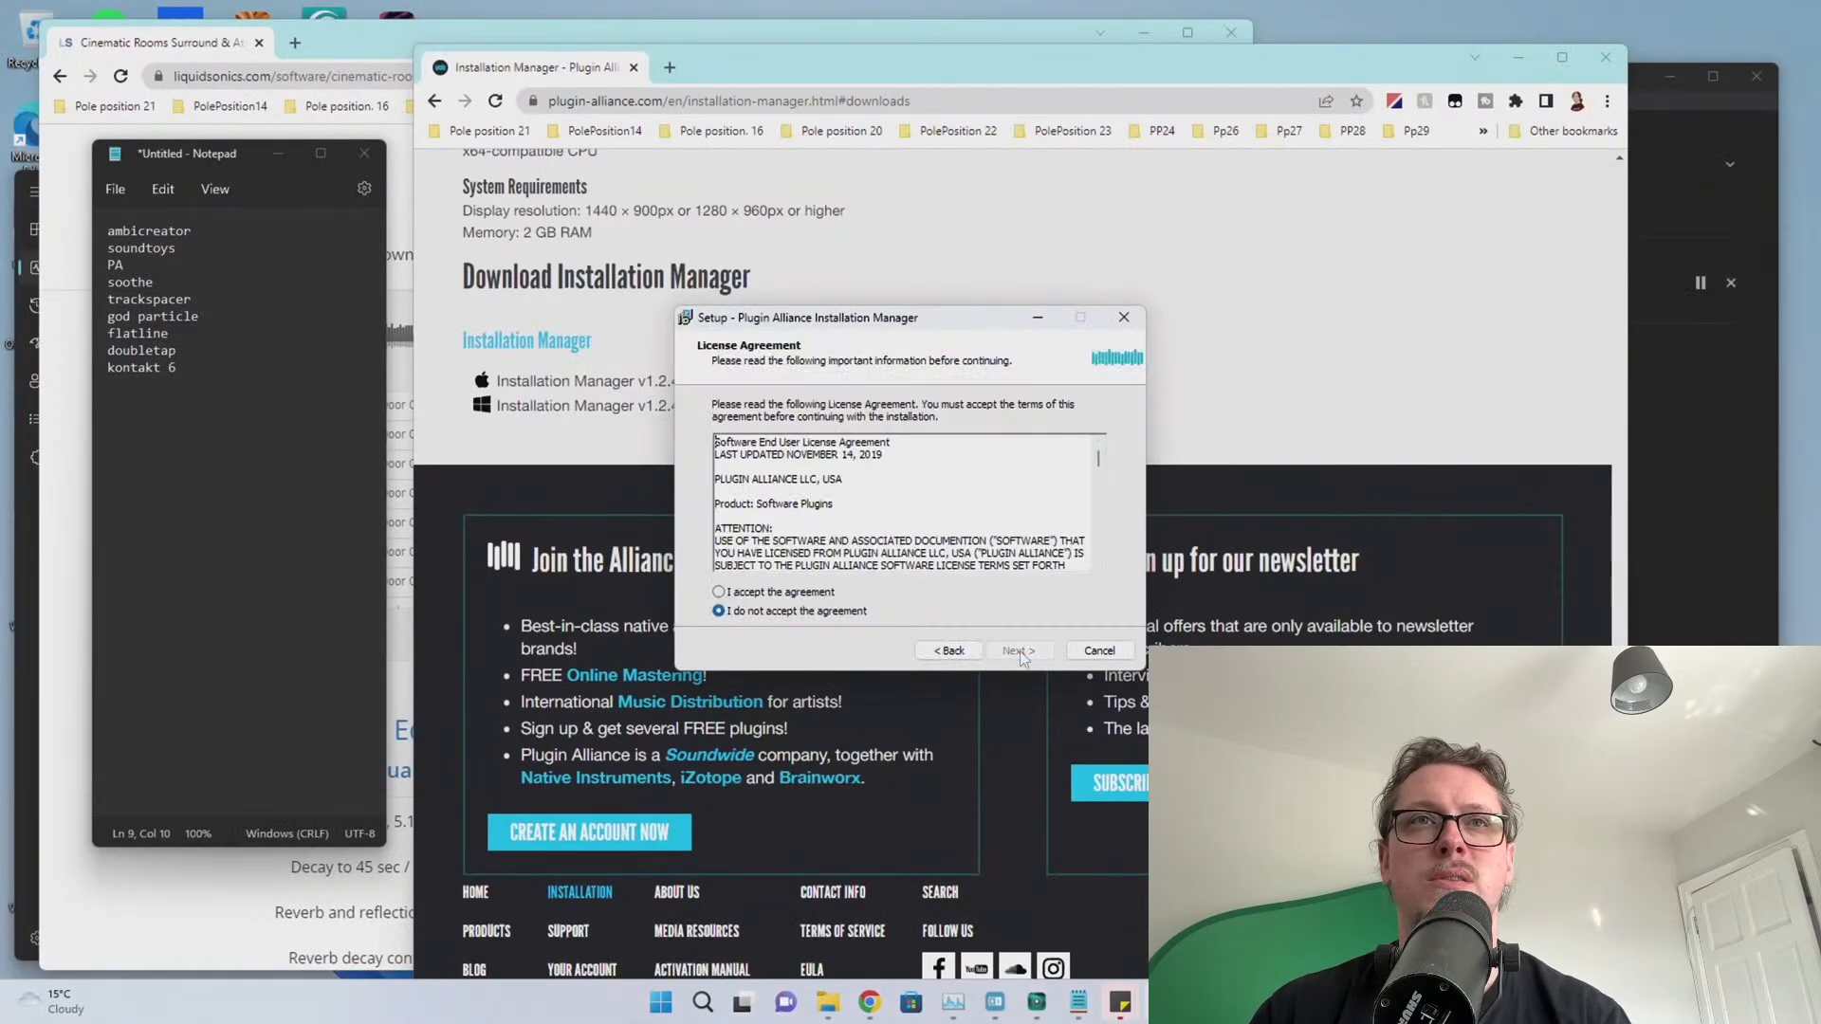
left_click(799, 593)
left_click(1016, 653)
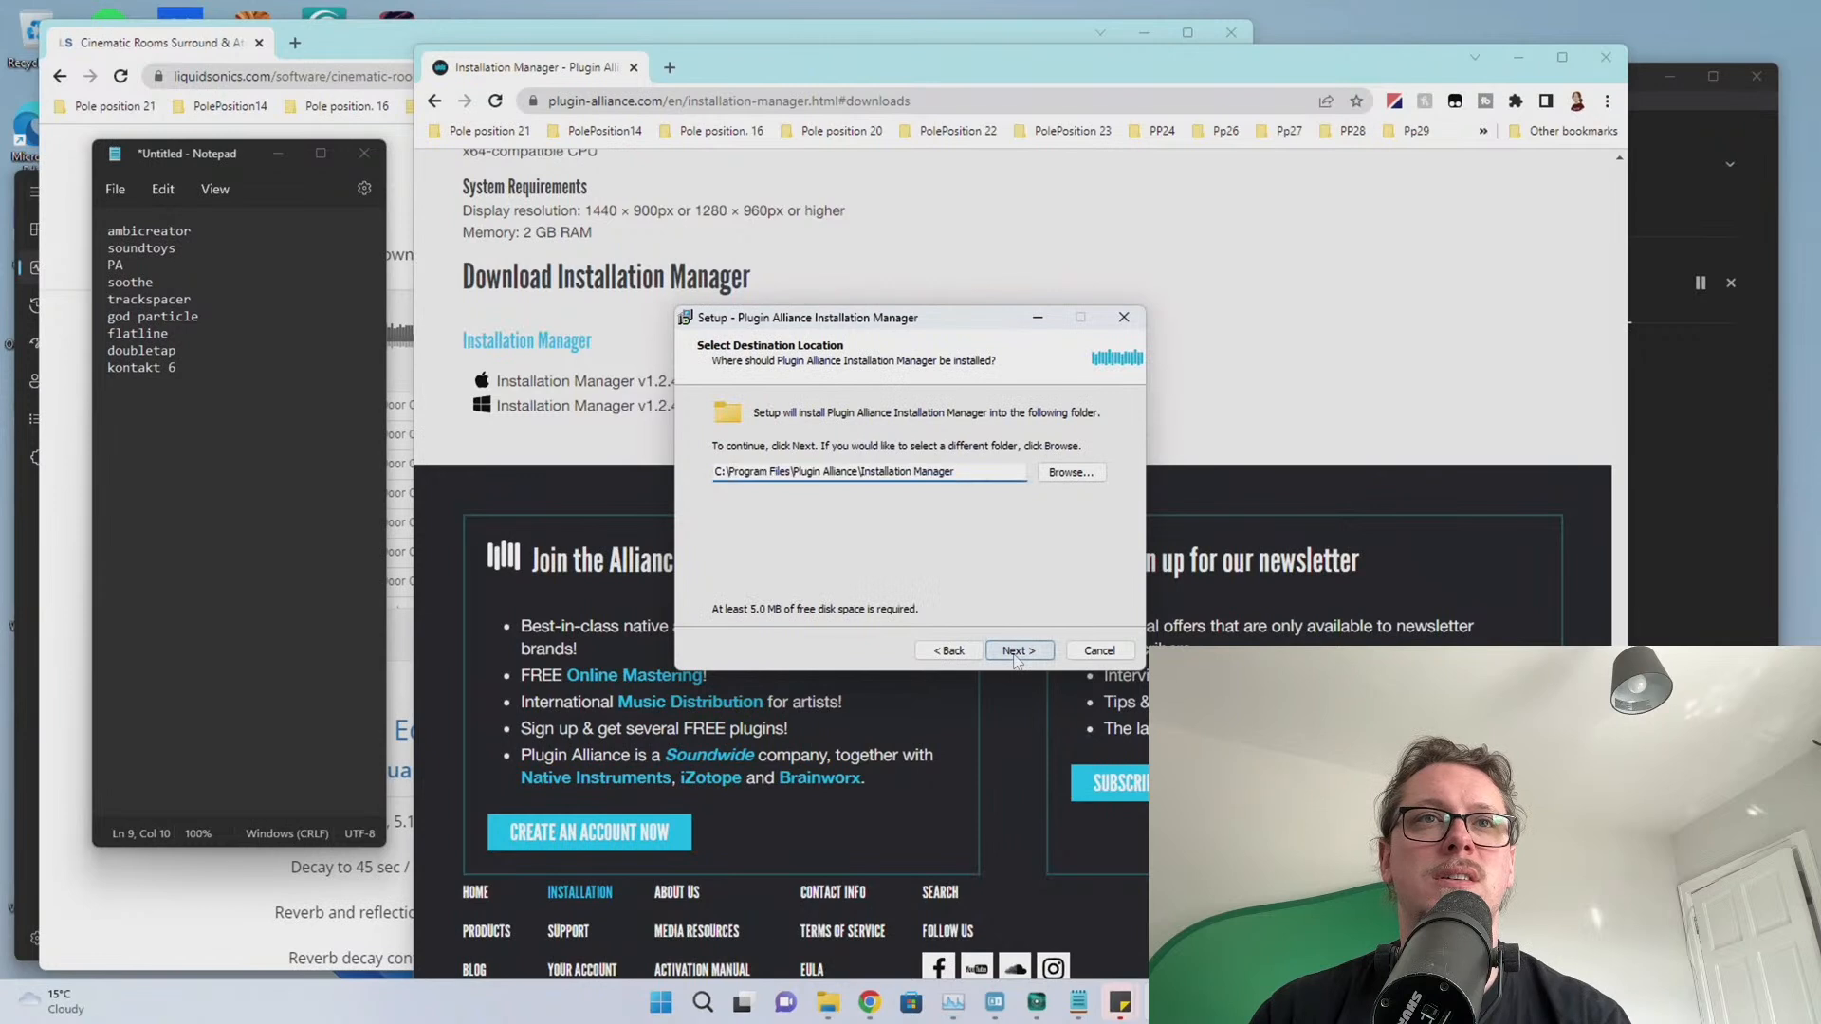
left_click(1015, 653)
left_click(1014, 653)
left_click(1015, 652)
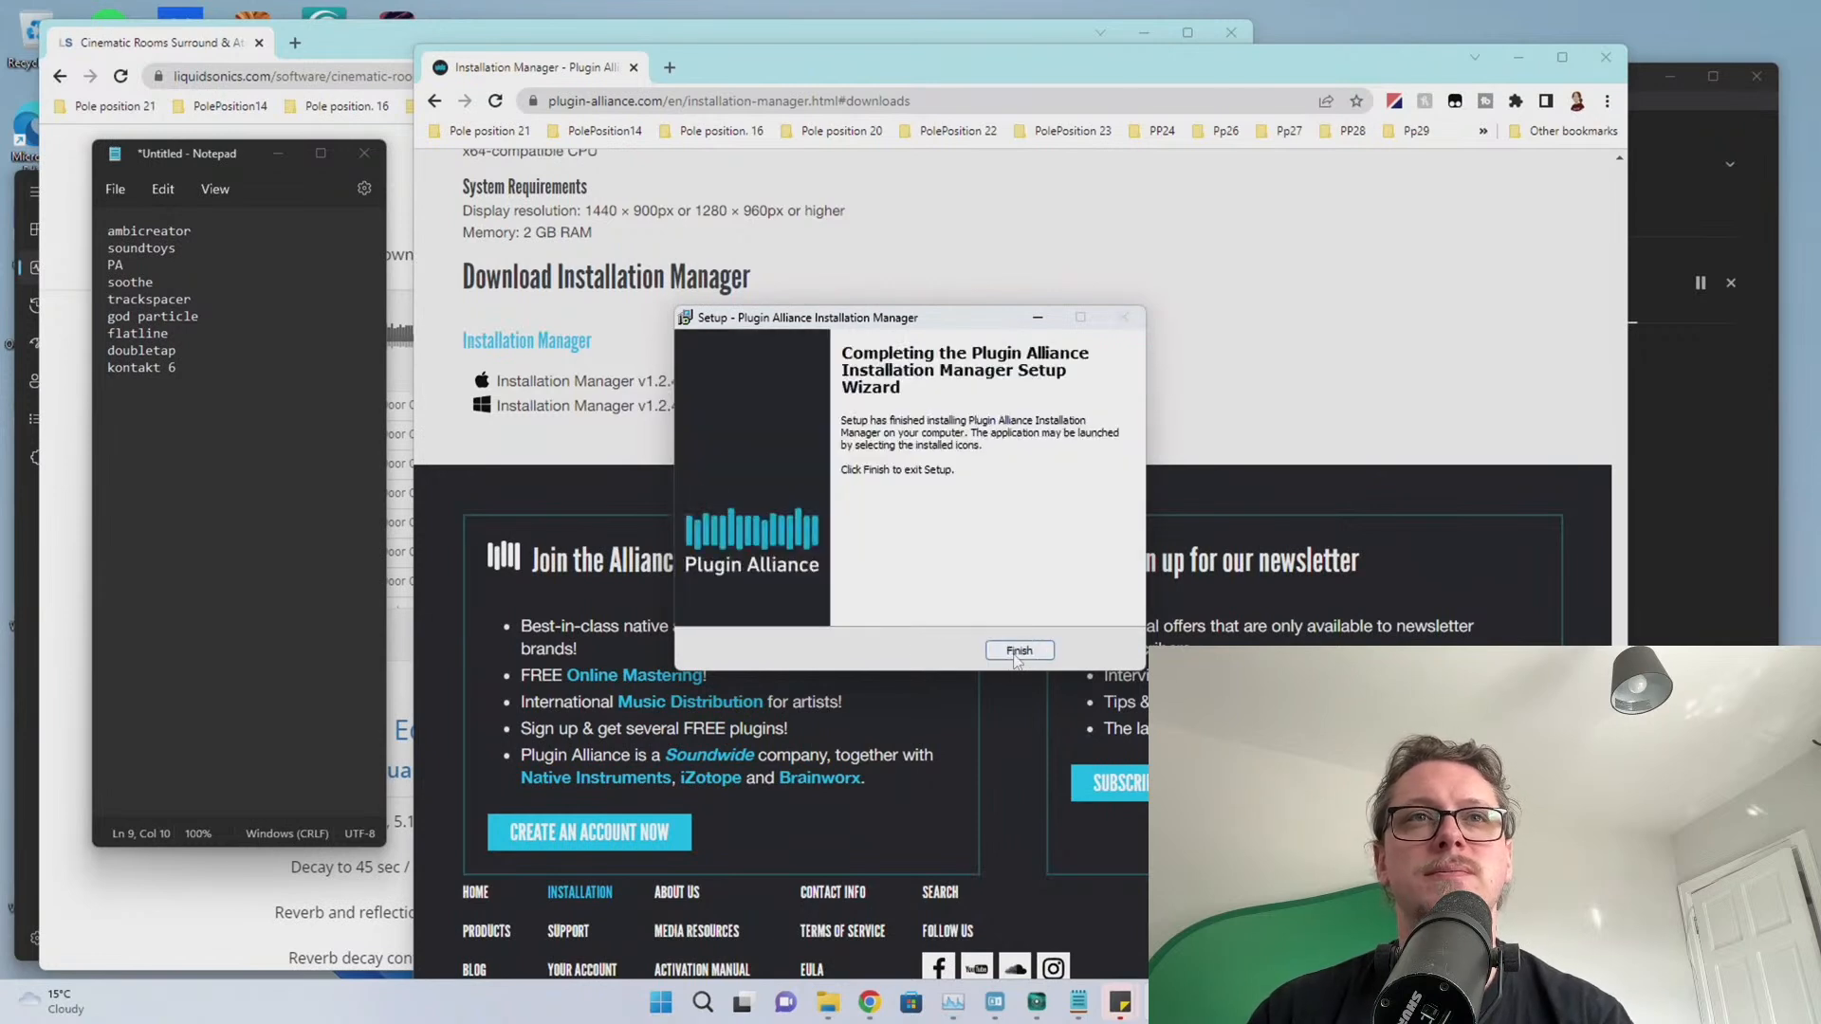
left_click(1018, 651)
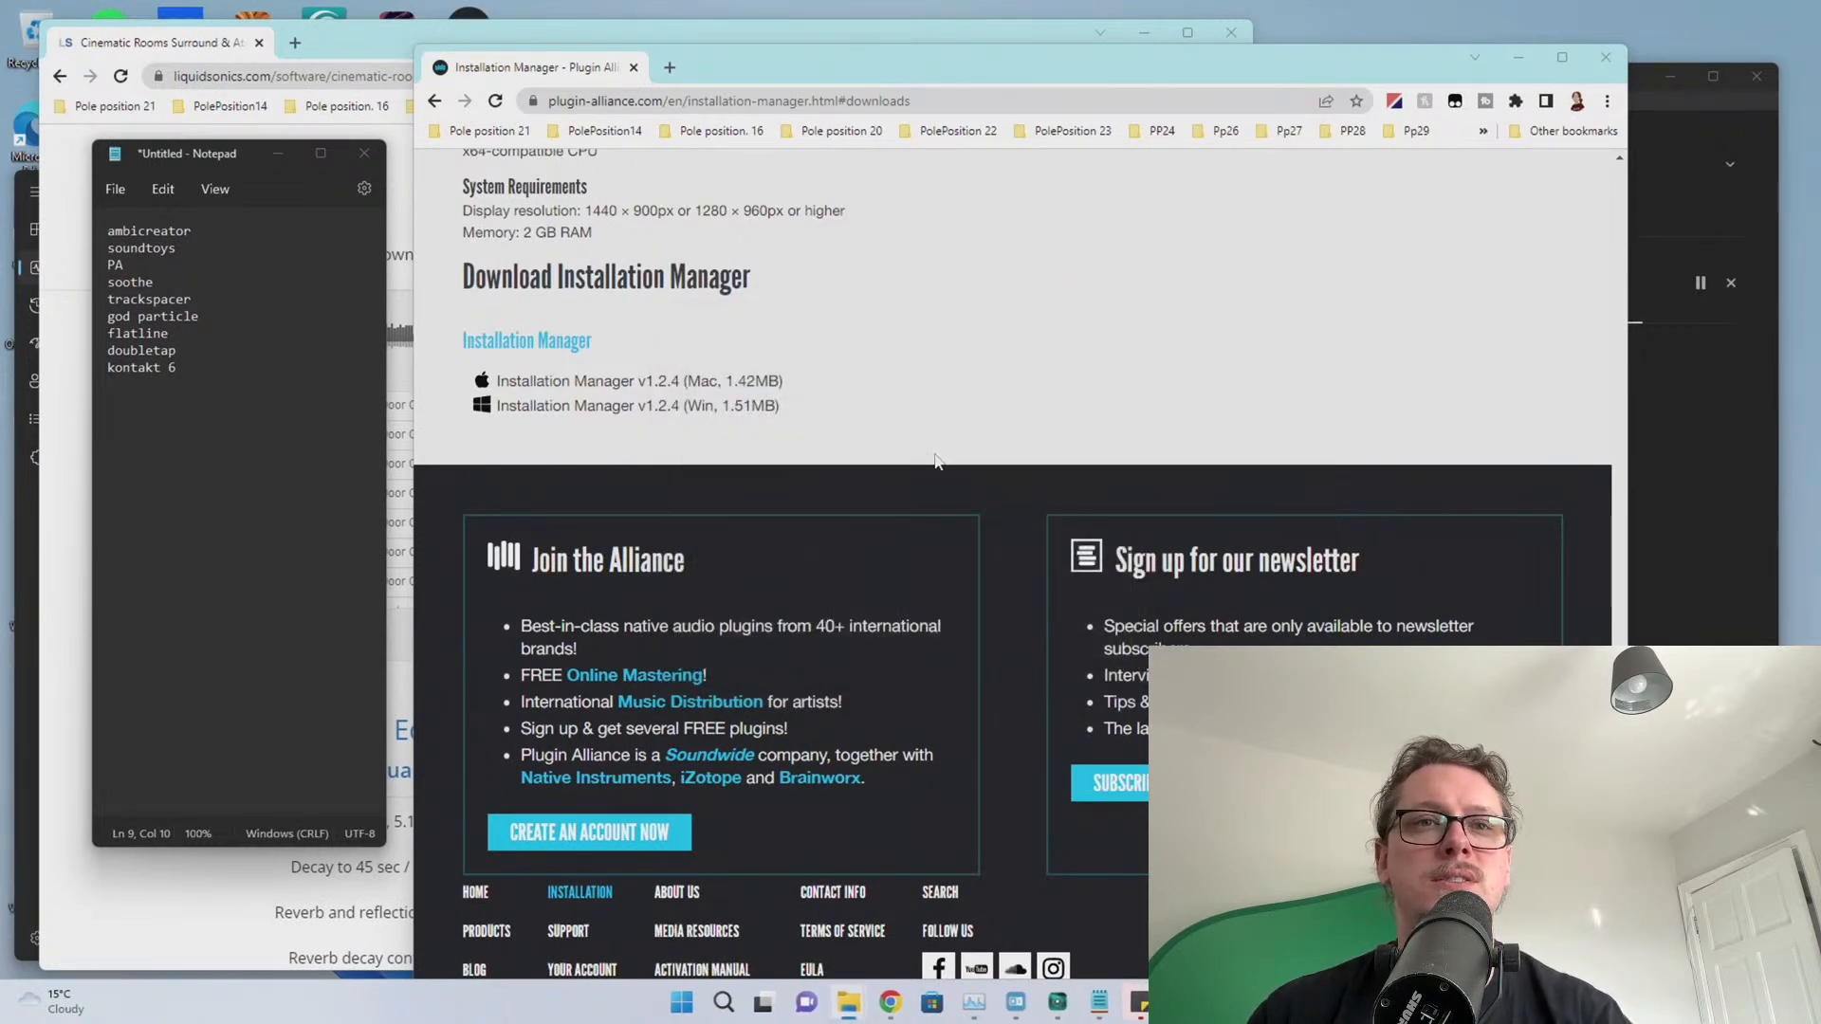
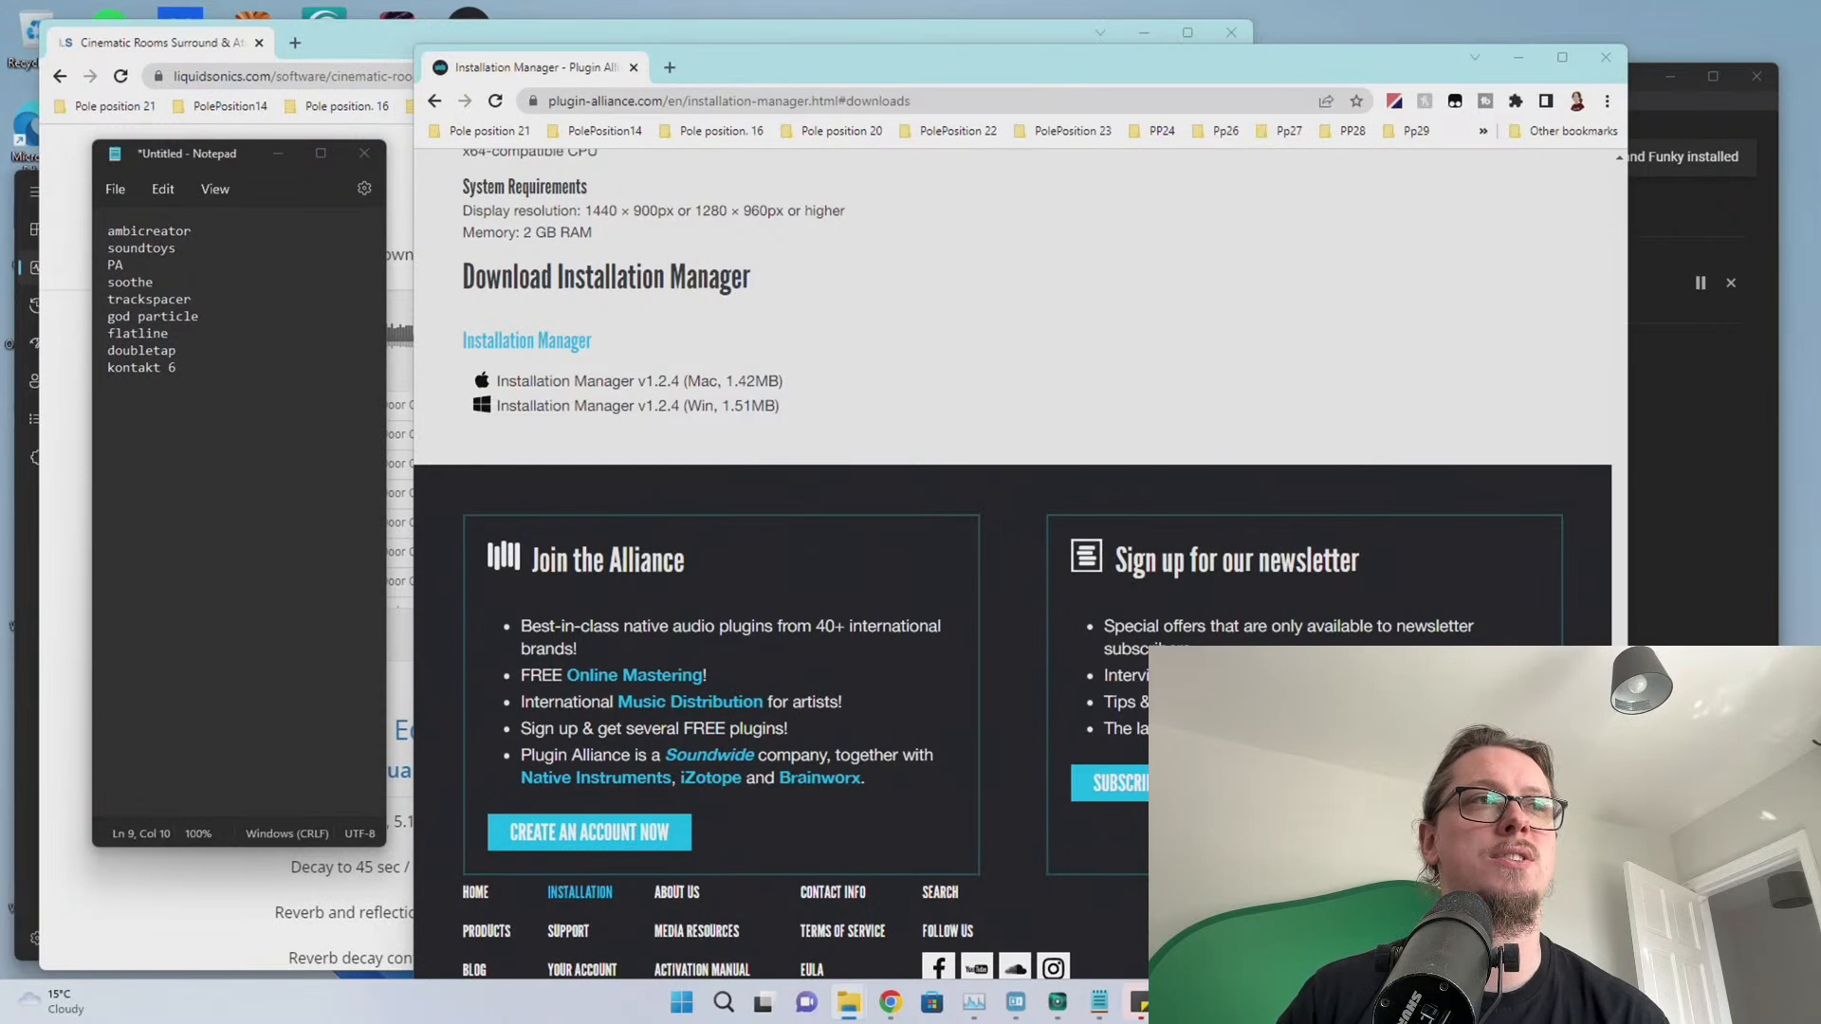
Launch the Plugin Alliance Installation Manager from Start search and approve its permission prompt
key("alt+Tab")
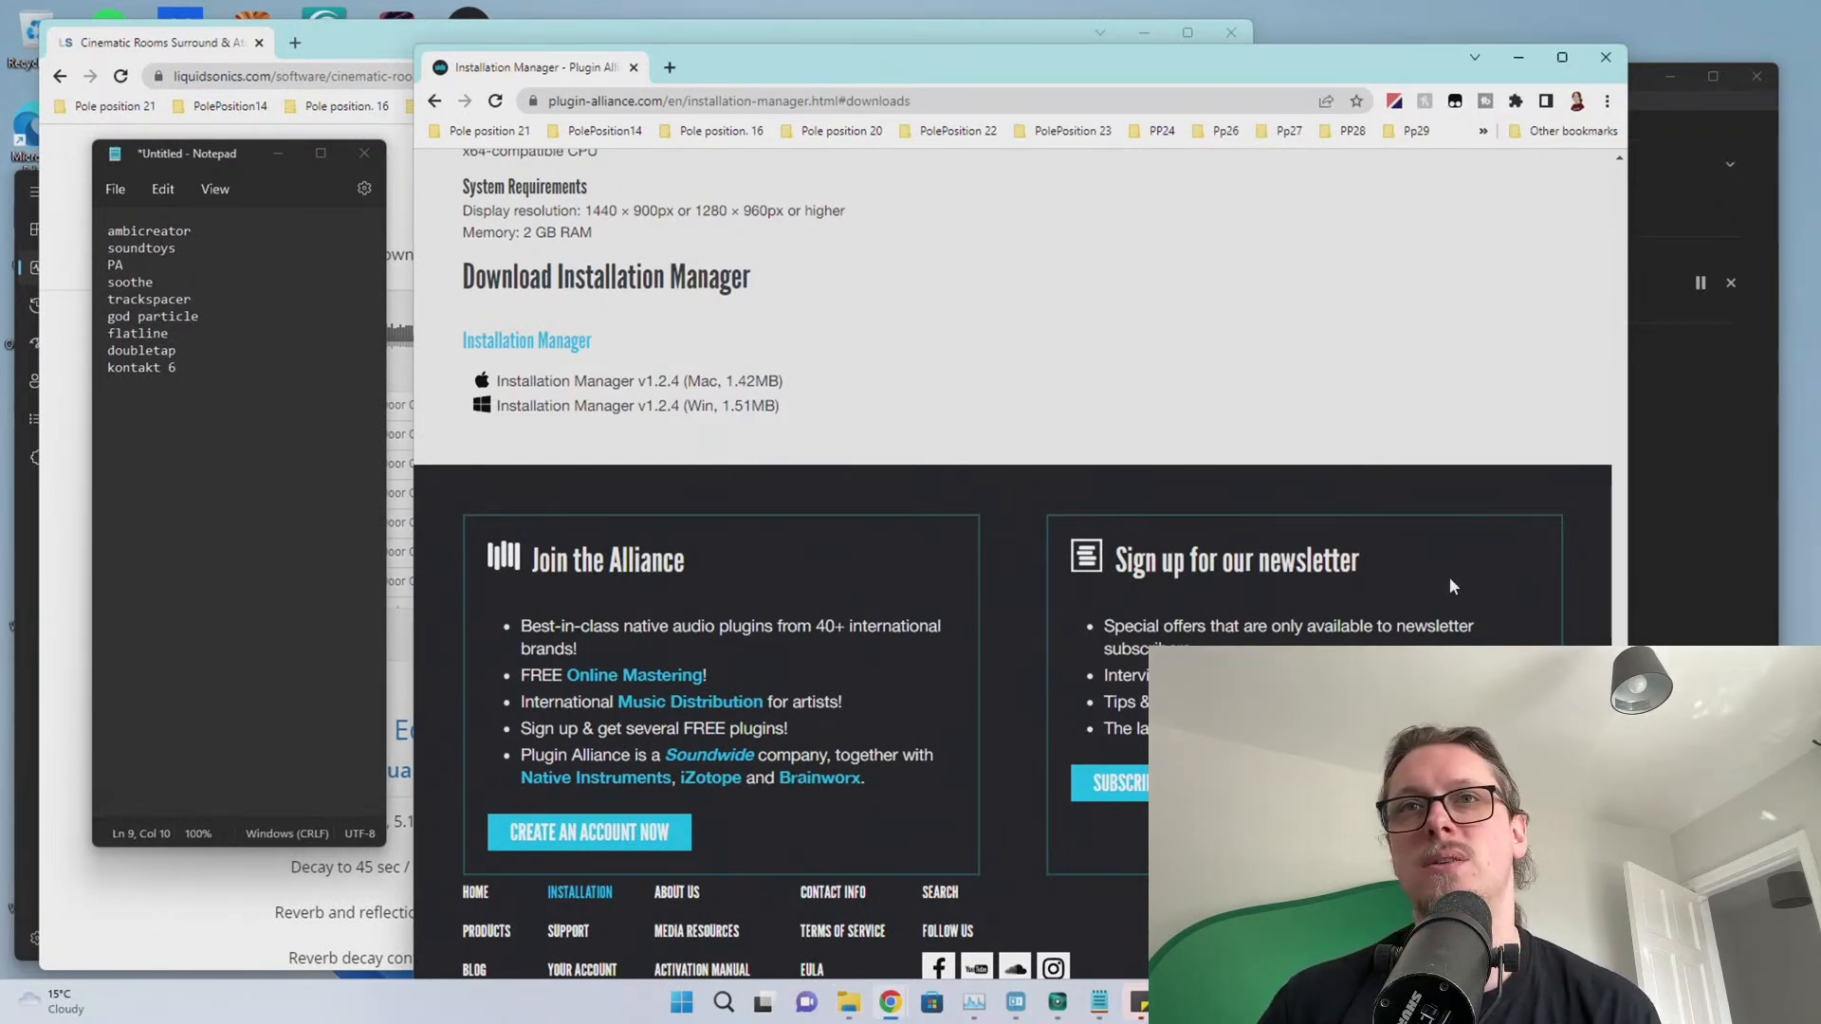
scroll(1466, 572, "up", 2)
scroll(1465, 571, "down", 2)
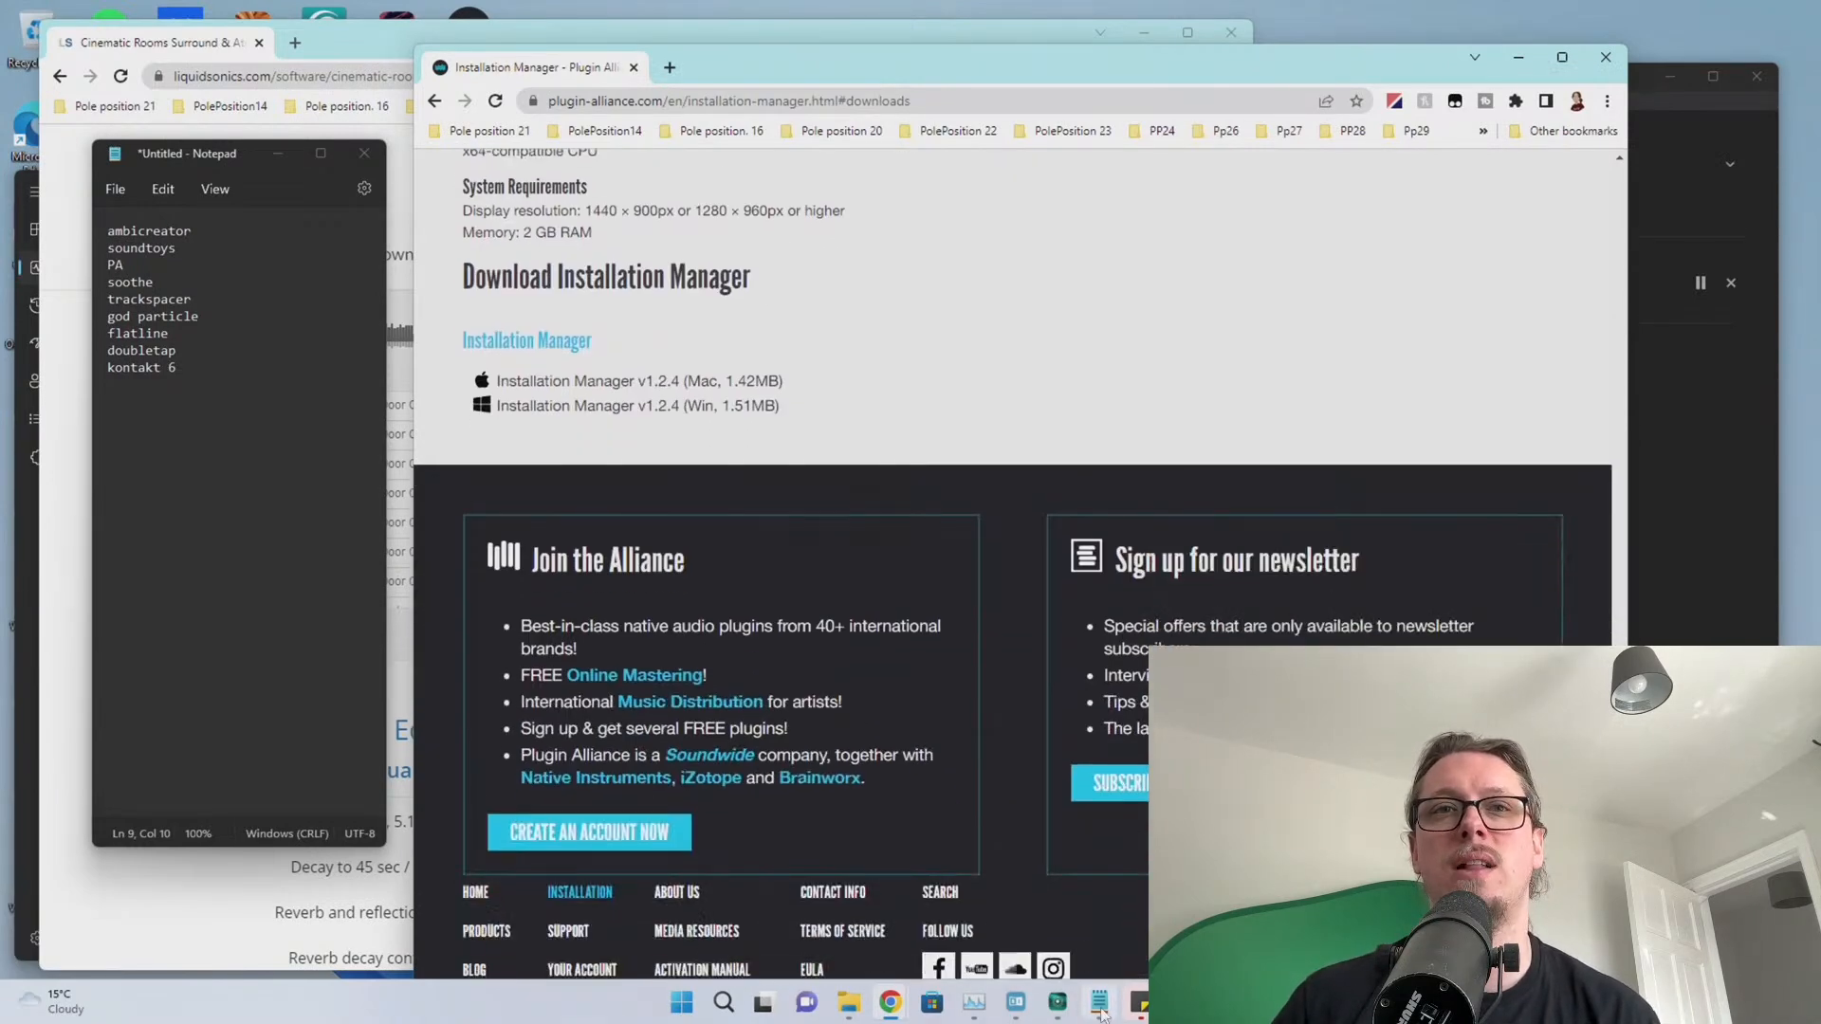
left_click(680, 1002)
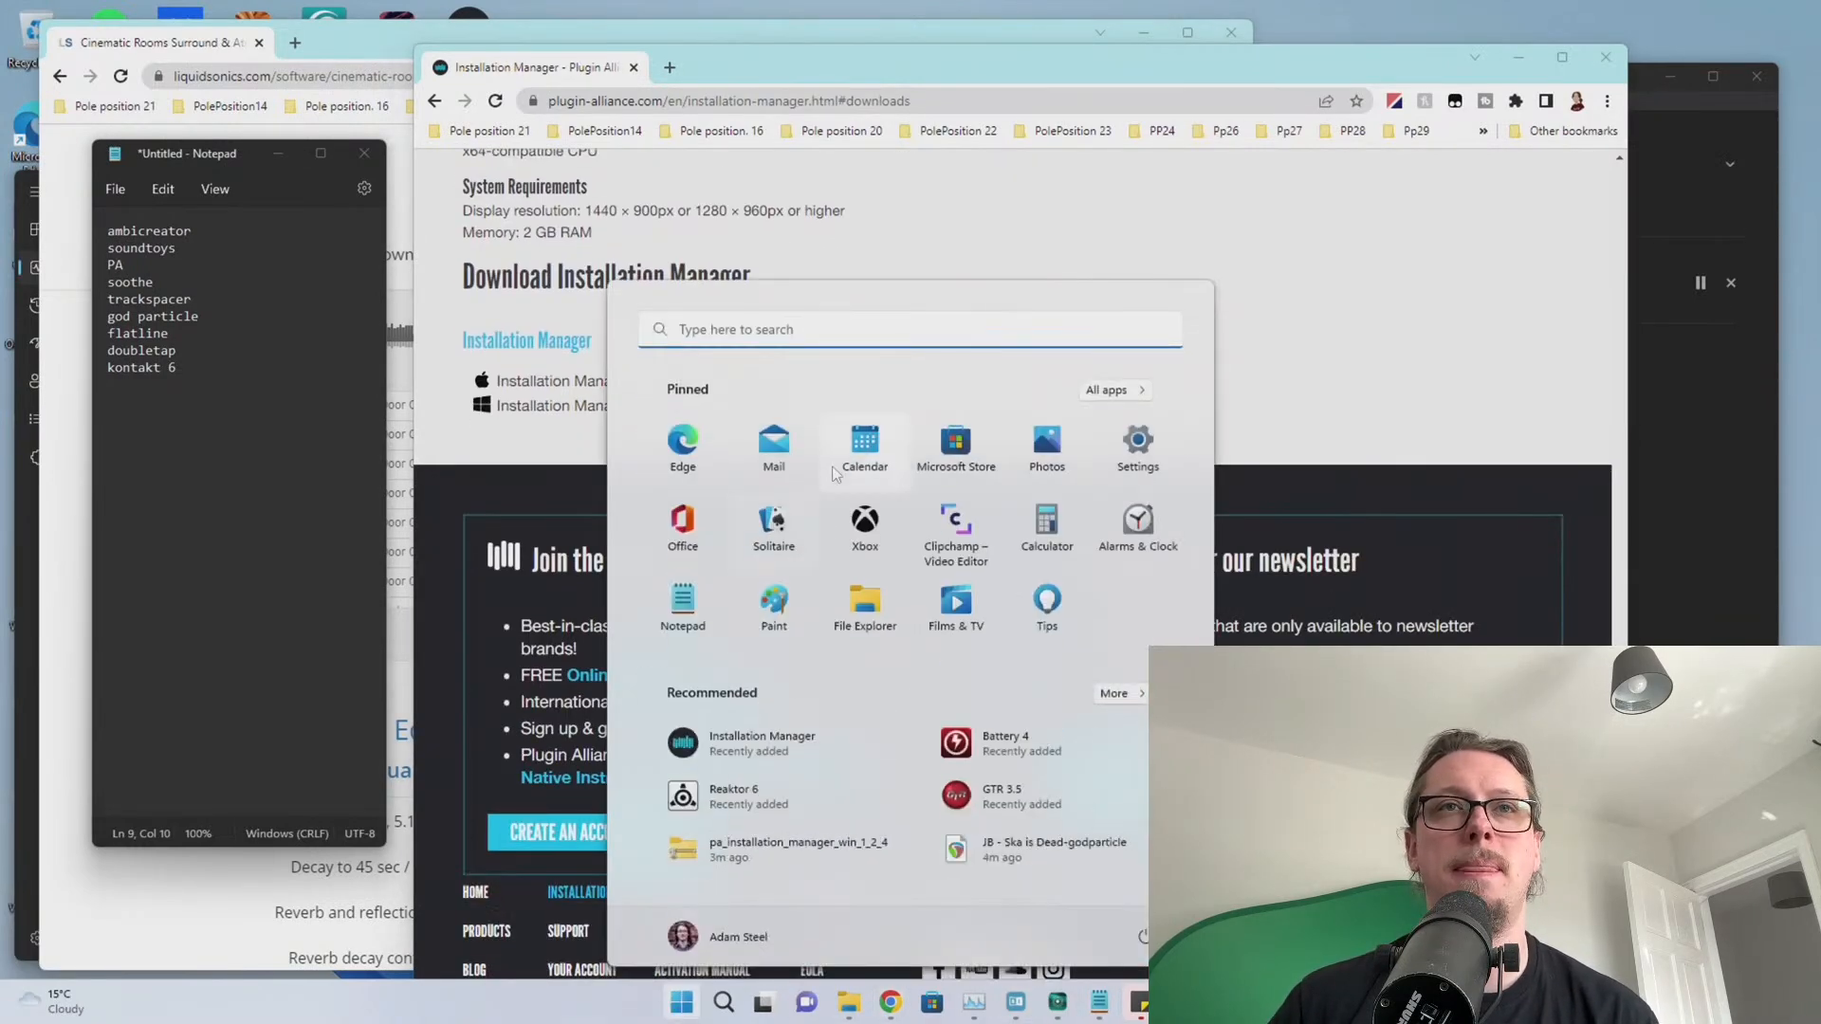
type("inst")
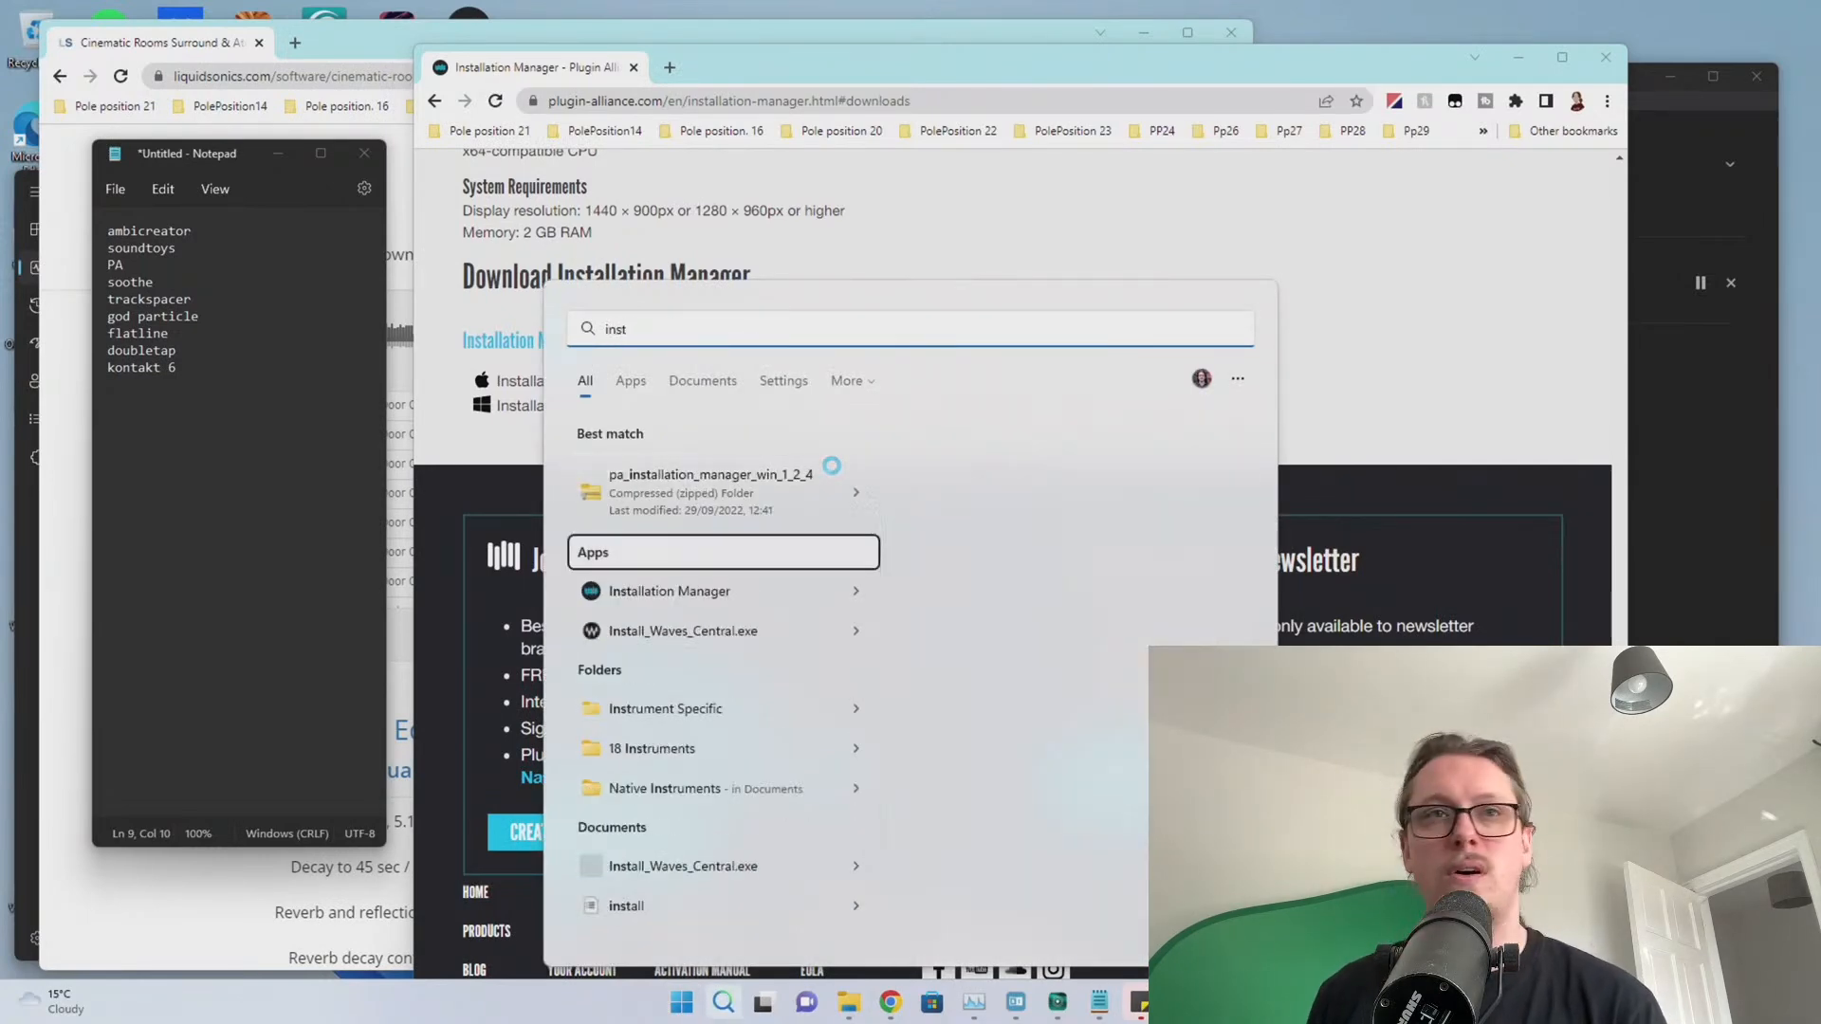
type("allation manager")
key("Return")
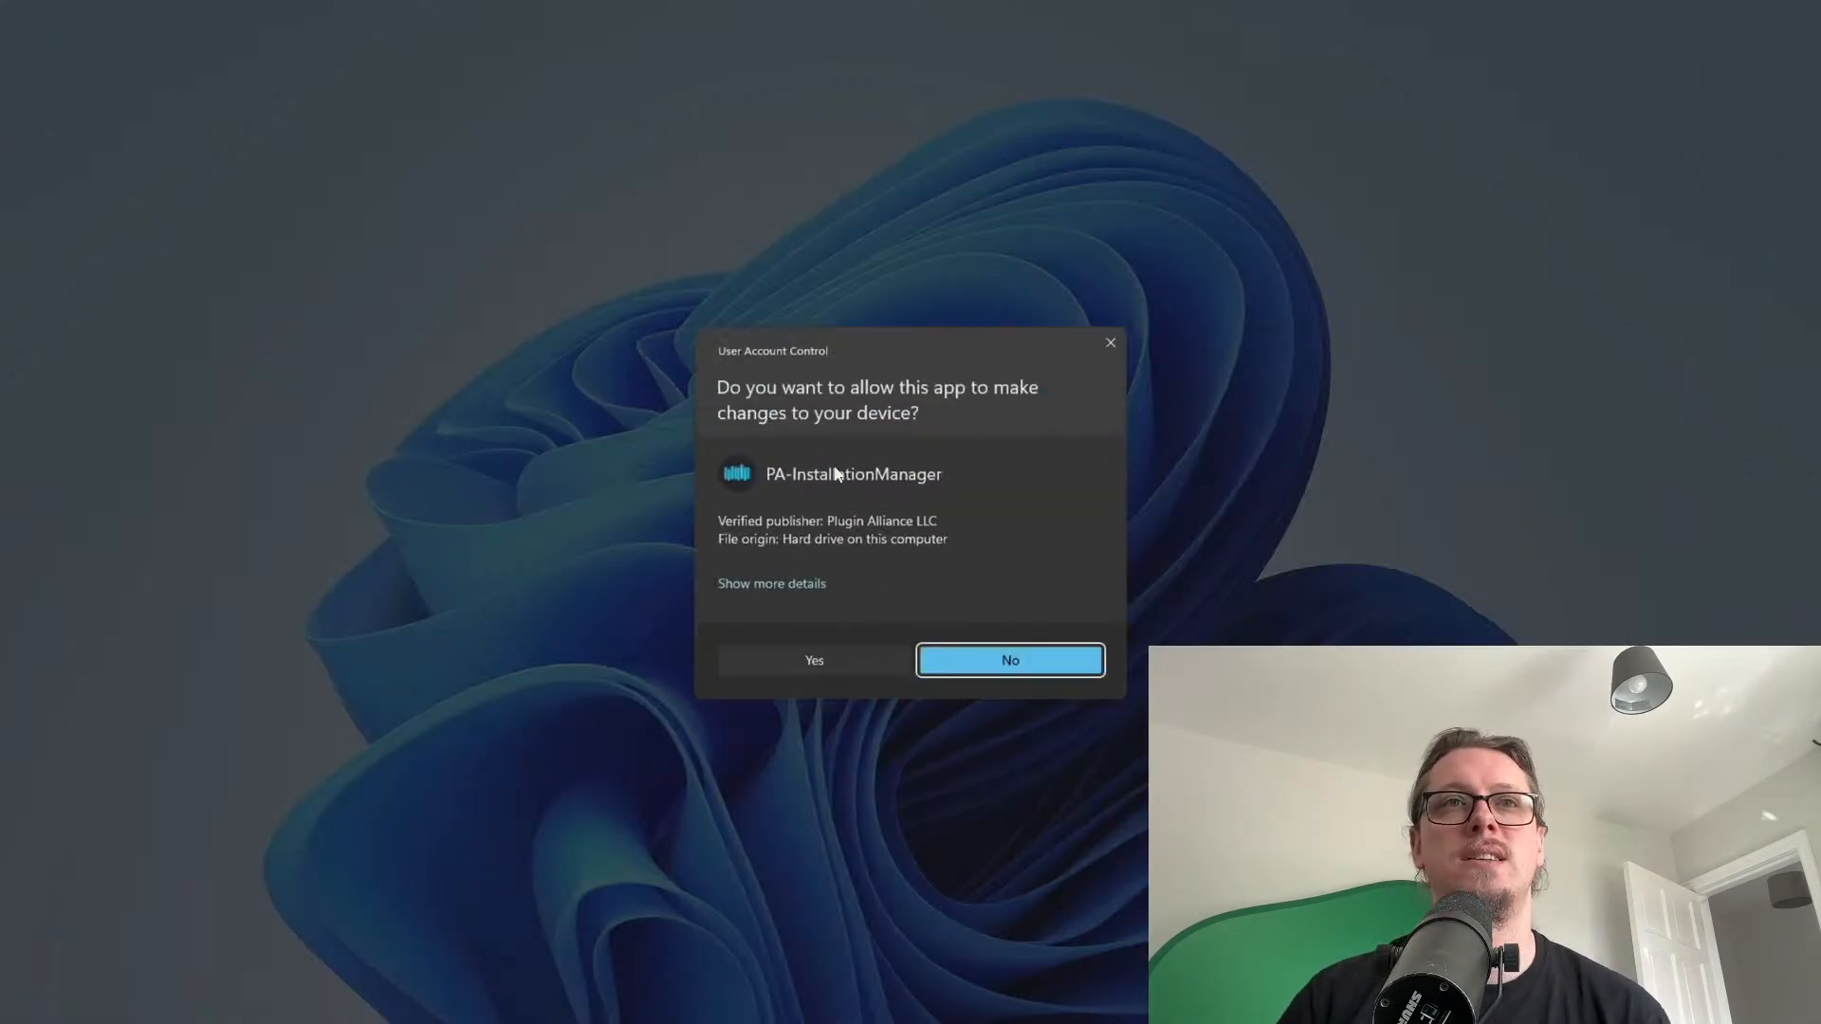
left_click(891, 657)
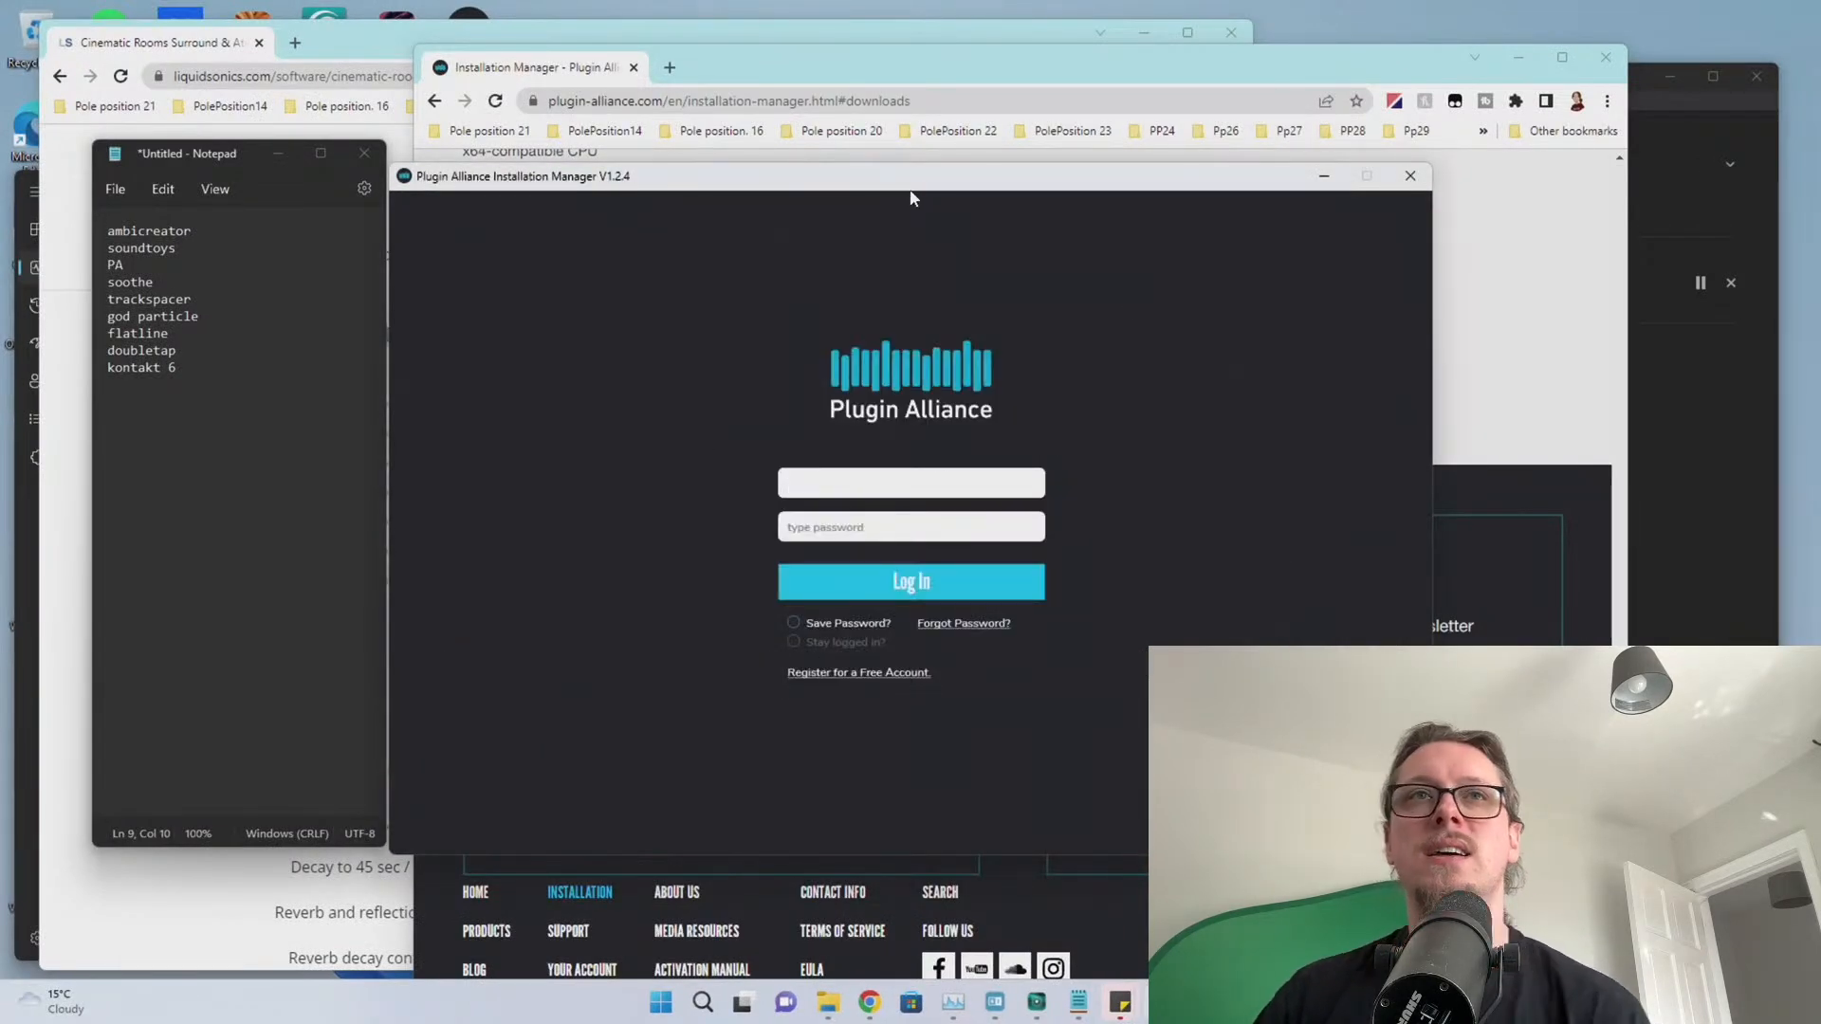
Move the Installation Manager aside to sign in, then bring it back at Build Your Installer
left_click_drag(910, 185, 1820, 142)
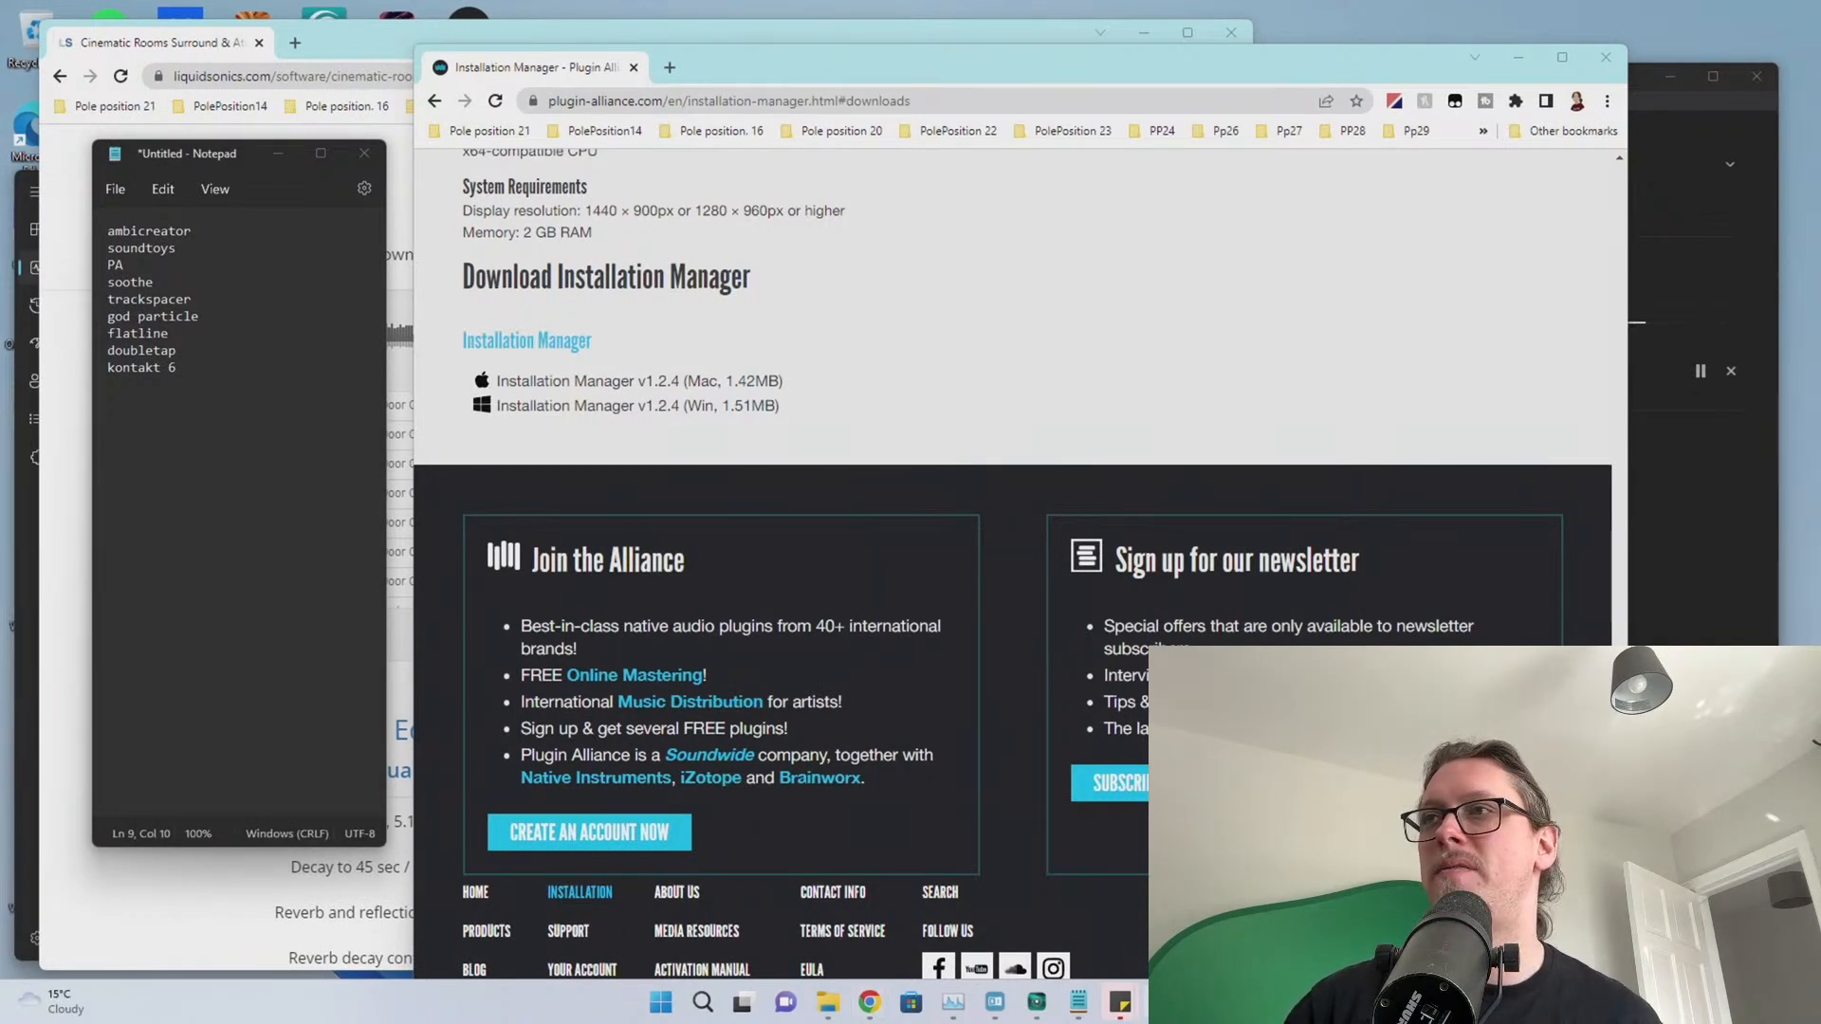
left_click_drag(817, 171, 503, 185)
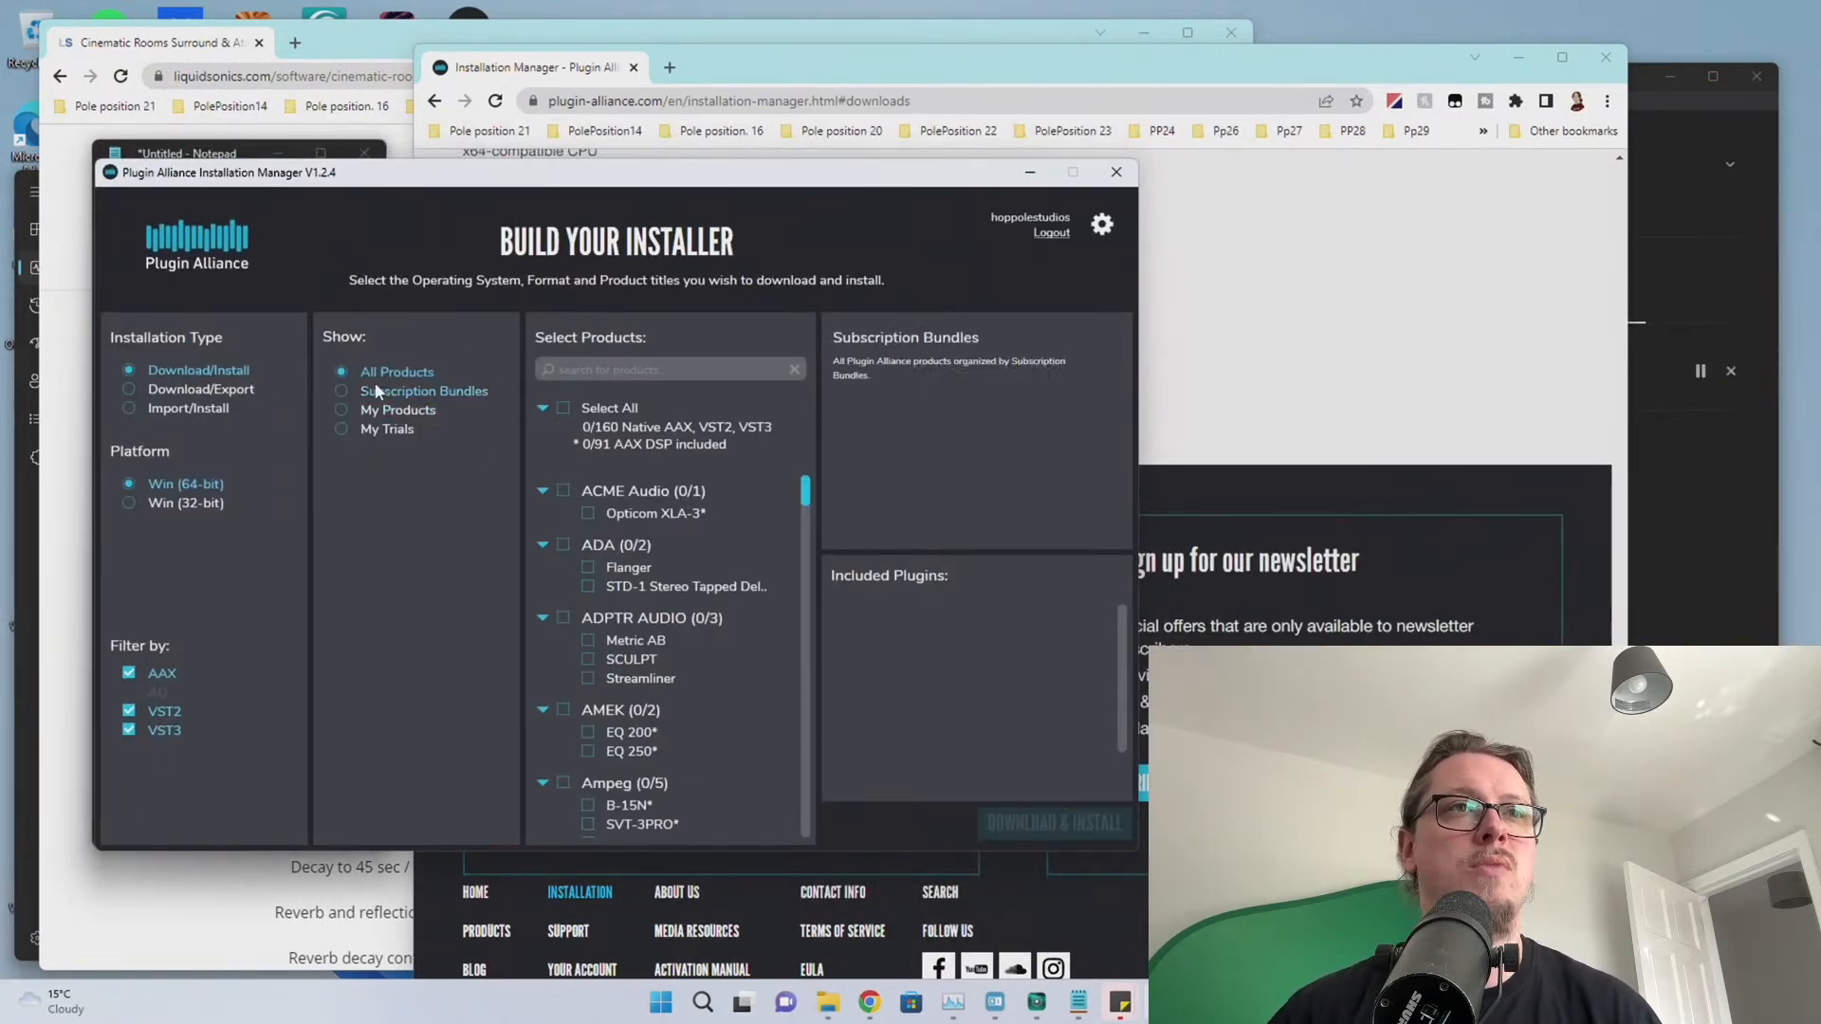
Select all owned products, exclude AAX, and download the 2619.1 MB bundle
left_click(378, 410)
left_click(564, 408)
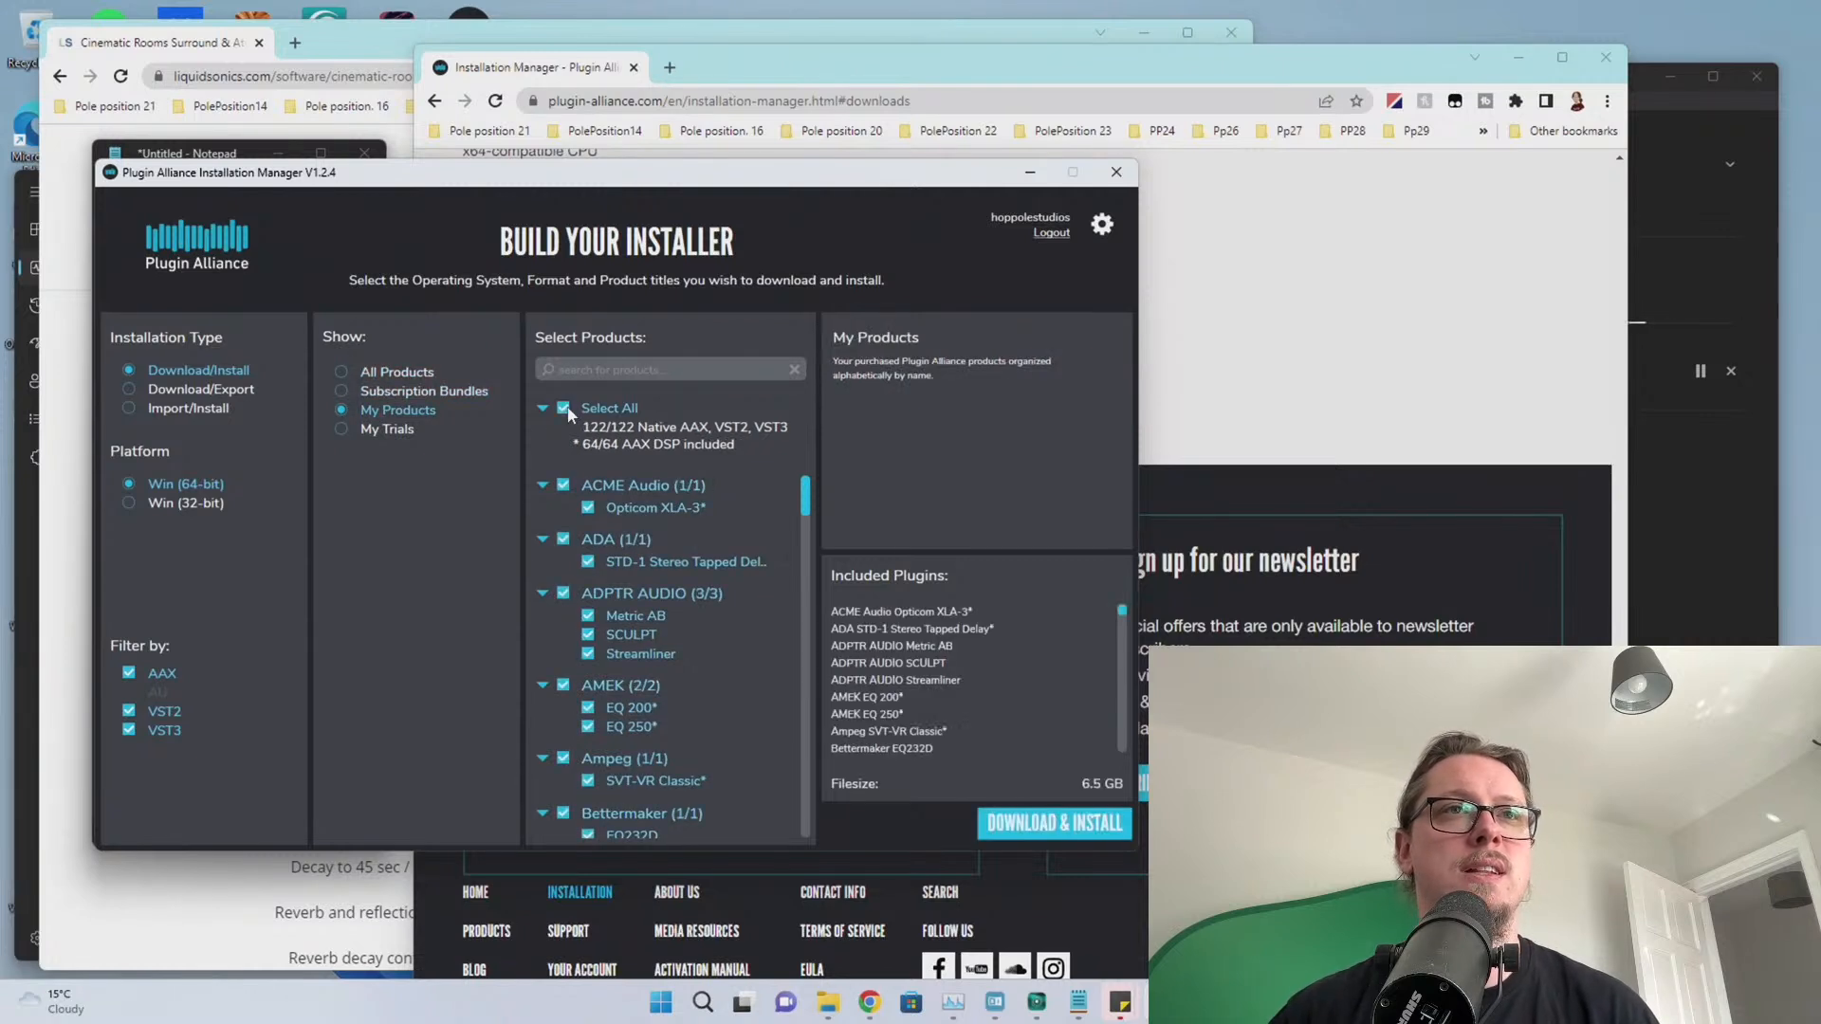
left_click(128, 673)
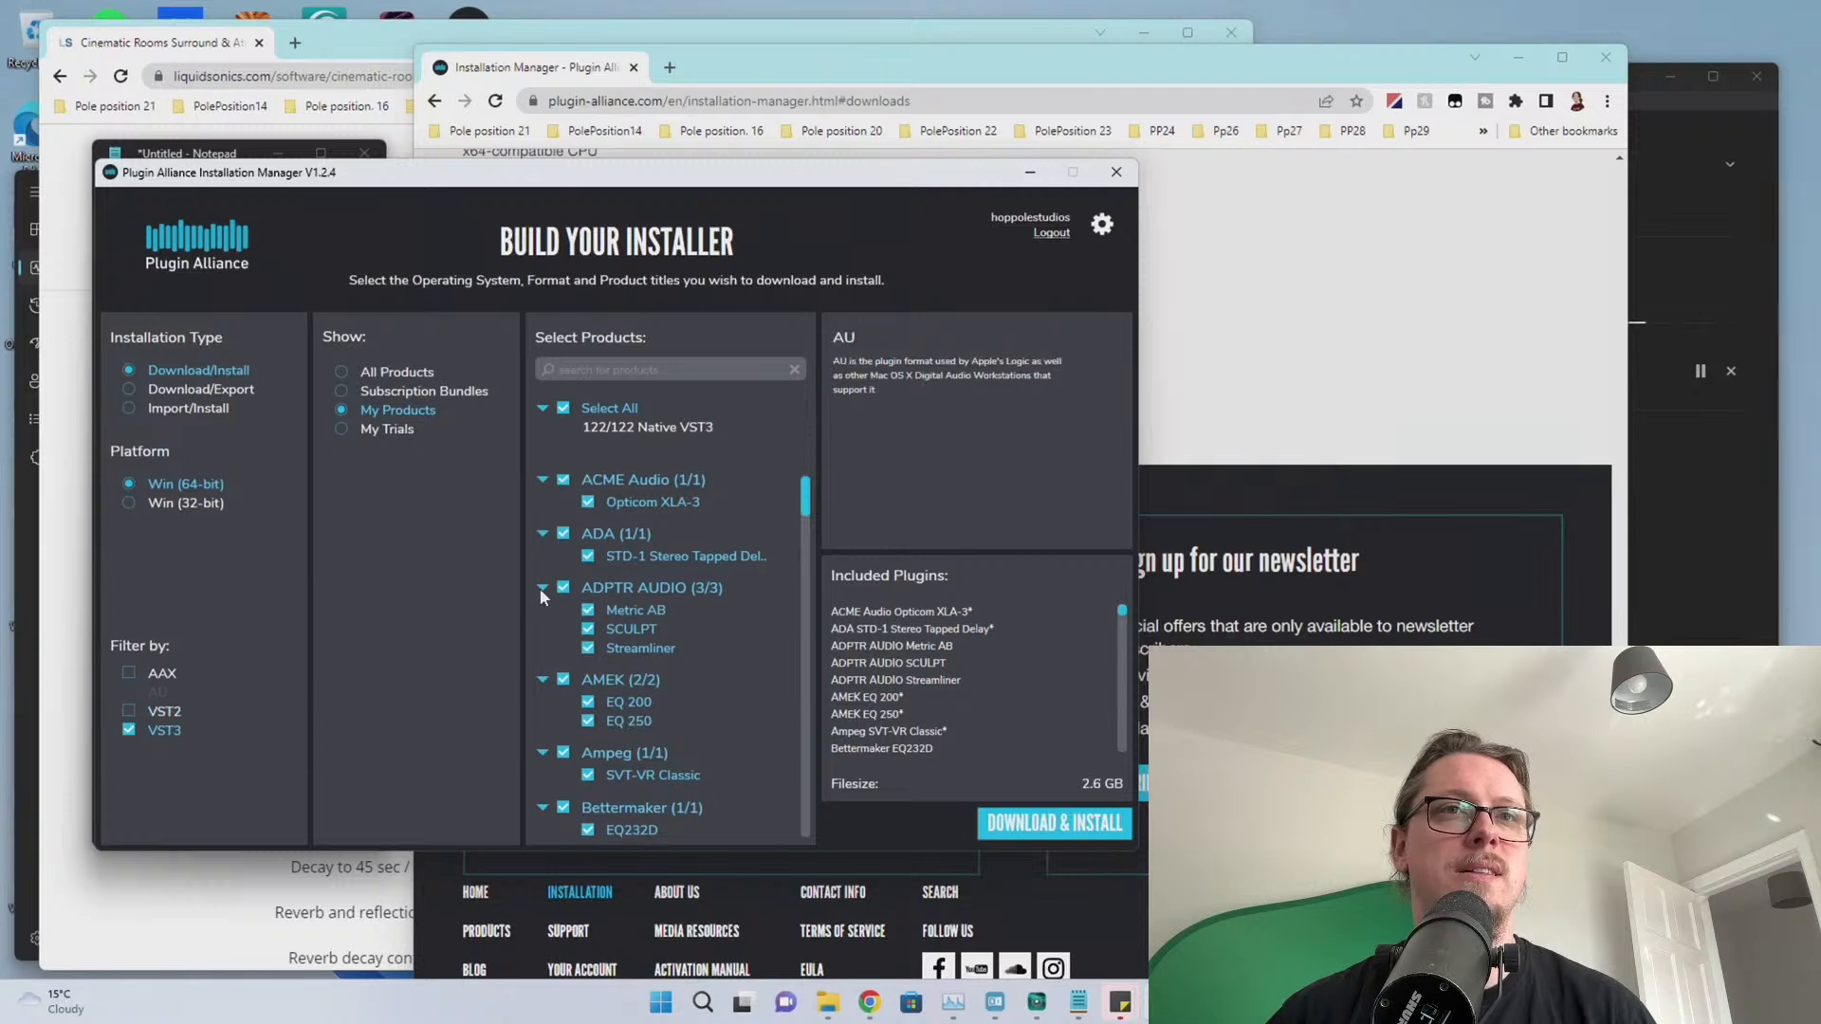
left_click(1048, 825)
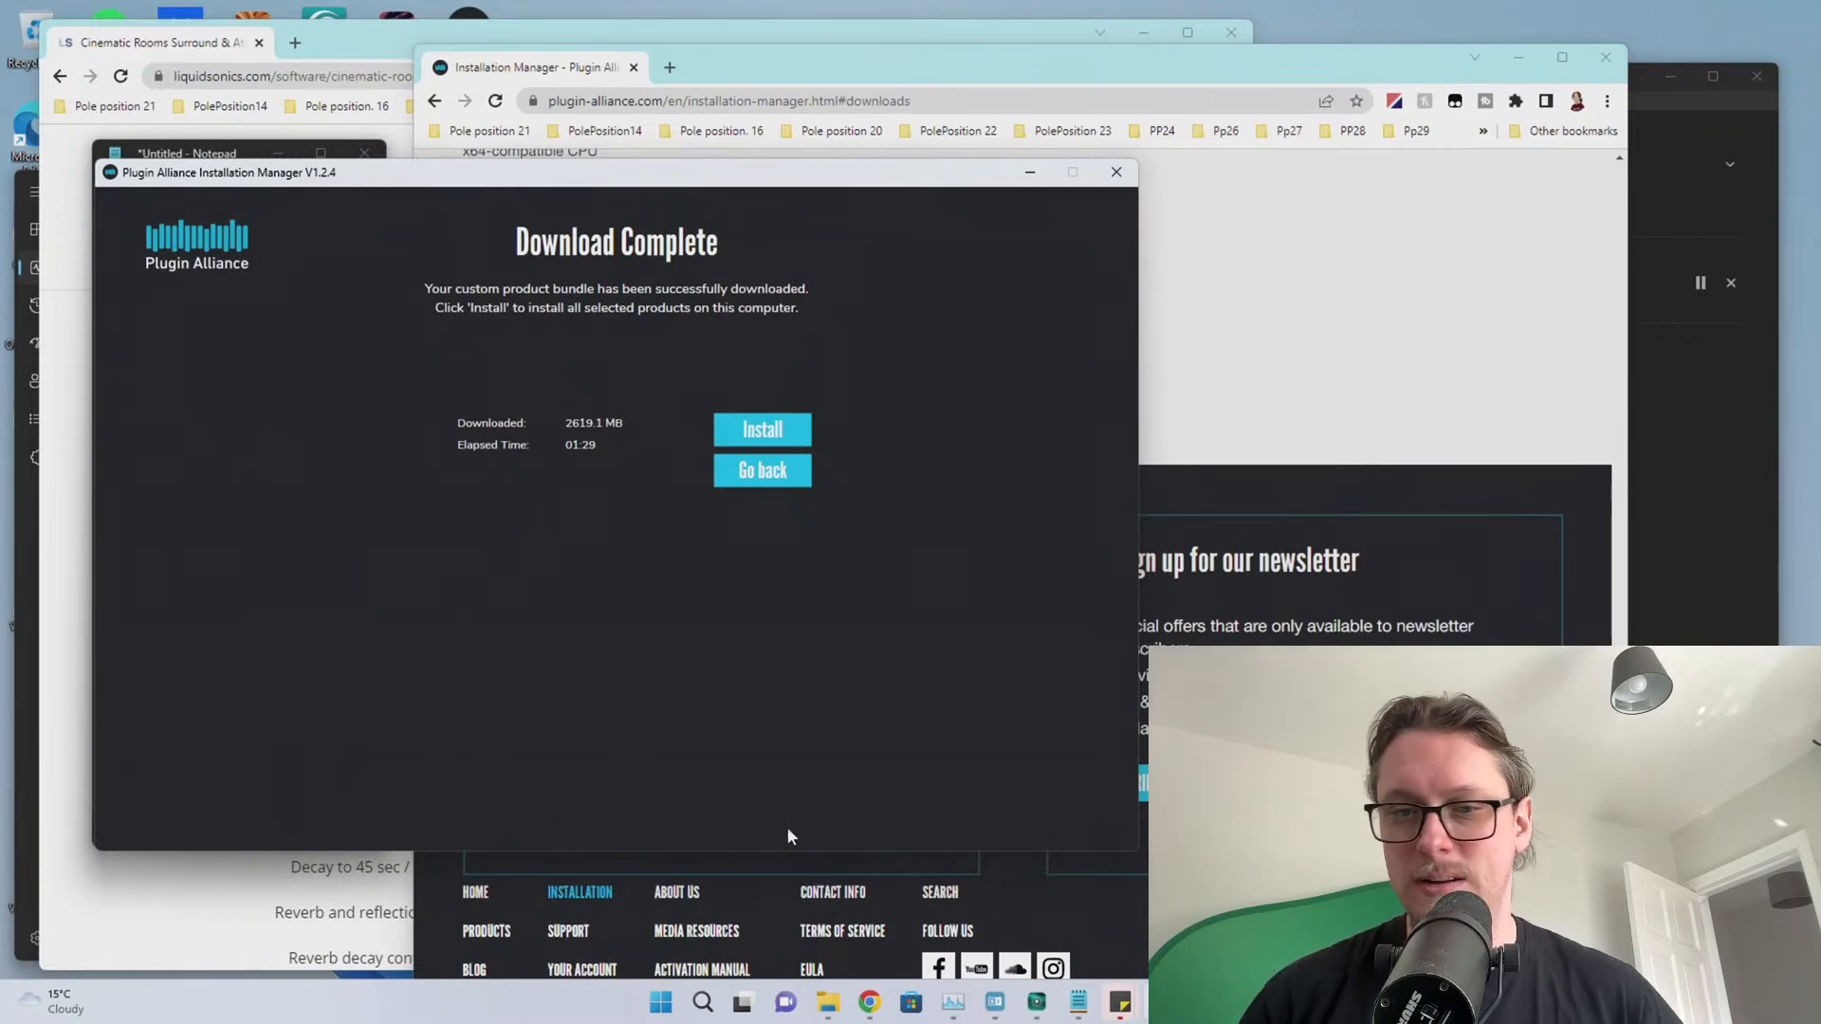
Install the downloaded Plugin Alliance bundle and exit the manager when installation completes
left_click(748, 432)
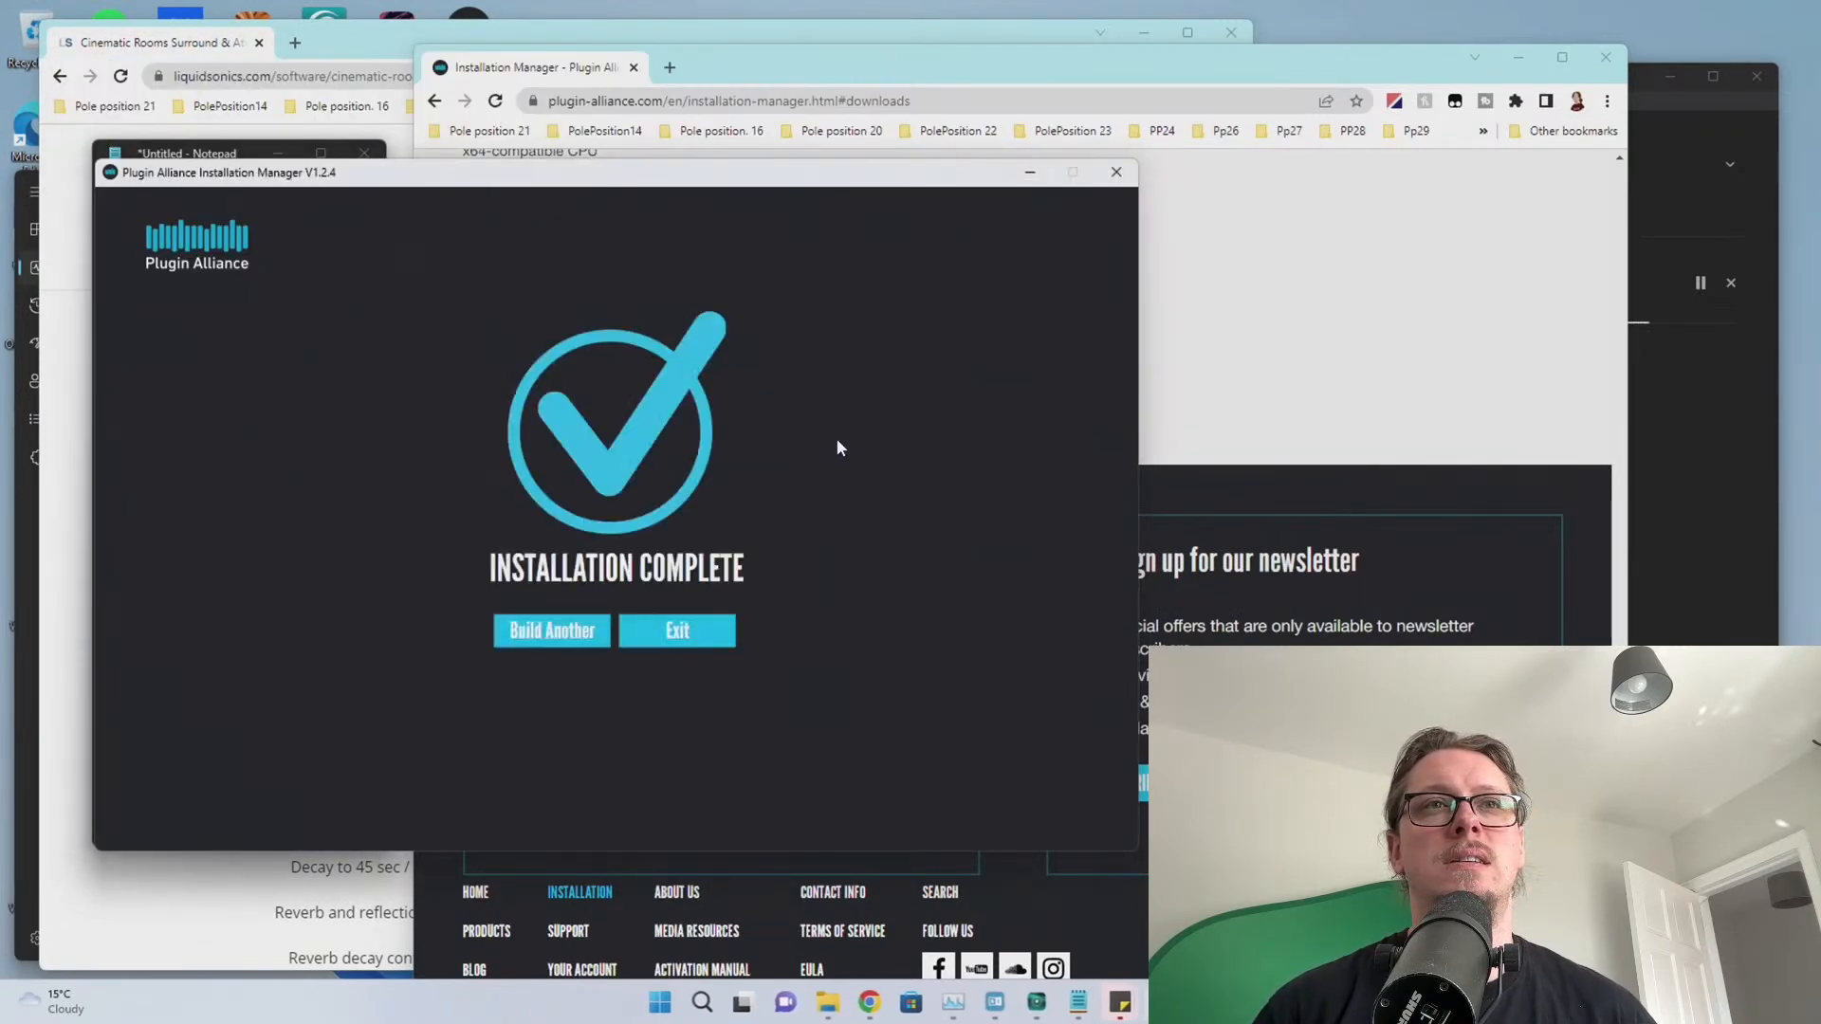
left_click(667, 631)
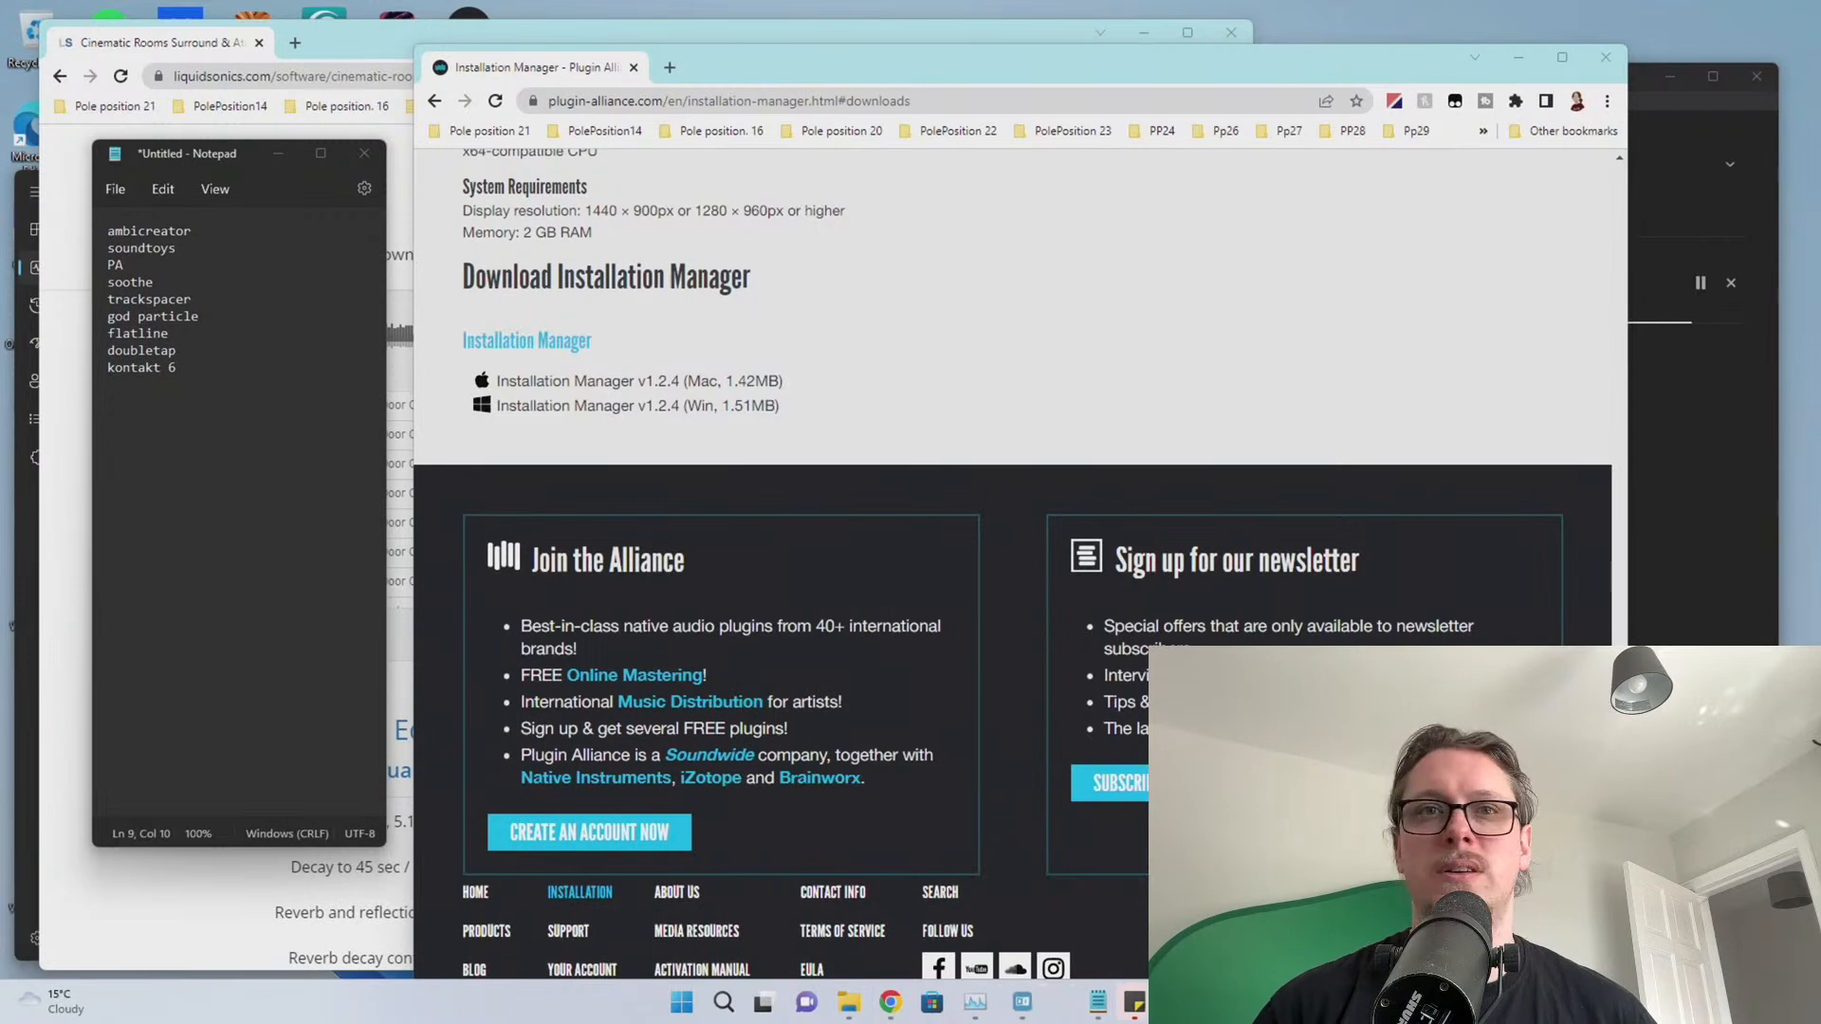
Confirm The Grandeur installed, remove PA from the Notepad list, and close Native Access
mouse_move(1011, 1012)
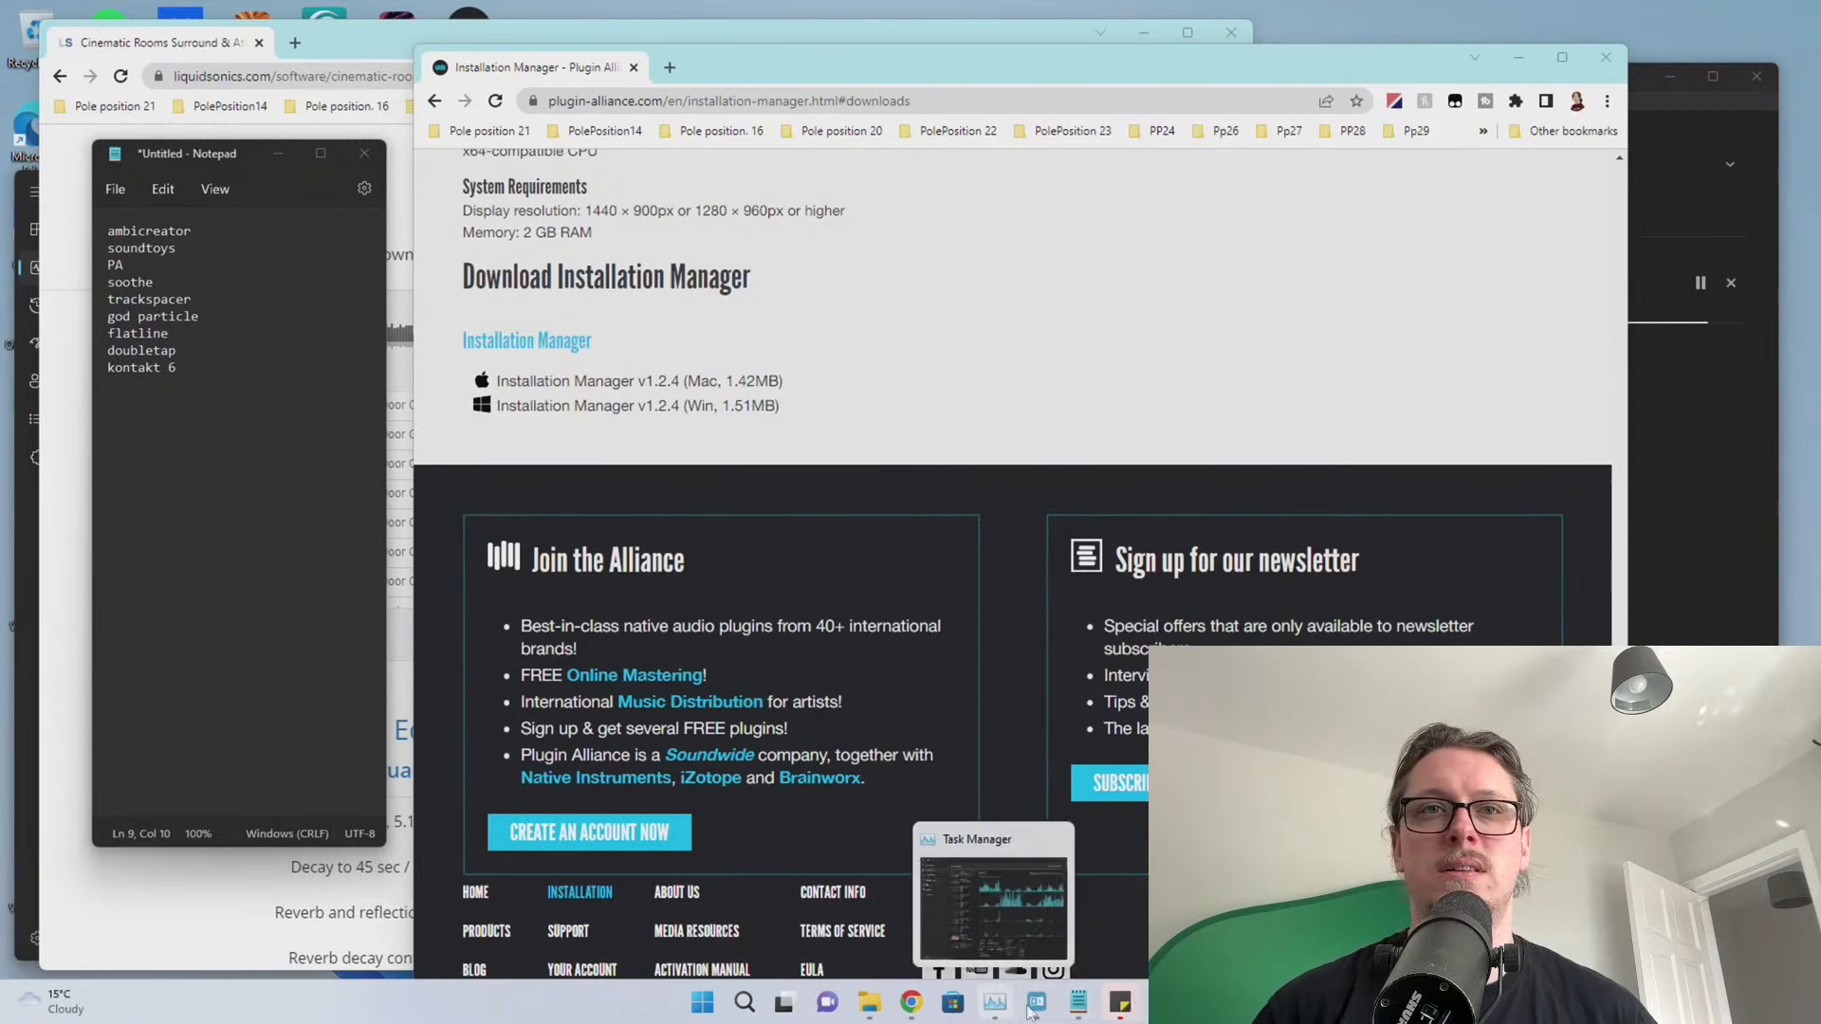
left_click(986, 880)
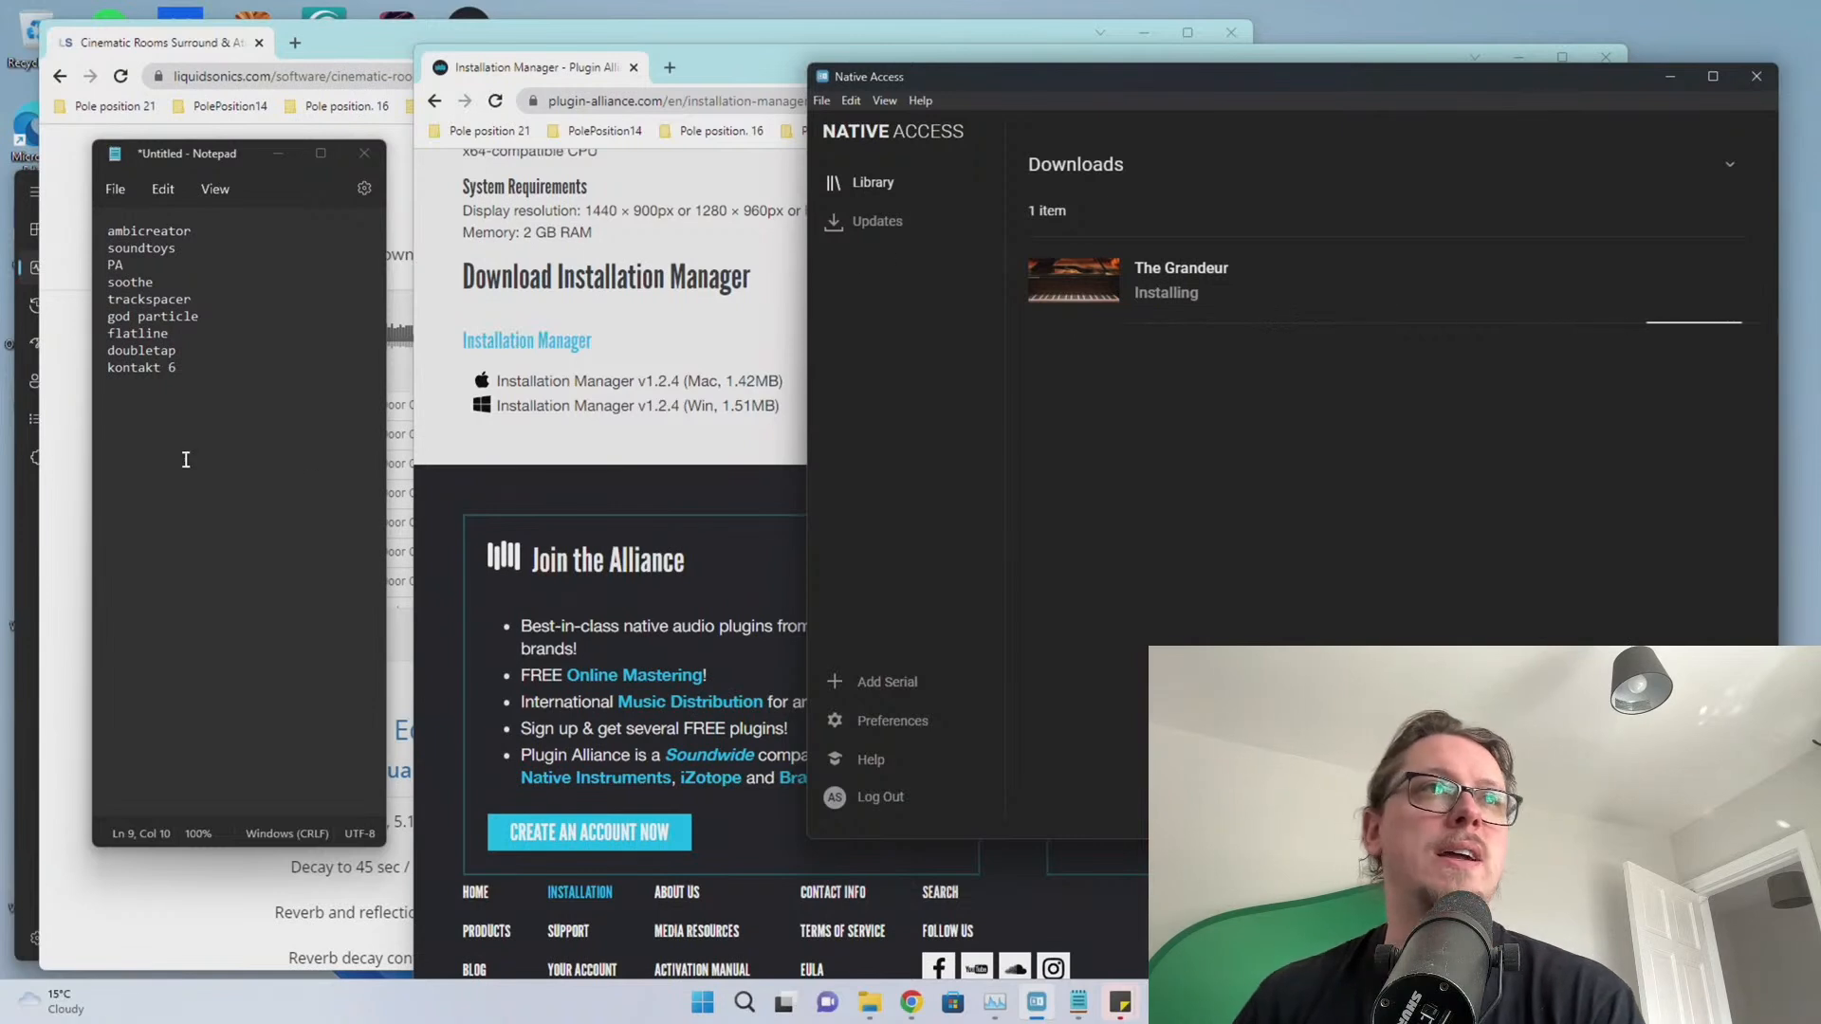
left_click(178, 263)
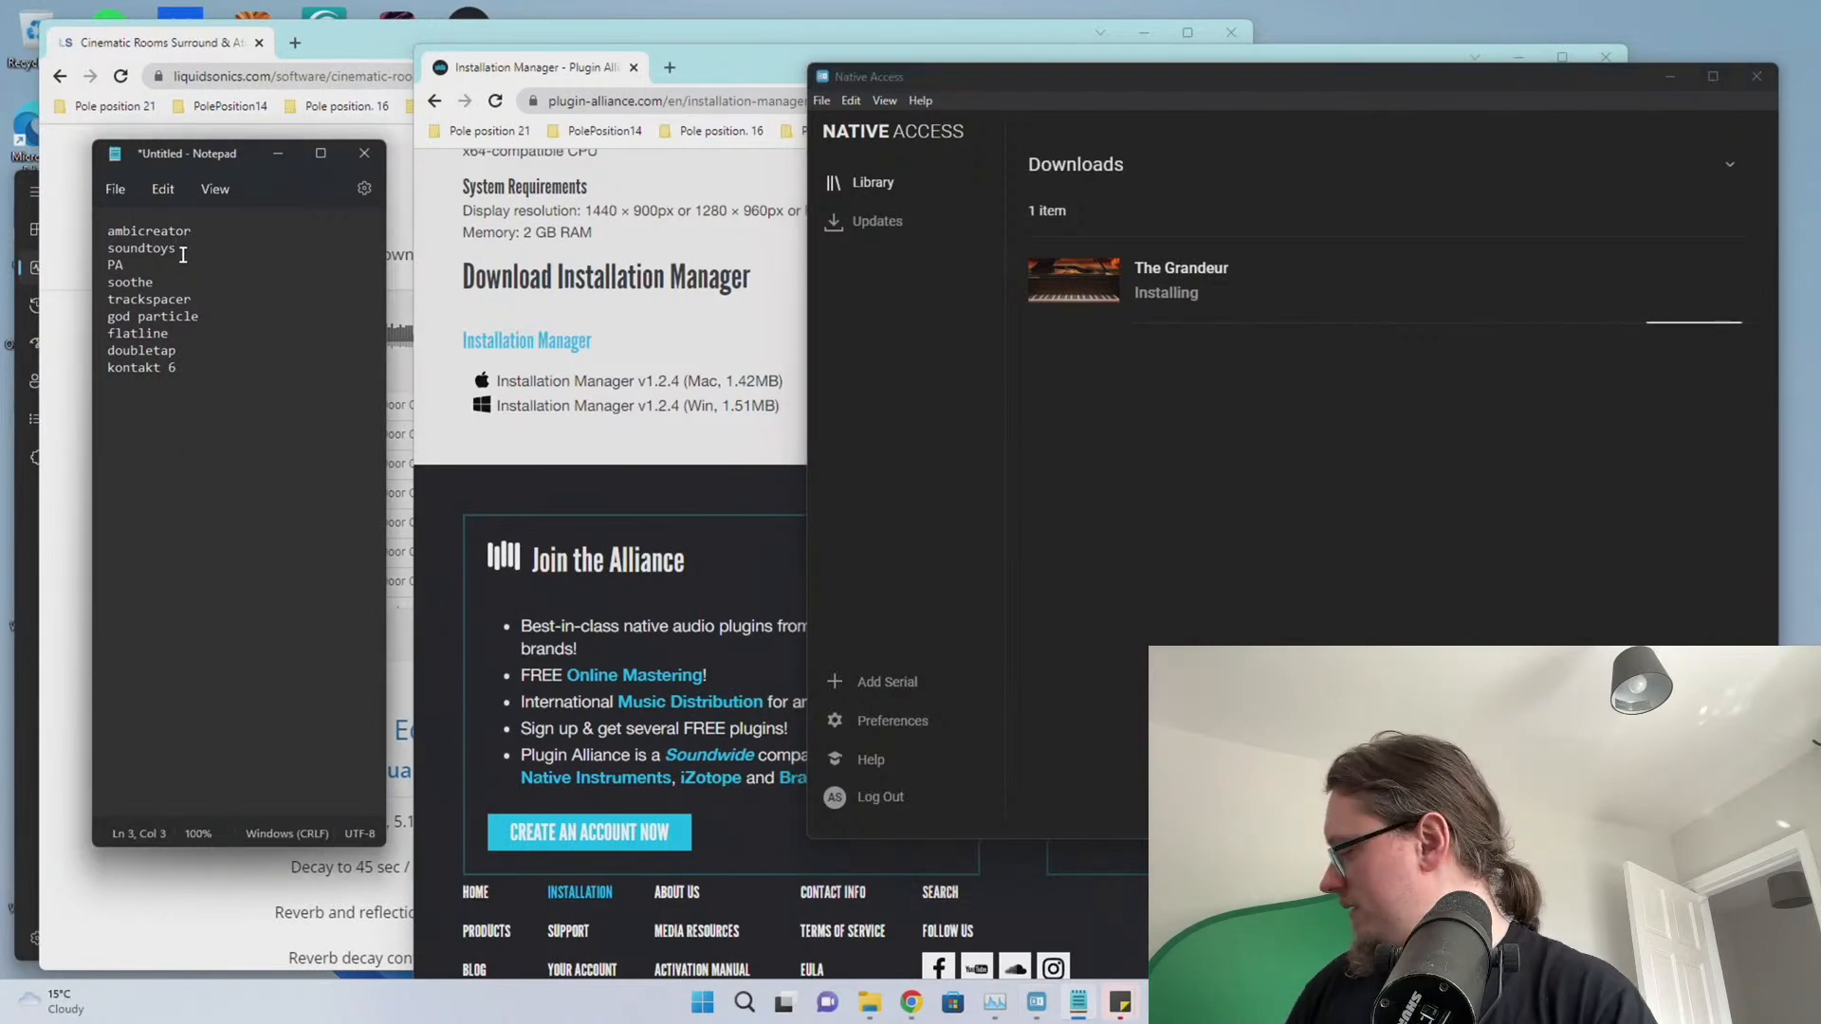
key("BackSpace")
key("BackSpace")
key("BackSpace")
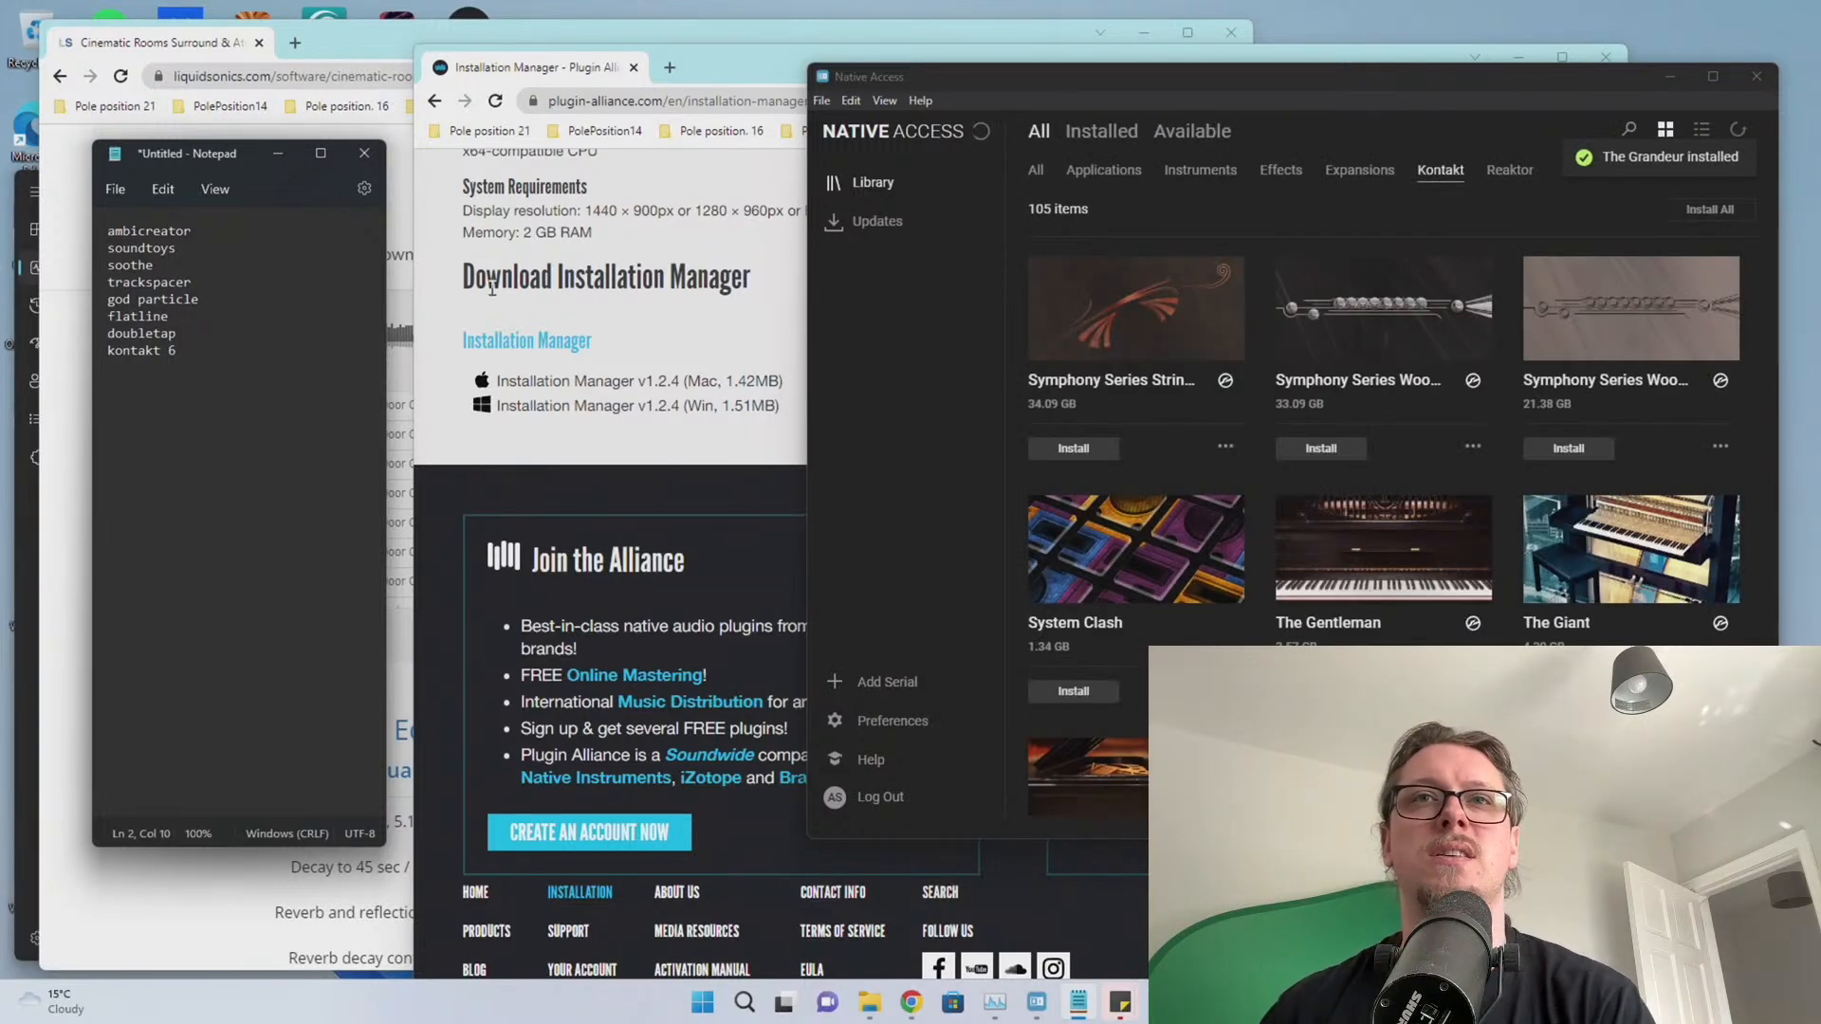
left_click(974, 357)
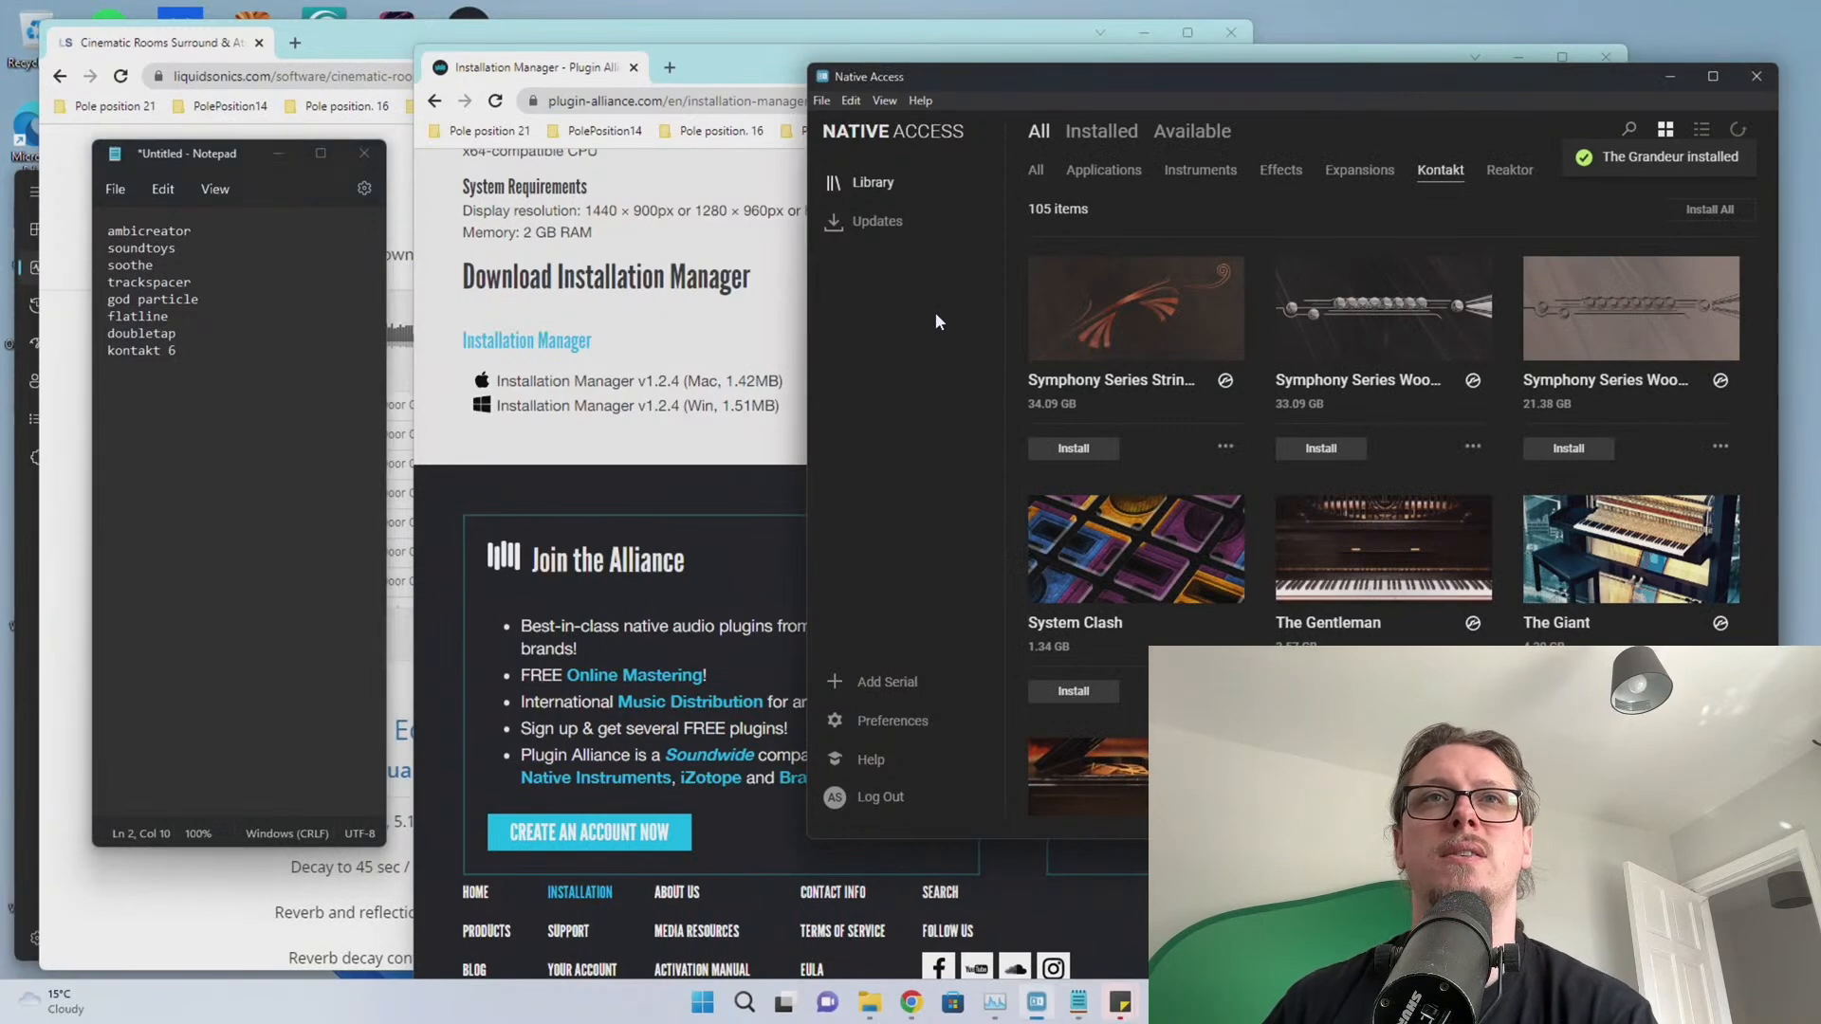
left_click(1755, 76)
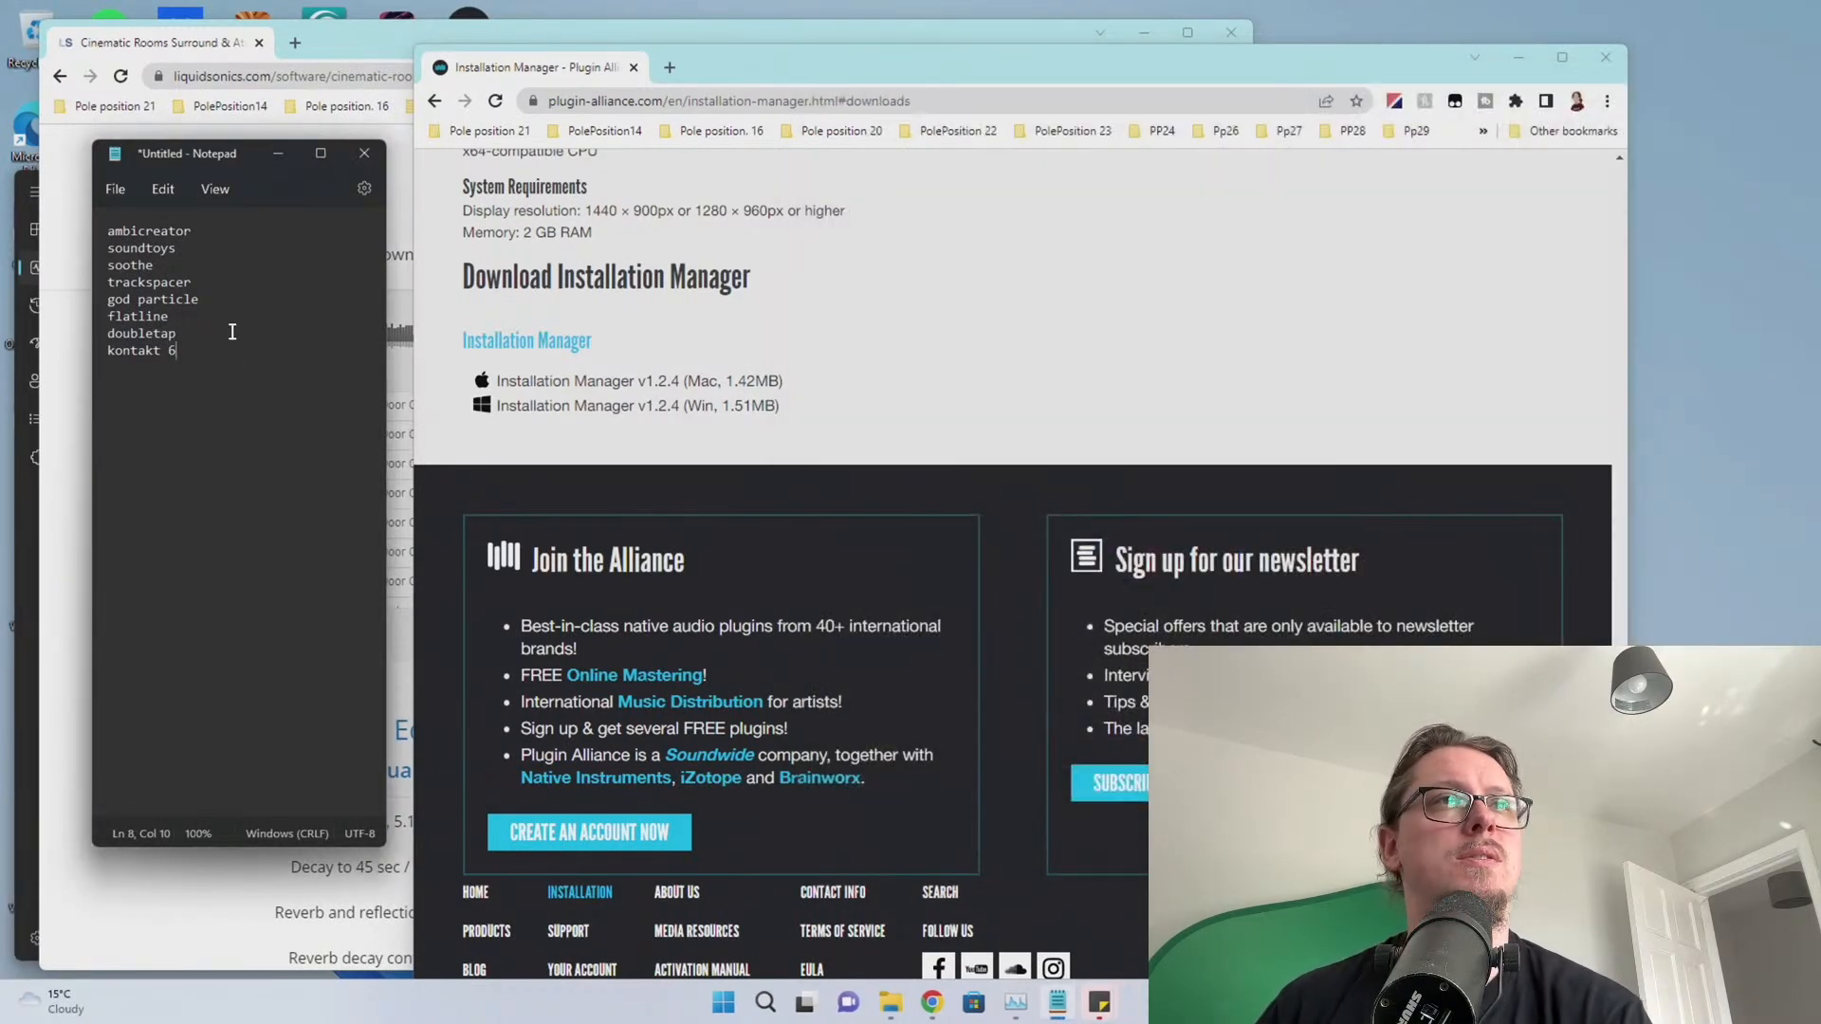
Search for AmbiCreator, open Austrian Audio's page, and download AmbiCreator_v0.1.0.zip
left_click(695, 99)
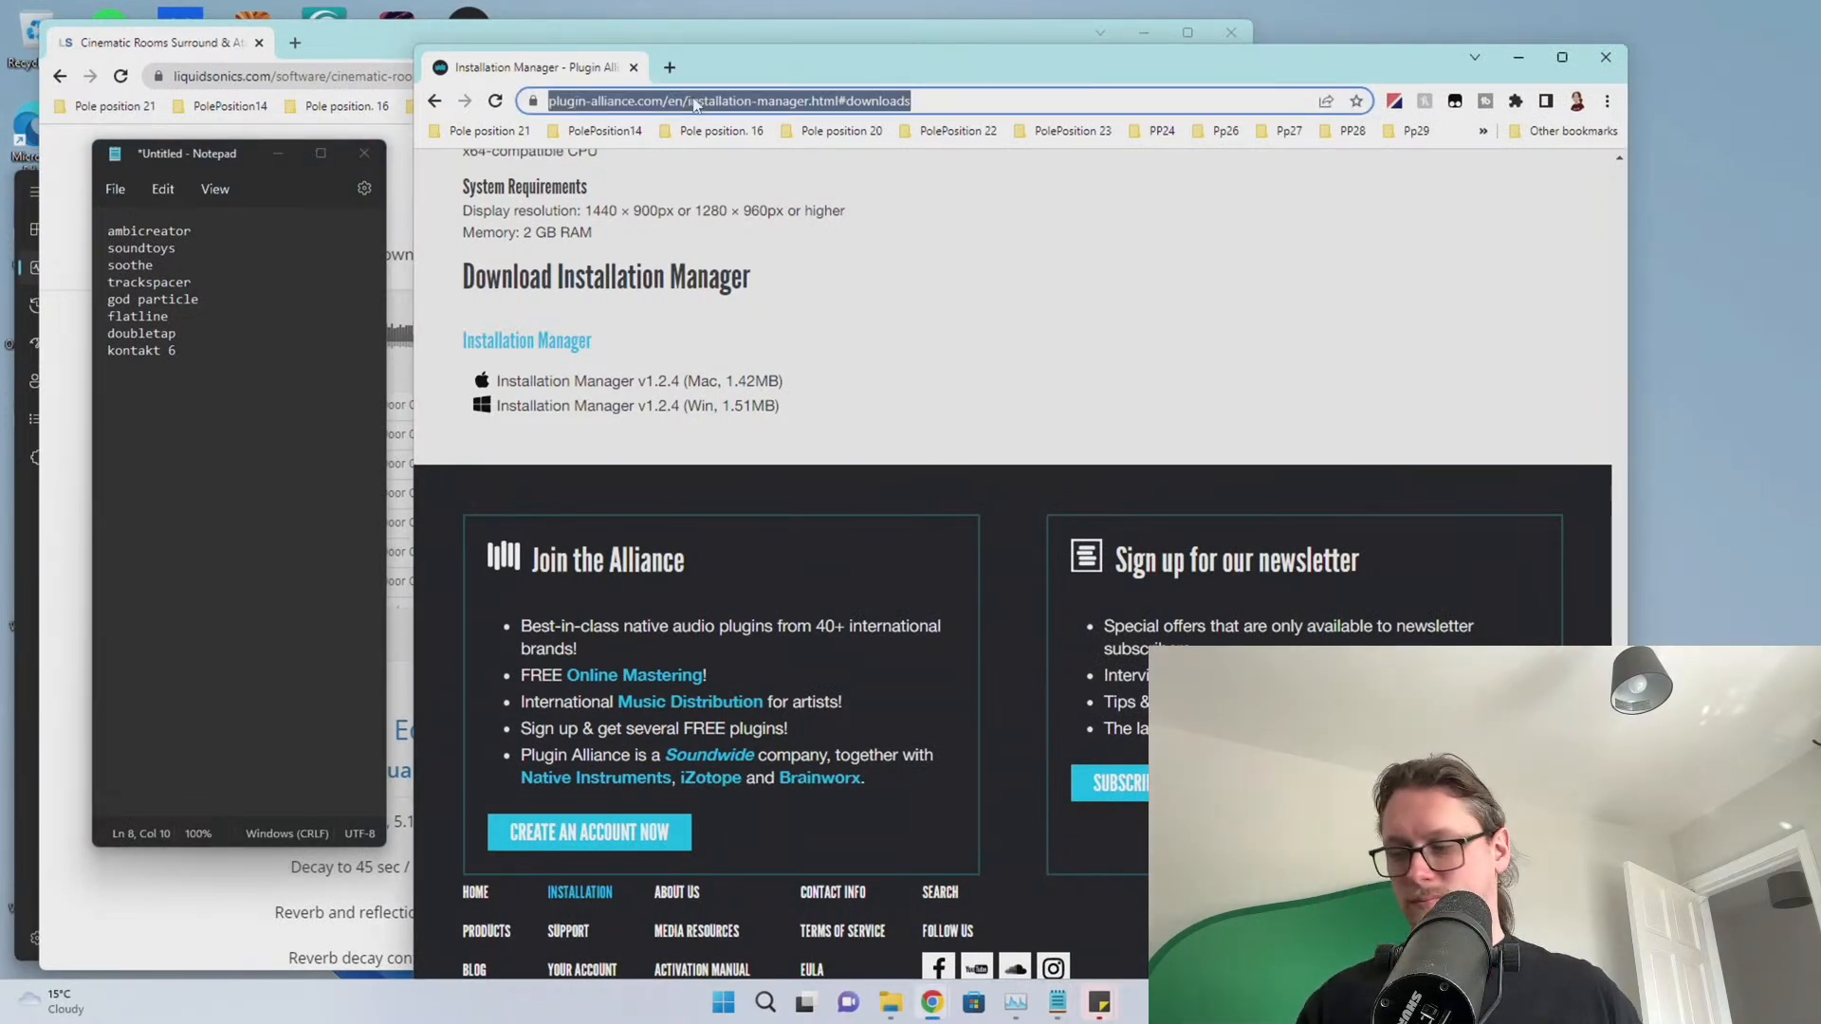
type("ambic")
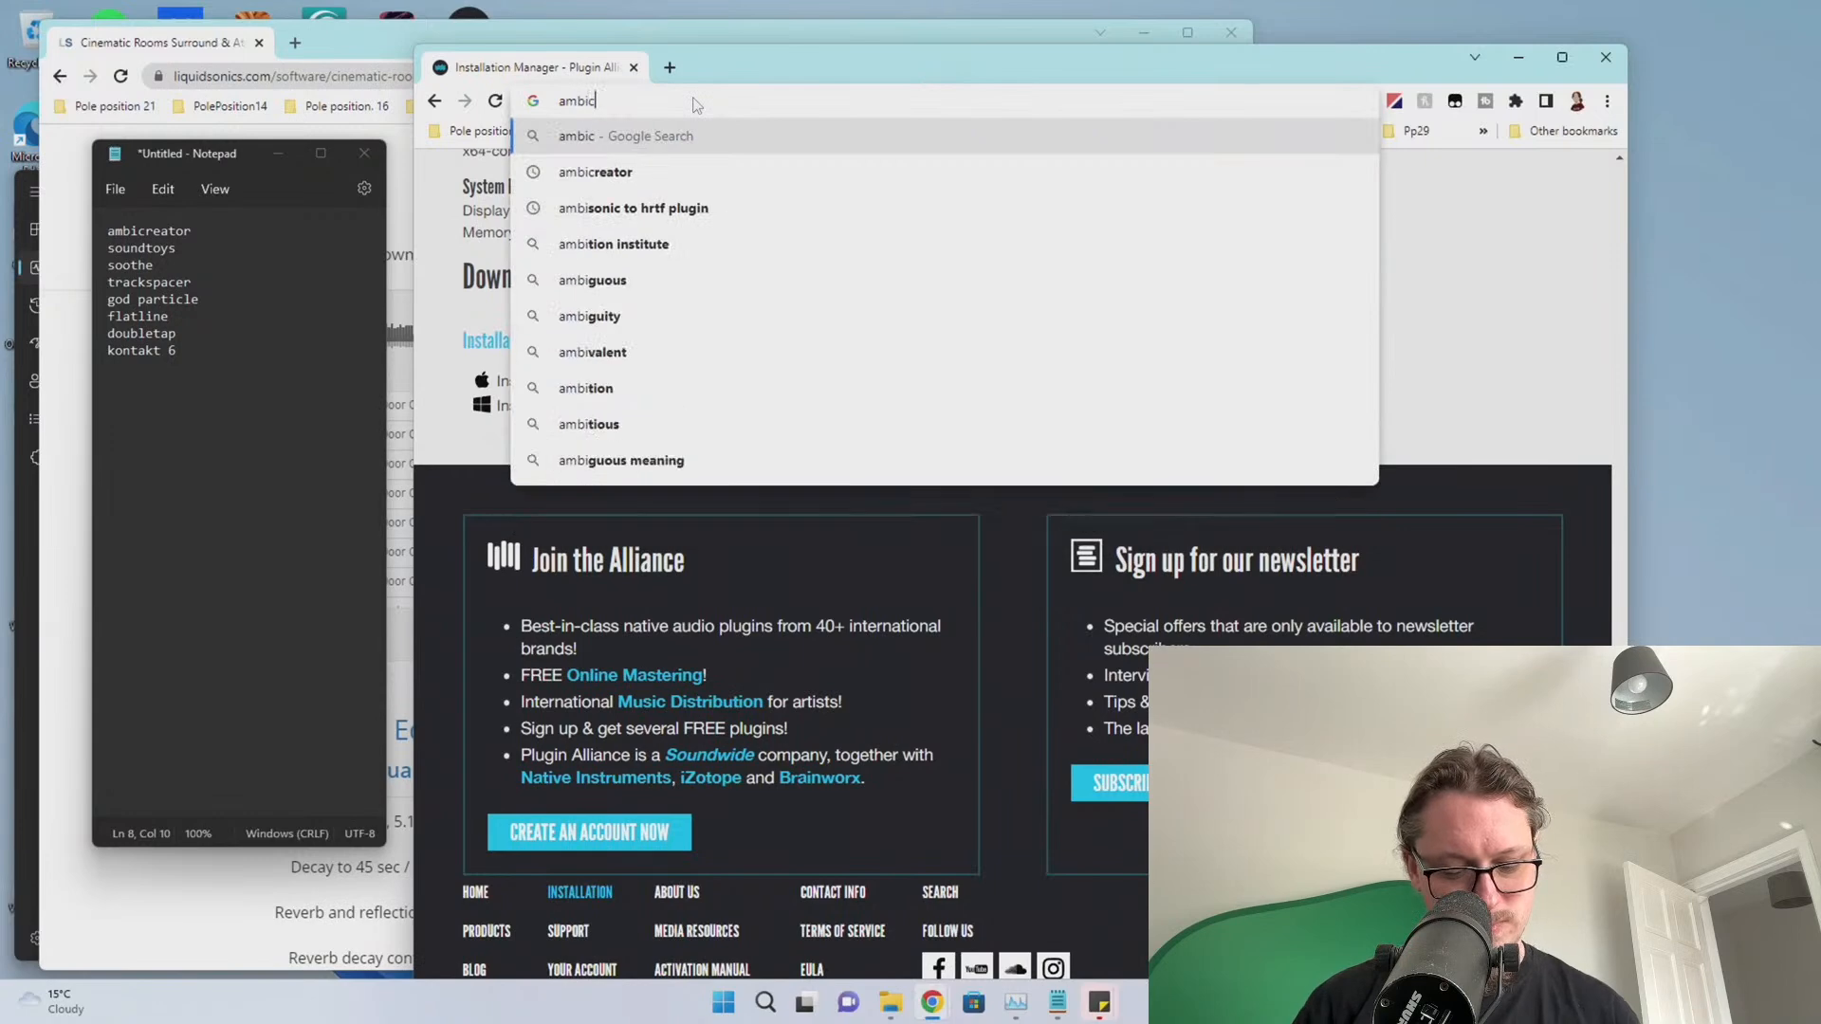
key("Down")
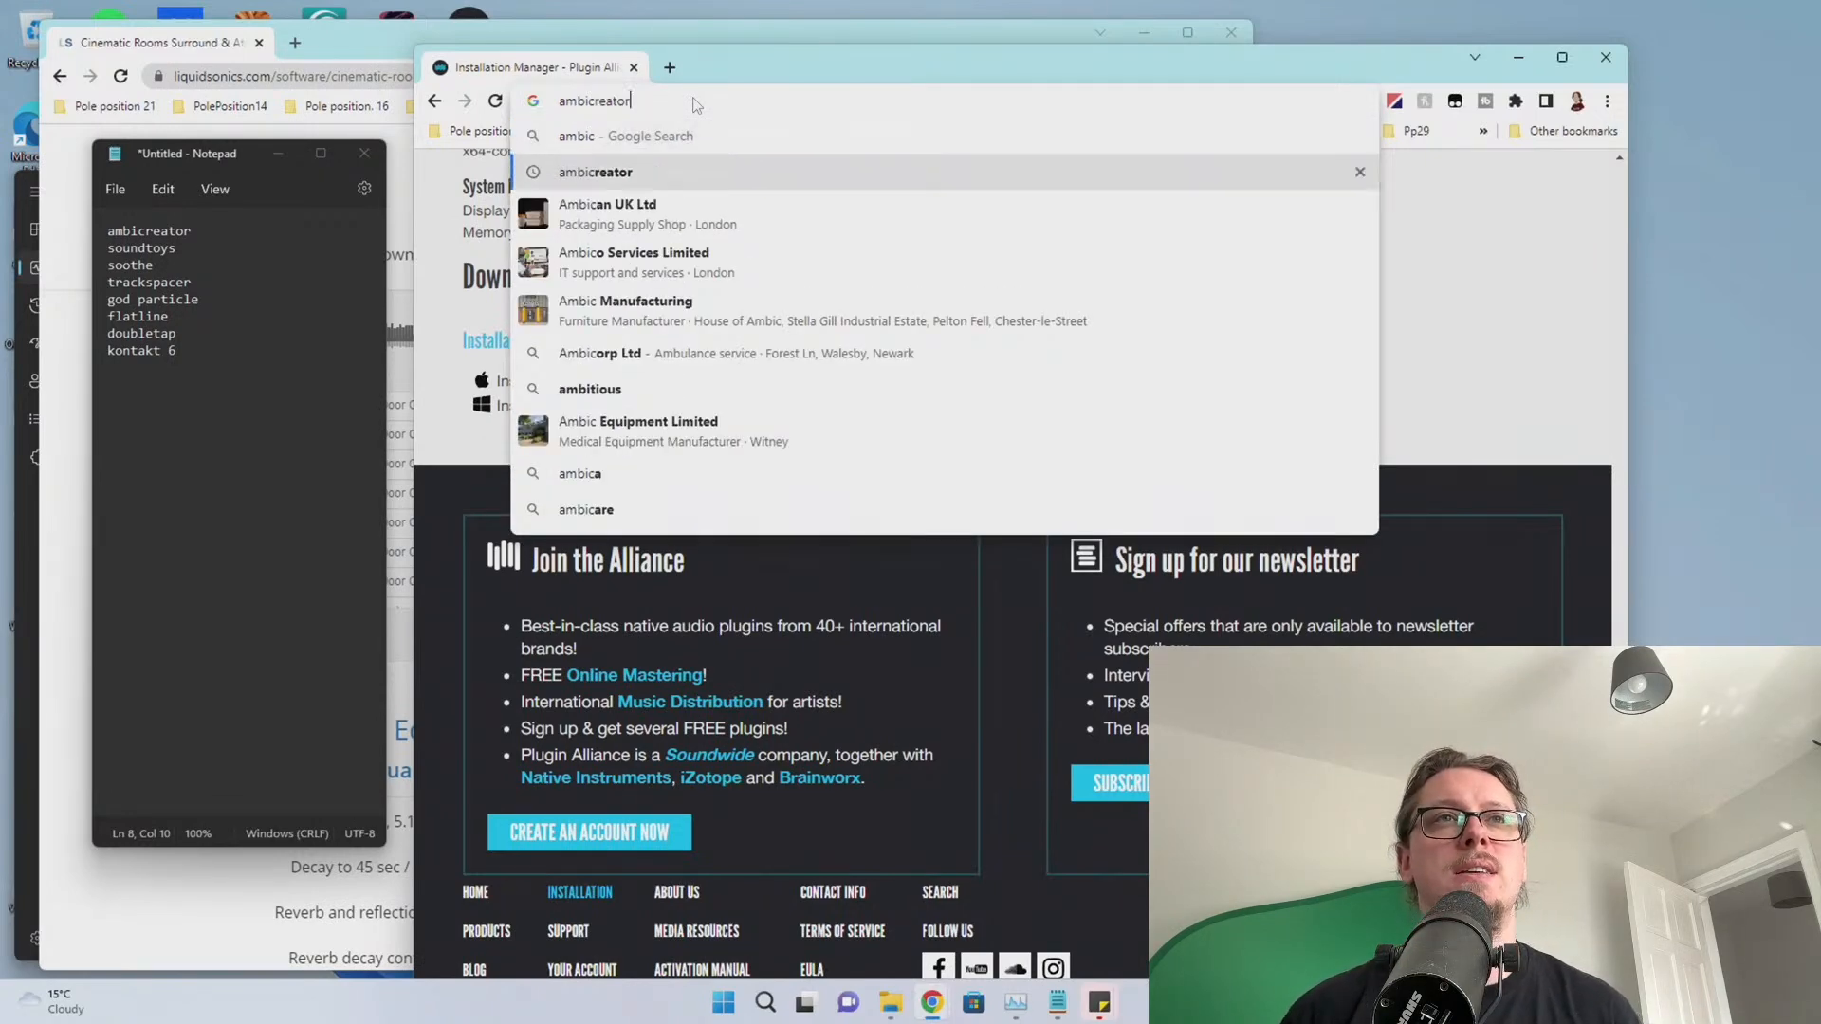
key("Return")
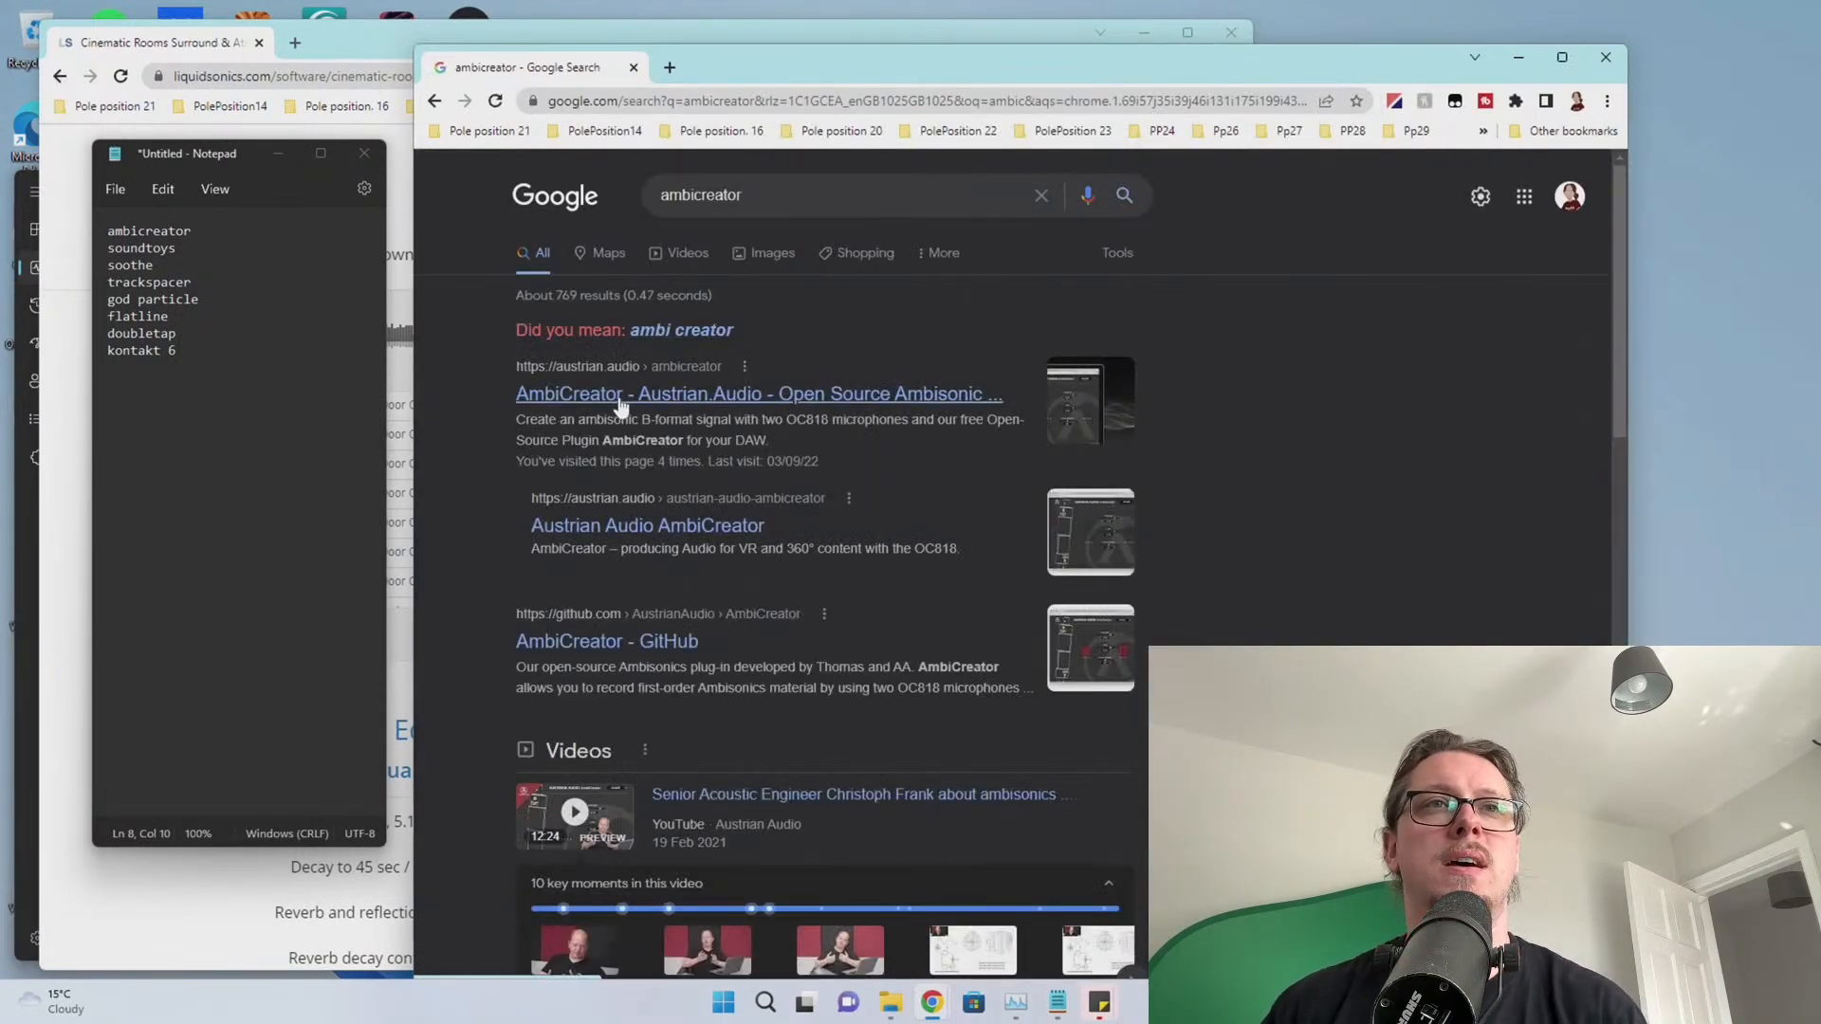
left_click(625, 395)
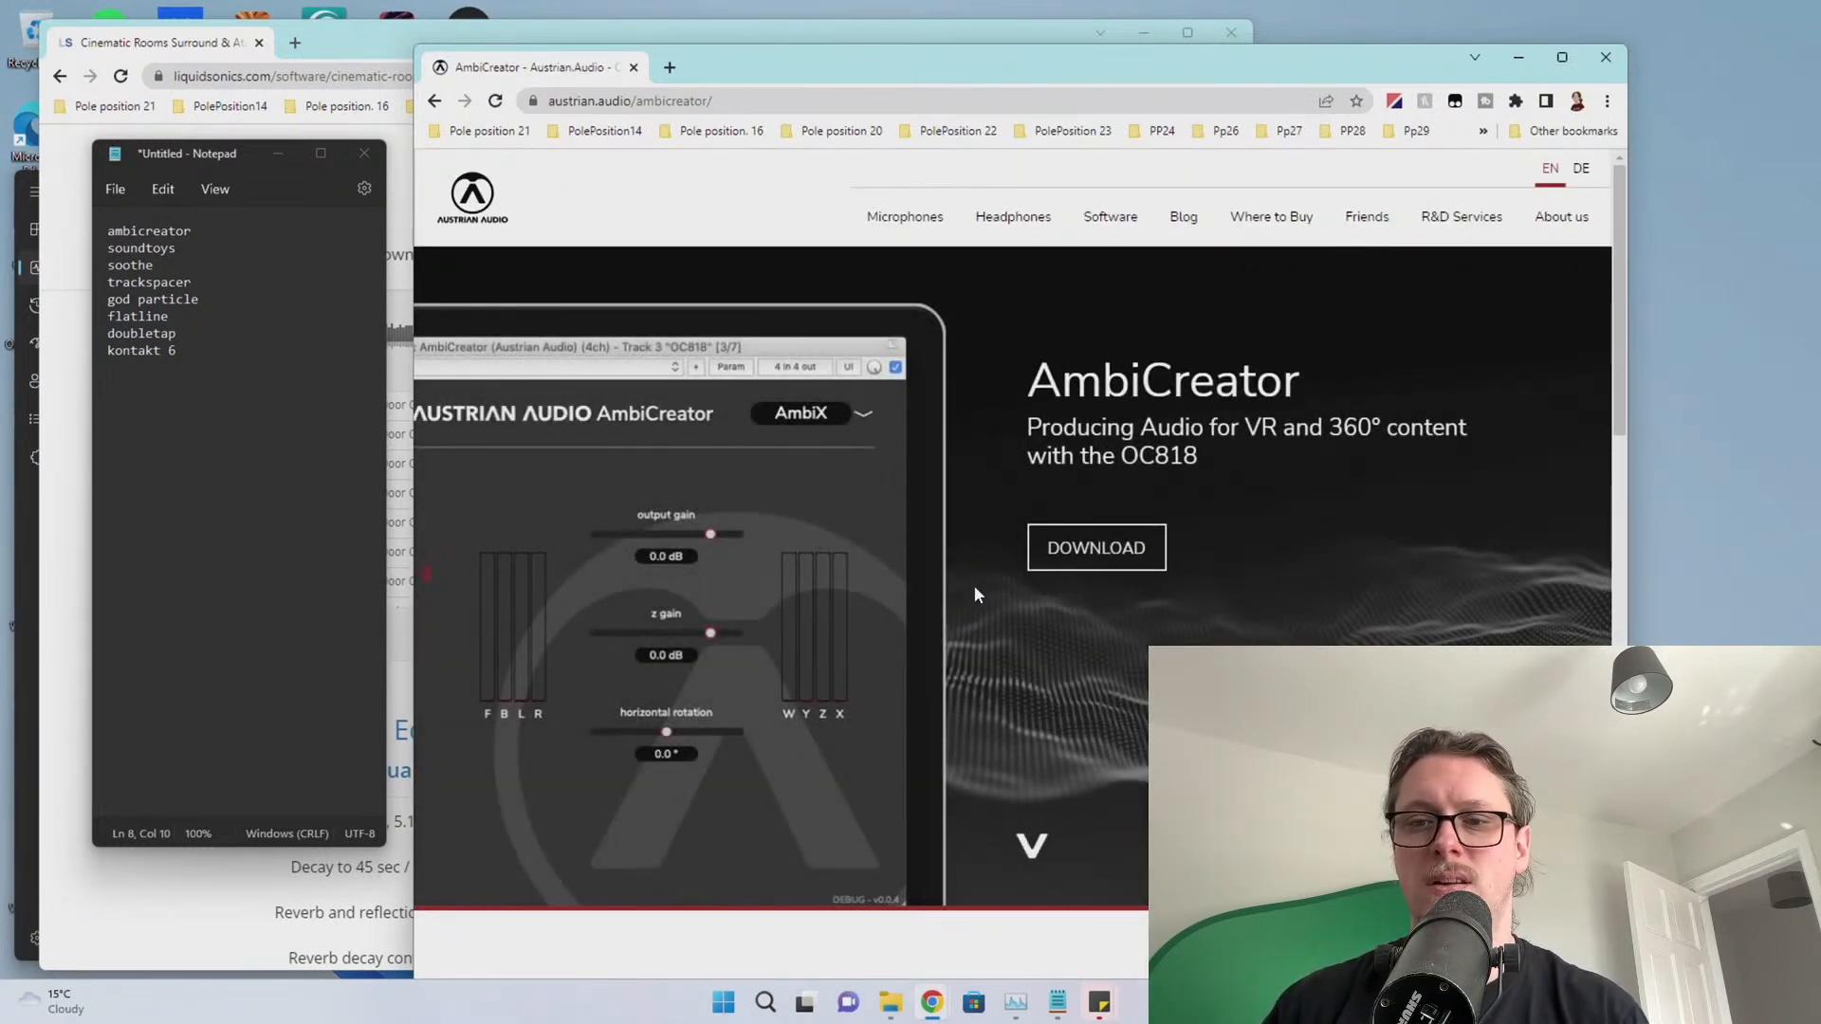
left_click(1096, 548)
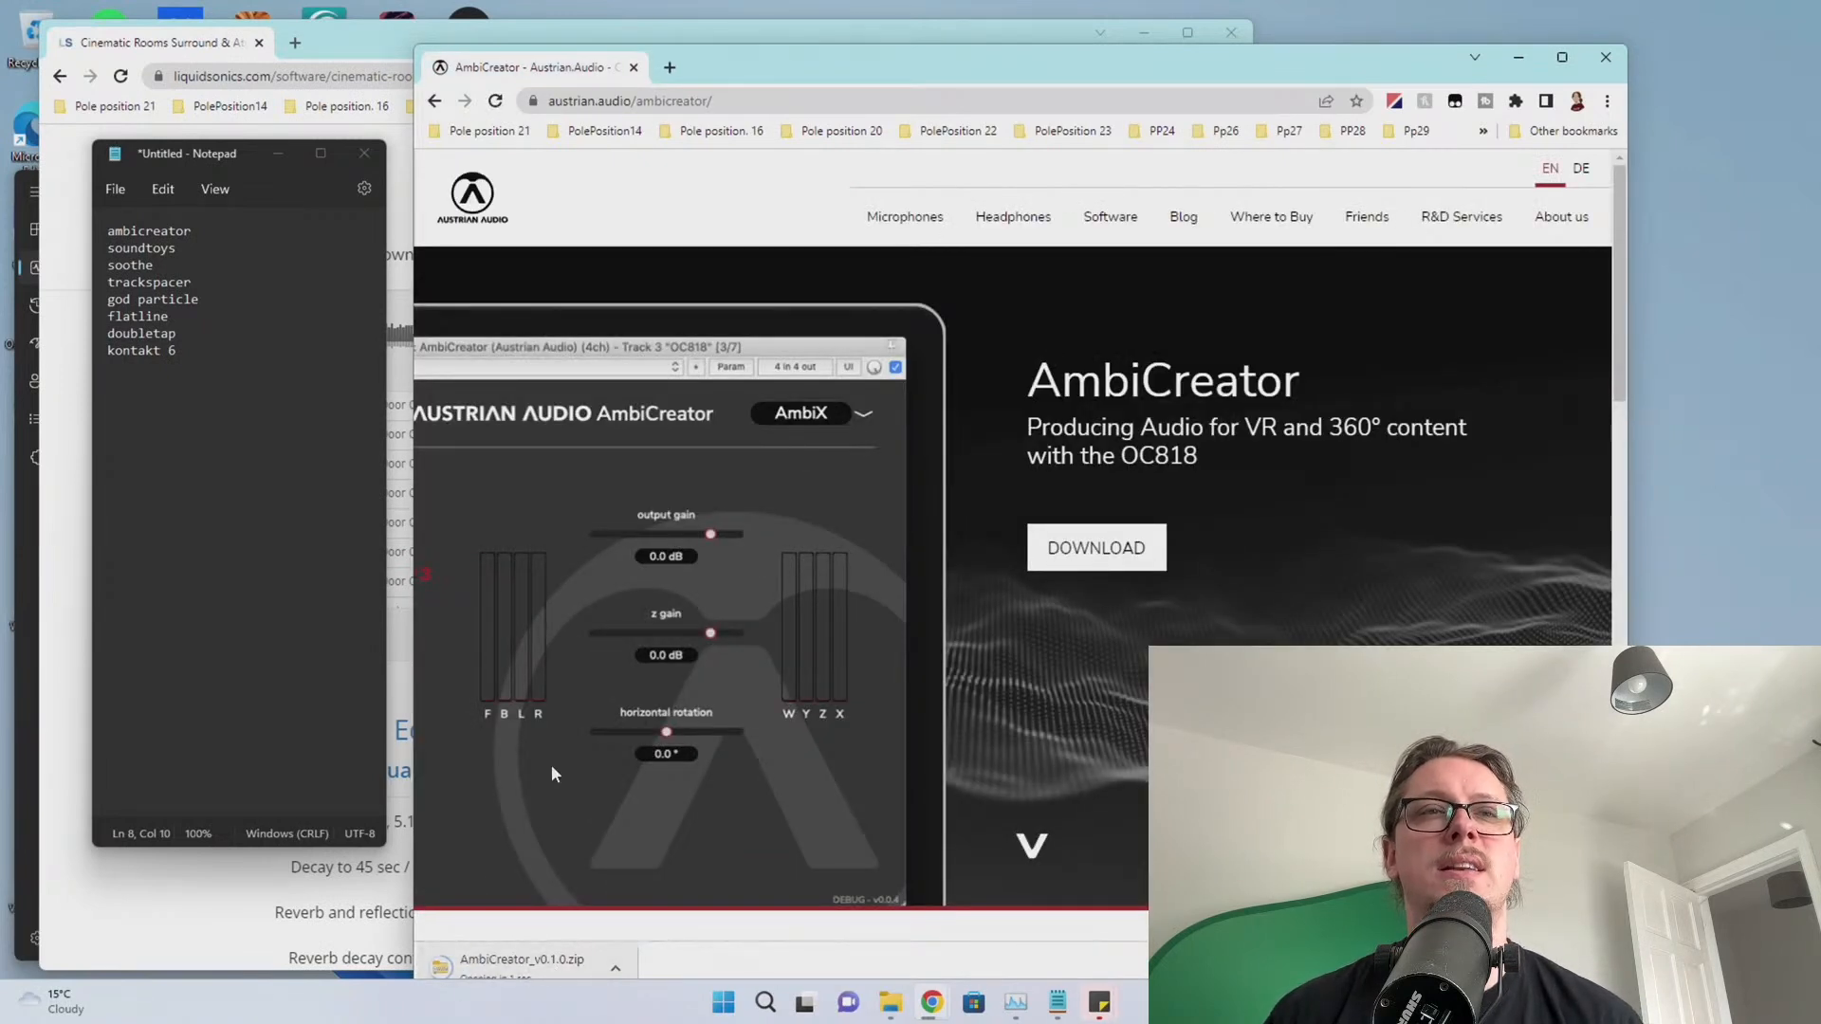
left_click_drag(1146, 87, 1158, 52)
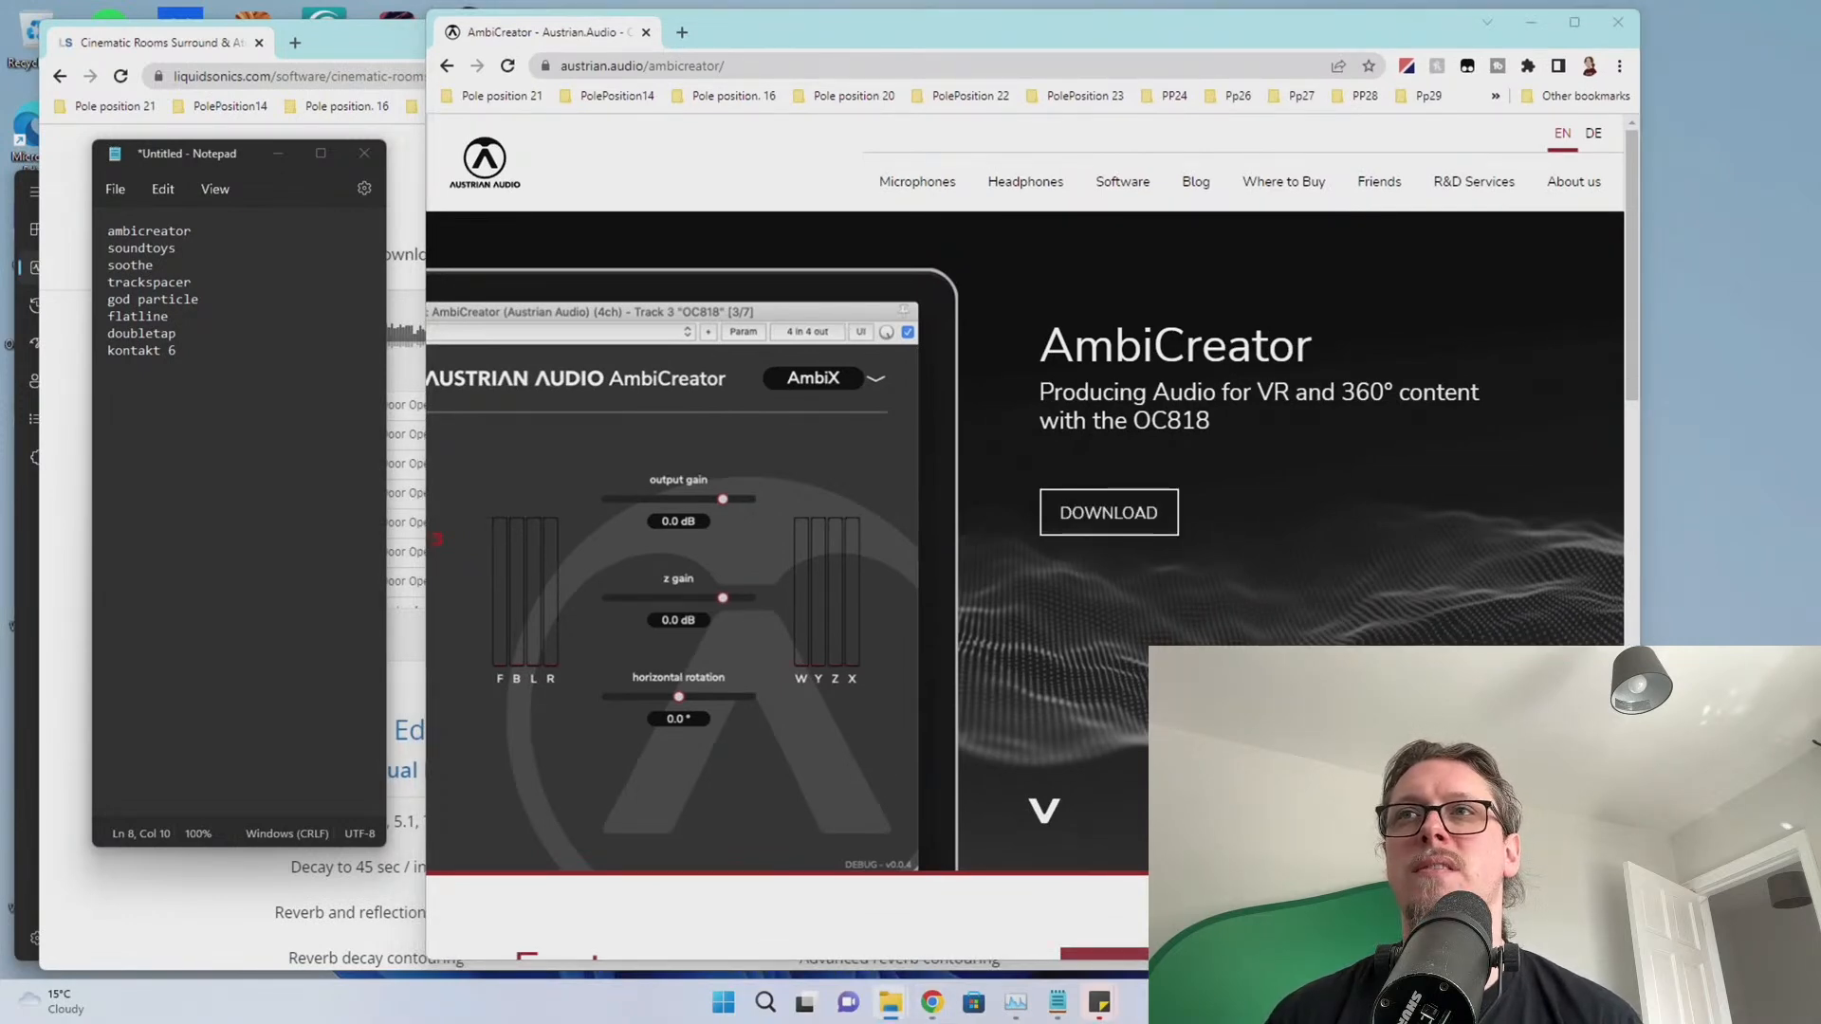
left_click_drag(1820, 292, 1104, 306)
Launch the AmbiCreator installer from the archive and approve its permission prompt
double_click(808, 469)
double_click(804, 470)
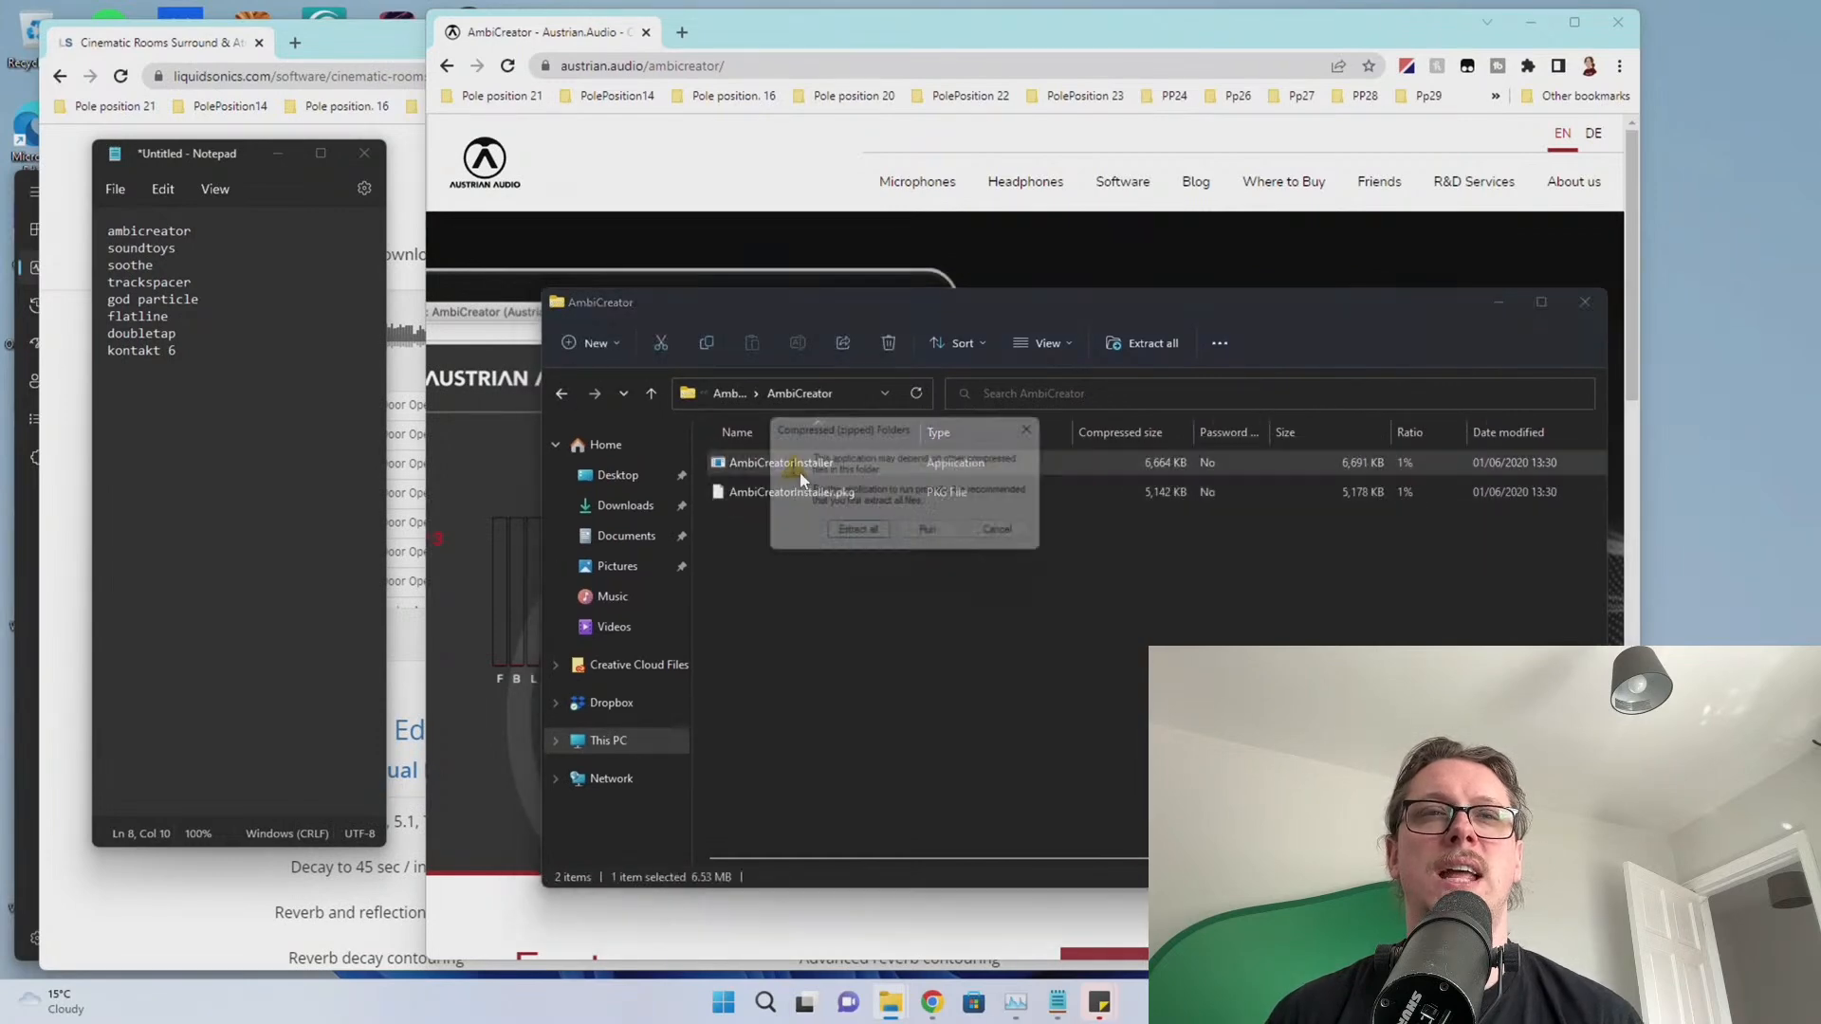
left_click(911, 539)
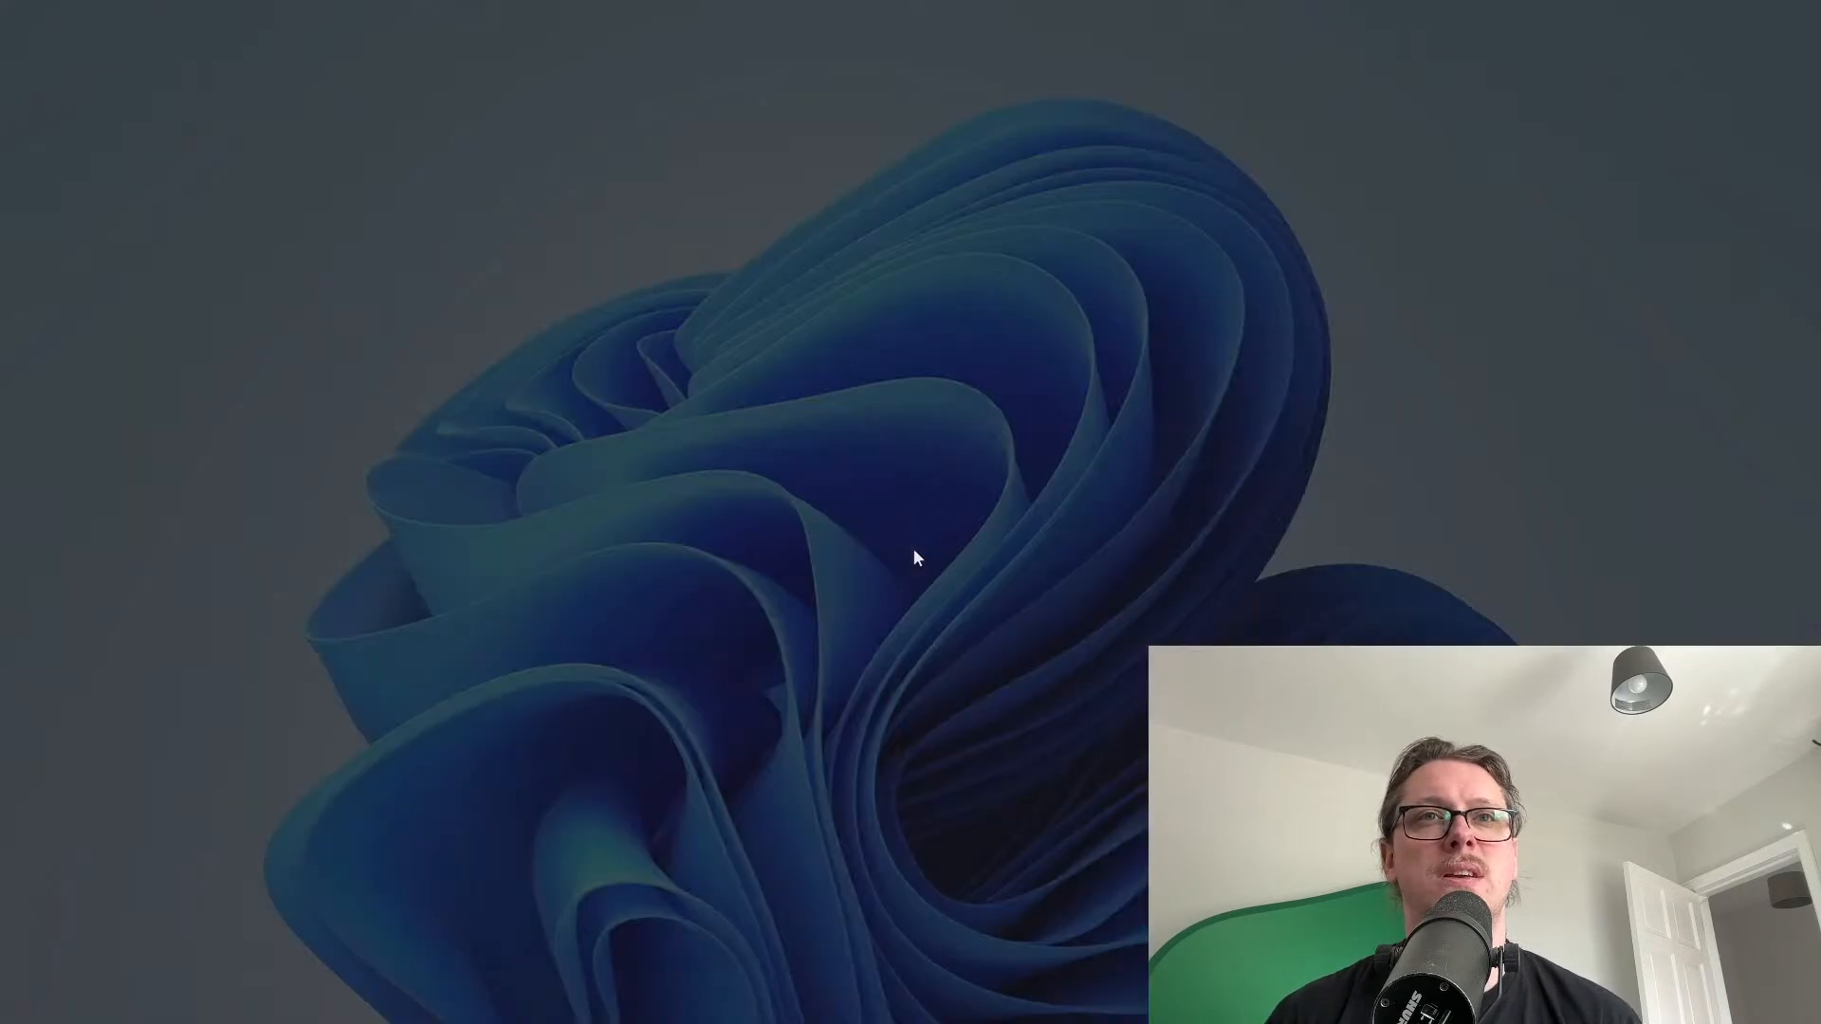
left_click(856, 654)
Accept the licence and install AmbiCreator with the full component set
left_click(1030, 653)
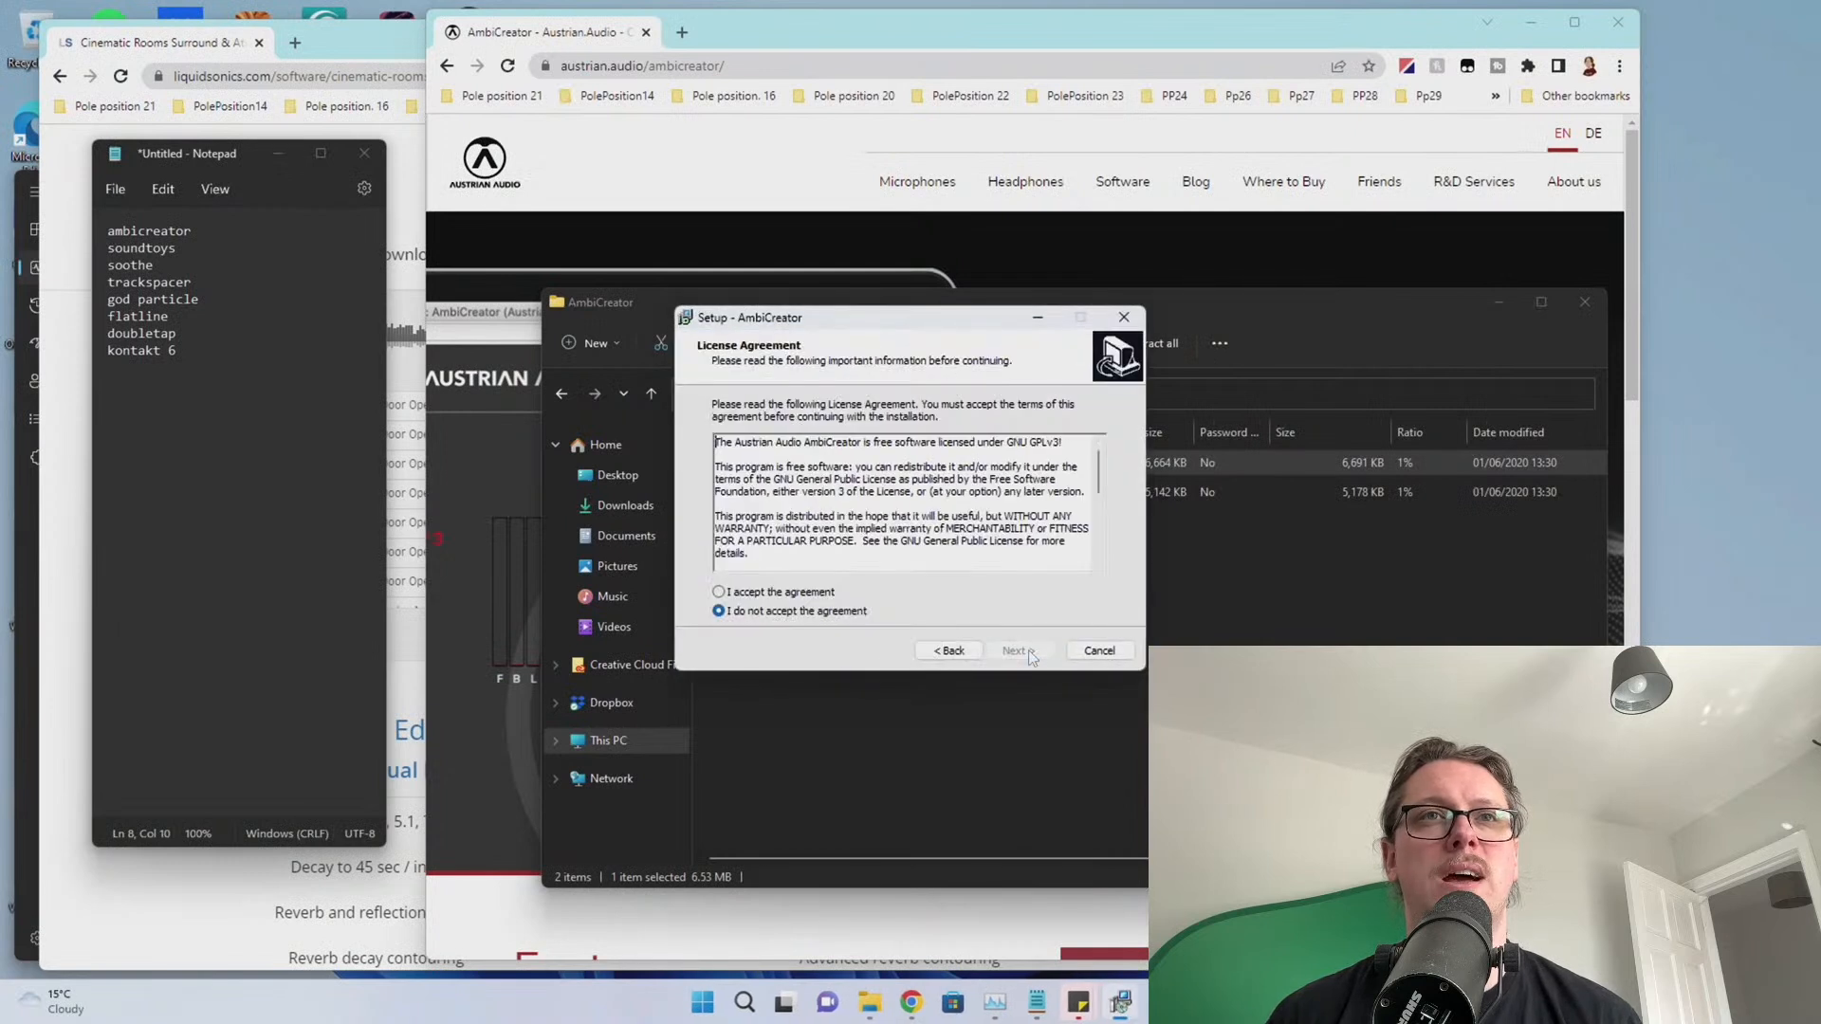
key("alt+a")
left_click(1033, 656)
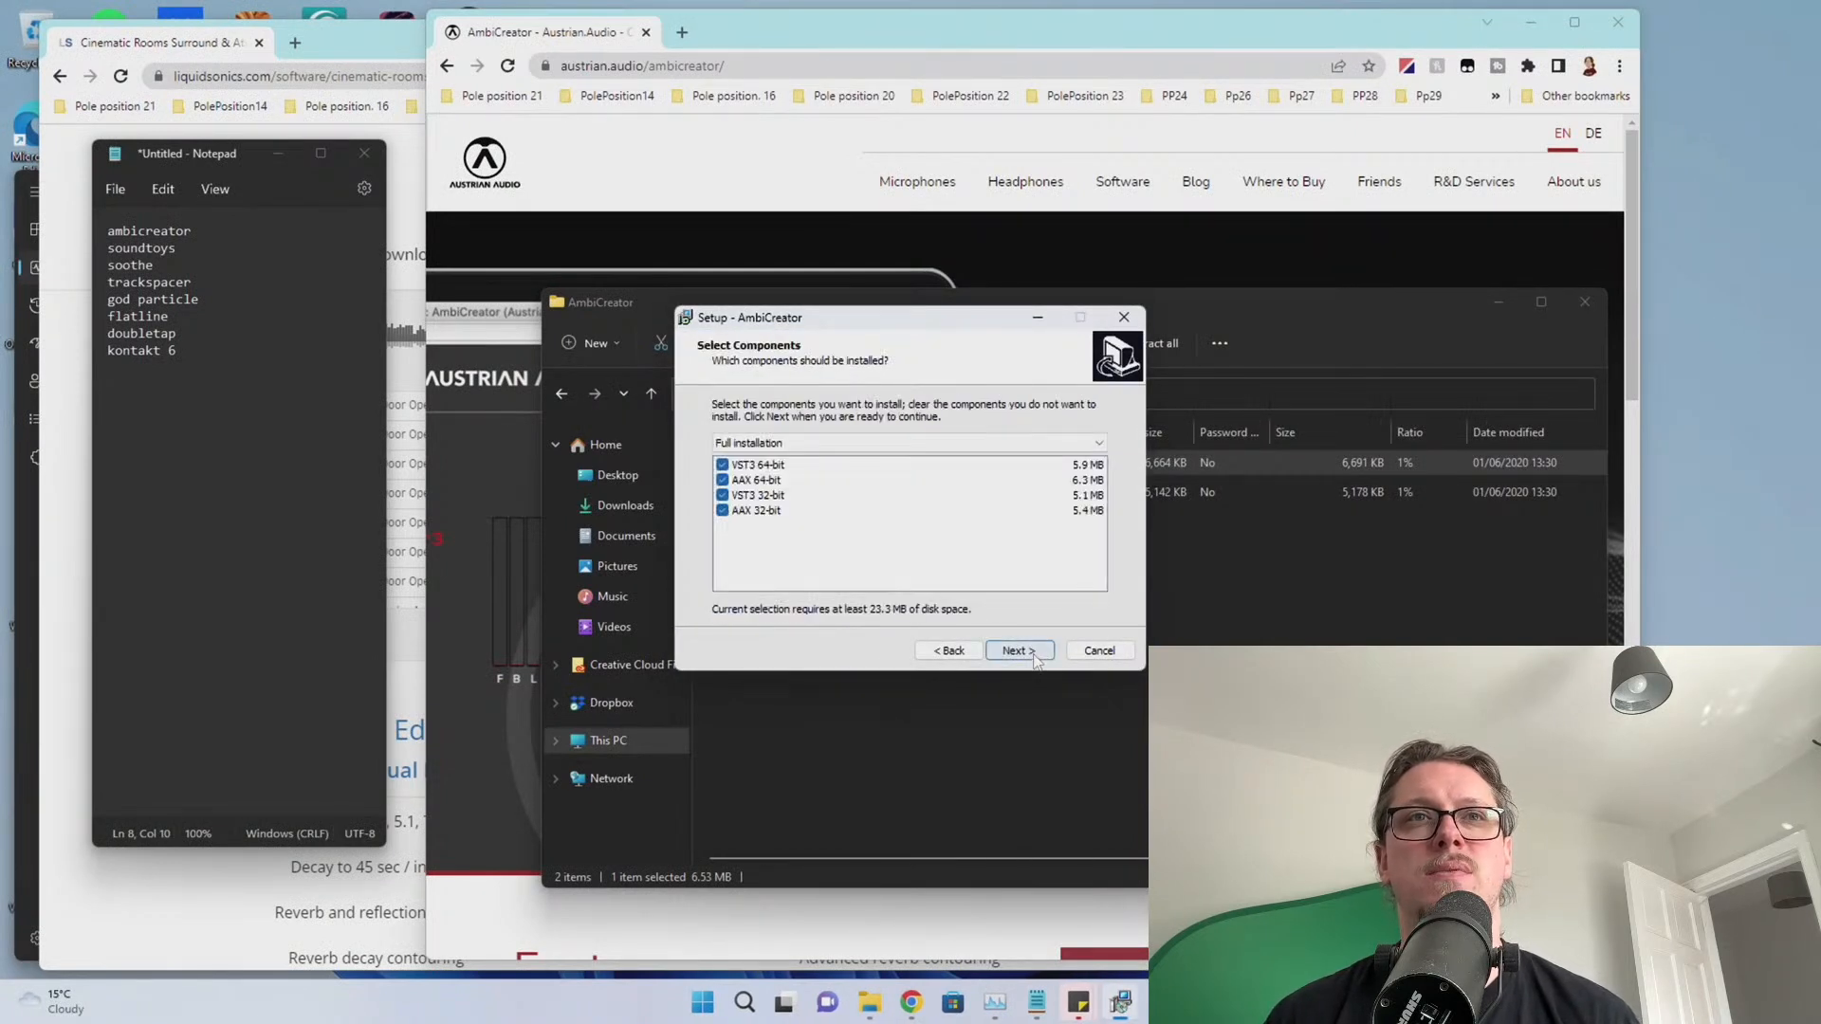
left_click(1034, 658)
left_click(1034, 656)
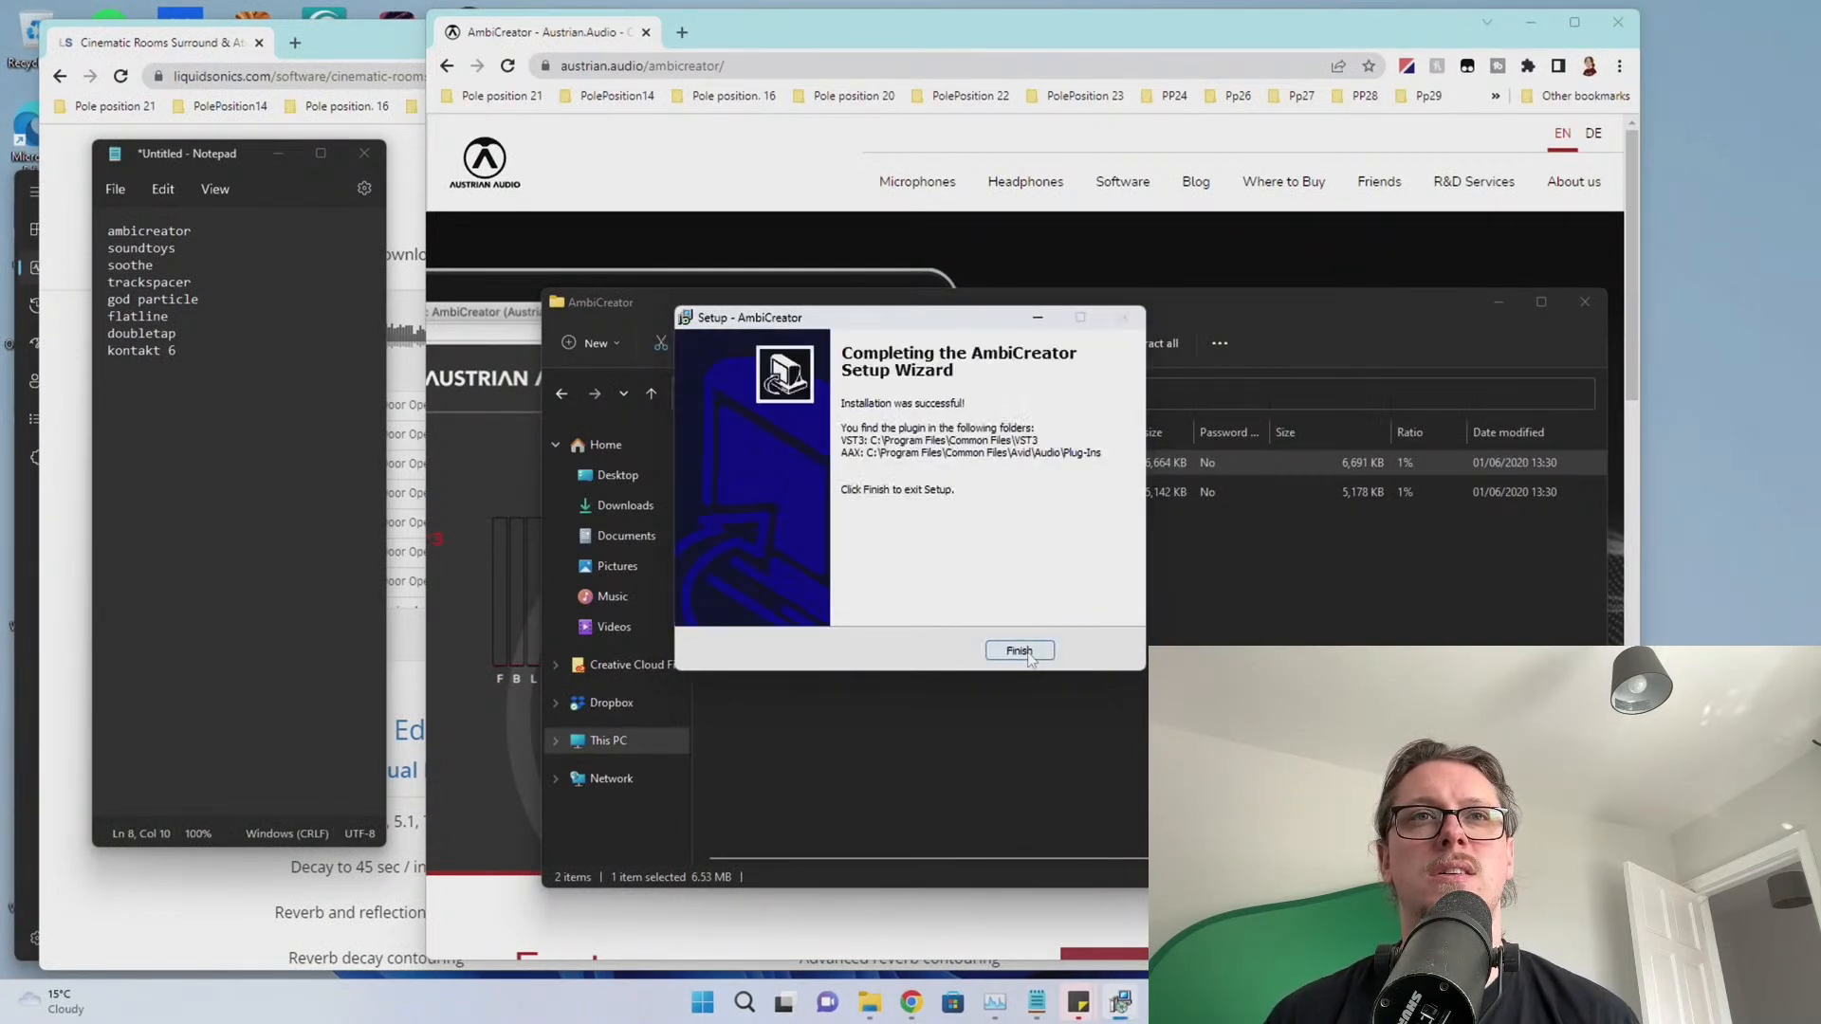
left_click(1033, 654)
Close the AmbiCreator folder window and select the ambicreator line in the to-do list
left_click(985, 656)
left_click(1582, 304)
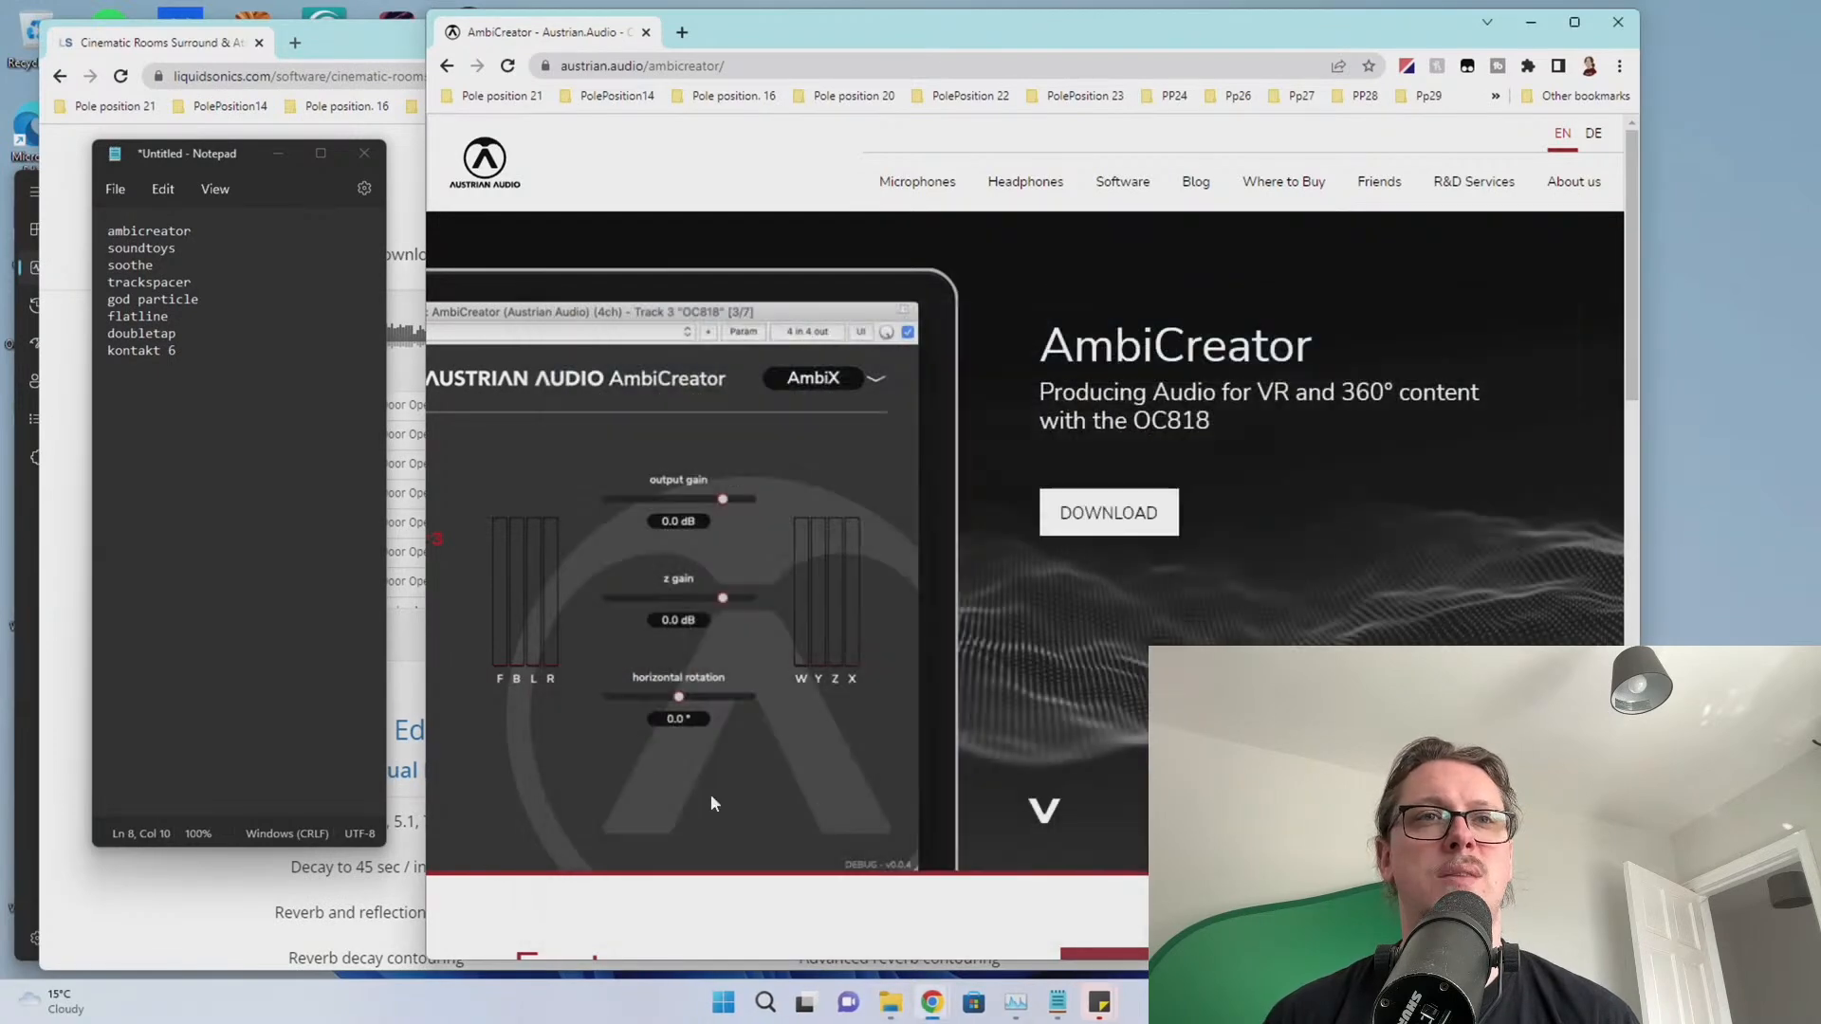
triple_click(217, 233)
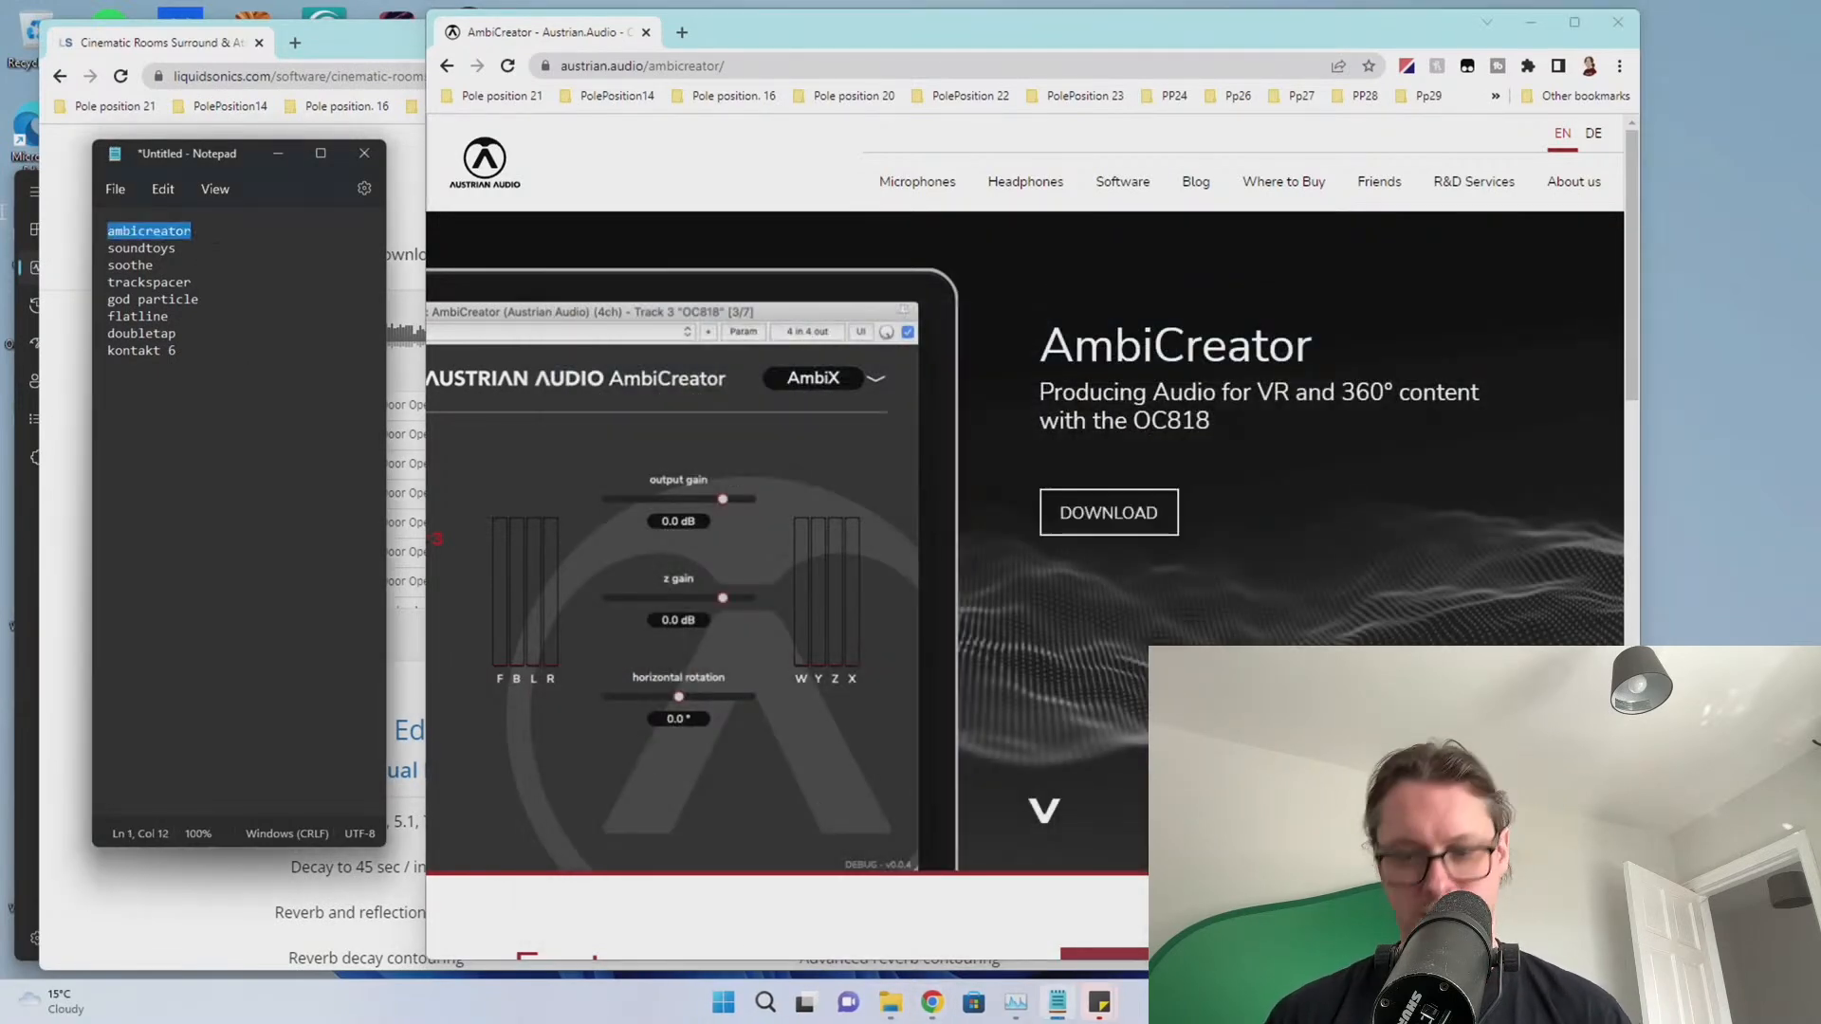
Delete the ambicreator entry and open the Soundtoys account page on soundtoys.com
key("Delete")
left_click(664, 66)
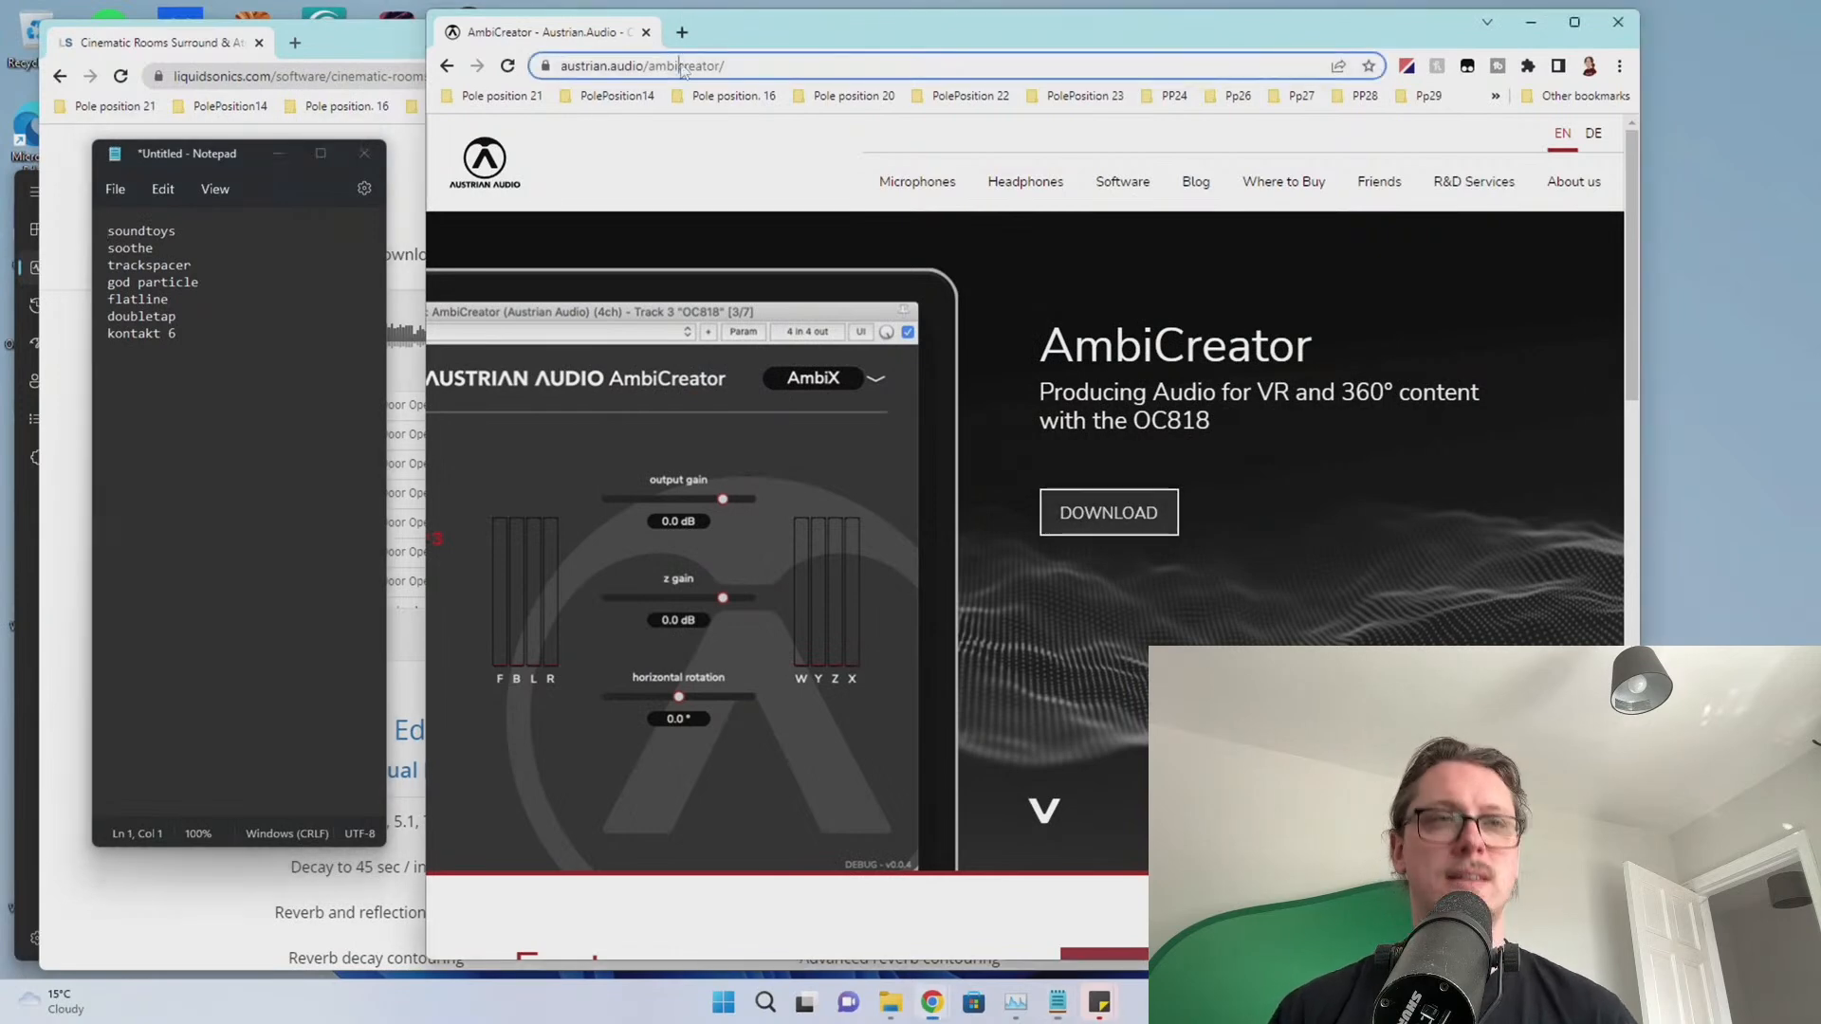
type("soun")
key("BackSpace")
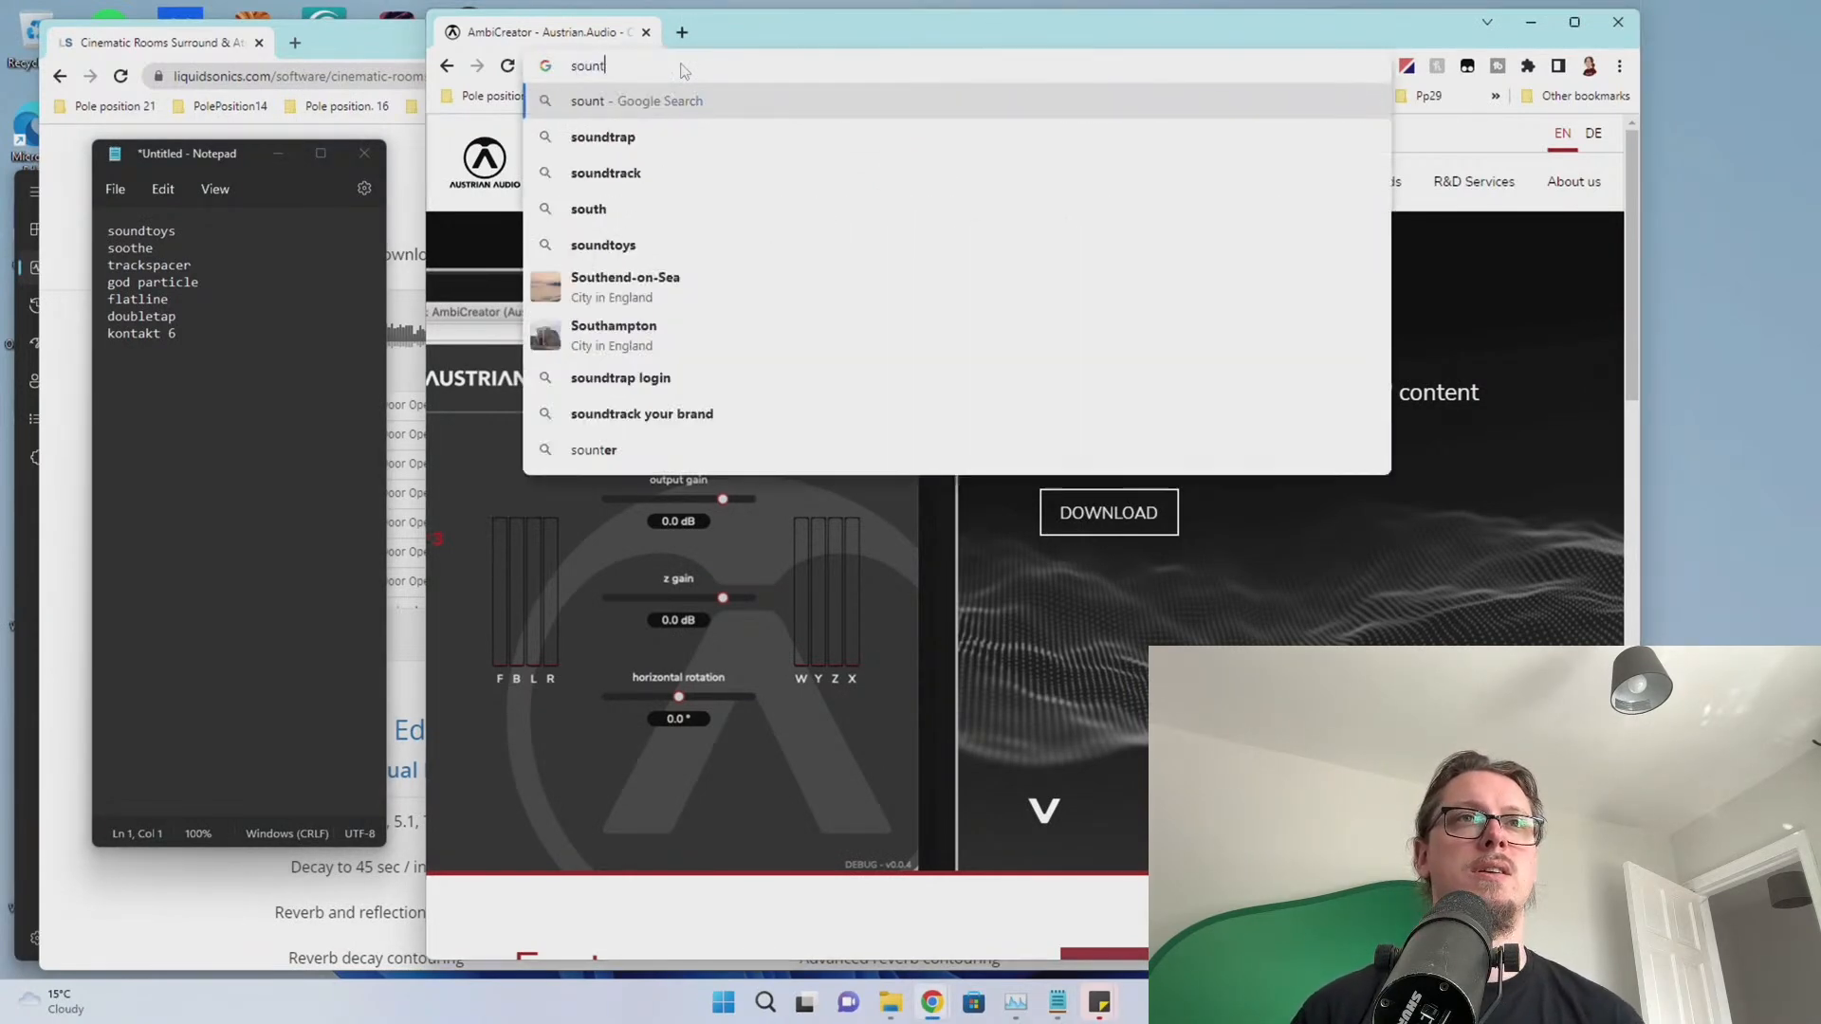
type("dto")
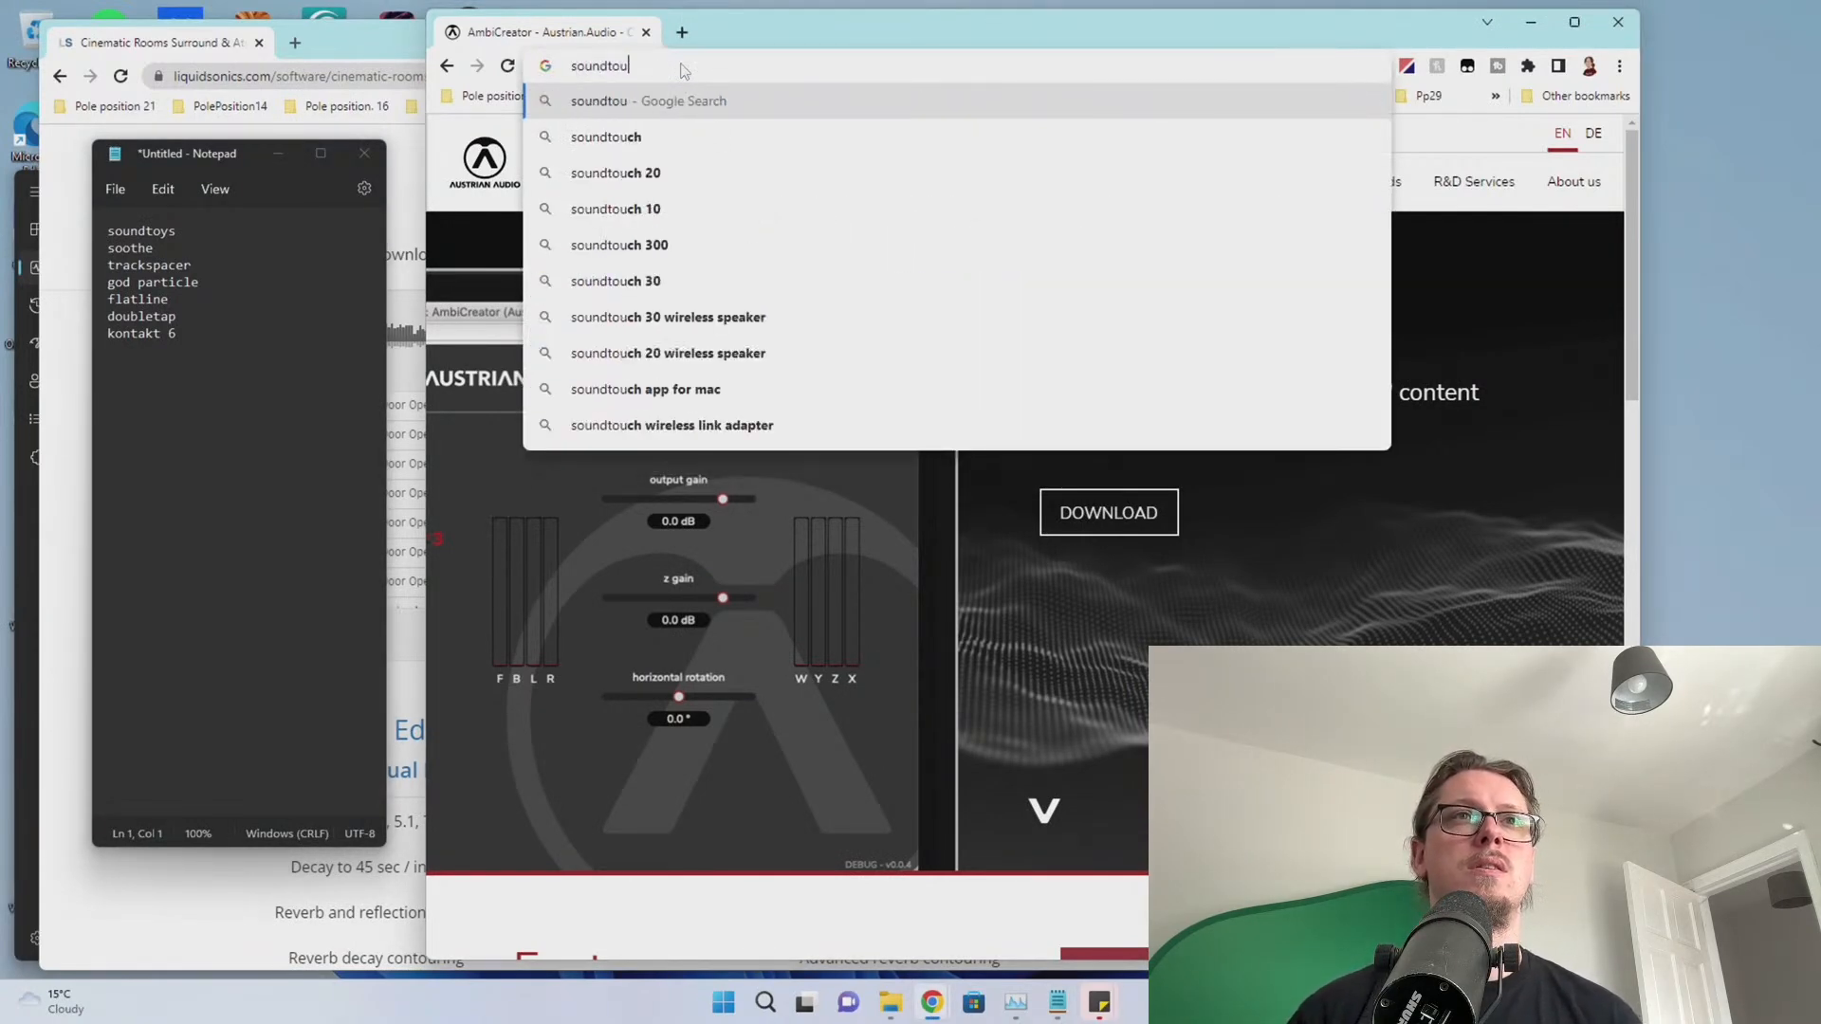
type("ys.co")
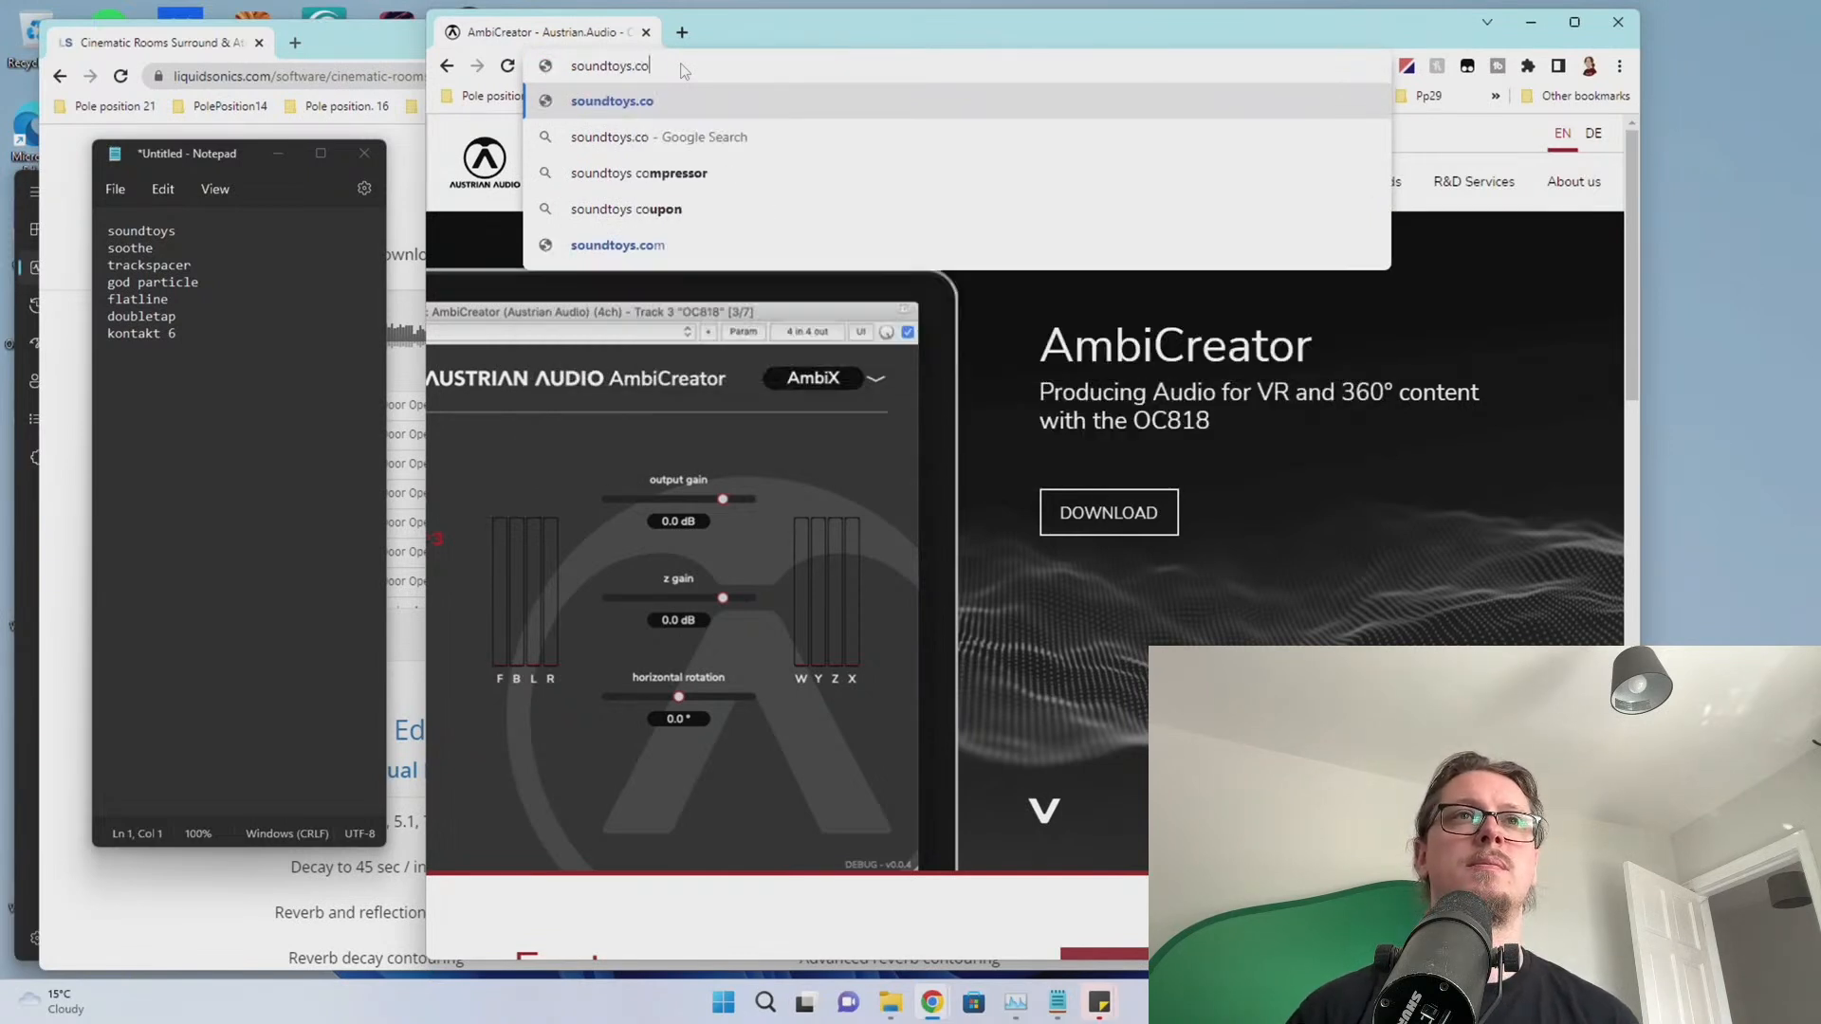
key("Return")
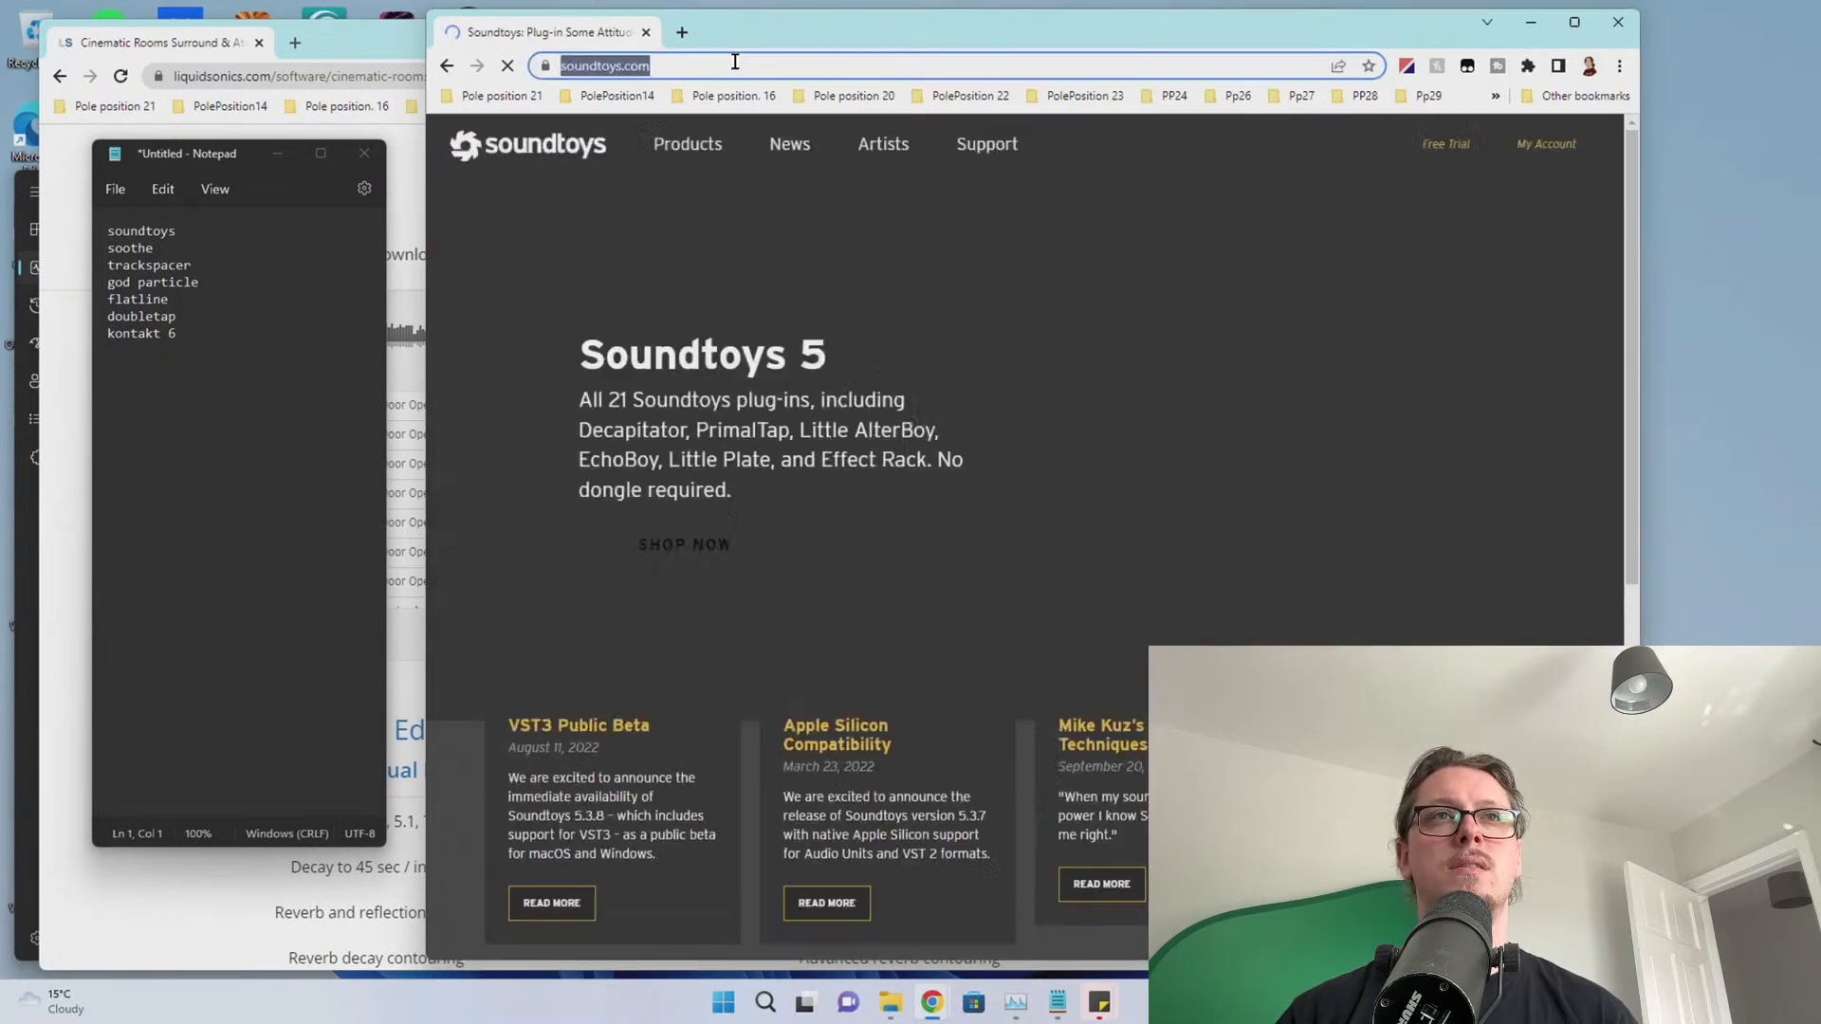
left_click(735, 62)
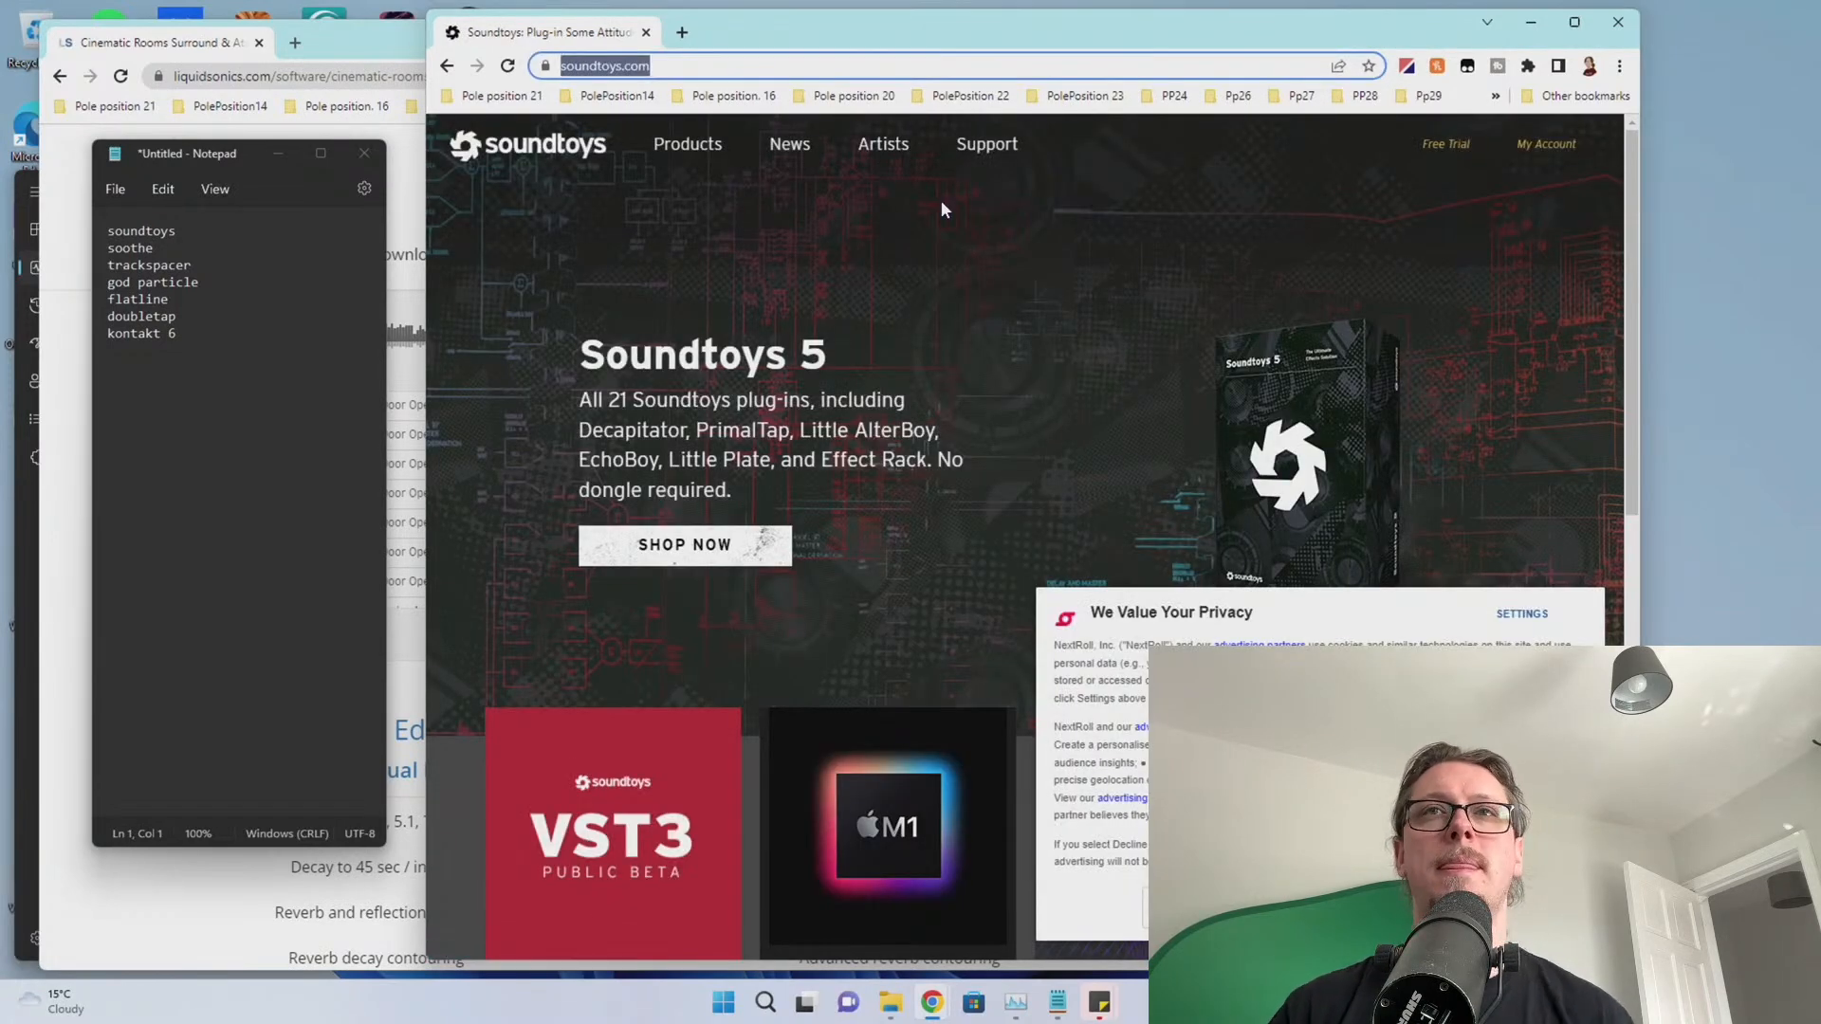
left_click(1546, 145)
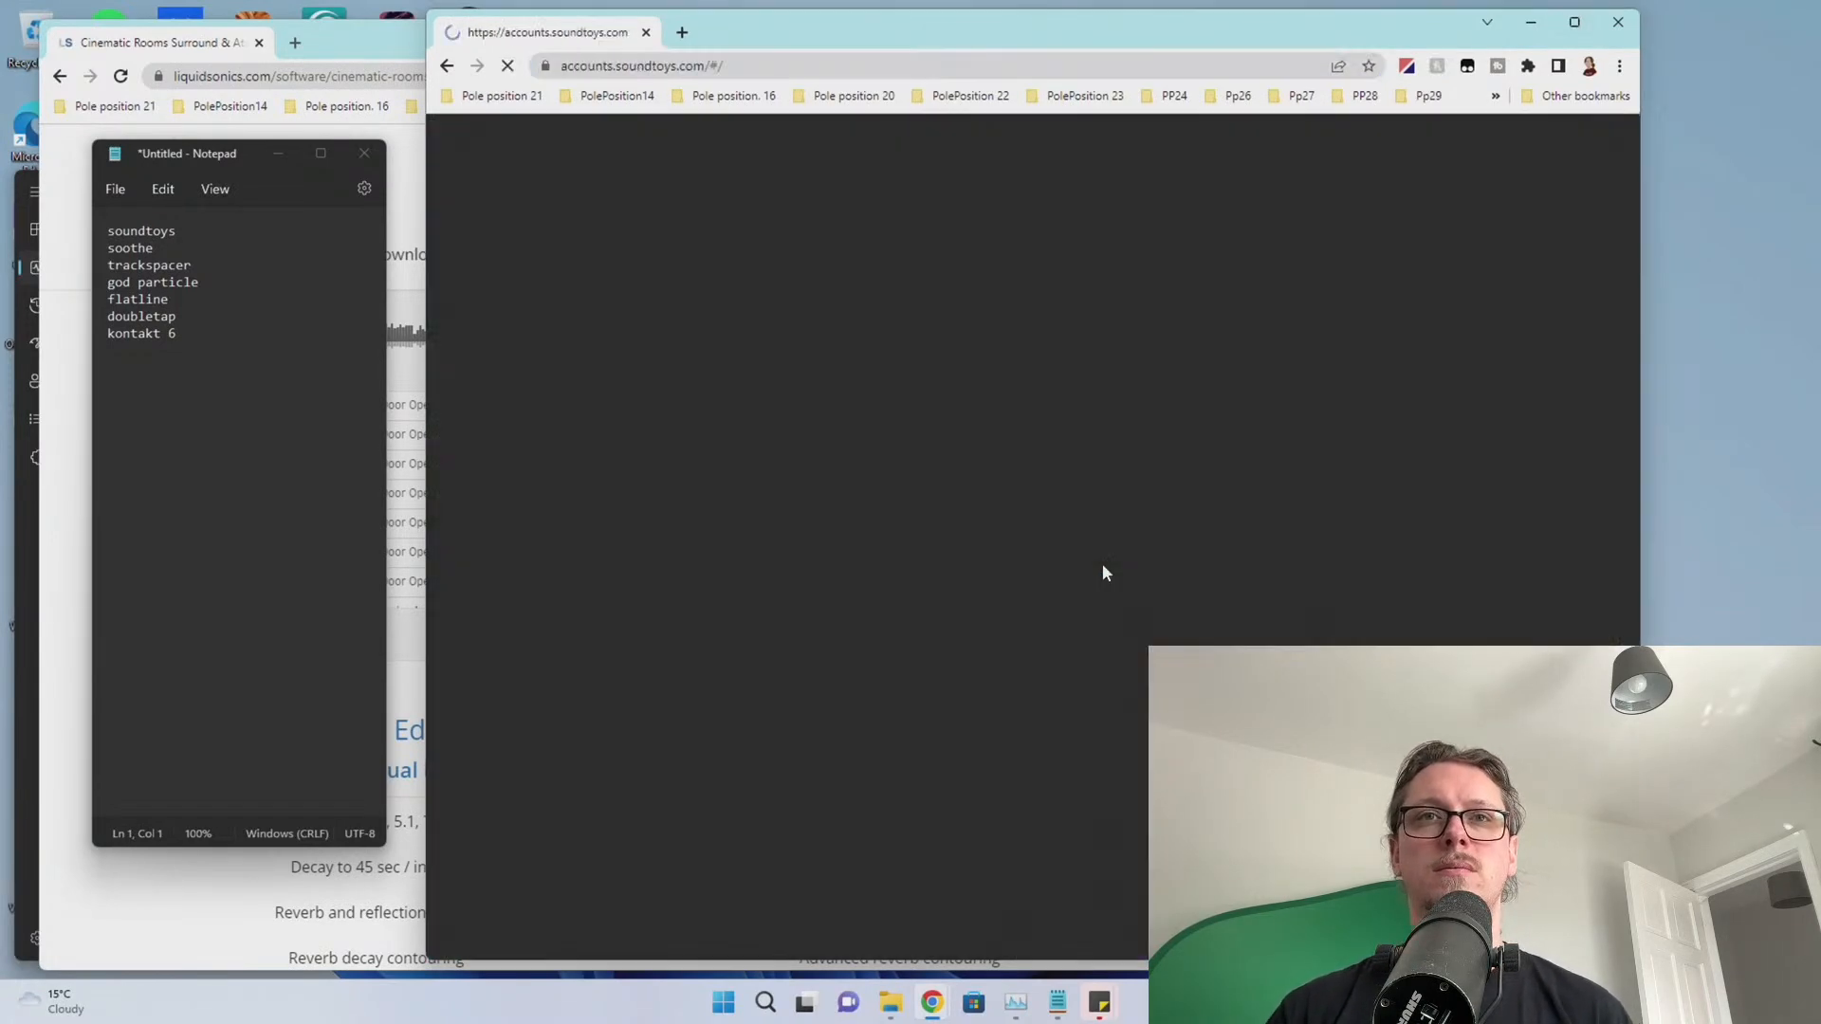
Download the Soundtoys 5 Windows installer, keep it despite the warning, and launch it
left_click_drag(906, 33, 1820, 40)
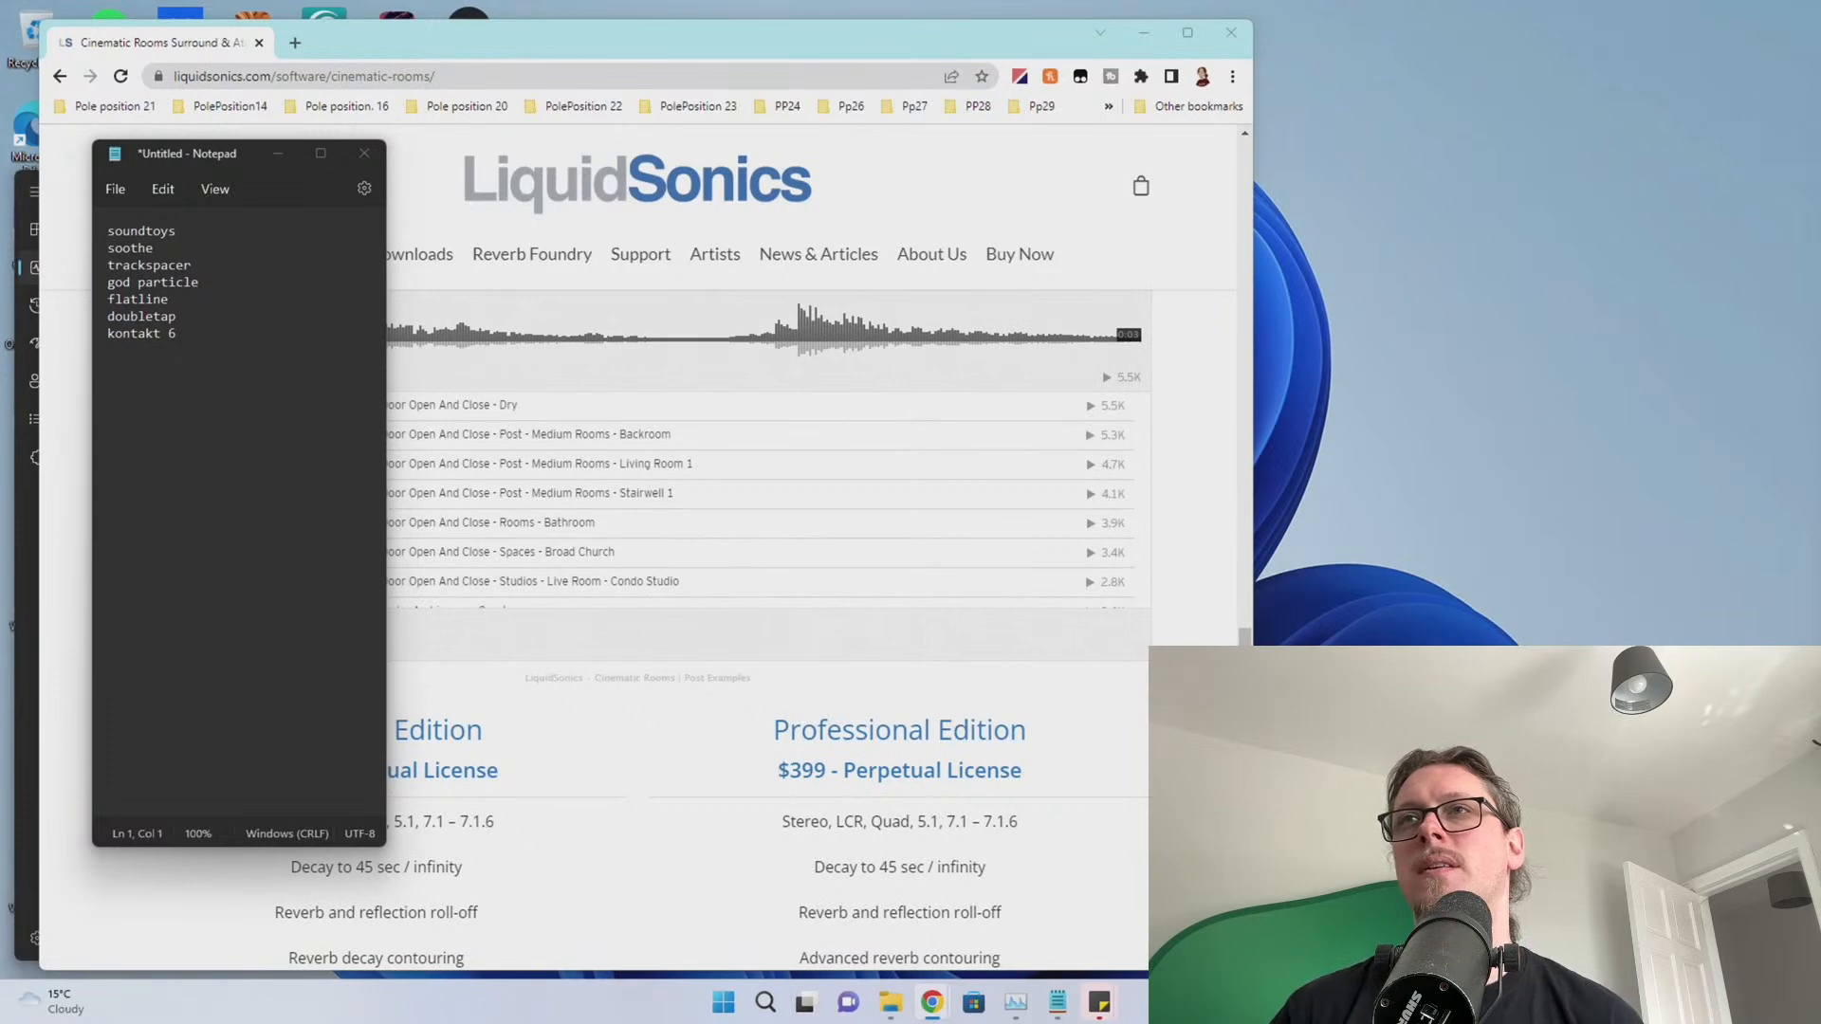
left_click_drag(1817, 40, 785, 42)
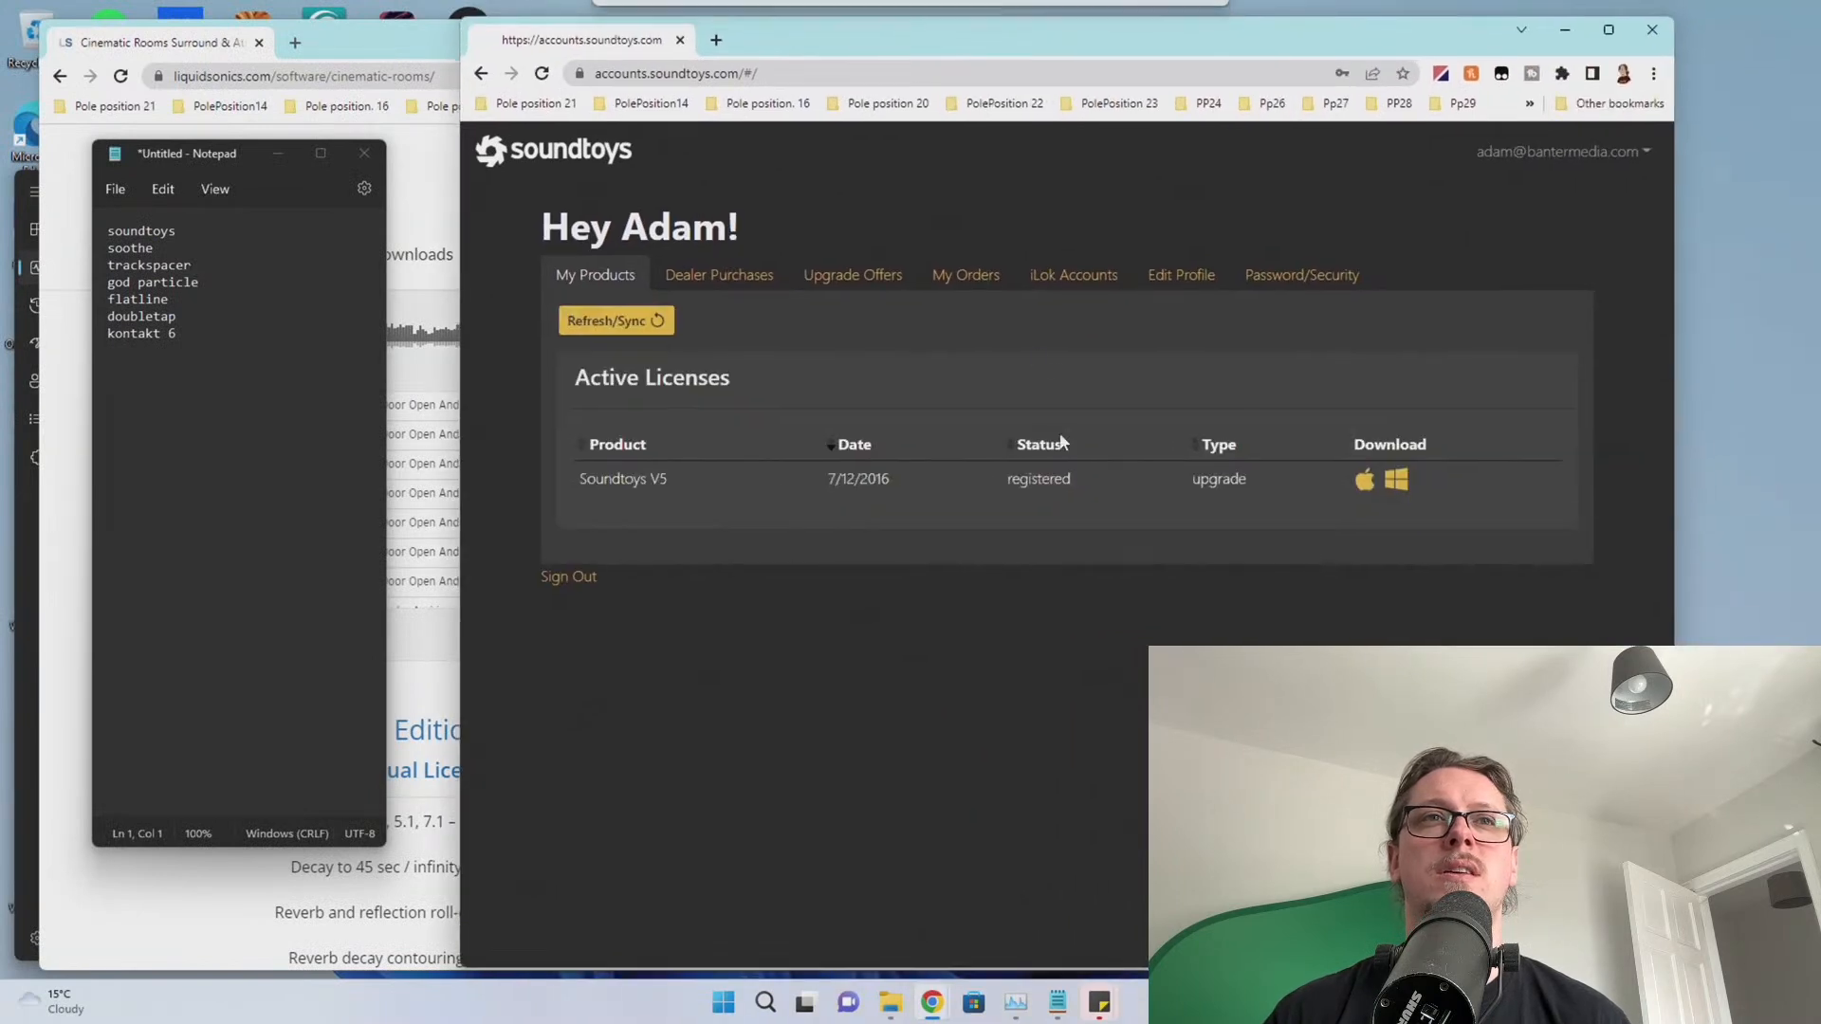
left_click(1394, 484)
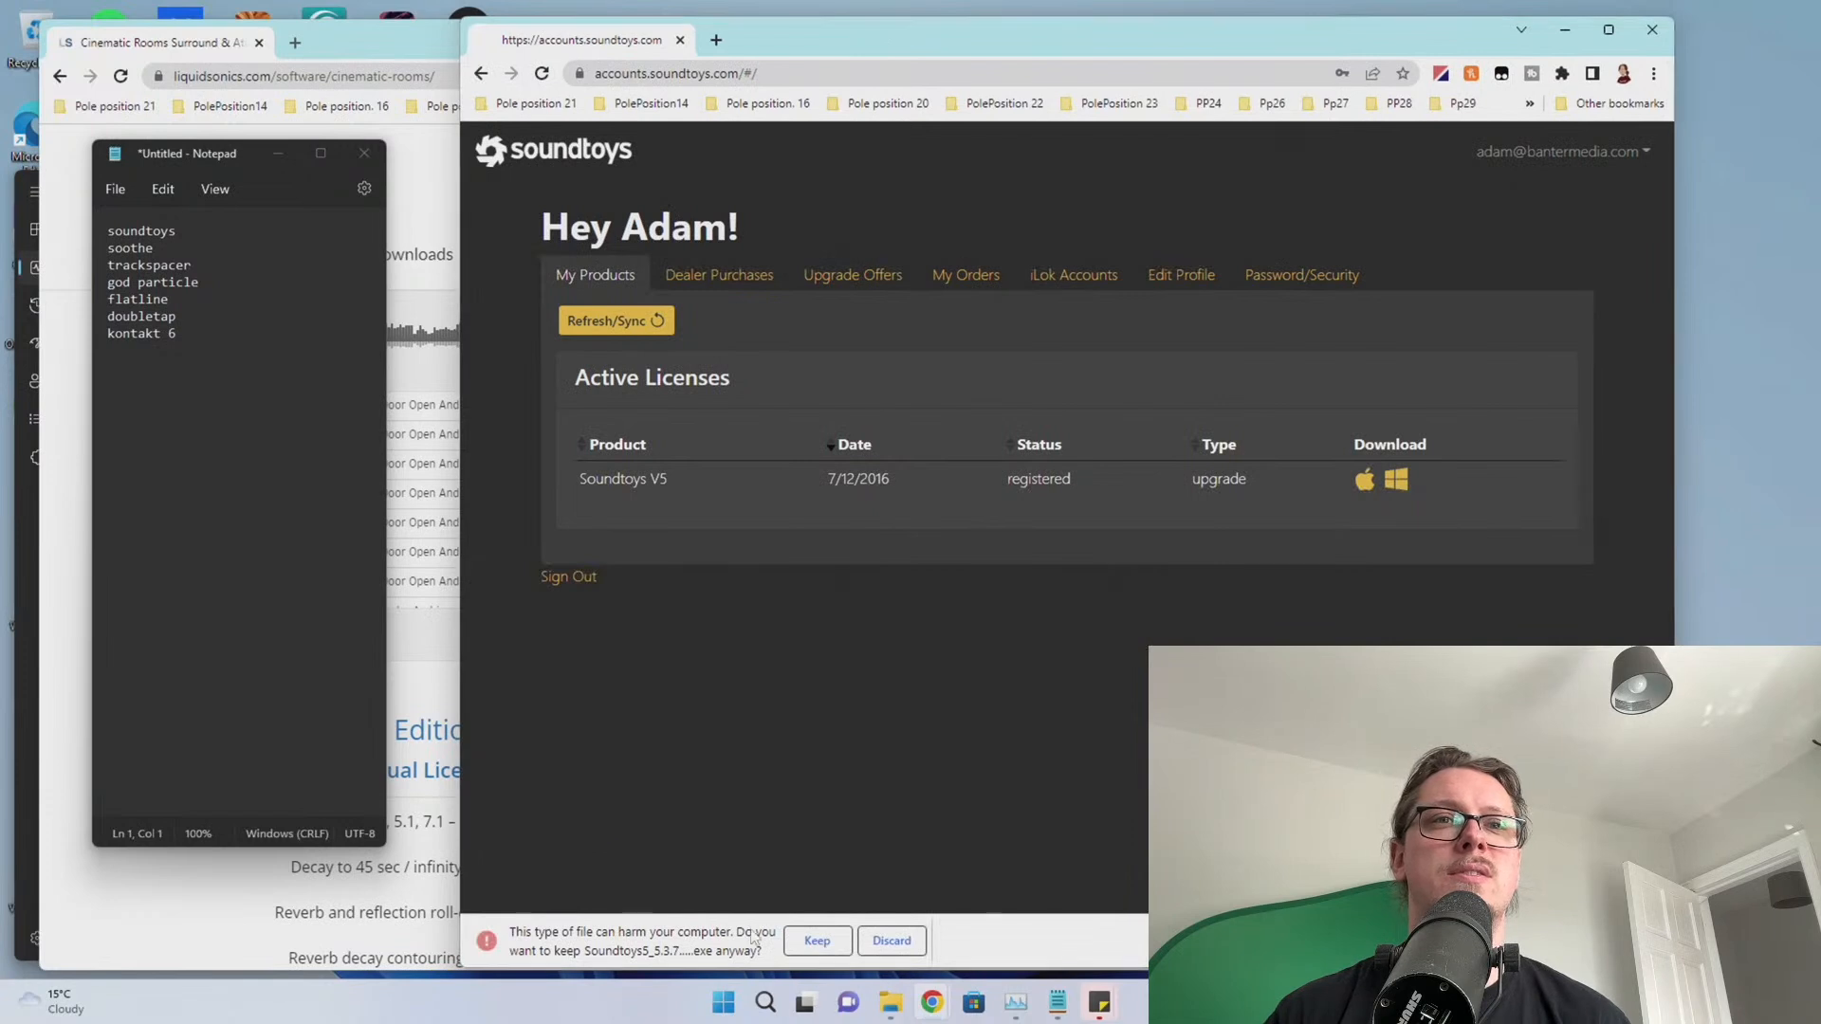
left_click(812, 948)
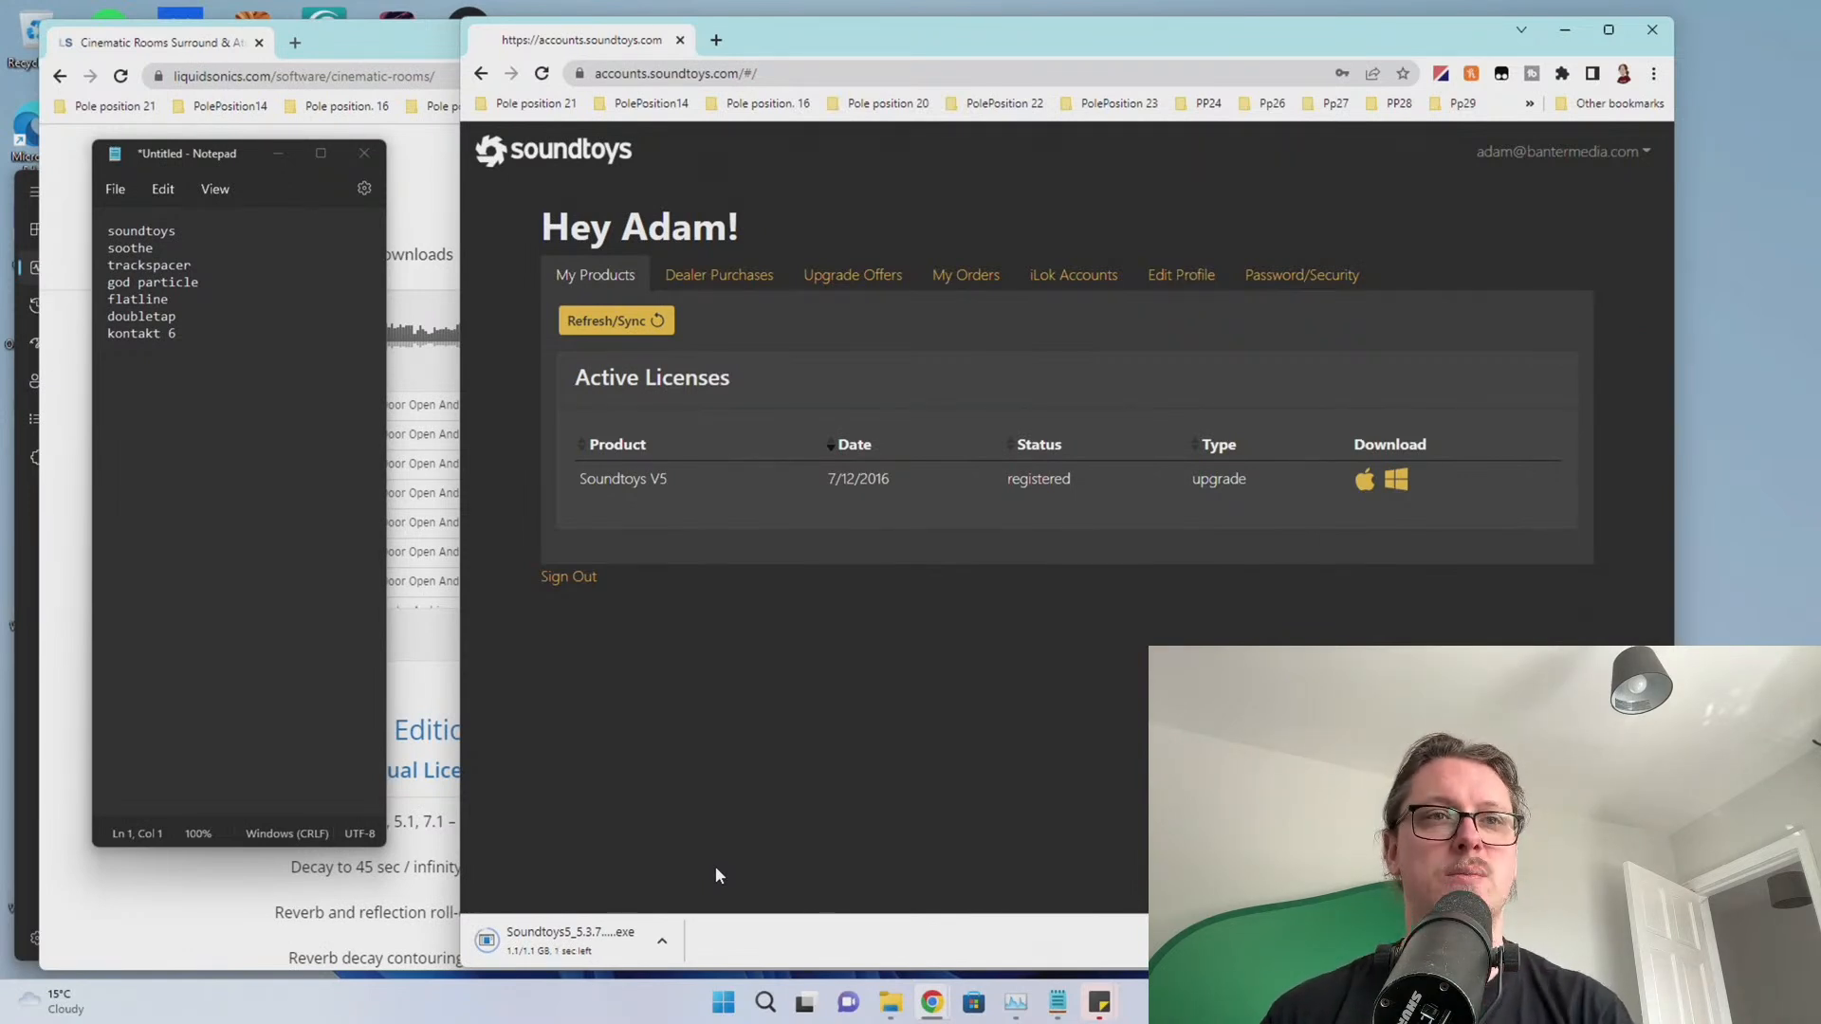
left_click(610, 960)
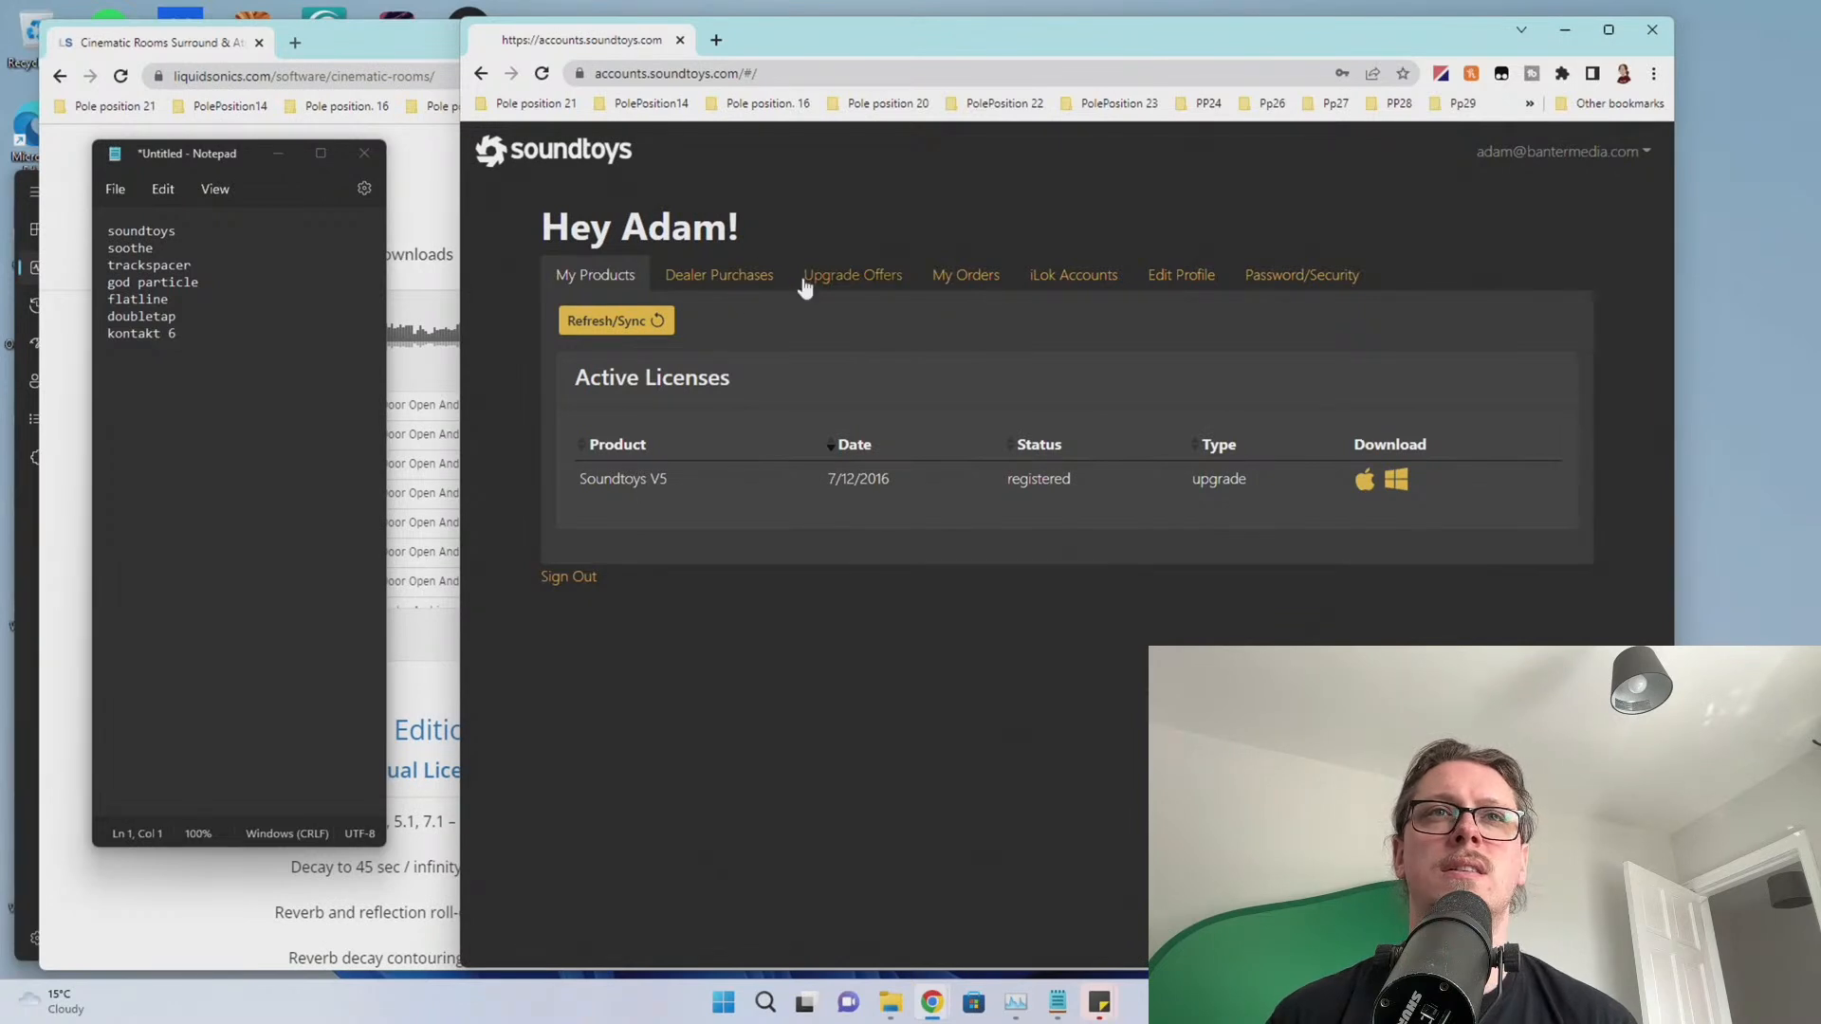
Check upgrade offers, return to My Products, and bring the to-do list forward
left_click(862, 276)
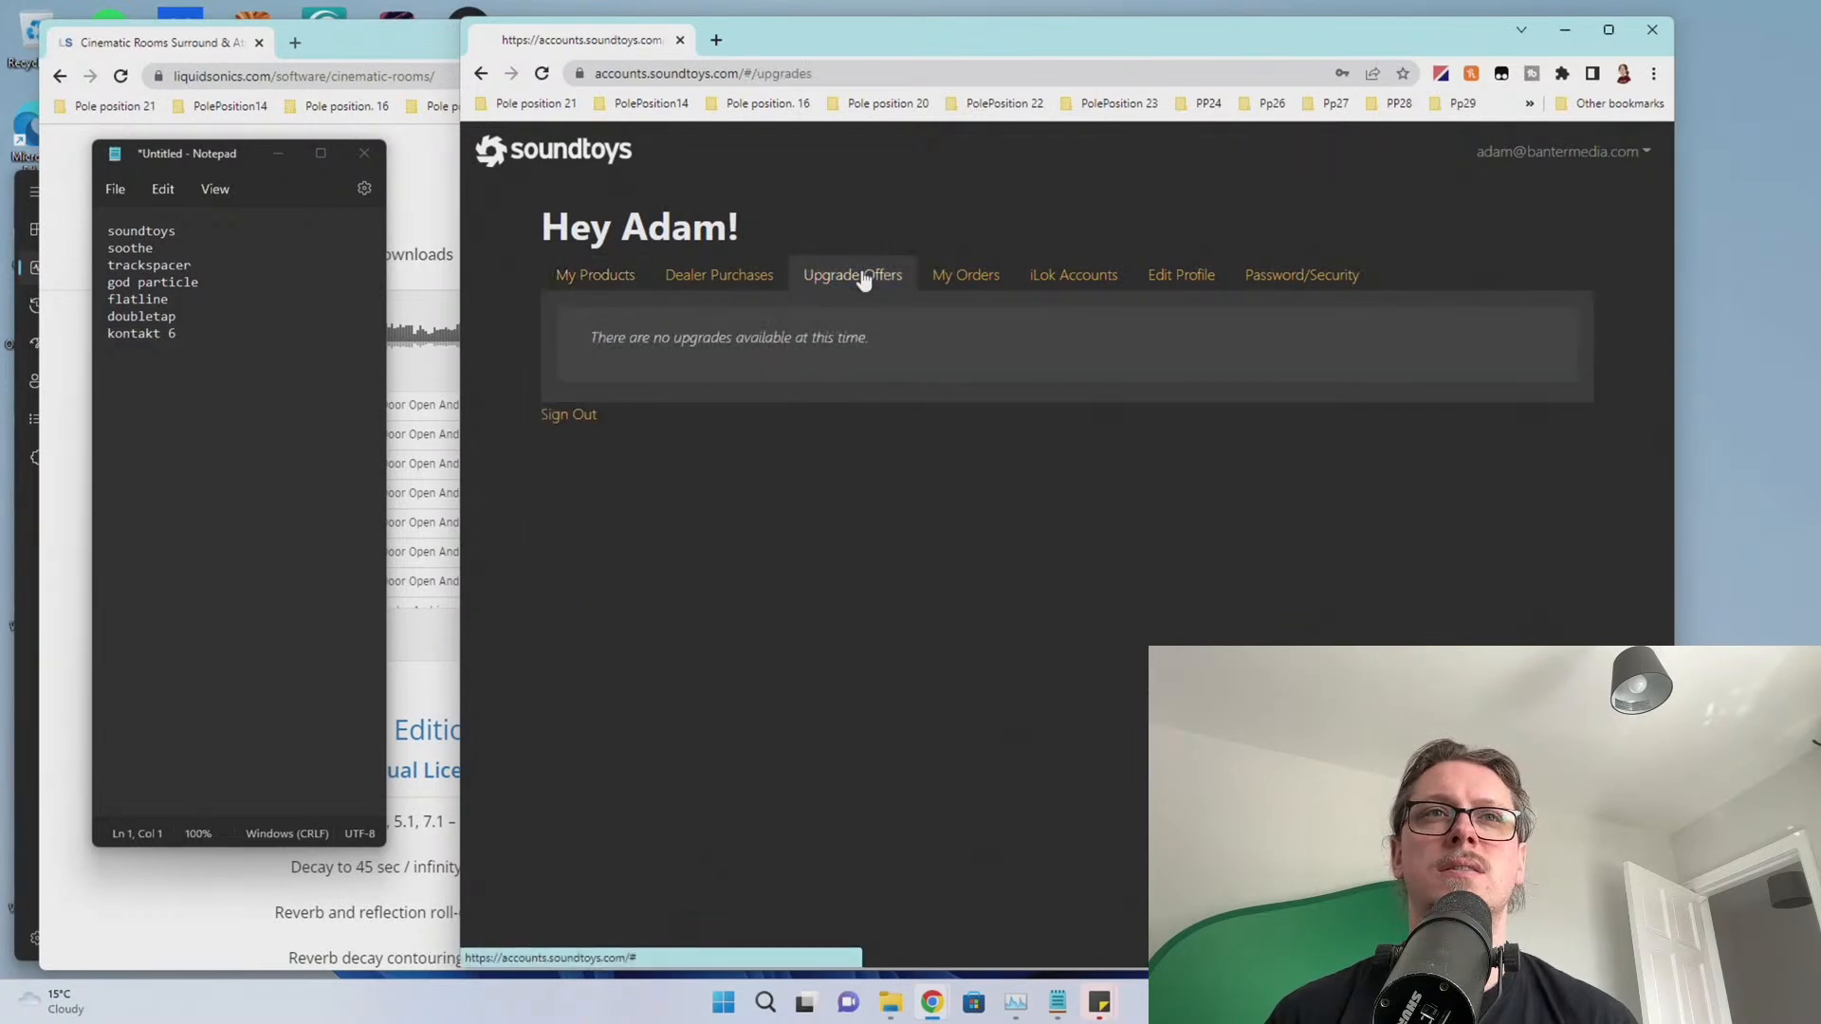
left_click(481, 74)
left_click(215, 346)
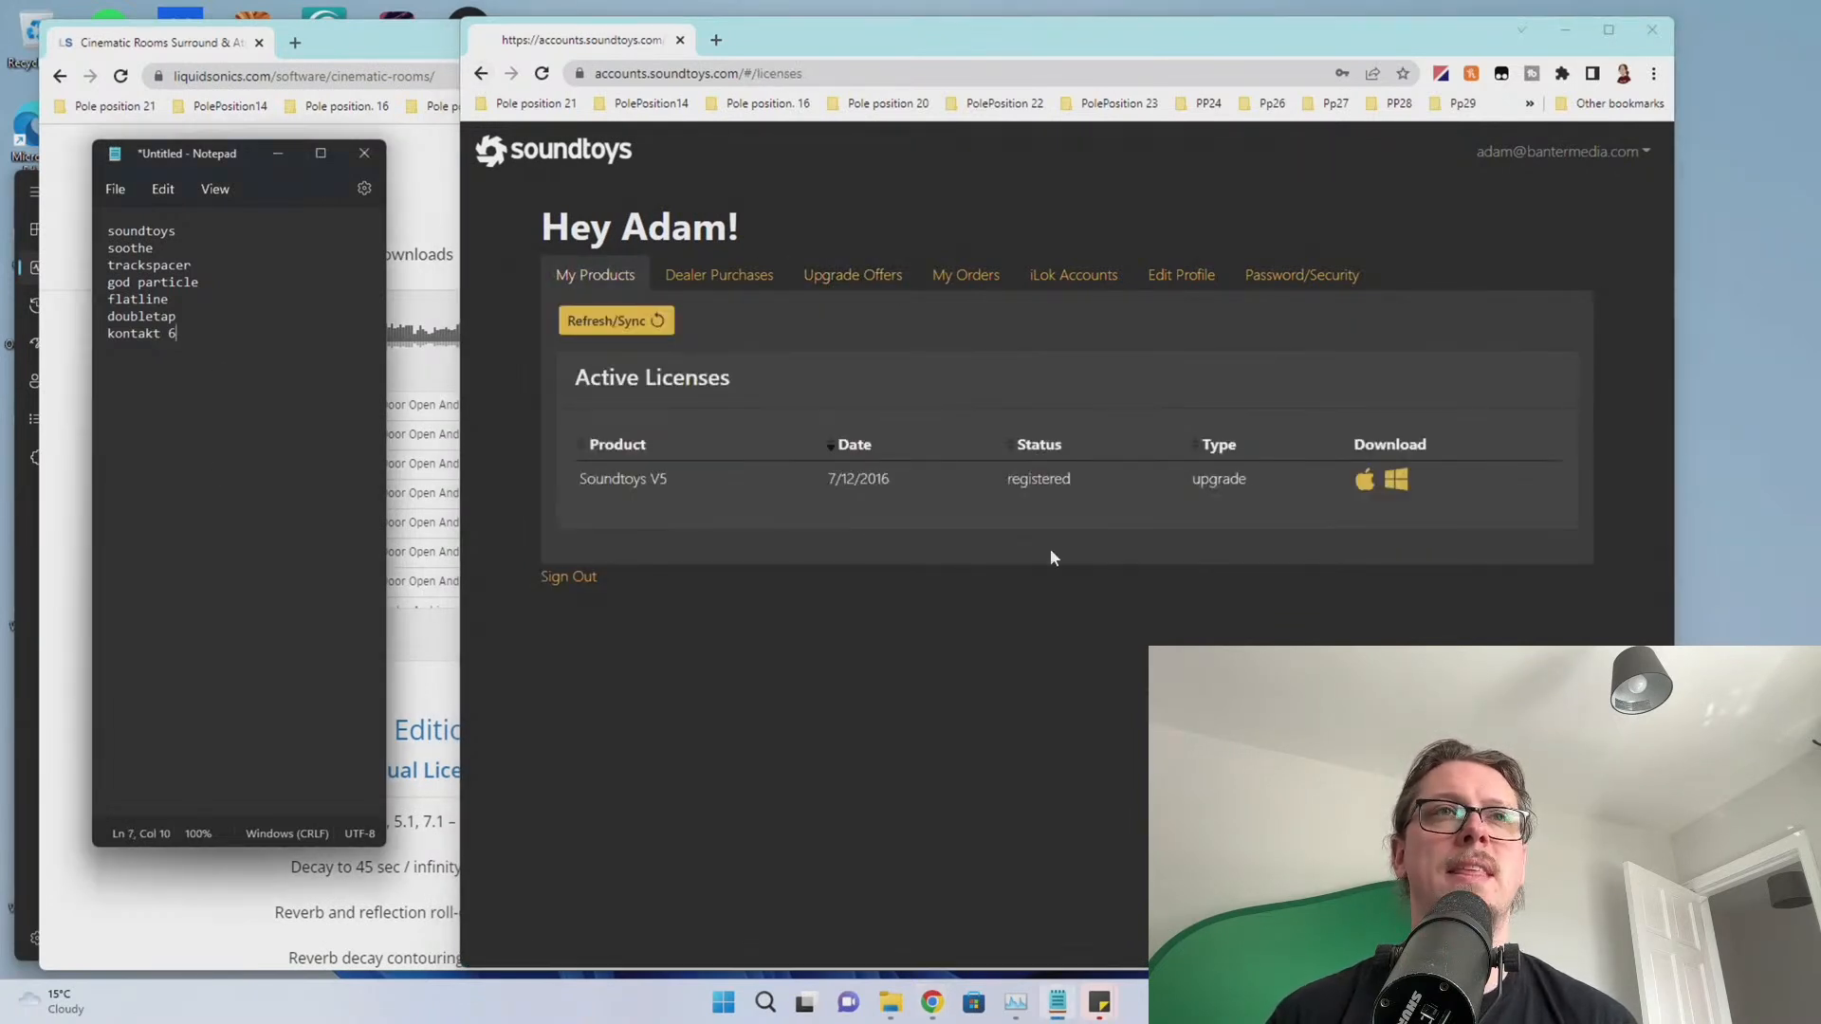
Remove the soundtoys entry from the to-do list, then open a file browser window
left_click(204, 232)
left_click_drag(203, 232, 85, 224)
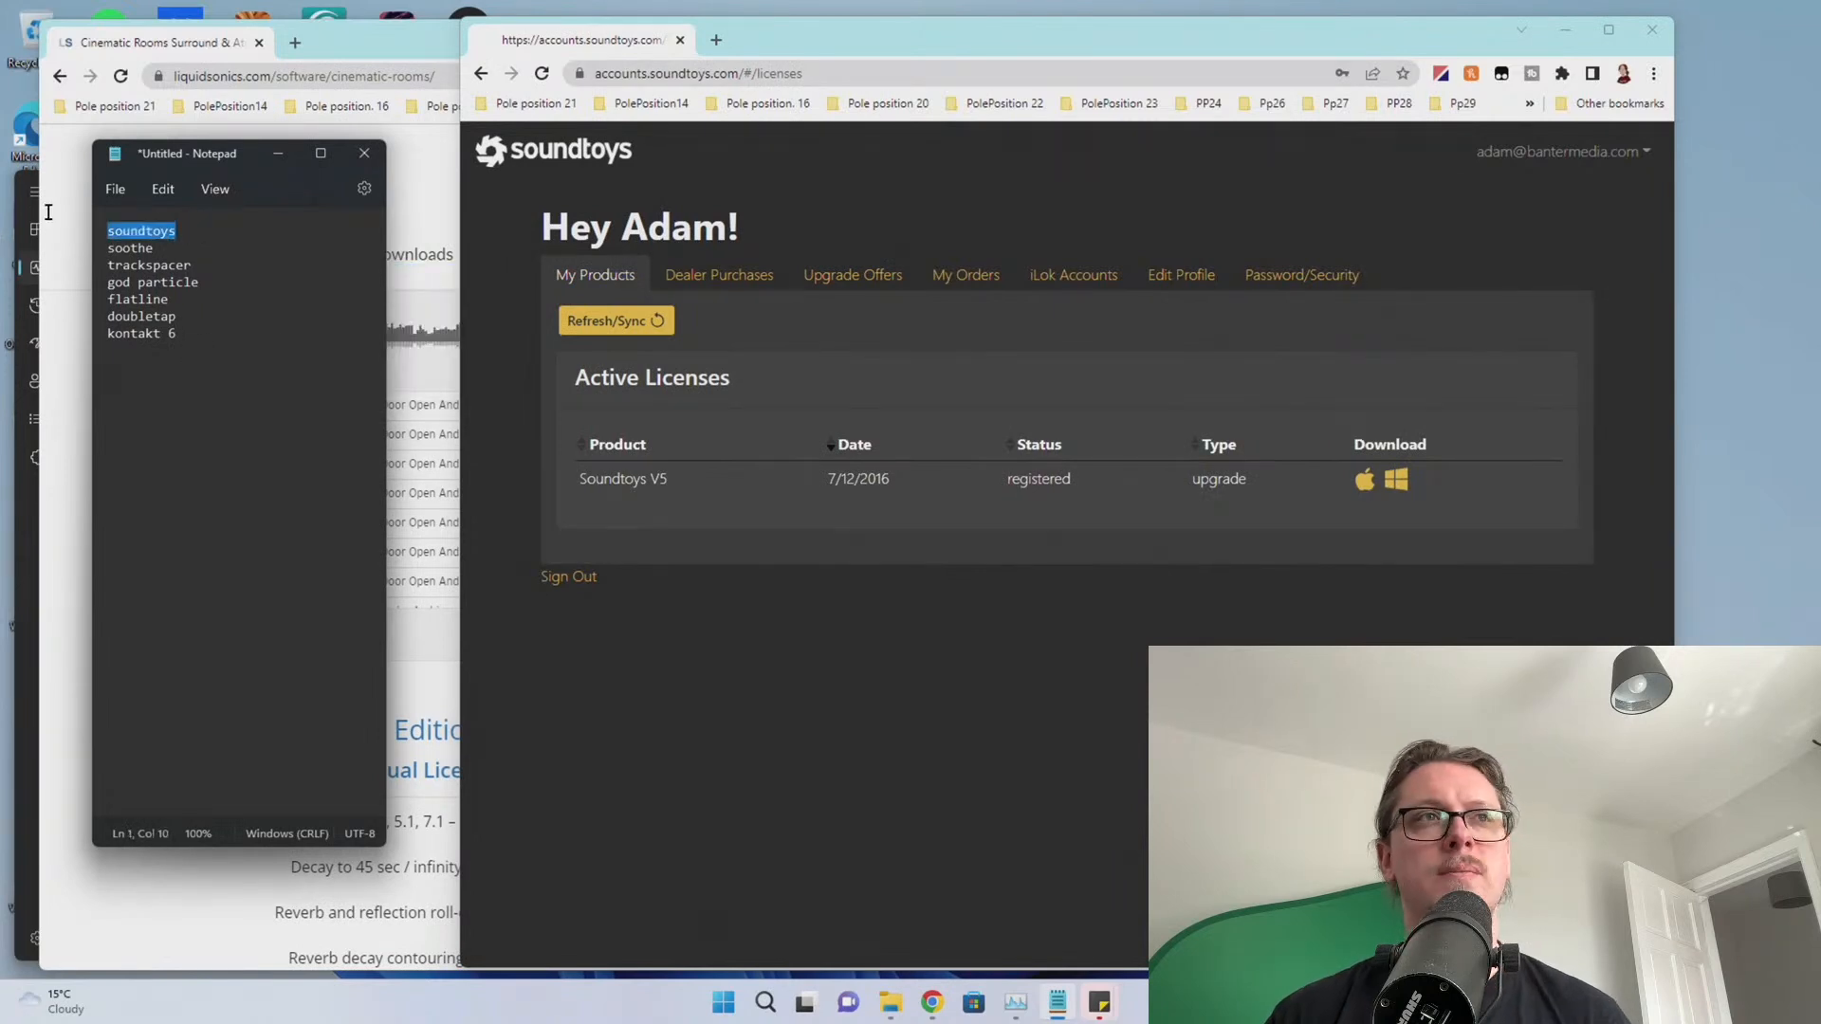
key("BackSpace")
key("Delete")
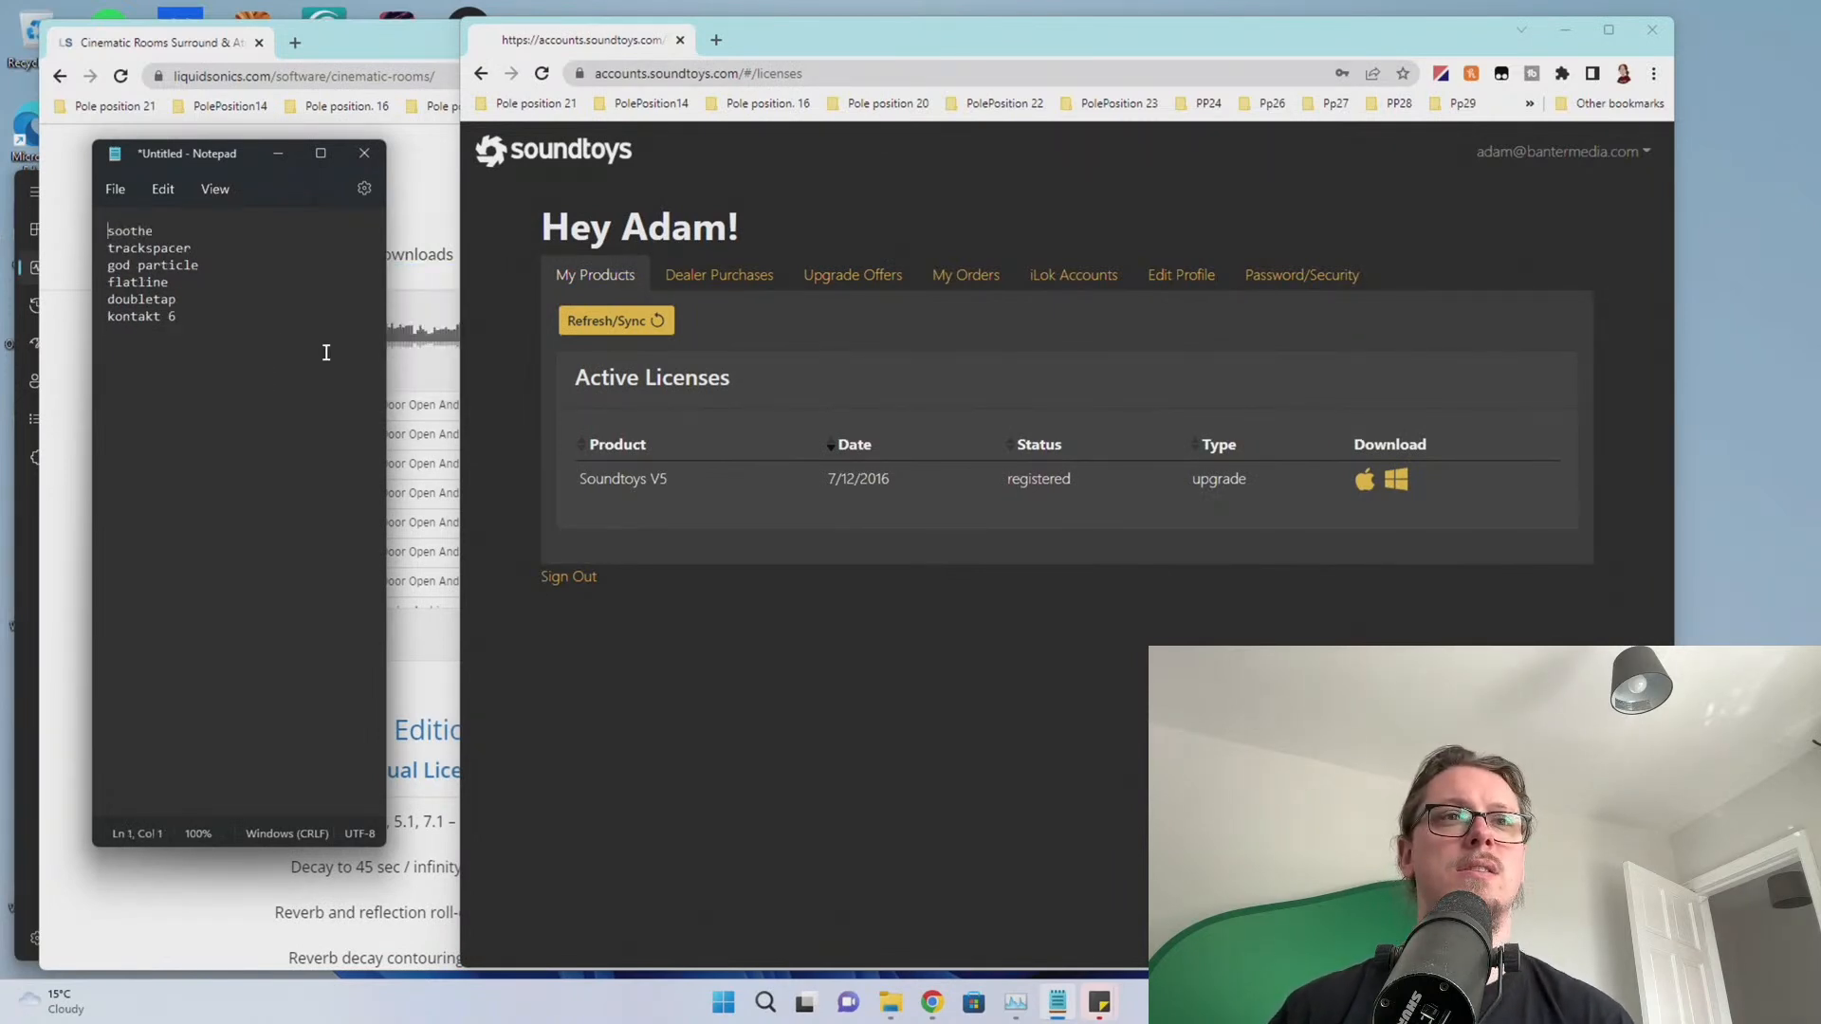
left_click(891, 1003)
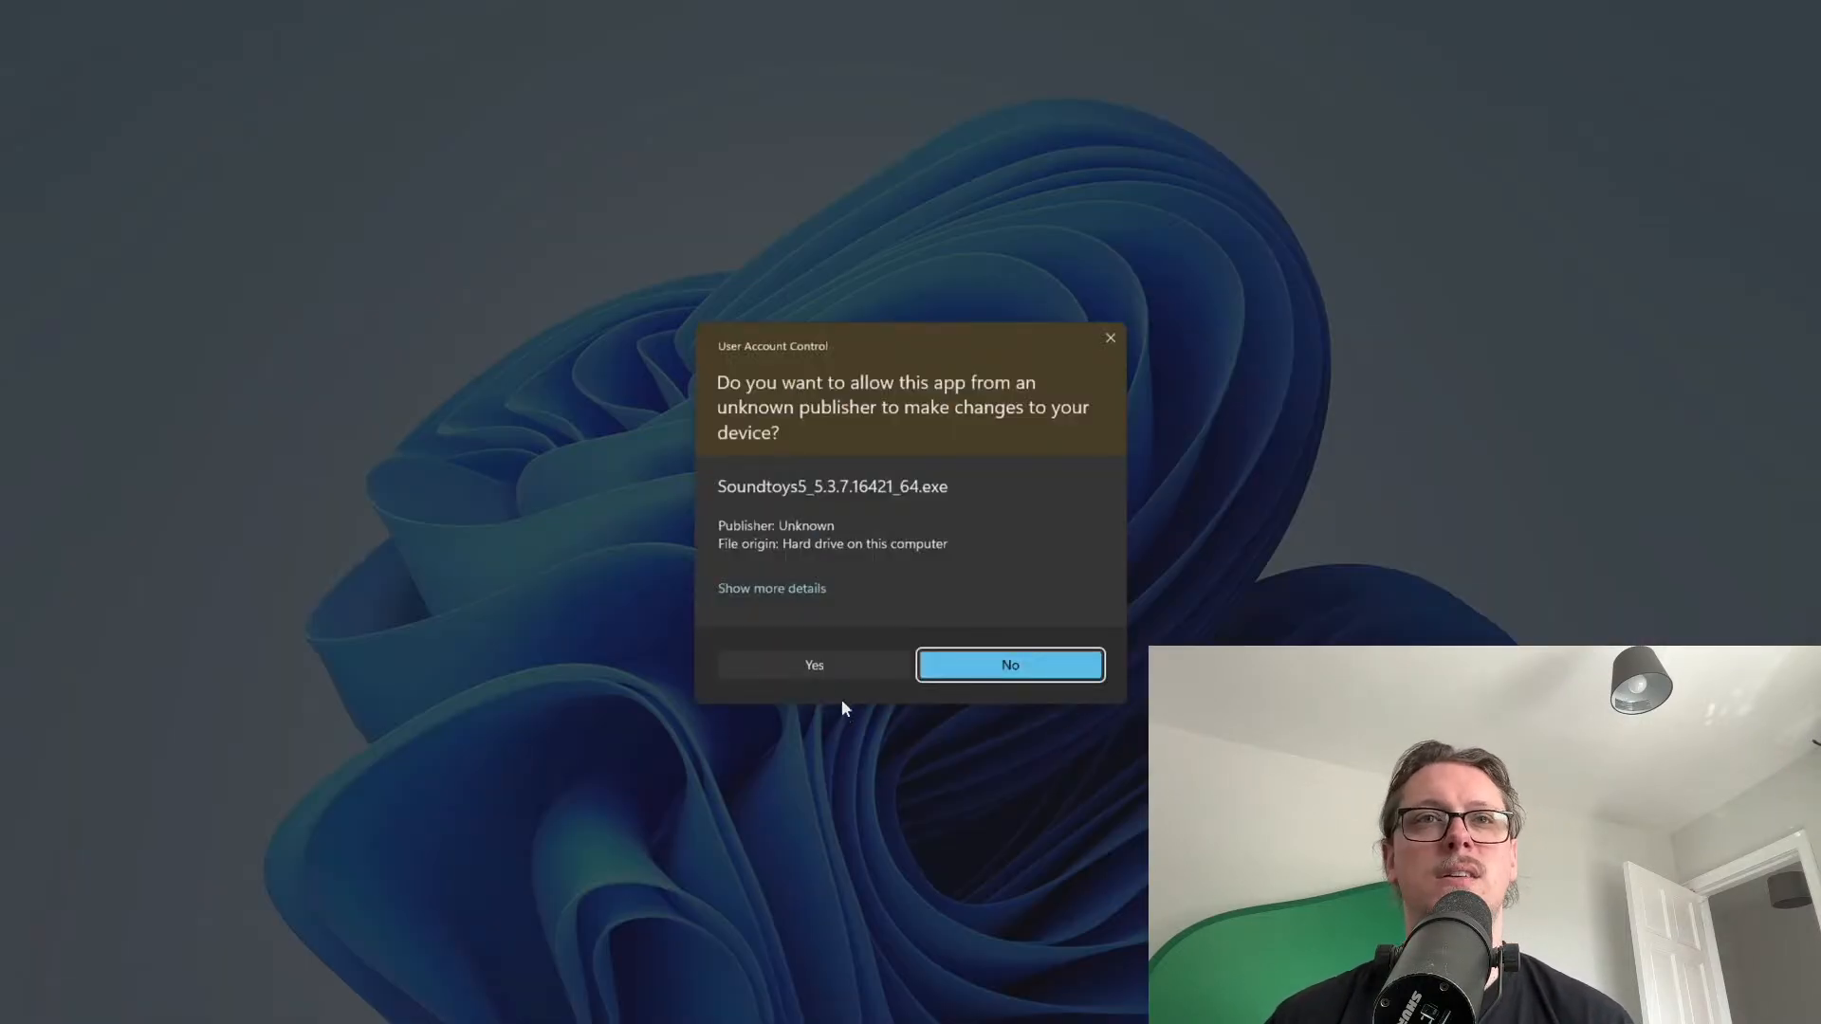
Approve permissions, accept the licence, keep the default VST folder, and install Soundtoys 5 64 bit
left_click(839, 667)
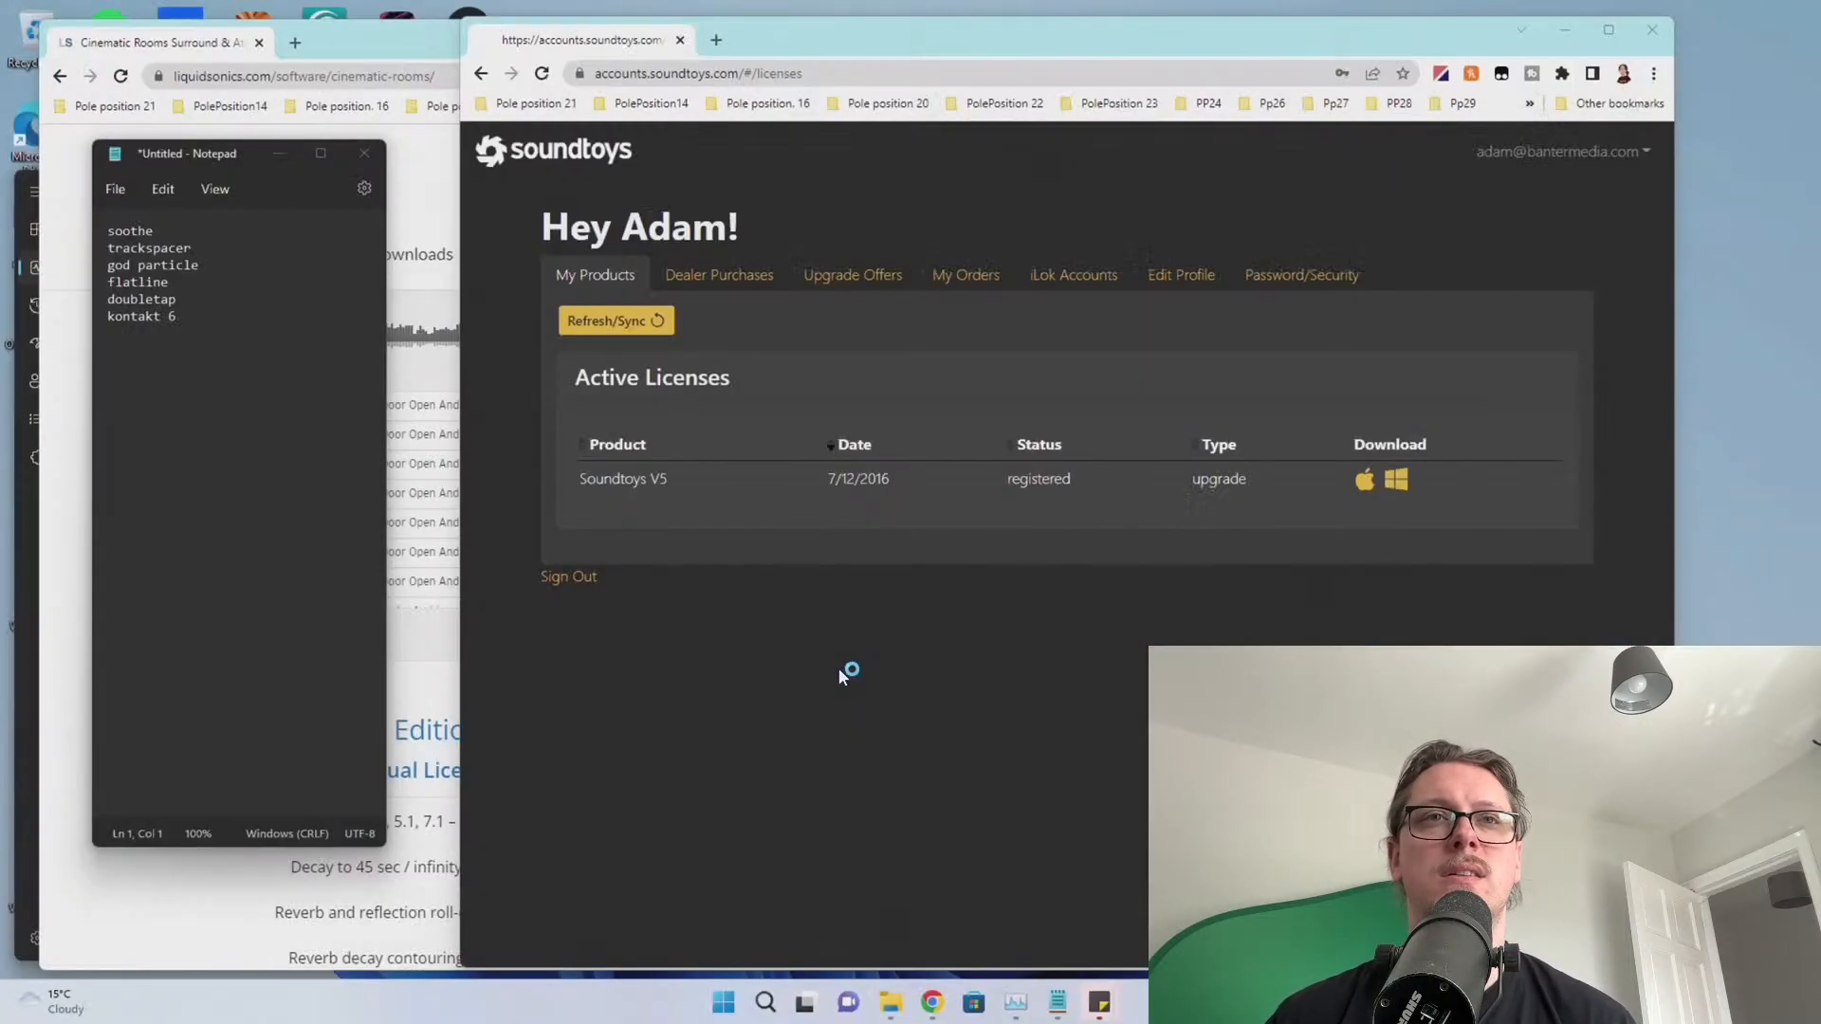
left_click(1035, 663)
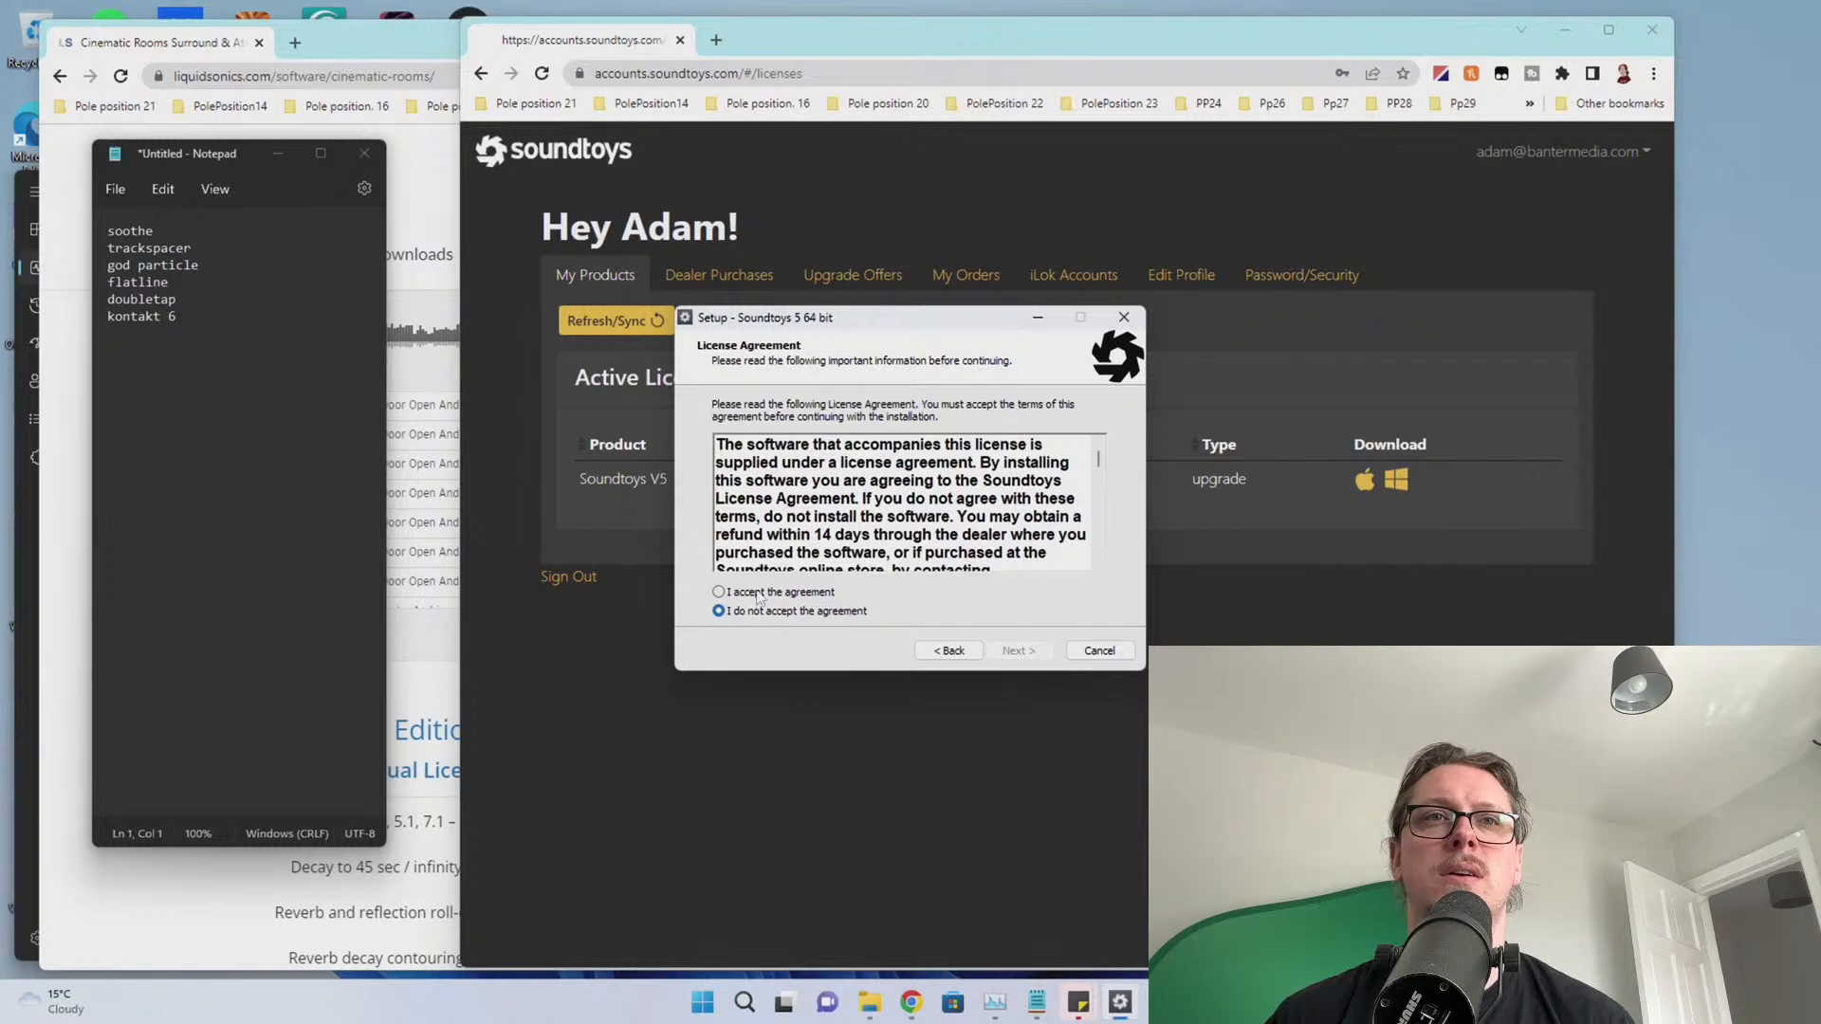
left_click(759, 593)
left_click(1016, 651)
left_click(1023, 652)
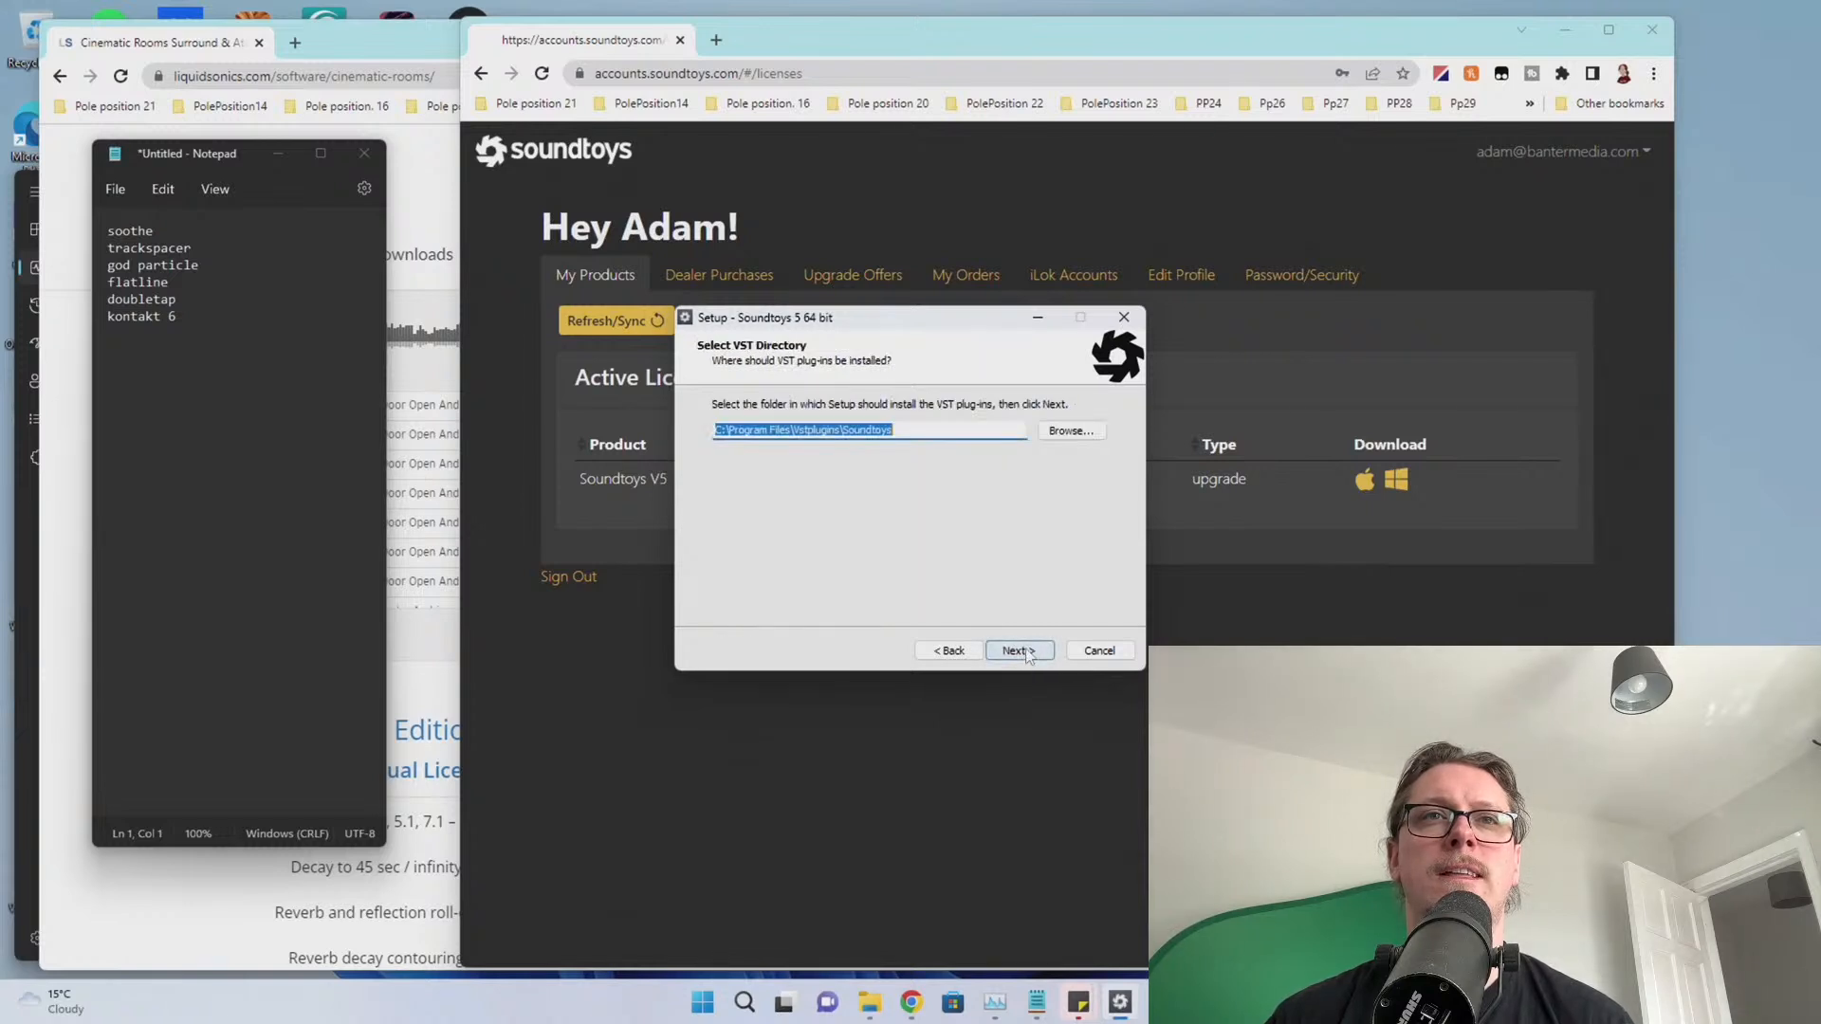
left_click(1029, 652)
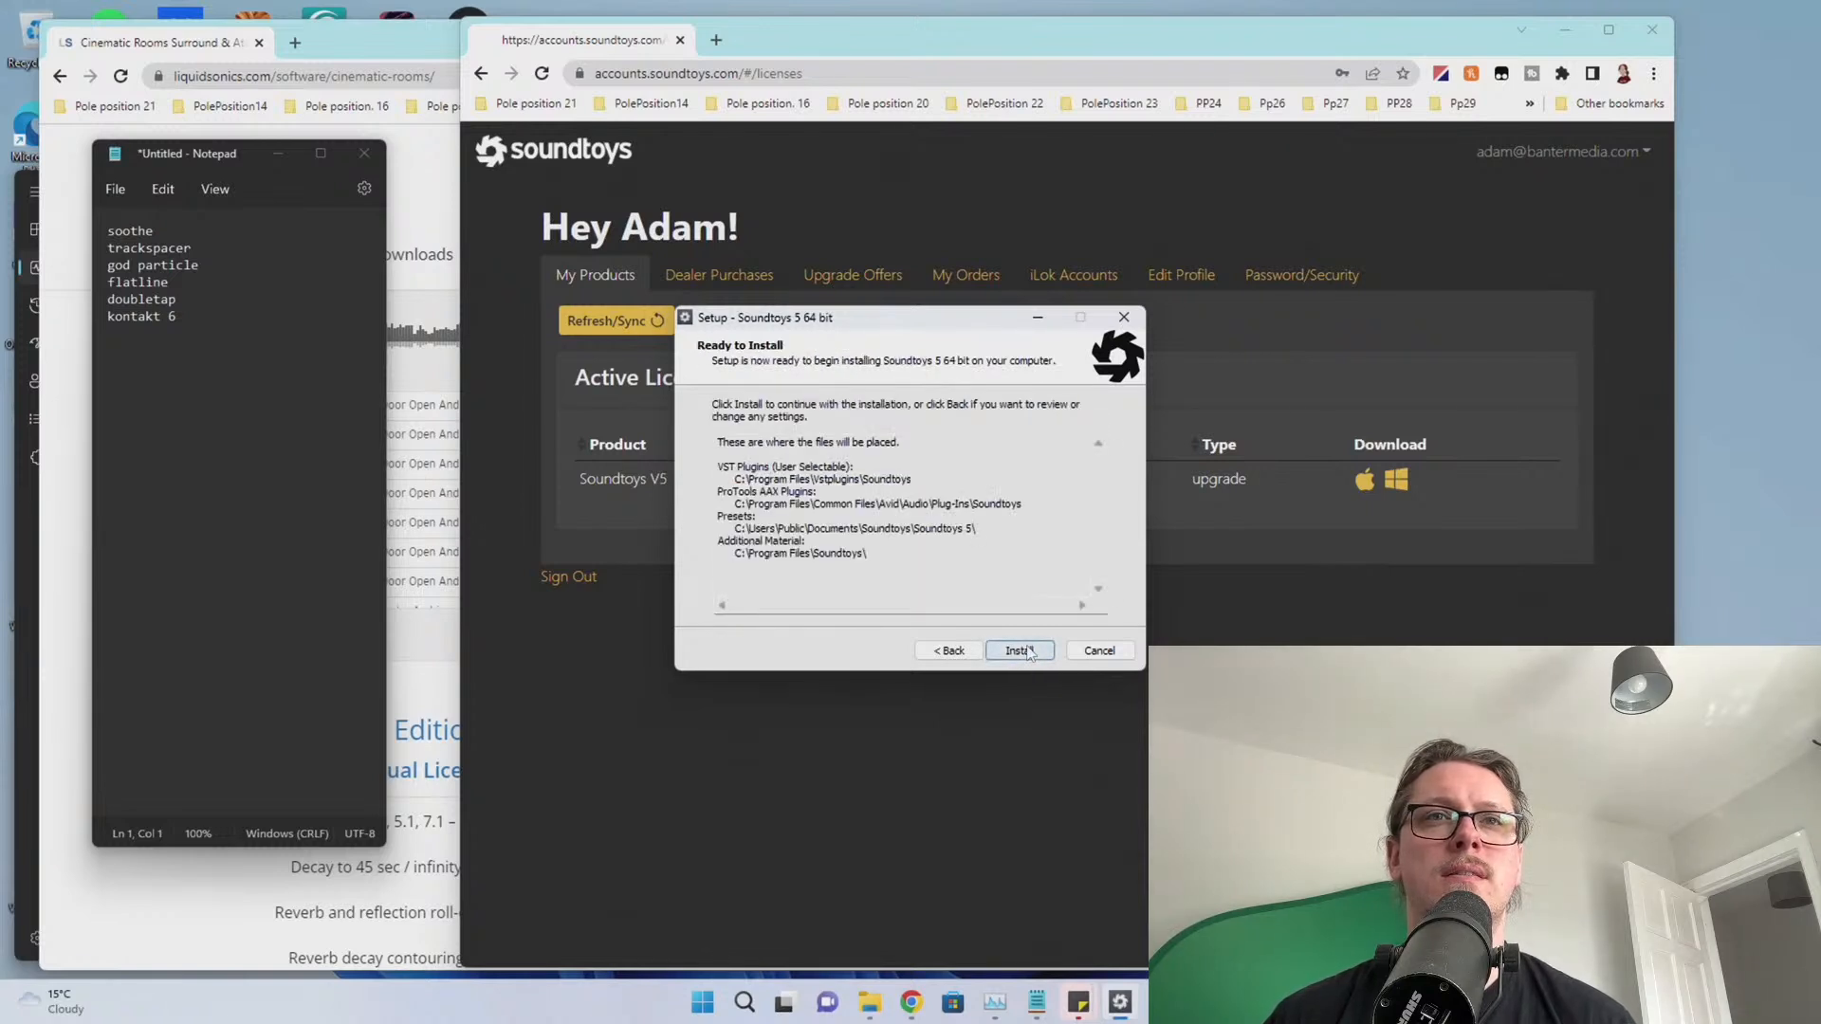
left_click(1029, 652)
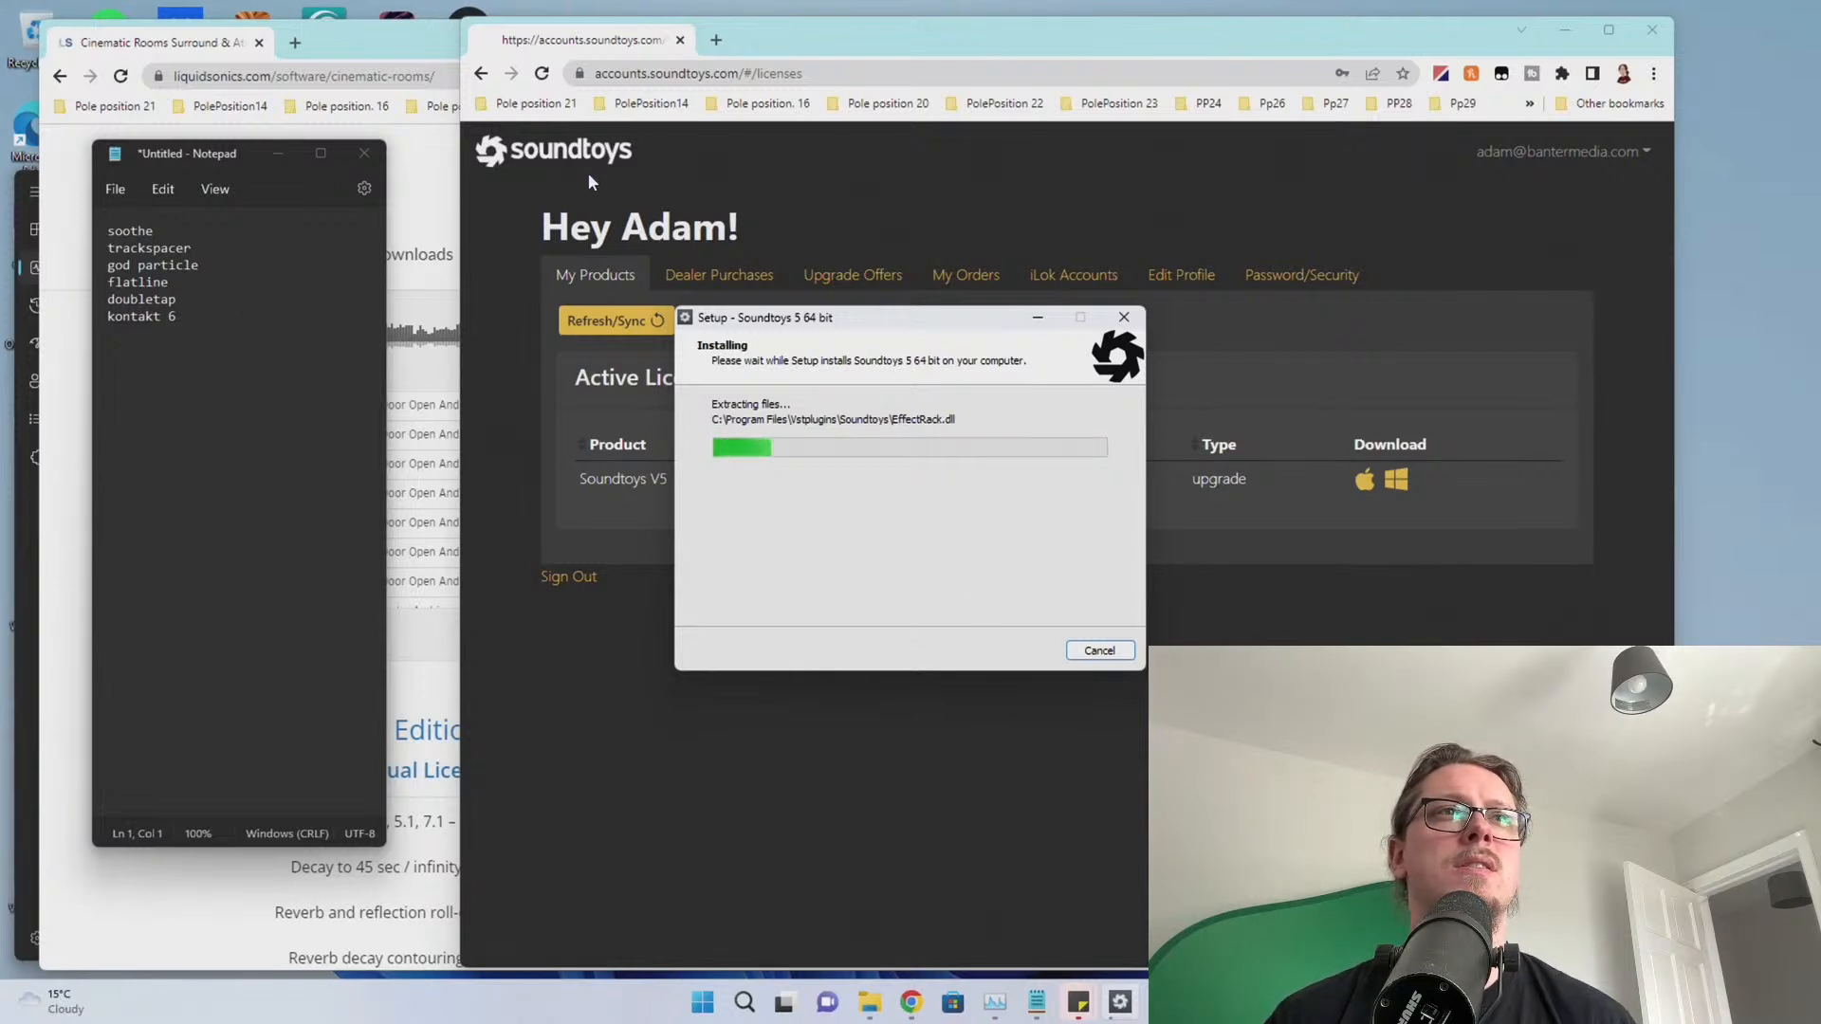
Go to the oeksound website and download soothe2 for Windows from its Downloads page
left_click(721, 74)
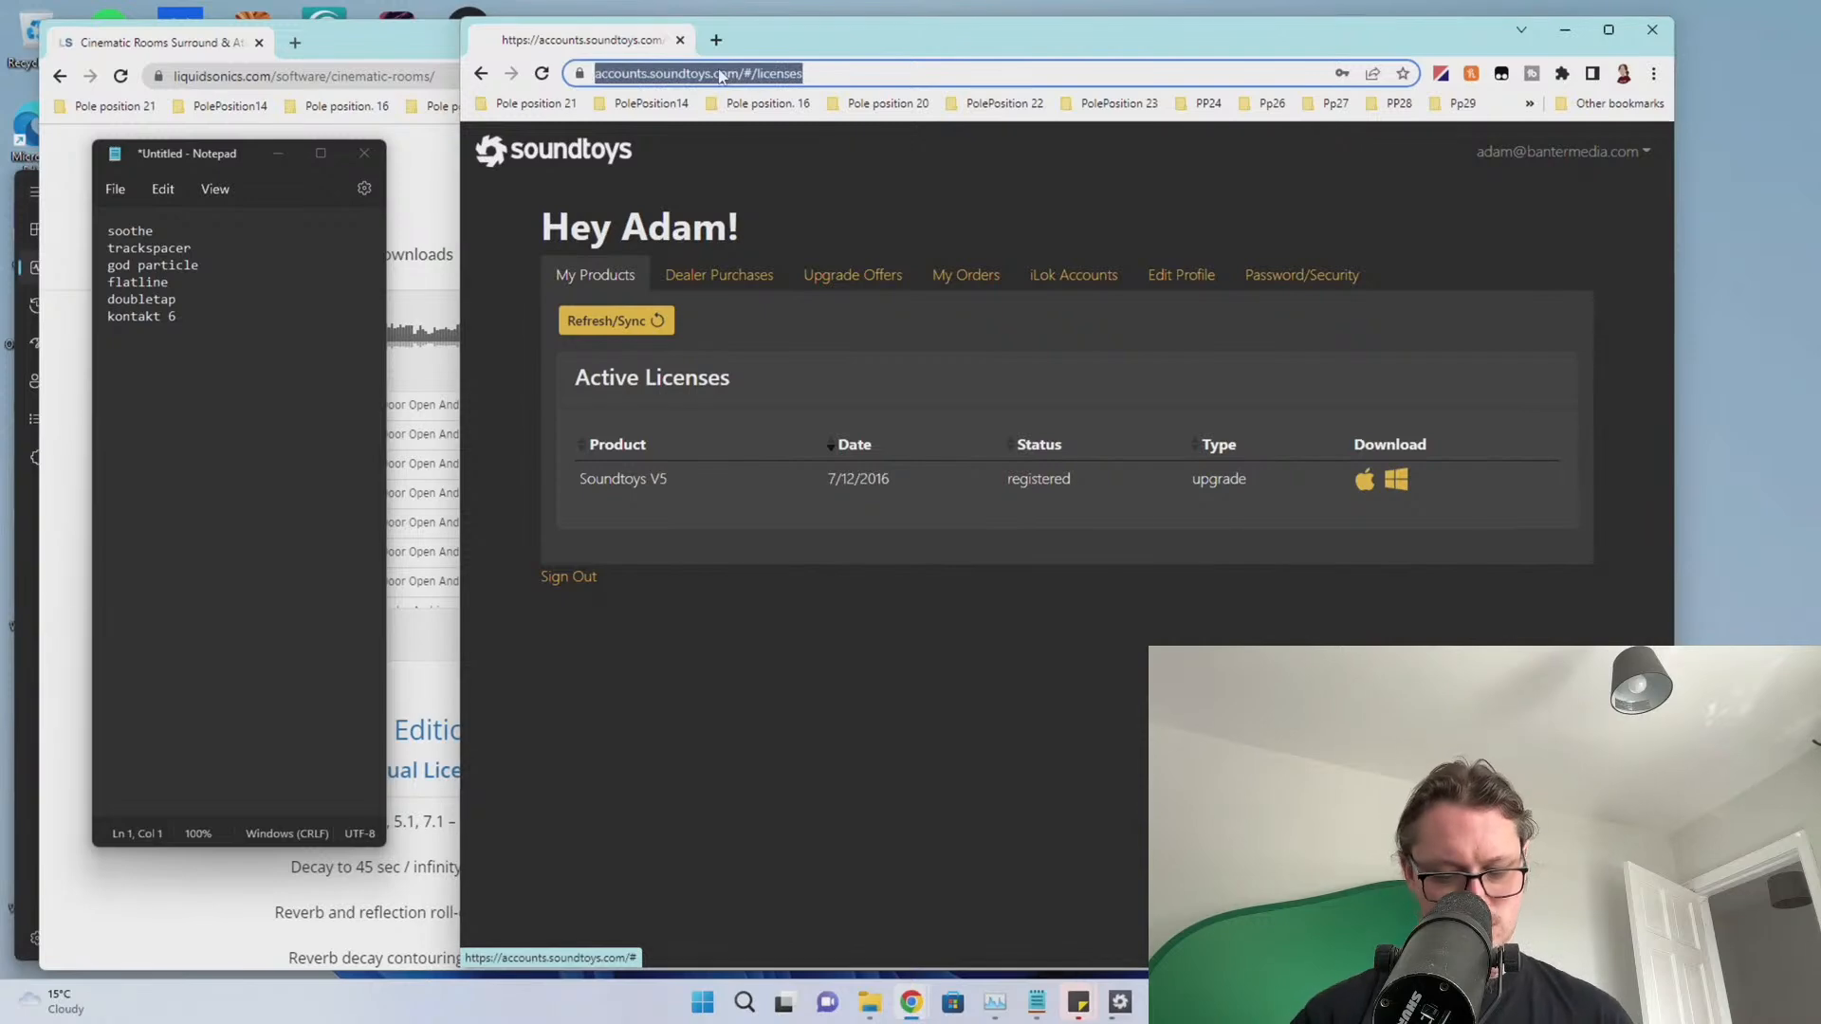
type("oek")
key("Down")
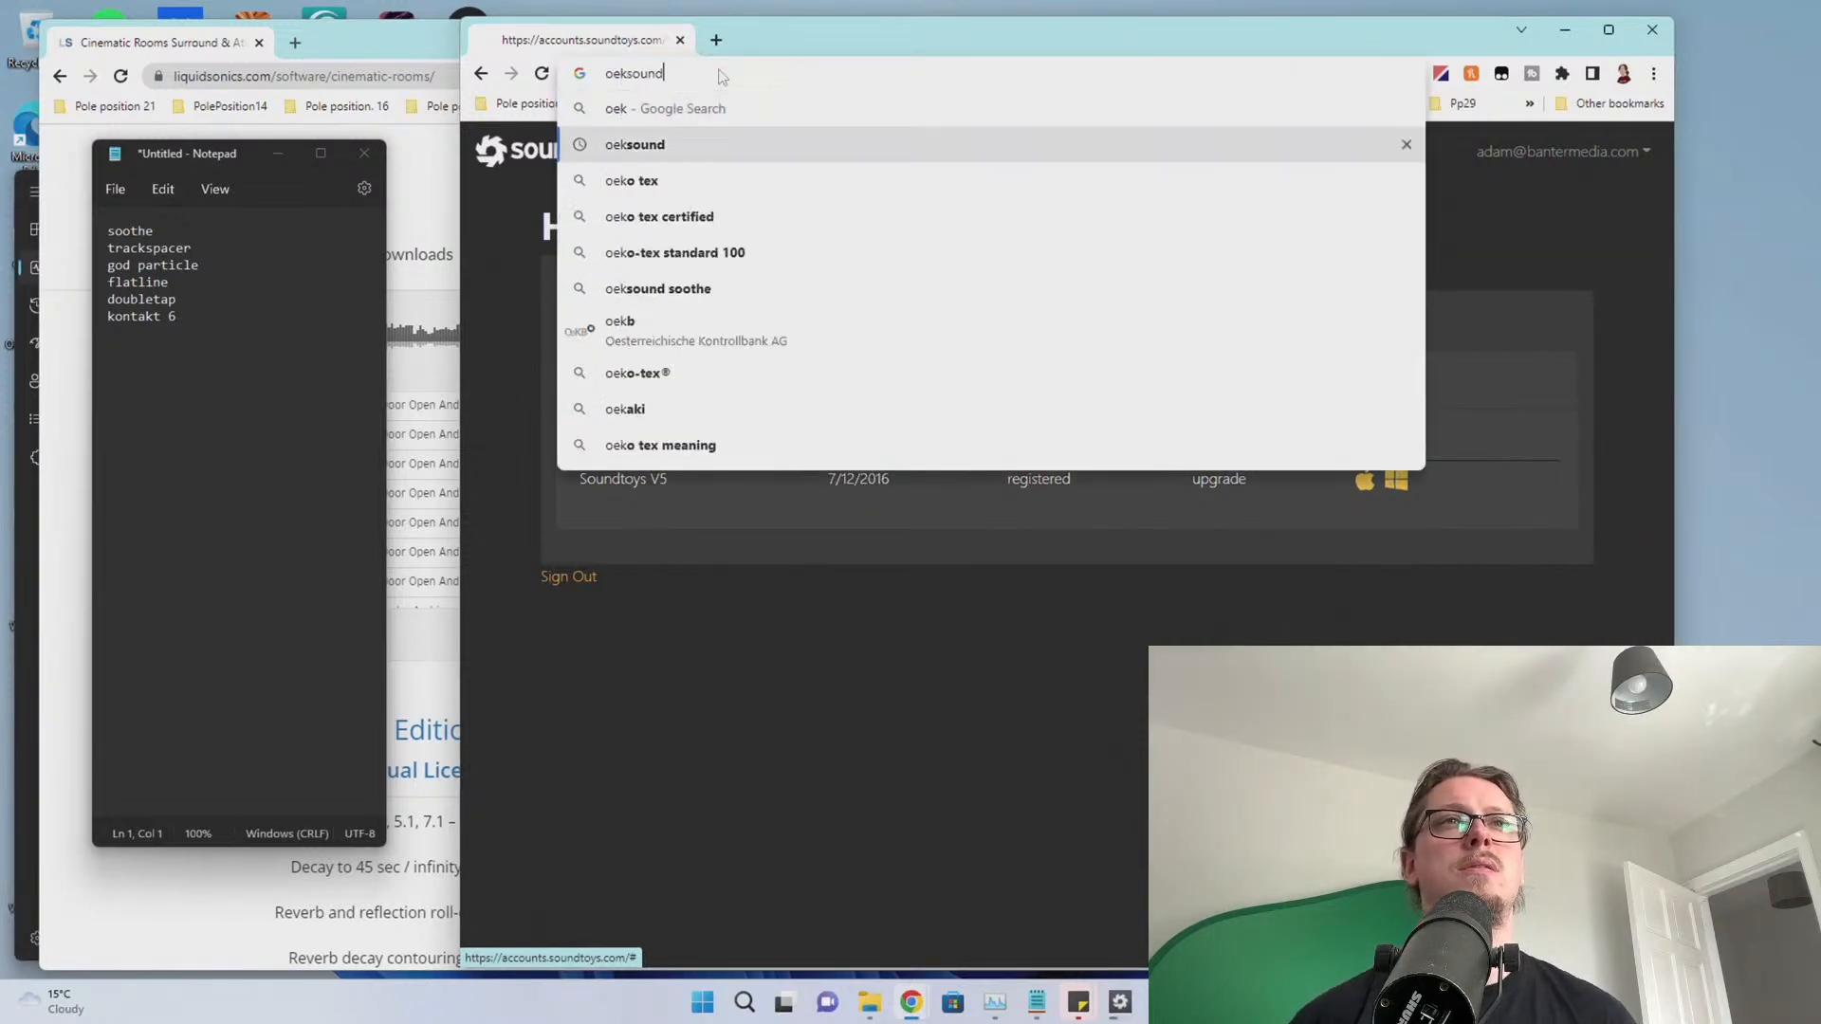
key("Return")
left_click(668, 332)
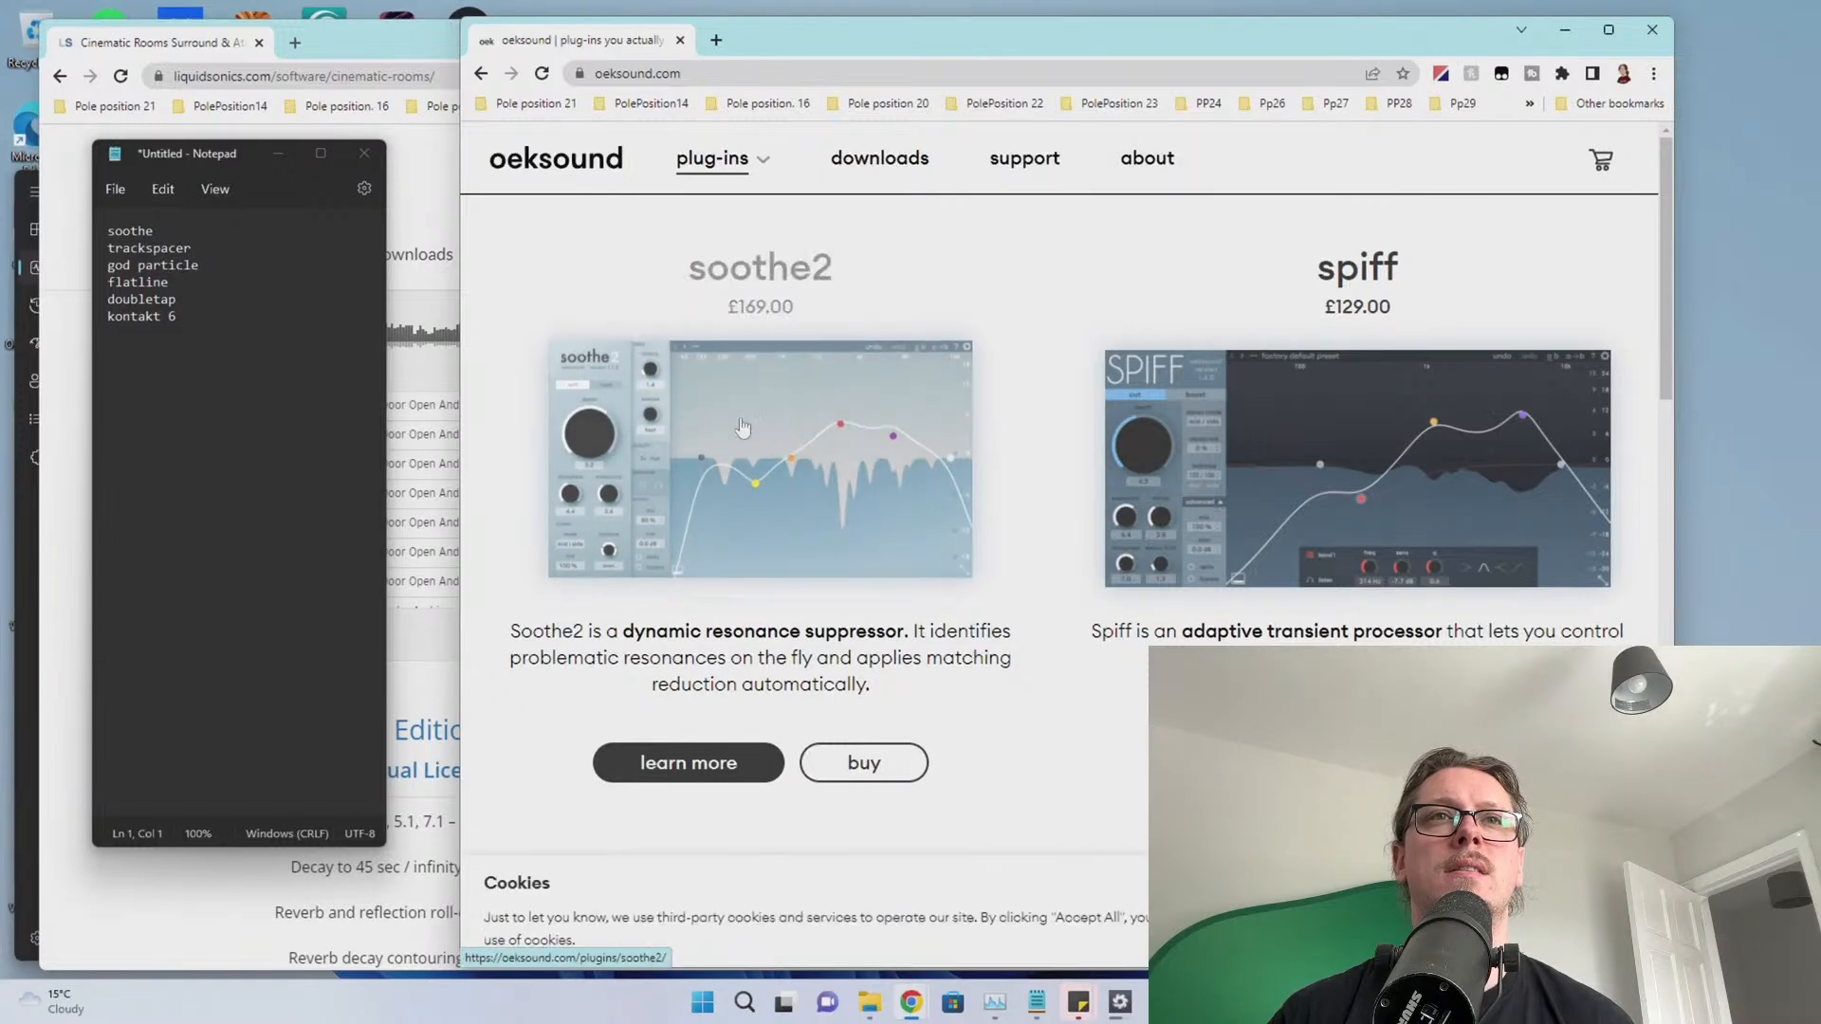
scroll(752, 309, "down", 5)
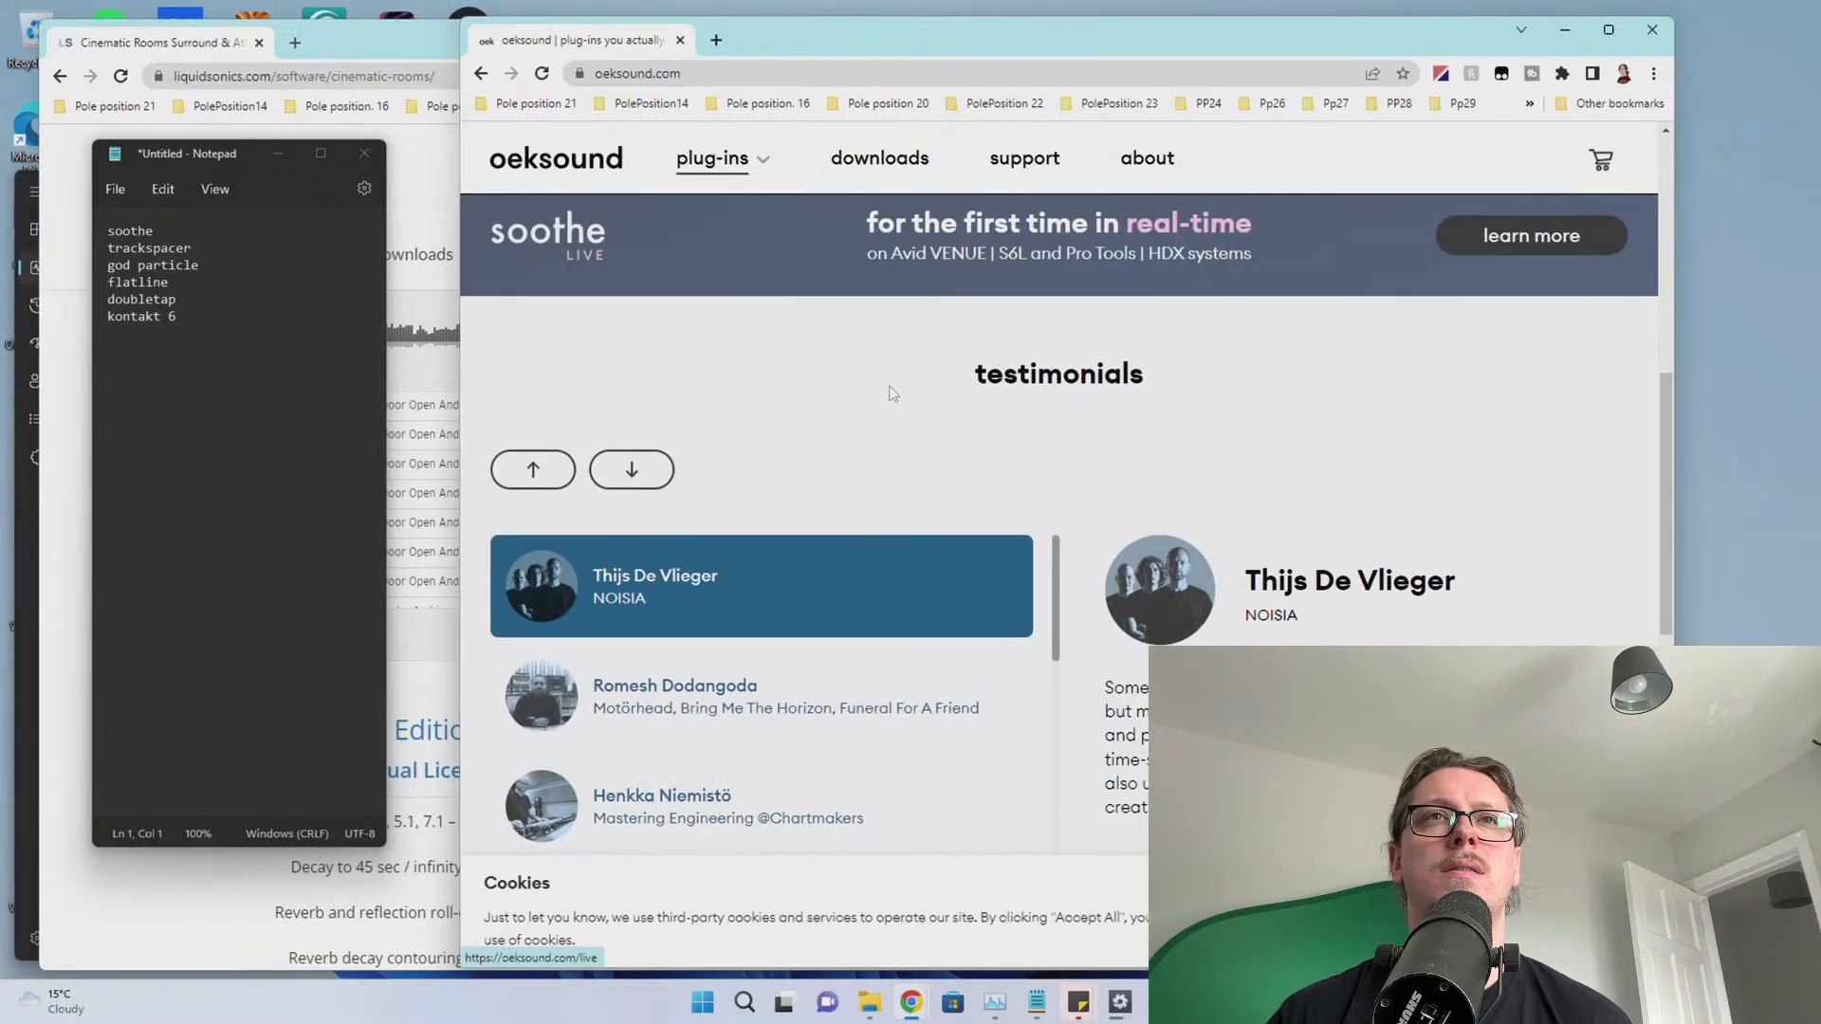
left_click(886, 157)
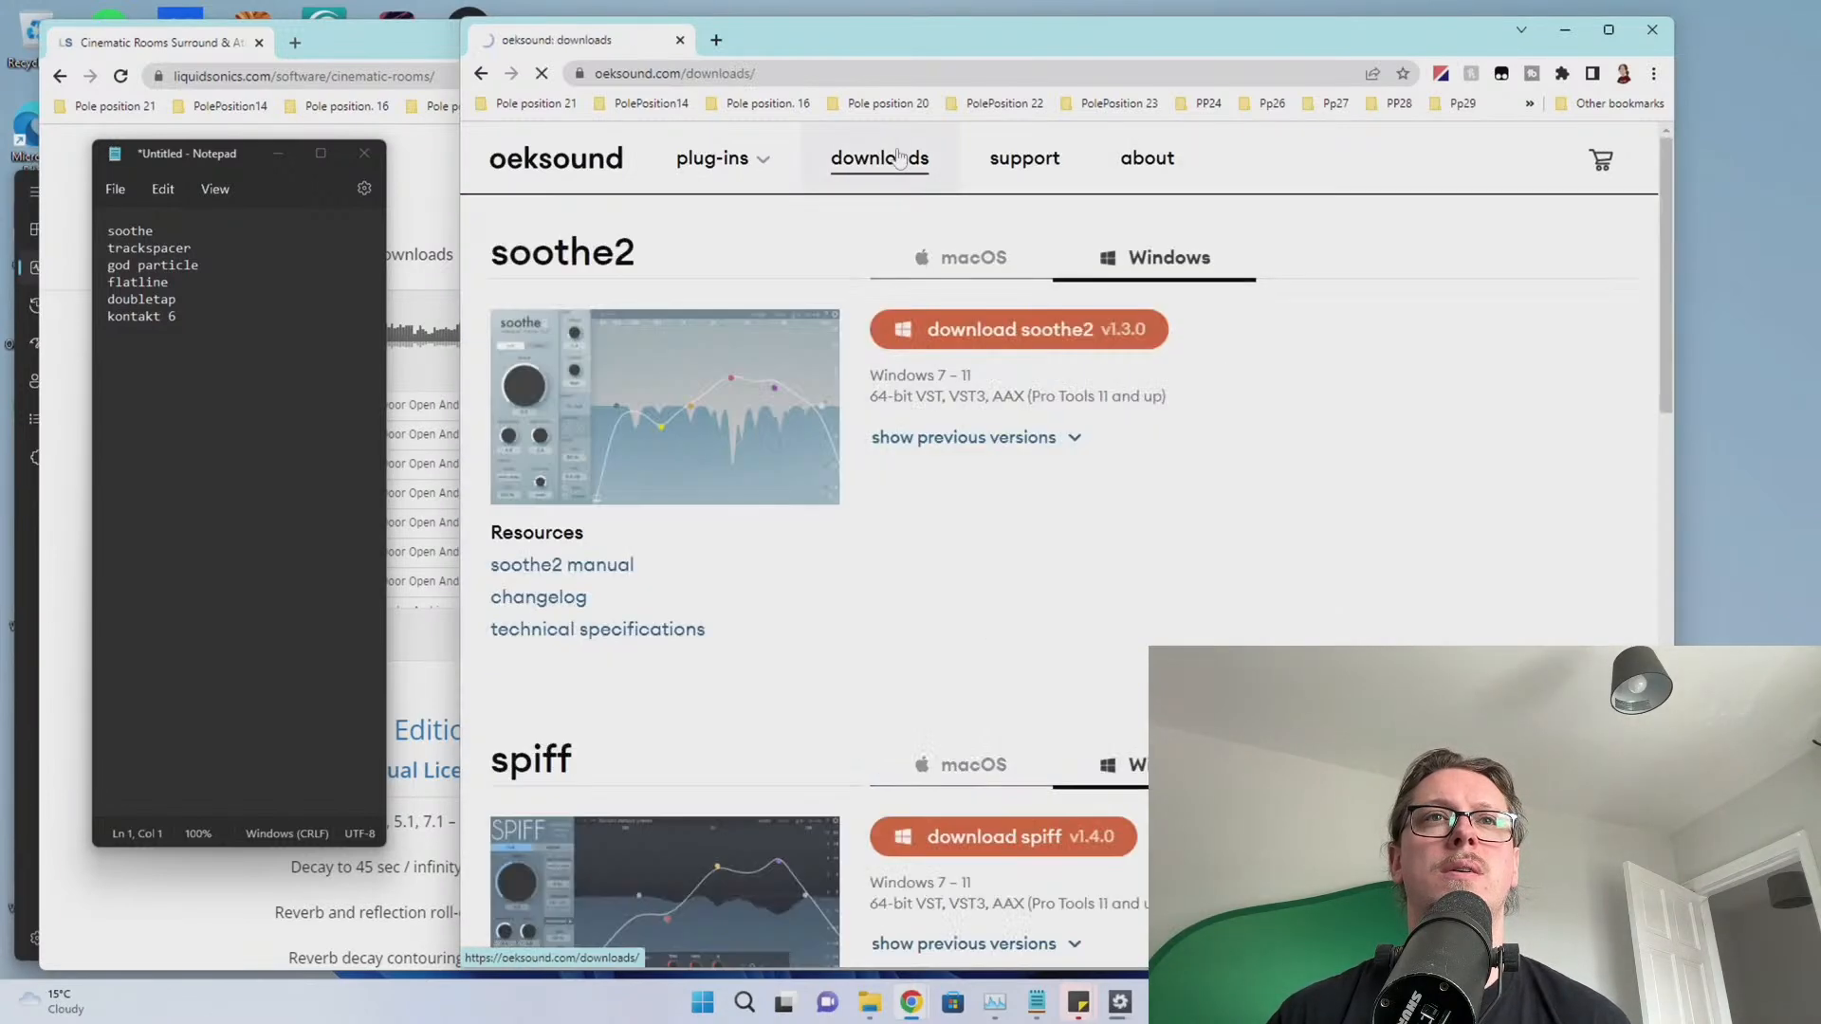
left_click(949, 327)
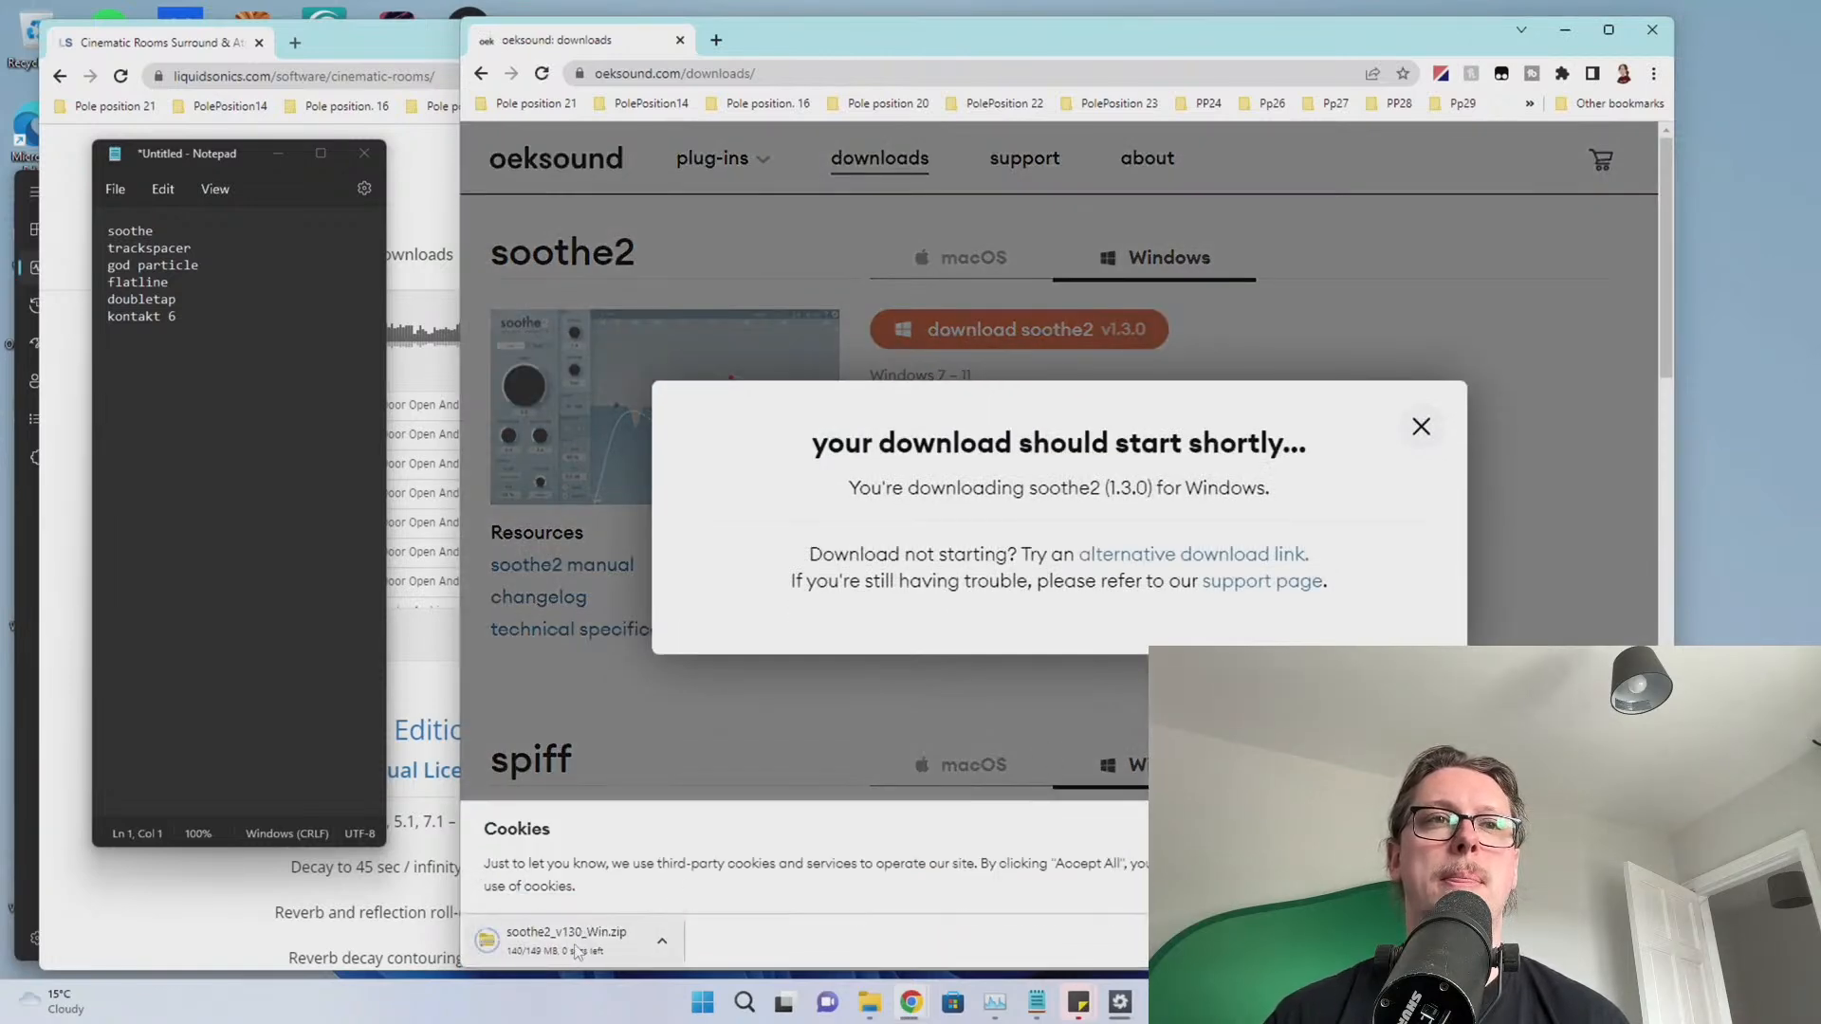
Open soothe2_v130_Win.zip, run the installer directly from it, and approve its permission prompt
left_click(576, 952)
left_click(750, 501)
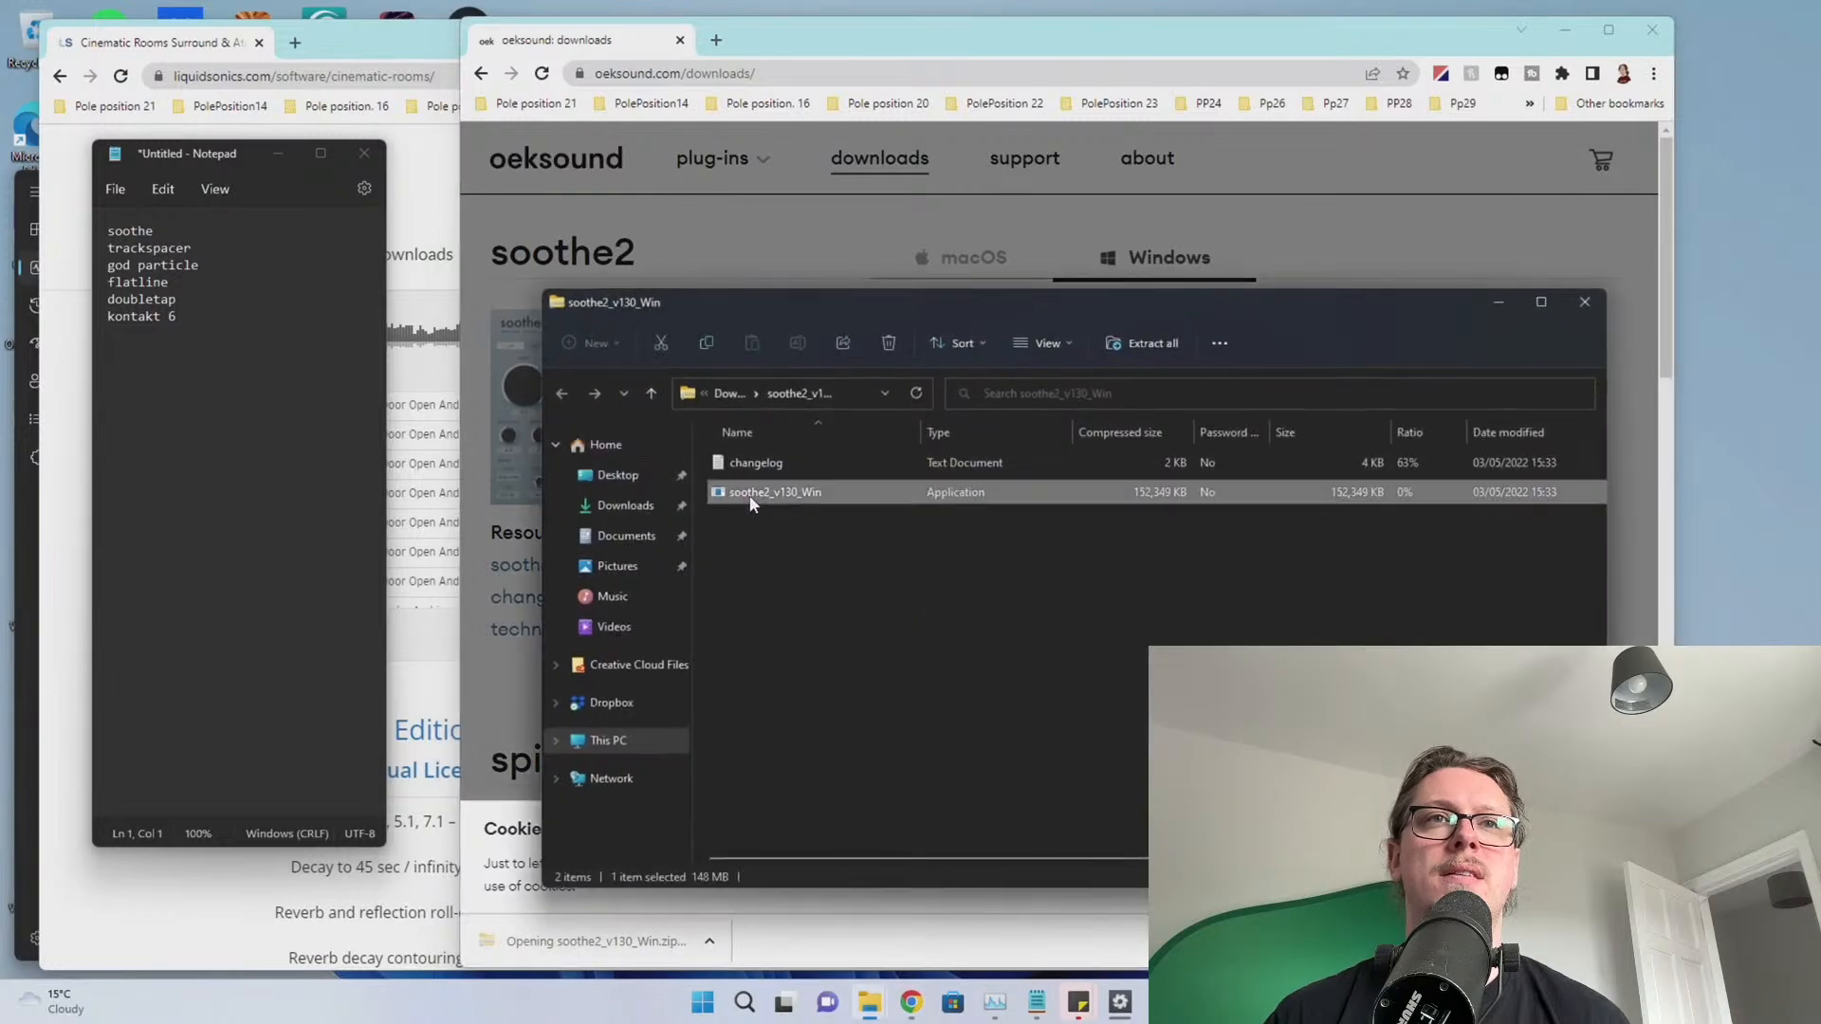
double_click(751, 501)
left_click(925, 534)
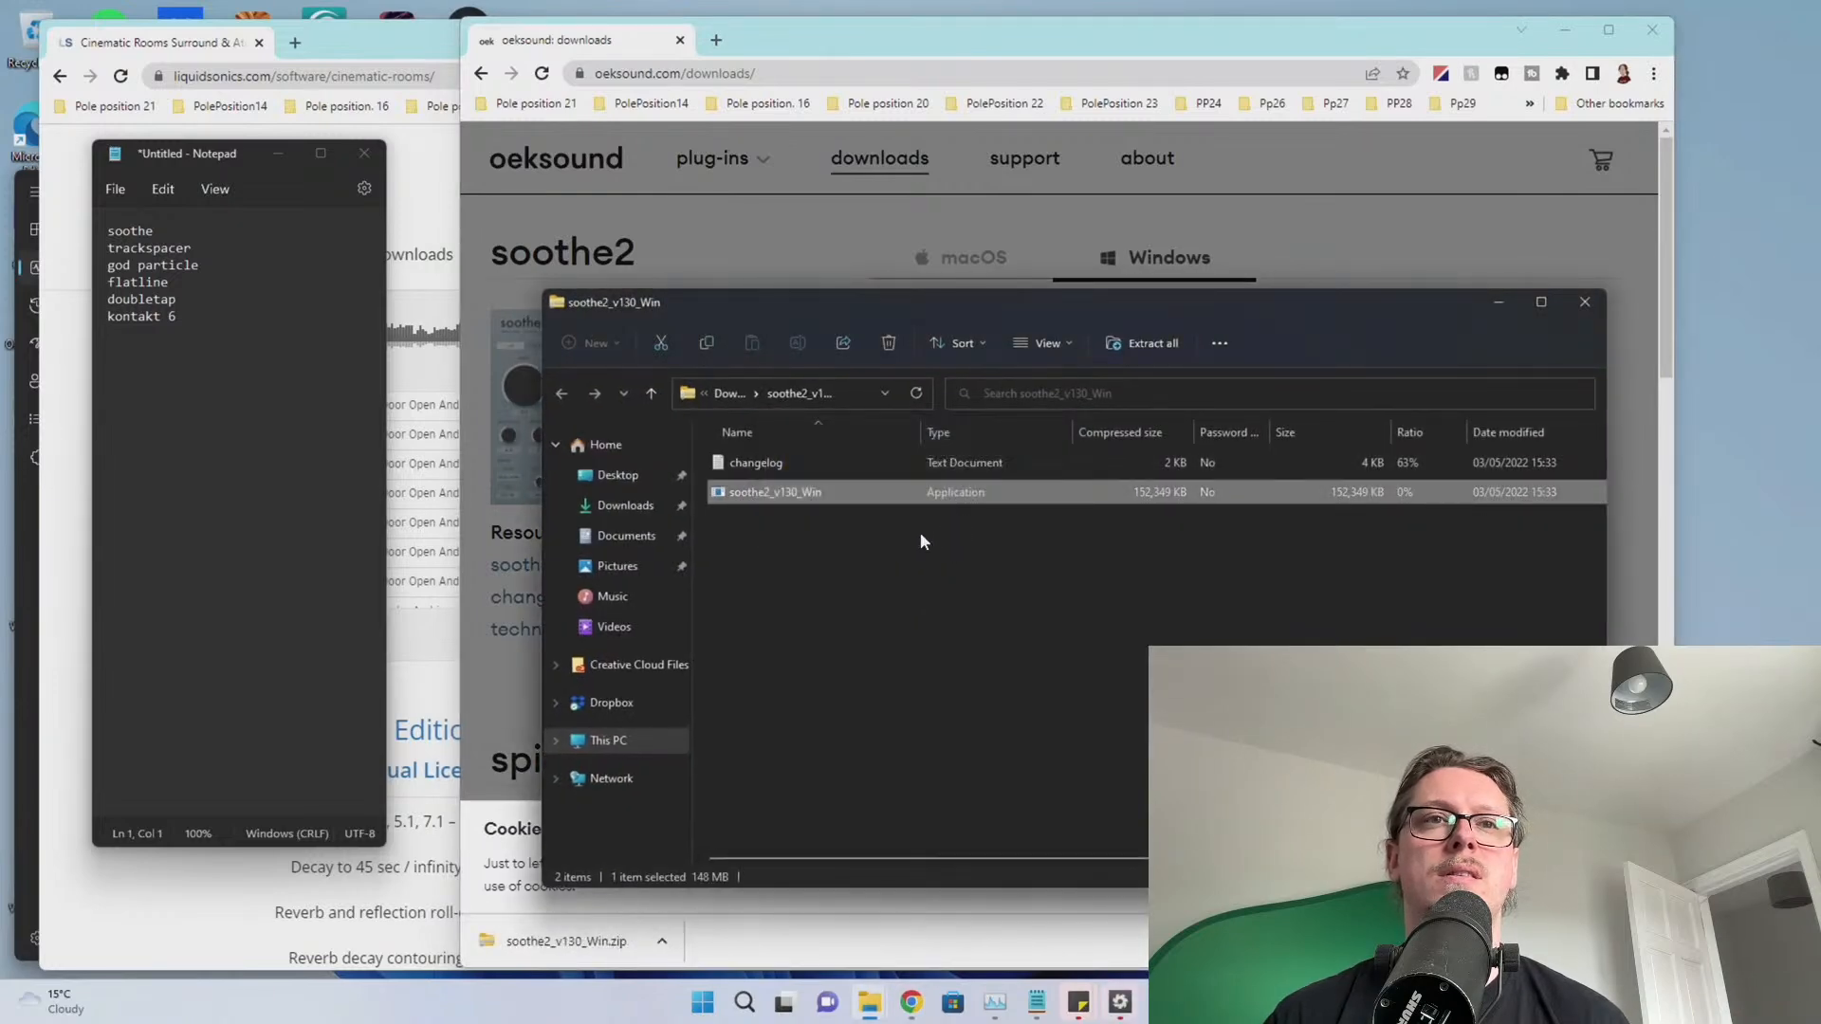
left_click(807, 521)
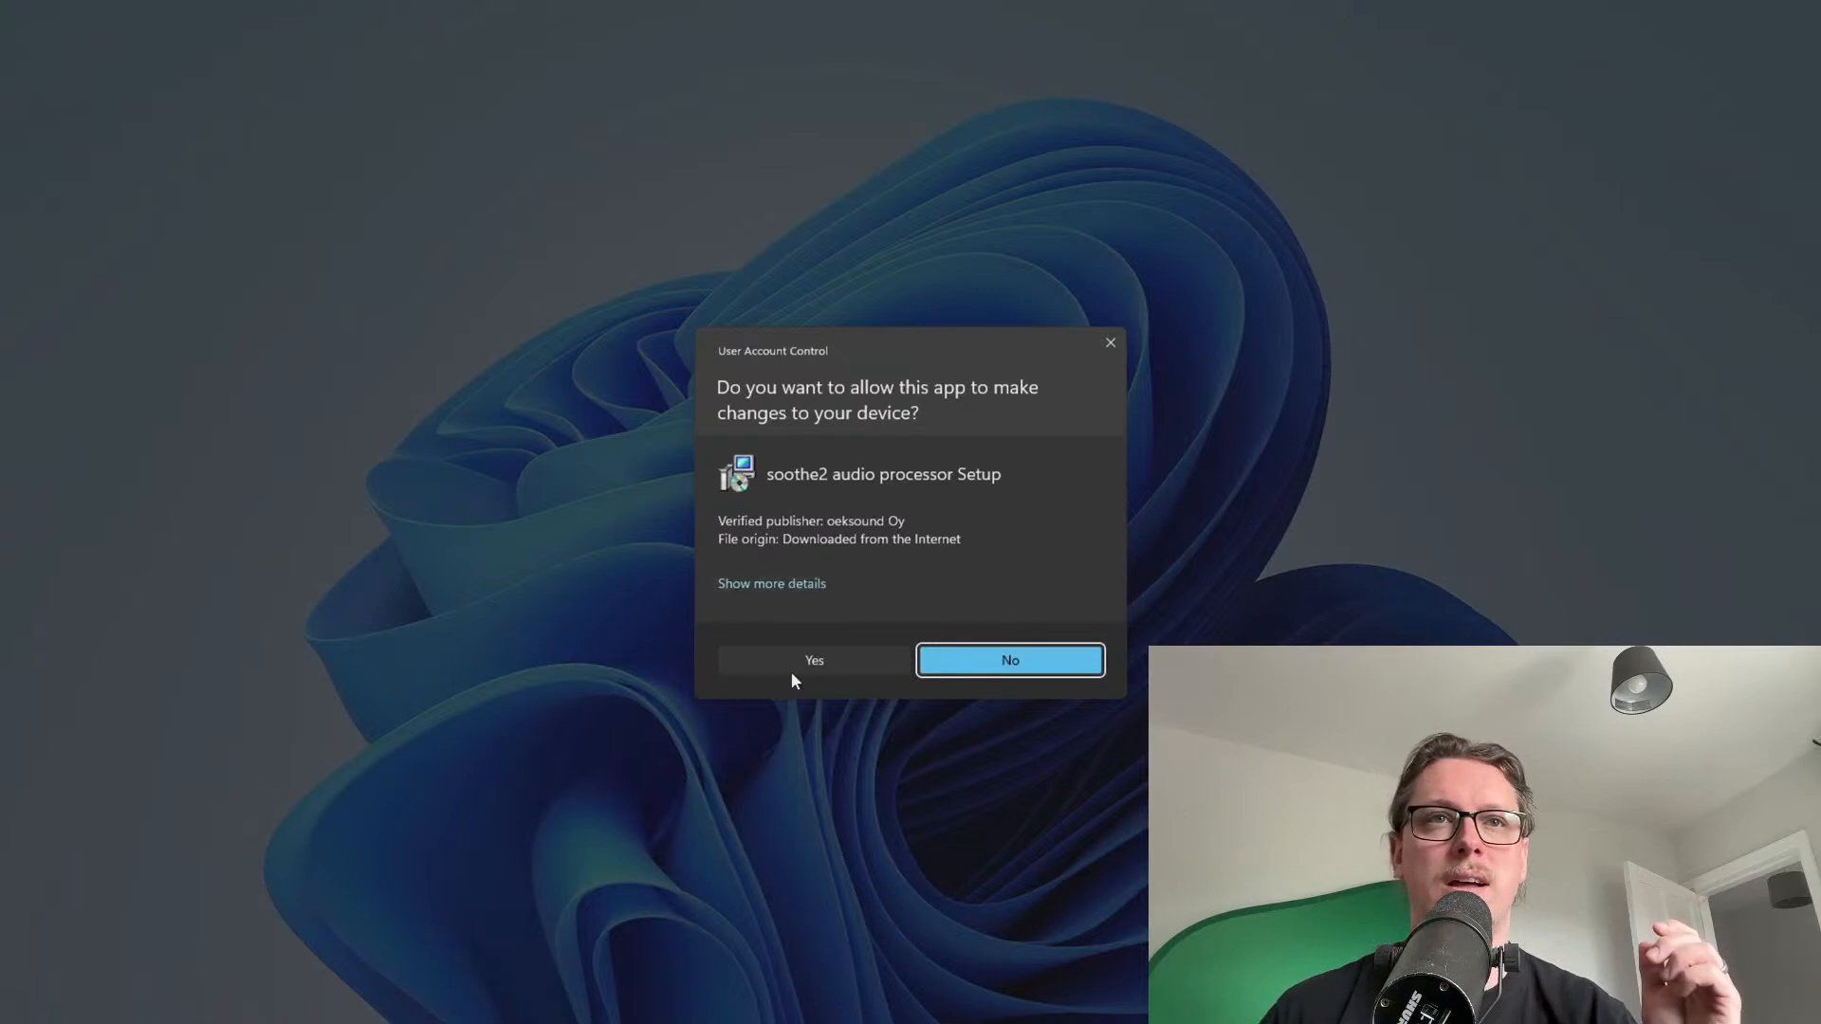
left_click(793, 667)
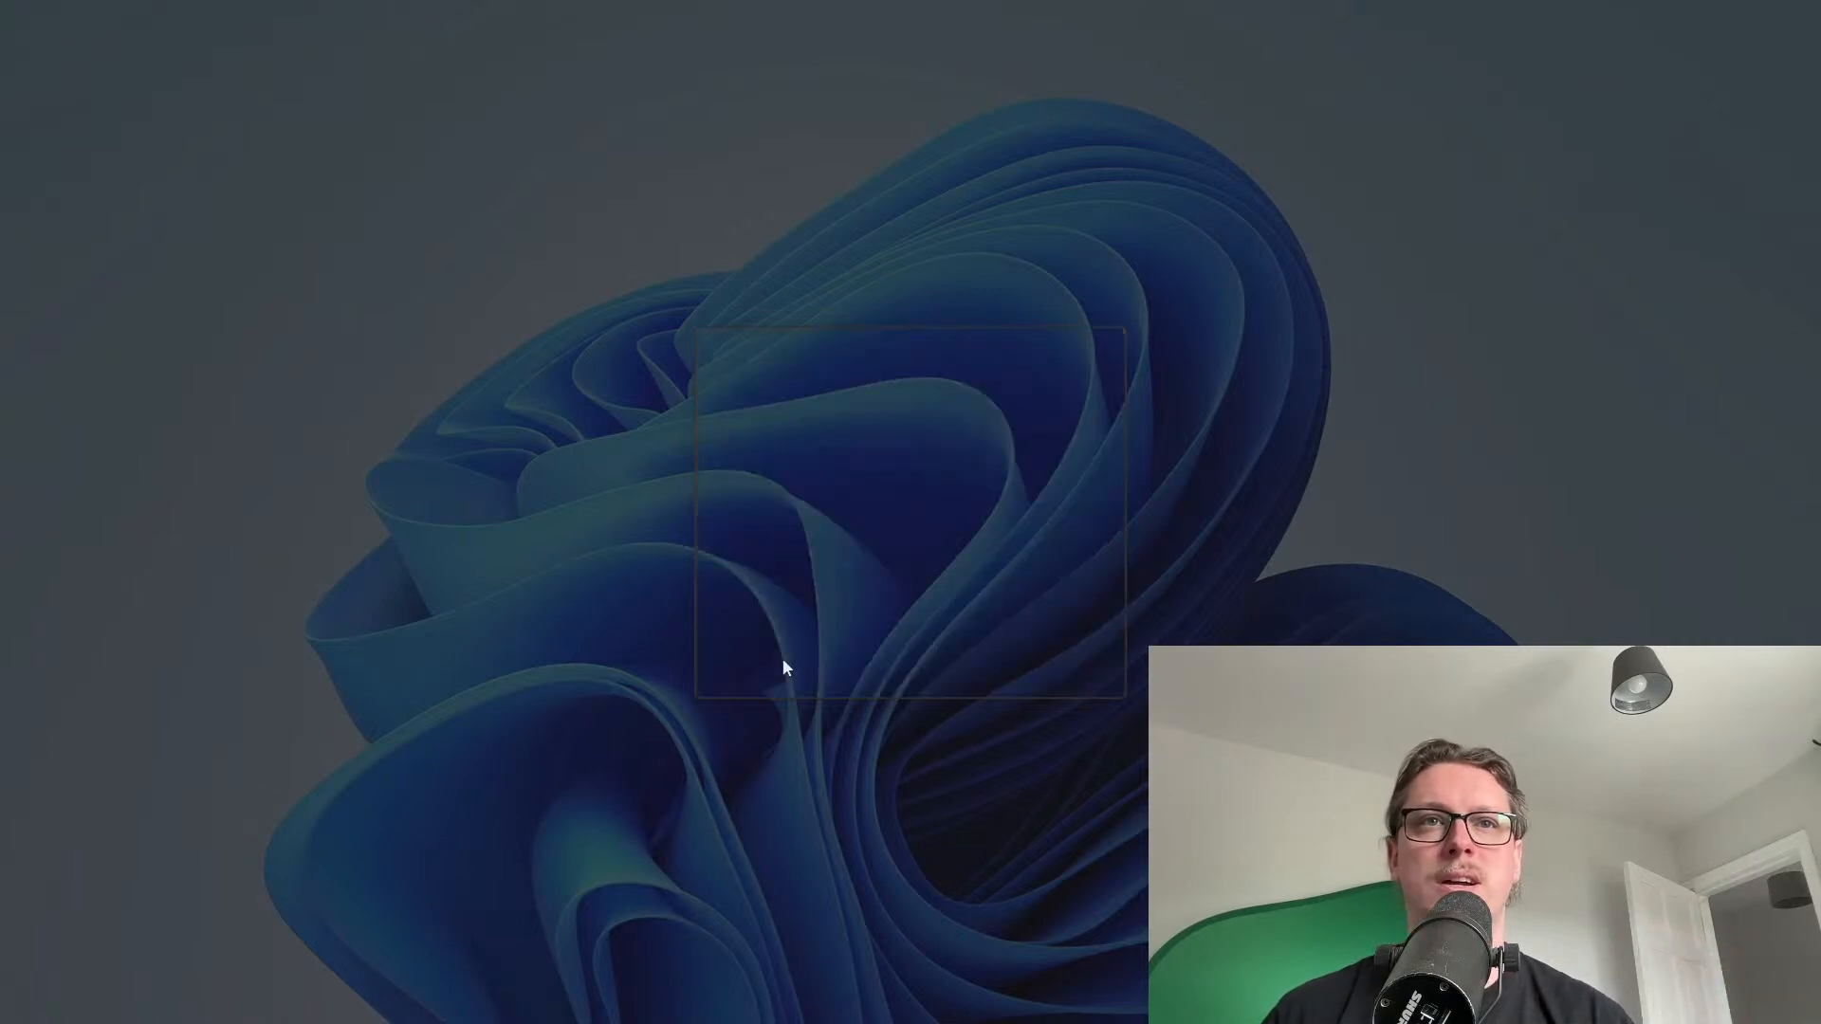
Install soothe2 1.3.0 with the default components and VST2 folder after accepting its license
left_click(791, 593)
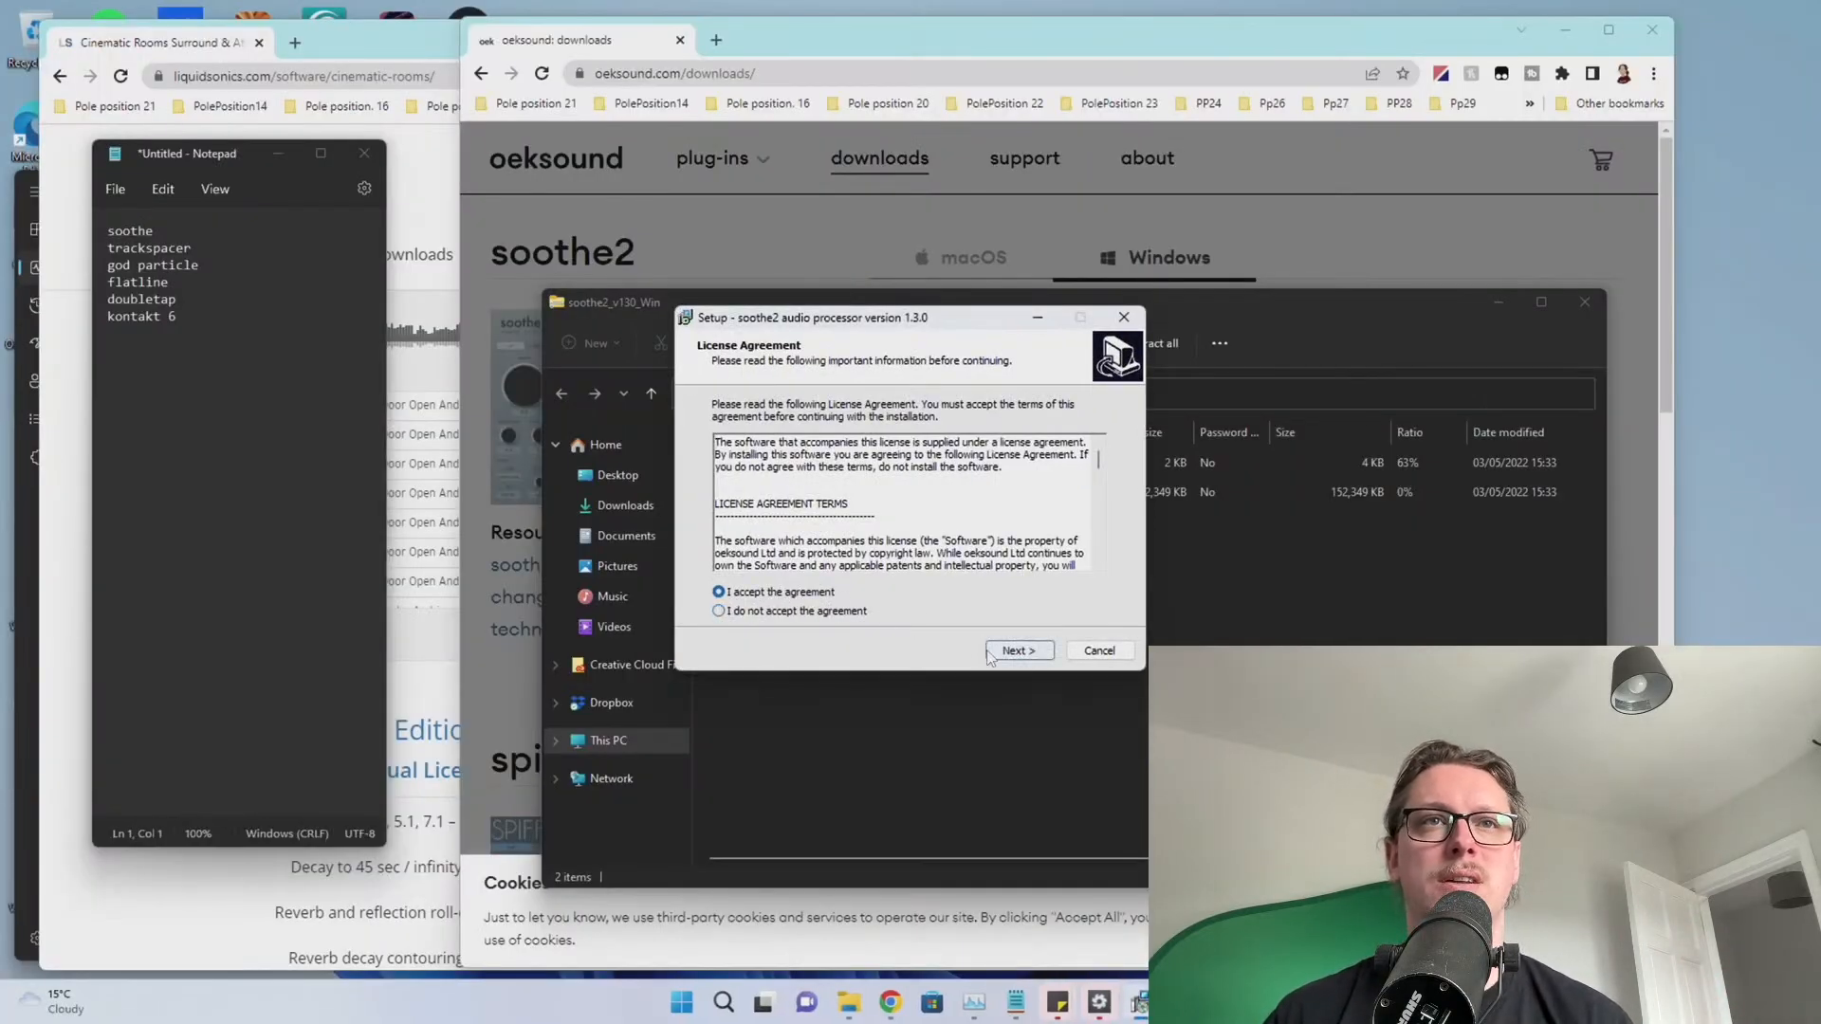
left_click(1015, 655)
left_click(1014, 654)
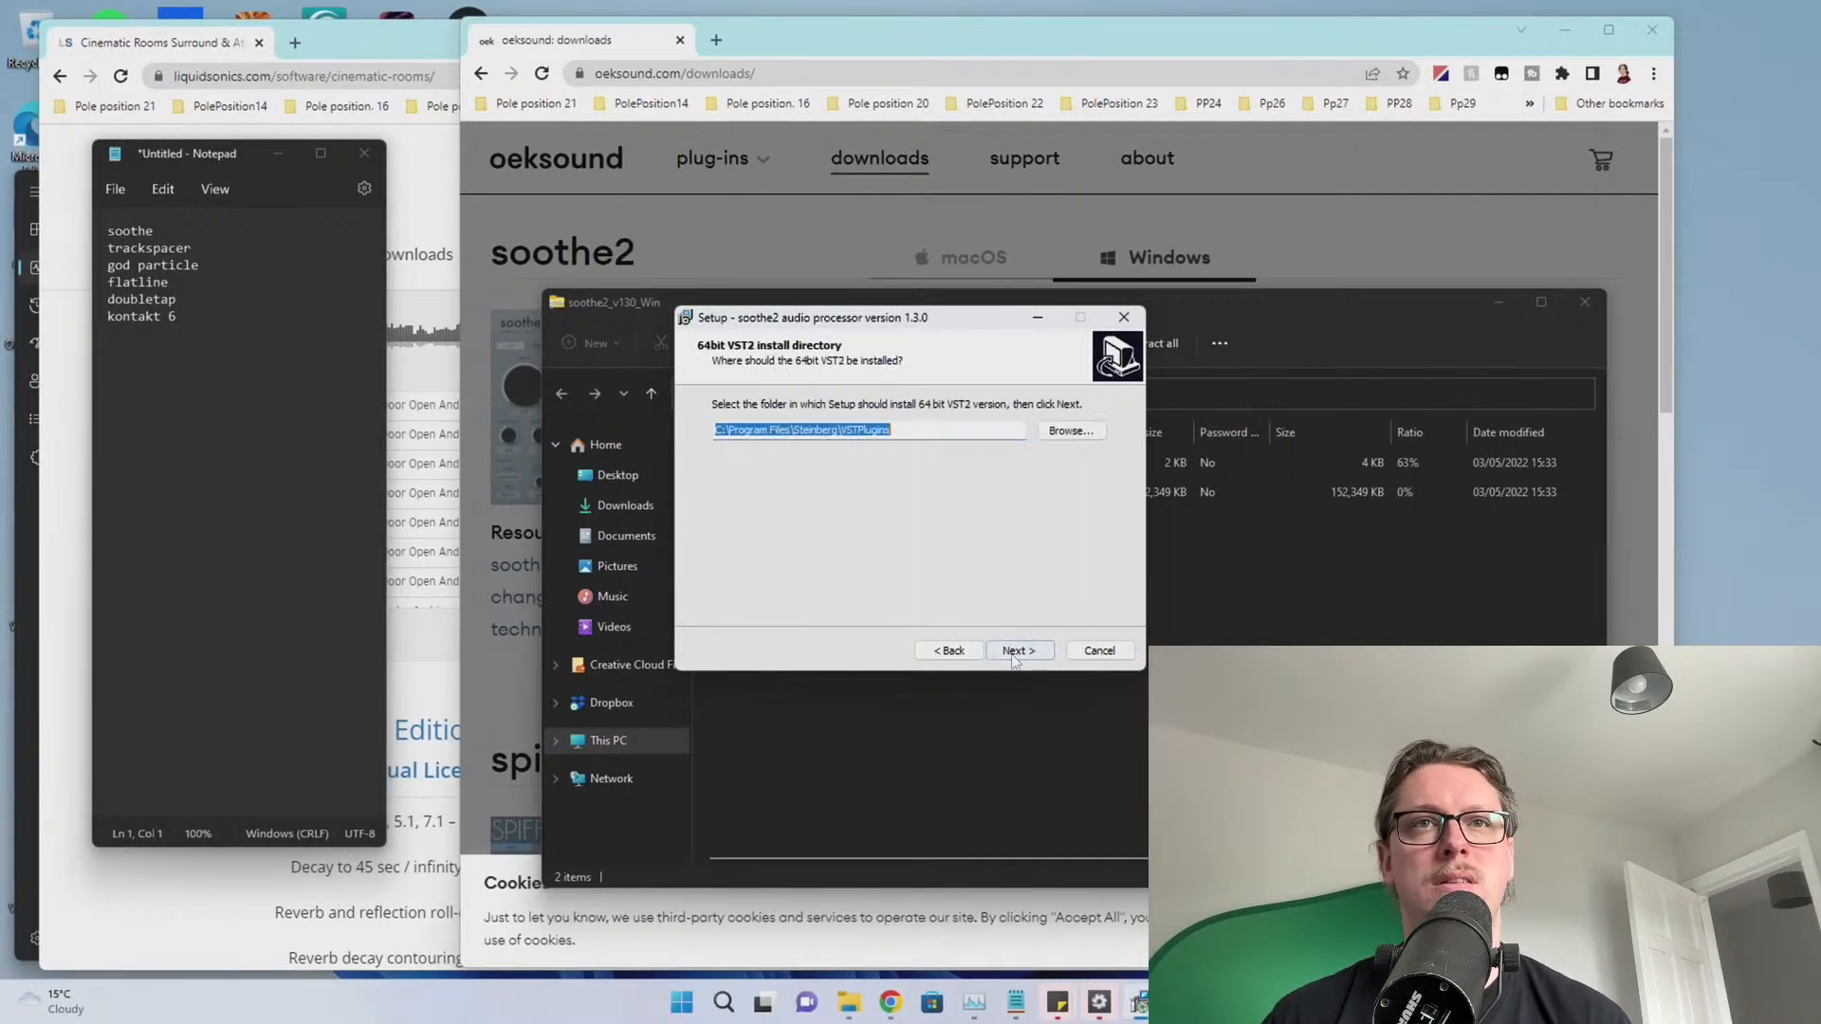
left_click(1015, 654)
left_click(1013, 654)
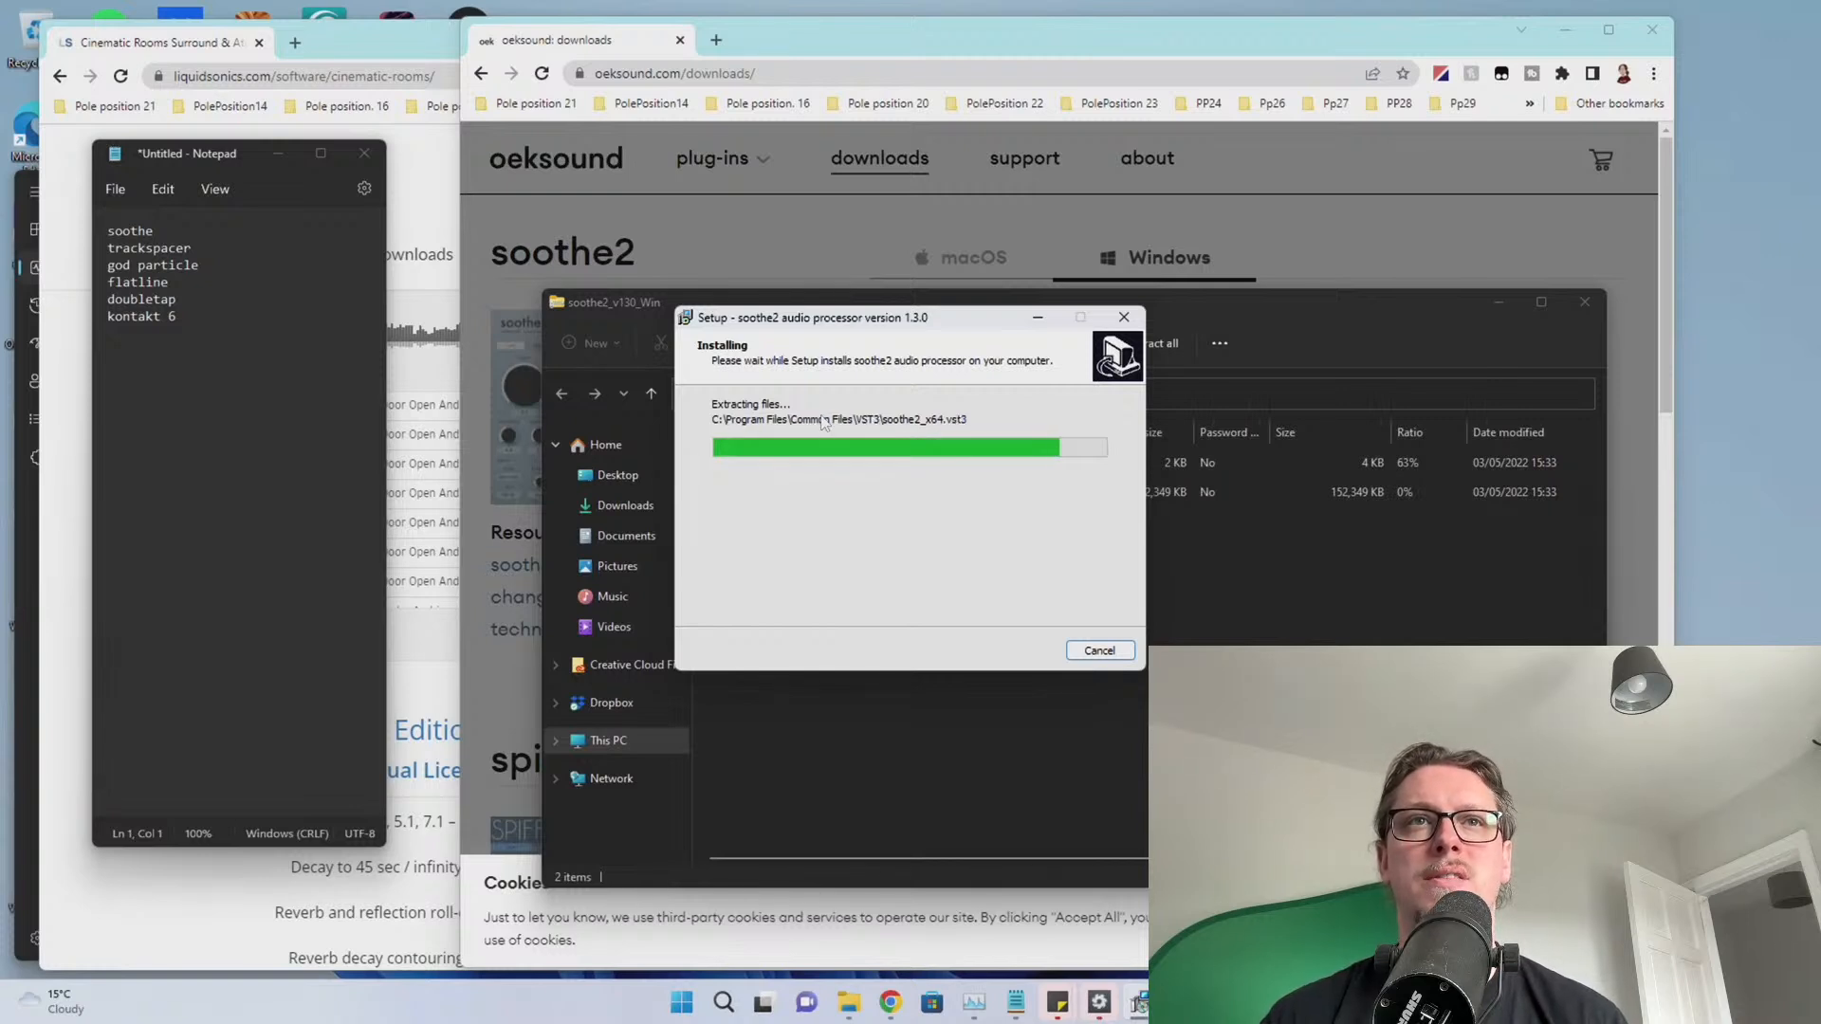
left_click(1022, 651)
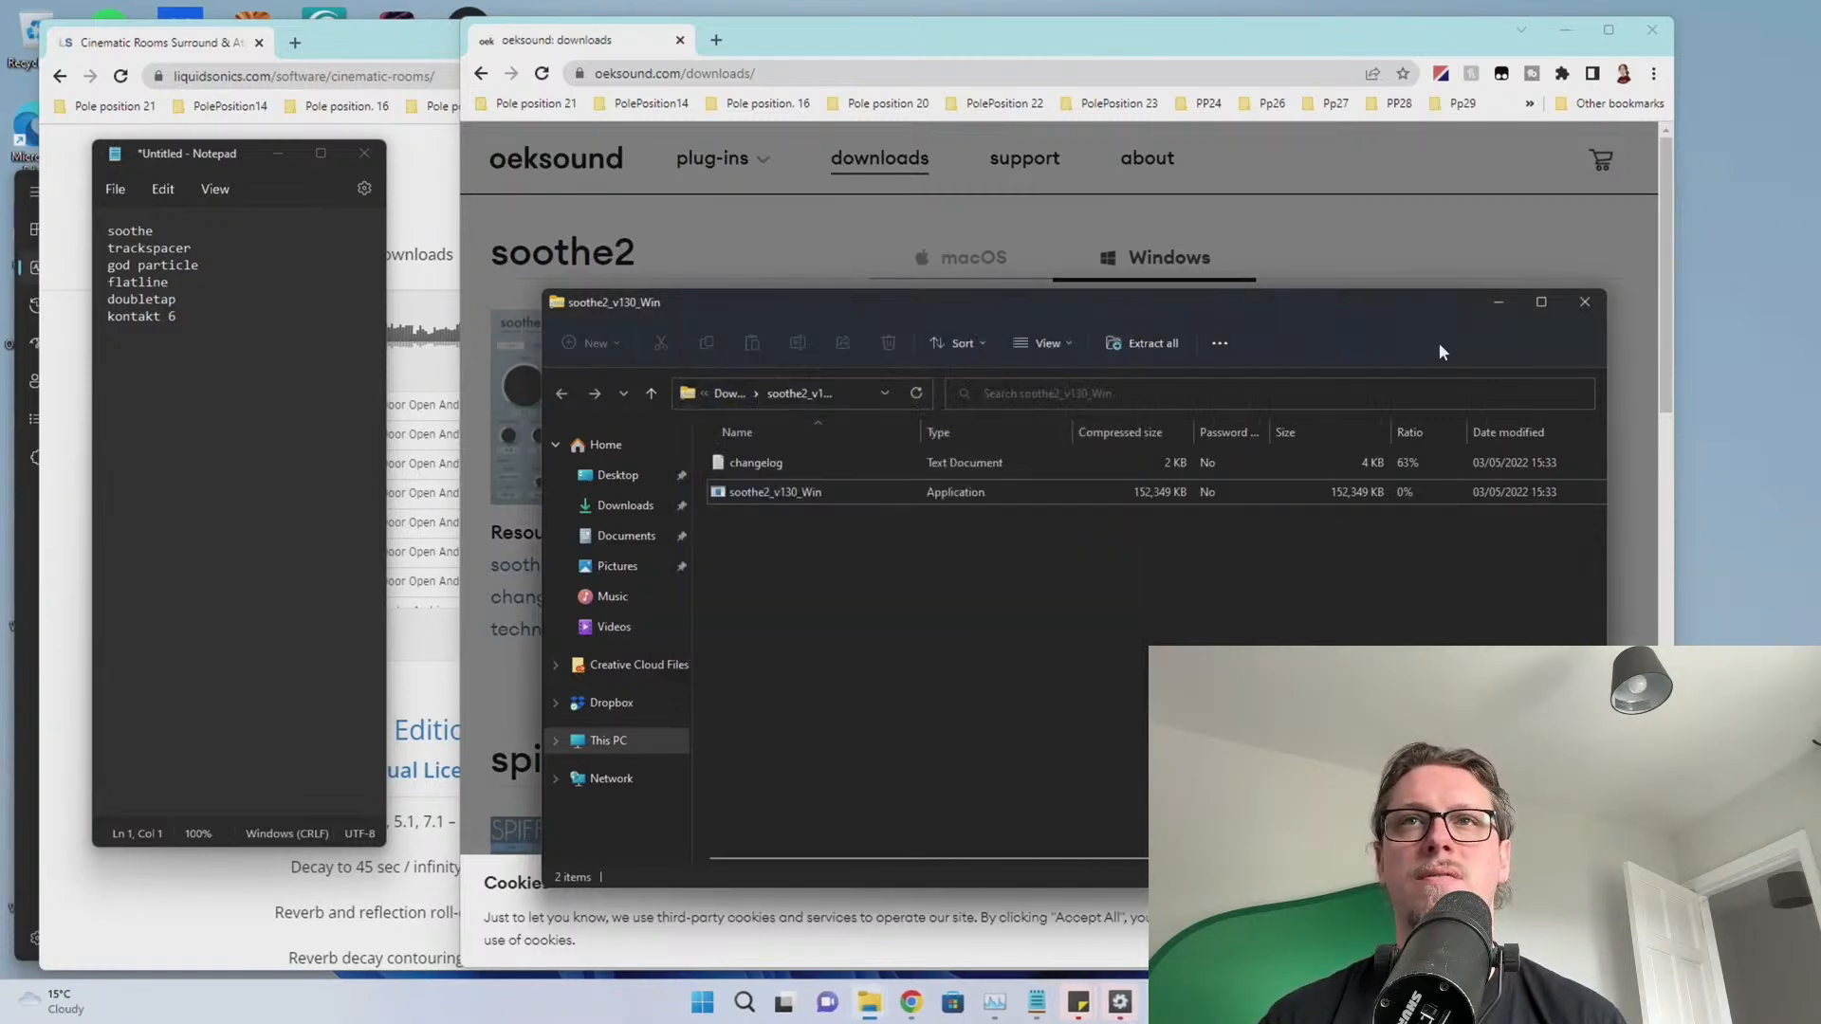
Close the soothe2 folder and download notice, and delete soothe from the Notepad to-do list
left_click(1582, 304)
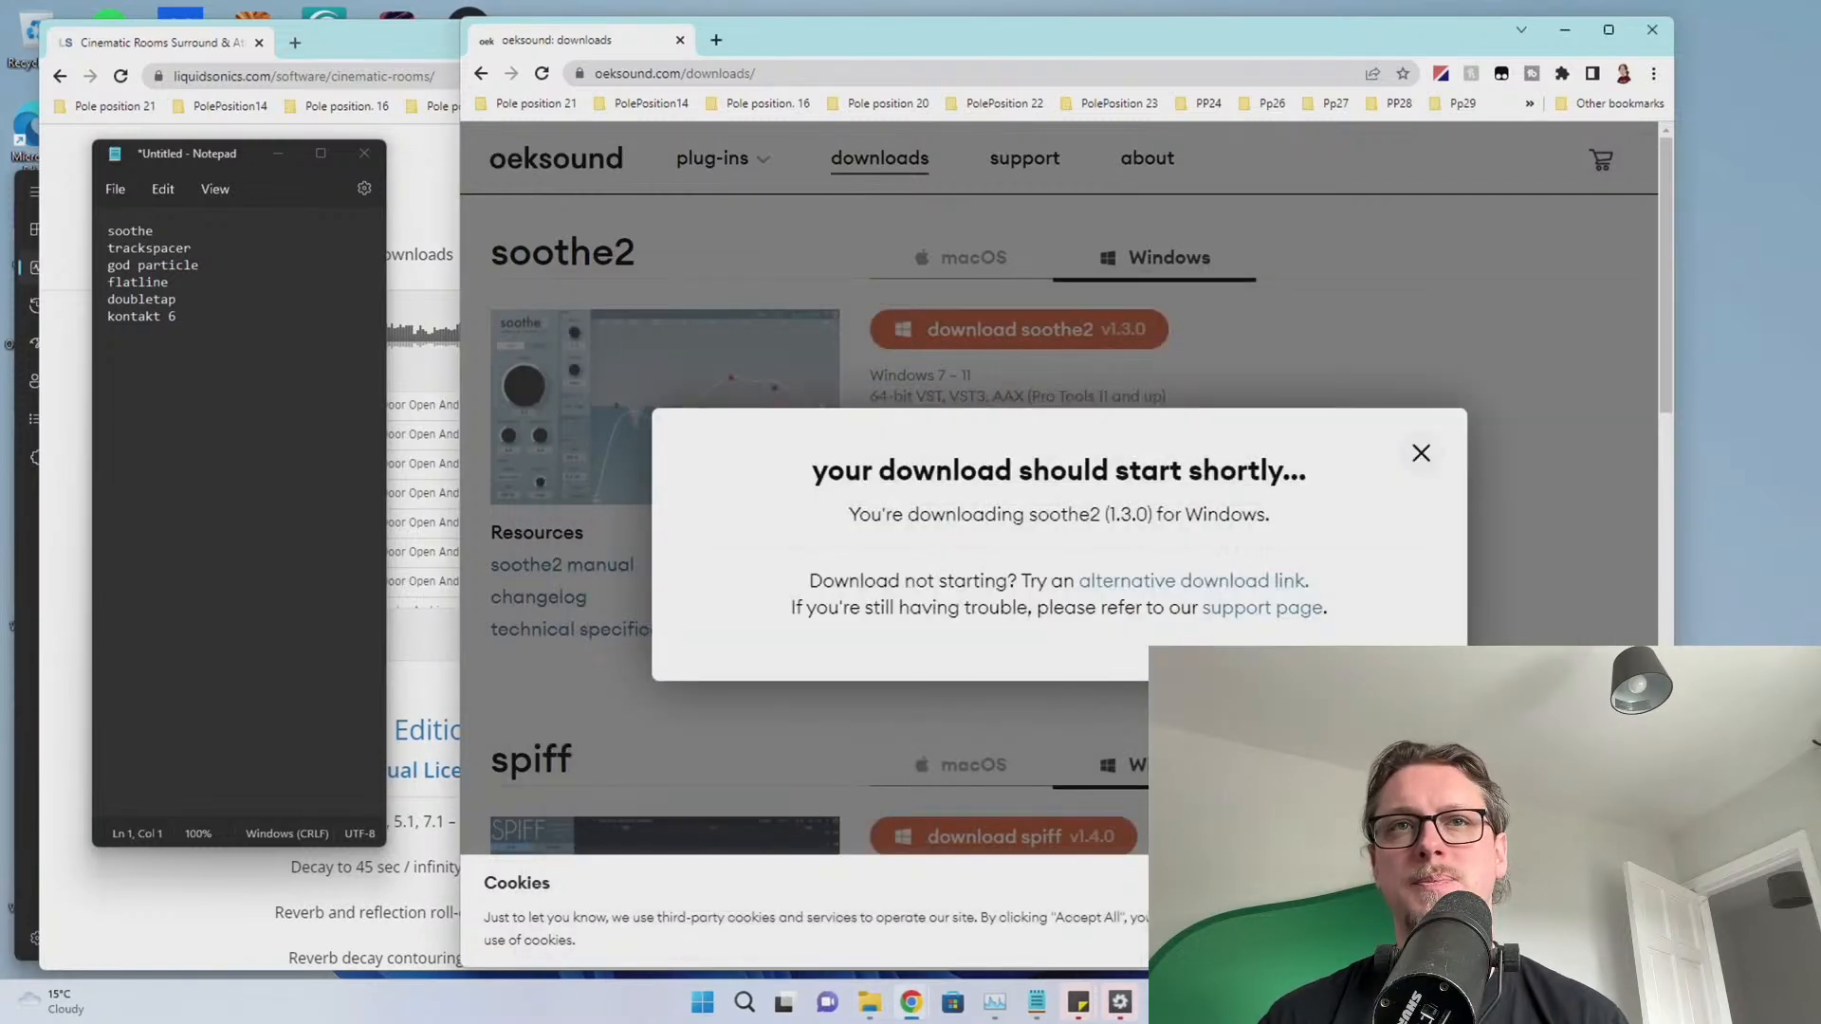
left_click(1419, 453)
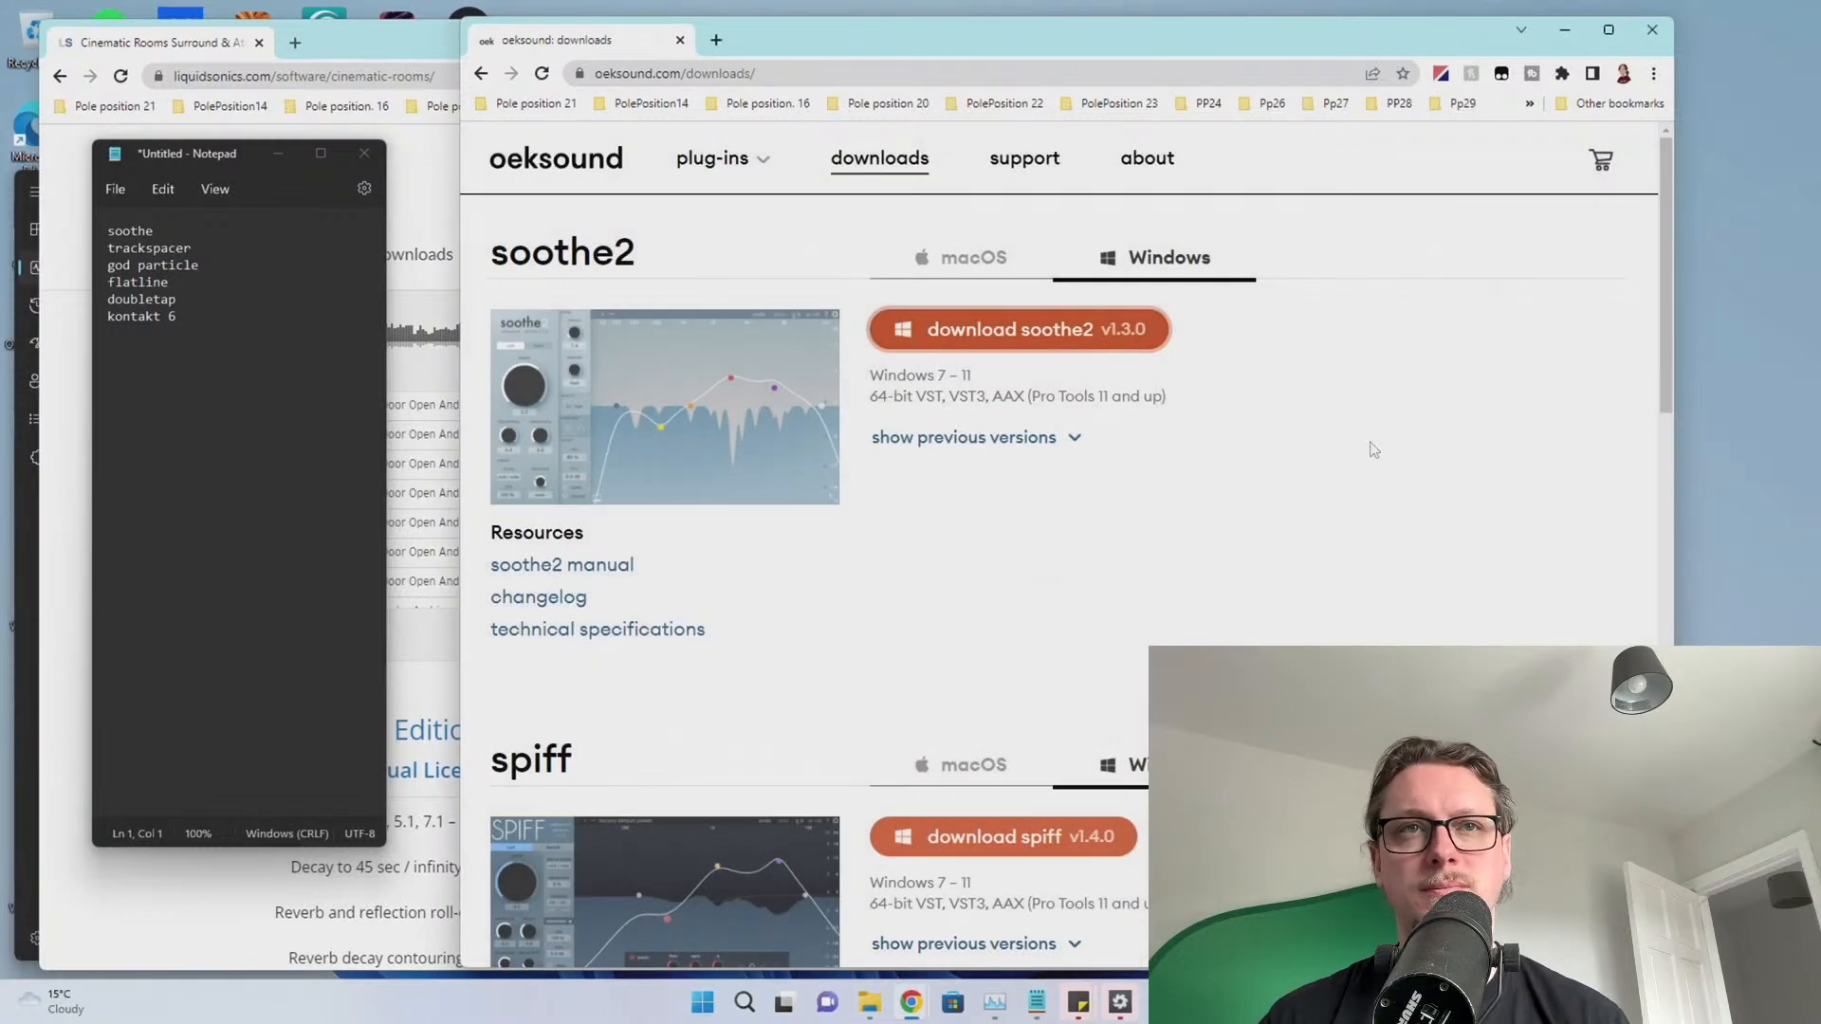
triple_click(176, 231)
key("Delete")
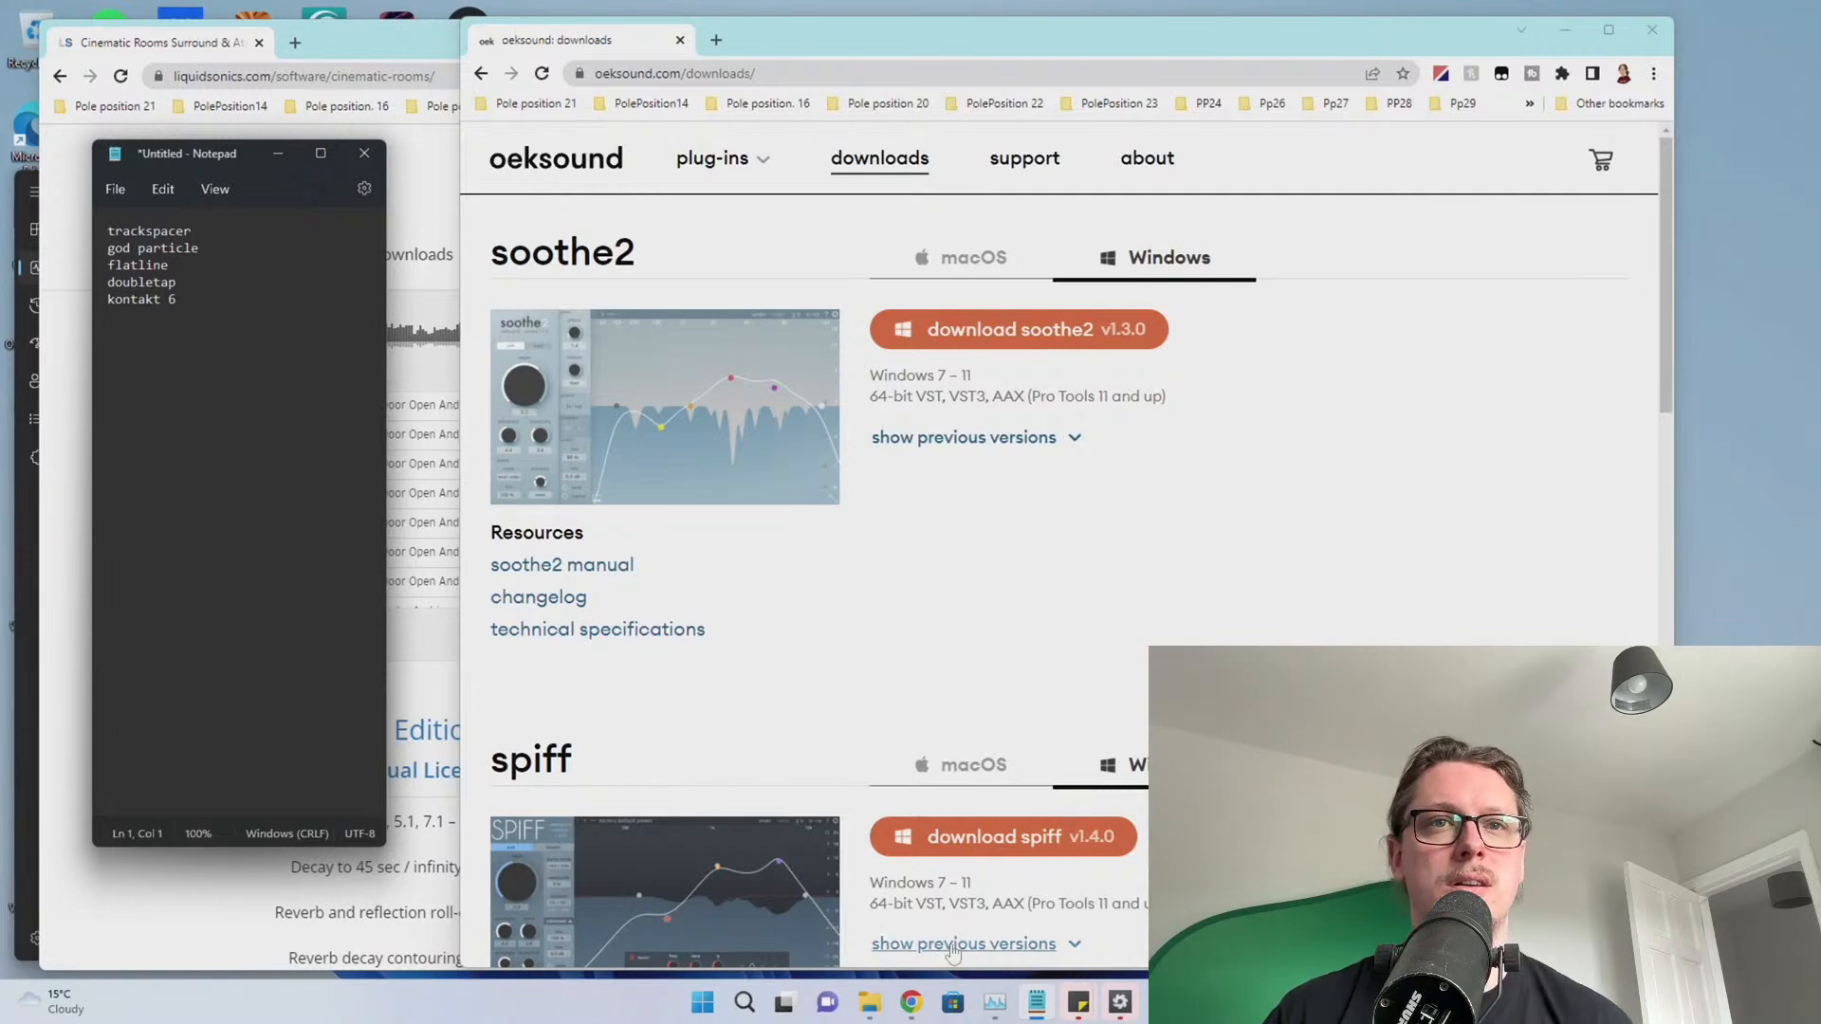
Close the completed Soundtoys 5 setup
left_click(1120, 1003)
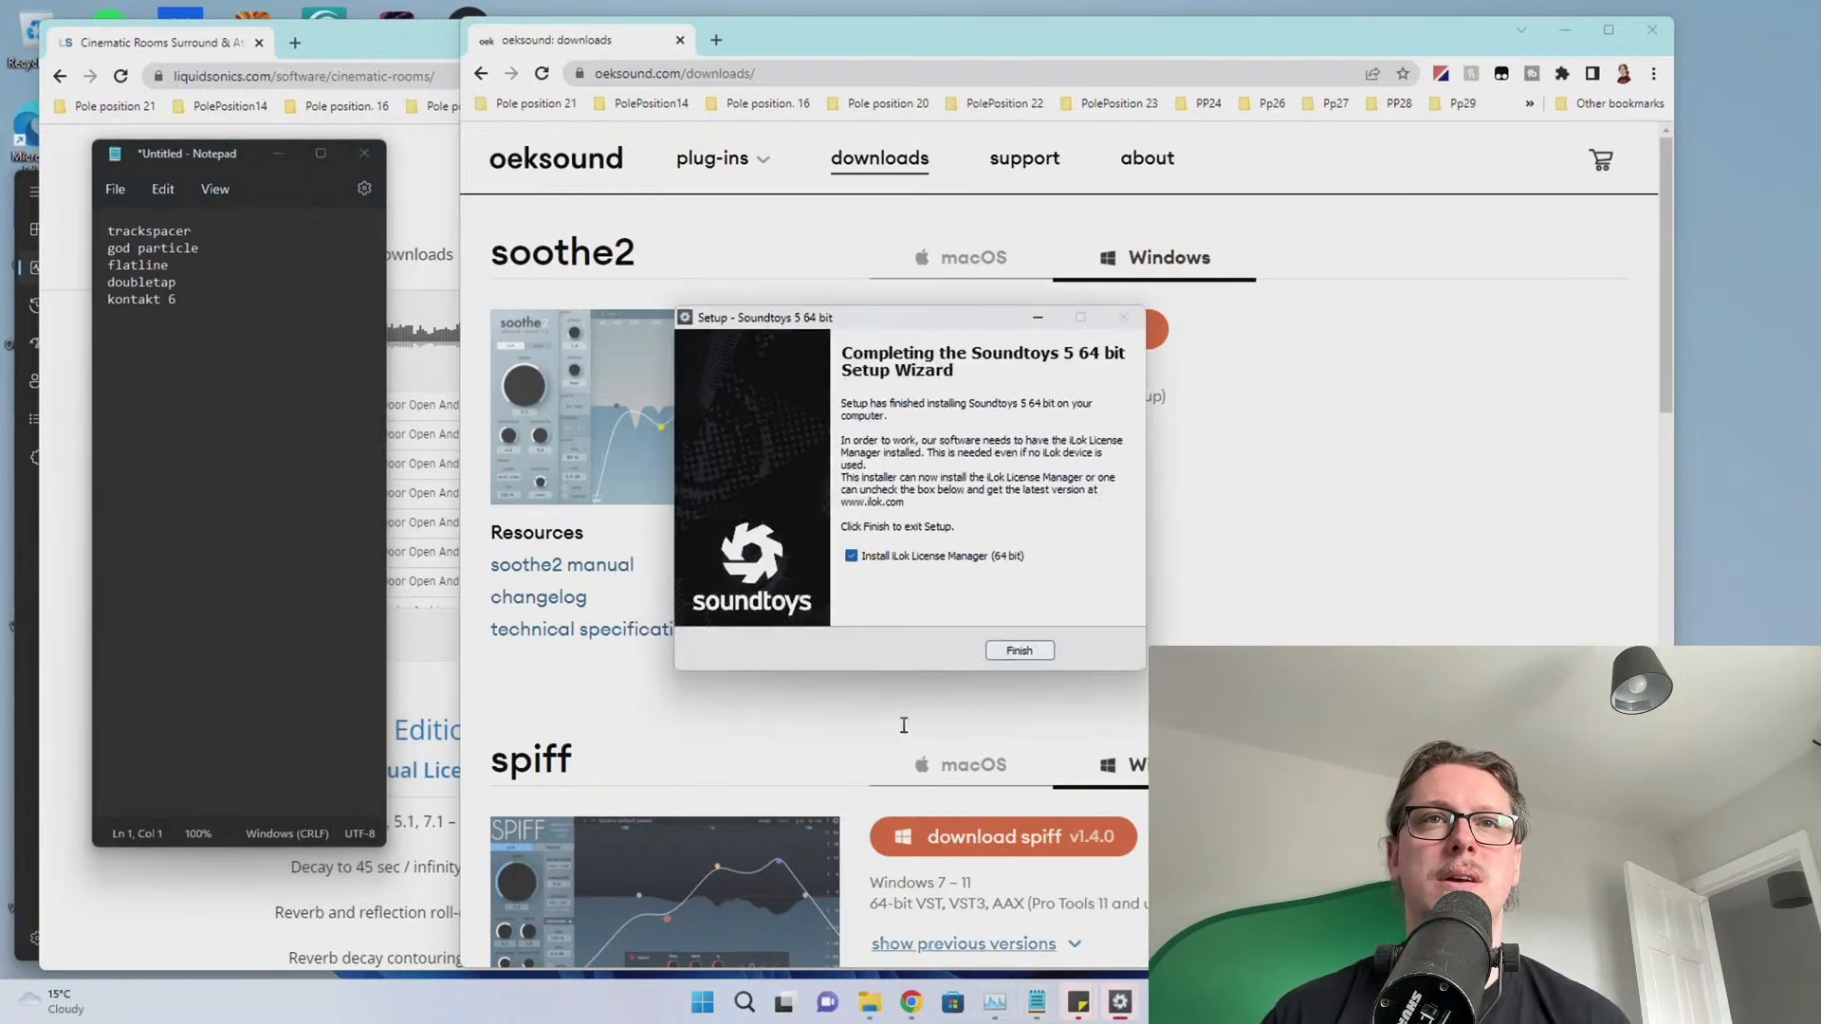
left_click(1020, 650)
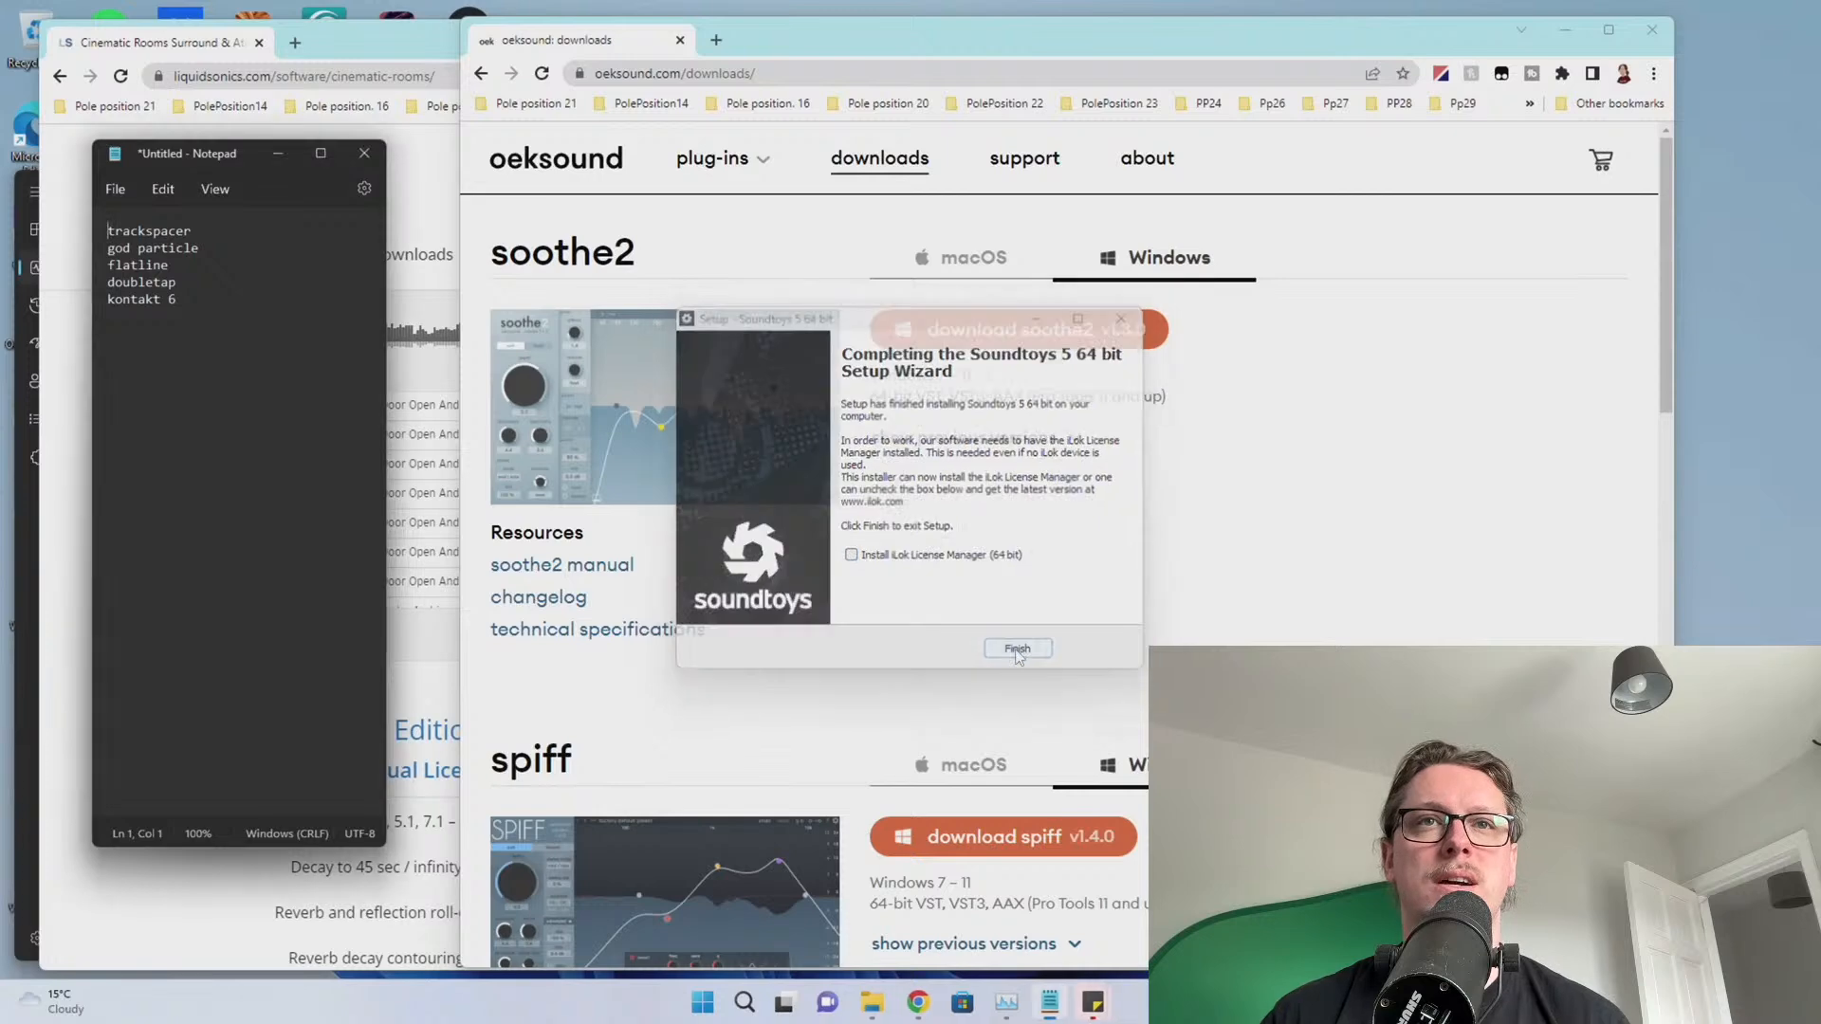
left_click(724, 73)
Search 'wavesfactory trackspacer', open its page and download the Trackspacer 2.5.9 demo, keeping the file
type("wavesfa")
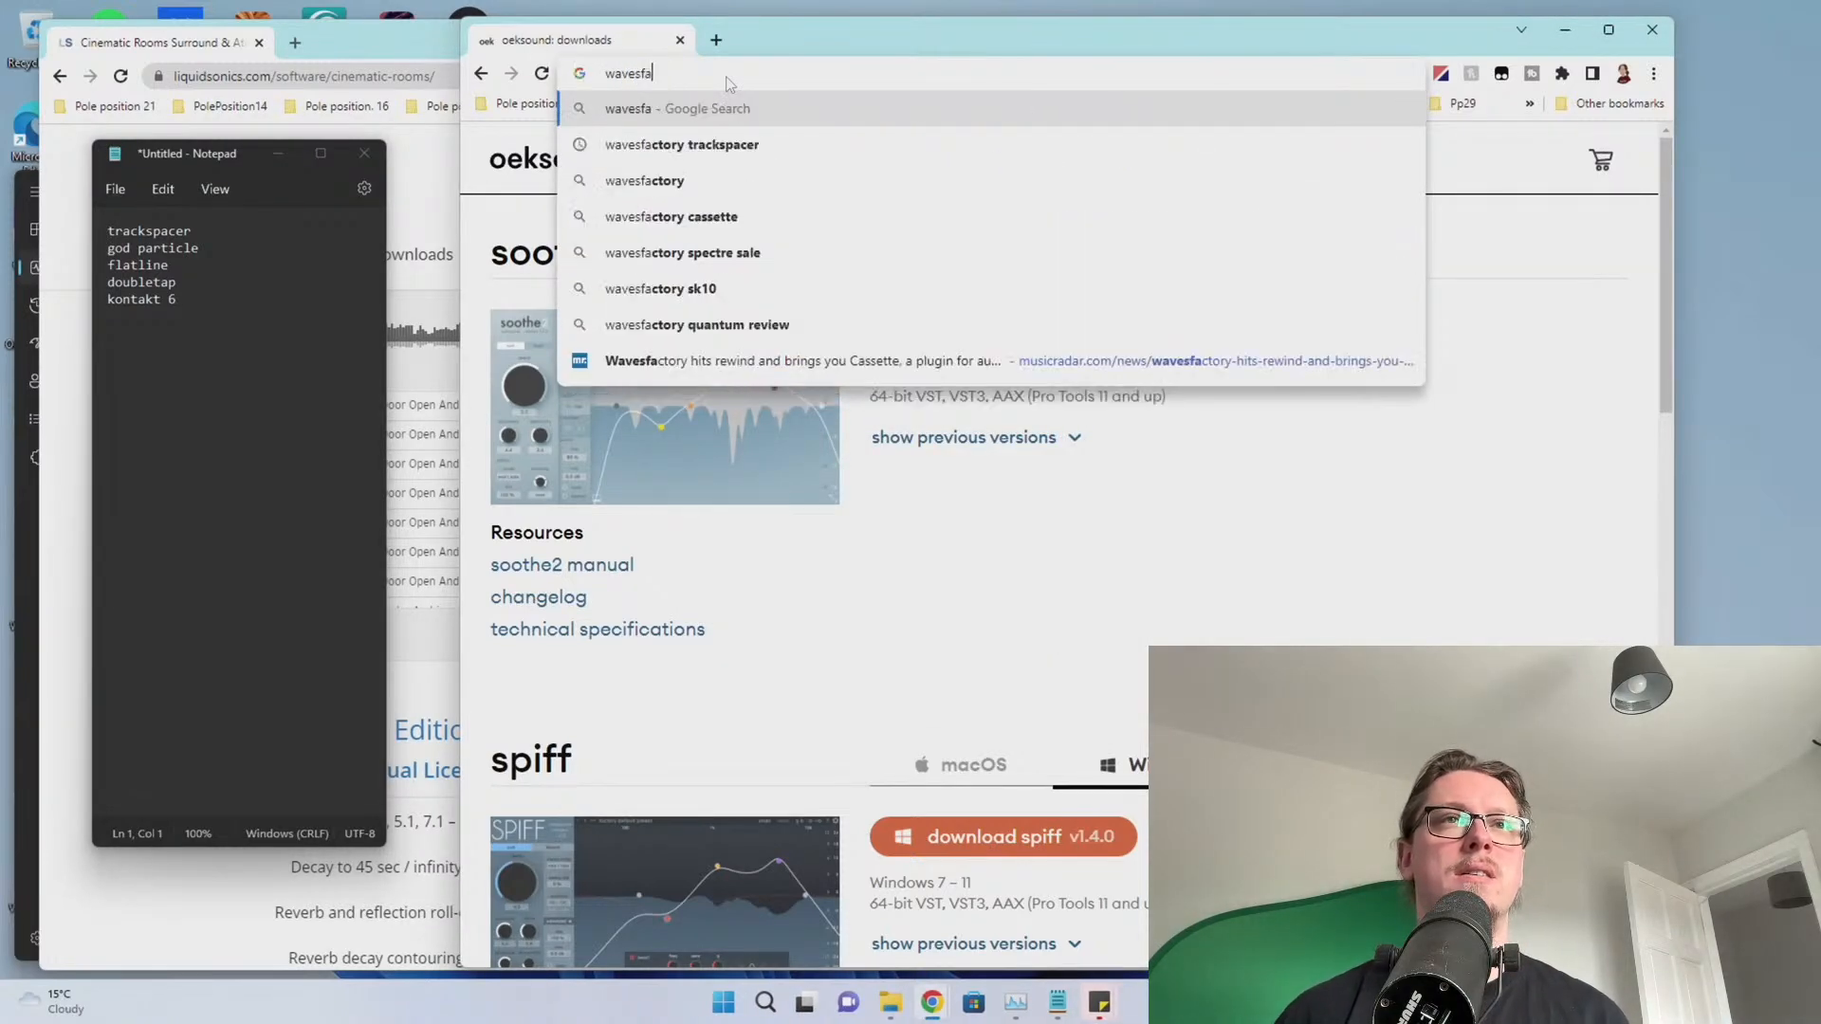
key("Down")
key("Return")
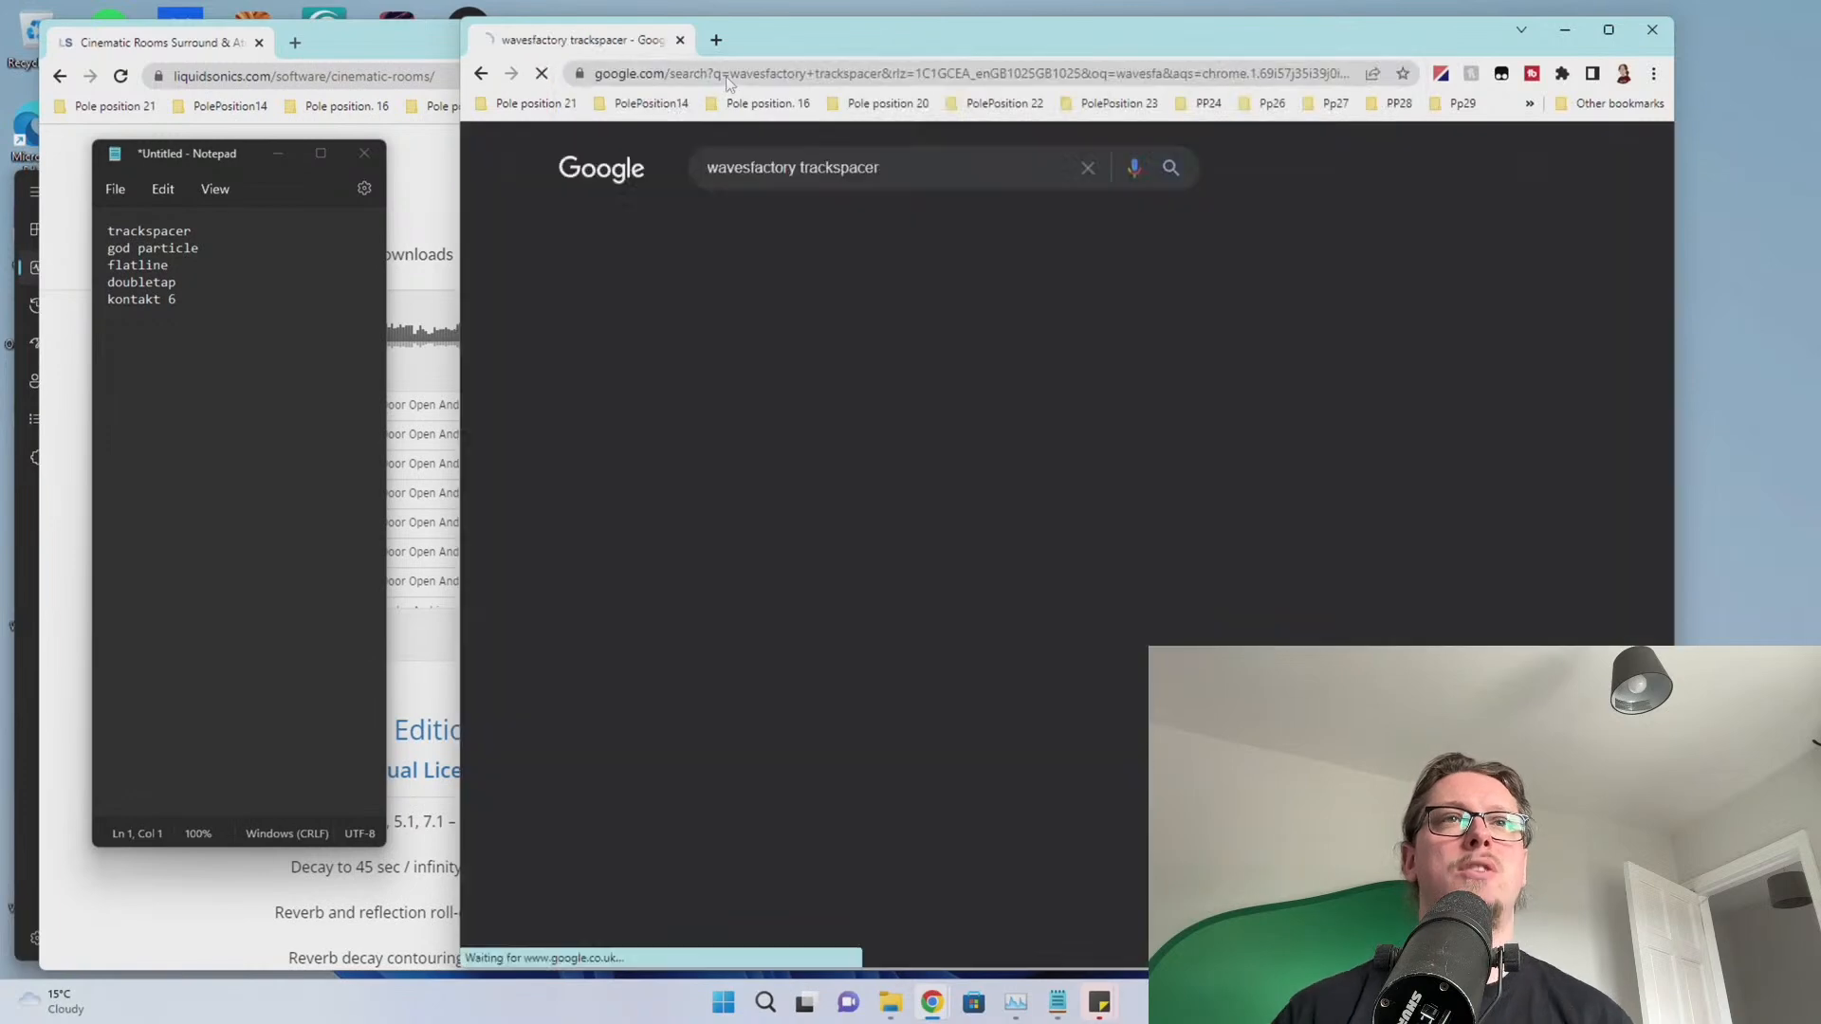
left_click(837, 331)
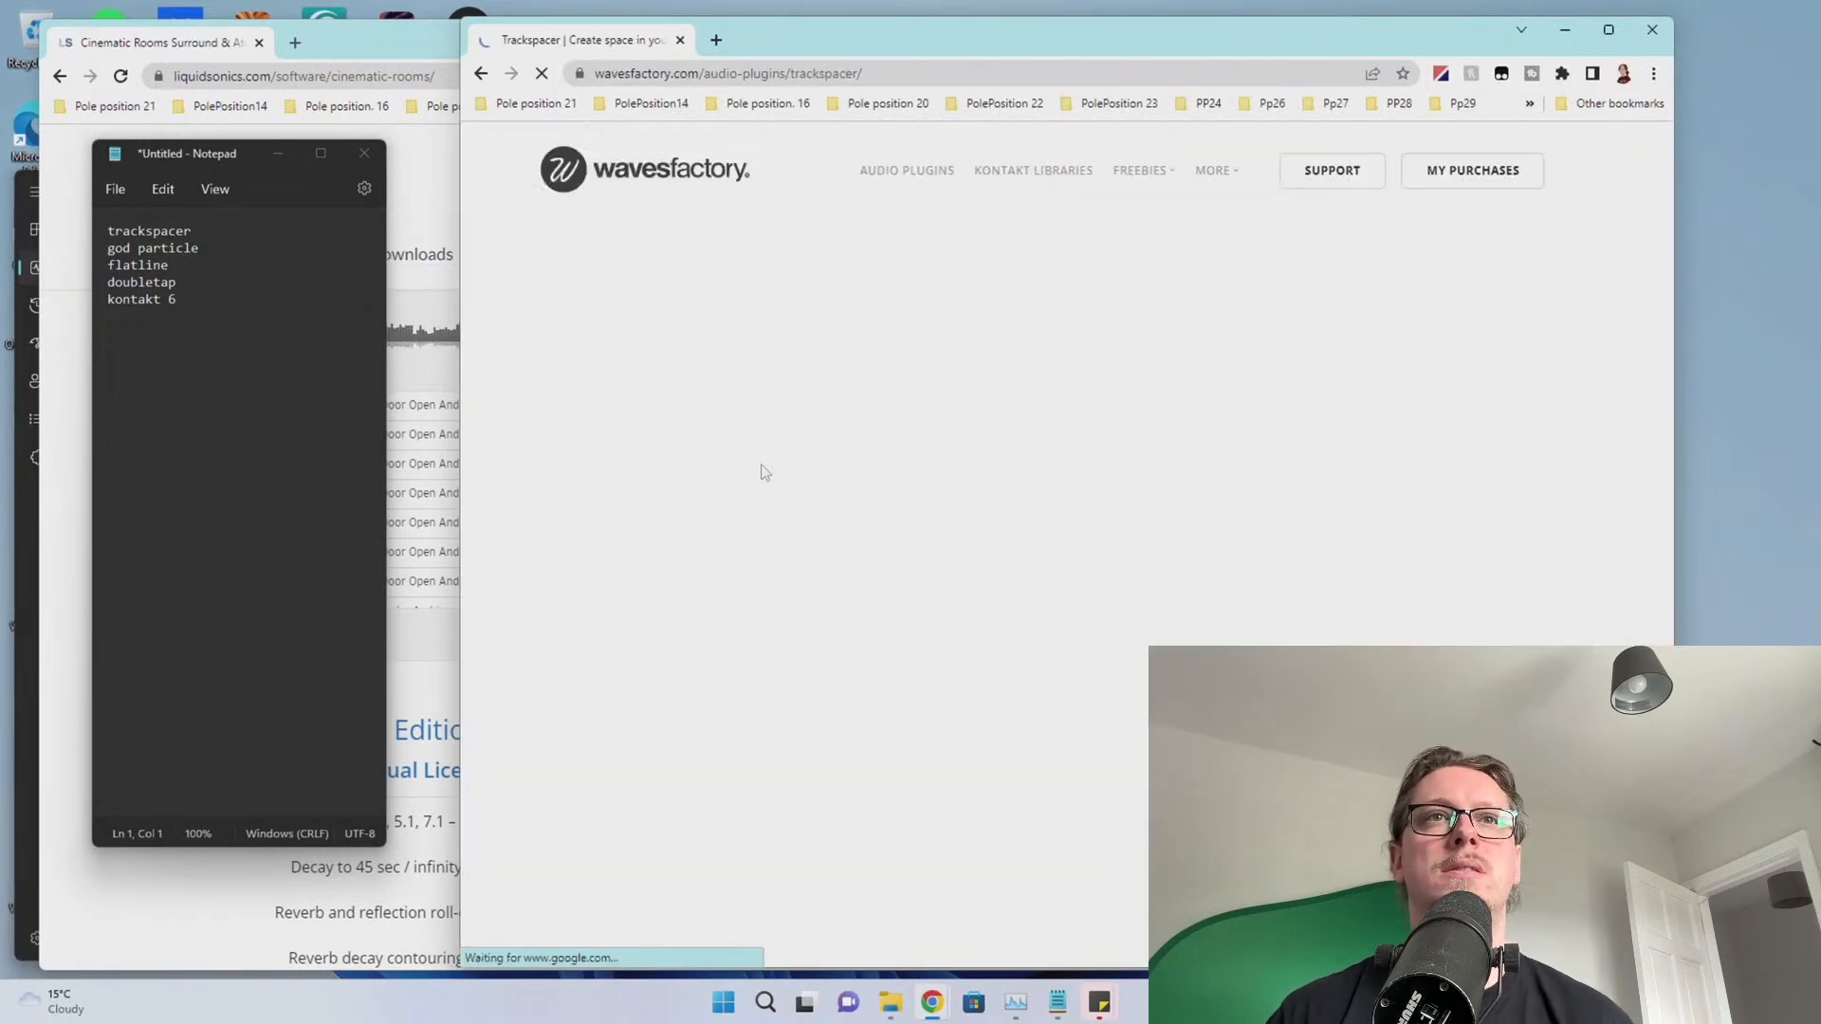
scroll(924, 527, "down", 4)
scroll(920, 566, "down", 3)
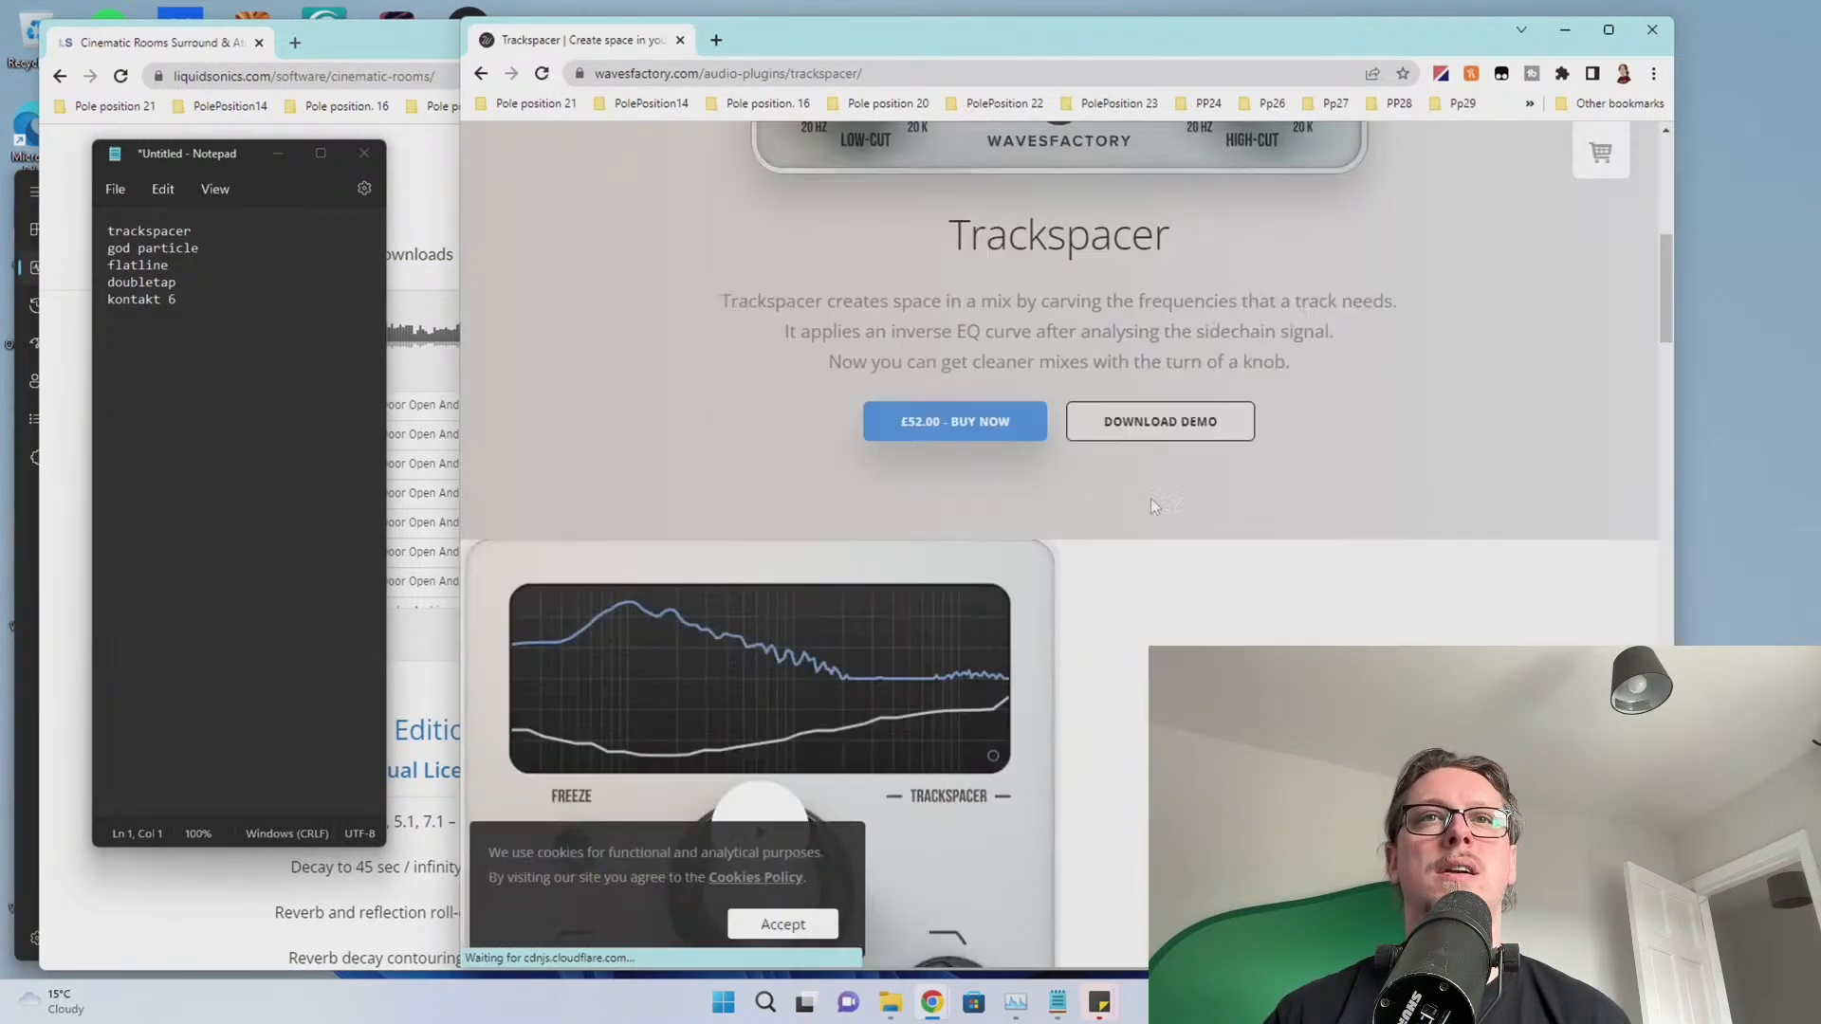
left_click(1159, 421)
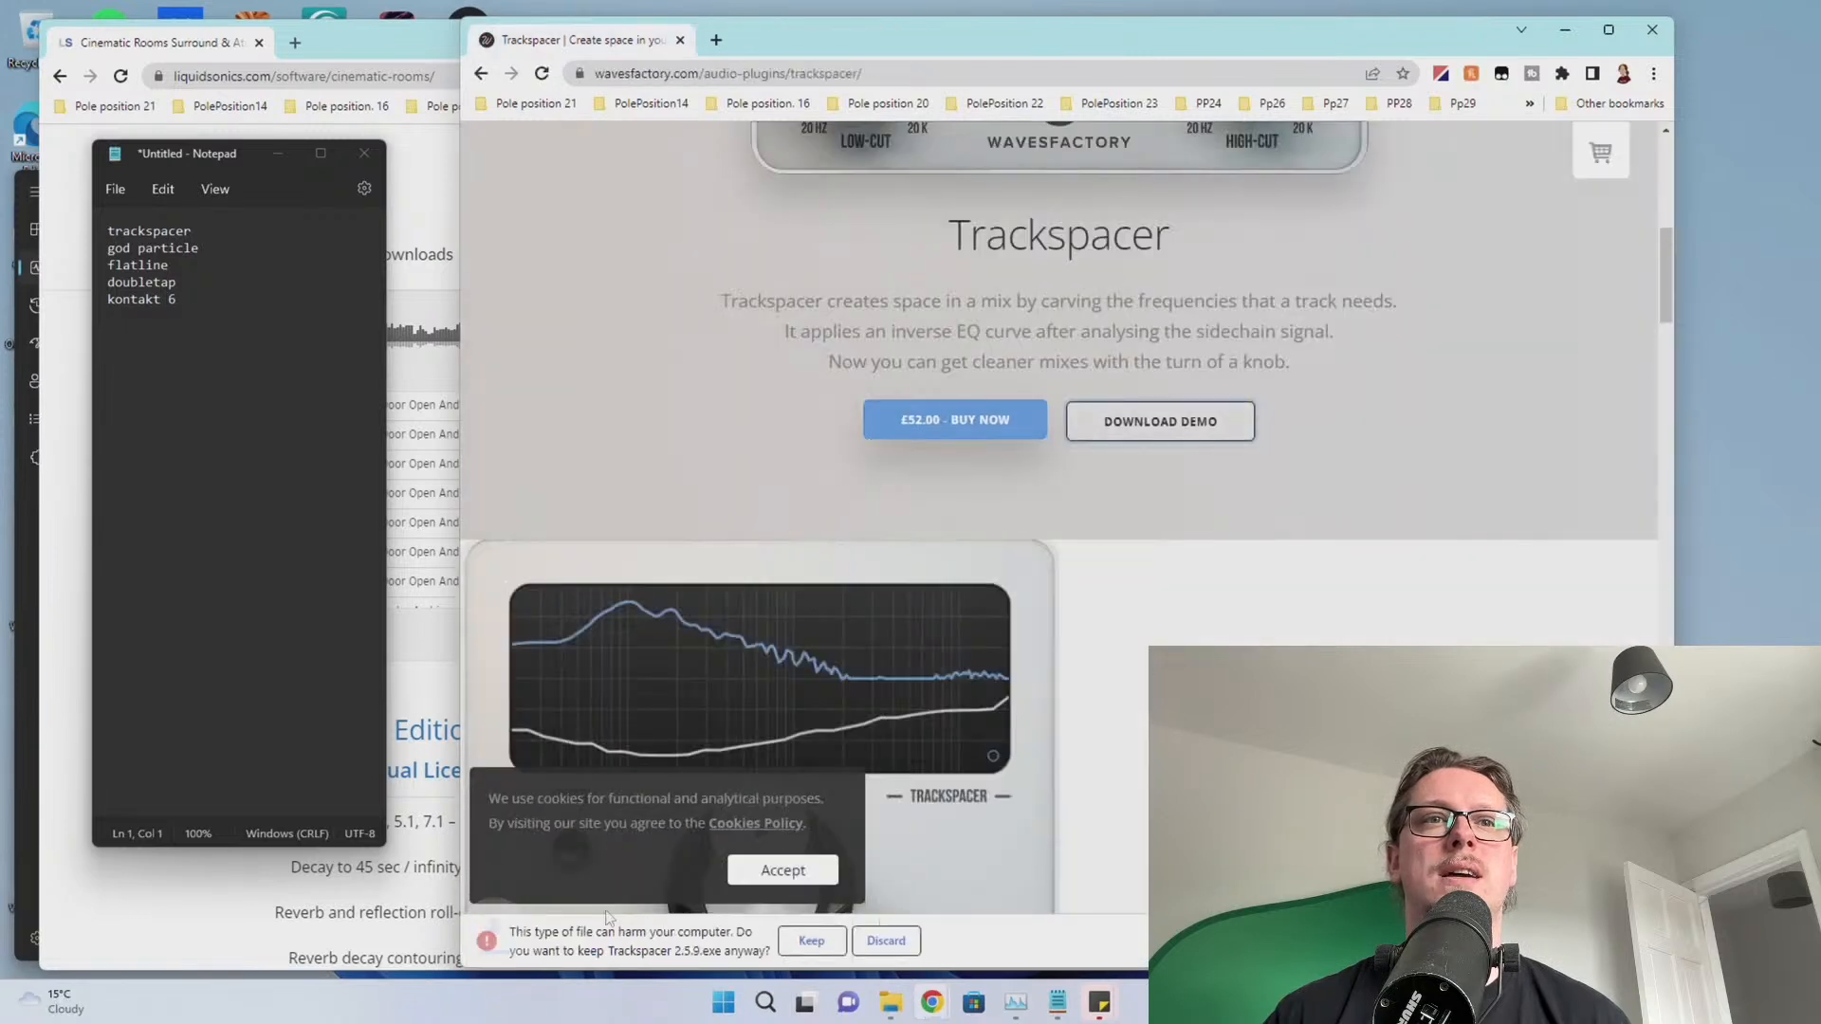
left_click(801, 940)
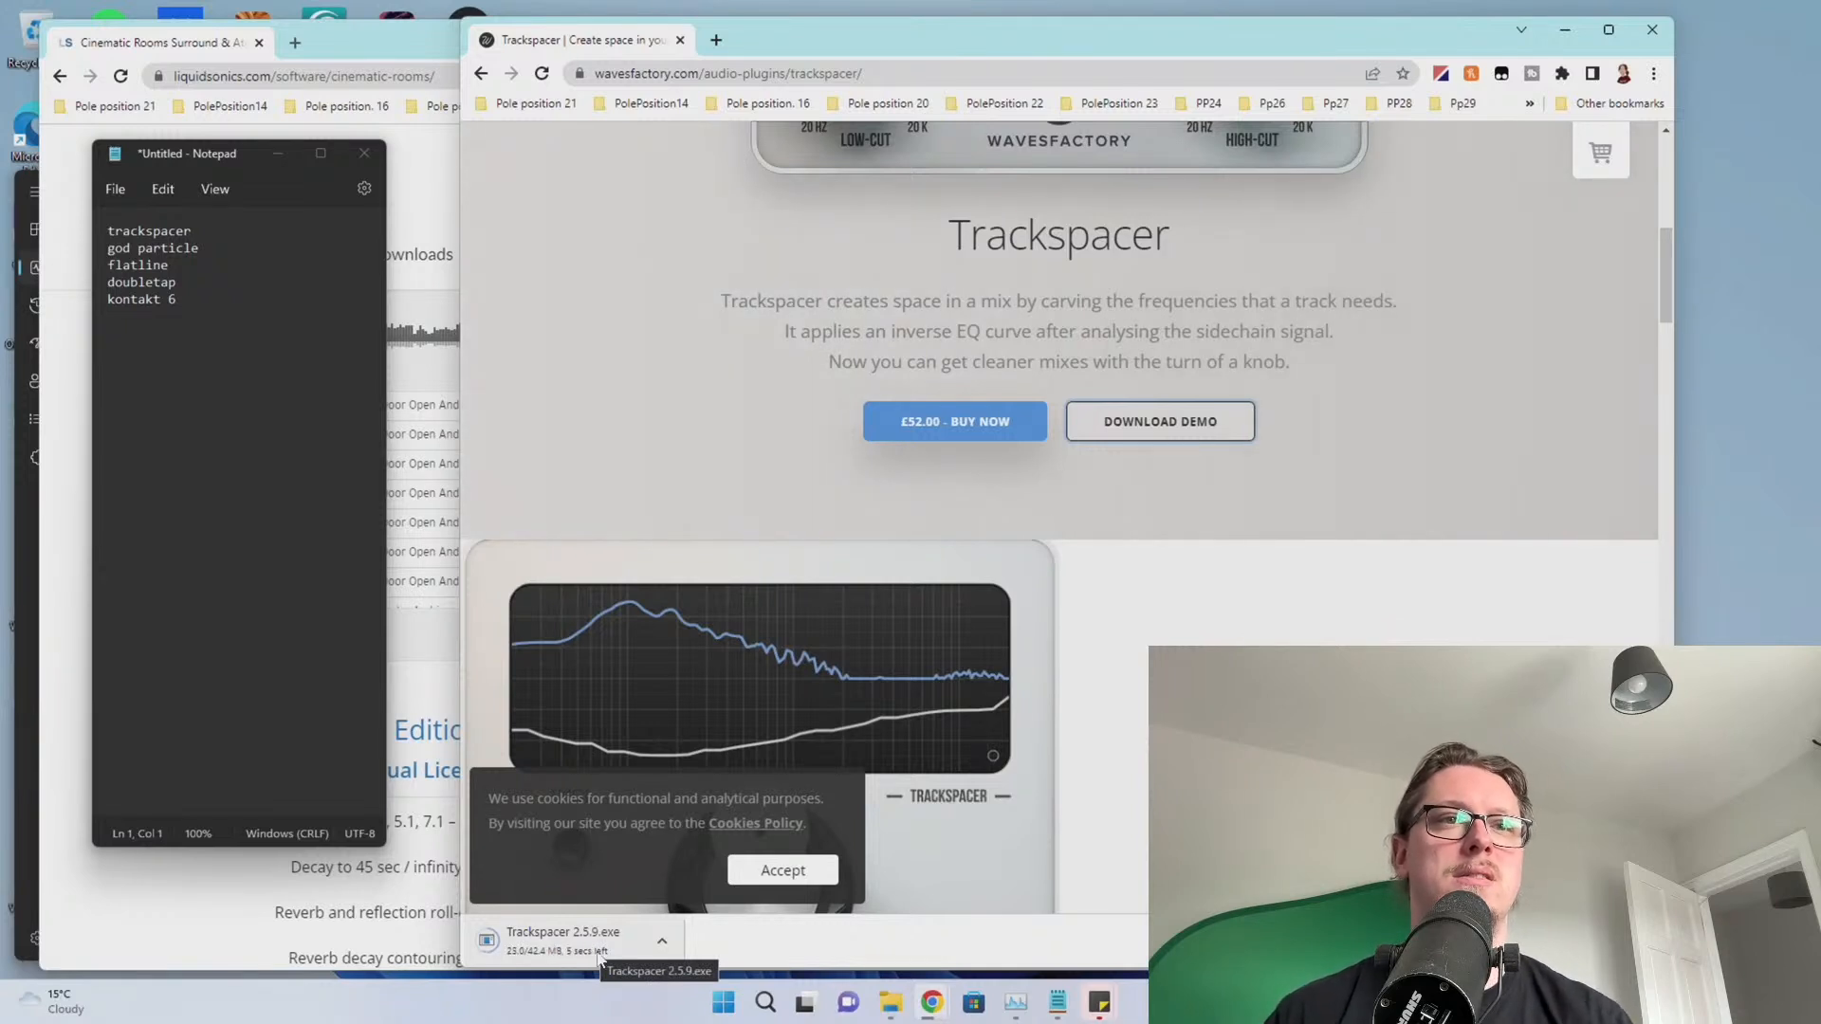
Accept the cookie notice and install Trackspacer 2.5.9 with the default folder and components
left_click(783, 870)
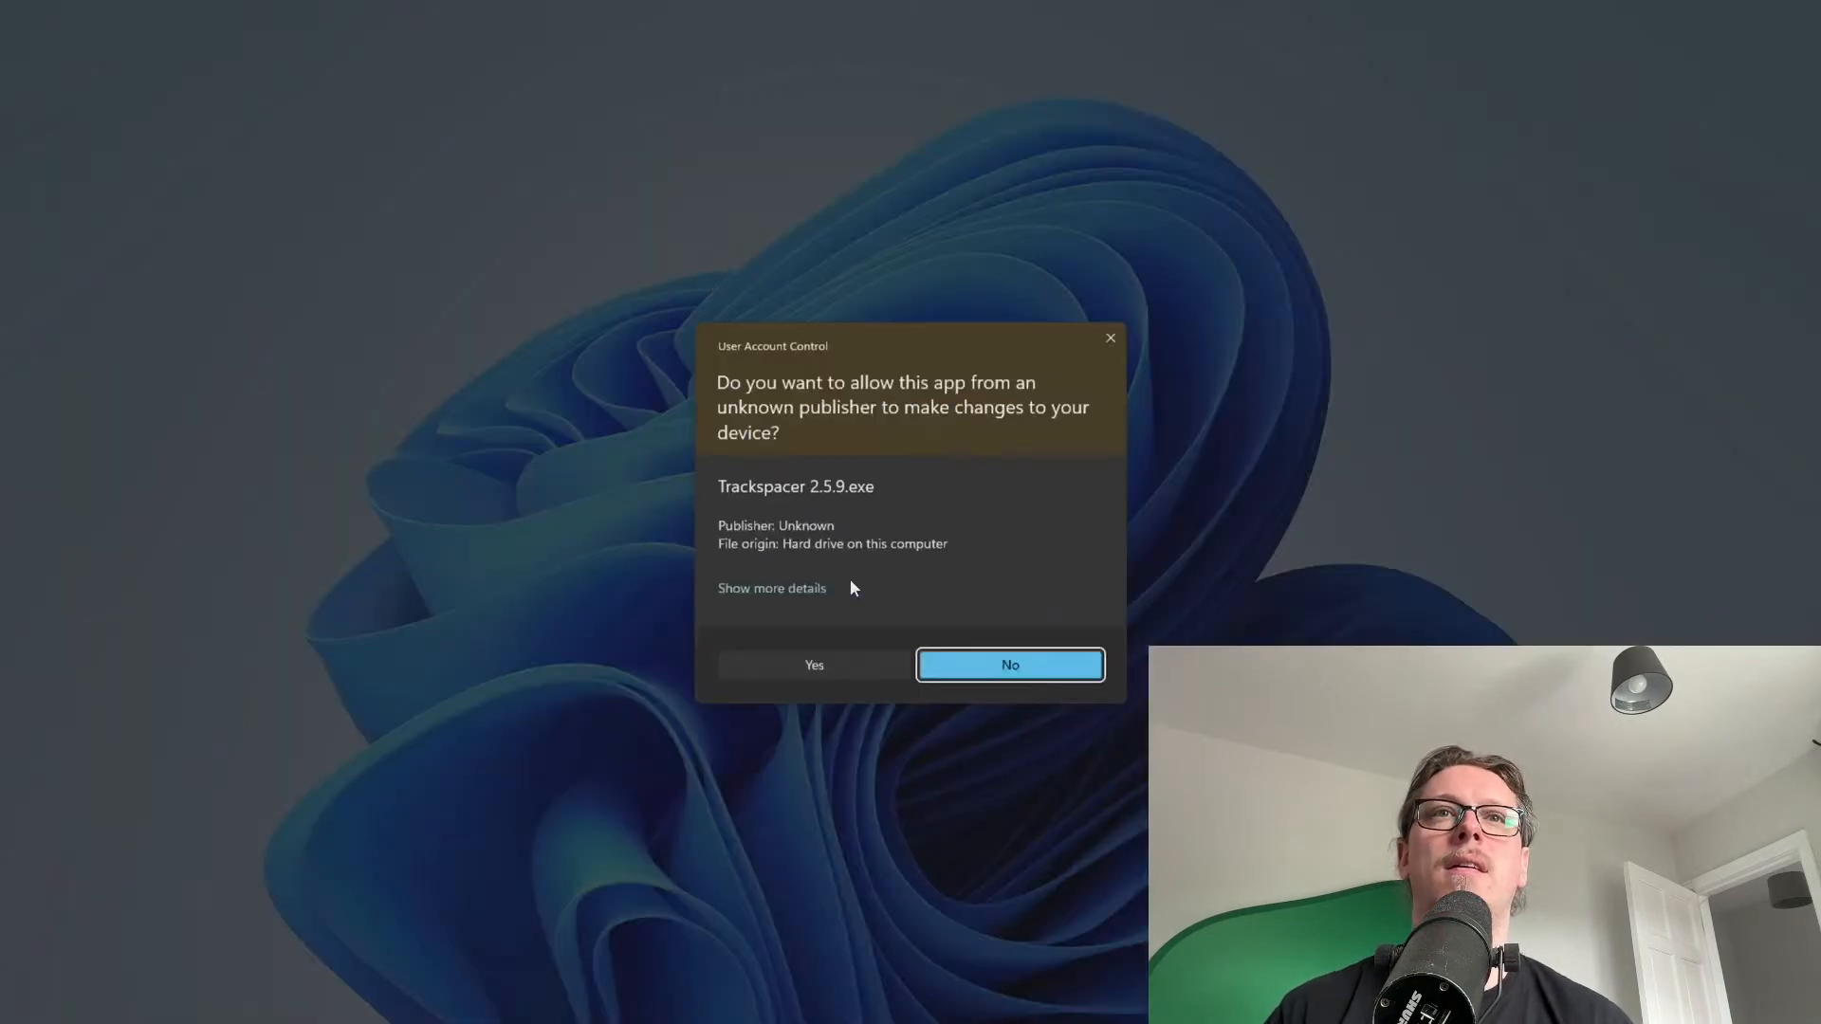
left_click(821, 664)
left_click(780, 592)
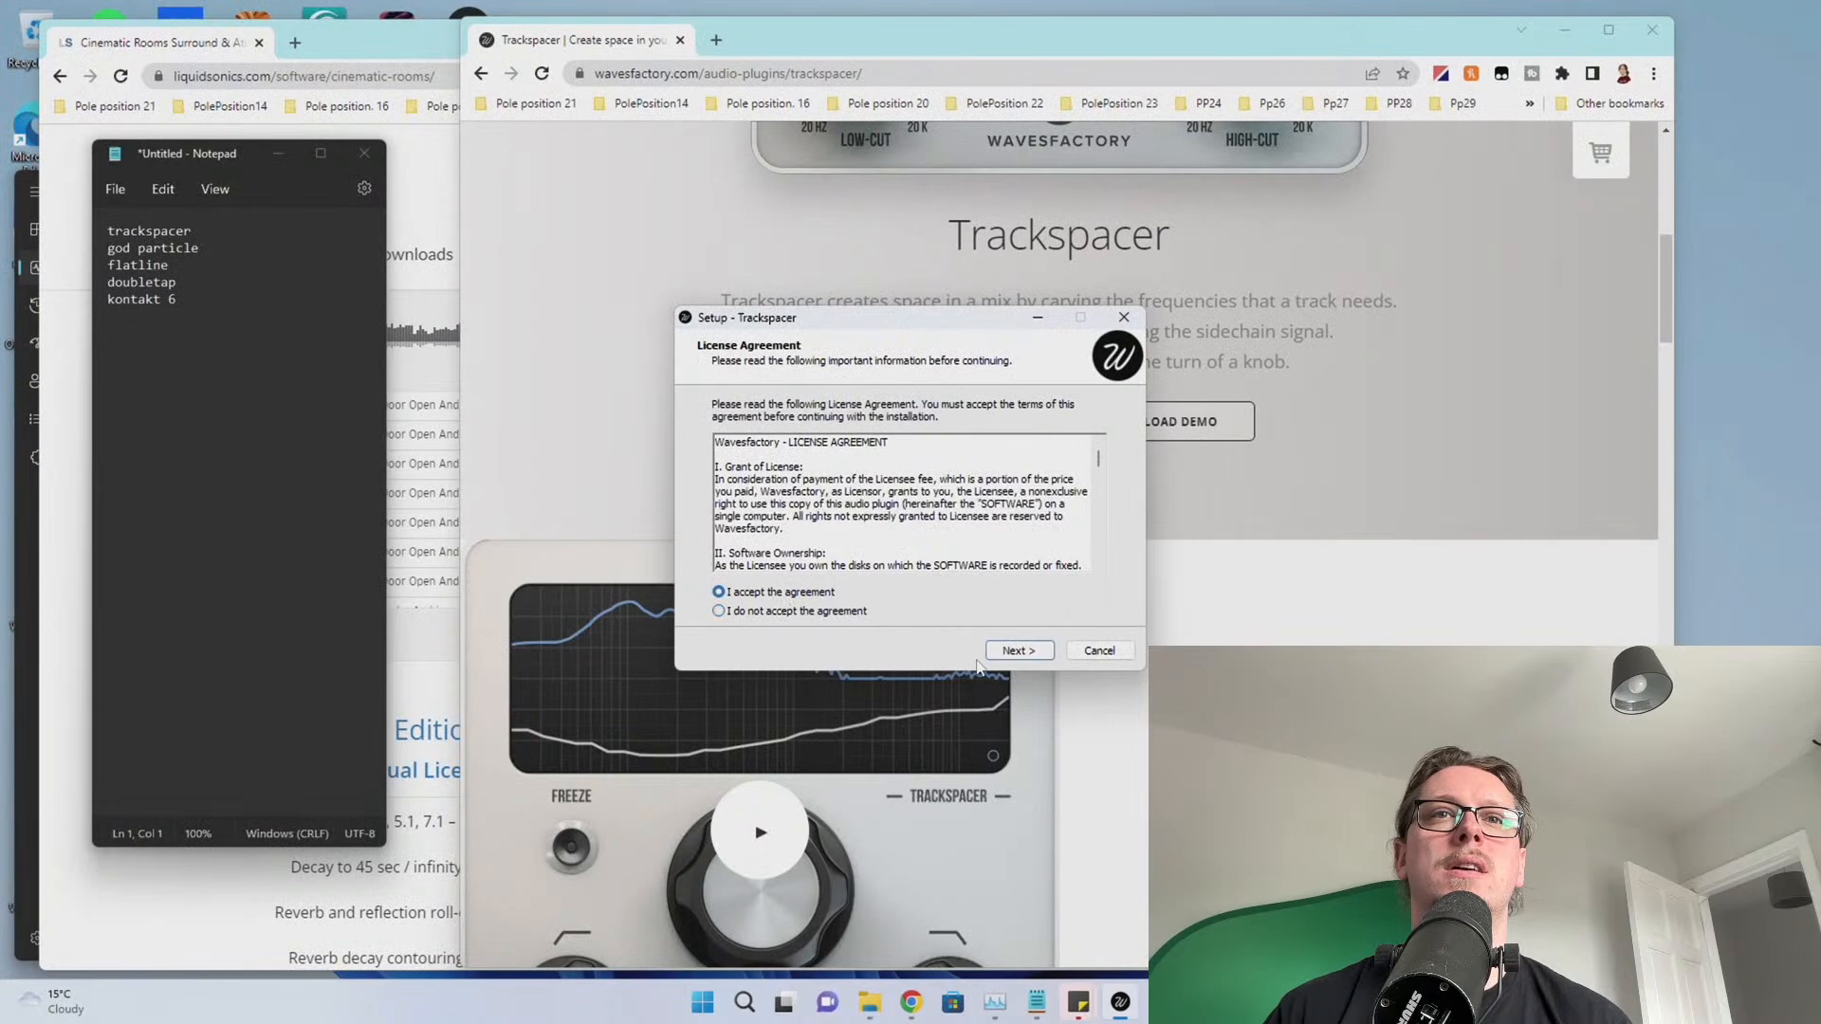
left_click(1020, 653)
left_click(1029, 658)
left_click(1029, 656)
left_click(1029, 657)
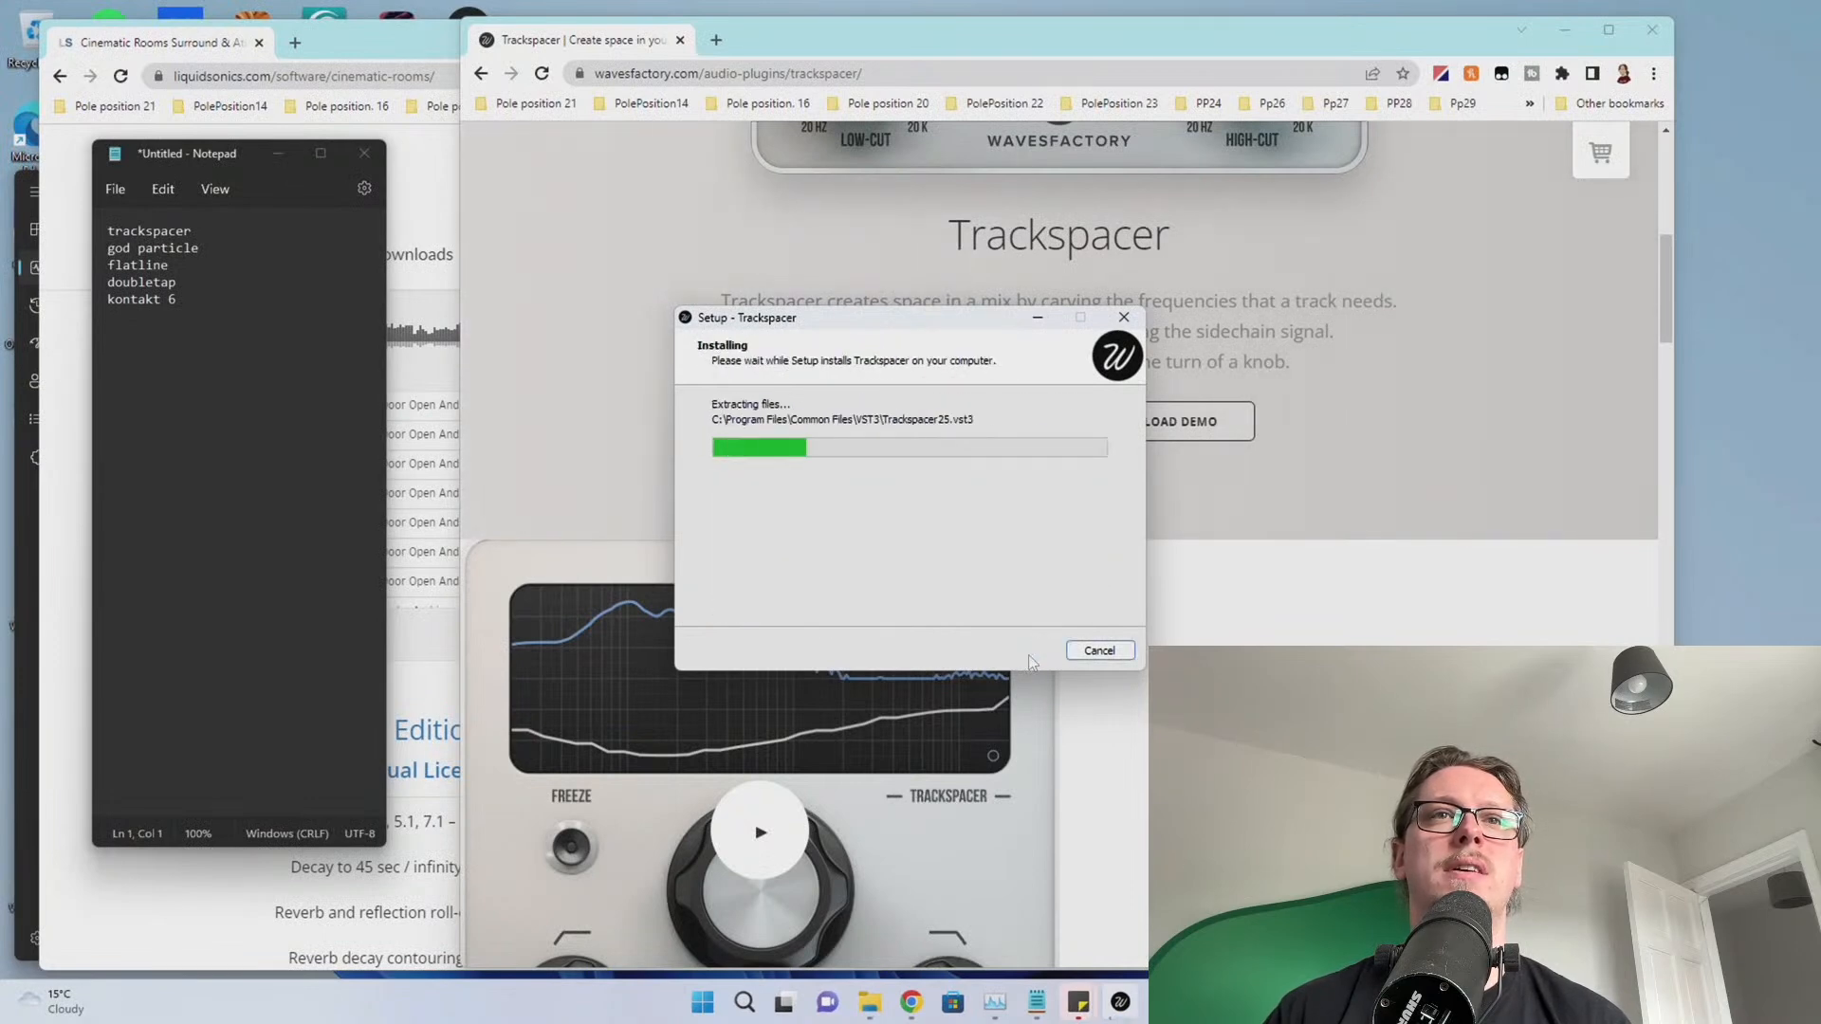
left_click(1029, 657)
double_click(149, 231)
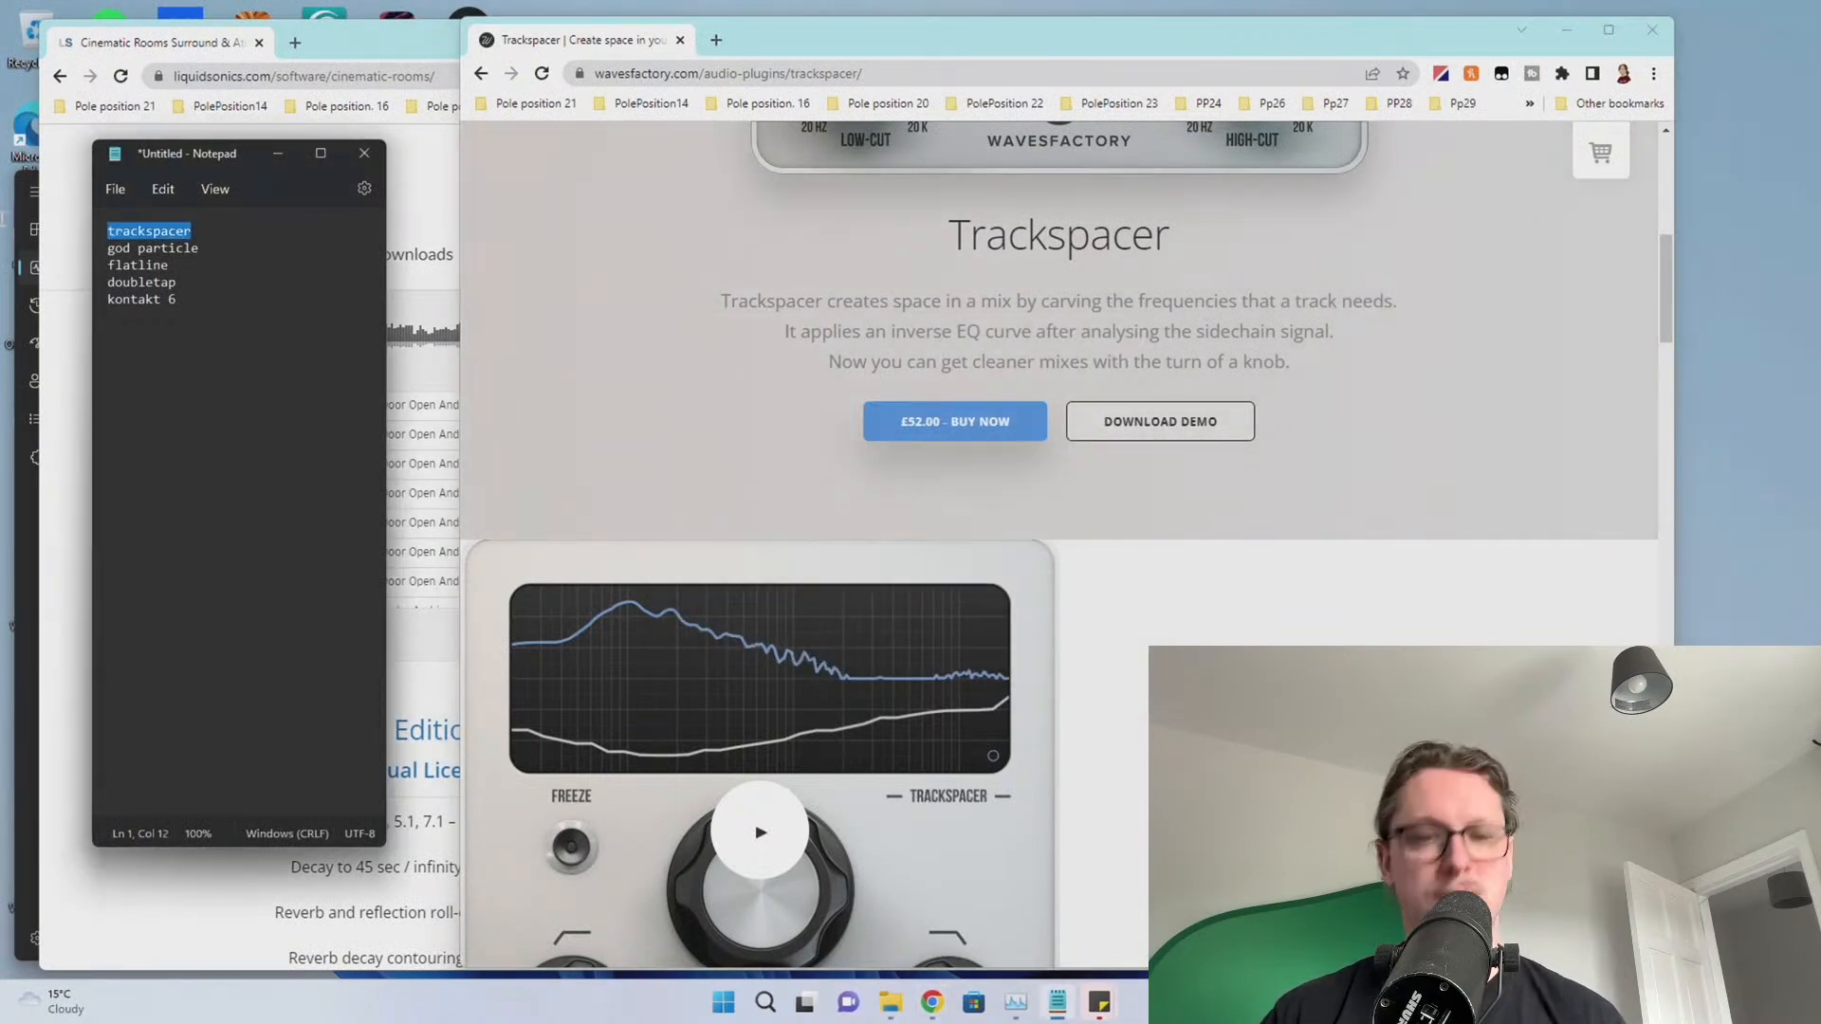
Remove trackspacer from the to-do list, open cradle.app in Chrome and move the window off screen
key("BackSpace")
key("Delete")
left_click(695, 74)
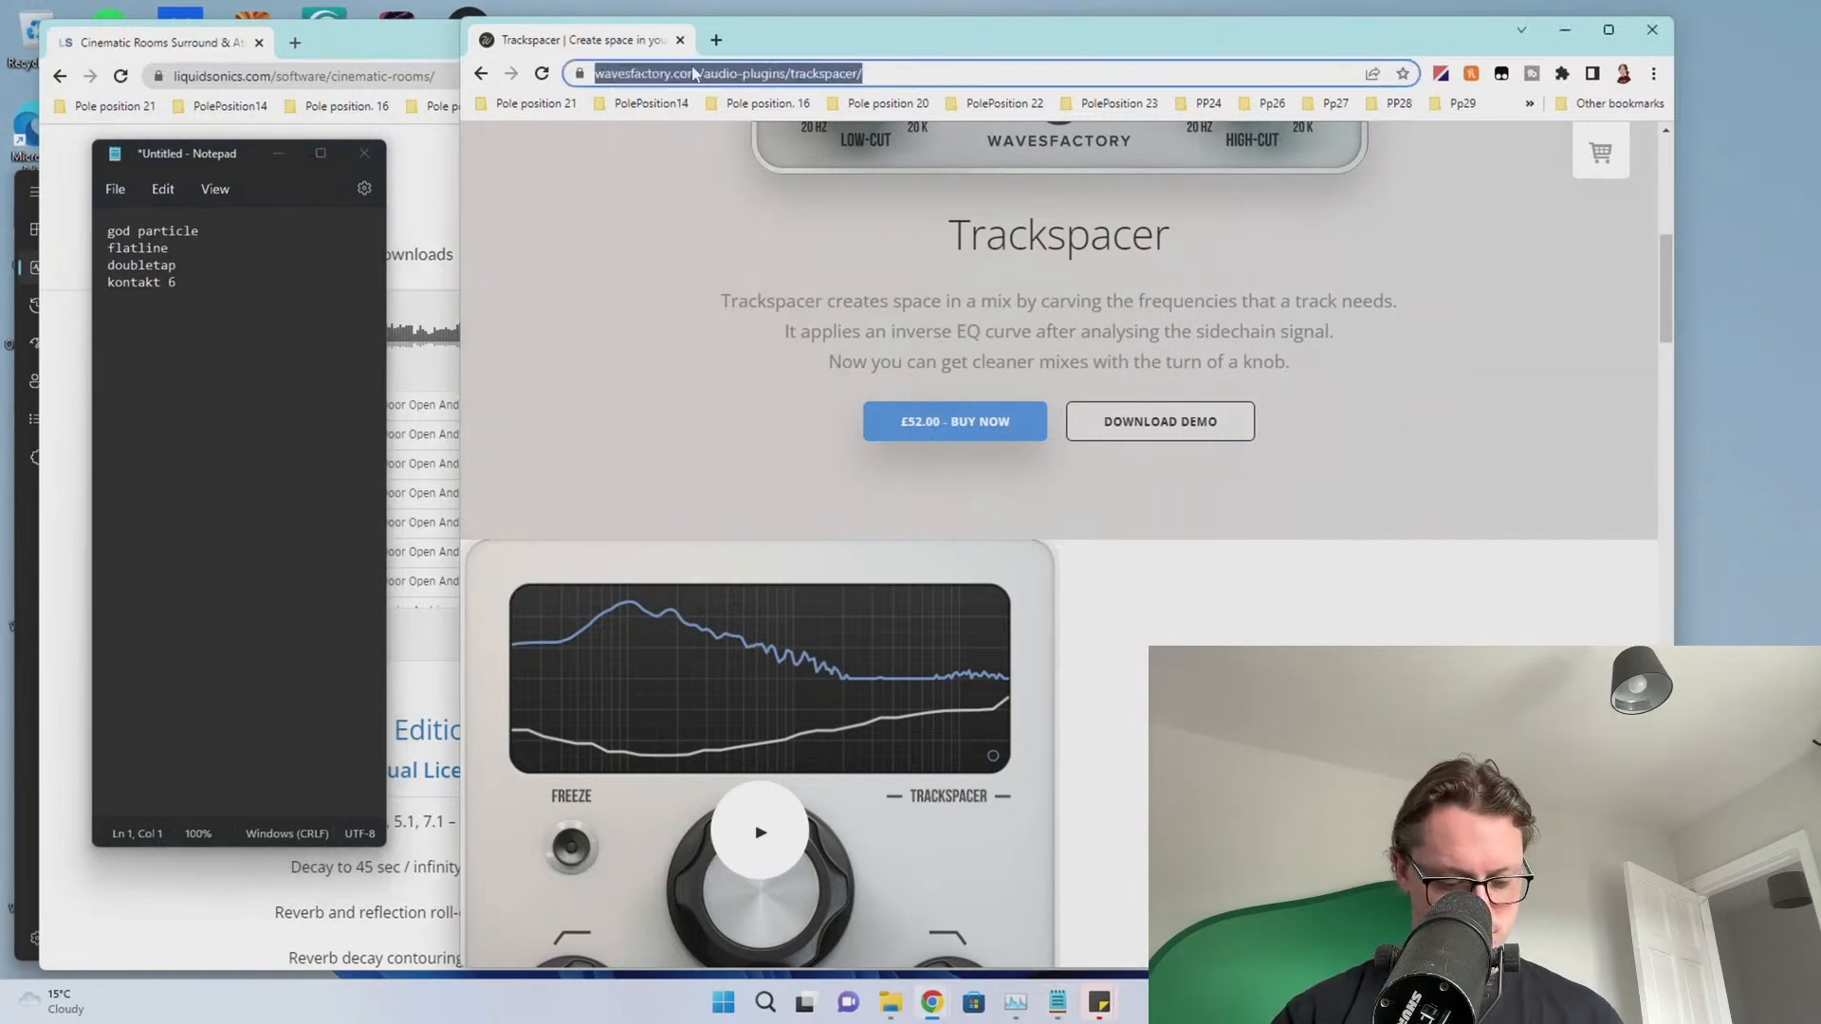
type("cradle")
key("Return")
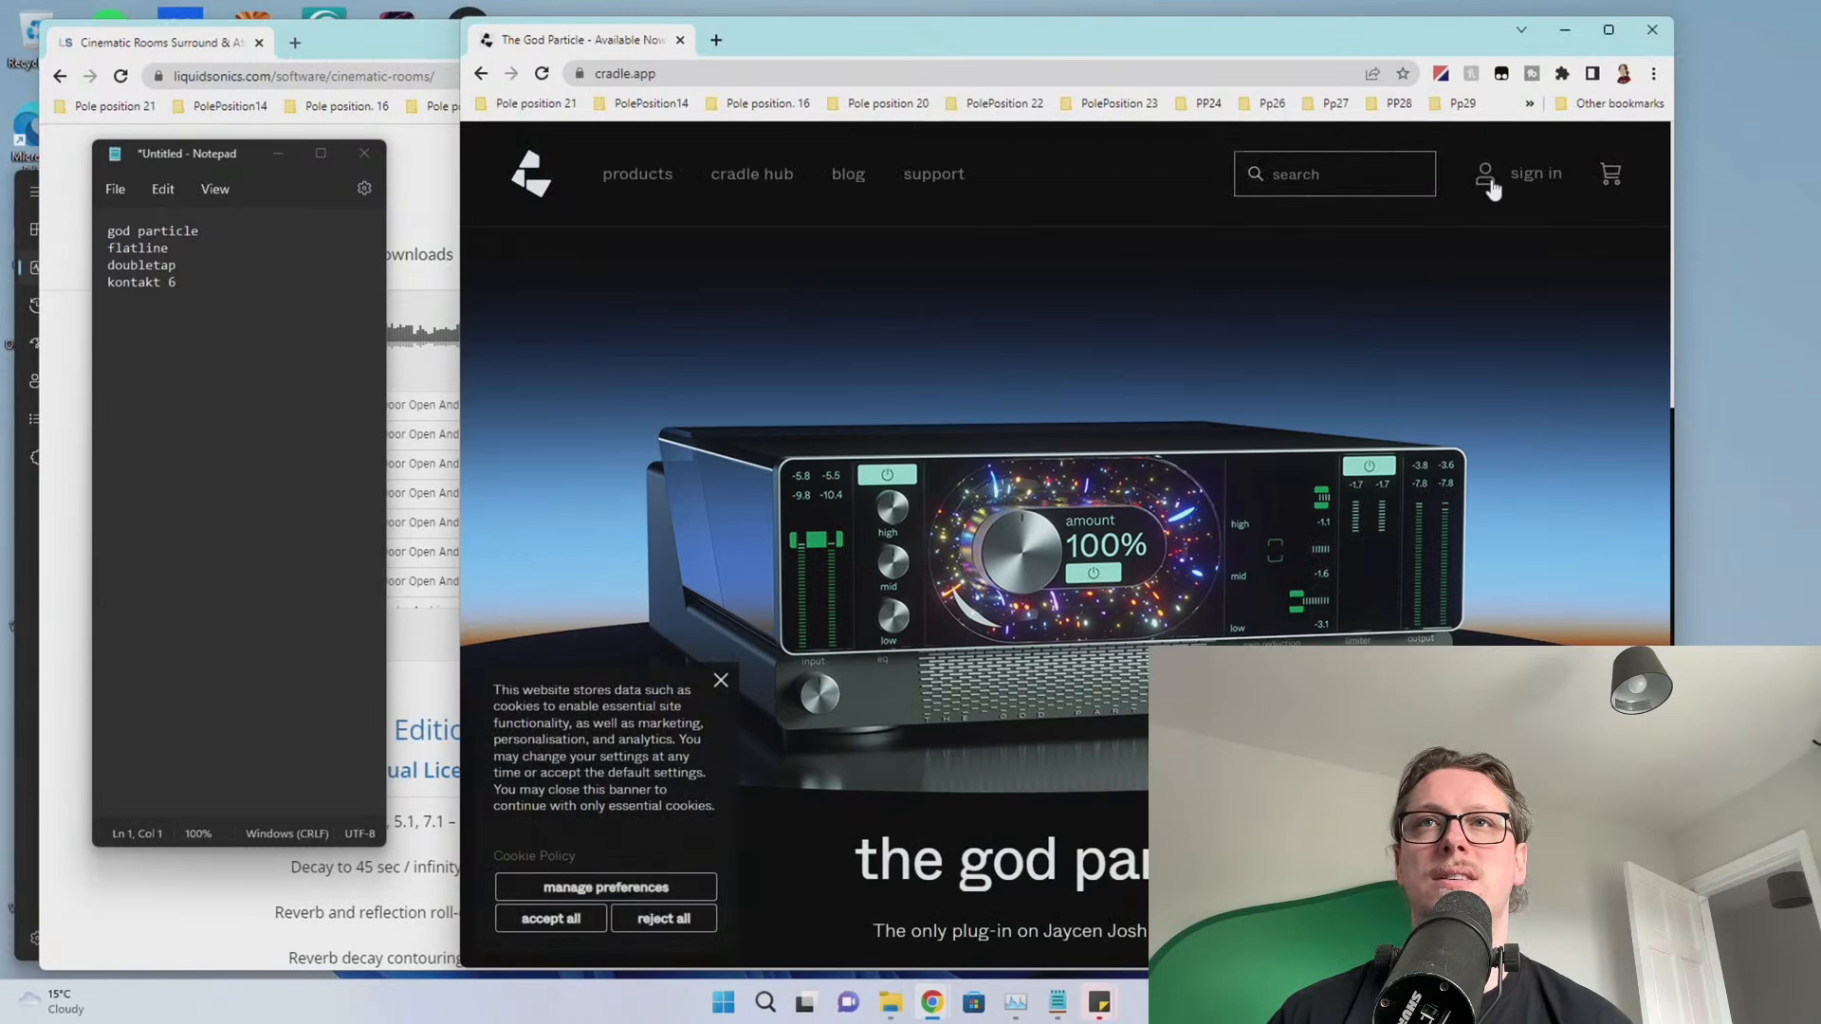
left_click_drag(1033, 34, 1820, 104)
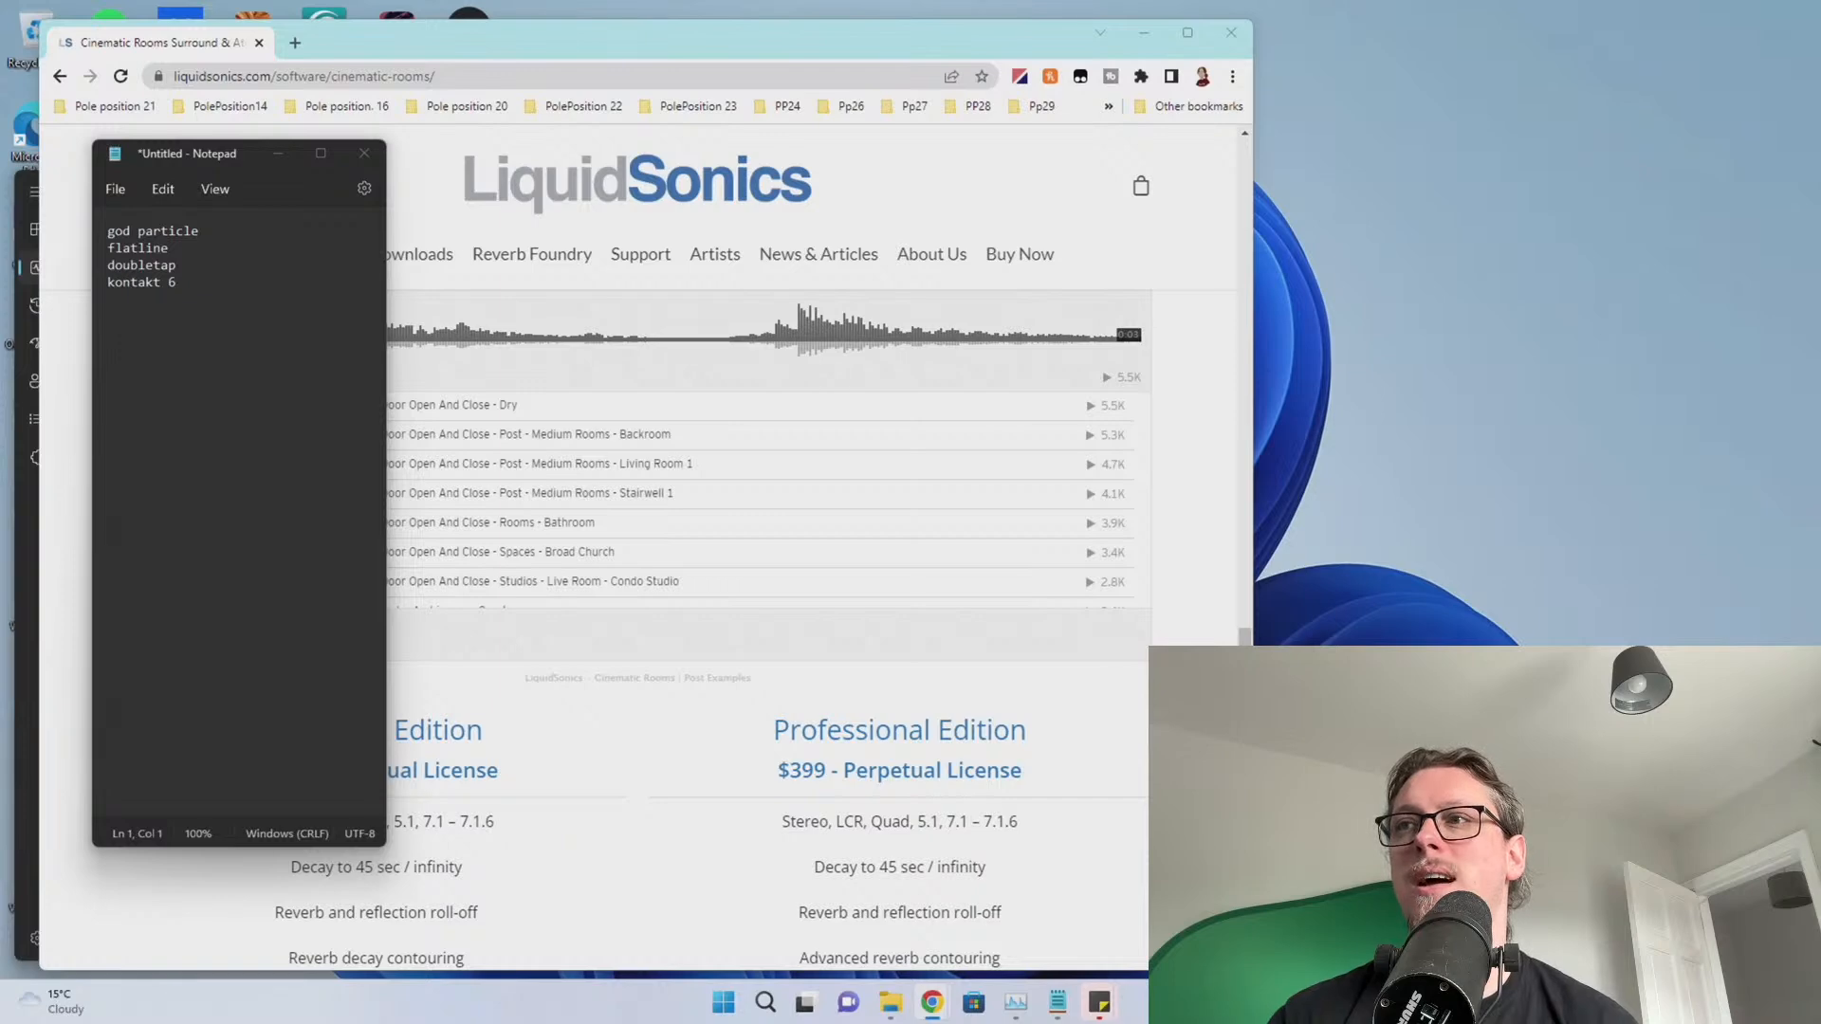
Bring the Cradle window back and browse the account page's support and order history sections
left_click_drag(1820, 52, 970, 52)
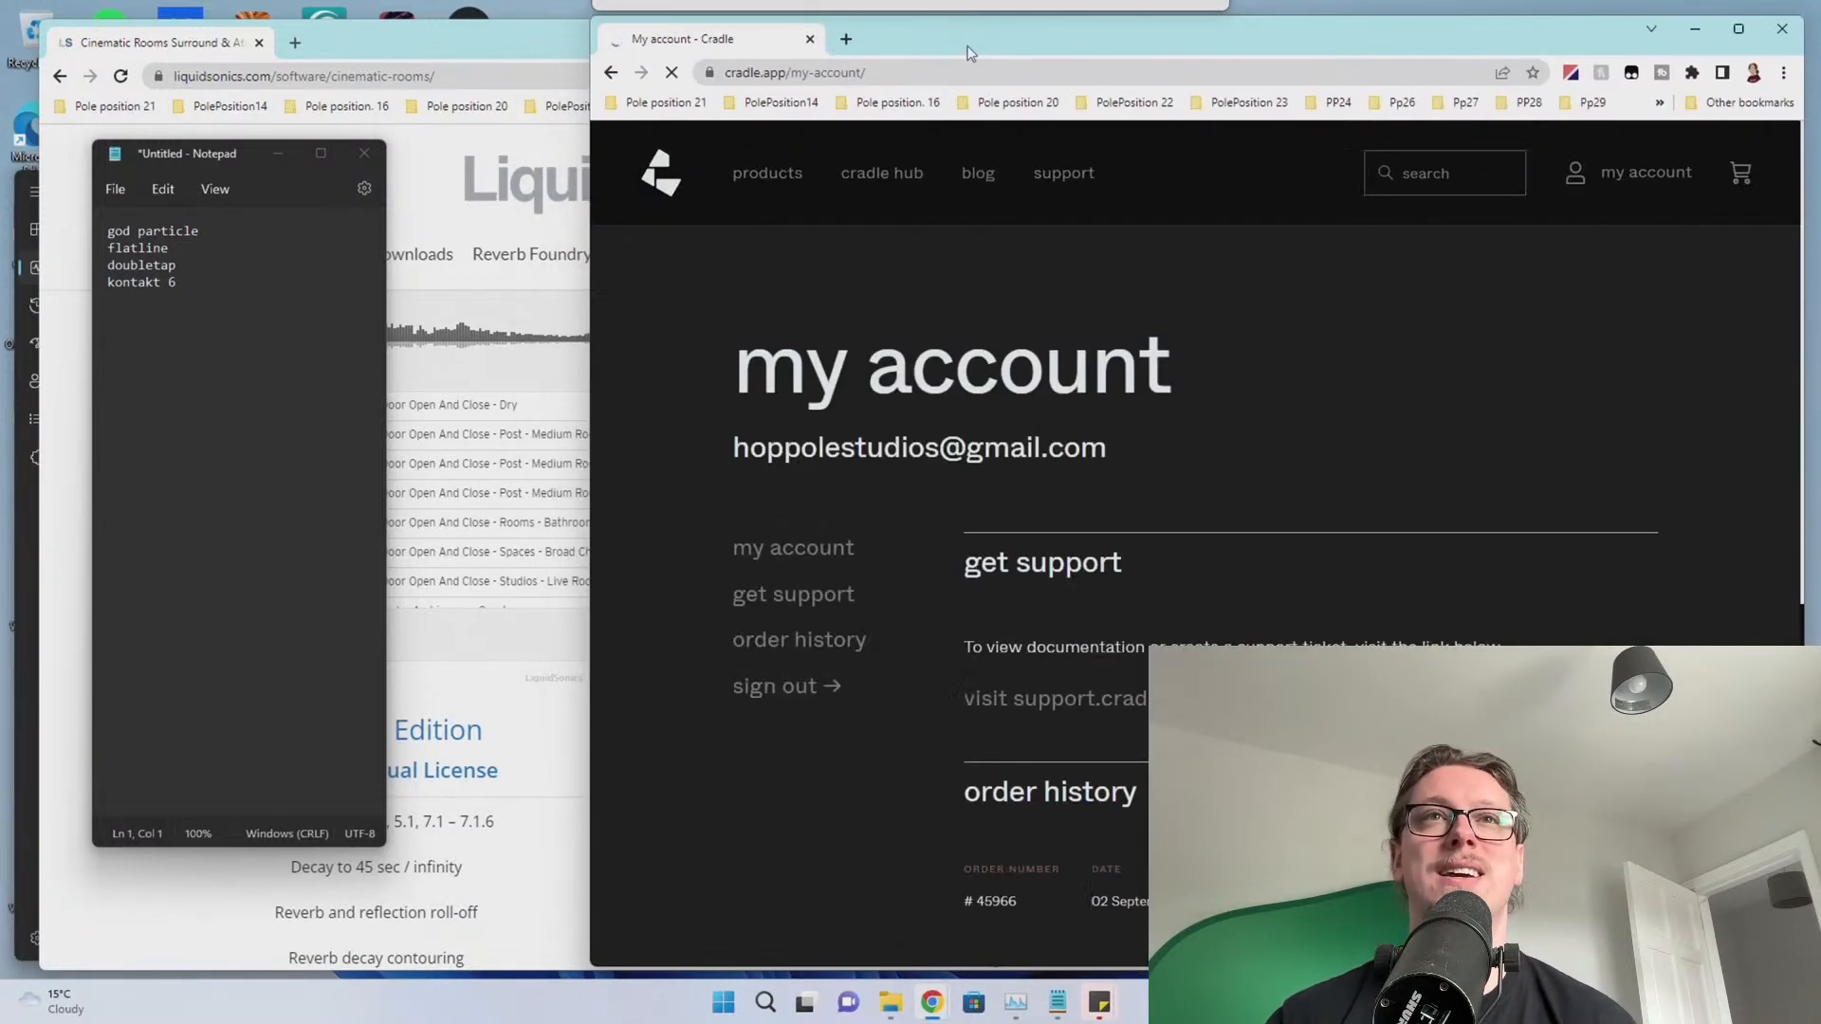
scroll(929, 485, "down", 3)
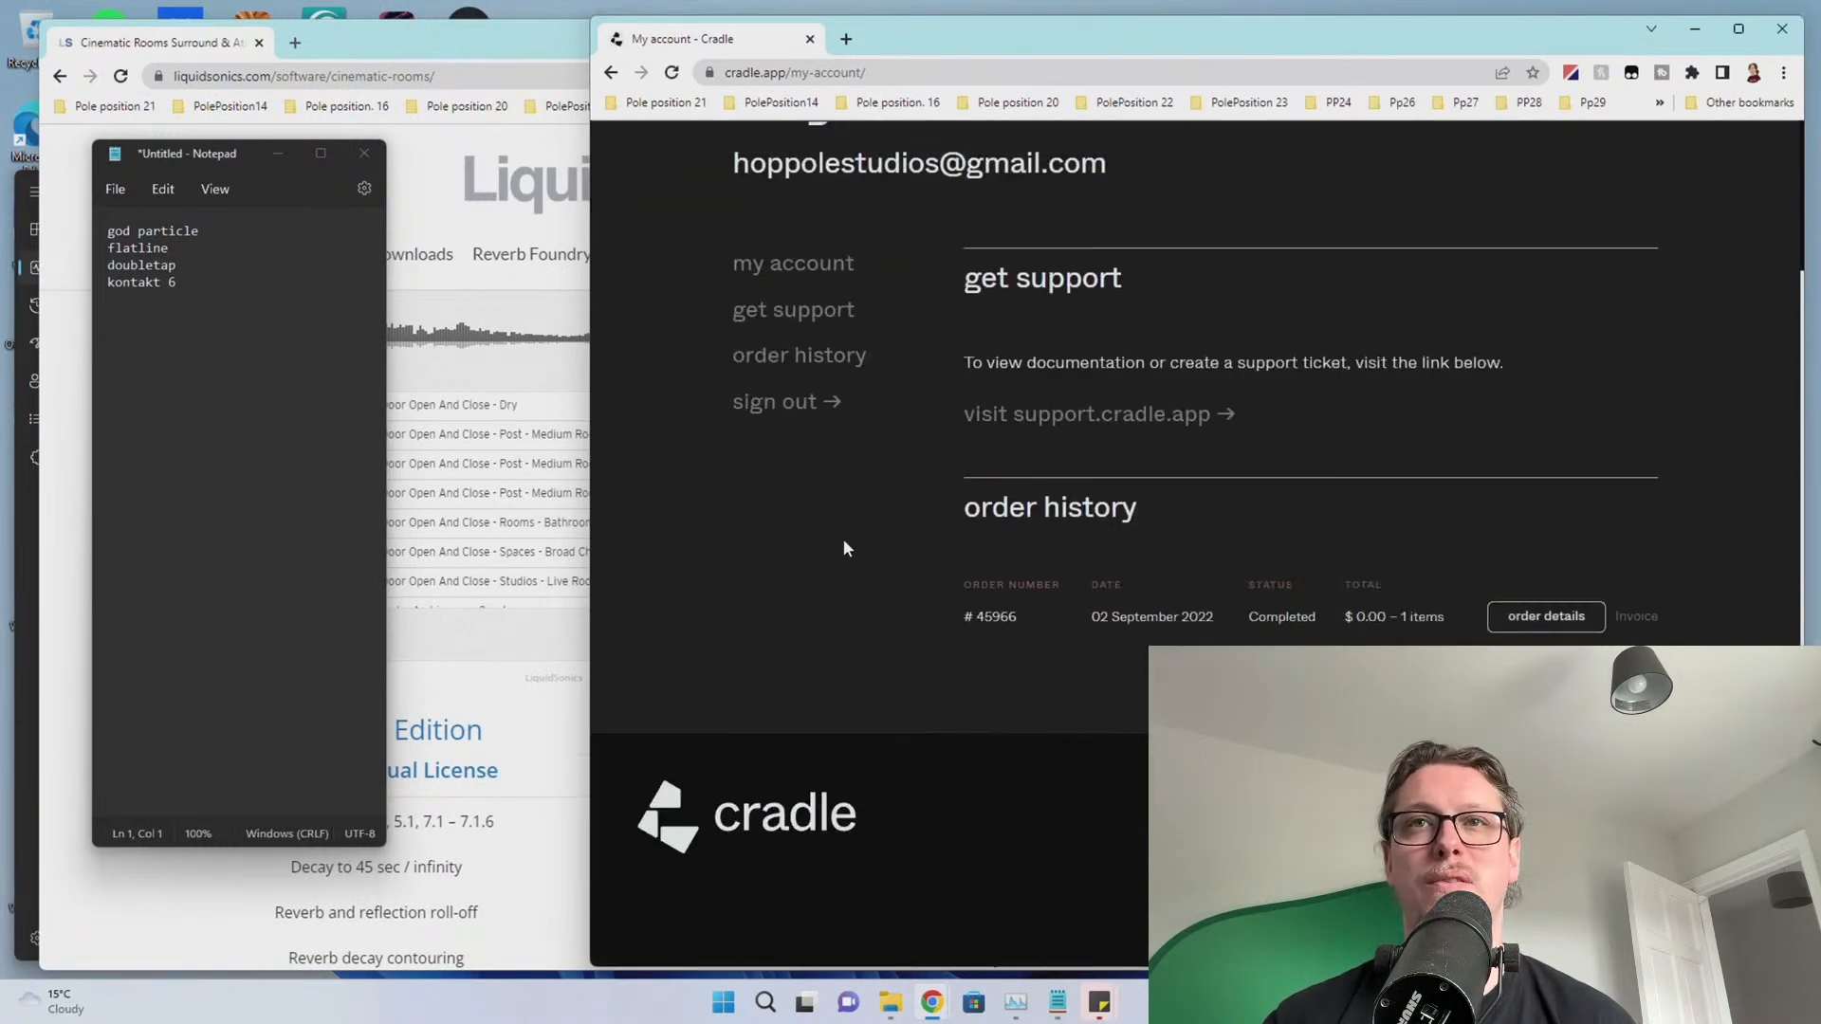
scroll(835, 541, "up", 1)
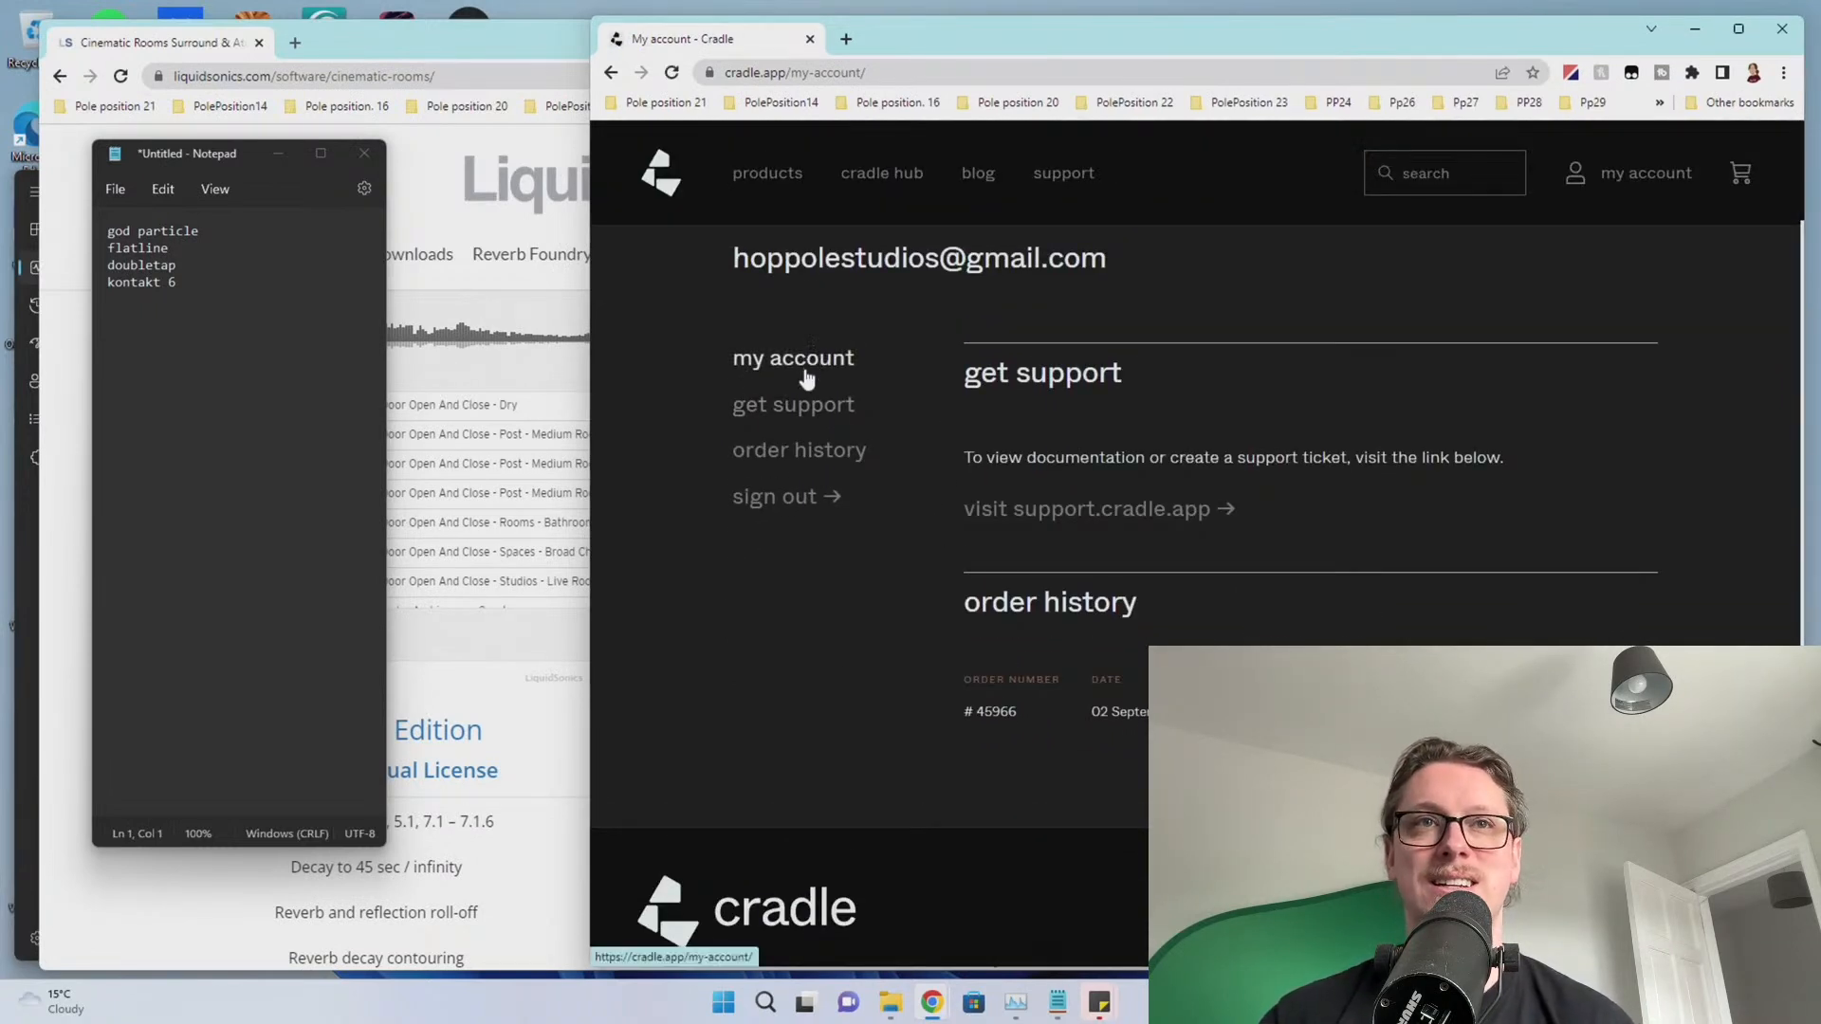
scroll(1191, 389, "up", 2)
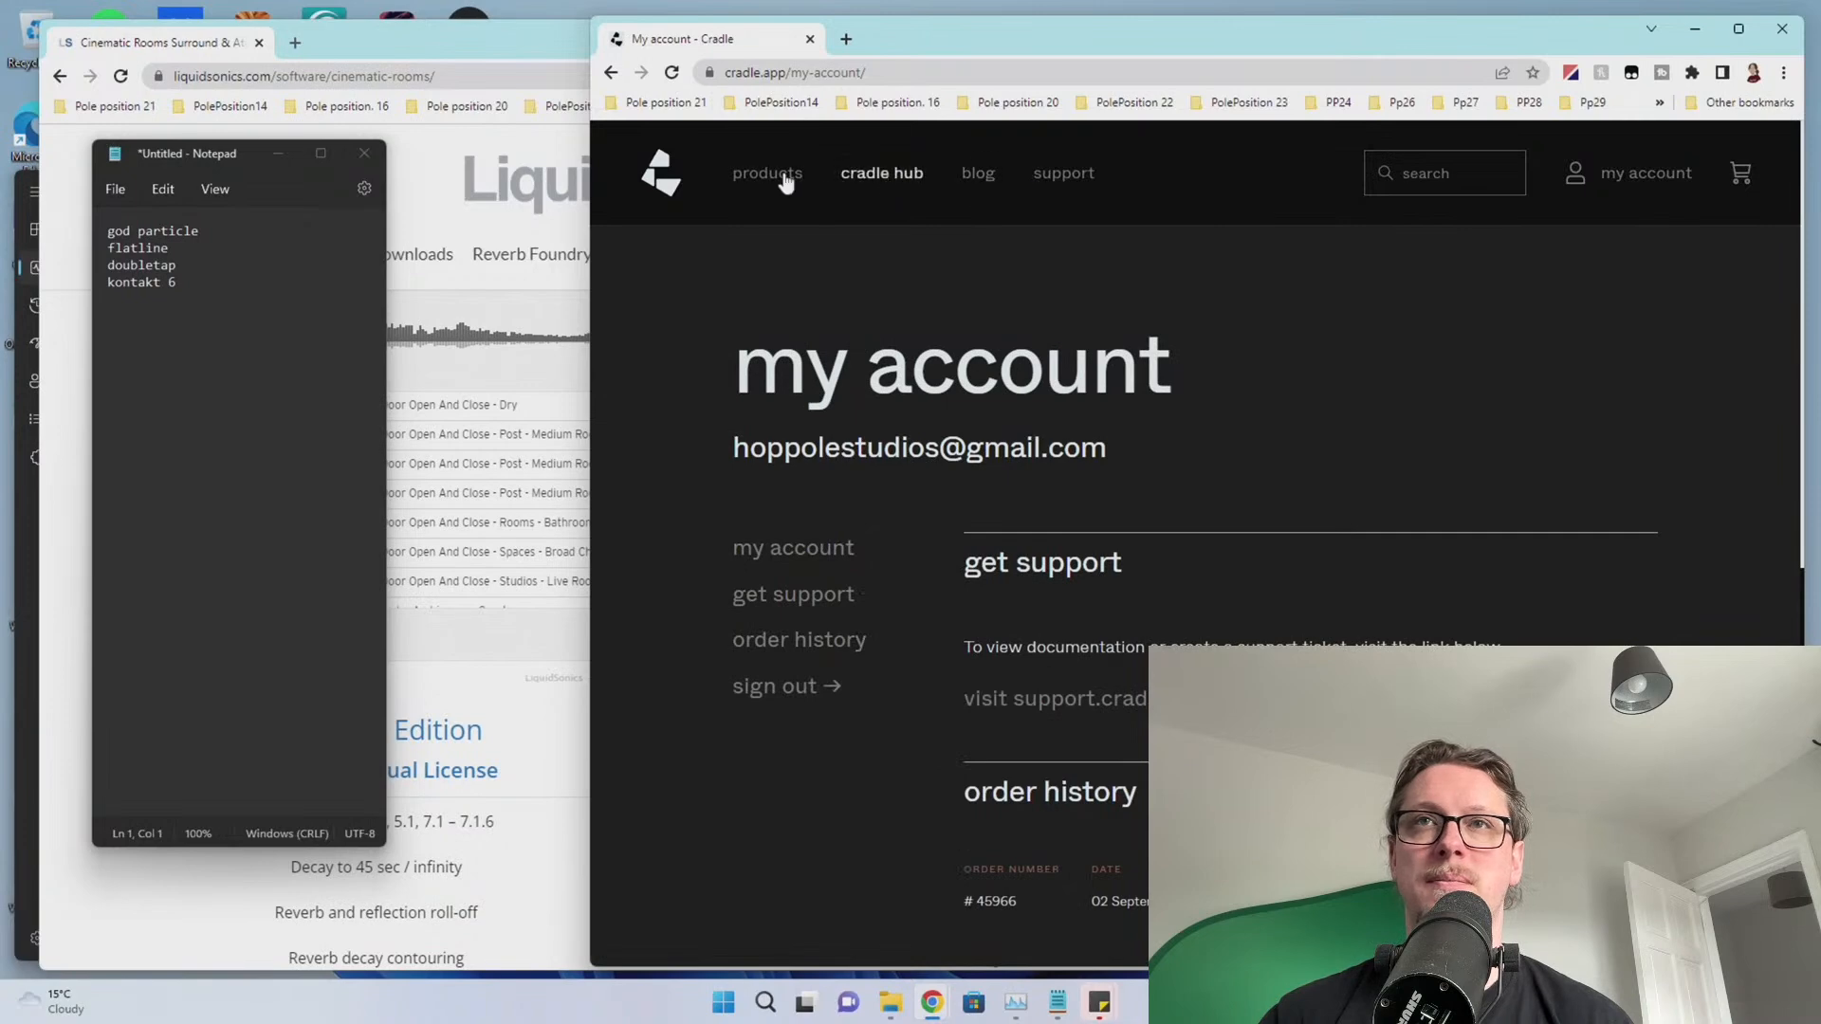
scroll(1354, 427, "down", 4)
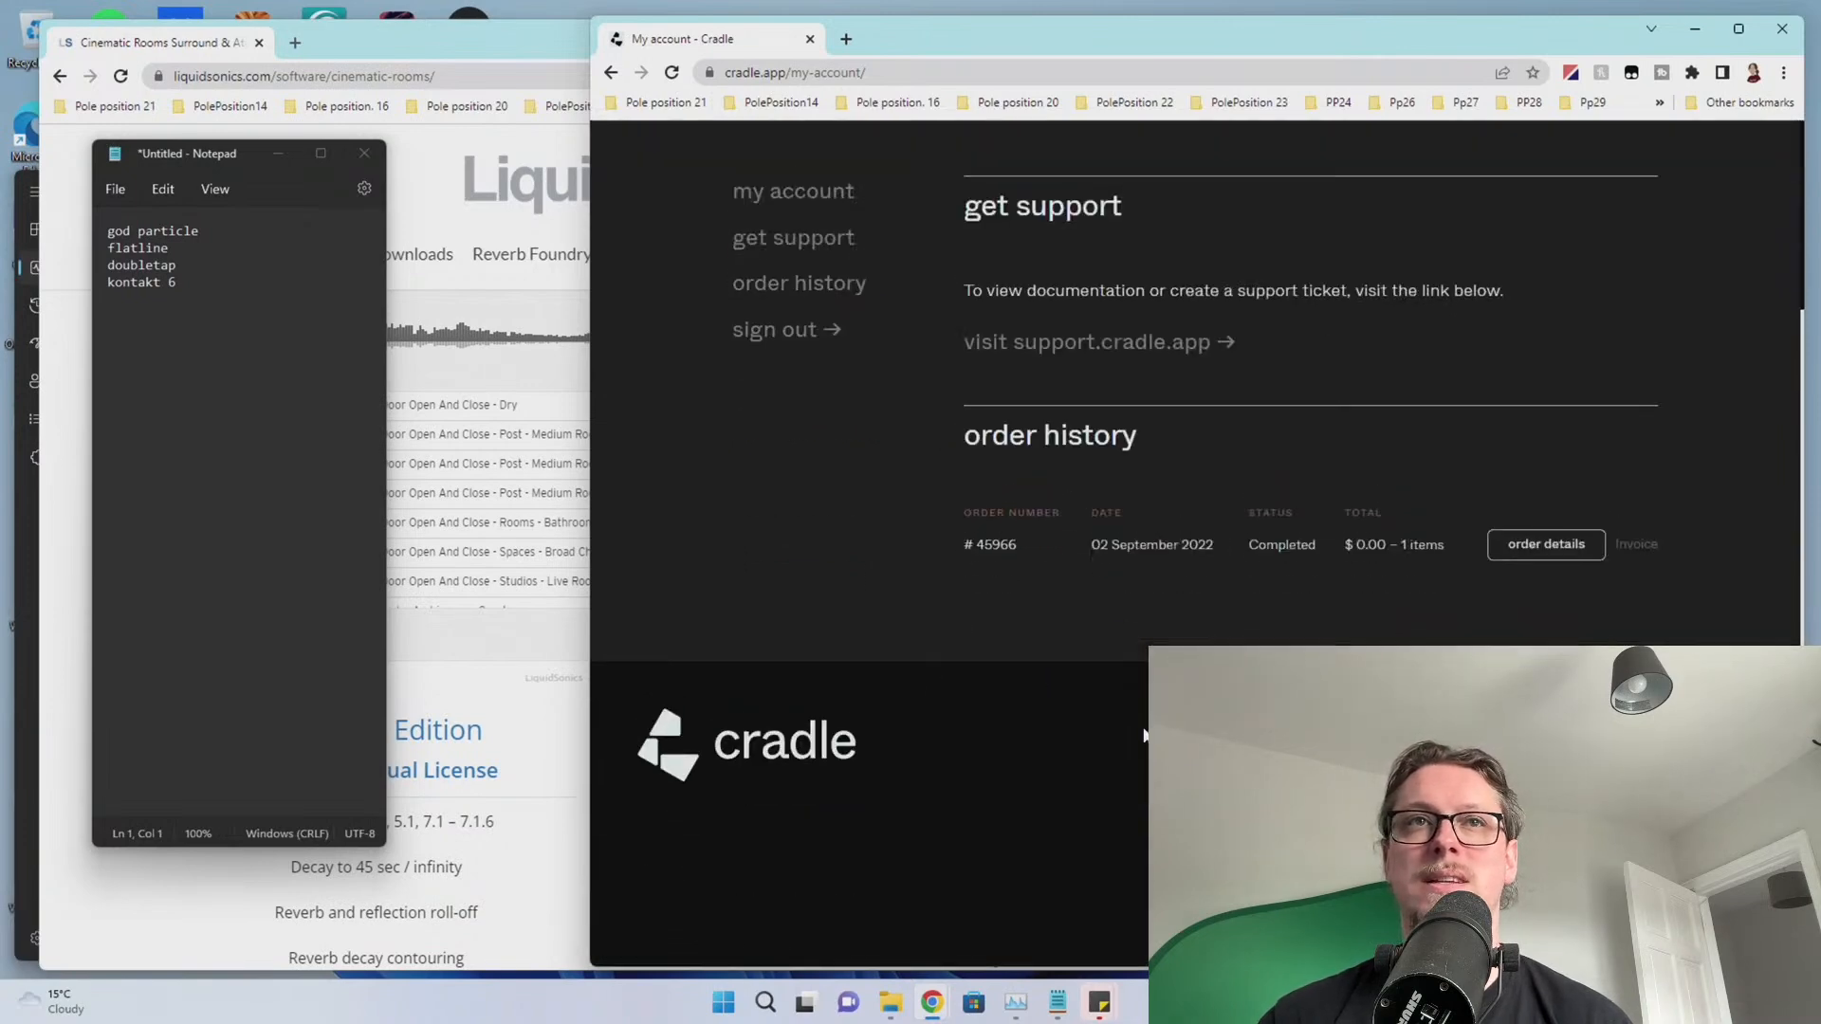
scroll(1145, 735, "up", 3)
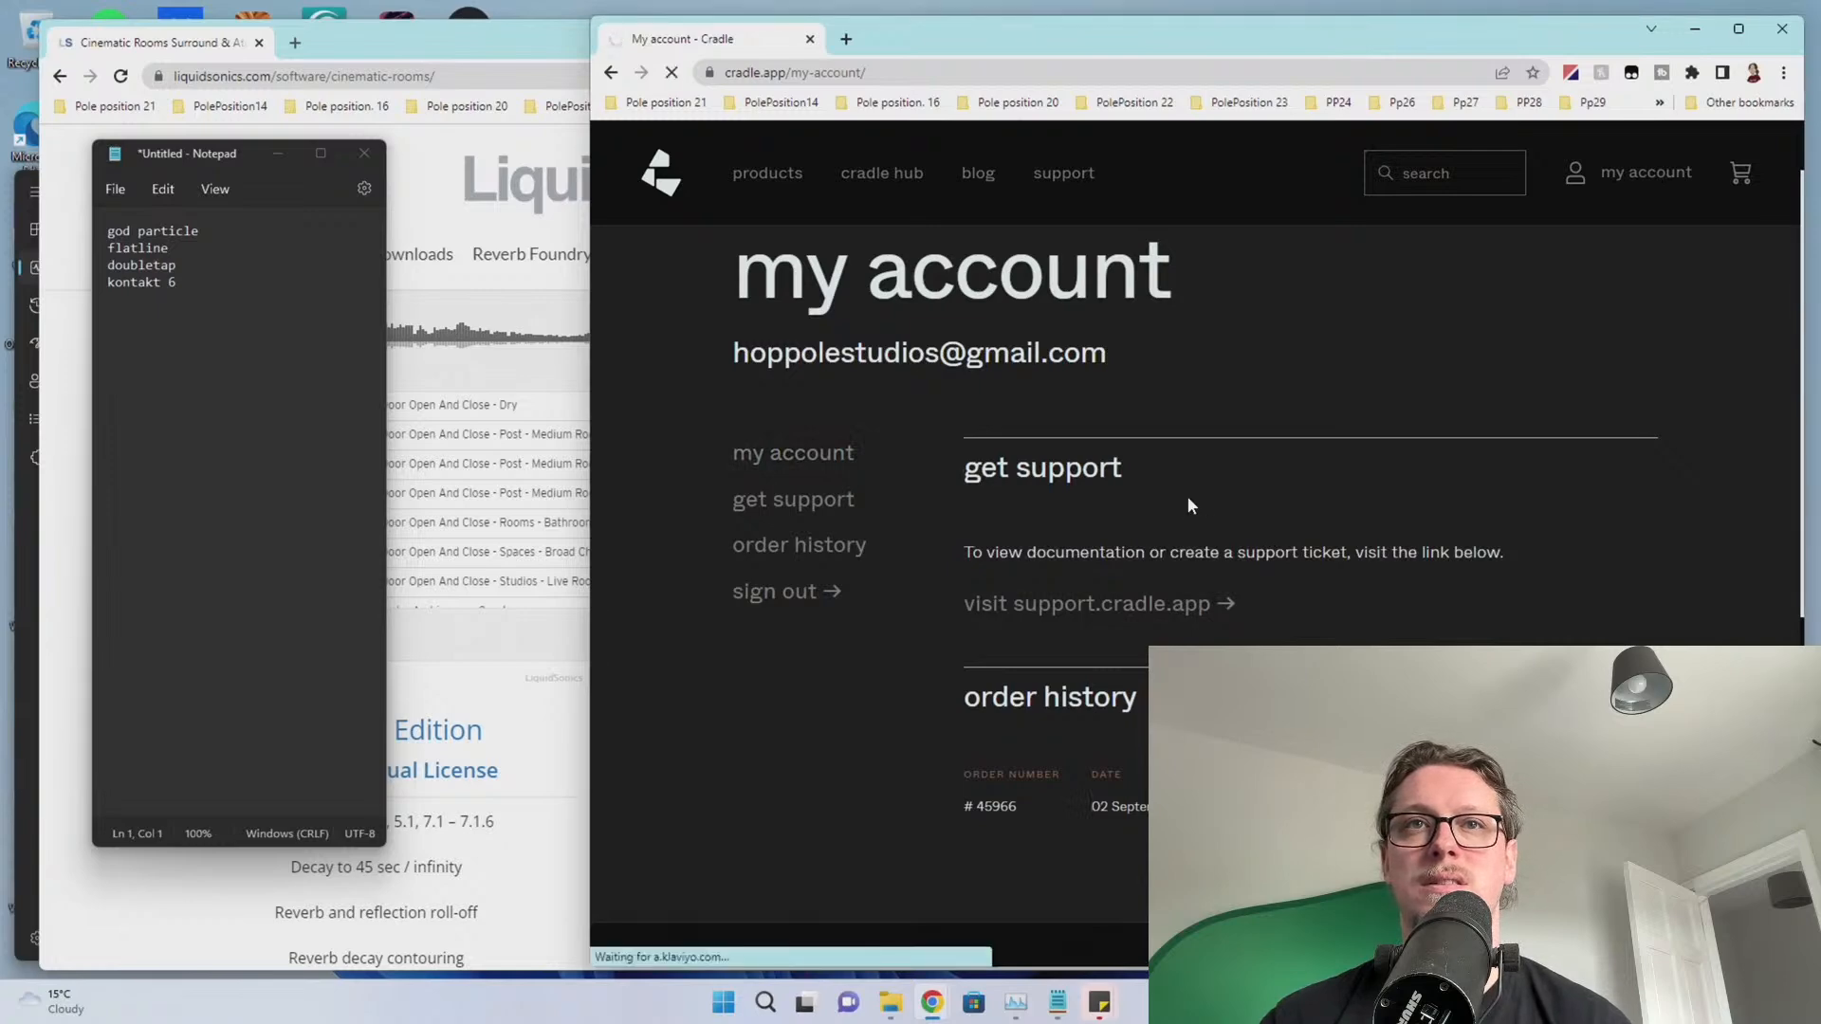
scroll(1069, 543, "down", 4)
scroll(1034, 678, "up", 4)
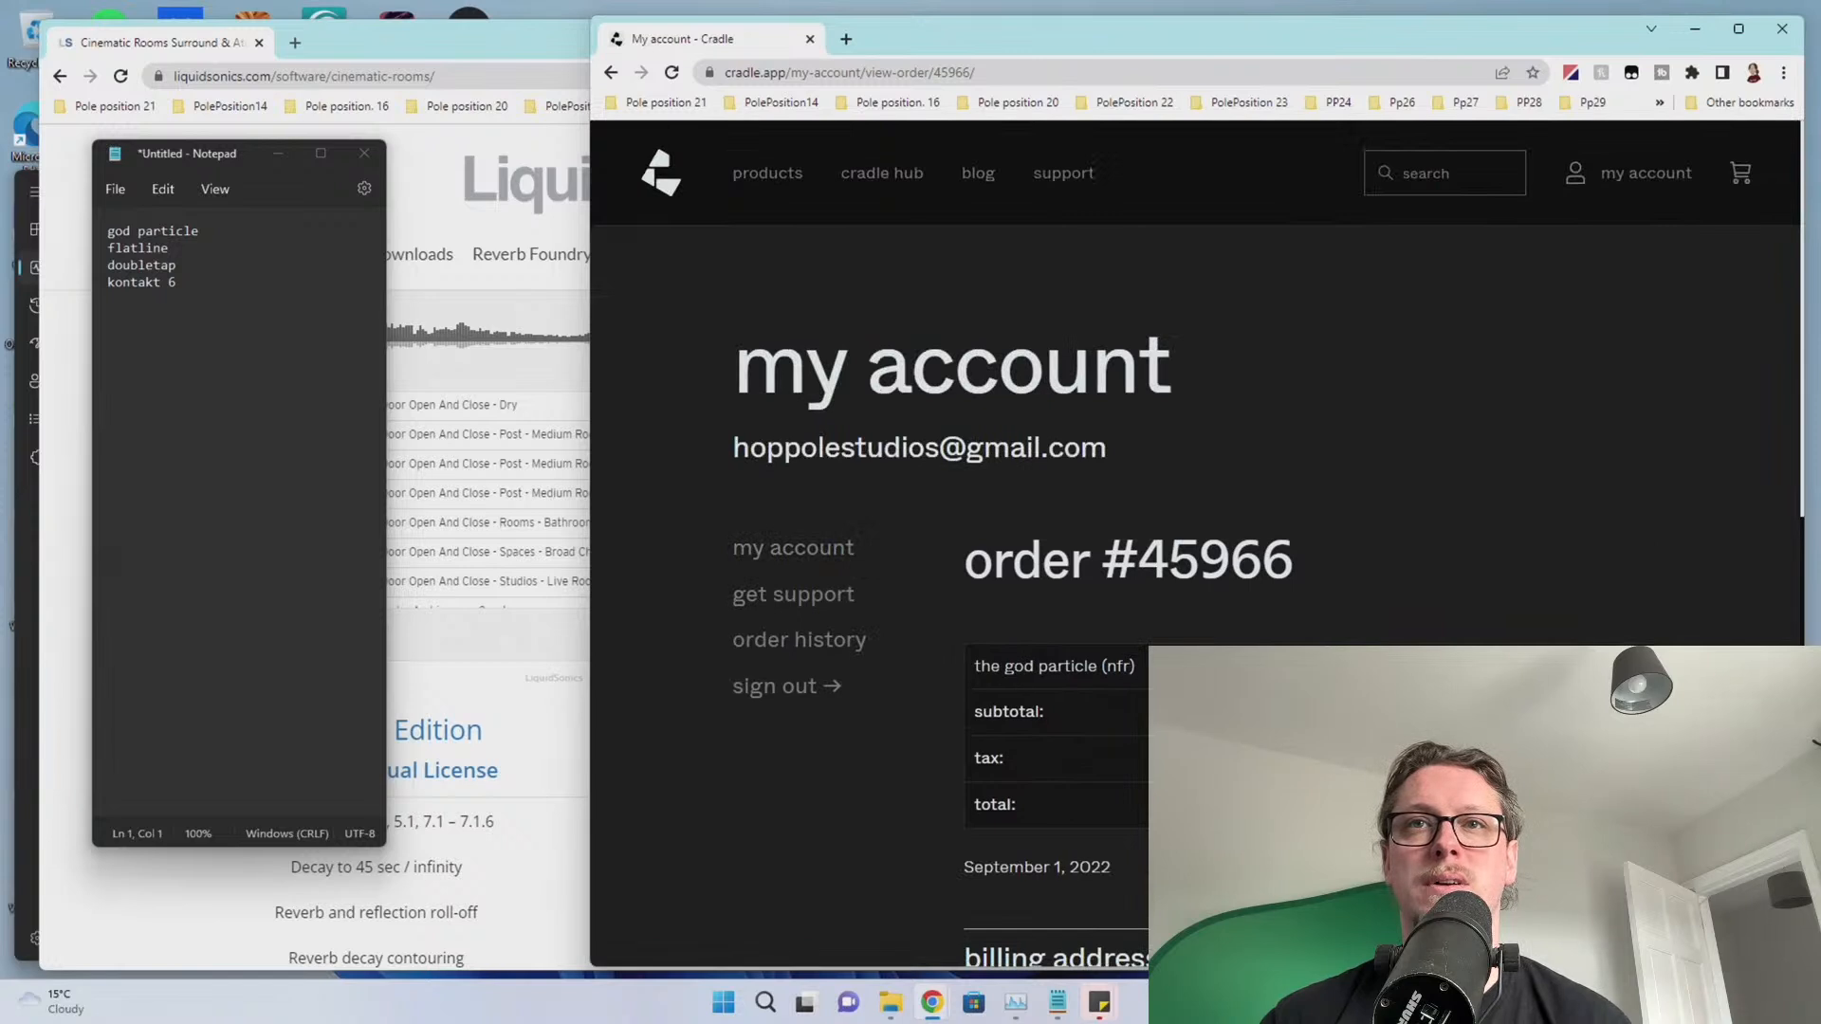
left_click(785, 603)
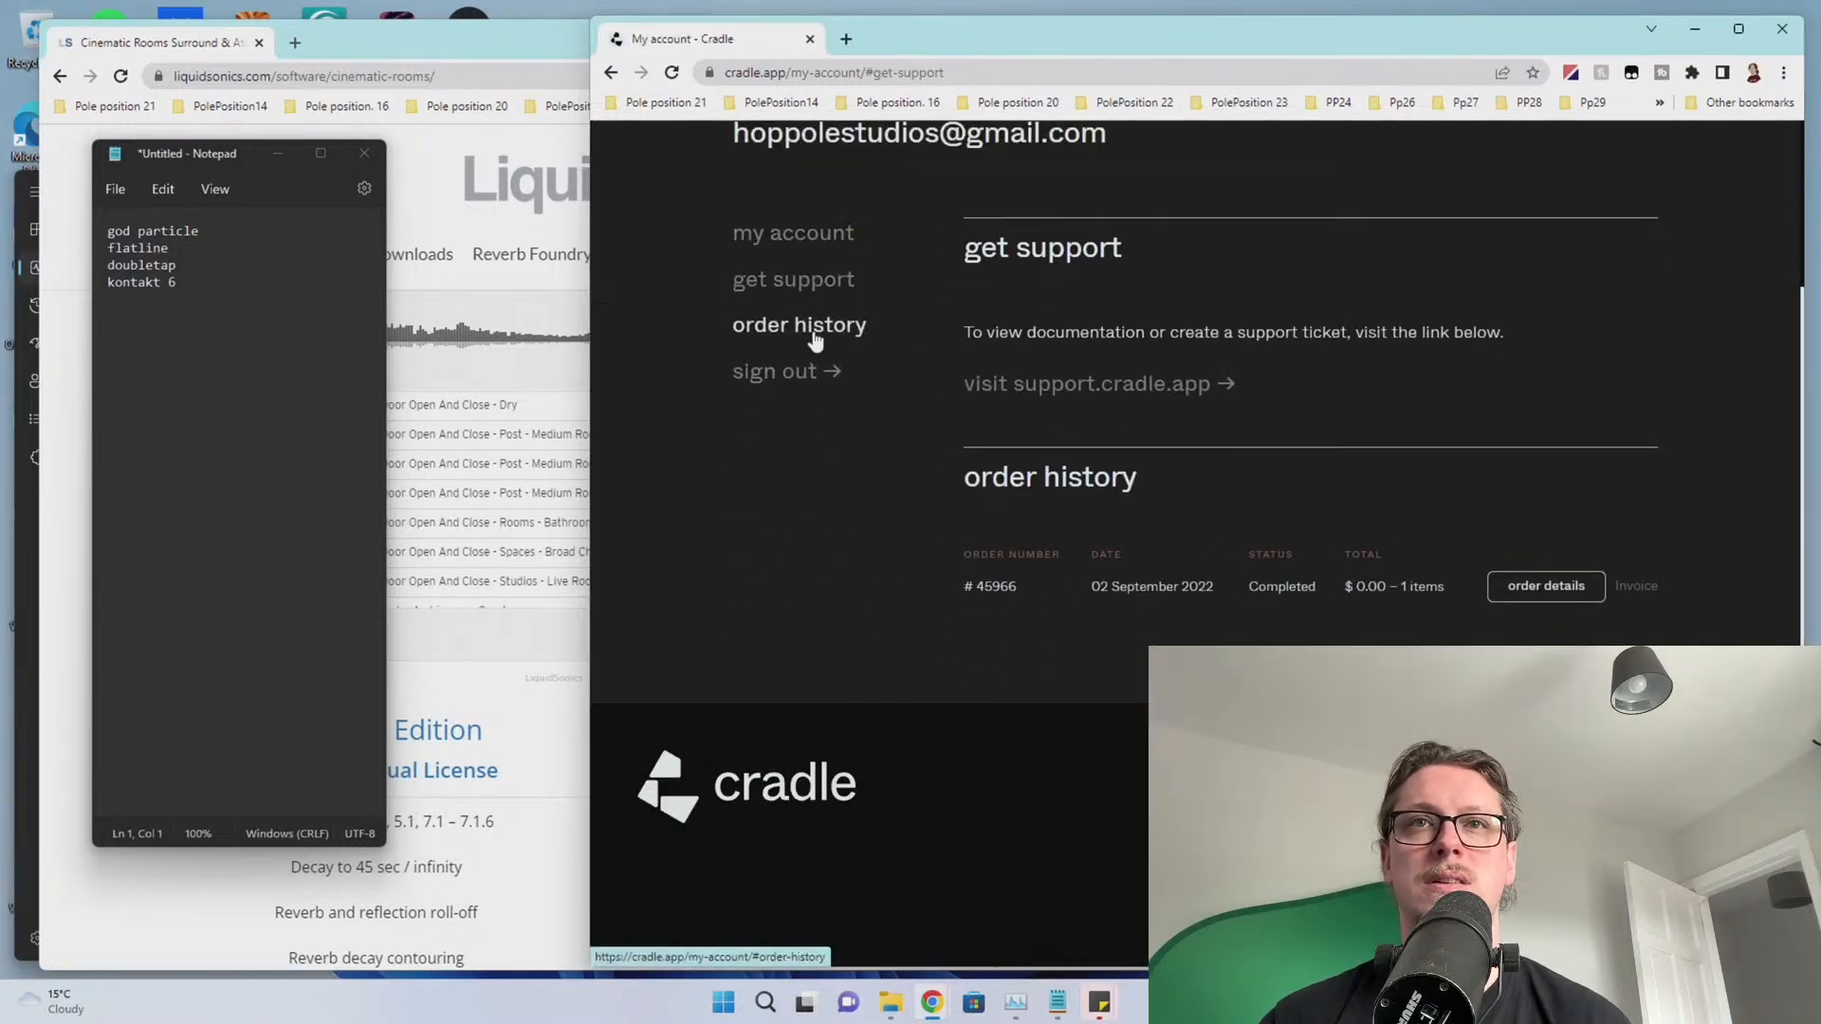
left_click(814, 332)
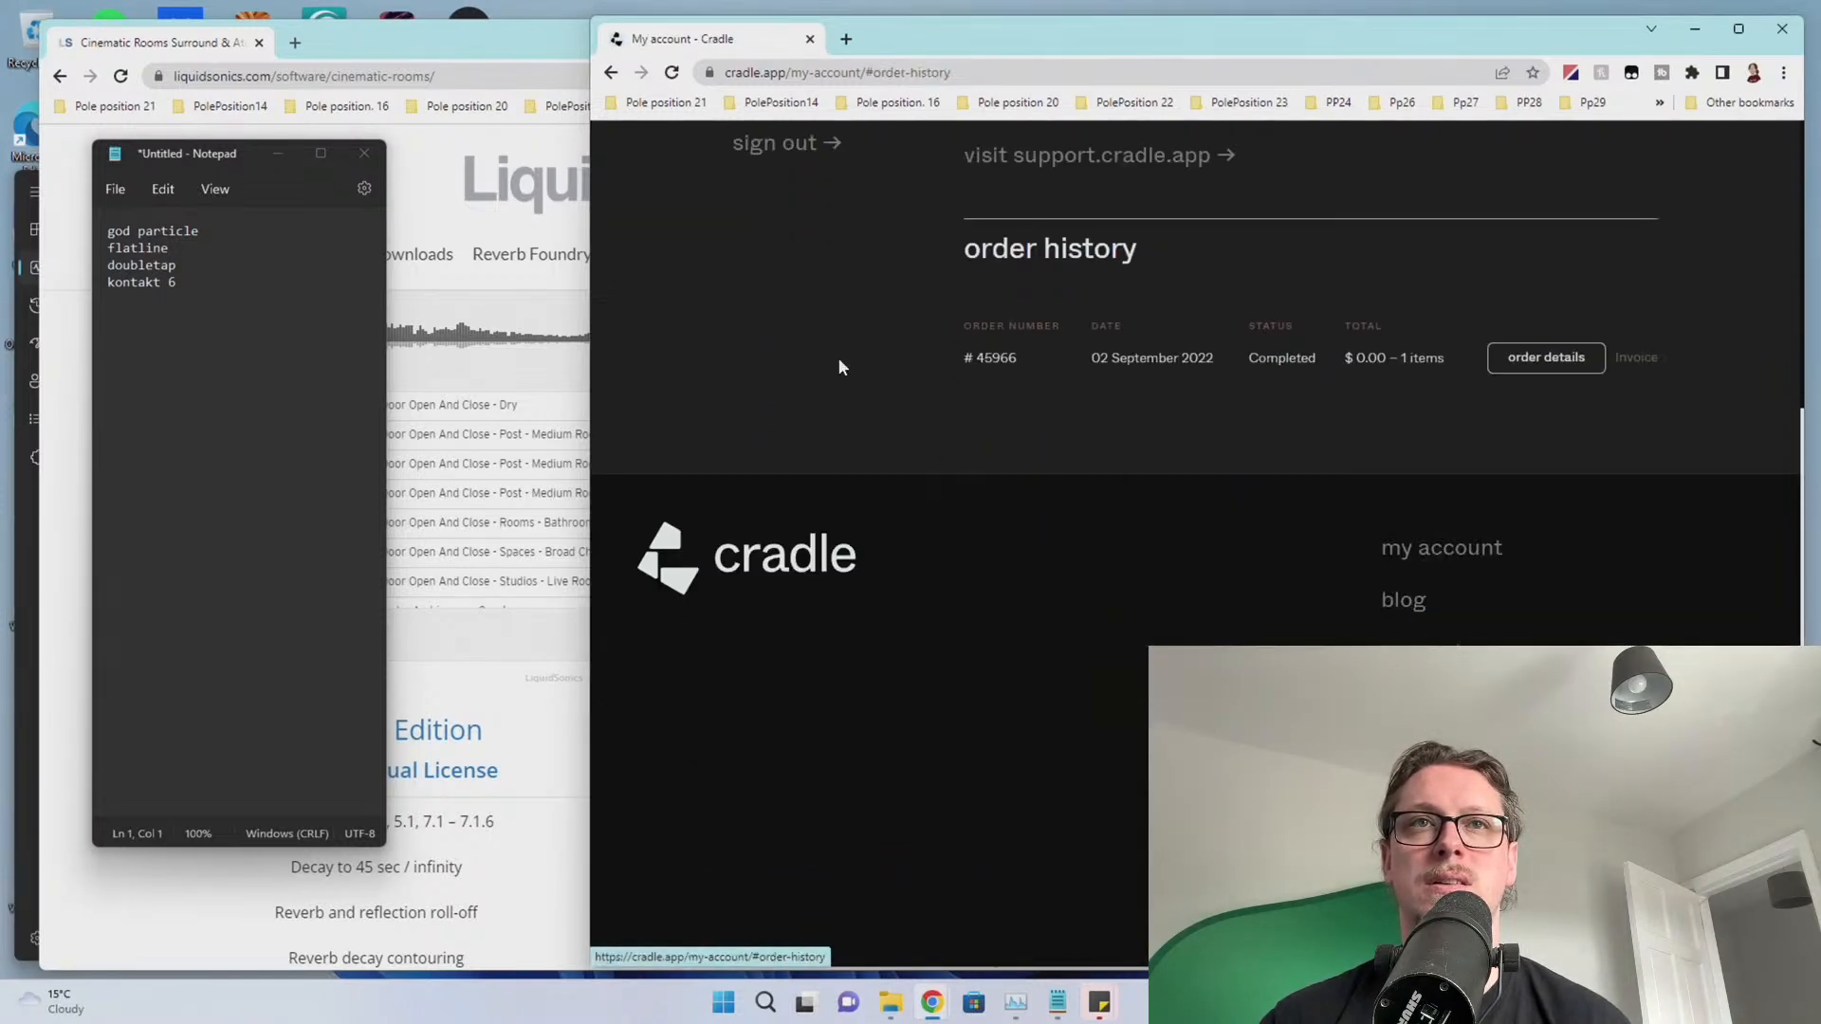
left_click(1429, 562)
Open The God Particle product page, download the free Cradle Hub trial and run its installer
left_click(756, 188)
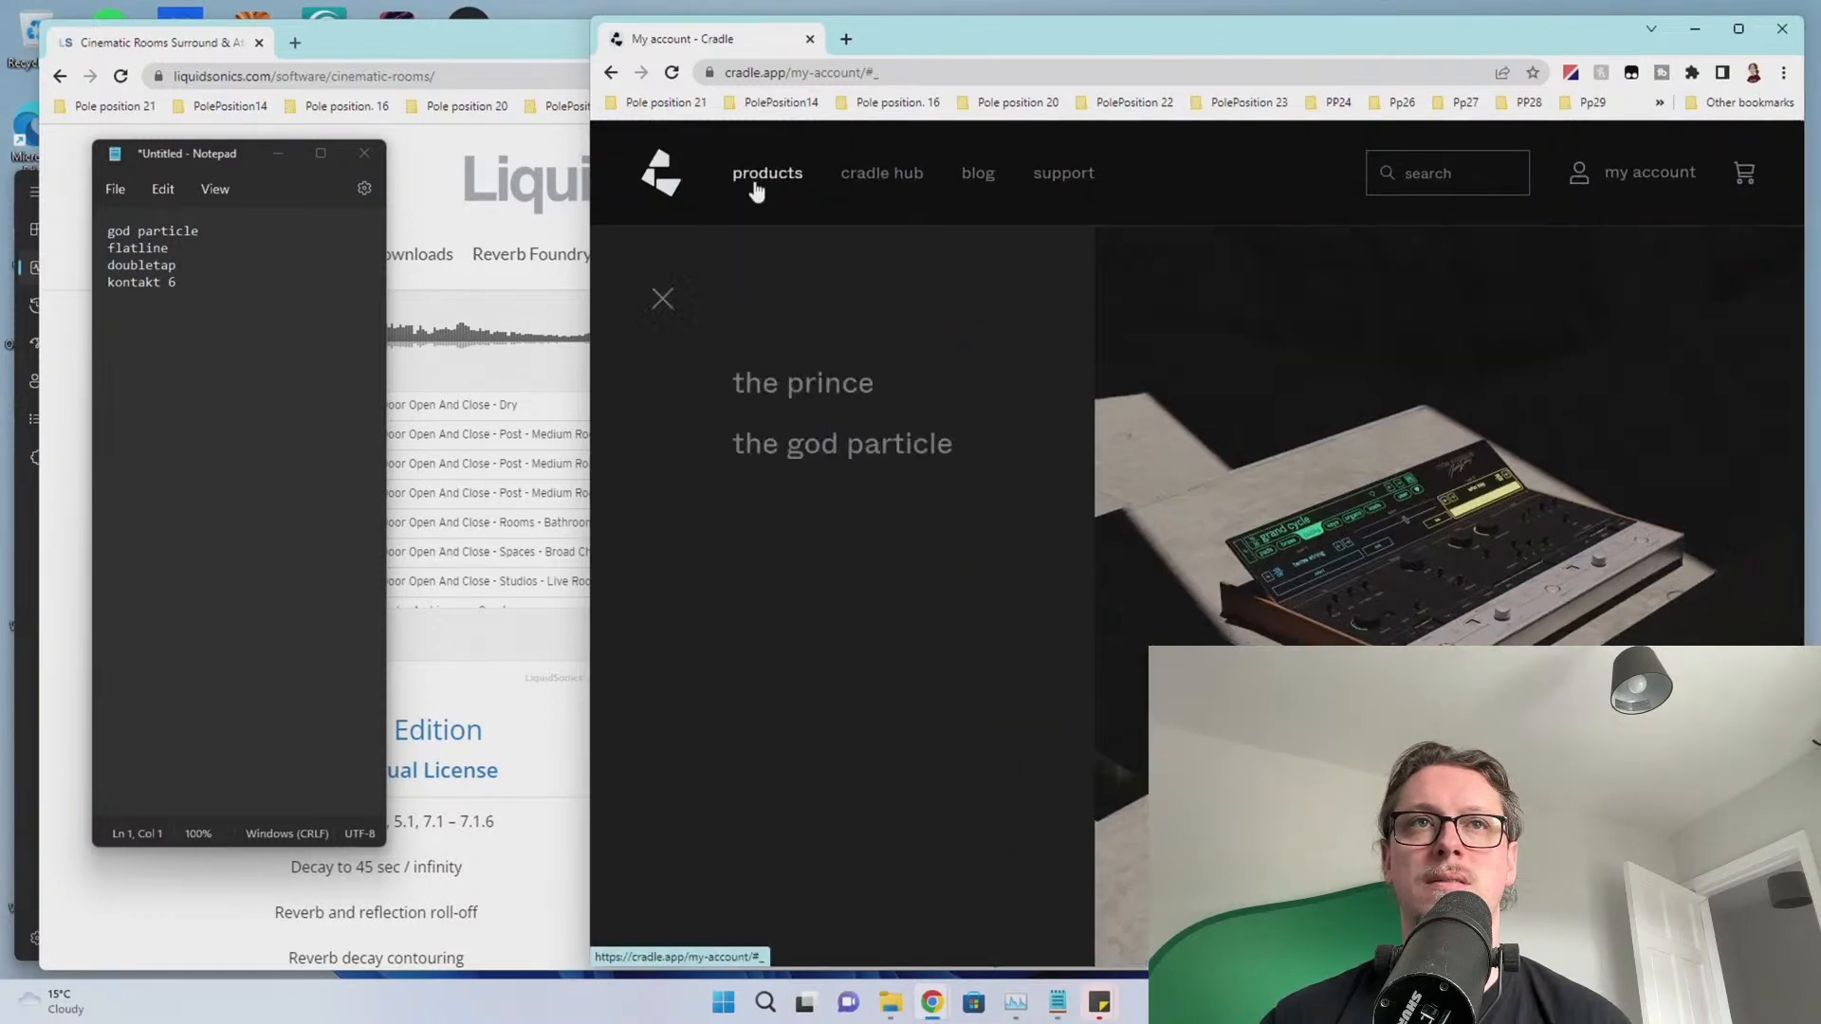
left_click(835, 444)
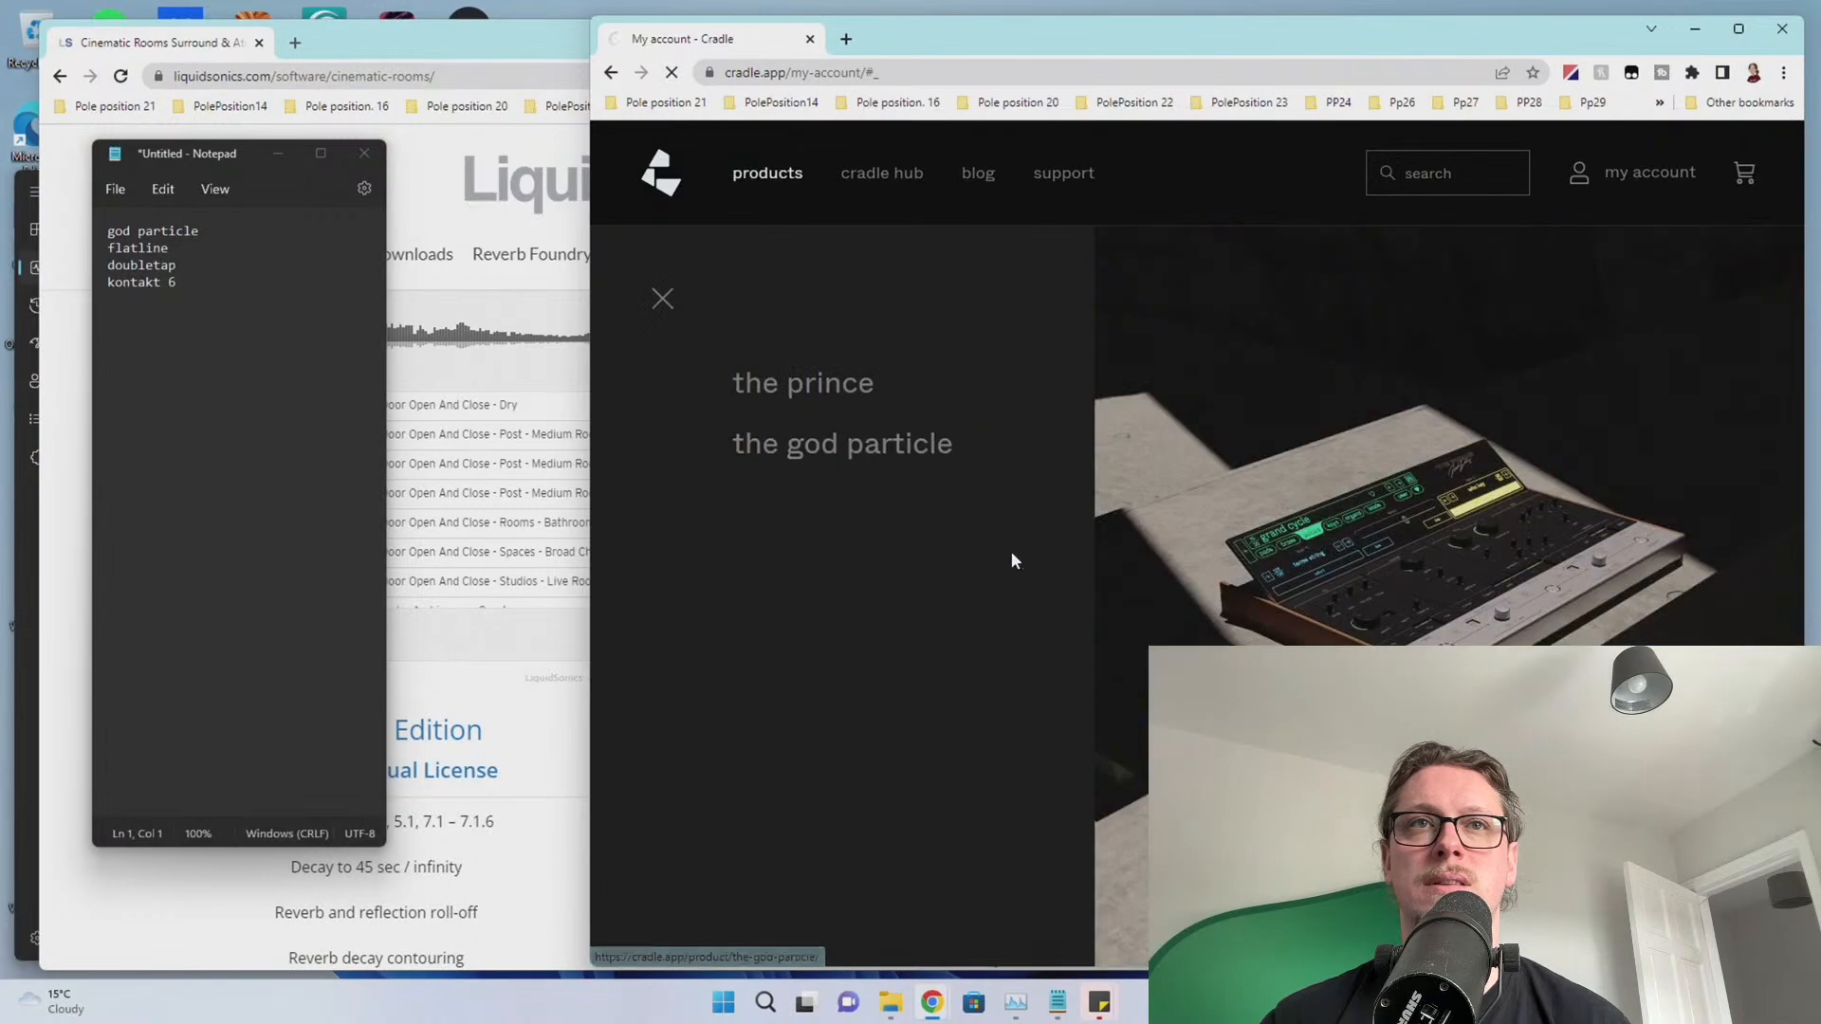
scroll(1309, 369, "down", 2)
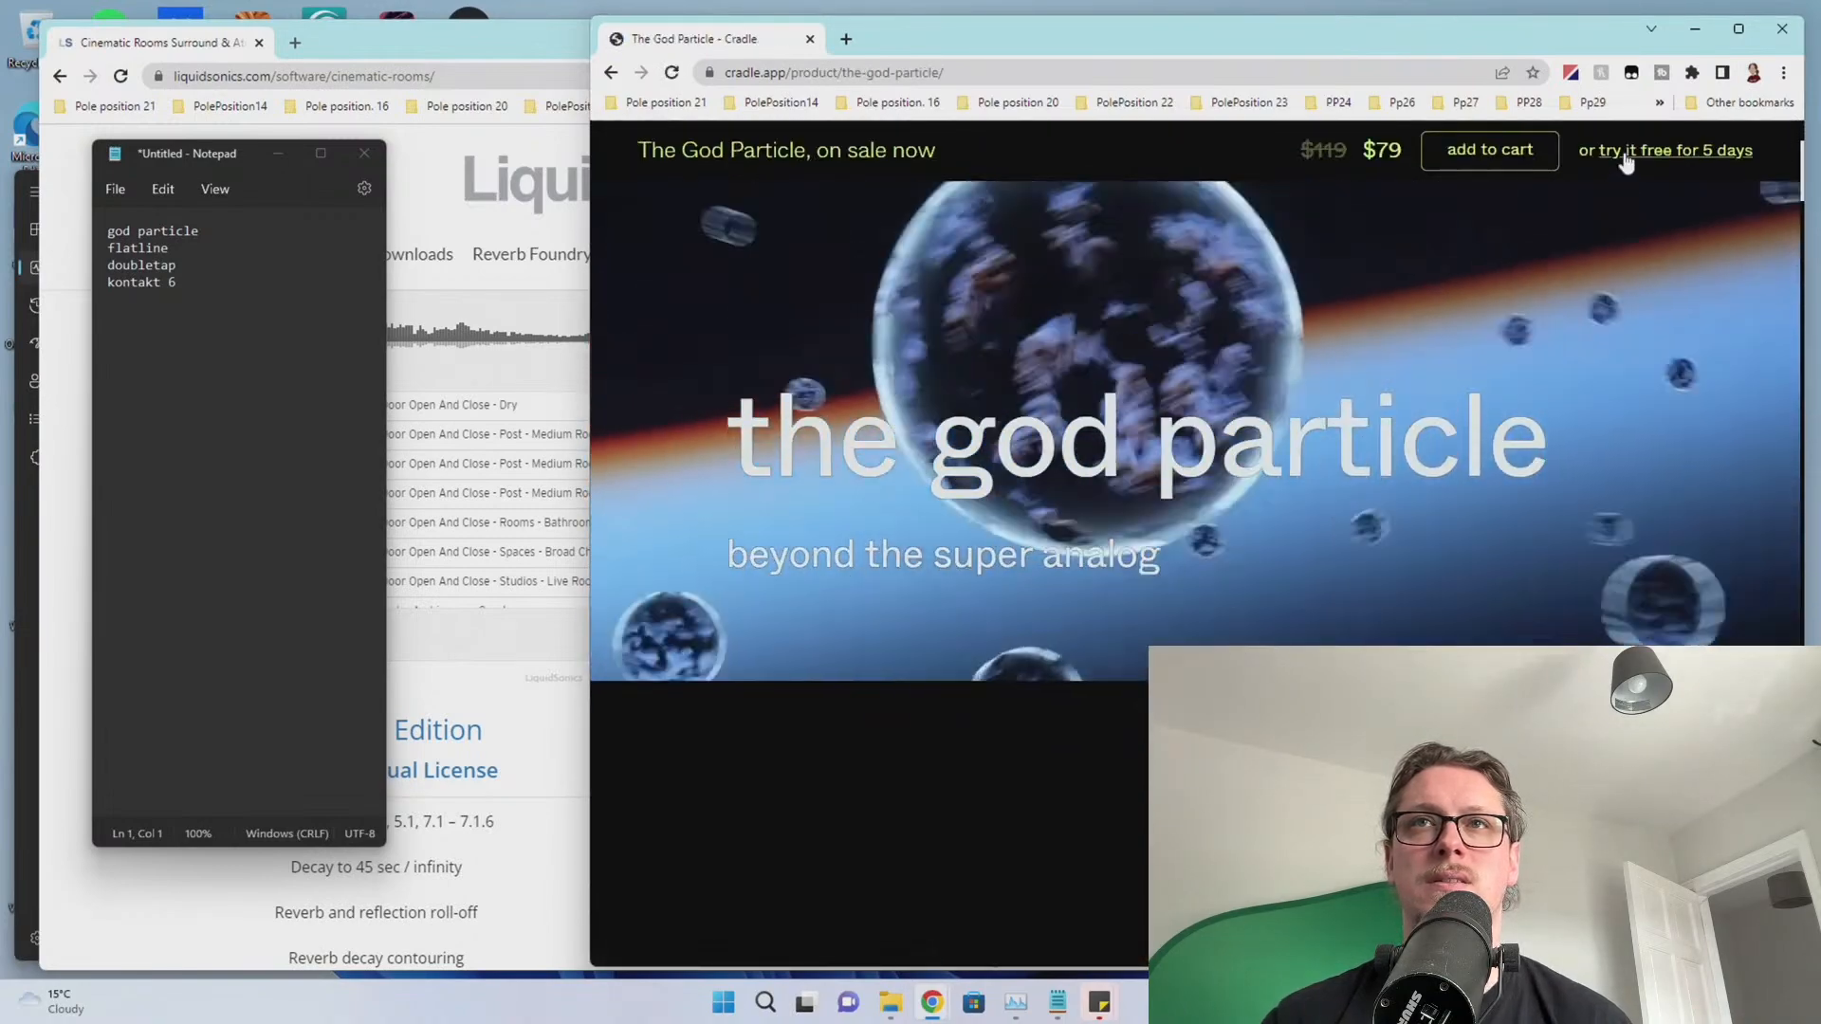
left_click(1626, 159)
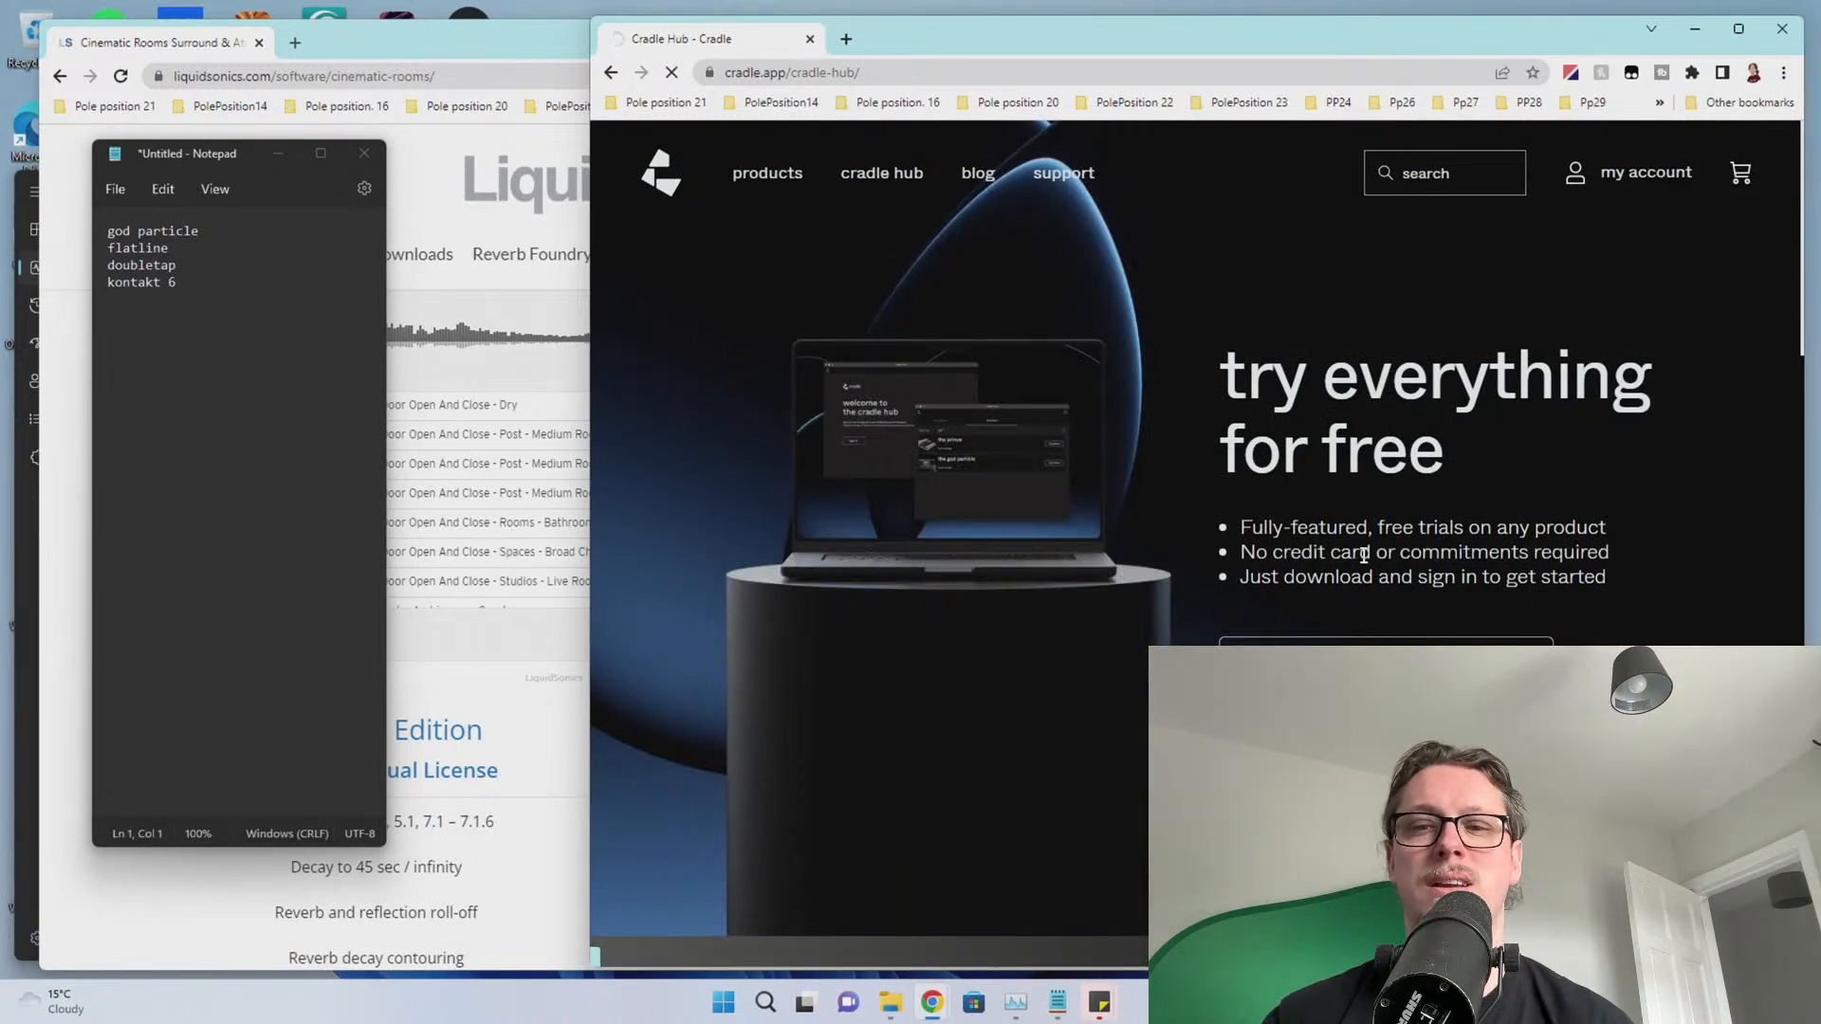
left_click(692, 940)
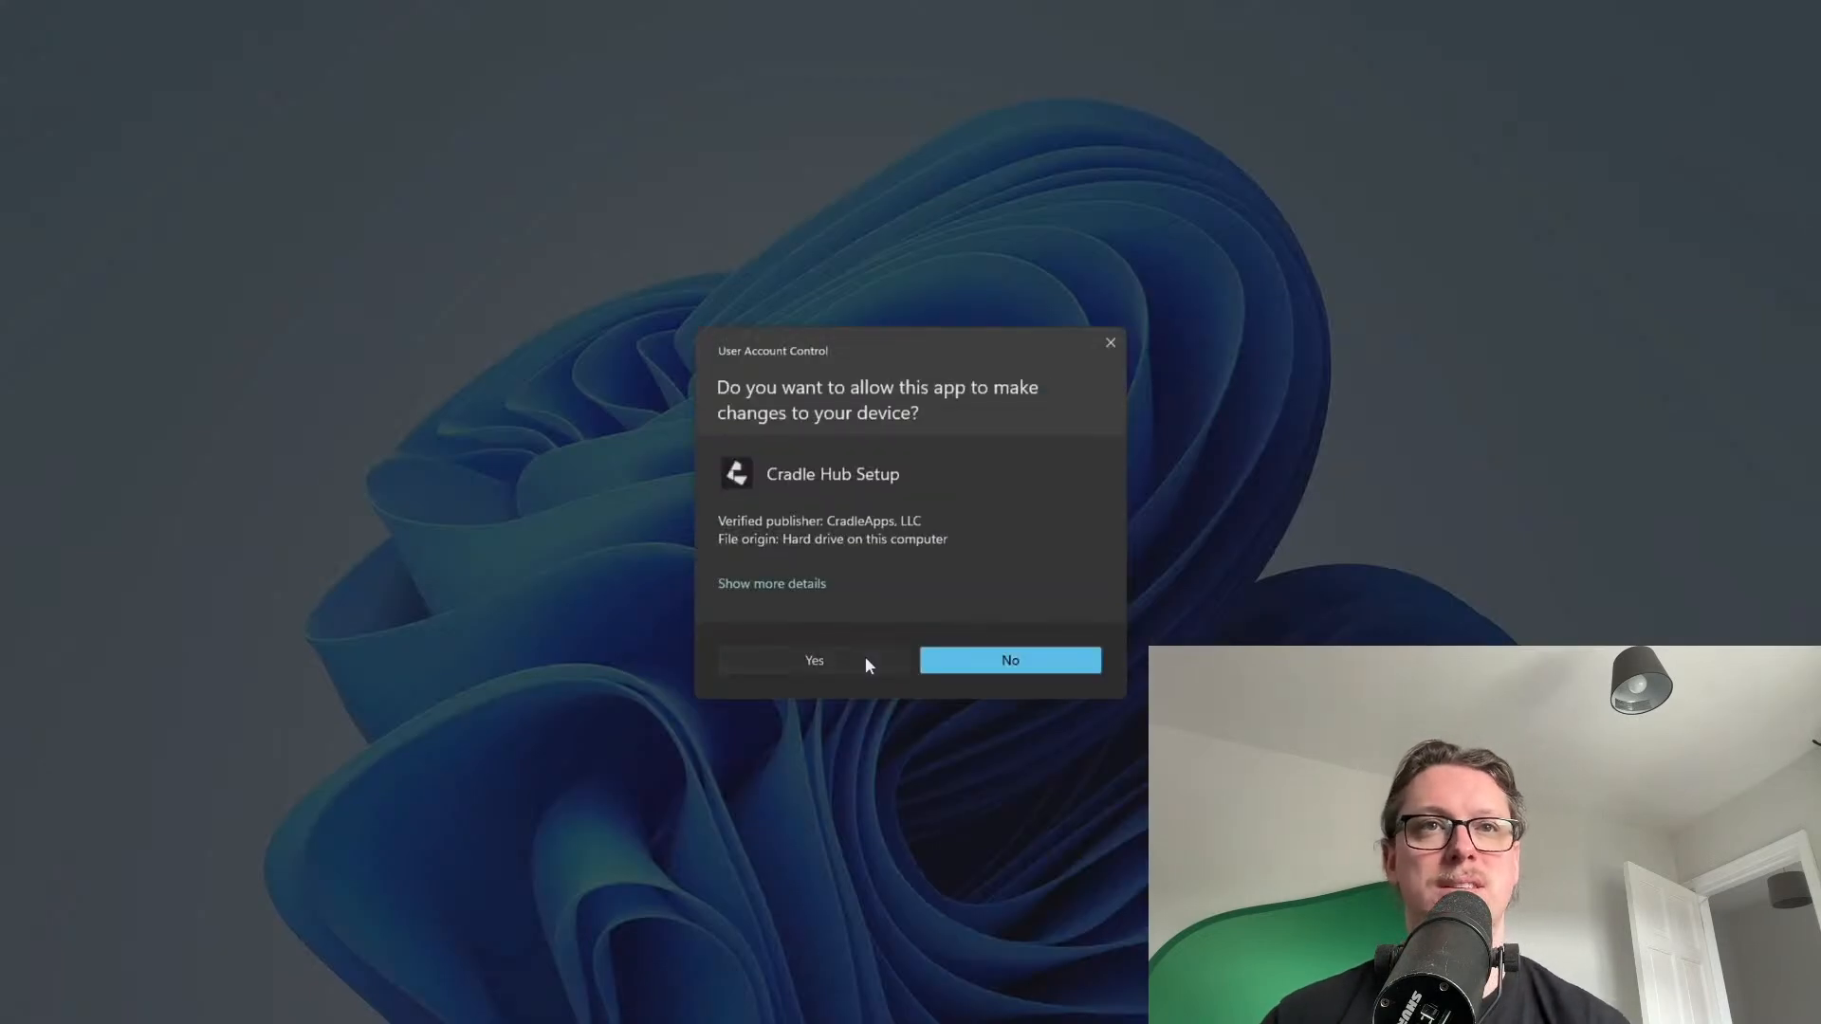
Install Cradle Hub, approving the admin prompt and accepting the licence
left_click(1008, 658)
left_click(786, 627)
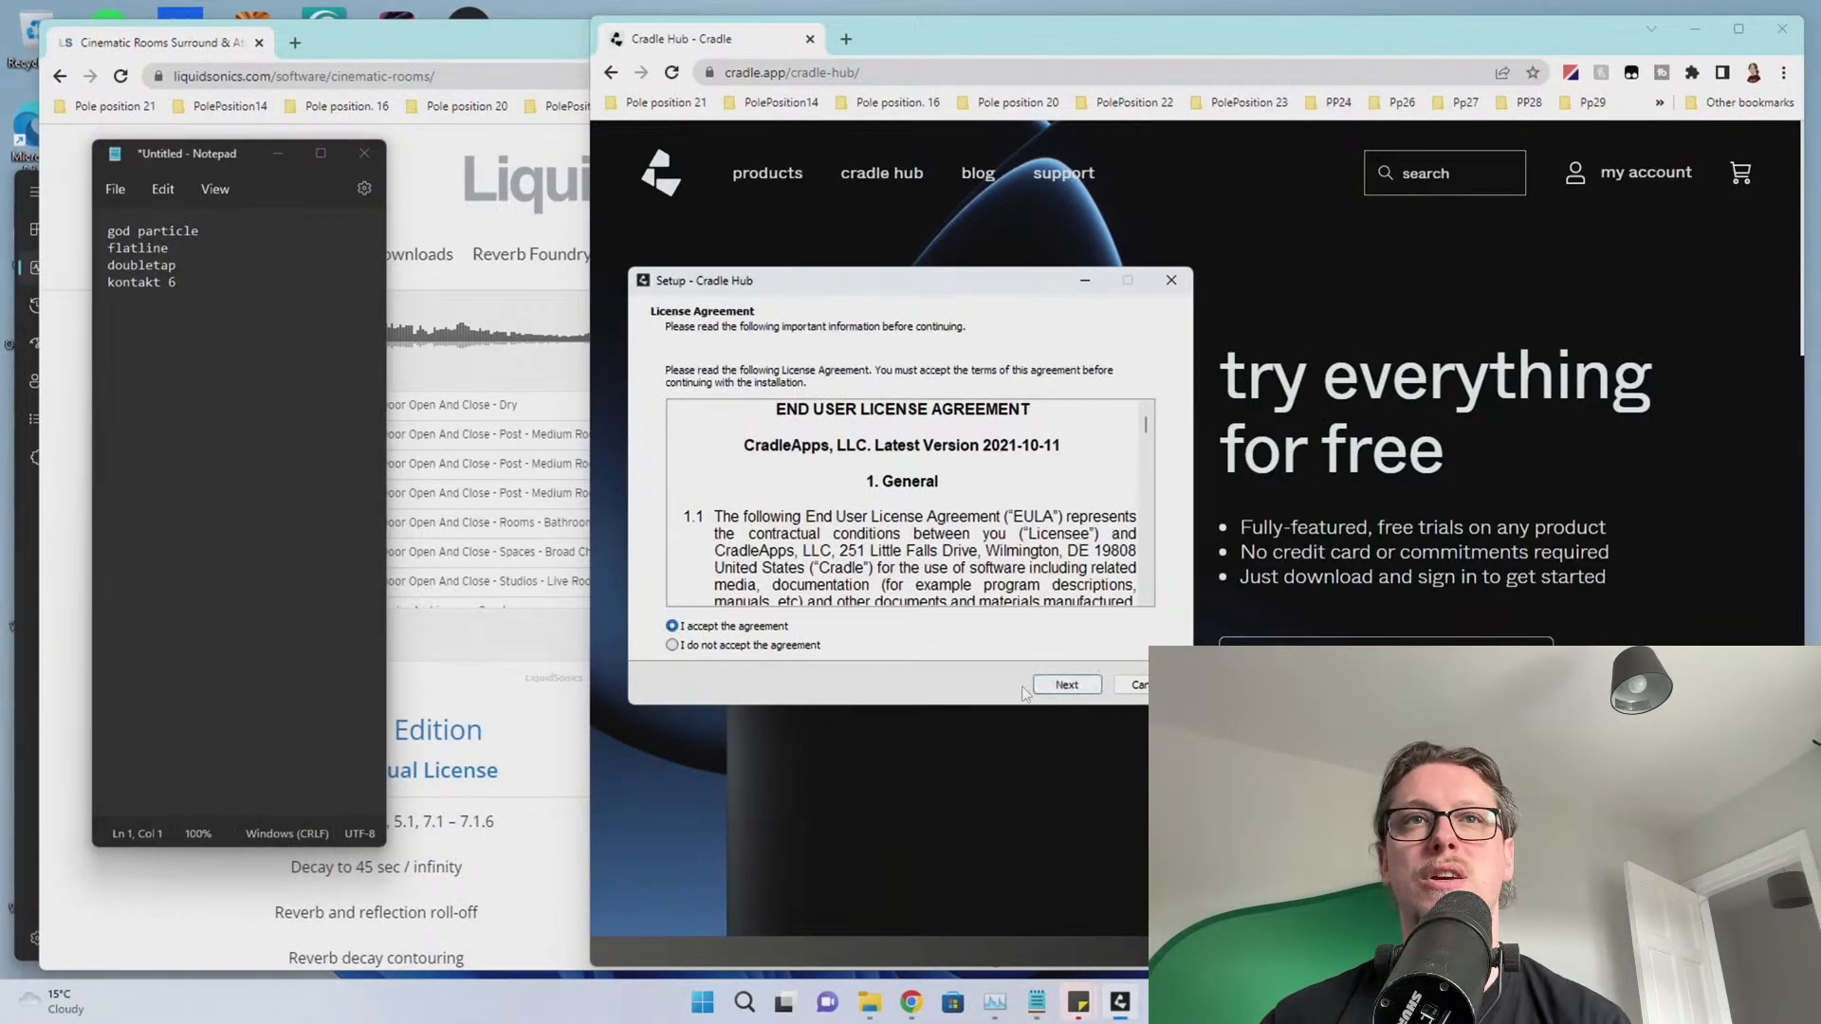
left_click(1053, 684)
left_click(1052, 684)
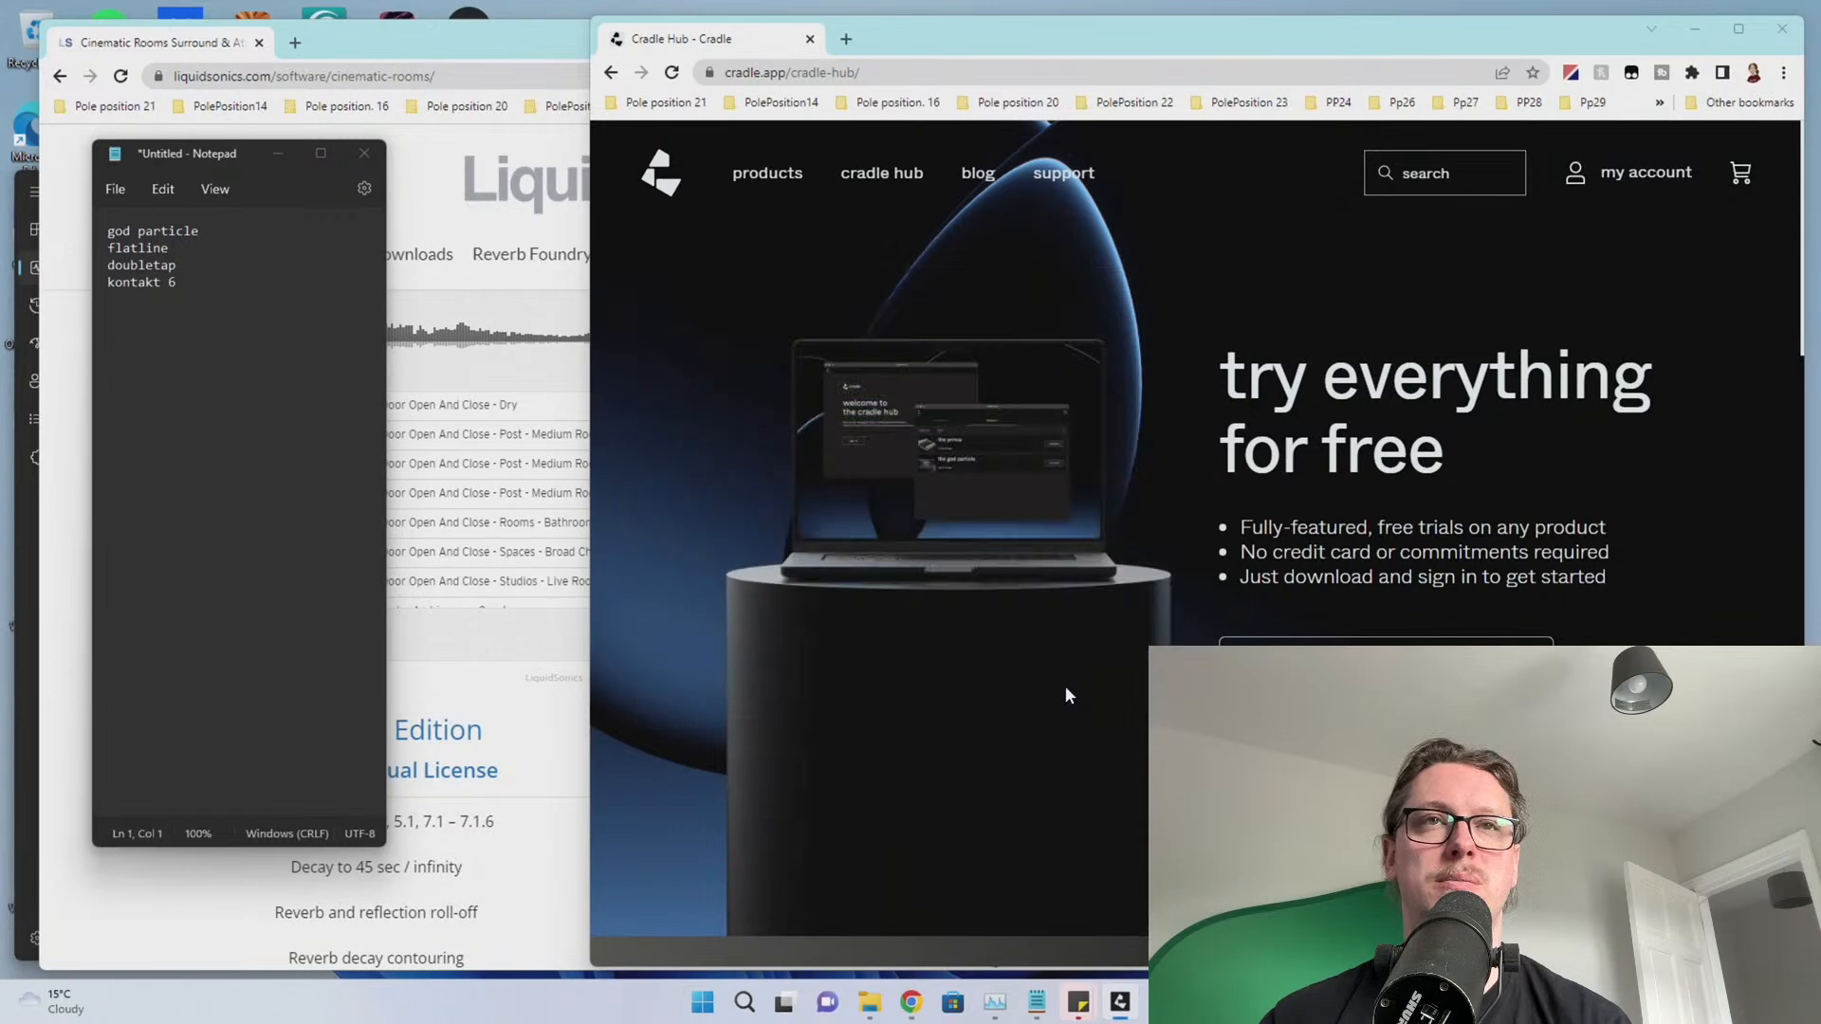
Sign in via the browser, install The God Particle v1.1.1.0 with admin approval, and close Cradle Hub
left_click(626, 599)
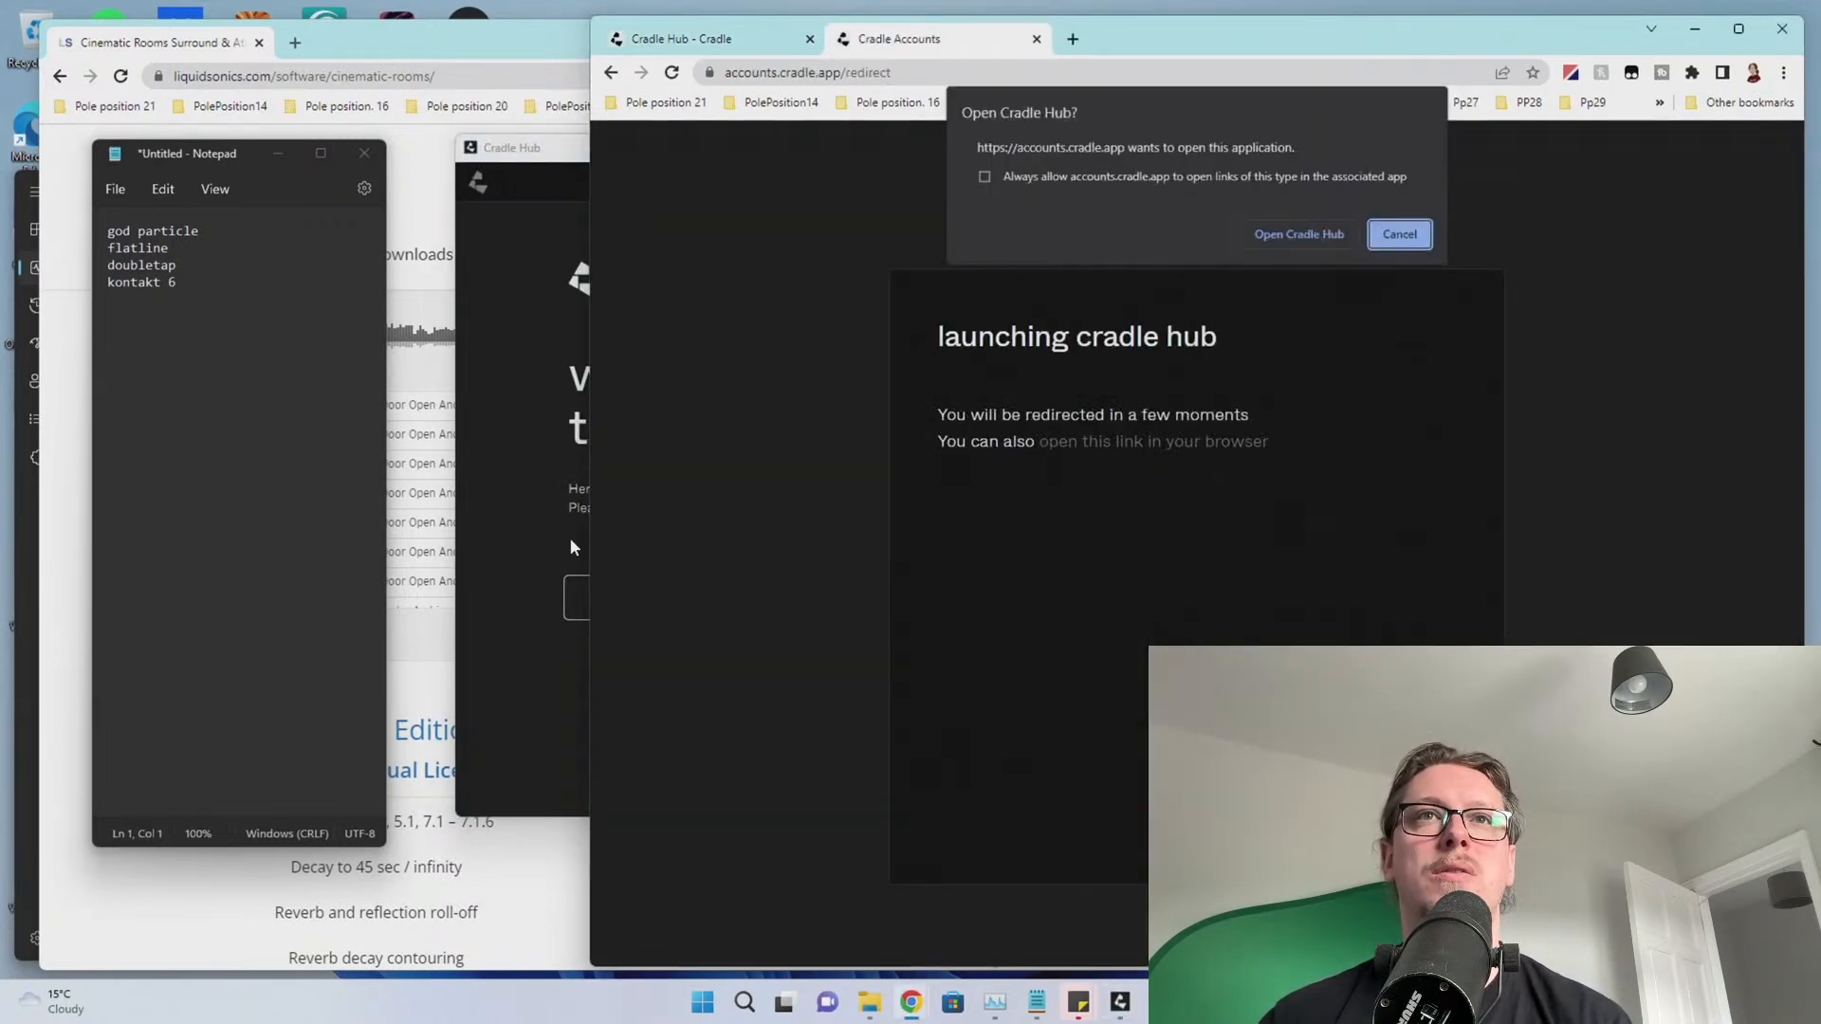
left_click(1300, 234)
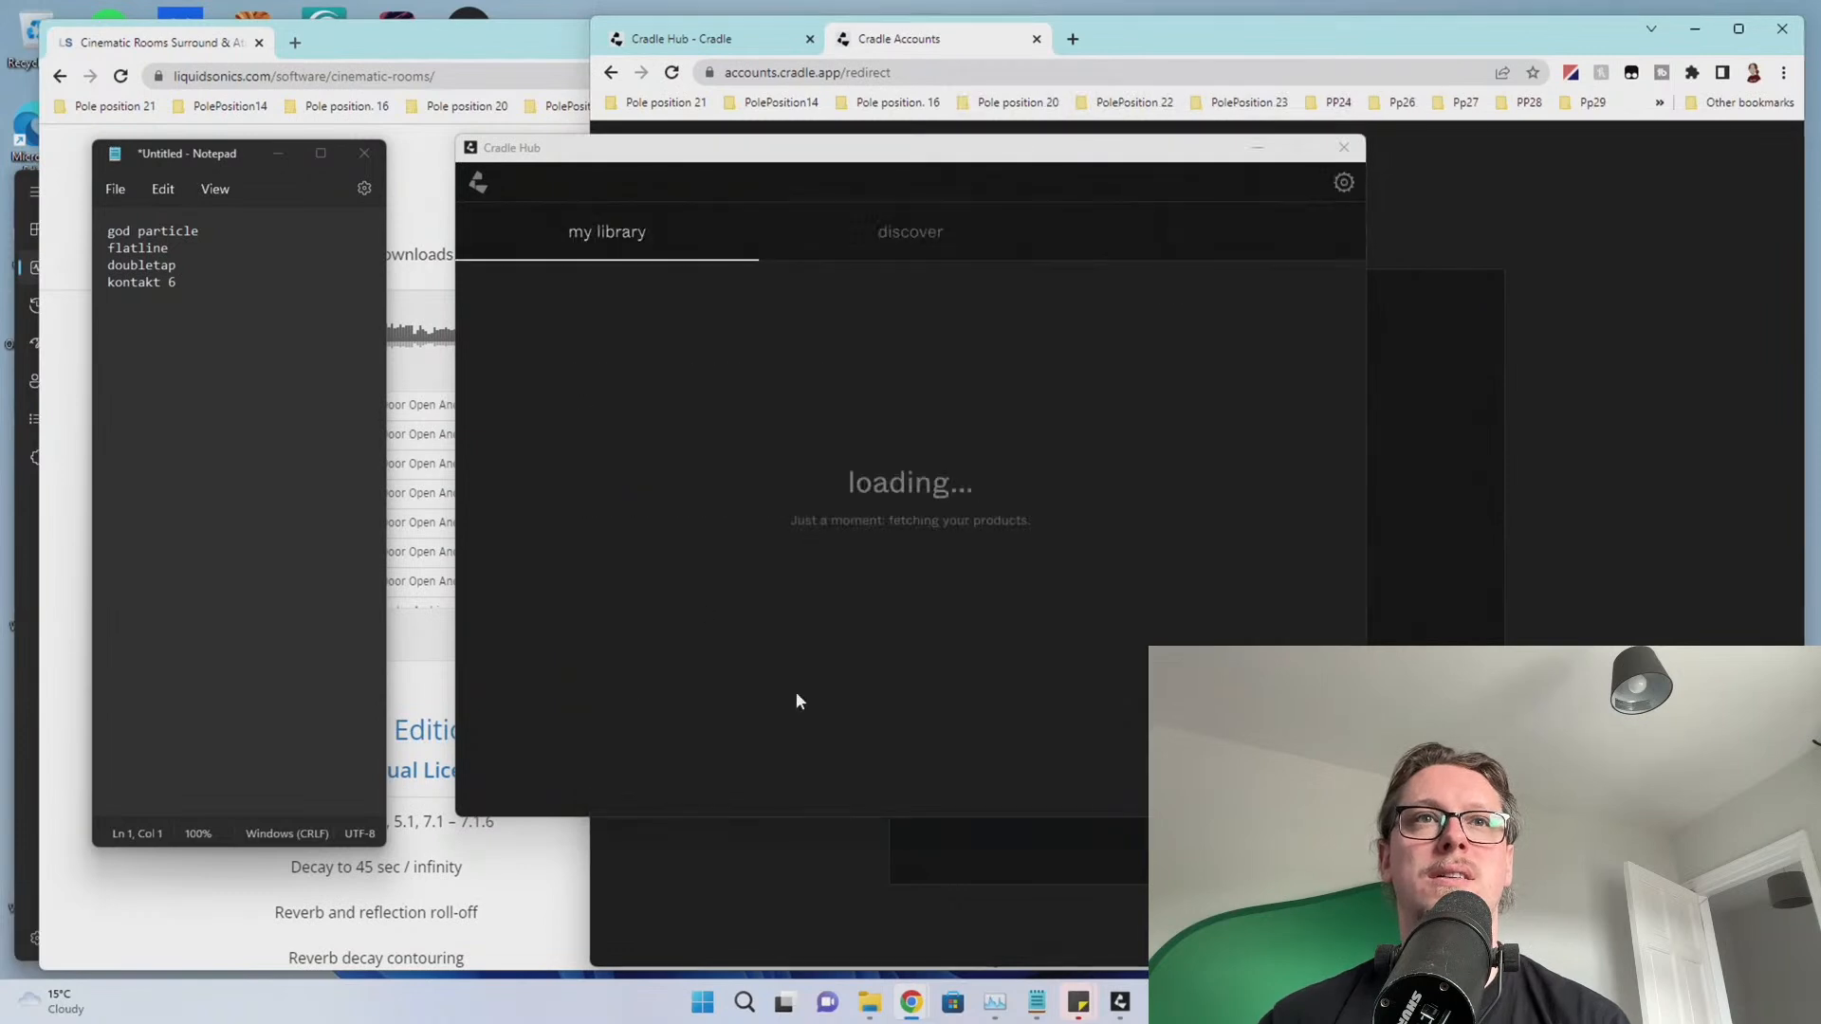
left_click(1277, 376)
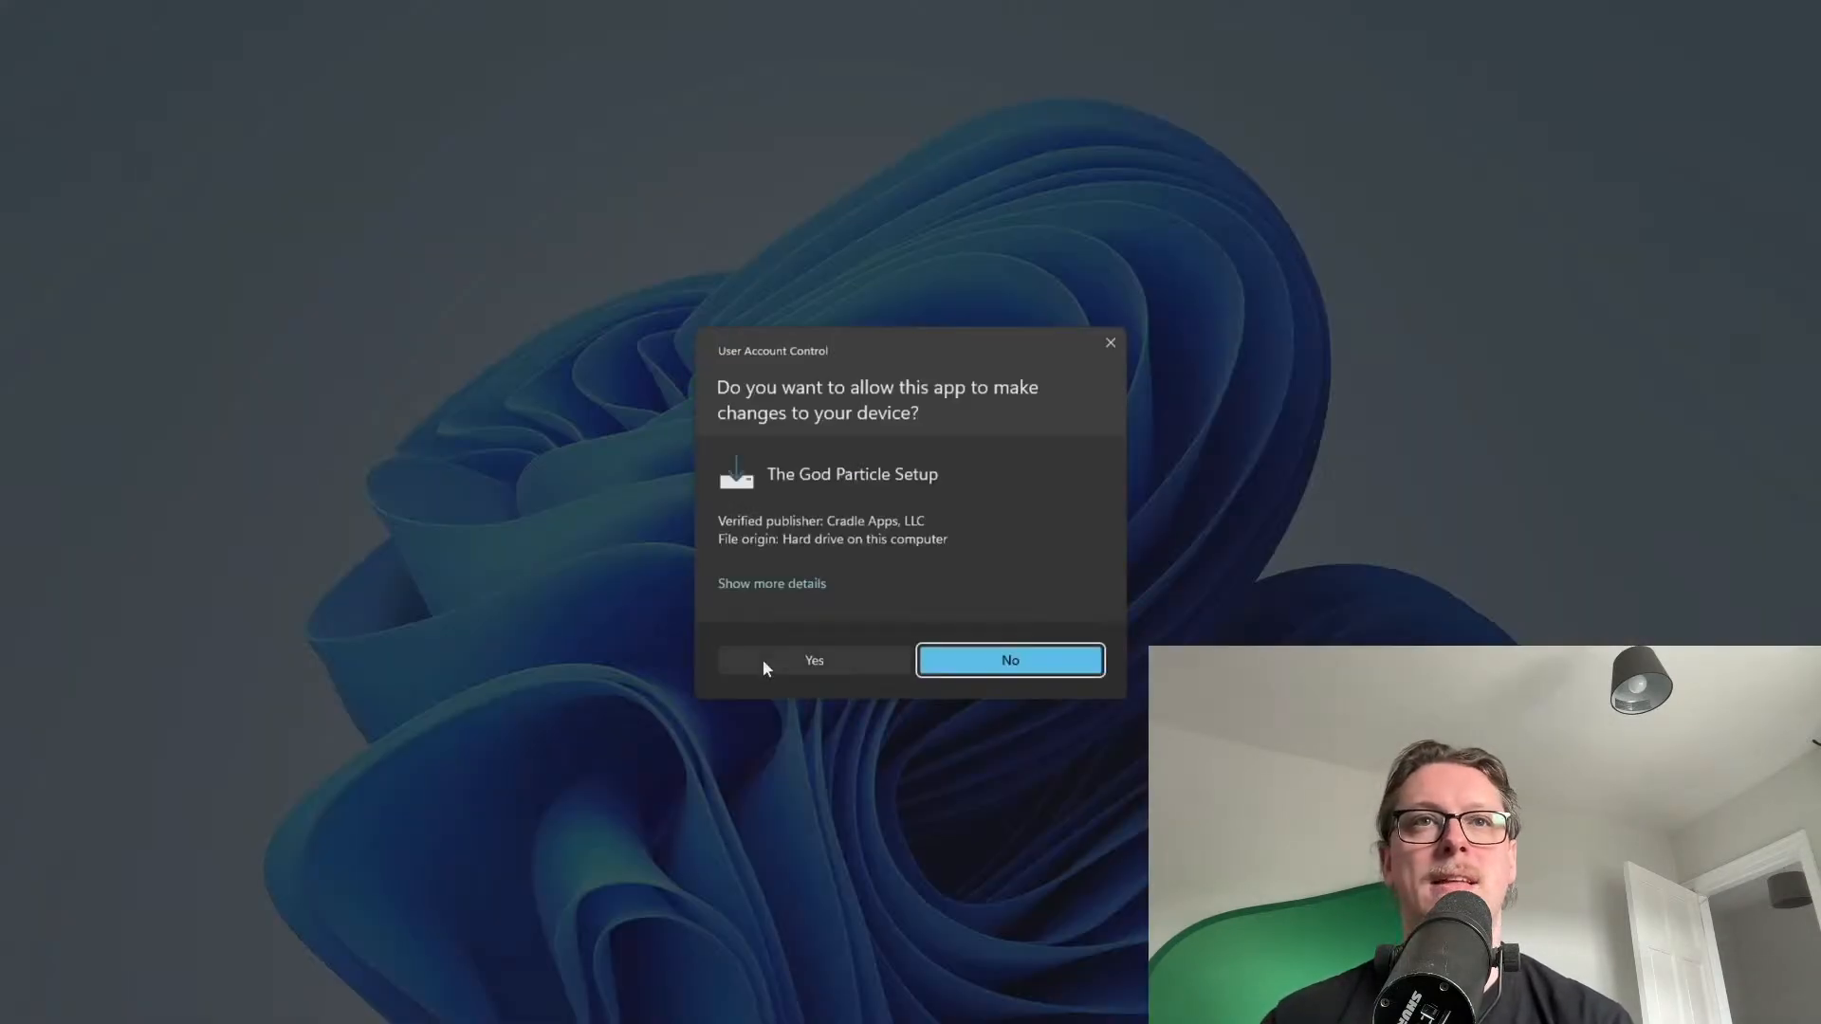
left_click(764, 661)
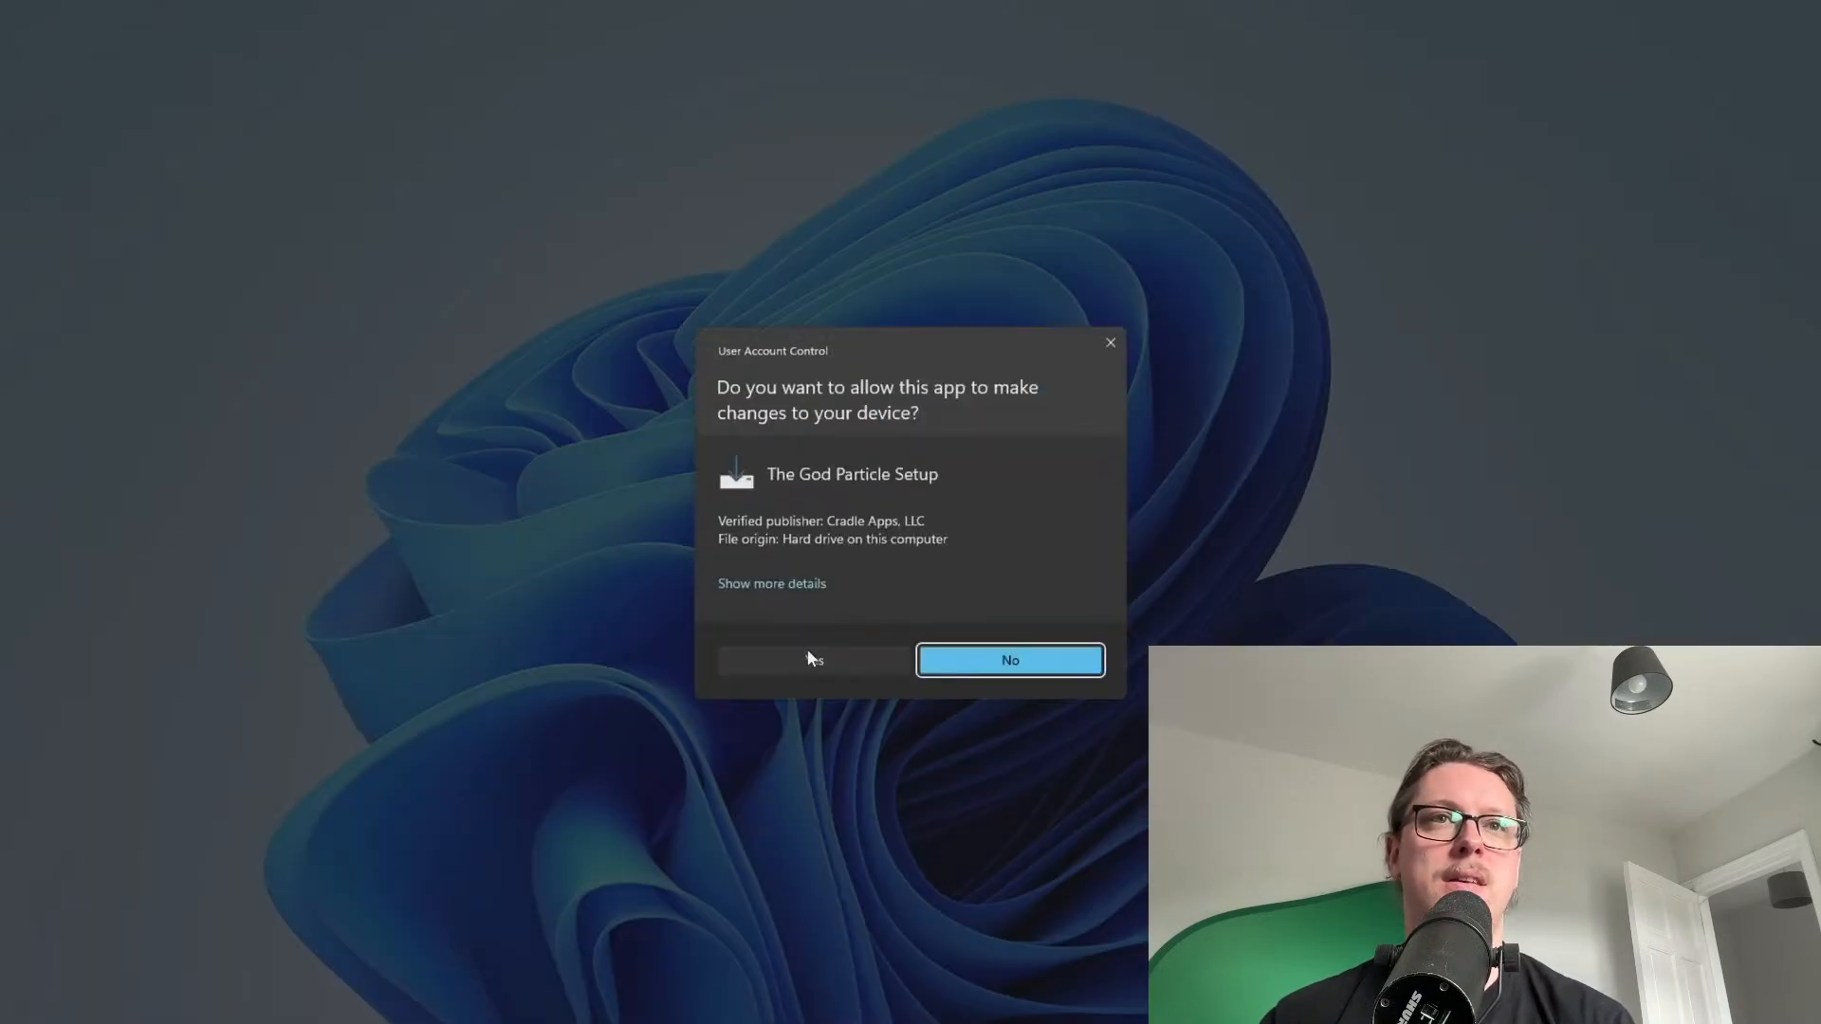
left_click(807, 659)
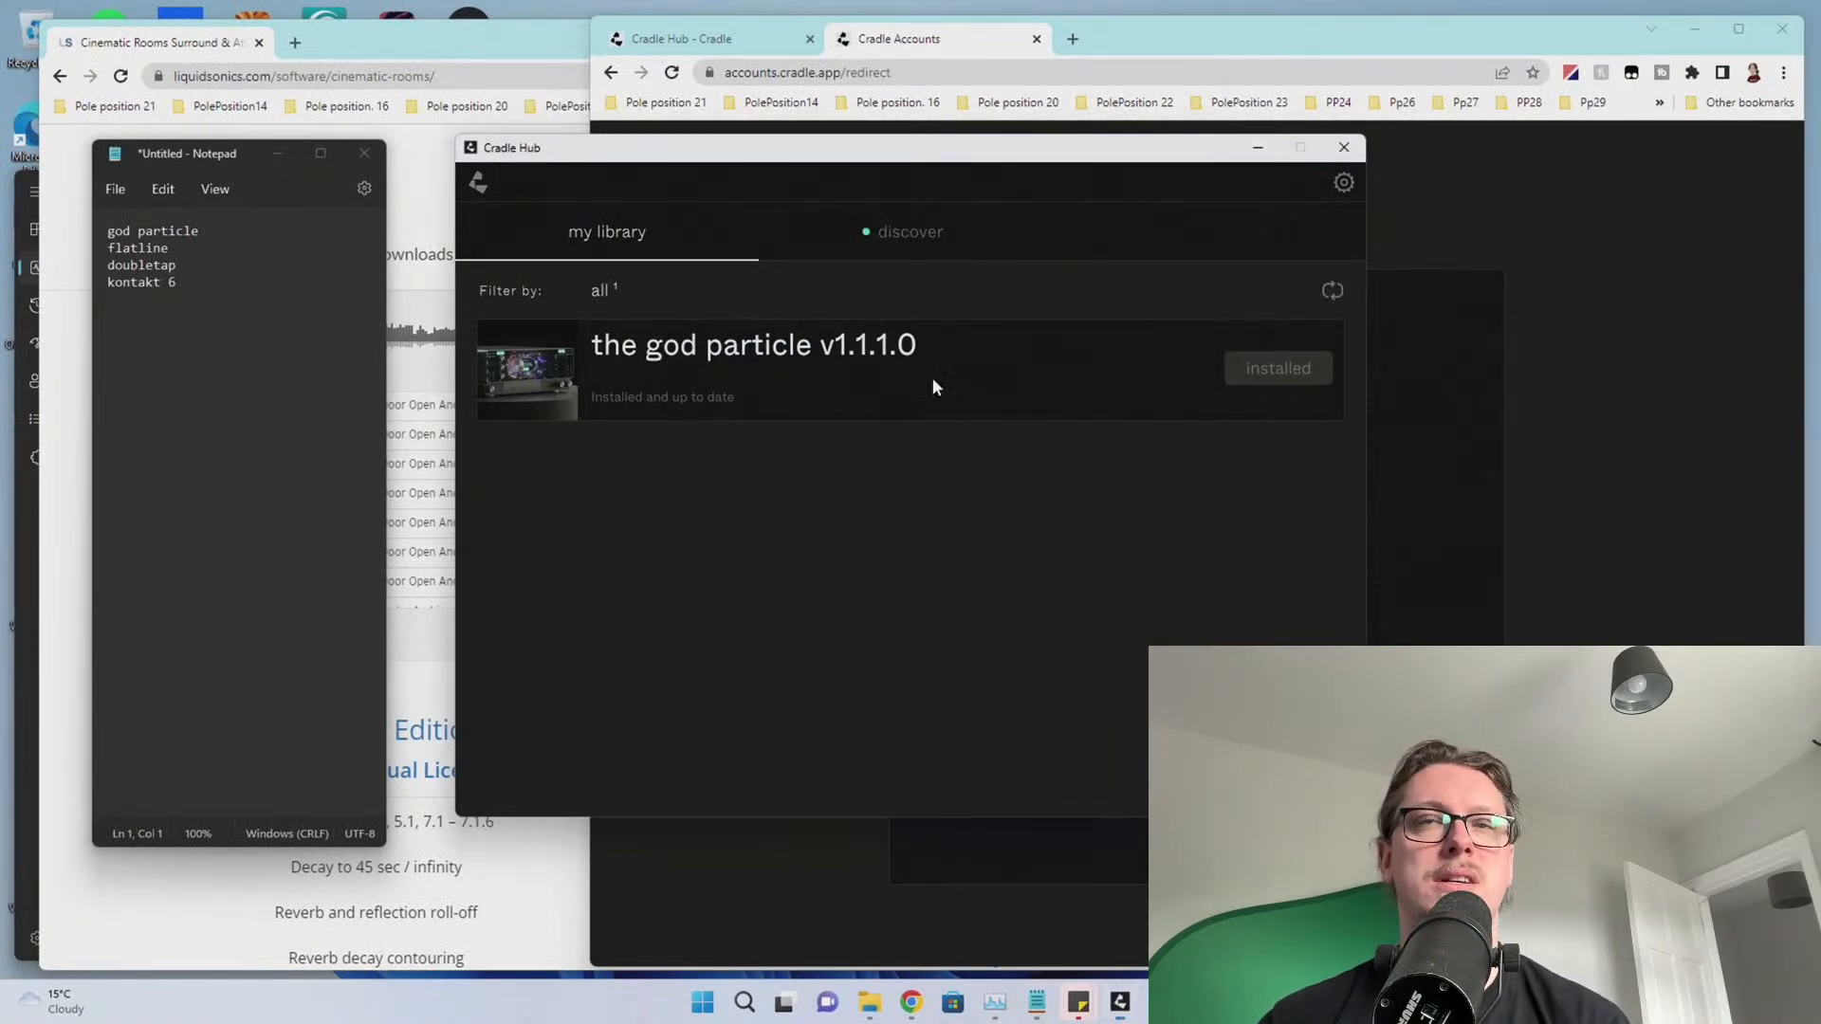
left_click(1344, 147)
left_click_drag(248, 233, 8, 201)
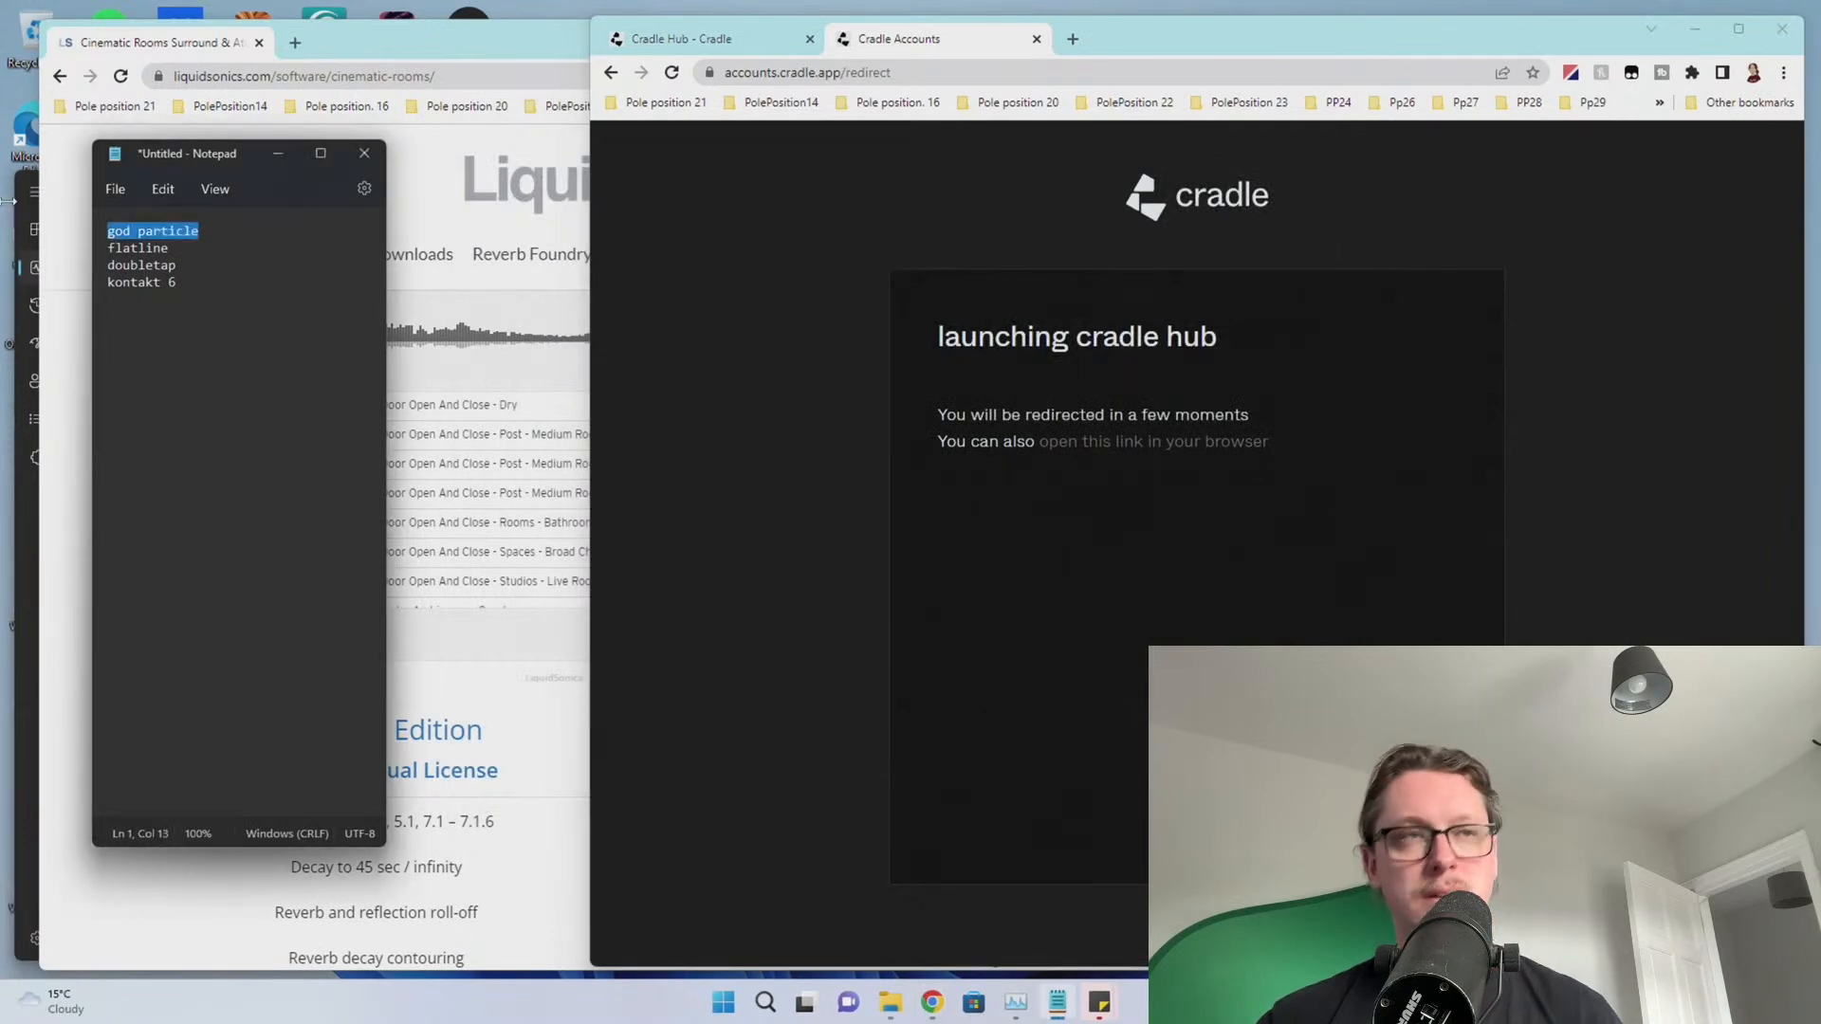
Delete god particle from the to-do list and launch Native Access as administrator
key("ctrl+x")
key("Delete")
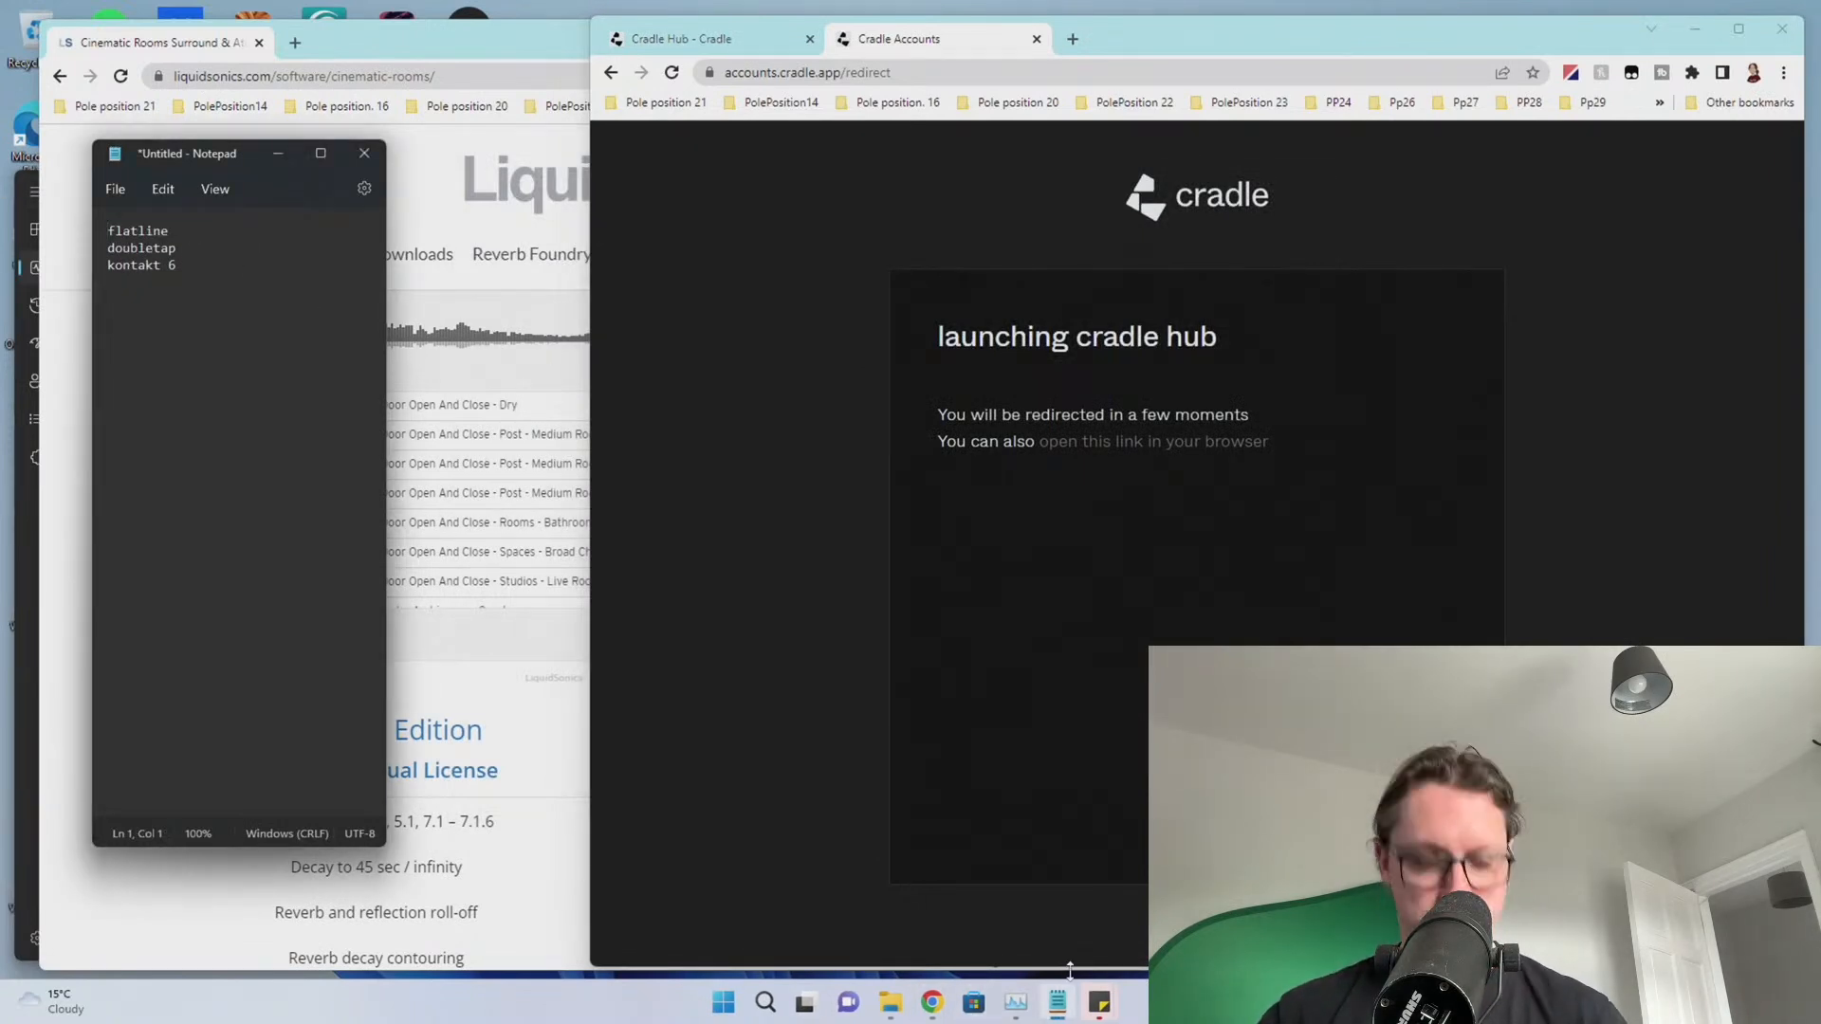
key("super")
type("nat")
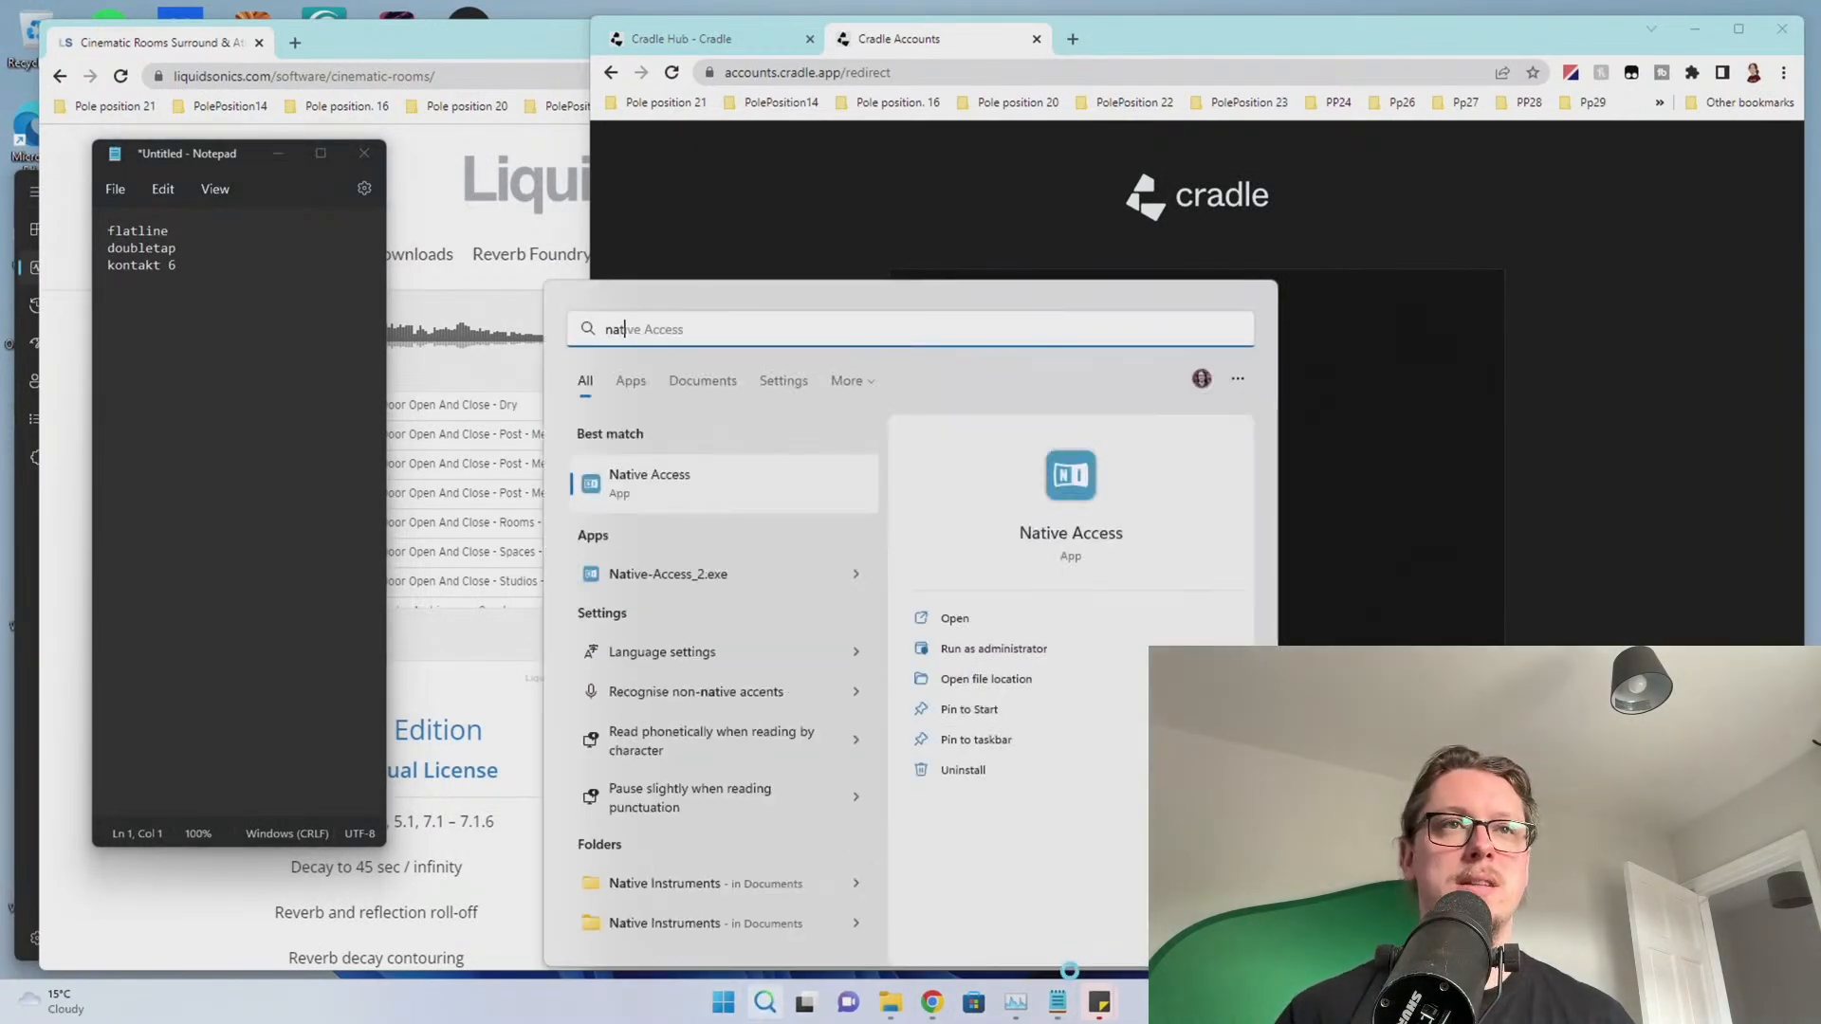
key("Right")
key("Down")
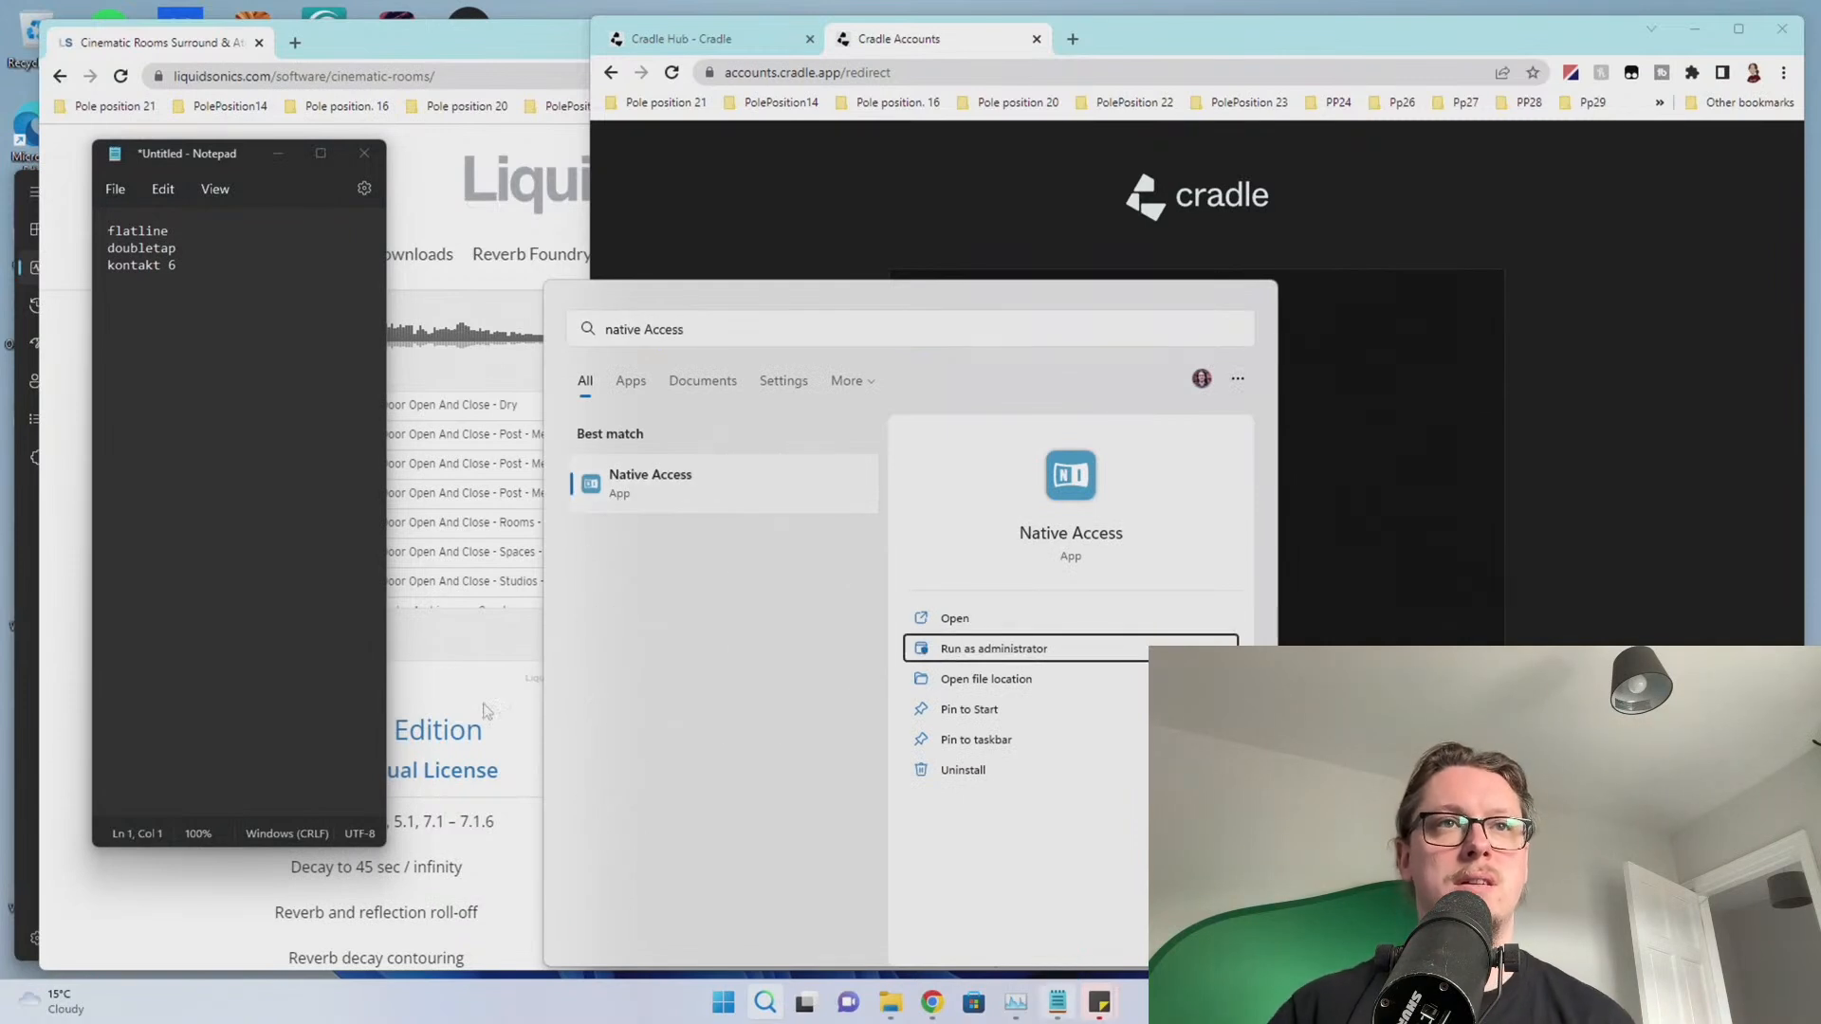
left_click(657, 492)
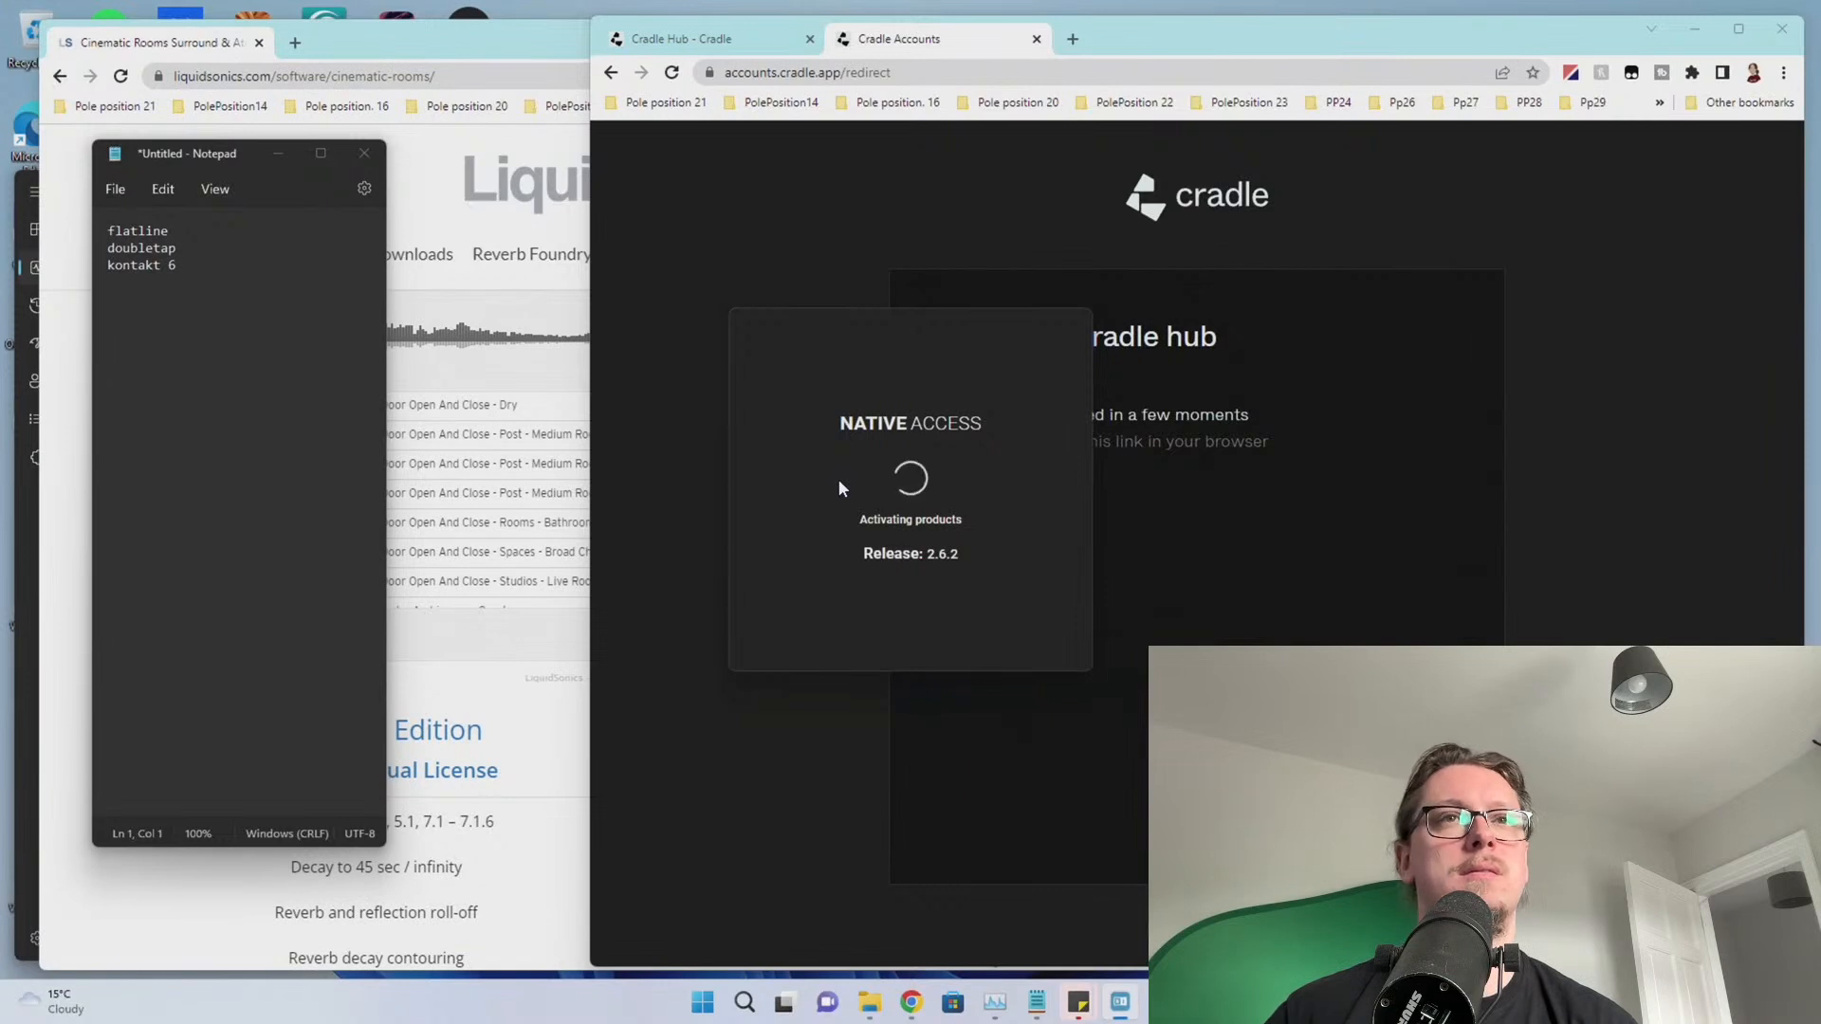
left_click_drag(1123, 37, 1227, 44)
left_click(1176, 44)
Go to the Blackmagic Design Support Center and pick the Windows download of Blackmagic RAW 2.6
type("bl")
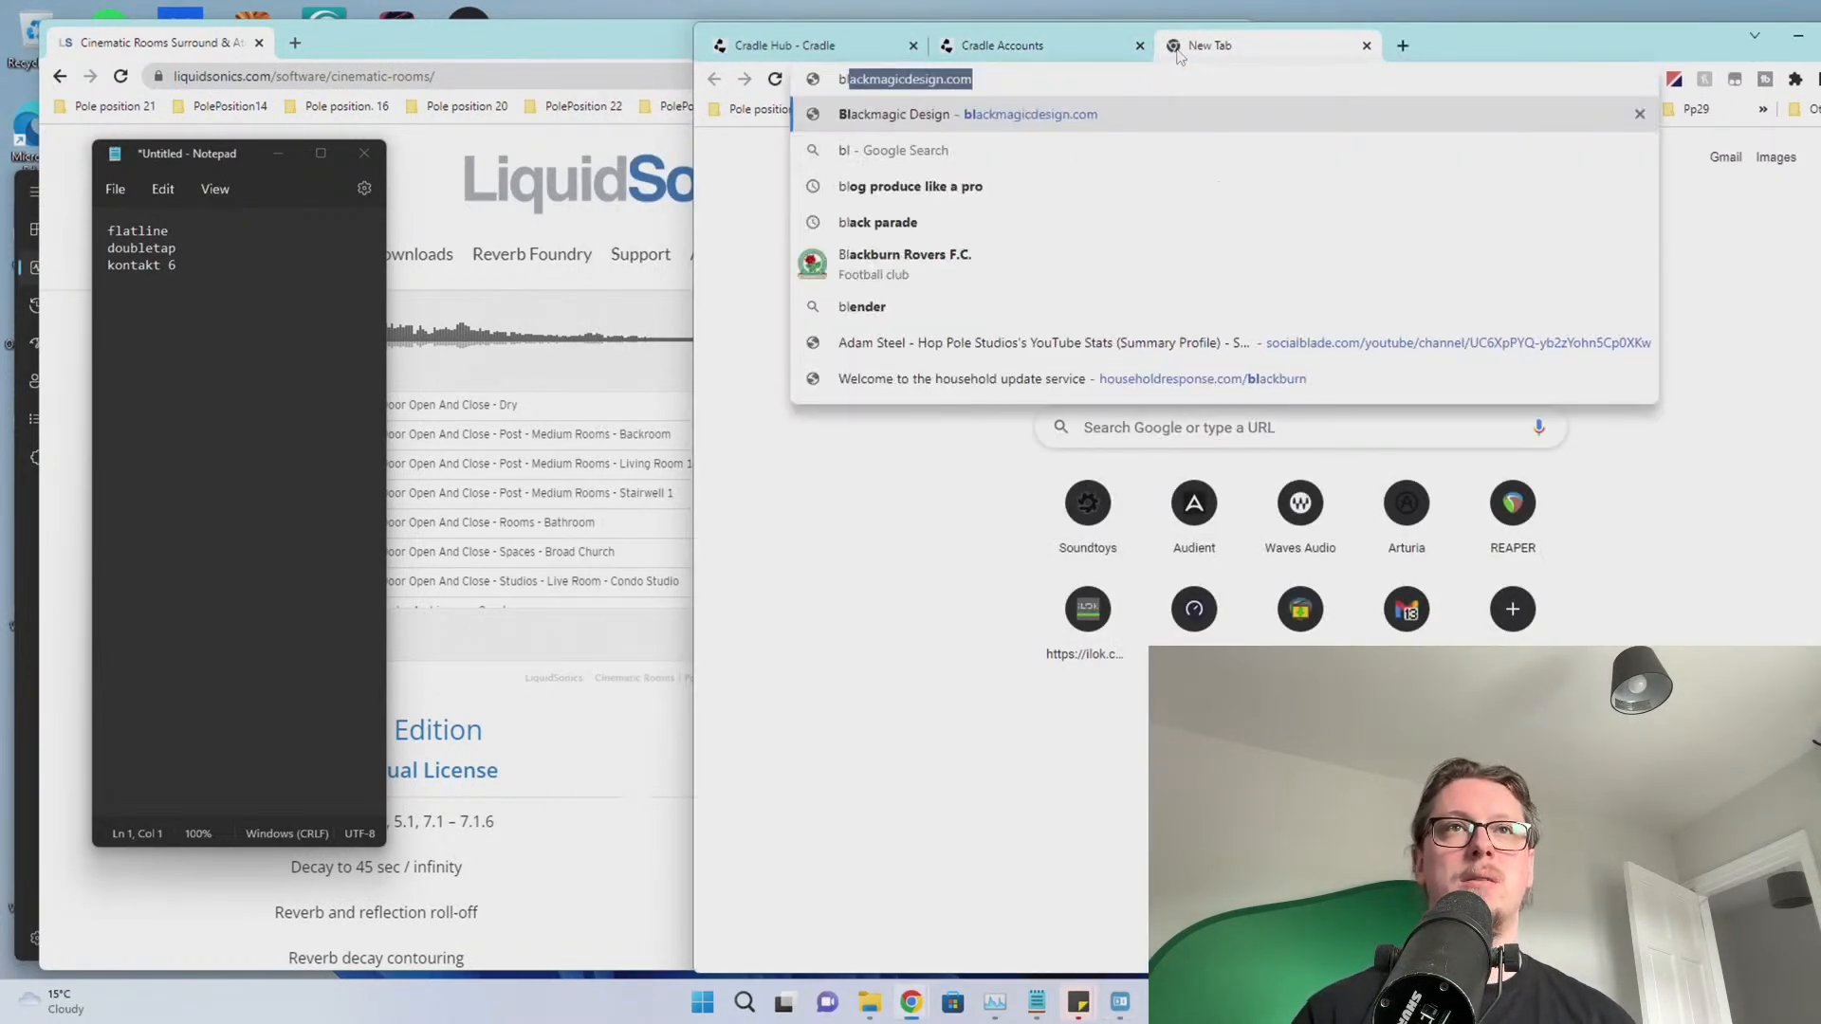
key("Return")
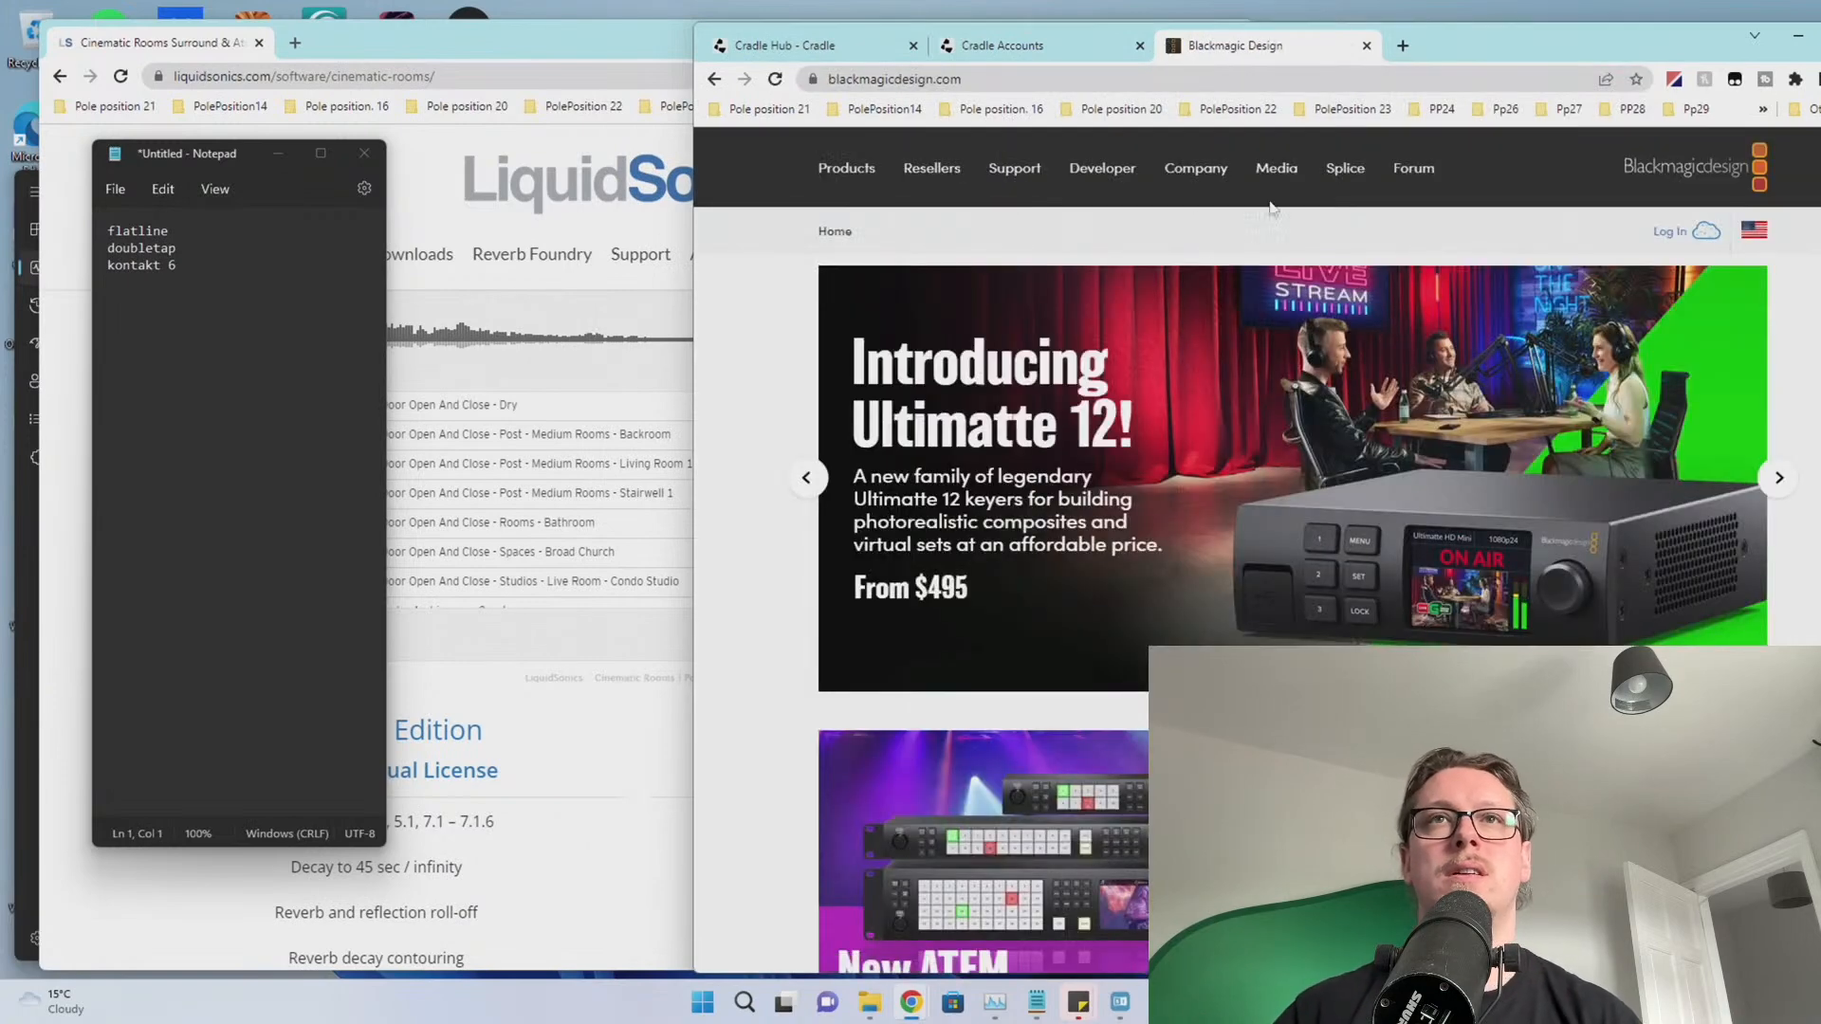
left_click(1040, 165)
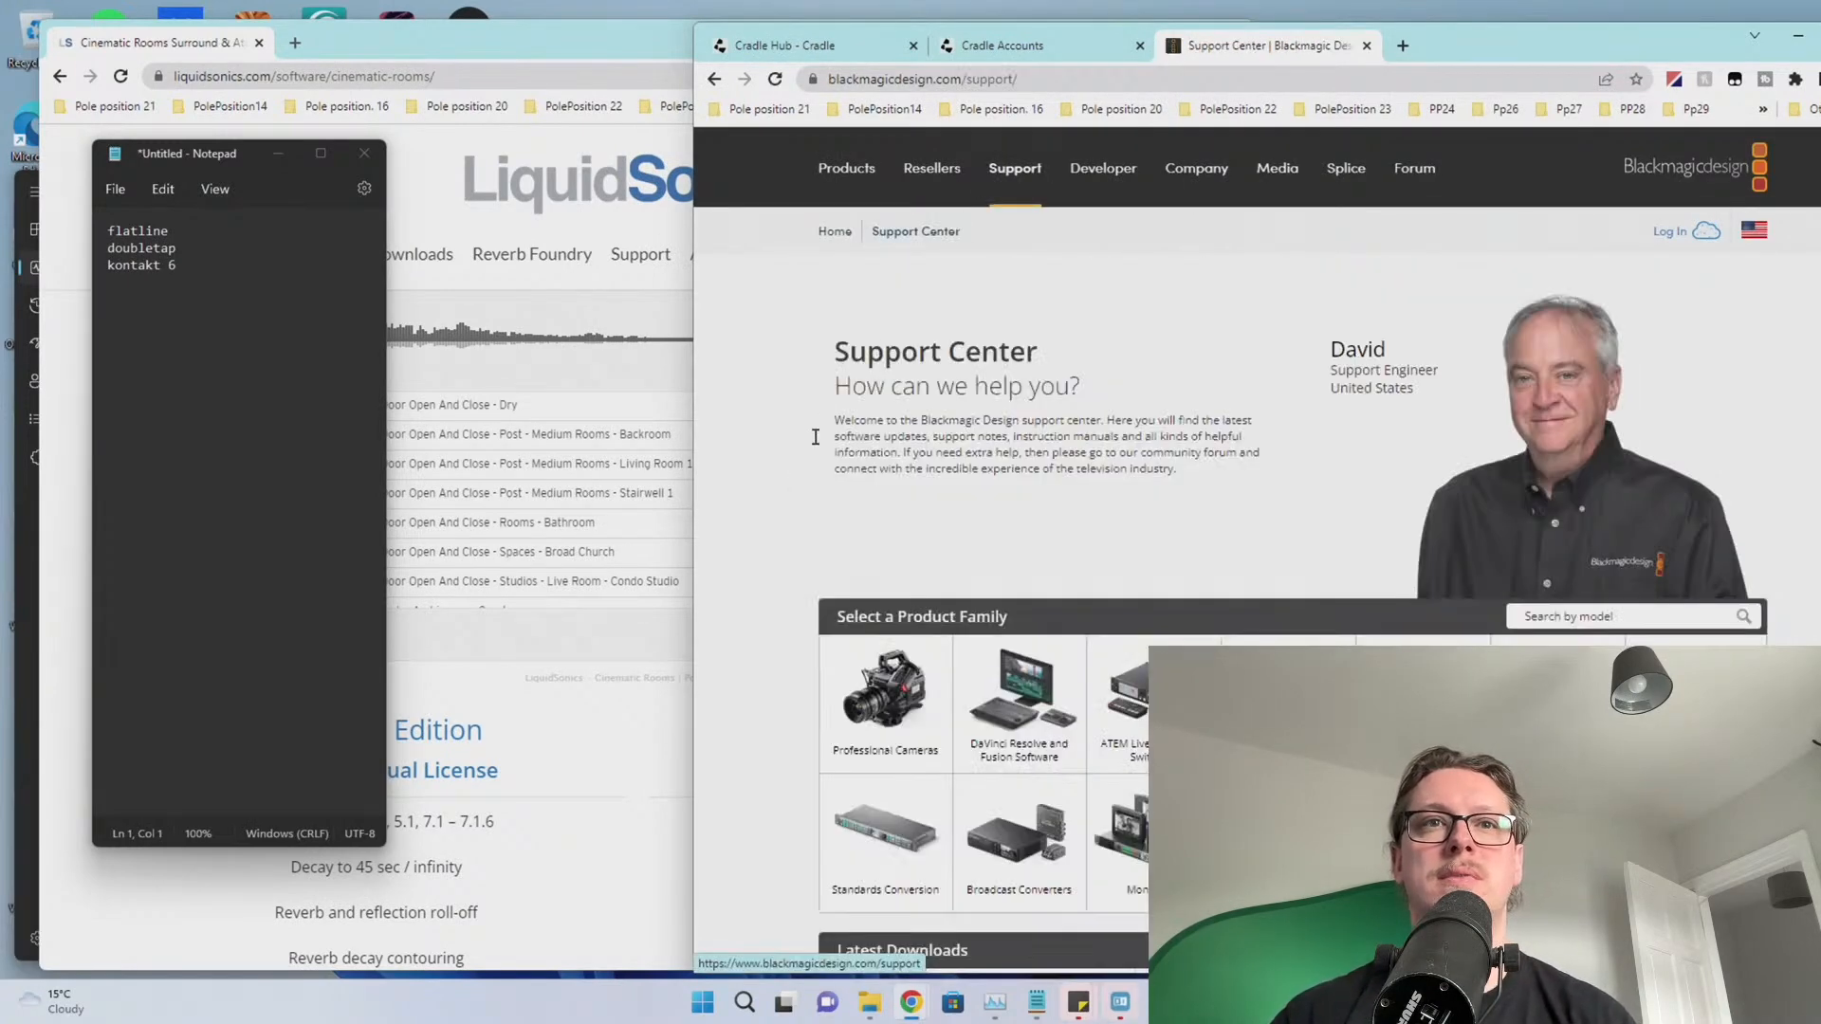
scroll(780, 497, "down", 5)
scroll(780, 498, "down", 1)
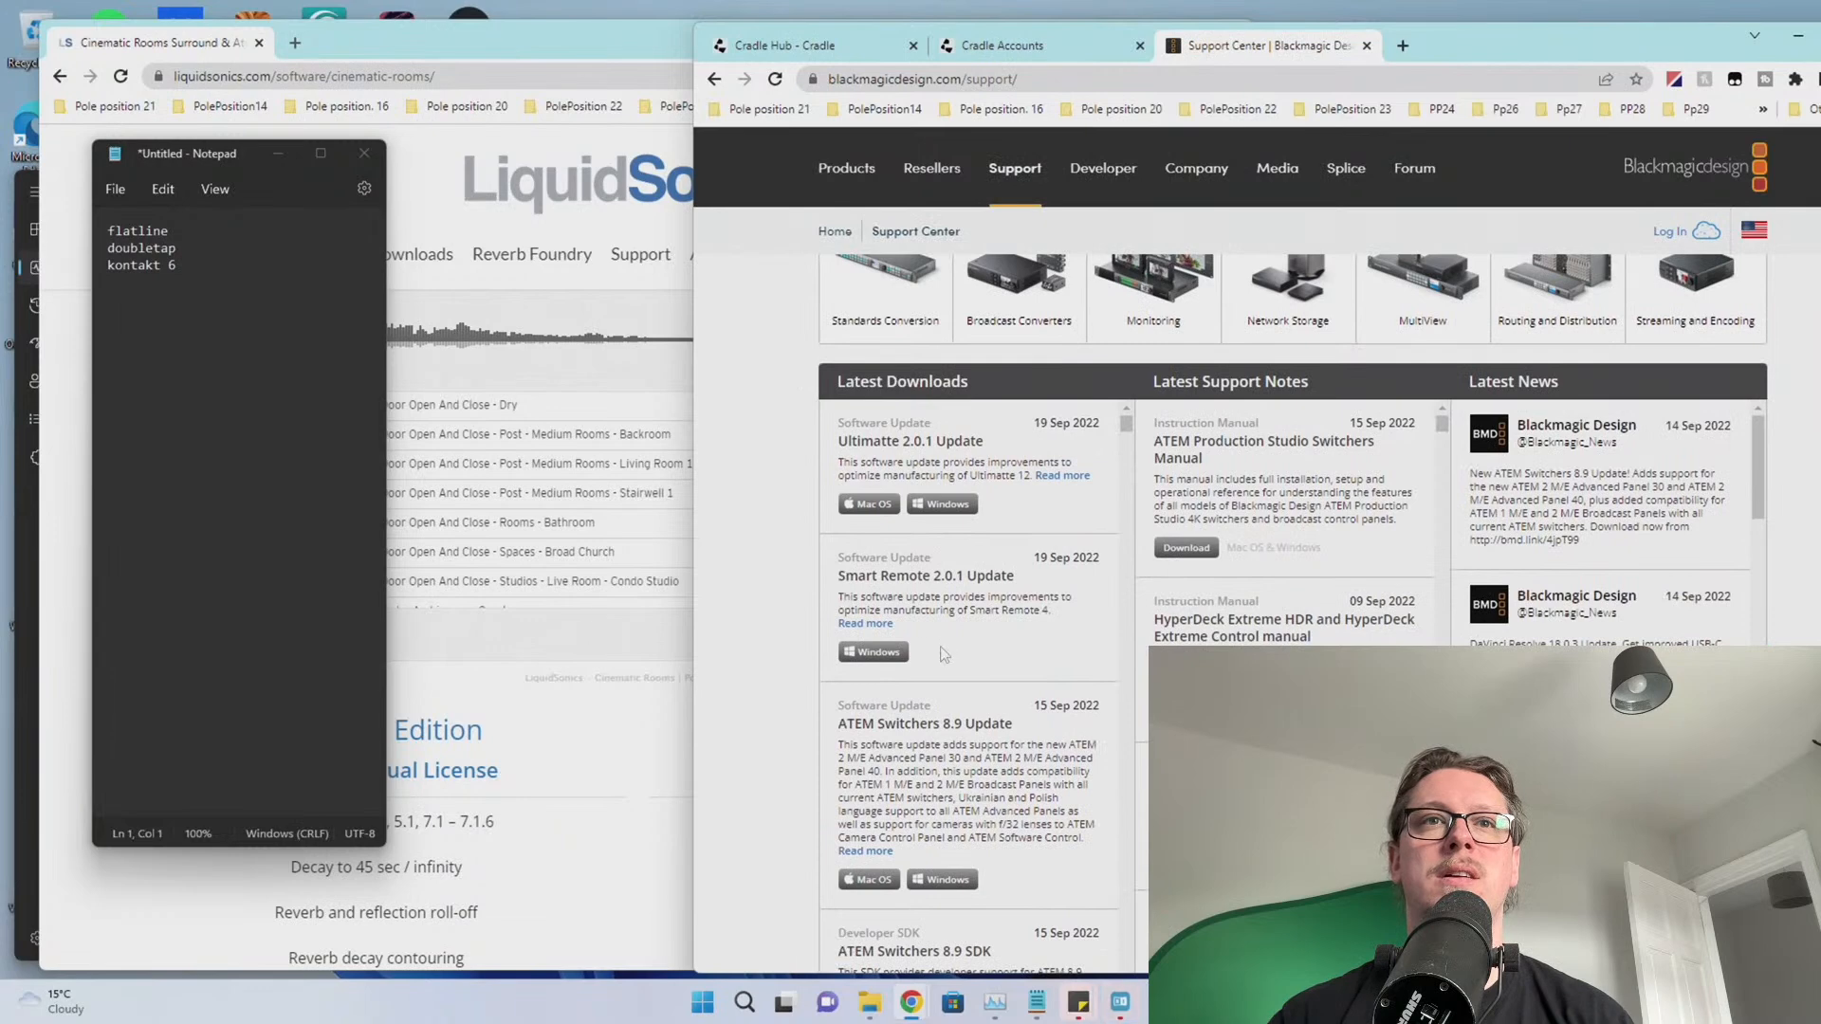
scroll(944, 655, "down", 8)
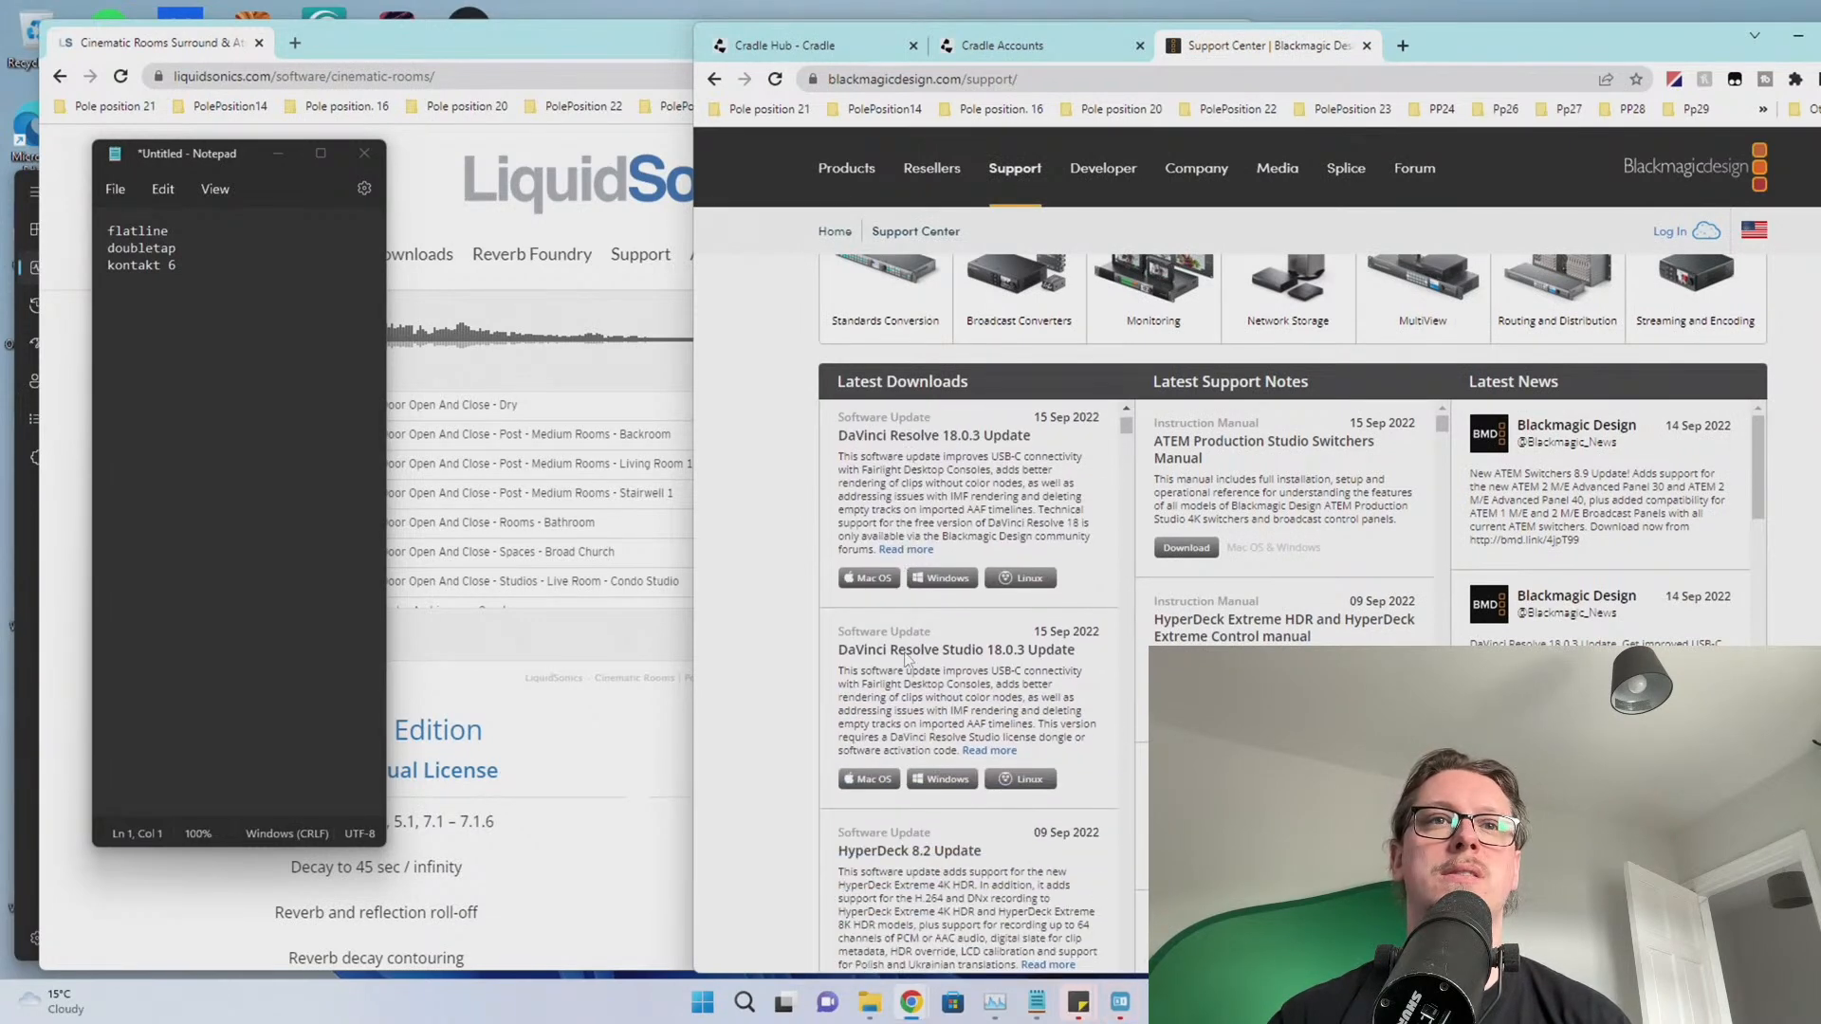
scroll(906, 659, "down", 8)
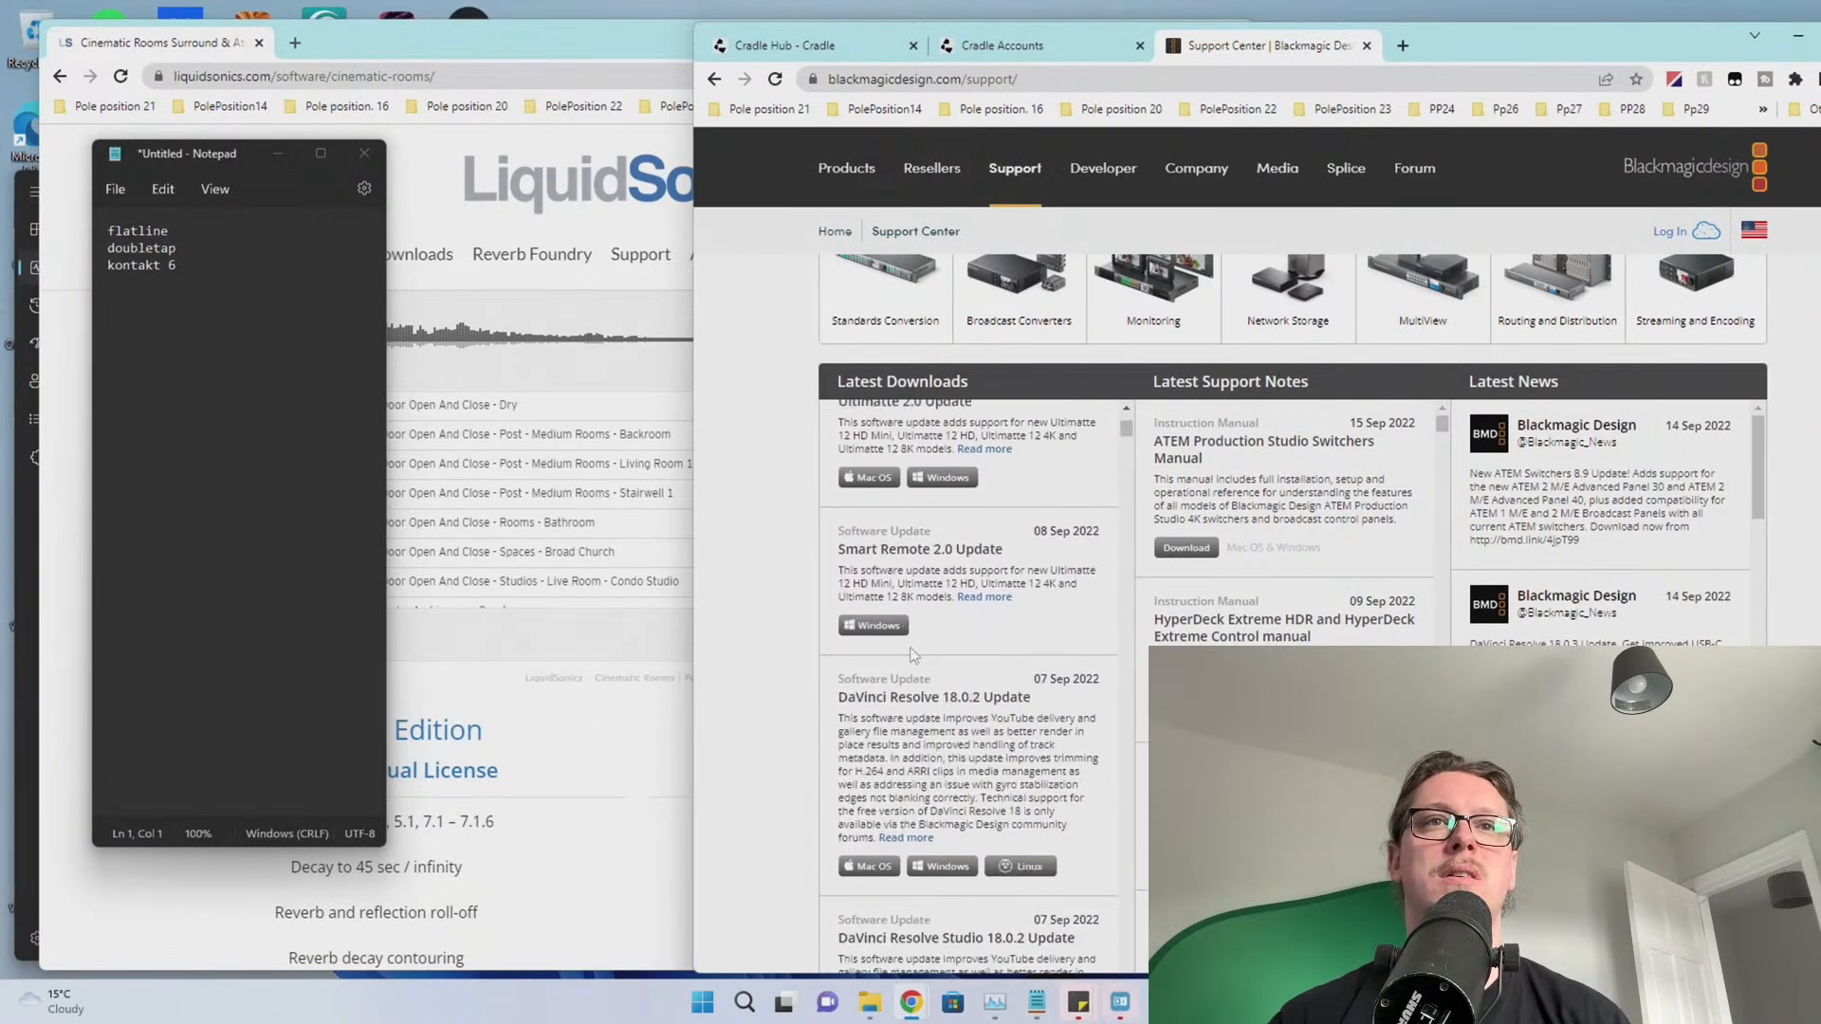
scroll(913, 654, "down", 8)
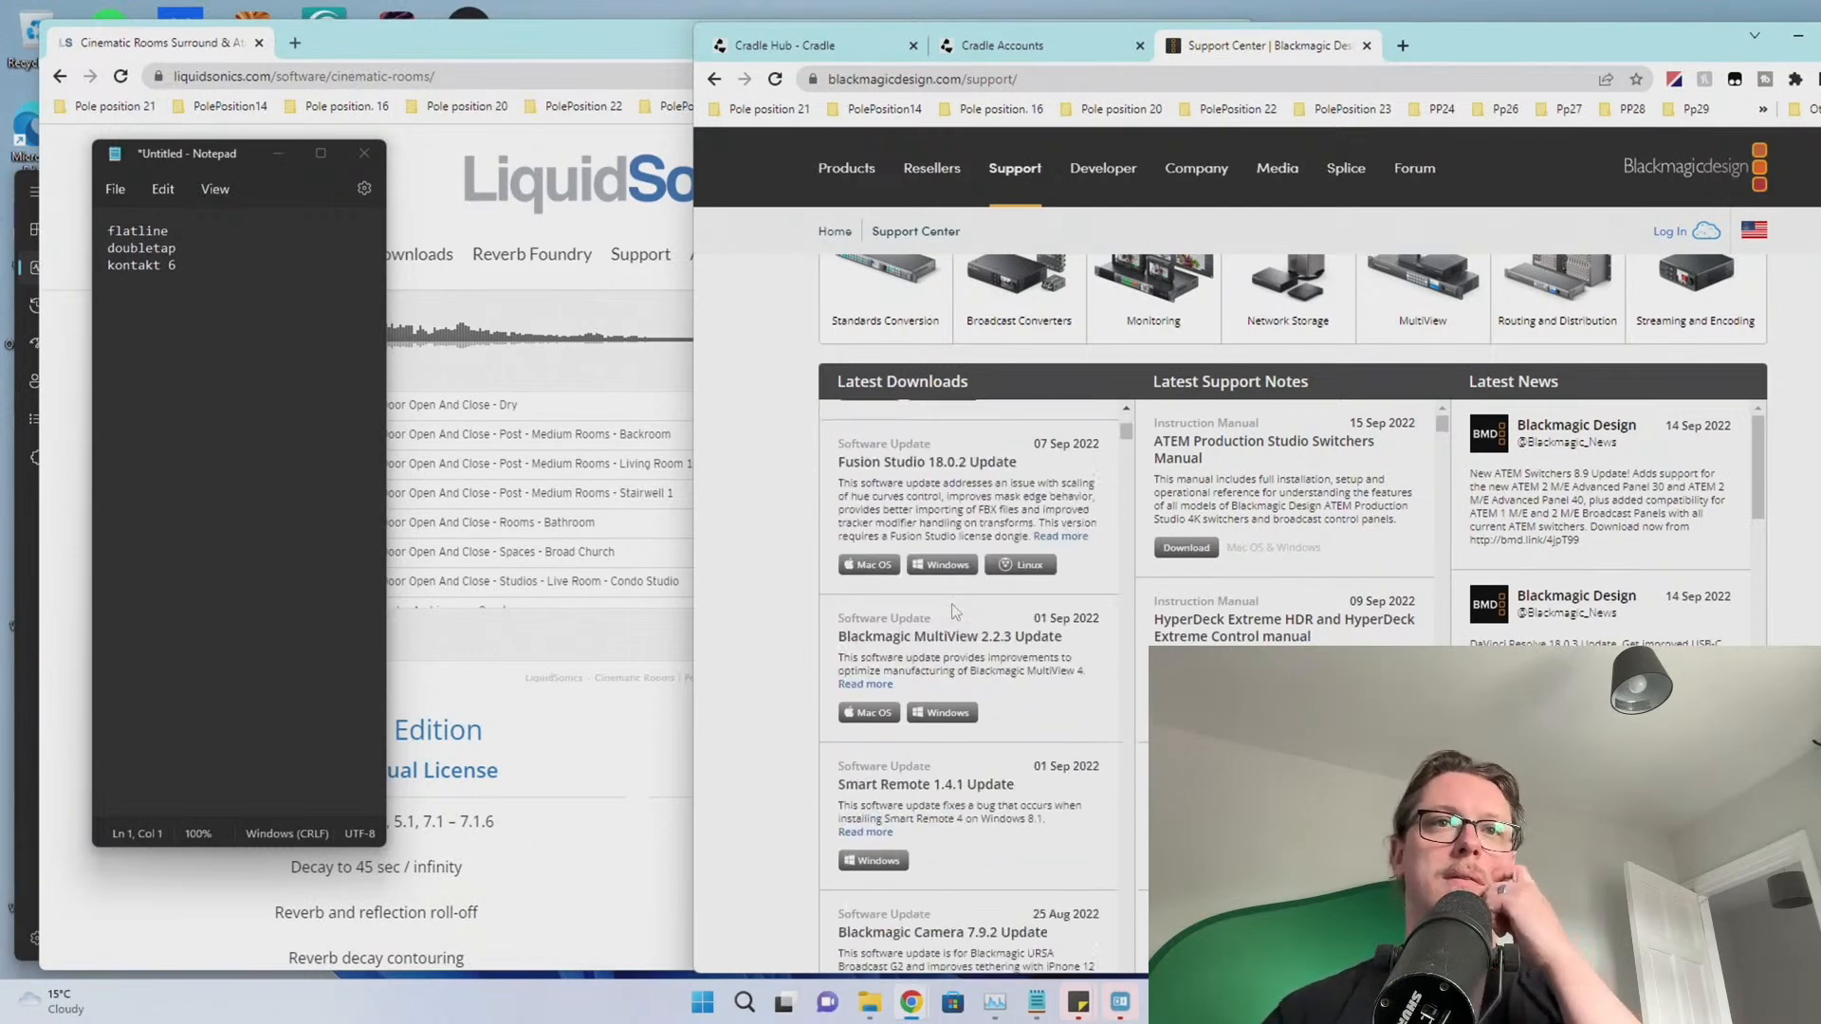
scroll(953, 616, "down", 5)
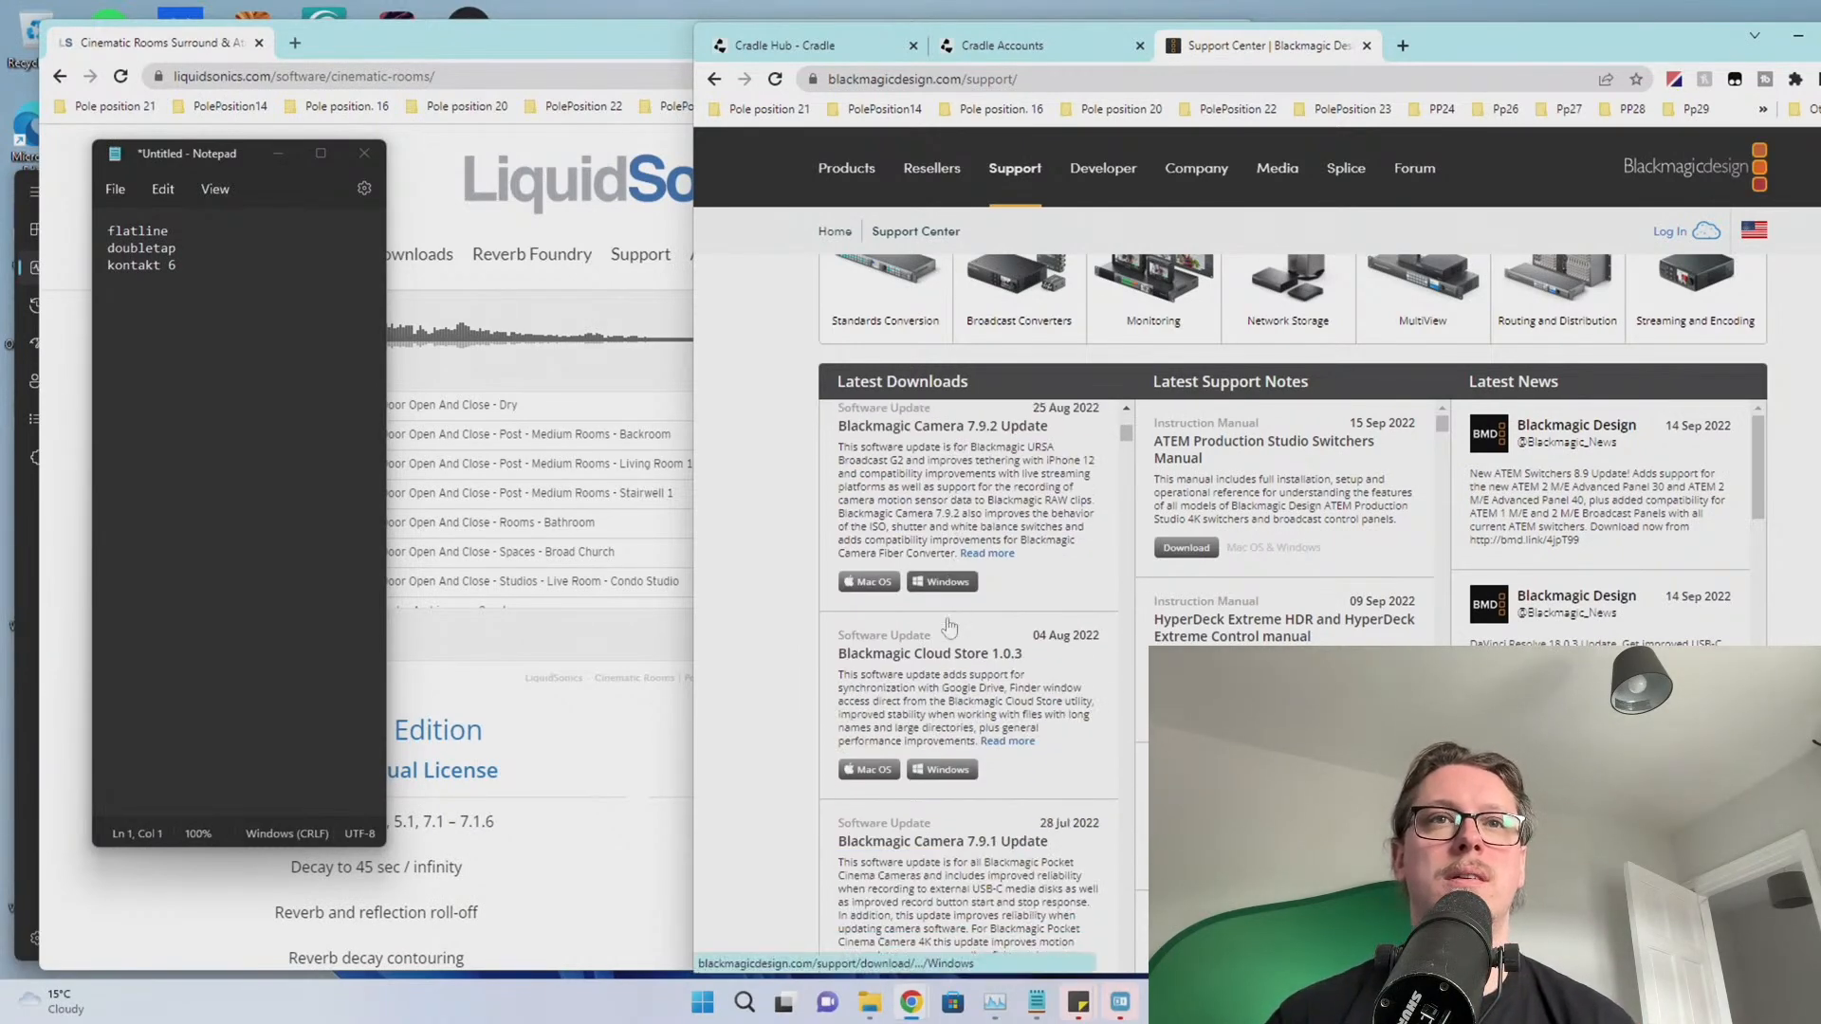
scroll(958, 635, "down", 1)
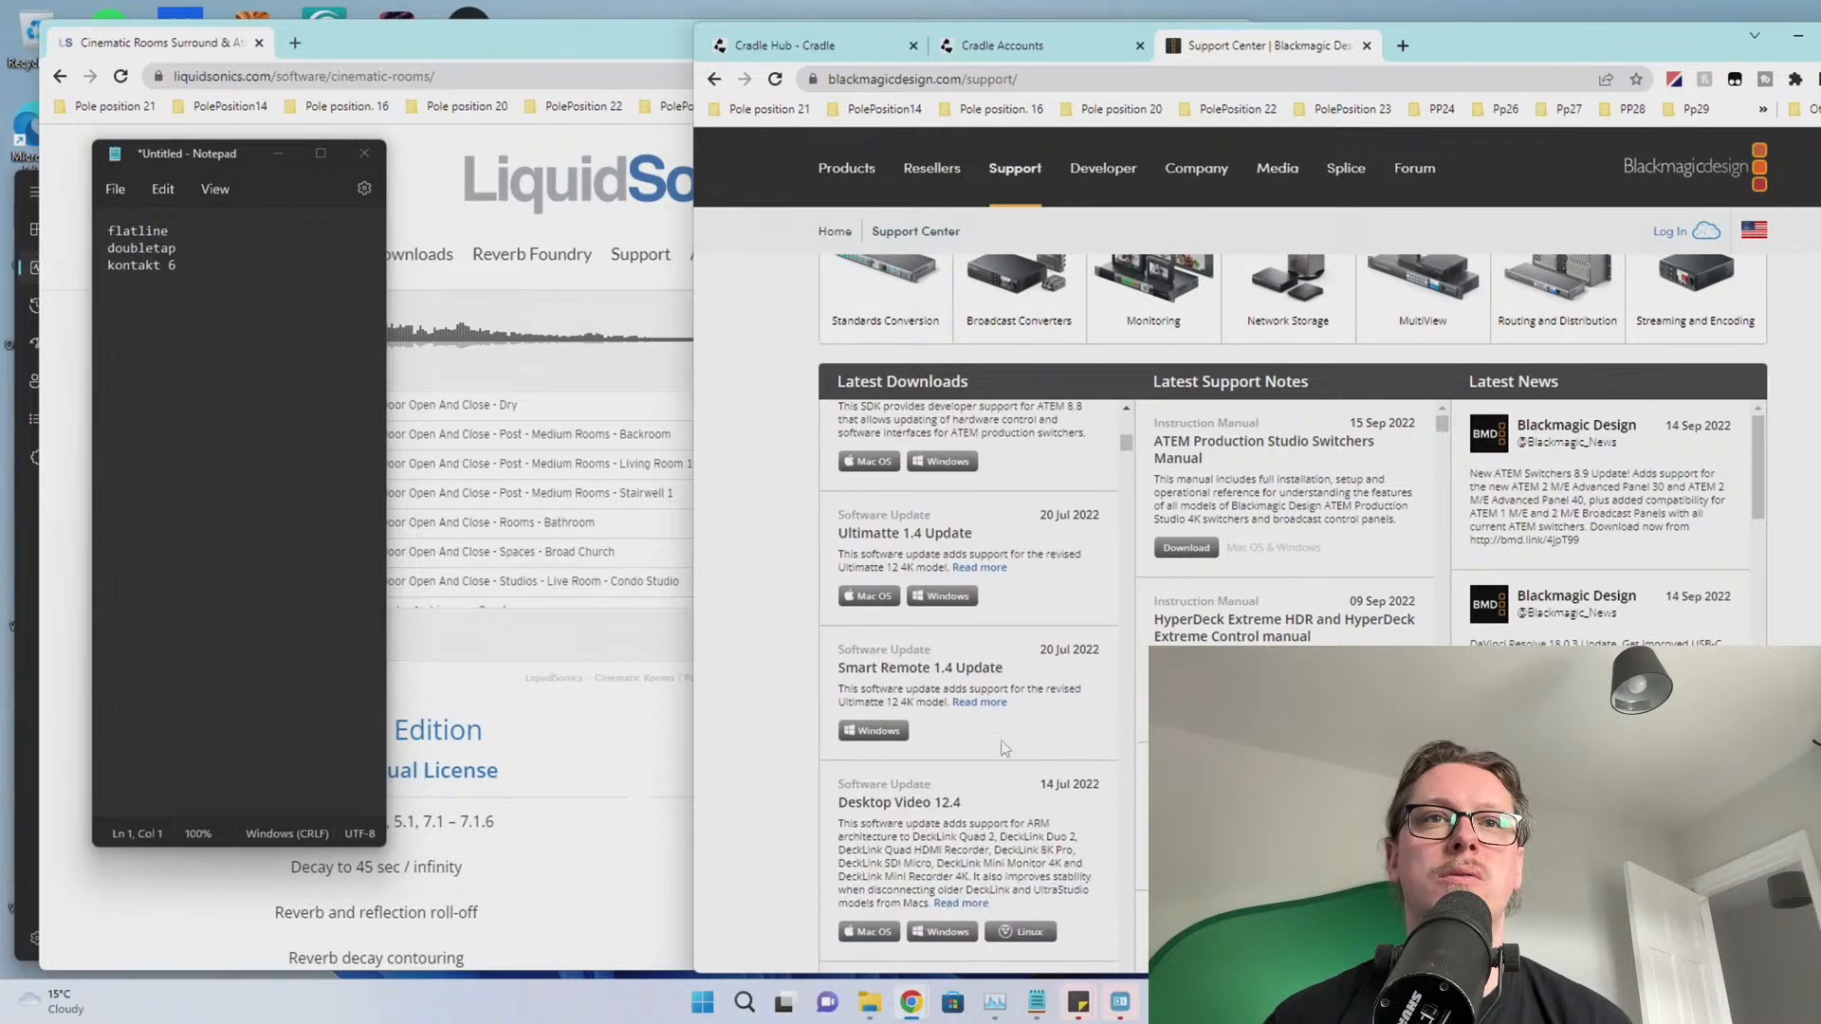
scroll(1005, 749, "down", 2)
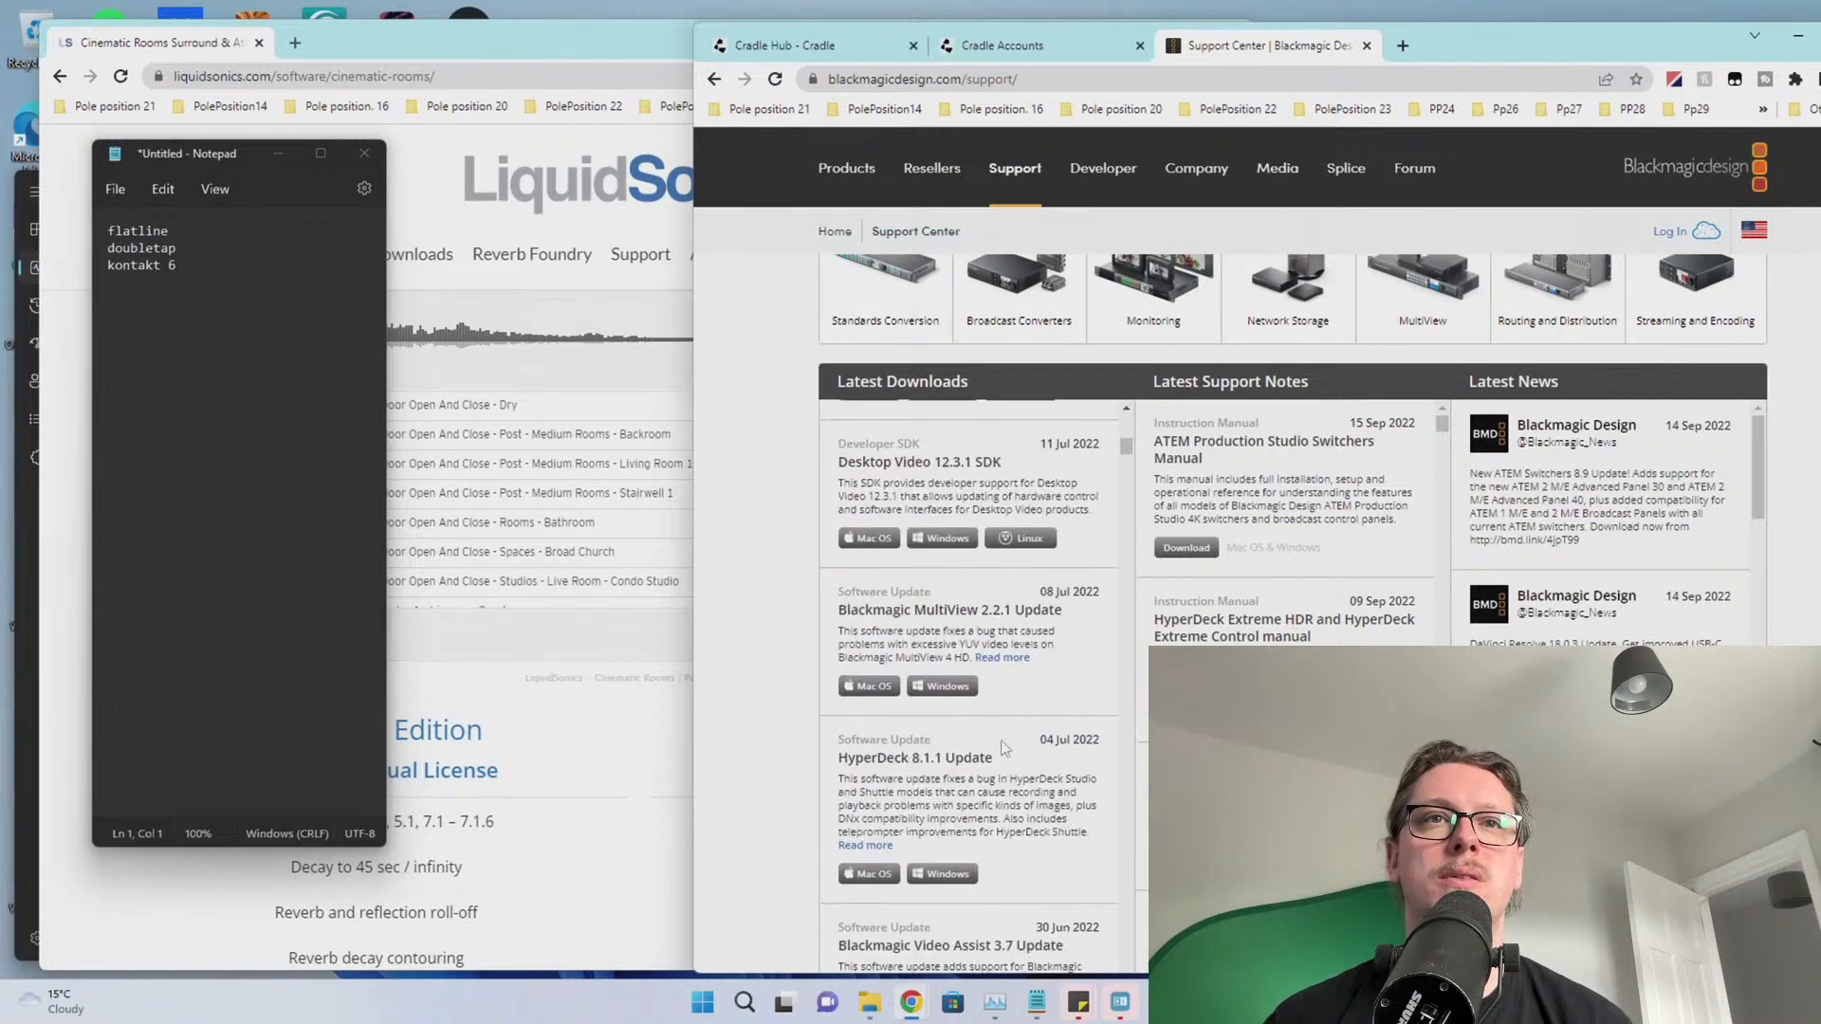
scroll(1005, 748, "down", 5)
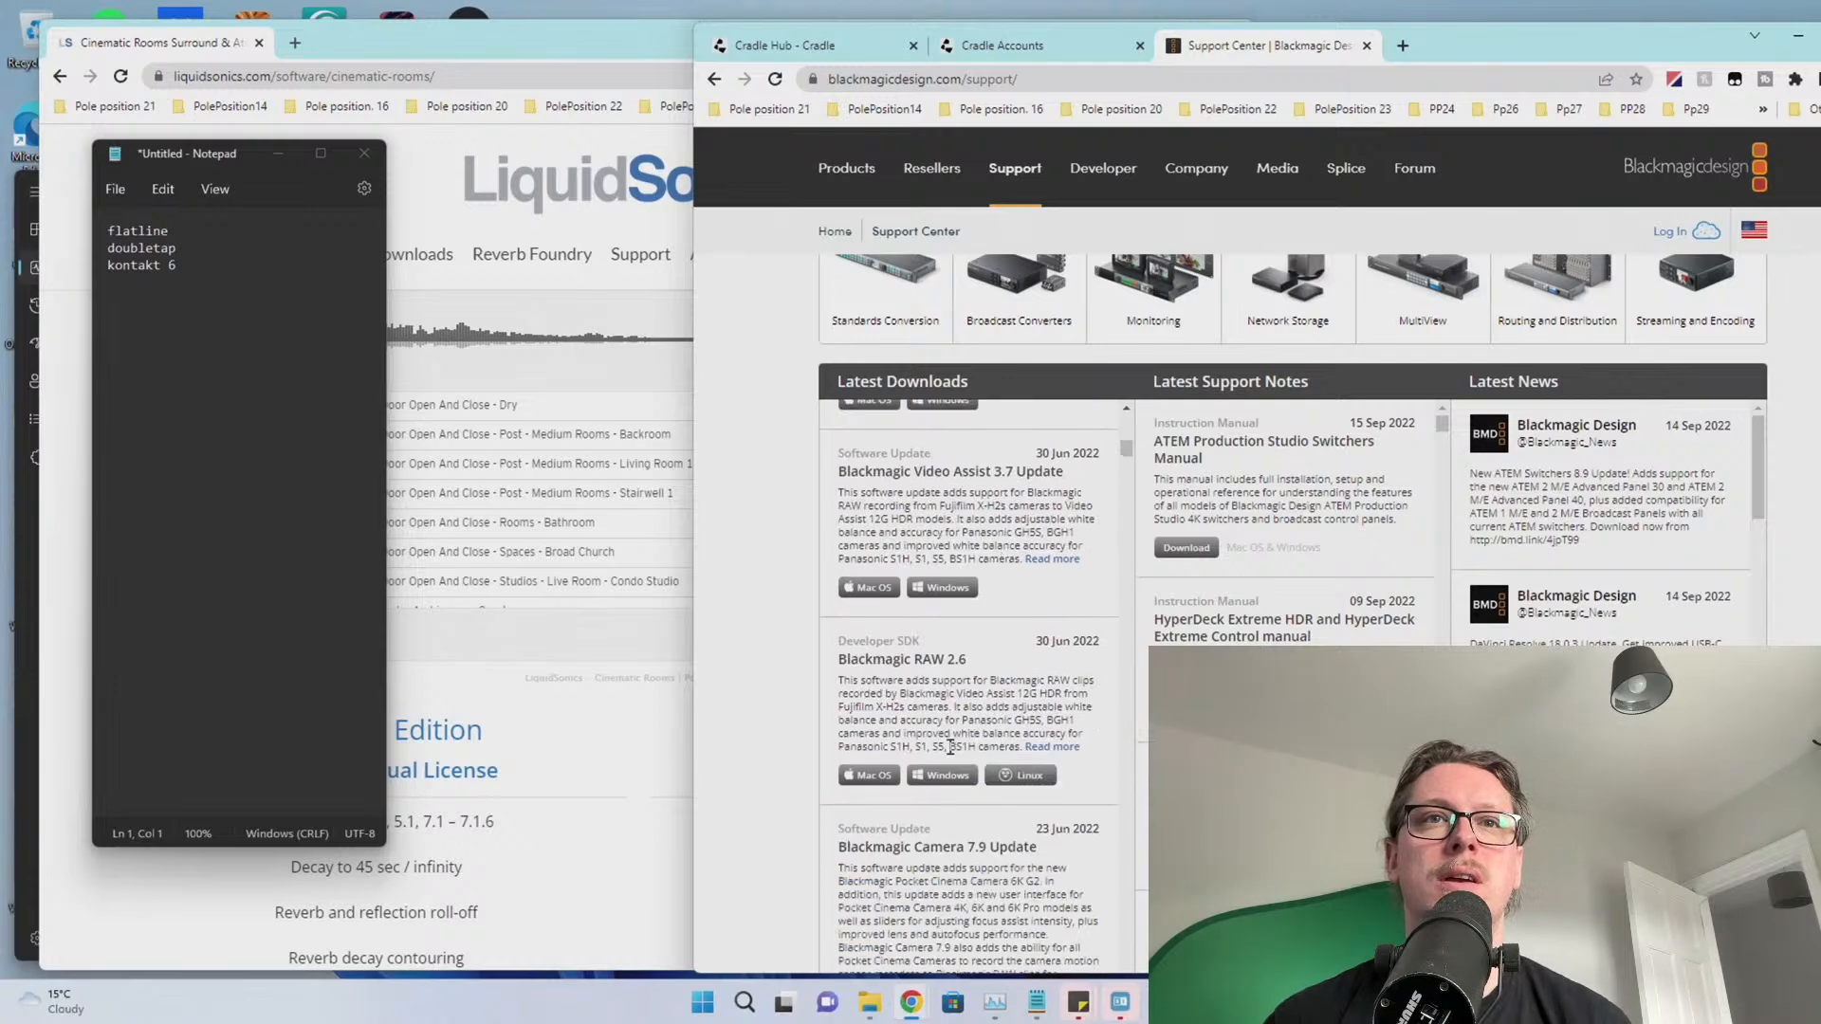
left_click(937, 778)
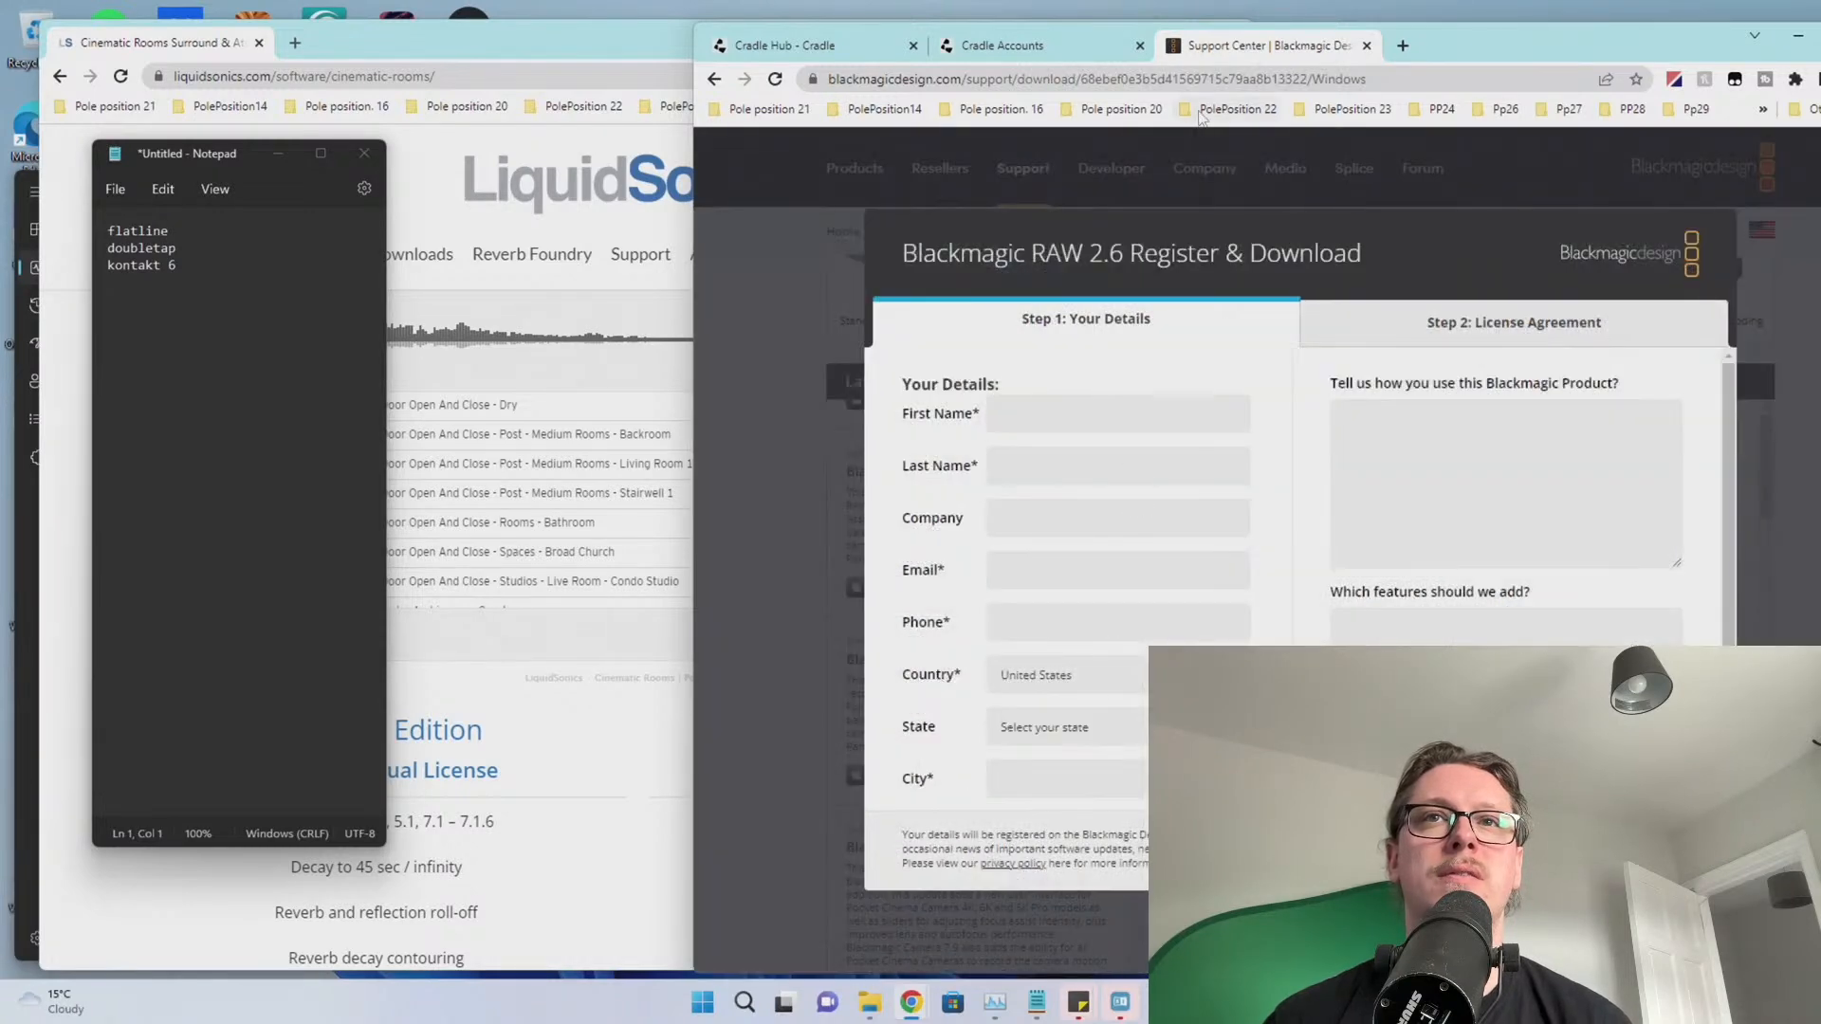
Close the registration form to skip straight to the Blackmagic RAW 2.6 download
left_click(1798, 36)
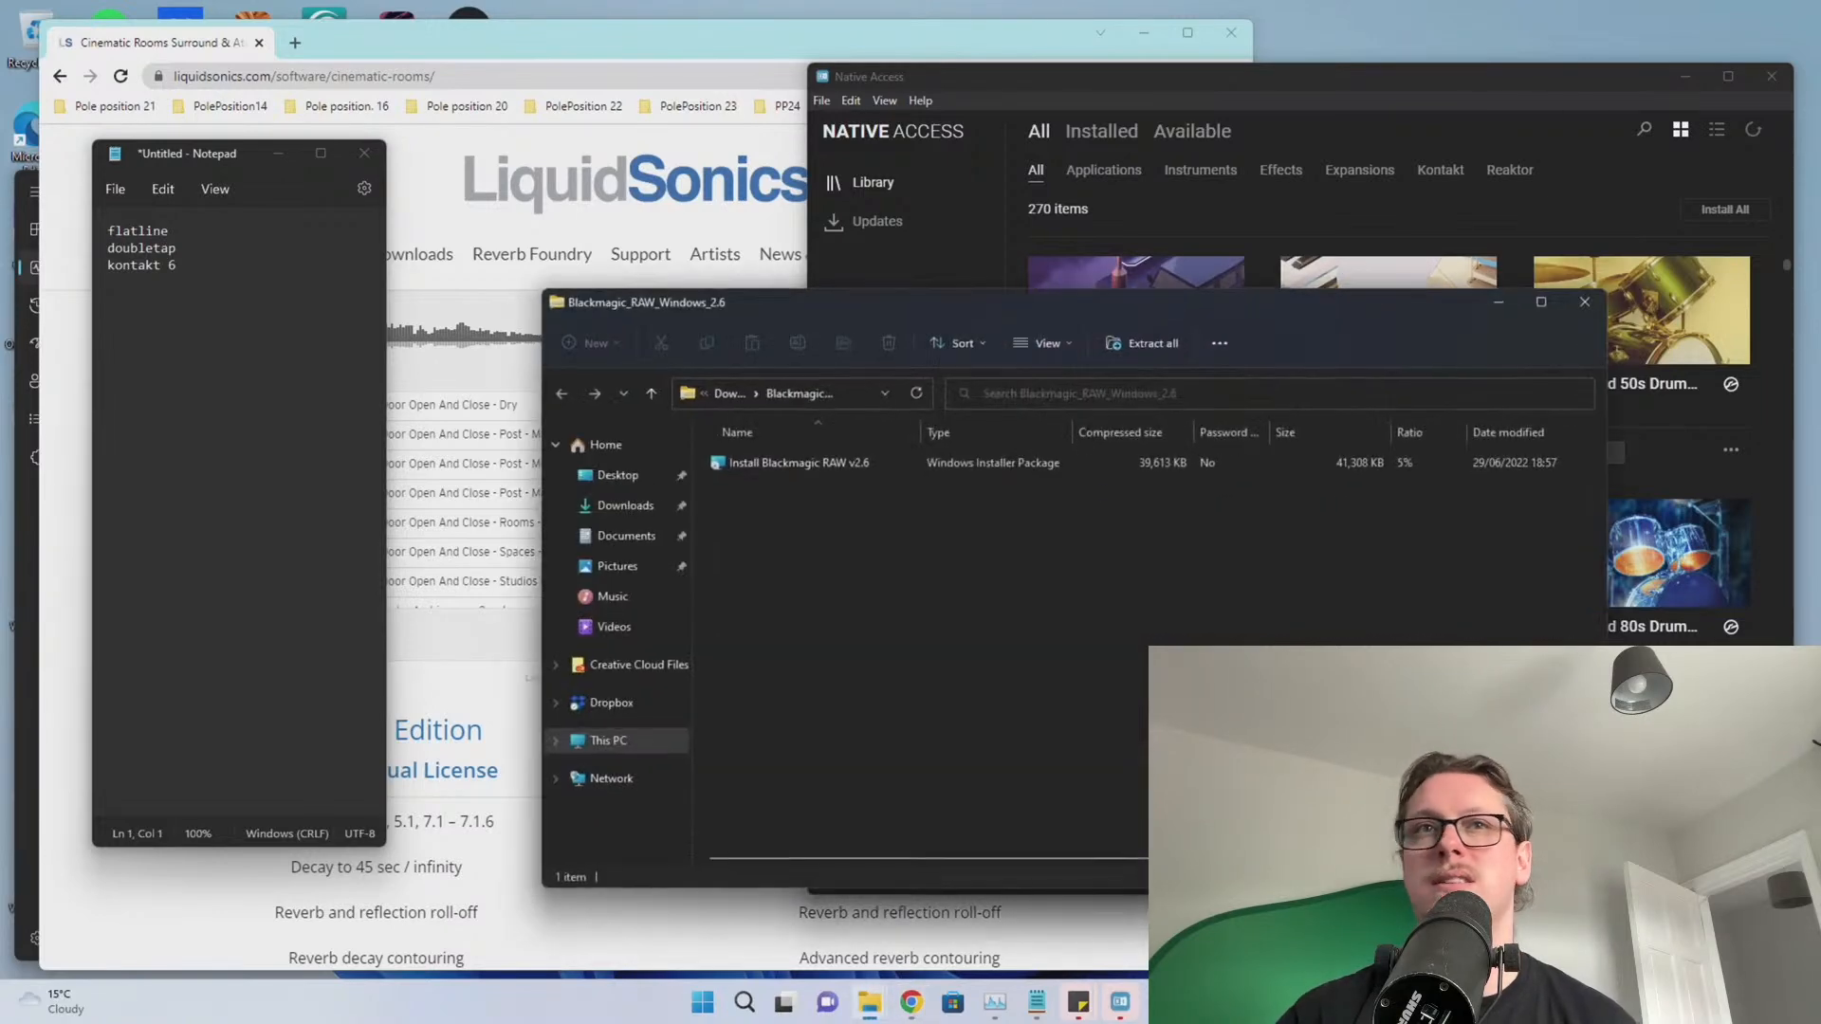
Run the Blackmagic RAW 2.6 installer, accepting the licence terms and approving admin rights
double_click(834, 466)
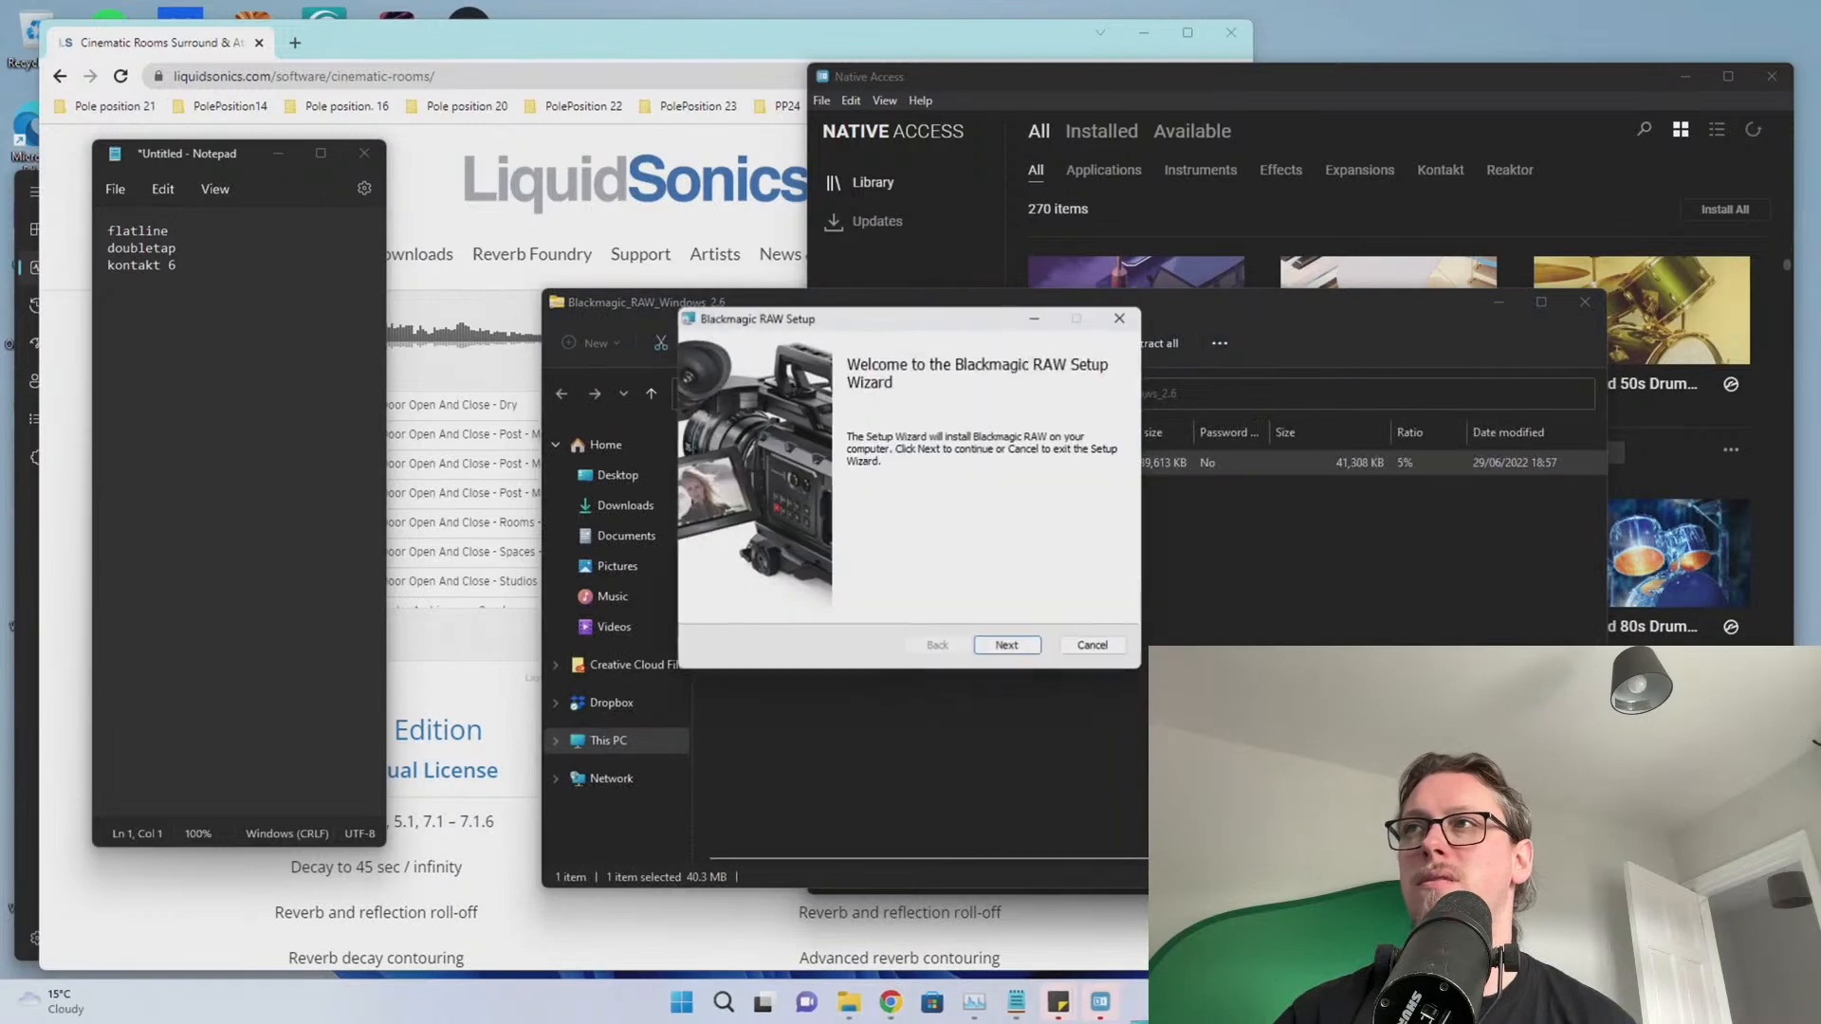
left_click(1010, 646)
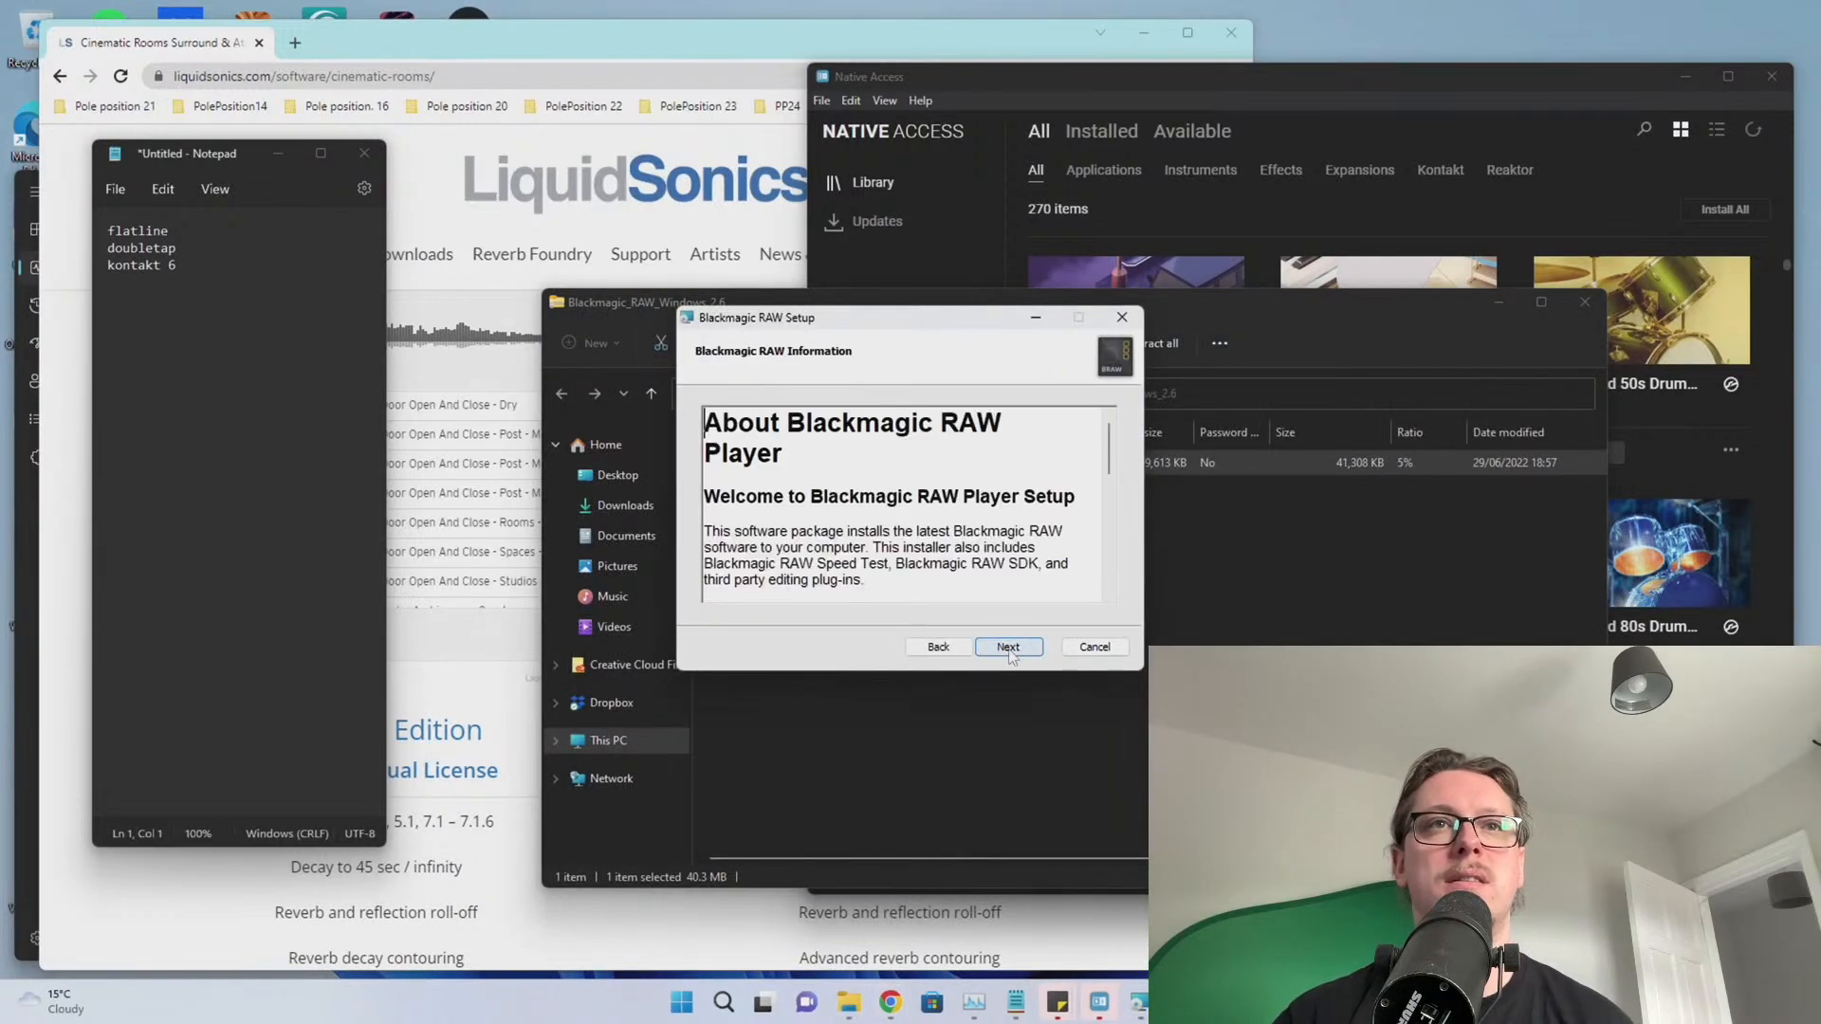
left_click(1007, 648)
left_click(880, 604)
left_click(1005, 646)
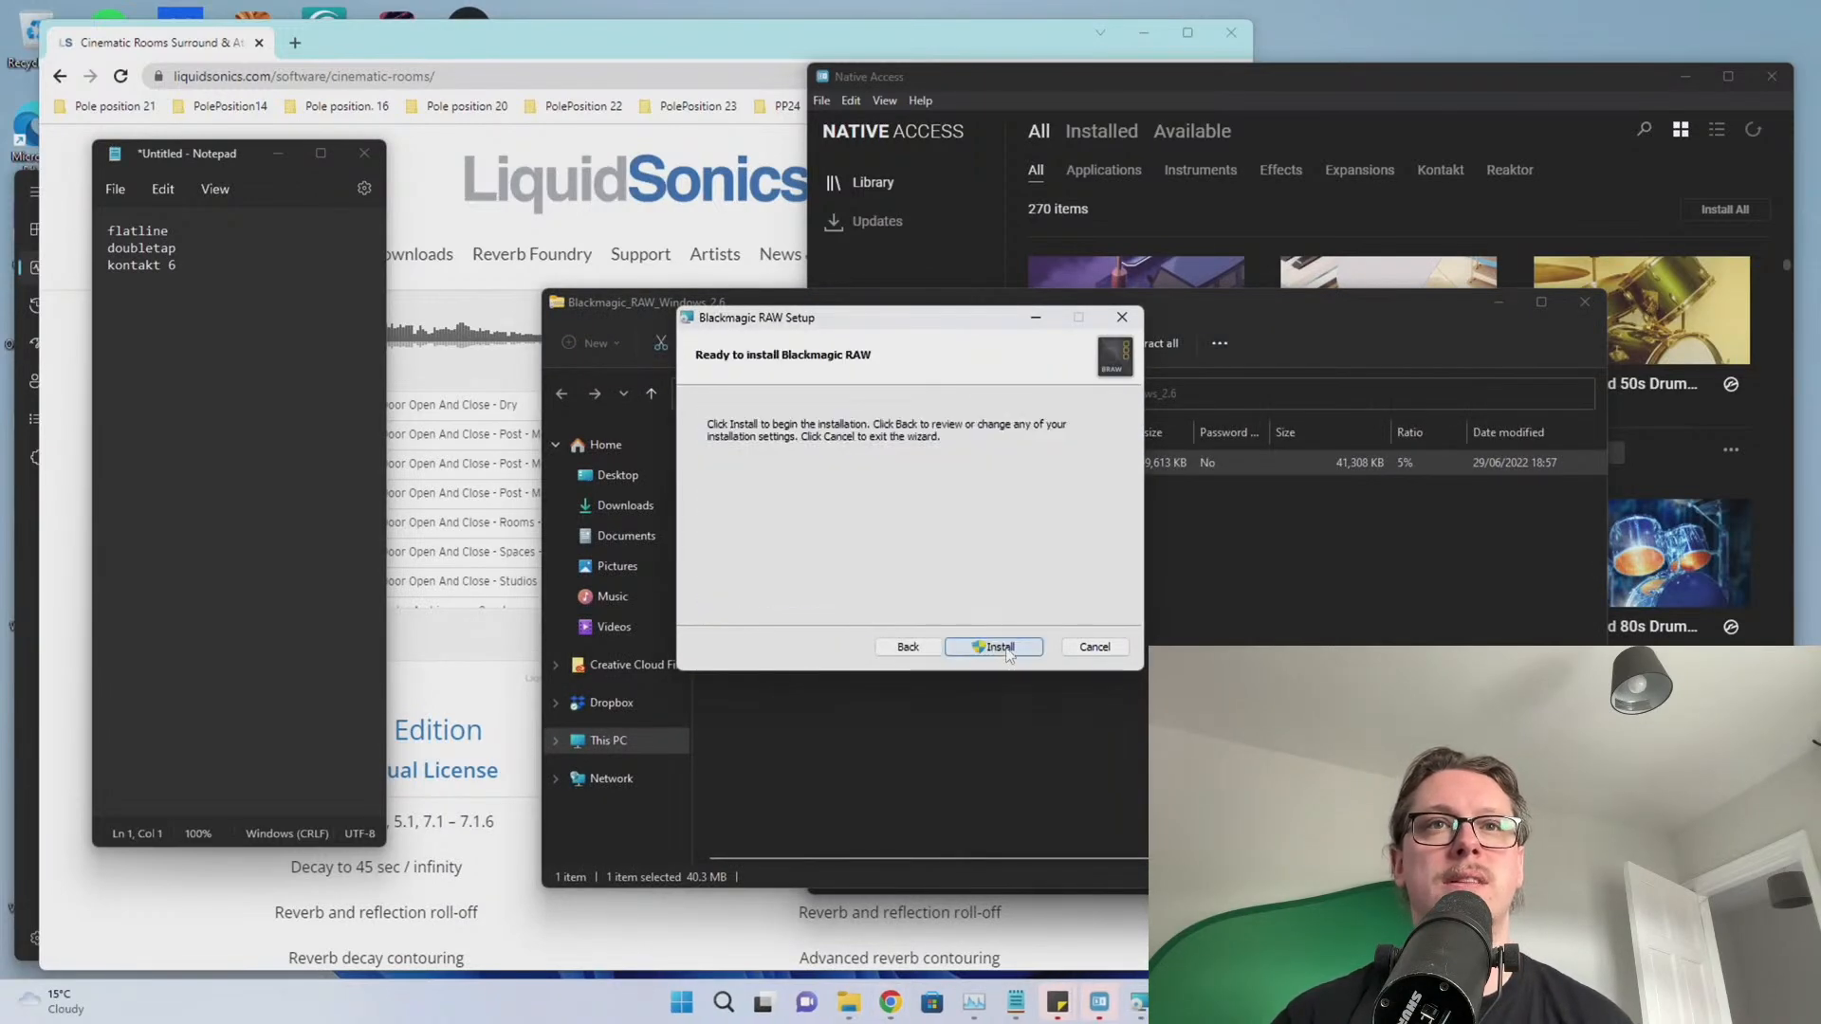
left_click(1001, 645)
left_click(814, 663)
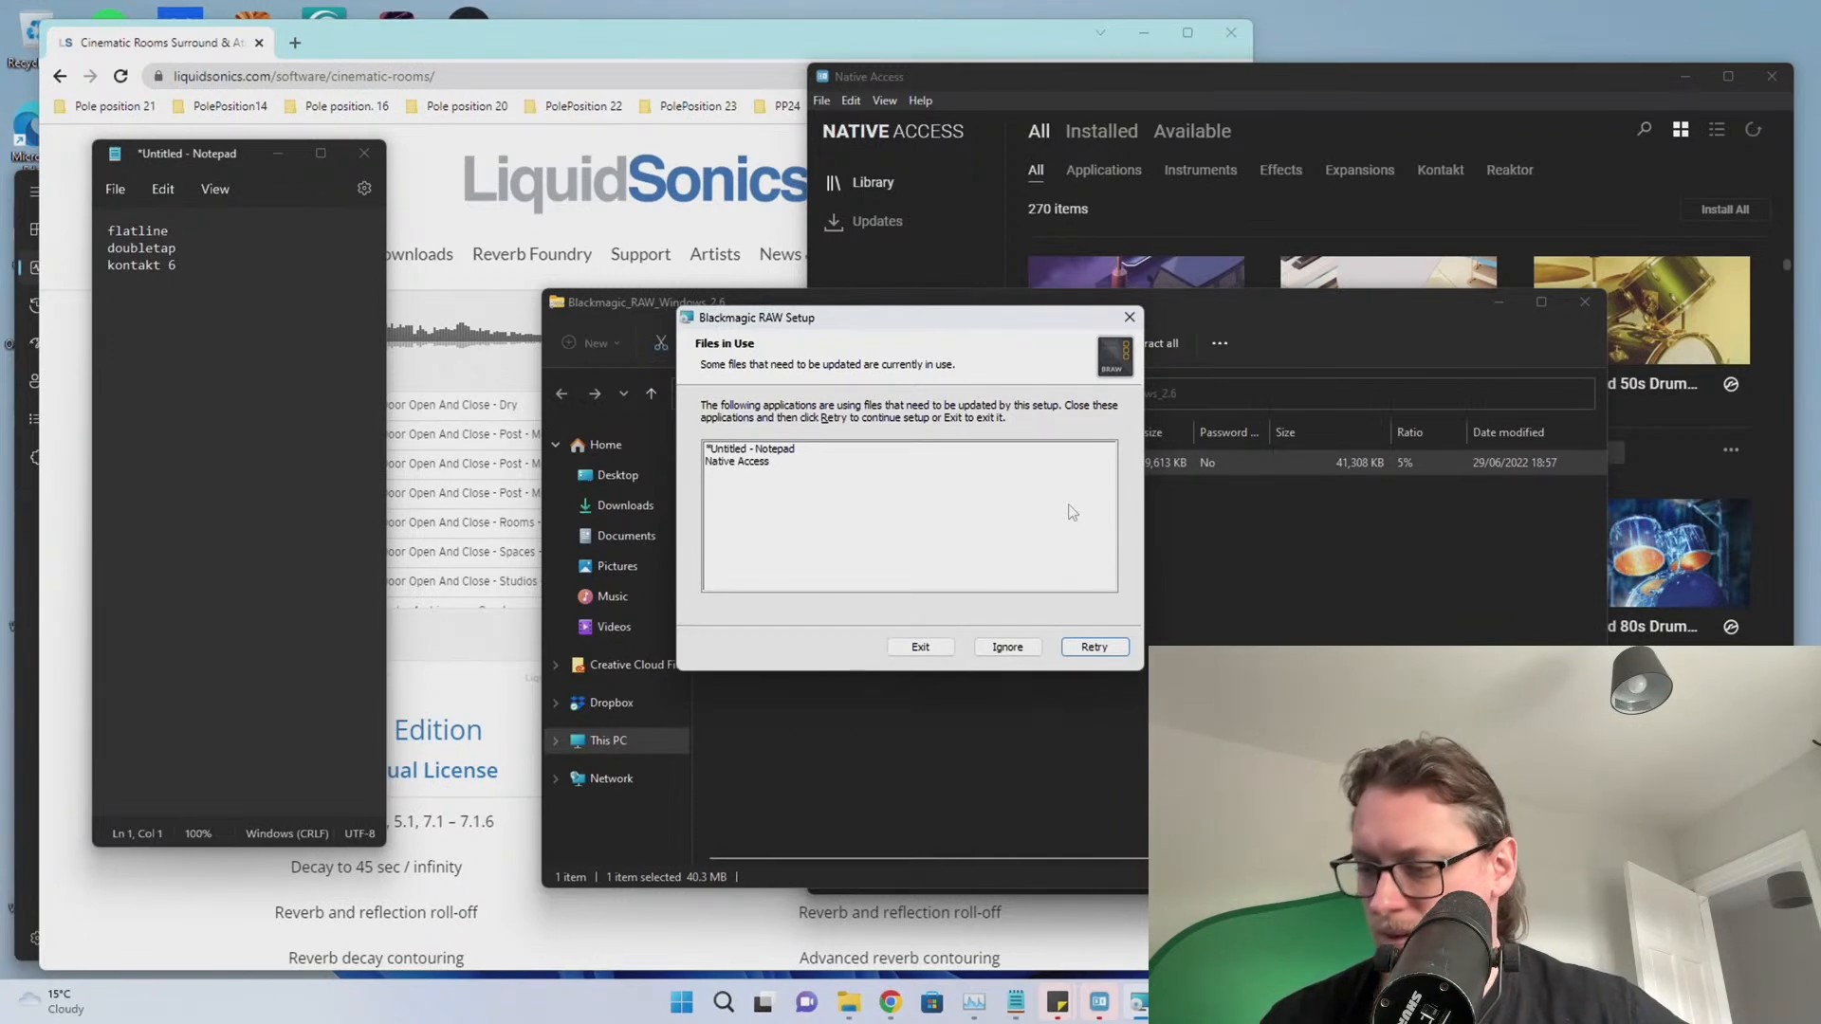
Continue past the Notepad and Native Access files-in-use warning, finish setup, and close the archive
left_click(786, 449)
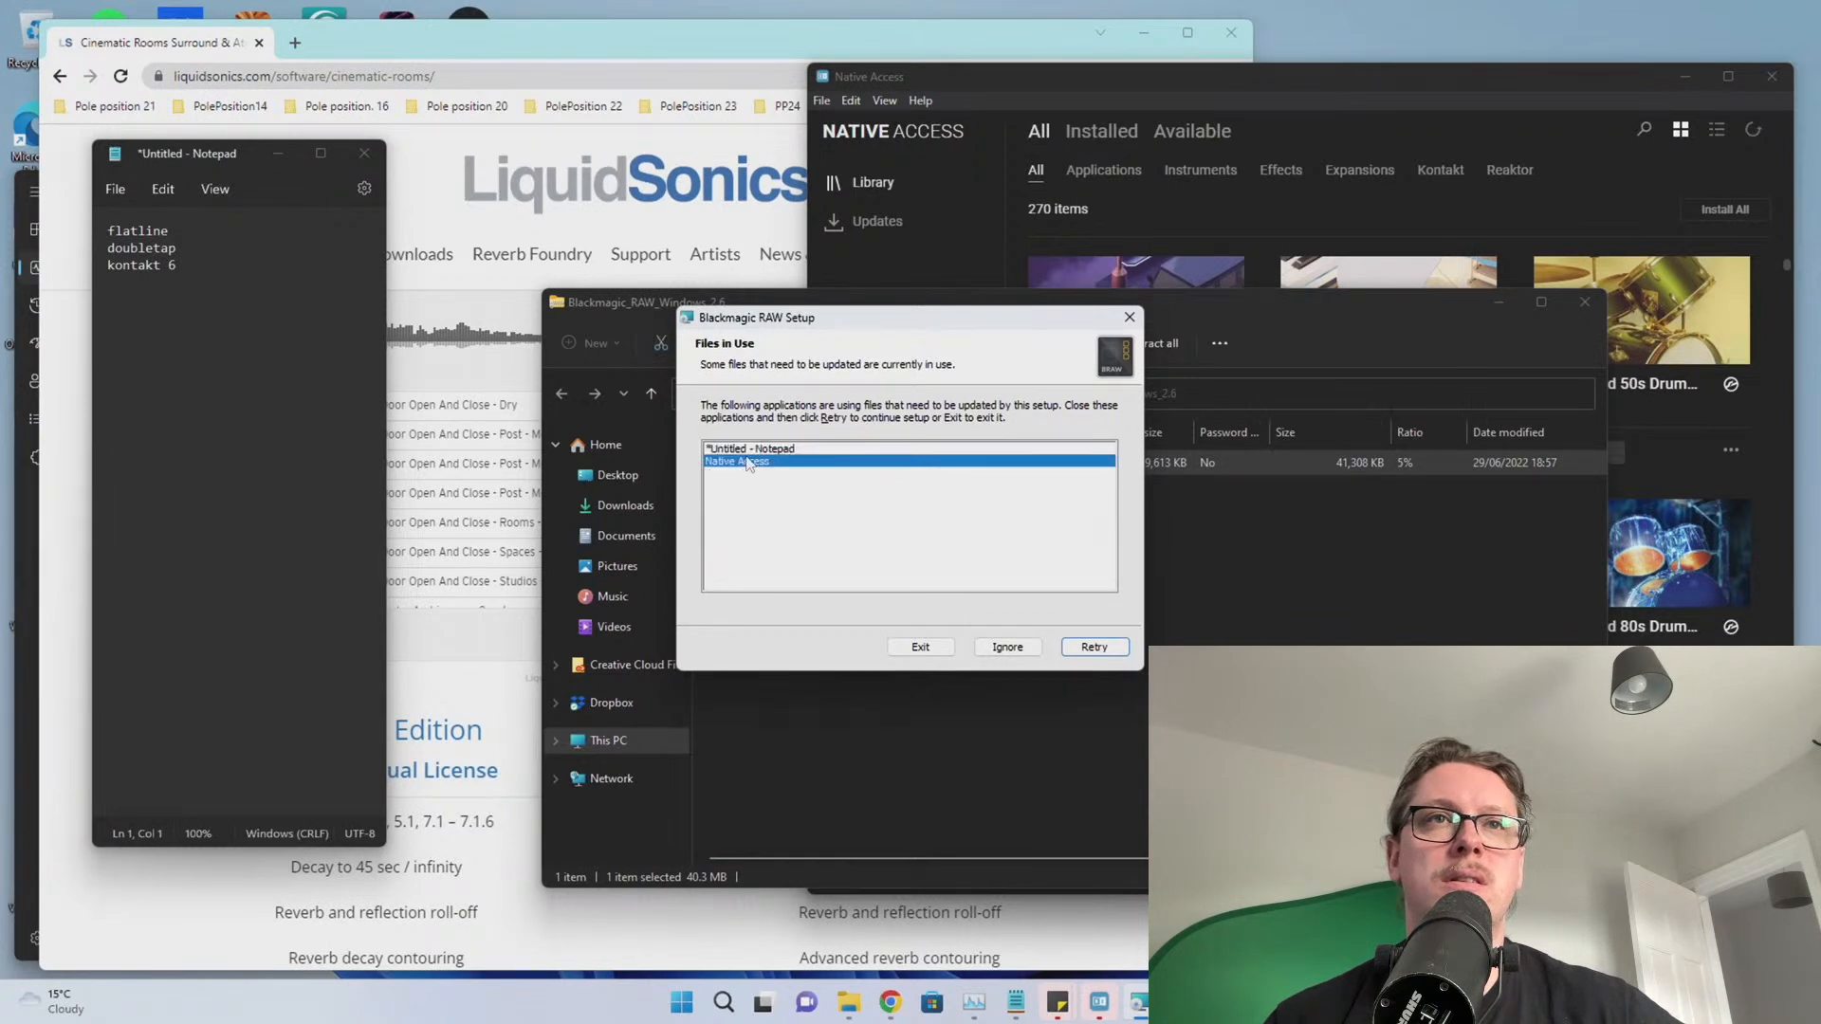
left_click(752, 463)
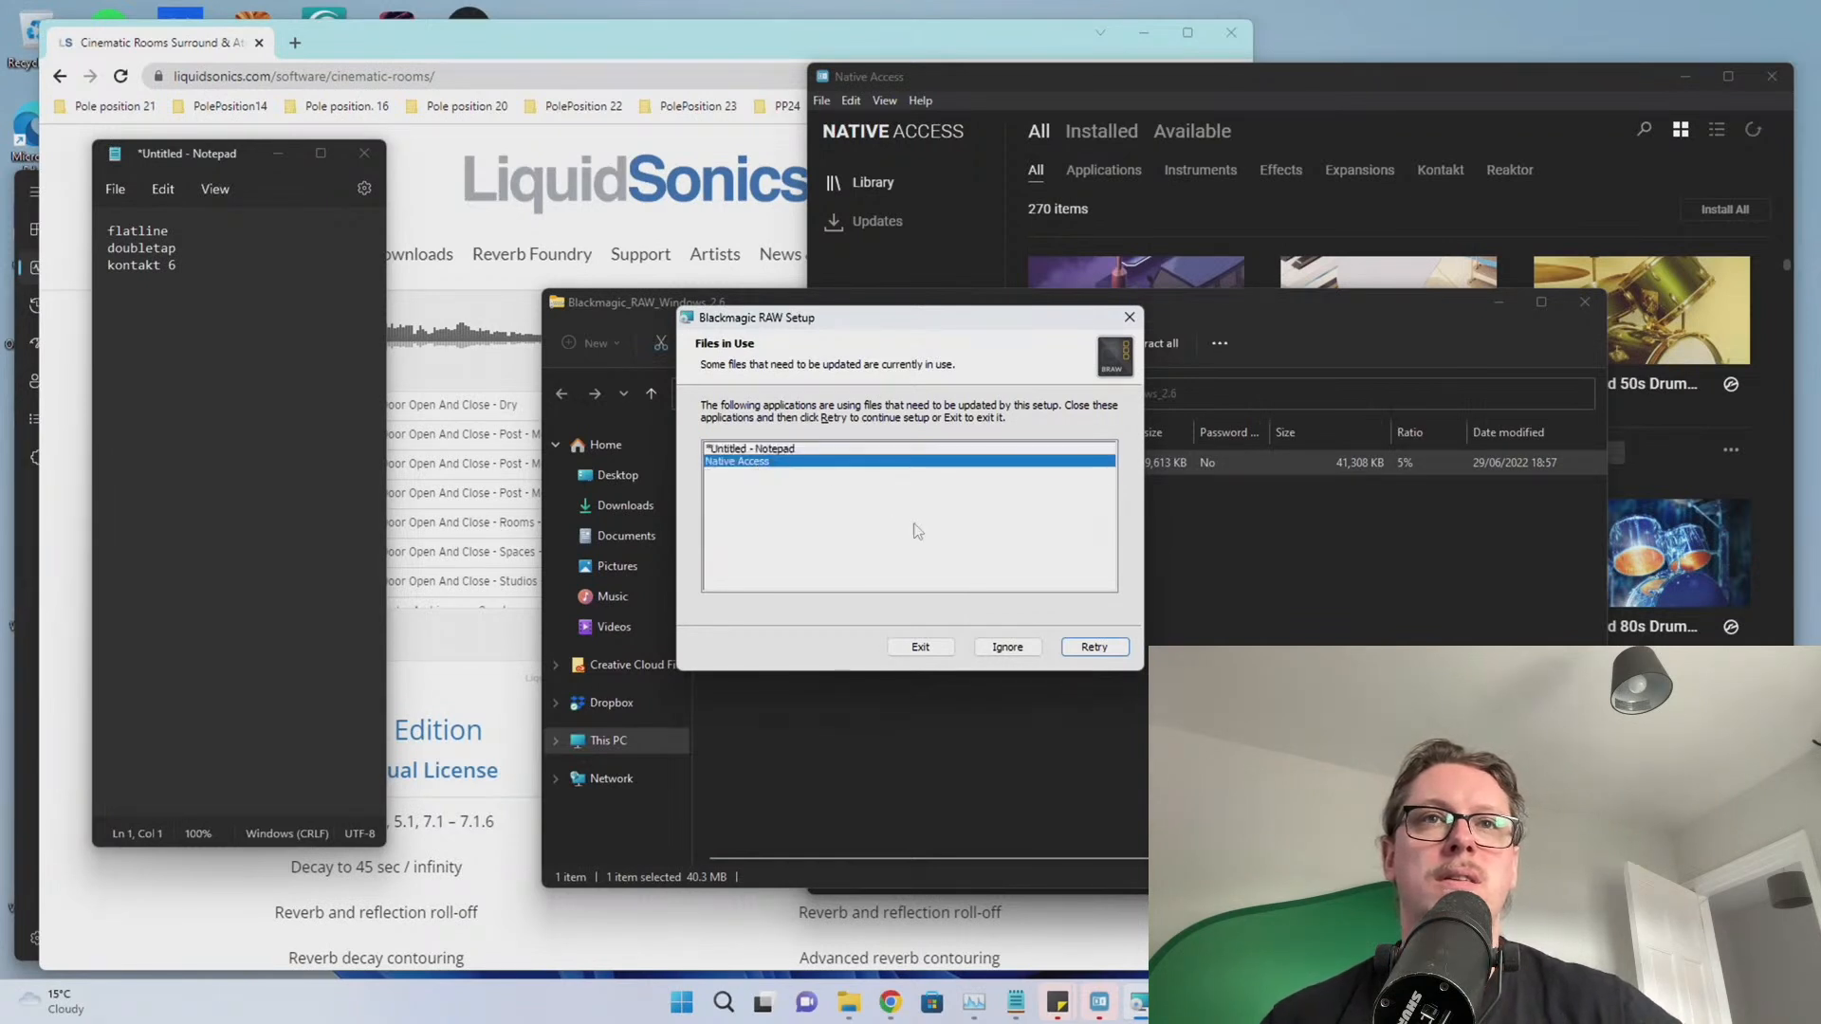
left_click(998, 649)
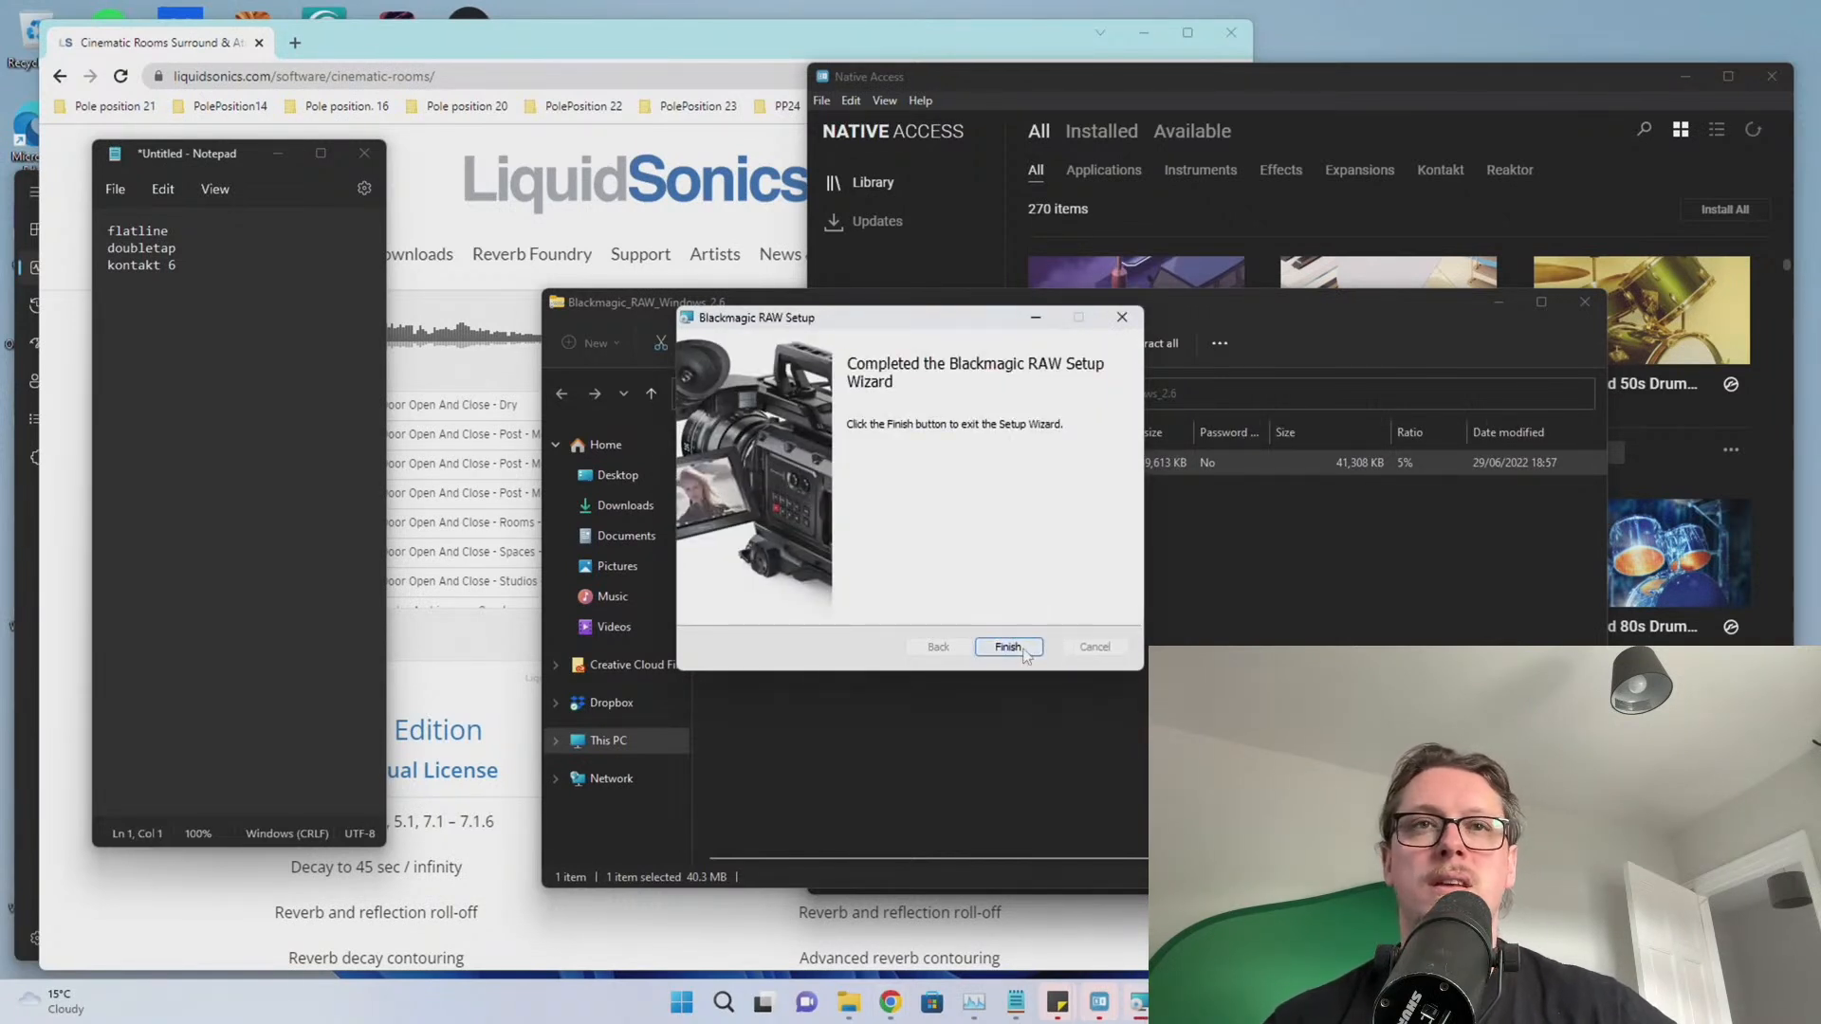
left_click(1007, 647)
left_click(1585, 303)
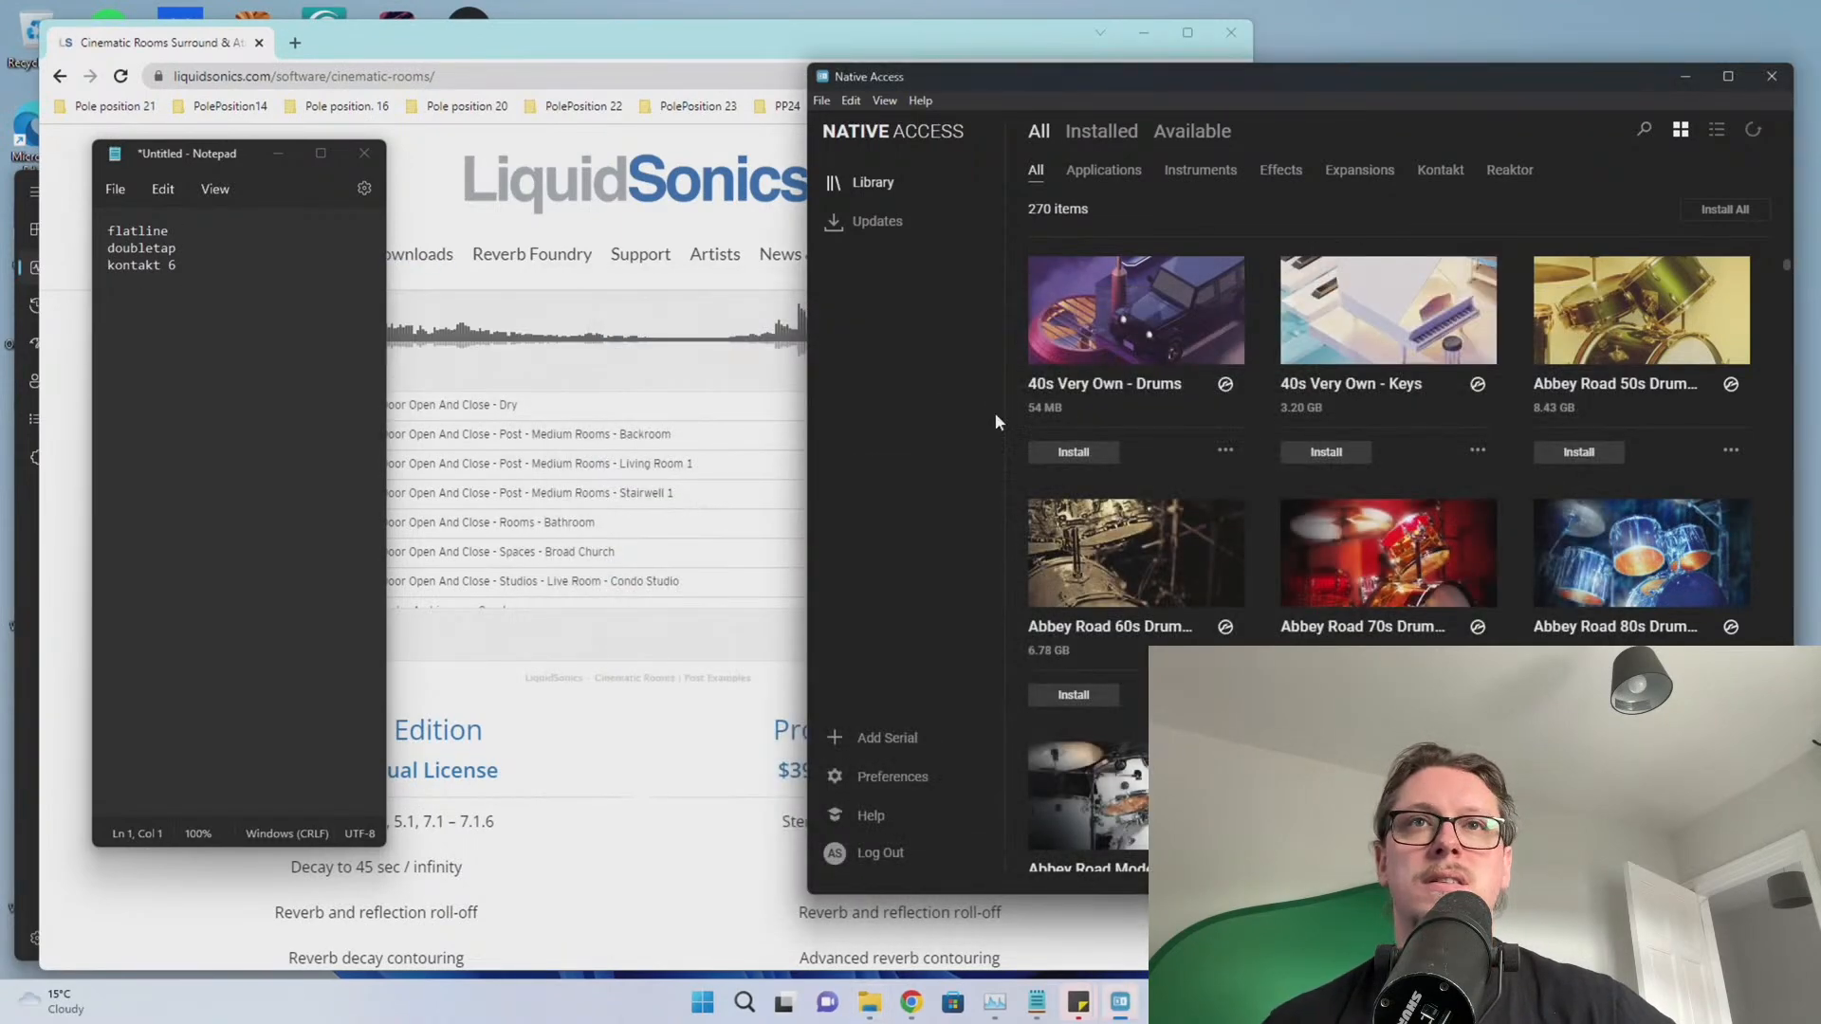
Start installing Kontakt (493 MB) in Native Access and delete 'kontakt 6' from the Notepad to-do list
scroll(1369, 545, "down", 20)
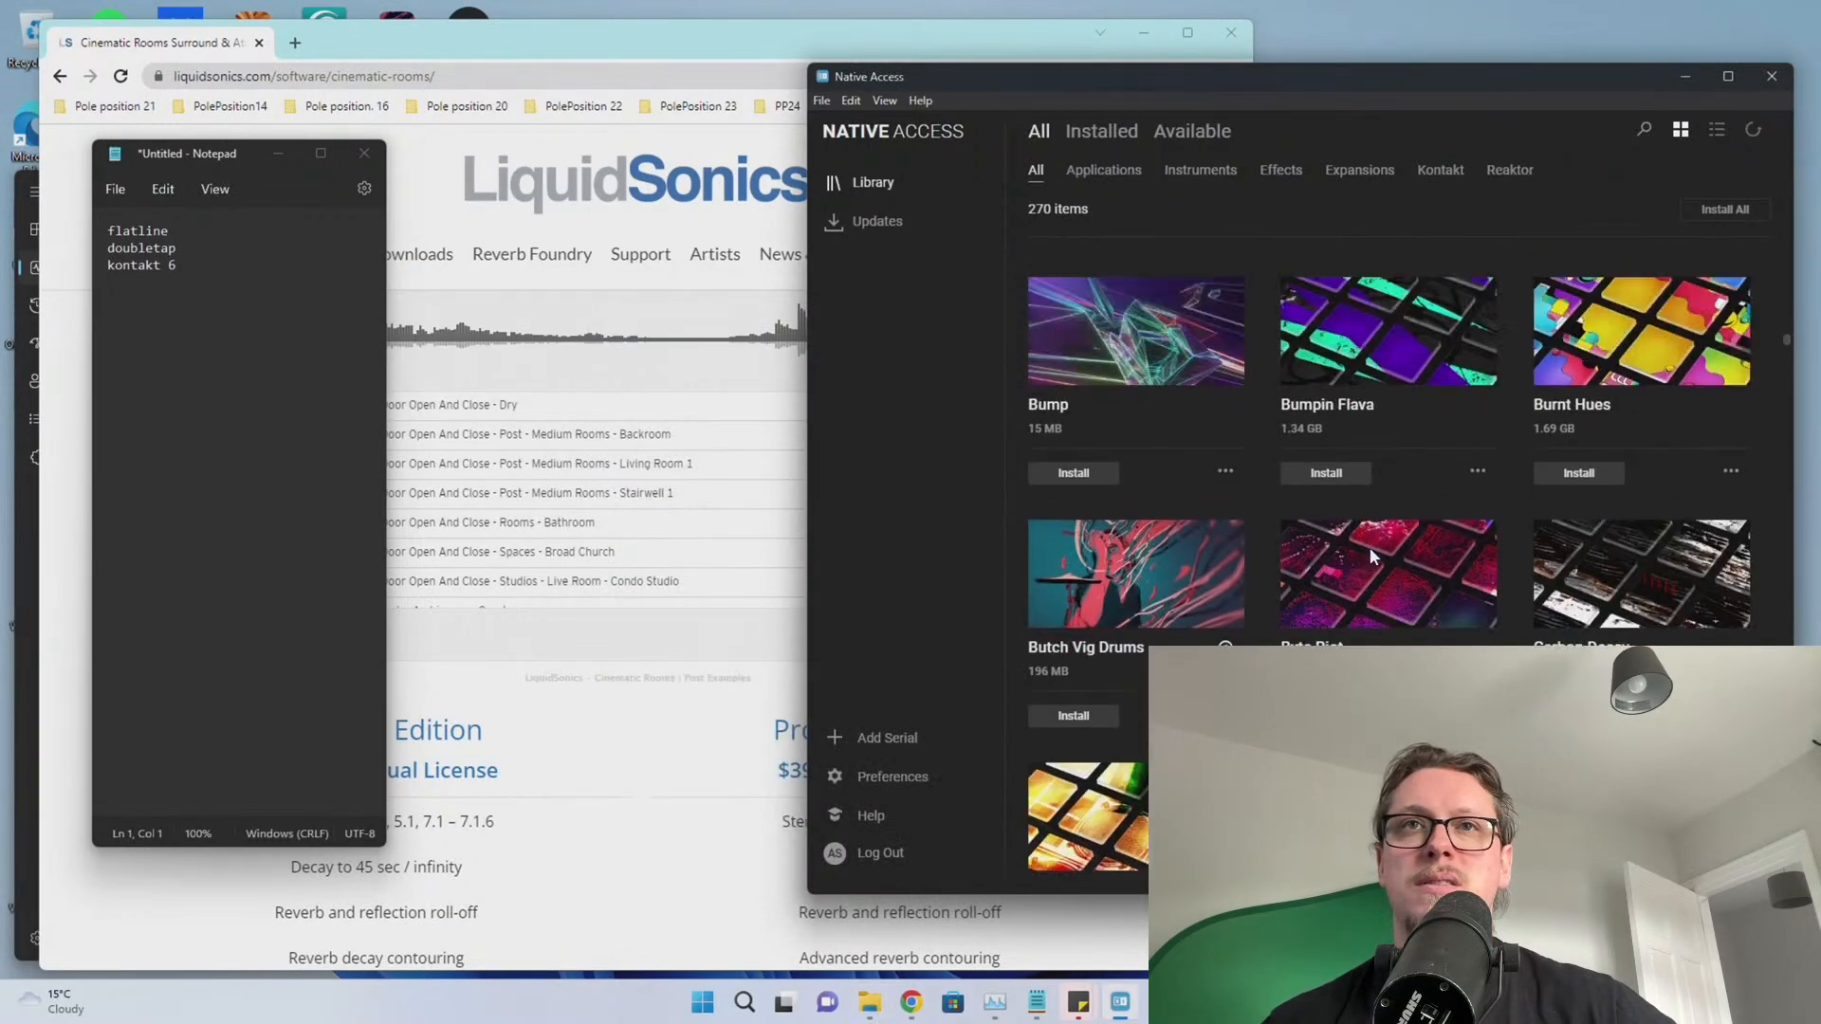
scroll(1369, 548, "down", 20)
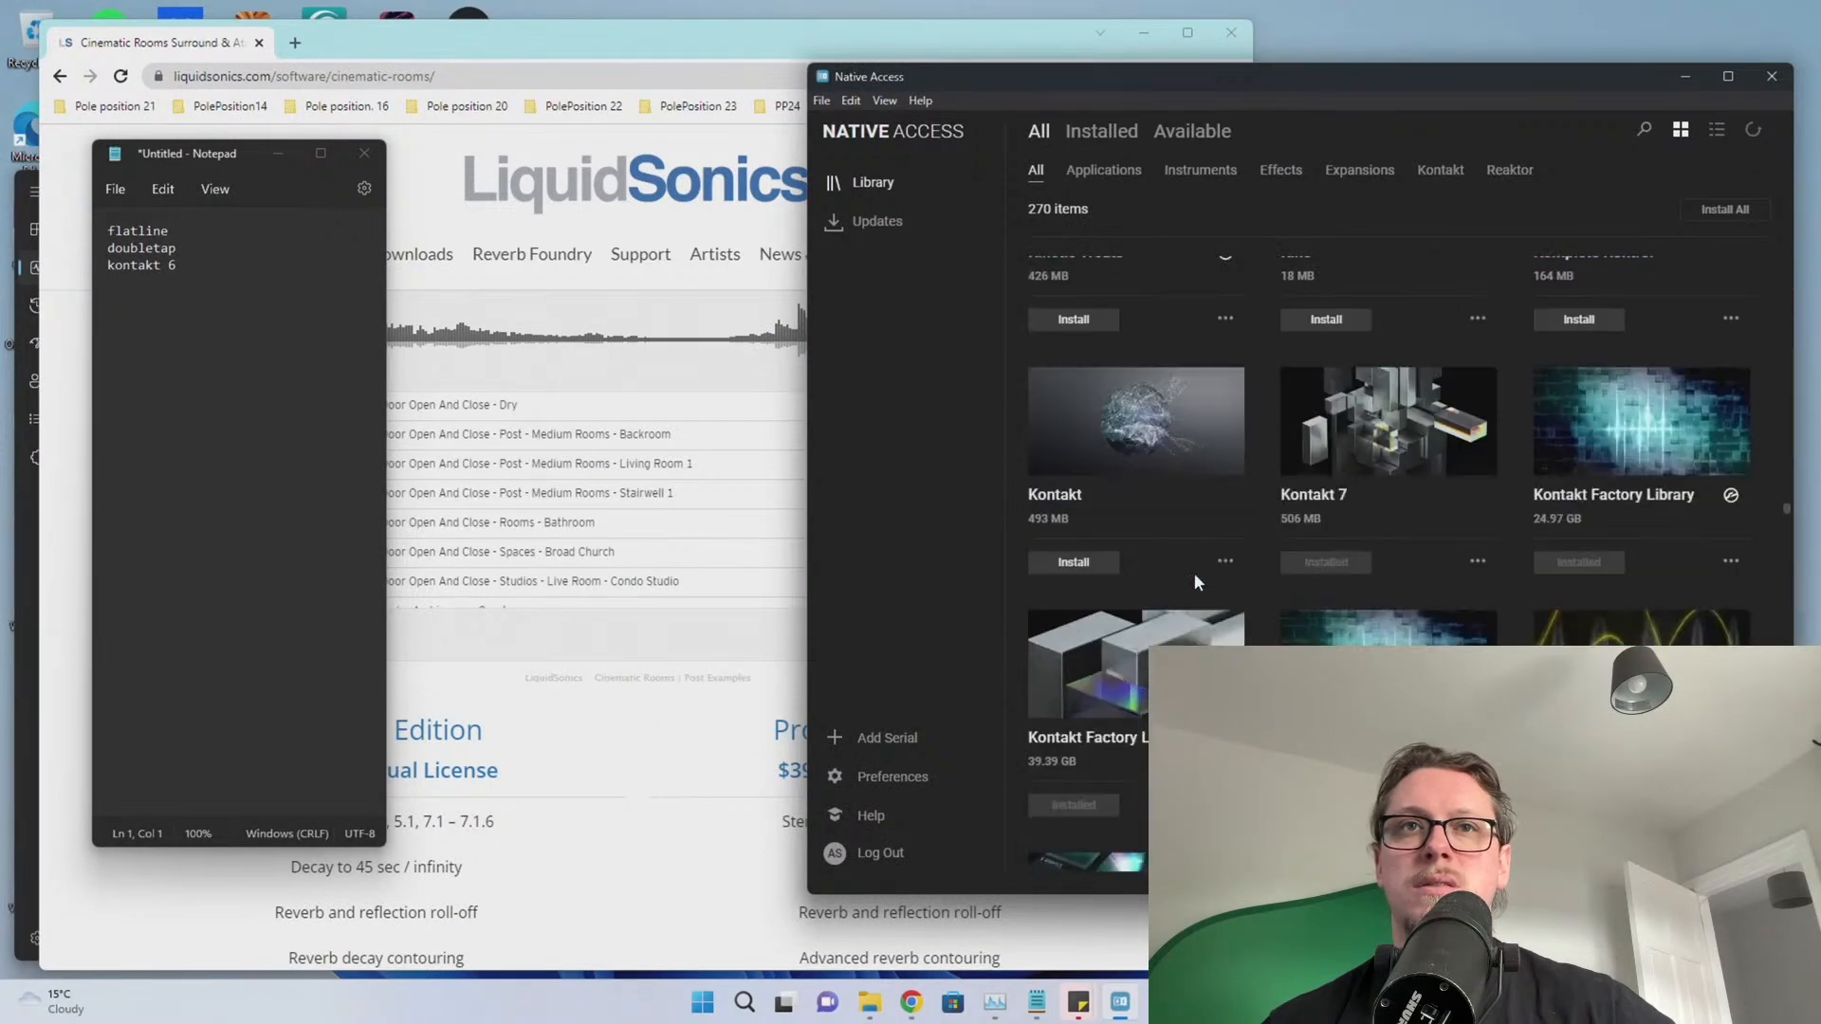
left_click(1073, 562)
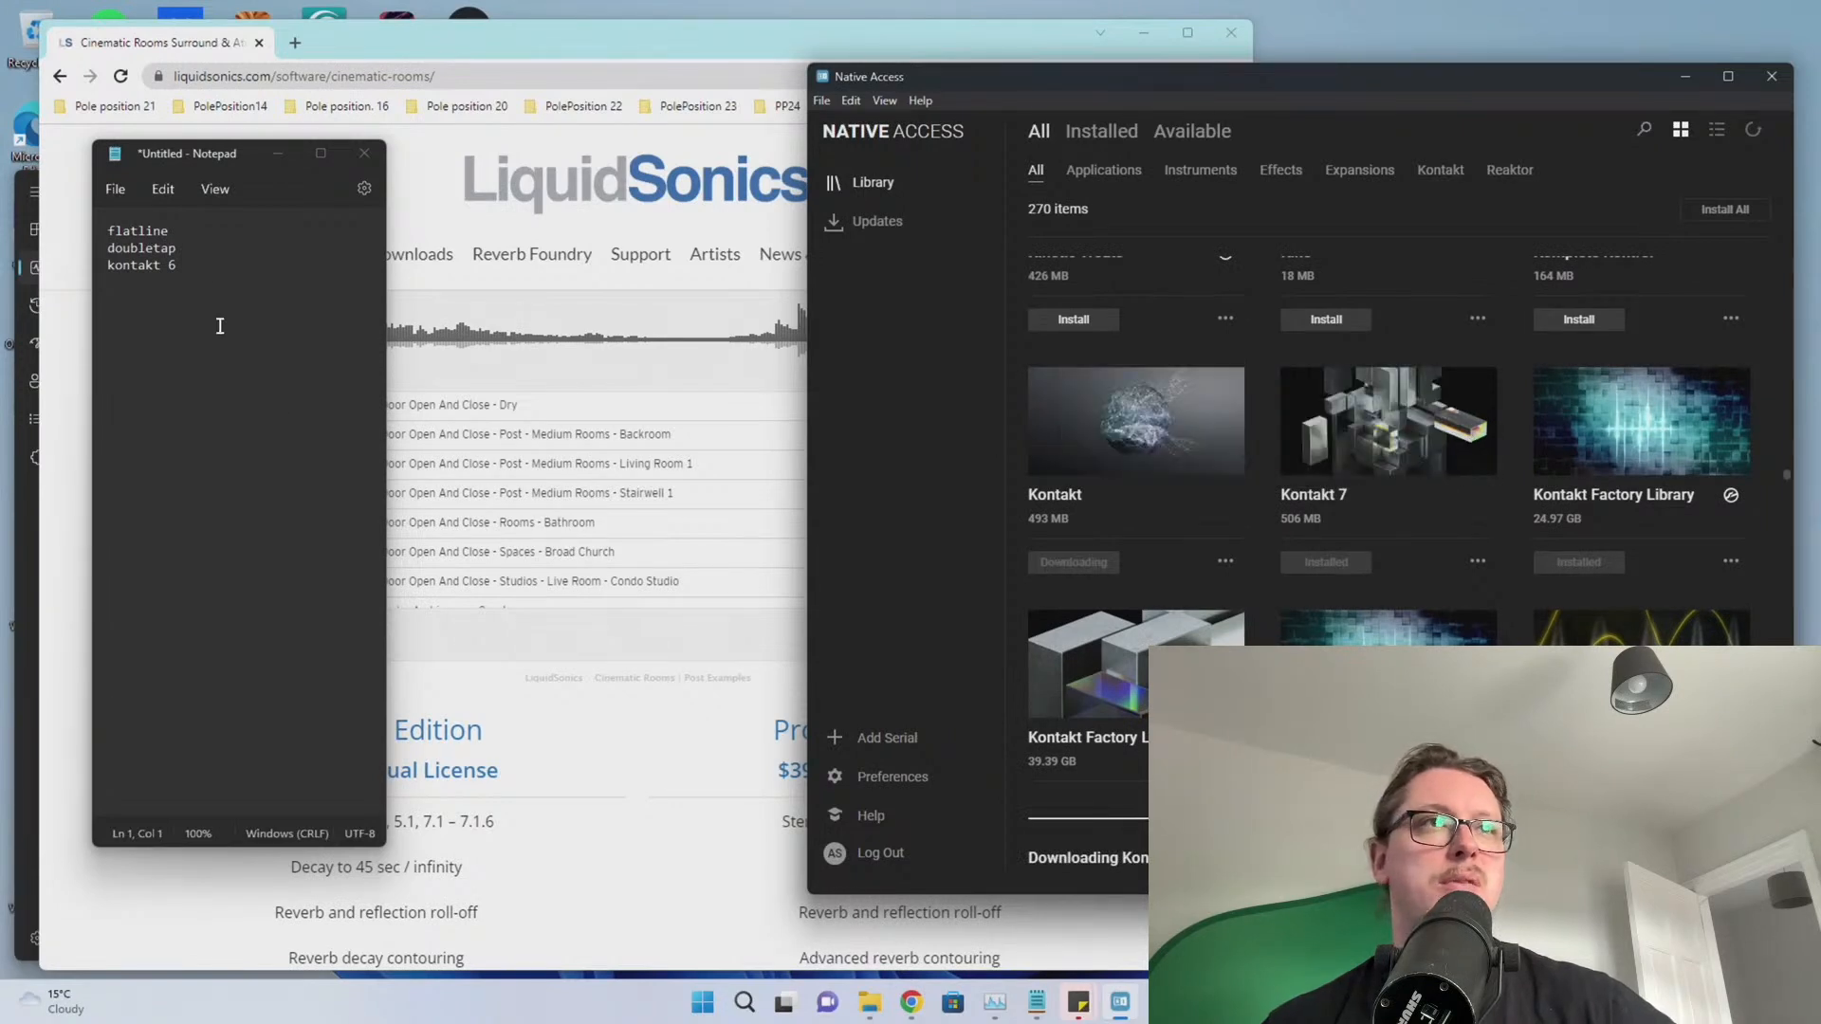
left_click_drag(220, 325, 108, 270)
key("BackSpace")
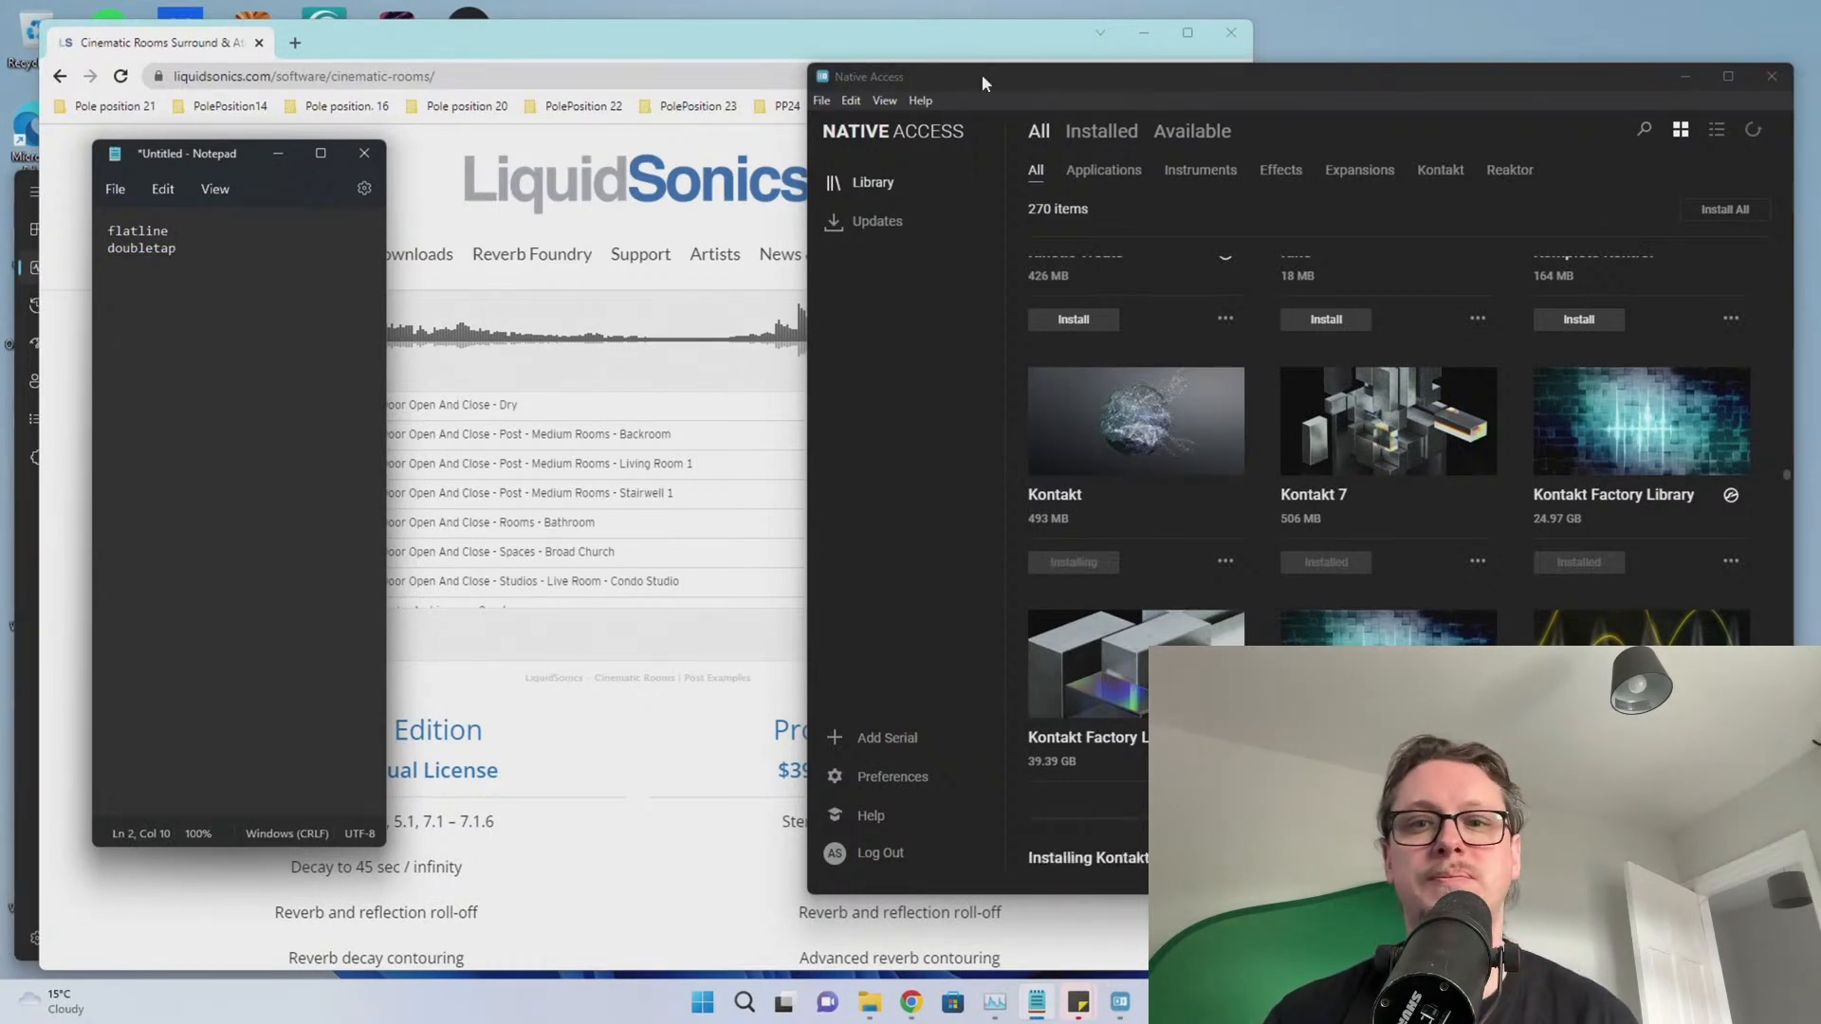
Search Google for 'submission audio' and open the SubMission Audio site's downloads page
left_click(572, 61)
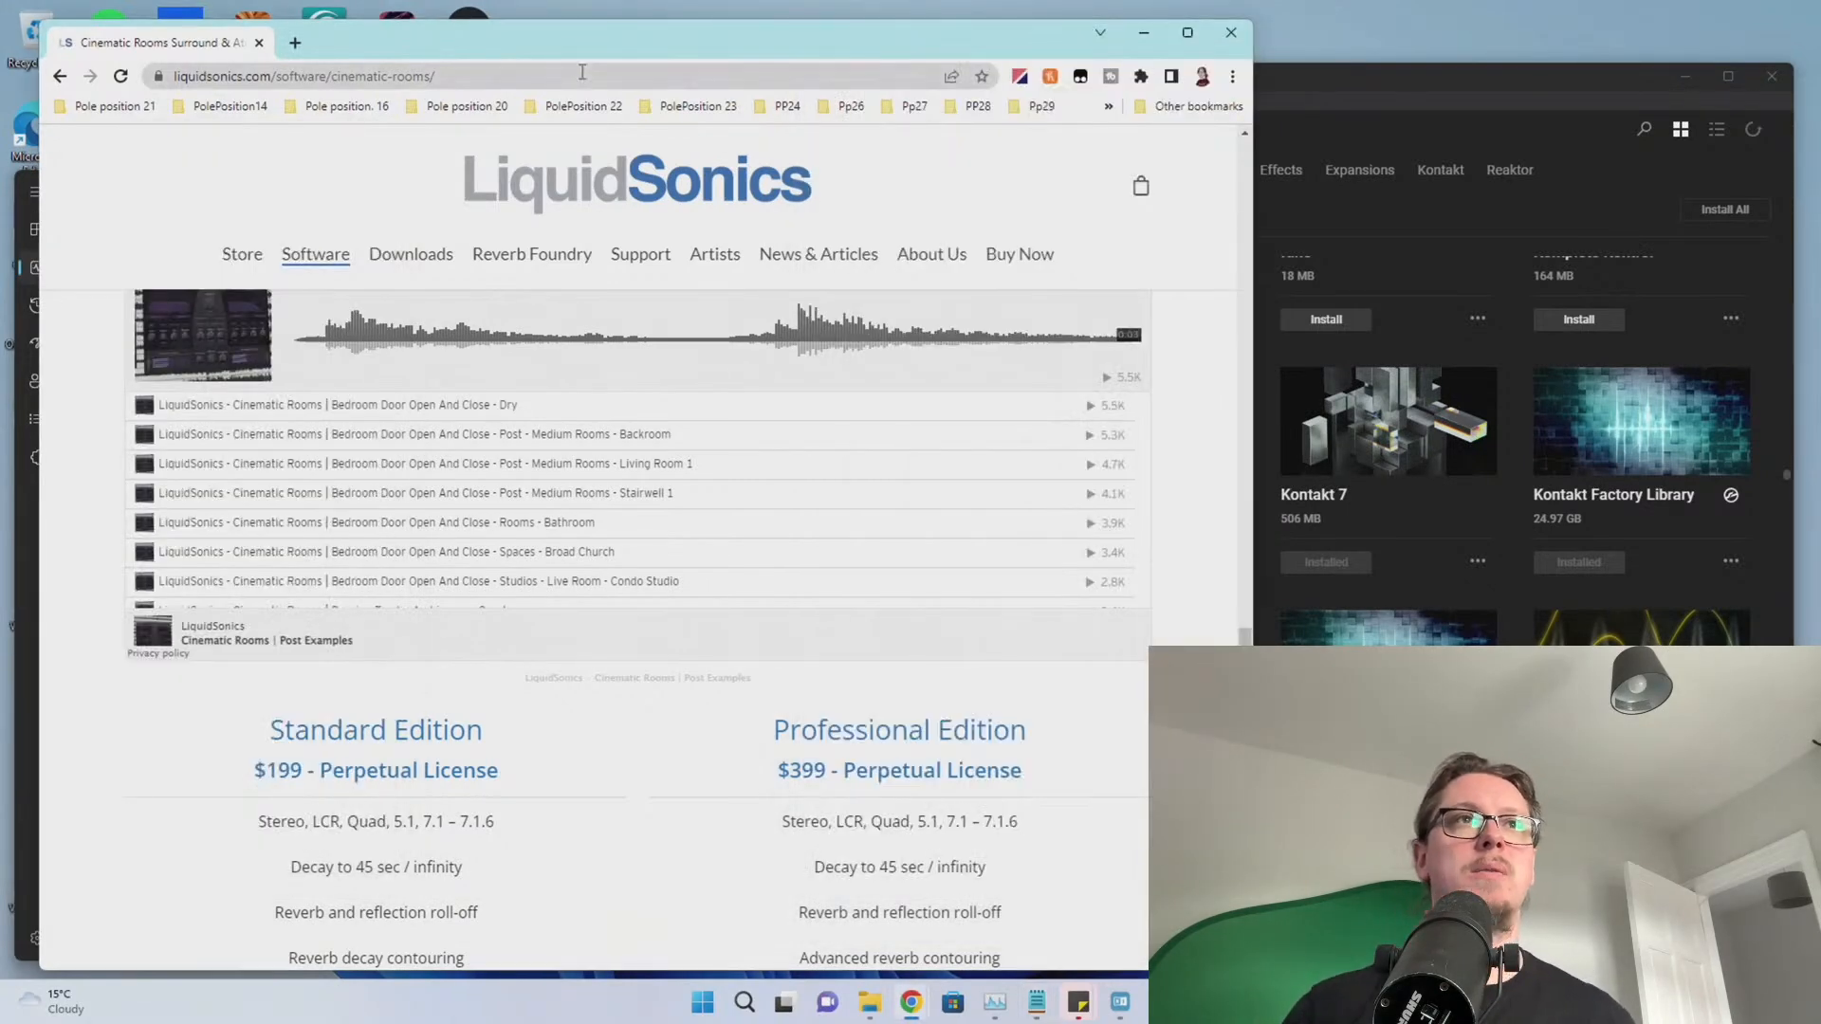
left_click(582, 72)
type("sub")
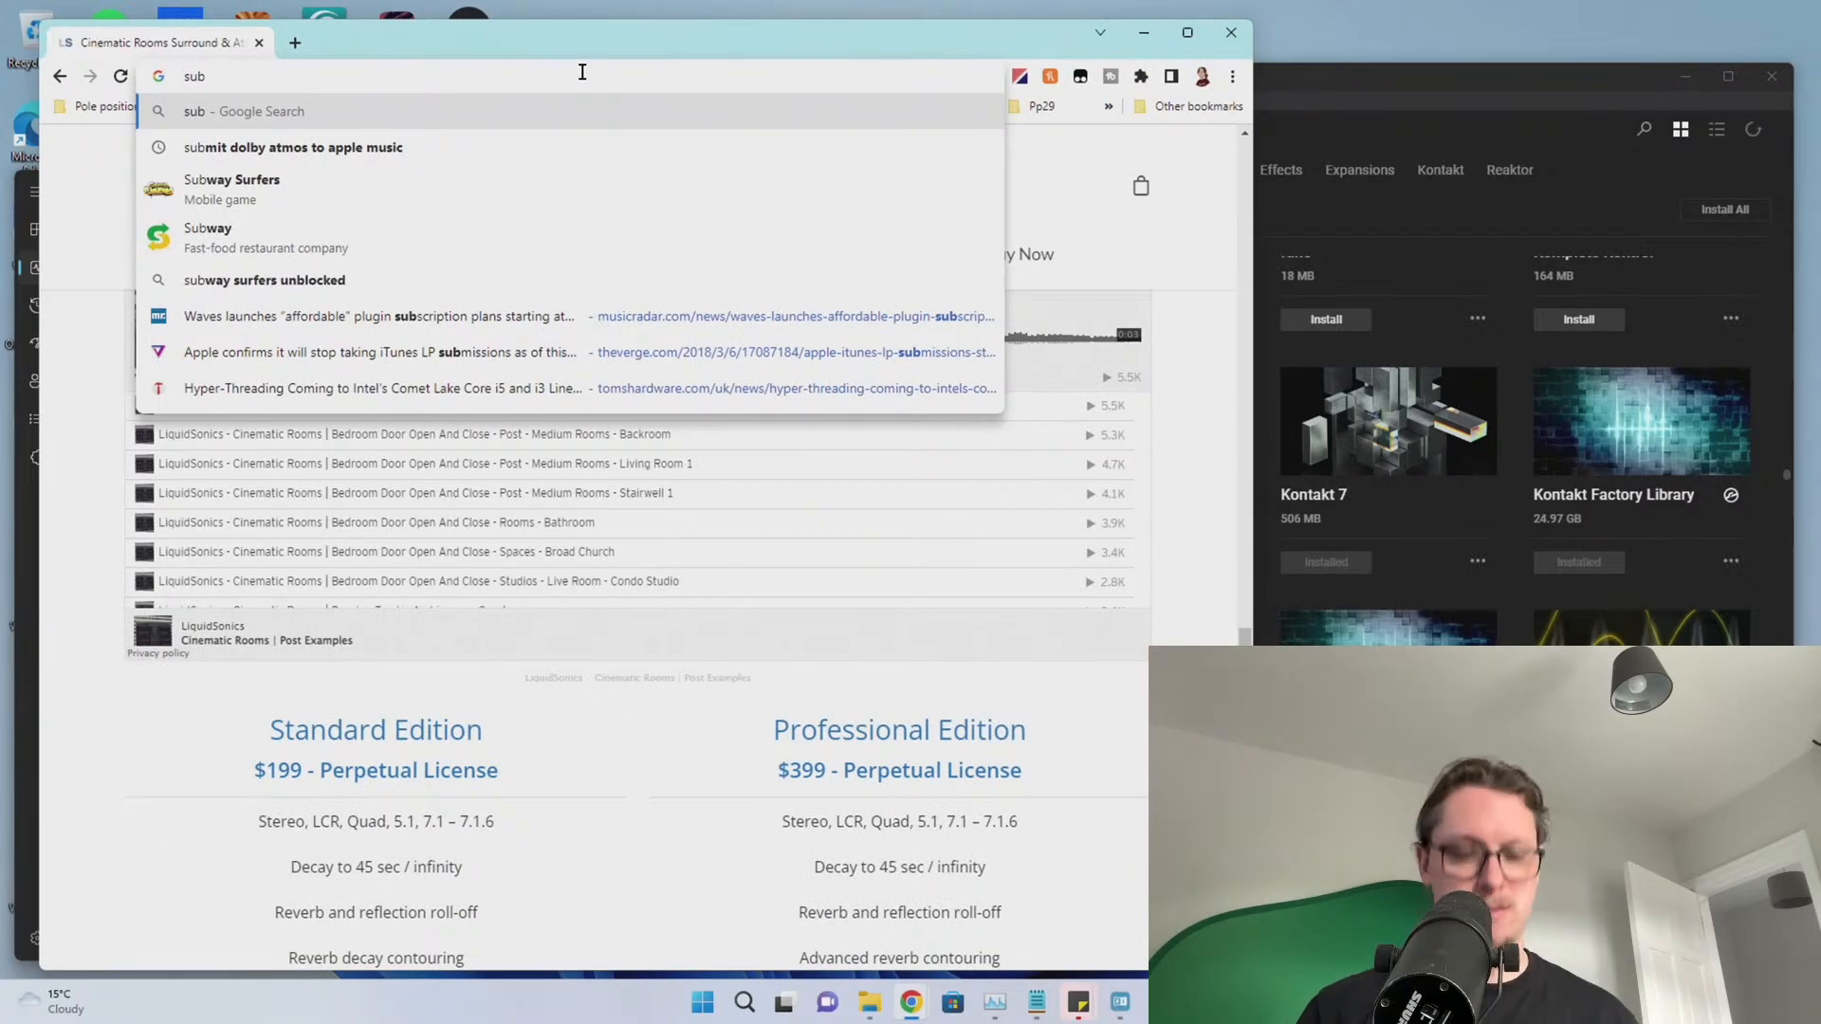
type("mission audio")
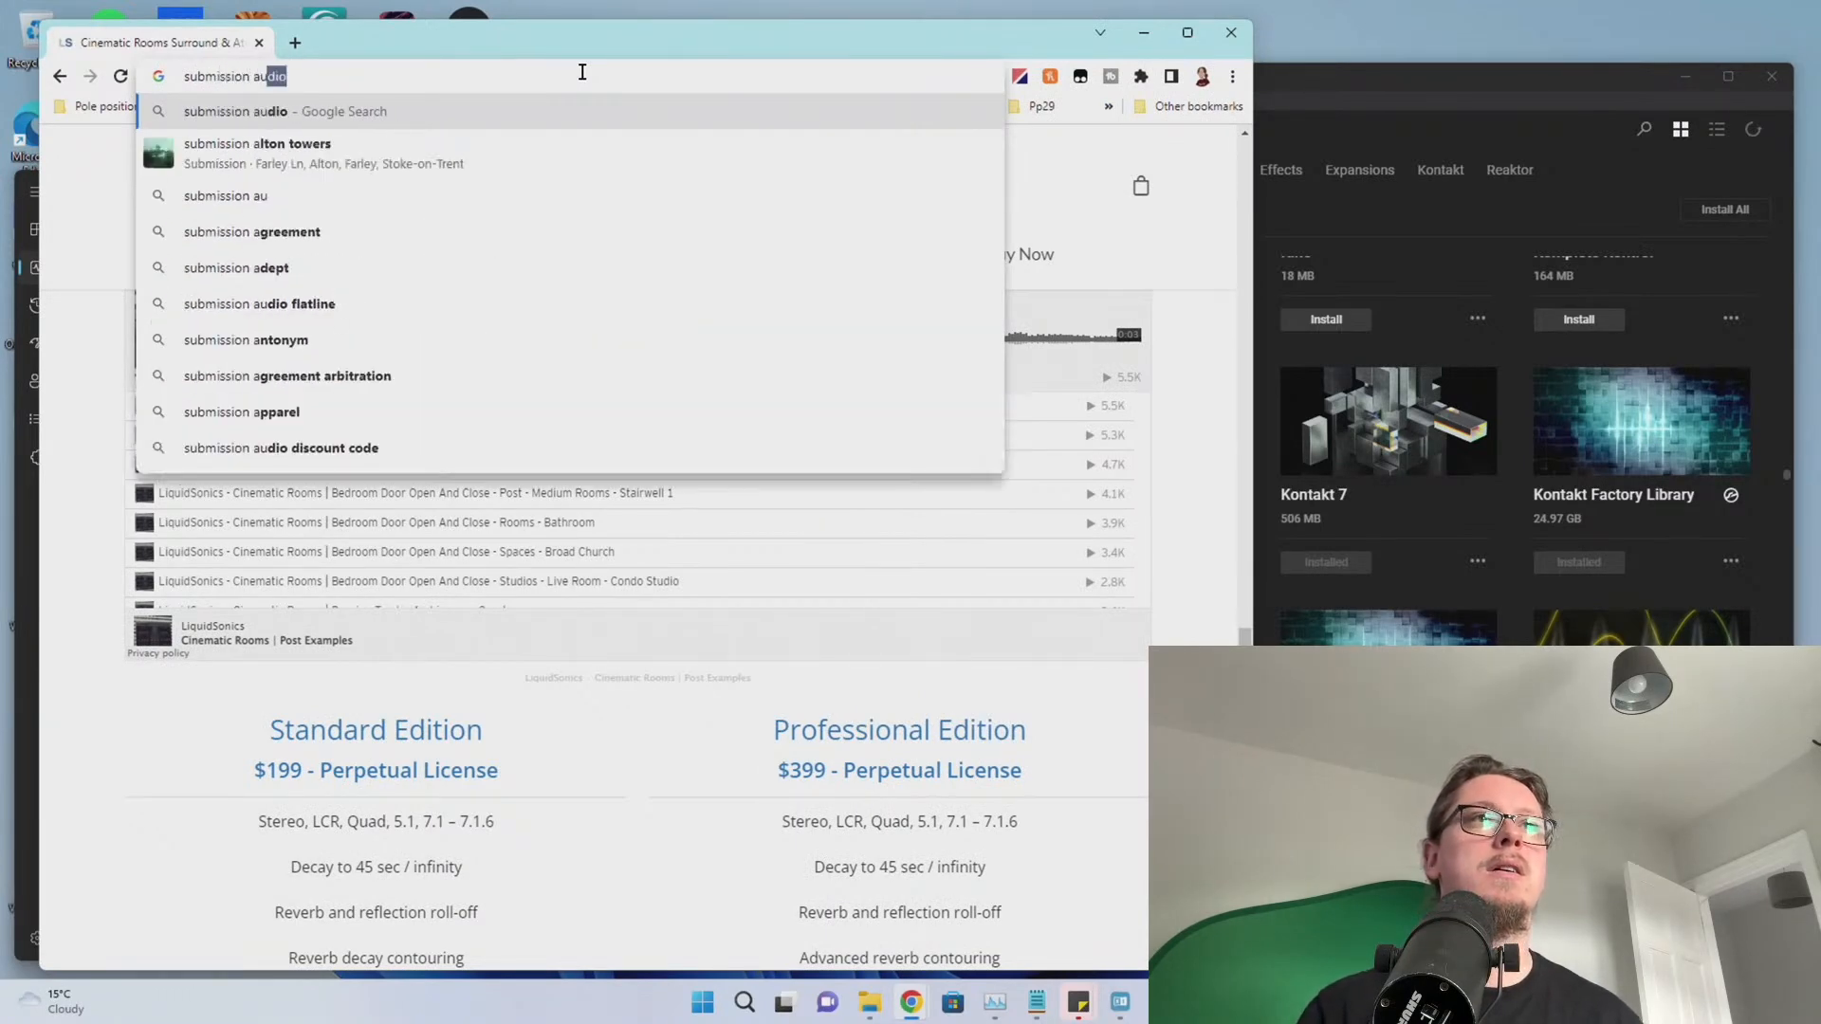
key("Return")
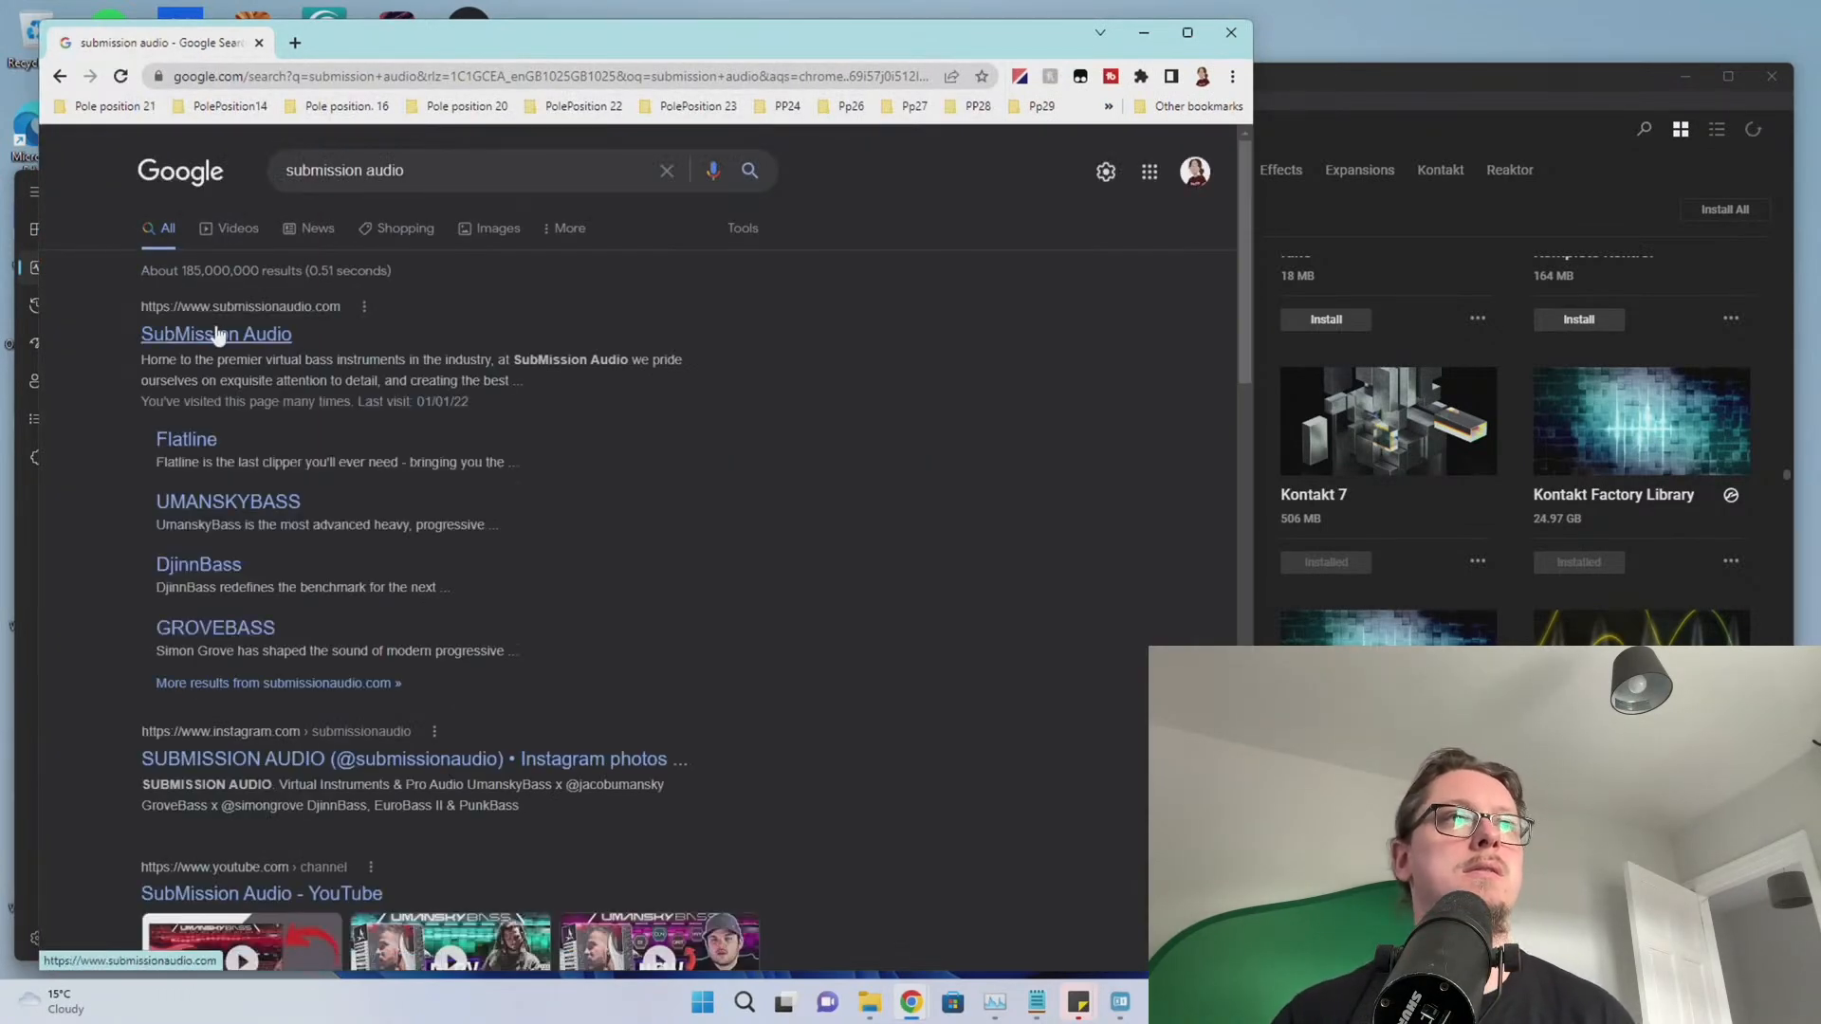
left_click(215, 334)
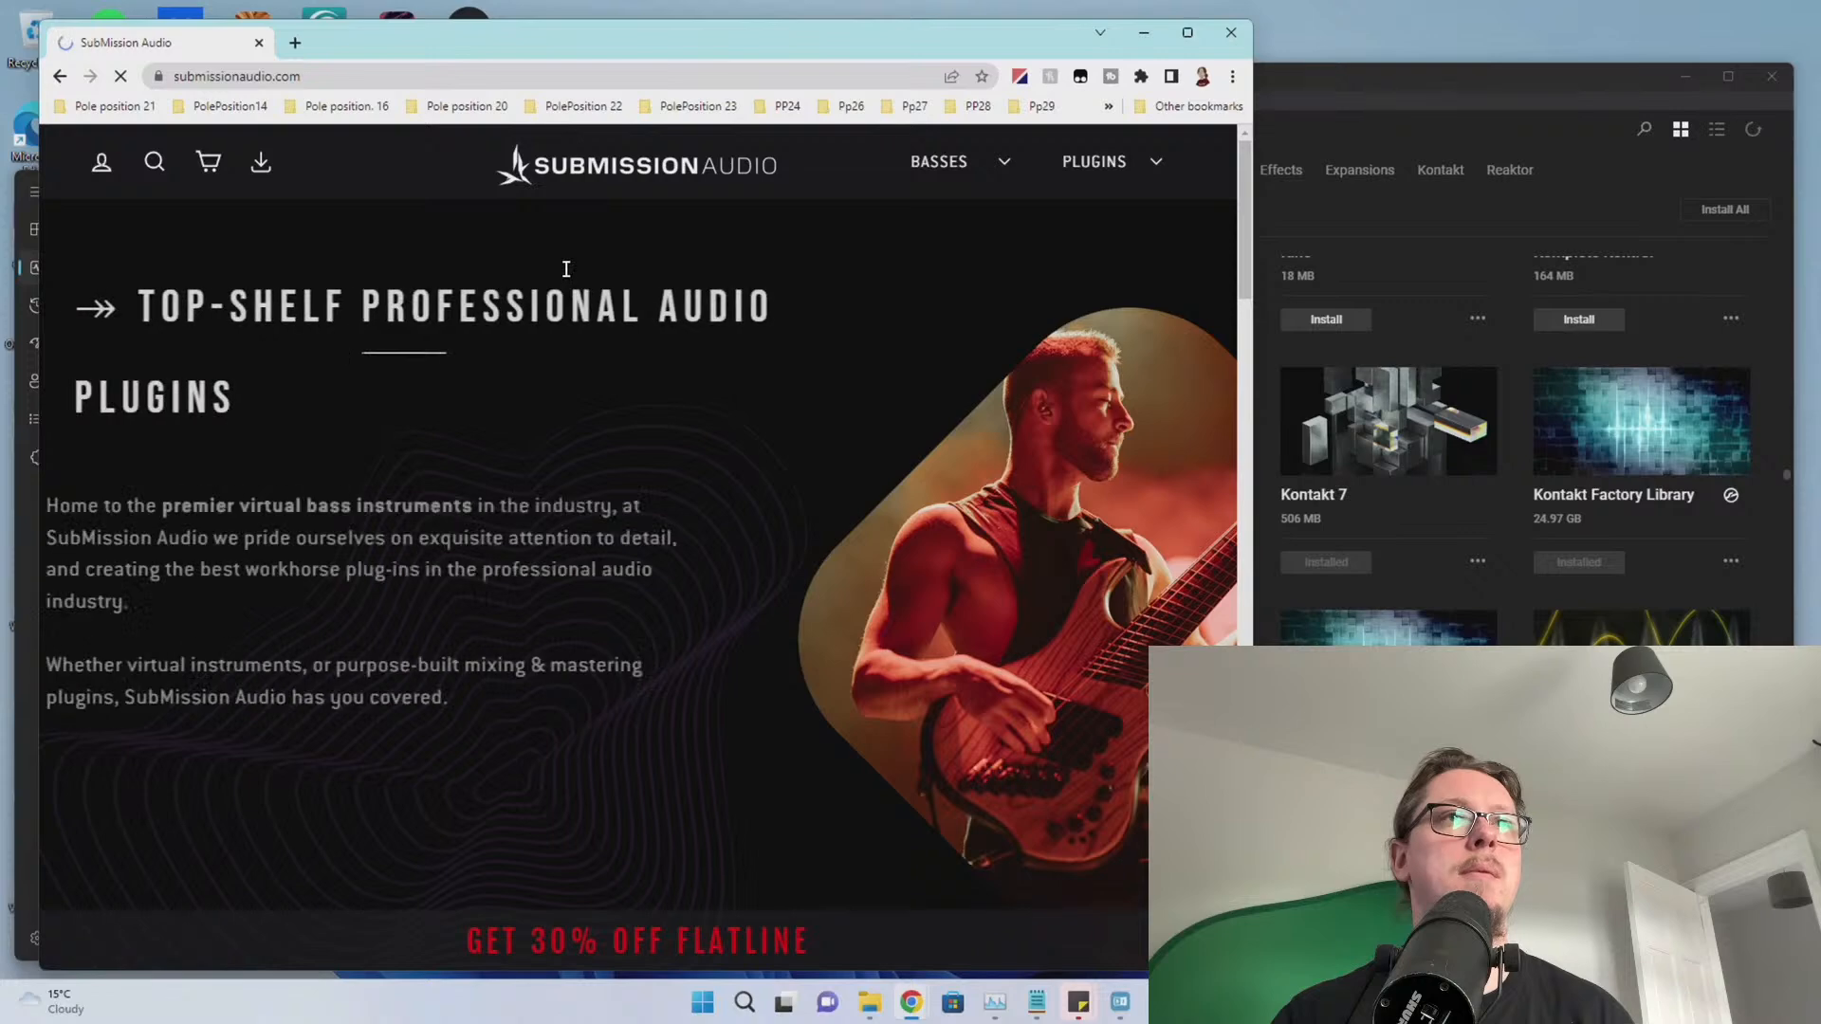
left_click(261, 167)
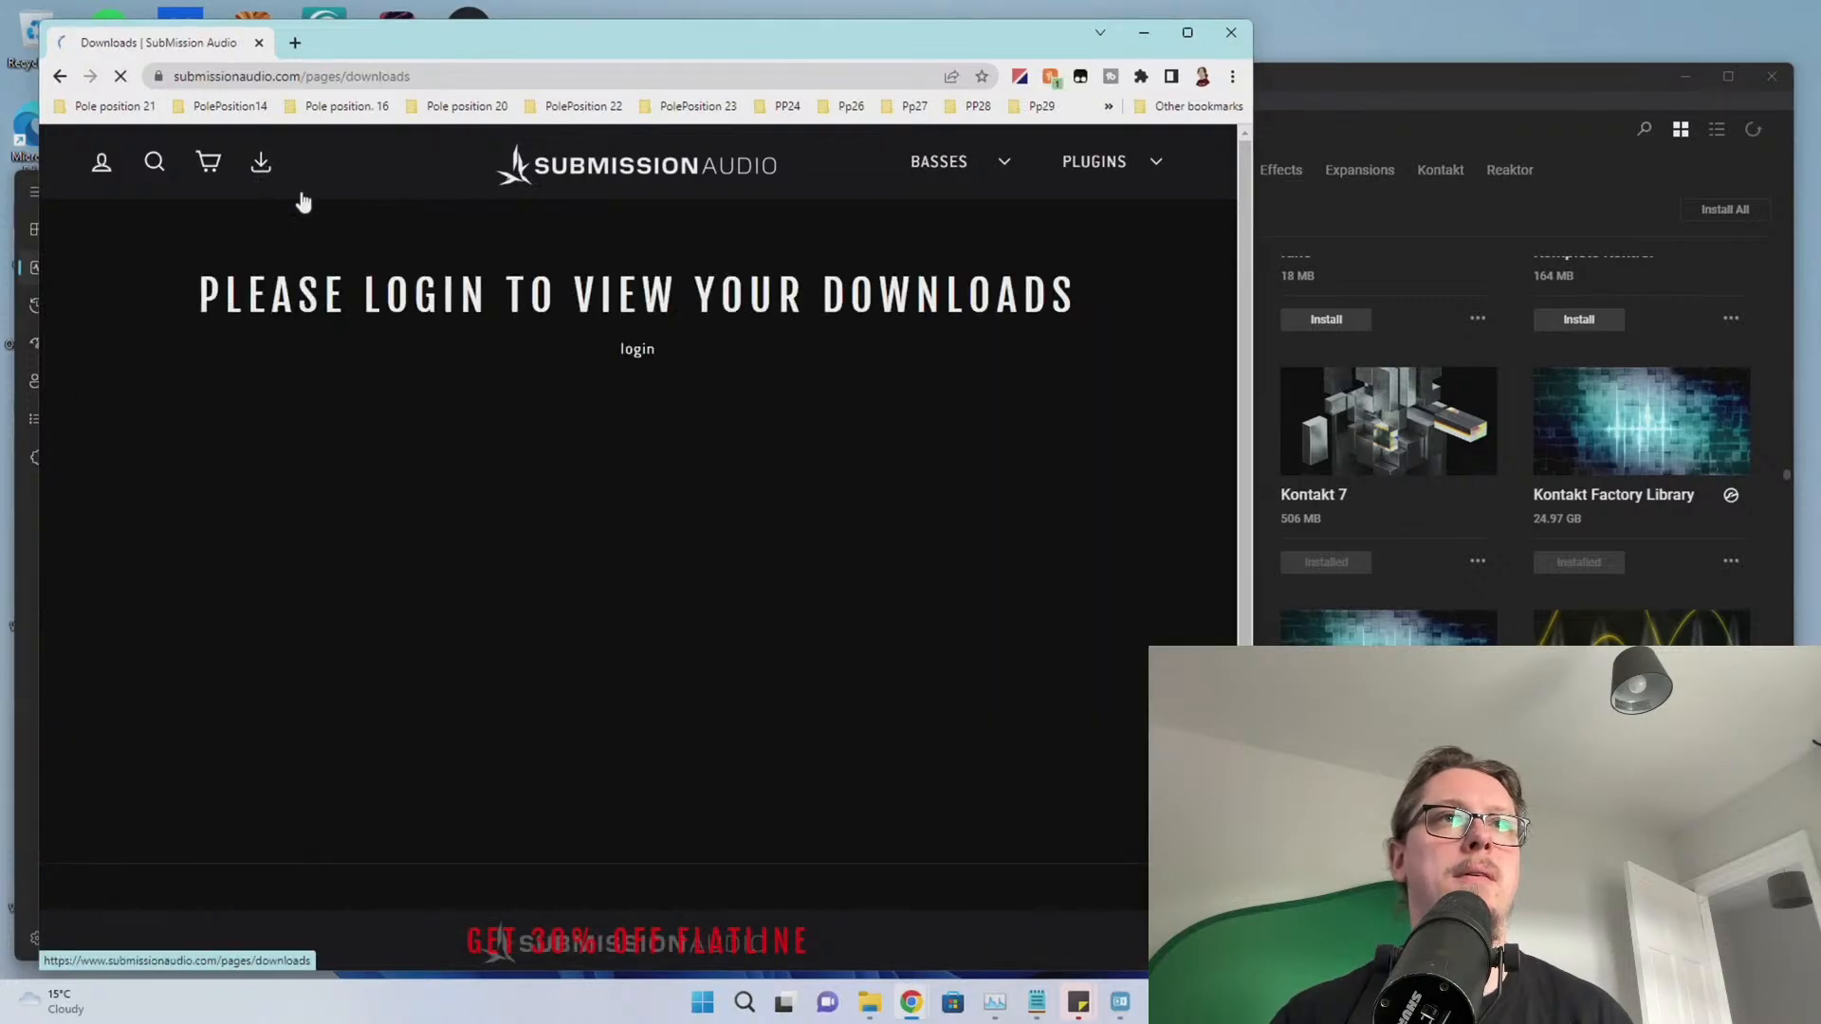
scroll(464, 334, "down", 2)
scroll(486, 317, "up", 2)
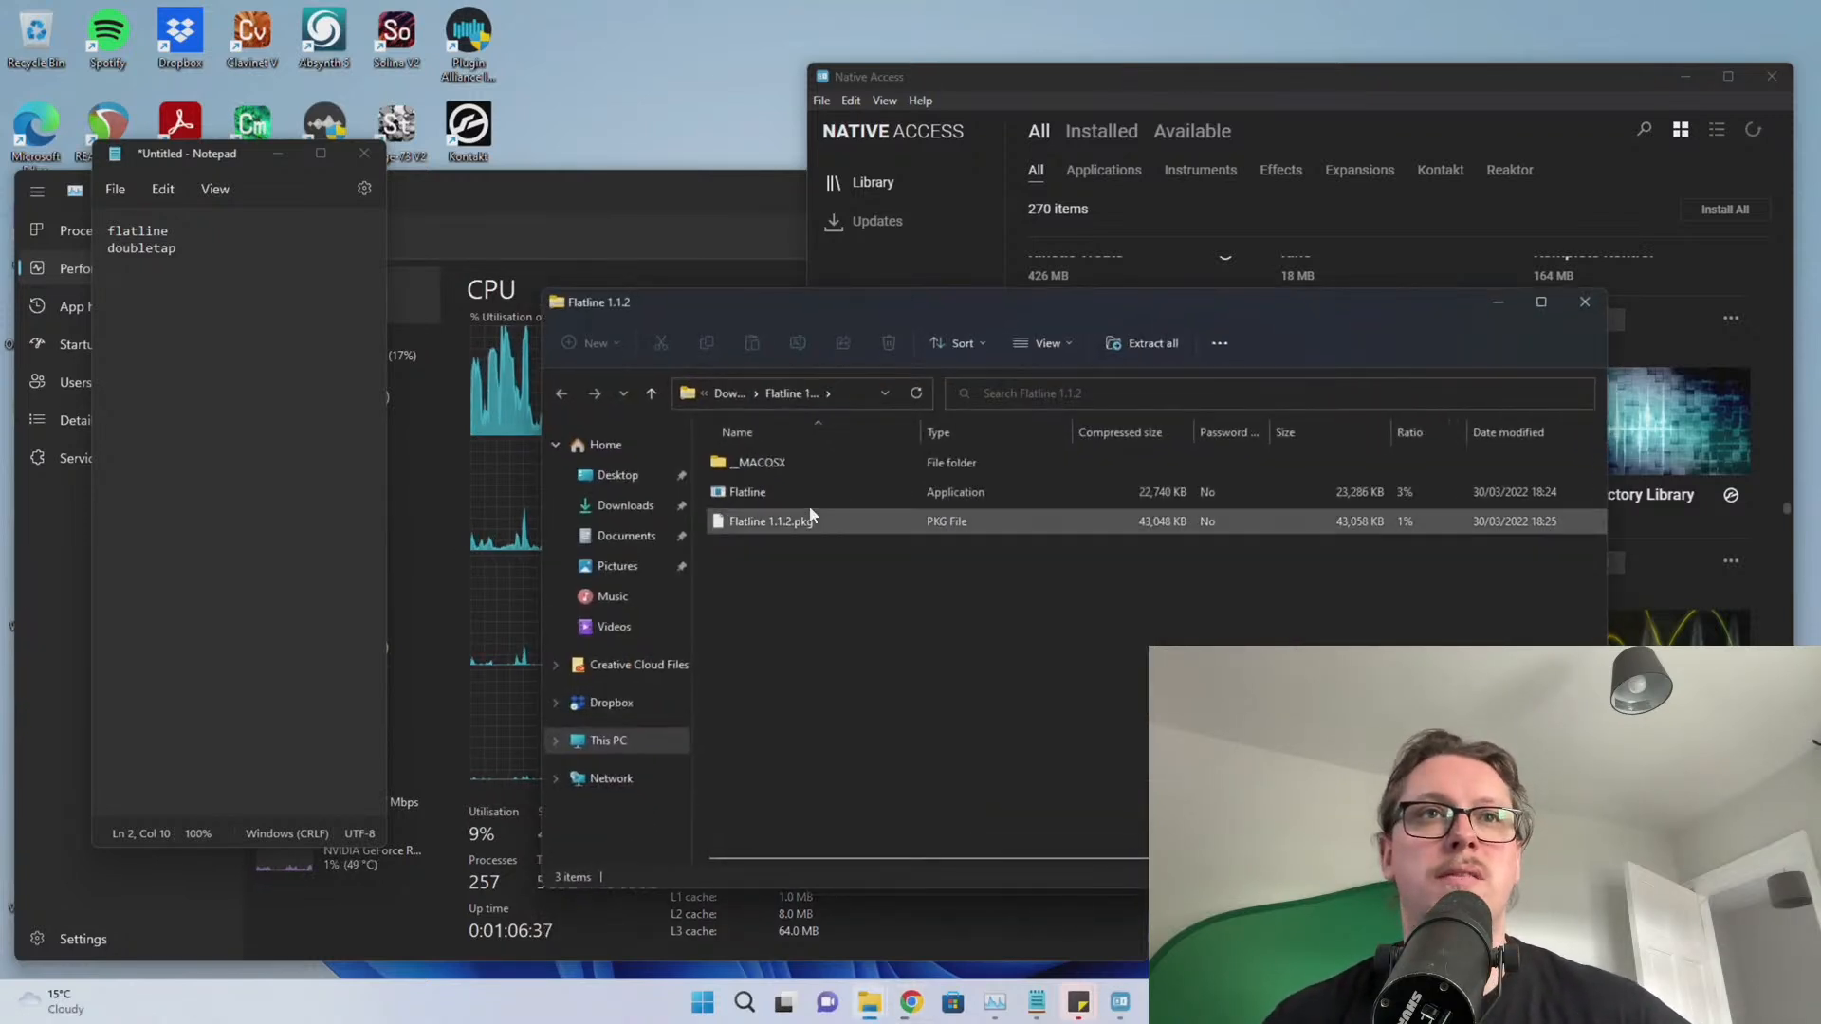
Run Flatline 1.1.2 setup from the archive, accept the licence, install it, and close the archive window
double_click(796, 497)
left_click(929, 539)
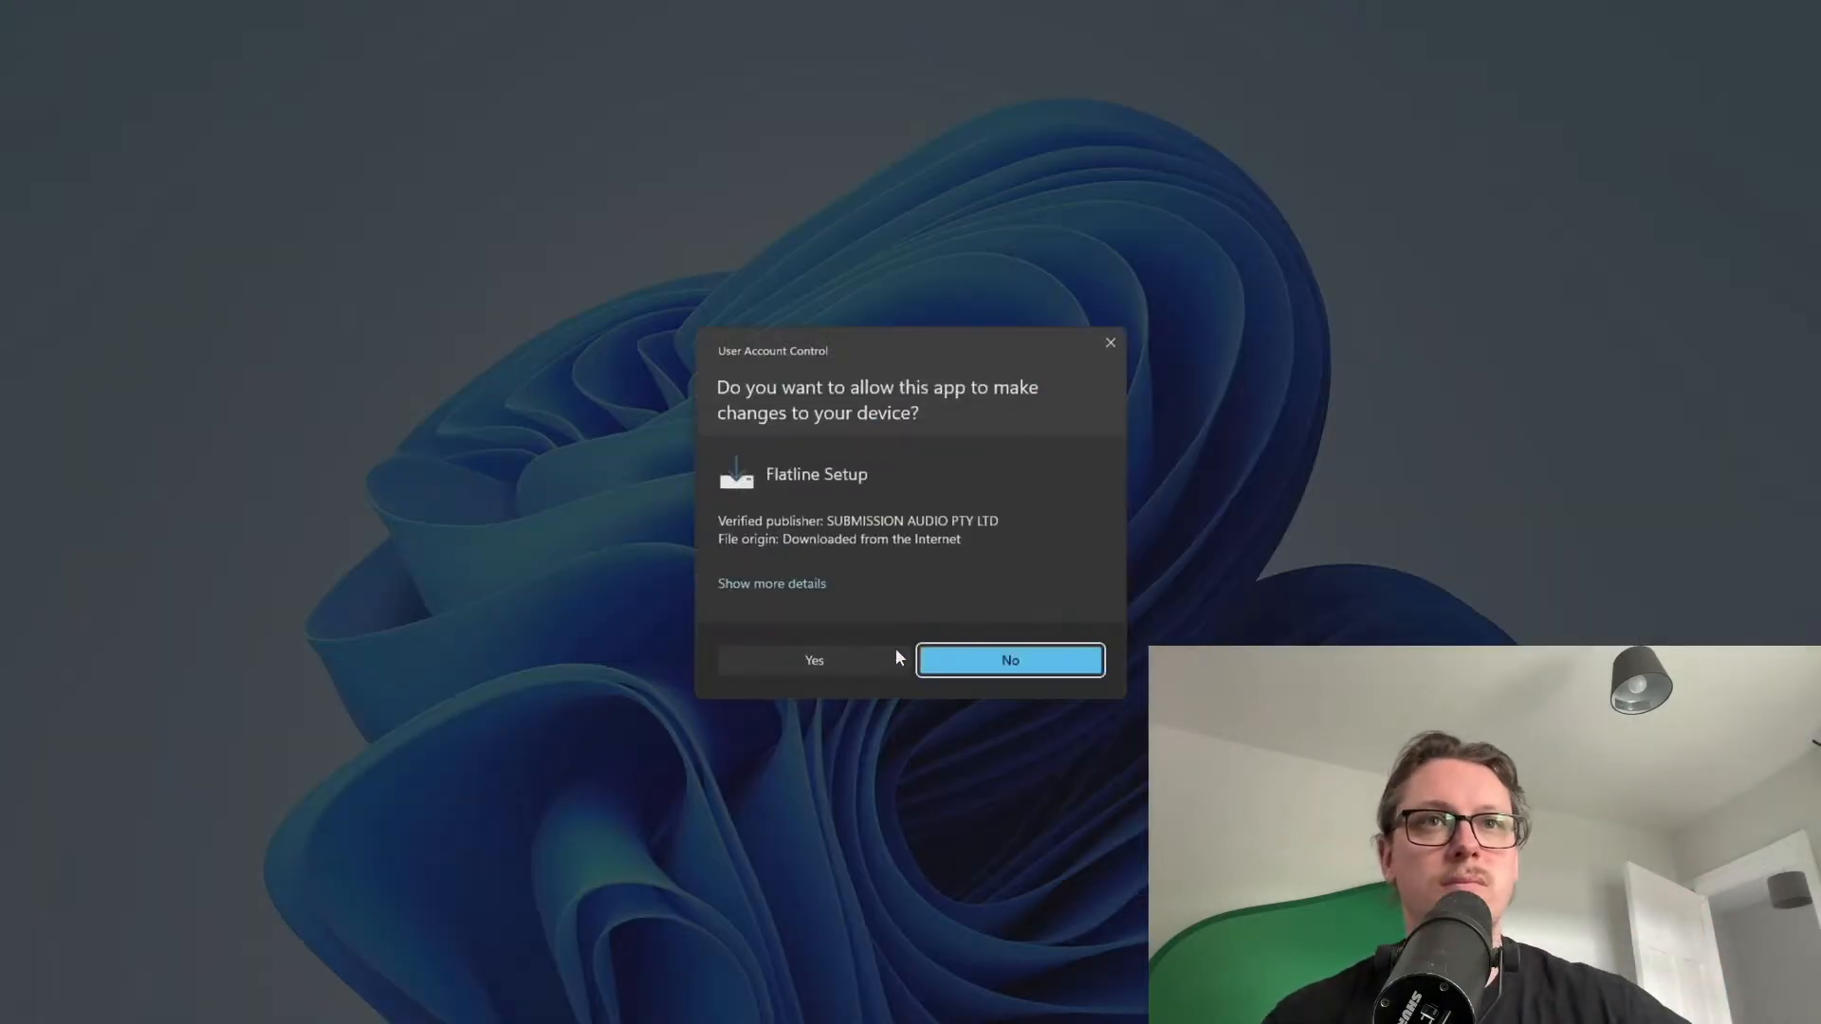
left_click(895, 655)
left_click(756, 592)
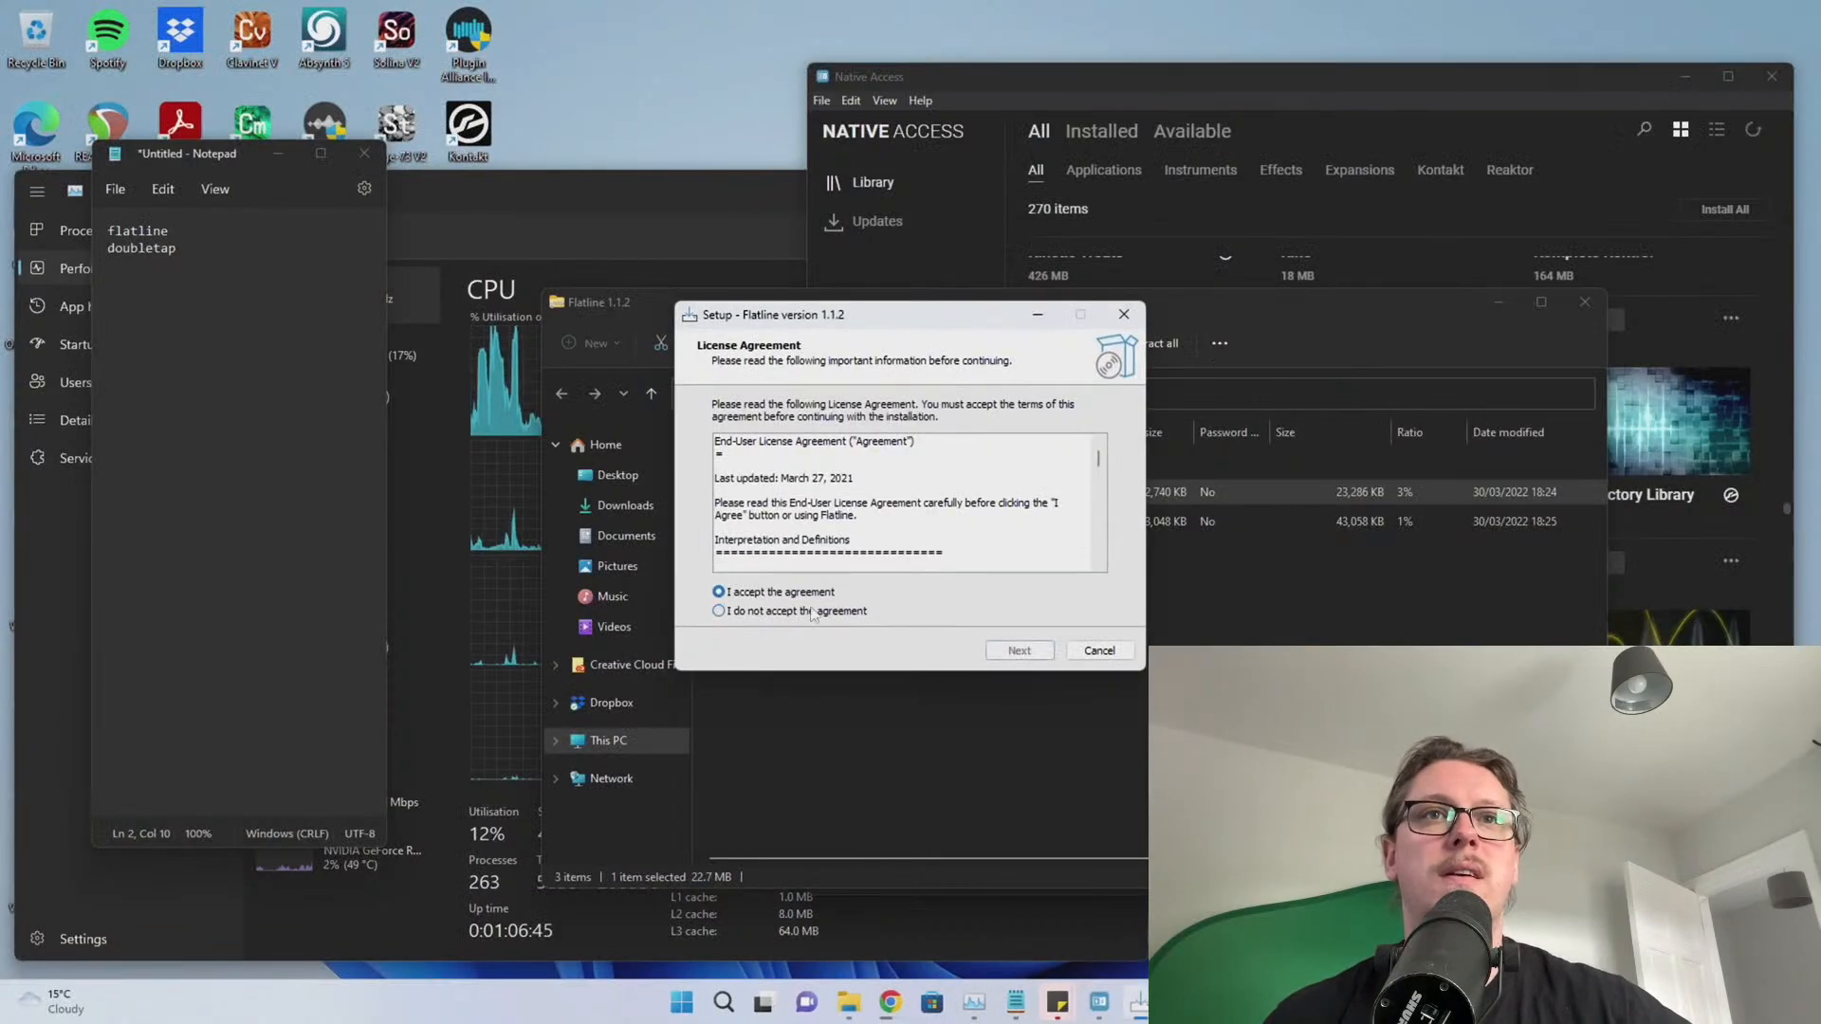
left_click(1019, 651)
left_click(1017, 652)
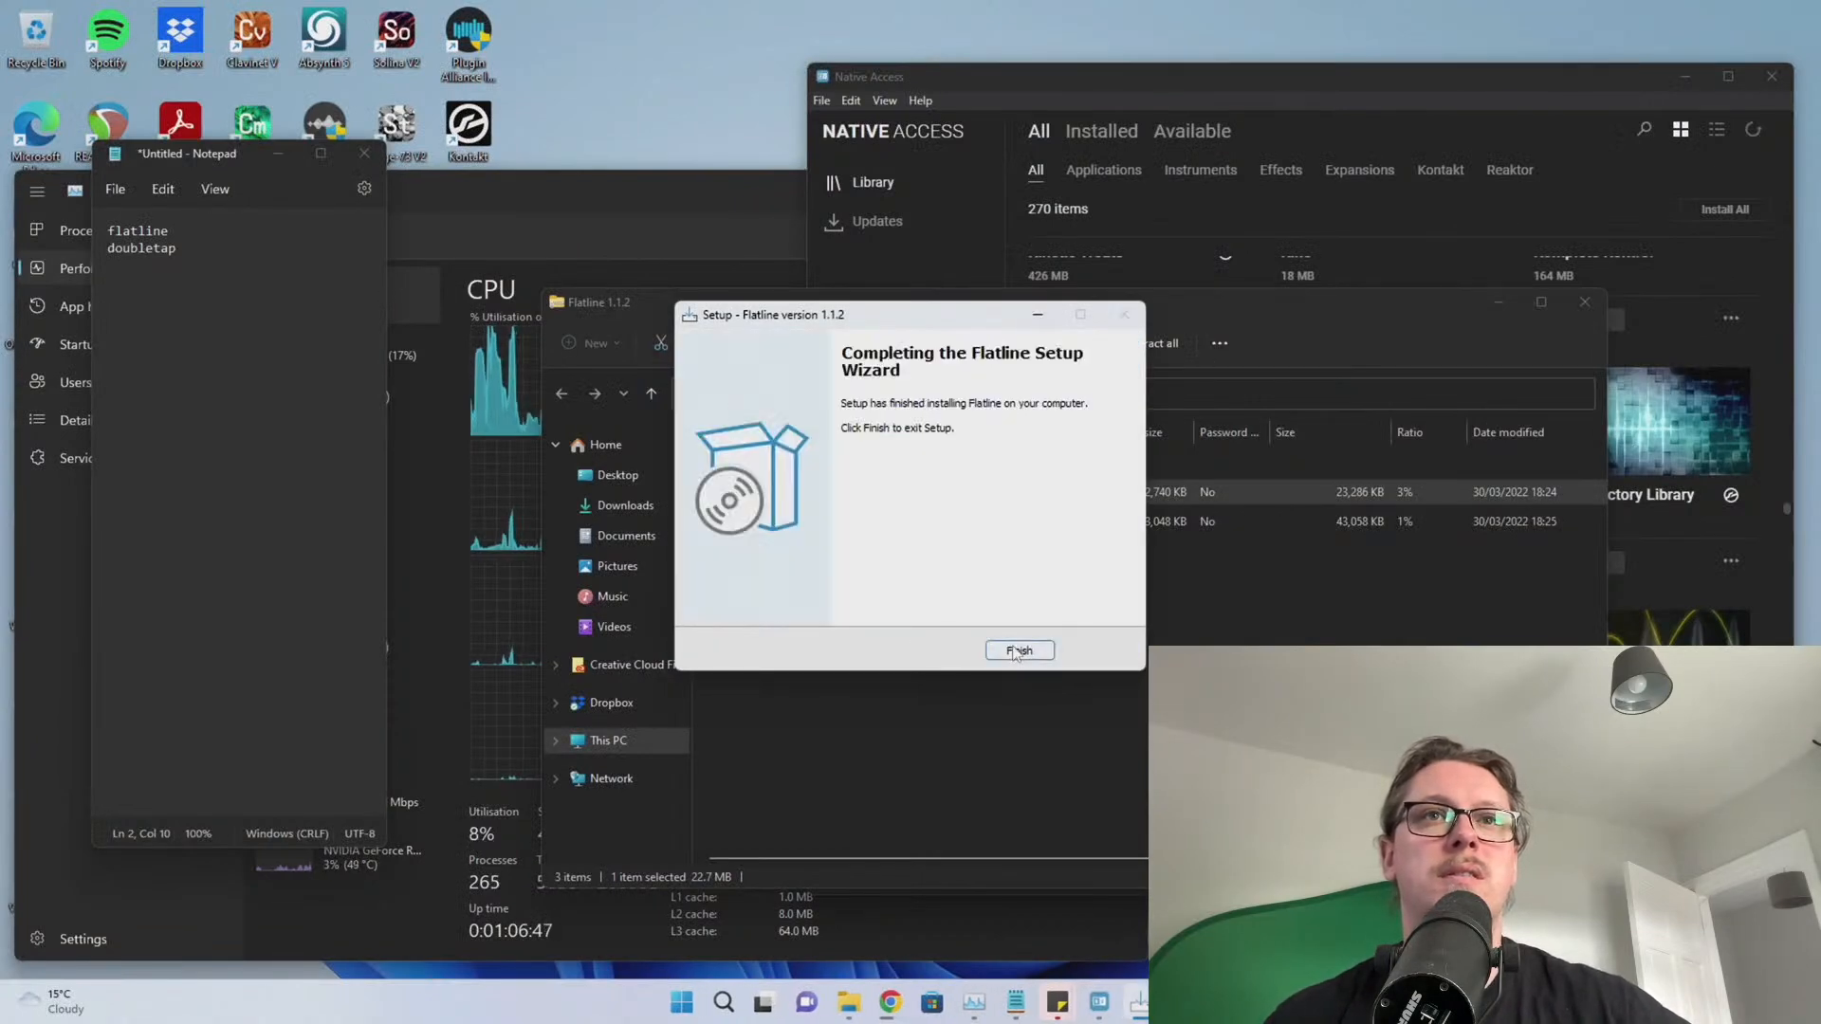
left_click(1019, 651)
left_click(1581, 302)
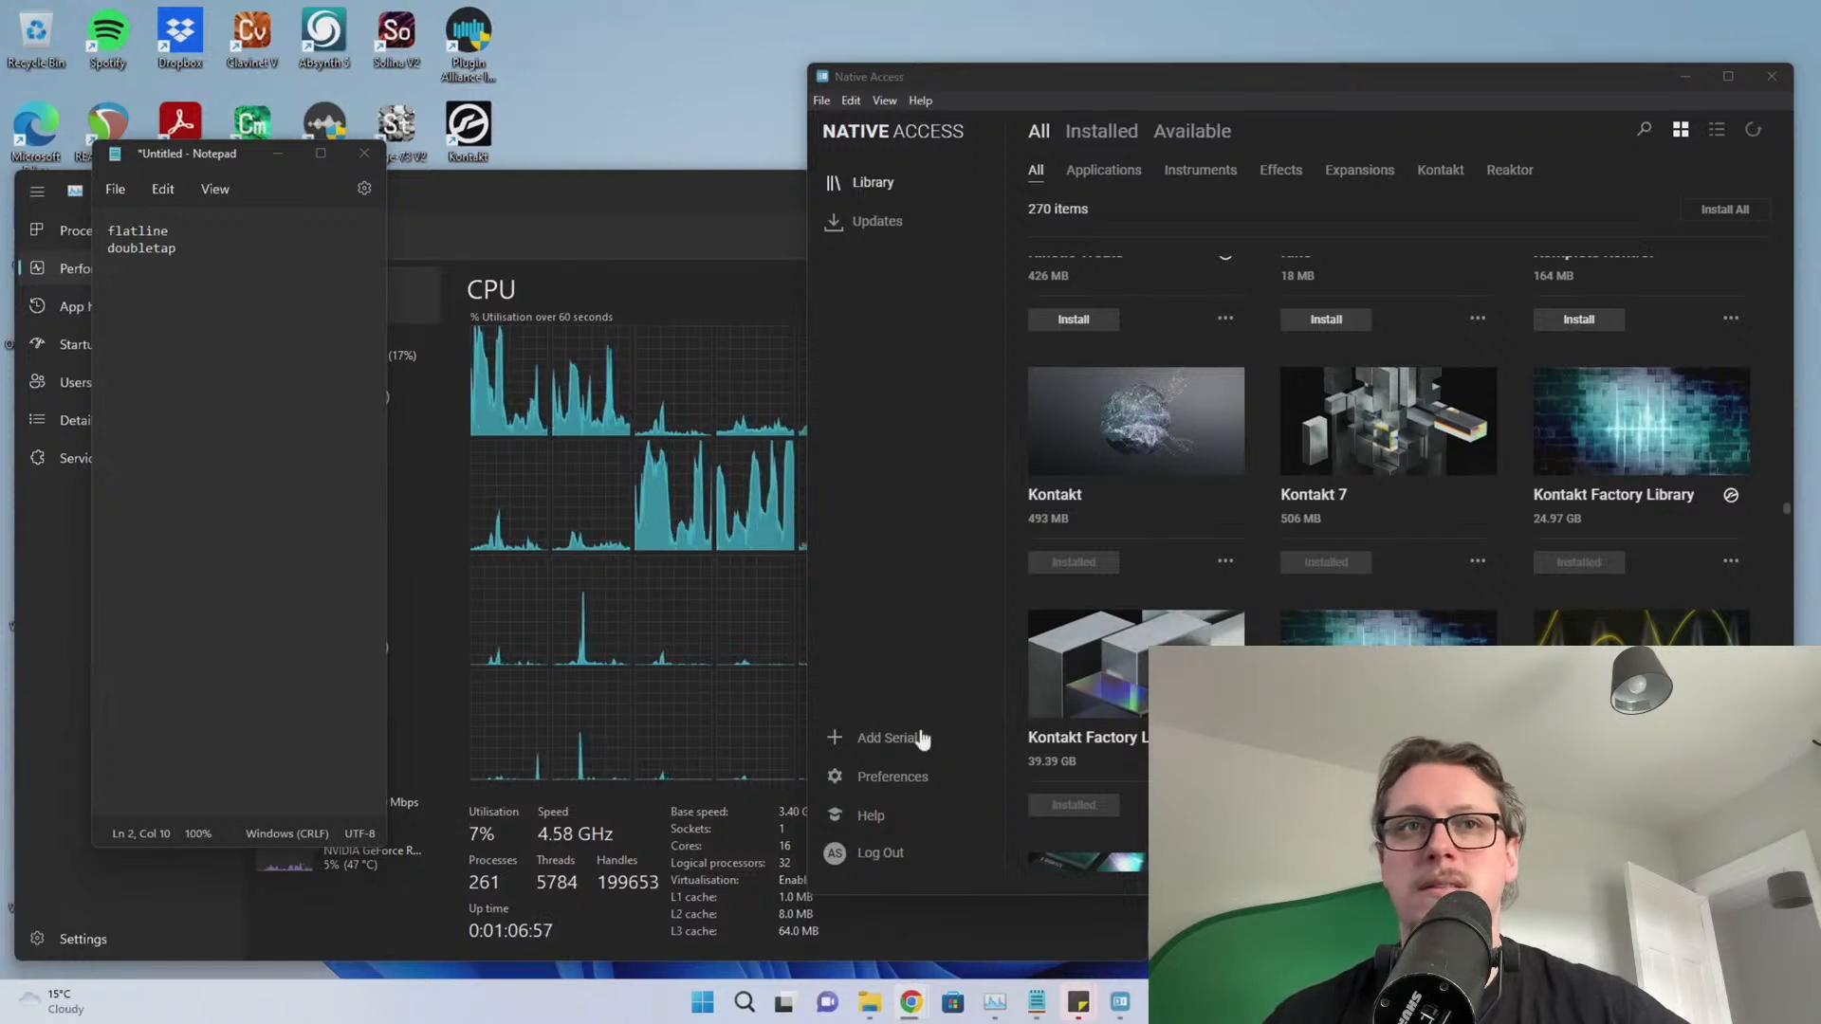
Check Native Access for product updates, then close the scratch notes without saving
left_click(873, 232)
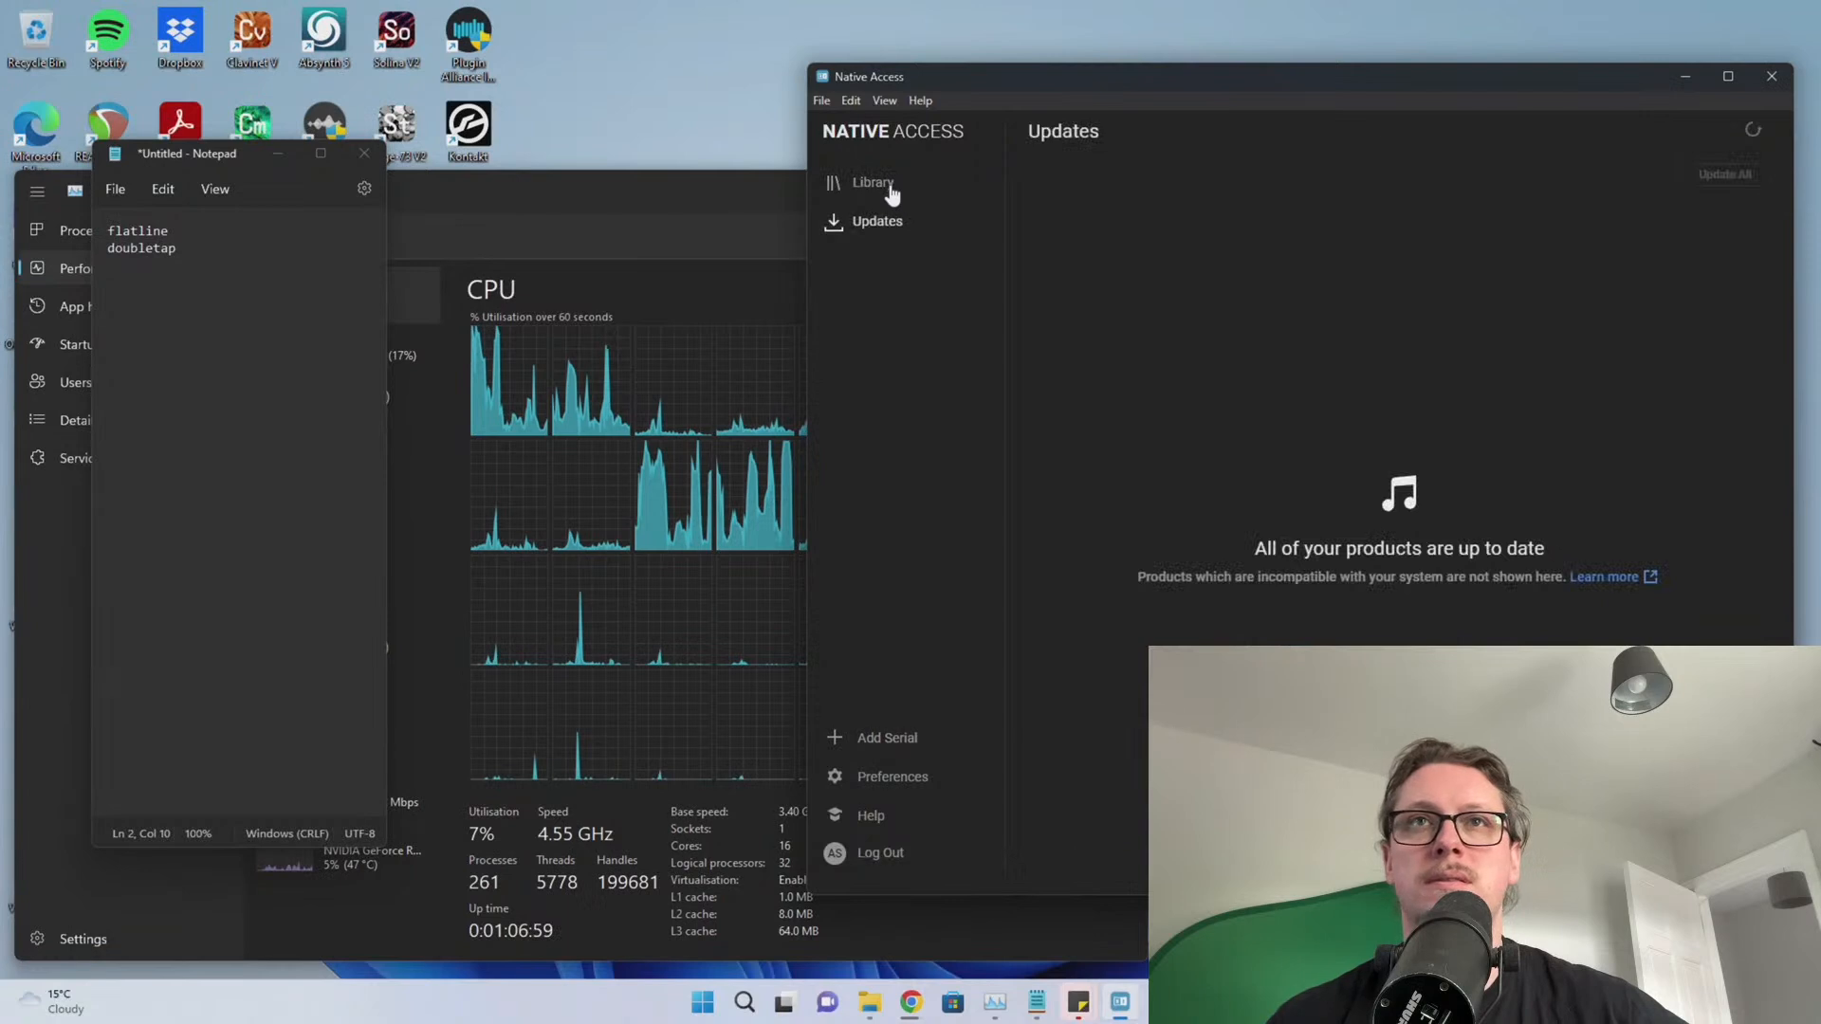
left_click(874, 183)
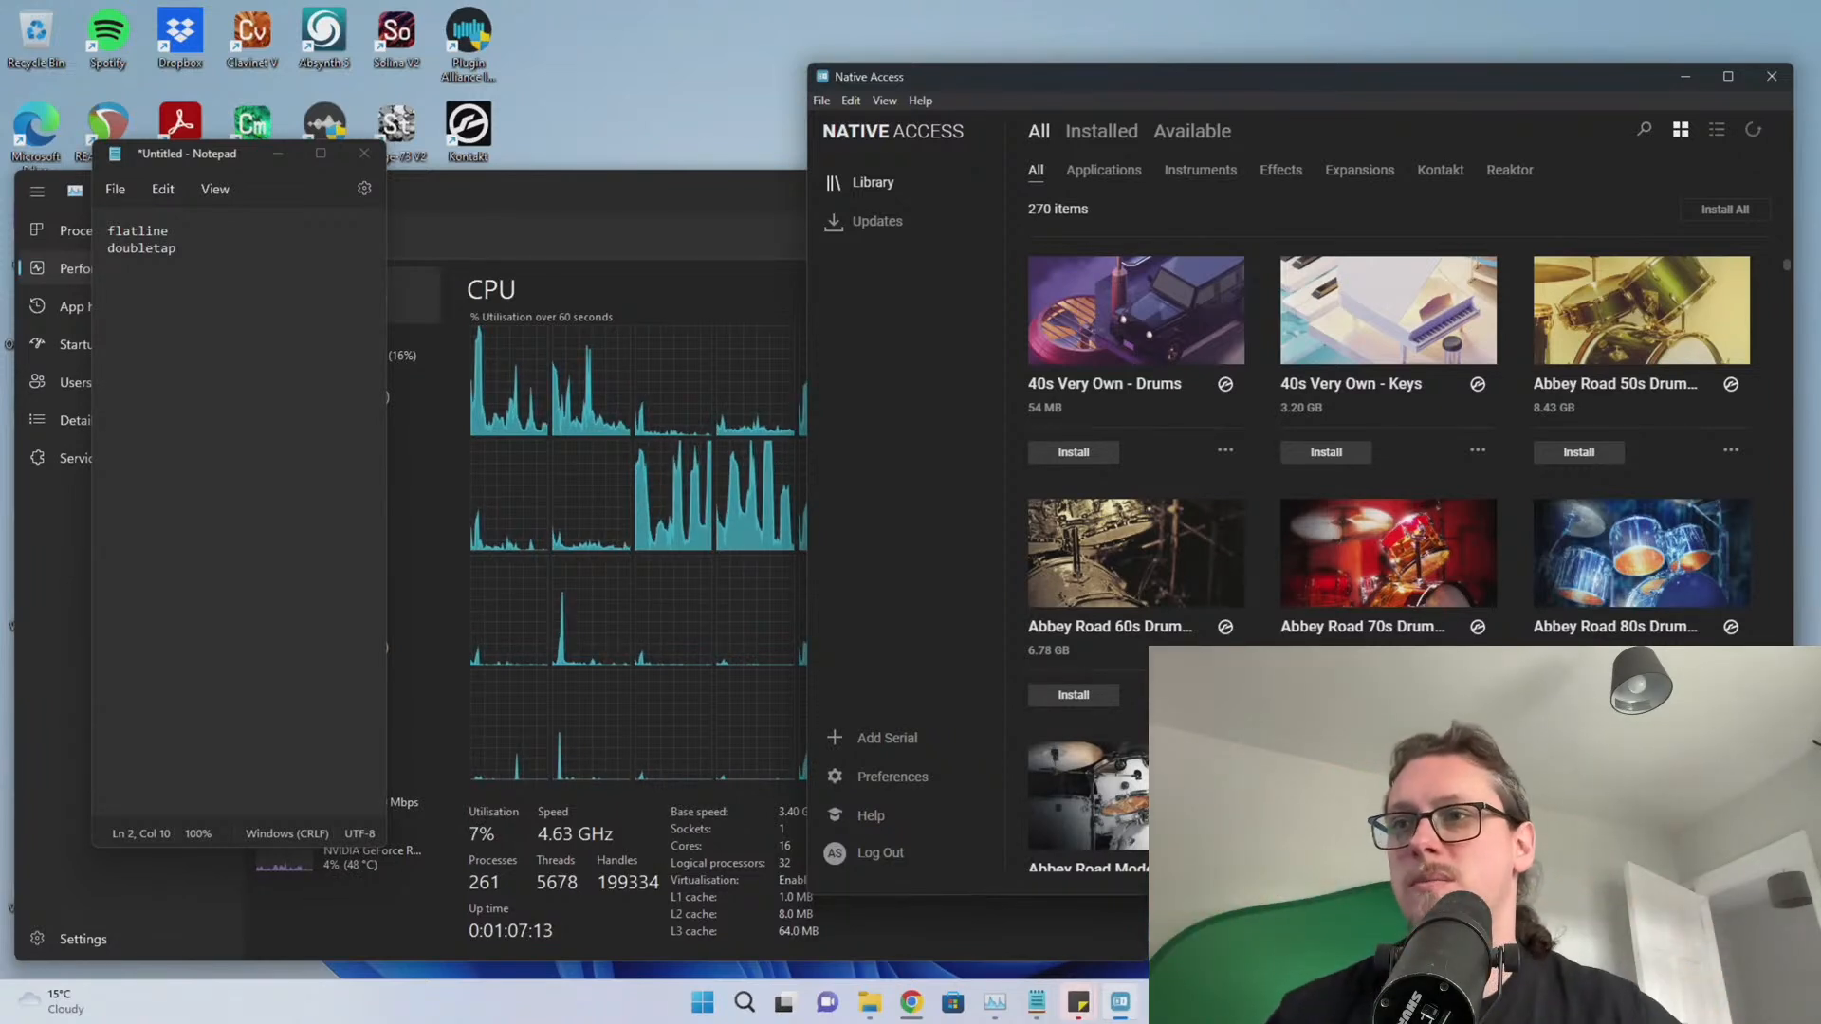
key("alt+Tab")
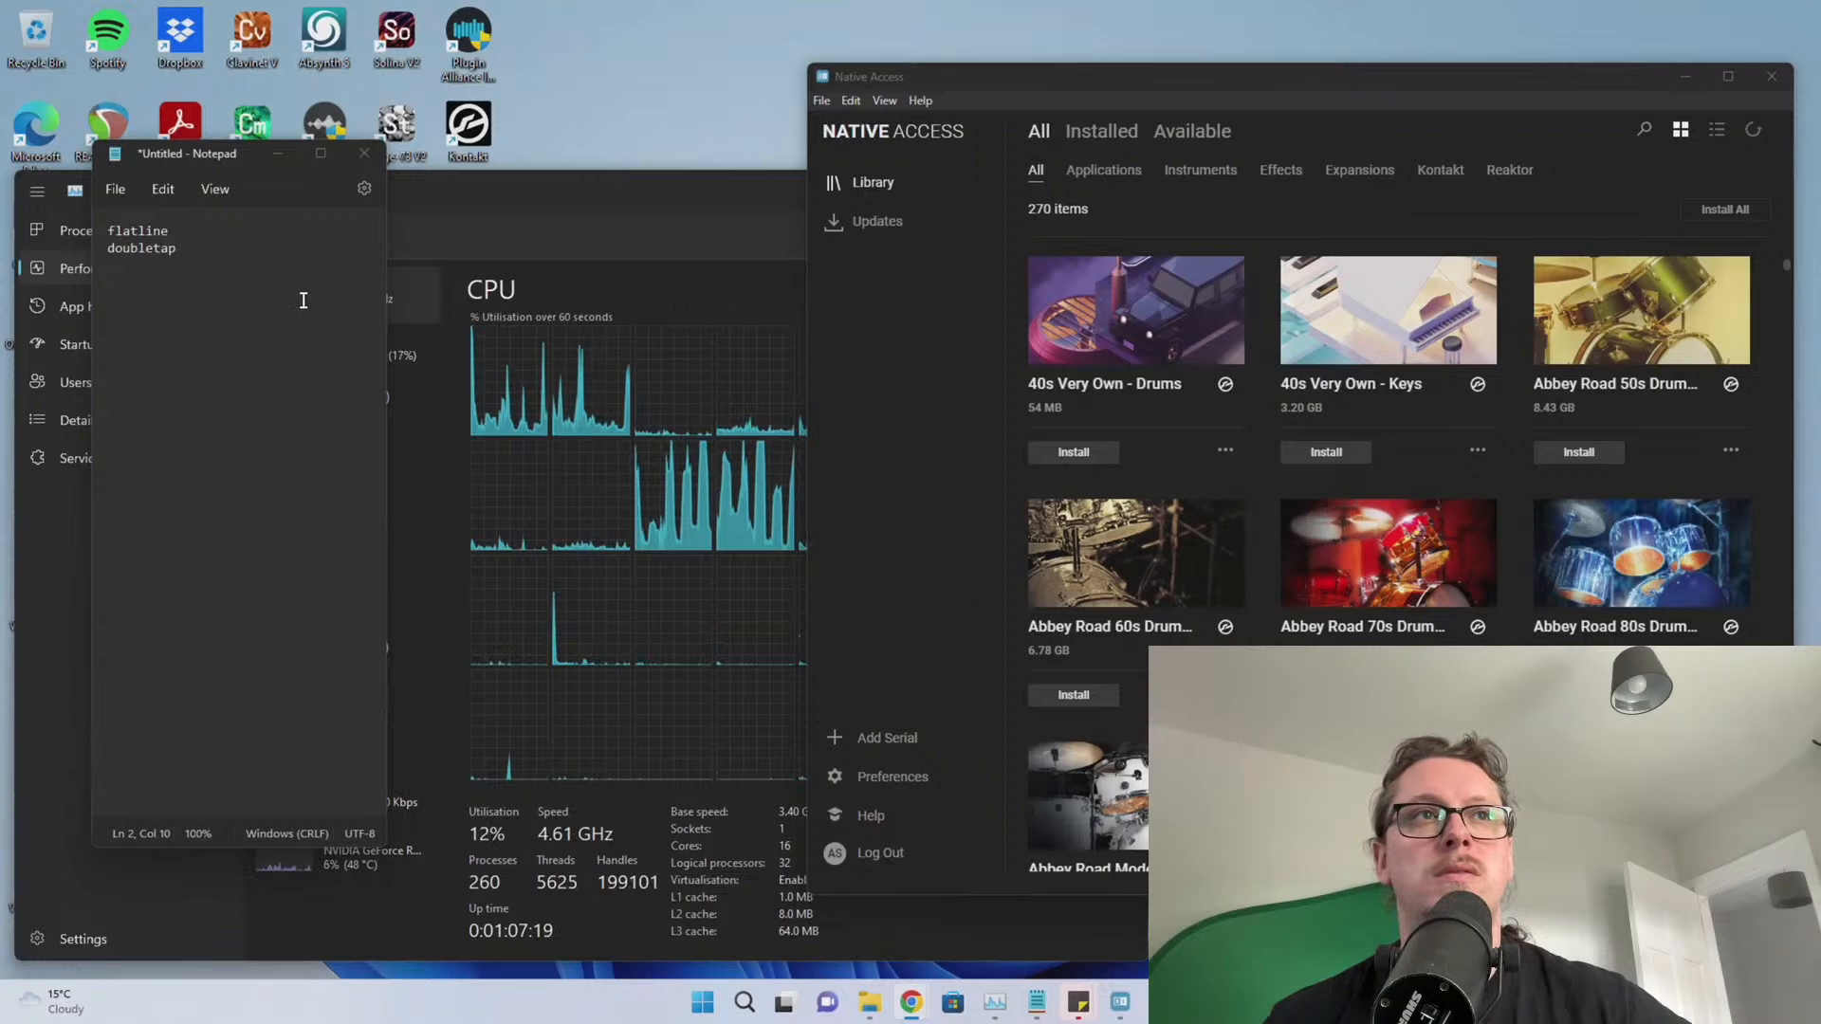
left_click(364, 153)
left_click(290, 543)
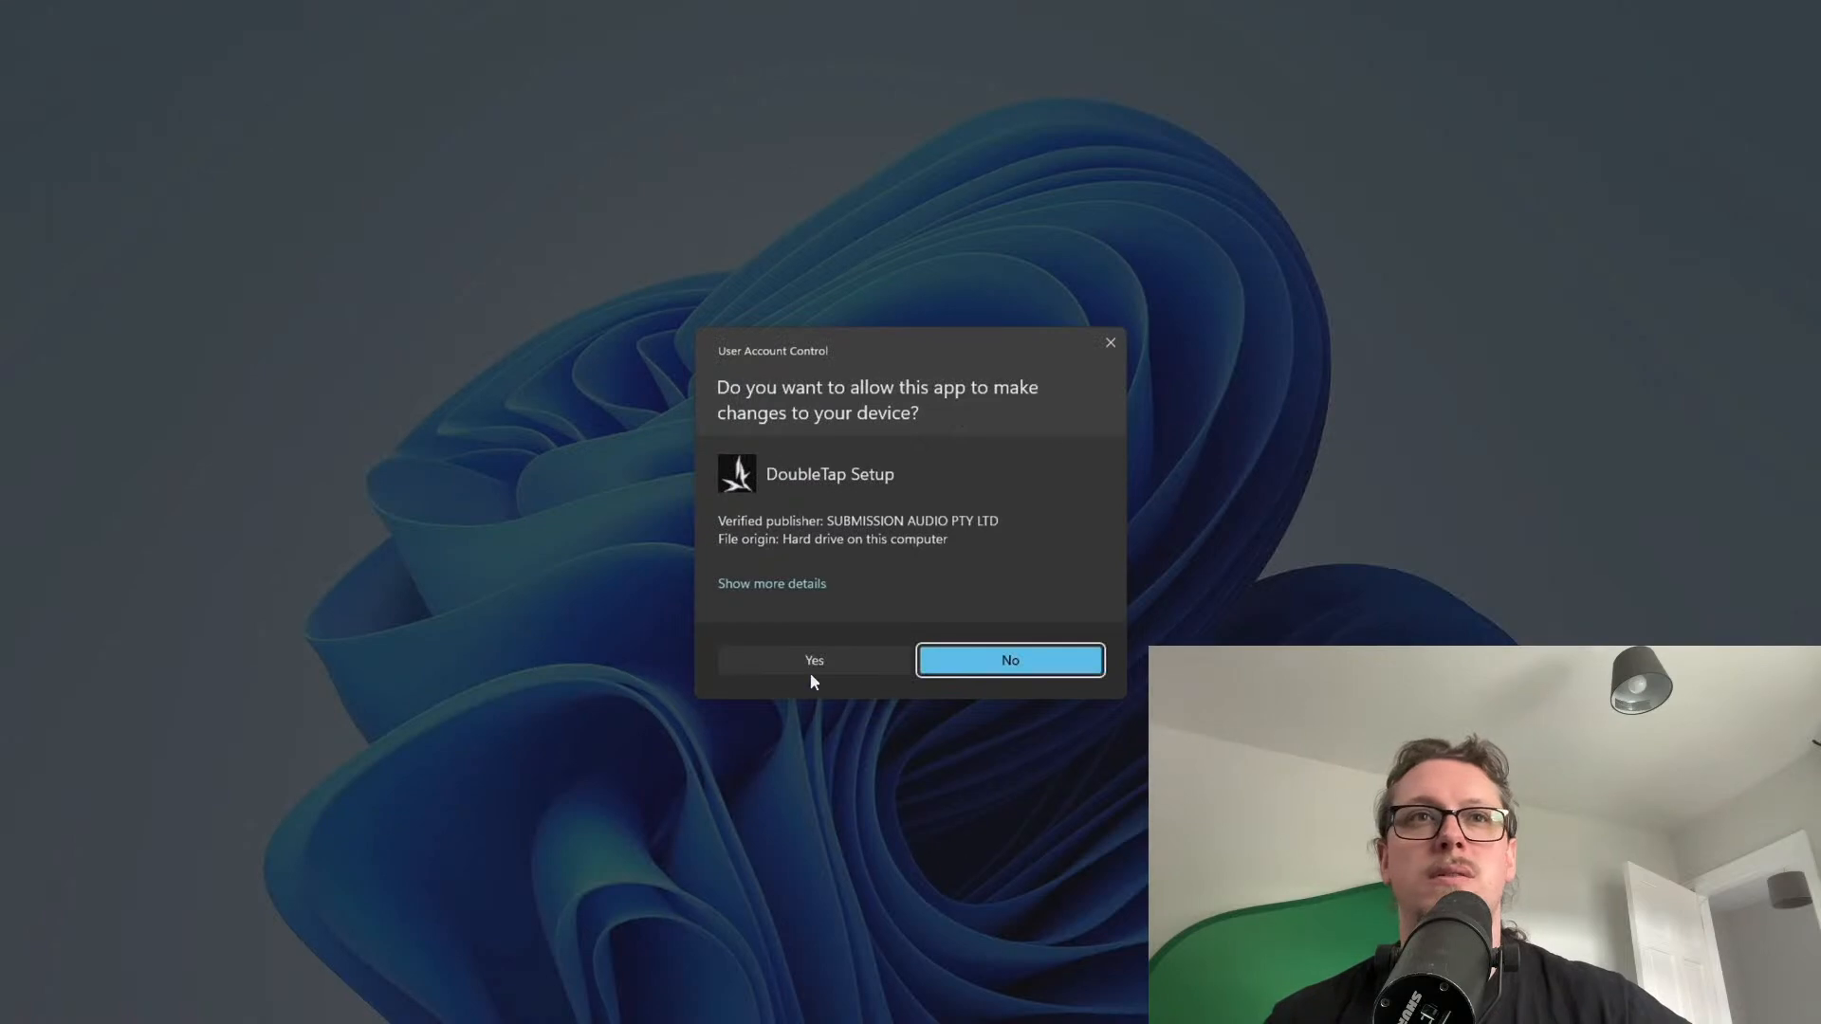
Install DoubleTap 1.0.1 with the full VST3 and AAX selection and finish the installer
left_click(810, 667)
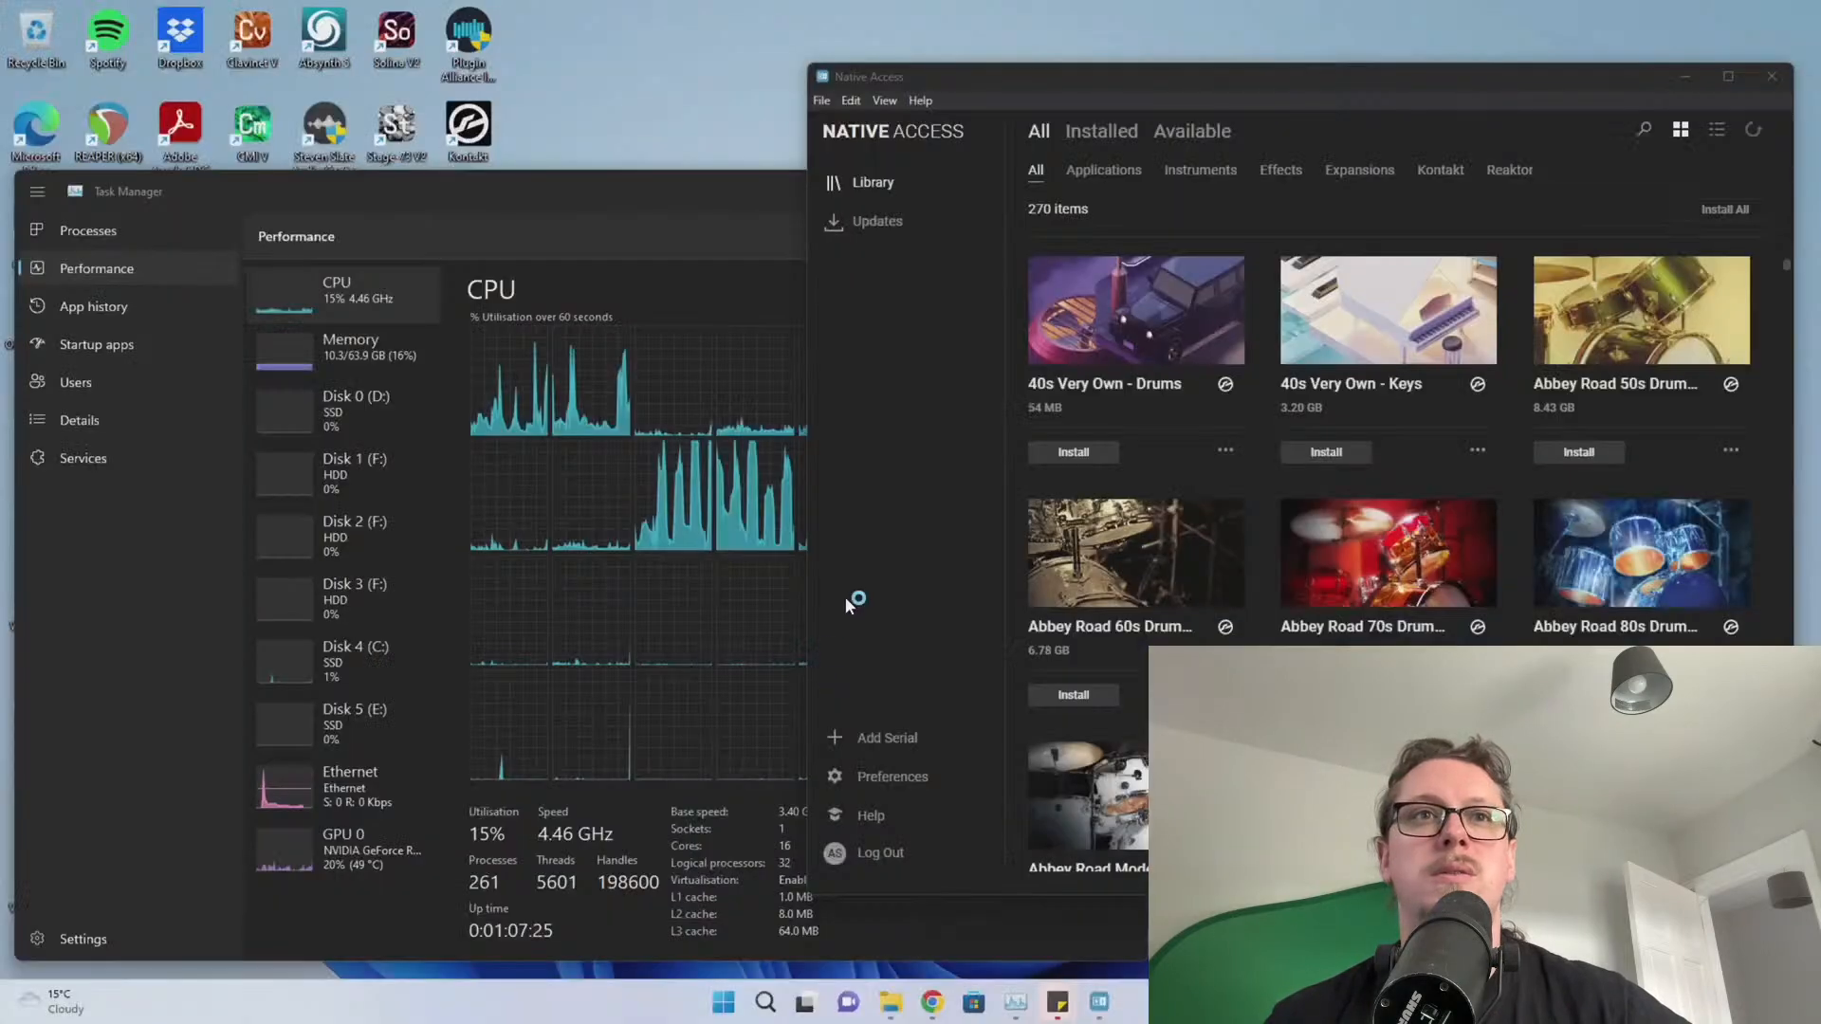
left_click(755, 629)
left_click(1066, 685)
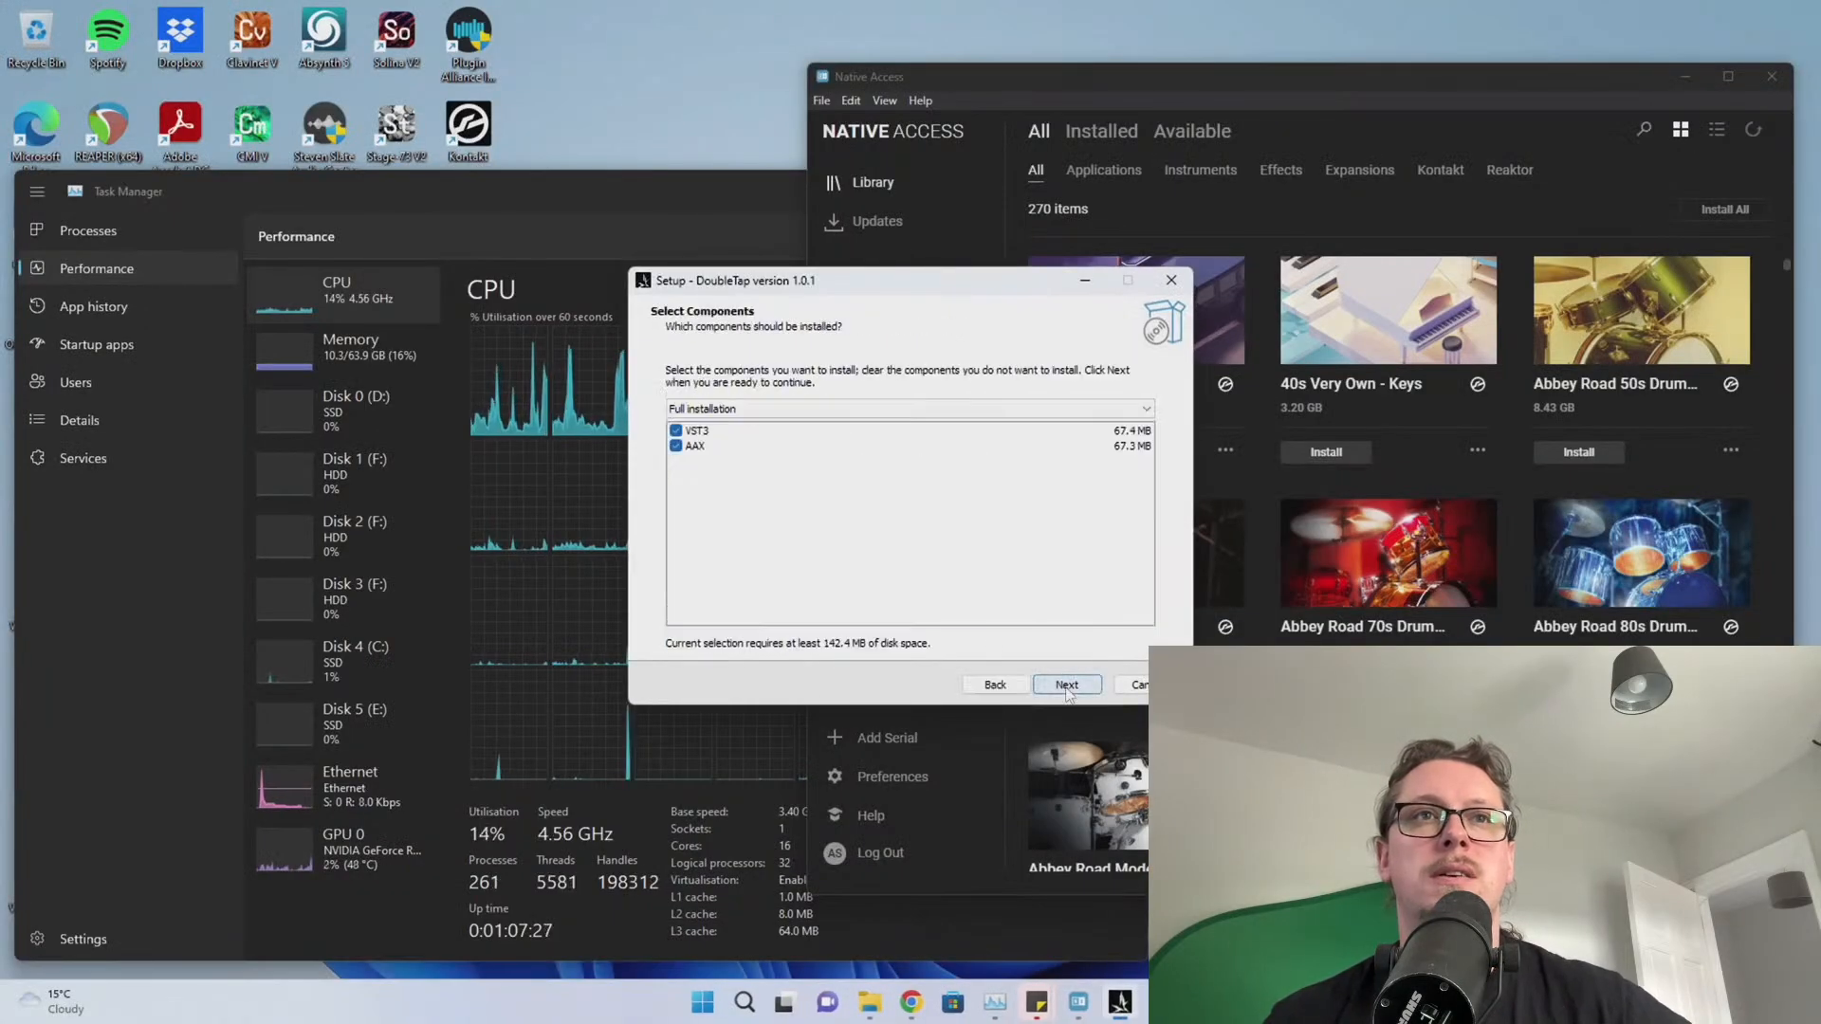
left_click(1066, 685)
left_click(1066, 684)
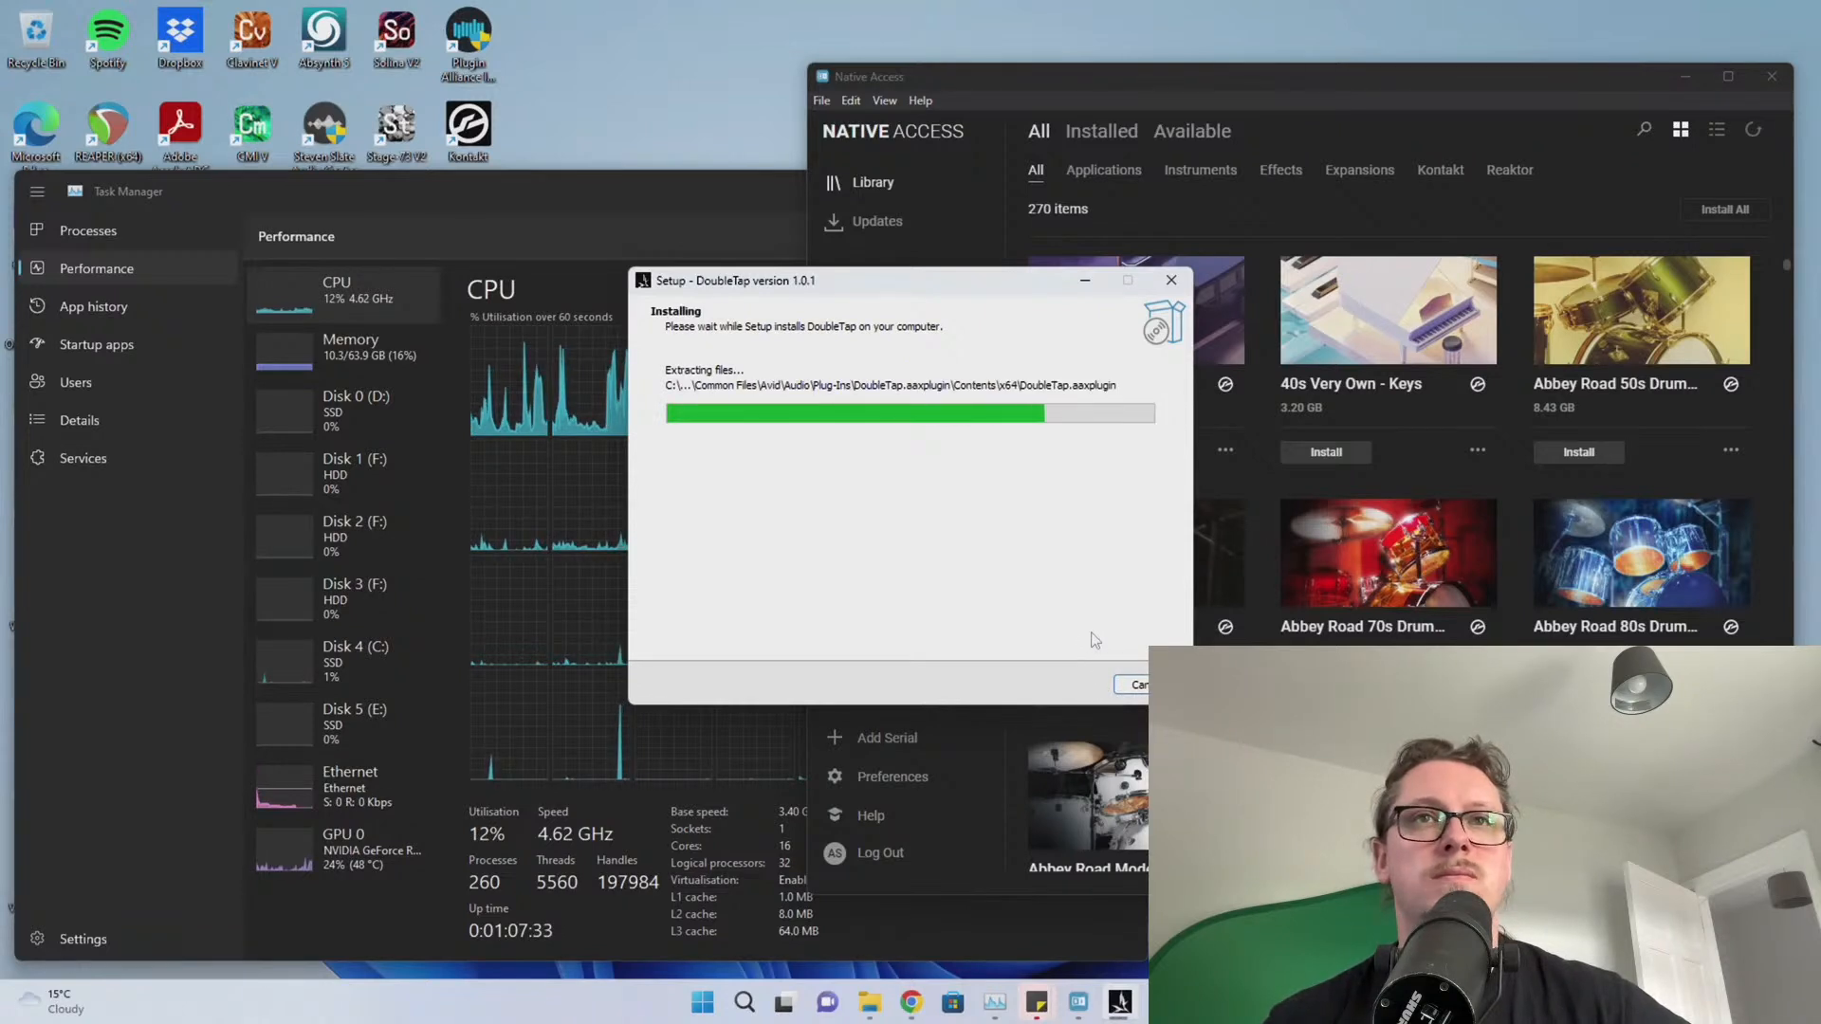
left_click(1072, 685)
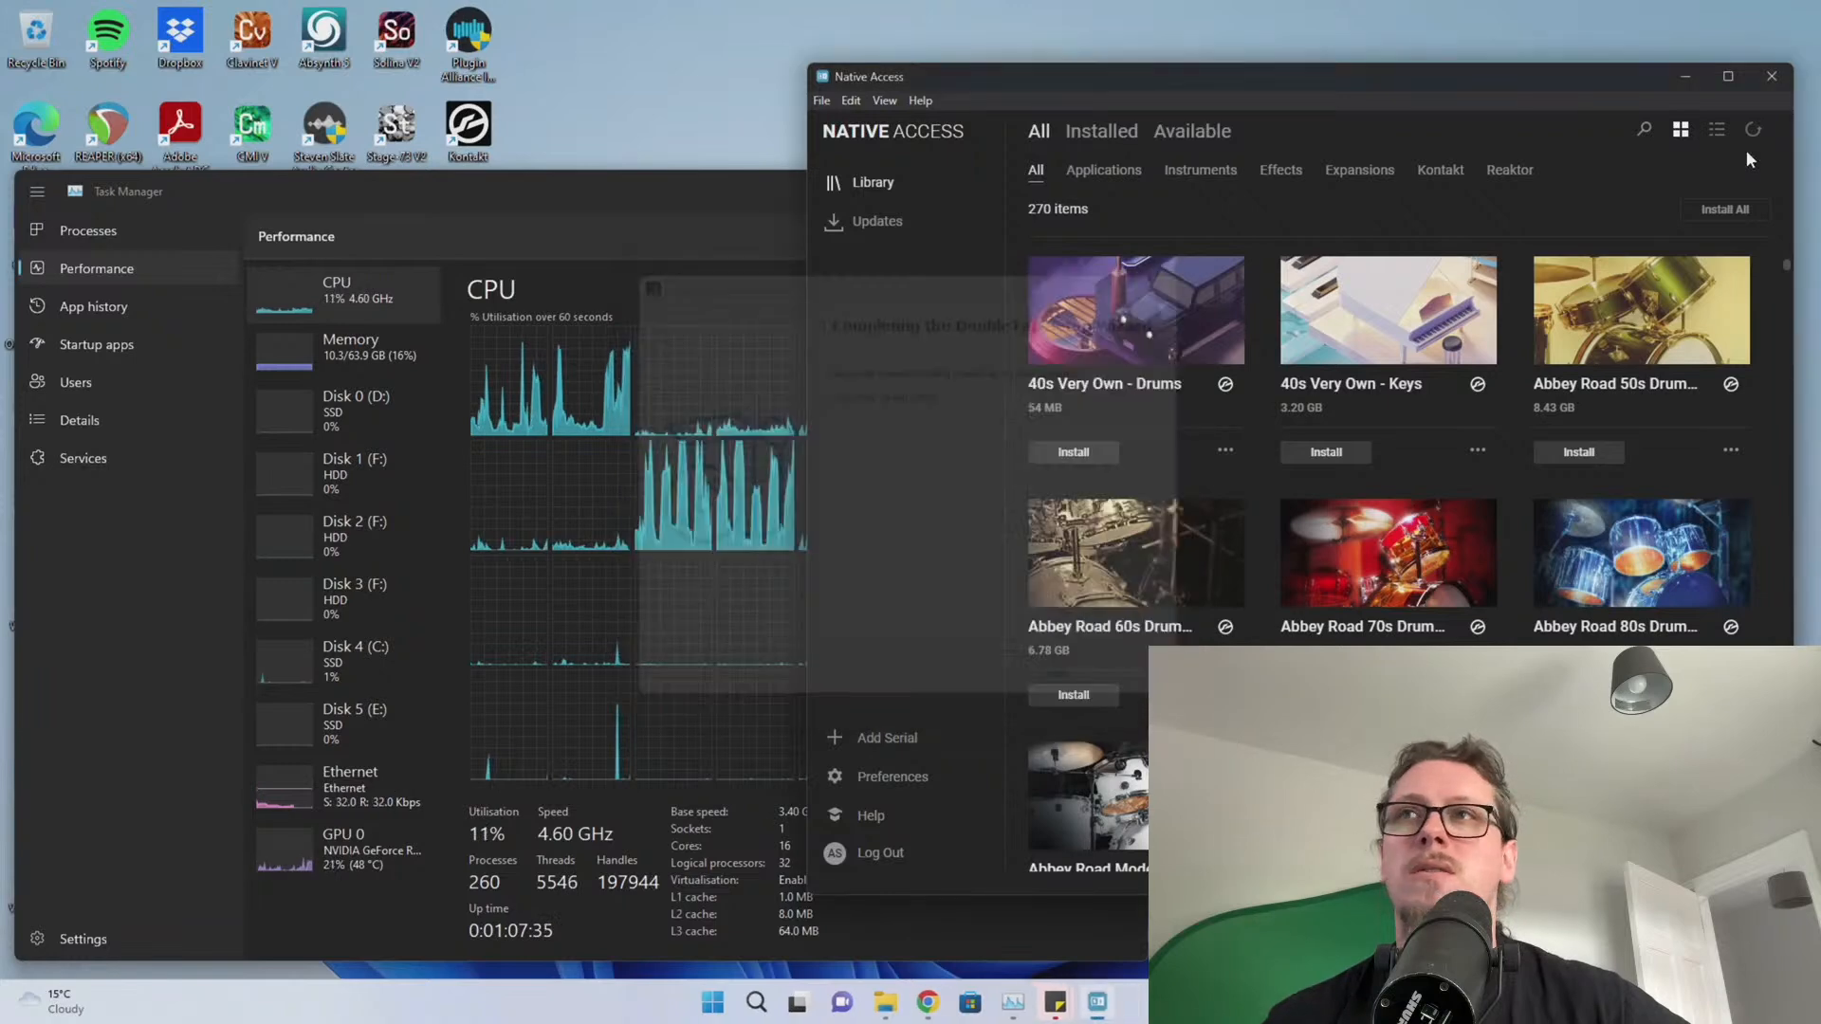
left_click(927, 1003)
Search Google for 'iem plugin suite' and open the IEM Plug-in Suite website
left_click_drag(937, 56, 391, 43)
type("iem ")
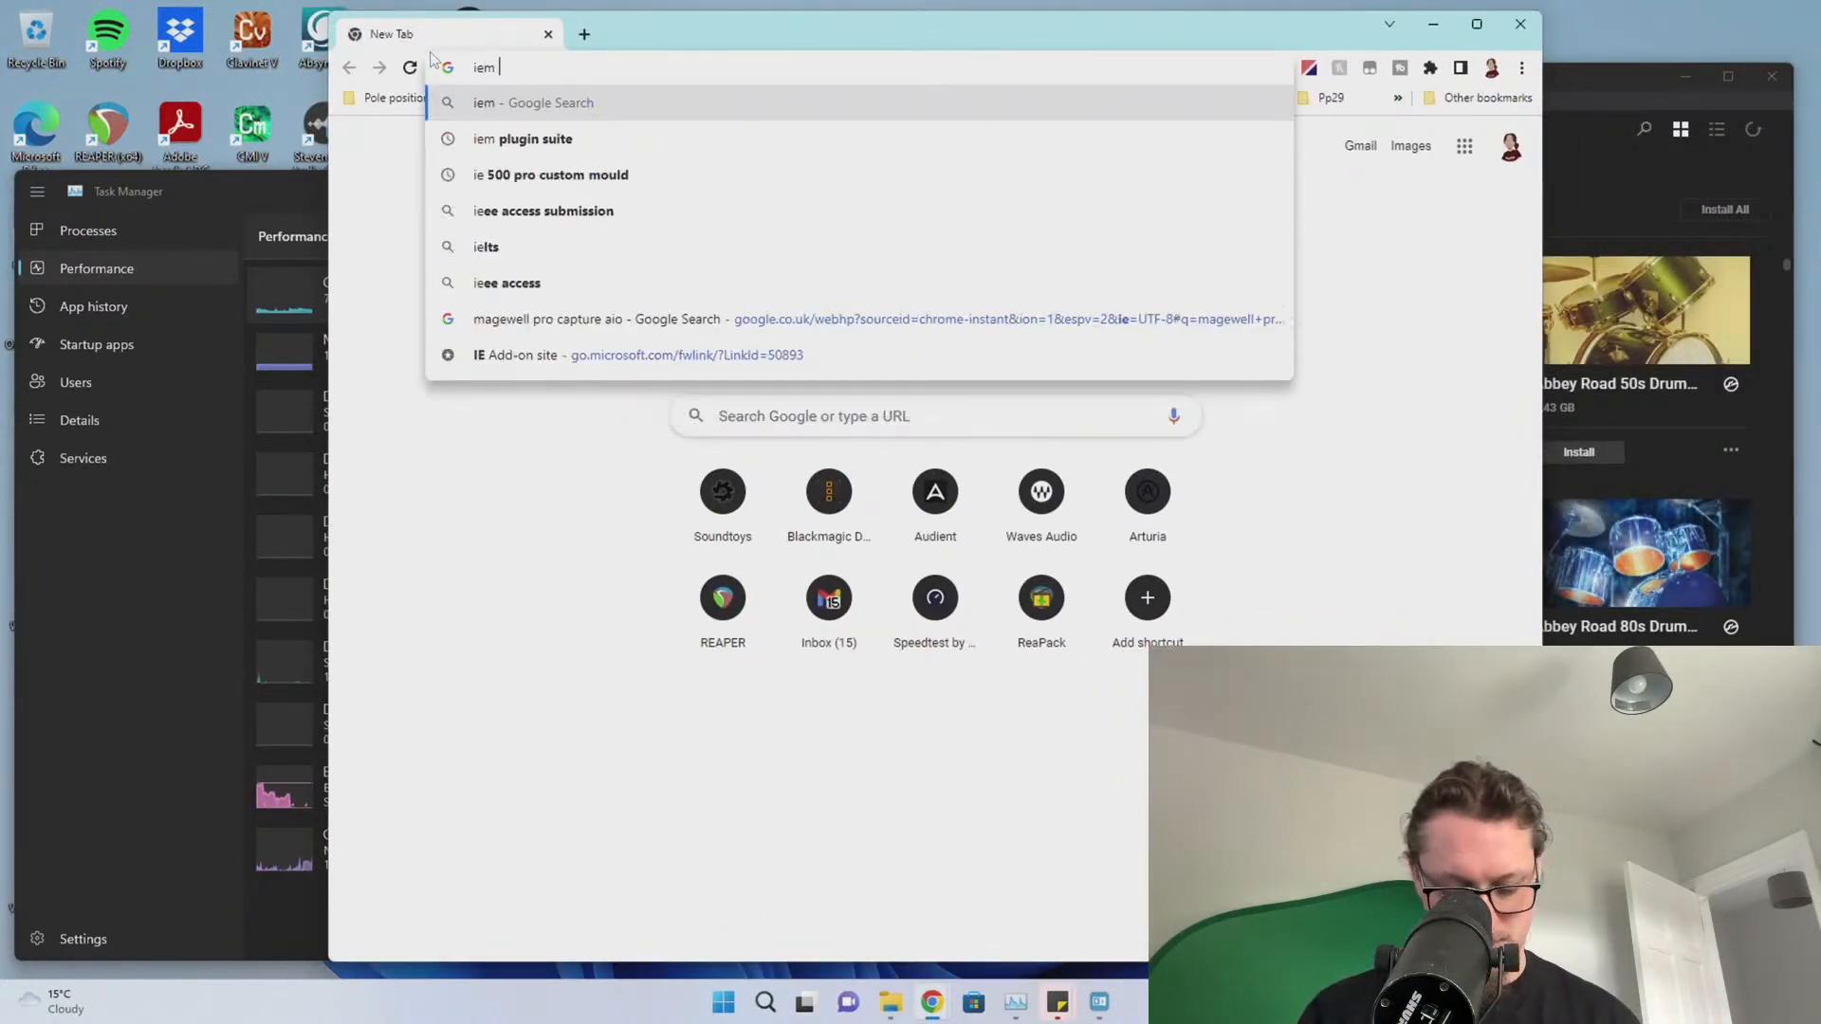
type("plugins")
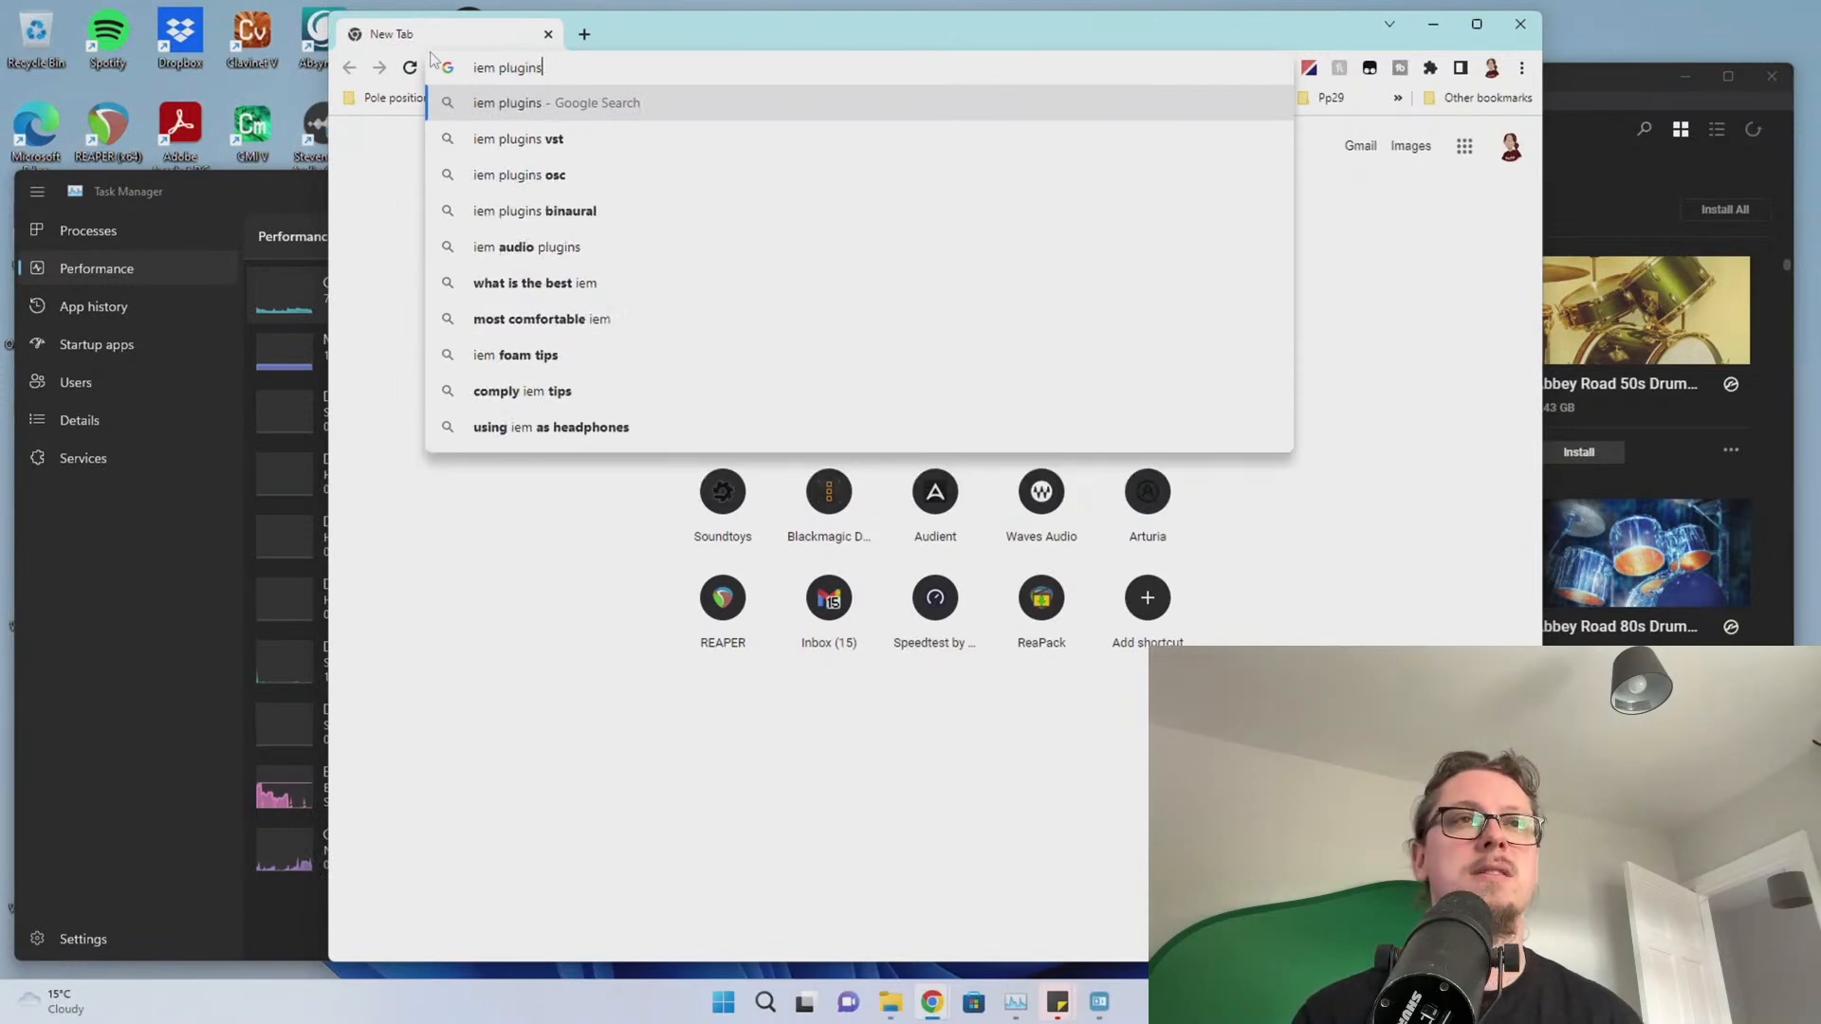
key("BackSpace")
type("suite")
key("Return")
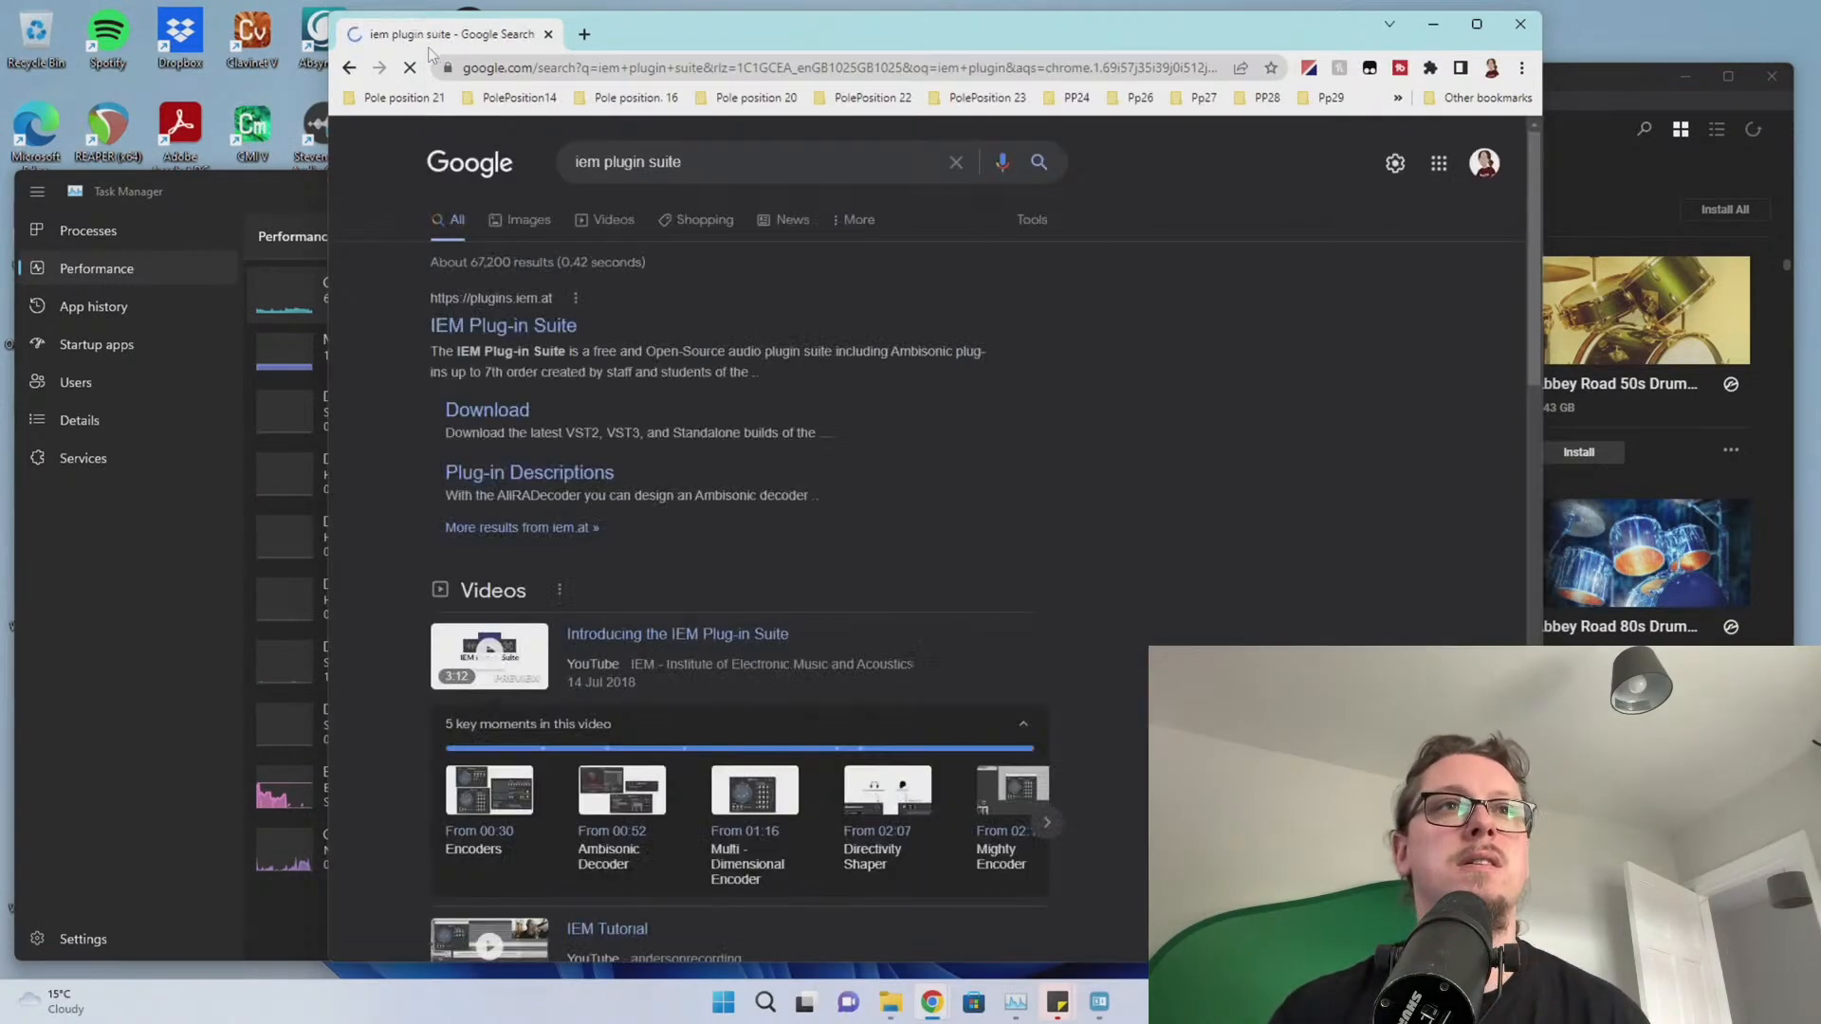
left_click(498, 330)
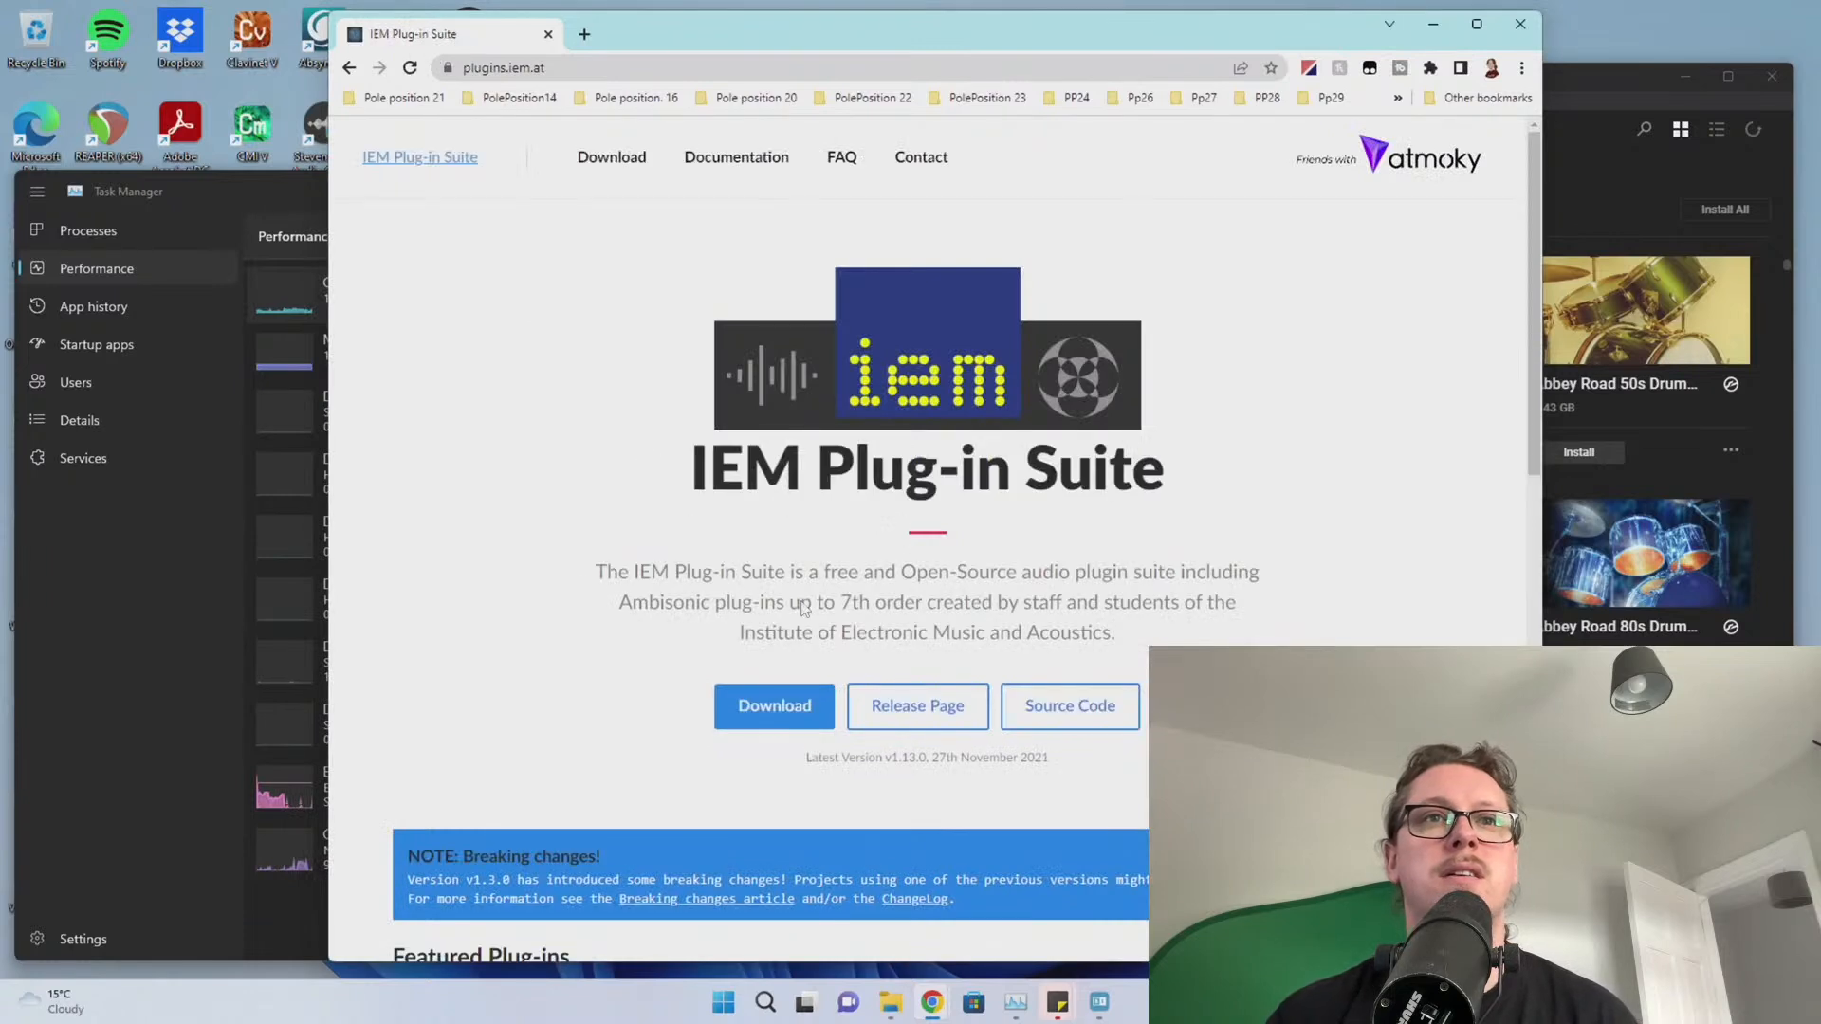
Download the Windows 64bit IEMPluginSuite_v1.13.0_x64.zip from Google Drive and open it
left_click(804, 716)
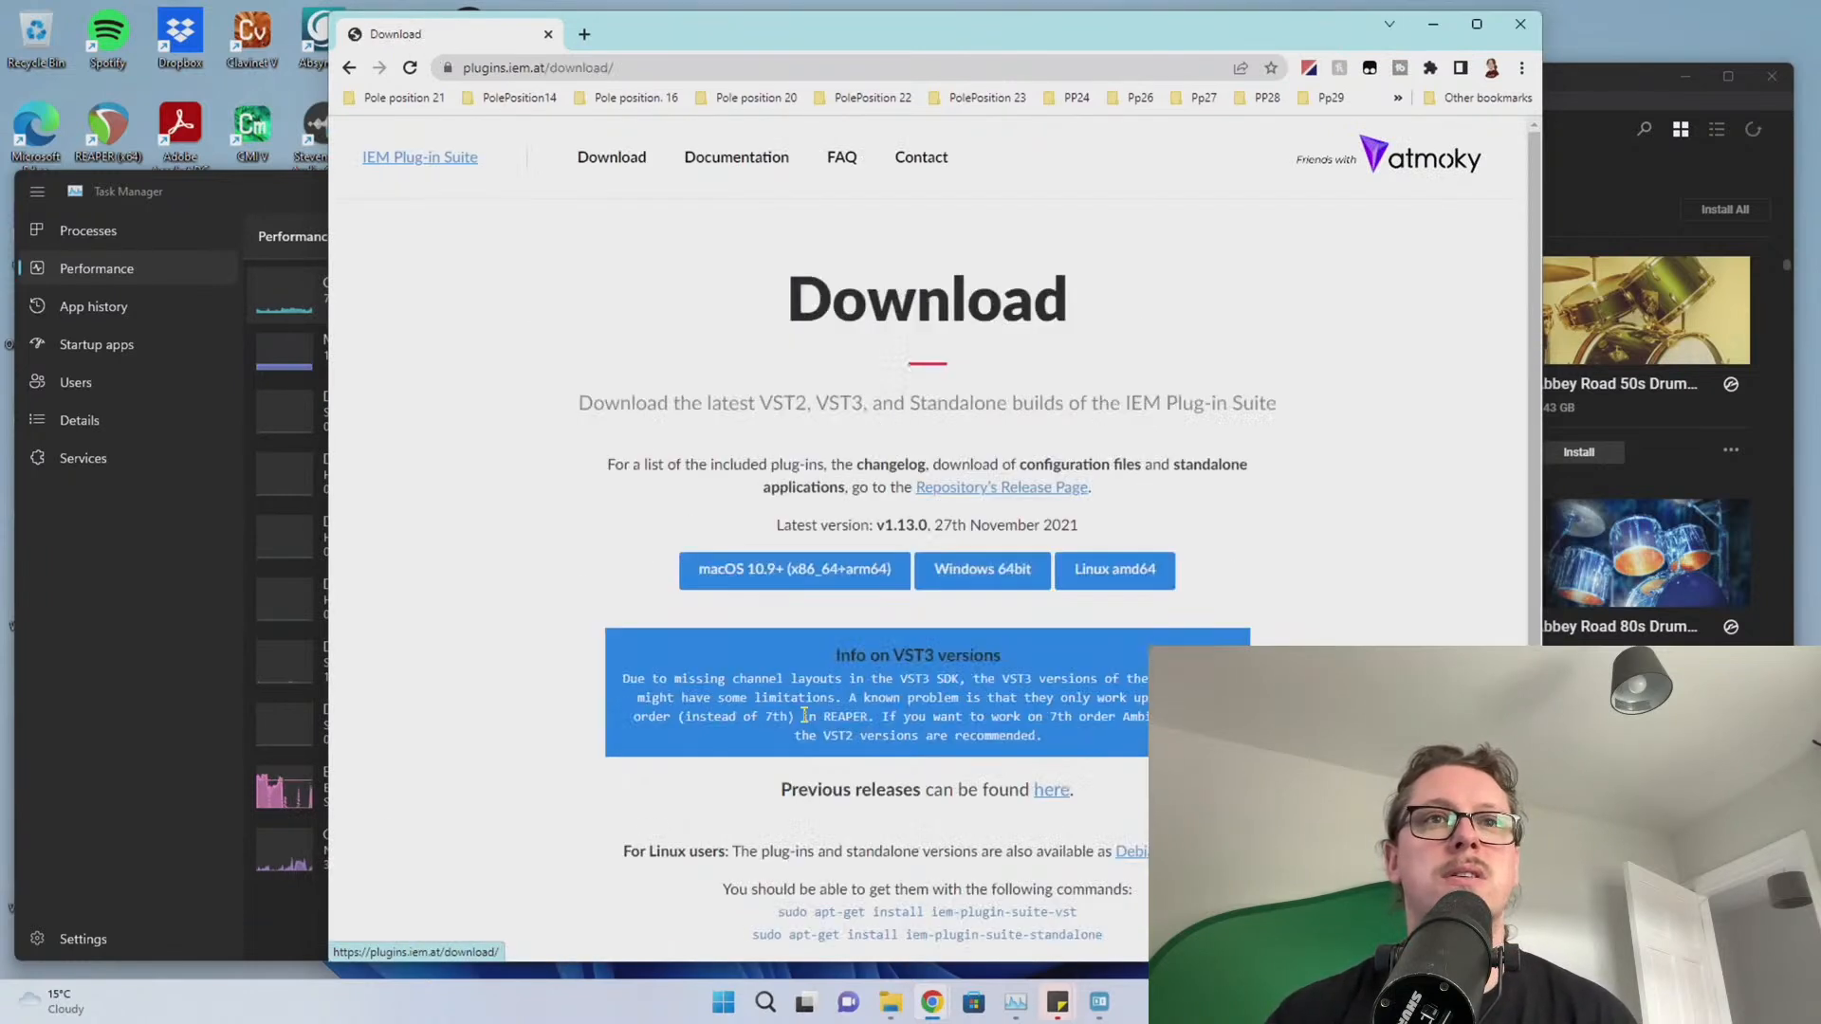
scroll(910, 550, "down", 1)
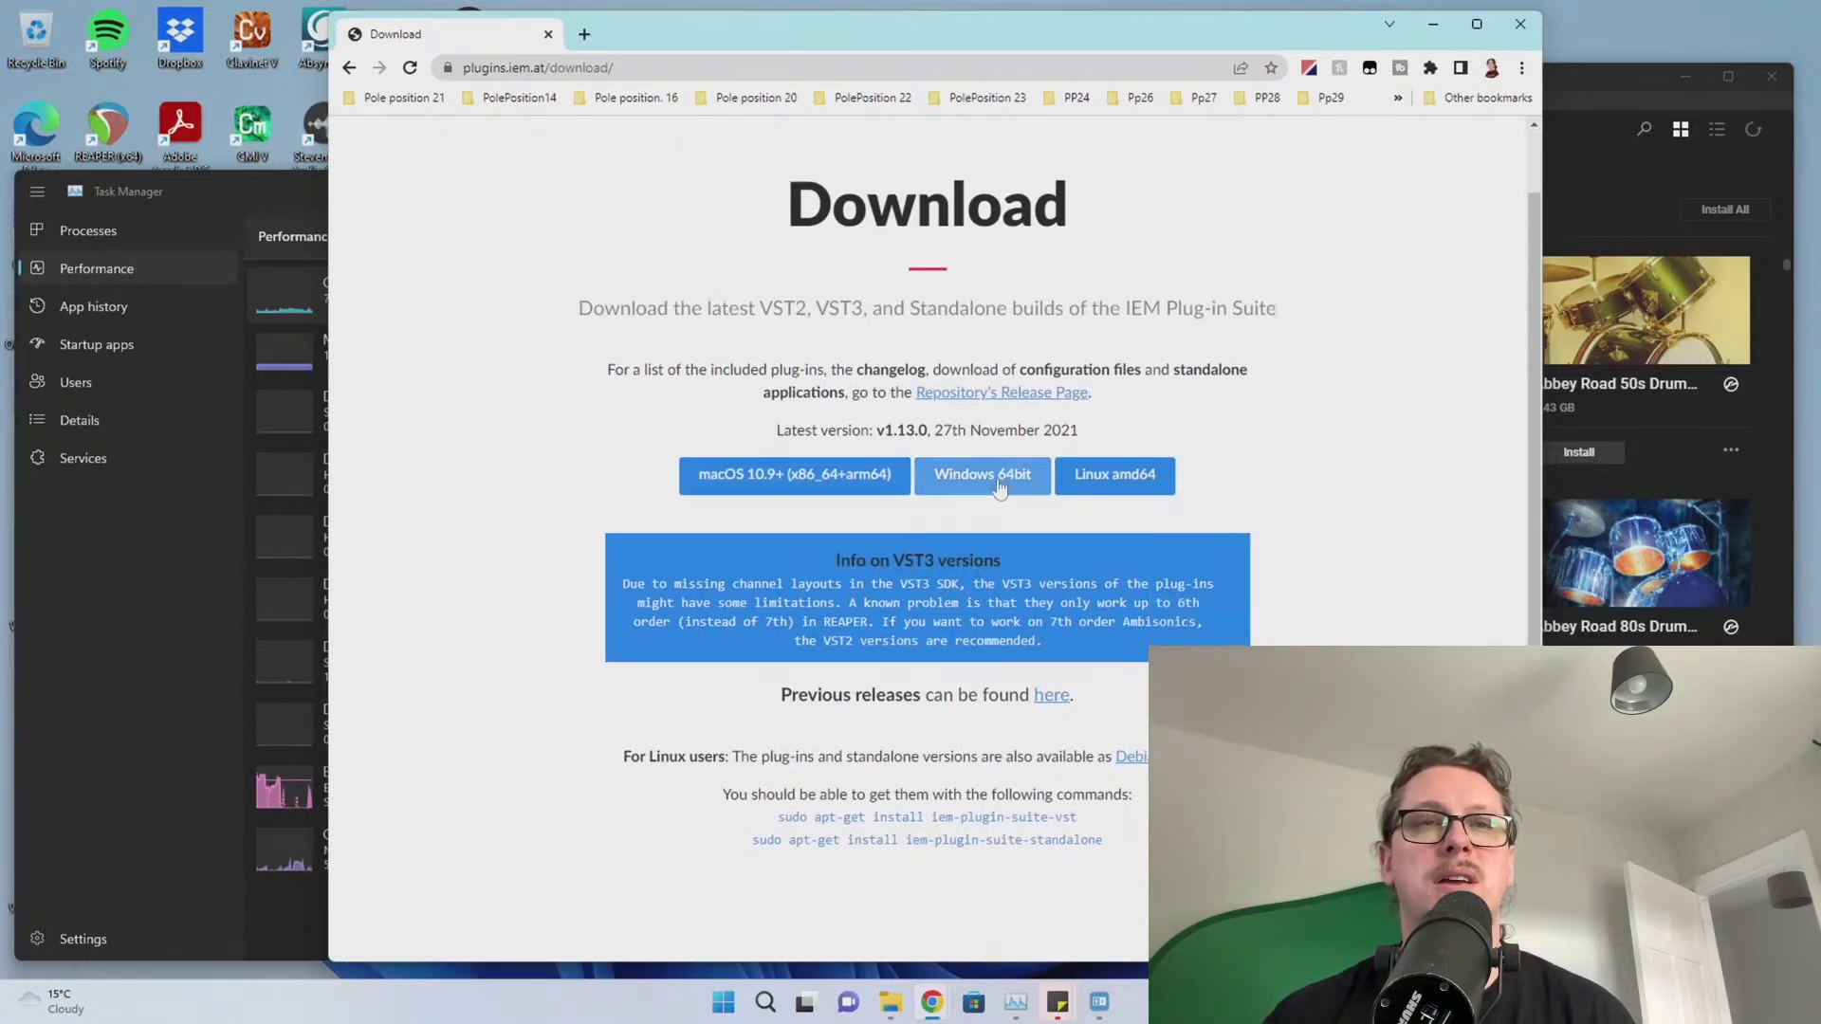
left_click(999, 486)
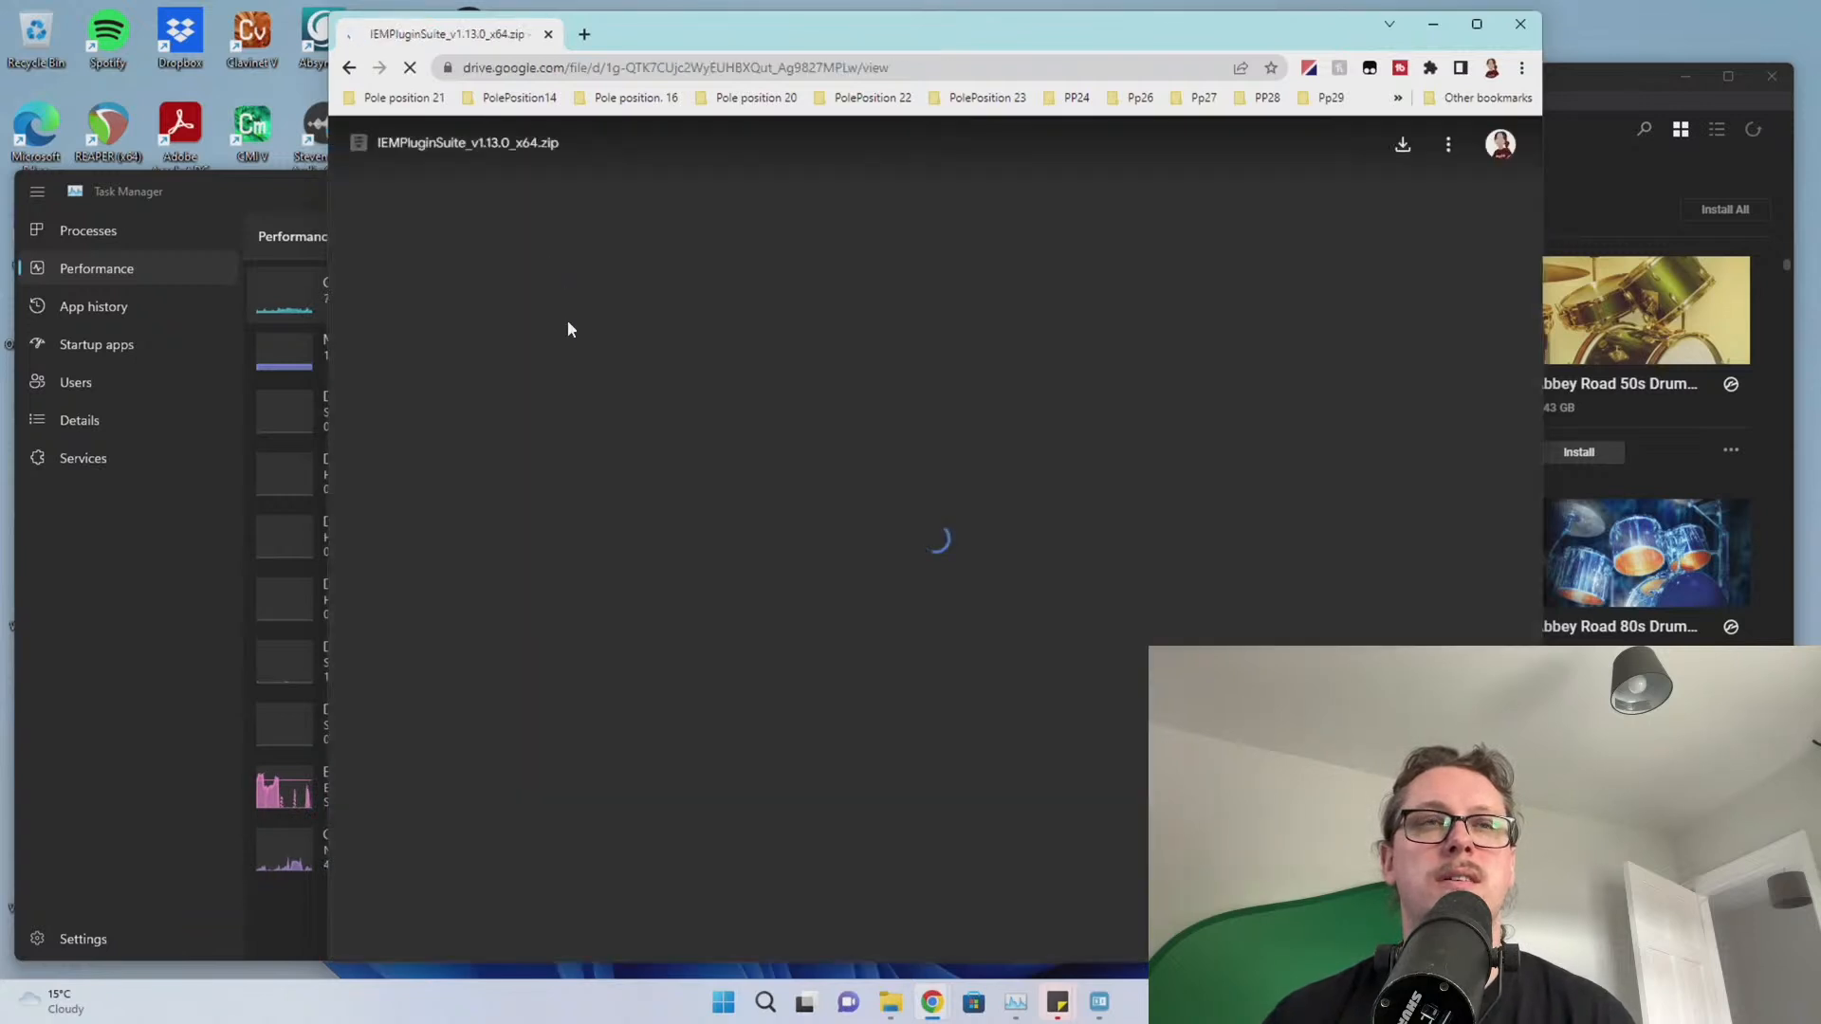
left_click(1415, 161)
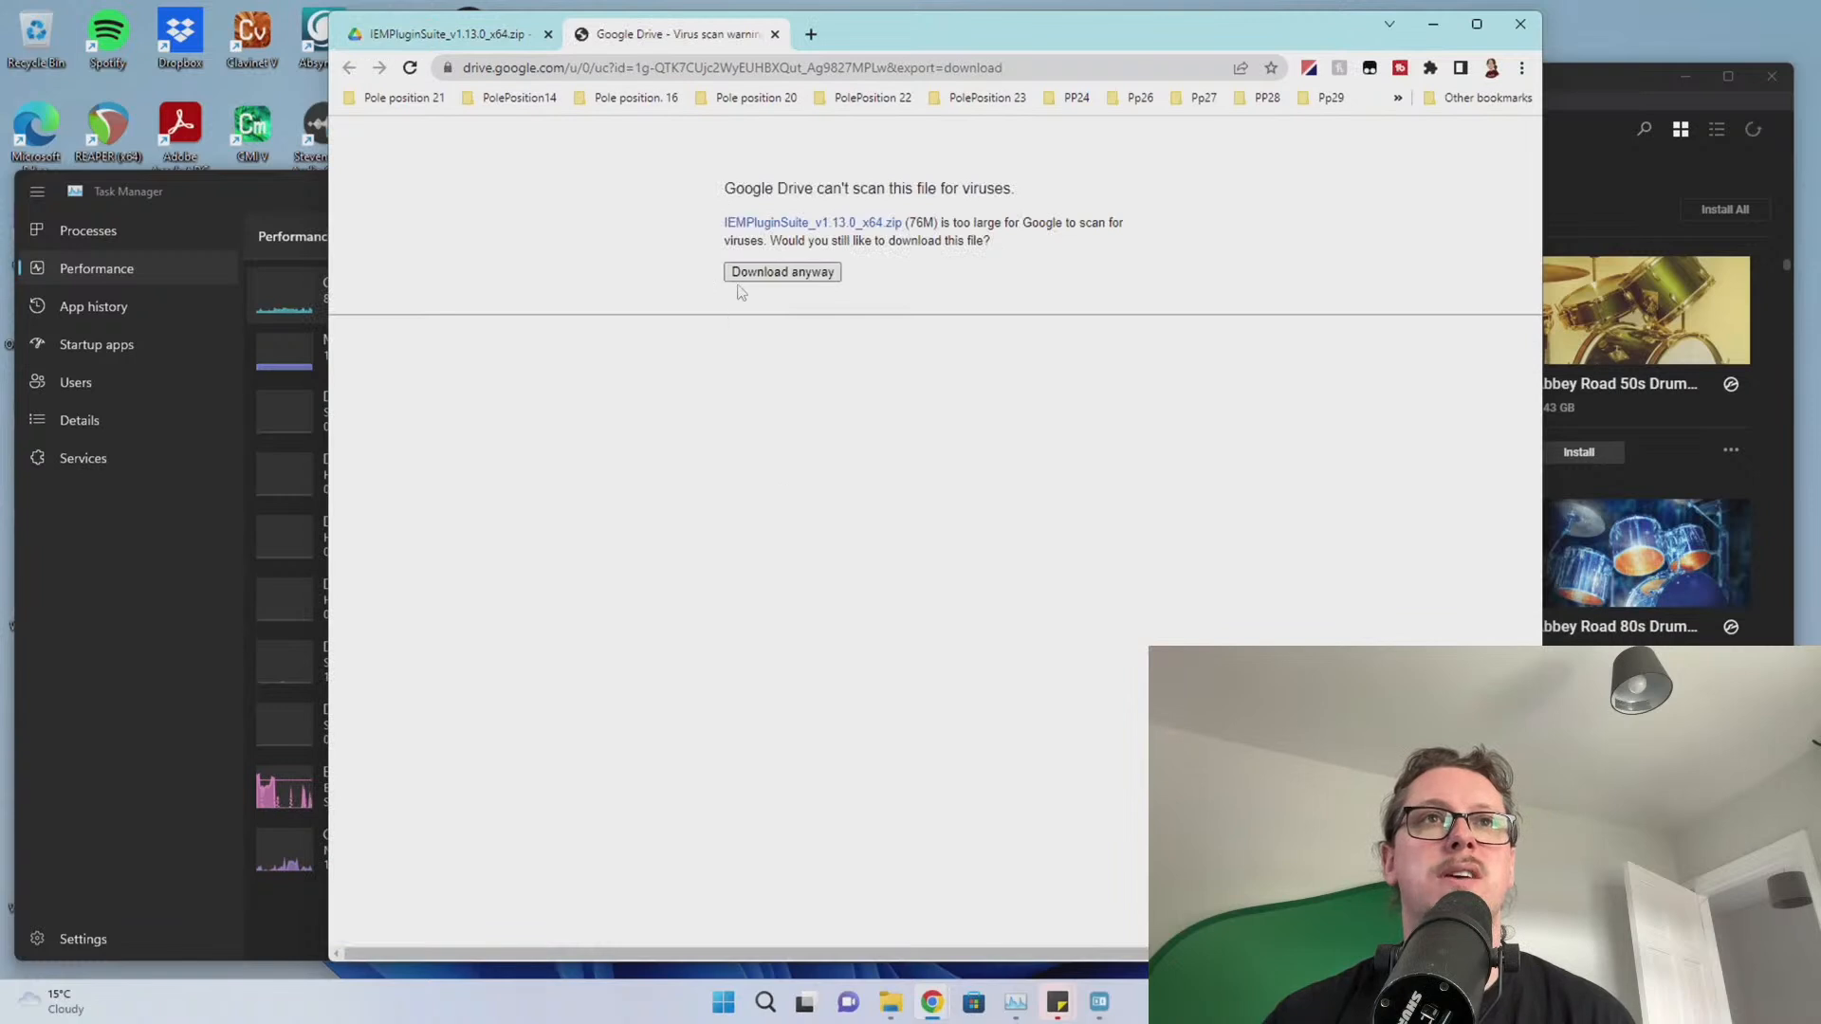
left_click(745, 281)
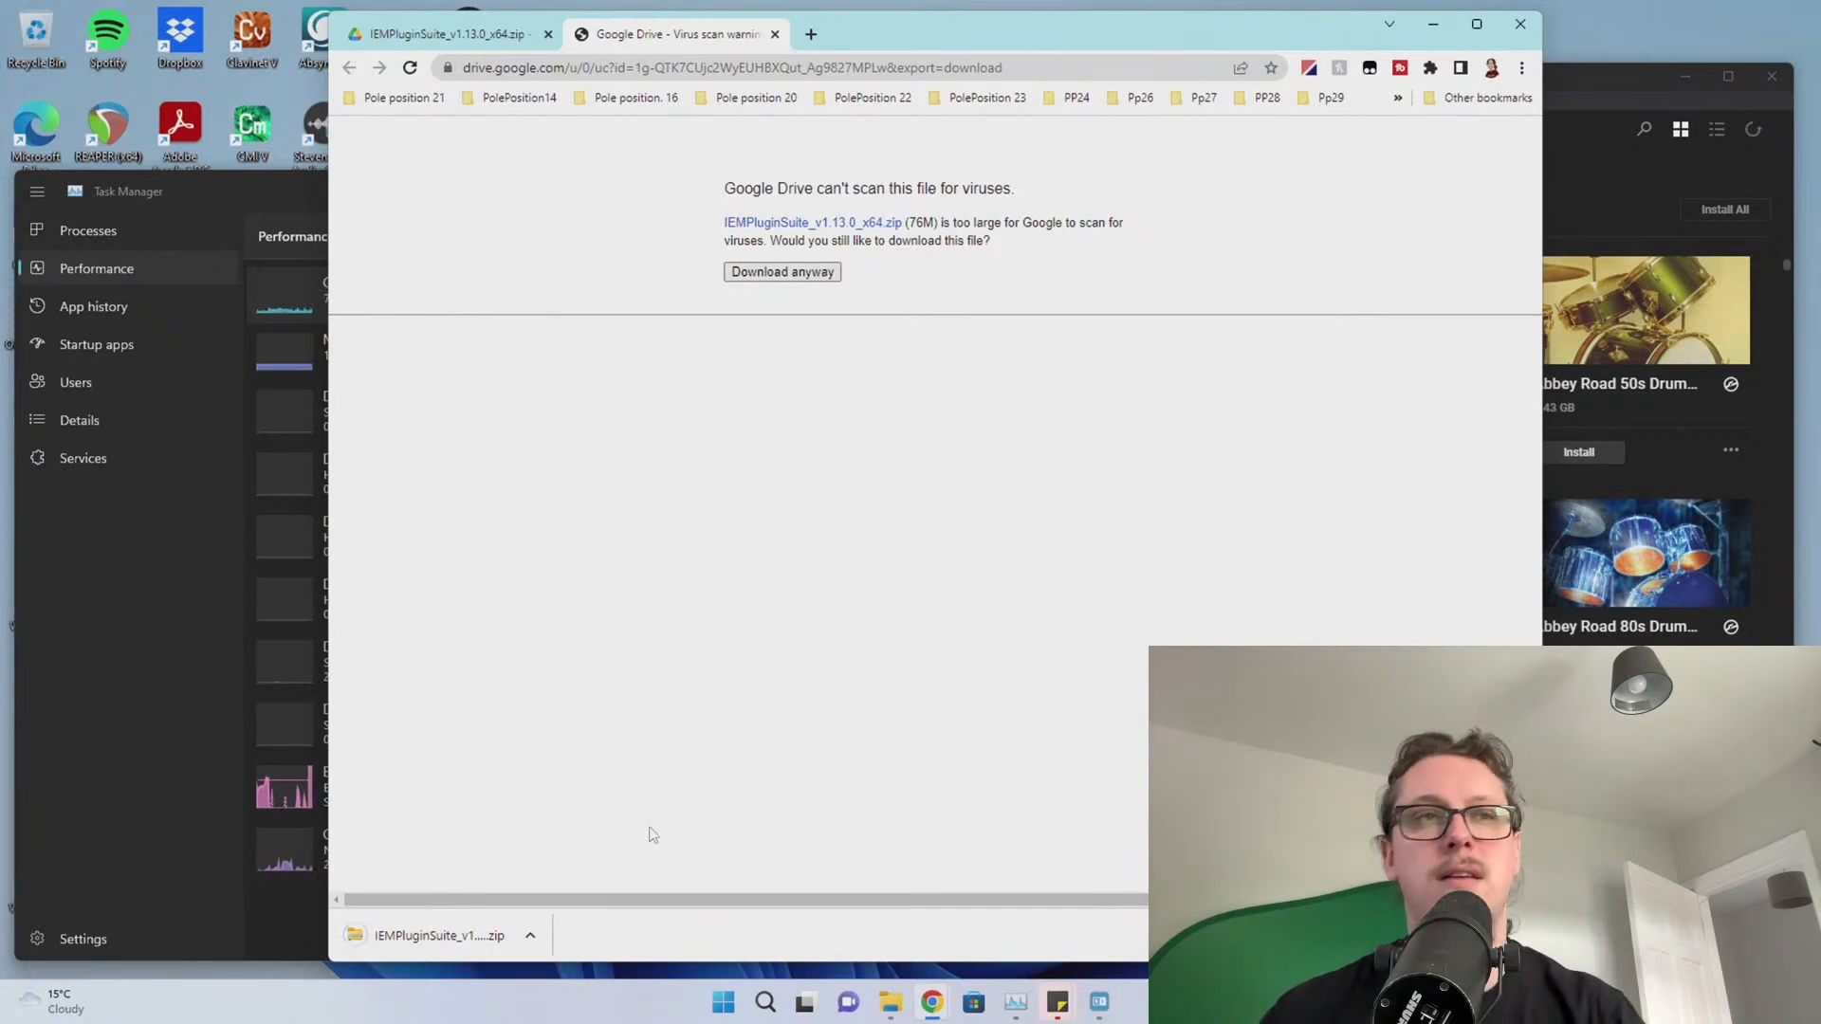
left_click(436, 936)
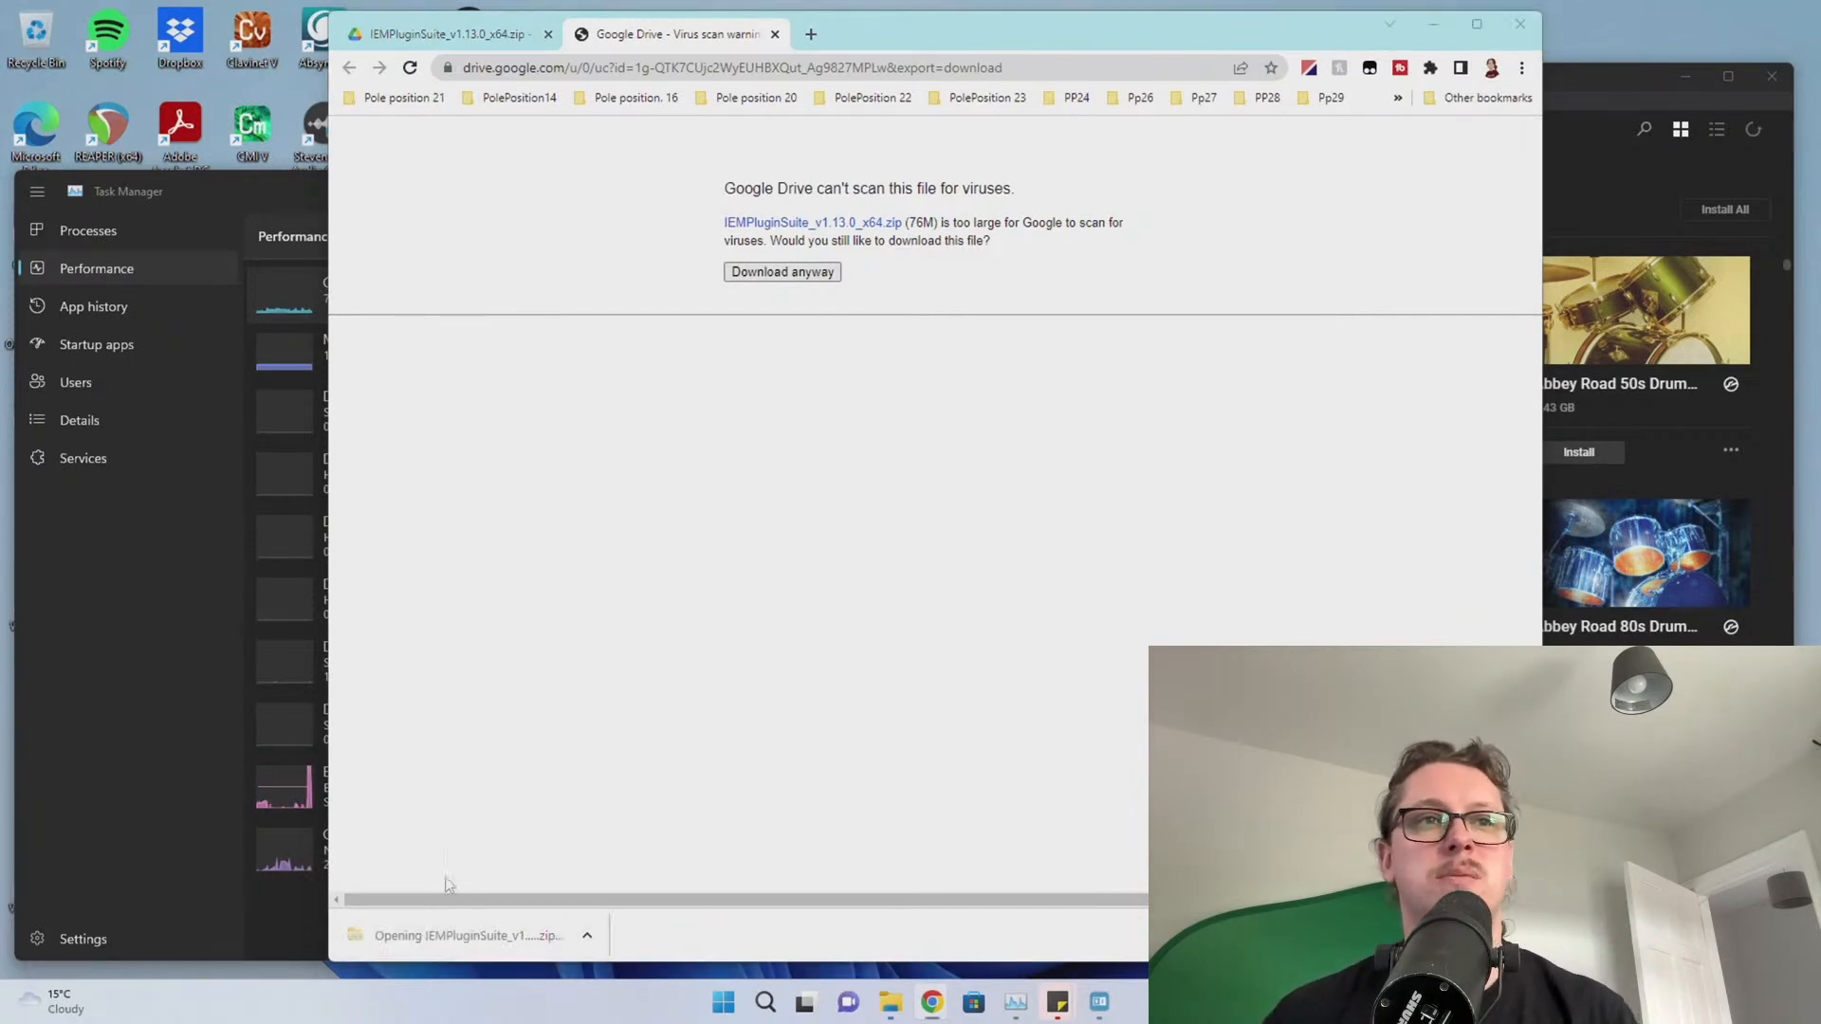
Copy the IEM folder from the zip's VST3 folder
double_click(771, 491)
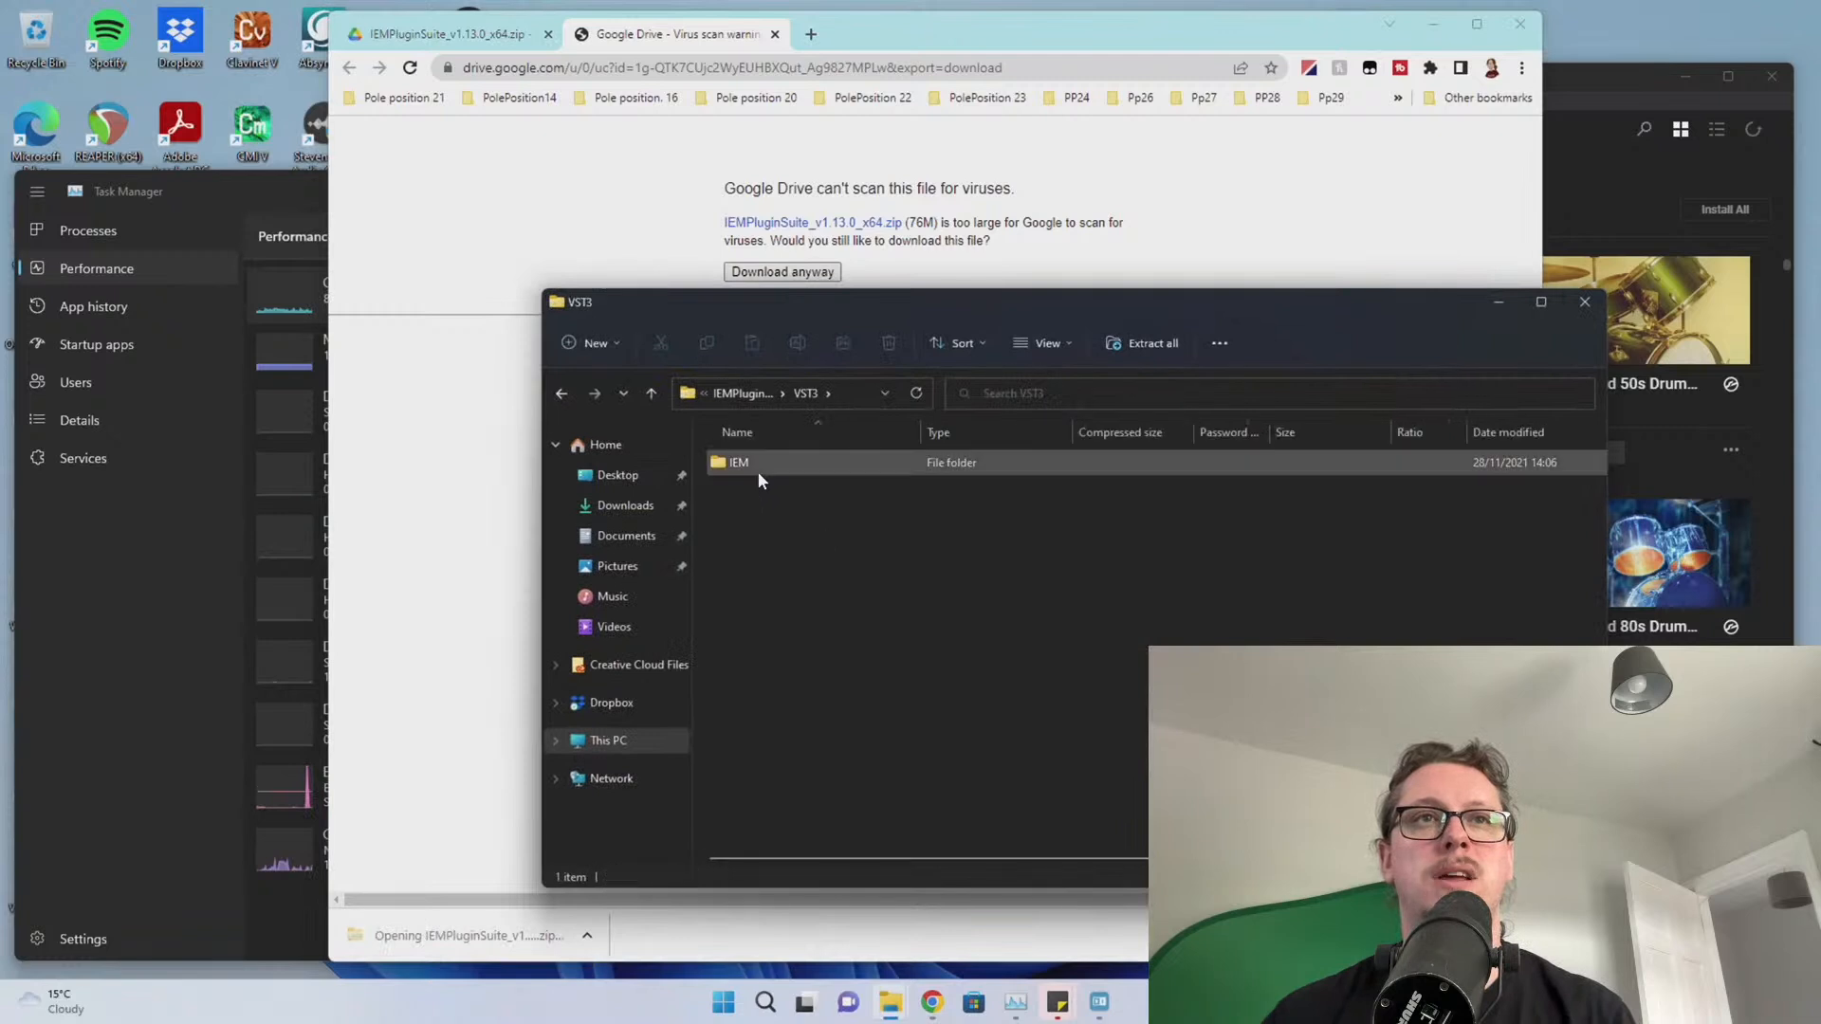
left_click(759, 471)
double_click(759, 470)
key("alt+Left")
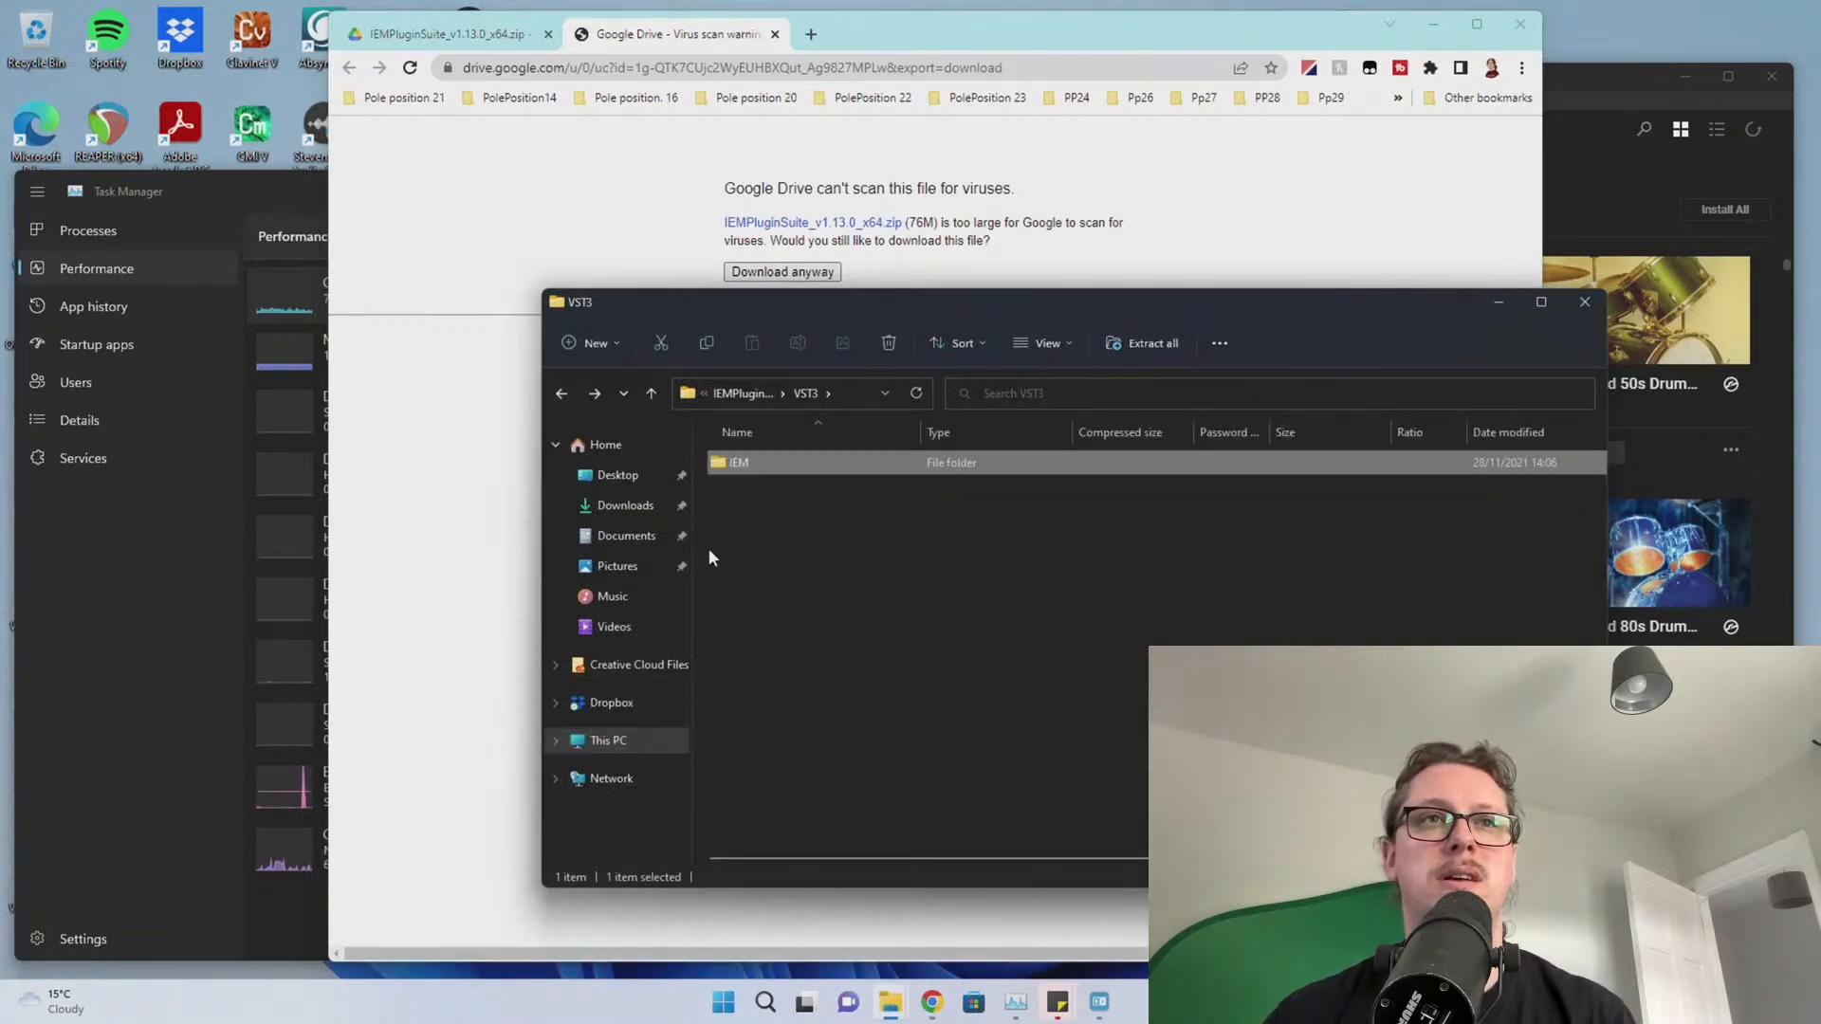
right_click(734, 471)
left_click(774, 554)
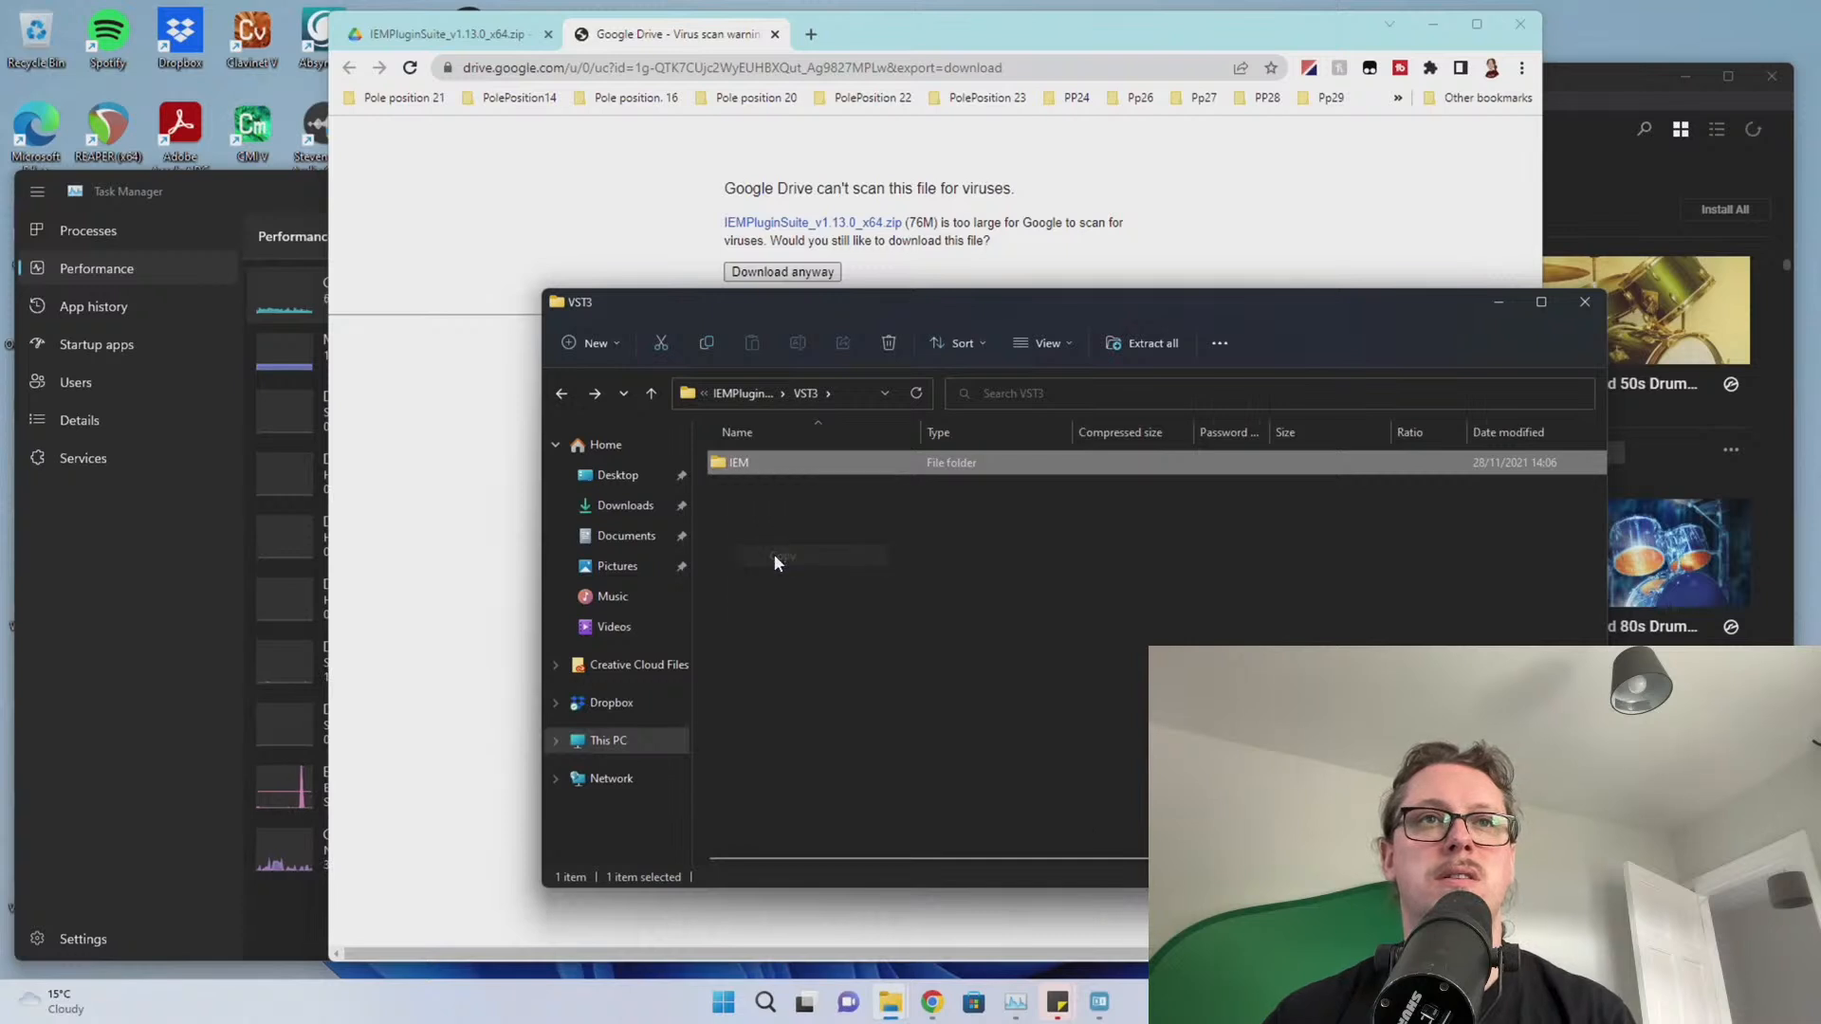
Paste the IEM folder into C:\Program Files\Common Files\VST3 and close File Explorer
left_click(611, 759)
double_click(816, 602)
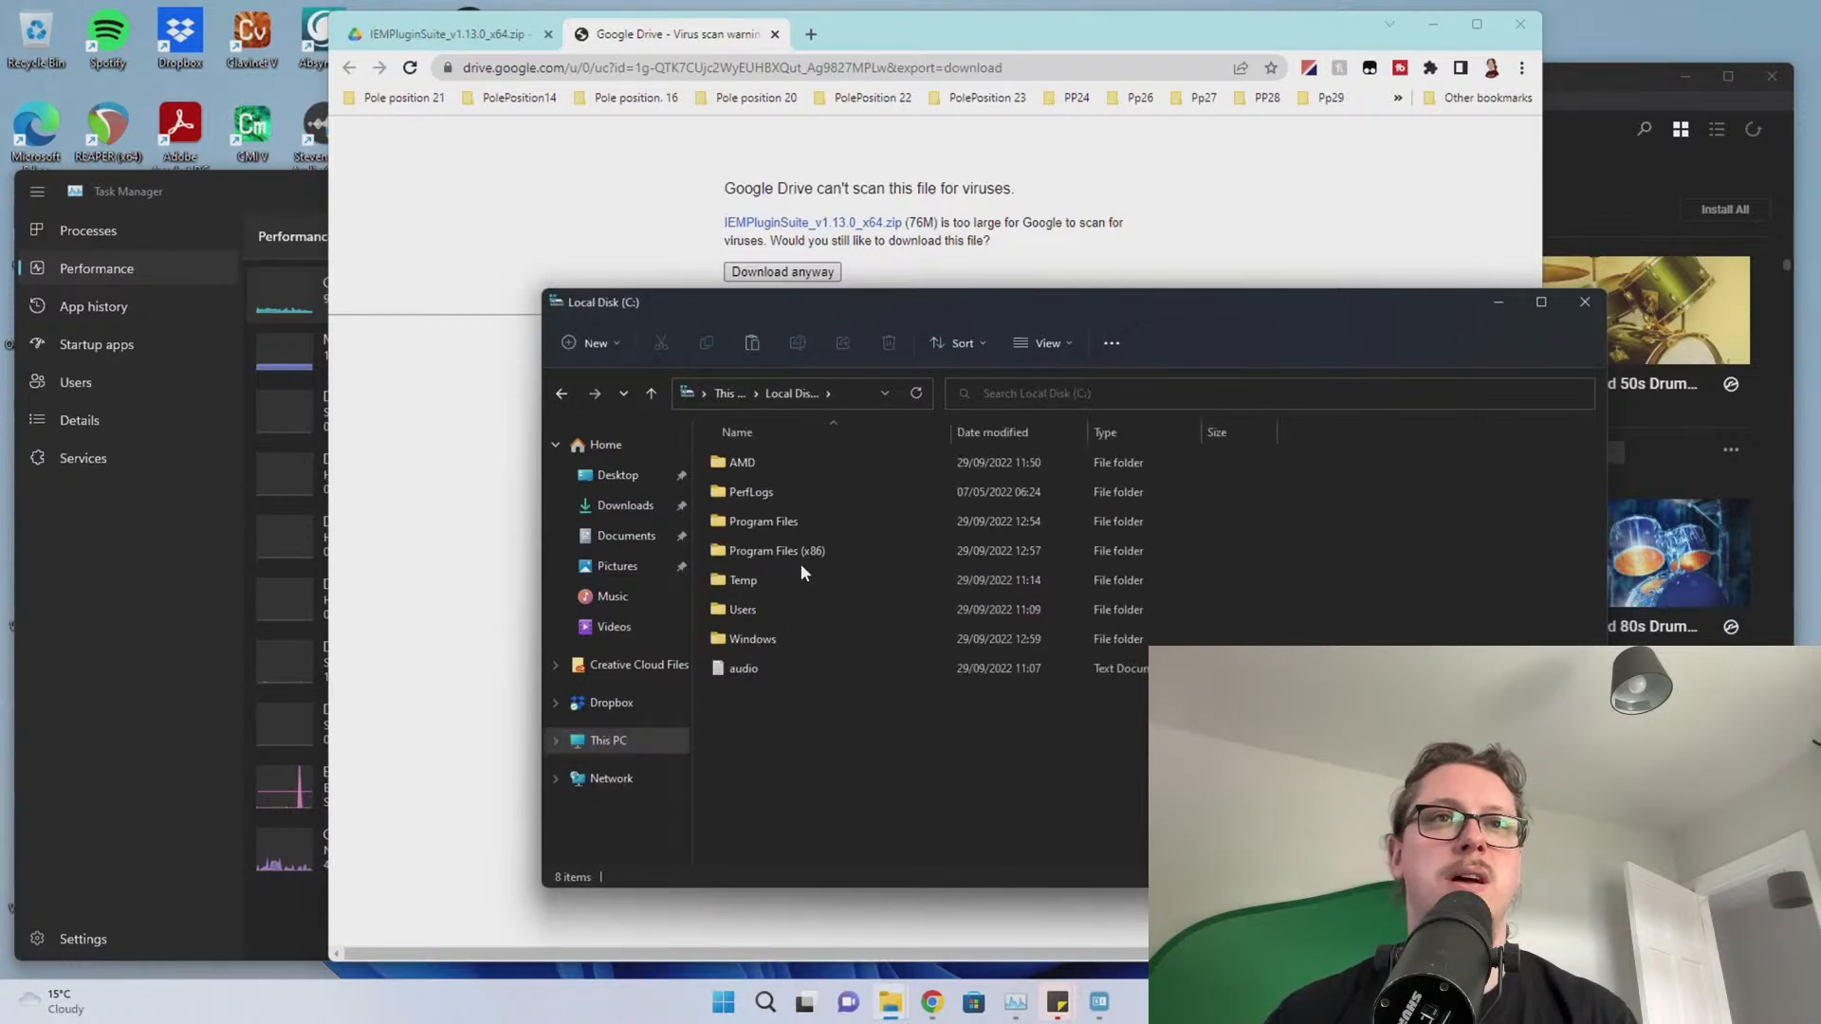
double_click(796, 521)
double_click(764, 638)
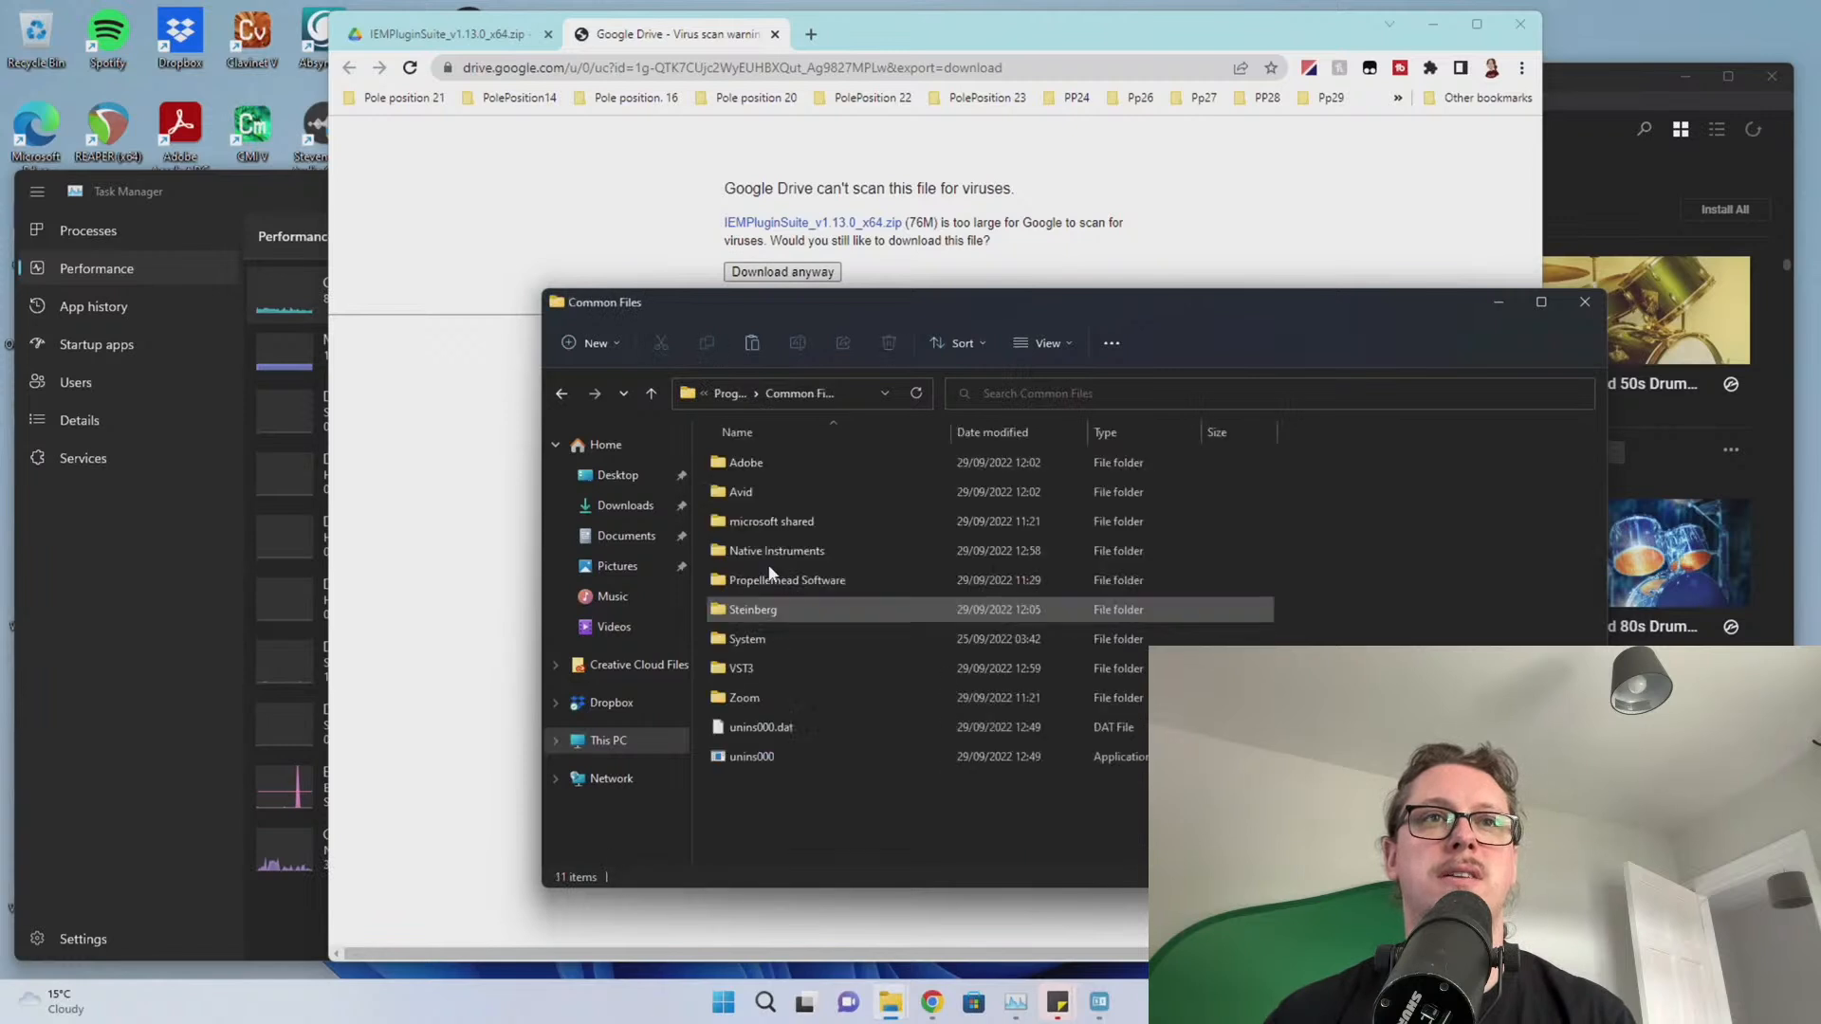
double_click(770, 670)
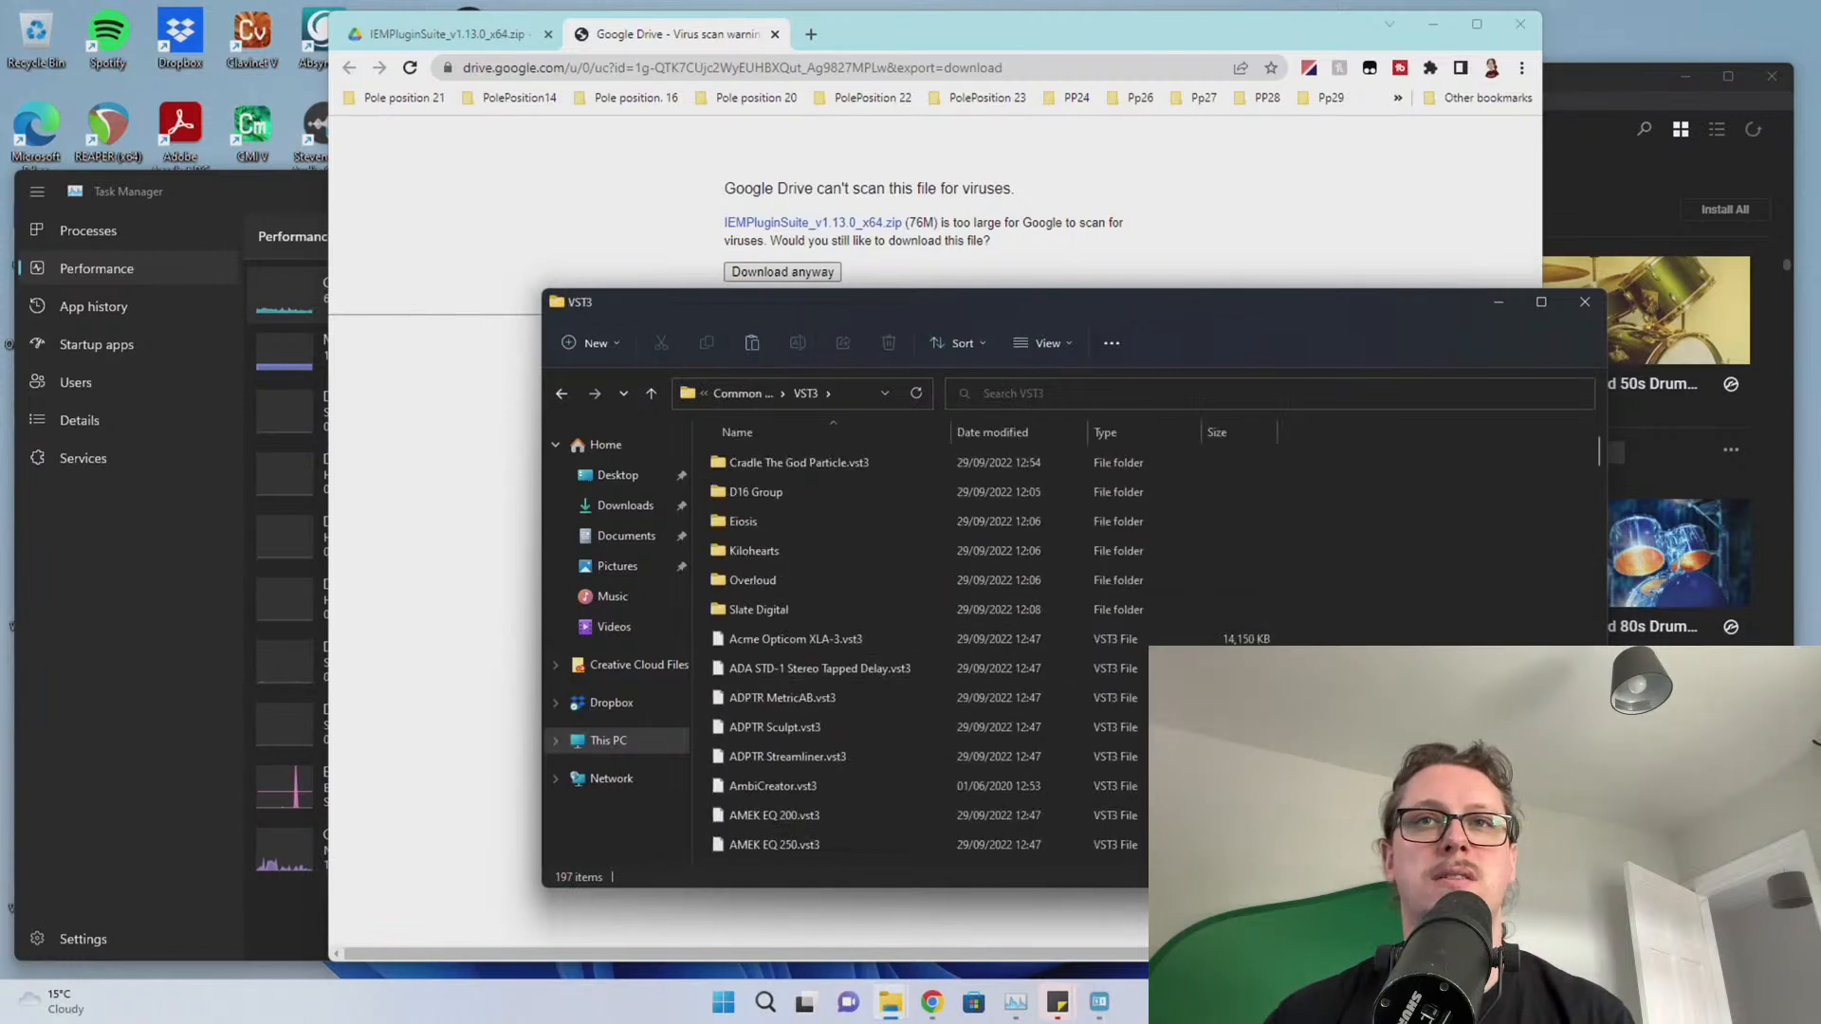
right_click(1466, 685)
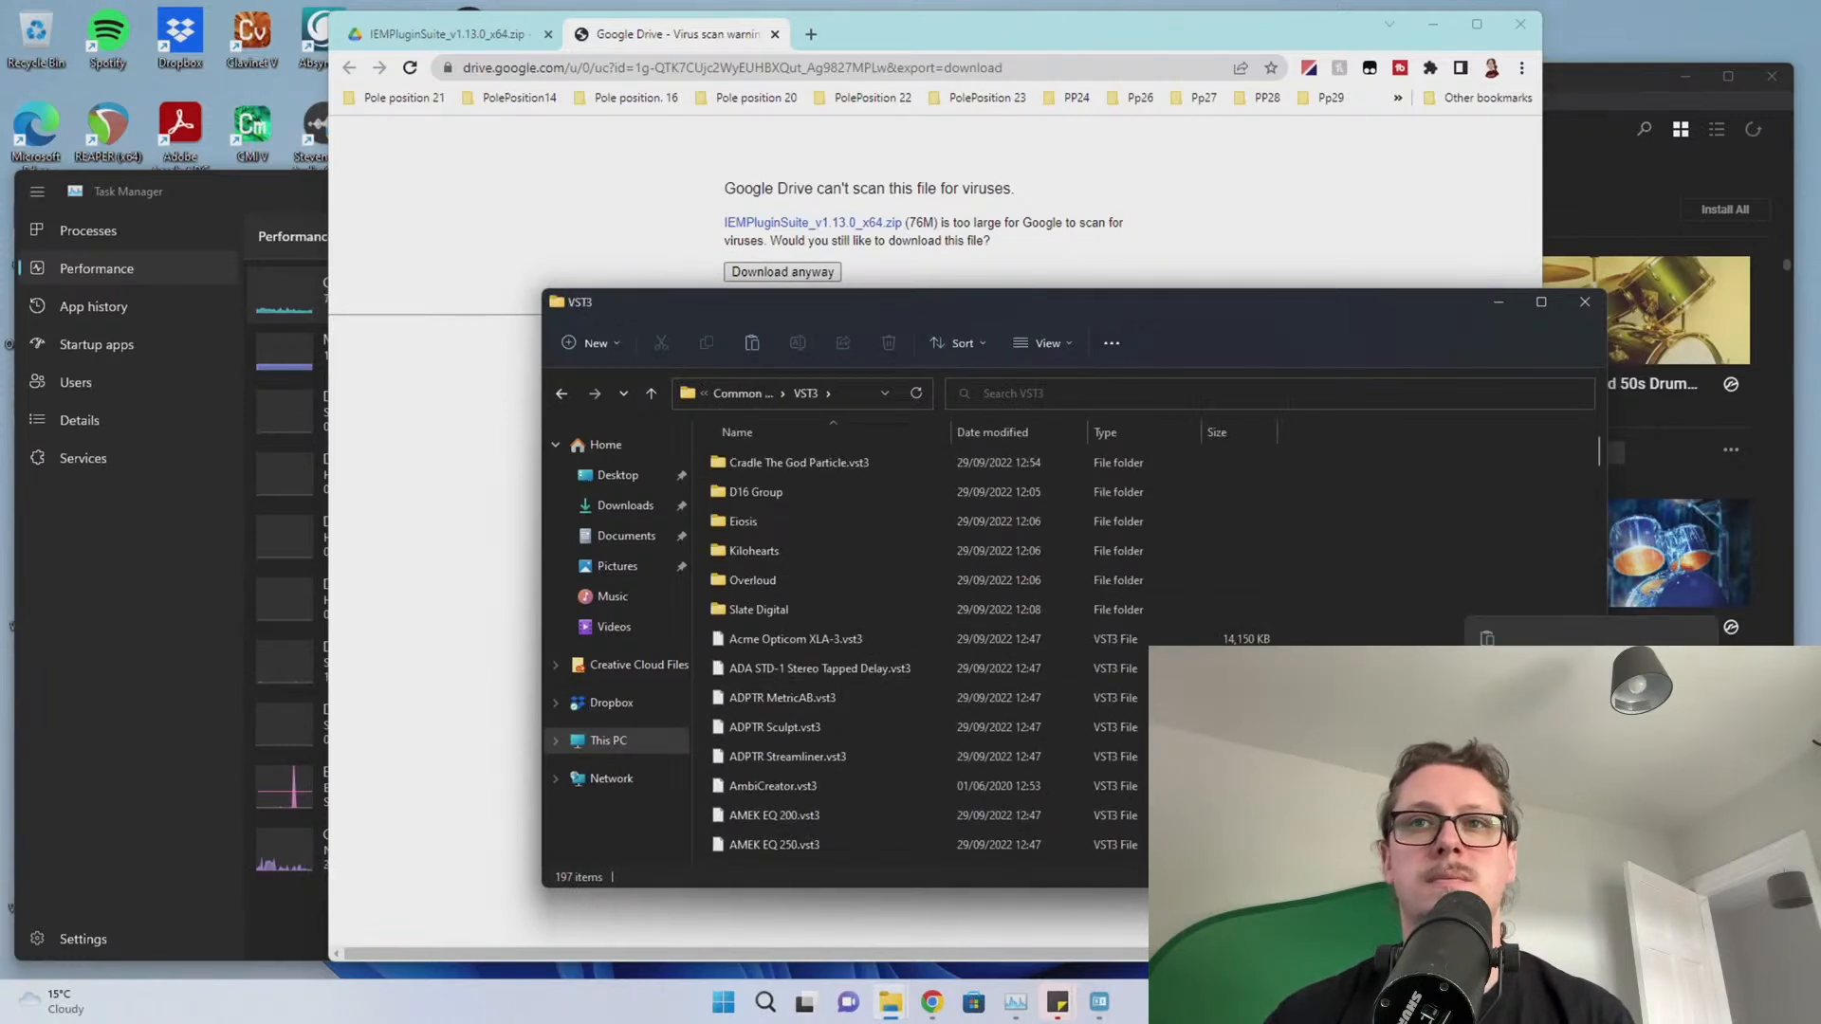
left_click(1504, 646)
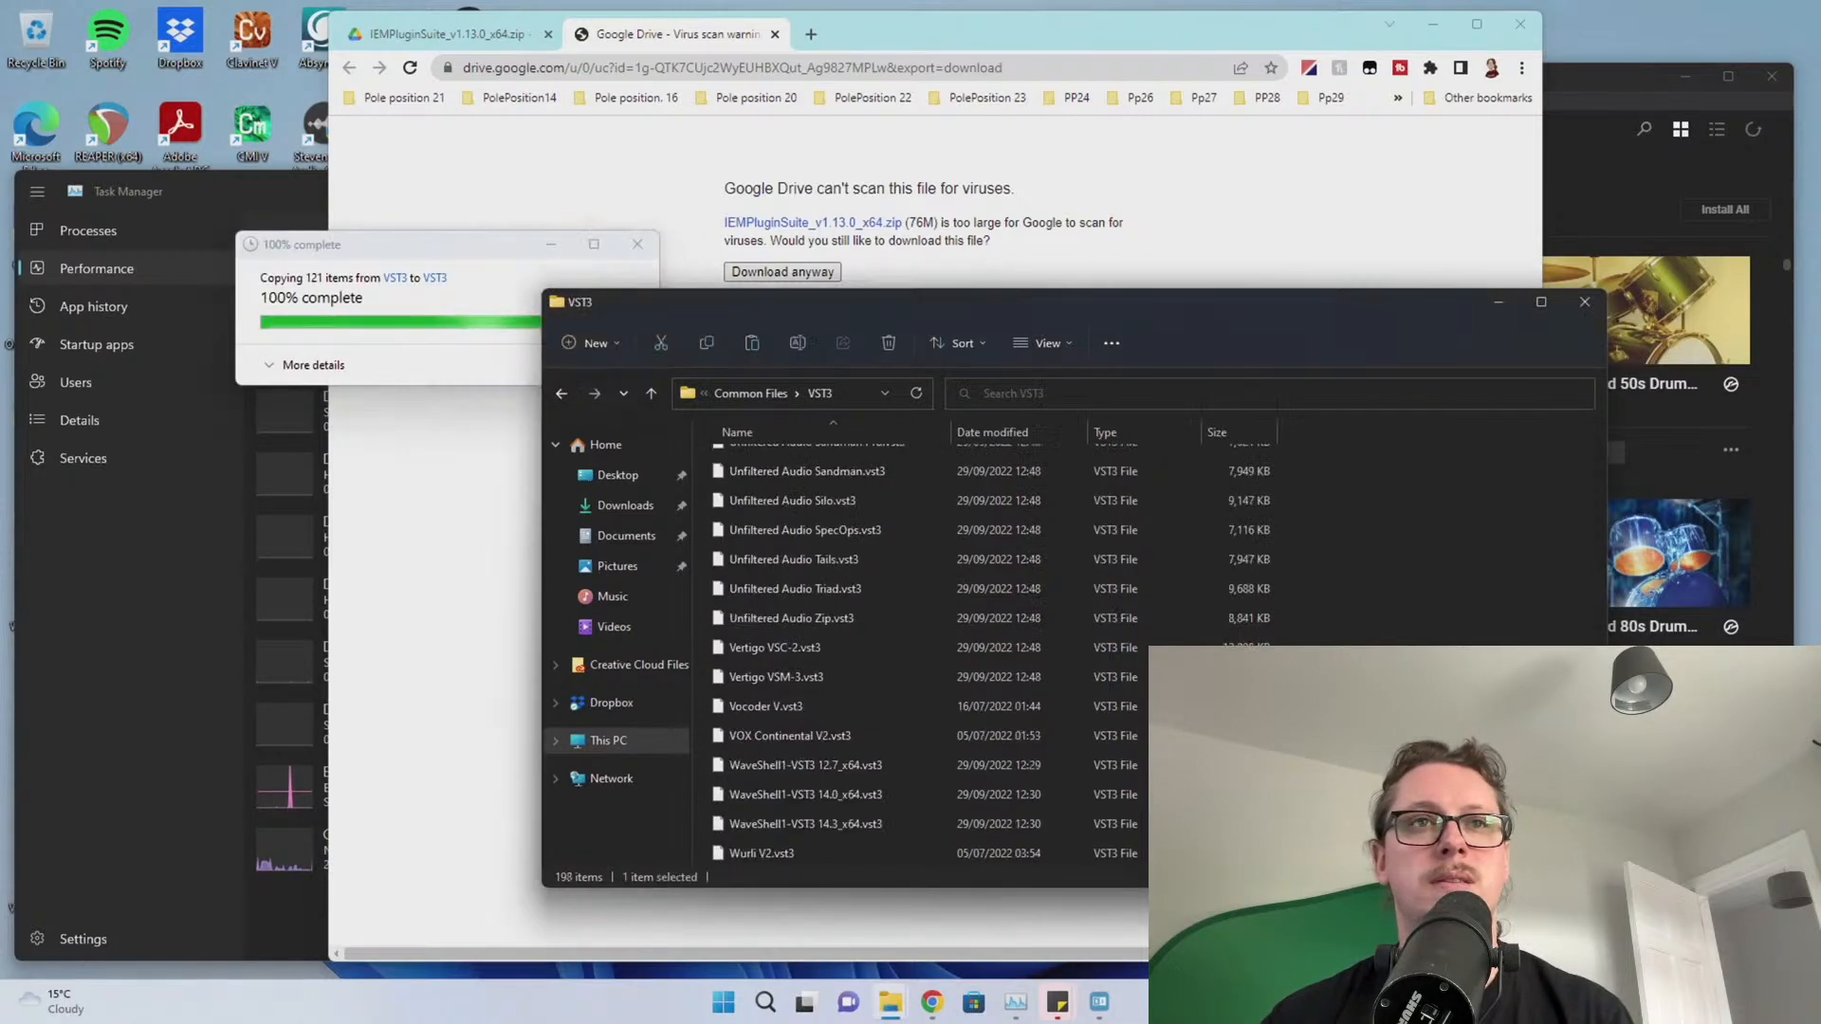
scroll(991, 655, "up", 10)
scroll(948, 655, "up", 10)
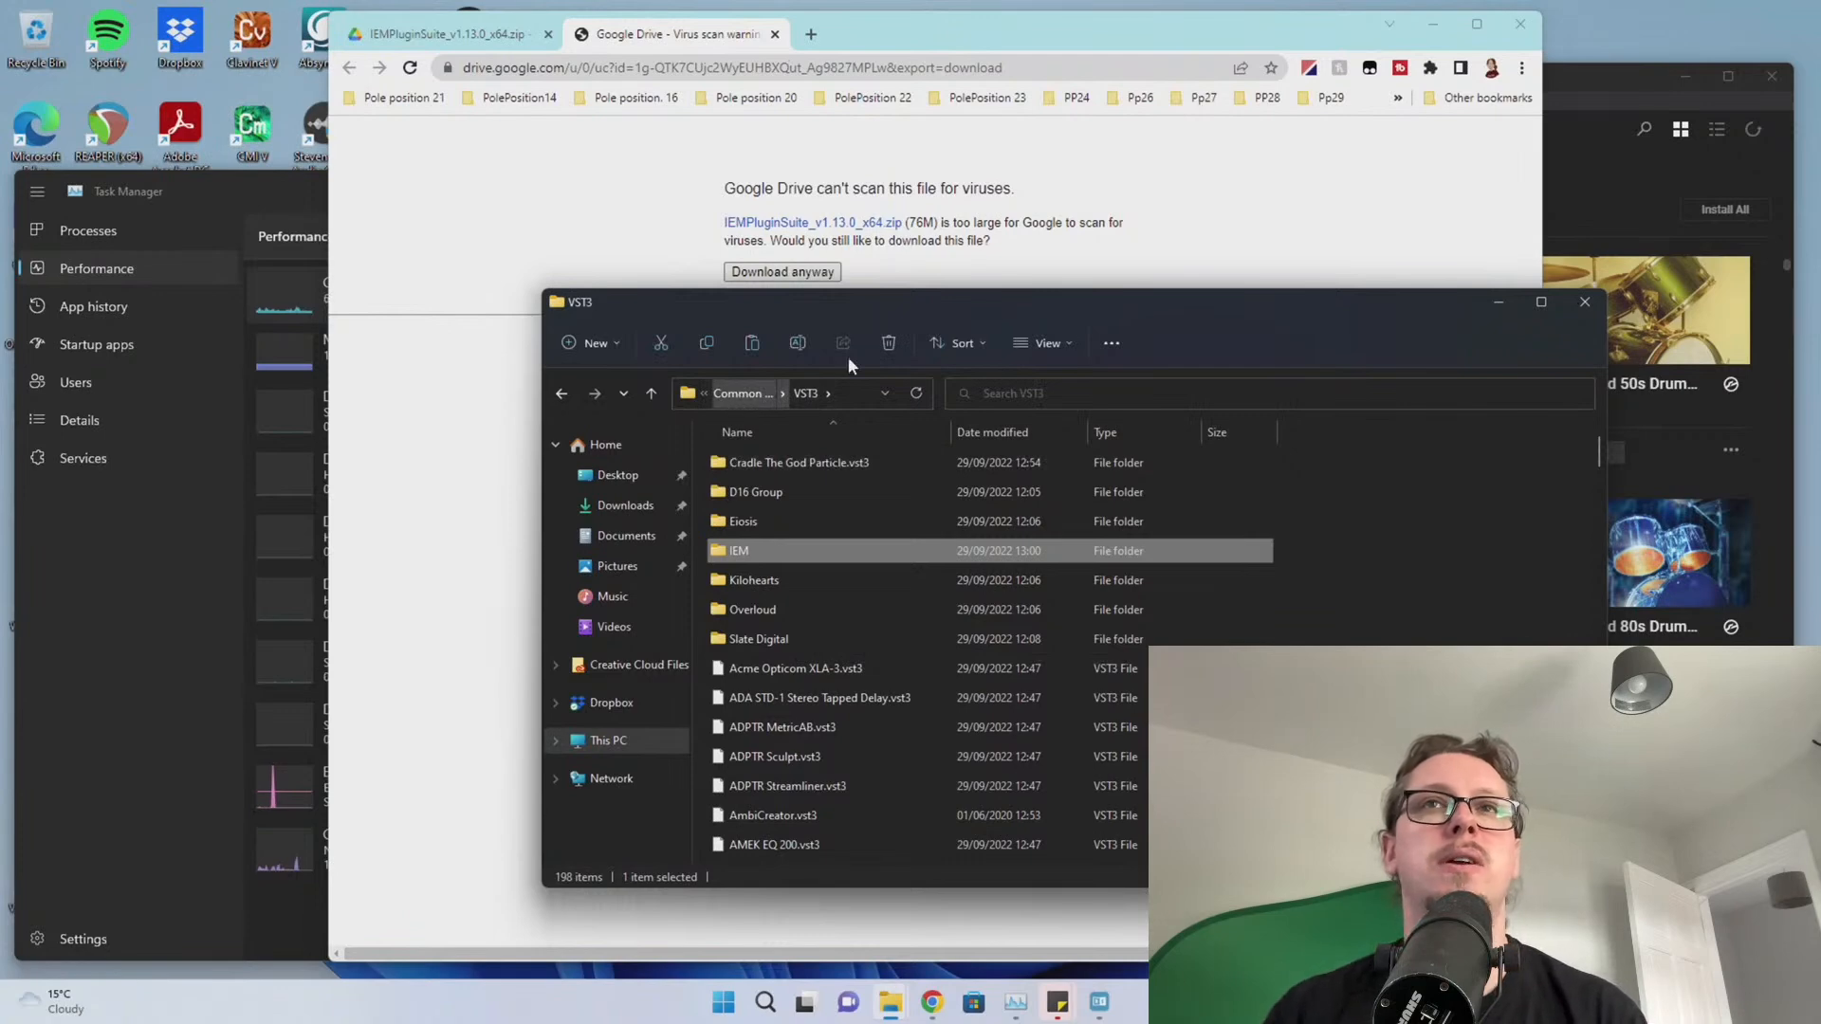
left_click(1582, 302)
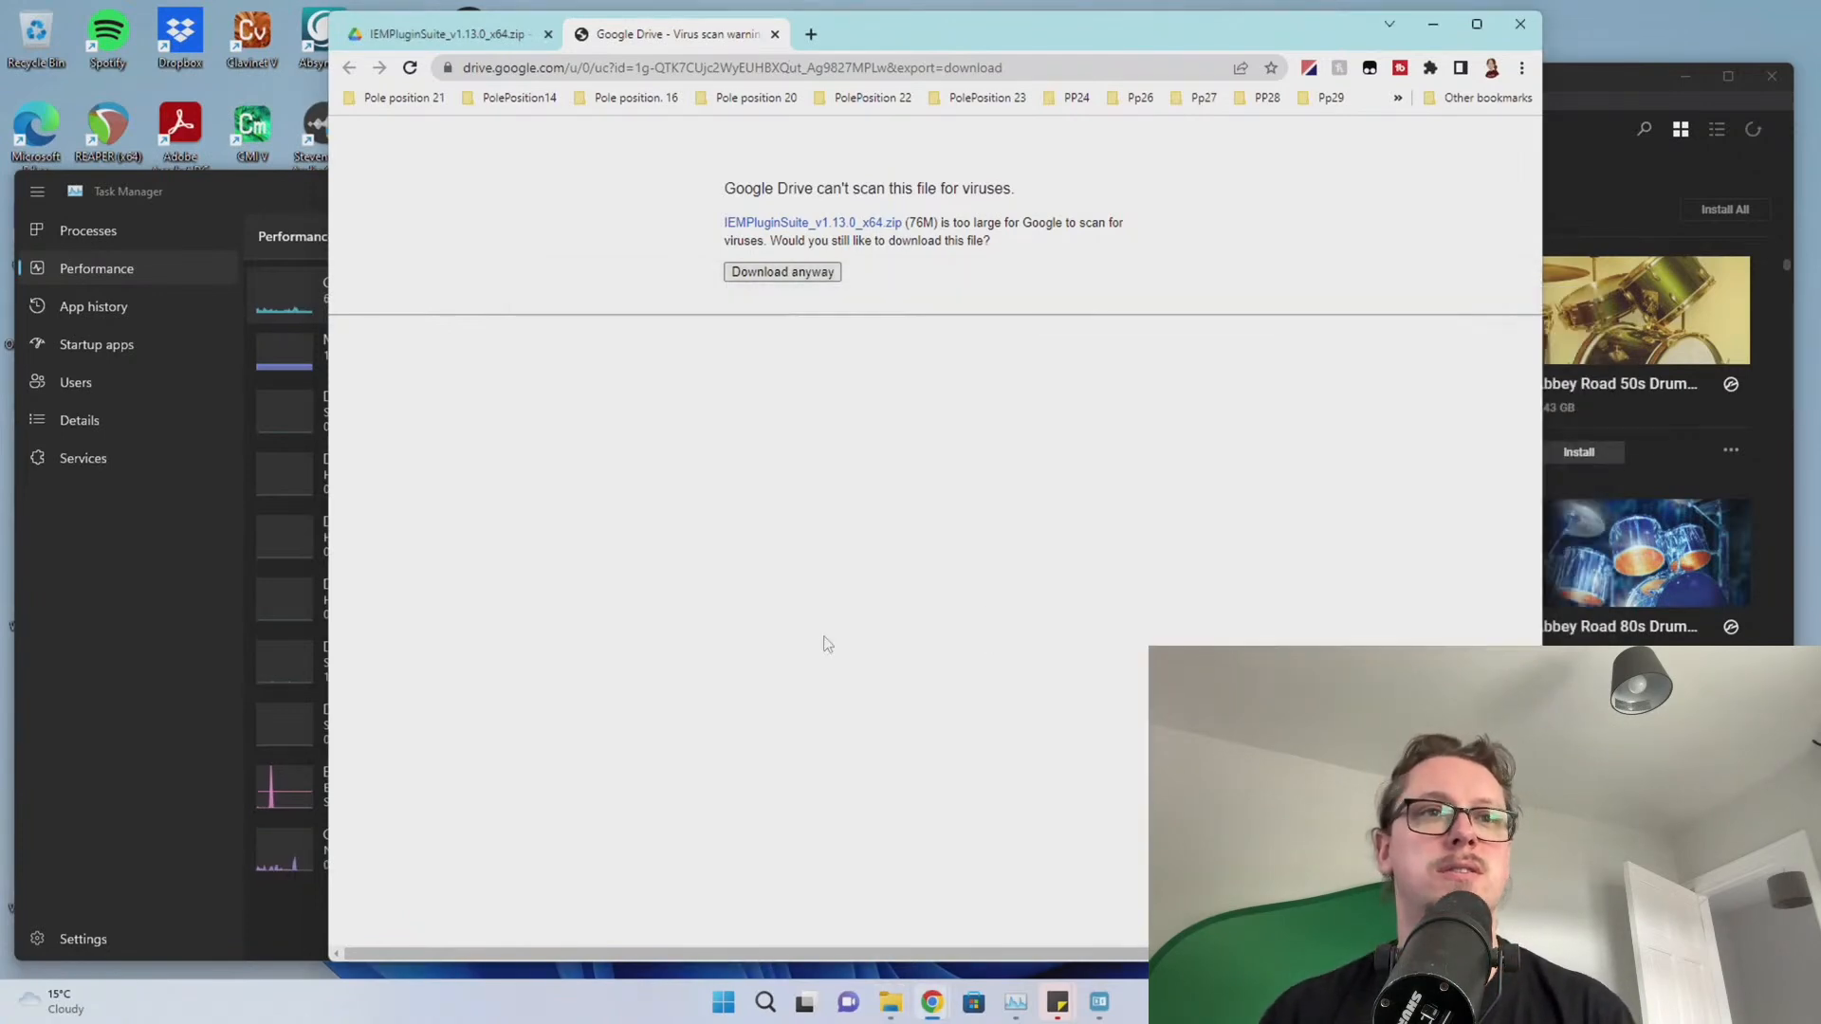
Launch REAPER from the Windows search
key("super")
type("reaper")
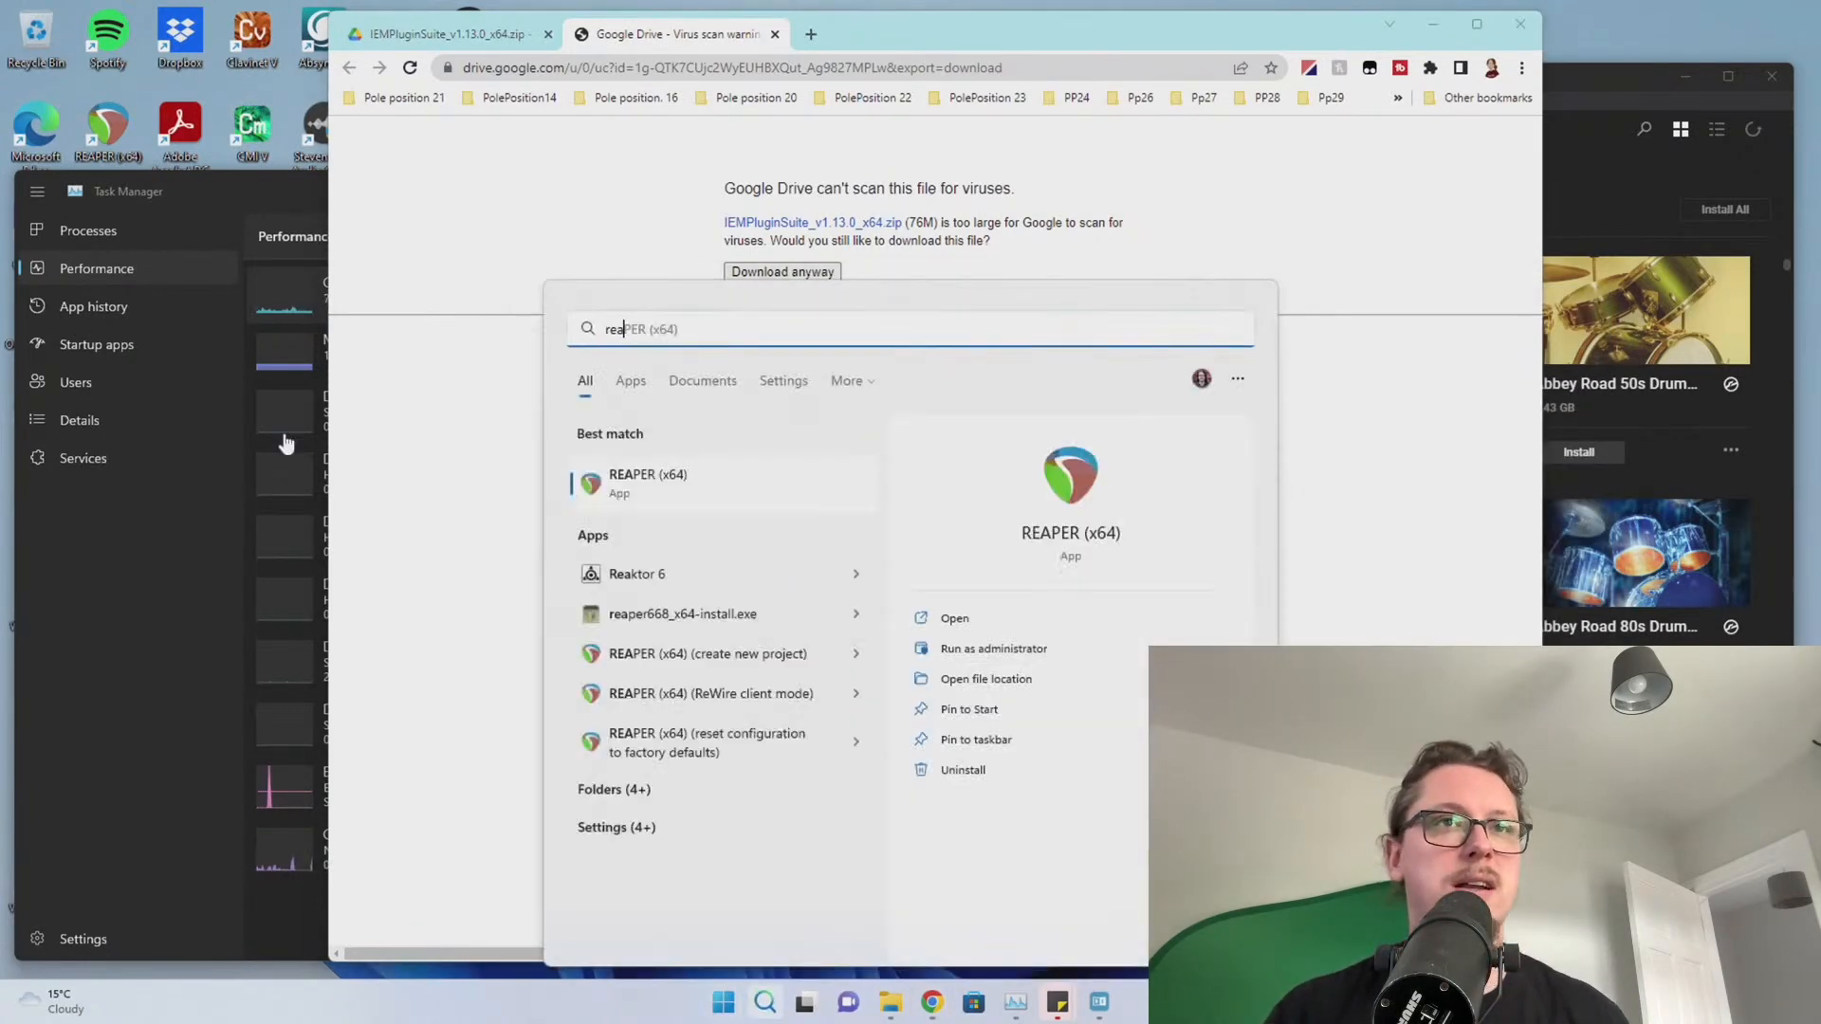
key("Return")
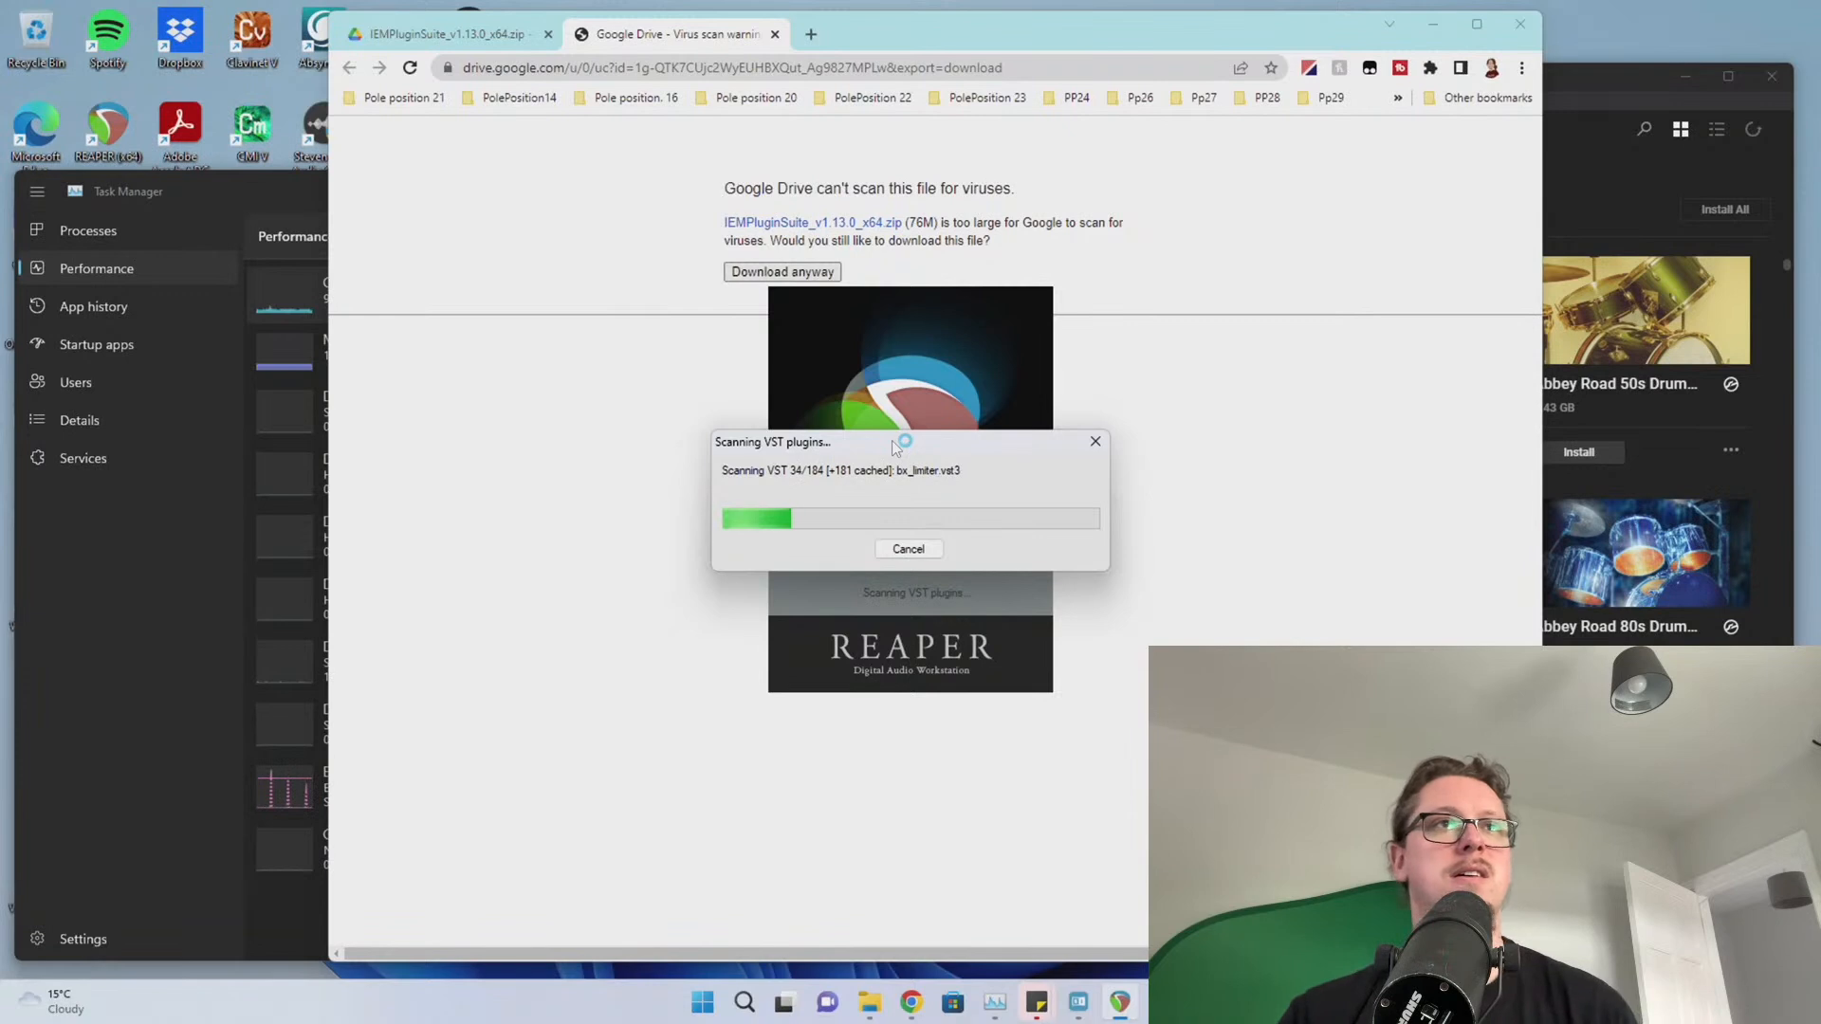
Close Chrome's Drive download warning window and Native Access, leaving Task Manager visible
left_click(171, 641)
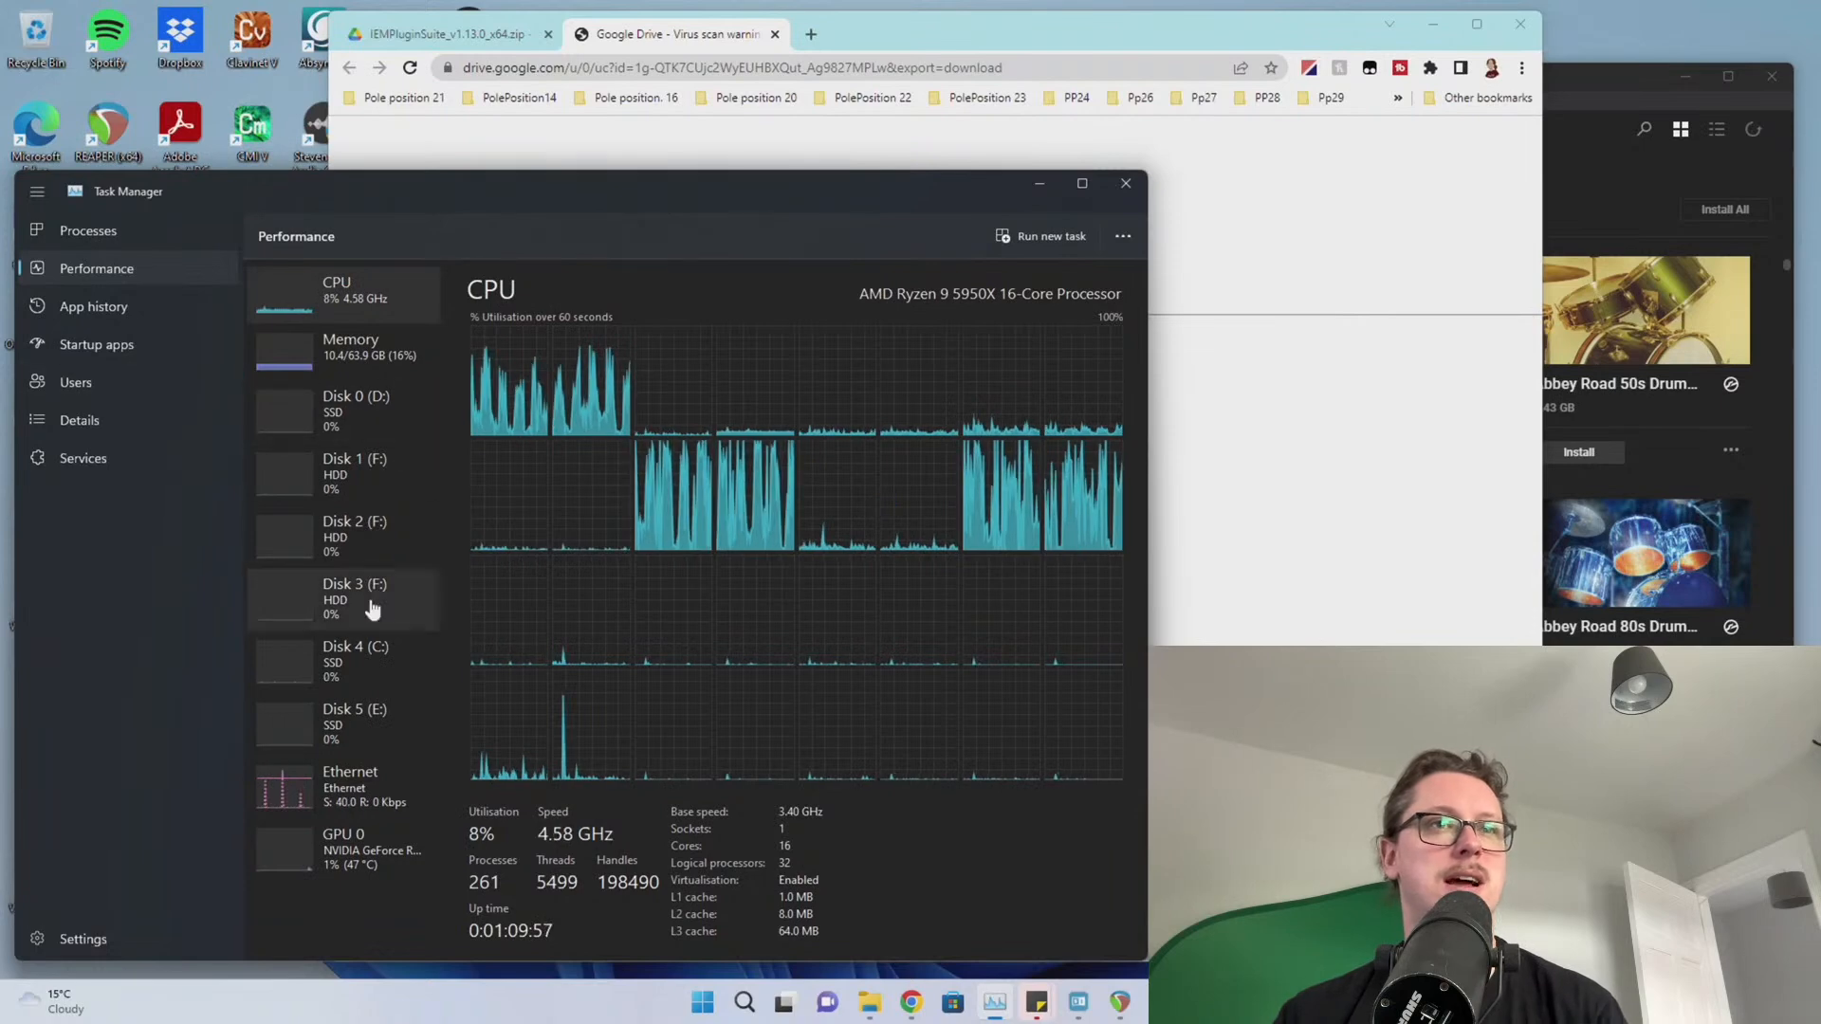
left_click(1280, 497)
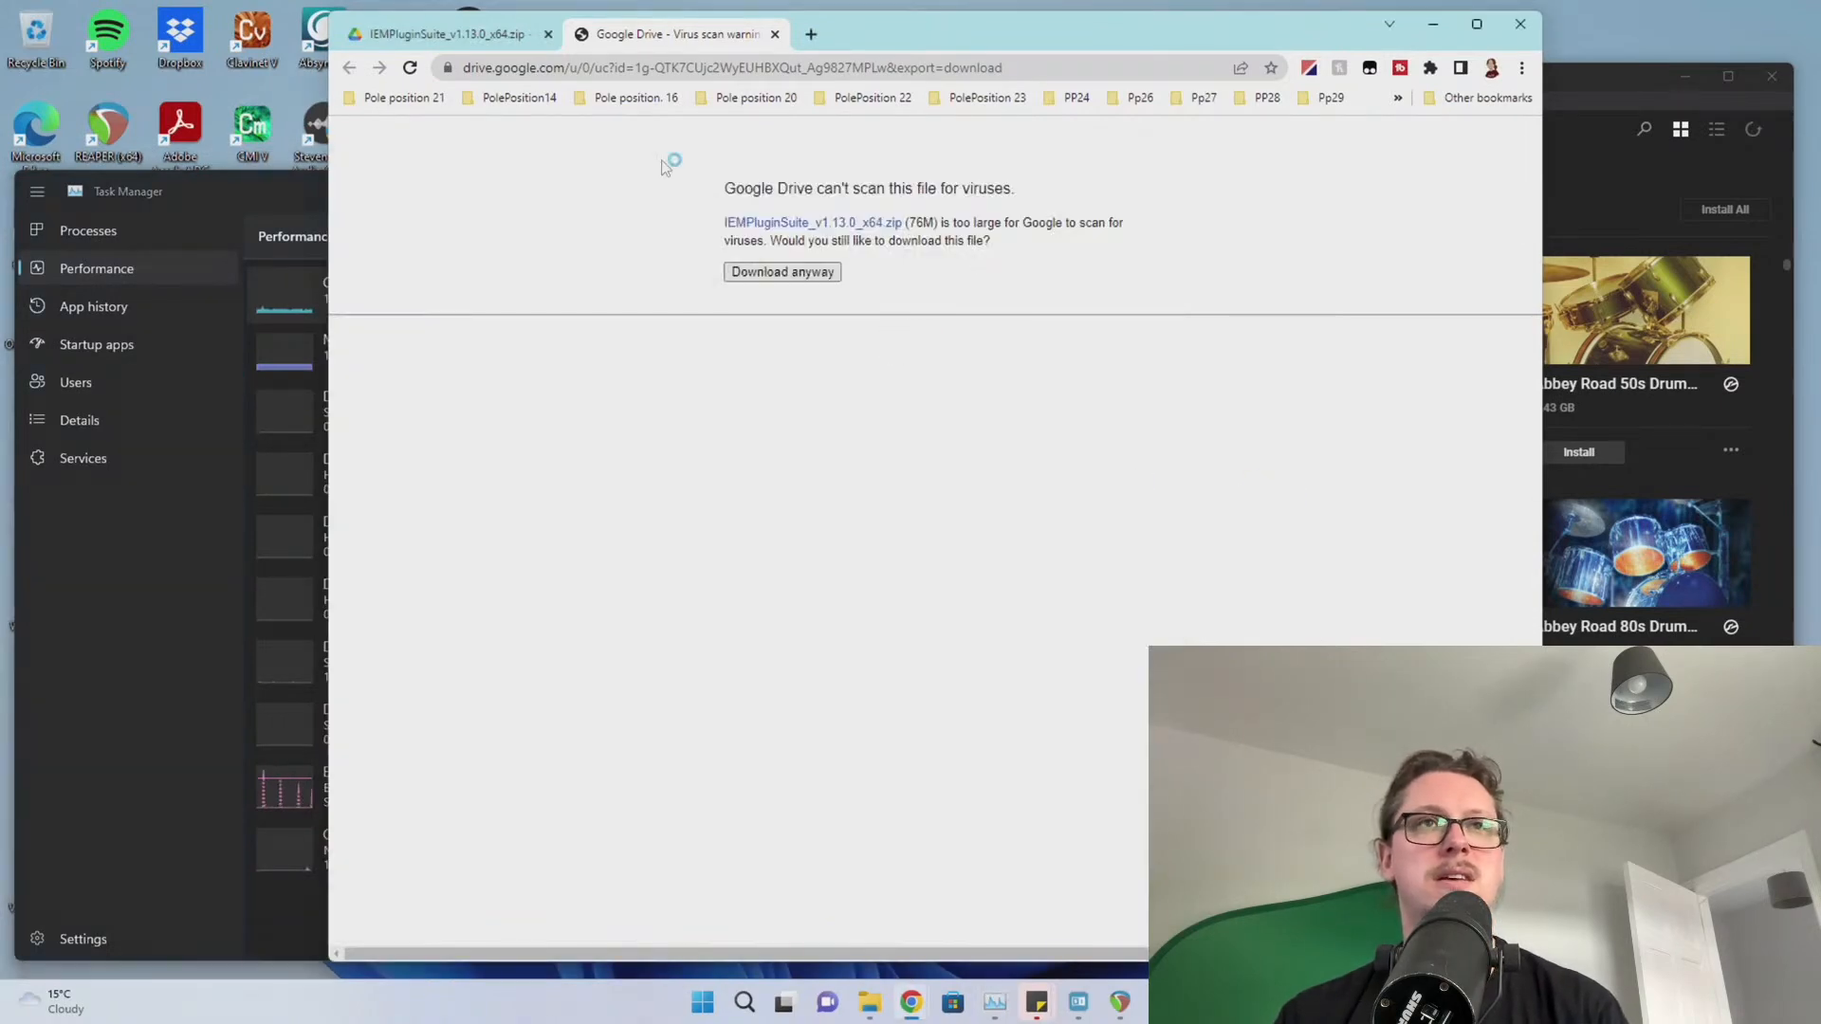
left_click(551, 37)
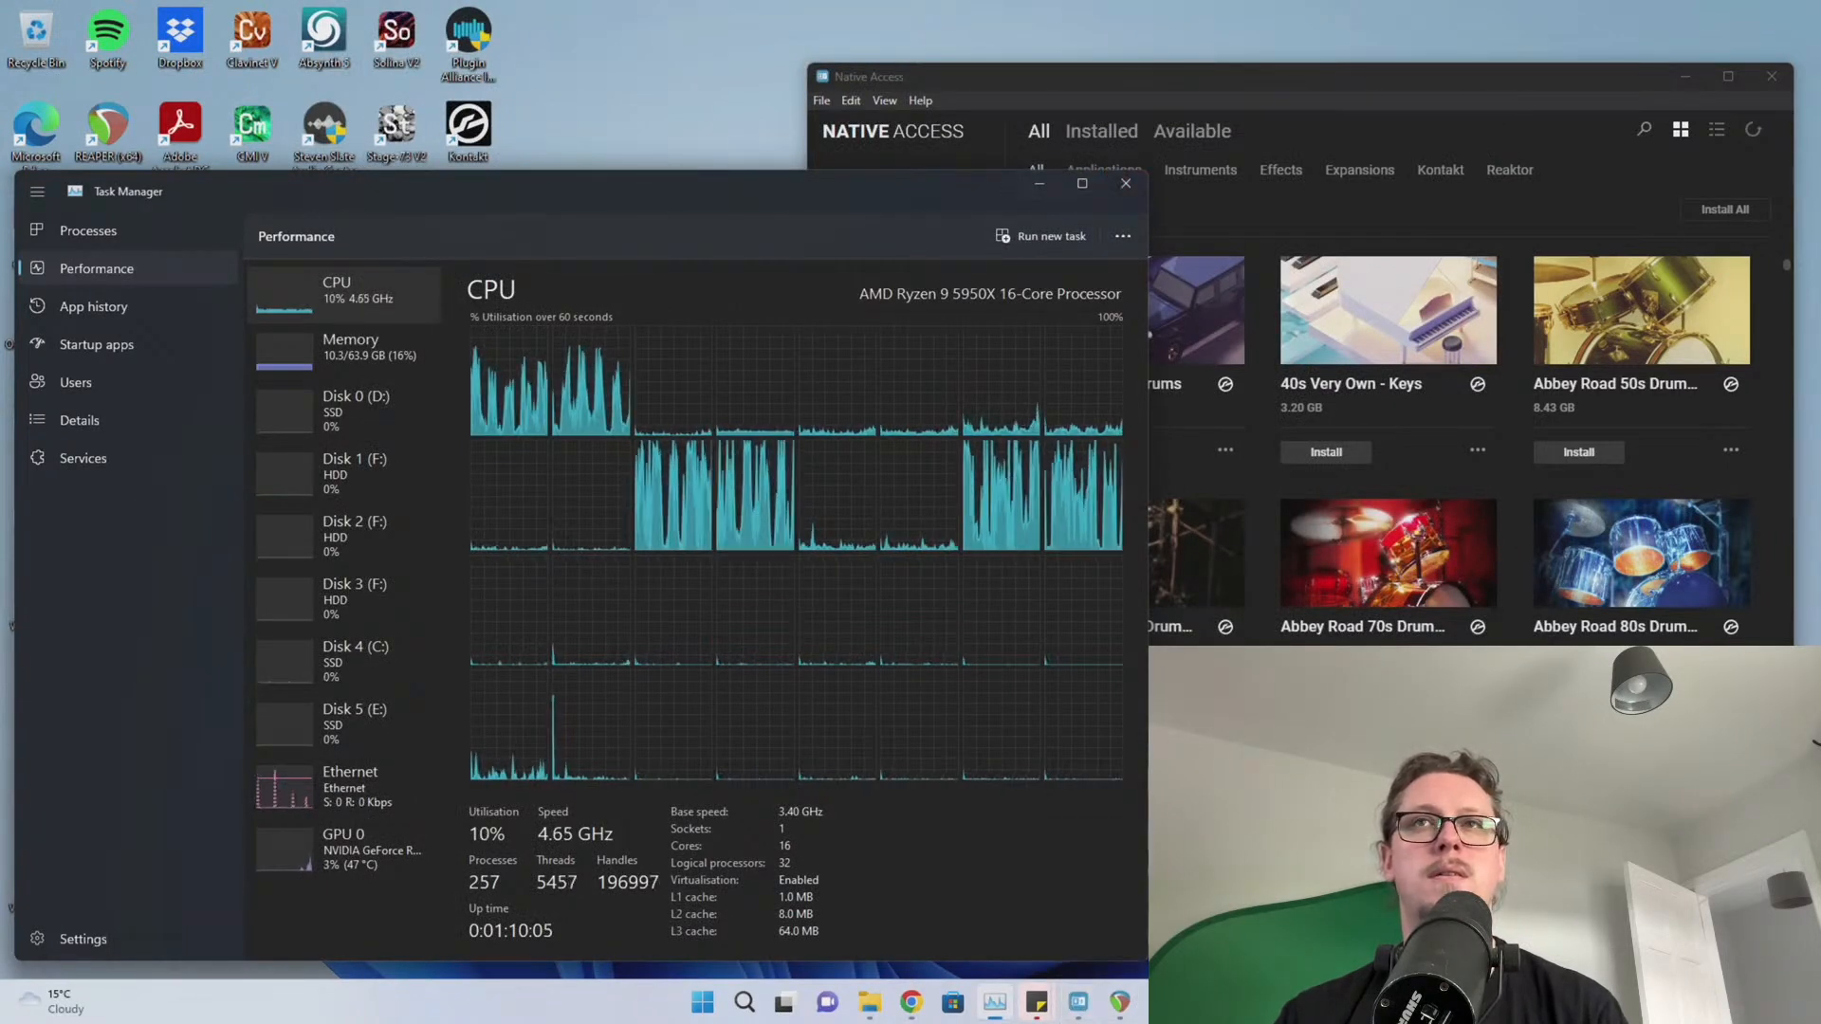
left_click(1644, 87)
left_click(1770, 79)
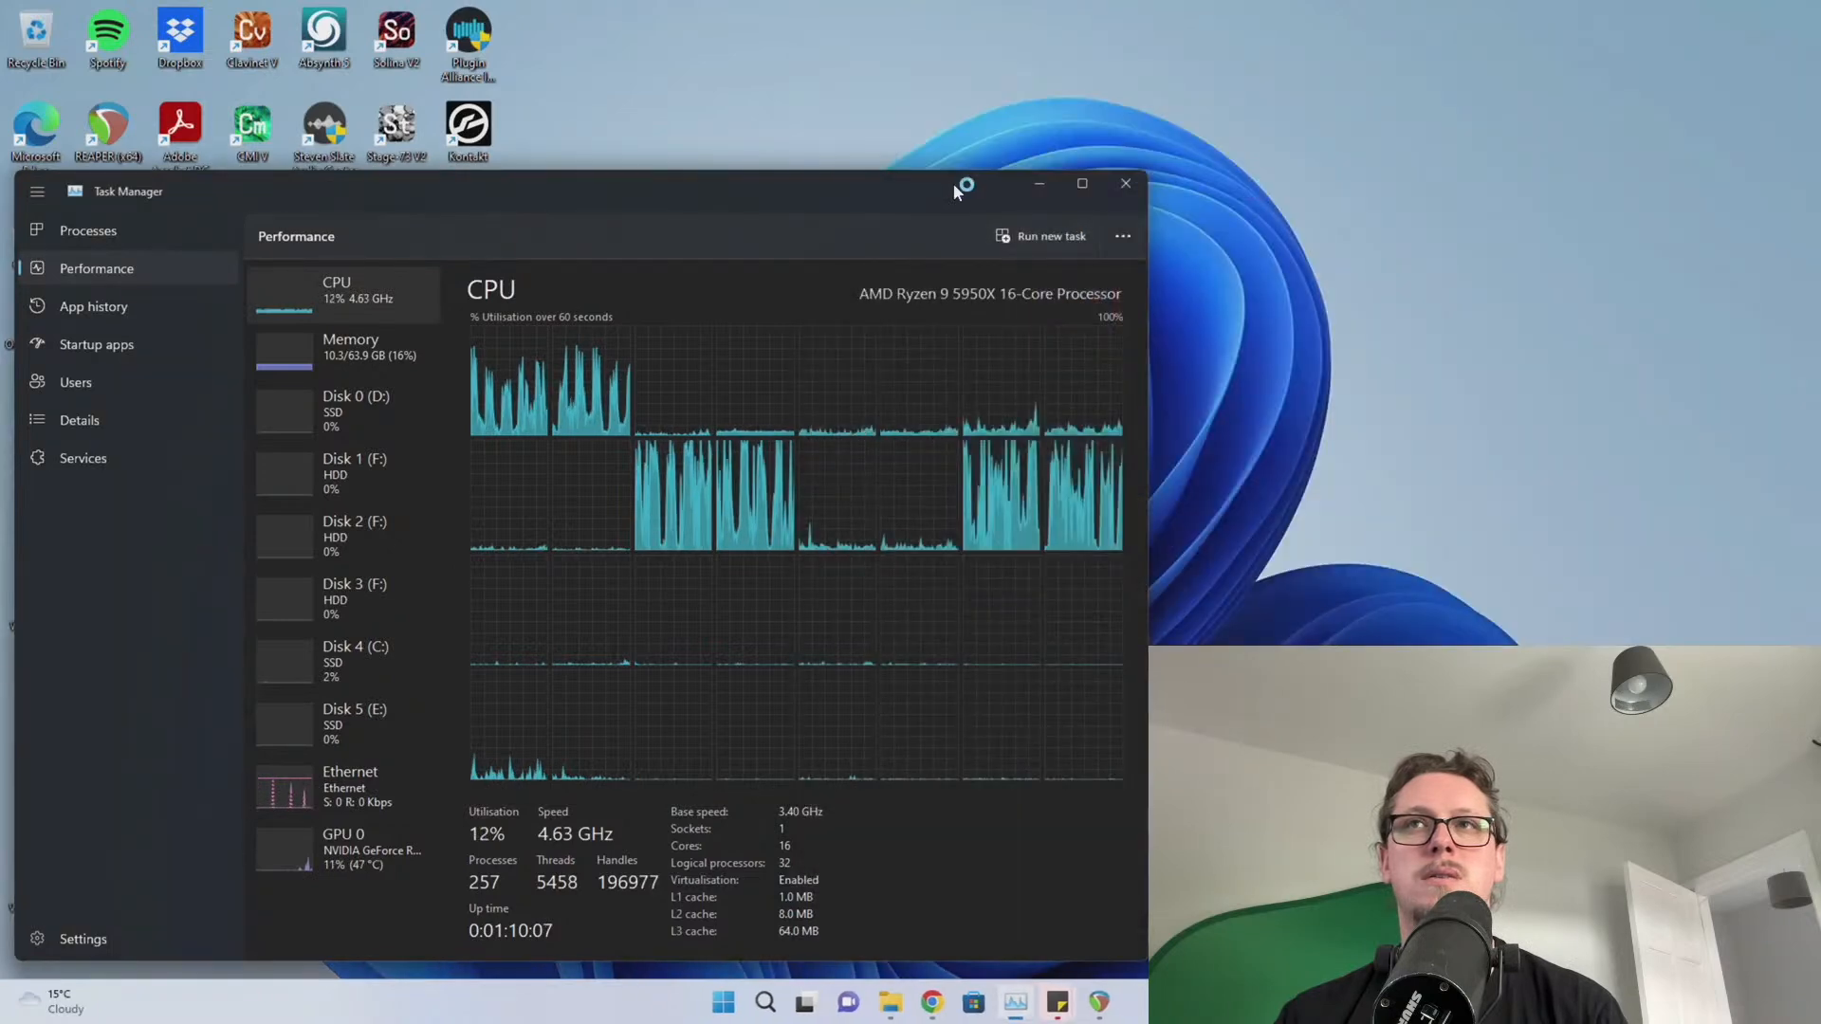
Move Task Manager down while REAPER scans VST plugins, then drag the OBS site browser on screen
left_click_drag(953, 184, 1103, 613)
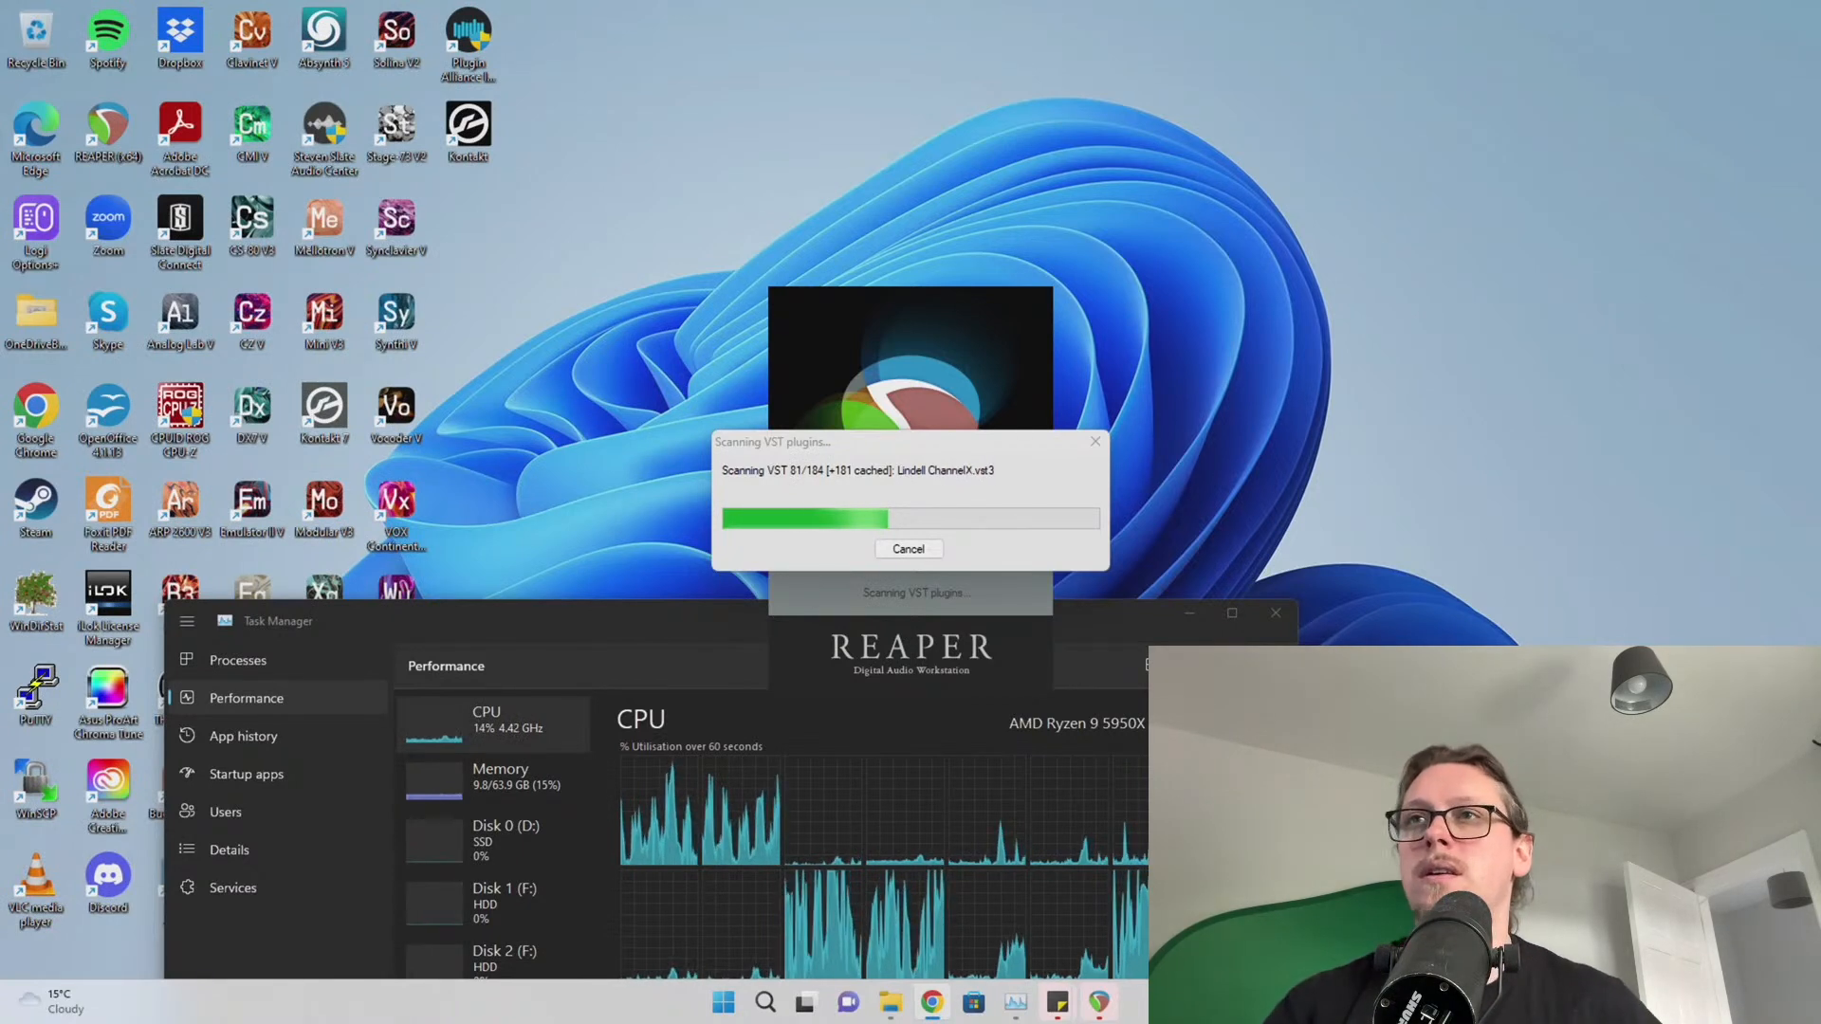
left_click_drag(1820, 37, 1012, 63)
Download the OBS Studio 28.0.2 Windows installer, install it to the default folder, and launch OBS
left_click(1293, 519)
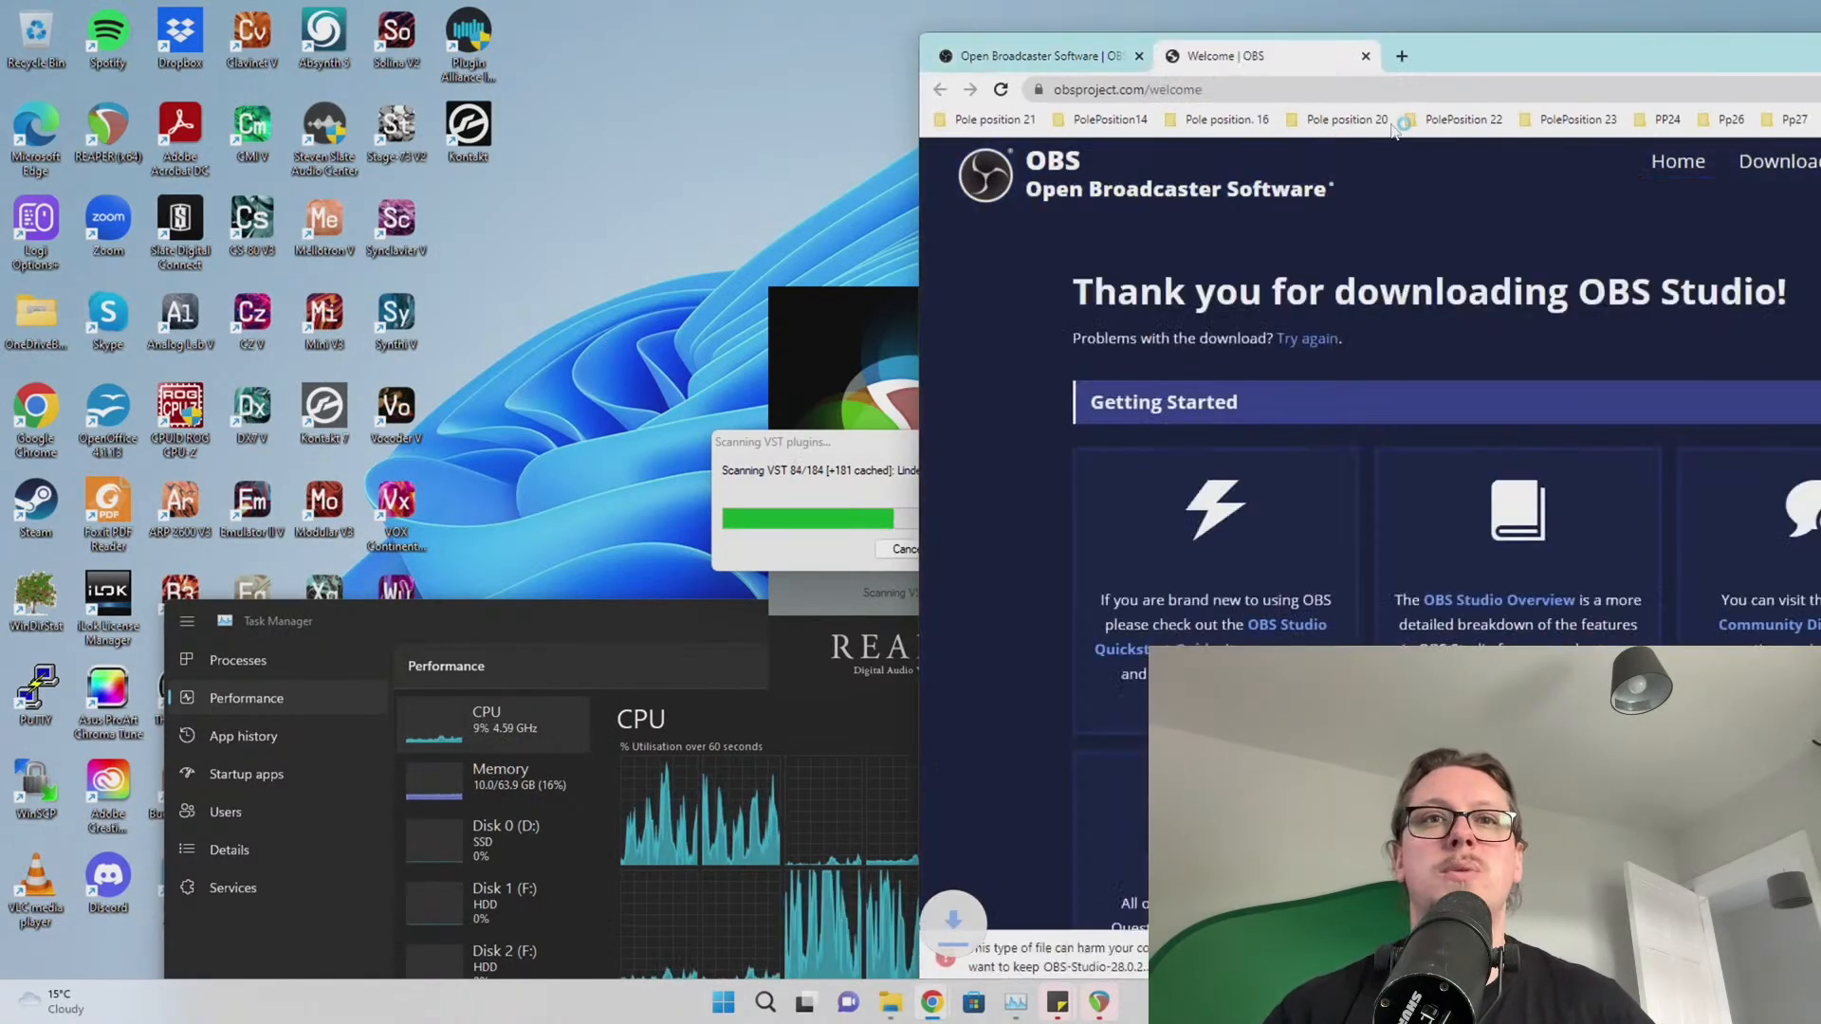
left_click(1264, 957)
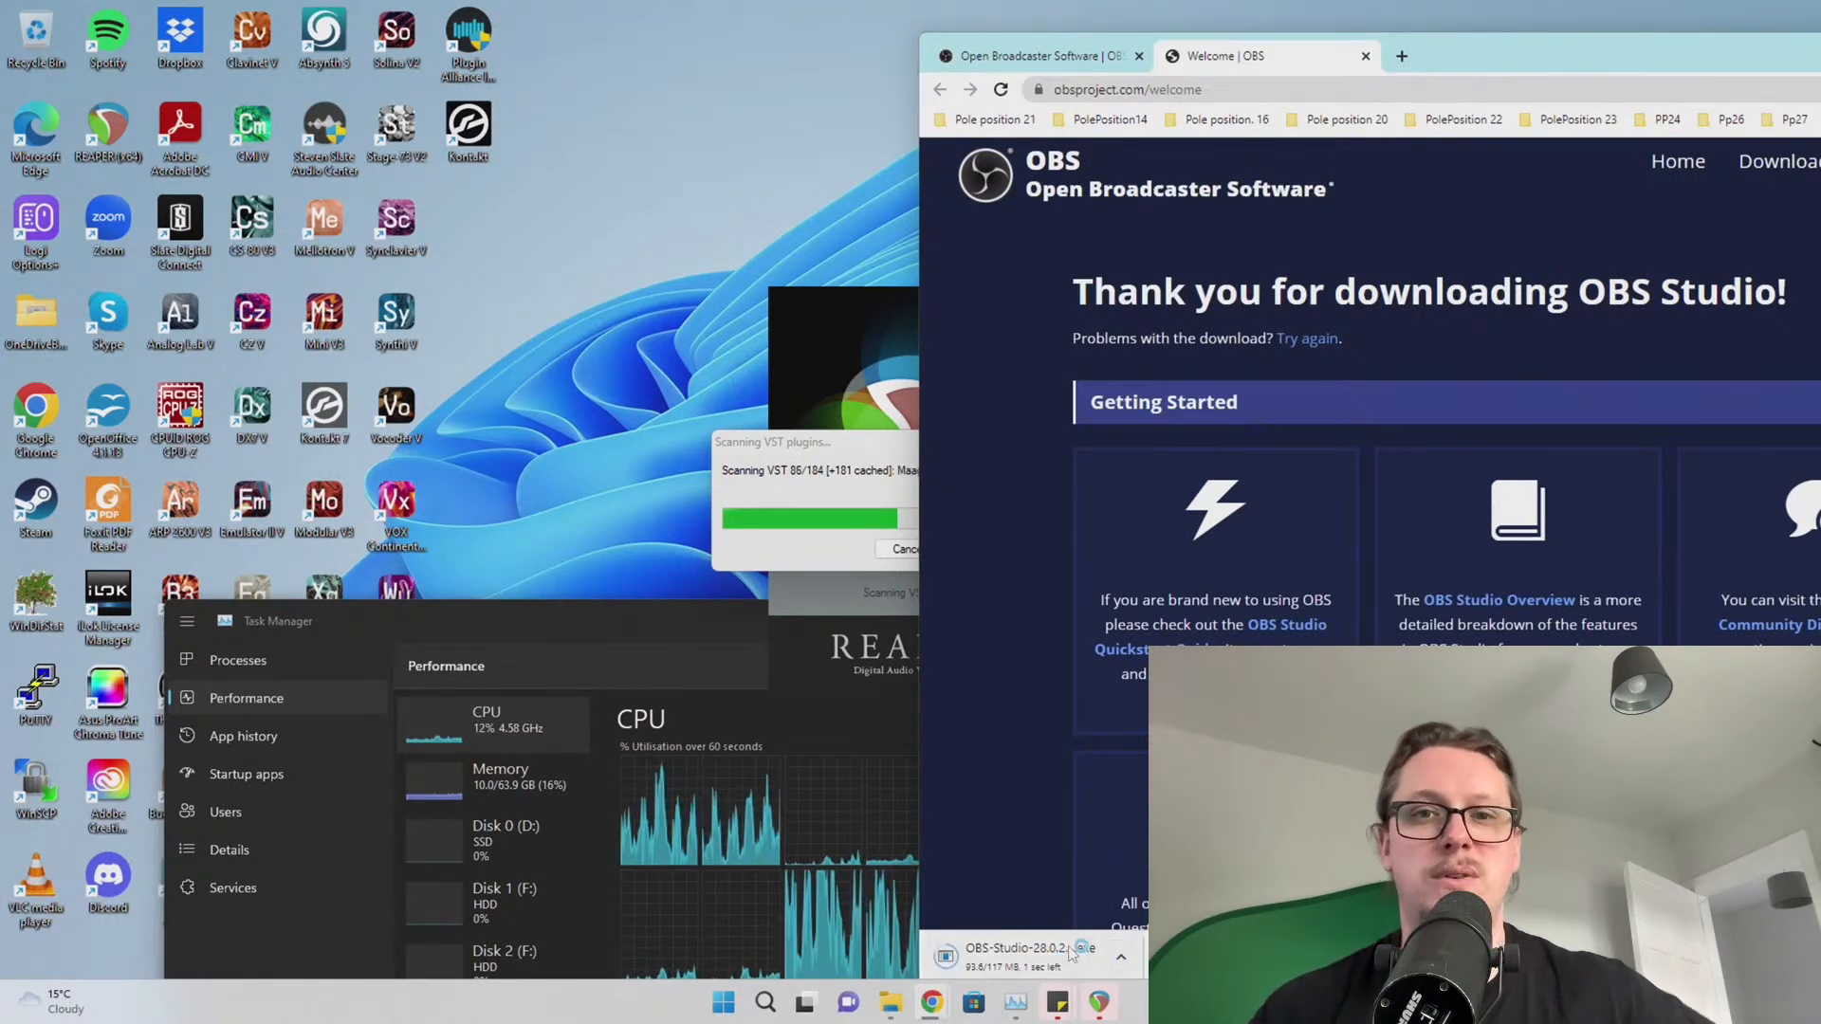
left_click(1029, 957)
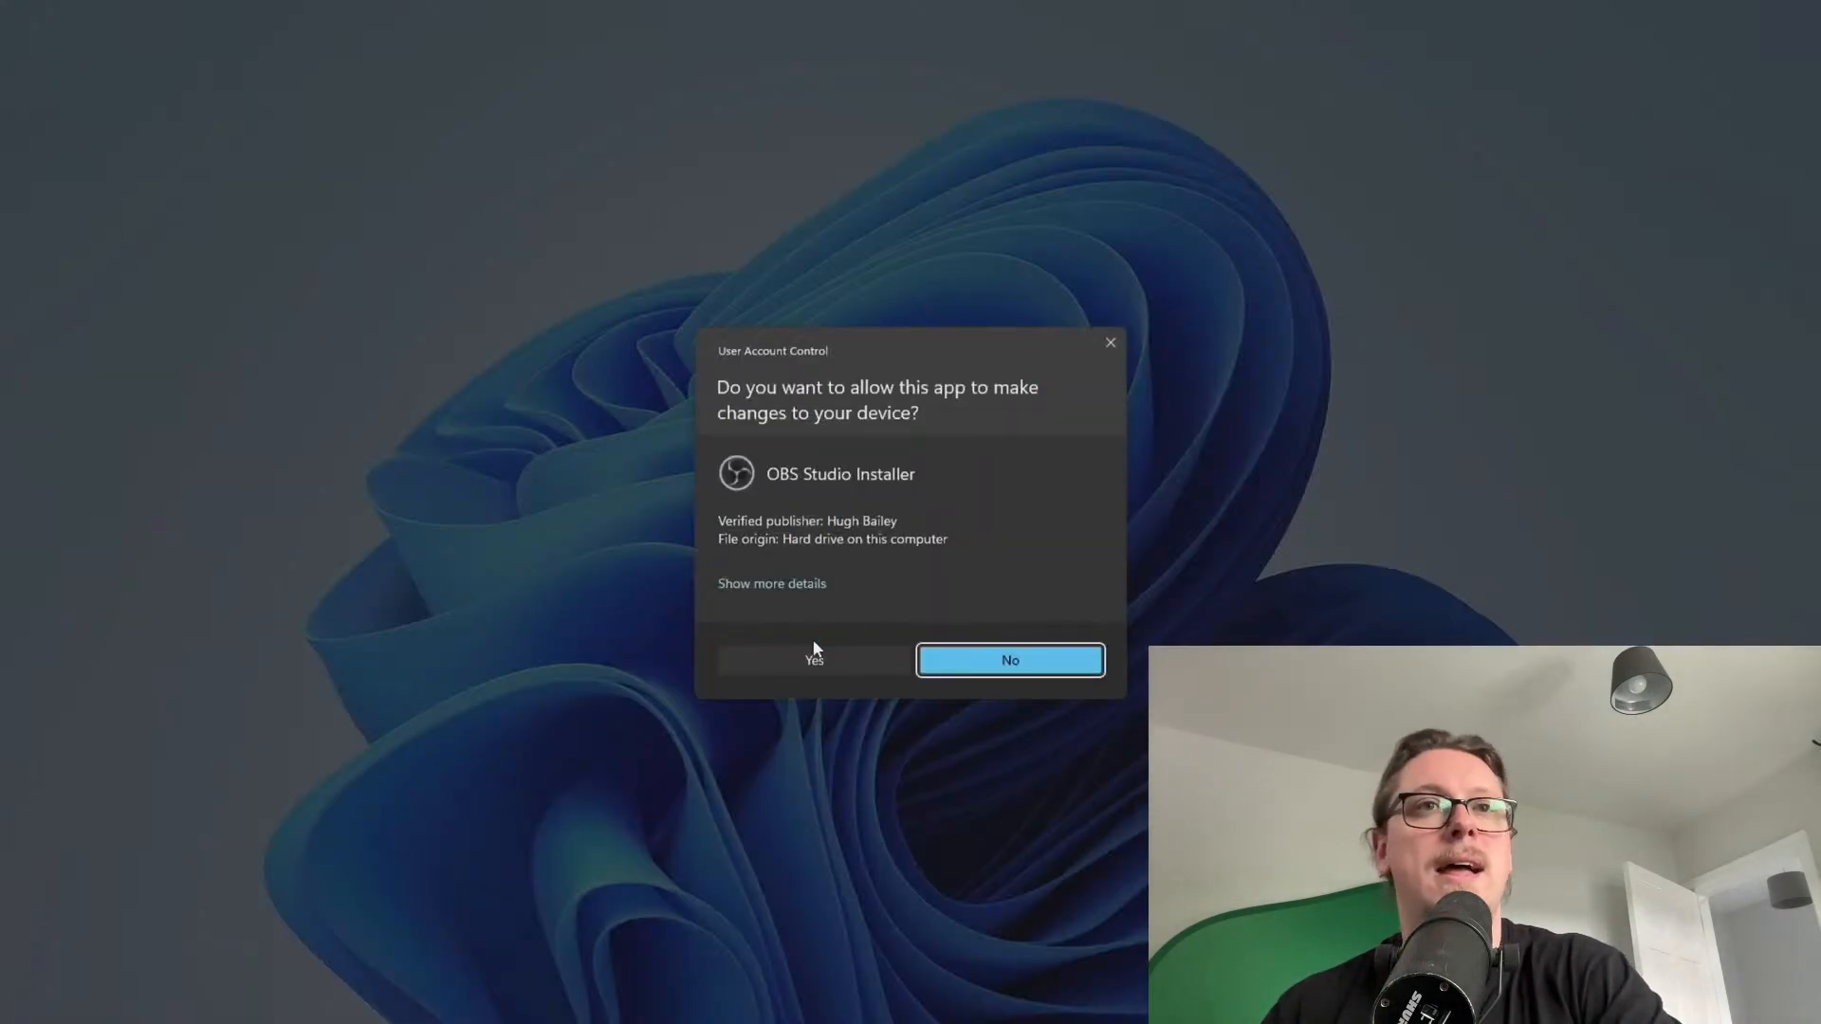
left_click(811, 649)
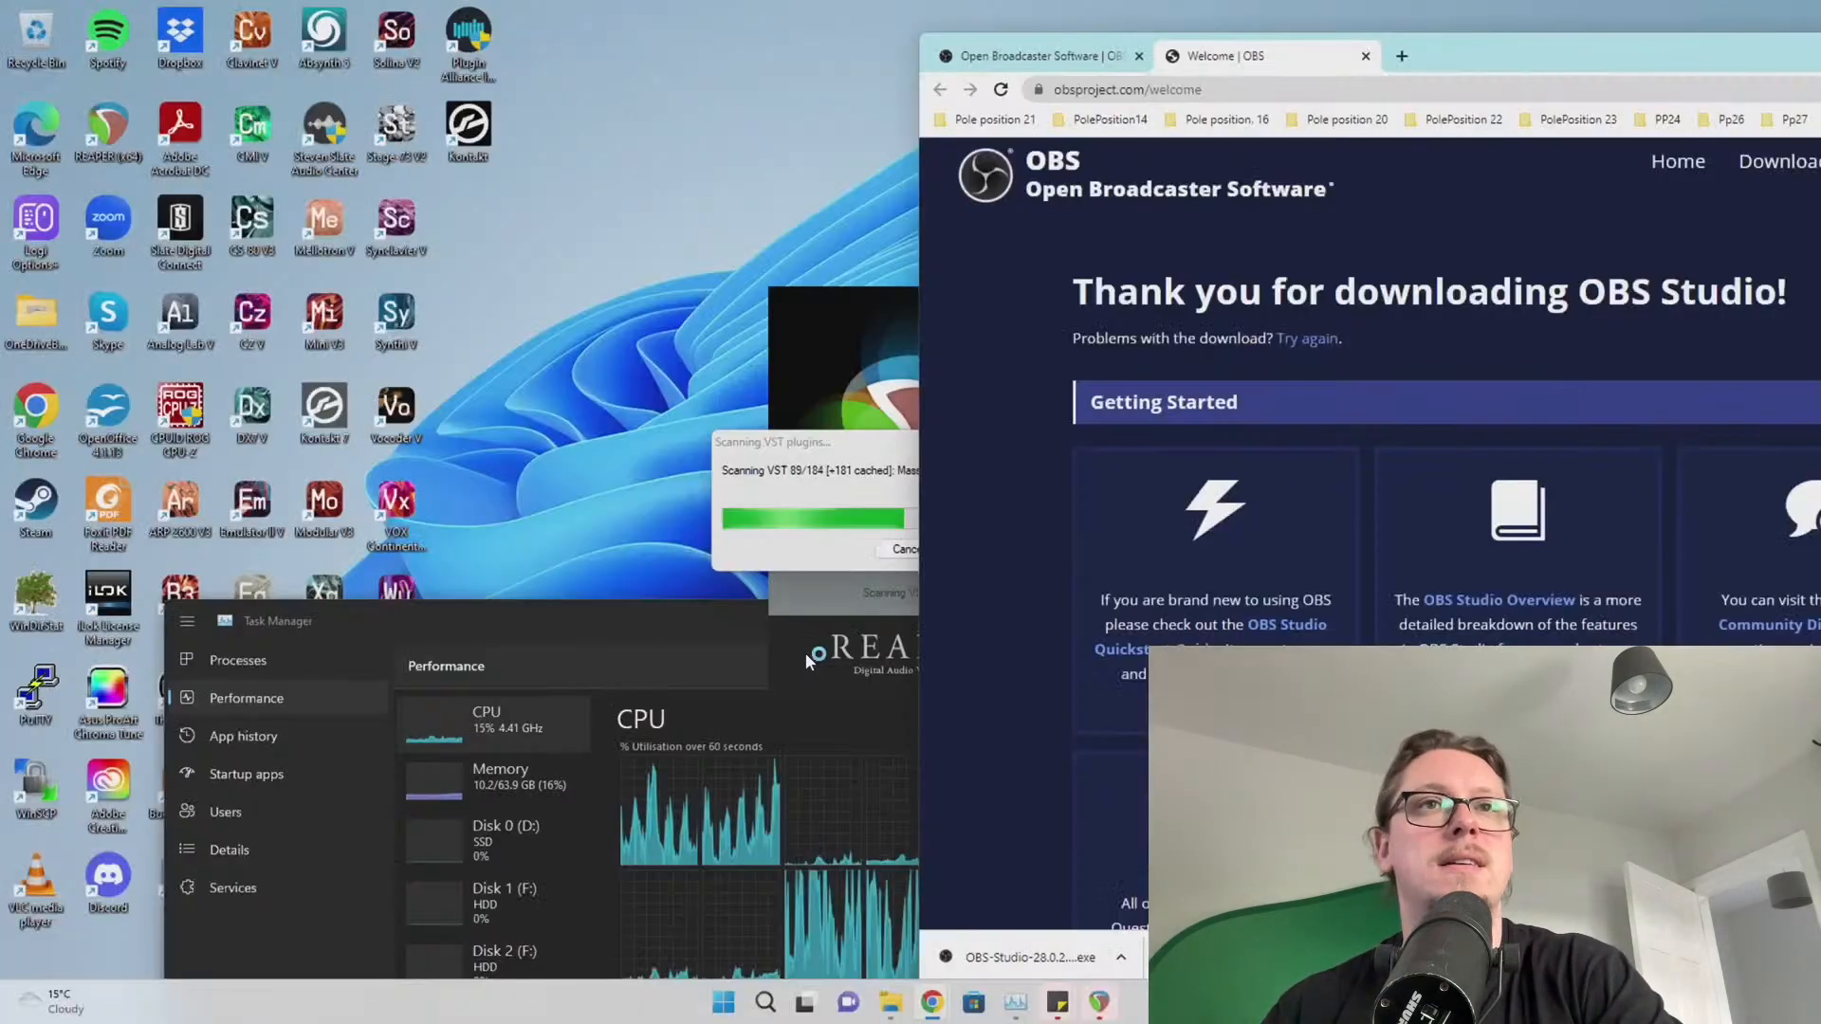
left_click(1030, 654)
left_click(1032, 653)
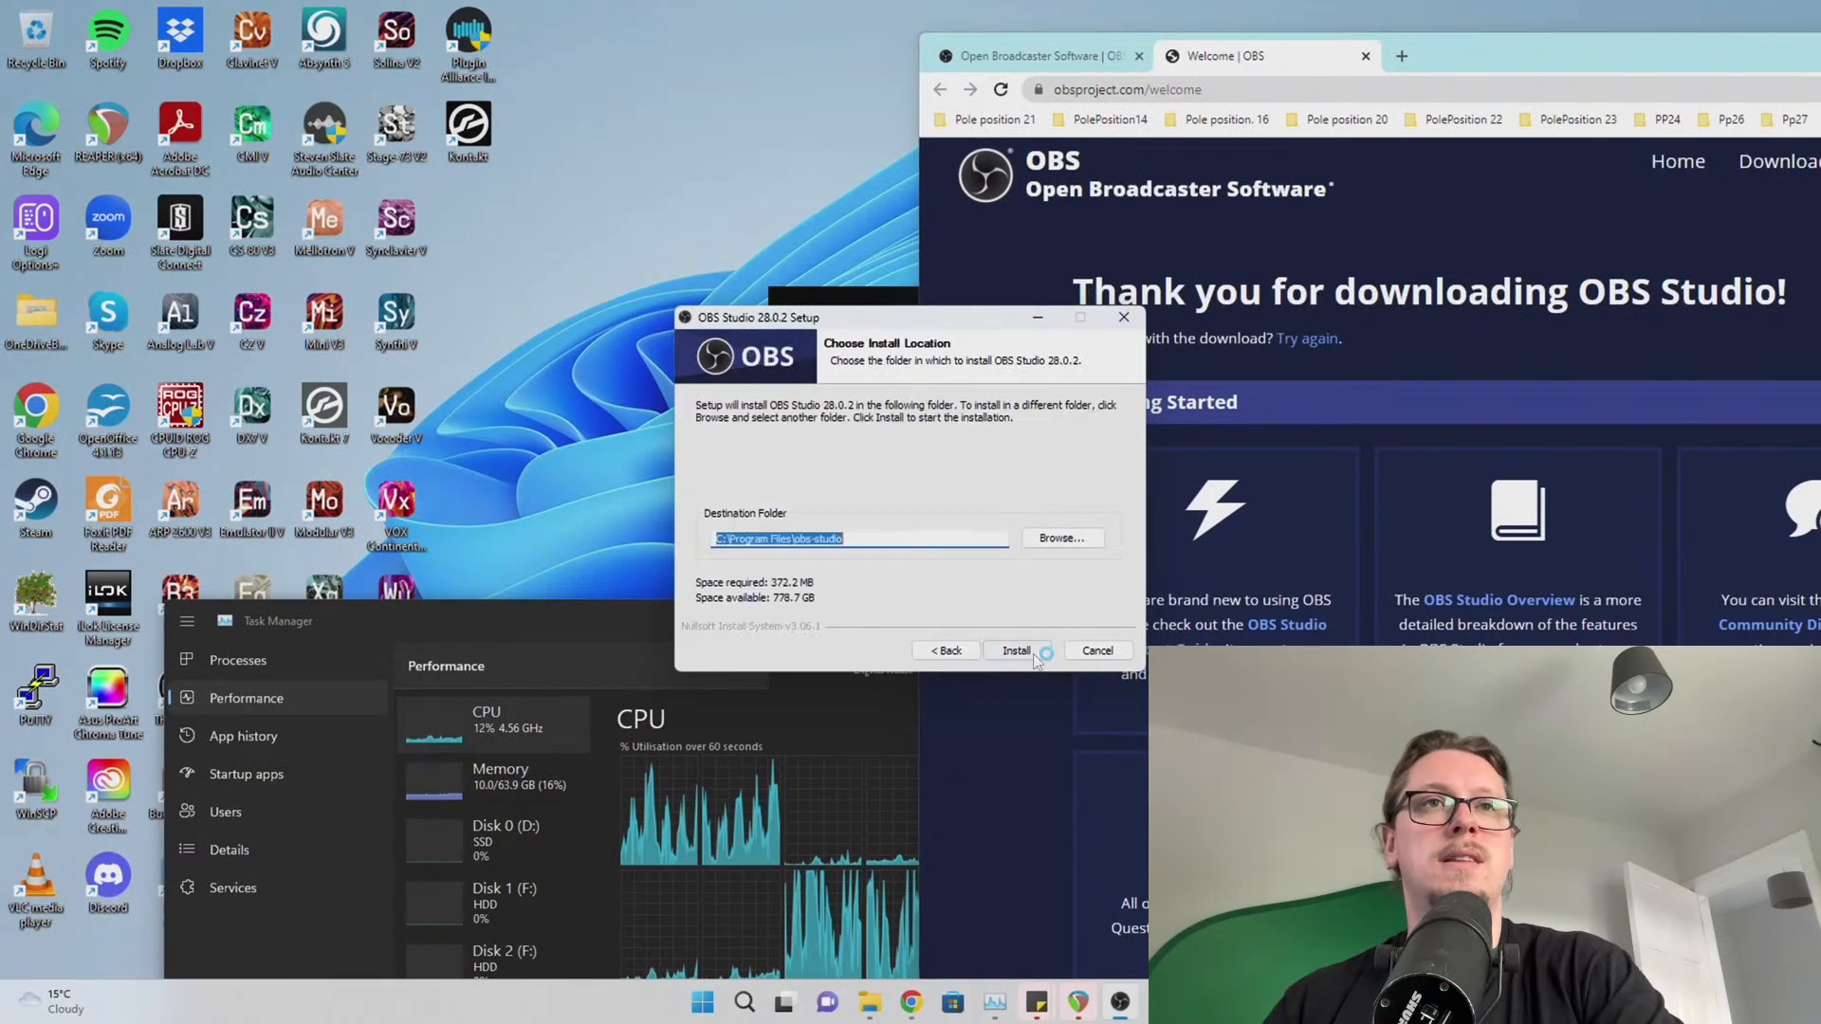
left_click(1030, 654)
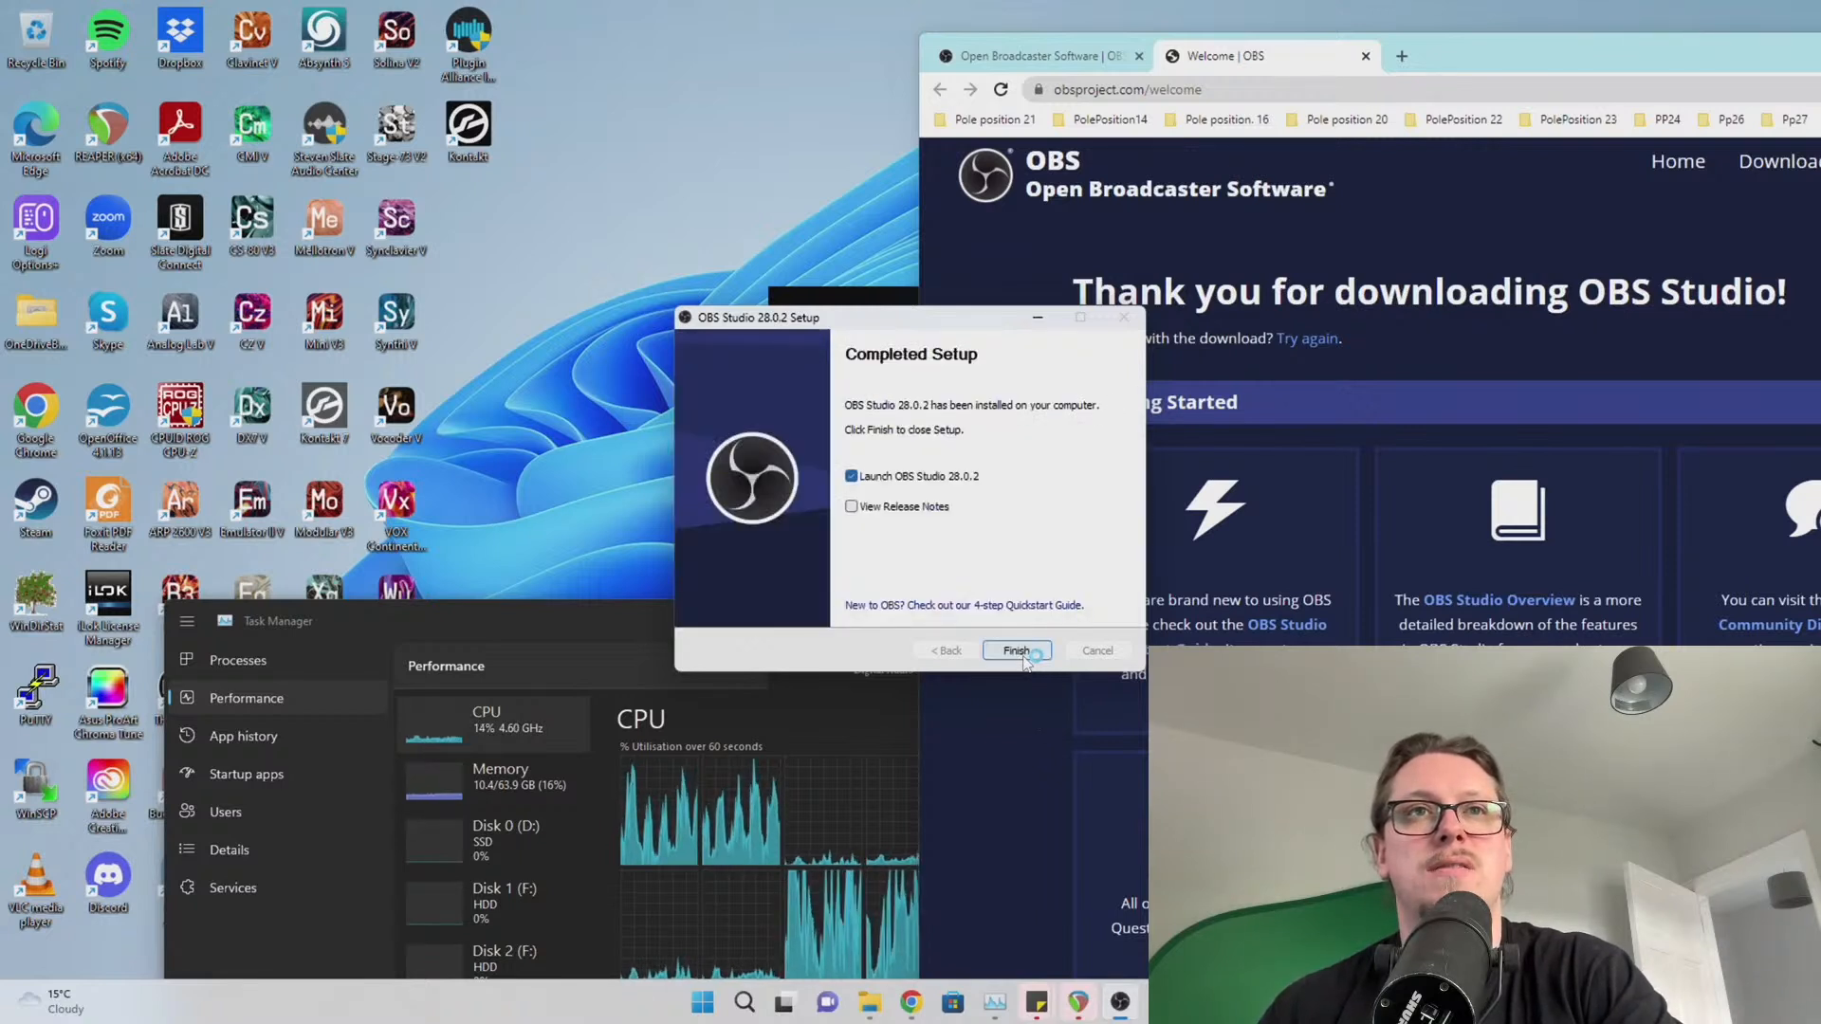
left_click(1023, 656)
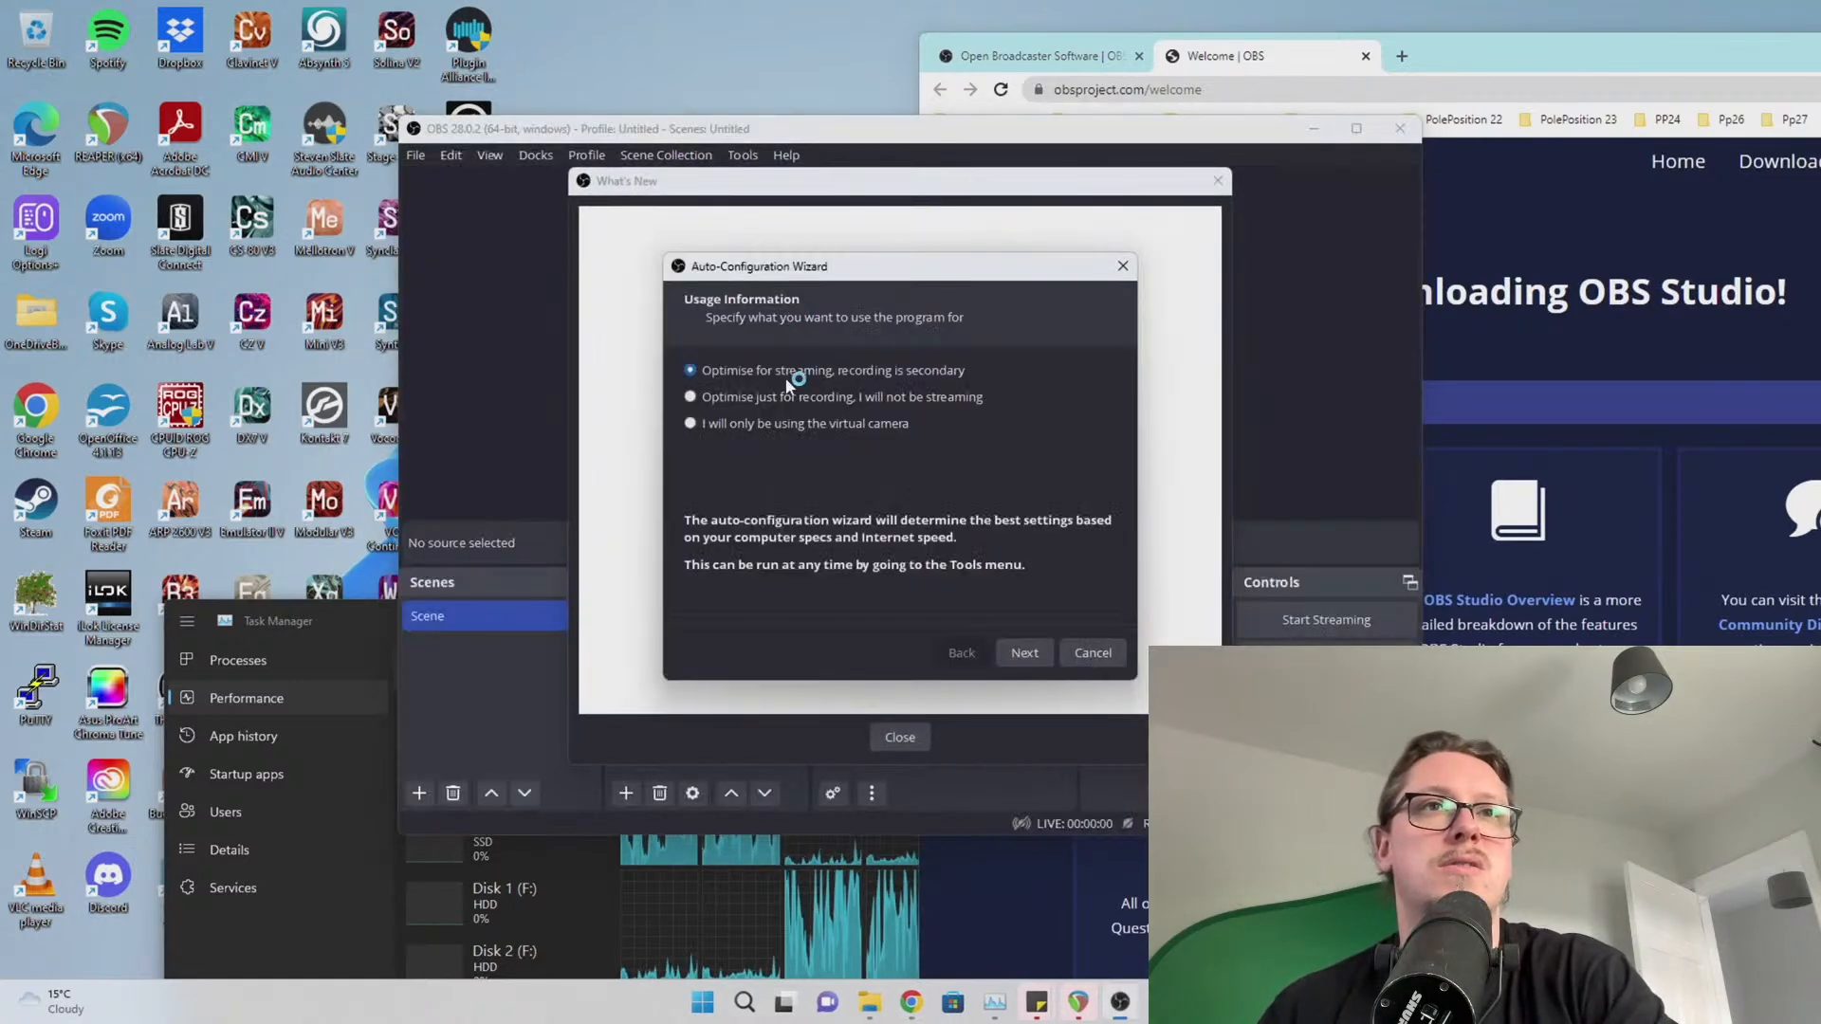
In the auto-configuration wizard, choose streaming, 30 FPS, and keep the 1920x1080 base resolution
left_click(1022, 654)
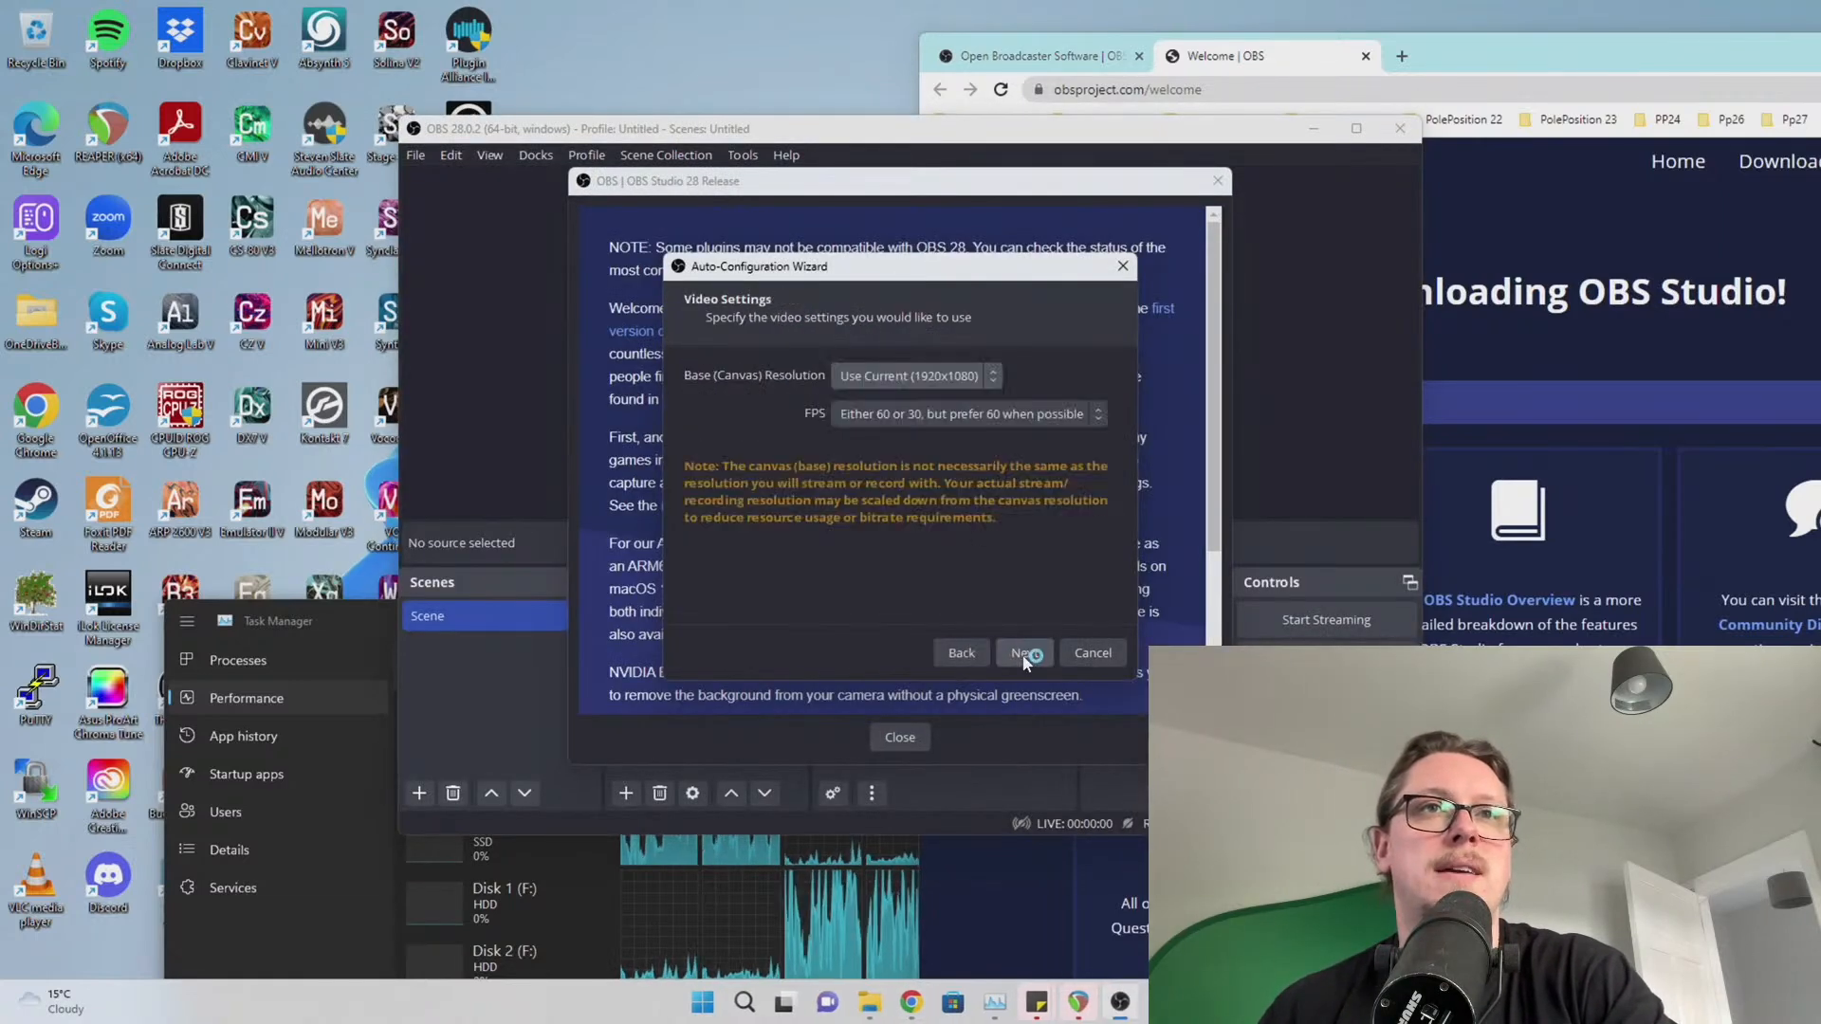
left_click(944, 421)
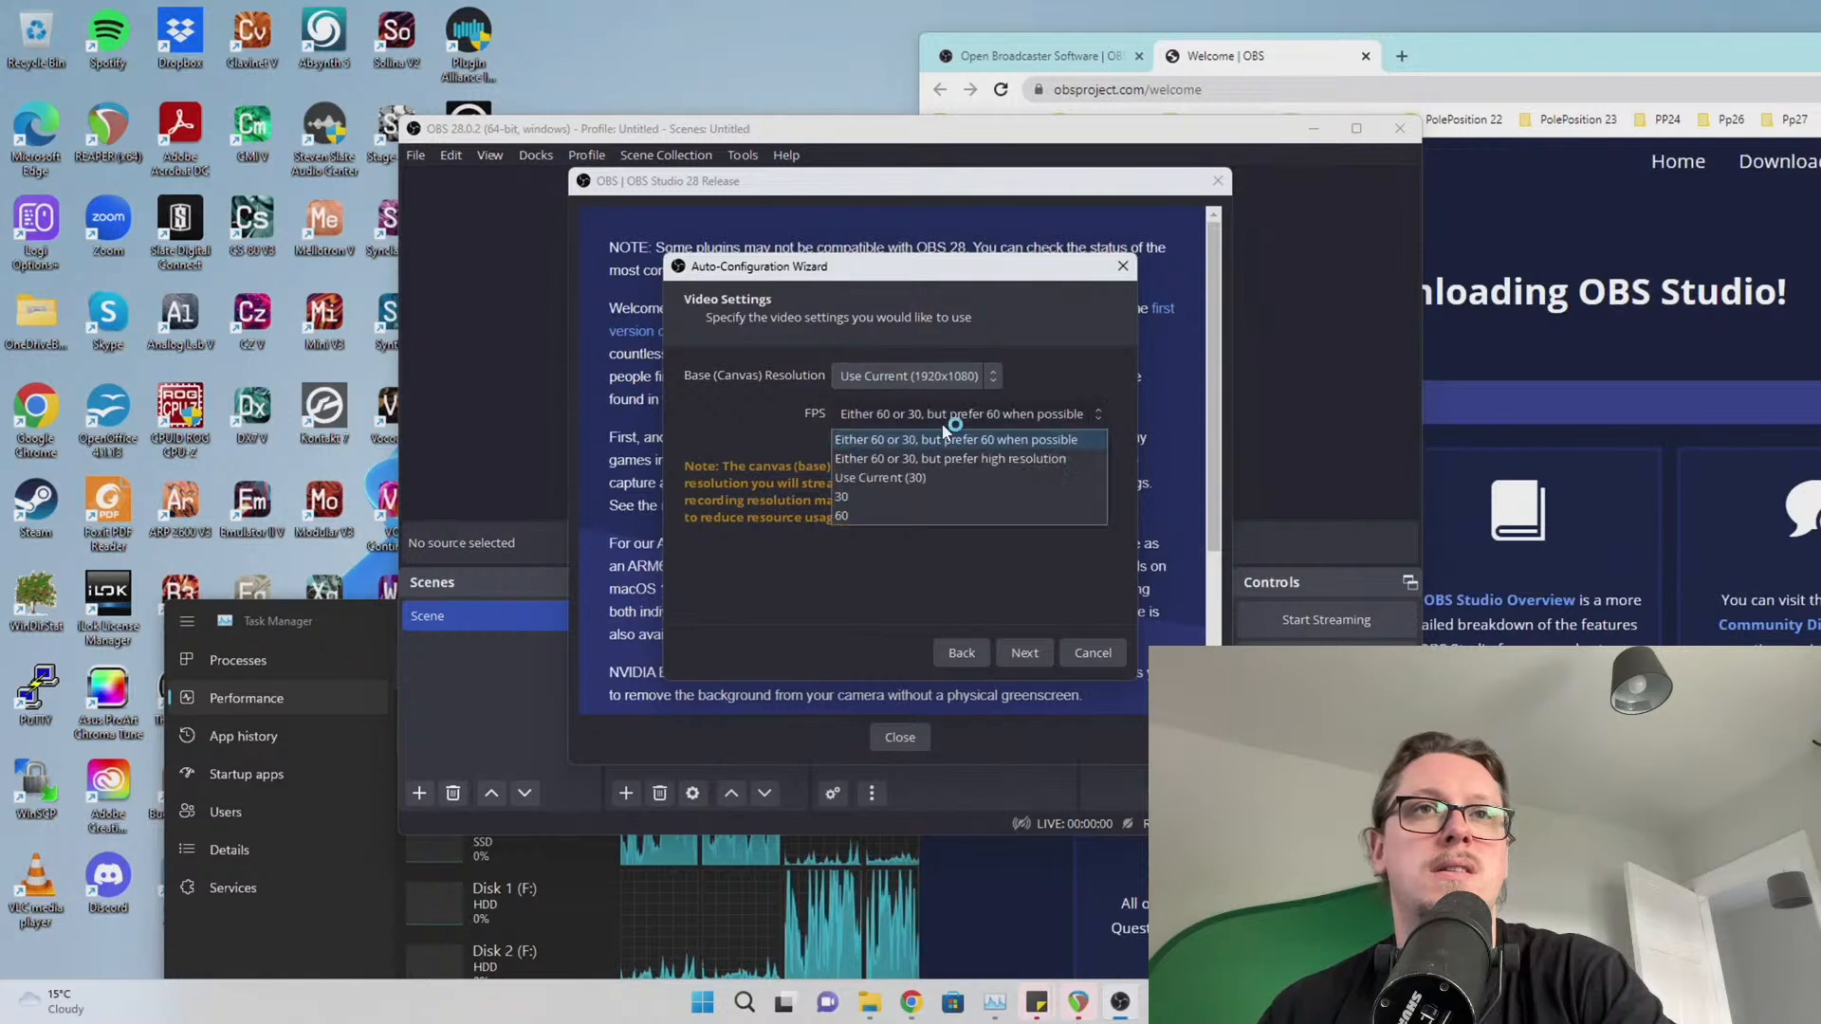
left_click(889, 501)
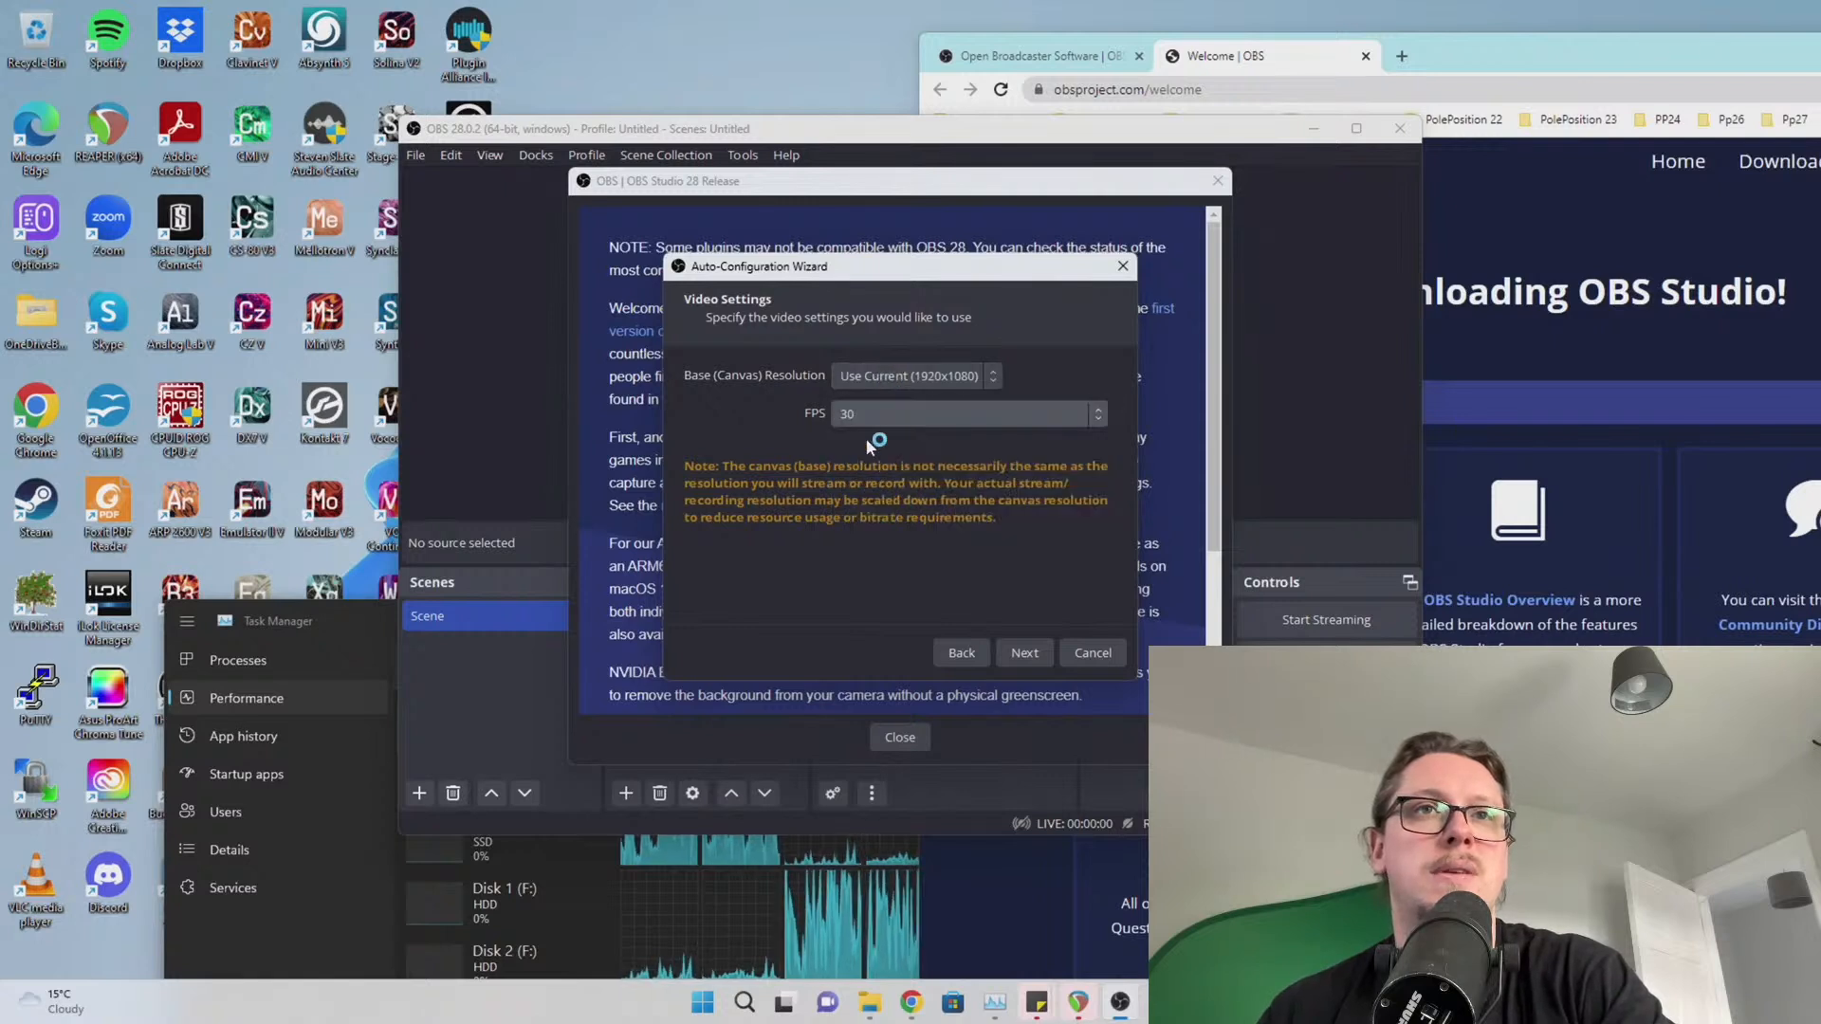
left_click(872, 378)
left_click(777, 380)
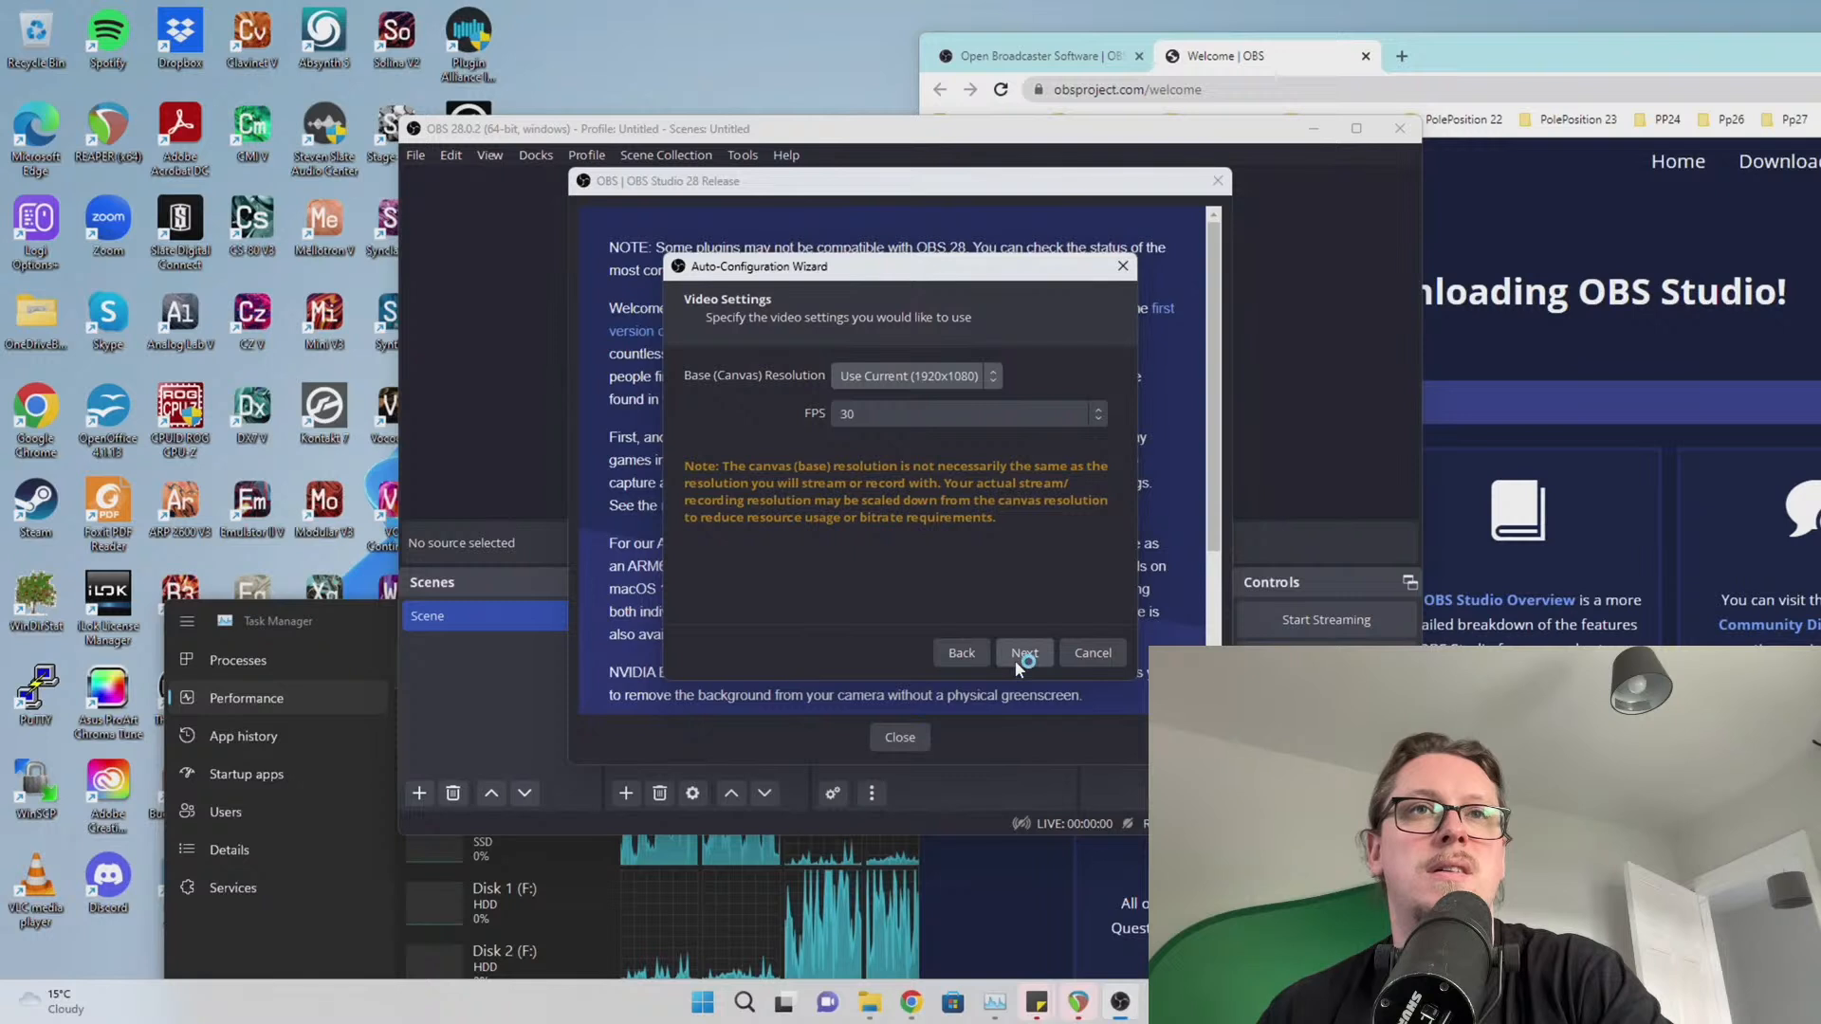
left_click(1024, 654)
Pick YouTube - RTMPS as the service, then cancel the wizard and close the OBS 28 release notes
left_click(816, 381)
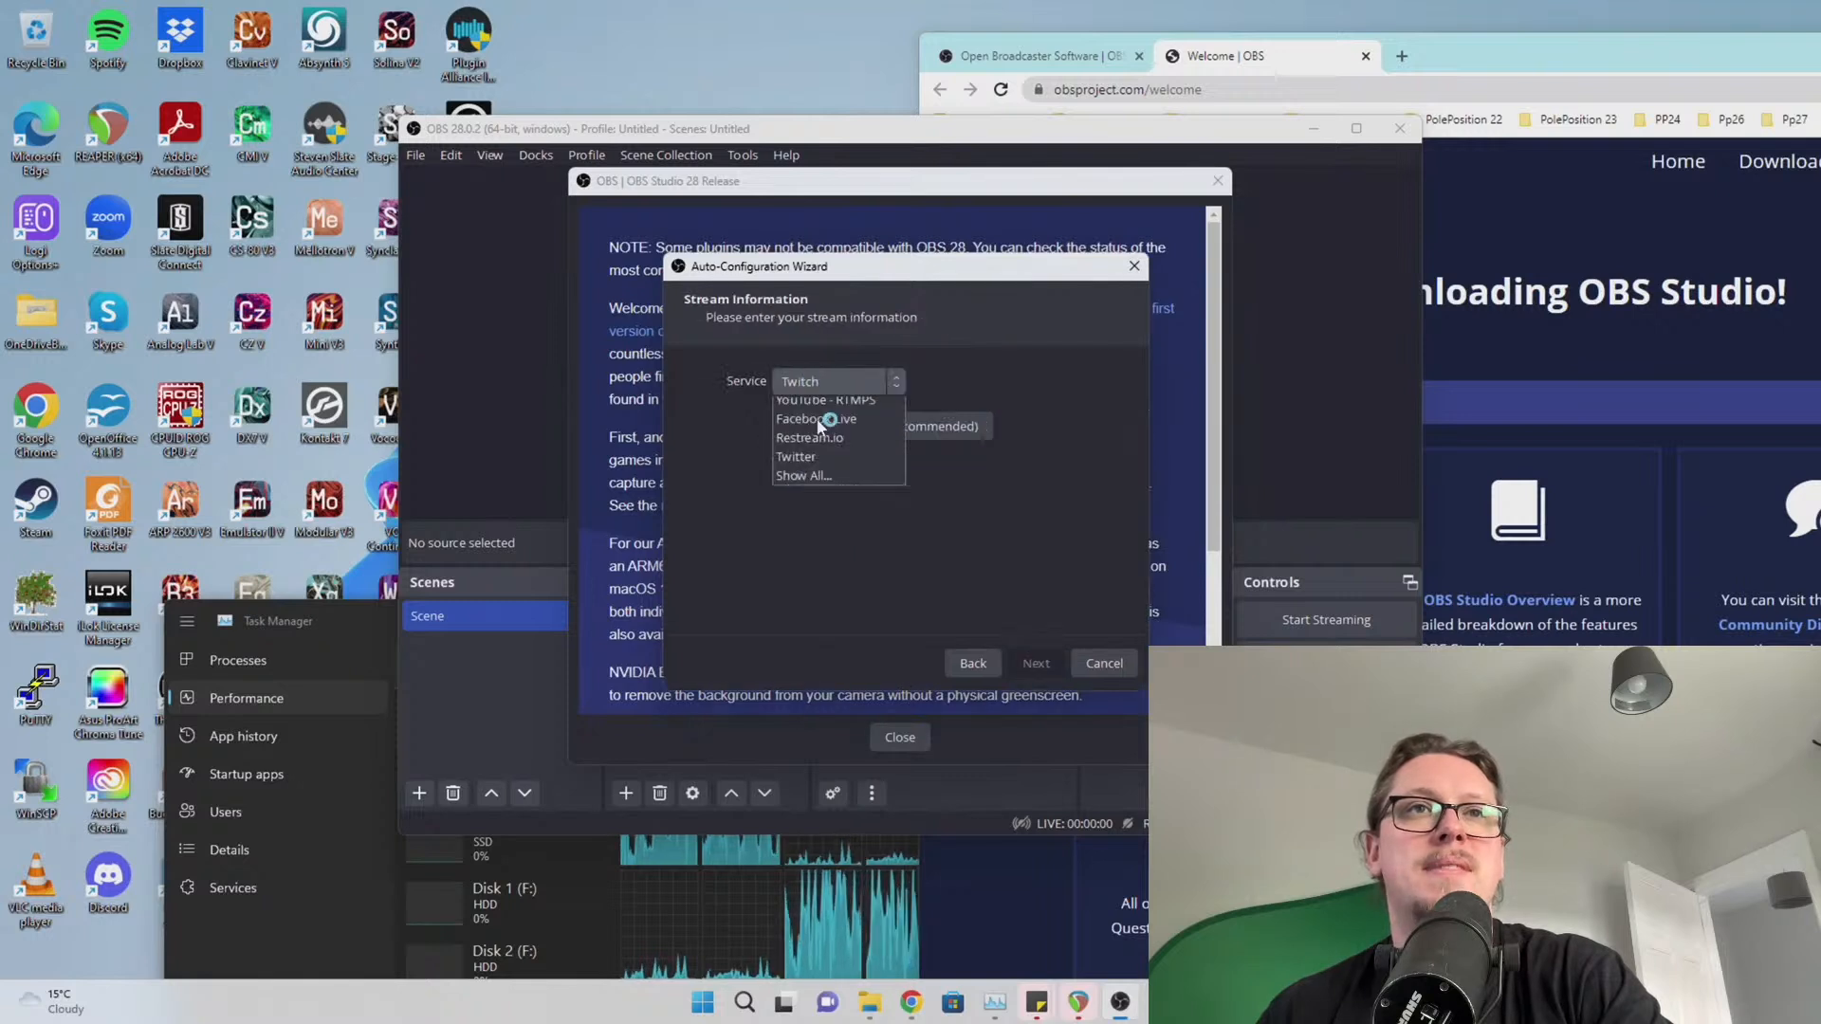
scroll(821, 427, "up", 1)
left_click(812, 450)
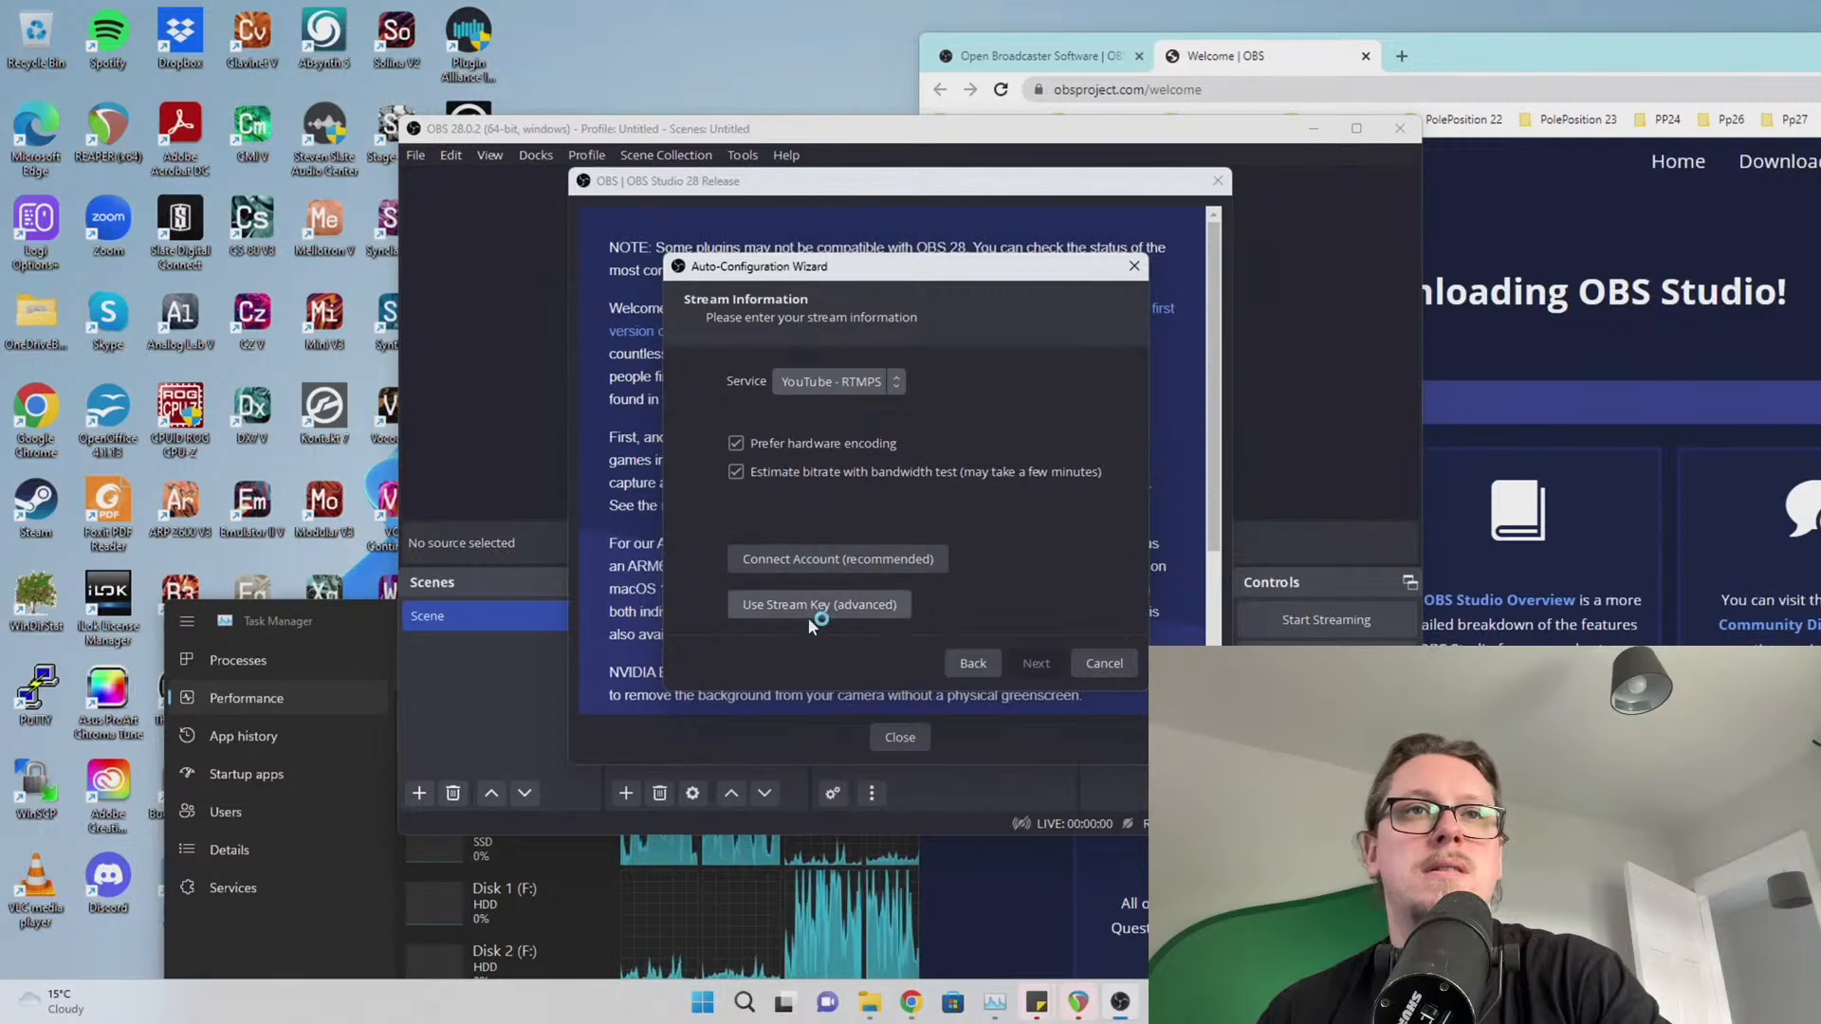
left_click(1089, 667)
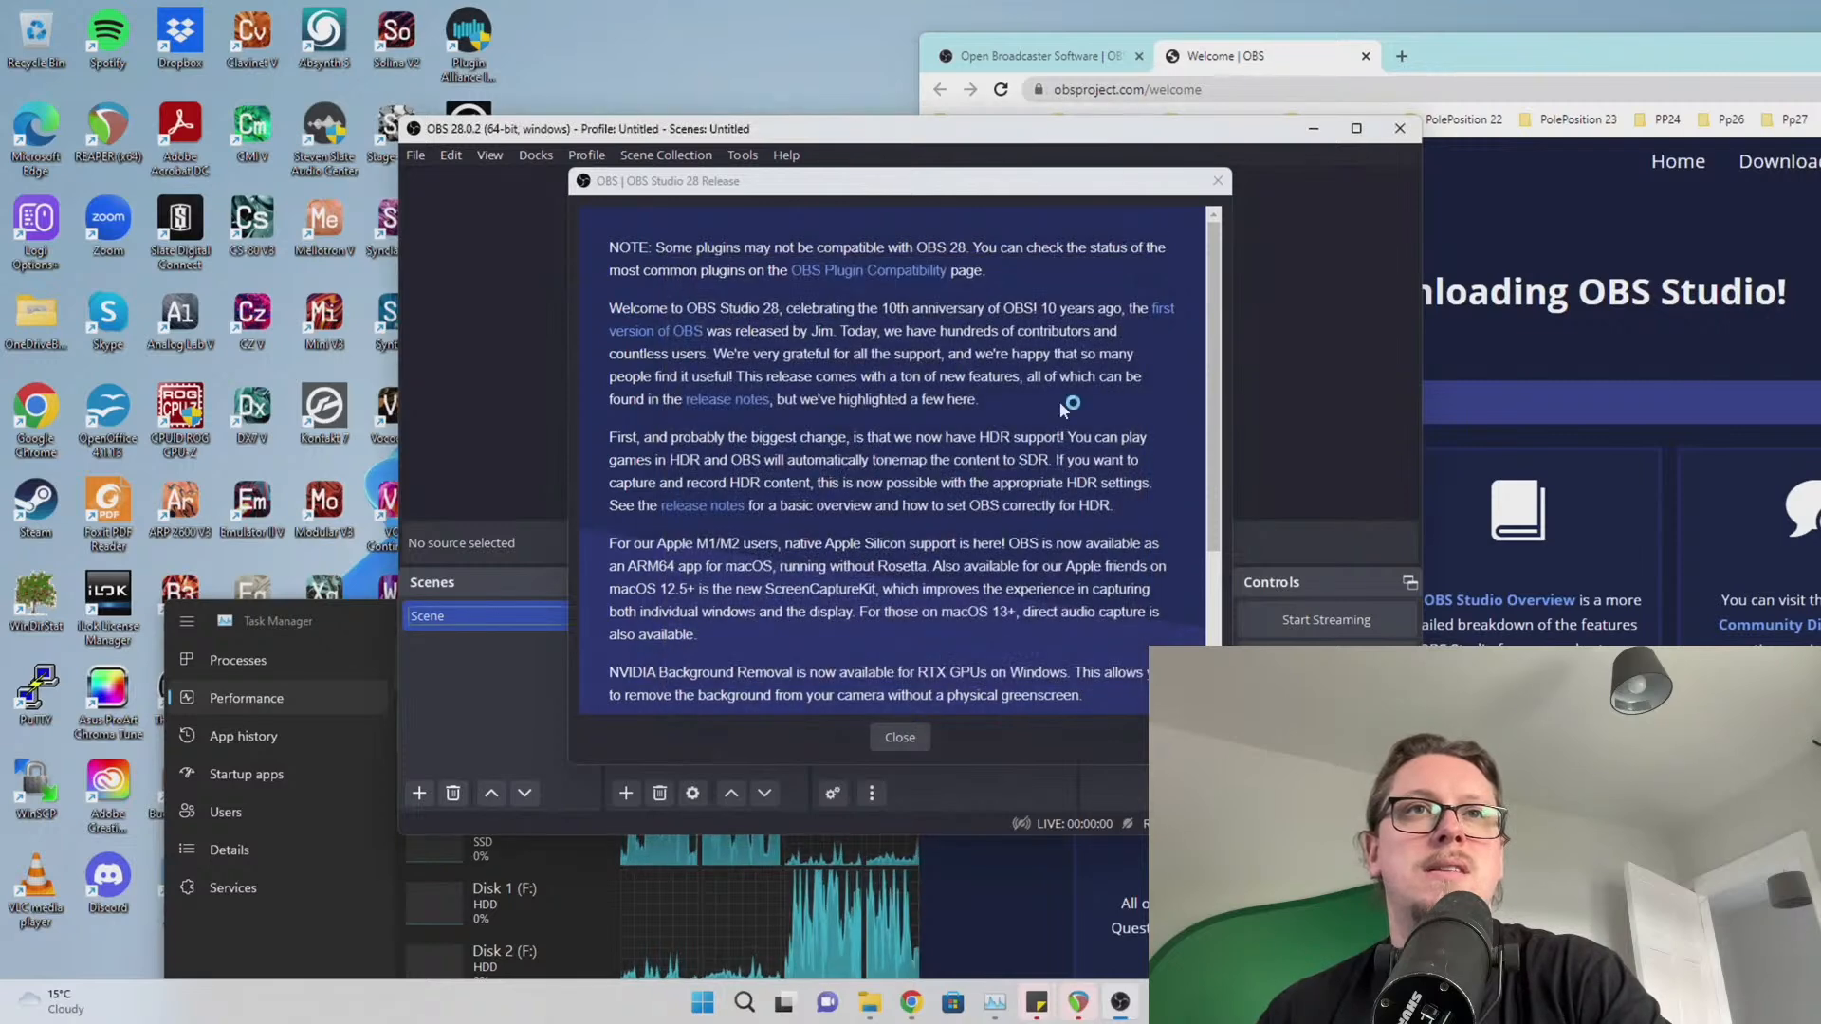
scroll(1060, 403, "down", 3)
left_click(899, 739)
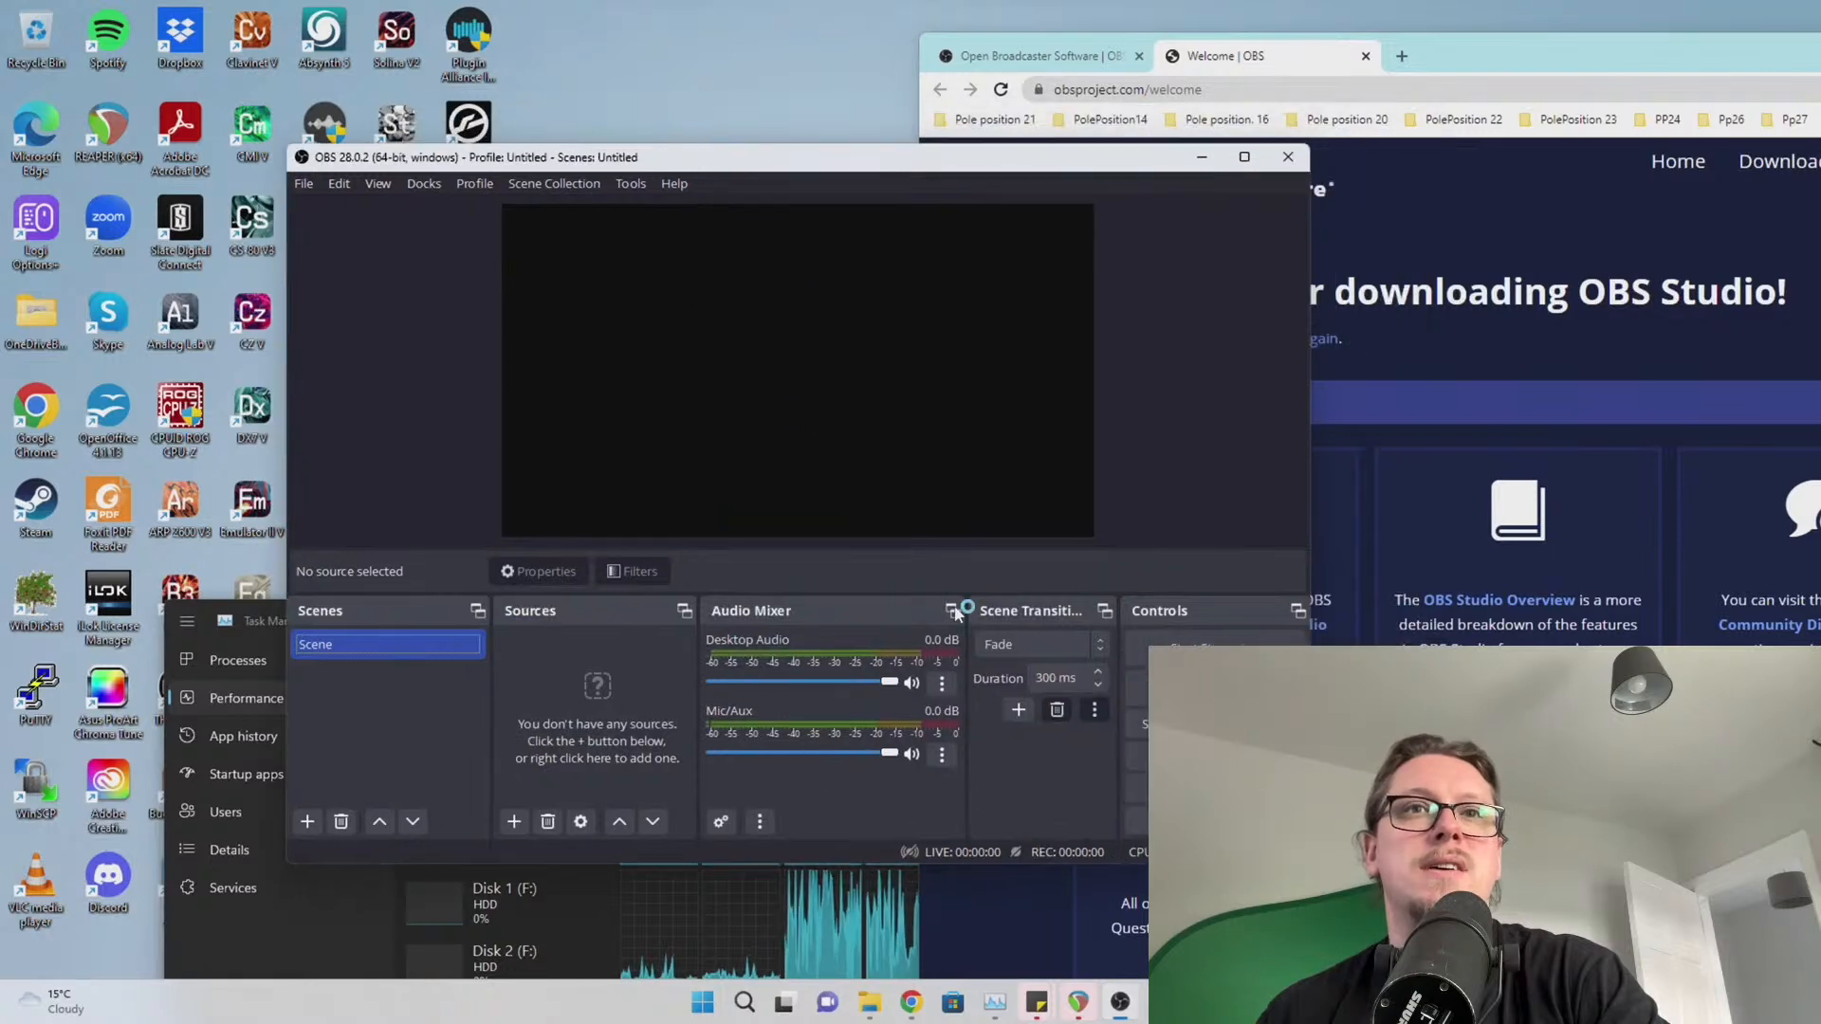
Open OBS Settings and review the Stream and Output pages, leaving the encoder unchanged
left_click(1214, 787)
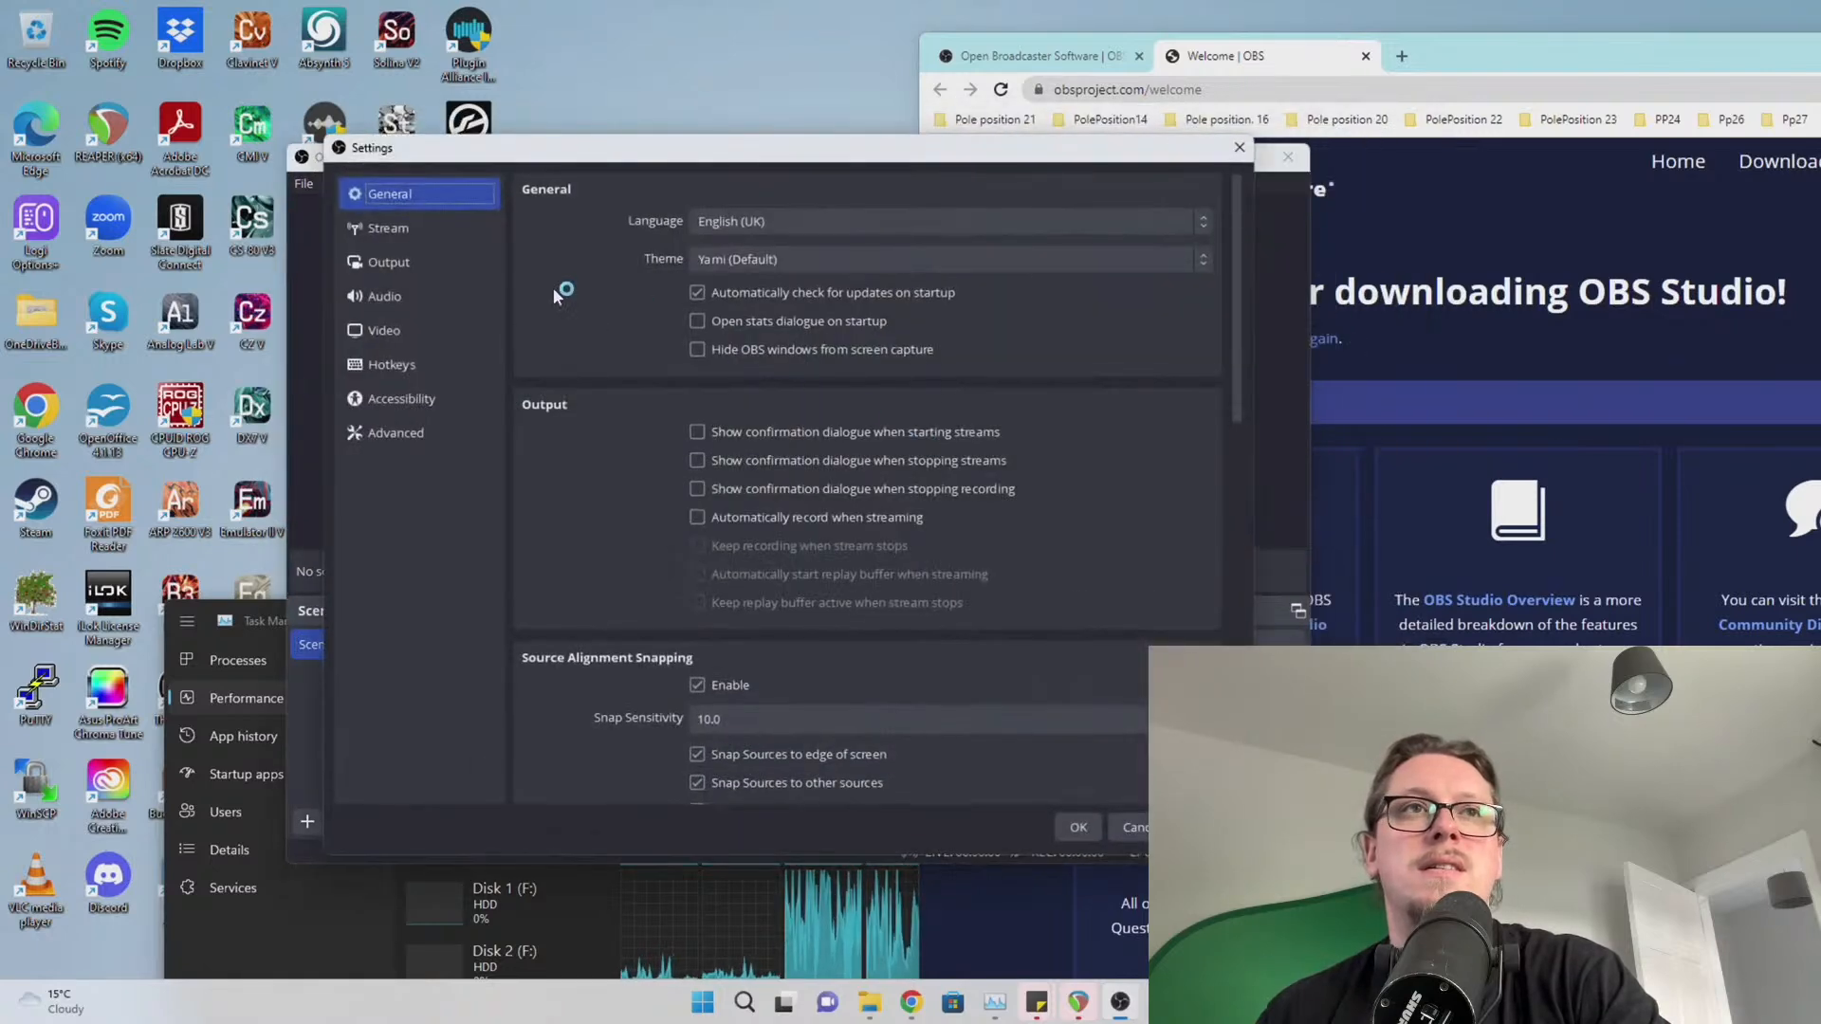
left_click(402, 231)
left_click(387, 262)
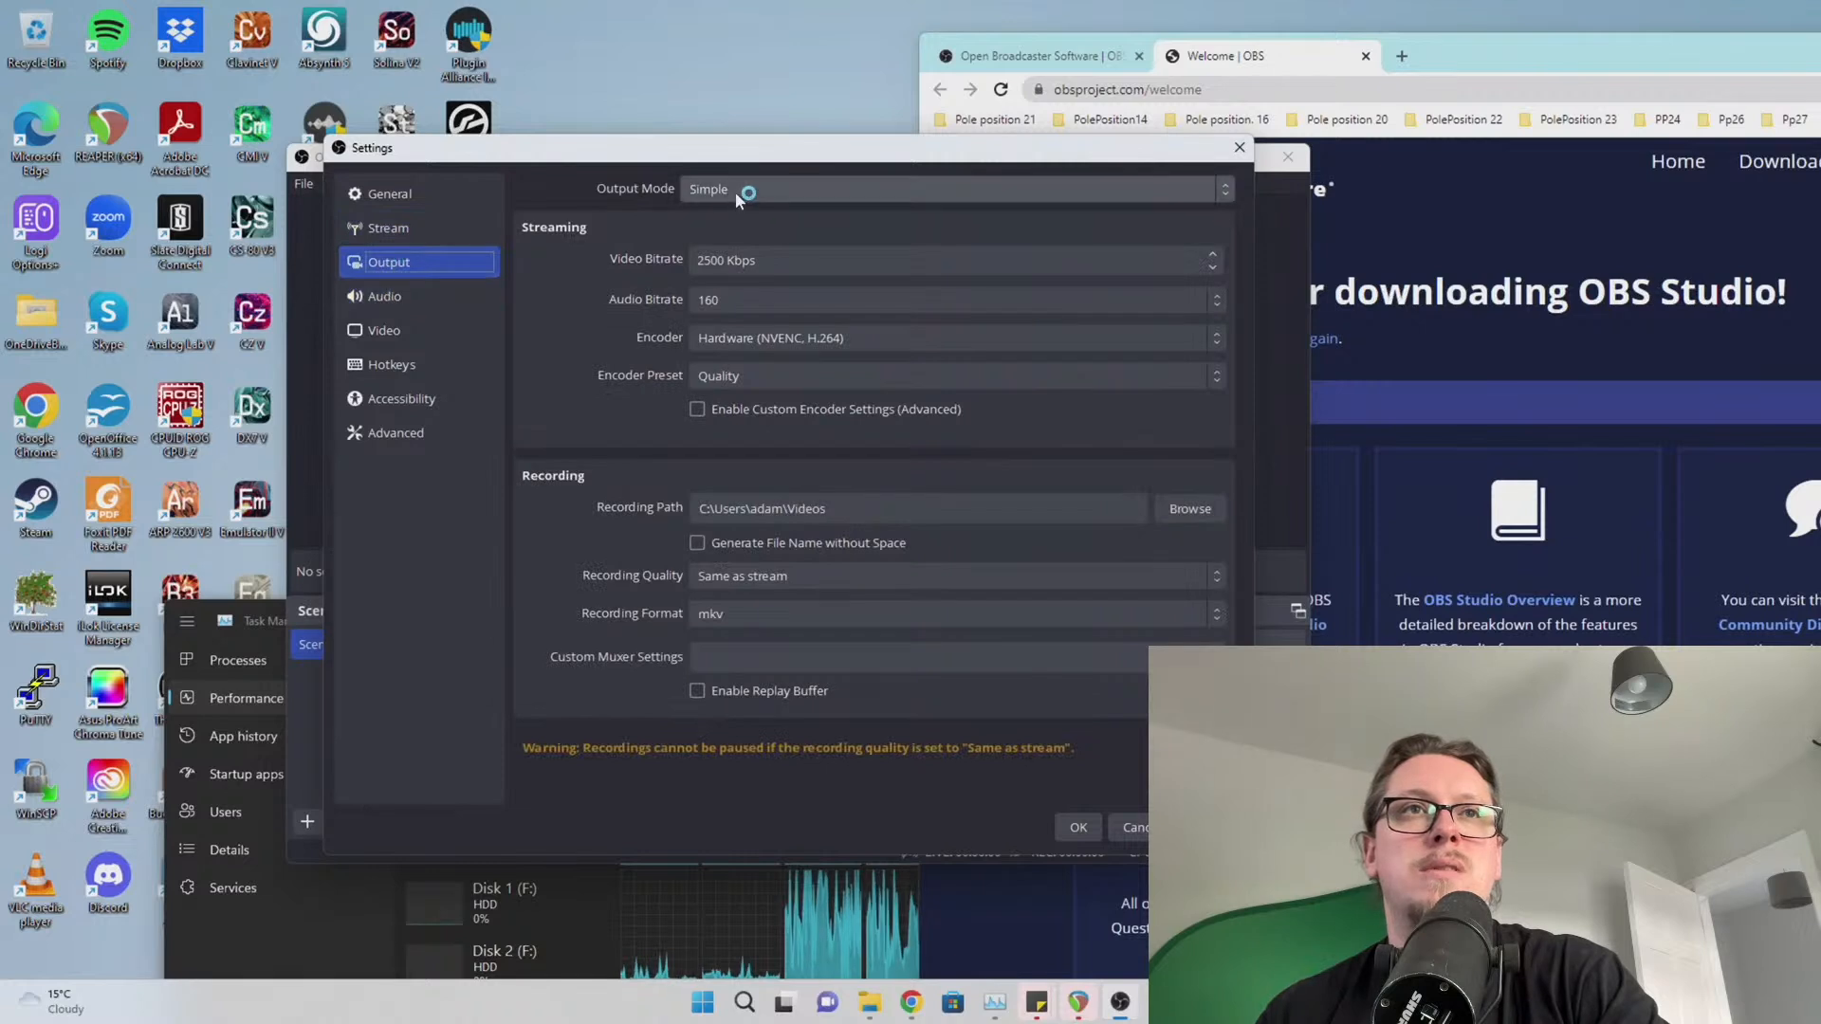
left_click(773, 340)
left_click(512, 315)
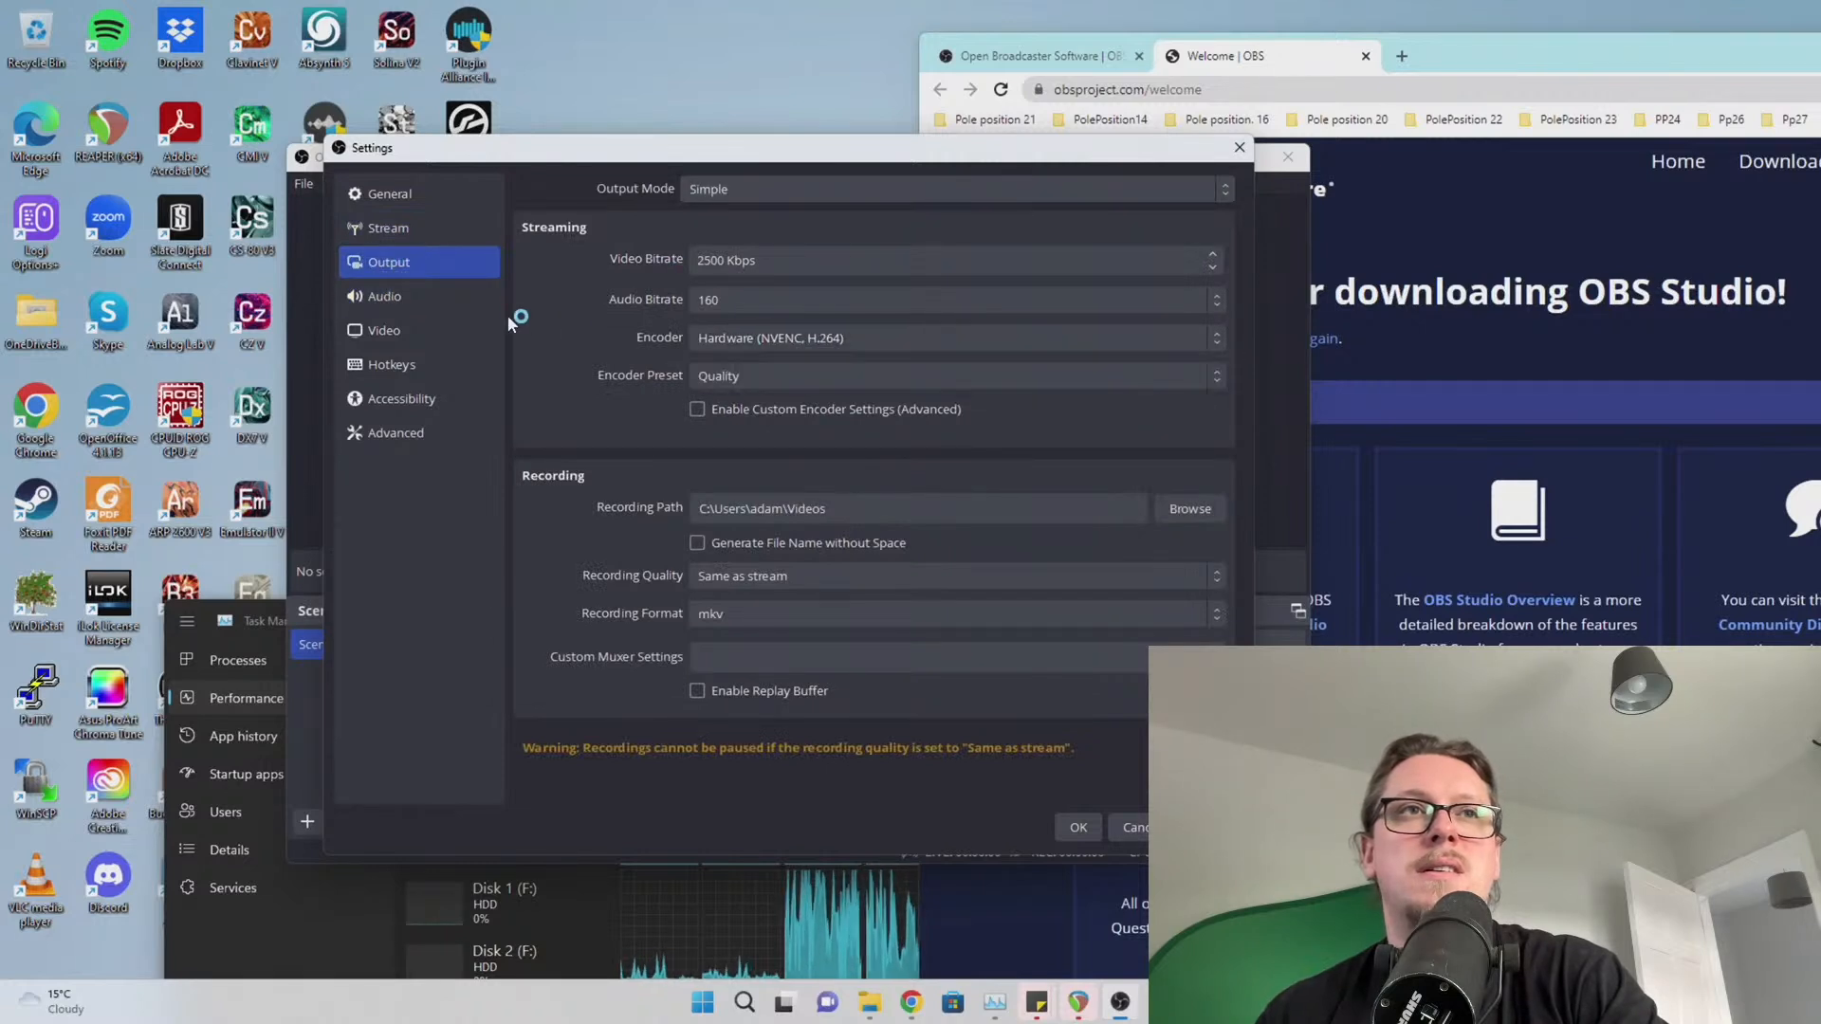
Set Output Mode to Advanced with the NVIDIA NVENC H.264 encoder, apply, and close OBS
left_click(731, 195)
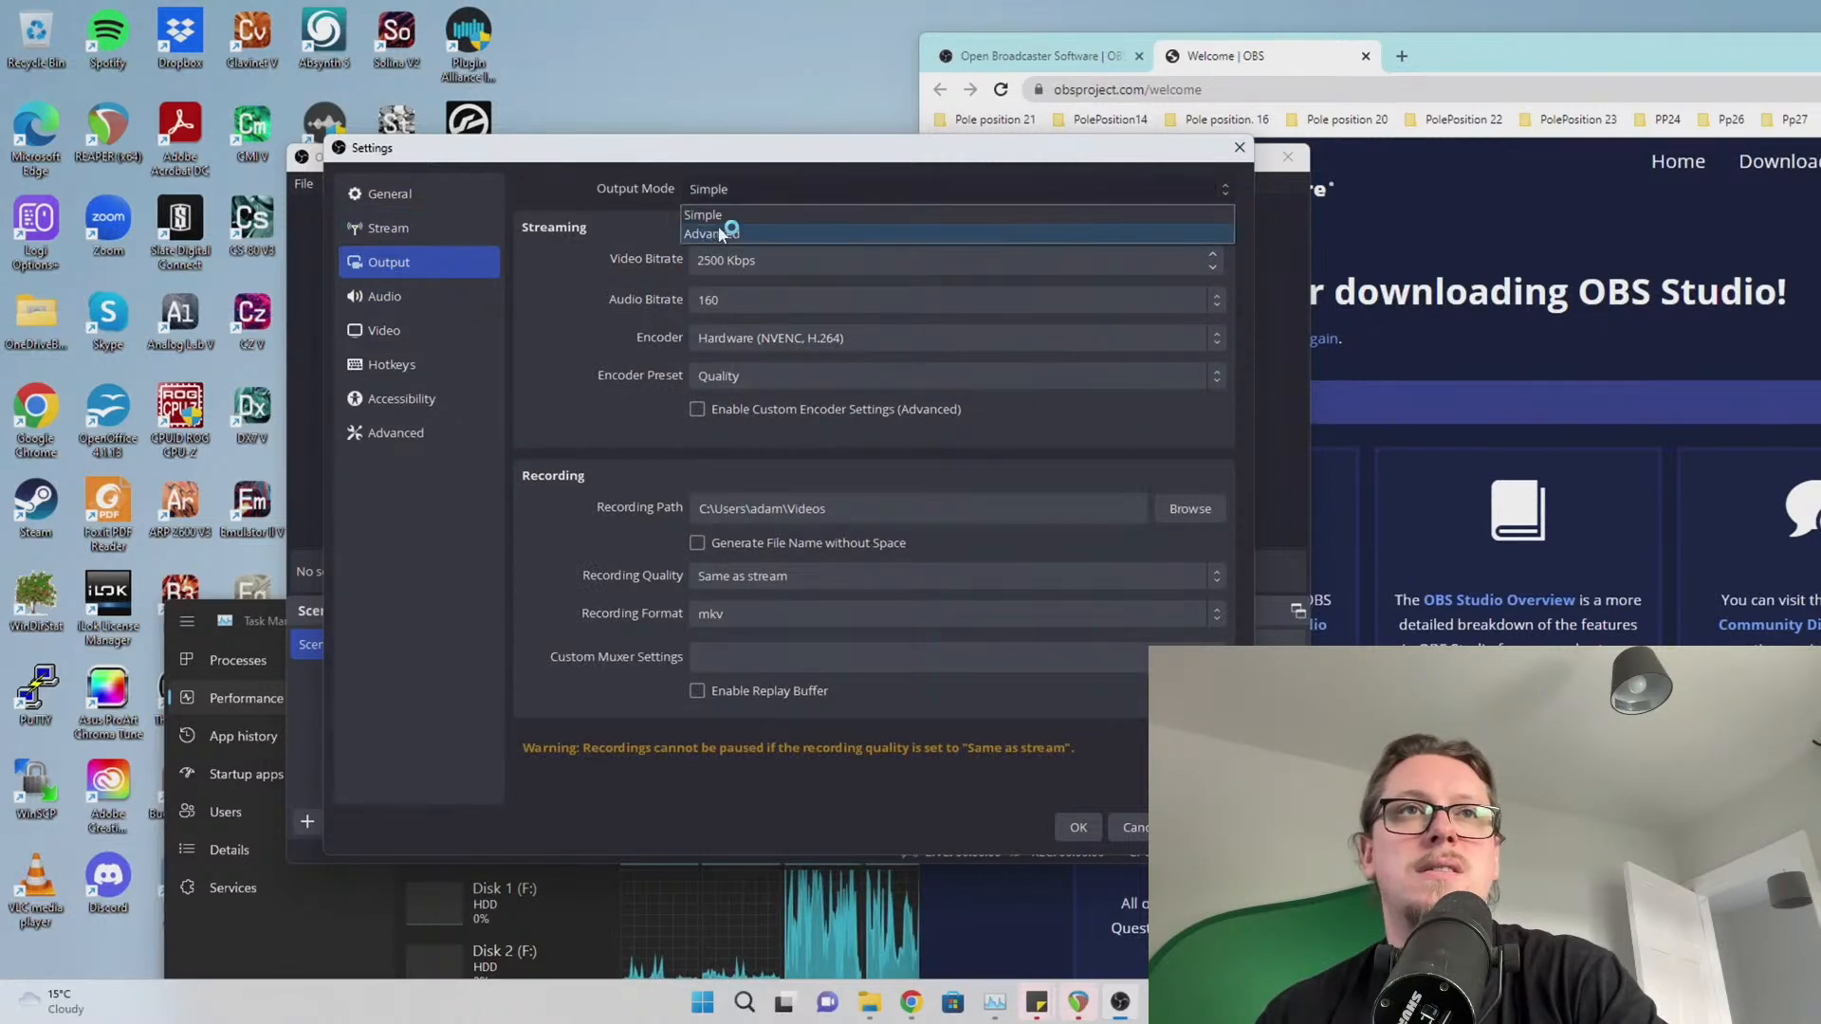
left_click(714, 232)
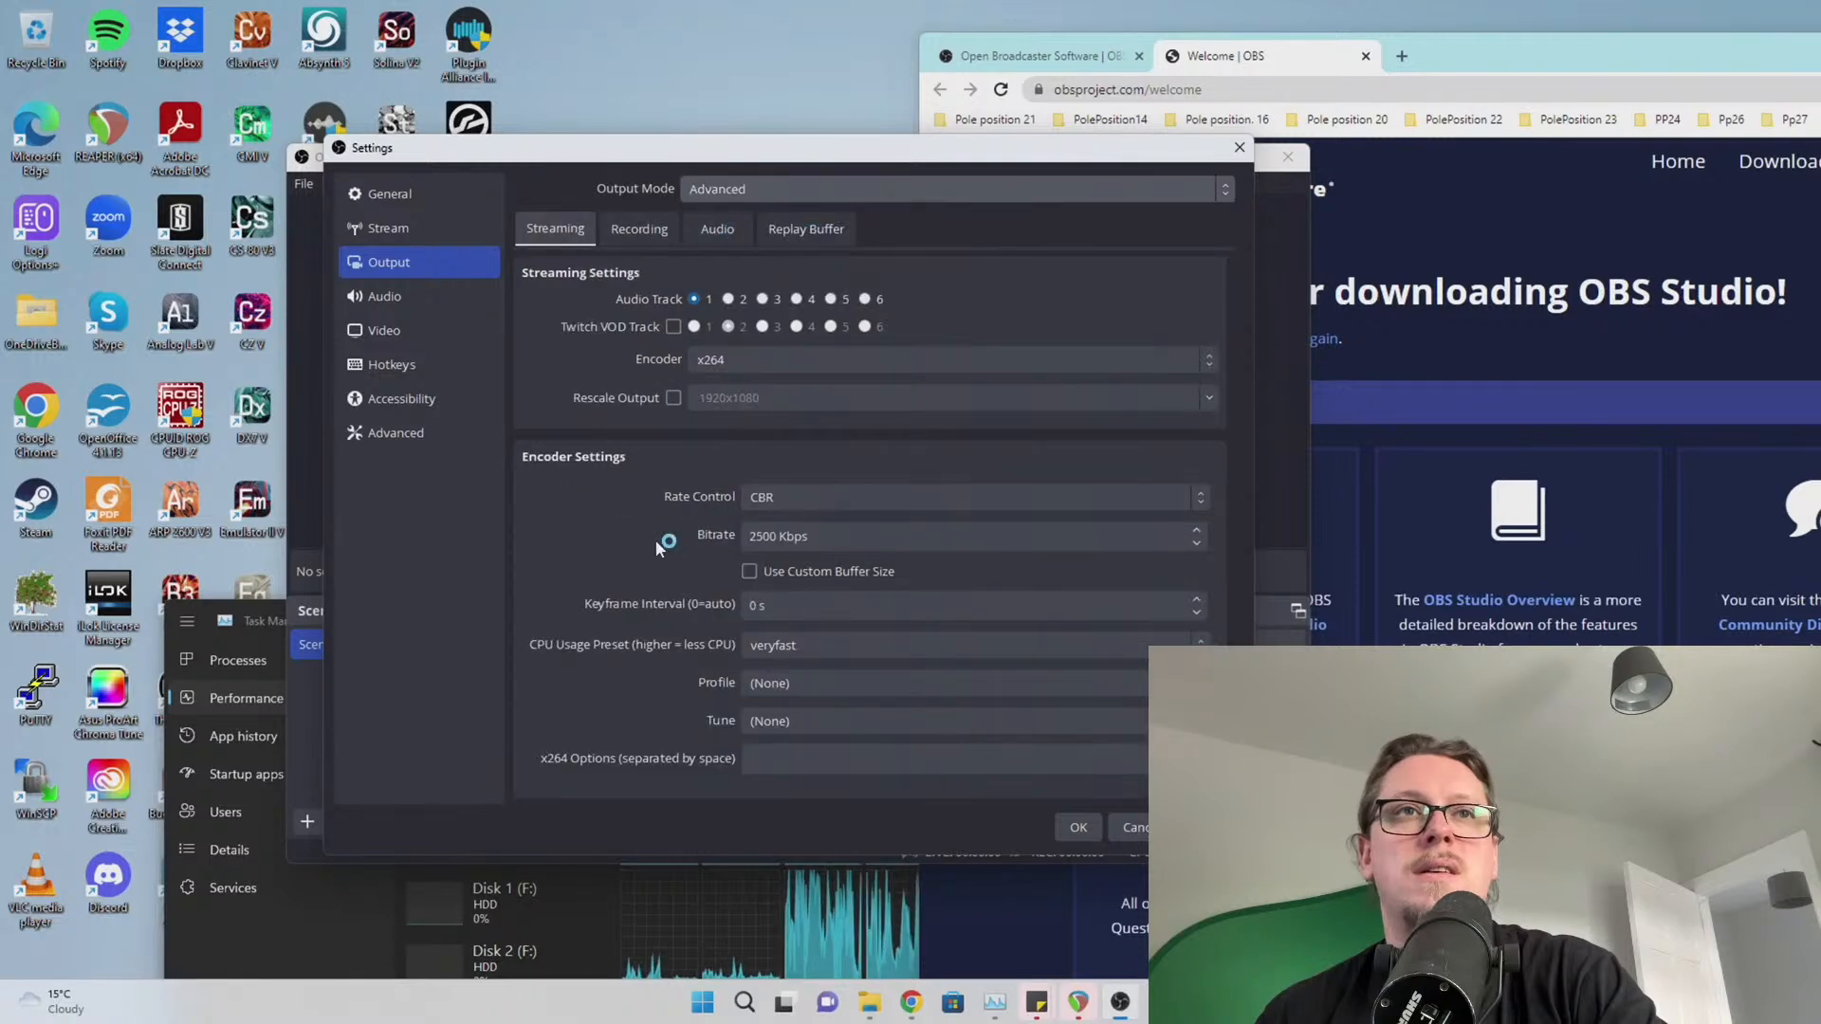
left_click(690, 360)
left_click(728, 388)
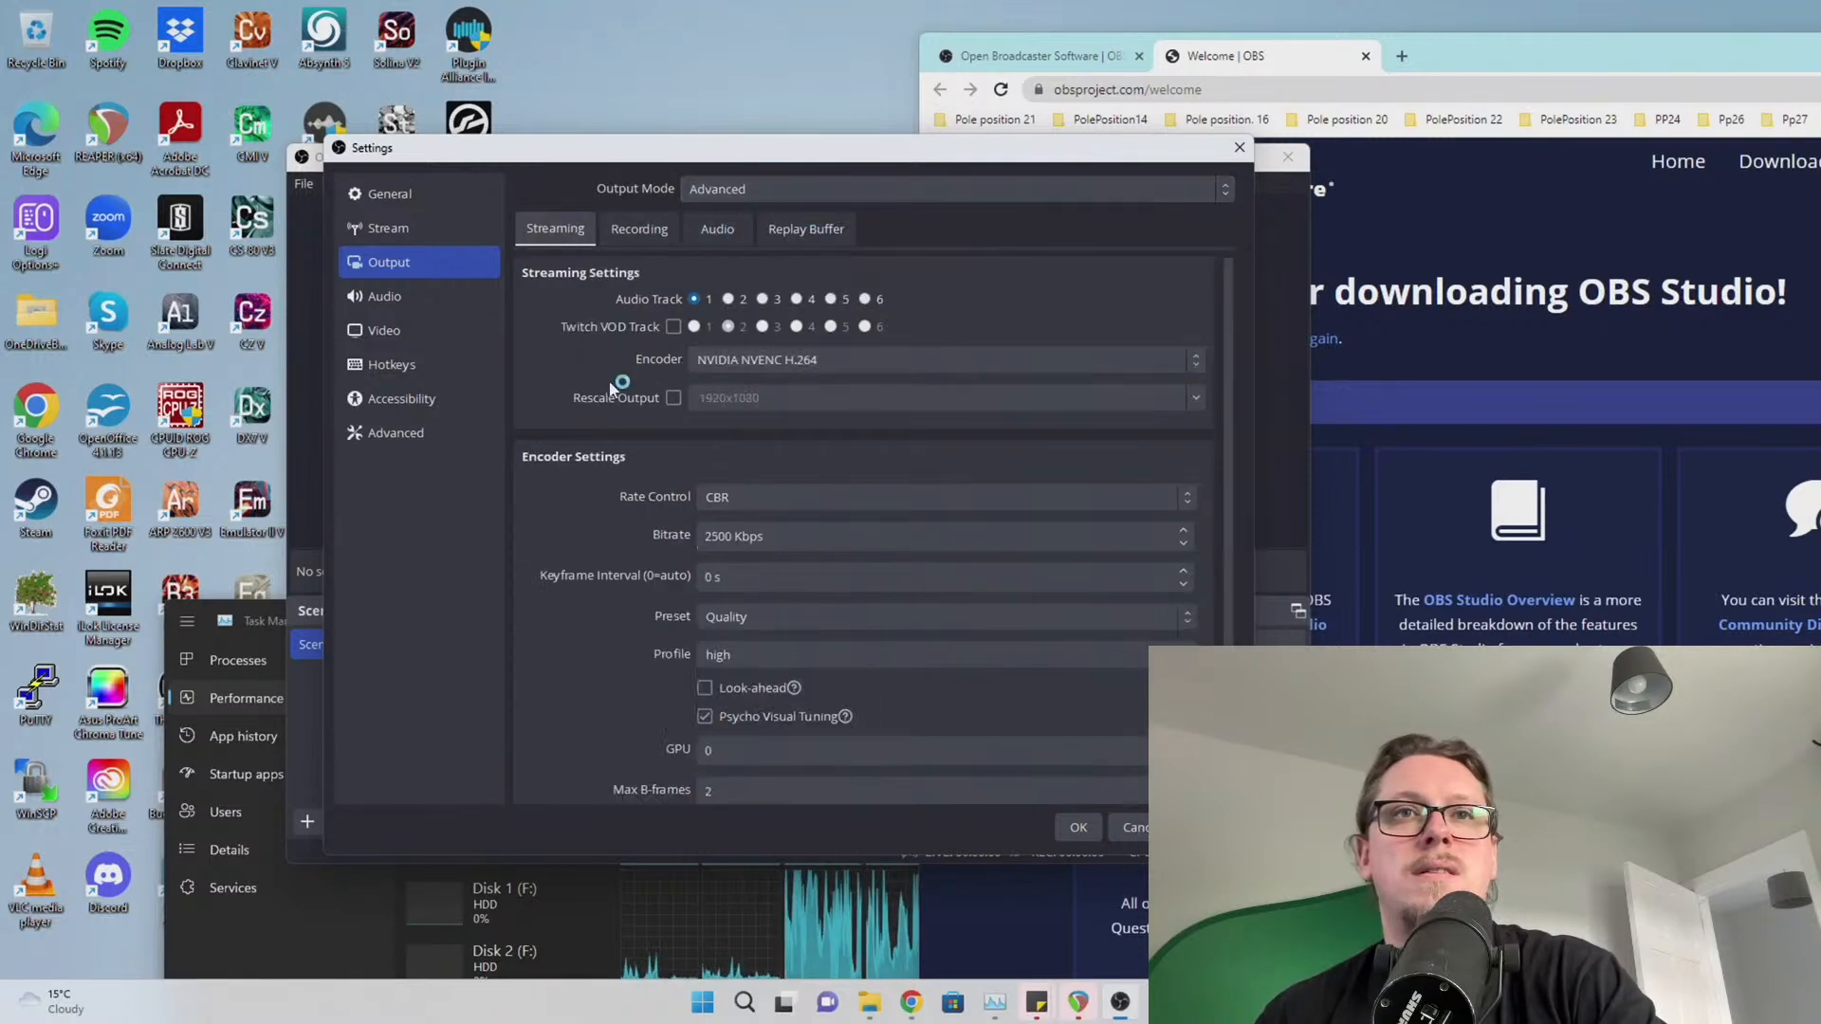
left_click(1073, 829)
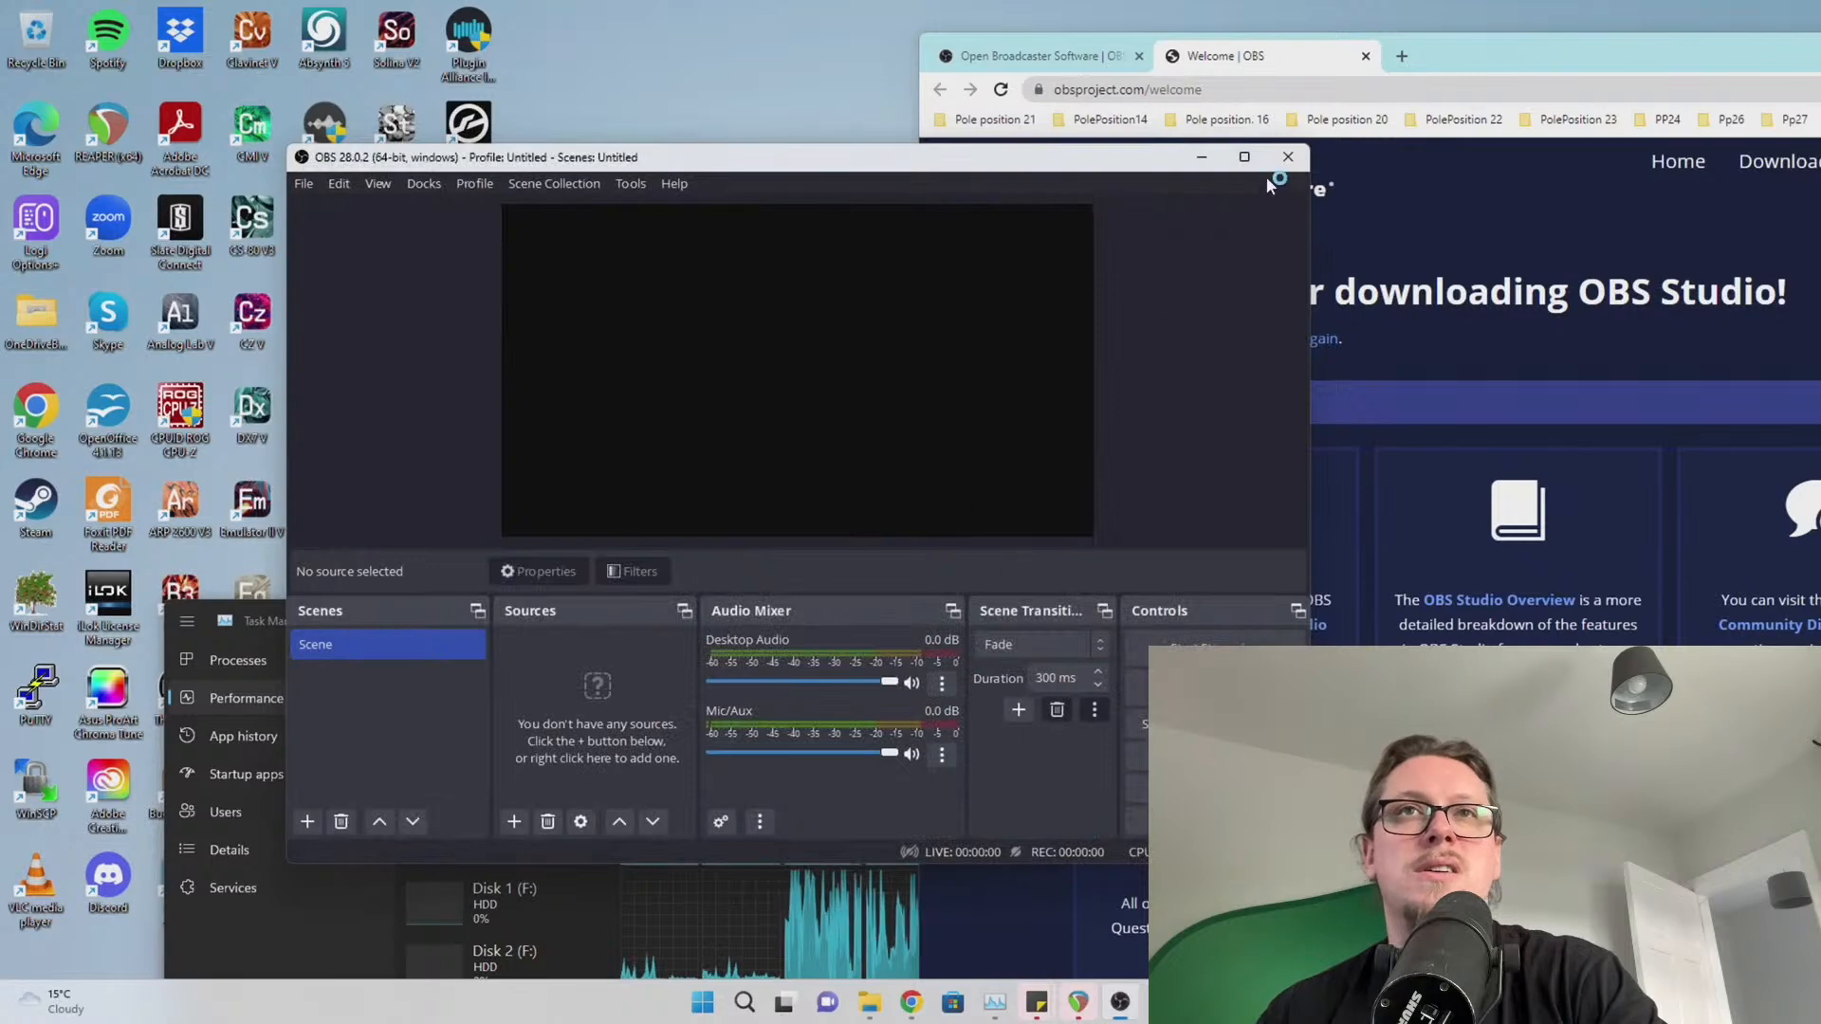
left_click(1288, 156)
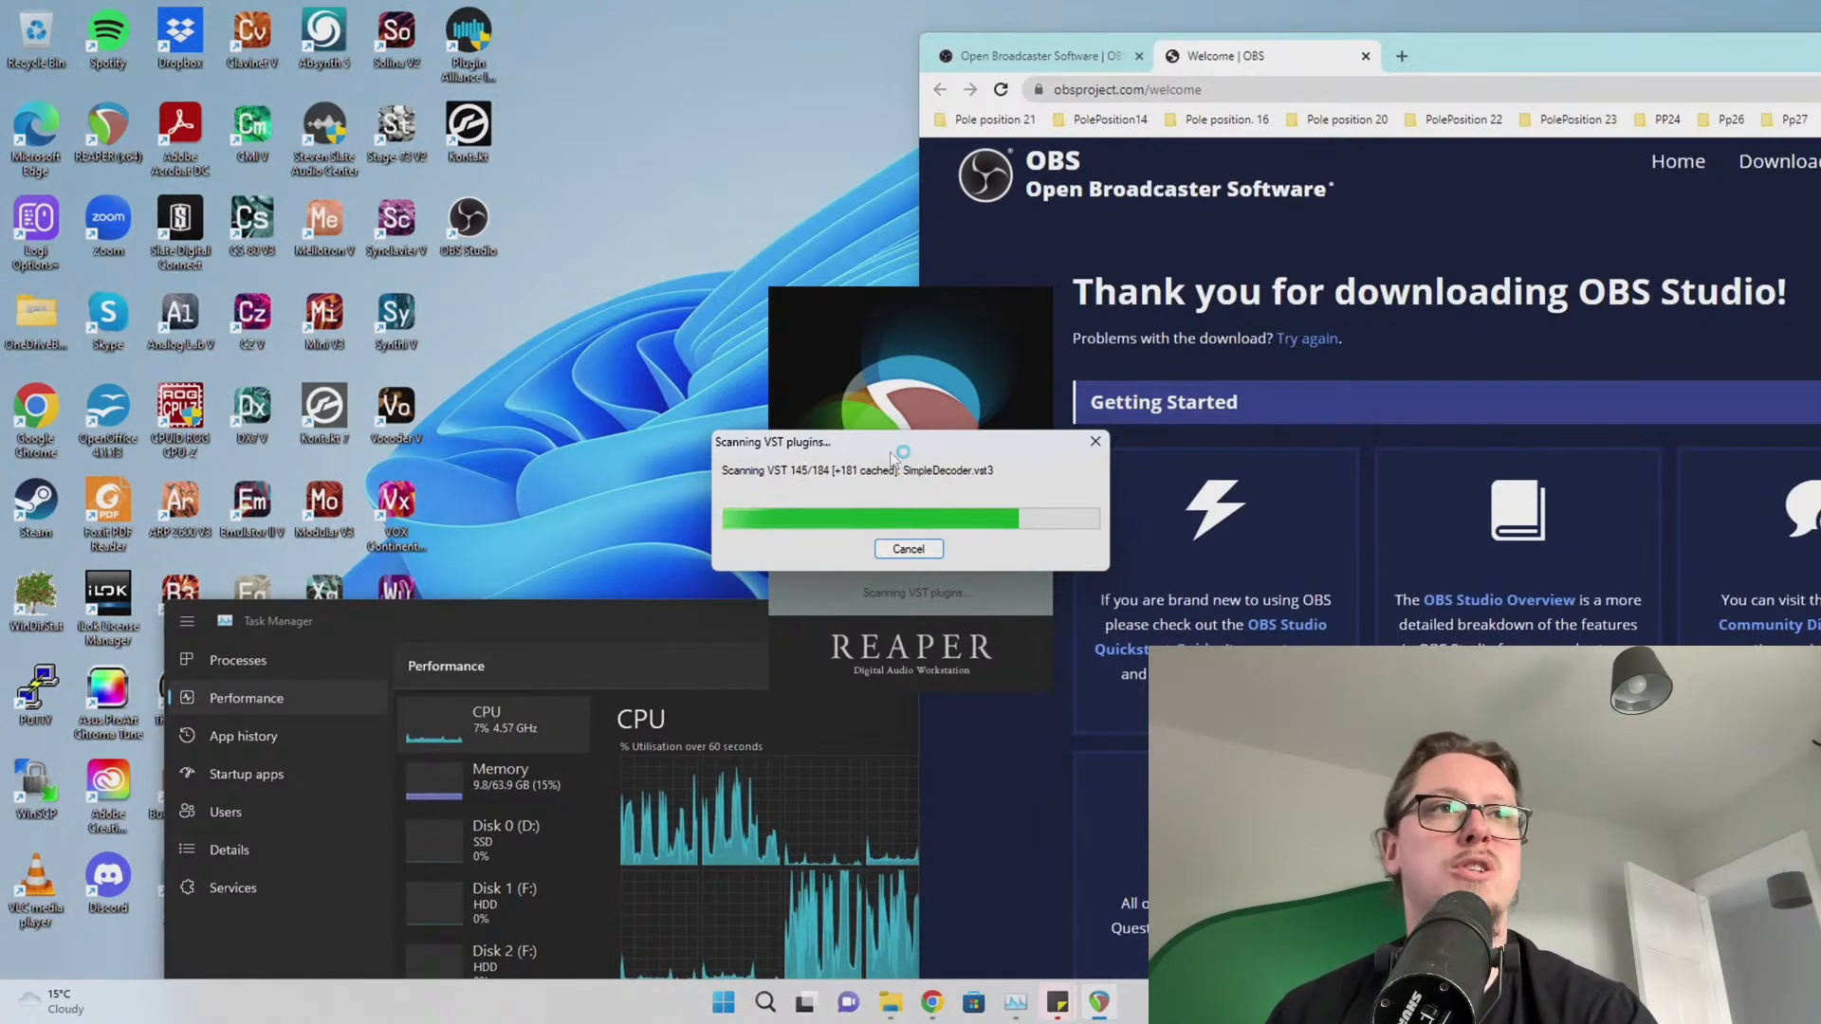
Close Task Manager, delete the selected desktop shortcuts, and empty the Recycle Bin during the VST scan
left_click_drag(583, 612, 822, 539)
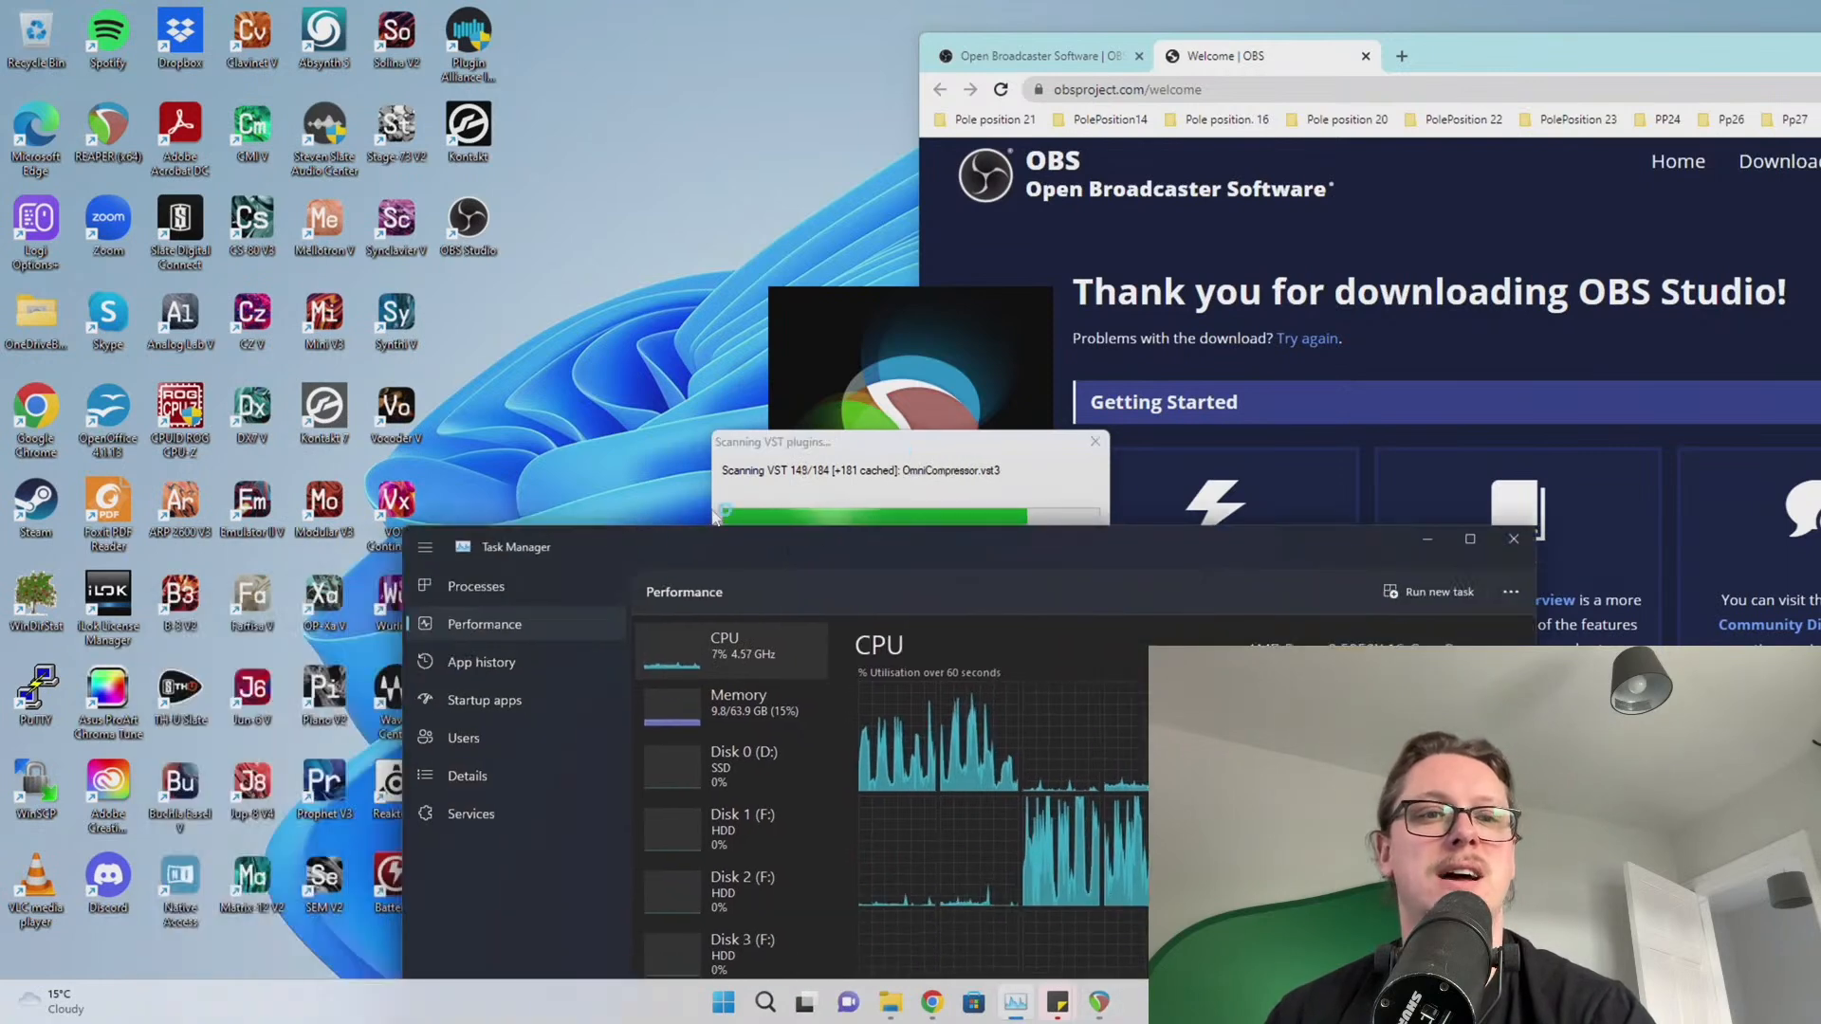
left_click(1513, 539)
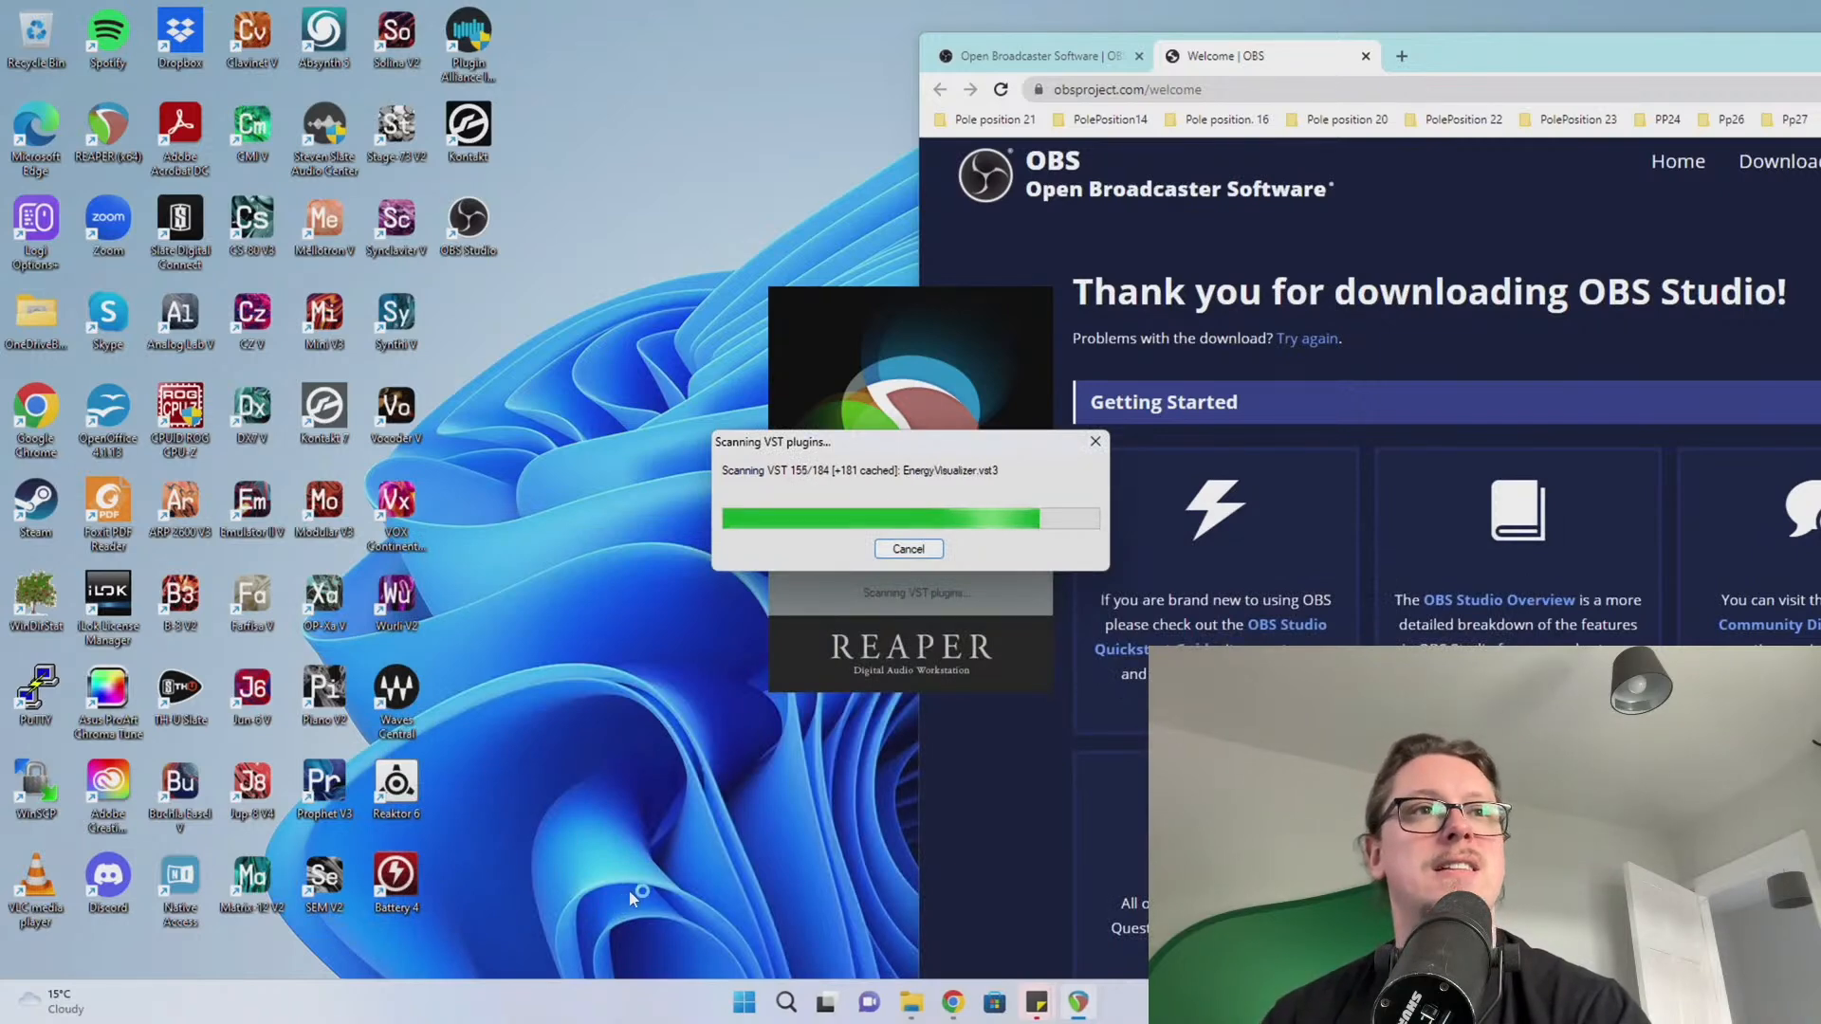
left_click_drag(626, 921, 8, 24)
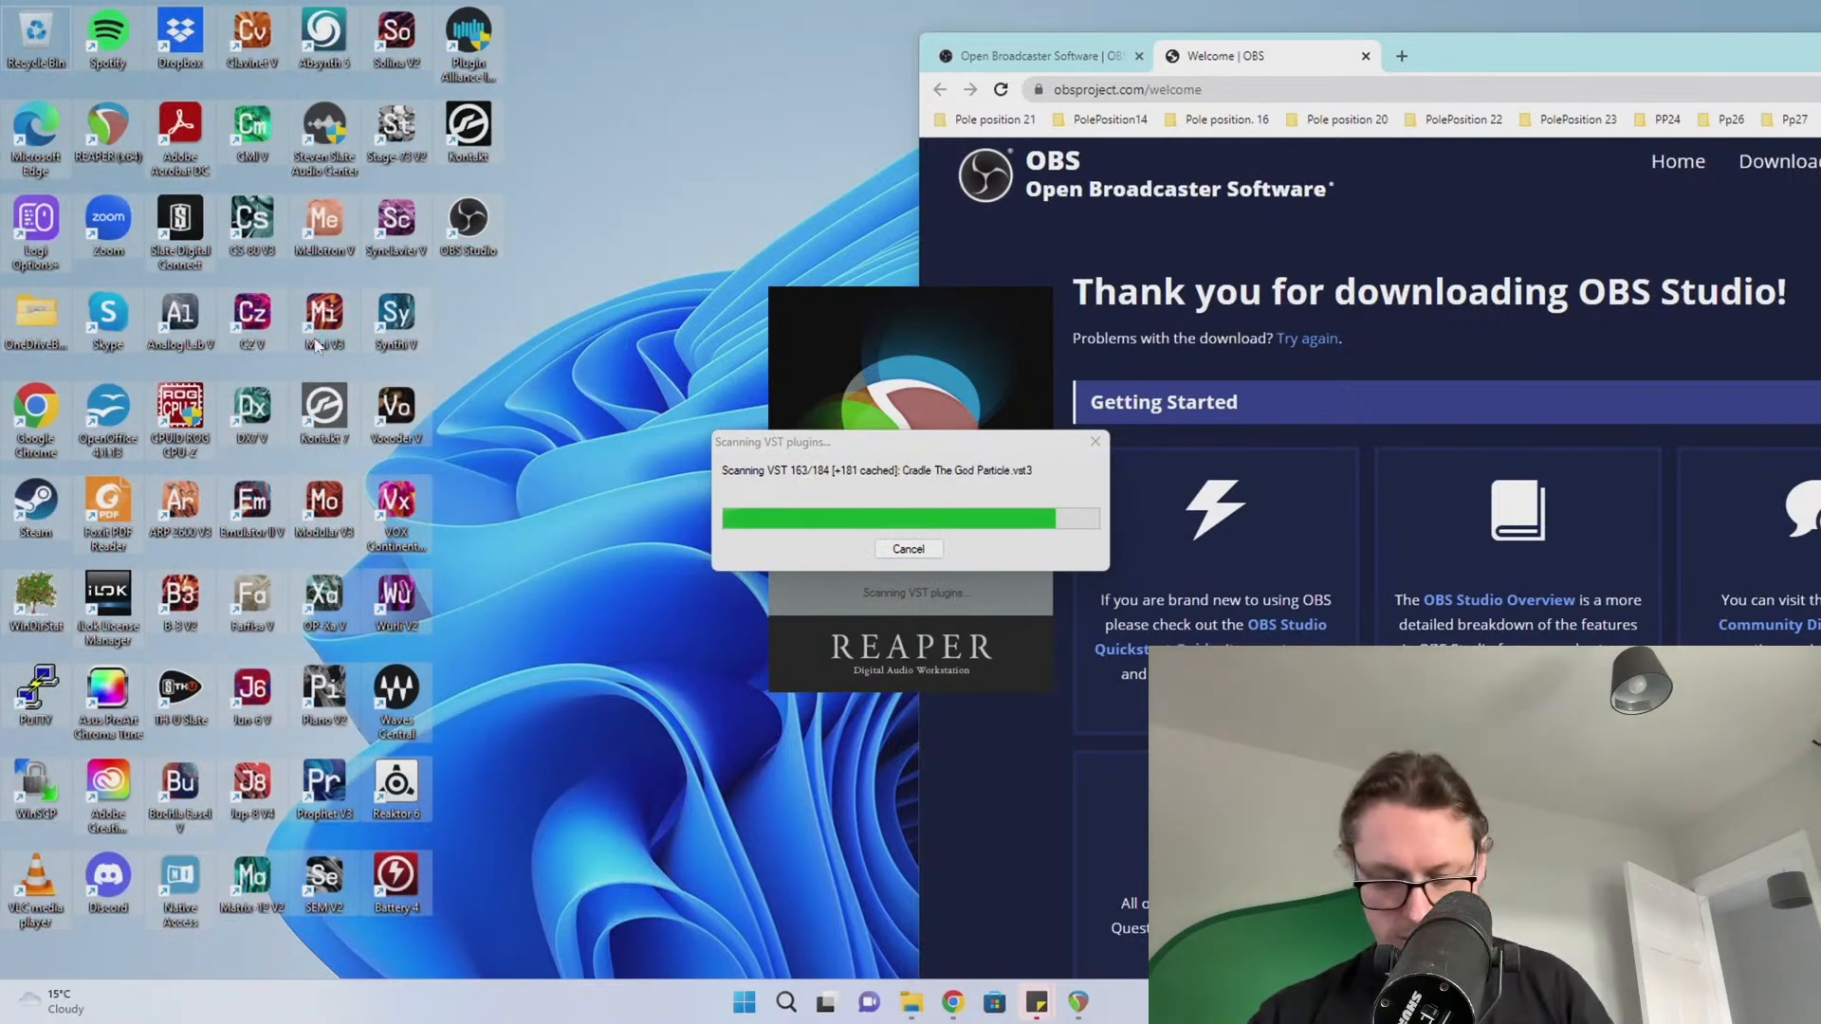
key("Delete")
right_click(36, 38)
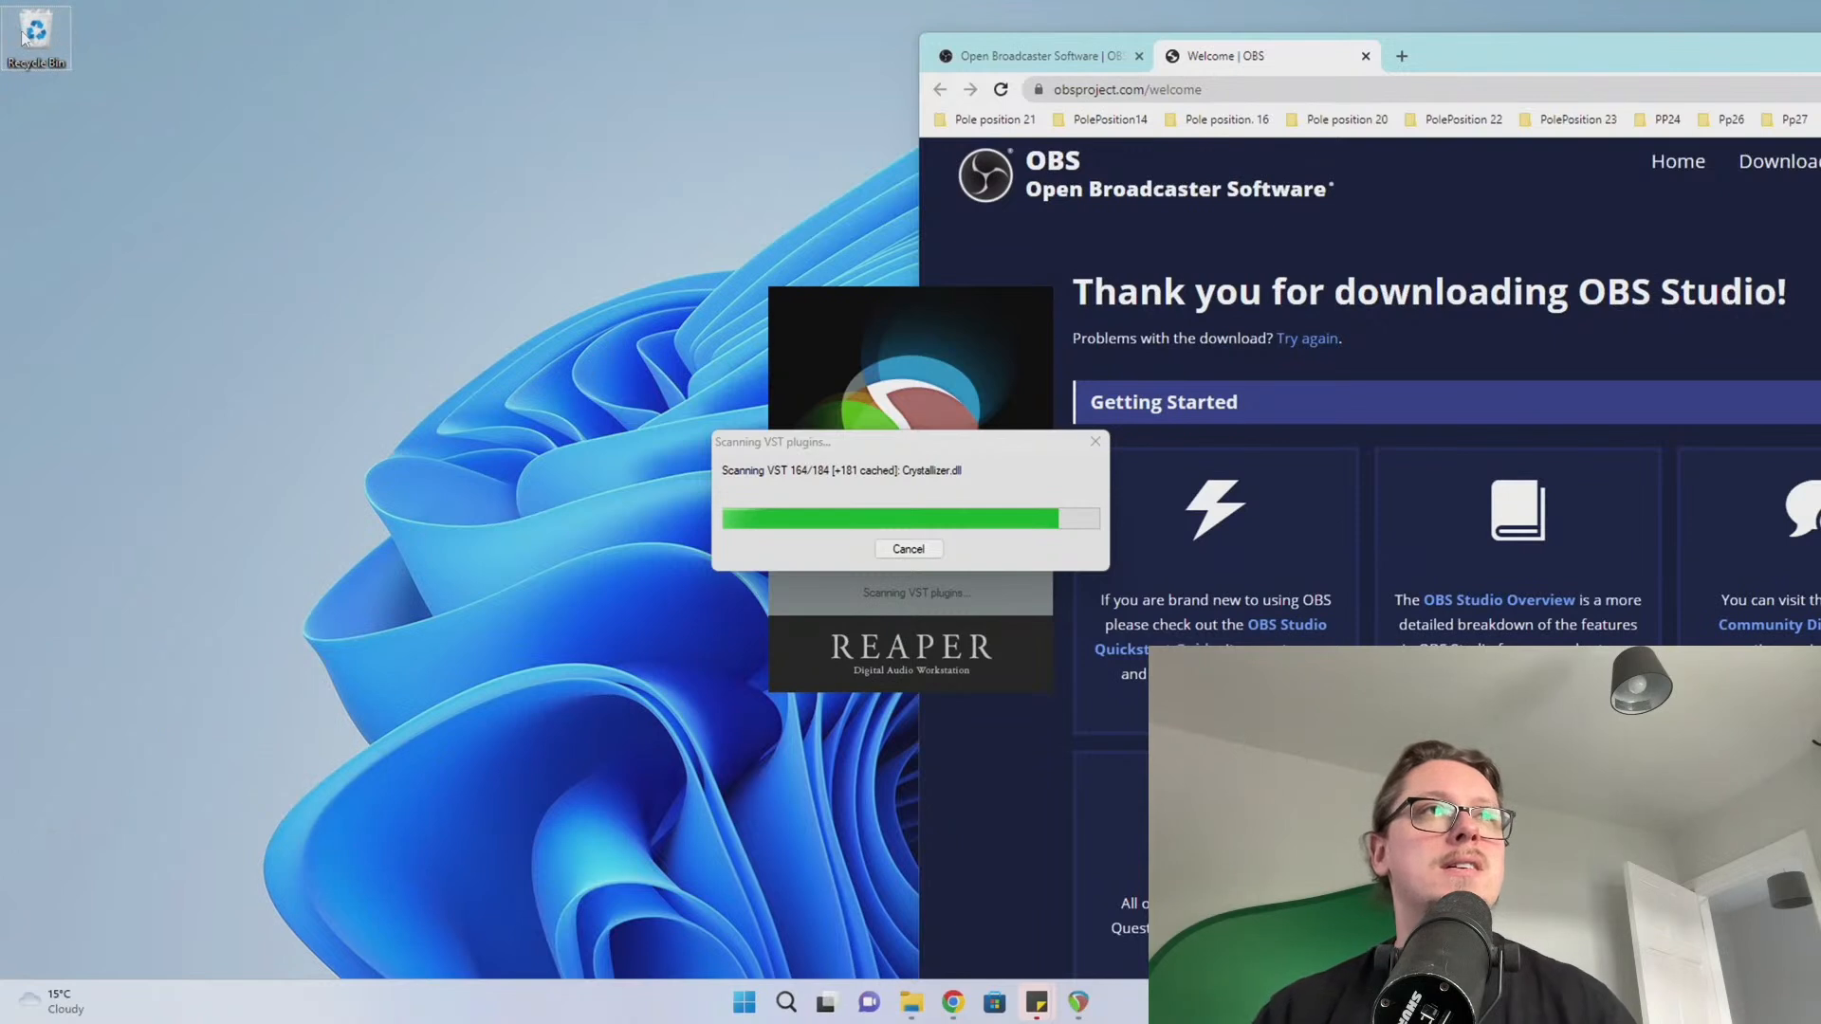
left_click(76, 127)
Confirm permanent deletion, then open the recent Ska is Dead-godparticle project in REAPER
left_click(975, 510)
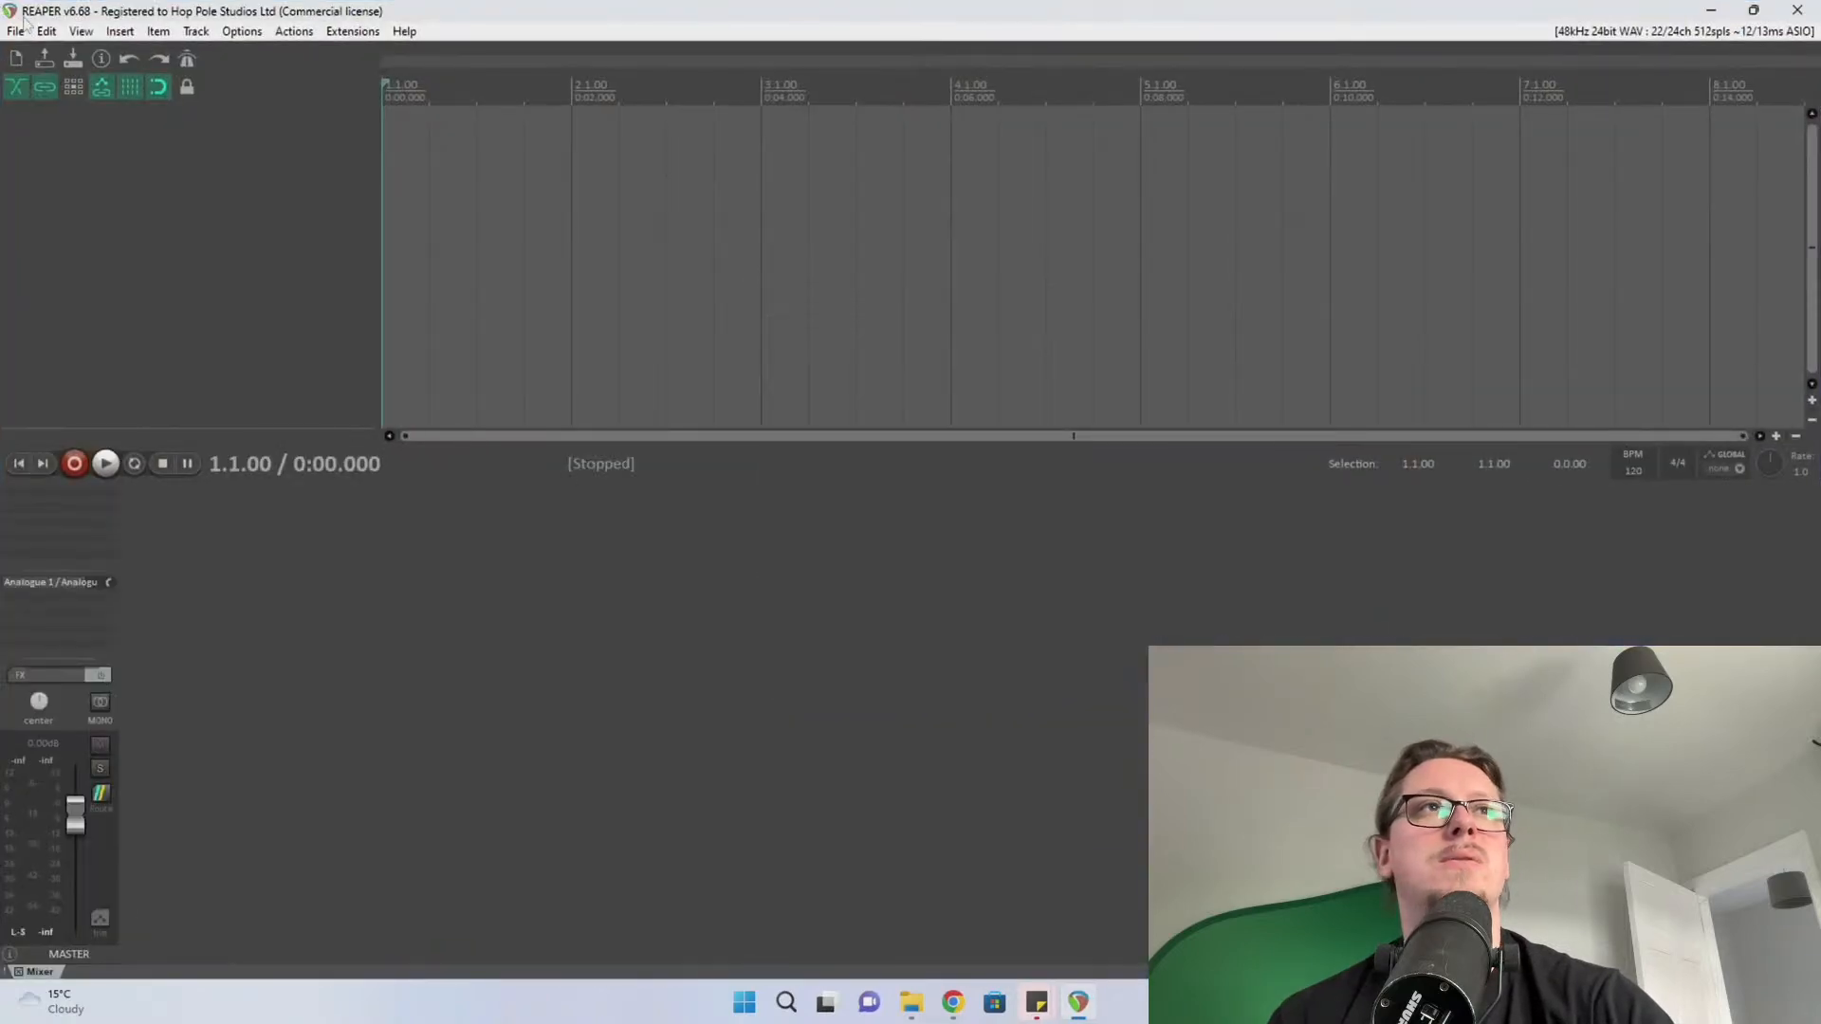
left_click(16, 33)
mouse_move(222, 233)
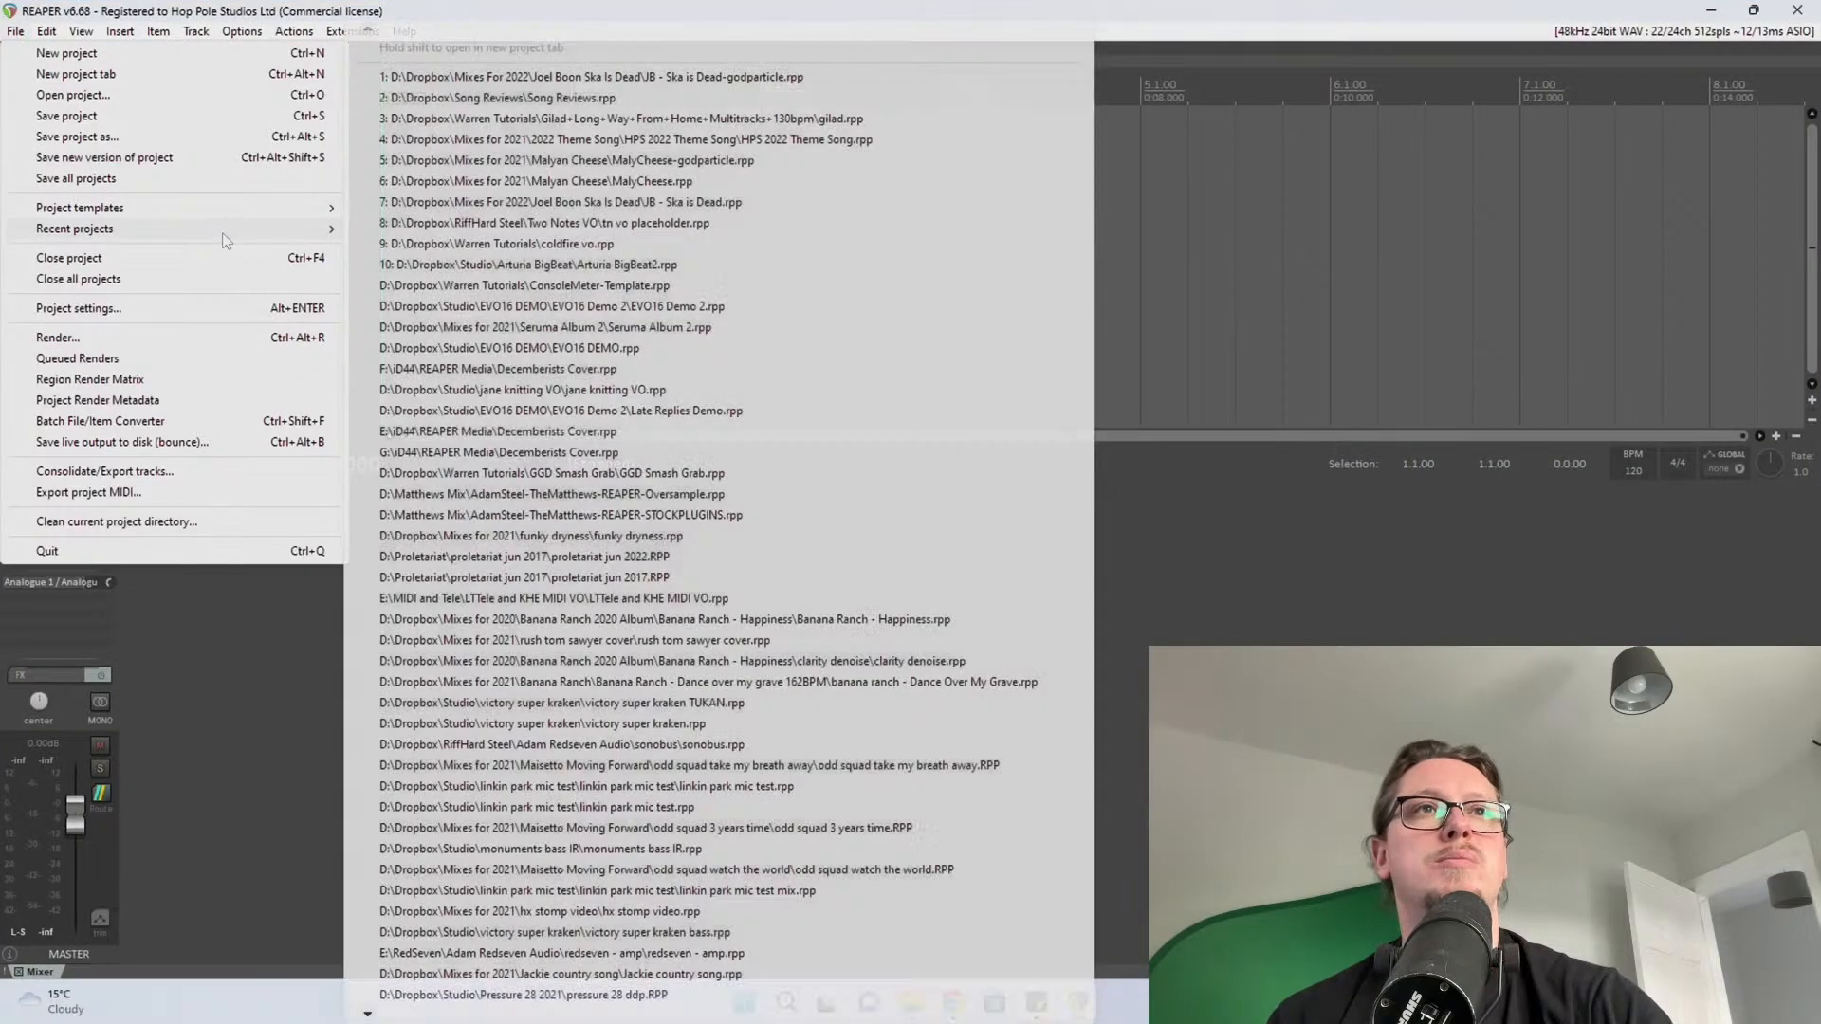
left_click(588, 81)
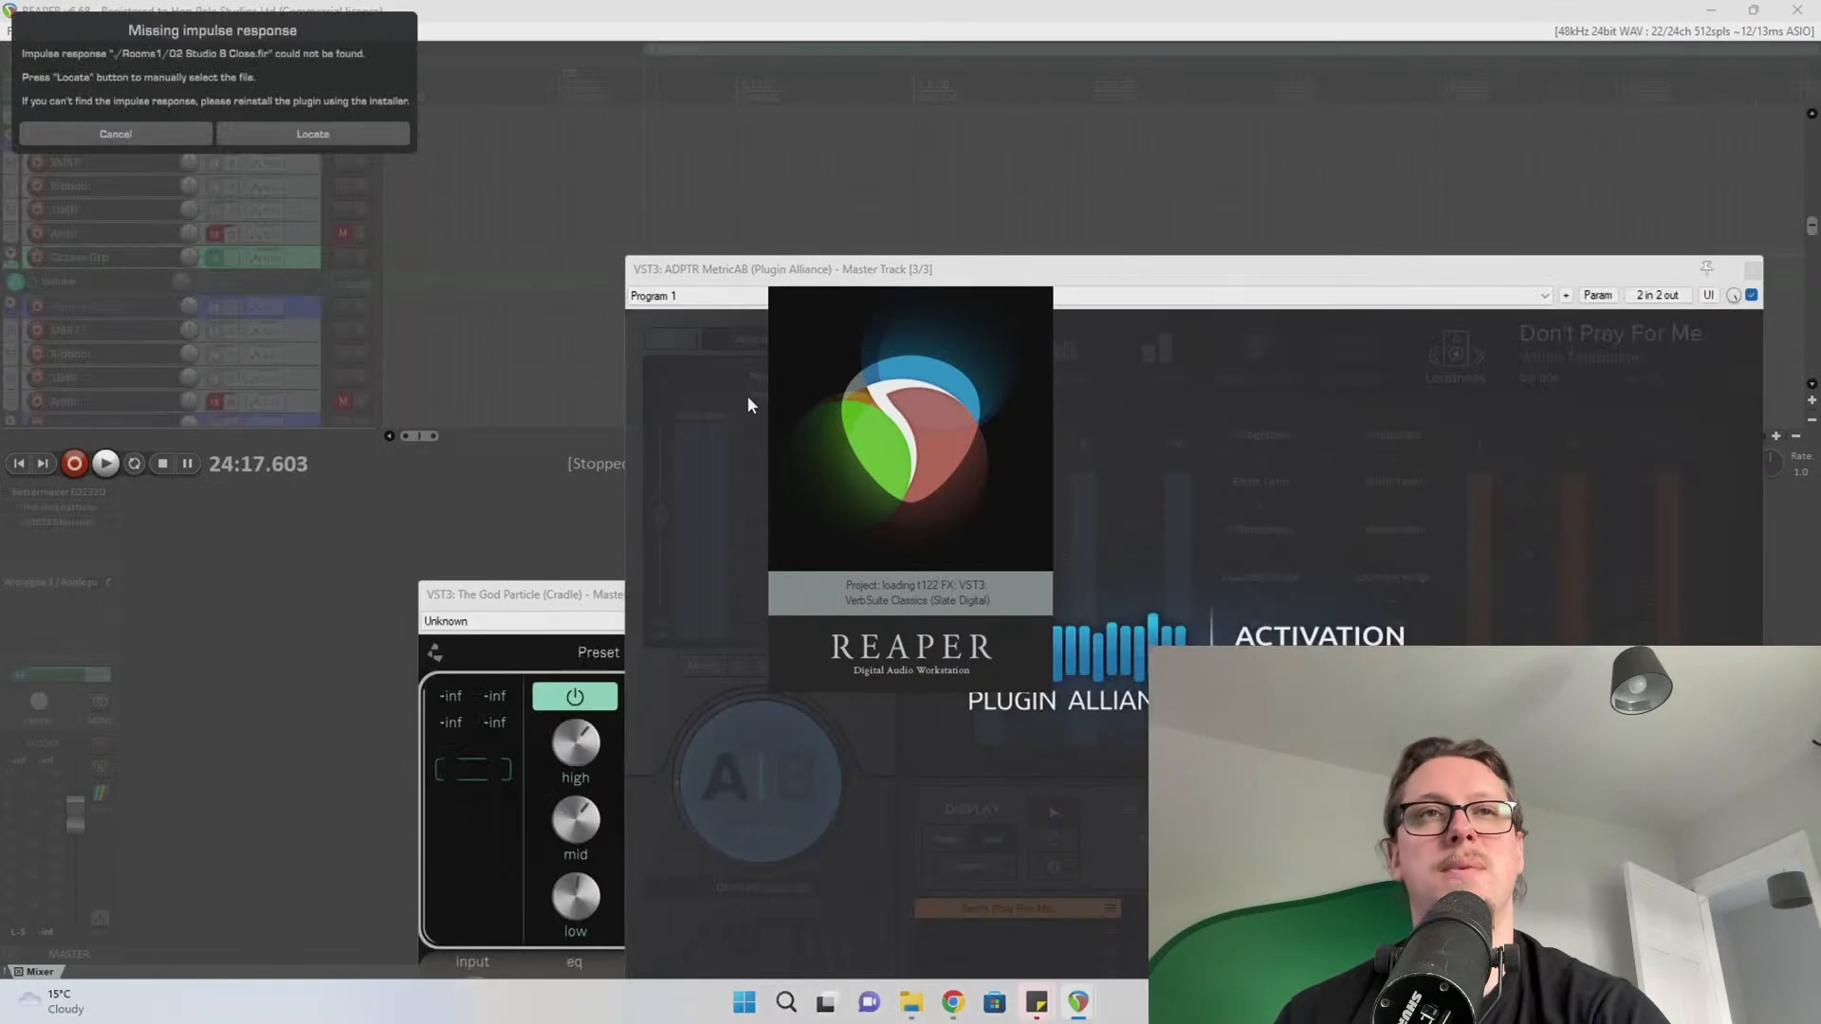
Skip the missing impulse response and dismiss the project load warning
left_click(128, 136)
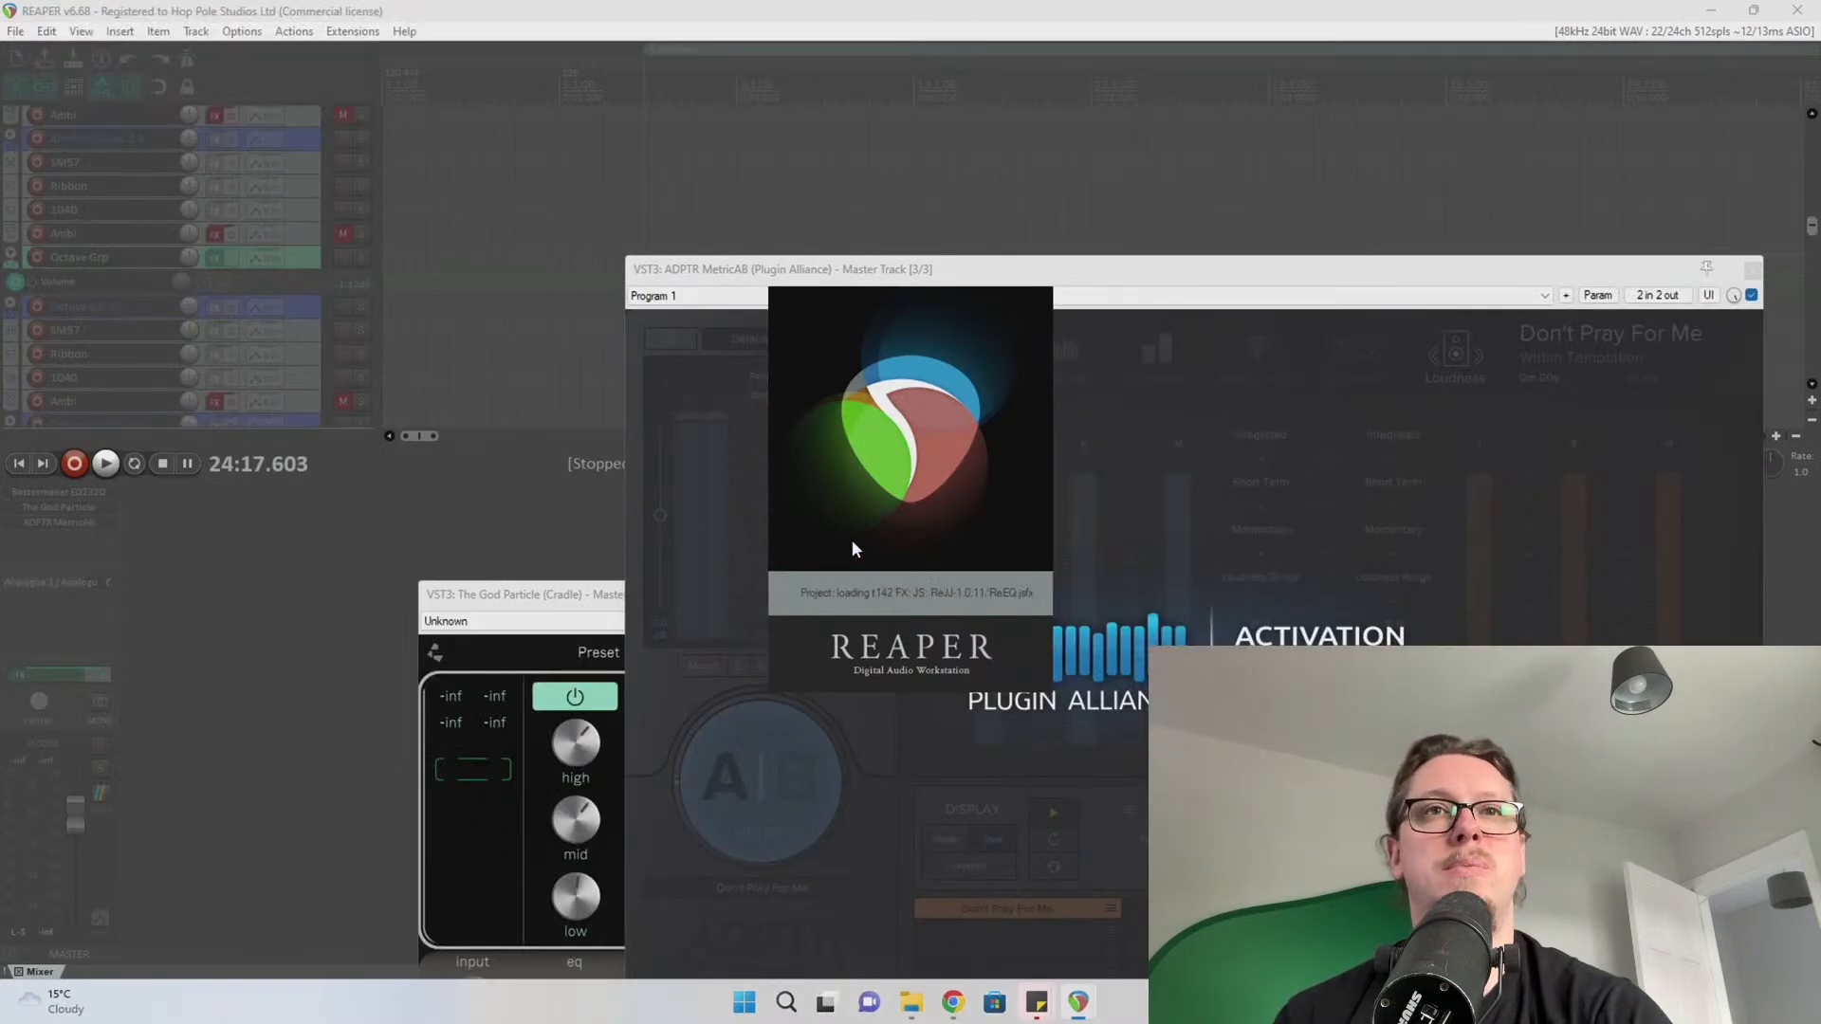
left_click(1004, 588)
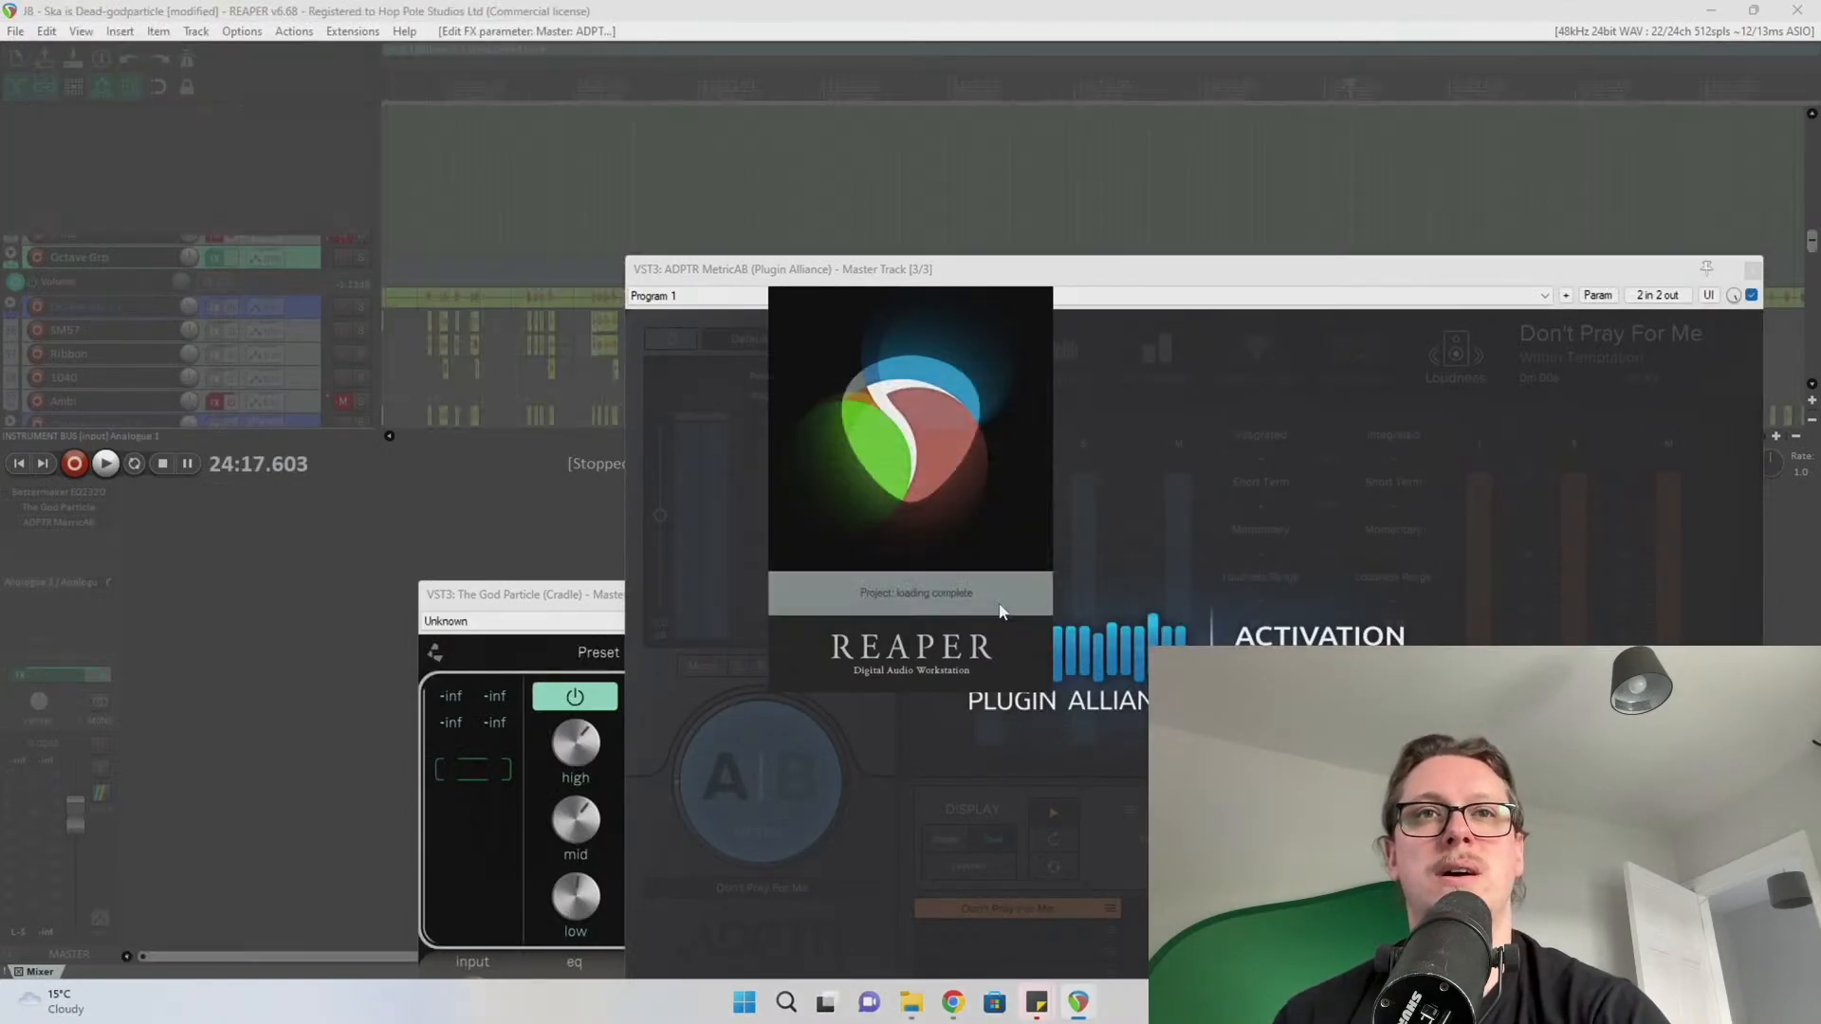
left_click_drag(986, 273, 875, 173)
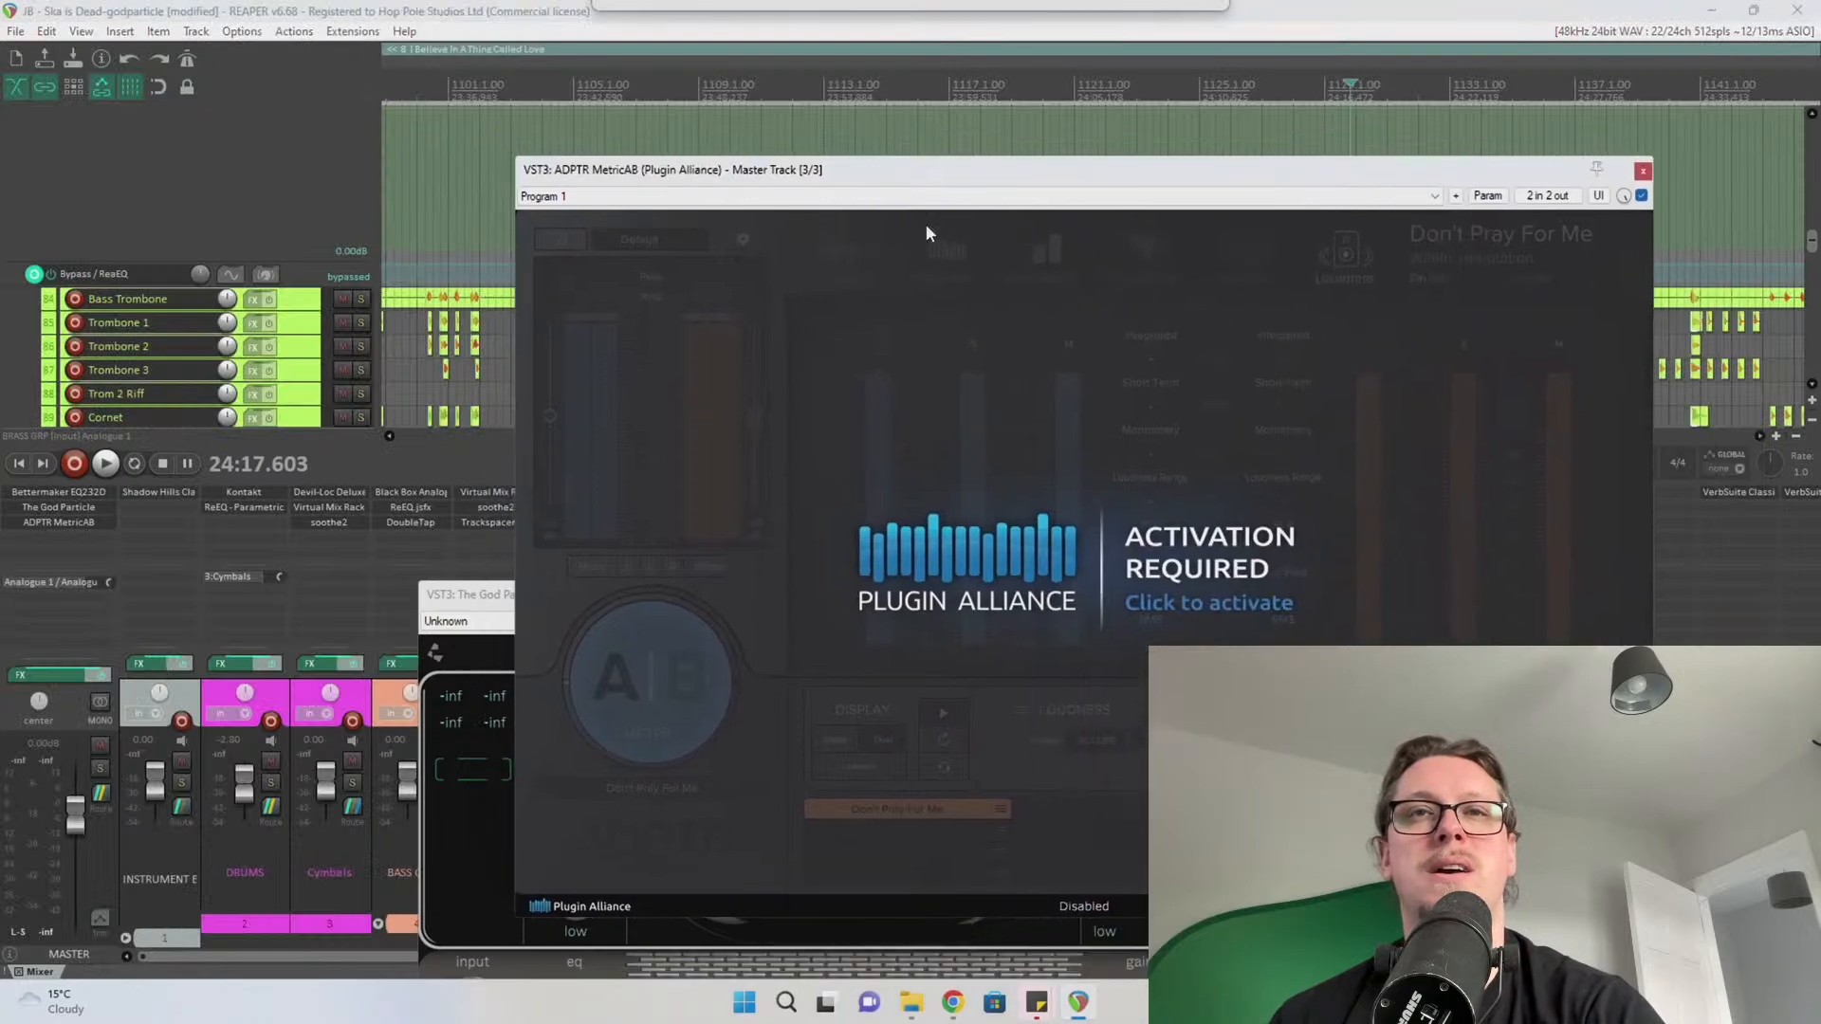
Activate ADPTR MetricAB online, signing in through the browser
left_click(1181, 598)
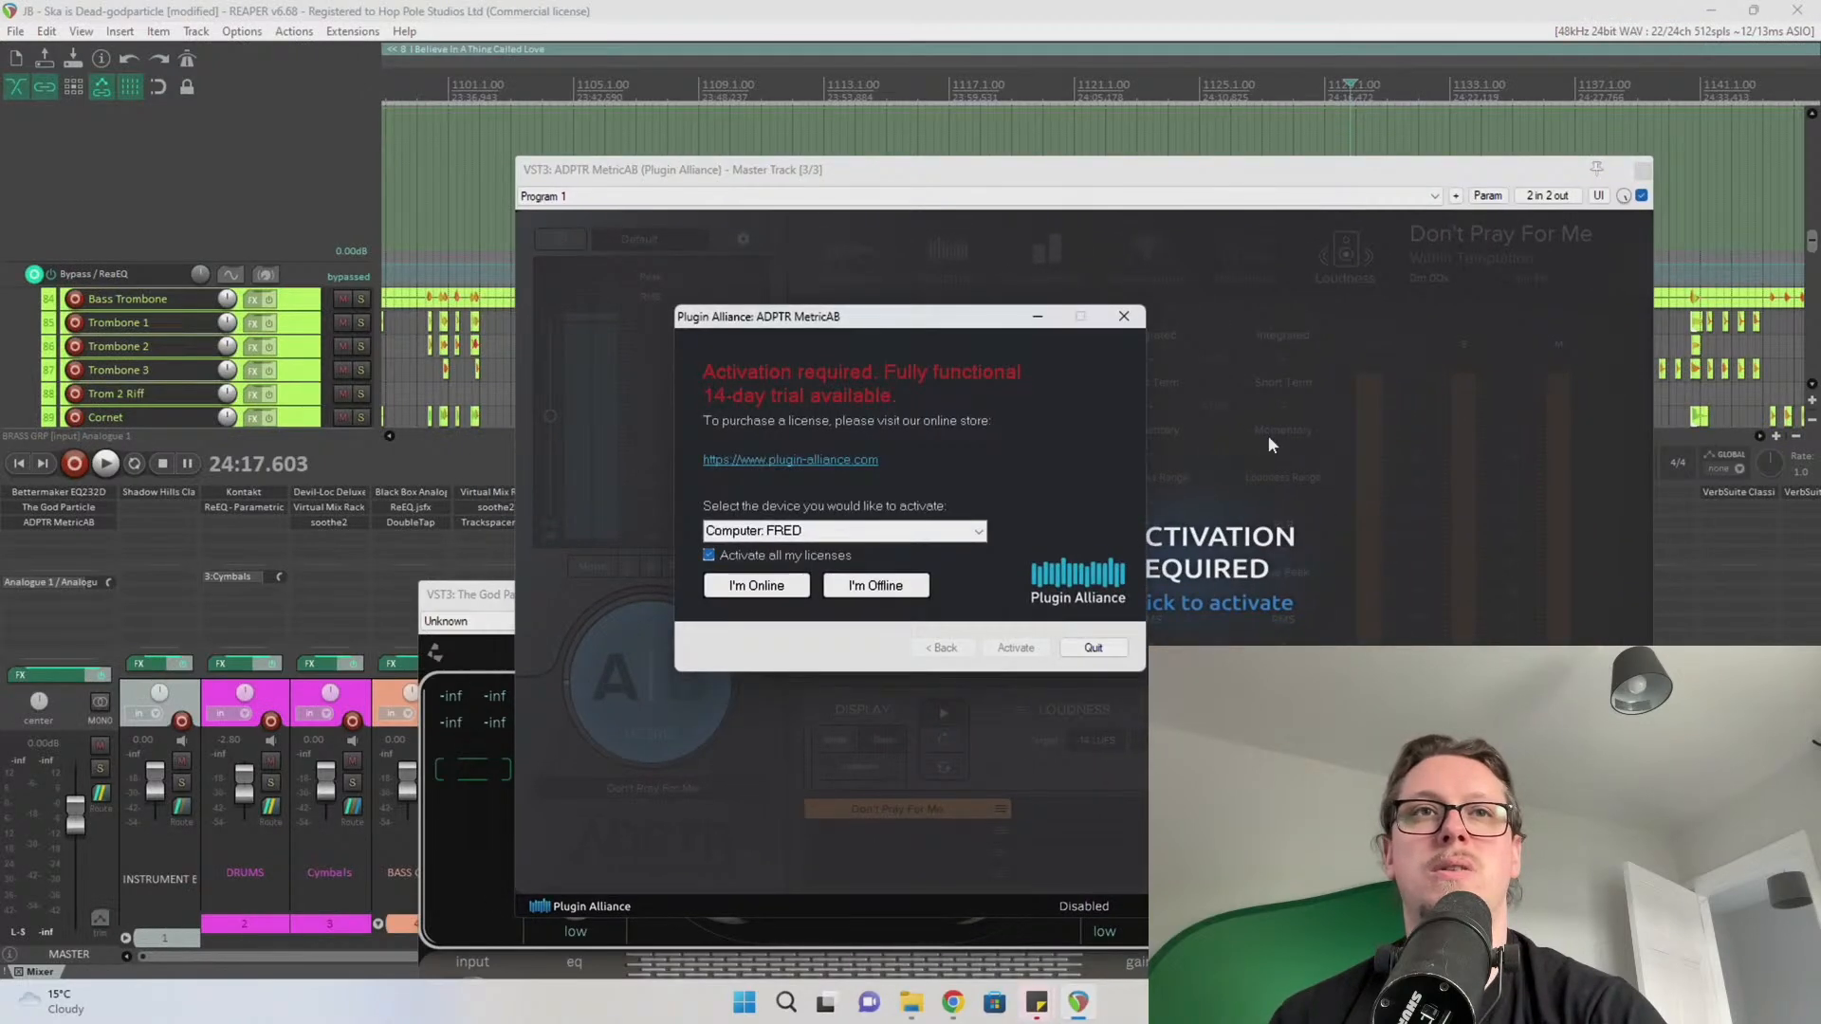
left_click(764, 586)
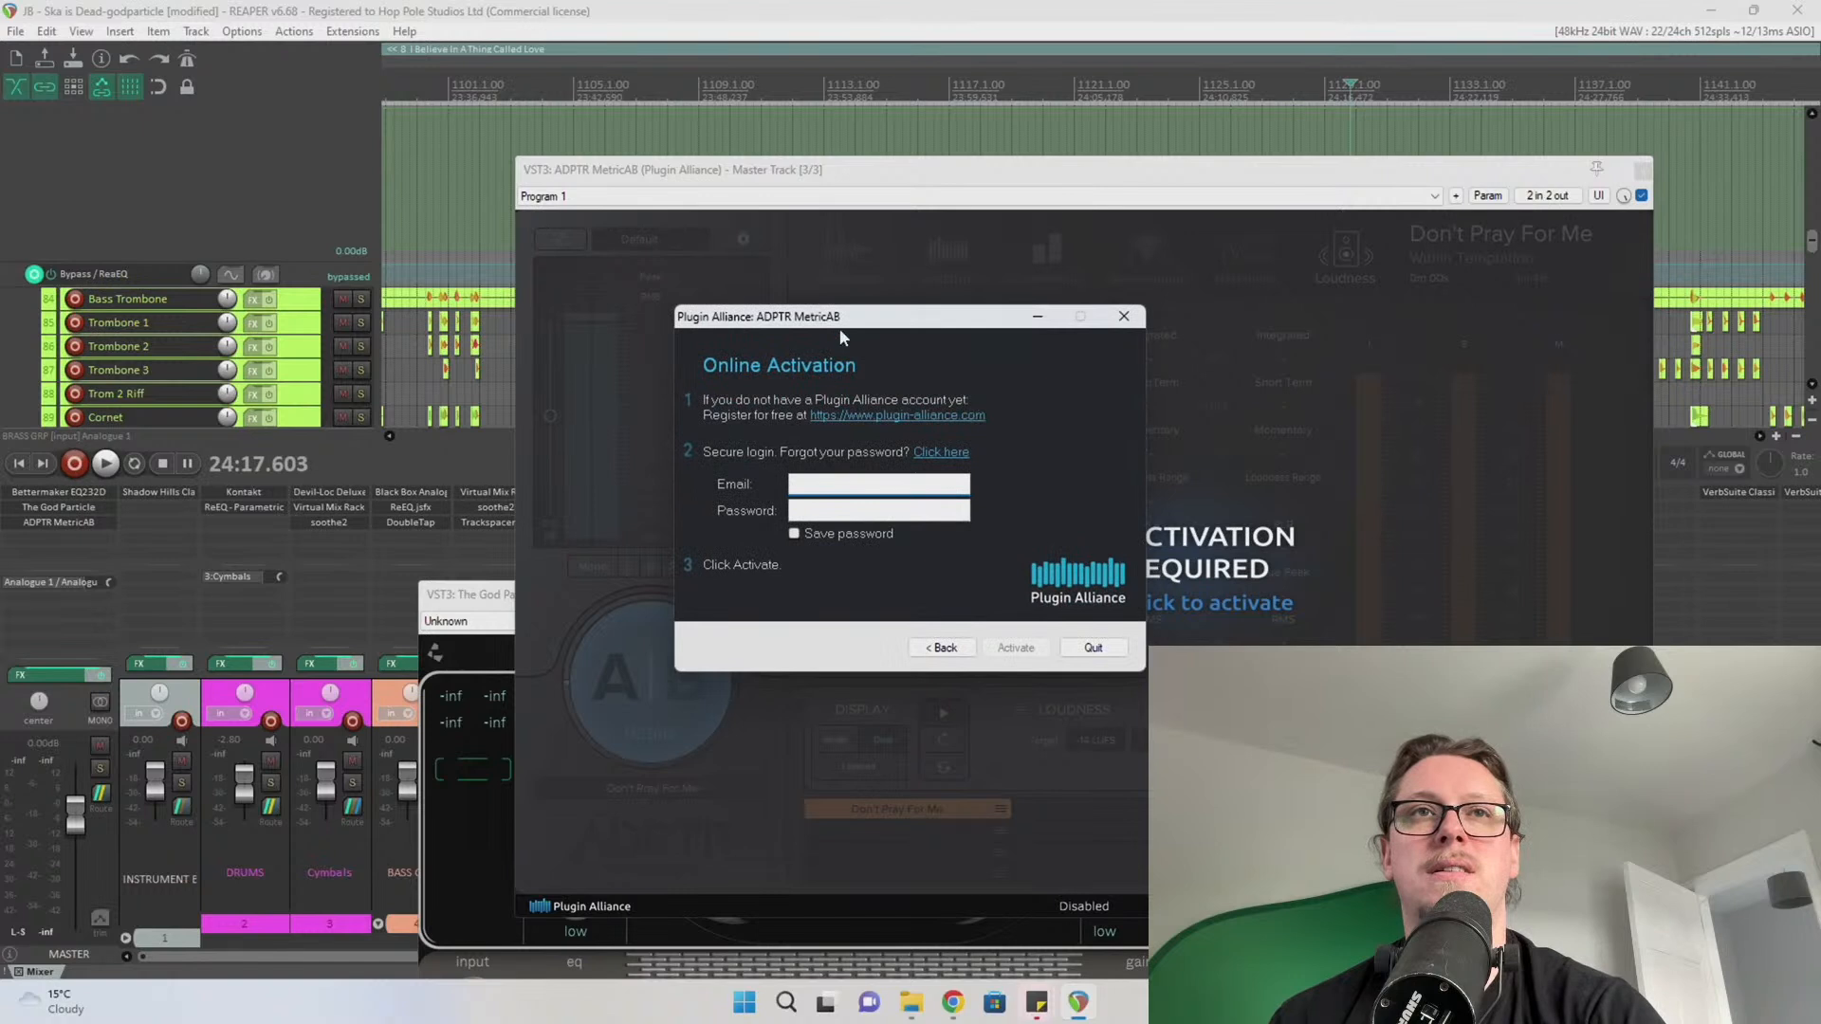
left_click_drag(842, 323, 1820, 328)
key("alt+Tab")
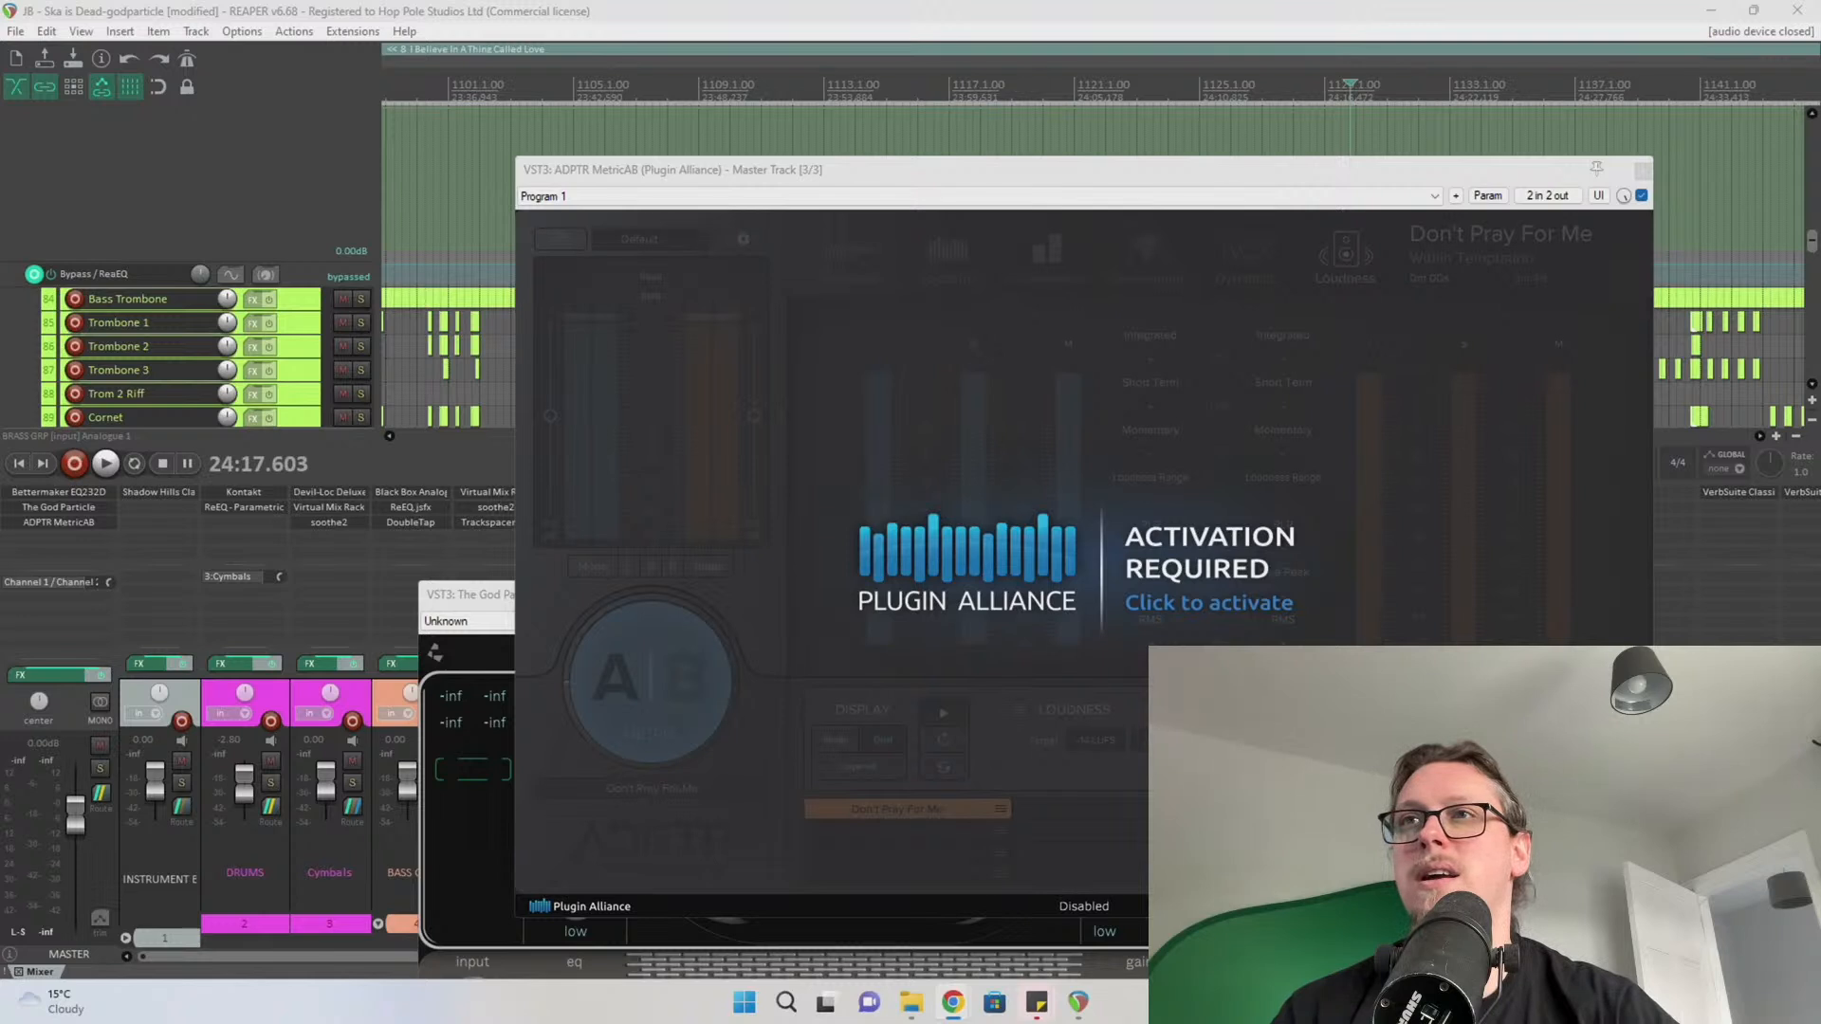
left_click_drag(1817, 360, 1341, 340)
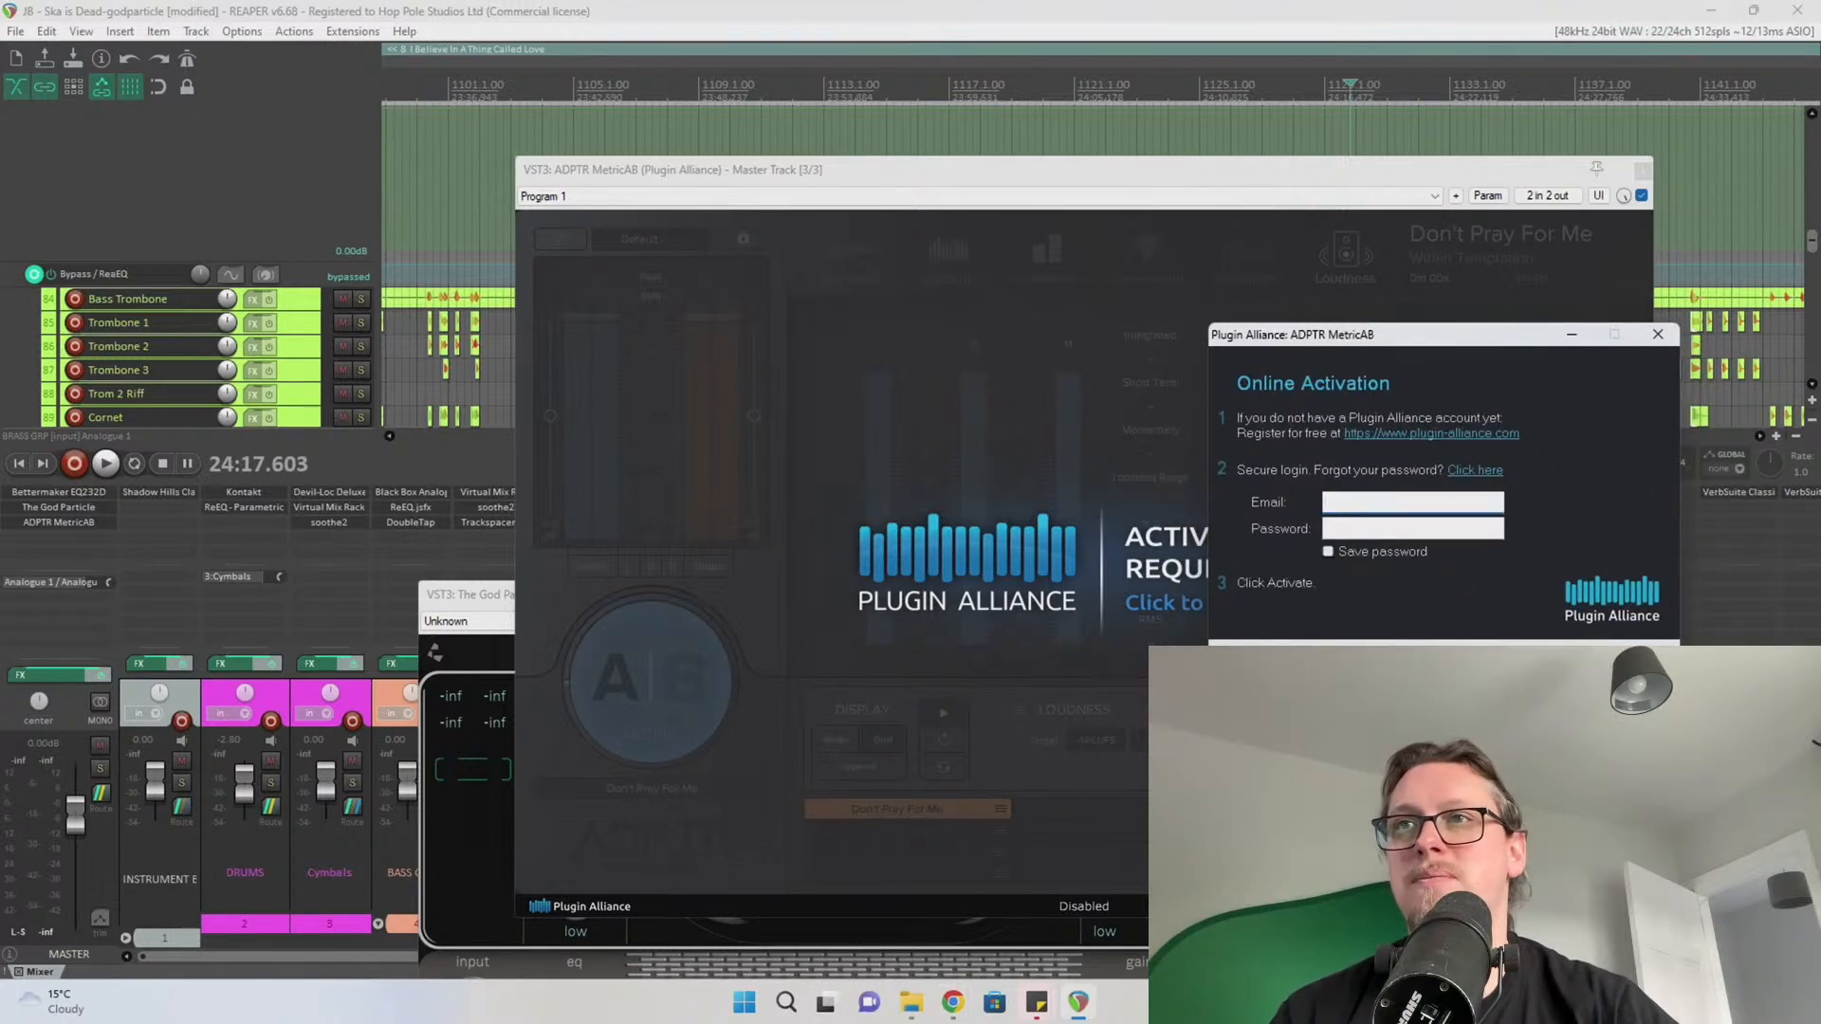
key("alt+Tab")
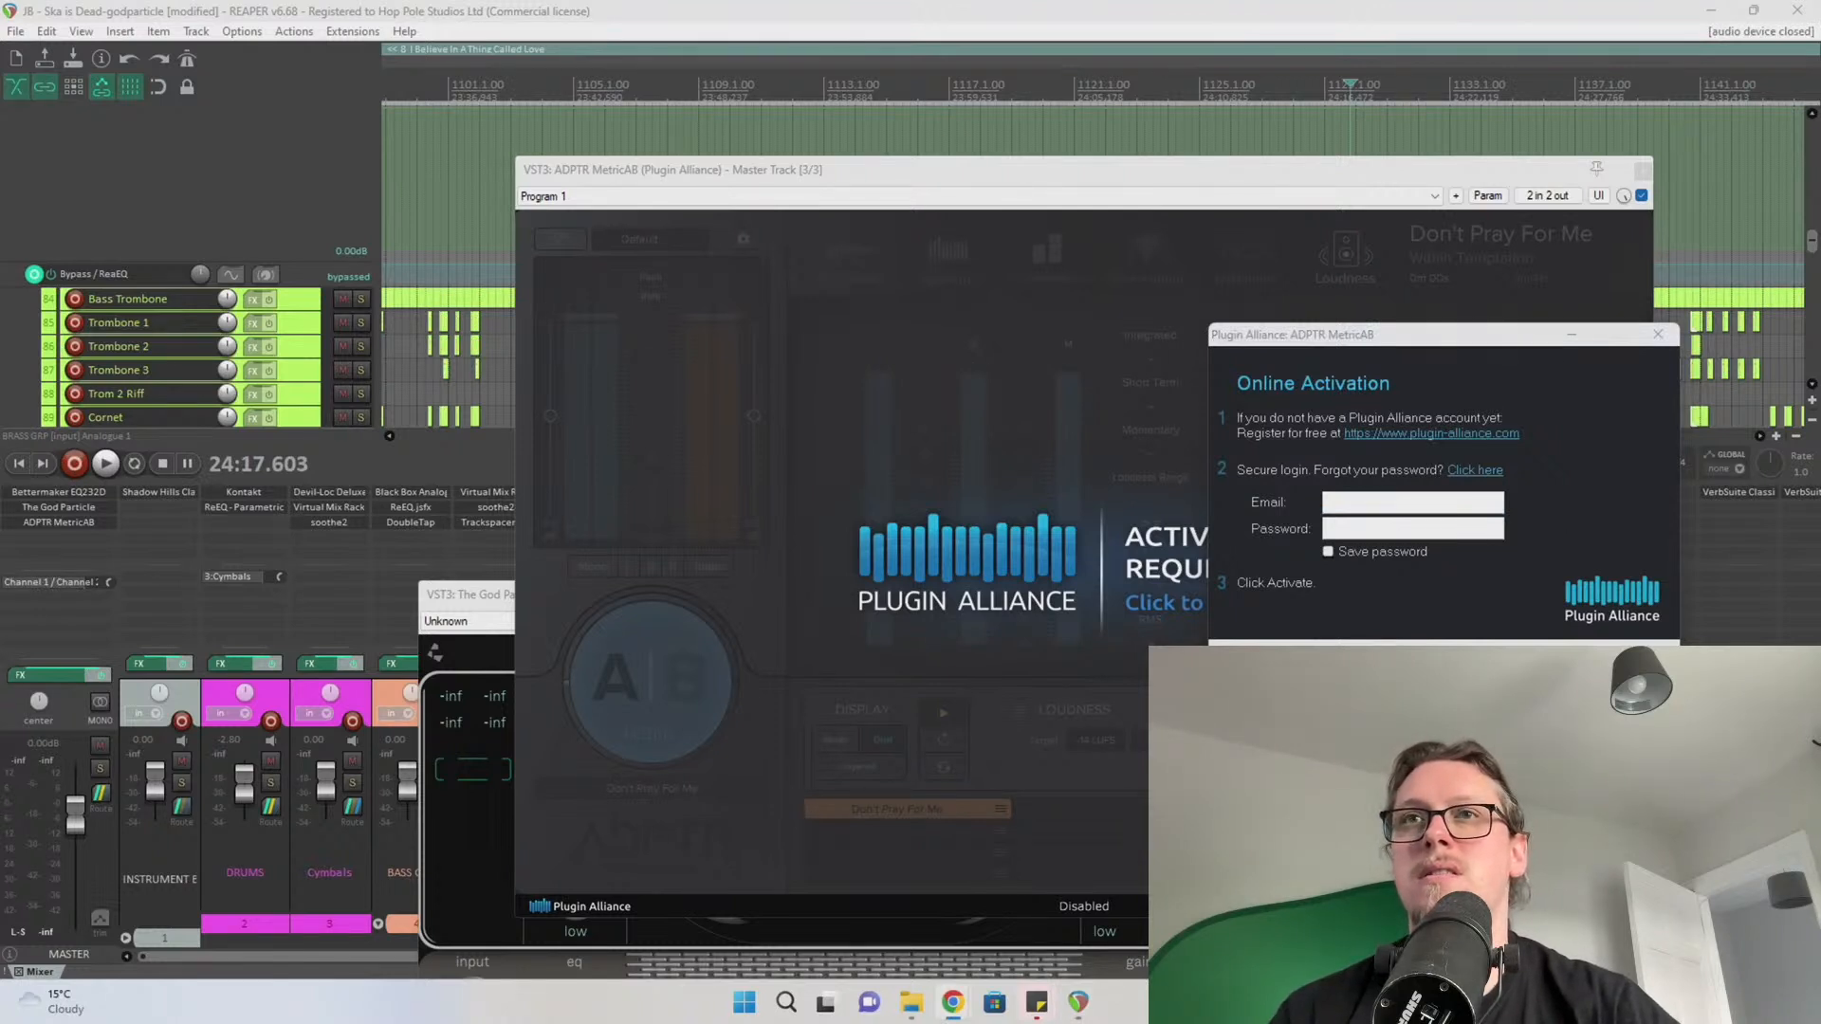
left_click_drag(1409, 342, 1820, 347)
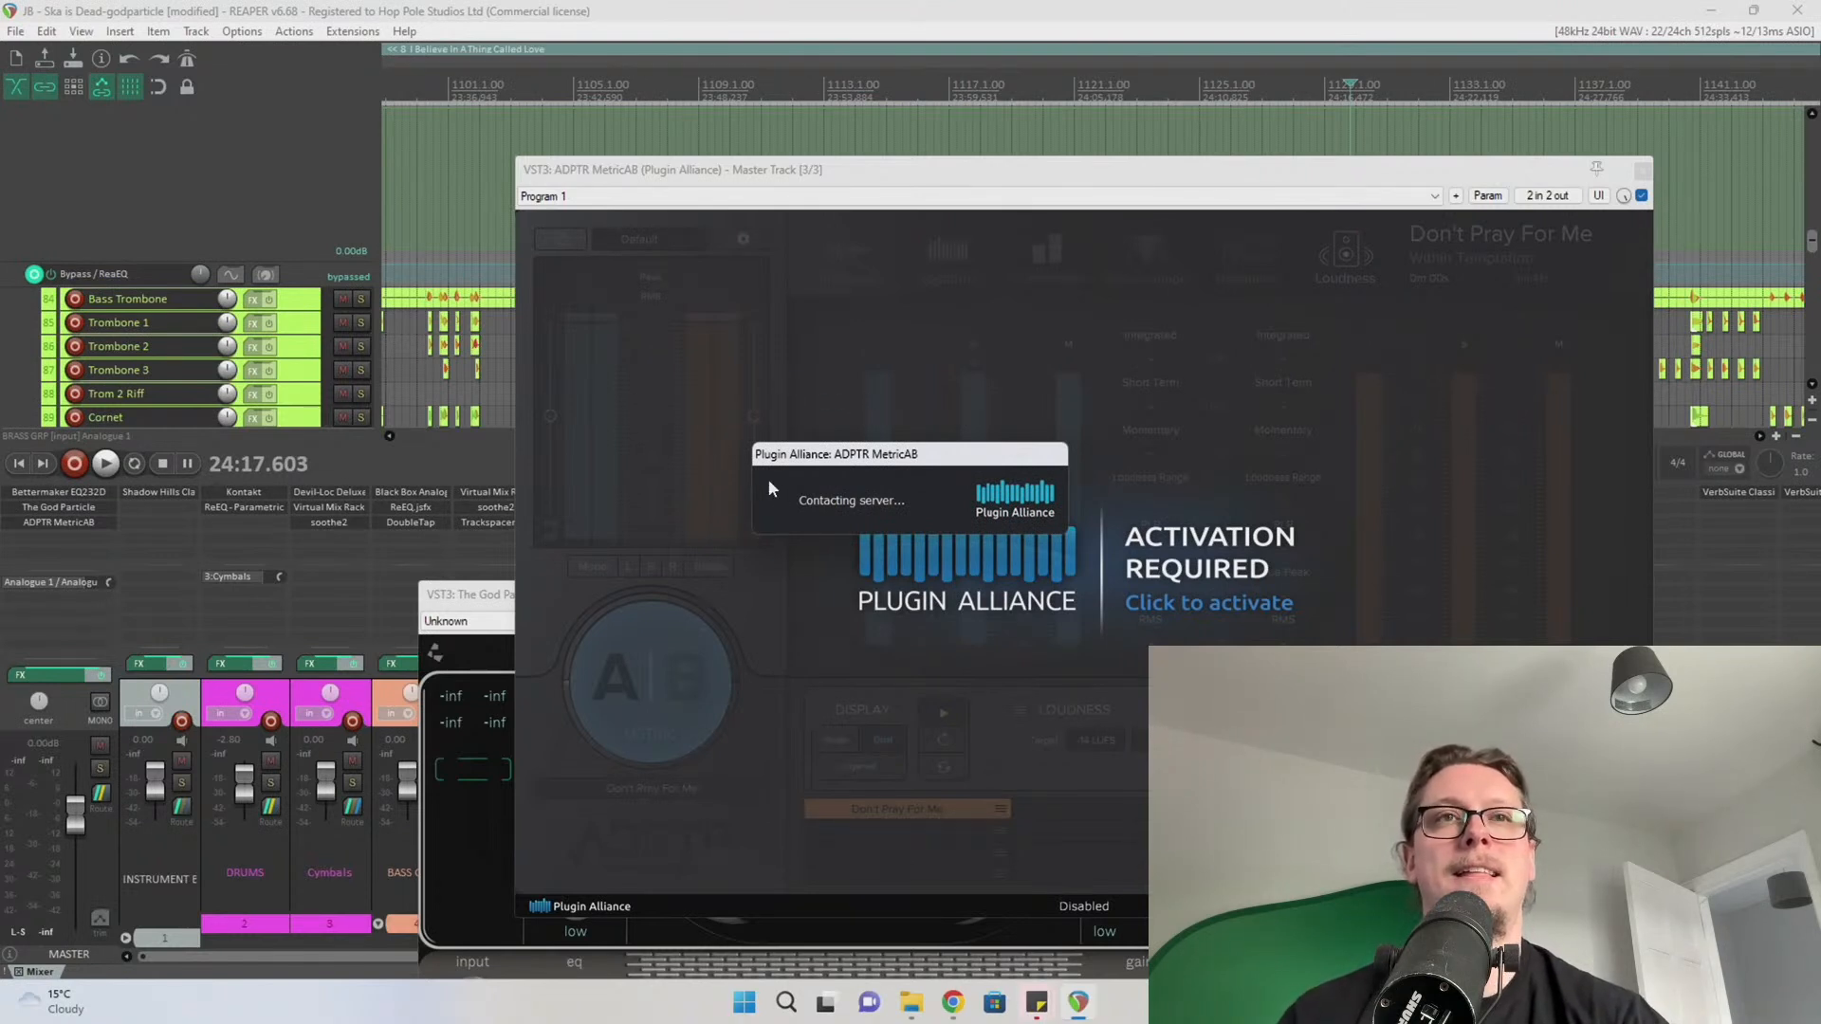
scroll(894, 13, "down", 3)
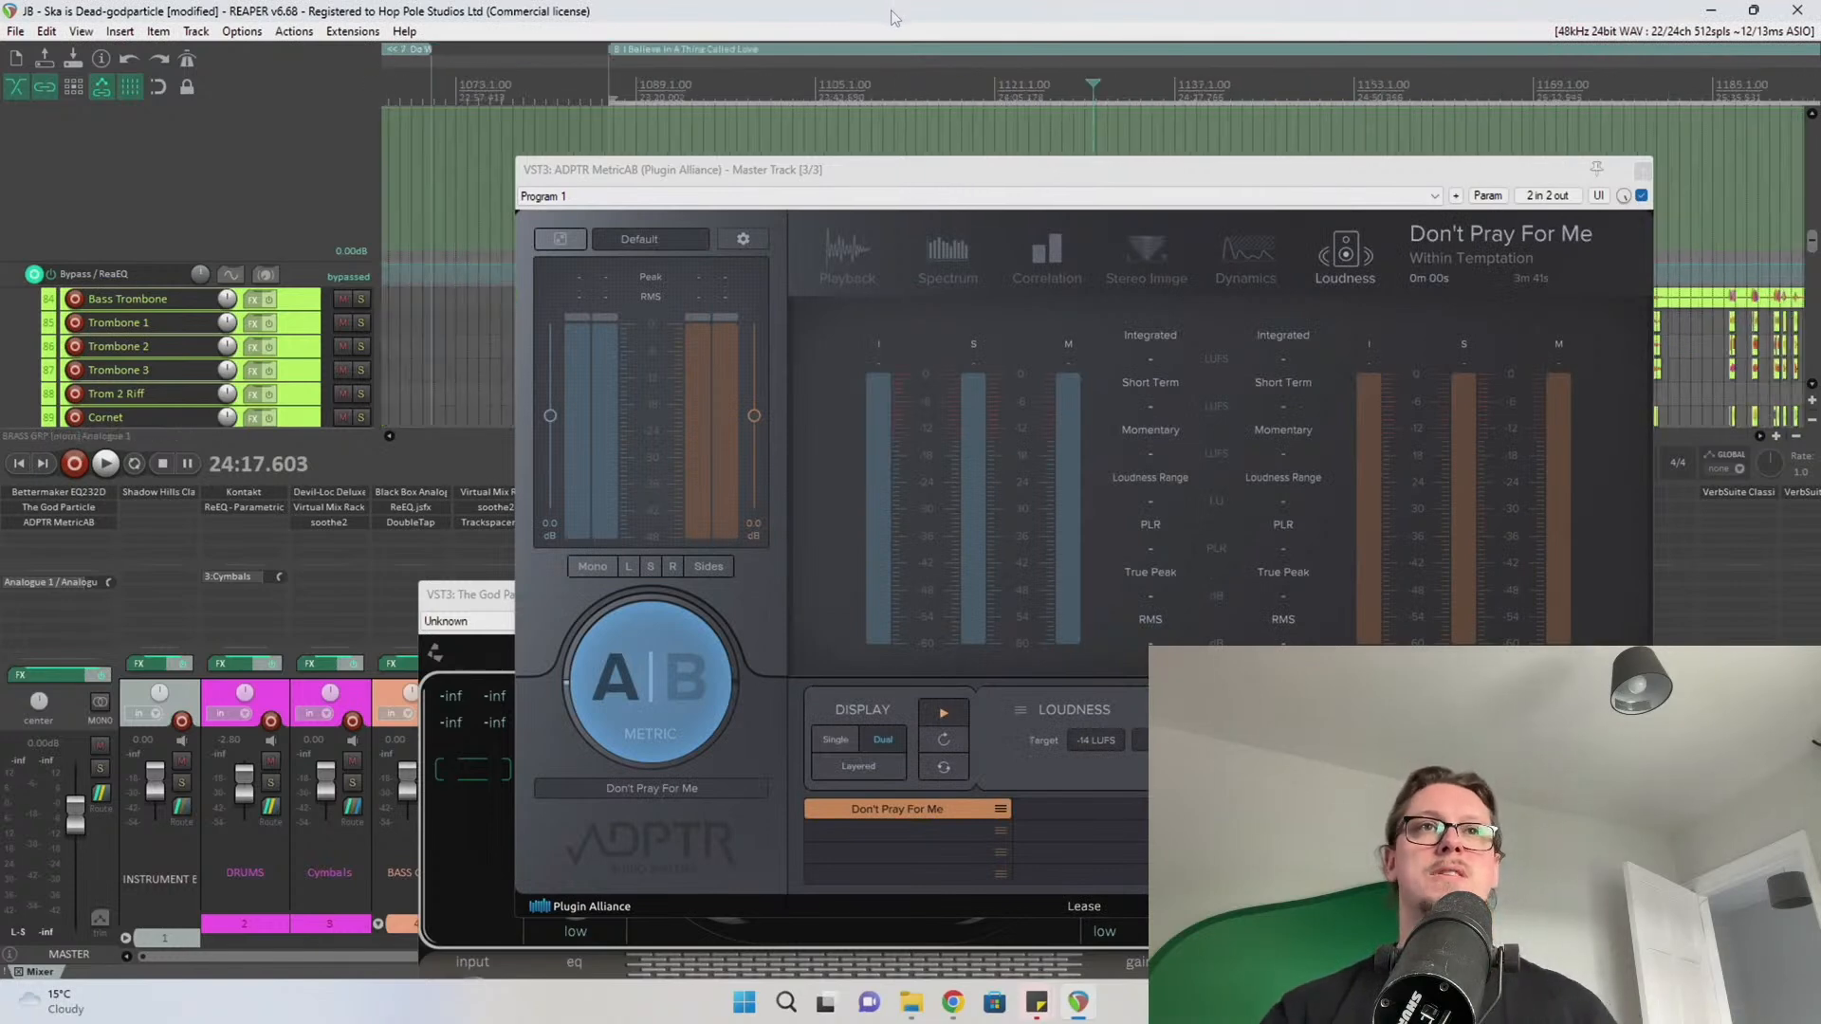
Play the project and open the Performance Meter alongside the MetricAB window
key("space")
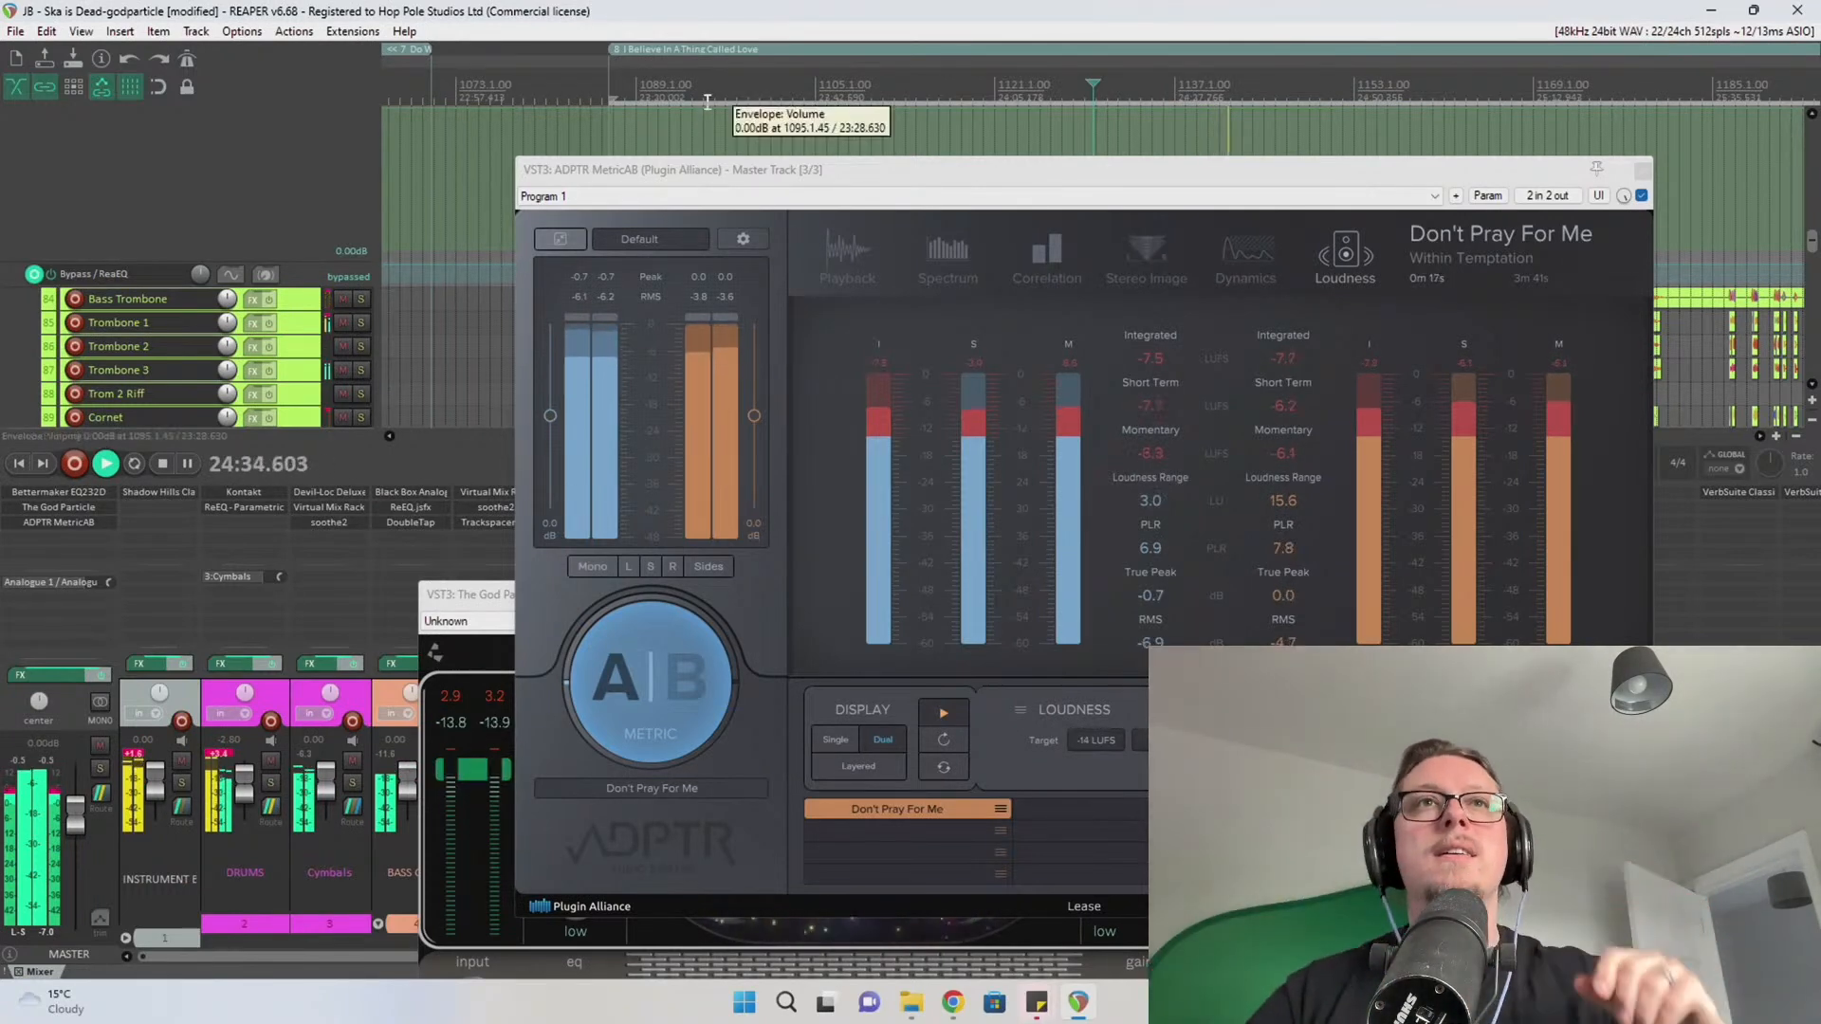
key("ctrl+alt+p")
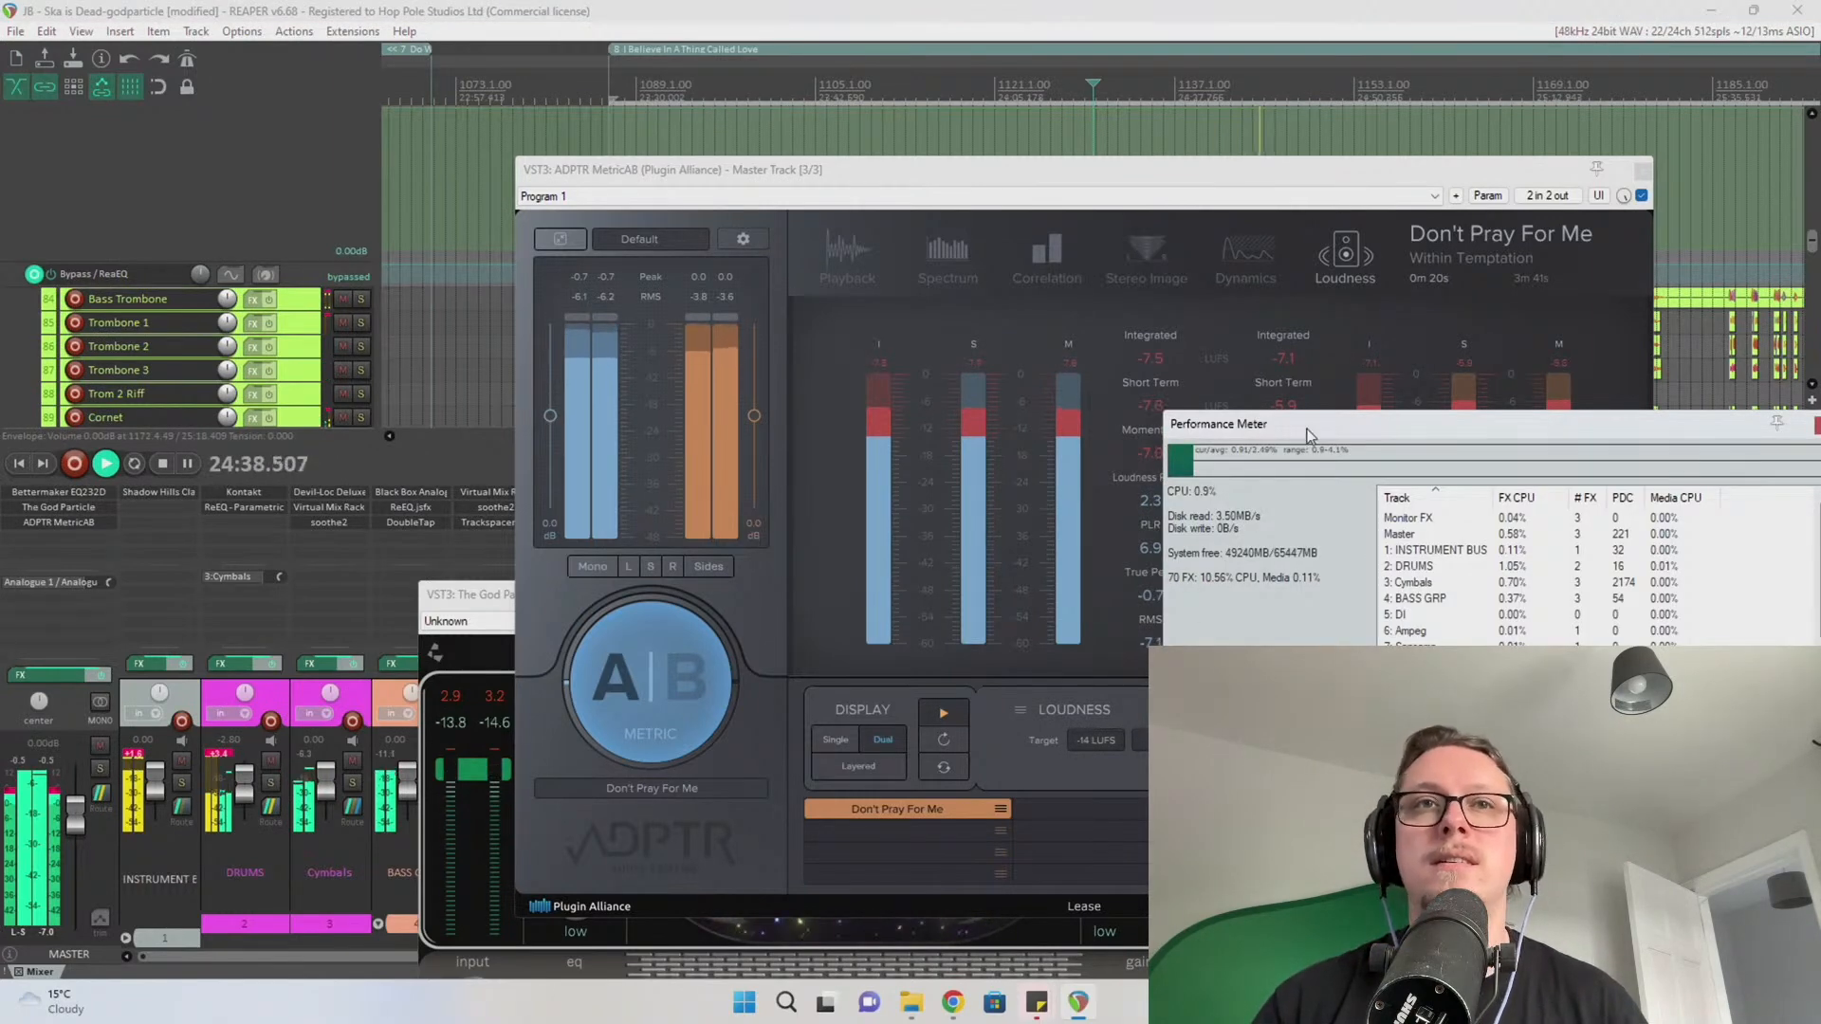
left_click_drag(1309, 428, 1295, 384)
left_click_drag(825, 177, 390, 125)
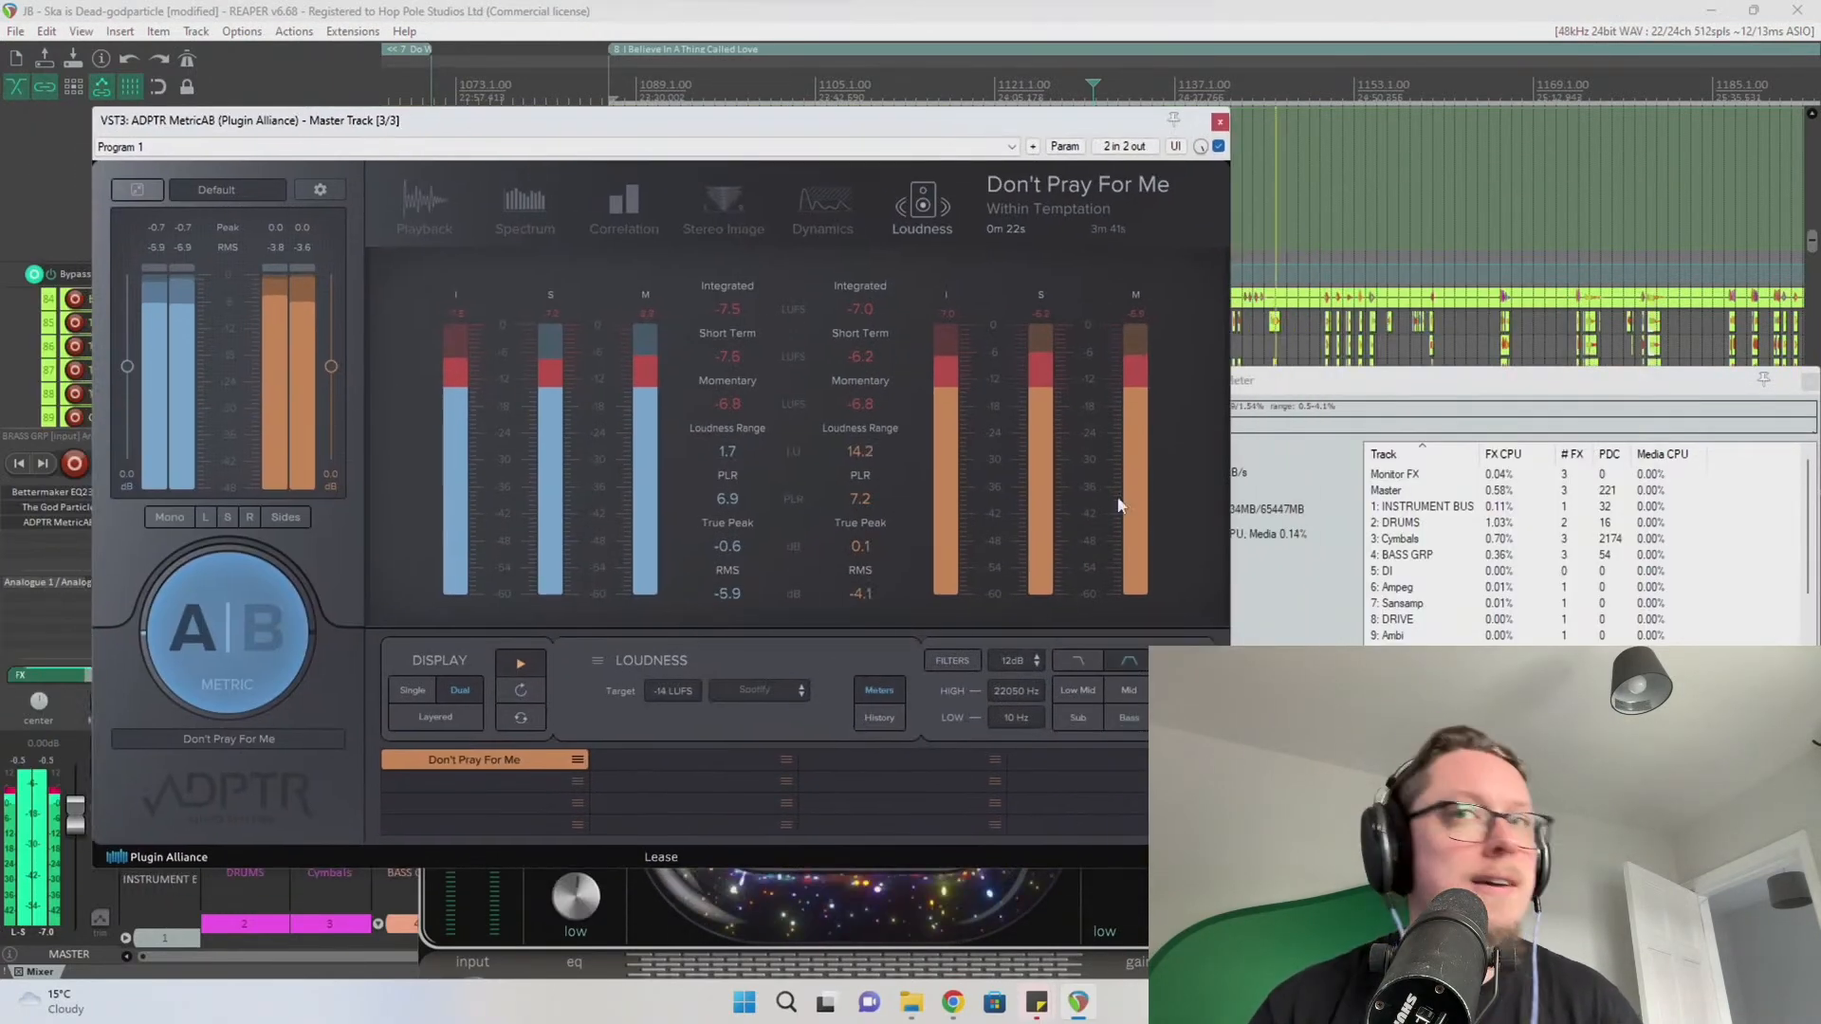
left_click(1317, 563)
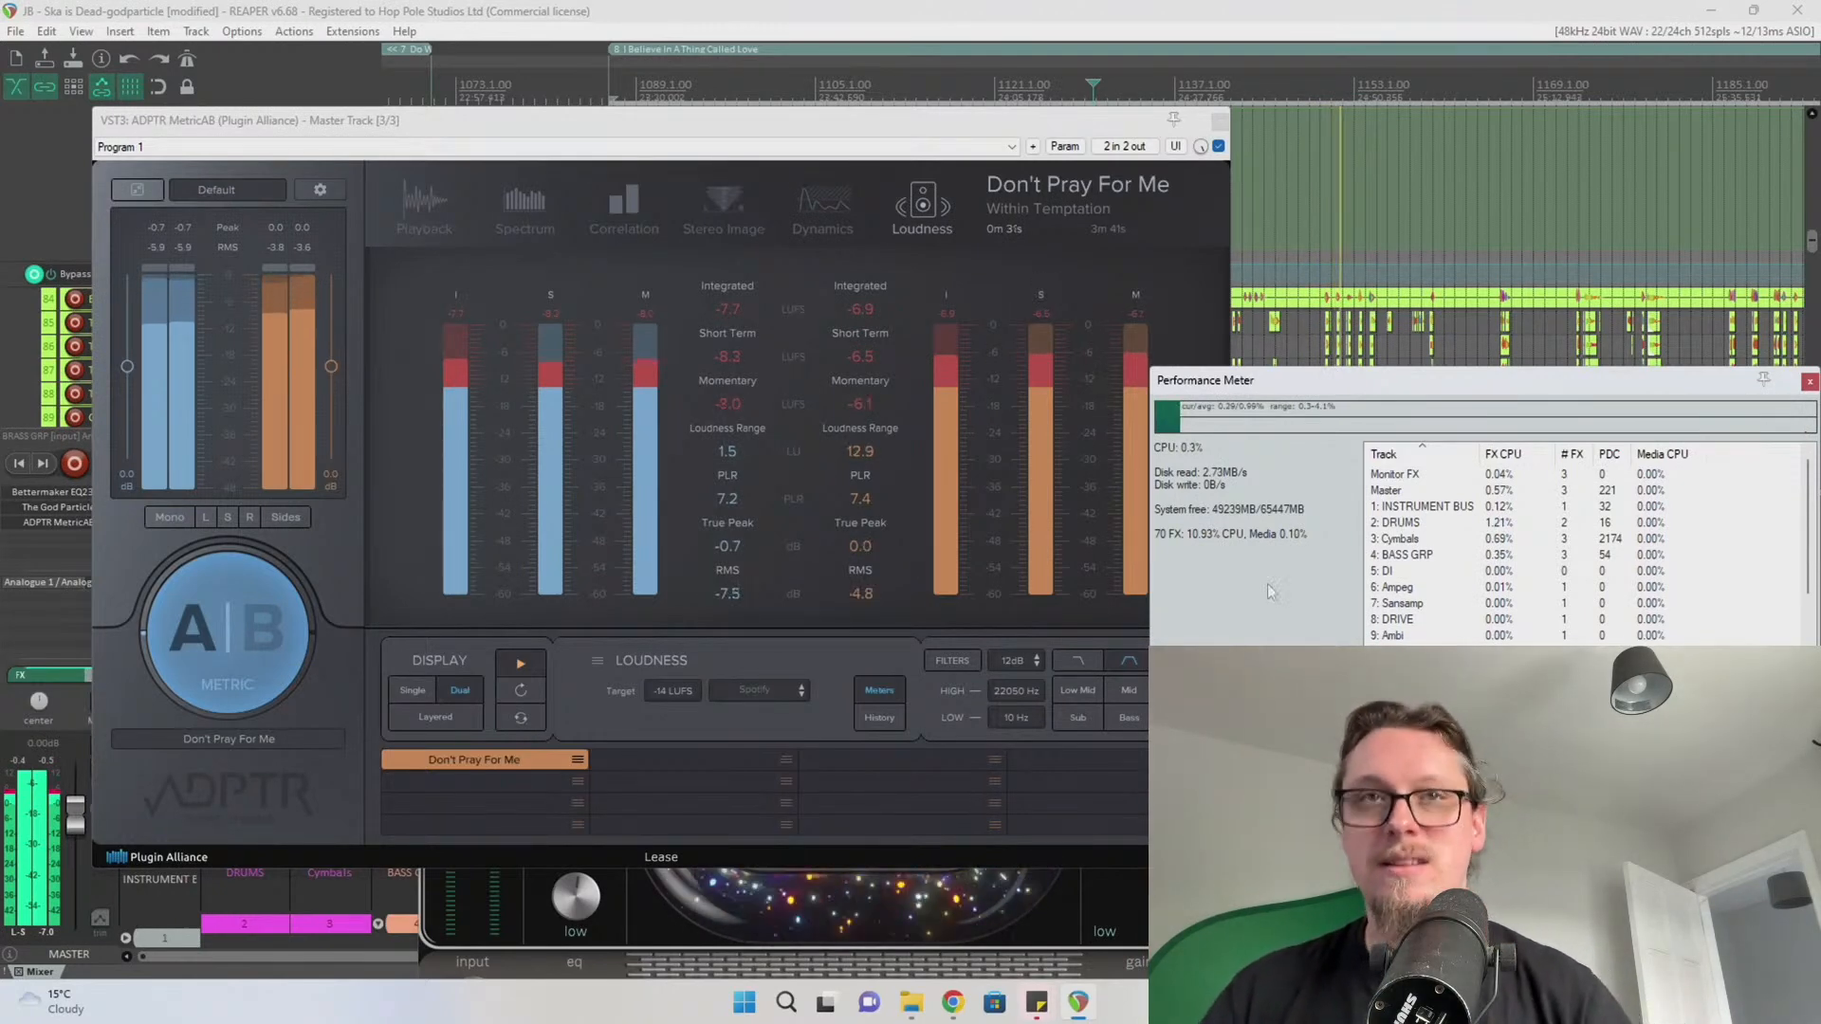
Stop playback and close the MetricAB plugin window
left_click(1000, 10)
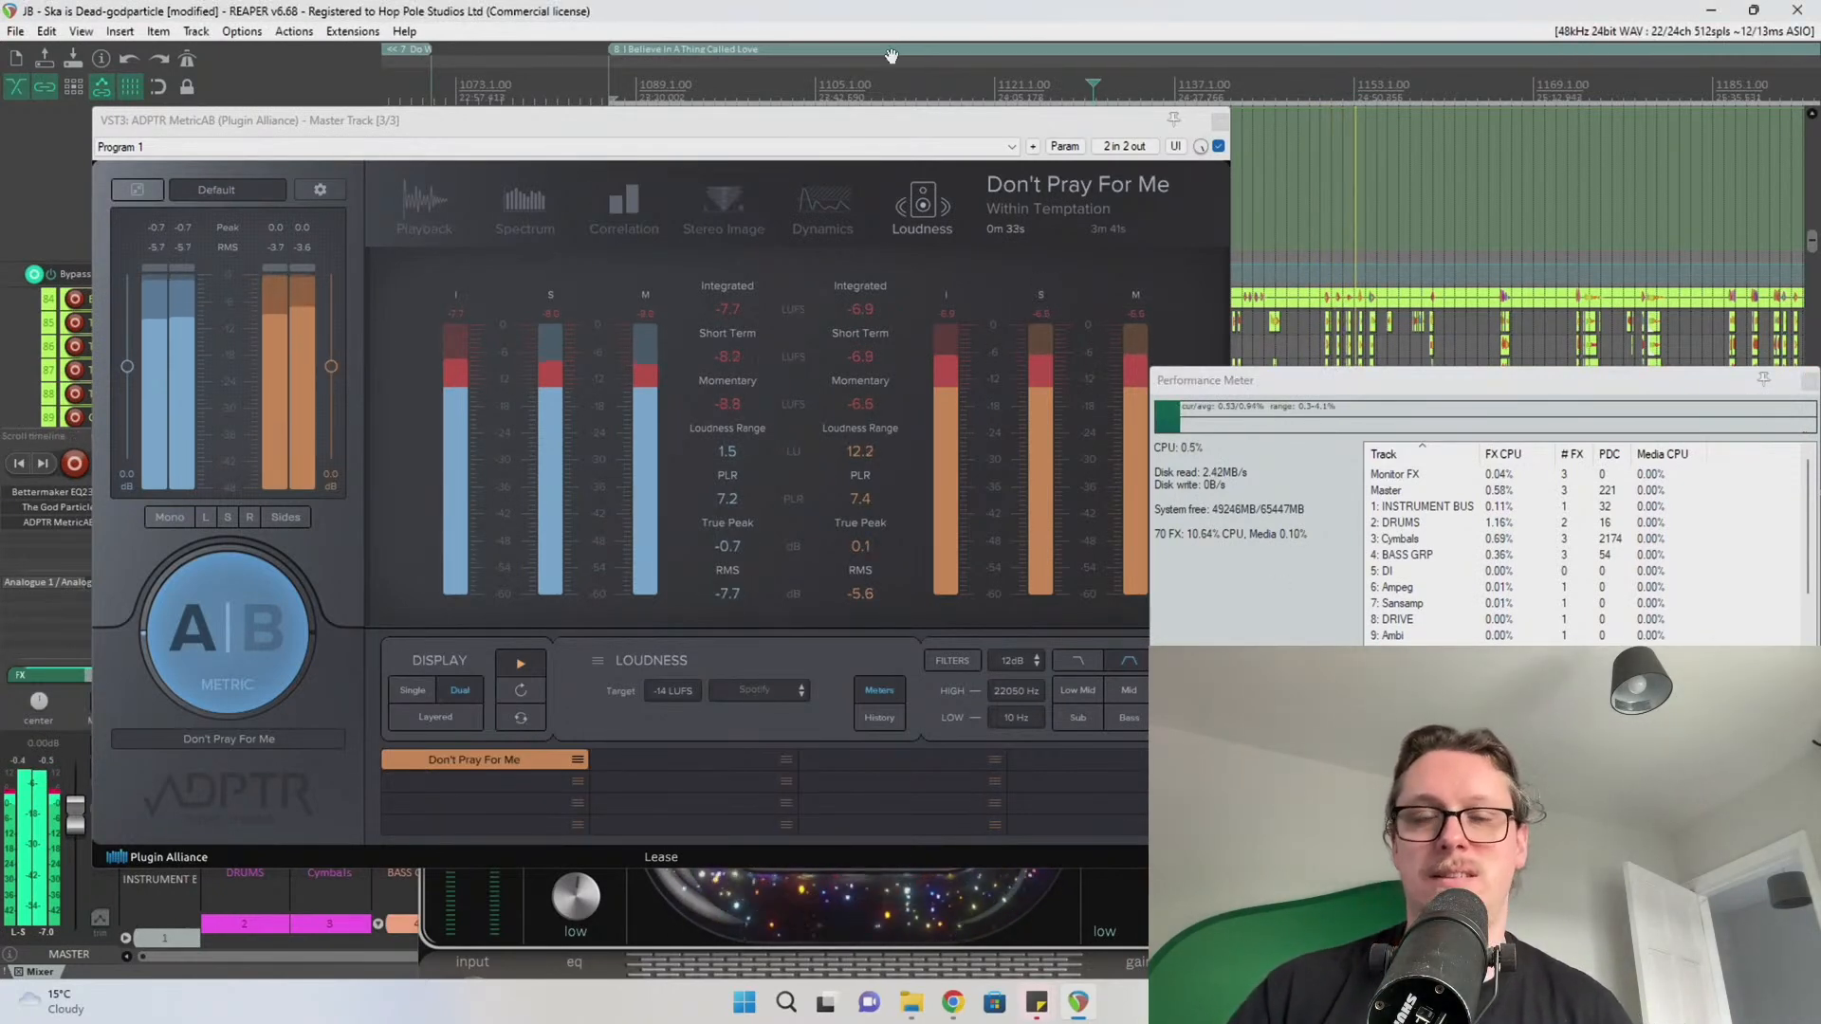
key("space")
left_click(1219, 121)
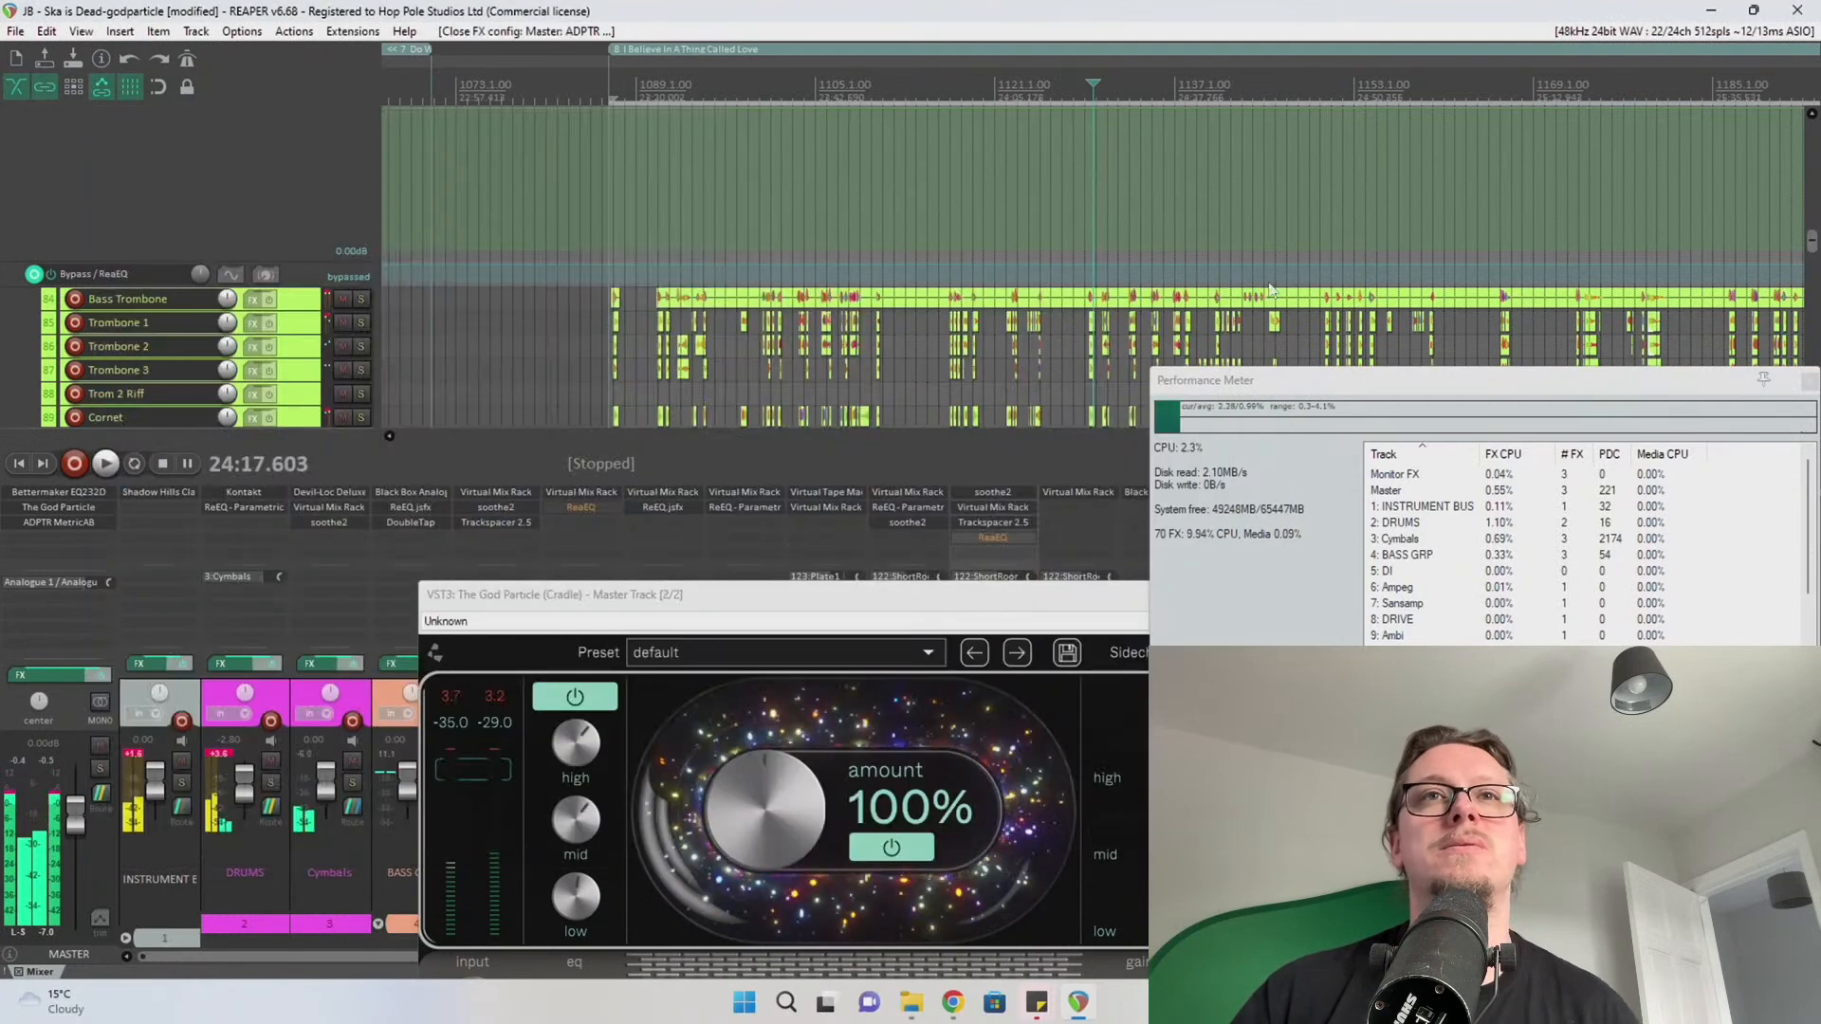
Close The God Particle window and enlarge the Performance Meter to show more tracks
left_click(987, 597)
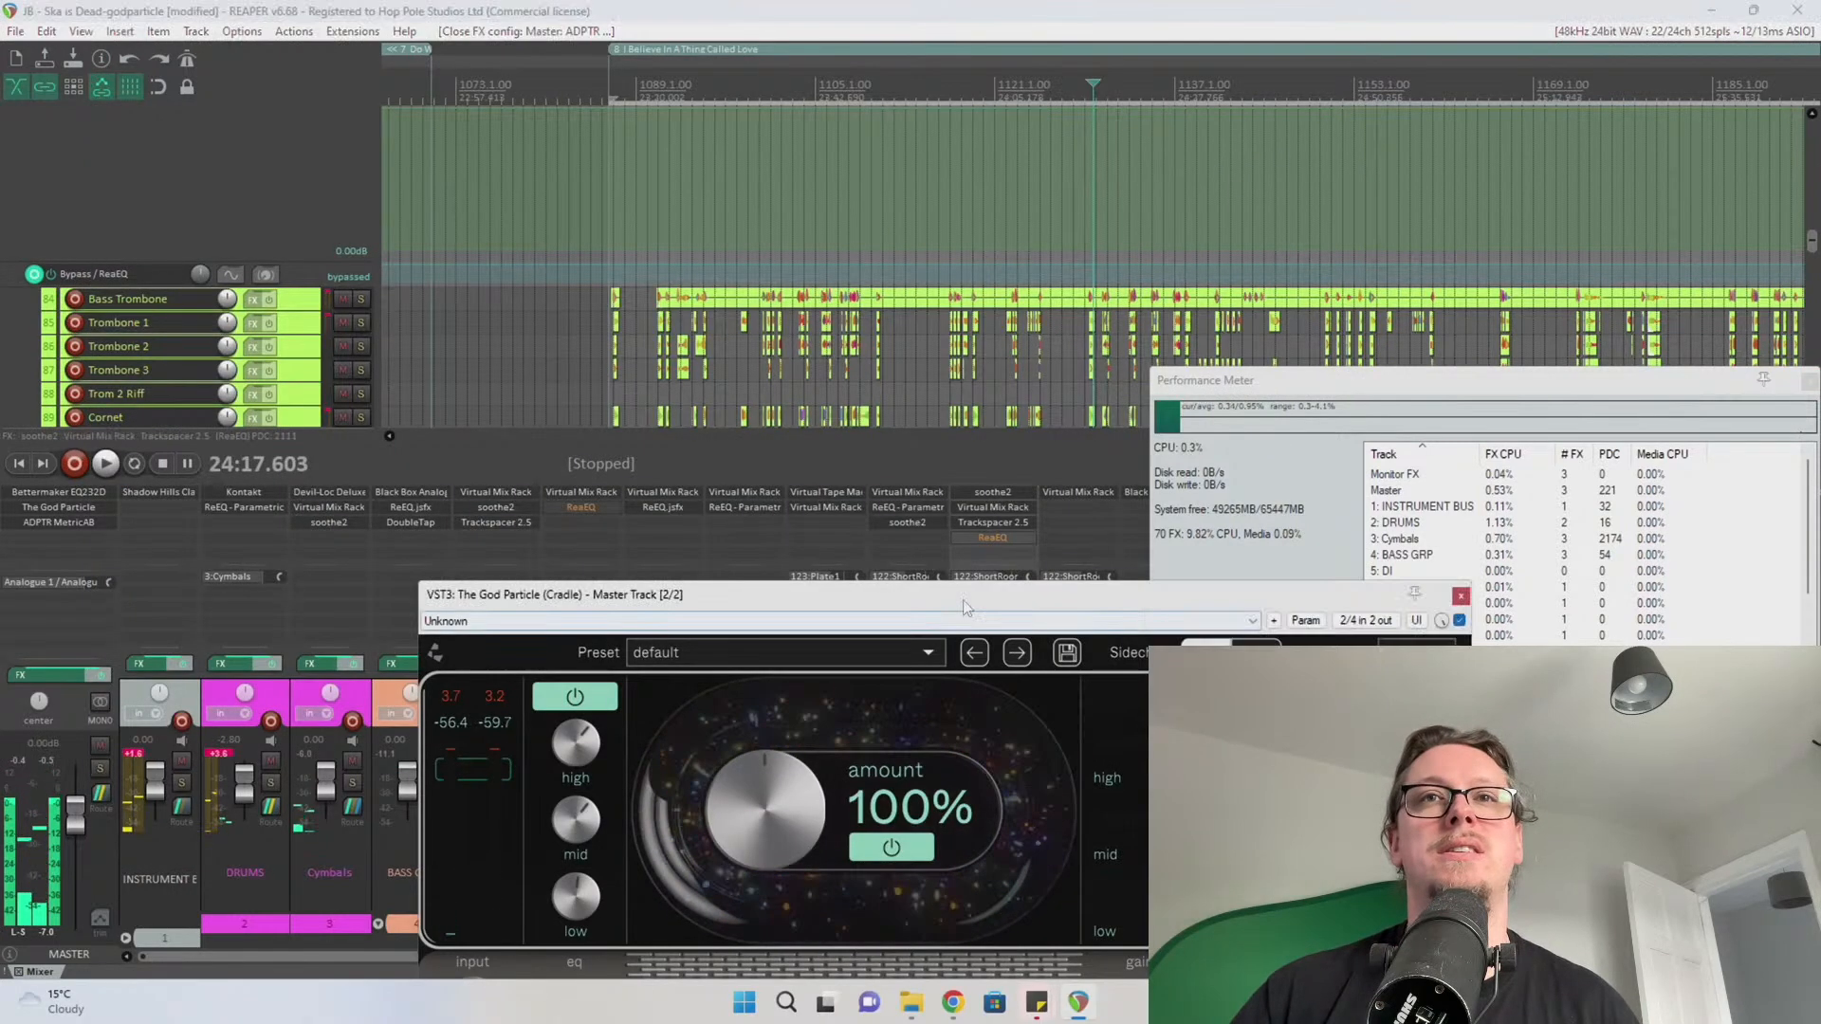
left_click(1462, 596)
left_click_drag(1288, 379, 983, 274)
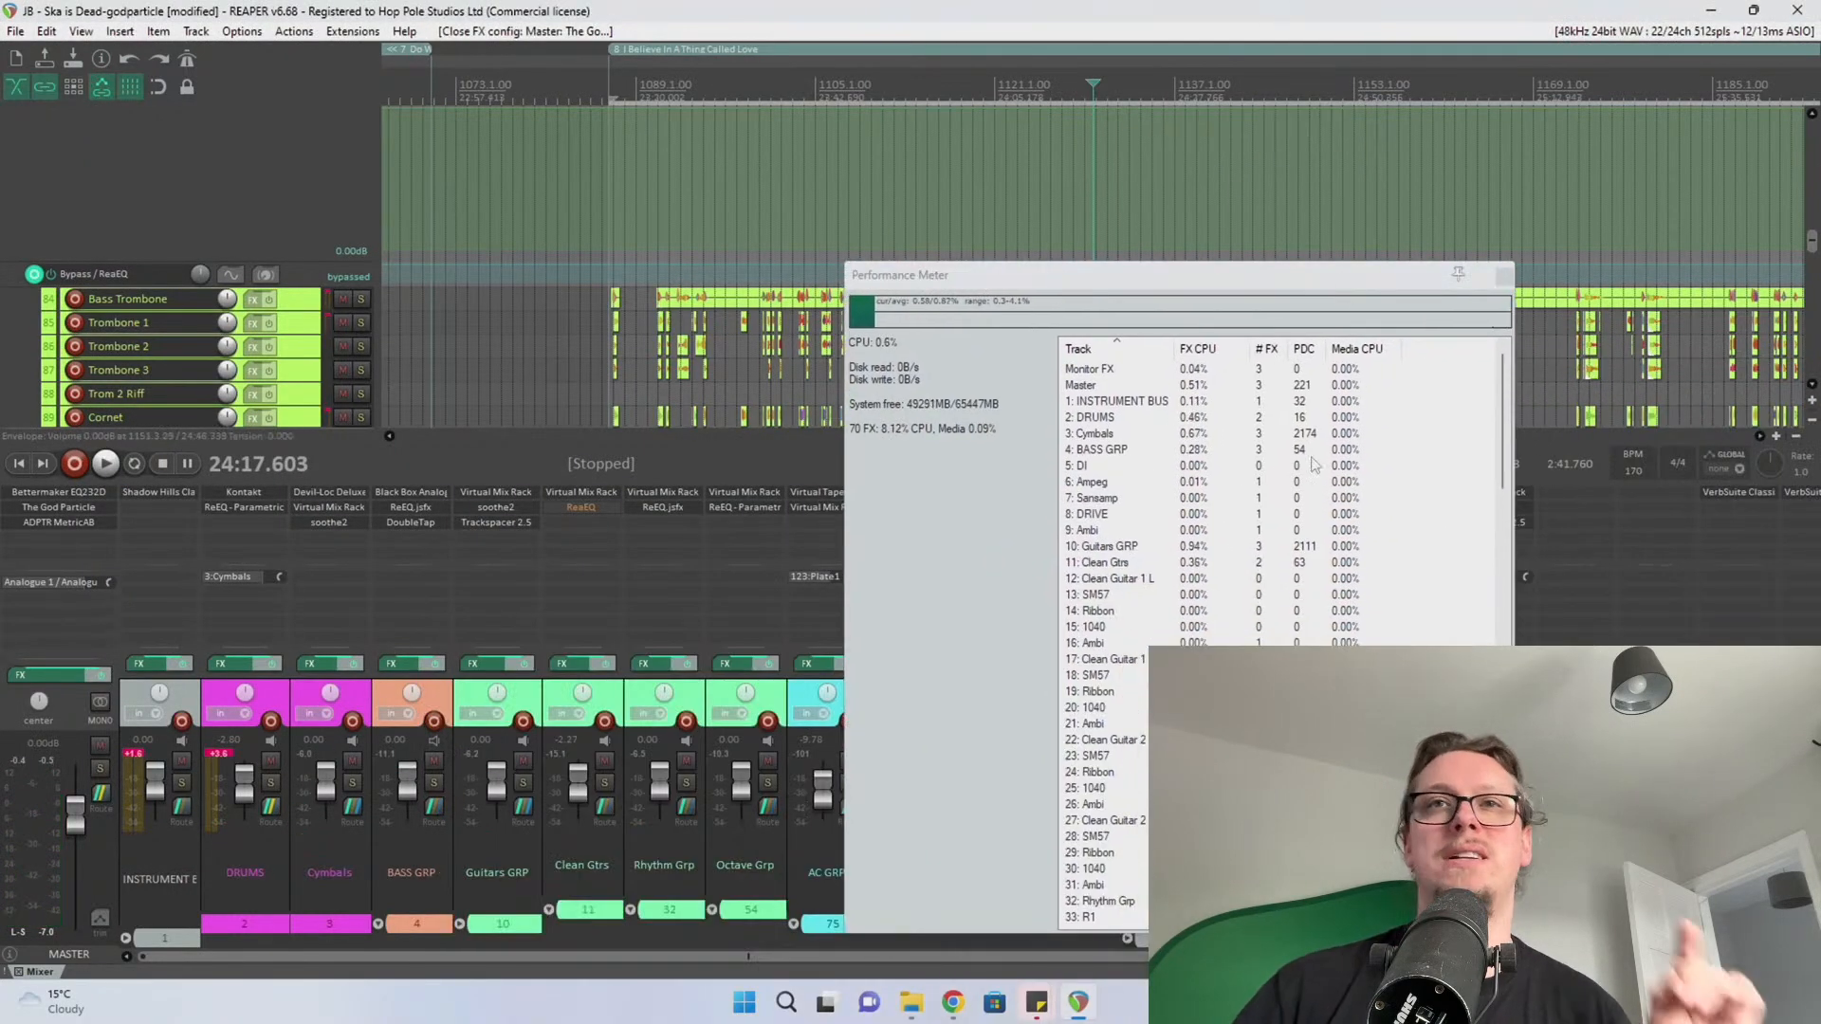
Inspect Guitars GRP's CPU usage and sort the Performance Meter list by track
left_click(1166, 549)
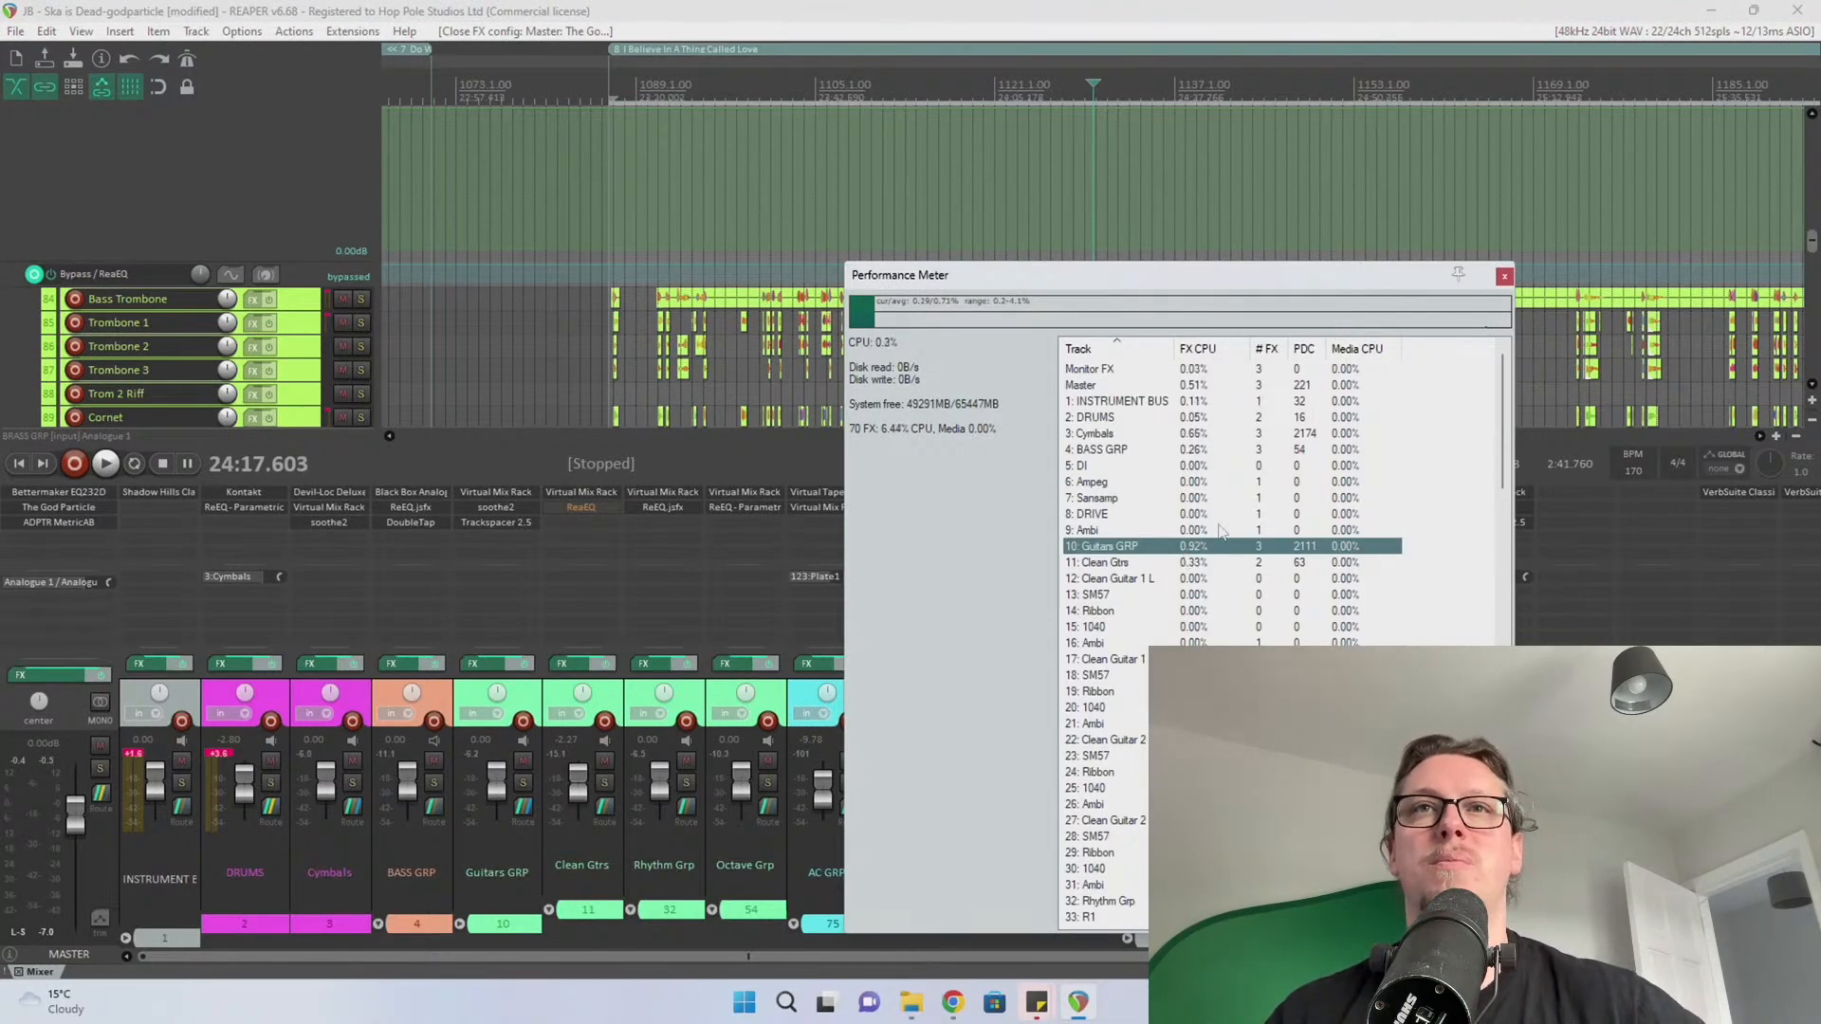
scroll(1212, 574, "down", 20)
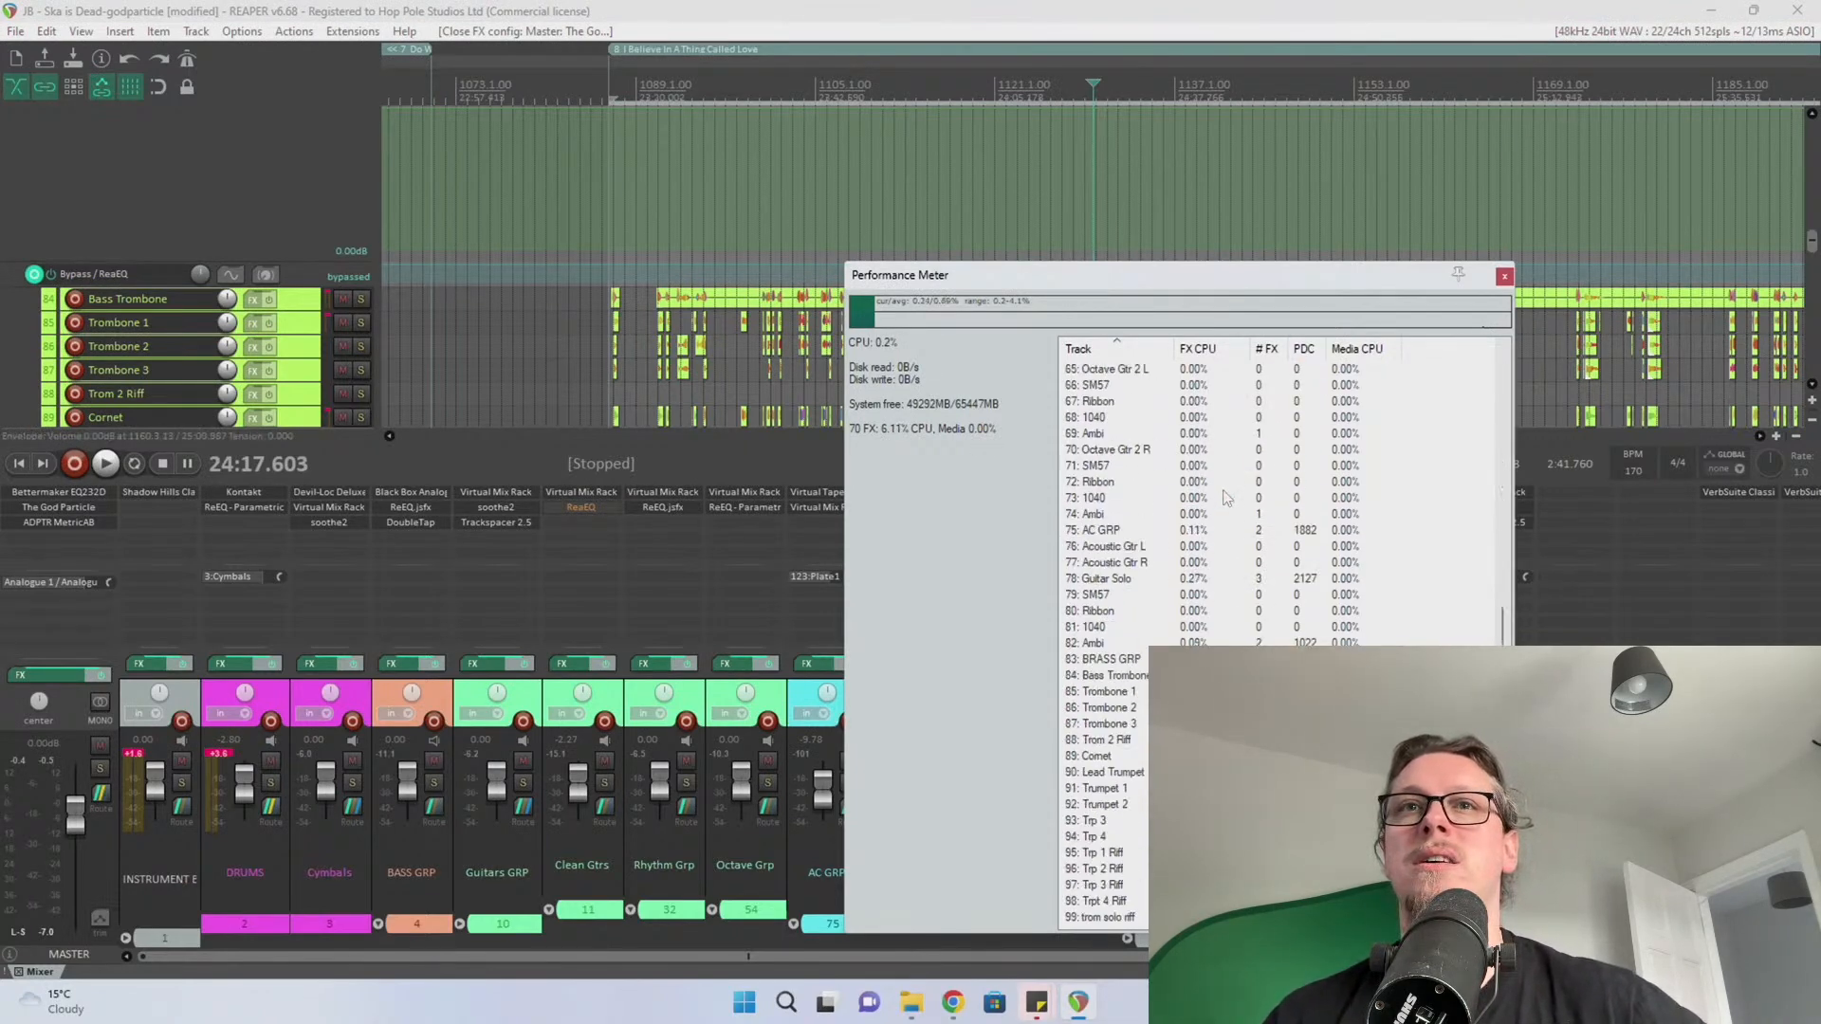
scroll(1212, 574, "up", 20)
scroll(1379, 391, "down", 2)
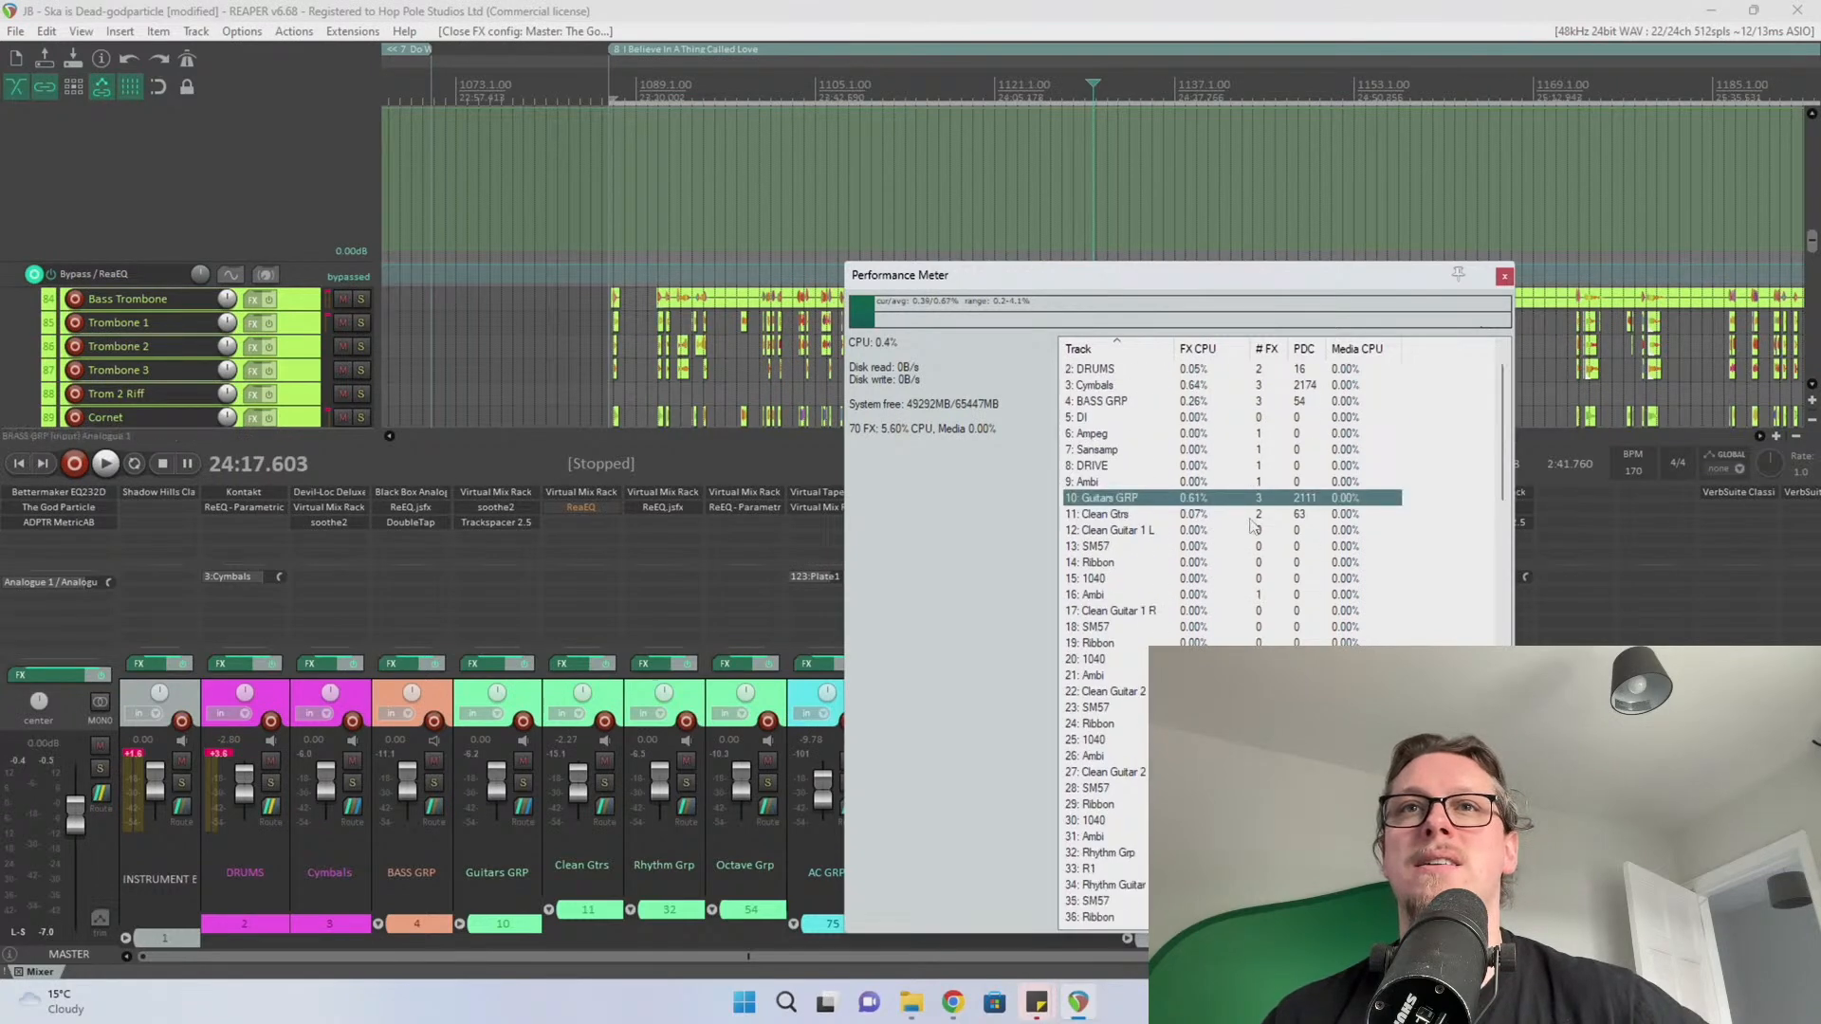
scroll(1379, 390, "up", 2)
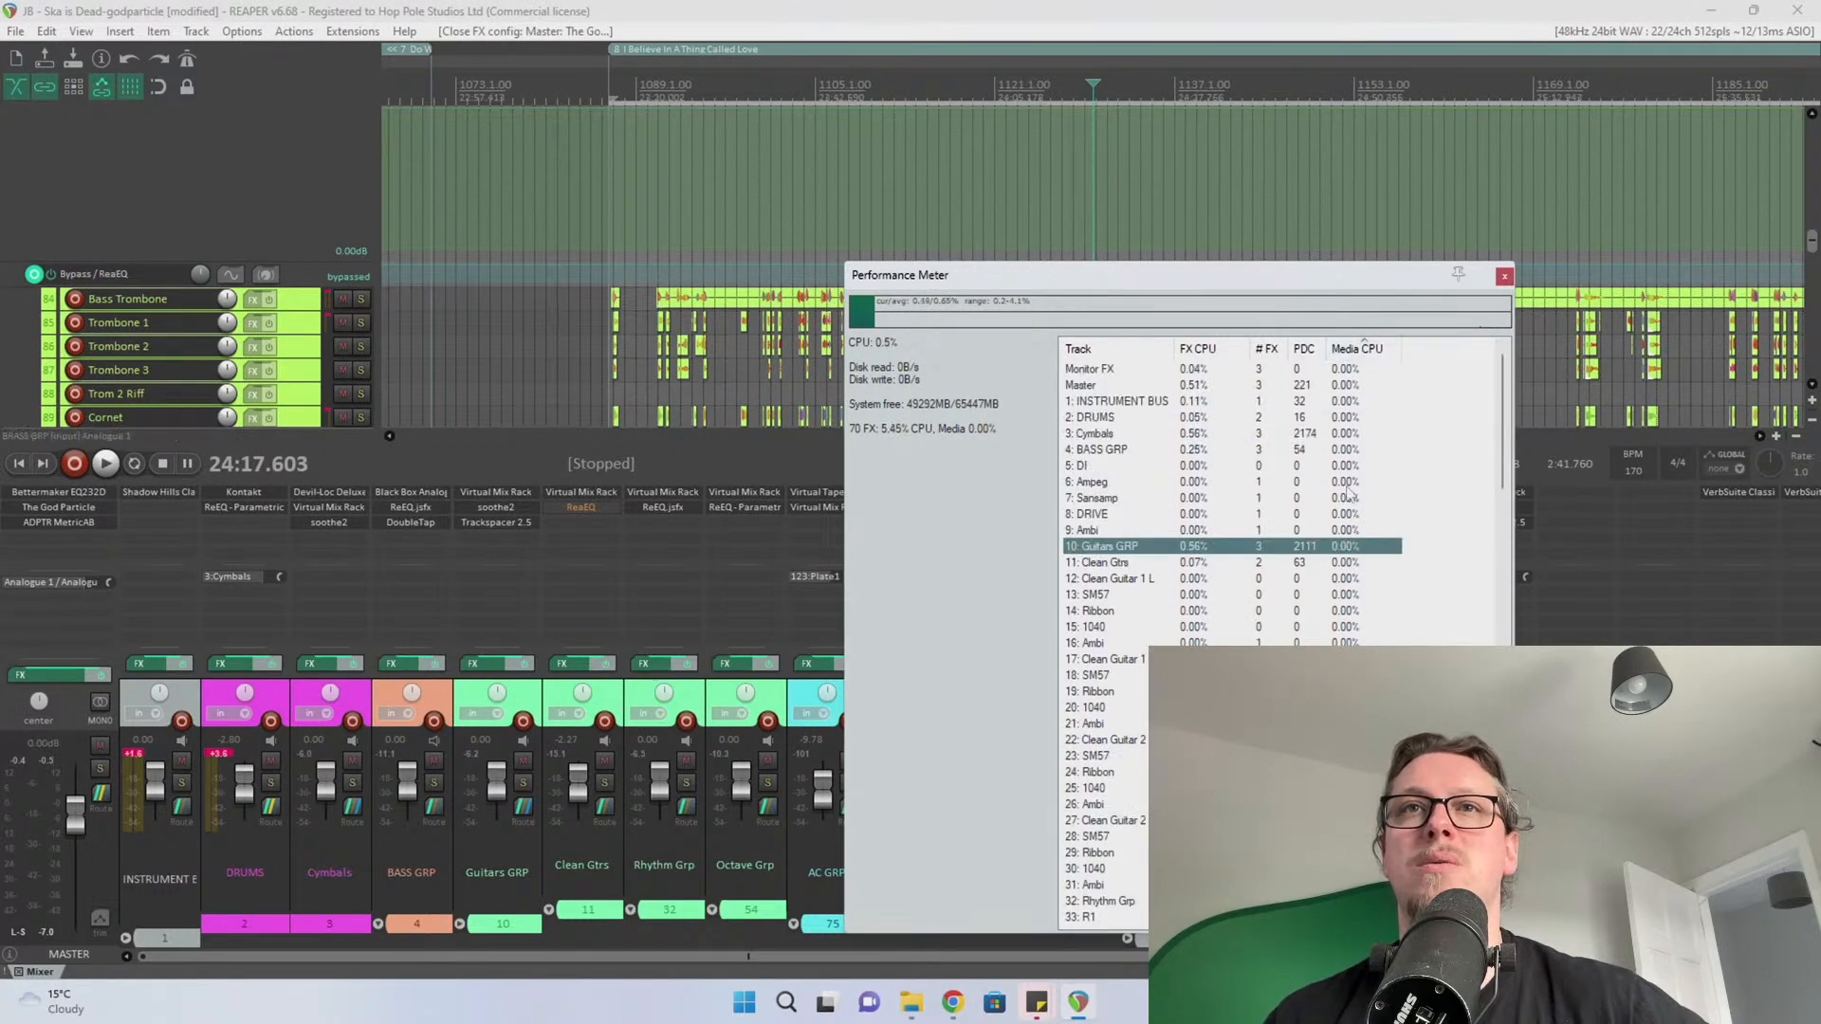
left_click(1120, 348)
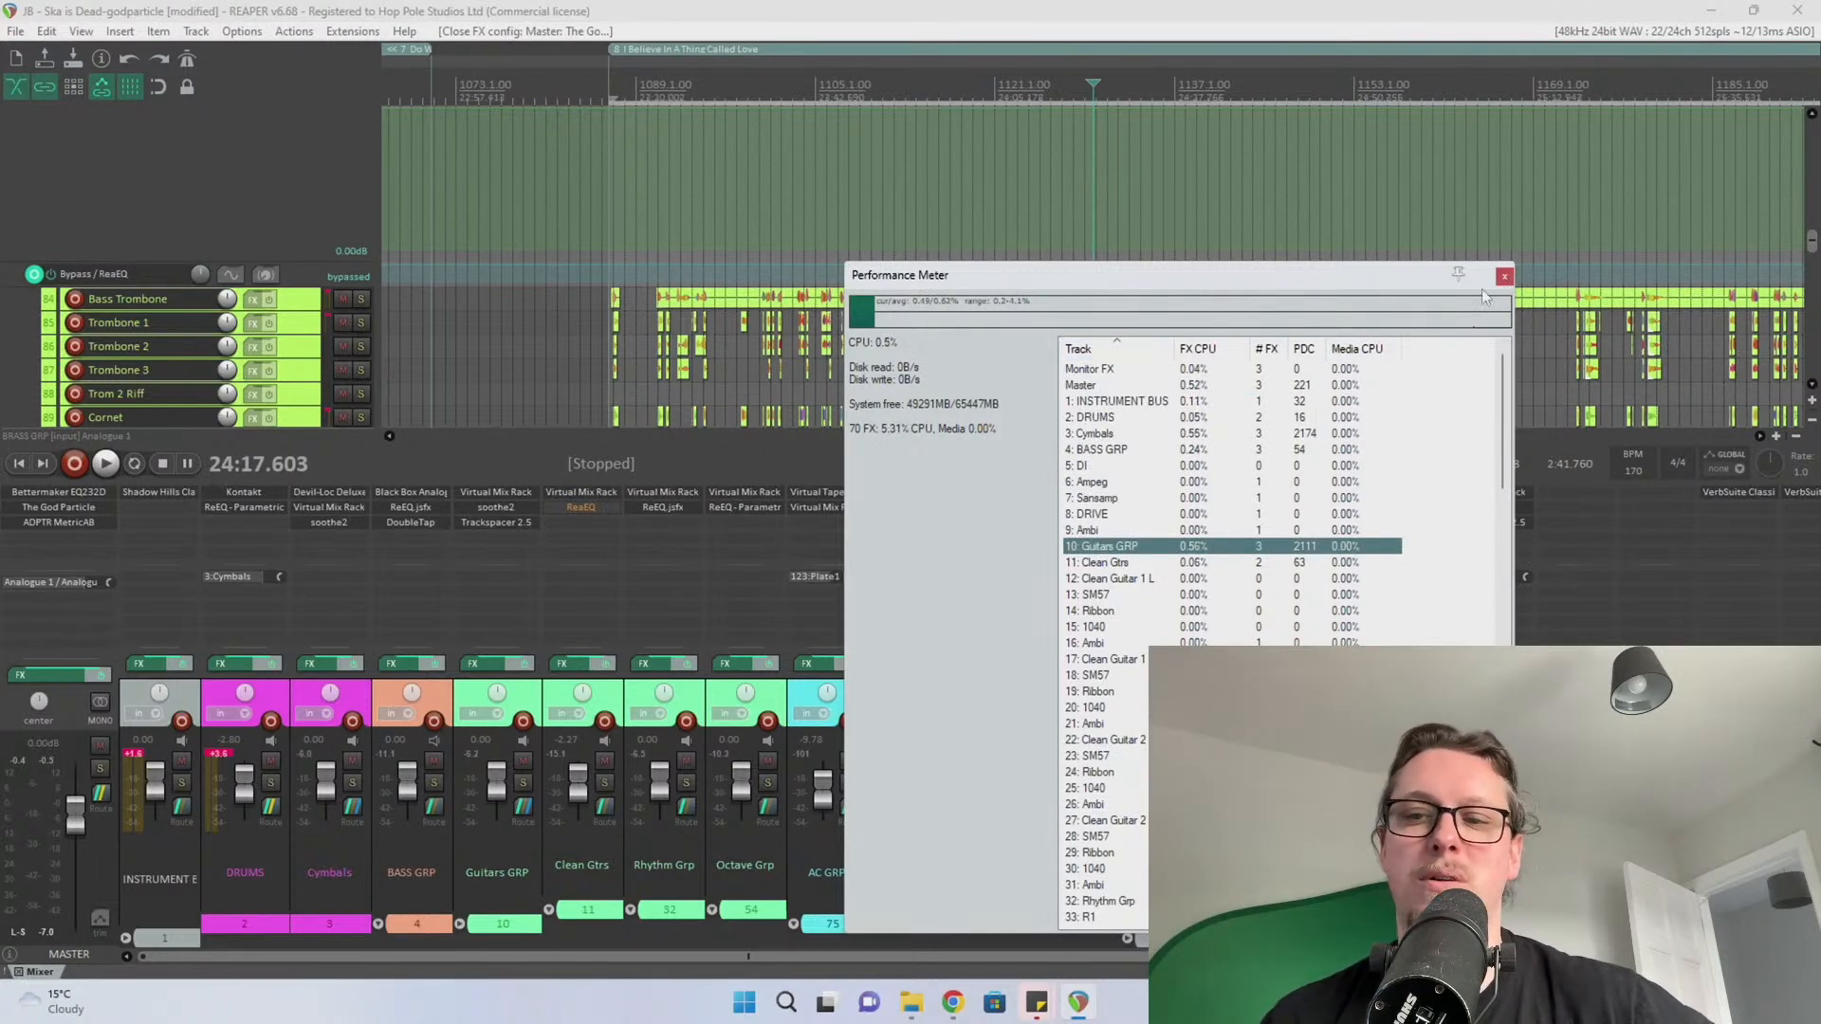
left_click(1519, 8)
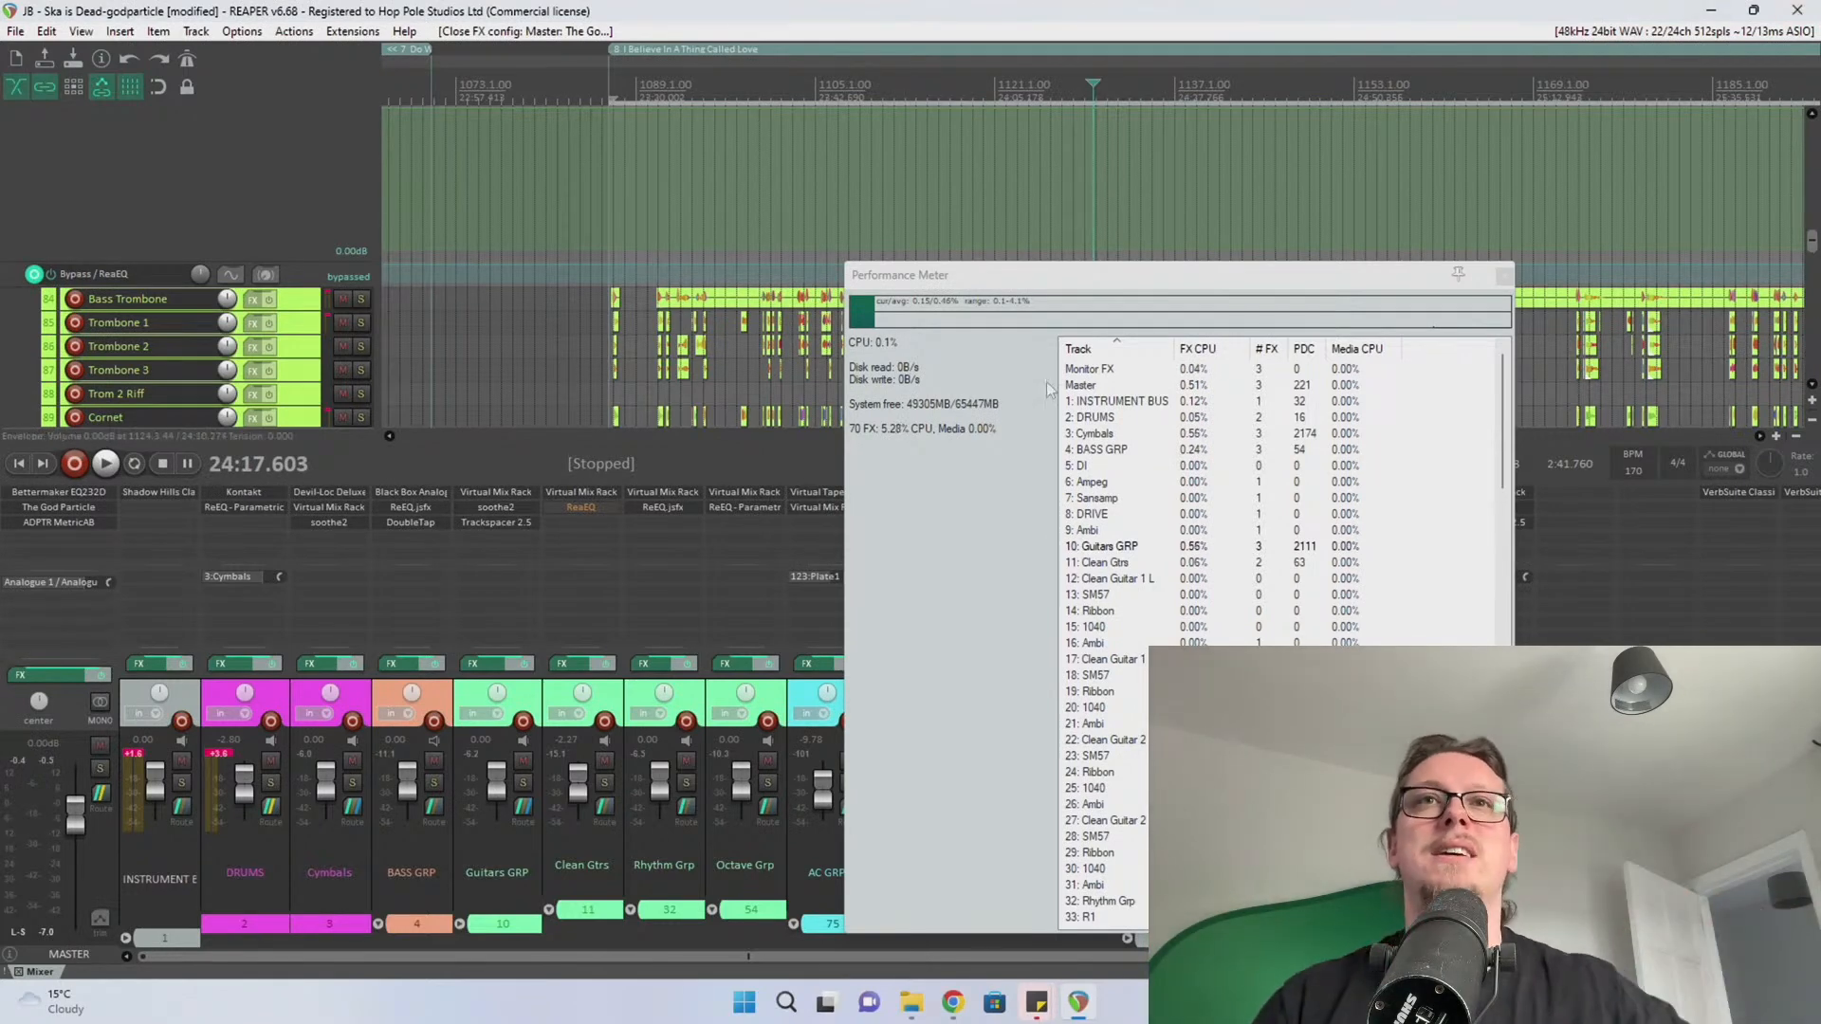
left_click(1120, 548)
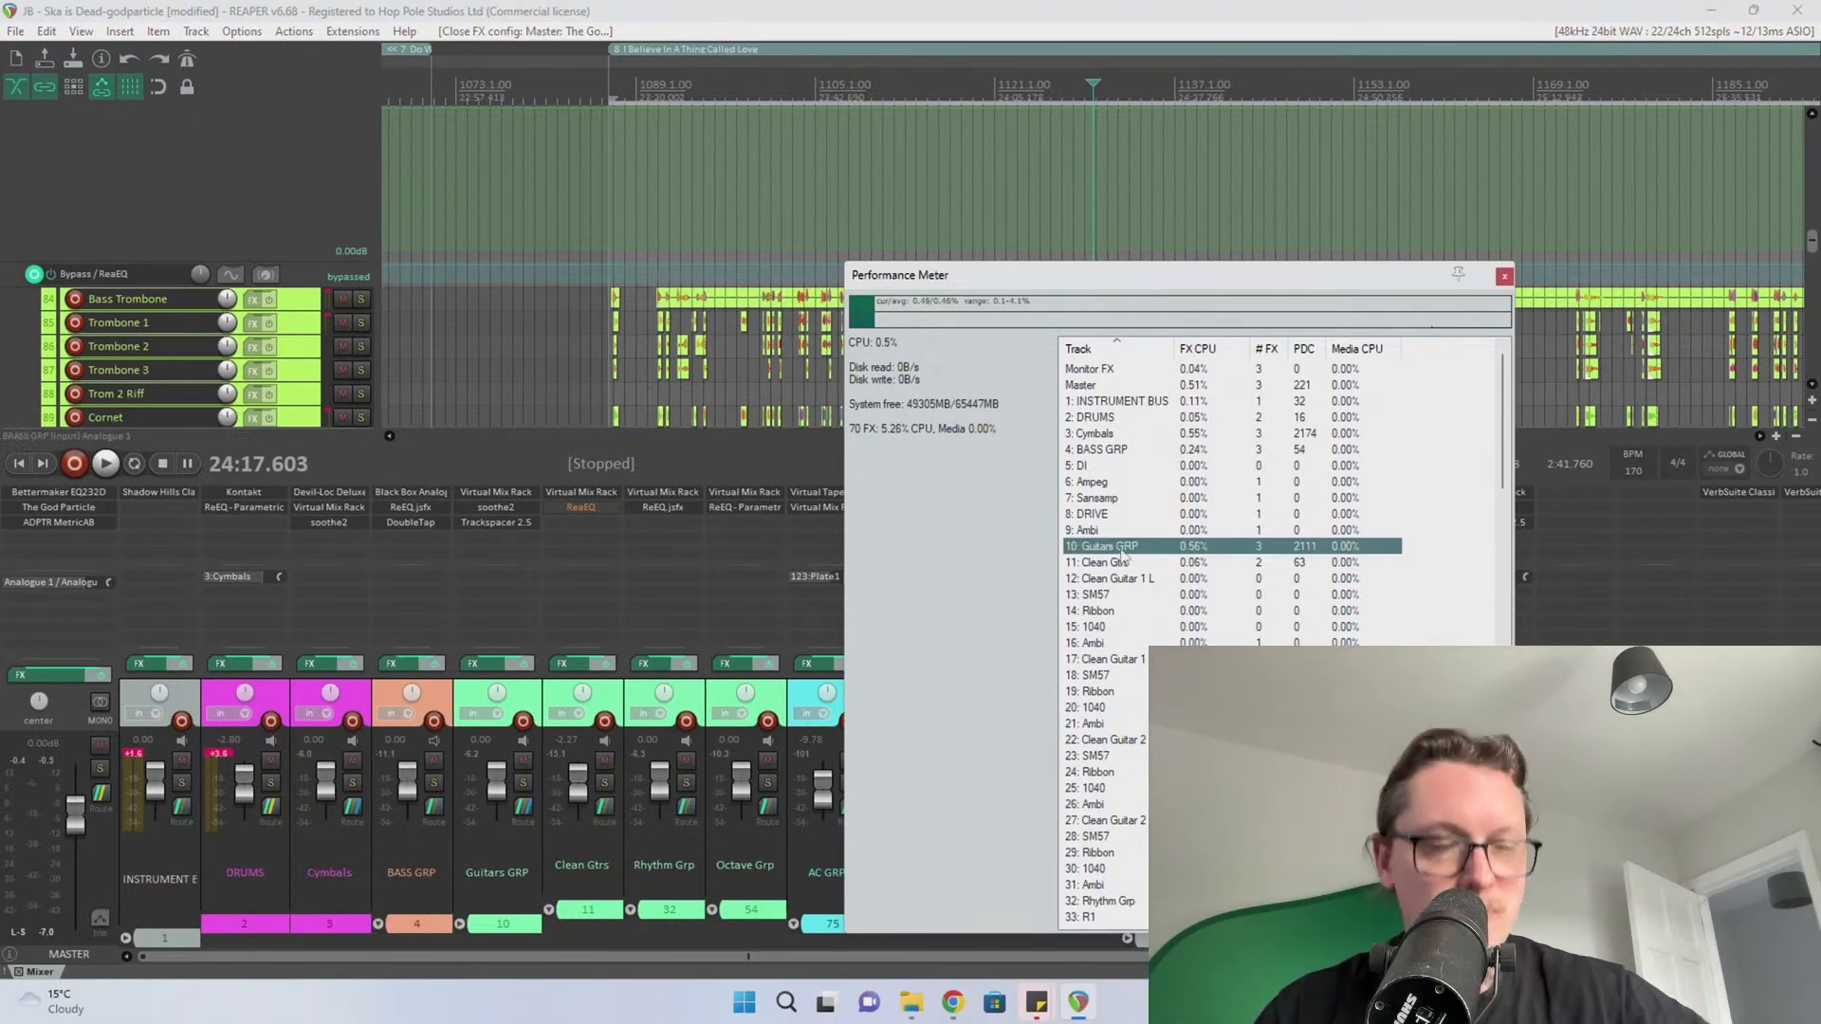